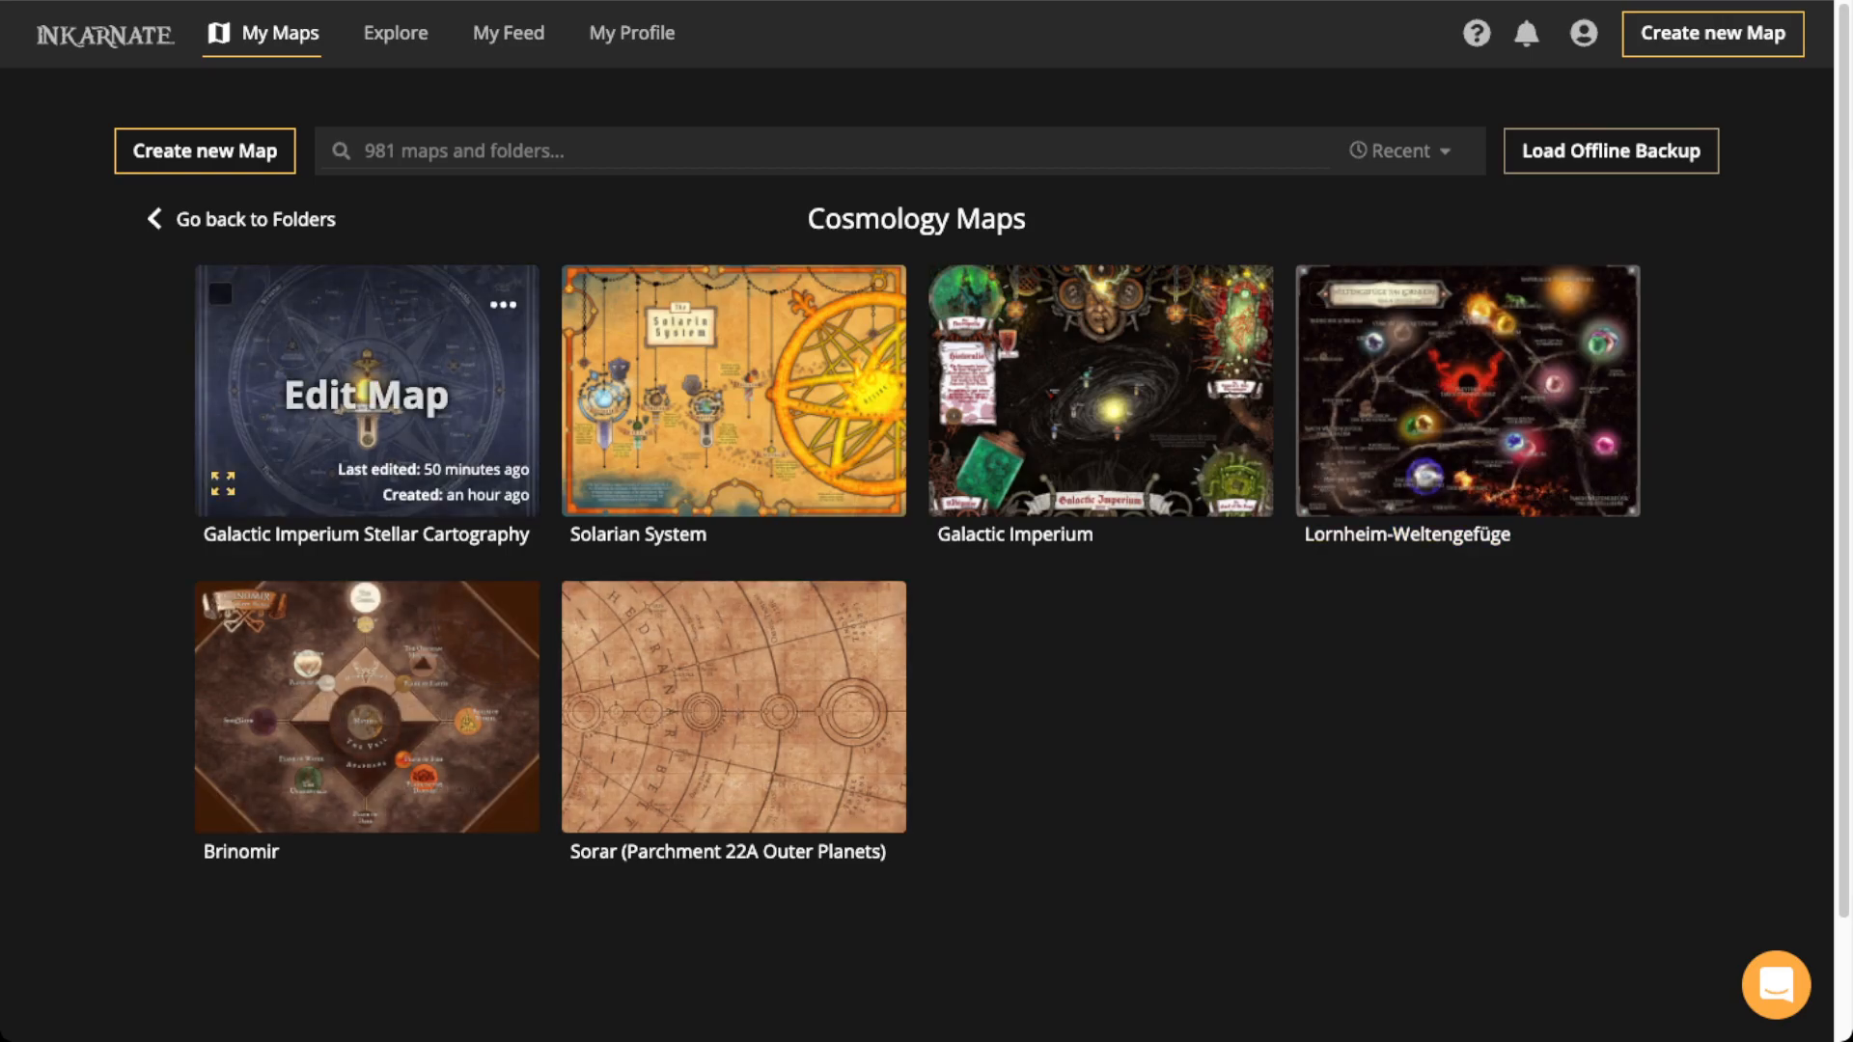
# View the Galactic Imperium Stellar Cartography and Solarian System maps from the Cosmology Maps folder, returning to the overview after each
pyautogui.click(367, 424)
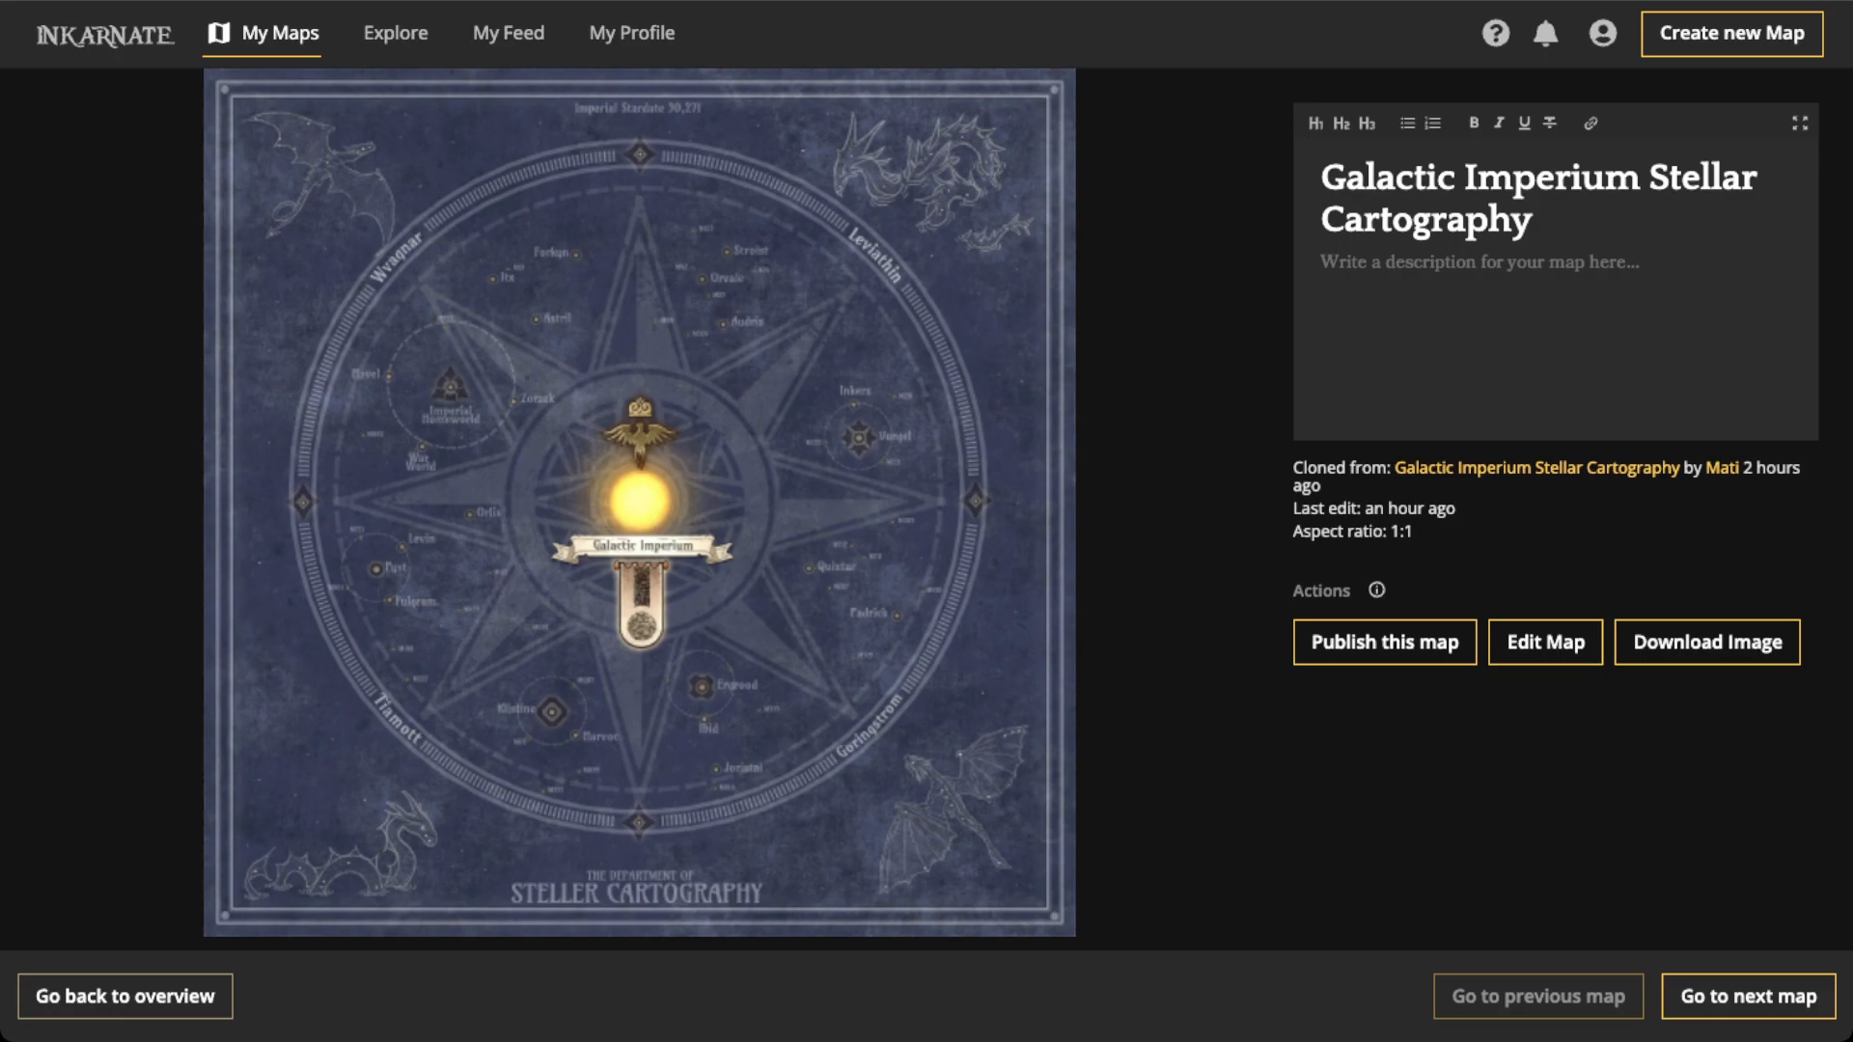
pyautogui.press('Escape')
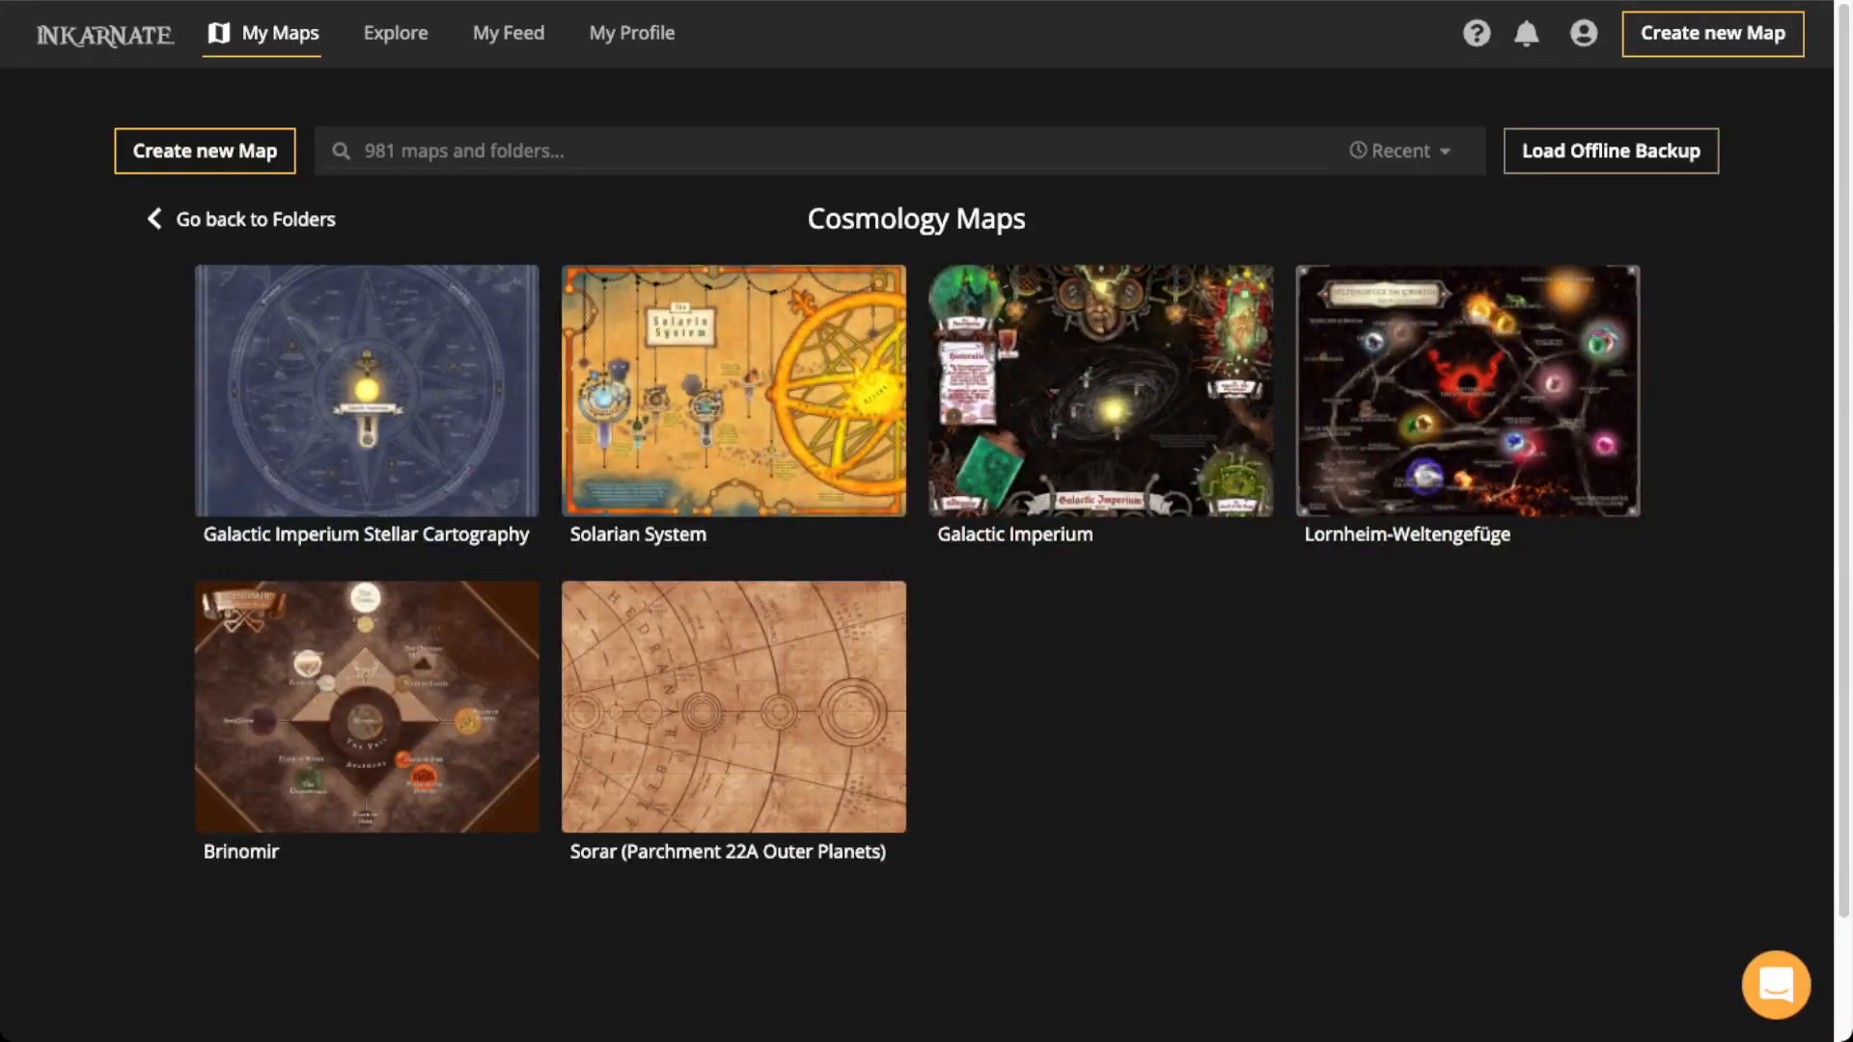
pyautogui.click(734, 424)
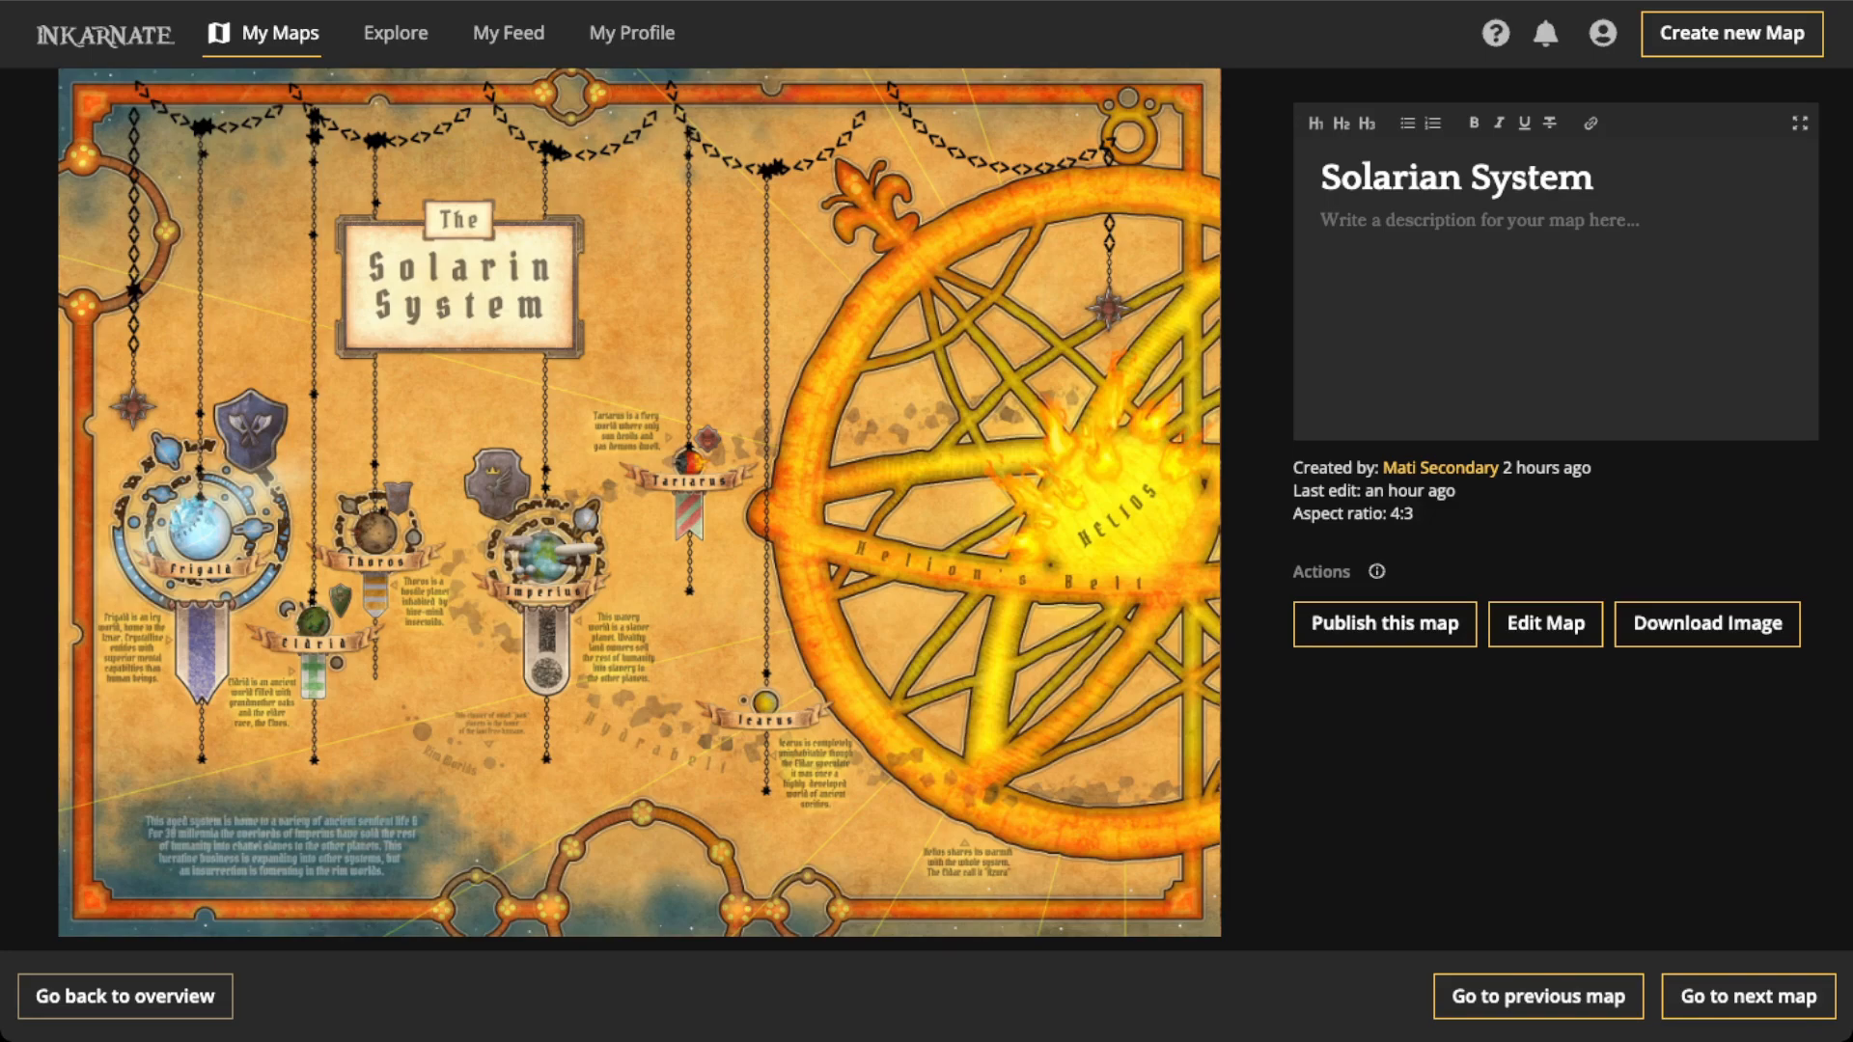
pyautogui.click(125, 996)
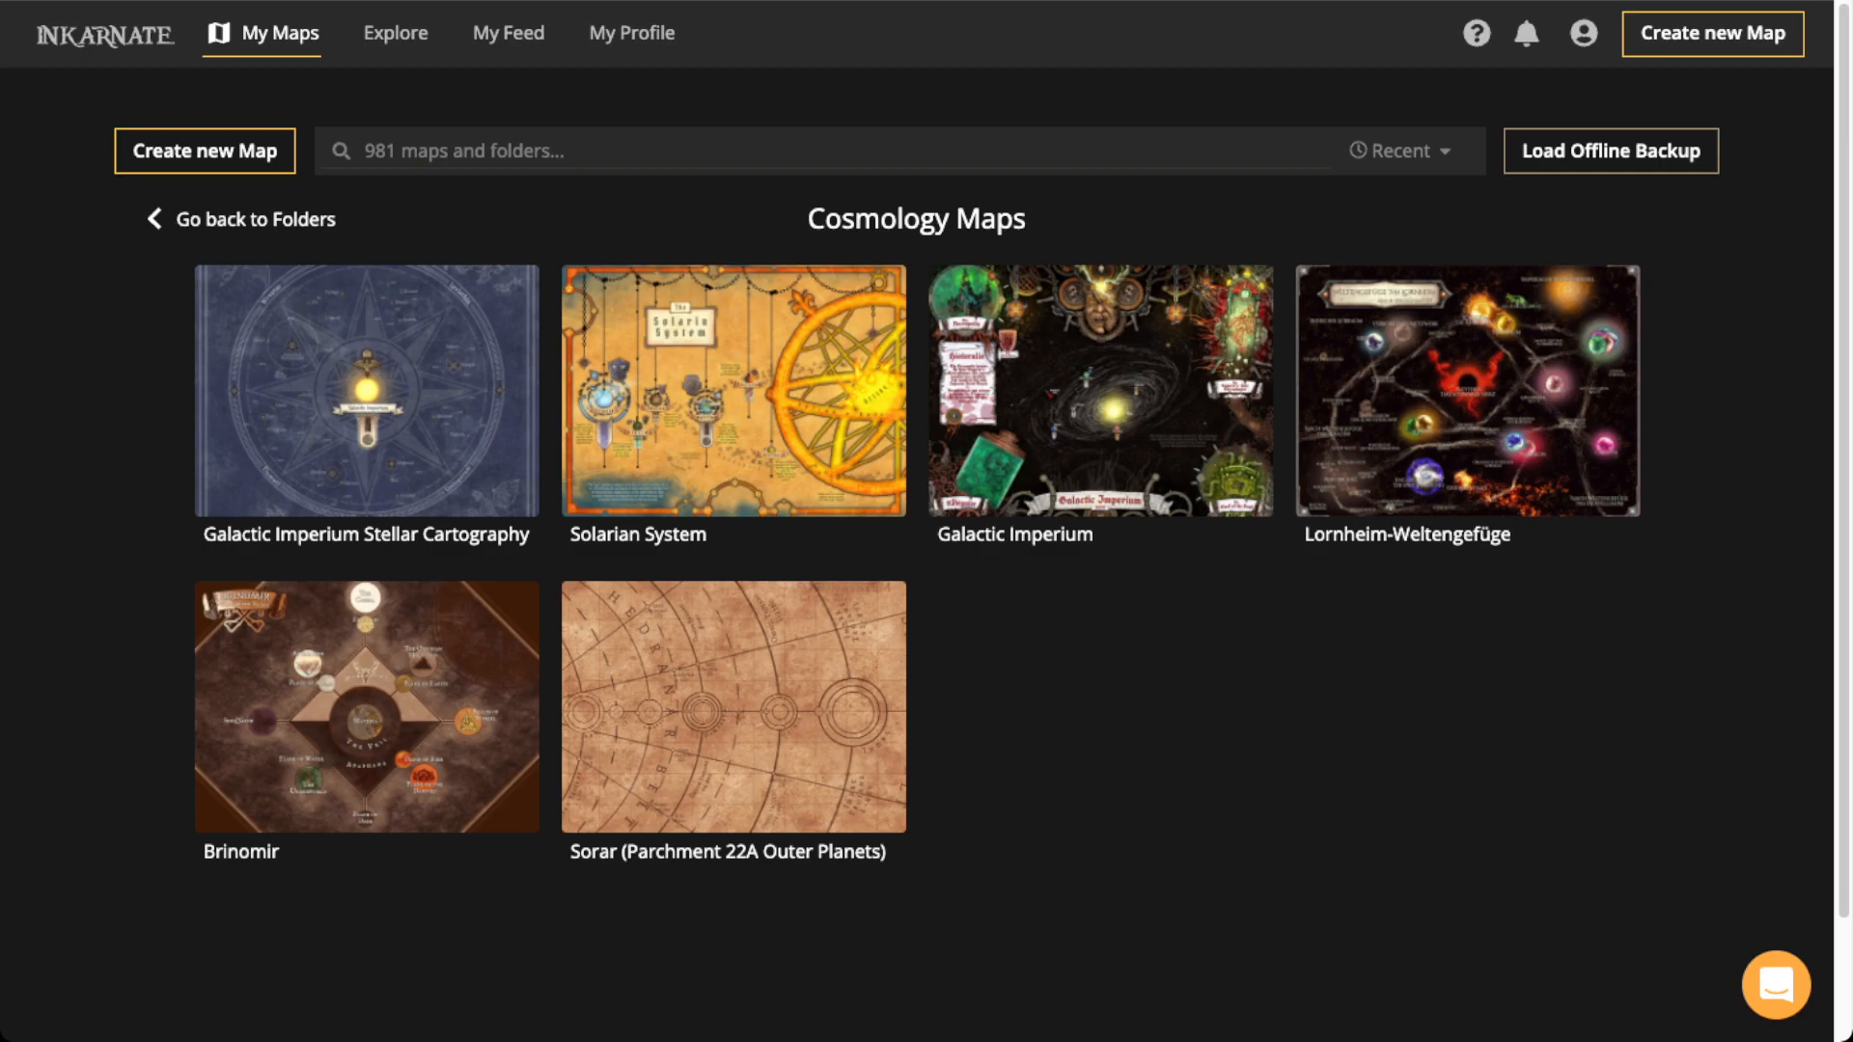
# View the Galactic Imperium, Lornheim-Weltengefüge and Brinomir maps, returning to the folder overview after each
pyautogui.click(1101, 390)
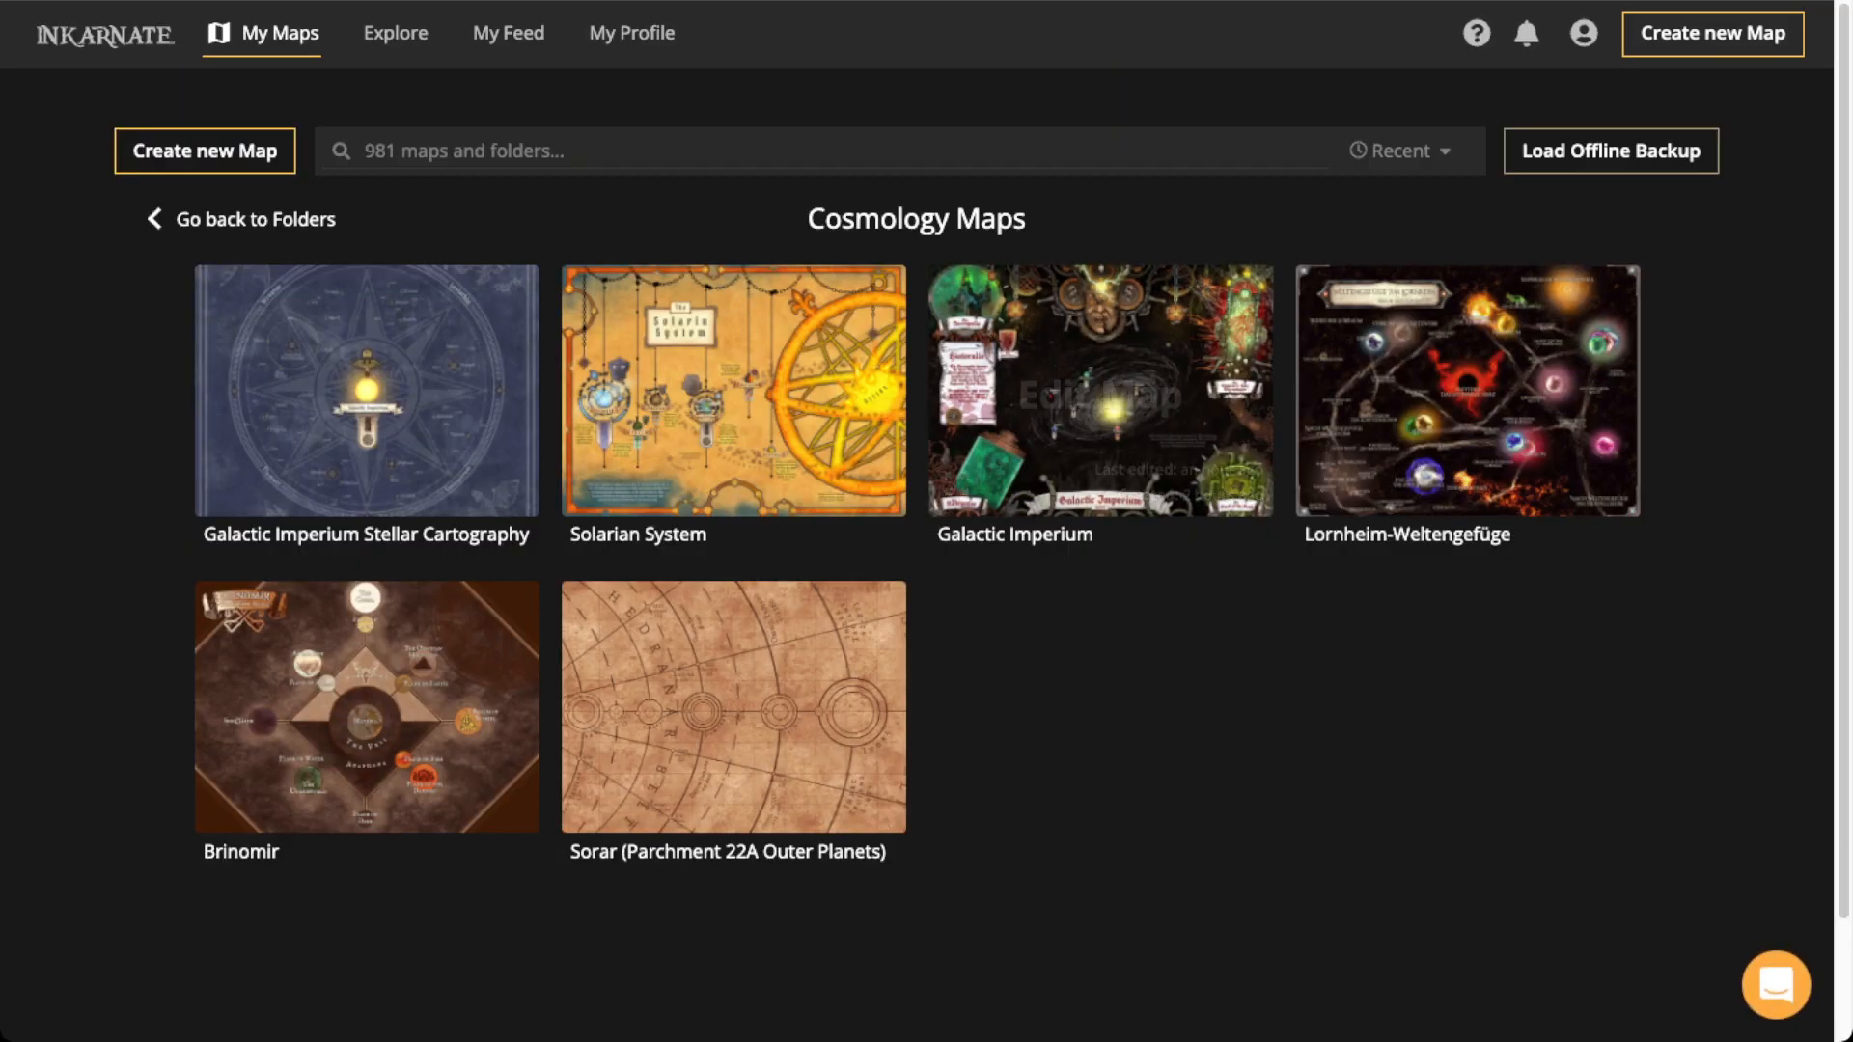
pyautogui.click(1467, 391)
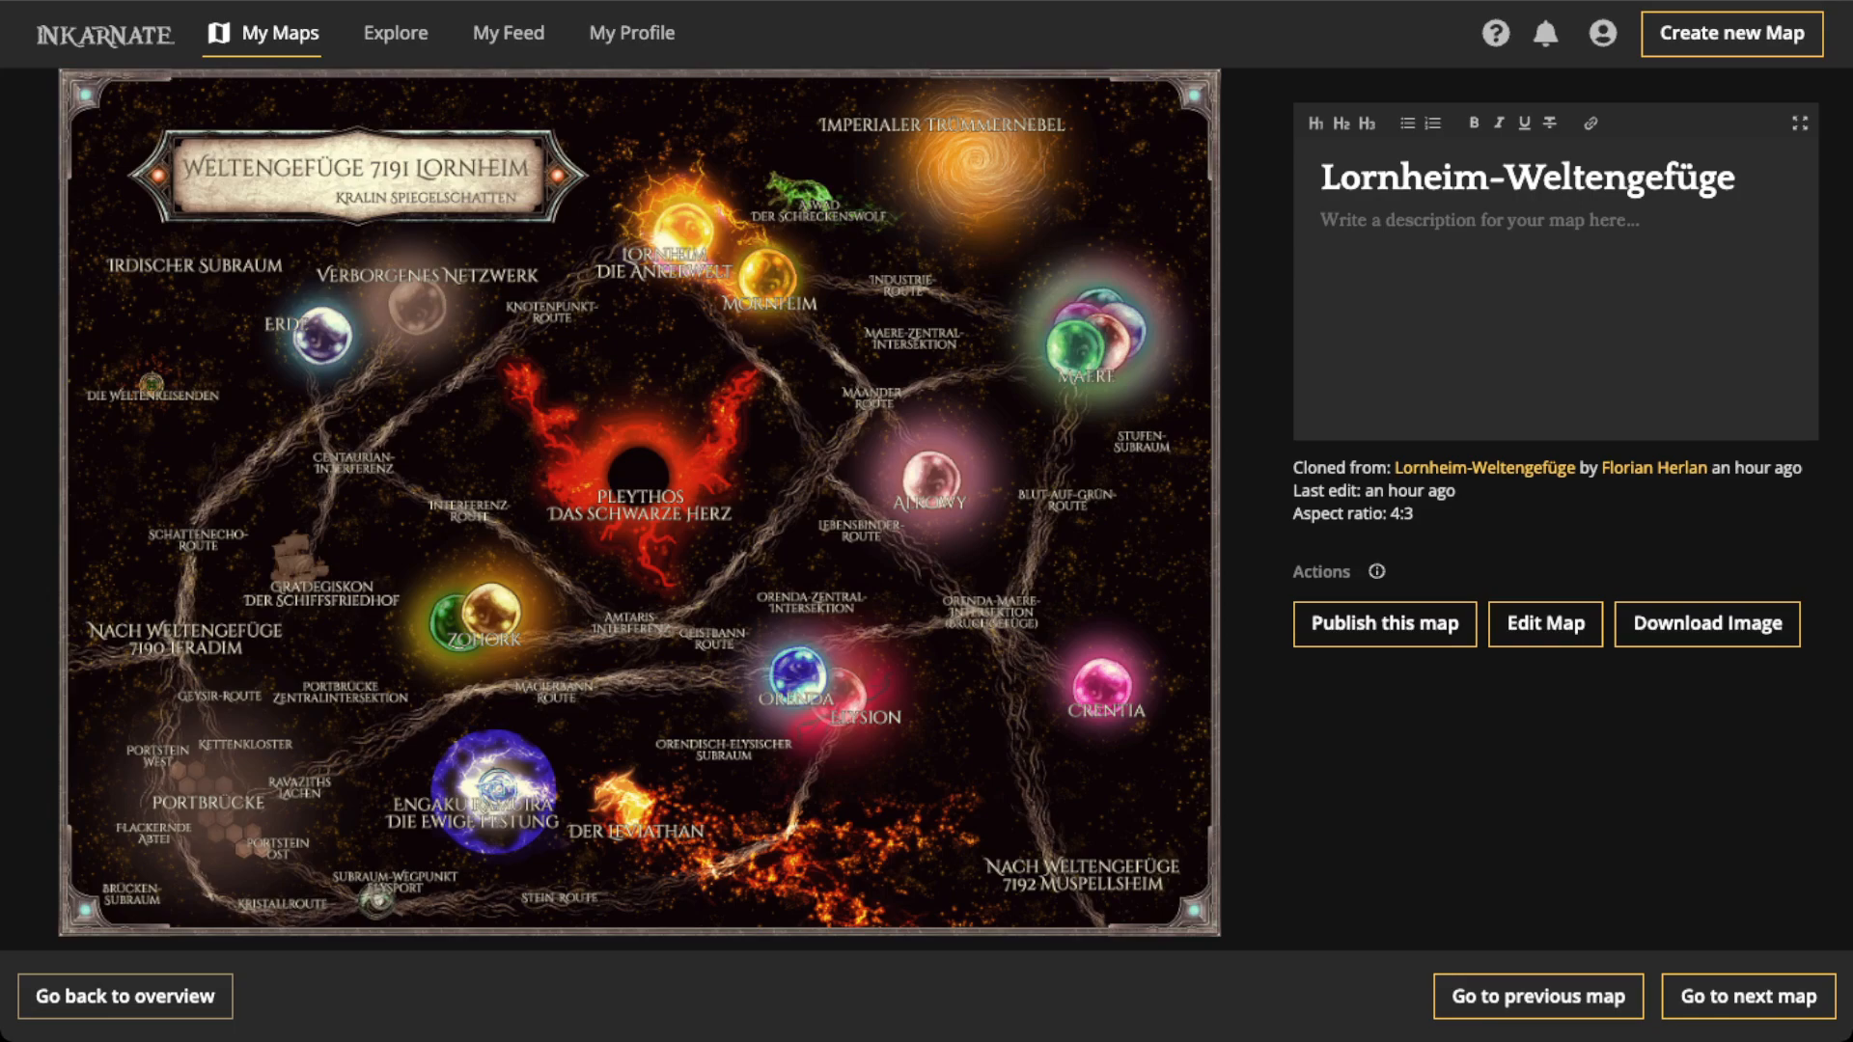
pyautogui.hotkey('alt', 'Left')
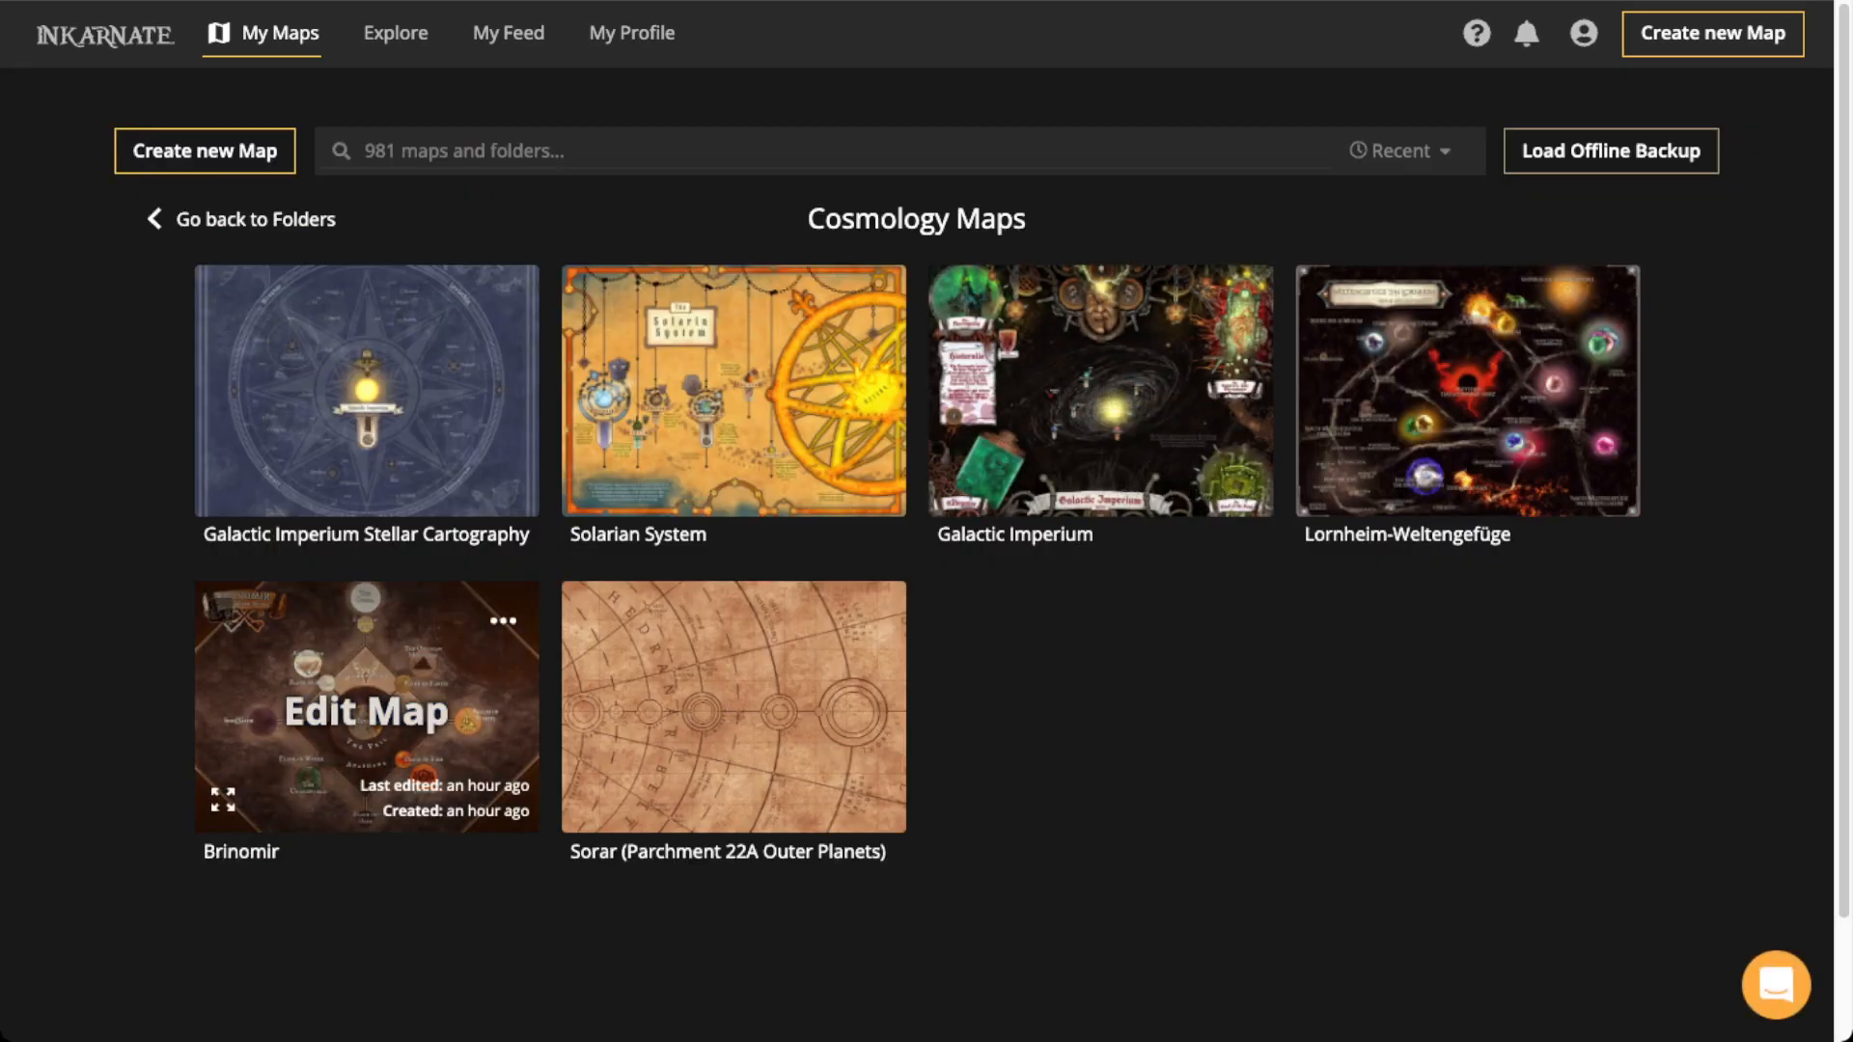
pyautogui.click(367, 763)
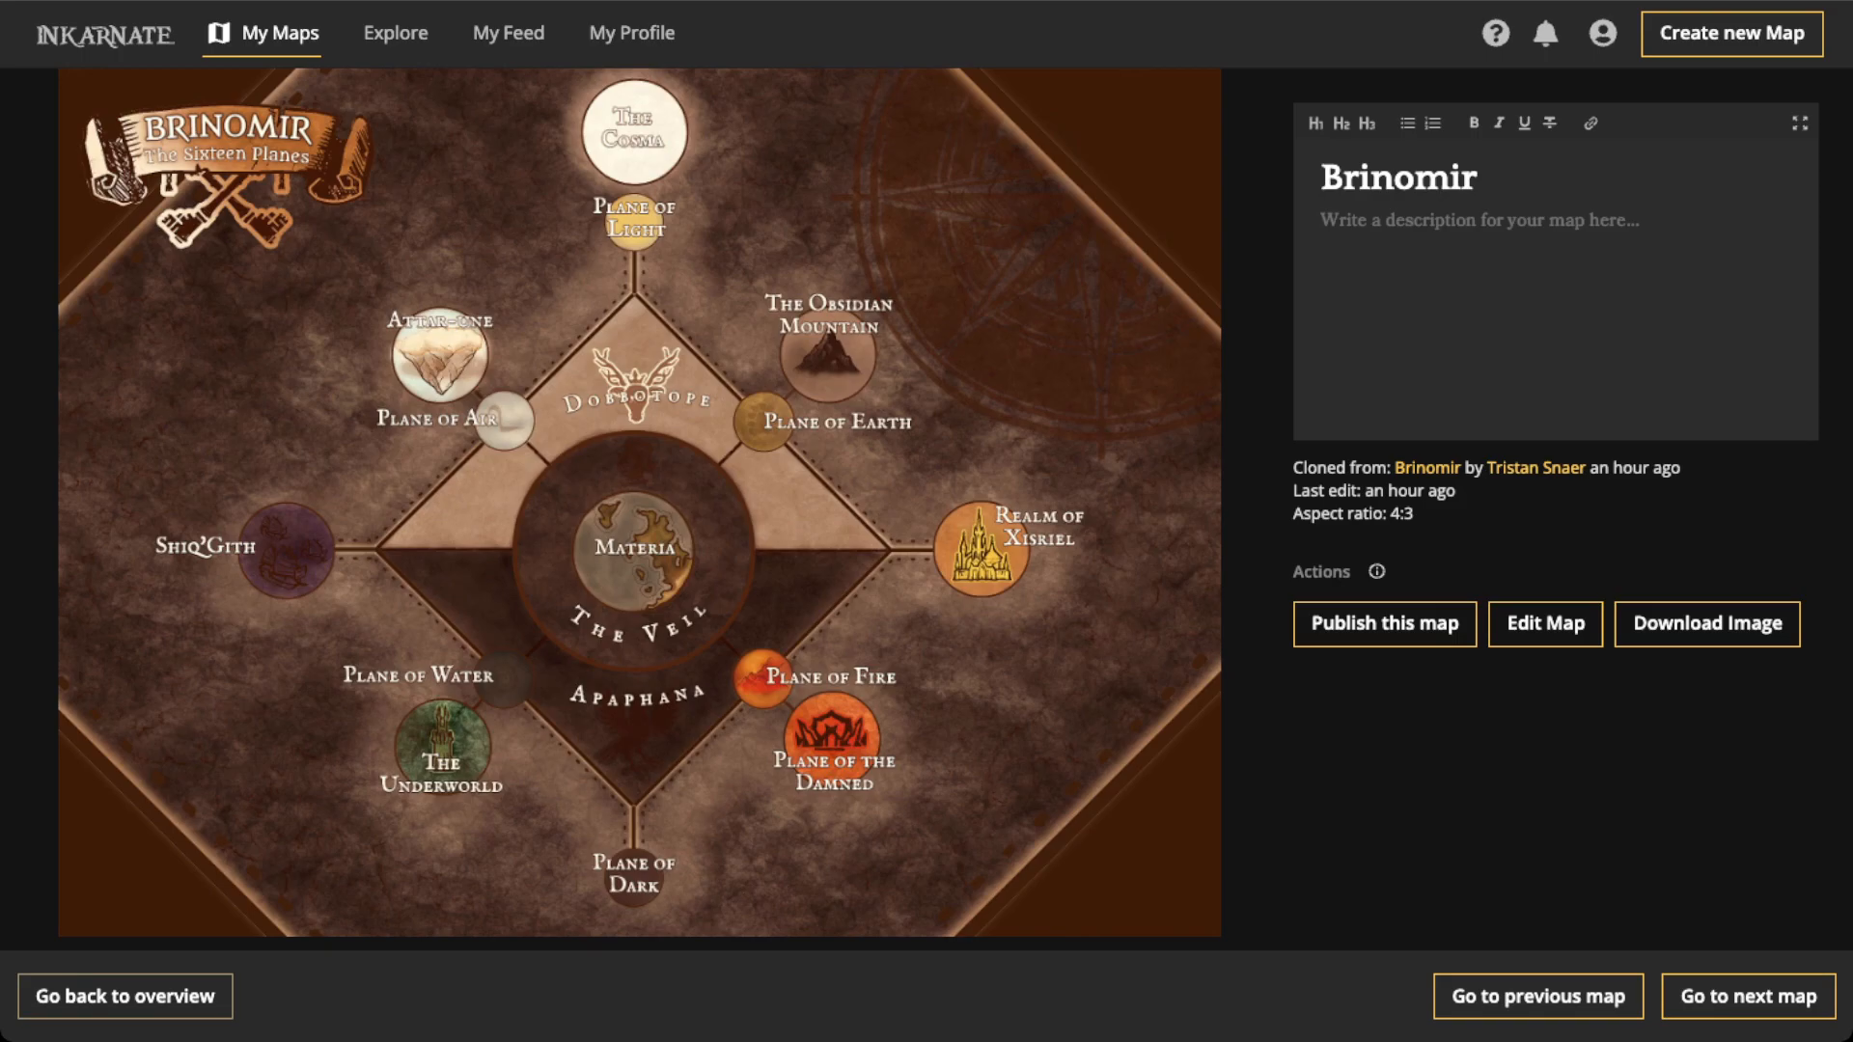
pyautogui.click(126, 996)
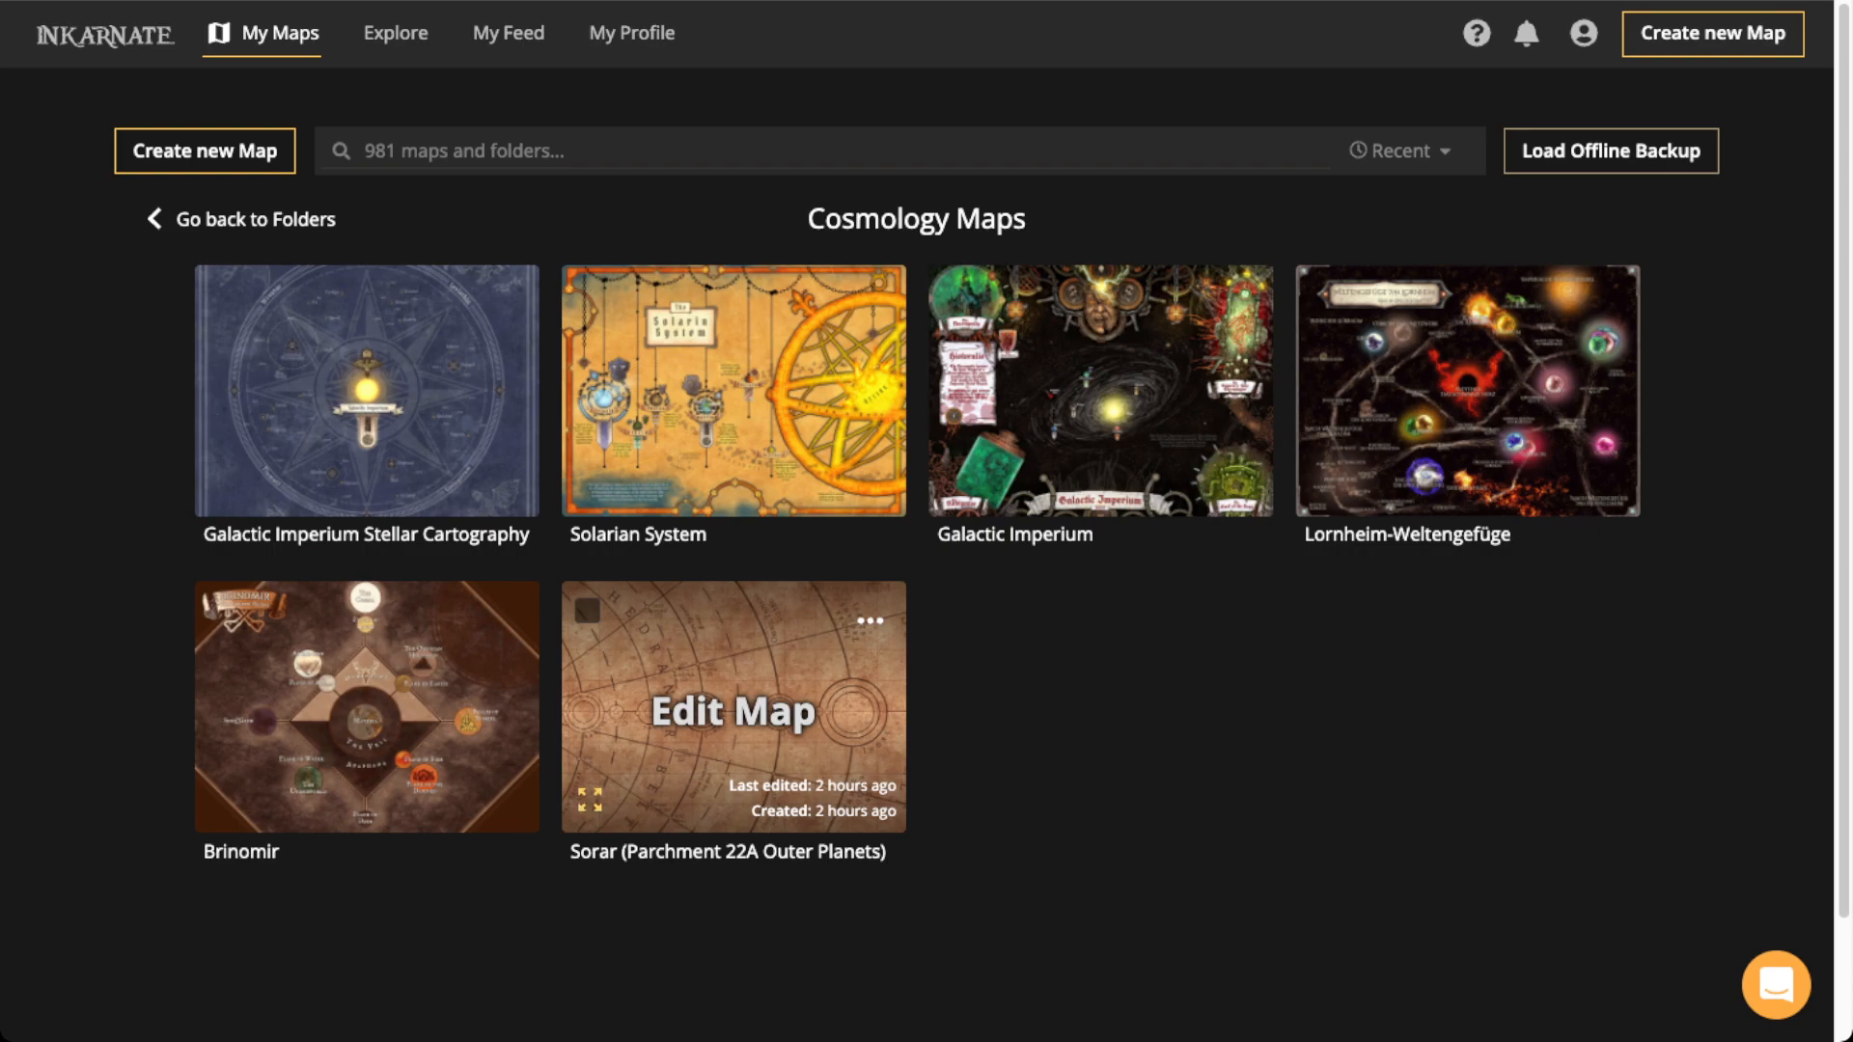
# Examine the Sorar (Parchment 22A Outer Planets) map in its preview and at full screen, ending back at the folder overview
pyautogui.click(590, 800)
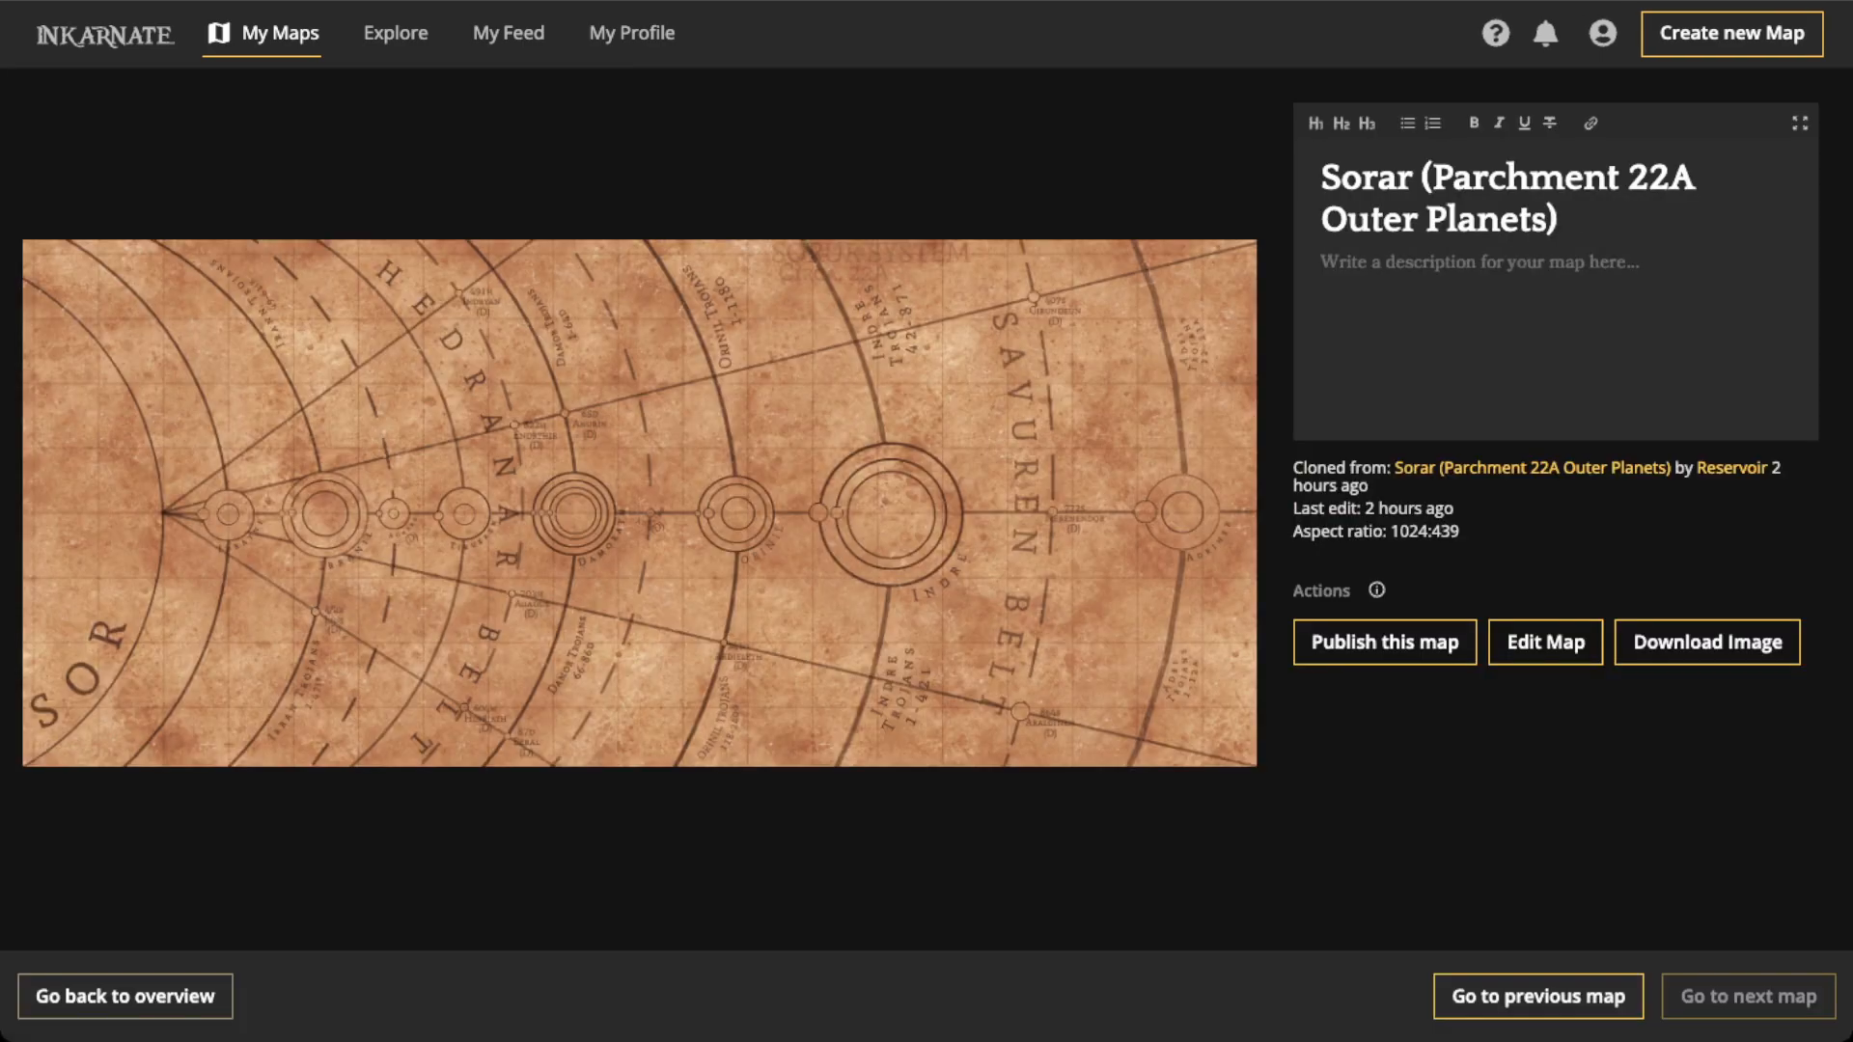
pyautogui.click(639, 504)
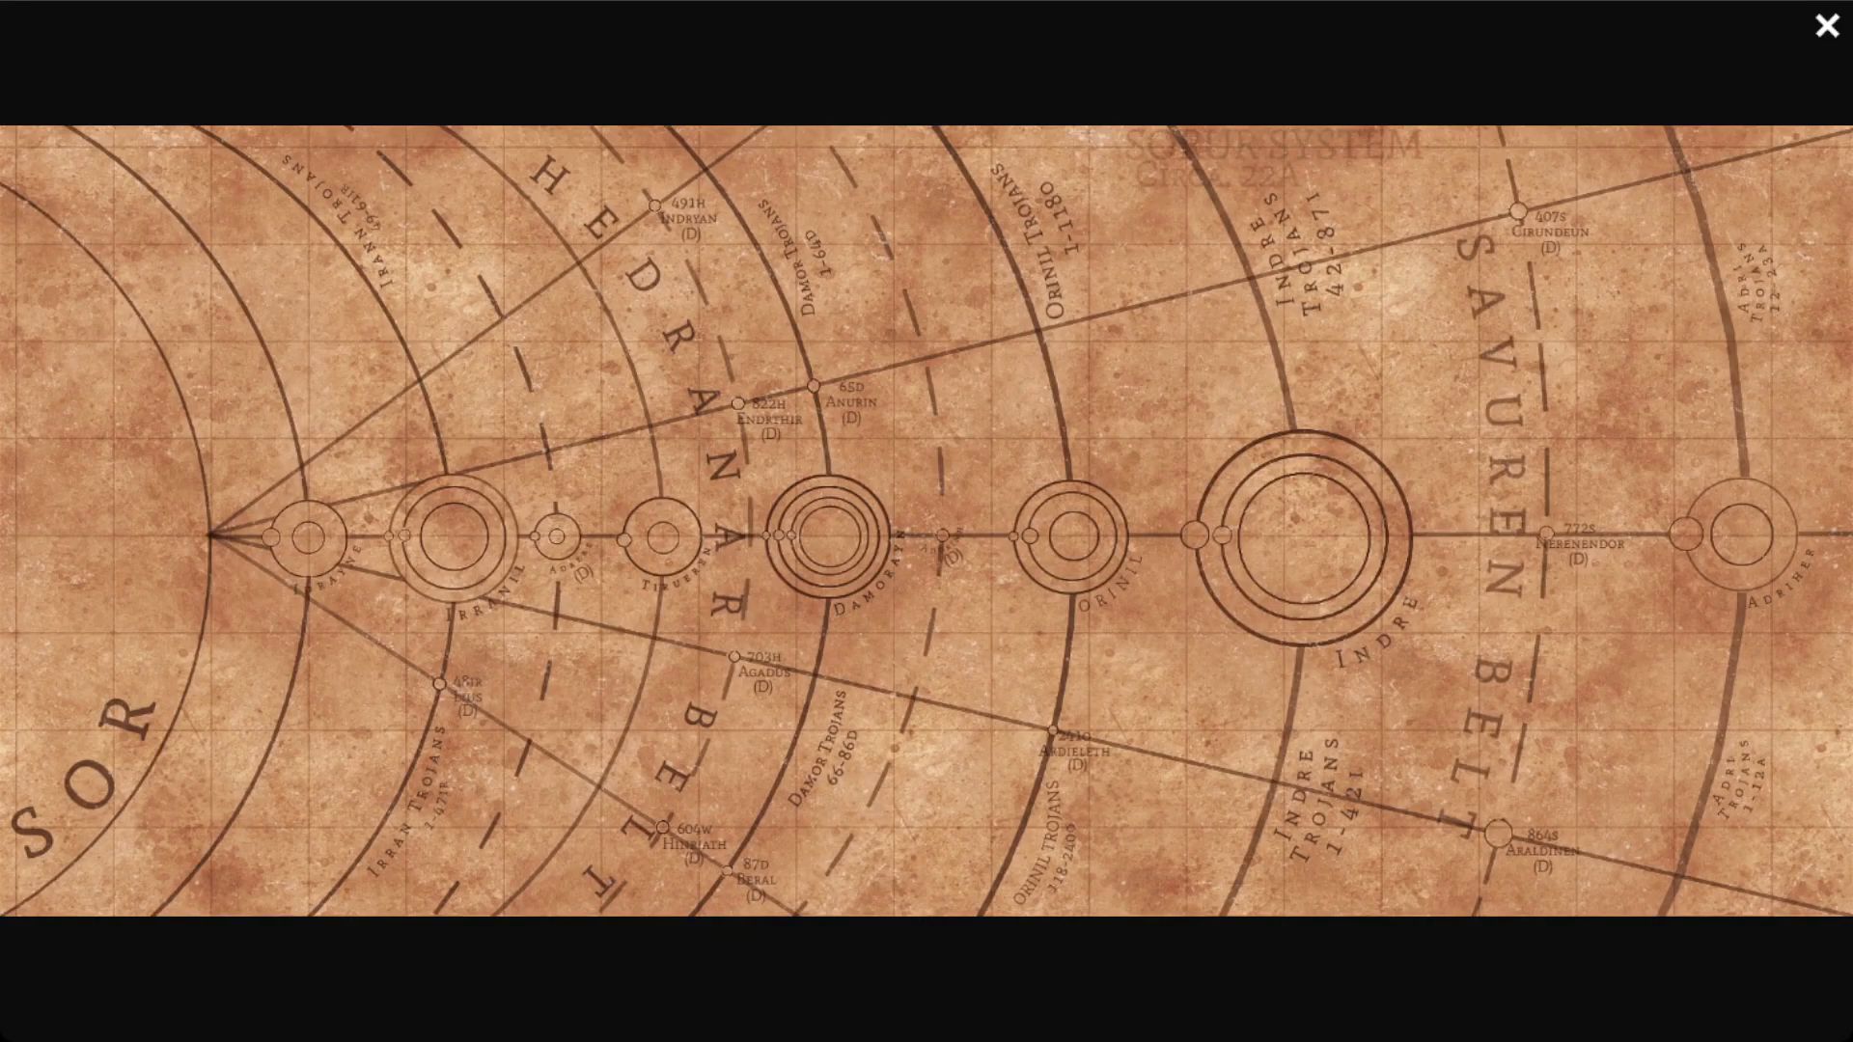
pyautogui.press('Escape')
pyautogui.press('Escape')
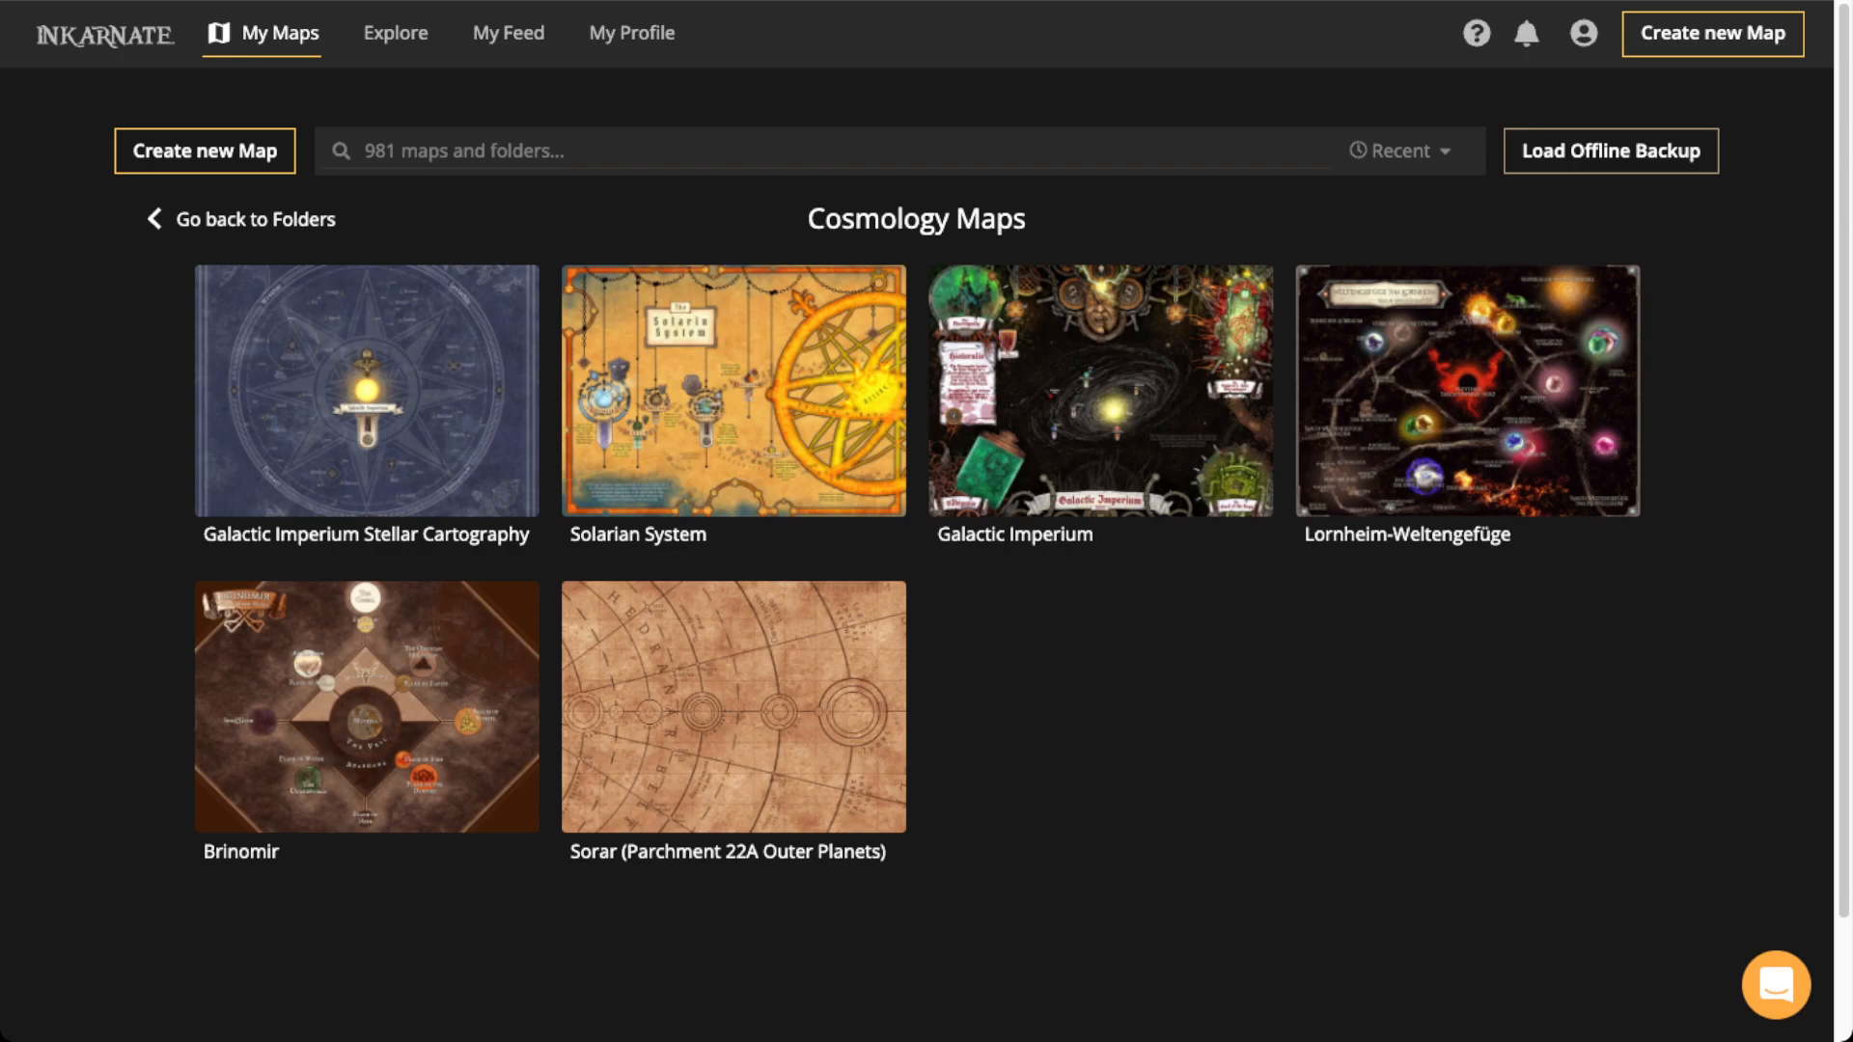
pyautogui.moveTo(589, 800)
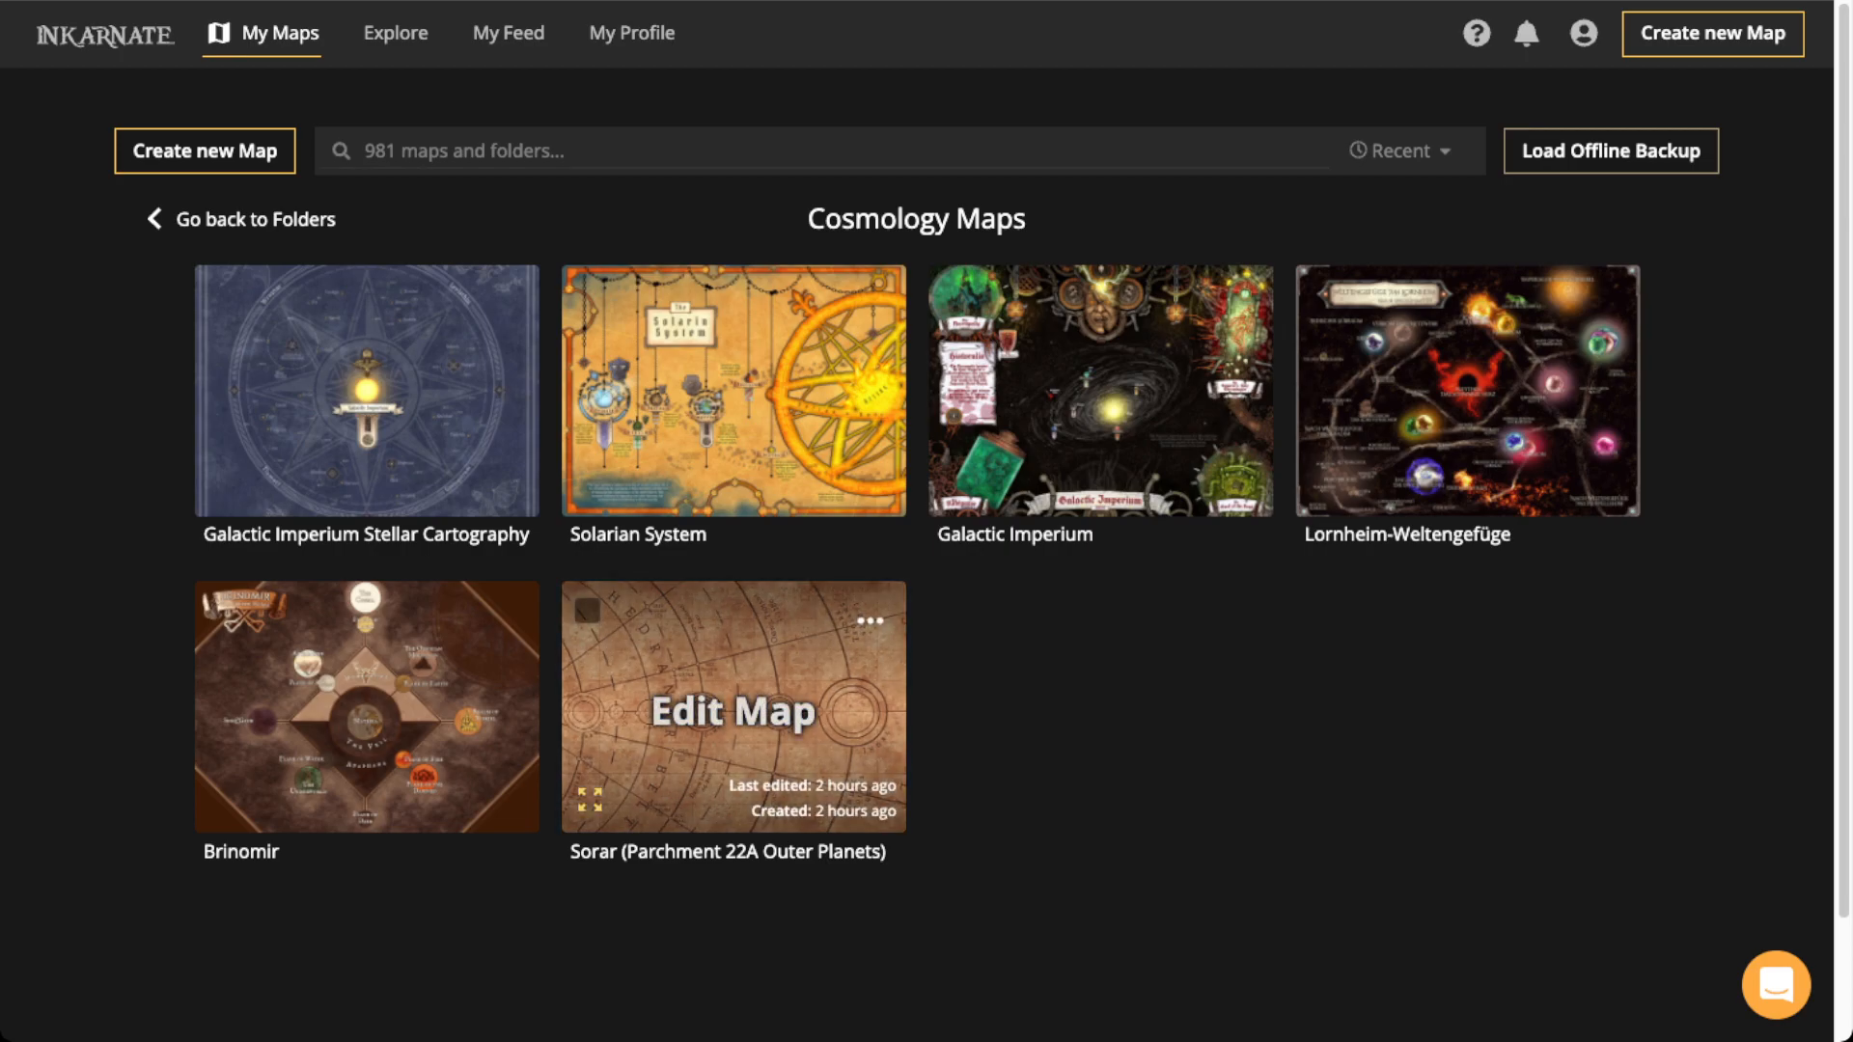
pyautogui.click(589, 800)
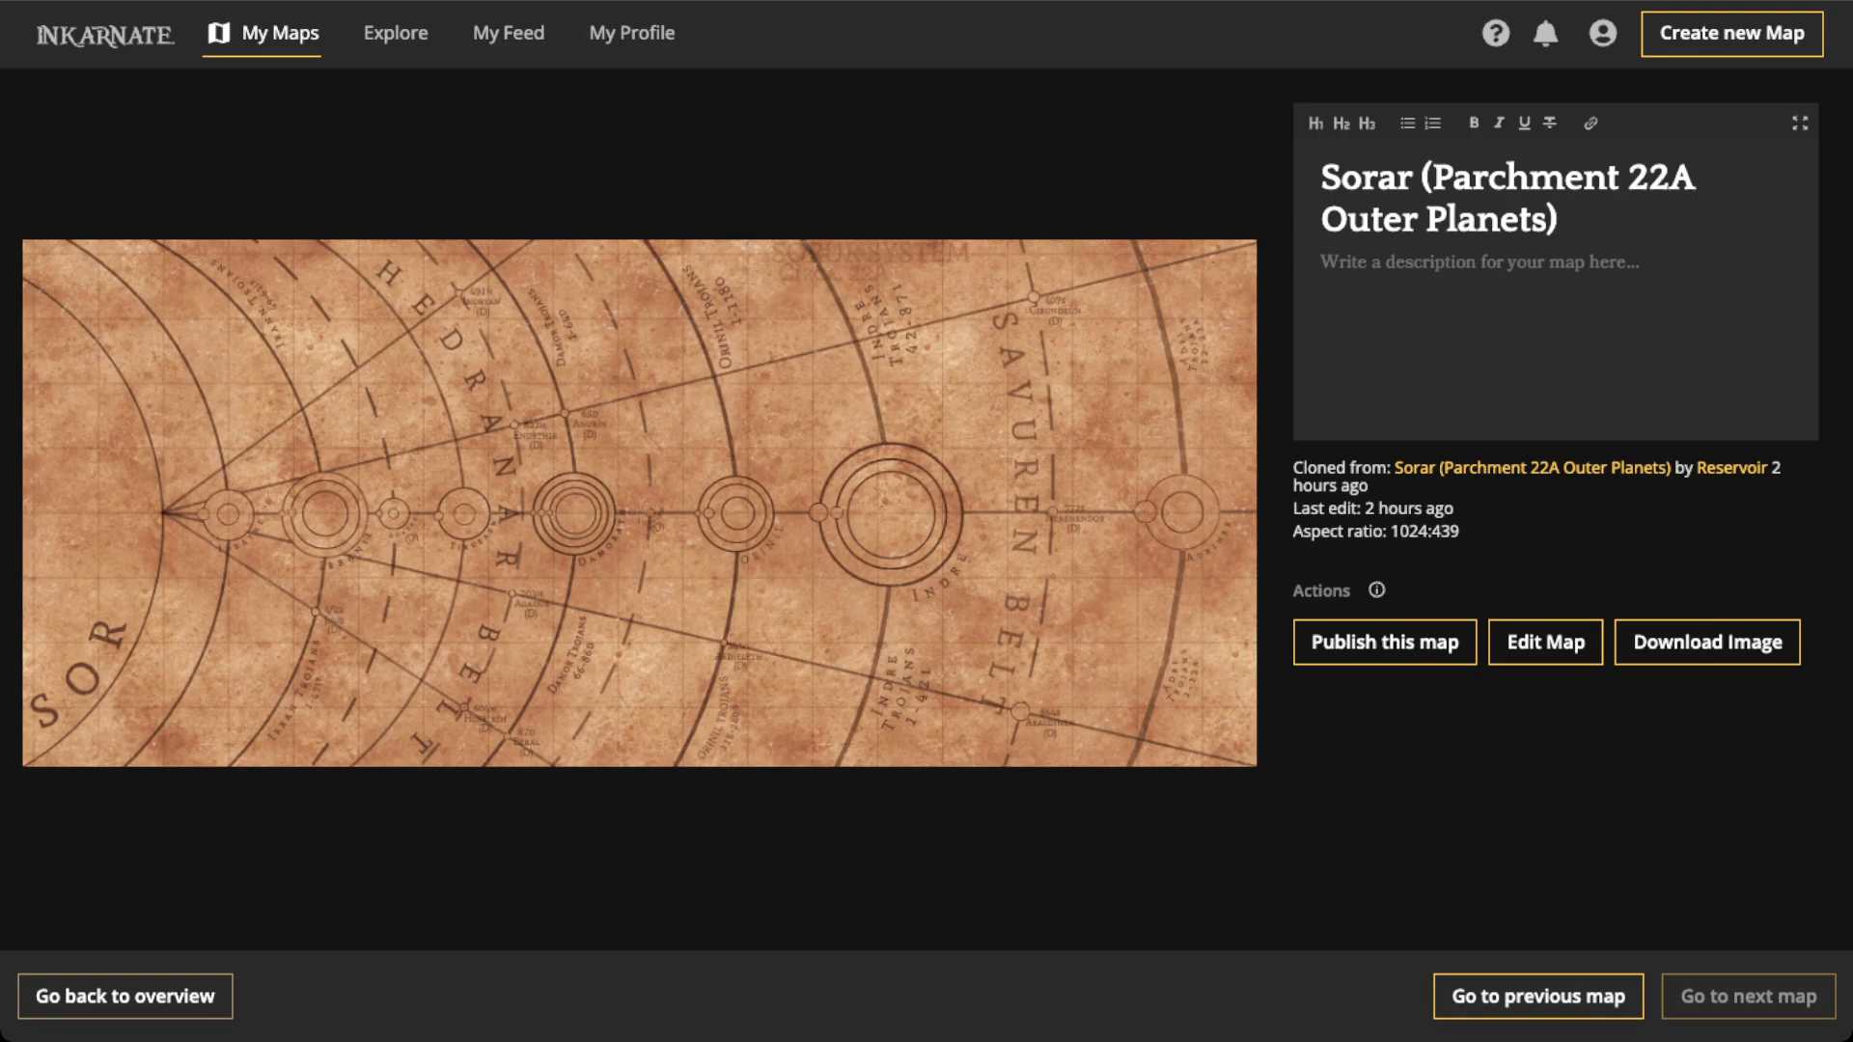
pyautogui.press('Escape')
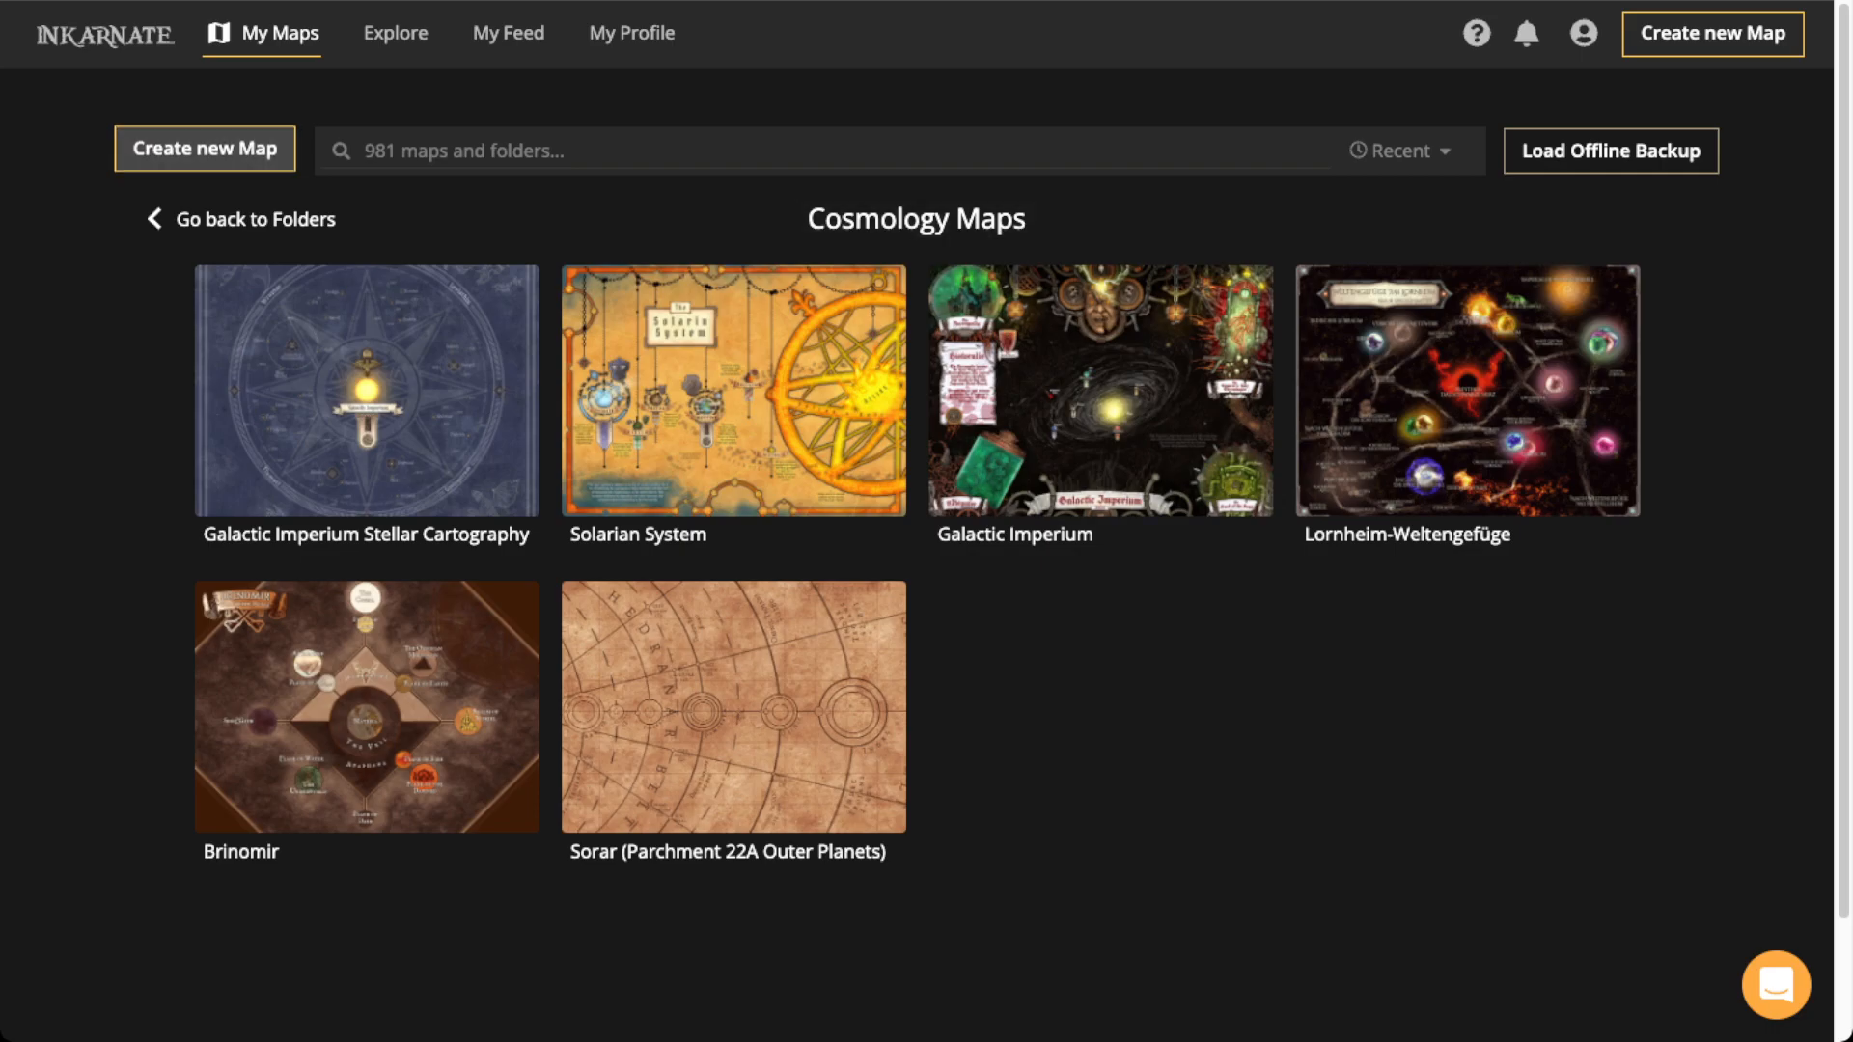
# Create a new landscape map of 40 x 30 tiles in the Fantasy Battlemaps 2.0 style at High (3K) editing resolution
pyautogui.click(205, 151)
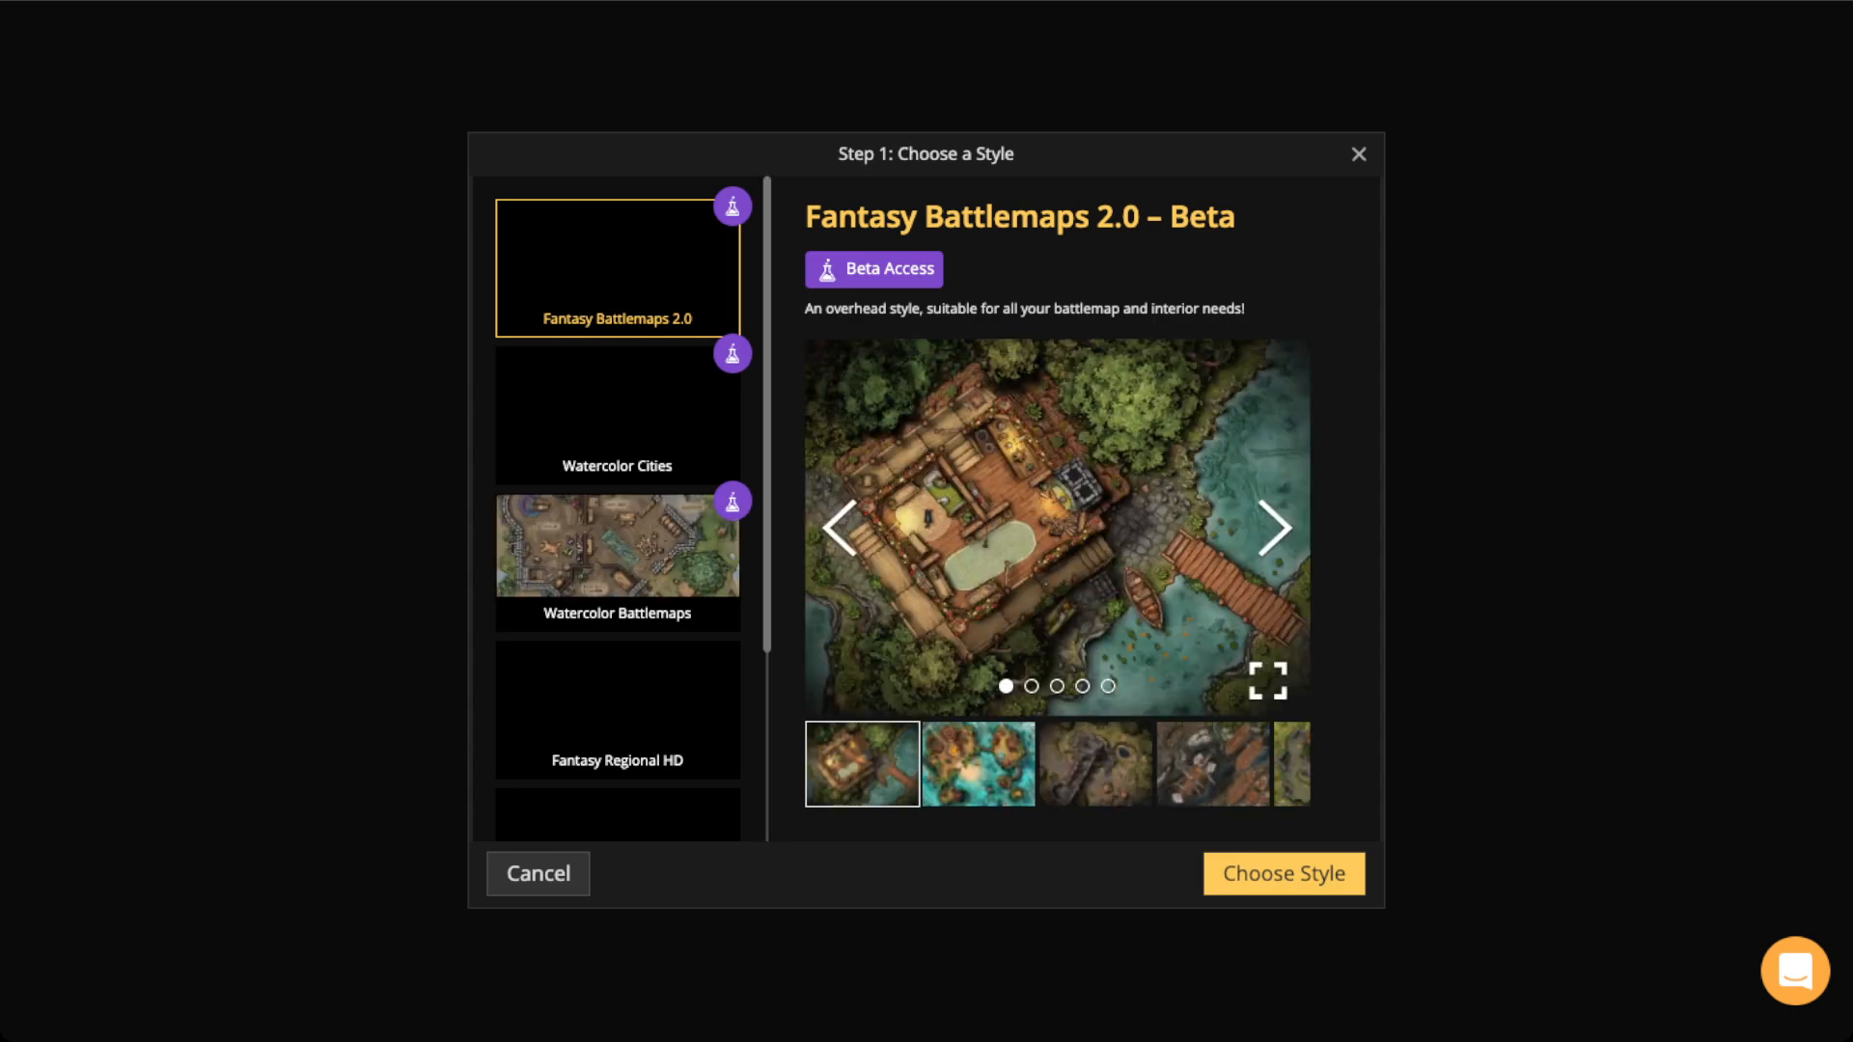
pyautogui.scroll(-3, 618, 506)
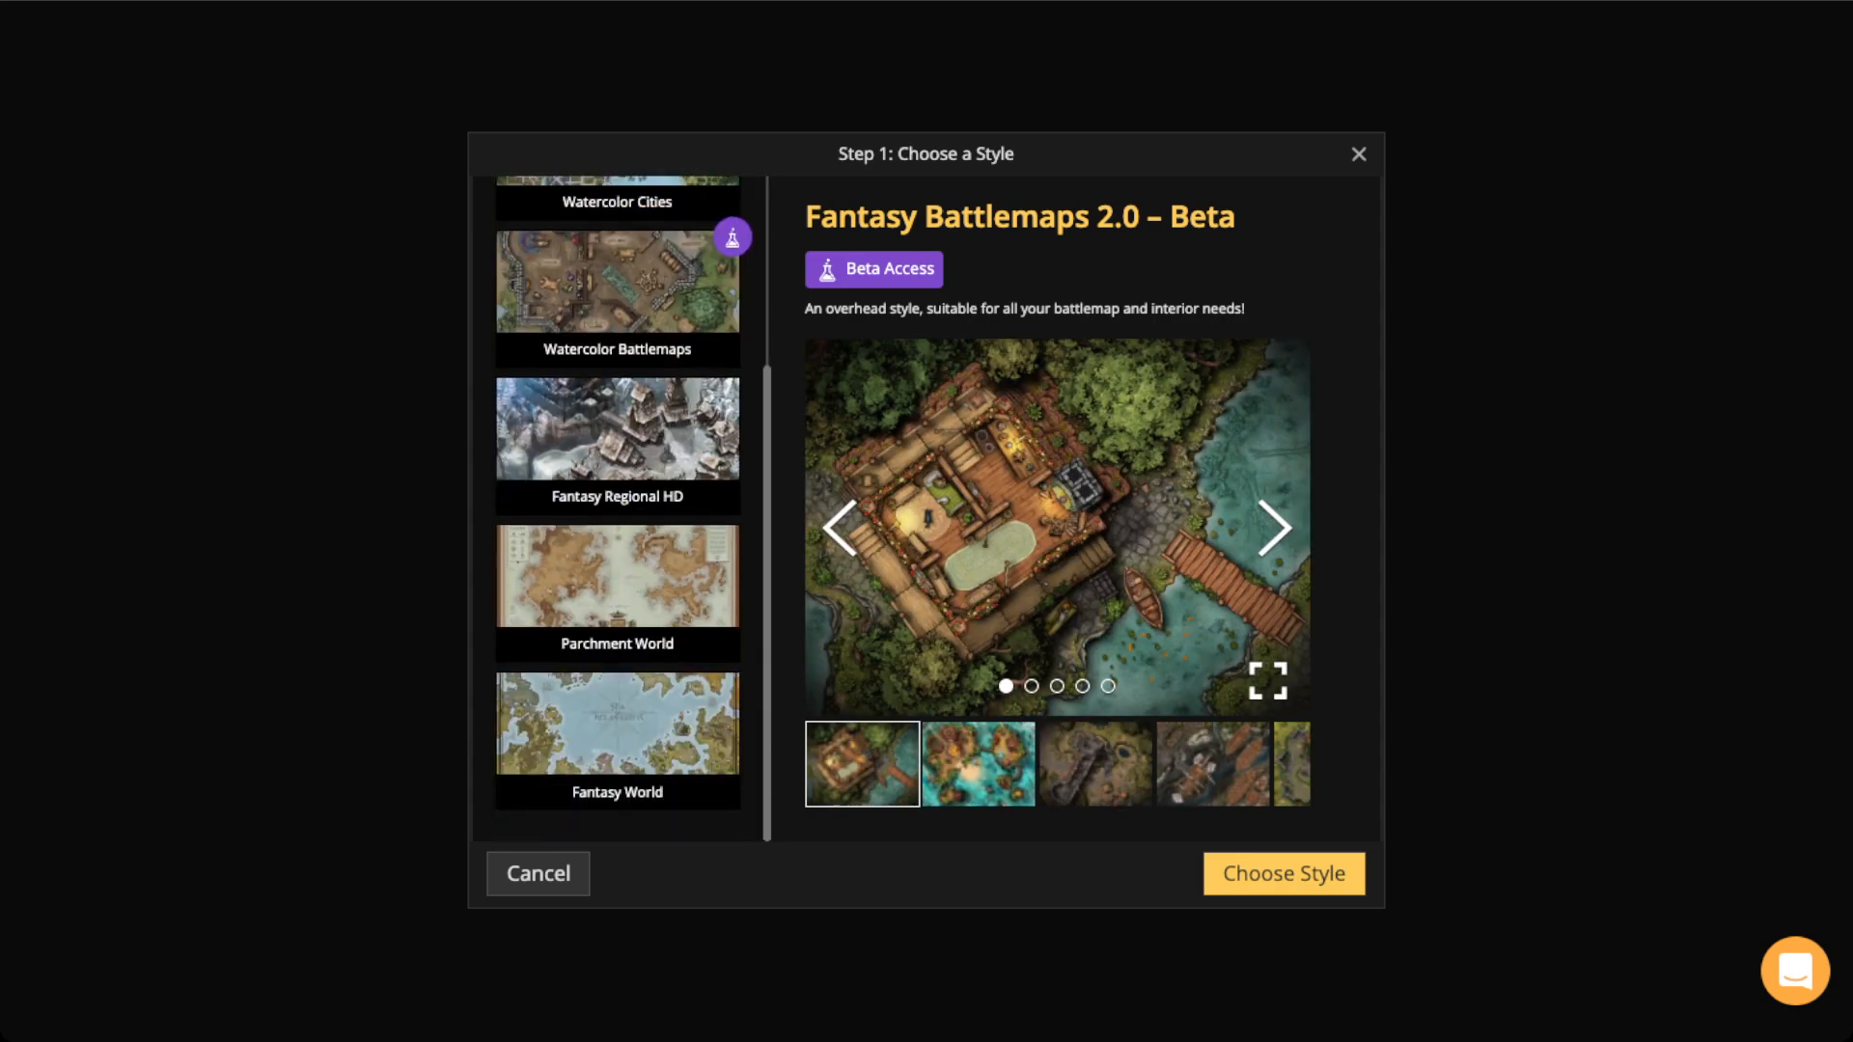
pyautogui.scroll(3, 618, 507)
pyautogui.scroll(-3, 617, 506)
pyautogui.scroll(3, 618, 507)
pyautogui.scroll(-3, 617, 507)
pyautogui.scroll(3, 618, 507)
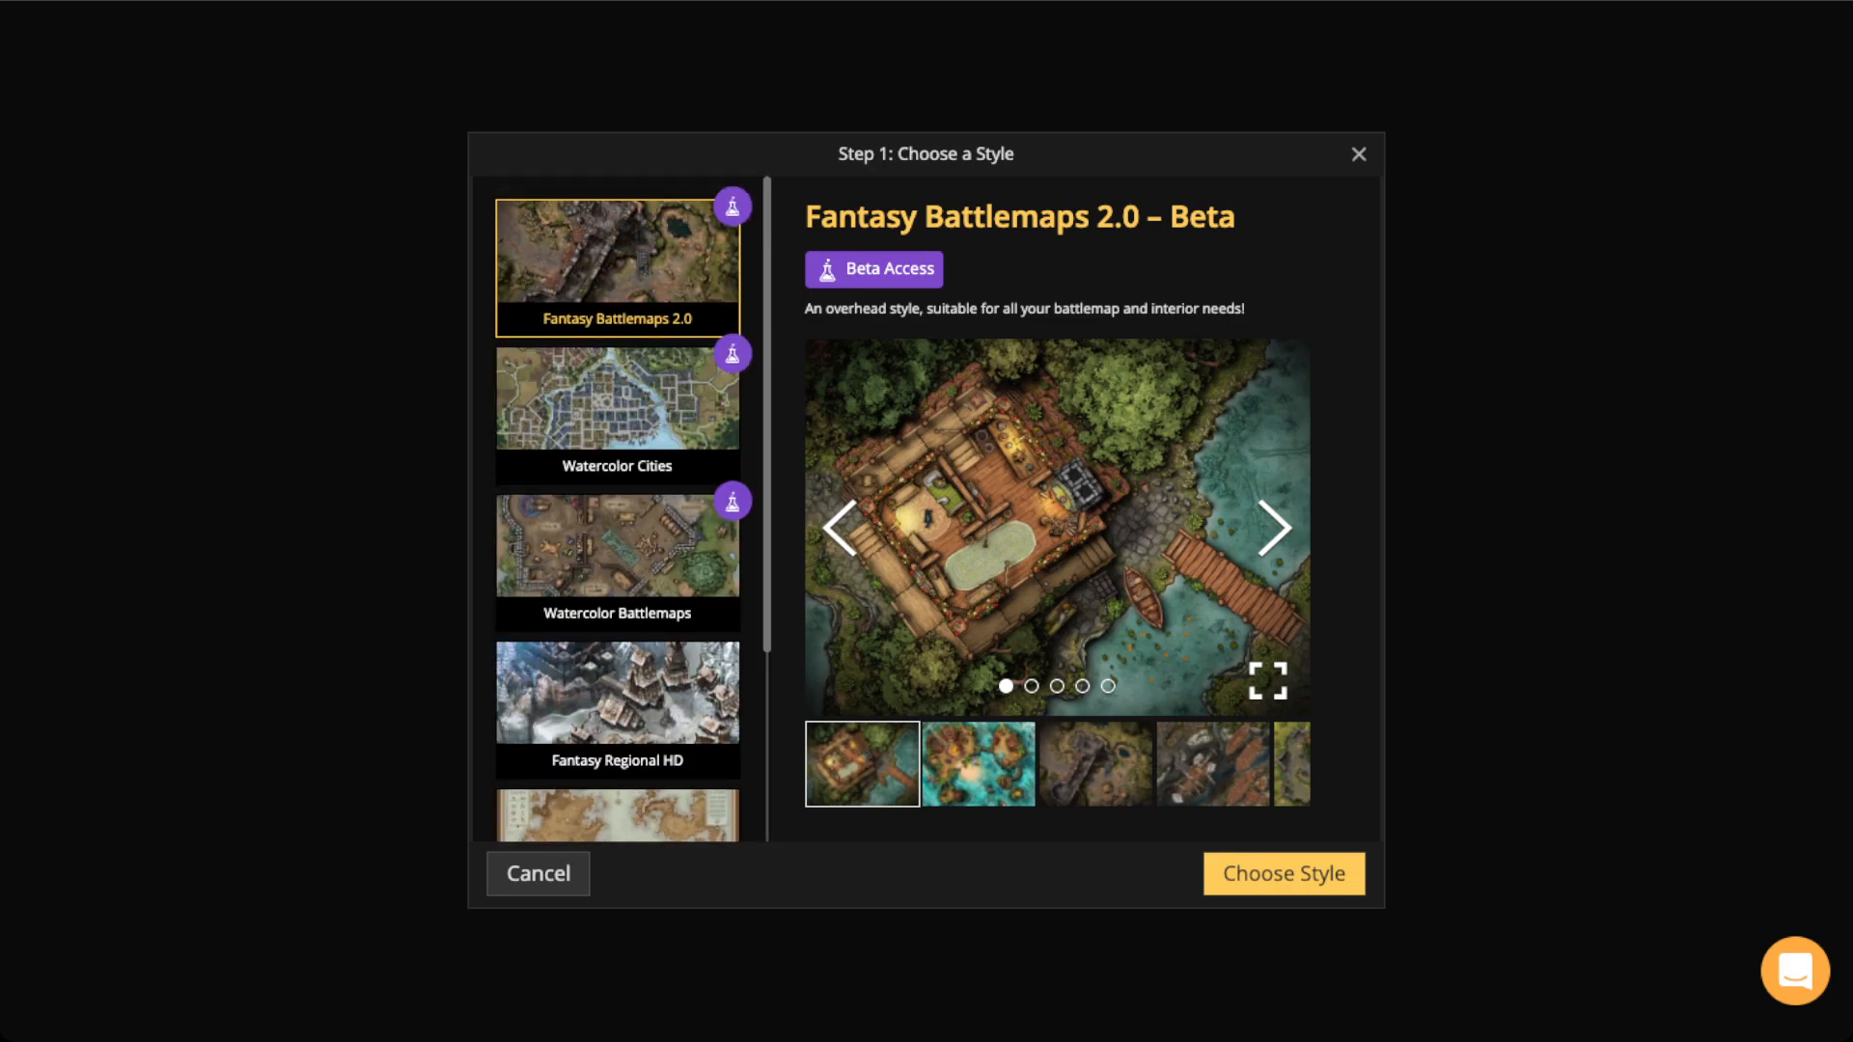
pyautogui.scroll(-3, 618, 507)
pyautogui.scroll(3, 618, 506)
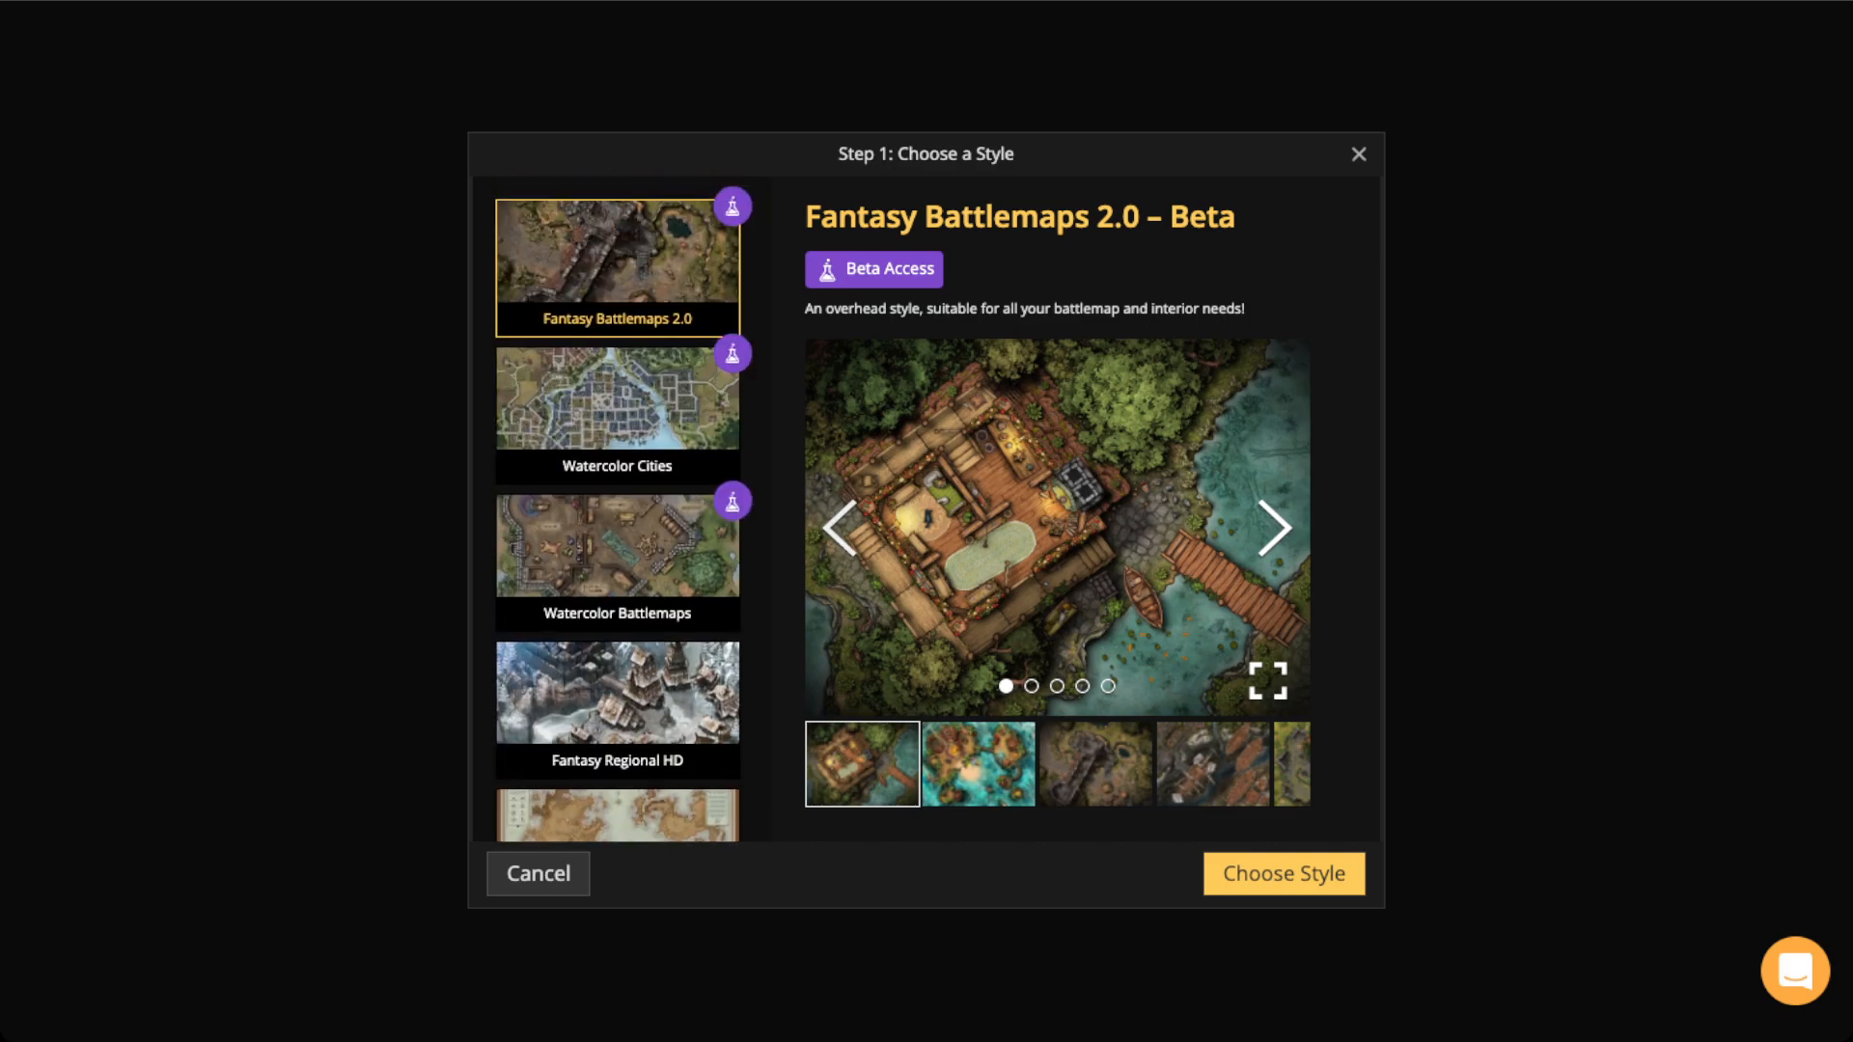
pyautogui.click(1284, 873)
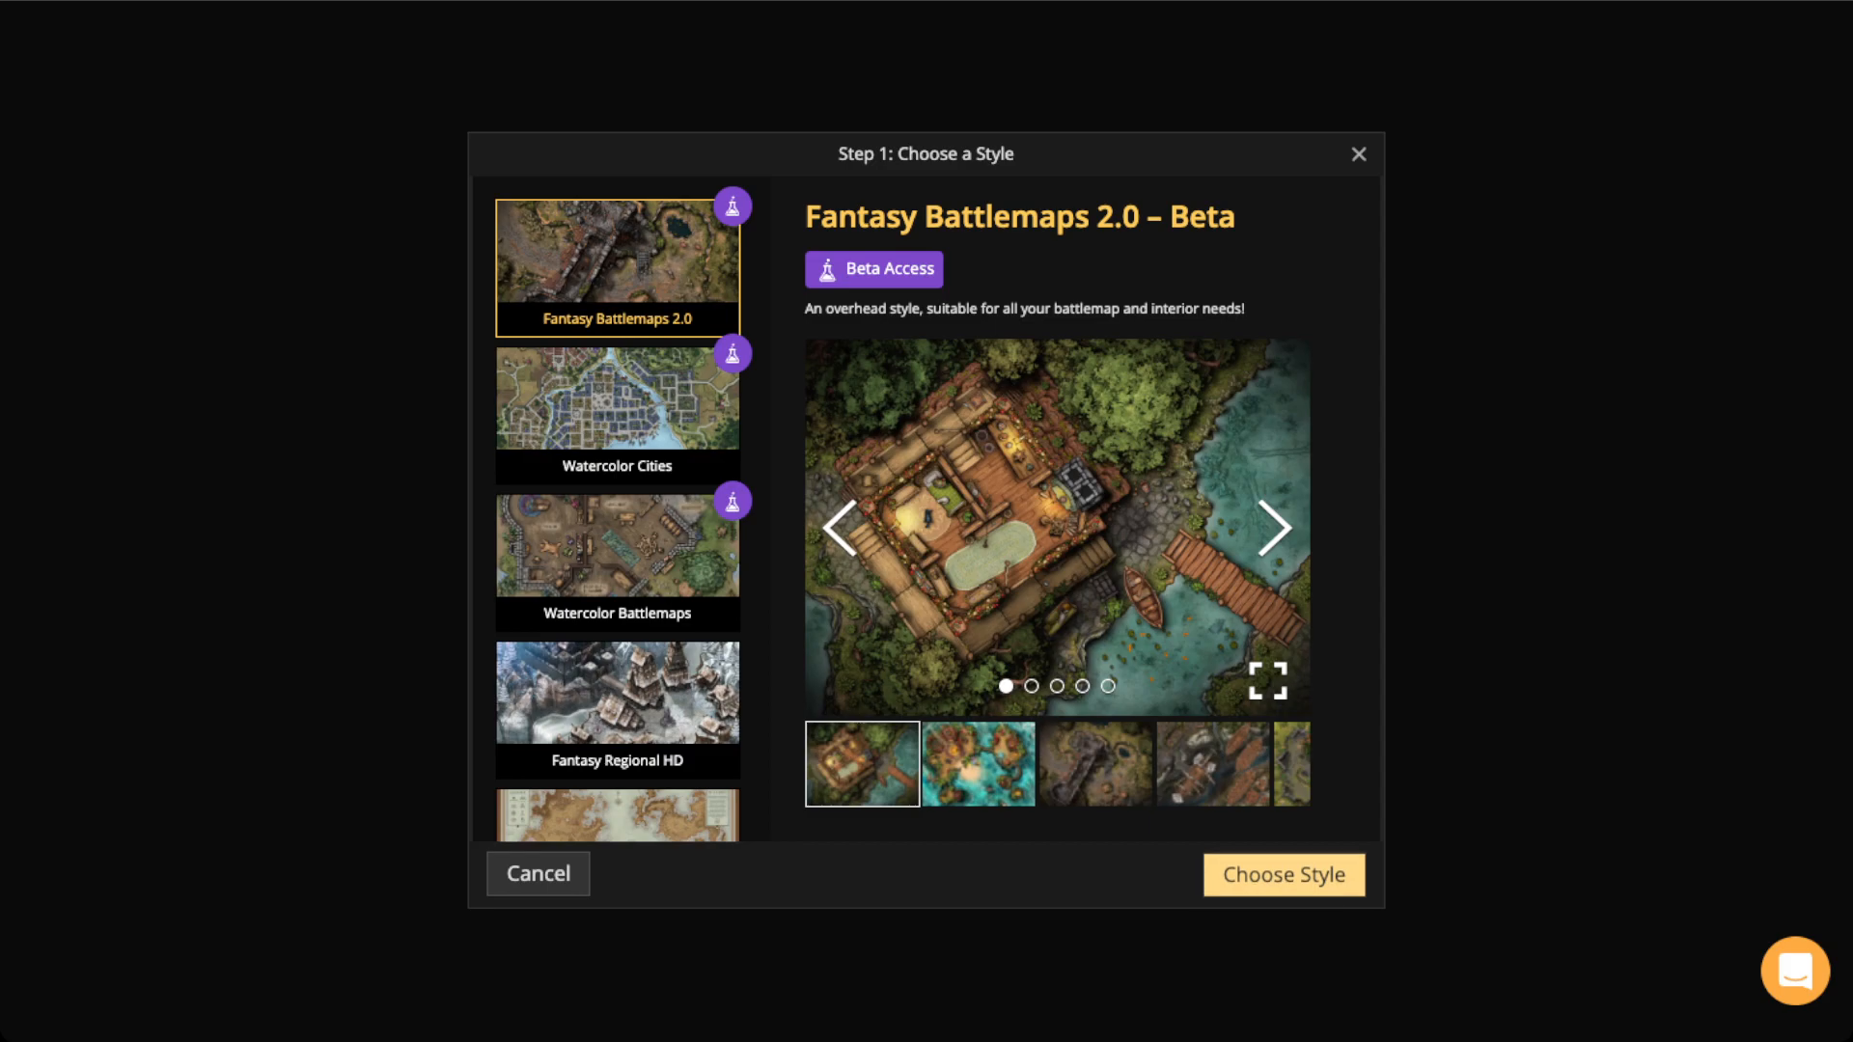
pyautogui.click(809, 252)
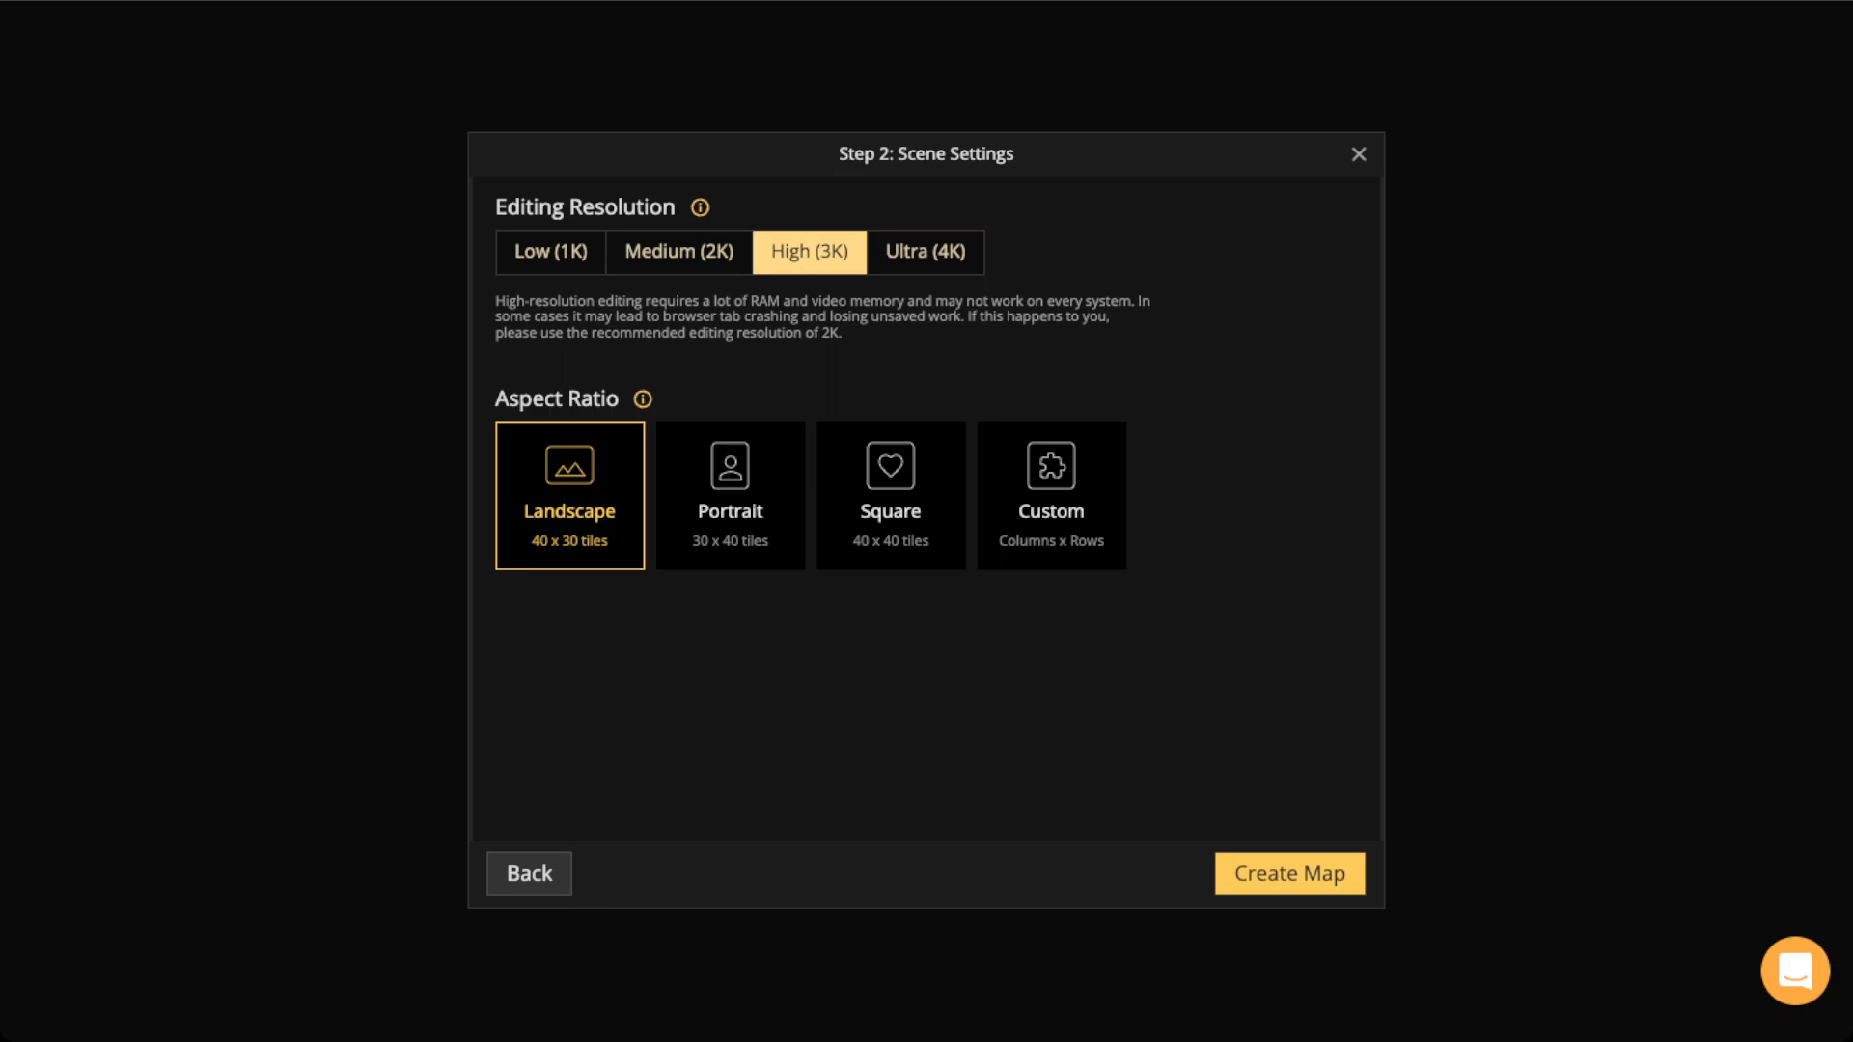
pyautogui.click(1290, 874)
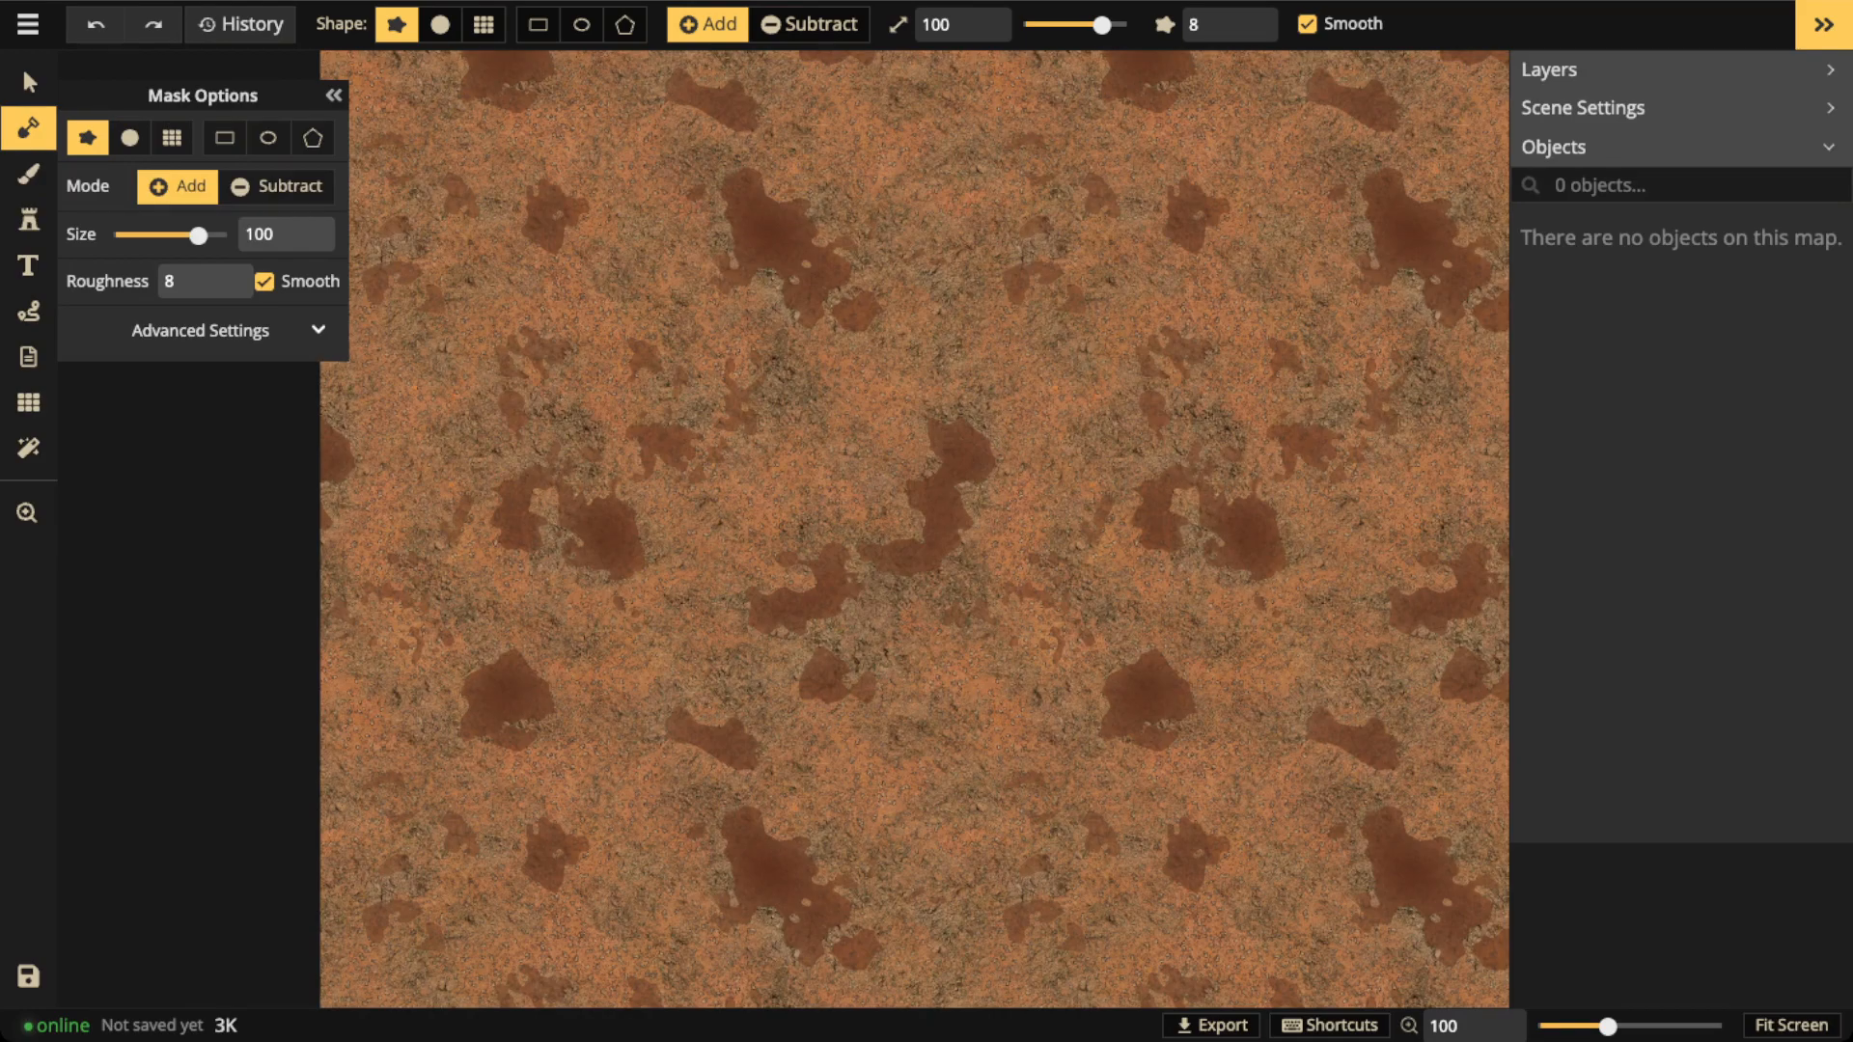
# Fill the entire background of the map with solid black (000000) using a rectangular brush shape at opacity 1
pyautogui.scroll(-3, 794, 426)
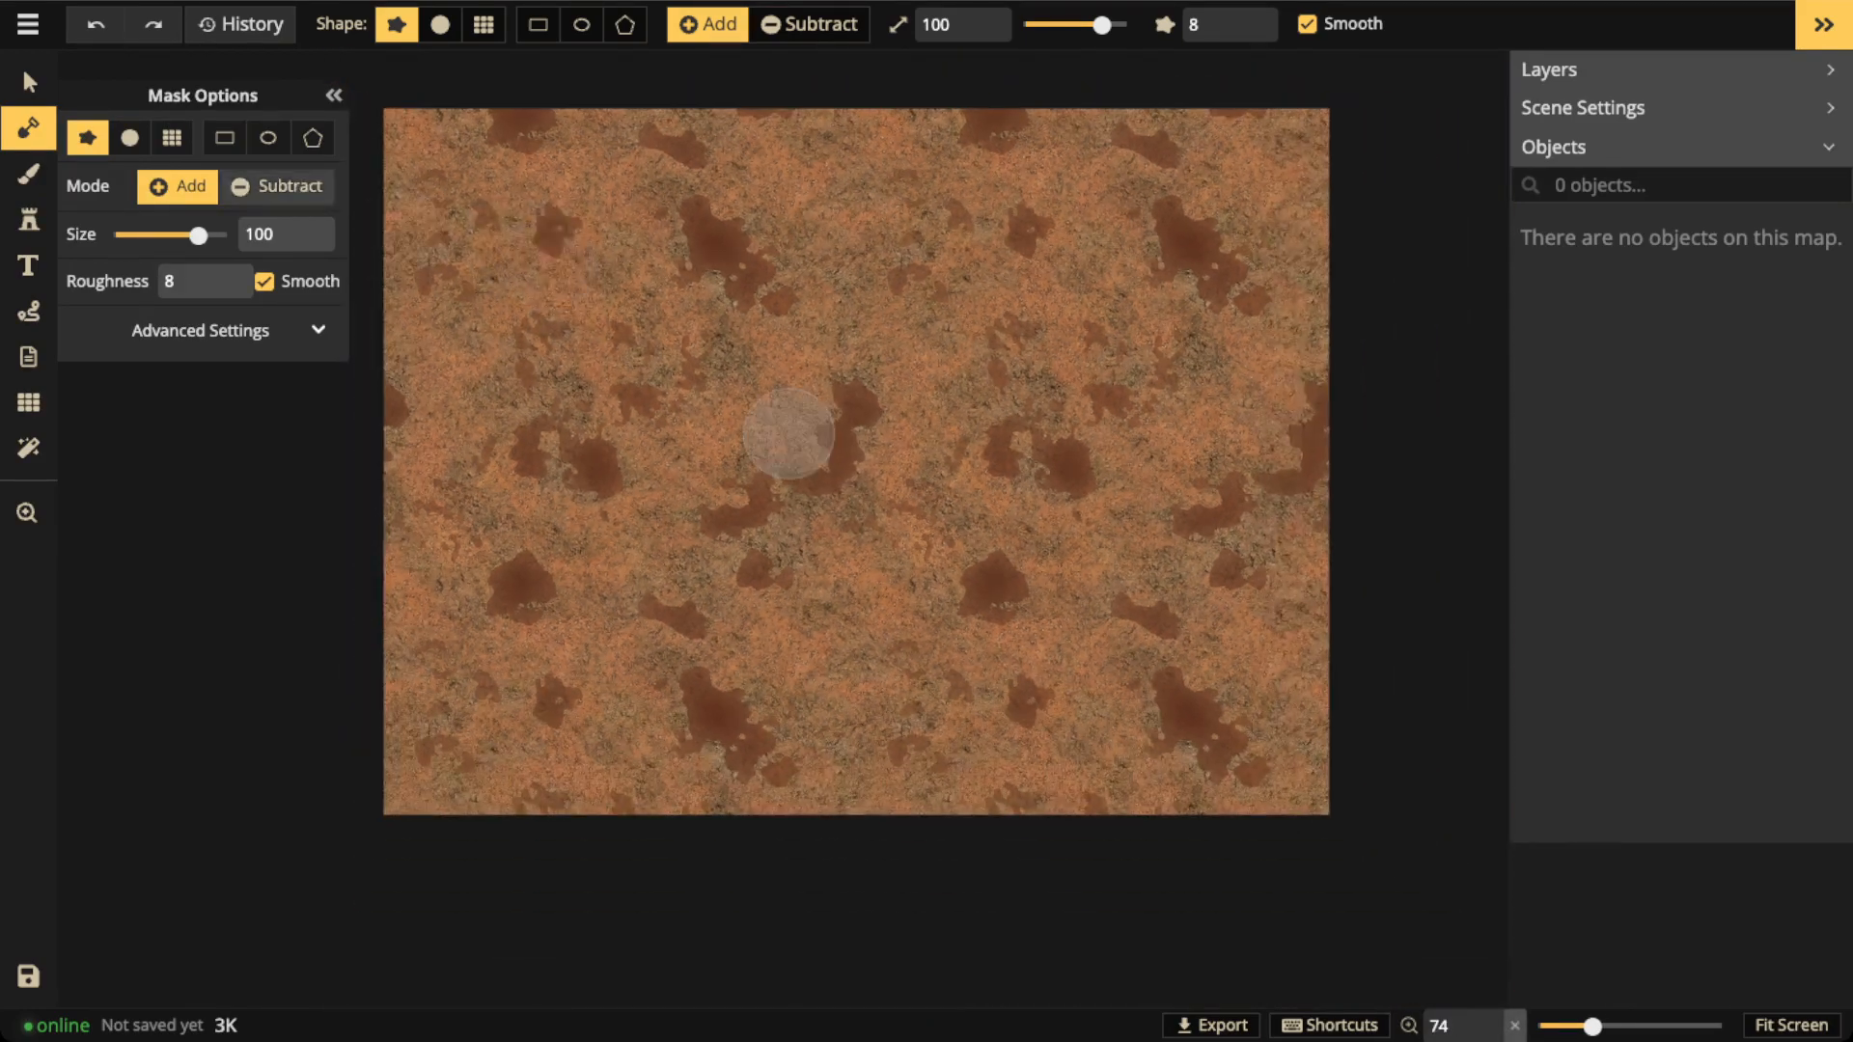
pyautogui.press('b')
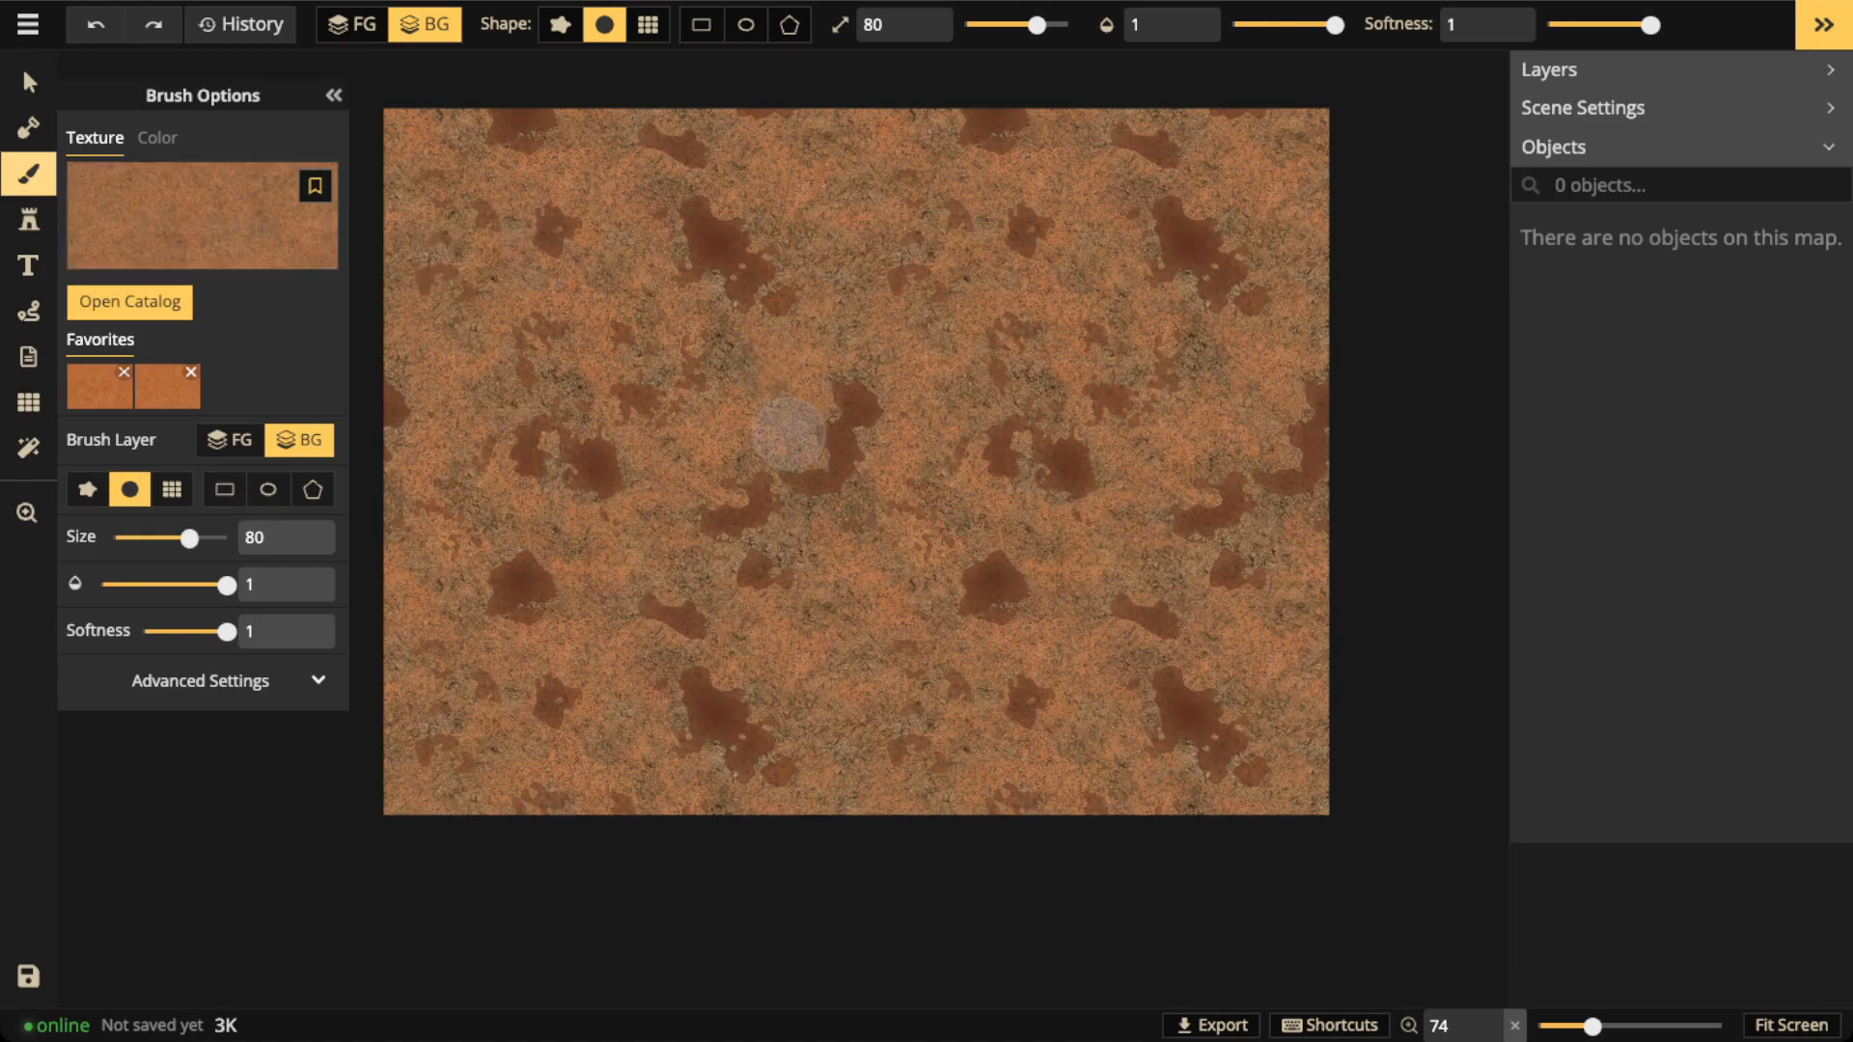
pyautogui.click(158, 138)
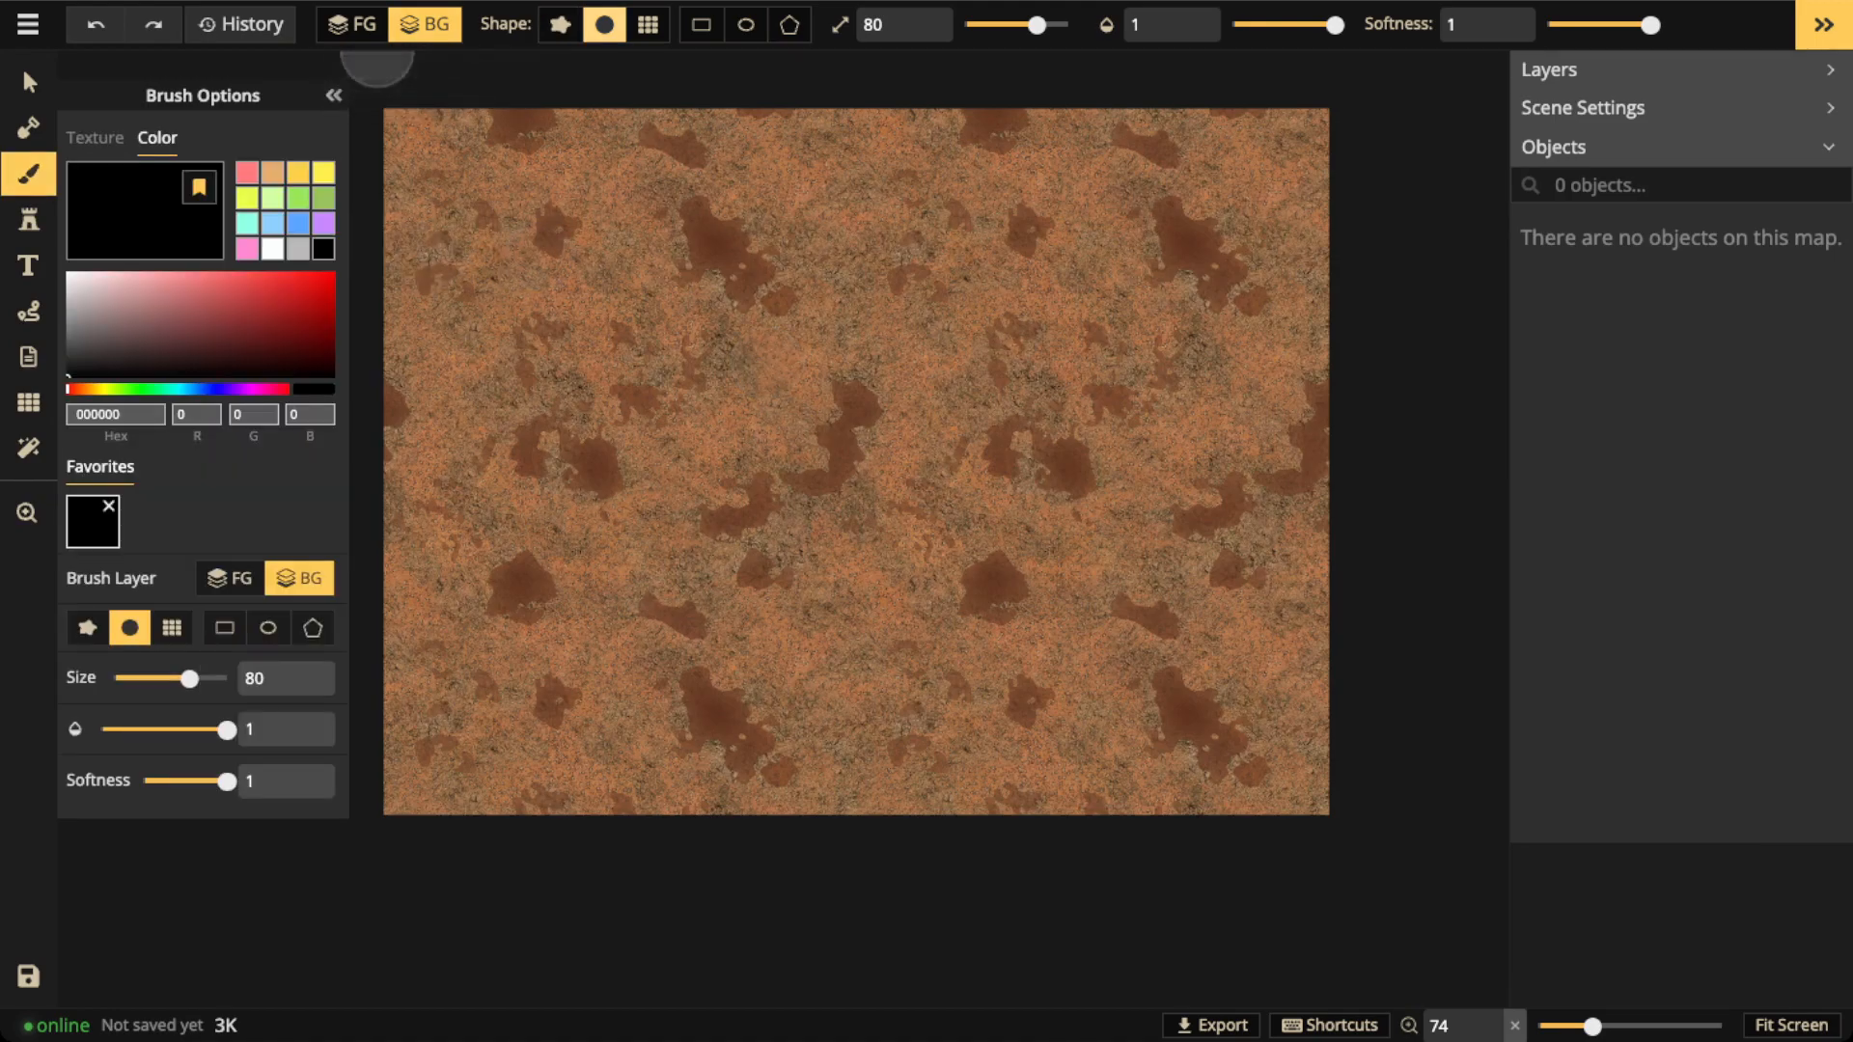
pyautogui.click(702, 24)
pyautogui.moveTo(363, 75); pyautogui.dragTo(1420, 889)
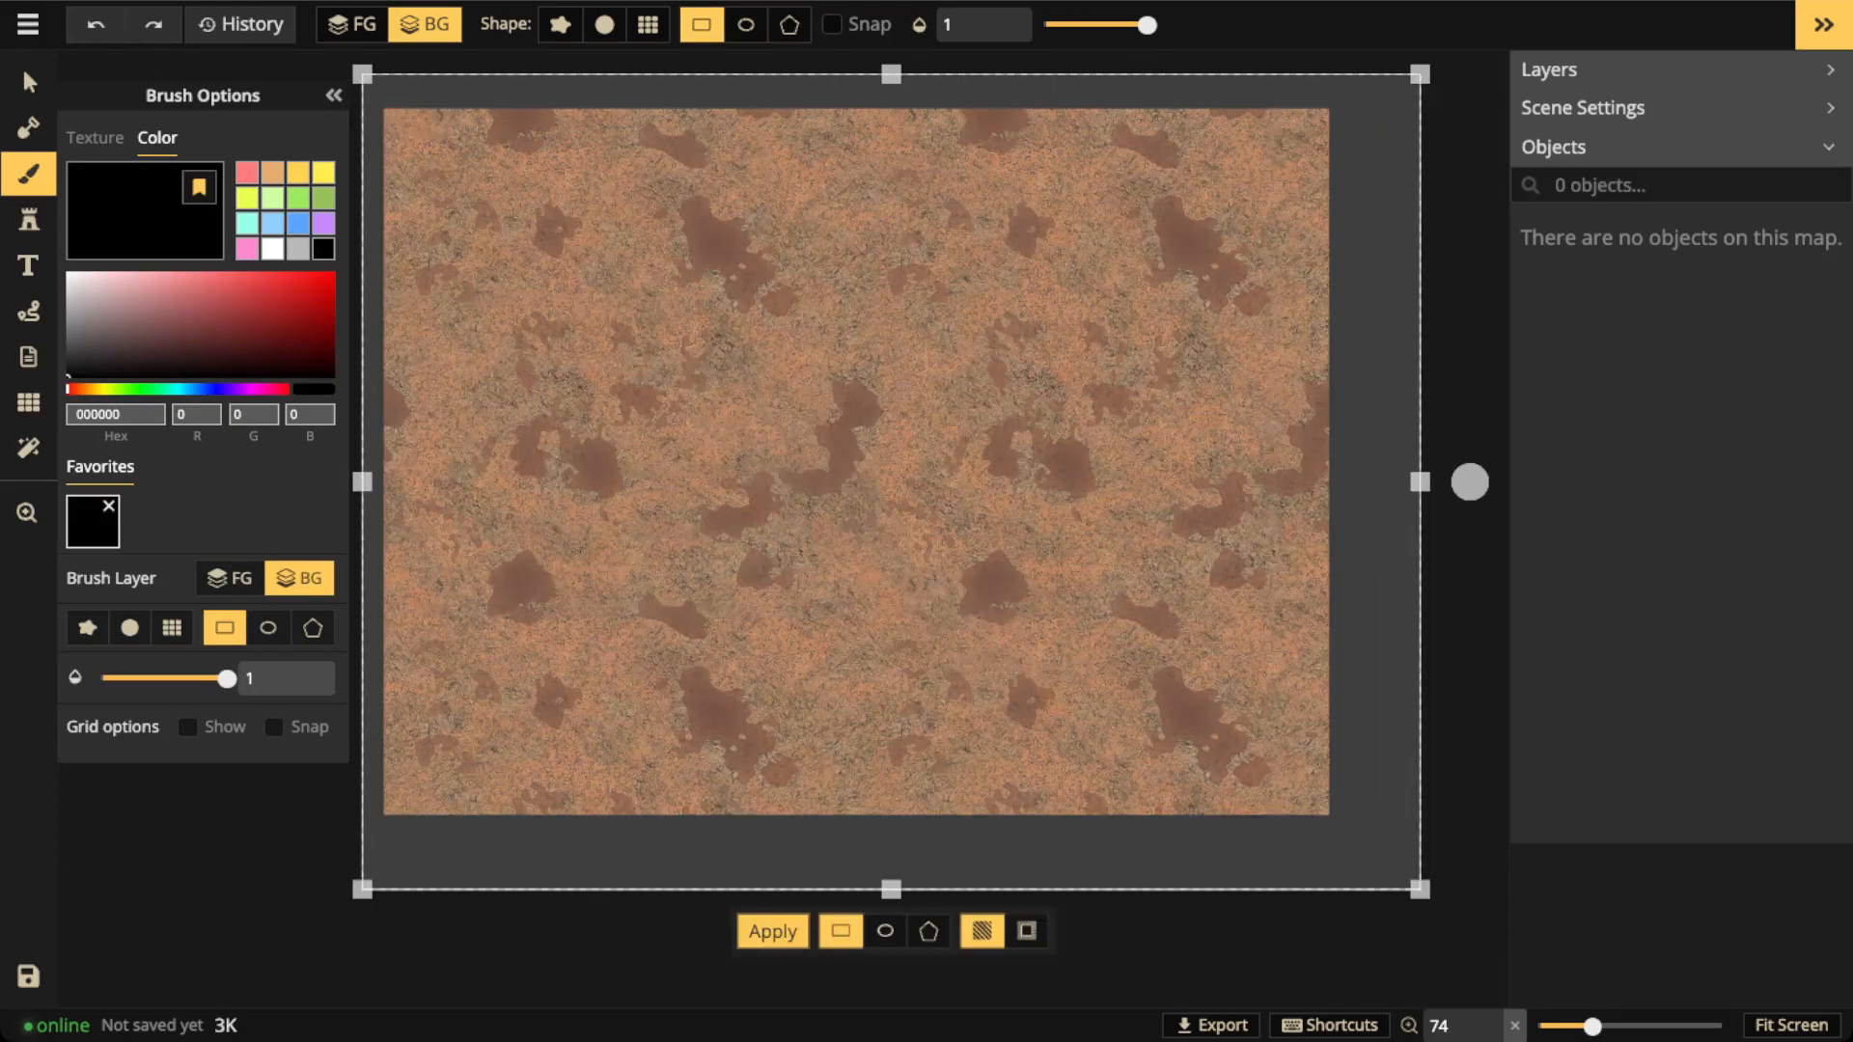
pyautogui.press('Return')
pyautogui.press('v')
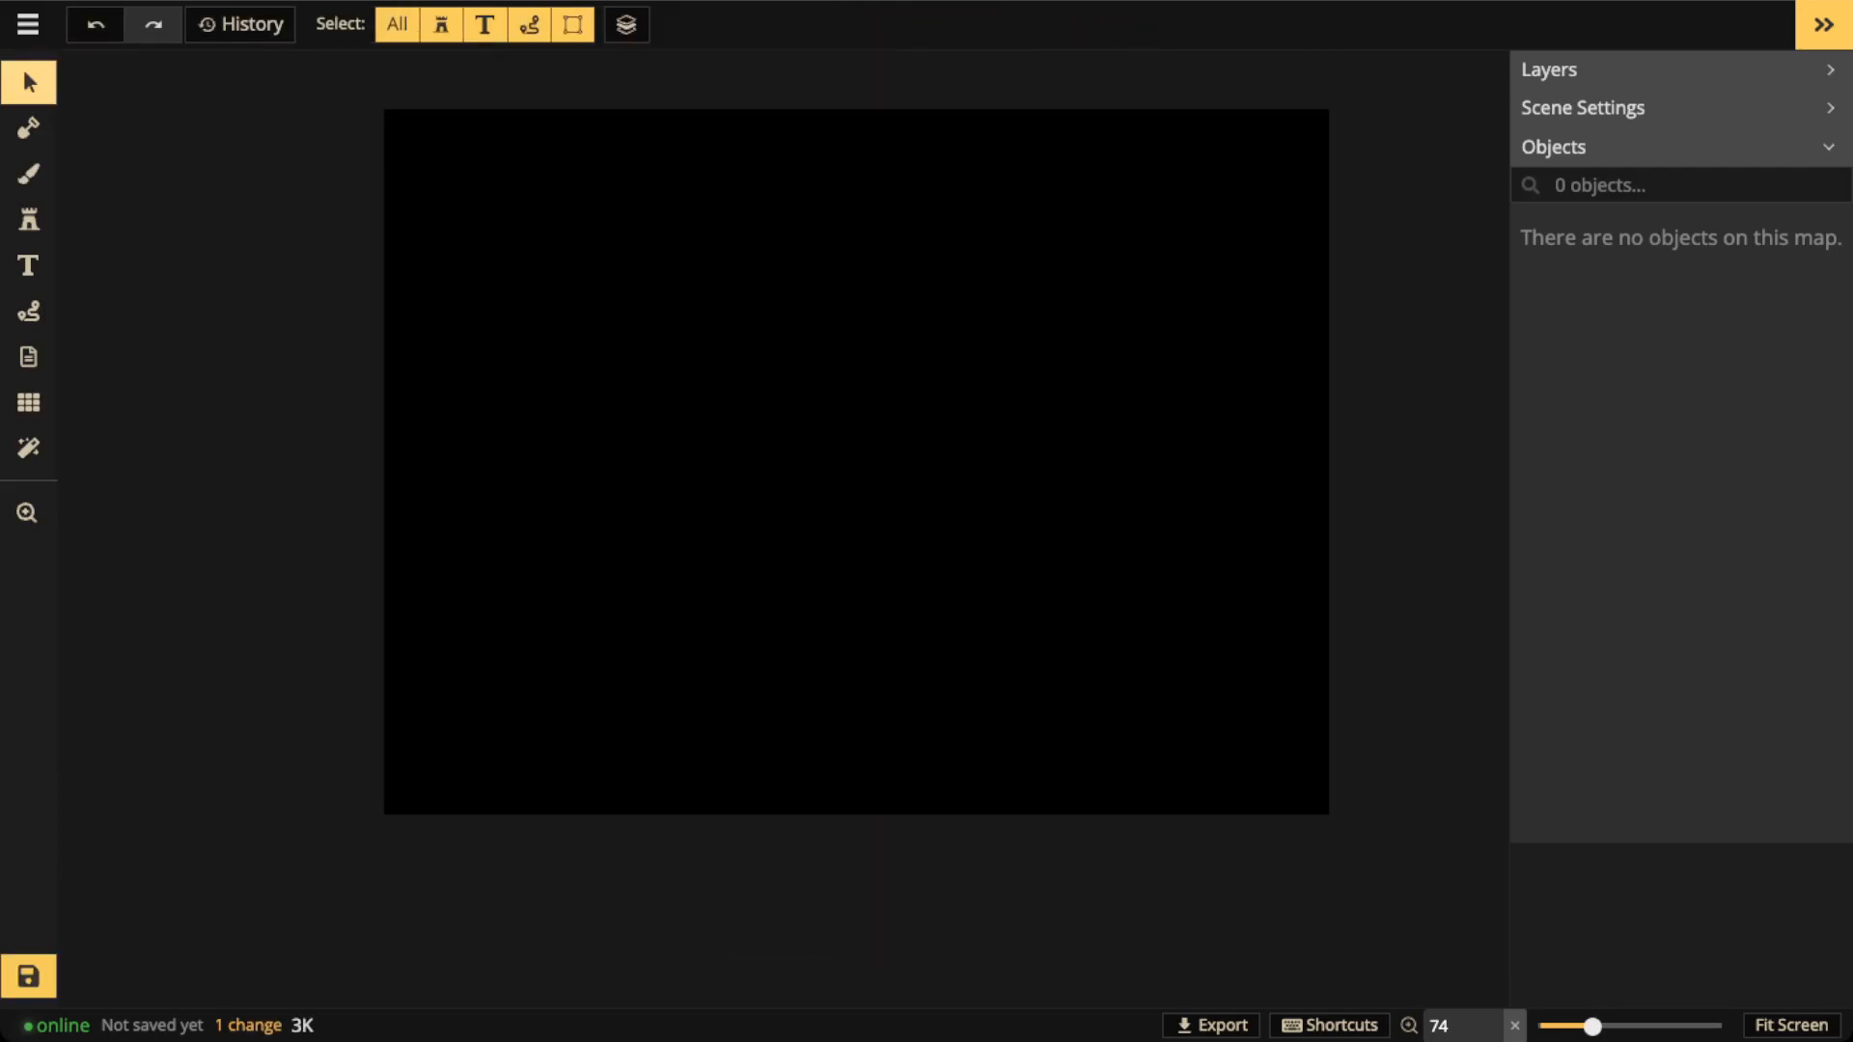
pyautogui.scroll(-2, 1096, 530)
pyautogui.scroll(3, 1097, 531)
pyautogui.press('space')
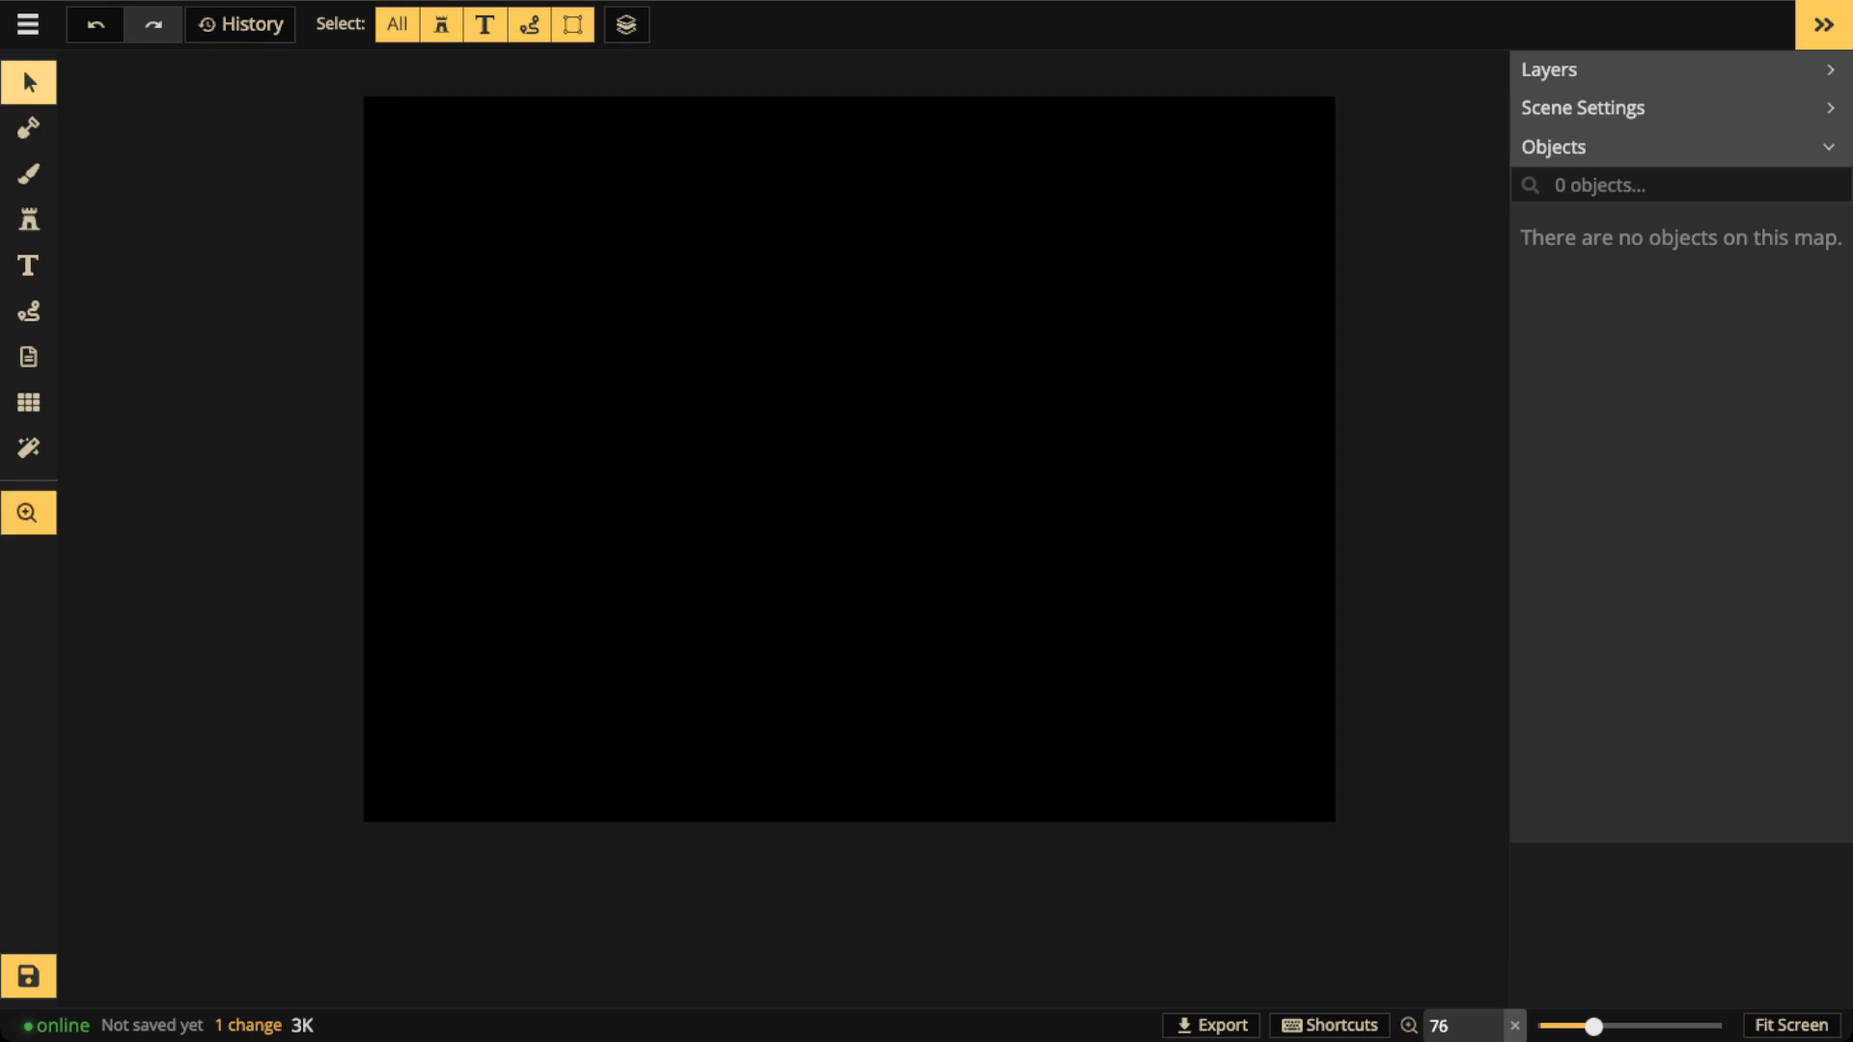
pyautogui.moveTo(1097, 531); pyautogui.dragTo(1092, 567)
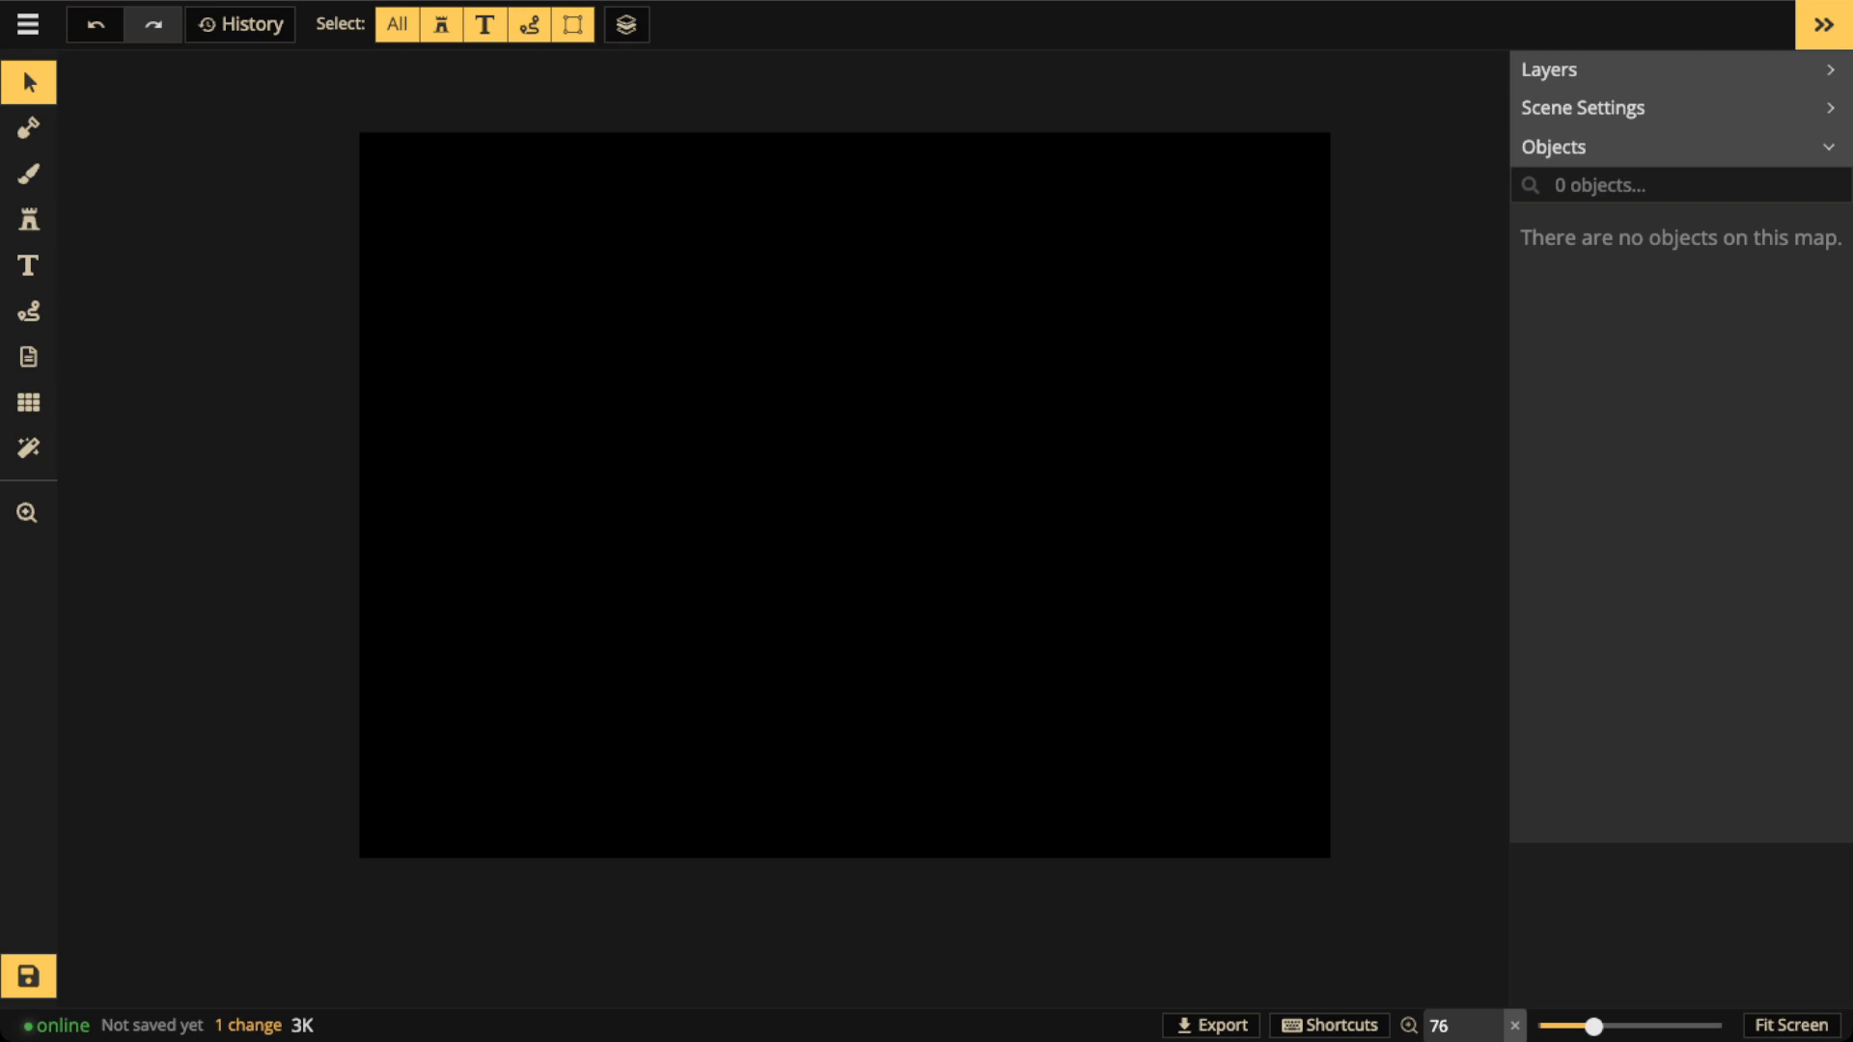
# Open the stamp catalog, hide the custom assets and browse the Forest, Water and Tavern stamps
pyautogui.click(29, 220)
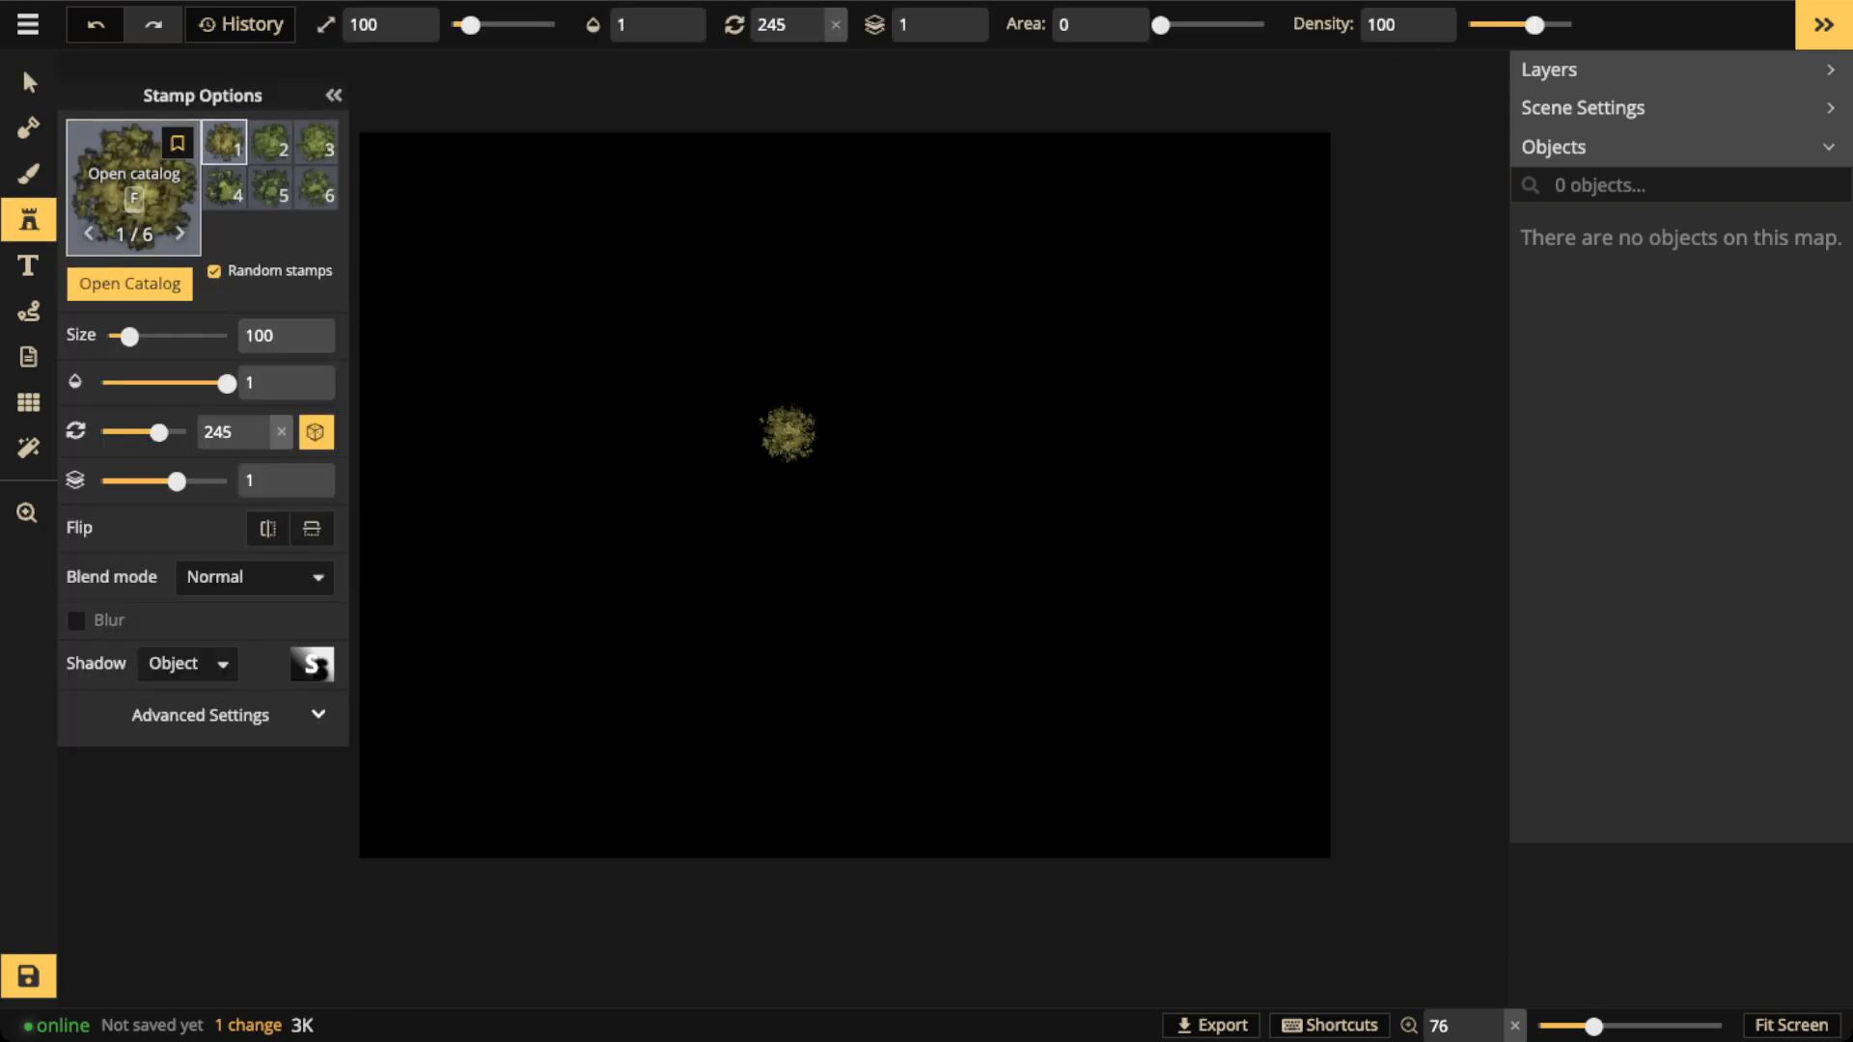
pyautogui.click(133, 189)
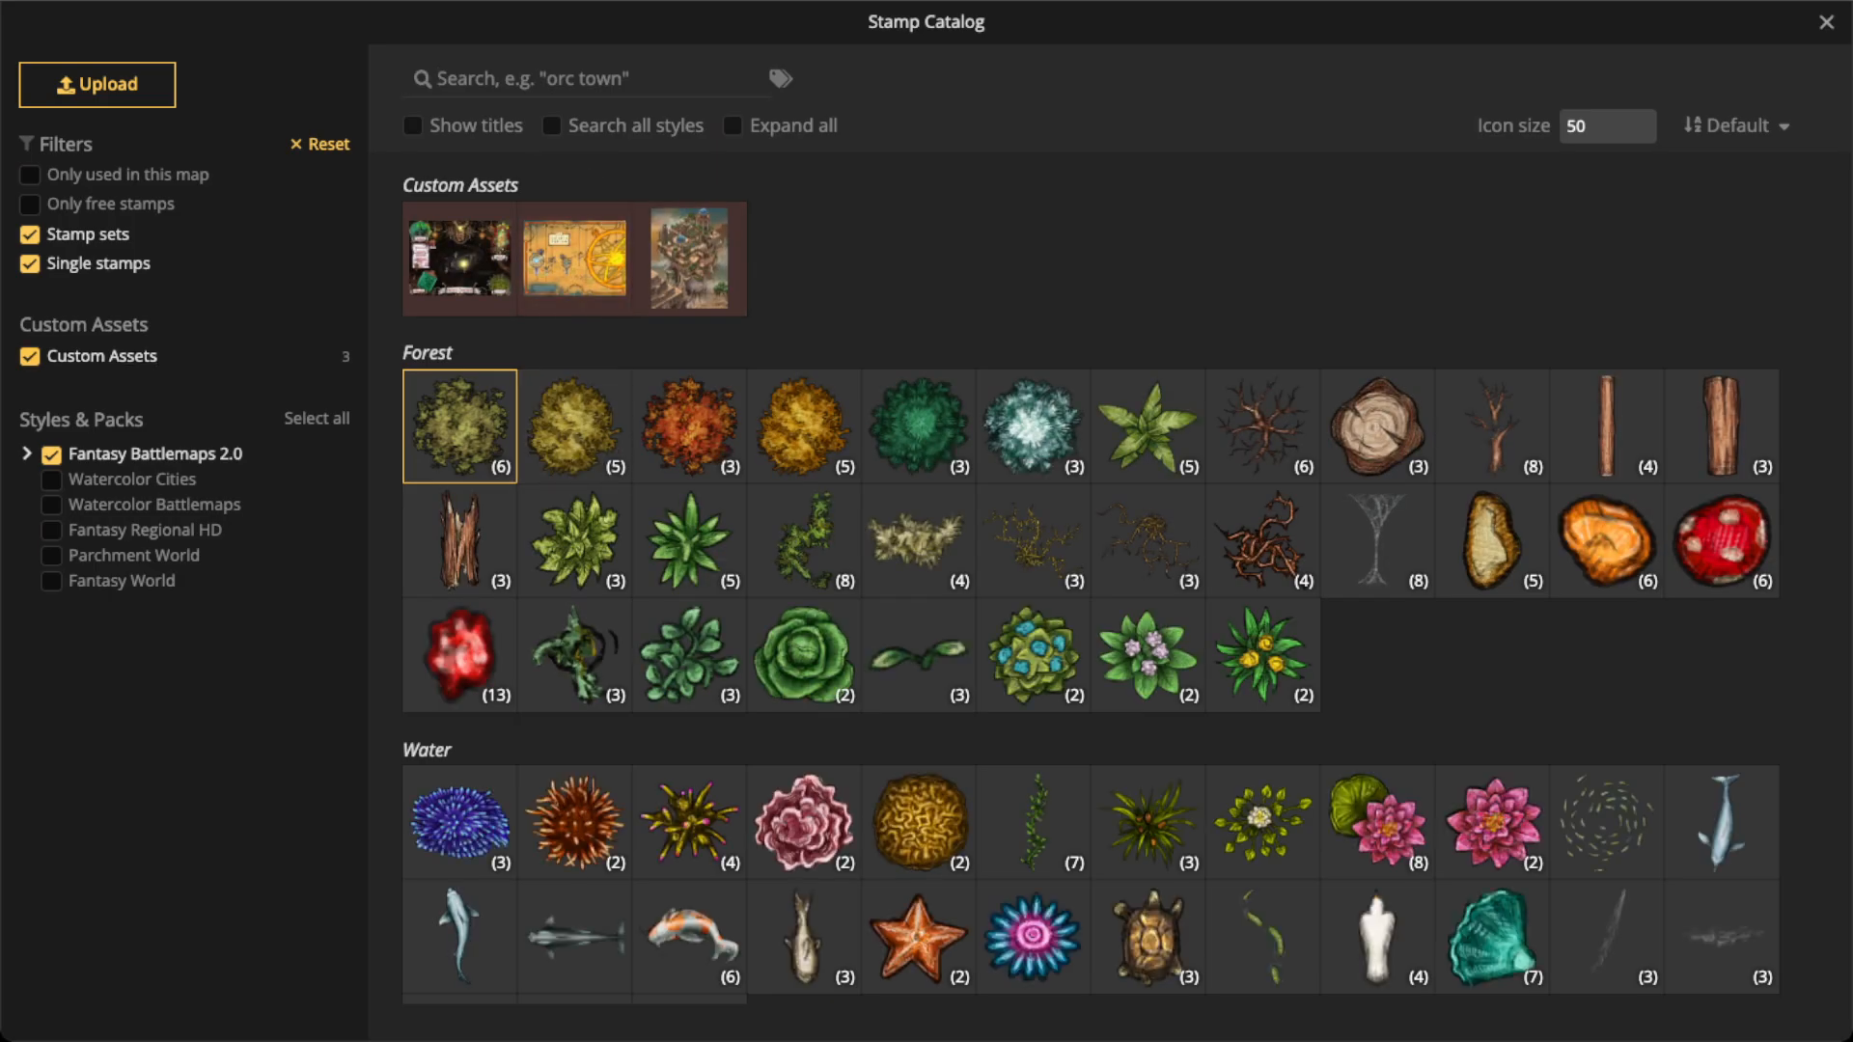
pyautogui.click(30, 356)
pyautogui.scroll(-2, 804, 492)
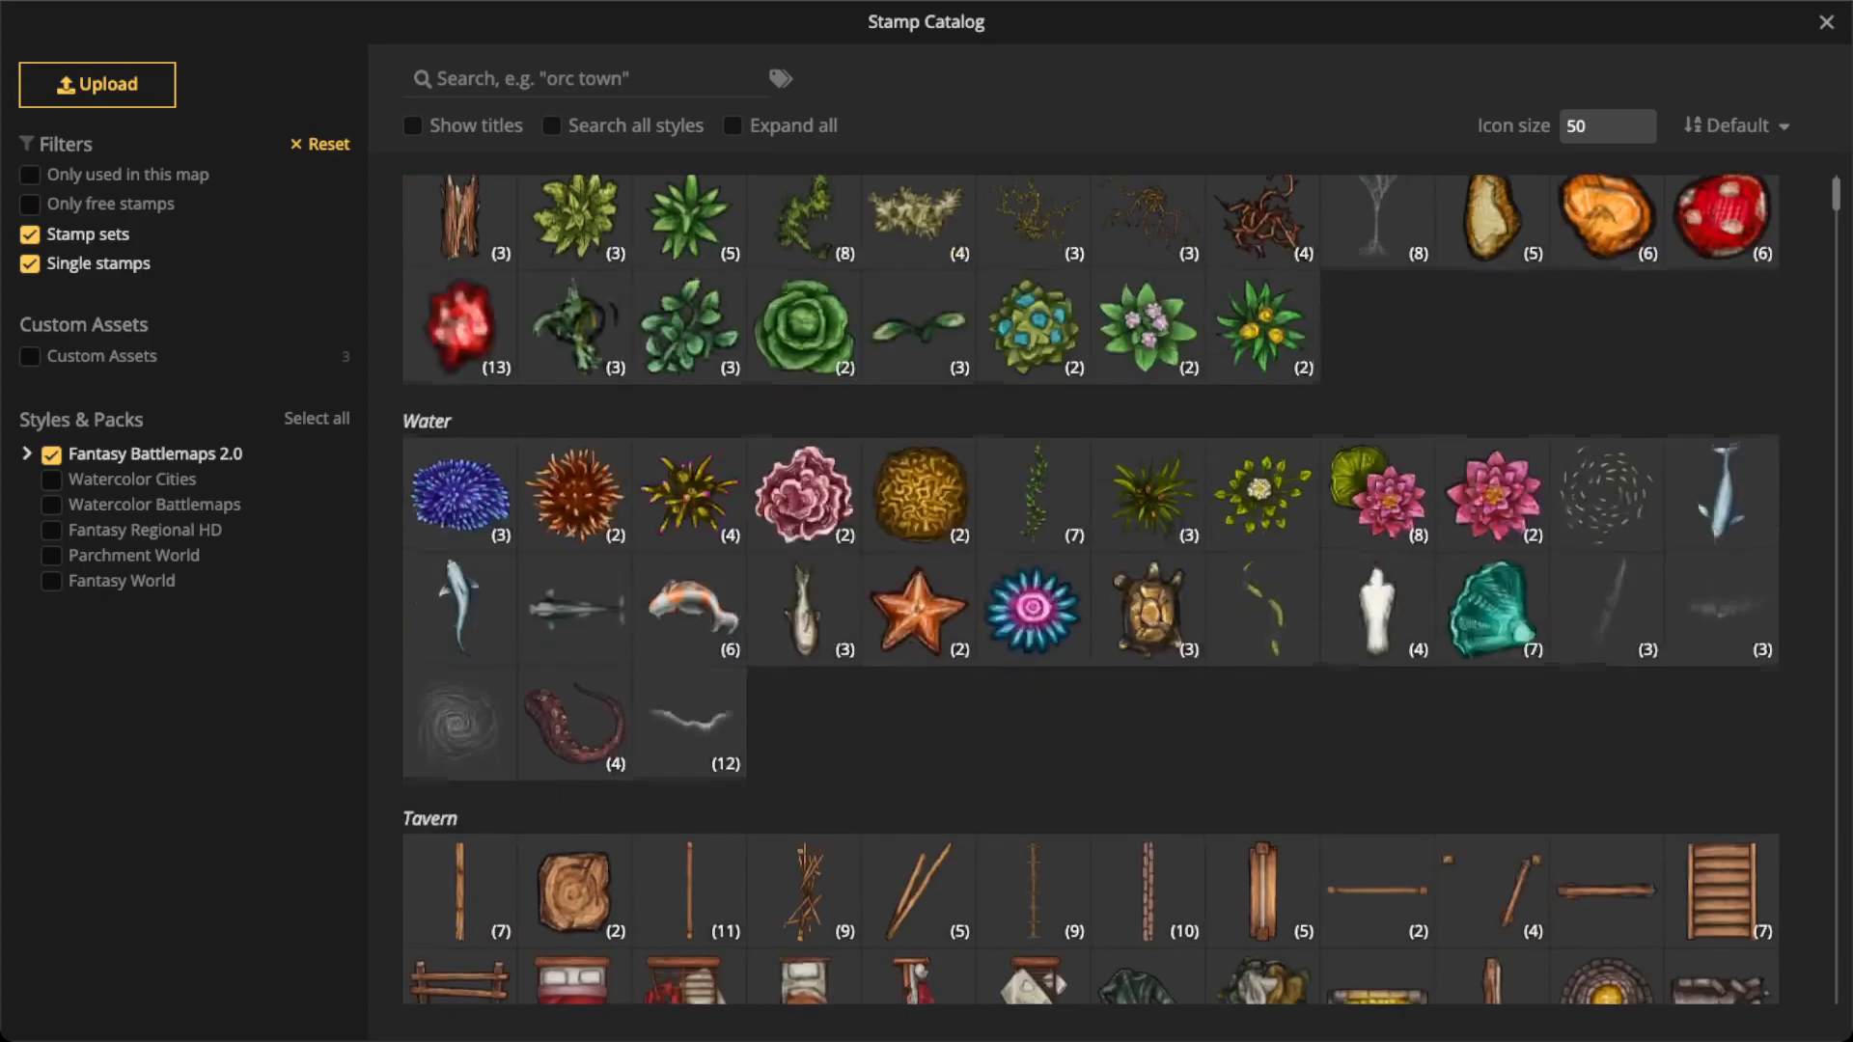
pyautogui.scroll(-5, 804, 492)
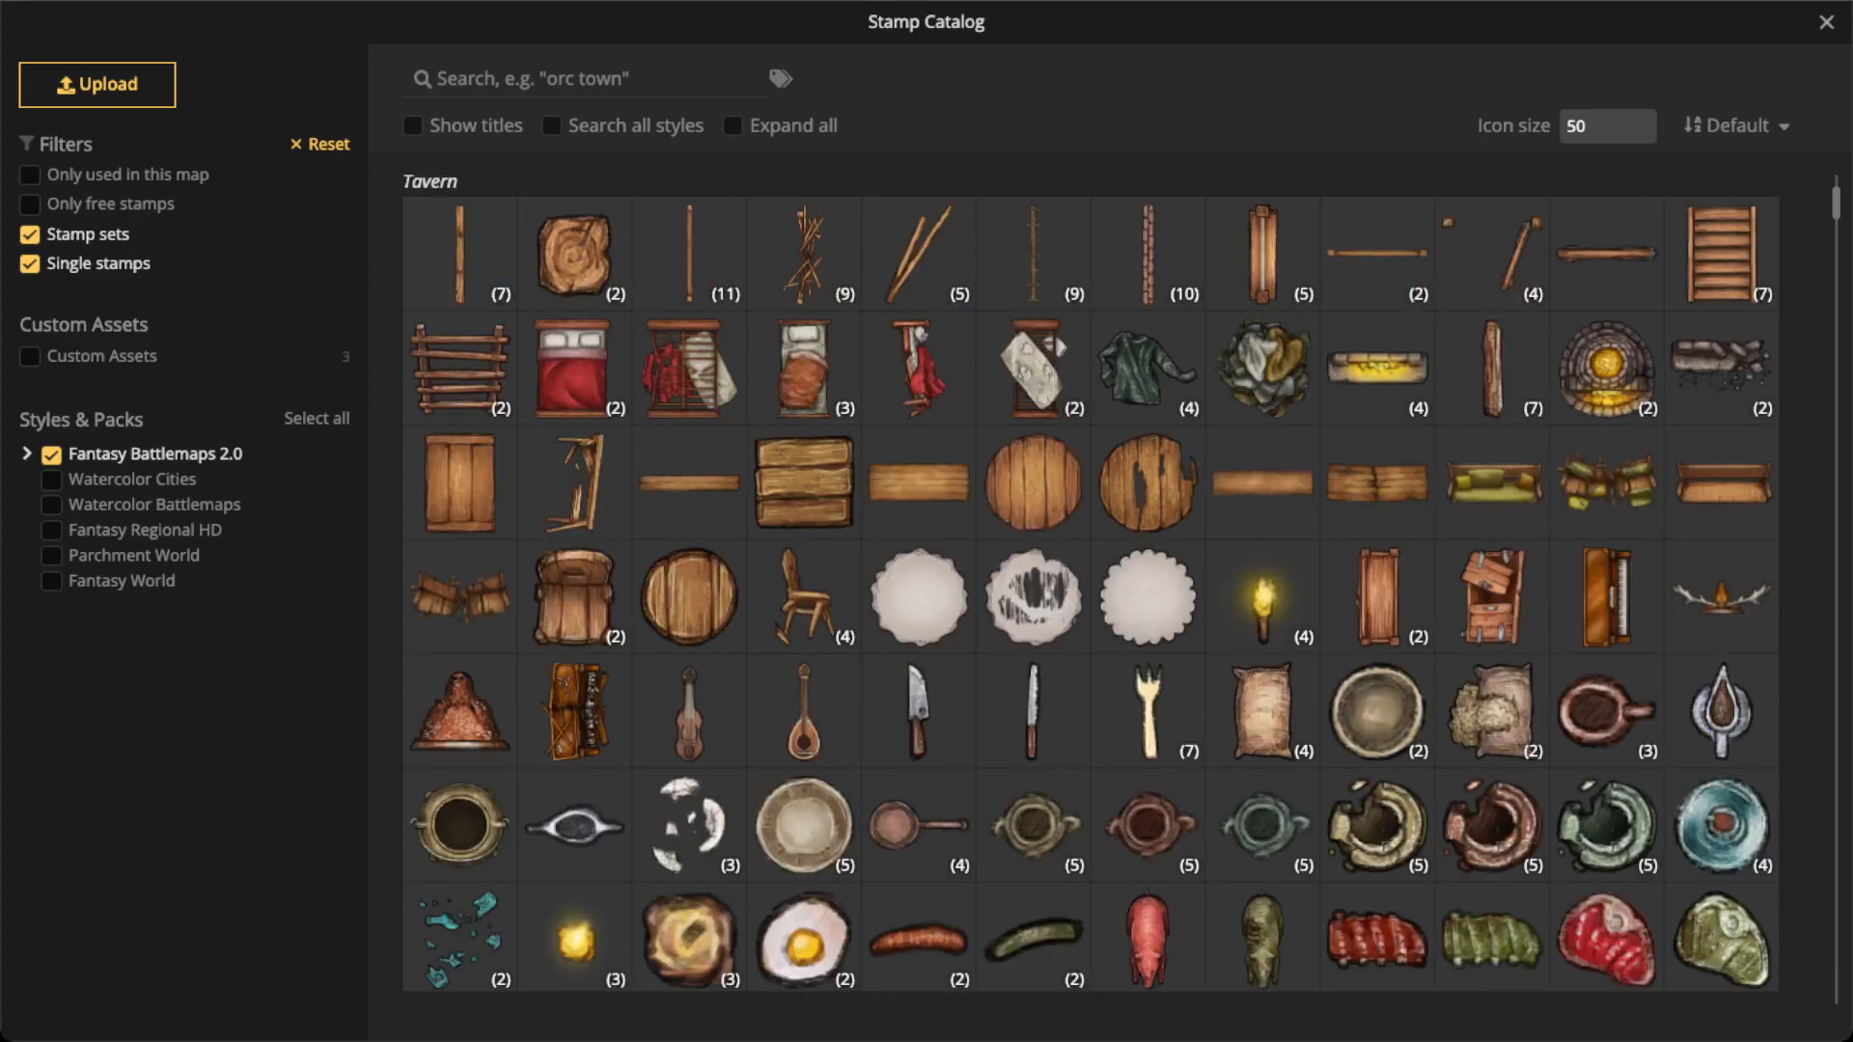
pyautogui.scroll(-2, 804, 492)
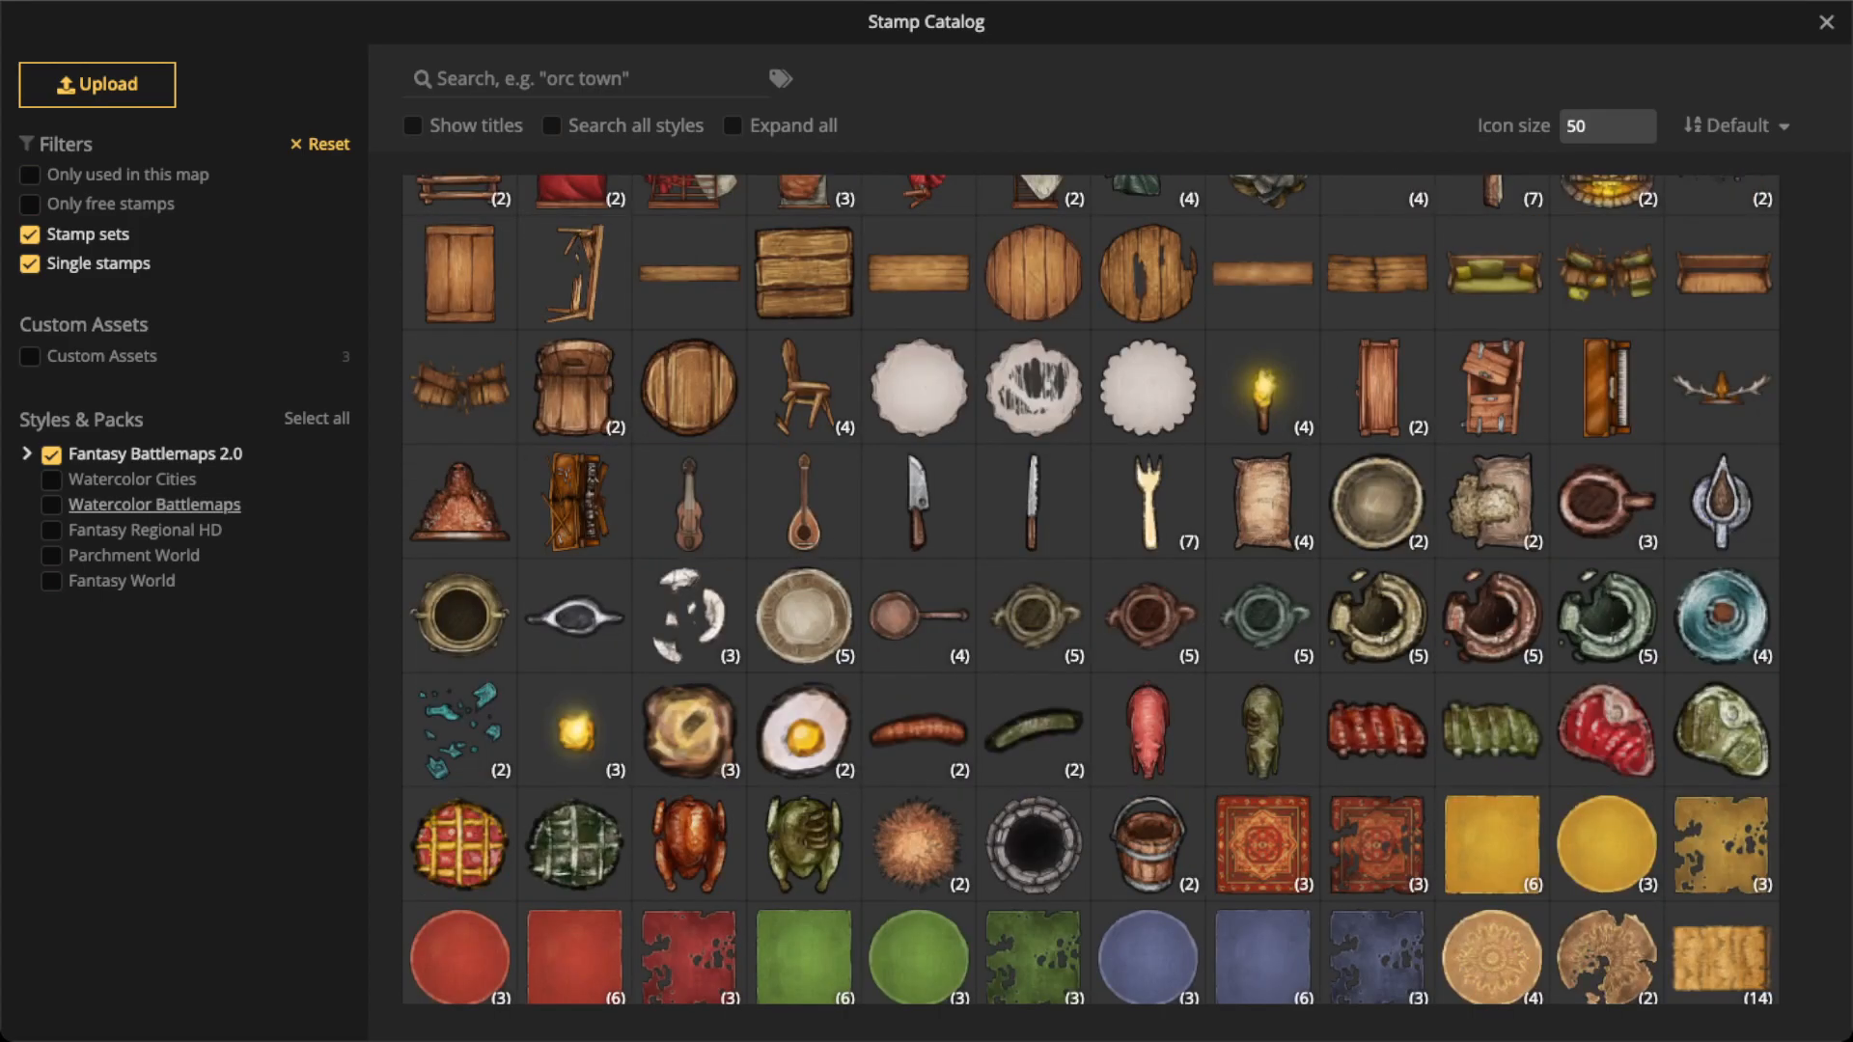
# Limit the catalog to the Desert pack of Fantasy Battlemaps 2.0 and place an Egyptian sun sculpture at size 100 near the map's centre
pyautogui.click(27, 453)
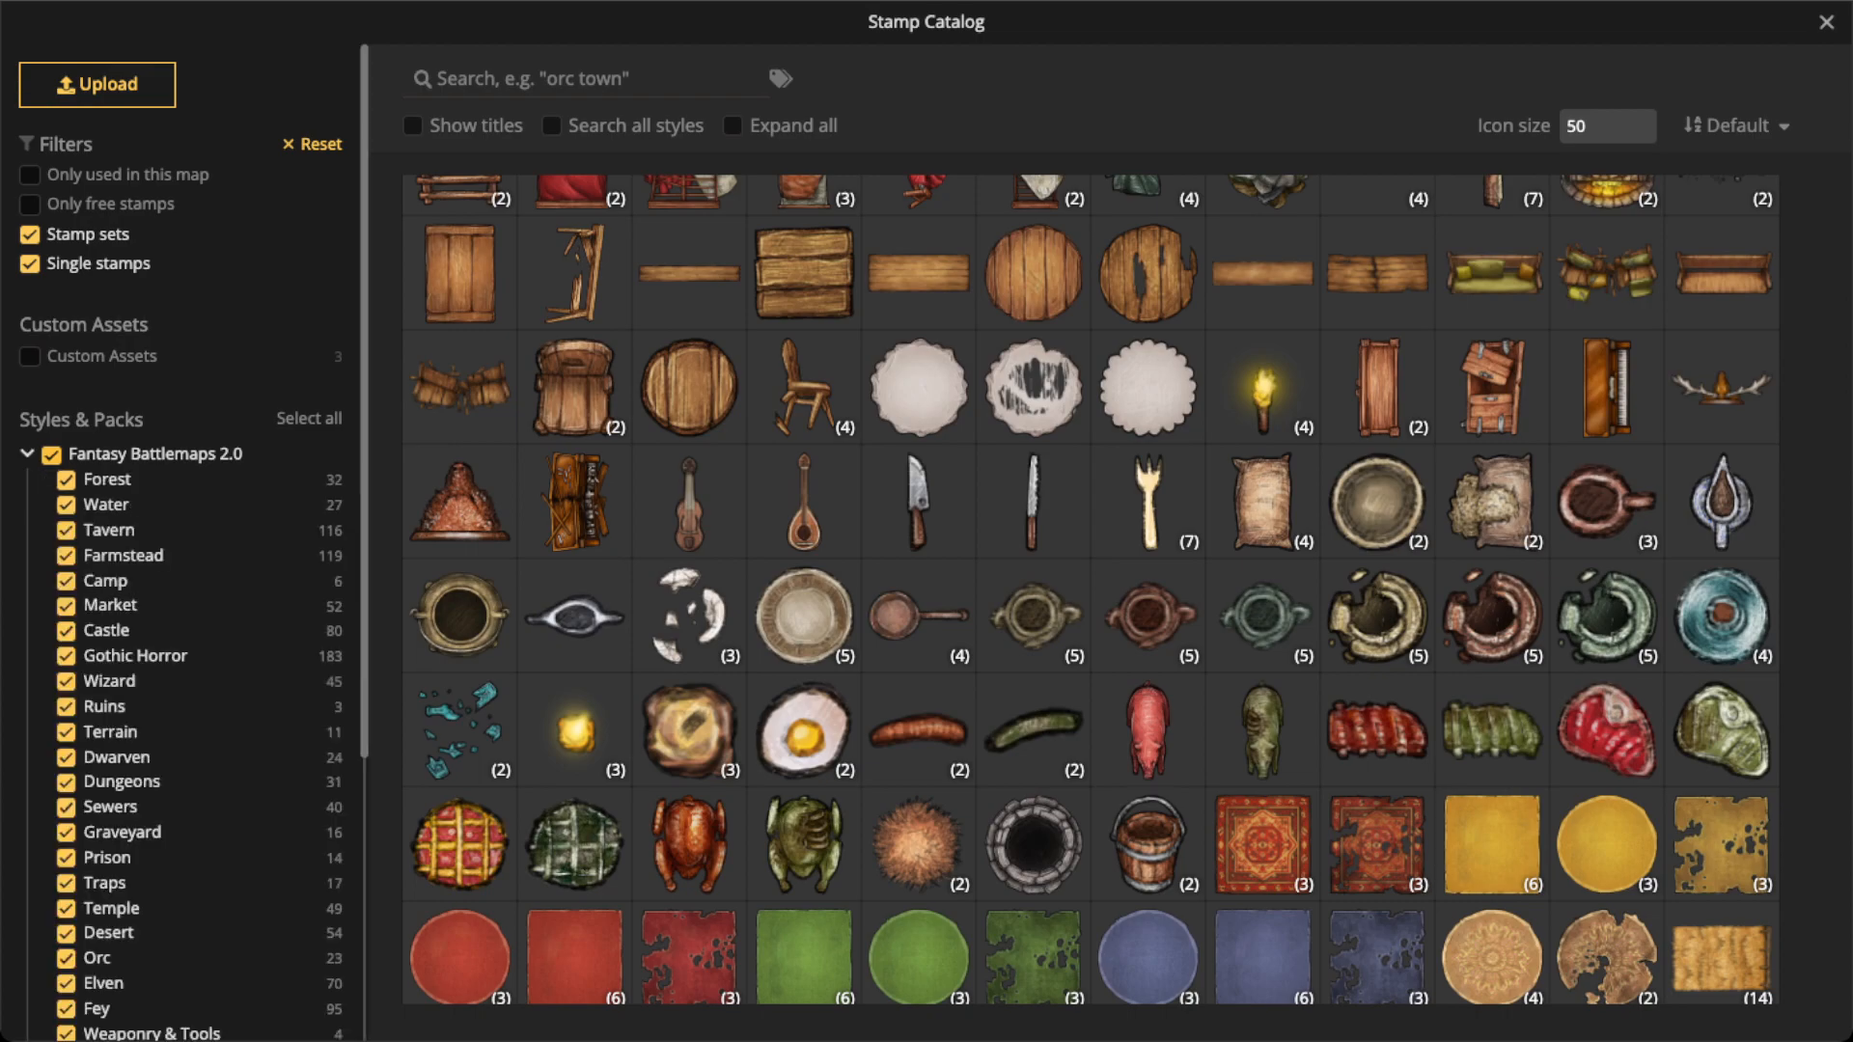
pyautogui.click(51, 454)
pyautogui.scroll(-2, 66, 784)
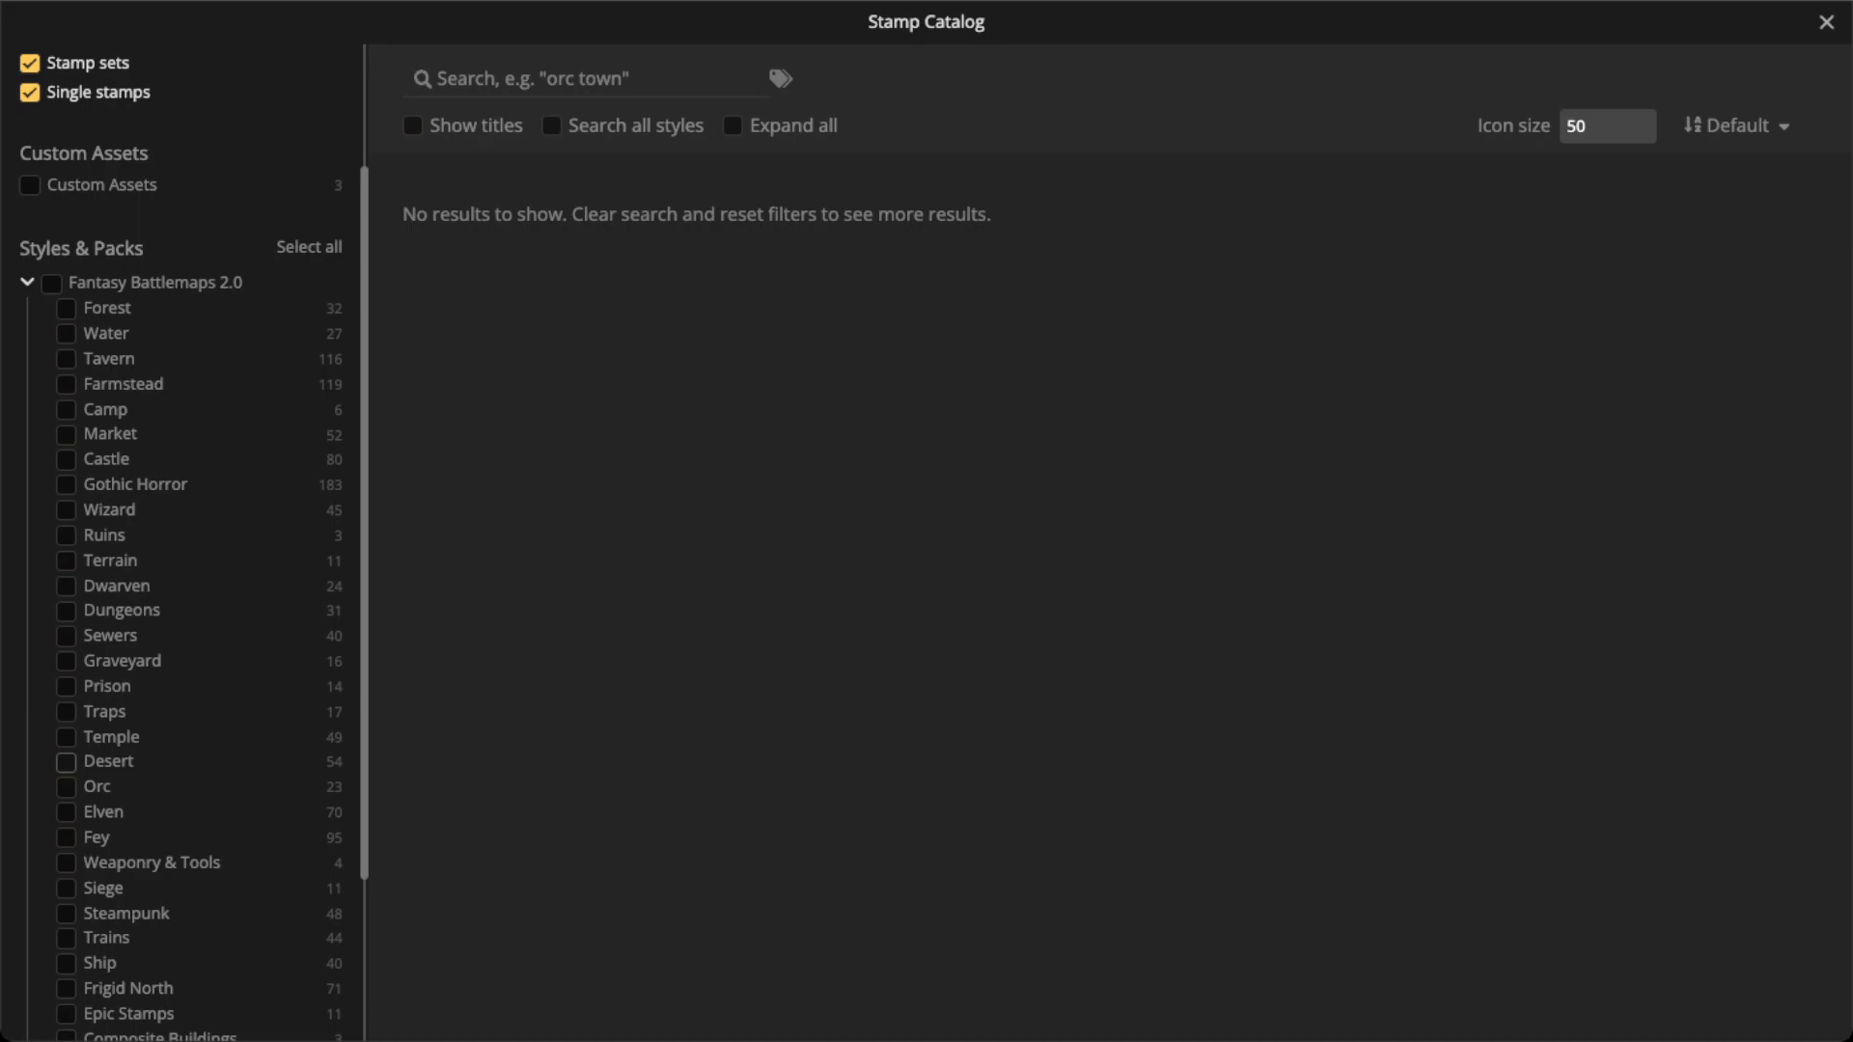
pyautogui.click(65, 761)
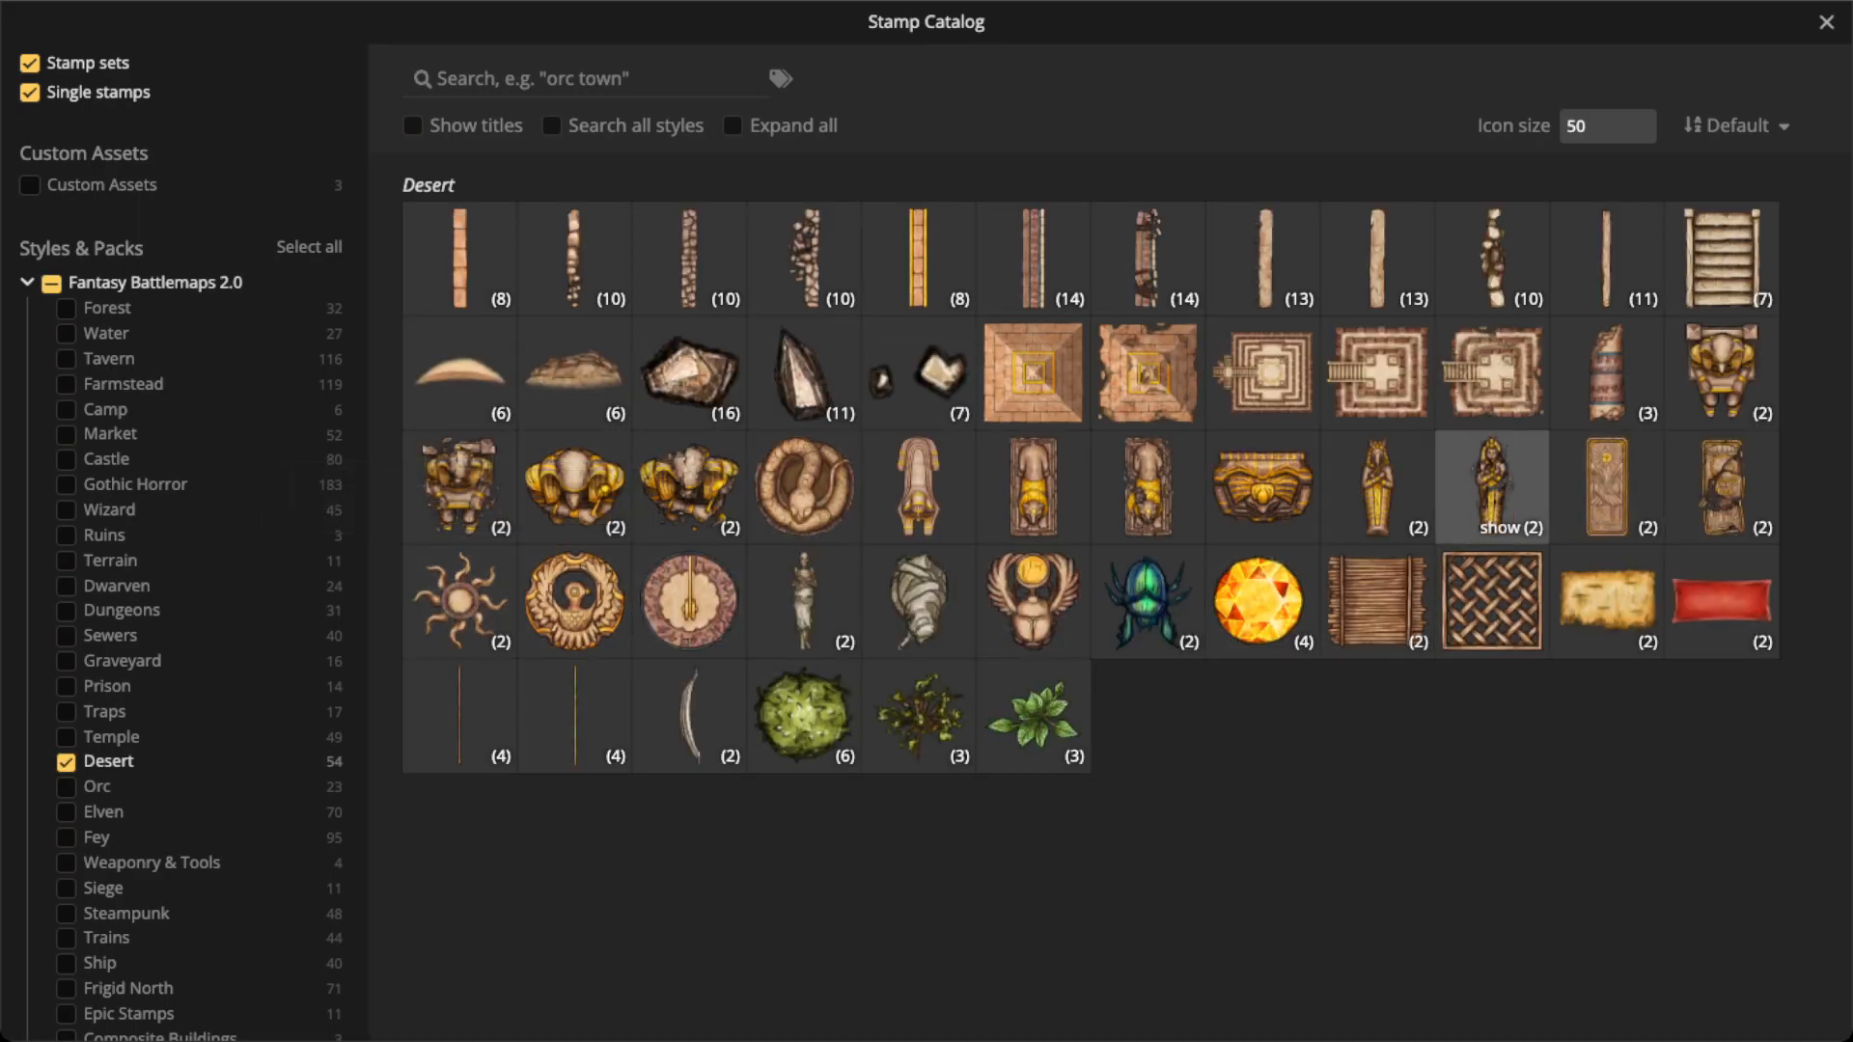
pyautogui.click(459, 600)
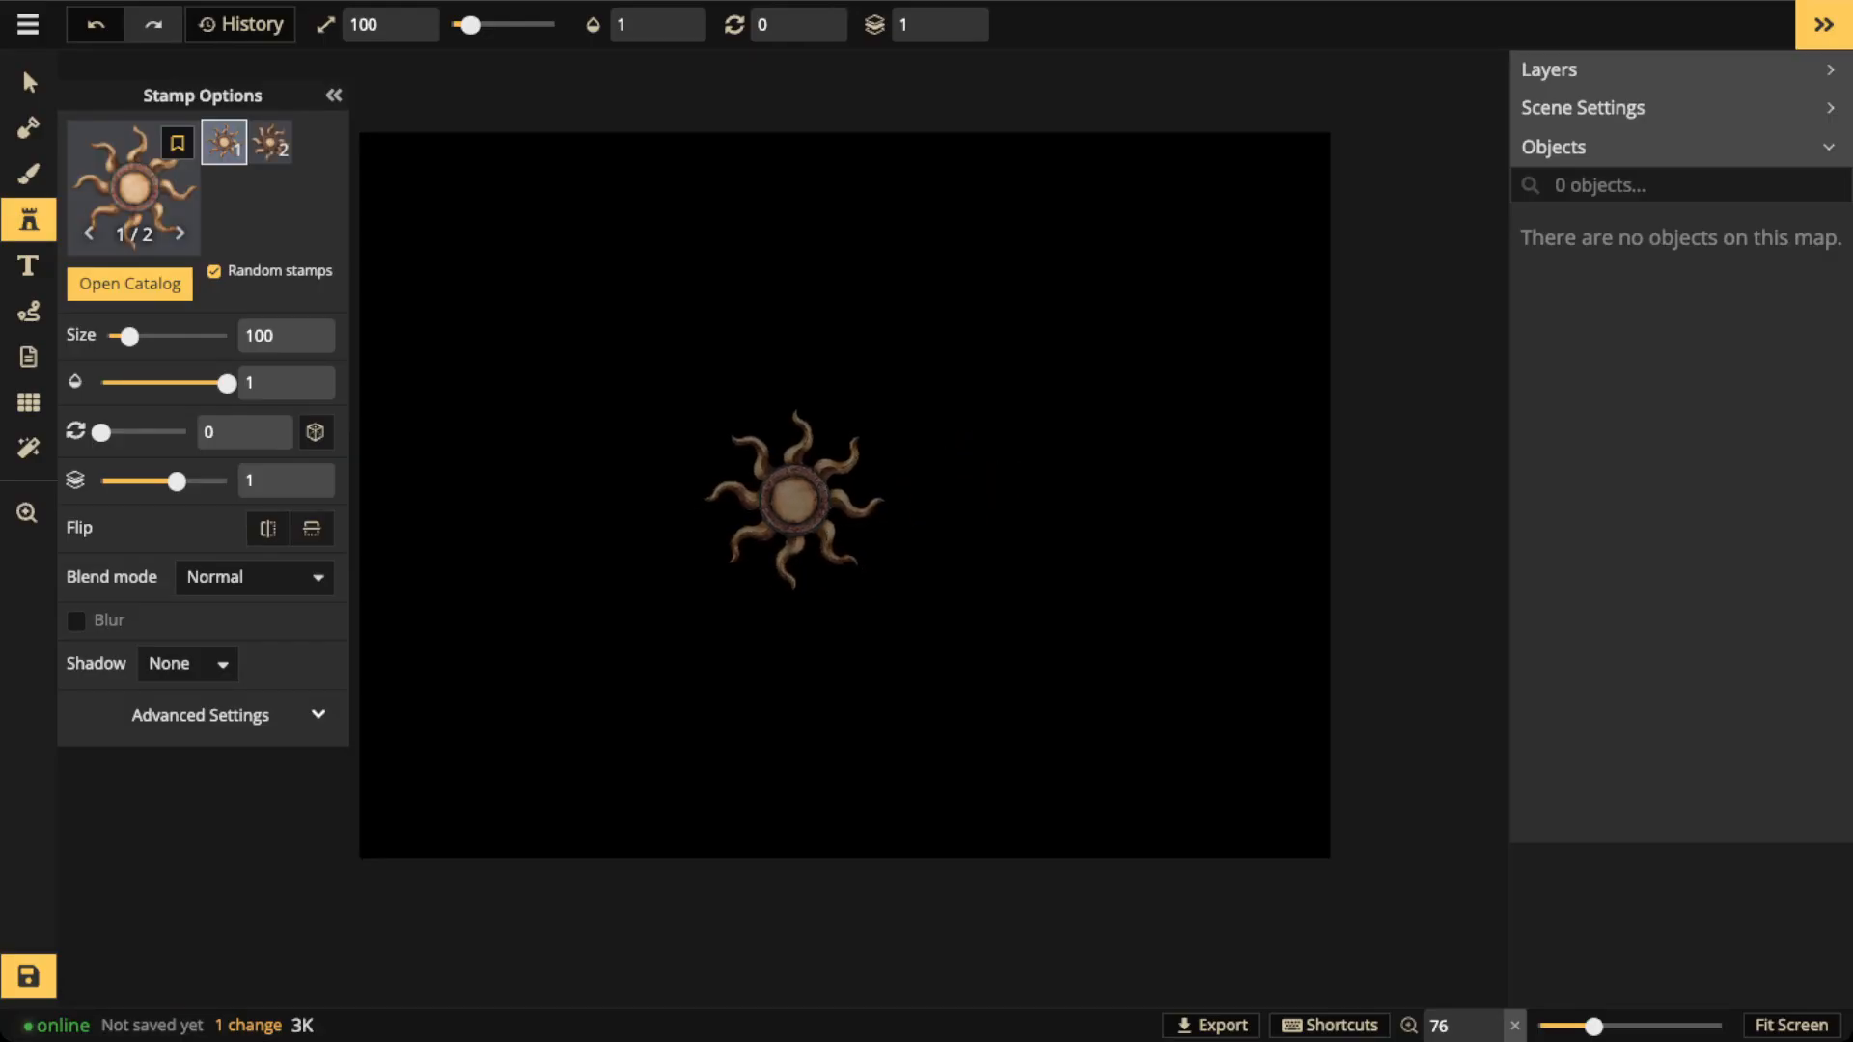
pyautogui.click(818, 483)
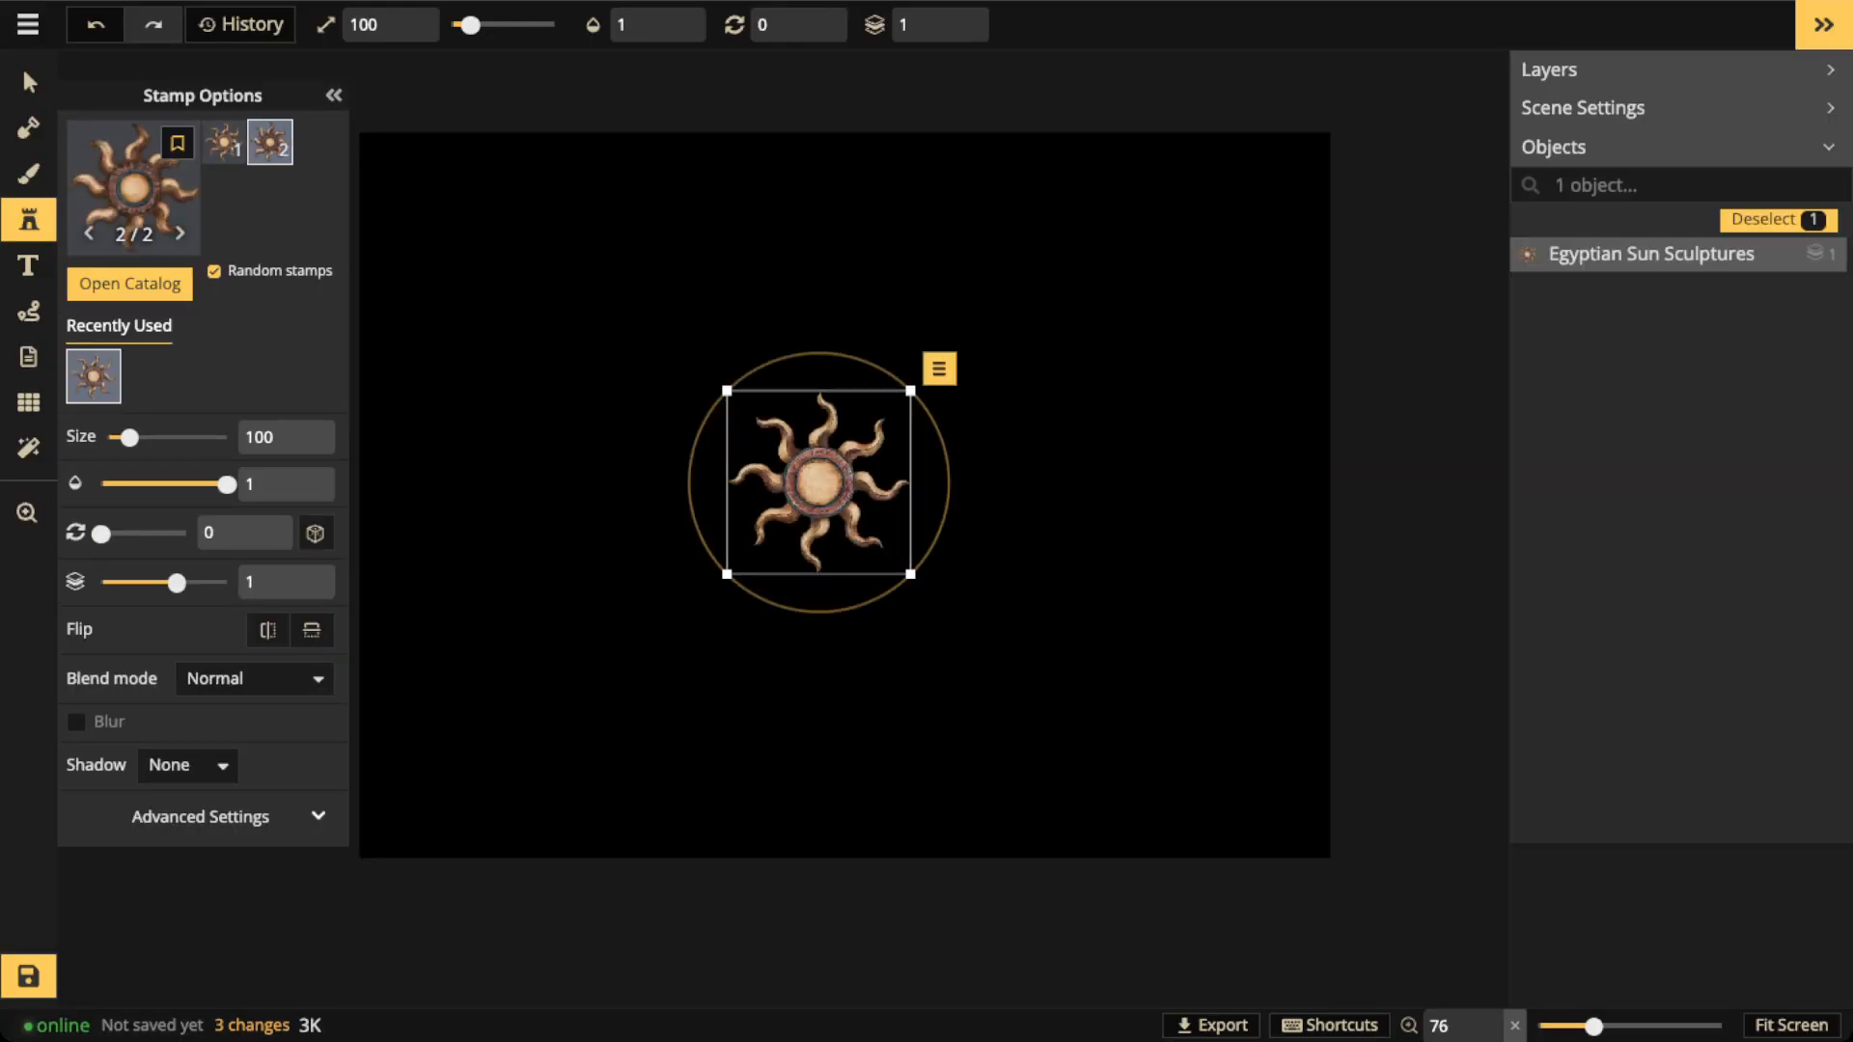
# Brighten the sun sculpture's colours with saturation 200 and brightness 200, keeping contrast at 100
pyautogui.click(29, 82)
pyautogui.scroll(3, 821, 449)
pyautogui.scroll(3, 820, 483)
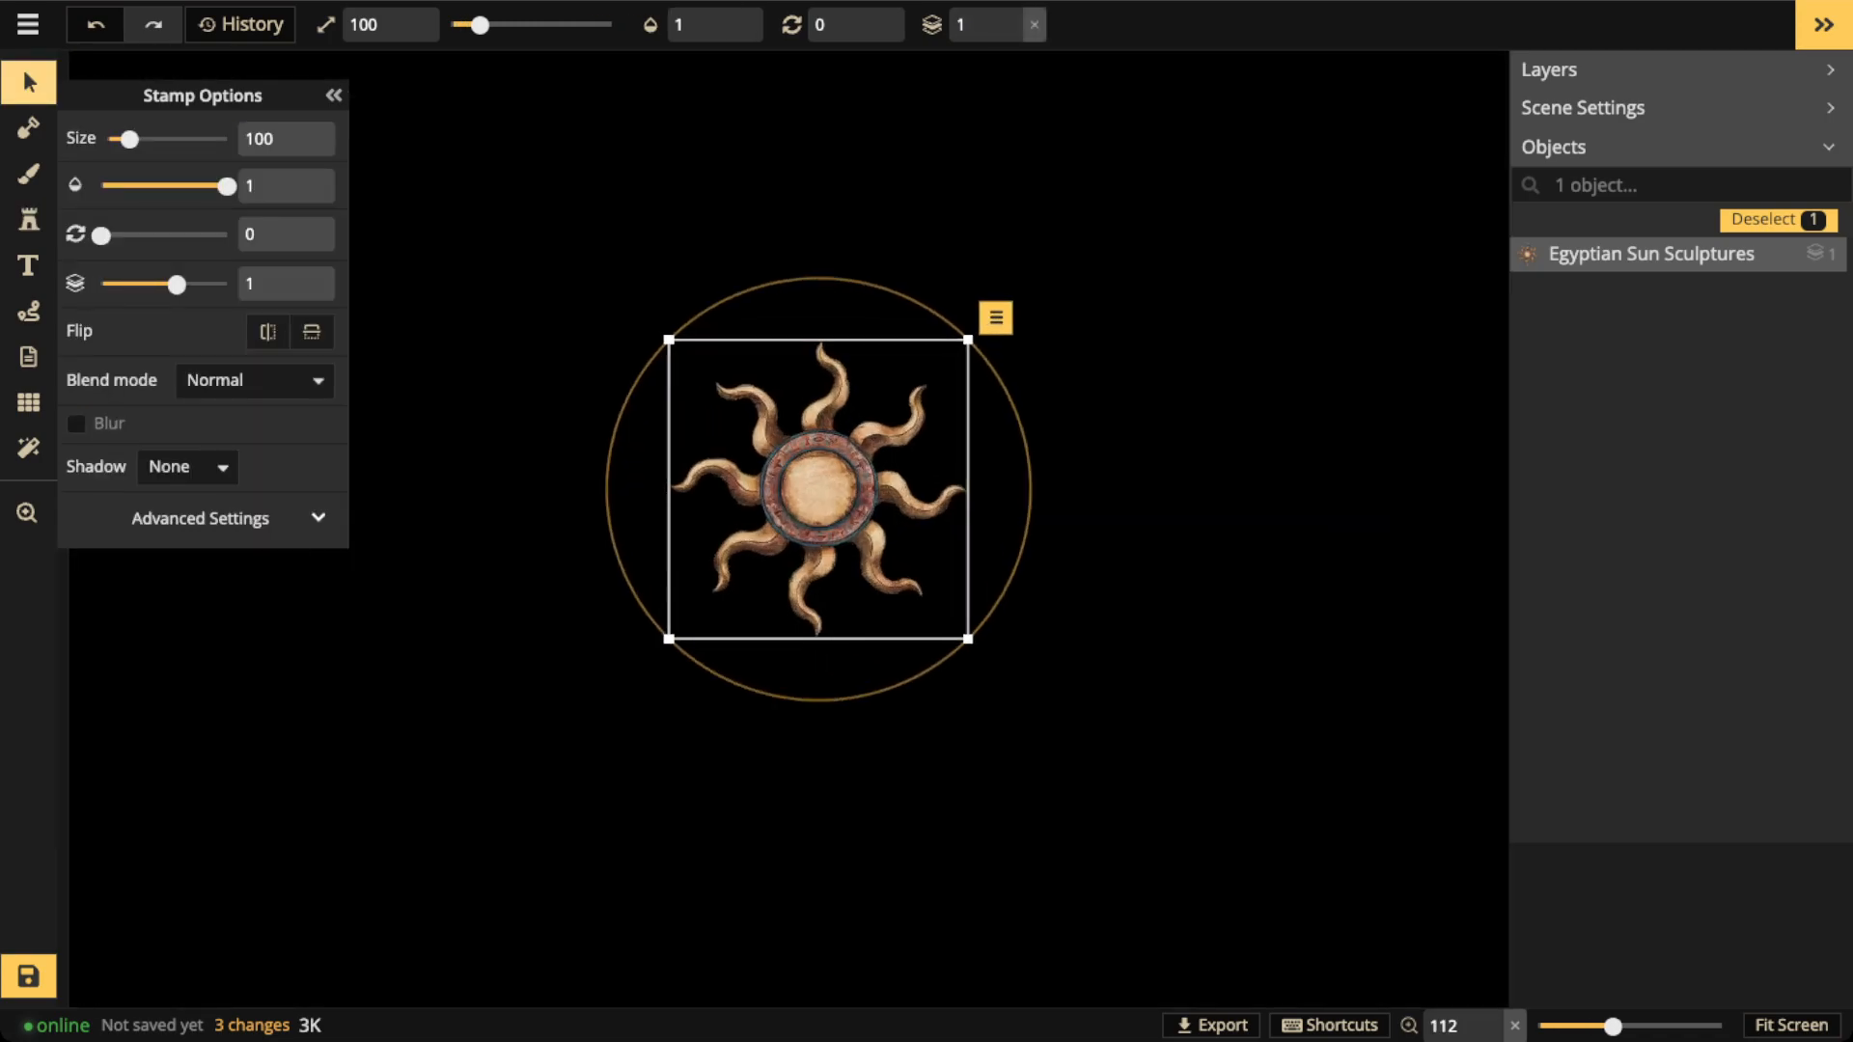
pyautogui.click(201, 519)
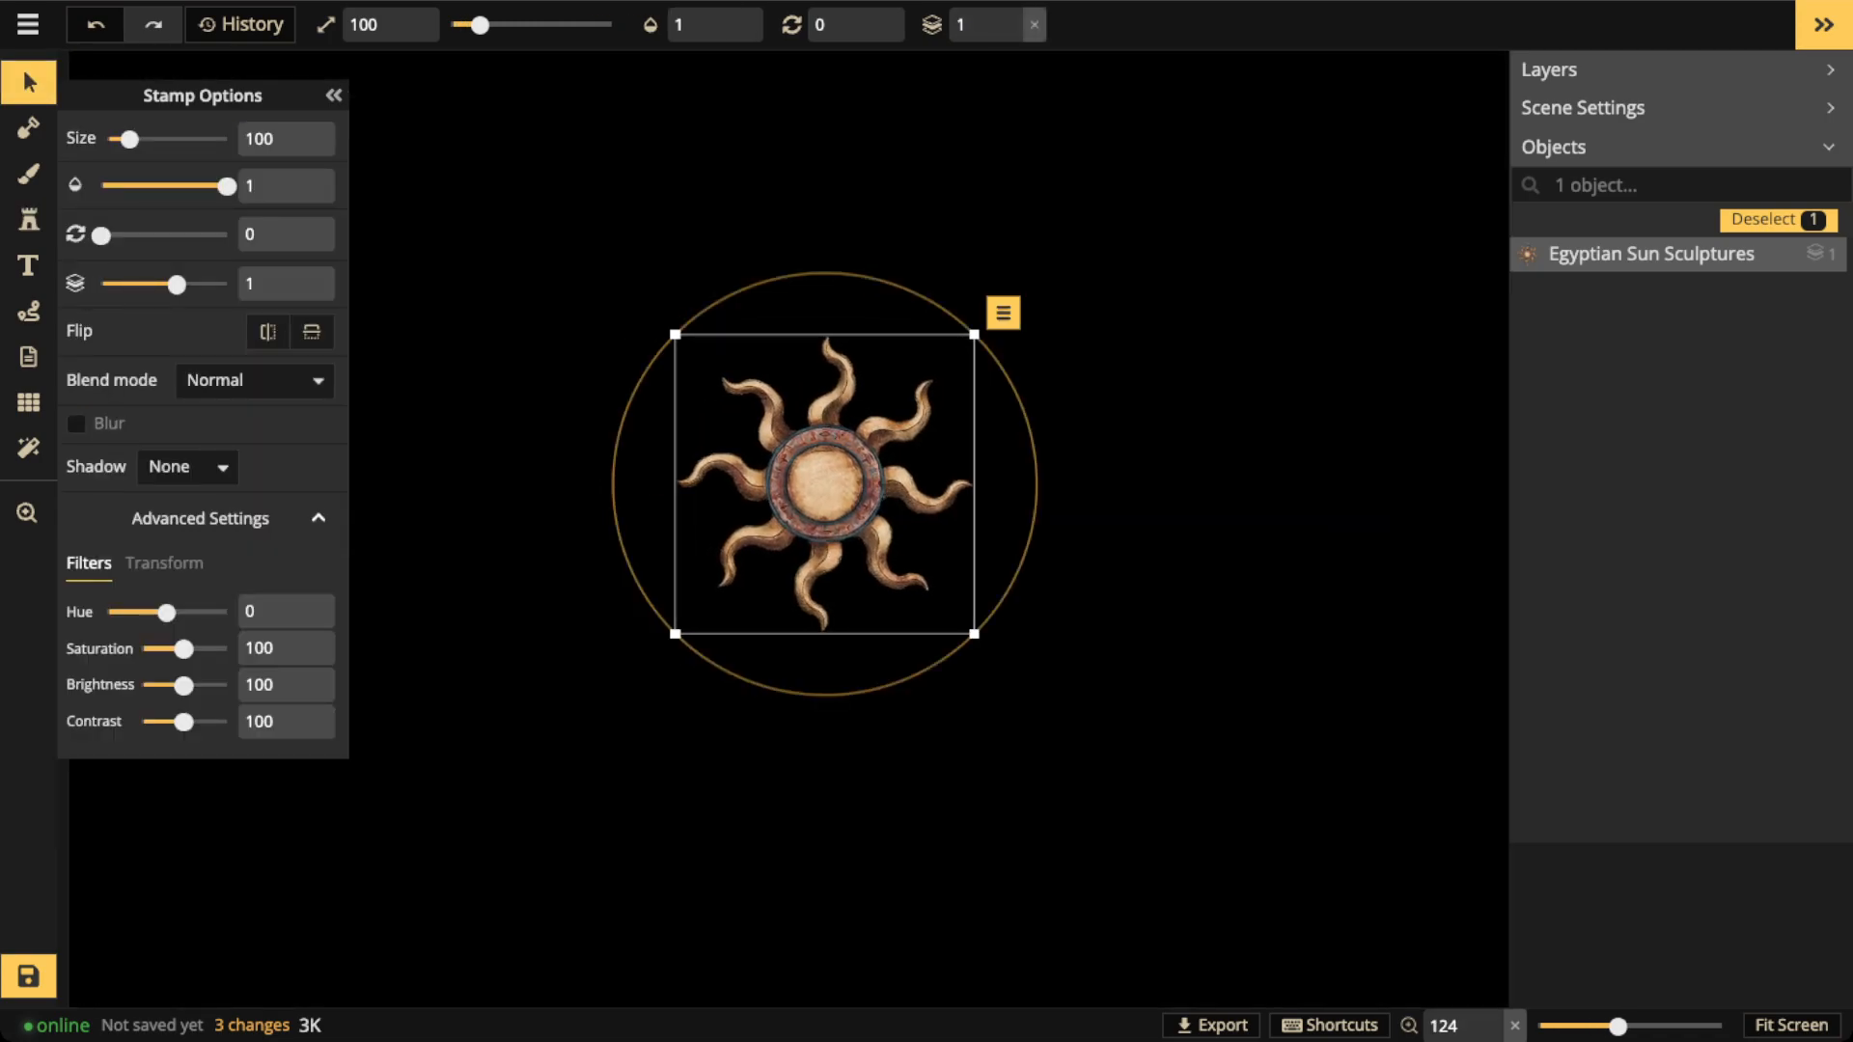
pyautogui.moveTo(184, 649); pyautogui.dragTo(227, 648)
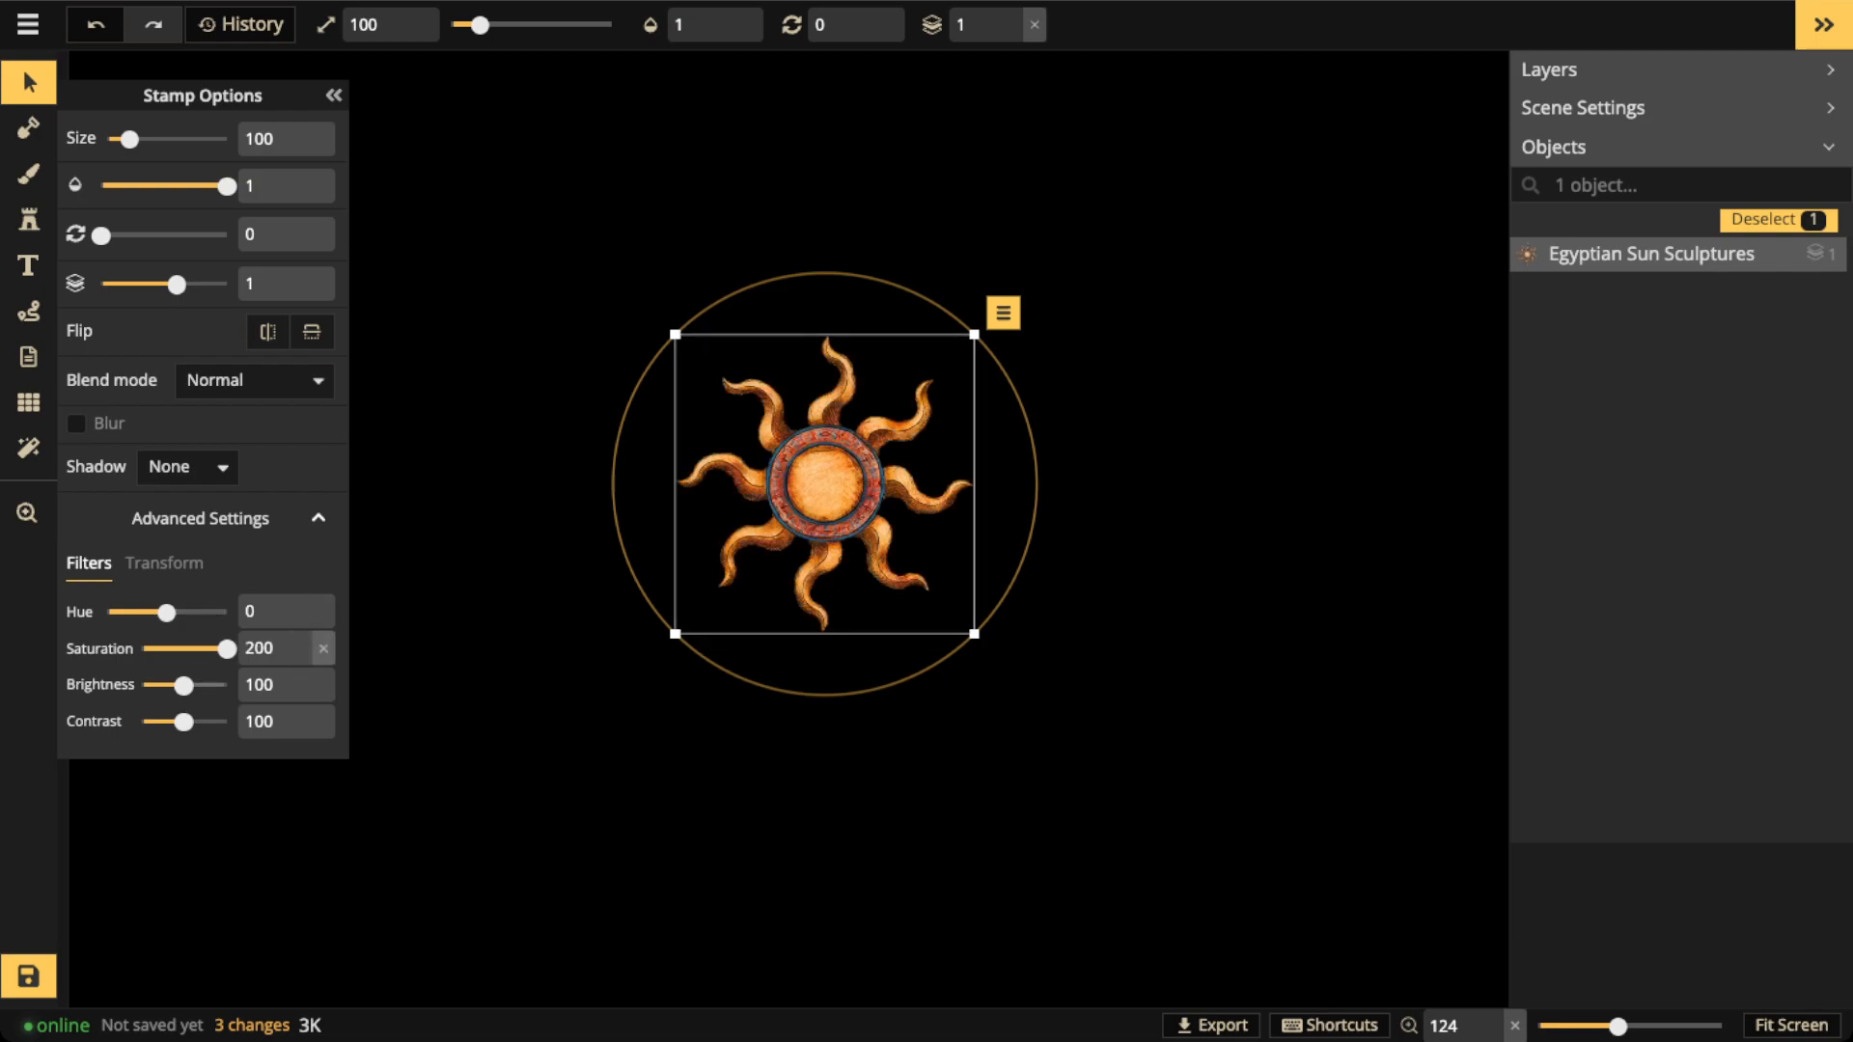
pyautogui.moveTo(184, 685); pyautogui.dragTo(141, 722)
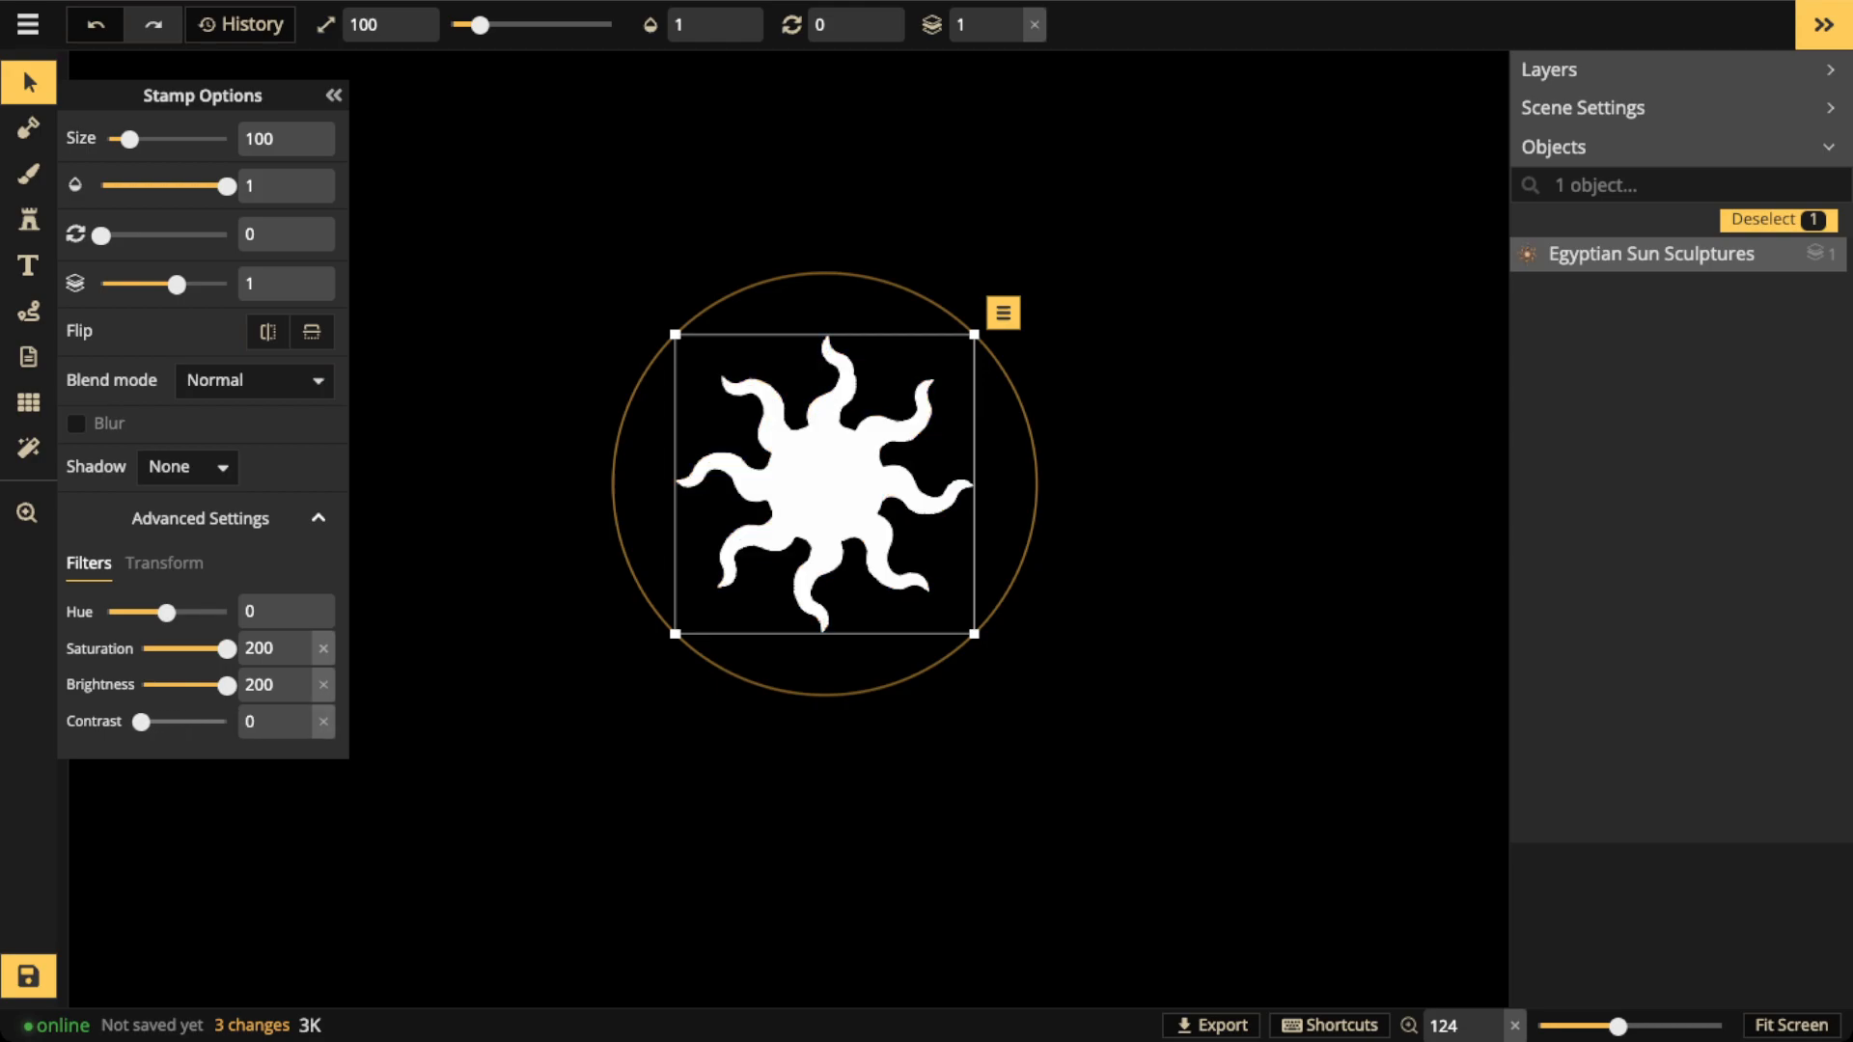
pyautogui.click(323, 722)
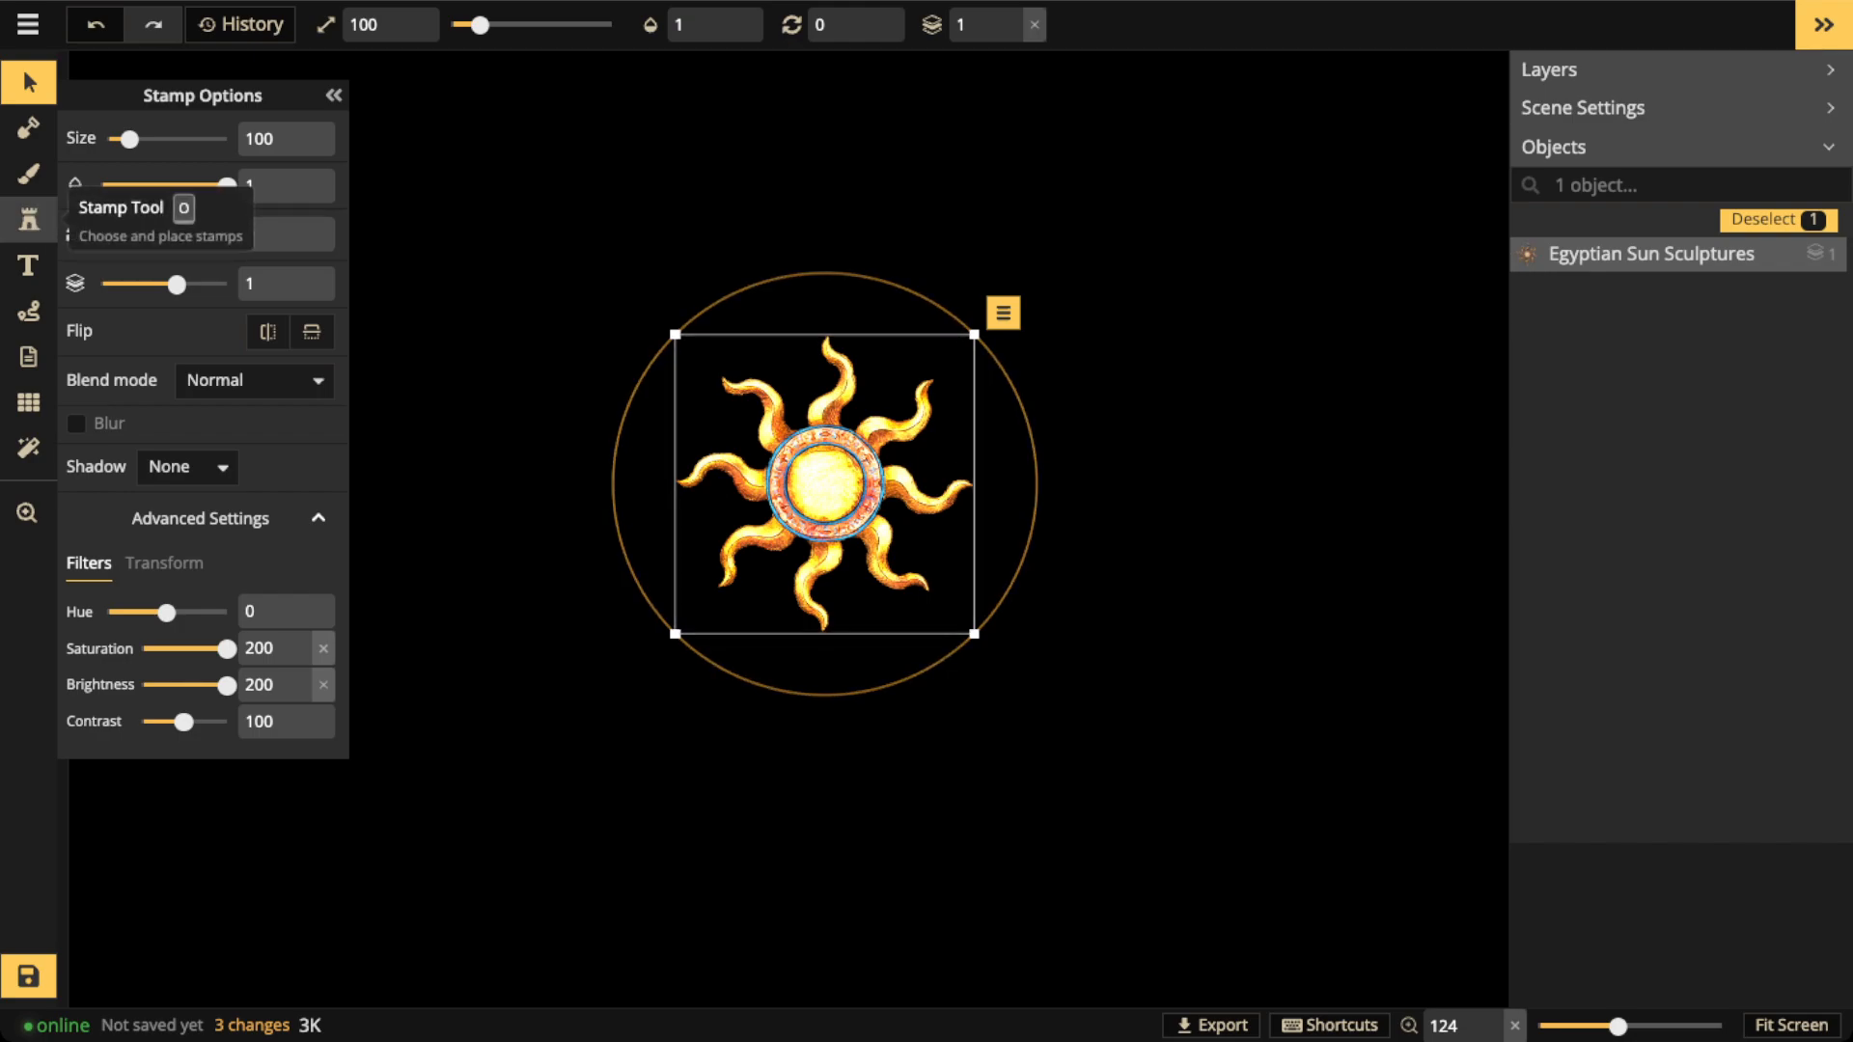
# Search all Fantasy Battlemaps 2.0 packs for "light" and choose the Light stamp from Effects
pyautogui.click(29, 220)
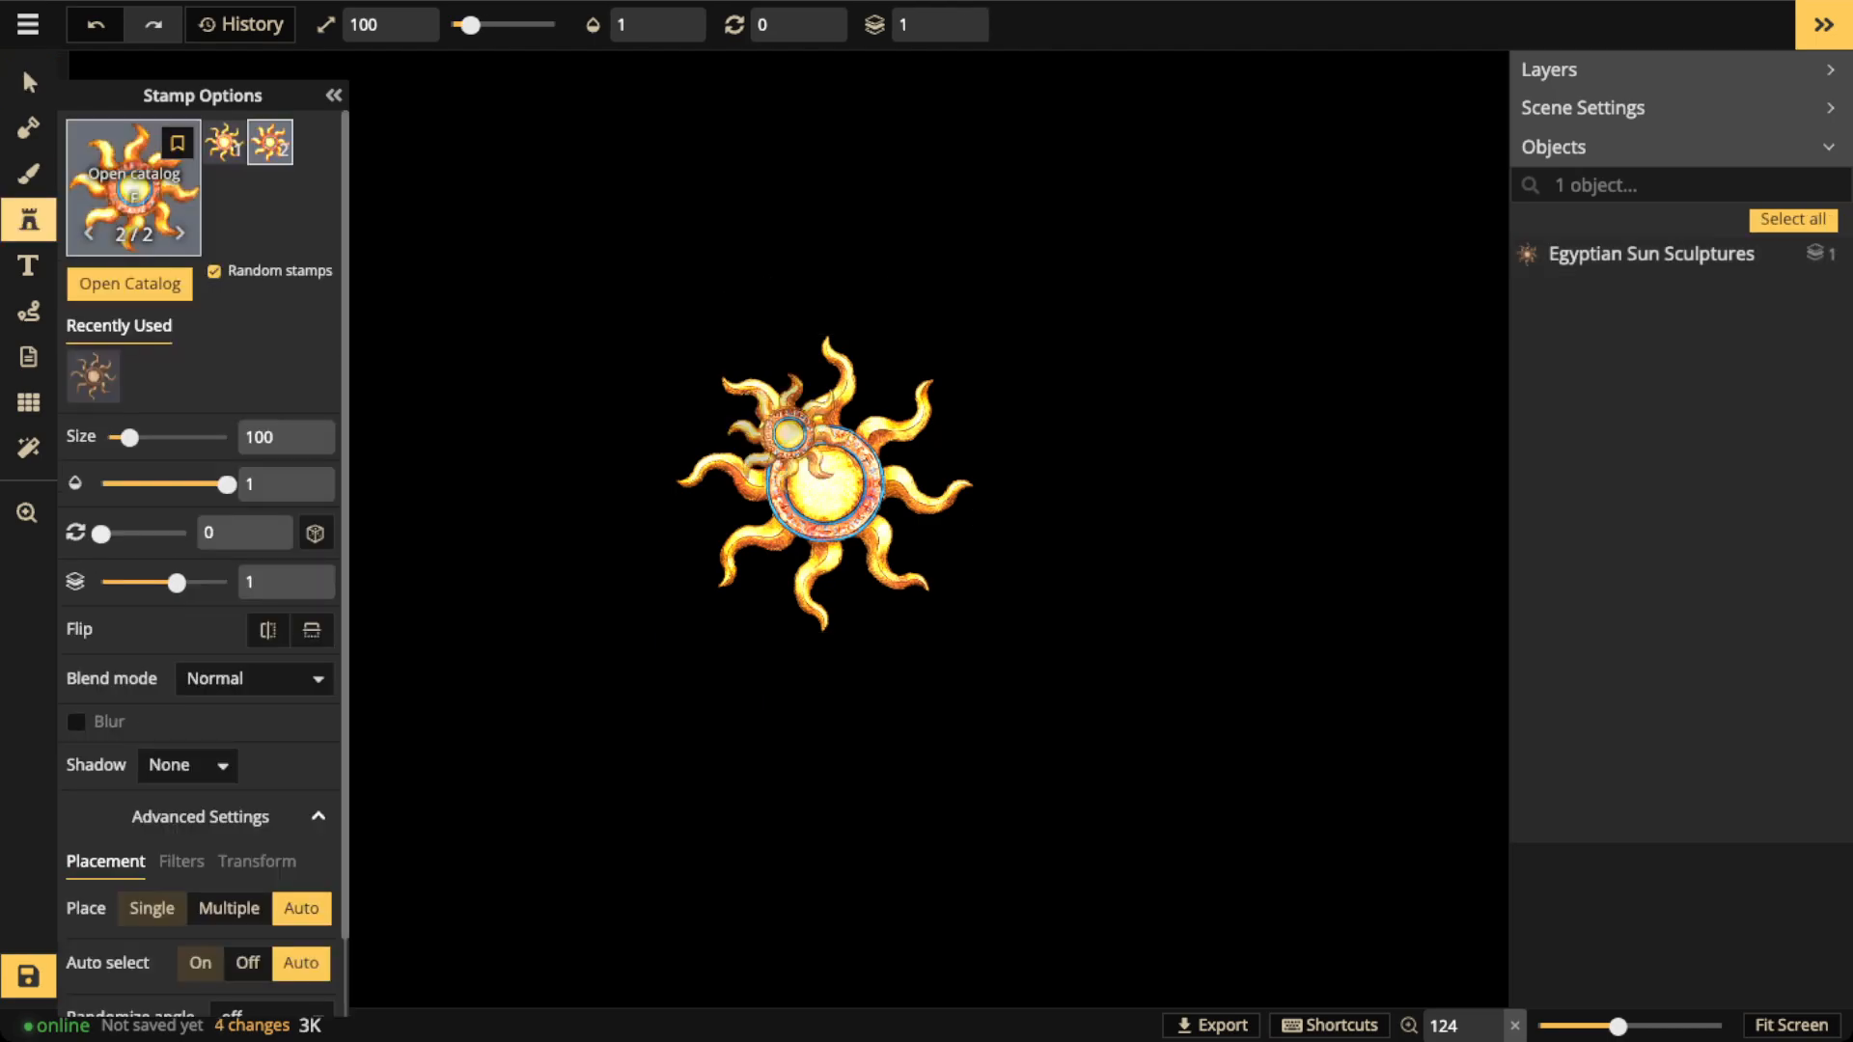
pyautogui.click(134, 188)
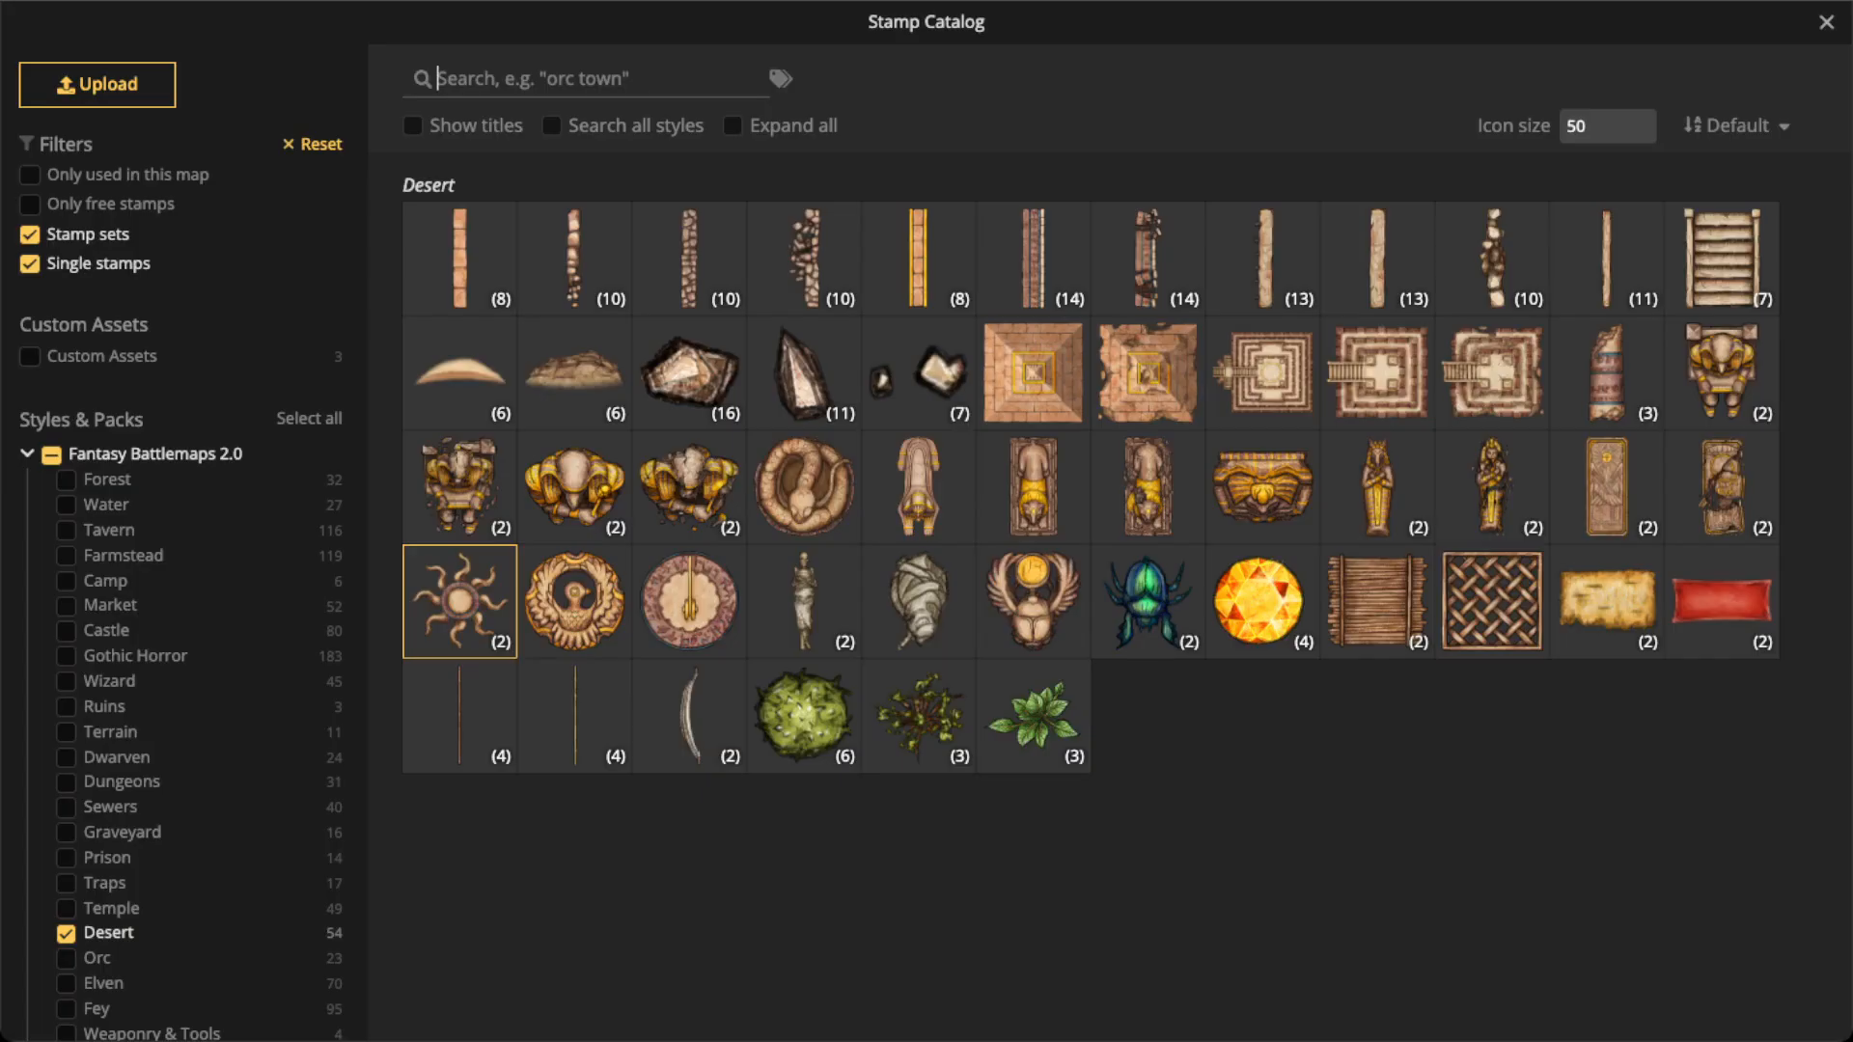
pyautogui.write('light')
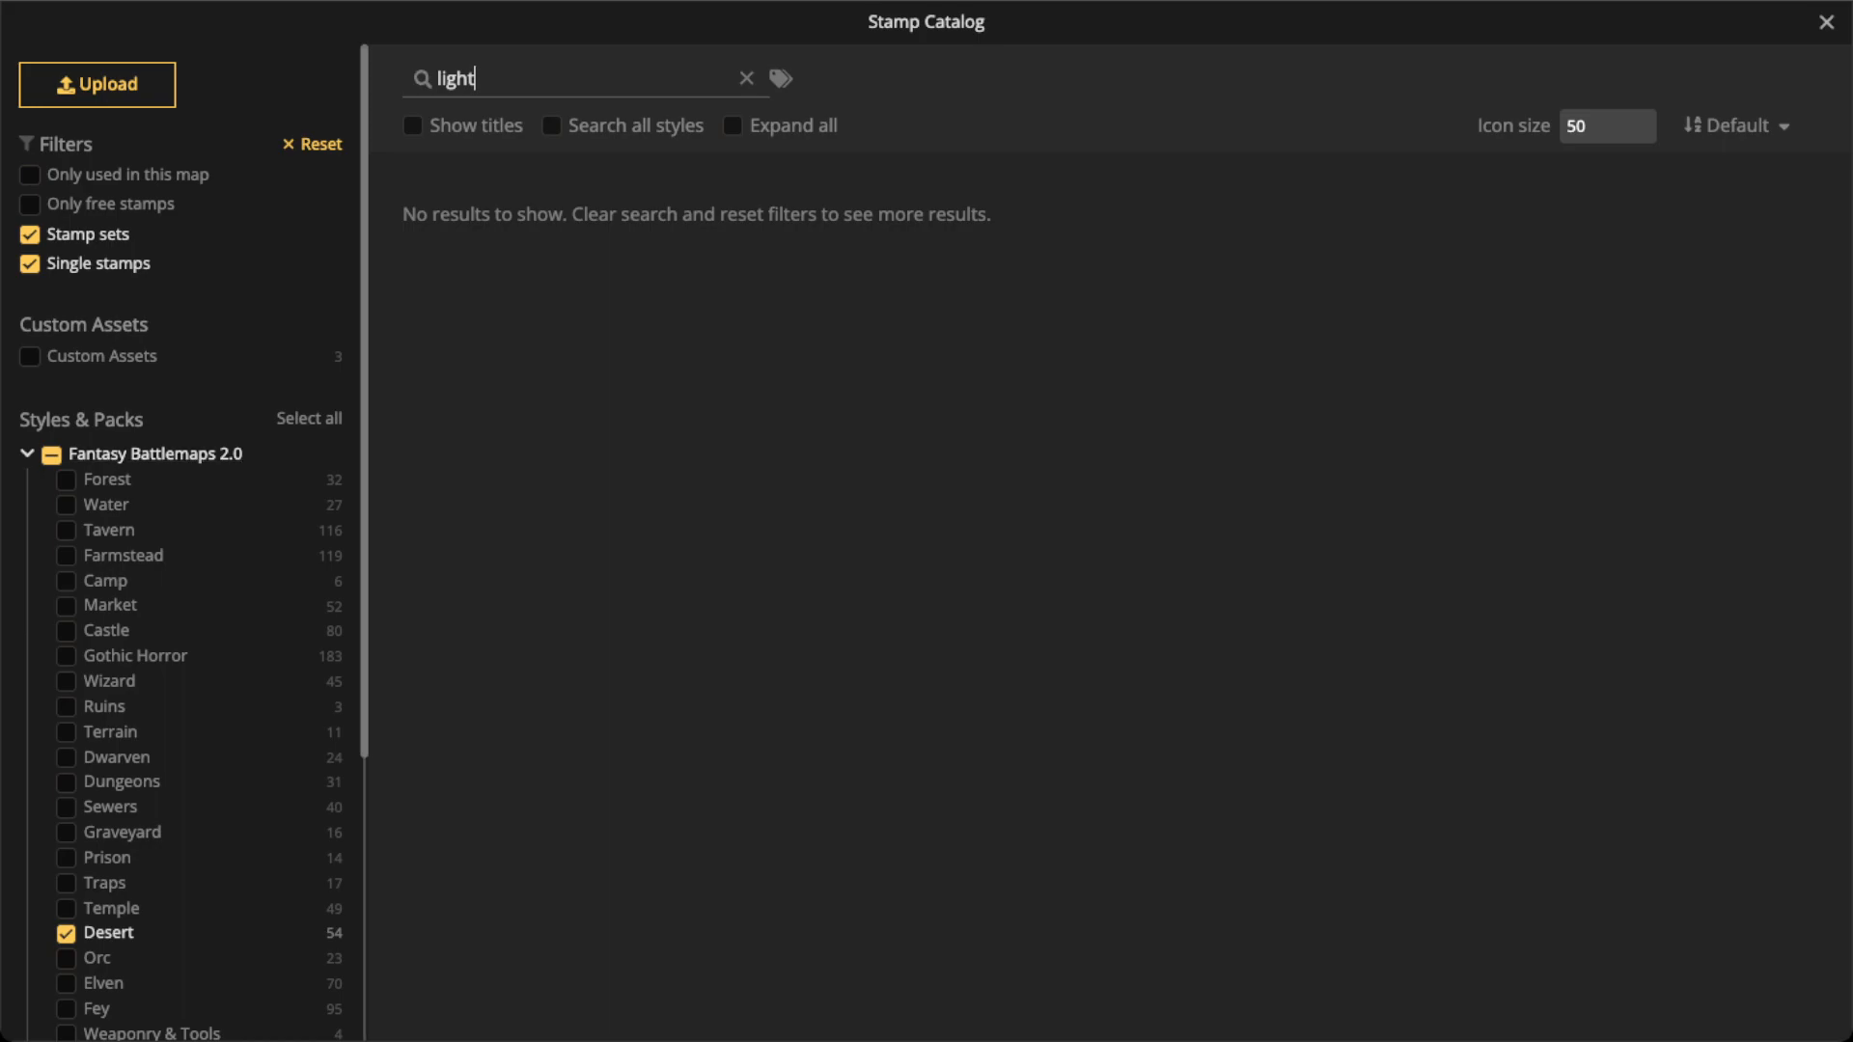
pyautogui.click(51, 455)
pyautogui.scroll(-4, 618, 502)
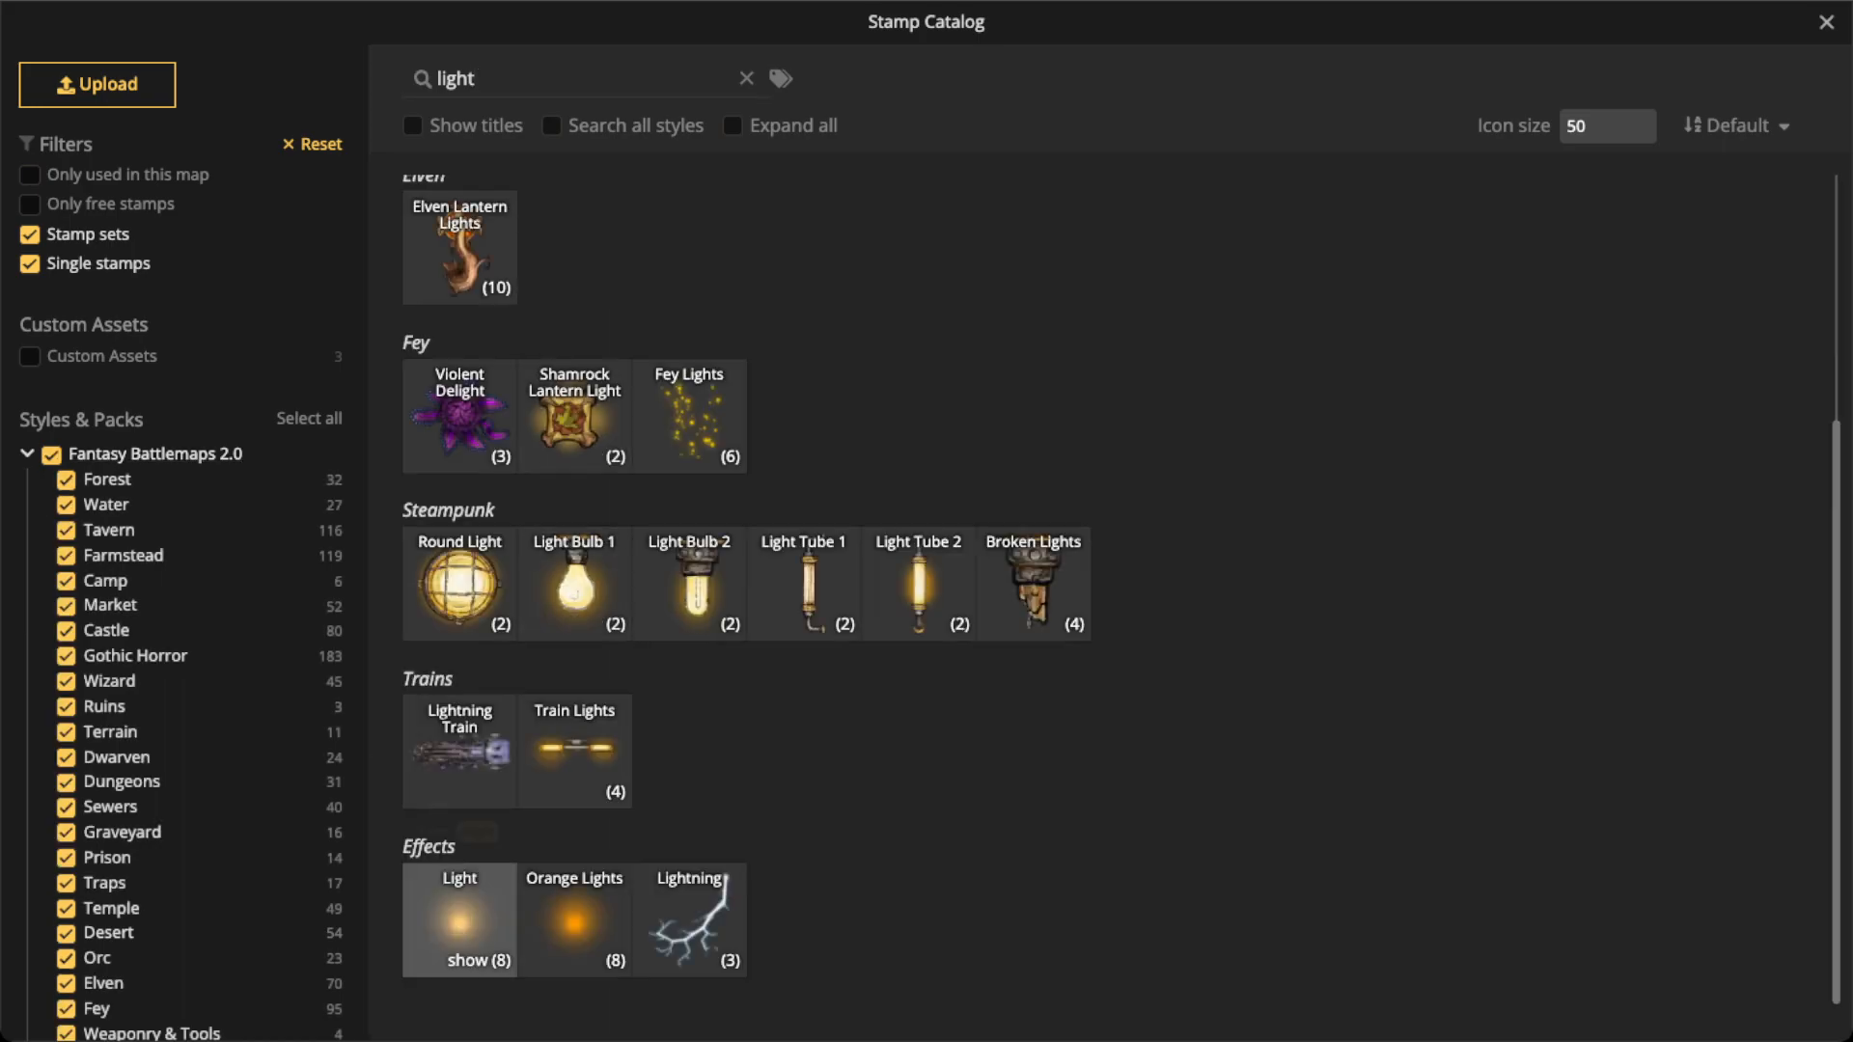
pyautogui.click(459, 921)
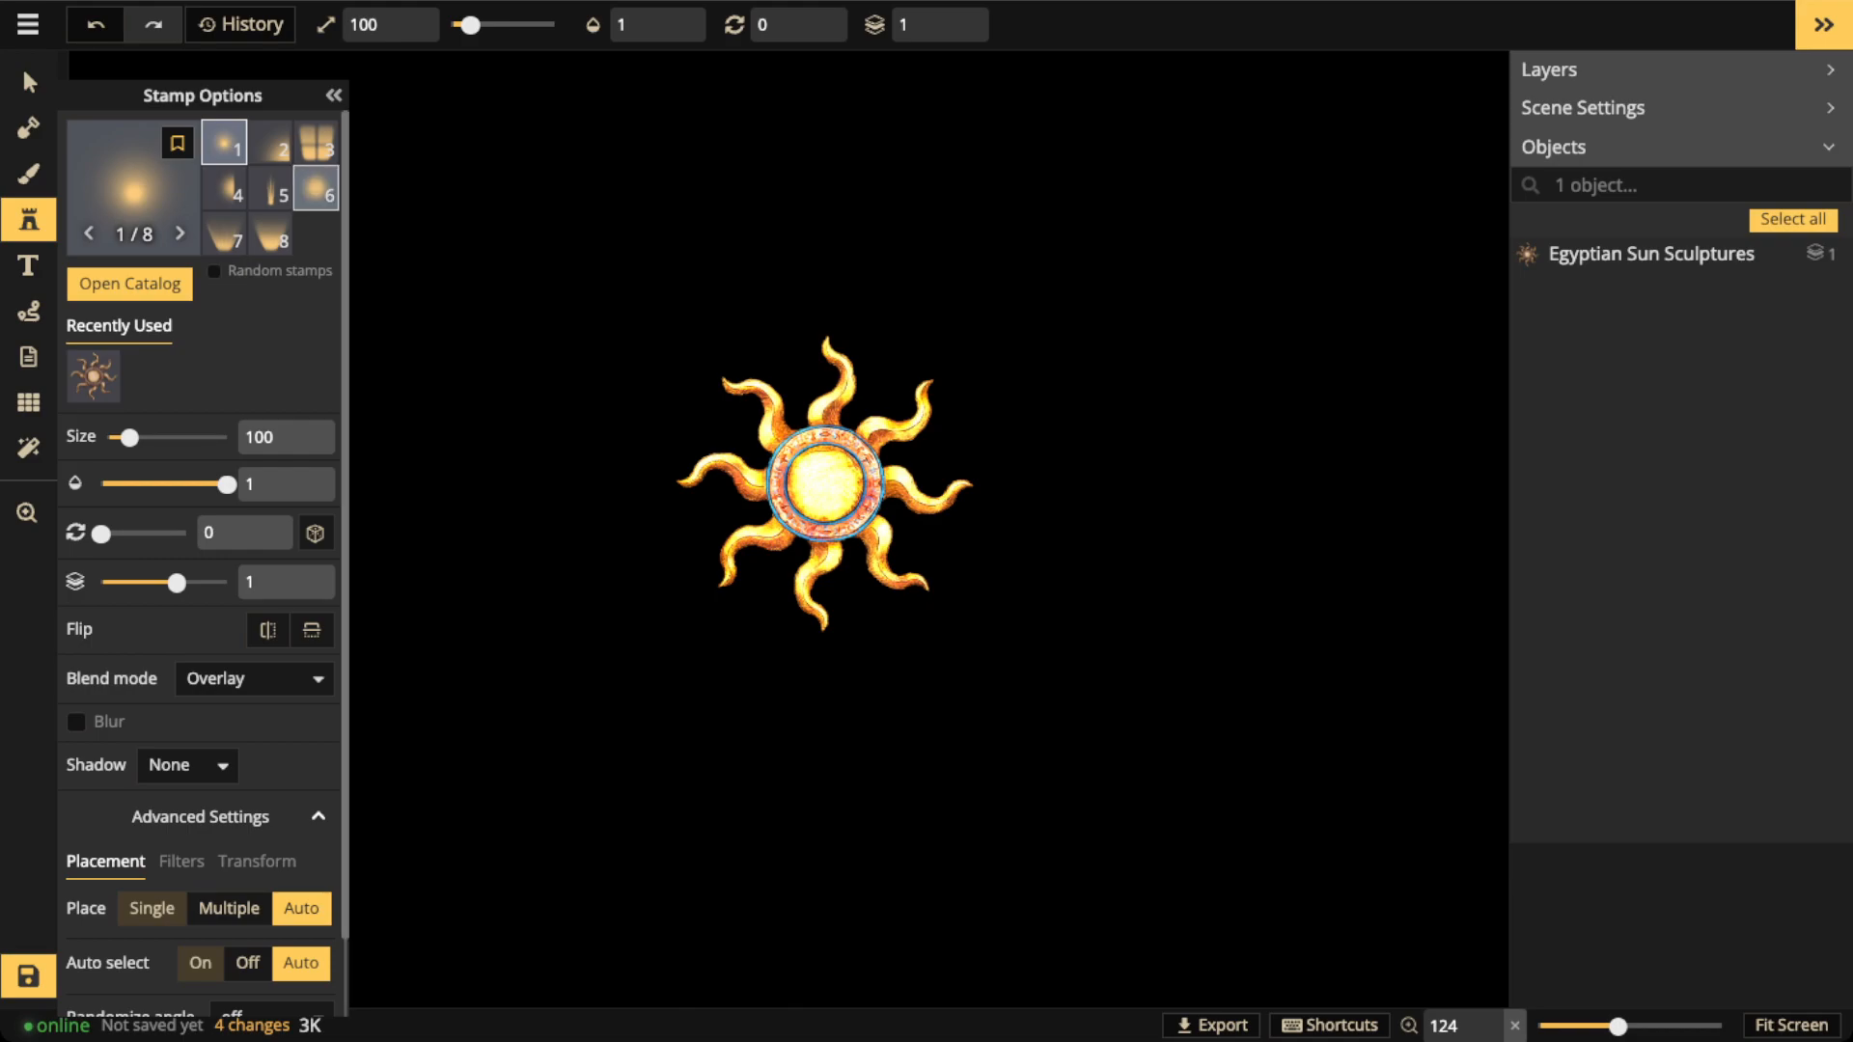
# Place the sixth Light variant over the sun sculpture, put it on layer 2 and enlarge it to size 160
pyautogui.click(316, 189)
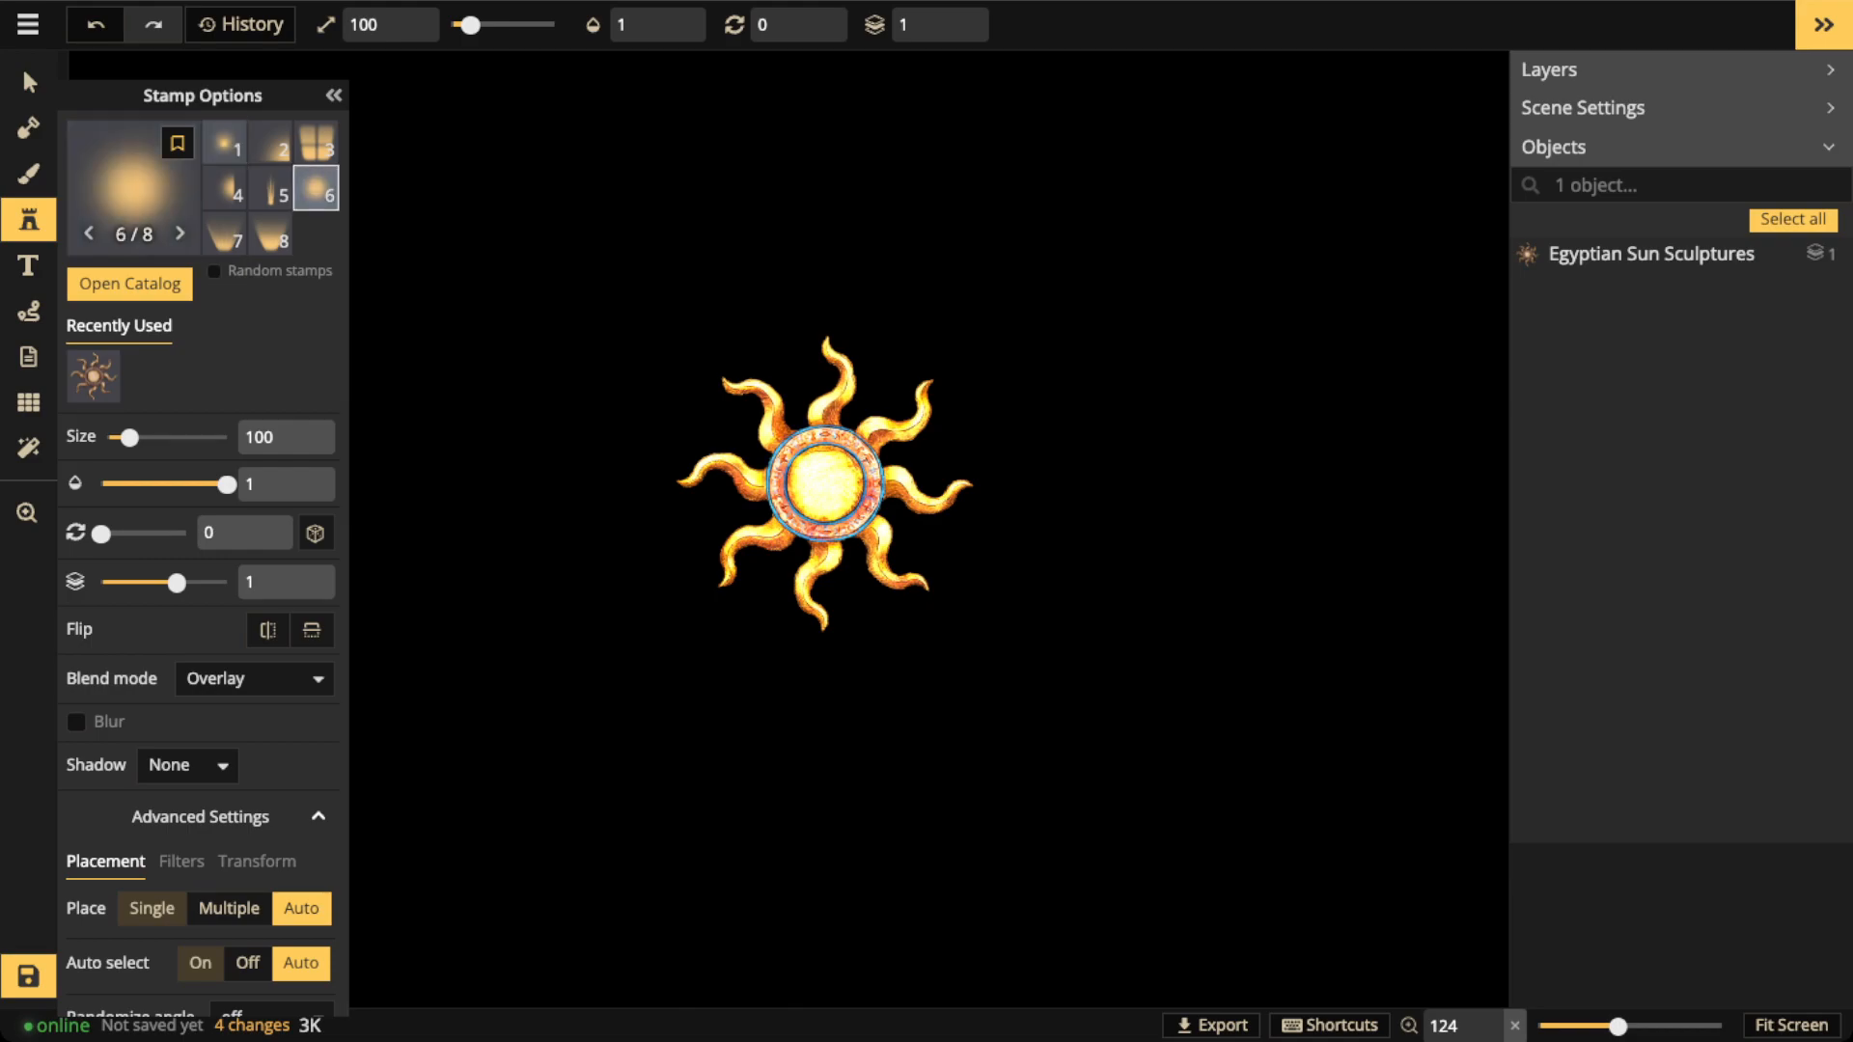
pyautogui.click(948, 637)
pyautogui.moveTo(947, 637); pyautogui.dragTo(822, 496)
pyautogui.click(954, 17)
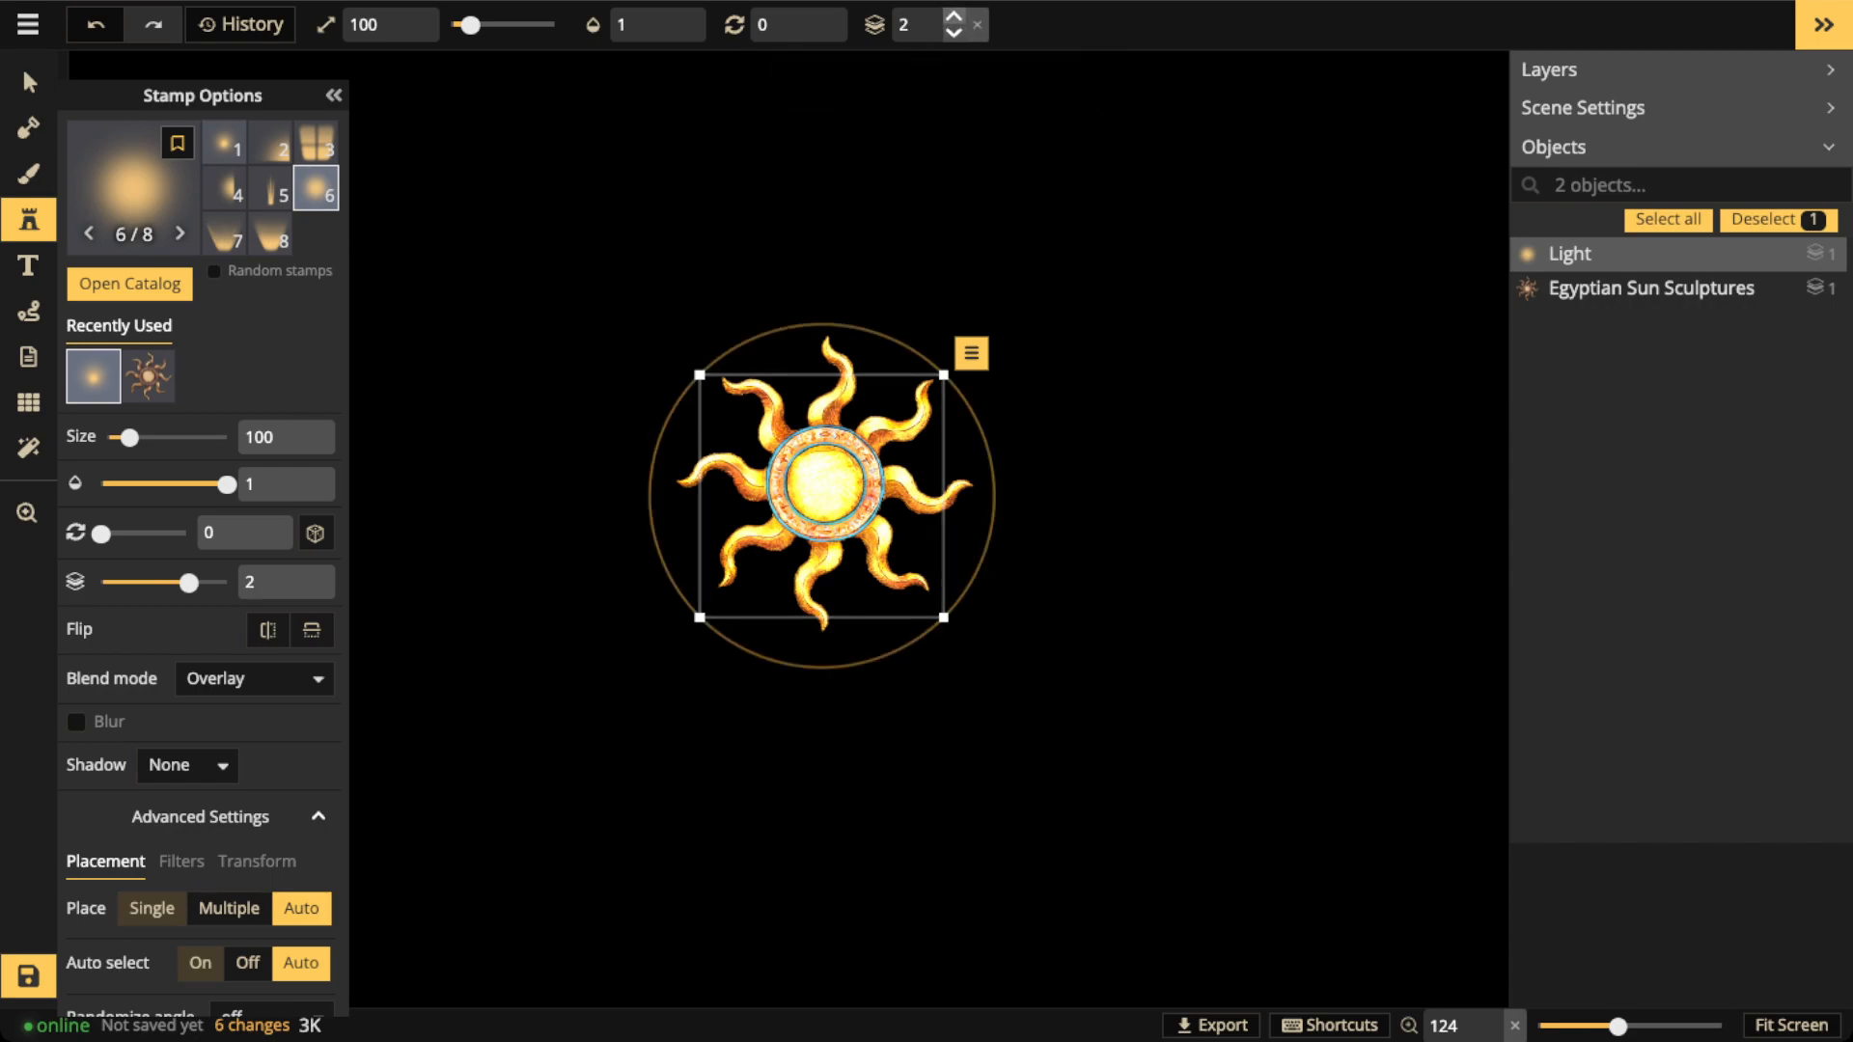
pyautogui.moveTo(943, 375); pyautogui.dragTo(1018, 295)
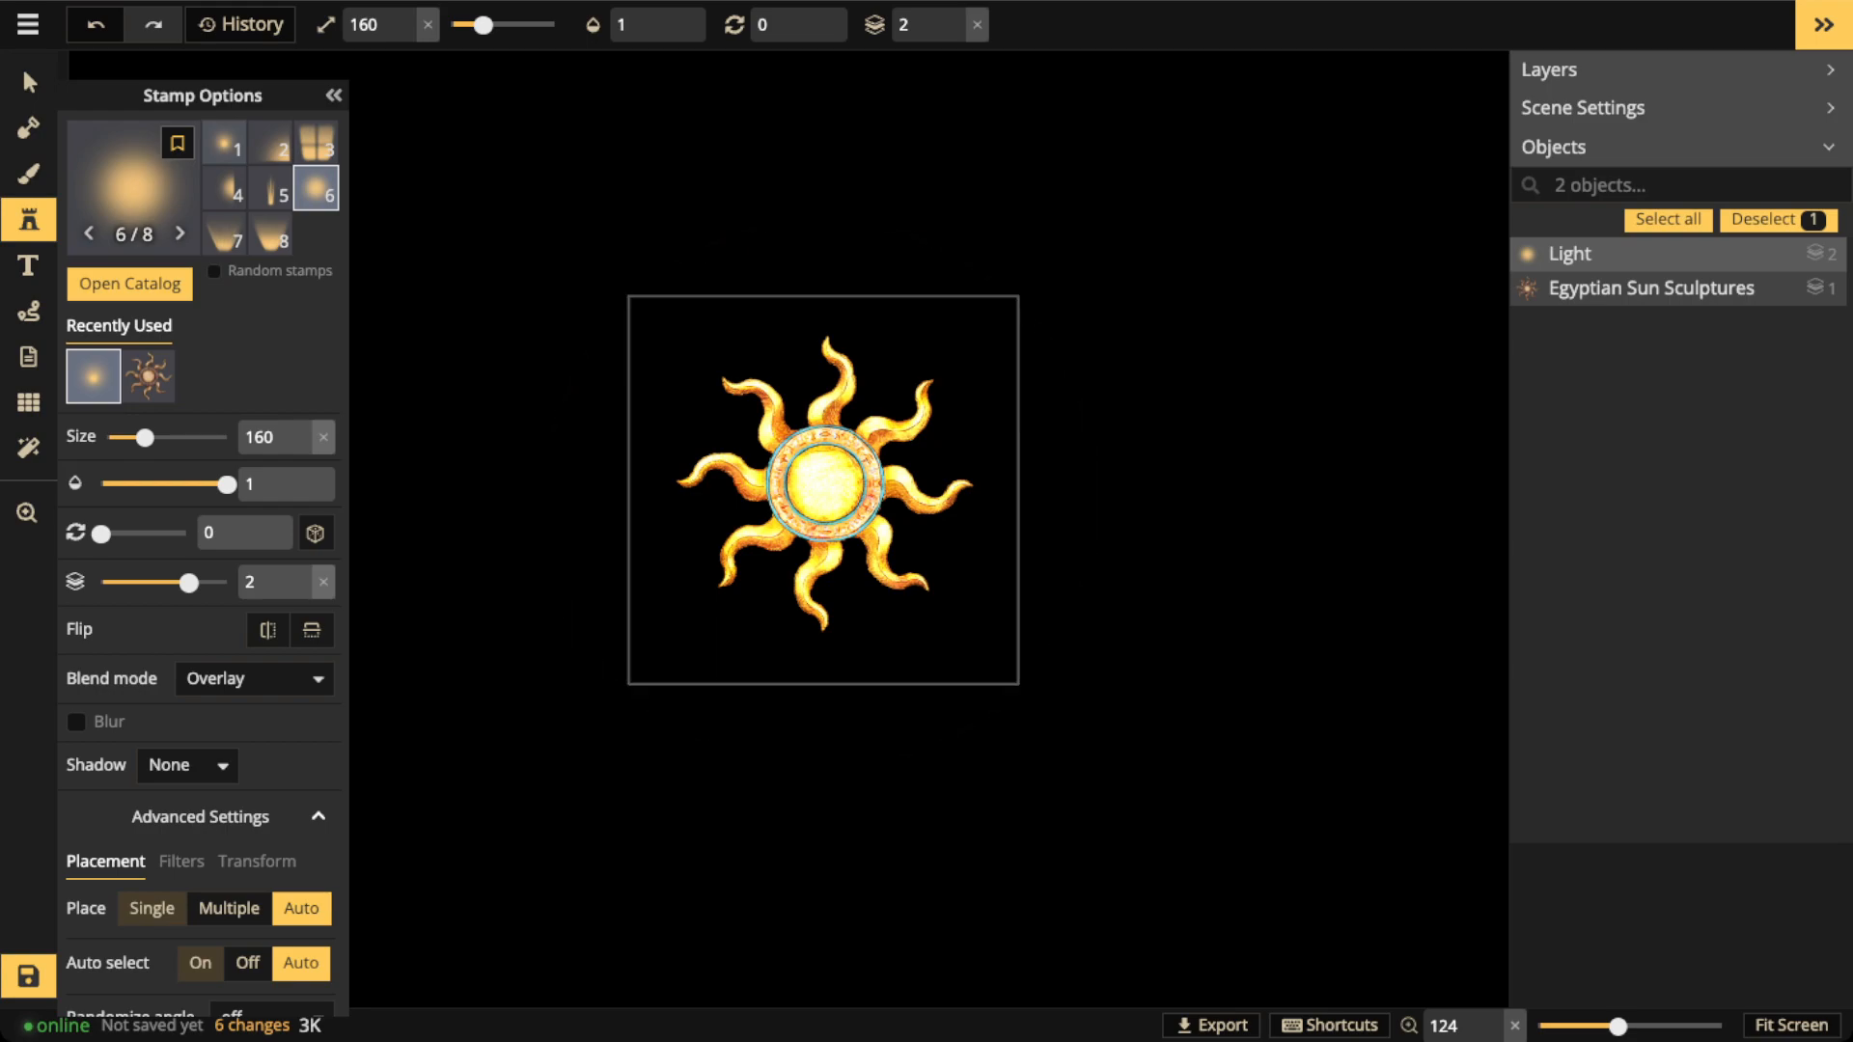
# Pick the first Light variant, set the blend mode to Normal and centre the glow on the sun at size 150
pyautogui.click(223, 143)
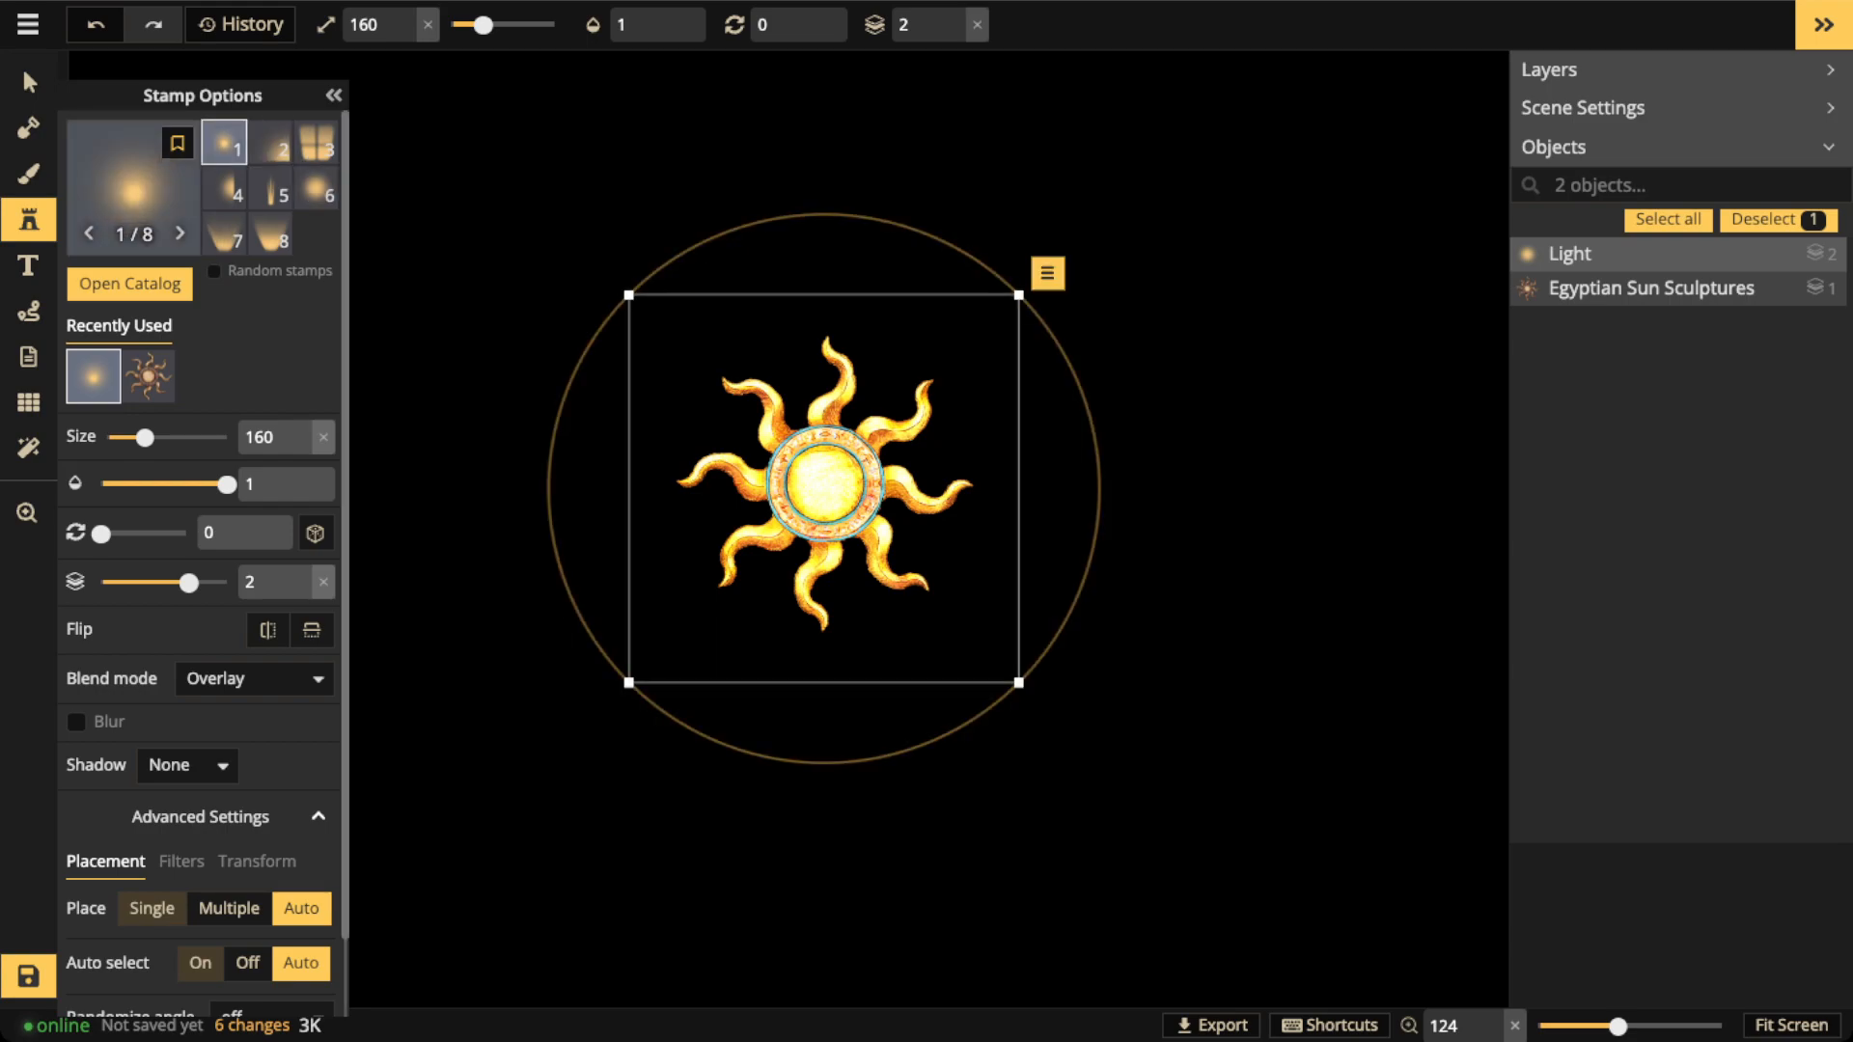
pyautogui.click(254, 678)
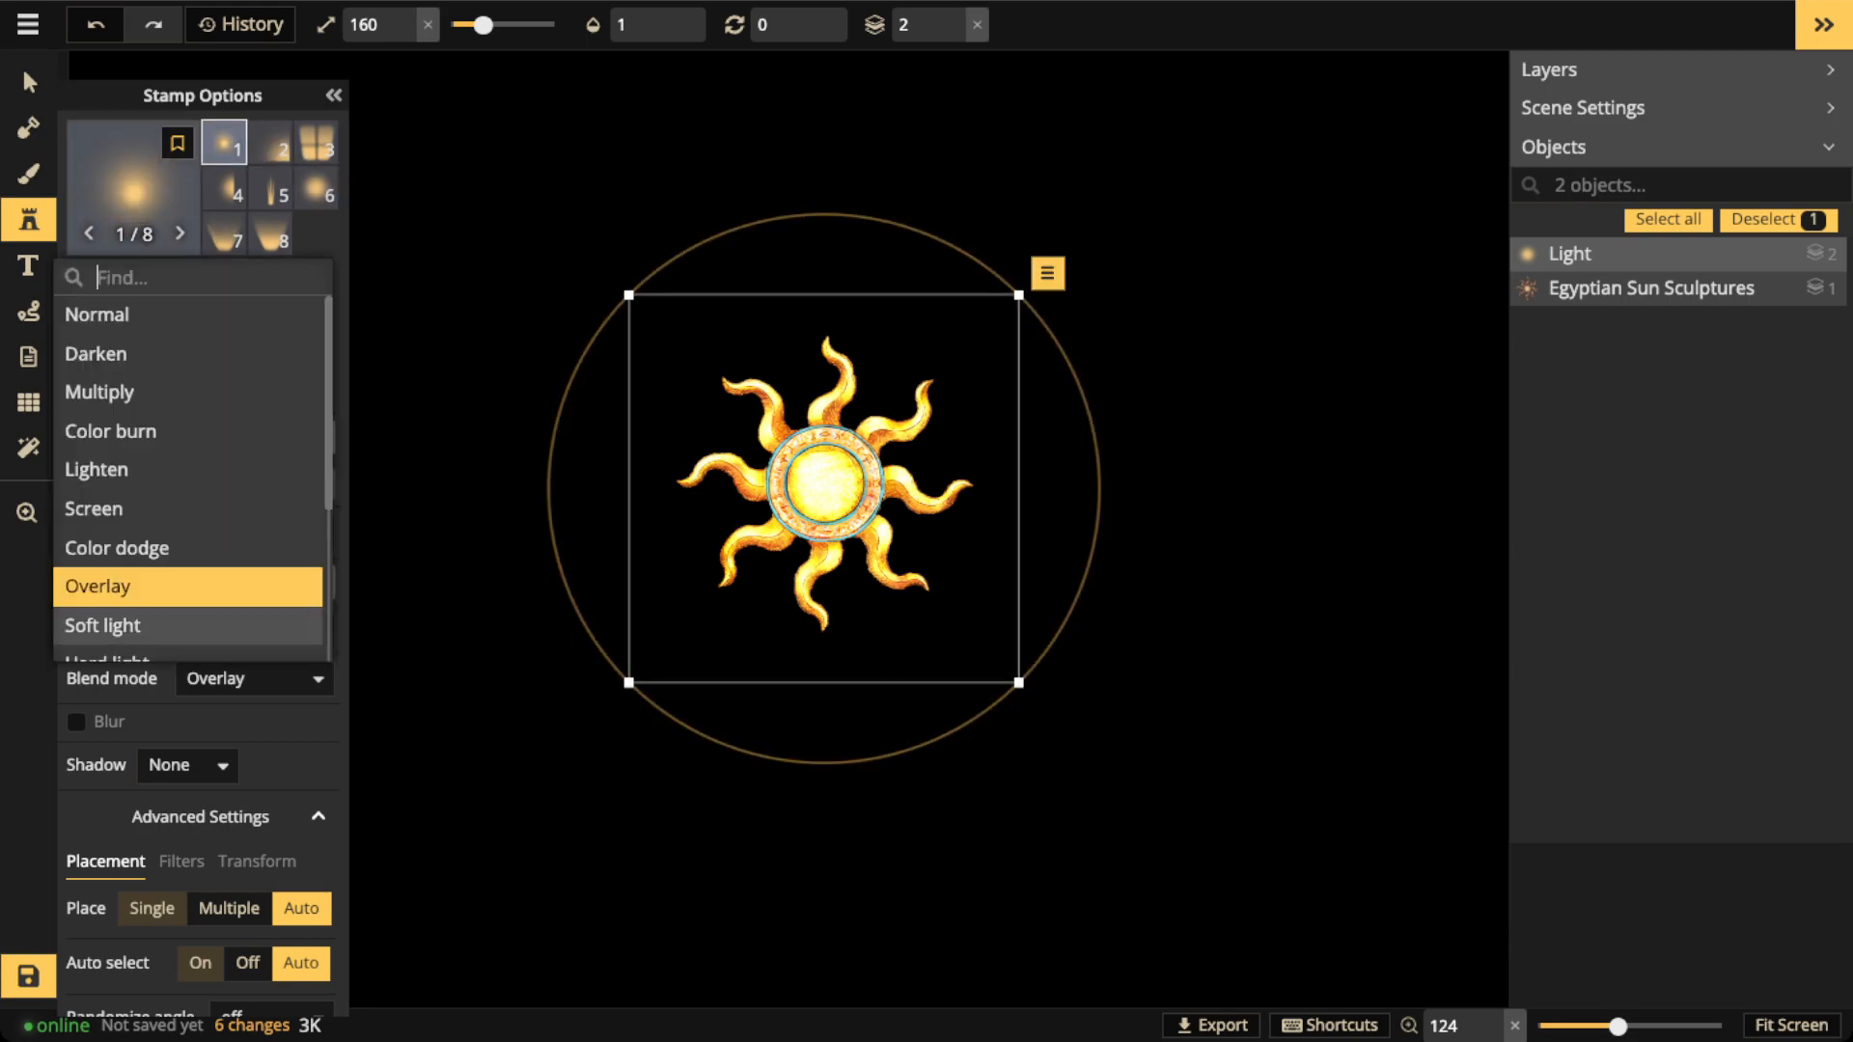
pyautogui.click(96, 314)
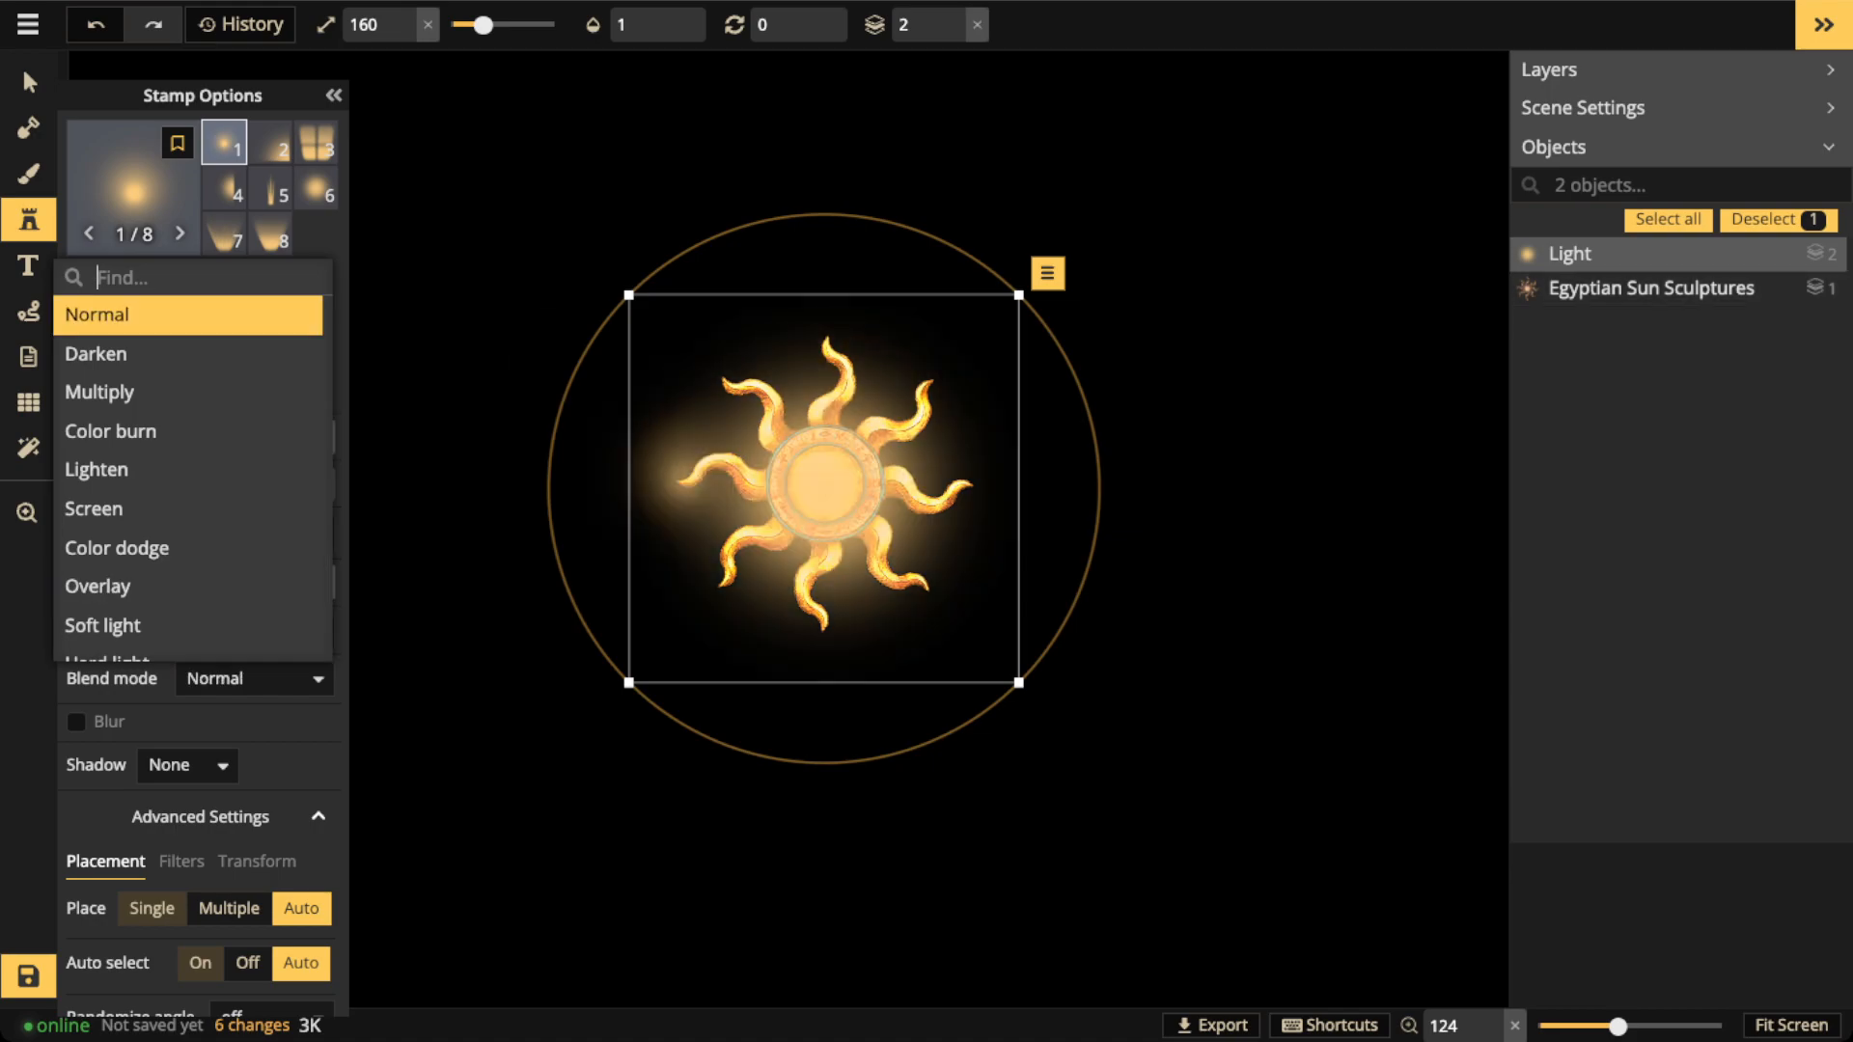
pyautogui.click(29, 83)
pyautogui.moveTo(824, 489)
pyautogui.mouseDown()
pyautogui.moveTo(1164, 599)
pyautogui.moveTo(1277, 662)
pyautogui.moveTo(1229, 637)
pyautogui.moveTo(1088, 625)
pyautogui.moveTo(828, 484)
pyautogui.mouseUp()
pyautogui.scroll(5, 827, 475)
pyautogui.scroll(-1, 829, 485)
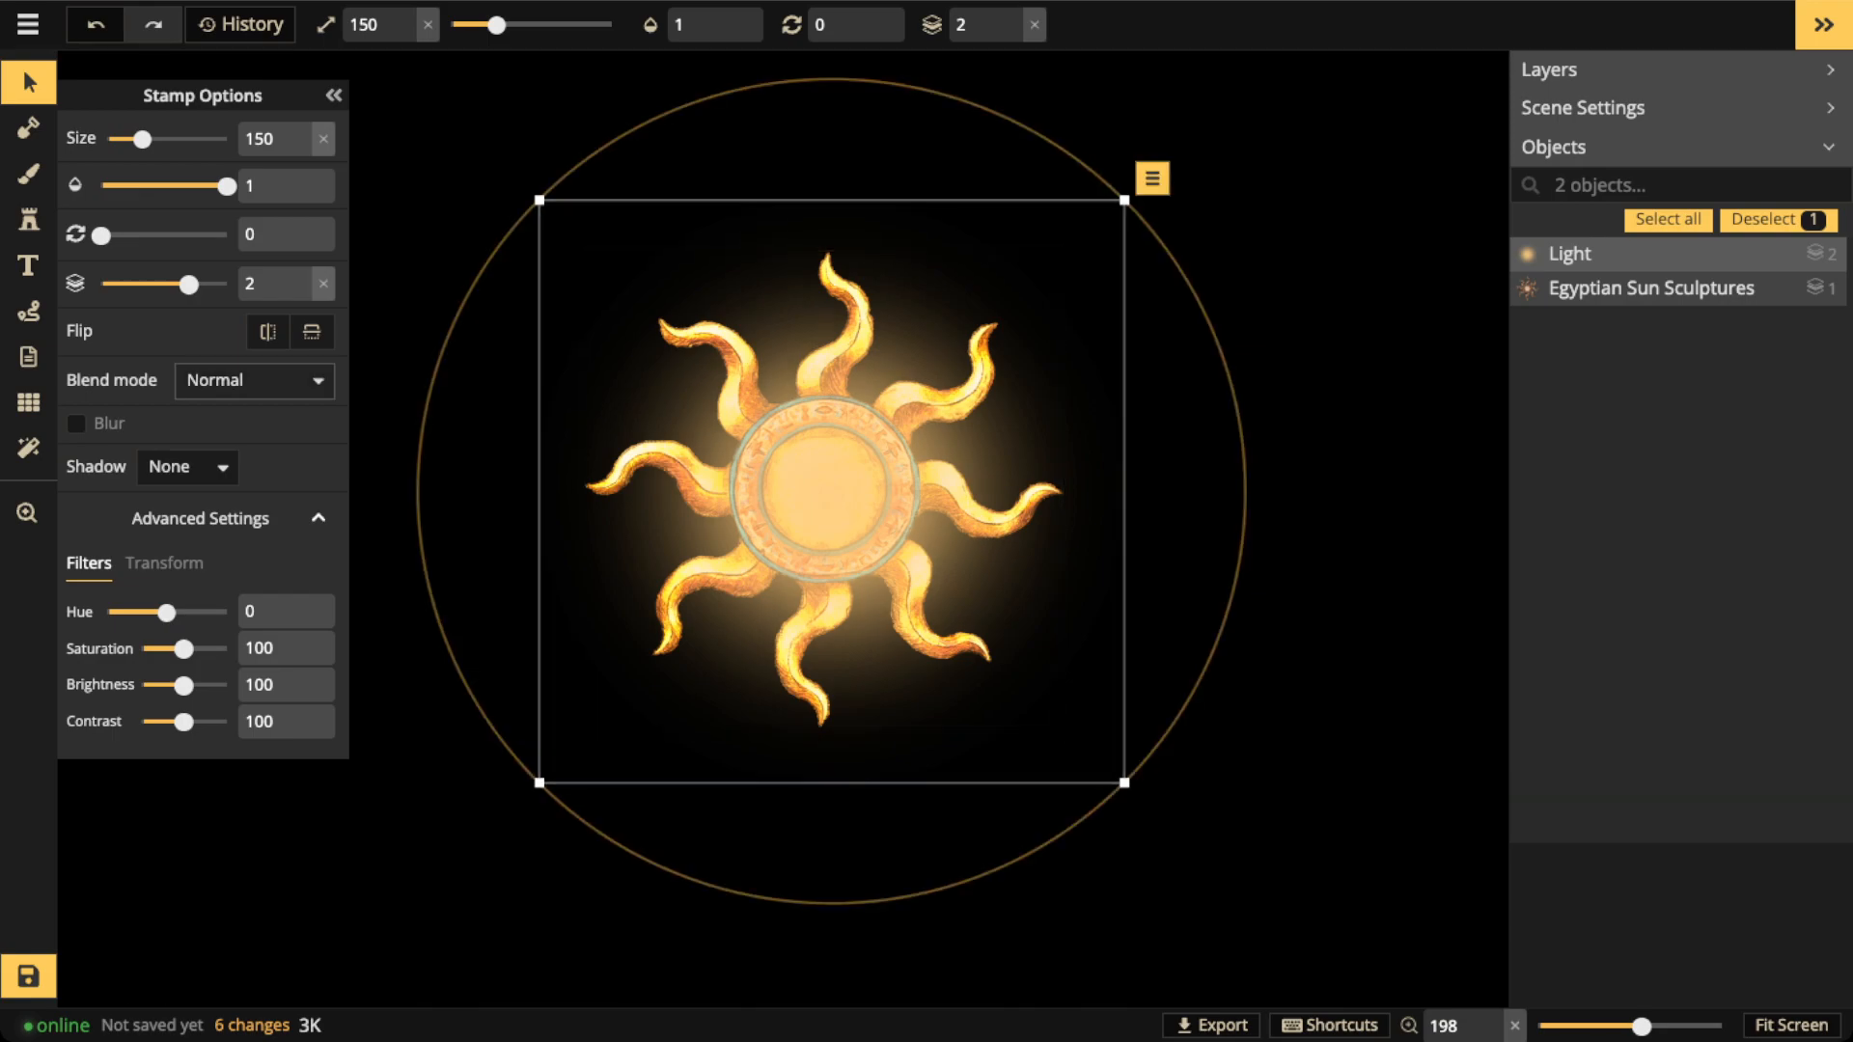
# Compare blend modes from Darken to Screen on the light, set it to Lighten and align the glow with the sun's centre
pyautogui.click(253, 379)
pyautogui.click(96, 493)
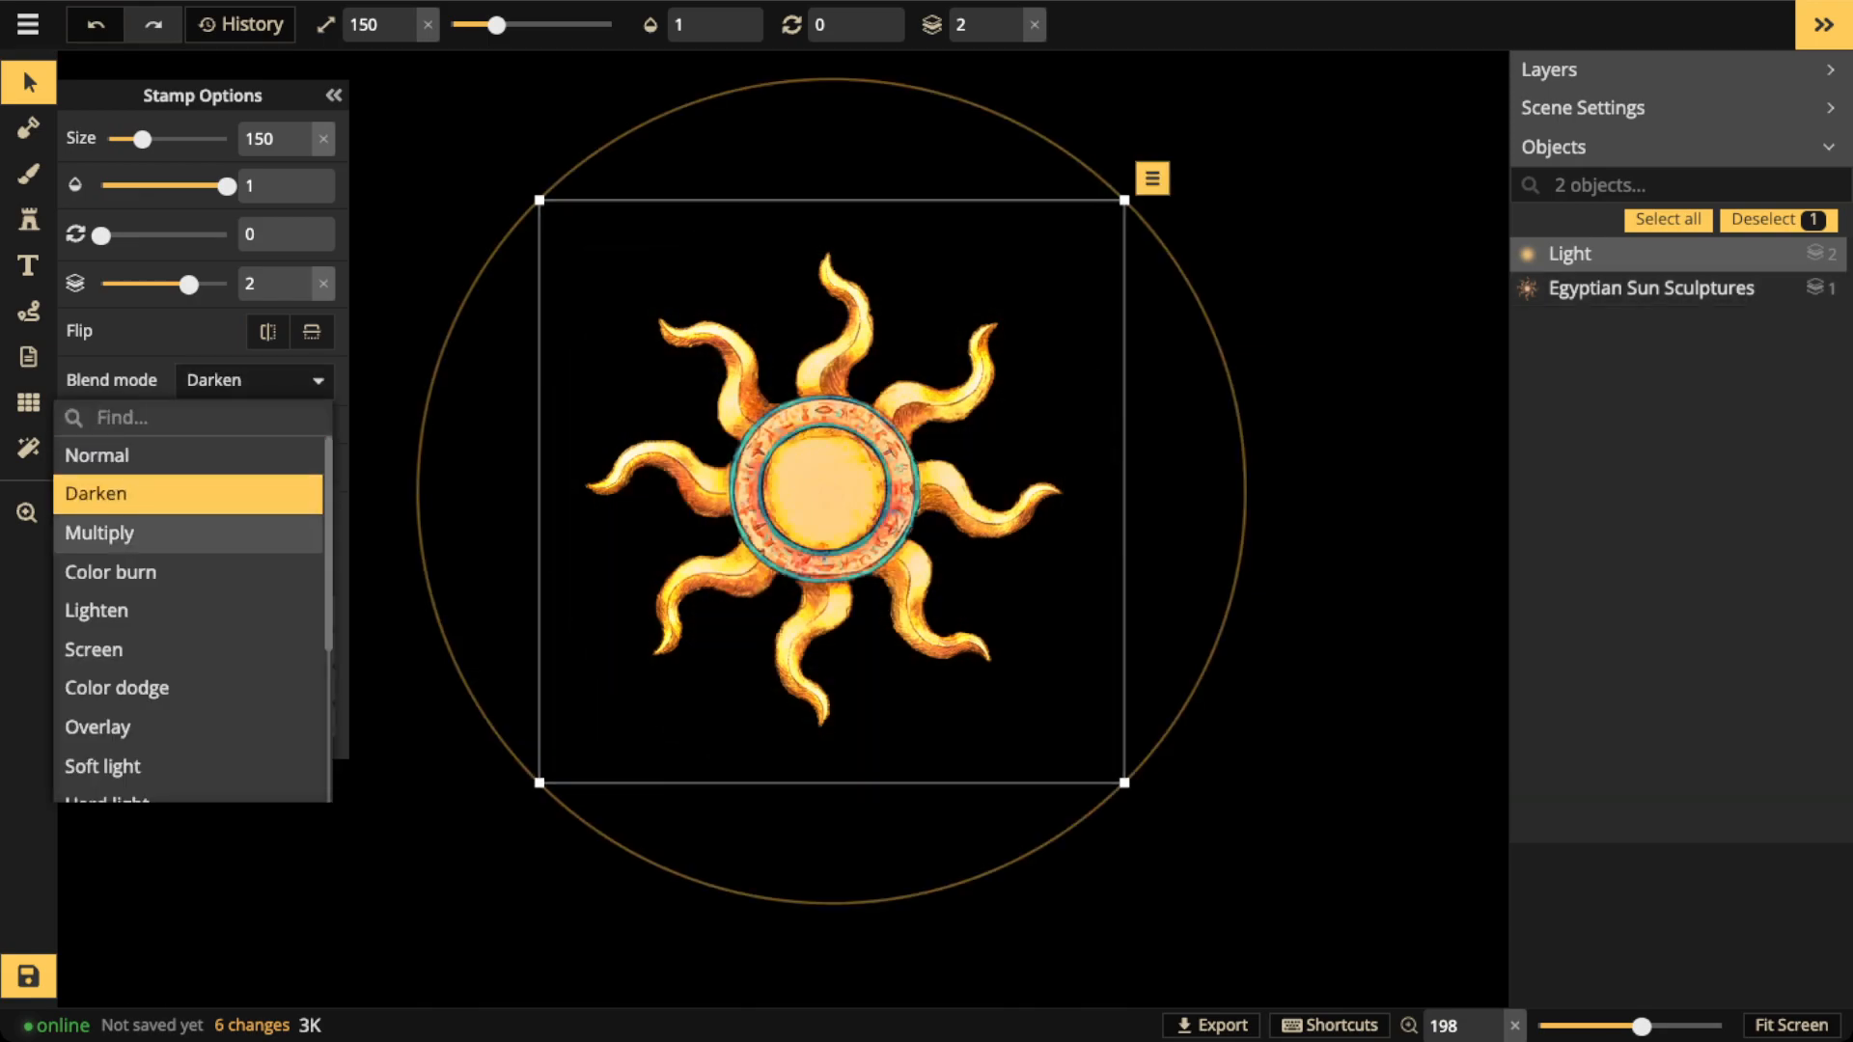
pyautogui.press('Down')
pyautogui.press('Down')
pyautogui.press('Down')
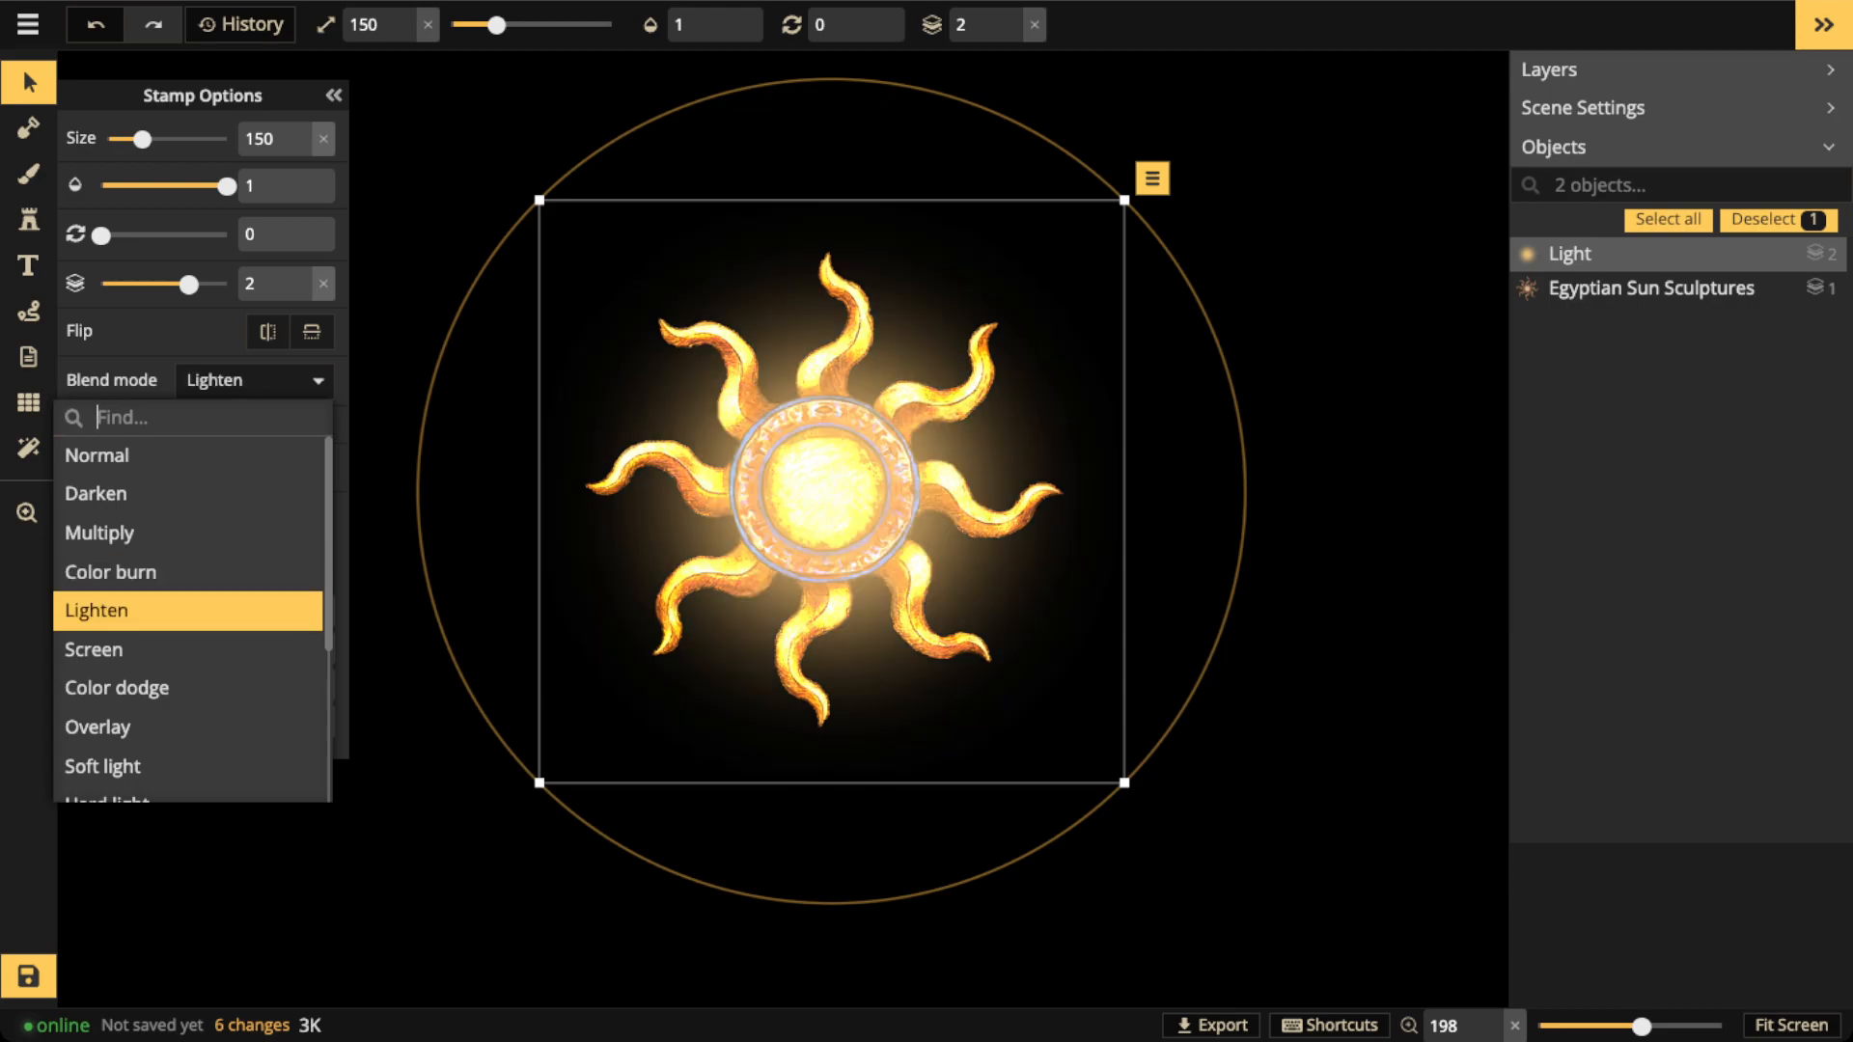
pyautogui.press('Down')
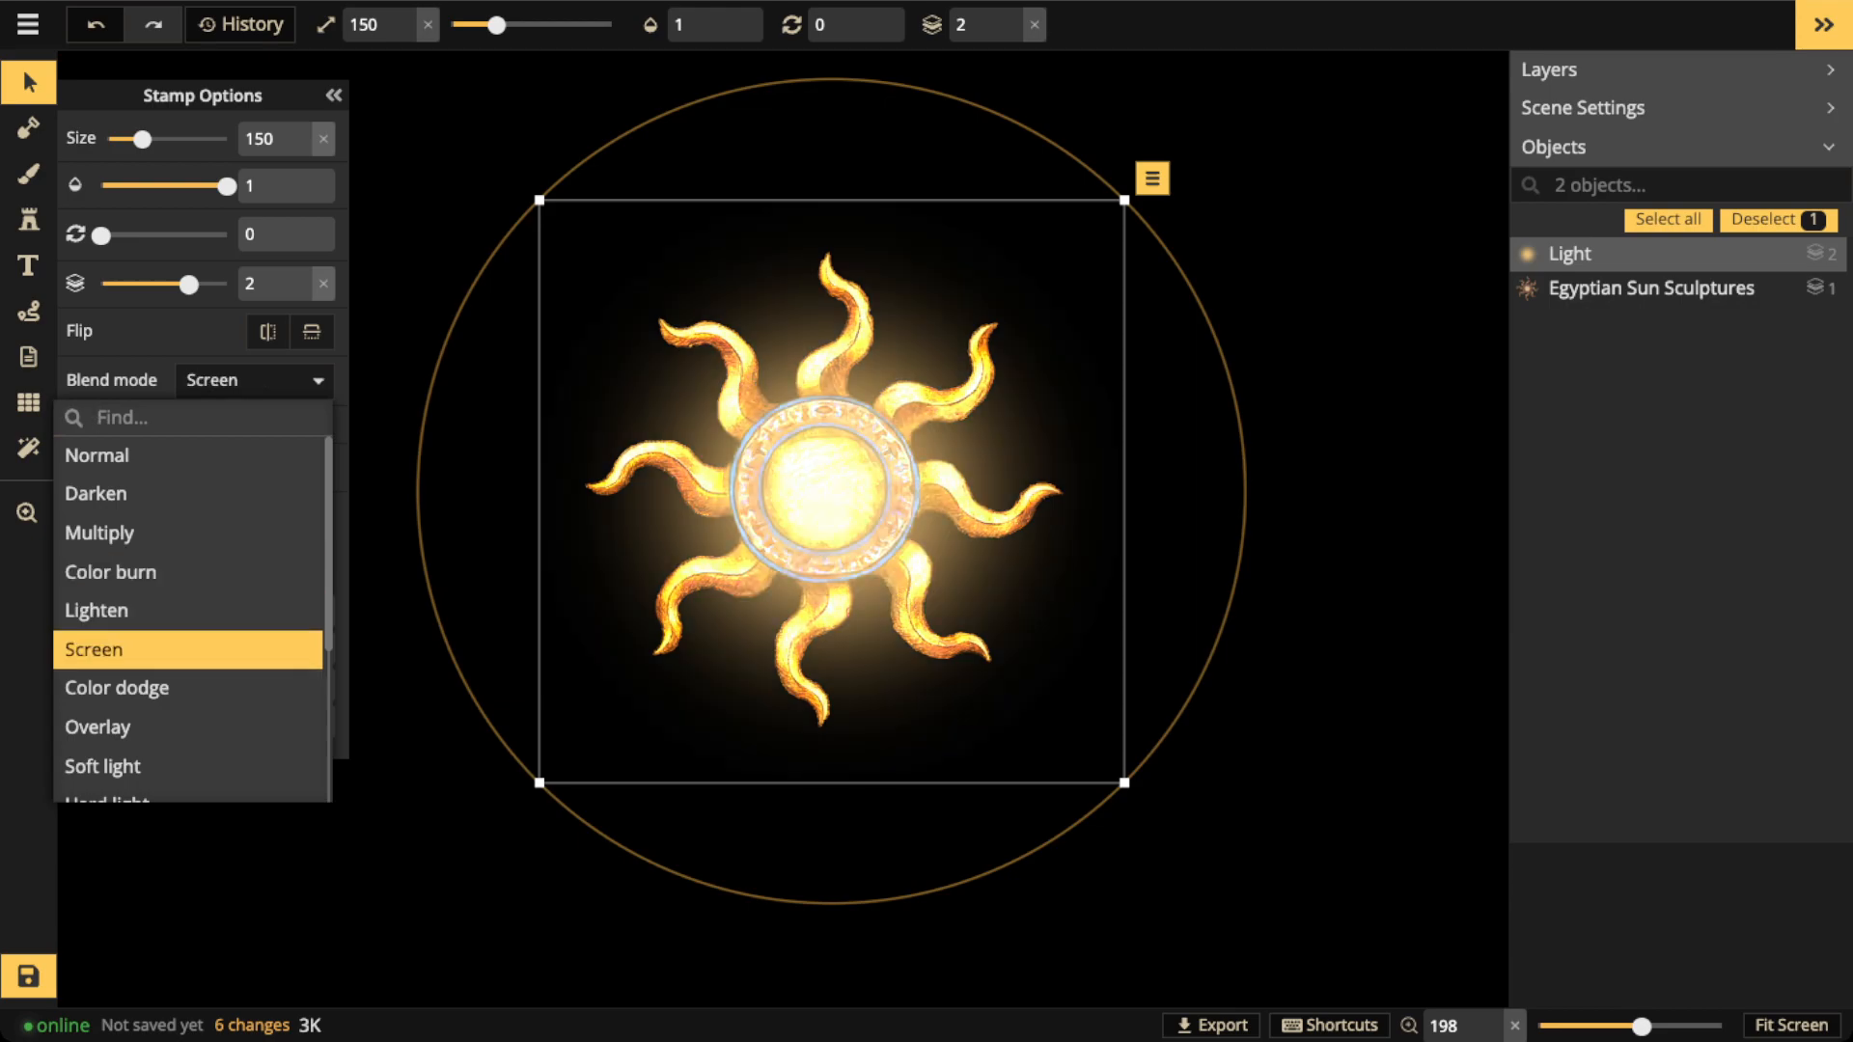
pyautogui.press('Up')
pyautogui.press('Return')
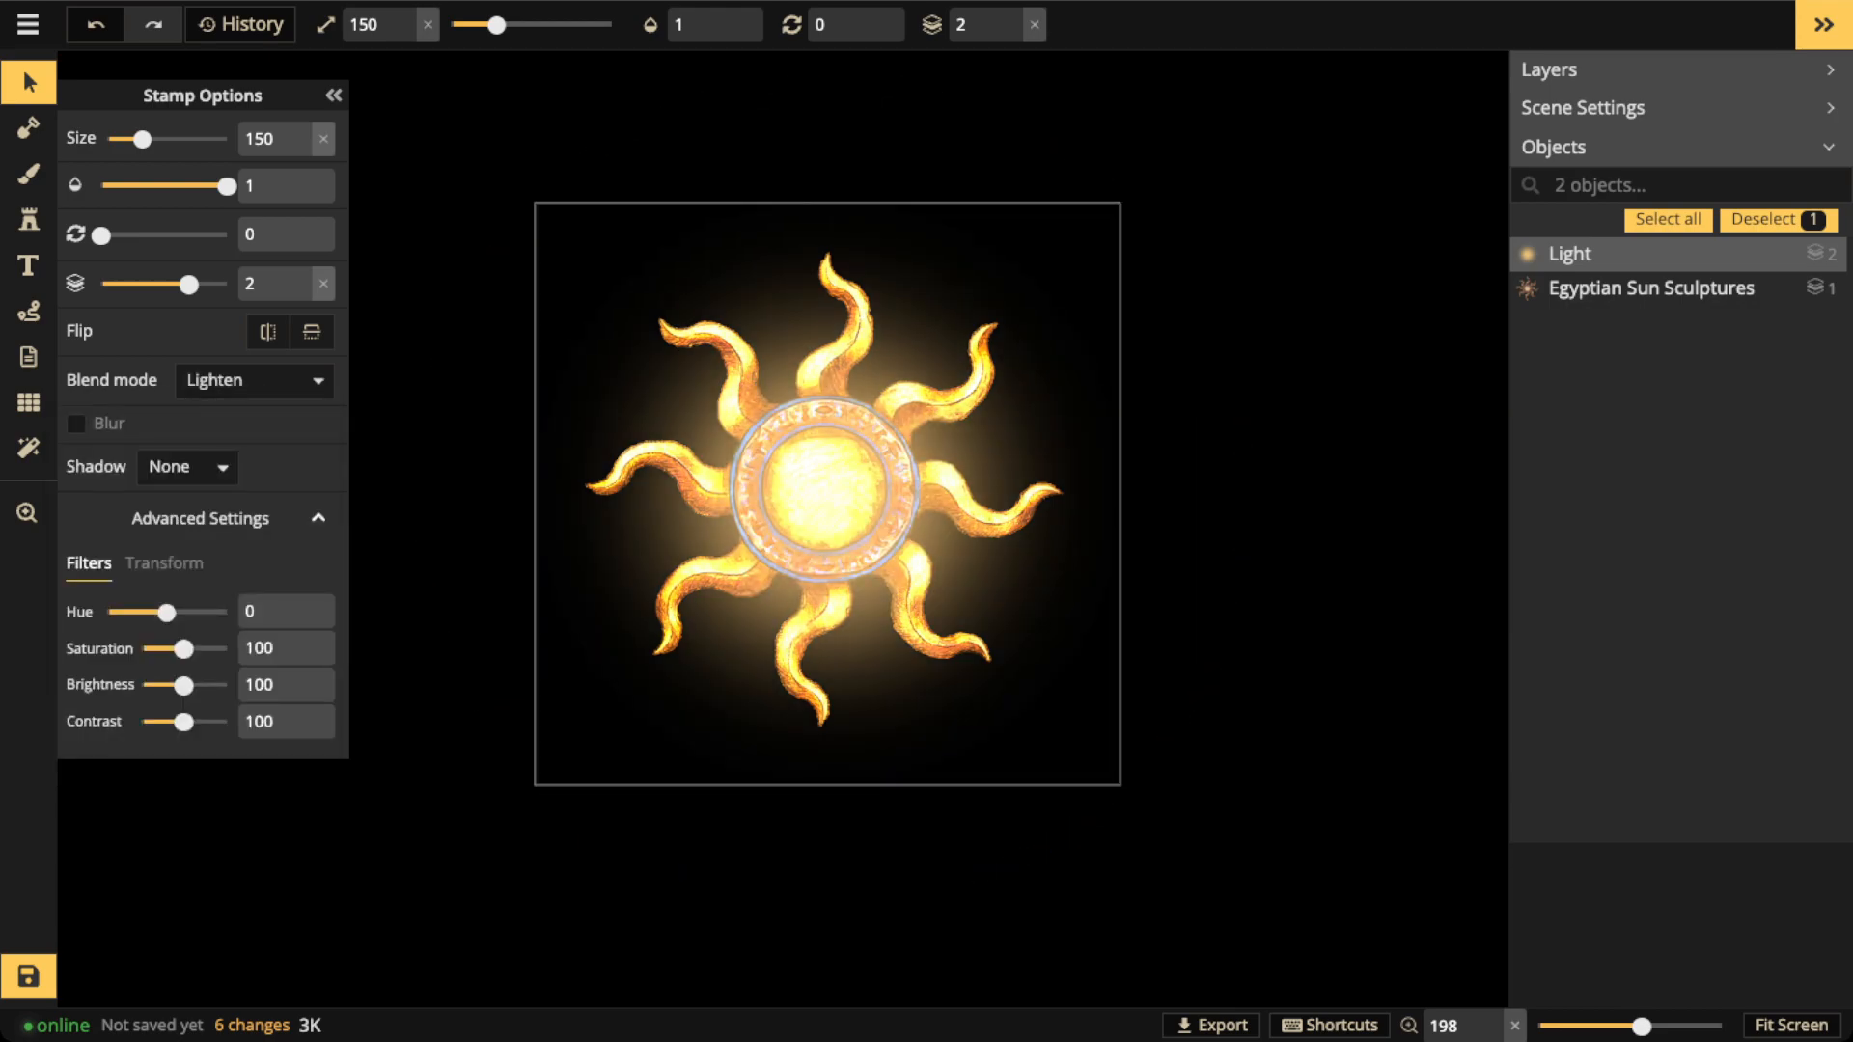
pyautogui.moveTo(828, 494); pyautogui.dragTo(826, 491)
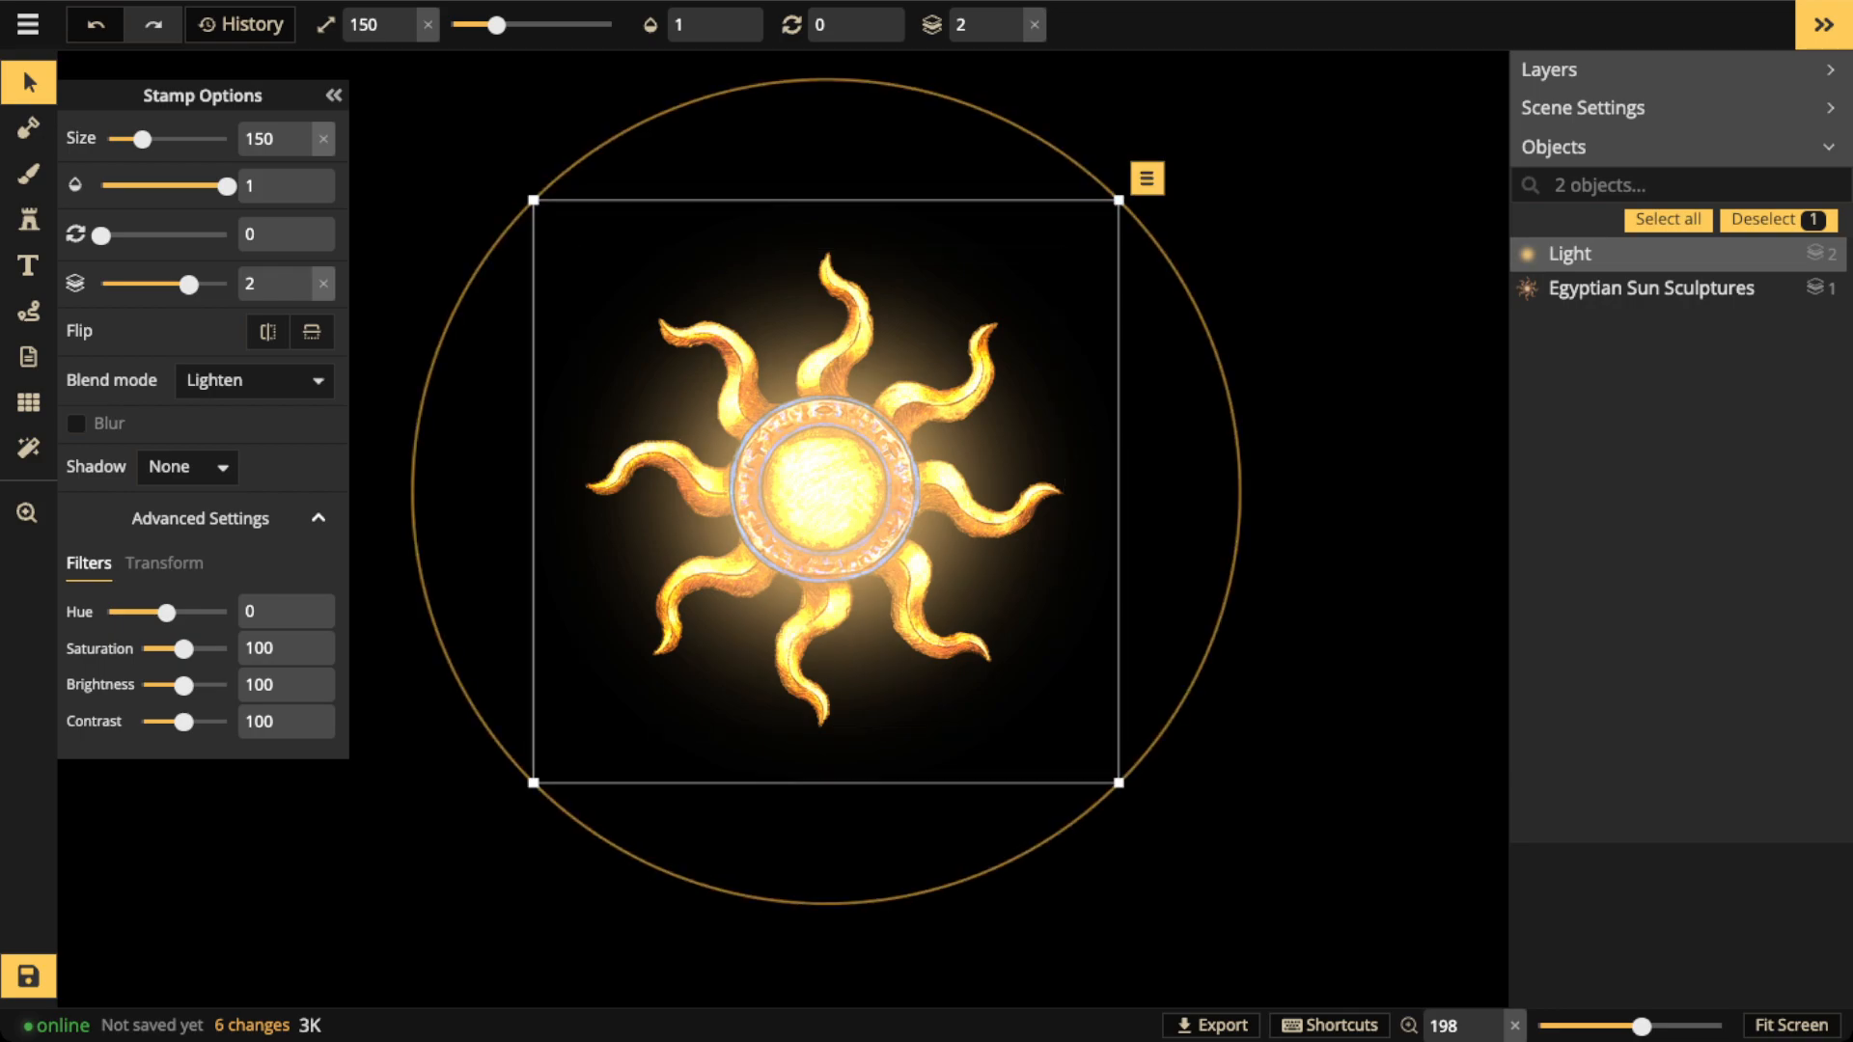
# Select the sun sculpture and its light together and reposition them near the map's centre
pyautogui.click(28, 83)
pyautogui.scroll(-3, 628, 422)
pyautogui.scroll(-3, 620, 419)
pyautogui.moveTo(526, 268)
pyautogui.mouseDown()
pyautogui.moveTo(970, 653)
pyautogui.moveTo(1012, 664)
pyautogui.mouseUp()
pyautogui.moveTo(763, 471)
pyautogui.mouseDown()
pyautogui.moveTo(868, 497)
pyautogui.moveTo(819, 543)
pyautogui.moveTo(838, 508)
pyautogui.mouseUp()
pyautogui.moveTo(497, 277); pyautogui.dragTo(1031, 647)
pyautogui.moveTo(827, 502); pyautogui.dragTo(810, 492)
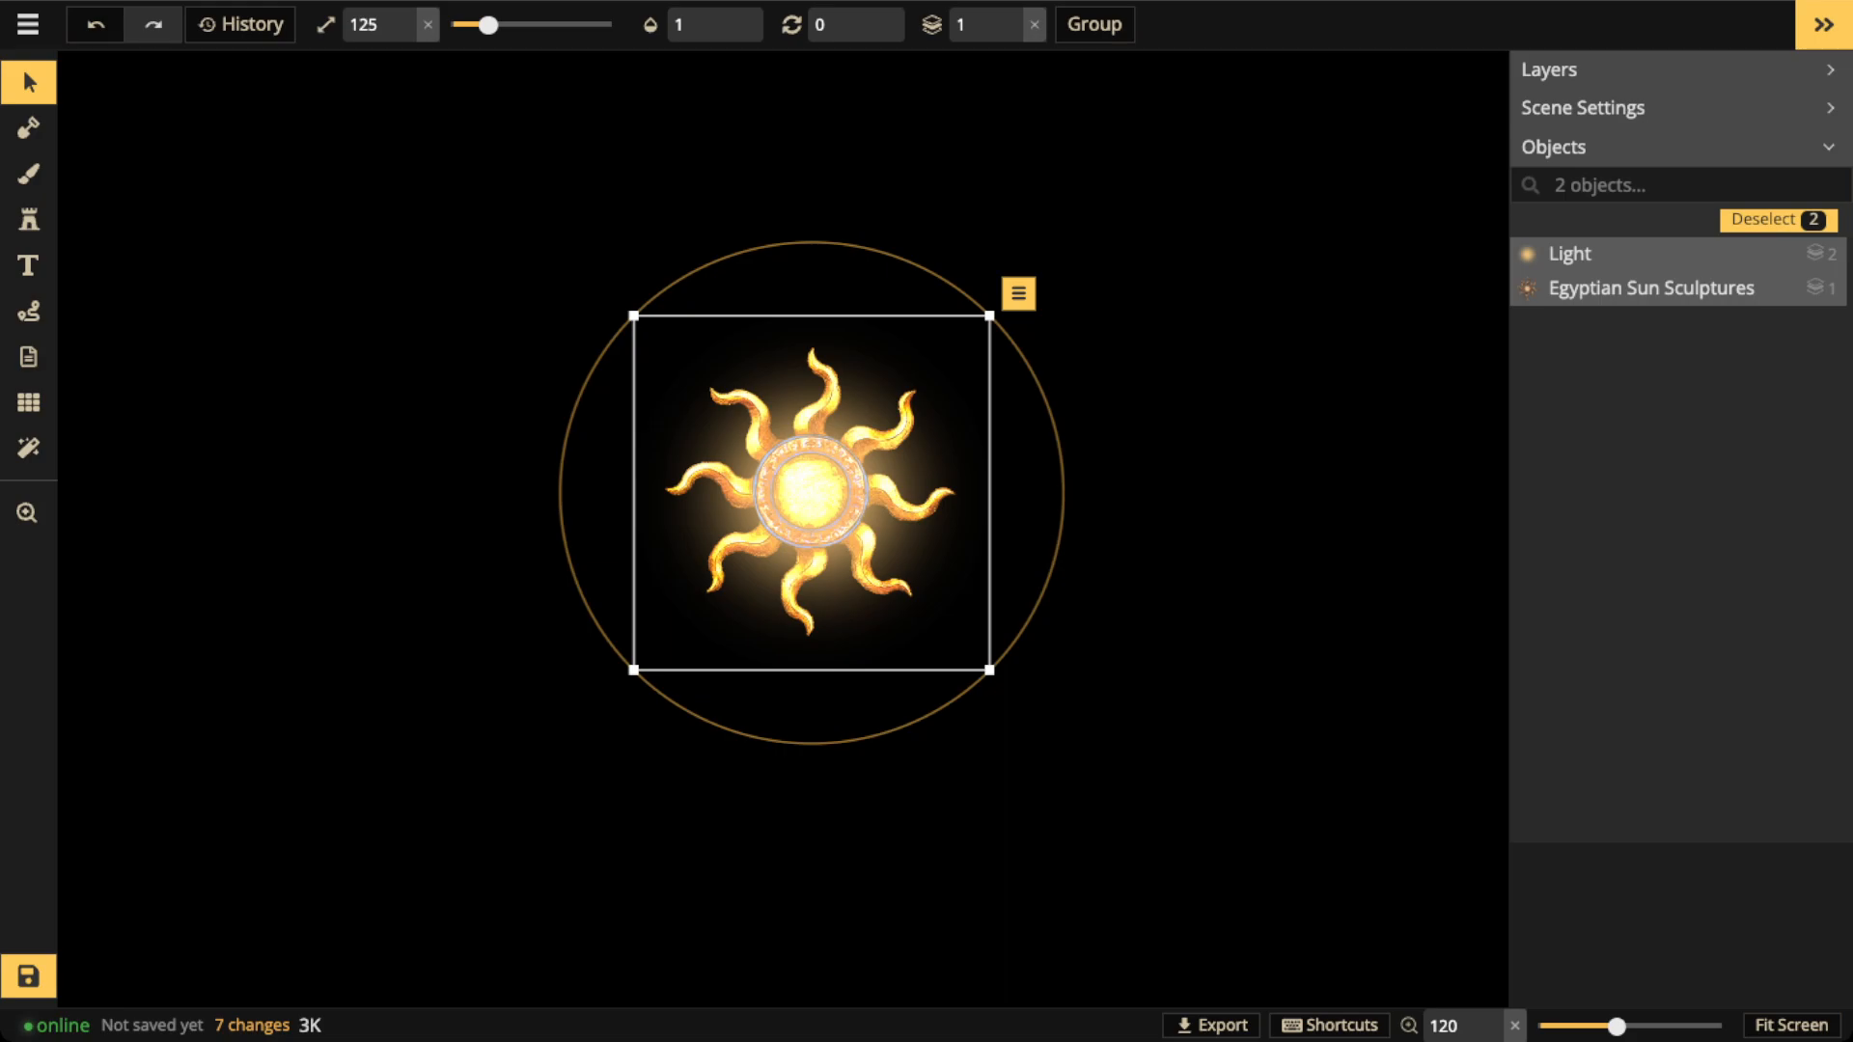
# Enable blur on the Egyptian sun sculpture alone and raise its blur radius to 42.5
pyautogui.click(1651, 287)
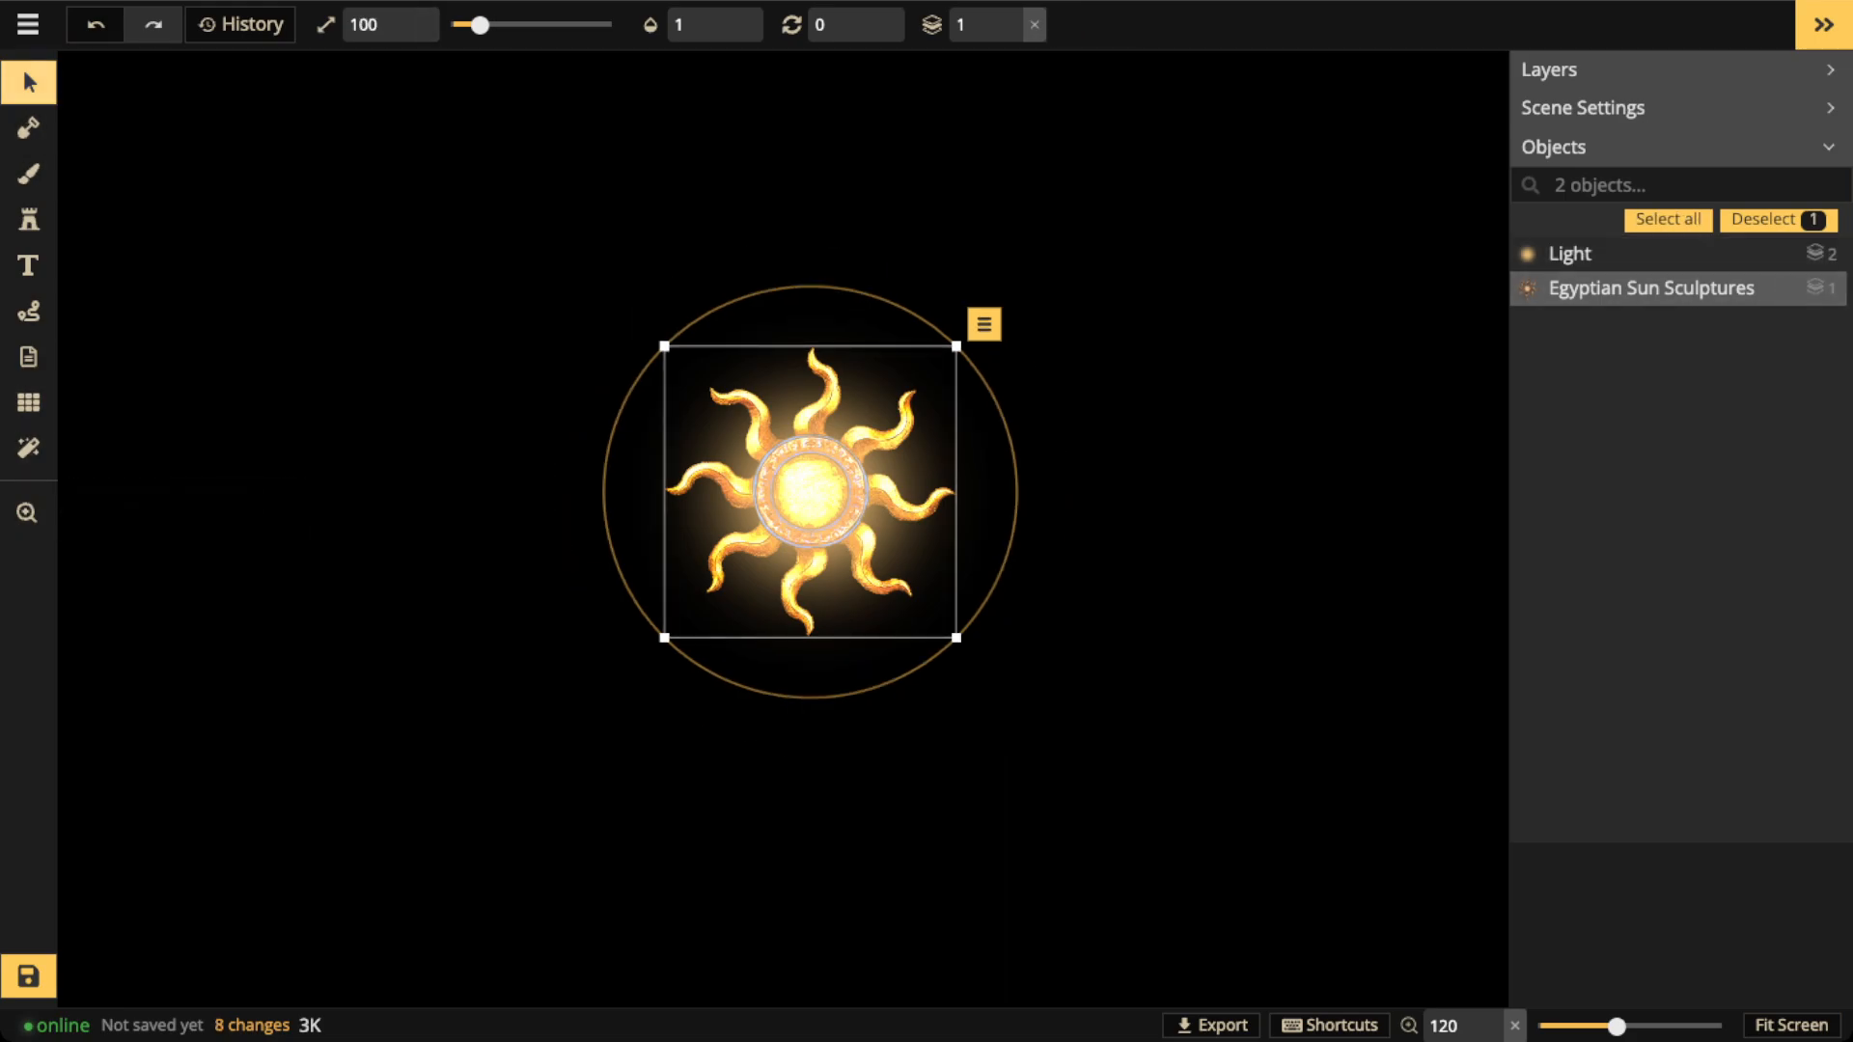
pyautogui.click(29, 82)
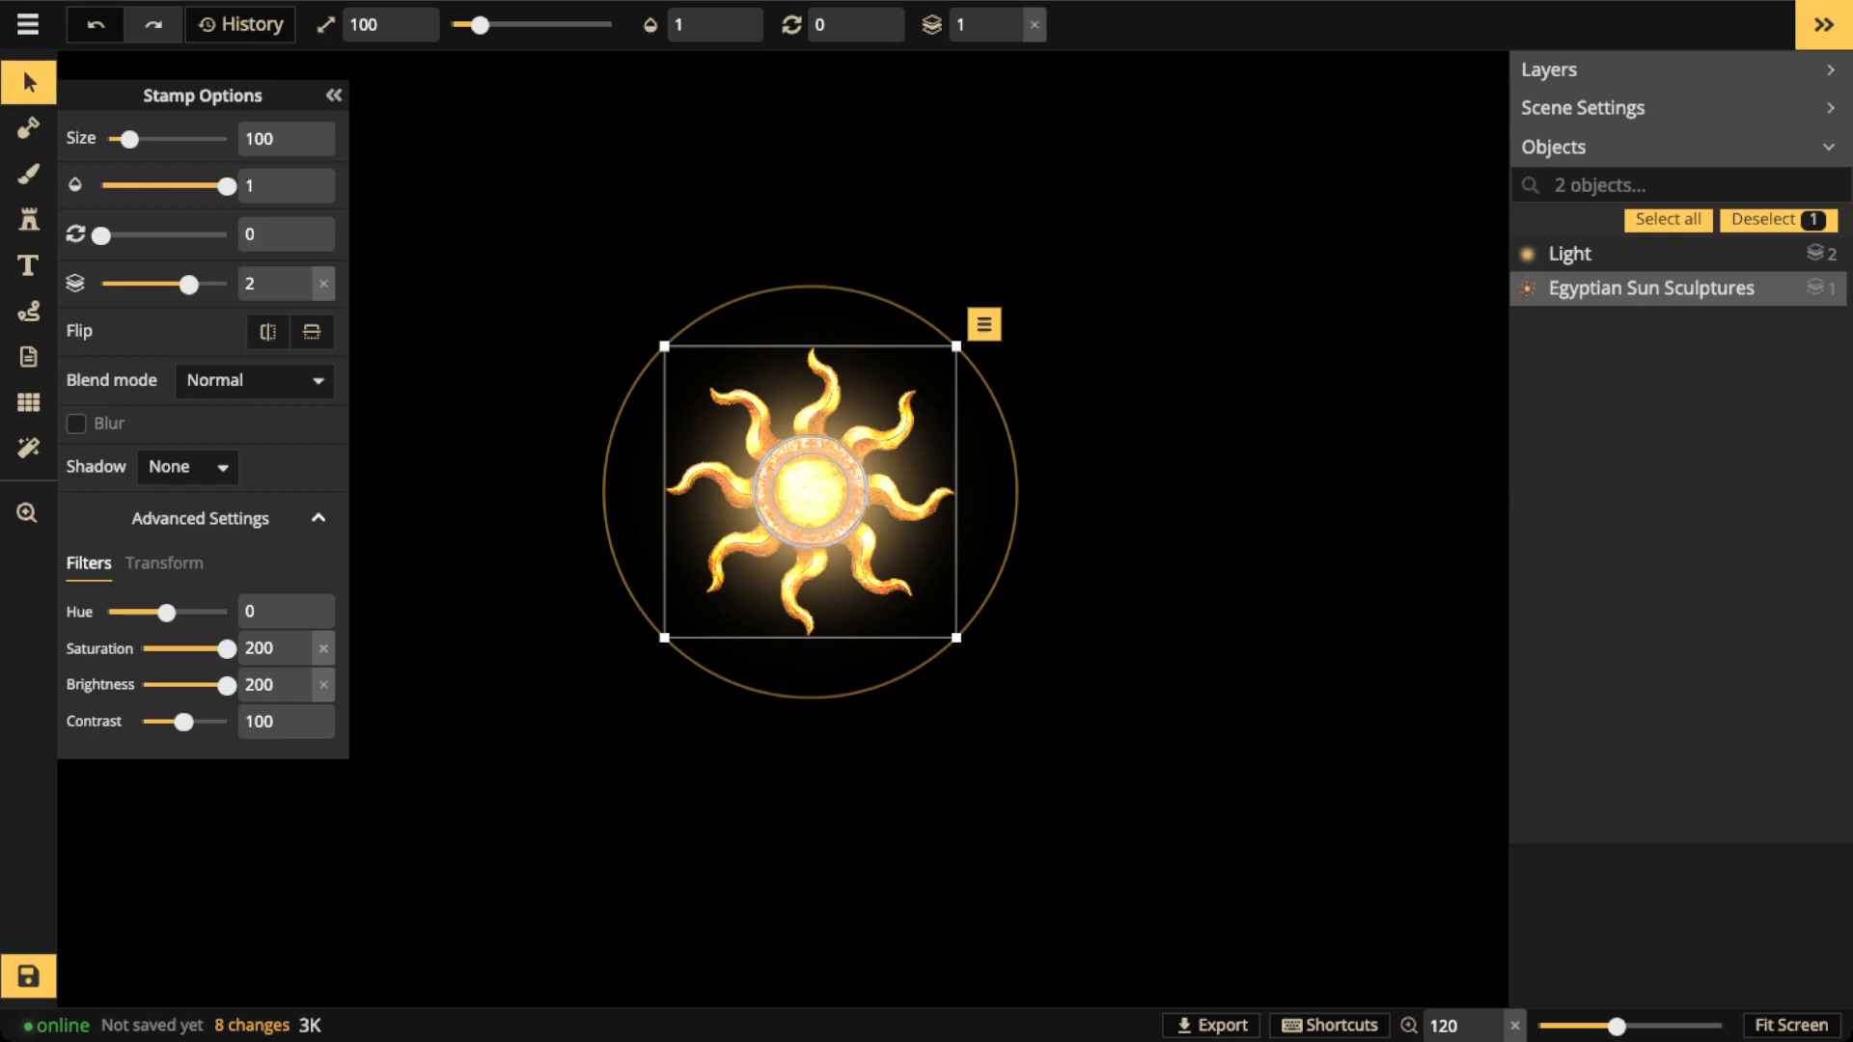
pyautogui.click(77, 423)
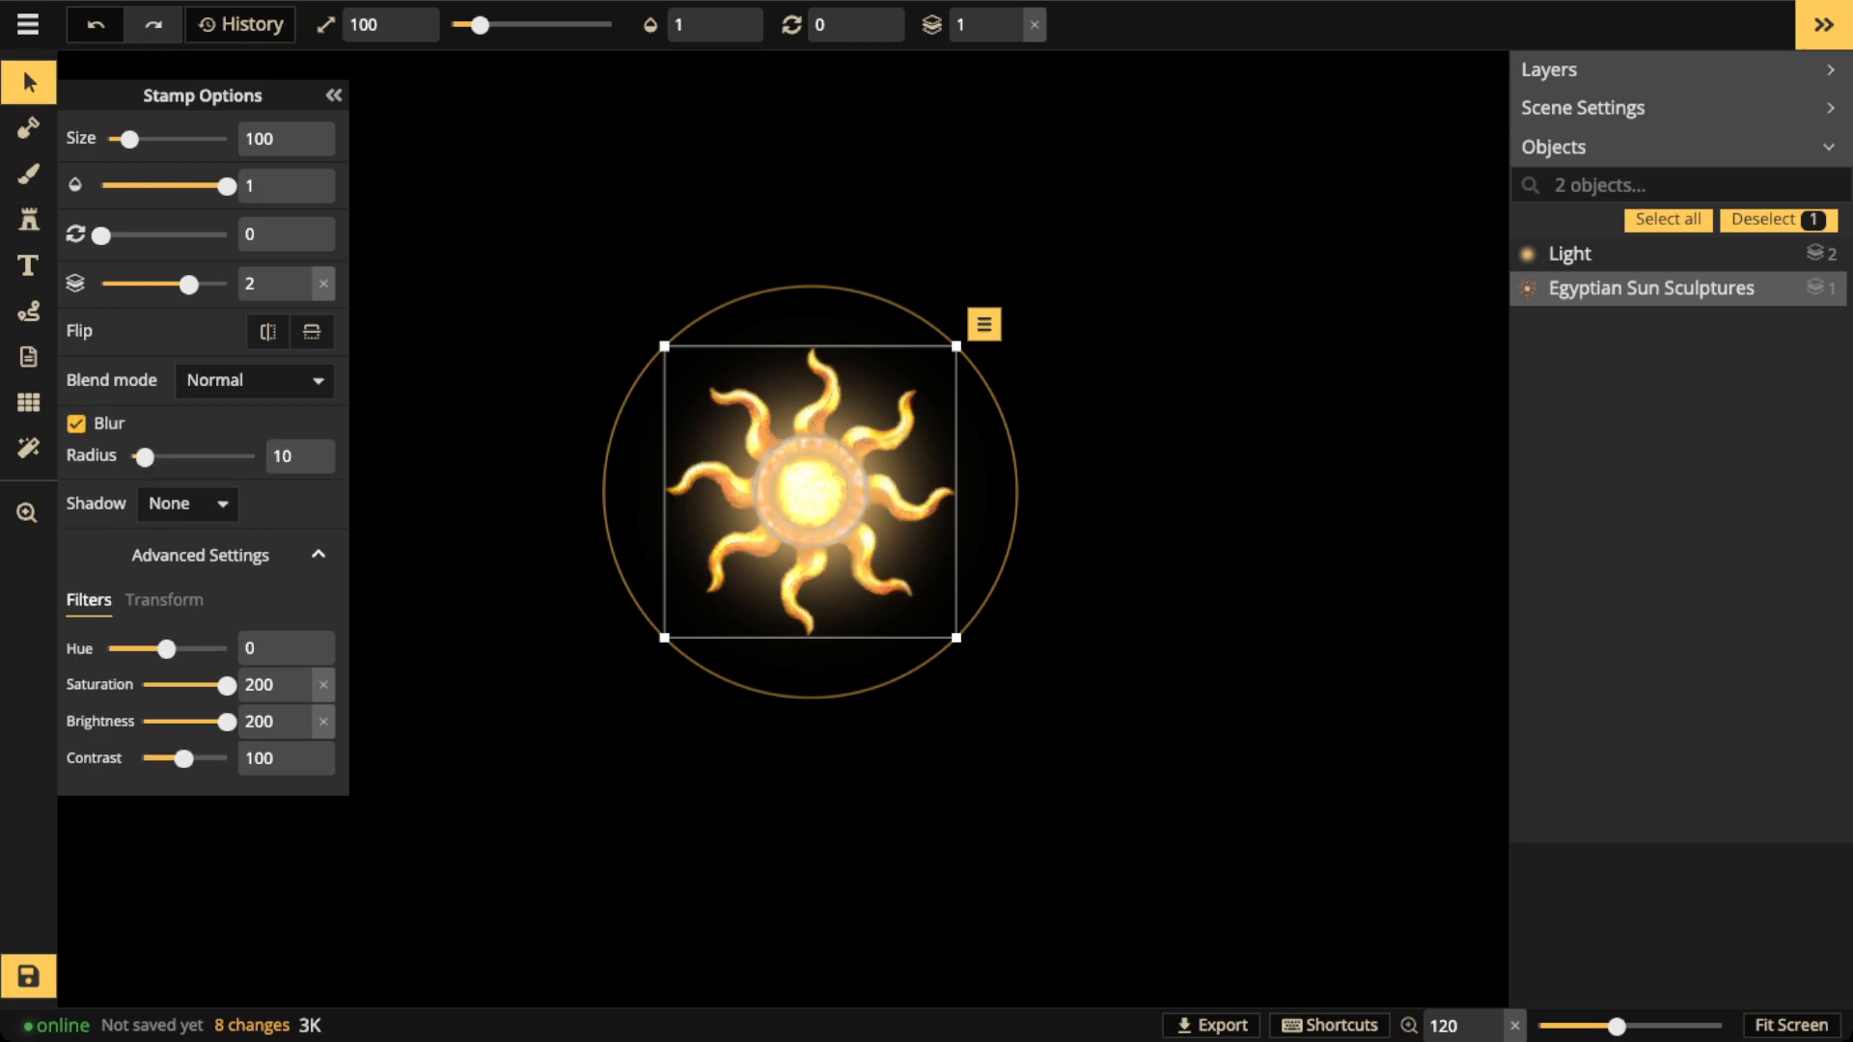
pyautogui.moveTo(145, 458); pyautogui.dragTo(196, 457)
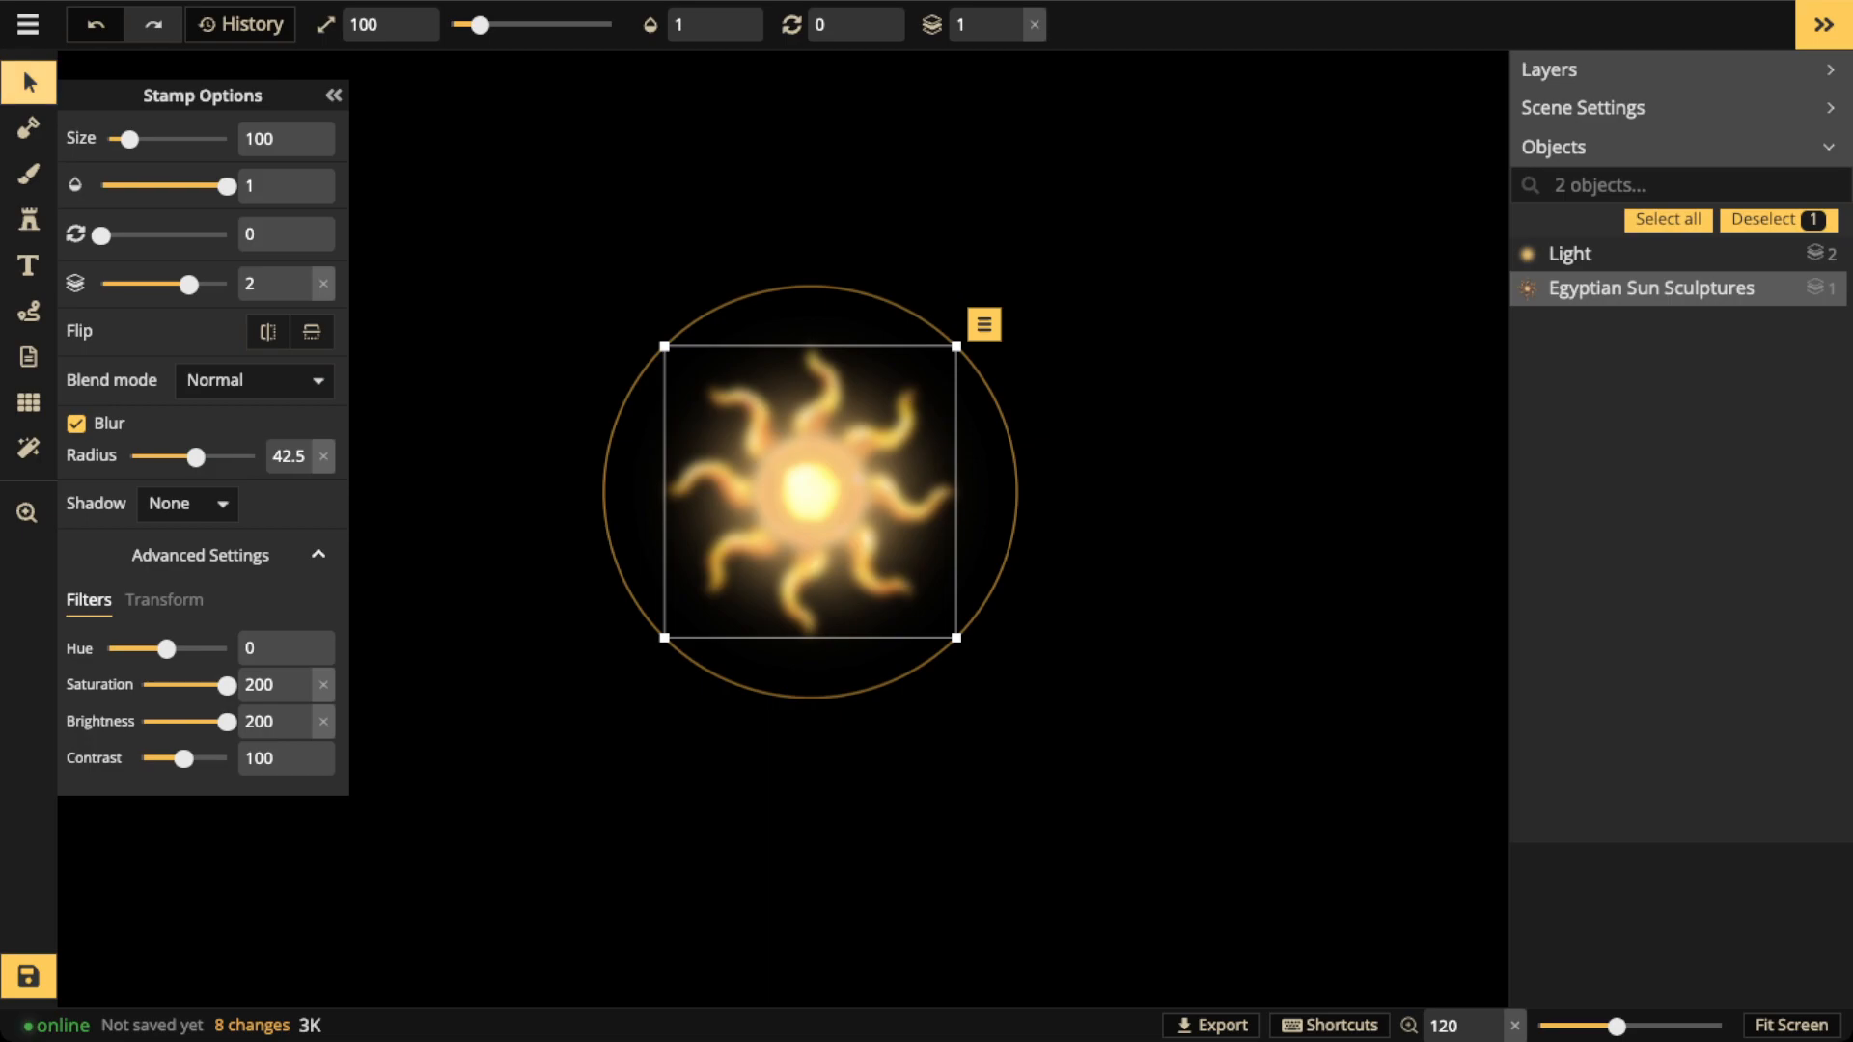
# Group the blurred sun sculpture with its light and name the group Sun
pyautogui.click(29, 83)
pyautogui.moveTo(551, 288); pyautogui.dragTo(950, 625)
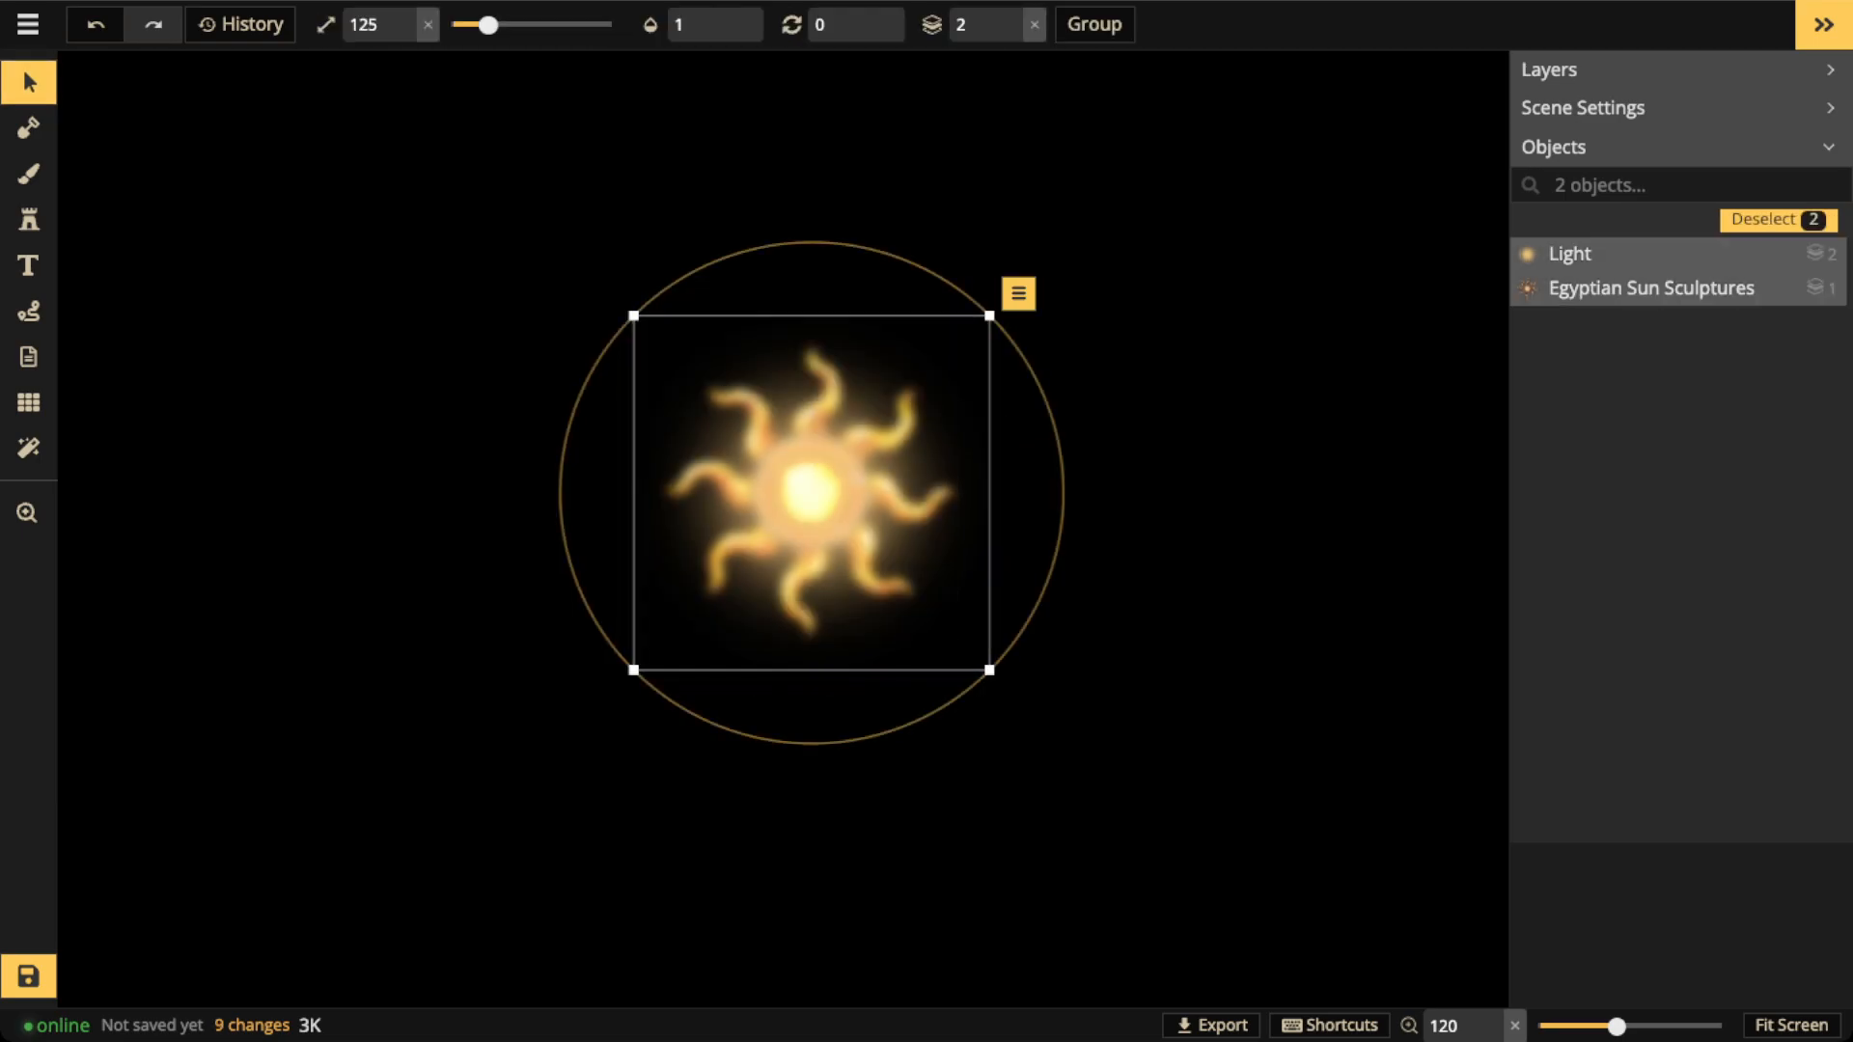
pyautogui.click(1094, 25)
pyautogui.click(1761, 253)
pyautogui.hotkey('shift', 'Left')
pyautogui.hotkey('shift', 'Left')
pyautogui.hotkey('shift', 'Left')
pyautogui.hotkey('shift', 'Left')
pyautogui.hotkey('shift', 'Left')
pyautogui.press('BackSpace')
pyautogui.write('Sun')
pyautogui.press('Return')
pyautogui.press('Return')
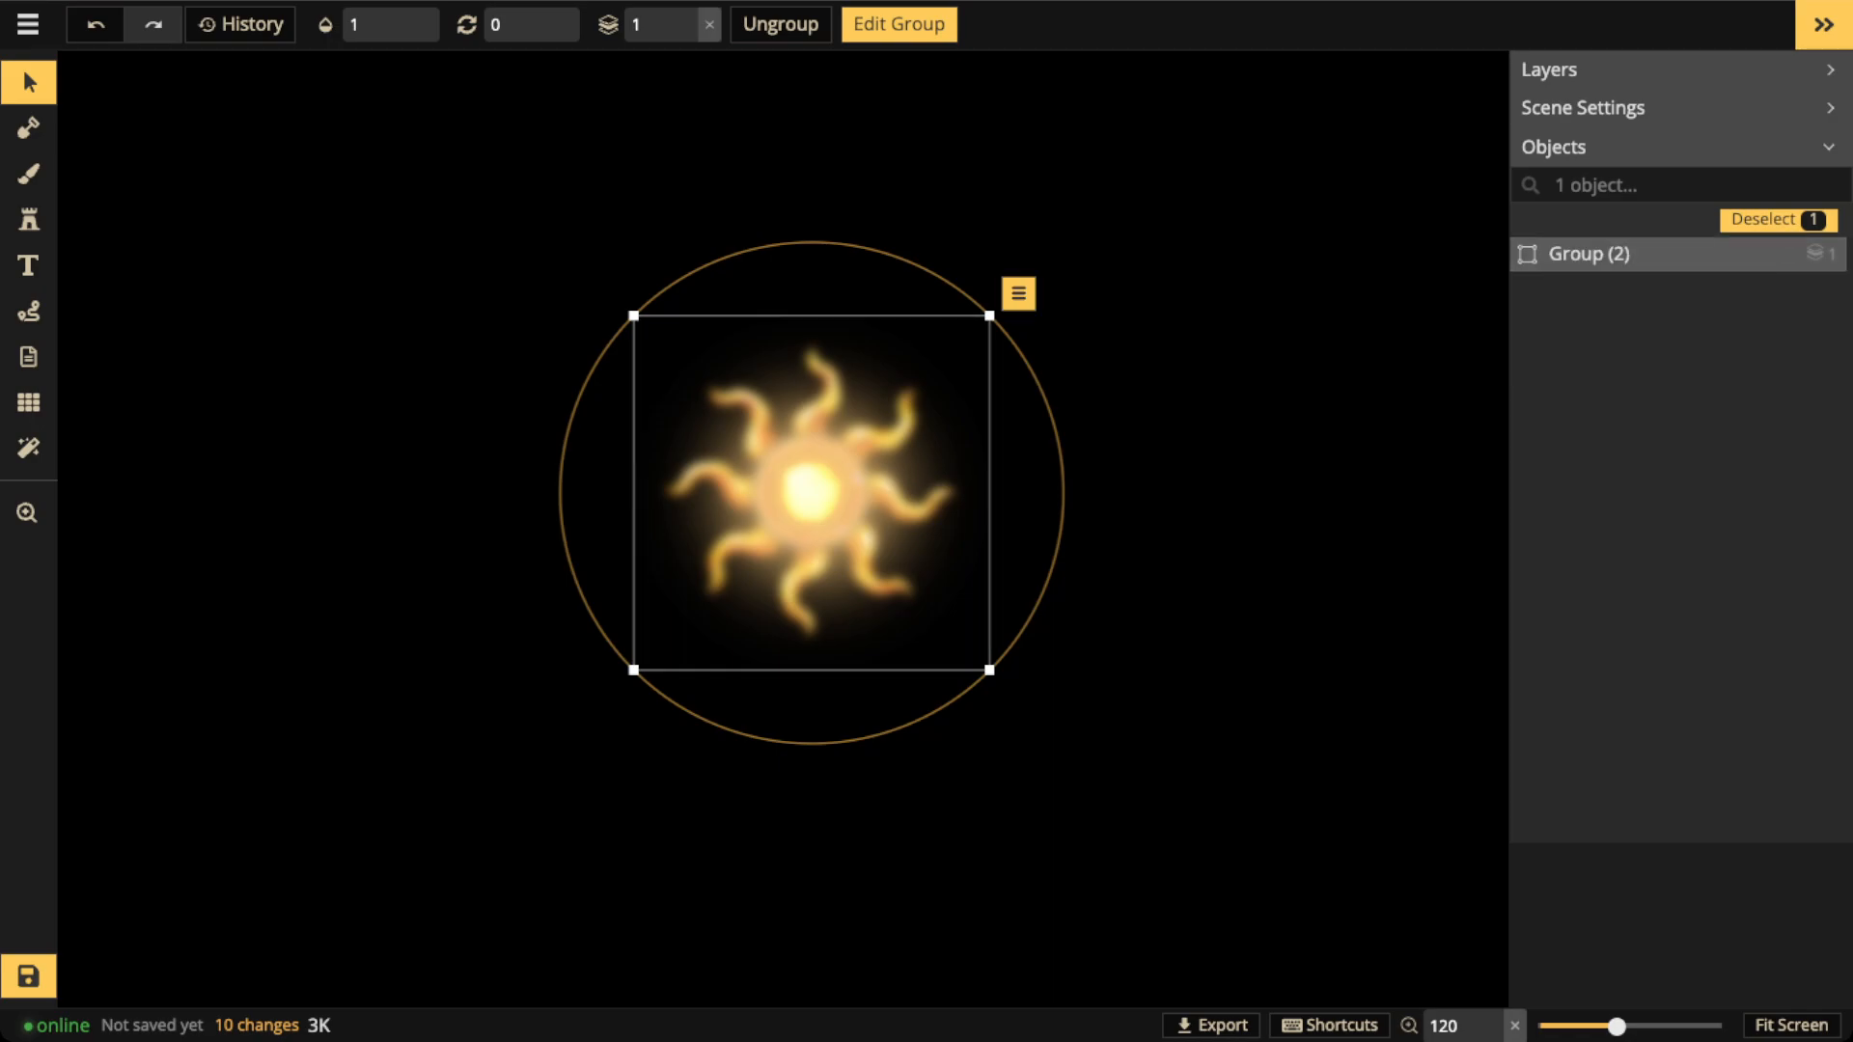
# Move the Sun group to the upper-left part of the map
pyautogui.scroll(-3, 1032, 383)
pyautogui.press('space')
pyautogui.moveTo(842, 481); pyautogui.dragTo(375, 400)
pyautogui.press('space')
pyautogui.press('space')
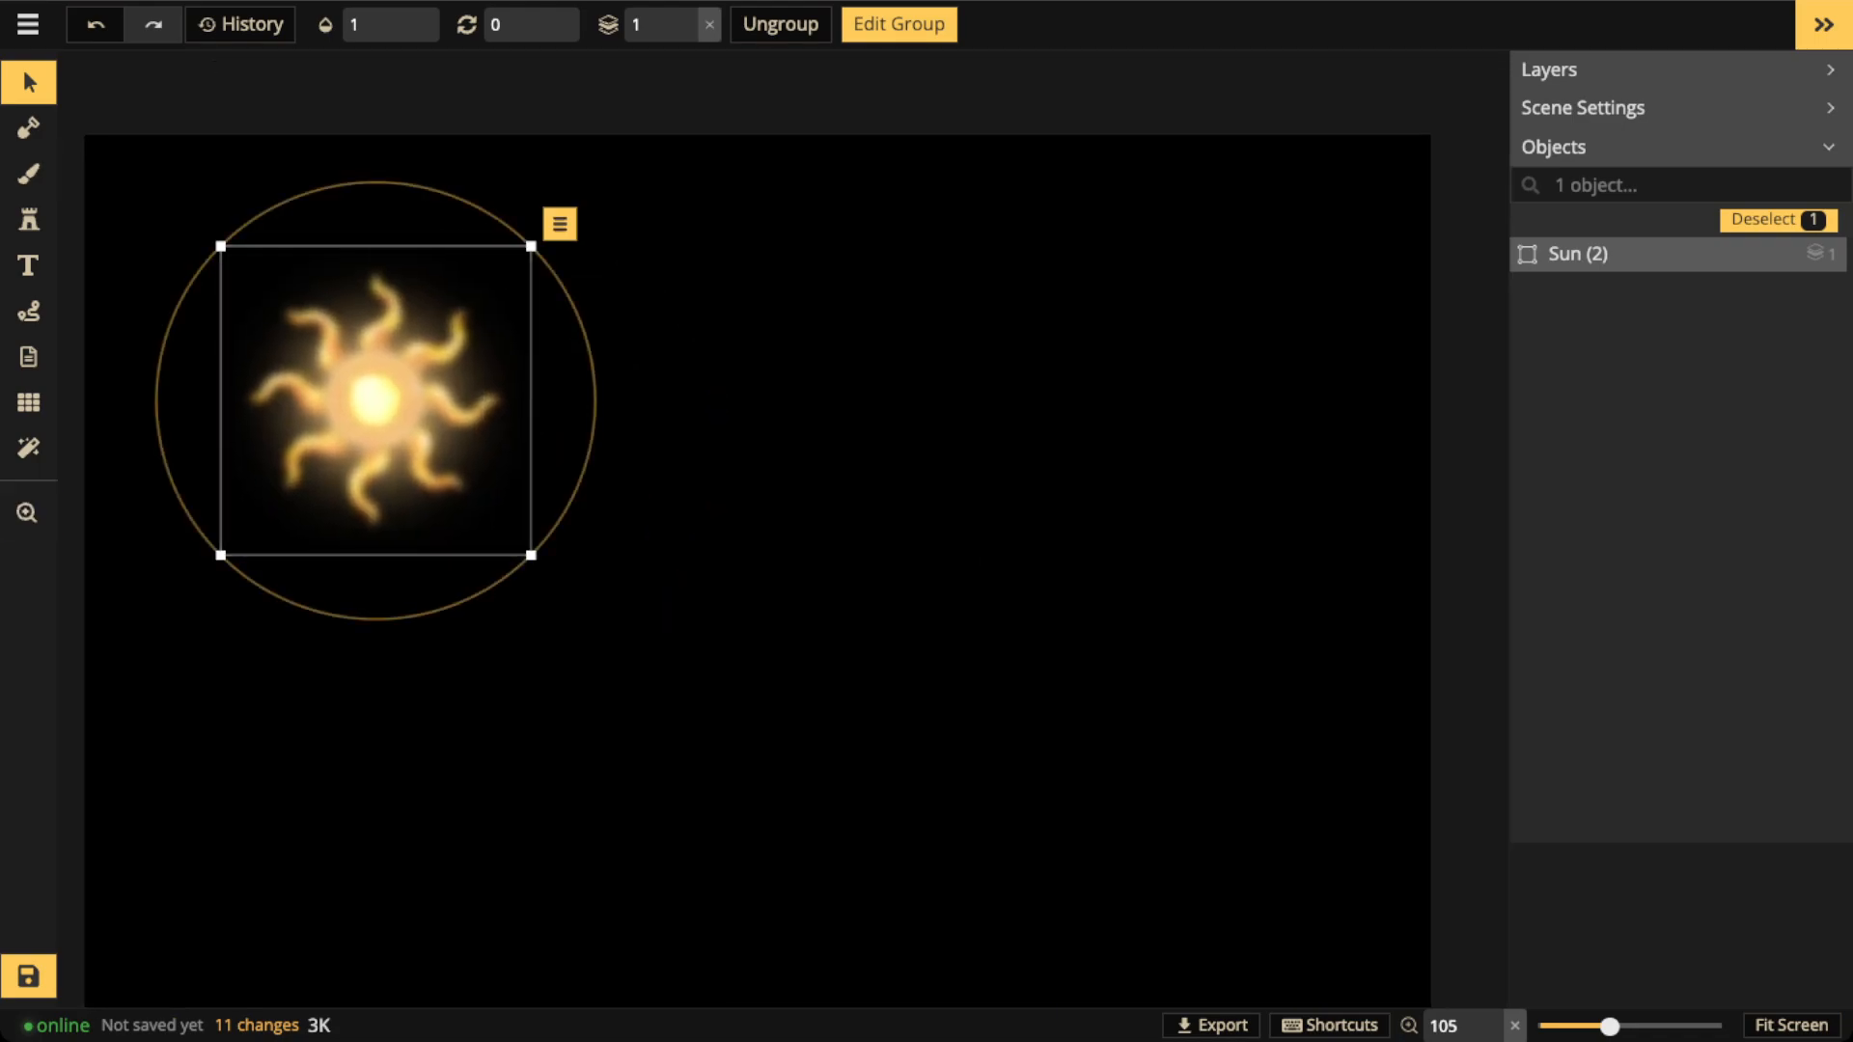
# Clear the stamp catalog search, choose Sea Brain Coral from the Water set and place one at size 125 right of the sun
pyautogui.click(29, 220)
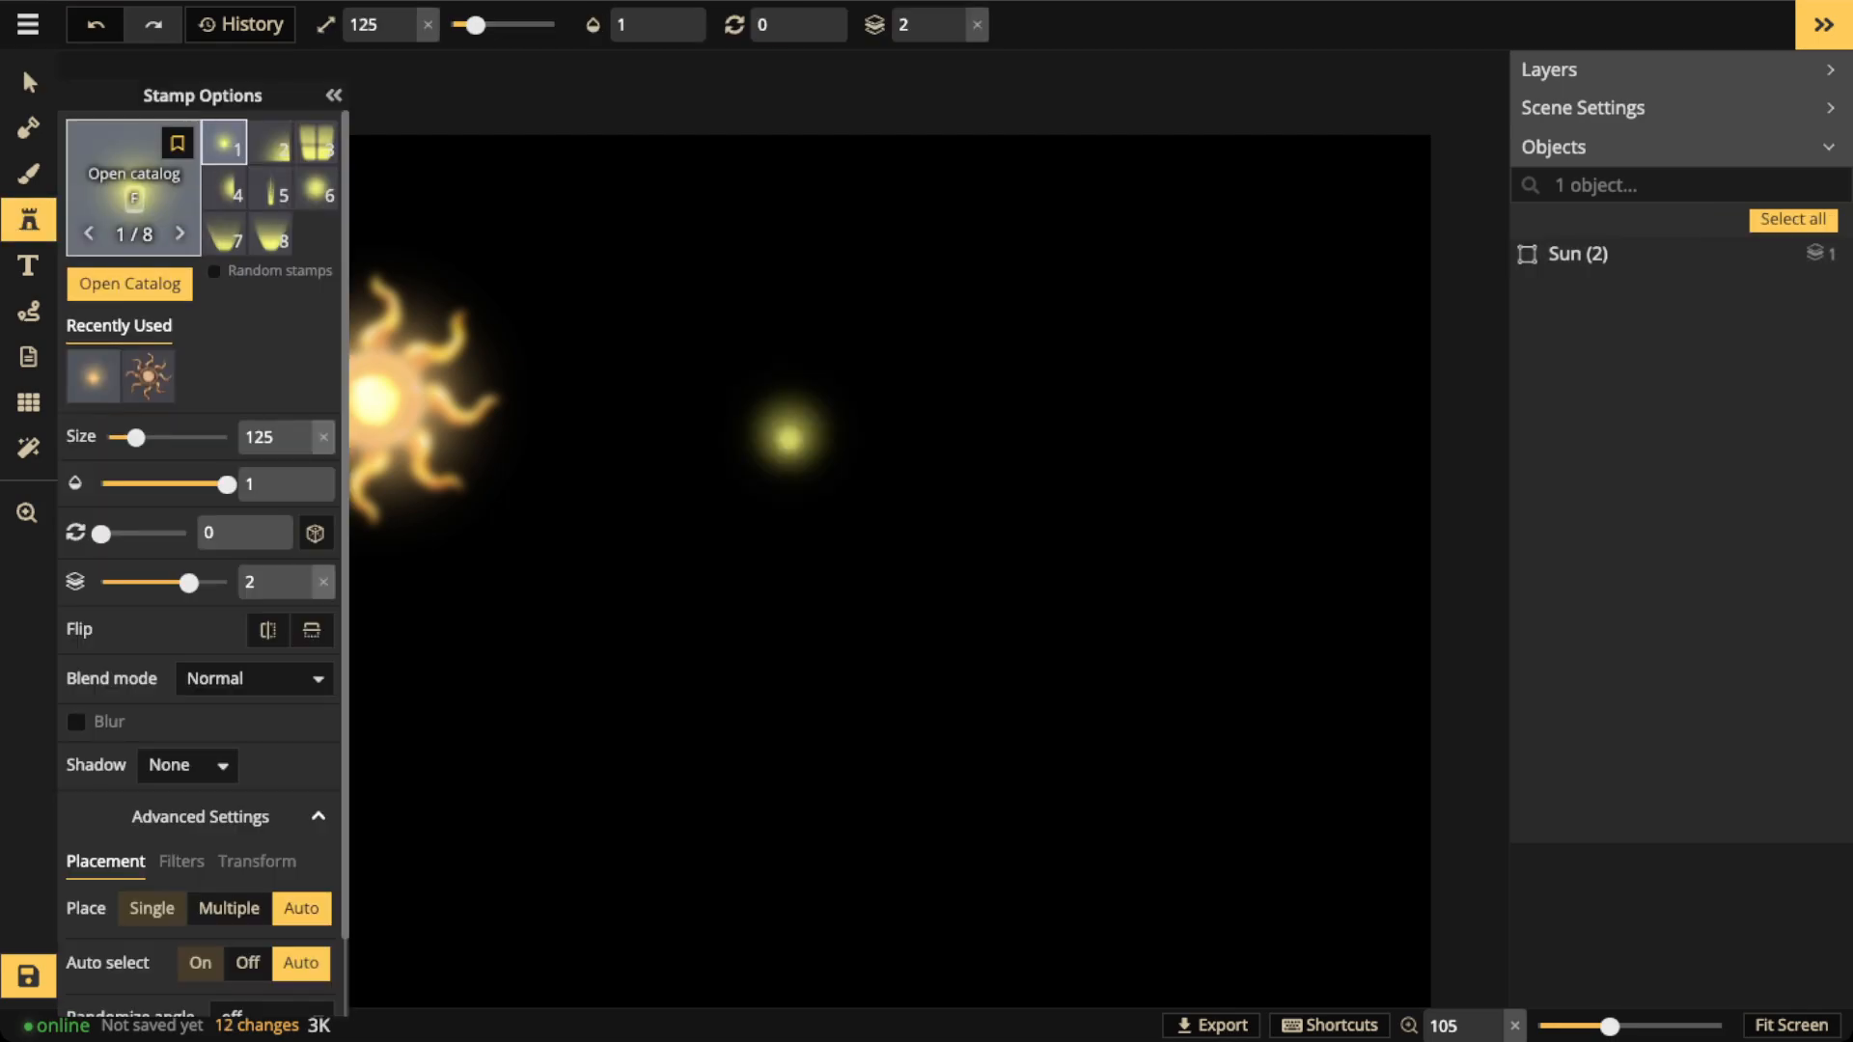
pyautogui.press('f')
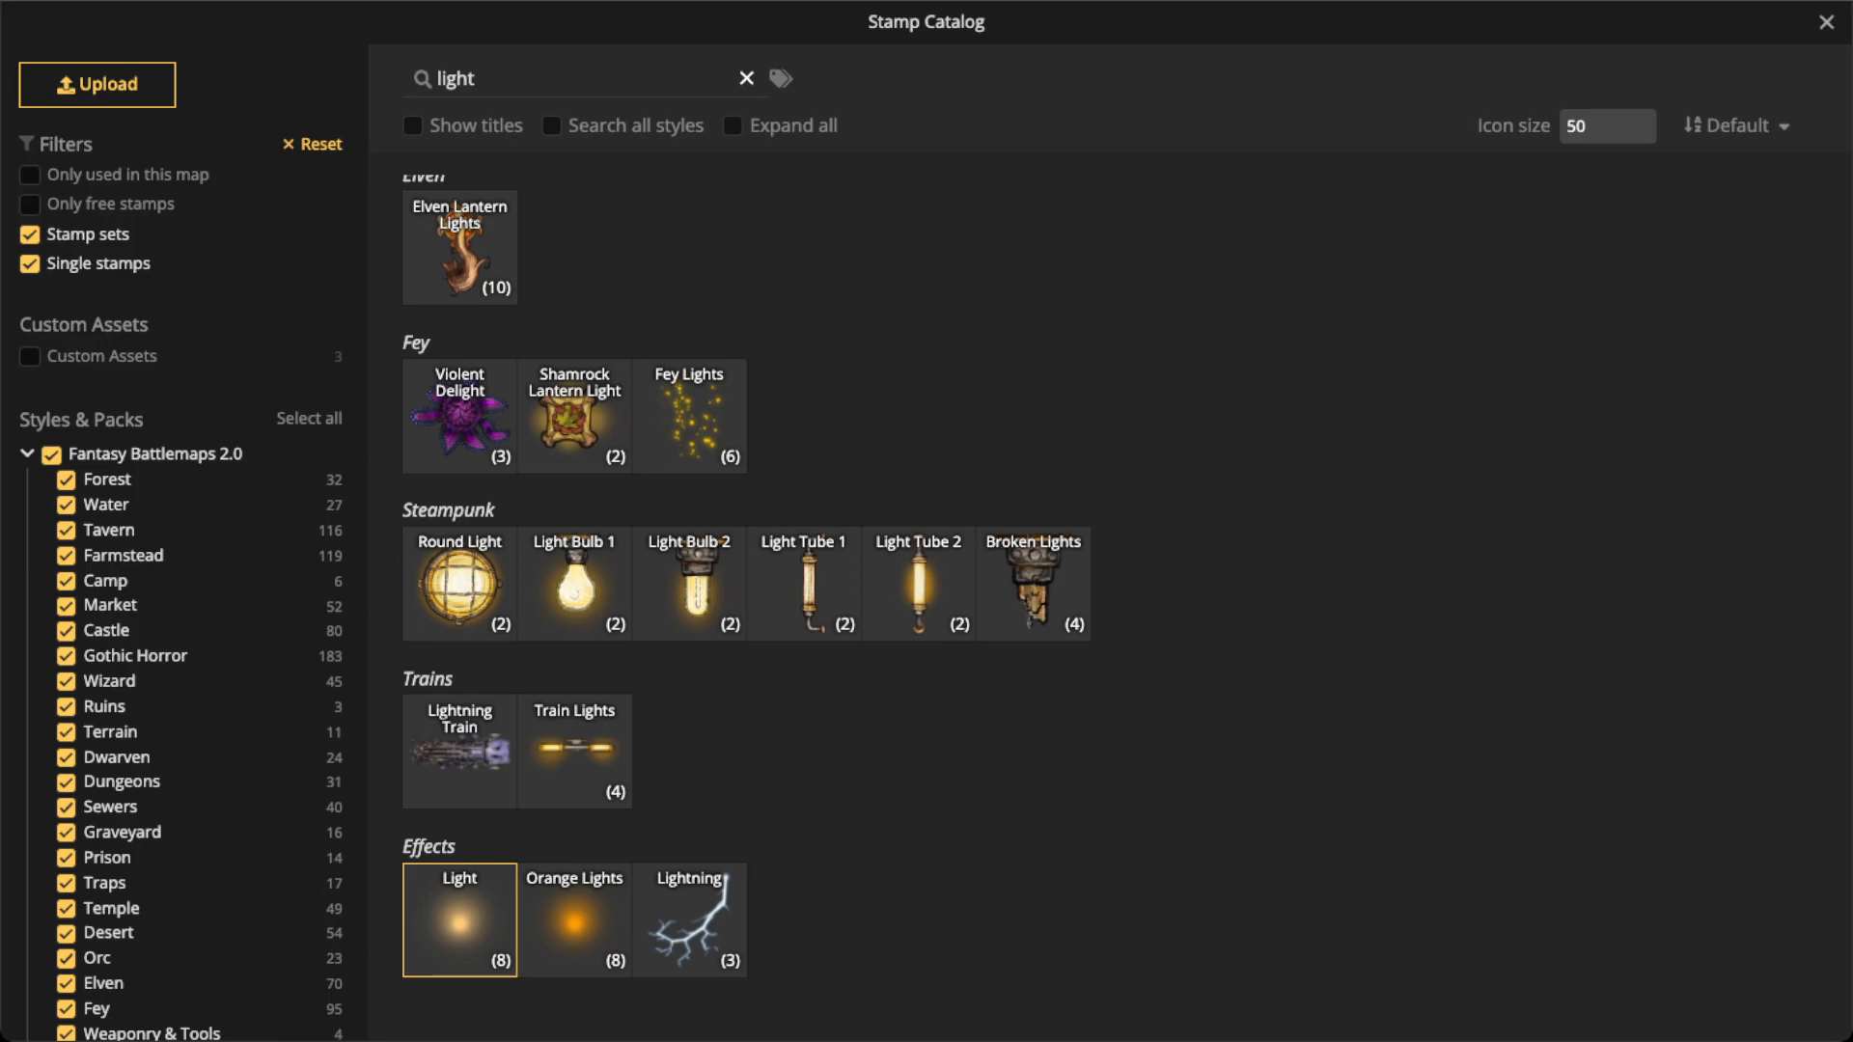
pyautogui.click(746, 78)
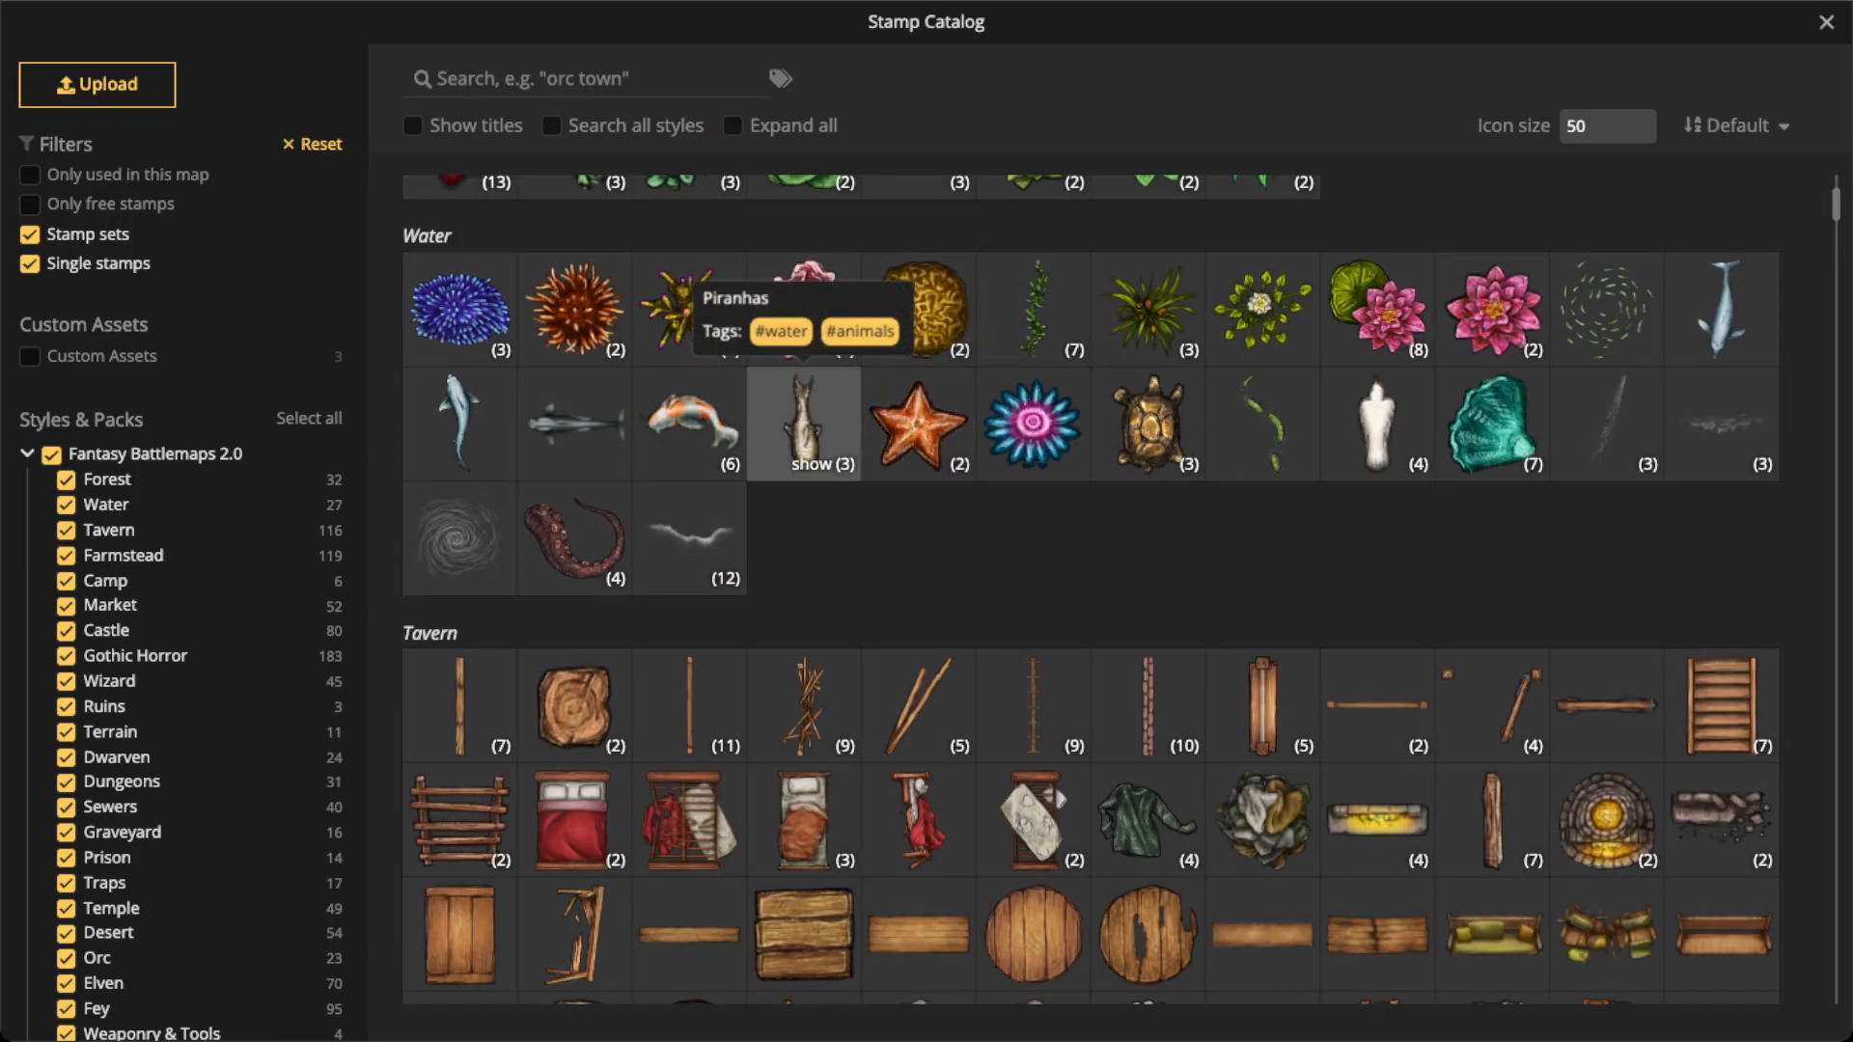
pyautogui.scroll(1, 801, 425)
pyautogui.scroll(4, 1090, 589)
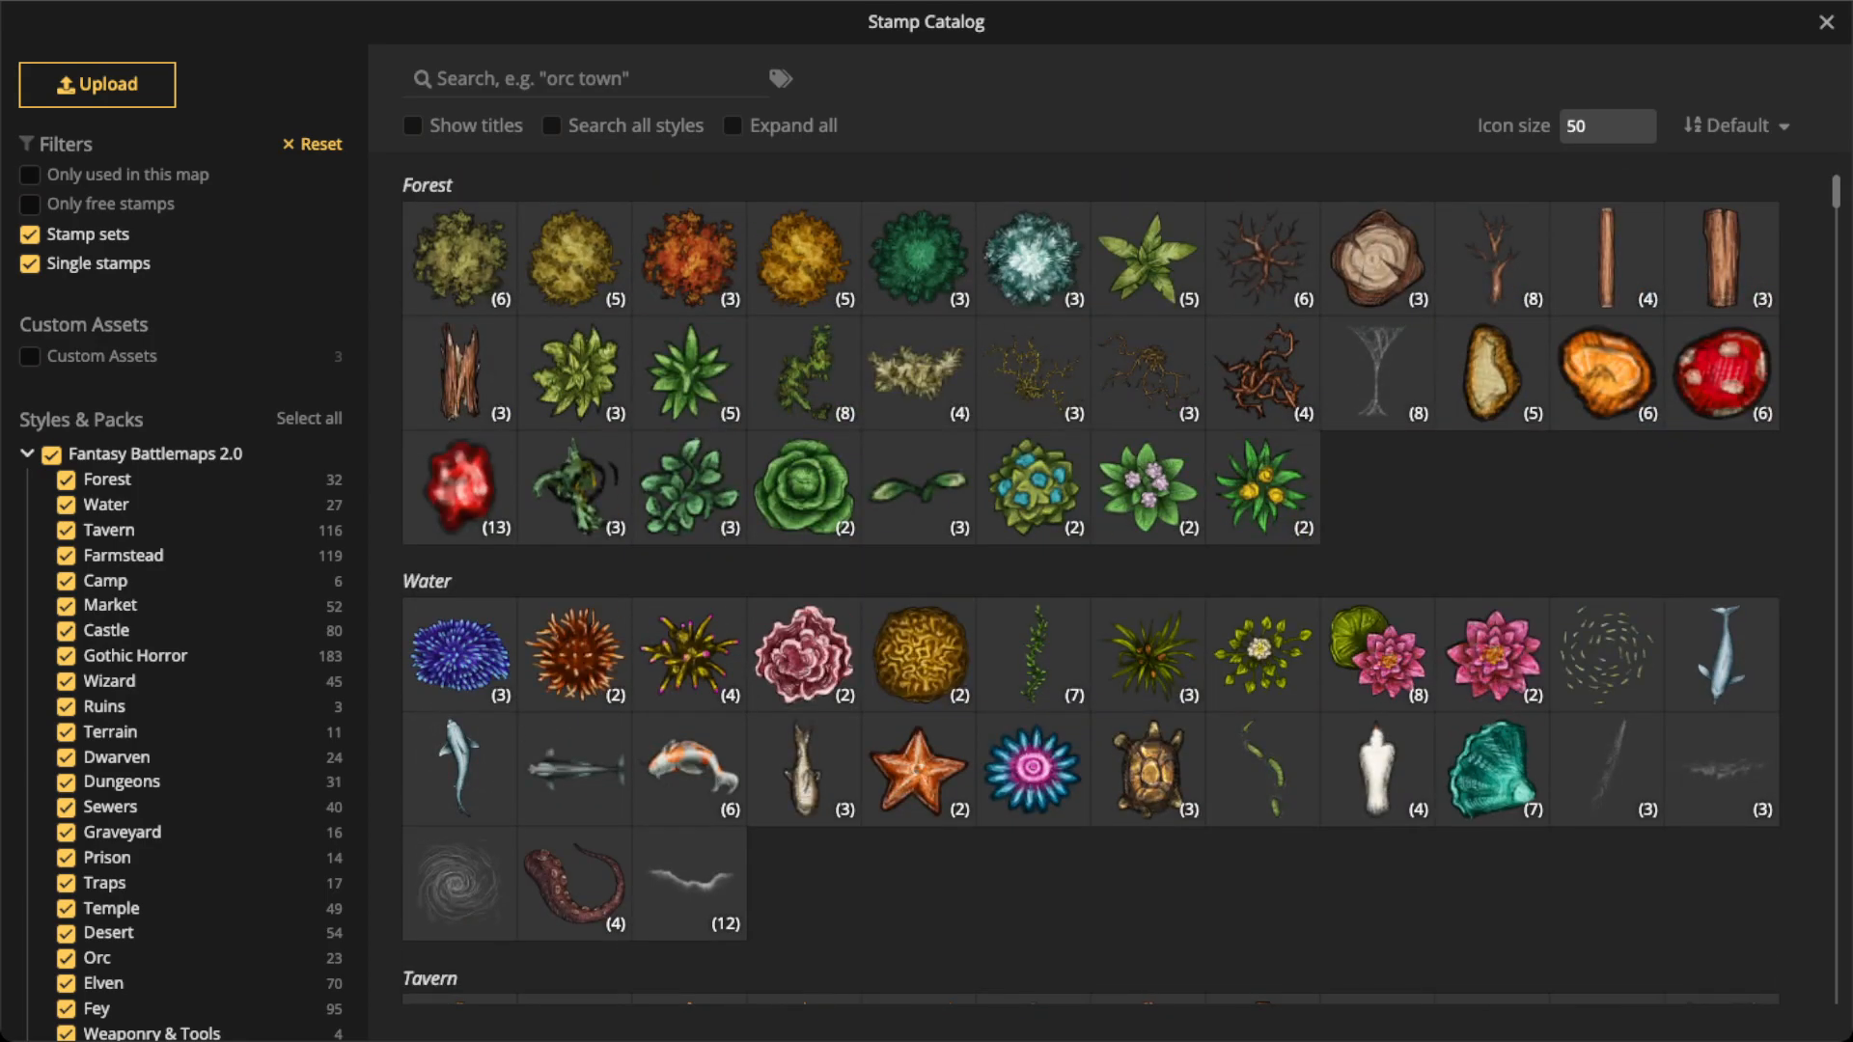
pyautogui.scroll(-3, 926, 492)
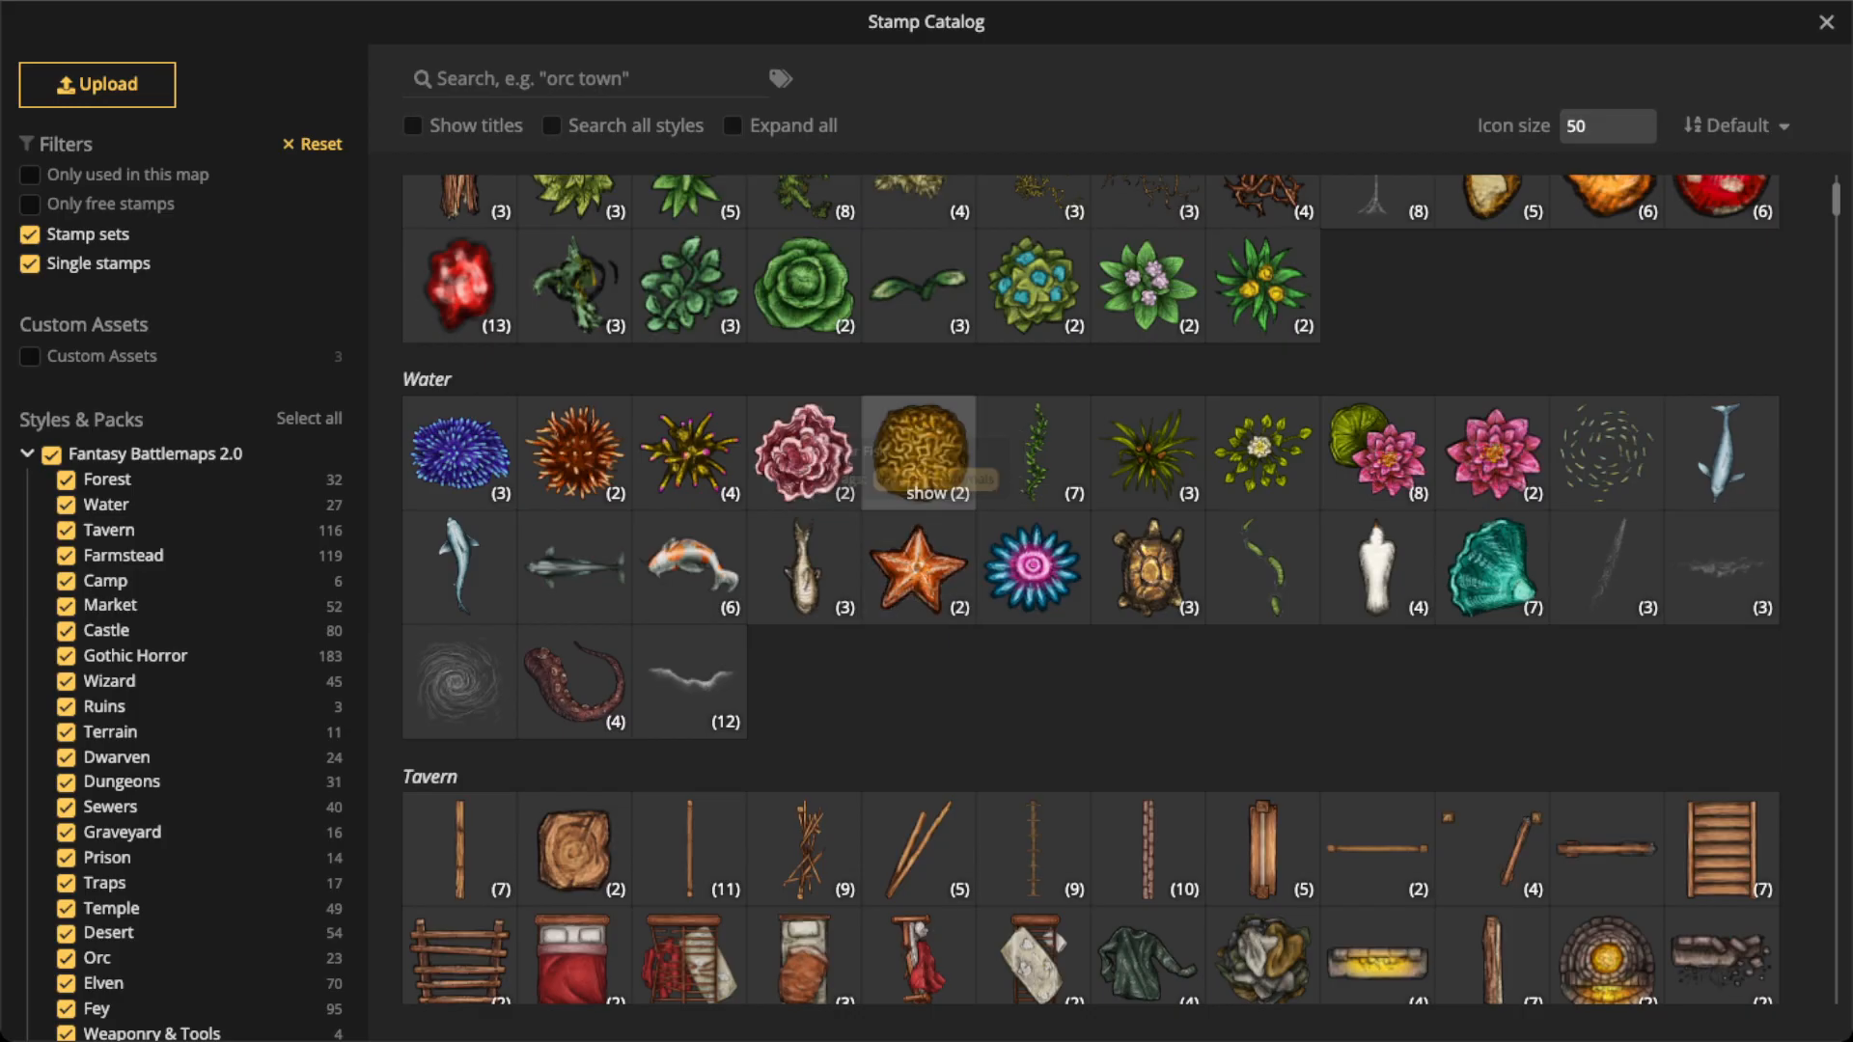
pyautogui.click(918, 452)
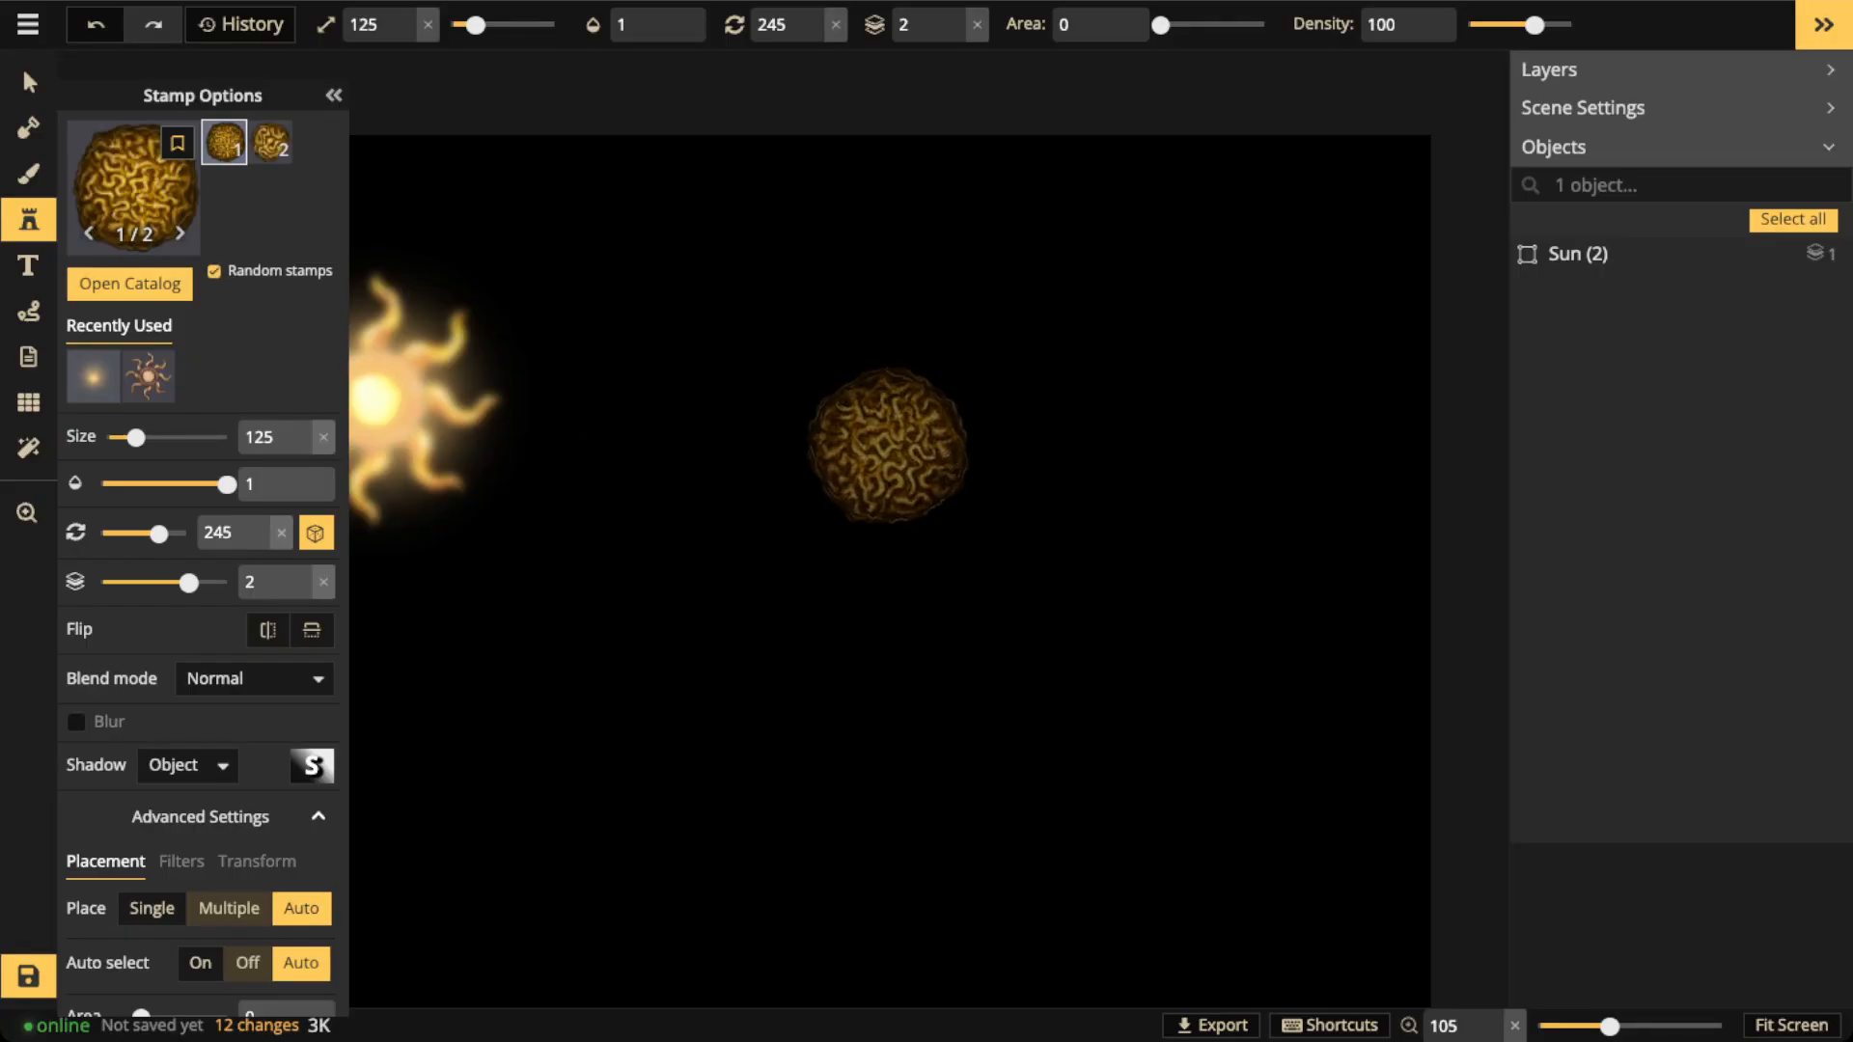
pyautogui.click(888, 444)
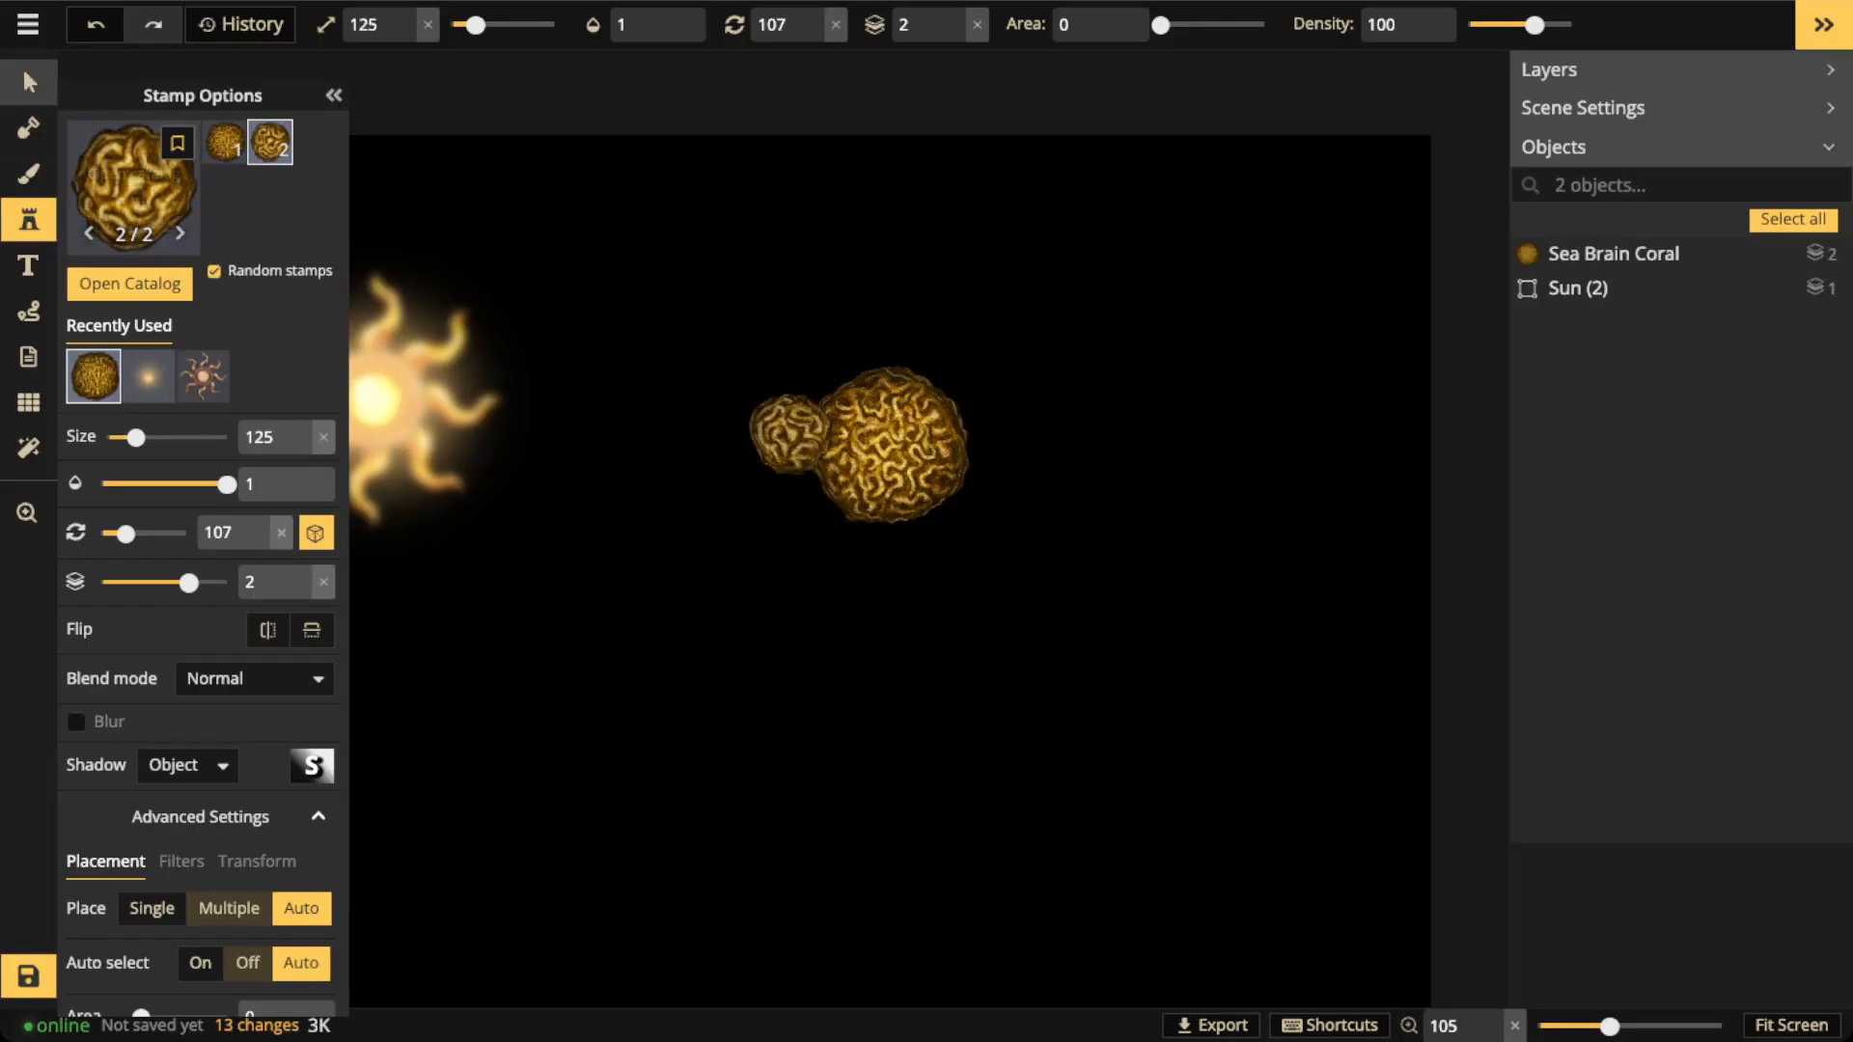
# Set the coral's shadow to None, saturation and brightness to 200 and contrast to 52, and apply a slight blur
pyautogui.click(29, 83)
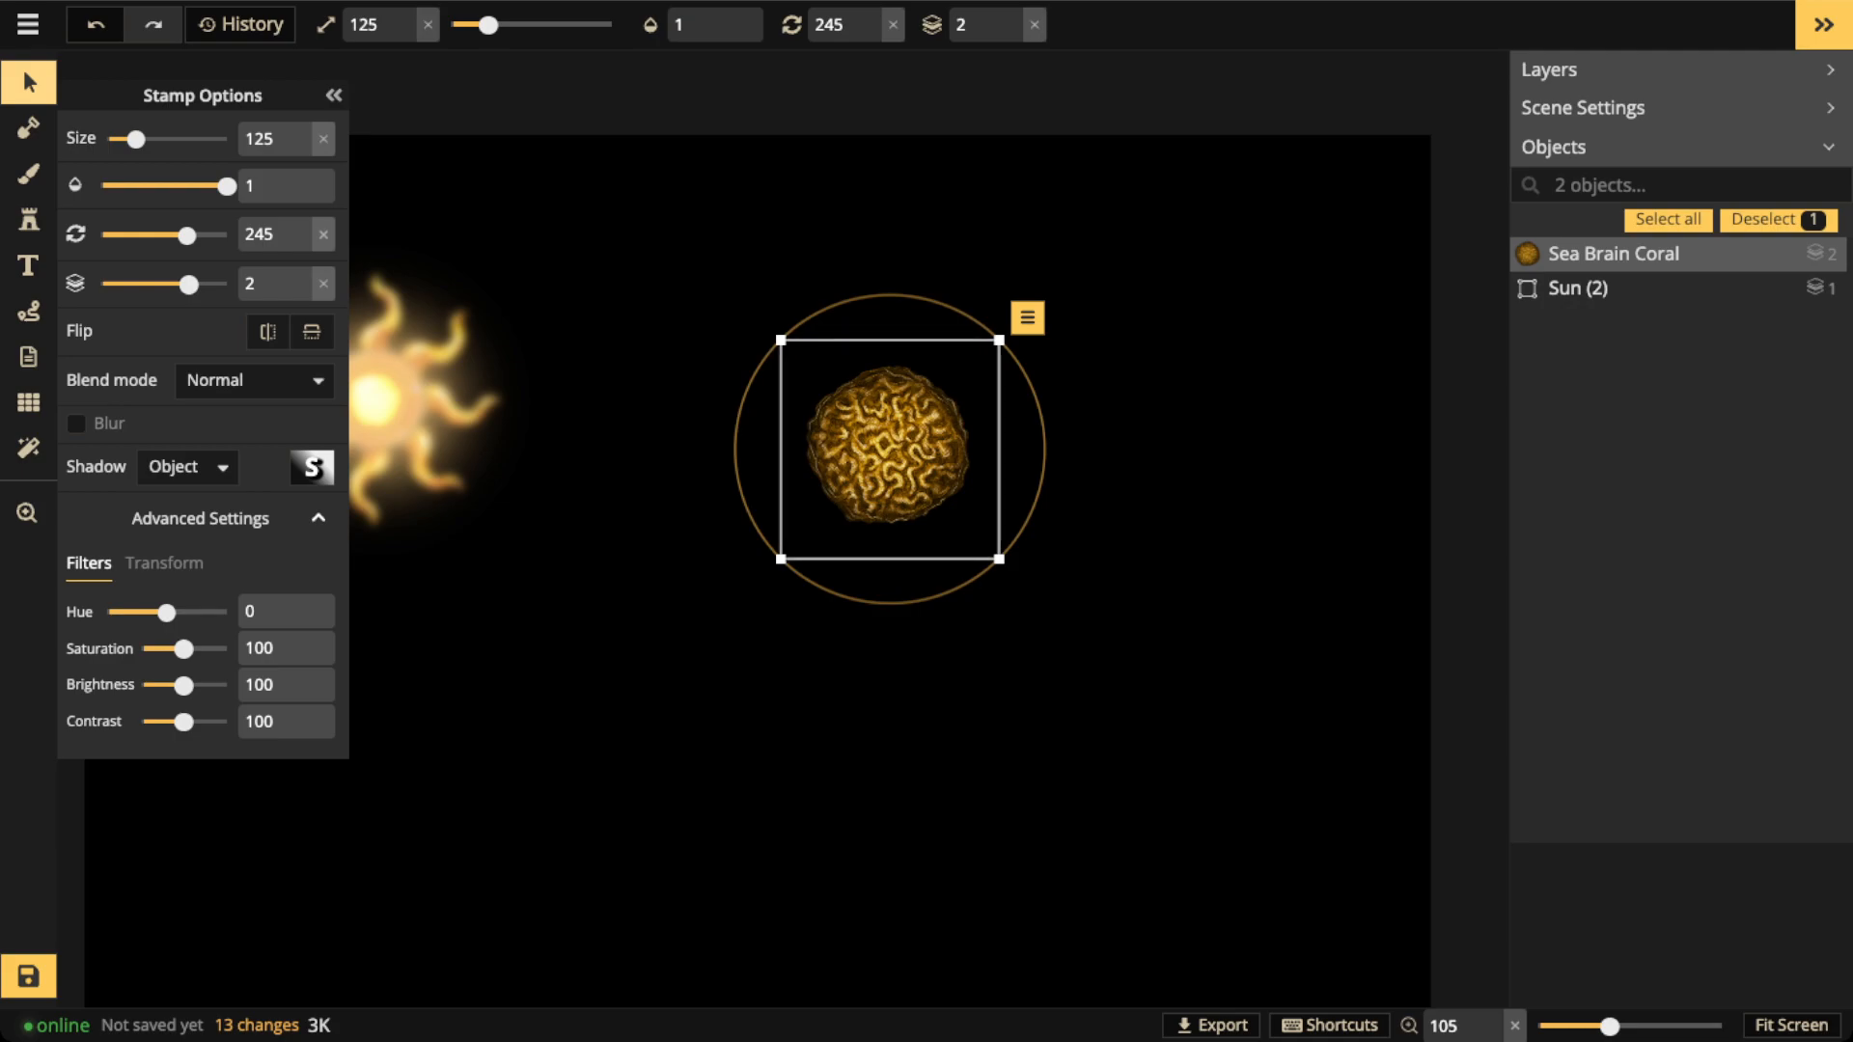
pyautogui.click(186, 467)
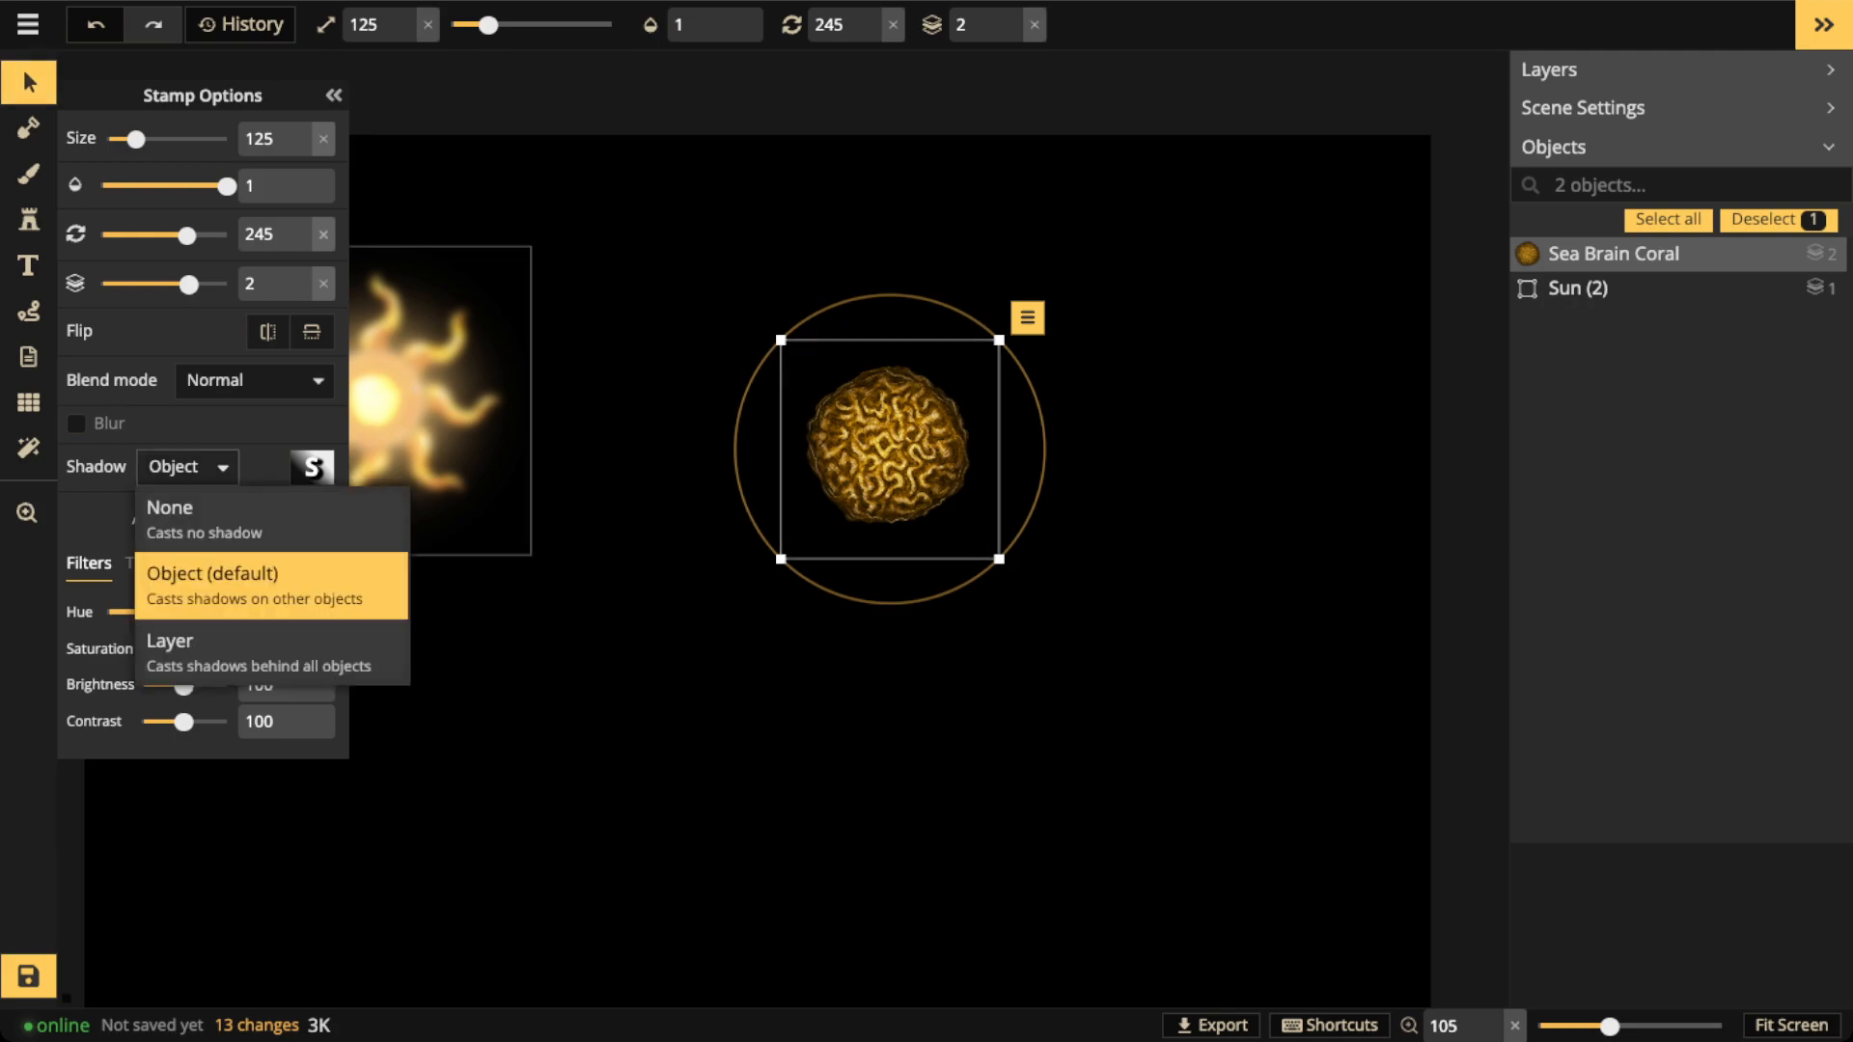
pyautogui.click(170, 516)
pyautogui.moveTo(183, 648); pyautogui.dragTo(227, 685)
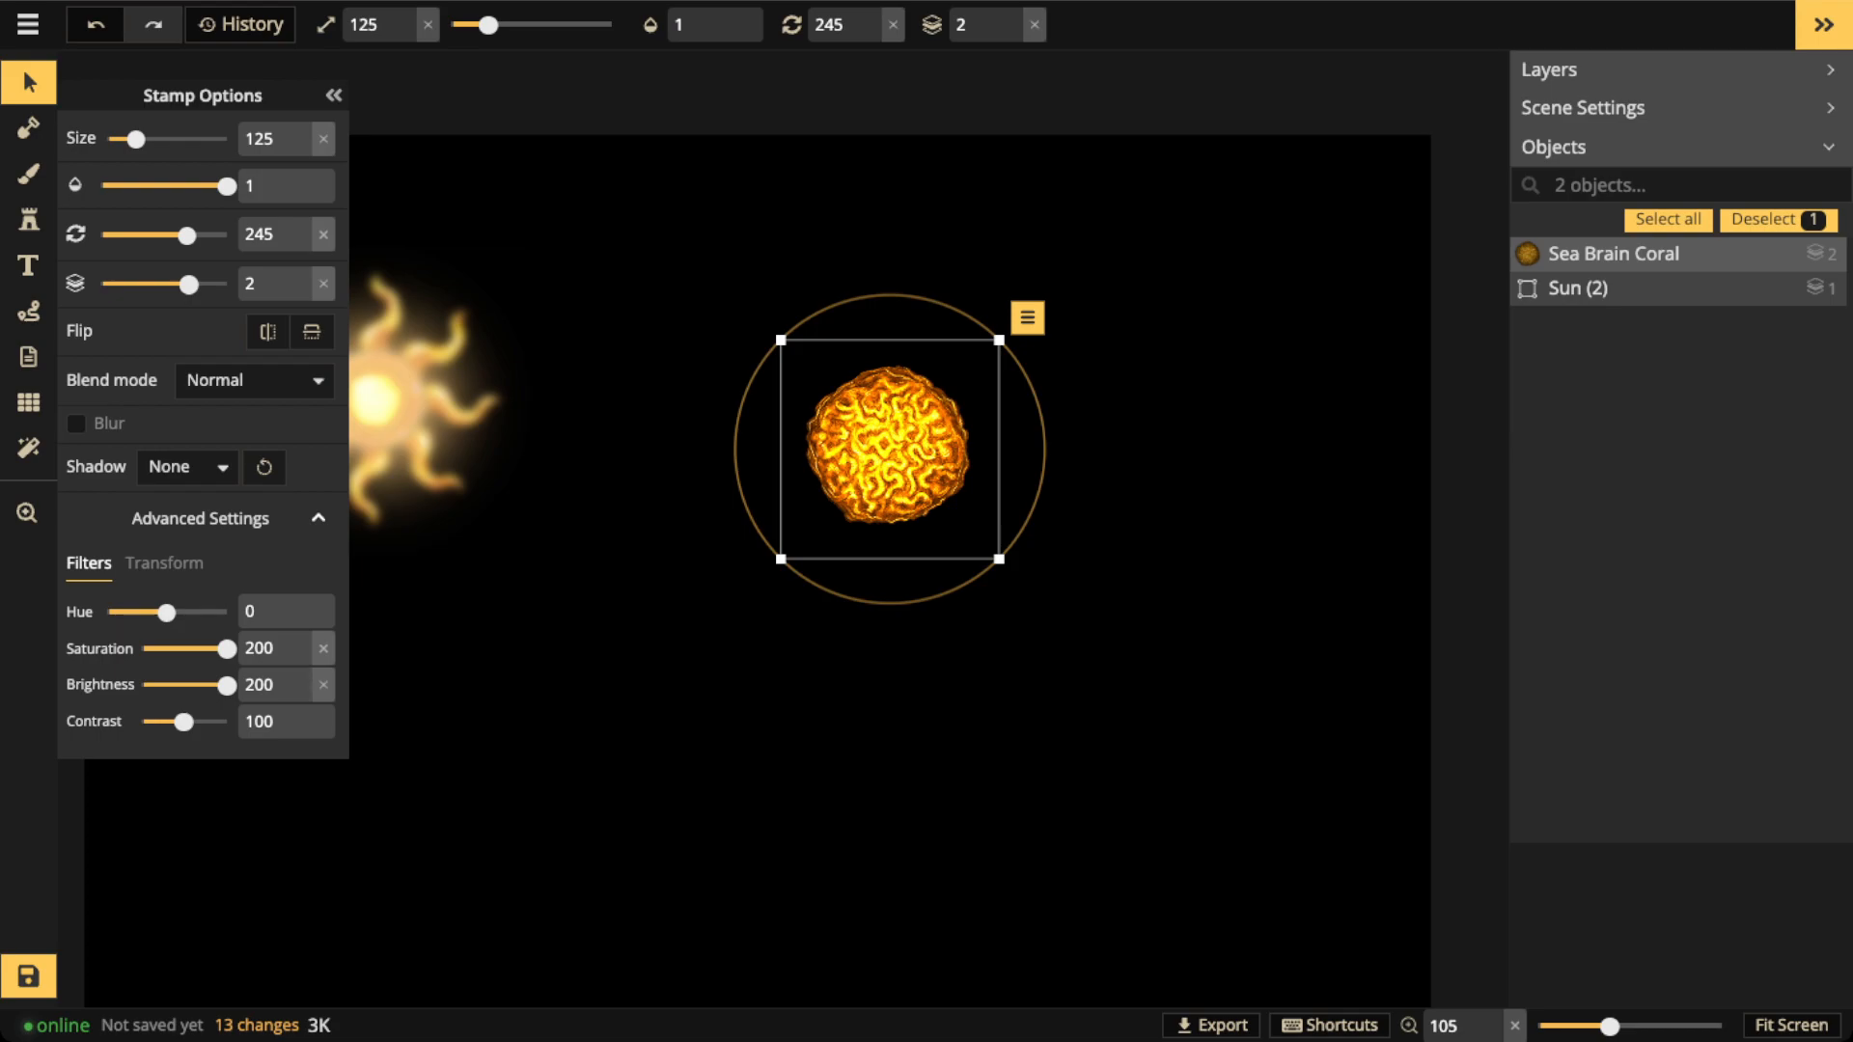
pyautogui.moveTo(184, 721); pyautogui.dragTo(163, 722)
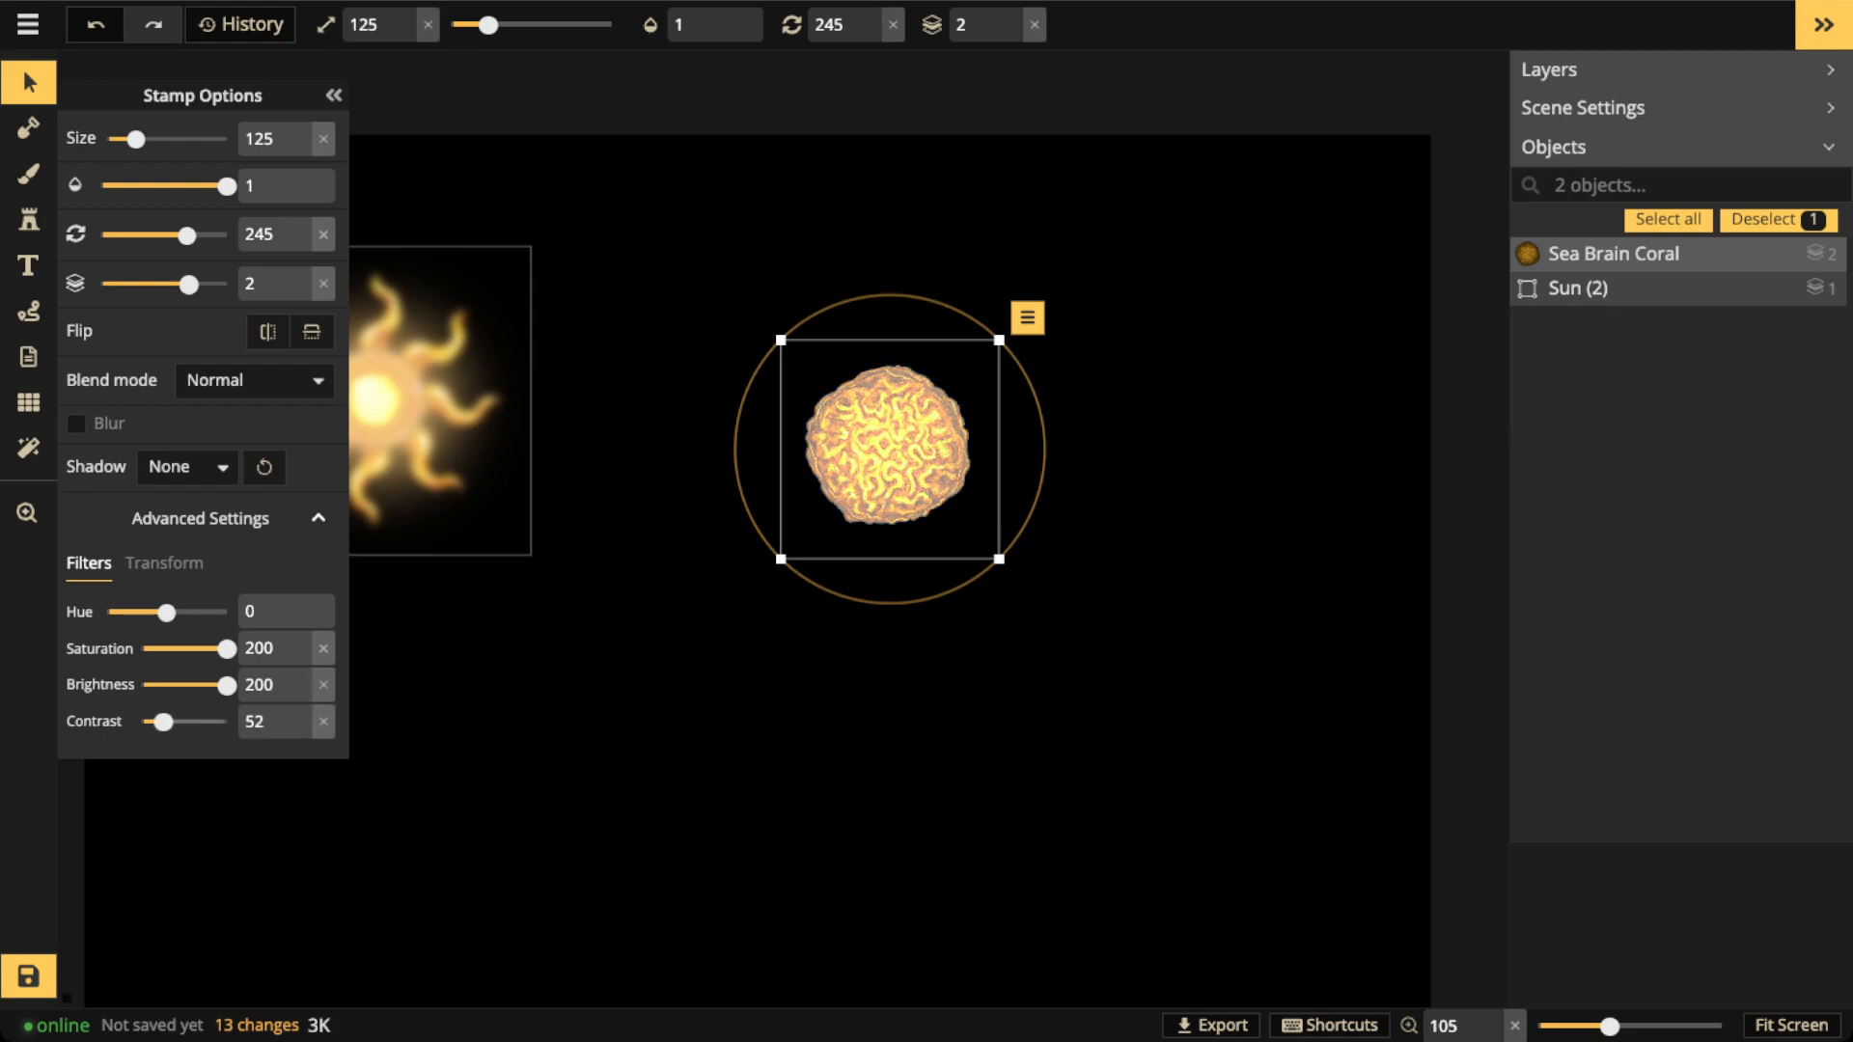
pyautogui.click(76, 423)
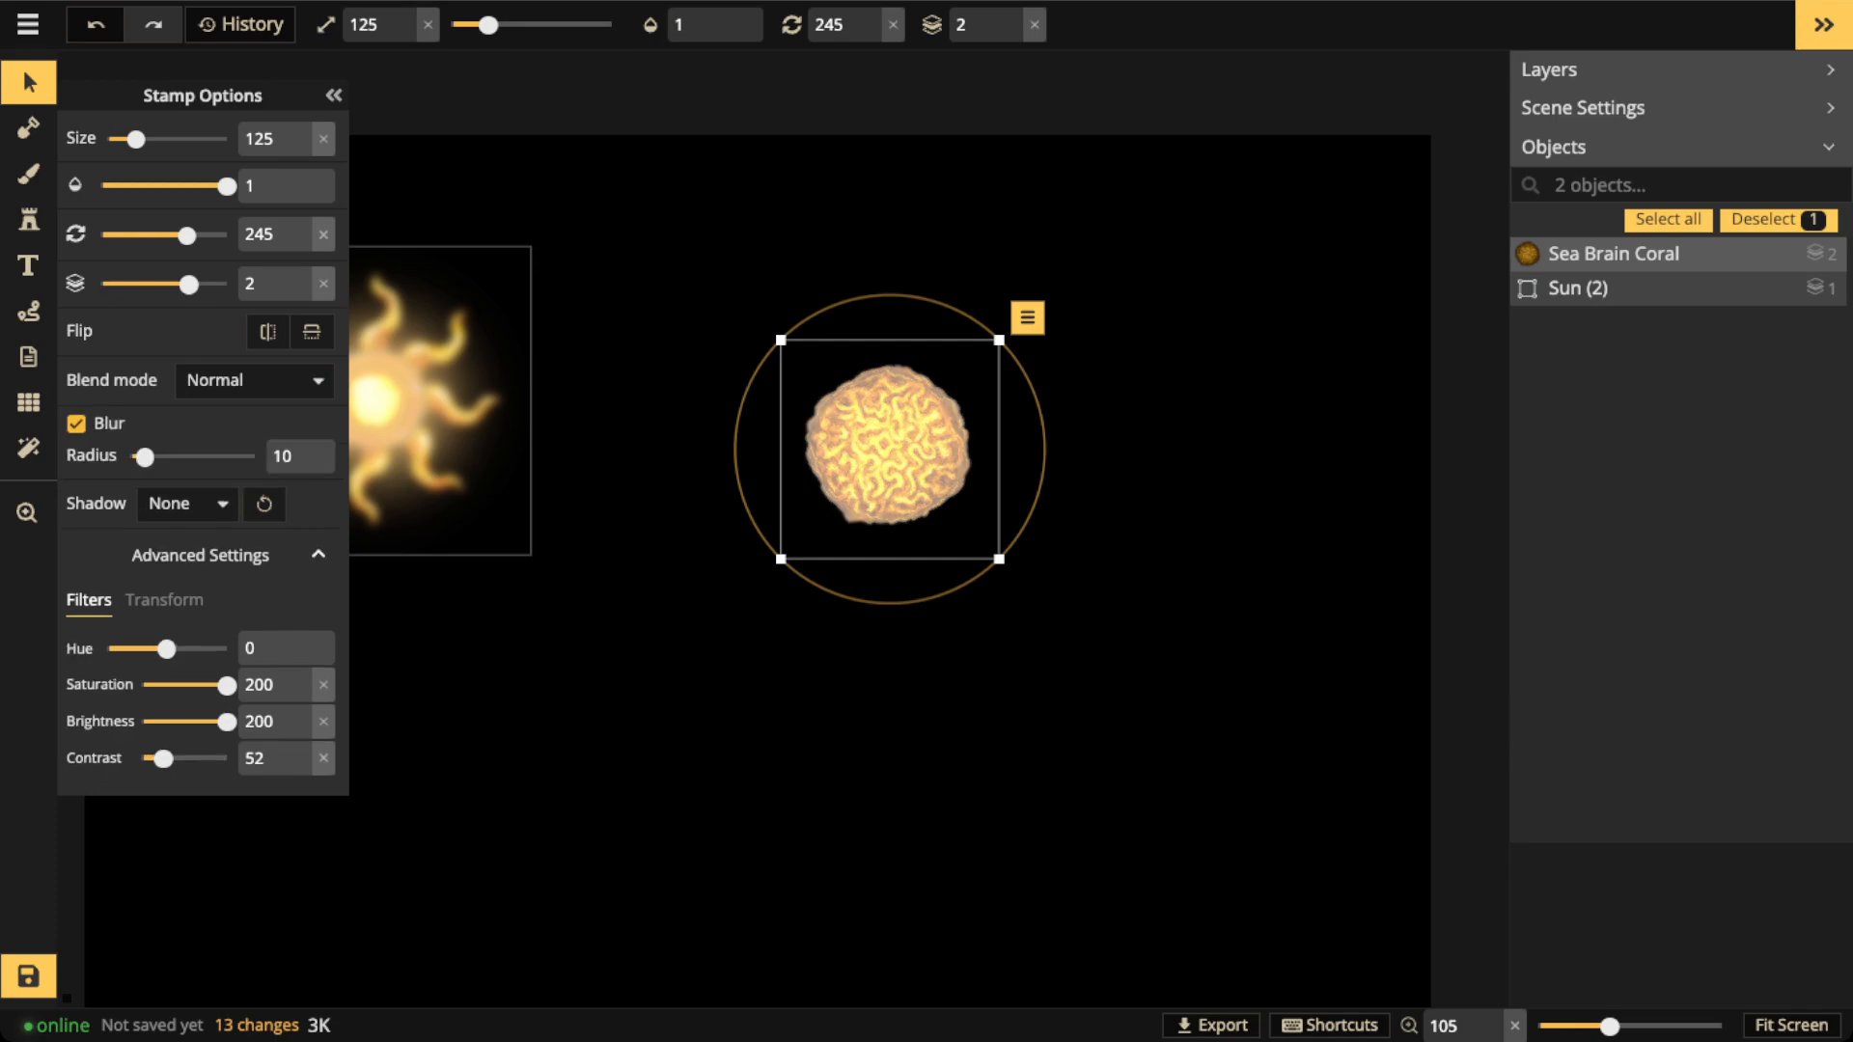
pyautogui.moveTo(145, 457); pyautogui.dragTo(151, 458)
# Search all styles of the stamp catalog for "flame" and choose the Flames stamp set
pyautogui.click(29, 174)
pyautogui.click(29, 219)
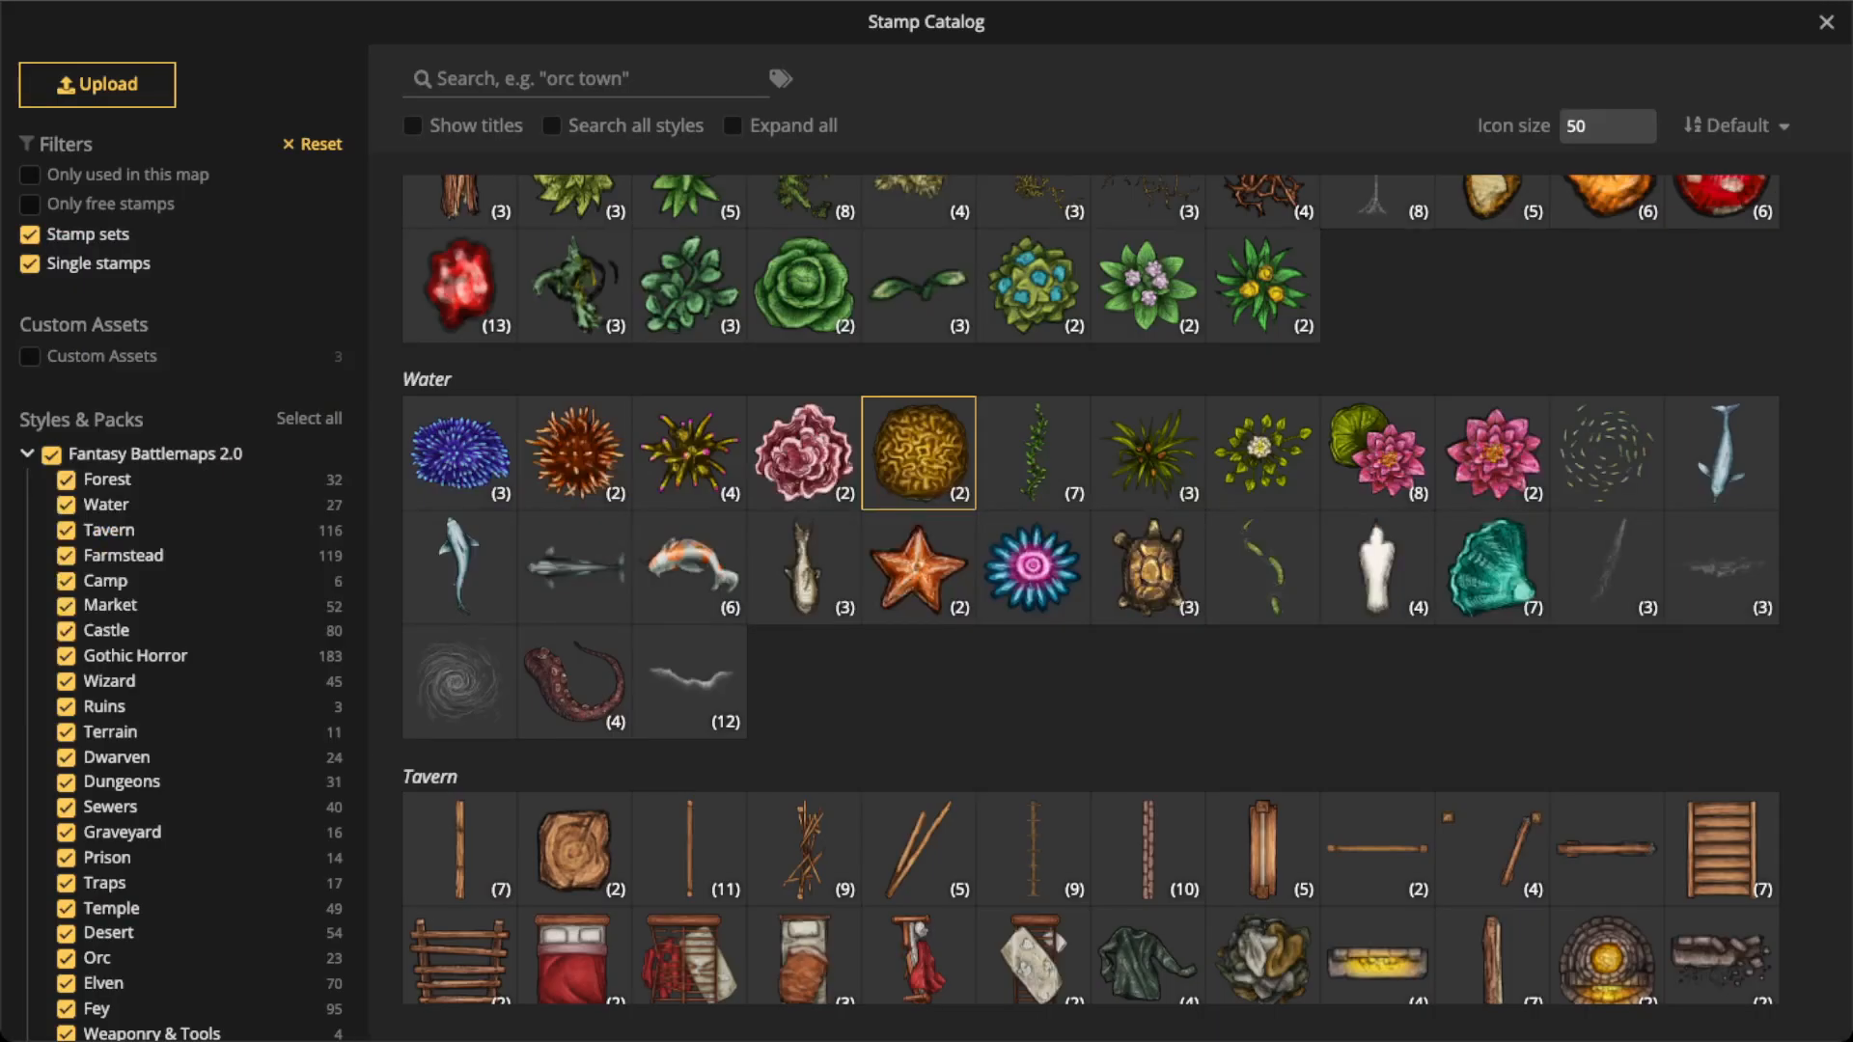
pyautogui.click(552, 126)
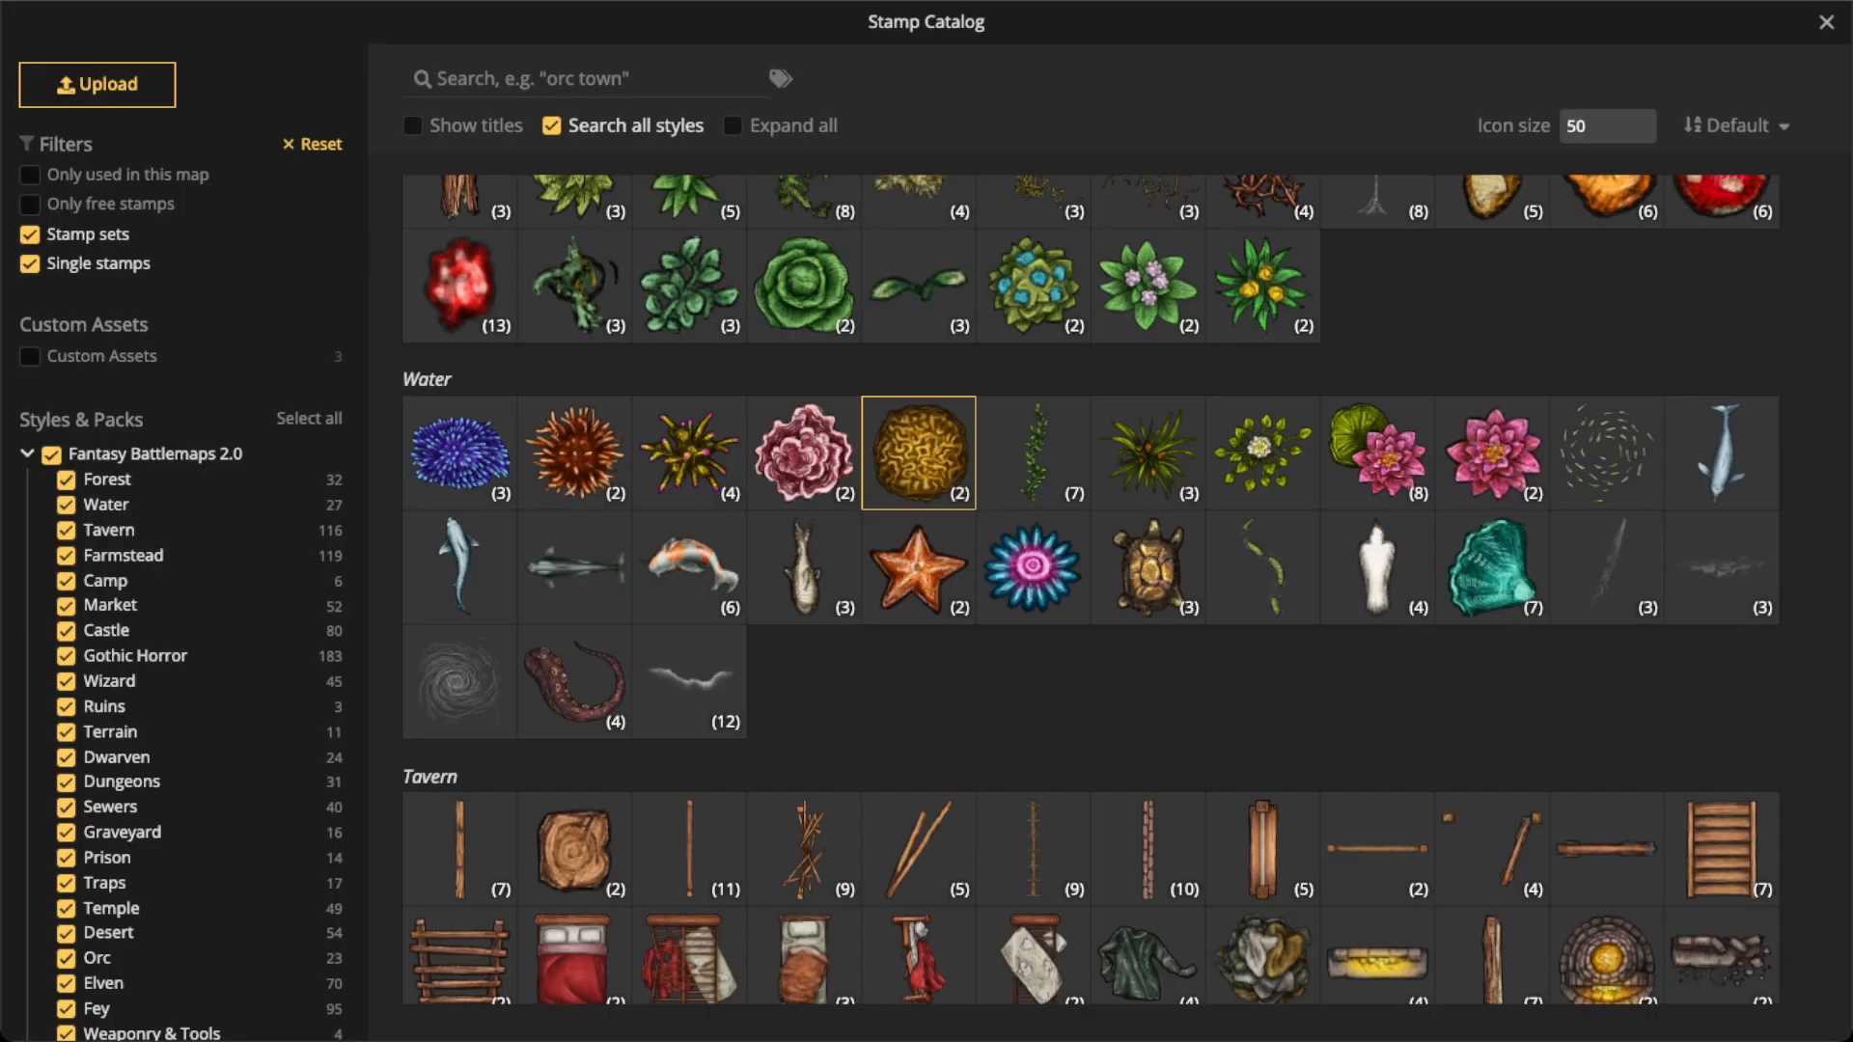
pyautogui.click(533, 79)
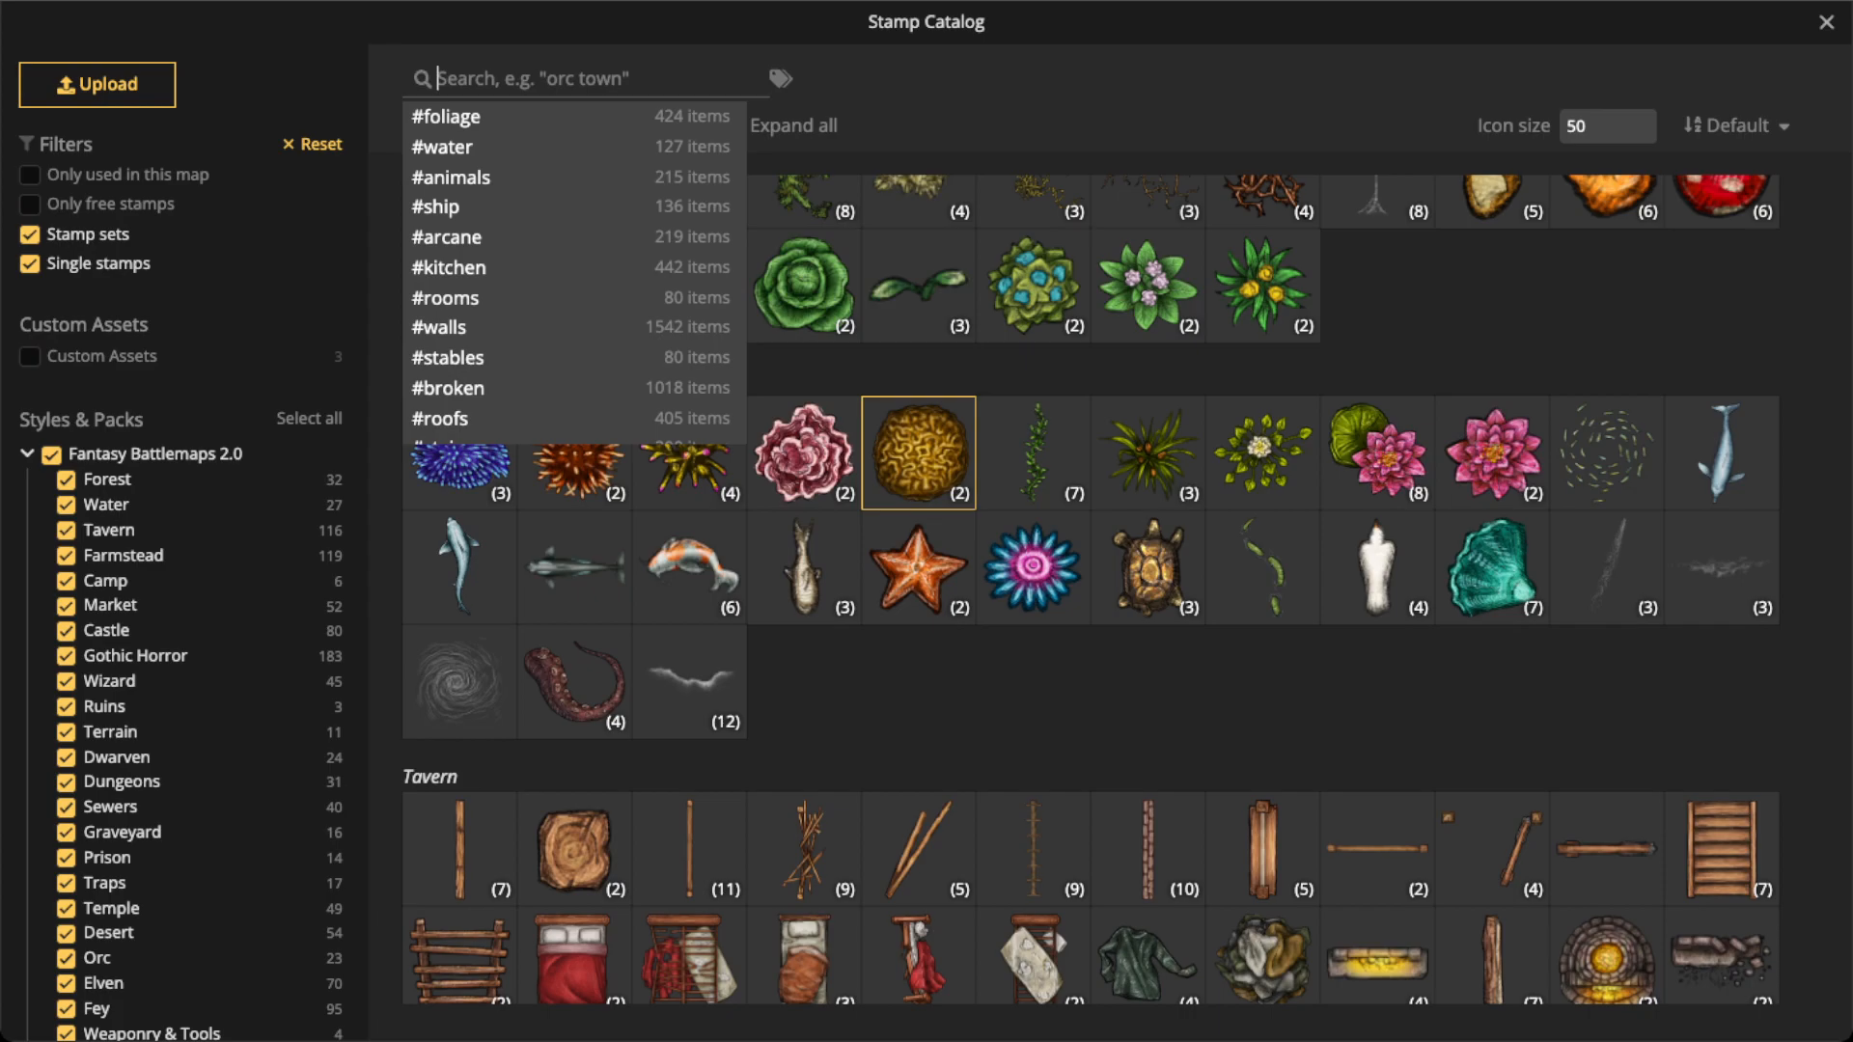
pyautogui.write('flame')
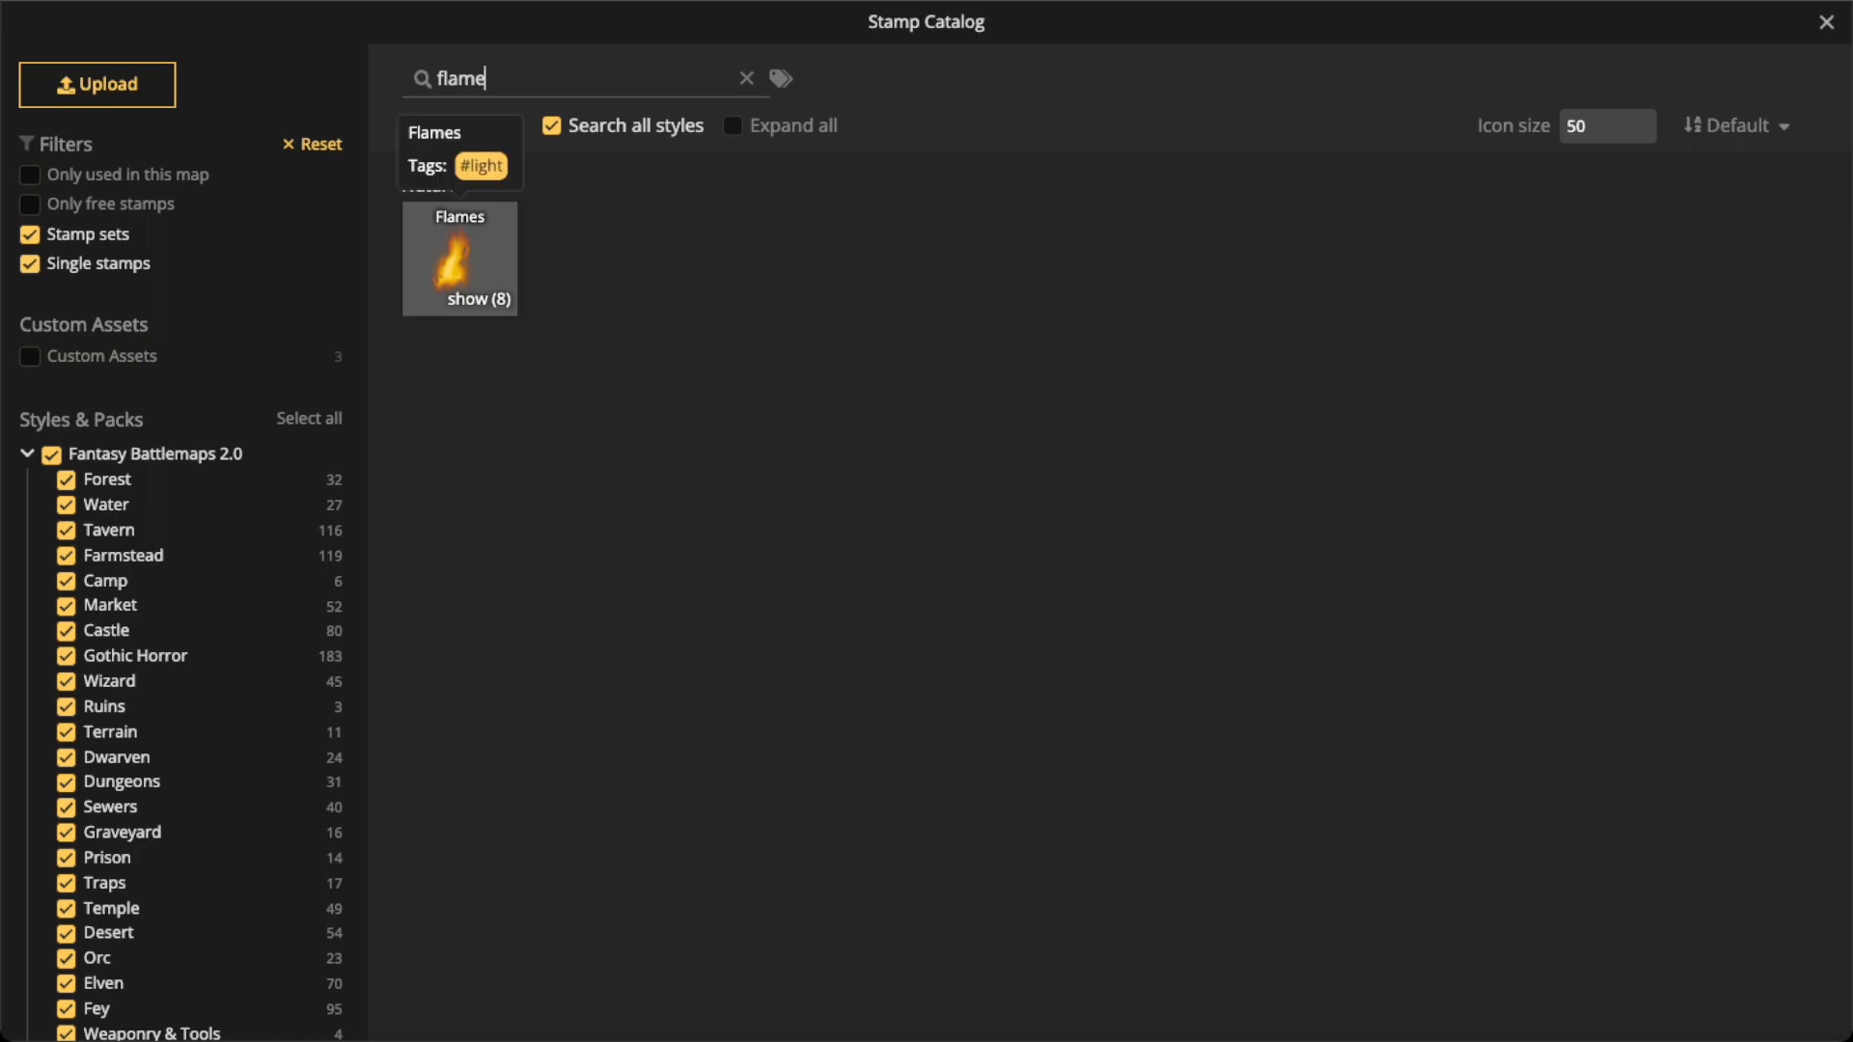
pyautogui.click(460, 258)
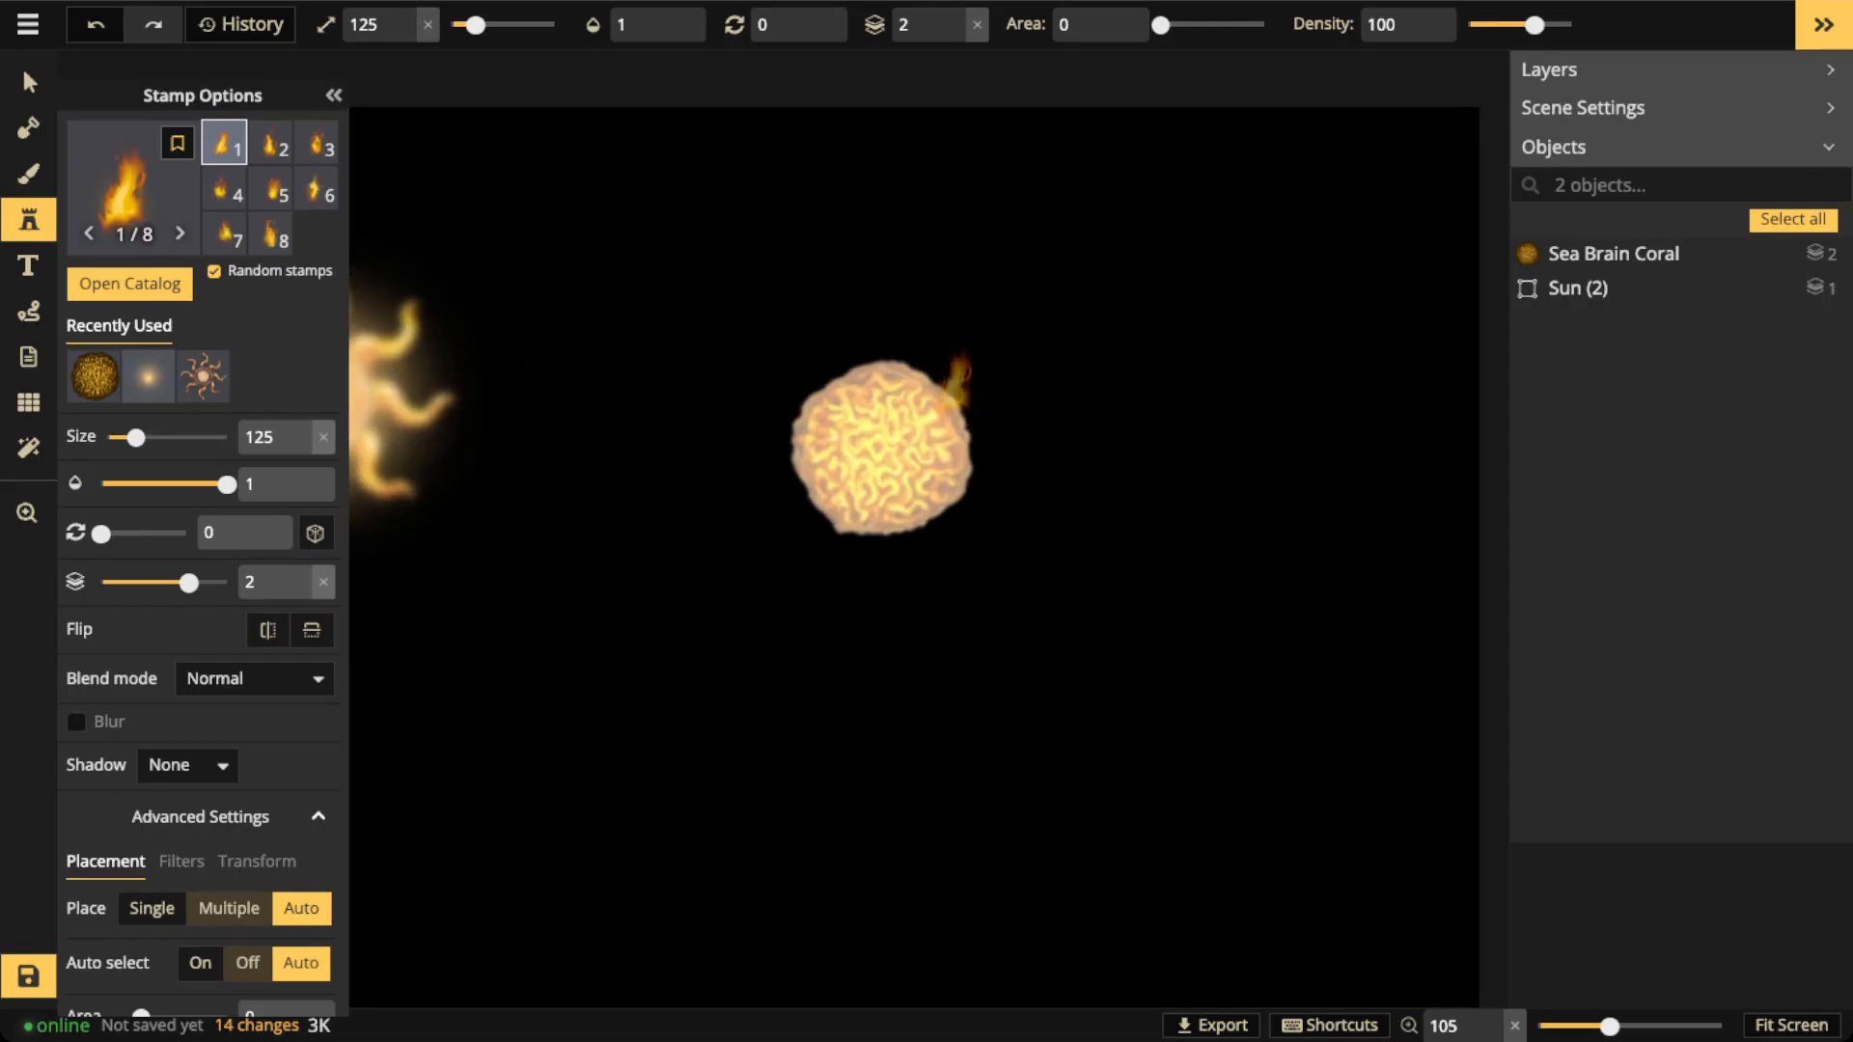
# Place two size 245 Flames stamps on the coral, rotated 45 at its upper-right edge and 90 at its right edge
pyautogui.scroll(4, 954, 377)
pyautogui.scroll(10, 950, 328)
pyautogui.scroll(10, 950, 329)
pyautogui.scroll(3, 949, 333)
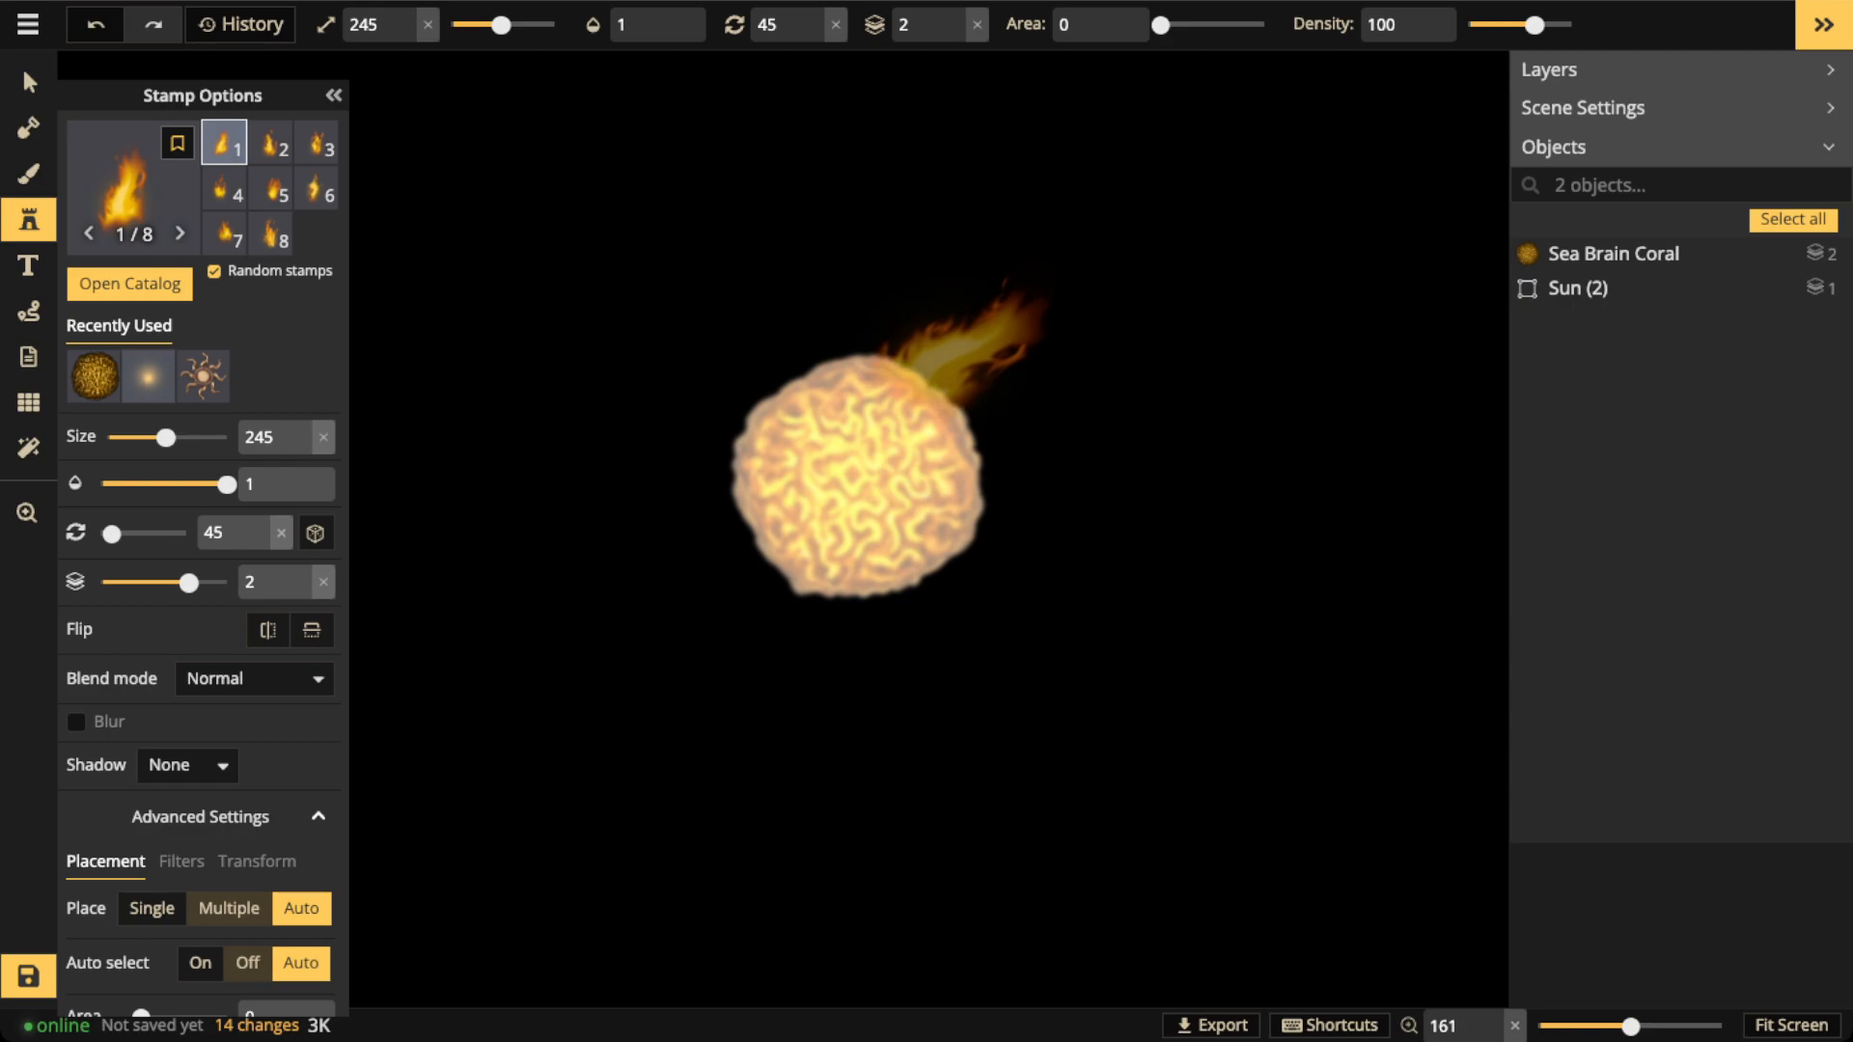
pyautogui.click(966, 333)
pyautogui.scroll(3, 1023, 521)
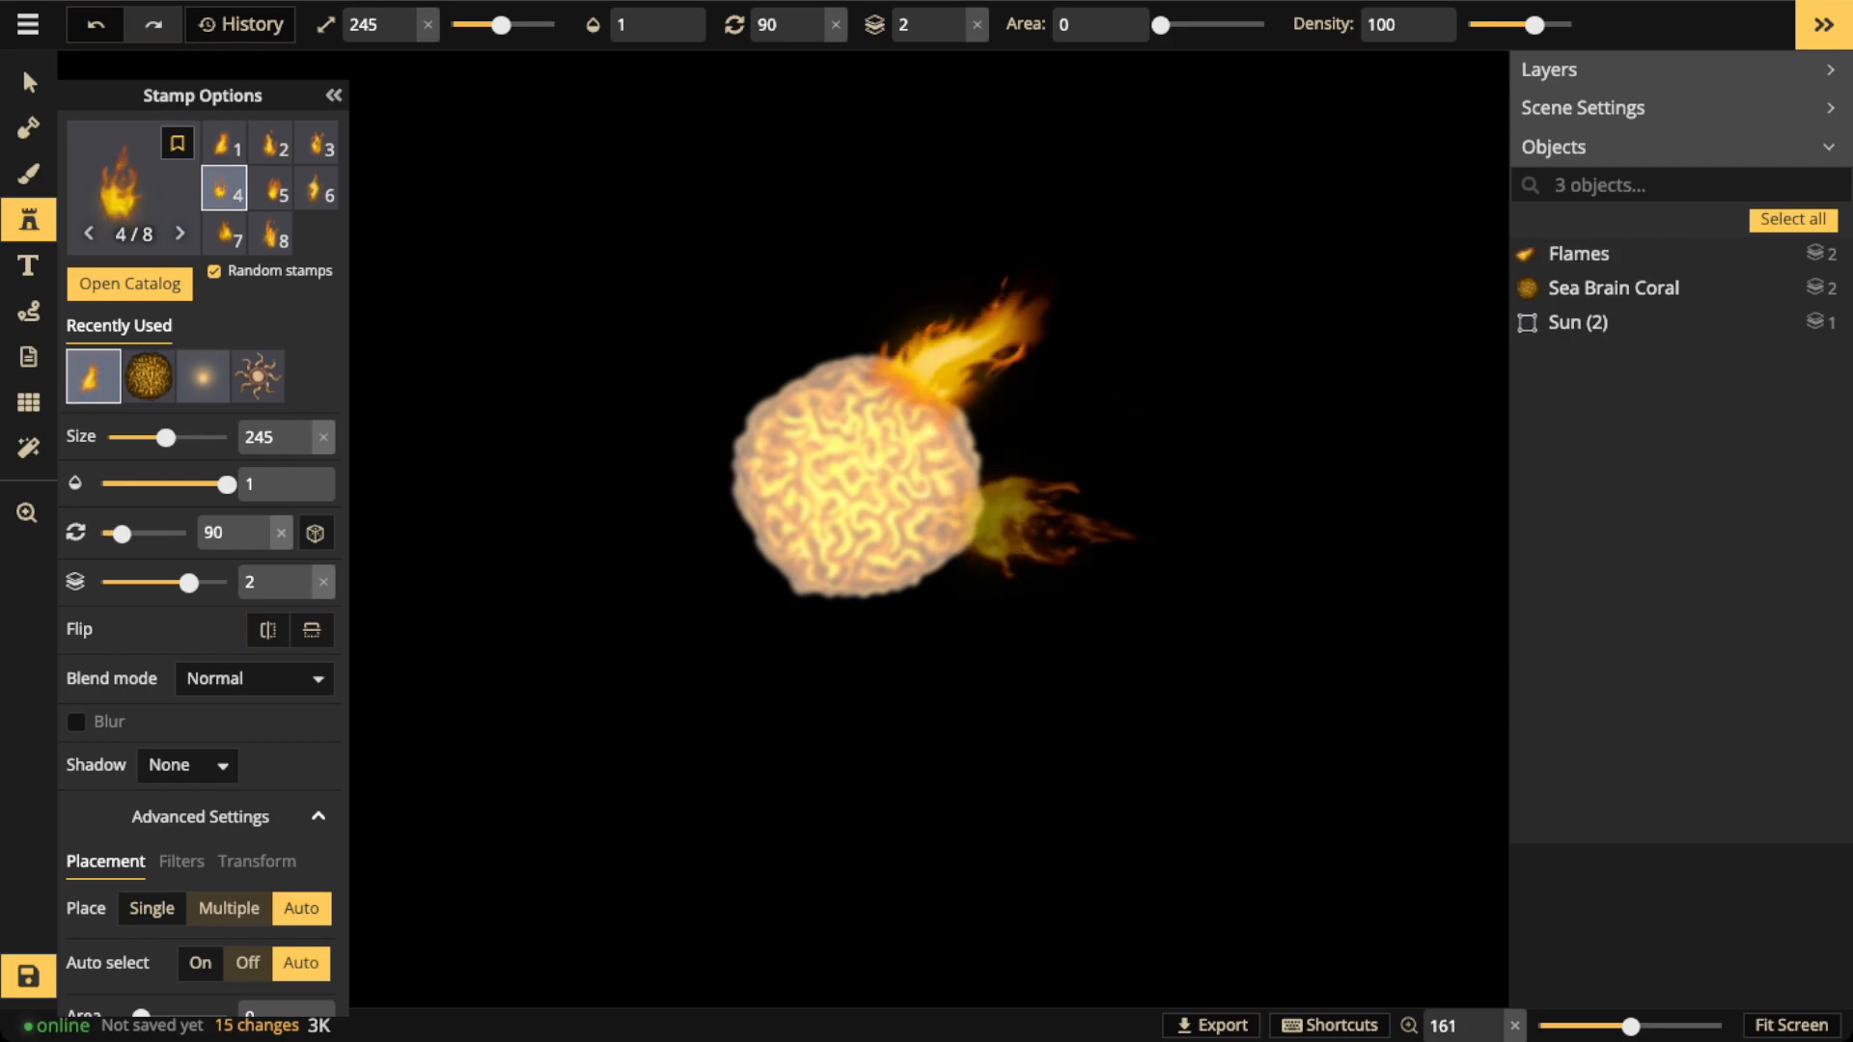
pyautogui.click(1040, 526)
# Add Flames below, left, upper left and above the coral, rotated 180, 255, 315 and 345 so they point outward
pyautogui.scroll(6, 930, 618)
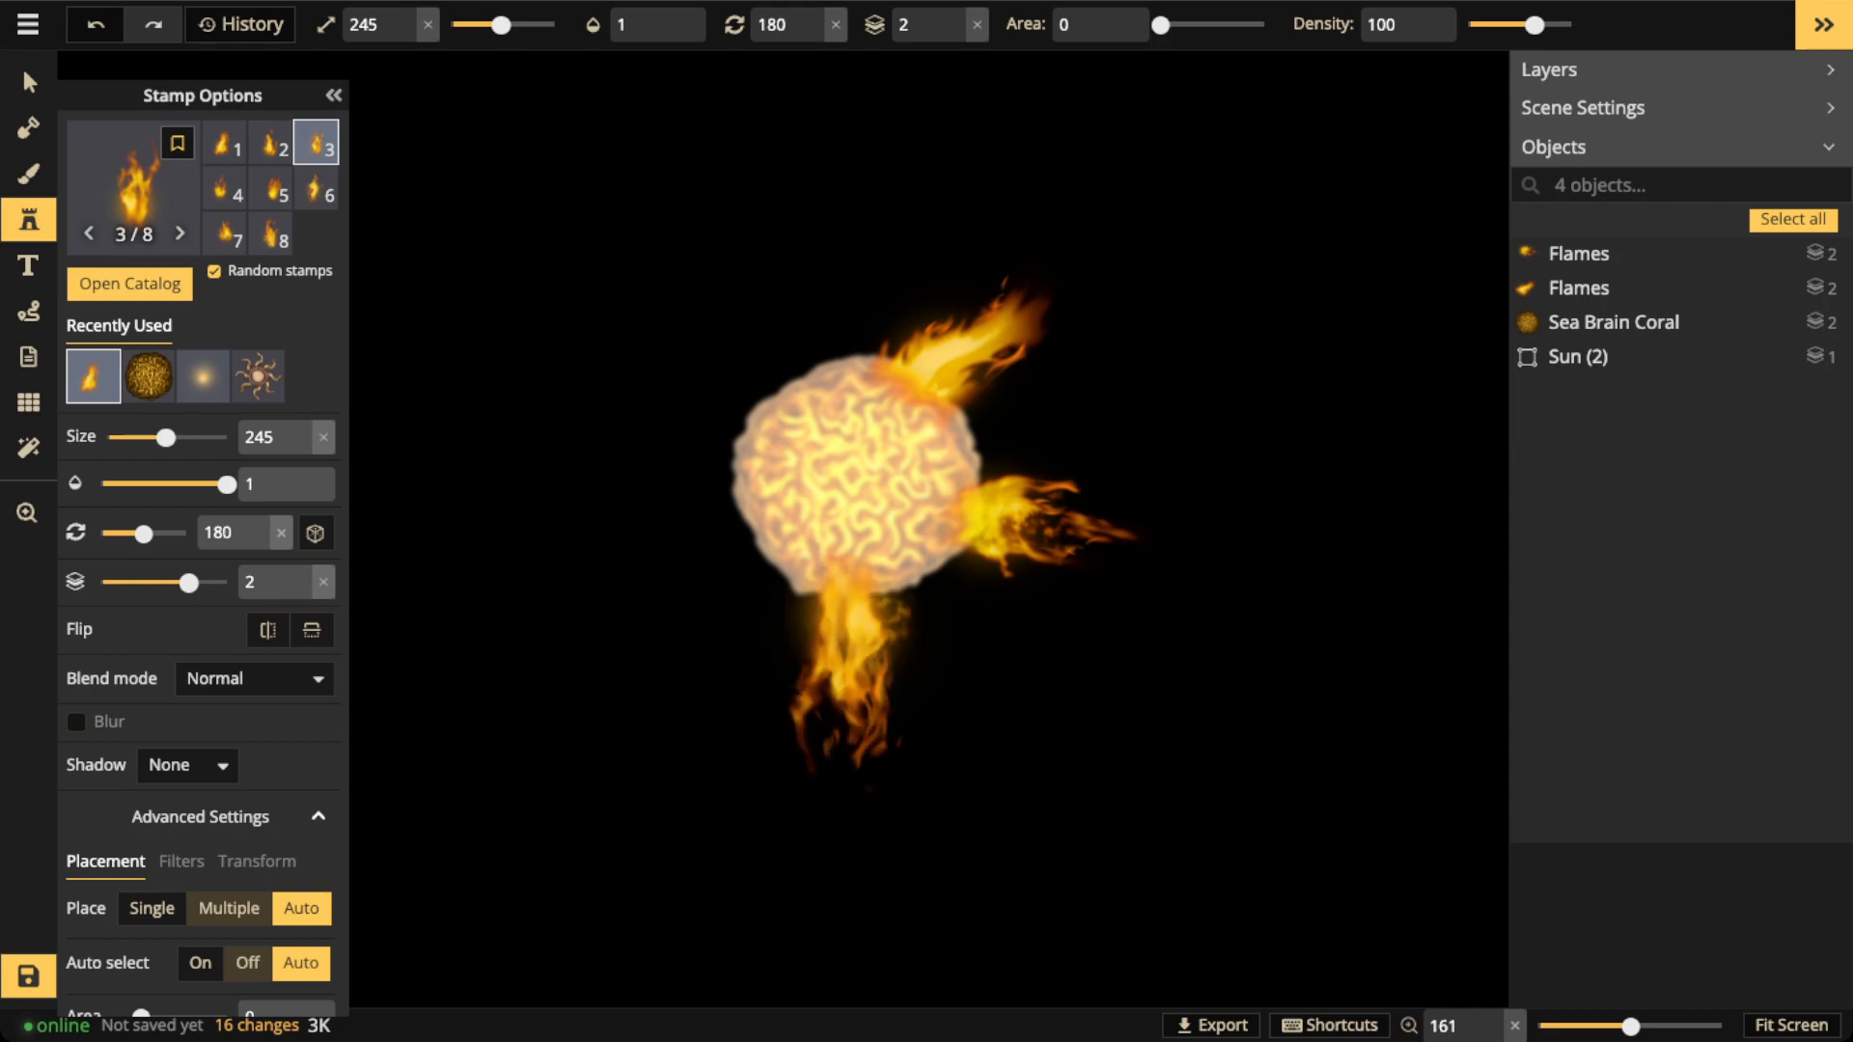
pyautogui.click(844, 680)
pyautogui.scroll(5, 675, 535)
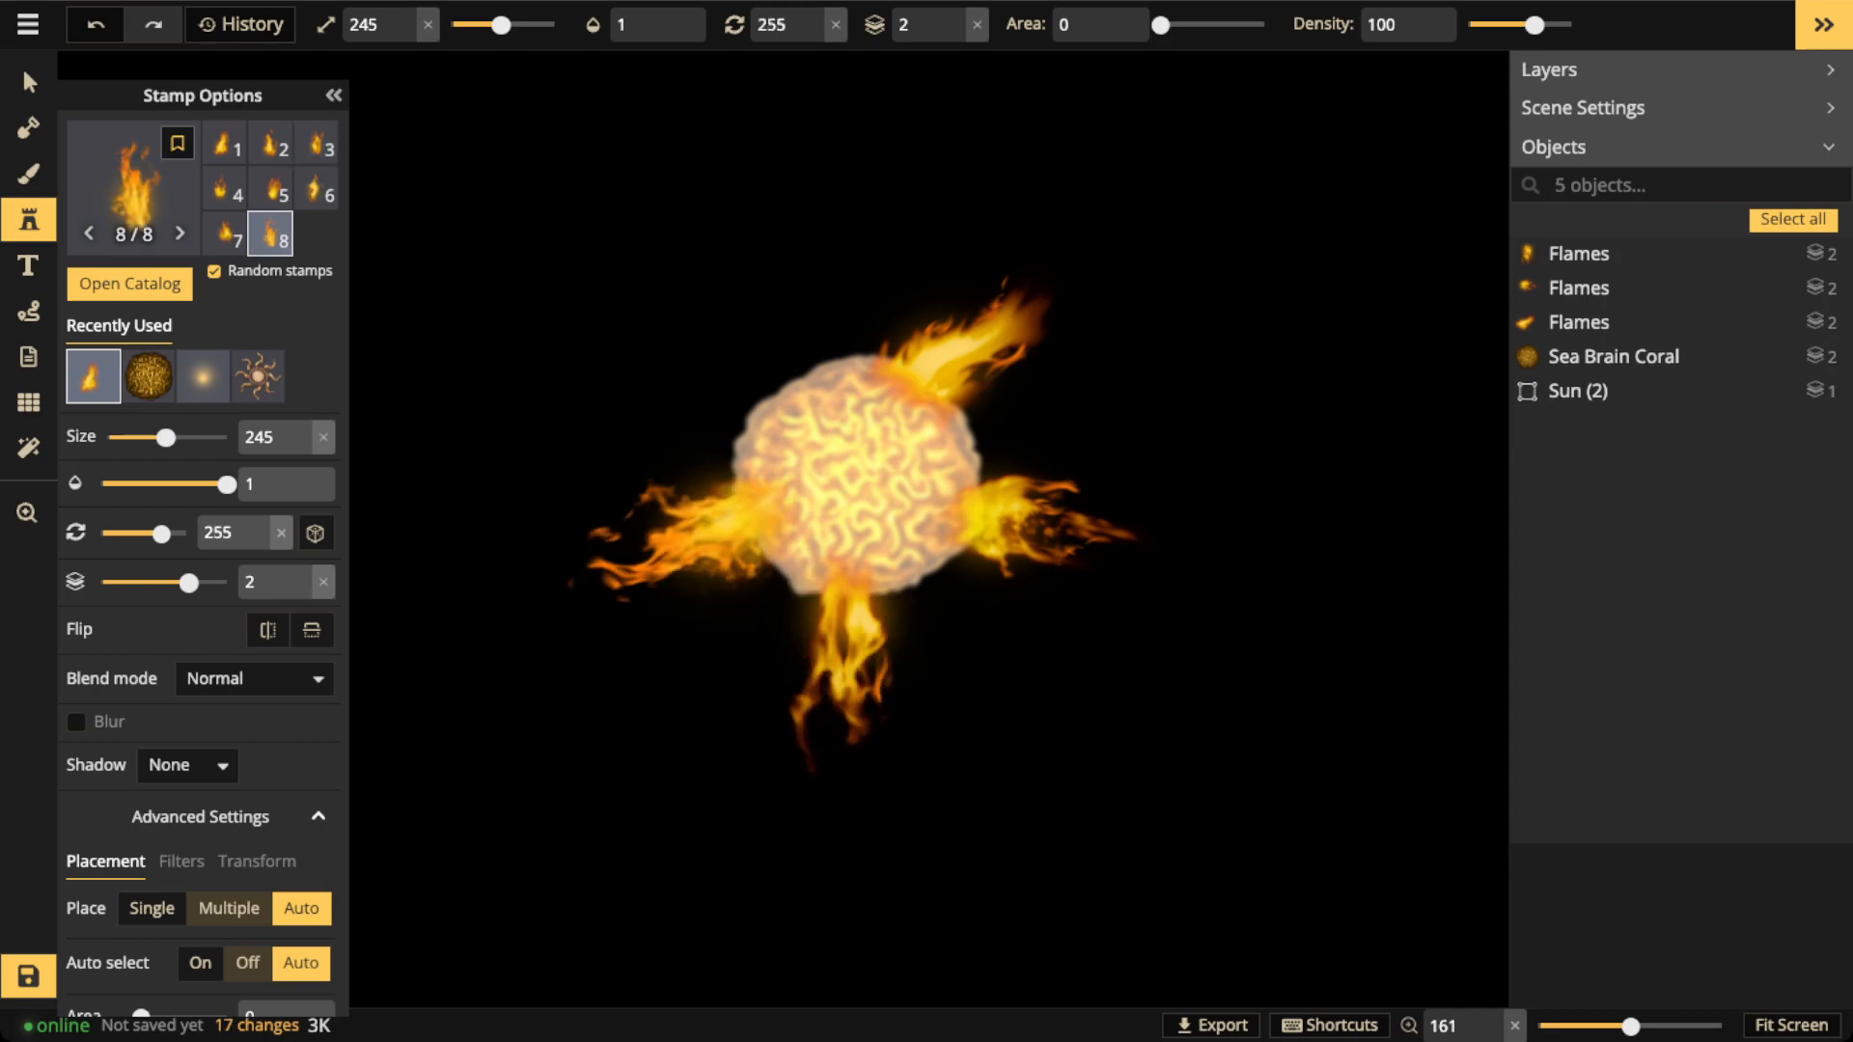
pyautogui.click(676, 536)
pyautogui.scroll(4, 714, 367)
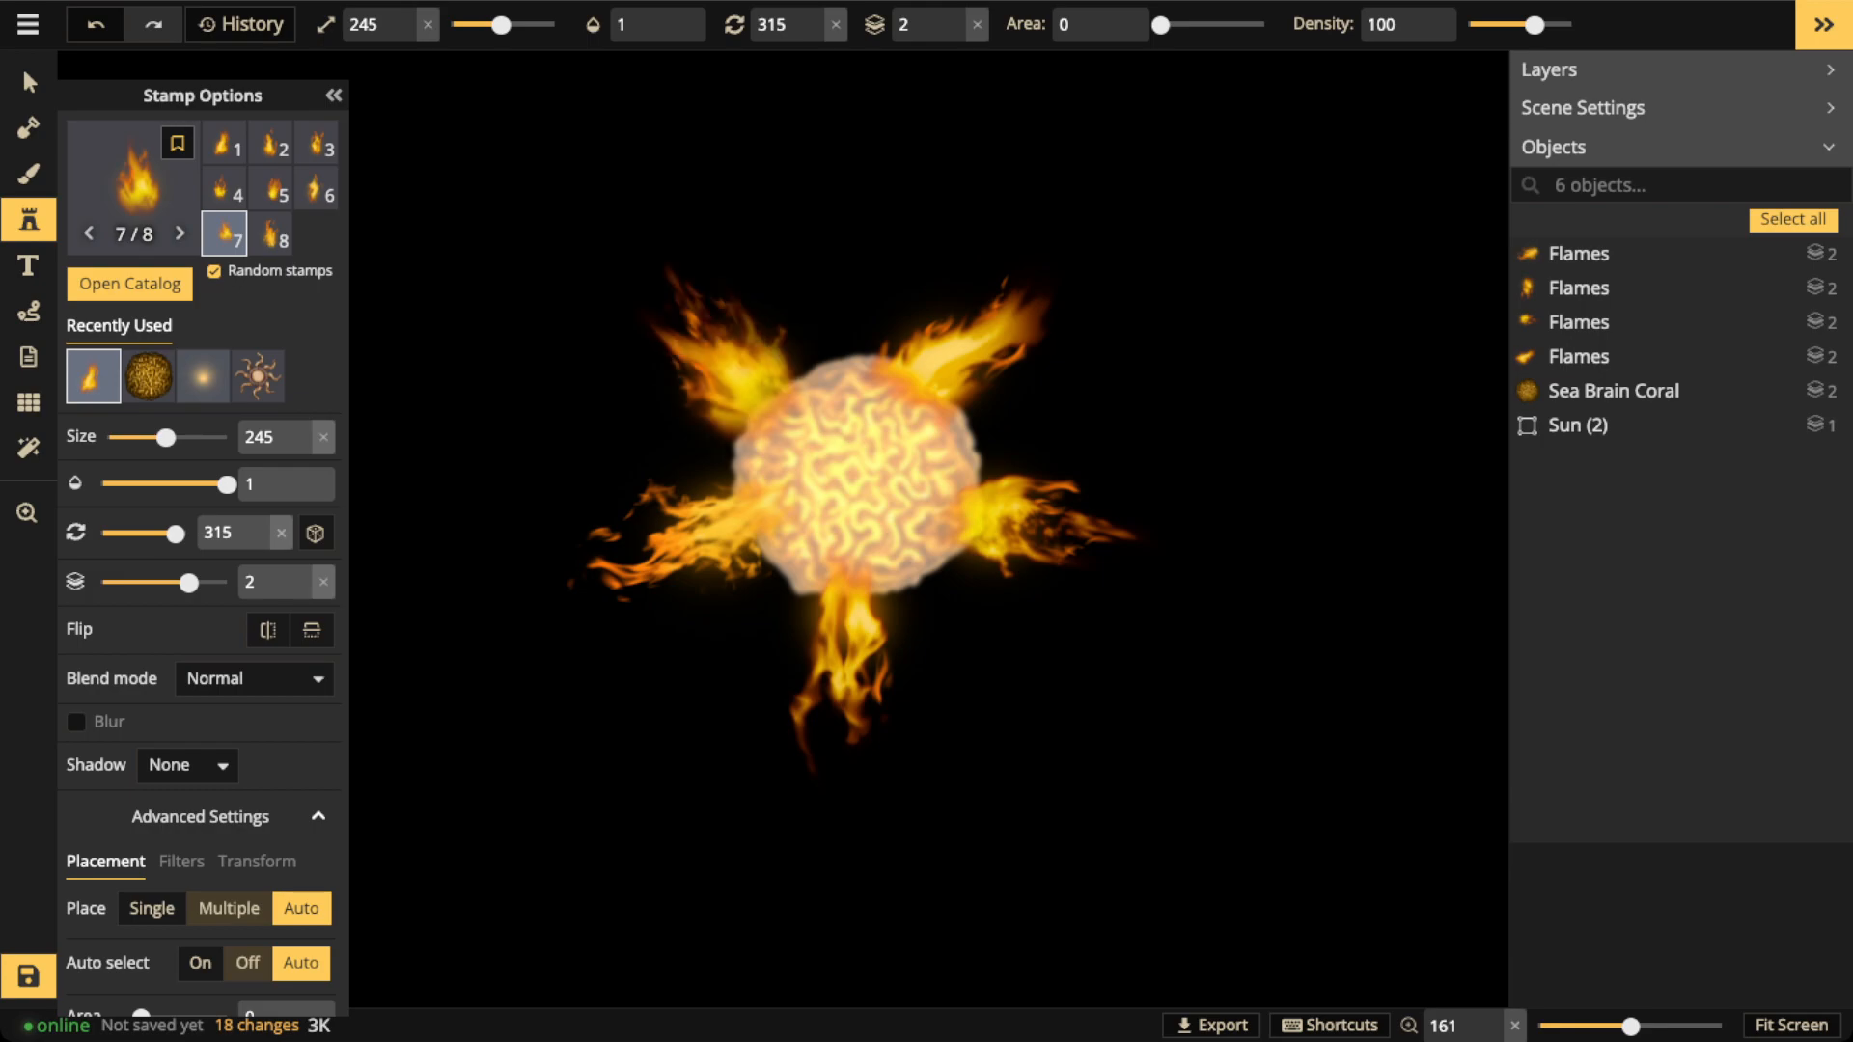
pyautogui.click(712, 362)
pyautogui.scroll(2, 822, 290)
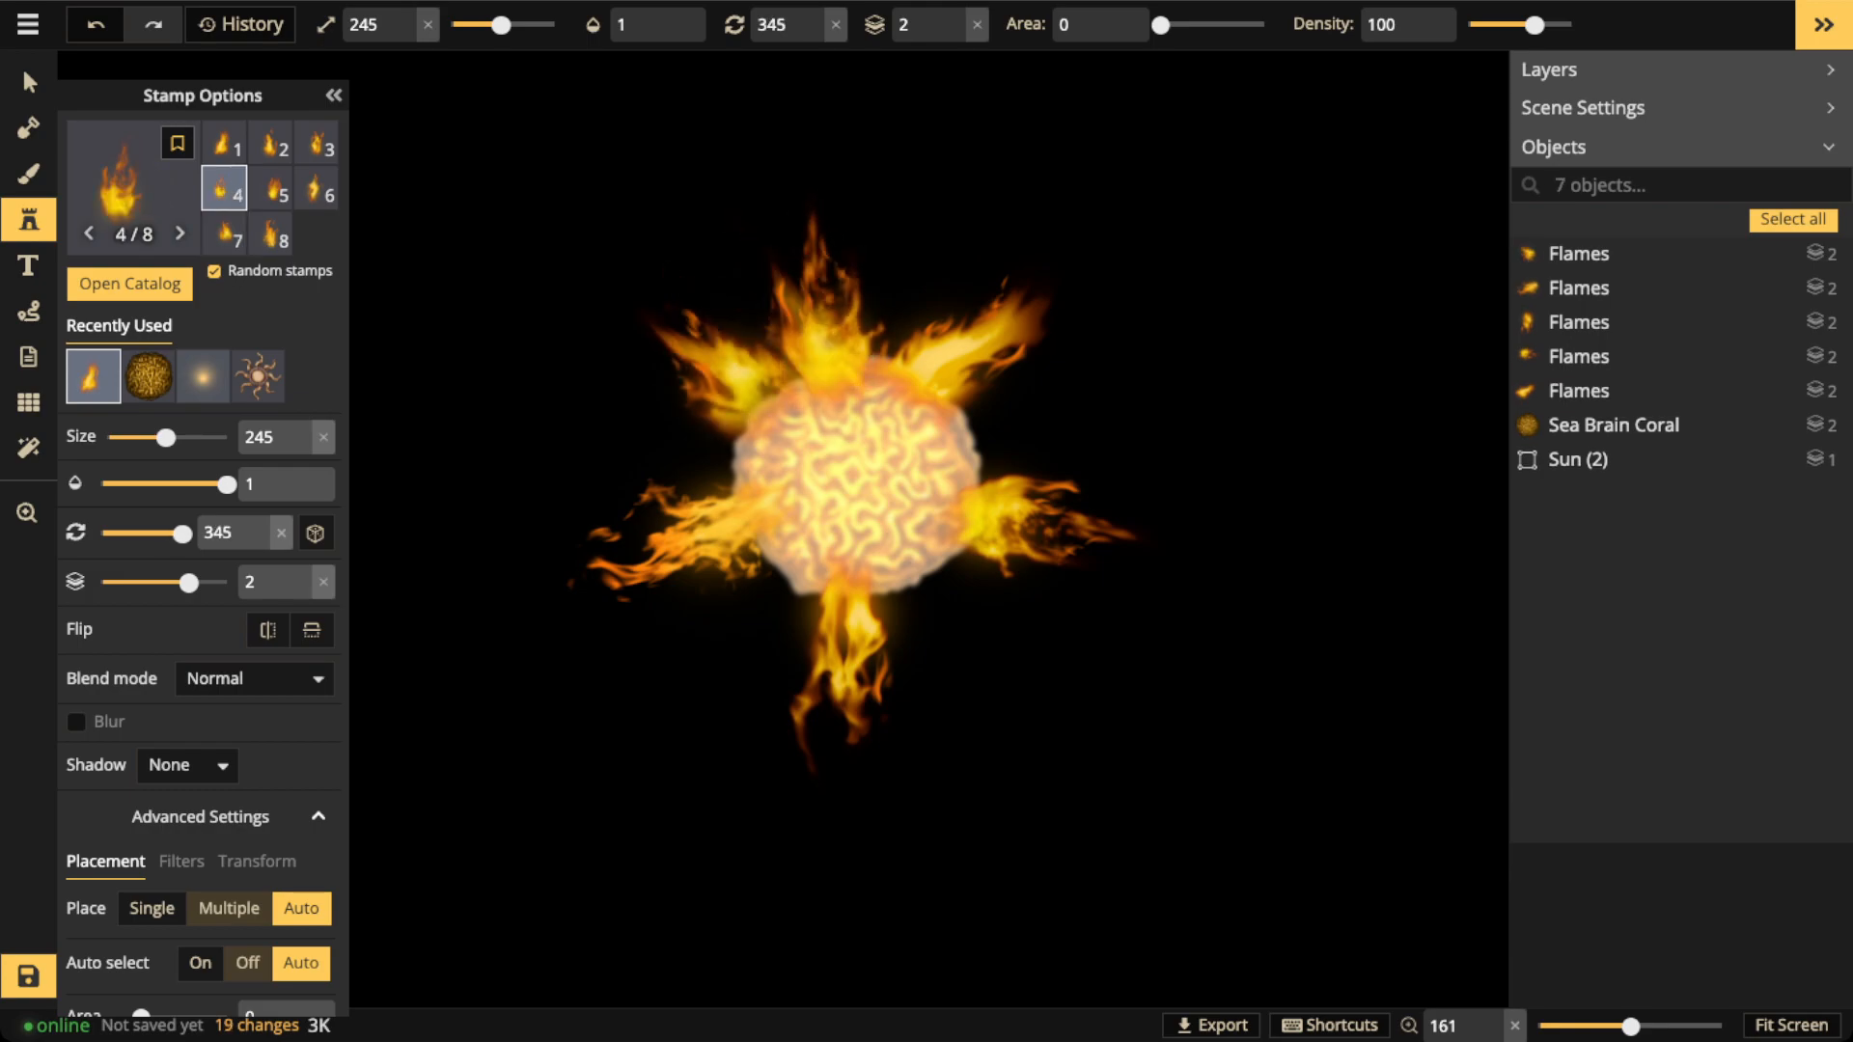
pyautogui.click(822, 289)
# Fill the gaps around the coral with four more outward-pointing Flames, rotated 90, 270, 225 and 150
pyautogui.scroll(7, 1014, 429)
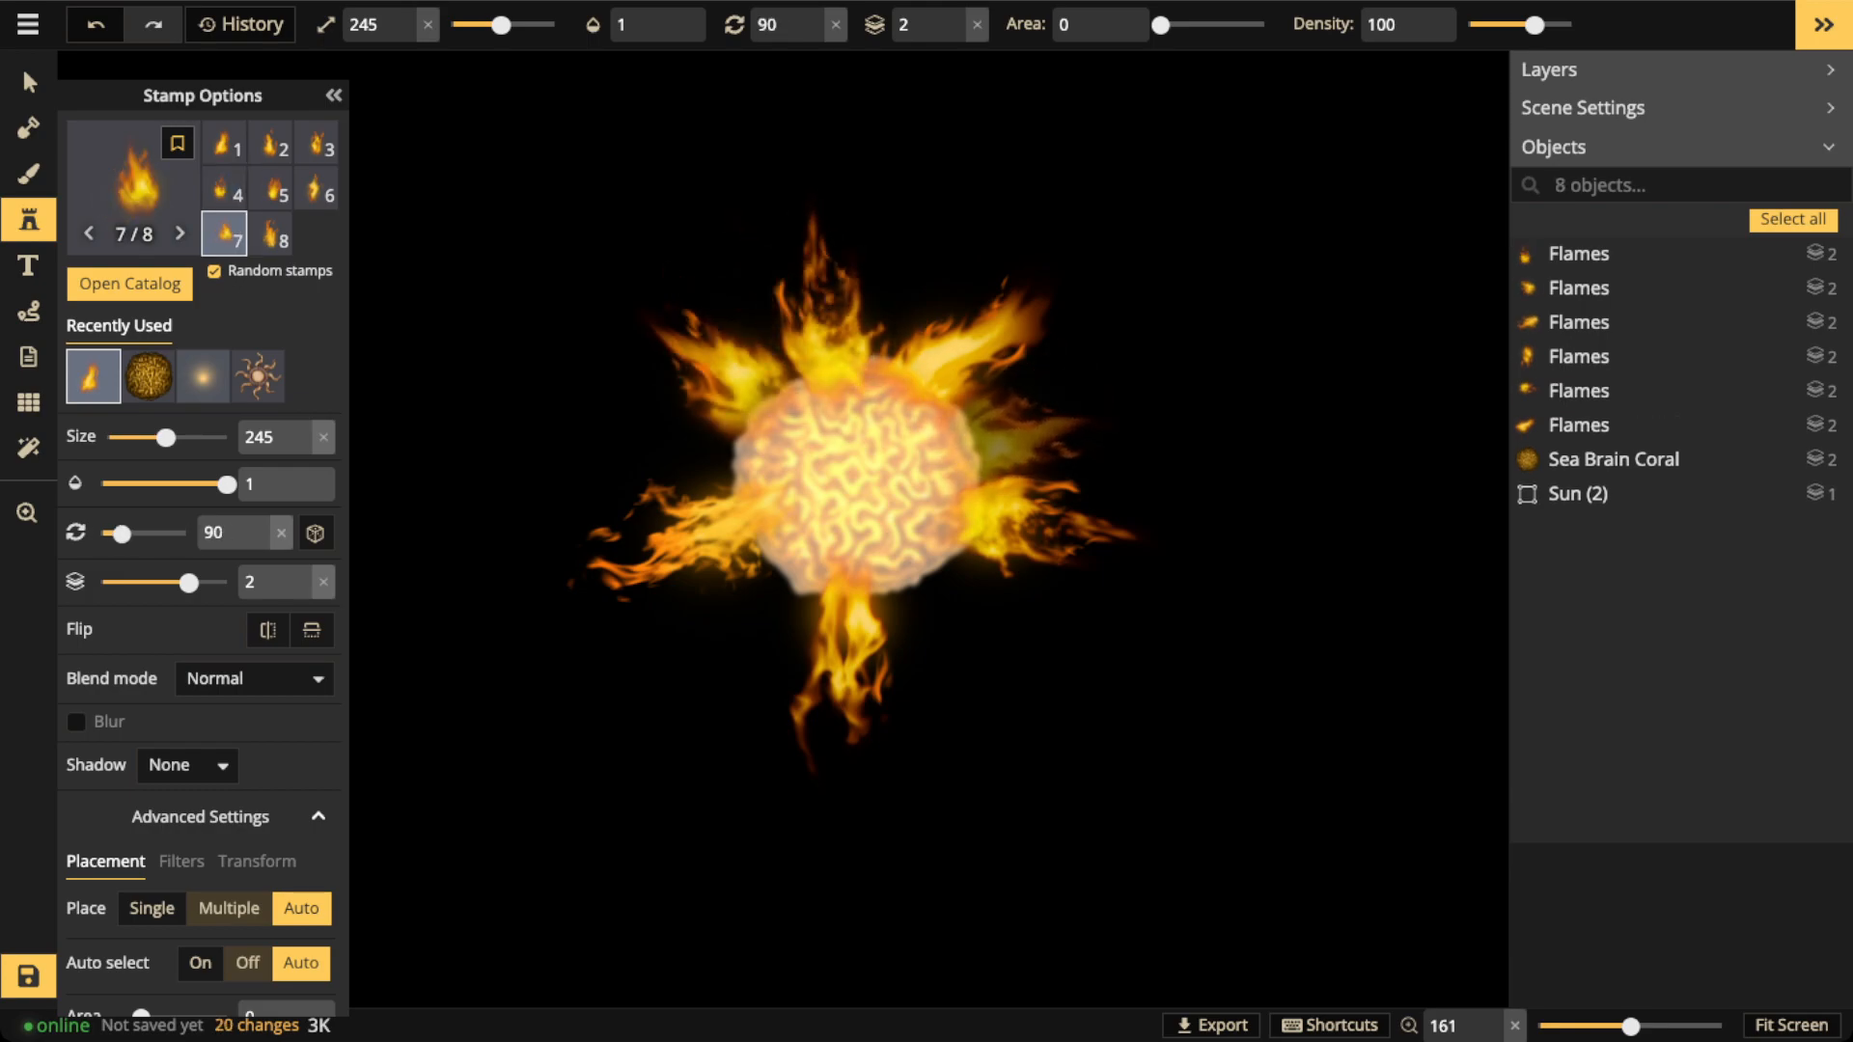
pyautogui.click(1014, 429)
pyautogui.scroll(-7, 738, 425)
pyautogui.scroll(-6, 709, 434)
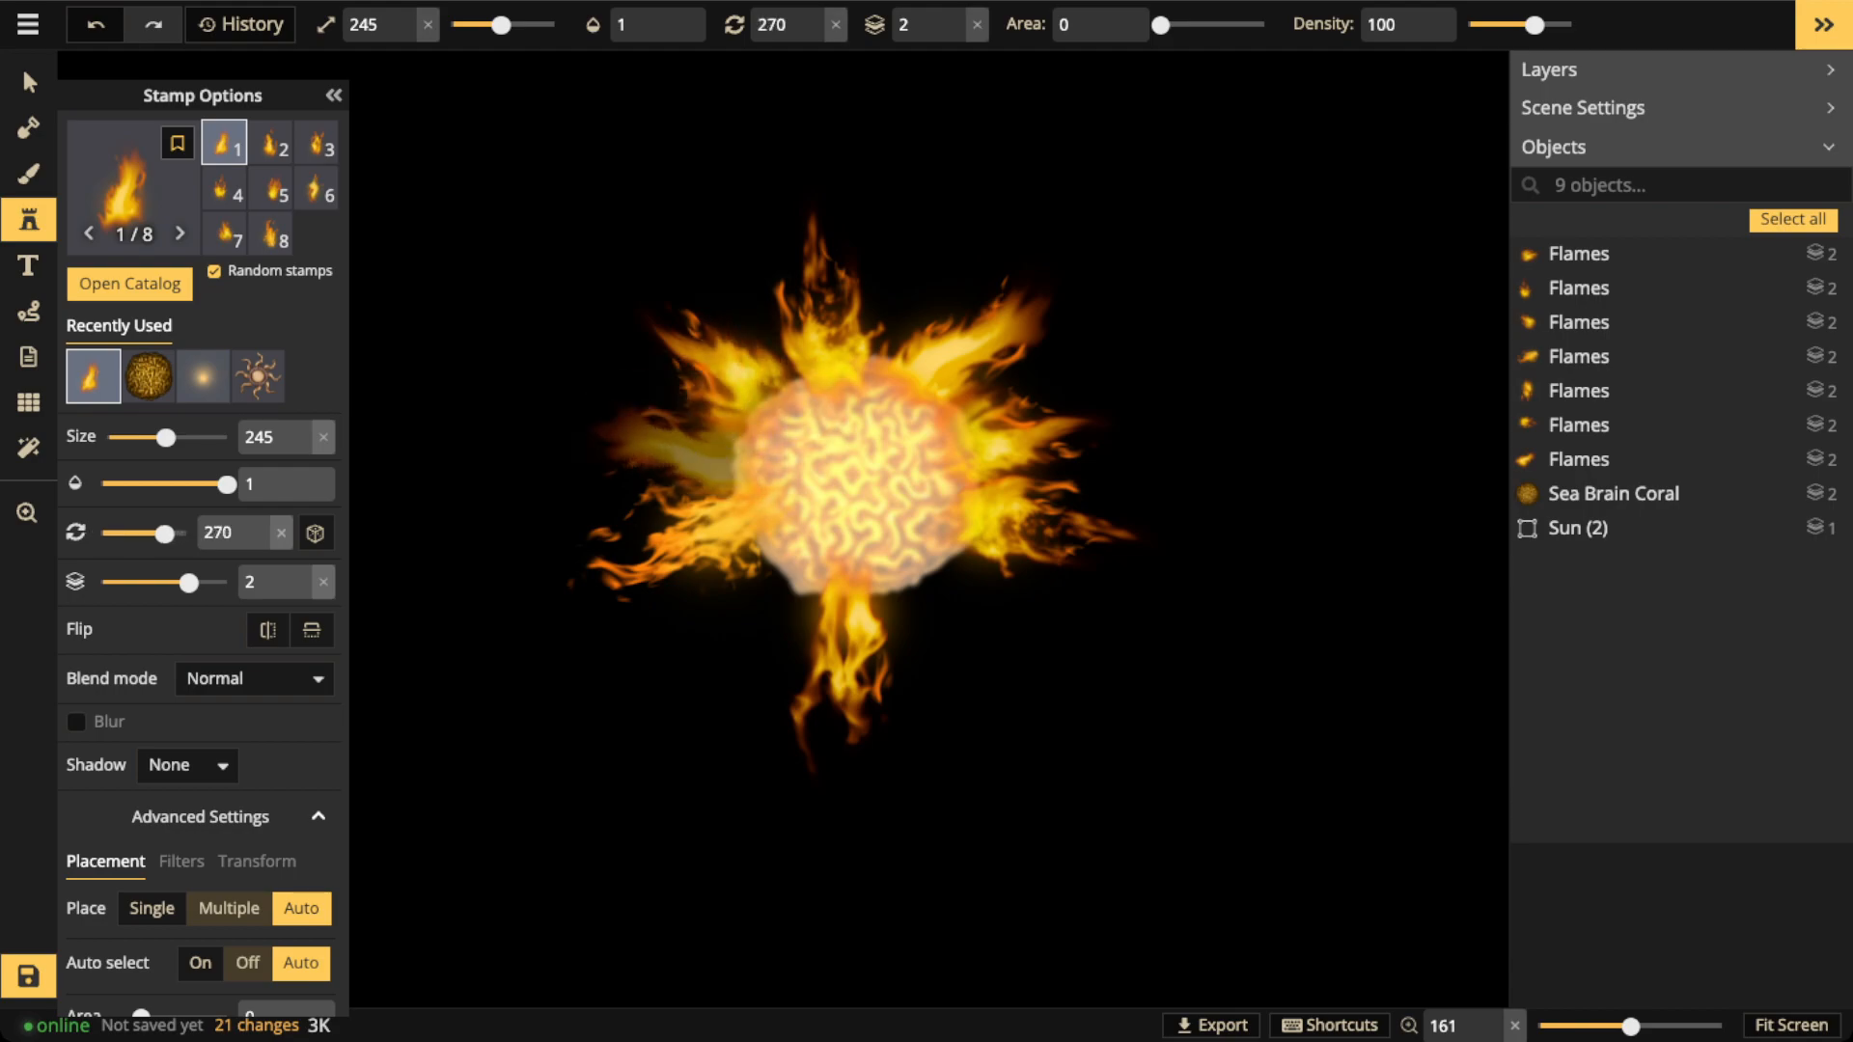
pyautogui.click(698, 459)
pyautogui.scroll(-3, 772, 579)
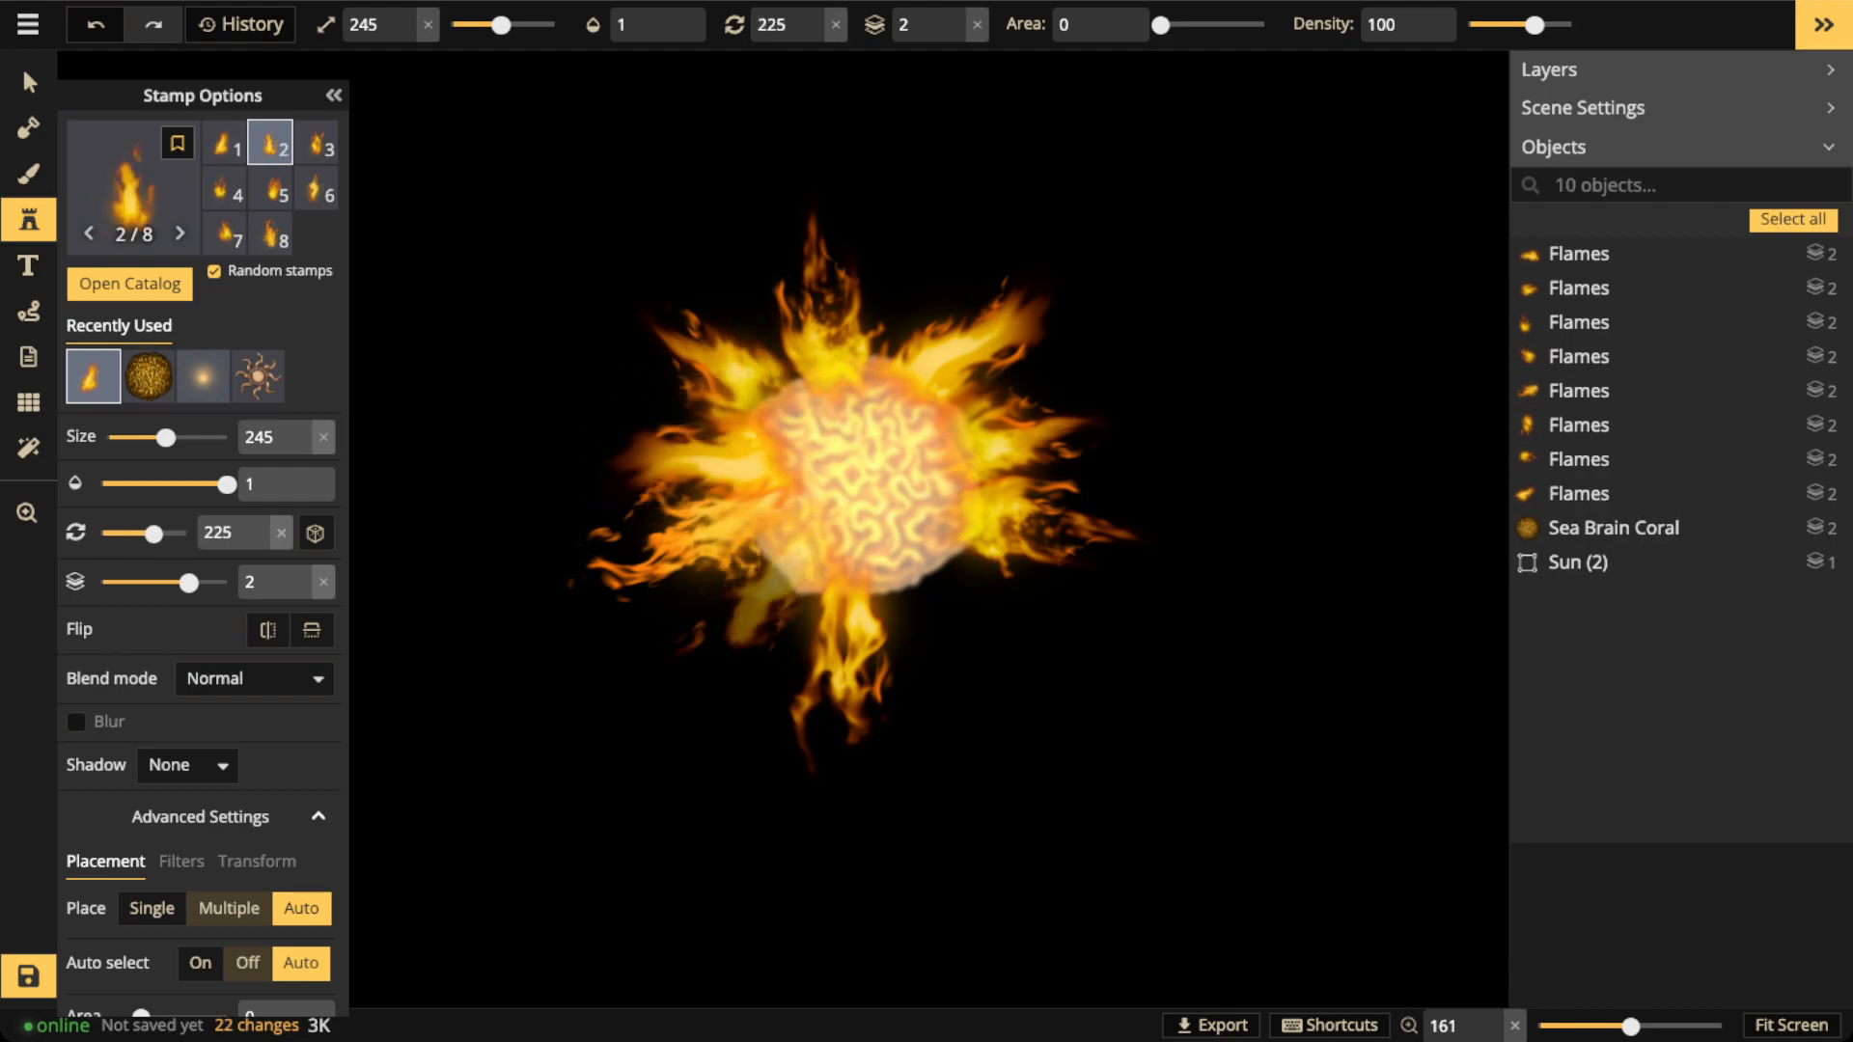
pyautogui.click(778, 600)
pyautogui.click(917, 618)
pyautogui.scroll(-4, 922, 618)
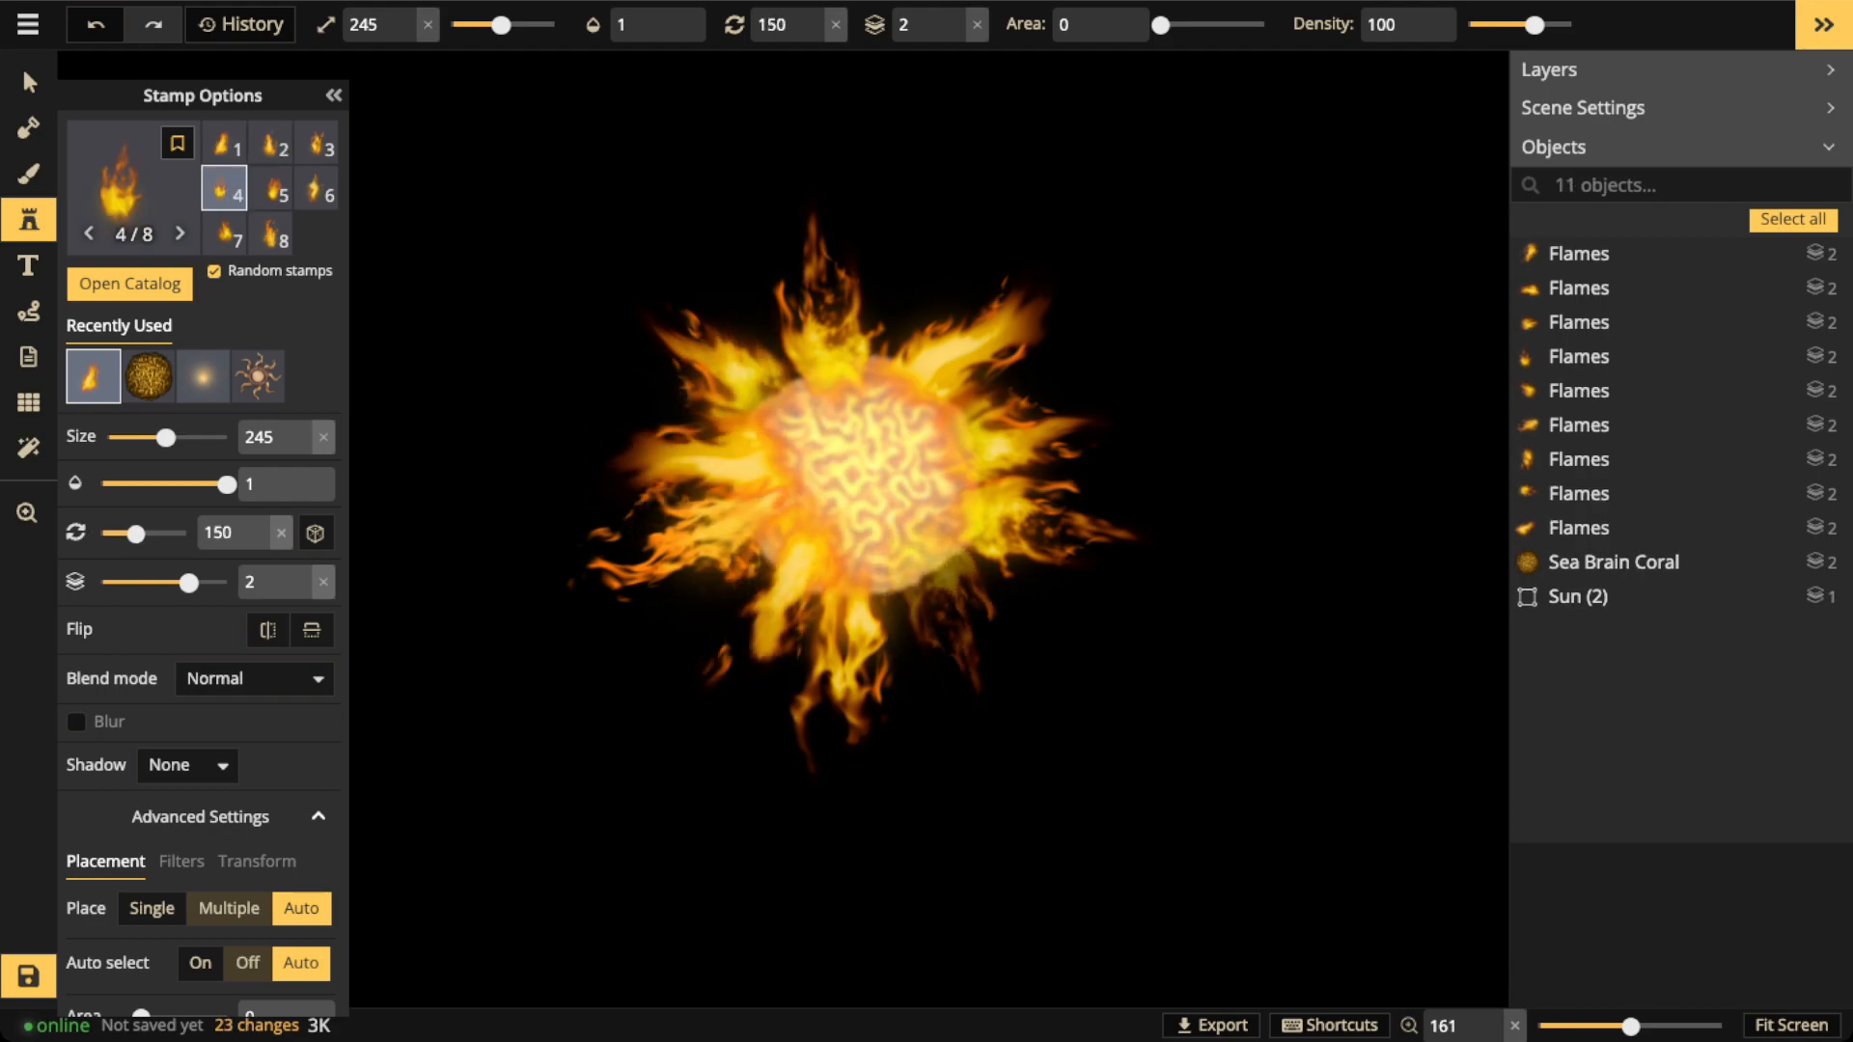
pyautogui.click(936, 623)
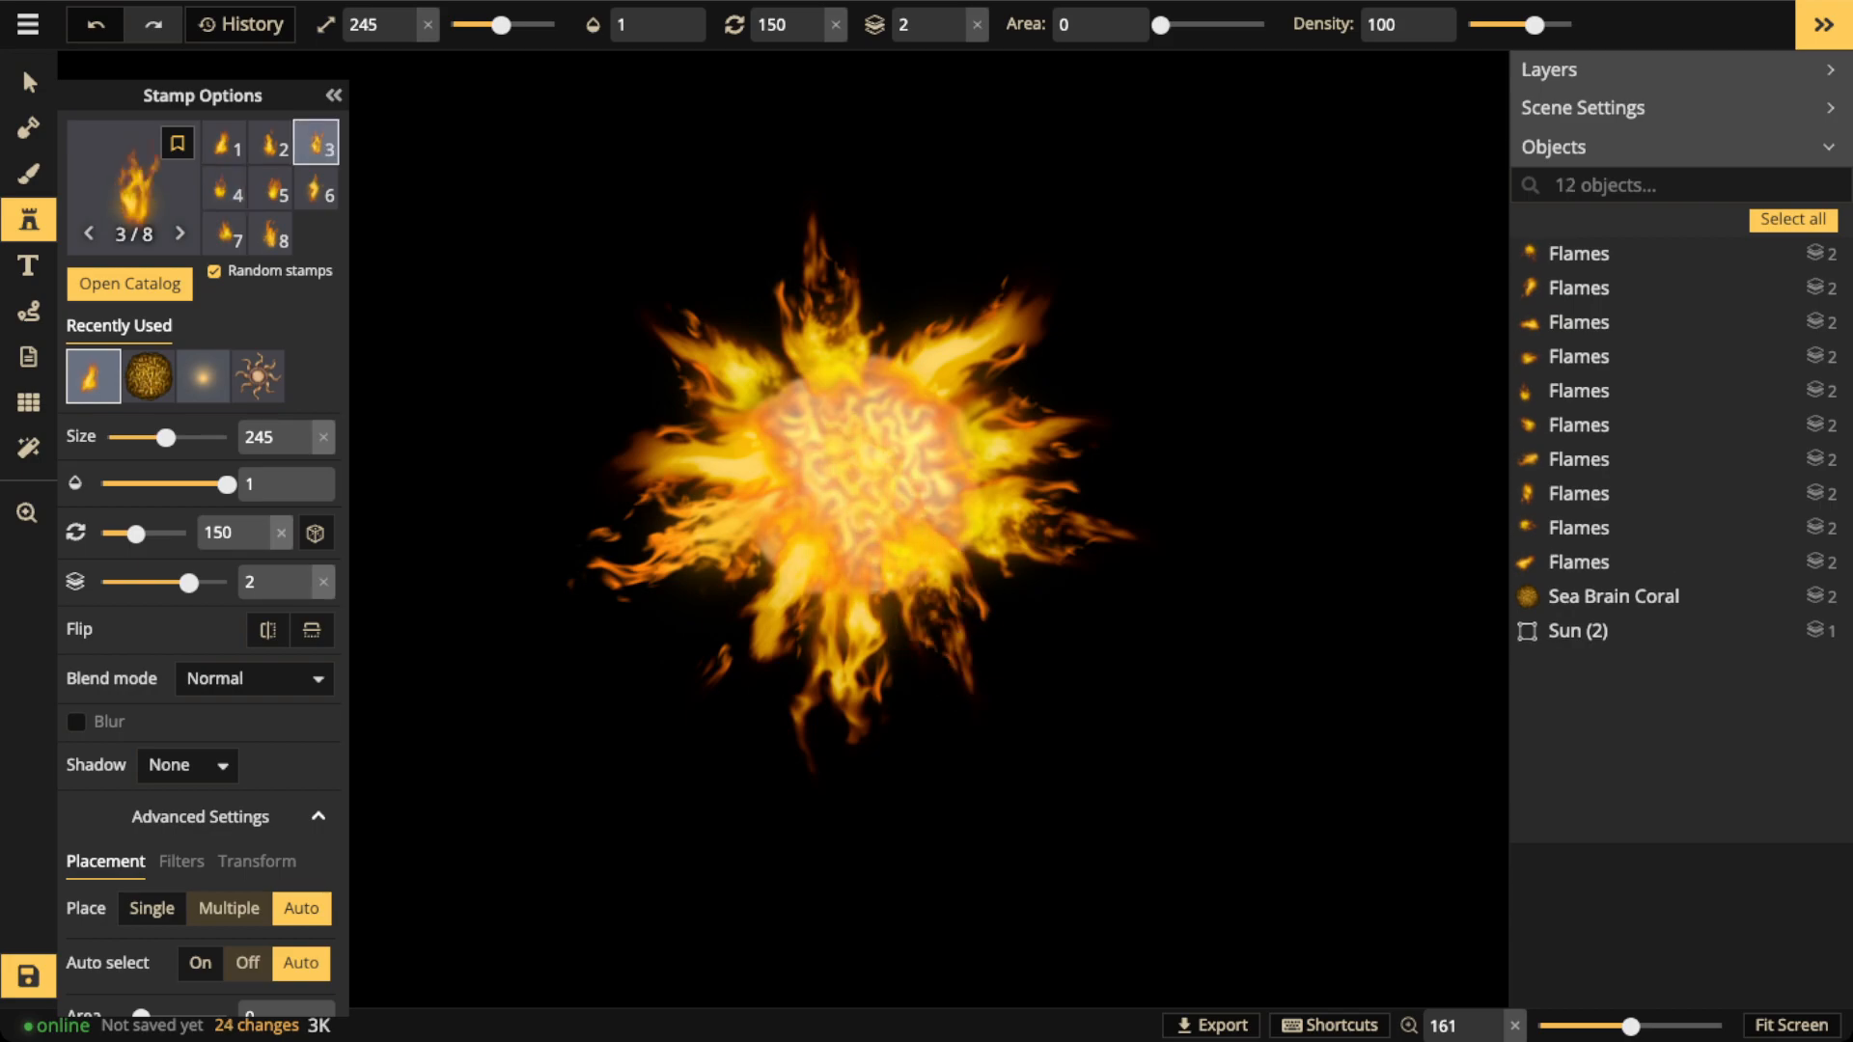
# Add three size 235 Flames stamps over the coral's upper-right, lower-right and upper-left edges, turned outward, the upper-left one rotated 285
pyautogui.scroll(-9, 868, 406)
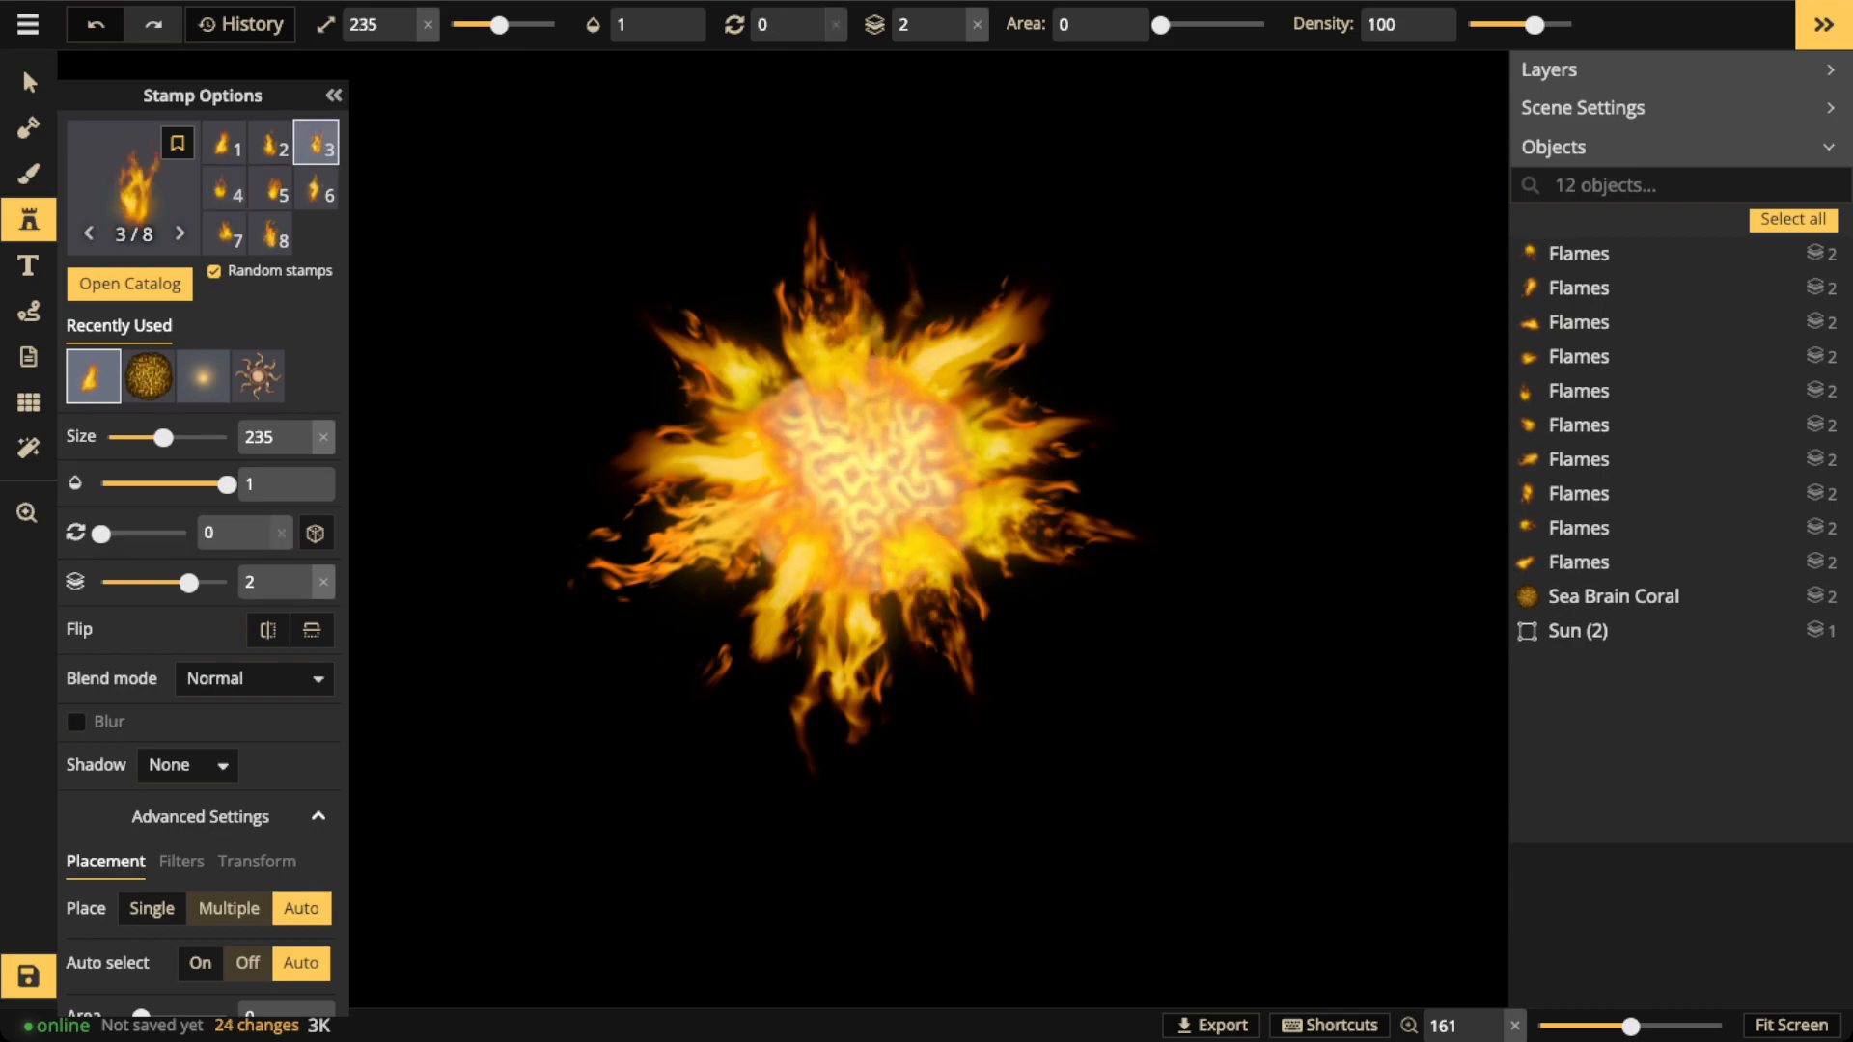
pyautogui.scroll(1, 903, 343)
pyautogui.click(907, 348)
pyautogui.scroll(6, 984, 415)
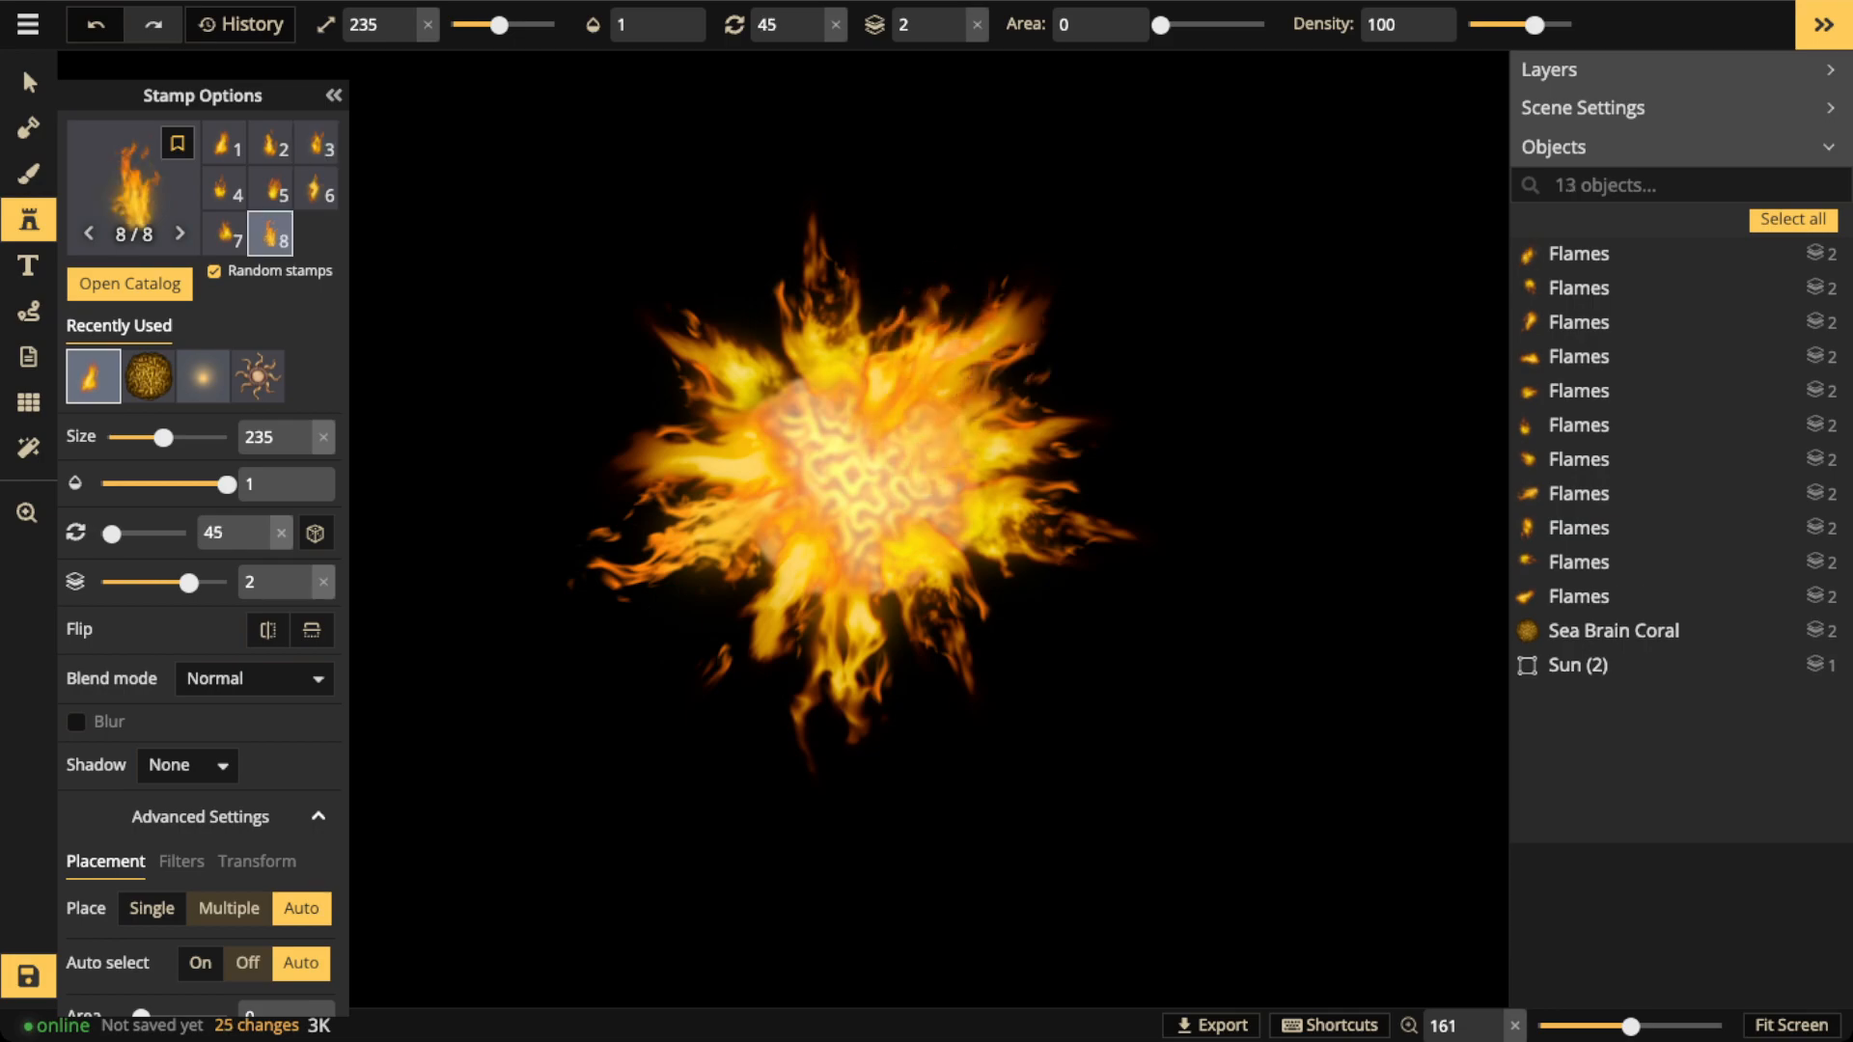
pyautogui.click(989, 526)
pyautogui.scroll(-13, 815, 463)
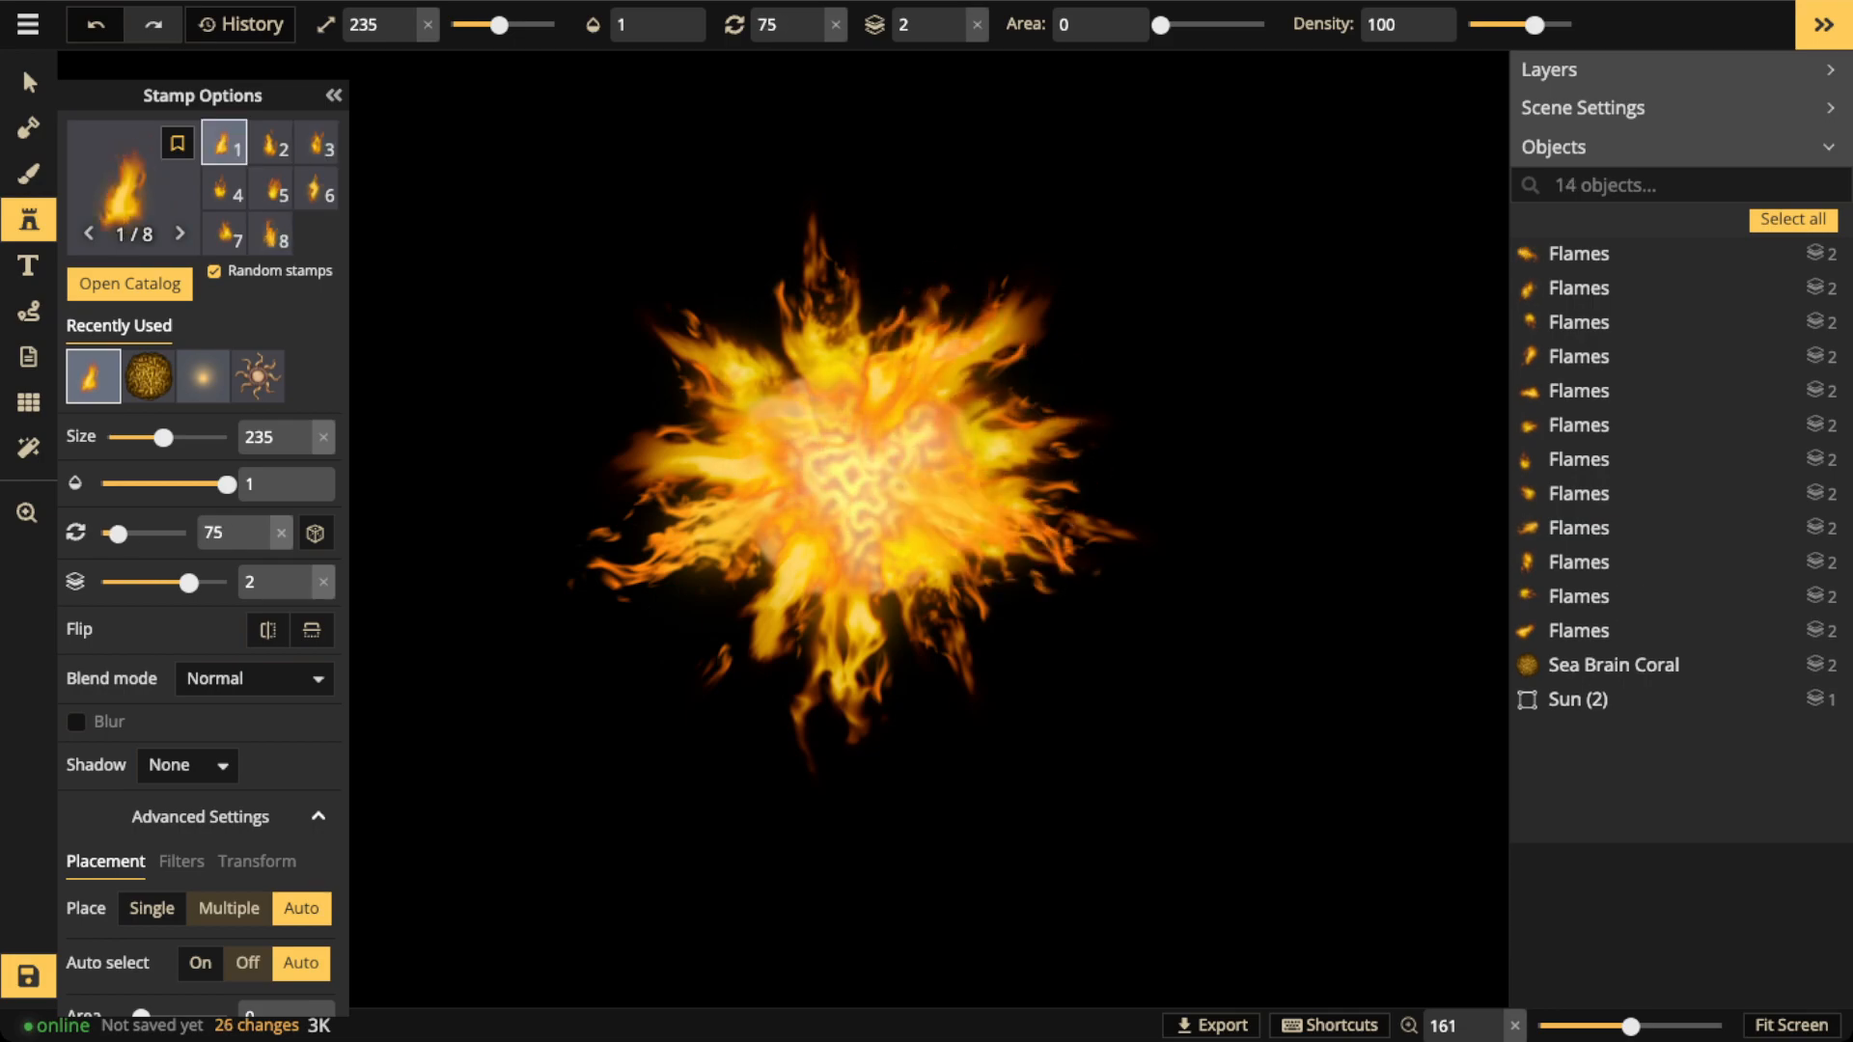
pyautogui.click(743, 386)
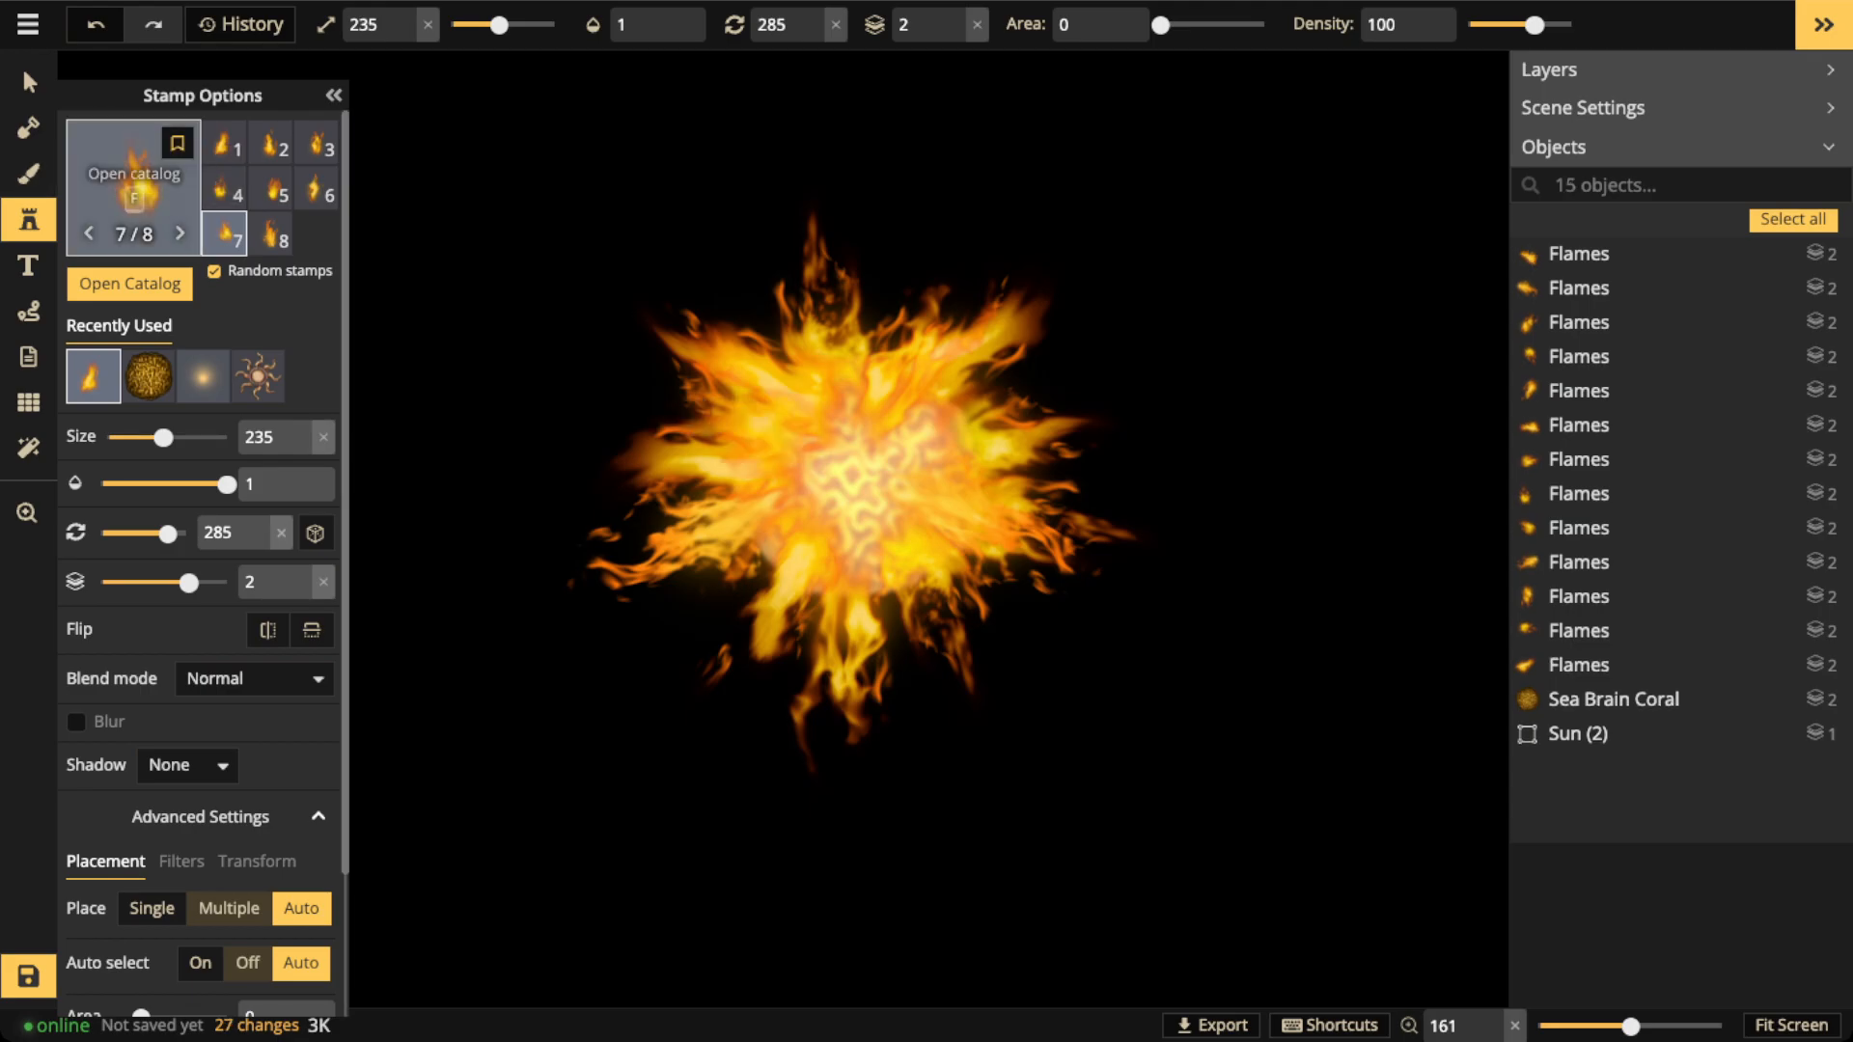
# Choose the Fire stamp set under Effects in the catalog and place one size 235 Fire stamp over the centre of the flaming sun
pyautogui.click(135, 188)
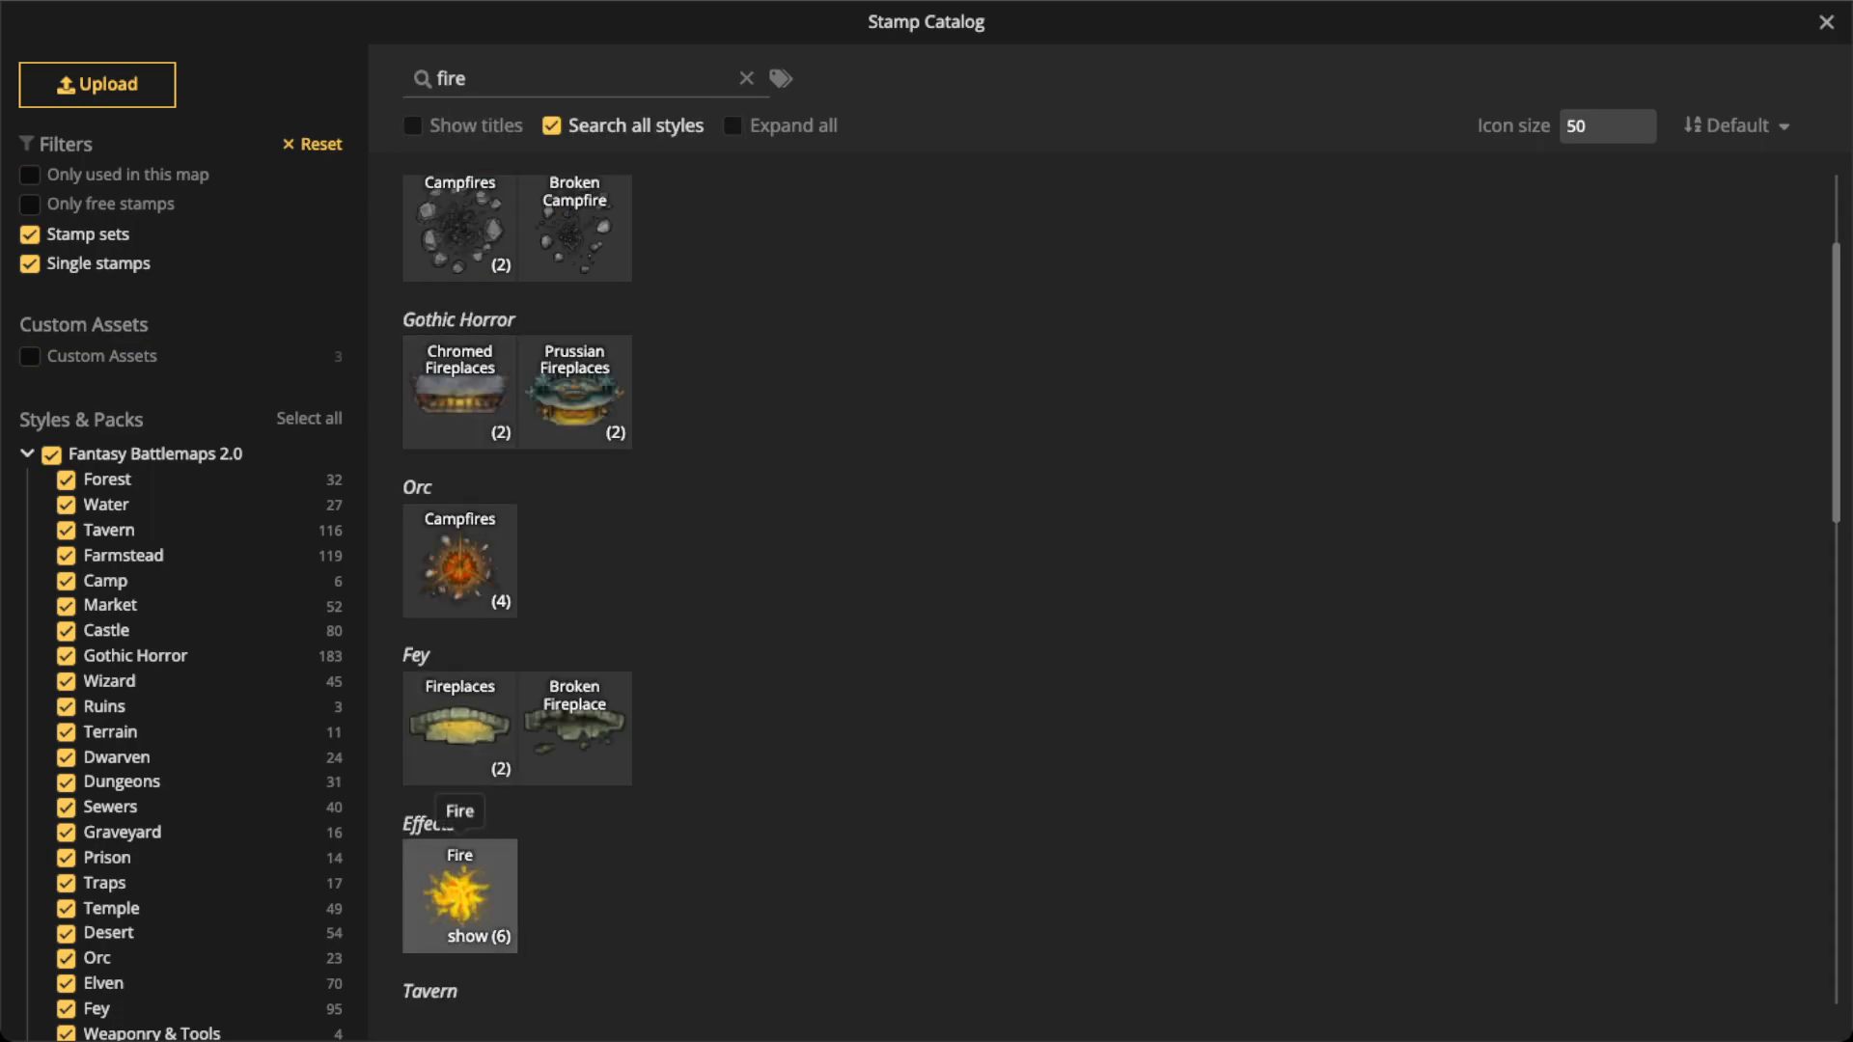
pyautogui.click(459, 892)
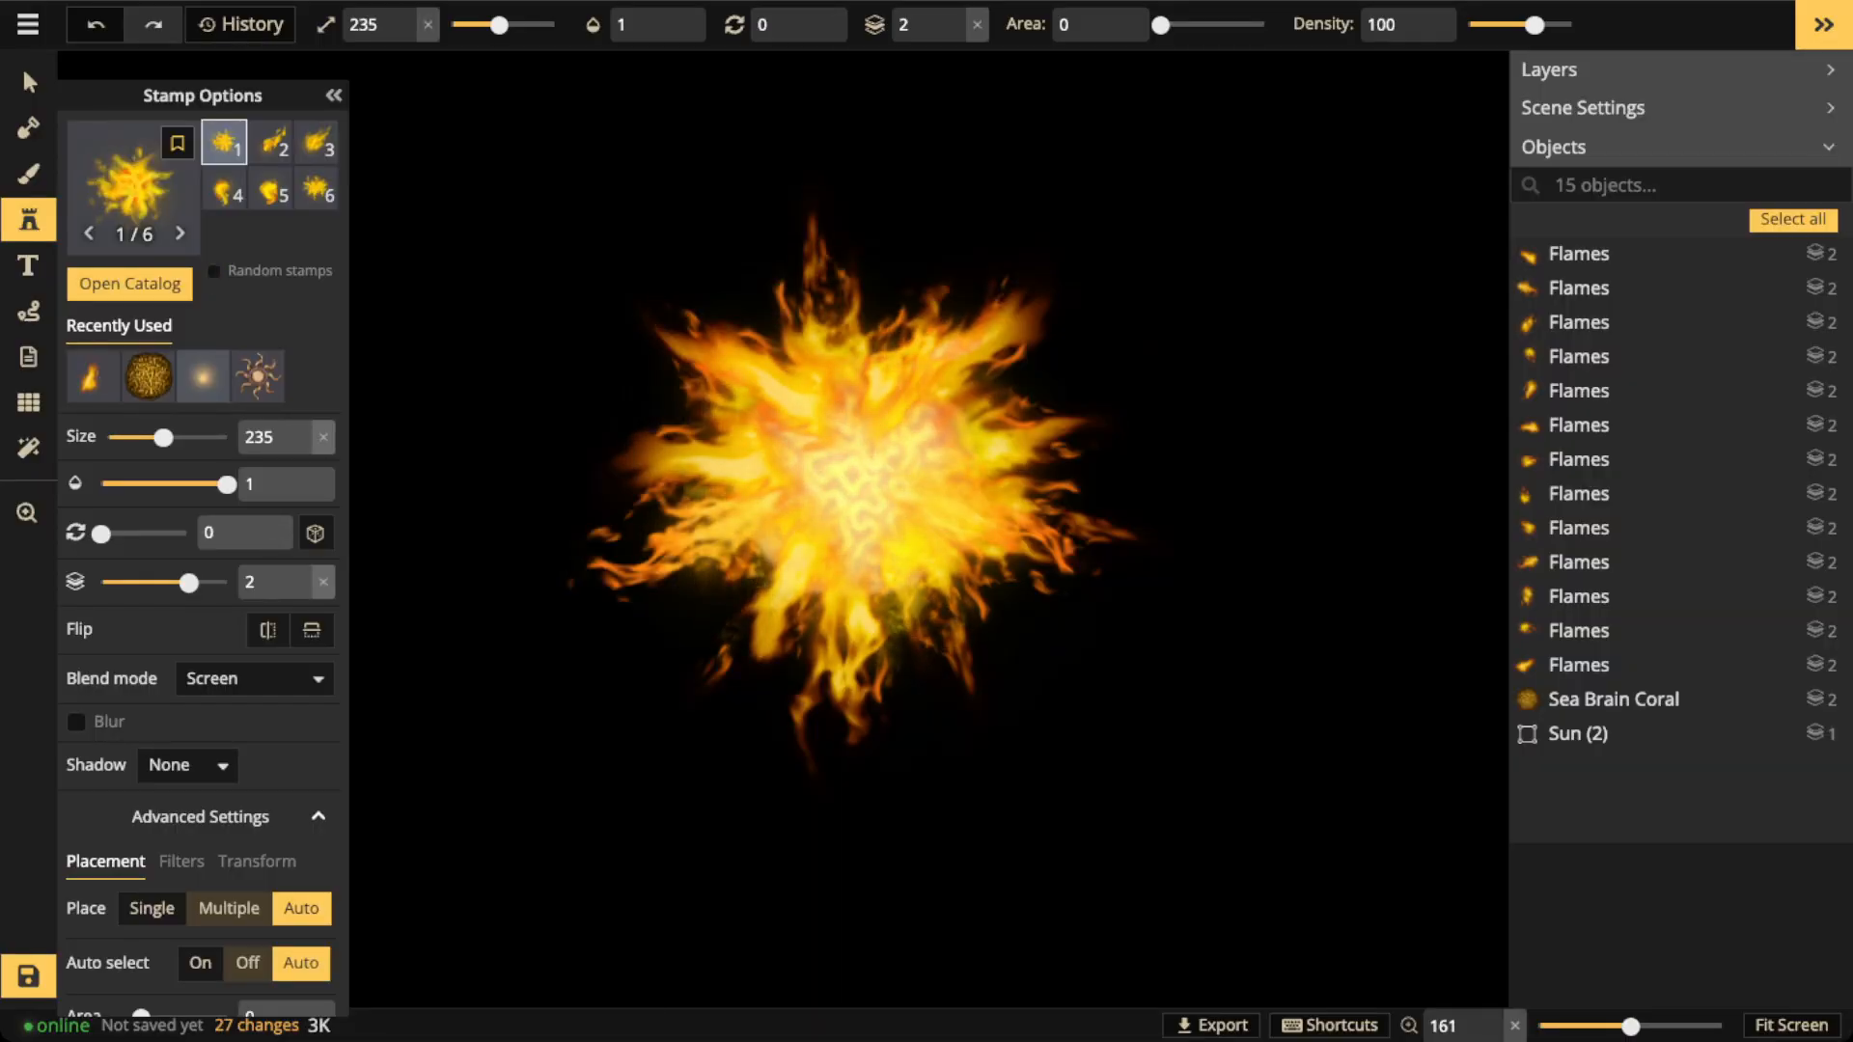
pyautogui.click(850, 482)
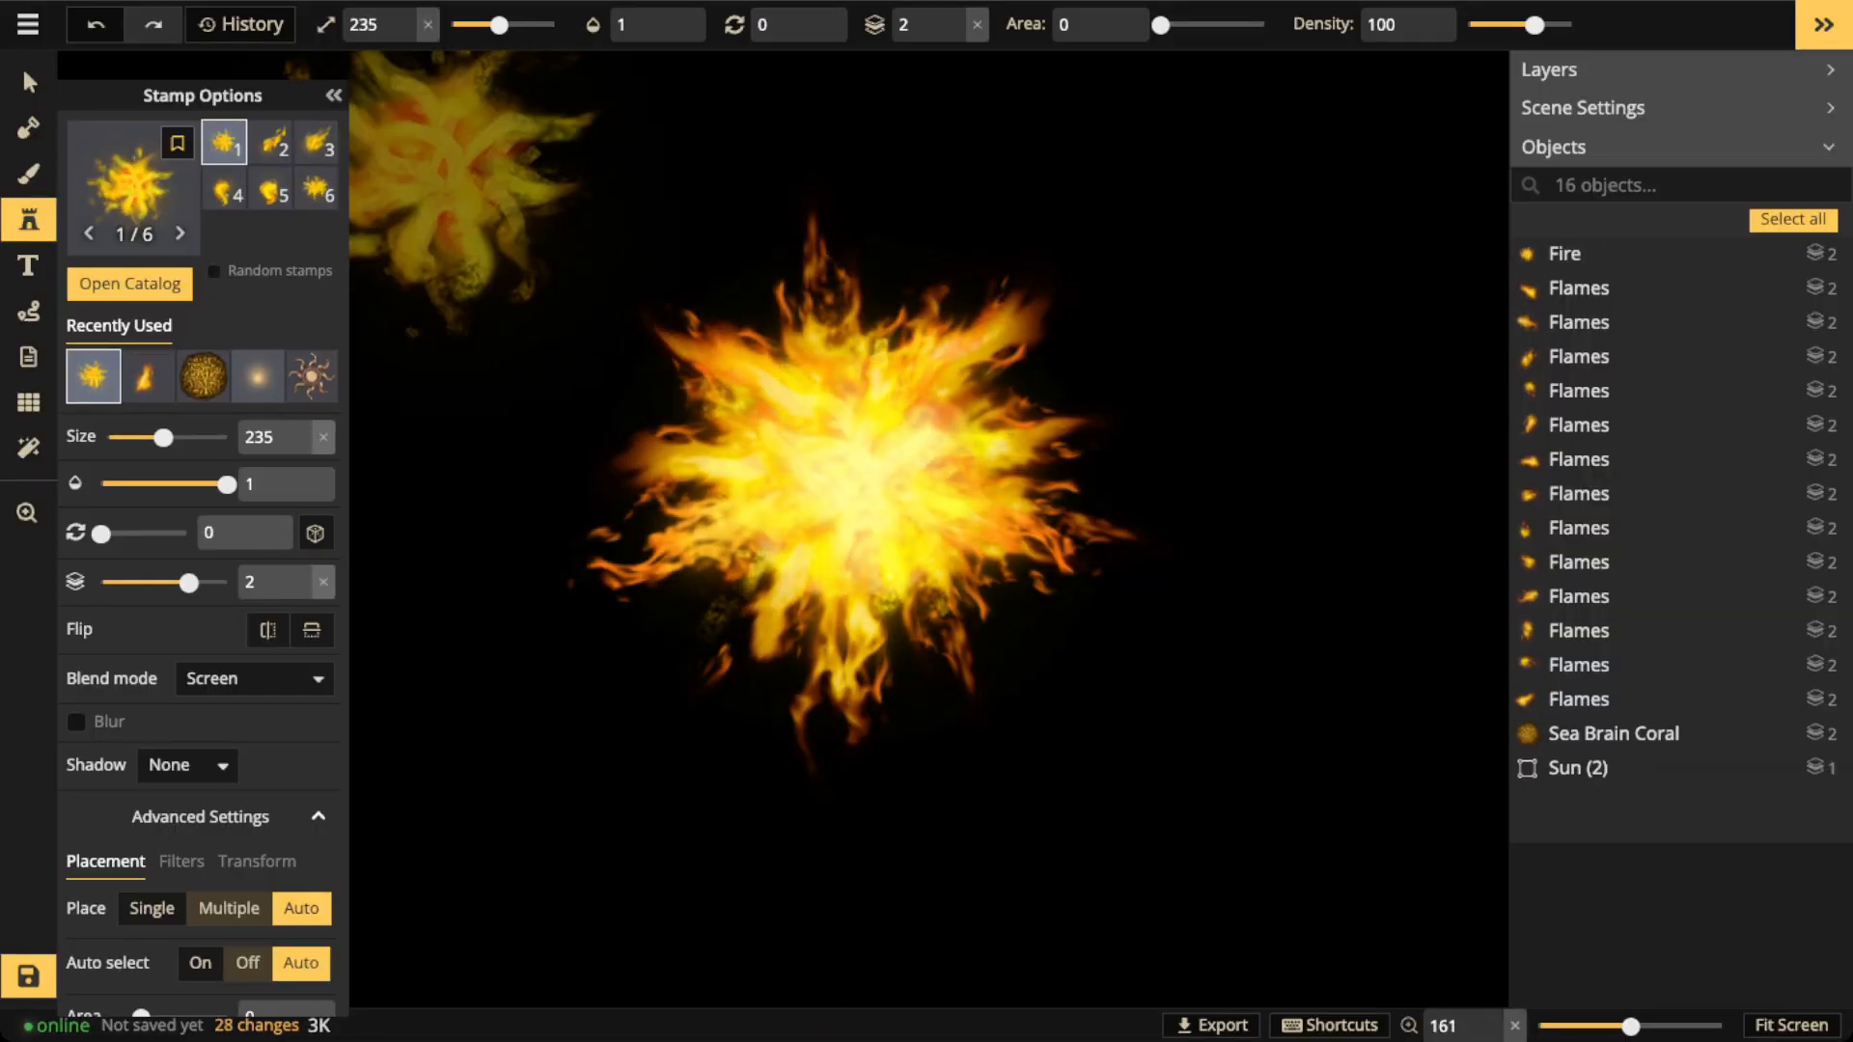
pyautogui.click(29, 83)
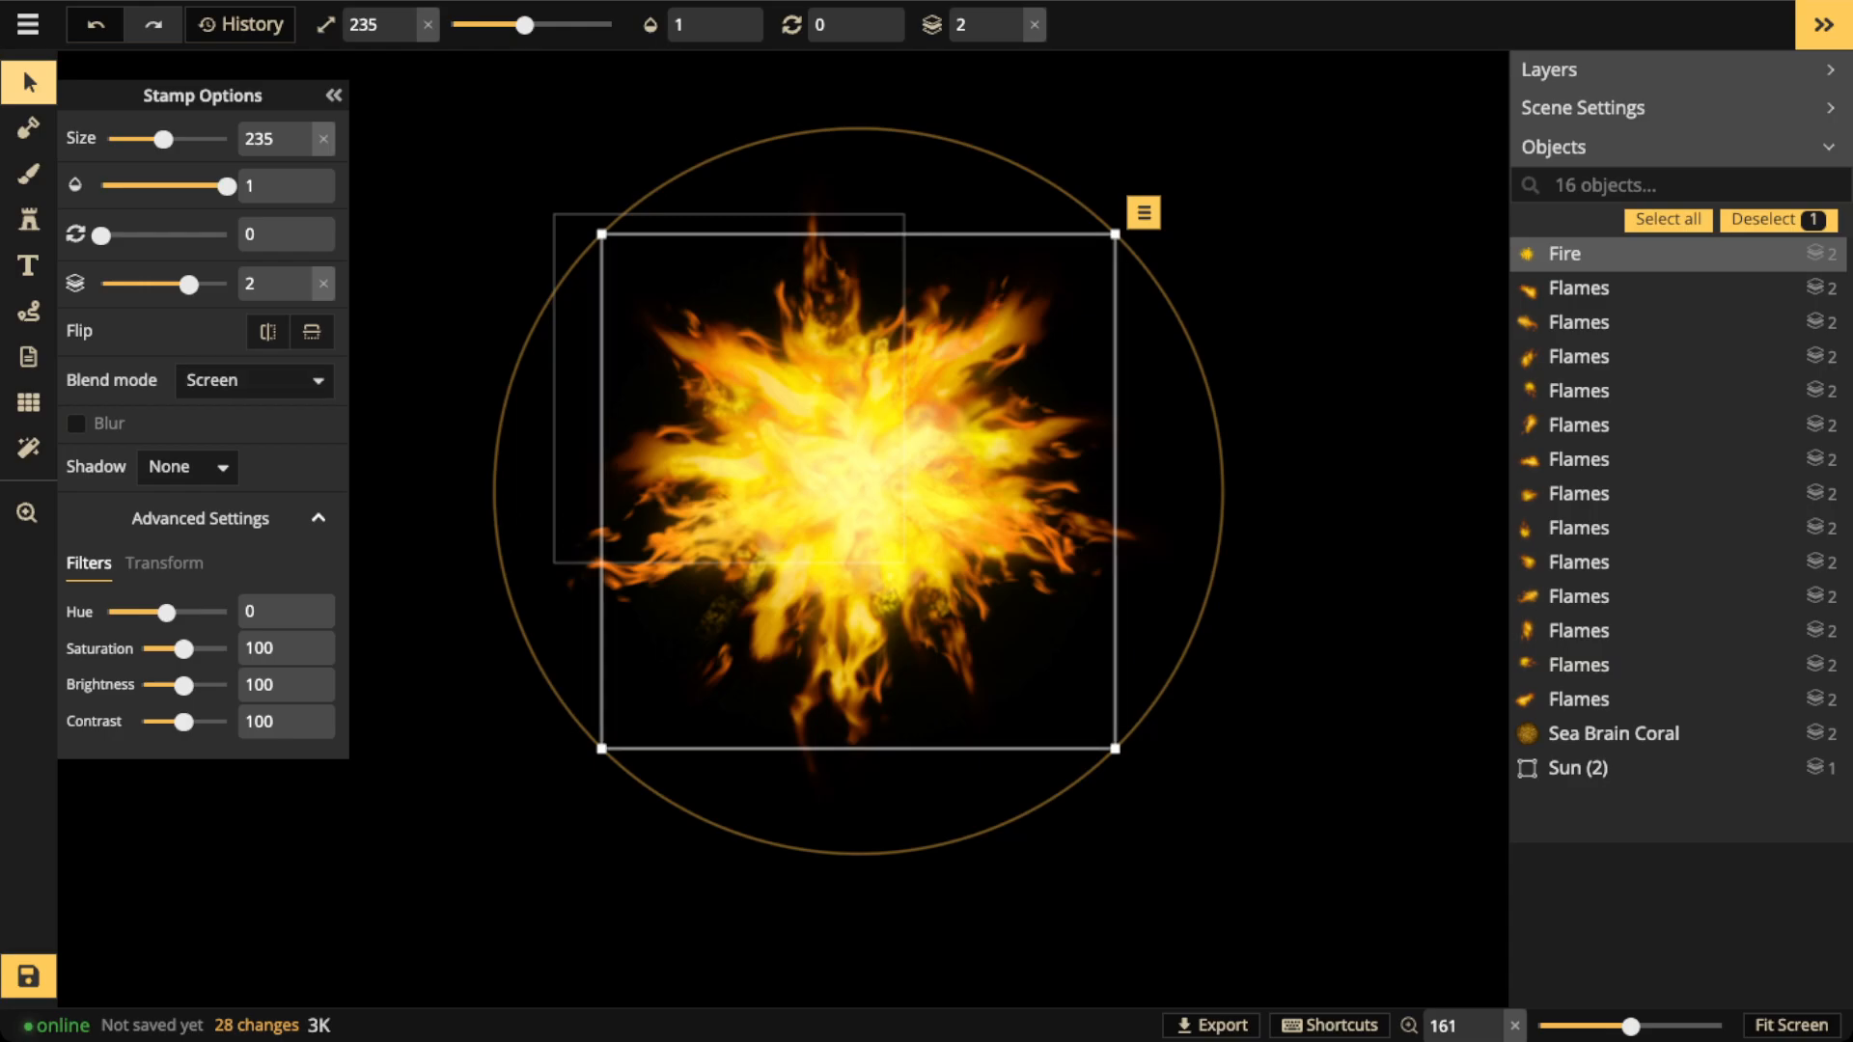
pyautogui.press('Escape')
# Place a size 235 Light stamp with the Lighten blend mode in the empty area right of the flaming sun
pyautogui.click(29, 220)
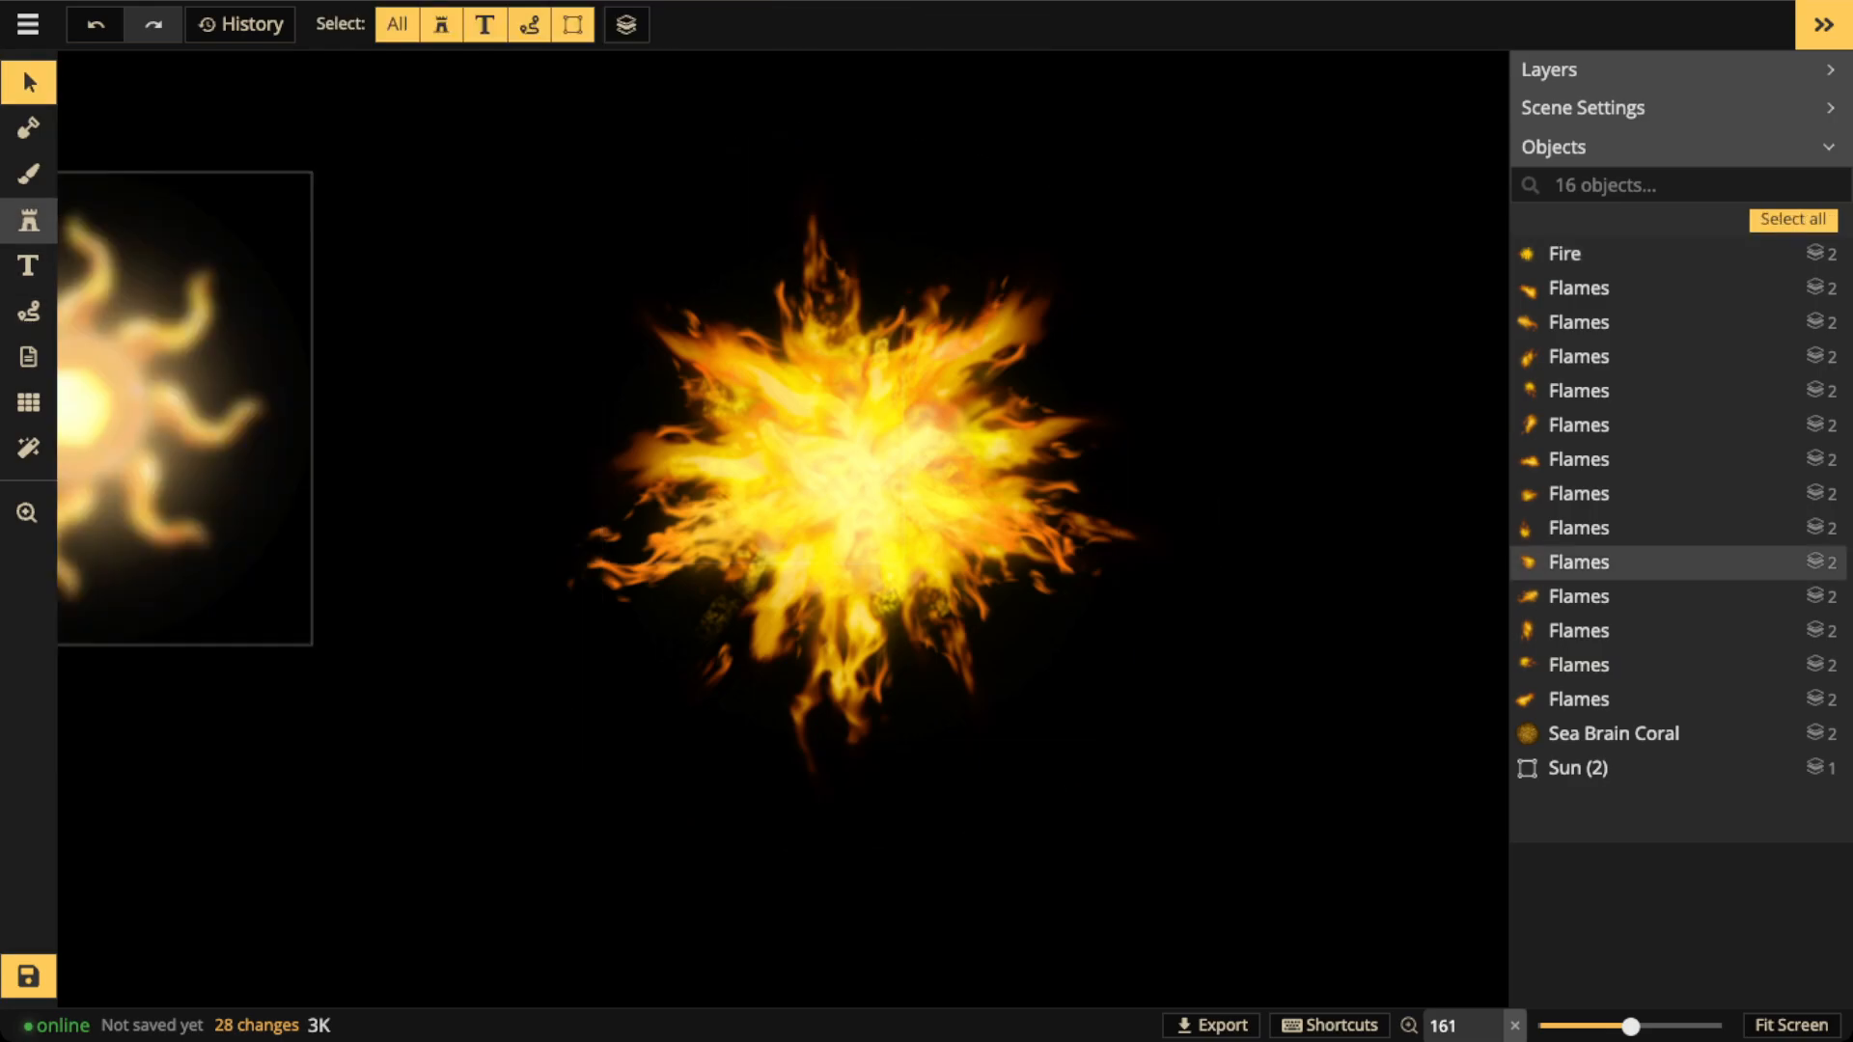
pyautogui.click(258, 376)
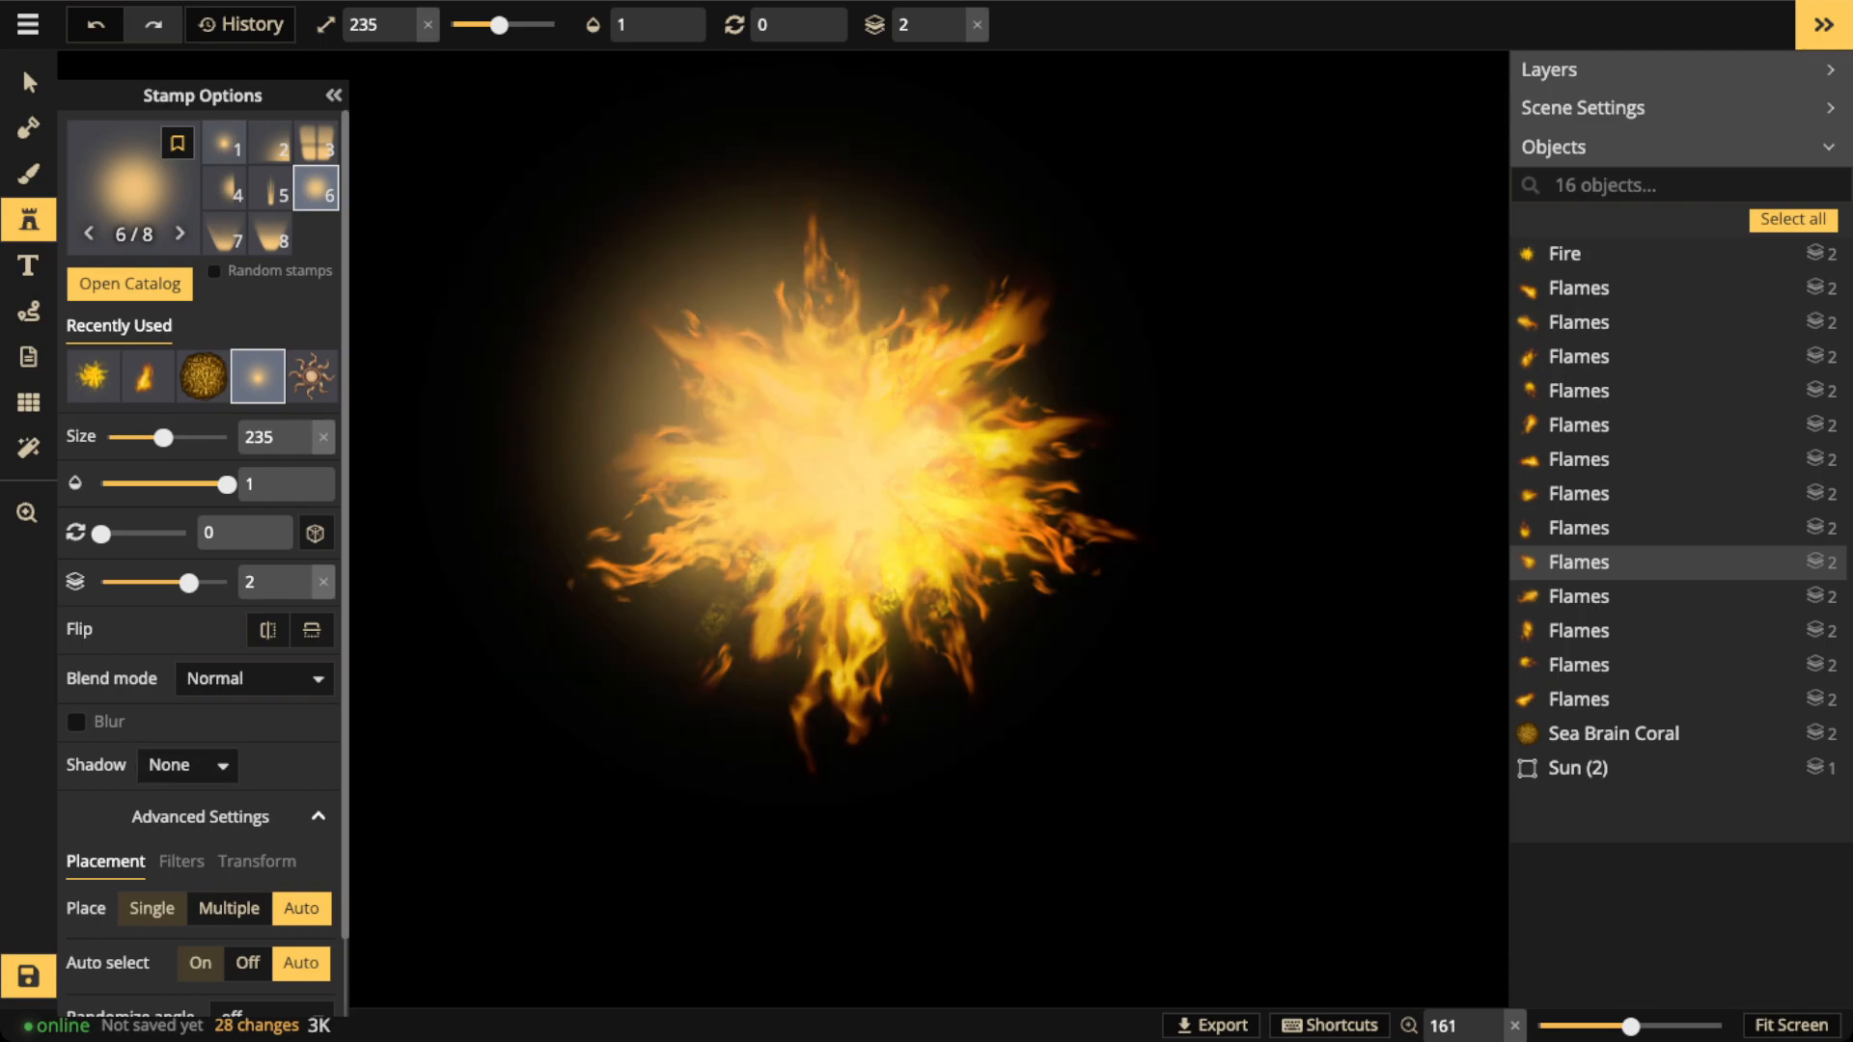
pyautogui.click(254, 679)
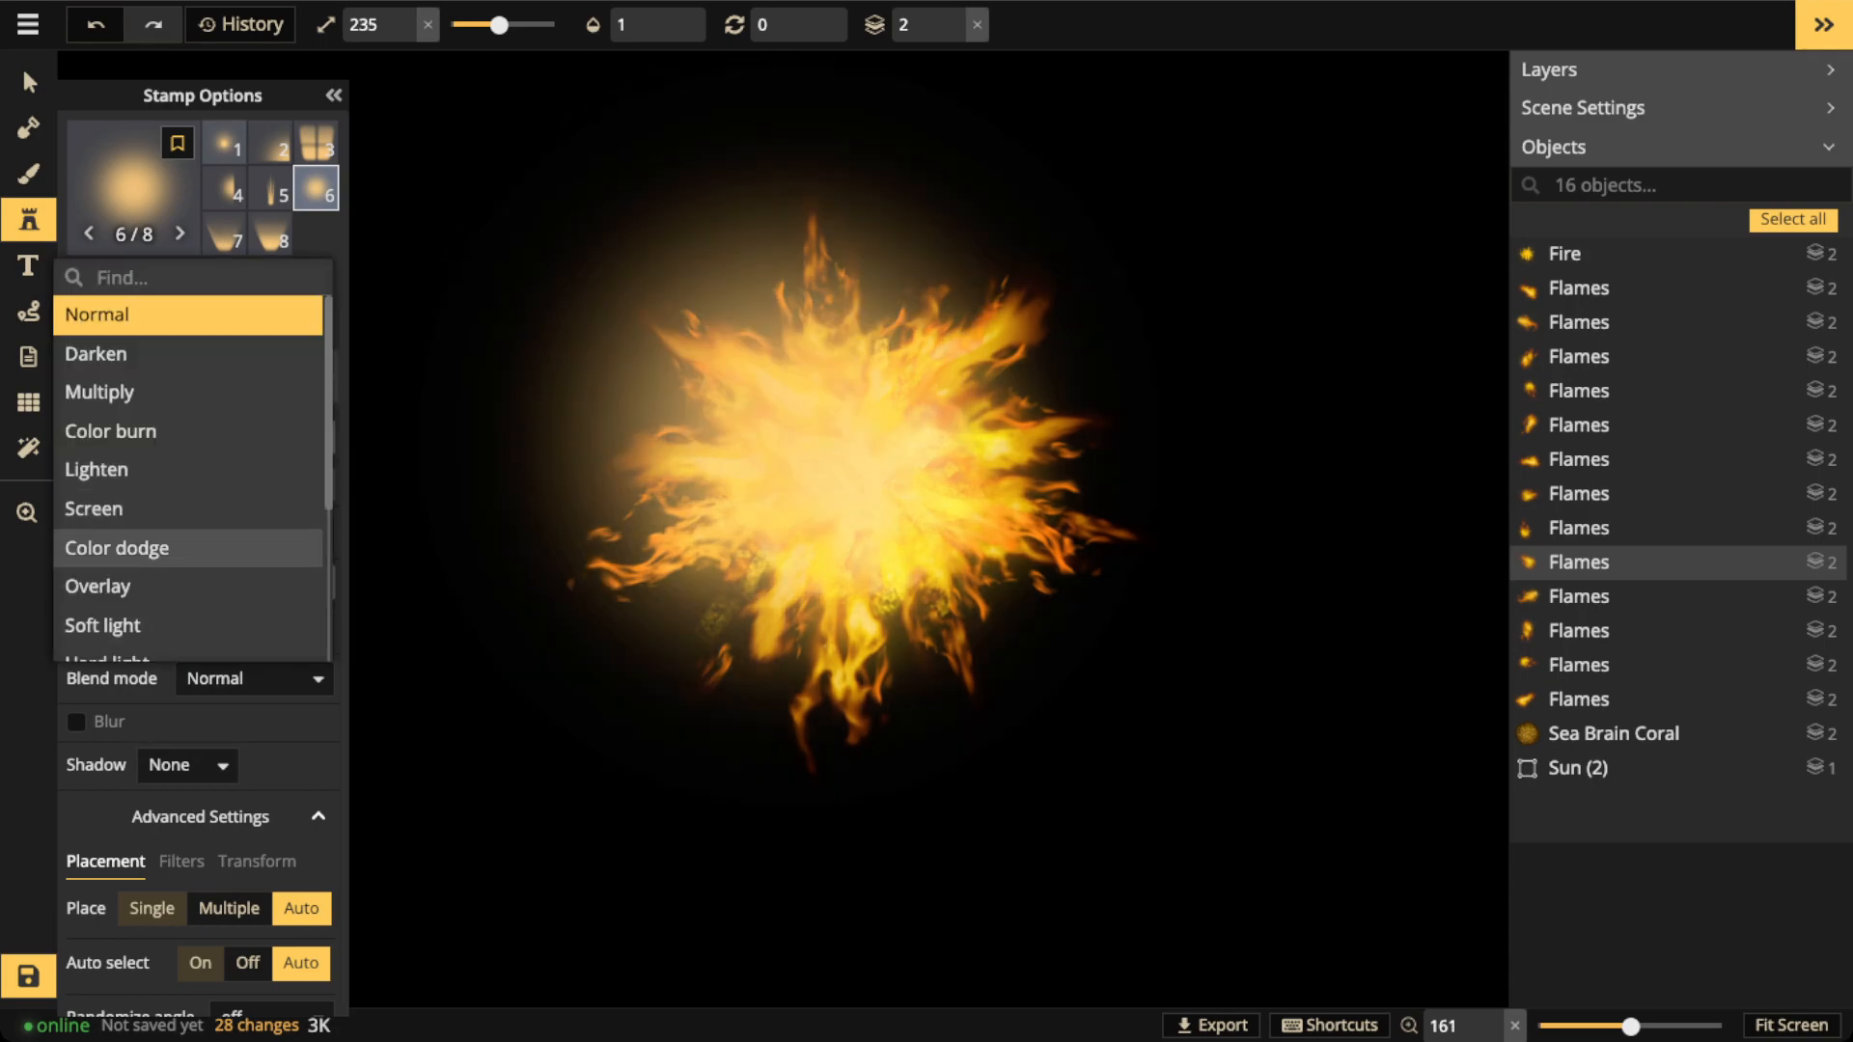
pyautogui.click(96, 469)
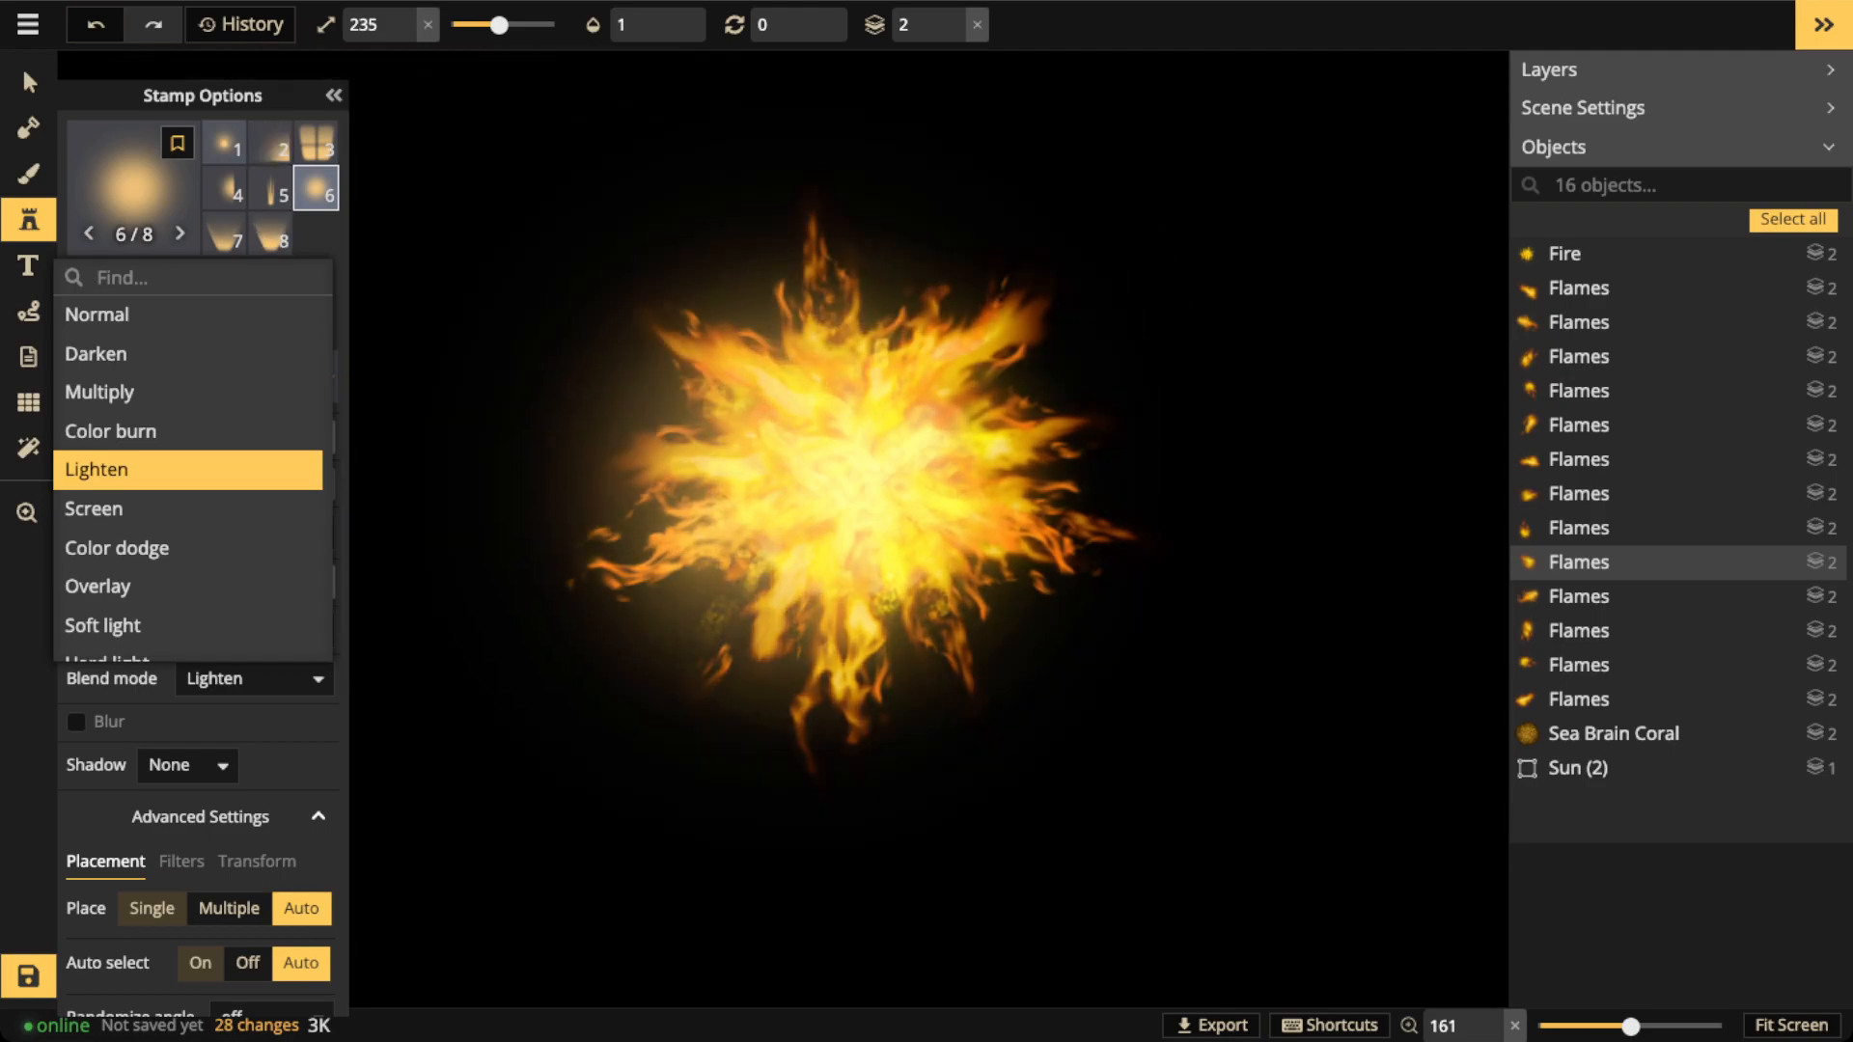
pyautogui.press('Escape')
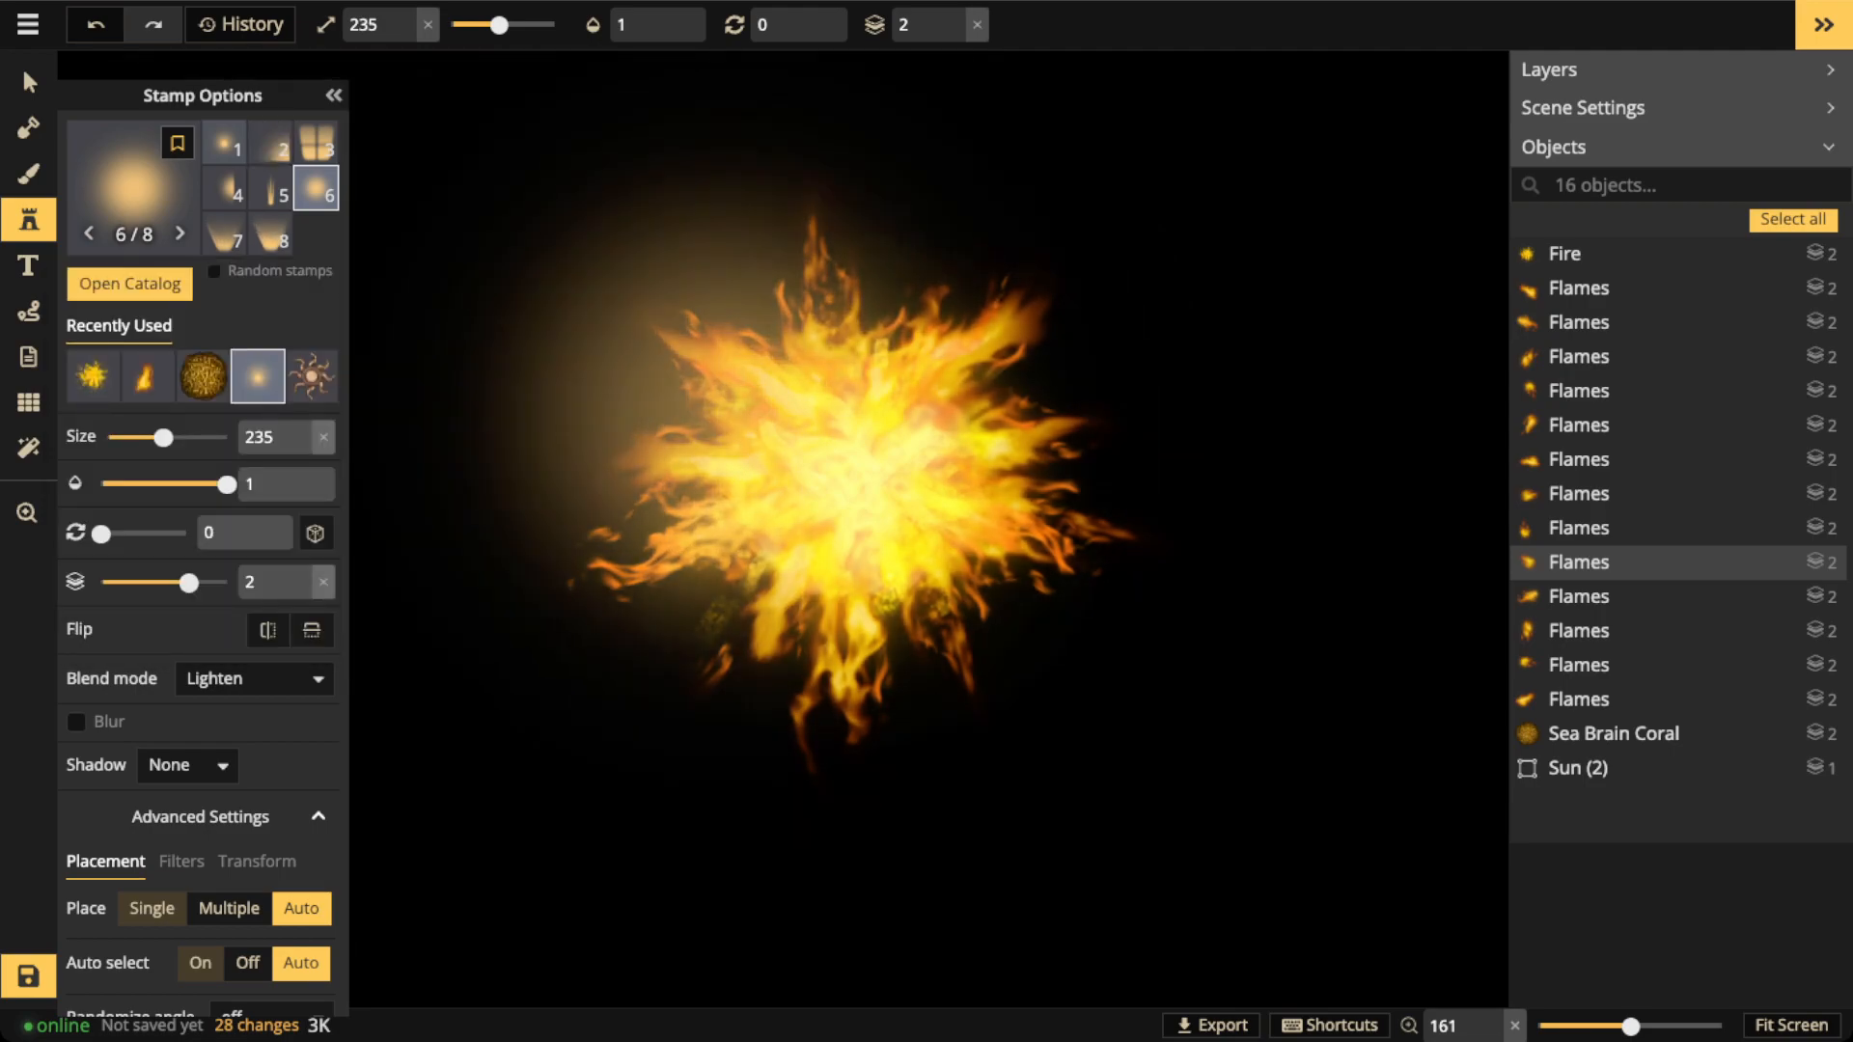
pyautogui.click(1249, 374)
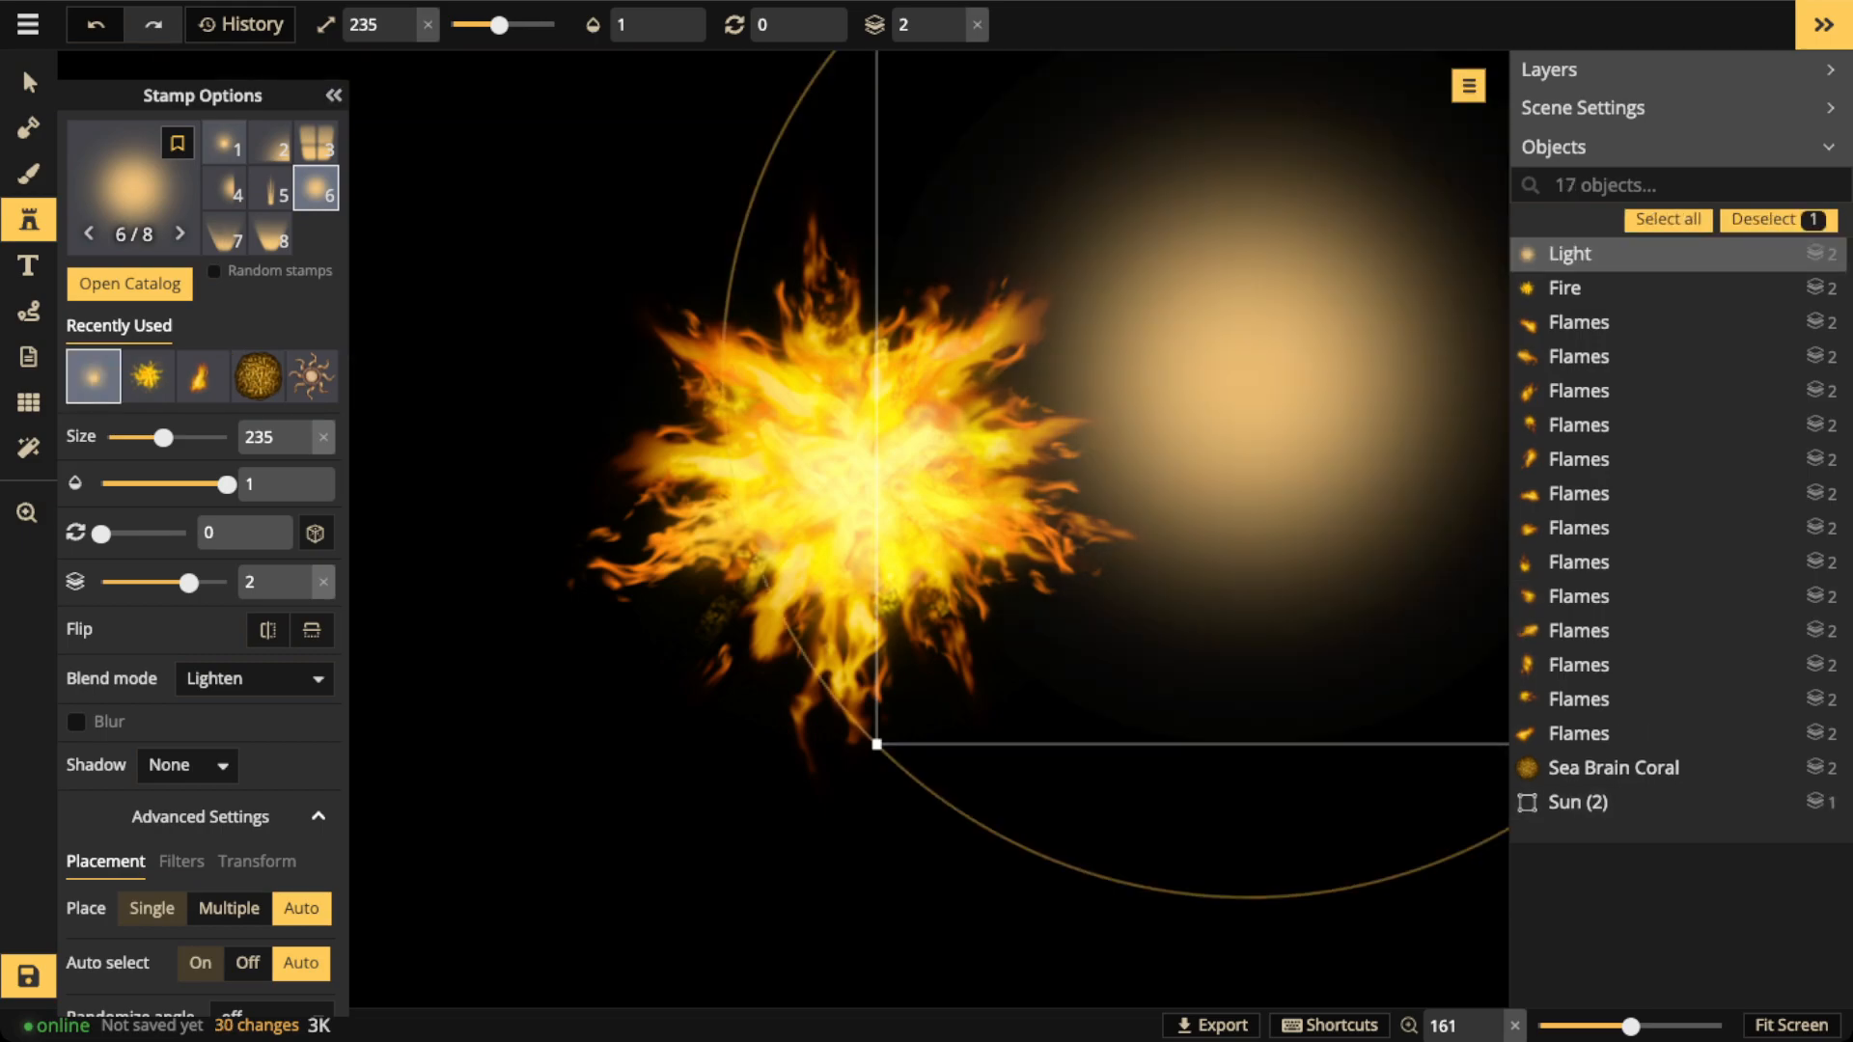
# Rotate the Light stamp 30, centre it over the flaming sun and enlarge it slightly
pyautogui.click(29, 83)
pyautogui.scroll(2, 1245, 406)
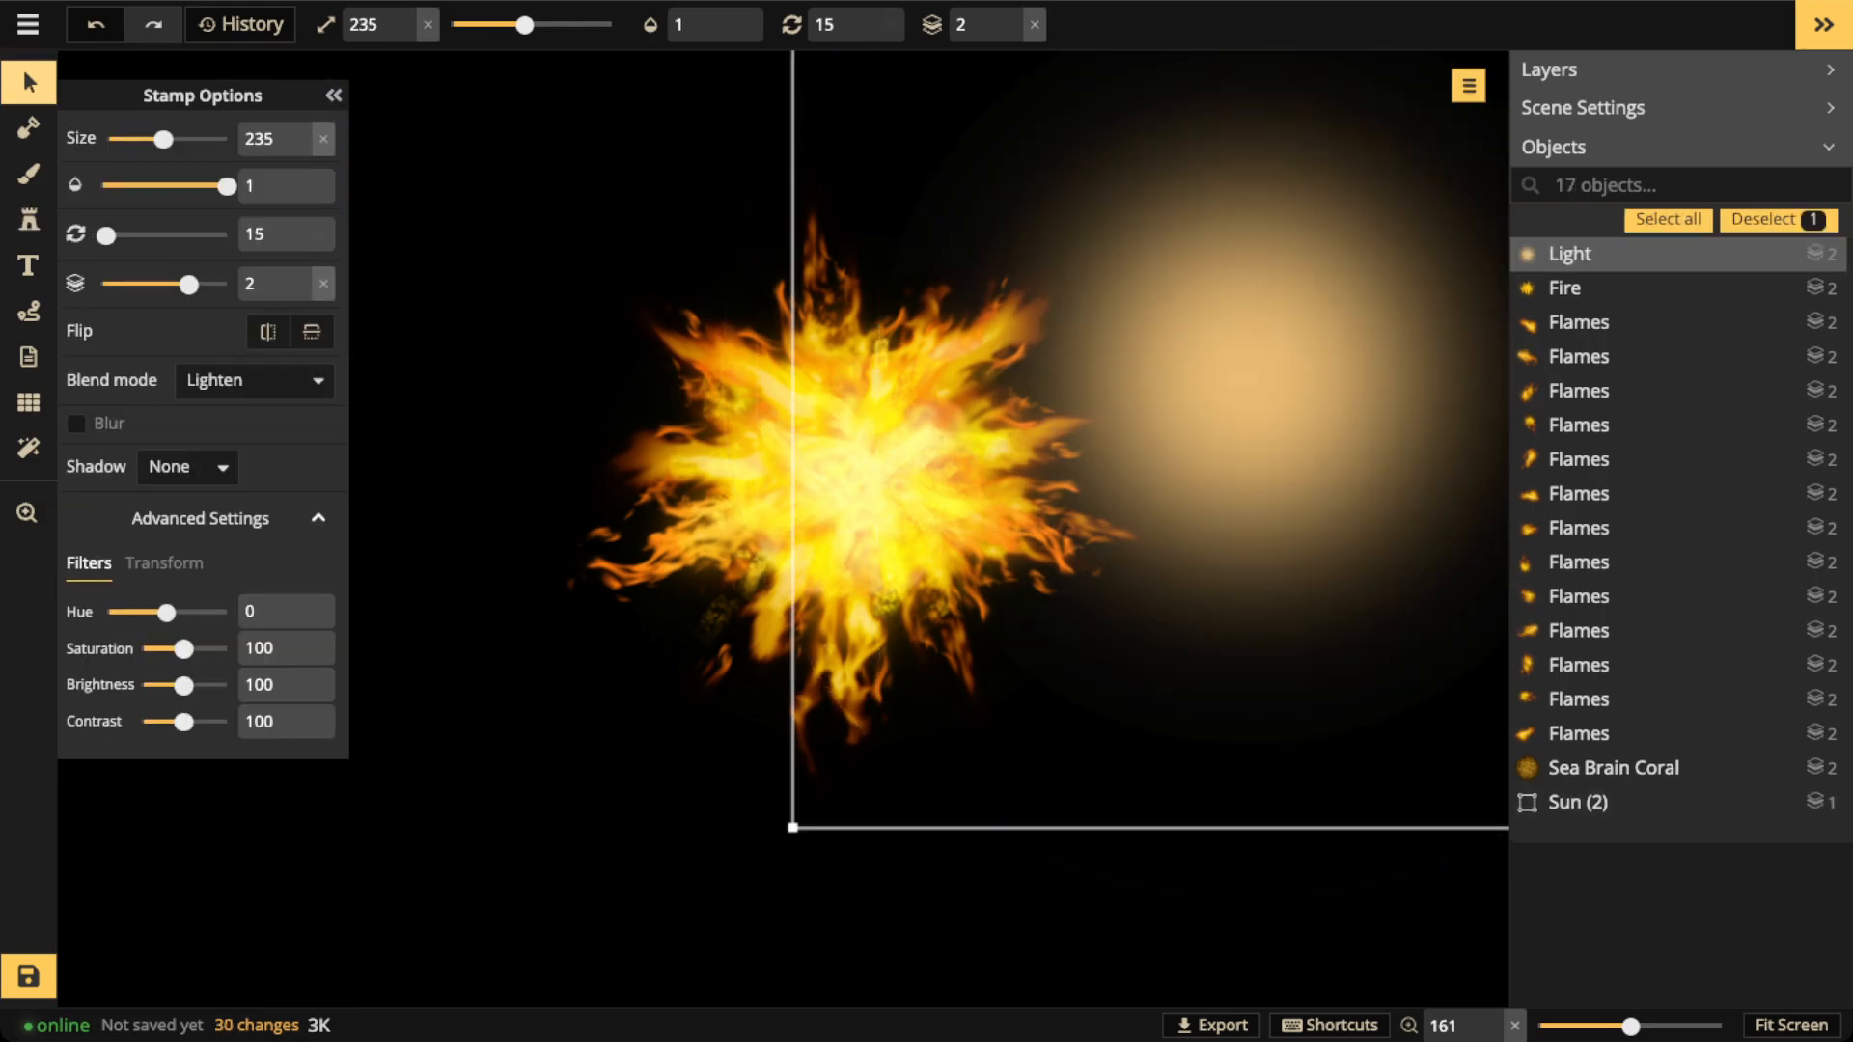
pyautogui.moveTo(1249, 377); pyautogui.dragTo(831, 474)
pyautogui.moveTo(946, 585); pyautogui.dragTo(955, 587)
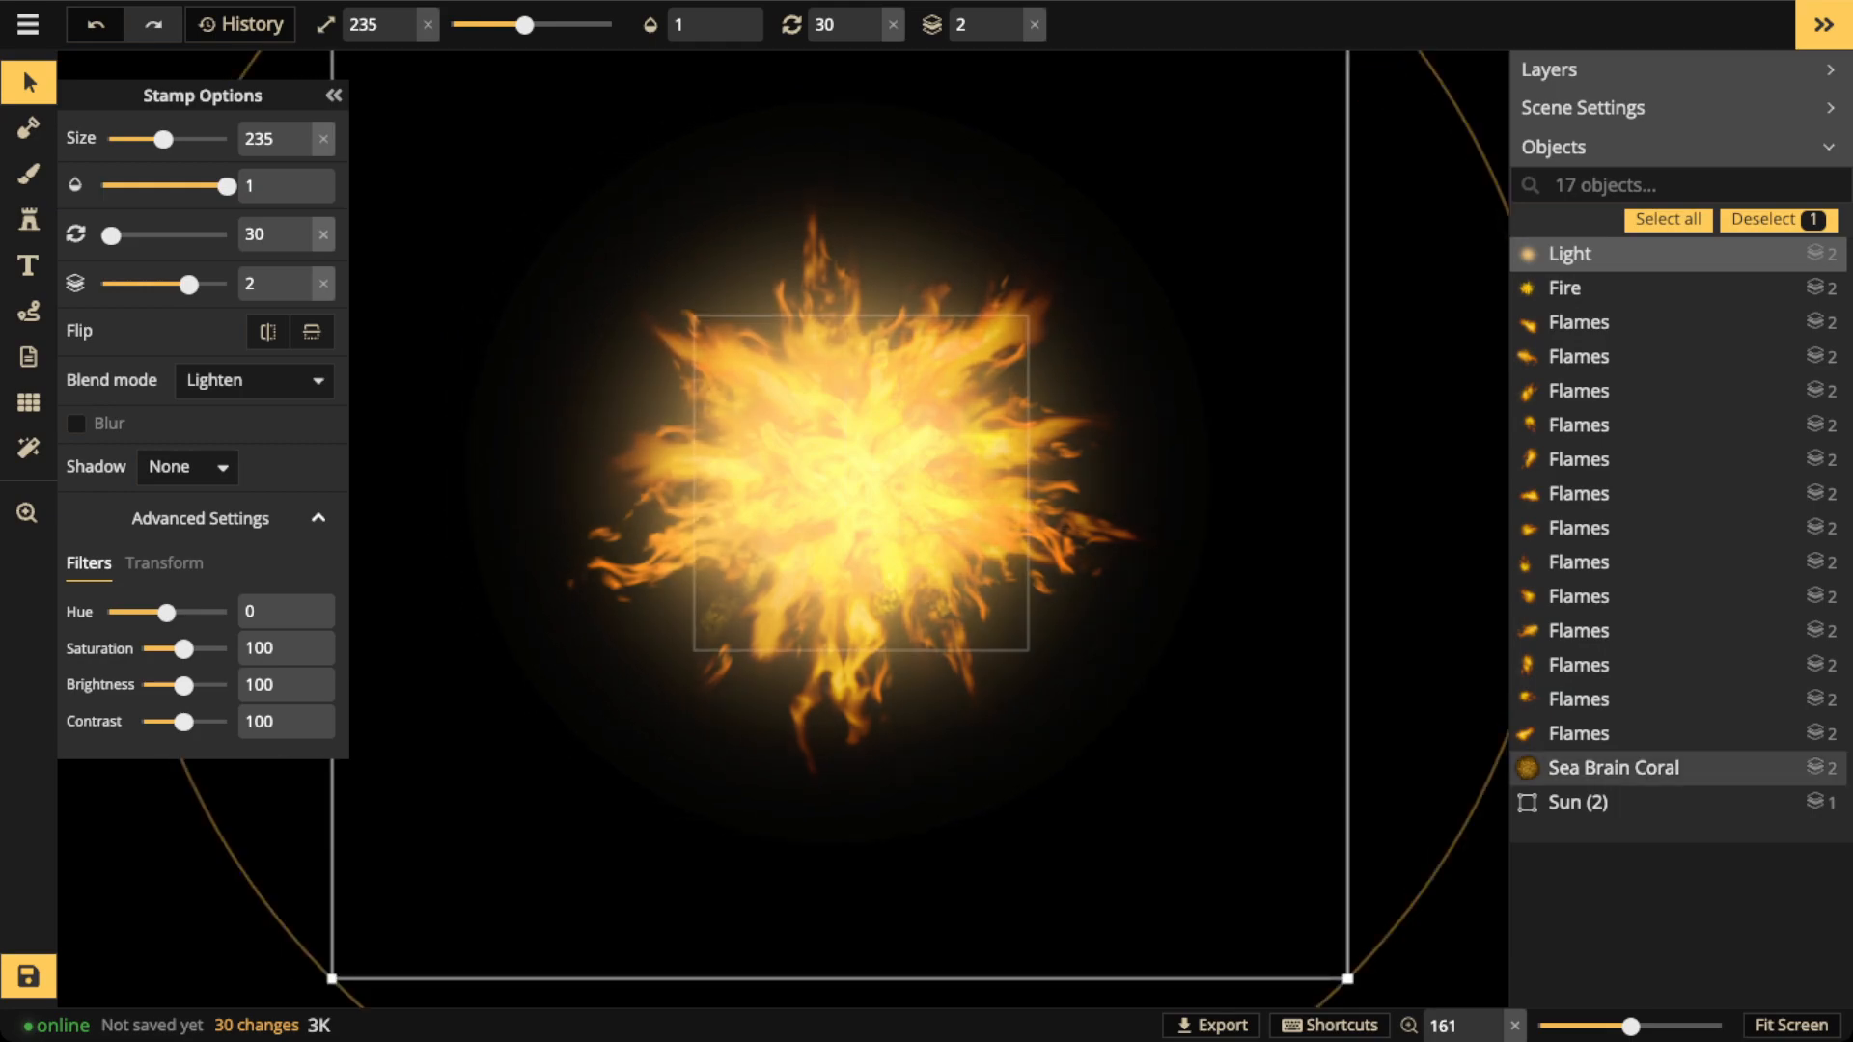
pyautogui.scroll(2, 956, 587)
# Try the Sea Brain Coral at size 135, return it to 125 and deselect it
pyautogui.click(1614, 768)
pyautogui.scroll(2, 861, 482)
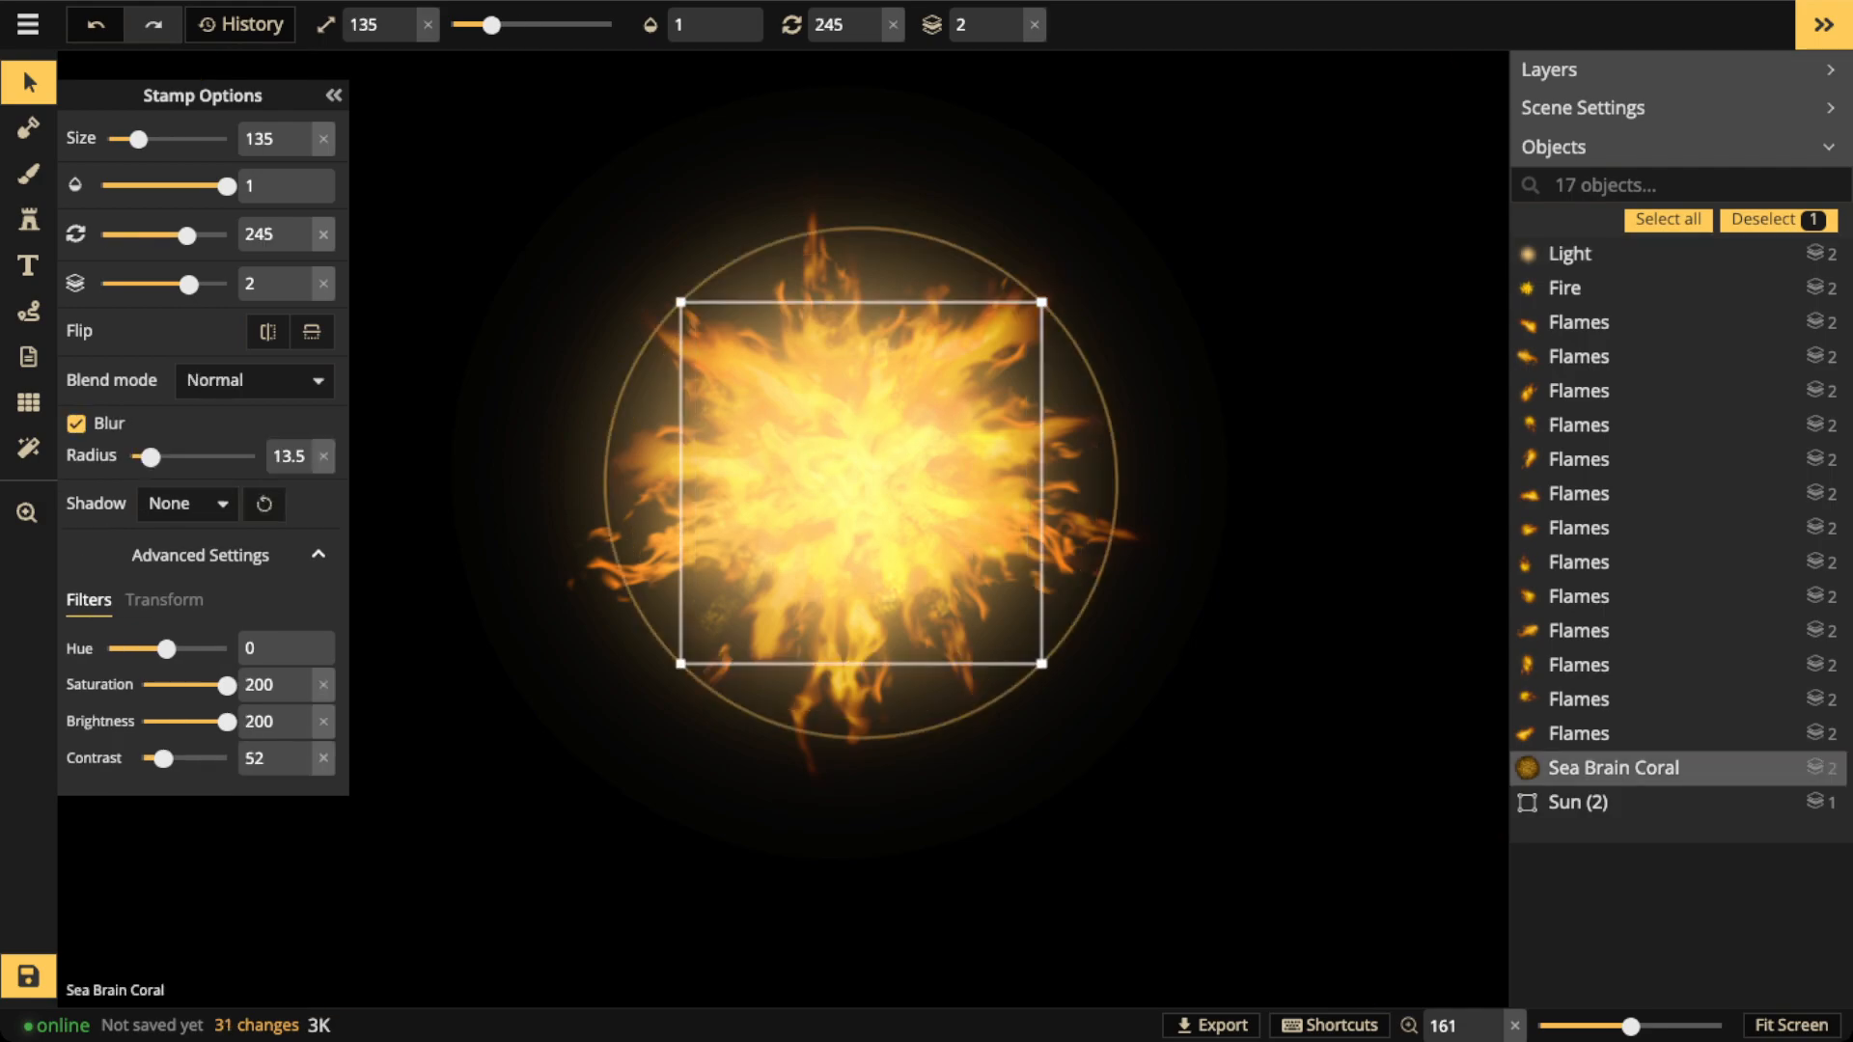
pyautogui.scroll(-1, 861, 482)
pyautogui.scroll(-1, 861, 482)
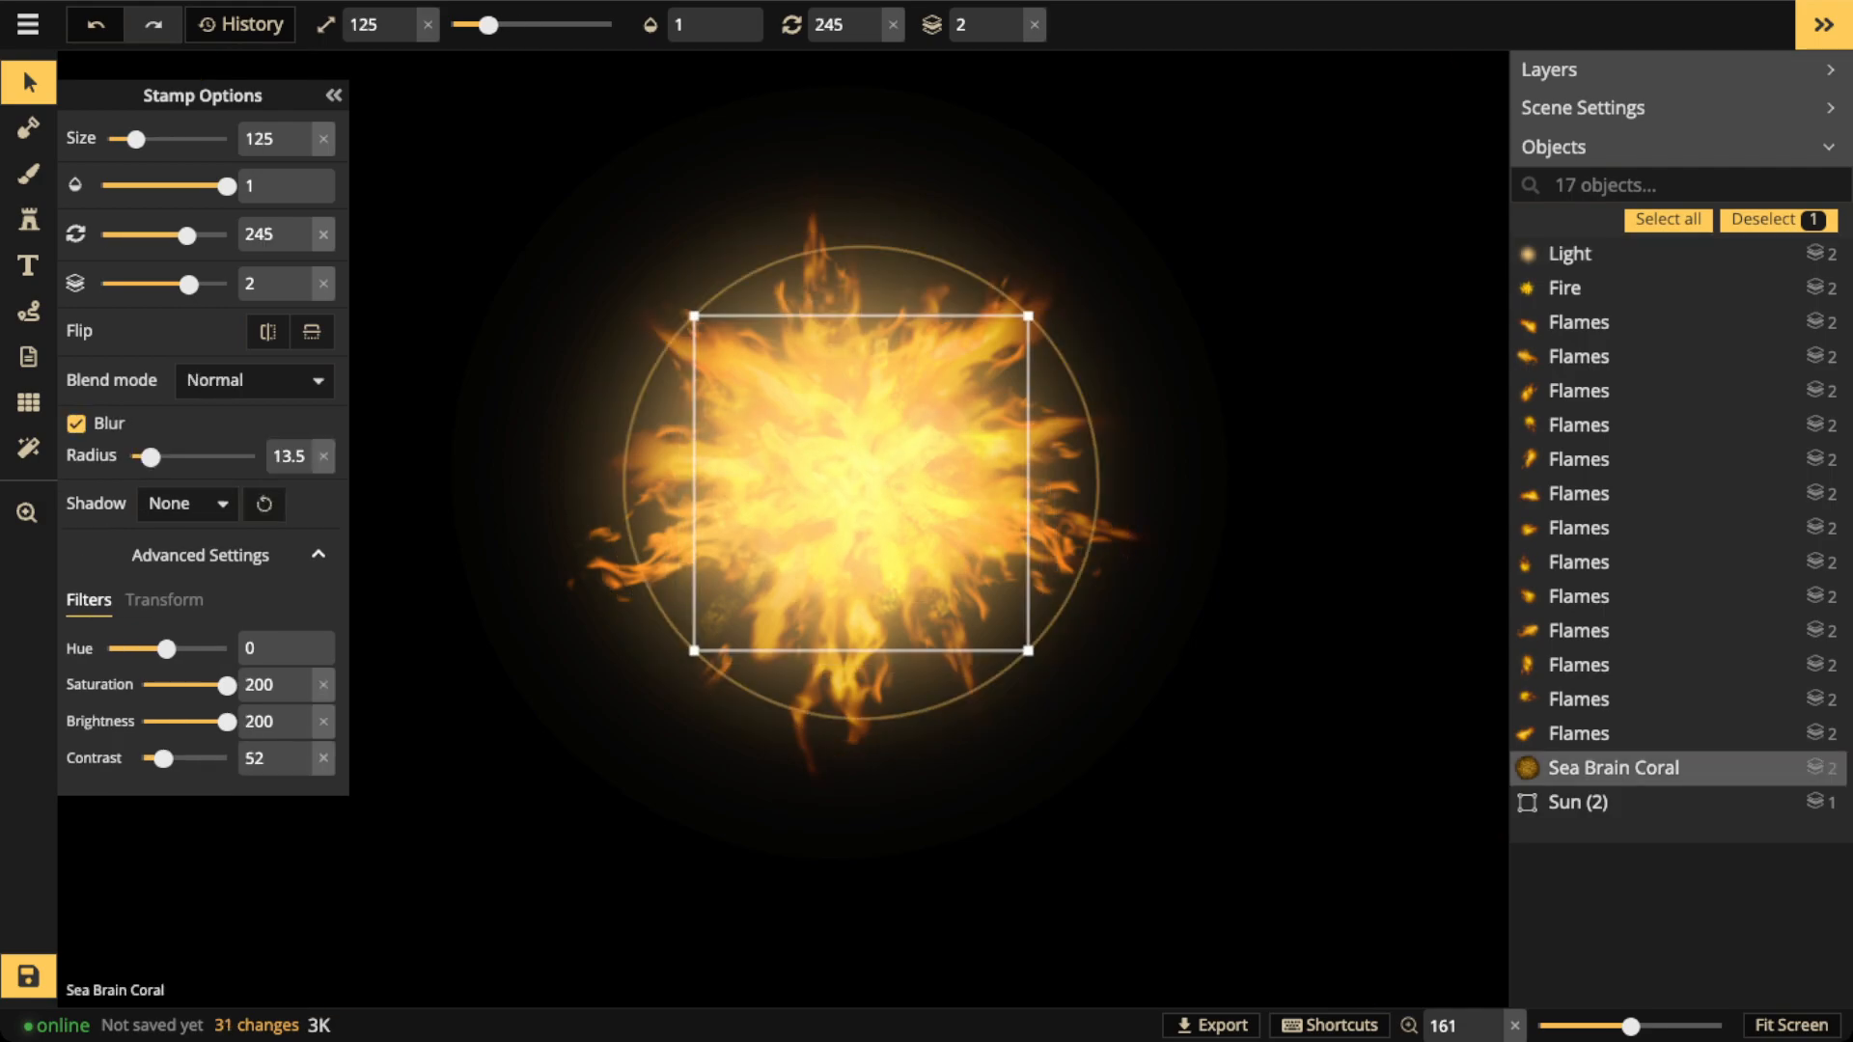
pyautogui.click(671, 284)
# Select all 16 stamps of the flaming sun and group them
pyautogui.scroll(-4, 671, 285)
pyautogui.hotkey('ctrl', 'a')
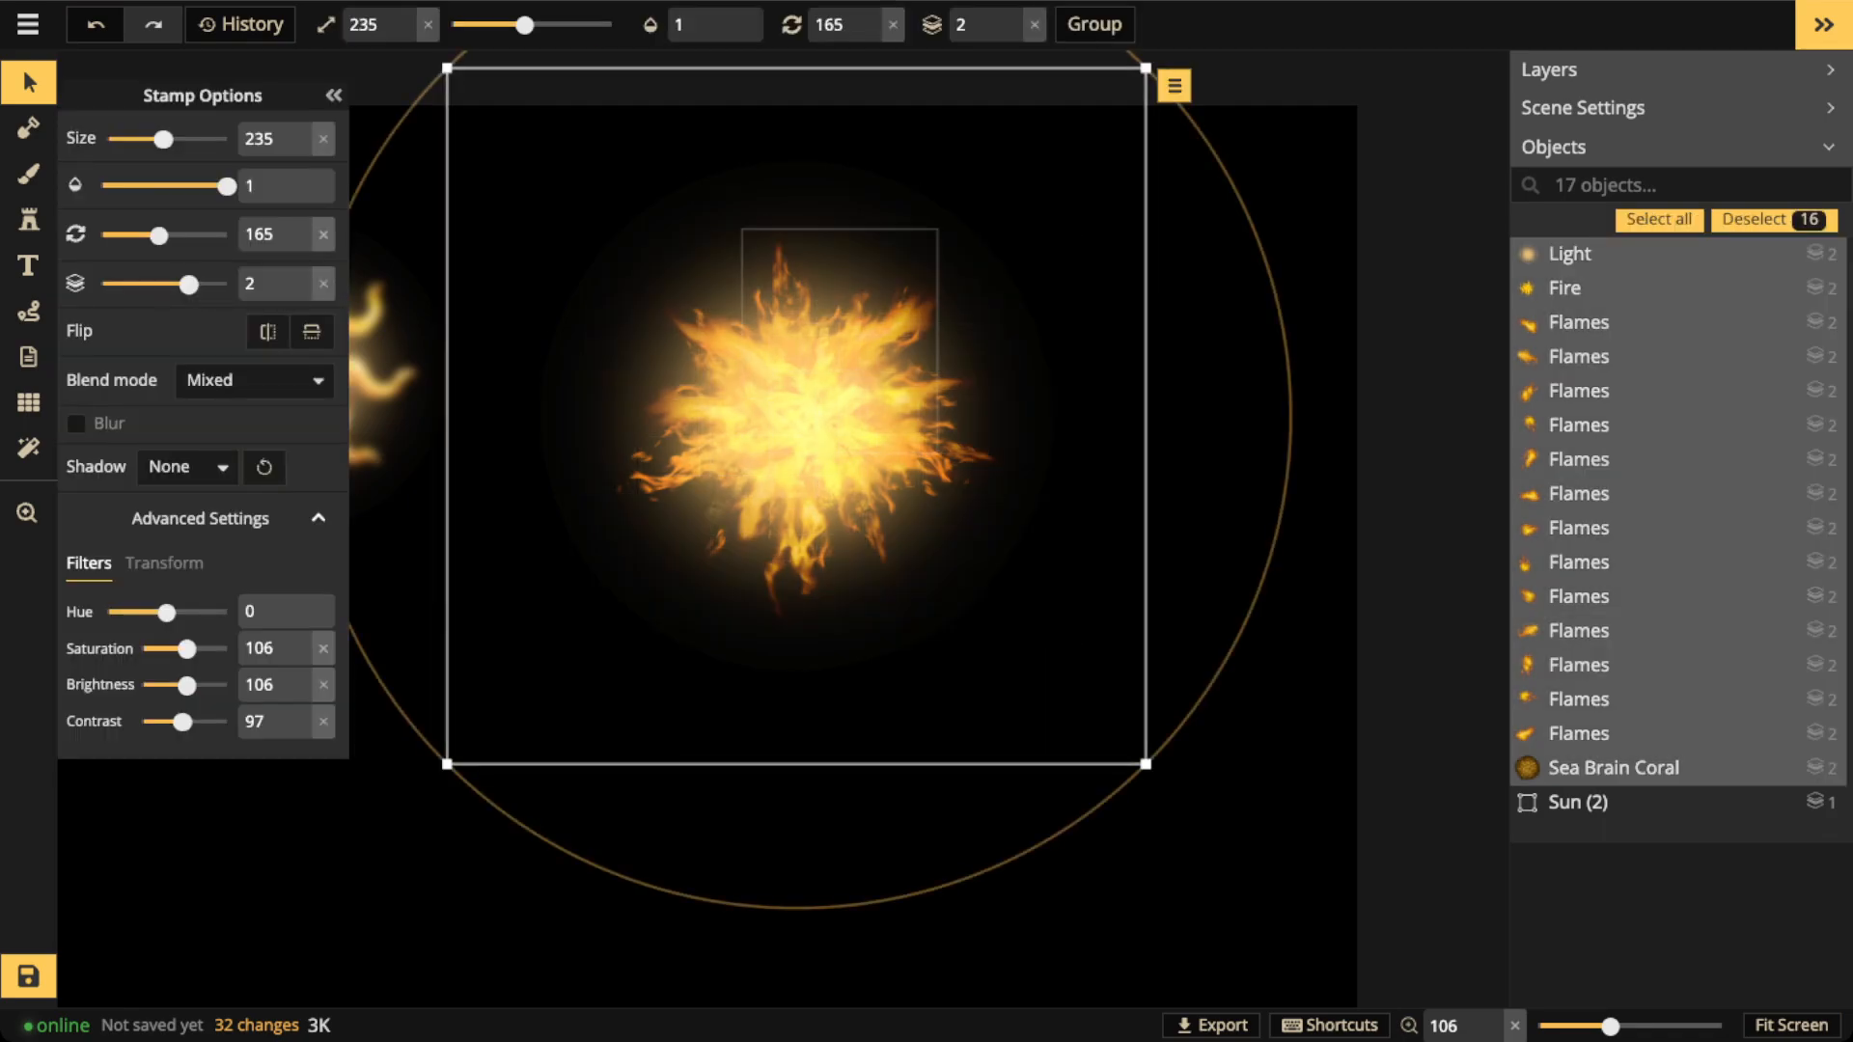
pyautogui.click(1093, 24)
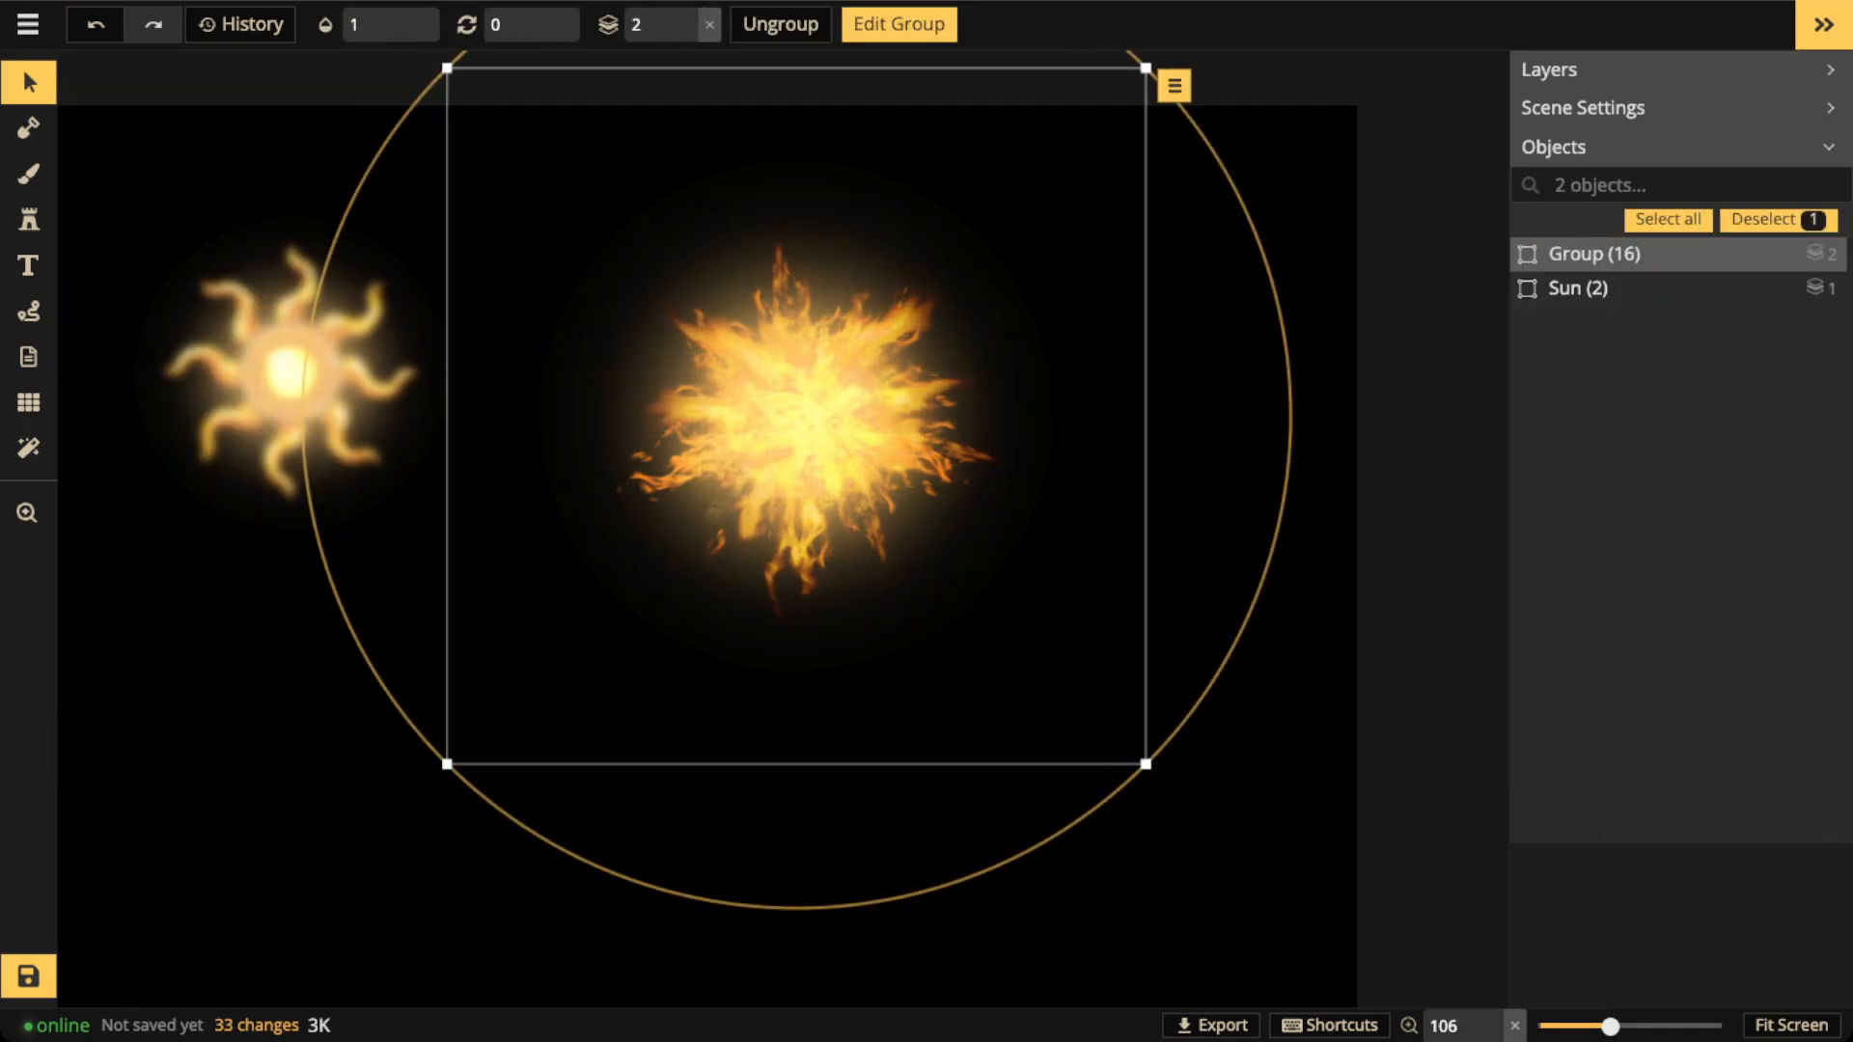
# Scale down the flaming sun group and position it beside the first sun near the map's upper edge
pyautogui.moveTo(1133, 752); pyautogui.dragTo(1015, 633)
pyautogui.moveTo(772, 395); pyautogui.dragTo(709, 426)
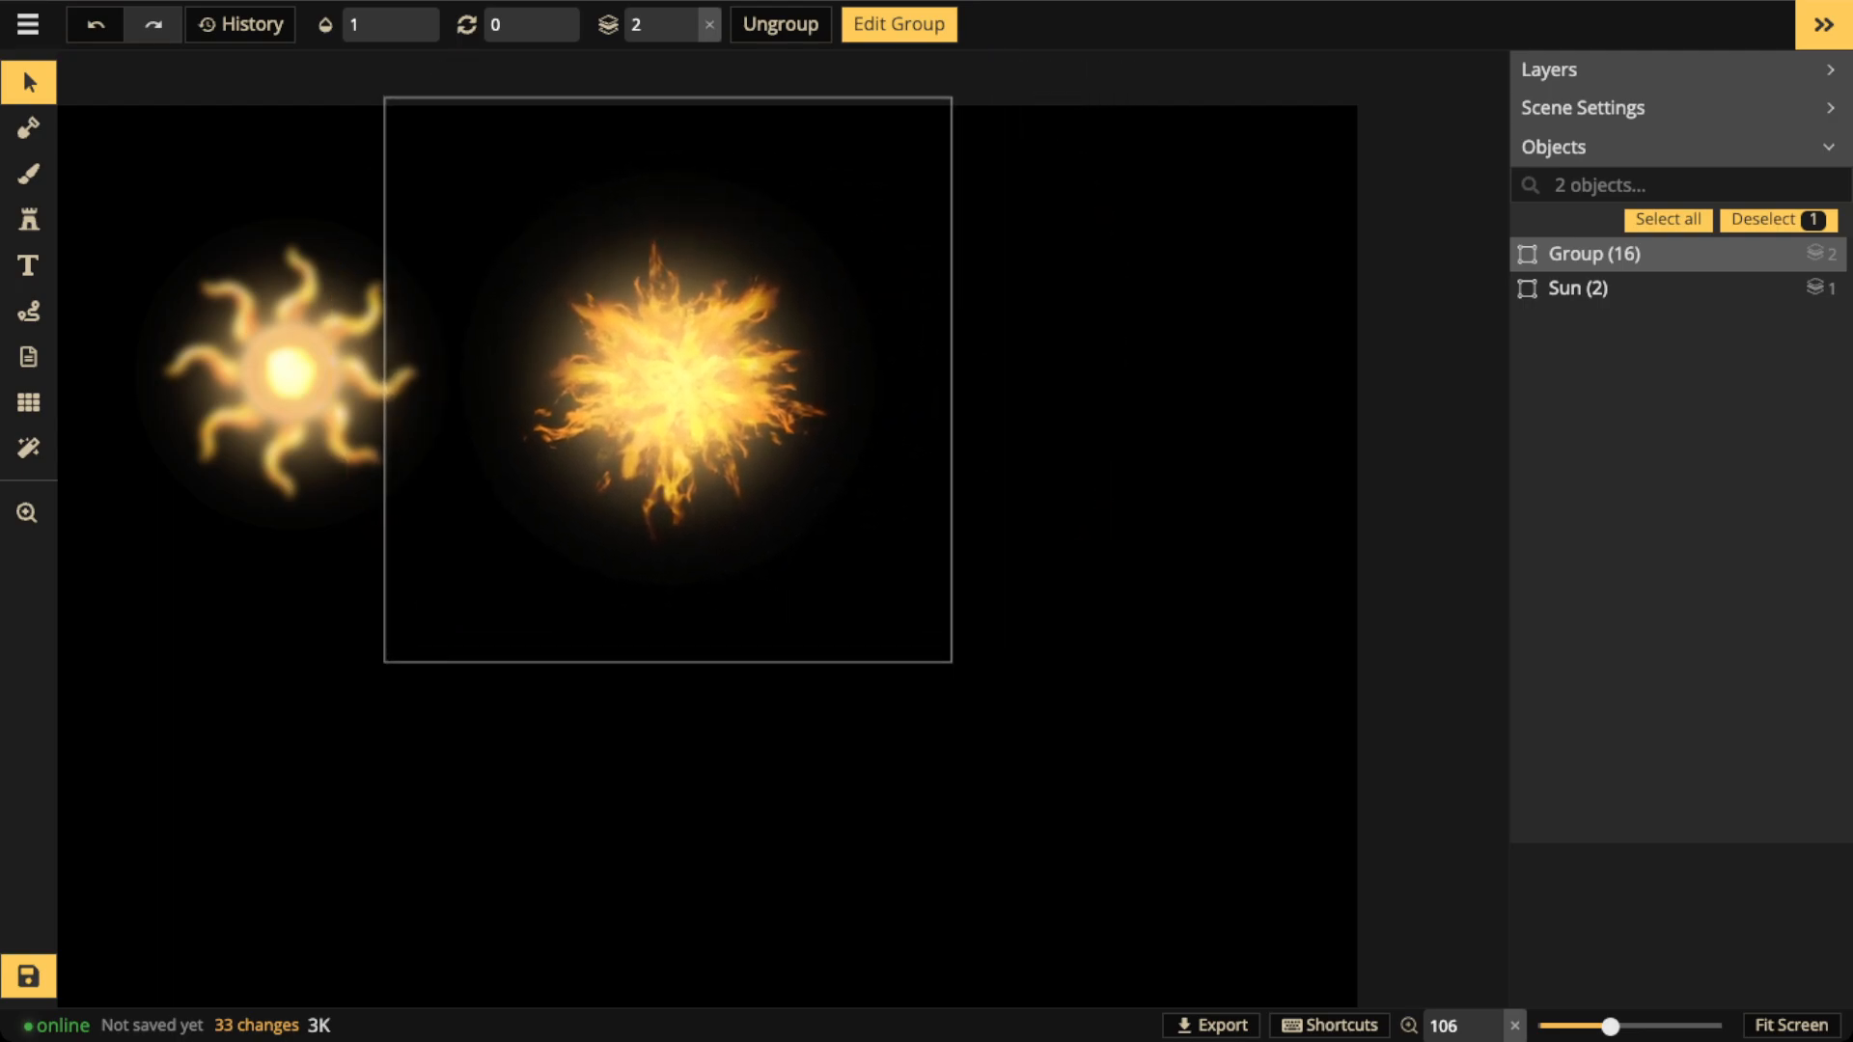
pyautogui.click(589, 738)
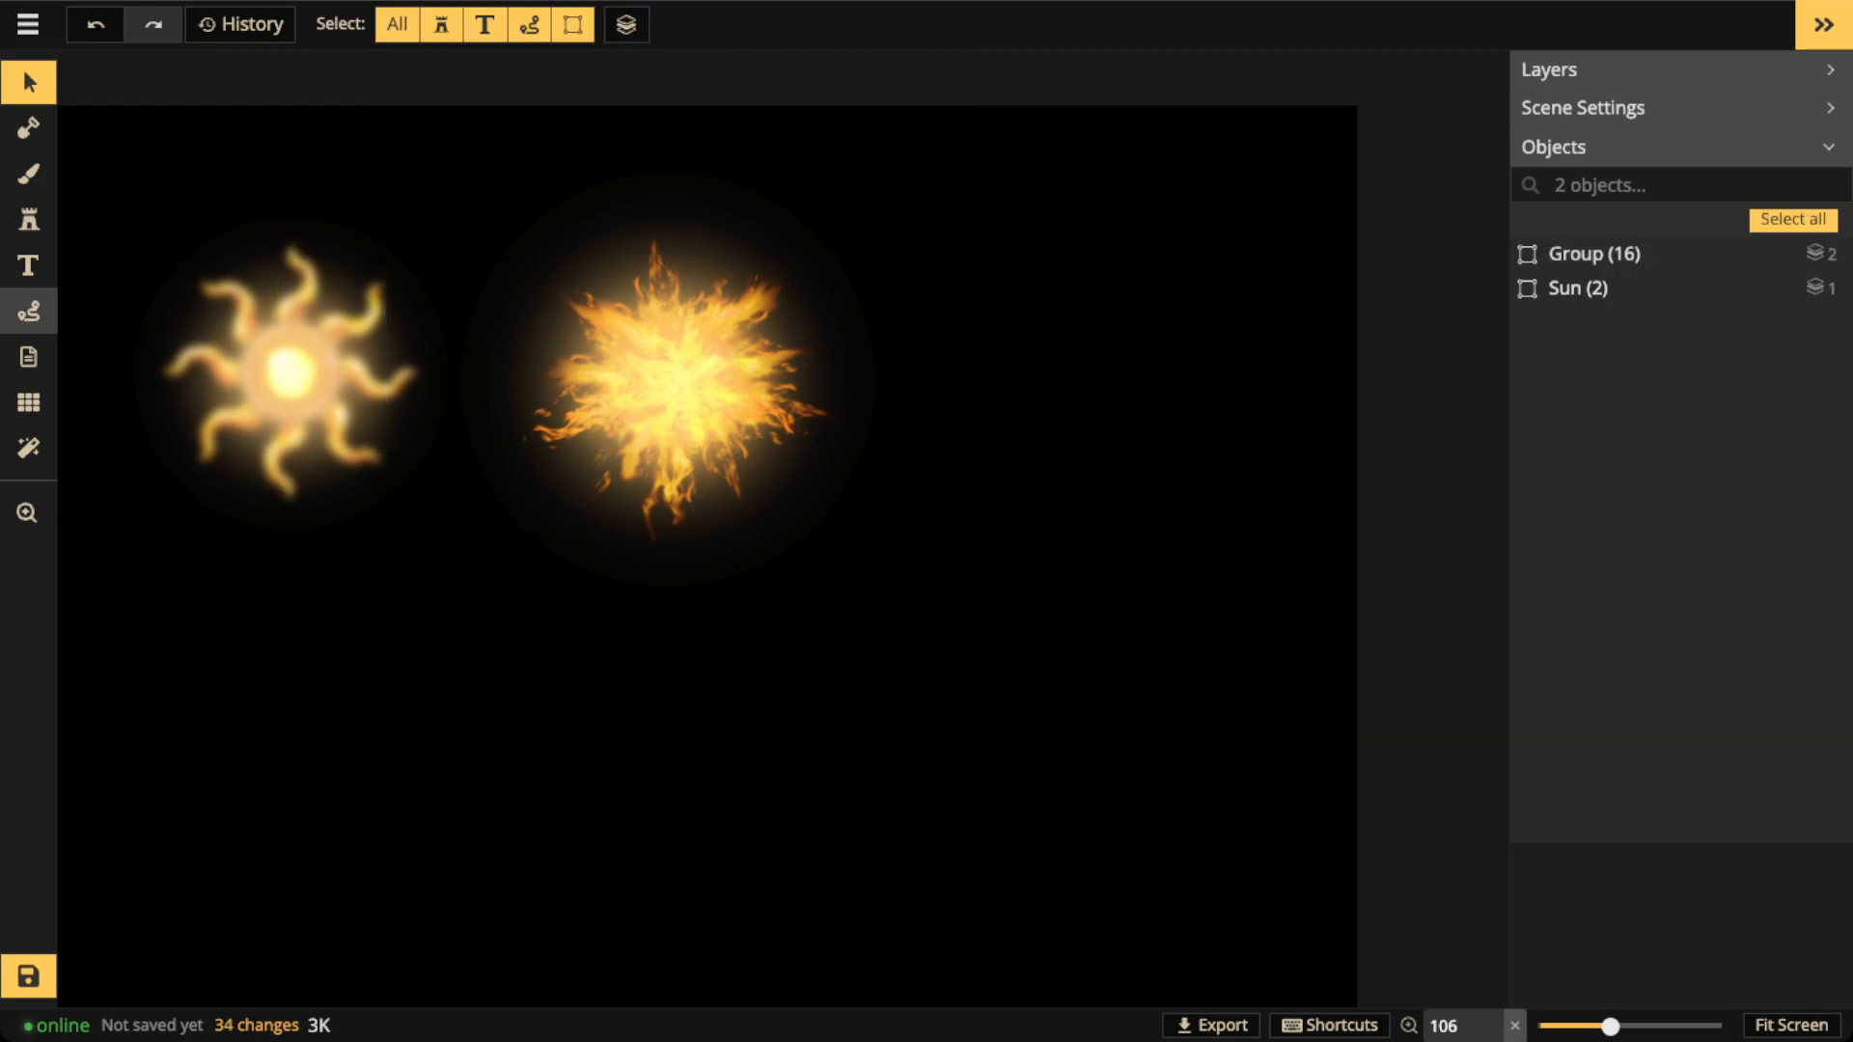
# Search the stamp catalog for "rug"
pyautogui.click(29, 221)
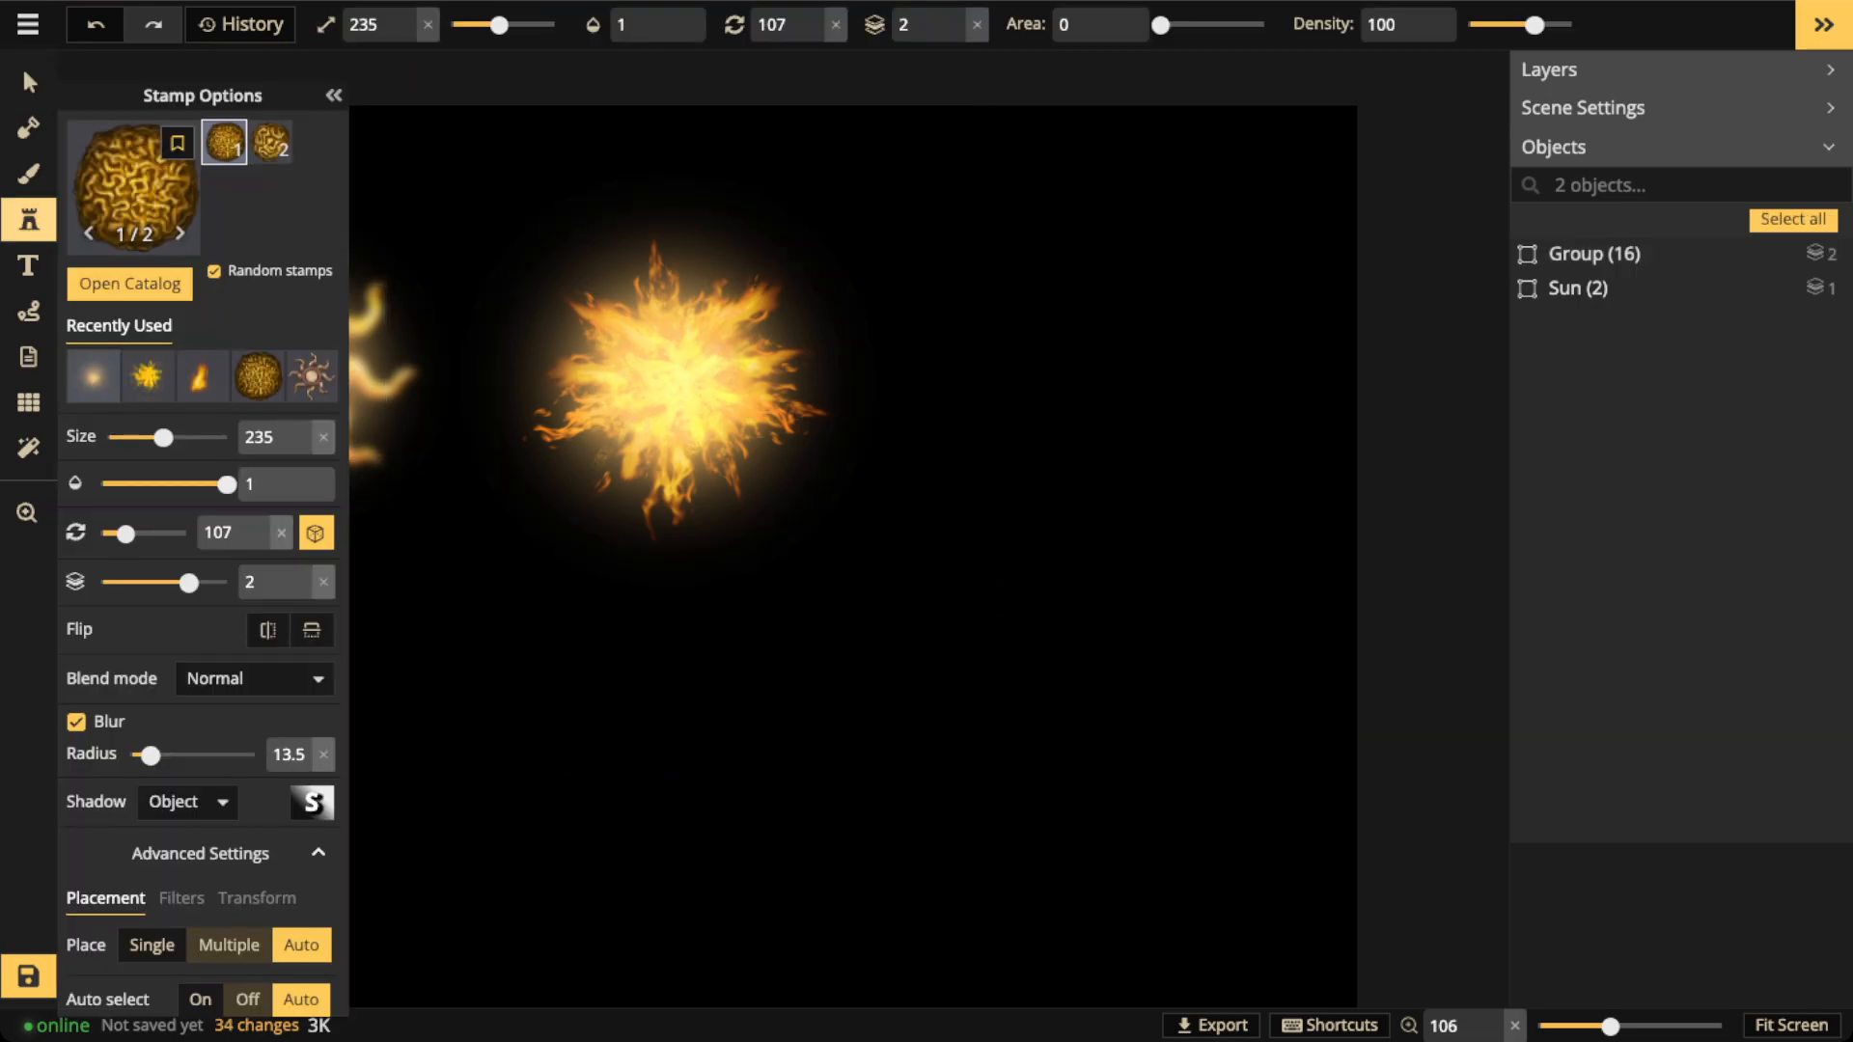
pyautogui.click(133, 185)
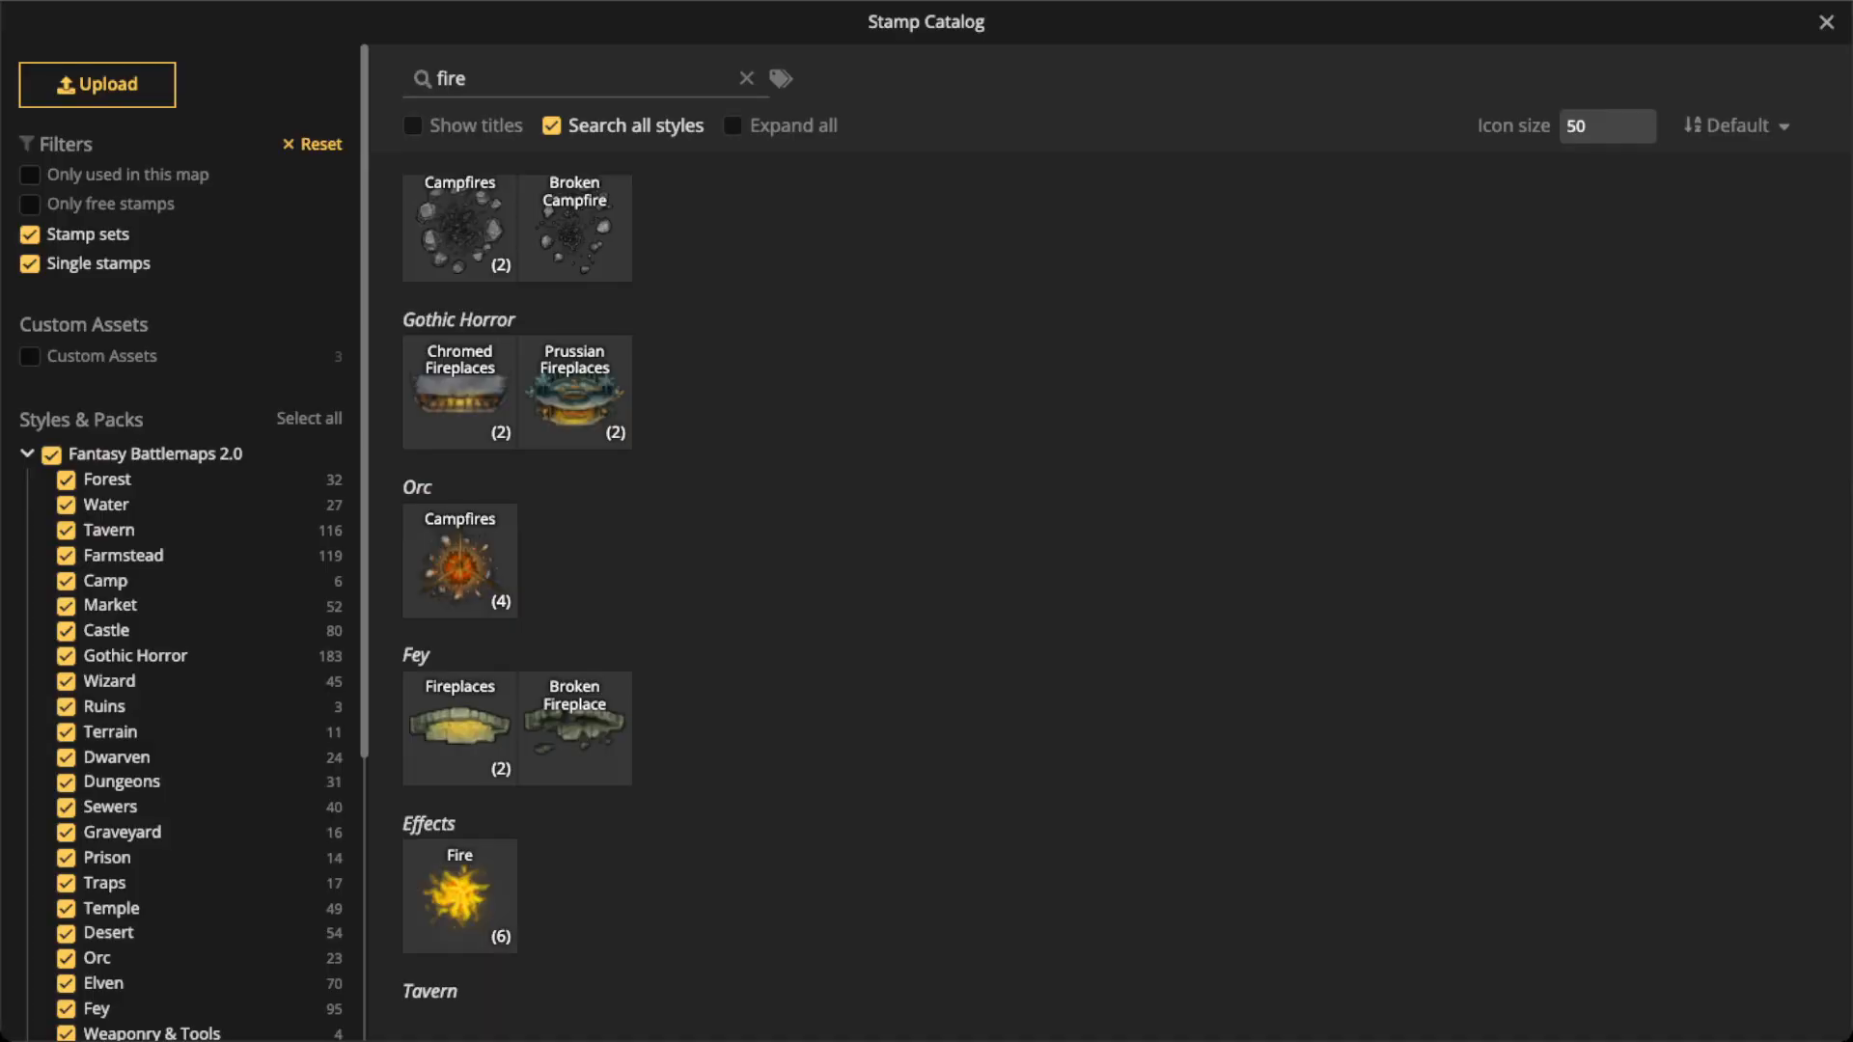
pyautogui.press('BackSpace')
pyautogui.press('BackSpace')
pyautogui.press('BackSpace')
pyautogui.write('r')
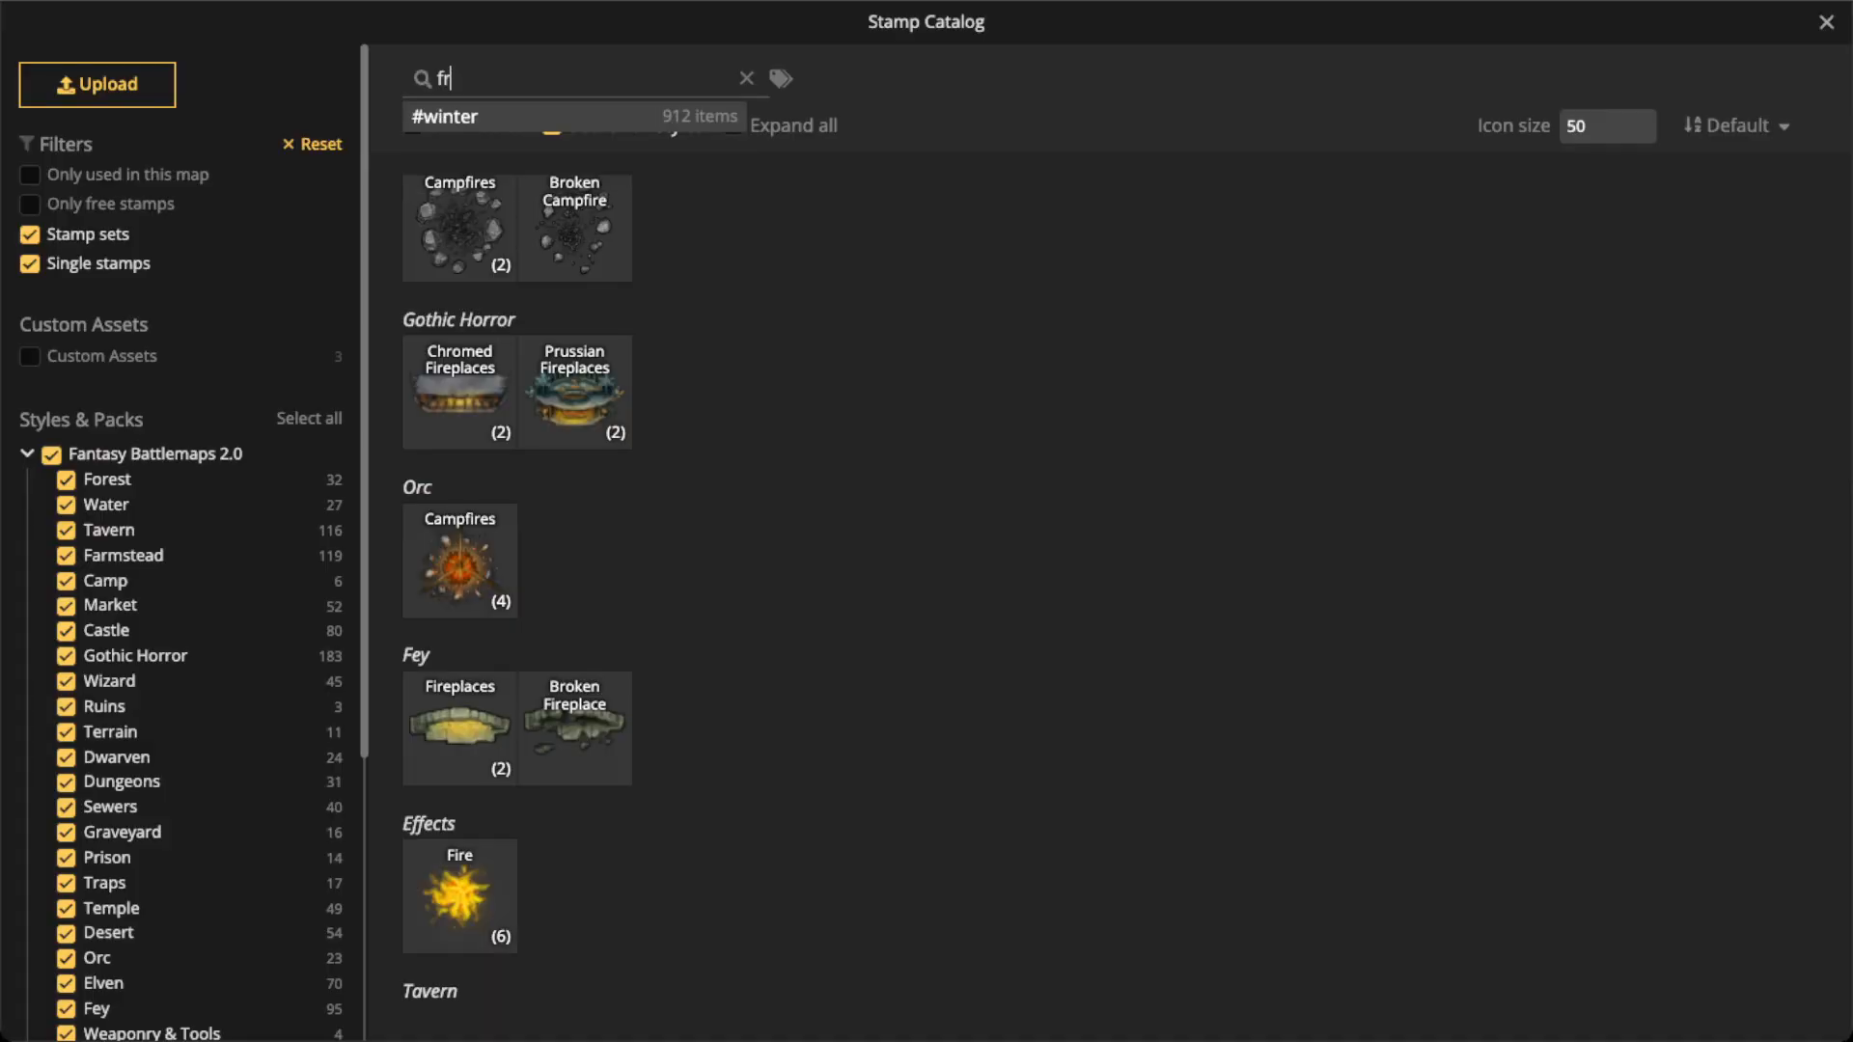
pyautogui.write('ug')
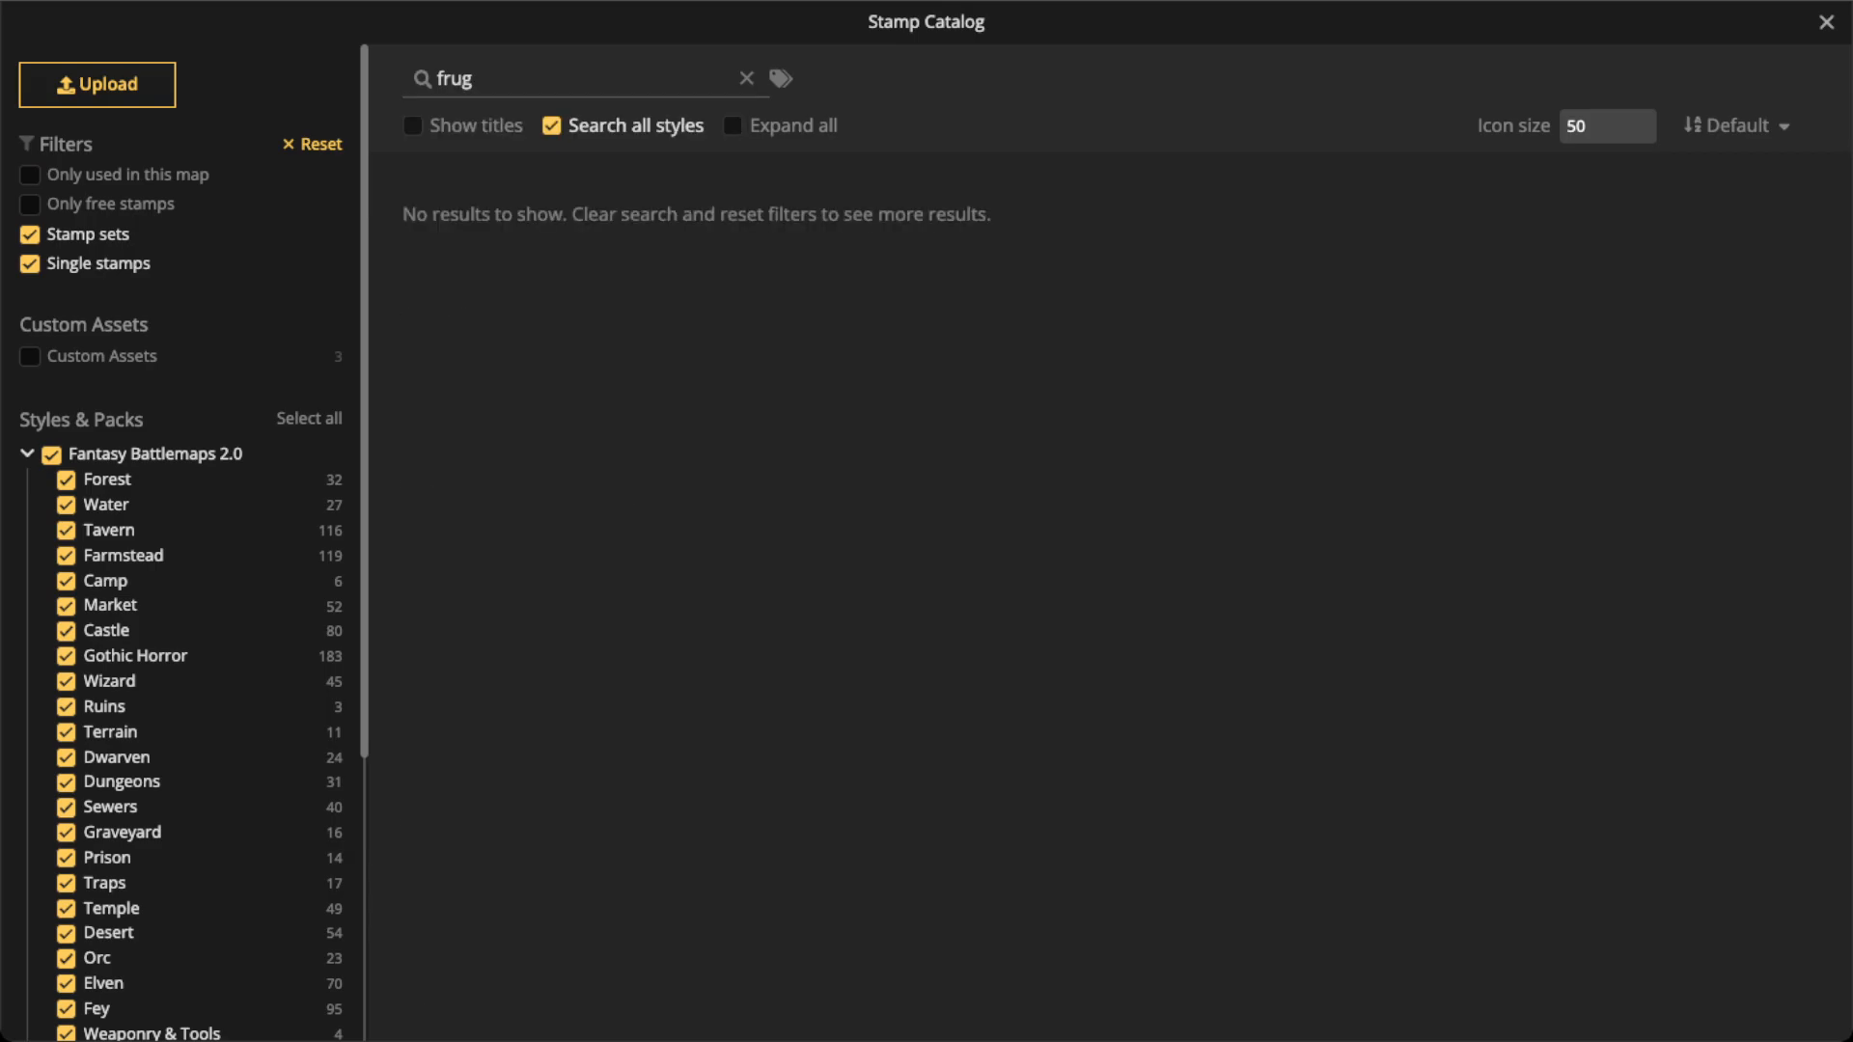
pyautogui.press('BackSpace')
pyautogui.press('BackSpace')
pyautogui.press('BackSpace')
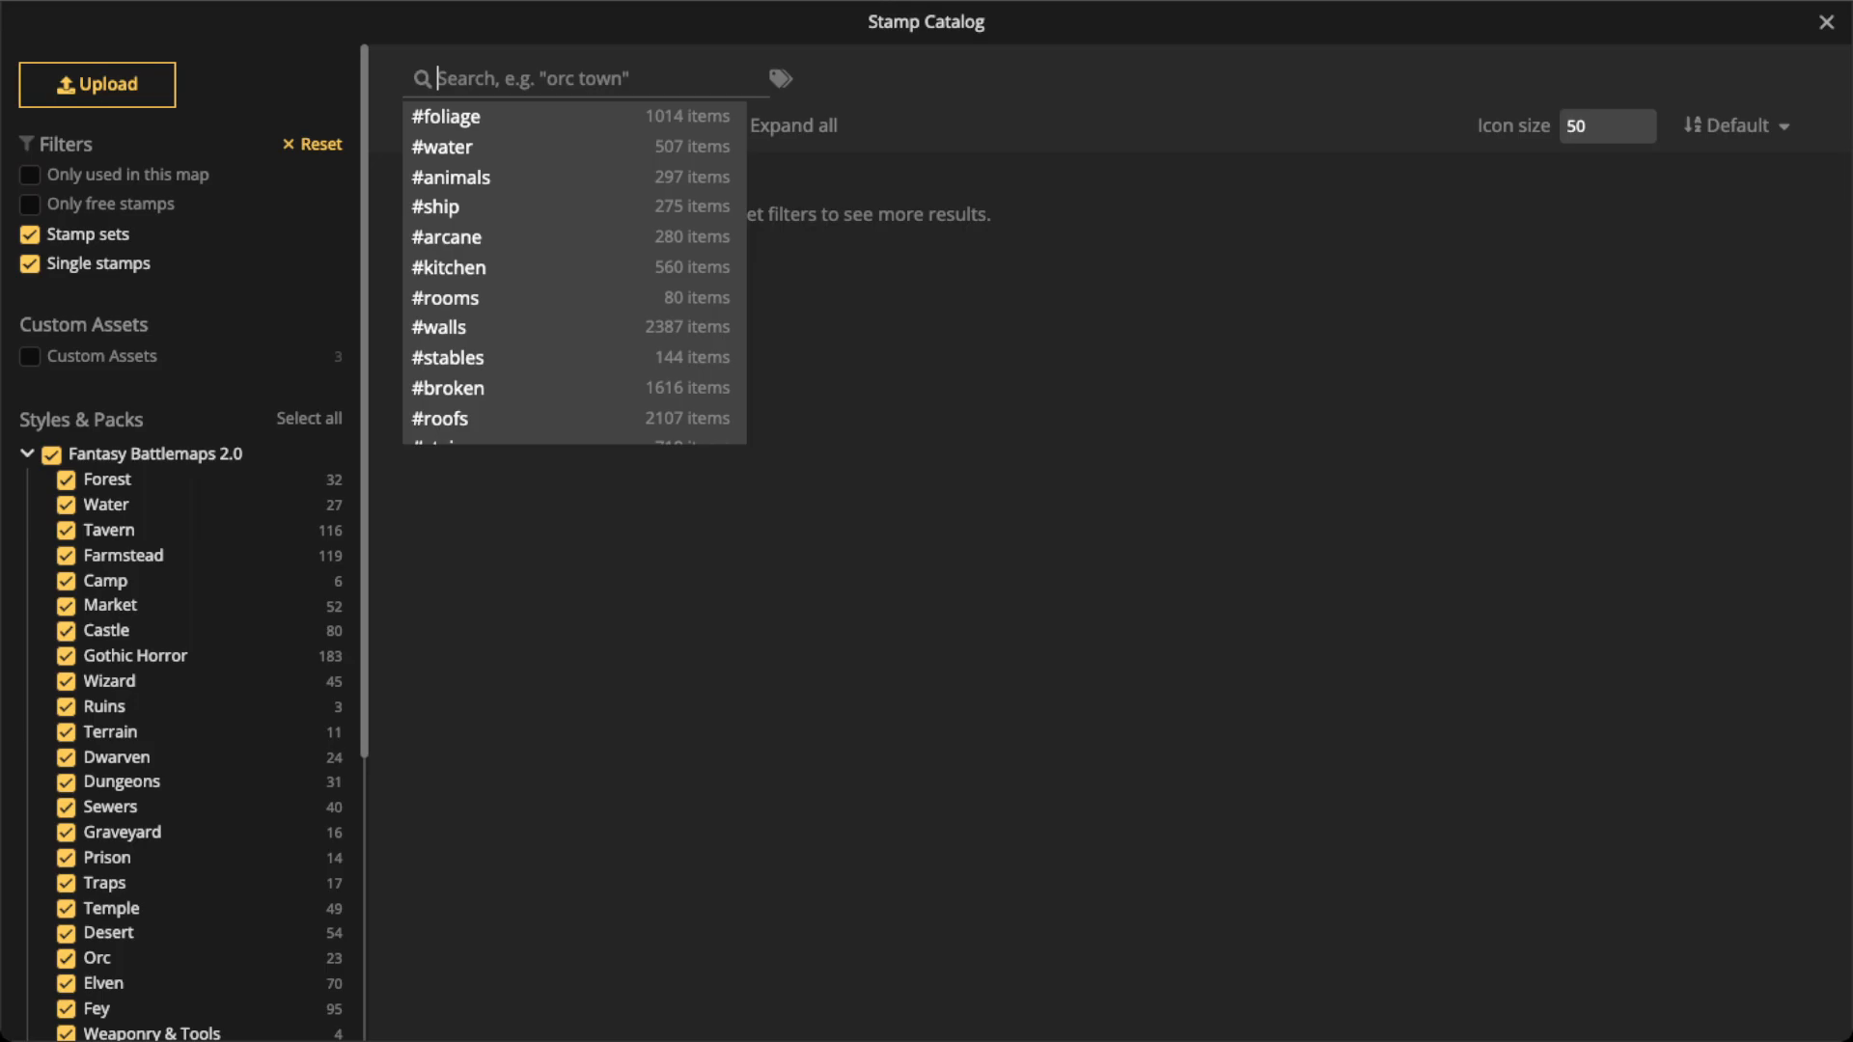
pyautogui.write('rug')
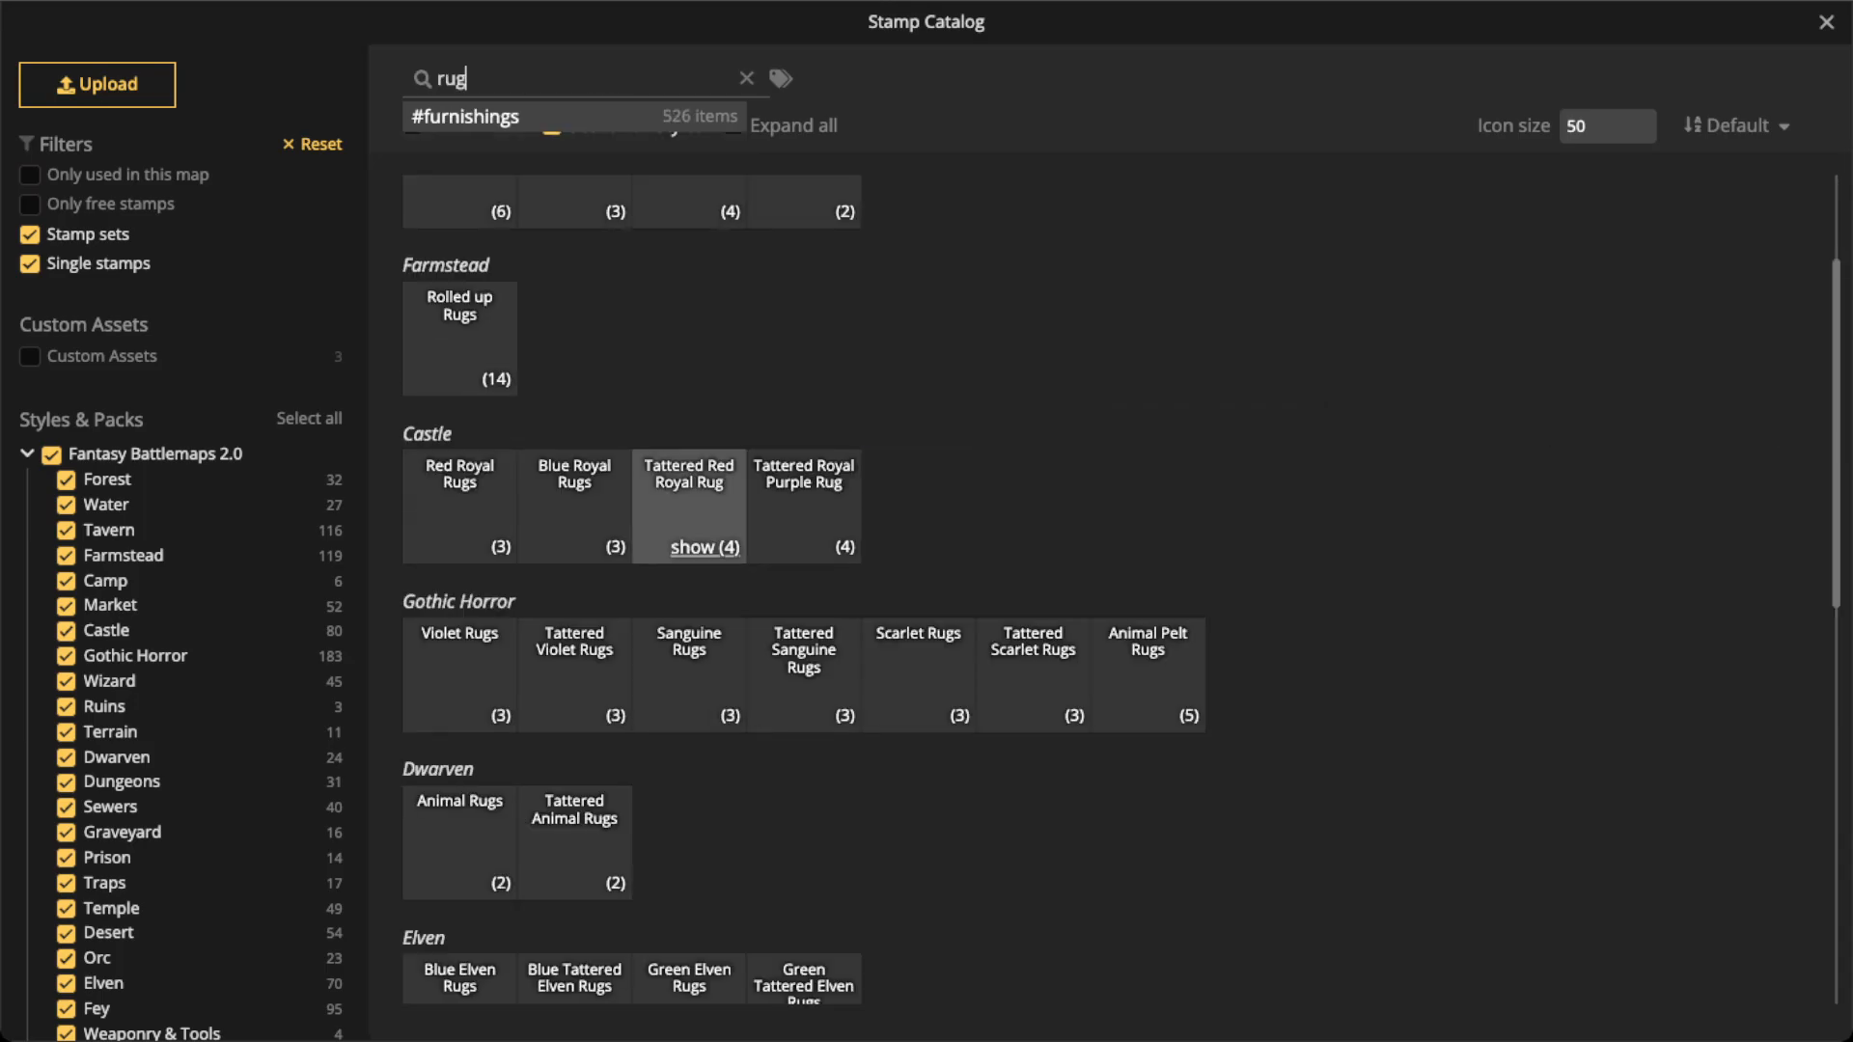
# Choose the round Nice Rugs stamp and place it at size 135 with blur 13.5 to the right of the flaming sun
pyautogui.scroll(1, 697, 371)
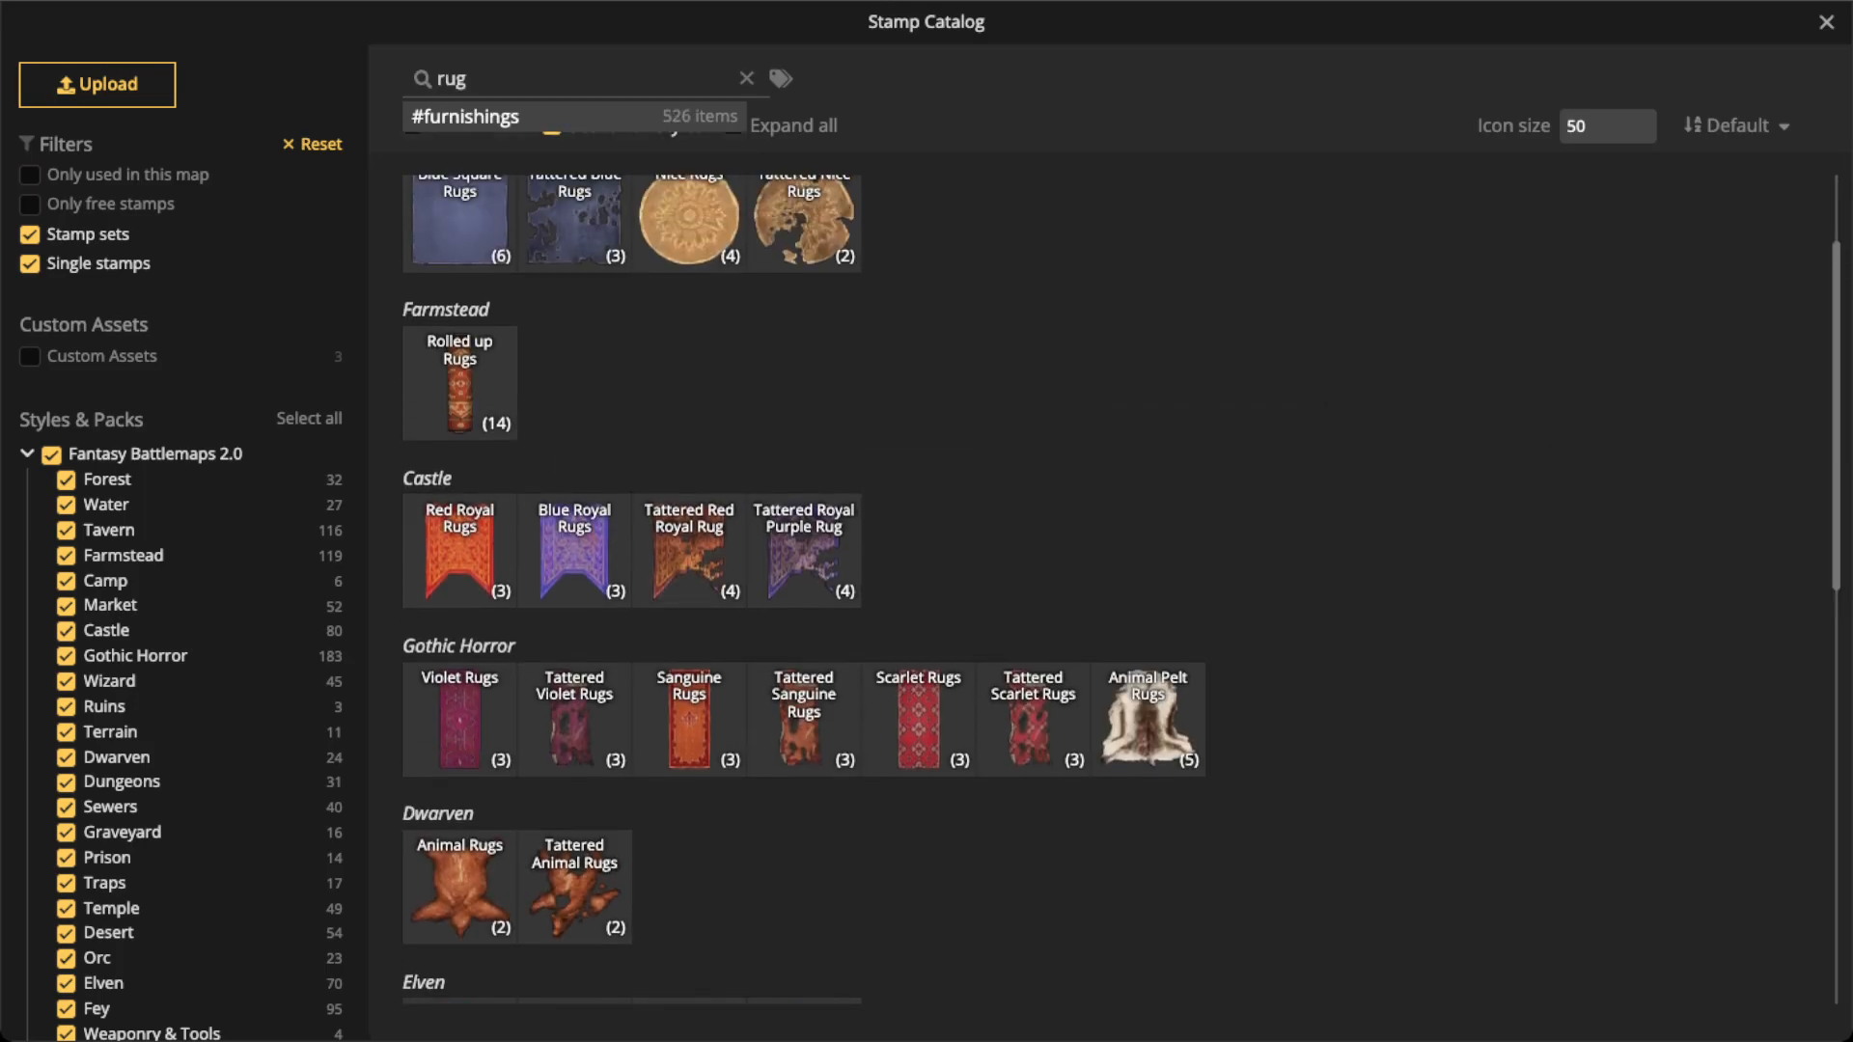
pyautogui.click(689, 220)
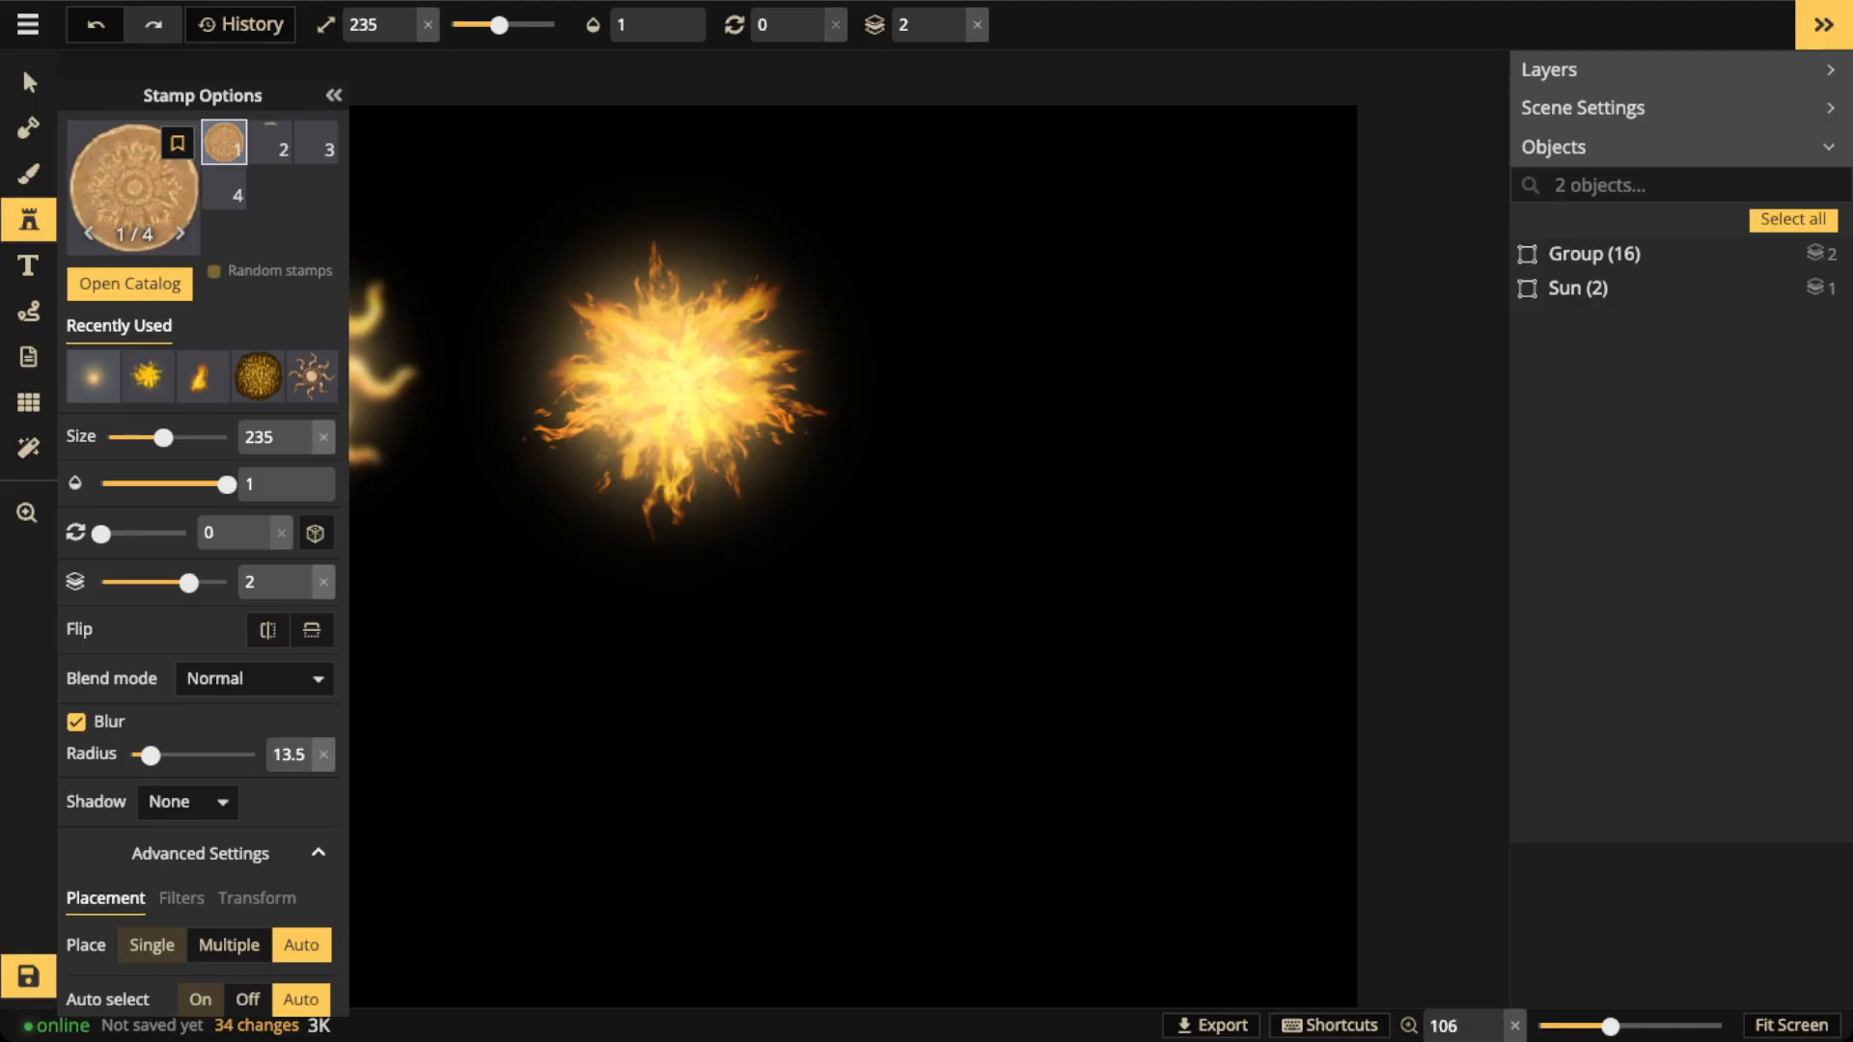
pyautogui.scroll(-20, 1055, 400)
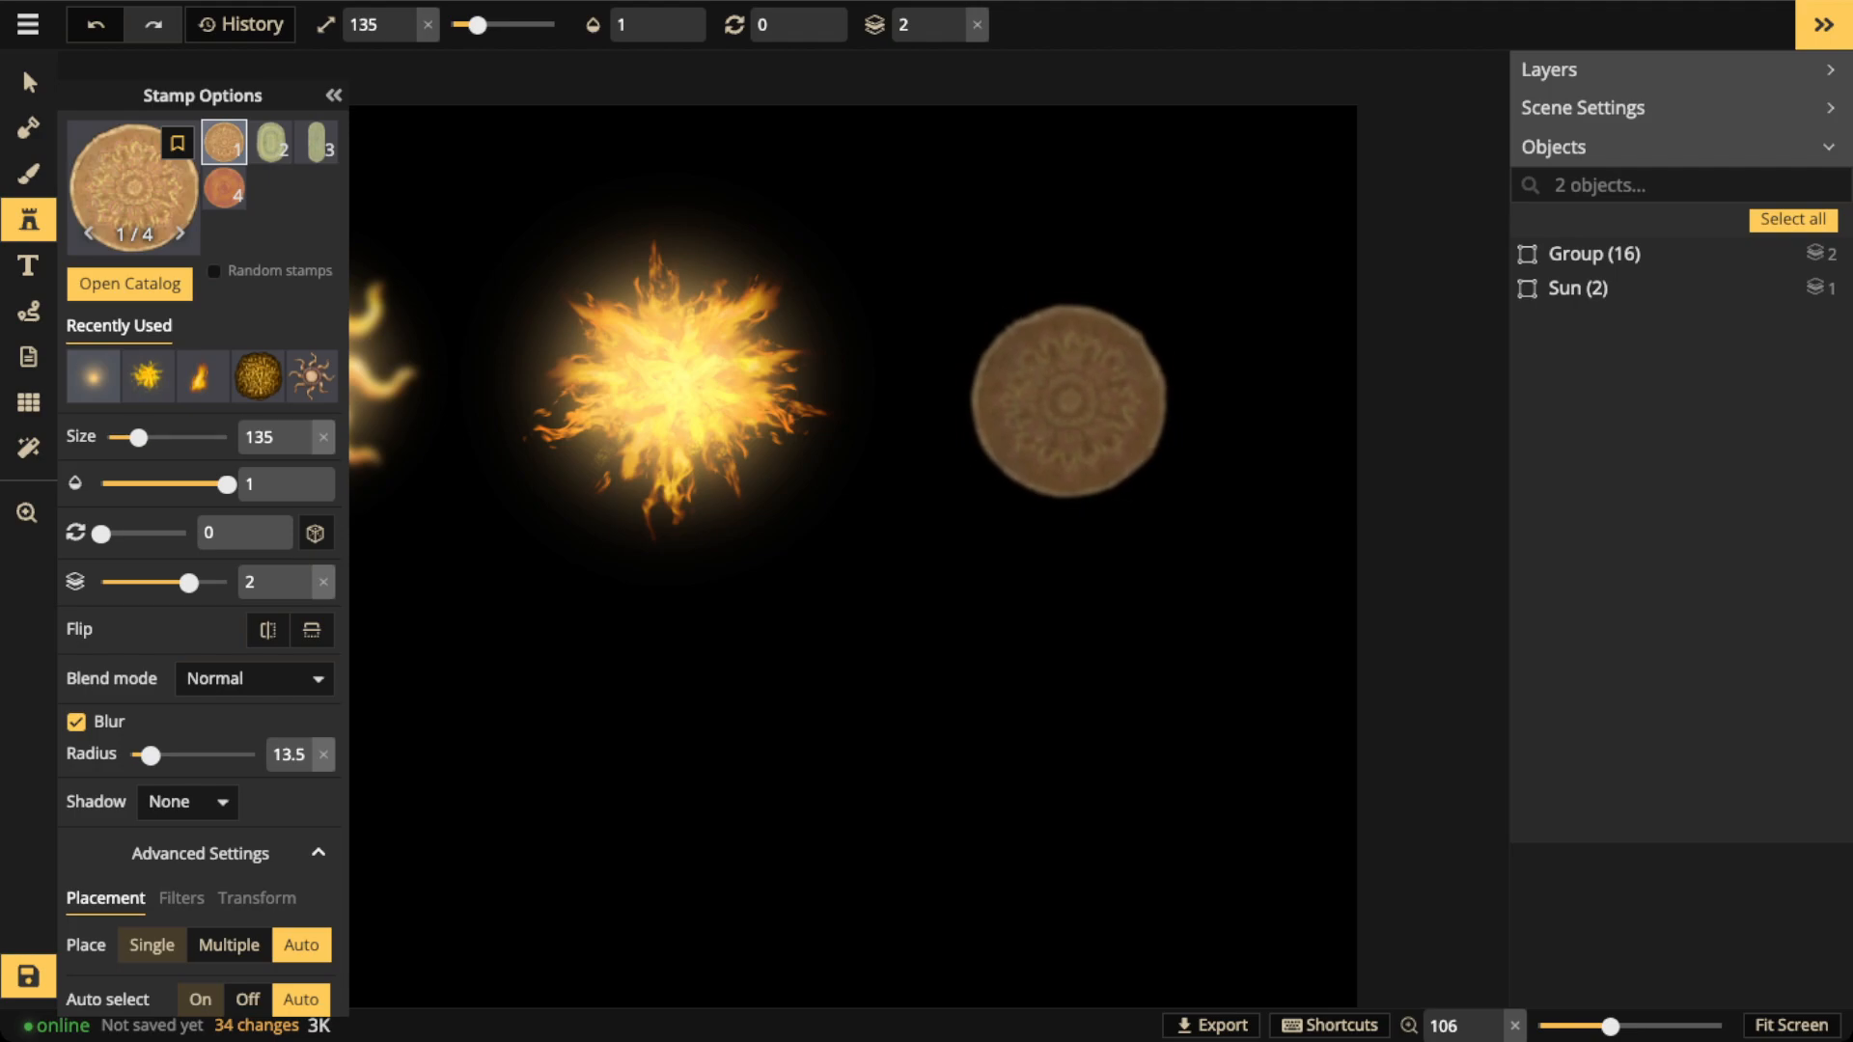
pyautogui.click(1070, 396)
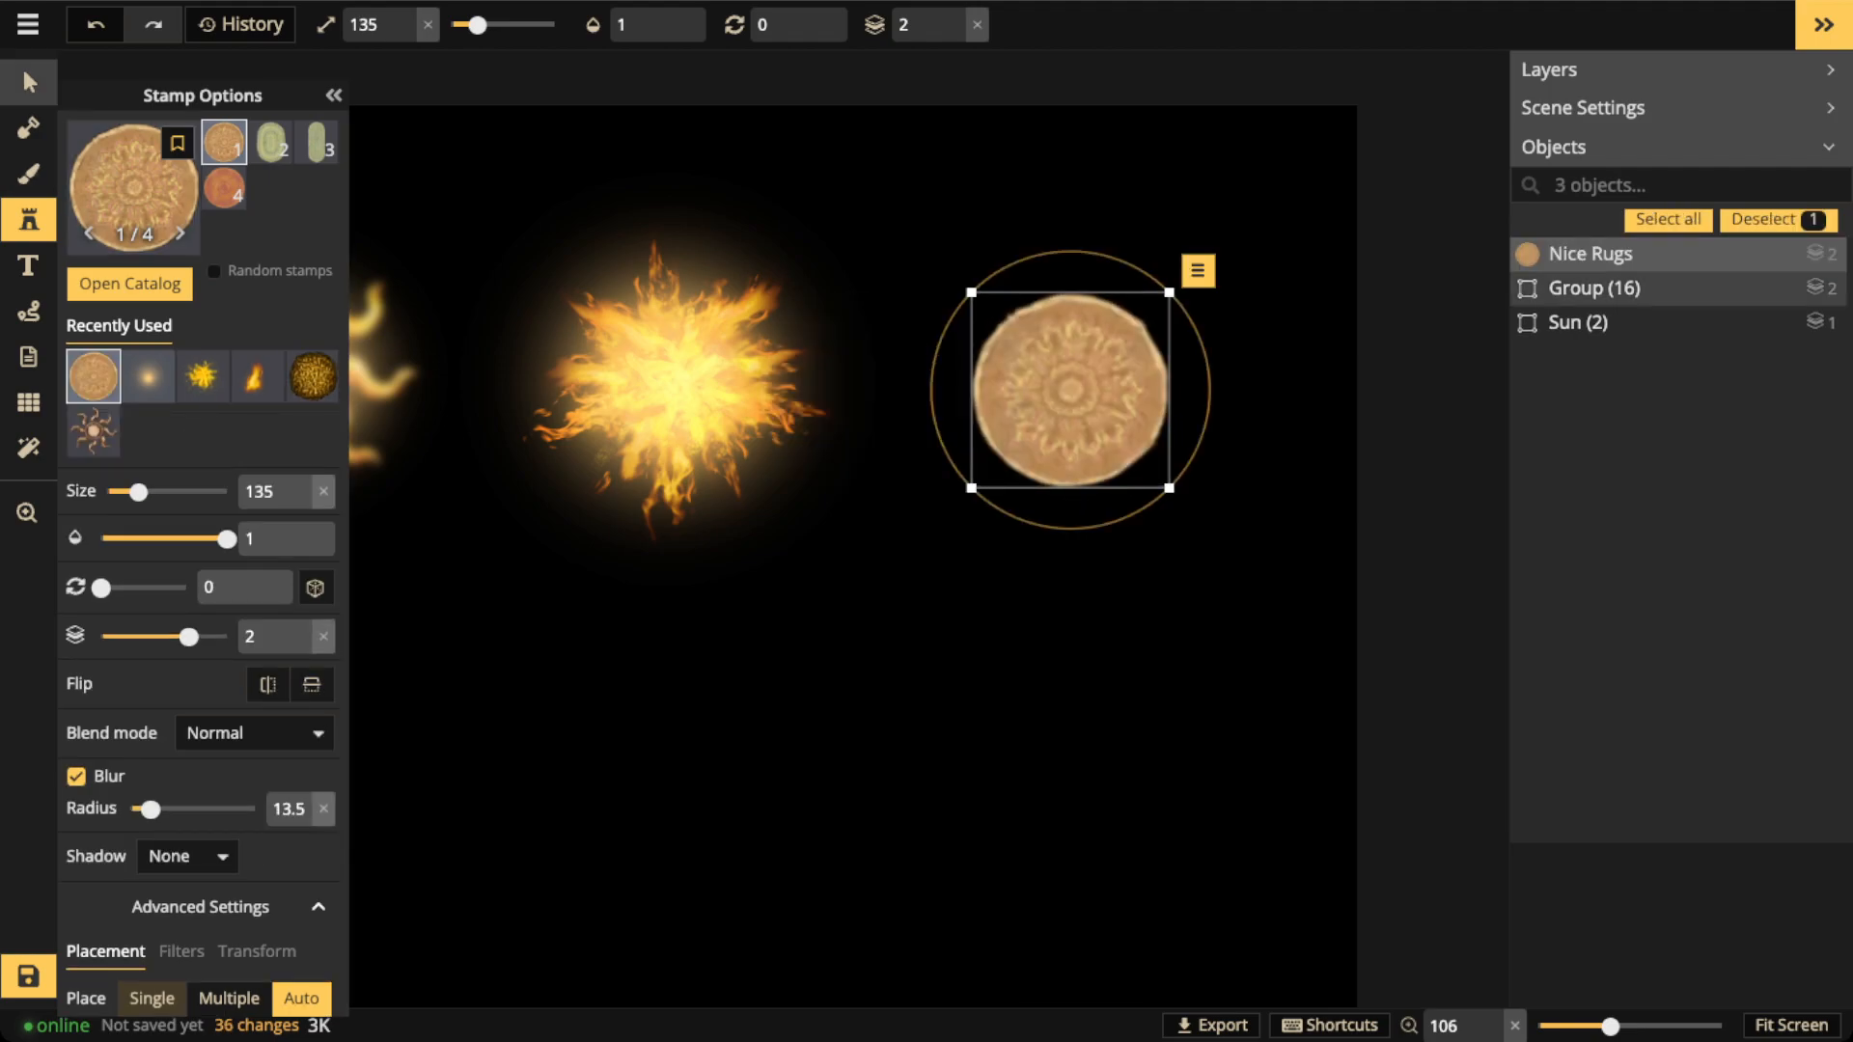
# Set the round rug stamp's saturation and brightness to 200 each
pyautogui.click(29, 84)
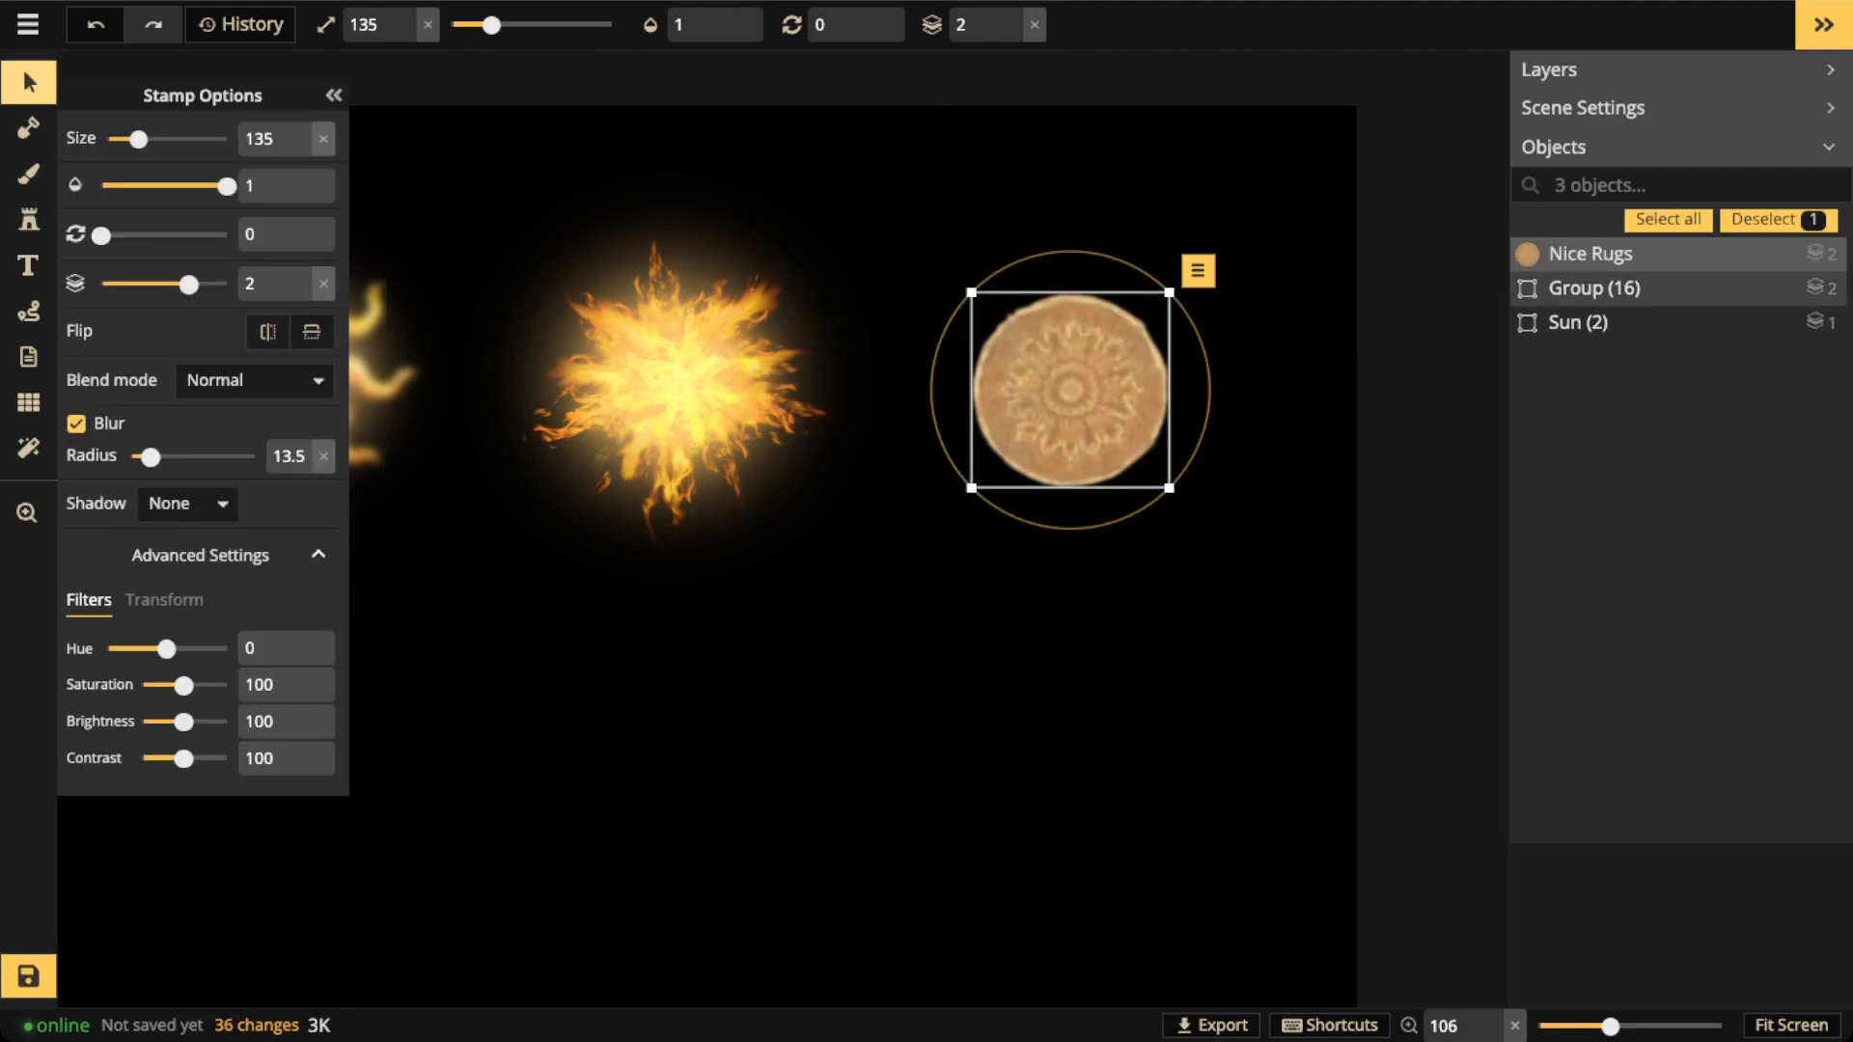
pyautogui.moveTo(183, 685); pyautogui.dragTo(227, 685)
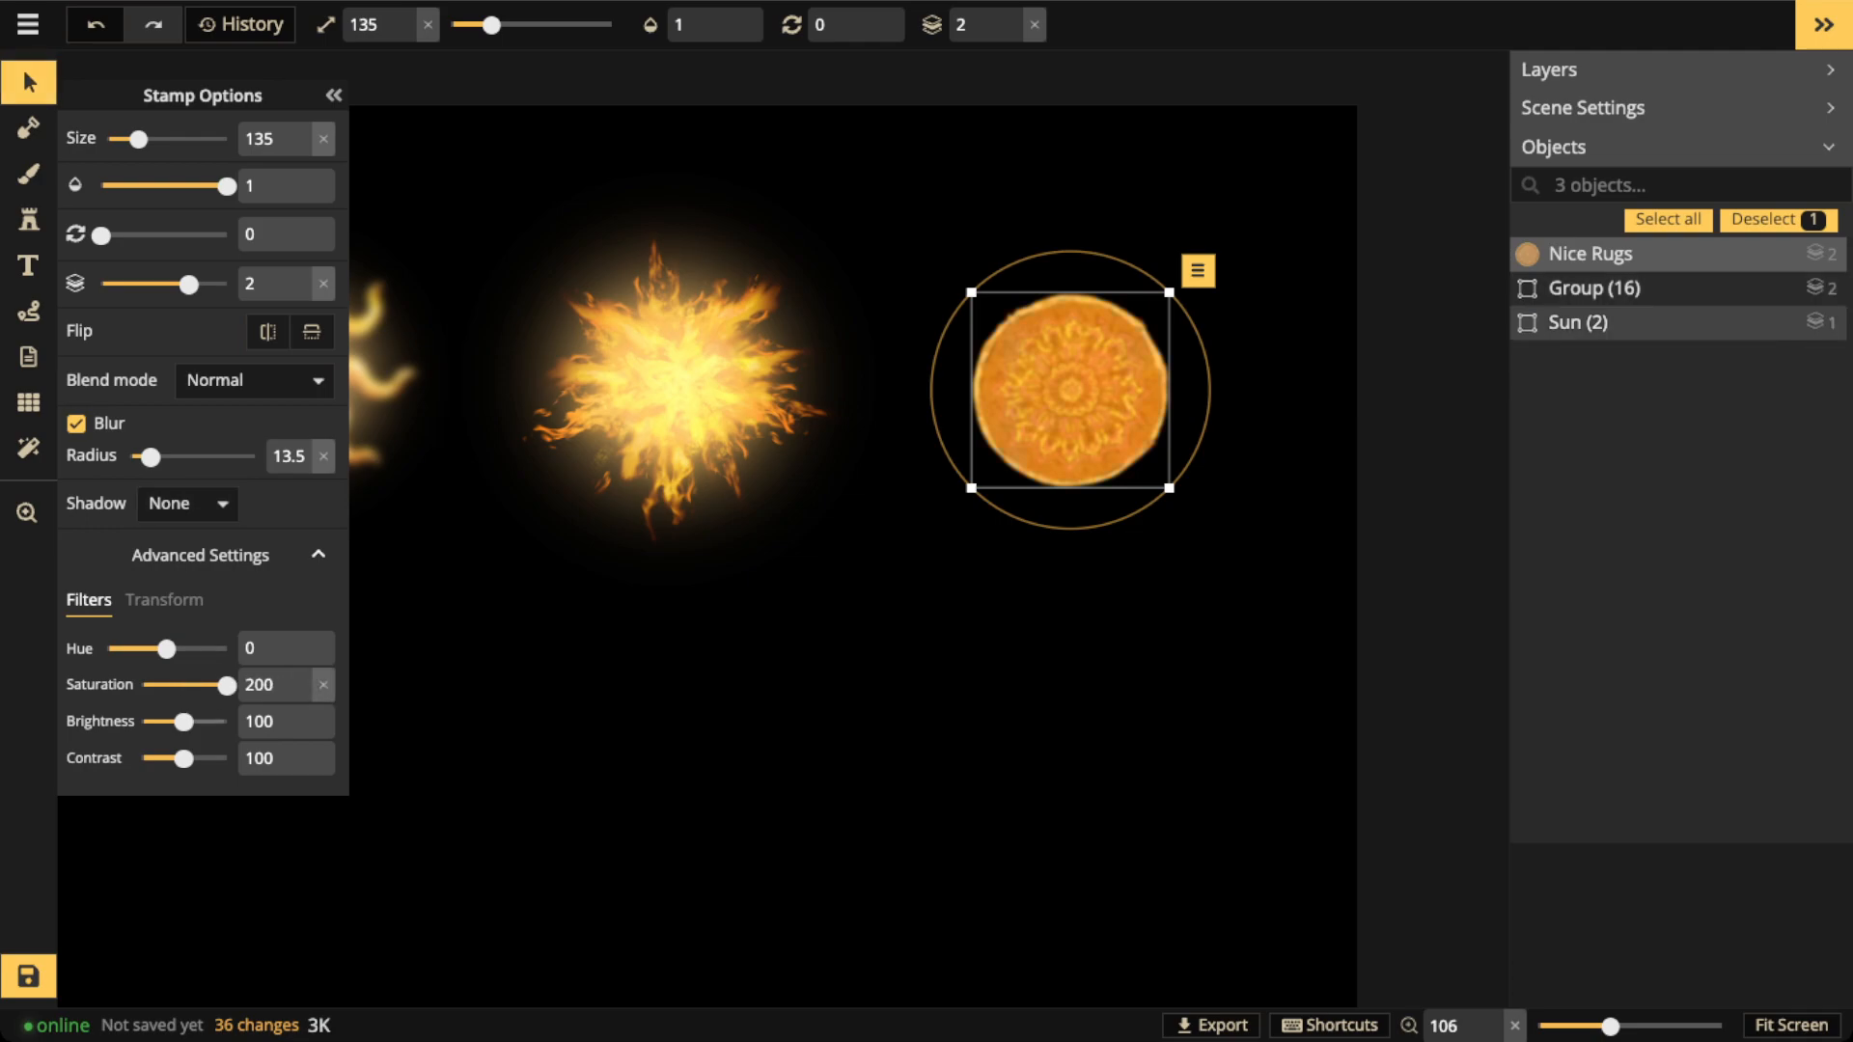
pyautogui.moveTo(183, 722); pyautogui.dragTo(227, 722)
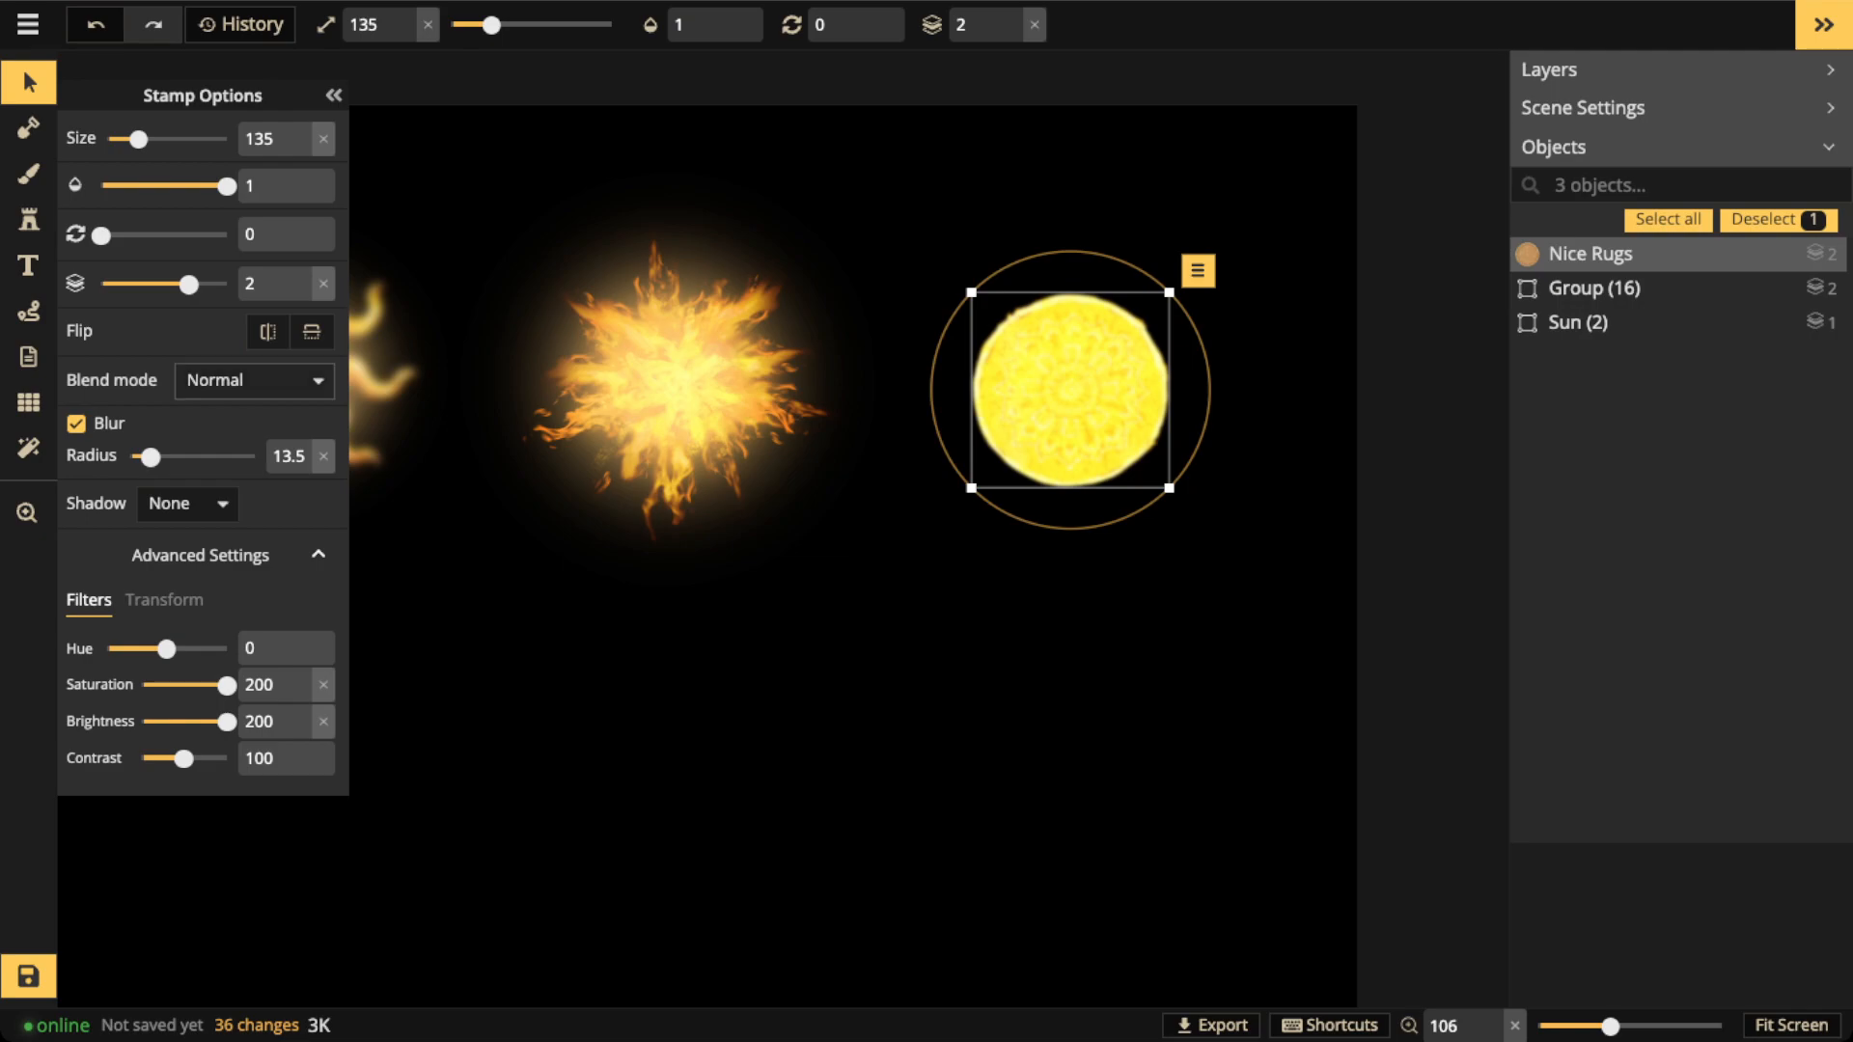
# Give the round rug sun an Object shadow in yellow F8E71C with shadow blur 15
pyautogui.click(188, 503)
pyautogui.click(174, 612)
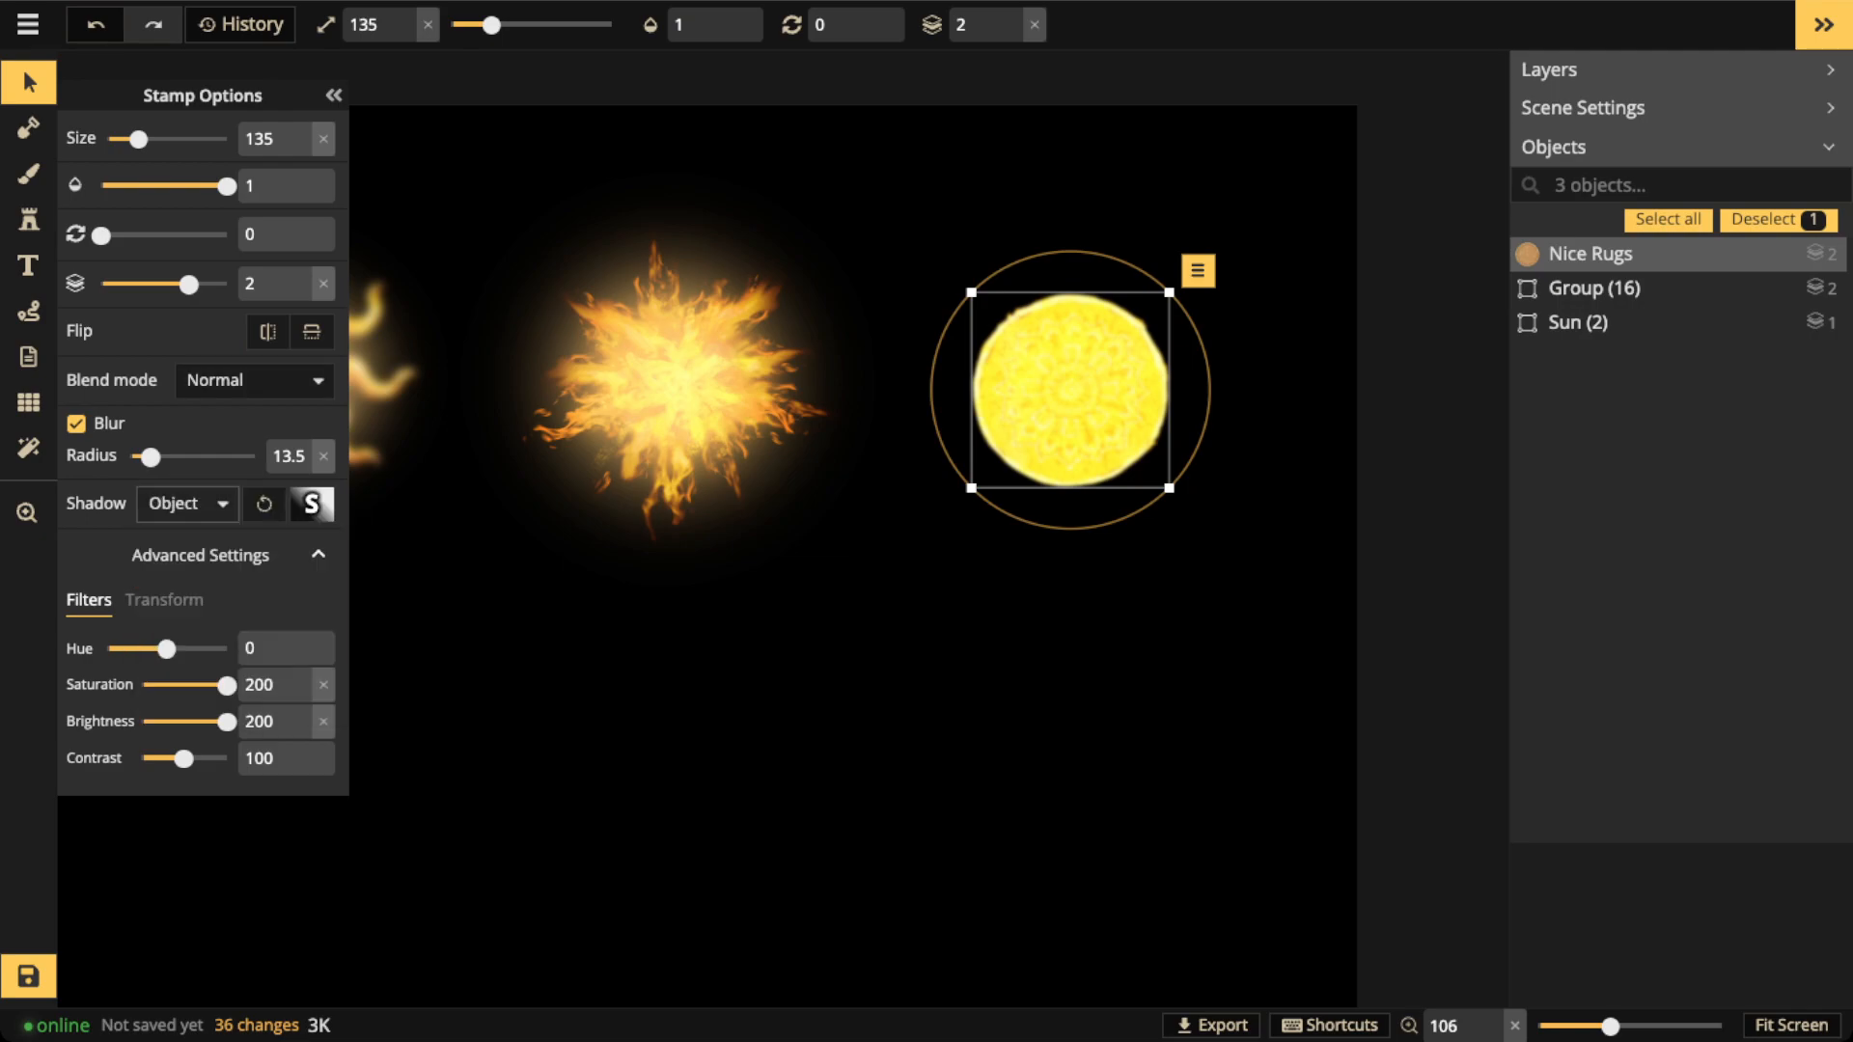
pyautogui.click(311, 503)
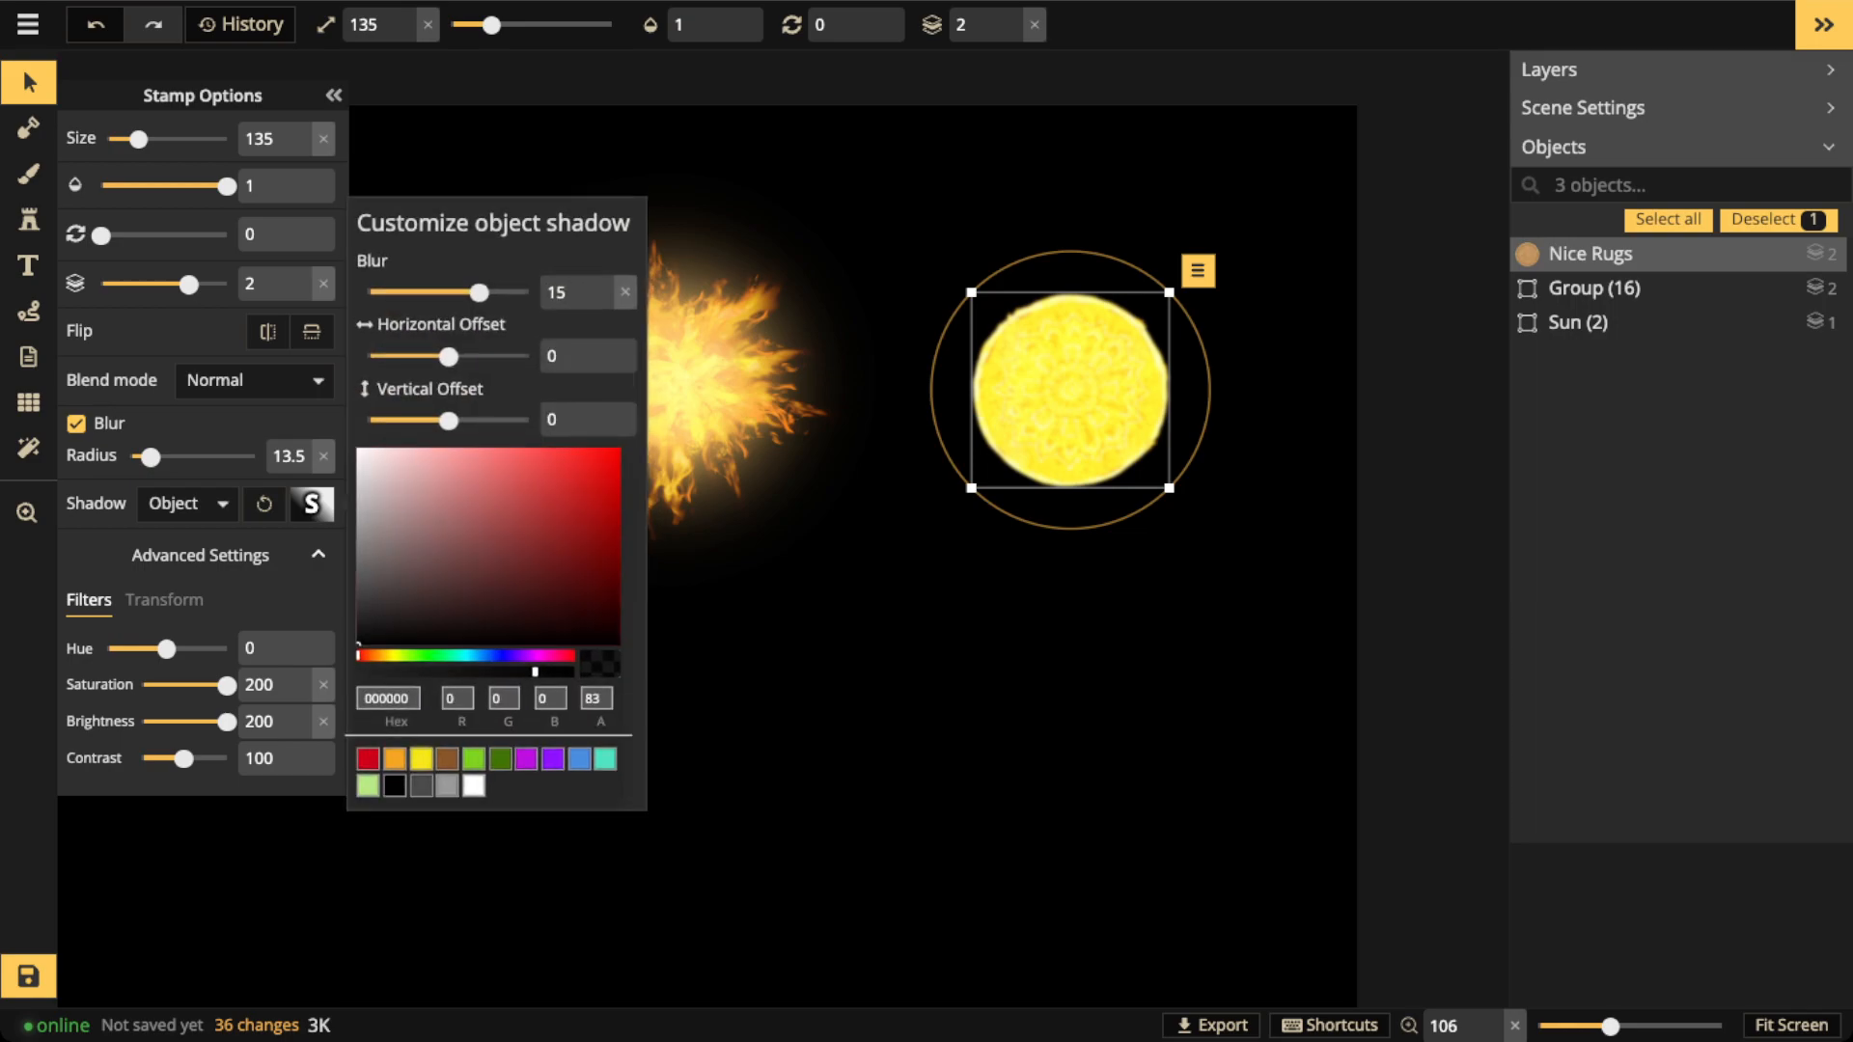
pyautogui.click(421, 759)
pyautogui.moveTo(478, 292)
pyautogui.mouseDown()
pyautogui.moveTo(454, 291)
pyautogui.moveTo(476, 291)
pyautogui.mouseUp()
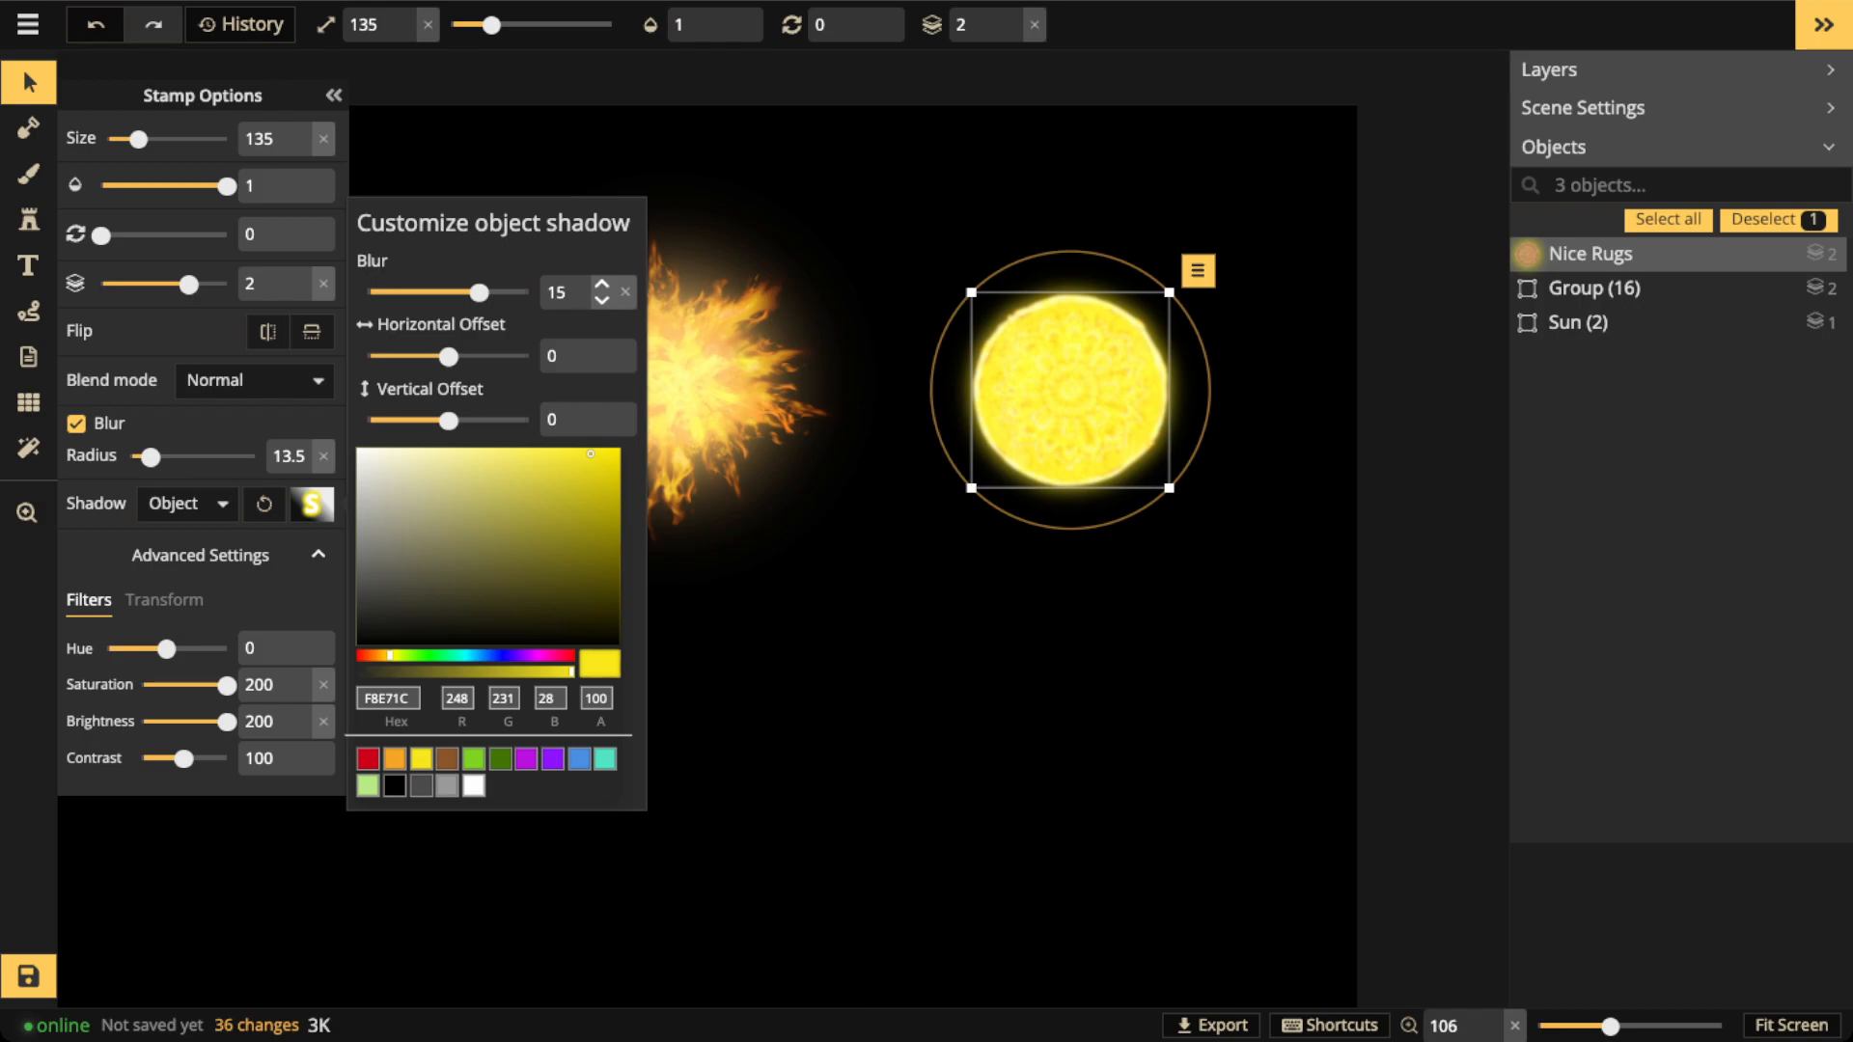
pyautogui.click(1052, 396)
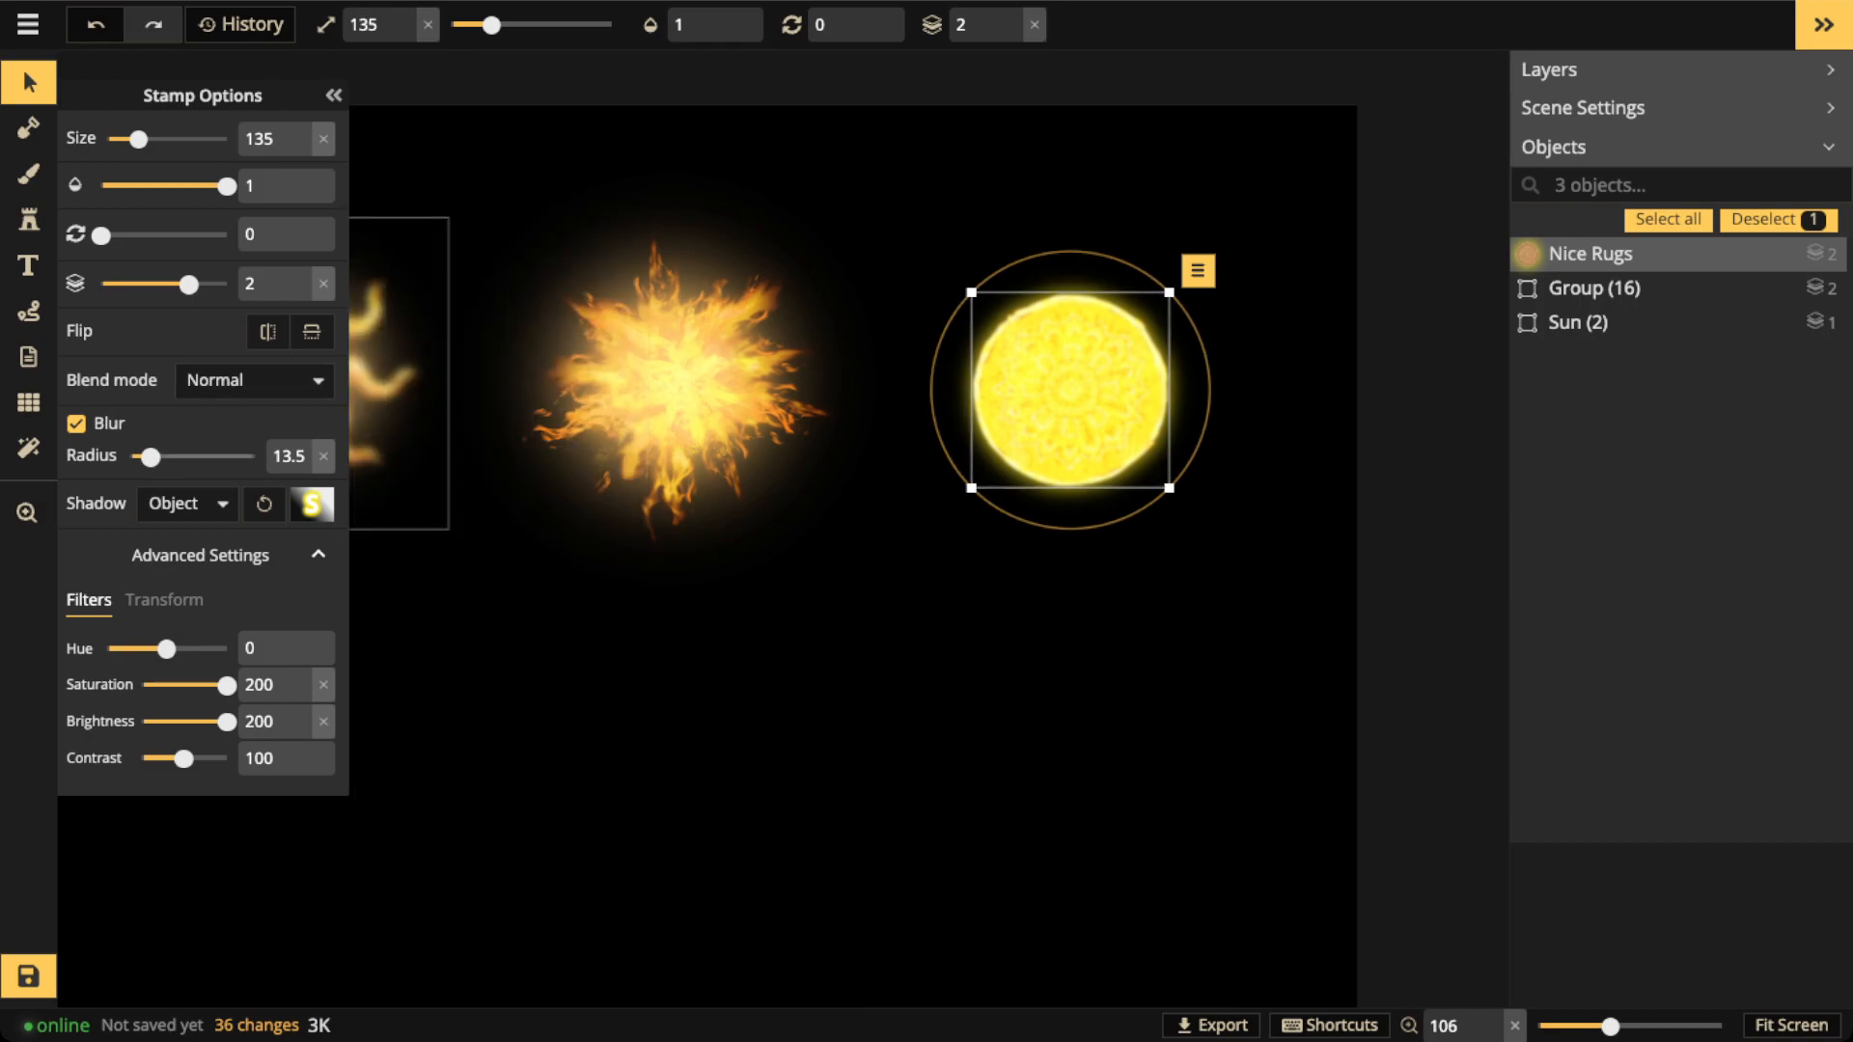
# Raise the round rug sun's blur radius to 23
pyautogui.moveTo(150, 457); pyautogui.dragTo(155, 457)
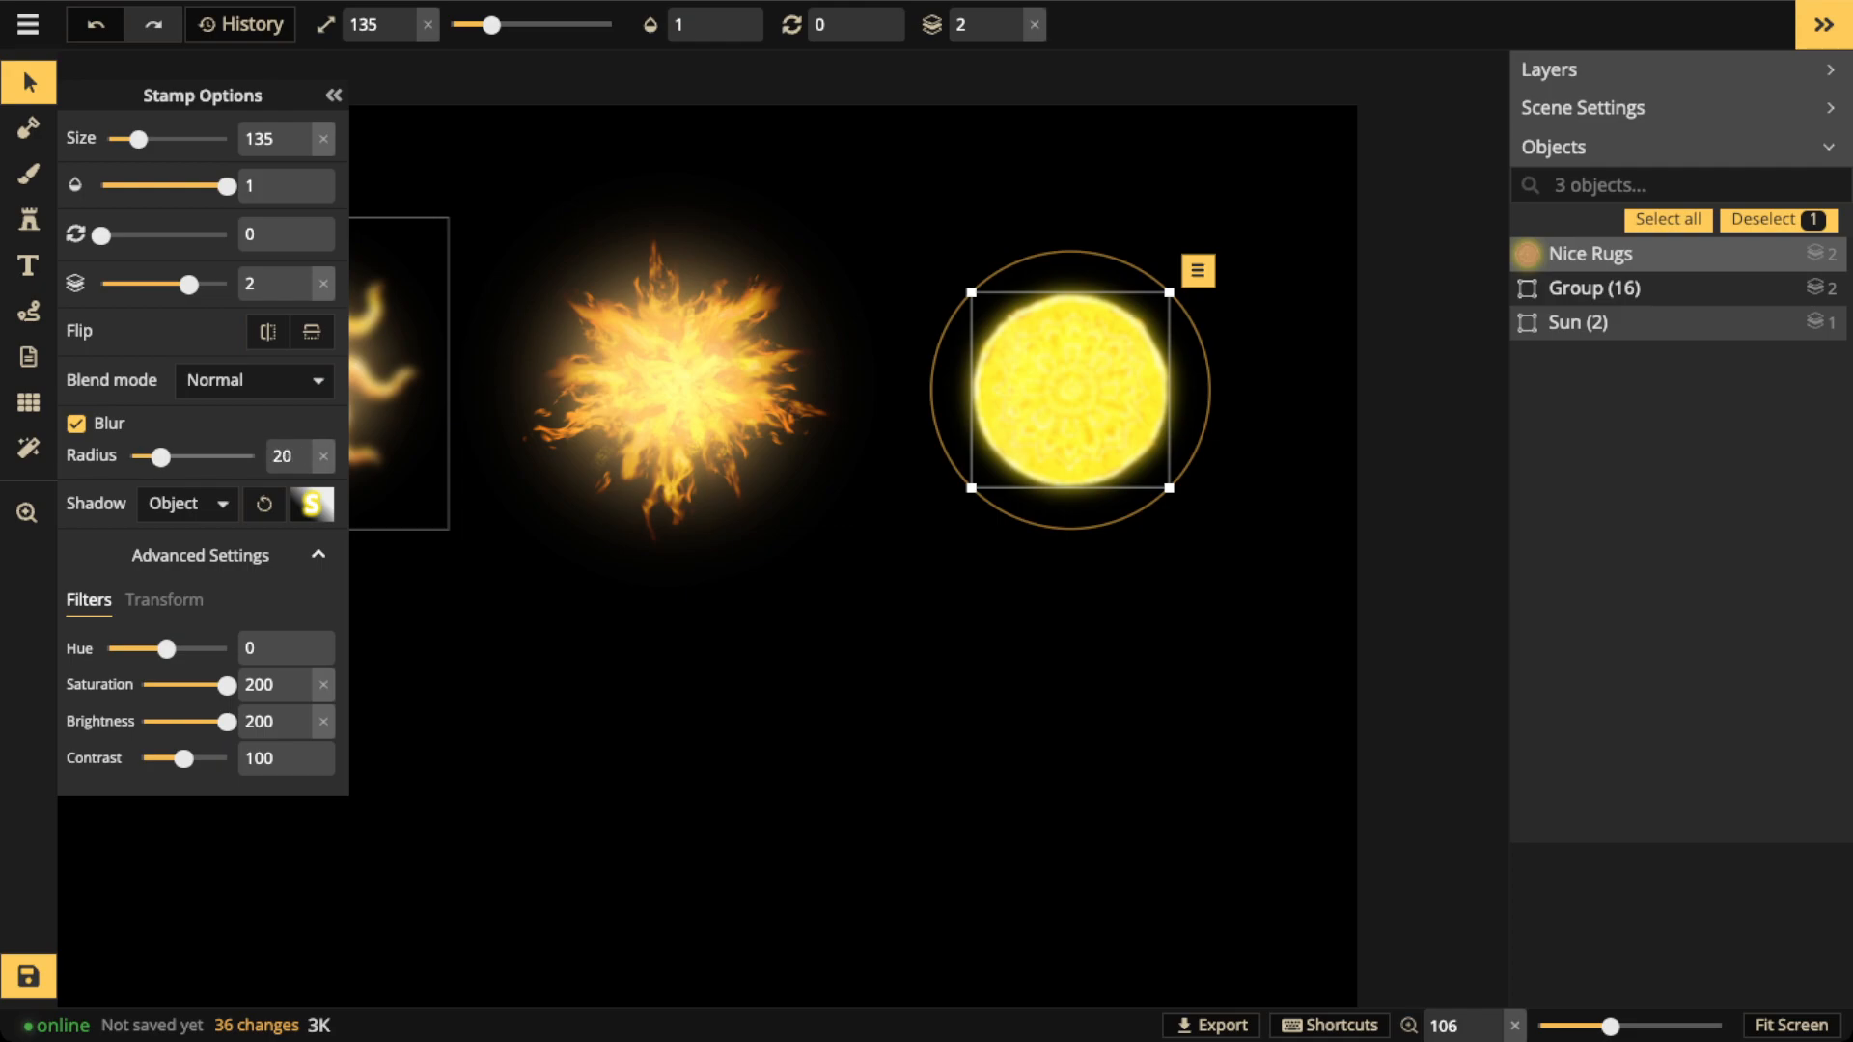
pyautogui.moveTo(143, 457); pyautogui.dragTo(160, 458)
pyautogui.click(892, 401)
pyautogui.click(1071, 391)
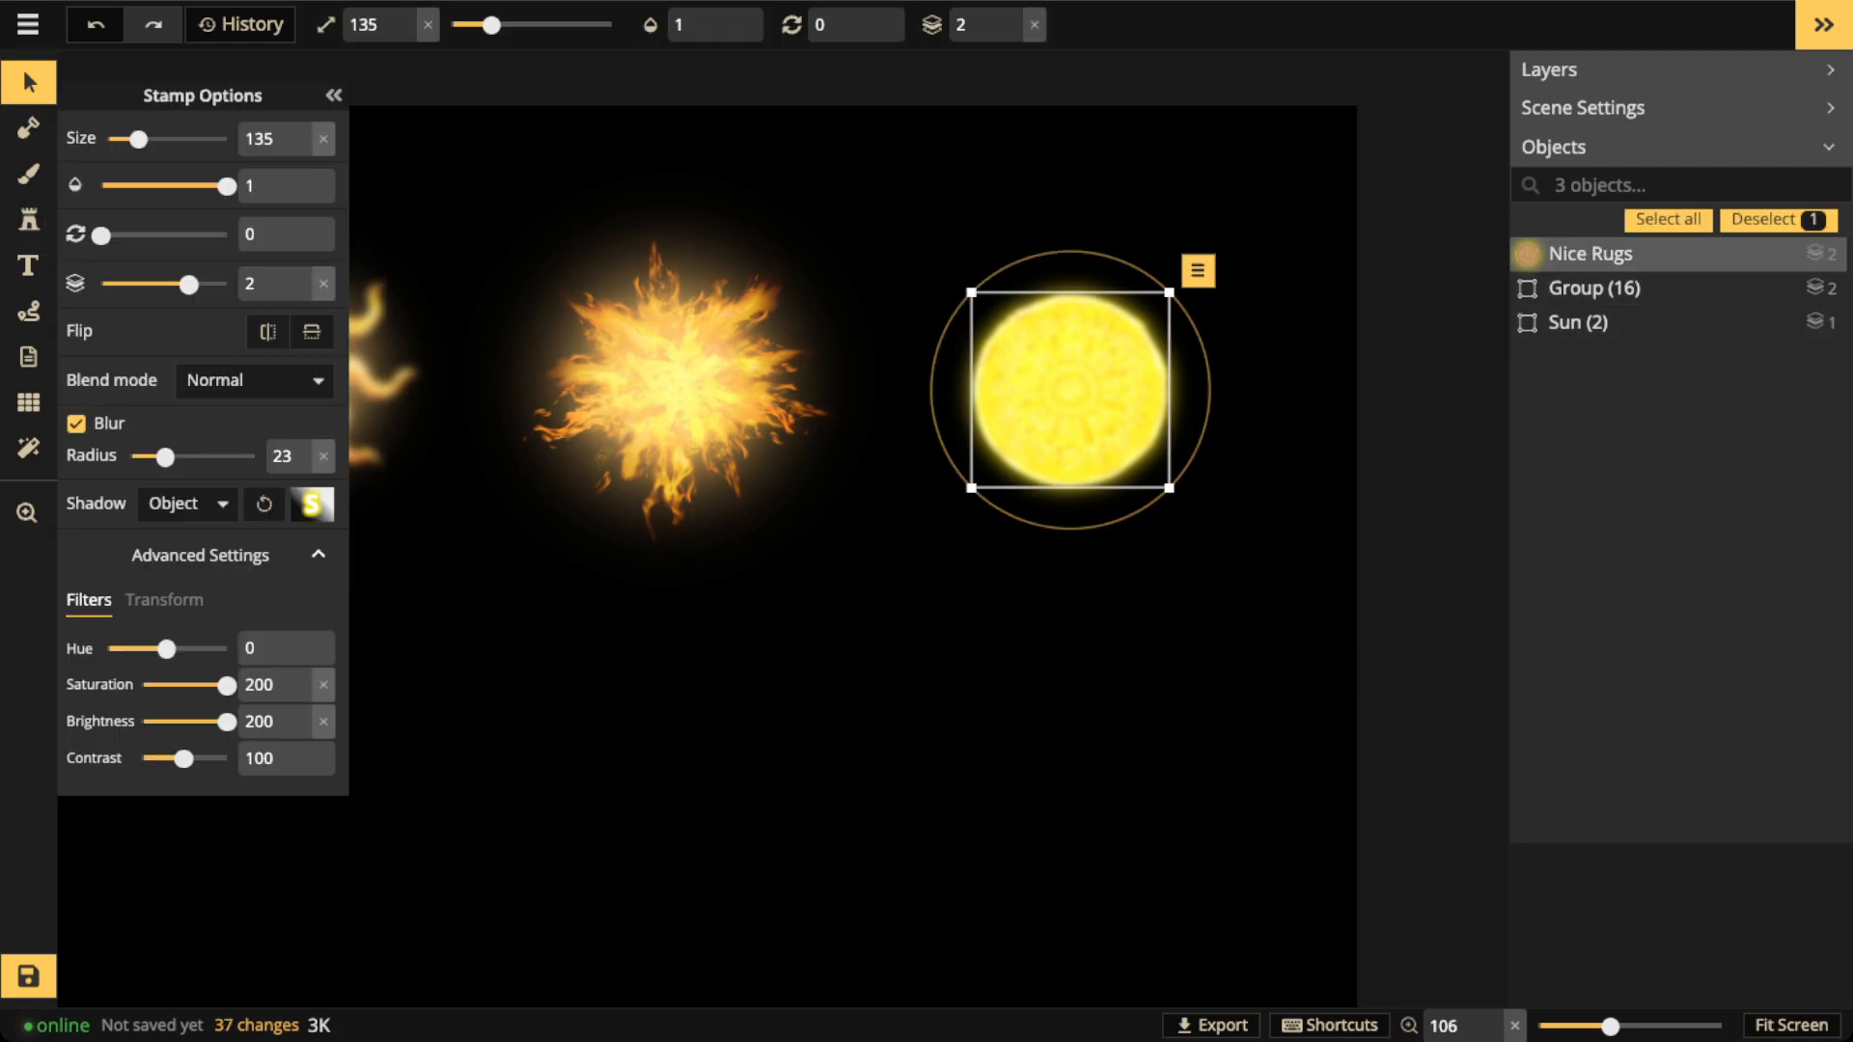
# Adjust the spacing of the wavy, flaming and round rug suns in a row near the map's upper edge
pyautogui.moveTo(1071, 391); pyautogui.dragTo(1093, 391)
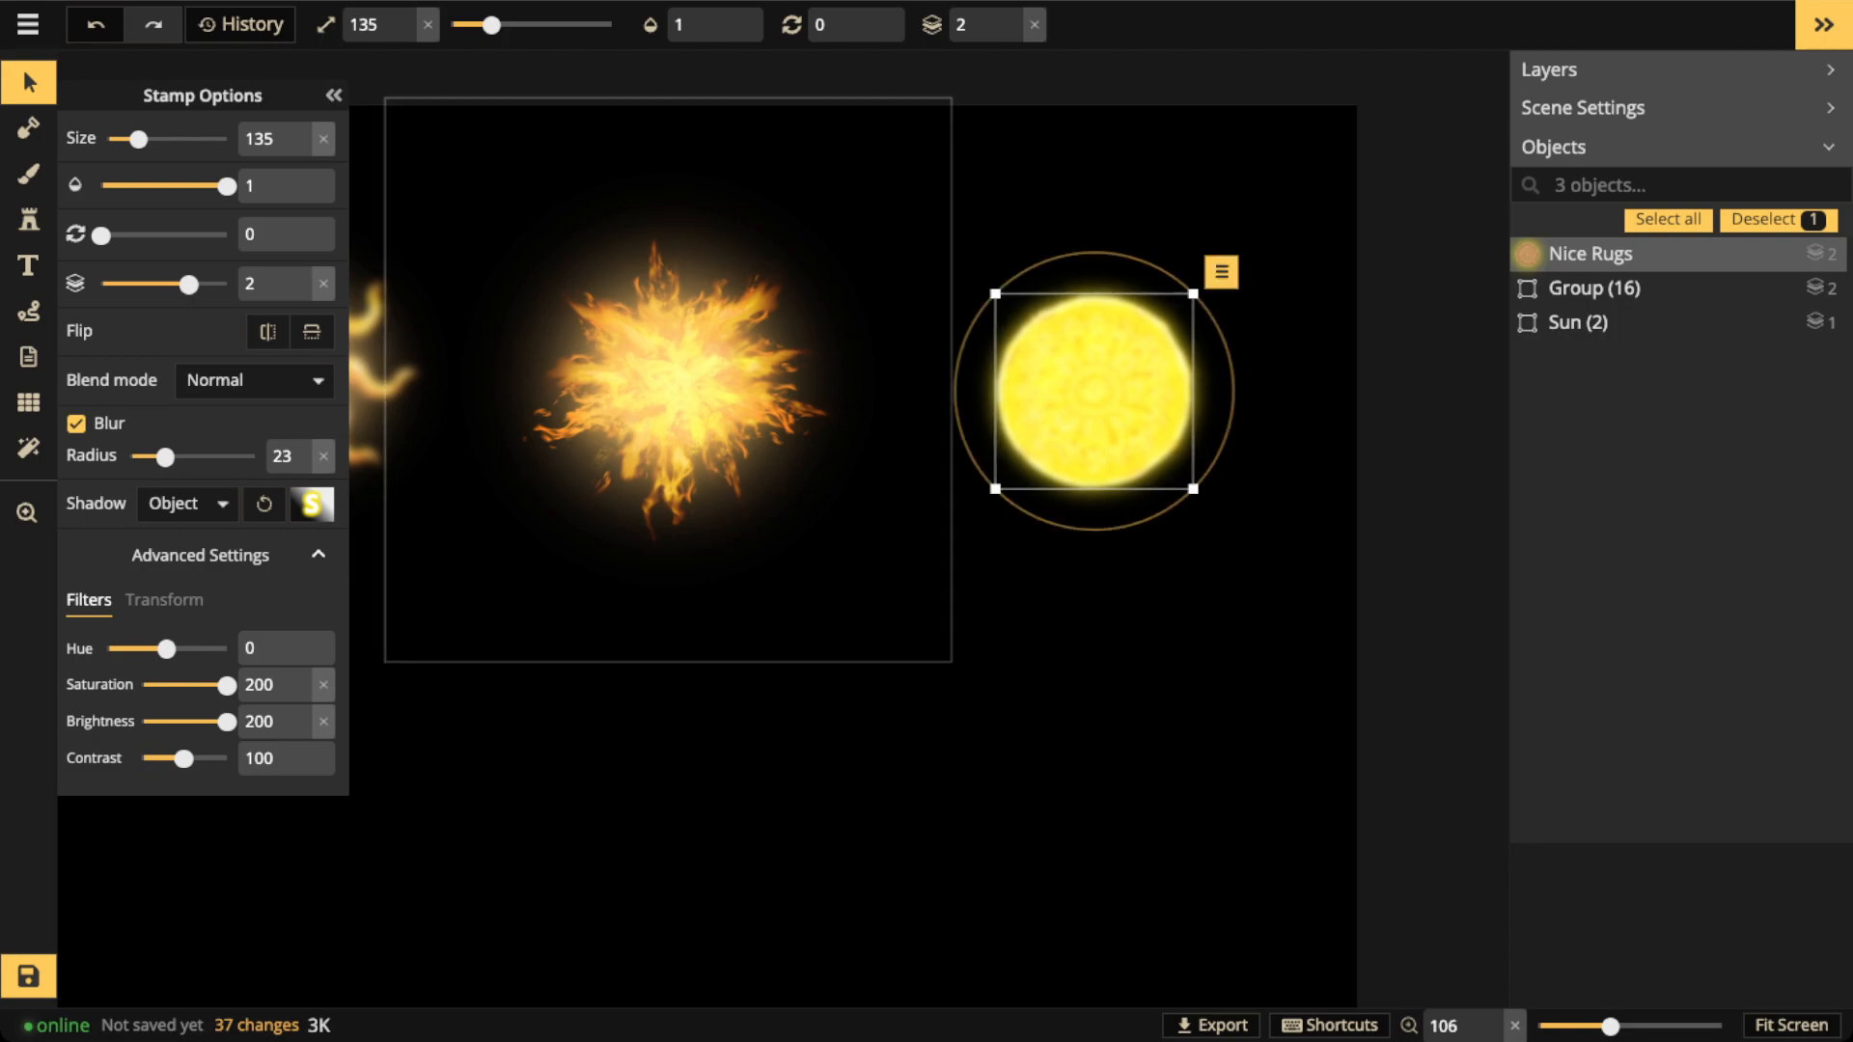
pyautogui.click(480, 714)
pyautogui.scroll(-3, 480, 714)
pyautogui.press('space')
pyautogui.moveTo(480, 714); pyautogui.dragTo(729, 540)
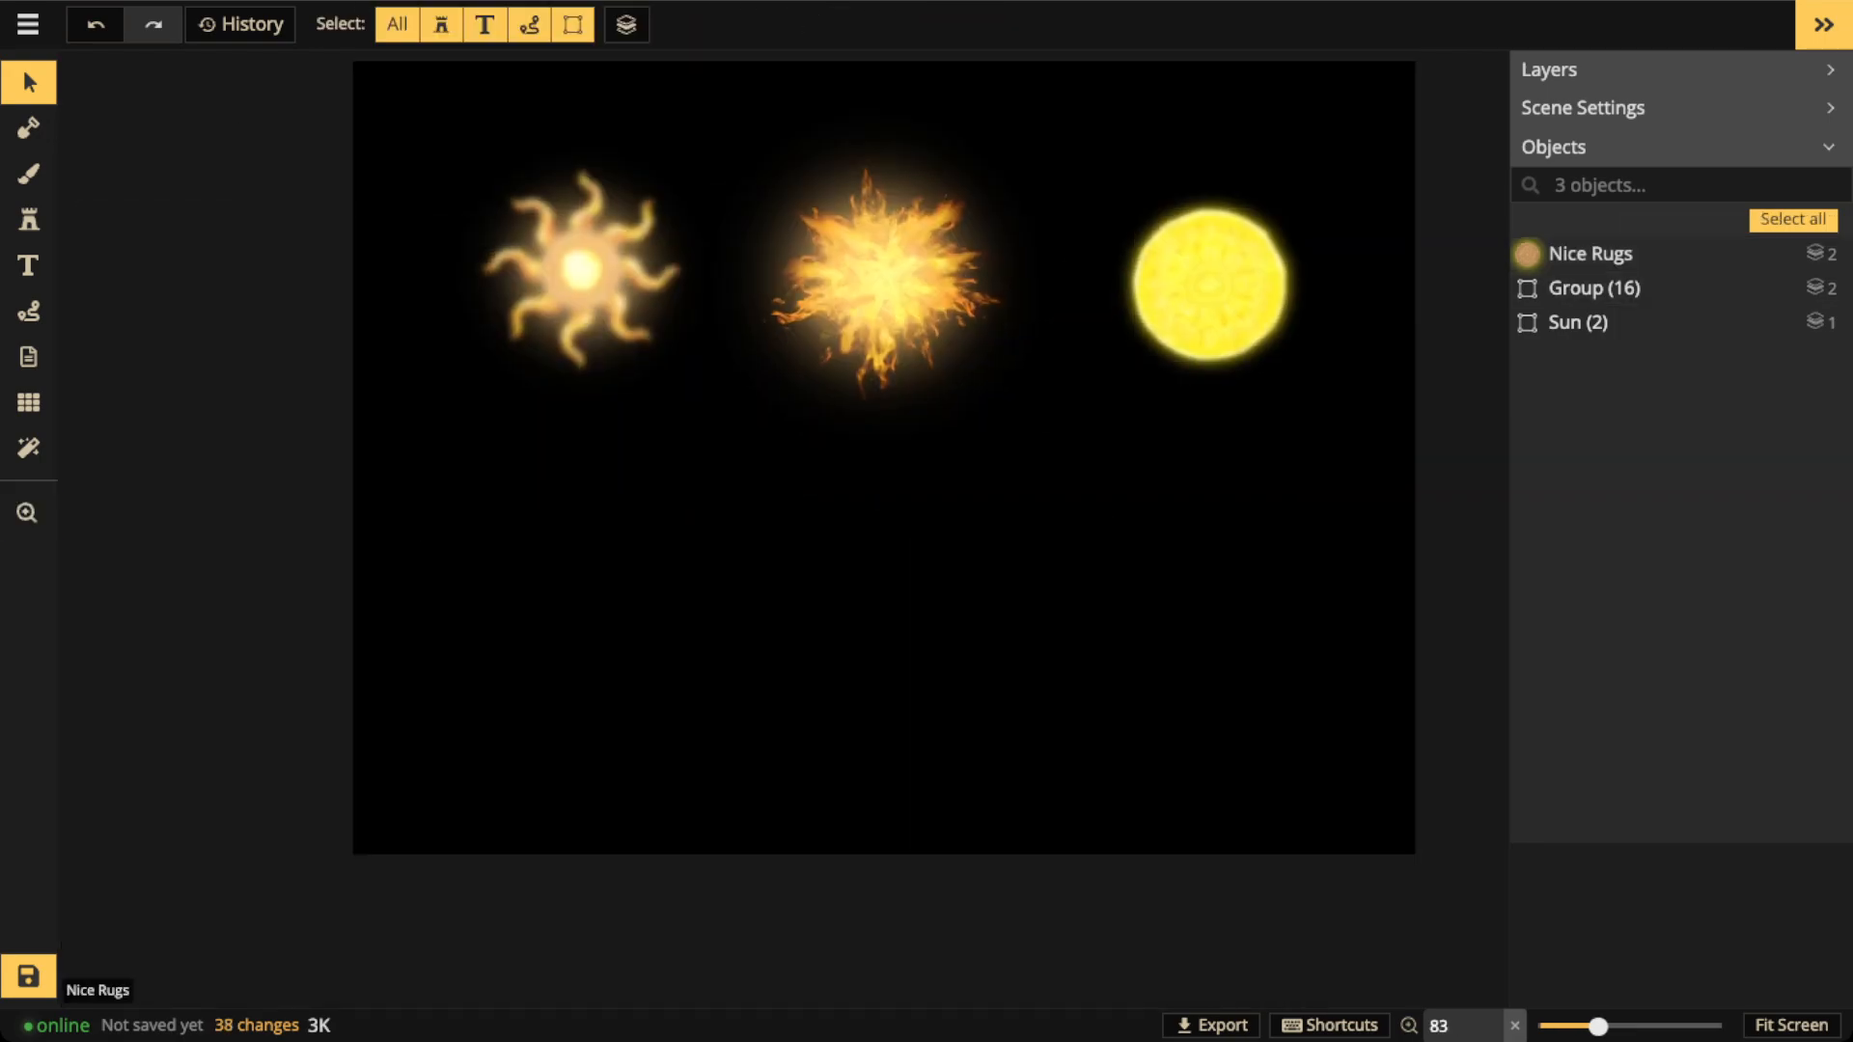
pyautogui.click(1212, 280)
pyautogui.moveTo(1212, 280); pyautogui.dragTo(1208, 278)
pyautogui.moveTo(580, 271); pyautogui.dragTo(569, 275)
pyautogui.click(618, 540)
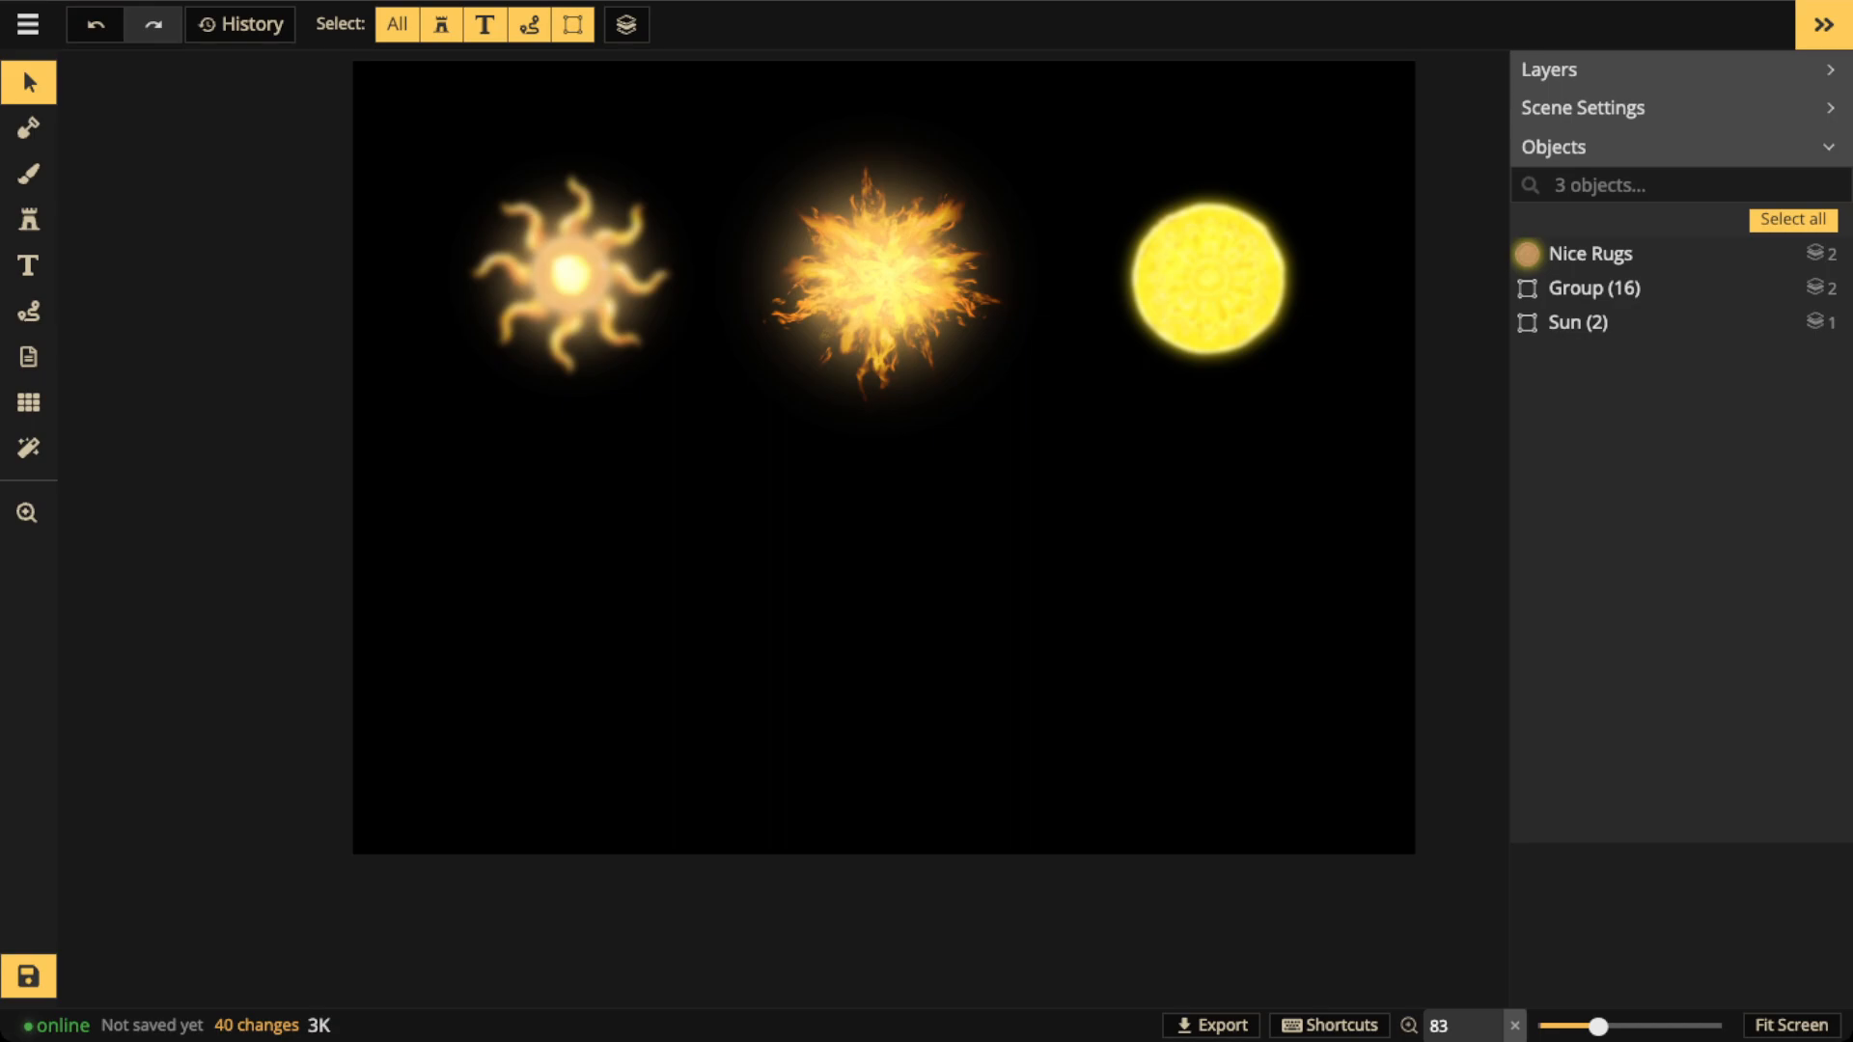
pyautogui.click(570, 275)
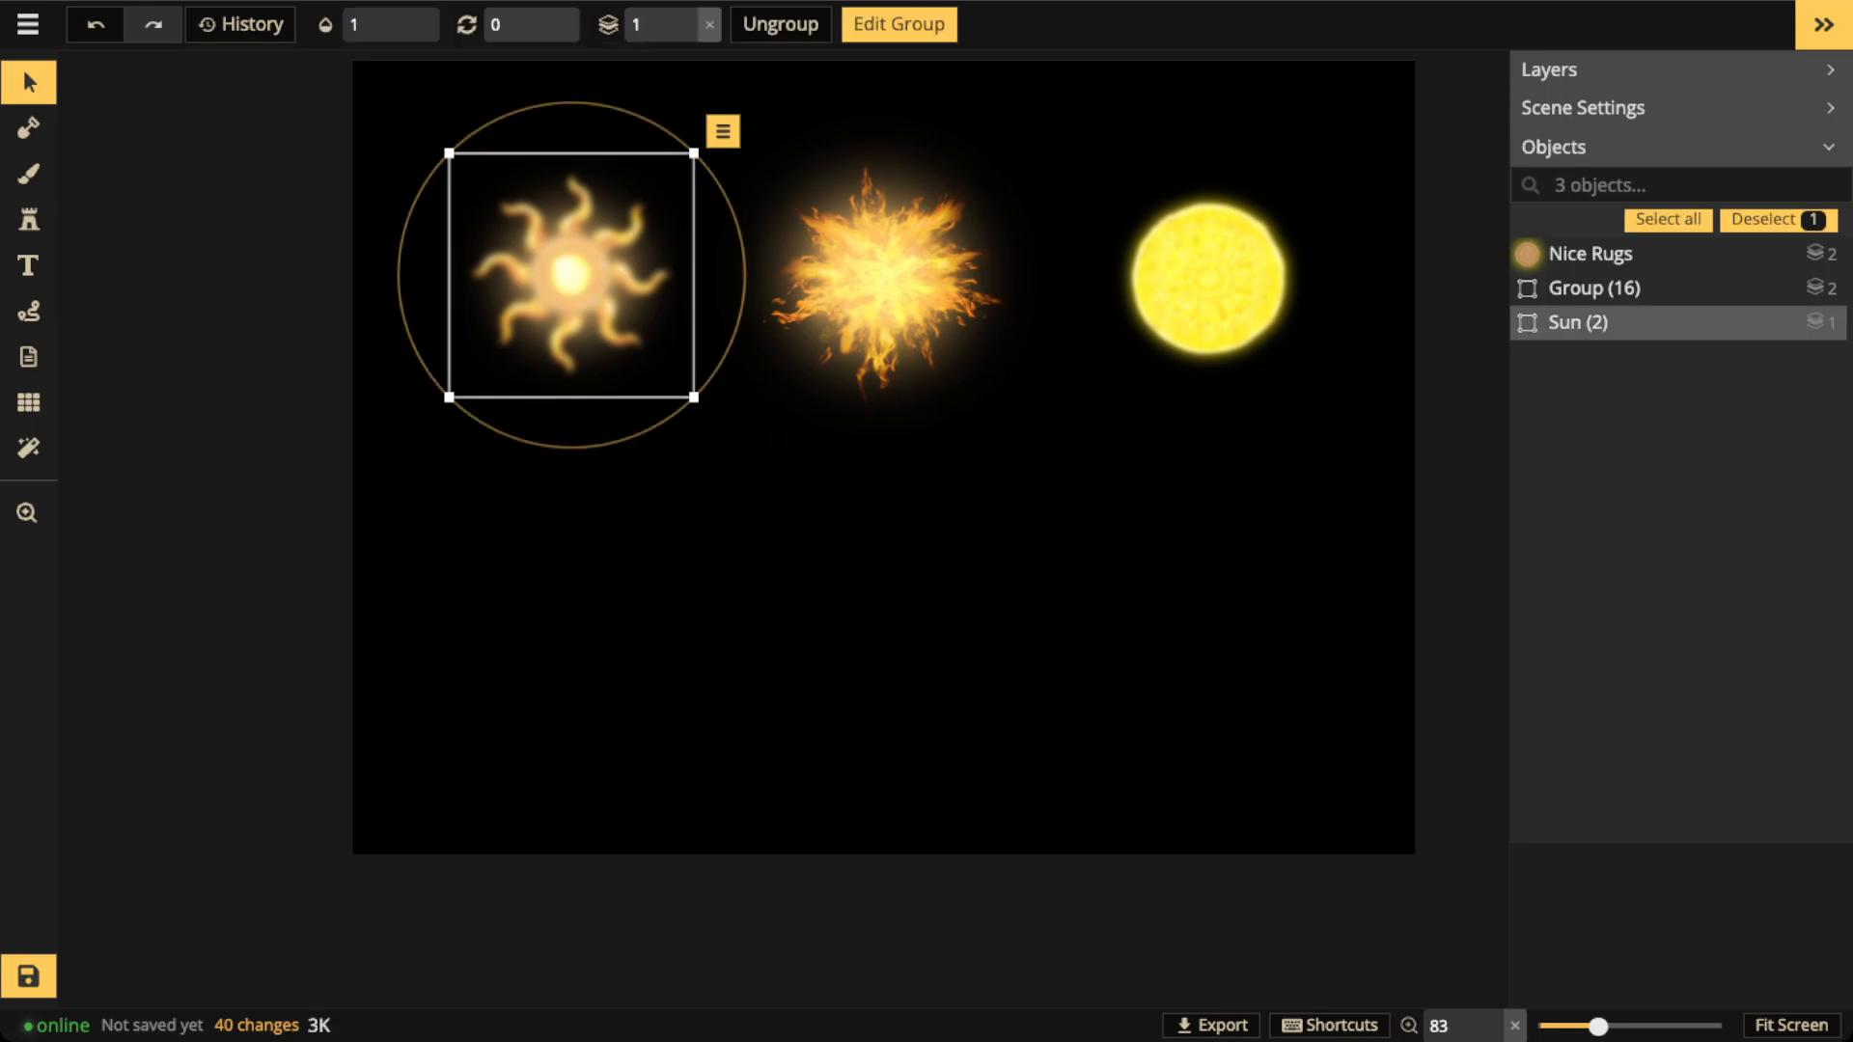
pyautogui.click(877, 280)
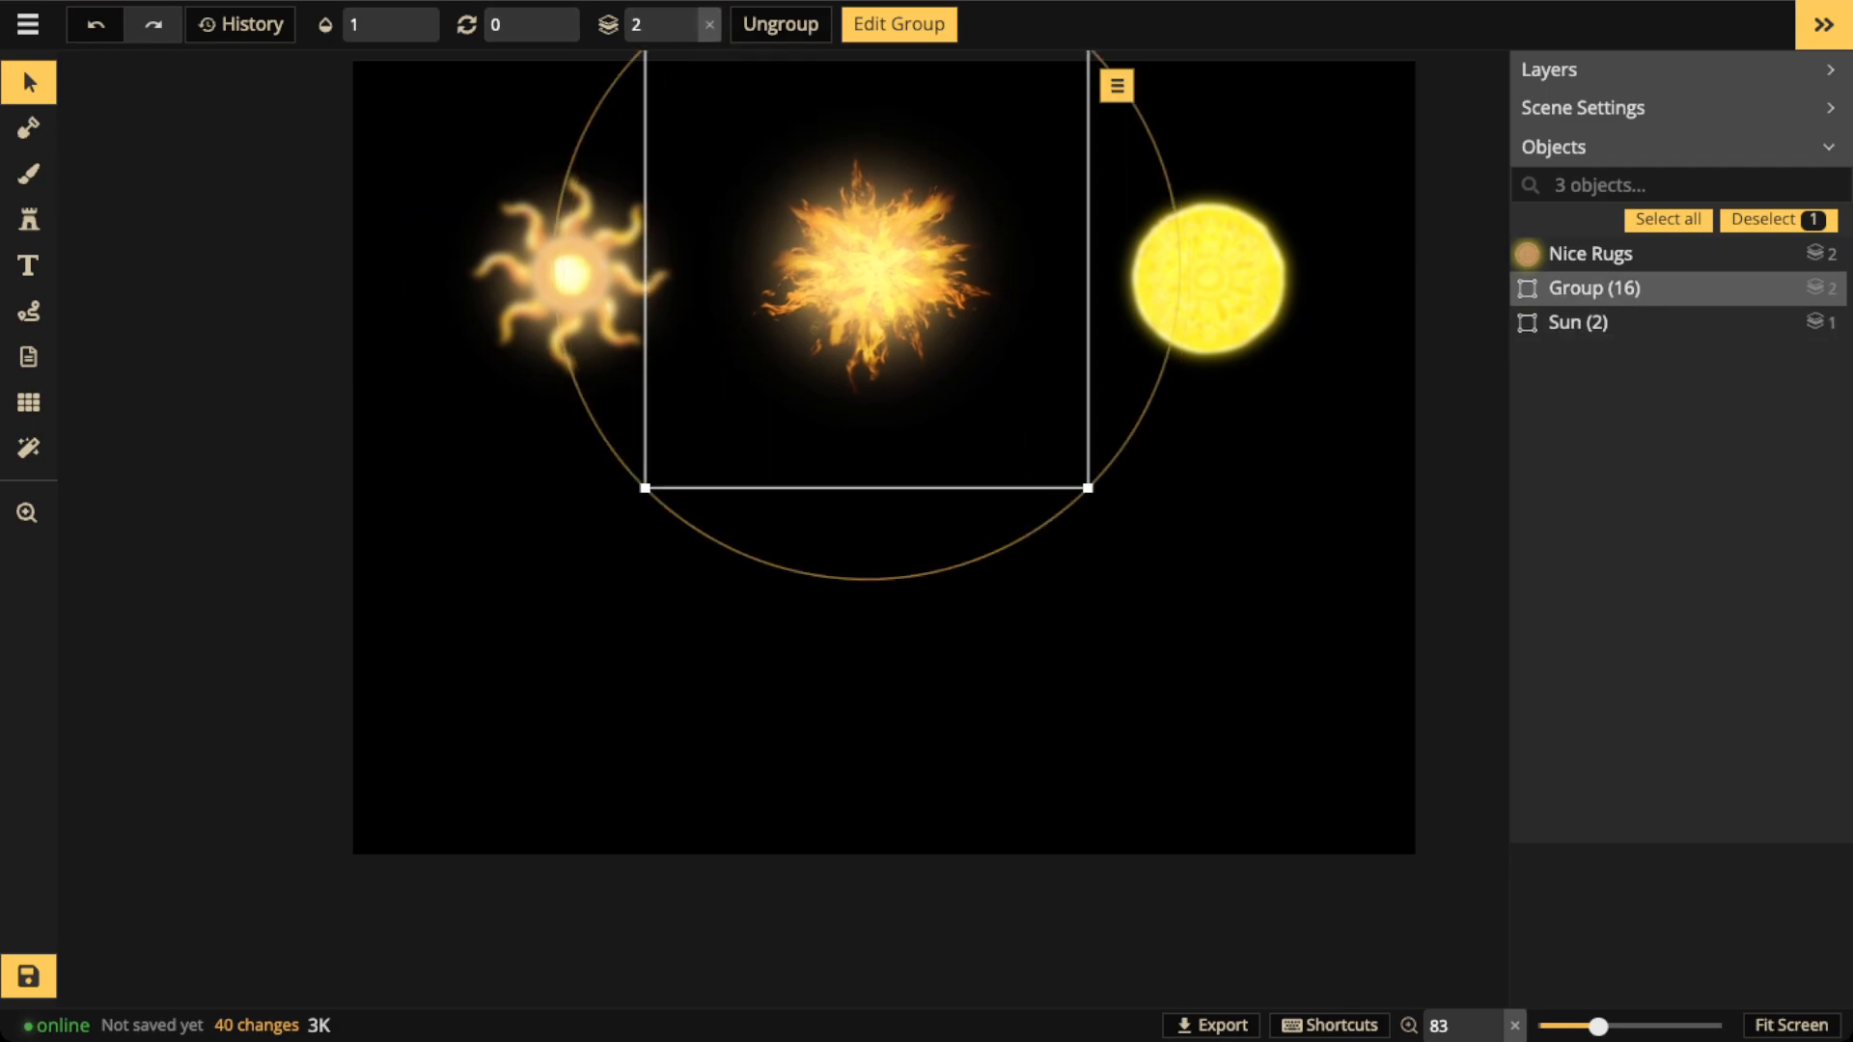
pyautogui.click(1208, 278)
pyautogui.moveTo(1208, 278); pyautogui.dragTo(1201, 278)
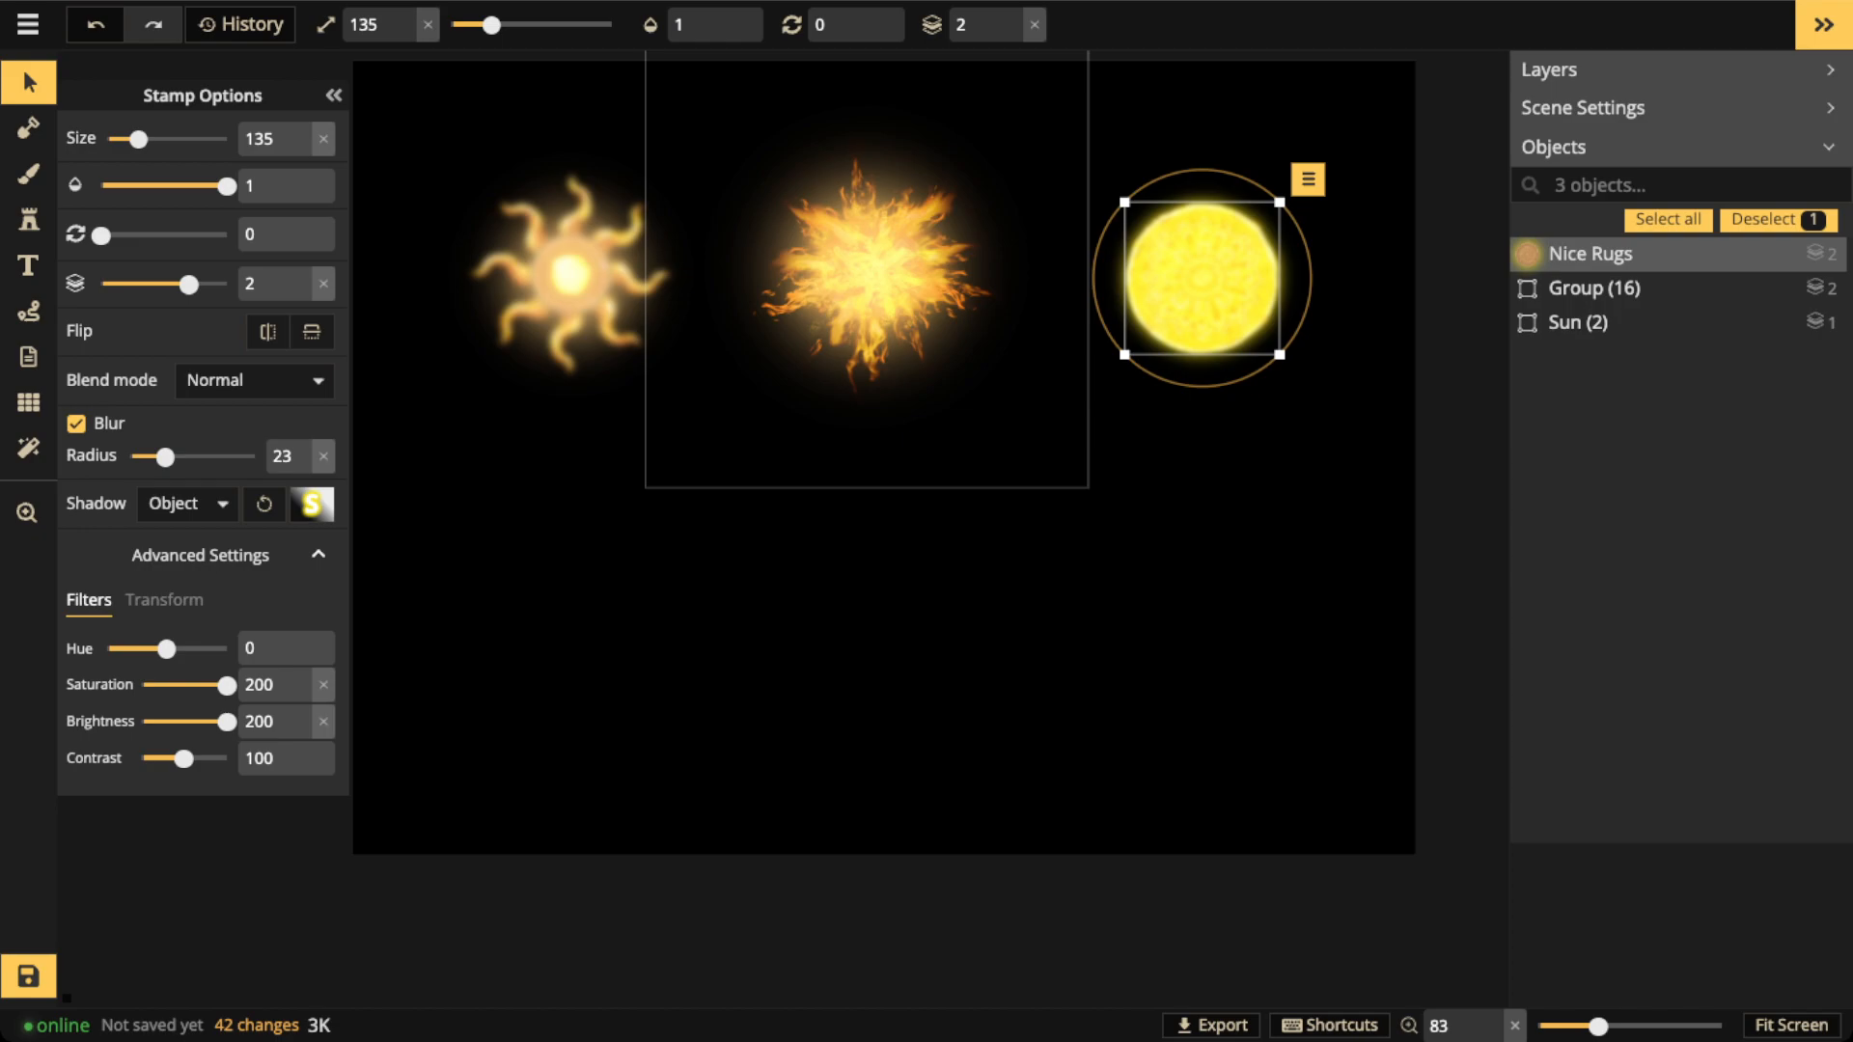
# Delete the wavy sun and the round rug sun, and move the flaming sun down to the middle of the map
pyautogui.click(572, 275)
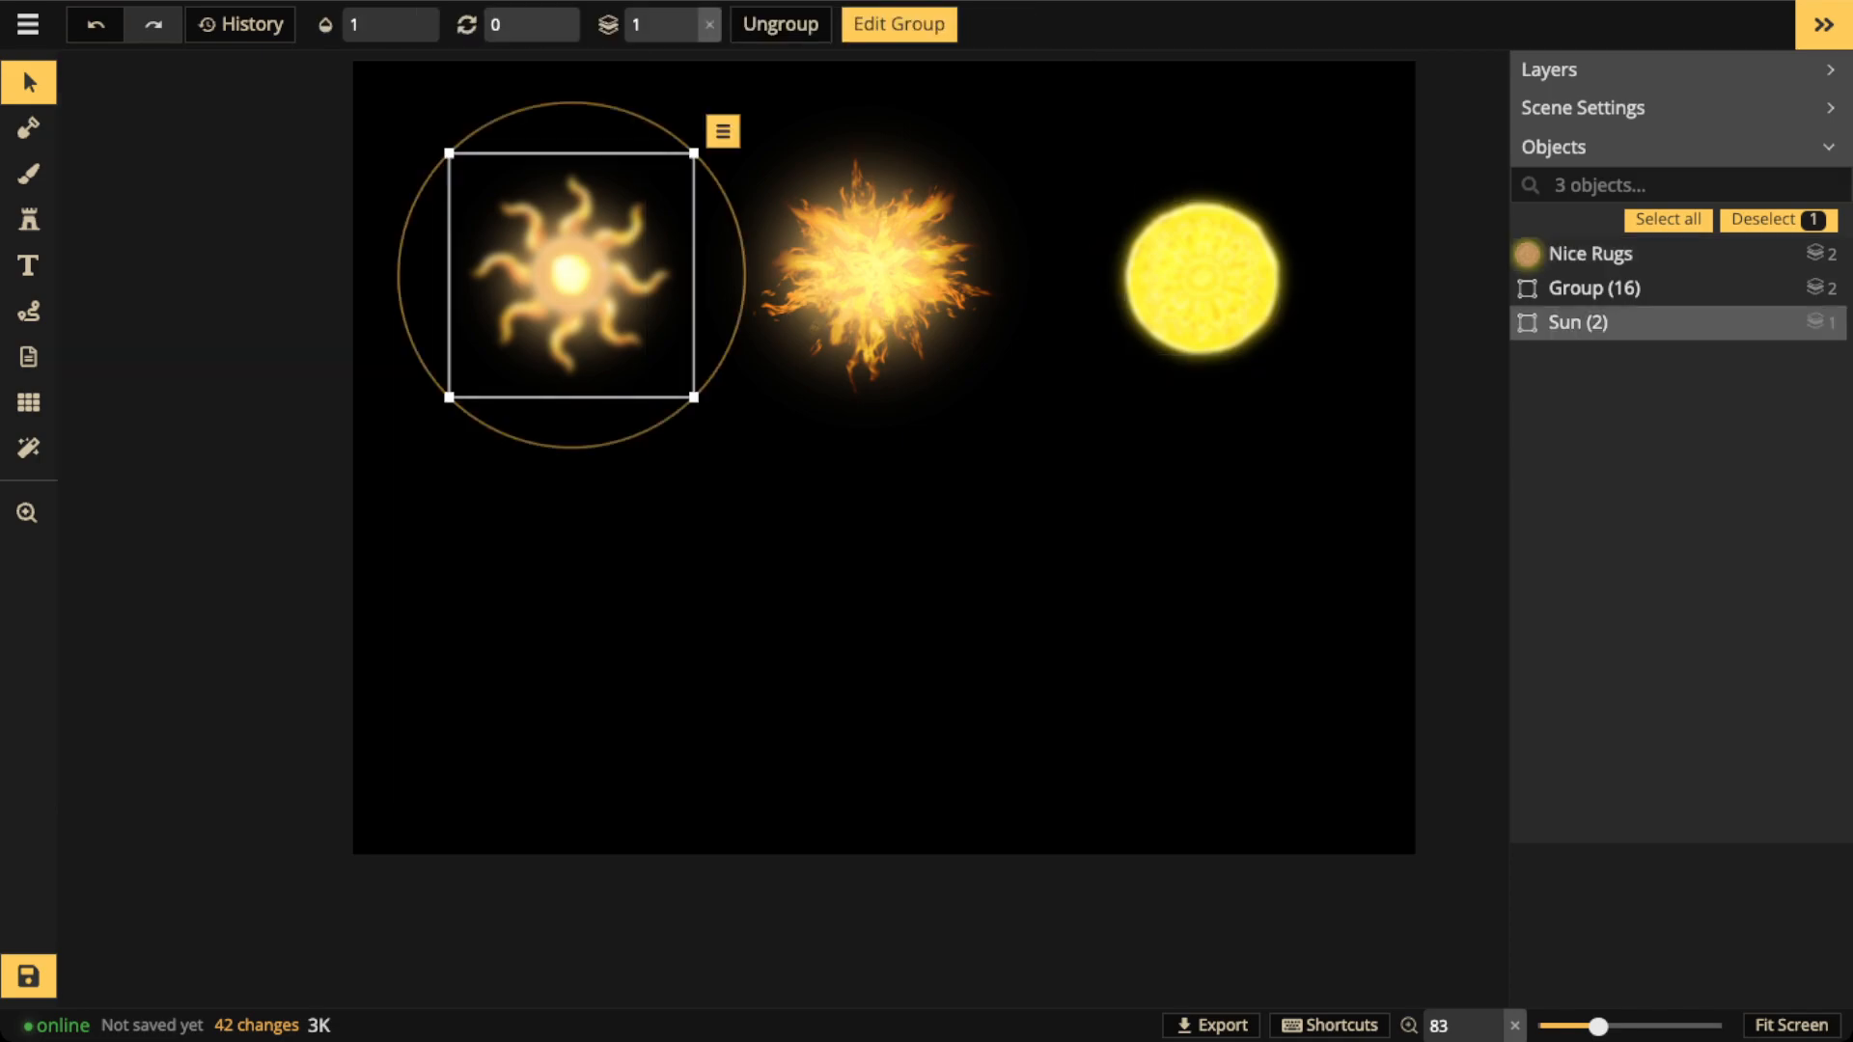
pyautogui.press('Delete')
pyautogui.click(1202, 278)
pyautogui.press('Delete')
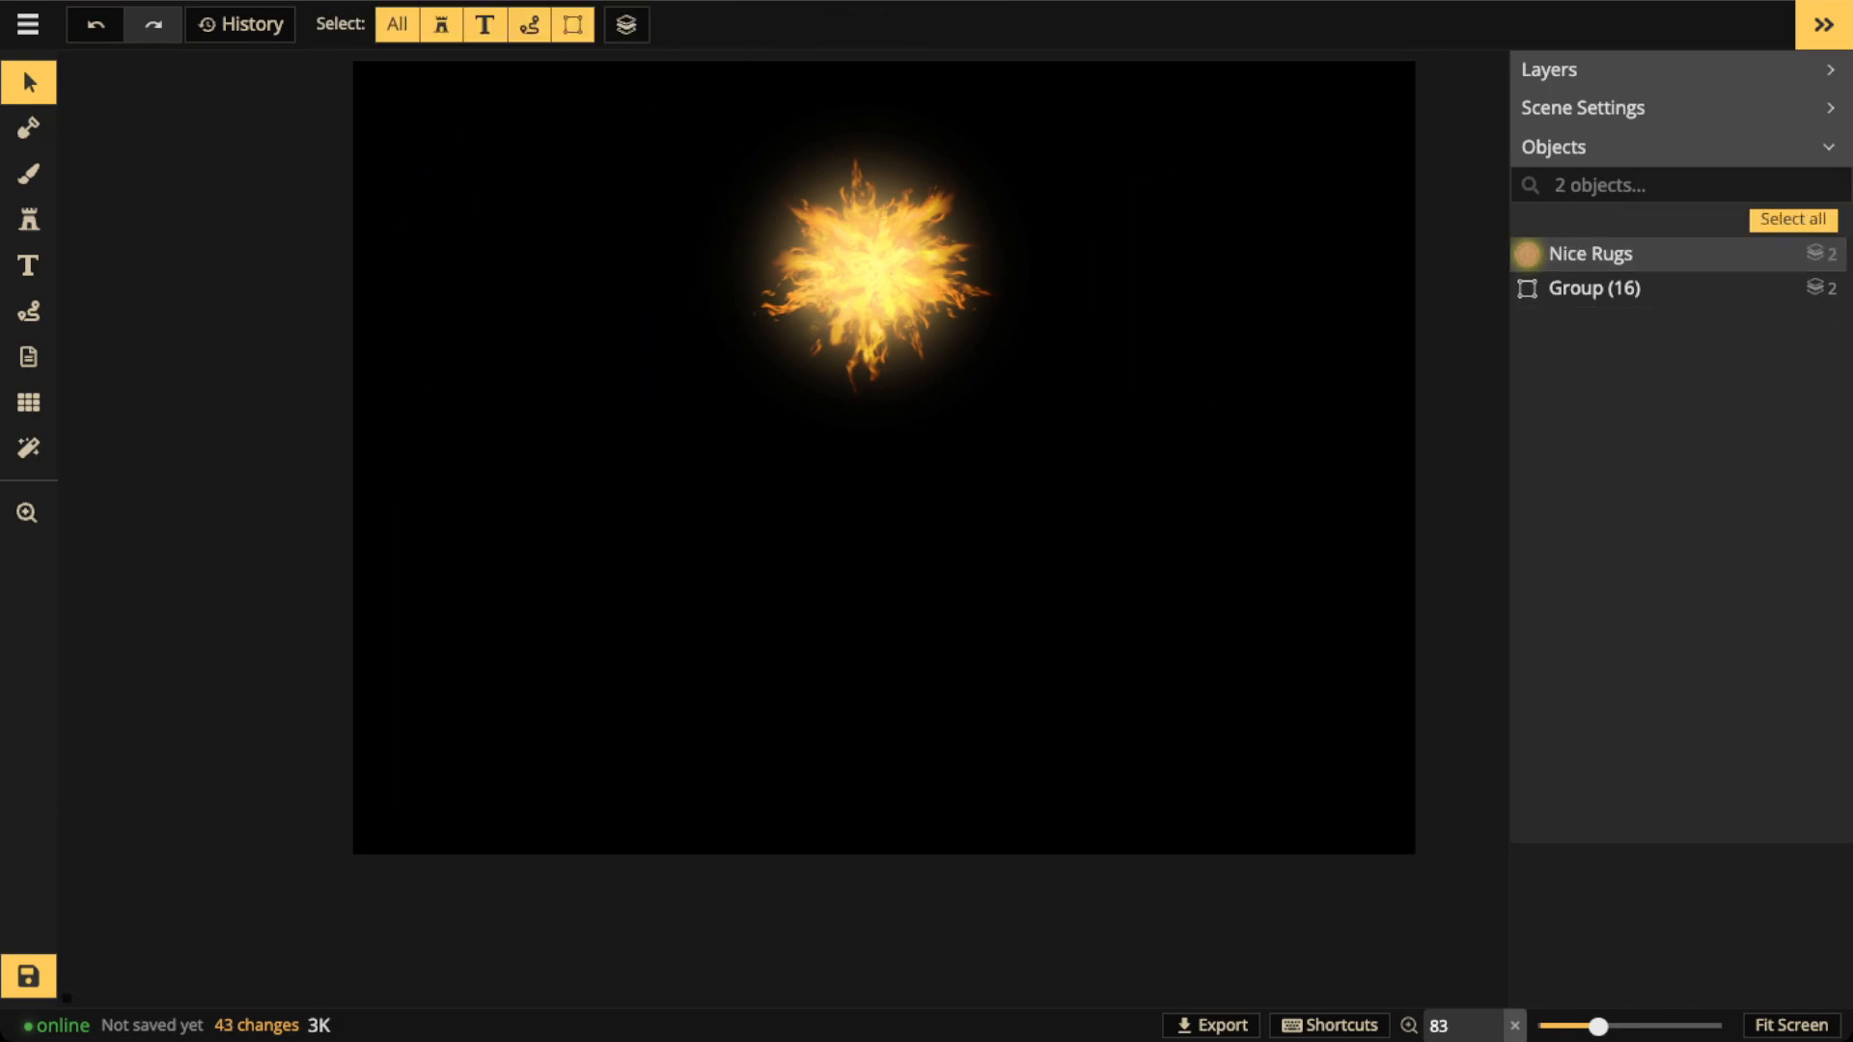
pyautogui.click(873, 274)
pyautogui.moveTo(874, 274); pyautogui.dragTo(874, 473)
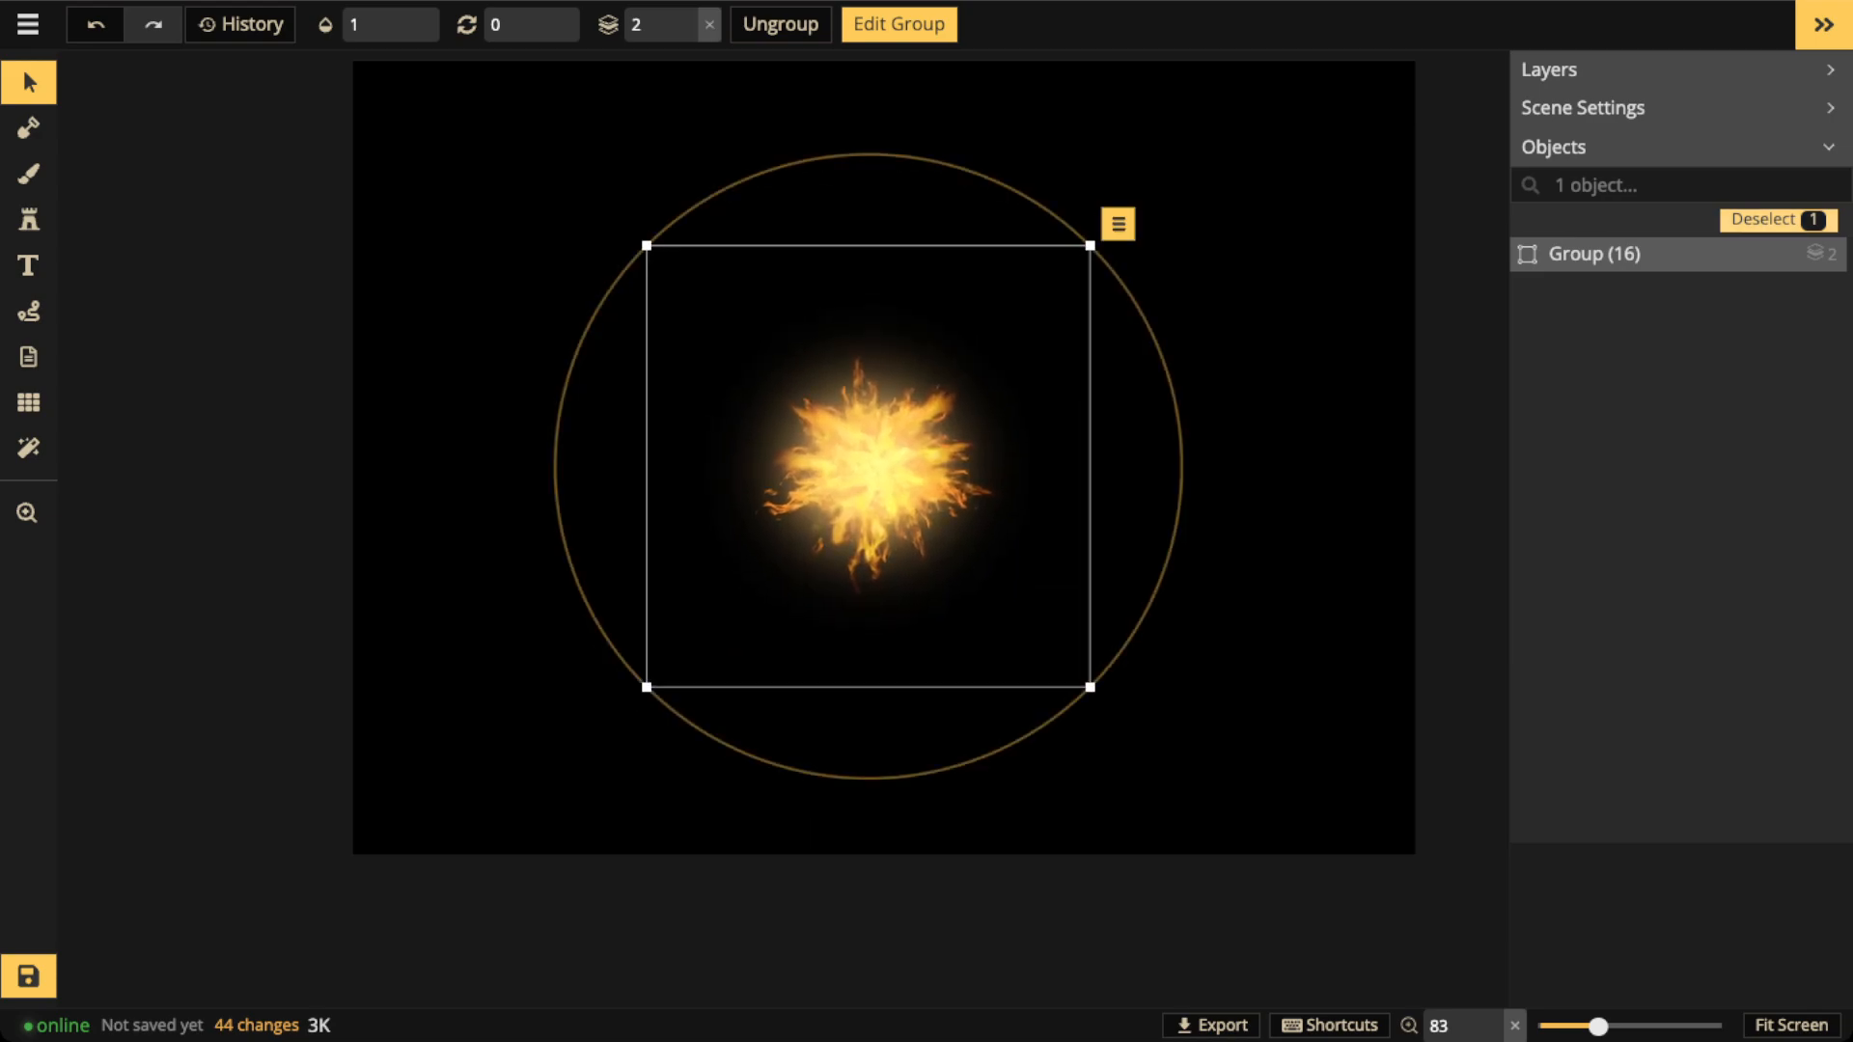
# Rename the flaming sun group as "Star"
pyautogui.click(1762, 254)
pyautogui.write('Sun')
pyautogui.press('BackSpace')
pyautogui.press('BackSpace')
pyautogui.write('tar')
pyautogui.press('Return')
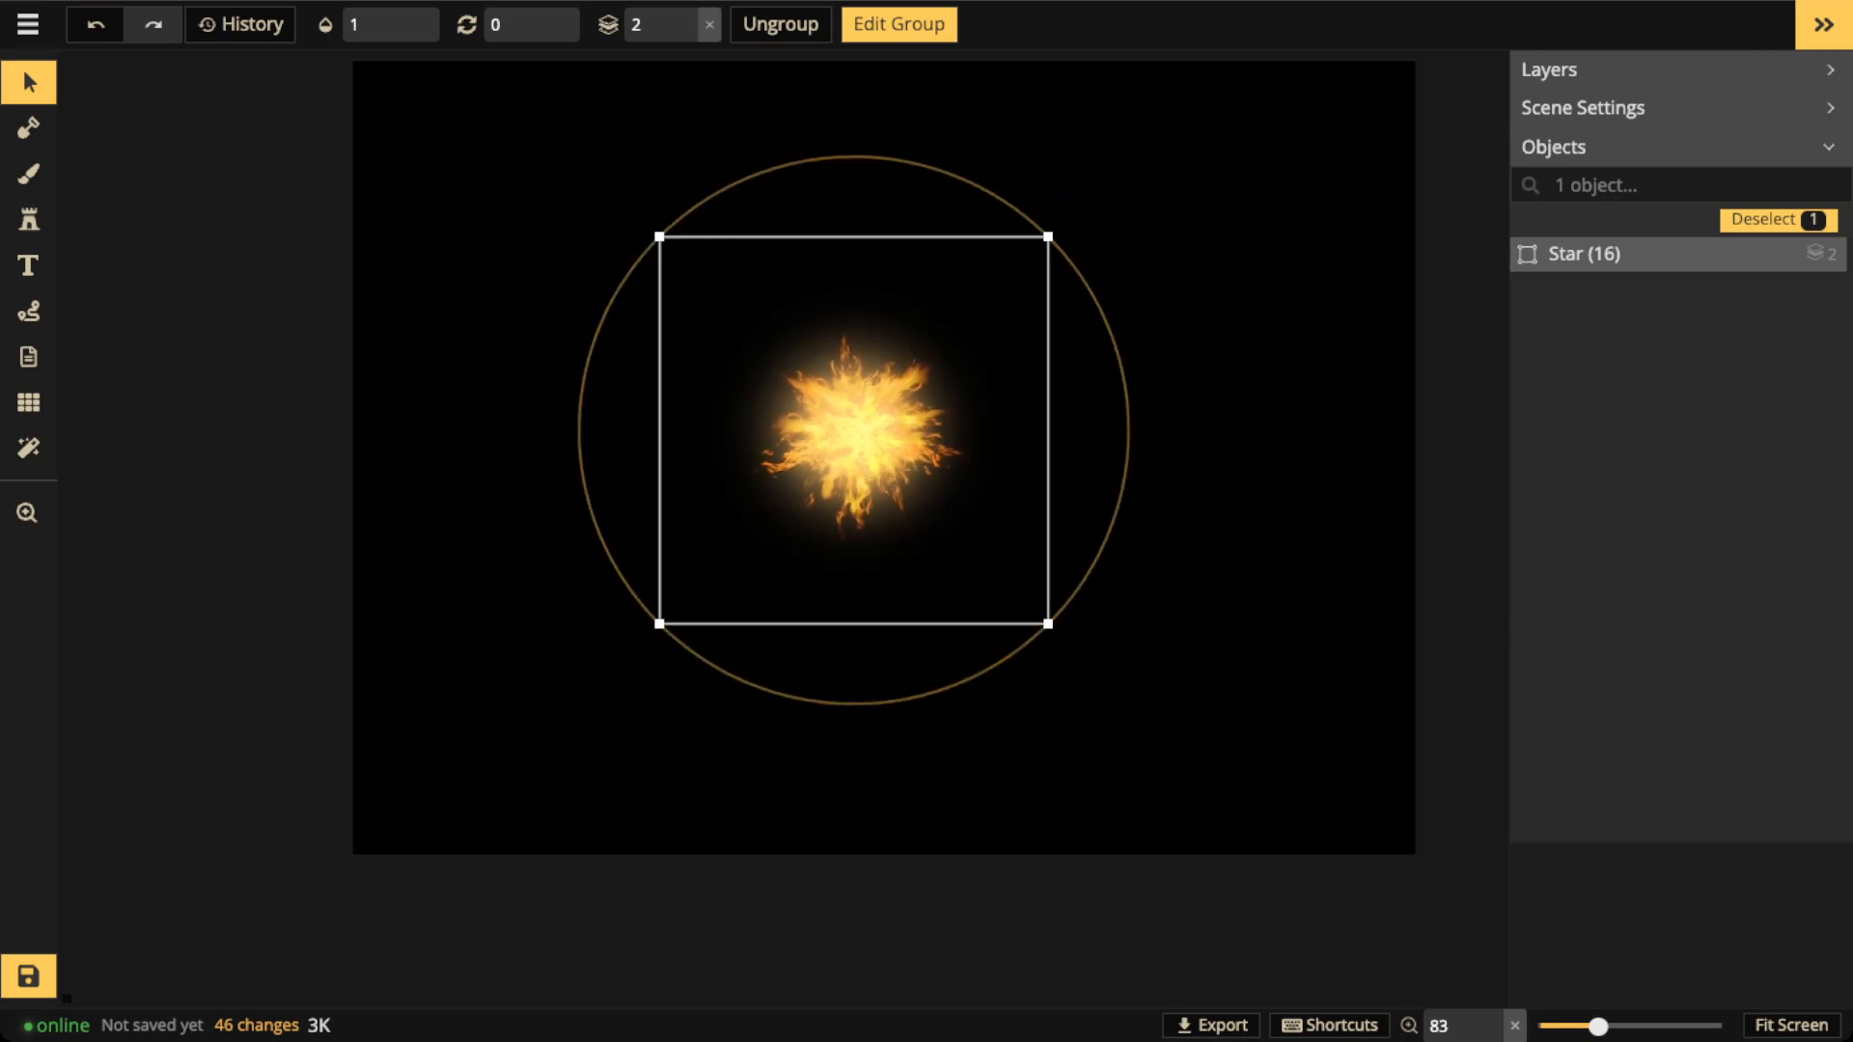
# Move the Star group with all its stamps from the middle to the left side of the map
pyautogui.scroll(10, 853, 431)
pyautogui.scroll(10, 853, 431)
pyautogui.scroll(4, 853, 430)
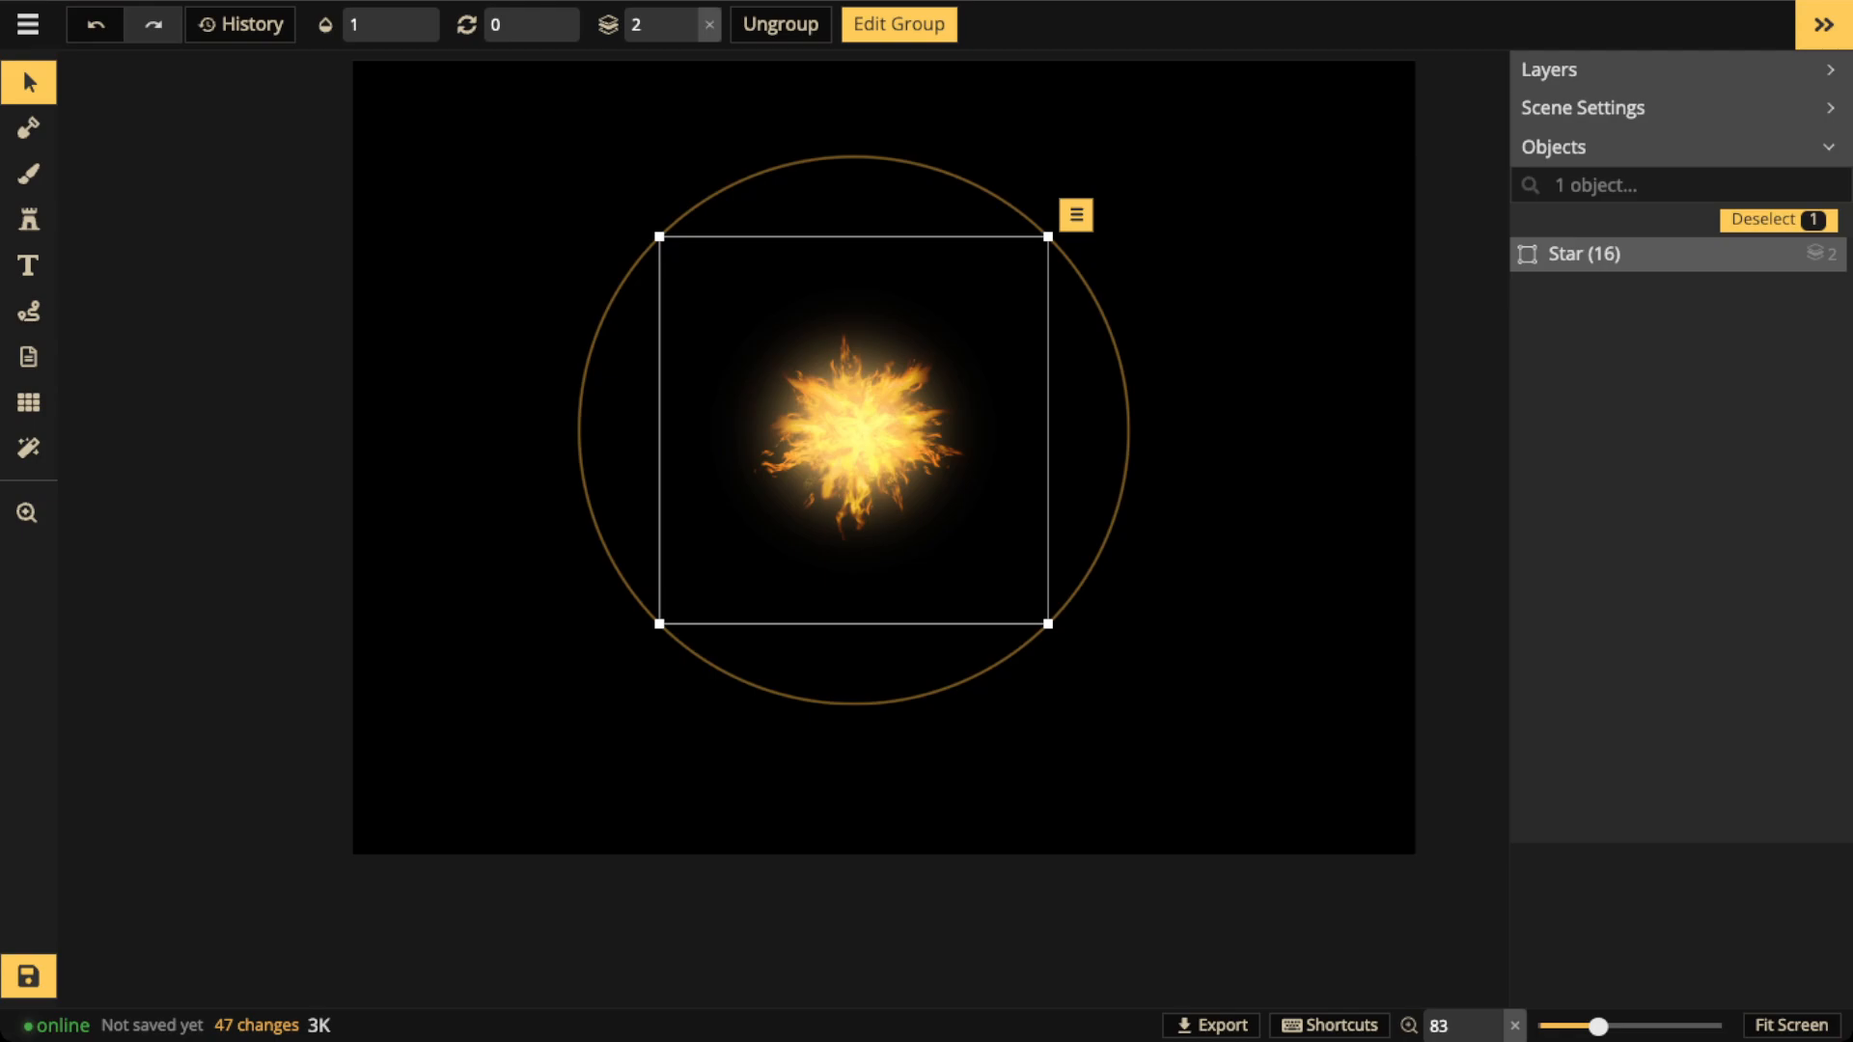
pyautogui.moveTo(853, 430); pyautogui.dragTo(860, 439)
pyautogui.doubleClick(859, 439)
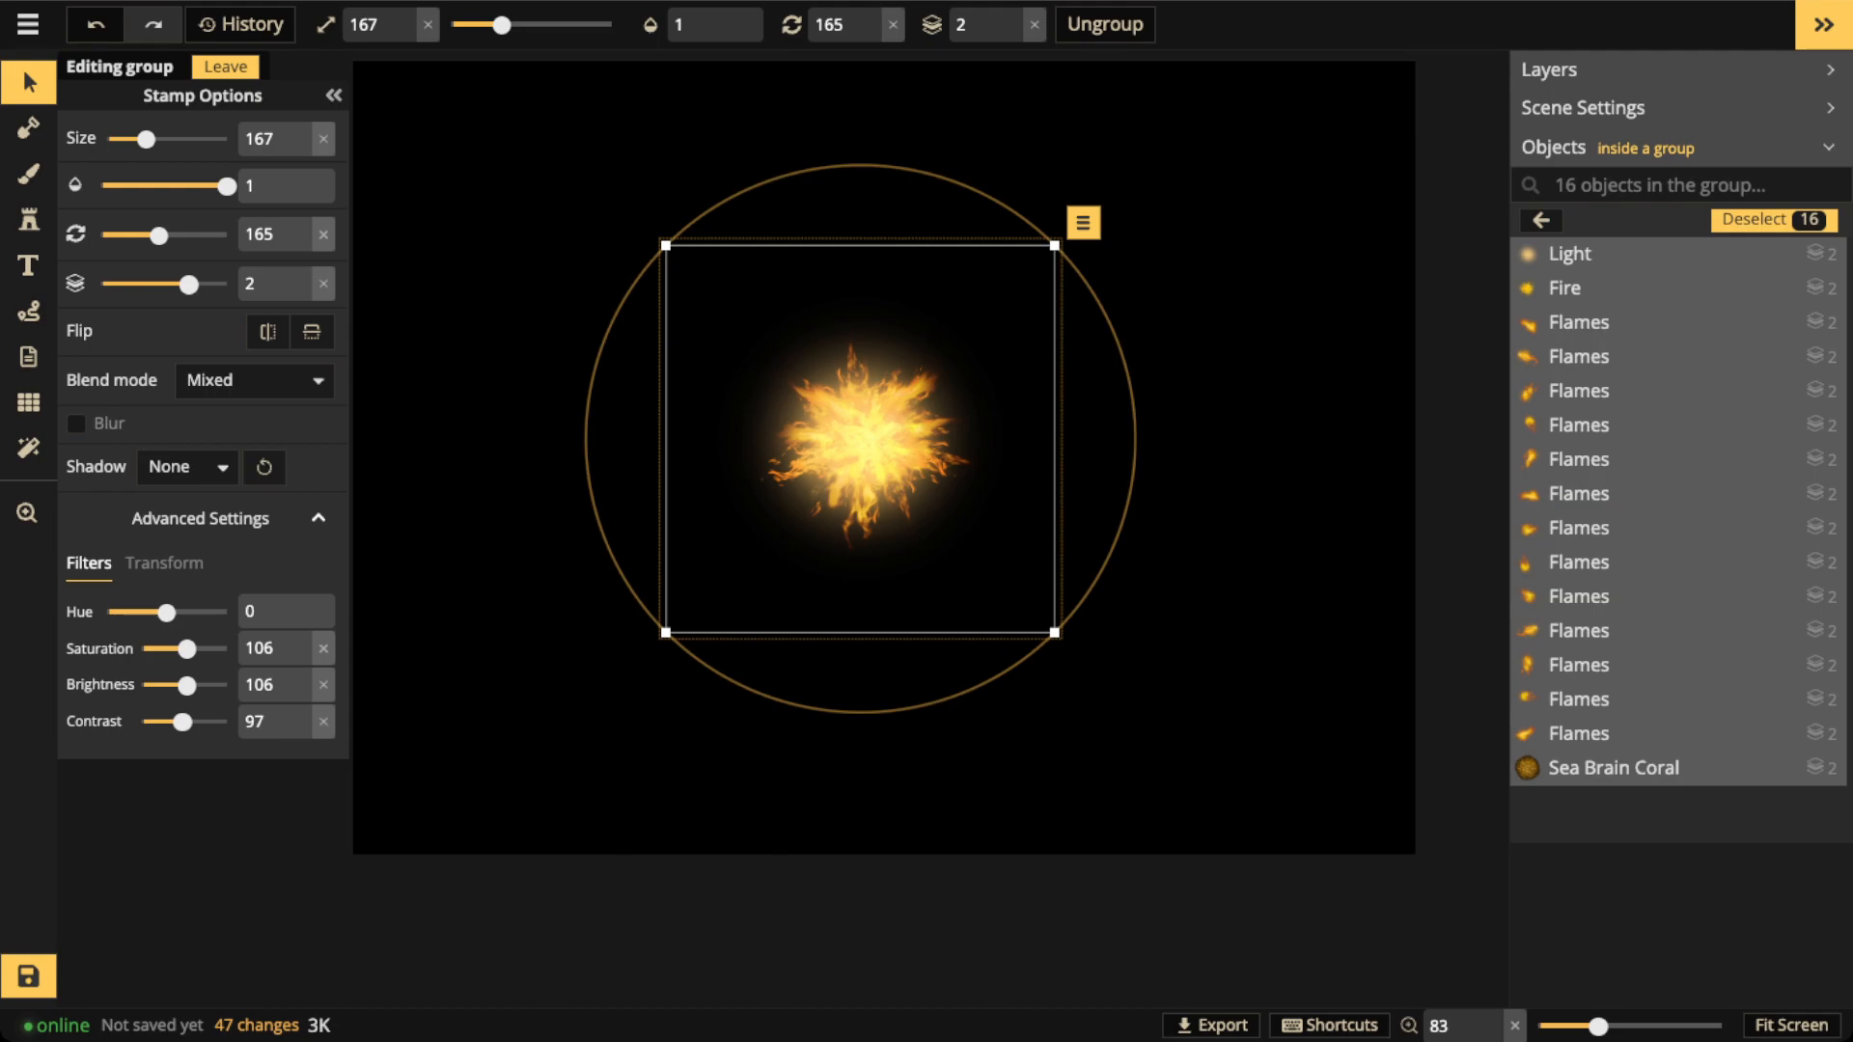
pyautogui.moveTo(838, 467); pyautogui.dragTo(617, 477)
pyautogui.press('space')
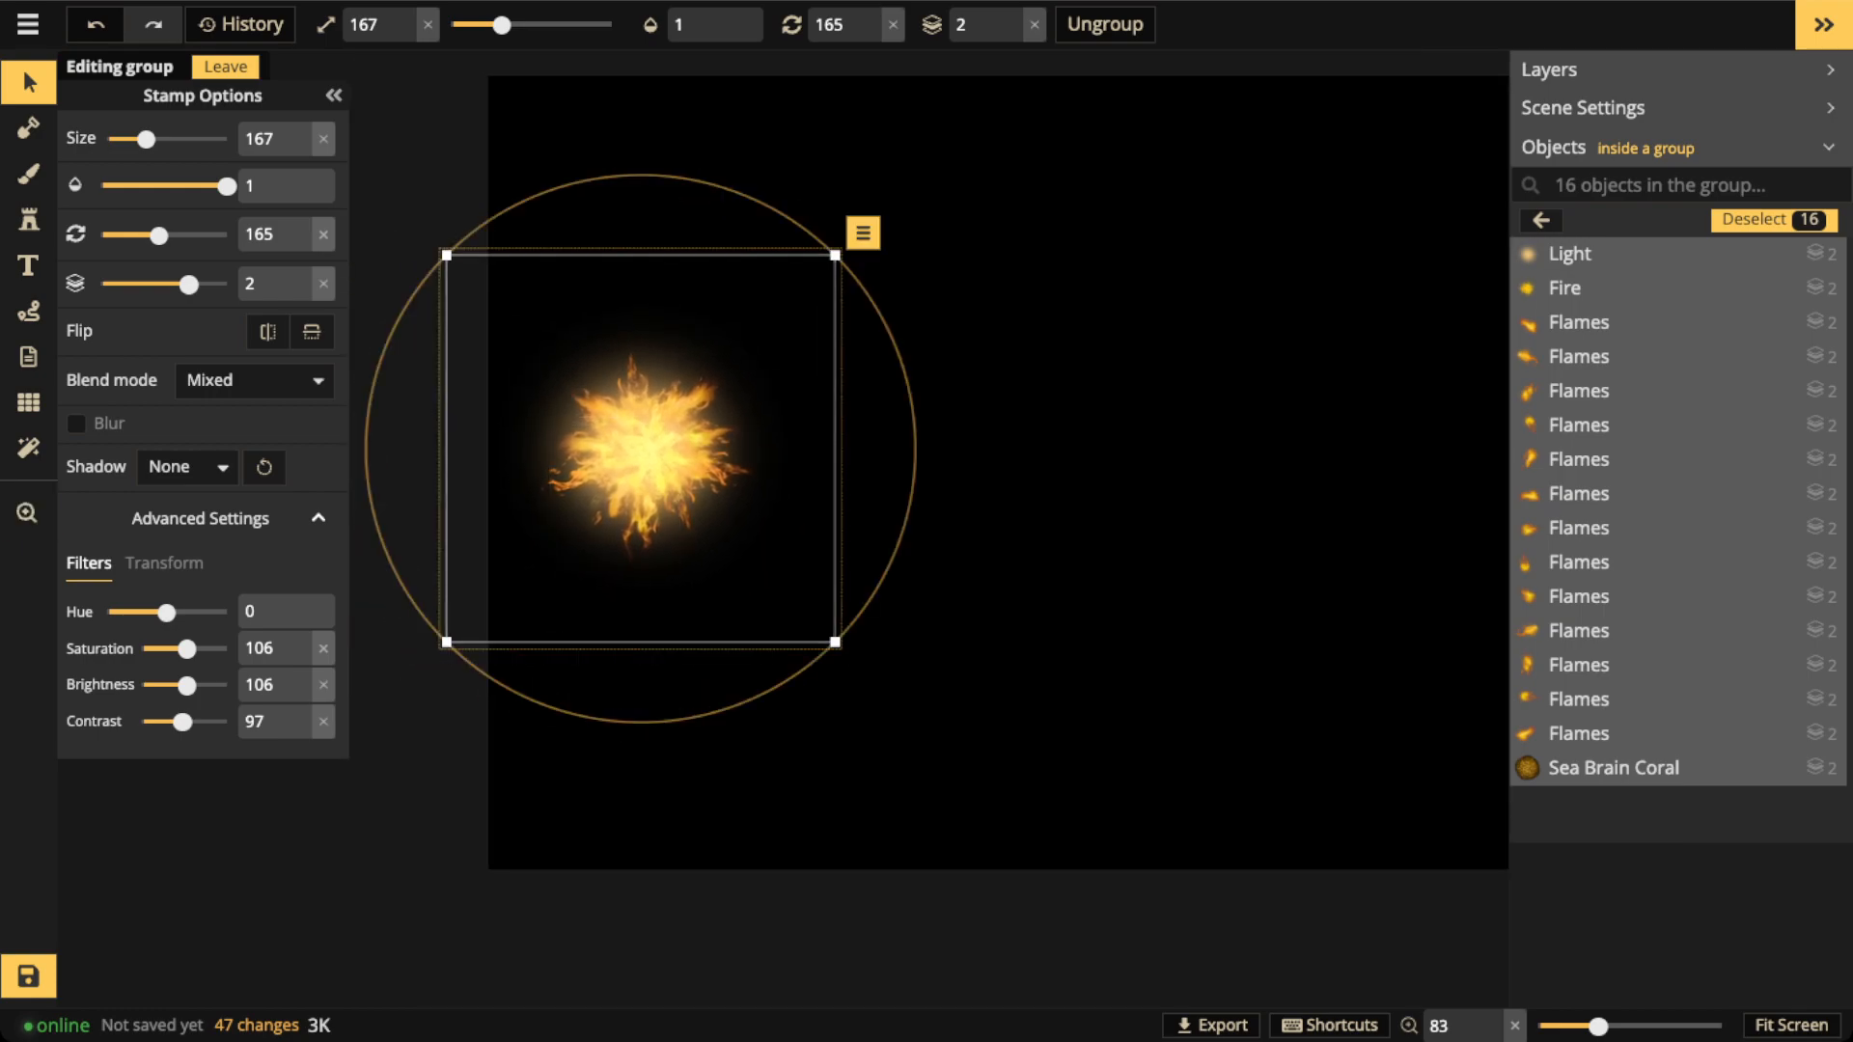
# Leave group editing and nudge the whole Star group slightly to the right
pyautogui.click(29, 82)
pyautogui.press('Escape')
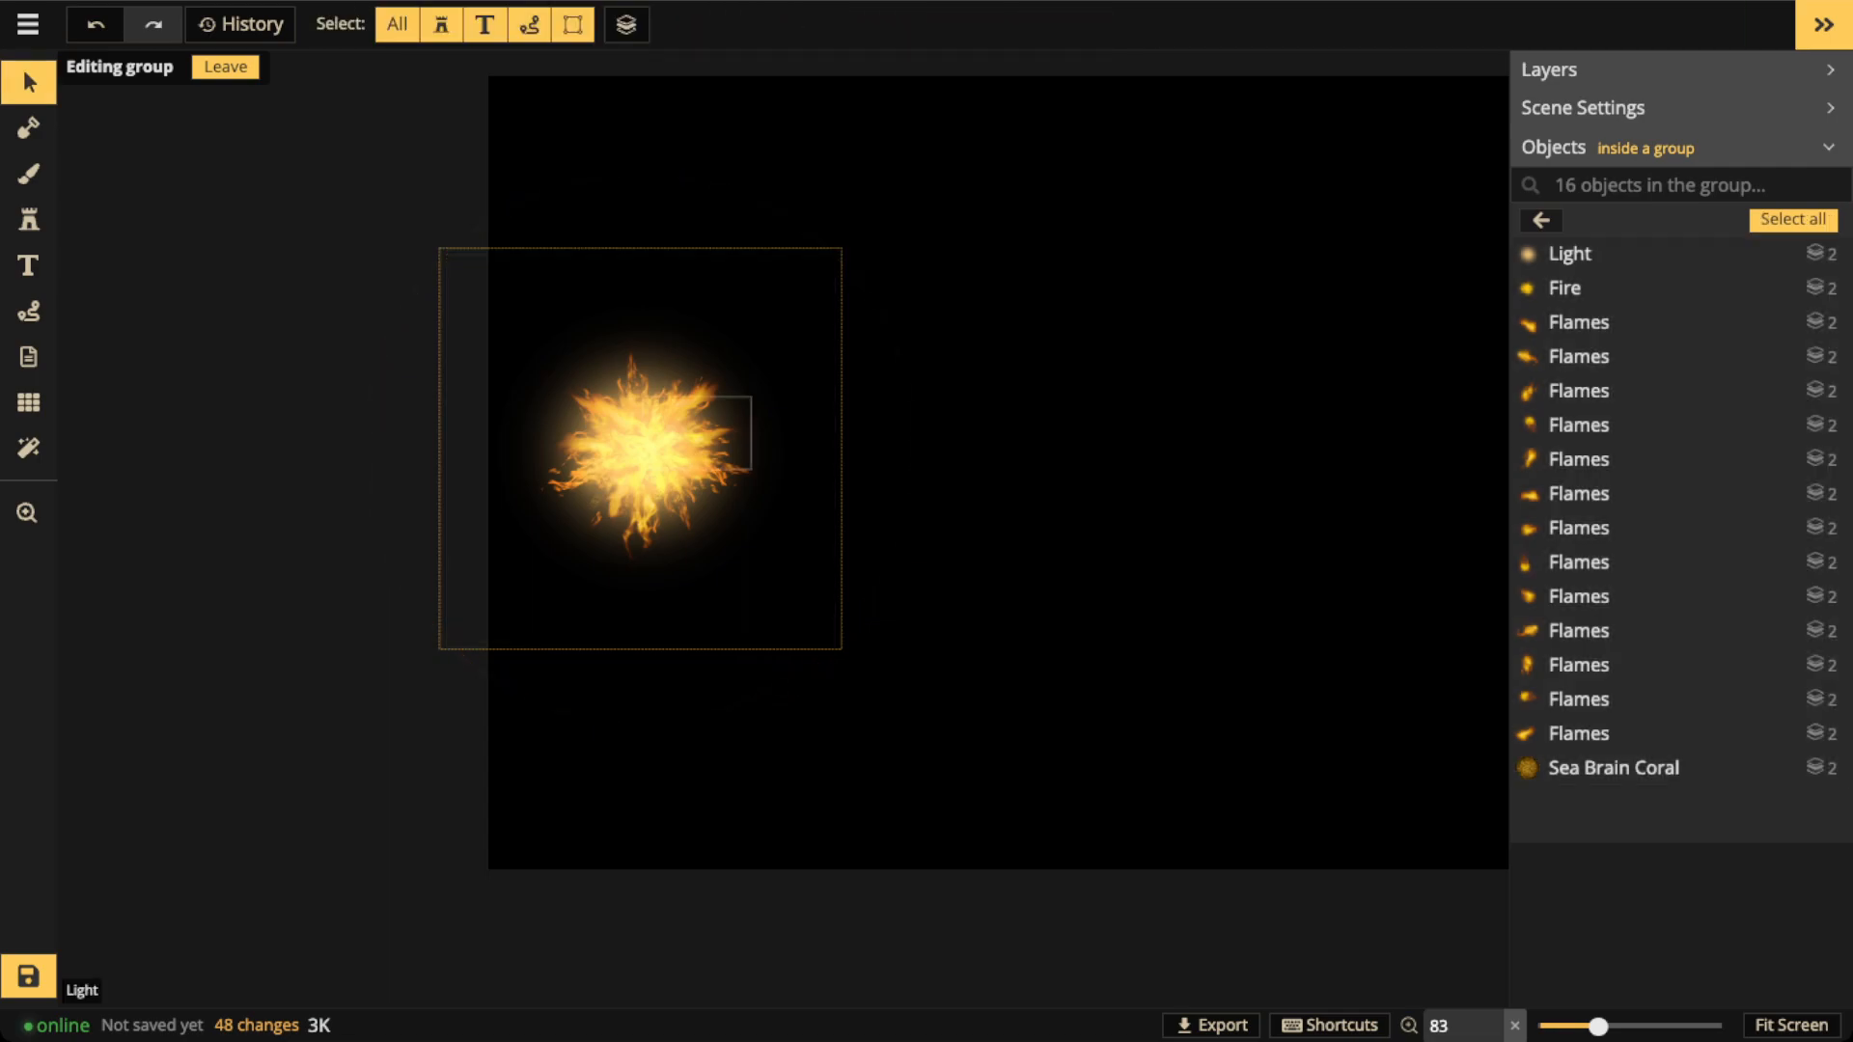
pyautogui.press('Escape')
pyautogui.click(618, 477)
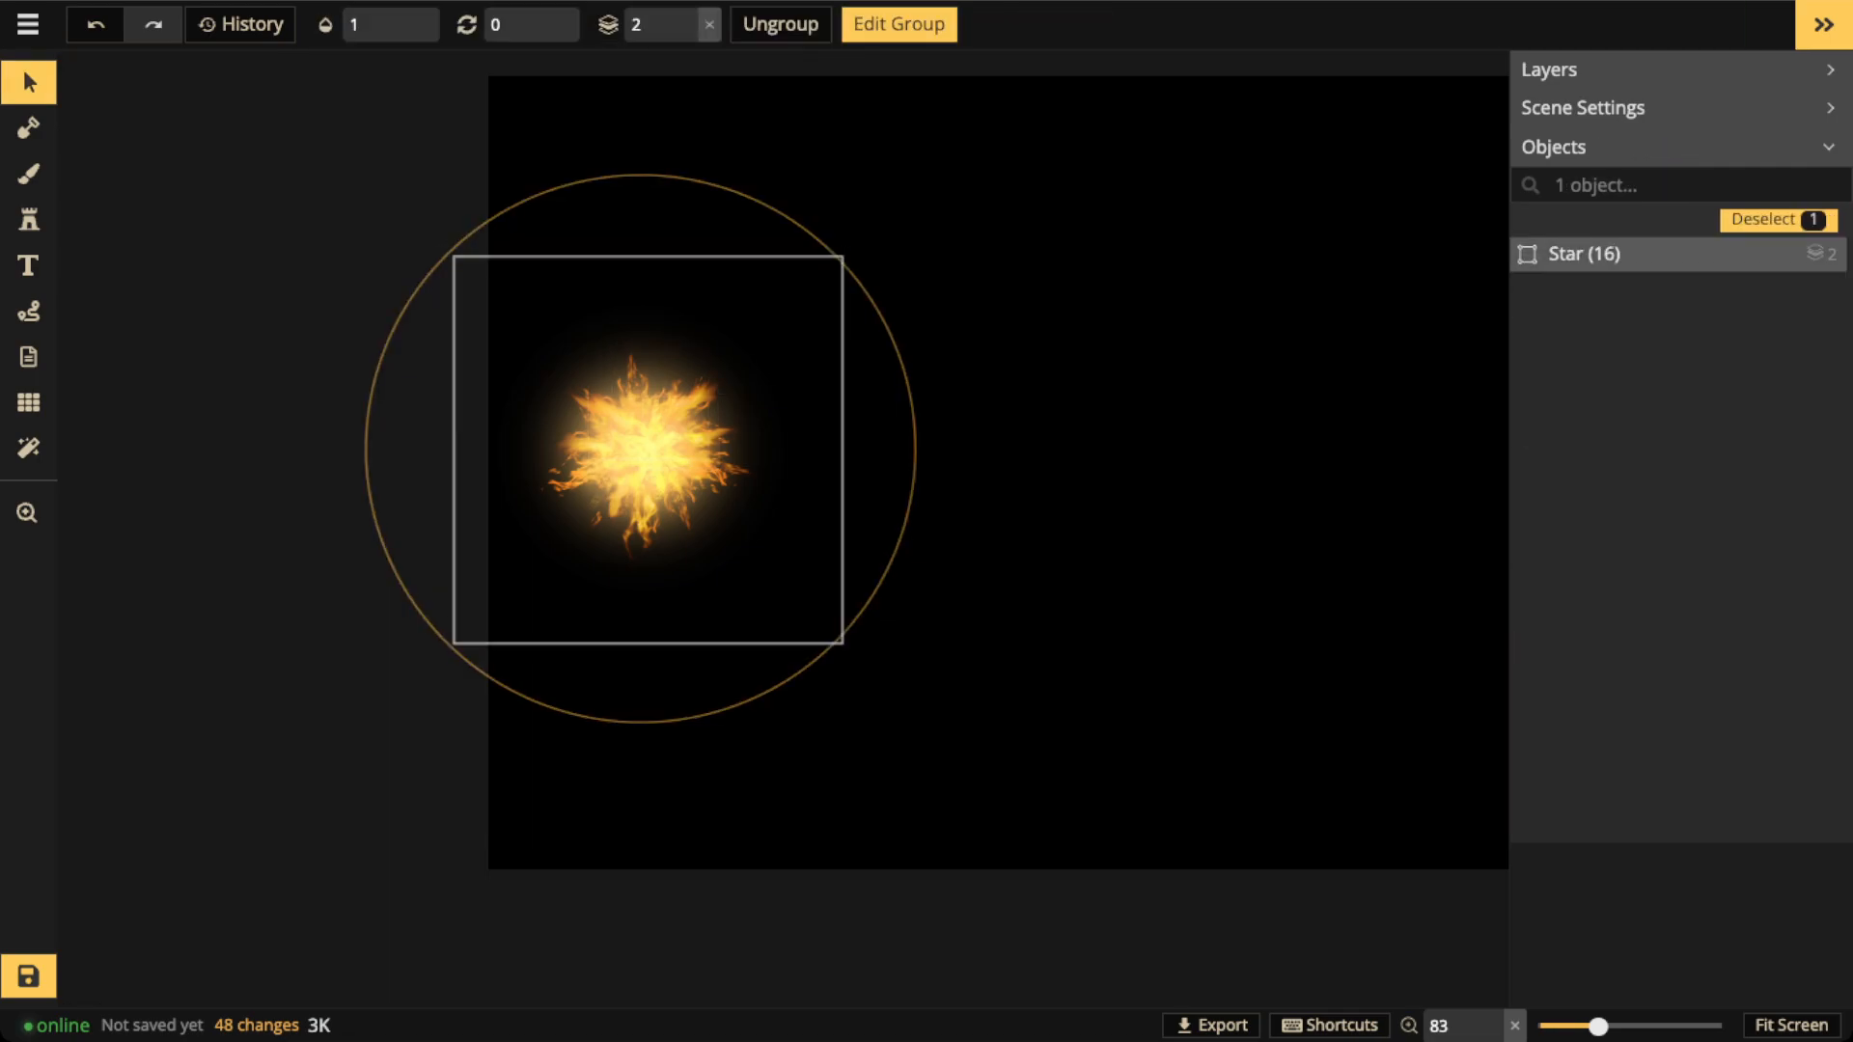
pyautogui.moveTo(618, 477); pyautogui.dragTo(637, 477)
# Add a separate text label reading "Sun" at size 24, outside the group and to the star's lower right
pyautogui.click(900, 25)
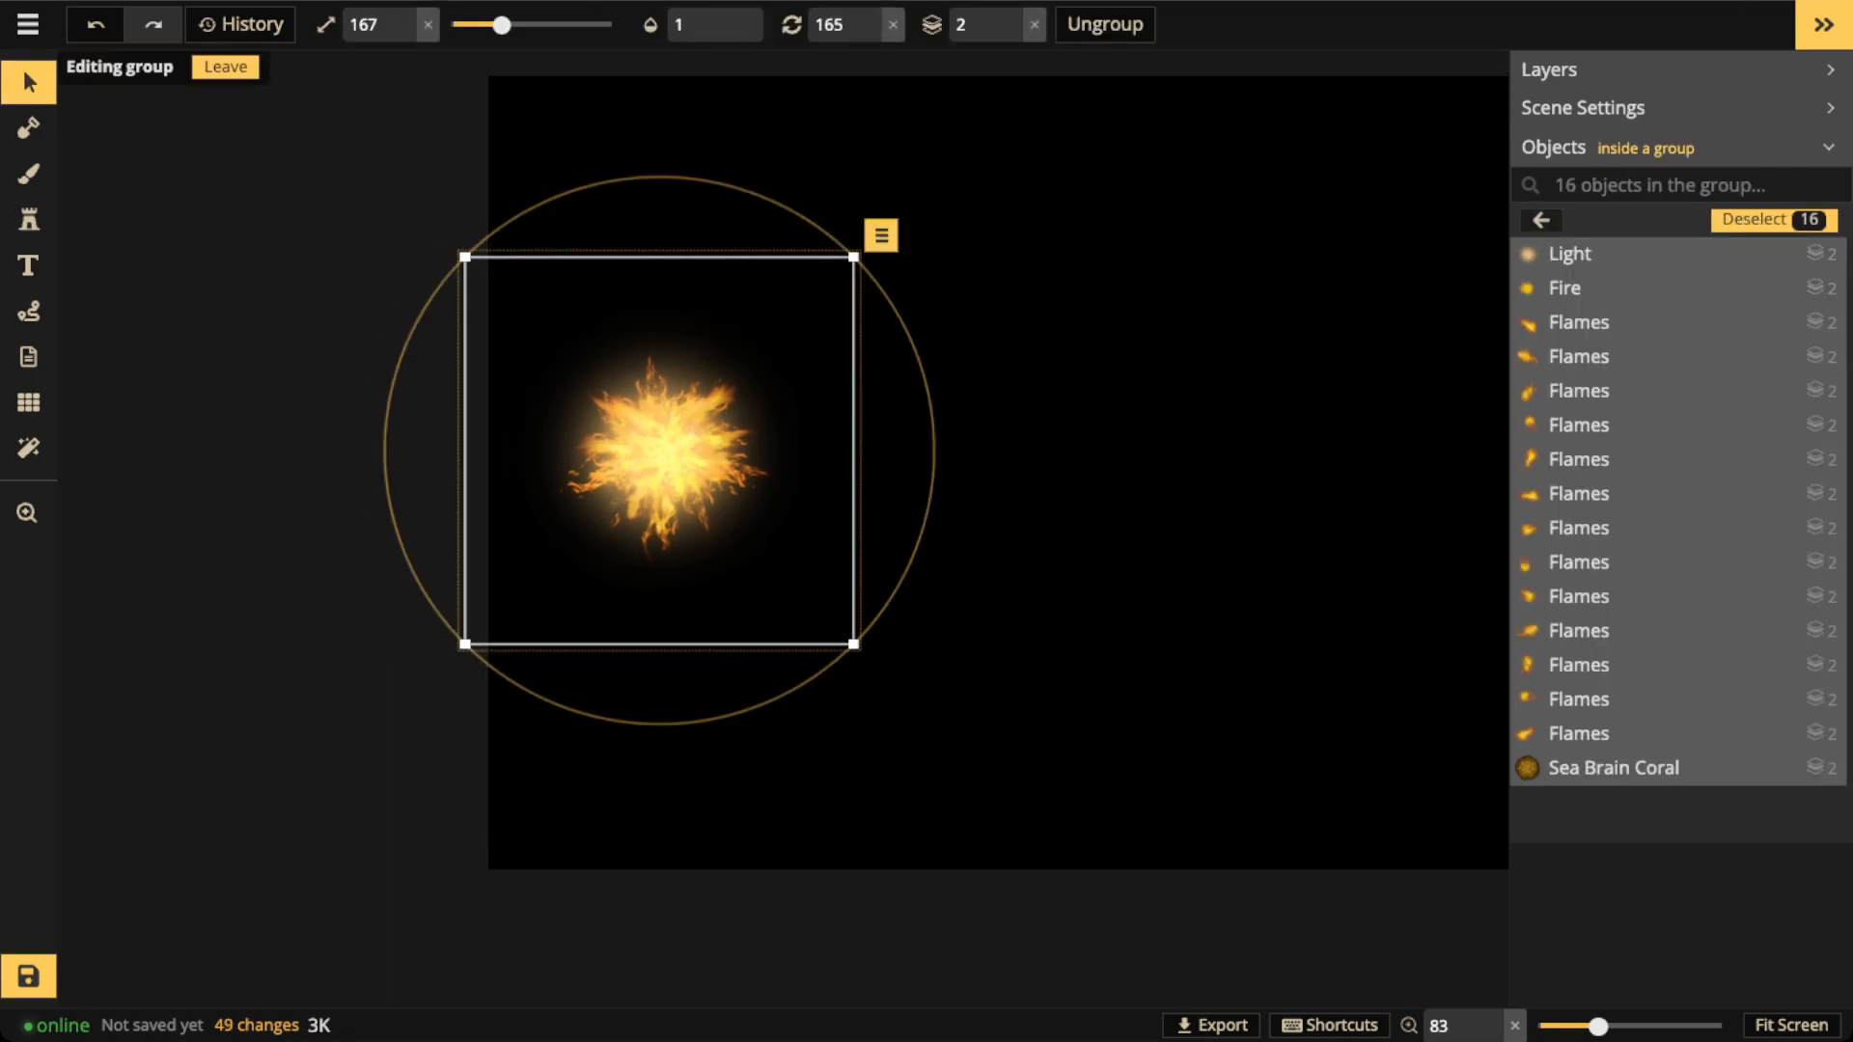
pyautogui.scroll(1, 420, 381)
pyautogui.click(29, 265)
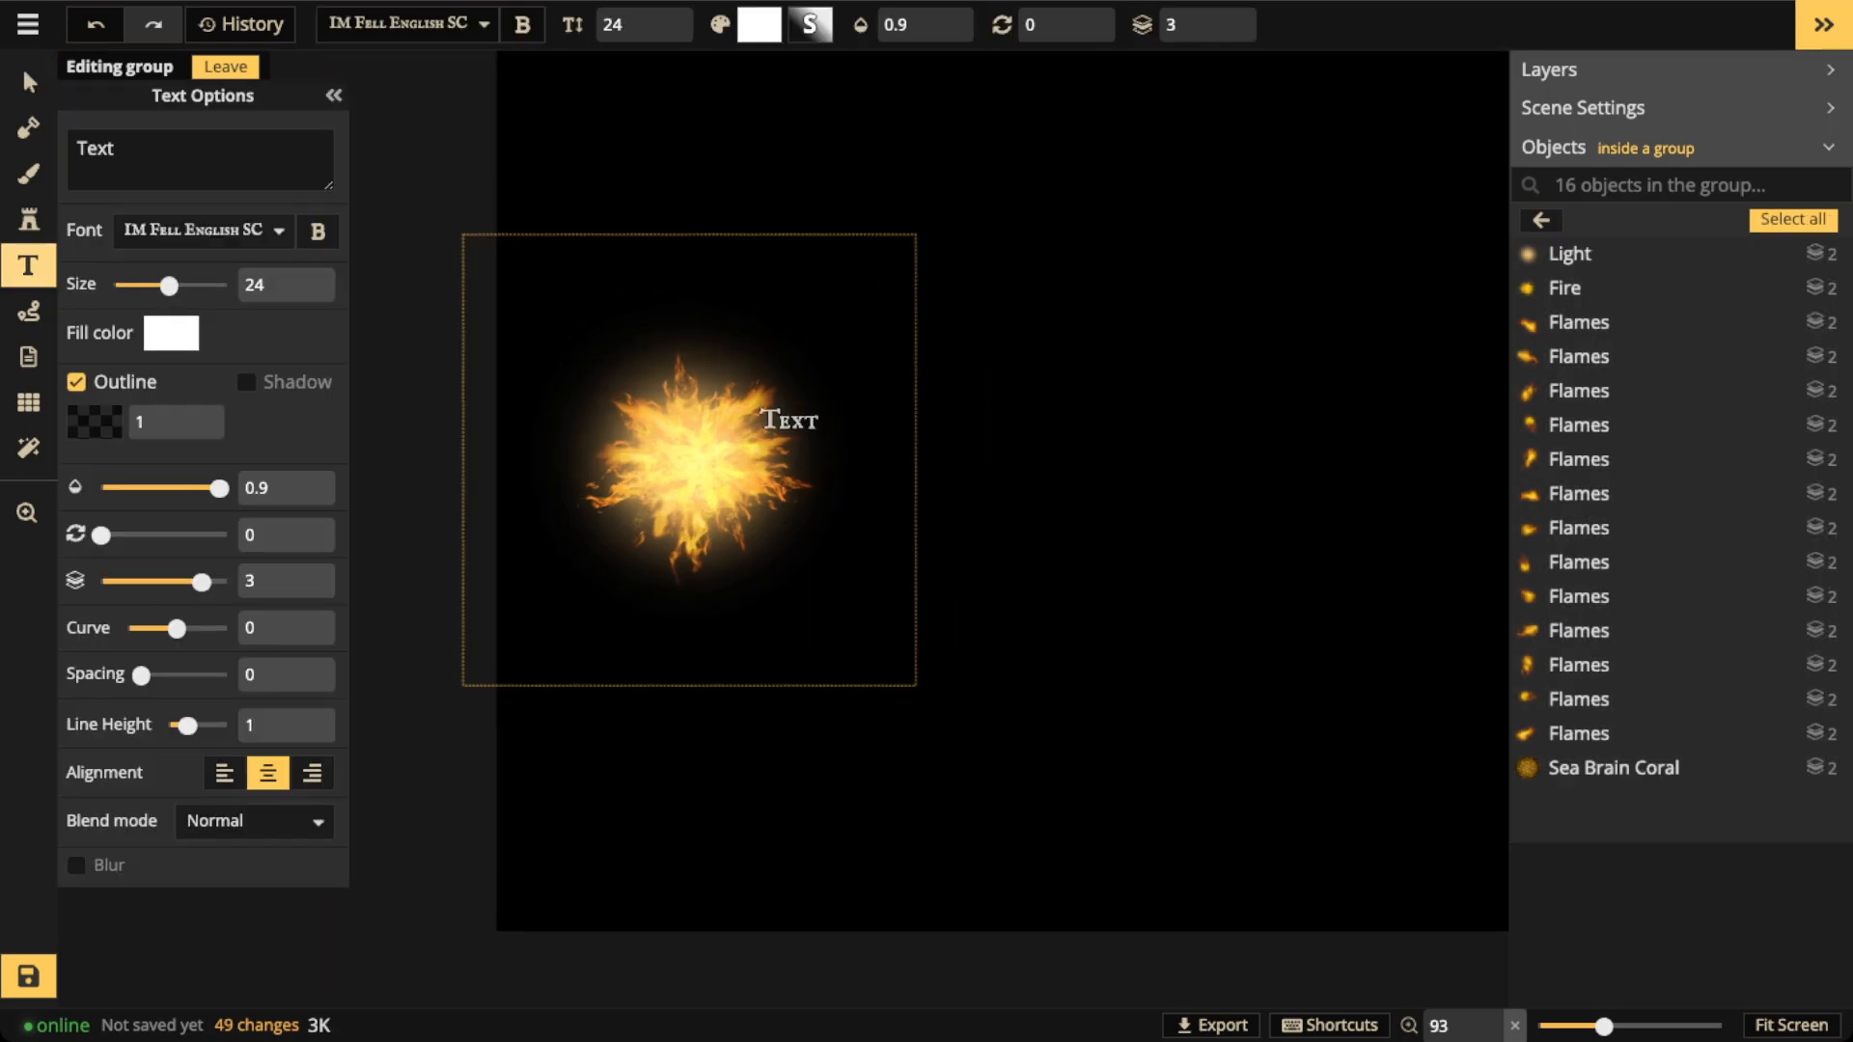
pyautogui.scroll(4, 617, 435)
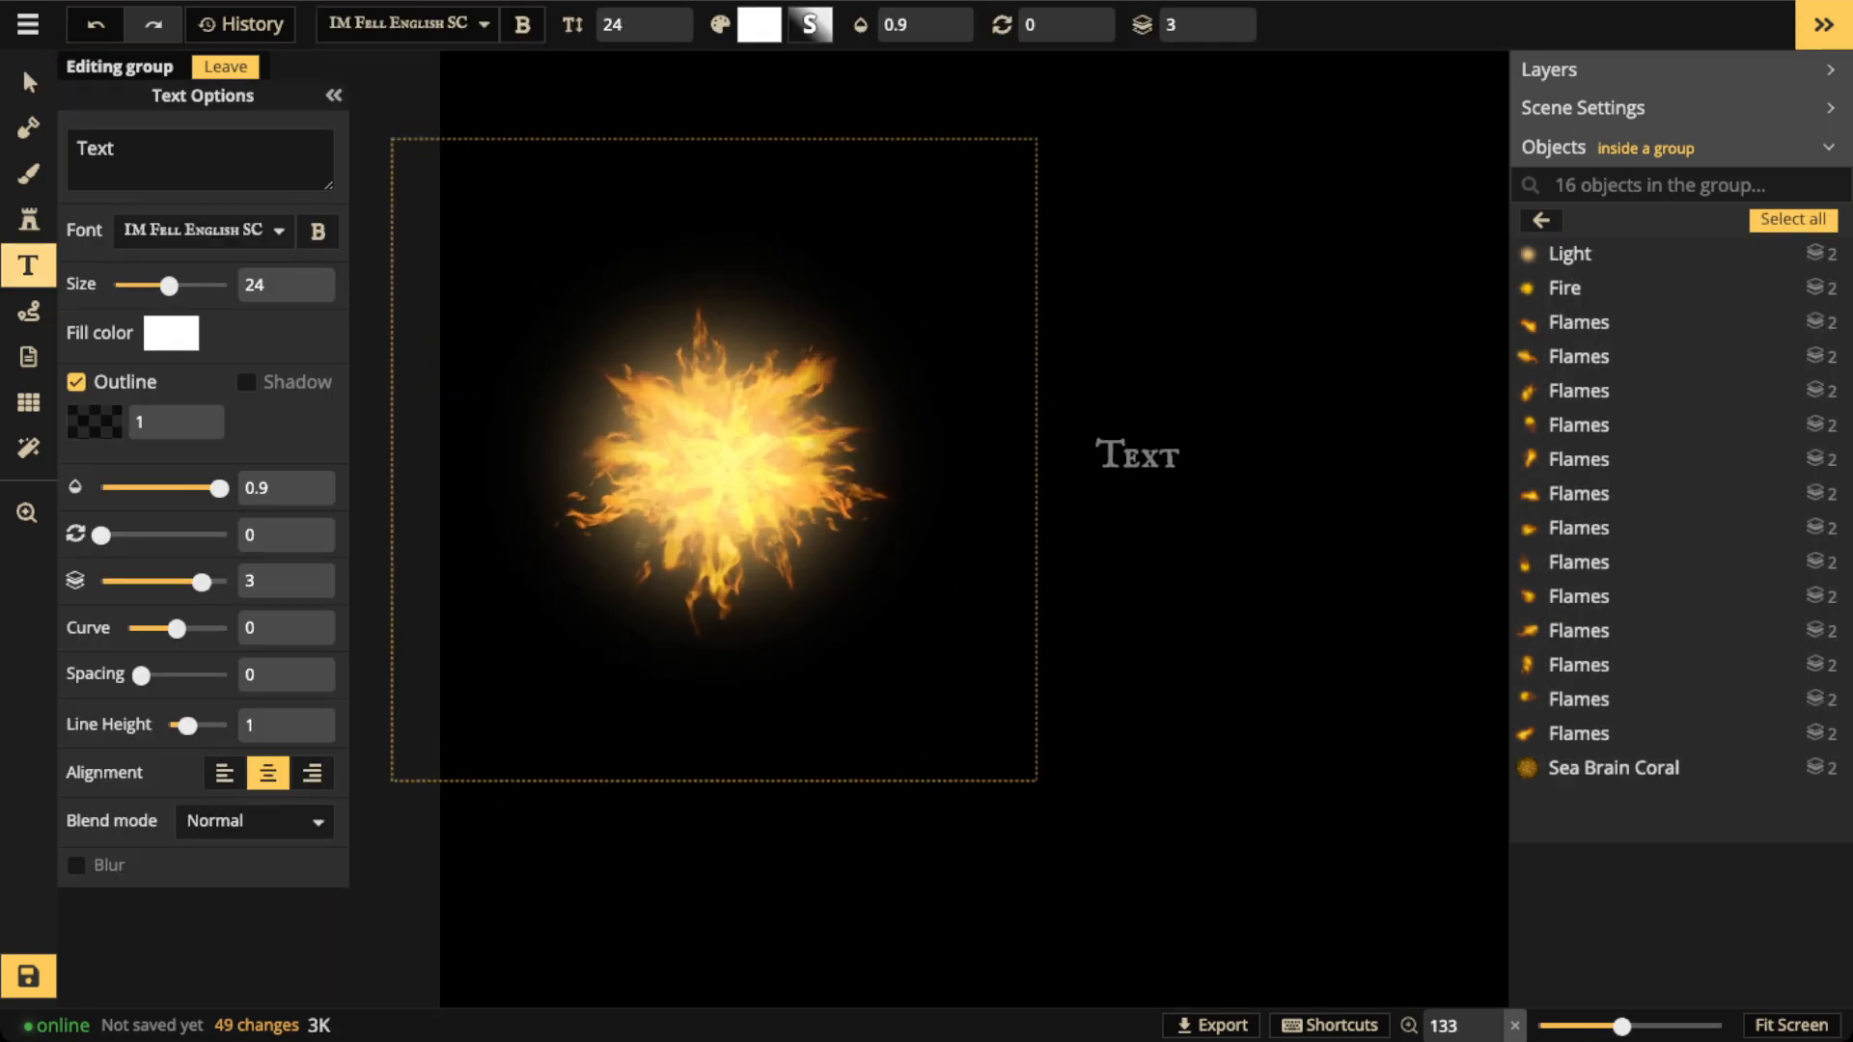
pyautogui.press('Escape')
pyautogui.scroll(4, 970, 526)
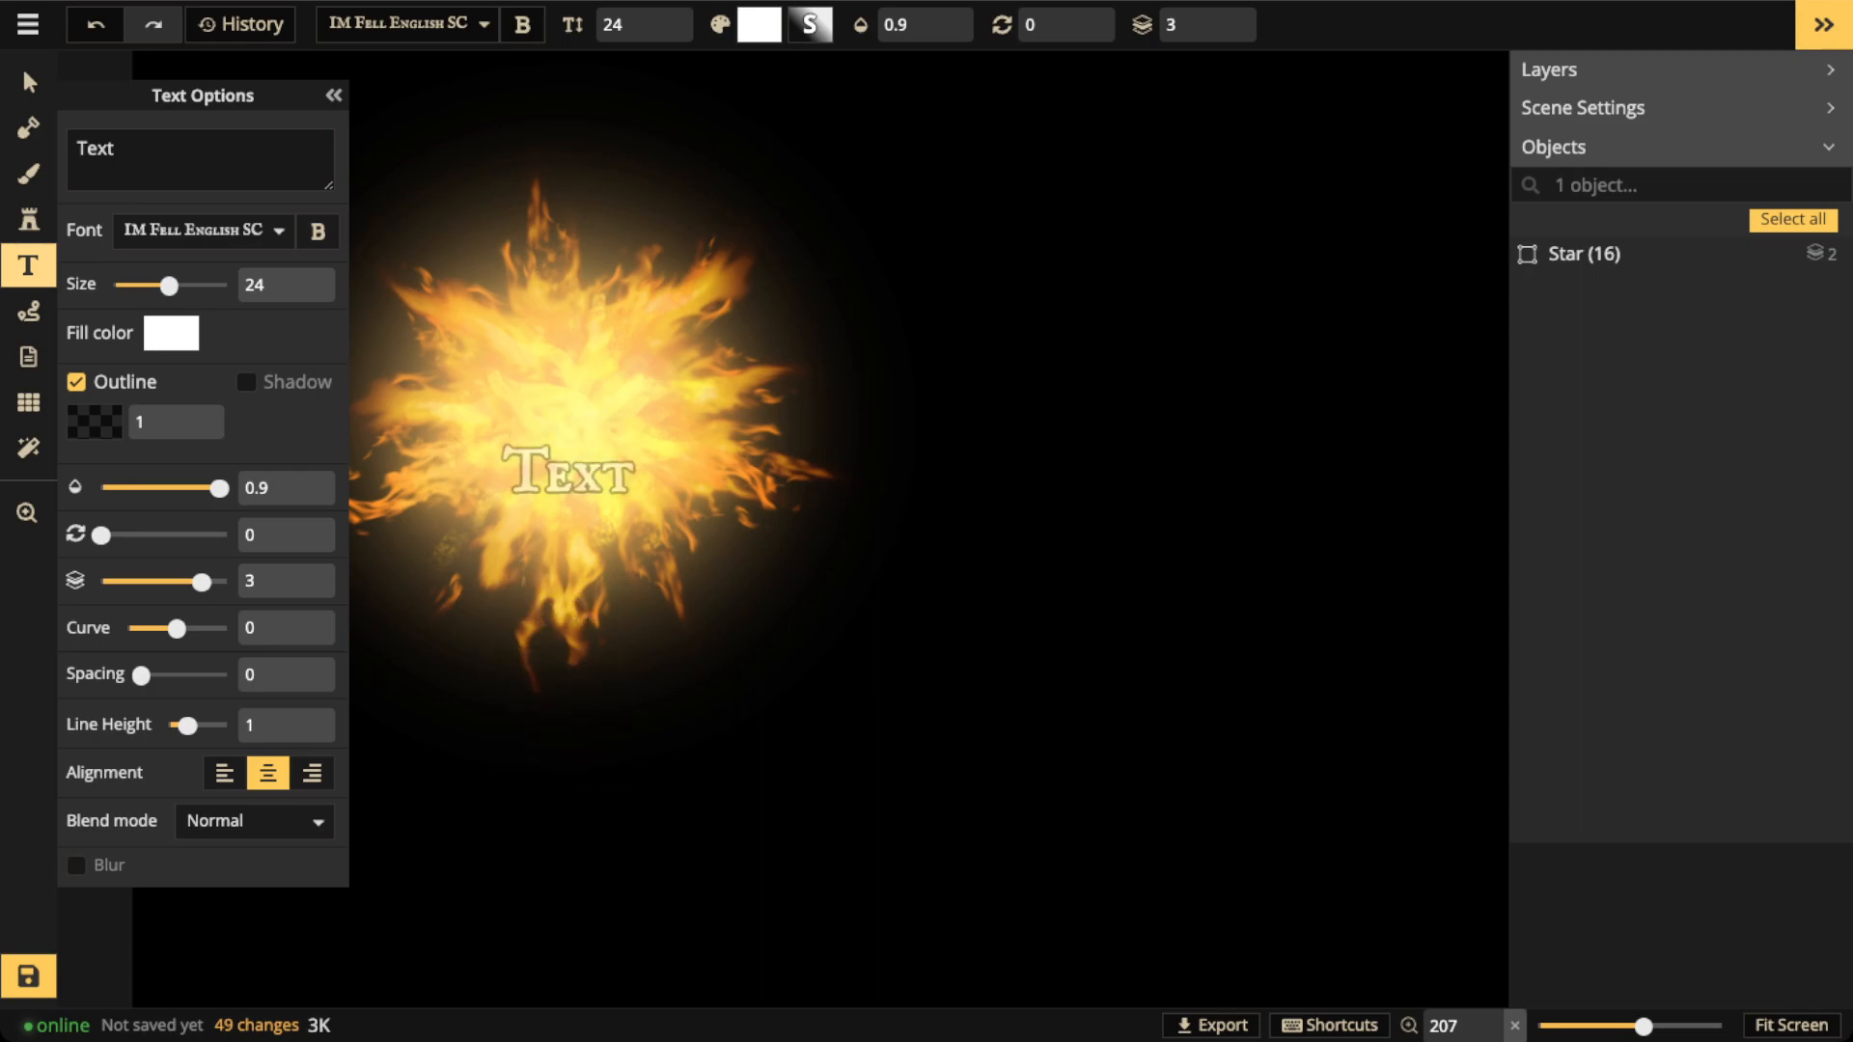
pyautogui.click(921, 606)
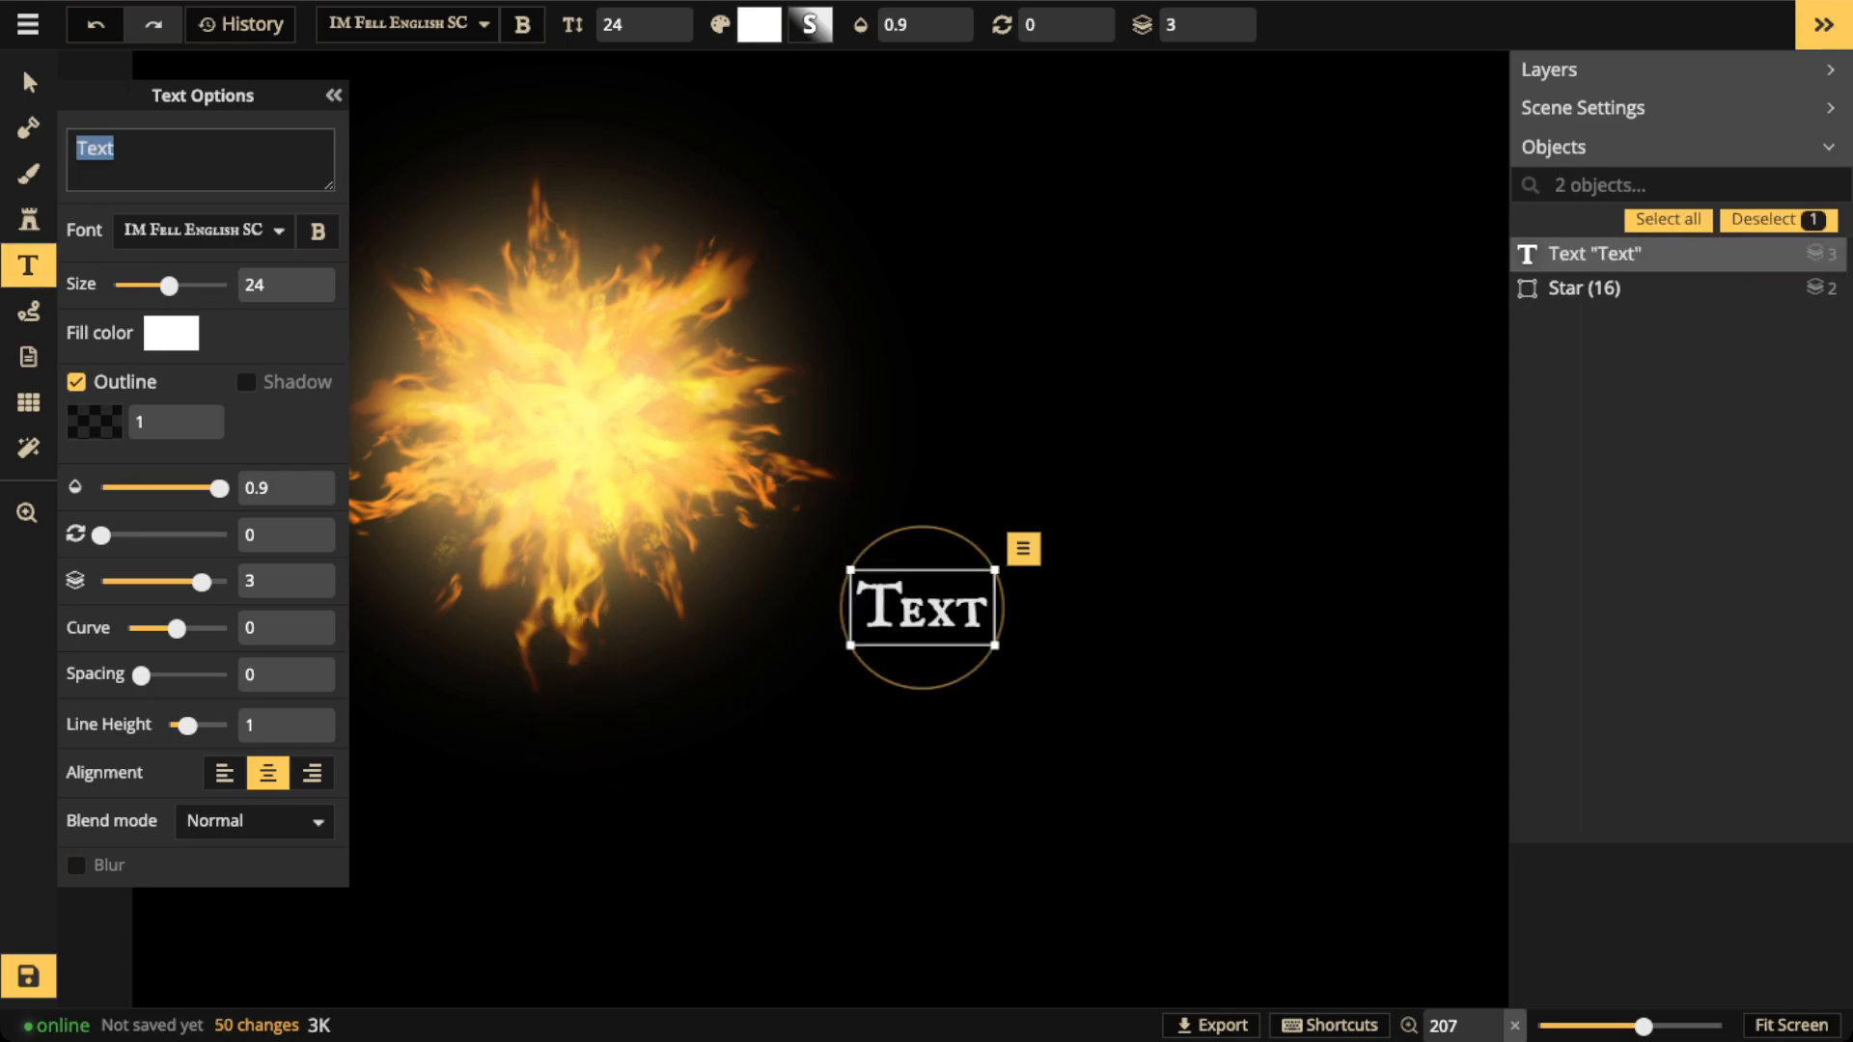
pyautogui.write('Sun')
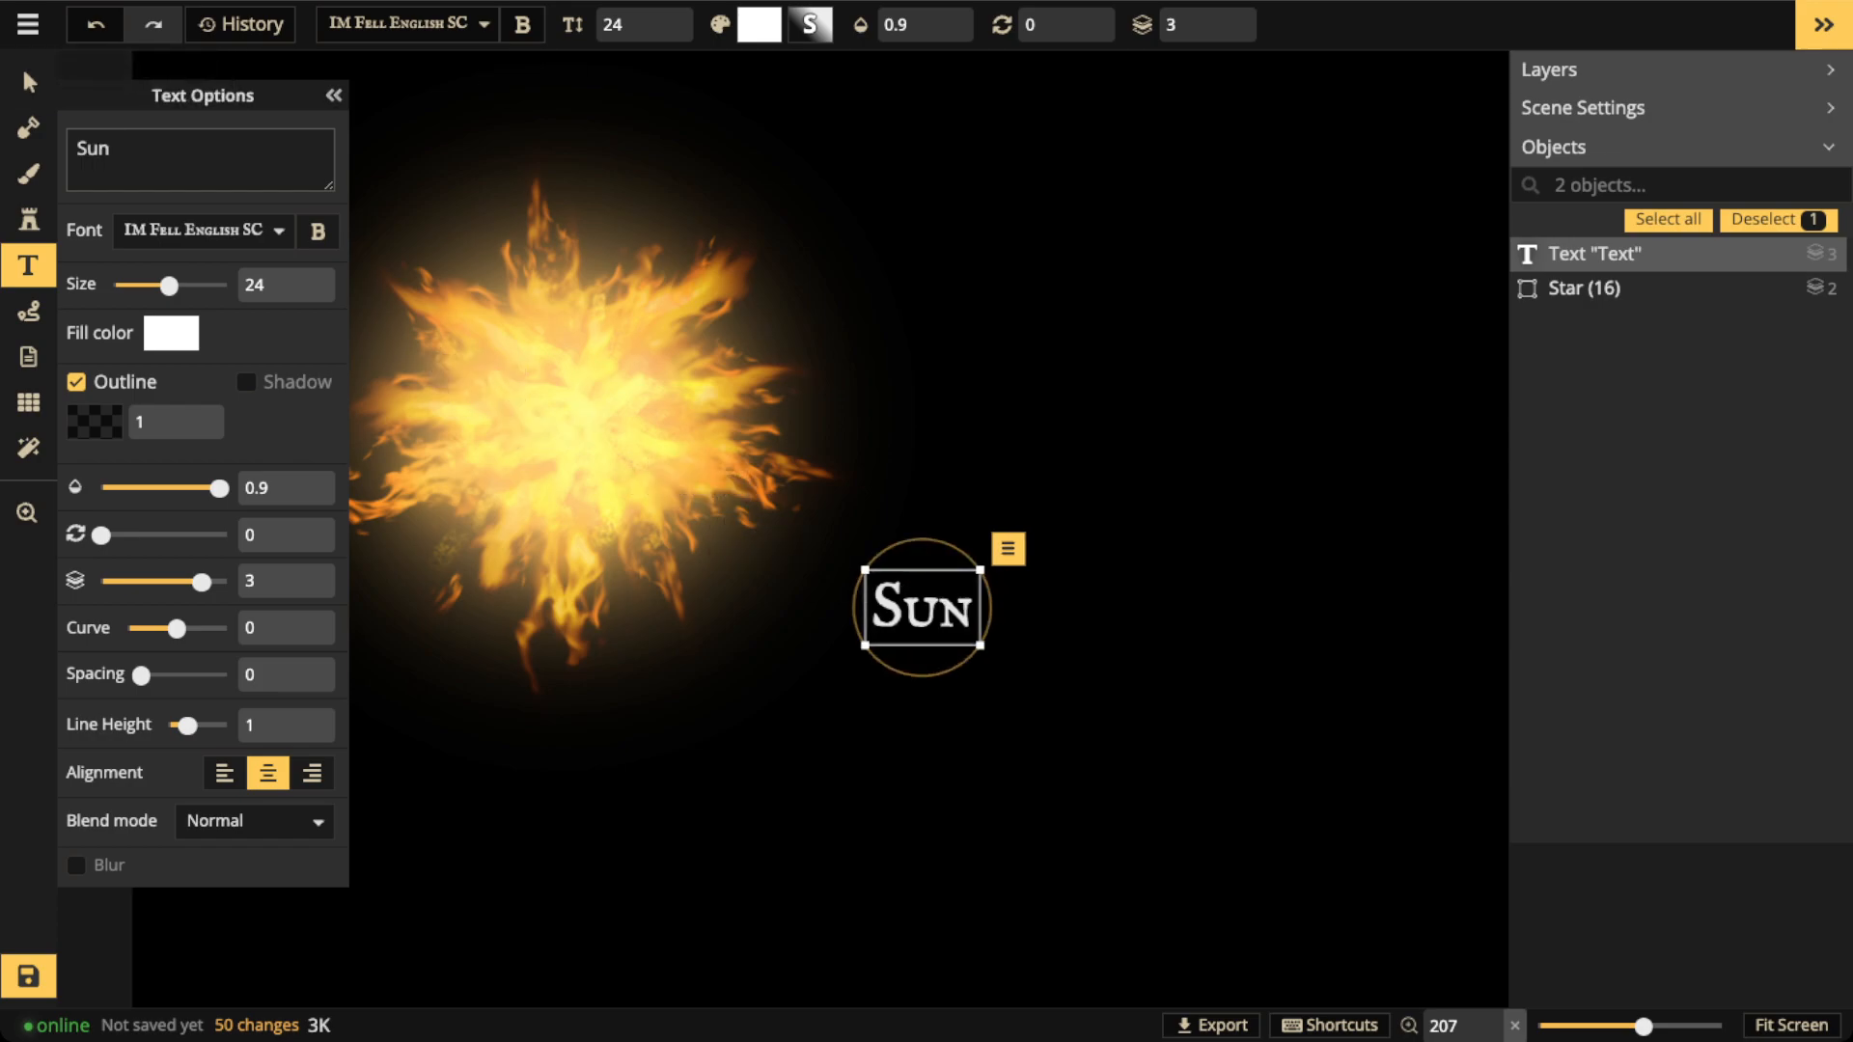
# Compare fonts for the Sun label and set it to Cinzel Decorative in bold
pyautogui.scroll(-2, 204, 231)
pyautogui.scroll(2, 204, 230)
pyautogui.scroll(1, 204, 231)
pyautogui.scroll(4, 204, 231)
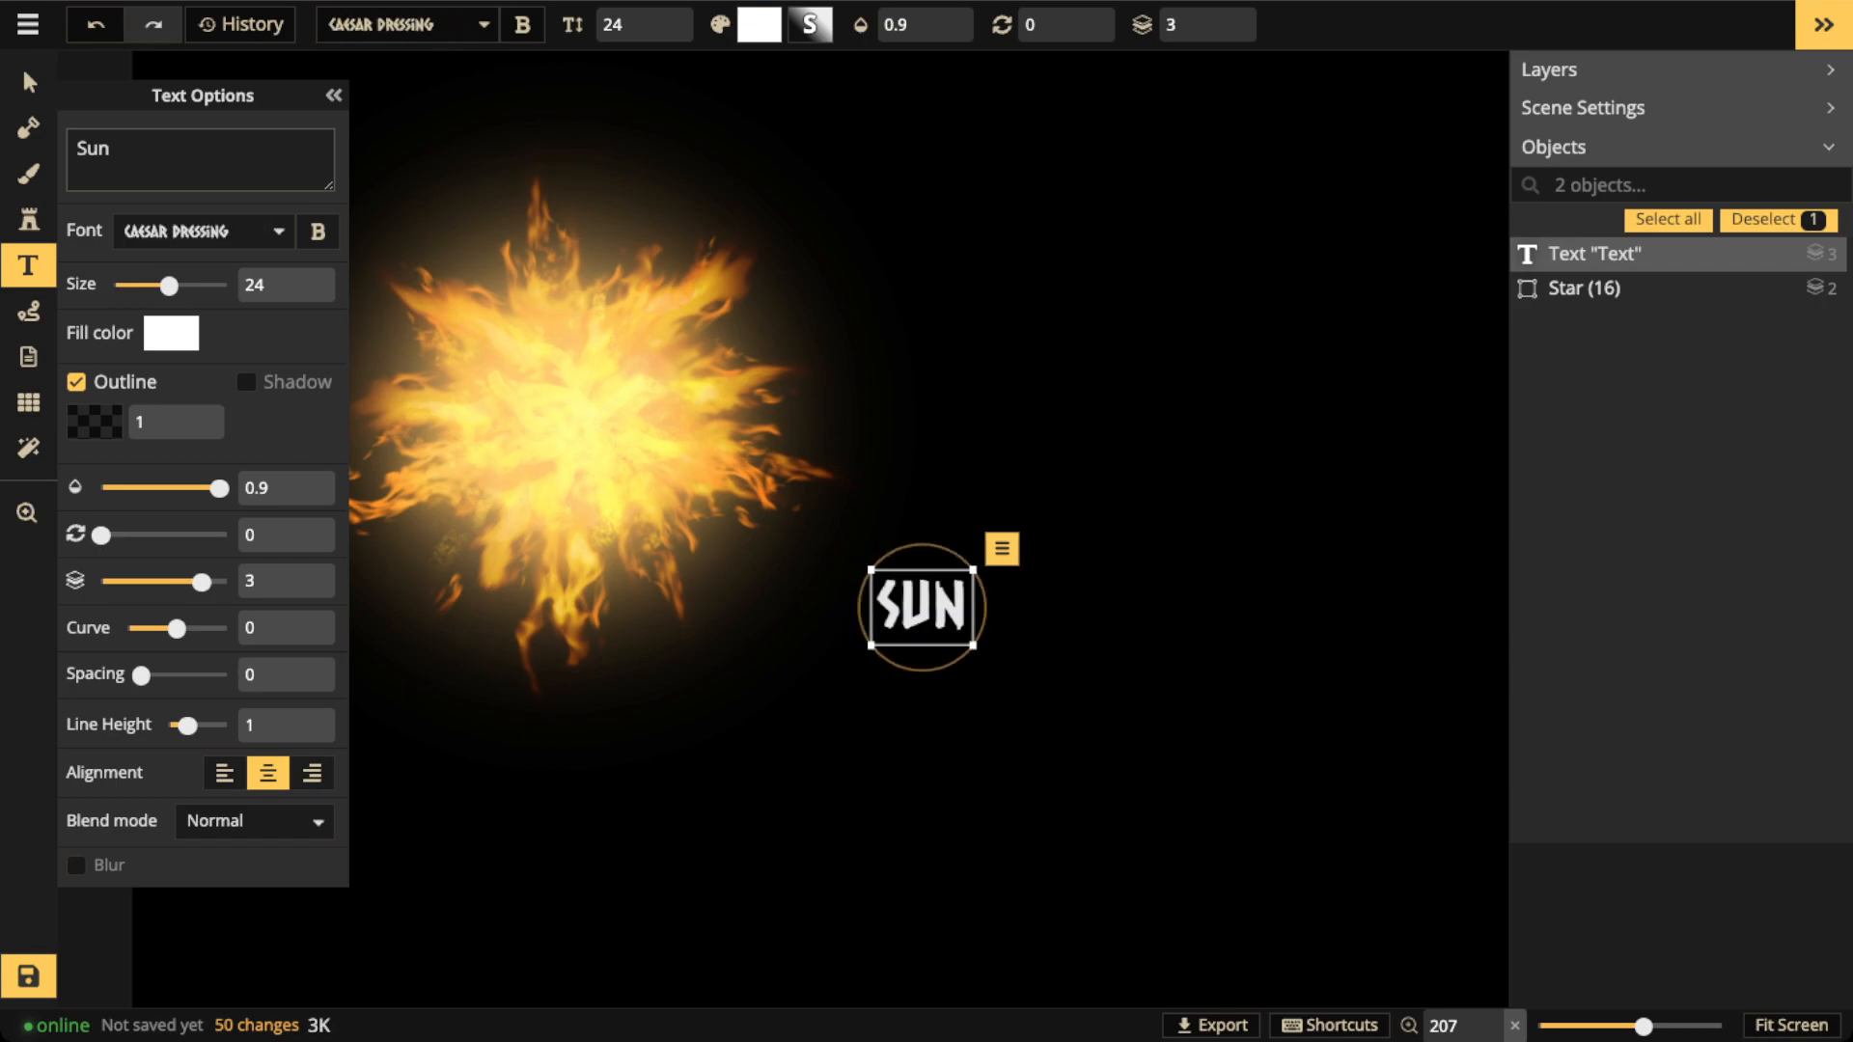
pyautogui.scroll(4, 204, 230)
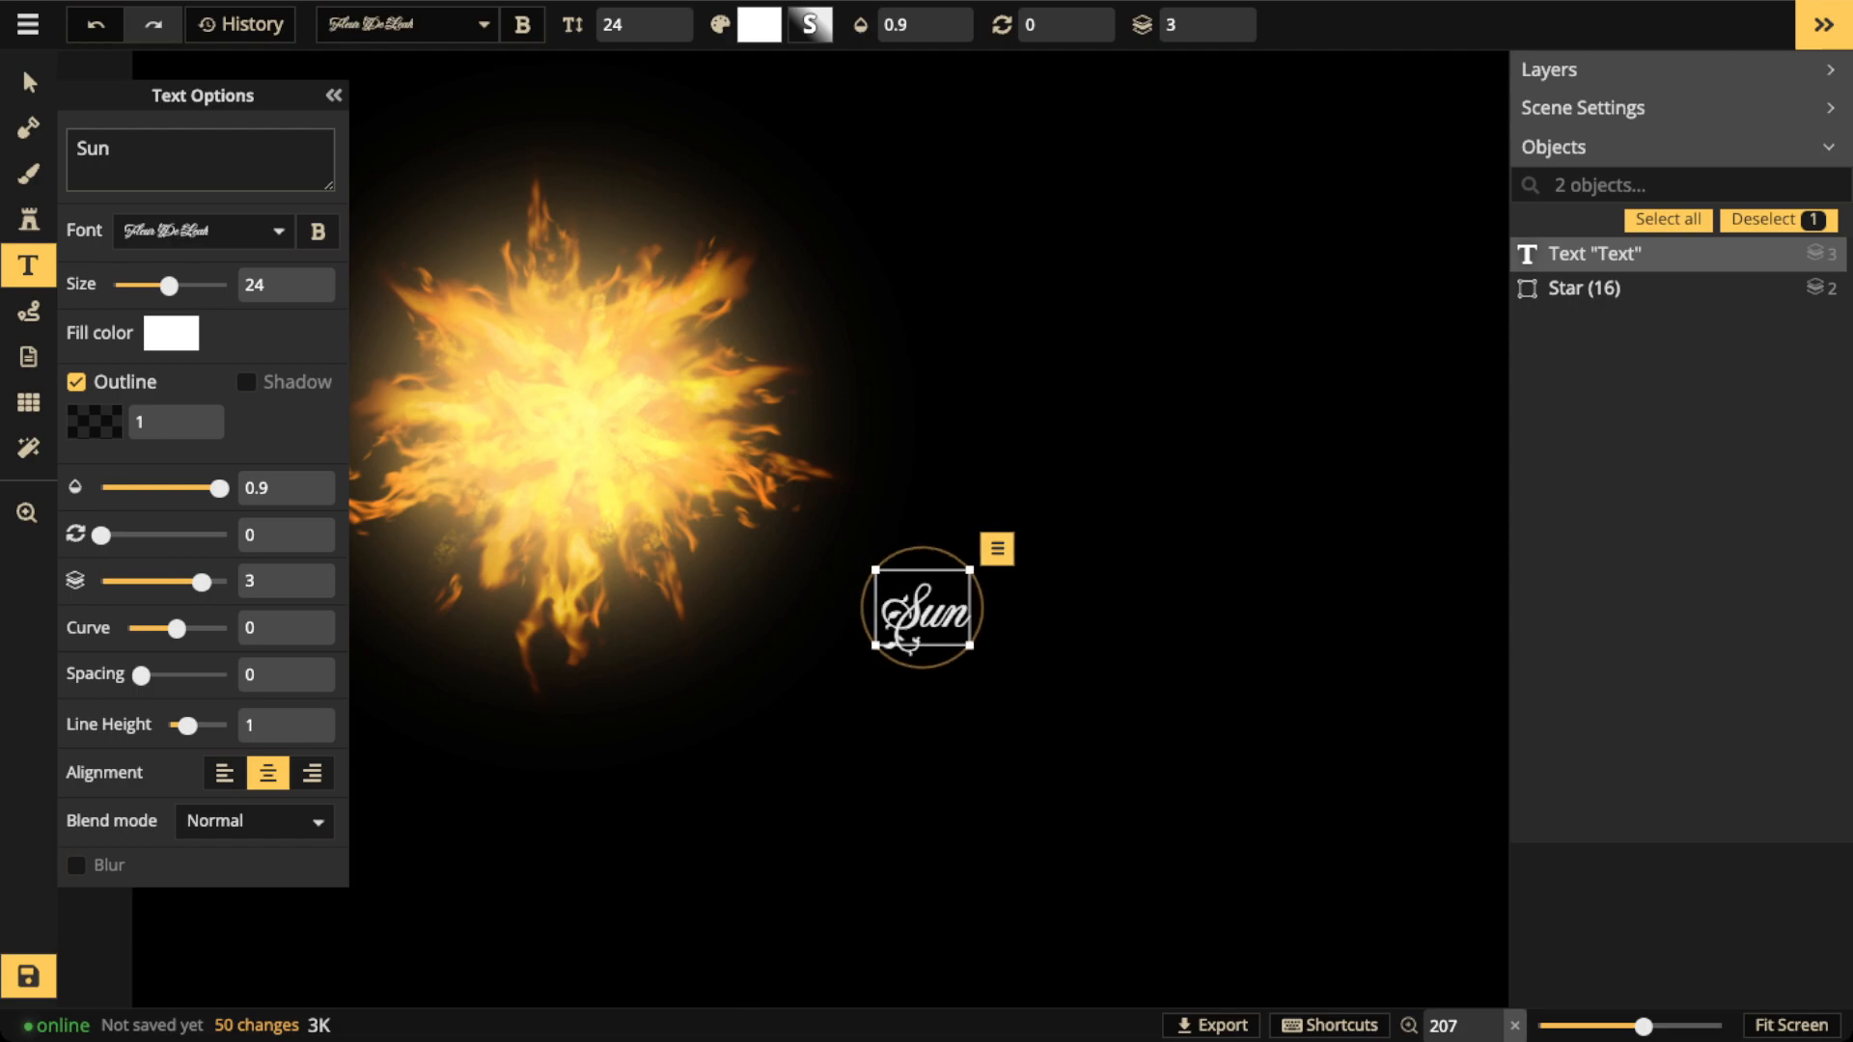
pyautogui.scroll(4, 204, 231)
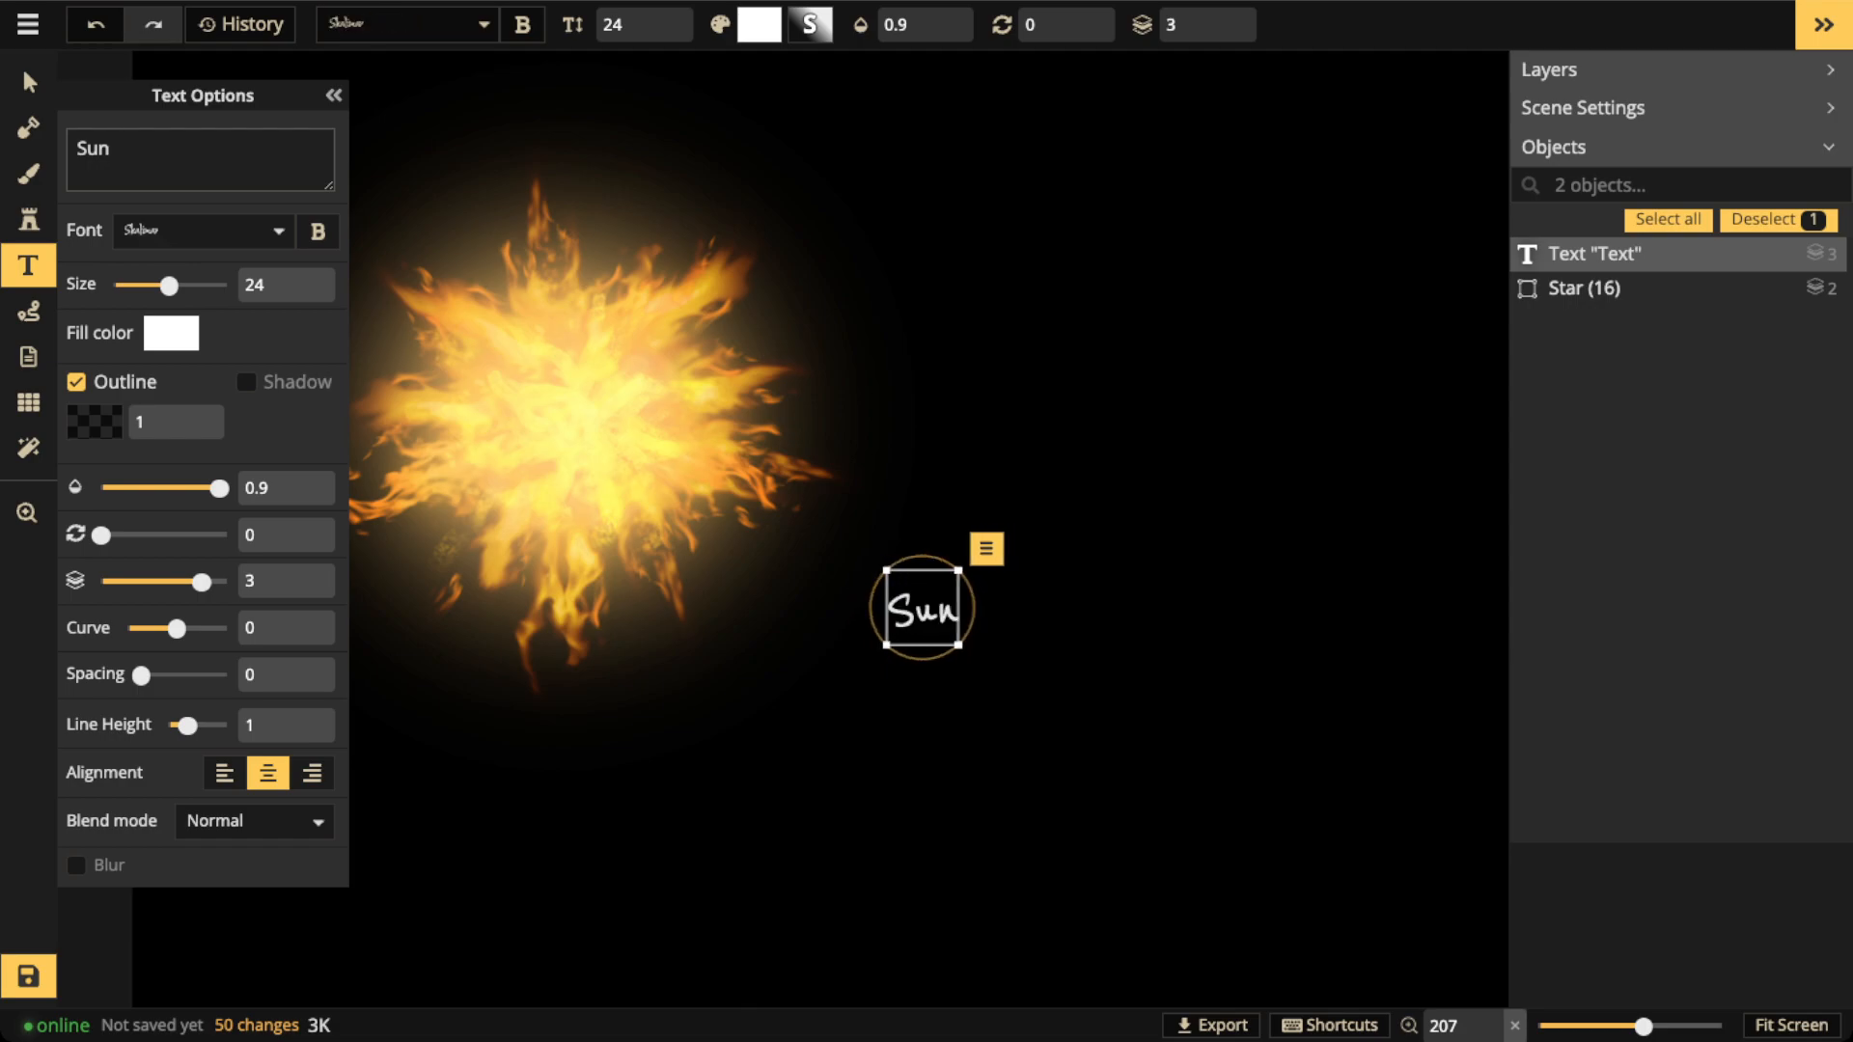
pyautogui.scroll(4, 204, 231)
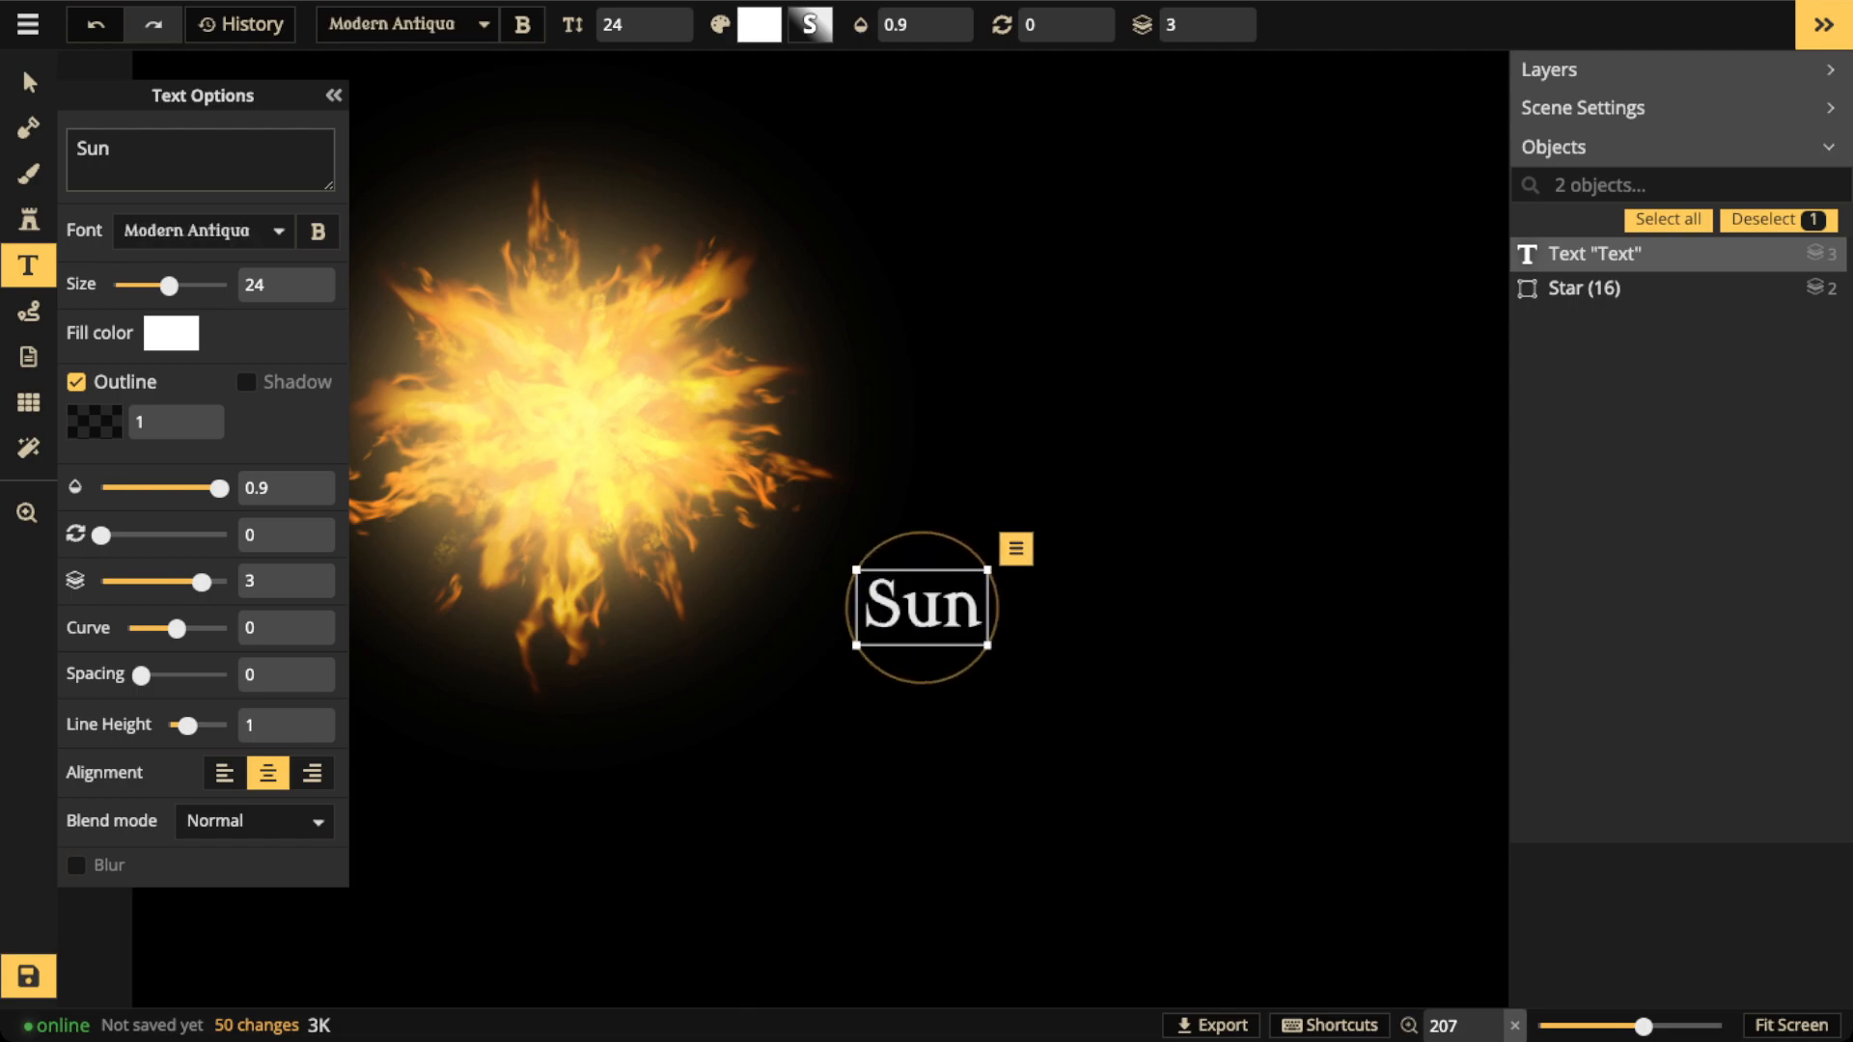
pyautogui.scroll(3, 204, 231)
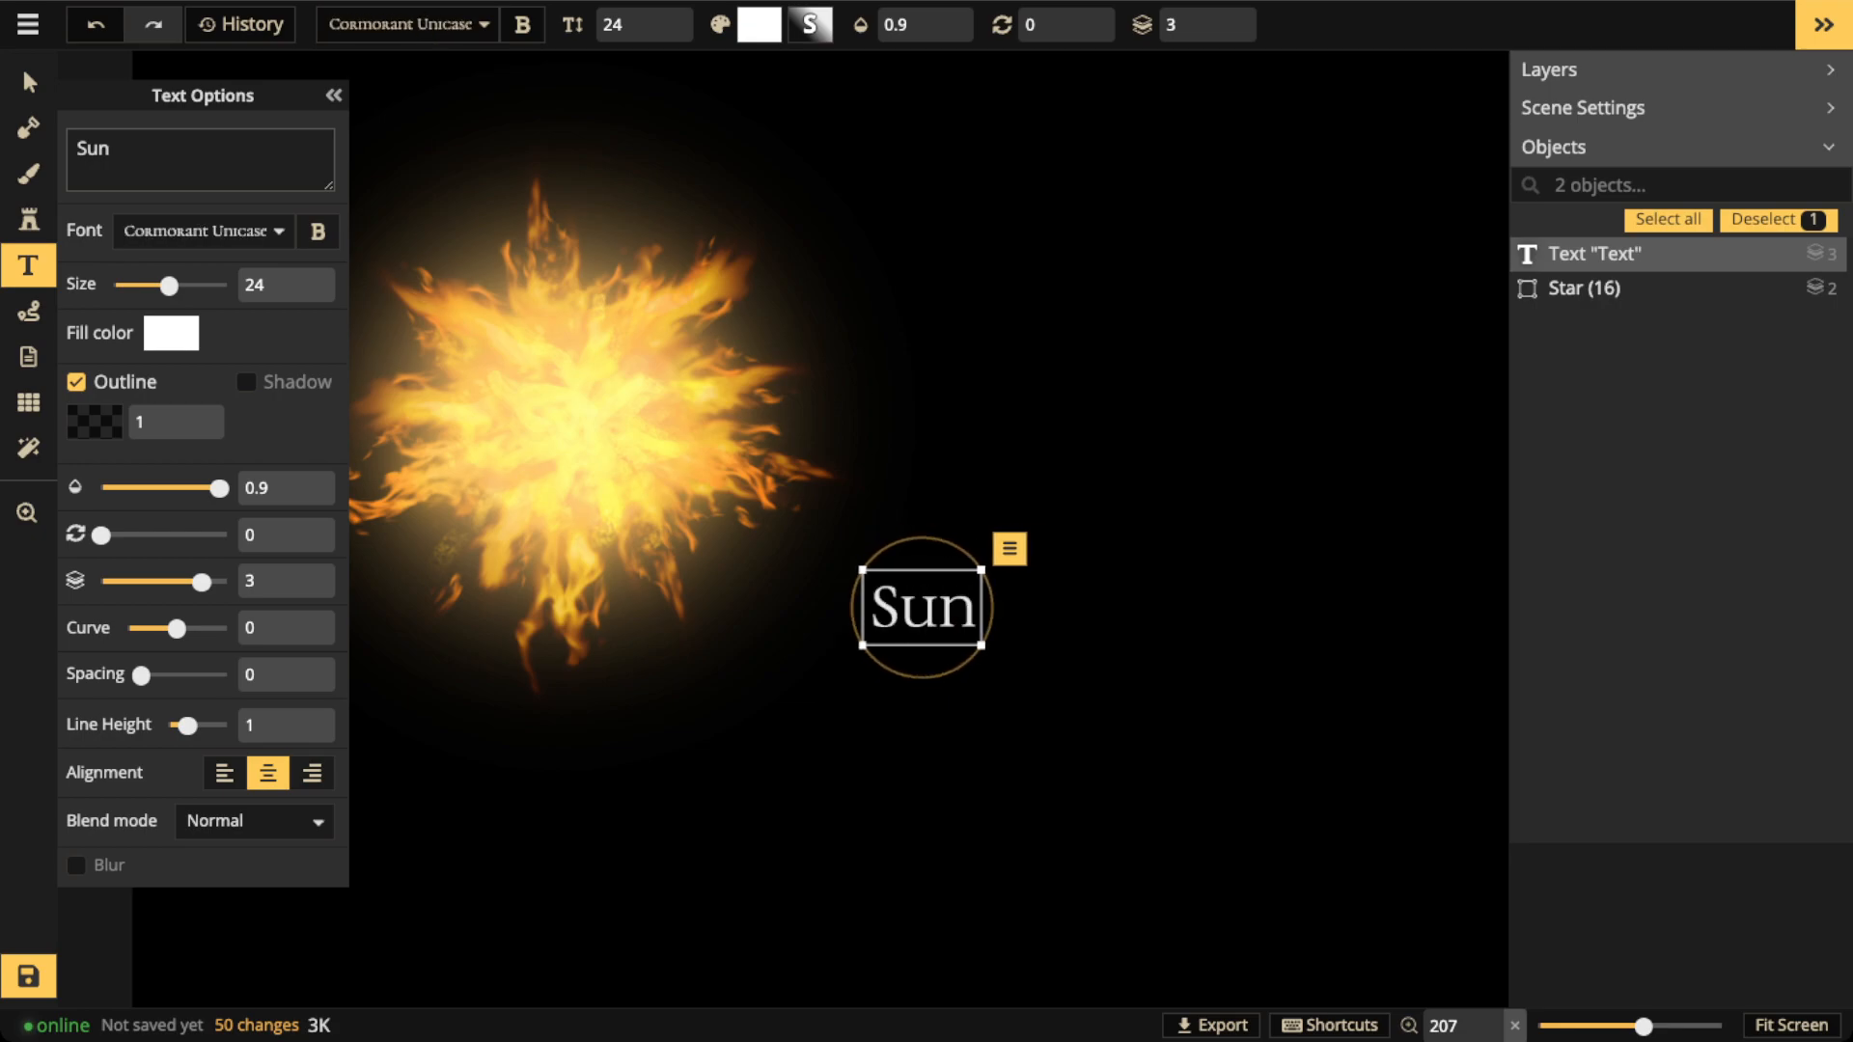
pyautogui.scroll(-1, 203, 231)
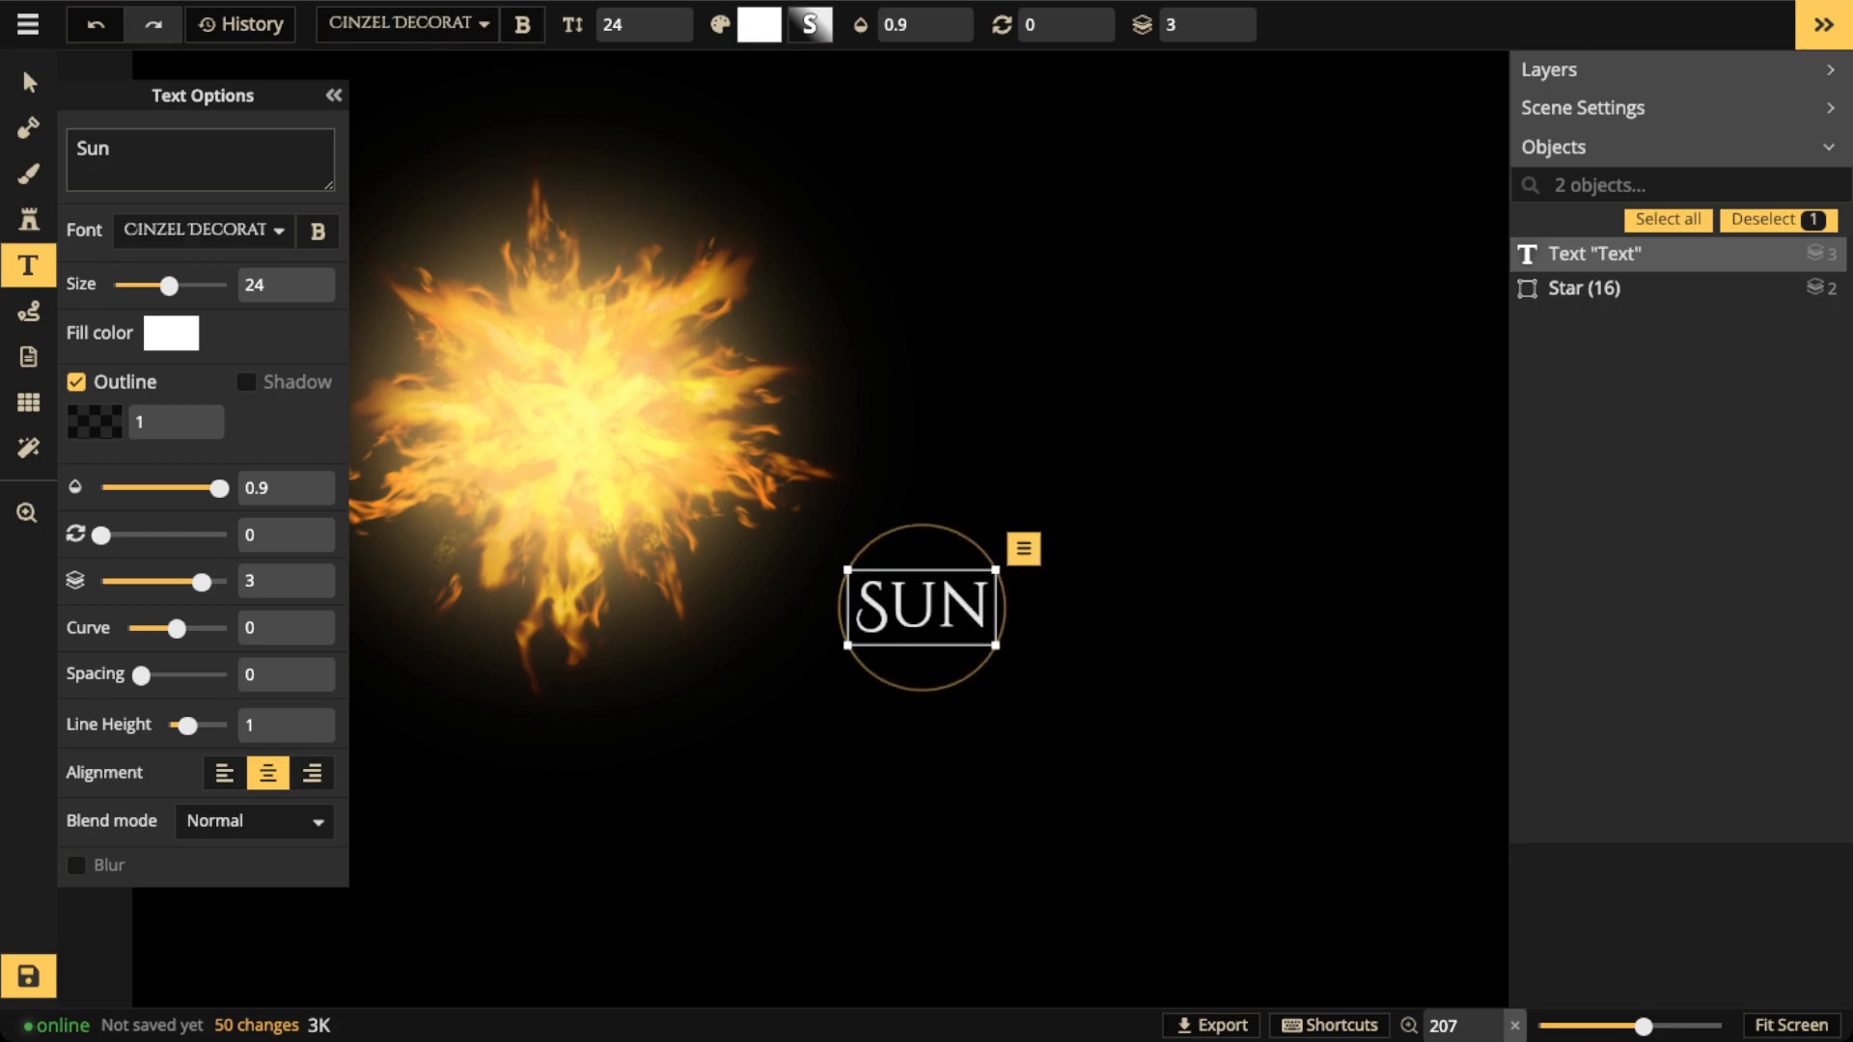
pyautogui.scroll(1, 204, 231)
pyautogui.scroll(-1, 204, 231)
pyautogui.click(317, 231)
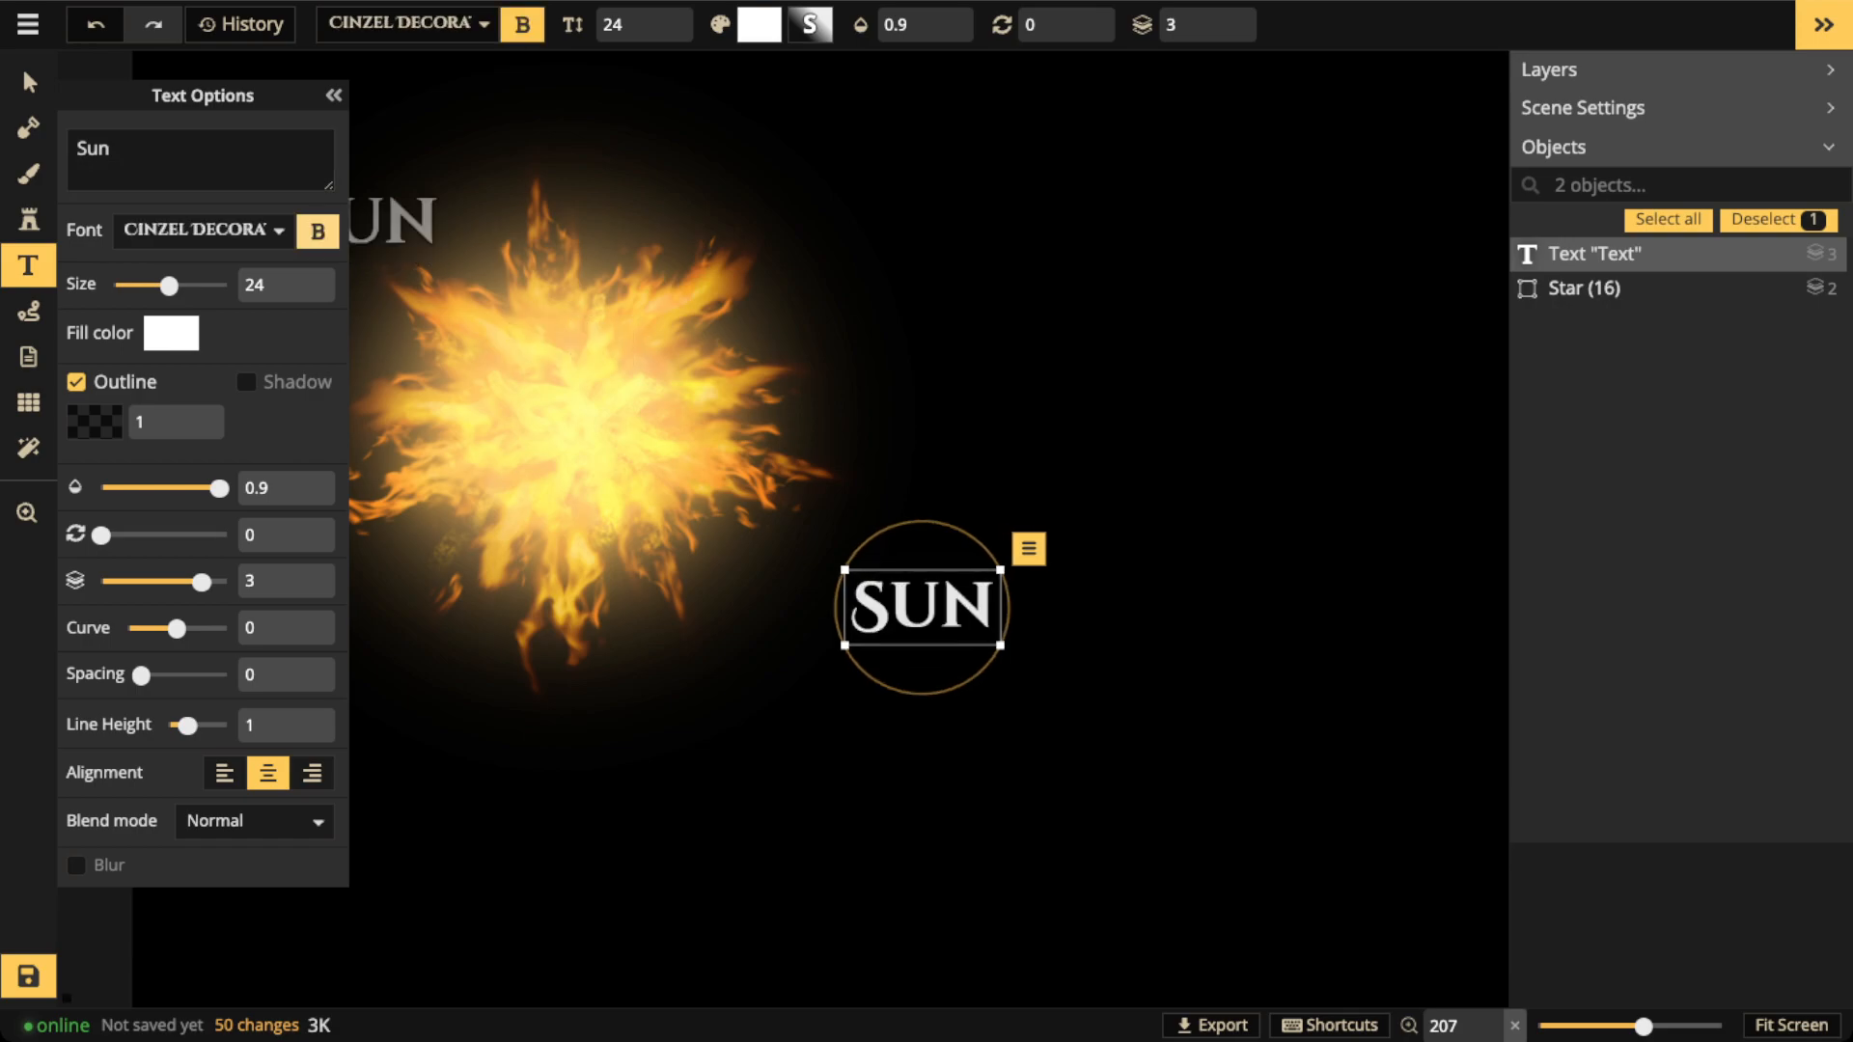
pyautogui.press('Escape')
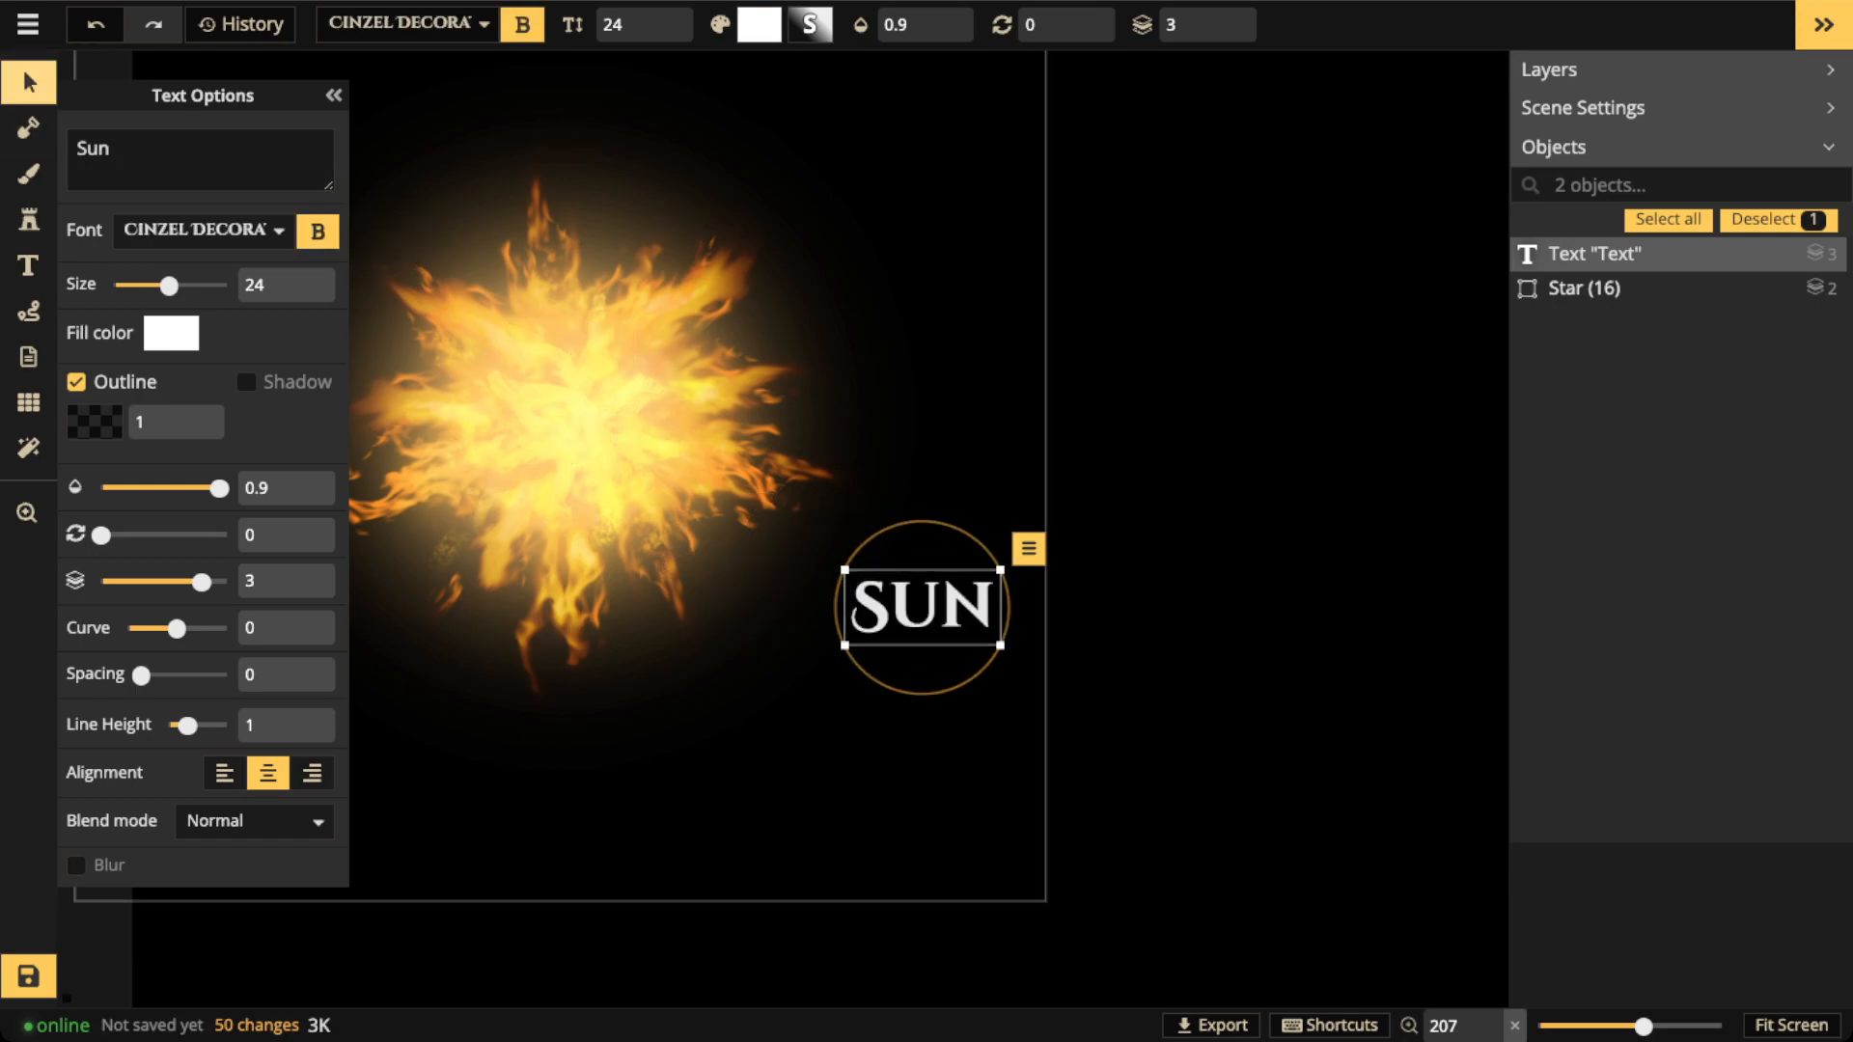
# Remove the bold style from the Sun label and centre it just below the star
pyautogui.hotkey('ctrl', 'b')
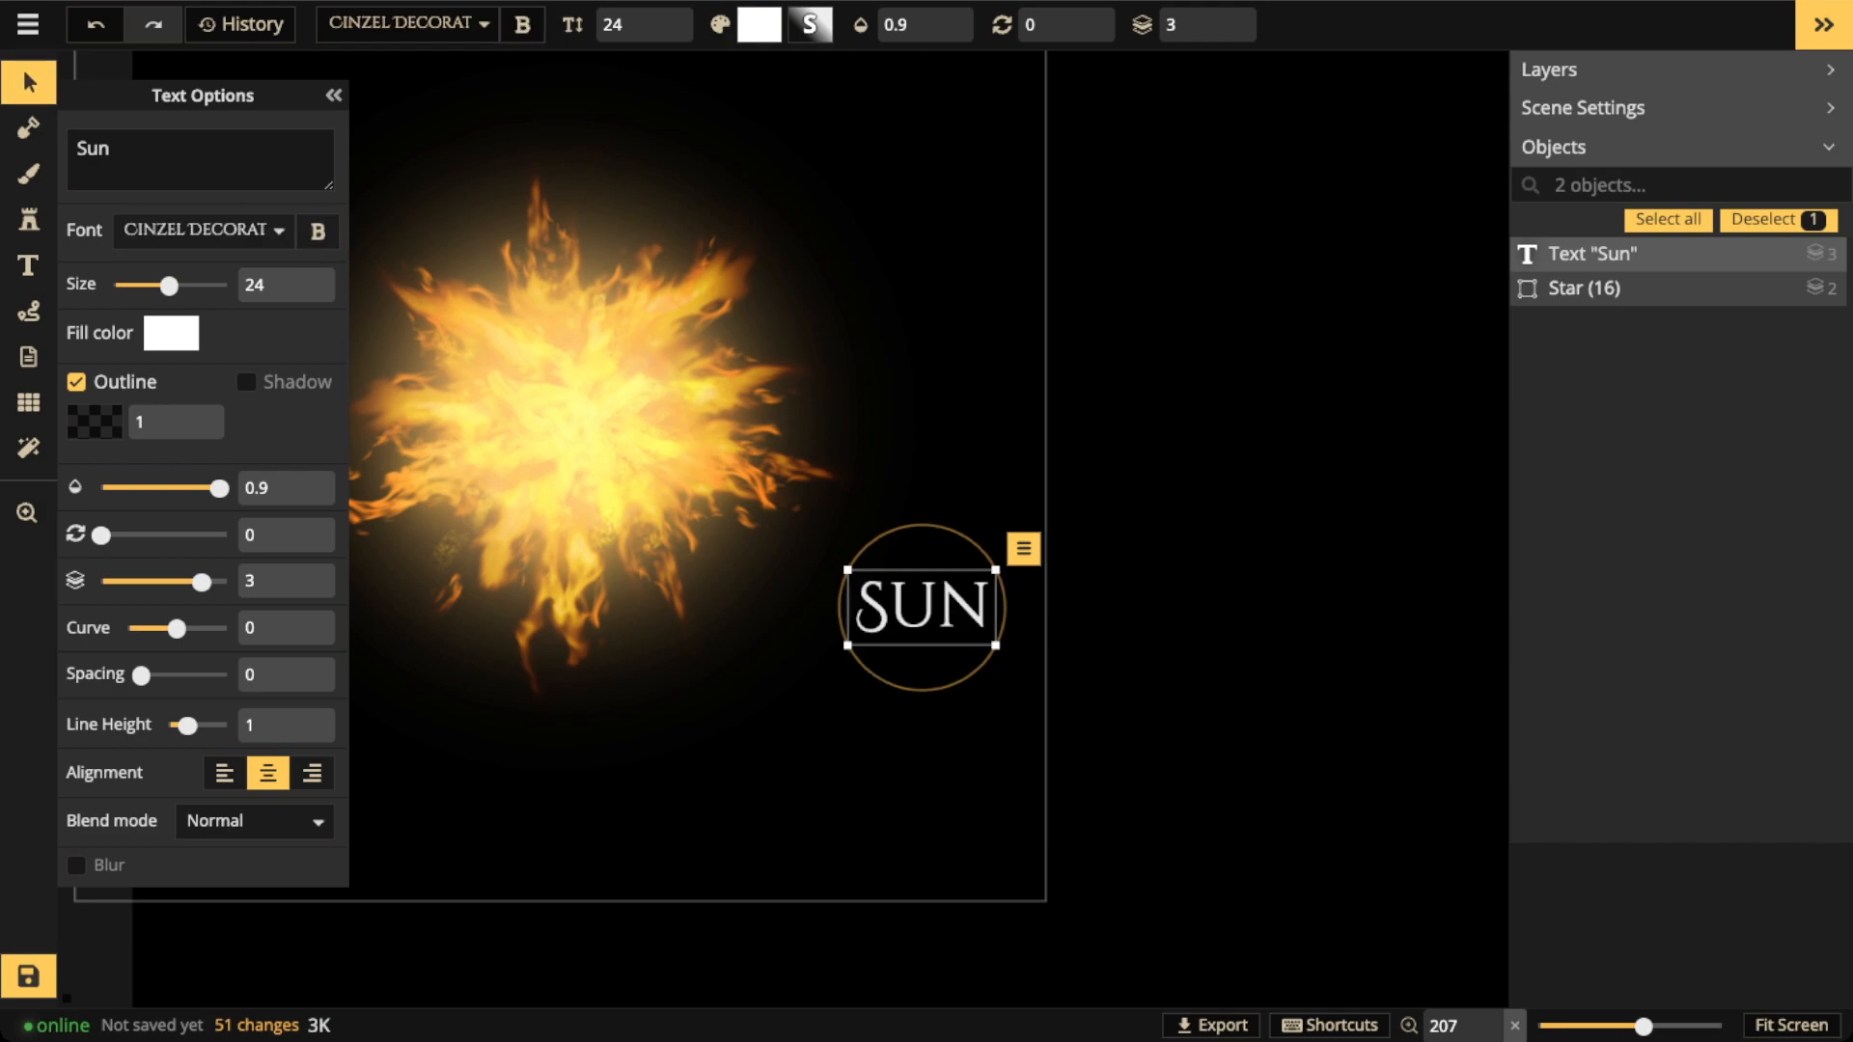
pyautogui.moveTo(921, 608); pyautogui.dragTo(758, 640)
pyautogui.scroll(-4, 568, 477)
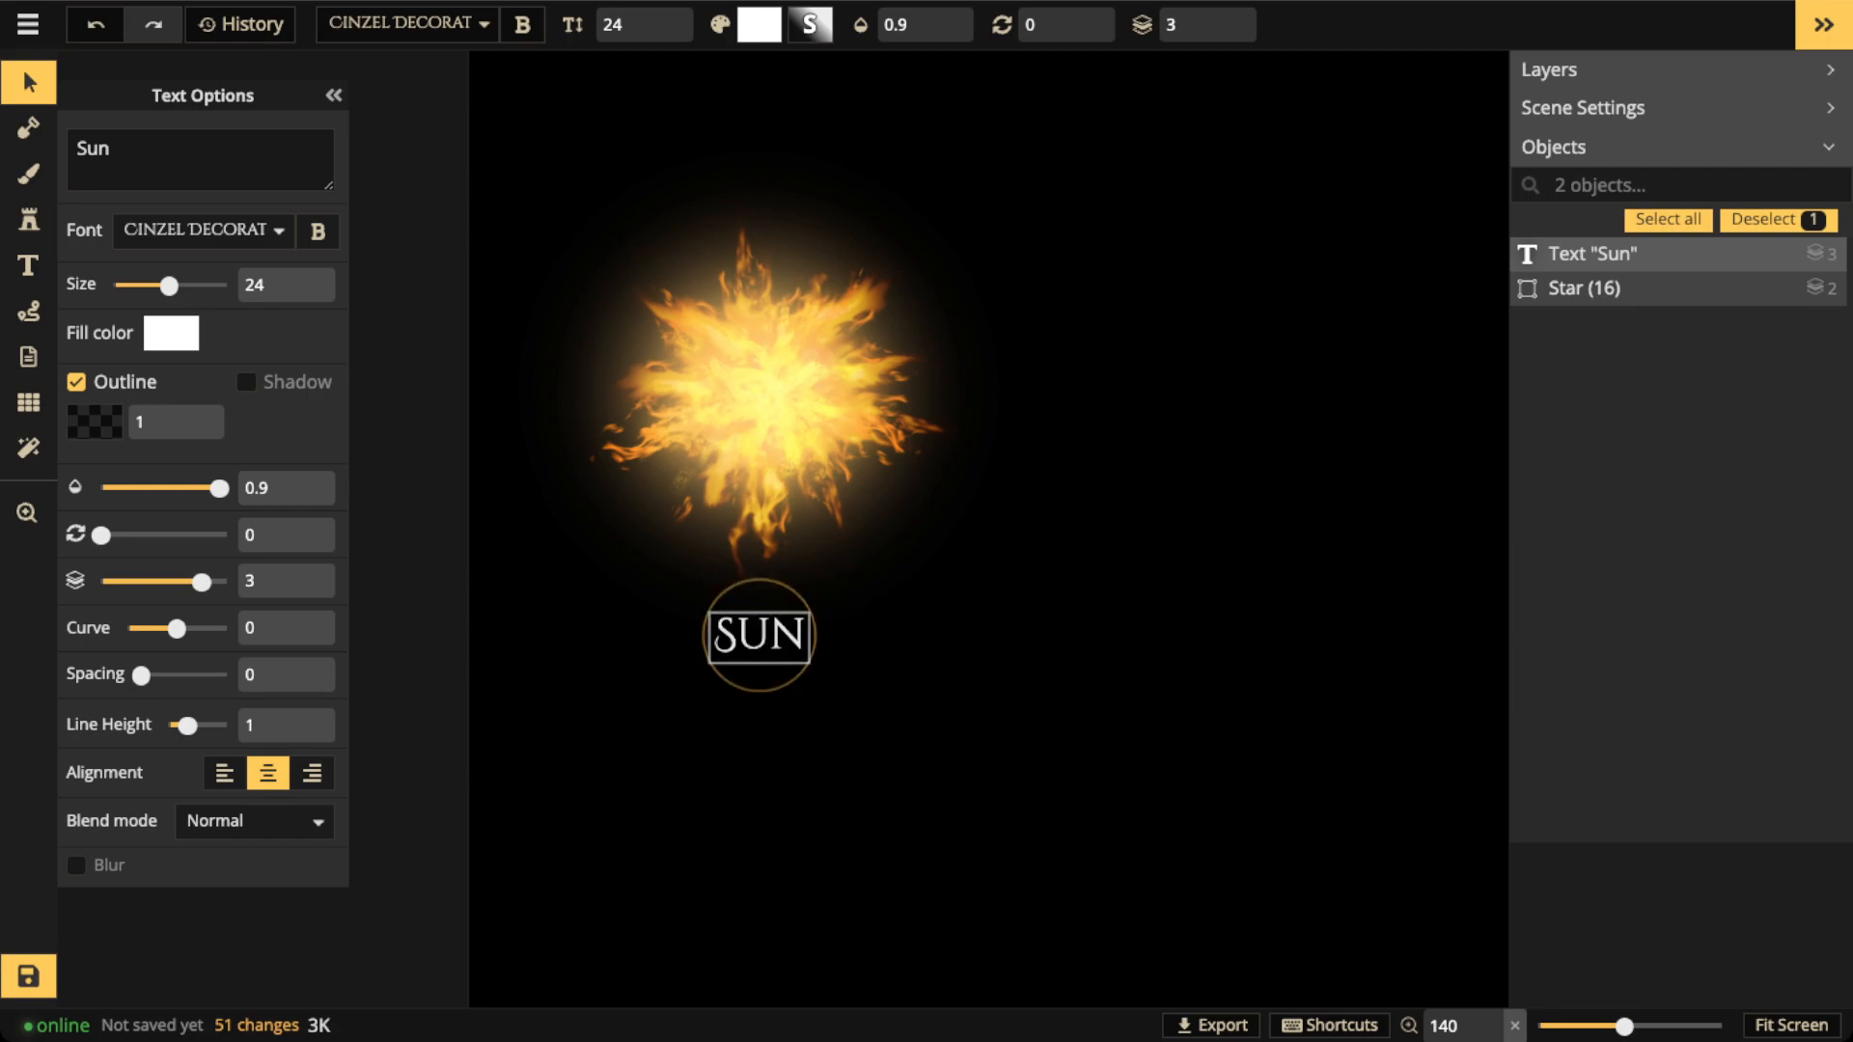
pyautogui.moveTo(760, 631); pyautogui.dragTo(763, 680)
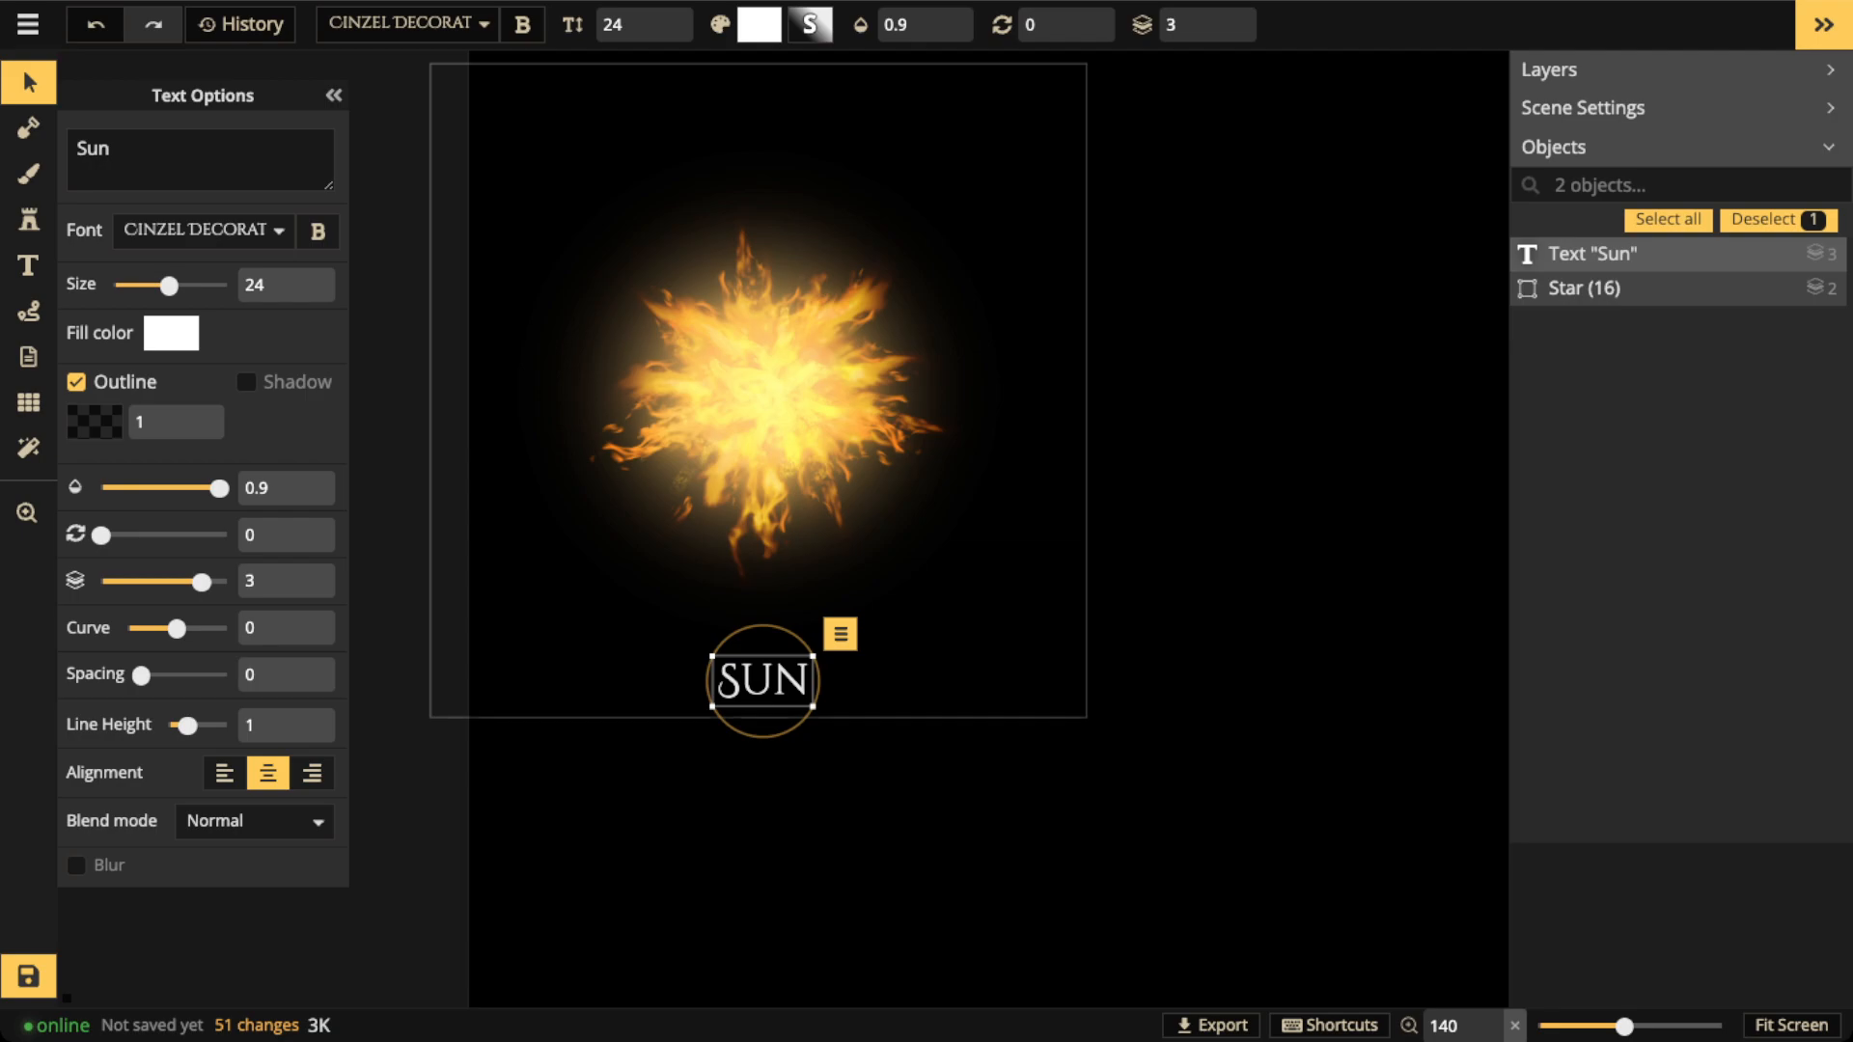
# Show a square map grid, send it to layer -5 and set it to 20 columns and 15 rows
pyautogui.scroll(5, 766, 690)
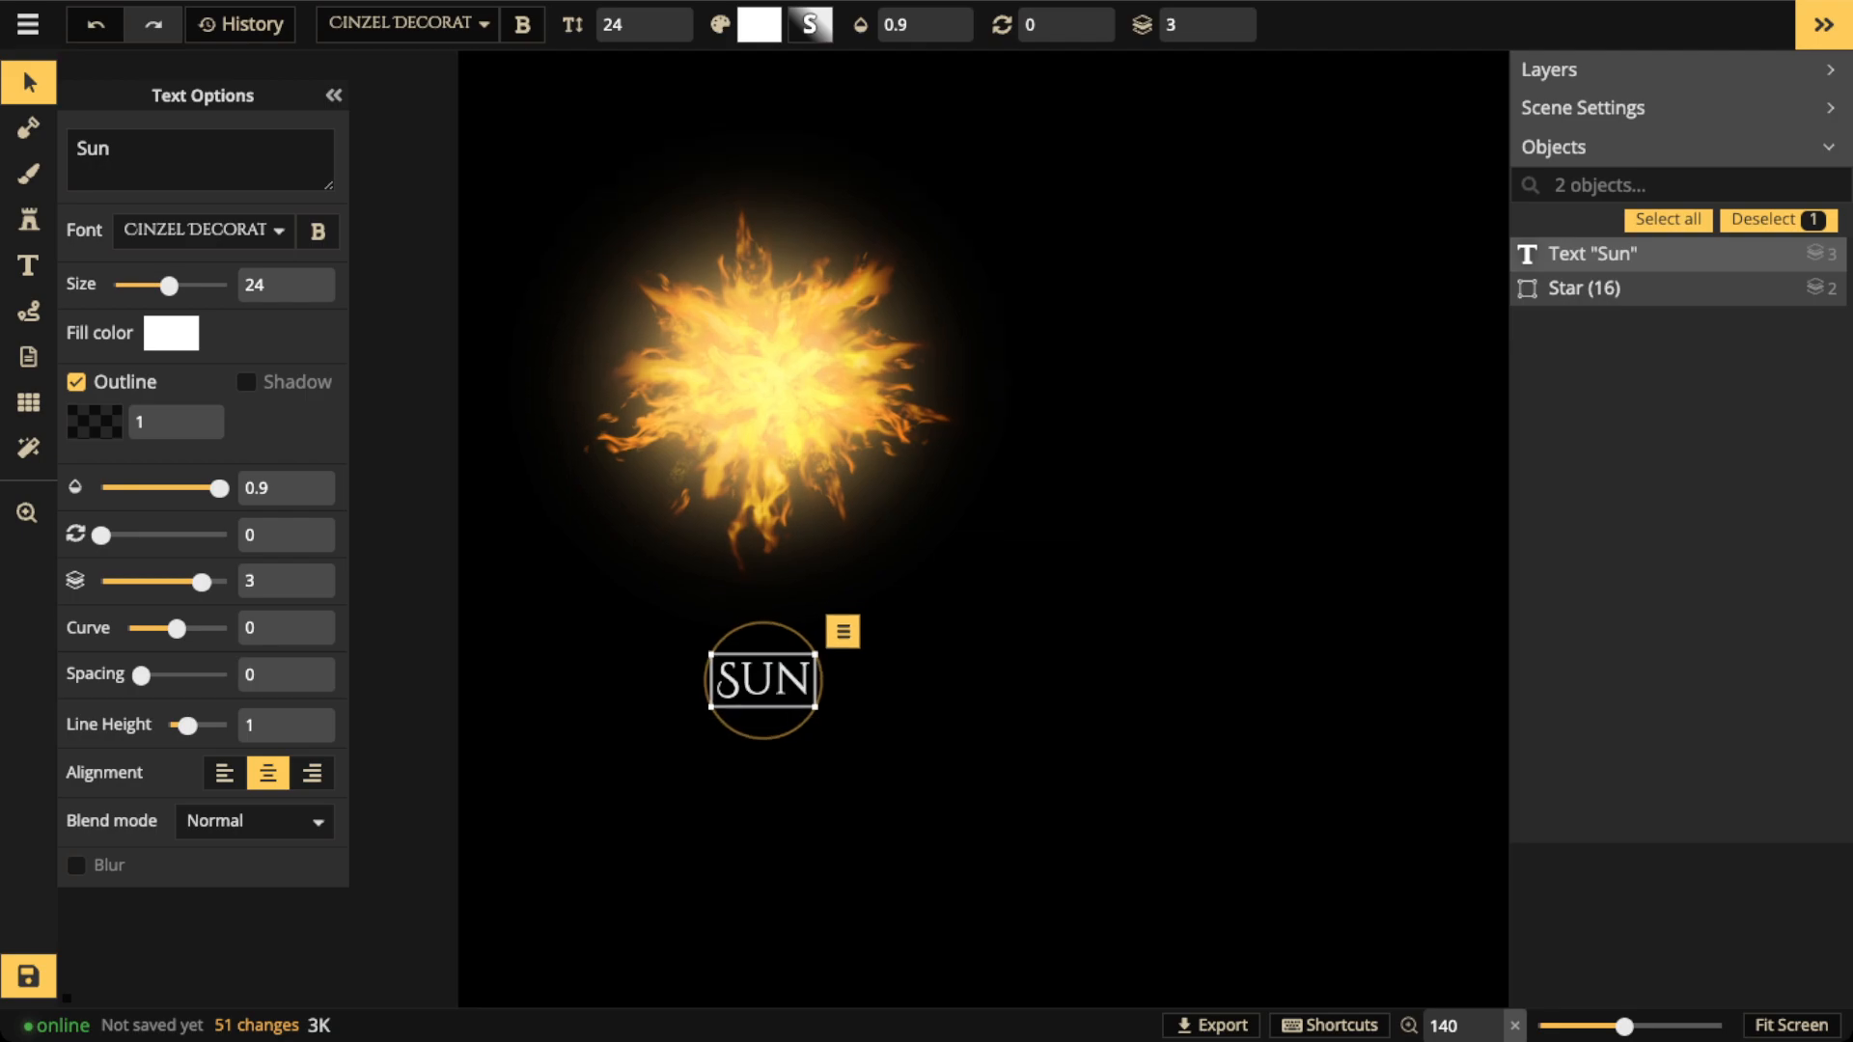
pyautogui.scroll(-6, 765, 690)
pyautogui.press('space')
pyautogui.moveTo(765, 690); pyautogui.dragTo(774, 529)
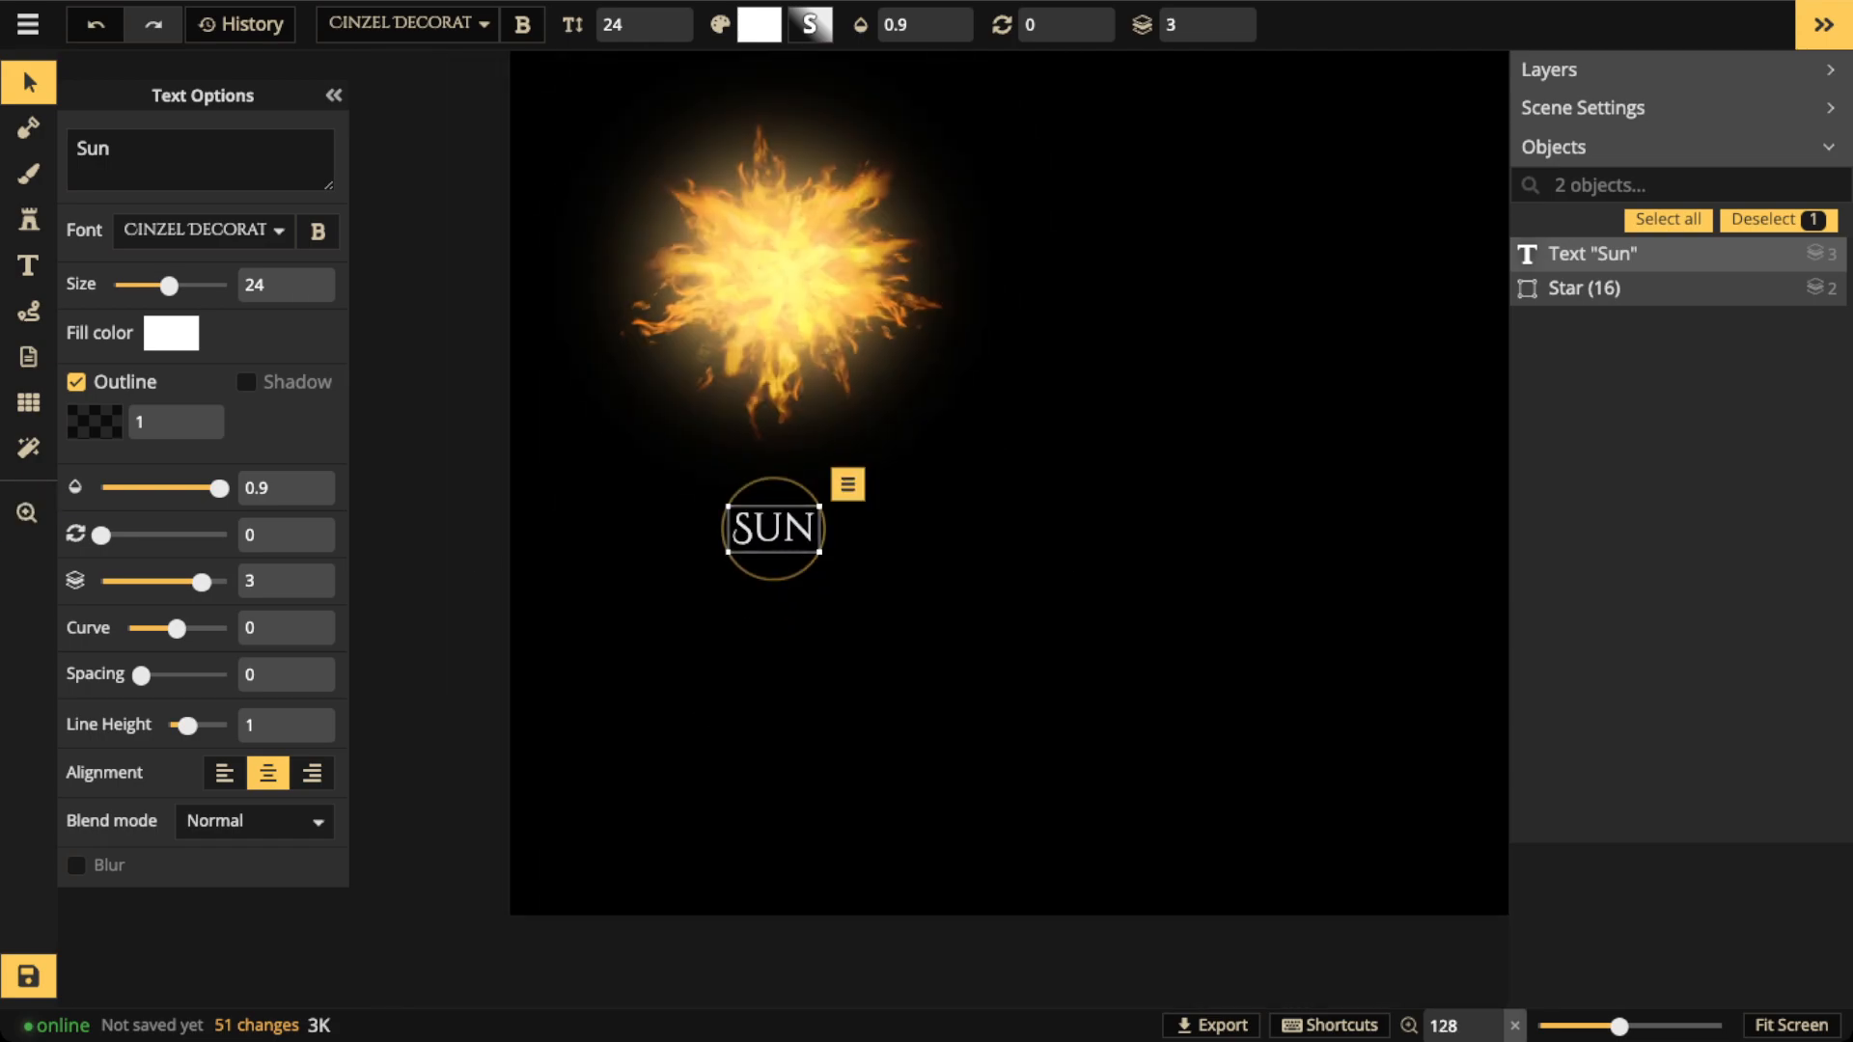
pyautogui.scroll(-4, 502, 294)
pyautogui.press('space')
pyautogui.moveTo(502, 294); pyautogui.dragTo(435, 554)
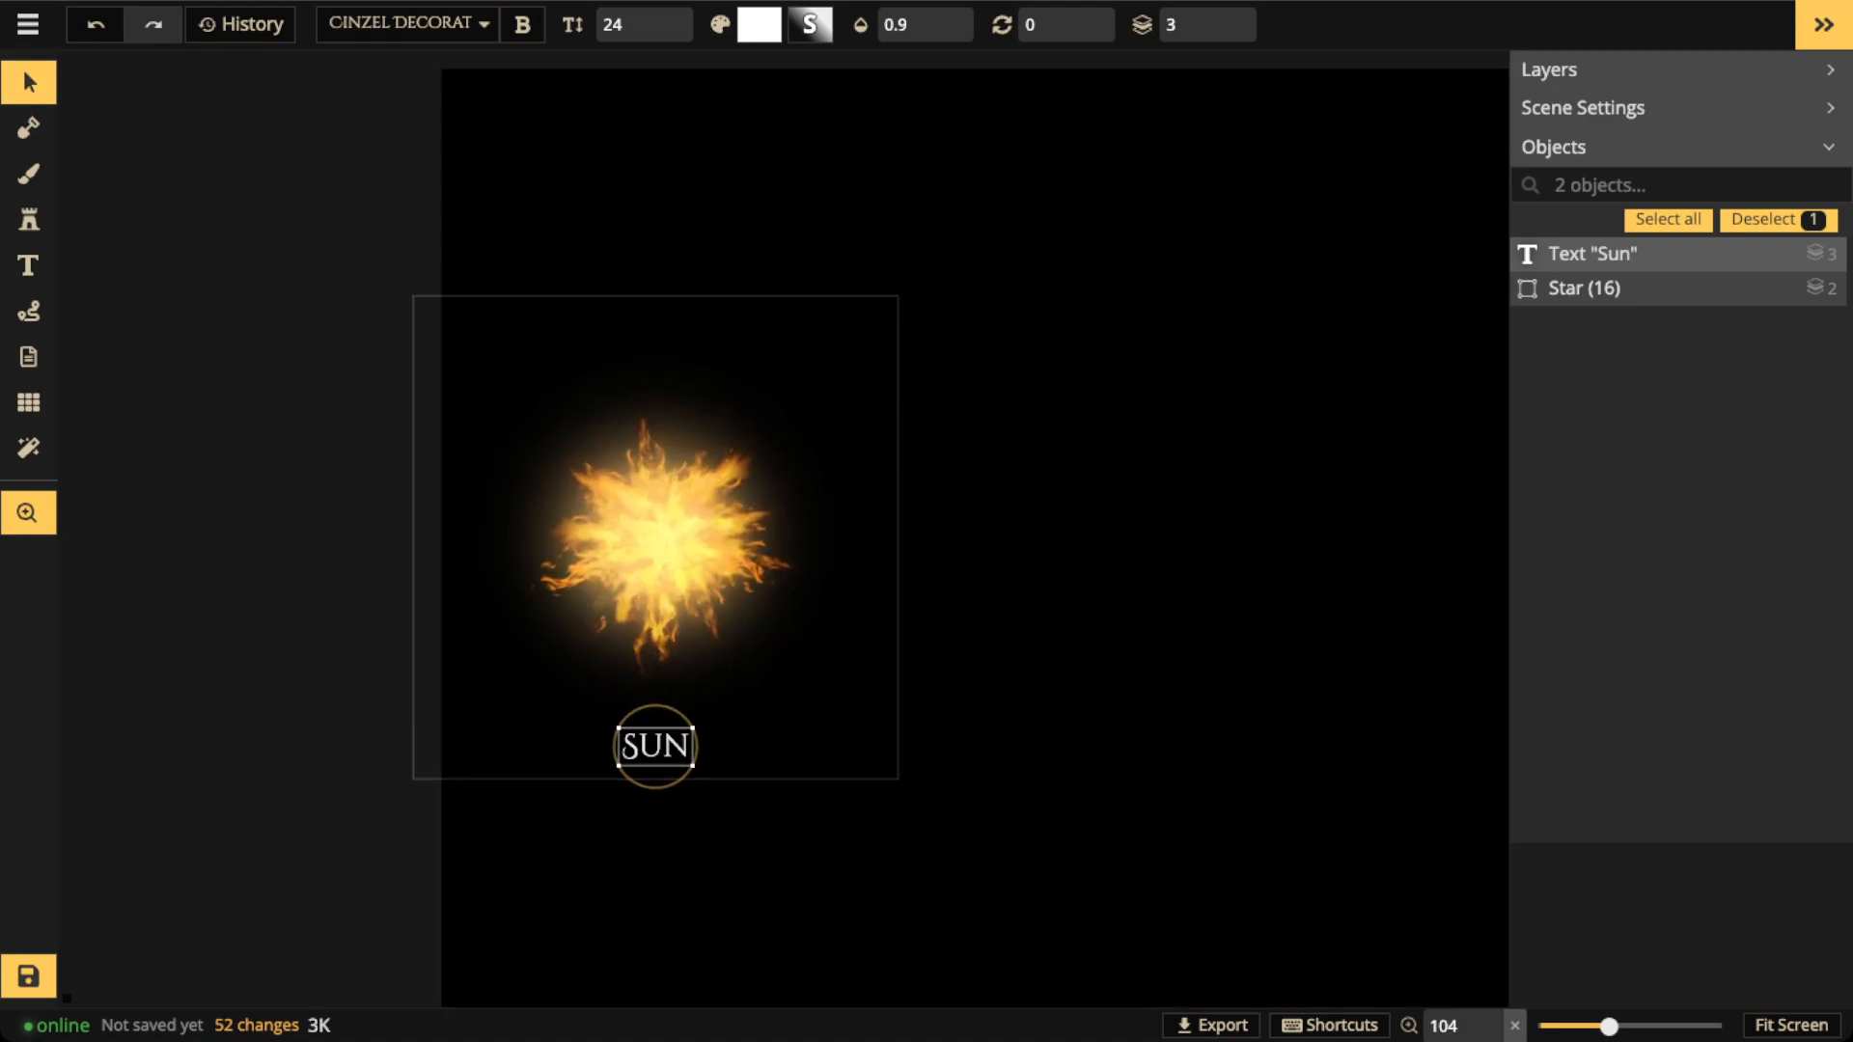
pyautogui.scroll(-3, 704, 509)
pyautogui.moveTo(704, 509); pyautogui.dragTo(539, 492)
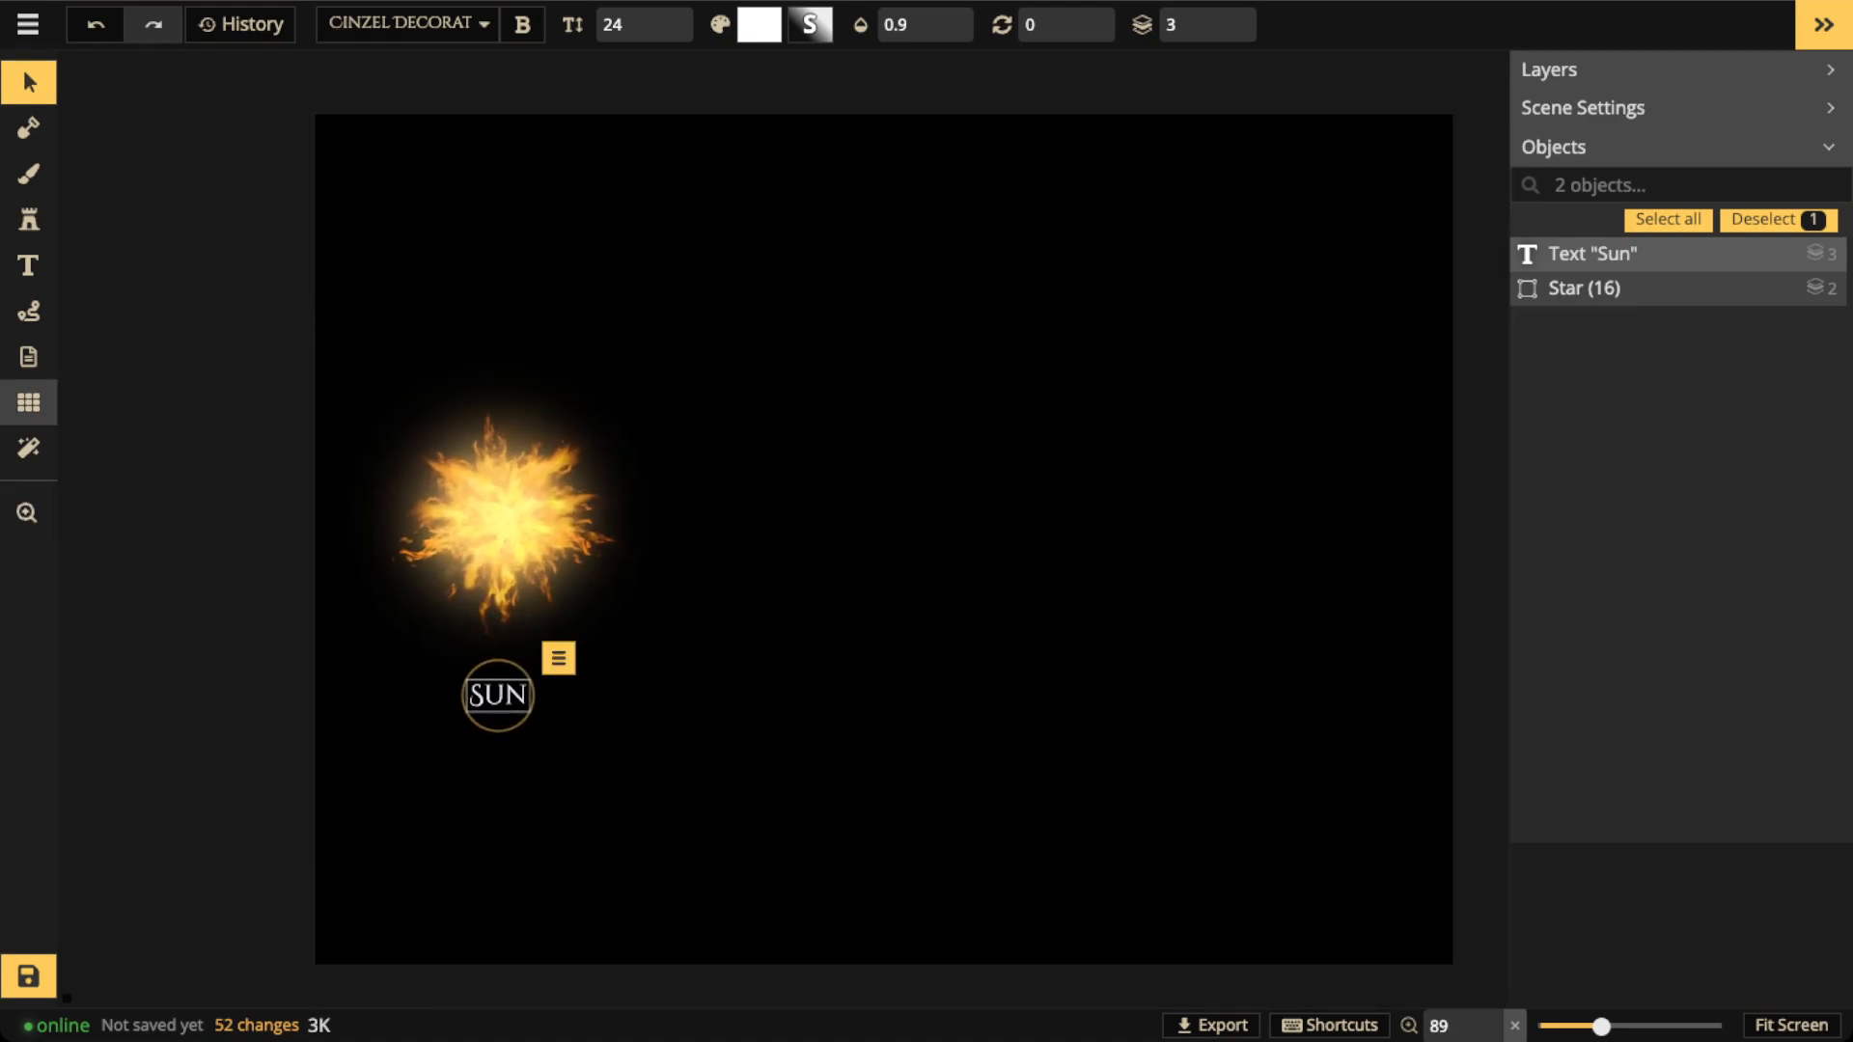
pyautogui.click(28, 401)
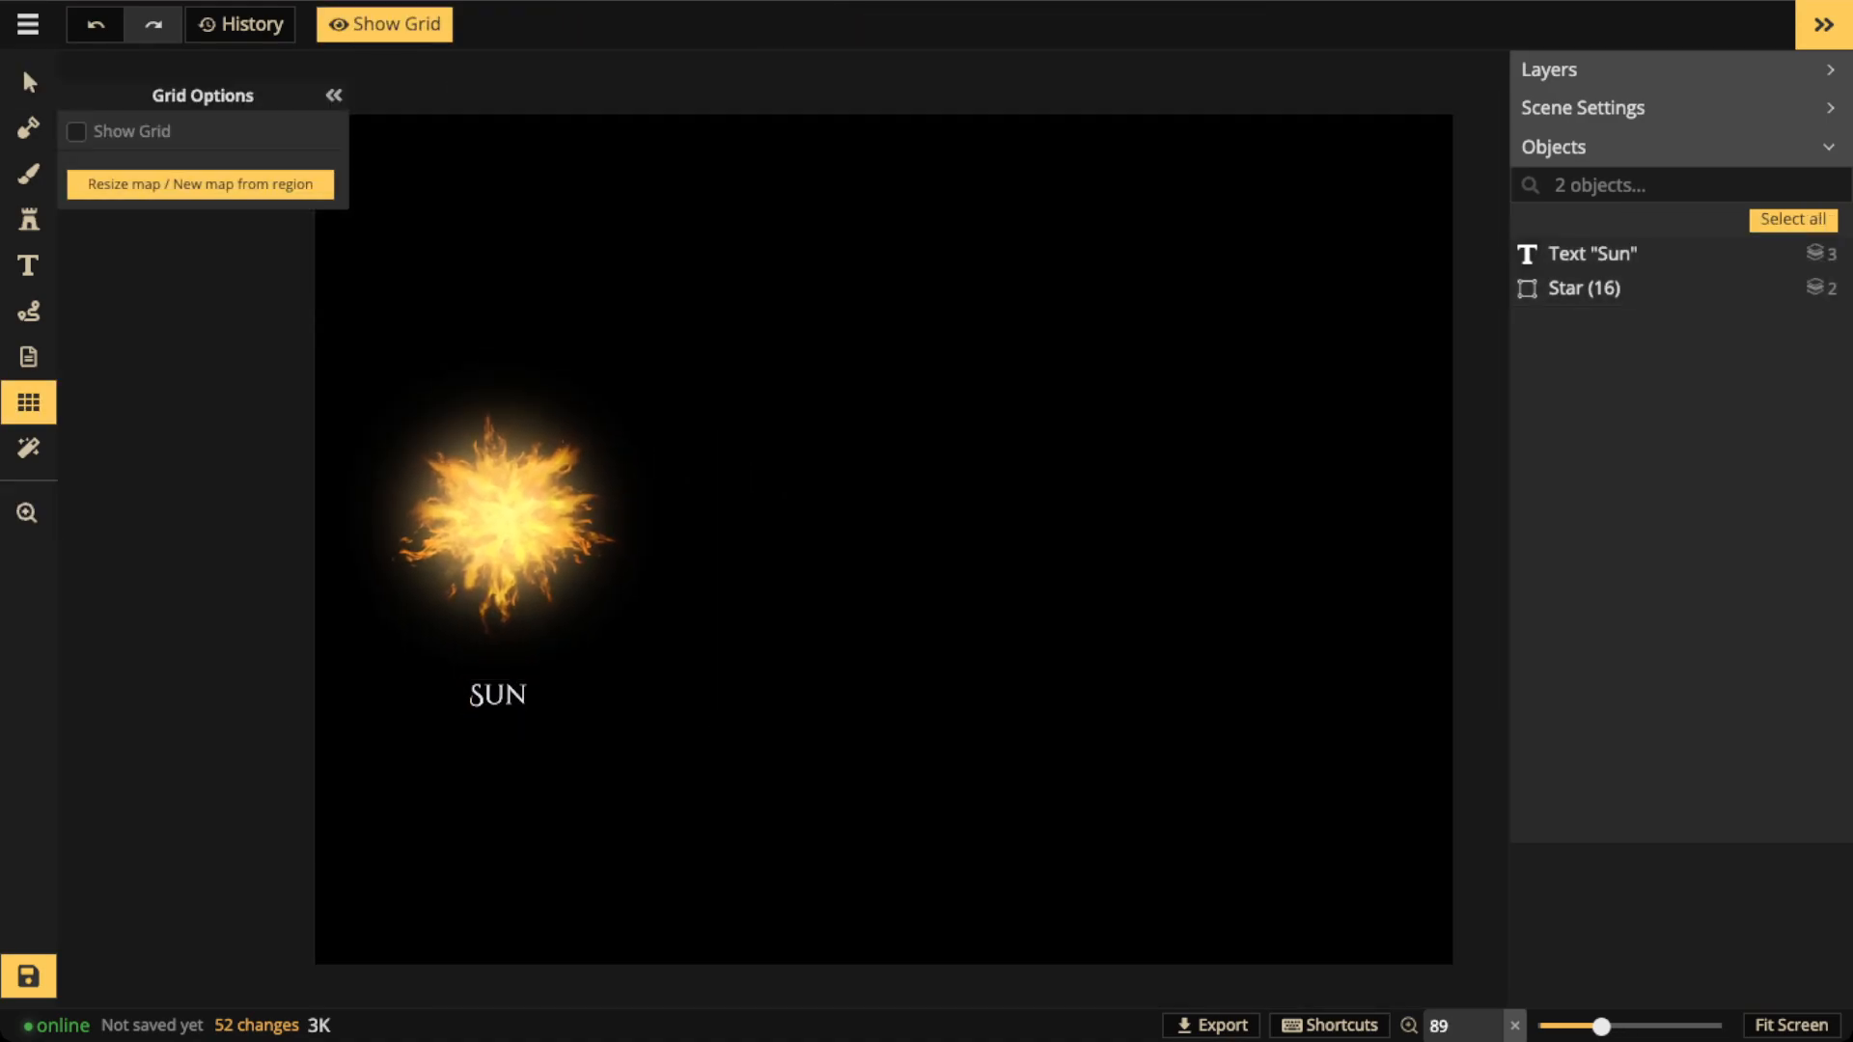
pyautogui.click(77, 132)
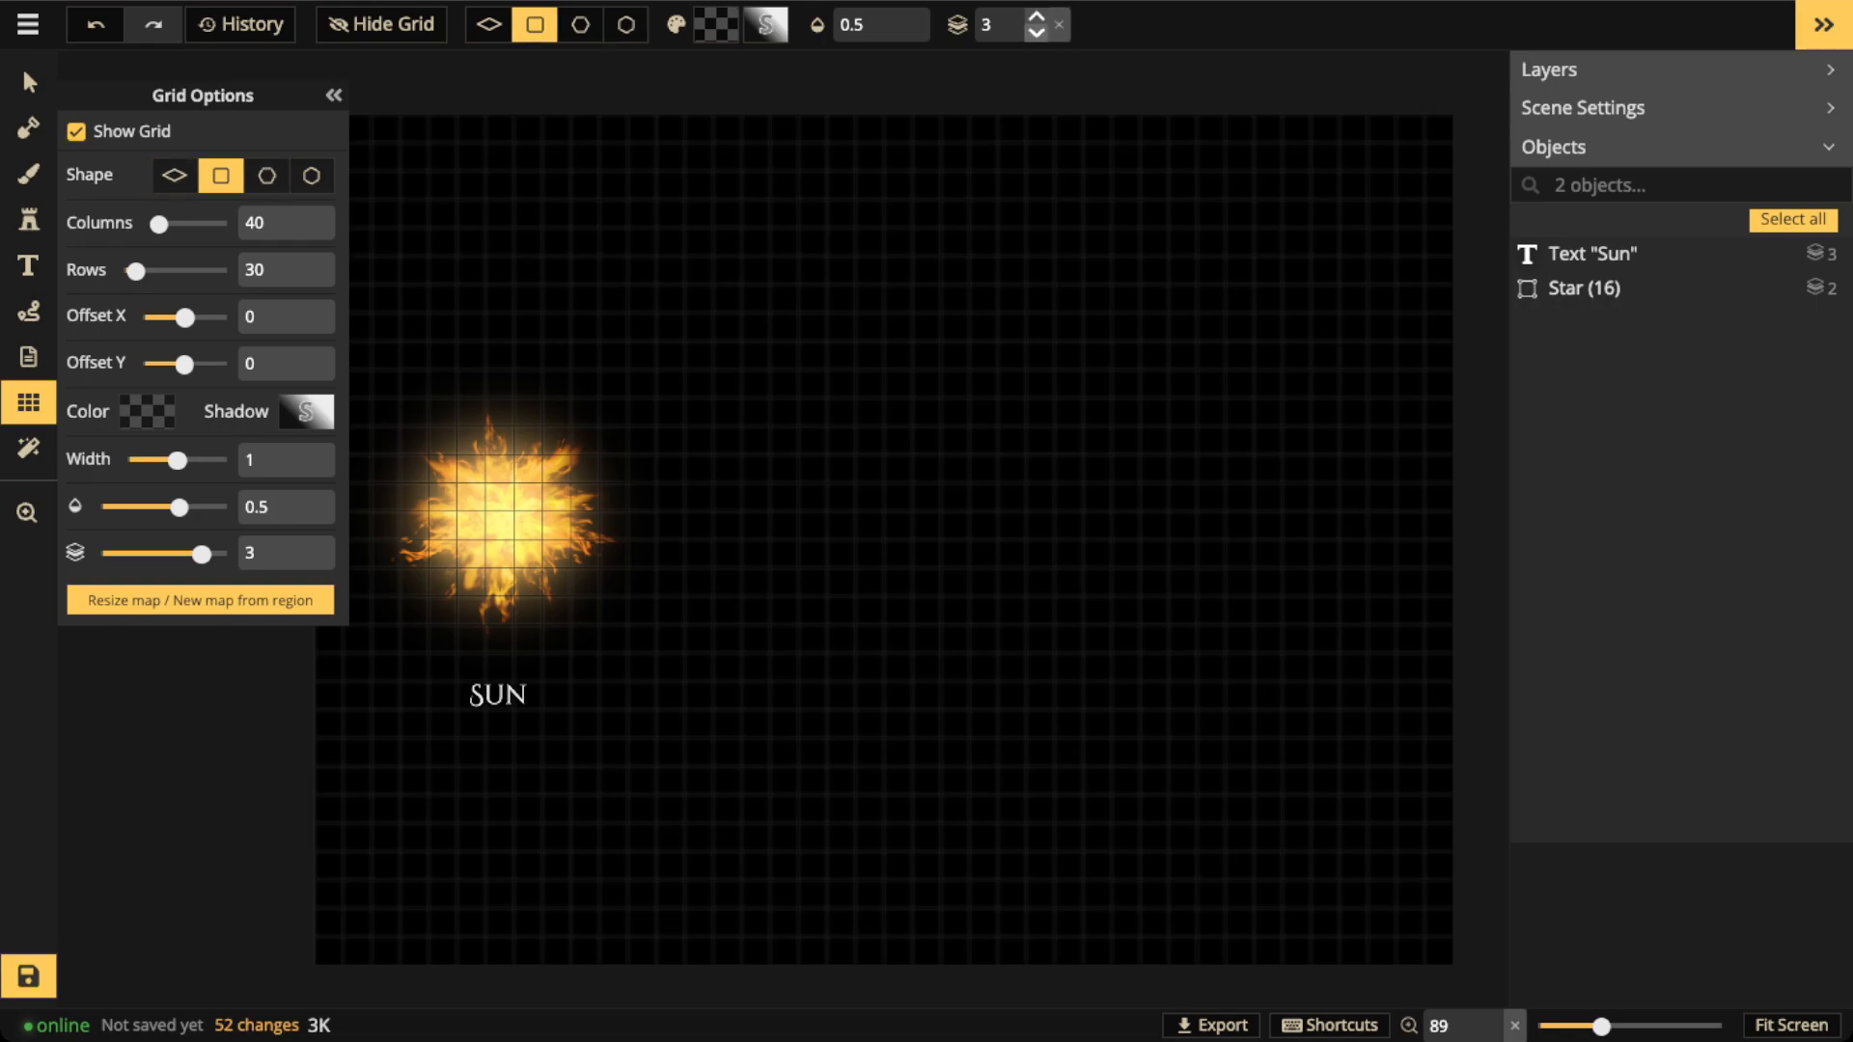
pyautogui.click(1035, 36)
pyautogui.click(1036, 36)
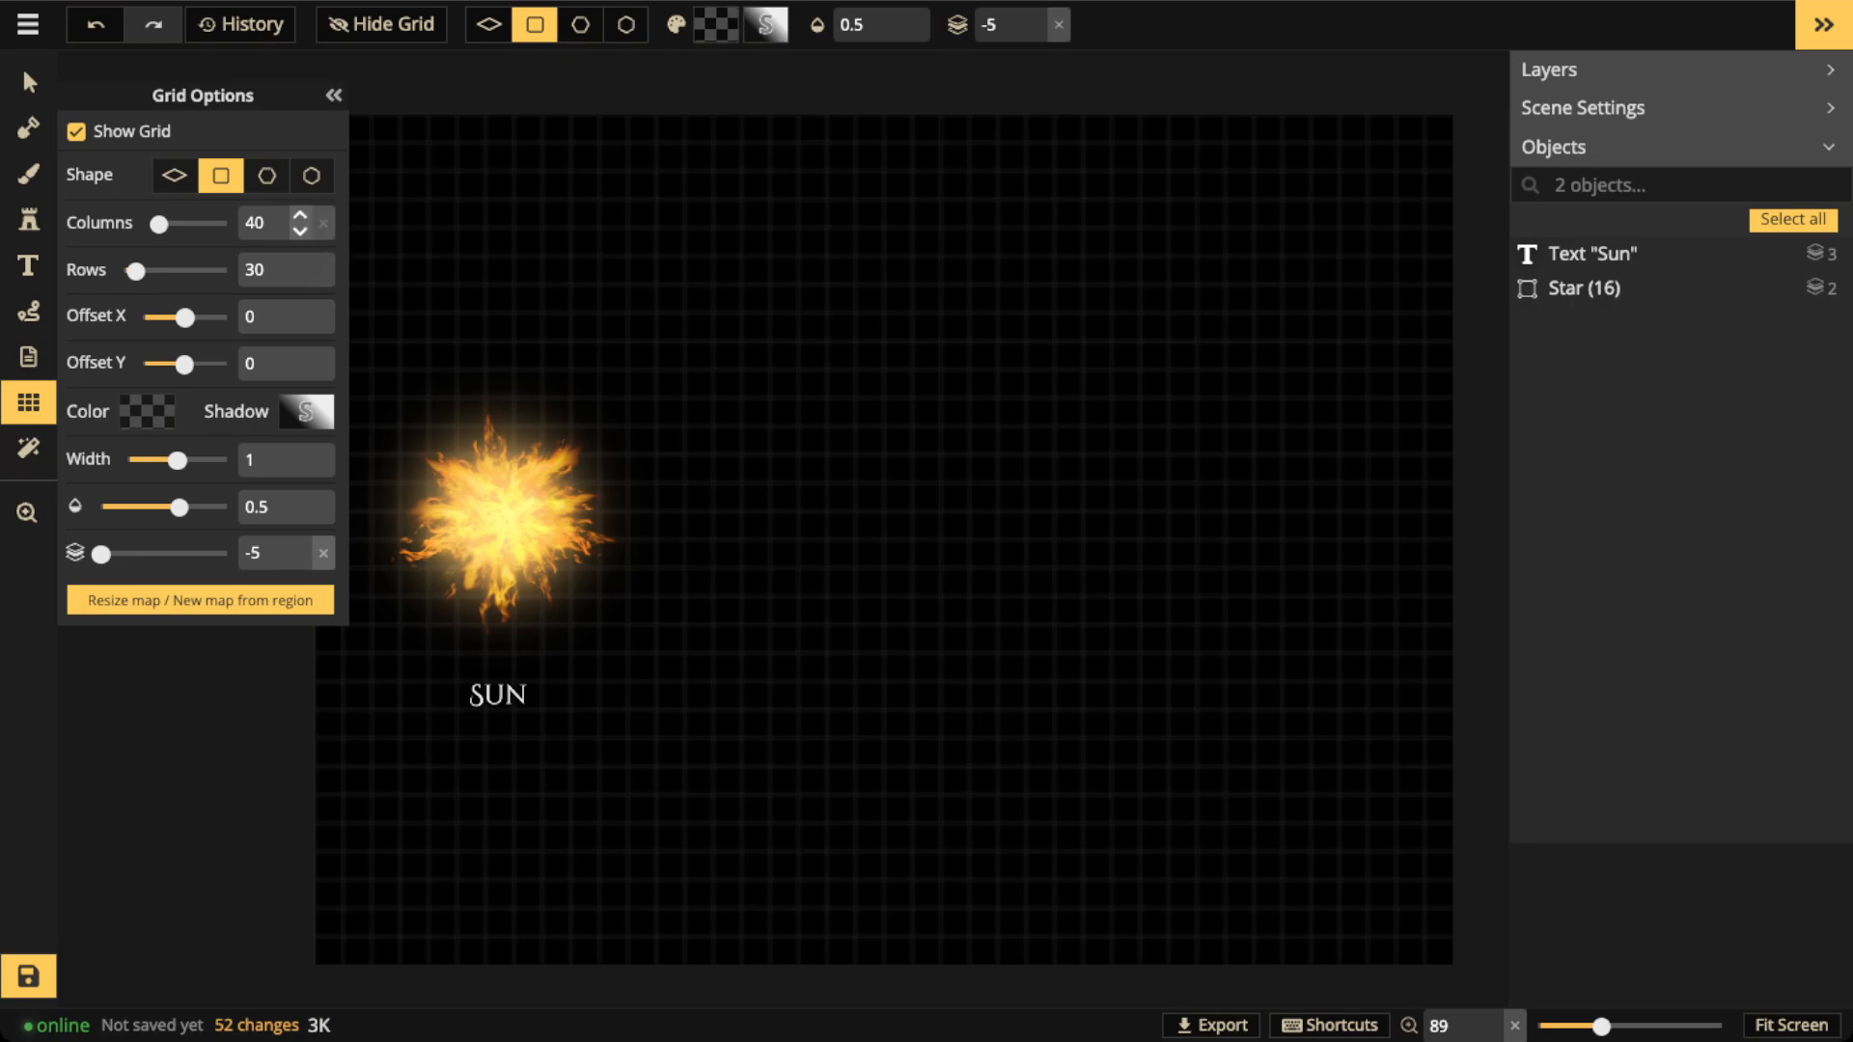
pyautogui.moveTo(271, 224); pyautogui.dragTo(222, 224)
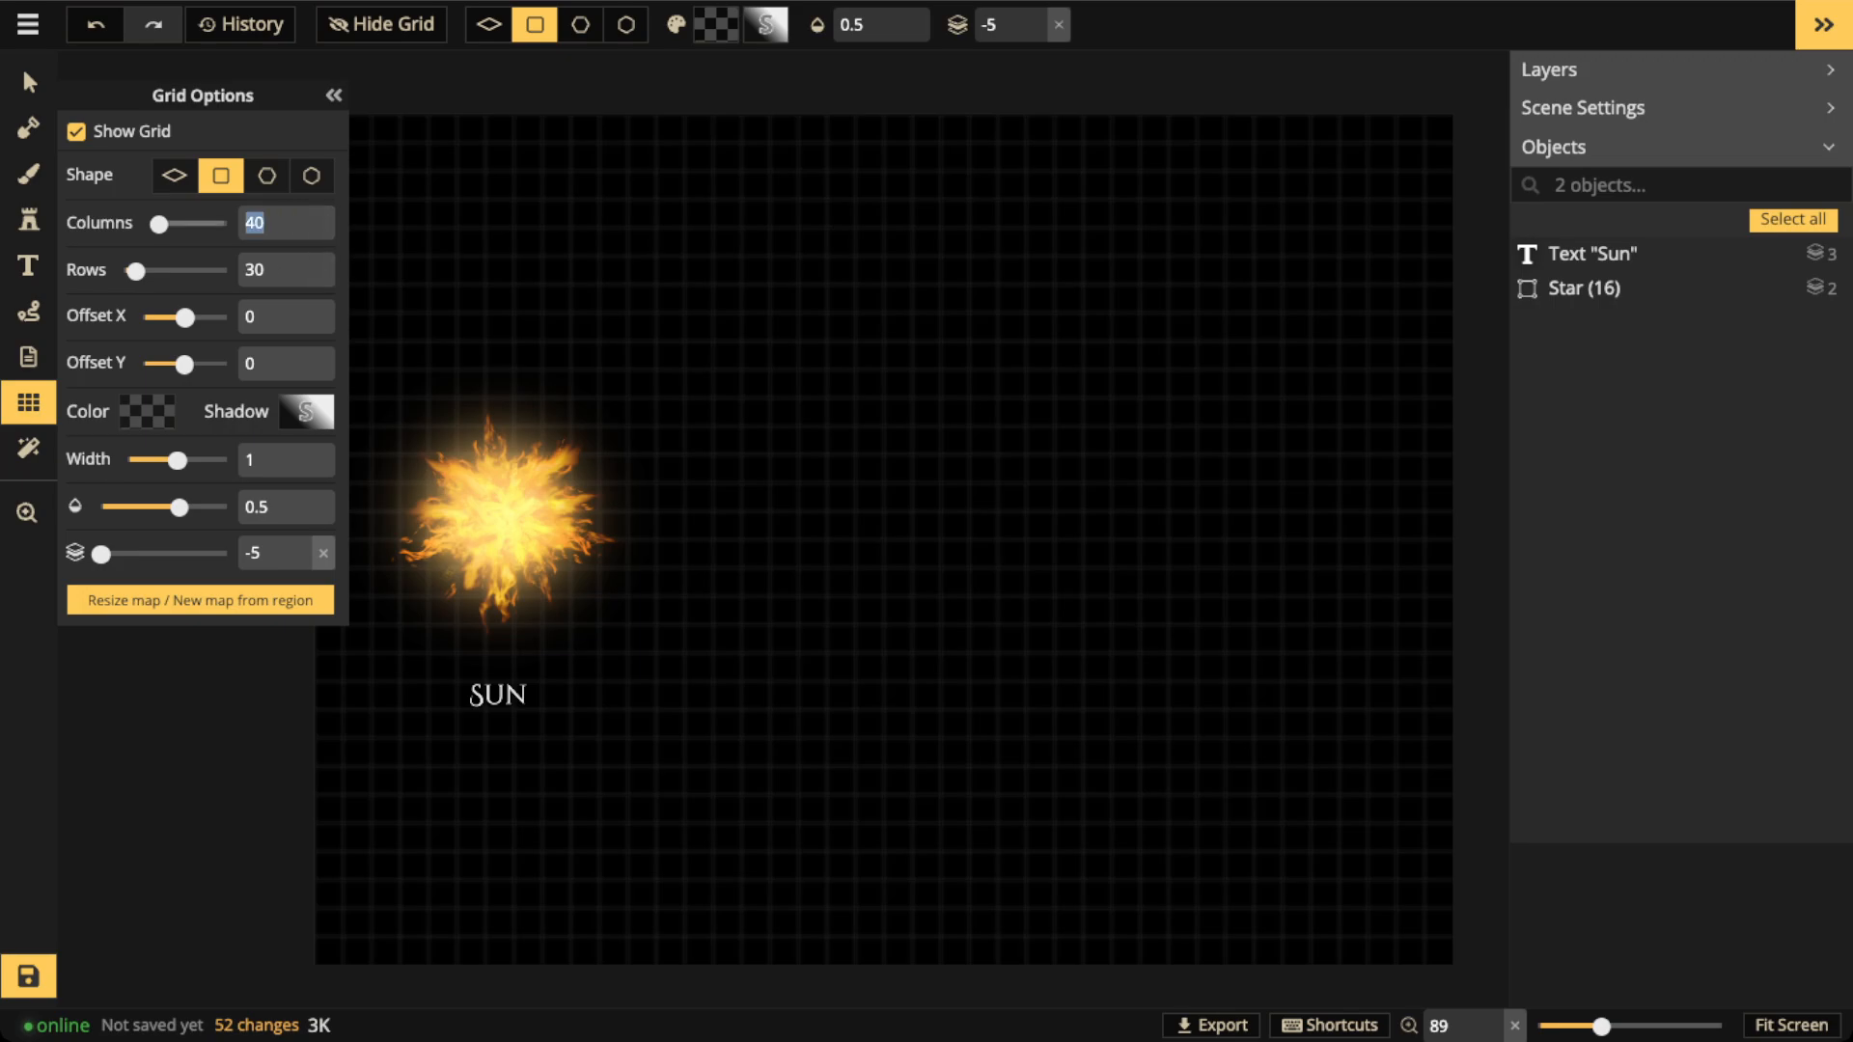
pyautogui.write('20')
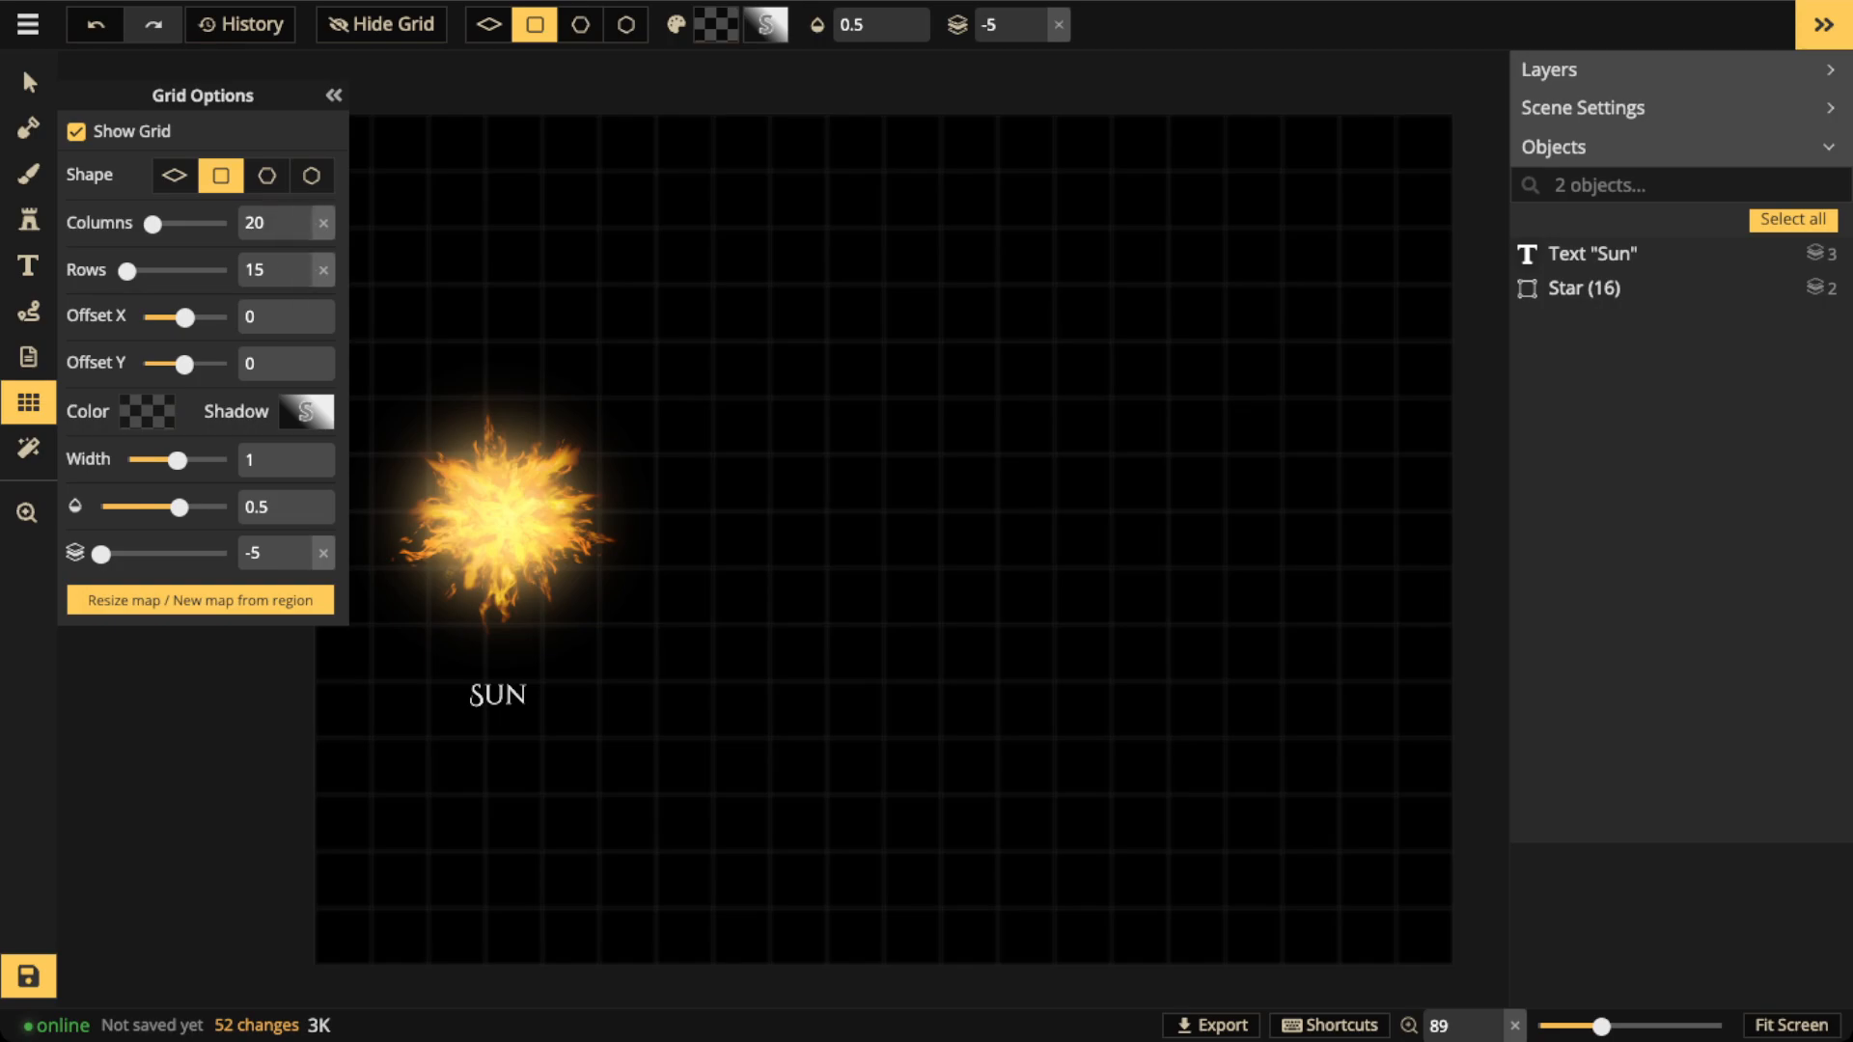
# Nudge the Star group slightly upward to line it up with the grid, then deselect it
pyautogui.click(29, 83)
pyautogui.scroll(4, 520, 550)
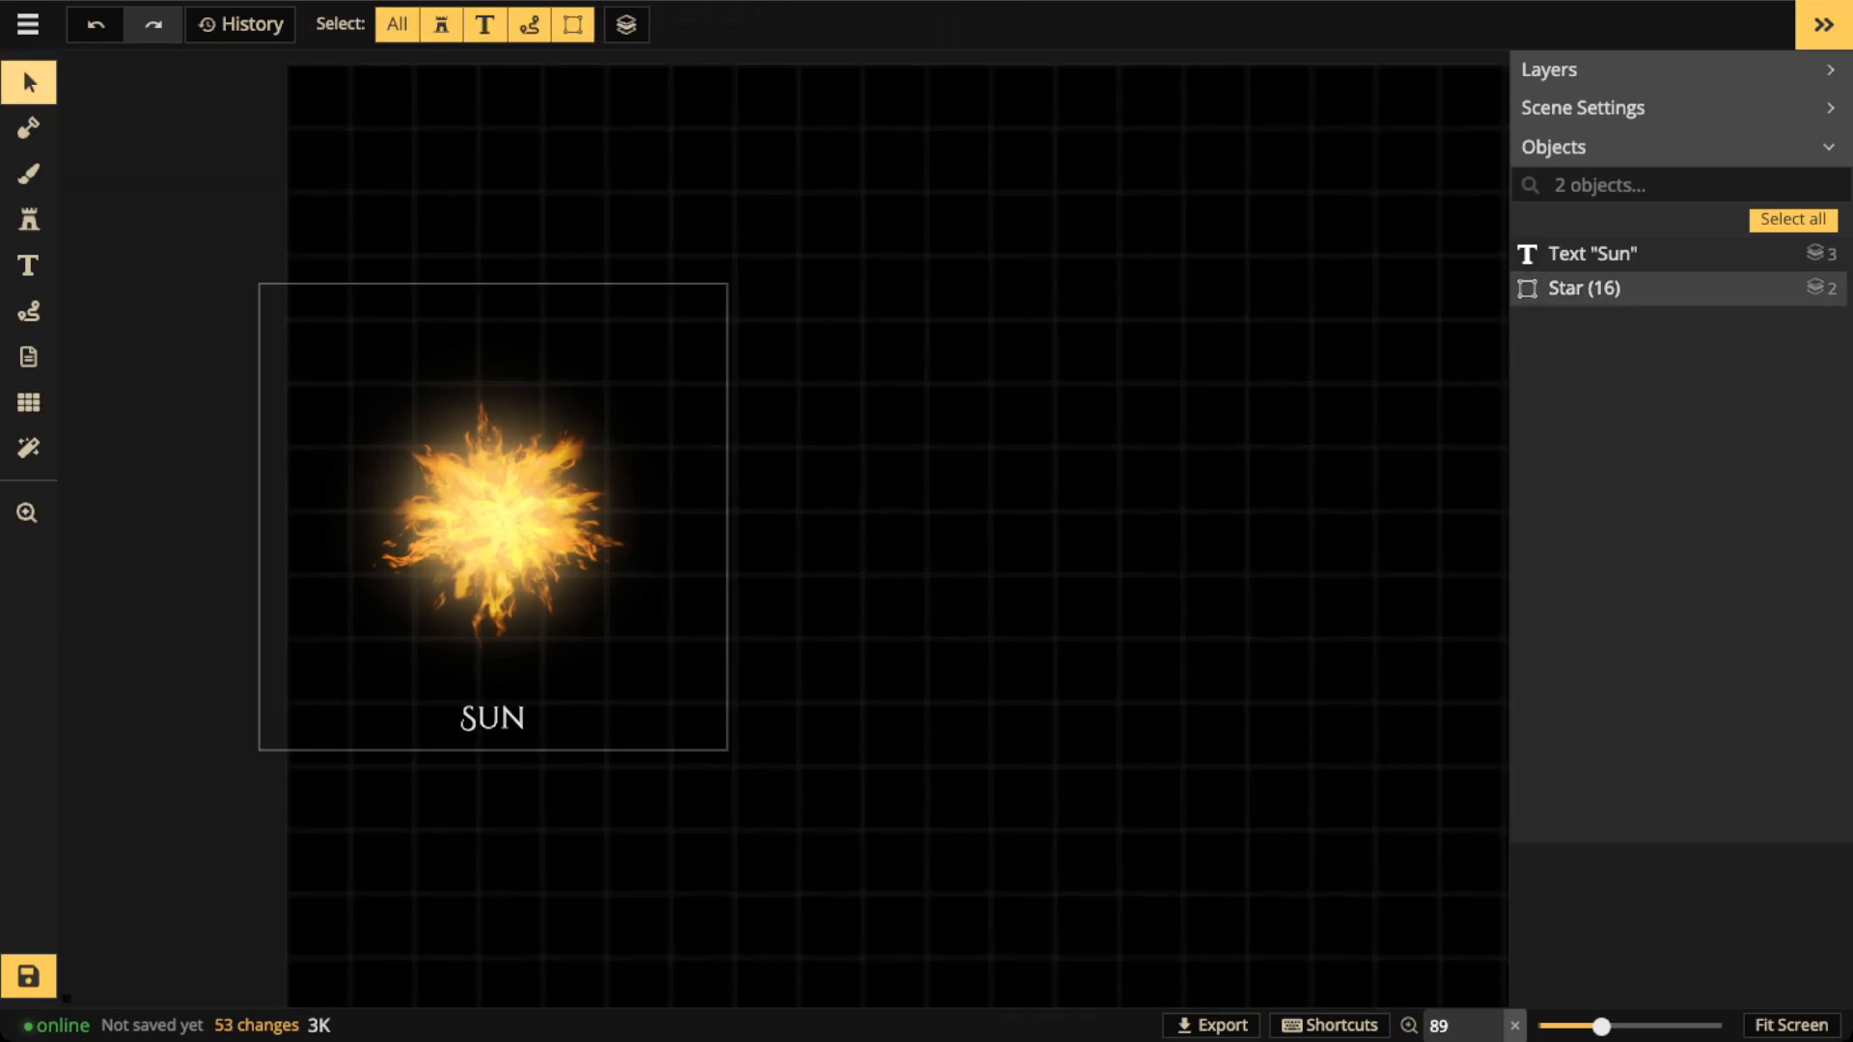
pyautogui.scroll(-3, 503, 571)
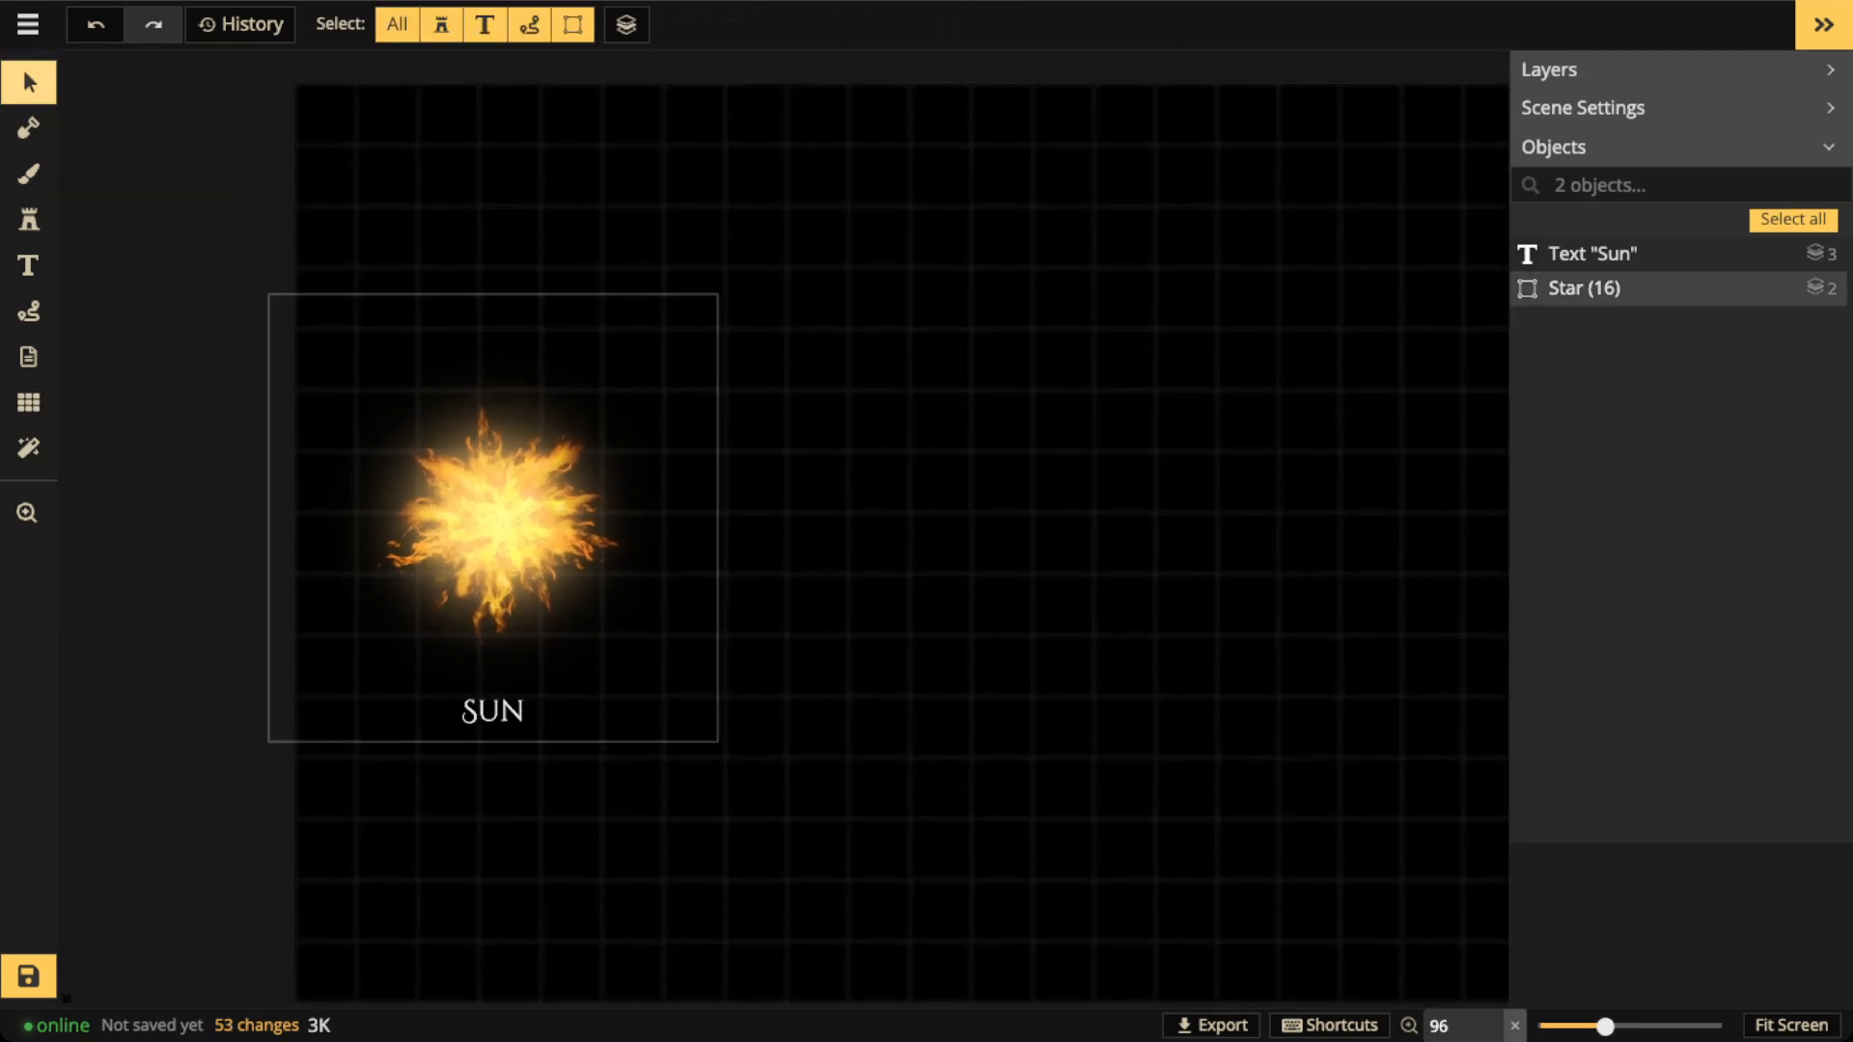
pyautogui.moveTo(503, 571); pyautogui.dragTo(507, 566)
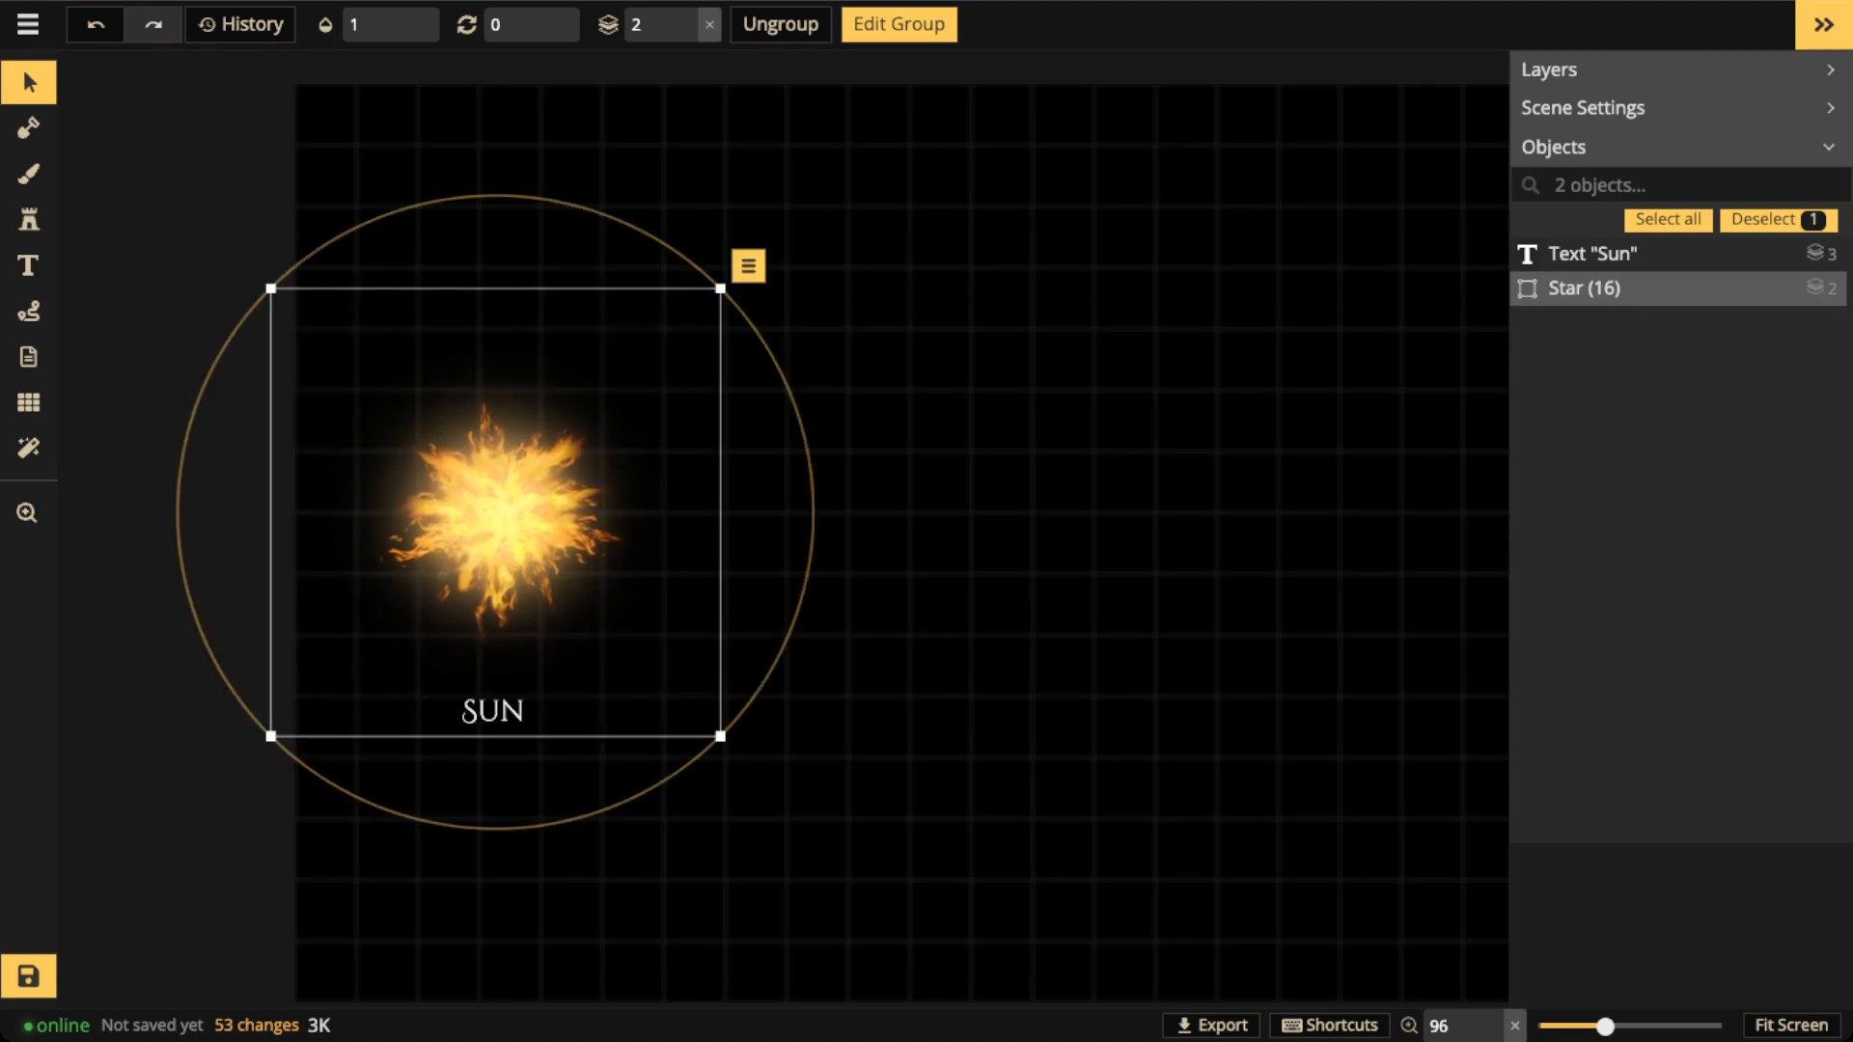
pyautogui.press('Escape')
# Place the round Nice Rugs stamp just right of the star as the first planet and size it to 47
pyautogui.click(29, 220)
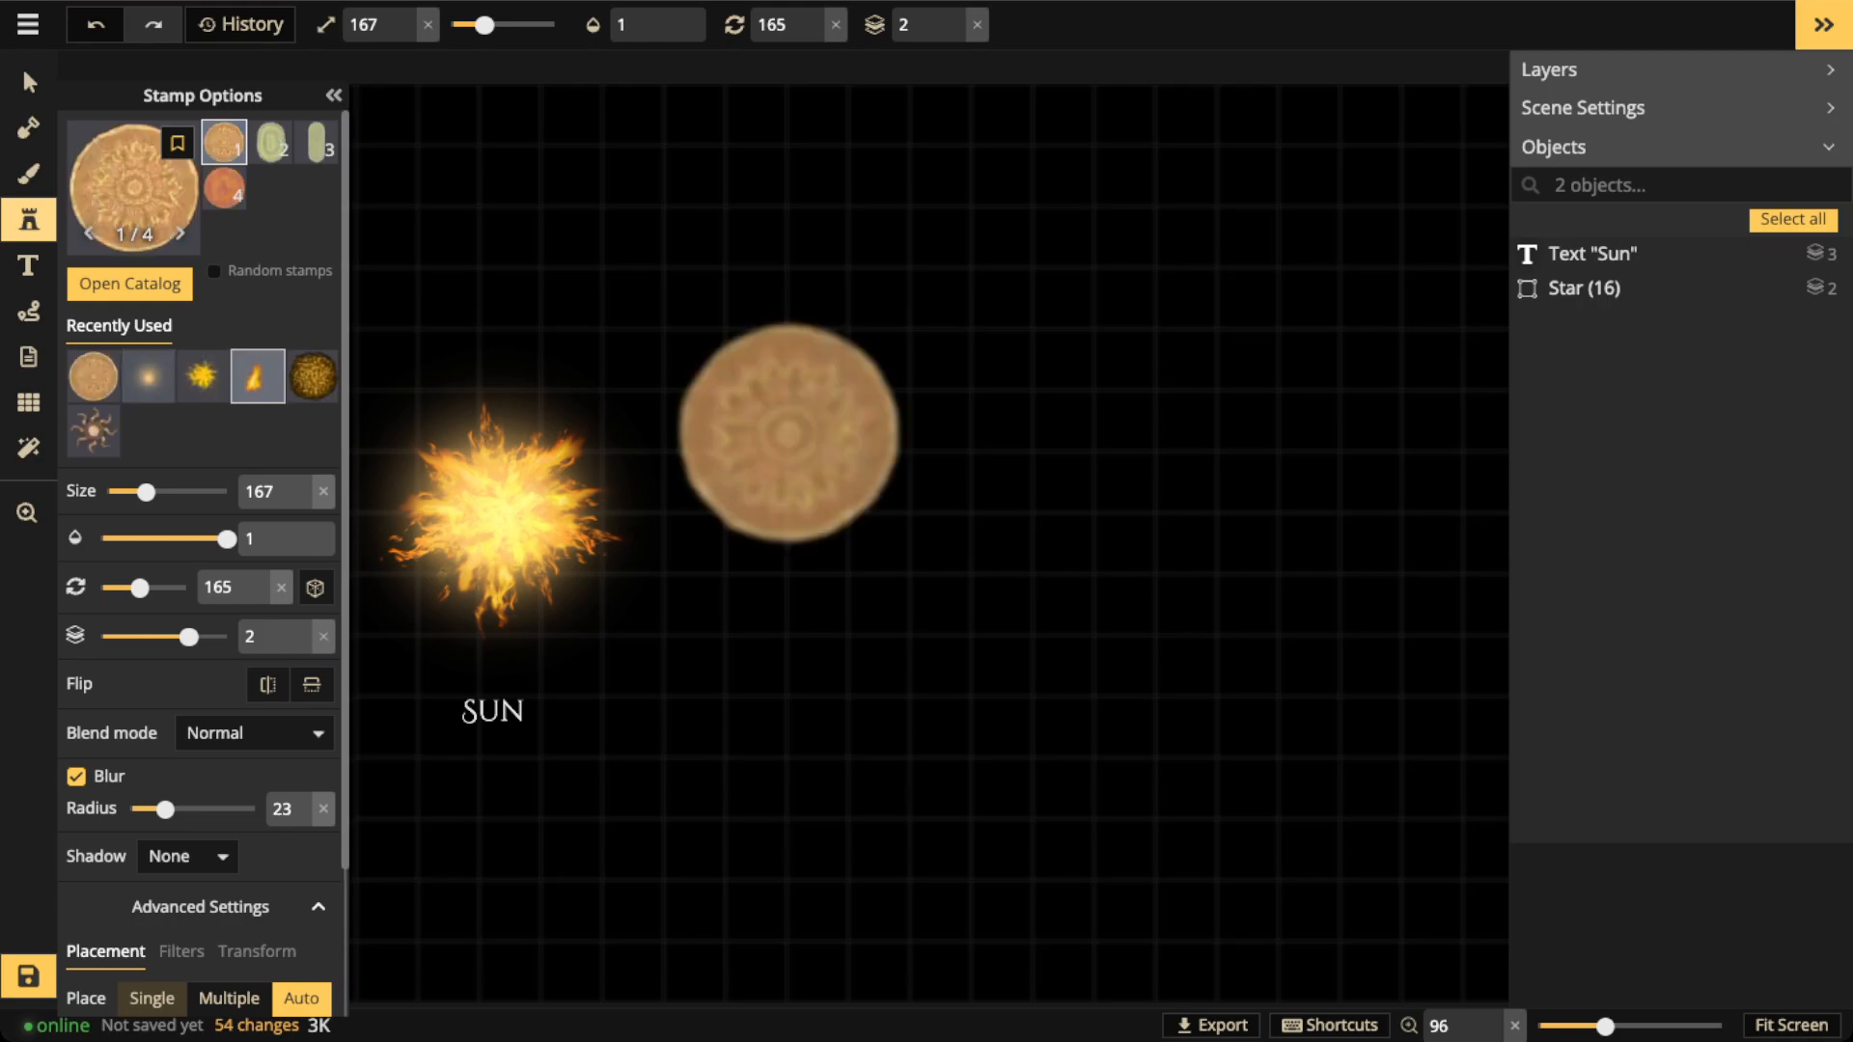
pyautogui.press('[')
pyautogui.press('[')
pyautogui.press('[')
pyautogui.press('[')
pyautogui.press('[')
pyautogui.press('[')
pyautogui.press('[')
pyautogui.press('[')
pyautogui.press('[')
pyautogui.press('[')
pyautogui.press('[')
pyautogui.press('[')
pyautogui.press('[')
pyautogui.press('[')
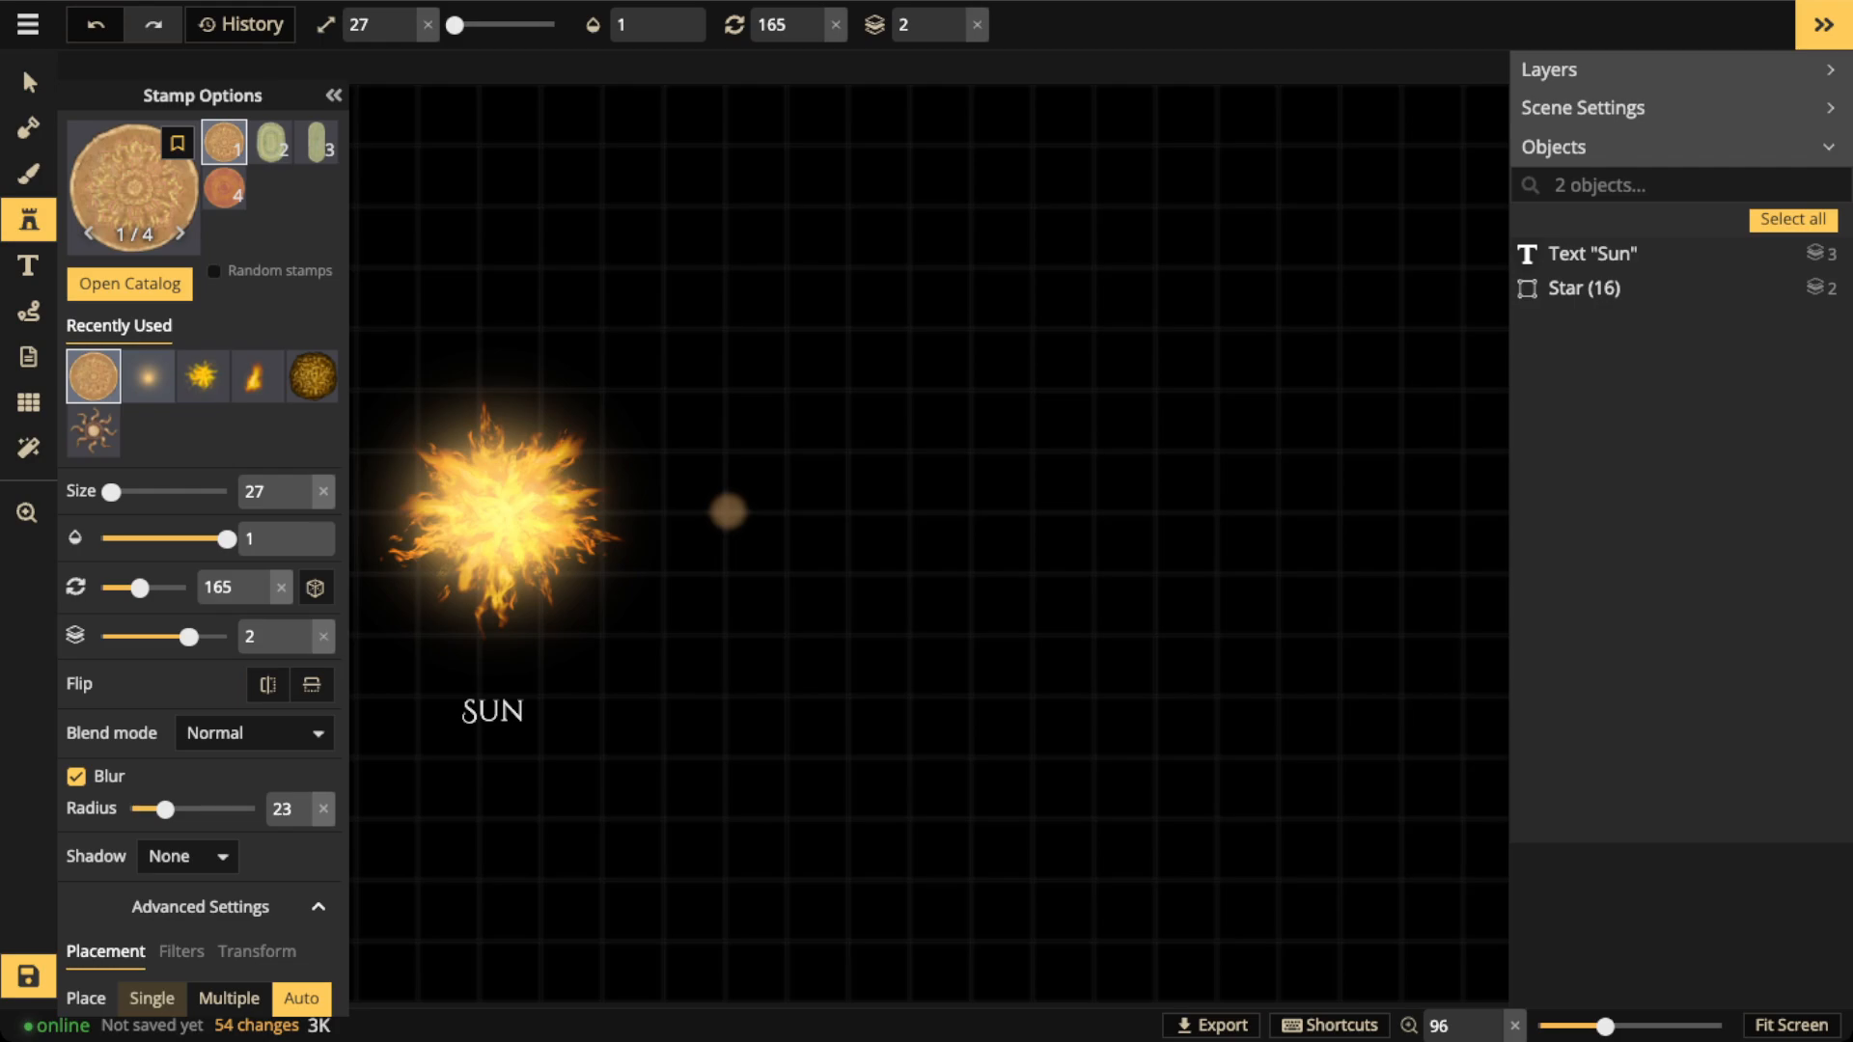
pyautogui.click(728, 512)
pyautogui.press(']')
pyautogui.press(']')
pyautogui.press(']')
pyautogui.press('[')
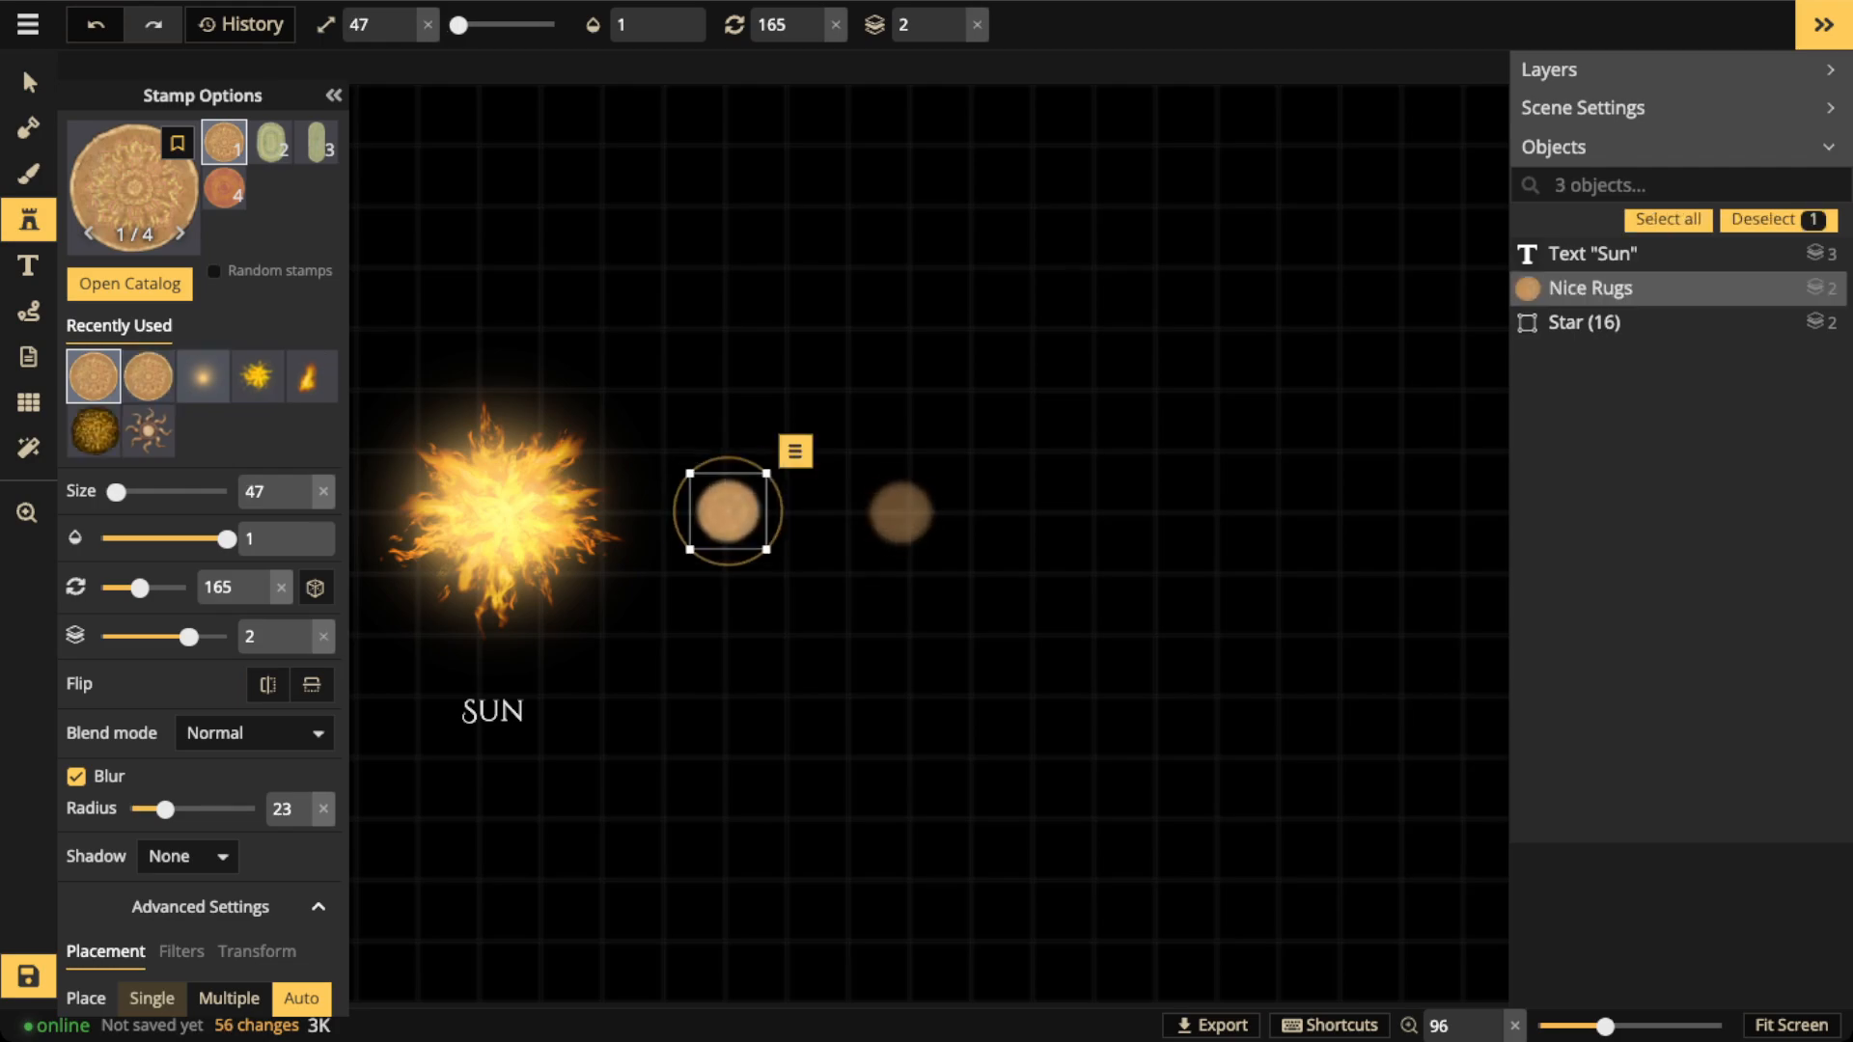
pyautogui.press('Escape')
# Place a larger second planet with the same stamp at size 77, in line to the right of the first
pyautogui.press(']')
pyautogui.press(']')
pyautogui.press(']')
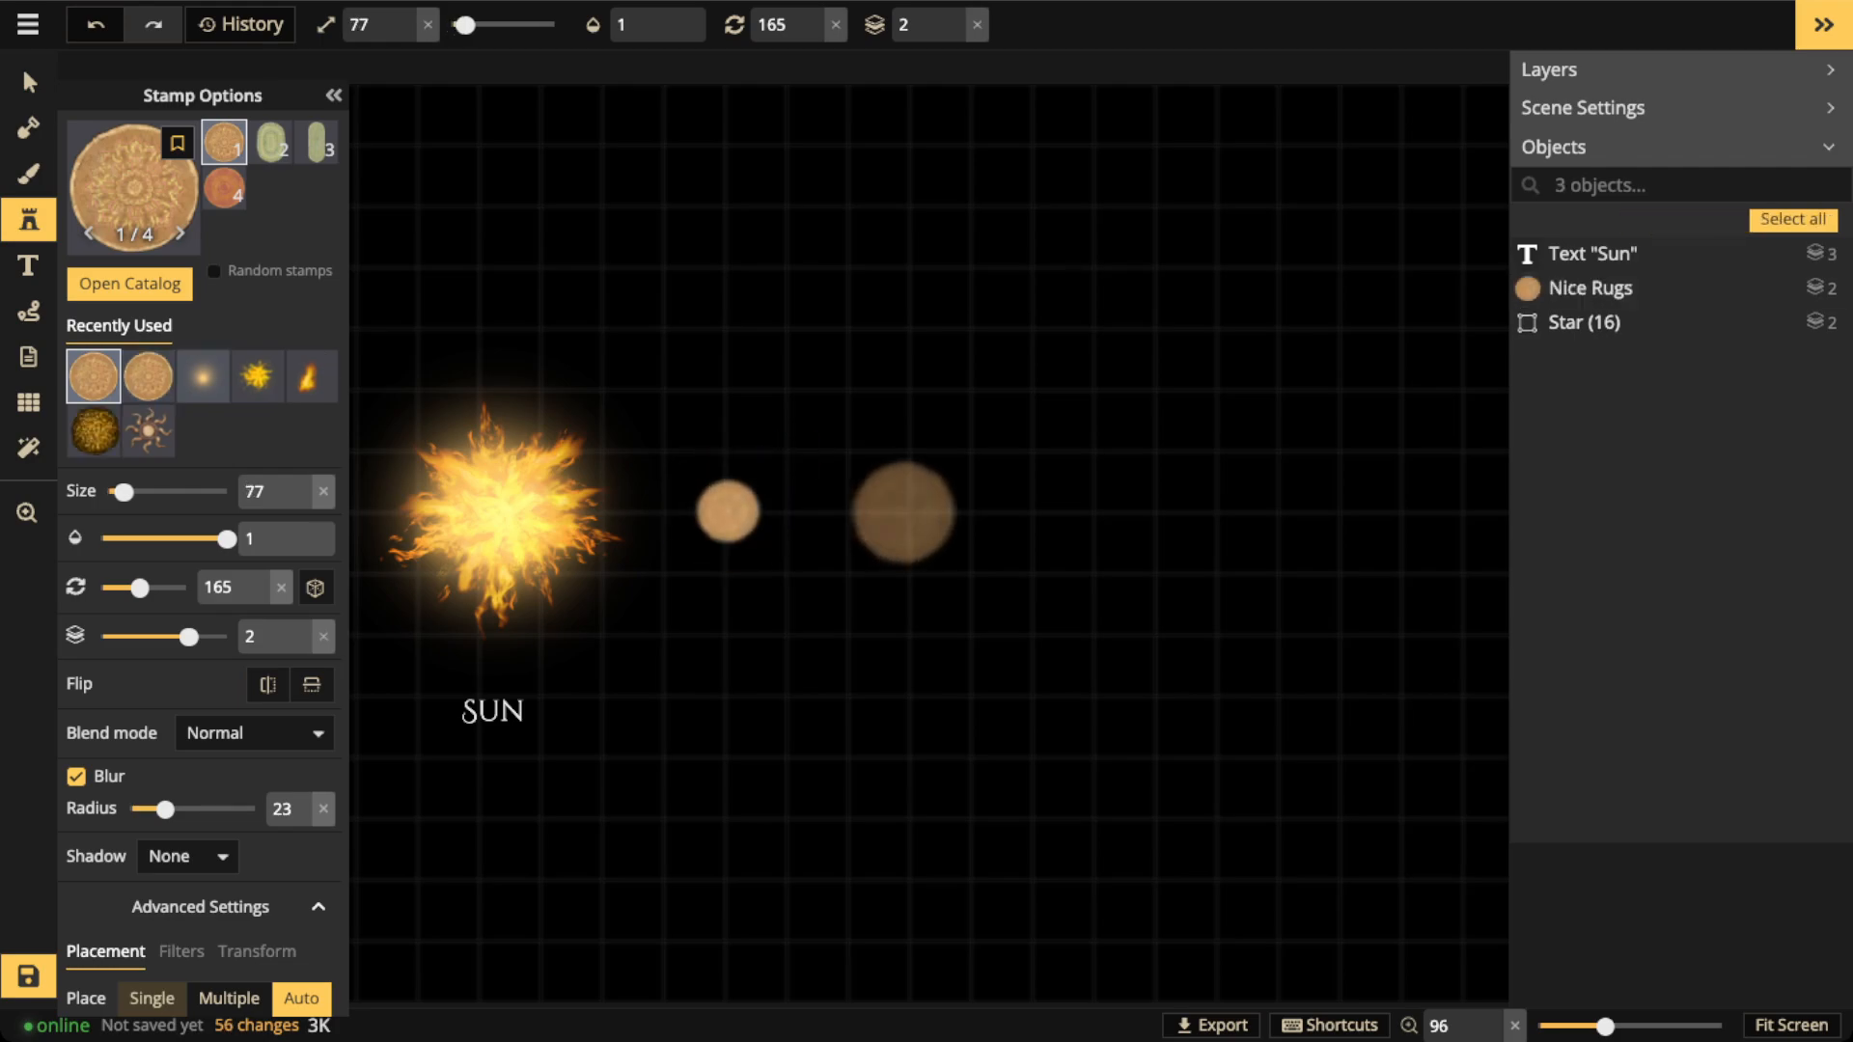
pyautogui.click(903, 511)
pyautogui.press('Escape')
# Place a small third planet with the same stamp at size 27, further right along the row
pyautogui.press('[')
pyautogui.press('[')
pyautogui.press('[')
pyautogui.press('[')
pyautogui.press('[')
pyautogui.click(1161, 514)
pyautogui.press('space')
pyautogui.moveTo(1268, 496); pyautogui.dragTo(876, 492)
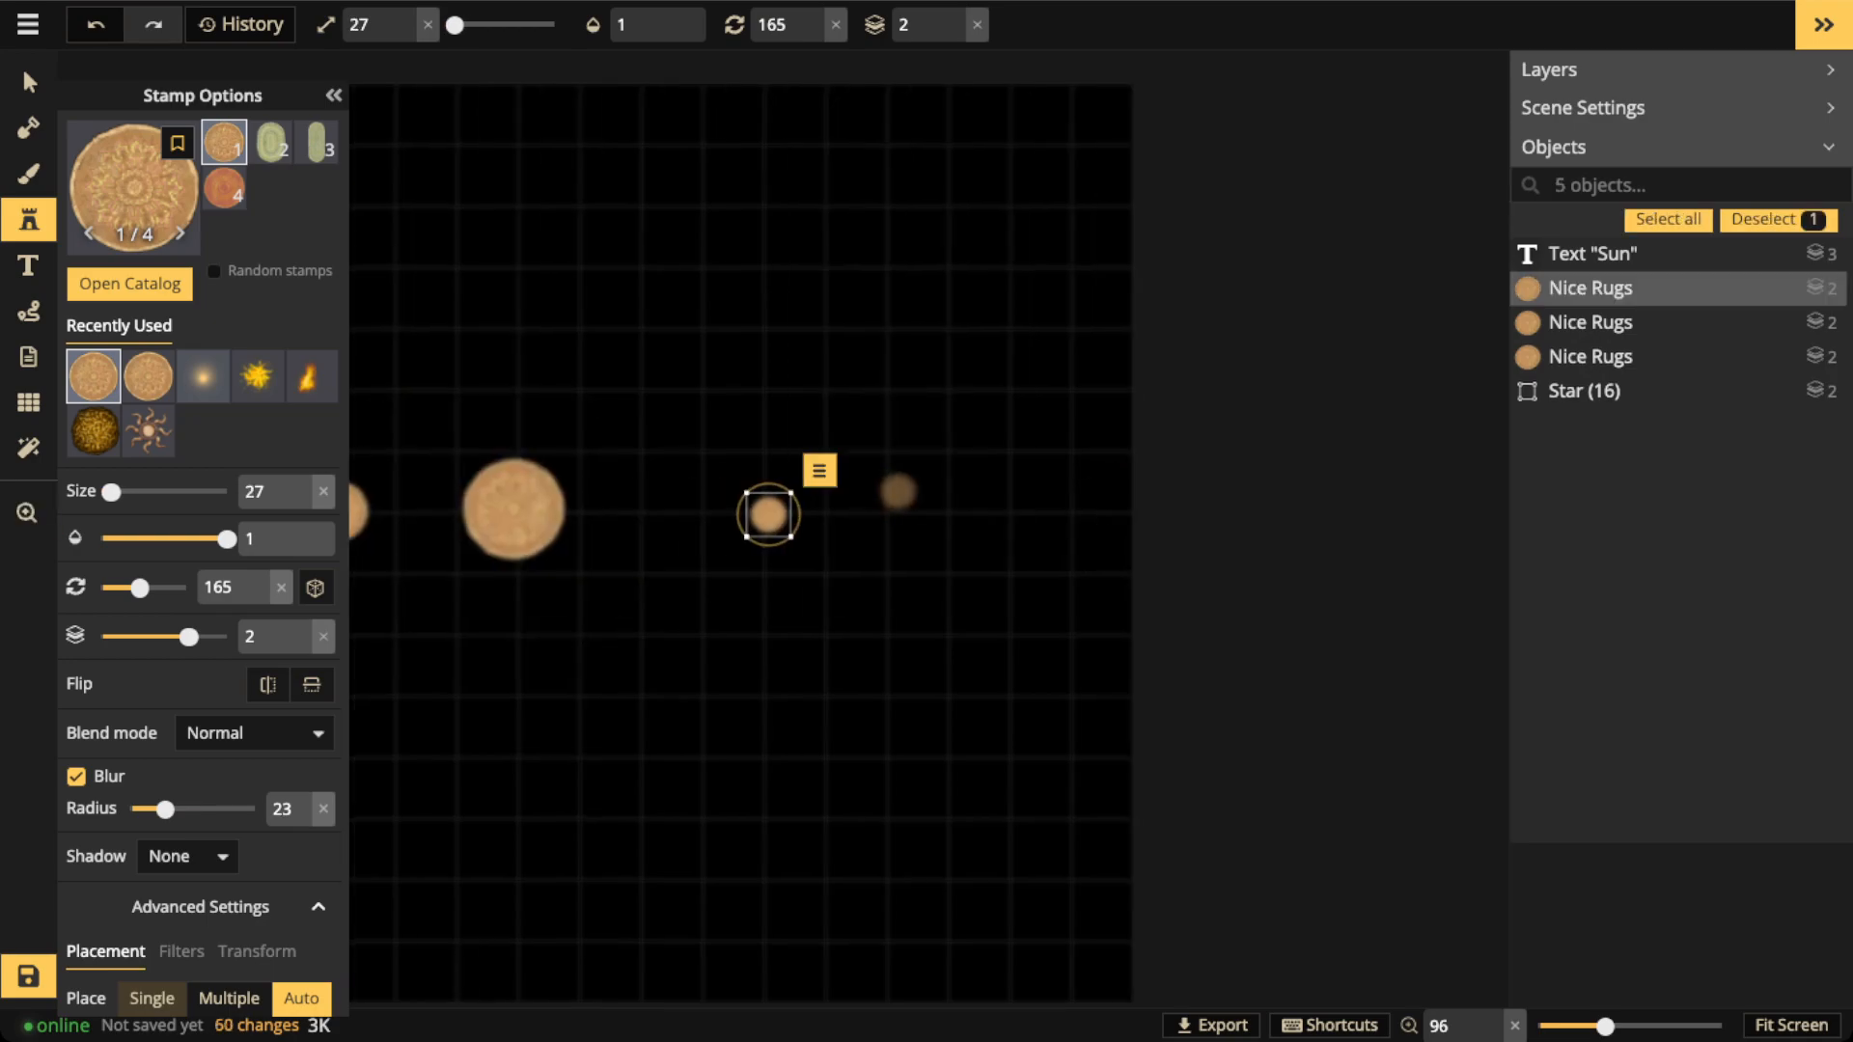
pyautogui.press('Escape')
# Place a tiny fourth planet at size 17 near the right edge of the map, level with the others
pyautogui.press('[')
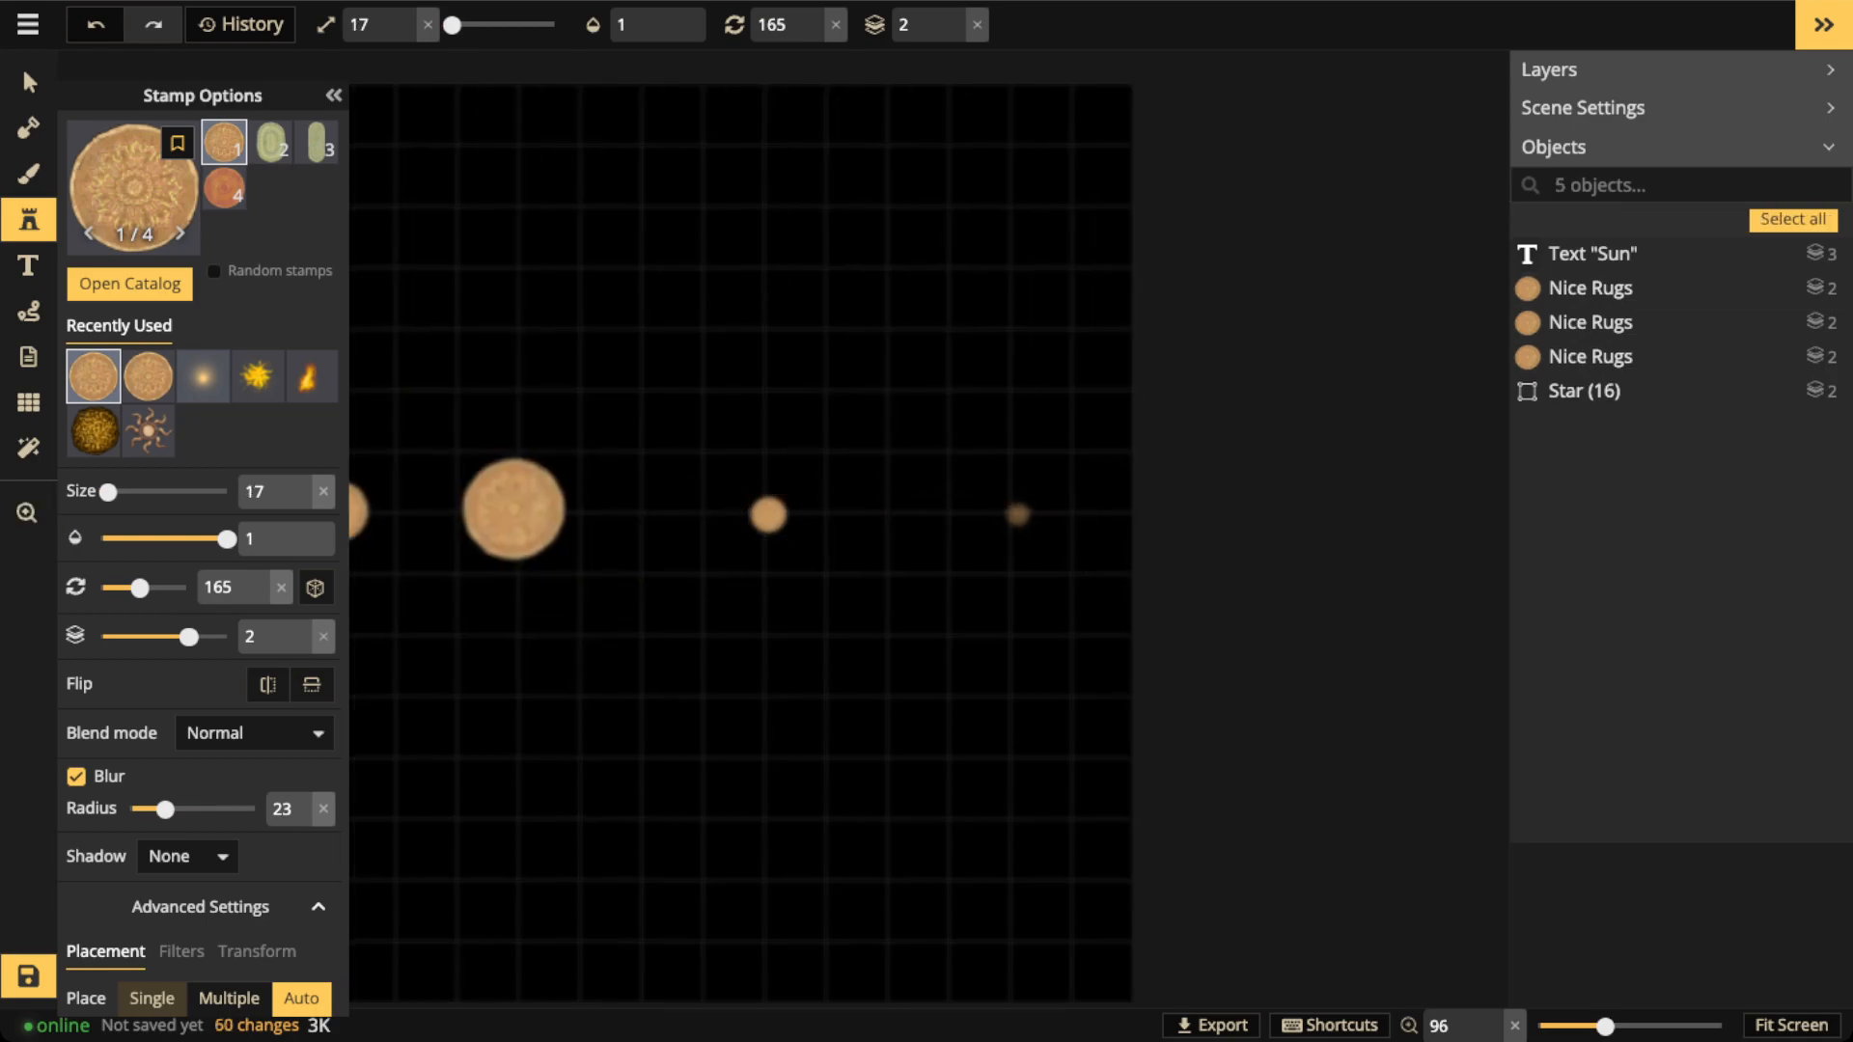
pyautogui.click(1018, 514)
pyautogui.press('Escape')
# Draw four white dotted free-draw orbit paths of width 1.5, curving across the map at increasing distances from the star
pyautogui.scroll(-3, 575, 438)
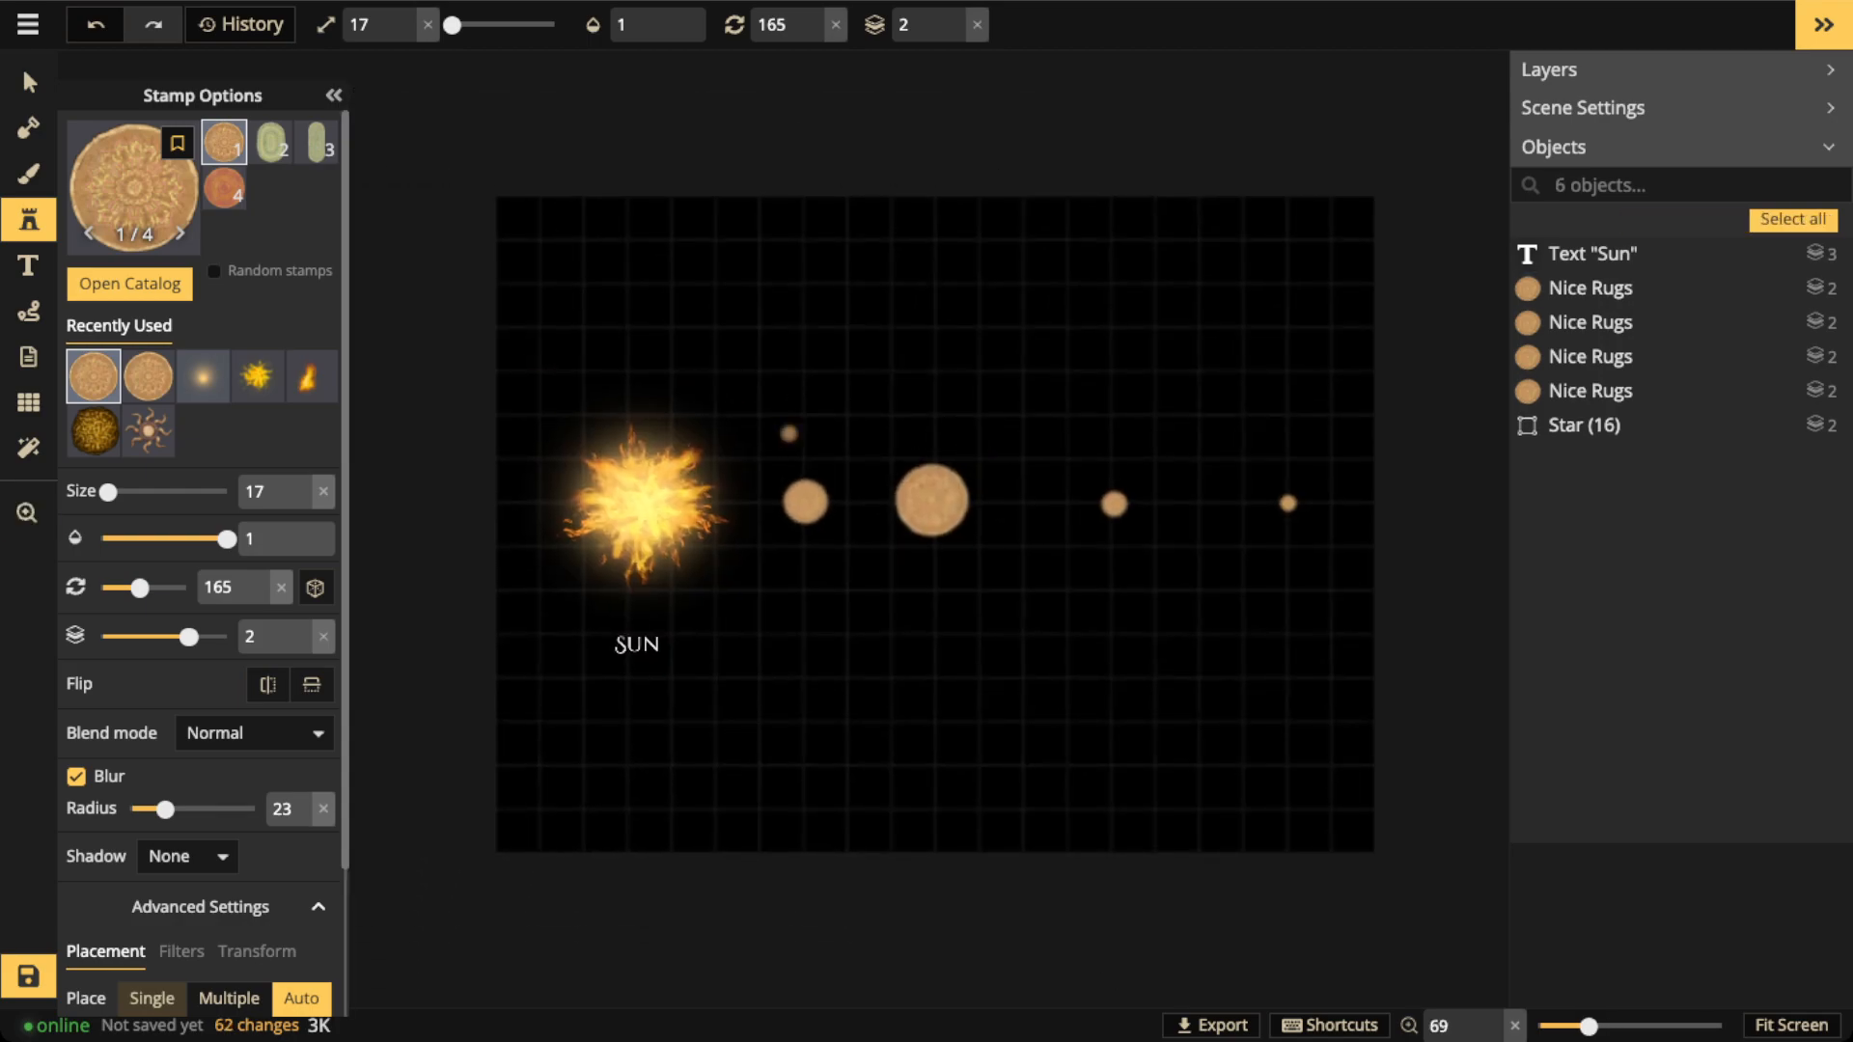
pyautogui.click(28, 311)
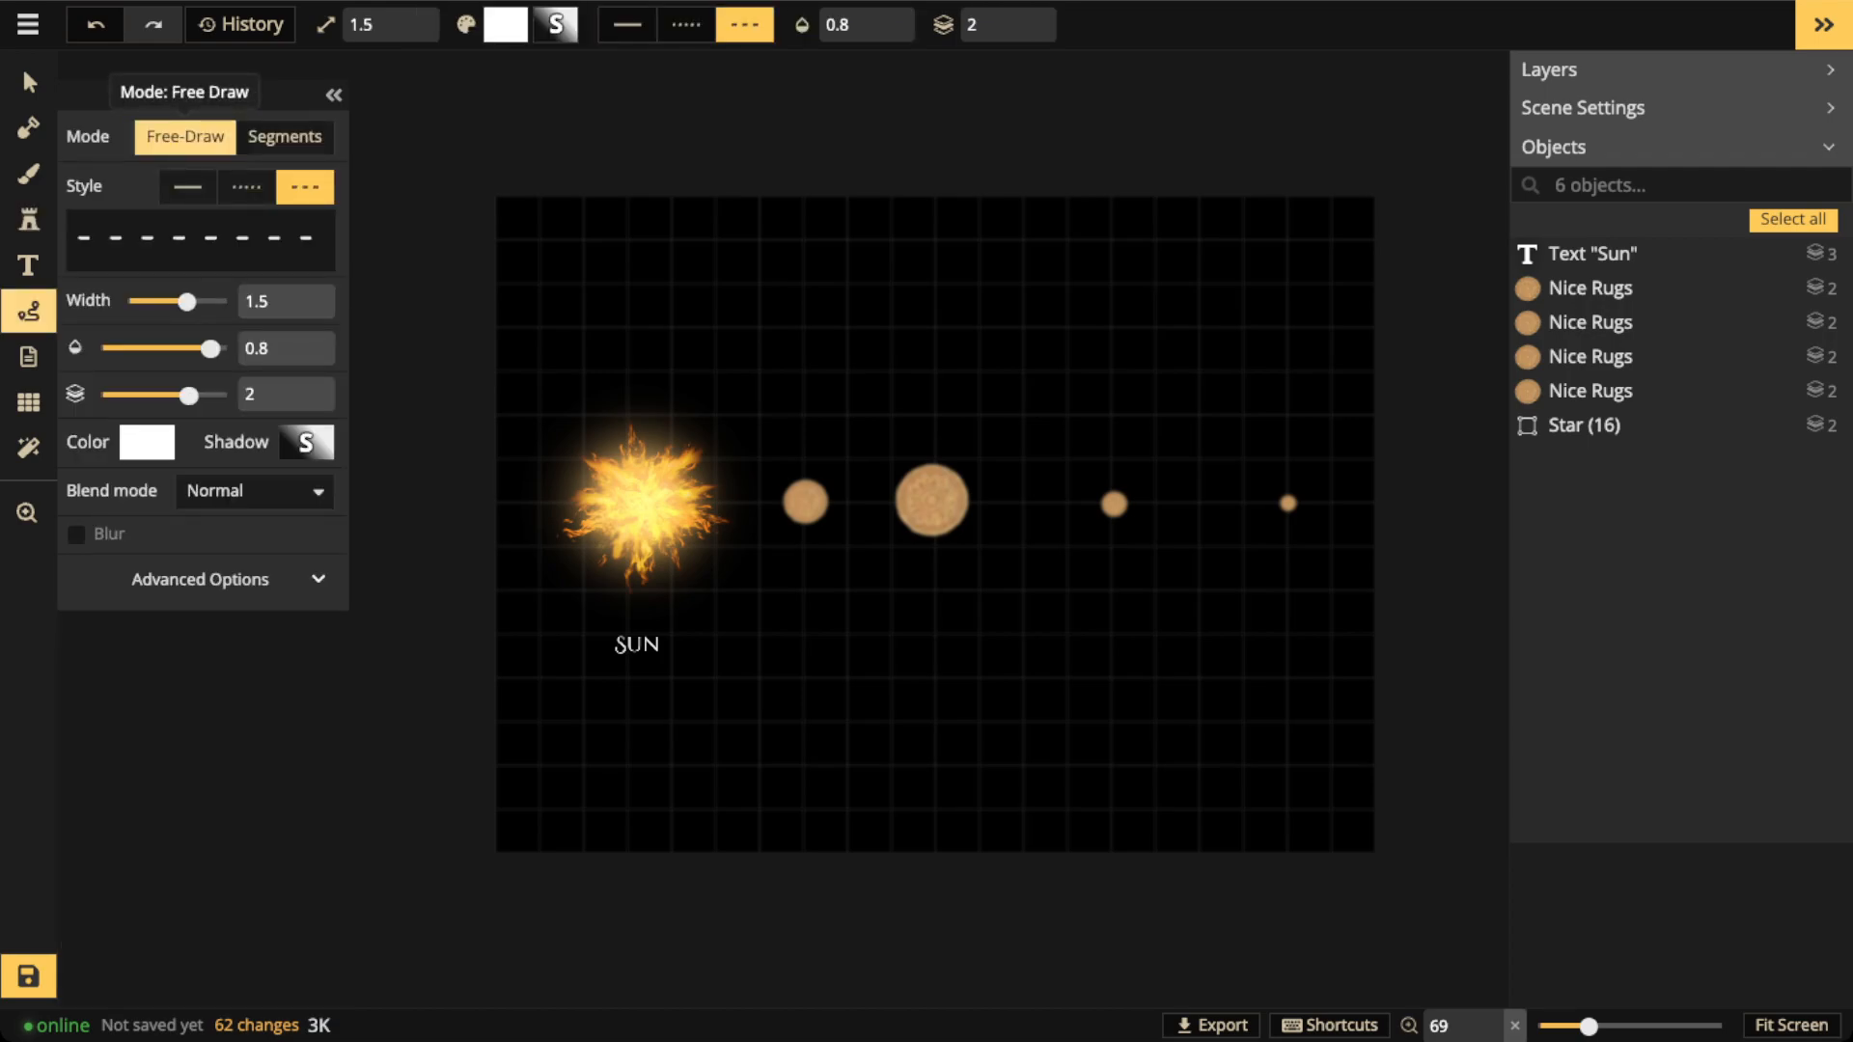
pyautogui.click(246, 187)
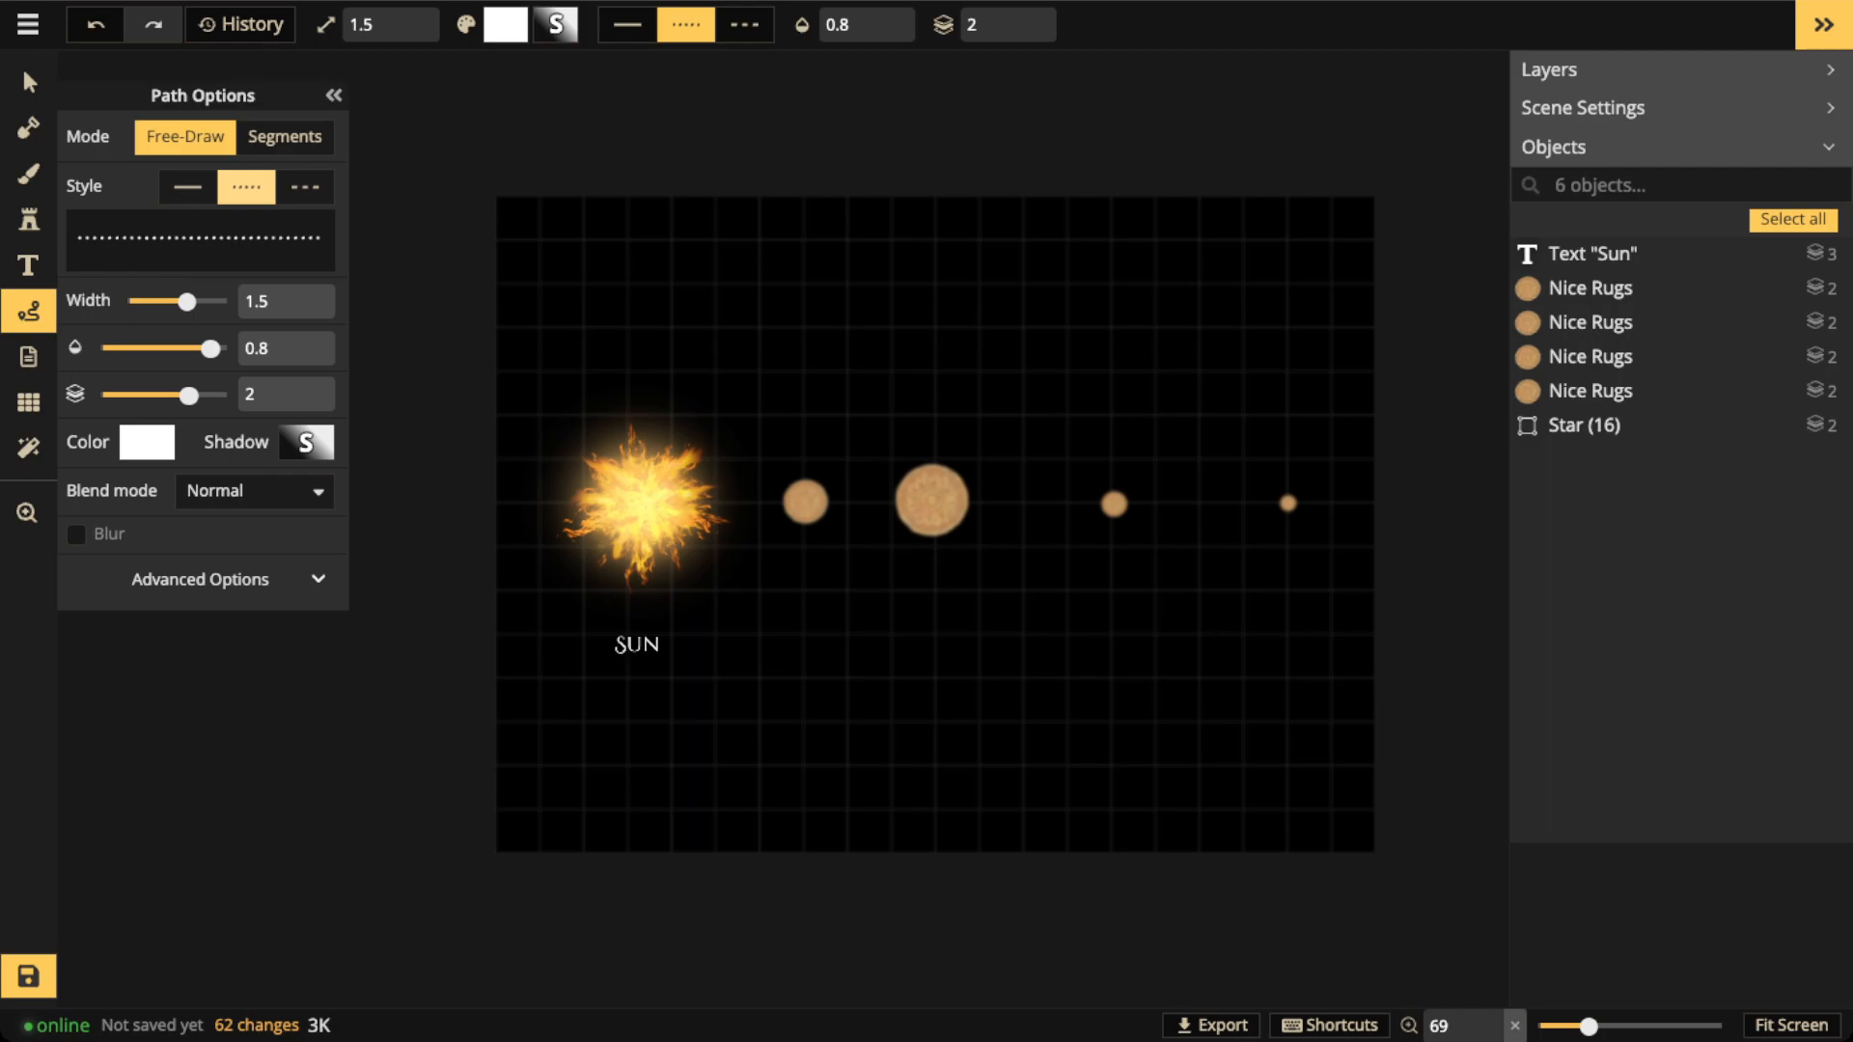
pyautogui.moveTo(499, 714)
pyautogui.mouseDown()
pyautogui.moveTo(661, 668)
pyautogui.moveTo(1067, 374)
pyautogui.moveTo(949, 196)
pyautogui.mouseUp()
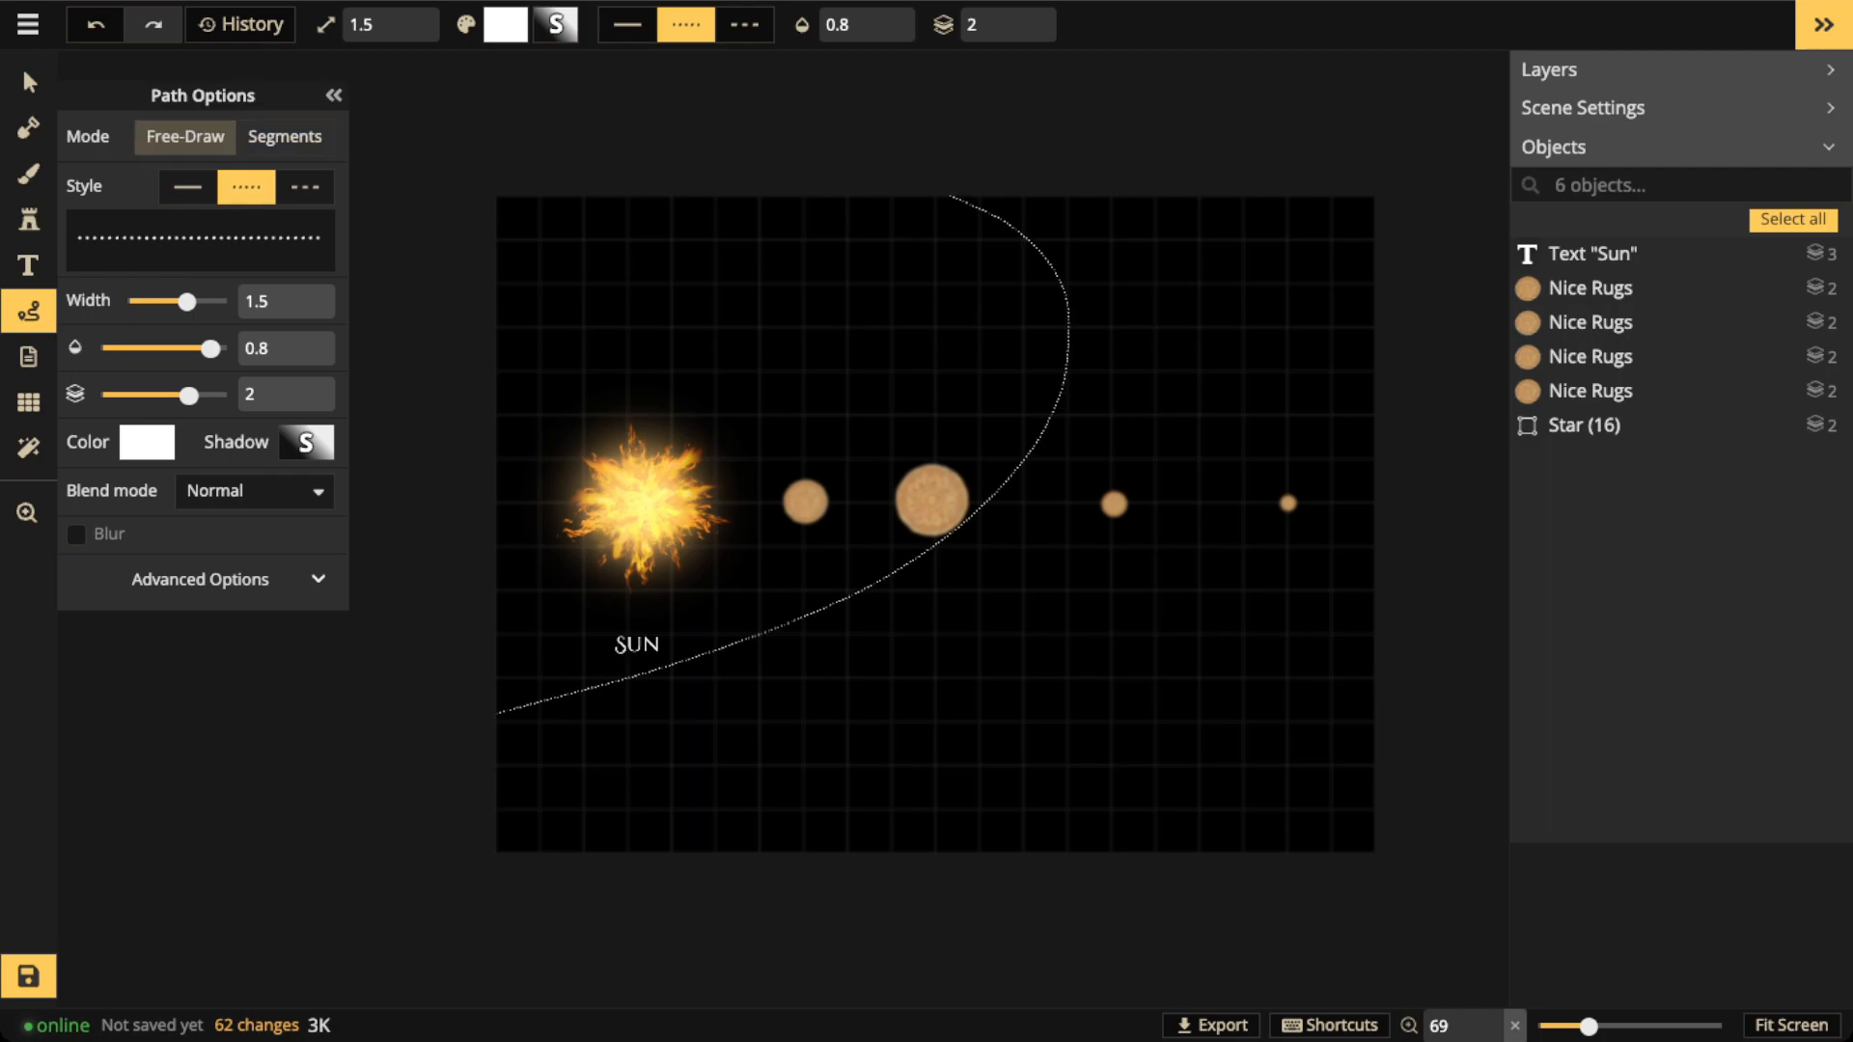
pyautogui.moveTo(498, 832)
pyautogui.mouseDown()
pyautogui.moveTo(1214, 492)
pyautogui.moveTo(1323, 154)
pyautogui.mouseUp()
pyautogui.moveTo(762, 852); pyautogui.dragTo(1374, 552)
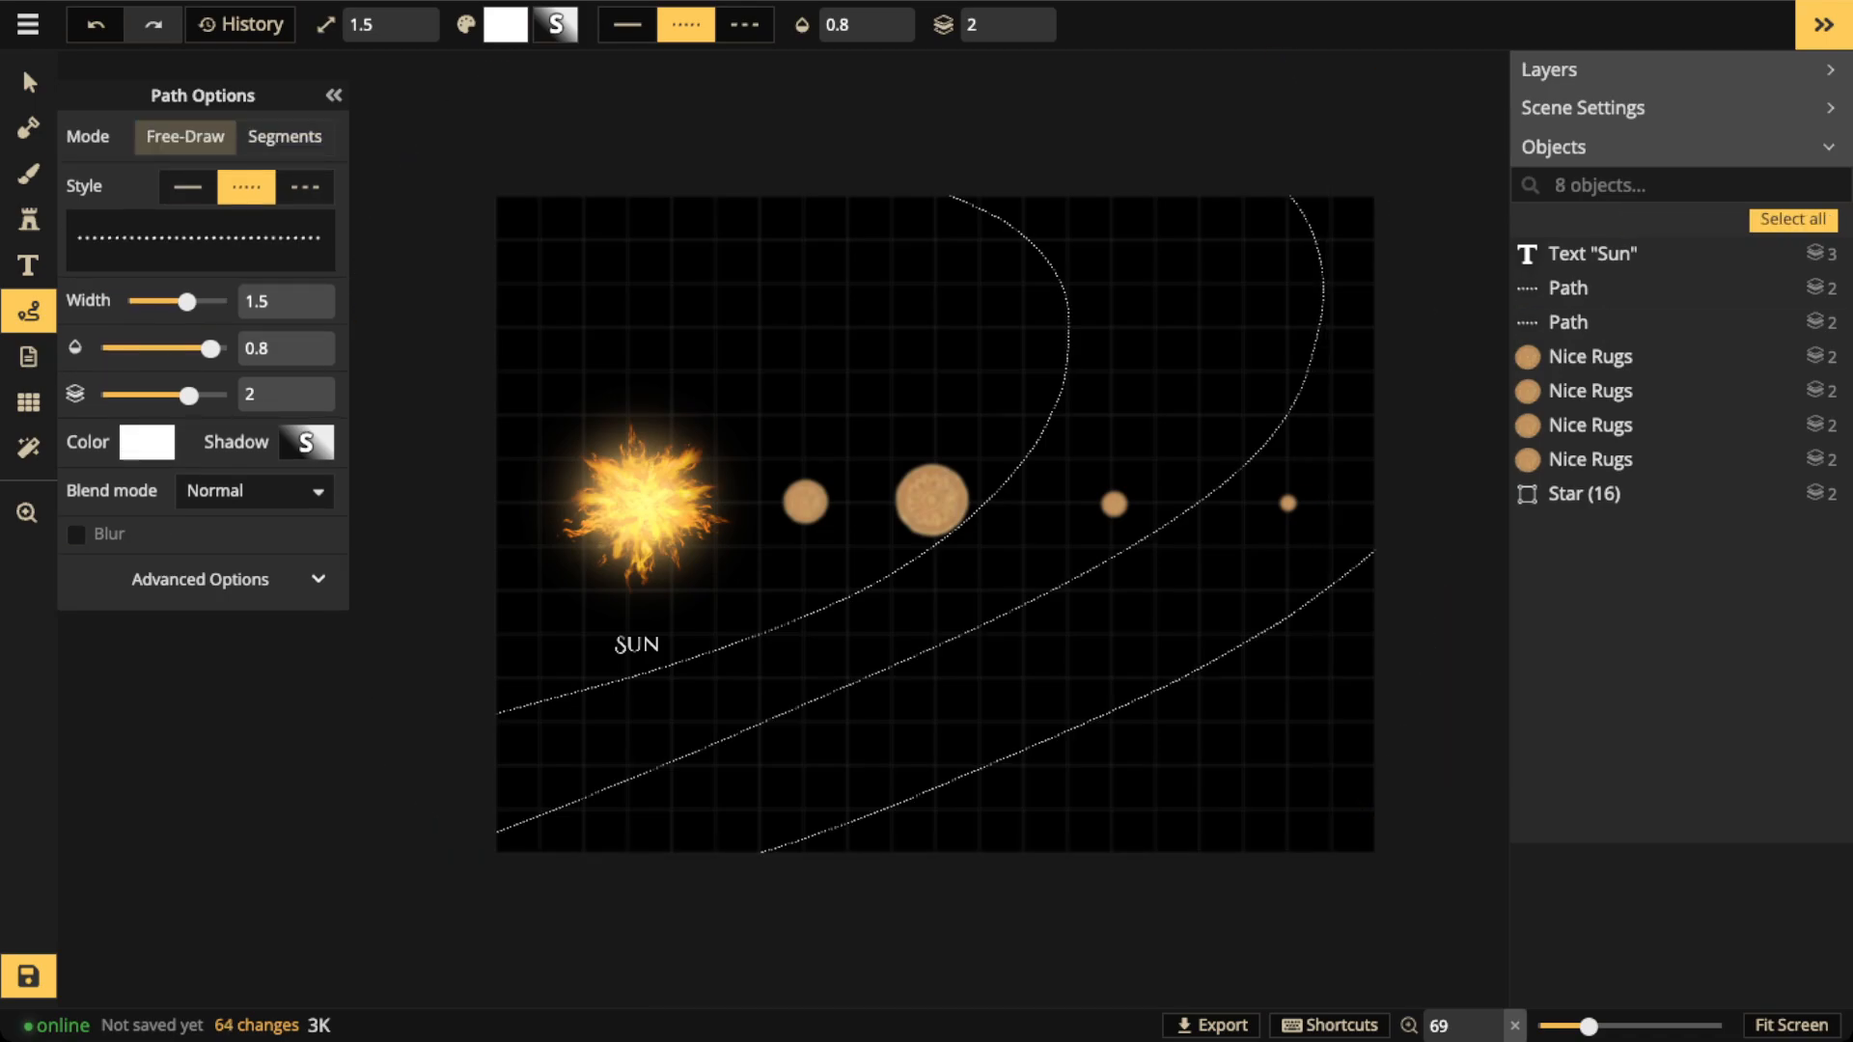
pyautogui.moveTo(1064, 852); pyautogui.dragTo(1375, 689)
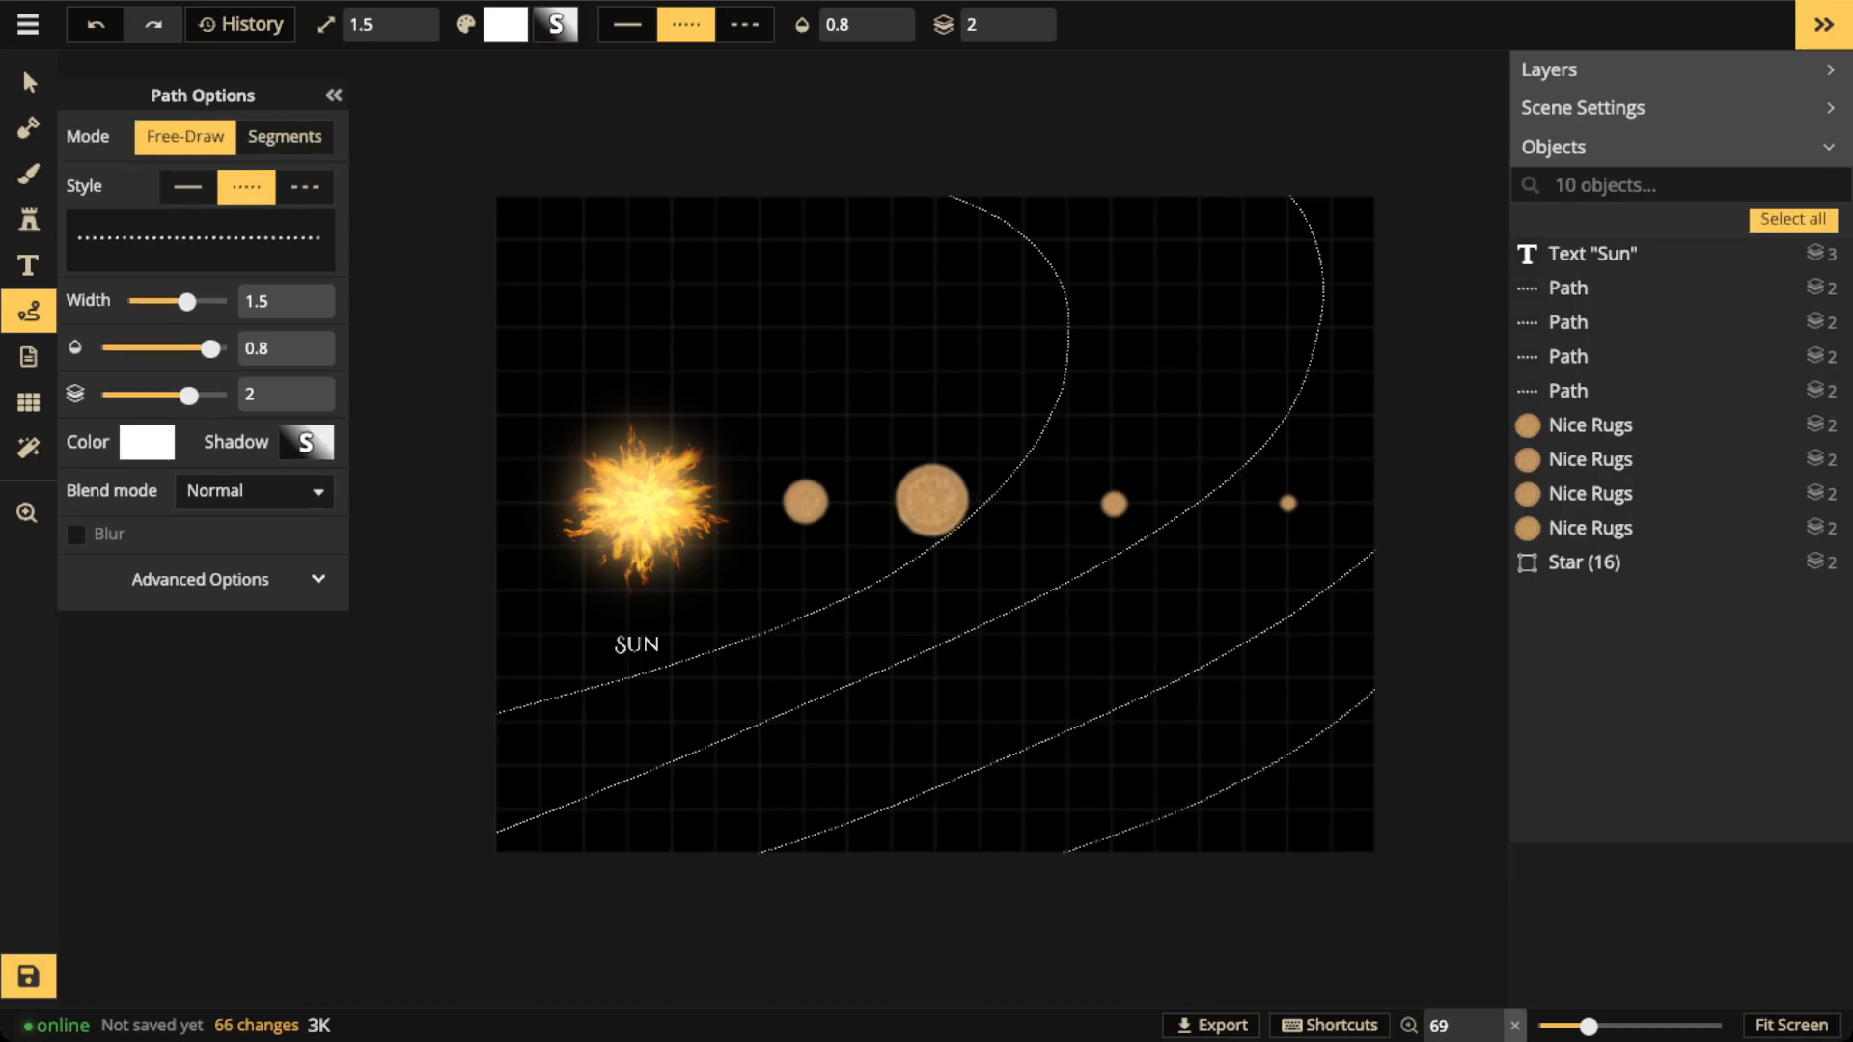
# Move each of the four planets onto its own dotted orbit path, spreading them out along the curves
pyautogui.click(29, 83)
pyautogui.moveTo(805, 502); pyautogui.dragTo(807, 612)
pyautogui.click(931, 502)
pyautogui.moveTo(932, 502); pyautogui.dragTo(1040, 585)
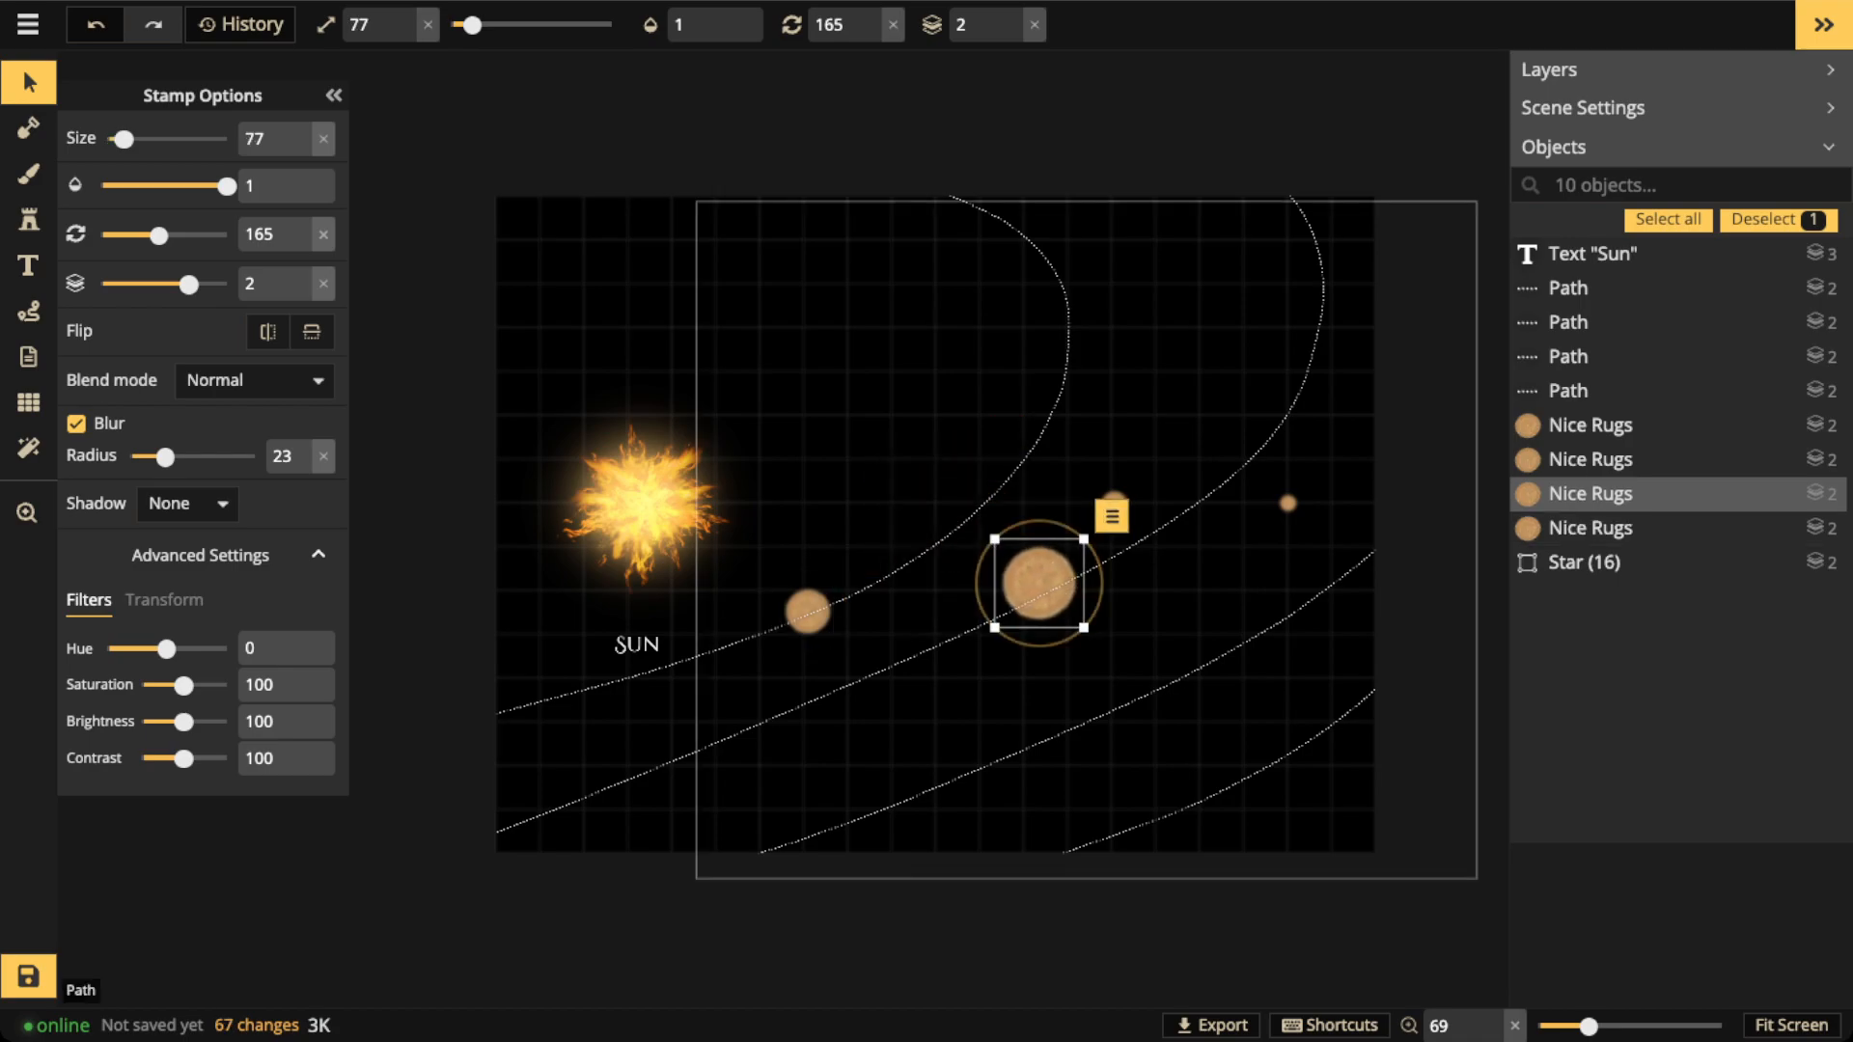
pyautogui.click(1139, 552)
pyautogui.moveTo(1115, 503); pyautogui.dragTo(866, 809)
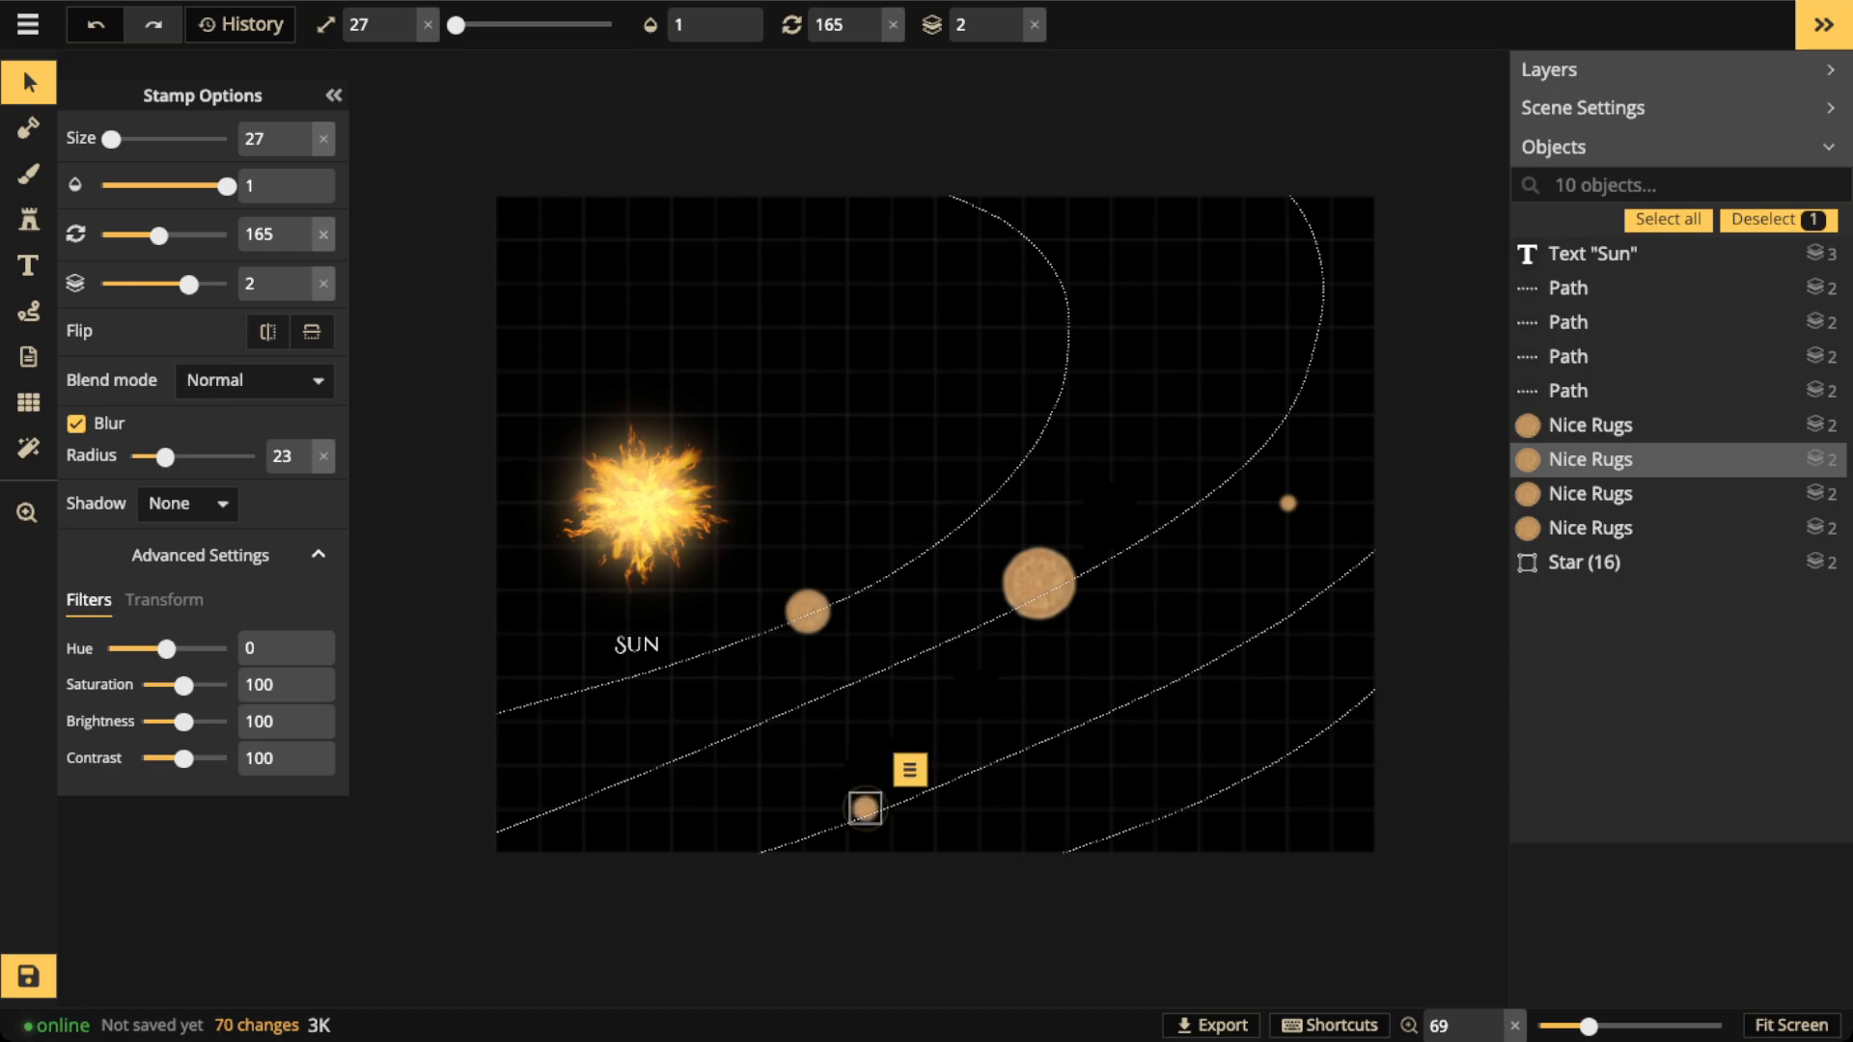
pyautogui.moveTo(1288, 503); pyautogui.dragTo(1314, 732)
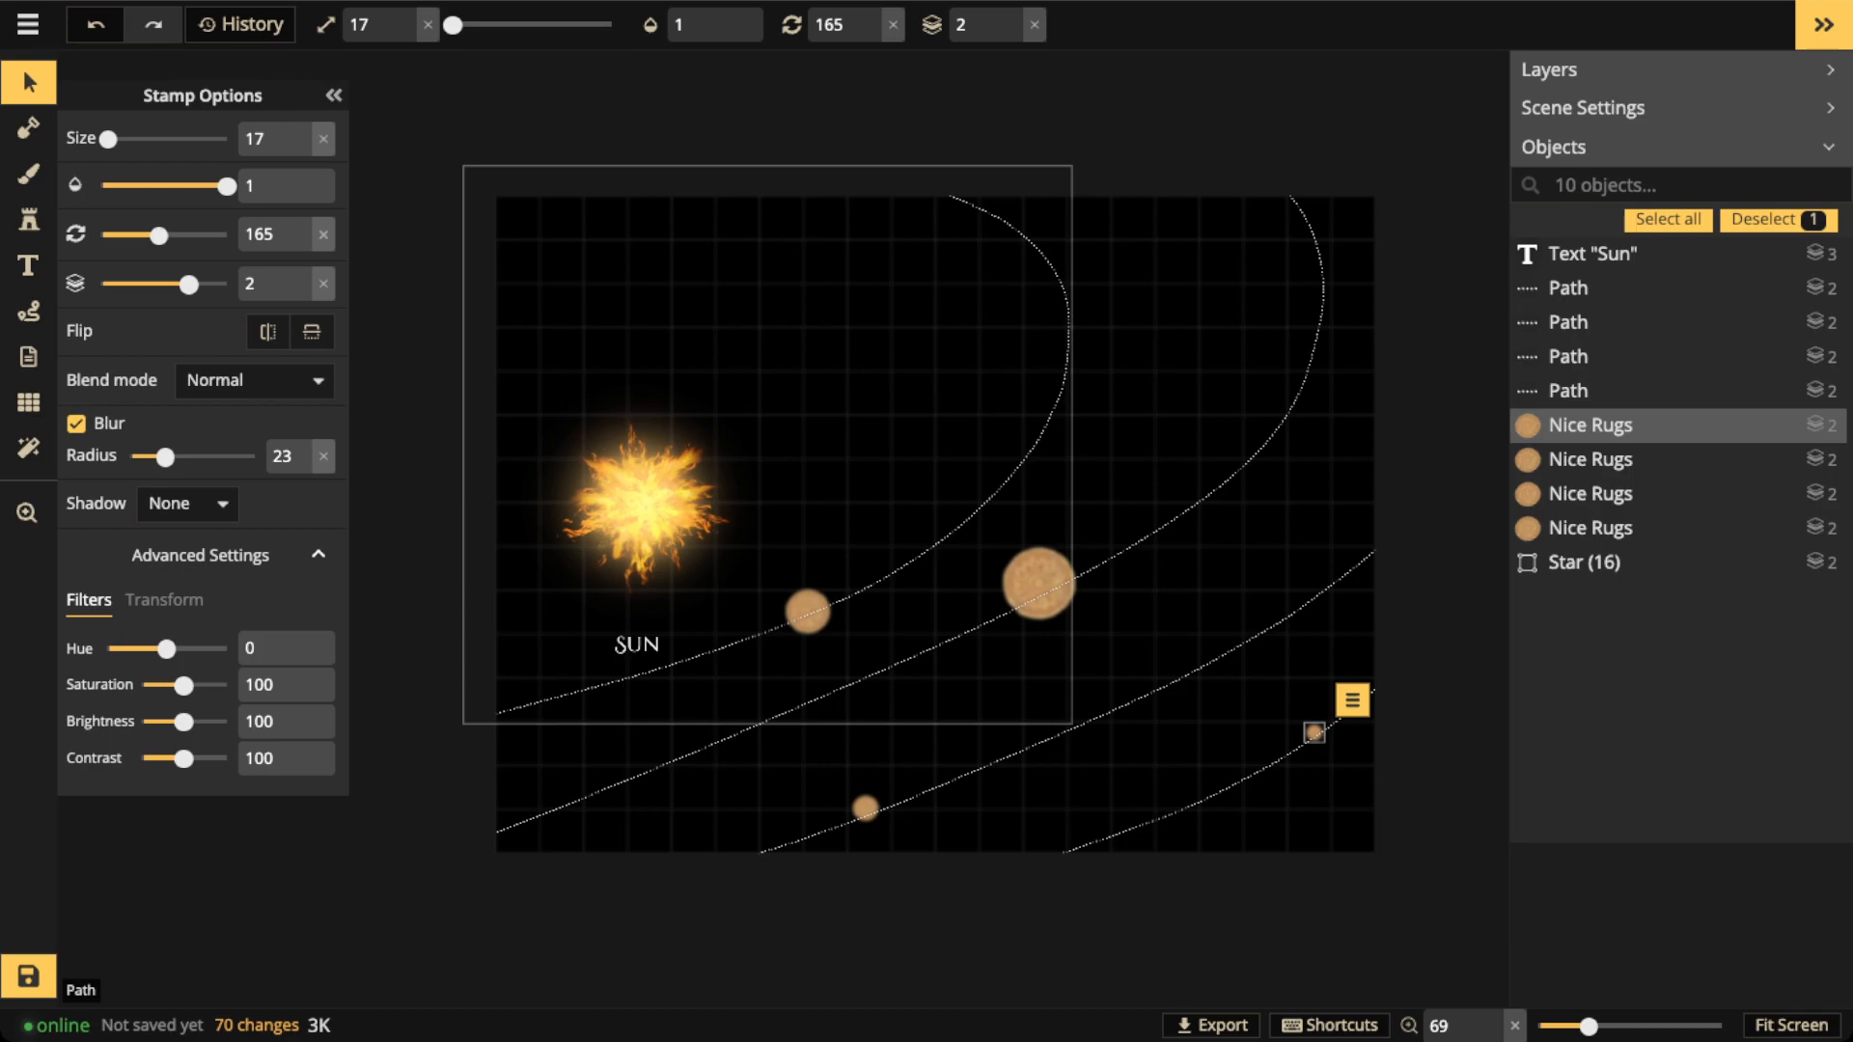
pyautogui.scroll(-2, 741, 296)
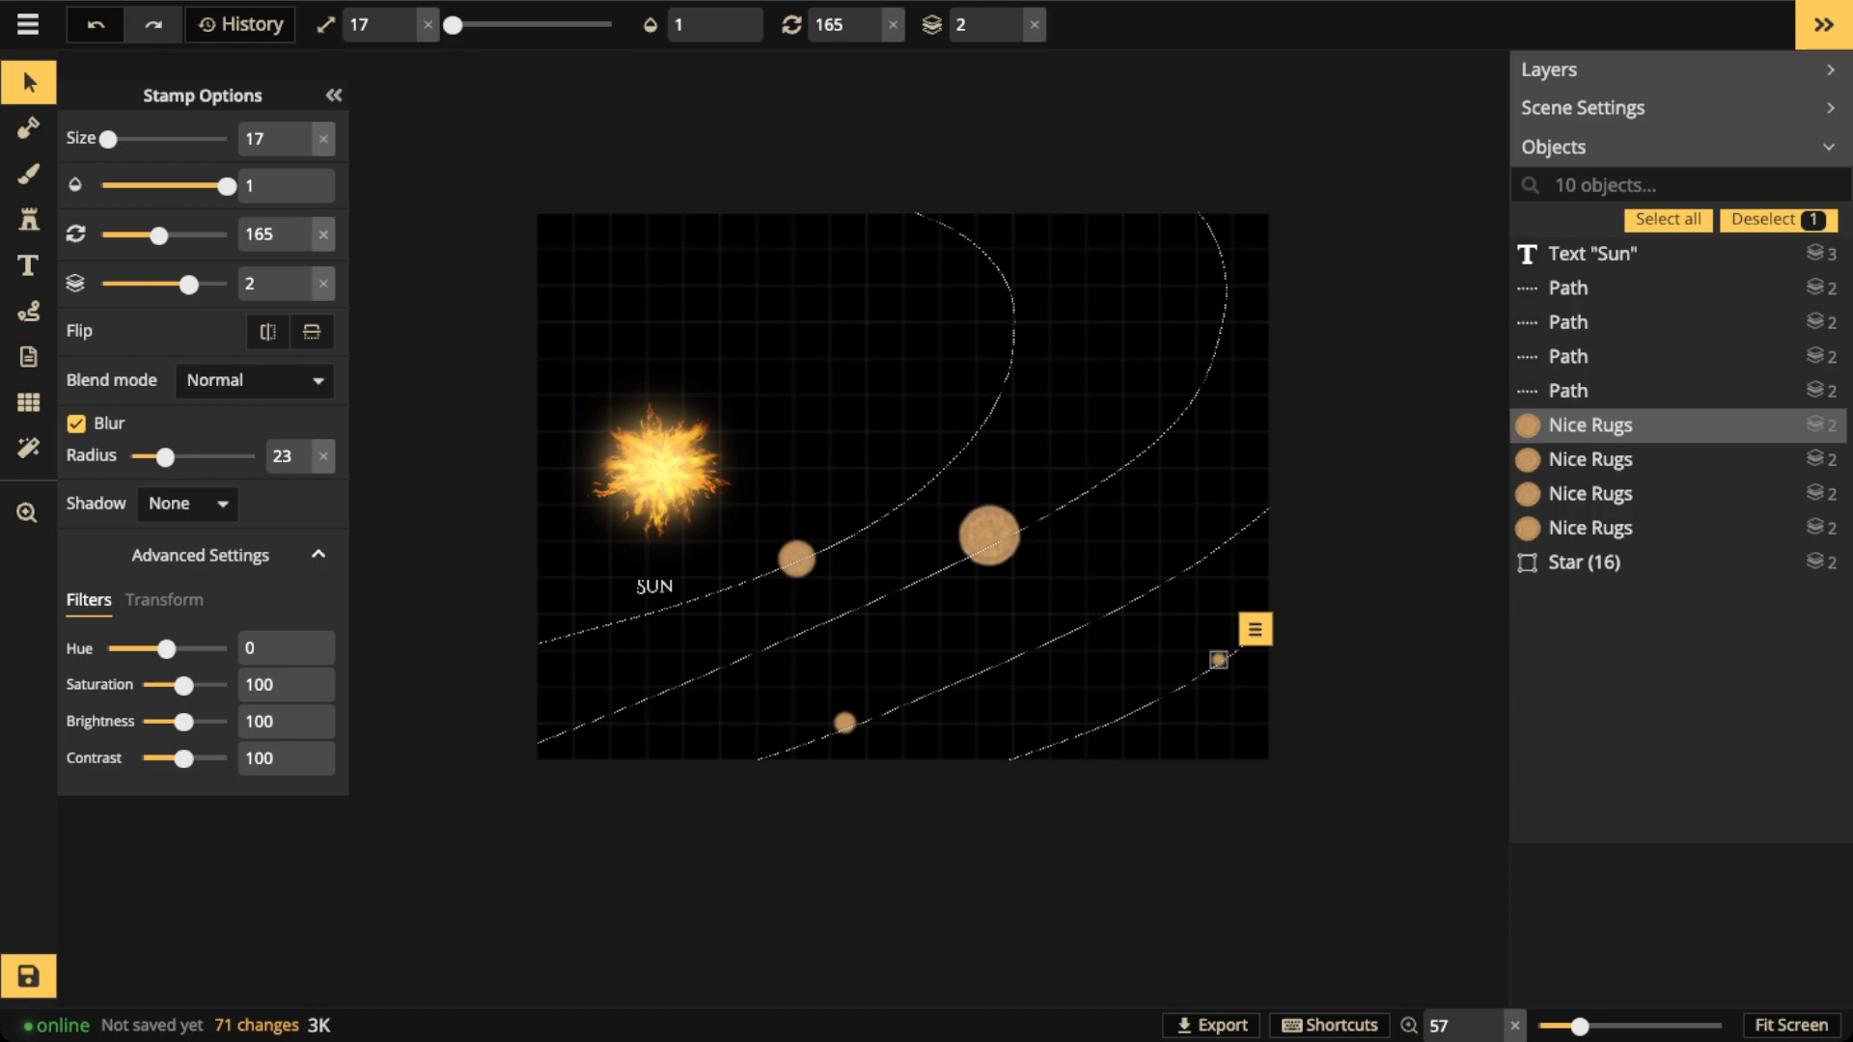
# Delete all four dotted orbit paths, keeping the planets and the star
pyautogui.click(29, 83)
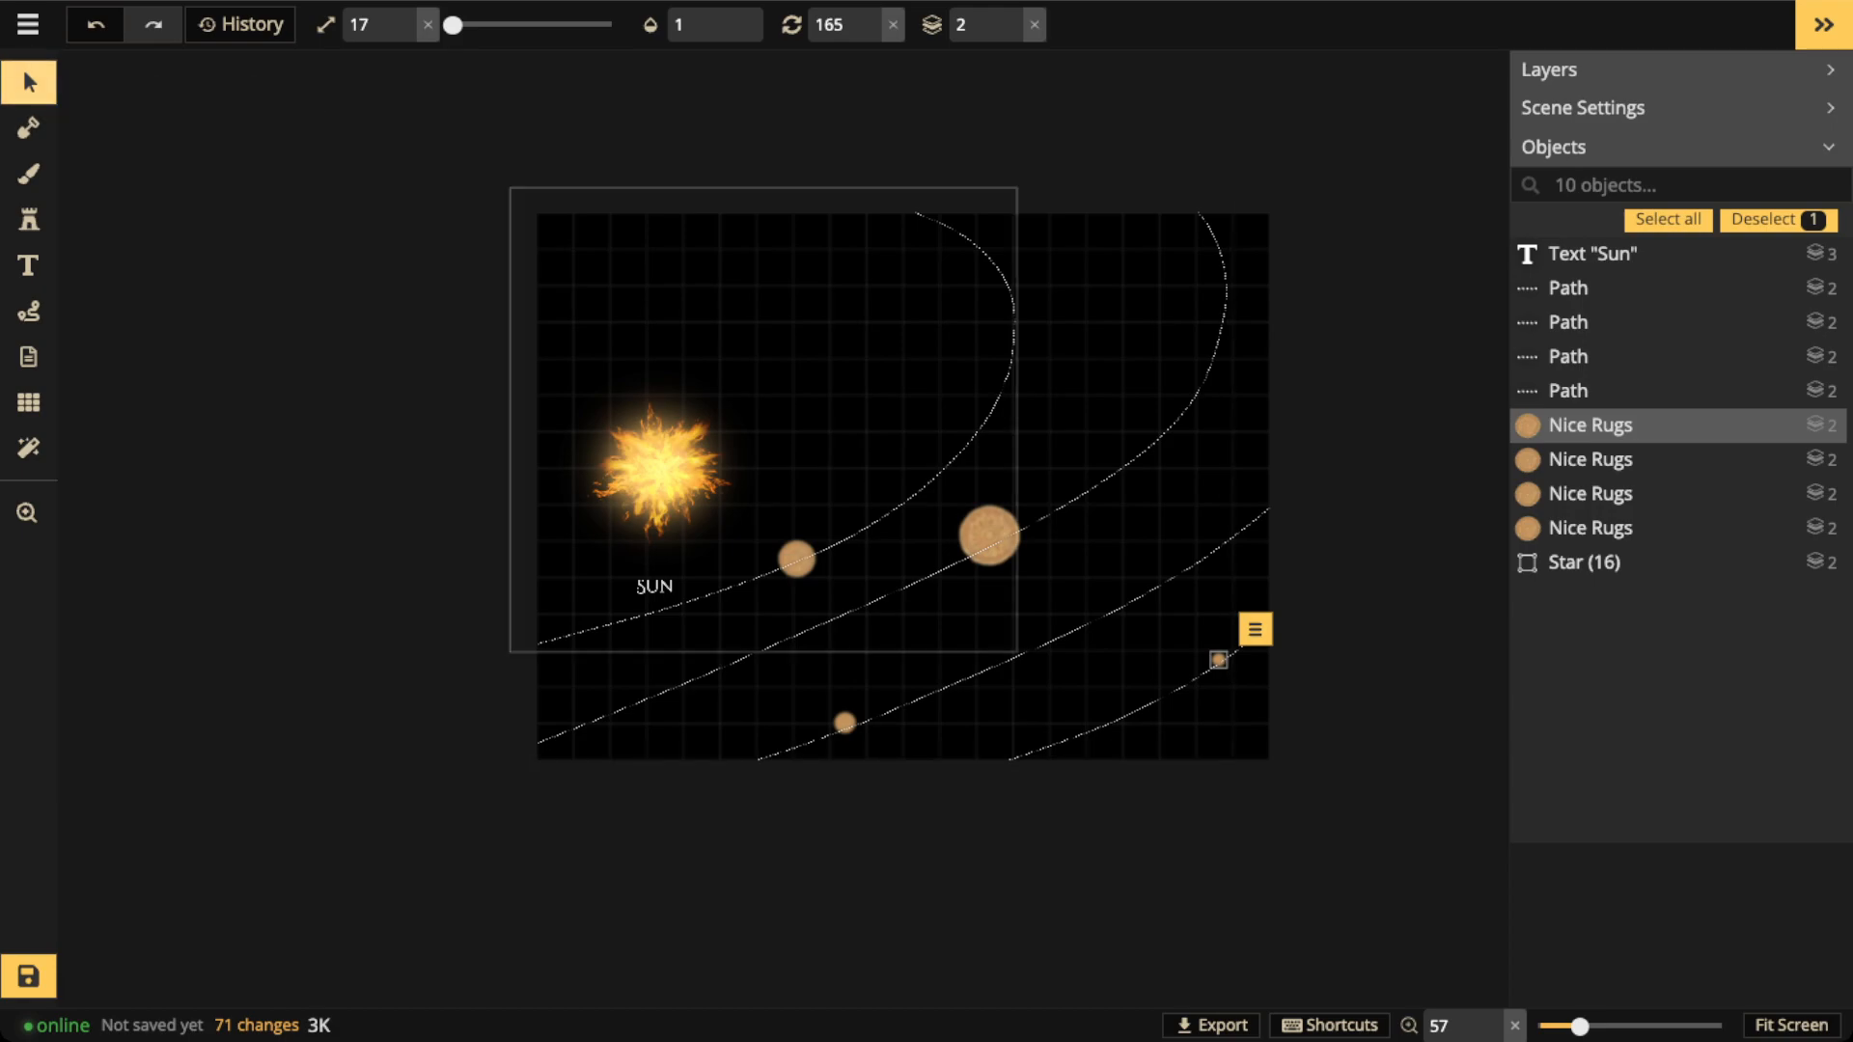
pyautogui.moveTo(910, 152); pyautogui.dragTo(1365, 339)
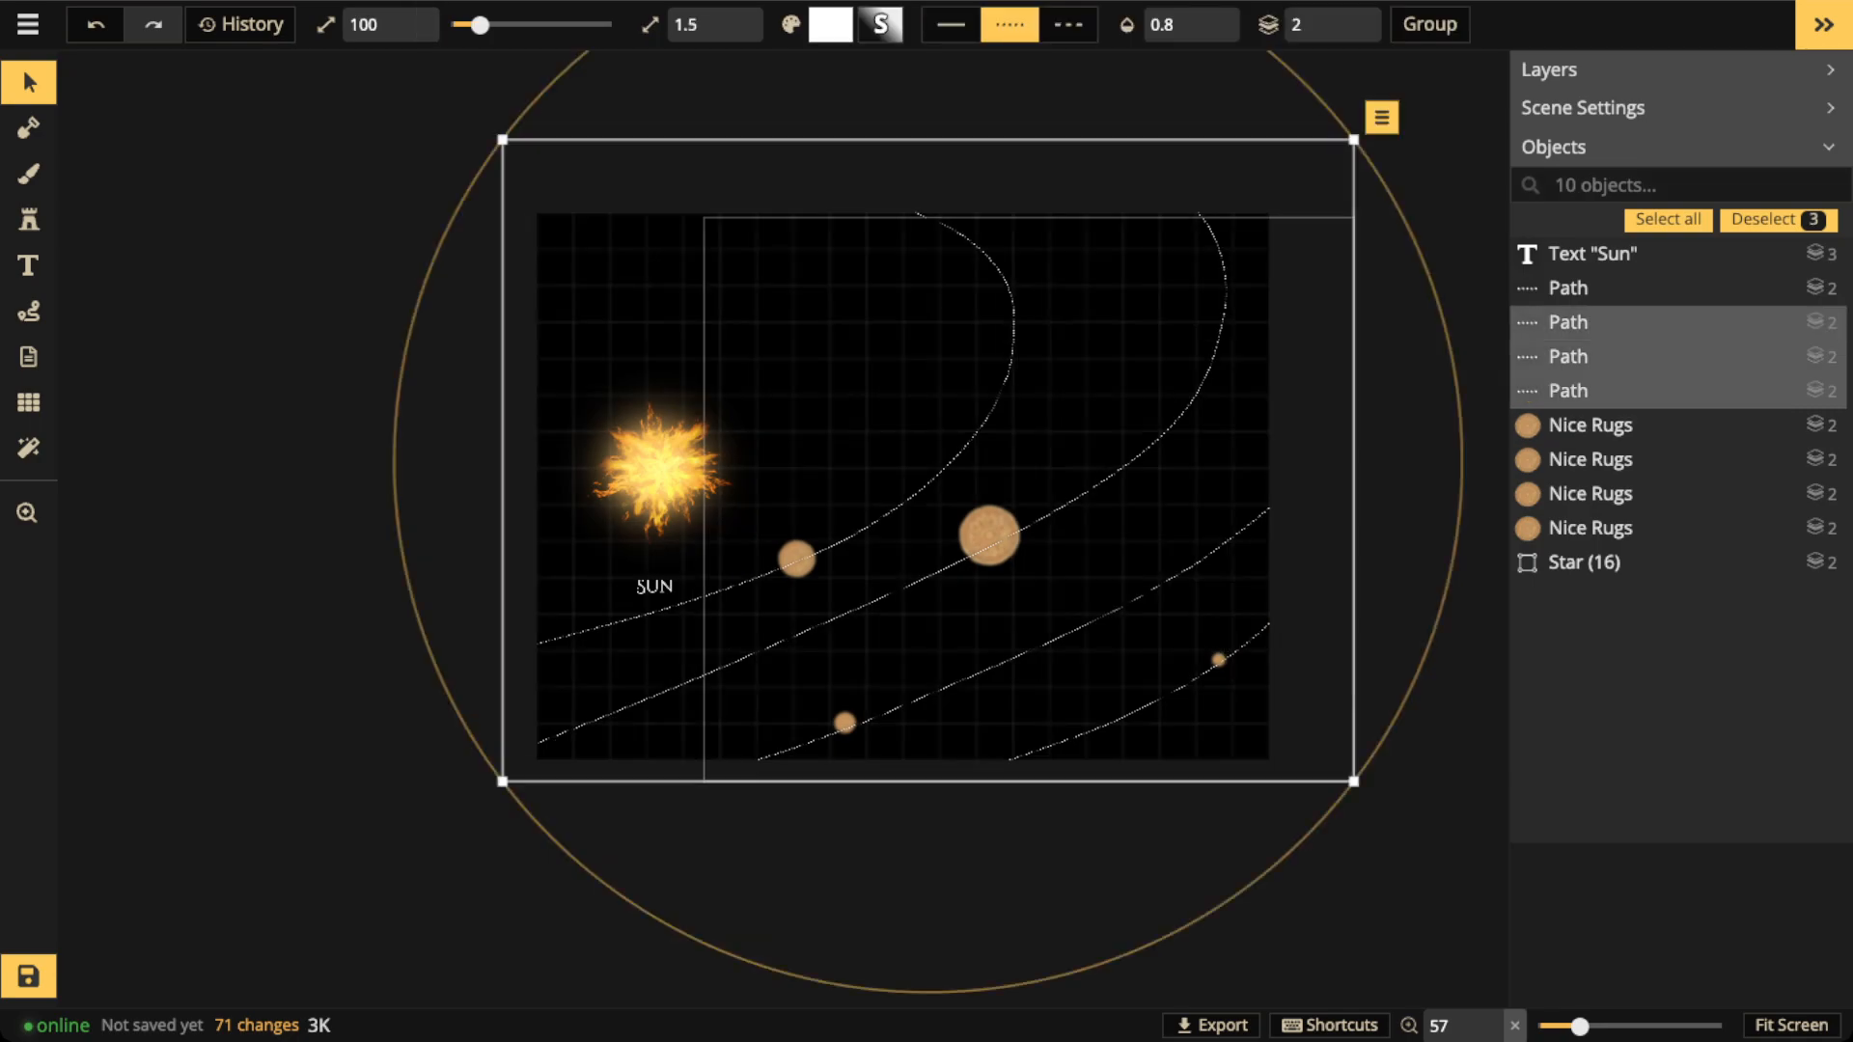
pyautogui.press('Delete')
pyautogui.click(1157, 702)
pyautogui.press('Delete')
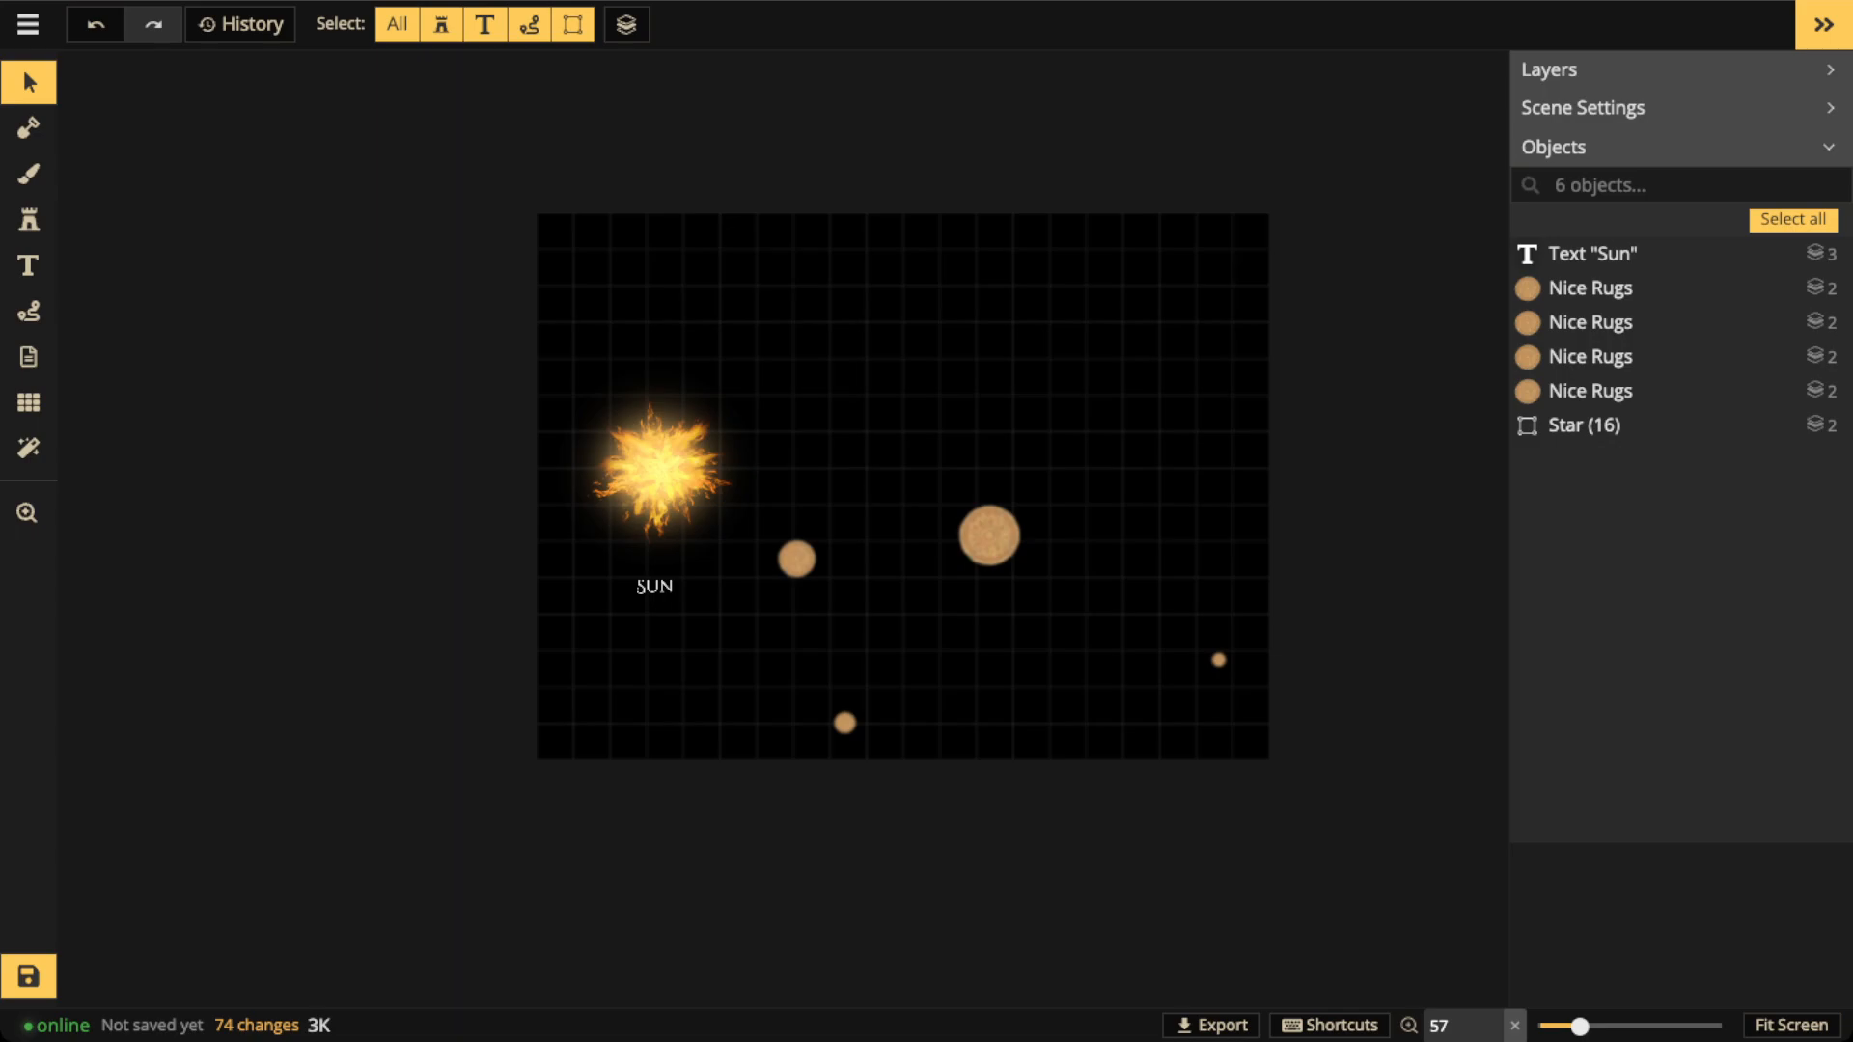
pyautogui.scroll(3, 777, 565)
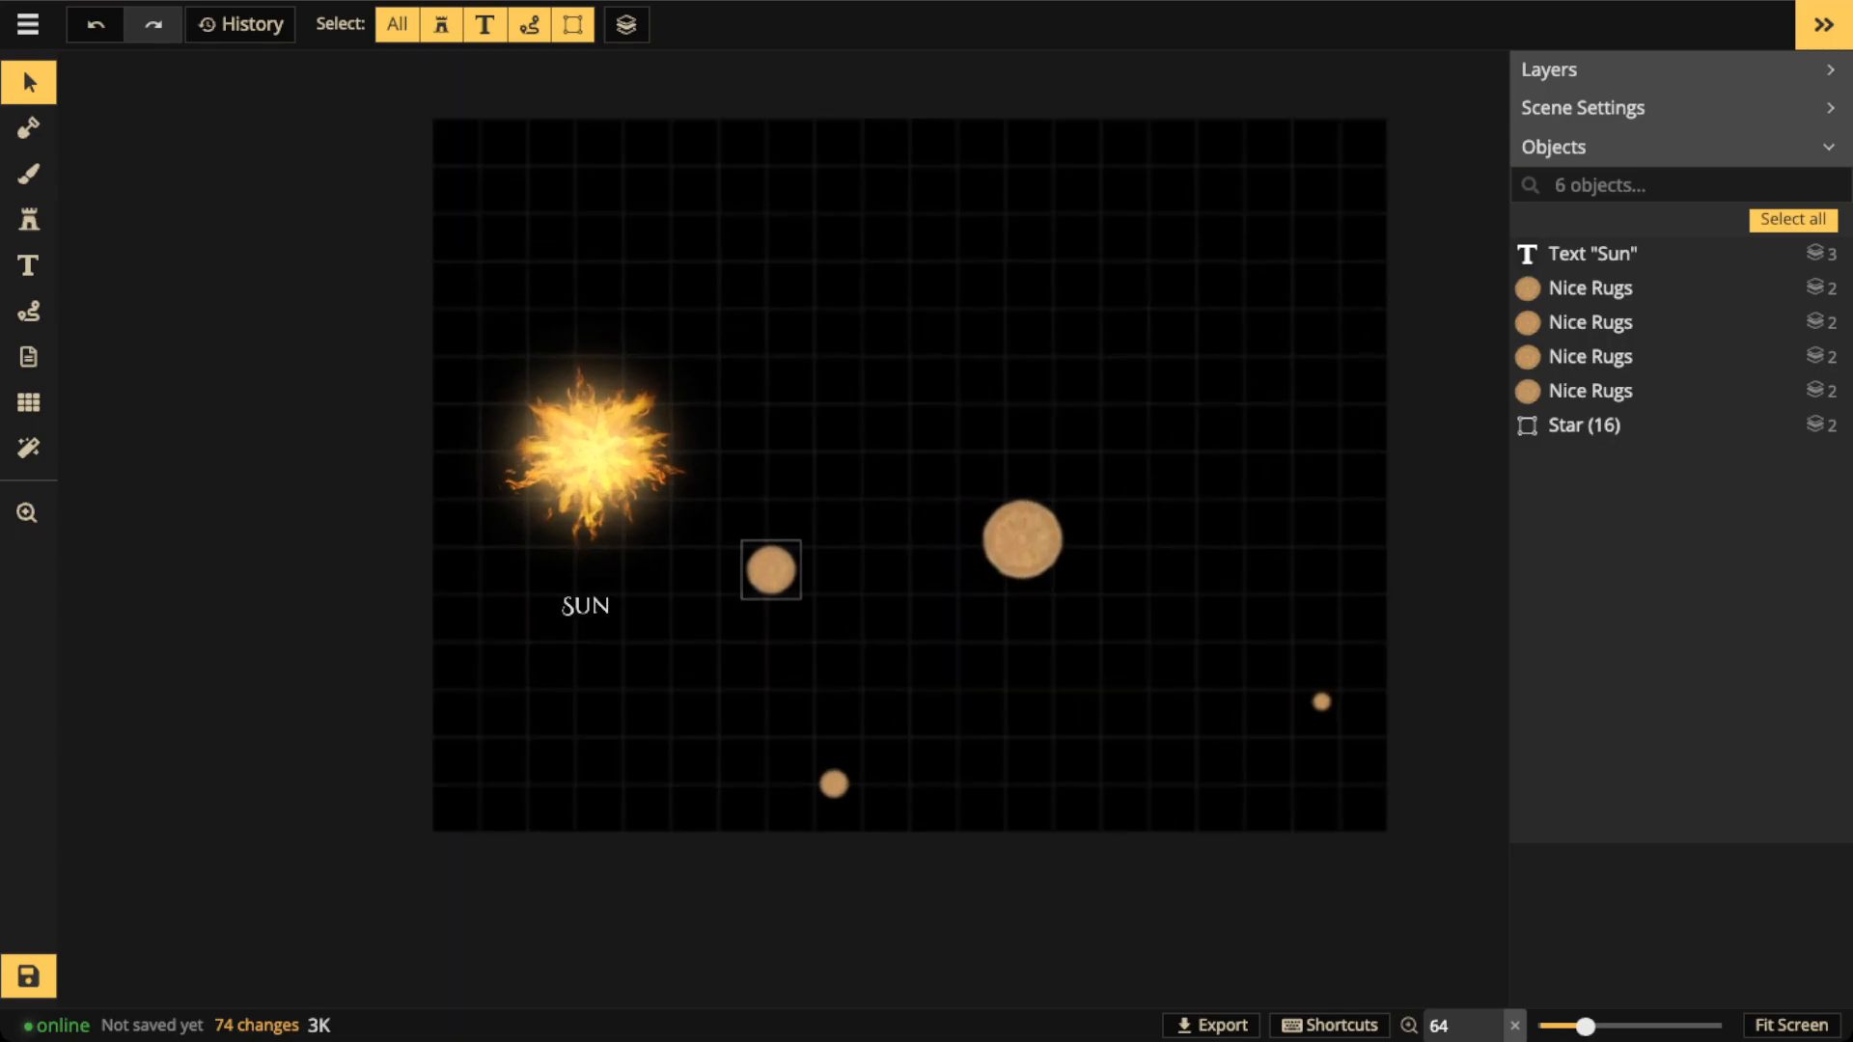
# Gather the four planets into a cluster near the lower edge of the map, away from the sun
pyautogui.moveTo(770, 569); pyautogui.dragTo(929, 727)
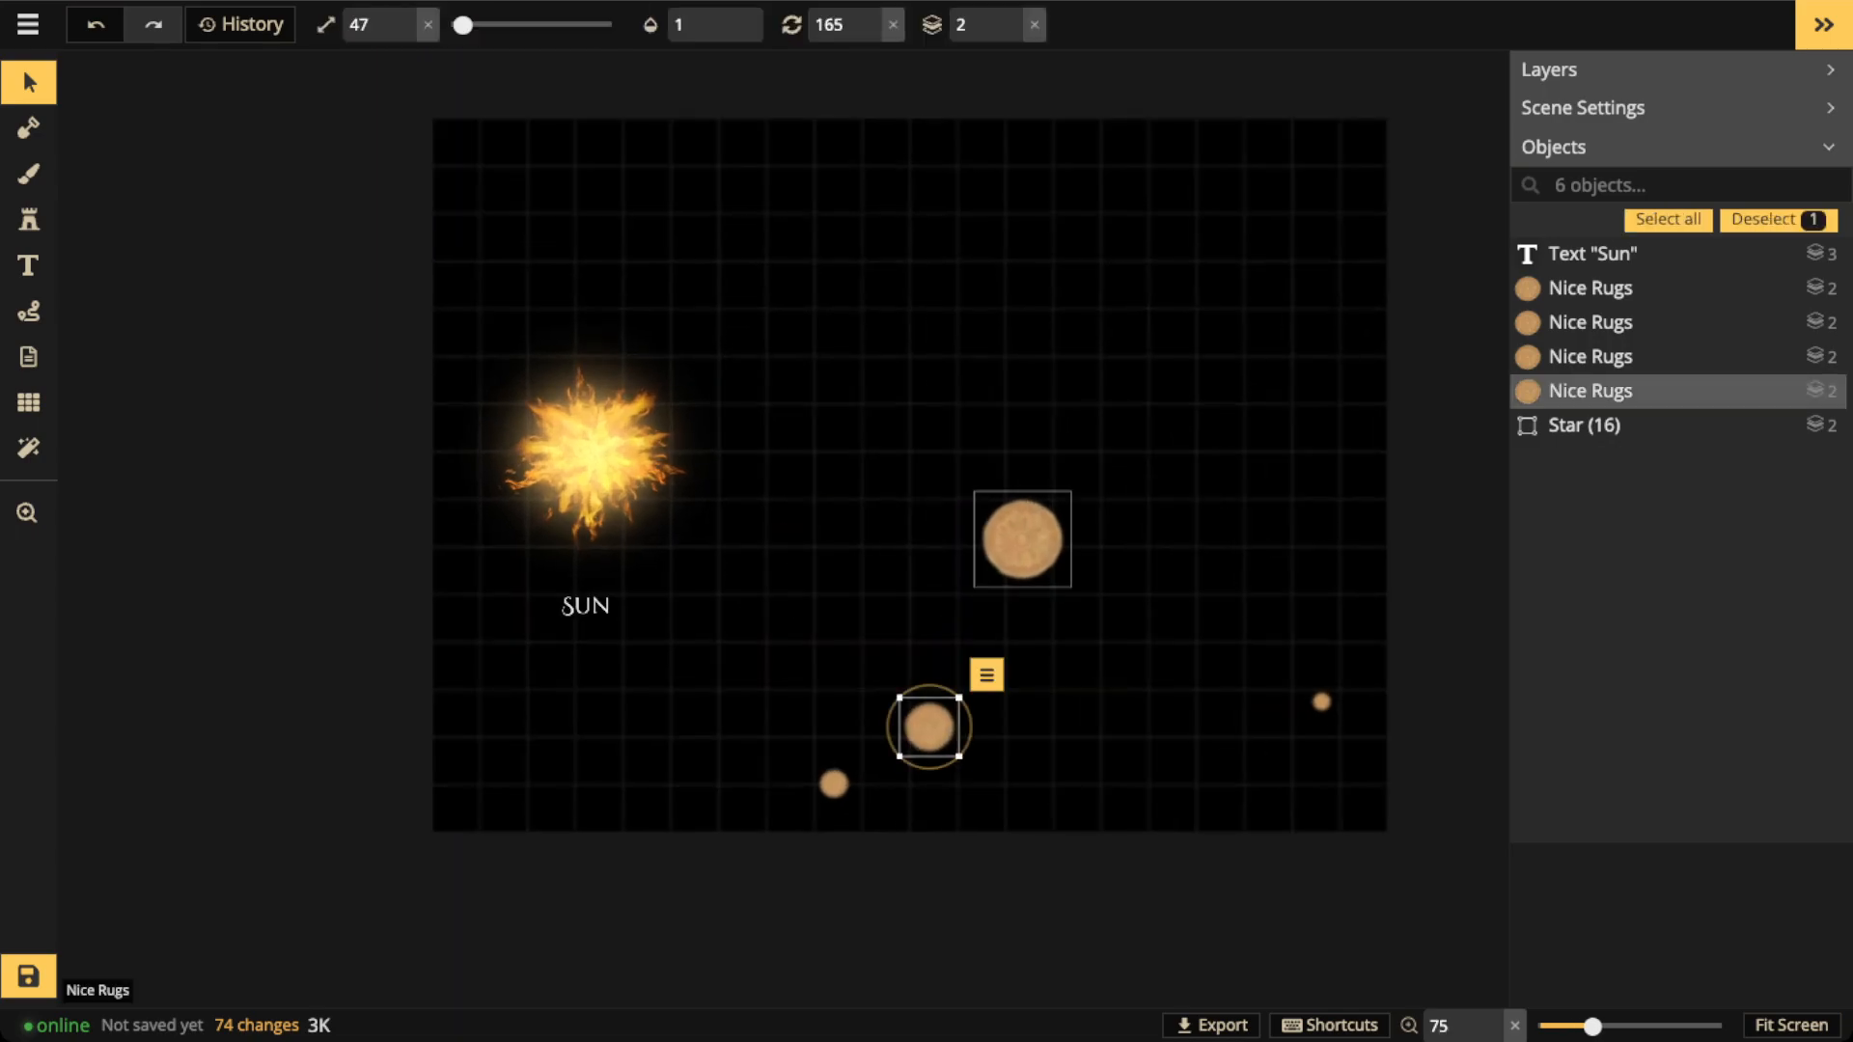
pyautogui.moveTo(1023, 538); pyautogui.dragTo(1062, 754)
pyautogui.moveTo(1321, 702); pyautogui.dragTo(1184, 783)
pyautogui.moveTo(928, 727); pyautogui.dragTo(957, 762)
pyautogui.moveTo(834, 783); pyautogui.dragTo(987, 712)
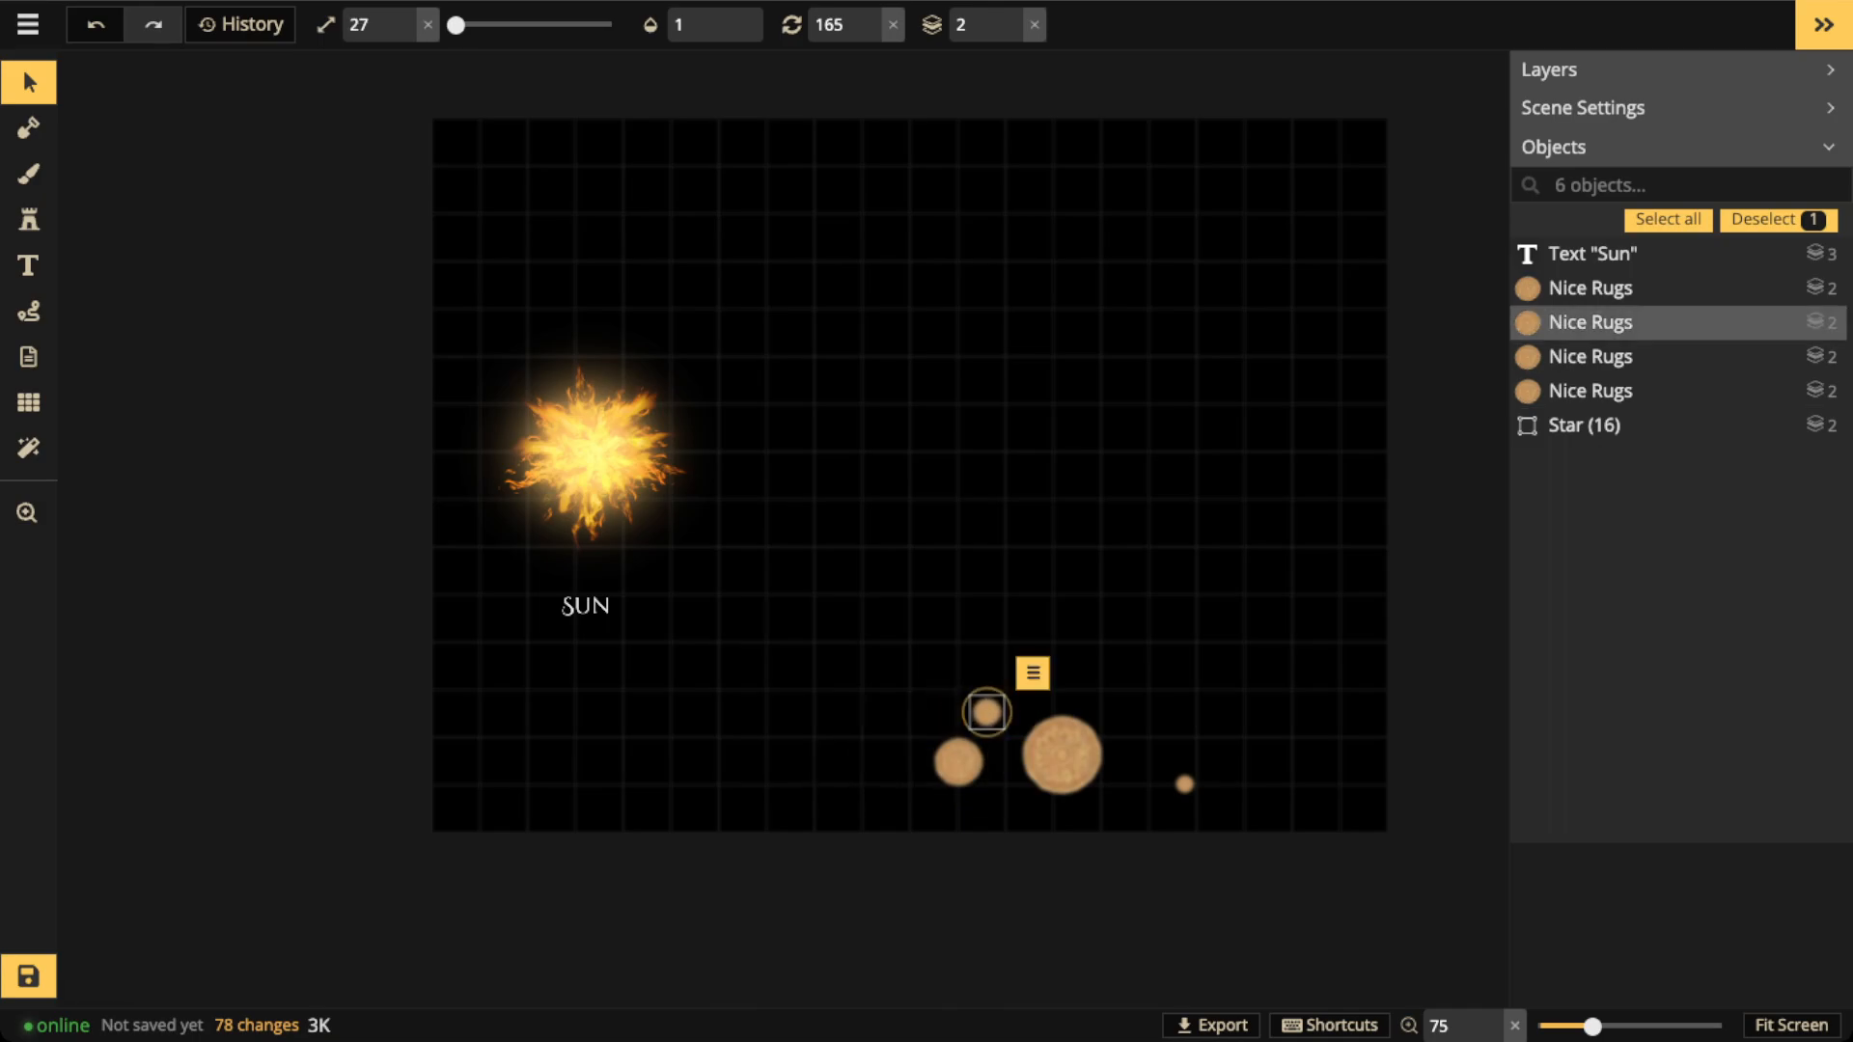
pyautogui.scroll(-2, 685, 618)
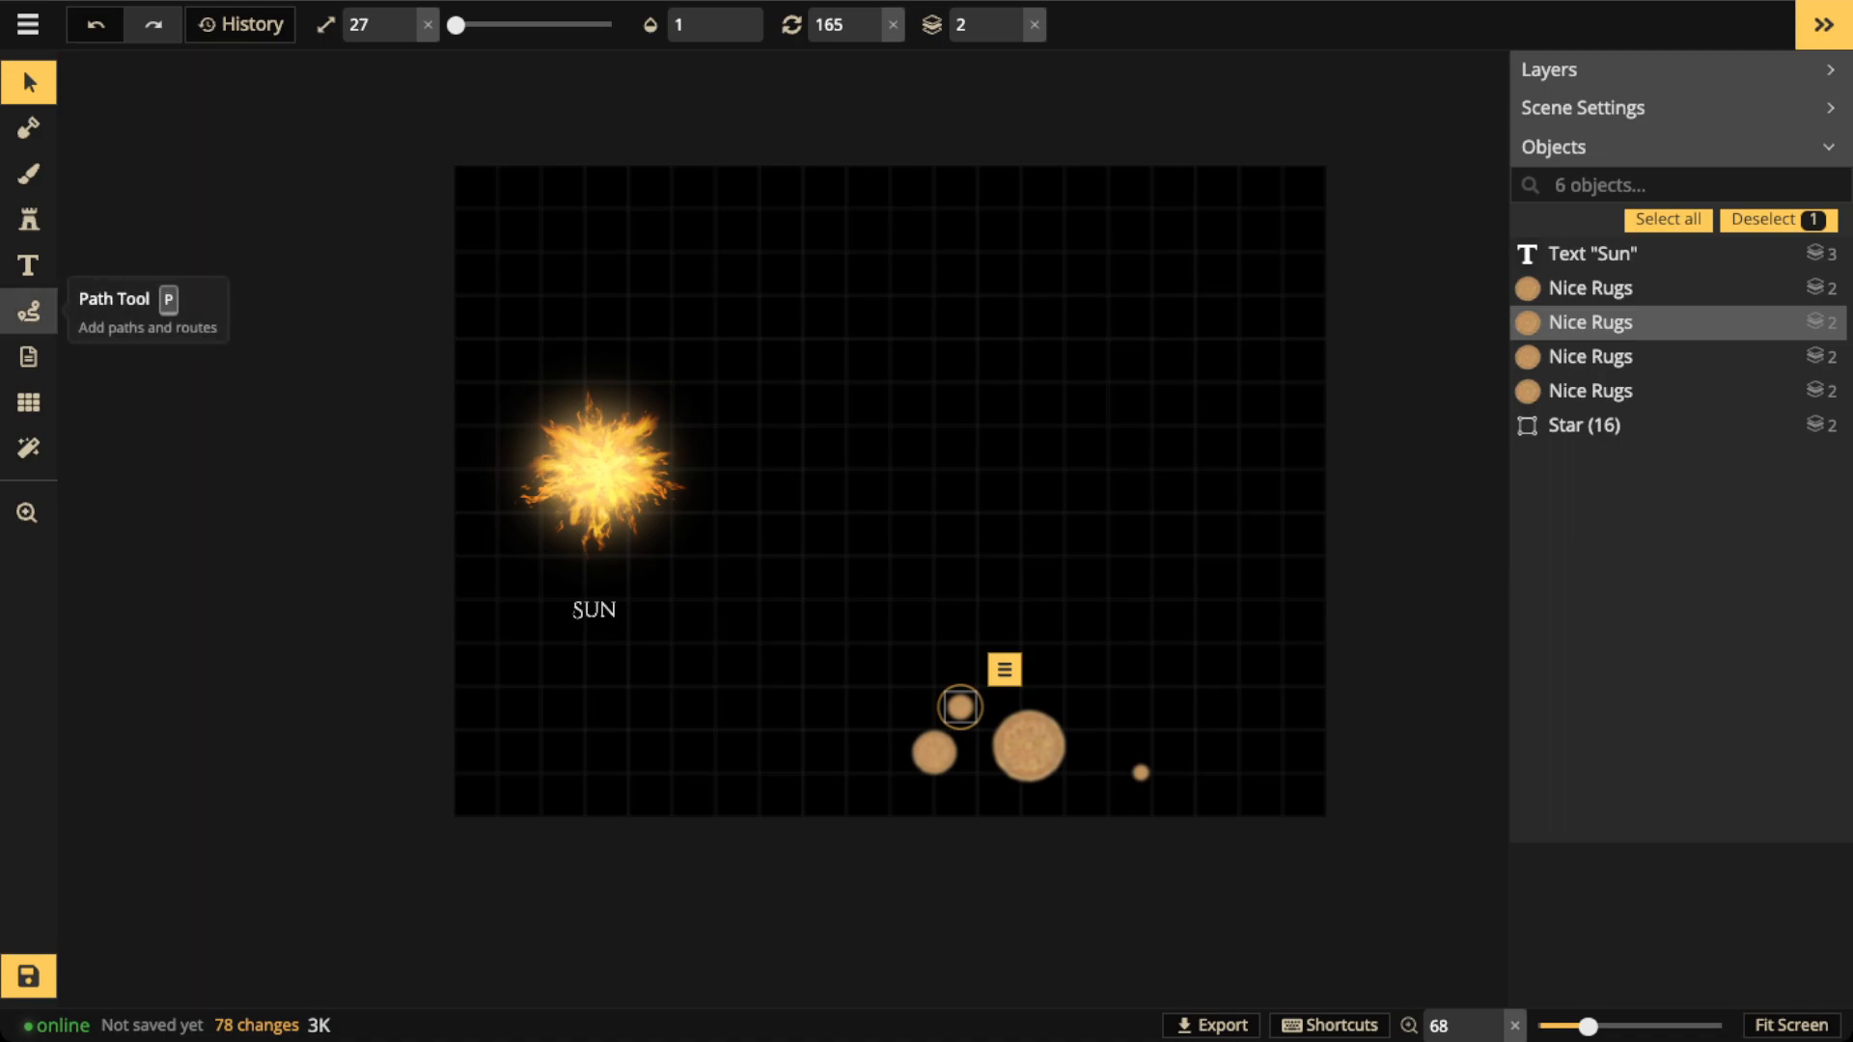
# Place a size 24 Metamorphous text line above the sun, consisting of a long row of hyphens that spans the map's width
pyautogui.click(28, 311)
pyautogui.click(28, 266)
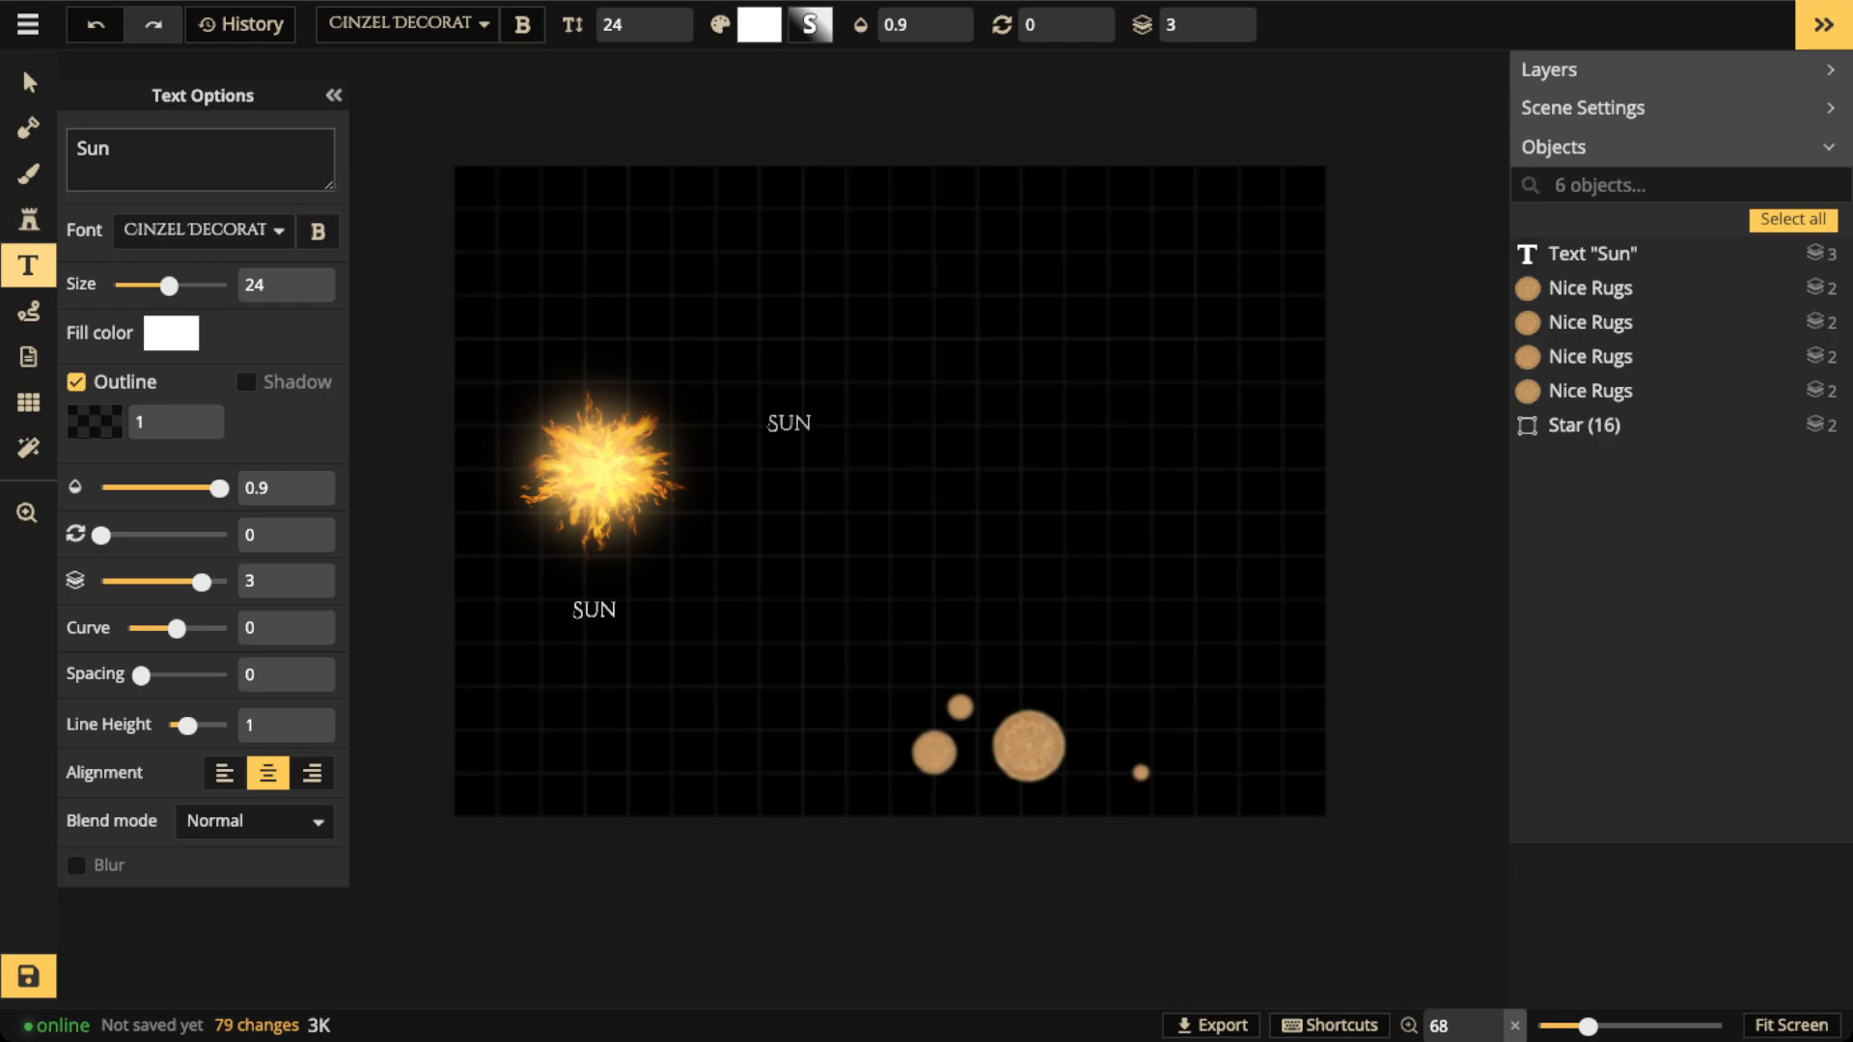
pyautogui.click(203, 230)
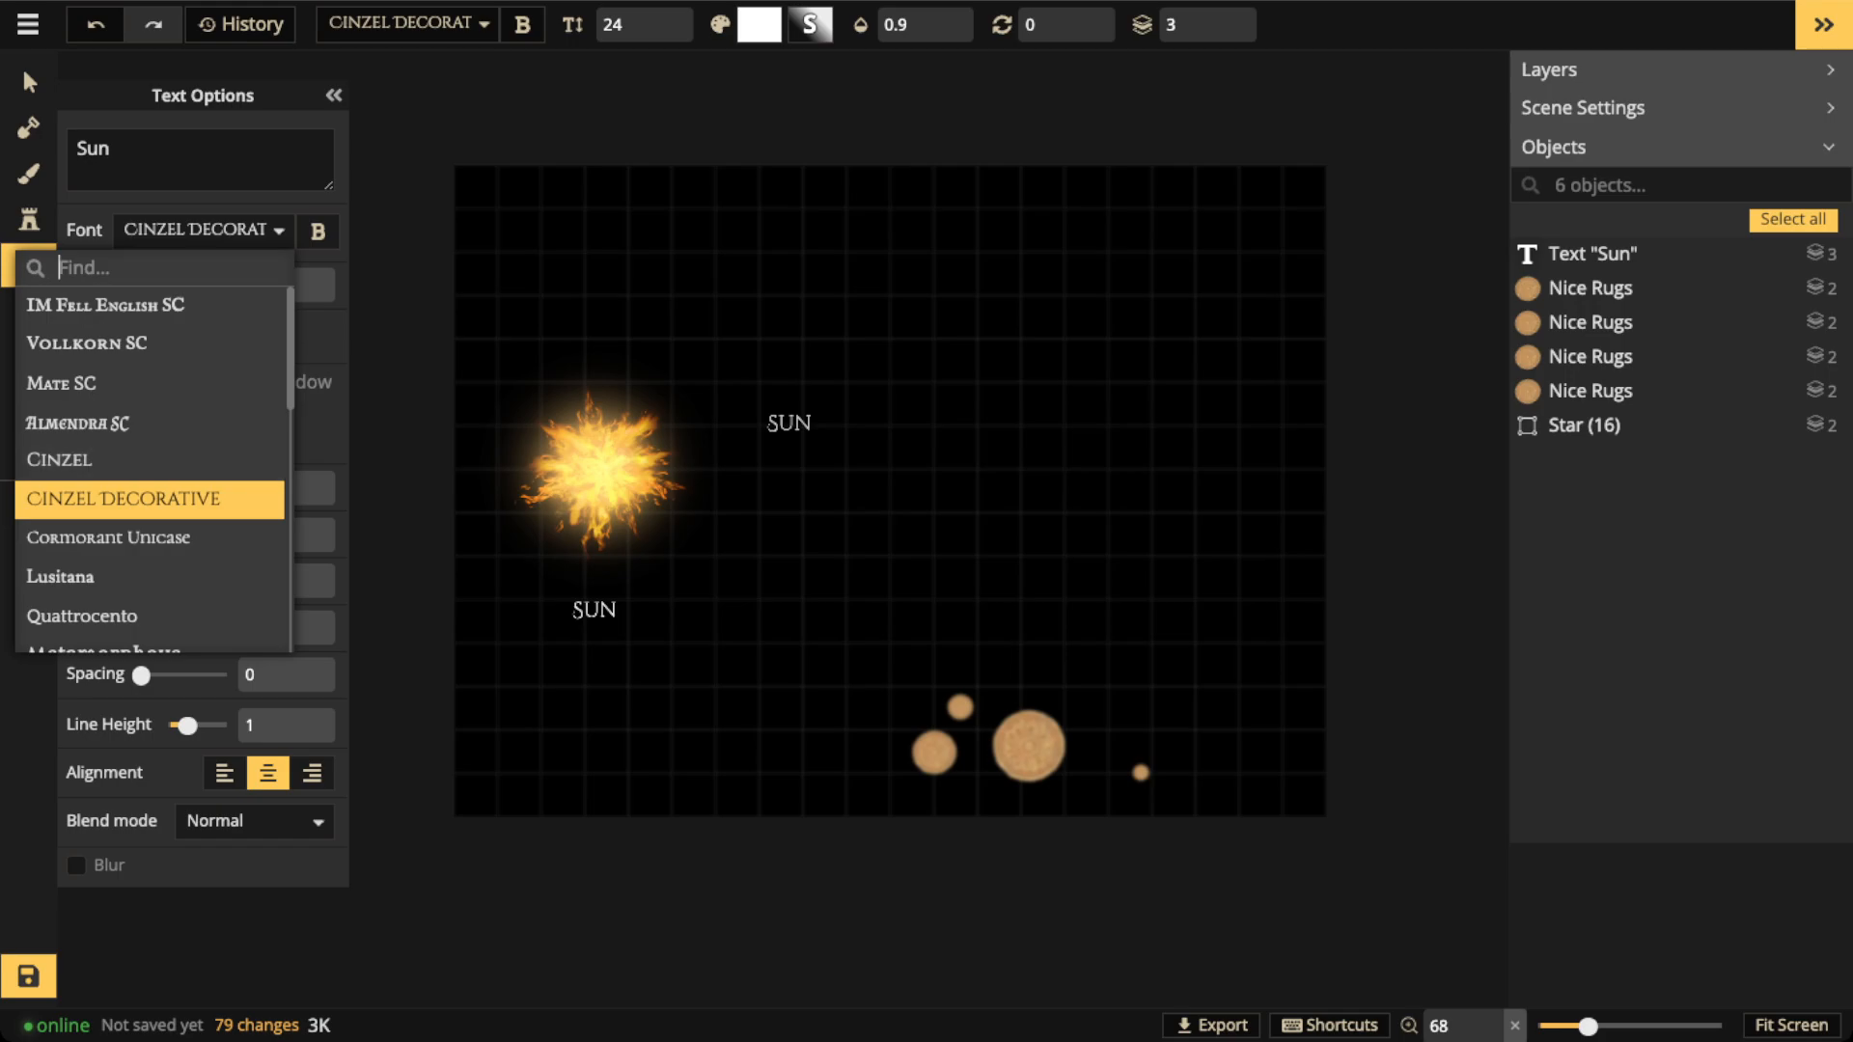
pyautogui.scroll(-2, 150, 471)
pyautogui.click(150, 471)
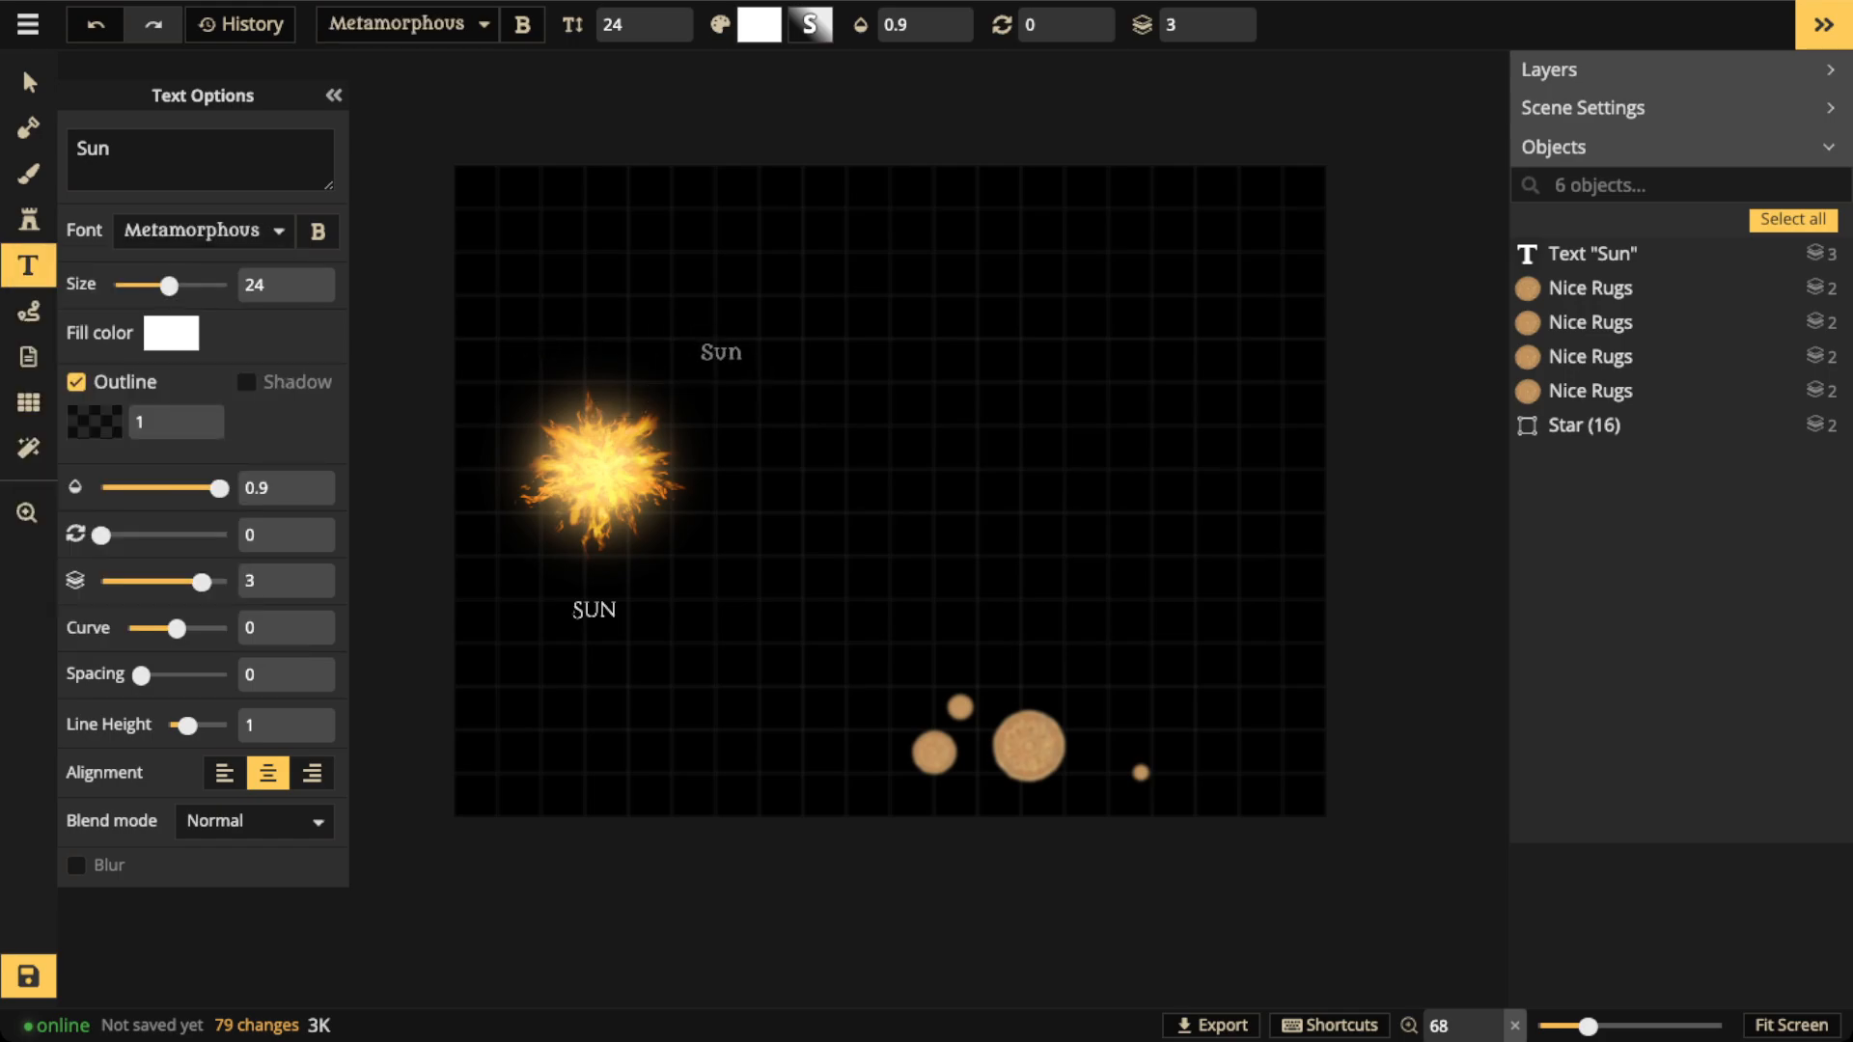
pyautogui.click(775, 302)
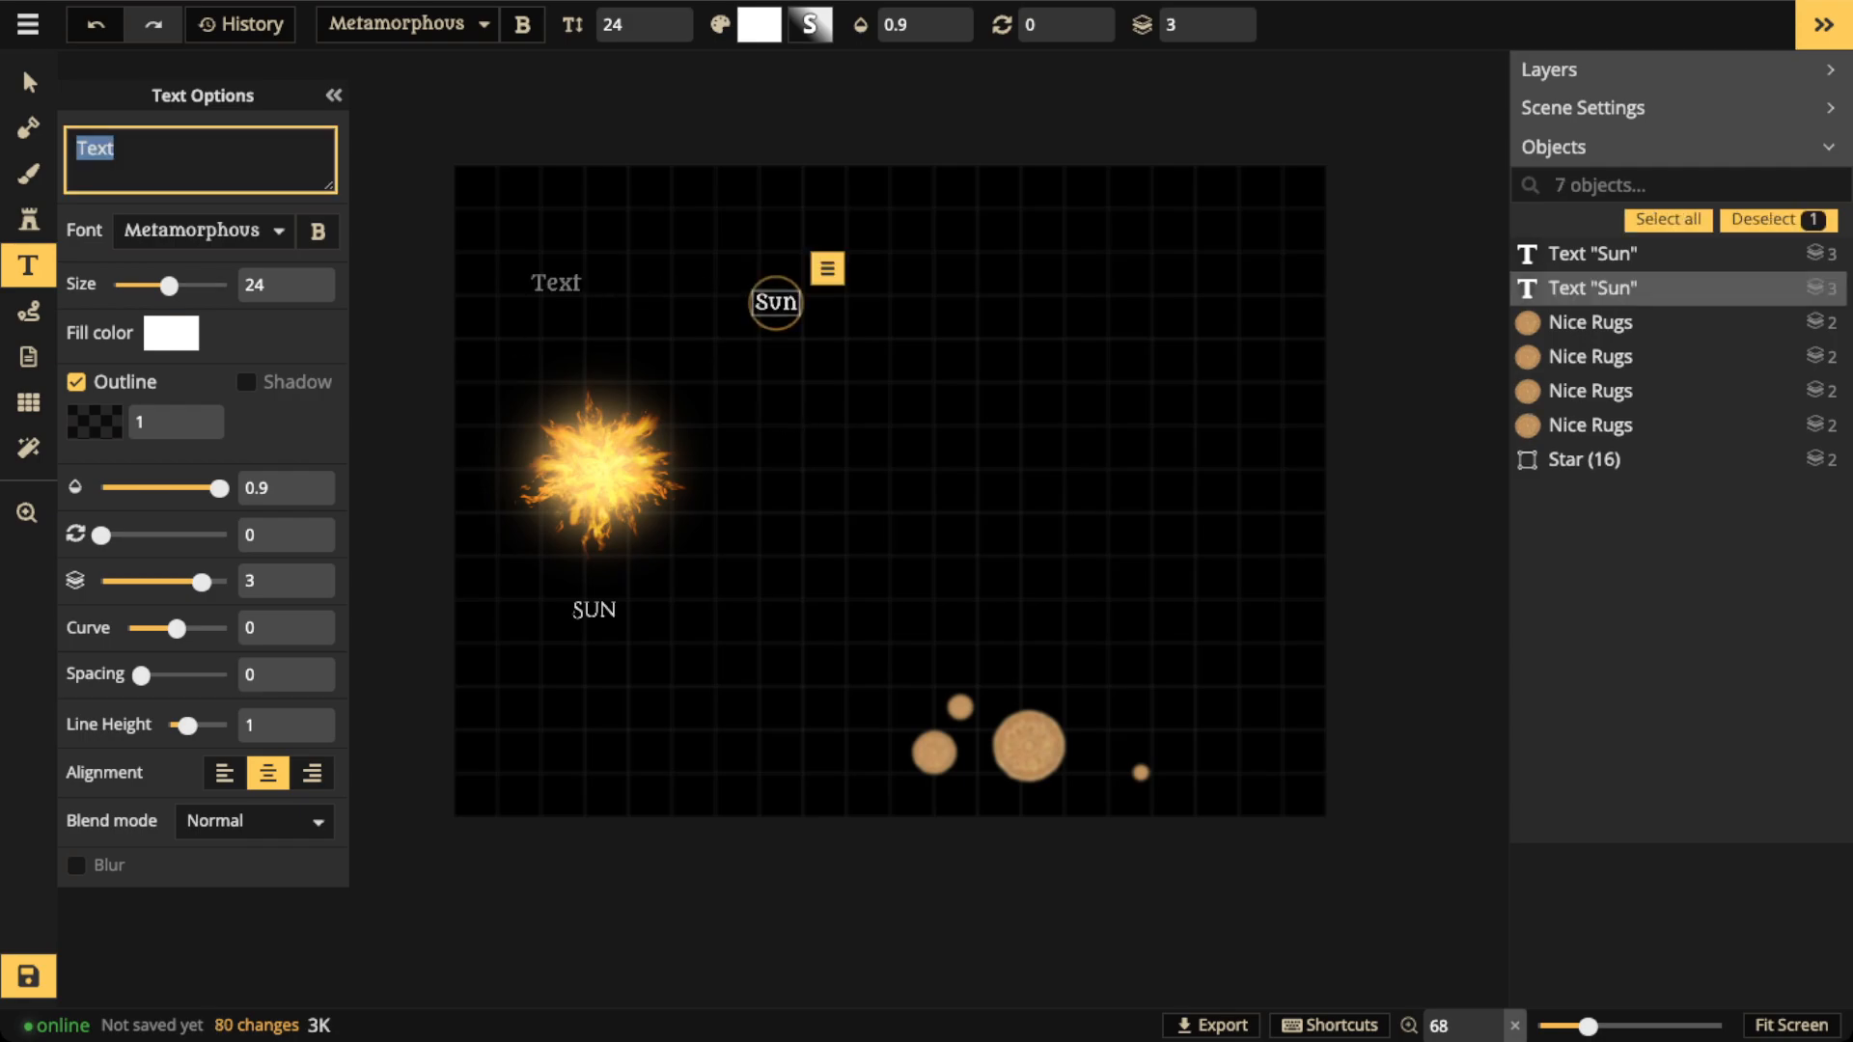
pyautogui.write('------------')
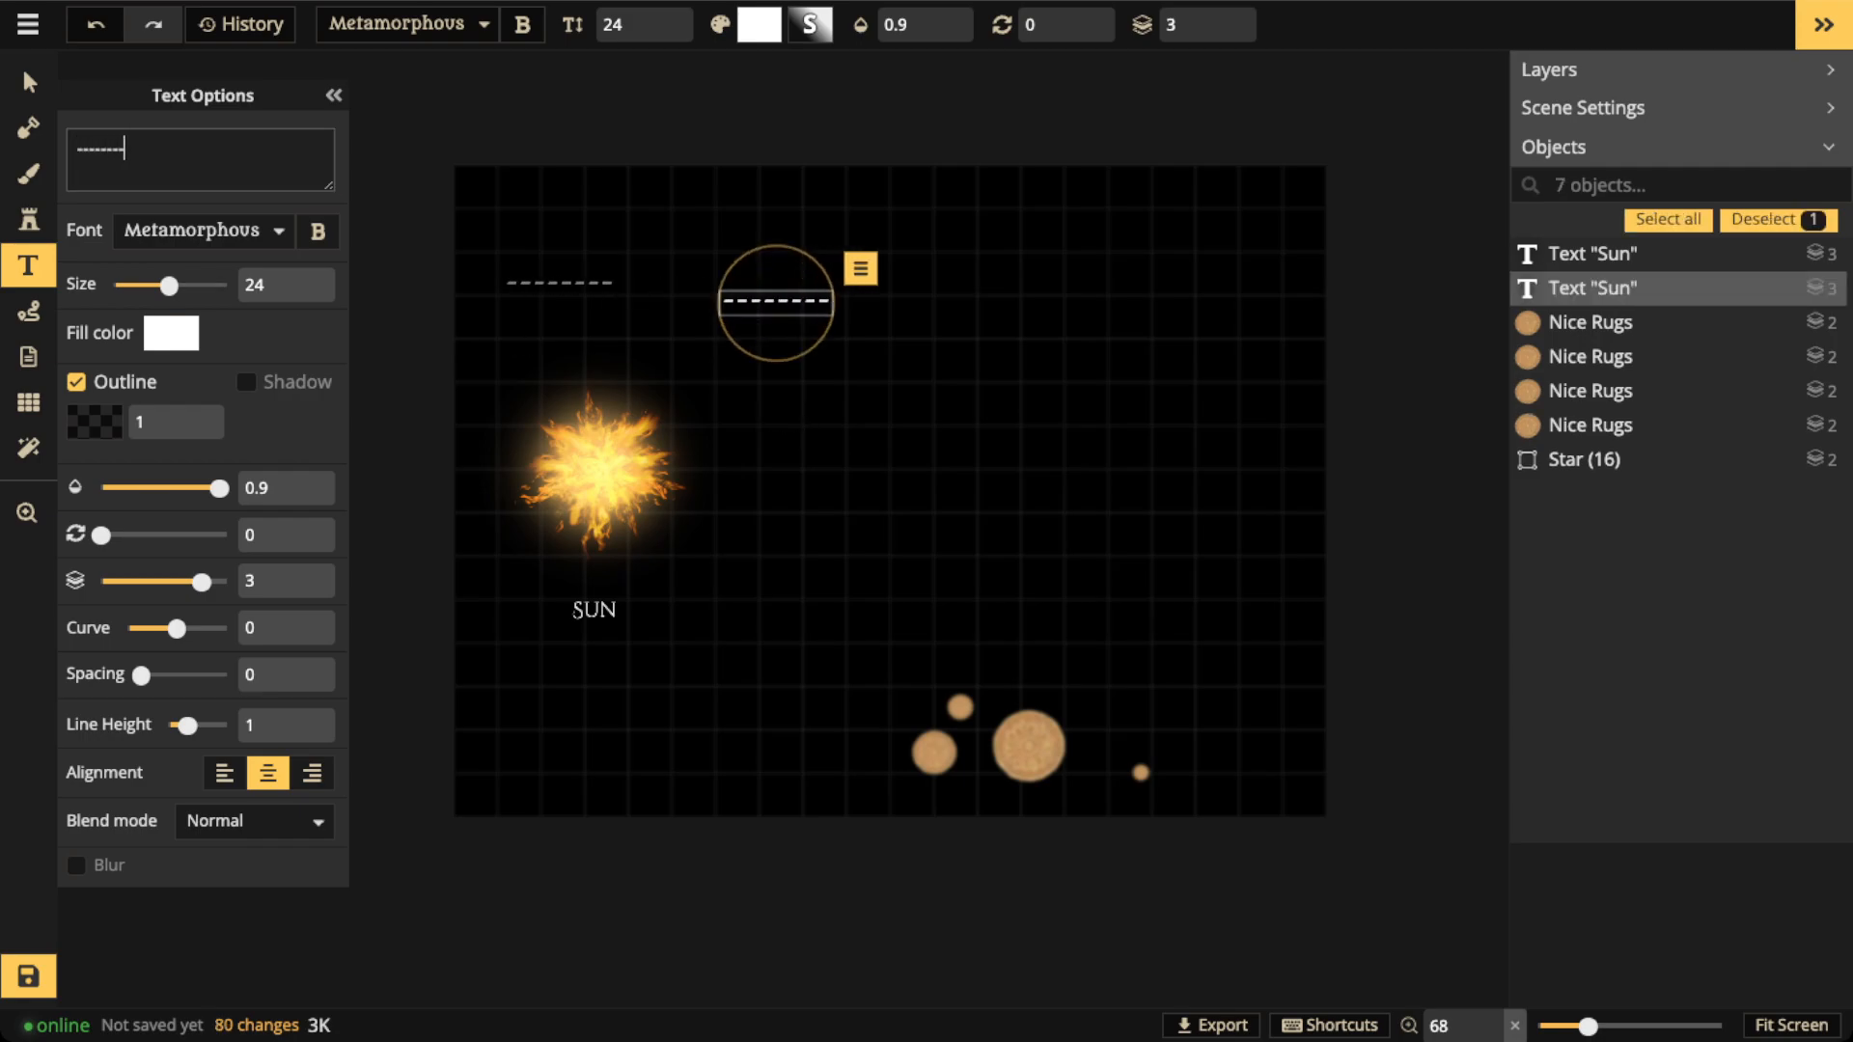
pyautogui.write('-----------------------------')
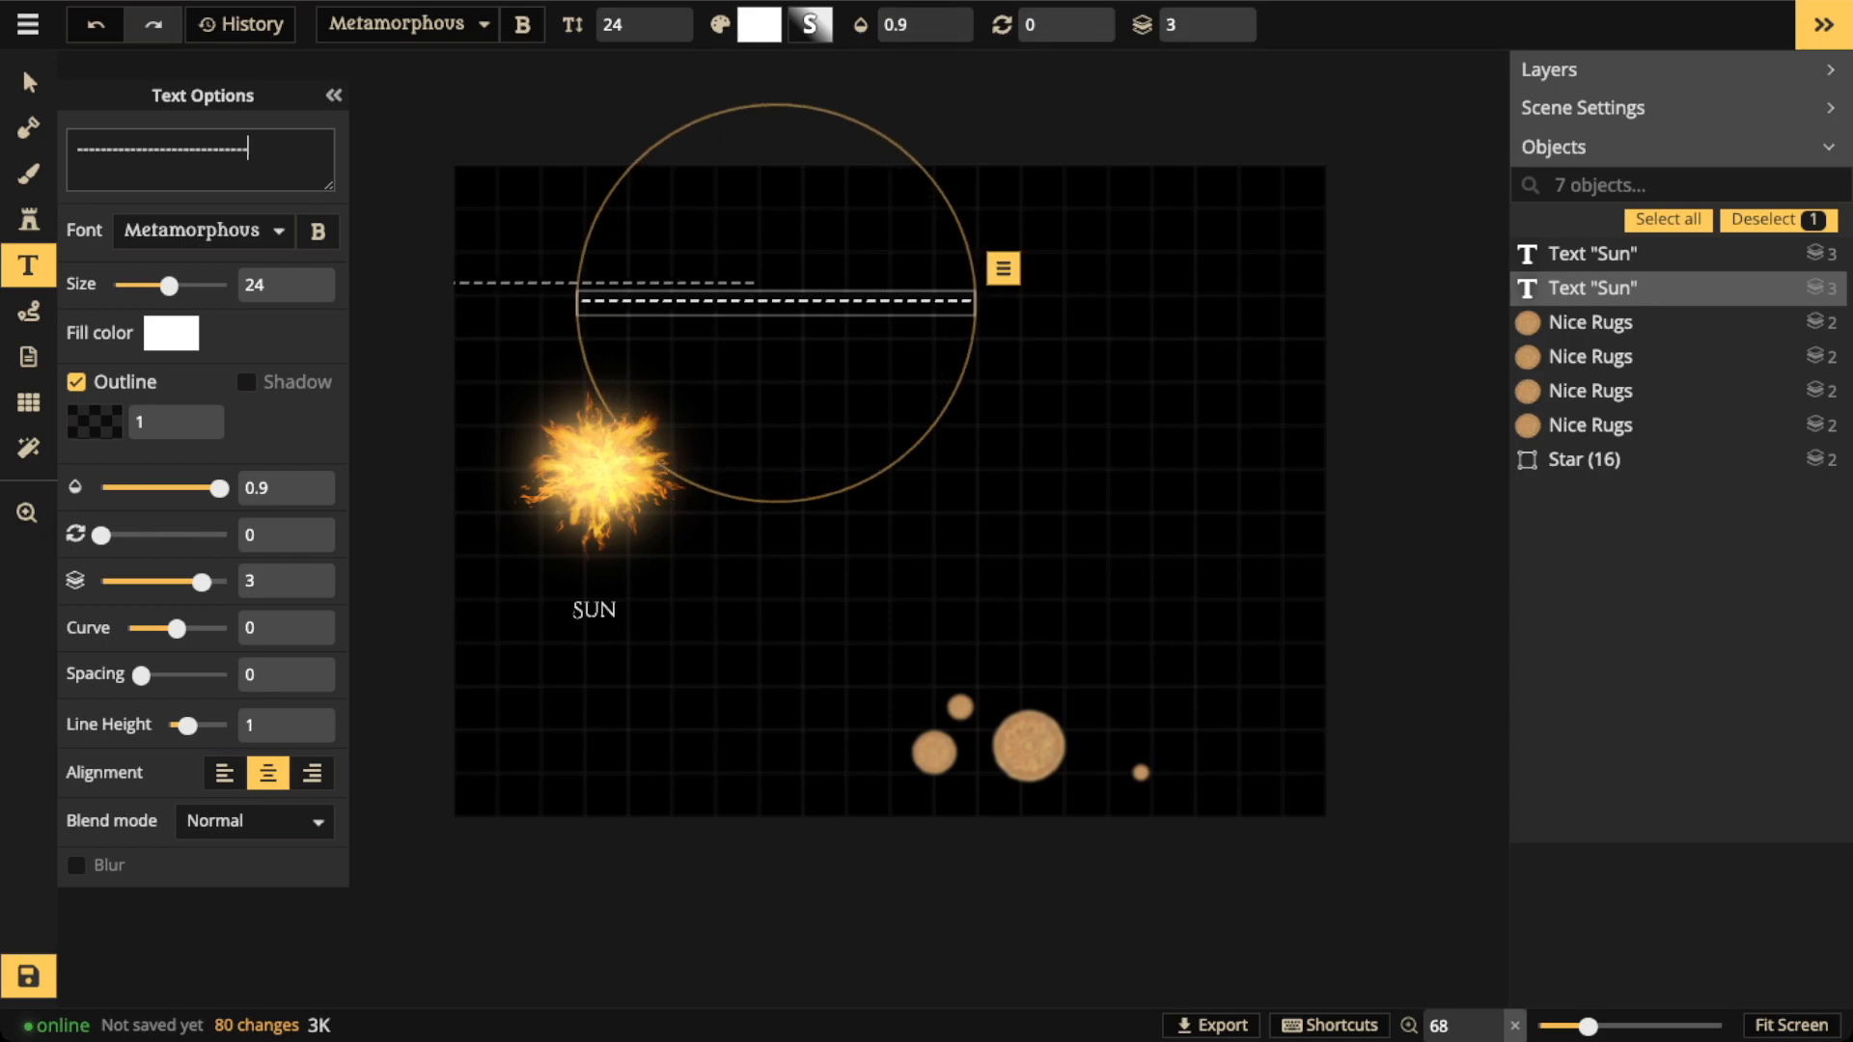
pyautogui.write('------------------------------------')
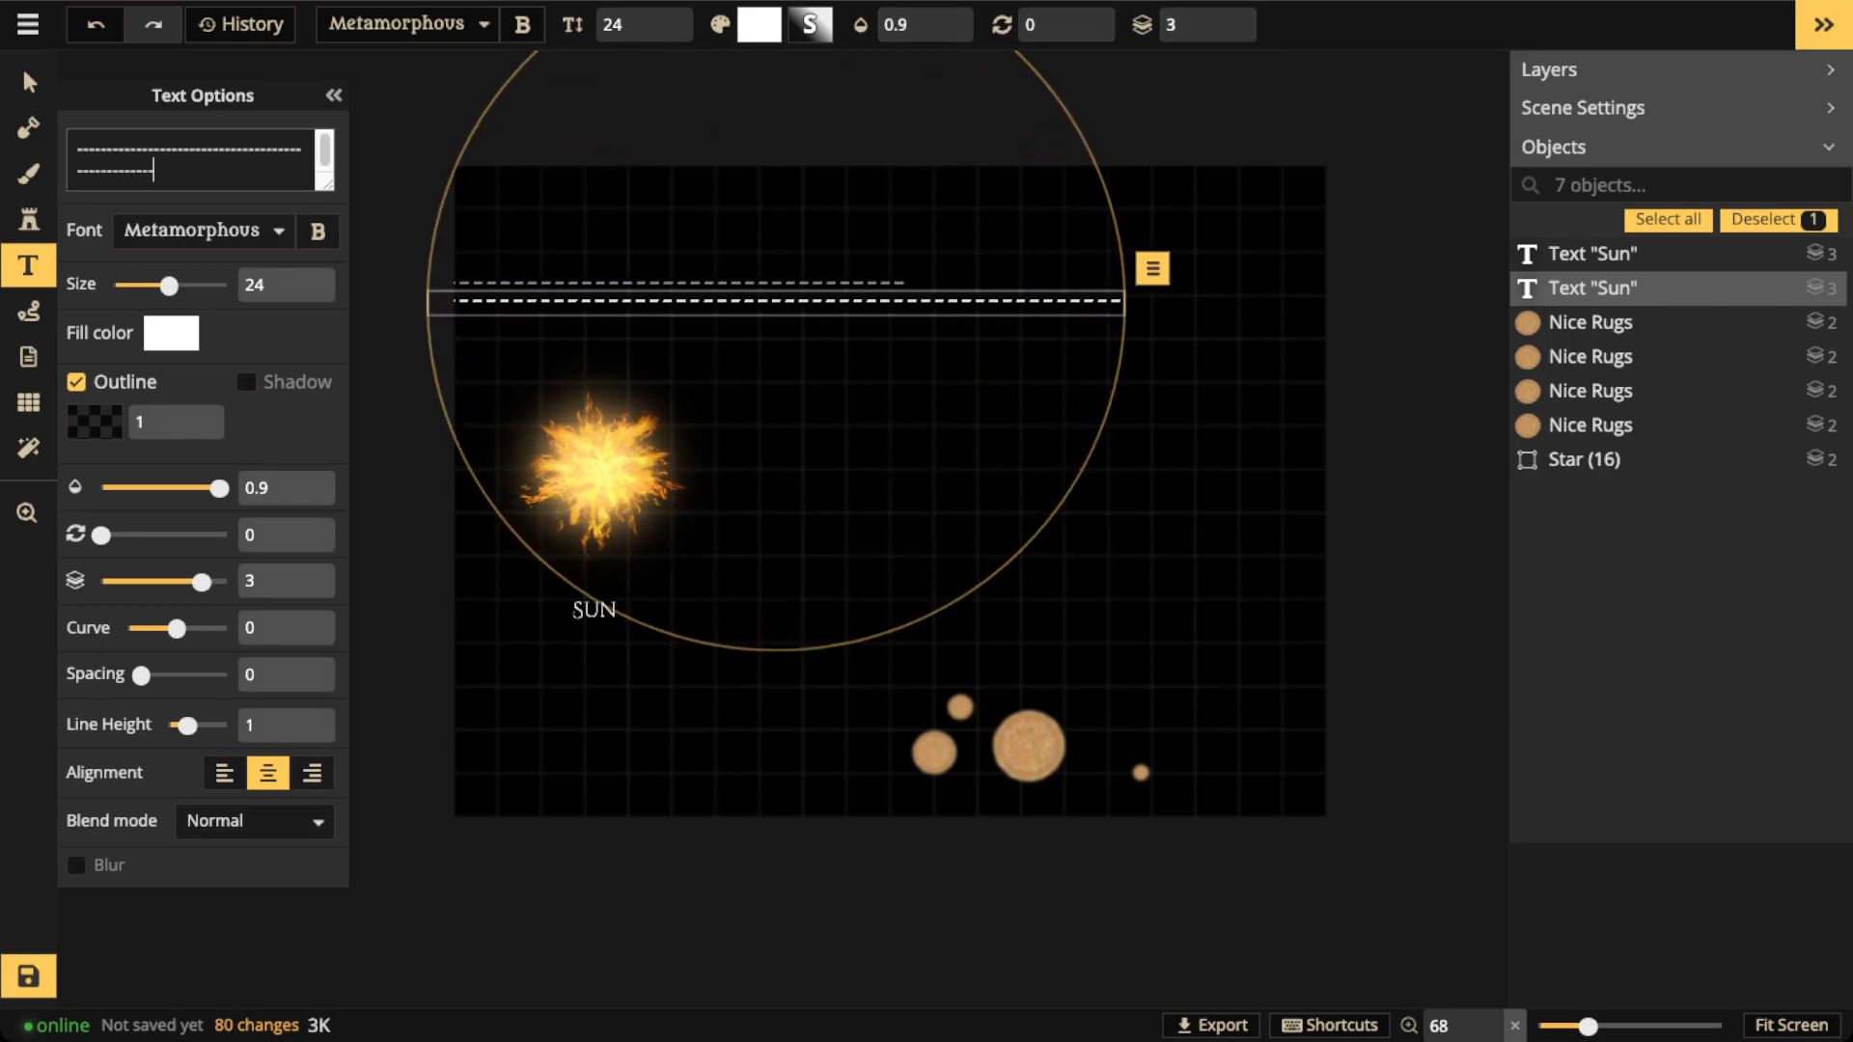
pyautogui.write('-----')
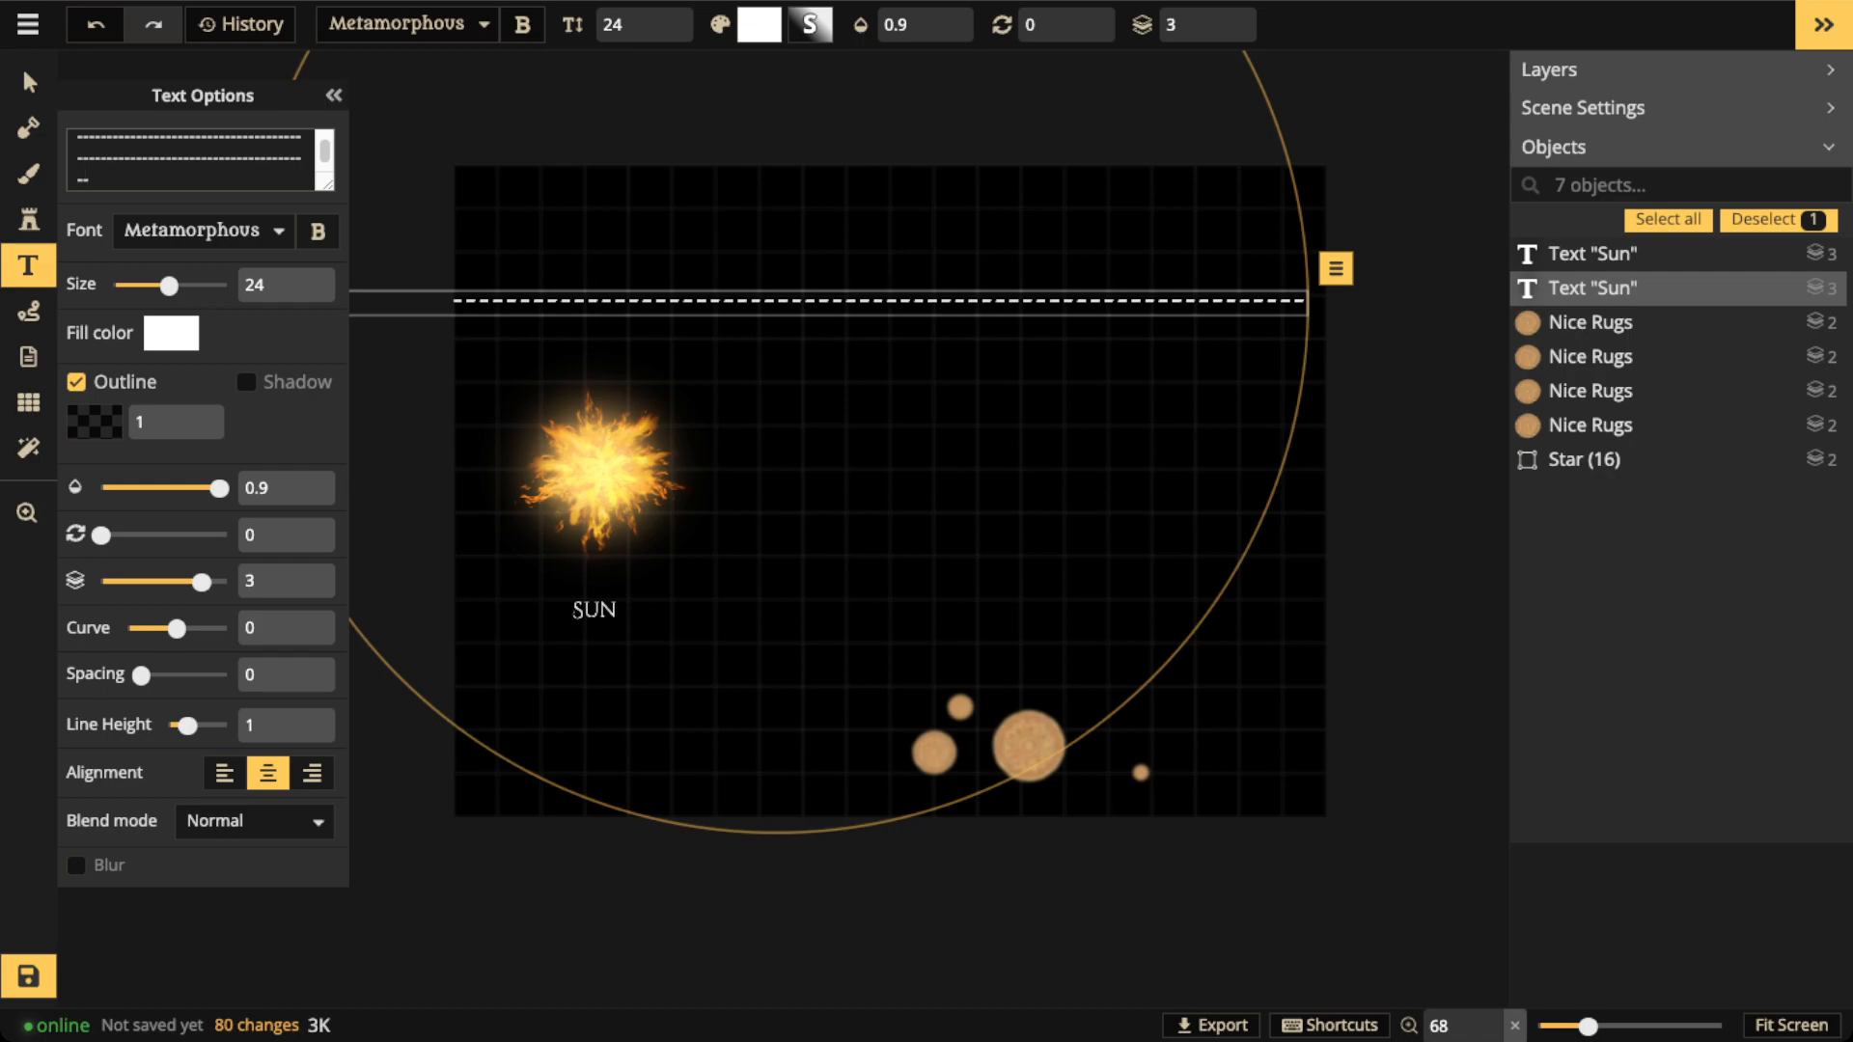
# Remove the dashed line's outline, lower its opacity to 0.31 and rotate it to 330 degrees
pyautogui.click(77, 382)
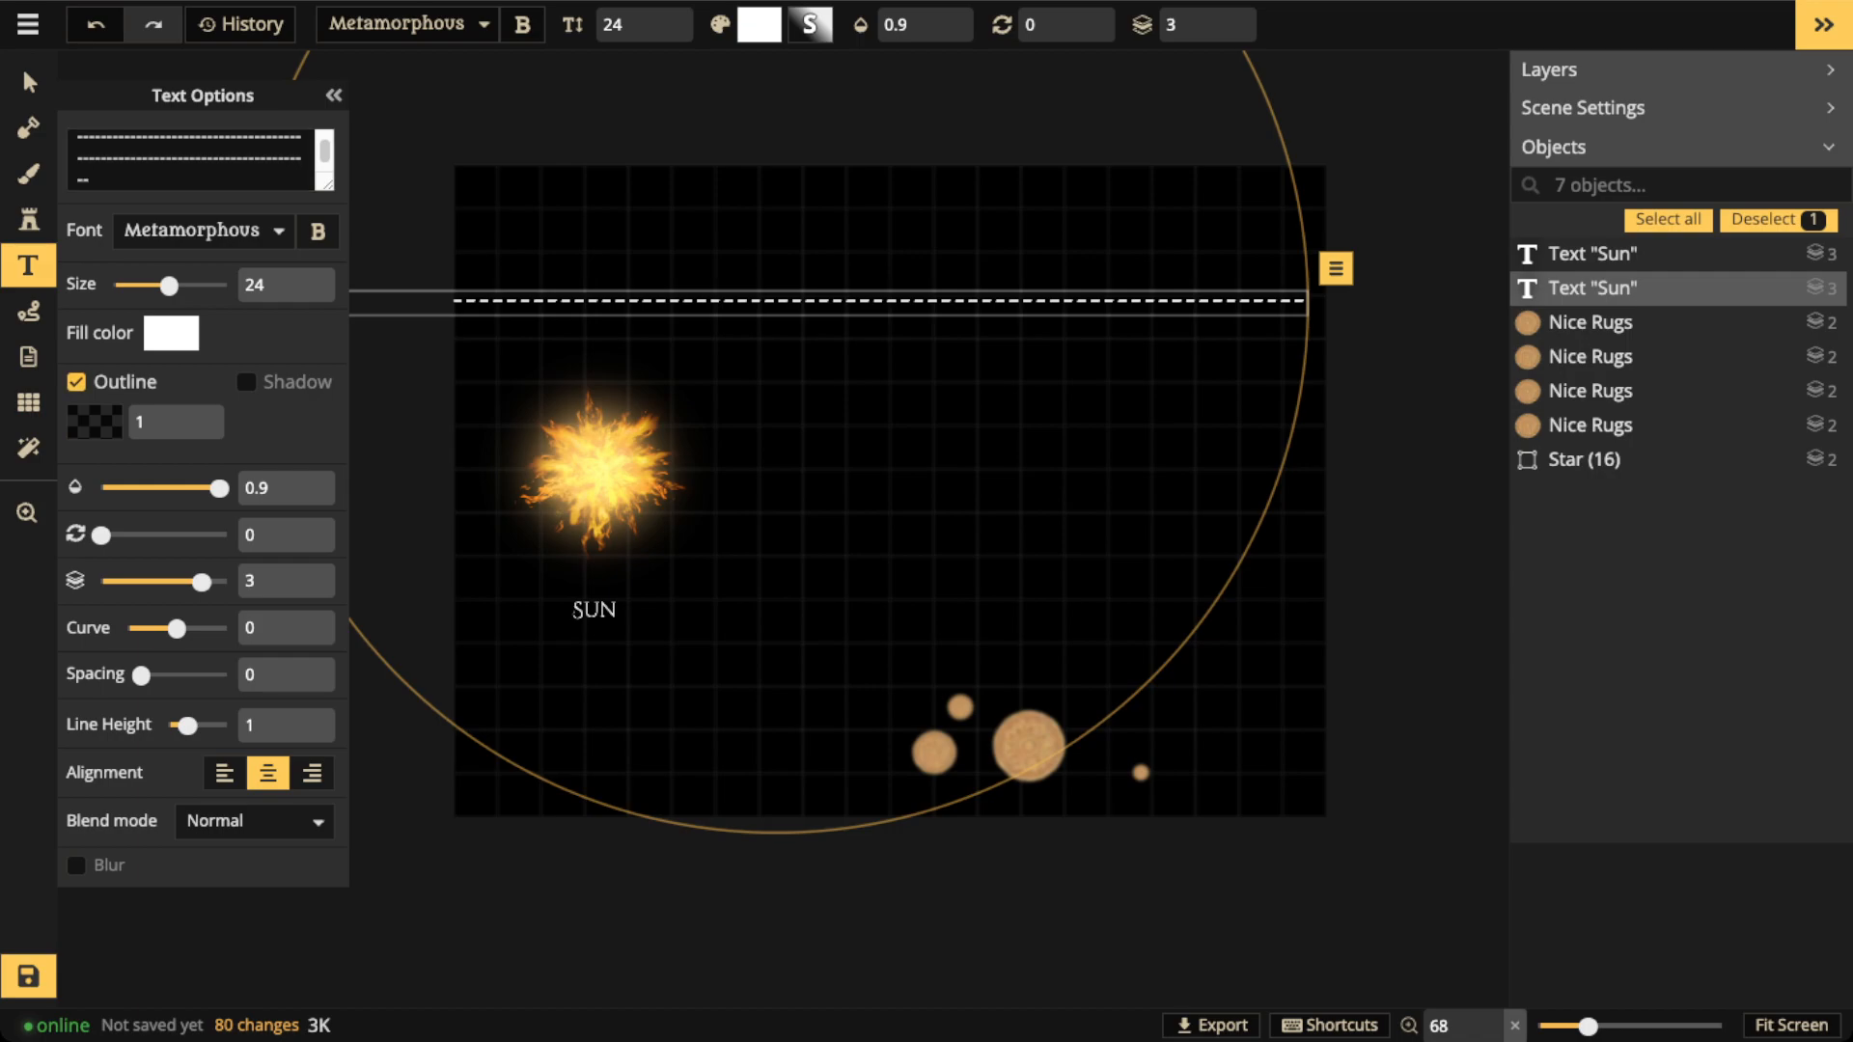
pyautogui.moveTo(220, 440); pyautogui.dragTo(153, 440)
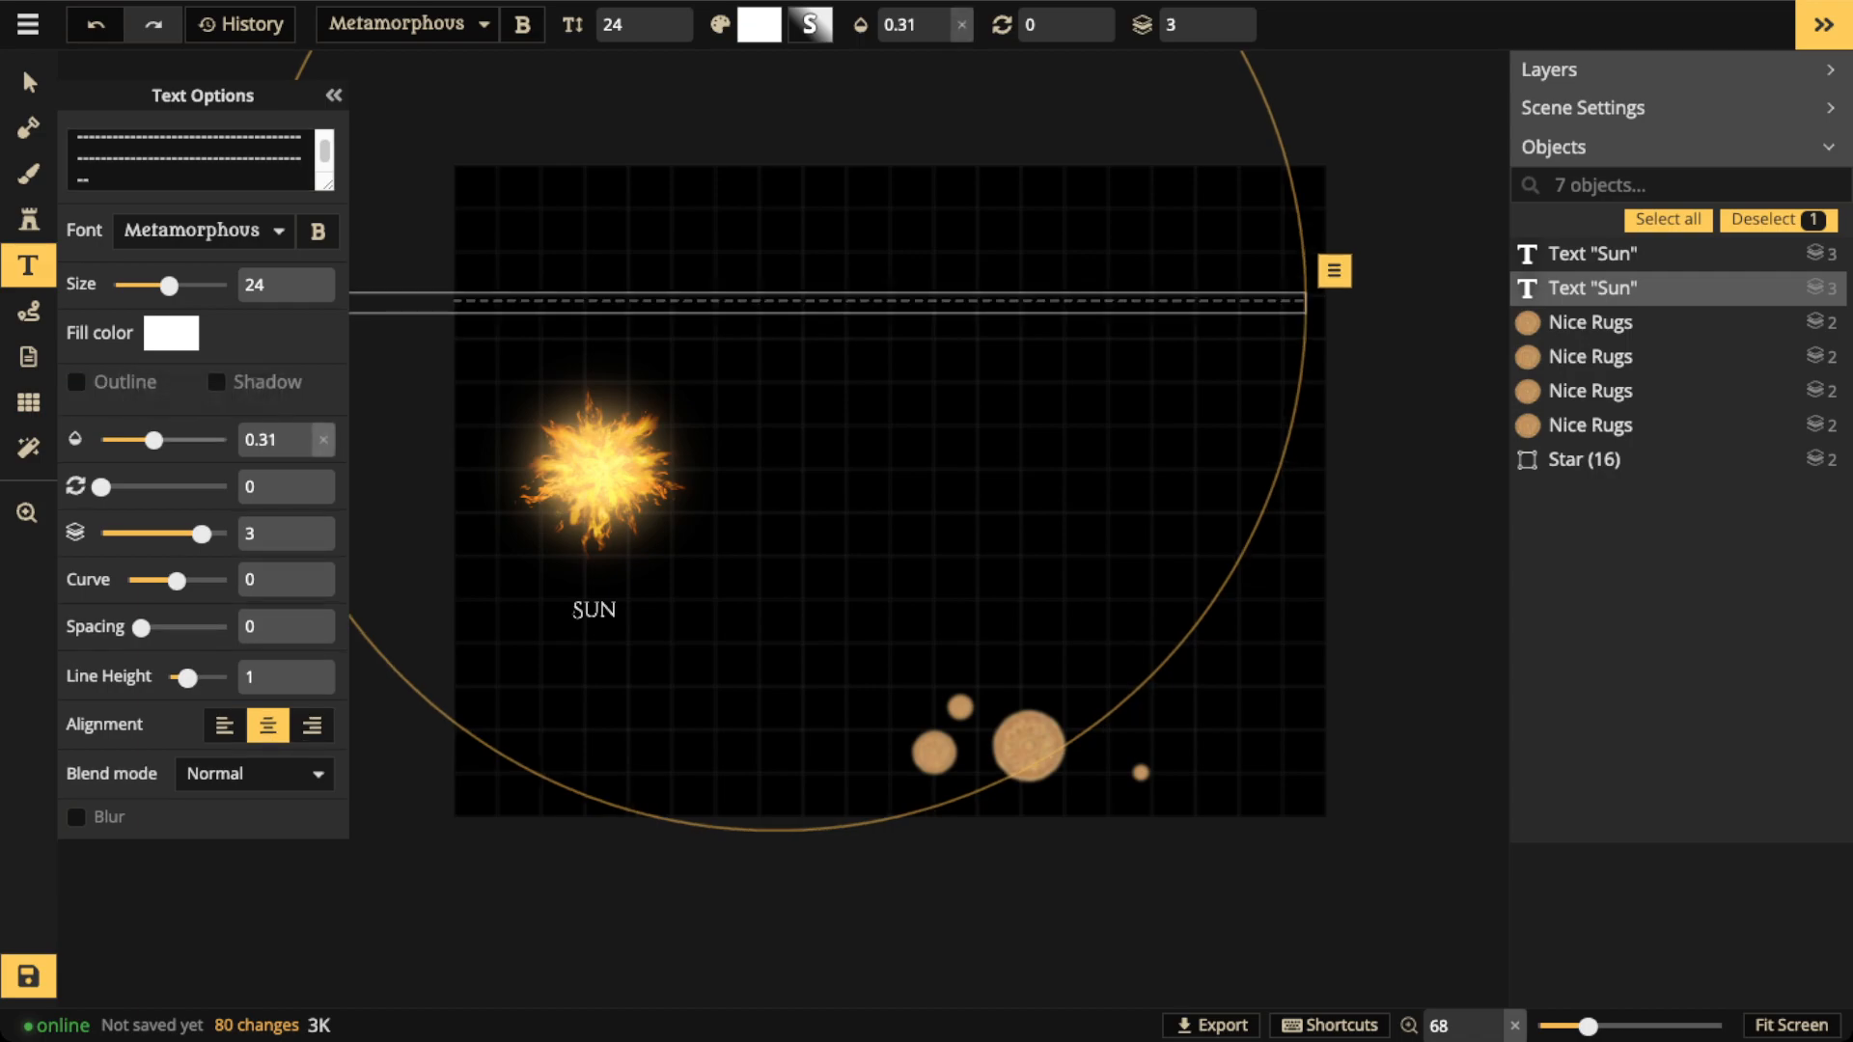
pyautogui.moveTo(1285, 444); pyautogui.dragTo(1288, 172)
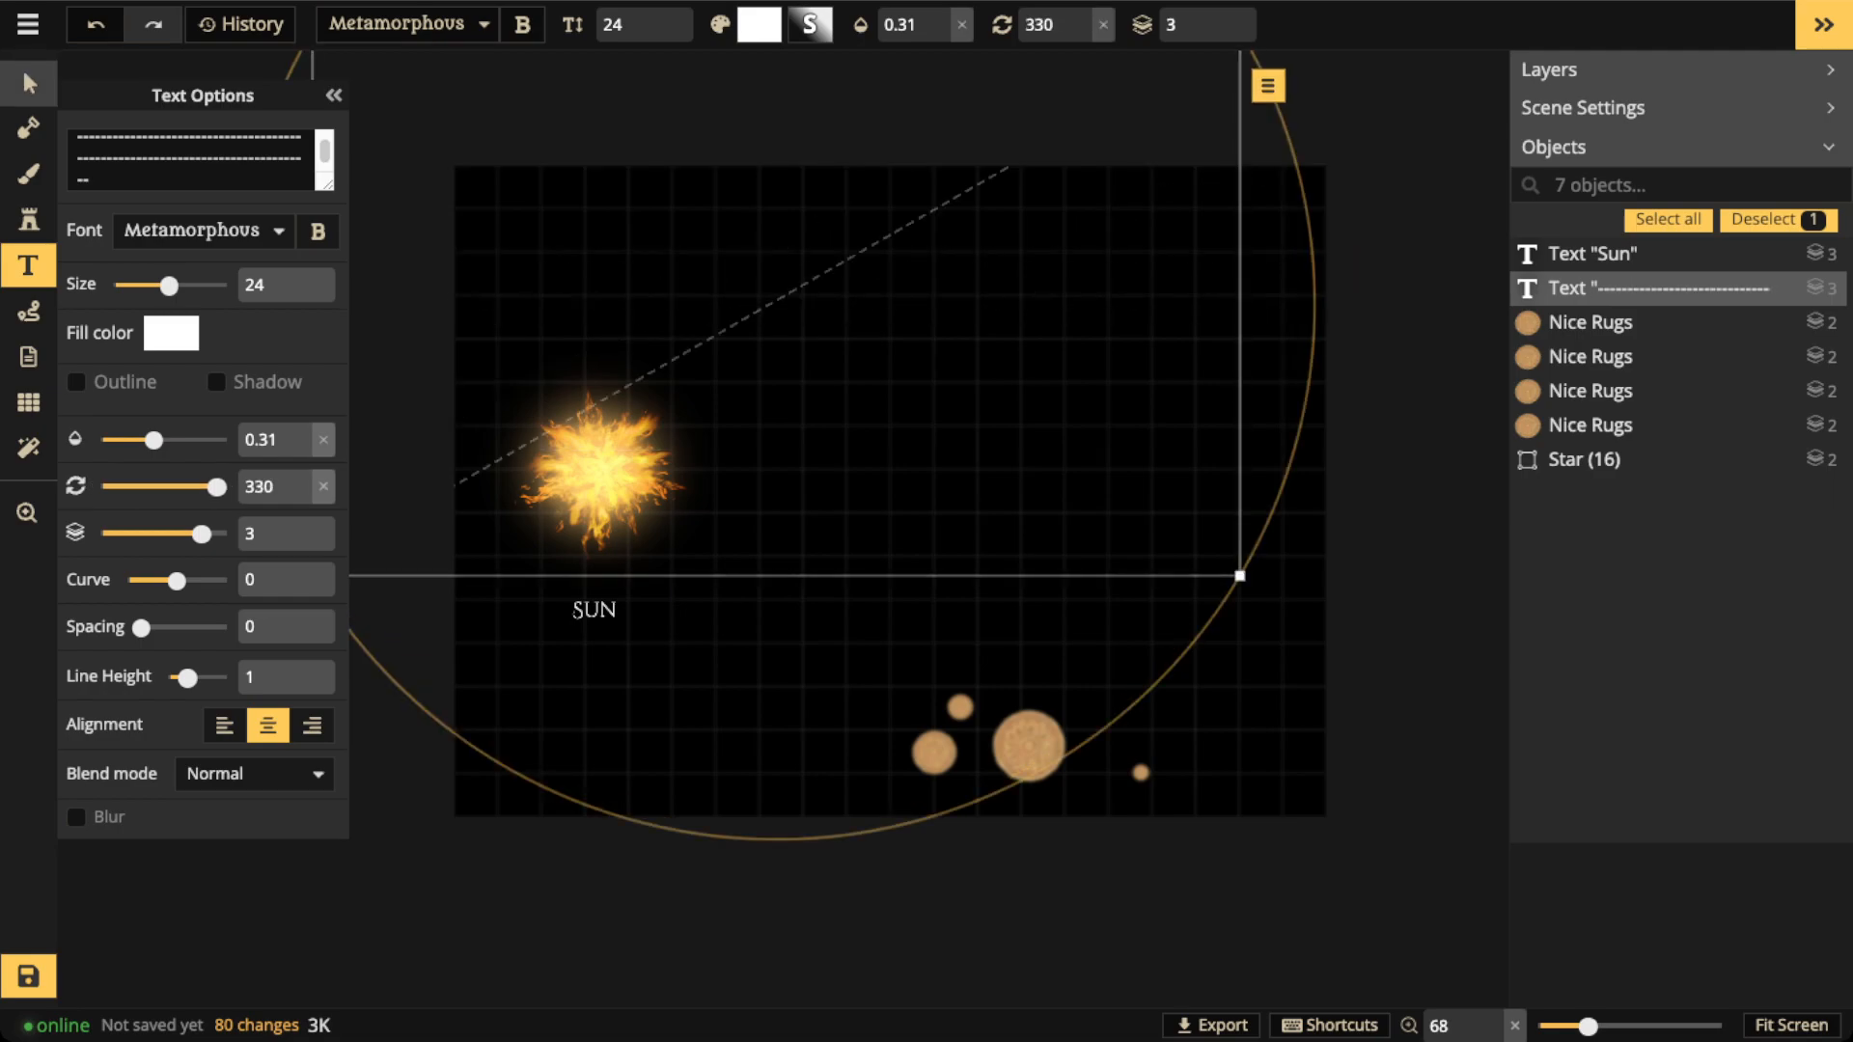
# Reshape the dashed line into an orbit arc with curve 34 and rotation 135, positioned around the sun
pyautogui.click(29, 83)
pyautogui.moveTo(869, 247); pyautogui.dragTo(952, 450)
pyautogui.moveTo(1396, 453); pyautogui.dragTo(1346, 722)
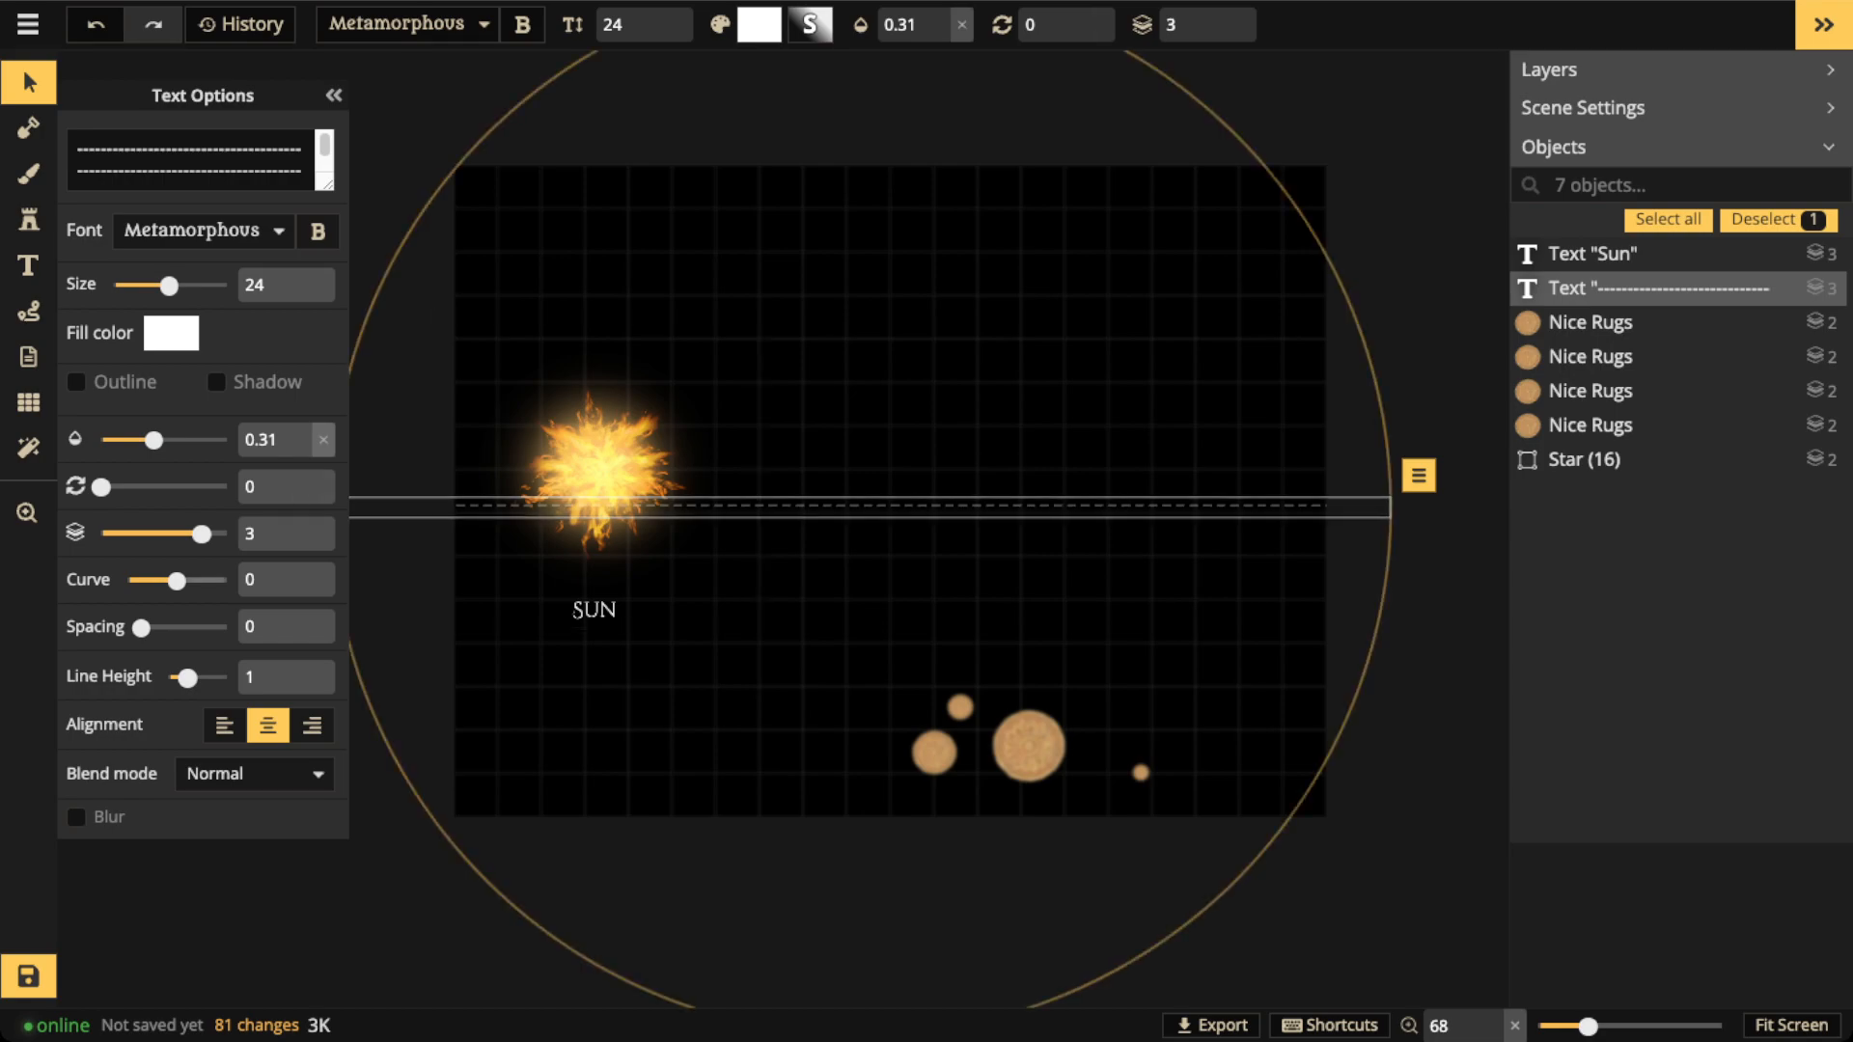
pyautogui.moveTo(177, 580); pyautogui.dragTo(182, 580)
pyautogui.moveTo(101, 487); pyautogui.dragTo(148, 486)
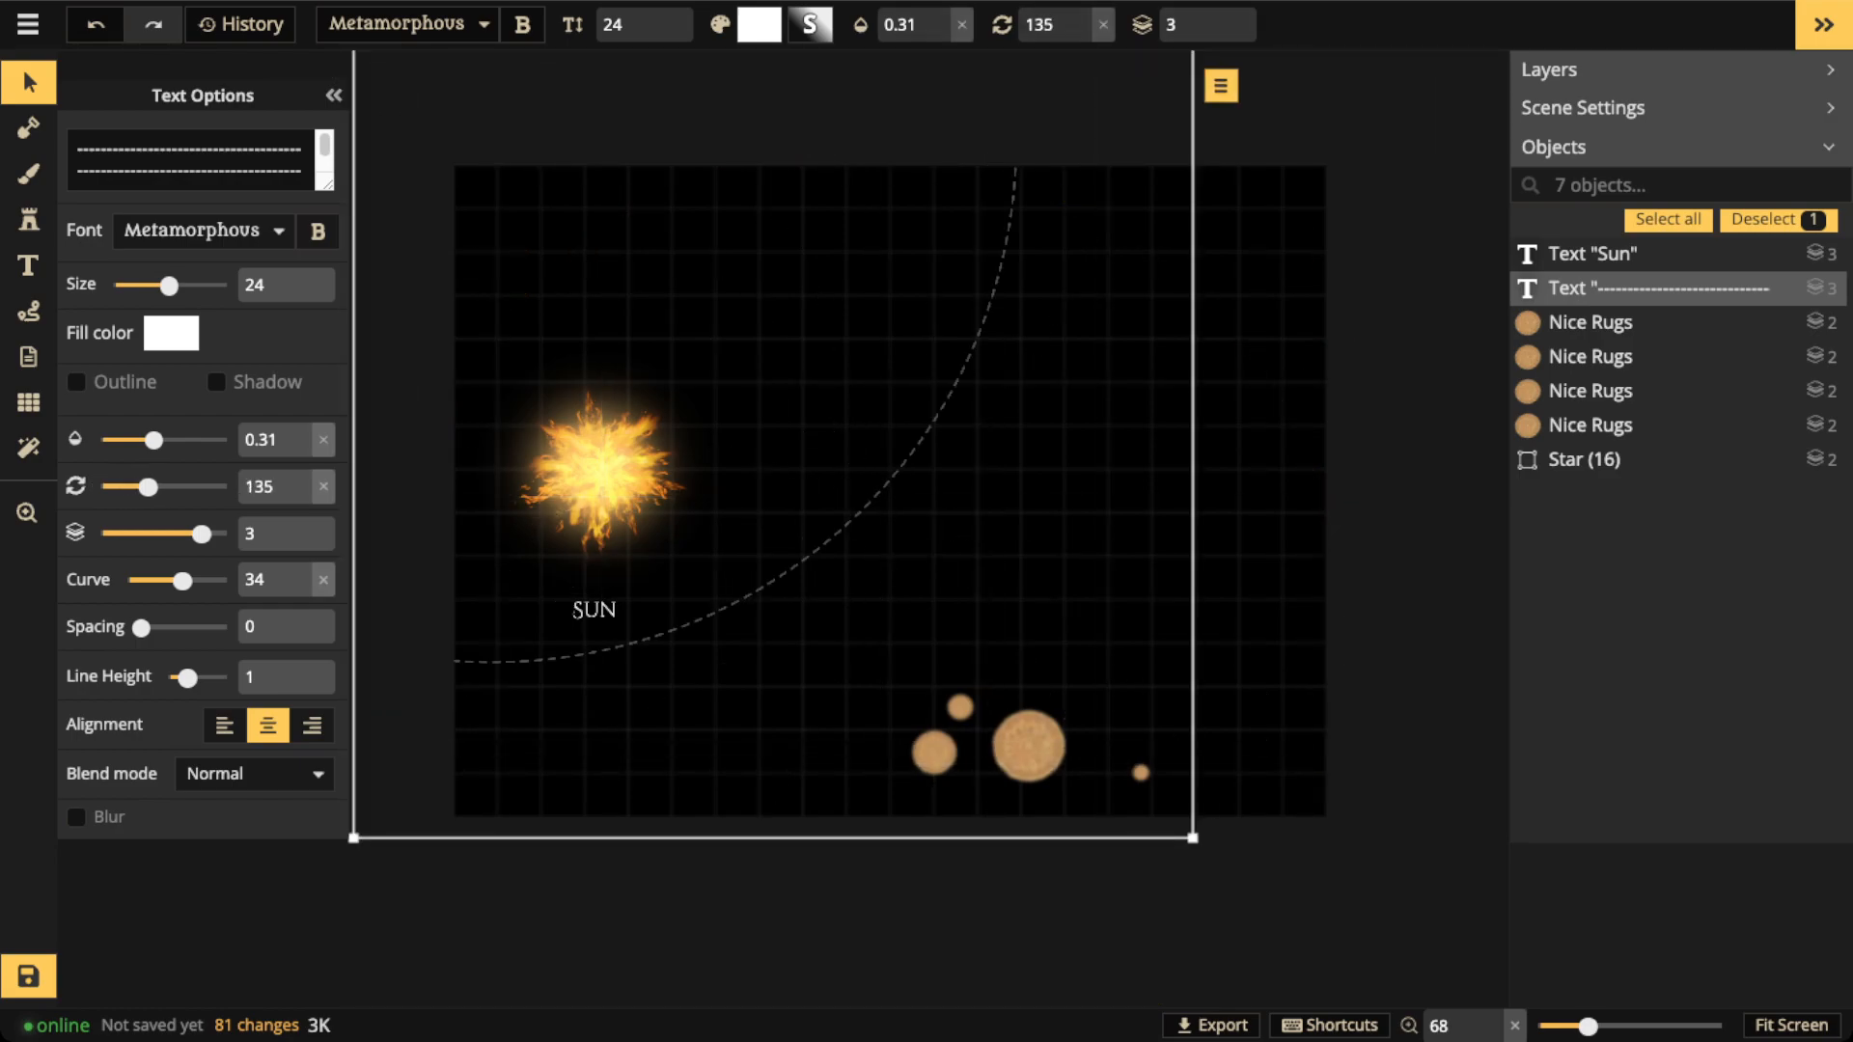
pyautogui.moveTo(714, 522); pyautogui.dragTo(711, 539)
# Lengthen the dashed arc with another run of hyphens and shift it so it crosses the map from edge to edge
pyautogui.moveTo(243, 150); pyautogui.dragTo(34, 156)
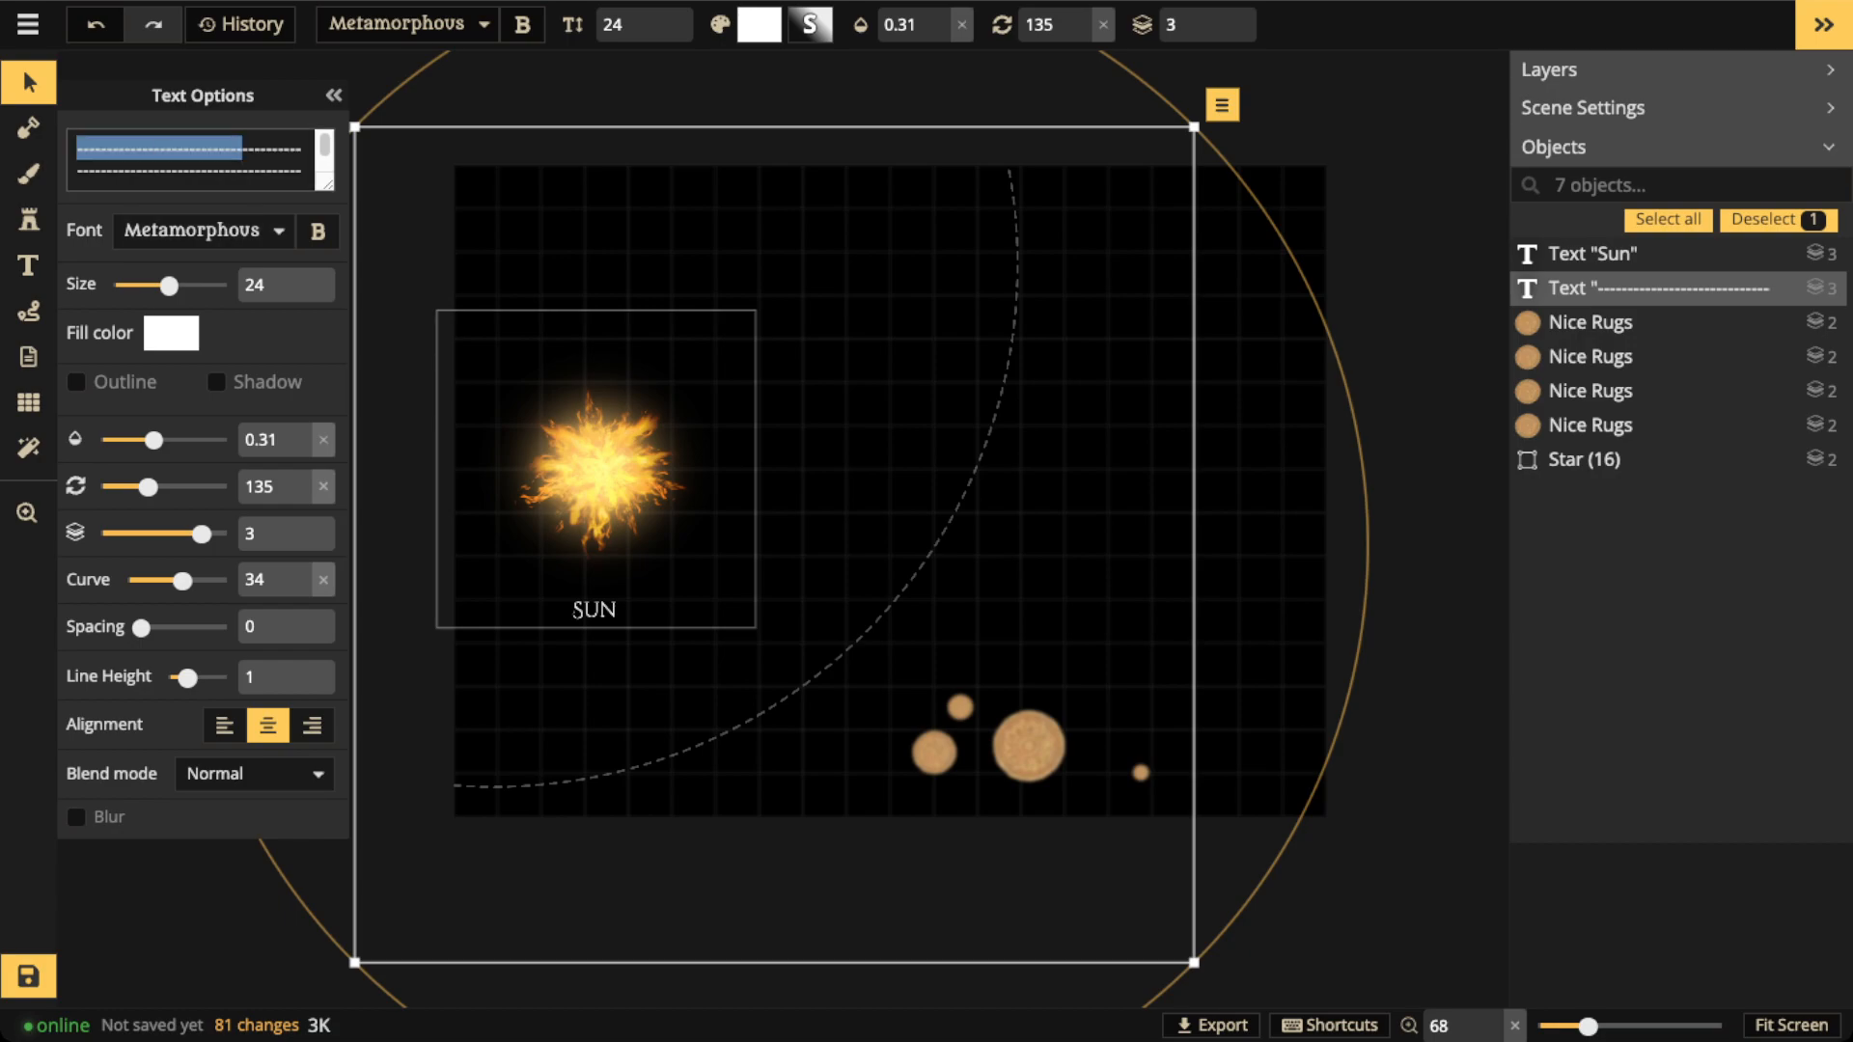
pyautogui.moveTo(328, 185); pyautogui.dragTo(328, 592)
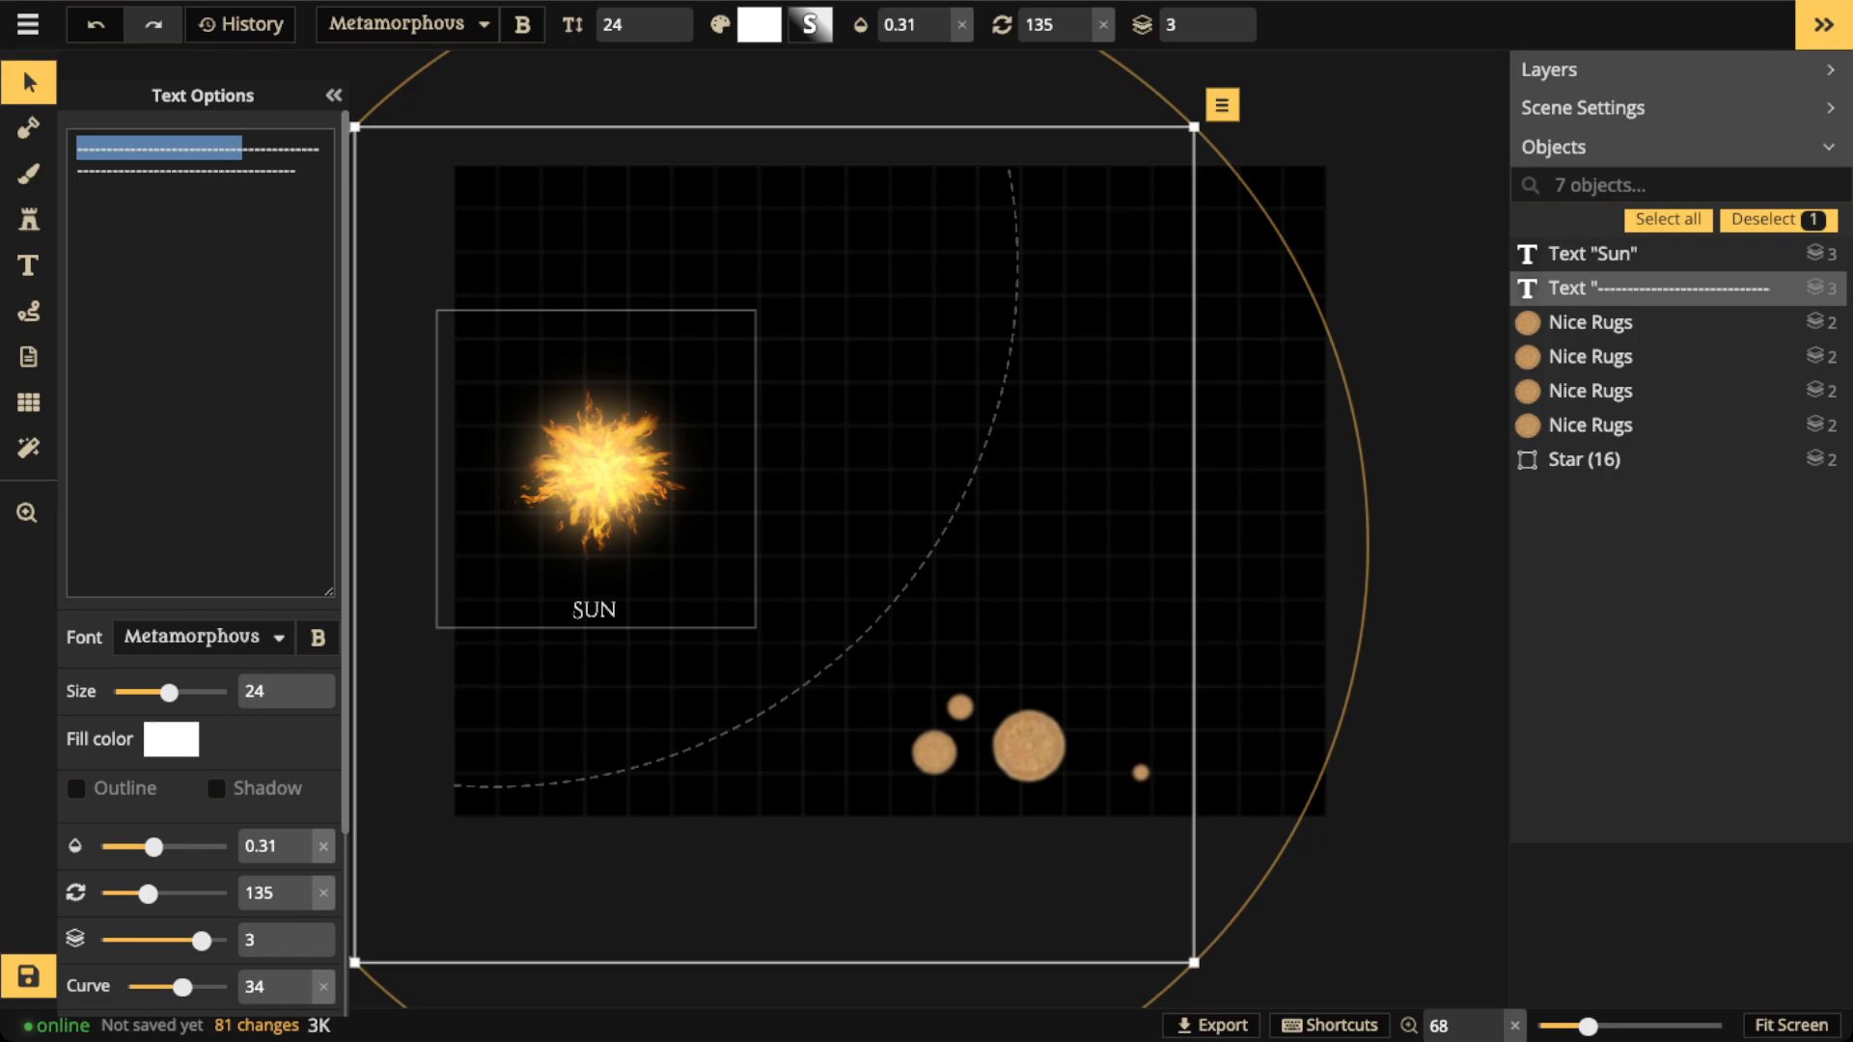
pyautogui.click(307, 148)
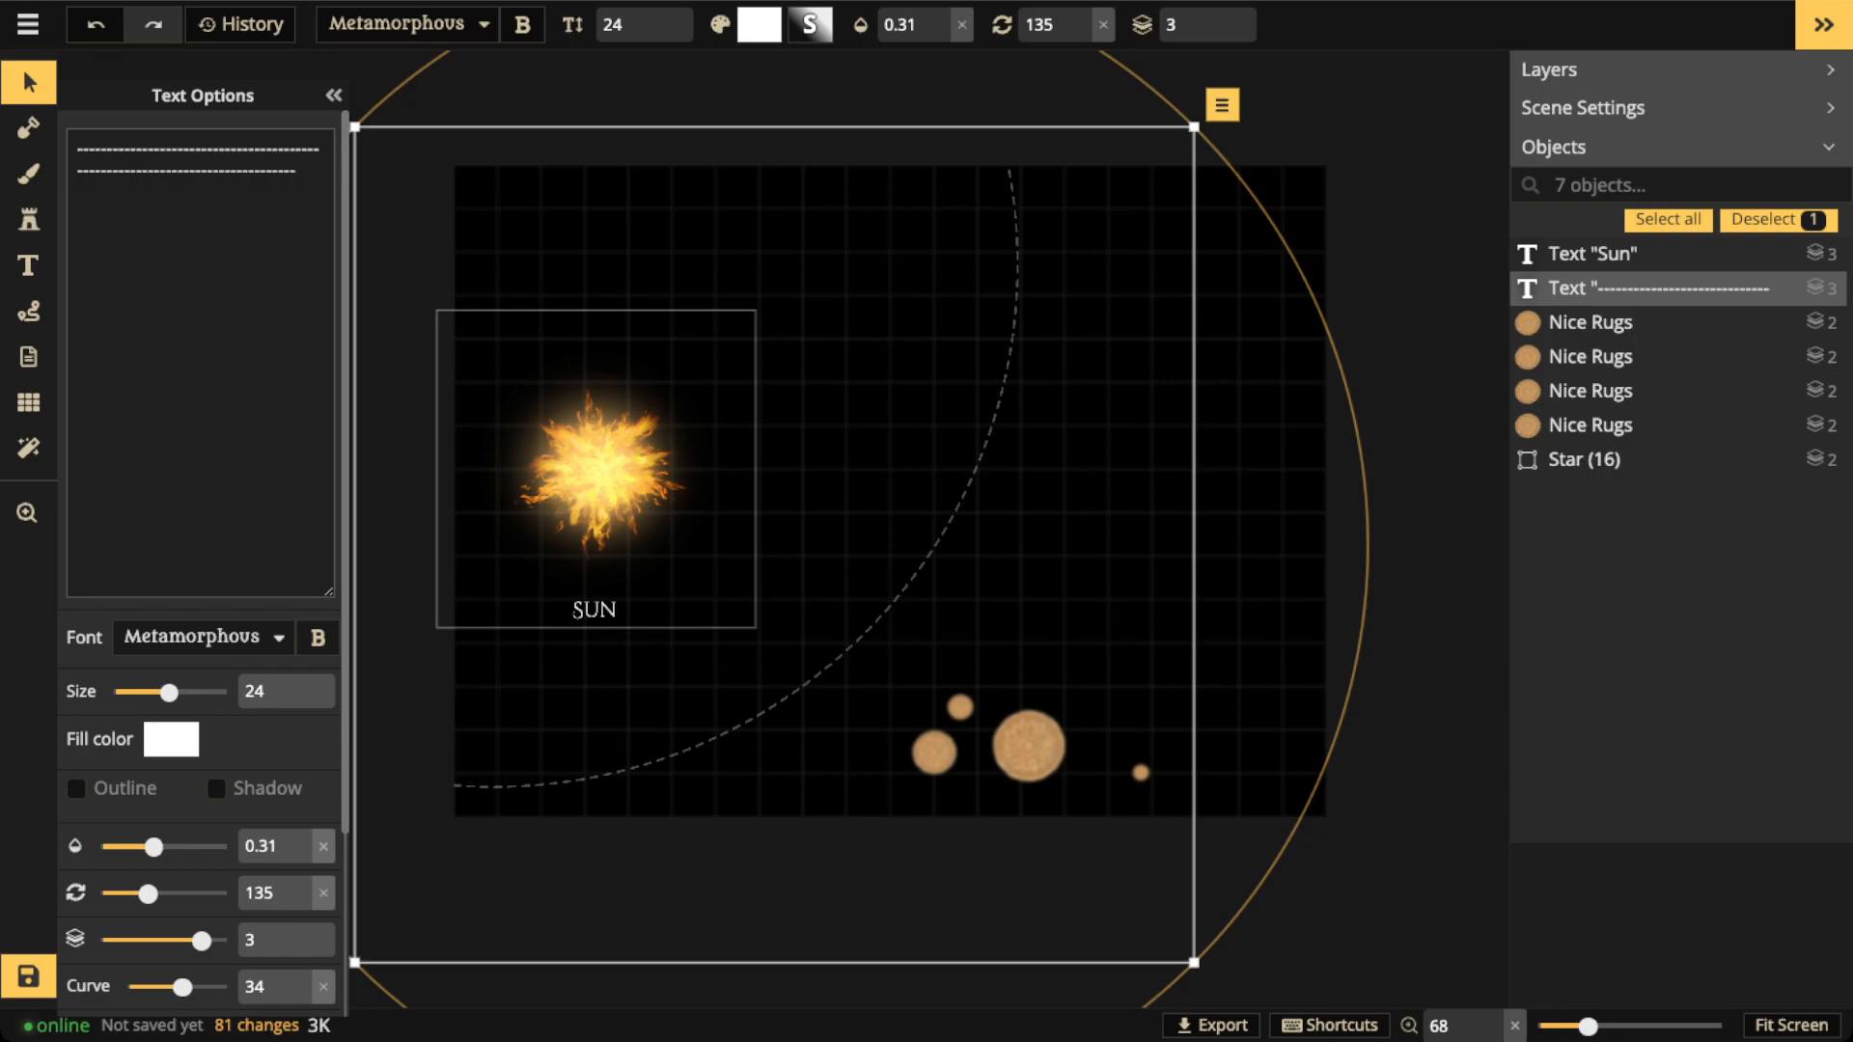
pyautogui.write('----------------------------')
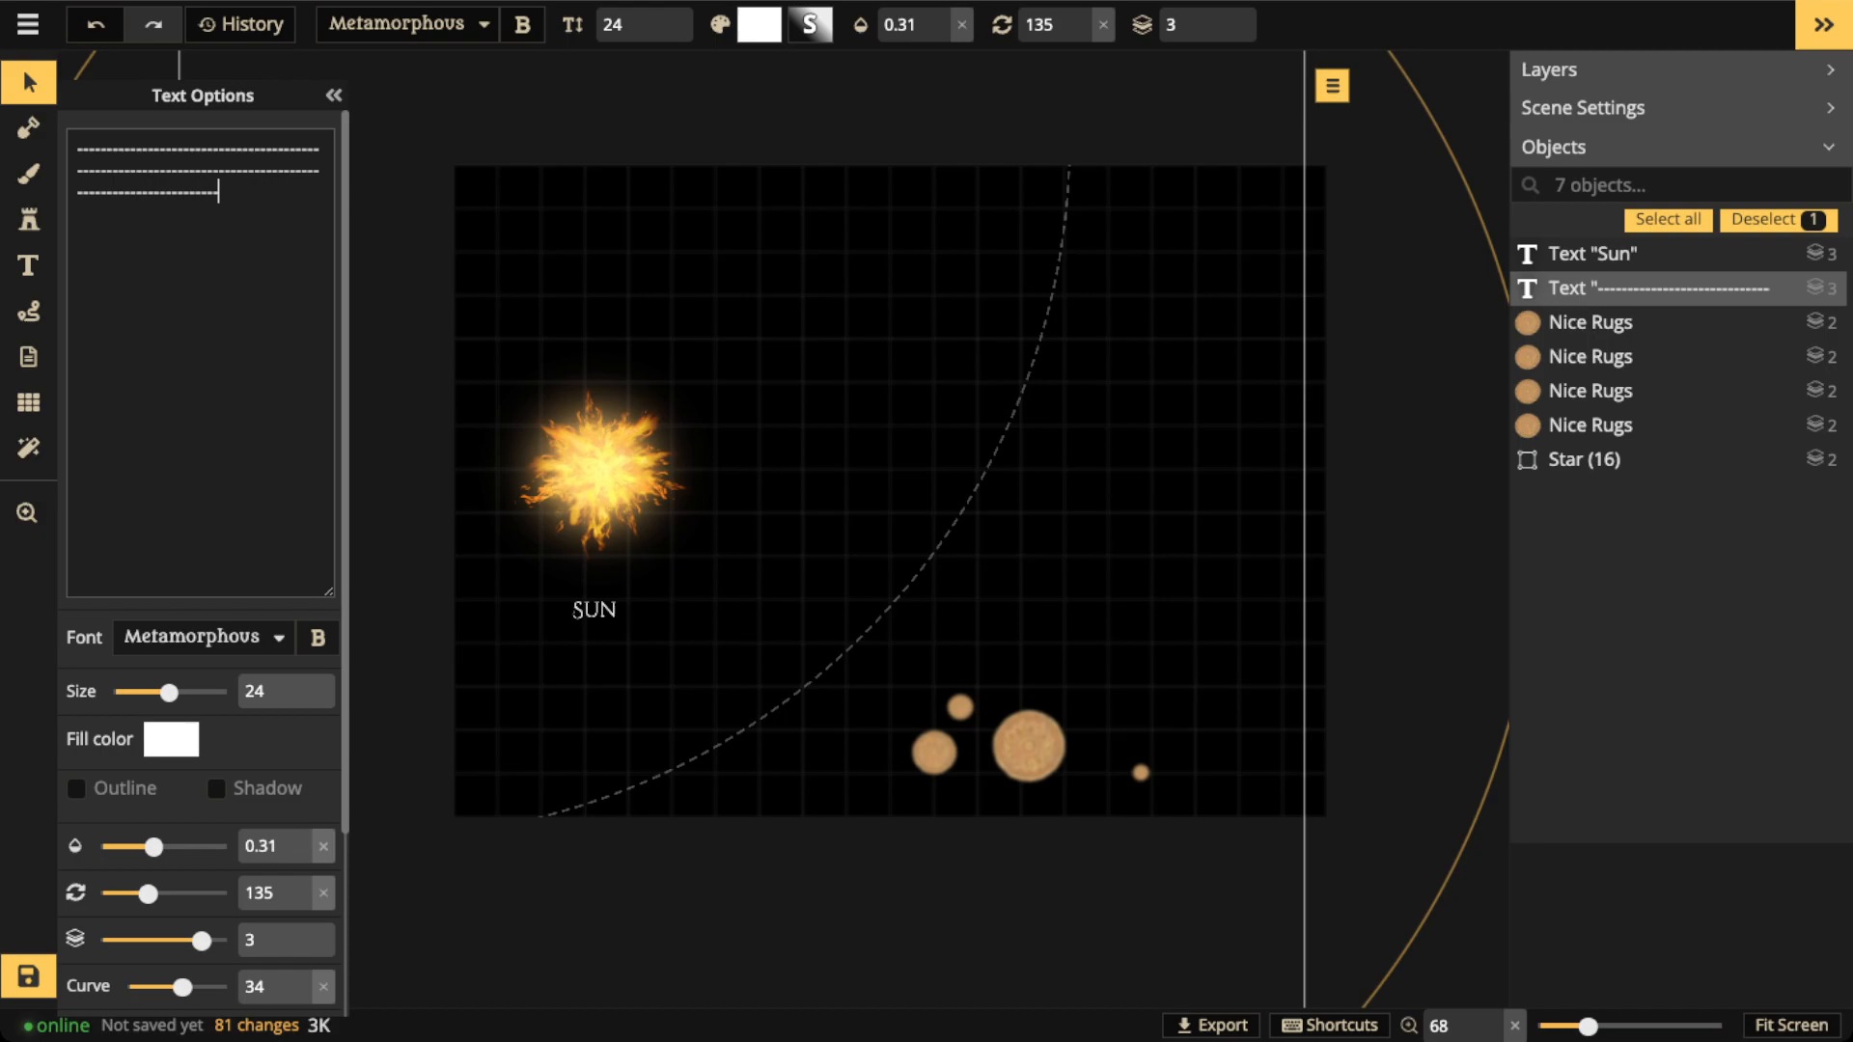
pyautogui.moveTo(934, 555); pyautogui.dragTo(1004, 514)
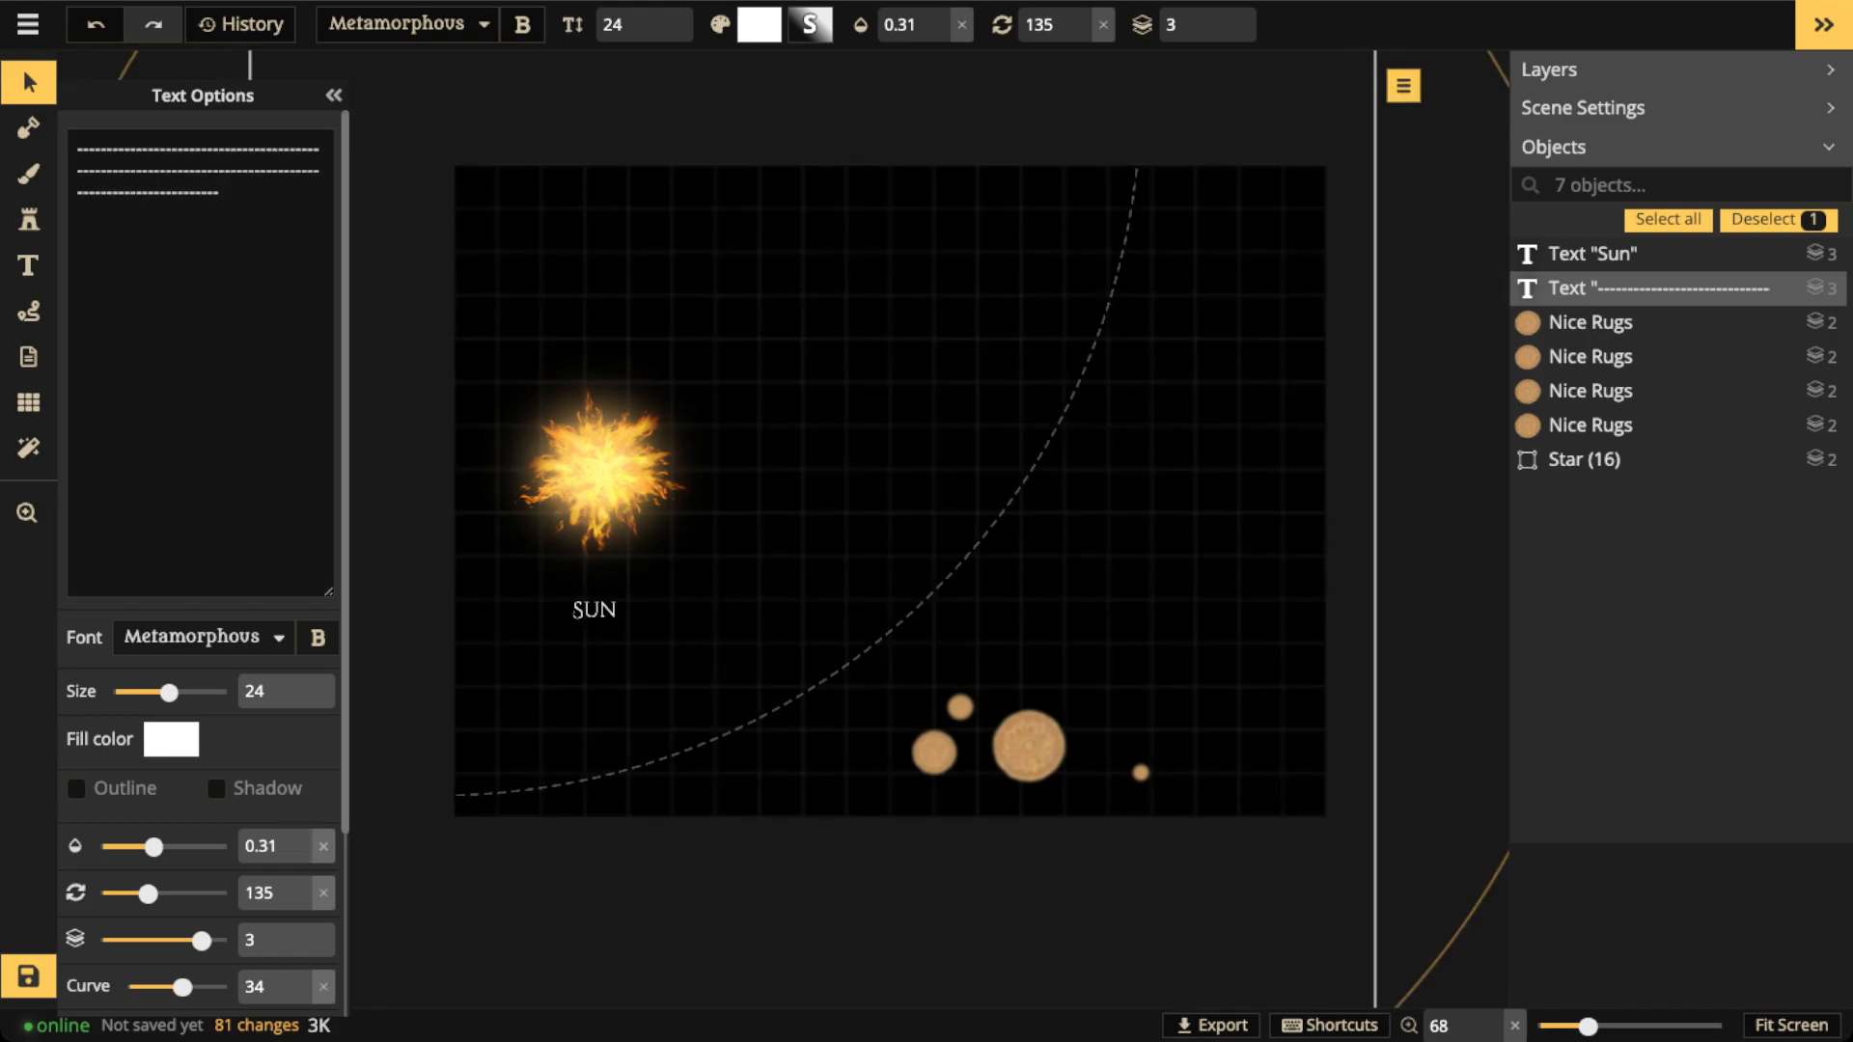
# Try a tighter curve of 62 on the dashed arc and reposition it around the sun
pyautogui.moveTo(183, 987); pyautogui.dragTo(187, 987)
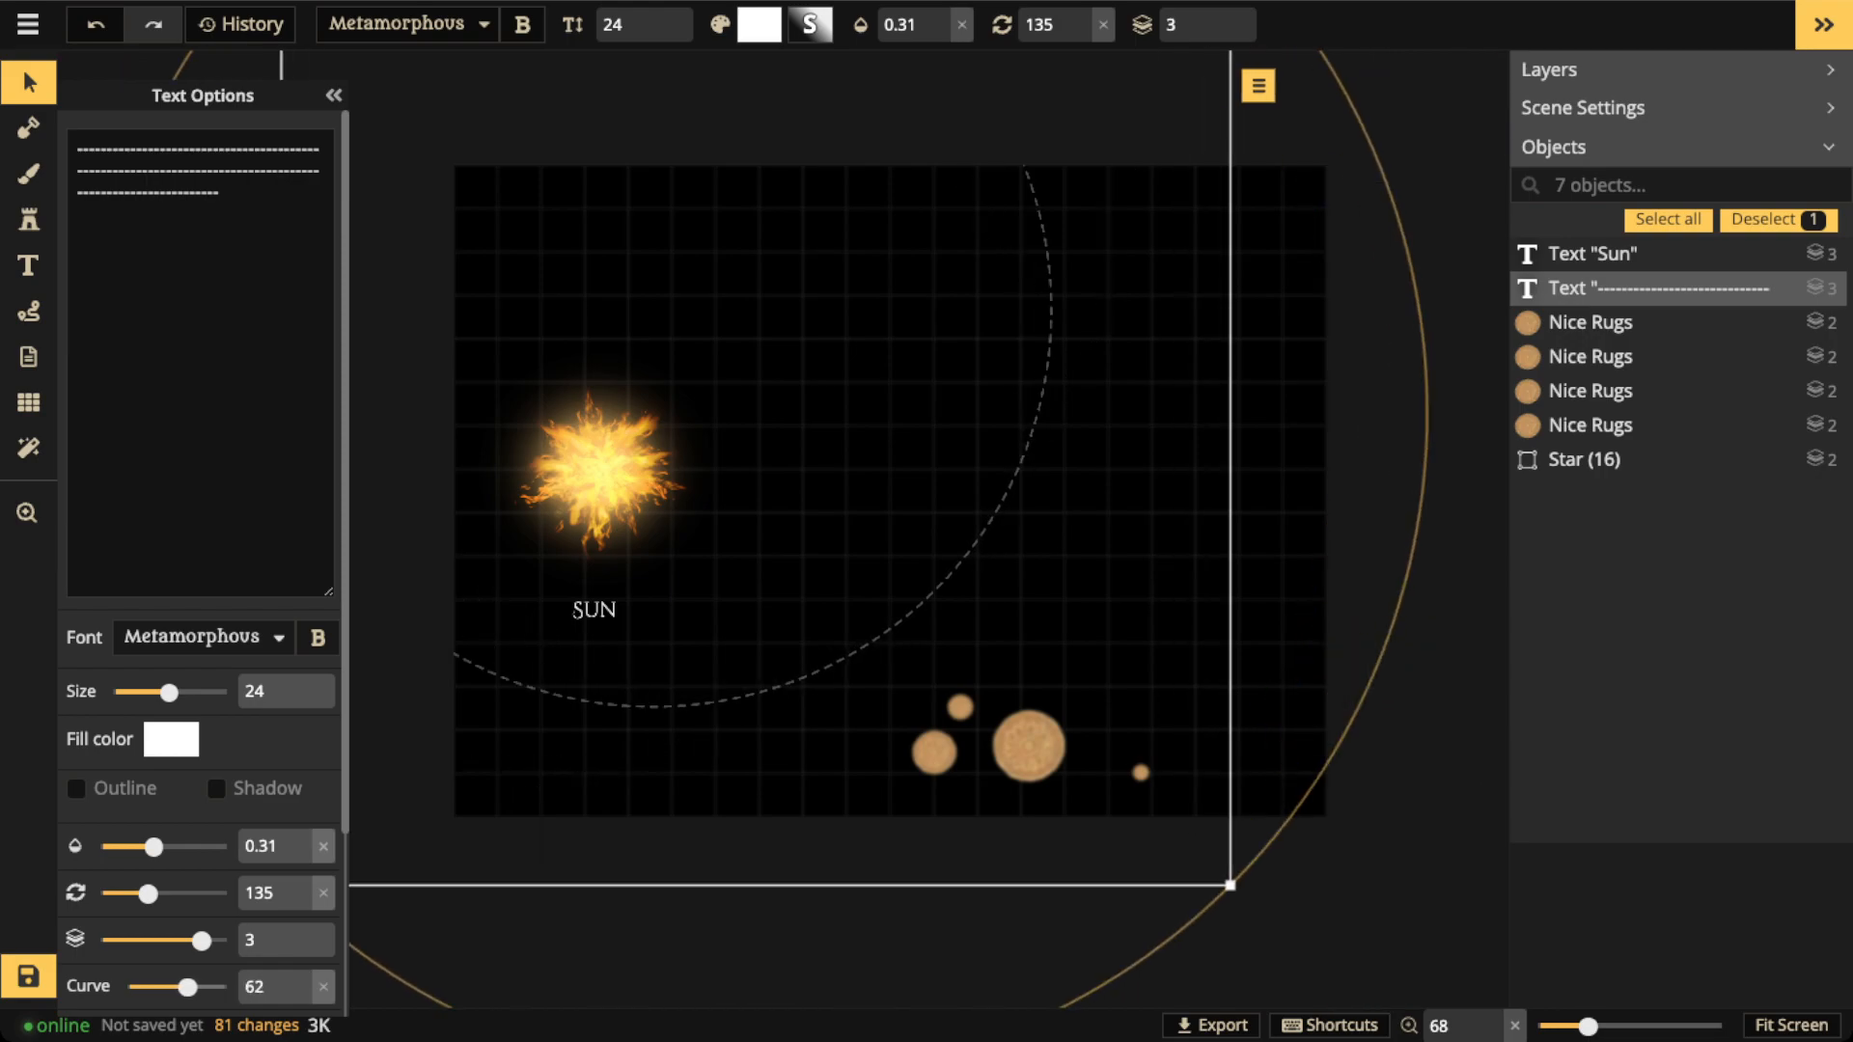
pyautogui.scroll(-2, 598, 469)
pyautogui.moveTo(598, 470); pyautogui.dragTo(541, 532)
pyautogui.hotkey('ctrl', 'z')
pyautogui.moveTo(714, 483); pyautogui.dragTo(760, 470)
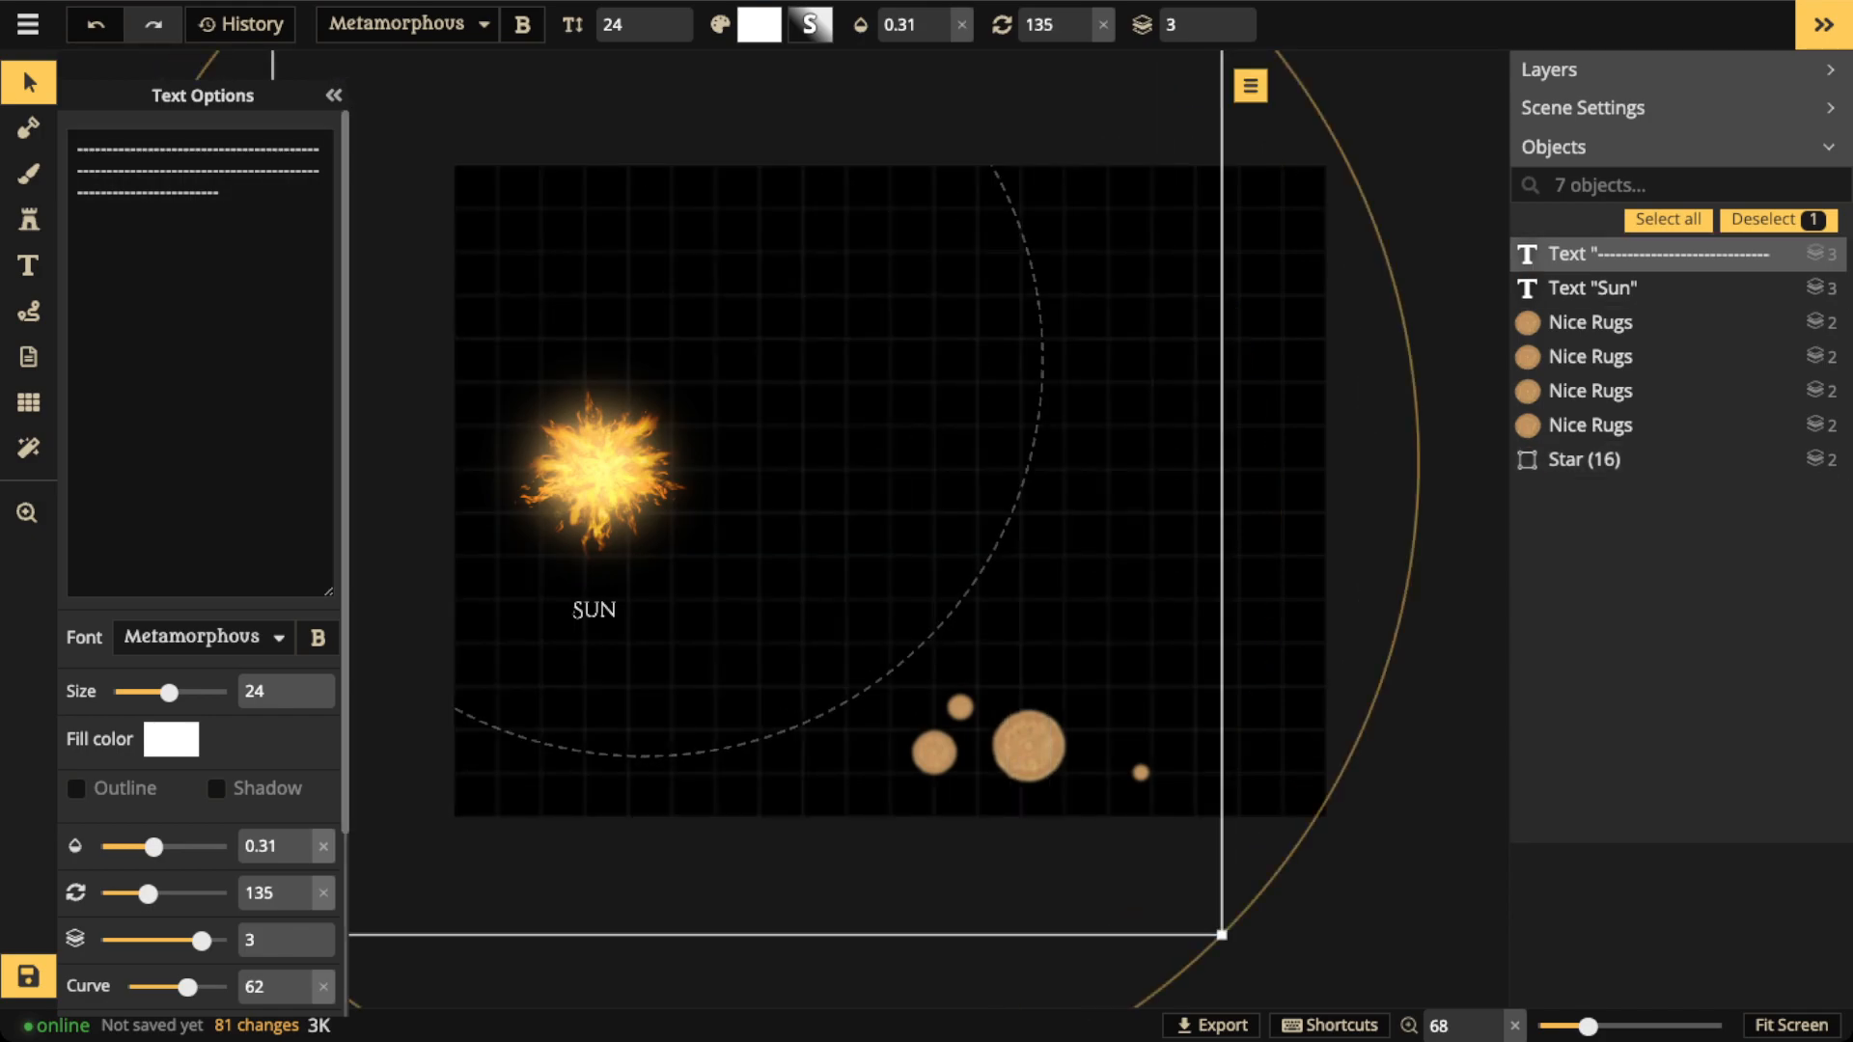
# Set the dashed arc's curve to 28 and its rotation to 150, and place it as the innermost orbit around the sun
pyautogui.moveTo(187, 988); pyautogui.dragTo(181, 987)
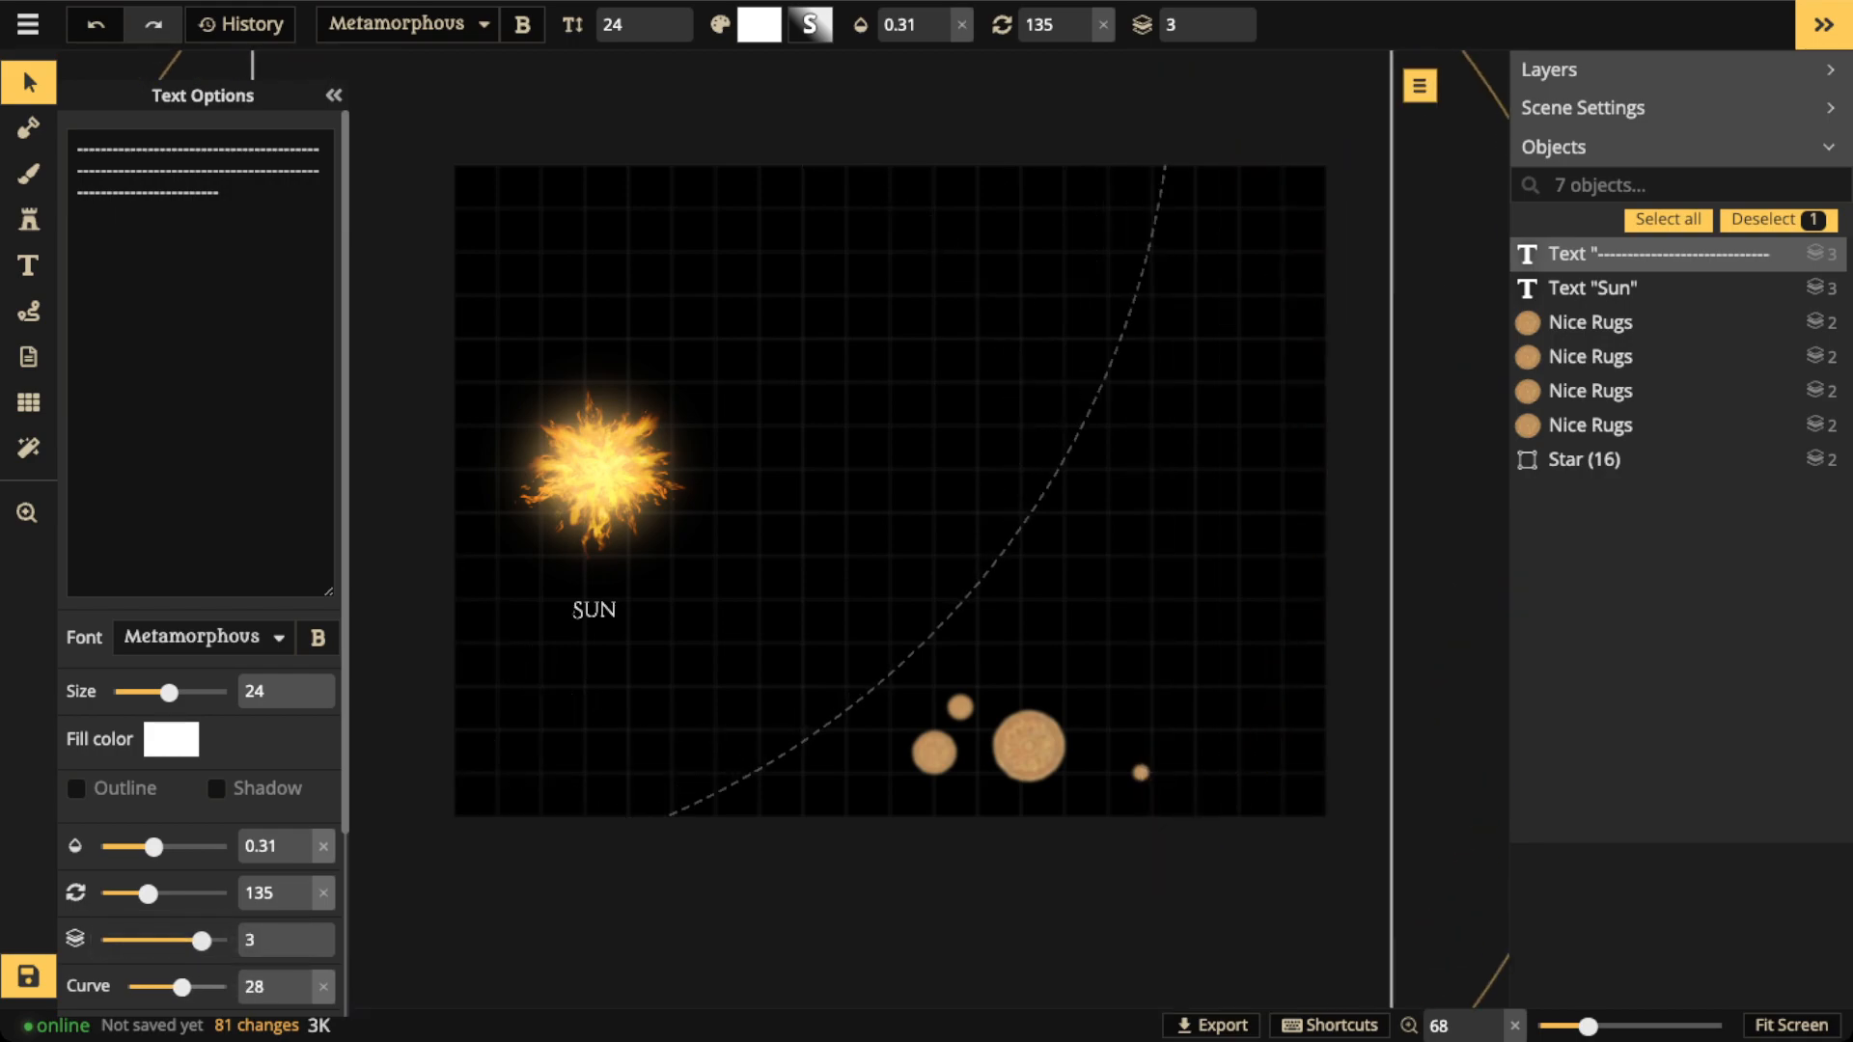
pyautogui.moveTo(821, 540); pyautogui.dragTo(610, 583)
pyautogui.scroll(1, 707, 545)
pyautogui.scroll(-1, 610, 583)
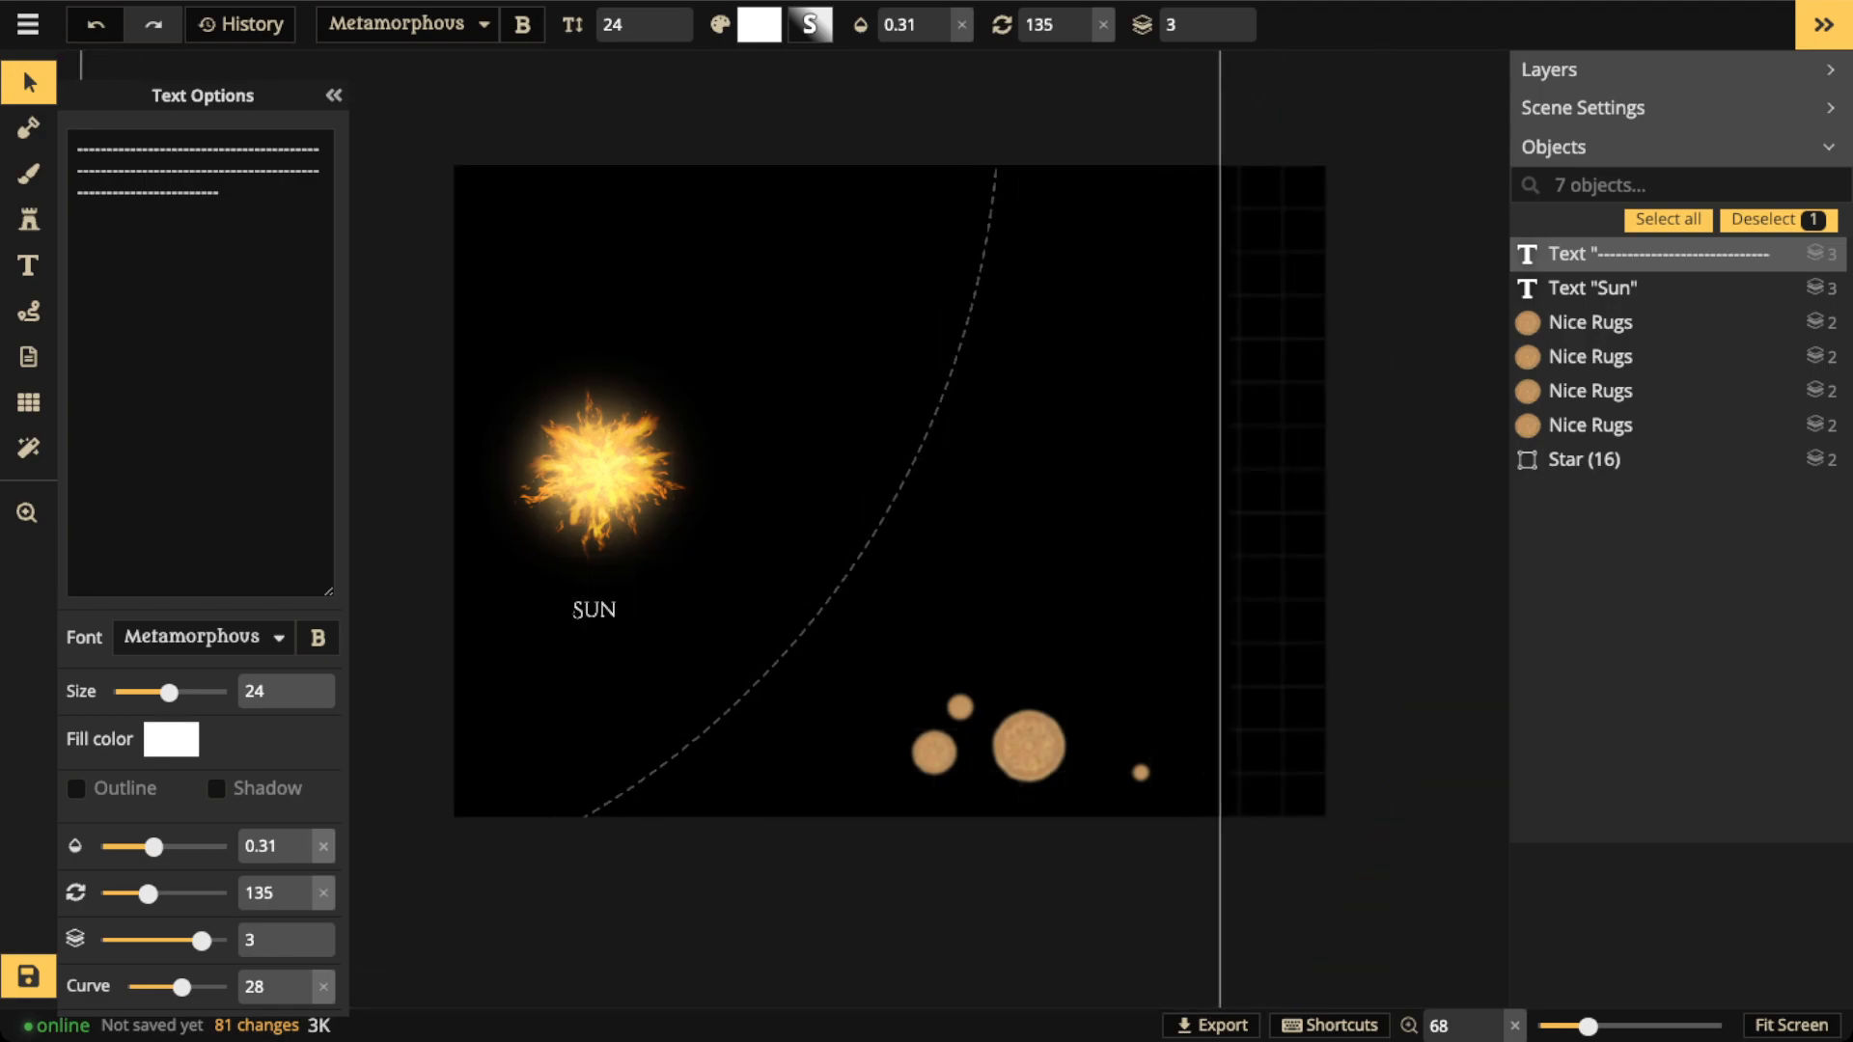
pyautogui.scroll(1, 610, 583)
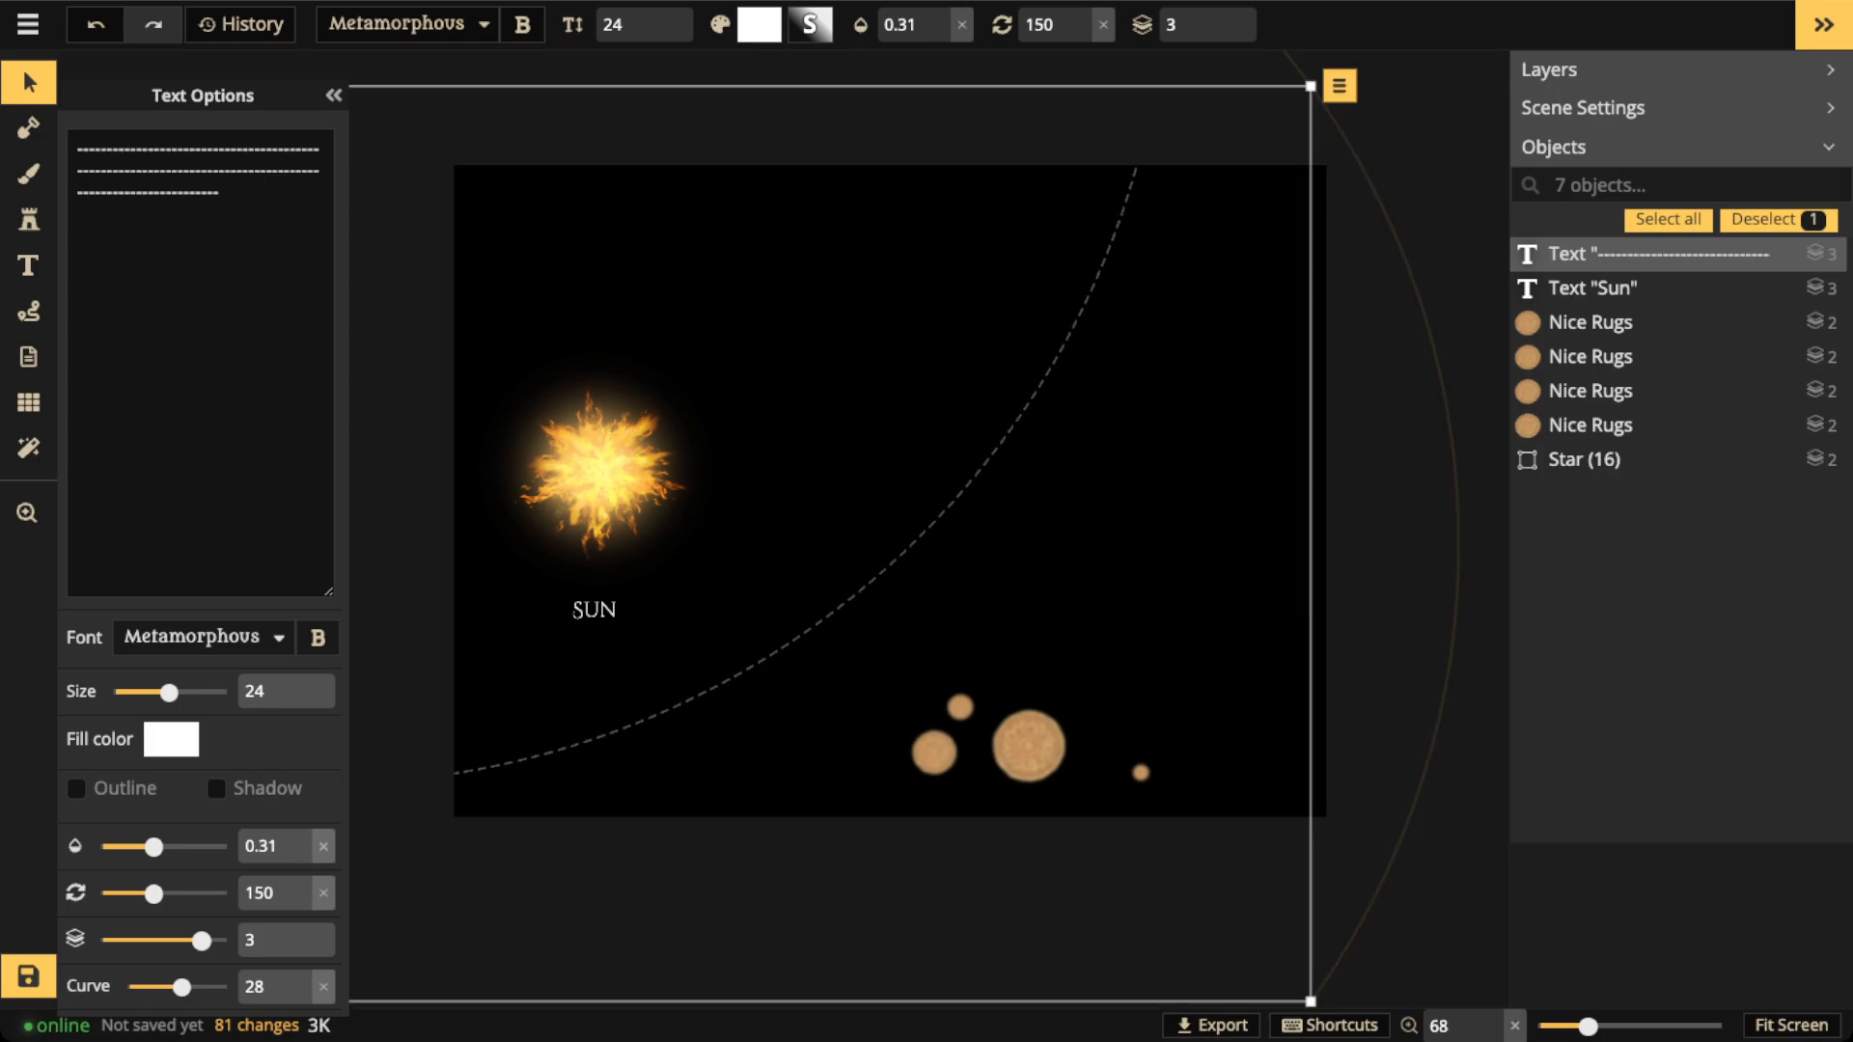
# Duplicate the orbit arc twice, rotating the copies to 135 and 120 and placing each one farther from the sun
pyautogui.hotkey('ctrl', 'd')
pyautogui.scroll(-1, 610, 583)
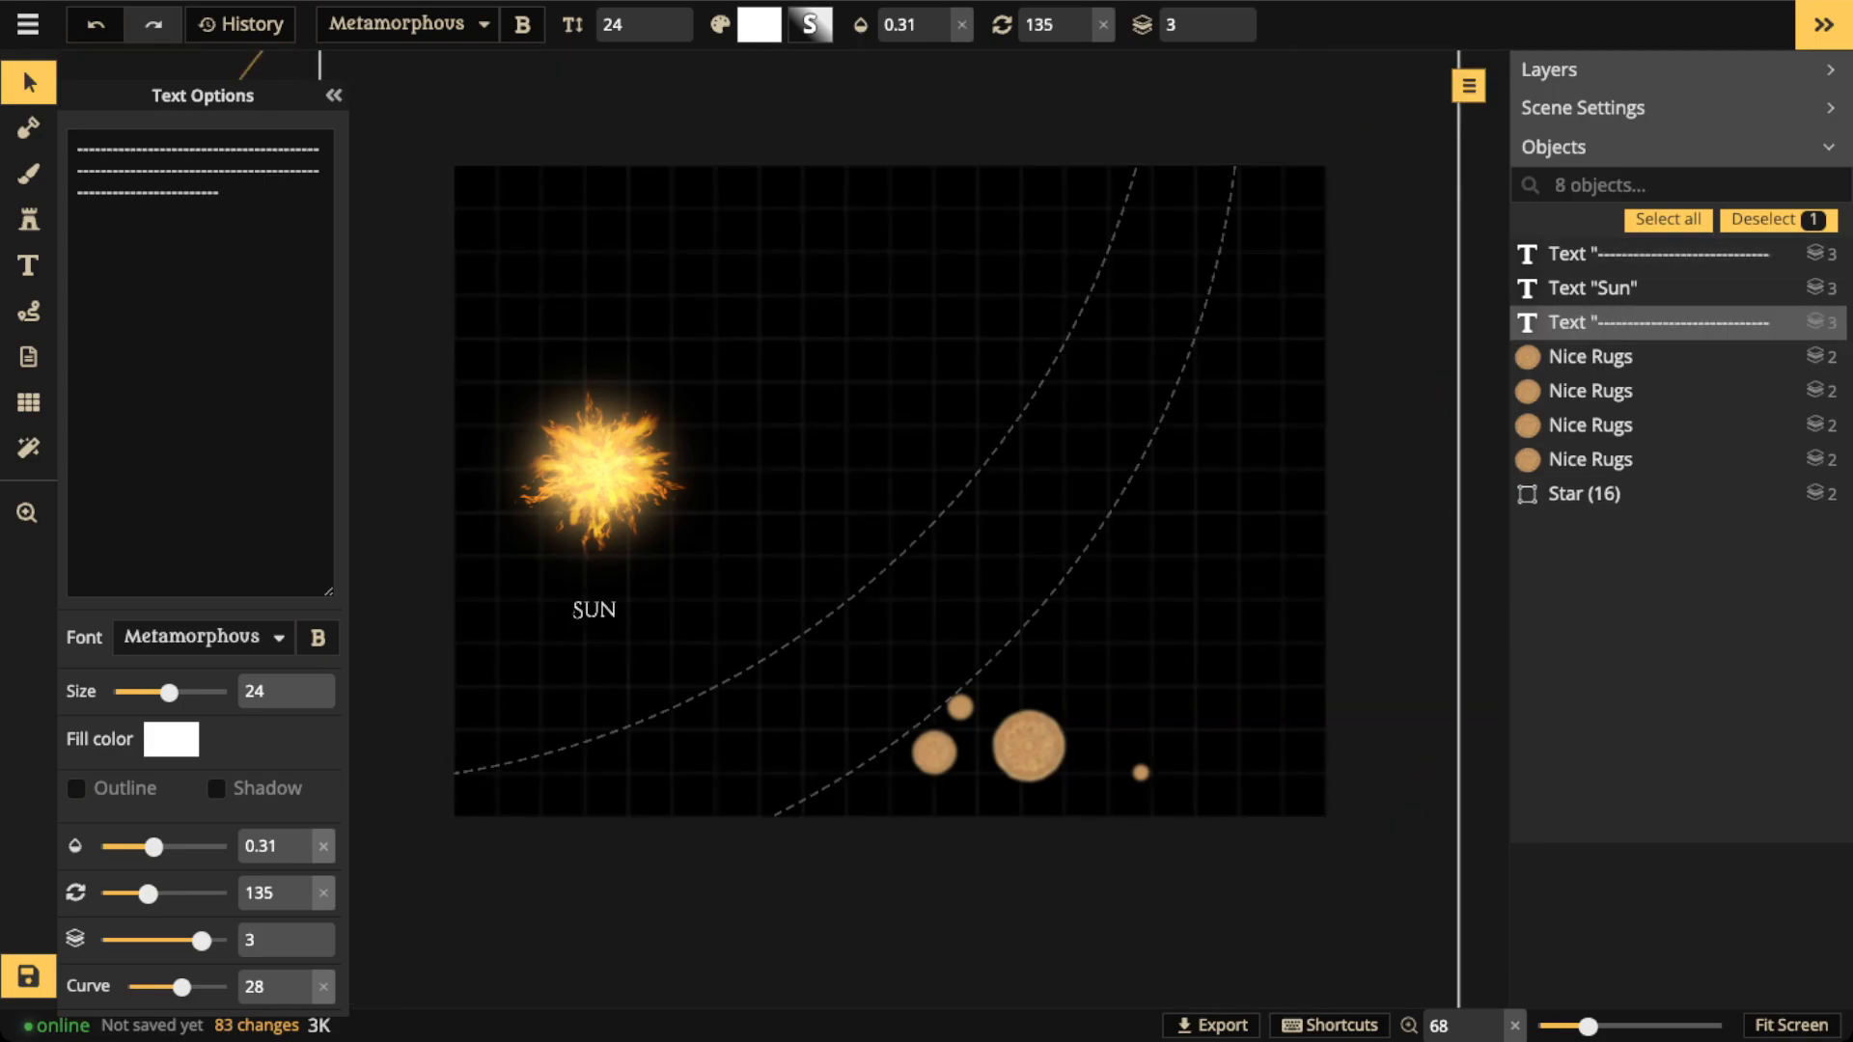
pyautogui.hotkey('ctrl', 'd')
pyautogui.scroll(-1, 1078, 584)
pyautogui.moveTo(1078, 584); pyautogui.dragTo(1214, 592)
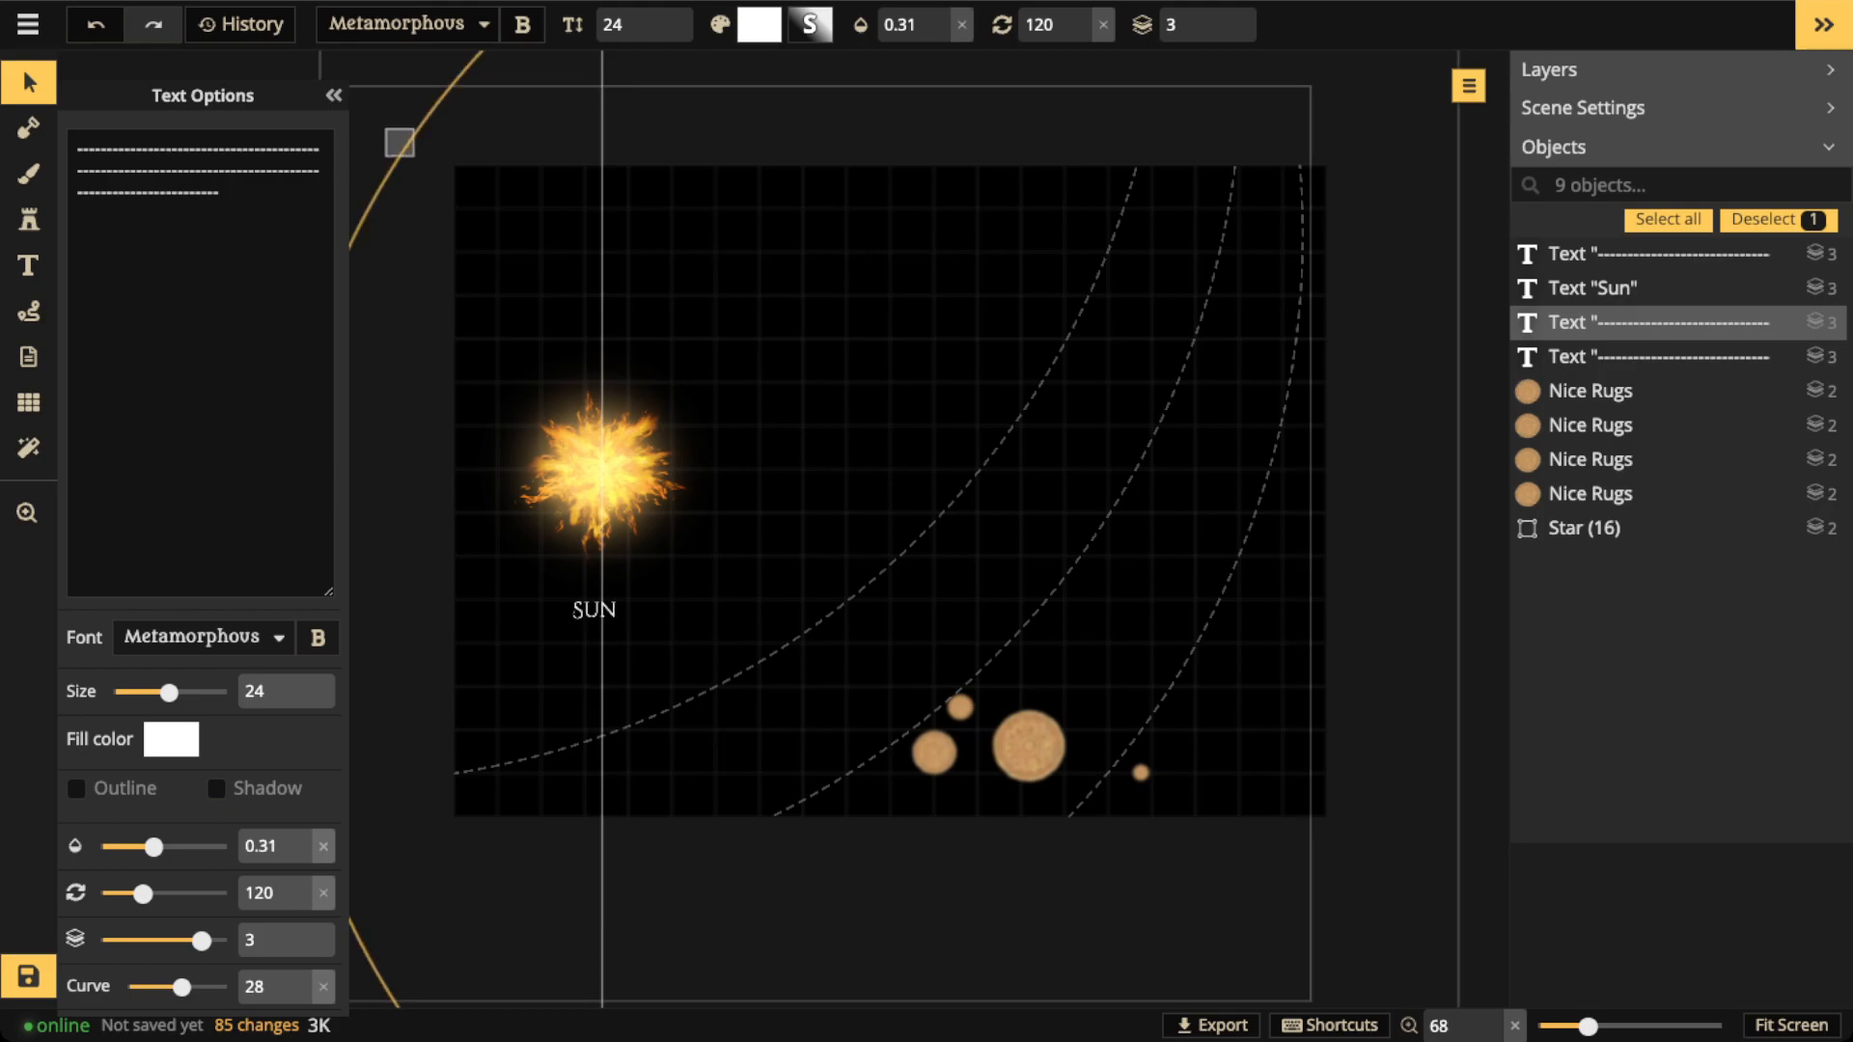
# Rotate the two innermost orbit arcs together to 153 degrees
pyautogui.moveTo(427, 125); pyautogui.dragTo(467, 159)
pyautogui.scroll(-5, 676, 528)
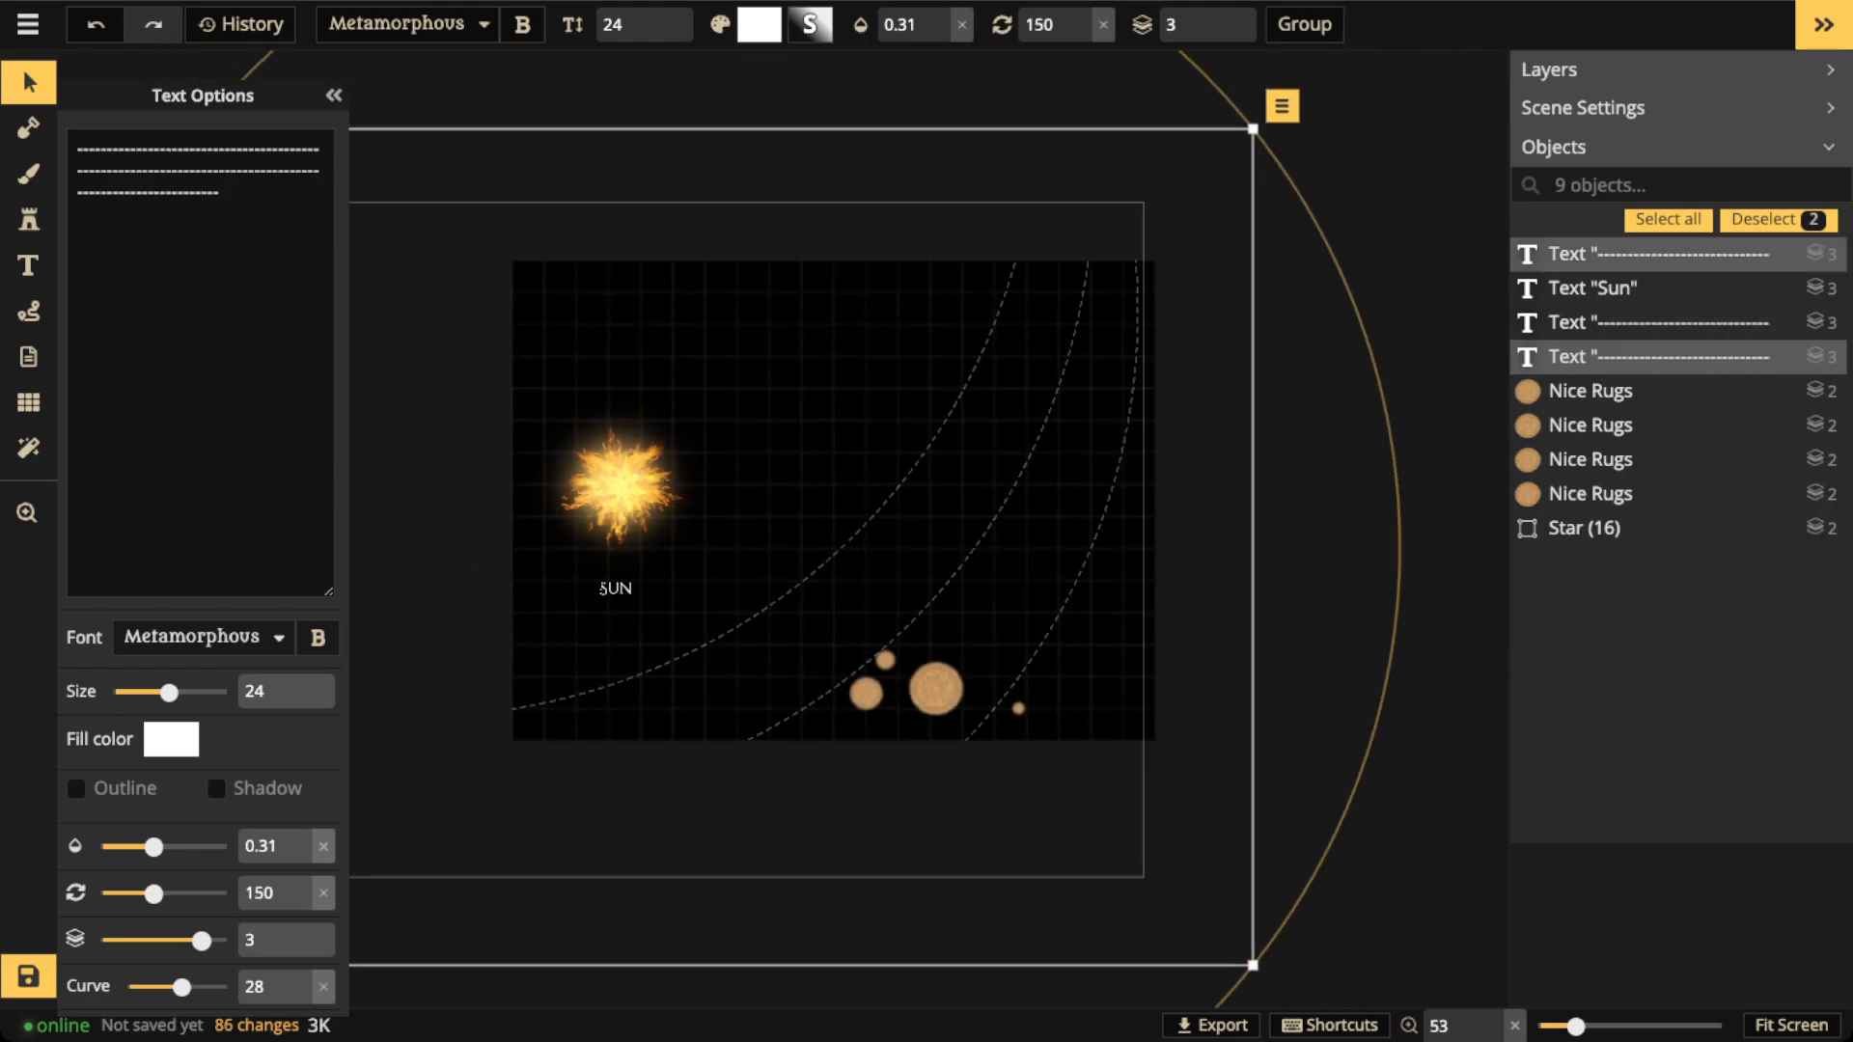
pyautogui.press('space')
pyautogui.moveTo(603, 586); pyautogui.dragTo(878, 776)
pyautogui.moveTo(541, 247)
pyautogui.mouseDown()
pyautogui.moveTo(586, 211)
pyautogui.moveTo(569, 224)
pyautogui.mouseUp()
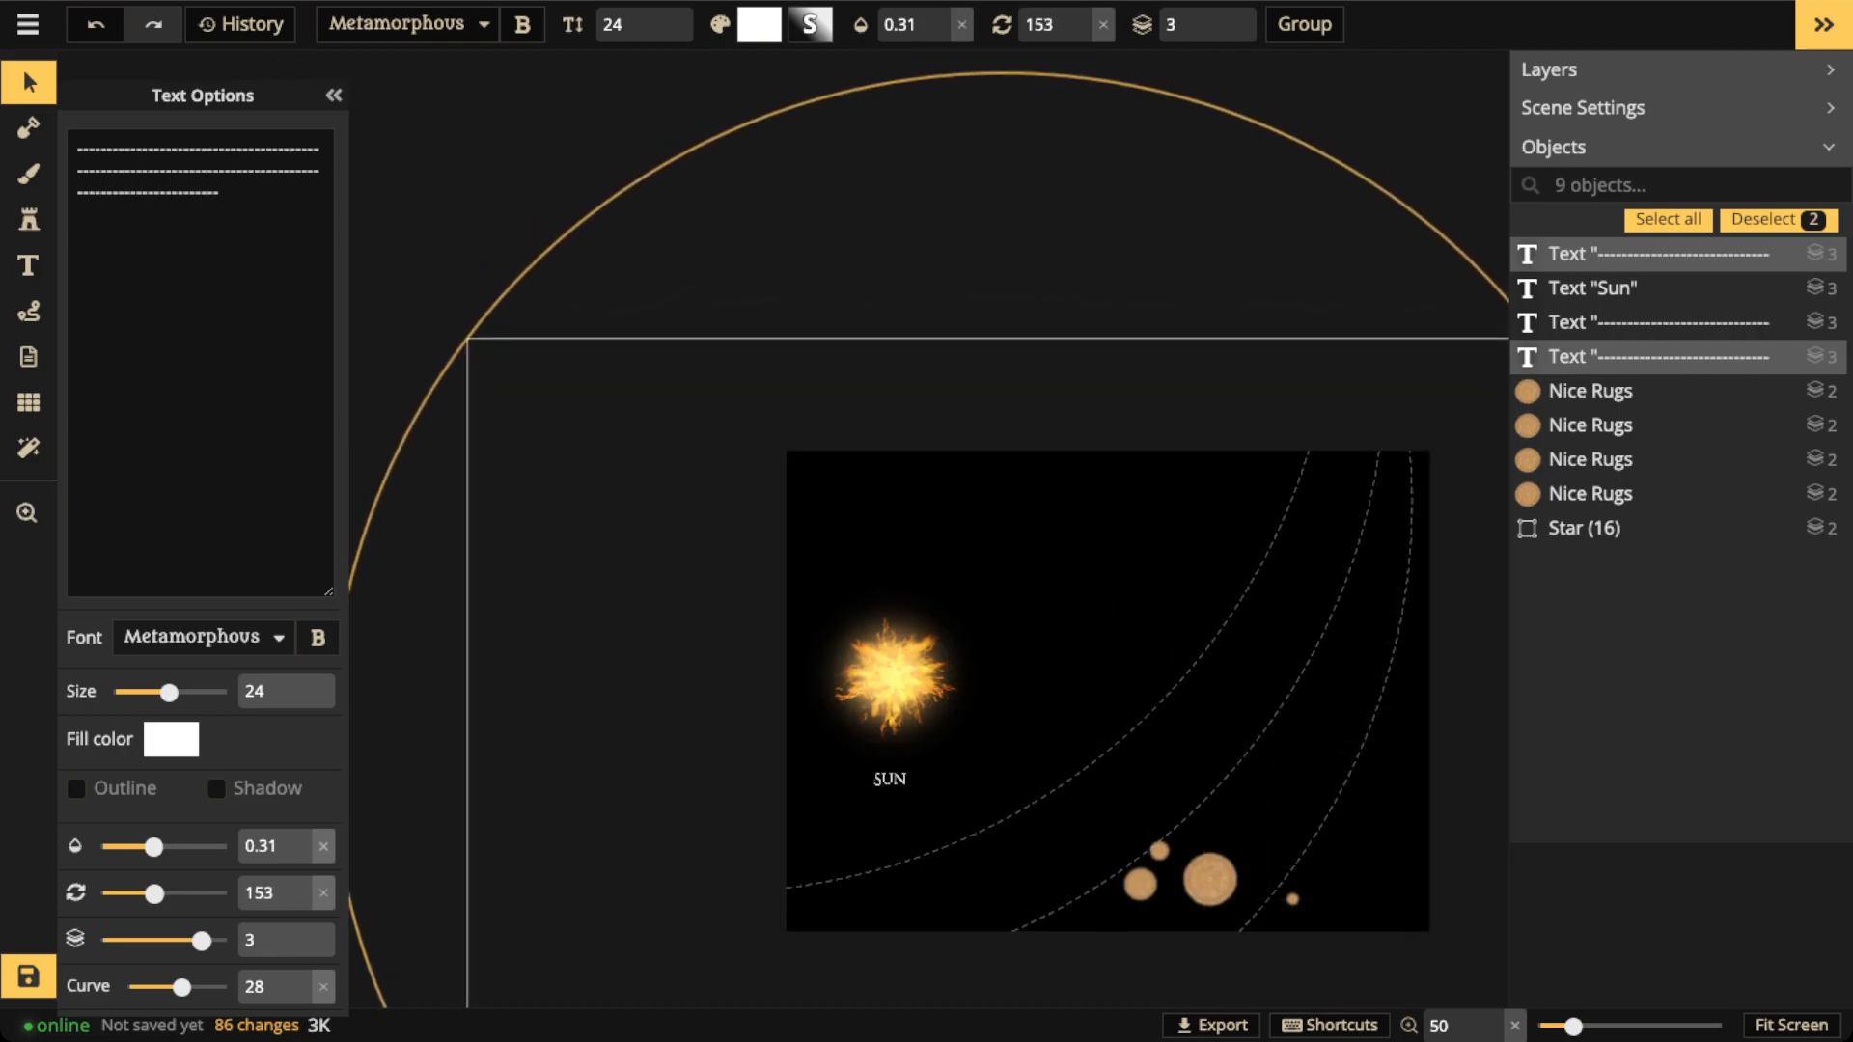
pyautogui.click(540, 193)
pyautogui.press('space')
pyautogui.moveTo(927, 704); pyautogui.dragTo(480, 479)
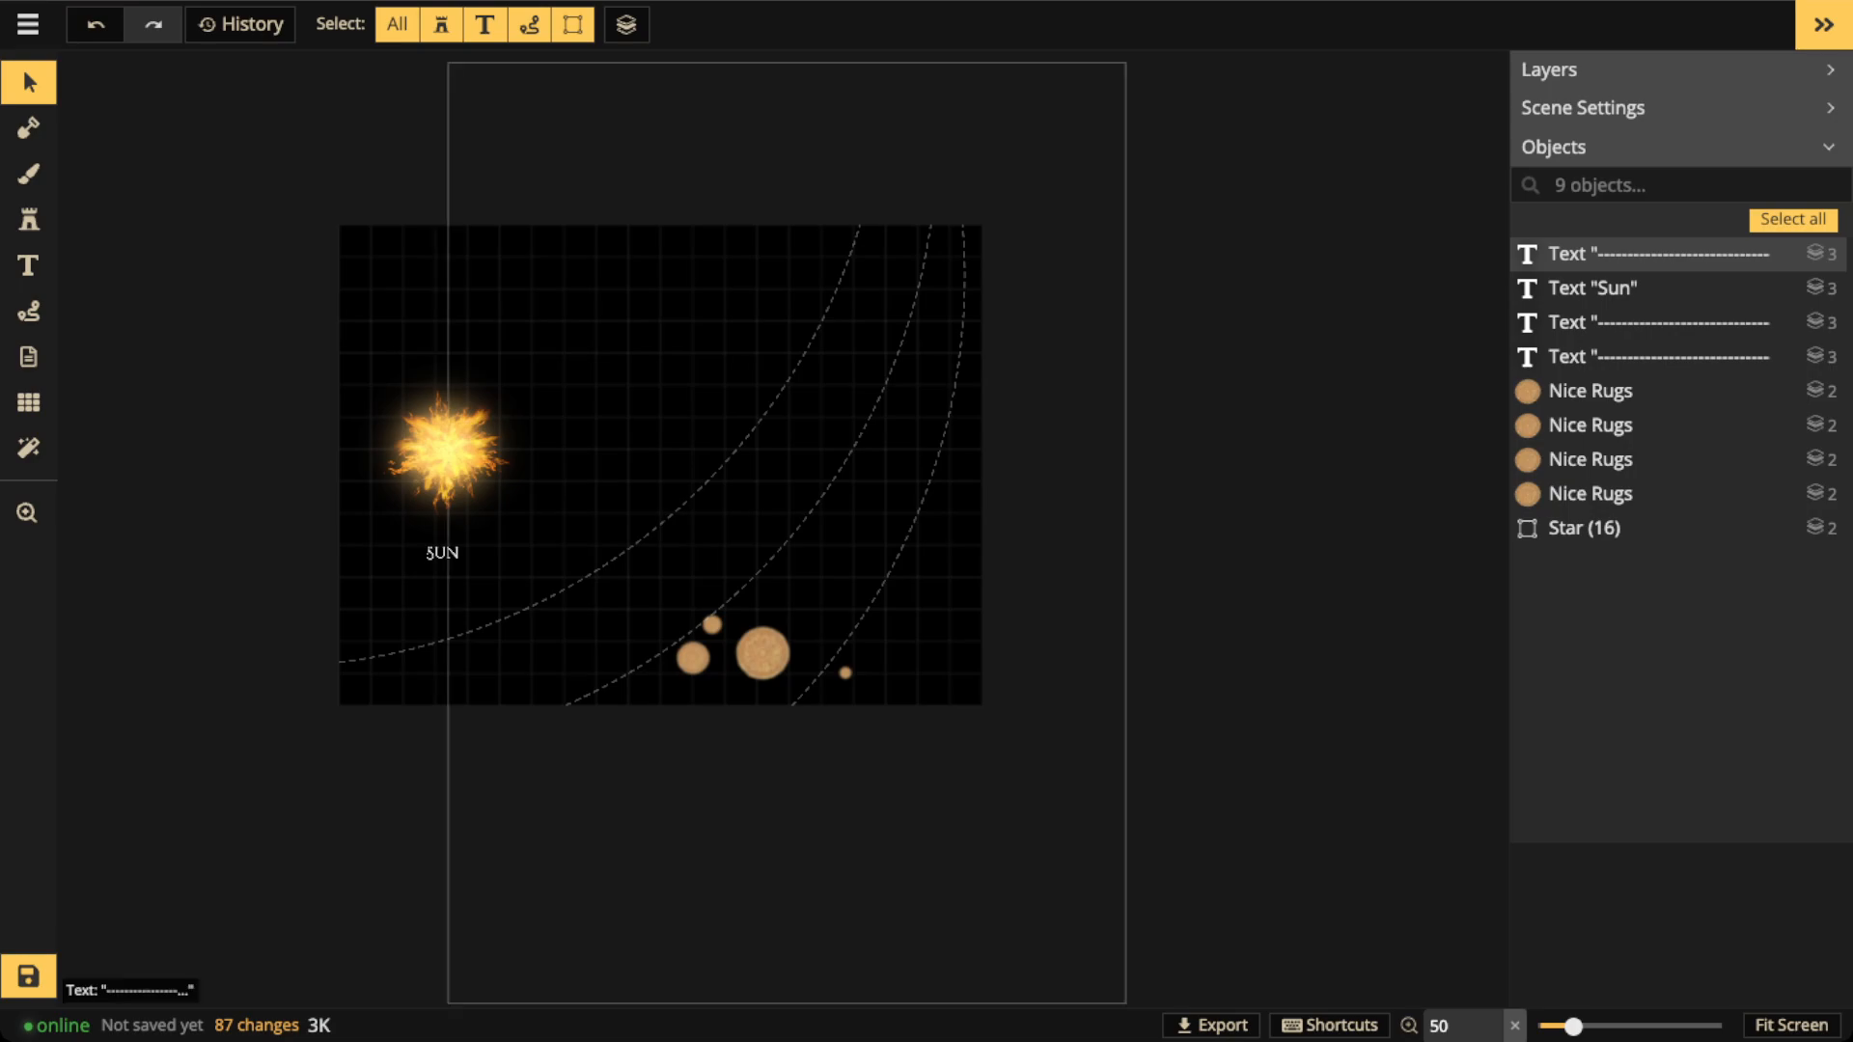
# Rotate and move the outermost orbit arc so it follows the curve and spacing of the inner two
pyautogui.click(896, 562)
pyautogui.moveTo(1278, 218); pyautogui.dragTo(1306, 244)
pyautogui.moveTo(895, 561); pyautogui.dragTo(870, 567)
pyautogui.moveTo(1264, 220); pyautogui.dragTo(1295, 279)
pyautogui.moveTo(865, 567); pyautogui.dragTo(888, 638)
# Add a fourth orbit arc by copying the third, rotated to 125 and crossing the map's lower-right corner
pyautogui.hotkey('ctrl', 'v')
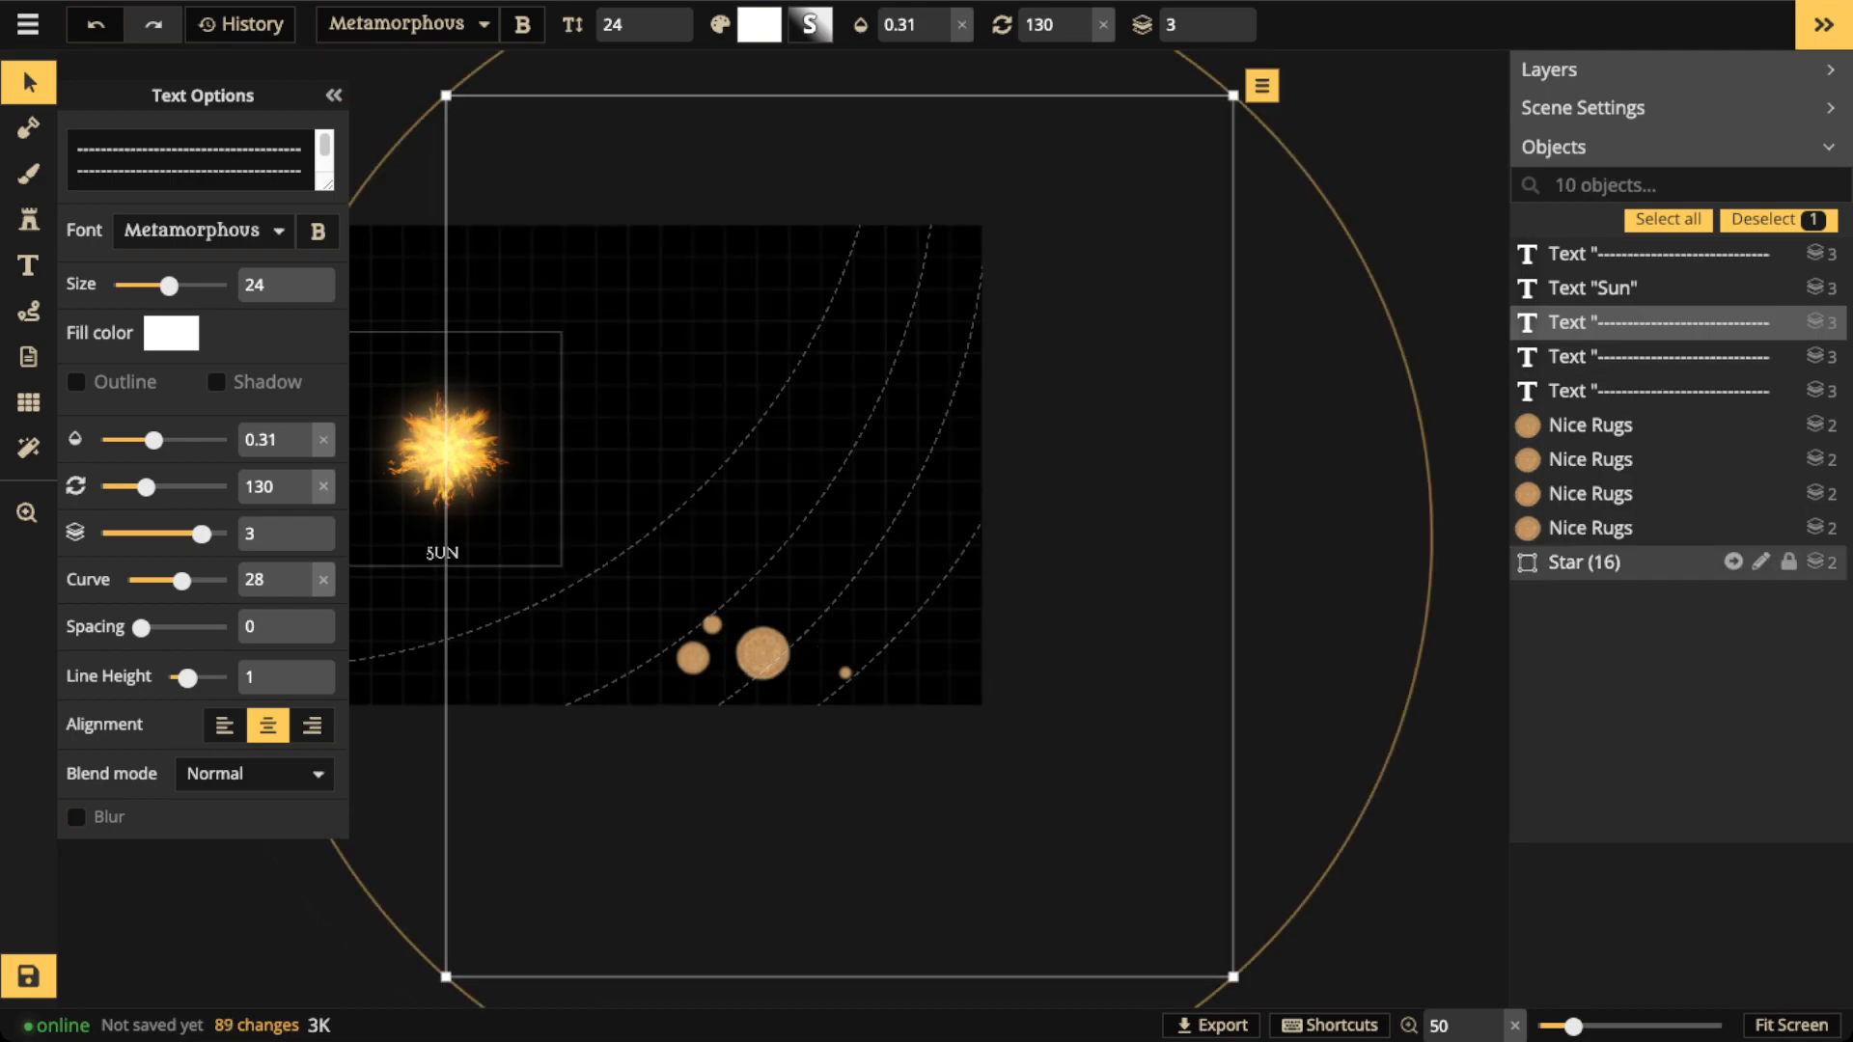
pyautogui.moveTo(406, 135); pyautogui.dragTo(372, 174)
pyautogui.moveTo(890, 641); pyautogui.dragTo(919, 628)
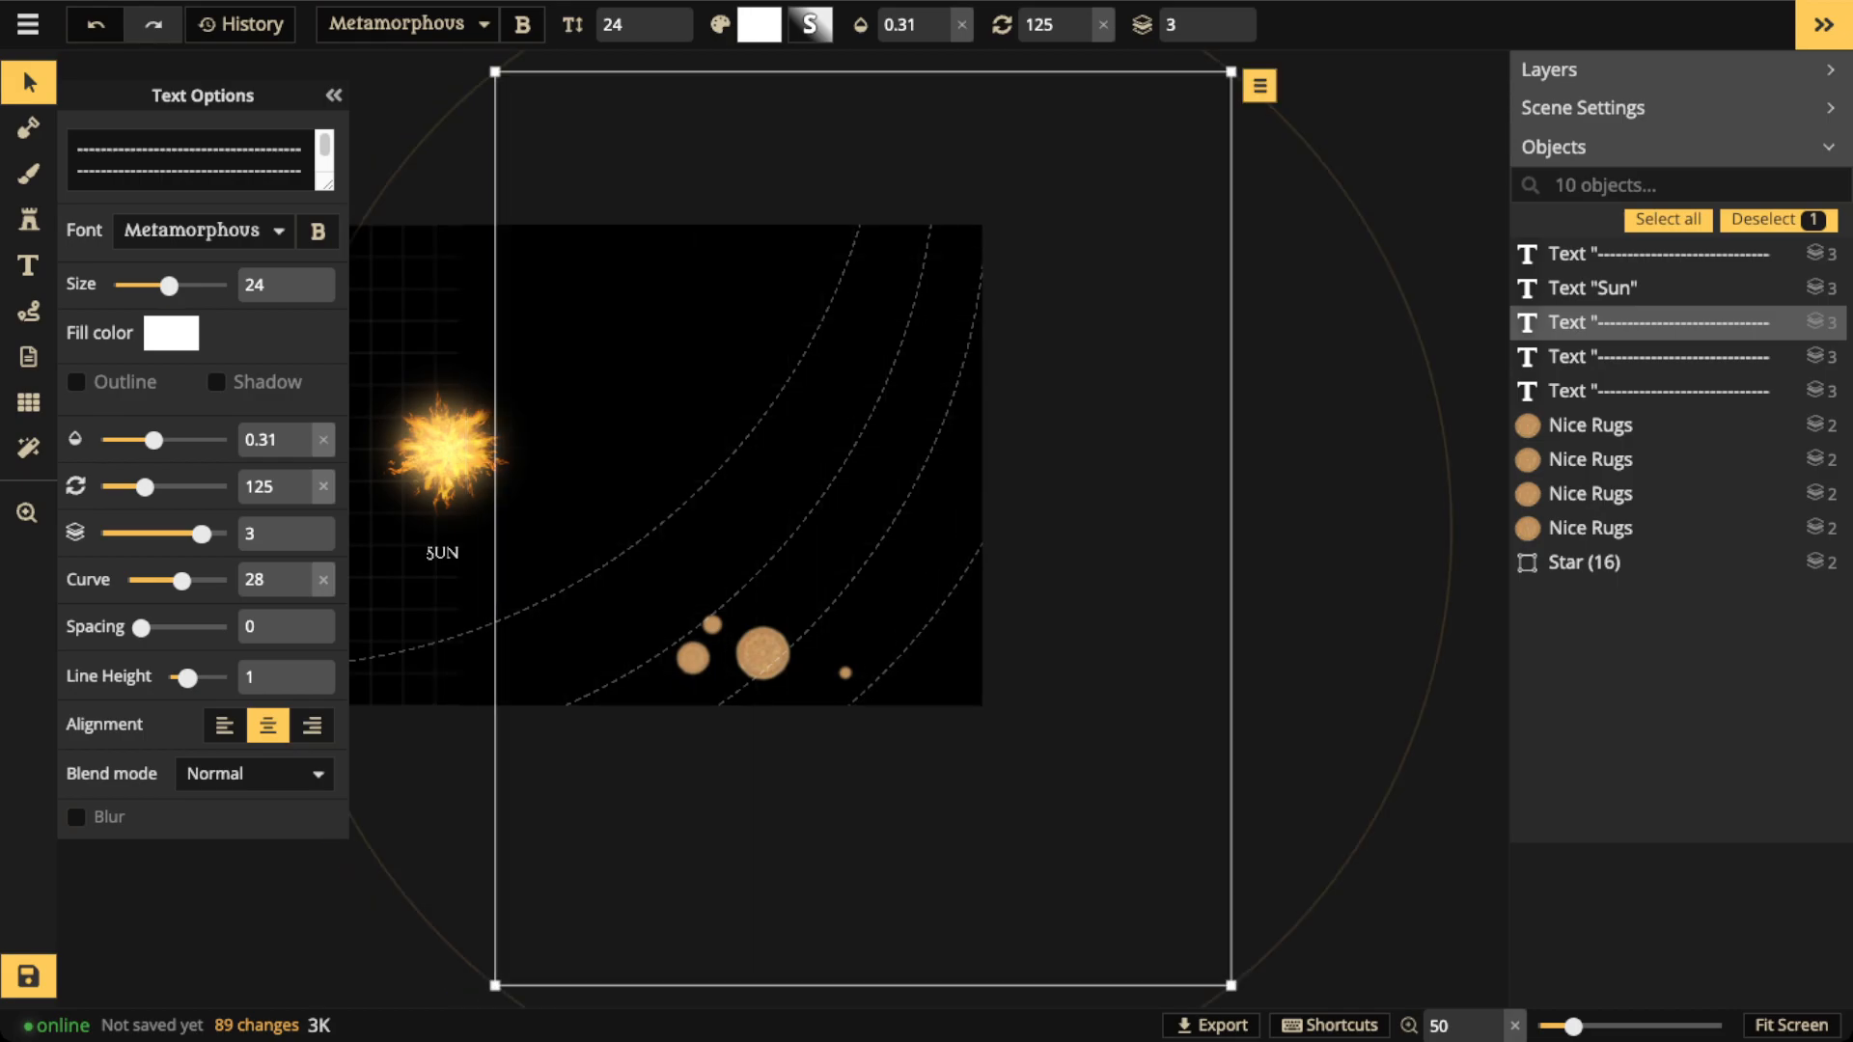
# Move one small planet onto the upper part of the innermost orbit arc and the smallest planet onto the third arc
pyautogui.scroll(2, 678, 578)
pyautogui.moveTo(678, 578); pyautogui.dragTo(1027, 439)
pyautogui.moveTo(1043, 537); pyautogui.dragTo(821, 476)
pyautogui.moveTo(823, 476); pyautogui.dragTo(722, 706)
pyautogui.moveTo(967, 725); pyautogui.dragTo(1118, 329)
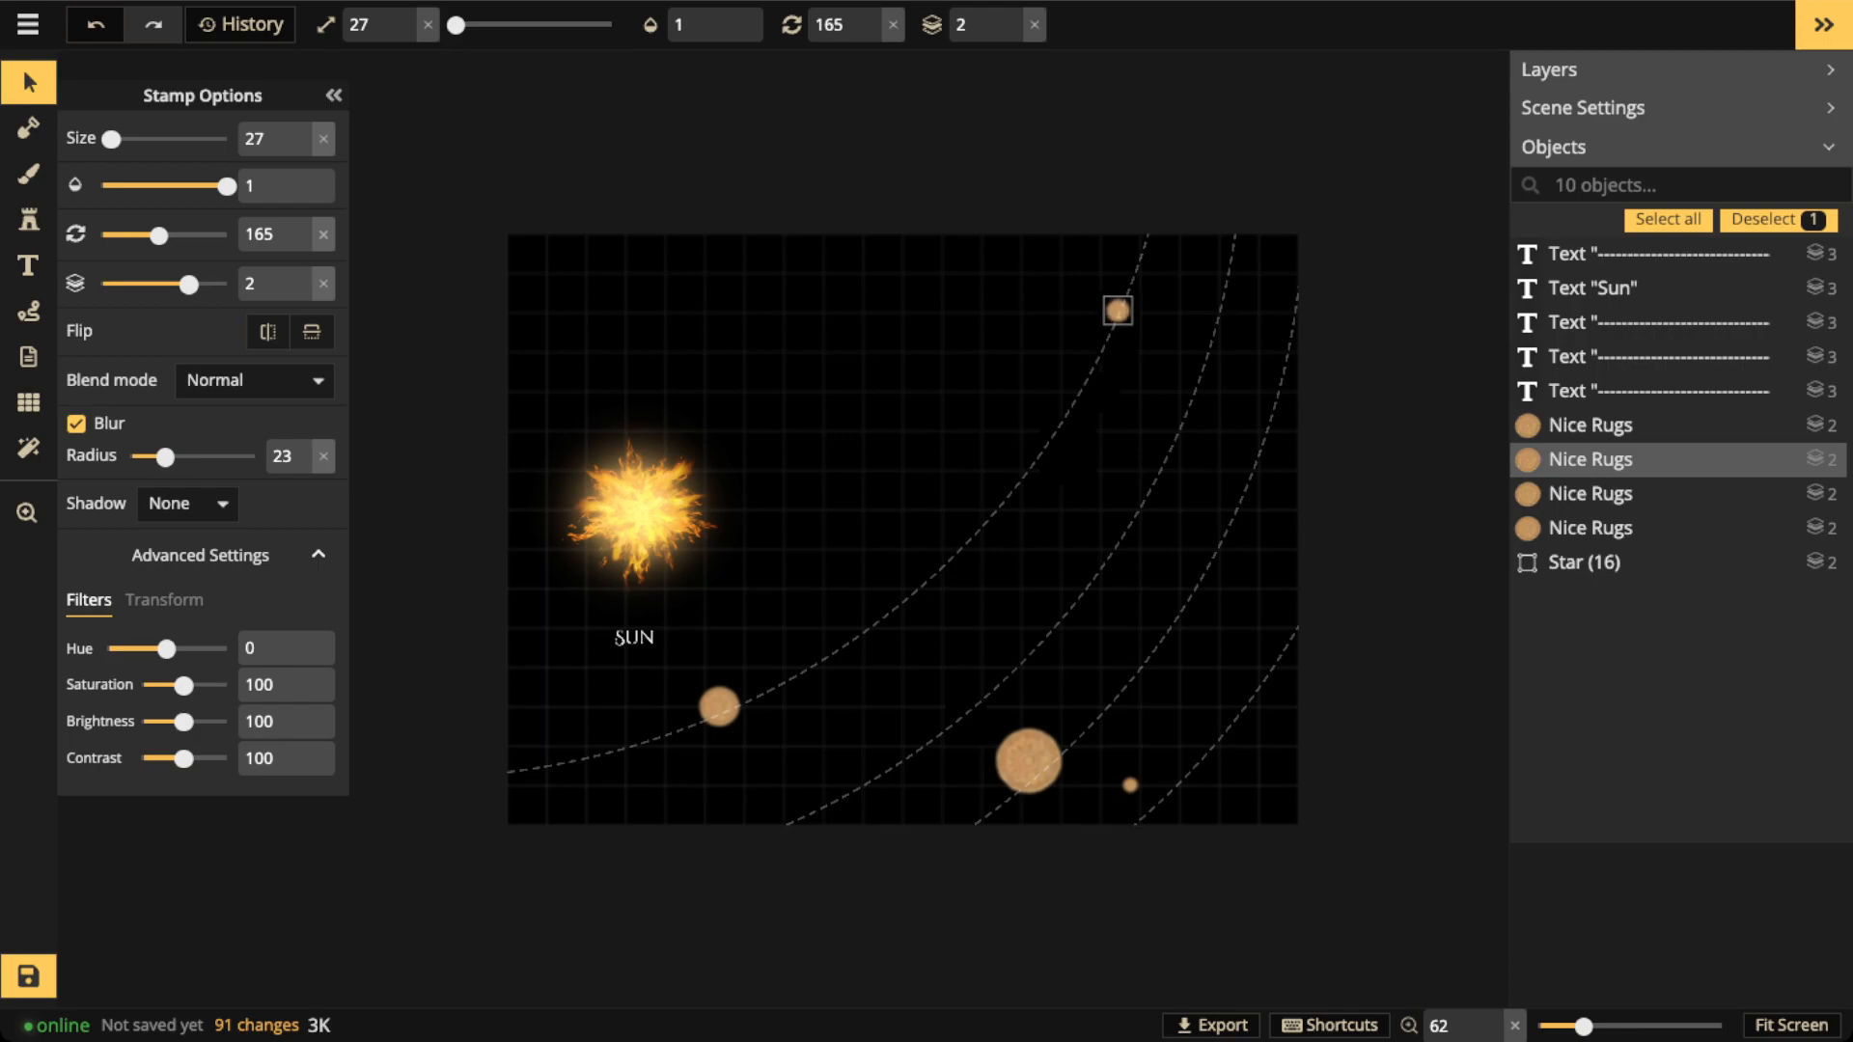
pyautogui.click(1130, 784)
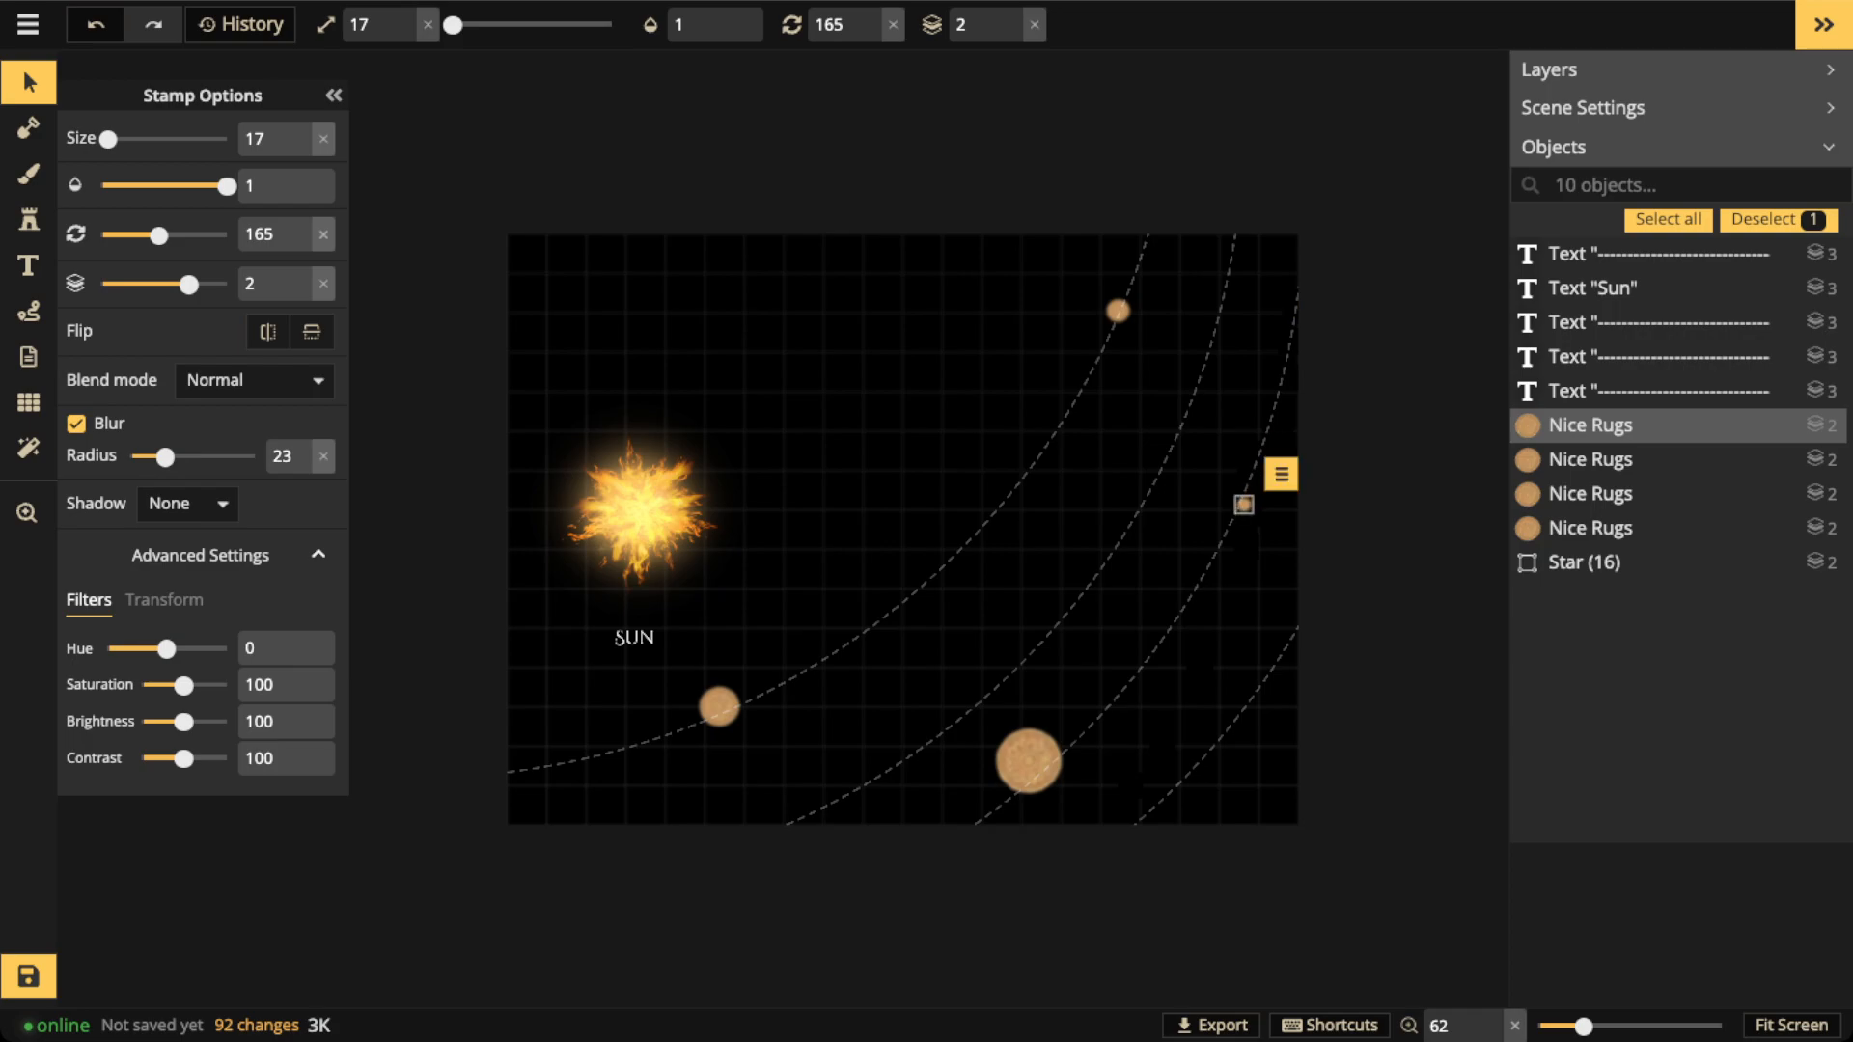
# Move the medium planet onto the outermost orbit arc and the largest planet onto the second arc
pyautogui.click(719, 707)
pyautogui.moveTo(800, 685); pyautogui.dragTo(1196, 763)
pyautogui.click(1029, 762)
pyautogui.moveTo(1028, 762); pyautogui.dragTo(946, 729)
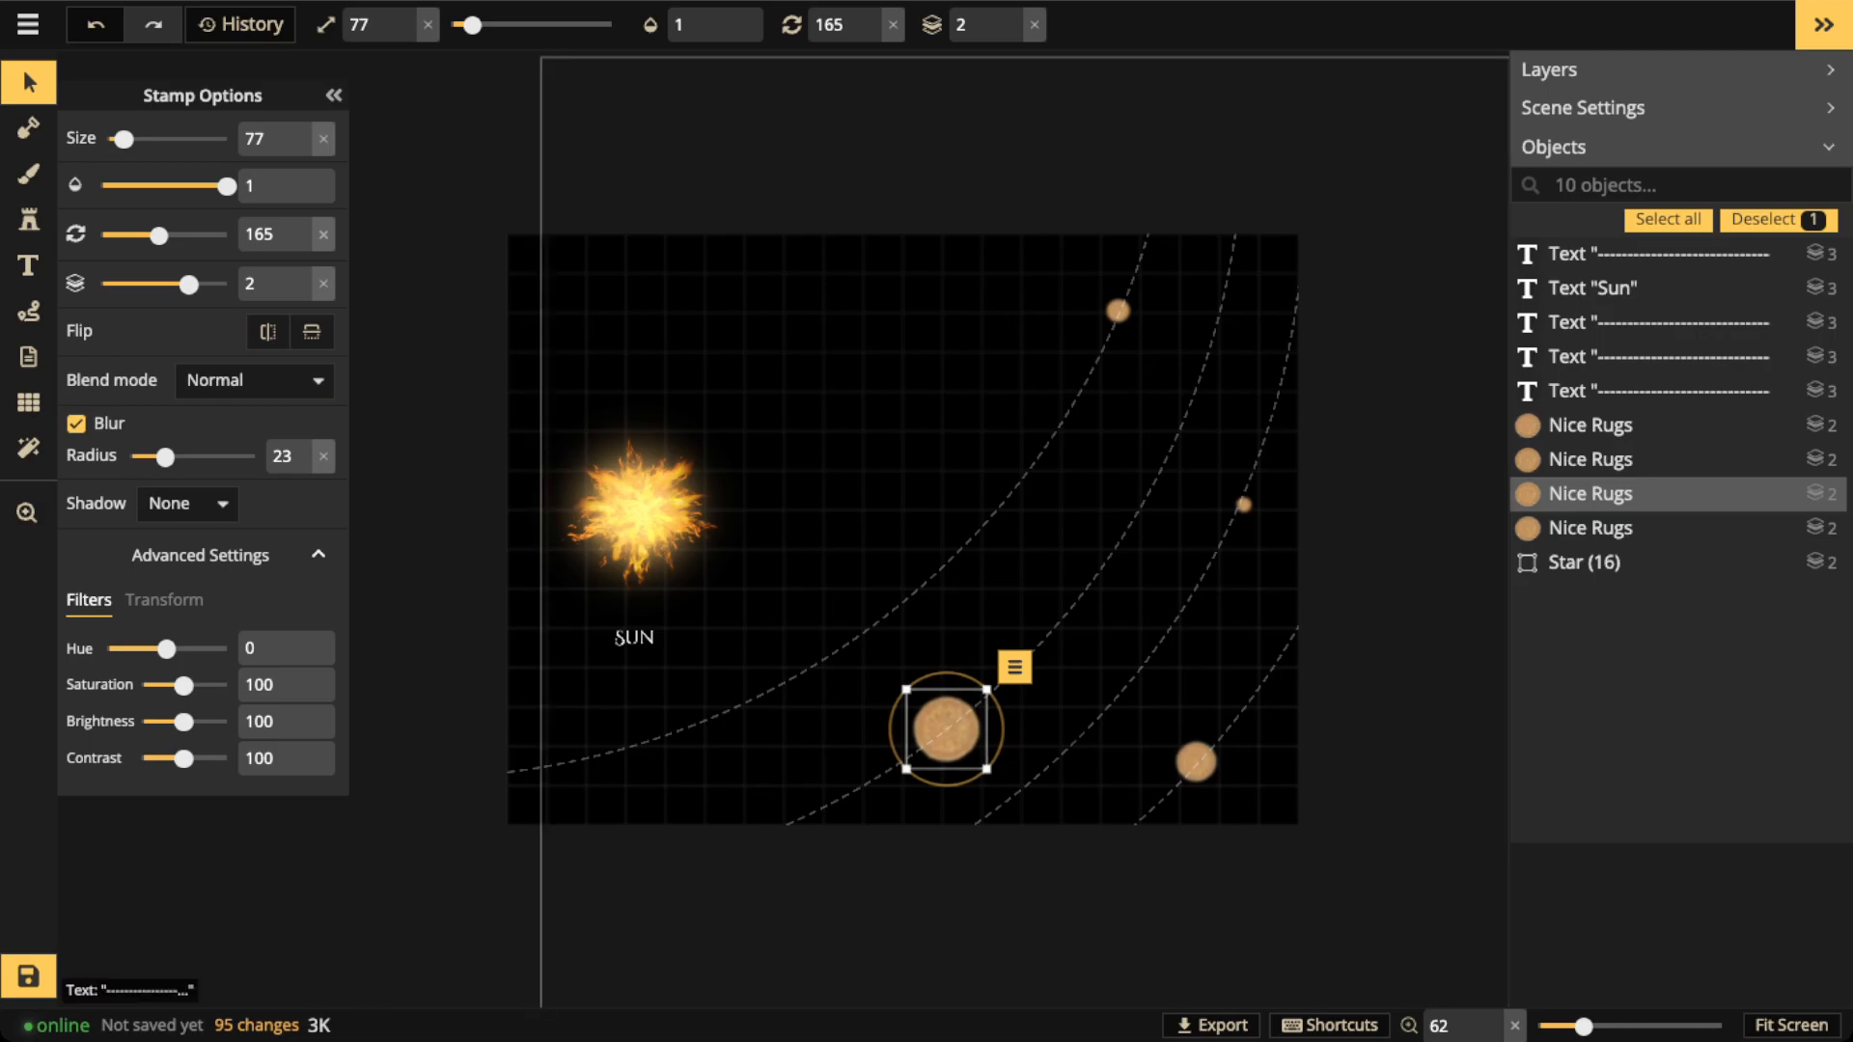
# Put all four dashed orbit arcs on layer -5, beneath the planets
pyautogui.click(1640, 254)
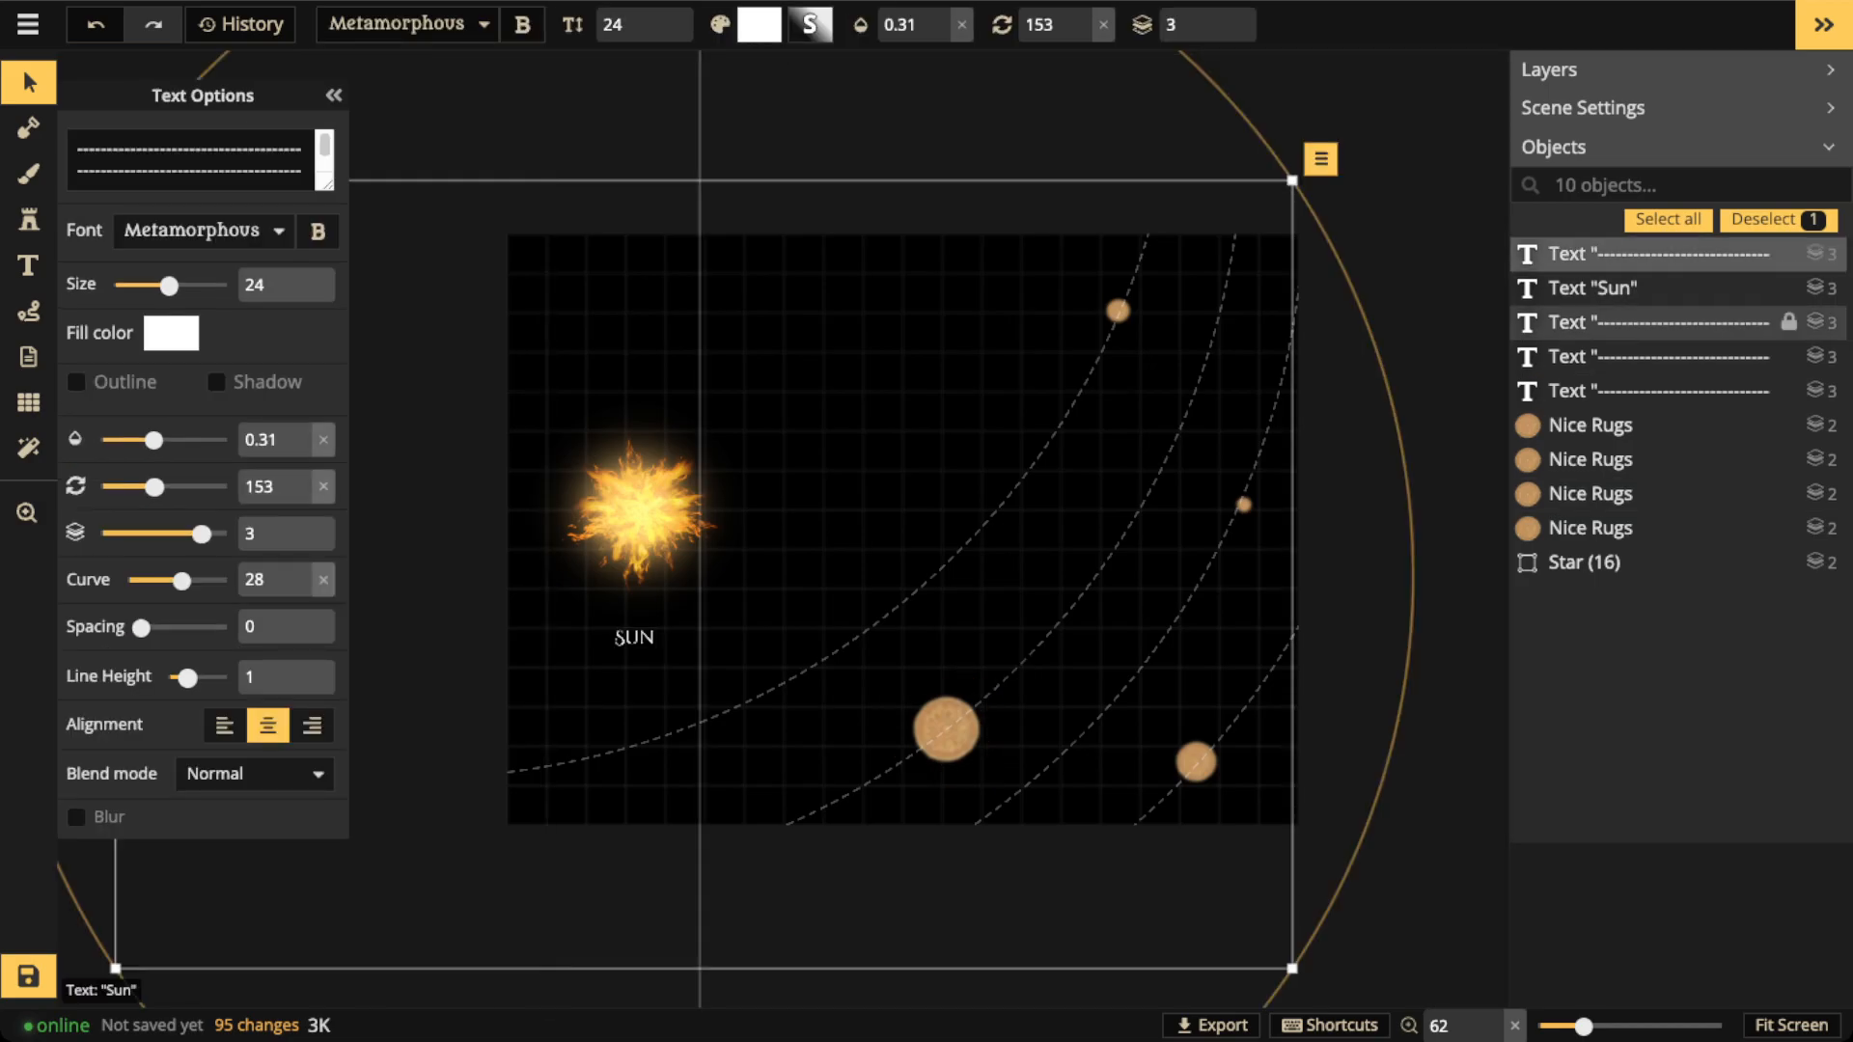
pyautogui.keyDown('shift'); pyautogui.click(1641, 322); pyautogui.keyUp('shift')
pyautogui.keyDown('shift'); pyautogui.click(1640, 356); pyautogui.keyUp('shift')
pyautogui.keyDown('shift'); pyautogui.click(1641, 391); pyautogui.keyUp('shift')
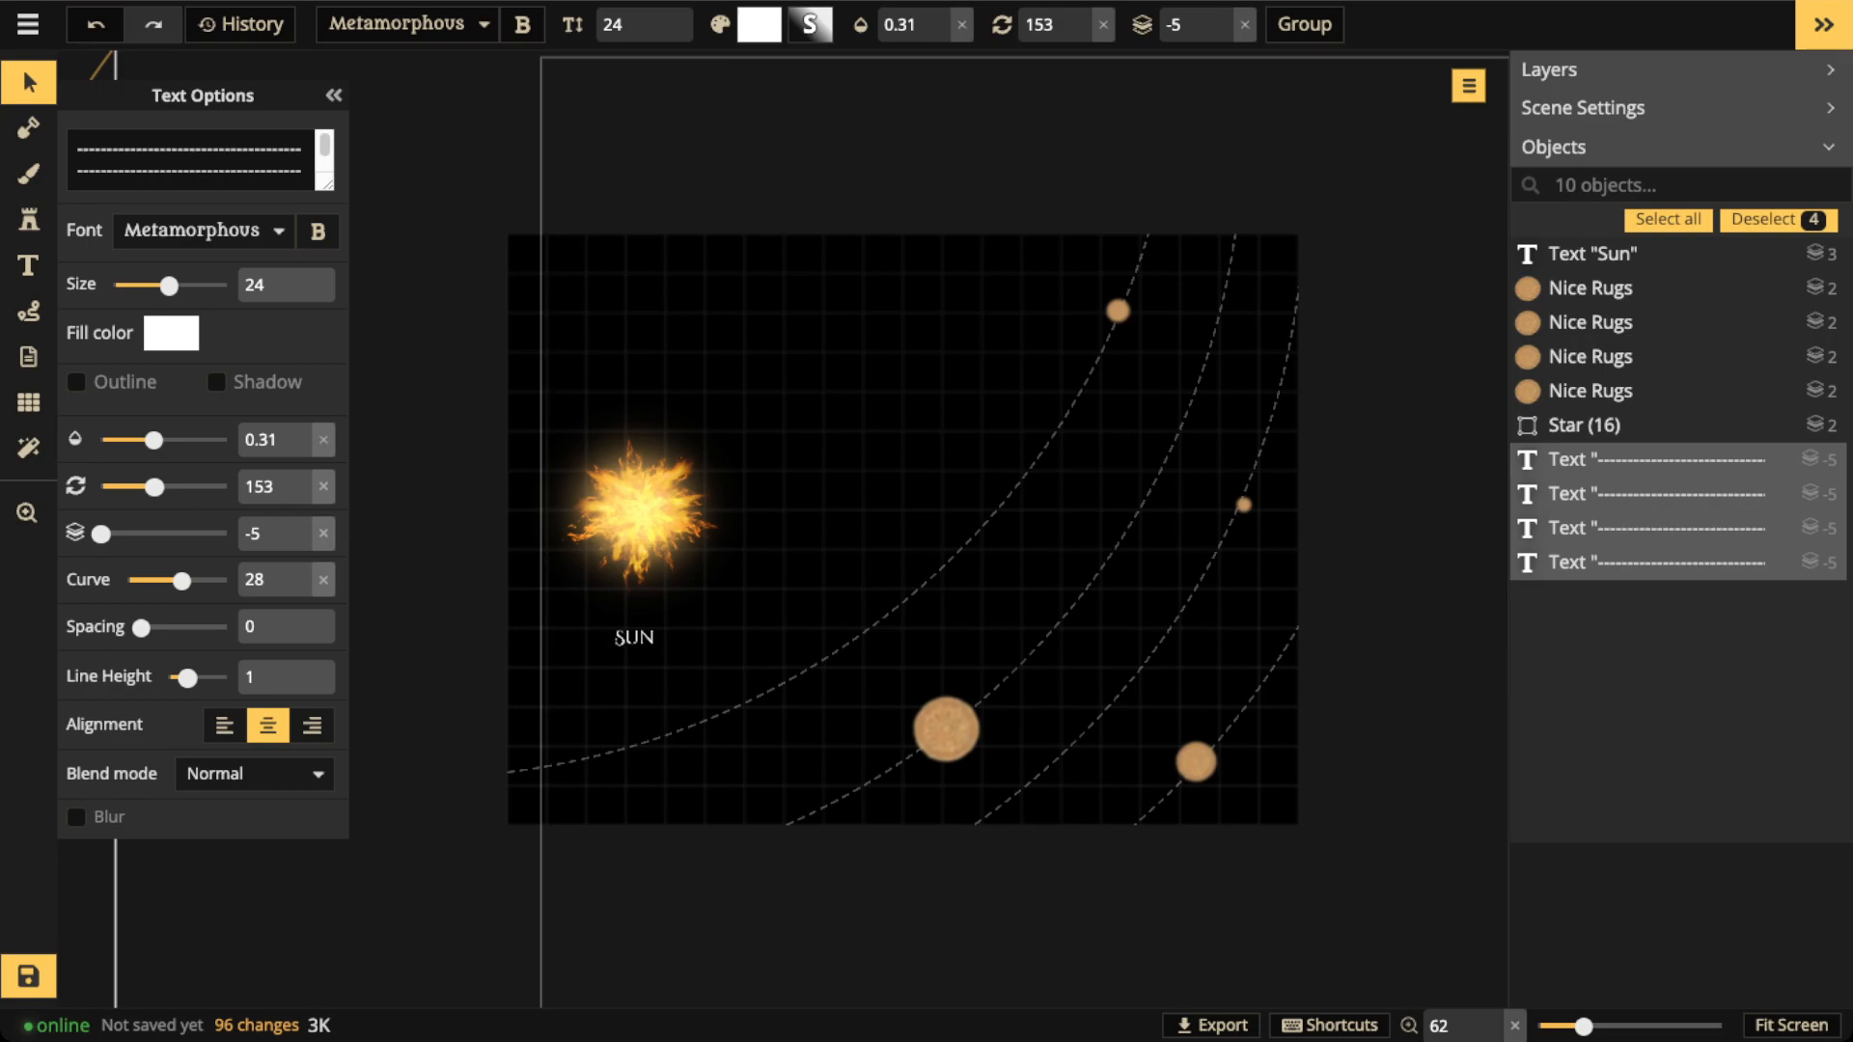
# Nudge the smallest planet to centre it on the third orbit arc and save the map
pyautogui.click(1244, 505)
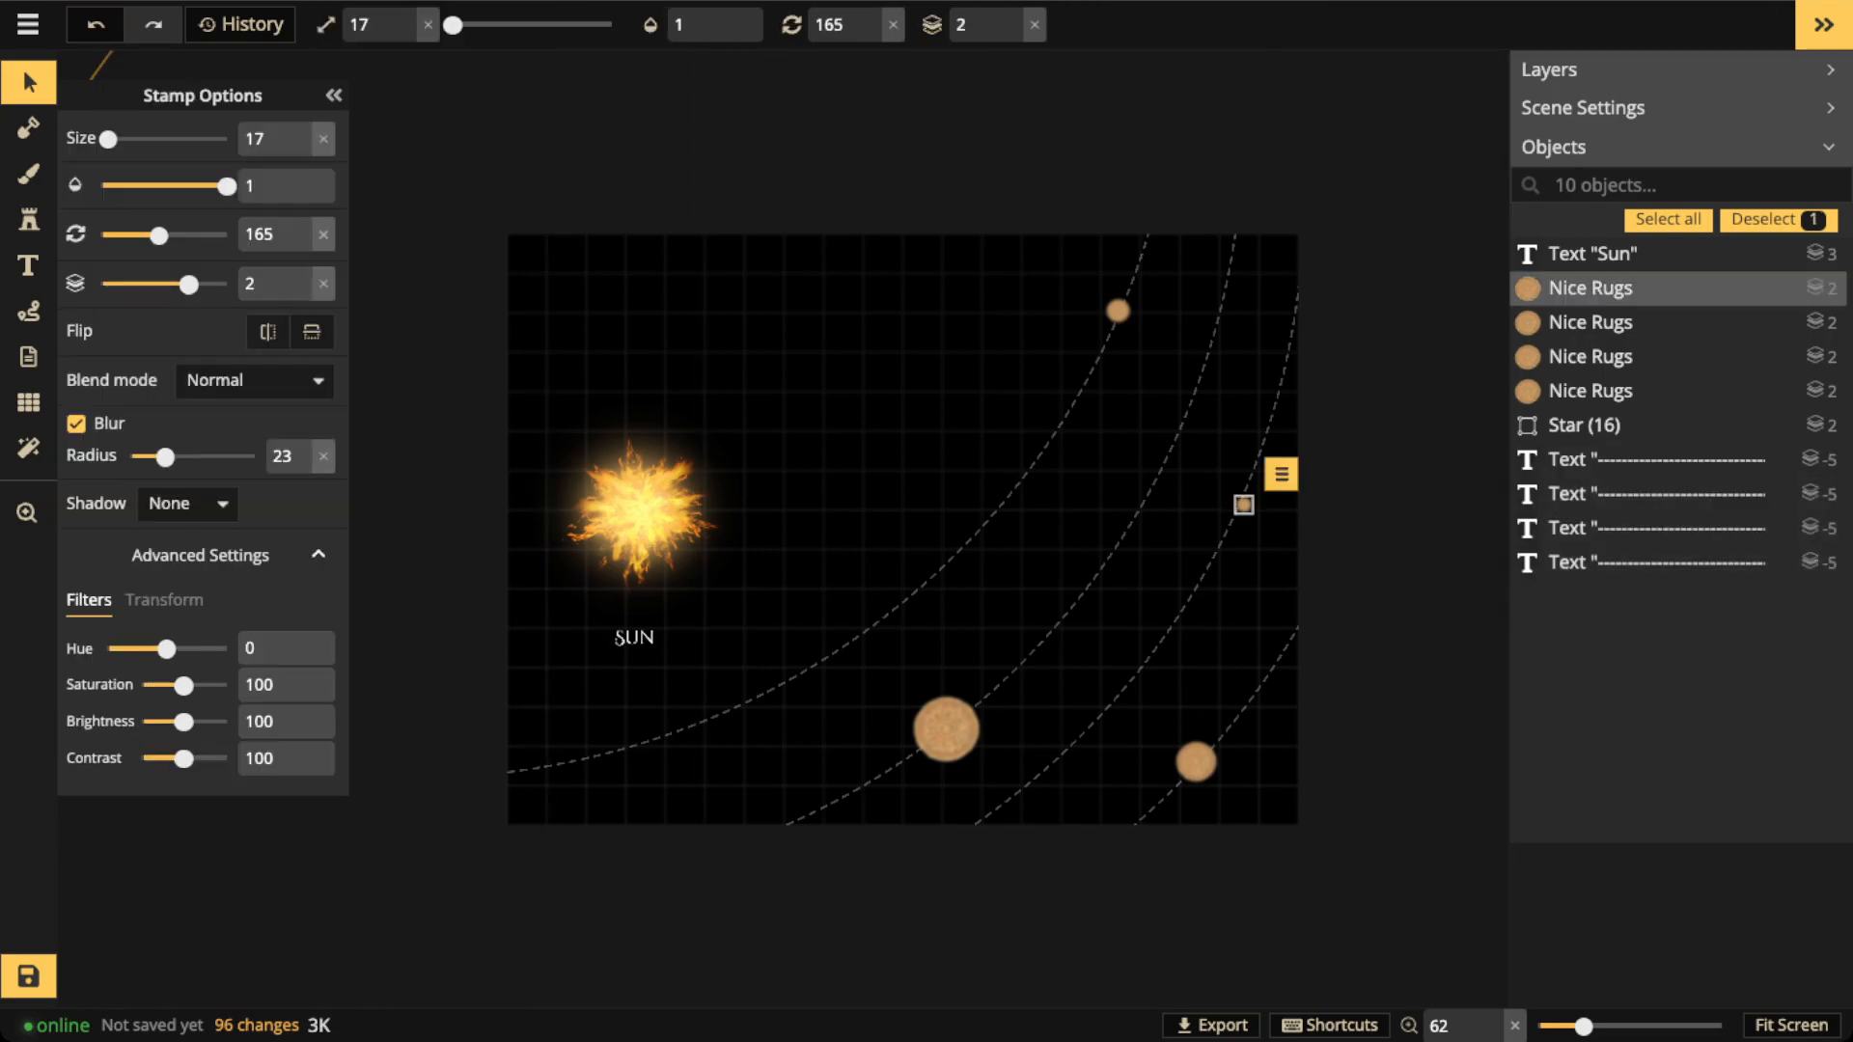
pyautogui.moveTo(1240, 504); pyautogui.dragTo(1239, 503)
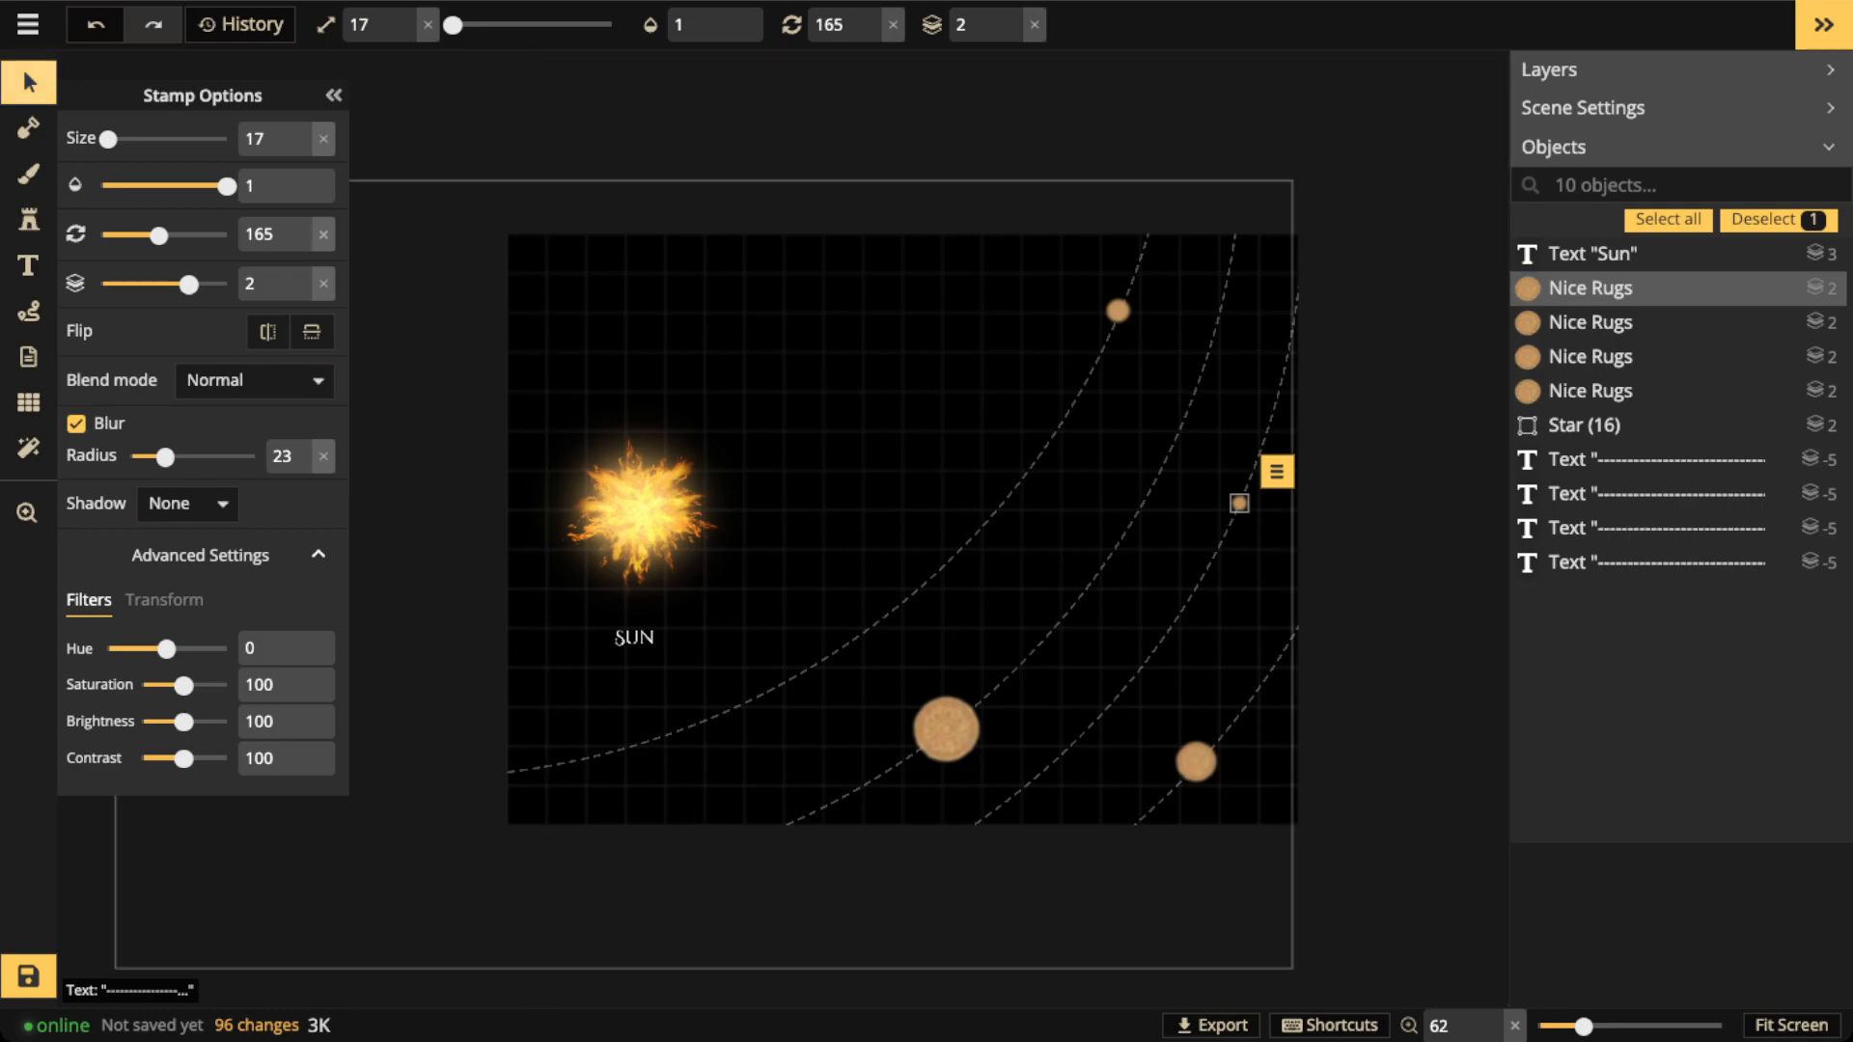
pyautogui.click(28, 83)
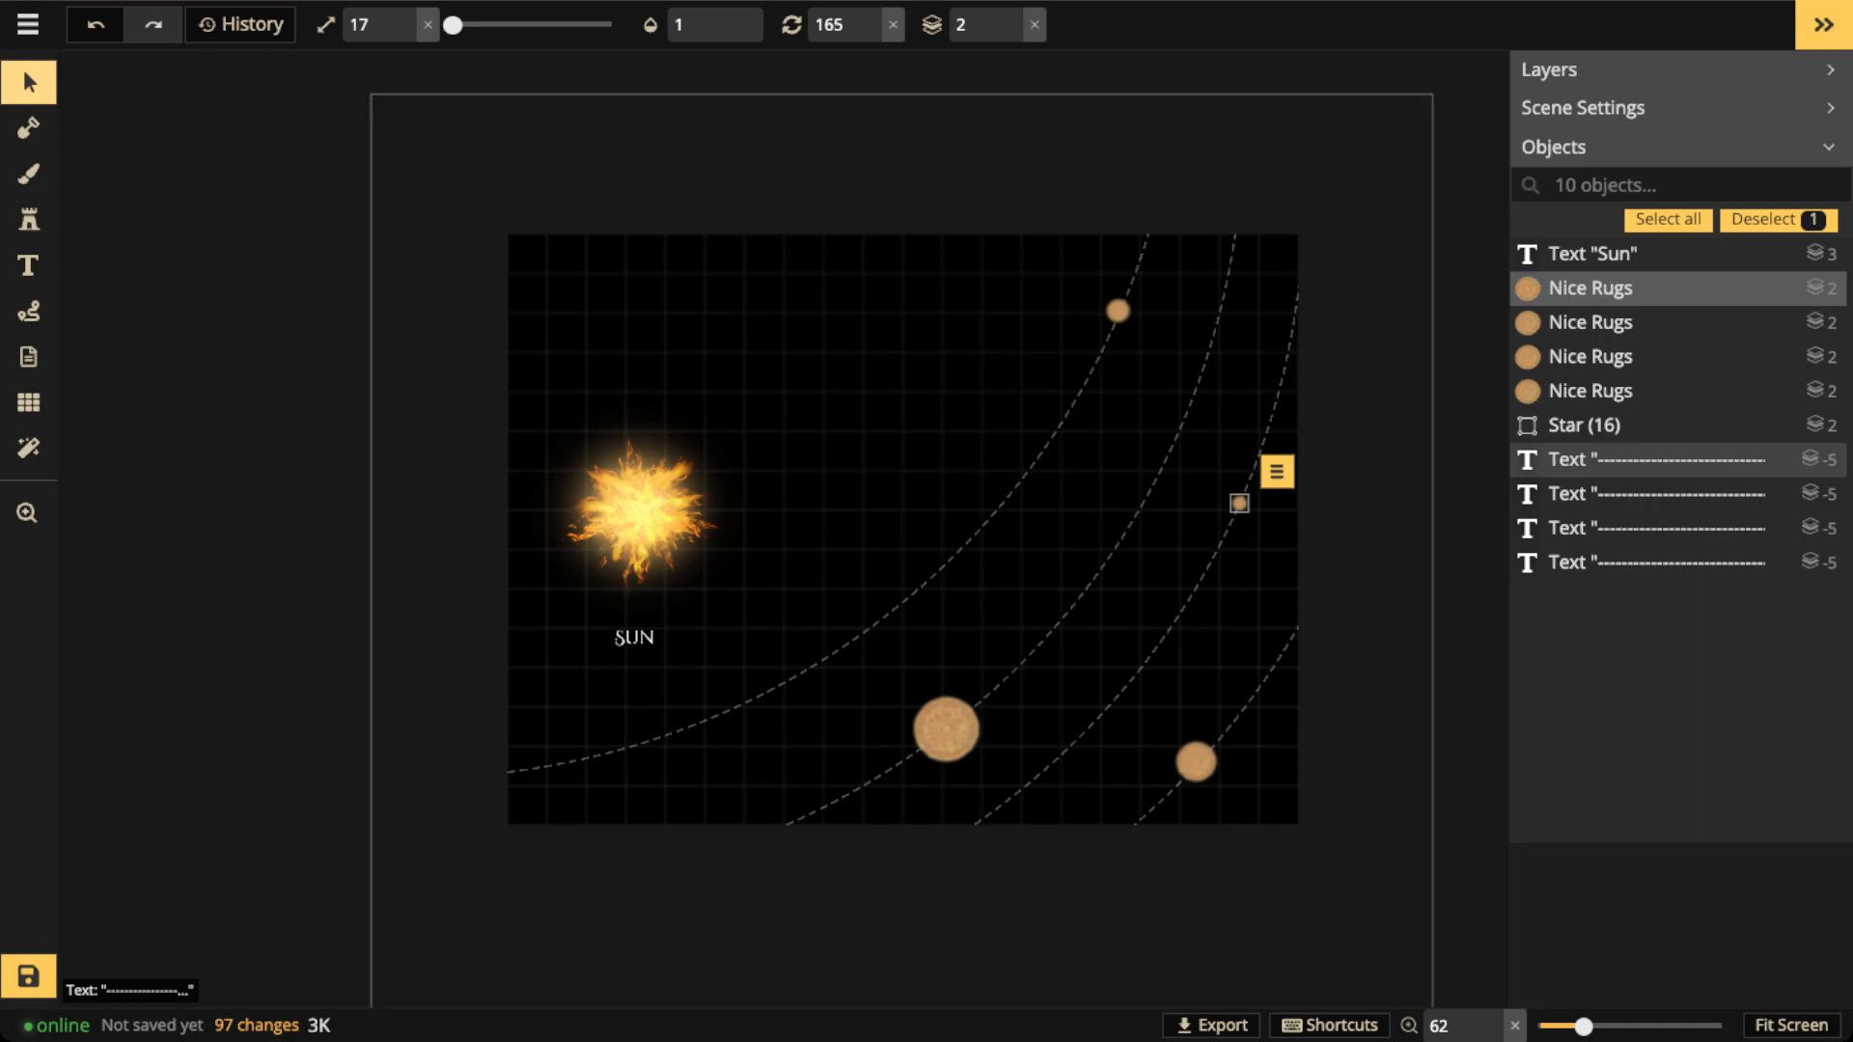
pyautogui.scroll(4, 1072, 570)
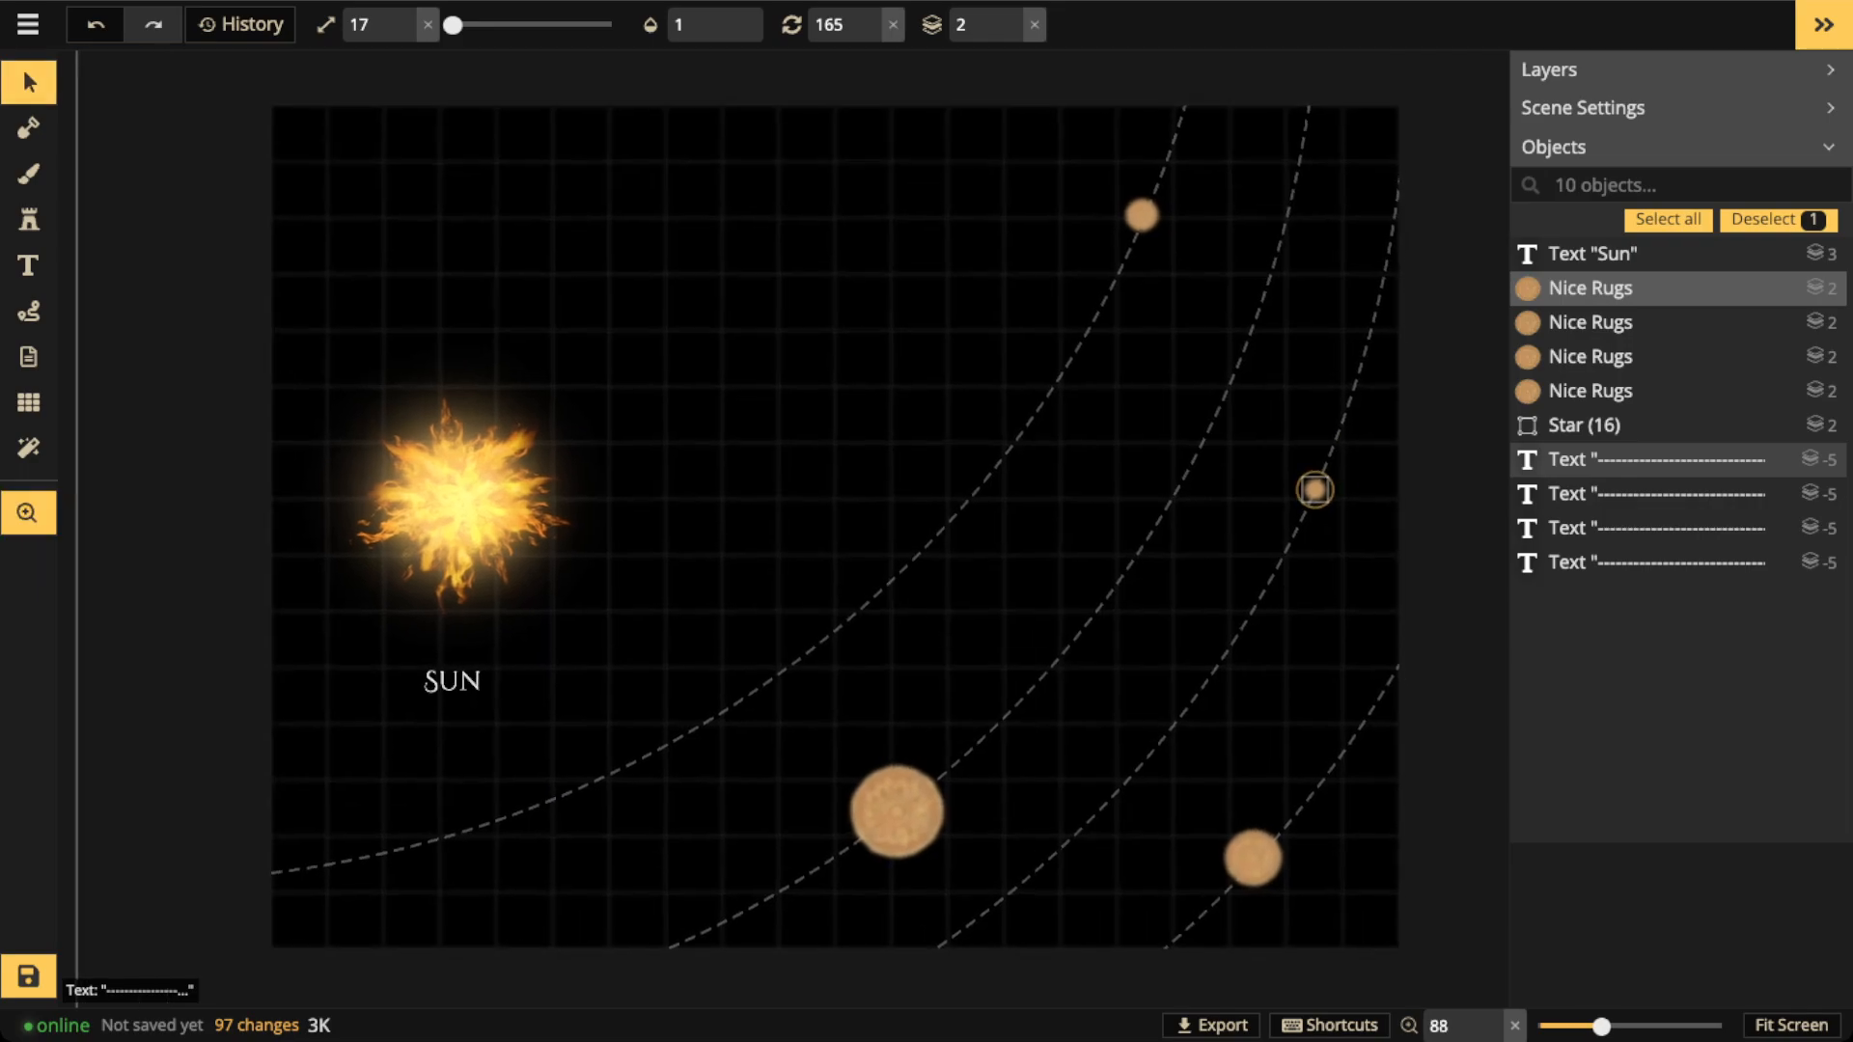
pyautogui.hscroll(1, 1072, 570)
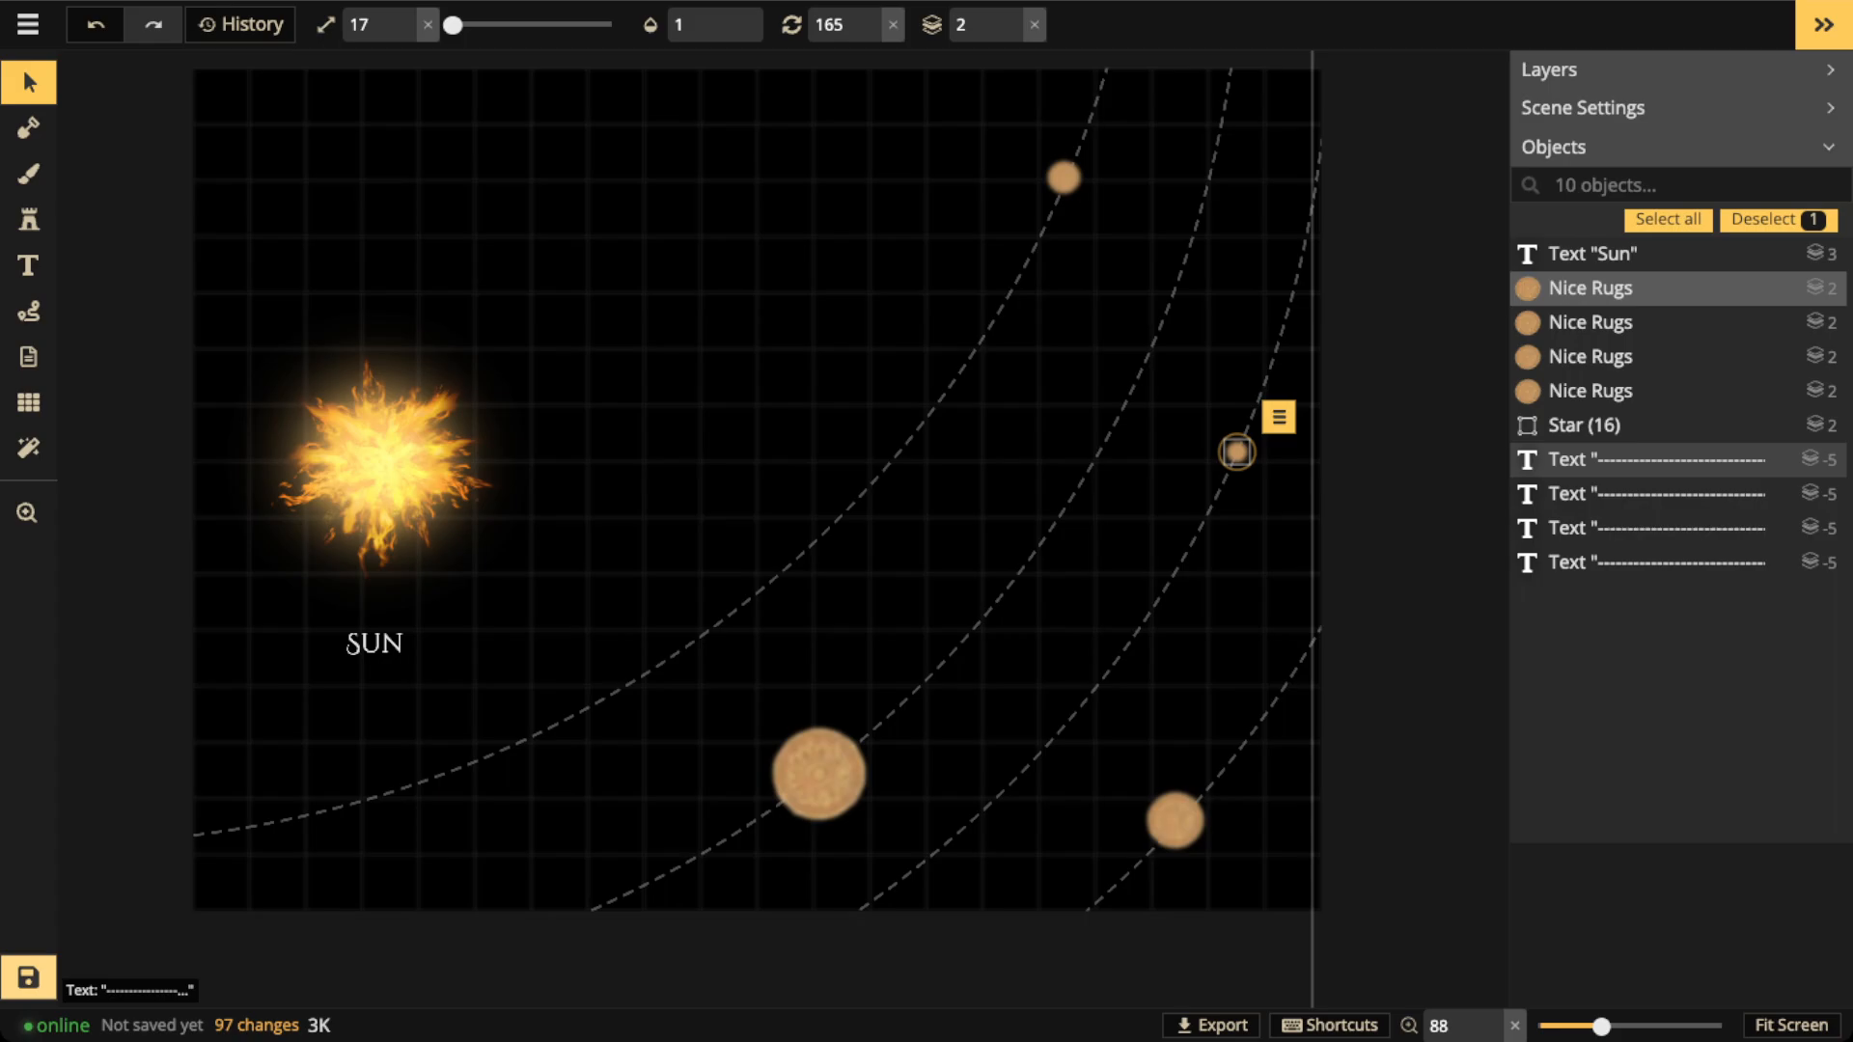
pyautogui.click(28, 977)
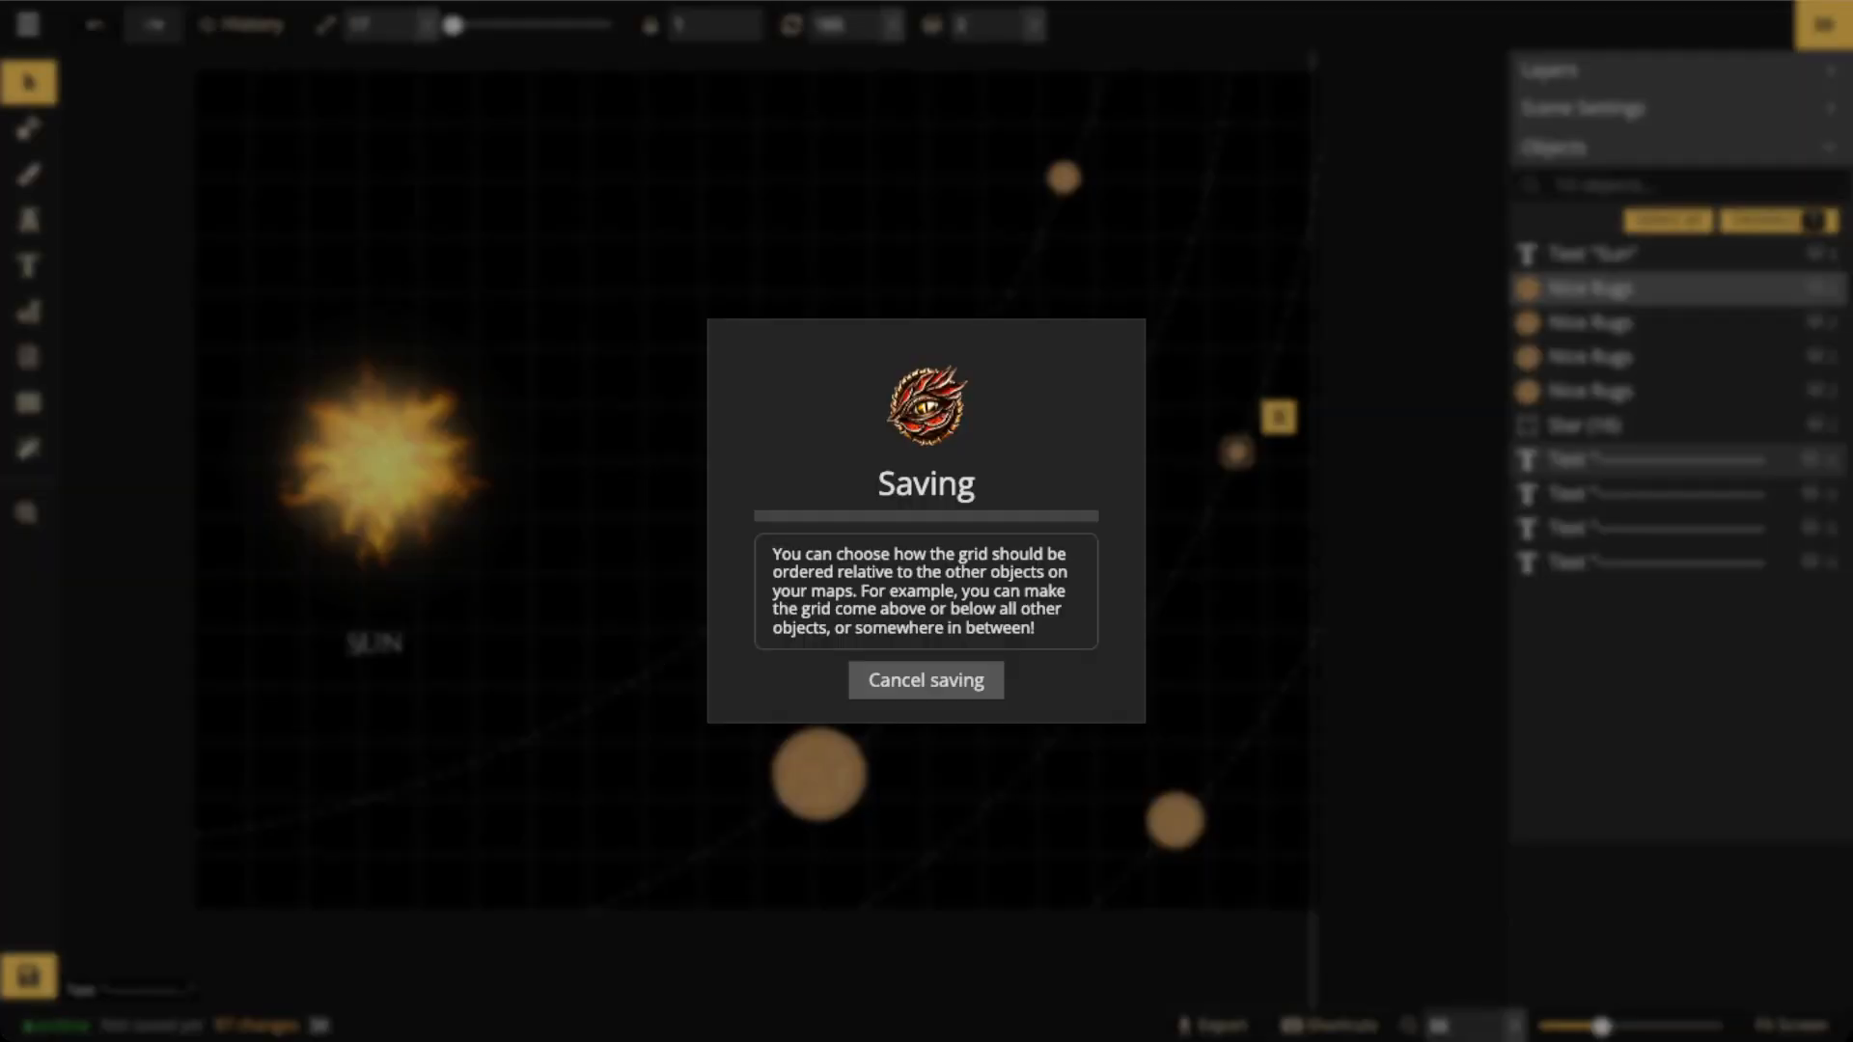
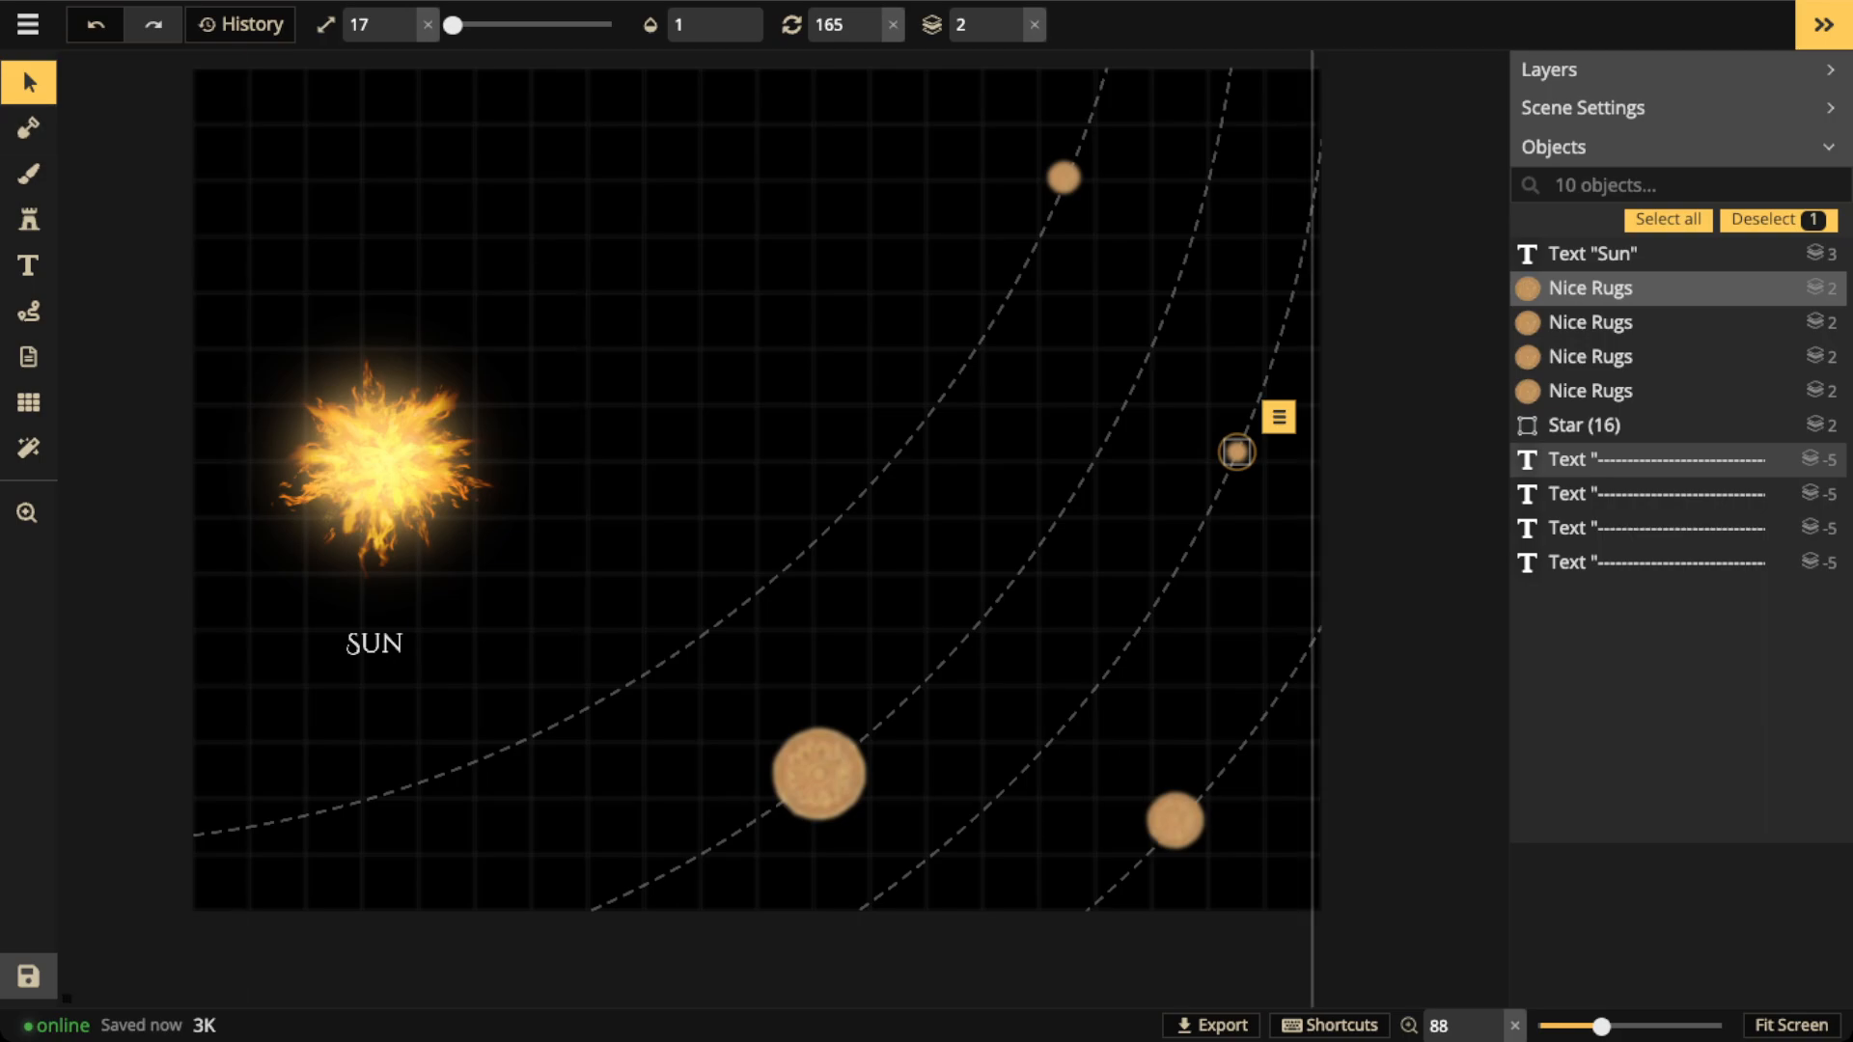
# Move the largest planet onto the innermost orbit below the sun at size 97, and the medium planet onto the second orbit at size 57
pyautogui.click(818, 774)
pyautogui.moveTo(819, 774); pyautogui.dragTo(480, 753)
pyautogui.scroll(4, 483, 760)
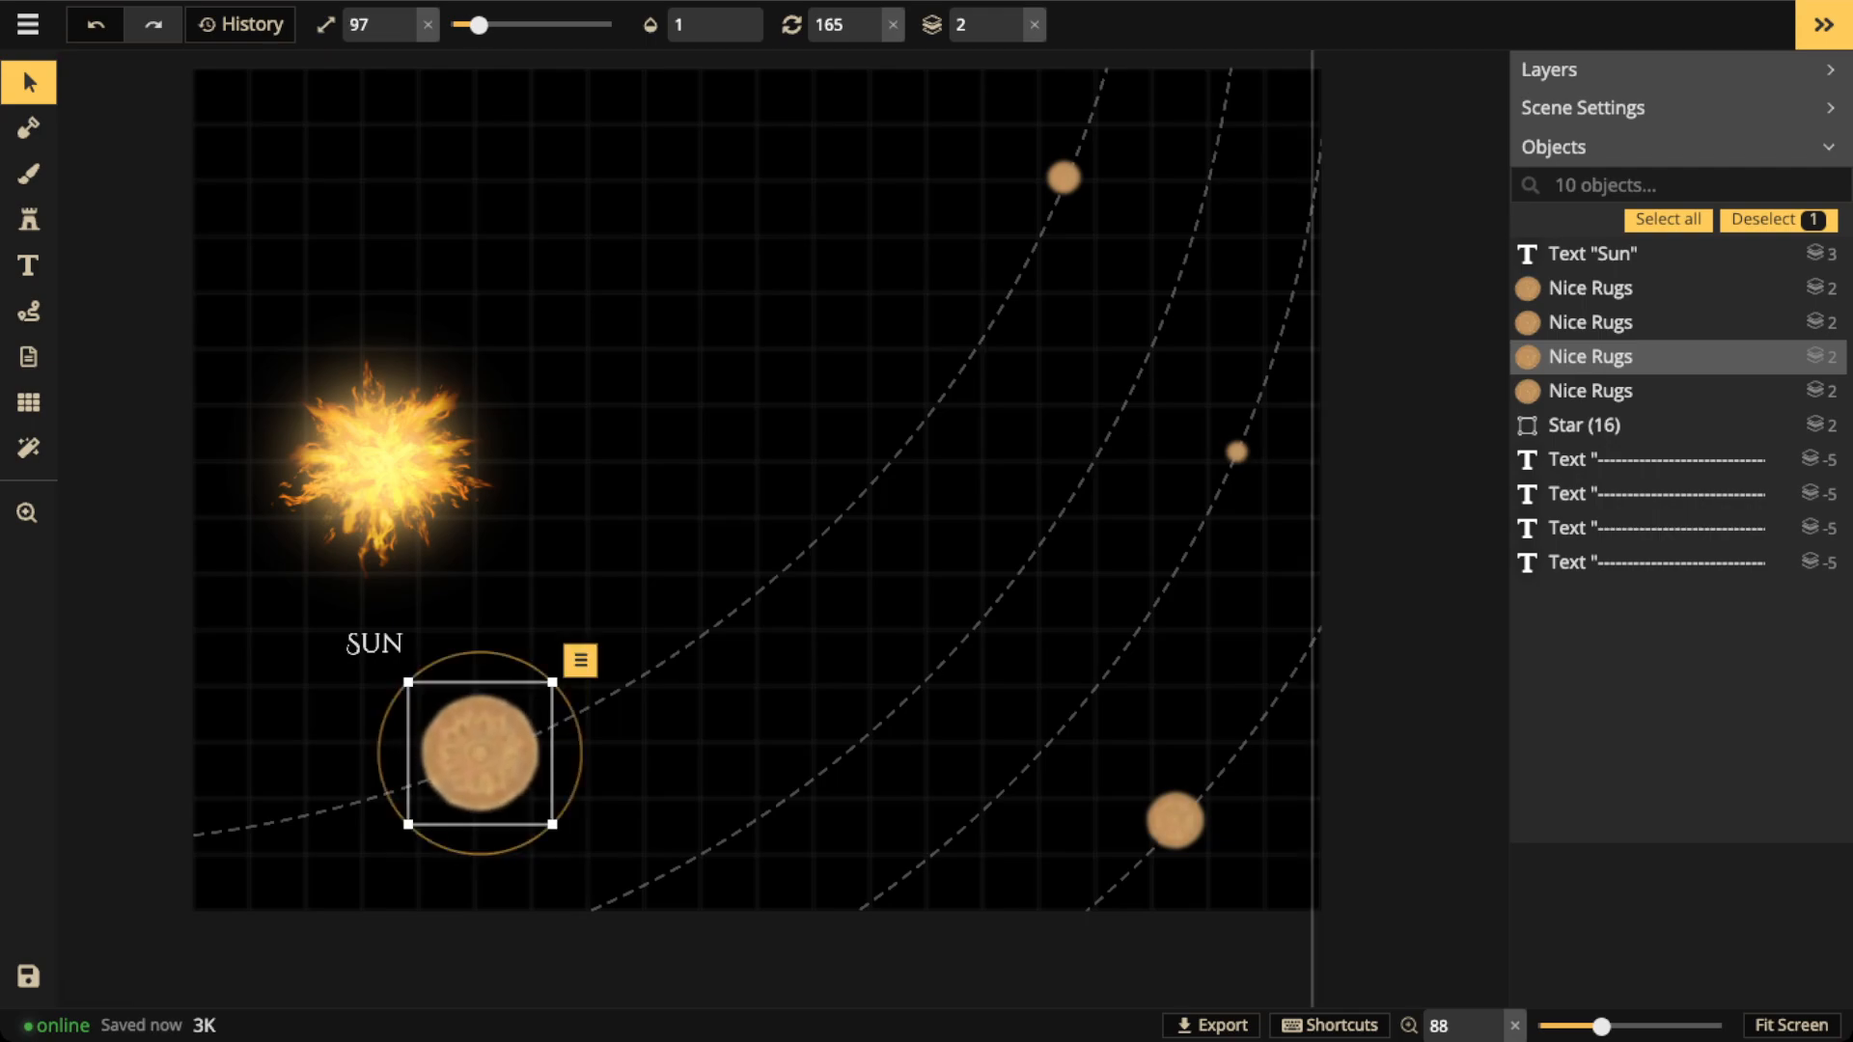
pyautogui.click(1064, 177)
pyautogui.moveTo(1175, 821); pyautogui.dragTo(884, 709)
pyautogui.scroll(4, 884, 709)
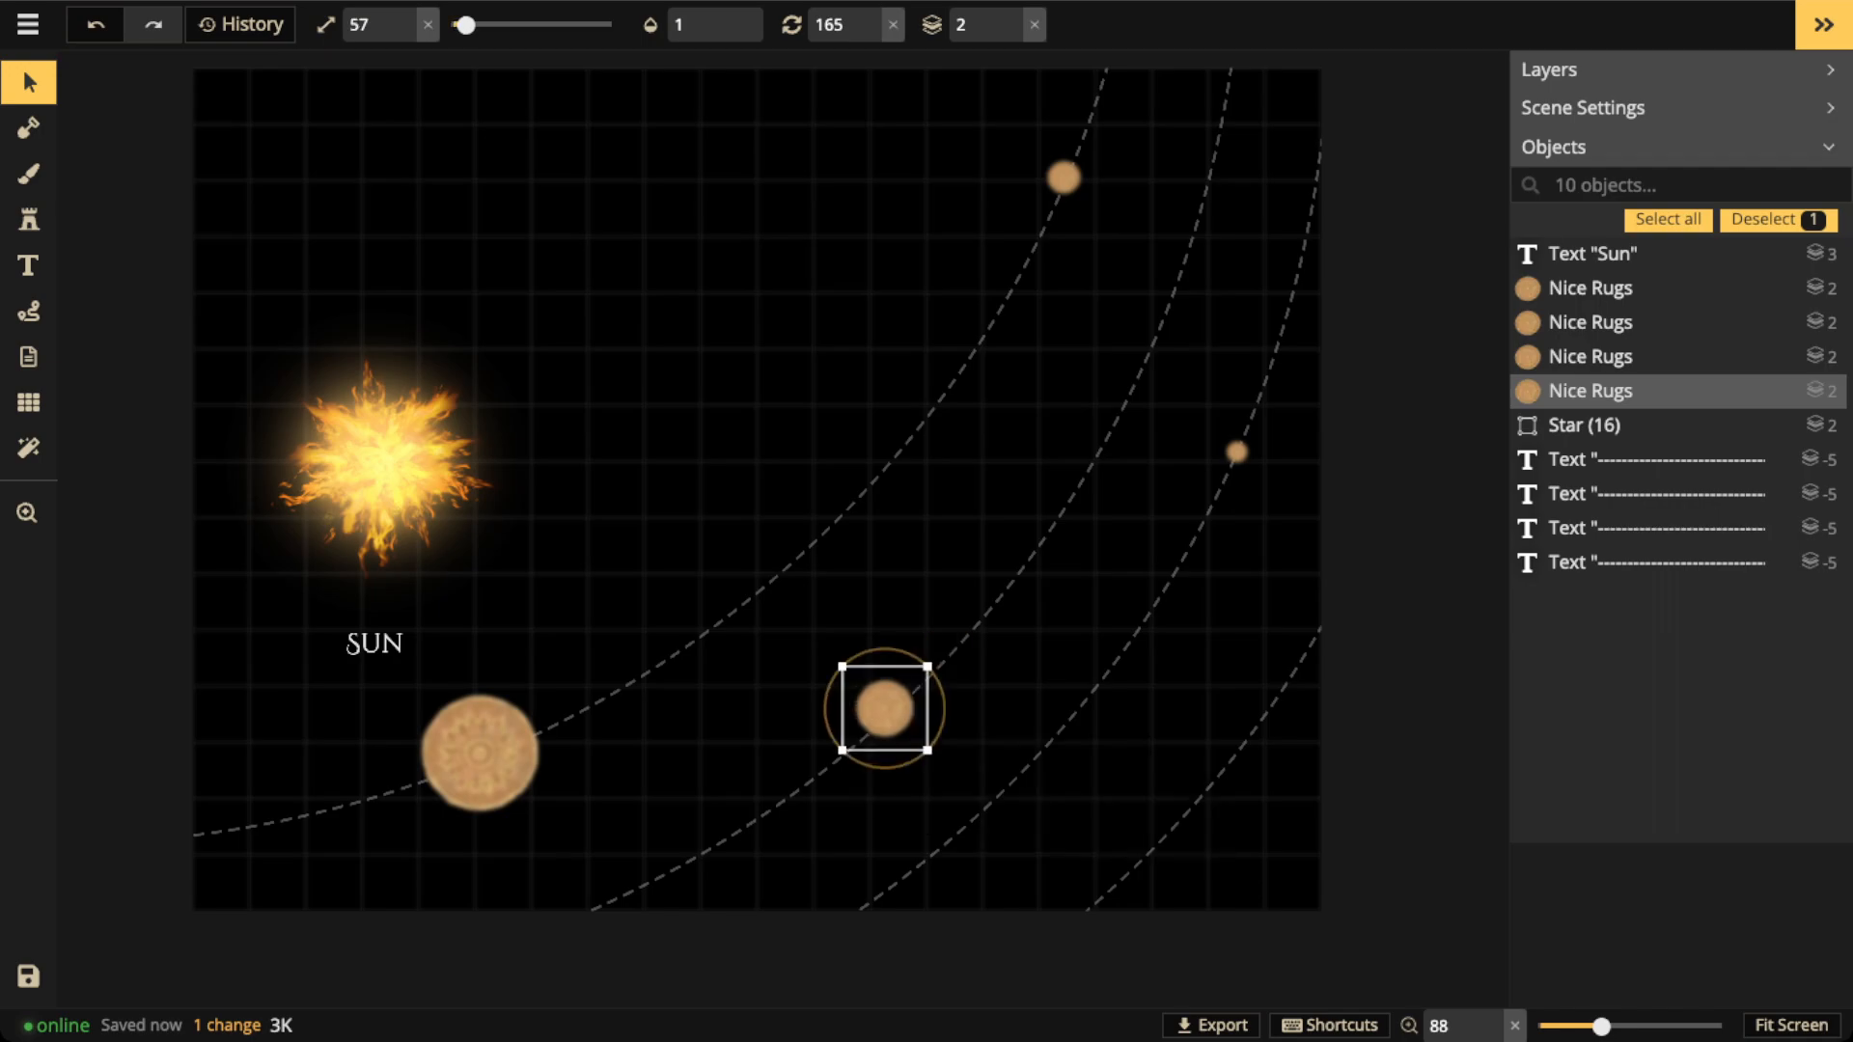
# Move the small upper planet to the outermost orbit and enlarge it slightly, and shift the smallest planet further up the third orbit
pyautogui.moveTo(1063, 178); pyautogui.dragTo(1244, 736)
pyautogui.scroll(2, 1189, 819)
pyautogui.moveTo(1236, 452); pyautogui.dragTo(1268, 374)
# Adjust the second orbit arc's position and angle so it runs through its planet with even spacing between the neighbouring arcs
pyautogui.moveTo(1029, 552); pyautogui.dragTo(1086, 473)
pyautogui.moveTo(893, 686); pyautogui.dragTo(897, 675)
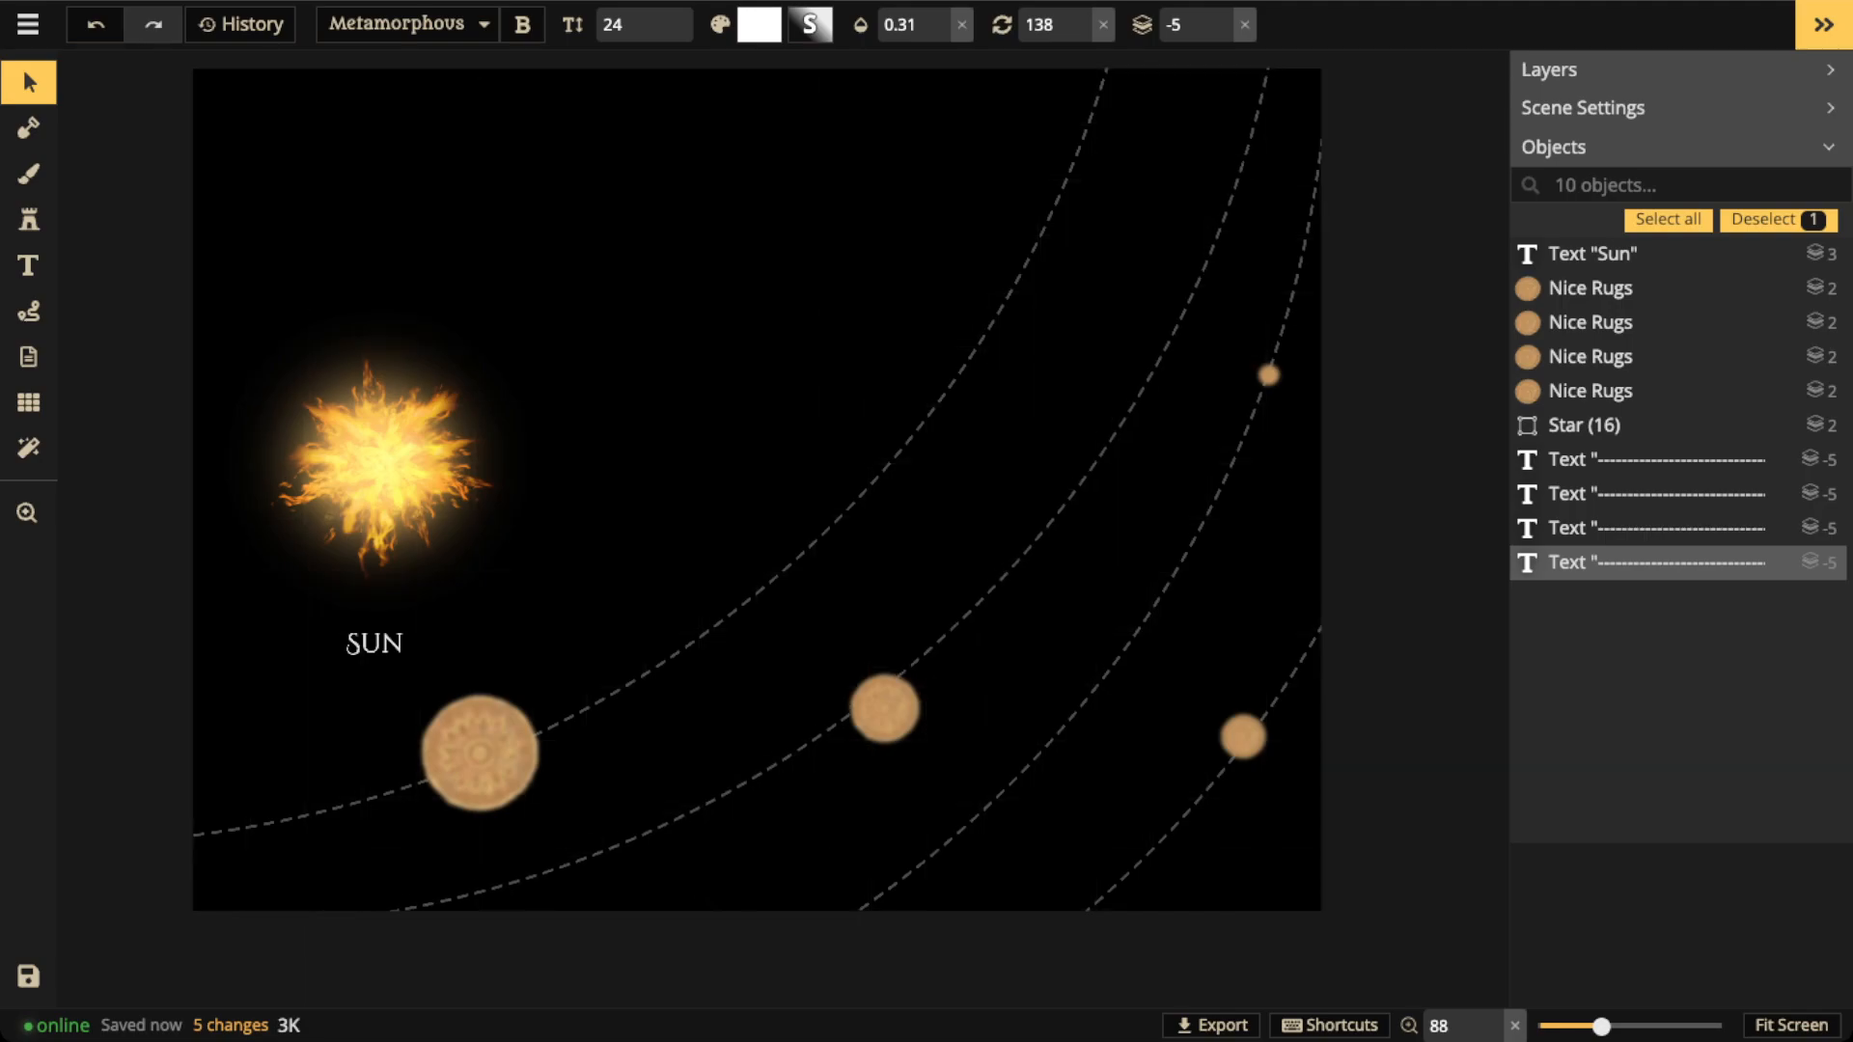
pyautogui.click(884, 710)
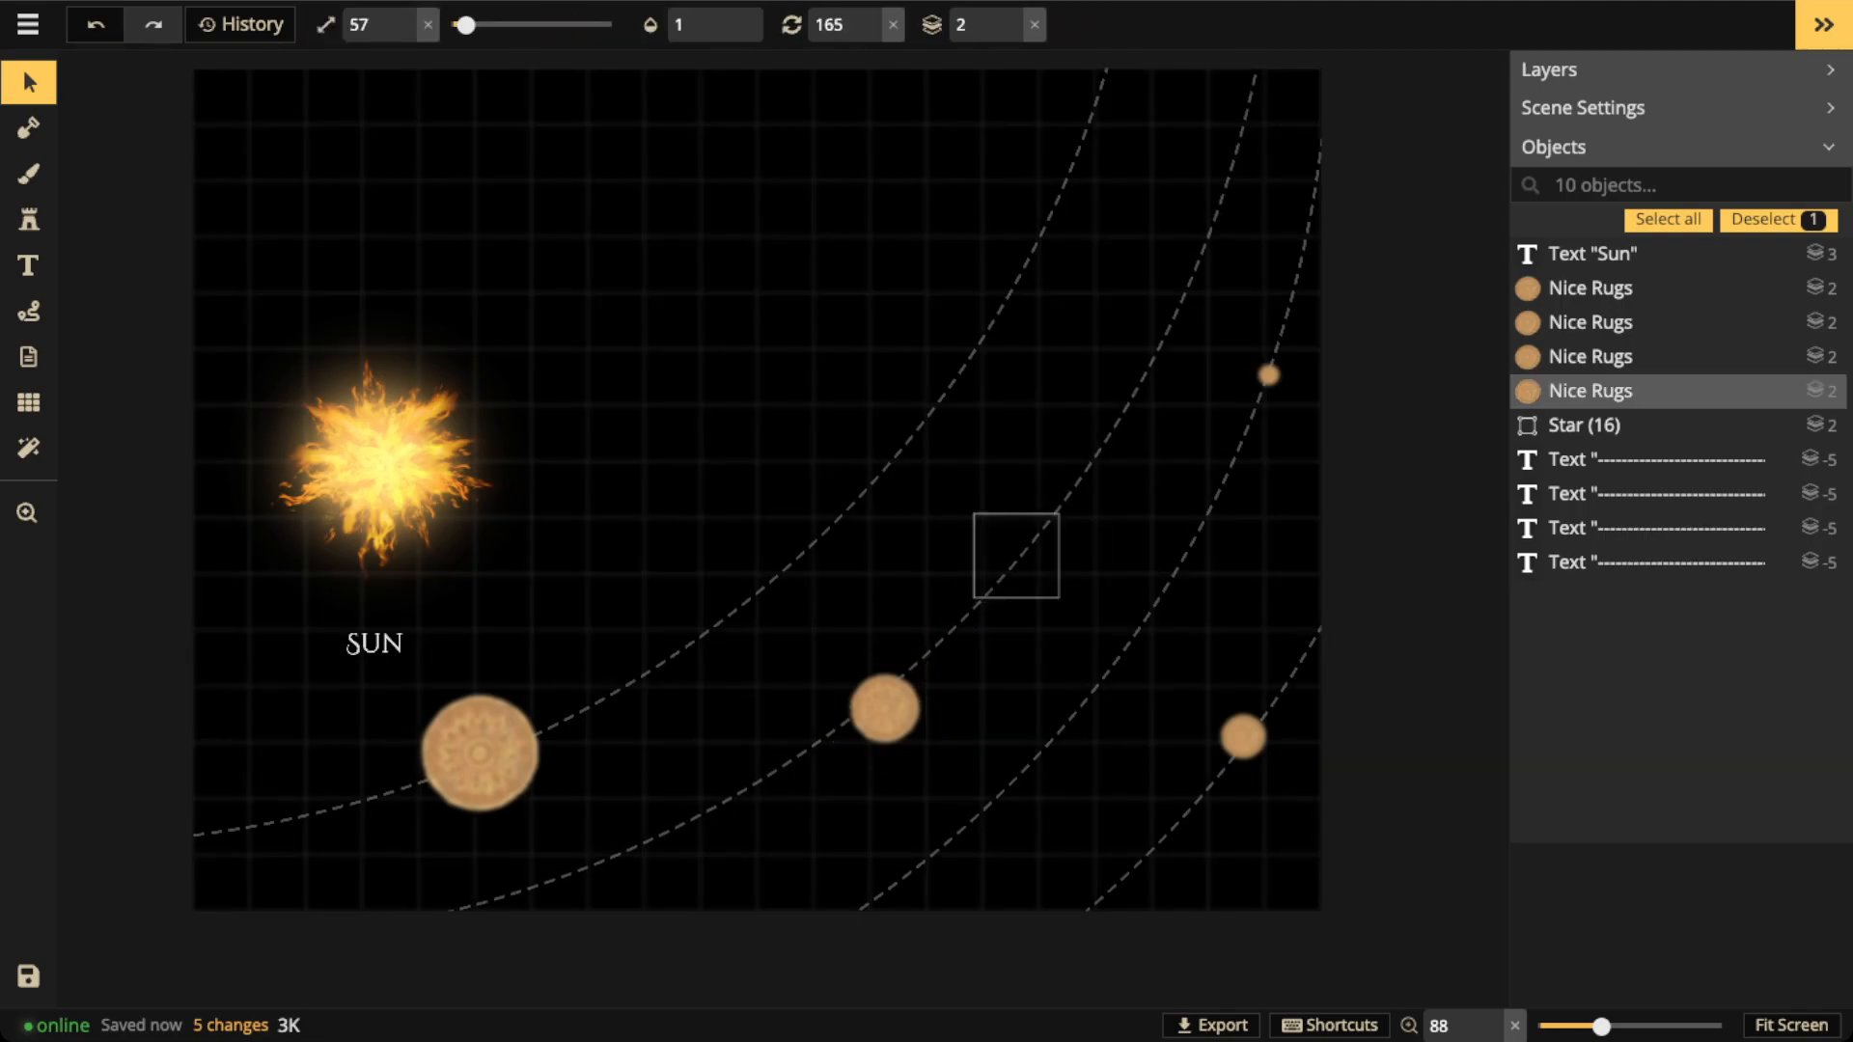
pyautogui.moveTo(1014, 558); pyautogui.dragTo(1022, 549)
pyautogui.press('Escape')
# Delete all four dashed orbit arcs, keeping the sun, its label and the planets
pyautogui.scroll(-5, 338, 594)
pyautogui.moveTo(338, 593); pyautogui.dragTo(559, 694)
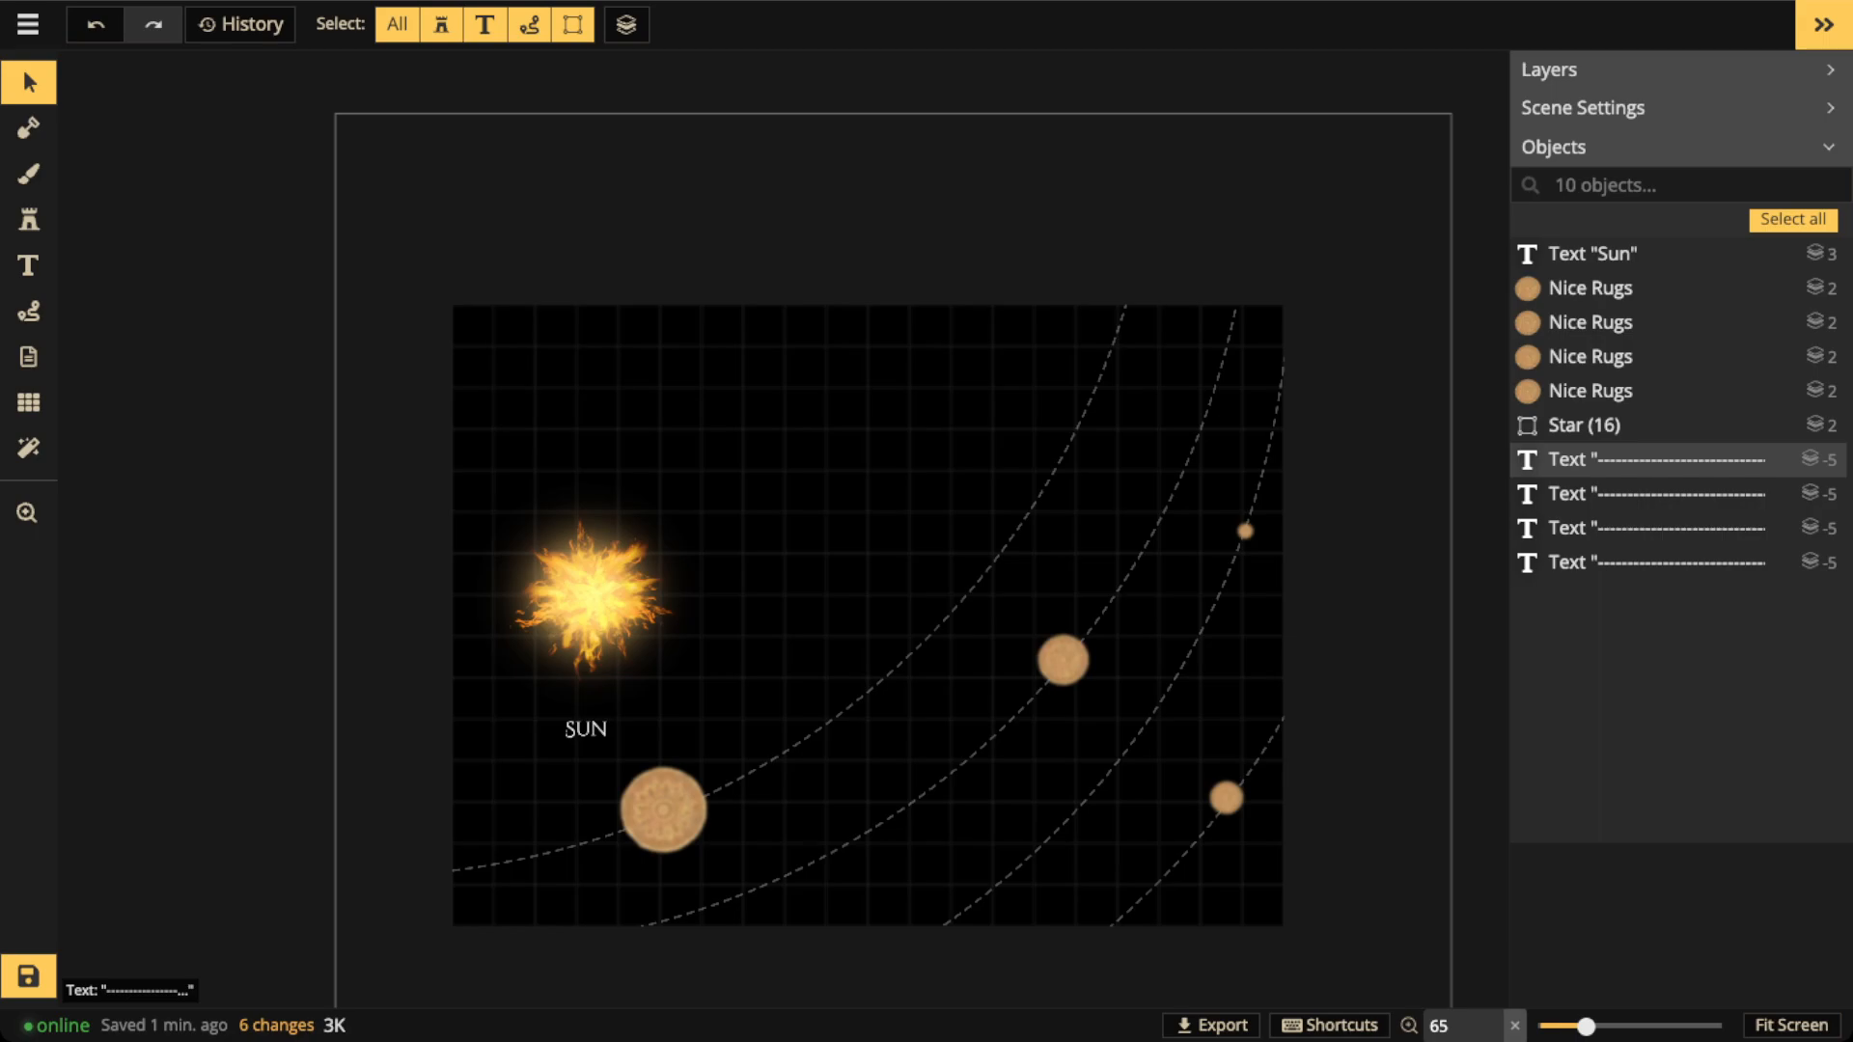
pyautogui.click(994, 737)
pyautogui.press('Delete')
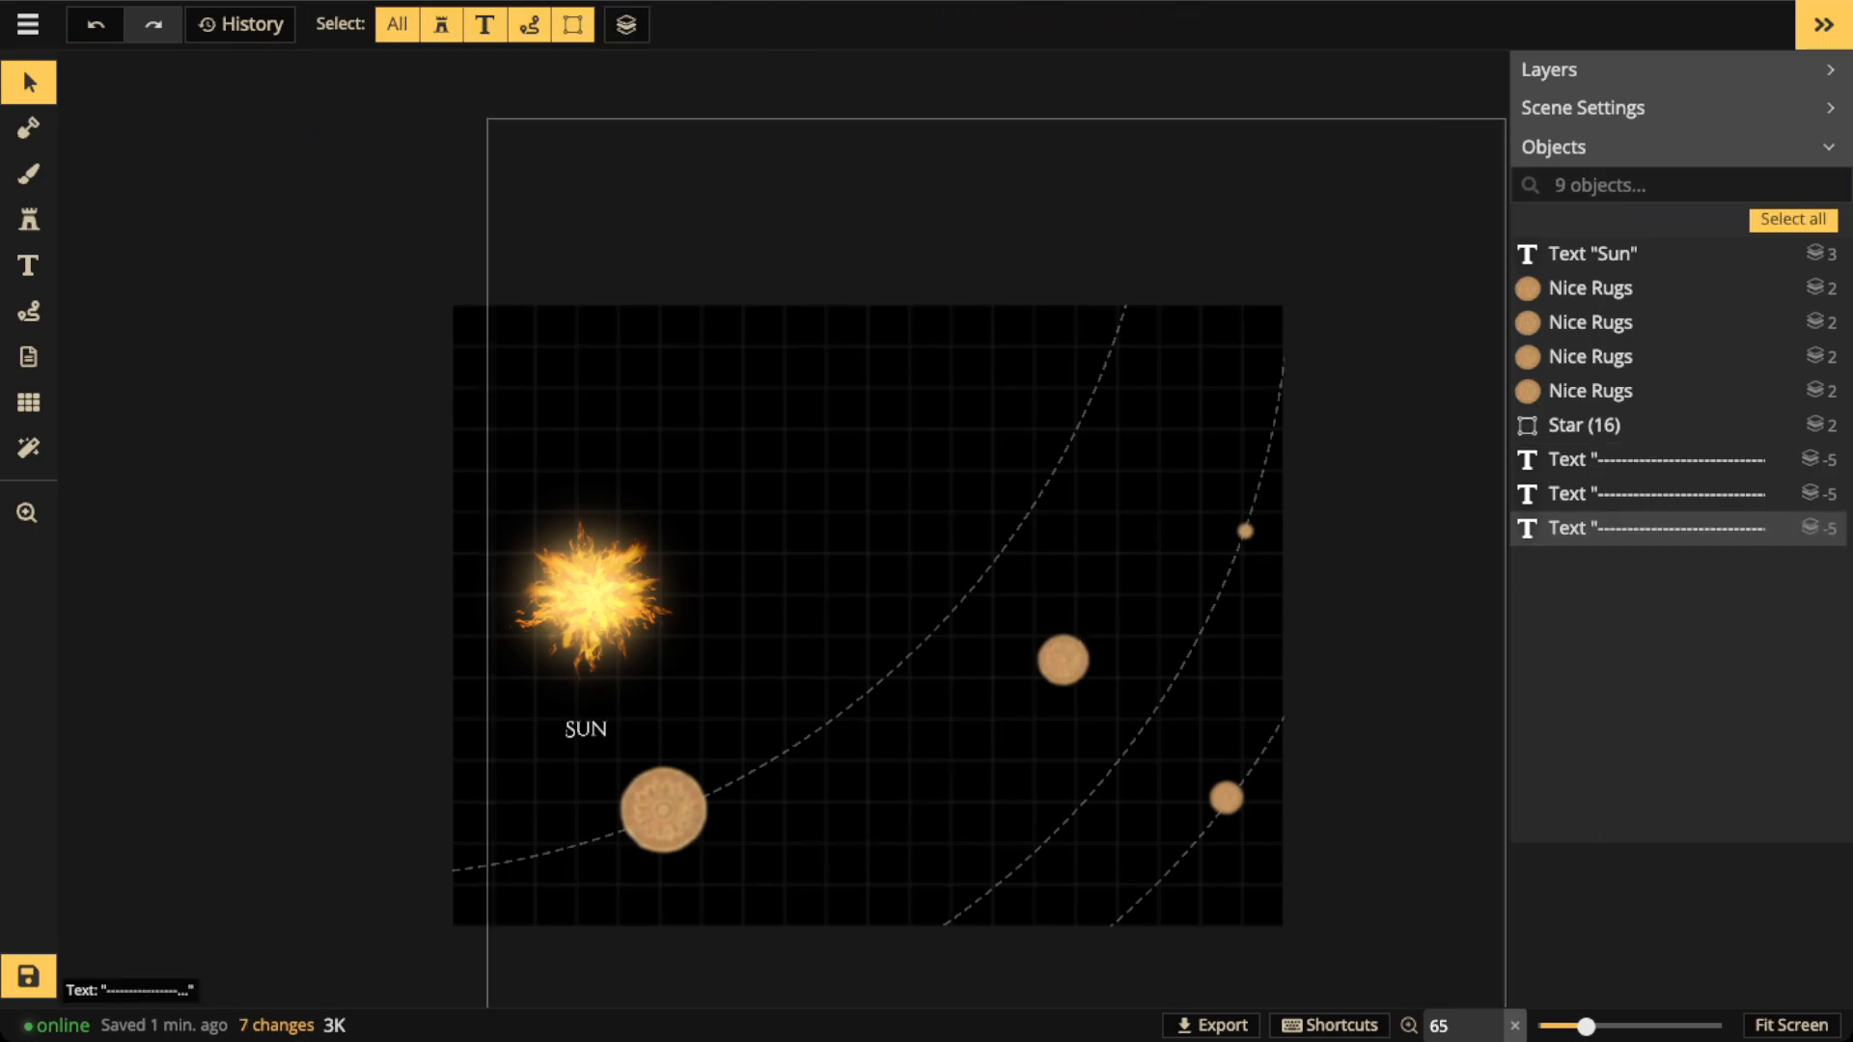
pyautogui.click(994, 736)
pyautogui.press('Delete')
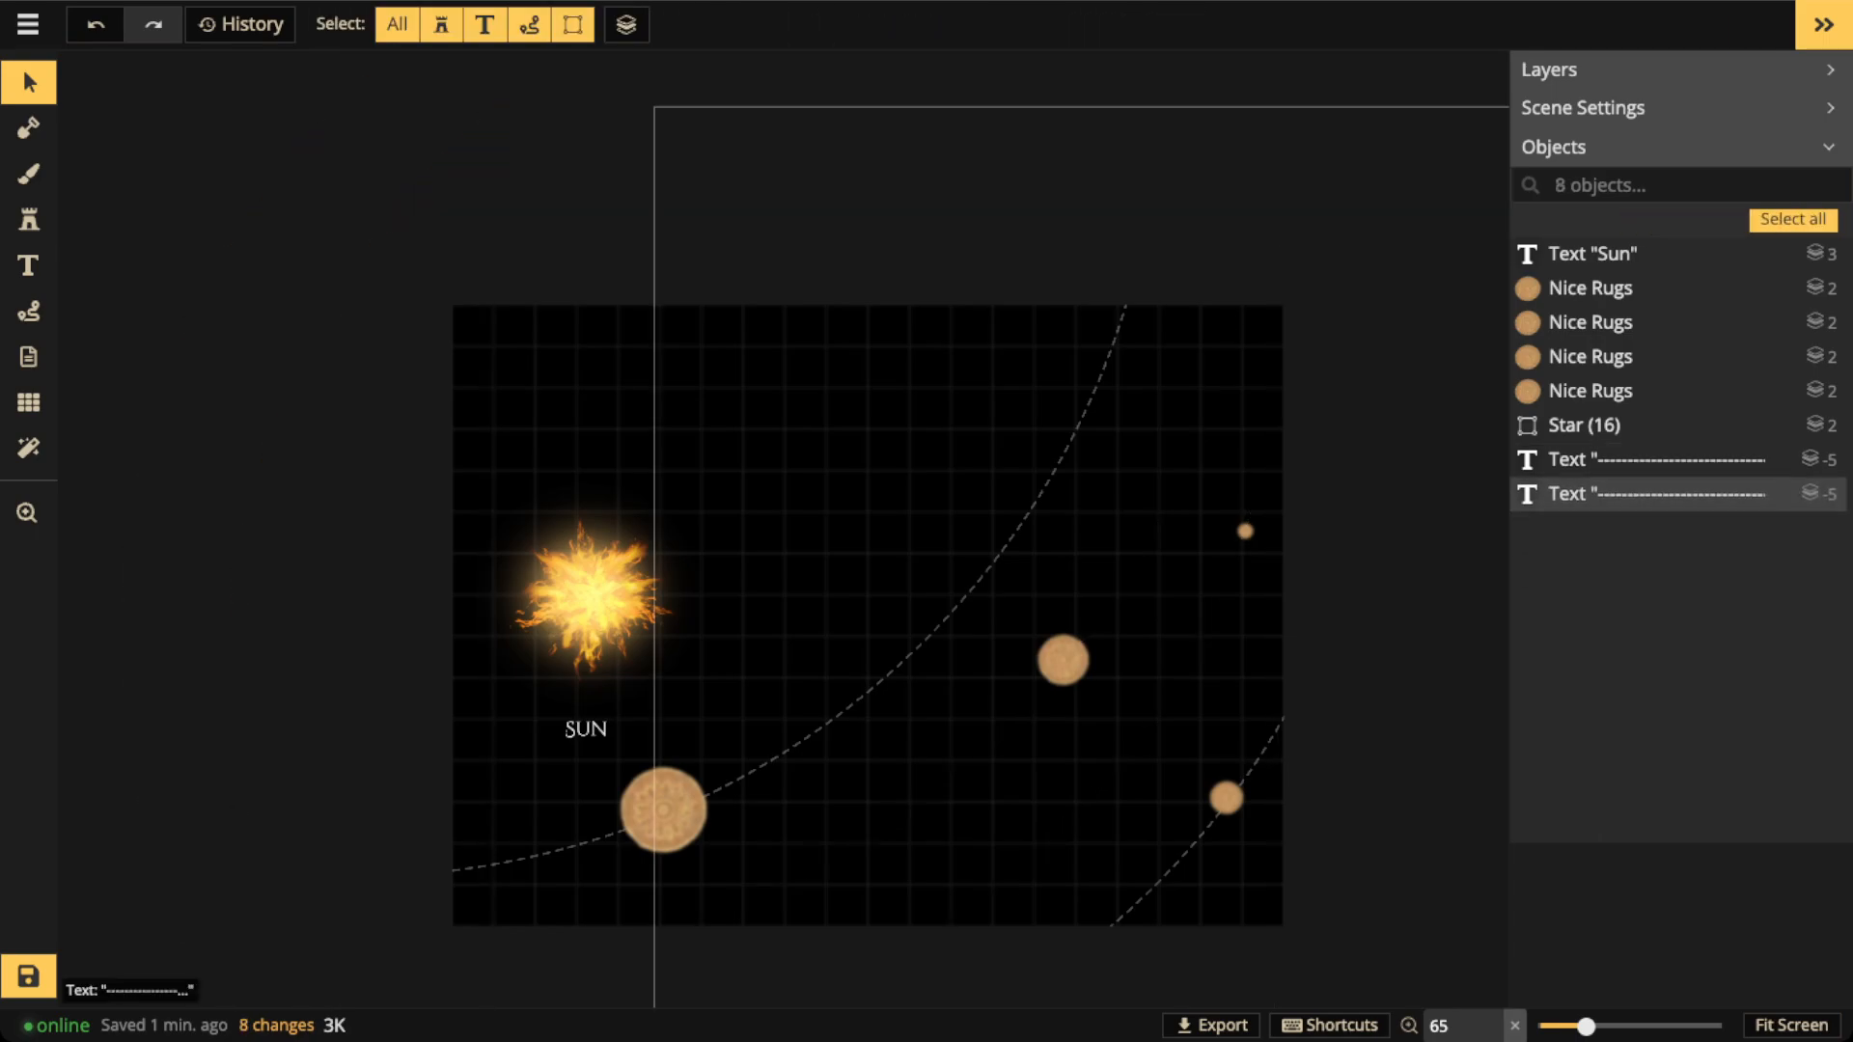
pyautogui.press('Delete')
pyautogui.click(1220, 530)
pyautogui.press('Delete')
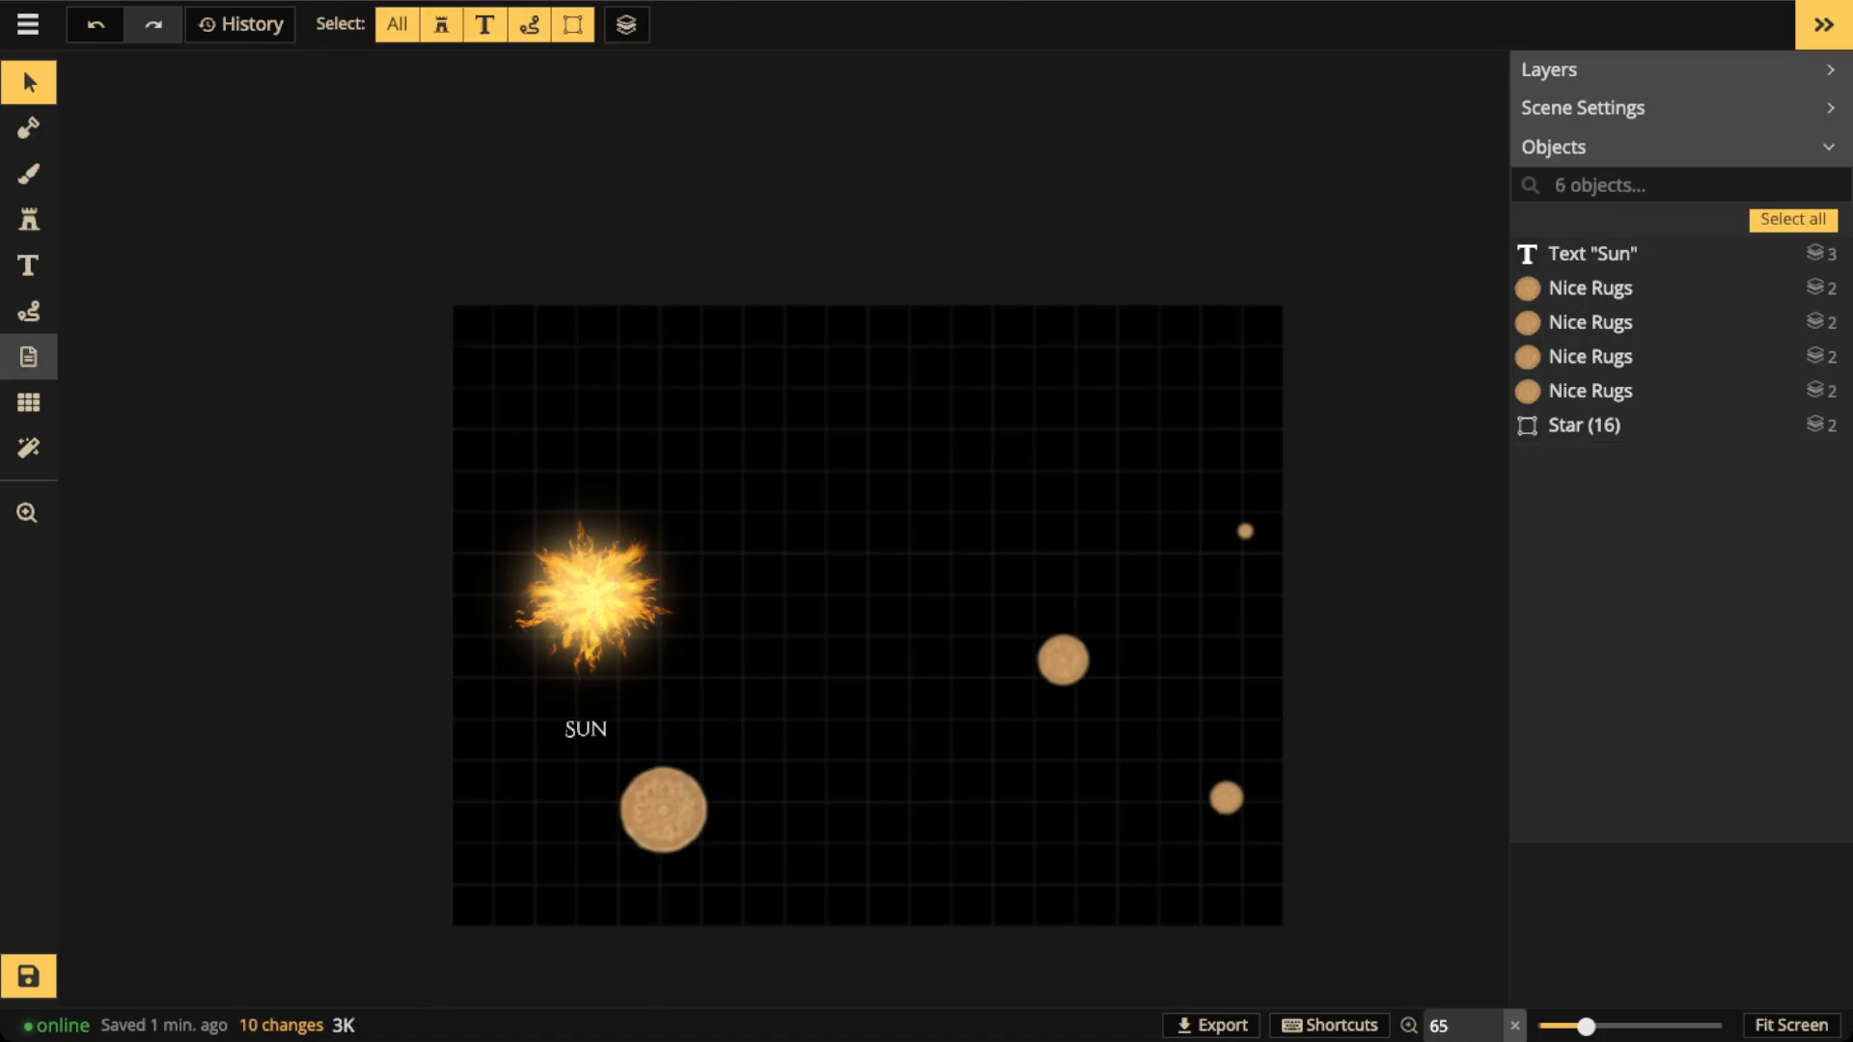
# Search the stamp catalog for "heraldic" and choose the Heraldic Circle stamp
pyautogui.click(29, 220)
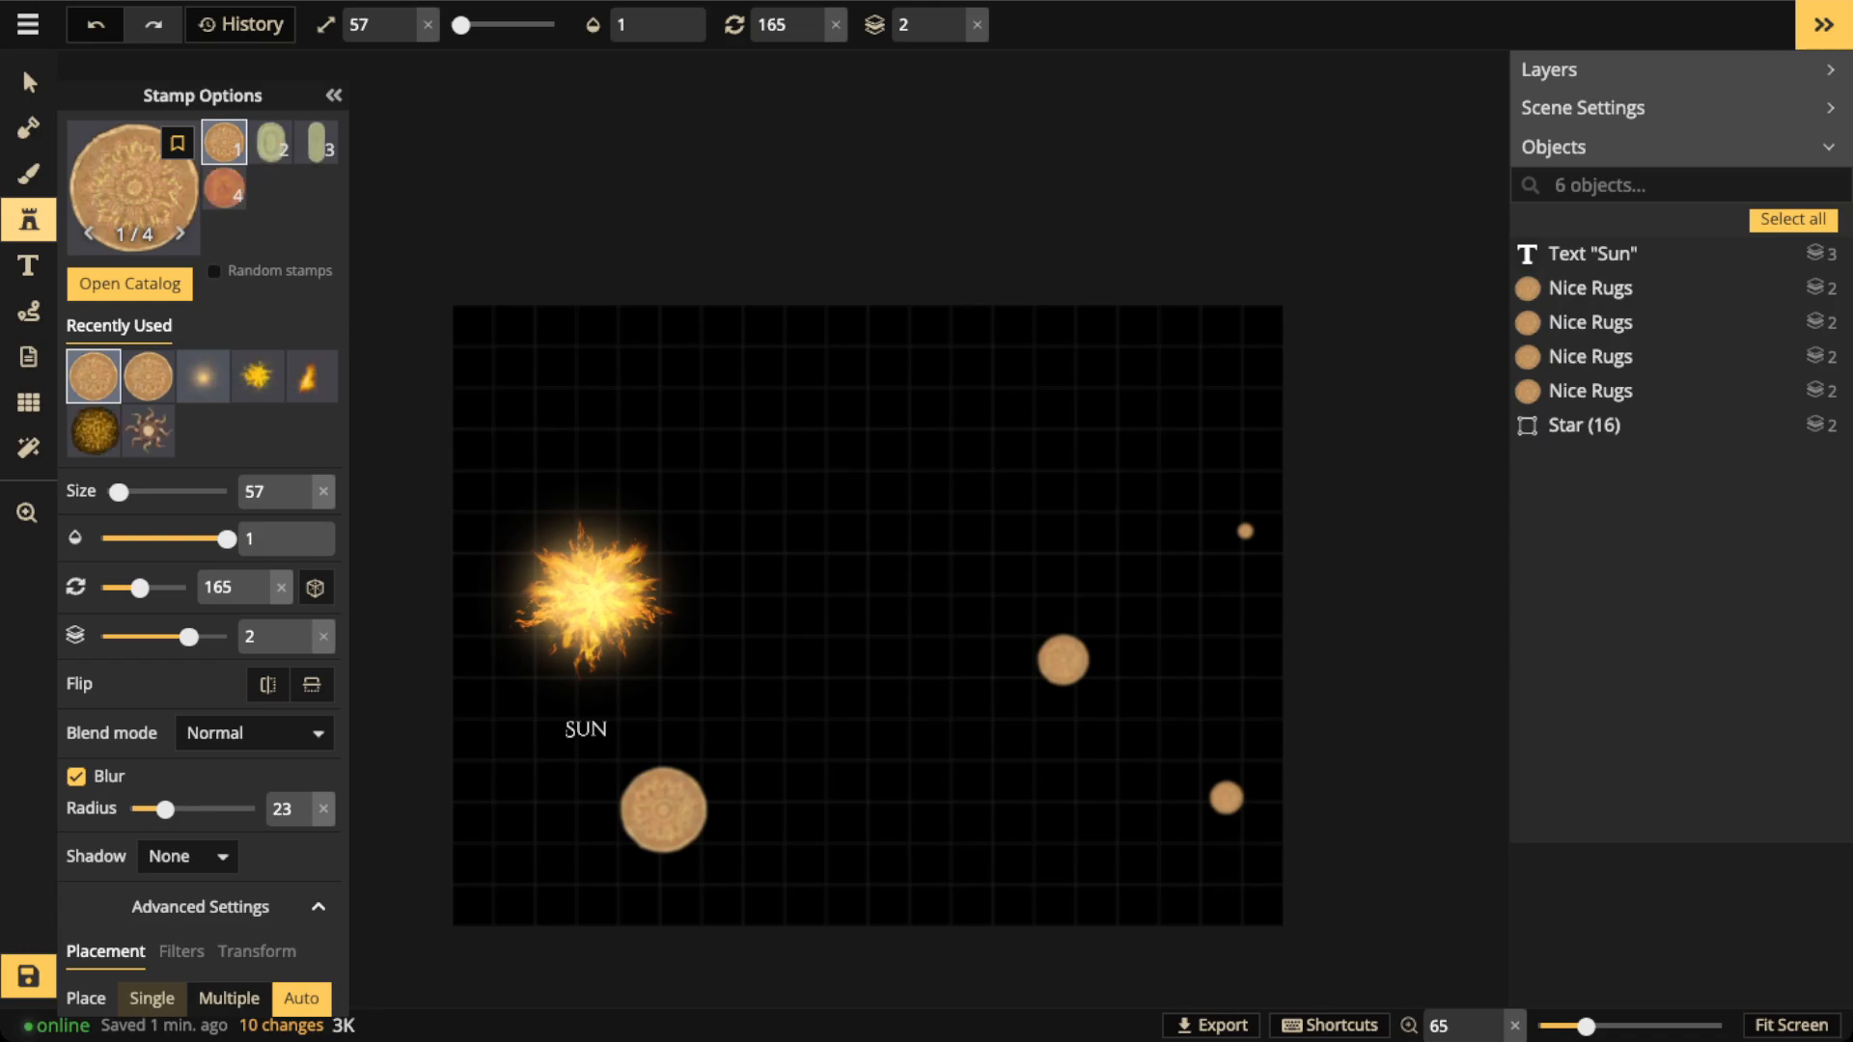
pyautogui.click(135, 188)
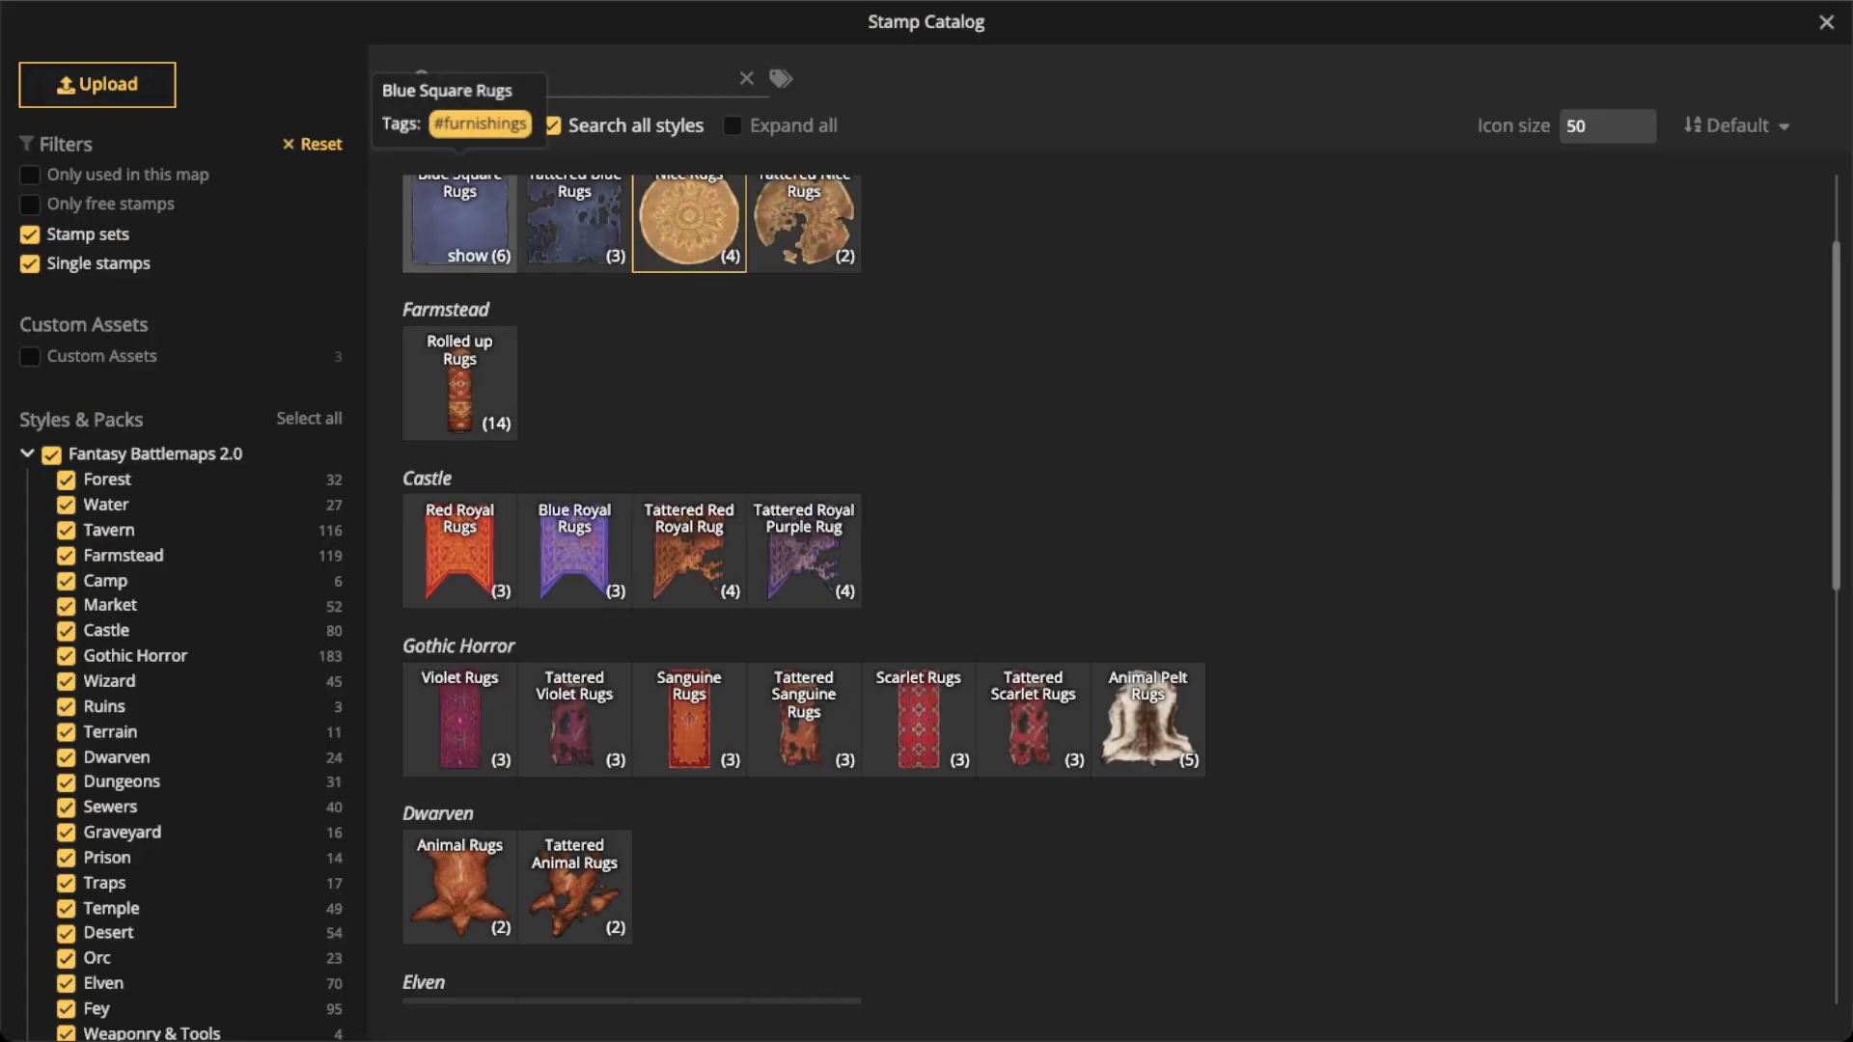
pyautogui.click(466, 78)
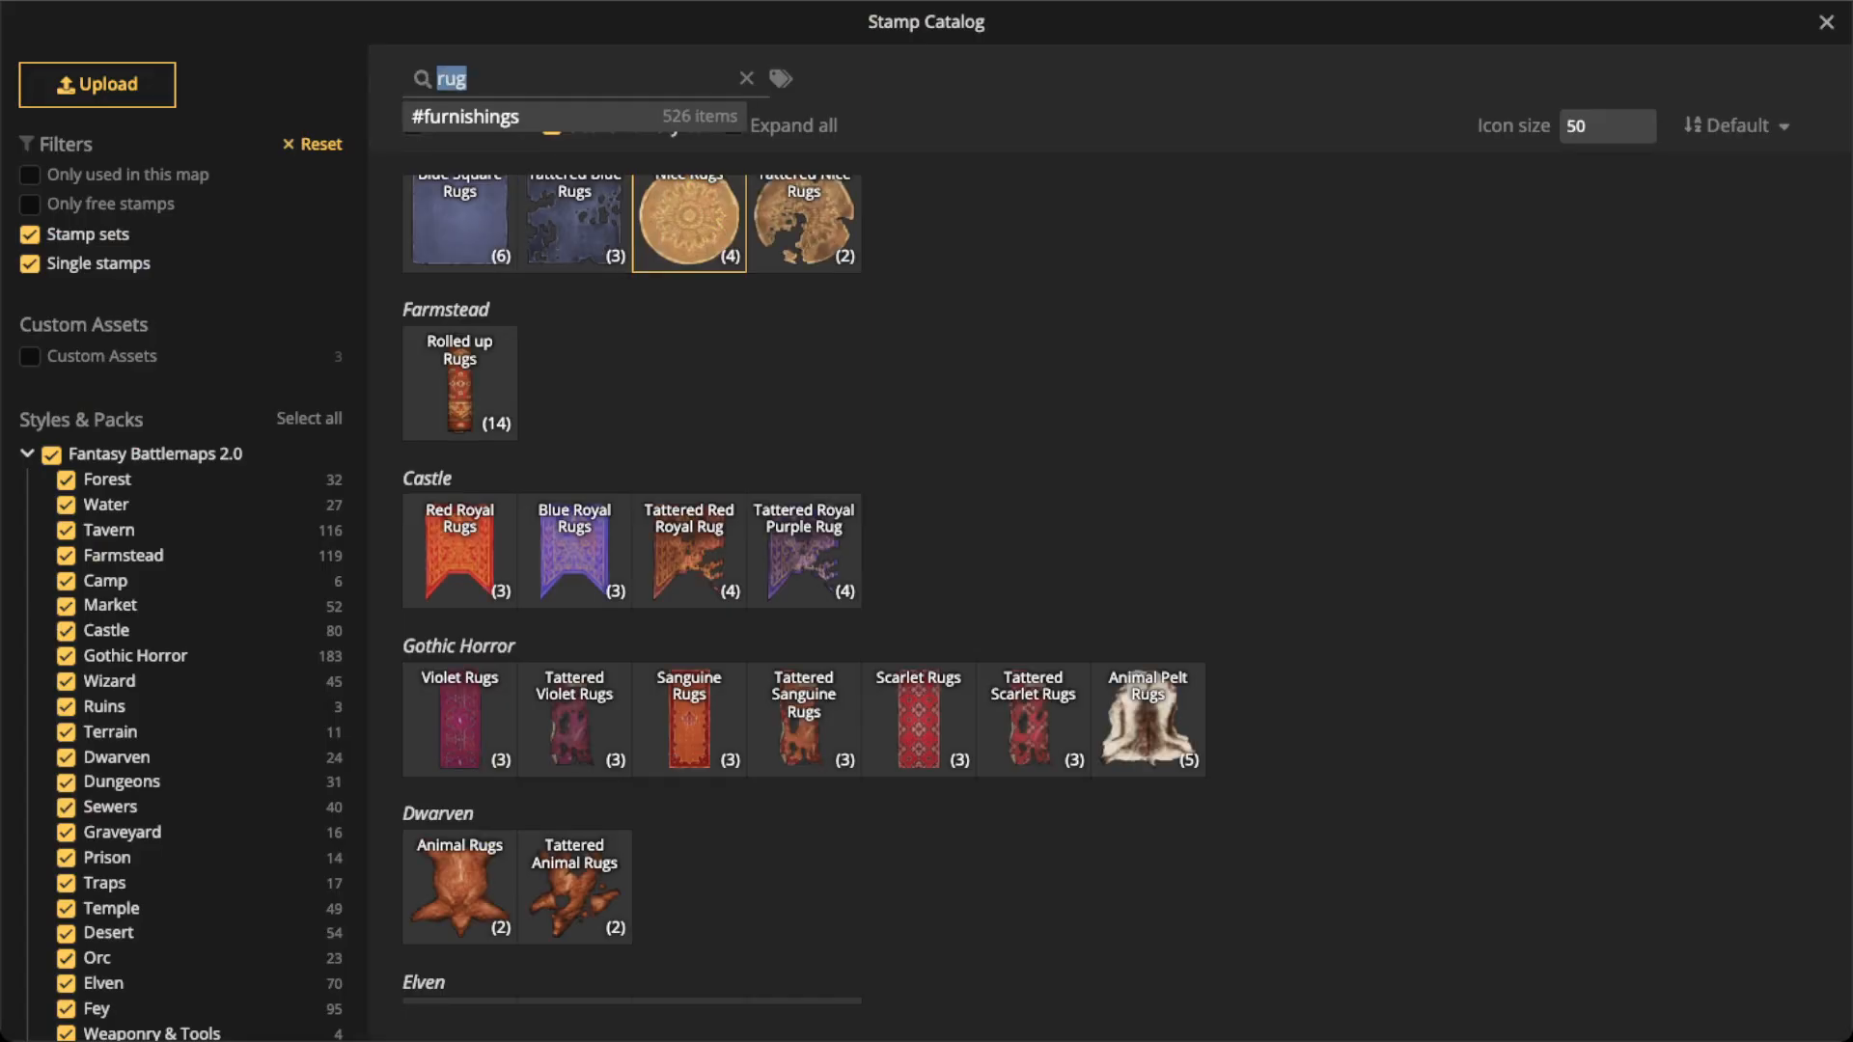
pyautogui.press('BackSpace')
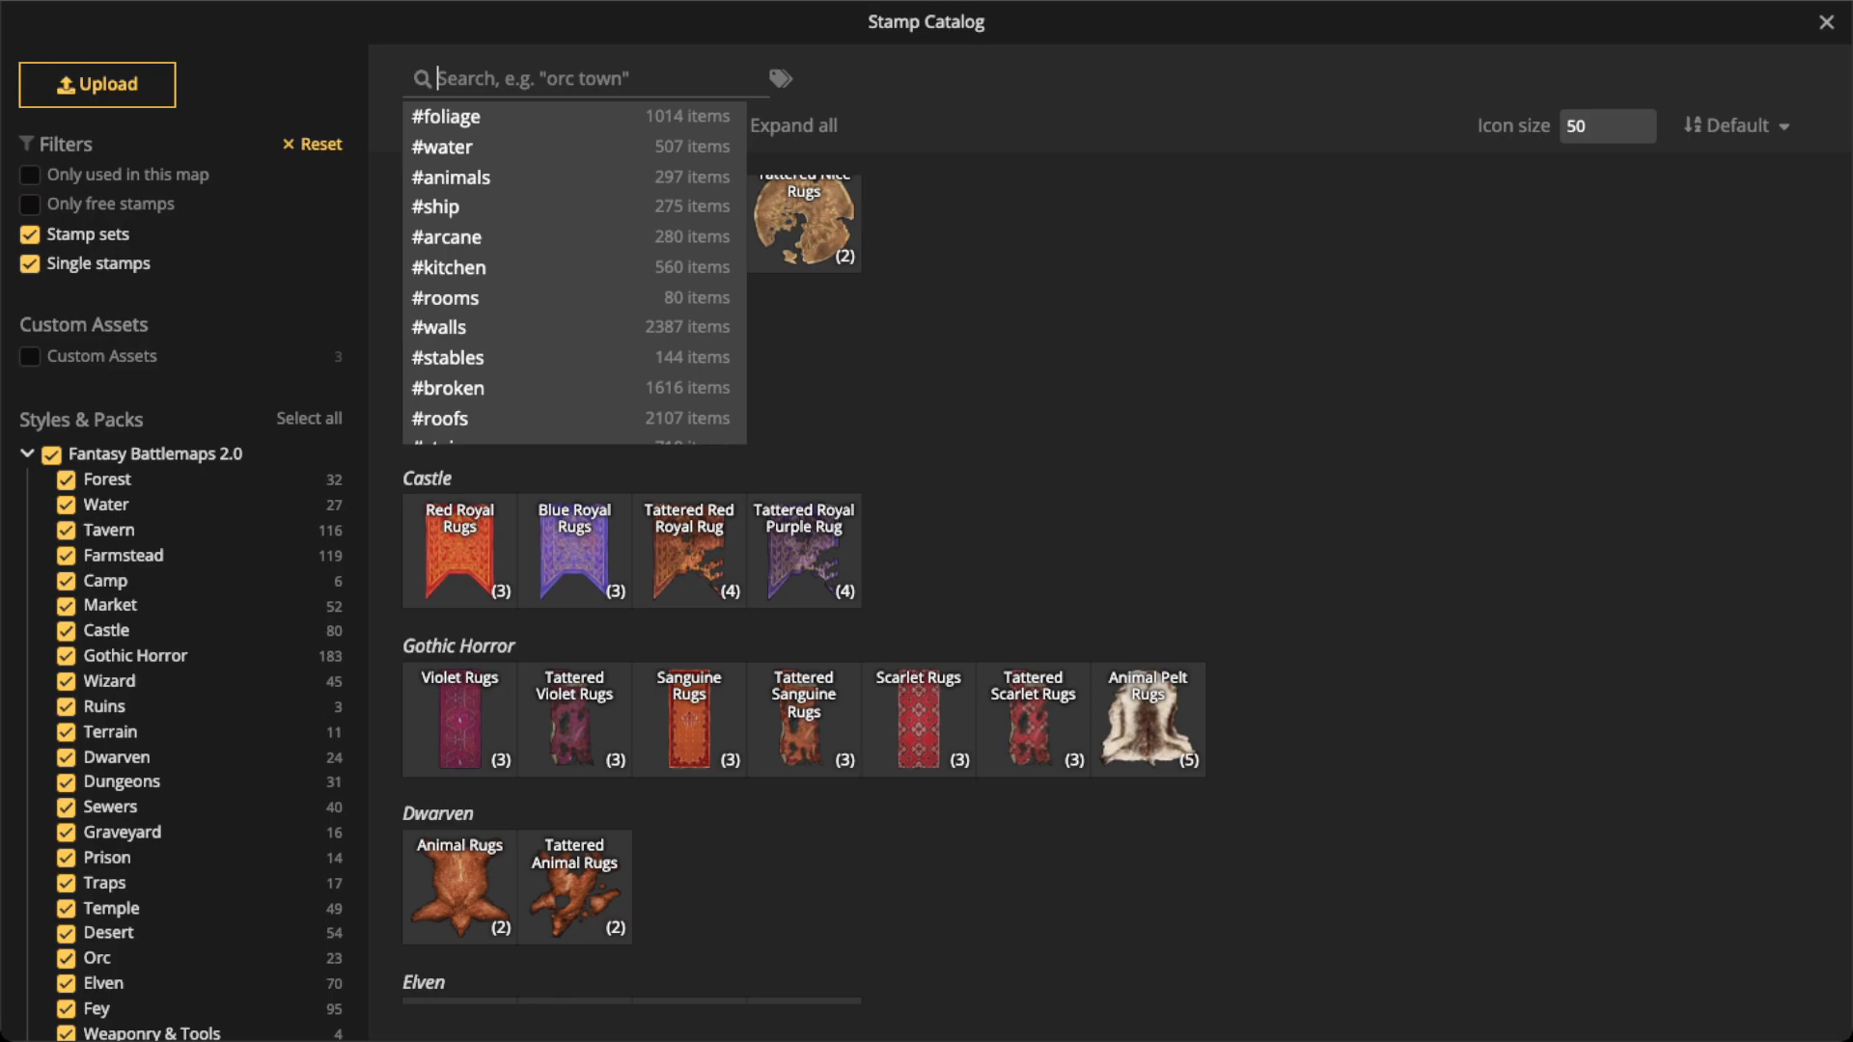
pyautogui.write('heraldic')
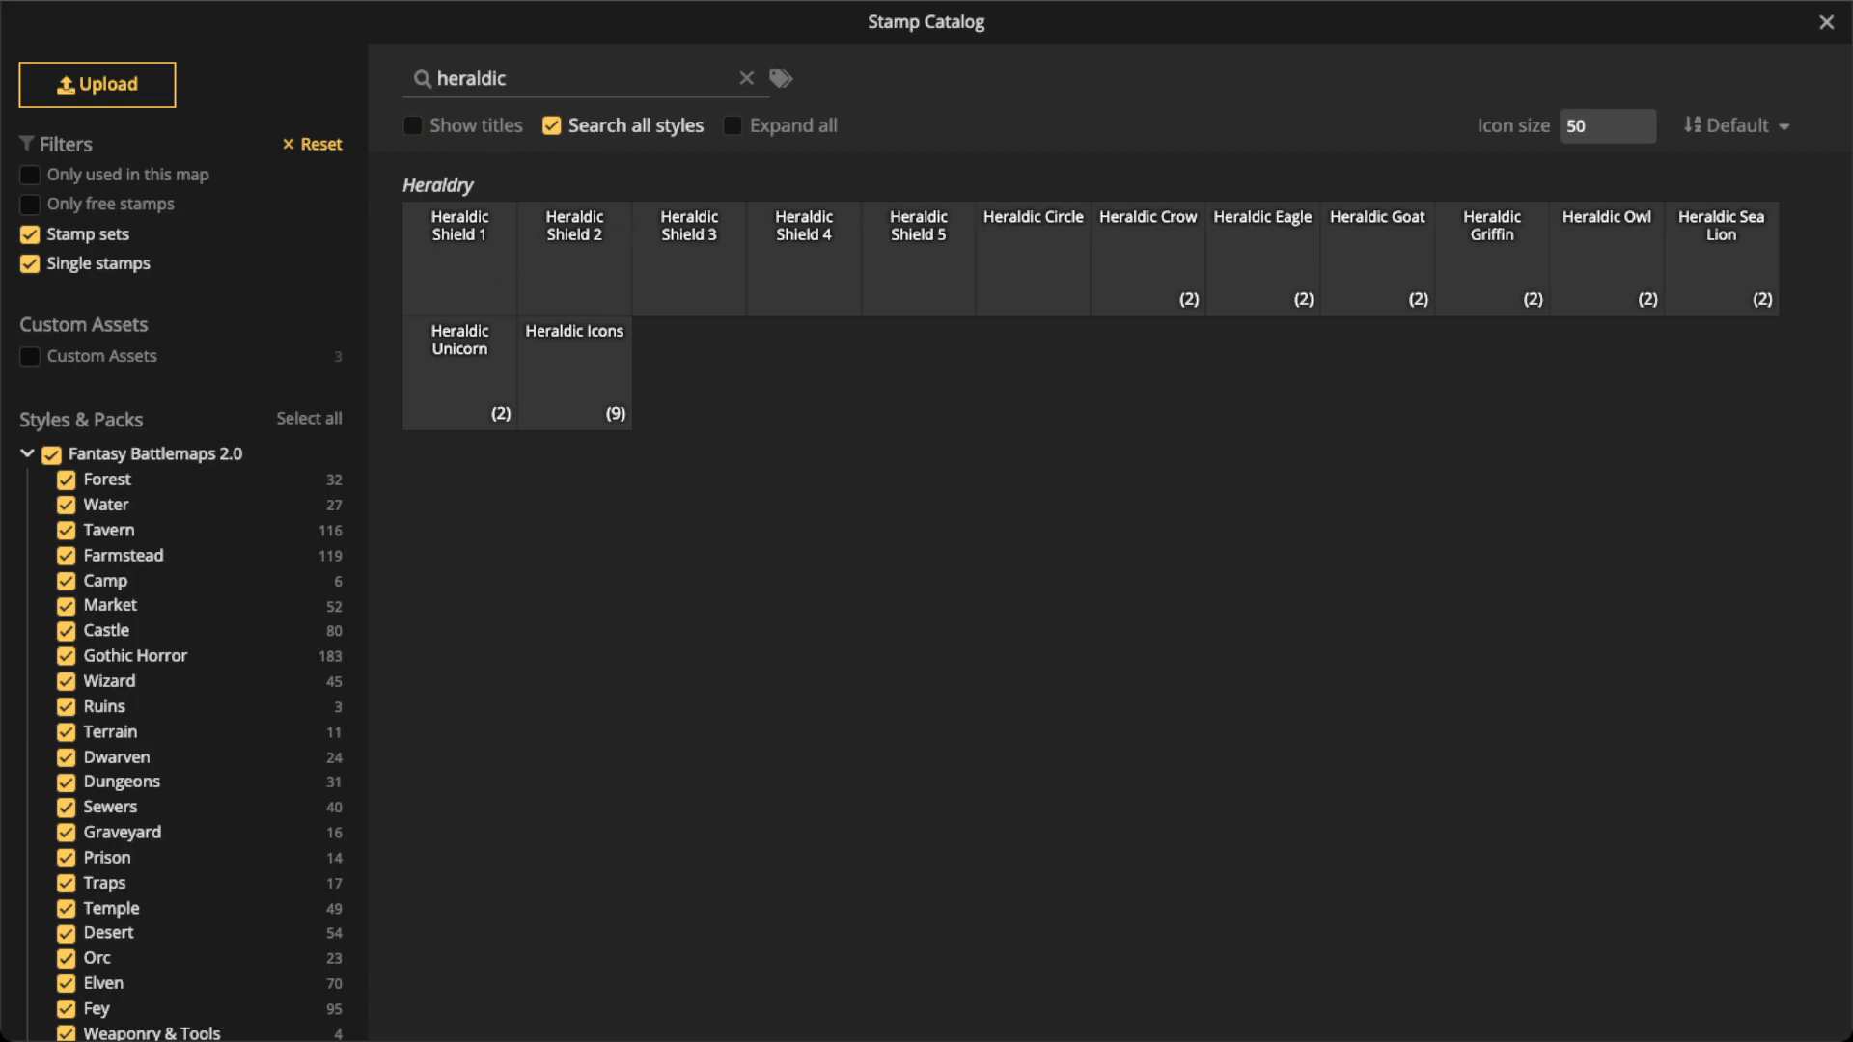
pyautogui.click(1032, 258)
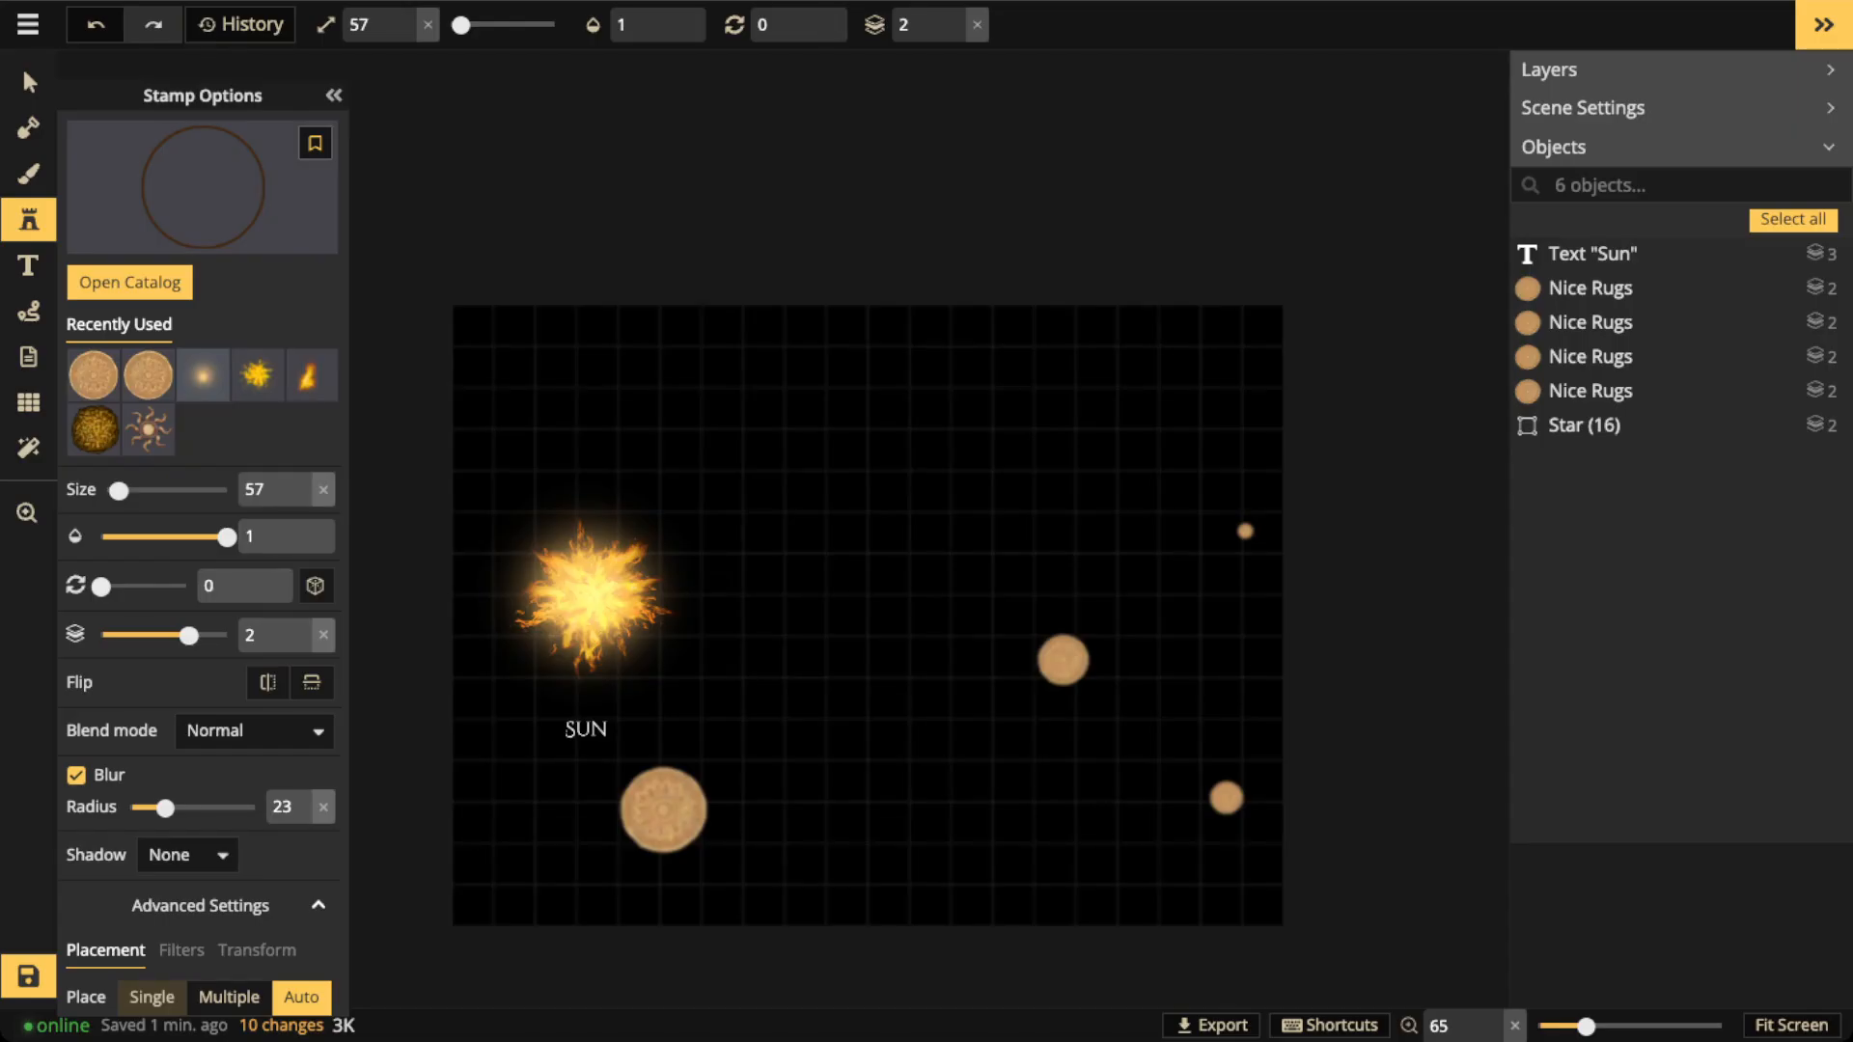
# Place a Heraldic Circle stamp of size 207 just beside the sun, toward the map's centre
pyautogui.moveTo(122, 491); pyautogui.dragTo(156, 490)
pyautogui.click(789, 558)
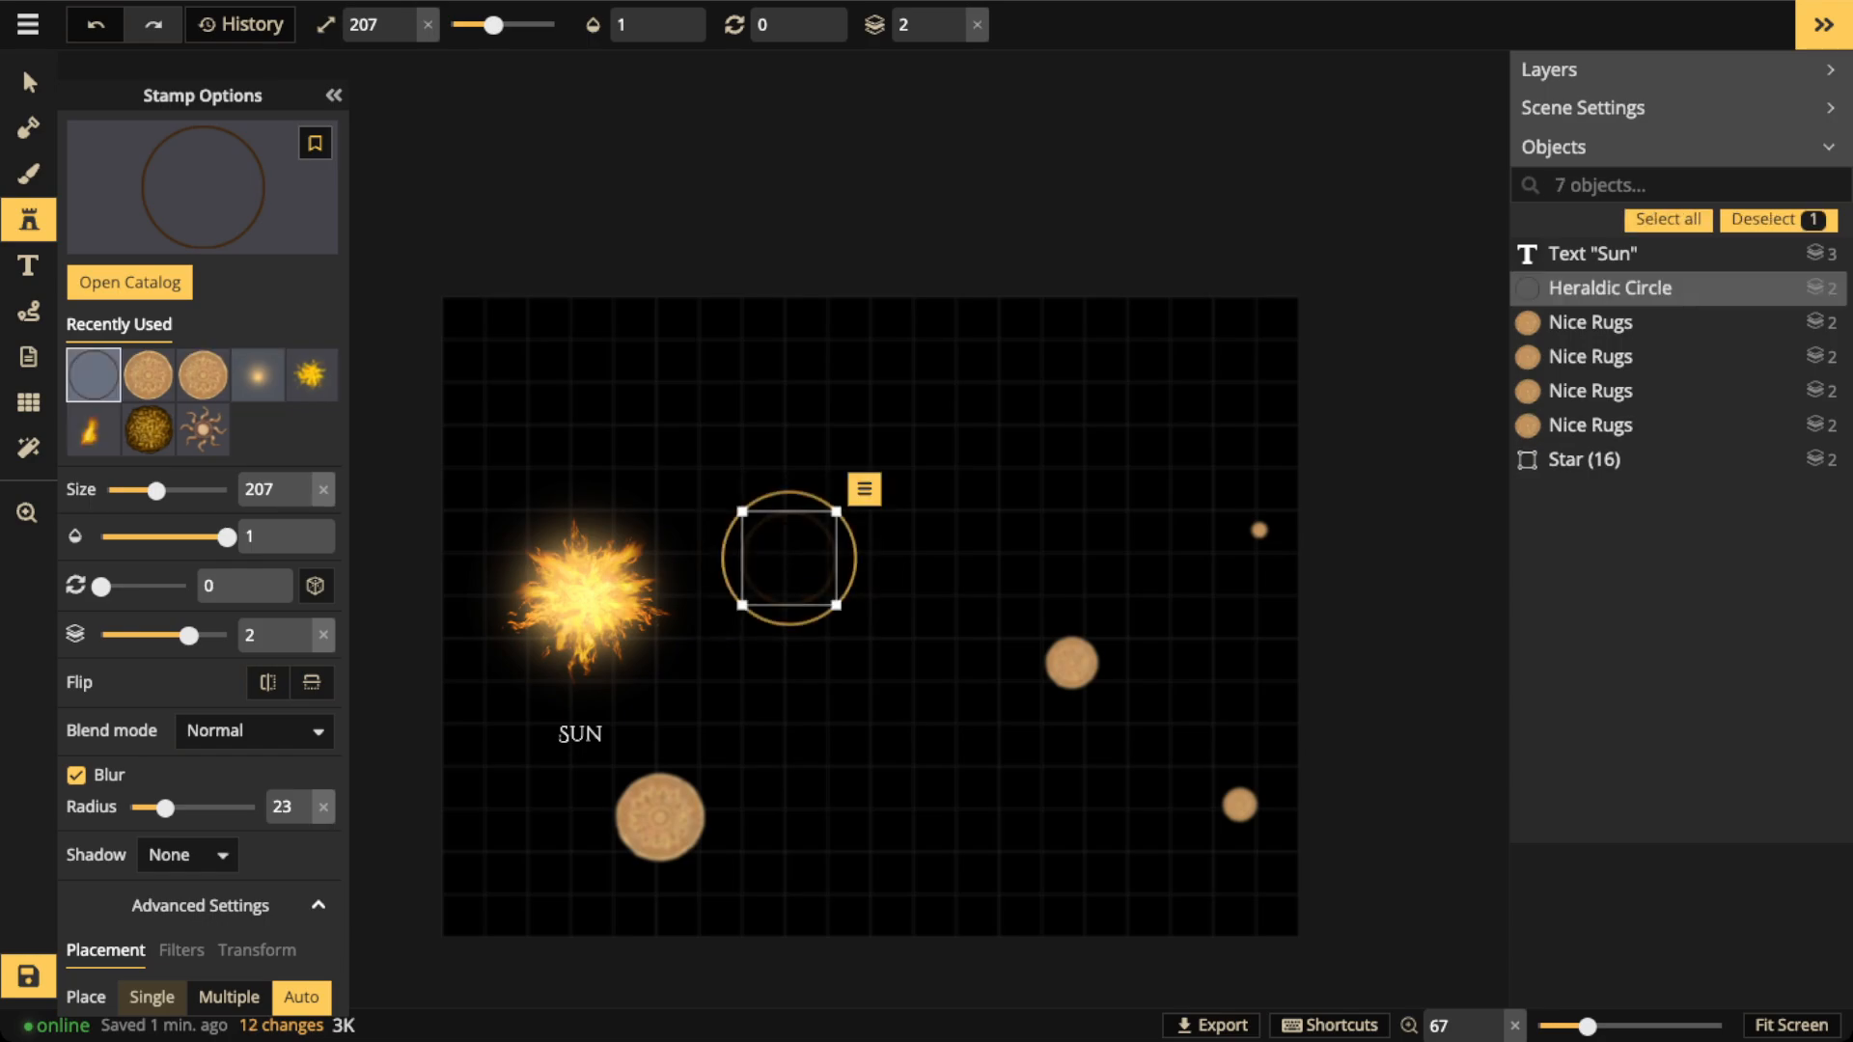
pyautogui.scroll(5, 826, 568)
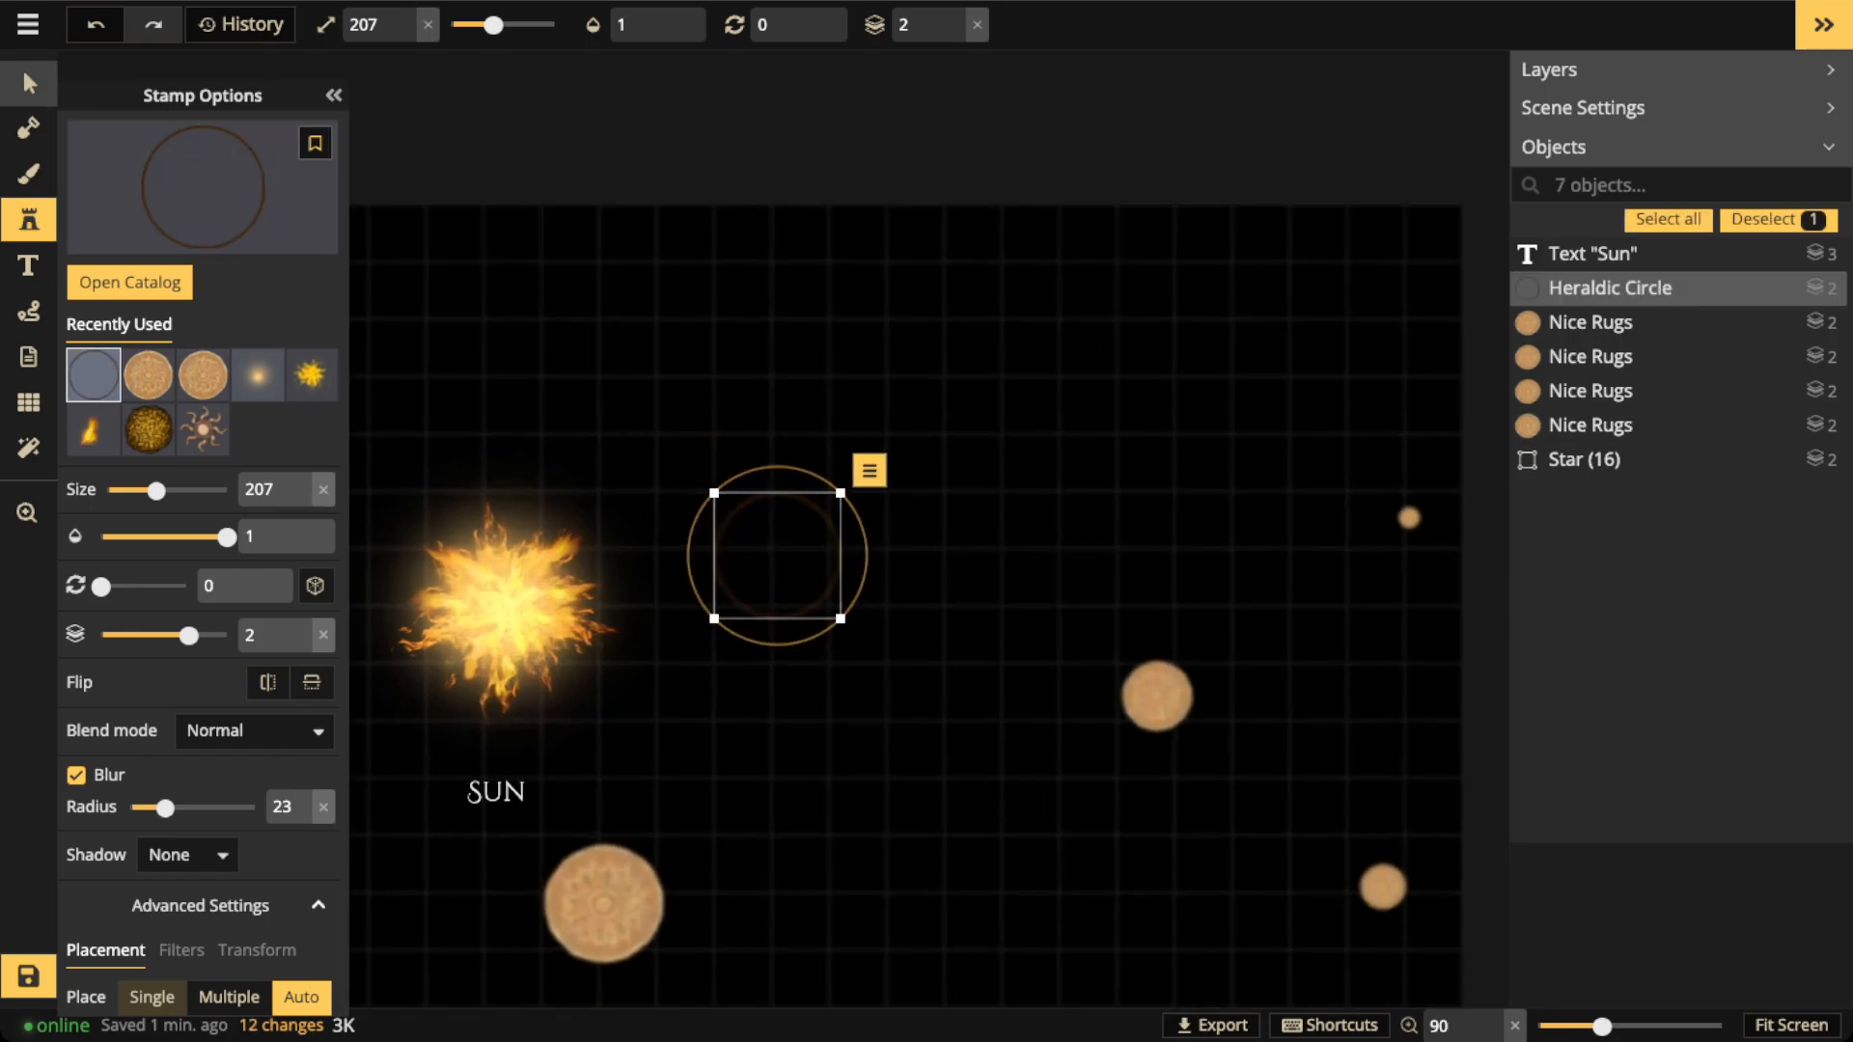
# Turn the Heraldic Circle whitish with brightness 200, contrast 0 and saturation 0
pyautogui.click(29, 83)
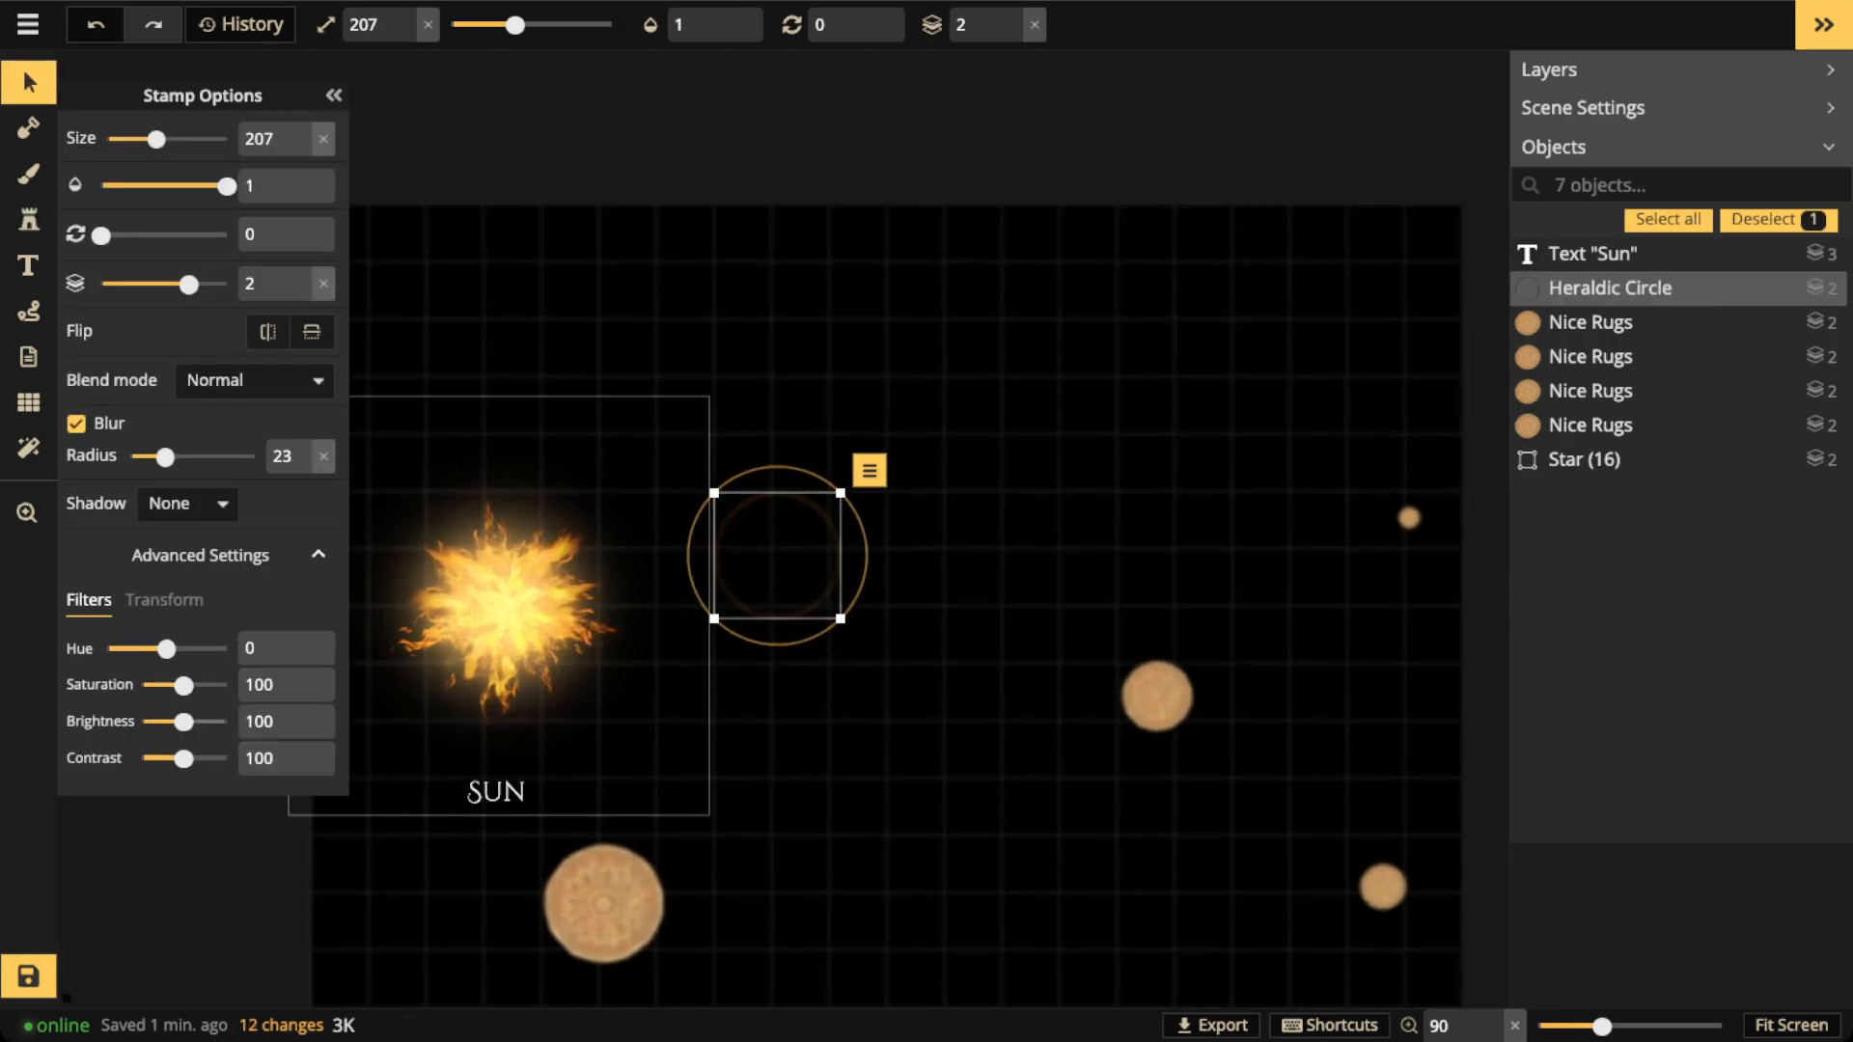
pyautogui.moveTo(183, 722); pyautogui.dragTo(297, 722)
pyautogui.moveTo(183, 759); pyautogui.dragTo(141, 758)
pyautogui.moveTo(181, 685); pyautogui.dragTo(135, 685)
pyautogui.scroll(5, 785, 527)
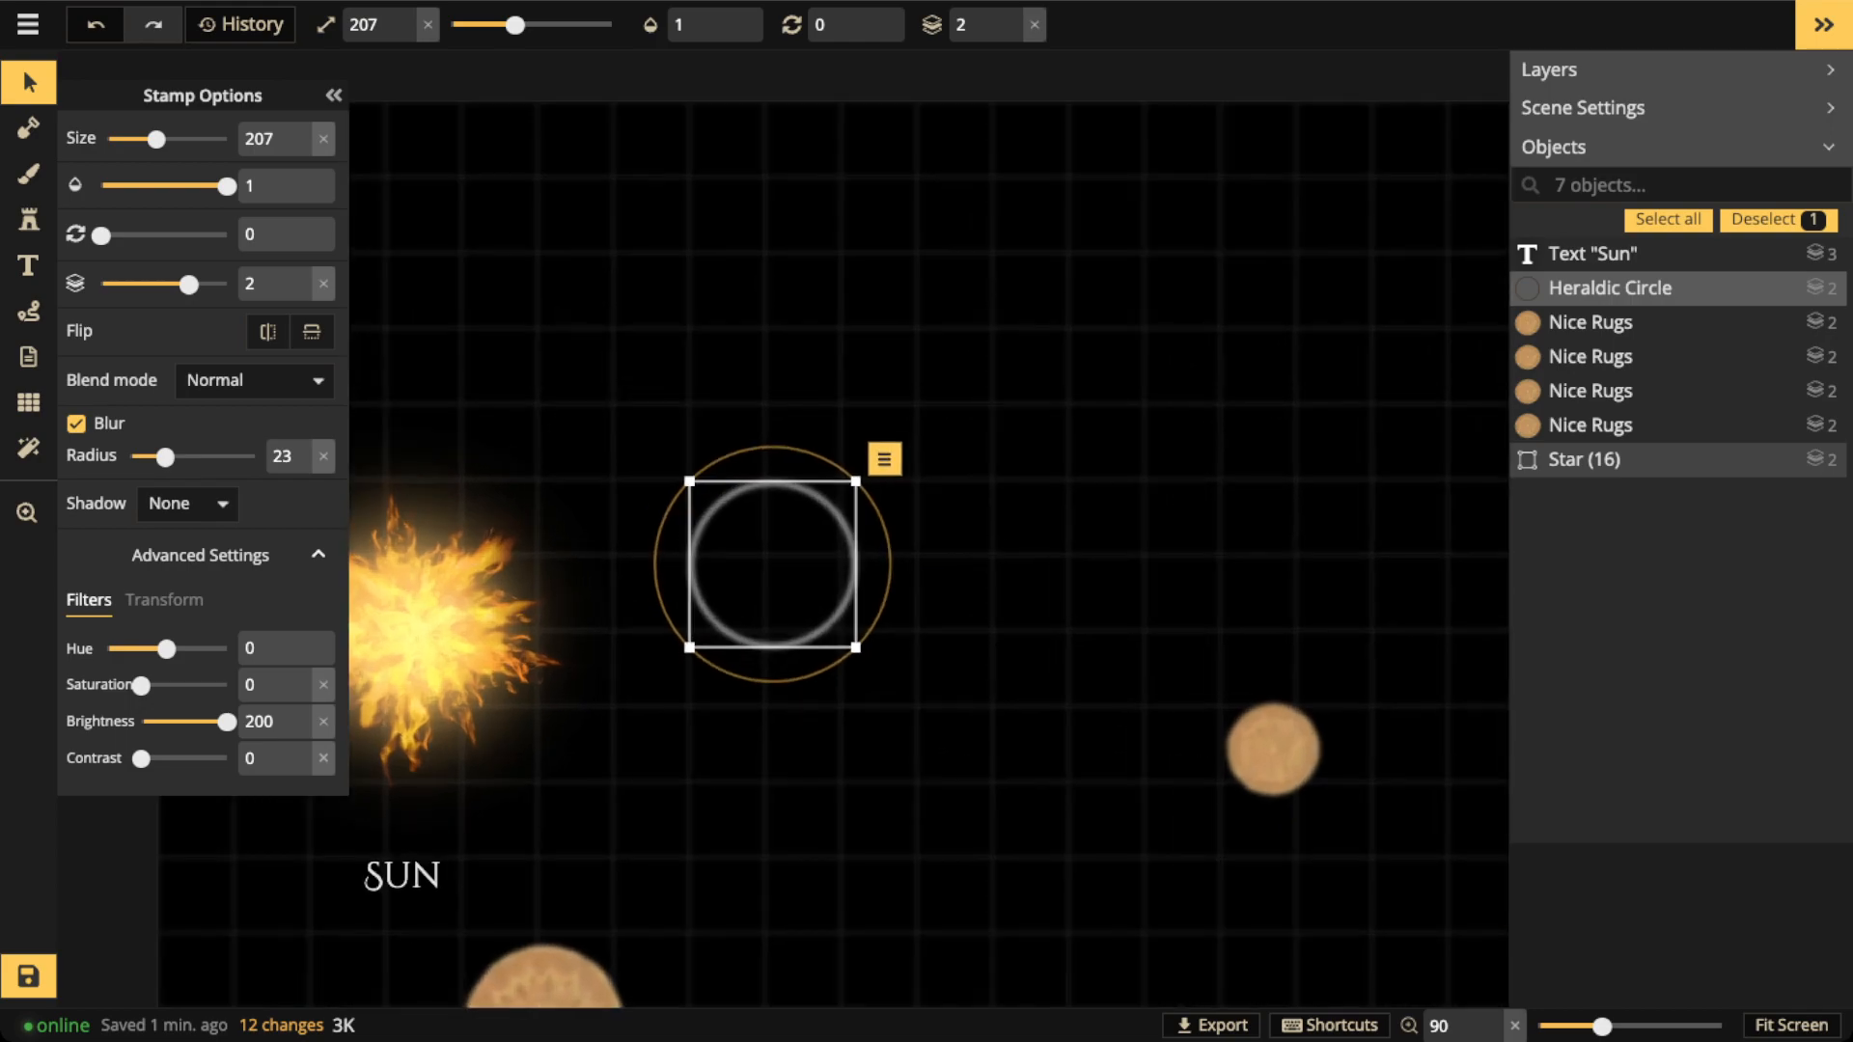
# Enlarge the circle to size 387 and move it up and away from the sun
pyautogui.scroll(7, 784, 527)
pyautogui.scroll(11, 785, 527)
pyautogui.moveTo(784, 527); pyautogui.dragTo(917, 426)
pyautogui.scroll(3, 860, 459)
pyautogui.scroll(-6, 860, 458)
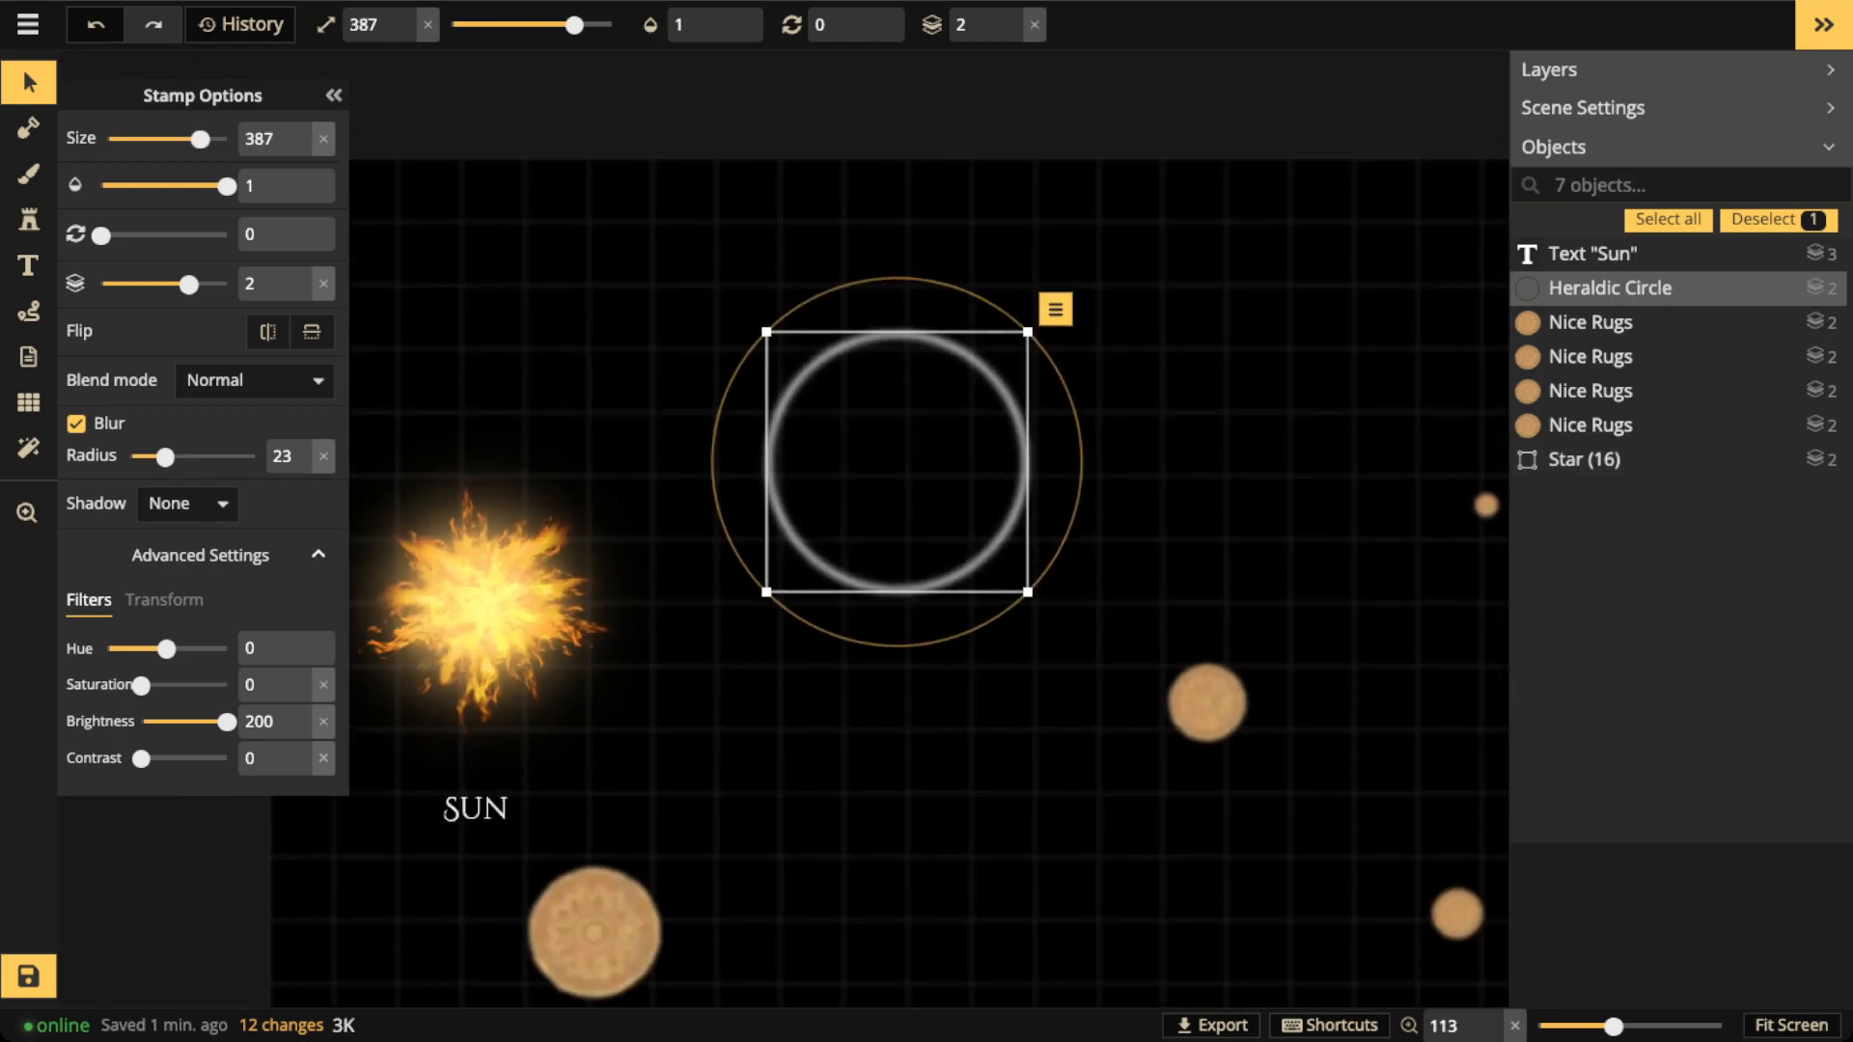
# Reshape the circle into a faint horizontal ellipse with width 46, size 500, rotation 90 and opacity 0.31
pyautogui.click(164, 601)
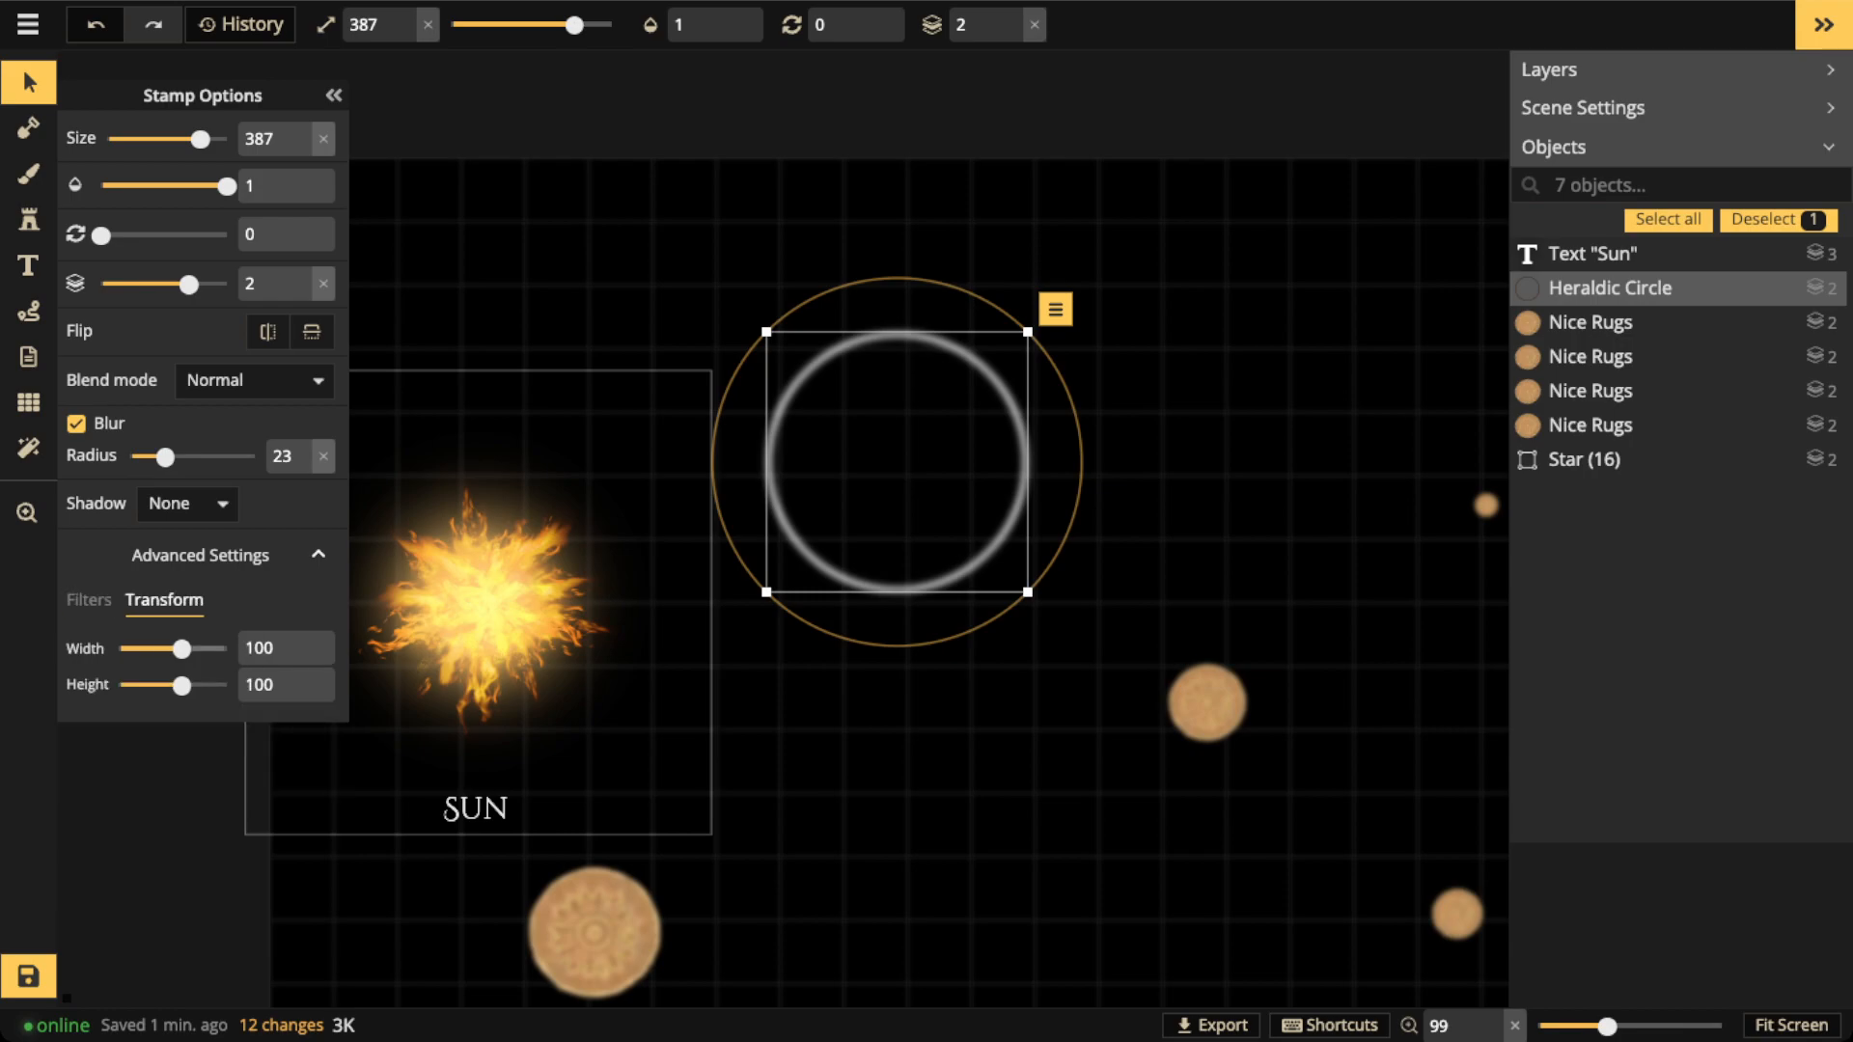
pyautogui.moveTo(181, 649); pyautogui.dragTo(161, 650)
pyautogui.scroll(4, 897, 462)
pyautogui.scroll(8, 896, 463)
pyautogui.scroll(7, 897, 462)
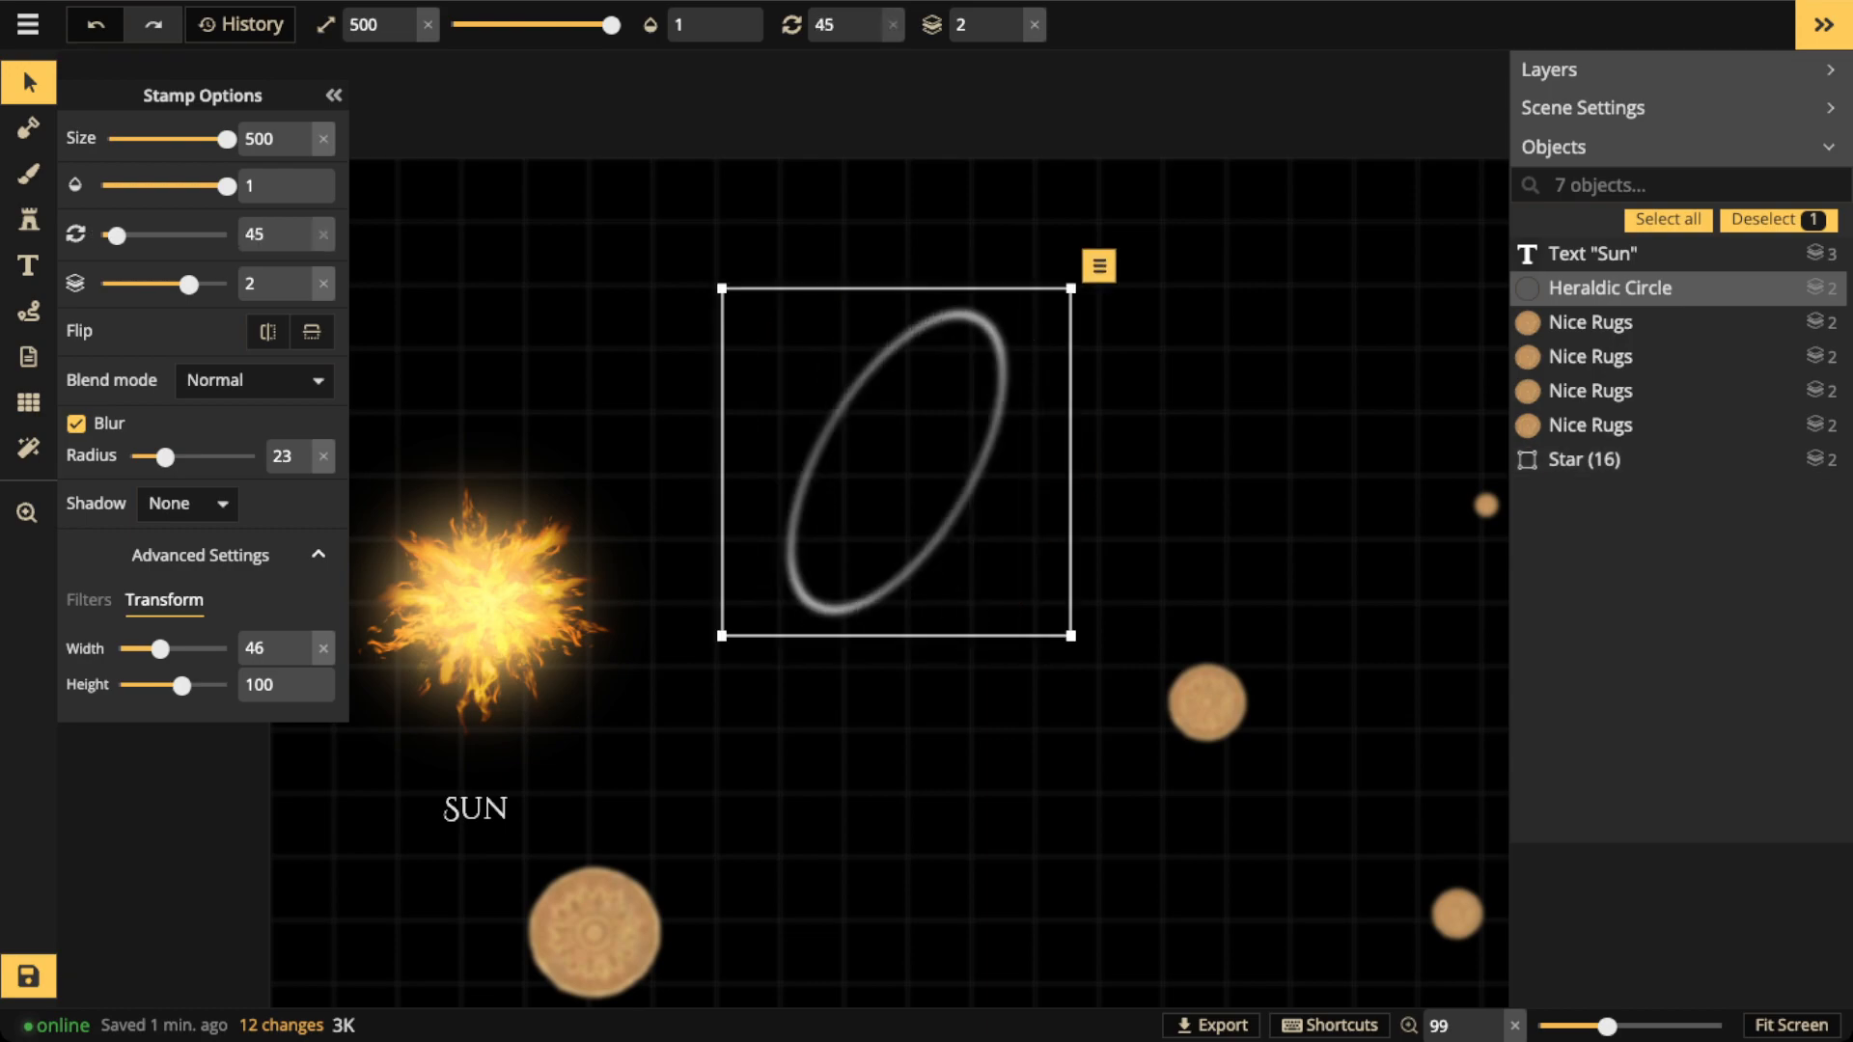
pyautogui.scroll(-1, 897, 462)
pyautogui.scroll(-3, 990, 550)
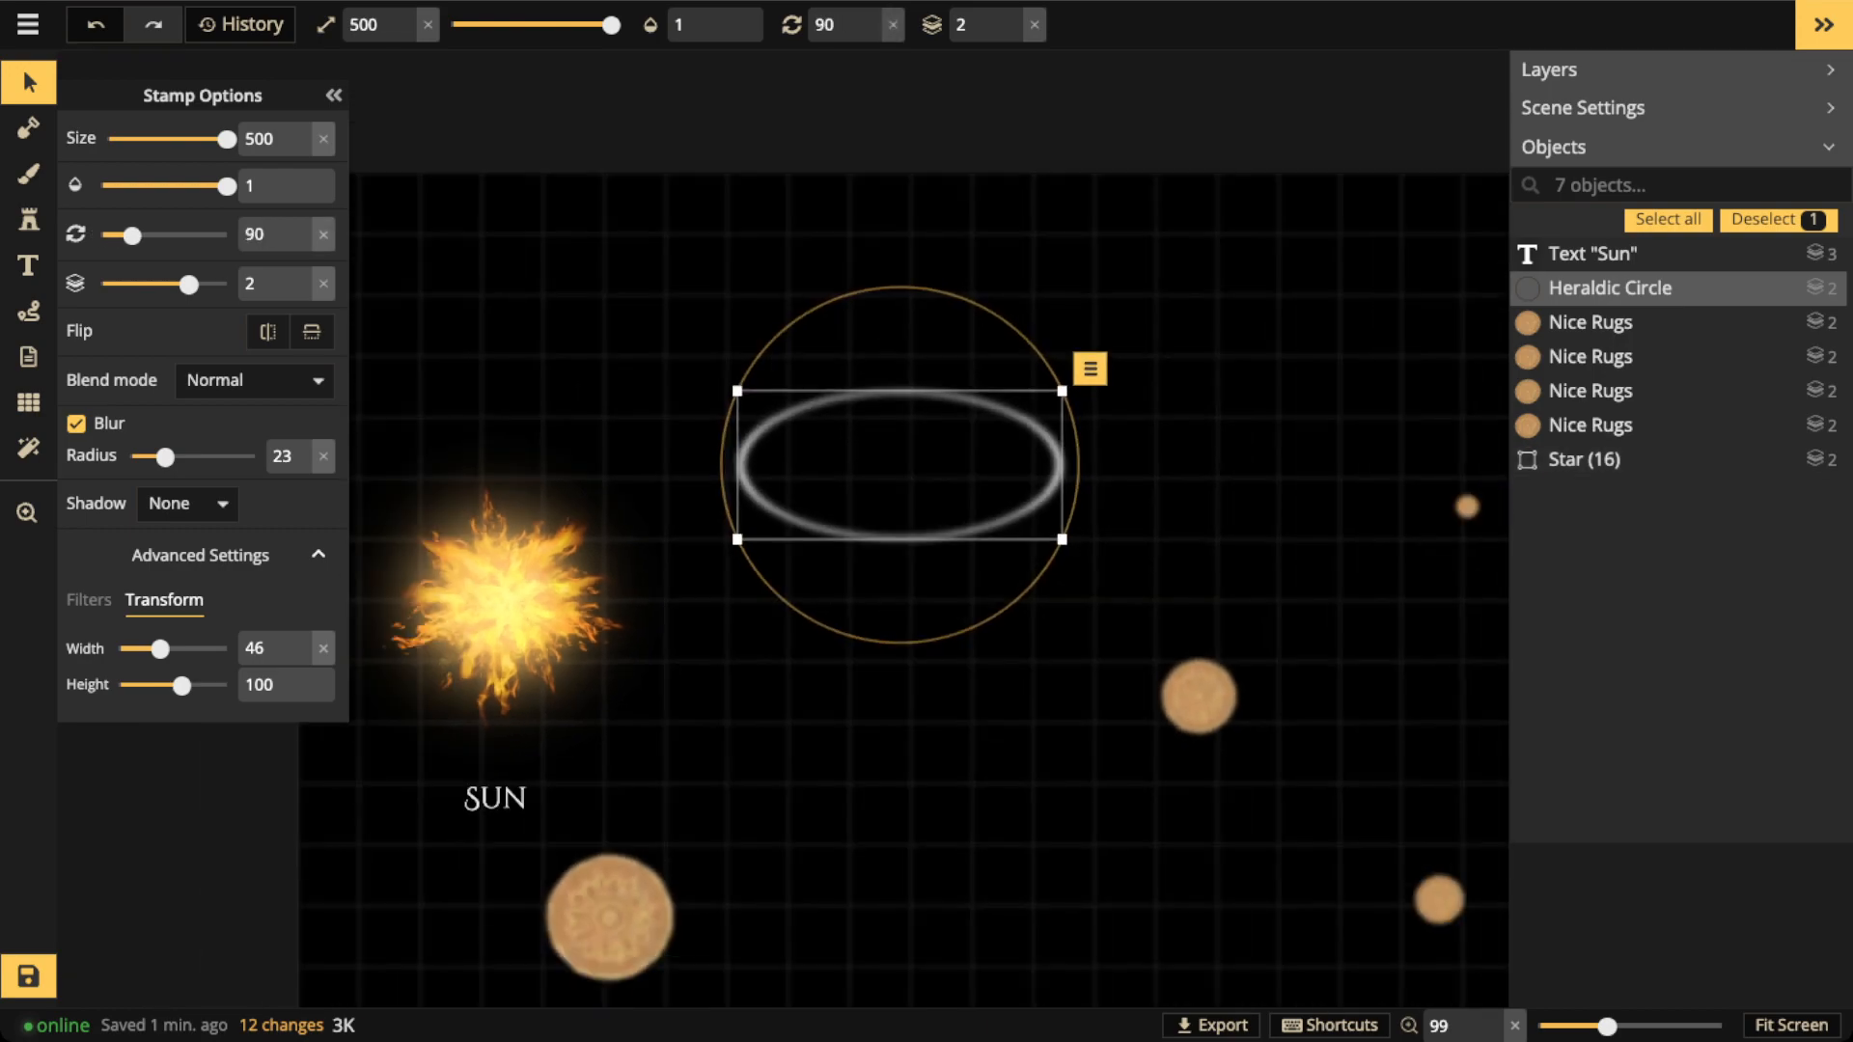
pyautogui.scroll(-7, 923, 485)
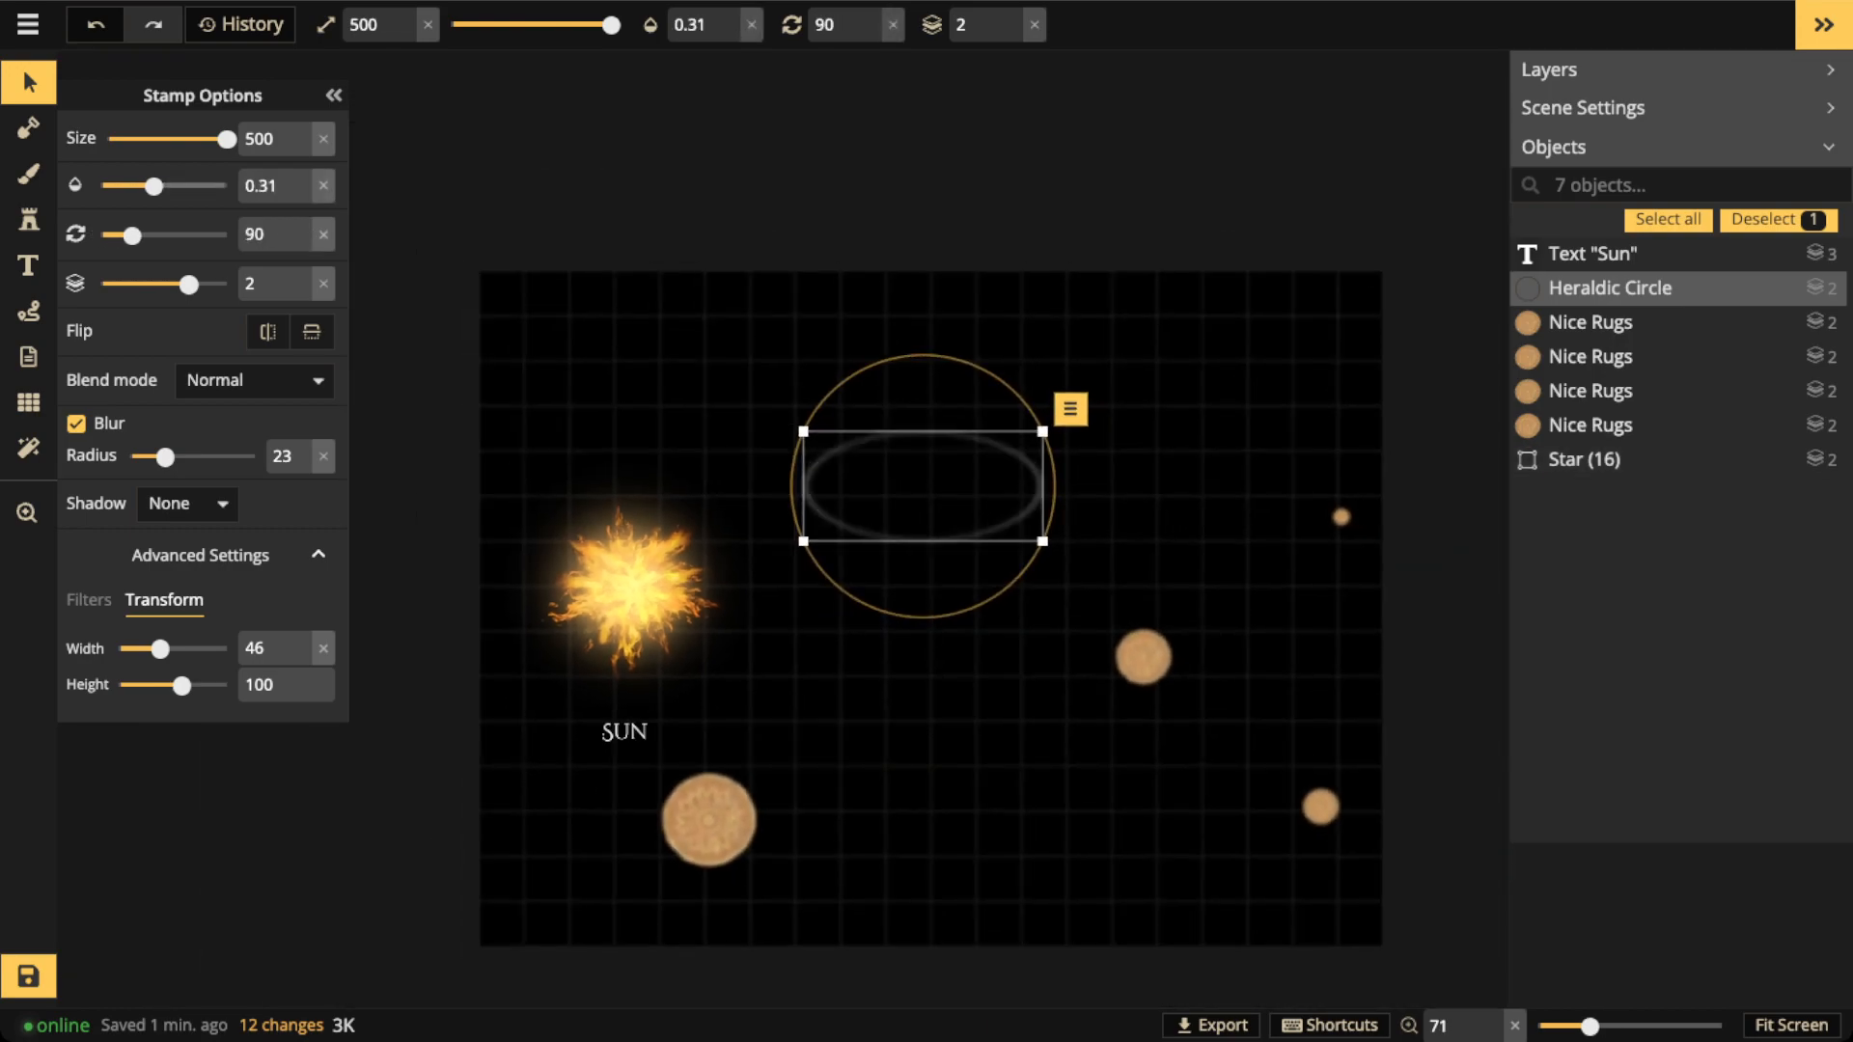
# Lower the Heraldic Circle's opacity to 0.18, enlarge the ellipse, and position it around the sun as an orbit reaching the mid-sized planet
pyautogui.scroll(-2, 923, 484)
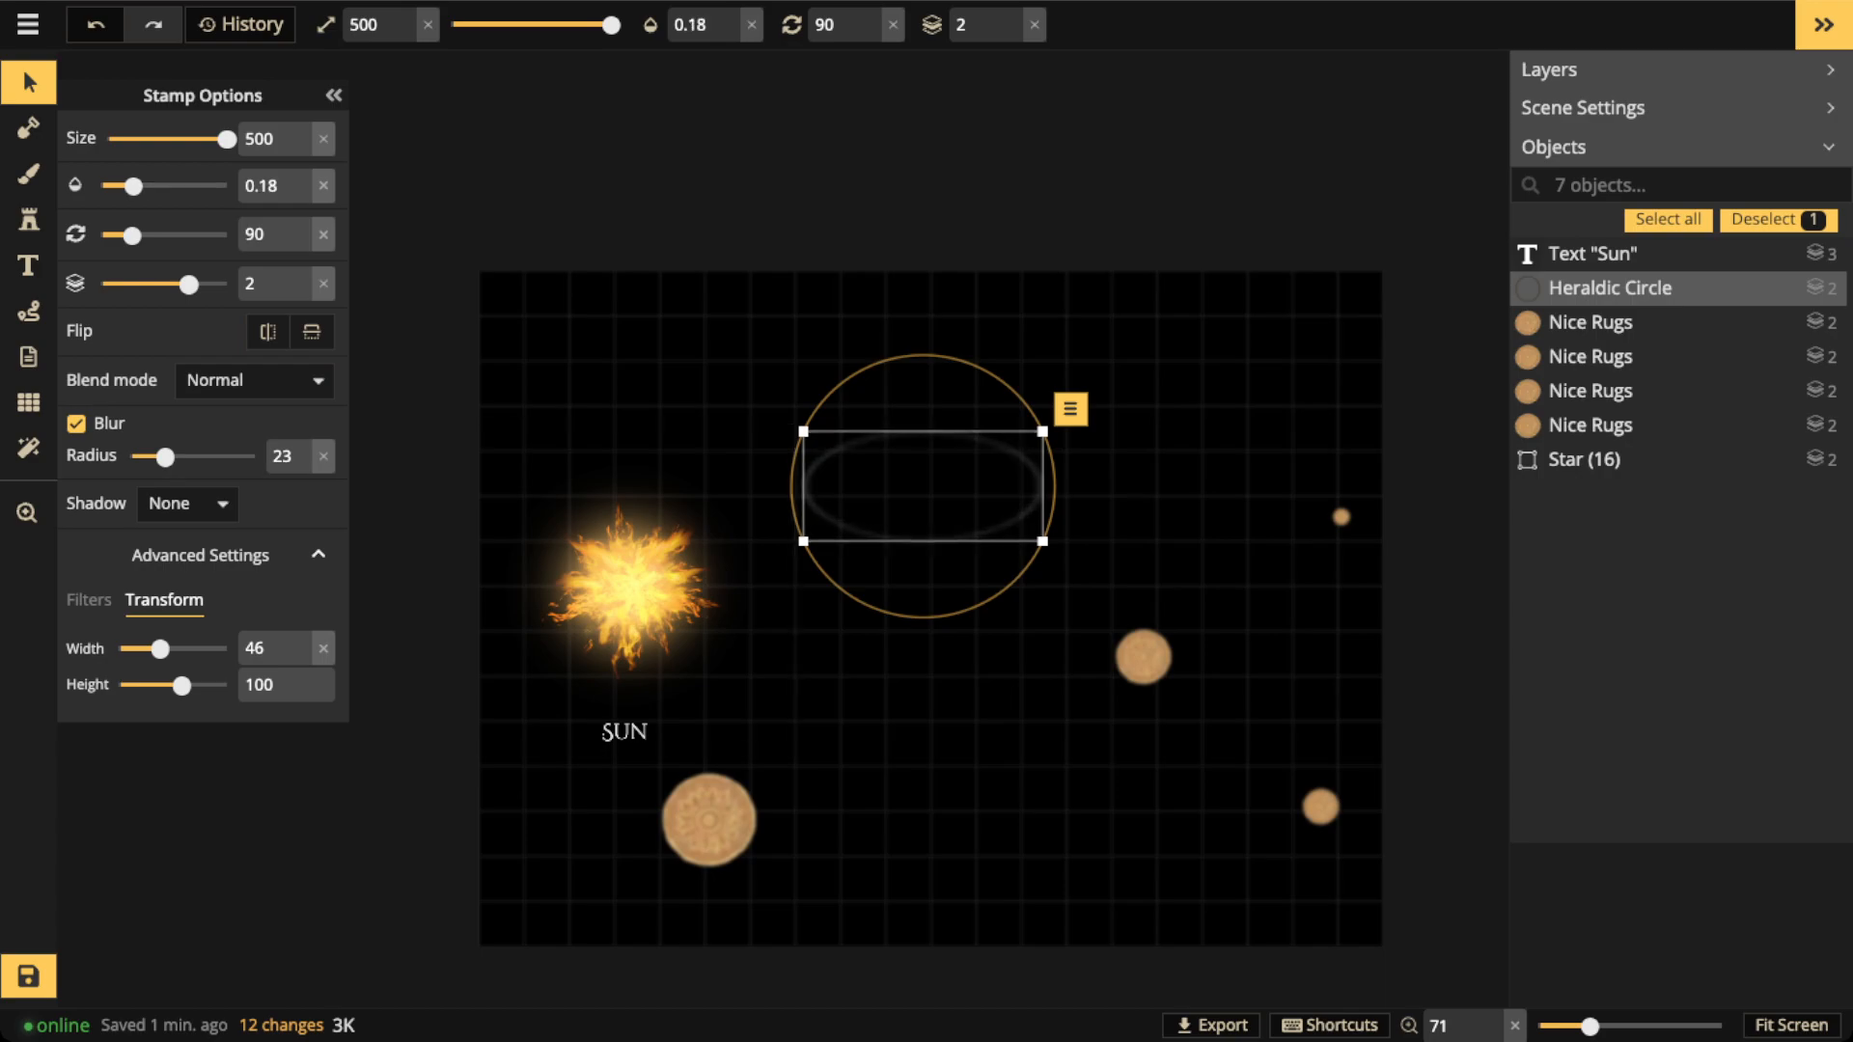
pyautogui.moveTo(1043, 542); pyautogui.dragTo(1723, 853)
pyautogui.moveTo(1380, 694); pyautogui.dragTo(842, 641)
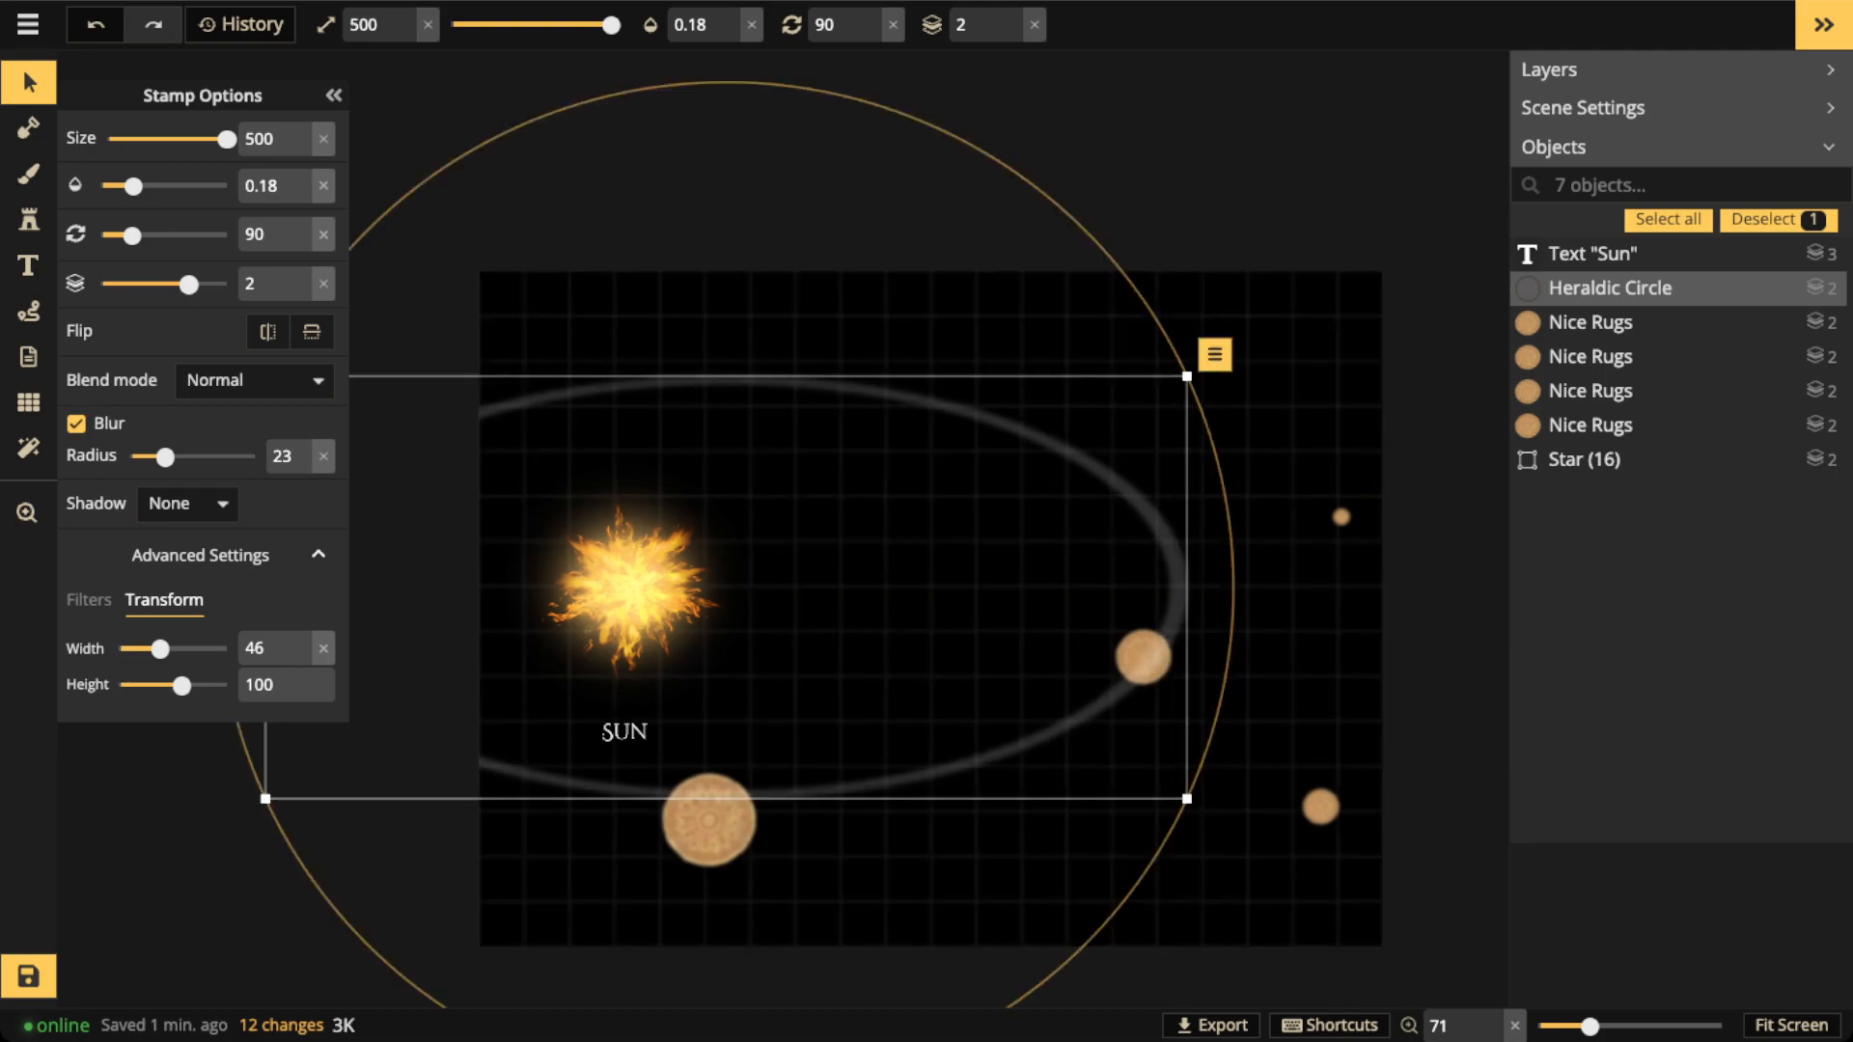
# Send the orbit ellipse behind the other objects at layer -5, reduce its opacity to 0.08, and stretch it slightly larger
pyautogui.click(1011, 36)
pyautogui.click(1010, 36)
pyautogui.click(1010, 36)
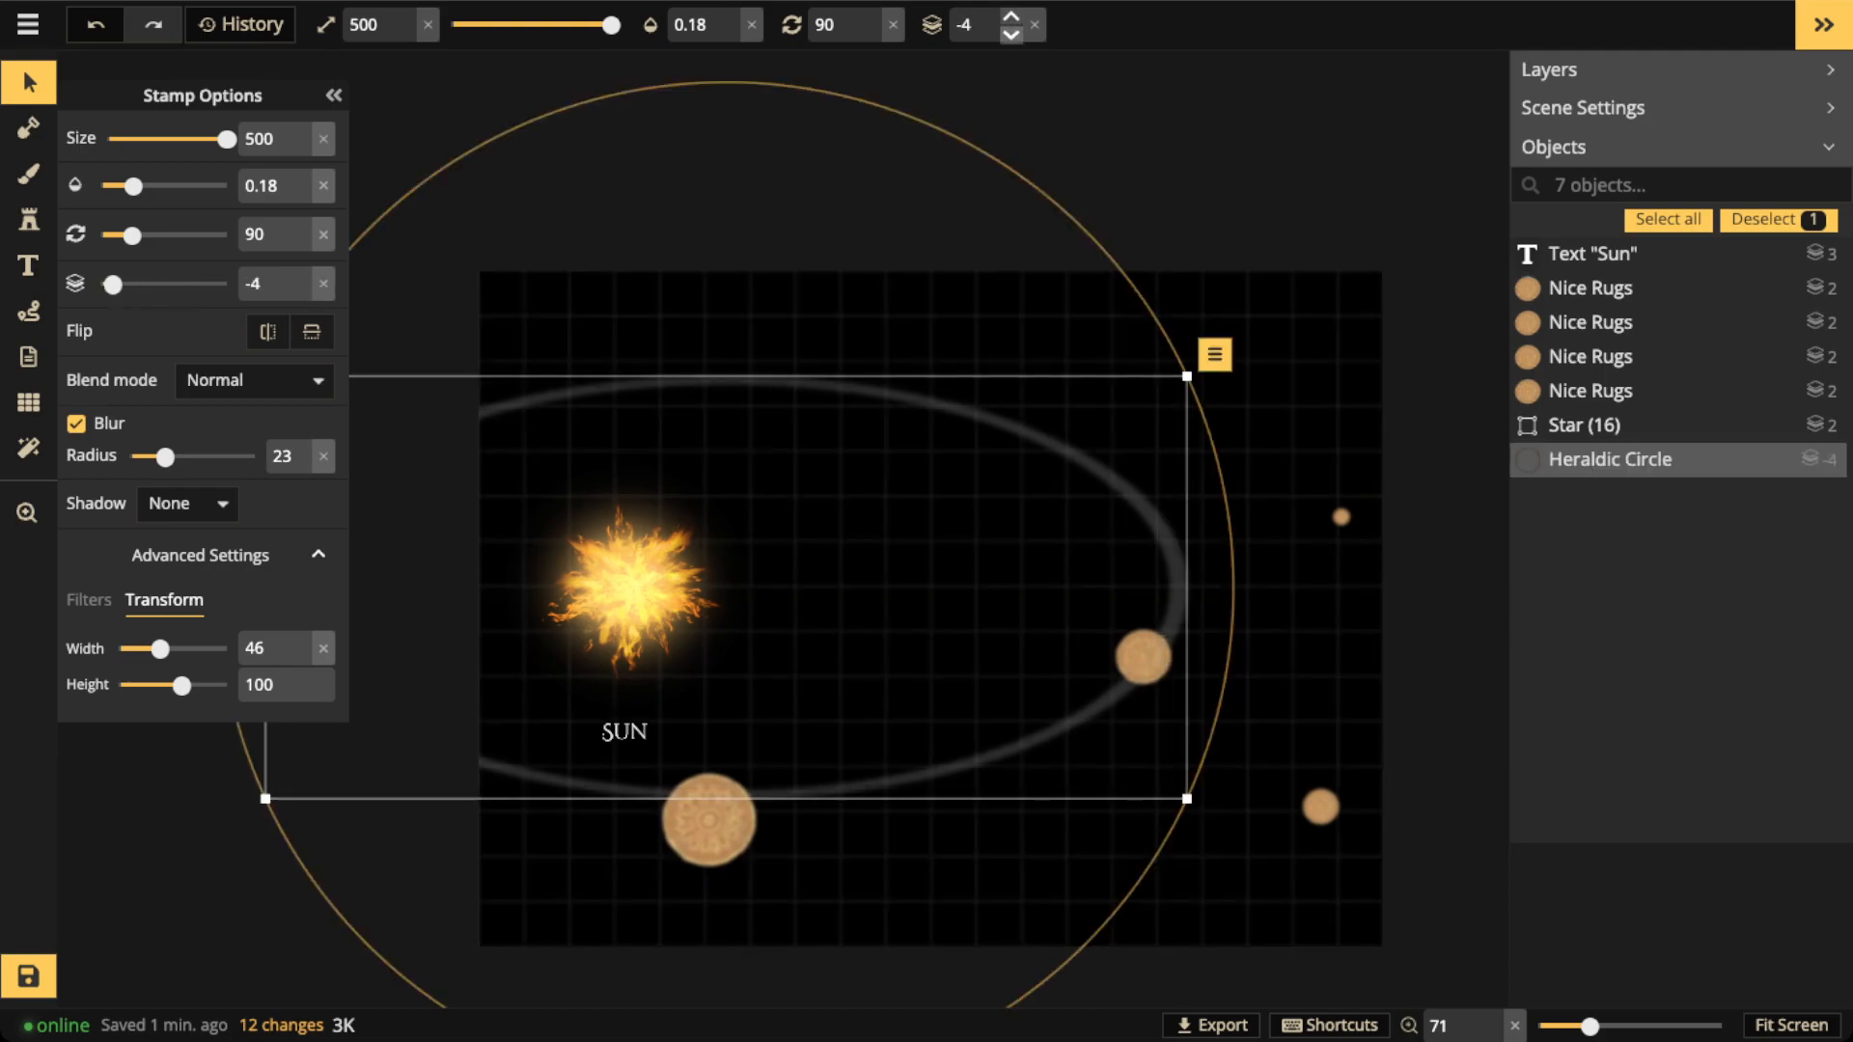
pyautogui.moveTo(133, 187); pyautogui.dragTo(132, 186)
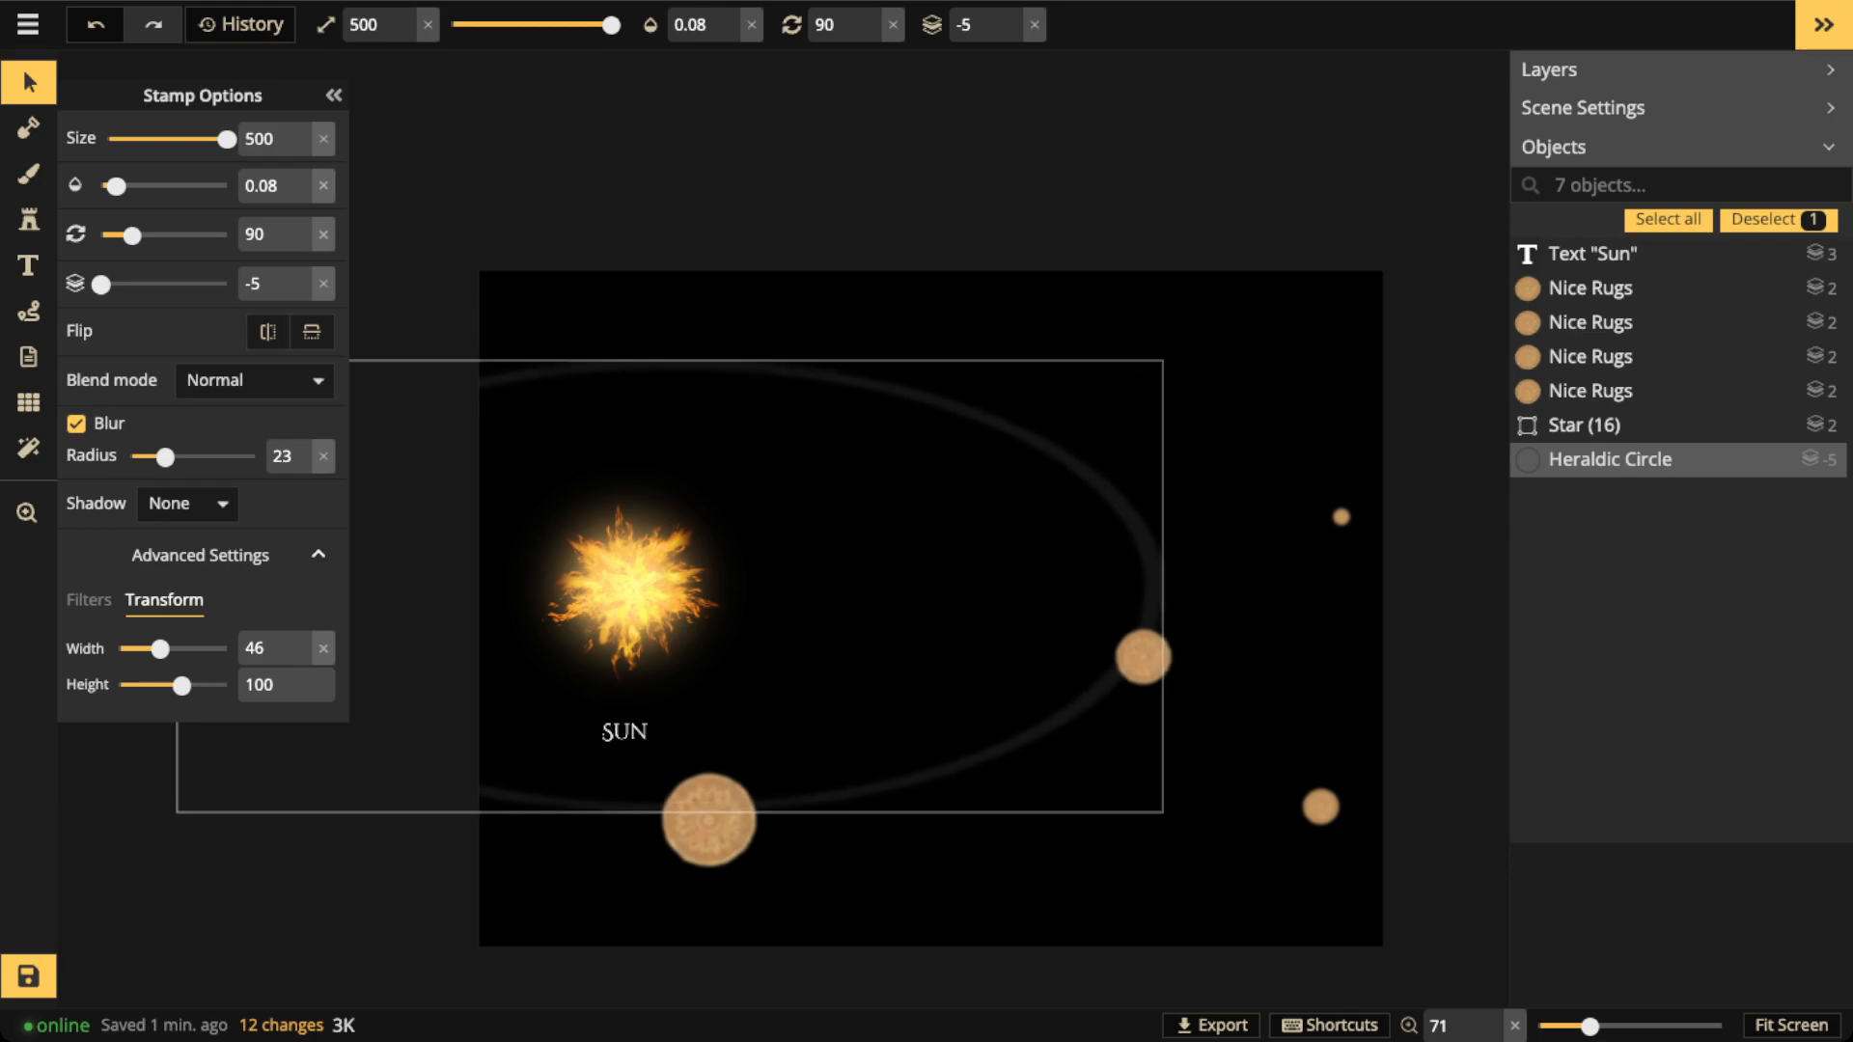
pyautogui.moveTo(1163, 360); pyautogui.dragTo(1196, 346)
# Duplicate the orbit ellipse, enlarge the copy, and position it around the first orbit as a wider outer orbit
pyautogui.hotkey('ctrl', 'c')
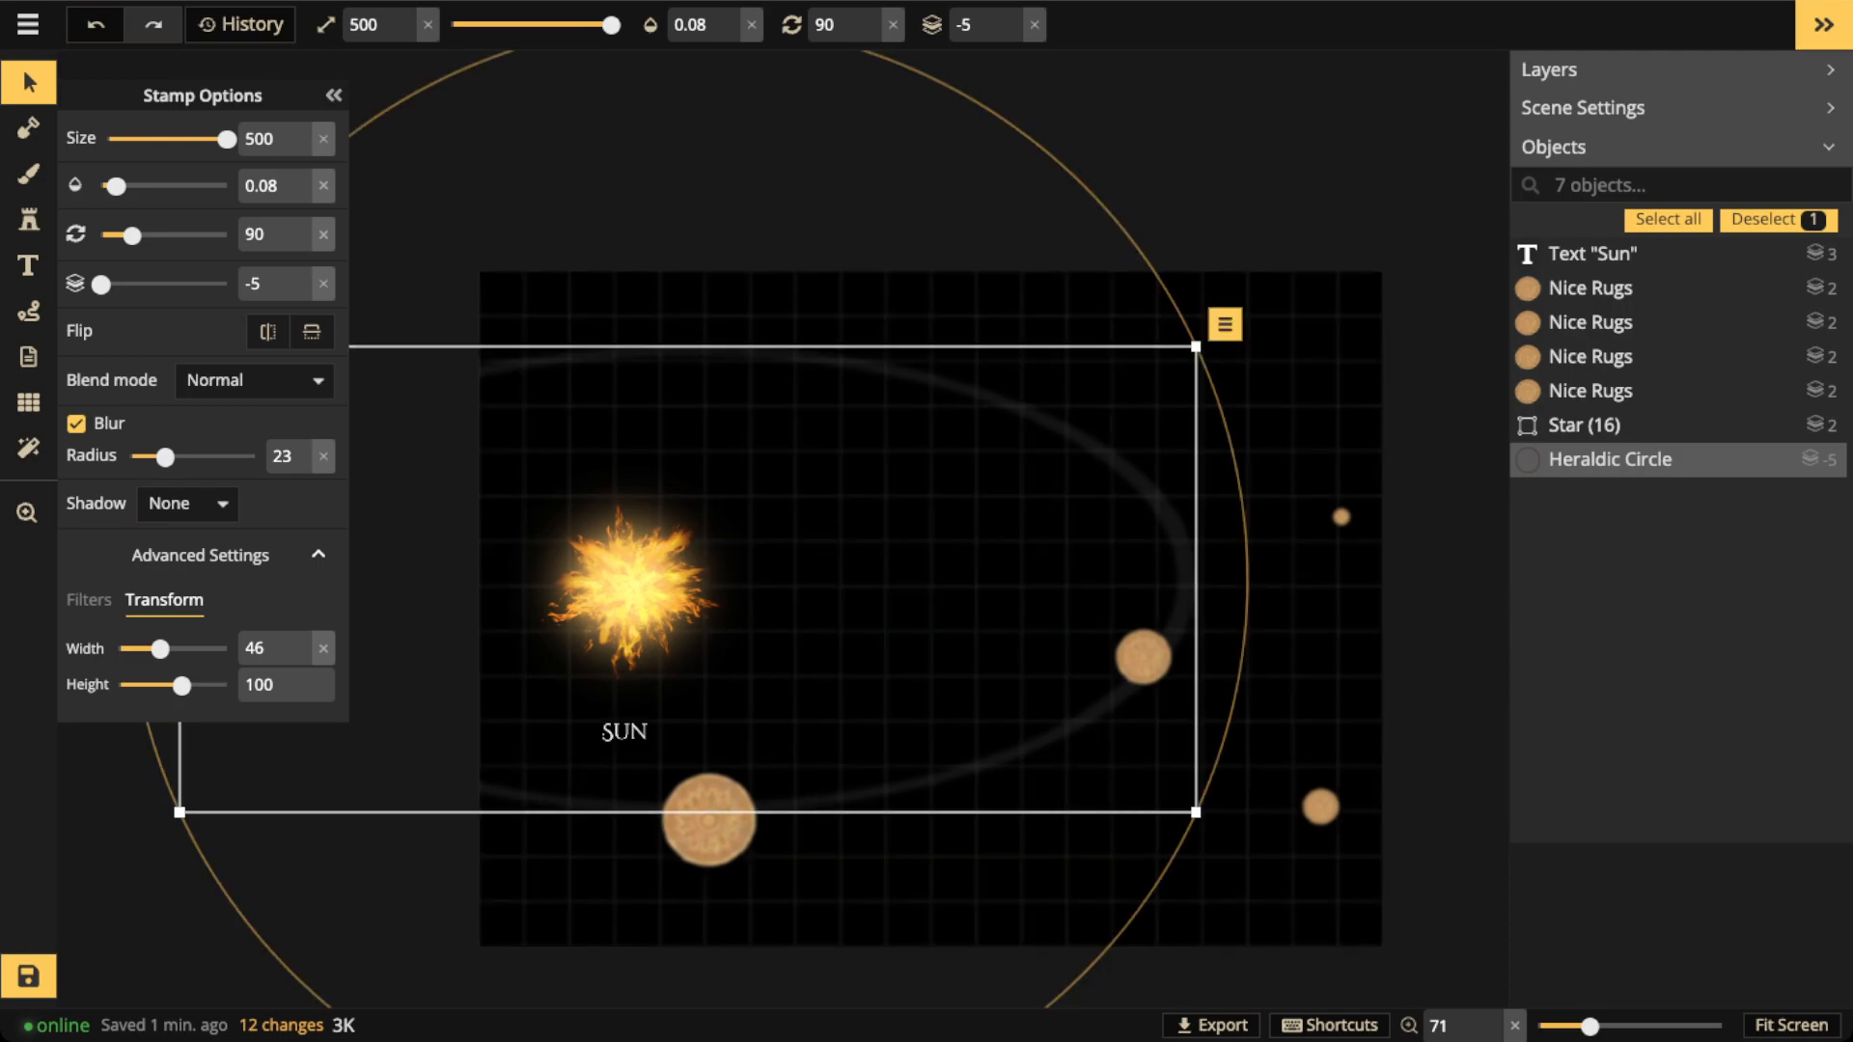
pyautogui.hotkey('ctrl', 'v')
pyautogui.scroll(-1, 583, 385)
pyautogui.scroll(-4, 590, 384)
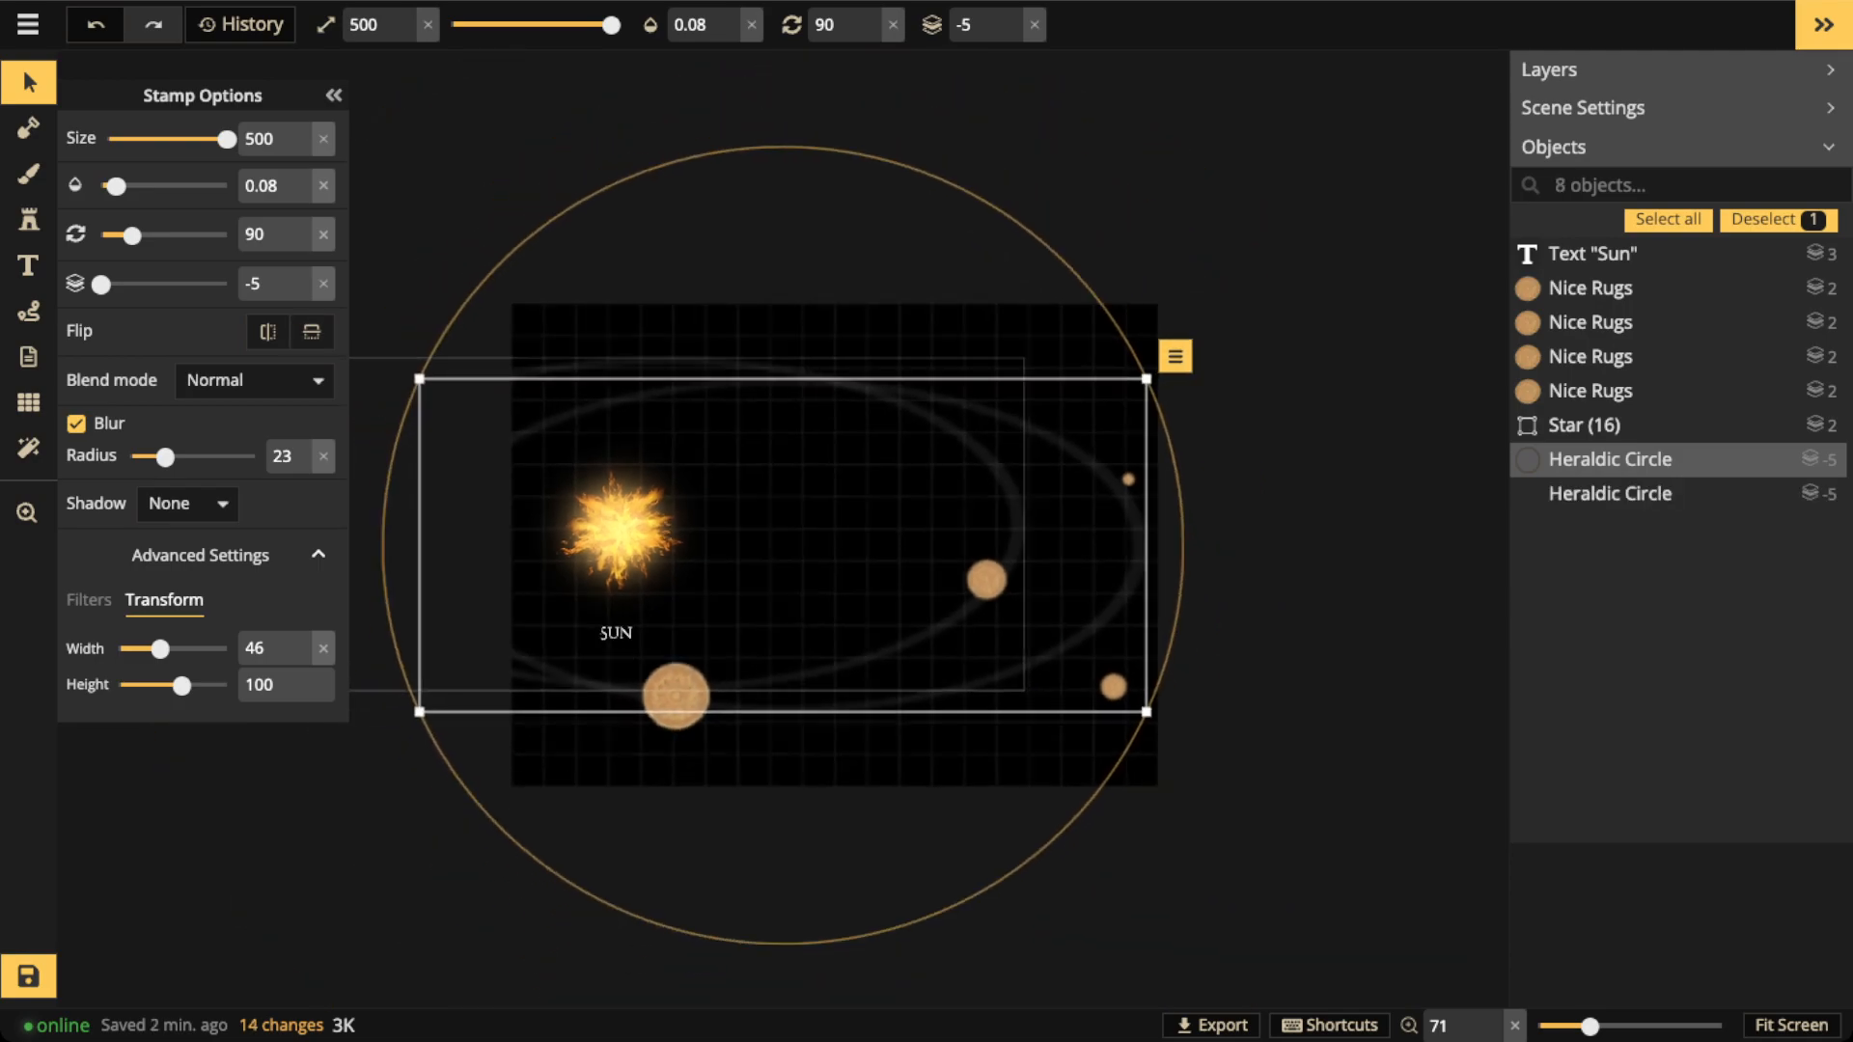
pyautogui.moveTo(1115, 378); pyautogui.dragTo(1272, 307)
pyautogui.moveTo(946, 463); pyautogui.dragTo(825, 484)
pyautogui.scroll(1, 954, 427)
pyautogui.scroll(3, 938, 459)
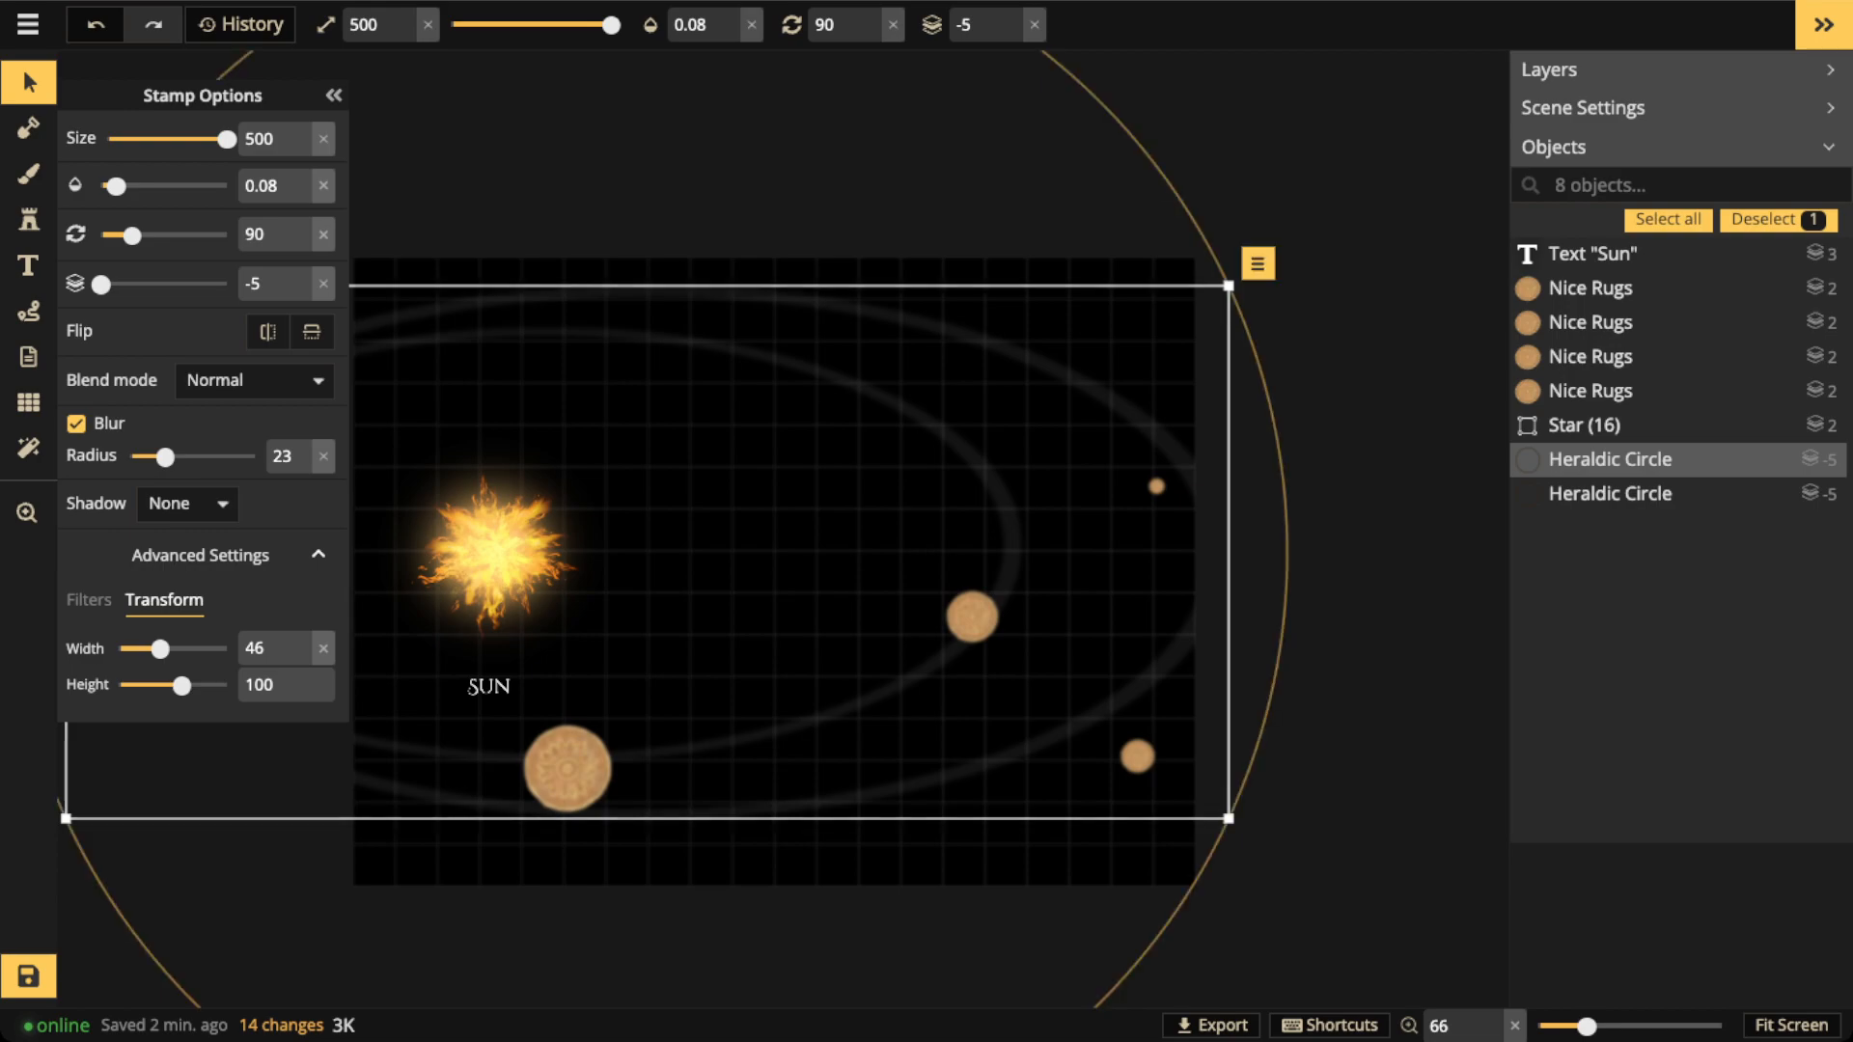
# Paste another orbit ellipse and scale and position it as a small inner orbit surrounding the sun
pyautogui.hotkey('ctrl', 'v')
pyautogui.moveTo(916, 485); pyautogui.dragTo(605, 521)
pyautogui.scroll(-3, 605, 521)
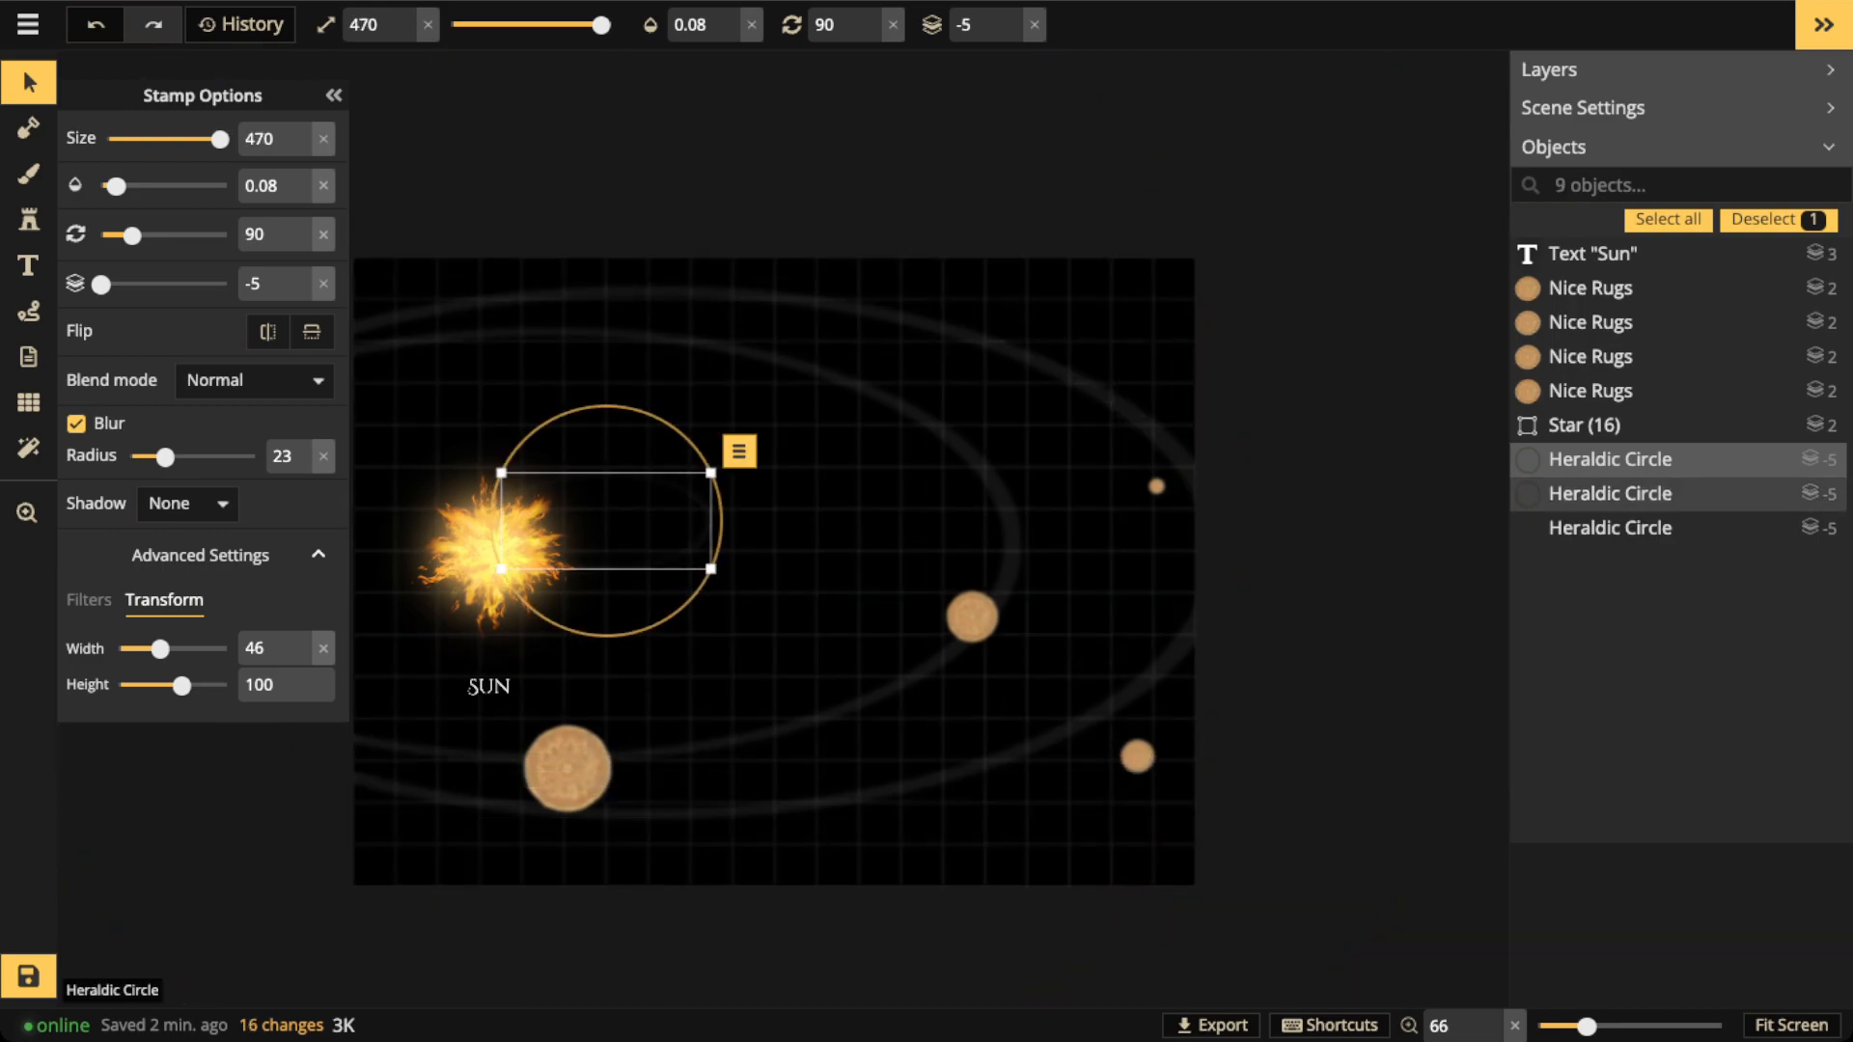
pyautogui.scroll(3, 606, 521)
pyautogui.moveTo(494, 673); pyautogui.dragTo(296, 656)
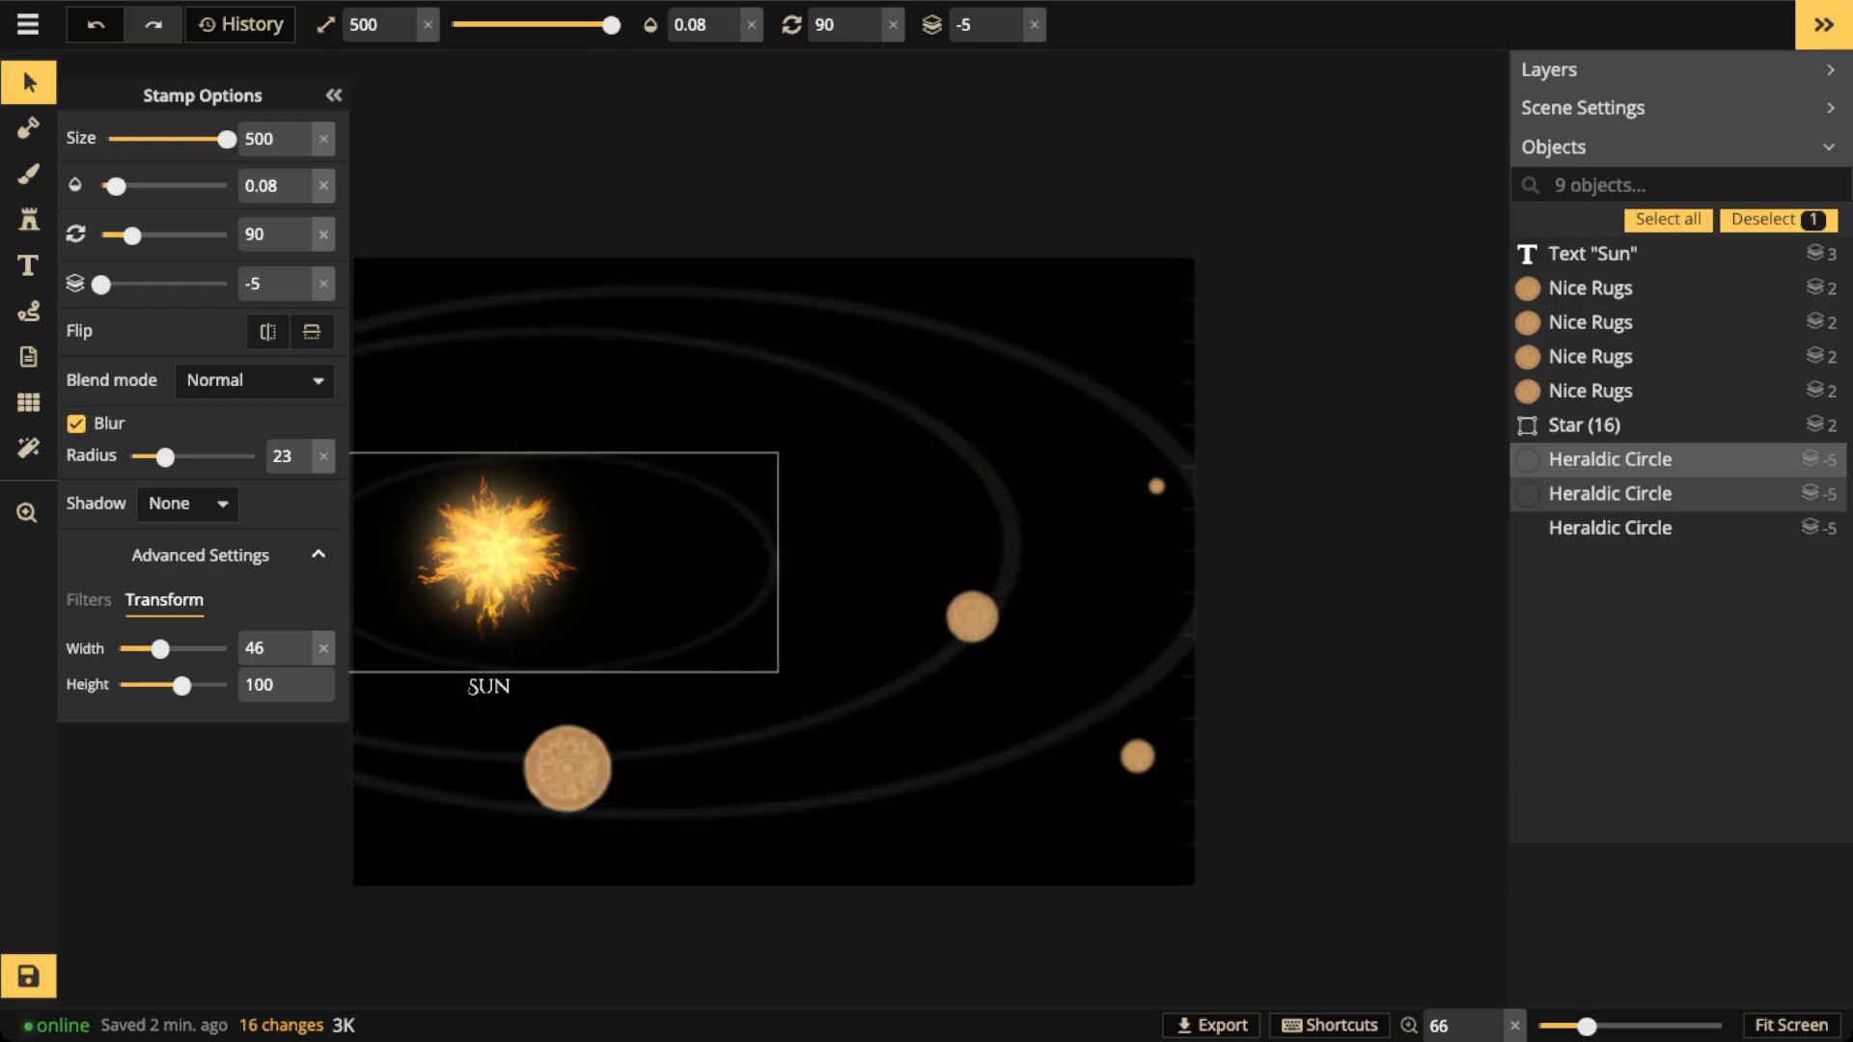
pyautogui.moveTo(539, 562); pyautogui.dragTo(945, 534)
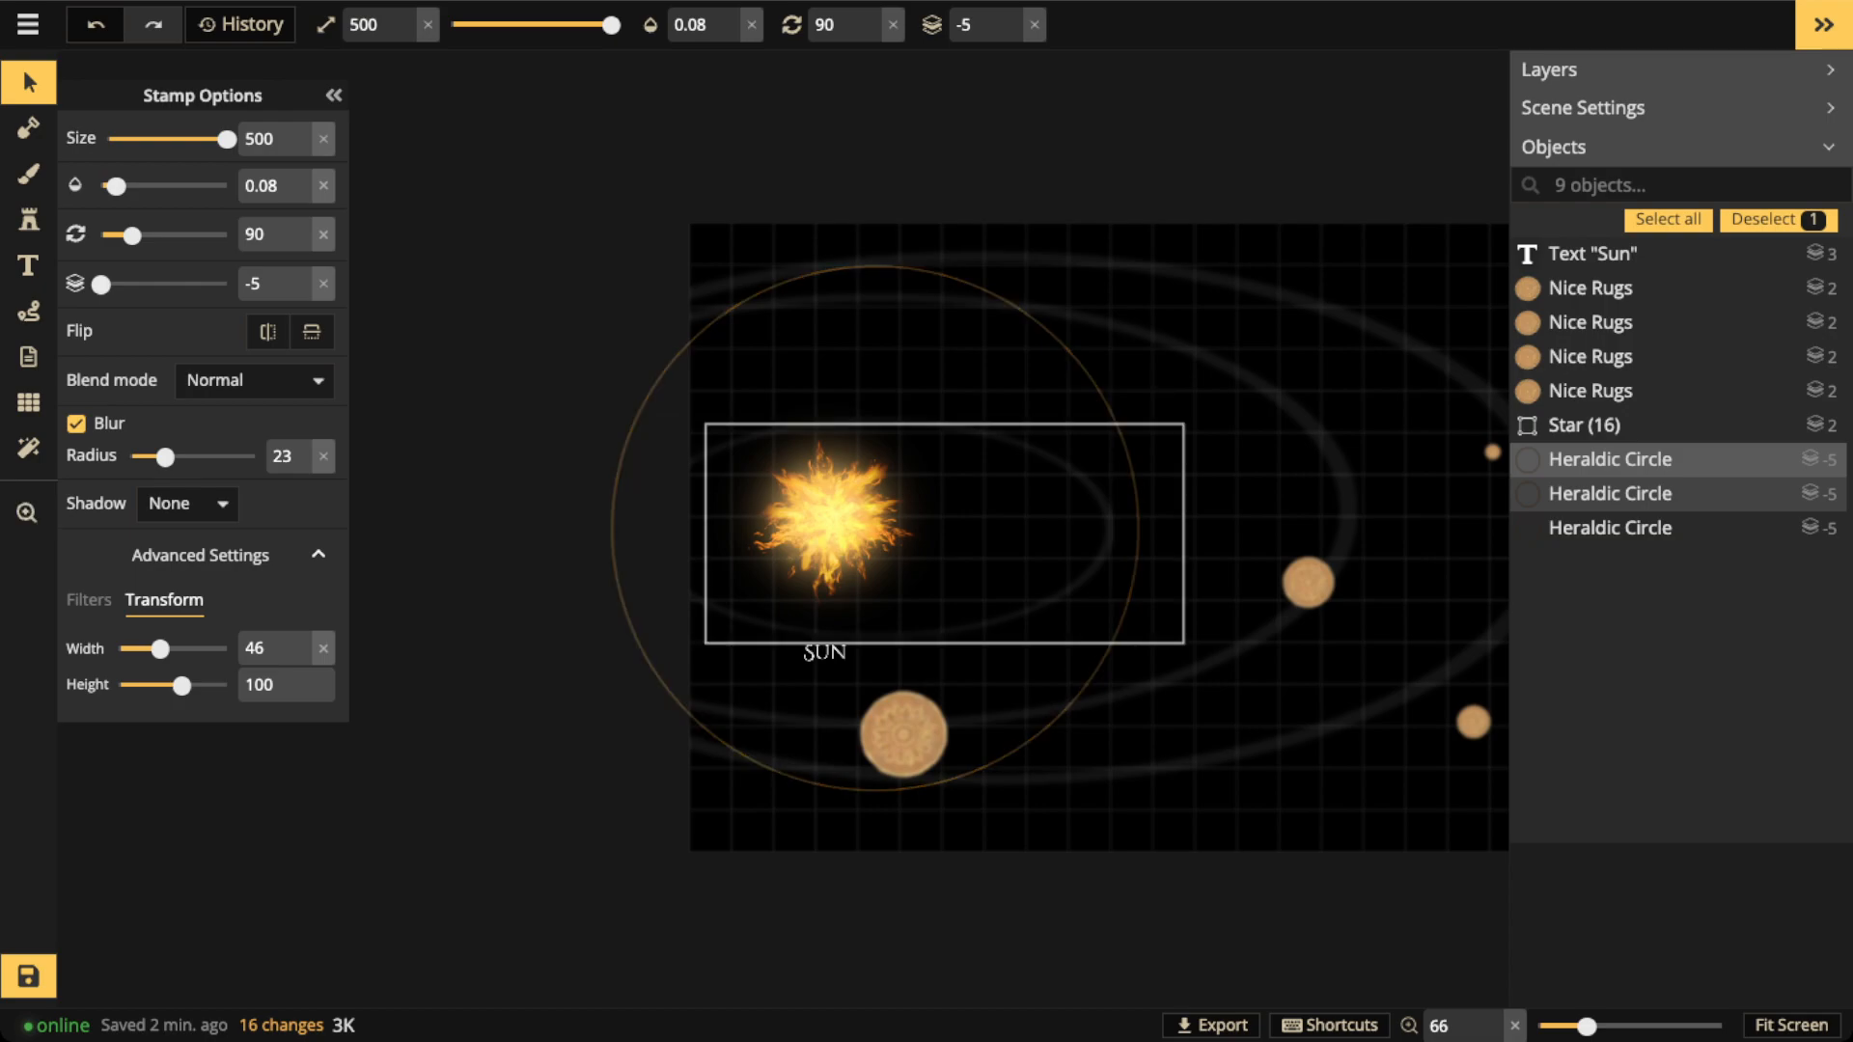
pyautogui.moveTo(931, 527); pyautogui.dragTo(777, 577)
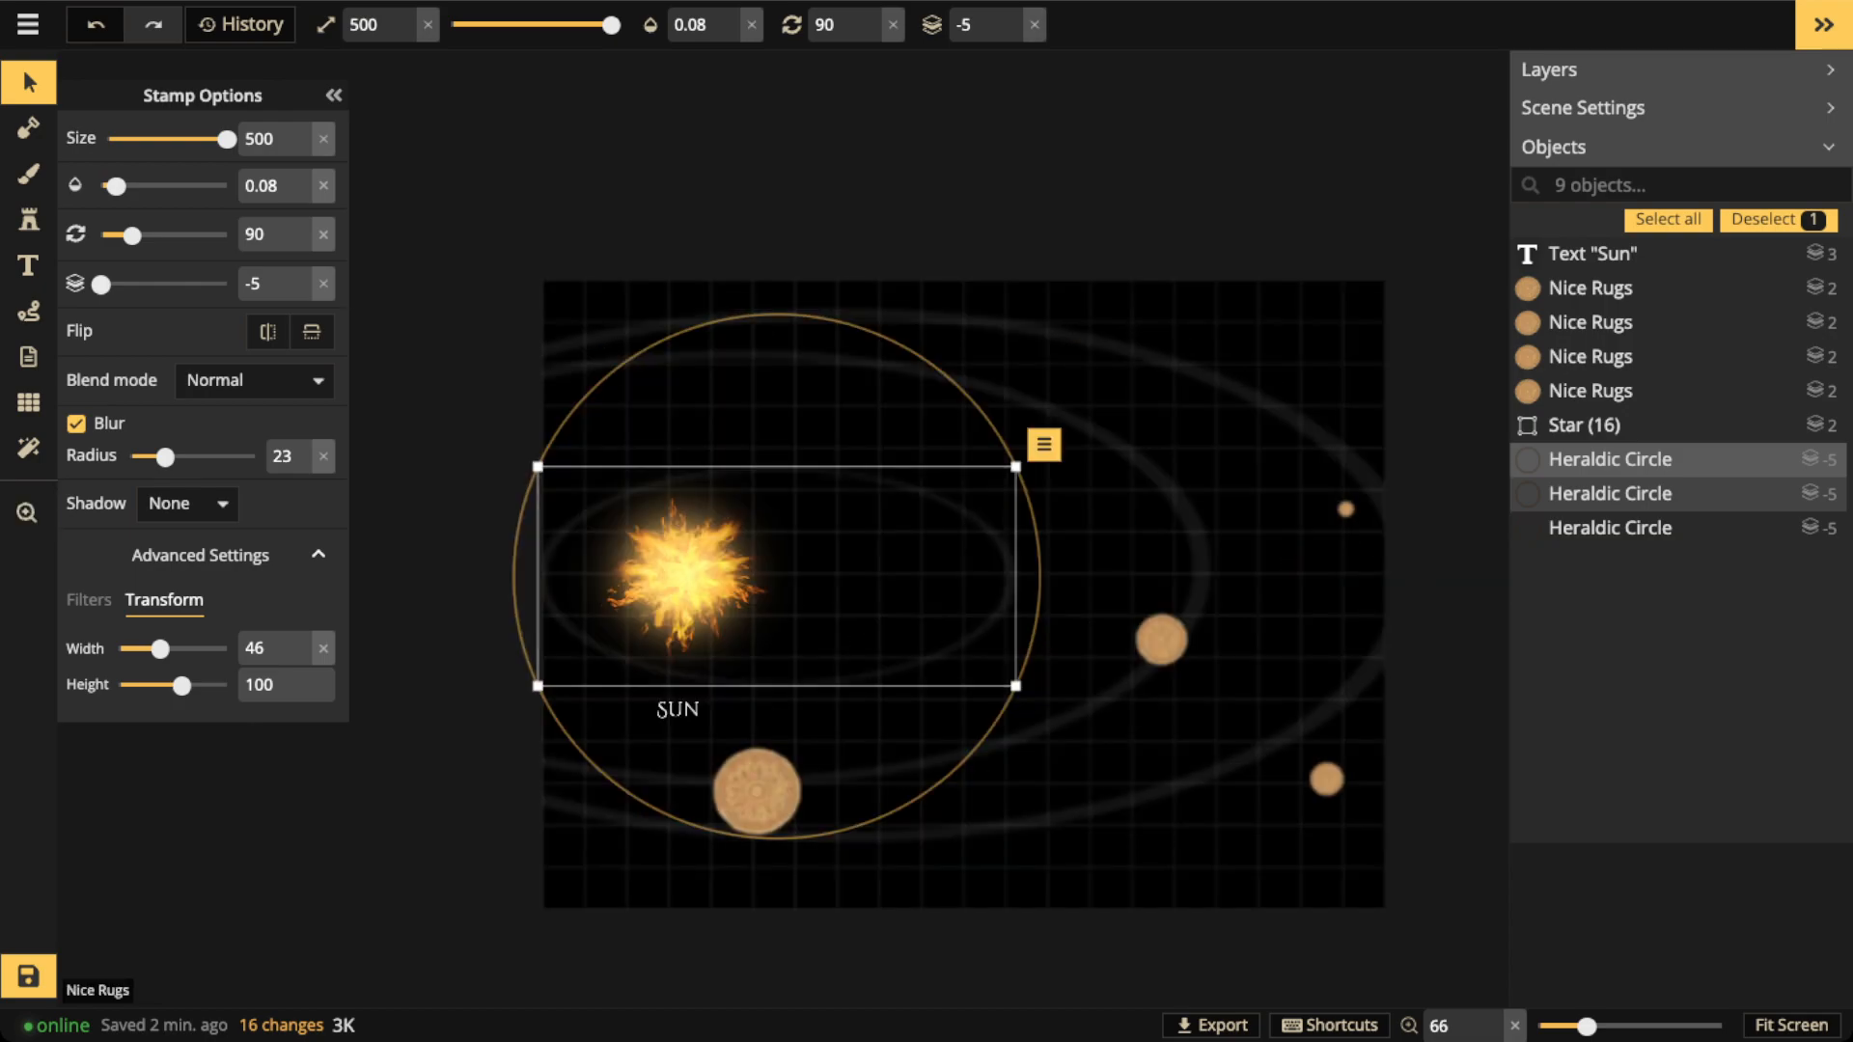
# Move the smallest planet onto the innermost orbit and enlarge it to size 27
pyautogui.click(1346, 510)
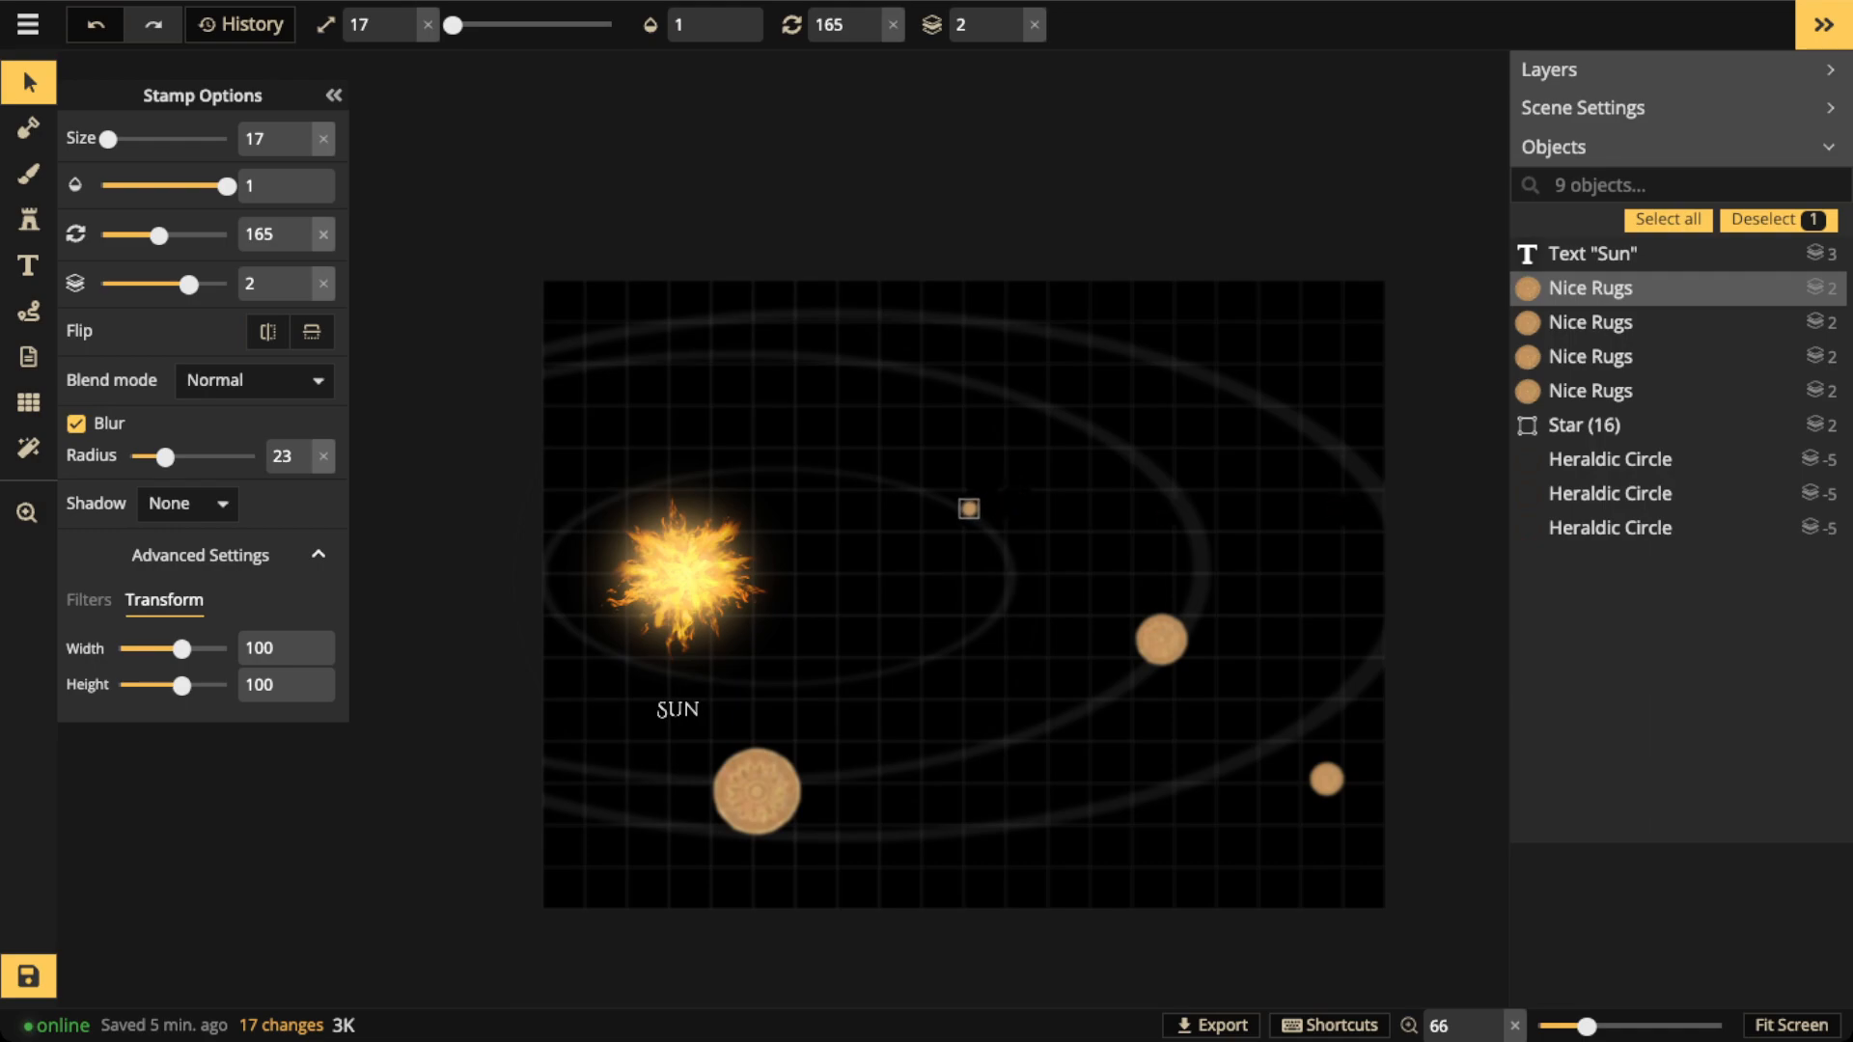
pyautogui.scroll(5, 973, 508)
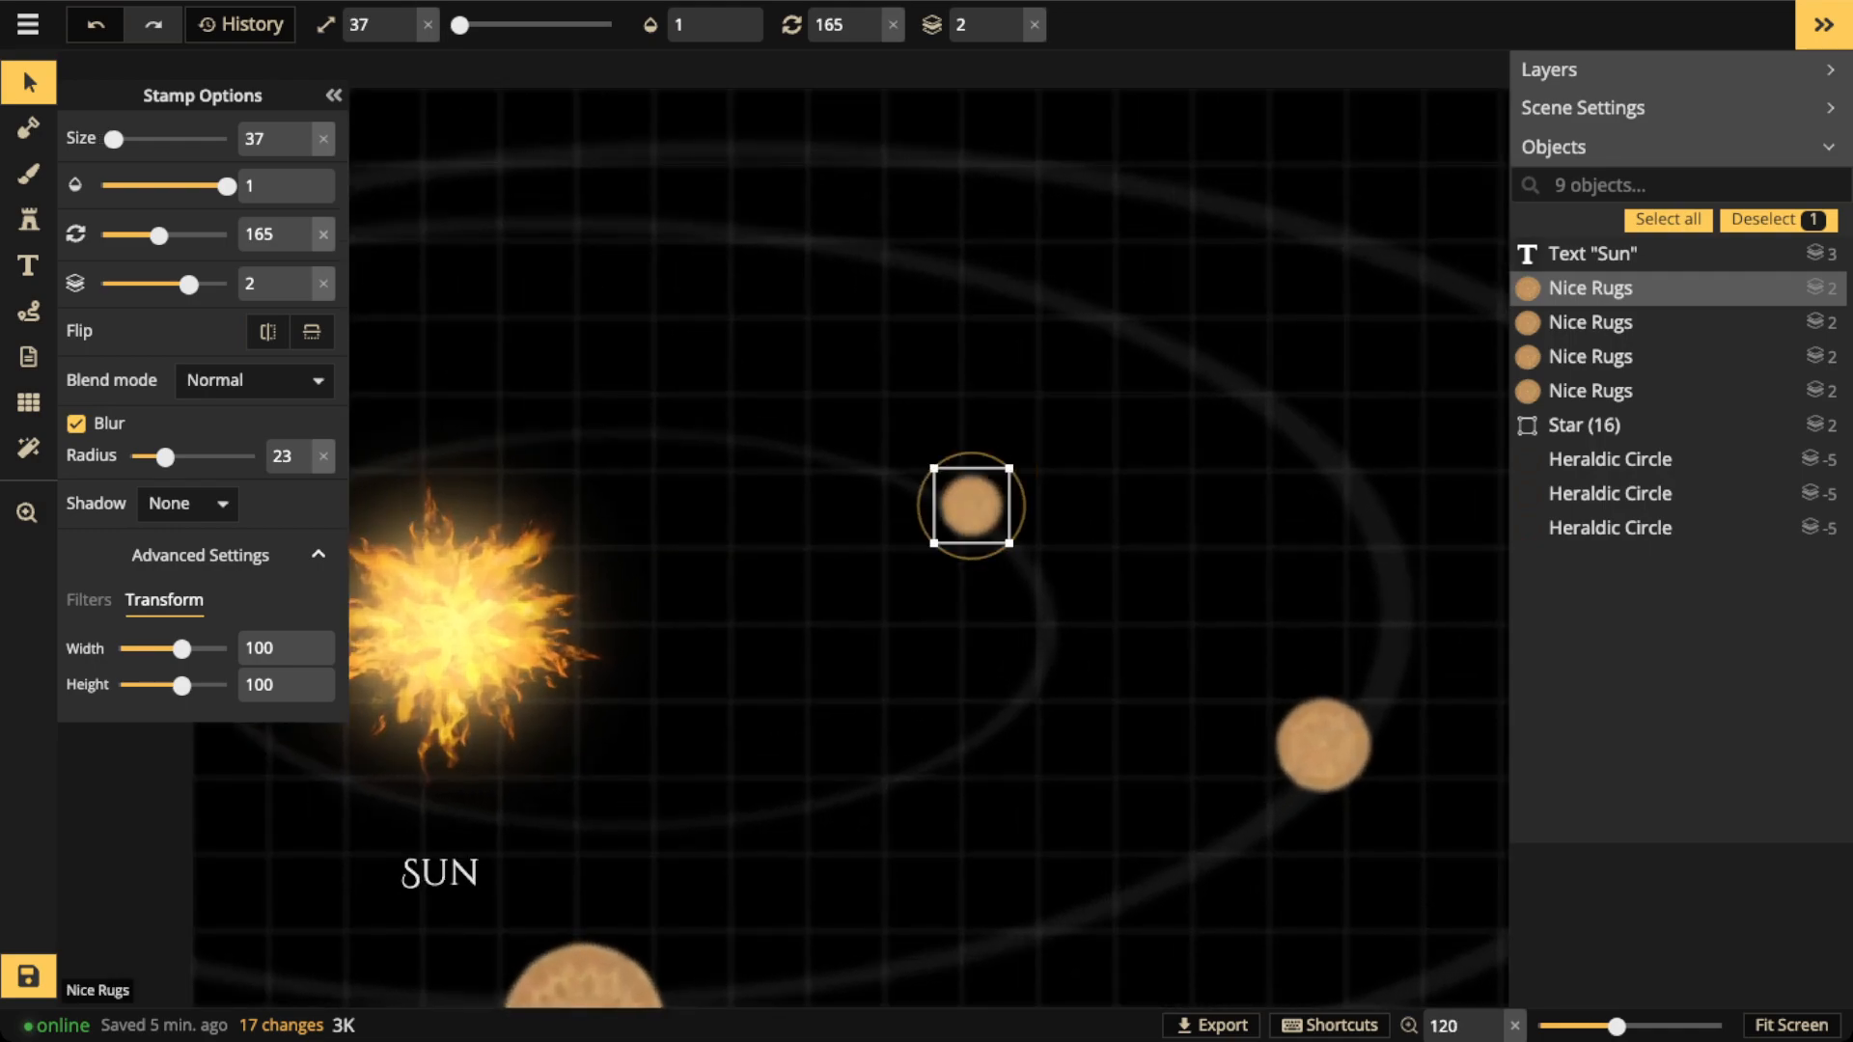
pyautogui.moveTo(970, 506); pyautogui.dragTo(917, 486)
pyautogui.click(762, 450)
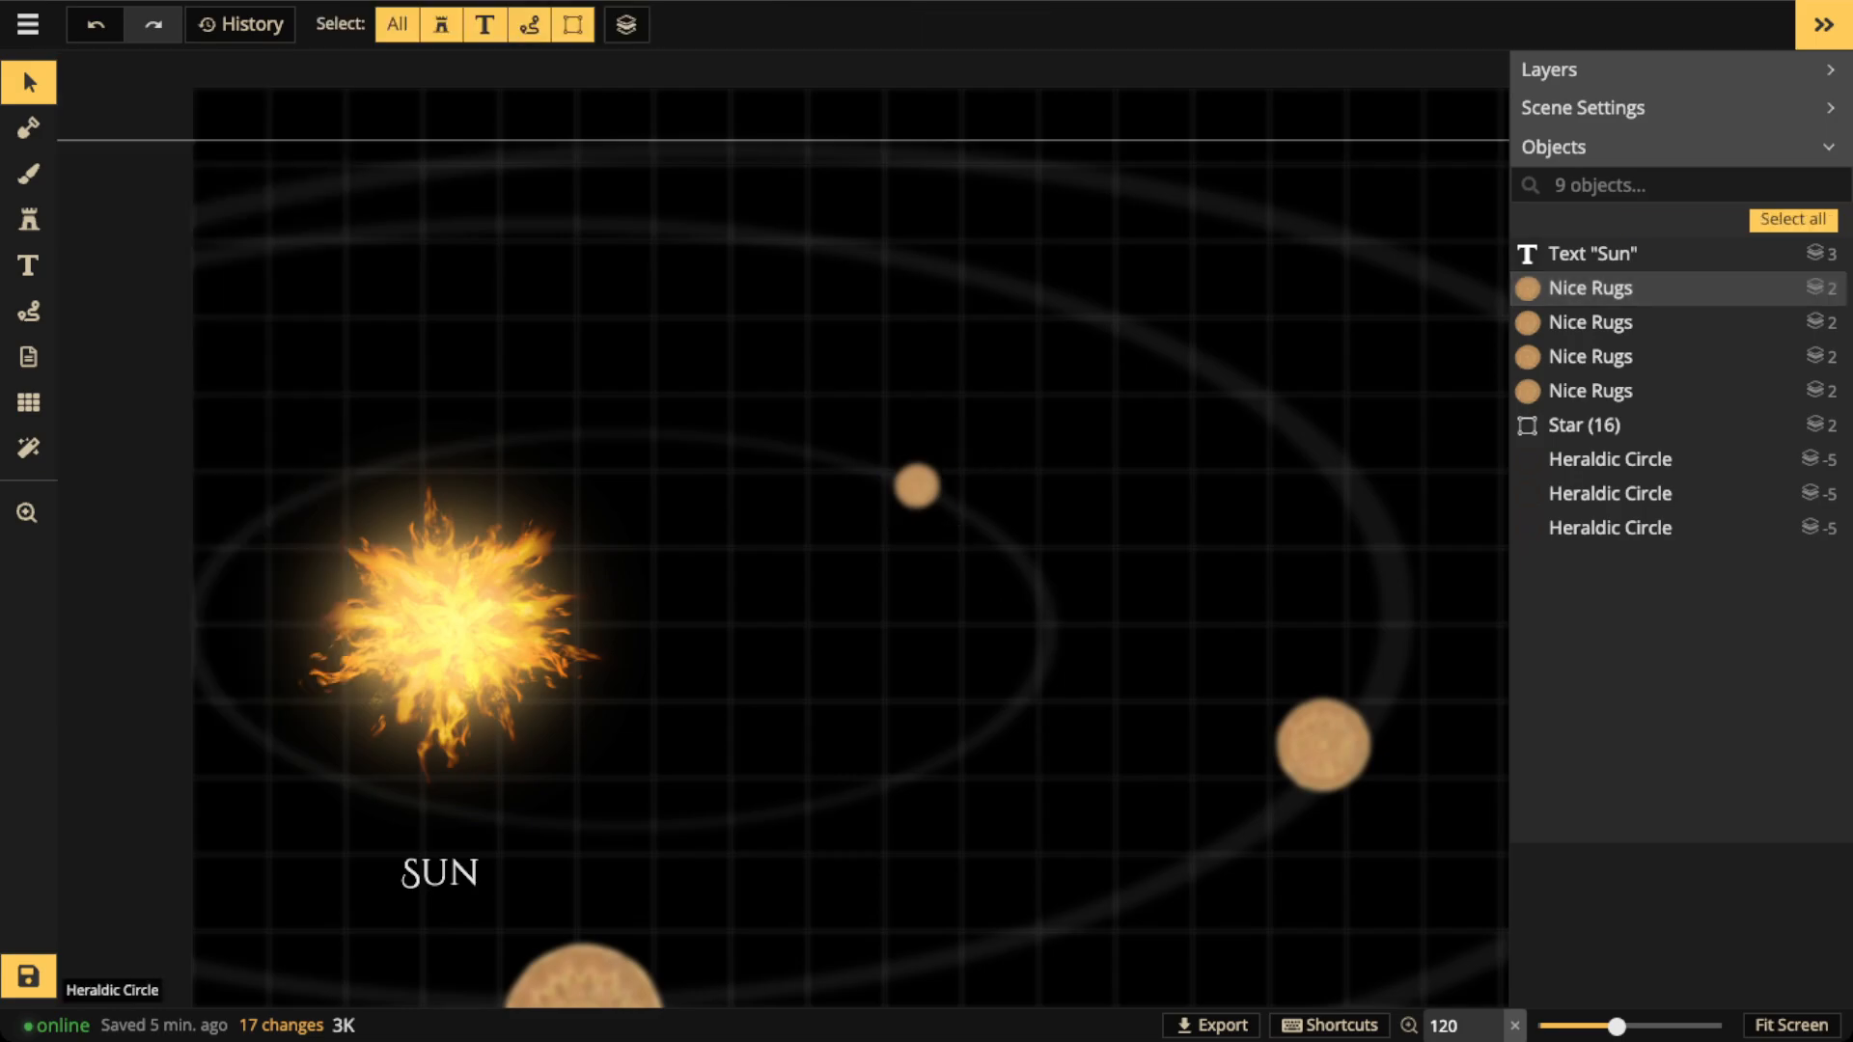
pyautogui.scroll(-4, 741, 446)
pyautogui.moveTo(741, 446); pyautogui.dragTo(709, 404)
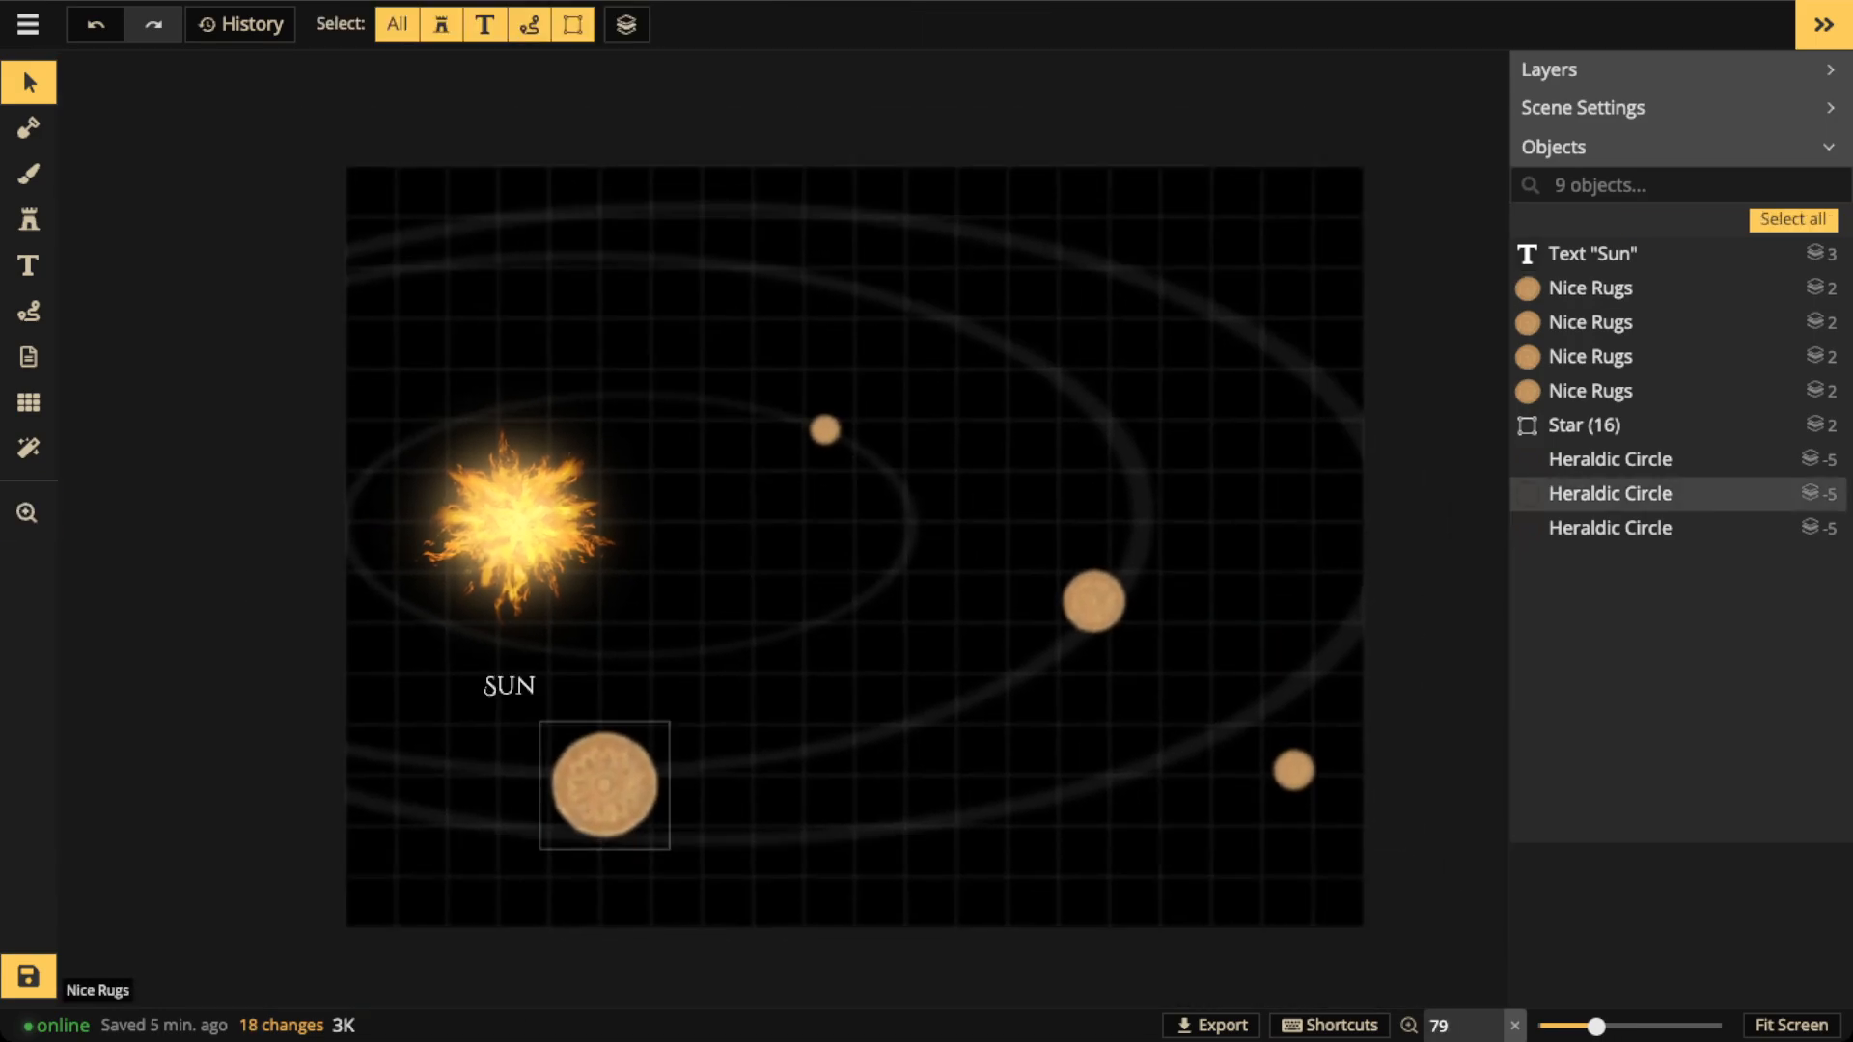
# Shift the largest planet right along the lower part of the orbits and move the second-largest planet toward the map's lower edge
pyautogui.moveTo(604, 785); pyautogui.dragTo(733, 764)
pyautogui.moveTo(1093, 601); pyautogui.dragTo(1145, 880)
# Duplicate the outermost orbit and enlarge the copy into a fourth, wider orbit extending beyond the map's right edge
pyautogui.click(731, 575)
pyautogui.scroll(-3, 730, 575)
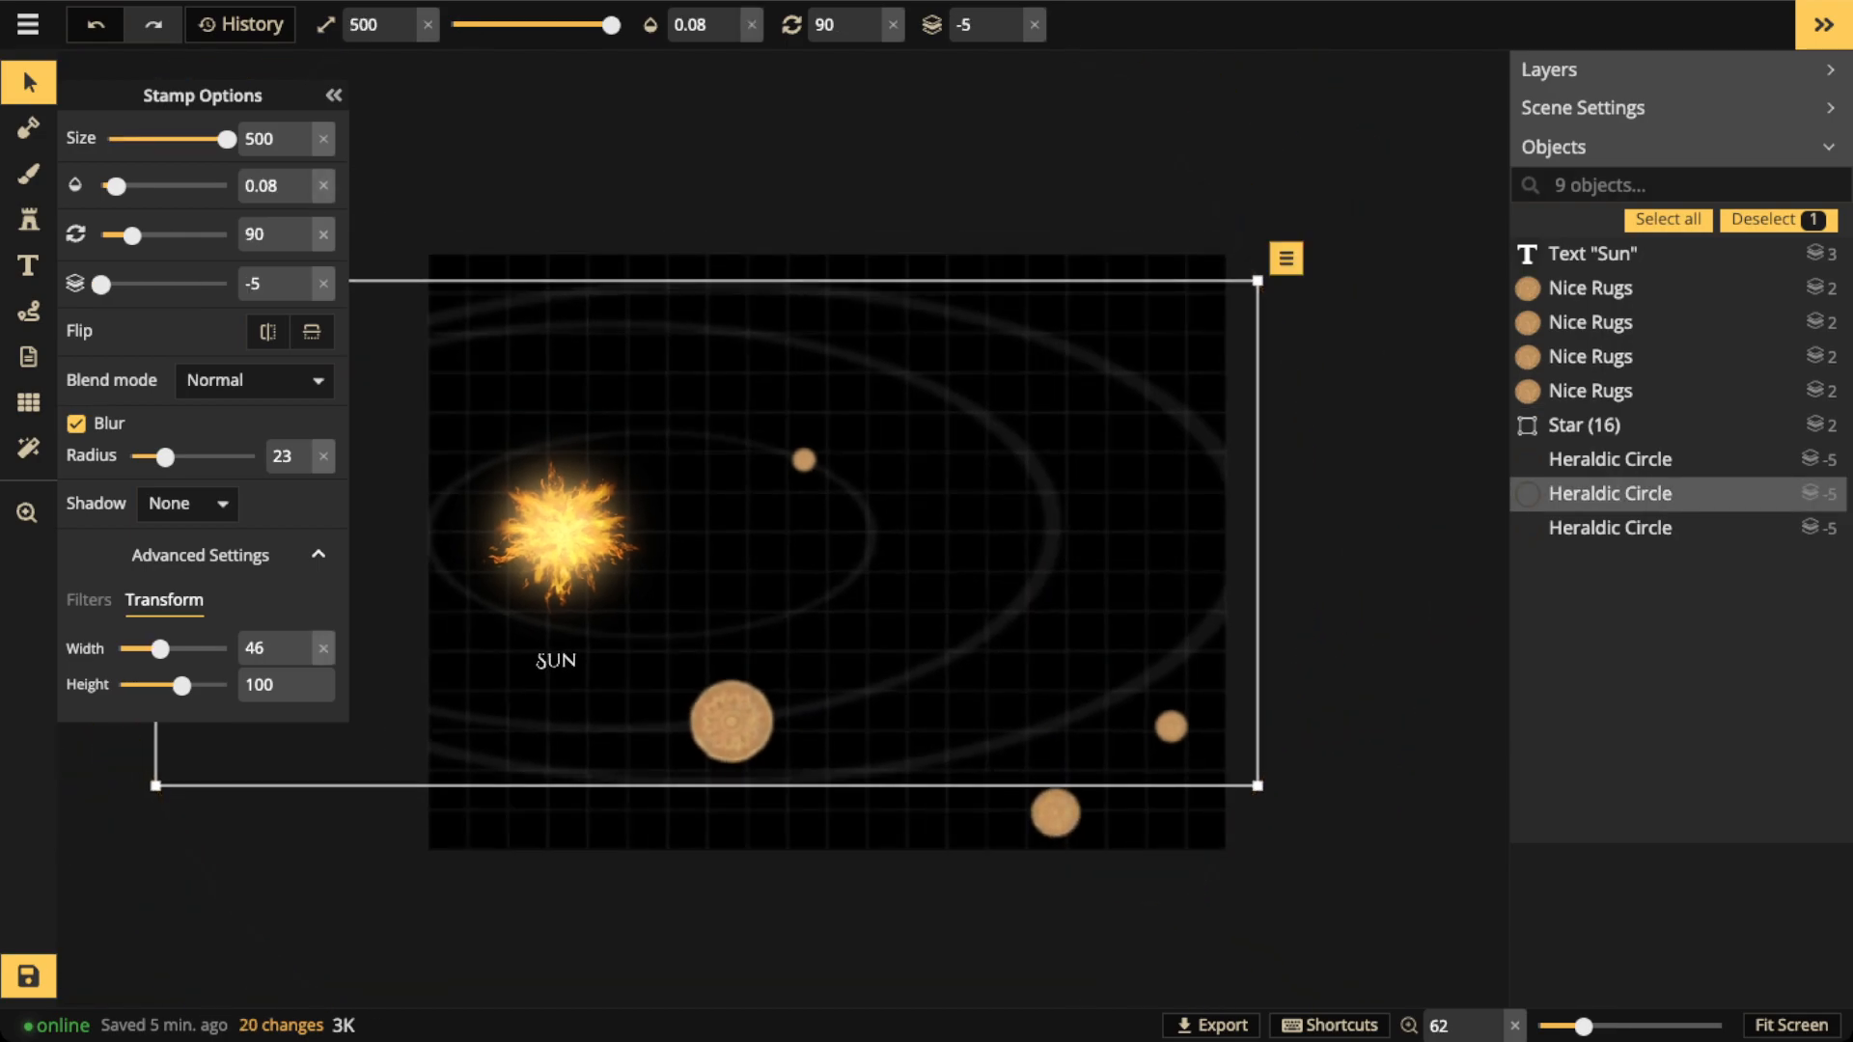
pyautogui.hotkey('ctrl', 'c')
pyautogui.hotkey('ctrl', 'v')
pyautogui.scroll(-5, 1009, 331)
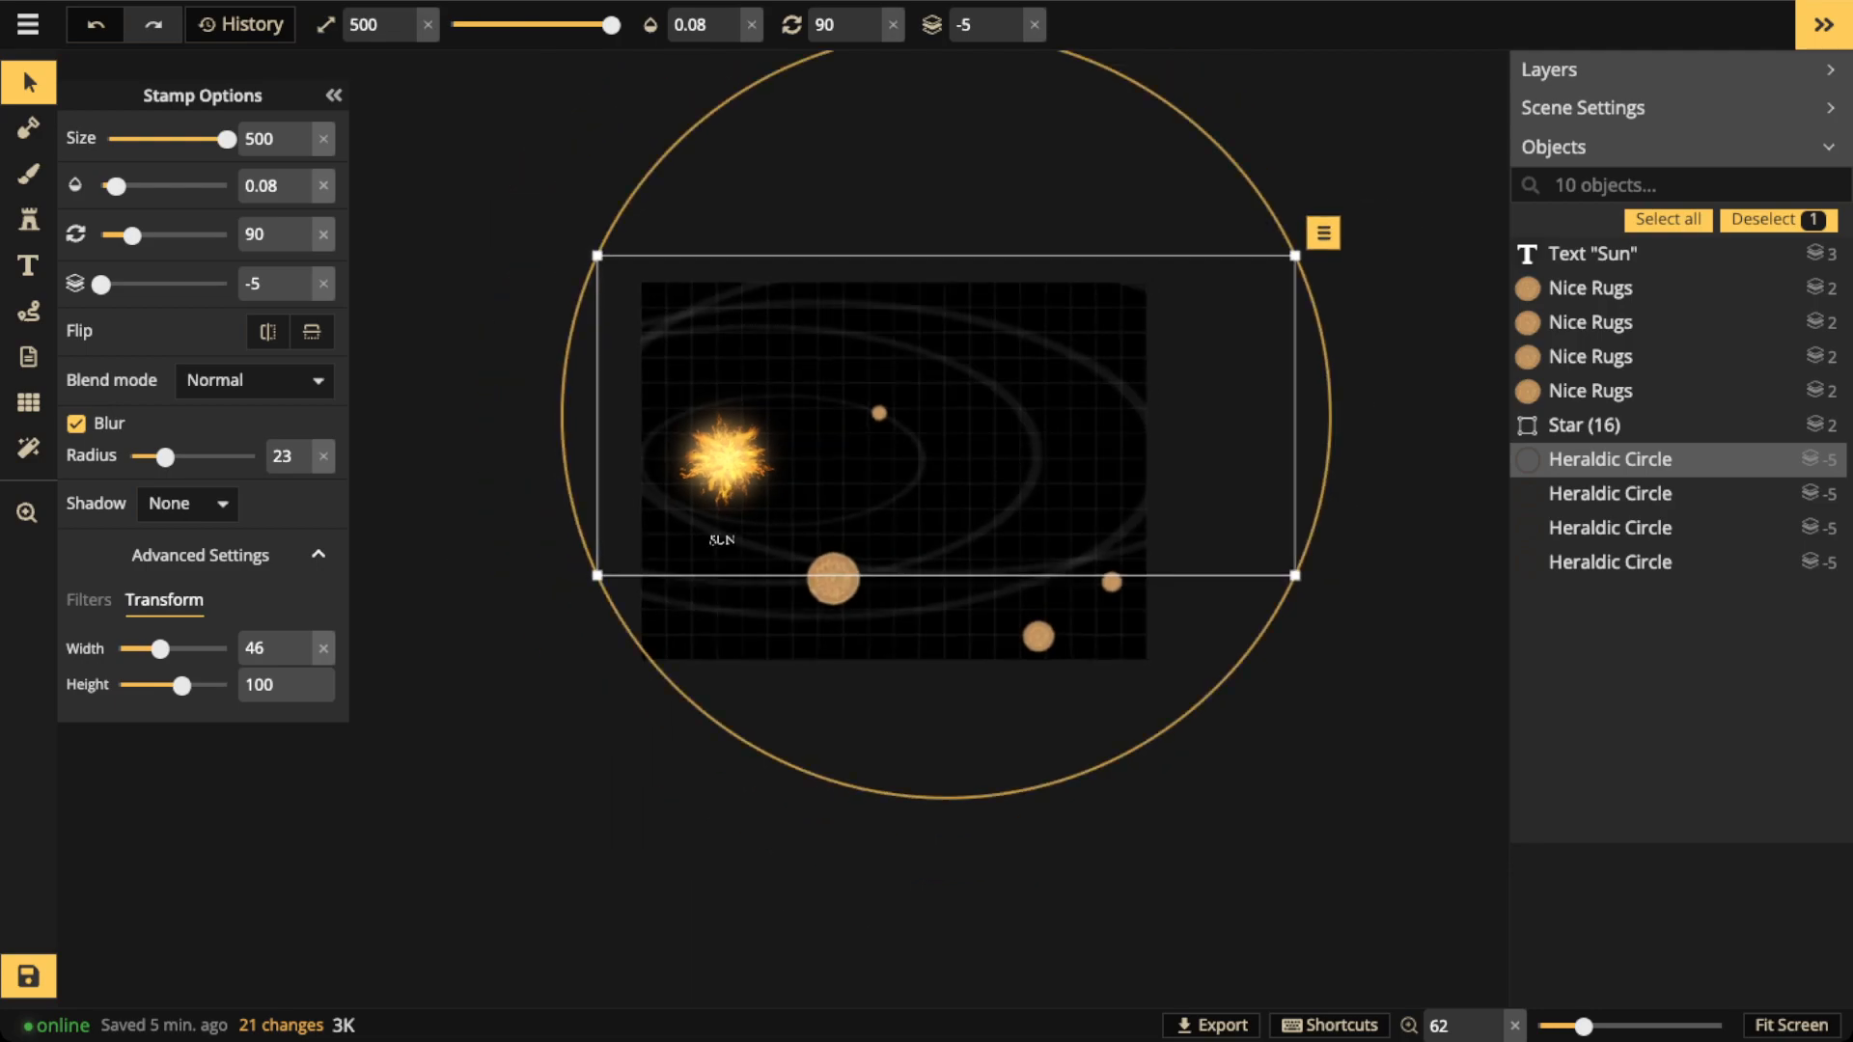
pyautogui.moveTo(1295, 576); pyautogui.dragTo(1716, 769)
pyautogui.moveTo(1352, 579); pyautogui.dragTo(889, 563)
pyautogui.moveTo(1255, 754); pyautogui.dragTo(1137, 701)
pyautogui.moveTo(1052, 599); pyautogui.dragTo(1155, 598)
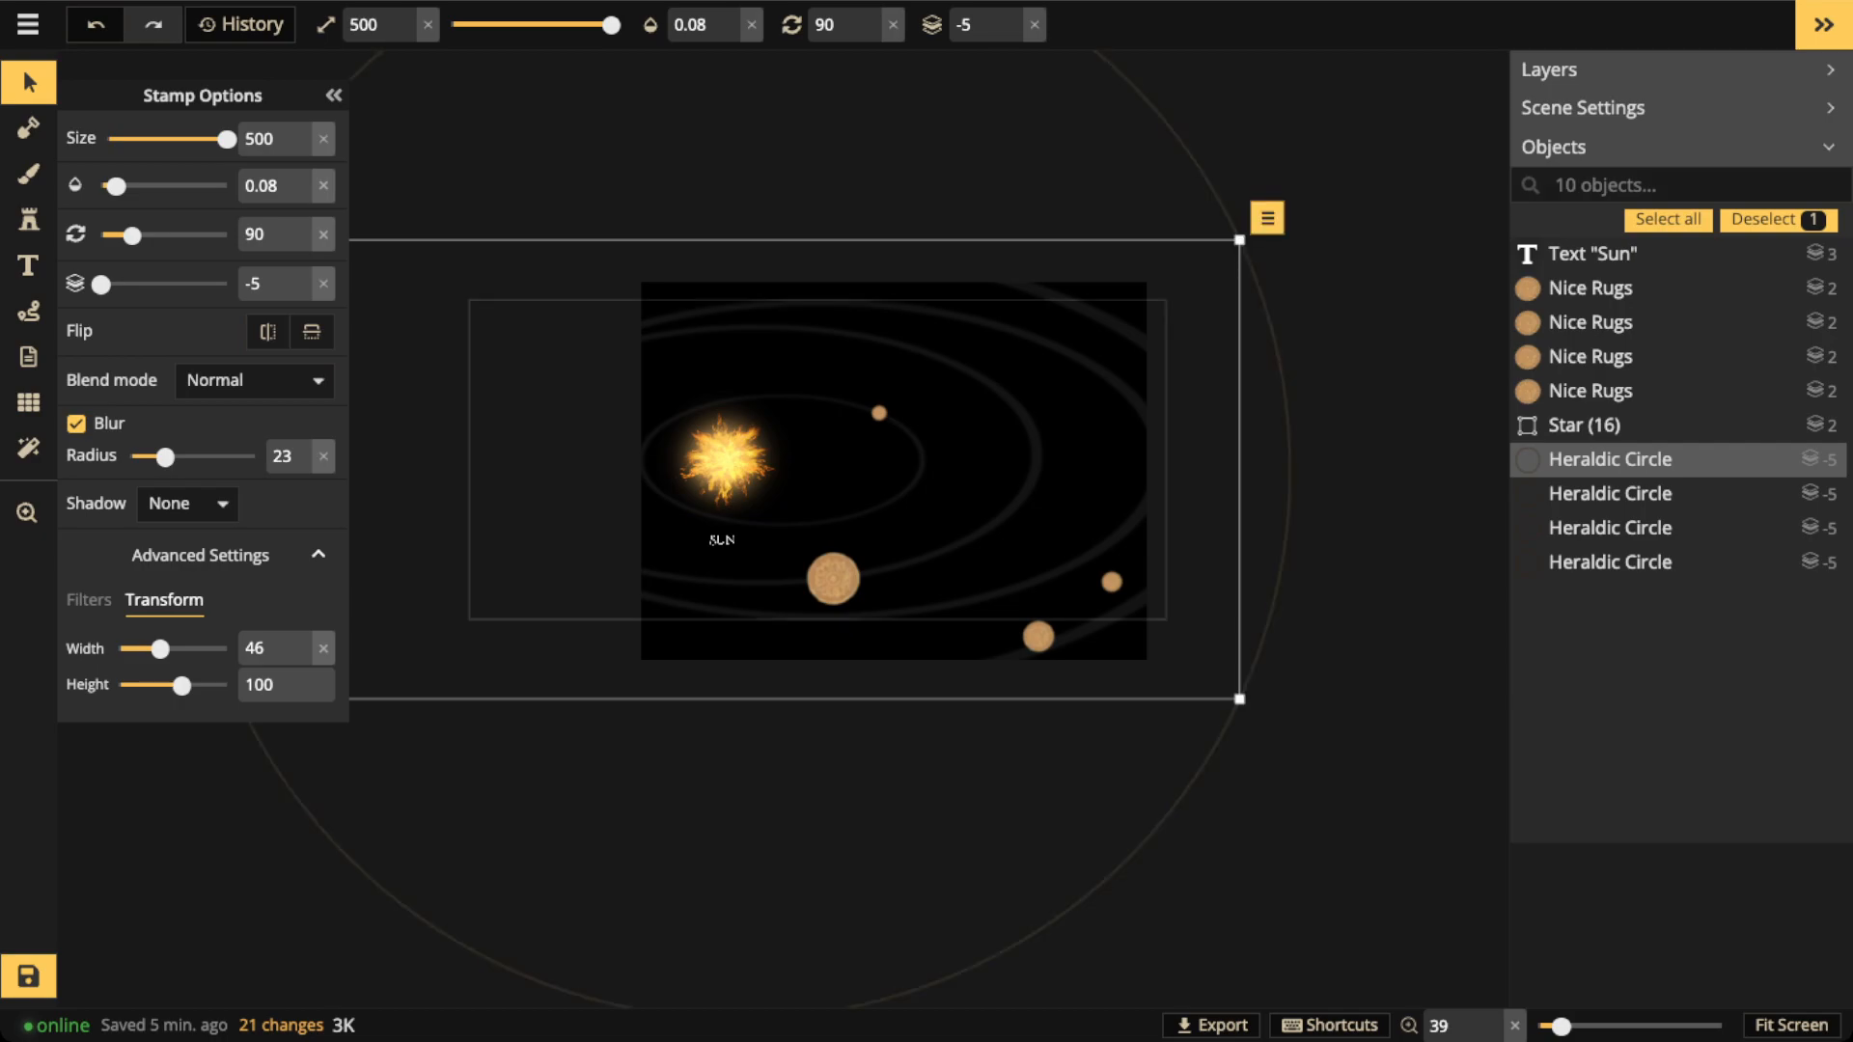
# Move the second-largest planet to the upper right of the outermost orbit and the size 37 planet onto the third orbit
pyautogui.scroll(2, 1015, 588)
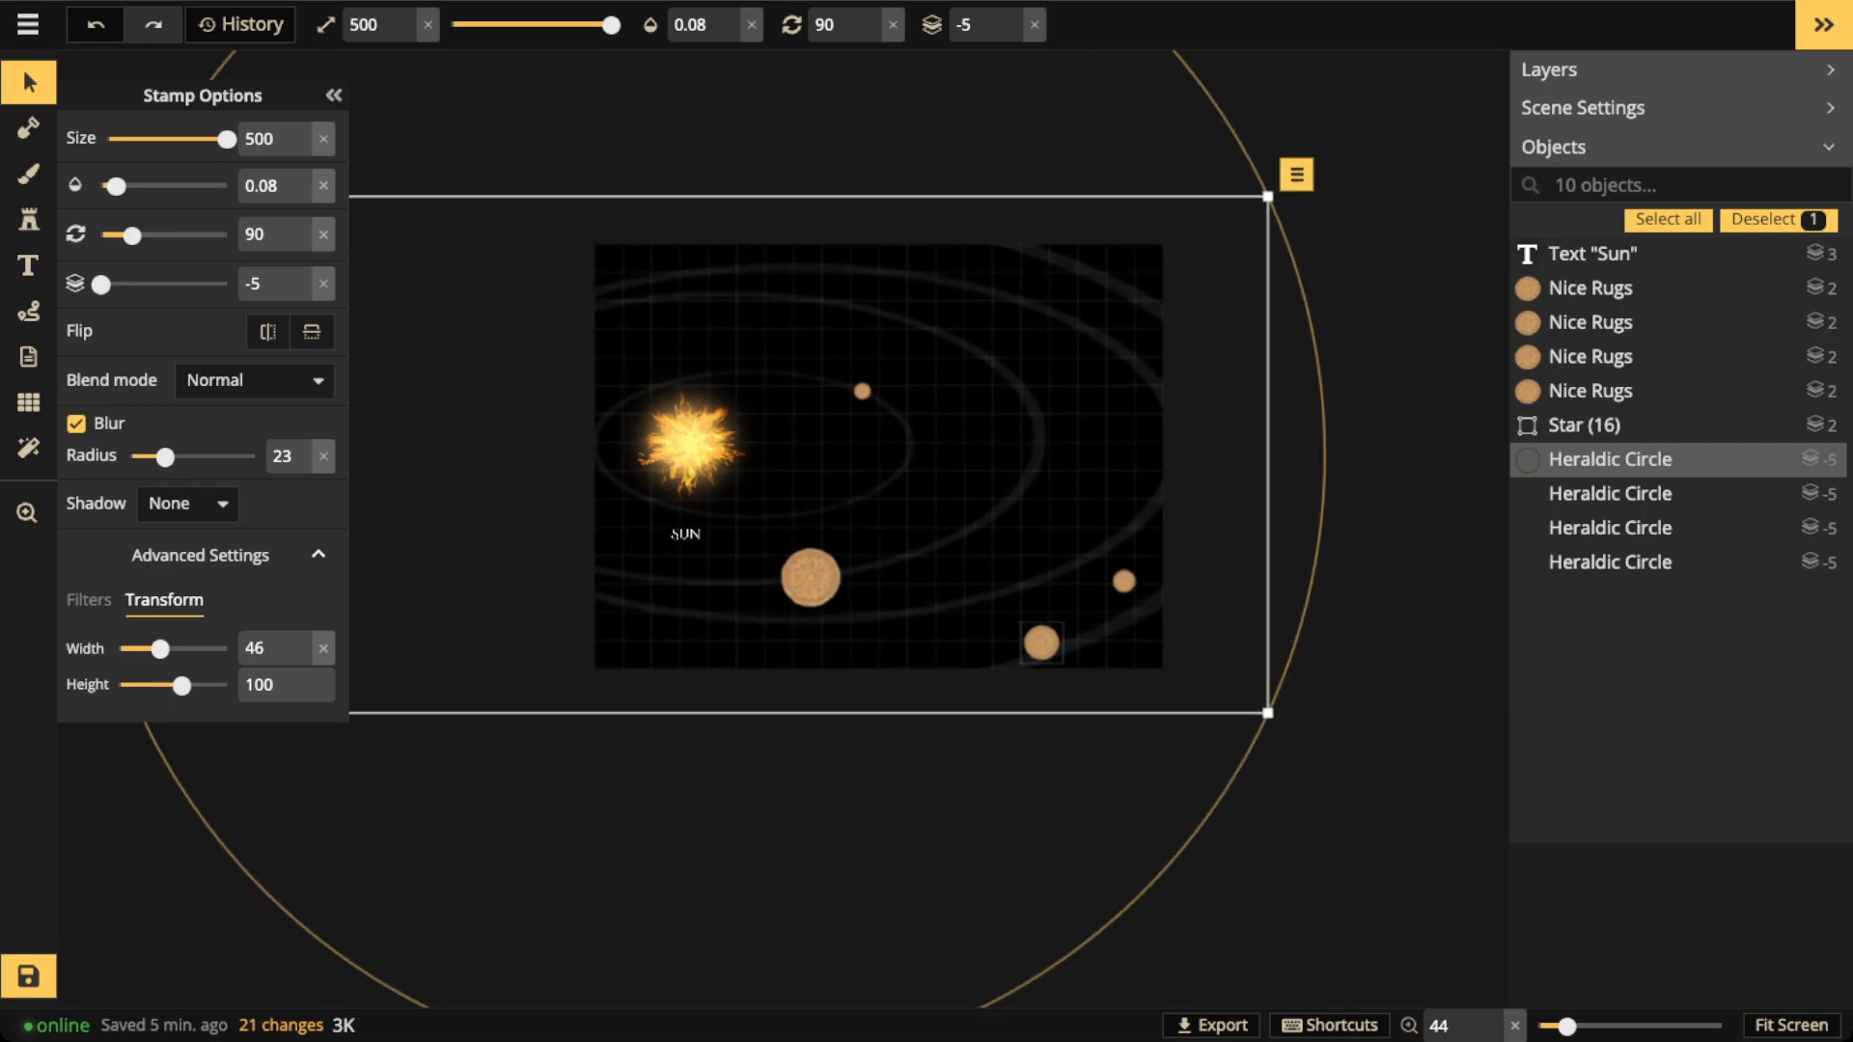
pyautogui.click(1042, 643)
pyautogui.scroll(1, 1041, 643)
pyautogui.moveTo(1083, 638); pyautogui.dragTo(1088, 292)
pyautogui.click(1135, 573)
pyautogui.moveTo(1135, 573); pyautogui.dragTo(1034, 571)
pyautogui.scroll(-2, 737, 326)
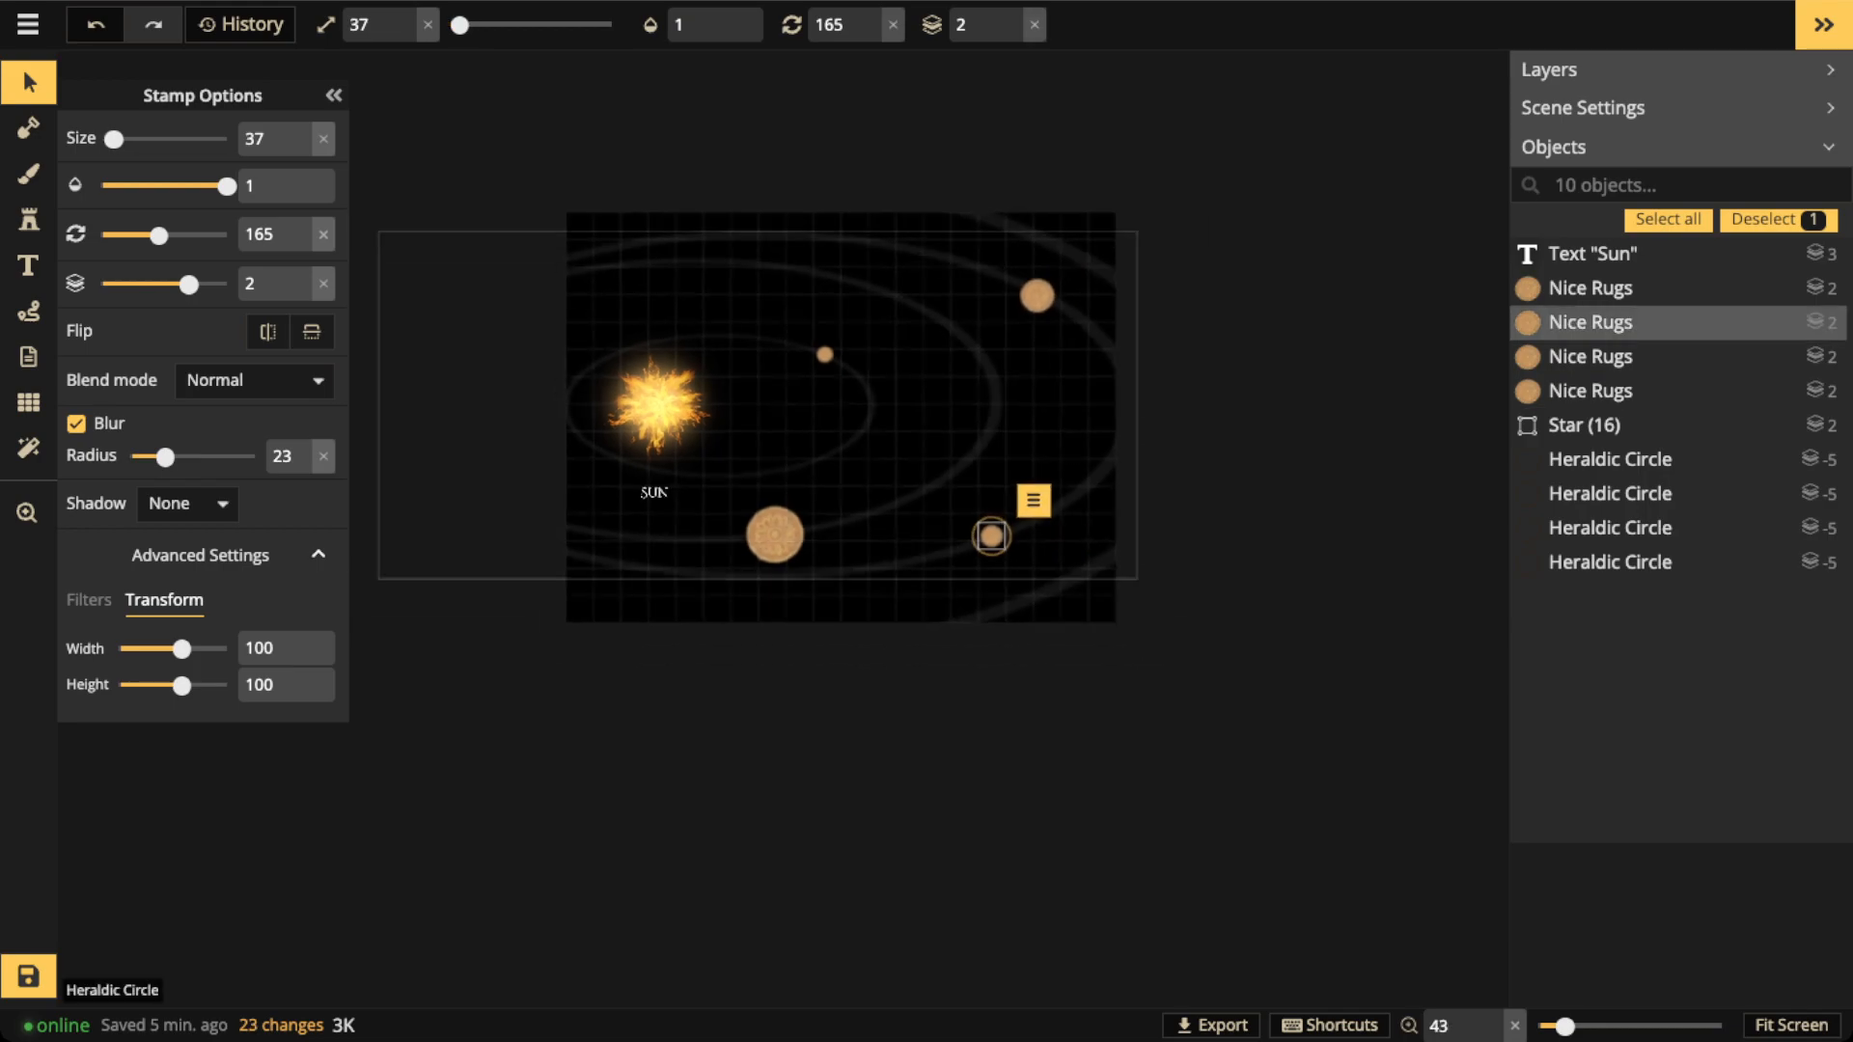
# Spread the planets out: smallest just above the sun, largest at the second orbit's right side, size 37 planet at the third orbit's bottom
pyautogui.scroll(2, 882, 363)
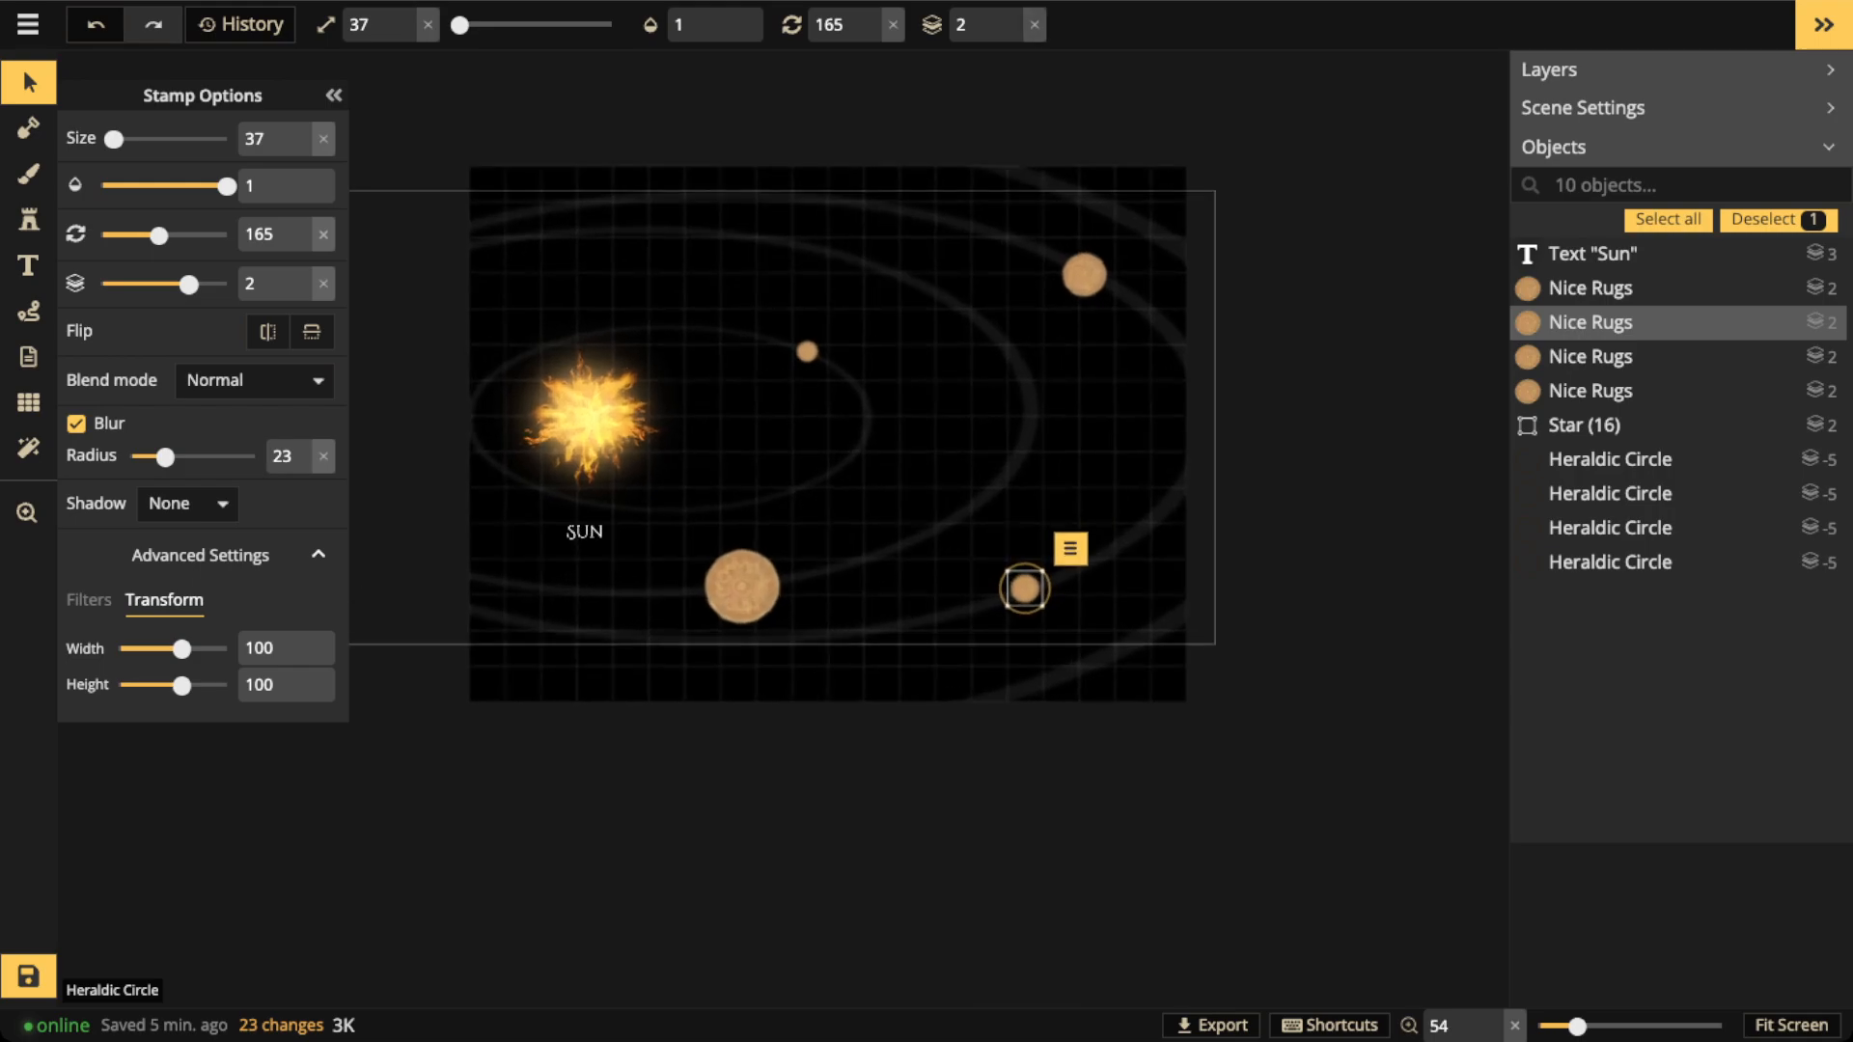
pyautogui.scroll(3, 850, 364)
pyautogui.moveTo(784, 344); pyautogui.dragTo(605, 310)
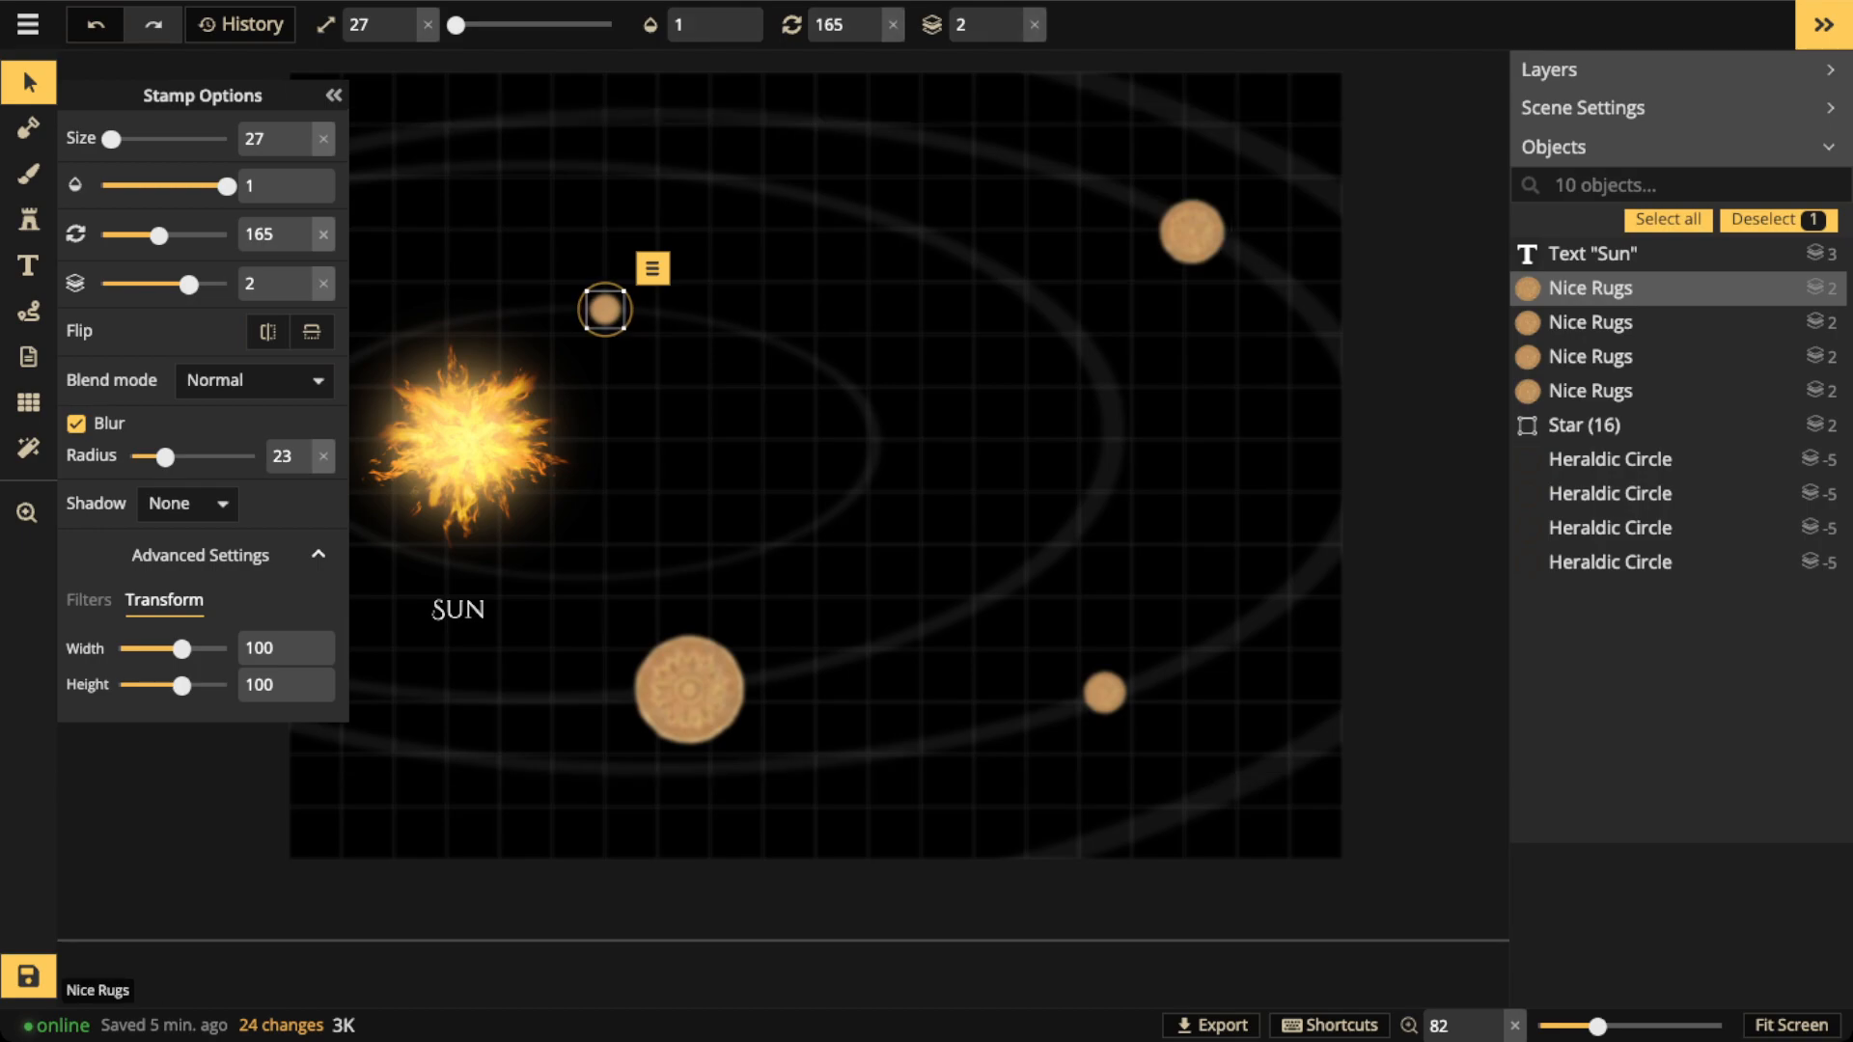
pyautogui.moveTo(689, 689); pyautogui.dragTo(1072, 506)
pyautogui.scroll(-5, 945, 548)
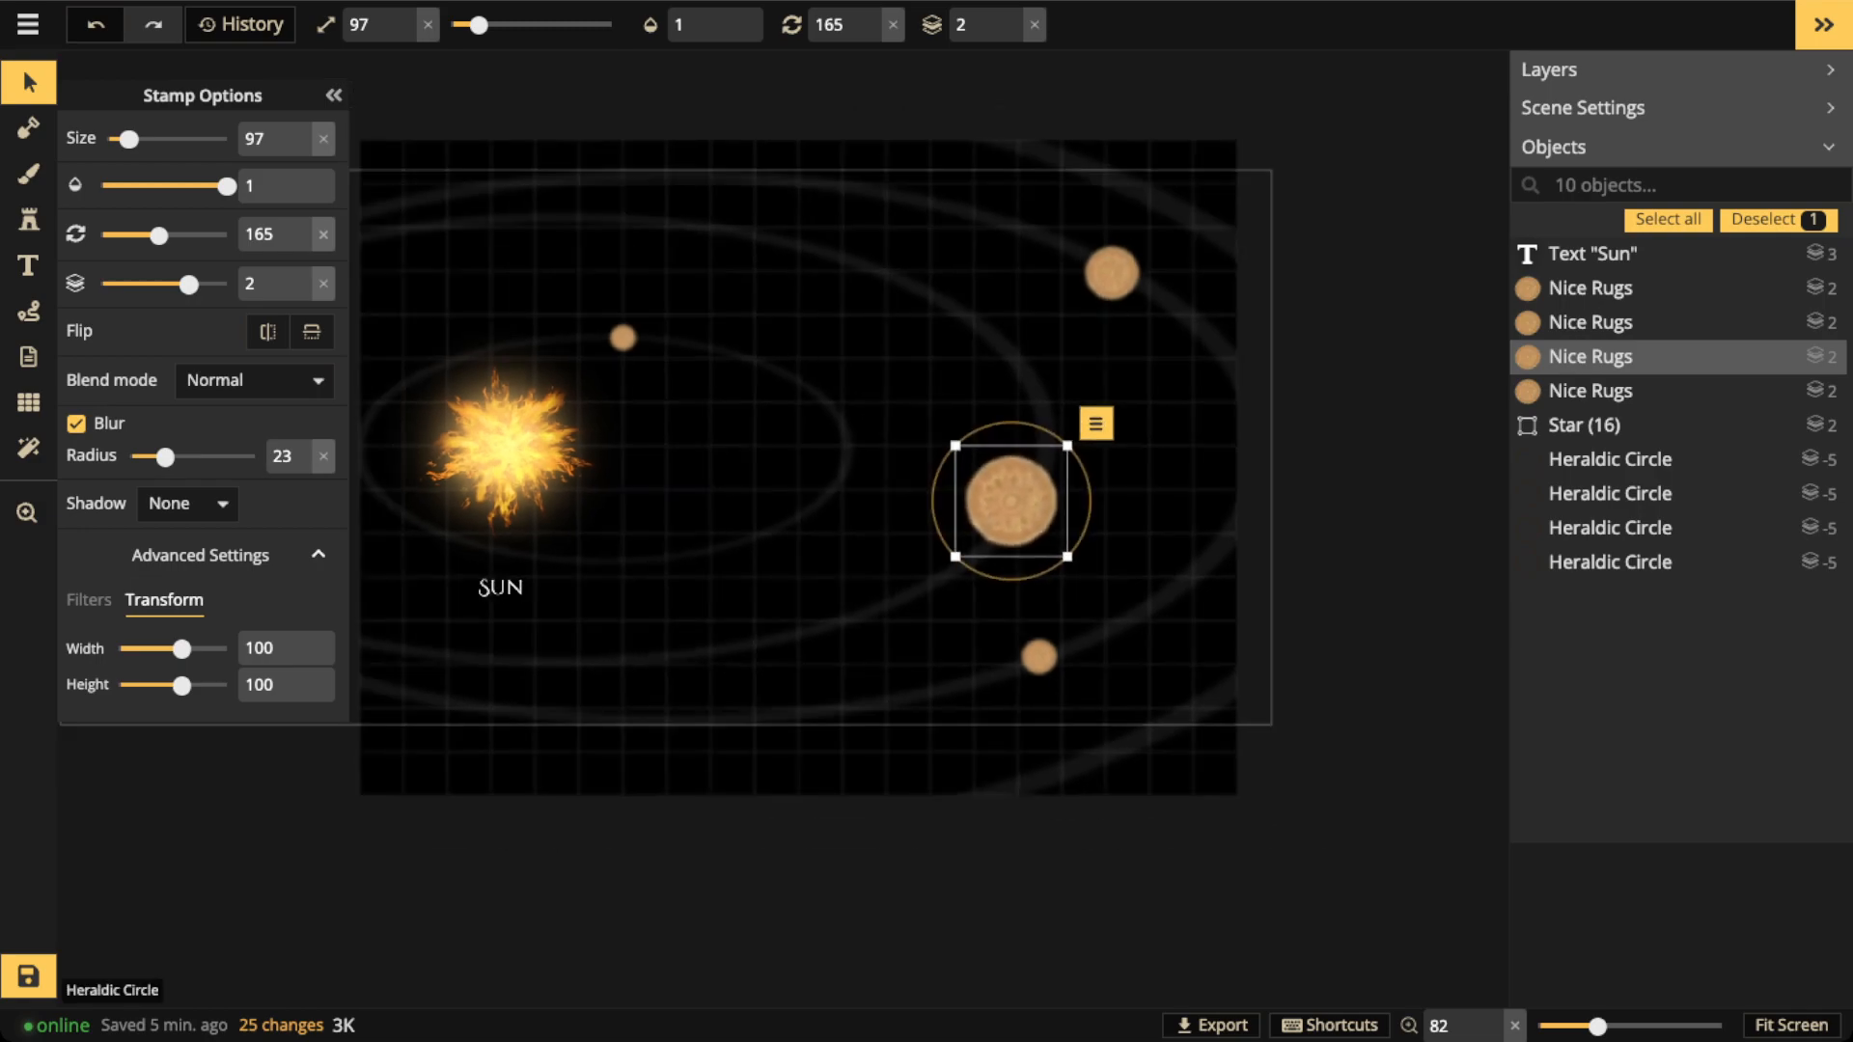
pyautogui.moveTo(1057, 654); pyautogui.dragTo(776, 705)
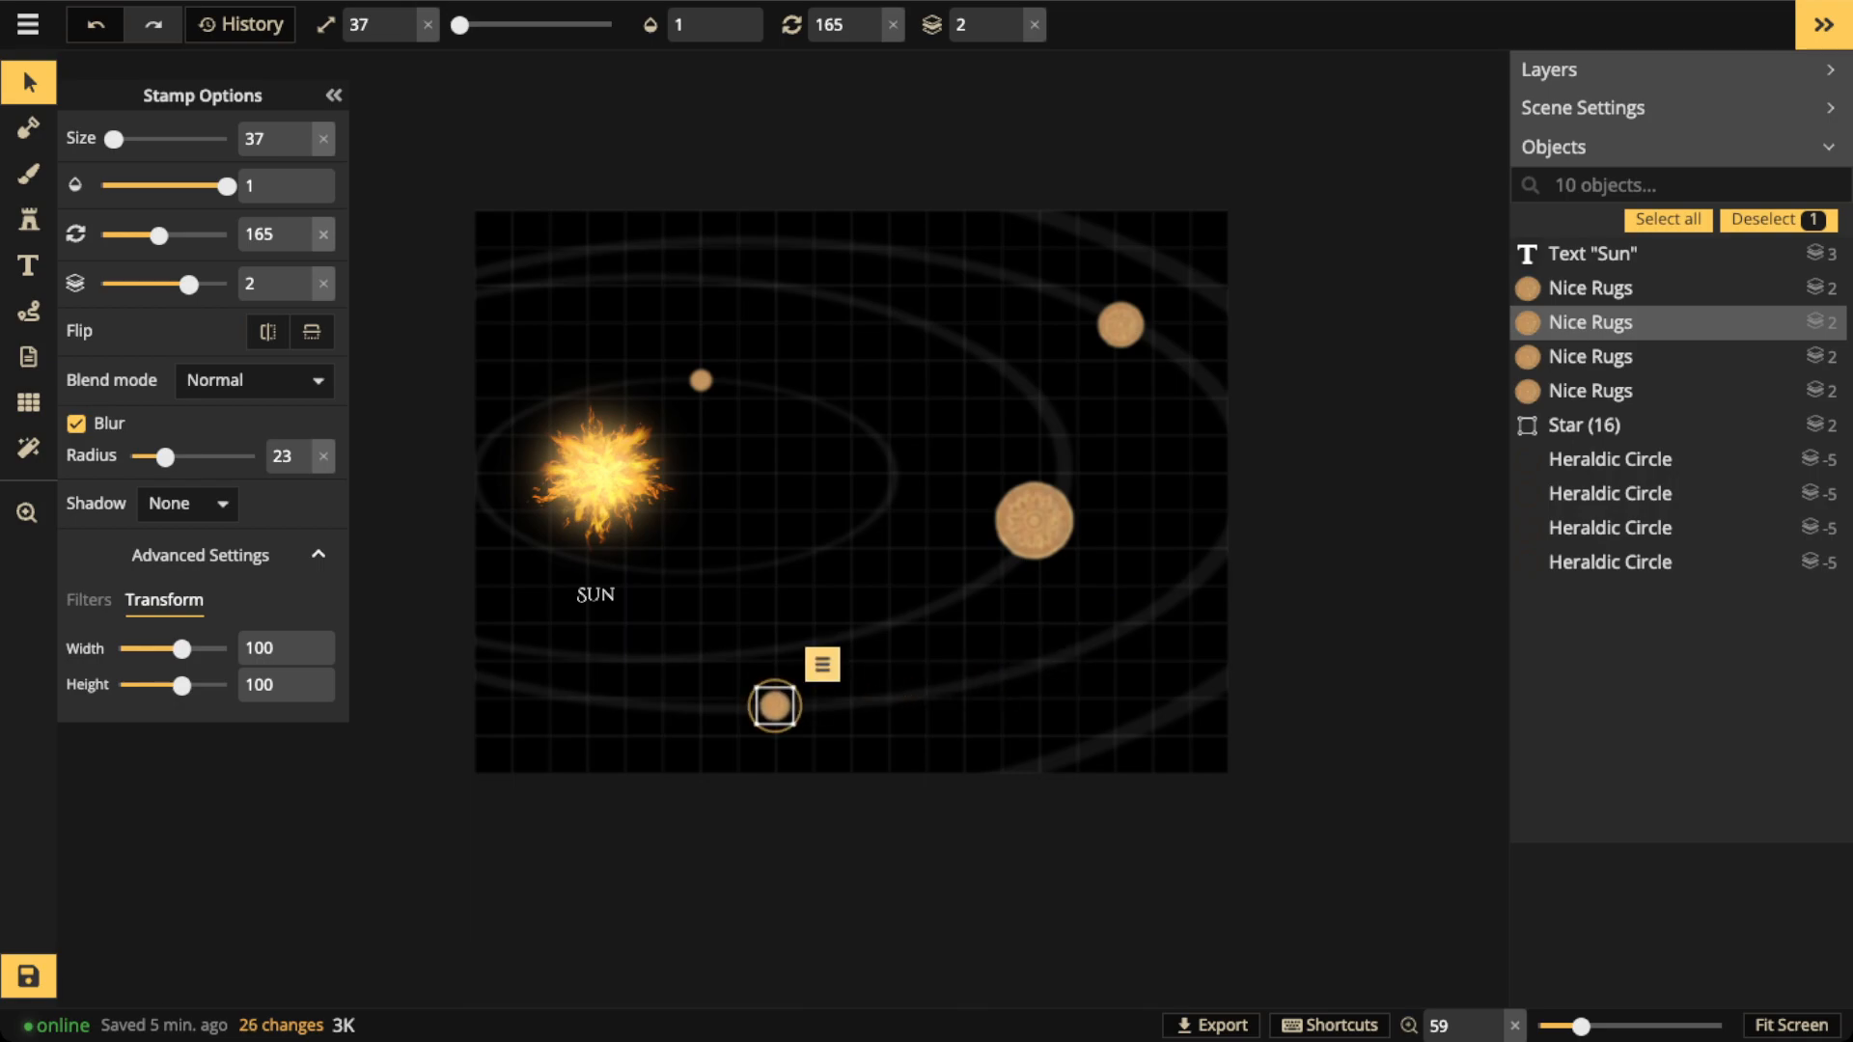
pyautogui.moveTo(1034, 521); pyautogui.dragTo(1000, 557)
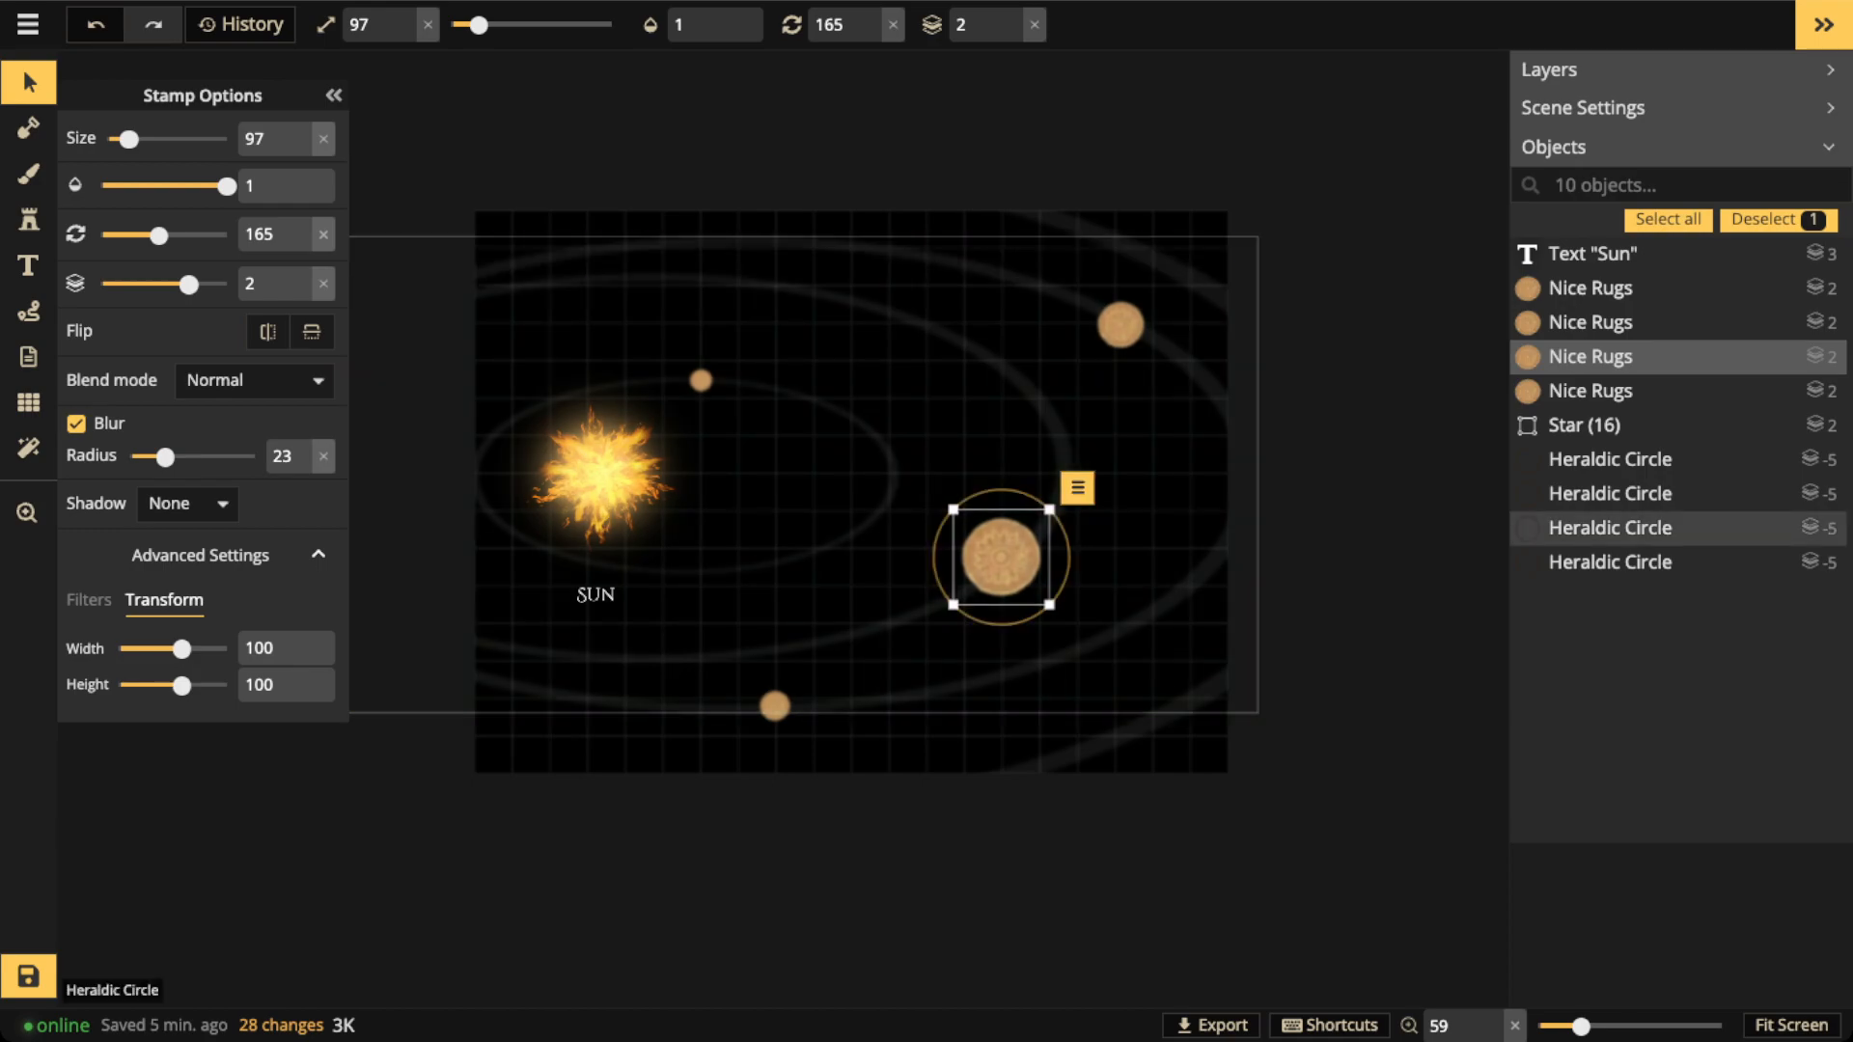
# Paste a copy of the largest planet onto the outermost orbit in the map's lower-right corner and set its size to 127
pyautogui.hotkey('ctrl', 'v')
pyautogui.press(']')
pyautogui.press(']')
pyautogui.press(']')
pyautogui.press(']')
pyautogui.press(']')
pyautogui.moveTo(1138, 707)
pyautogui.mouseDown()
pyautogui.moveTo(1156, 718)
pyautogui.moveTo(1126, 742)
pyautogui.moveTo(1152, 714)
pyautogui.mouseUp()
pyautogui.press(']')
pyautogui.press(']')
pyautogui.press('[')
pyautogui.press('[')
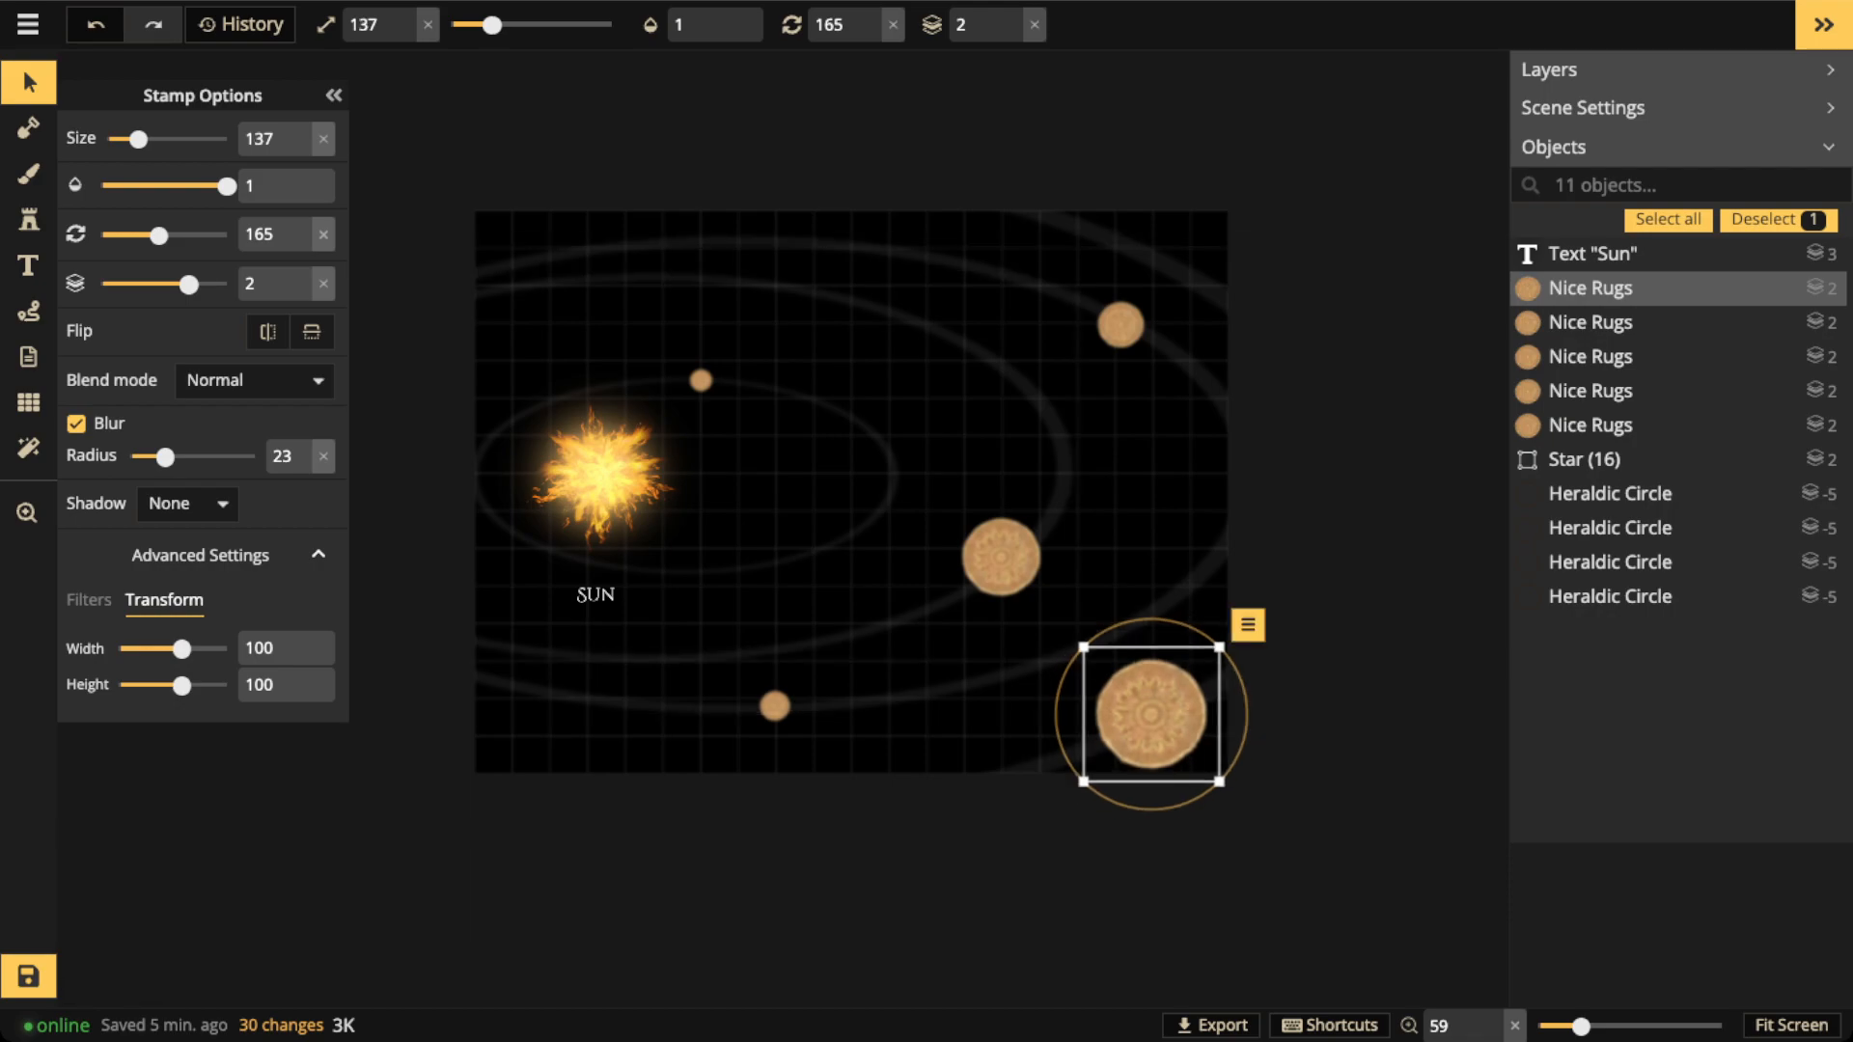
pyautogui.scroll(3, 1120, 700)
pyautogui.press('[')
pyautogui.moveTo(1143, 719); pyautogui.dragTo(1149, 723)
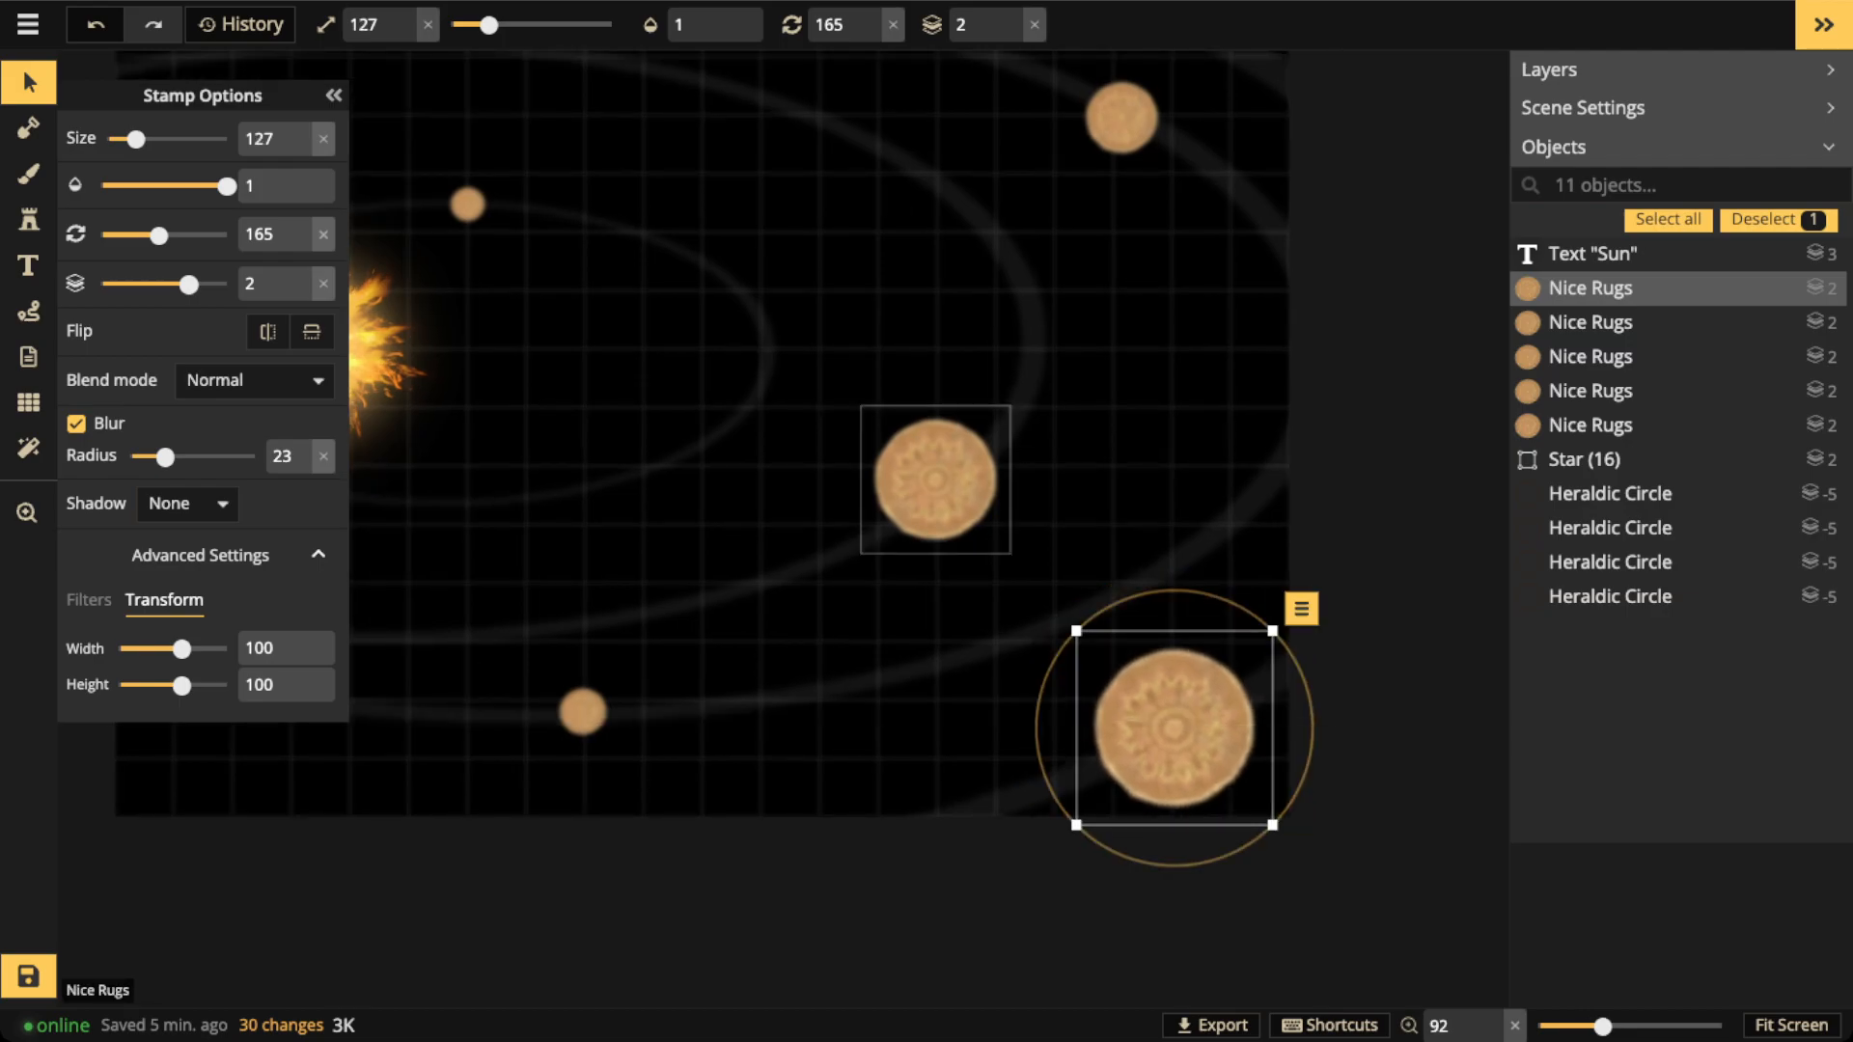
# Enlarge the innermost planet beside the sun to size 47
pyautogui.click(936, 480)
pyautogui.moveTo(762, 589); pyautogui.dragTo(1041, 576)
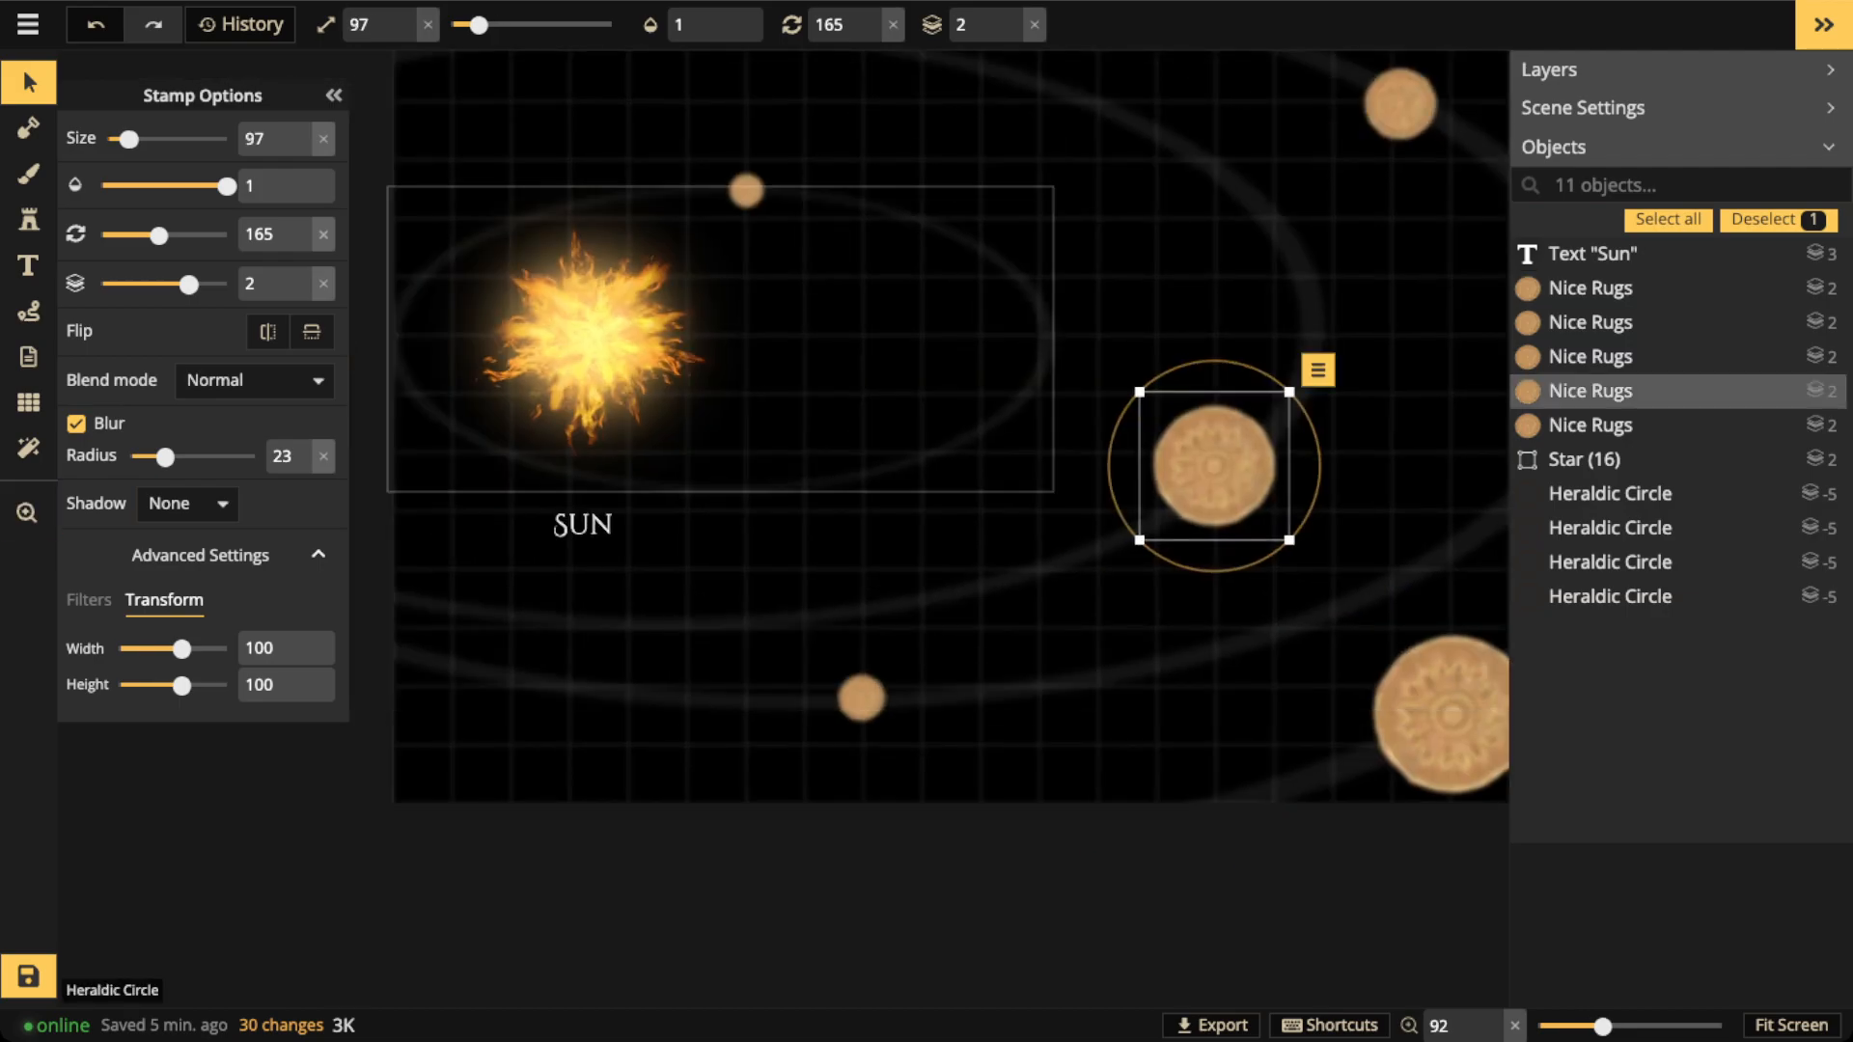
pyautogui.click(746, 191)
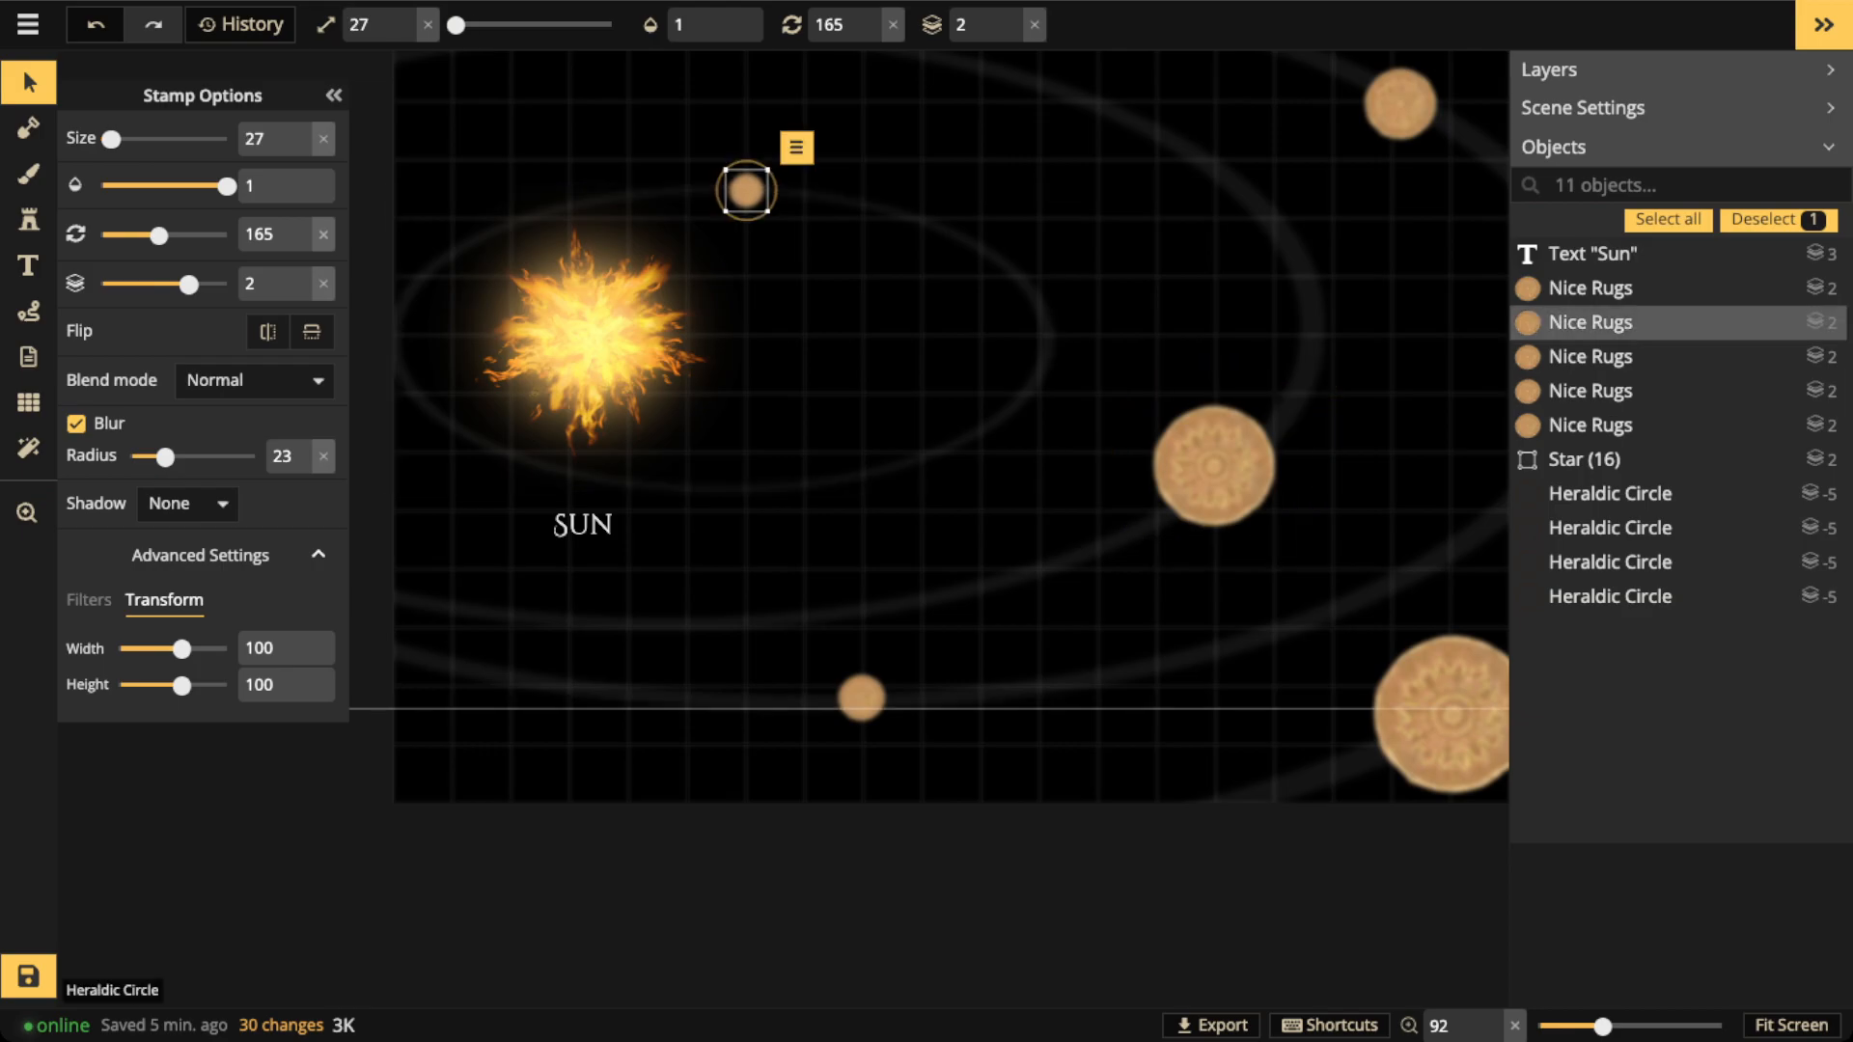
pyautogui.press(']')
pyautogui.press(']')
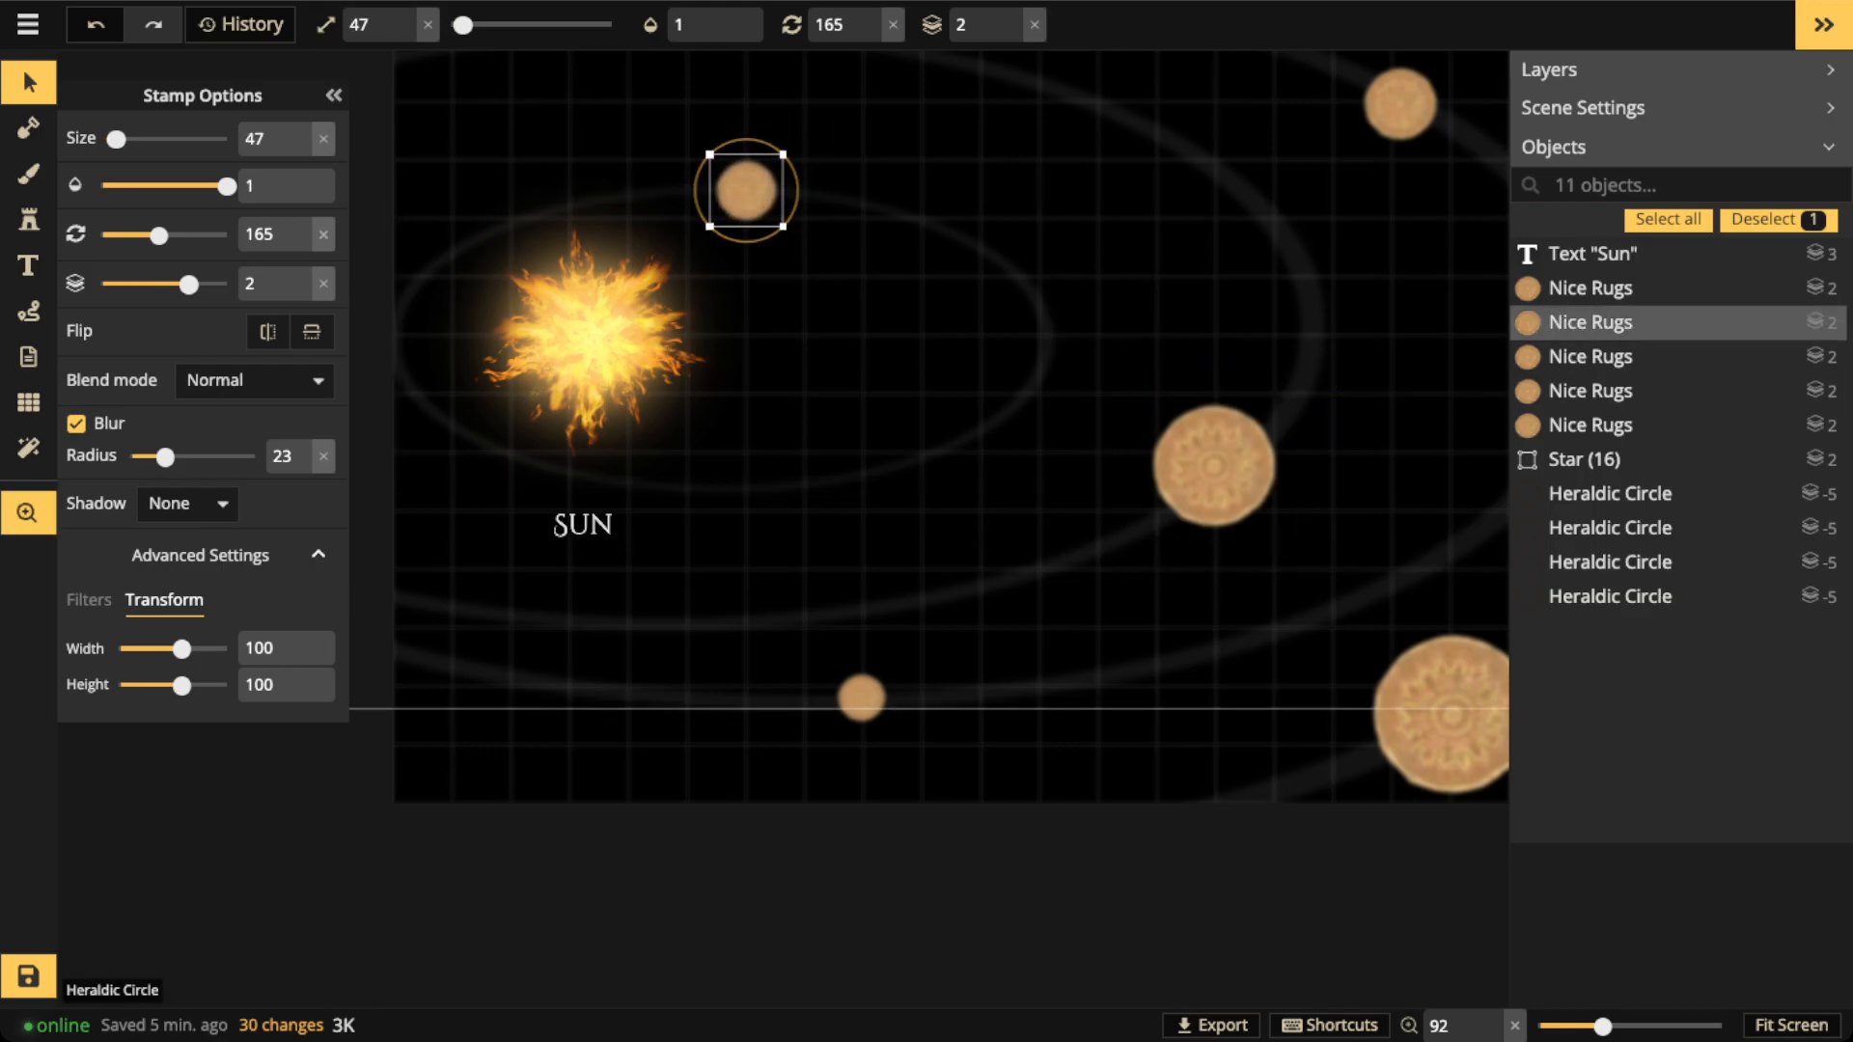
pyautogui.moveTo(975, 387); pyautogui.dragTo(812, 552)
pyautogui.press(']')
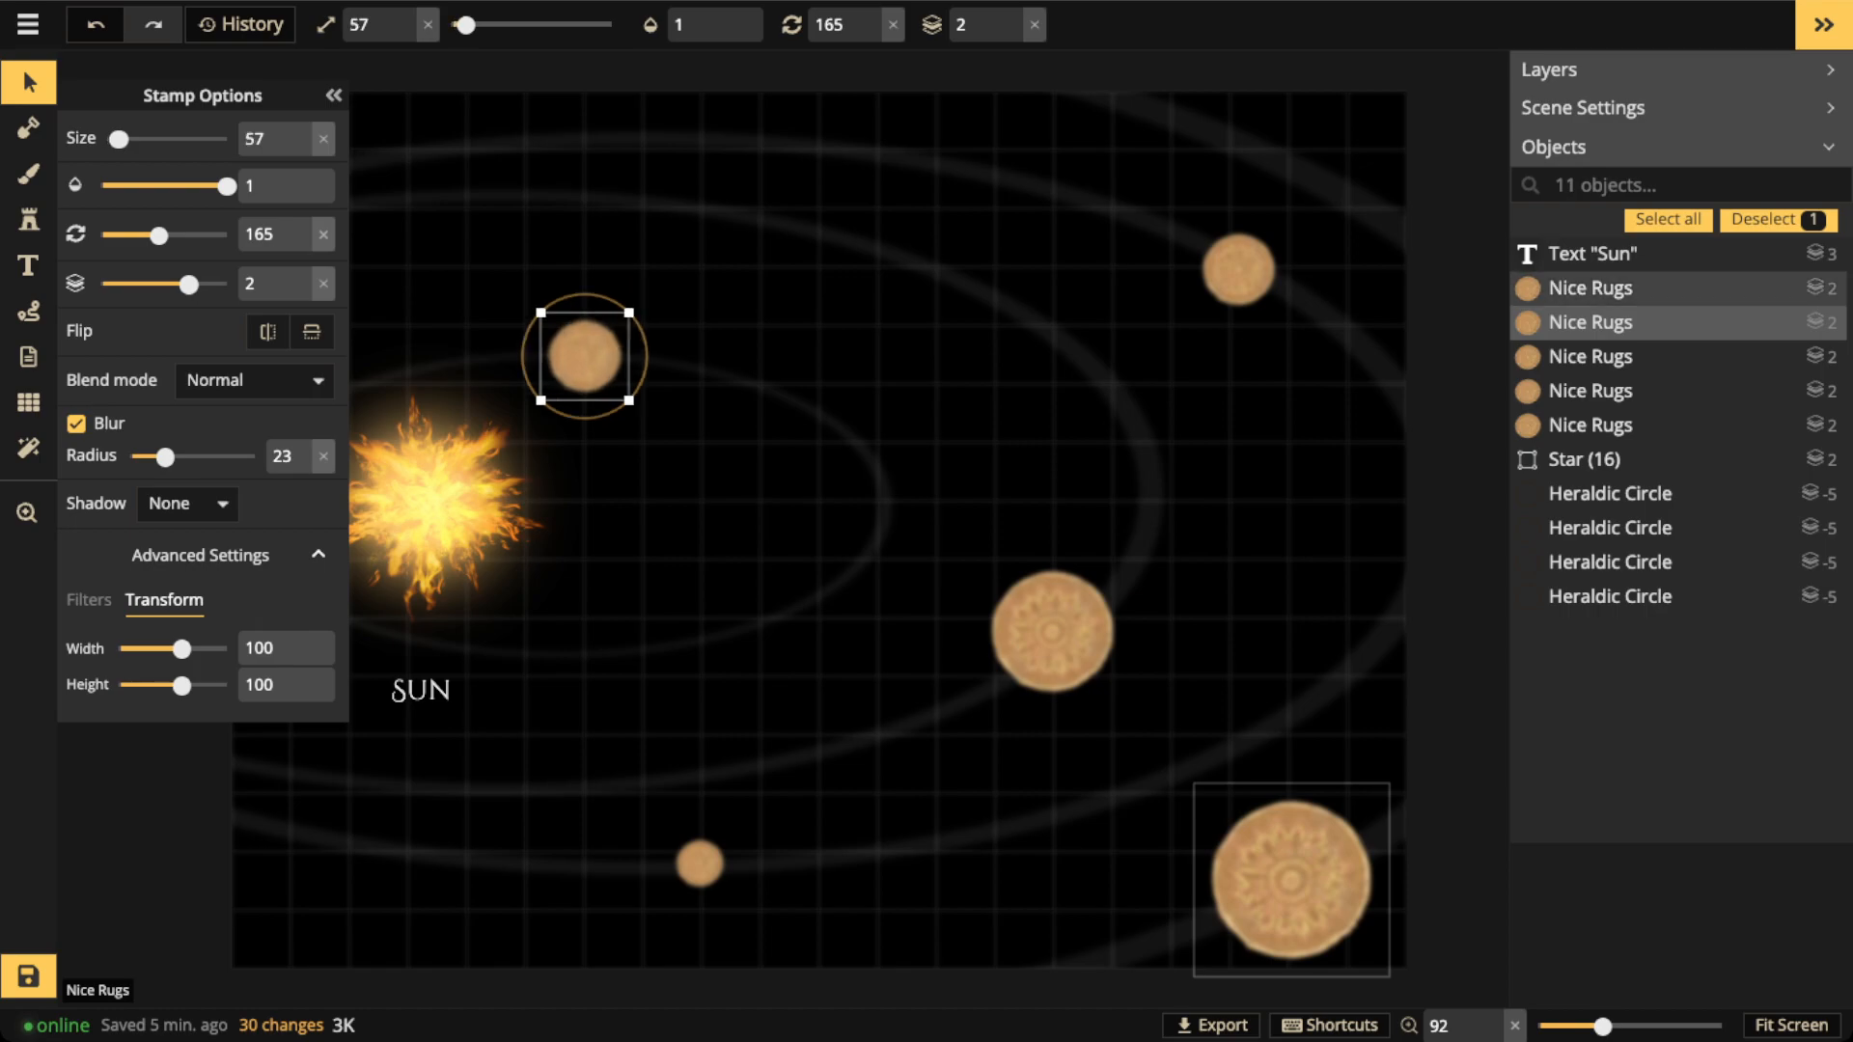
pyautogui.press('[')
# Enlarge the planet in the map's lower-right corner to size 137 and nudge it slightly to the right
pyautogui.click(1291, 880)
pyautogui.press(']')
pyautogui.moveTo(1291, 880); pyautogui.dragTo(1308, 880)
pyautogui.scroll(-3, 864, 524)
pyautogui.scroll(-3, 927, 483)
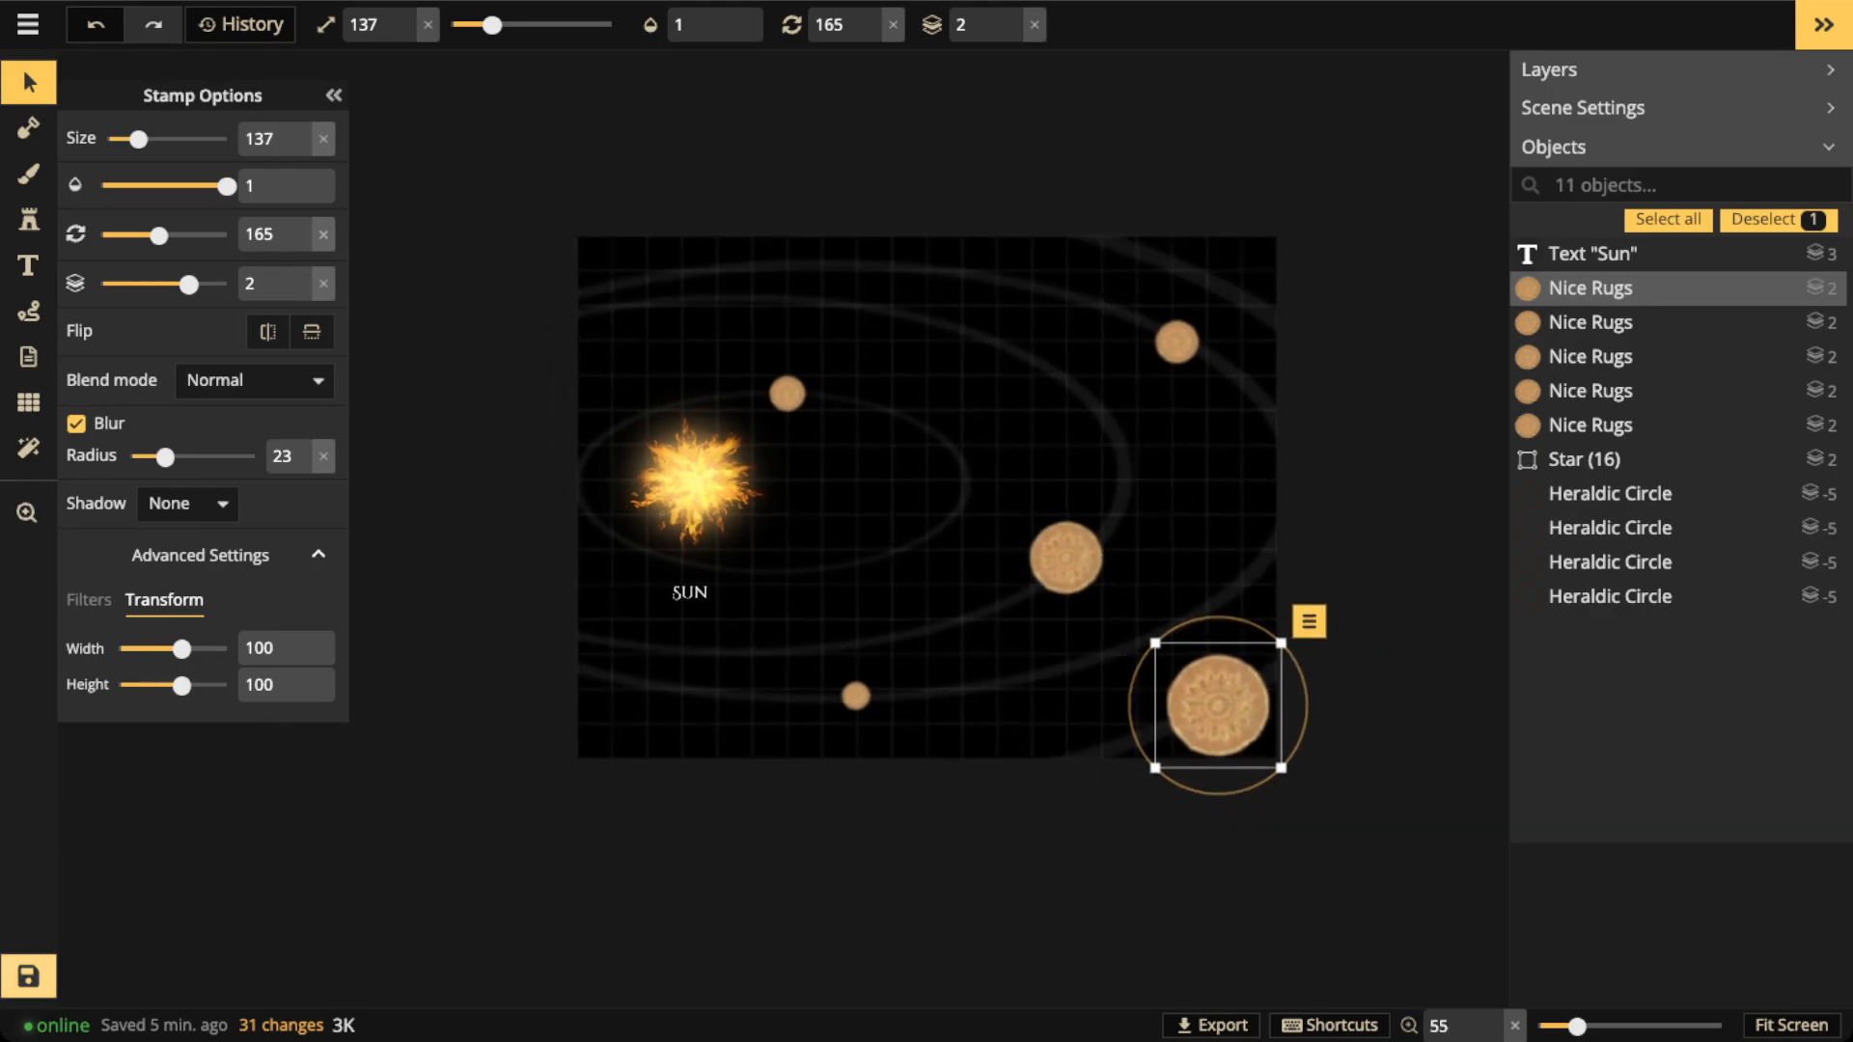
# Save the map and collapse the stamp options
pyautogui.hotkey('ctrl', 's')
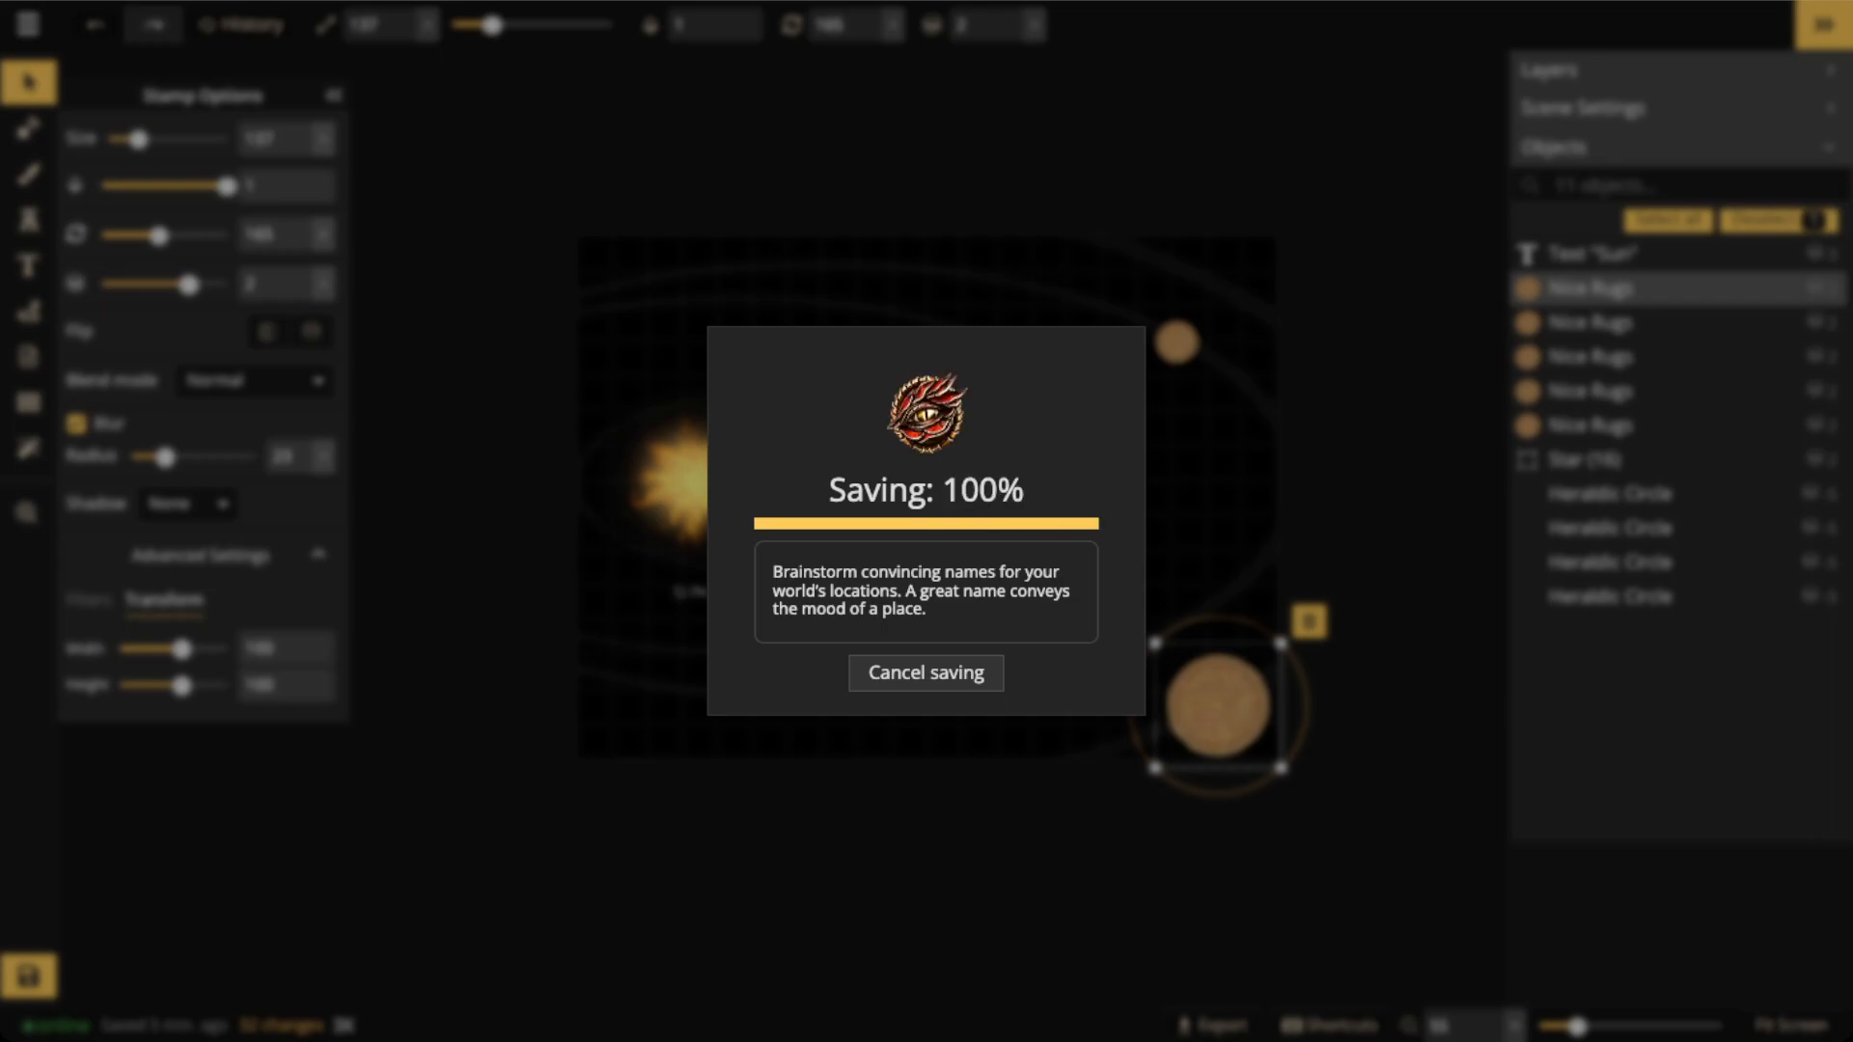
pyautogui.scroll(3, 1152, 525)
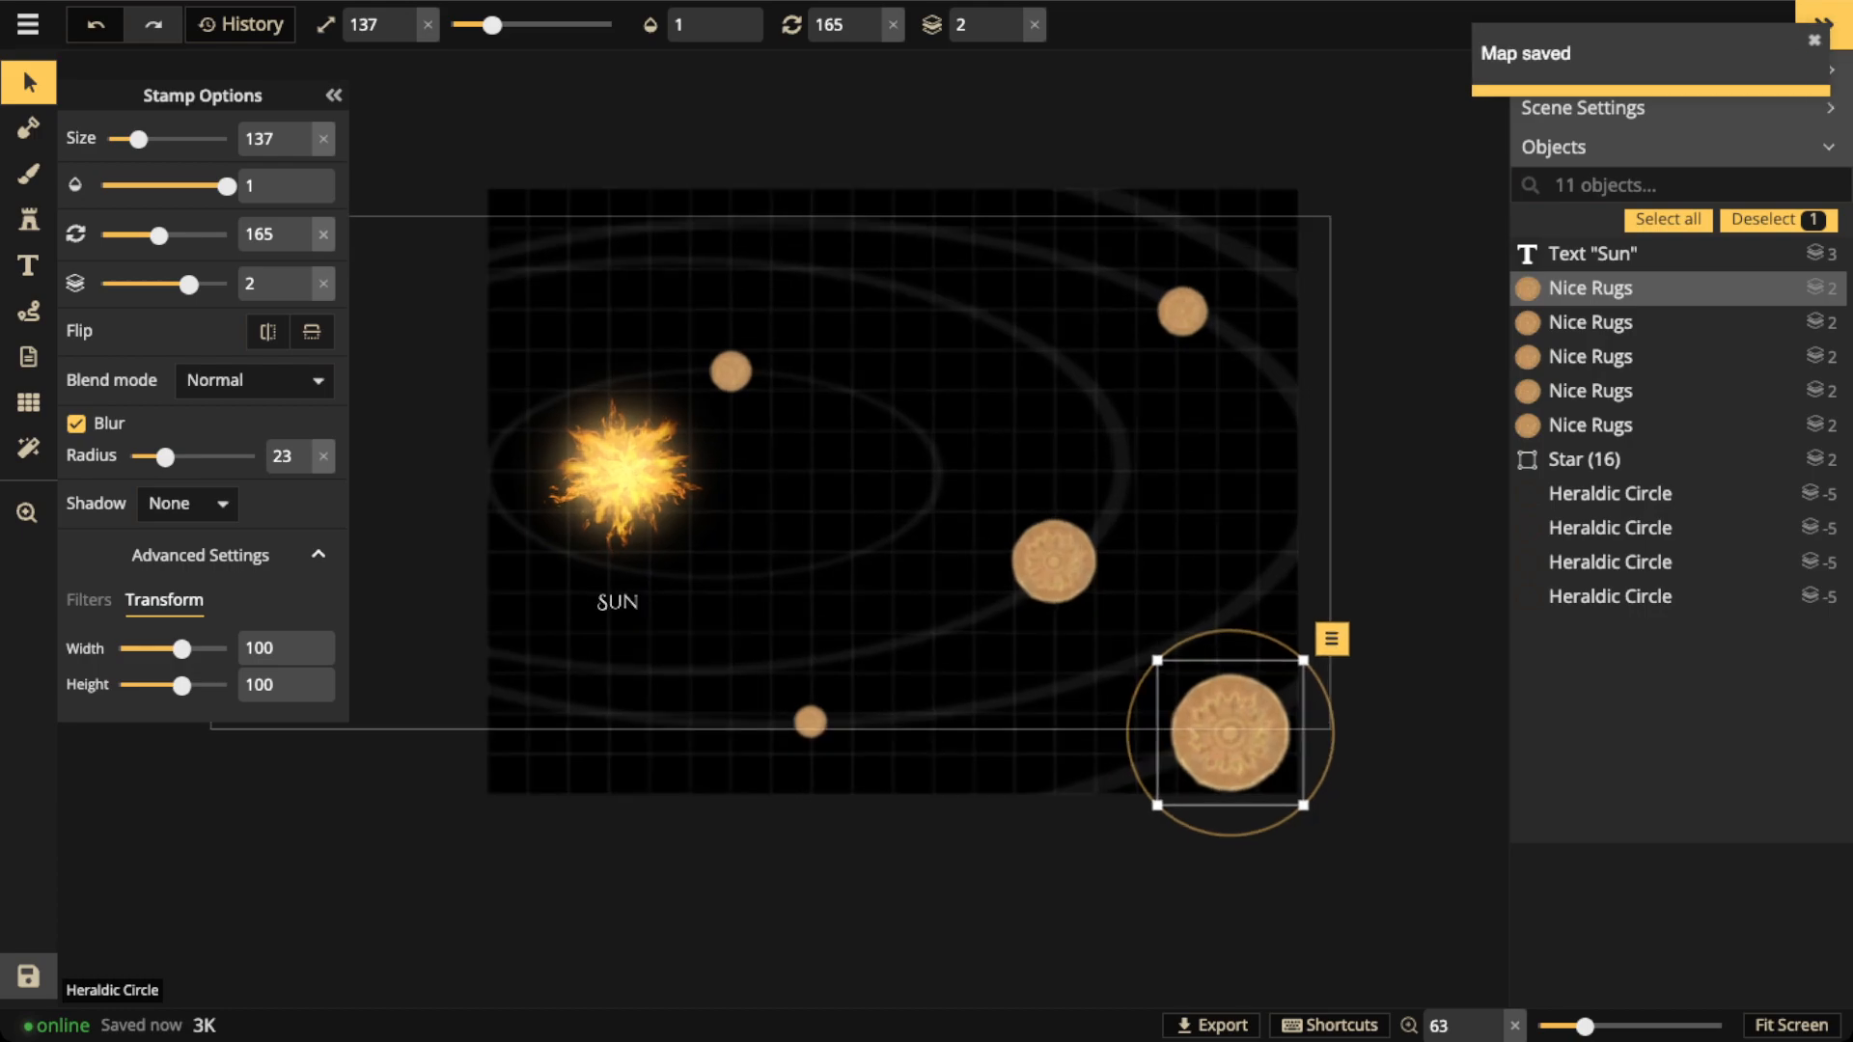
pyautogui.click(334, 96)
pyautogui.scroll(-2, 766, 116)
pyautogui.scroll(-1, 766, 104)
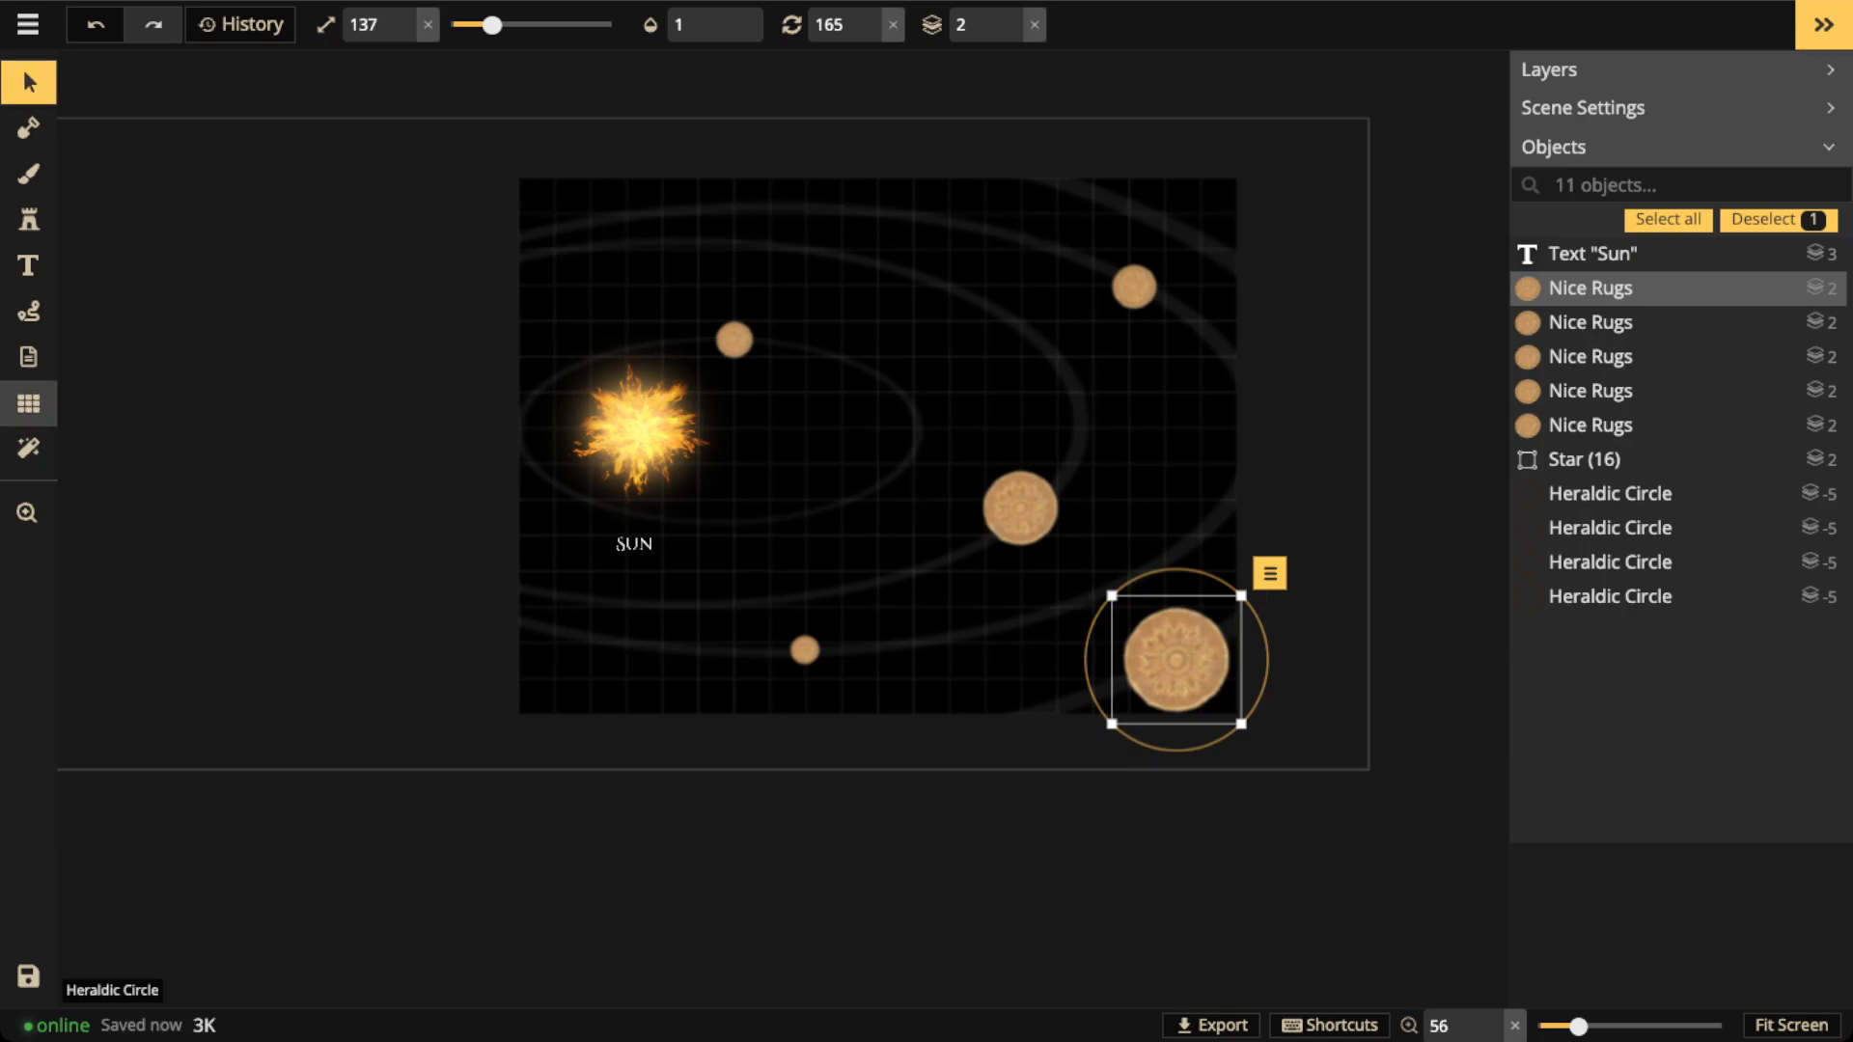
# Turn off the grid display on the map
pyautogui.click(28, 402)
pyautogui.click(76, 131)
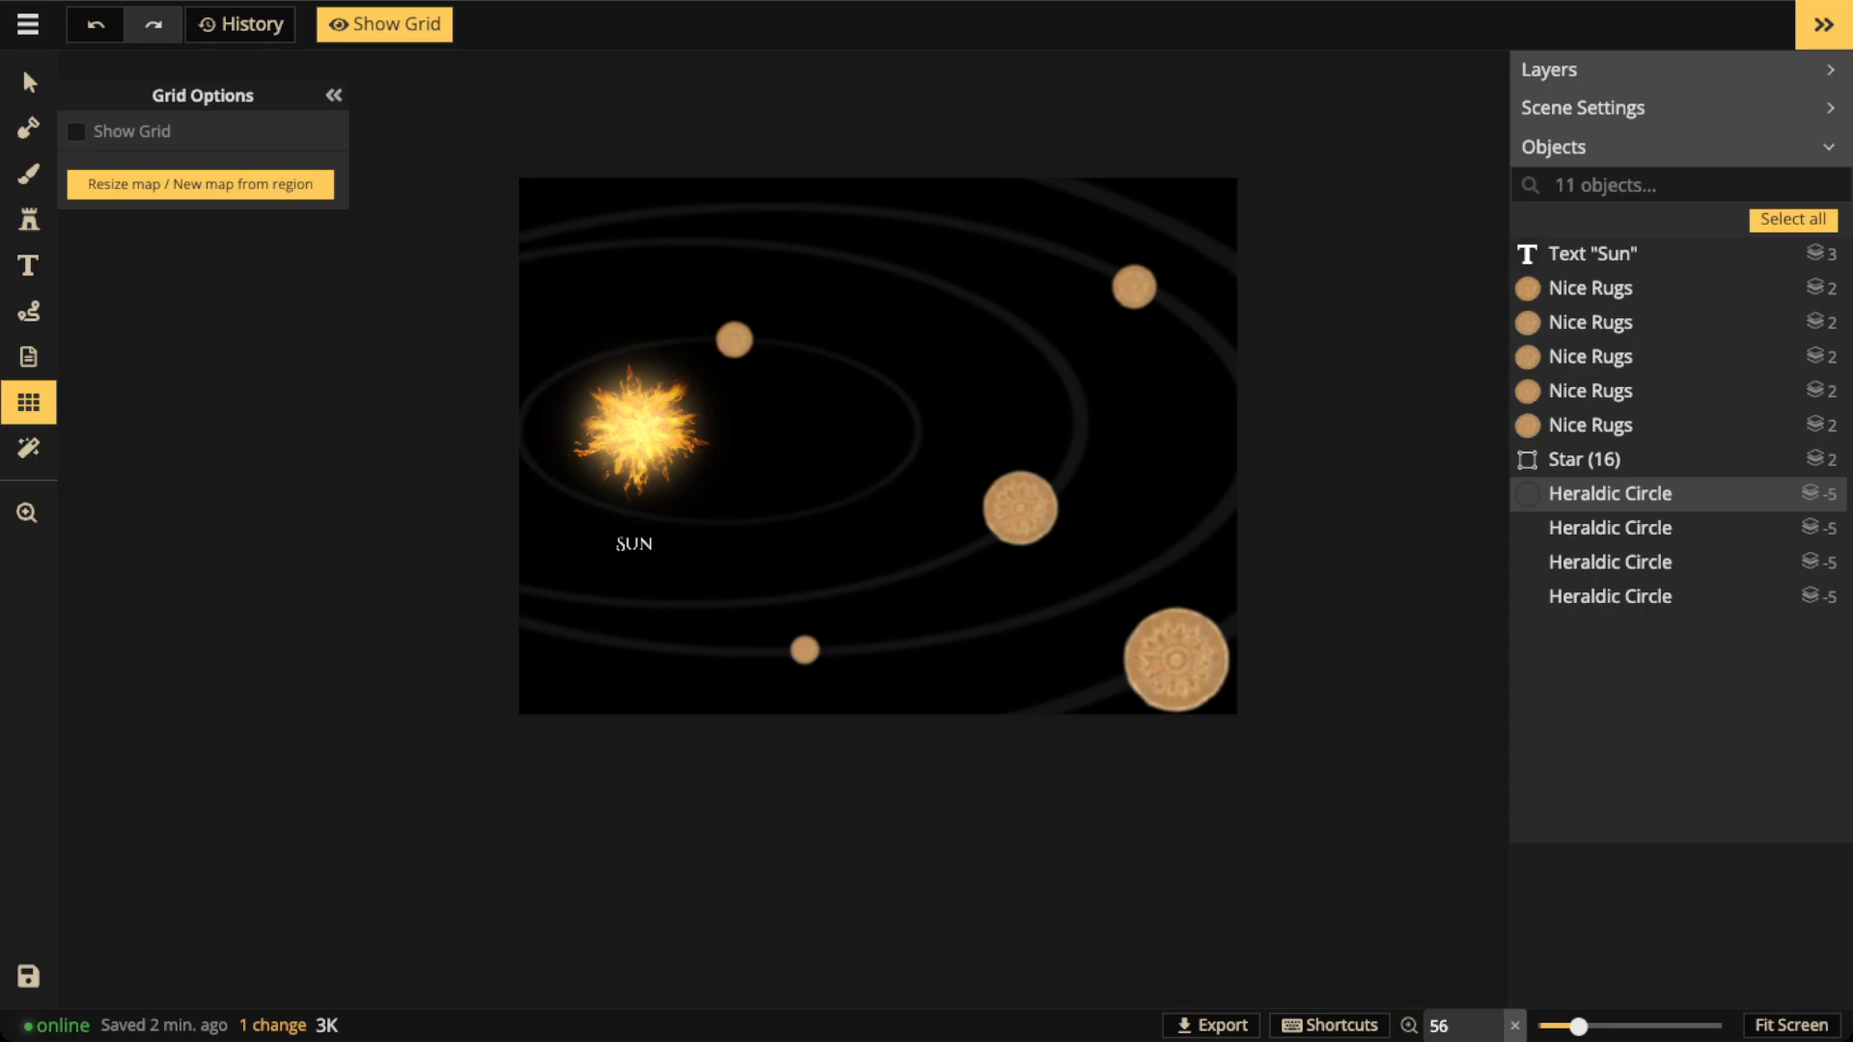
pyautogui.scroll(5, 828, 322)
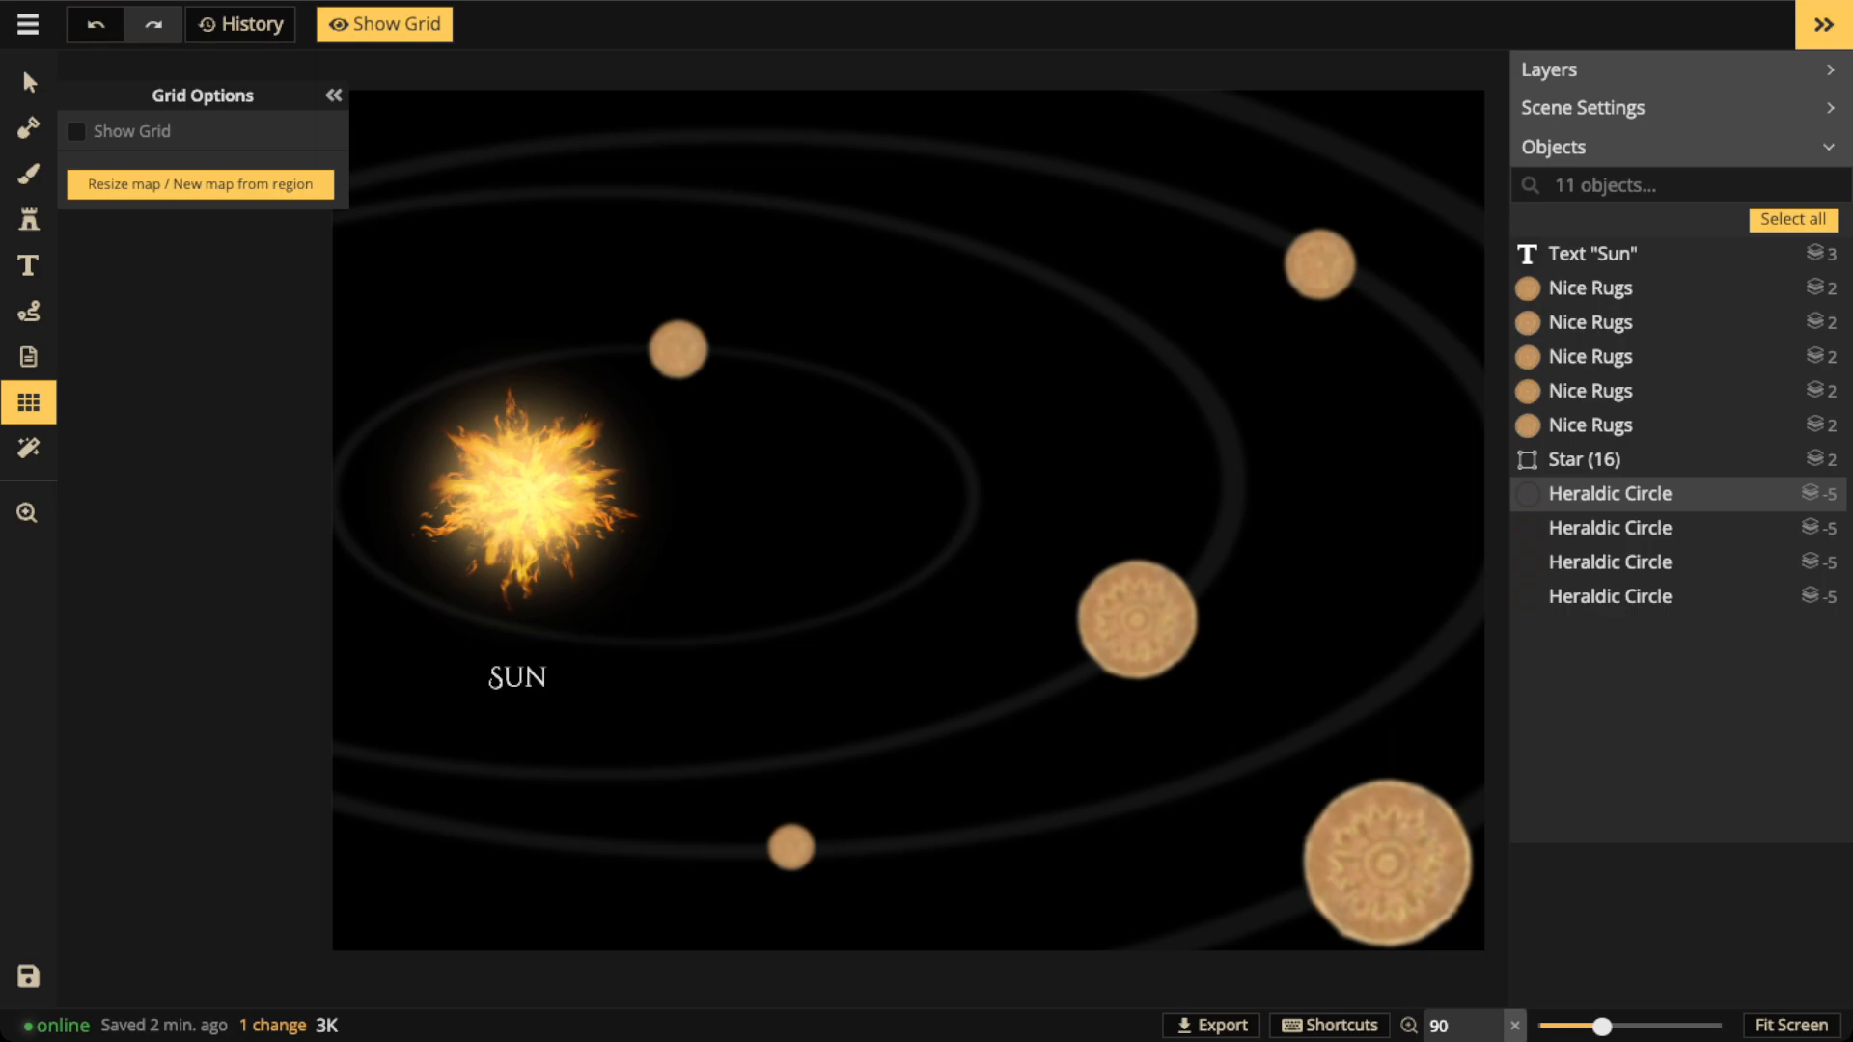
pyautogui.scroll(-4, 909, 480)
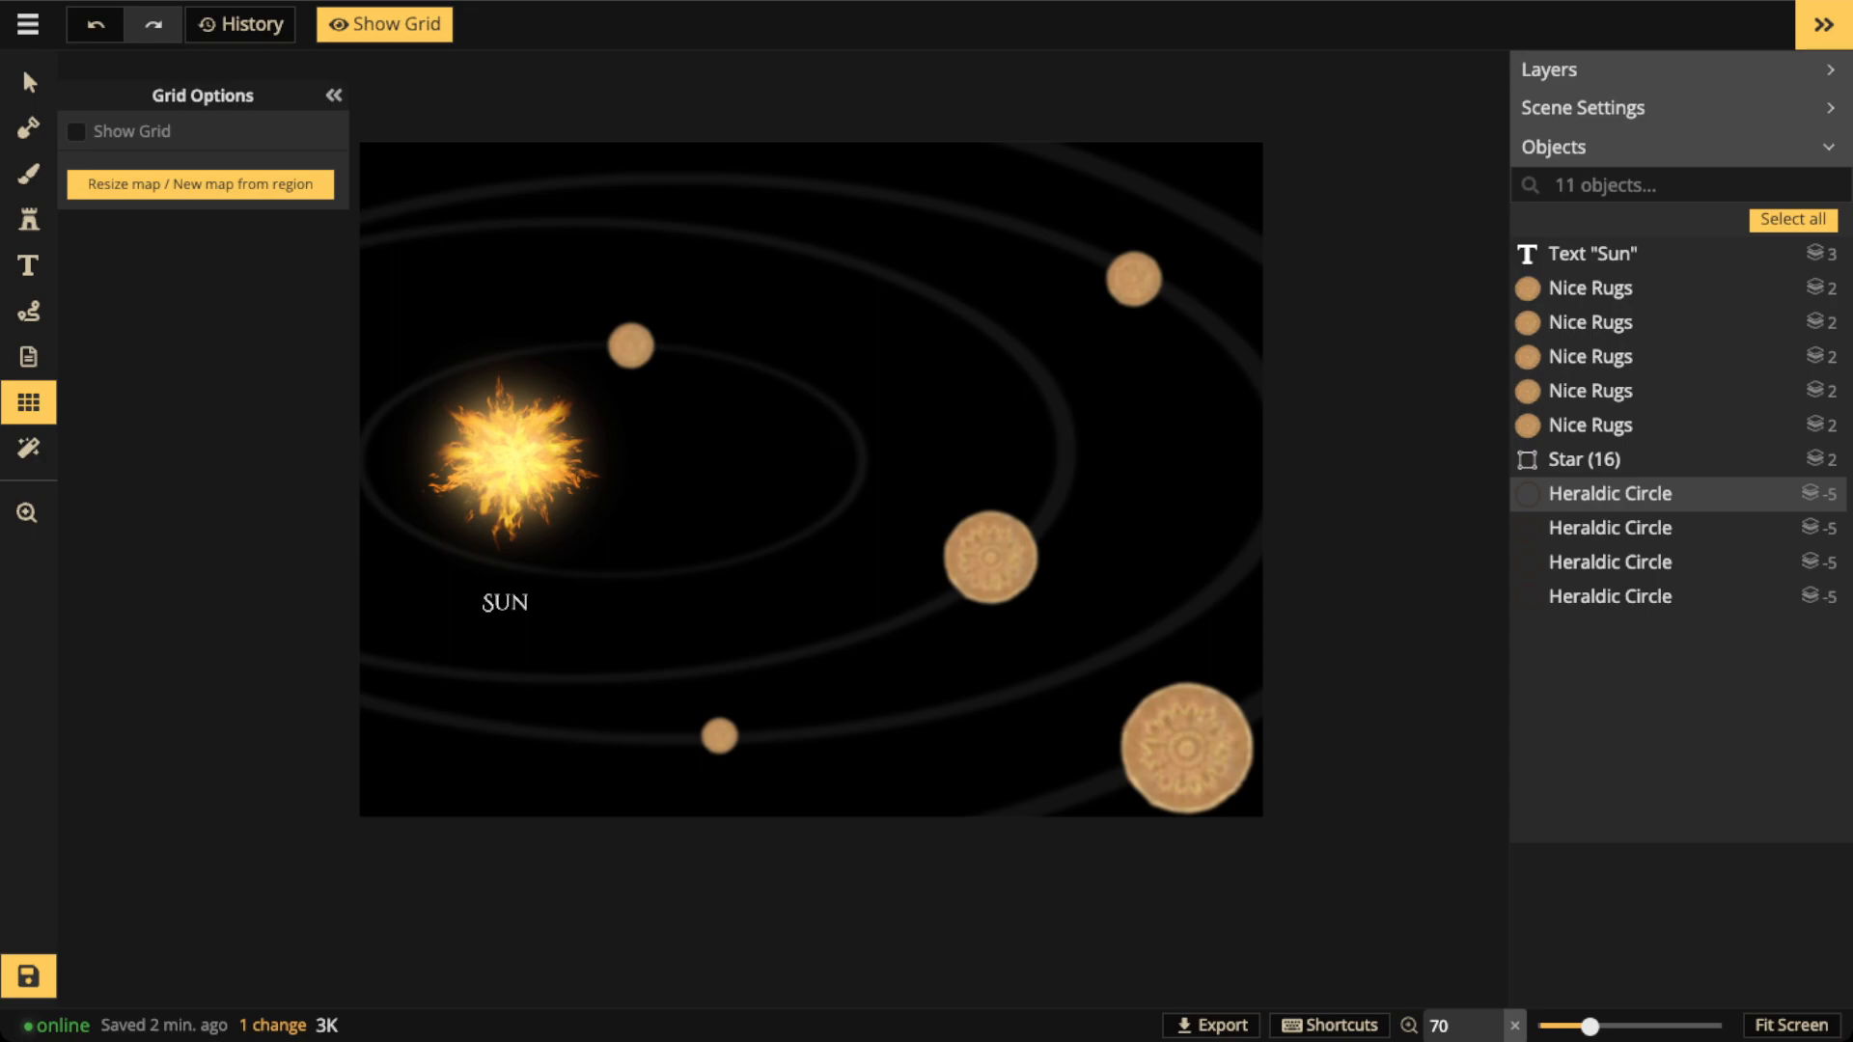
# Lift the innermost planet slightly off its orbit, reduce it to size 37 and turn off its blur
pyautogui.click(29, 83)
pyautogui.scroll(4, 695, 490)
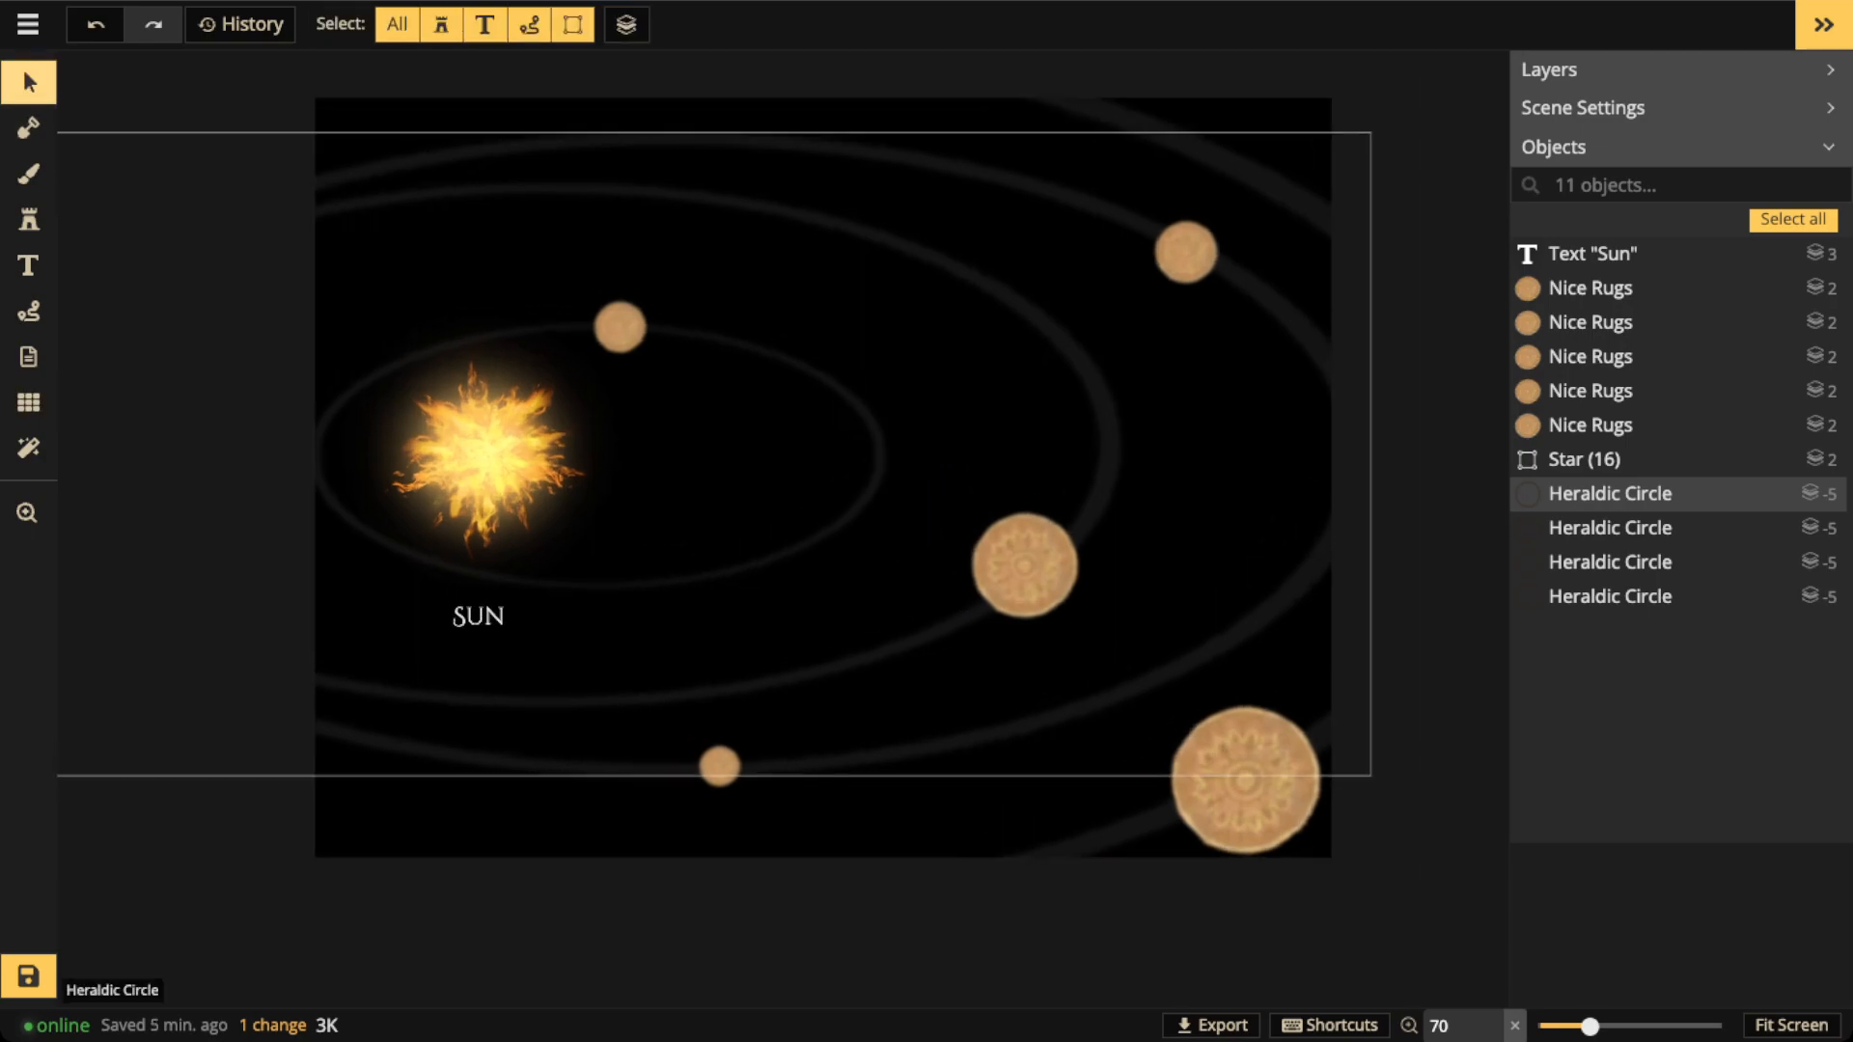
pyautogui.scroll(1, 695, 490)
pyautogui.scroll(3, 695, 490)
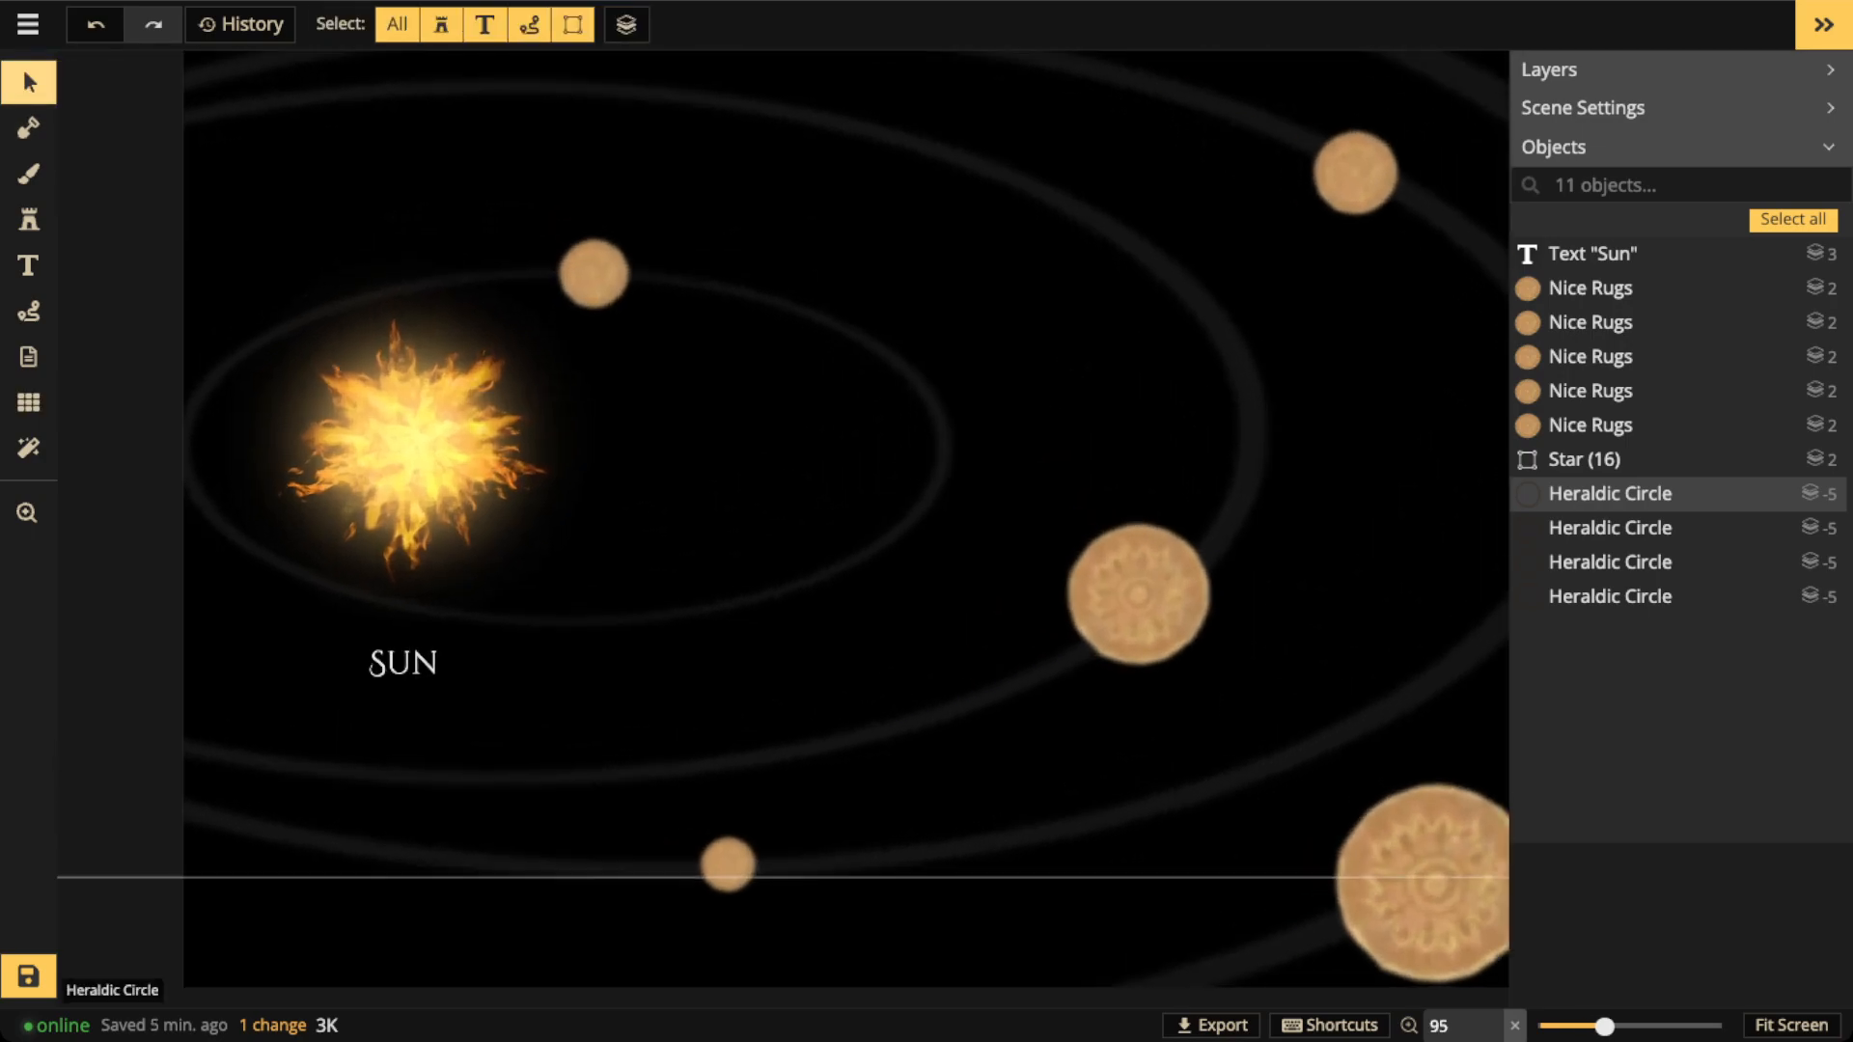
pyautogui.moveTo(606, 338); pyautogui.dragTo(547, 335)
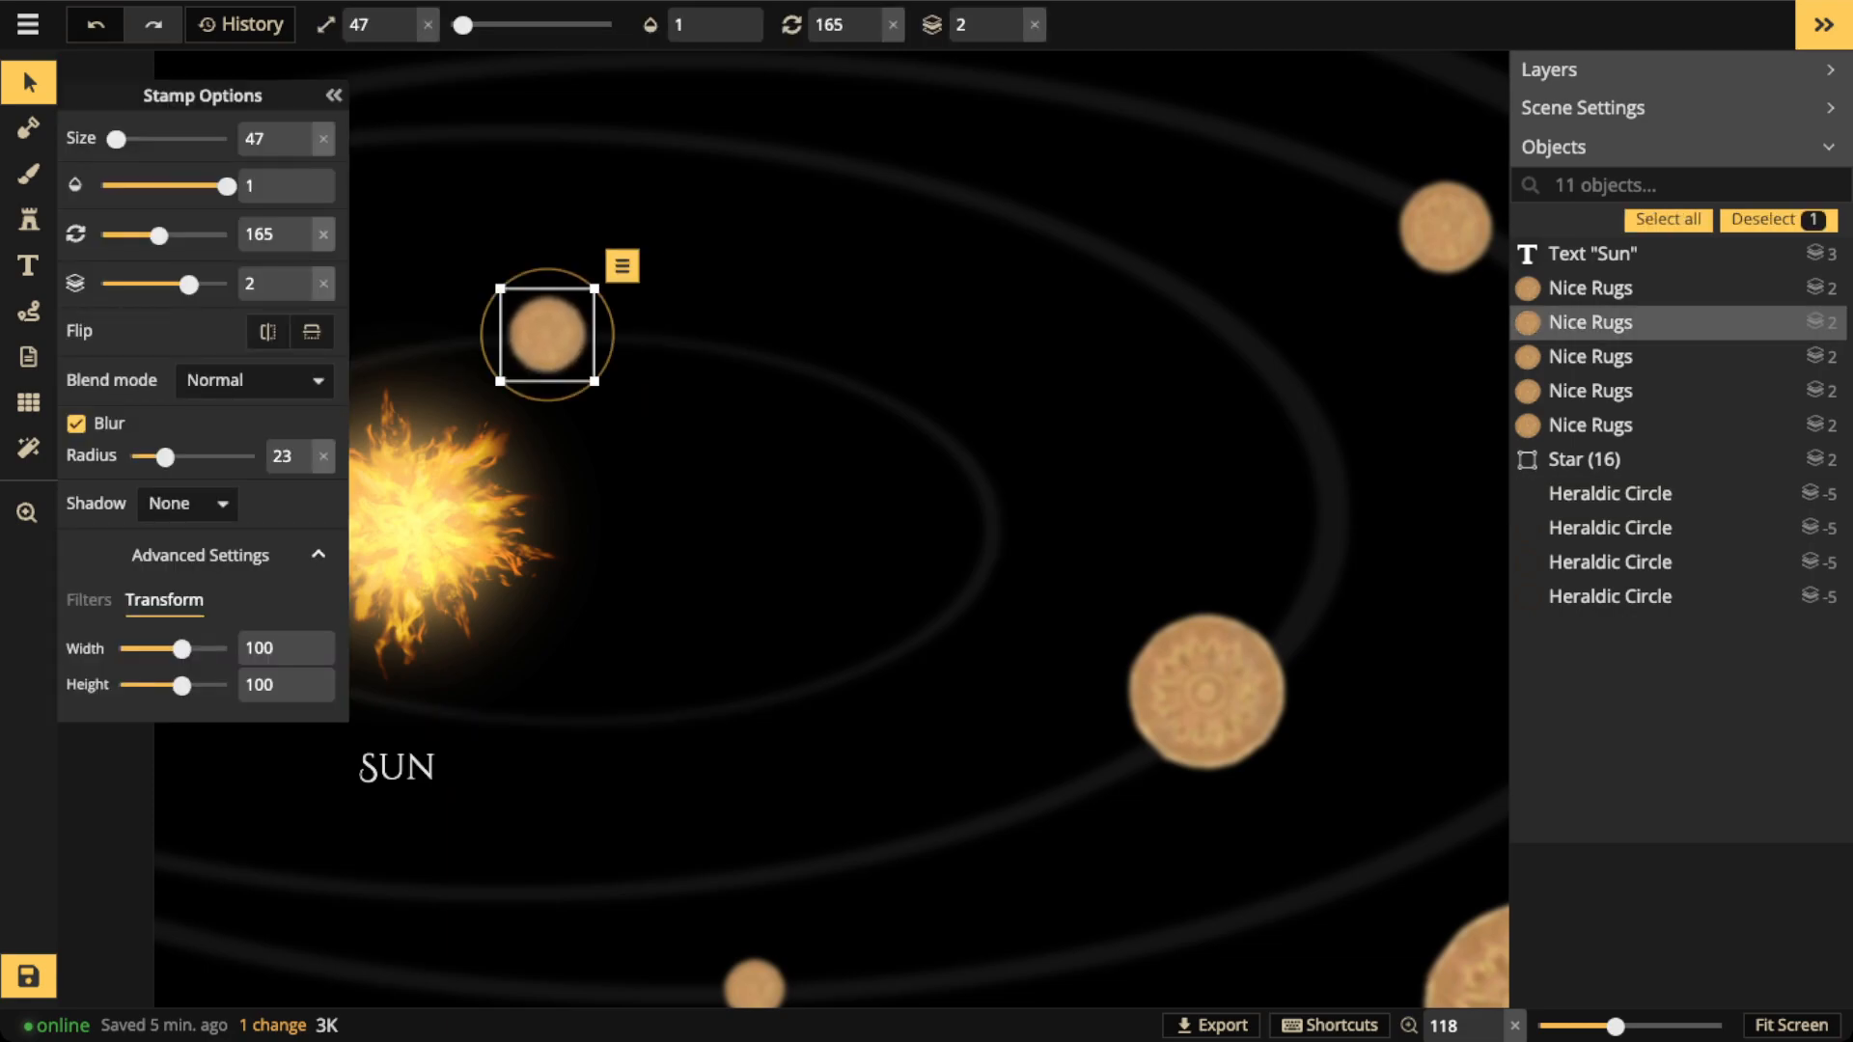
pyautogui.scroll(-2, 547, 335)
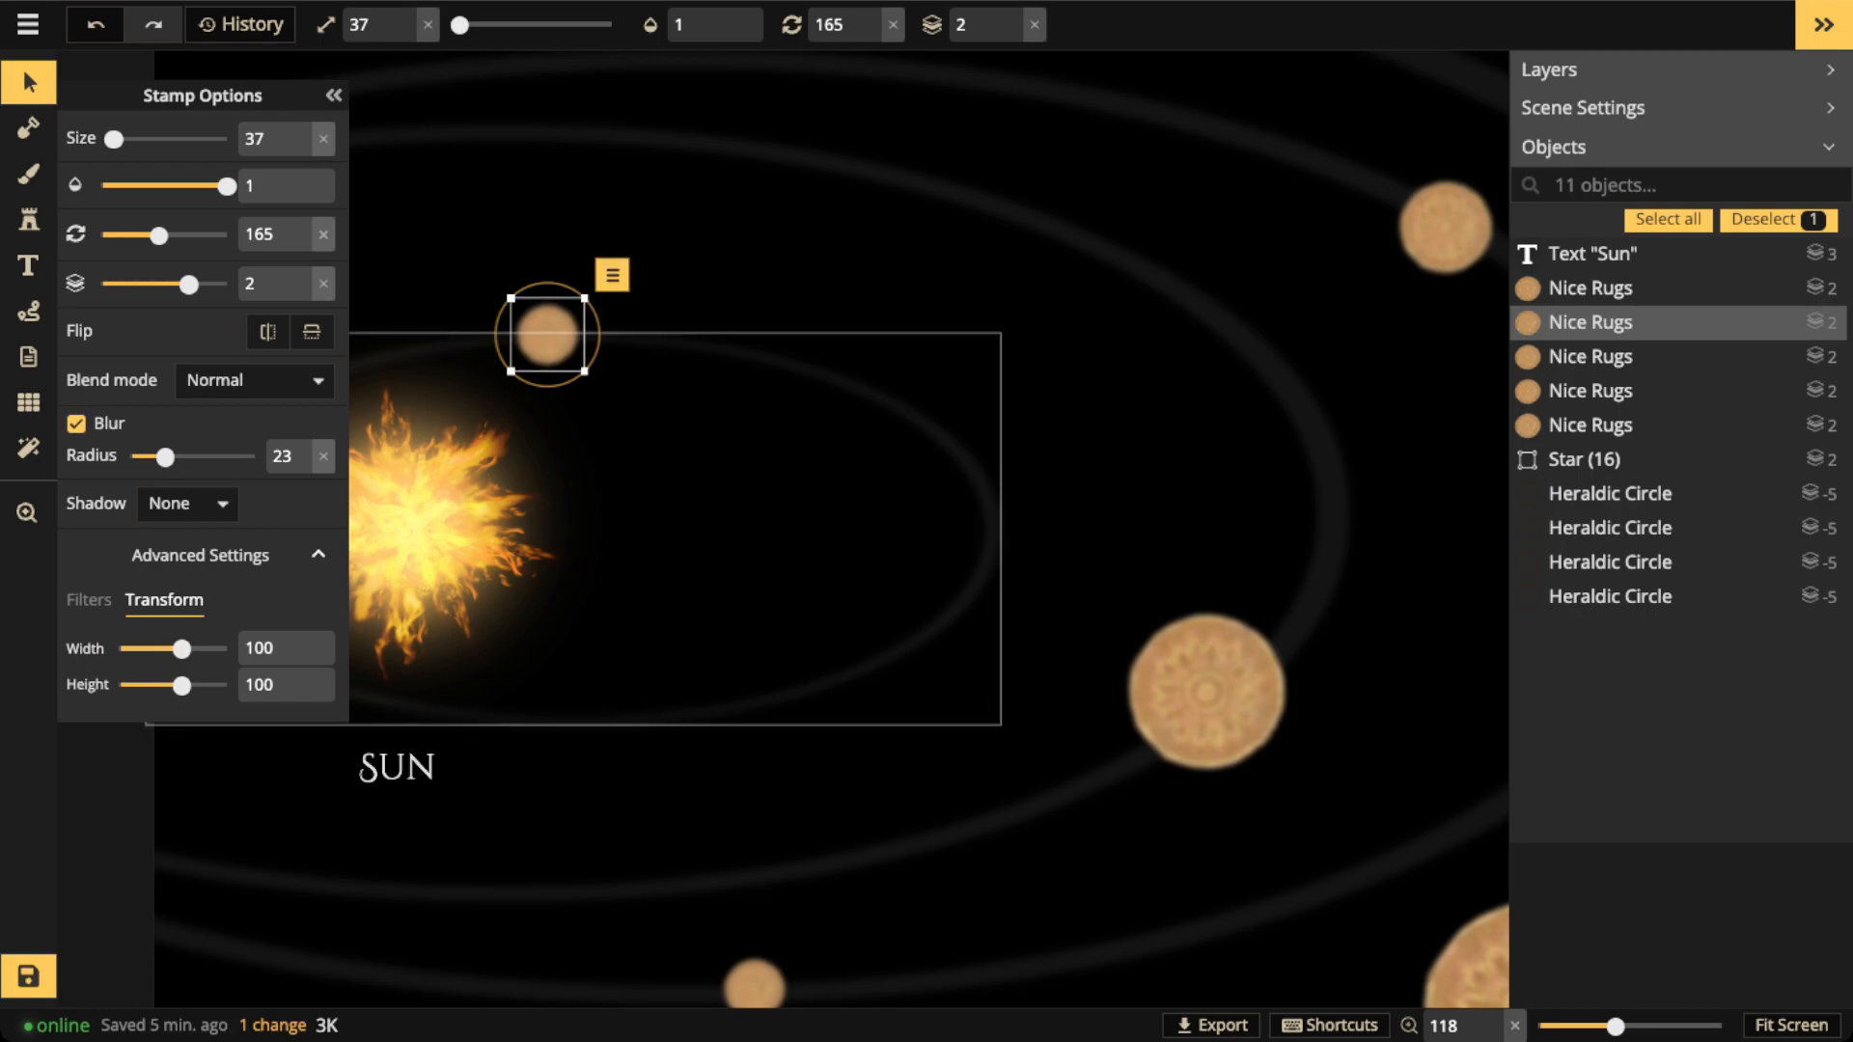
pyautogui.click(75, 423)
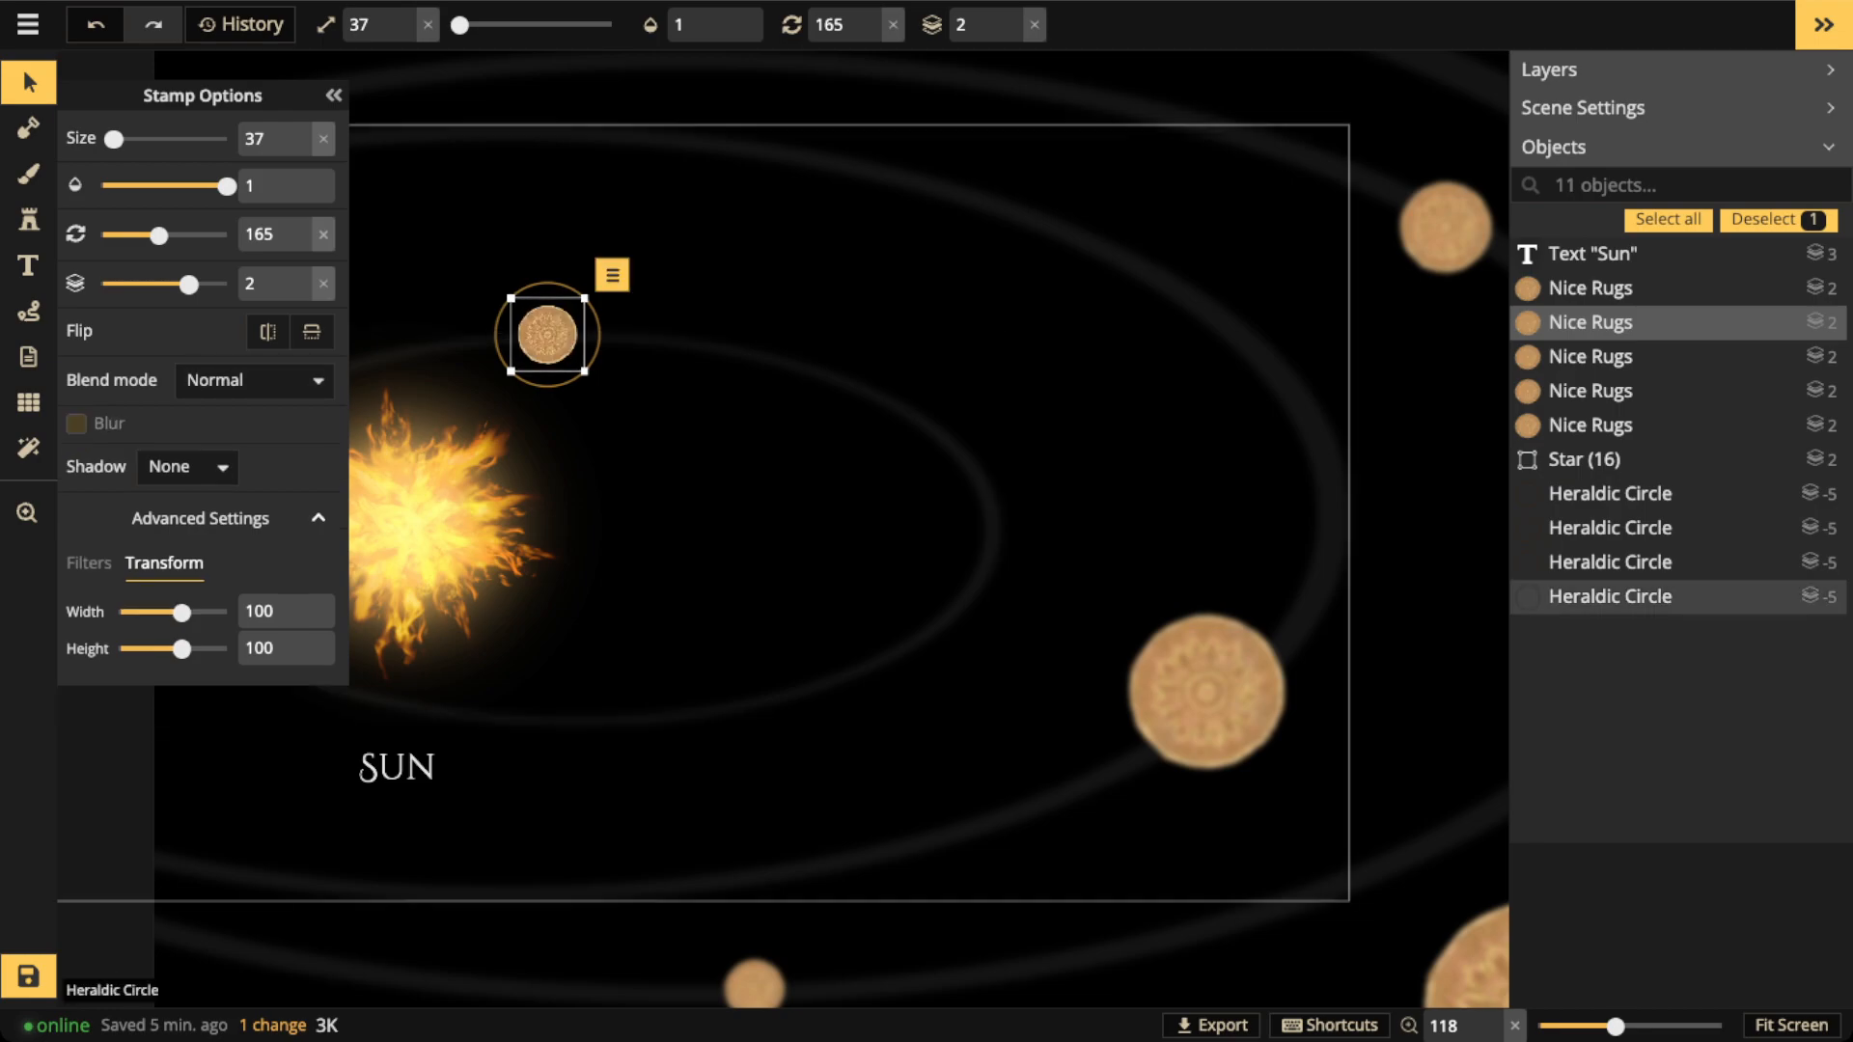
pyautogui.scroll(3, 496, 335)
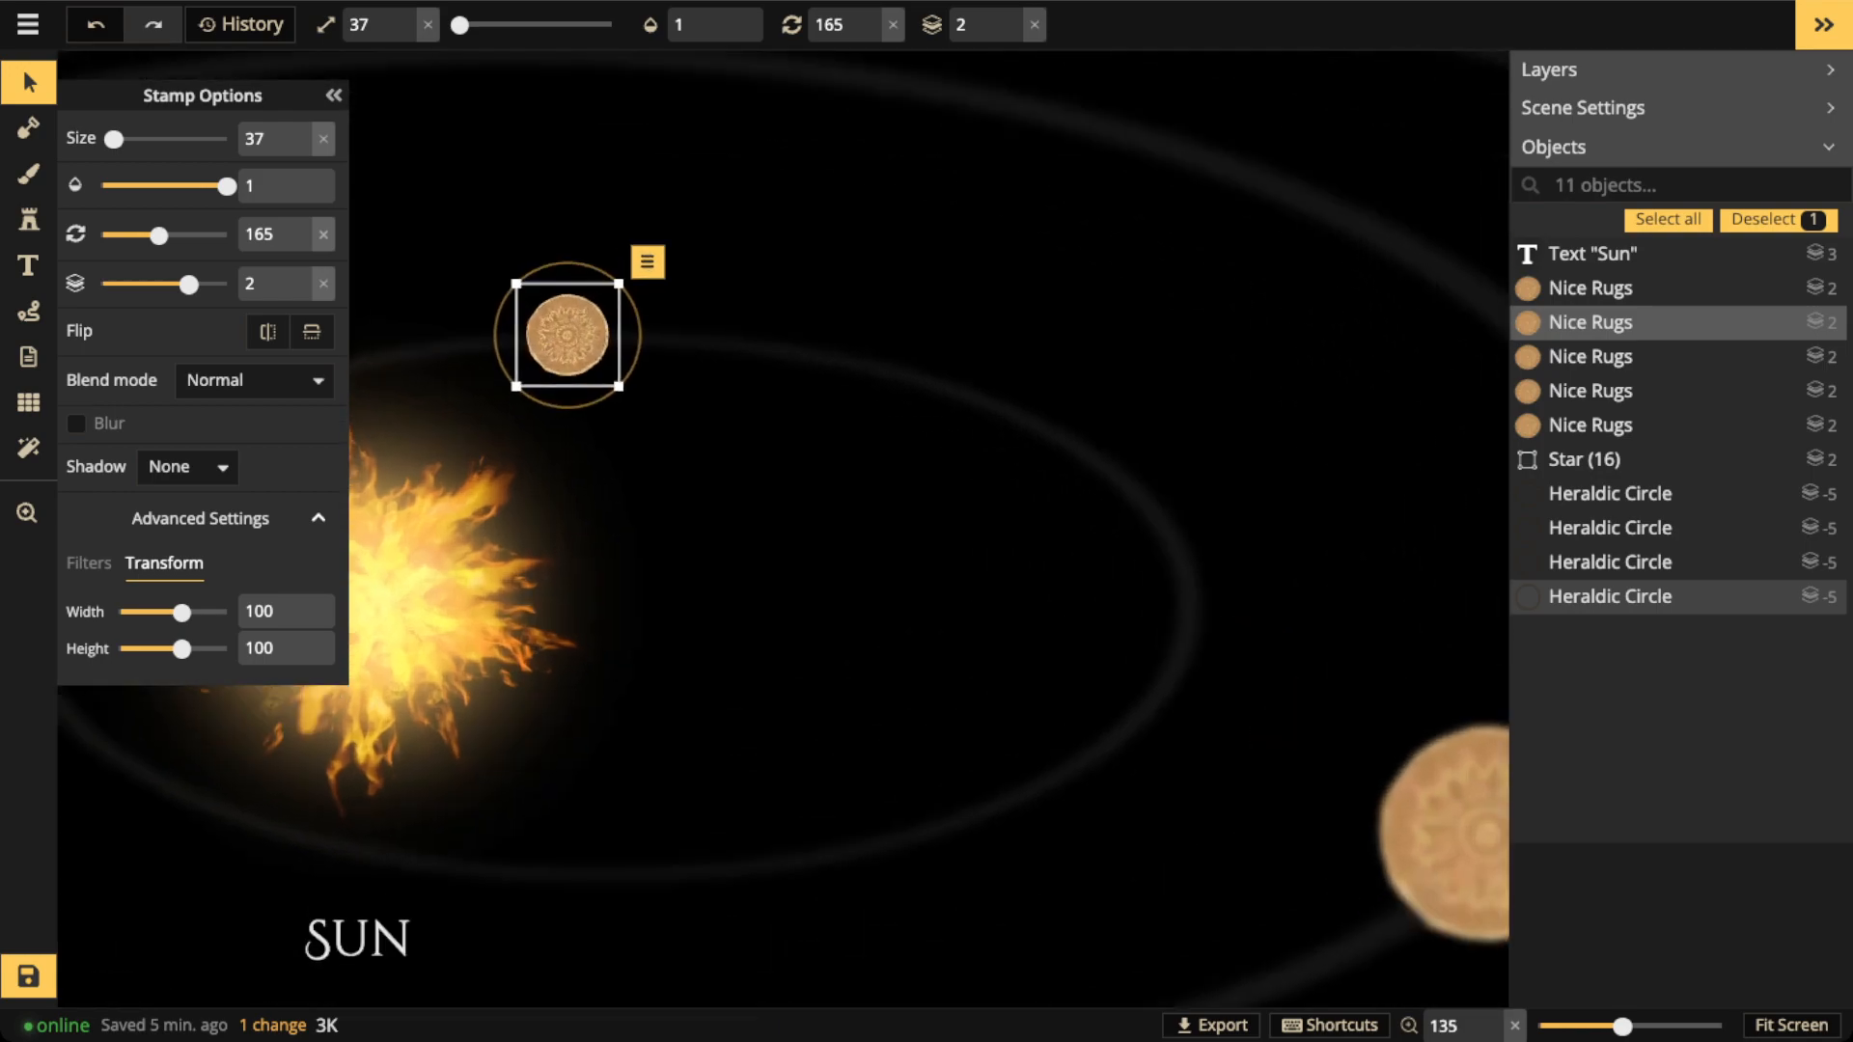
pyautogui.scroll(5, 527, 331)
pyautogui.moveTo(526, 331); pyautogui.dragTo(642, 382)
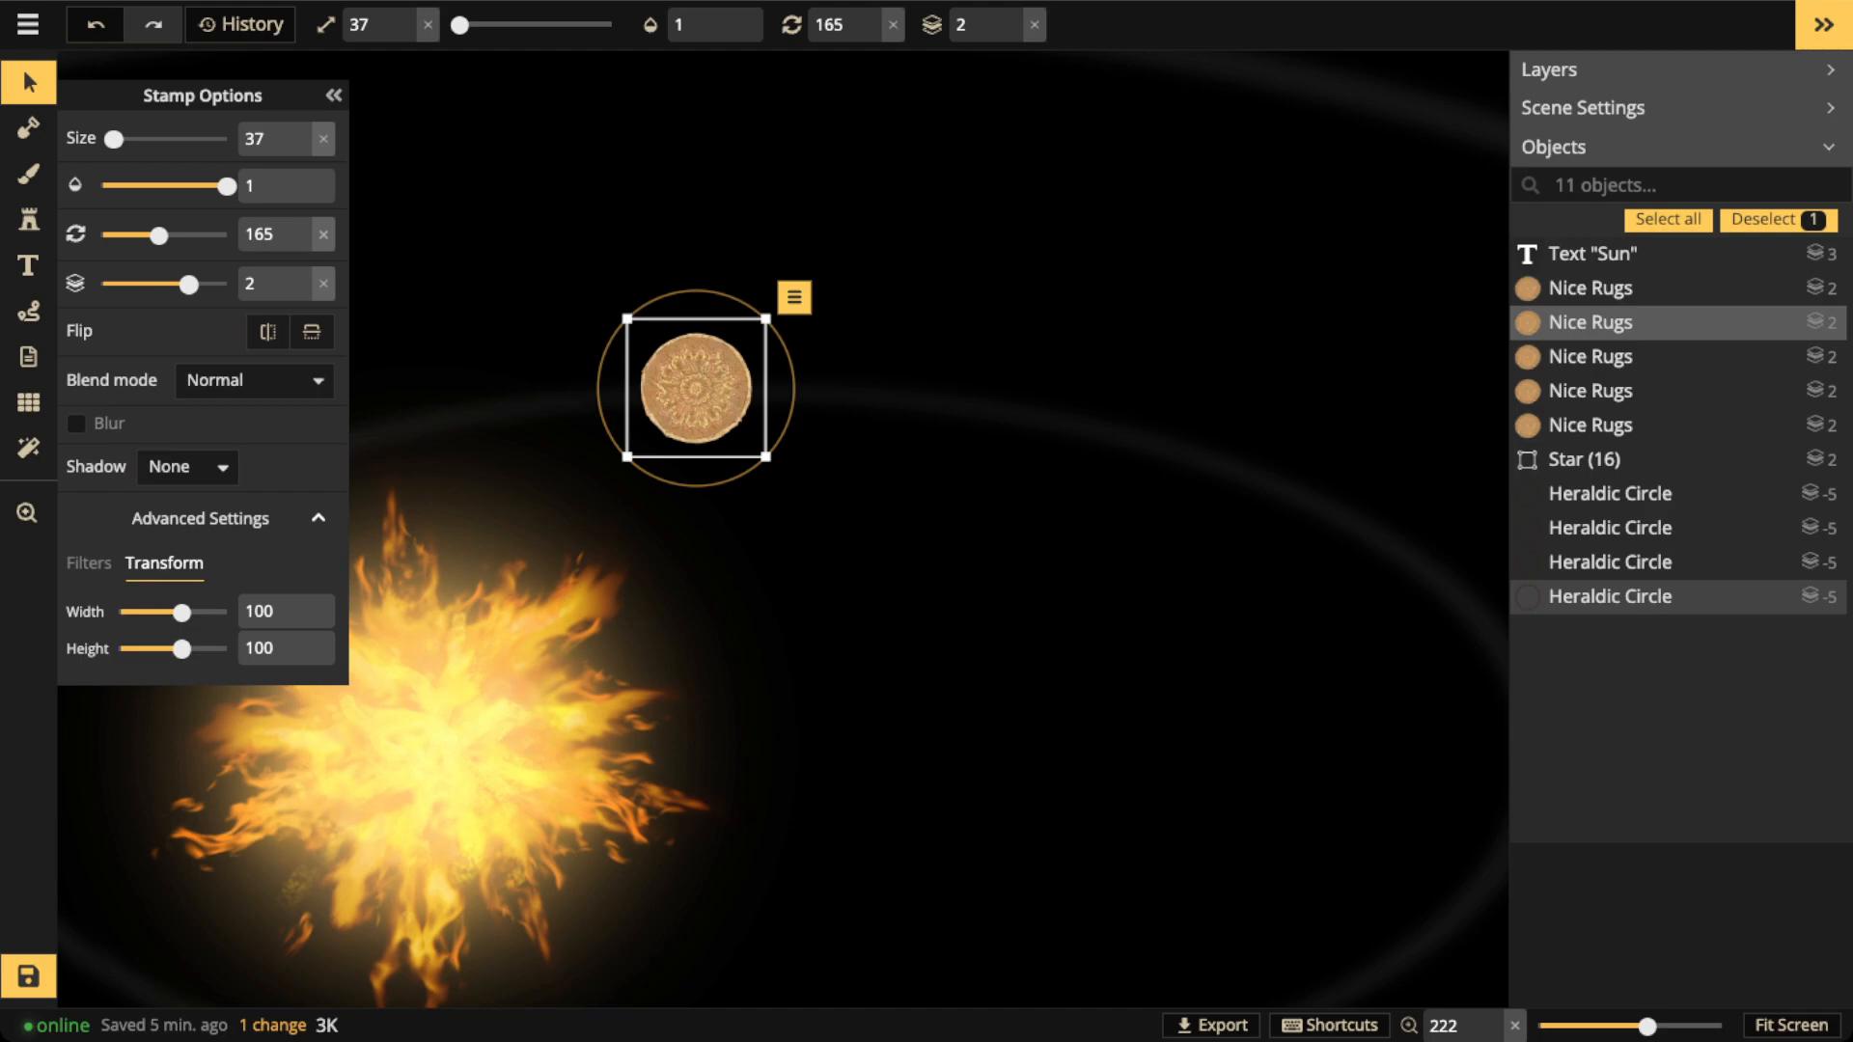
# Delete the innermost planet, search the stamp catalog for "clip" and choose the Clipping Mask Hard Edge stamp
pyautogui.press('Delete')
pyautogui.click(28, 220)
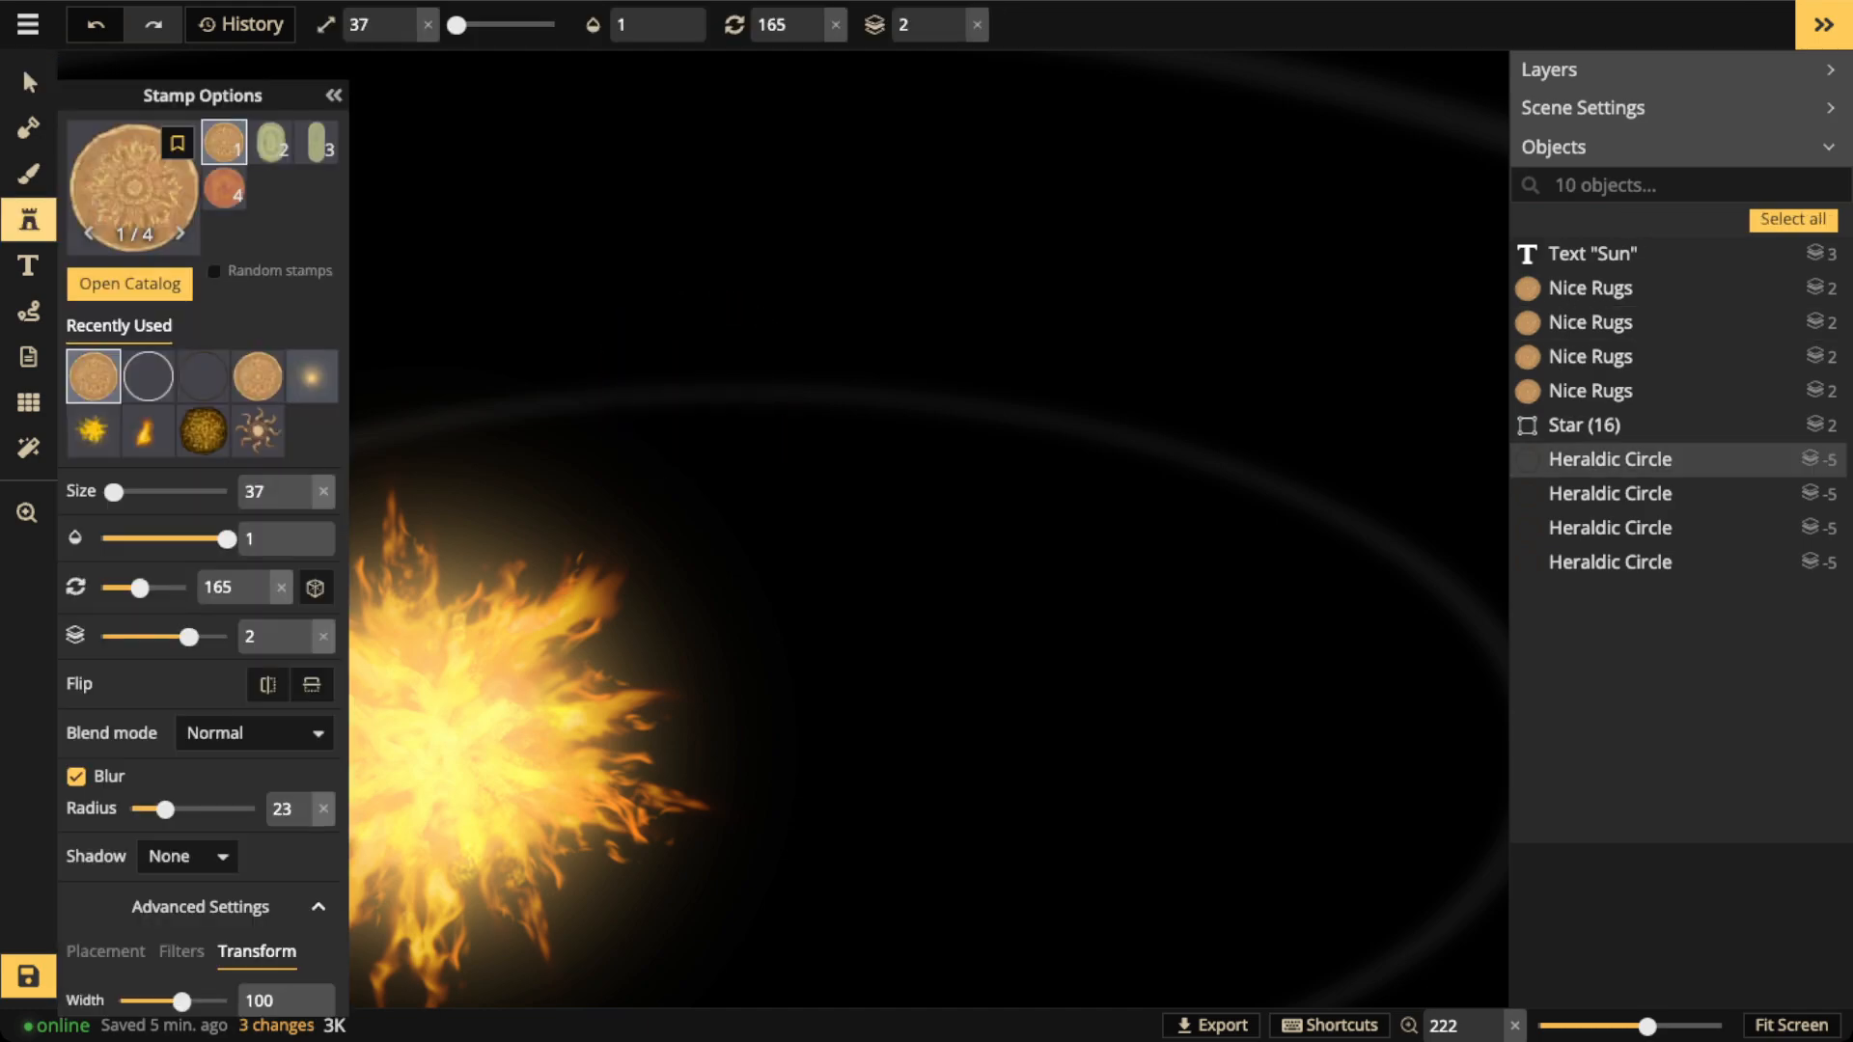
pyautogui.click(129, 283)
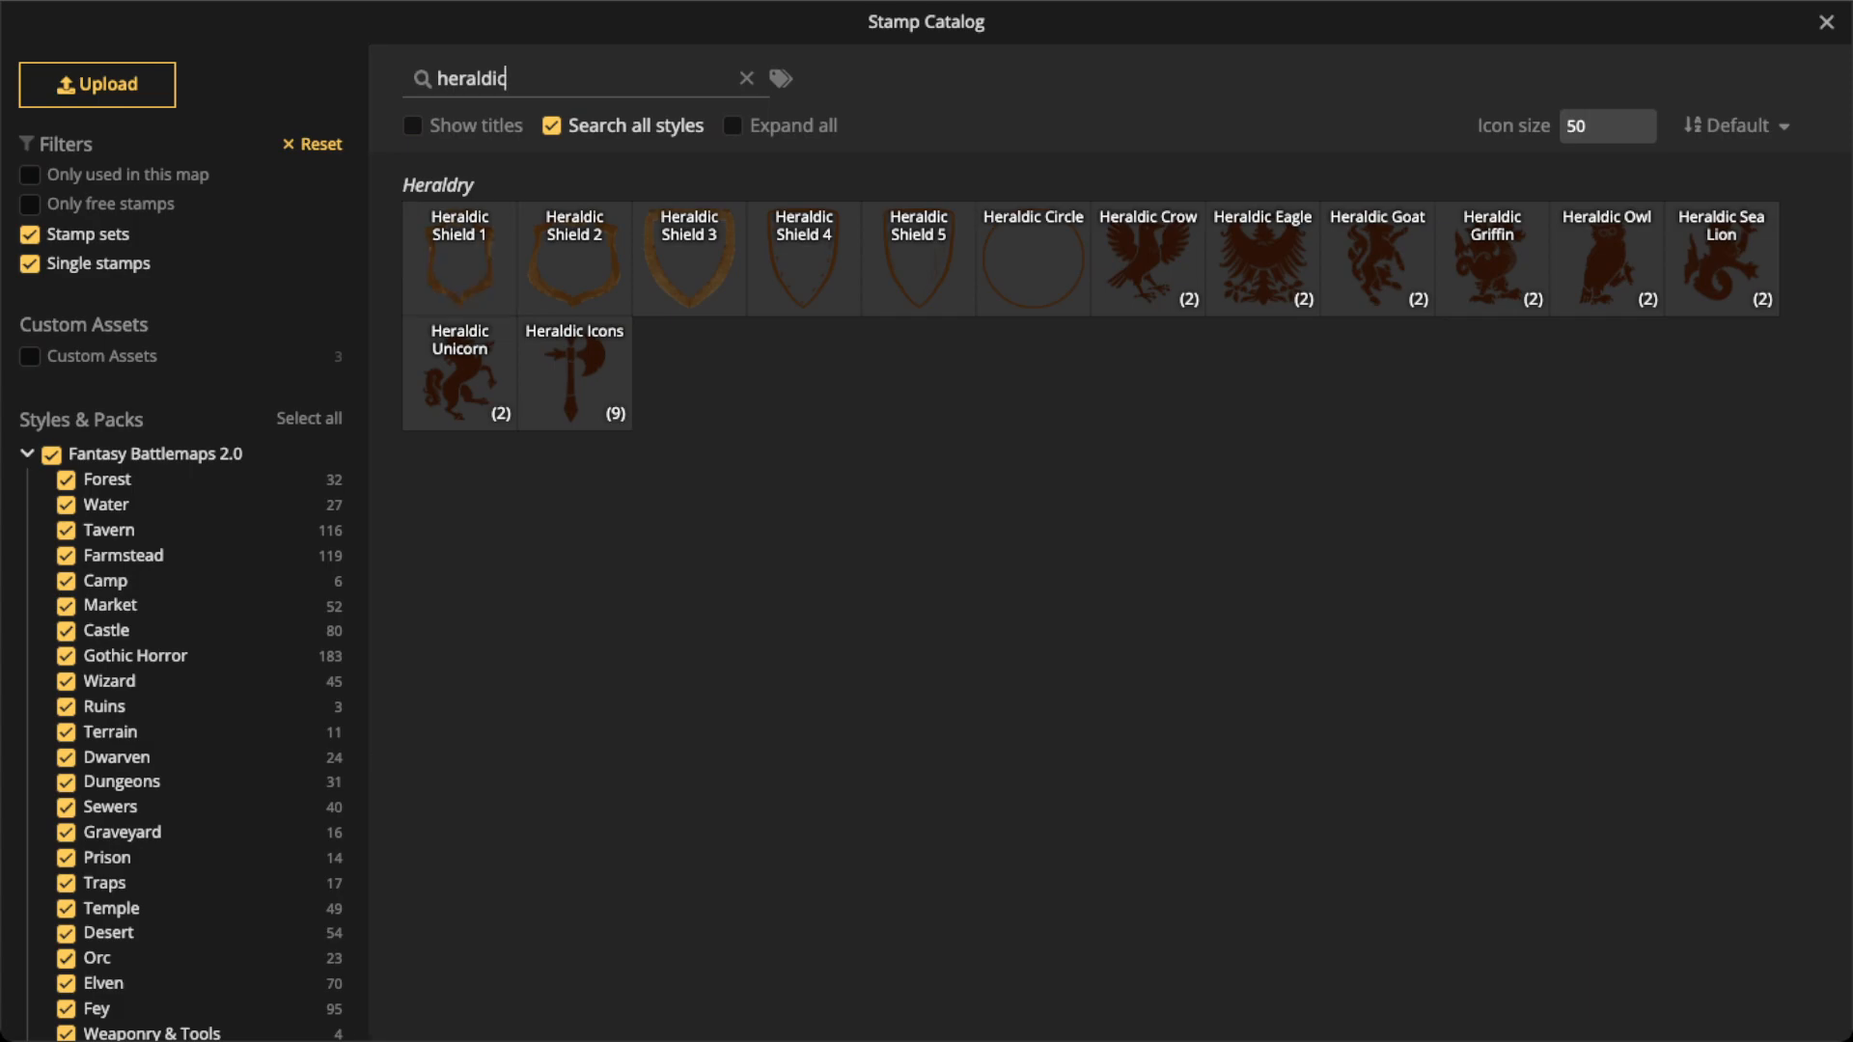
pyautogui.hotkey('ctrl', 'a')
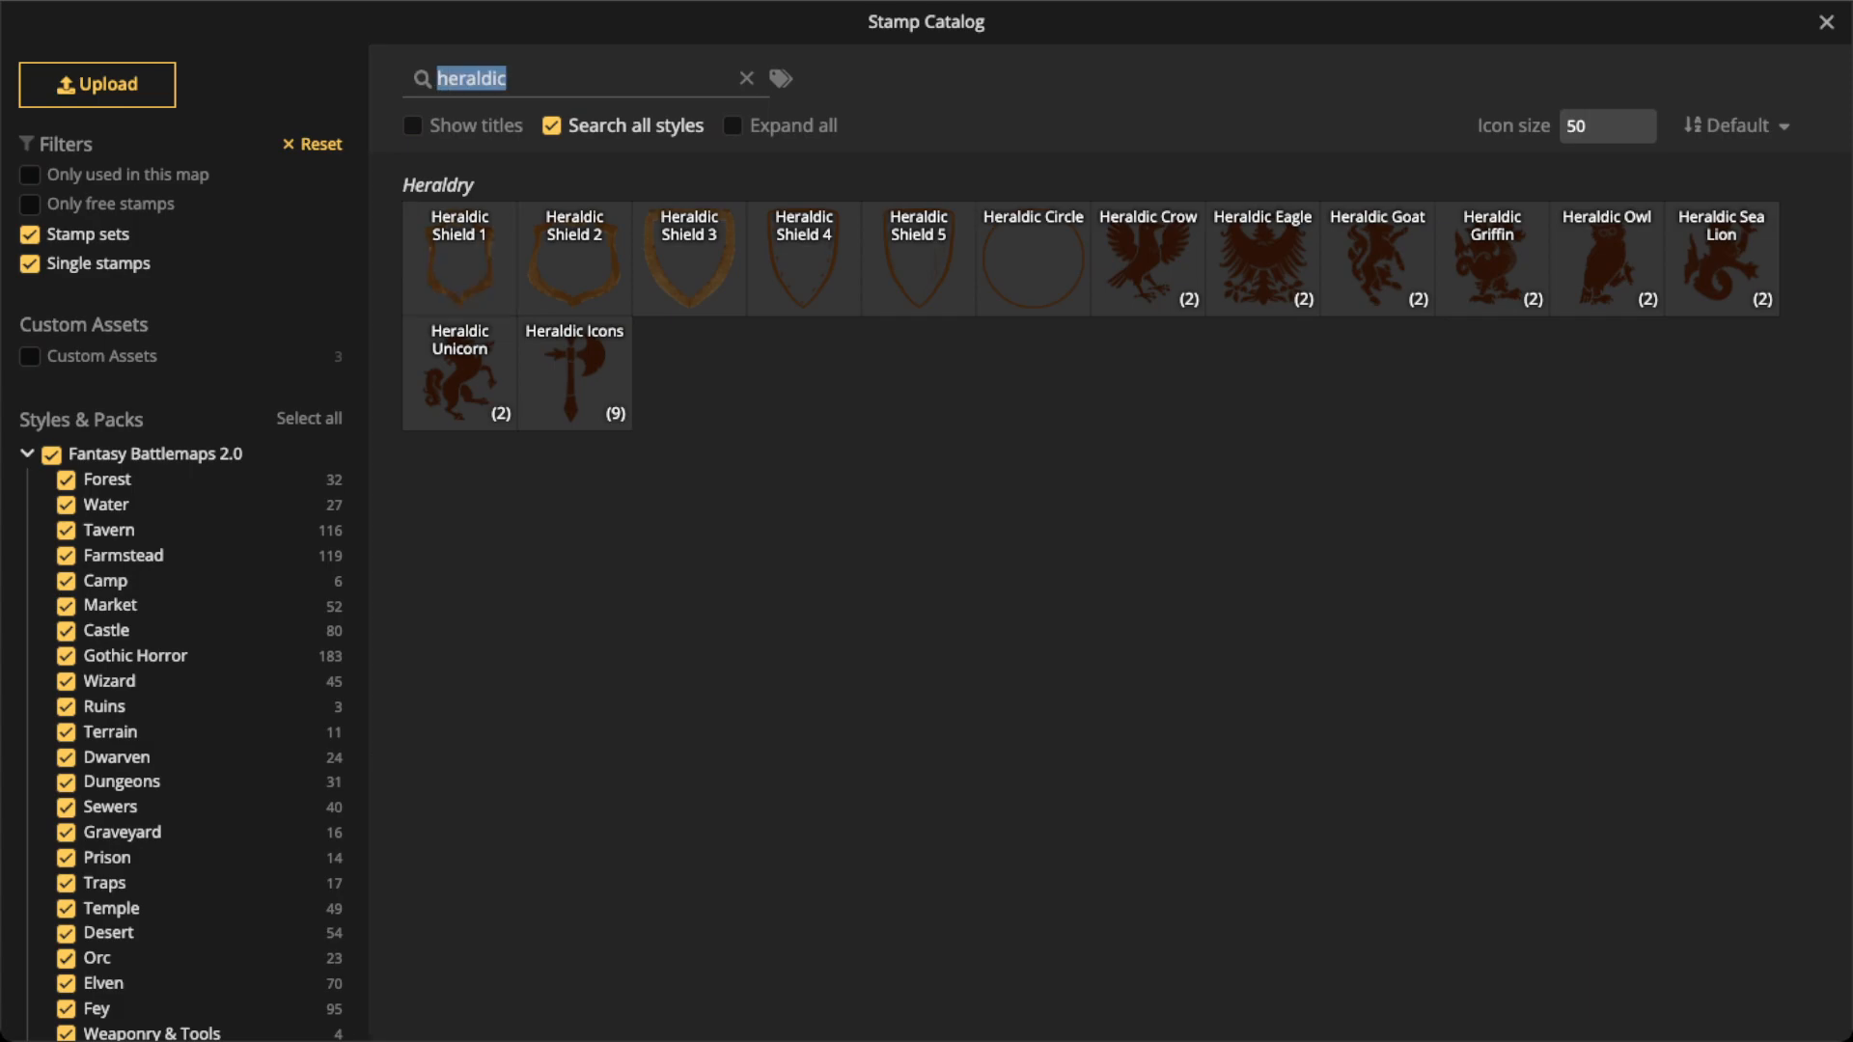
pyautogui.write('clip')
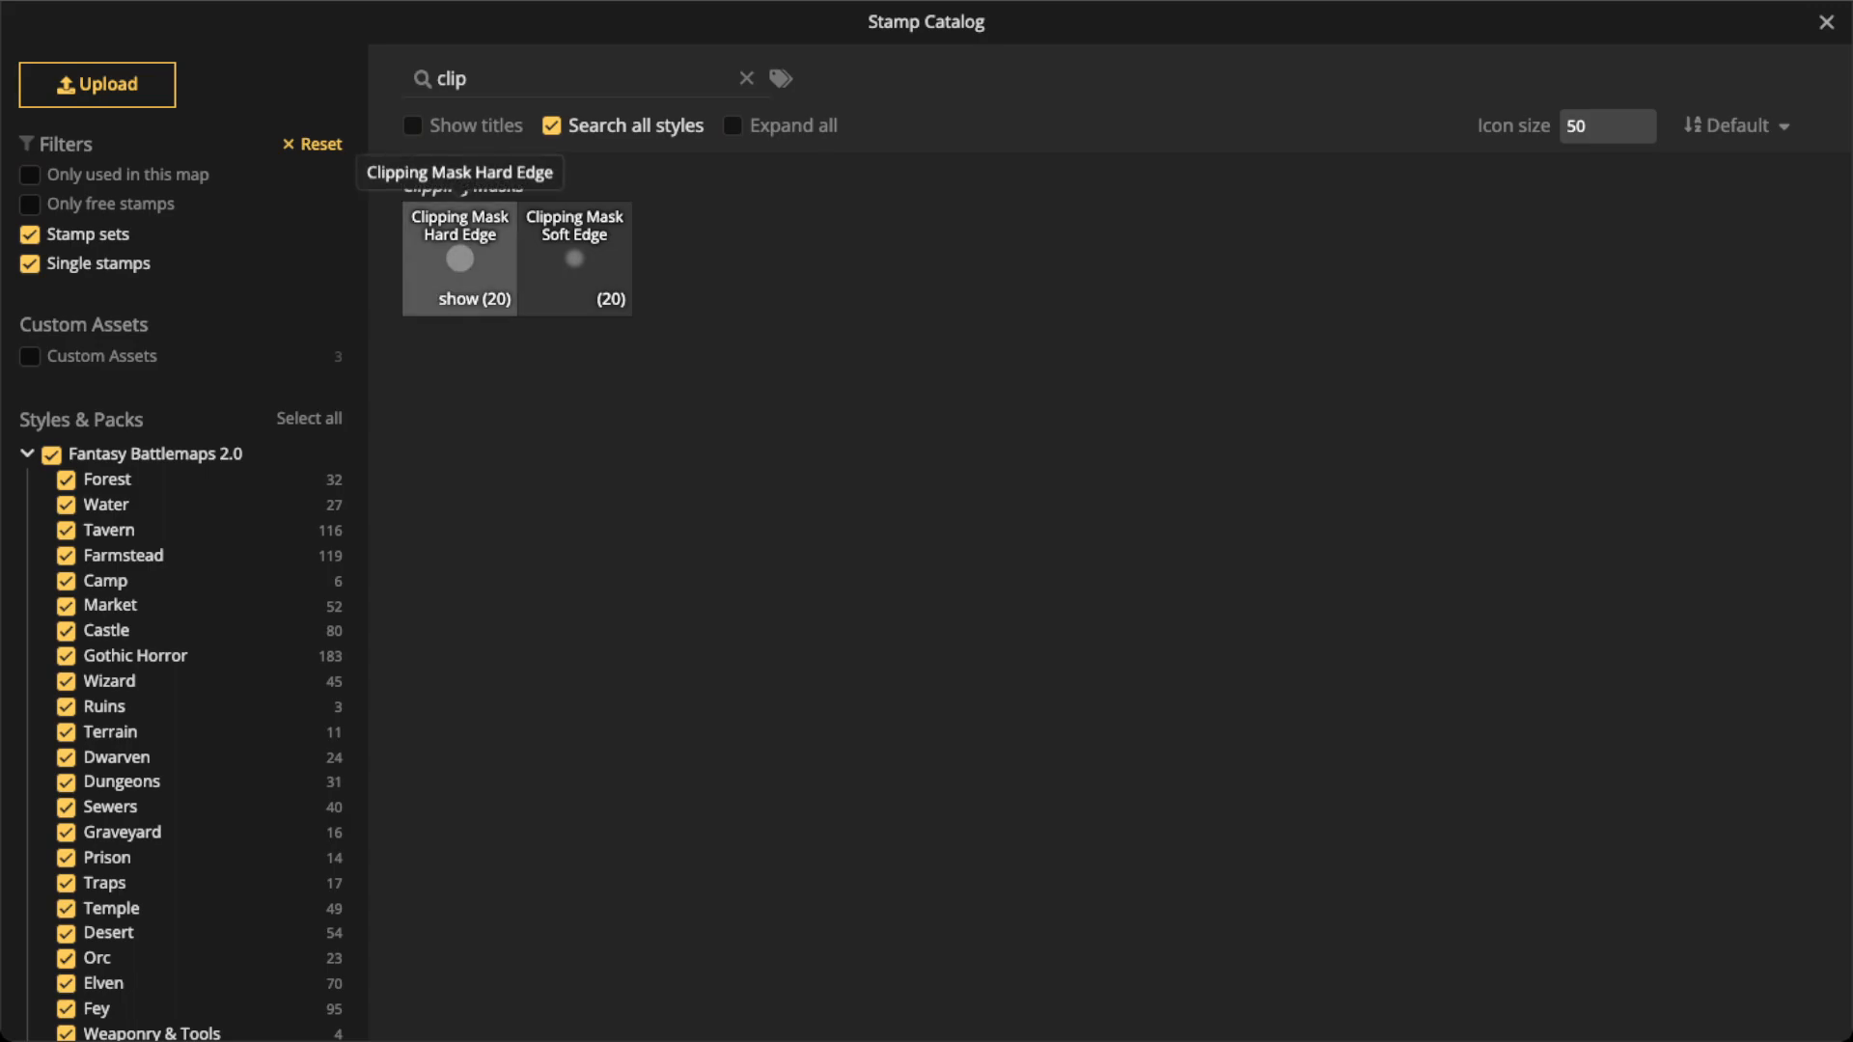
pyautogui.click(459, 259)
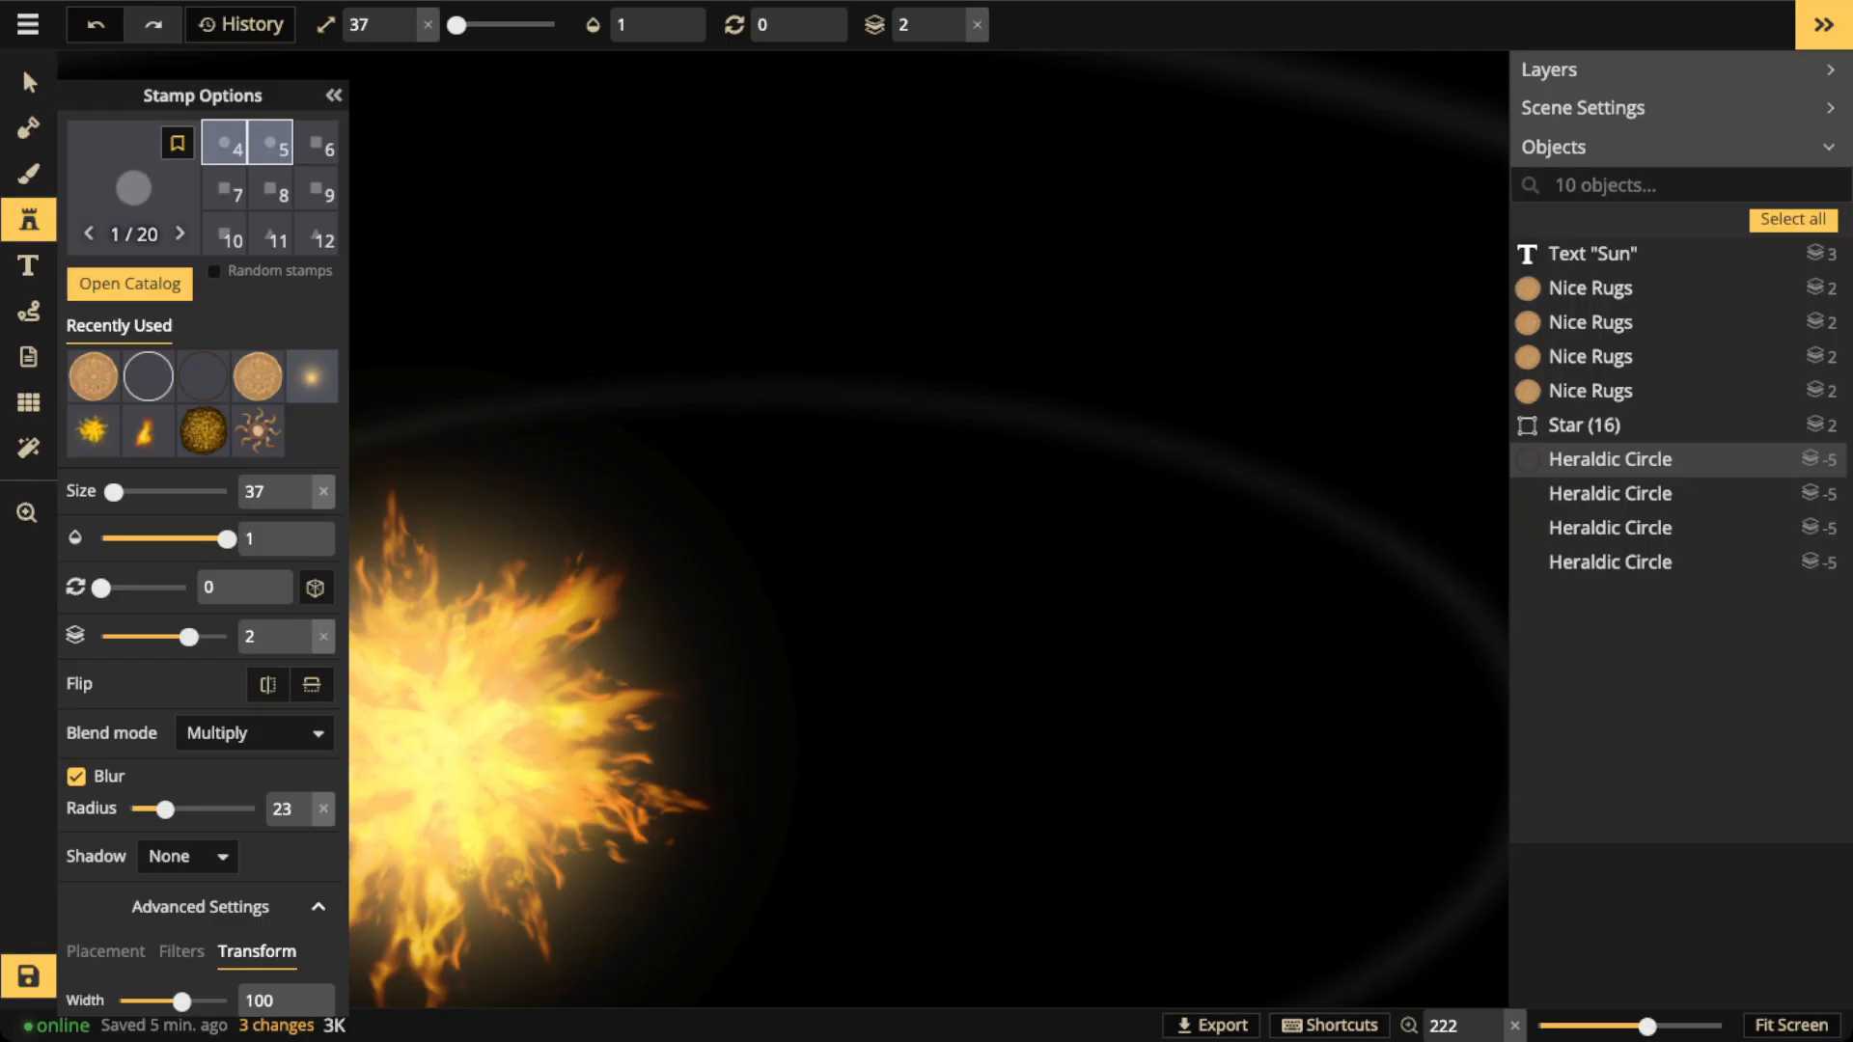
# Place the circular clipping mask stamp at size 37 in the empty space above the sun
pyautogui.scroll(-4, 656, 391)
pyautogui.press('space')
pyautogui.moveTo(656, 391); pyautogui.dragTo(885, 410)
pyautogui.press('space')
pyautogui.moveTo(850, 269); pyautogui.dragTo(748, 349)
pyautogui.click(748, 348)
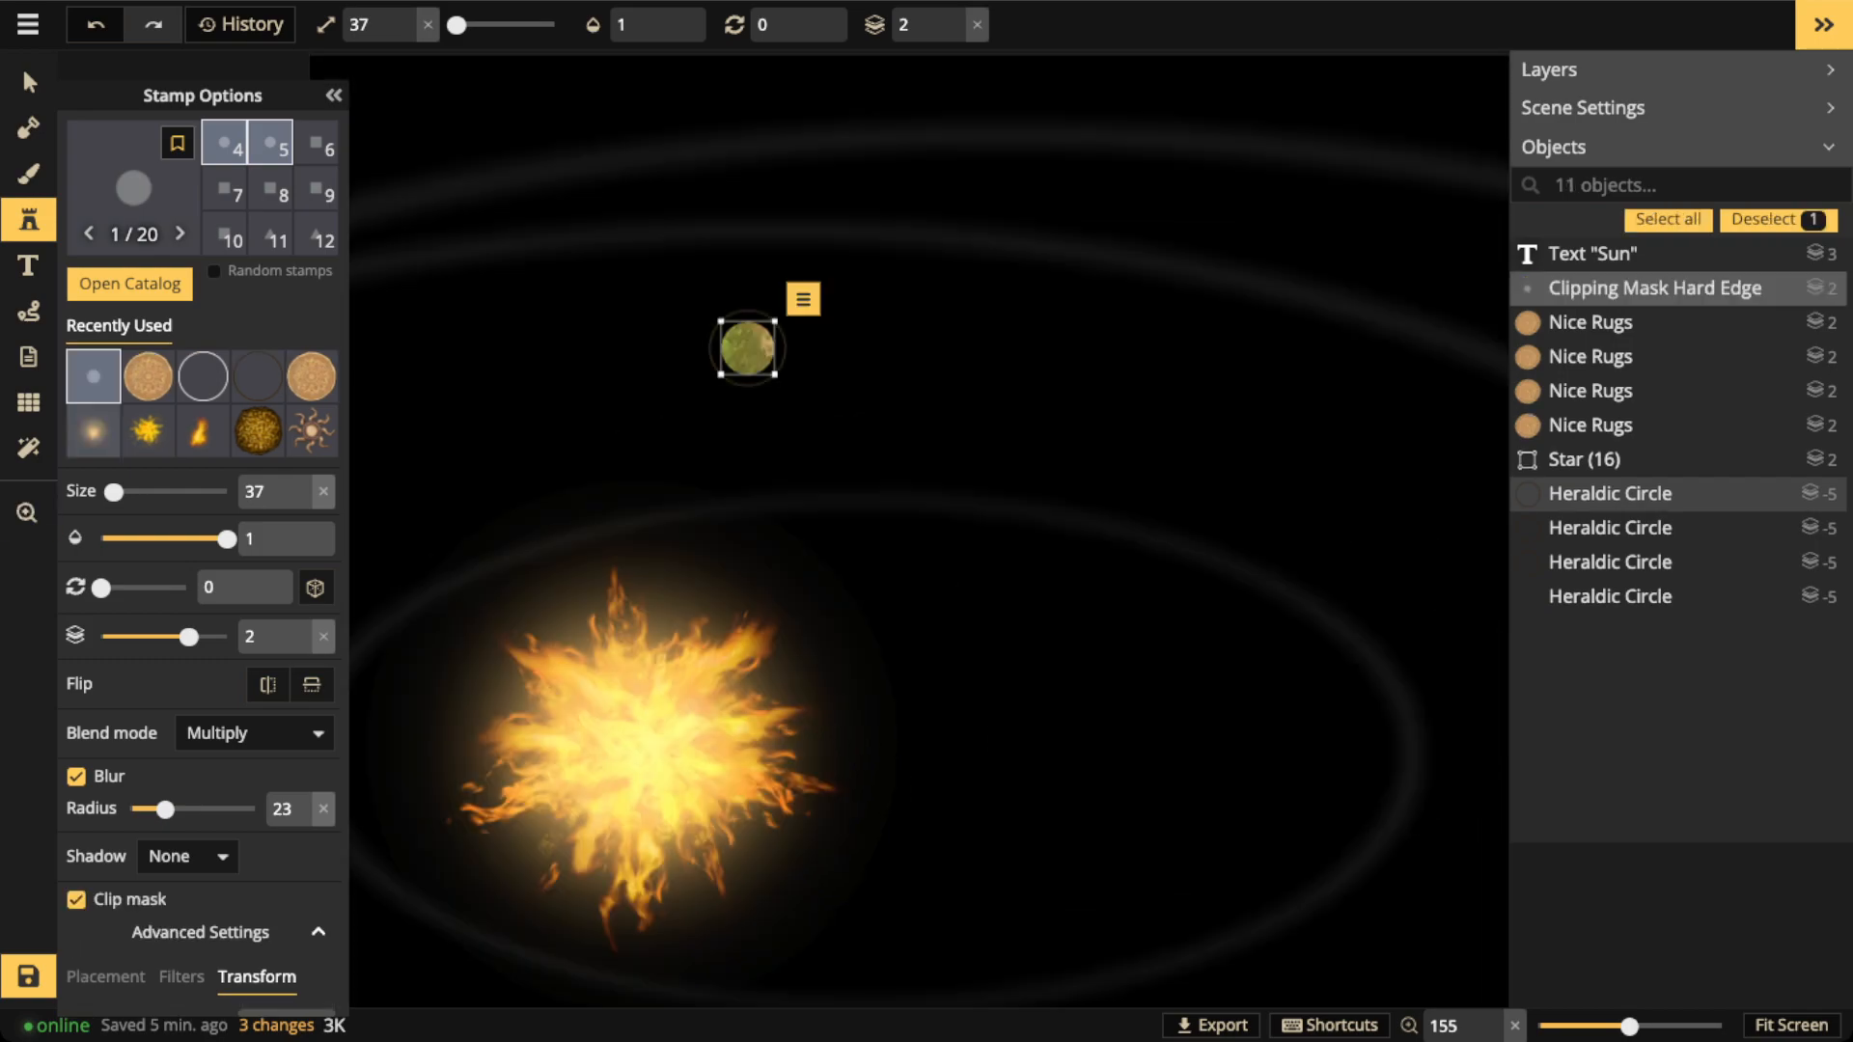
pyautogui.press('v')
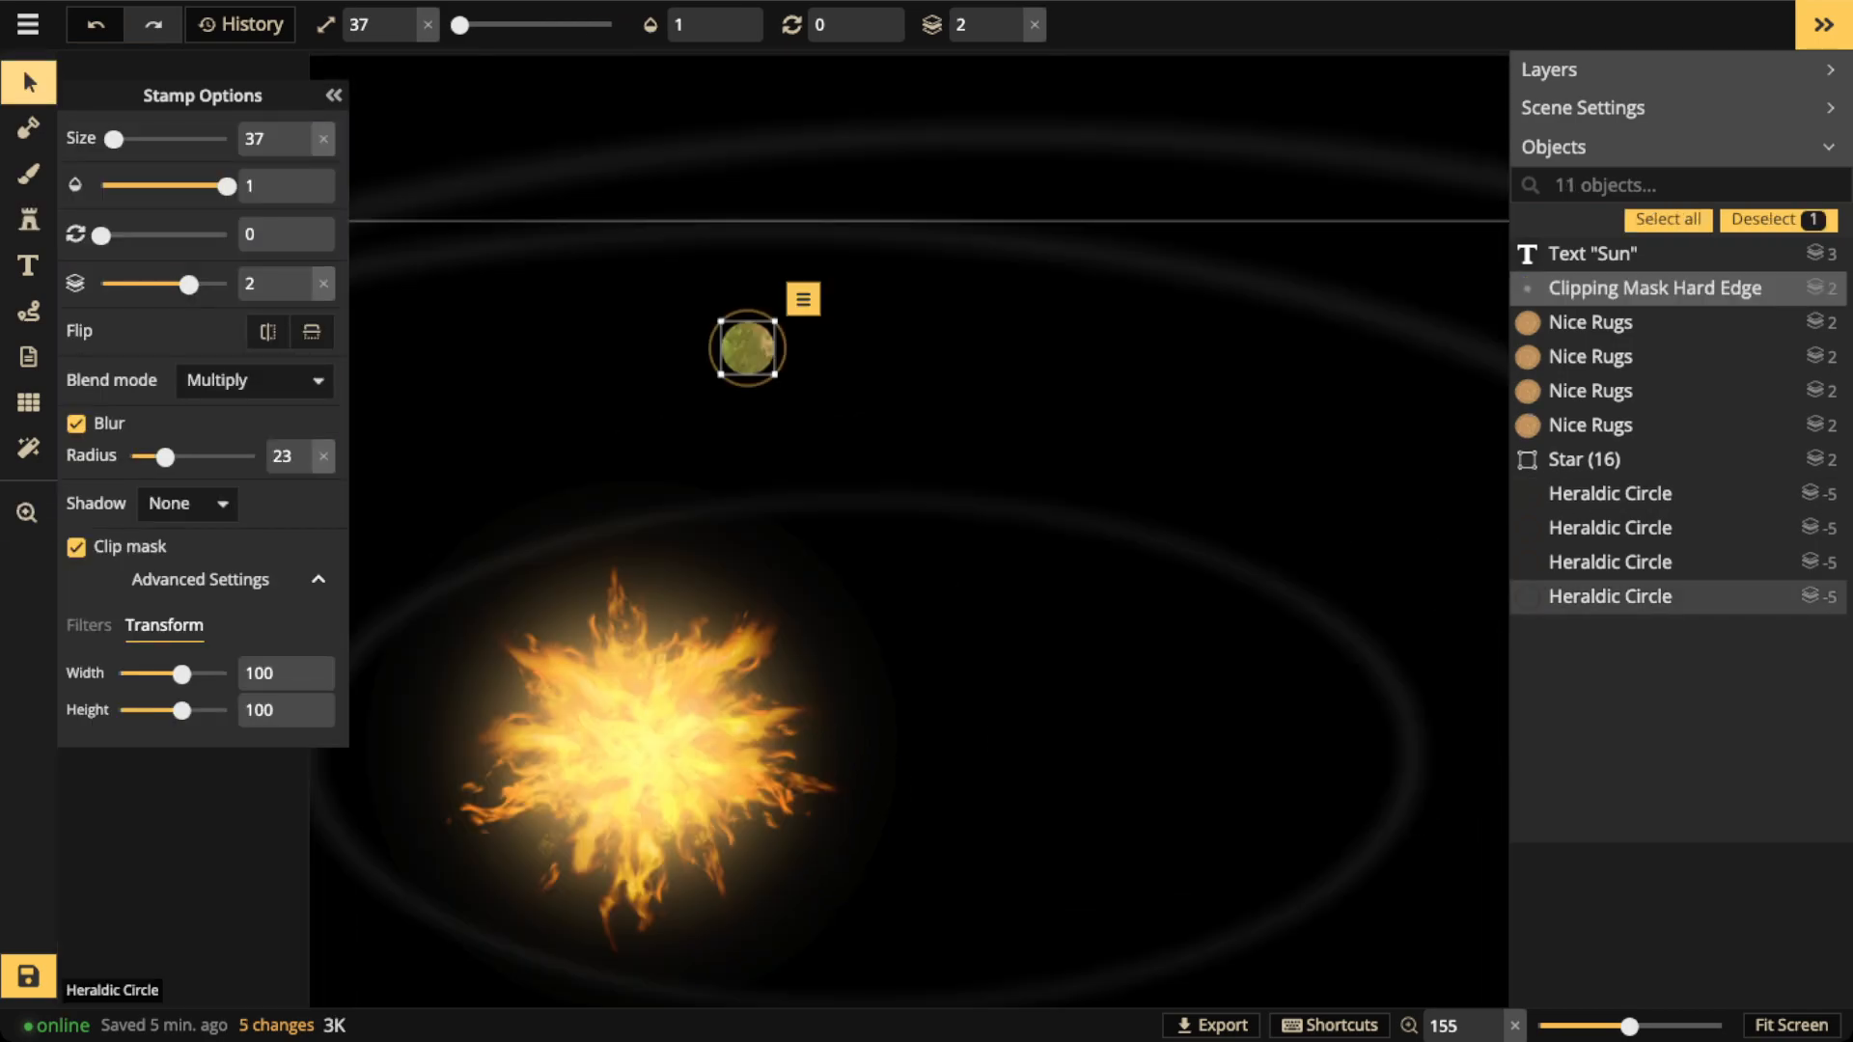
# Enlarge the clipping mask stamp to size 67 and position it on the innermost orbit, just above the sun
pyautogui.moveTo(775, 374); pyautogui.dragTo(1051, 360)
pyautogui.moveTo(589, 497); pyautogui.dragTo(766, 528)
pyautogui.press('[')
pyautogui.press('[')
pyautogui.press('[')
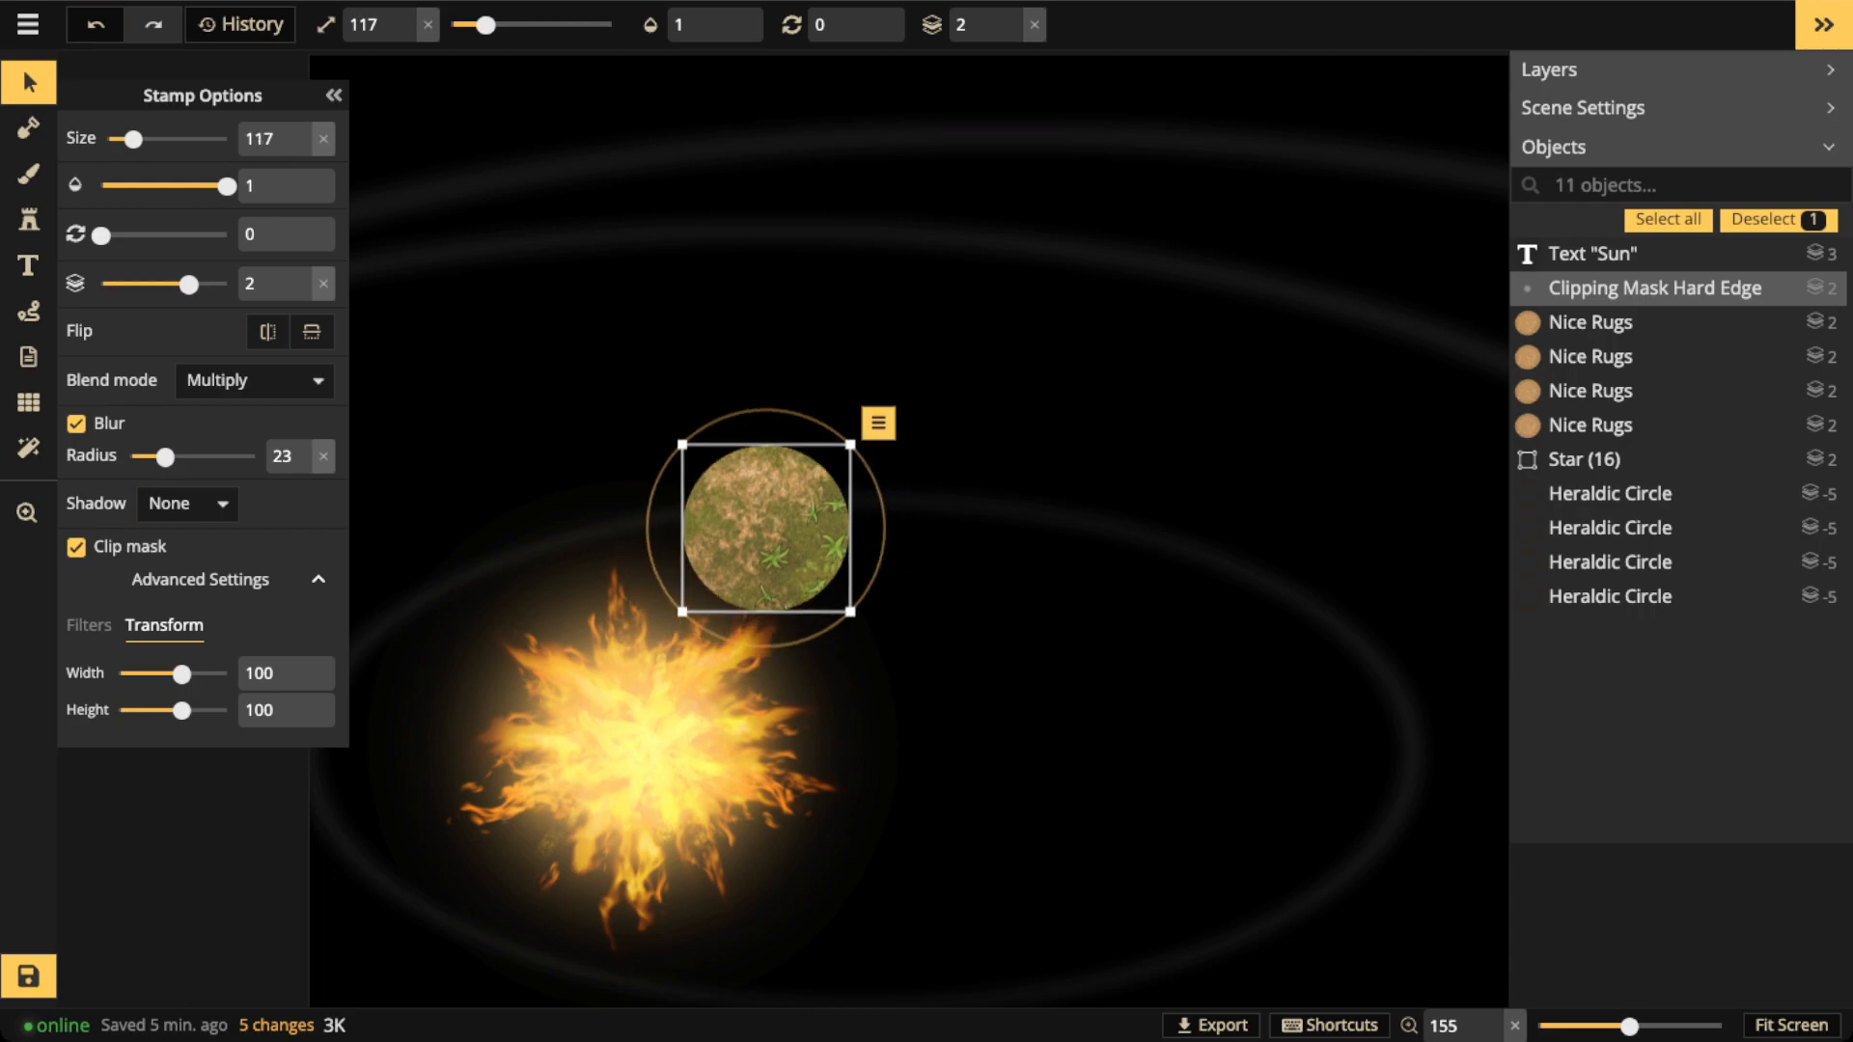
pyautogui.moveTo(766, 528); pyautogui.dragTo(766, 504)
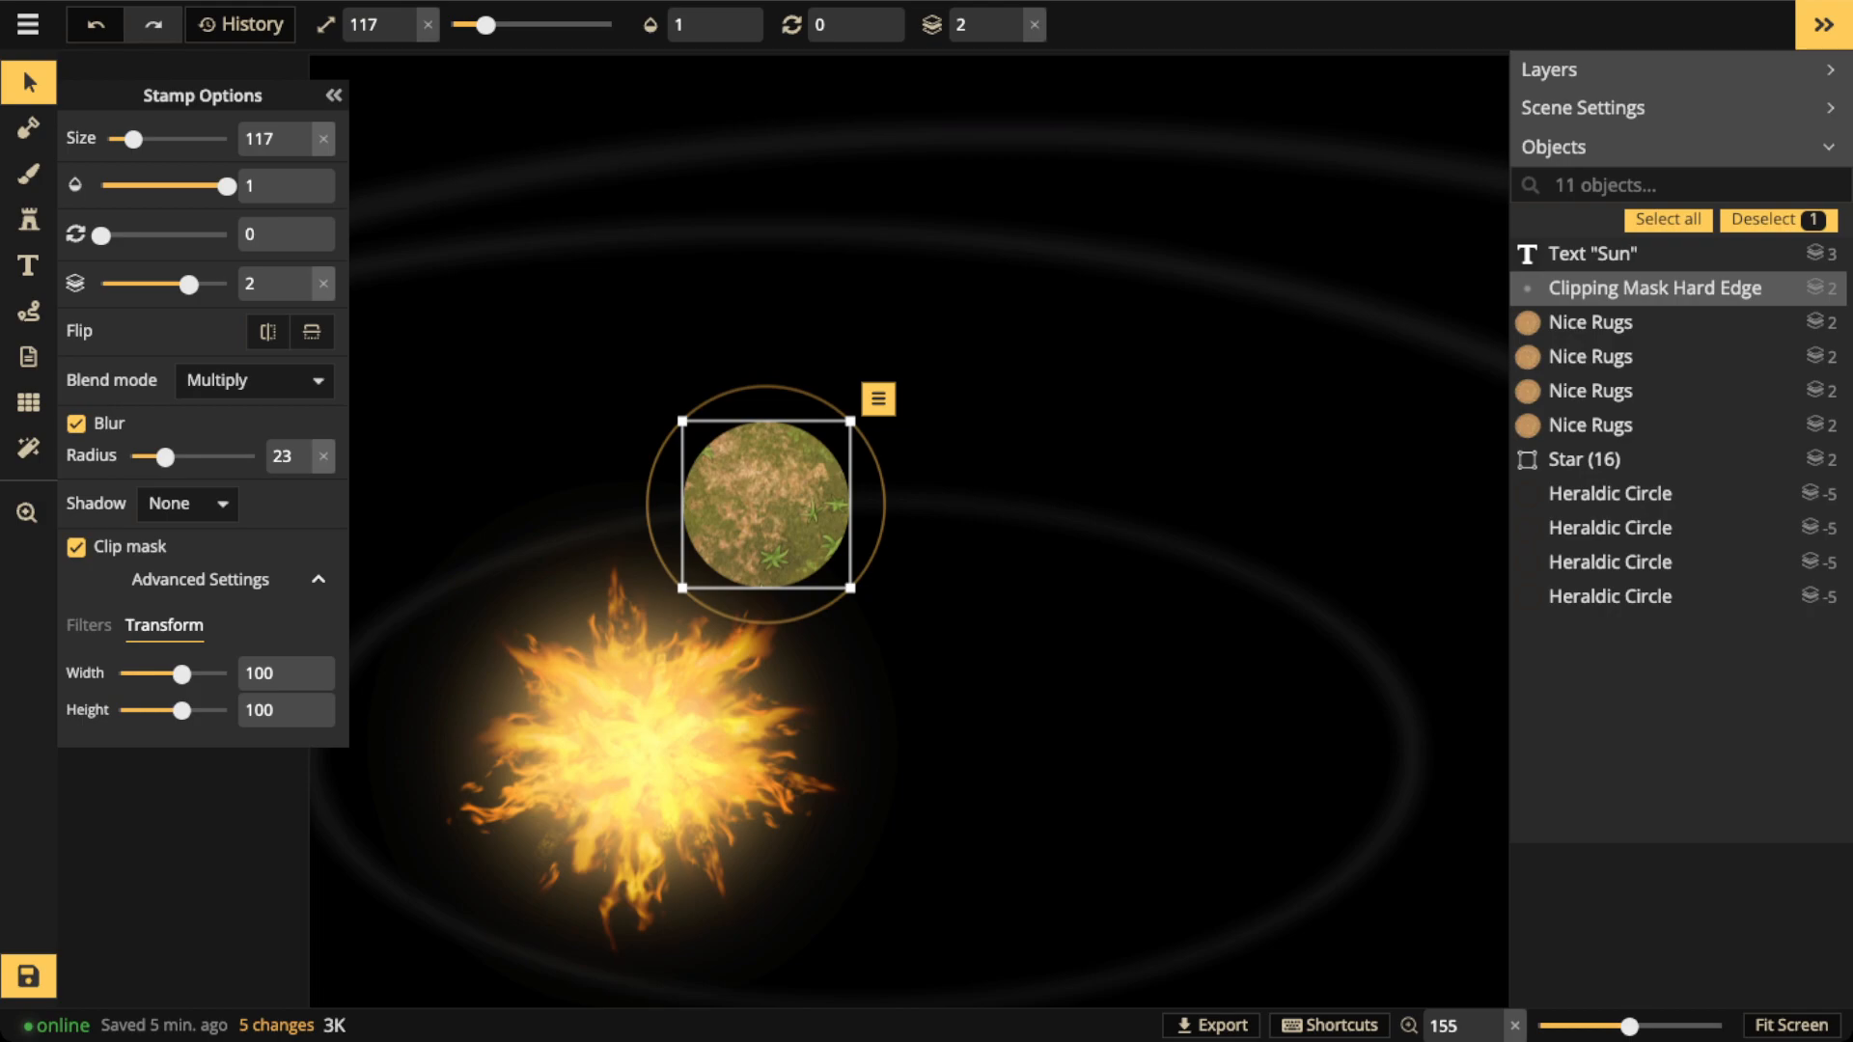
pyautogui.press('[')
pyautogui.press('[')
pyautogui.press('[')
pyautogui.press('[')
pyautogui.press('[')
pyautogui.moveTo(766, 504); pyautogui.dragTo(794, 499)
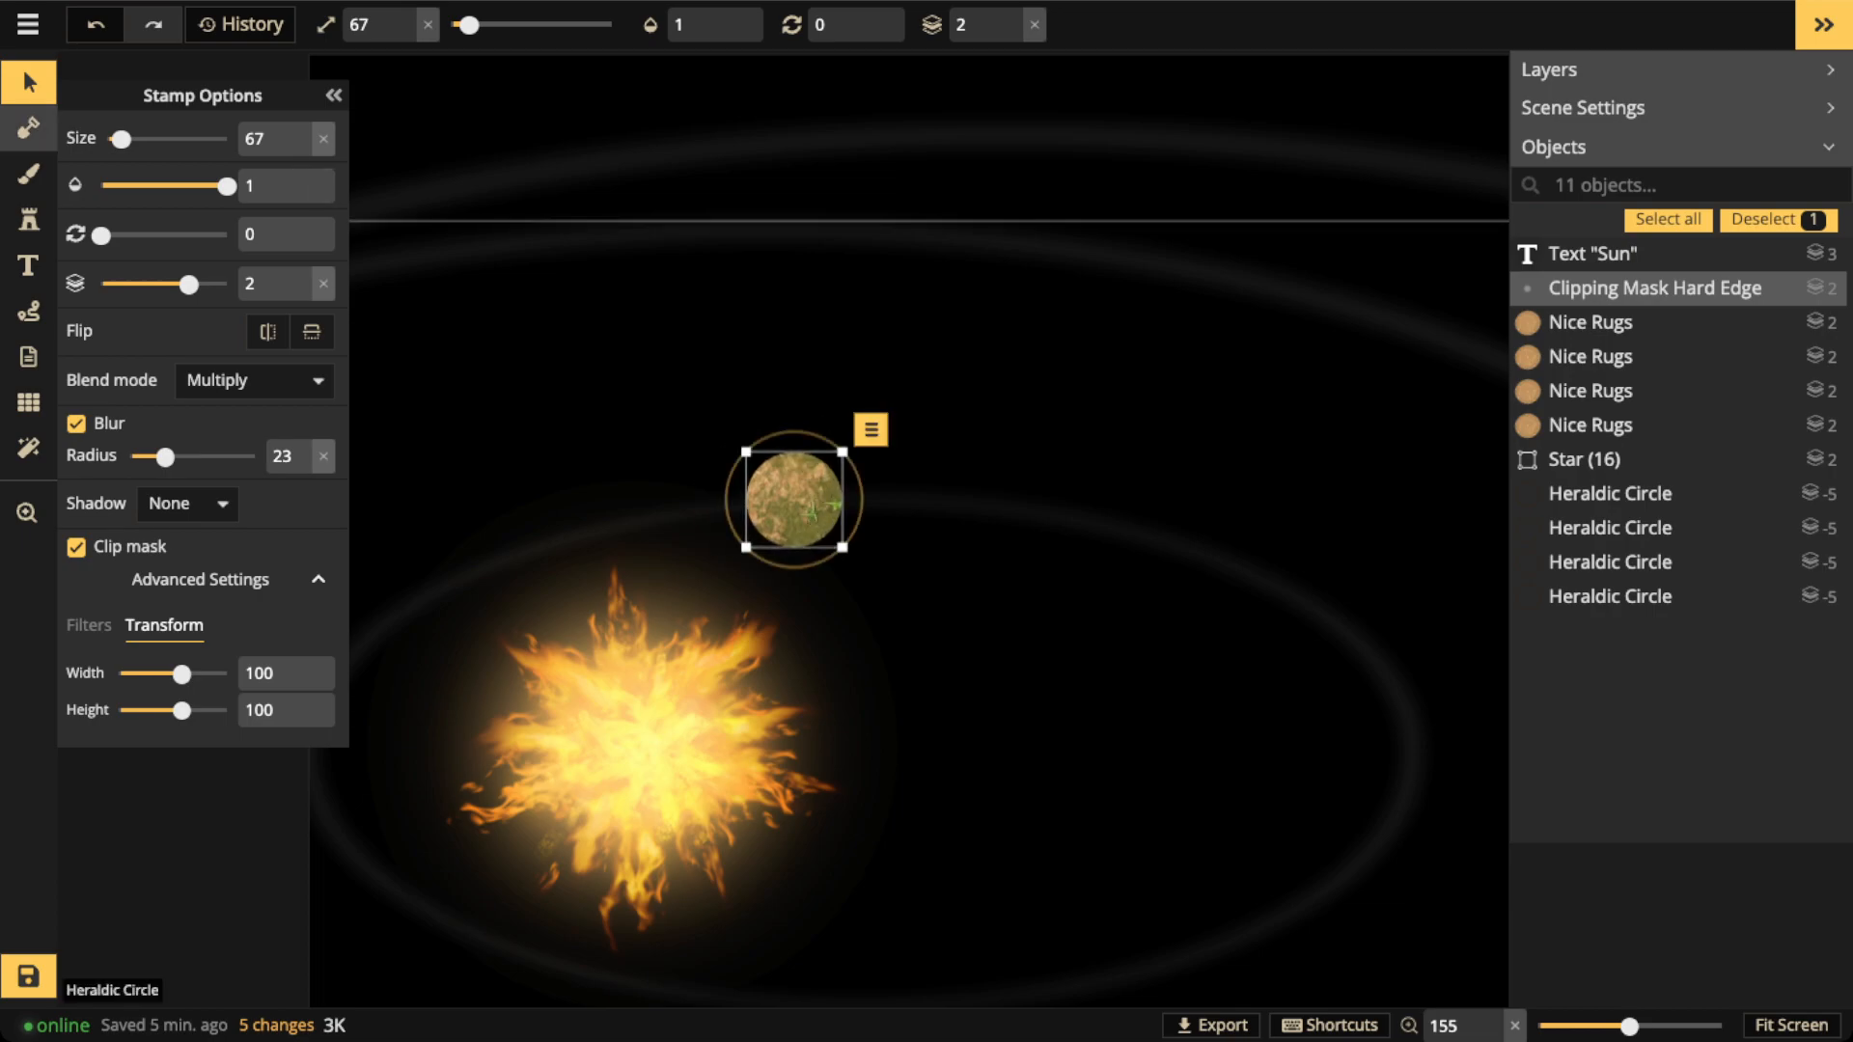
# Try adding a round mask area of size 60 on the innermost orbit beside the clipping mask planet, and undo it
pyautogui.click(28, 126)
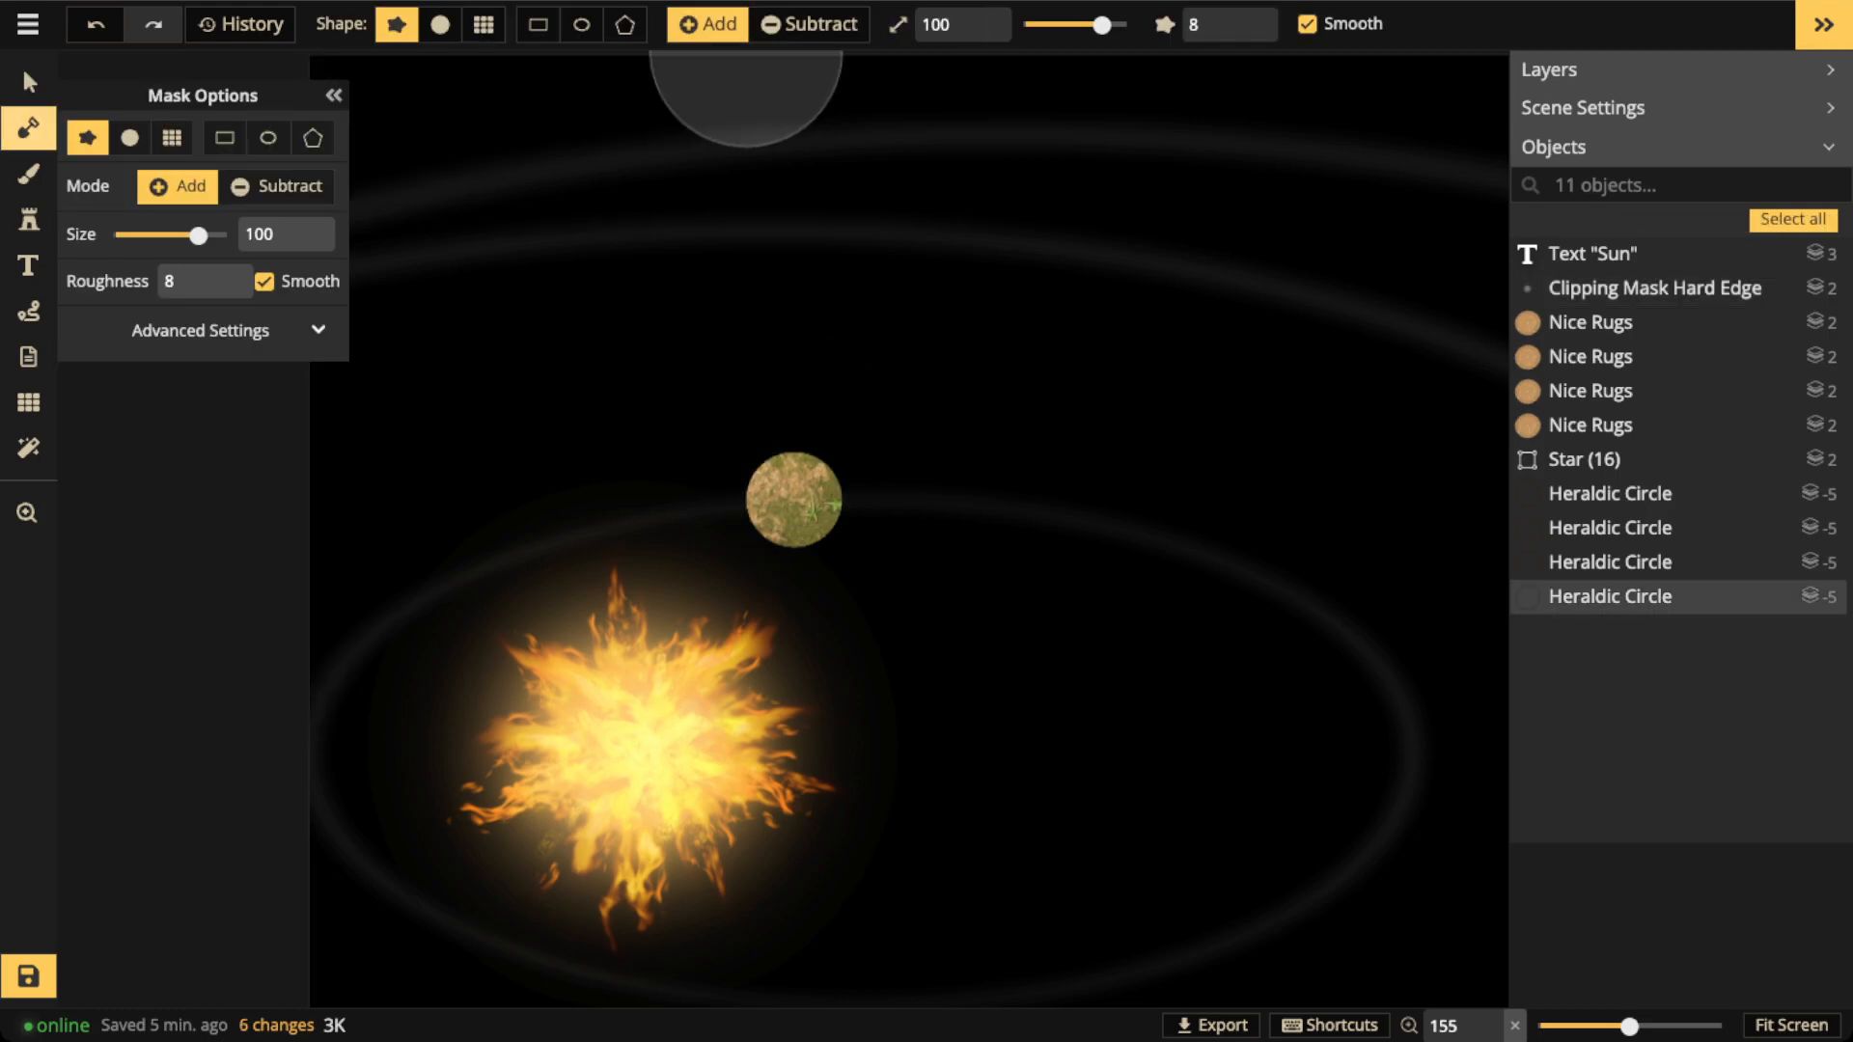
pyautogui.click(1066, 25)
pyautogui.click(439, 24)
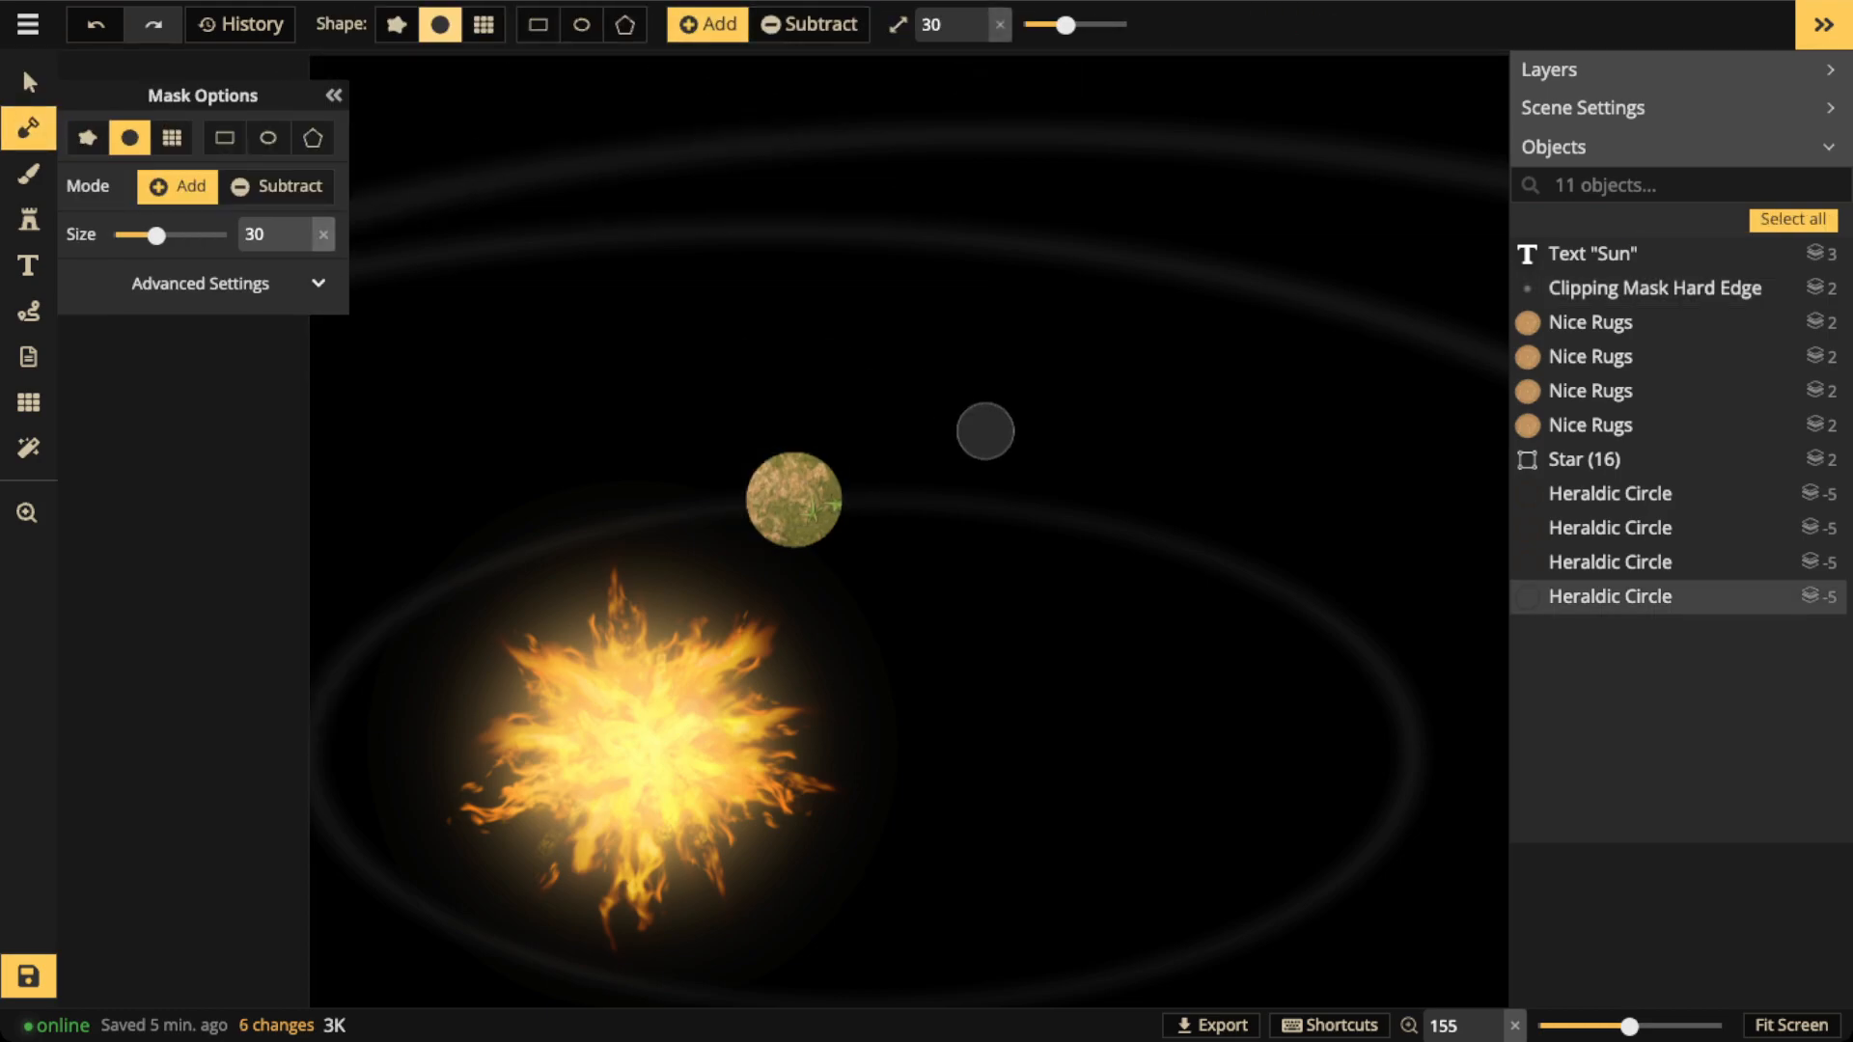
pyautogui.press(']')
pyautogui.press(']')
pyautogui.press(']')
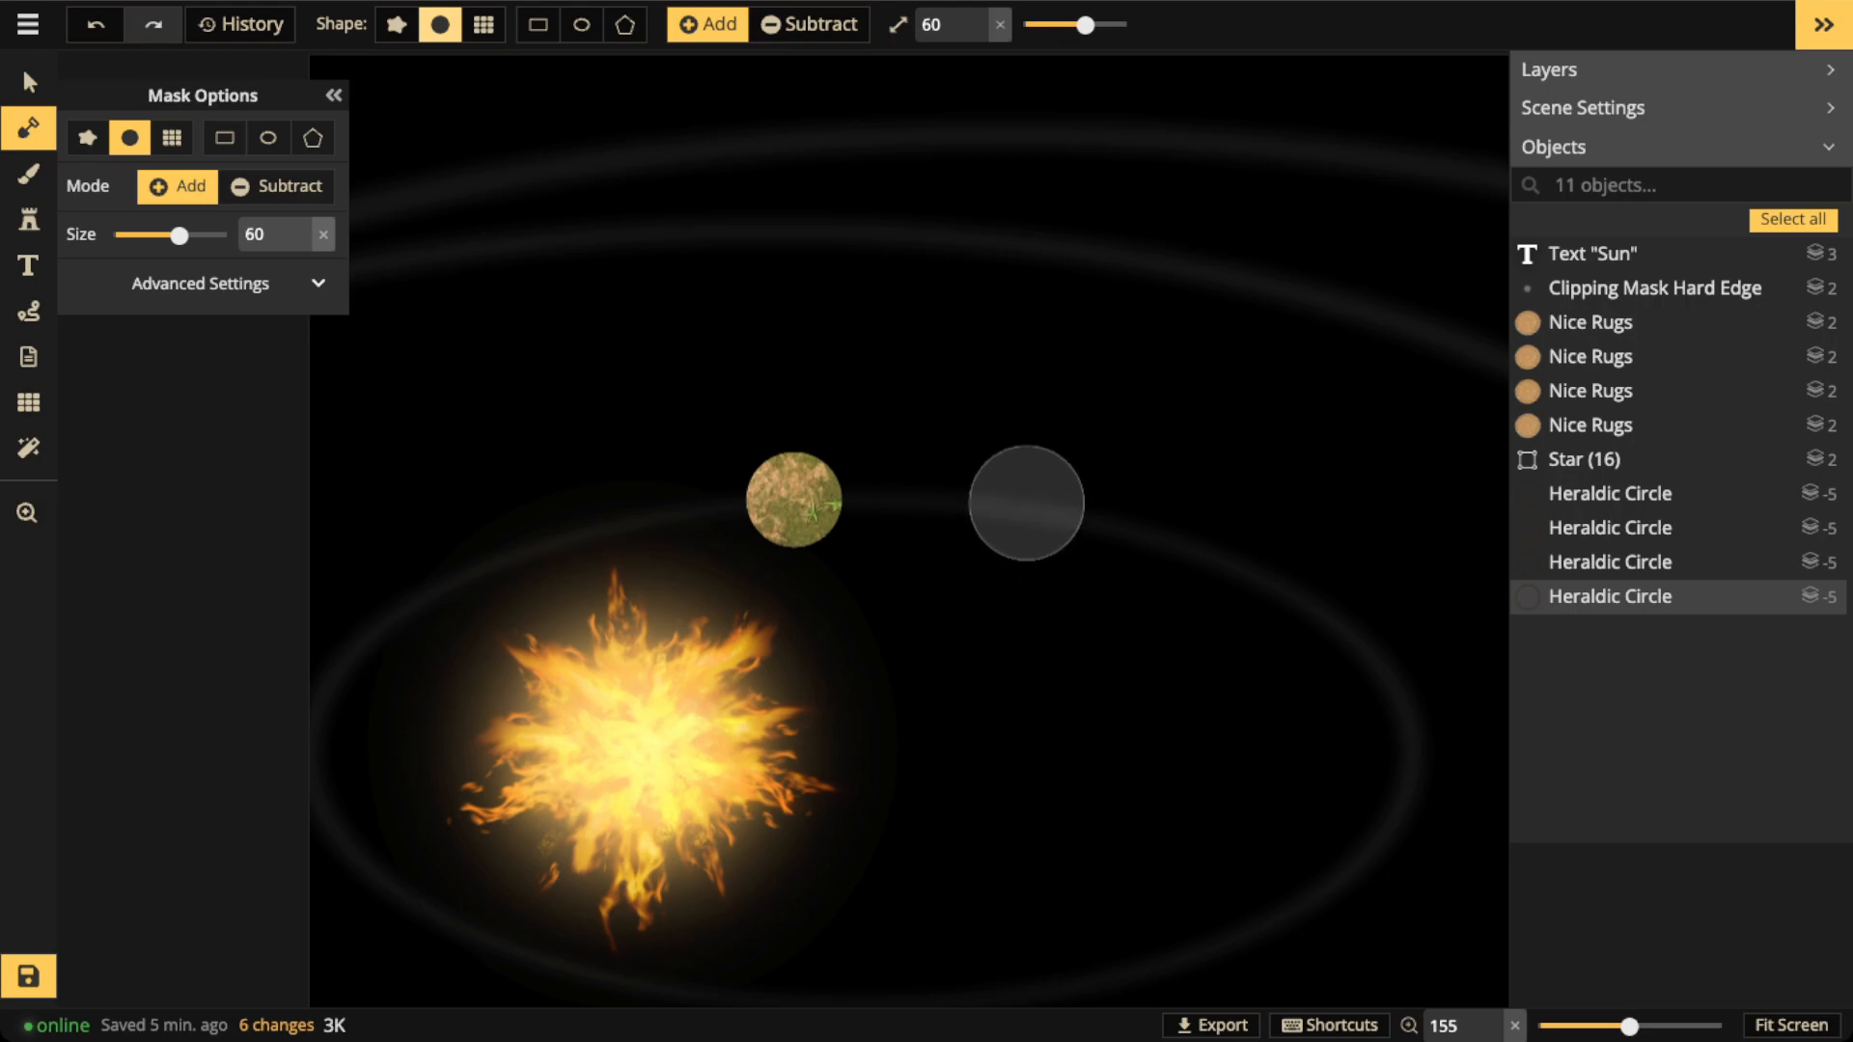
pyautogui.click(1026, 503)
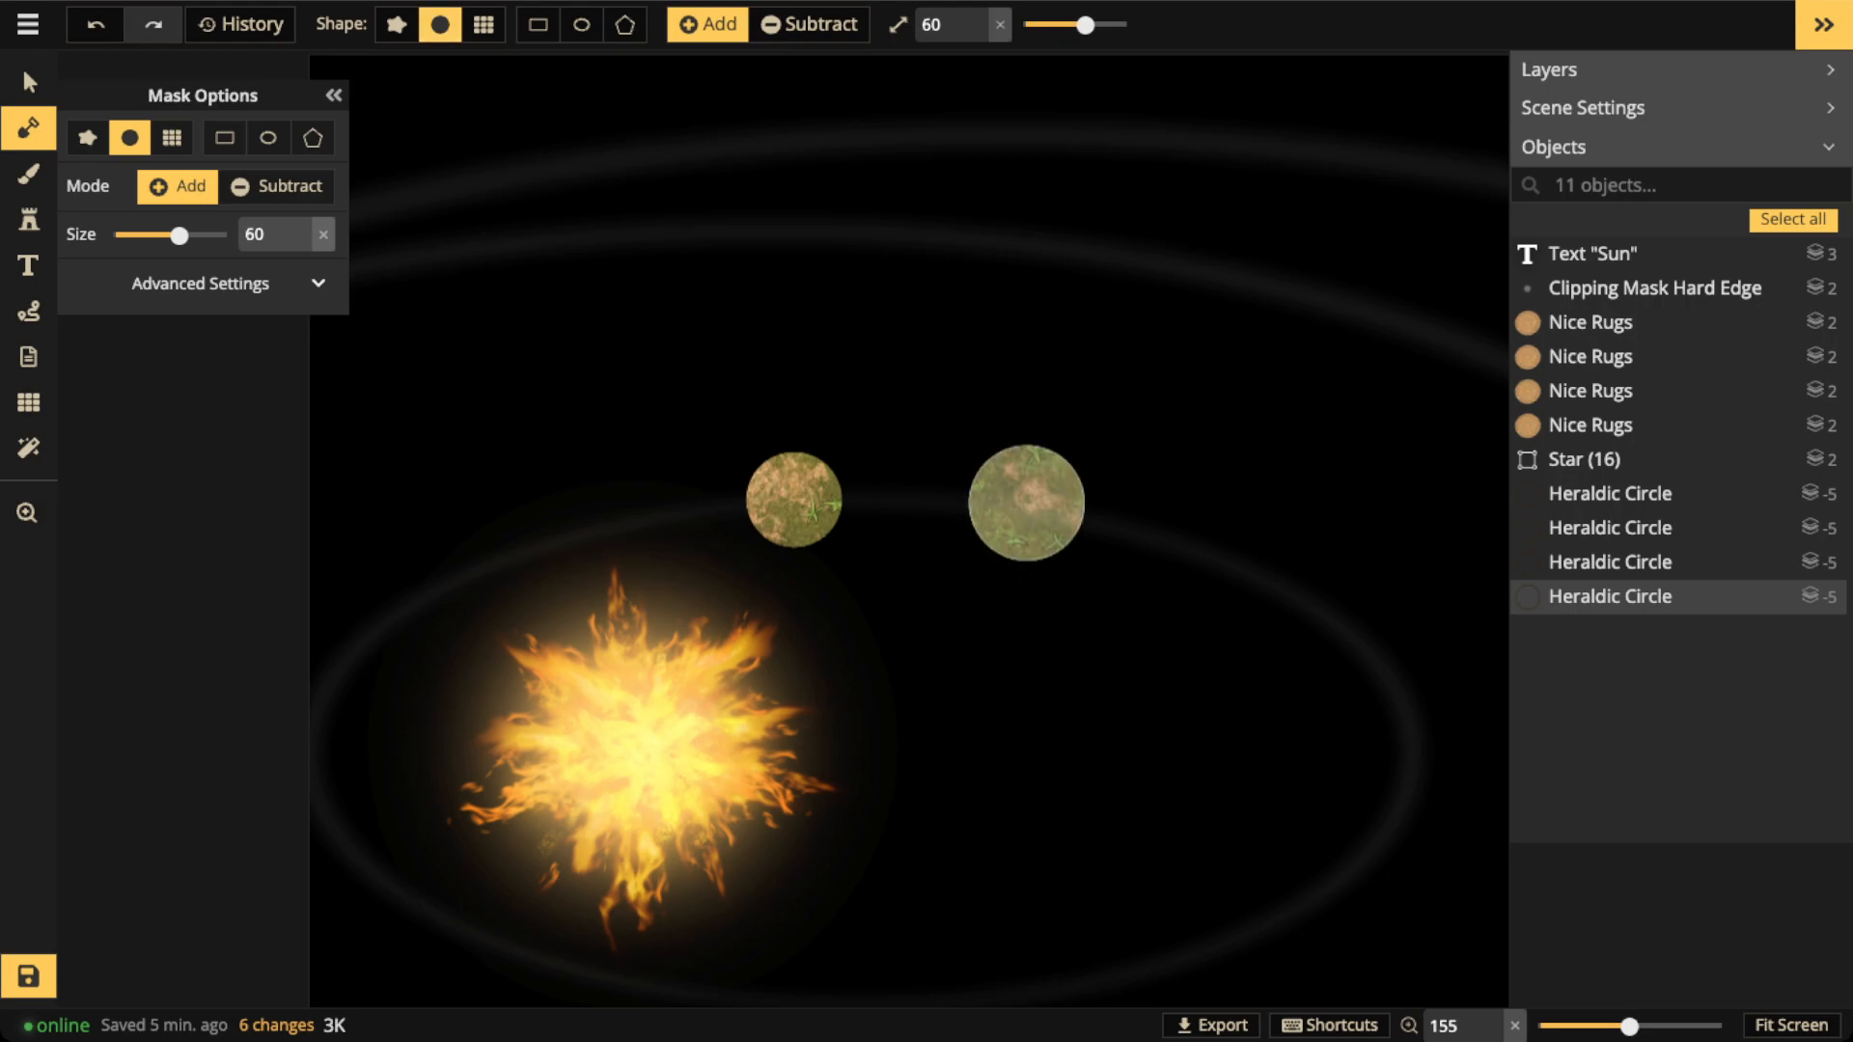
pyautogui.click(29, 83)
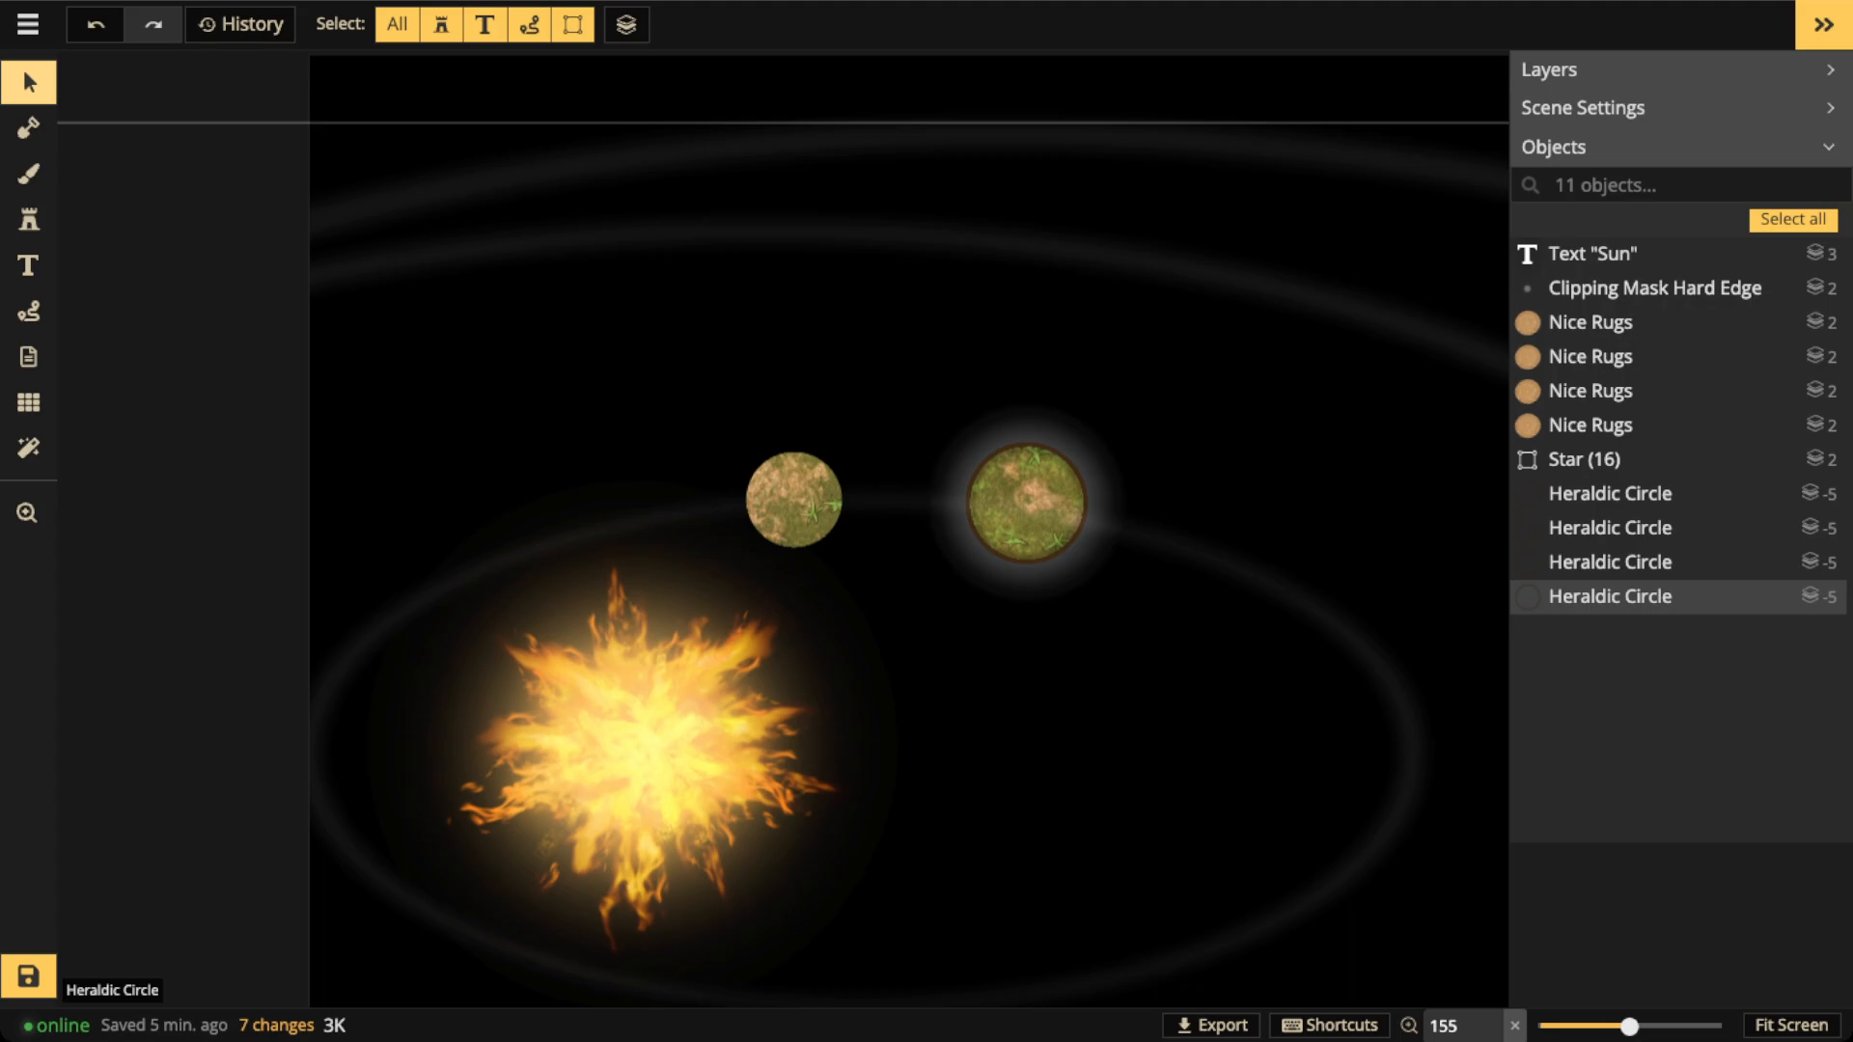
pyautogui.hotkey('ctrl', 'z')
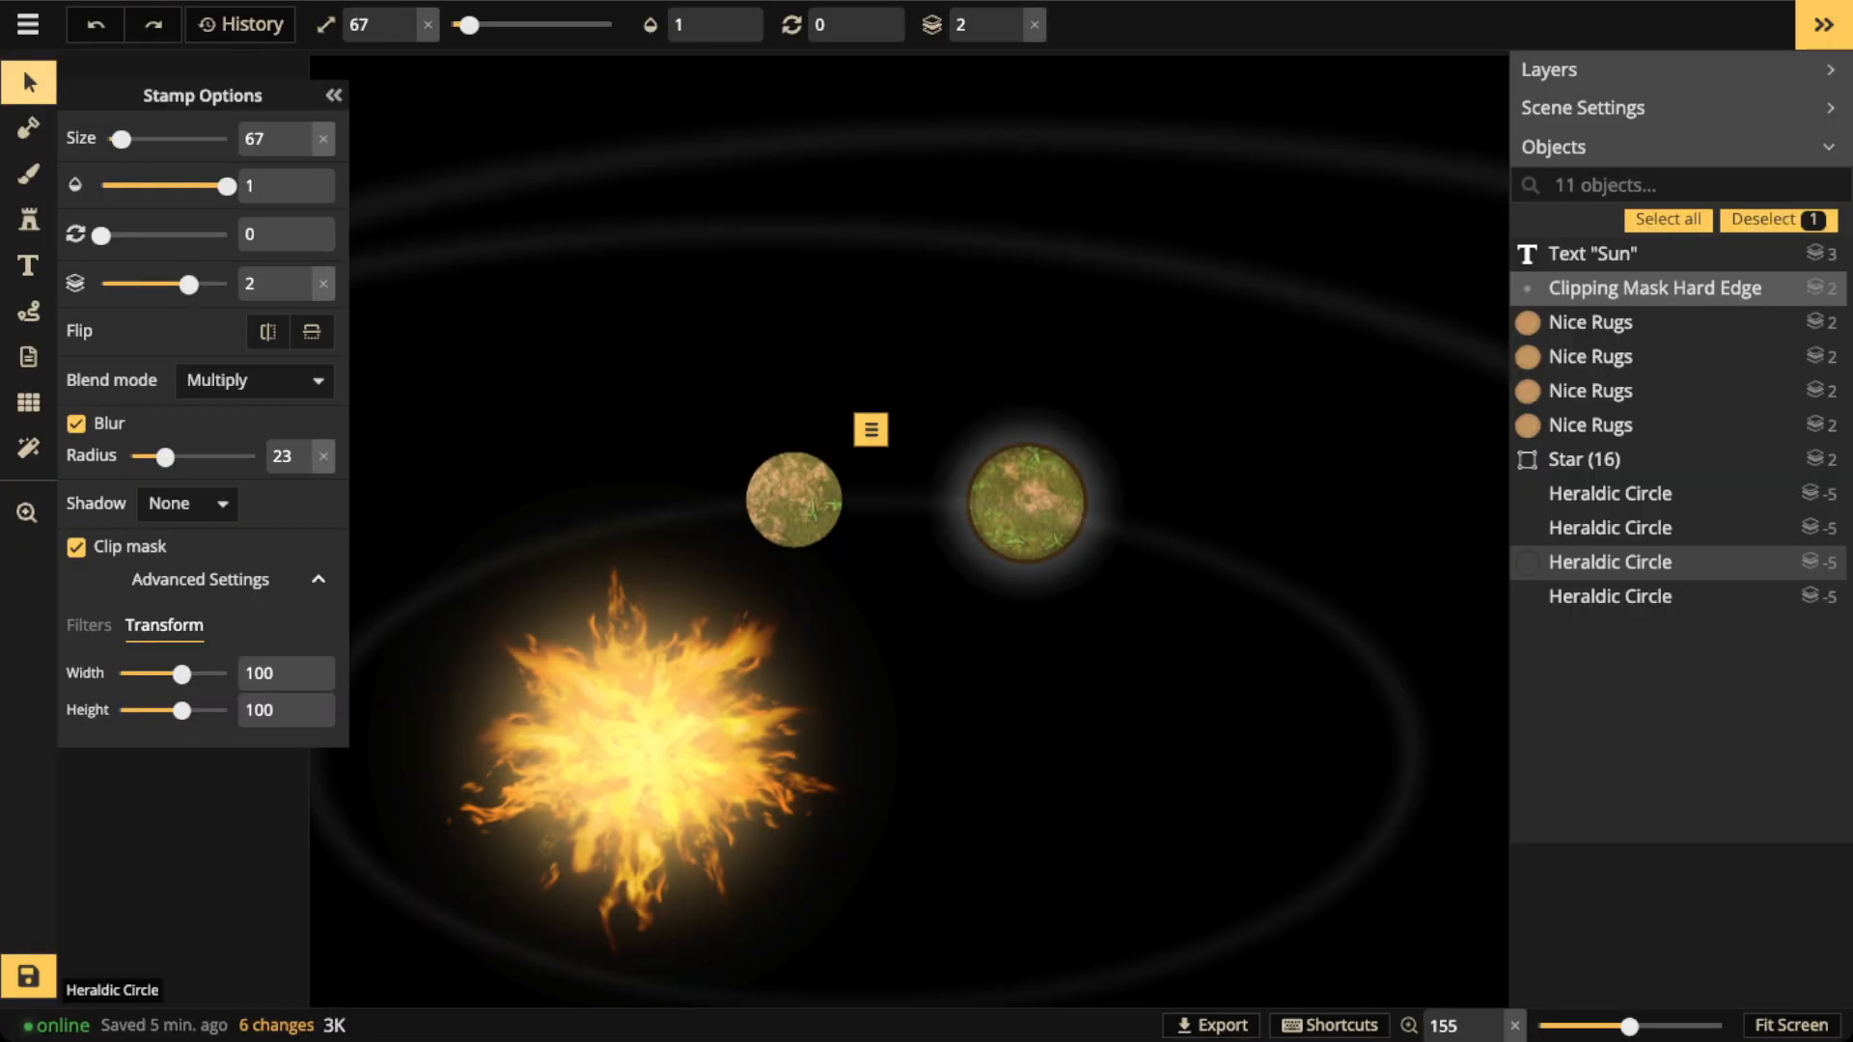
# Nudge the clipping mask planet slightly to the left along the innermost orbit
pyautogui.moveTo(794, 500)
pyautogui.mouseDown()
pyautogui.moveTo(1115, 519)
pyautogui.moveTo(766, 496)
pyautogui.moveTo(1214, 516)
pyautogui.moveTo(1247, 563)
pyautogui.moveTo(877, 530)
pyautogui.moveTo(791, 496)
pyautogui.mouseUp()
pyautogui.scroll(2, 787, 502)
pyautogui.scroll(1, 787, 502)
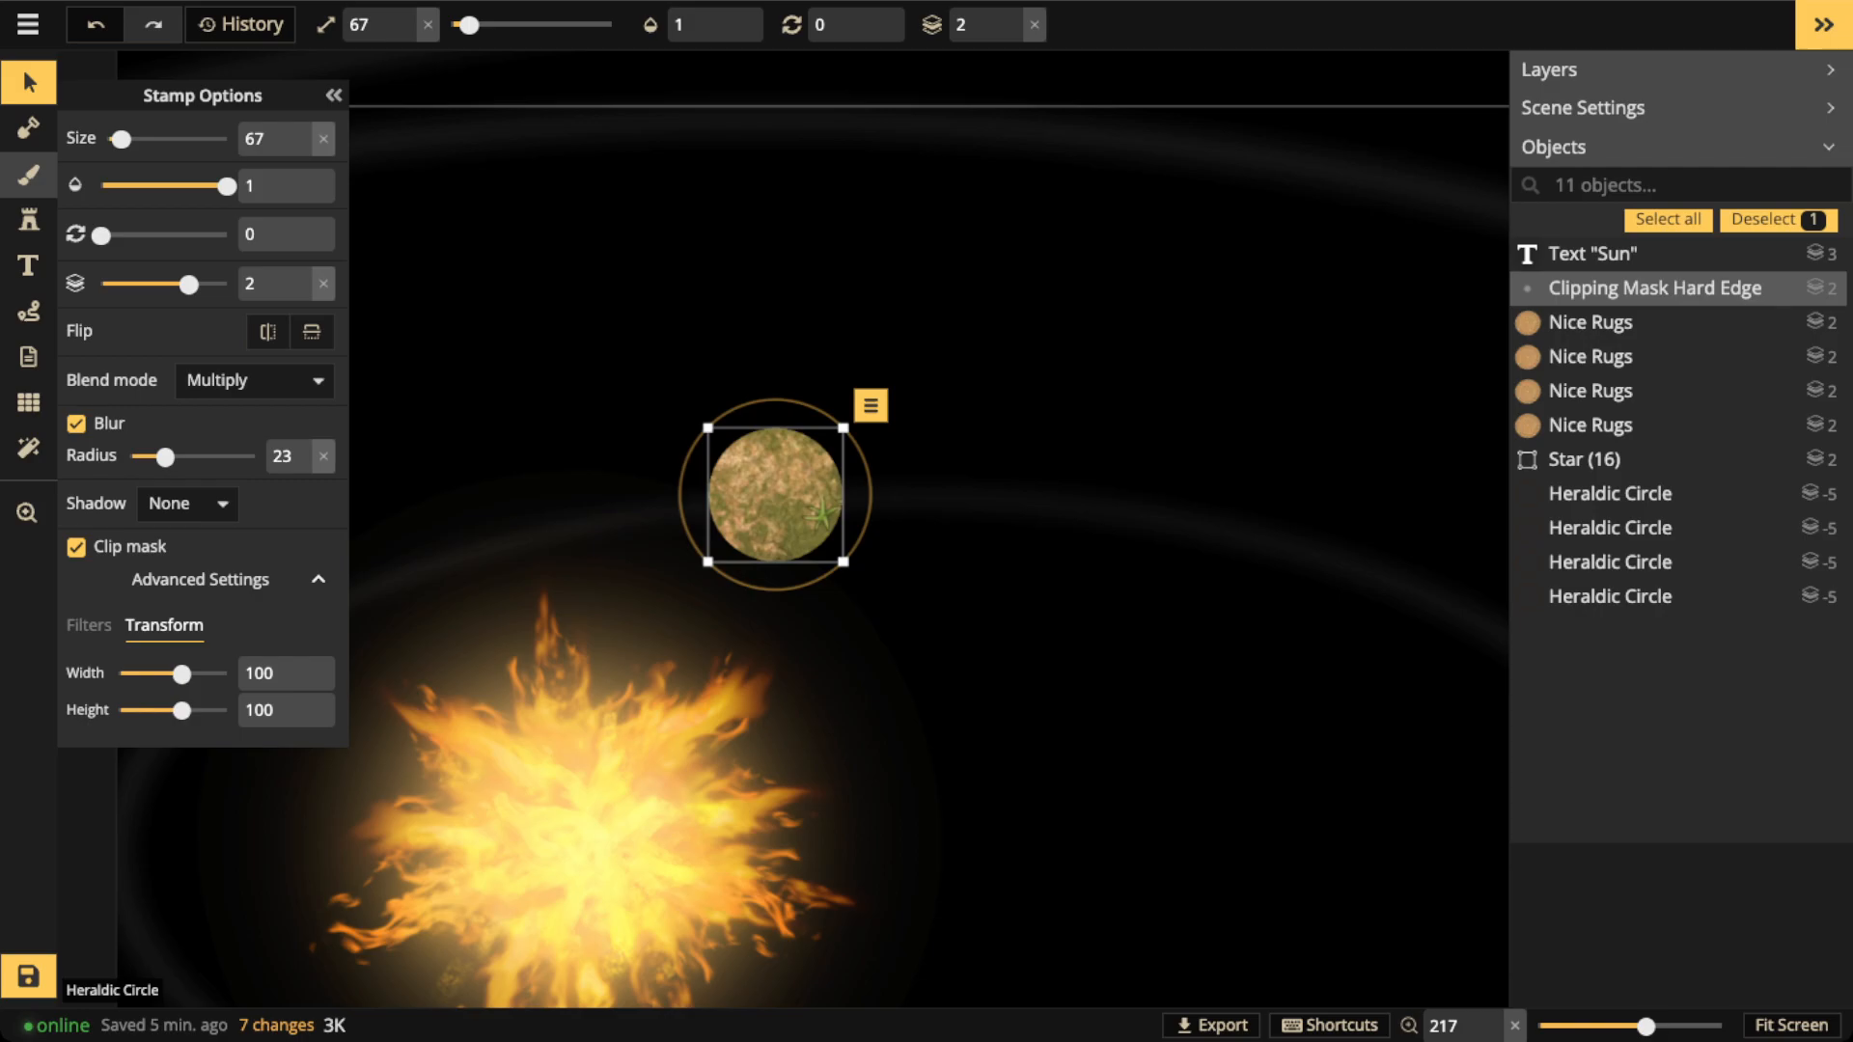
# Set the brush texture catalog to exclude custom assets and search all styles
pyautogui.click(28, 175)
pyautogui.click(94, 138)
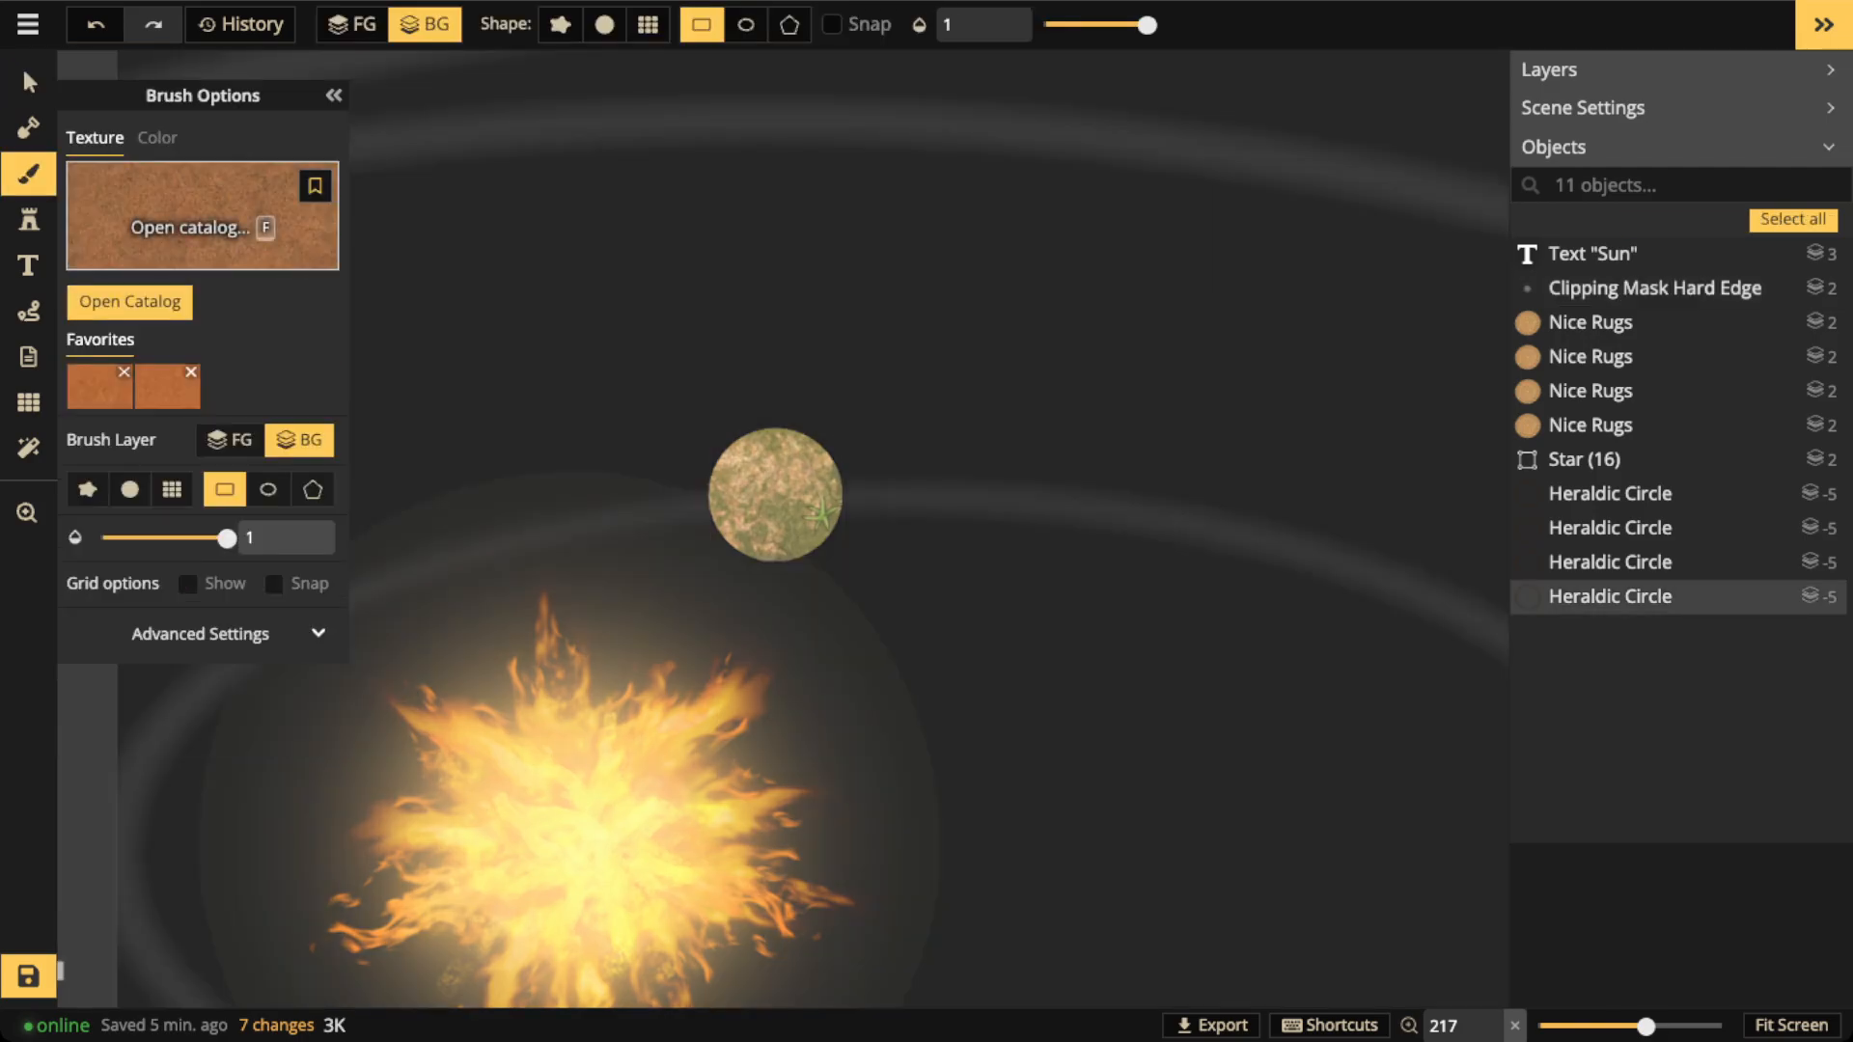
pyautogui.click(203, 216)
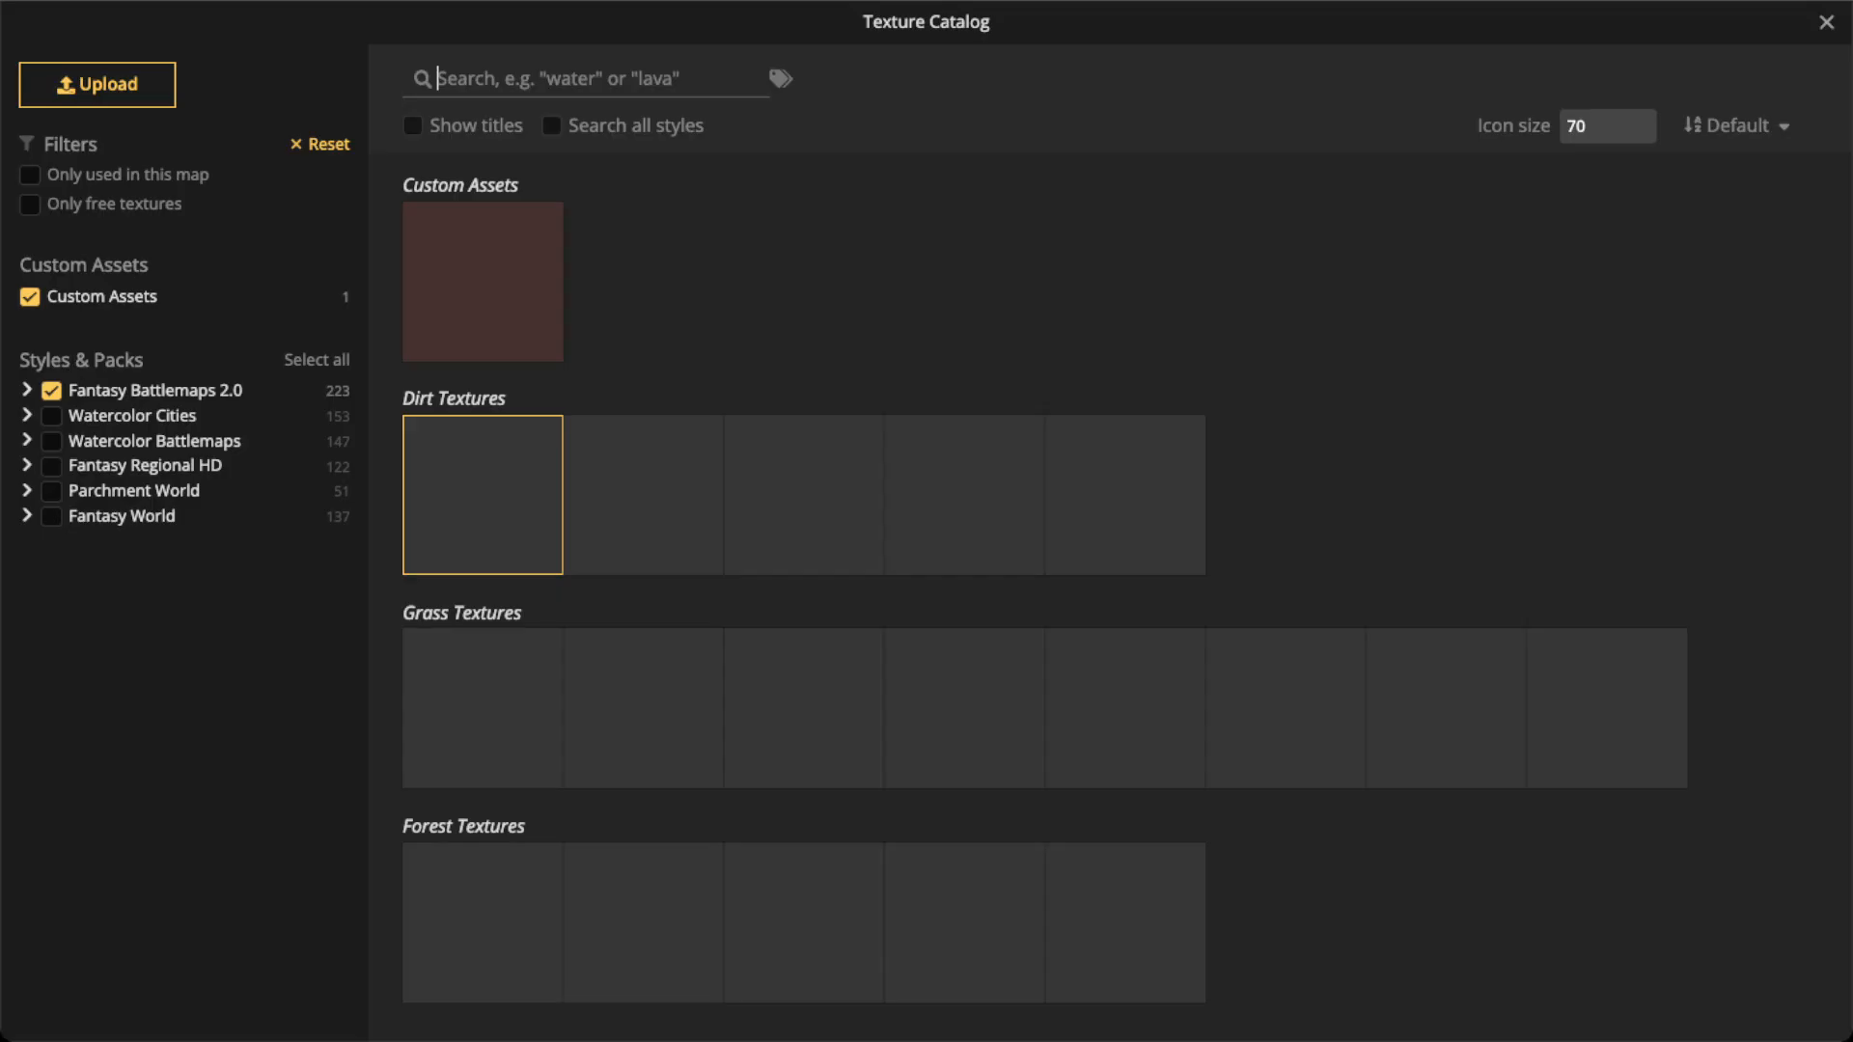
pyautogui.click(29, 297)
pyautogui.click(558, 80)
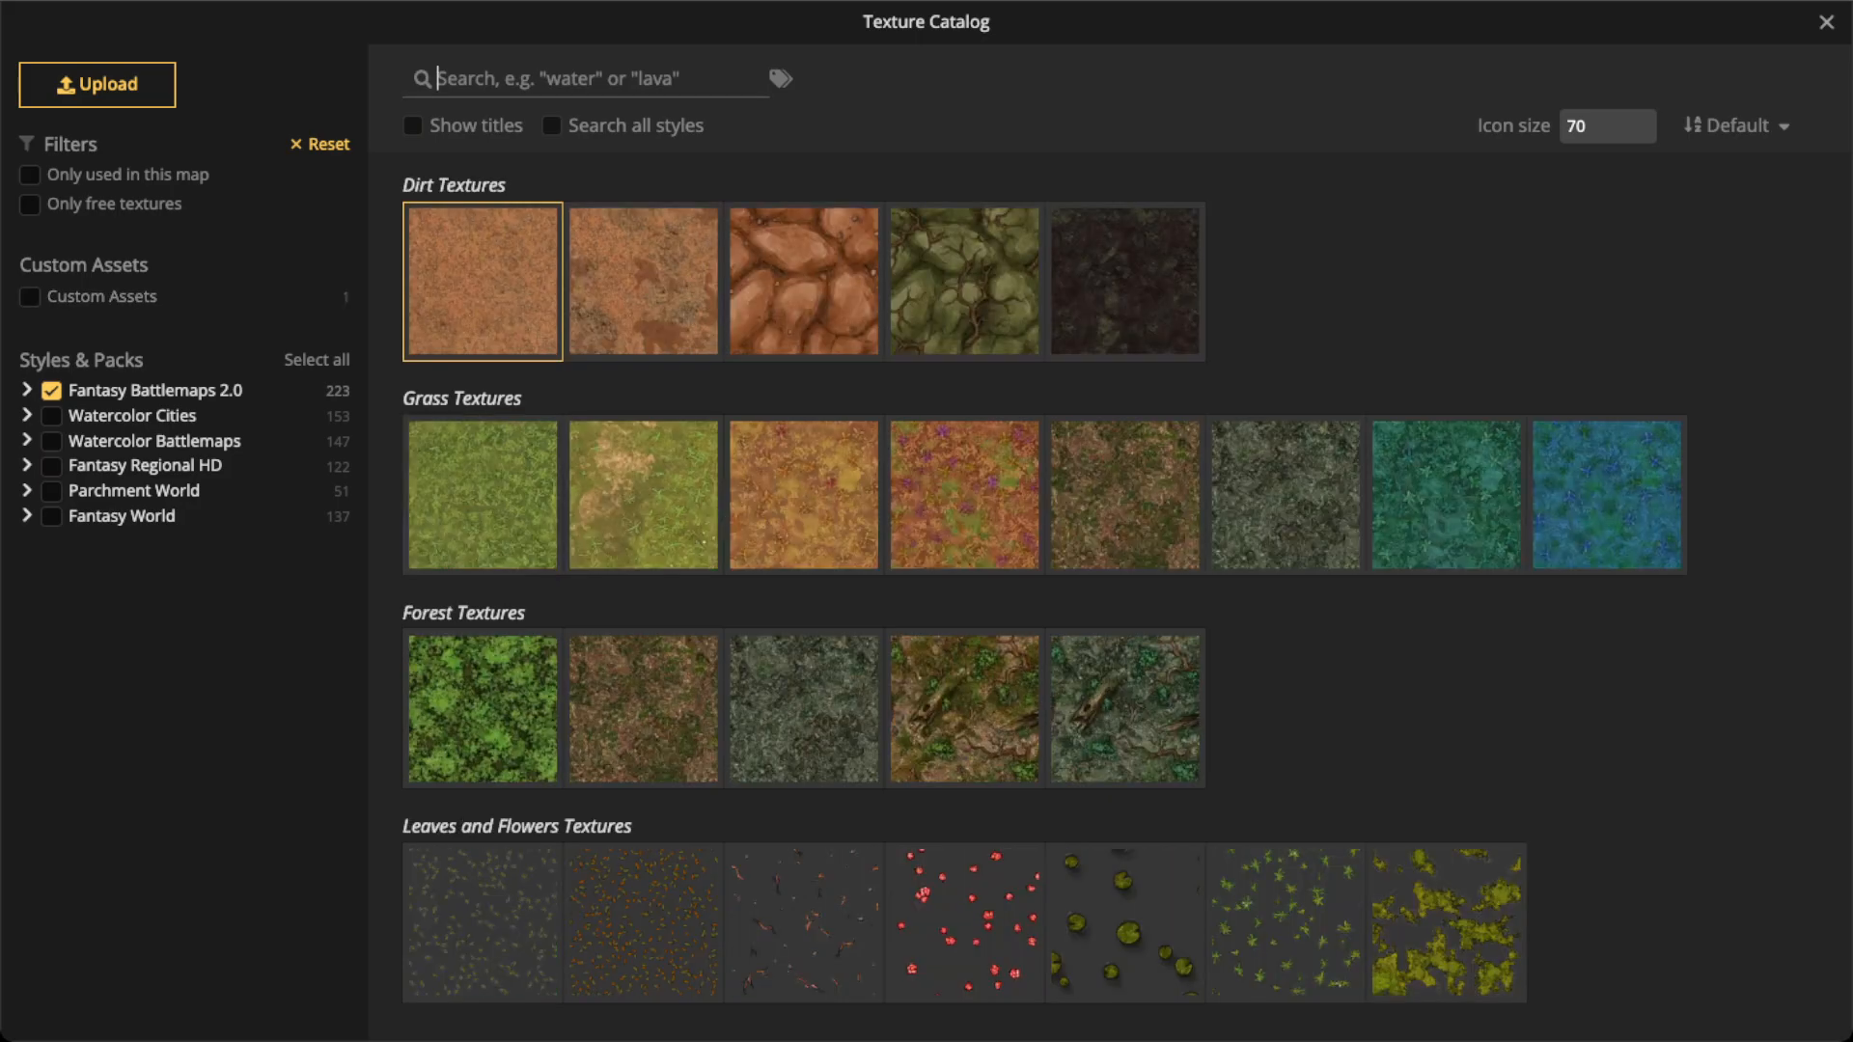
pyautogui.click(927, 104)
pyautogui.click(552, 127)
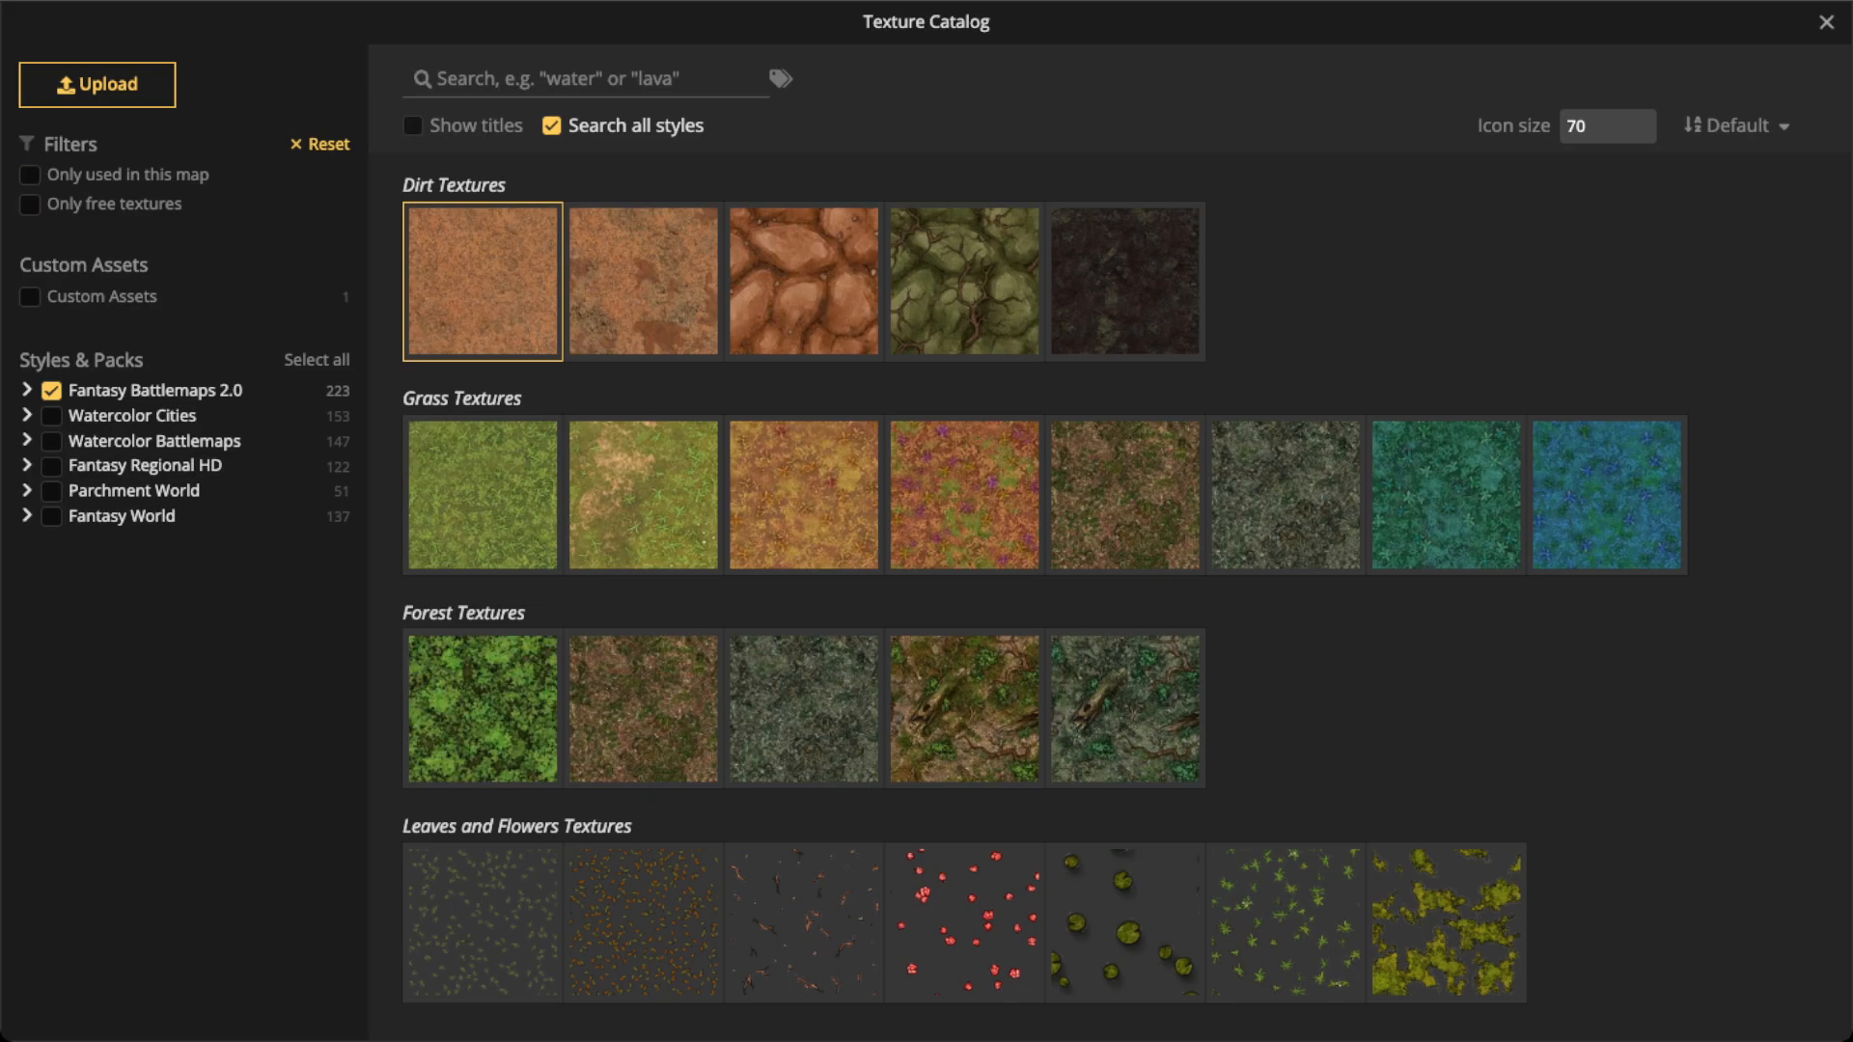
# Search the texture catalog for "lava" and choose the dark-red and yellow swirled Lava texture for the brush
pyautogui.click(558, 79)
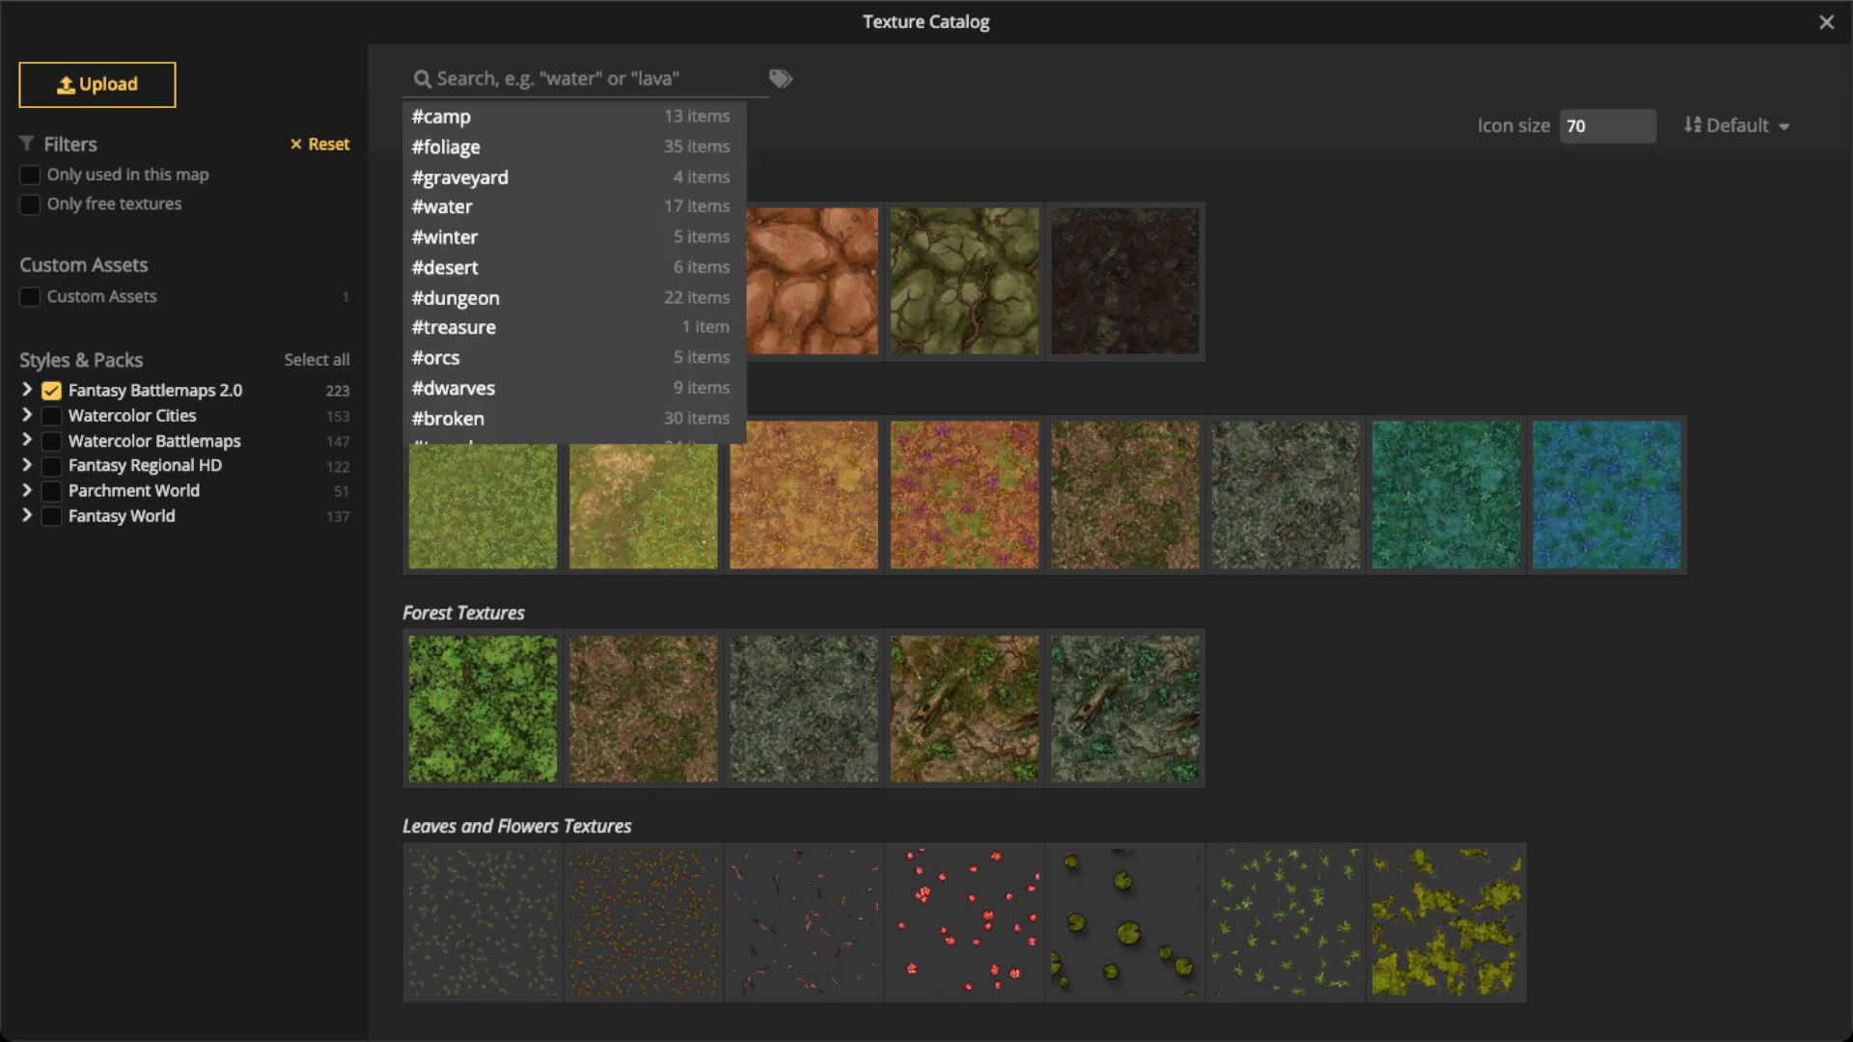
pyautogui.click(927, 104)
pyautogui.click(558, 79)
pyautogui.write('lava')
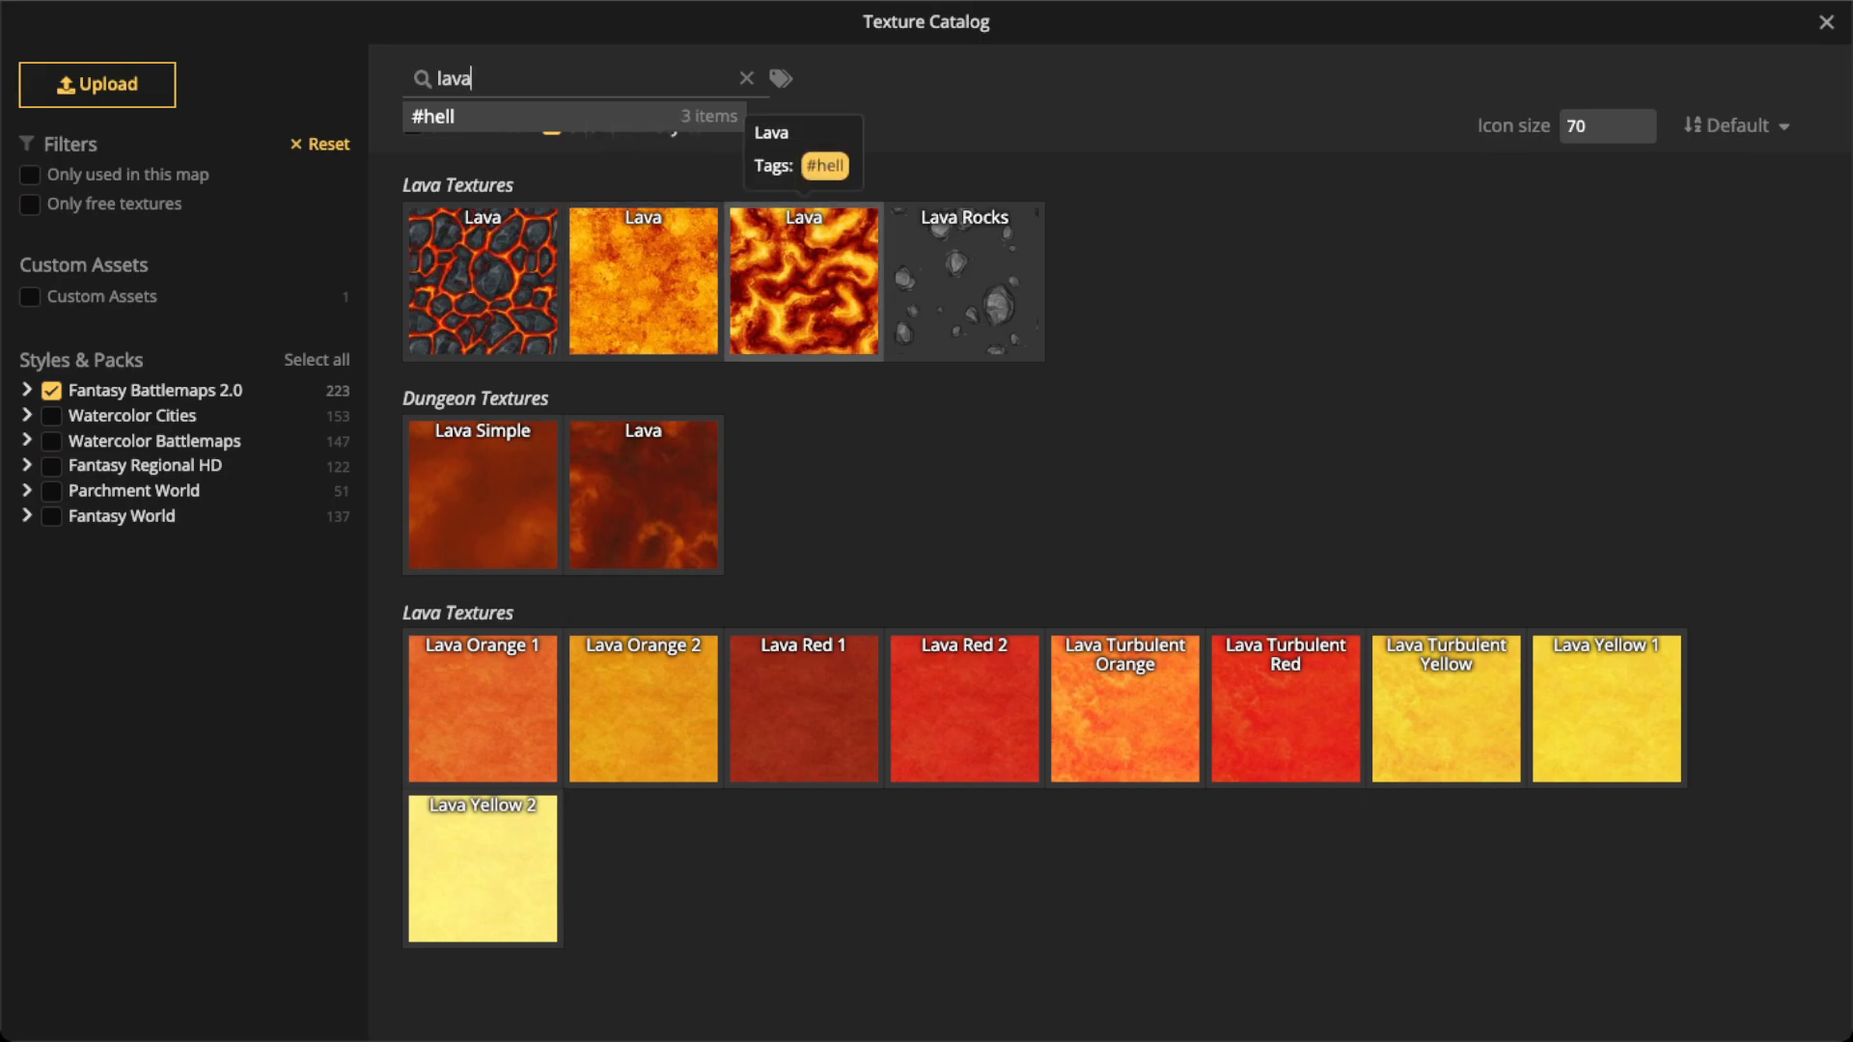
pyautogui.click(804, 279)
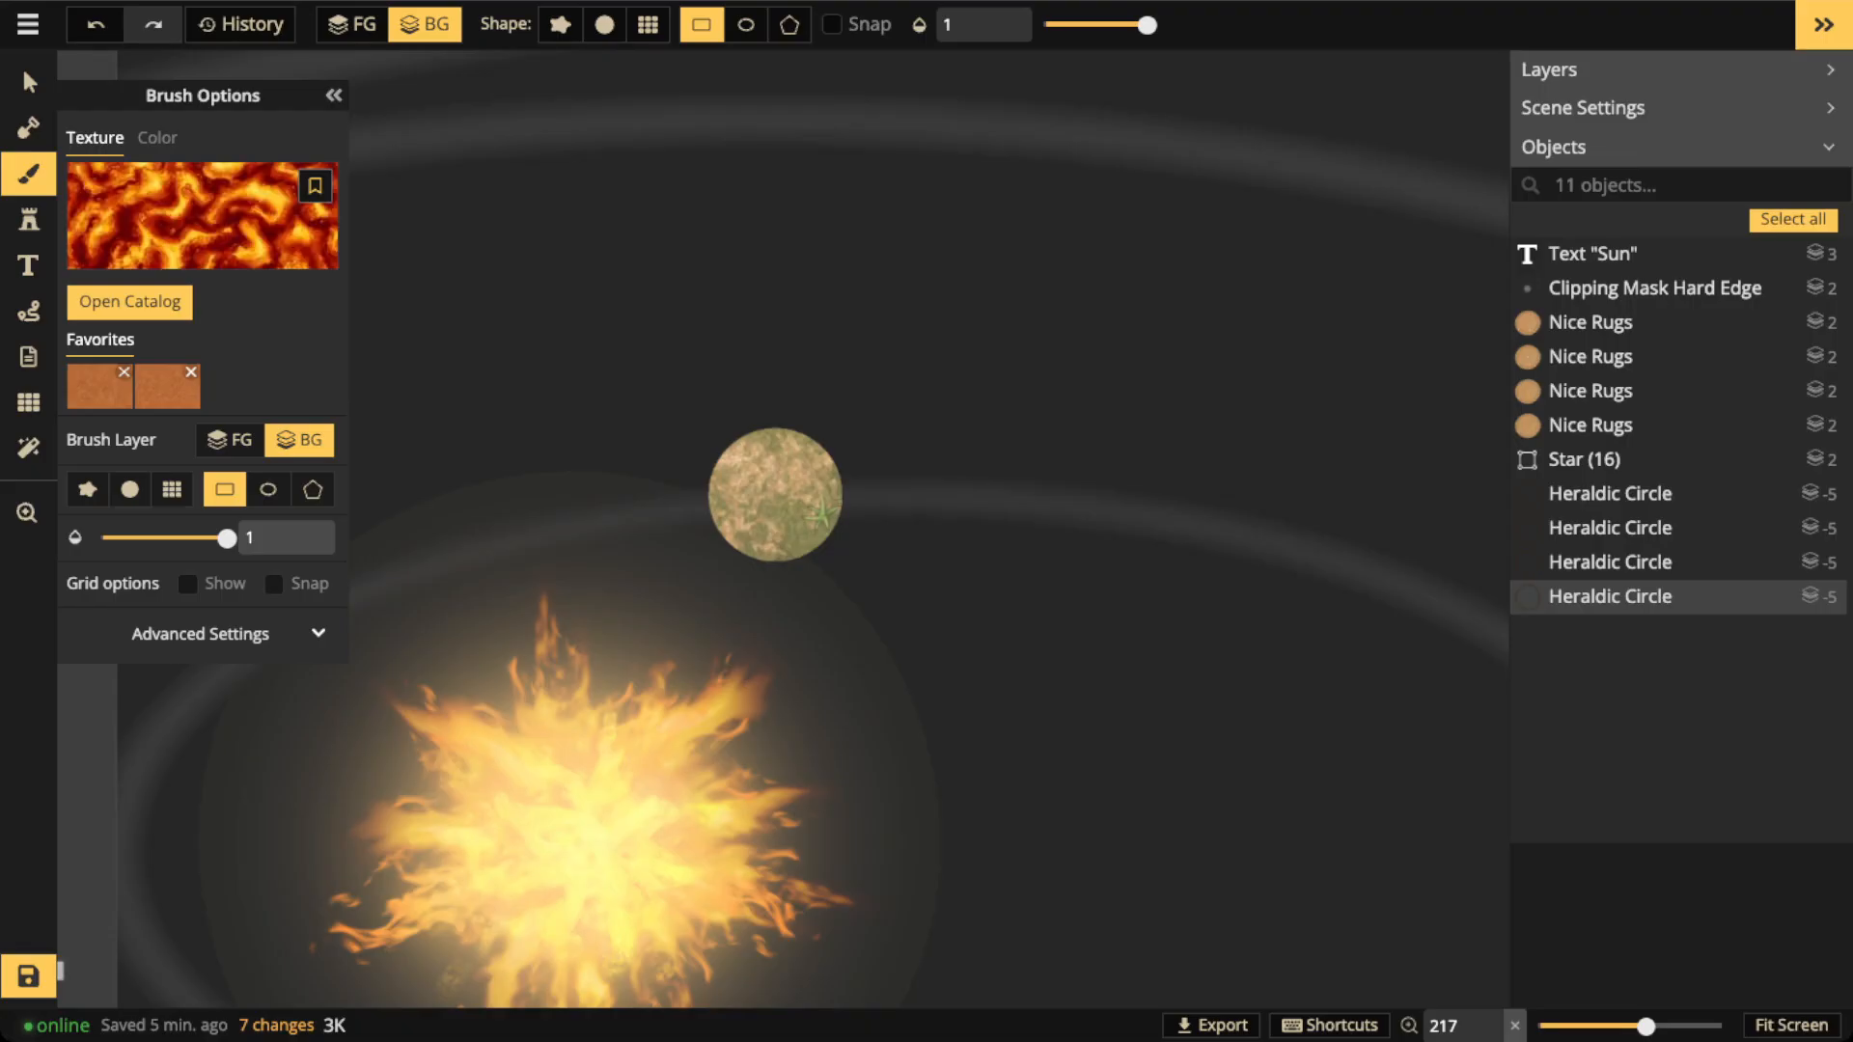
pyautogui.scroll(2, 788, 553)
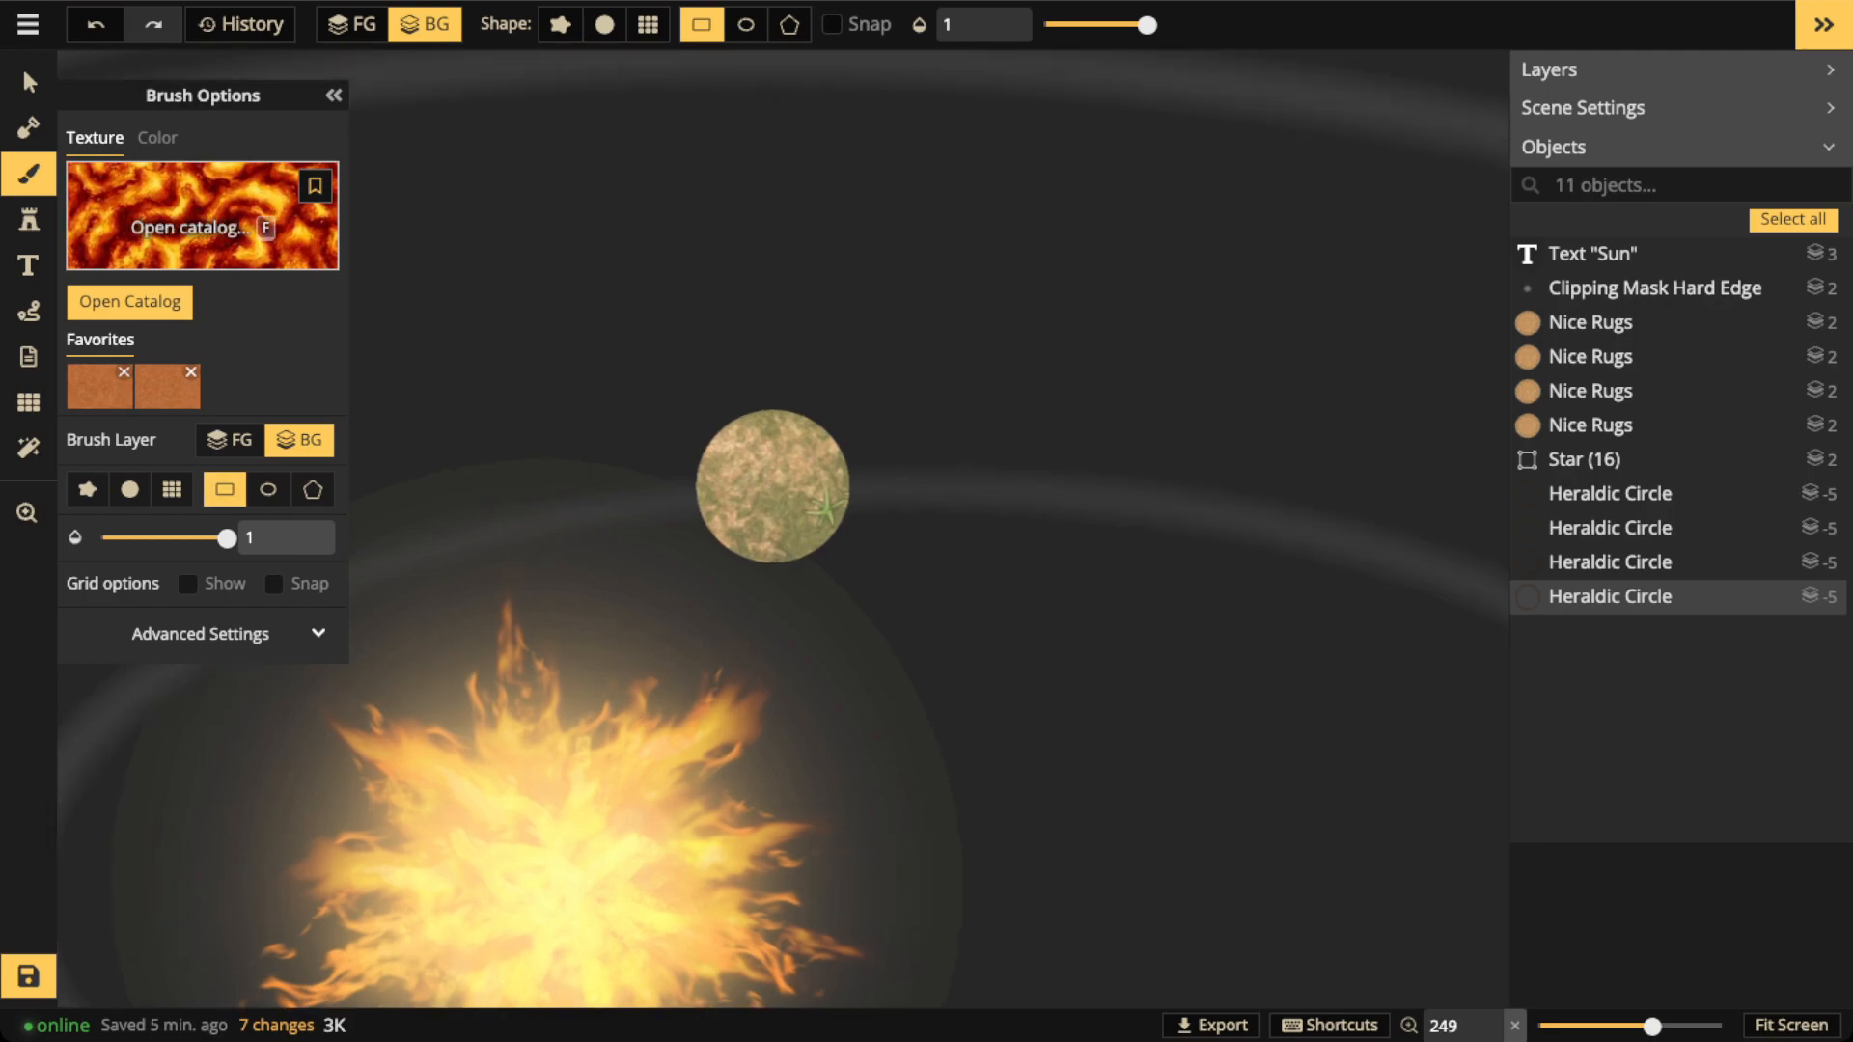
pyautogui.click(201, 633)
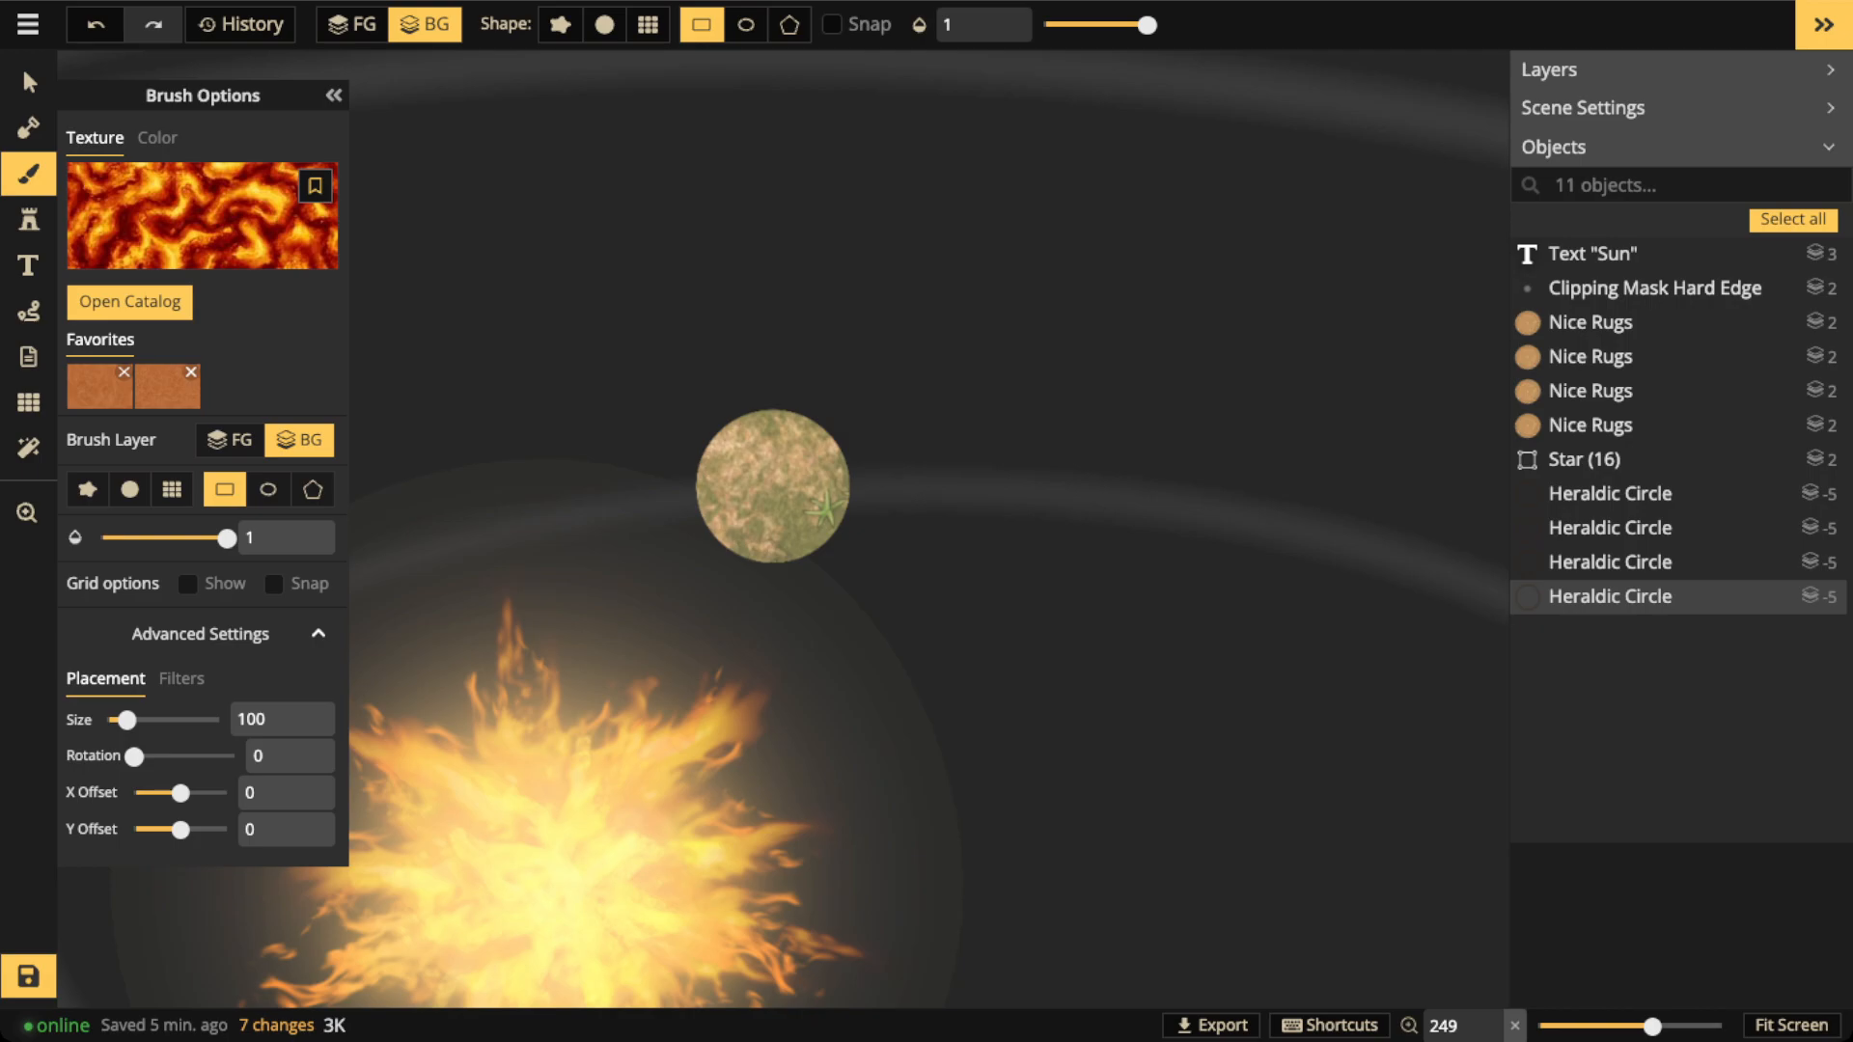
pyautogui.click(29, 83)
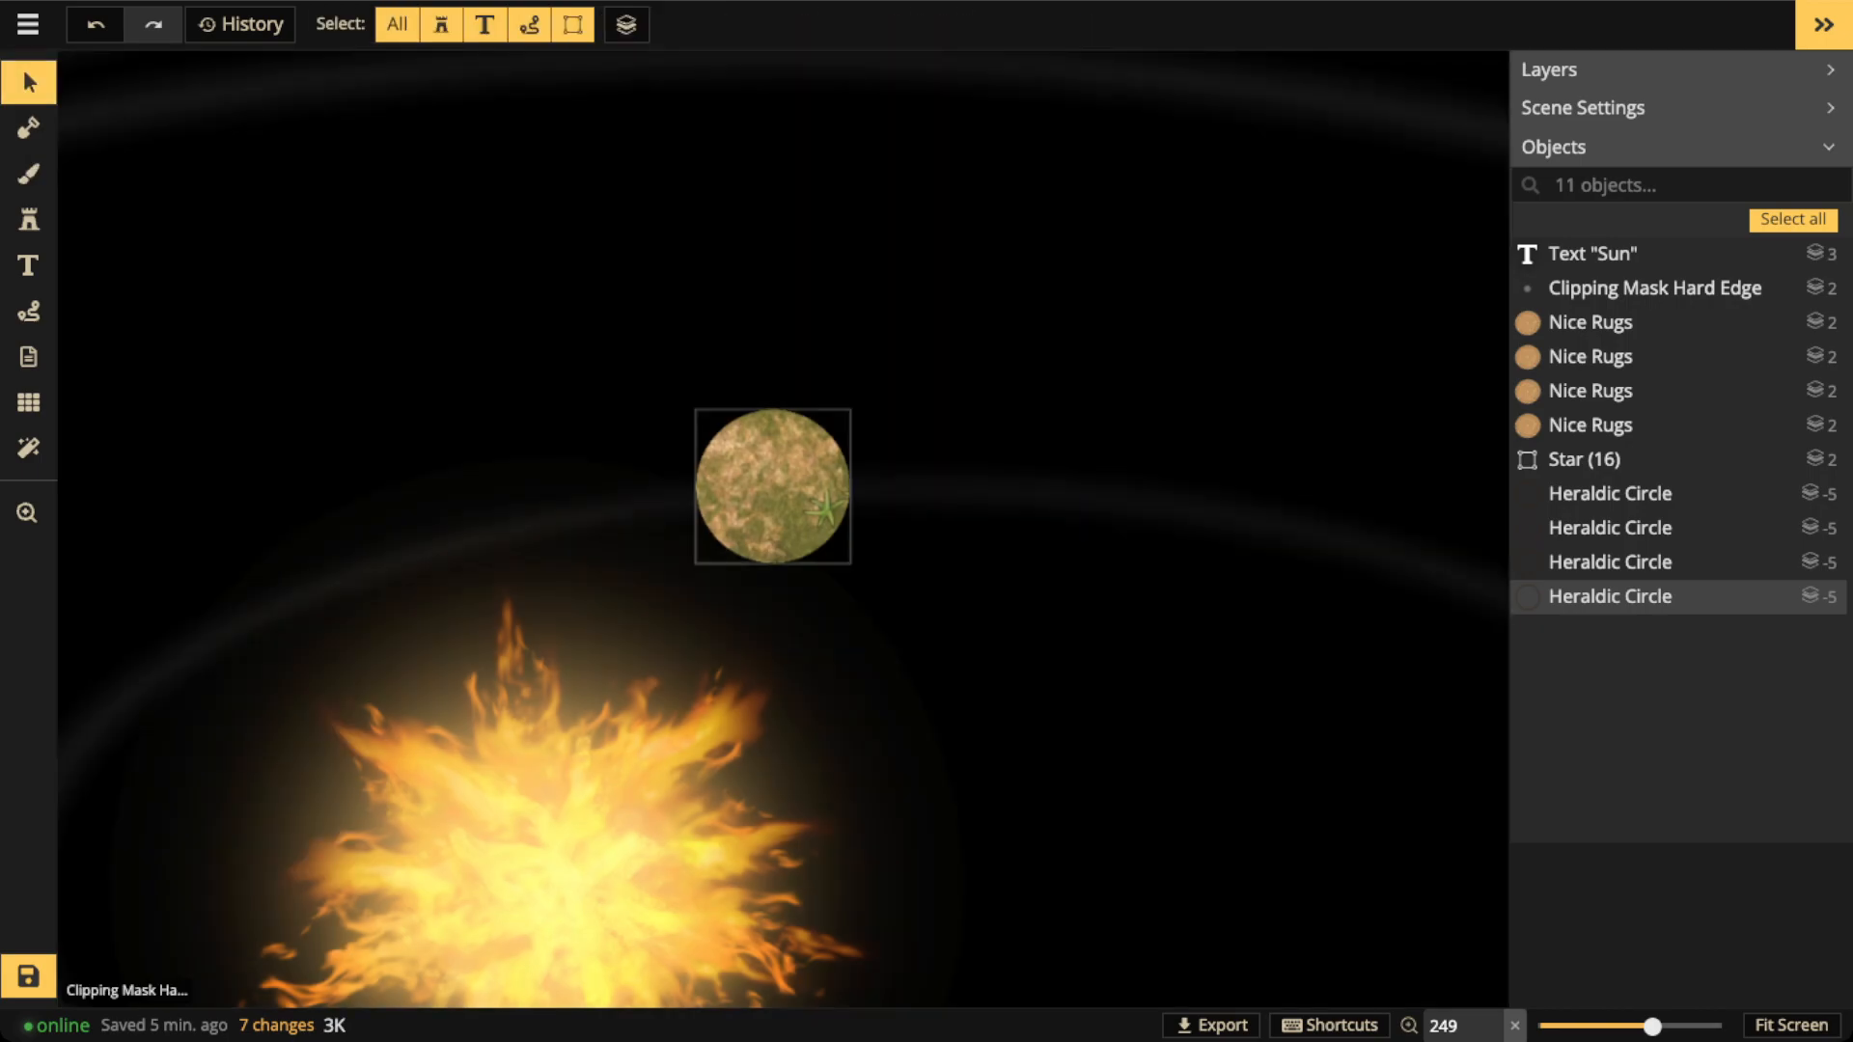
pyautogui.click(773, 486)
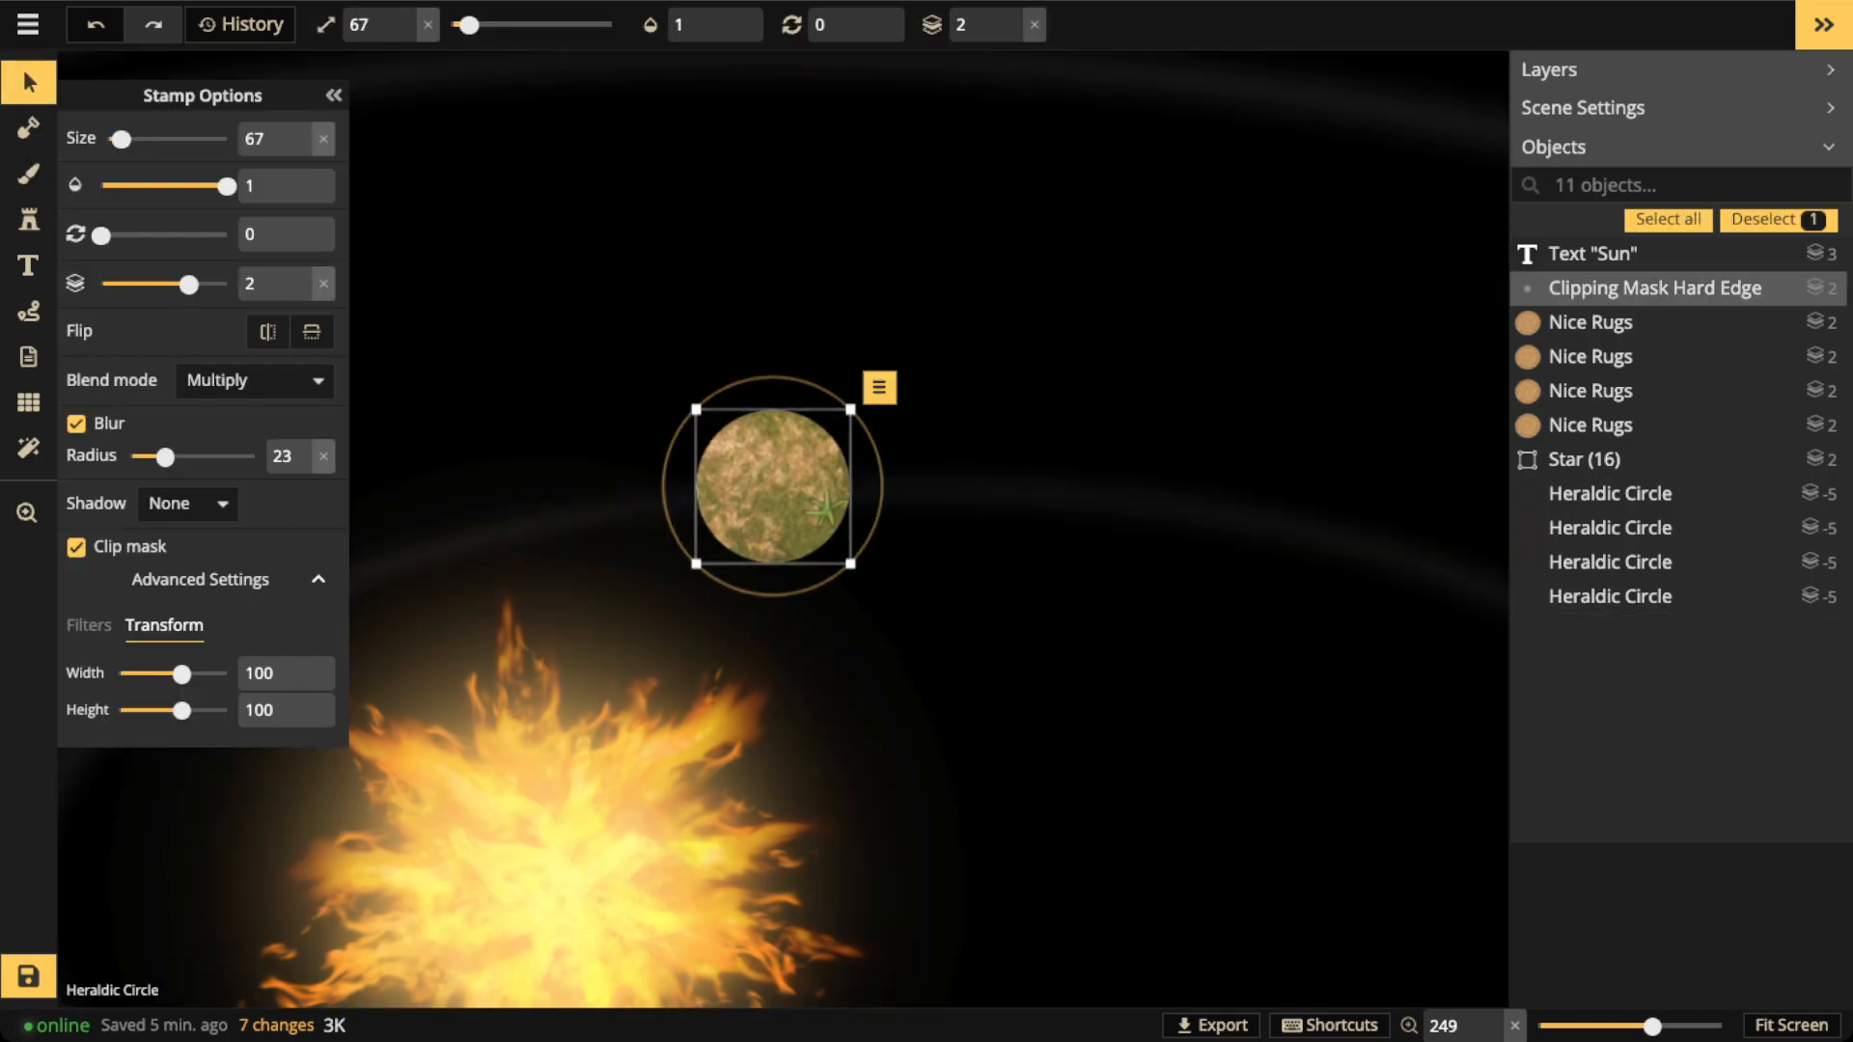
pyautogui.click(28, 174)
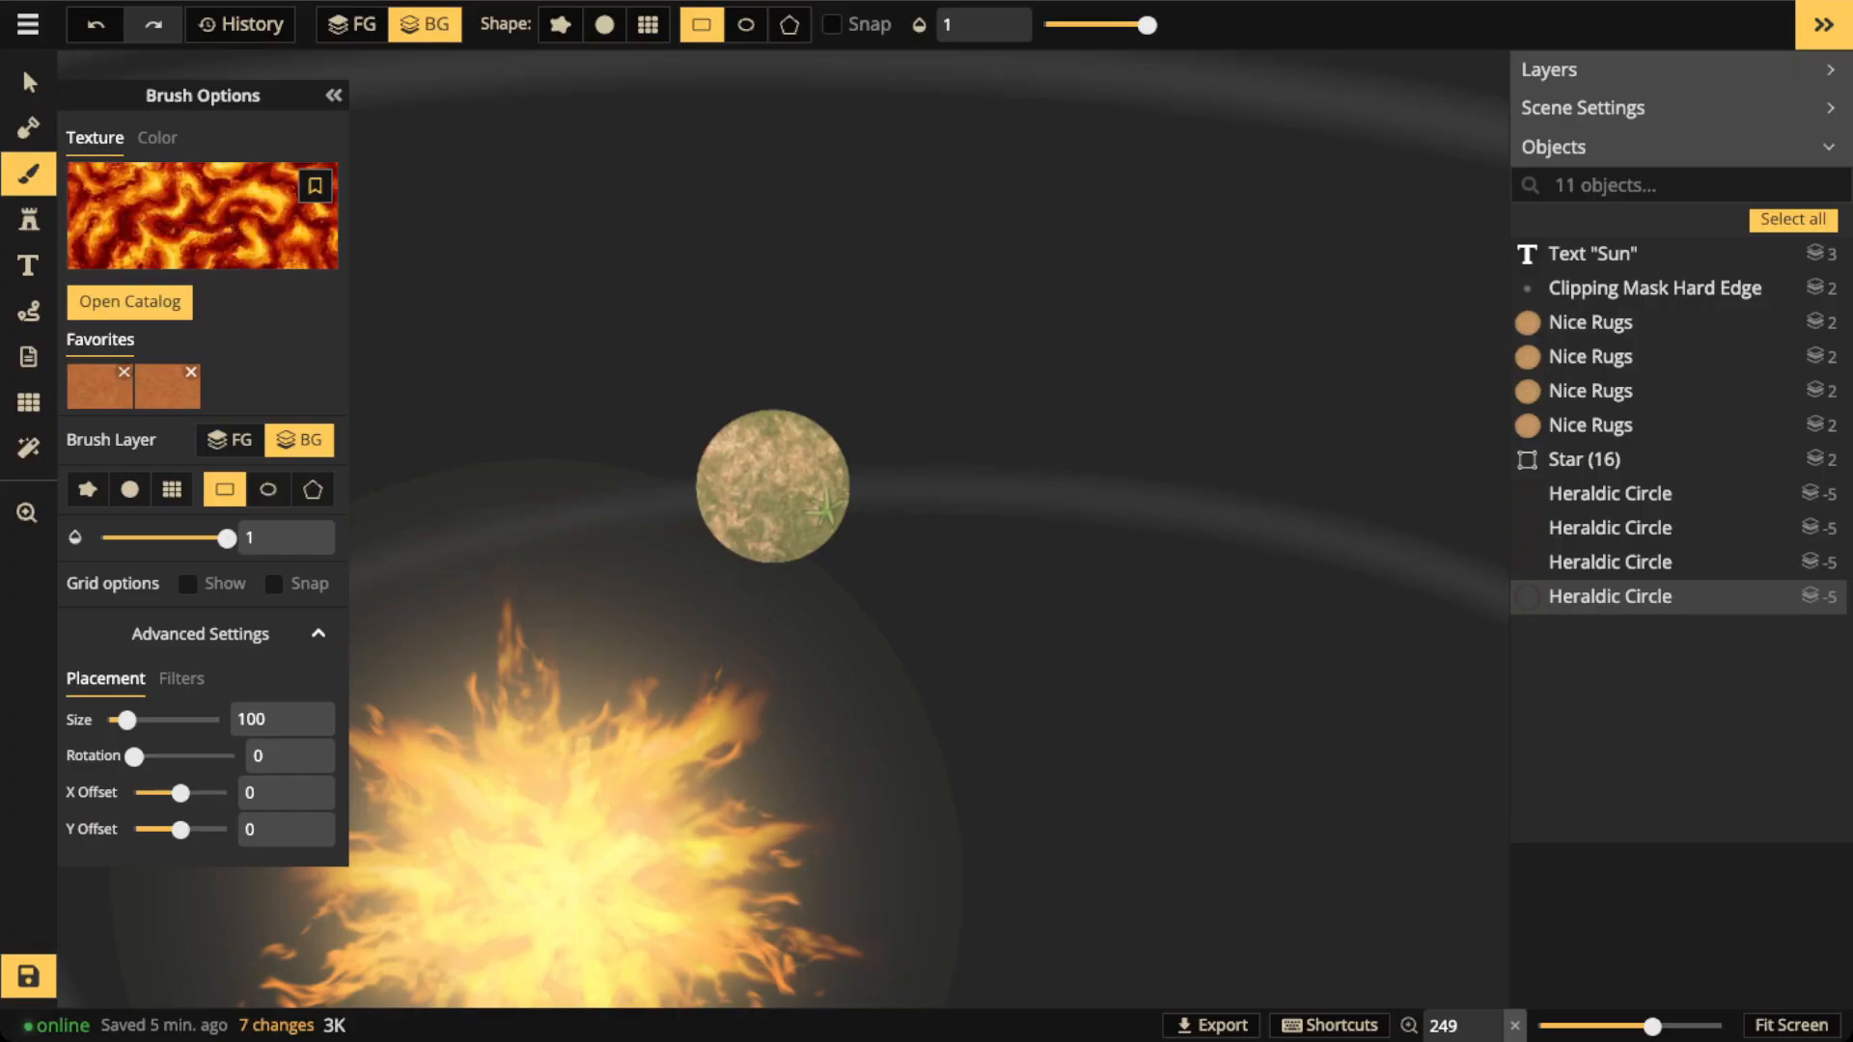
pyautogui.click(318, 634)
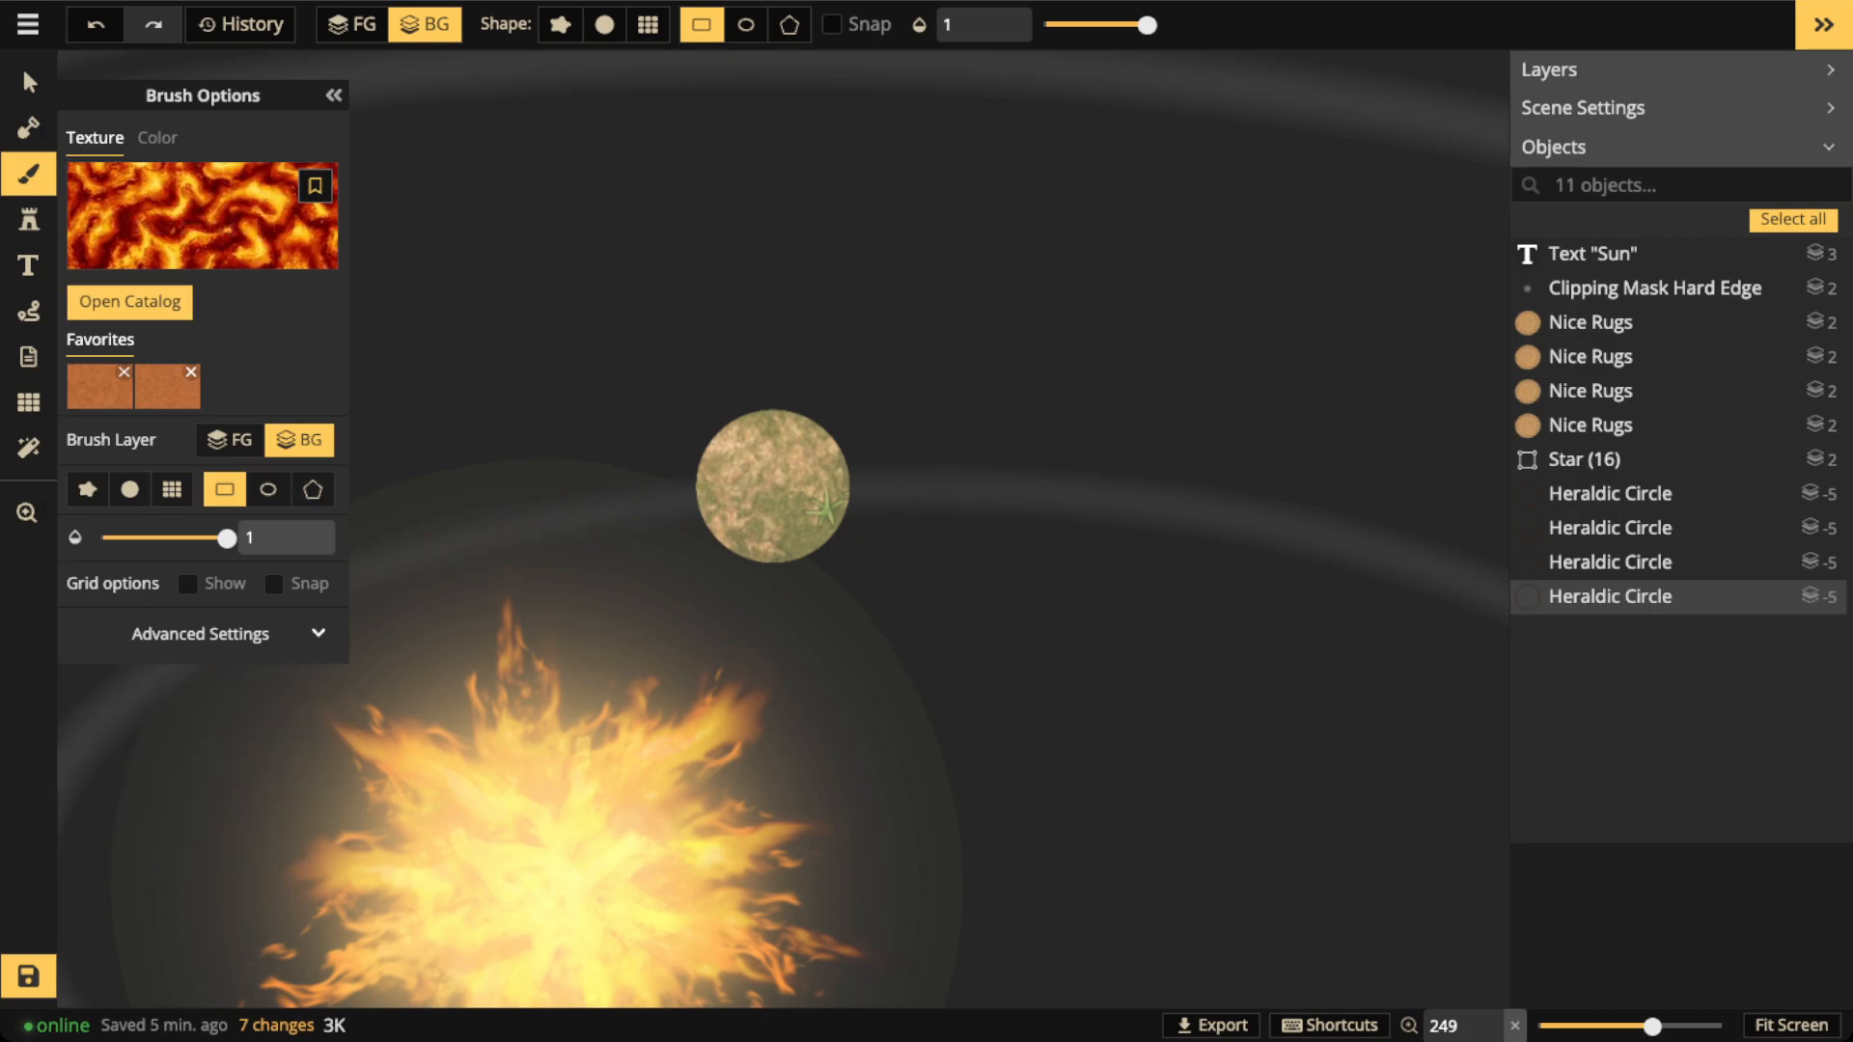
# Set the lava brush texture's placement size to 24.7
pyautogui.click(318, 634)
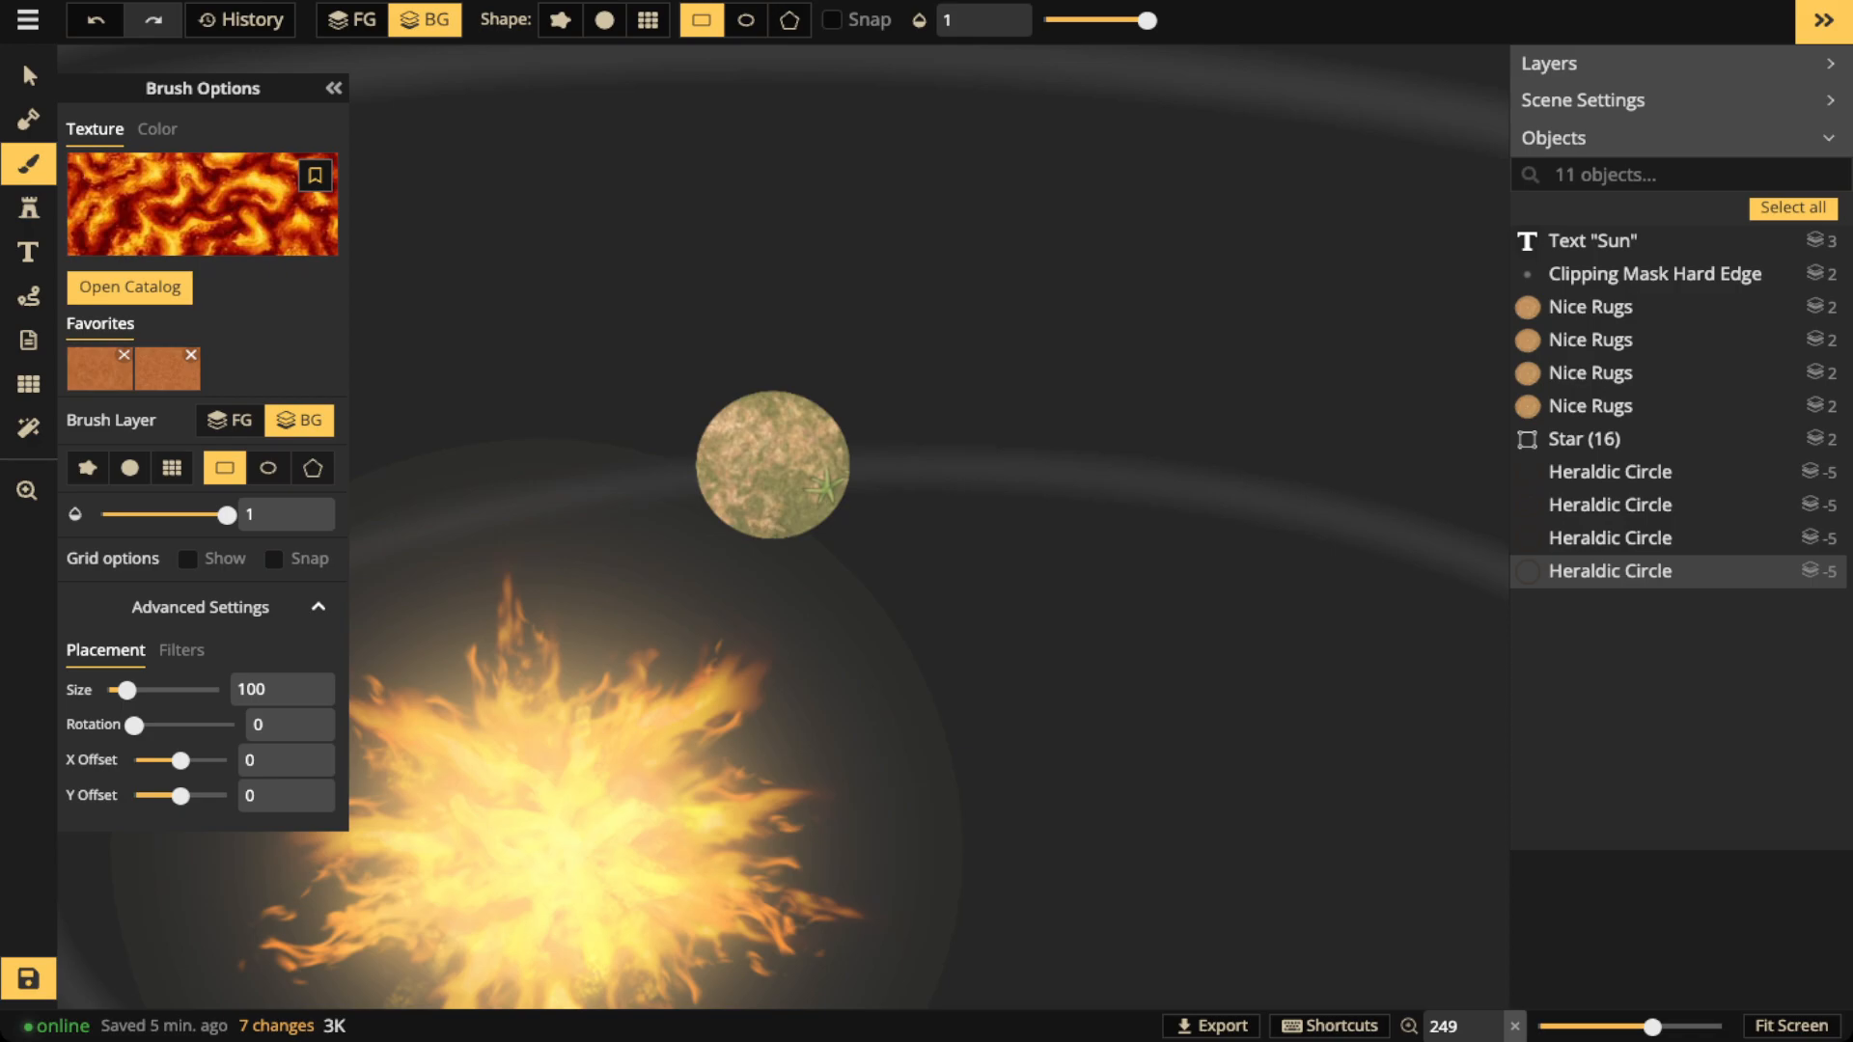
pyautogui.moveTo(127, 690); pyautogui.dragTo(108, 690)
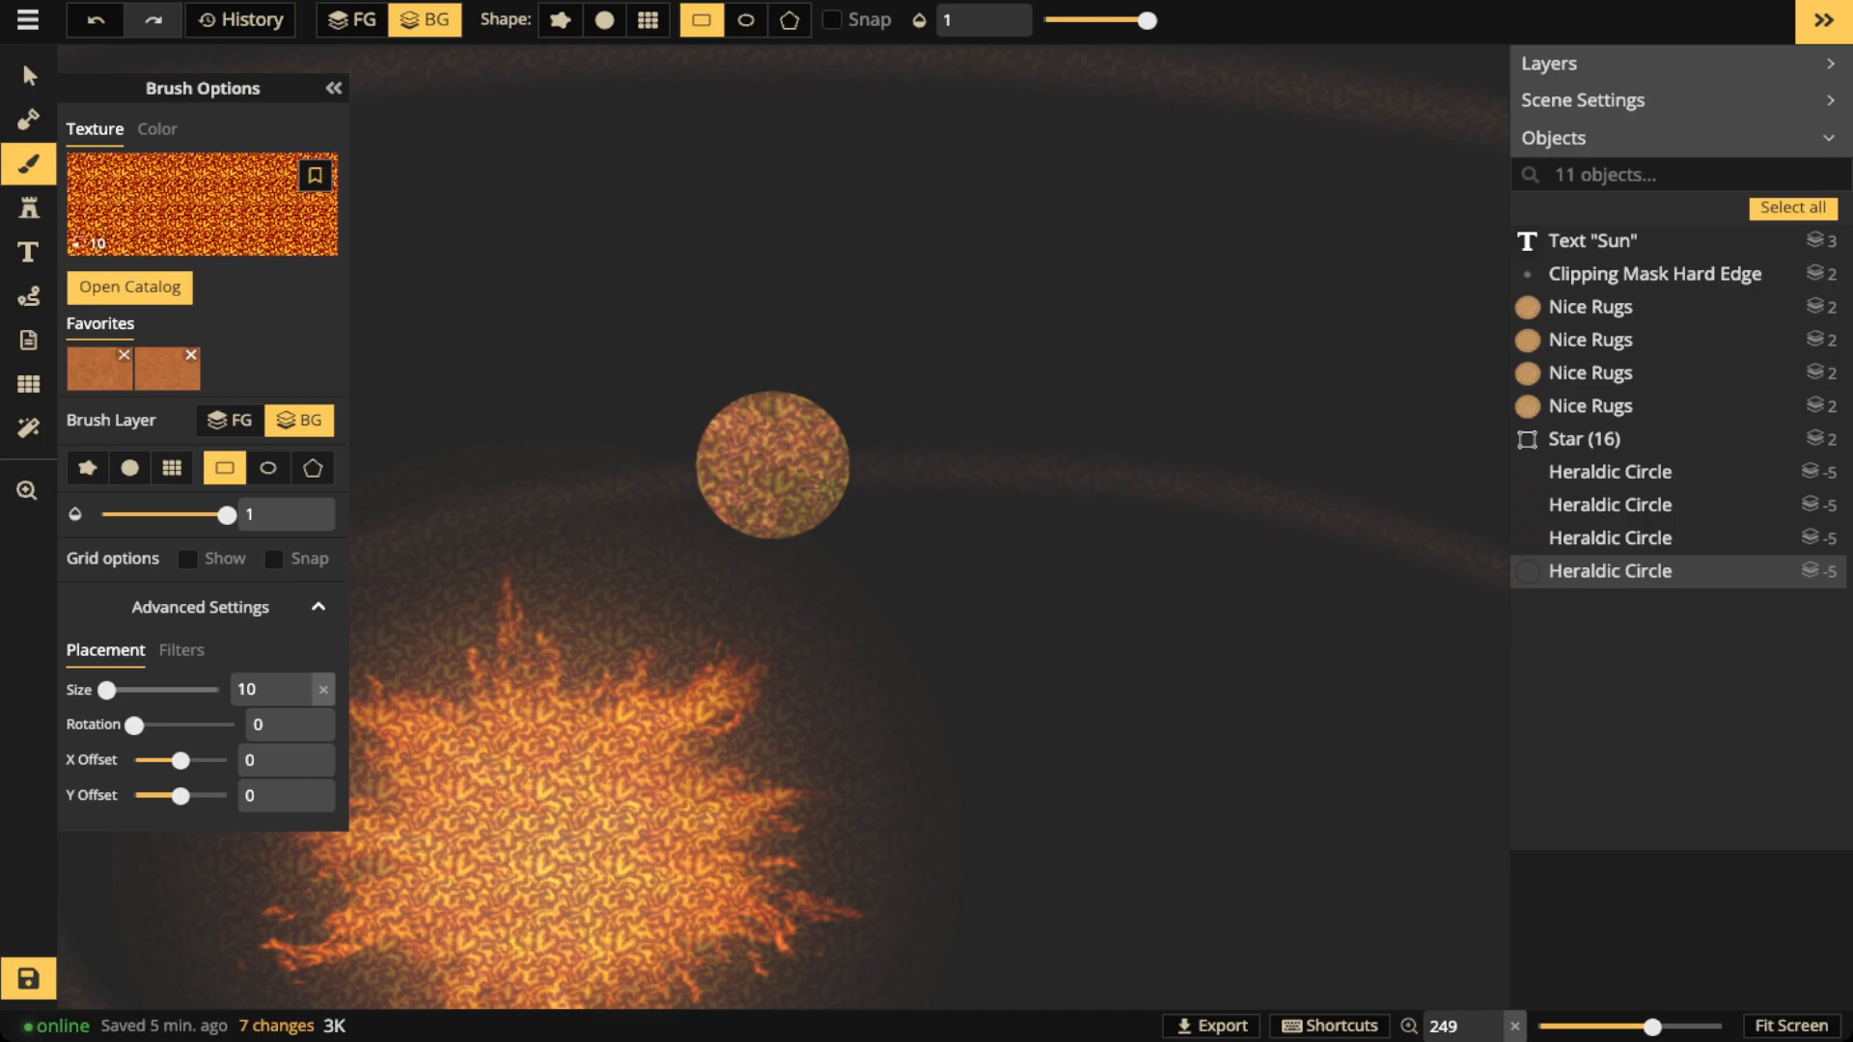
pyautogui.moveTo(107, 690); pyautogui.dragTo(110, 690)
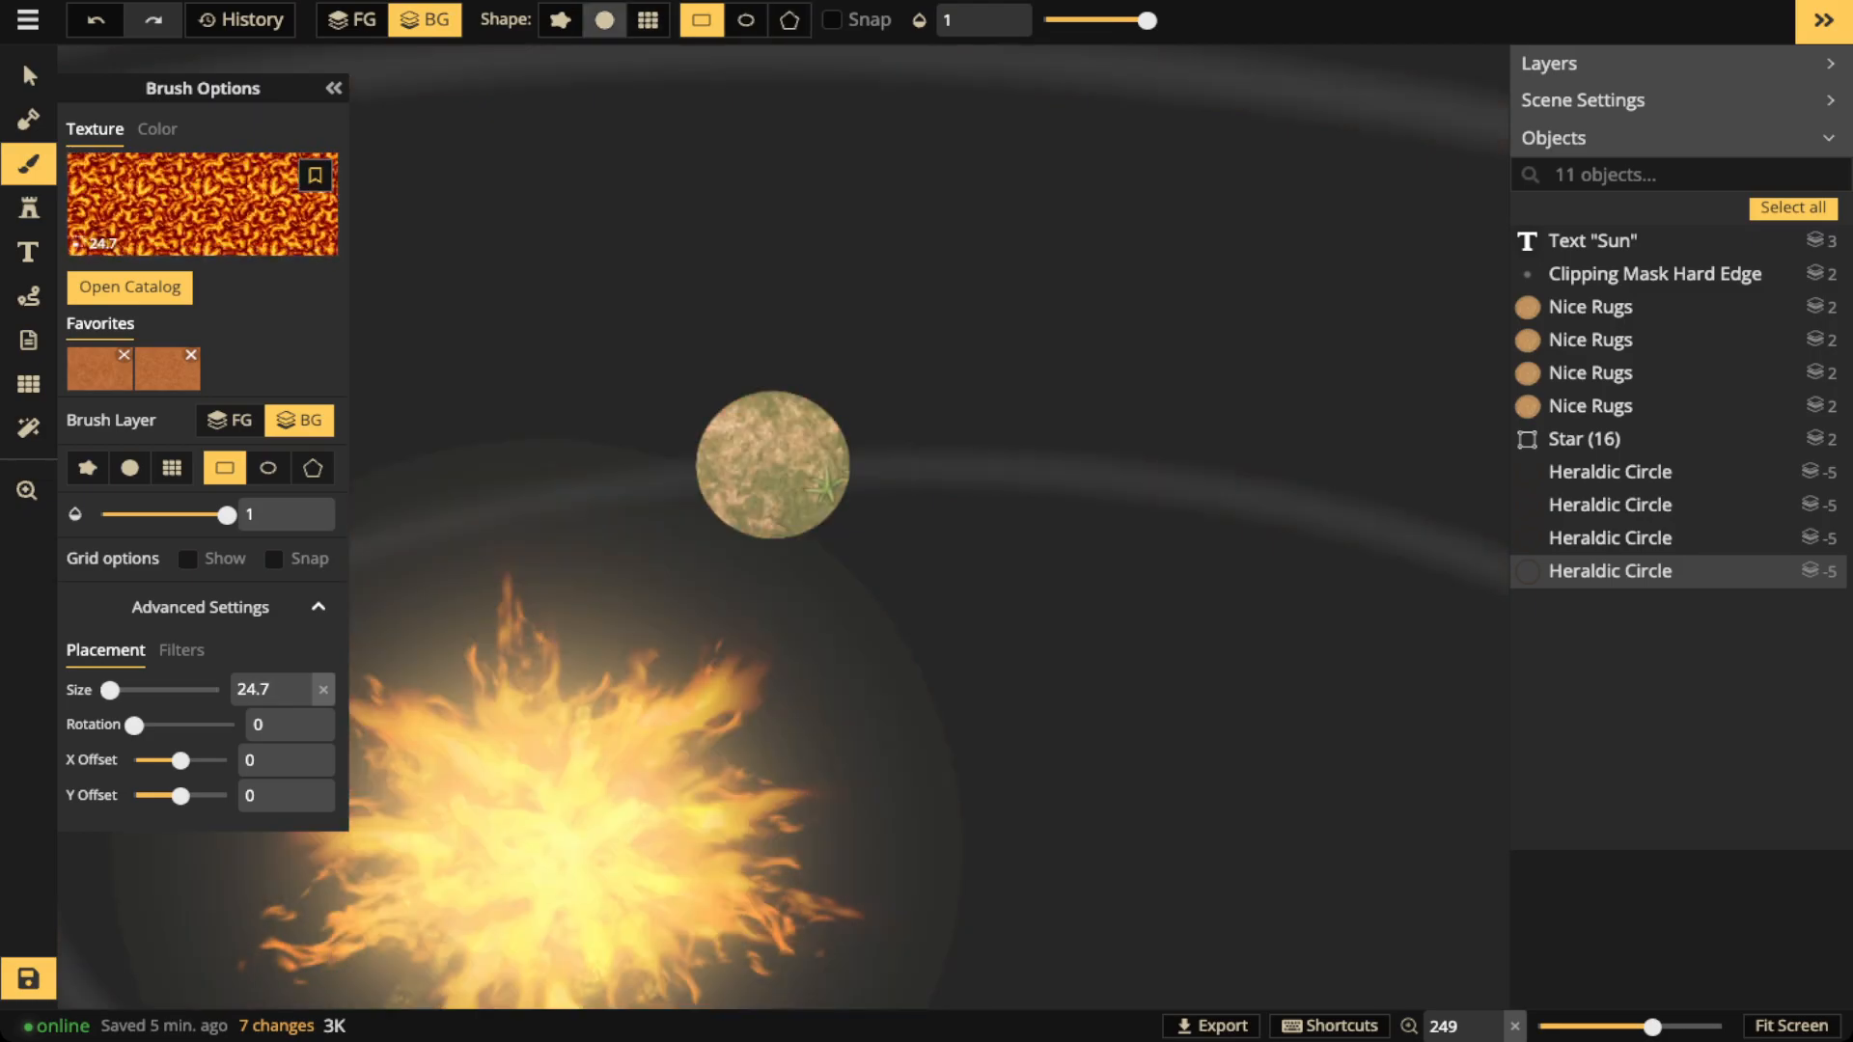
# Paint the lava texture onto the planet beside the sun on the foreground layer, using a round brush of size 80 and softness 0
pyautogui.click(604, 21)
pyautogui.click(353, 19)
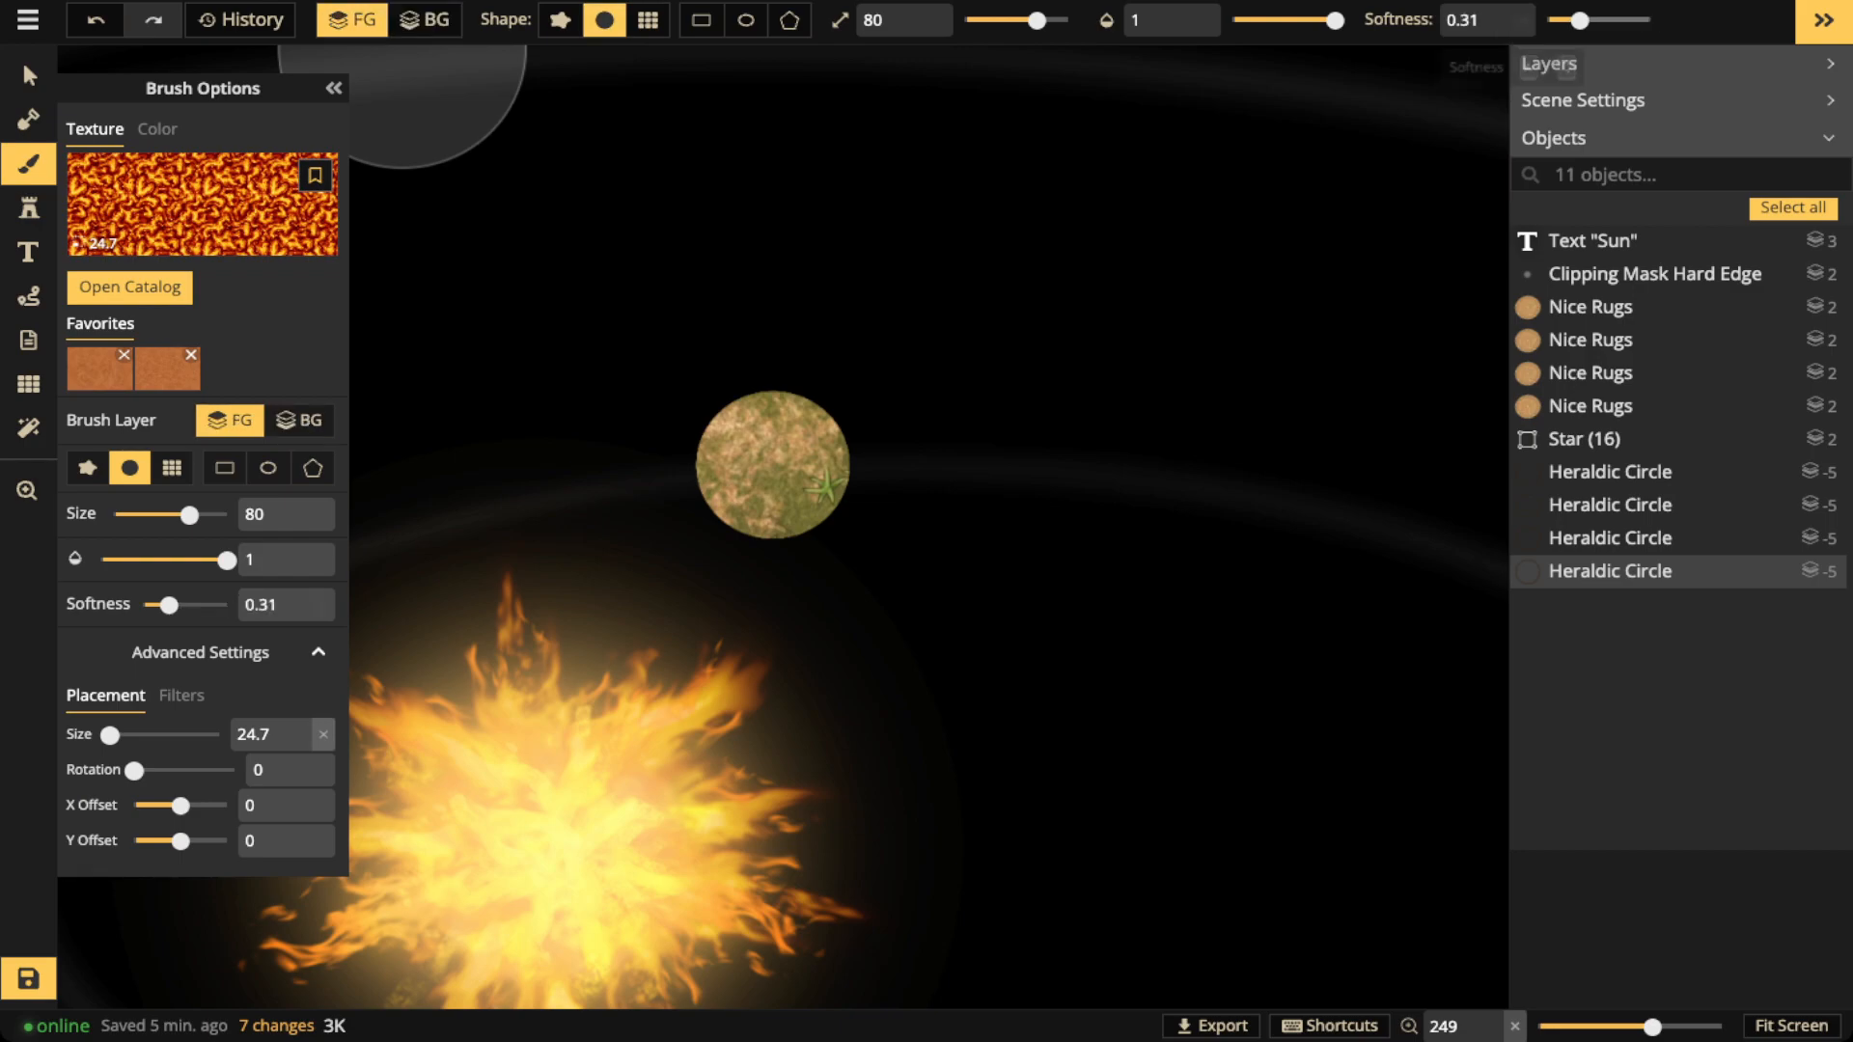
pyautogui.click(777, 434)
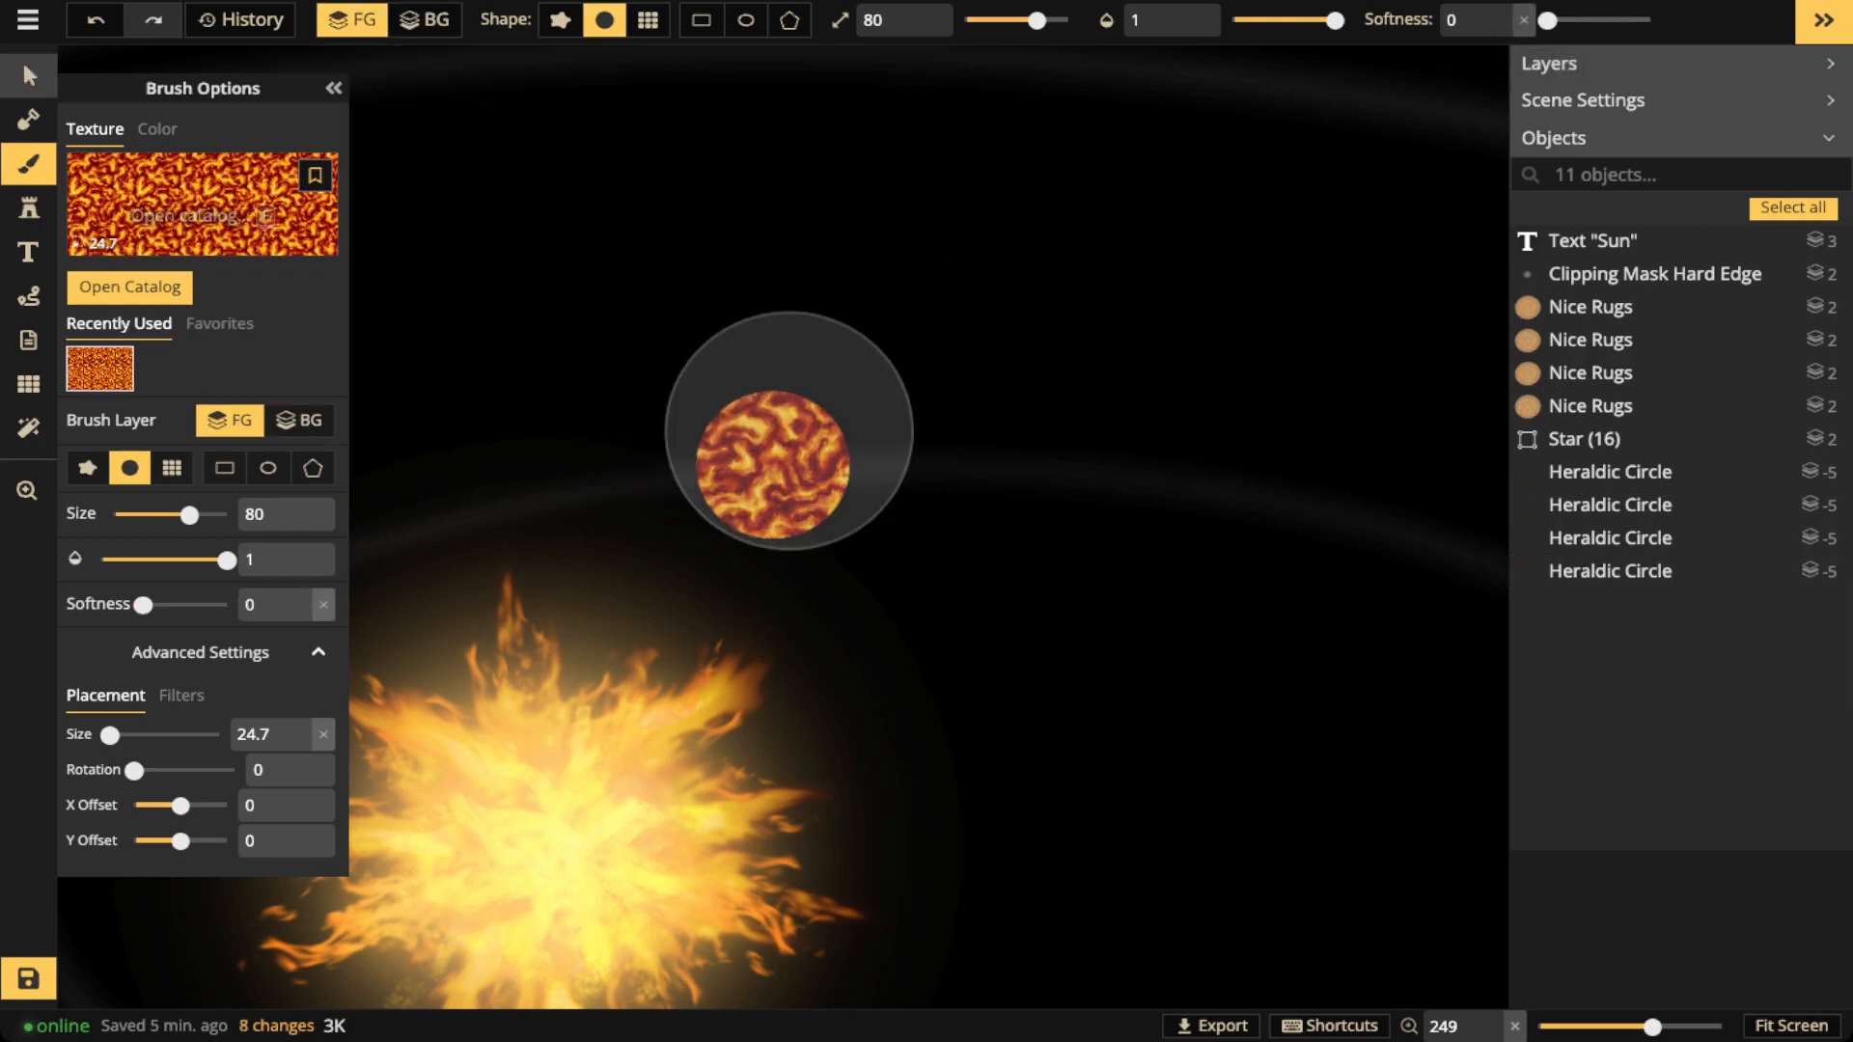
# Give the lava planet's clipping mask stamp an object shadow in yellow F8E71C
pyautogui.click(29, 76)
pyautogui.scroll(-5, 485, 388)
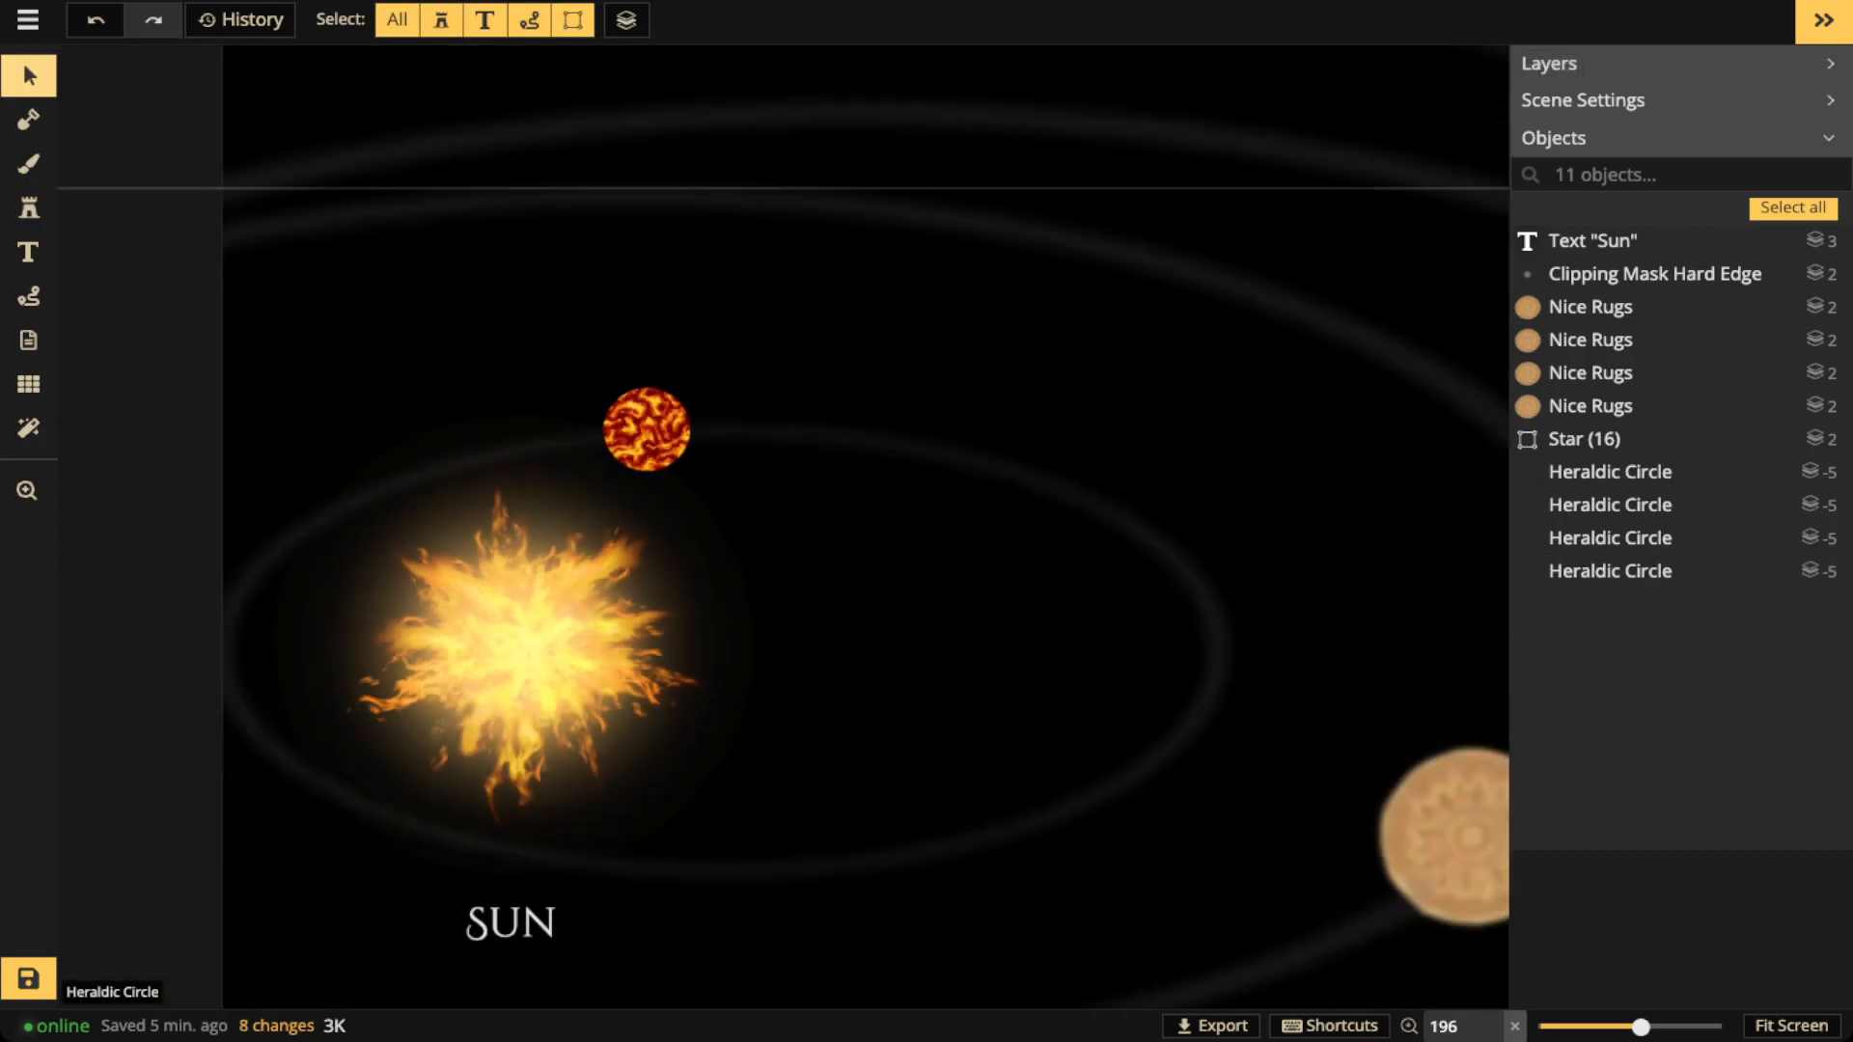
pyautogui.scroll(-3, 457, 347)
pyautogui.scroll(3, 602, 391)
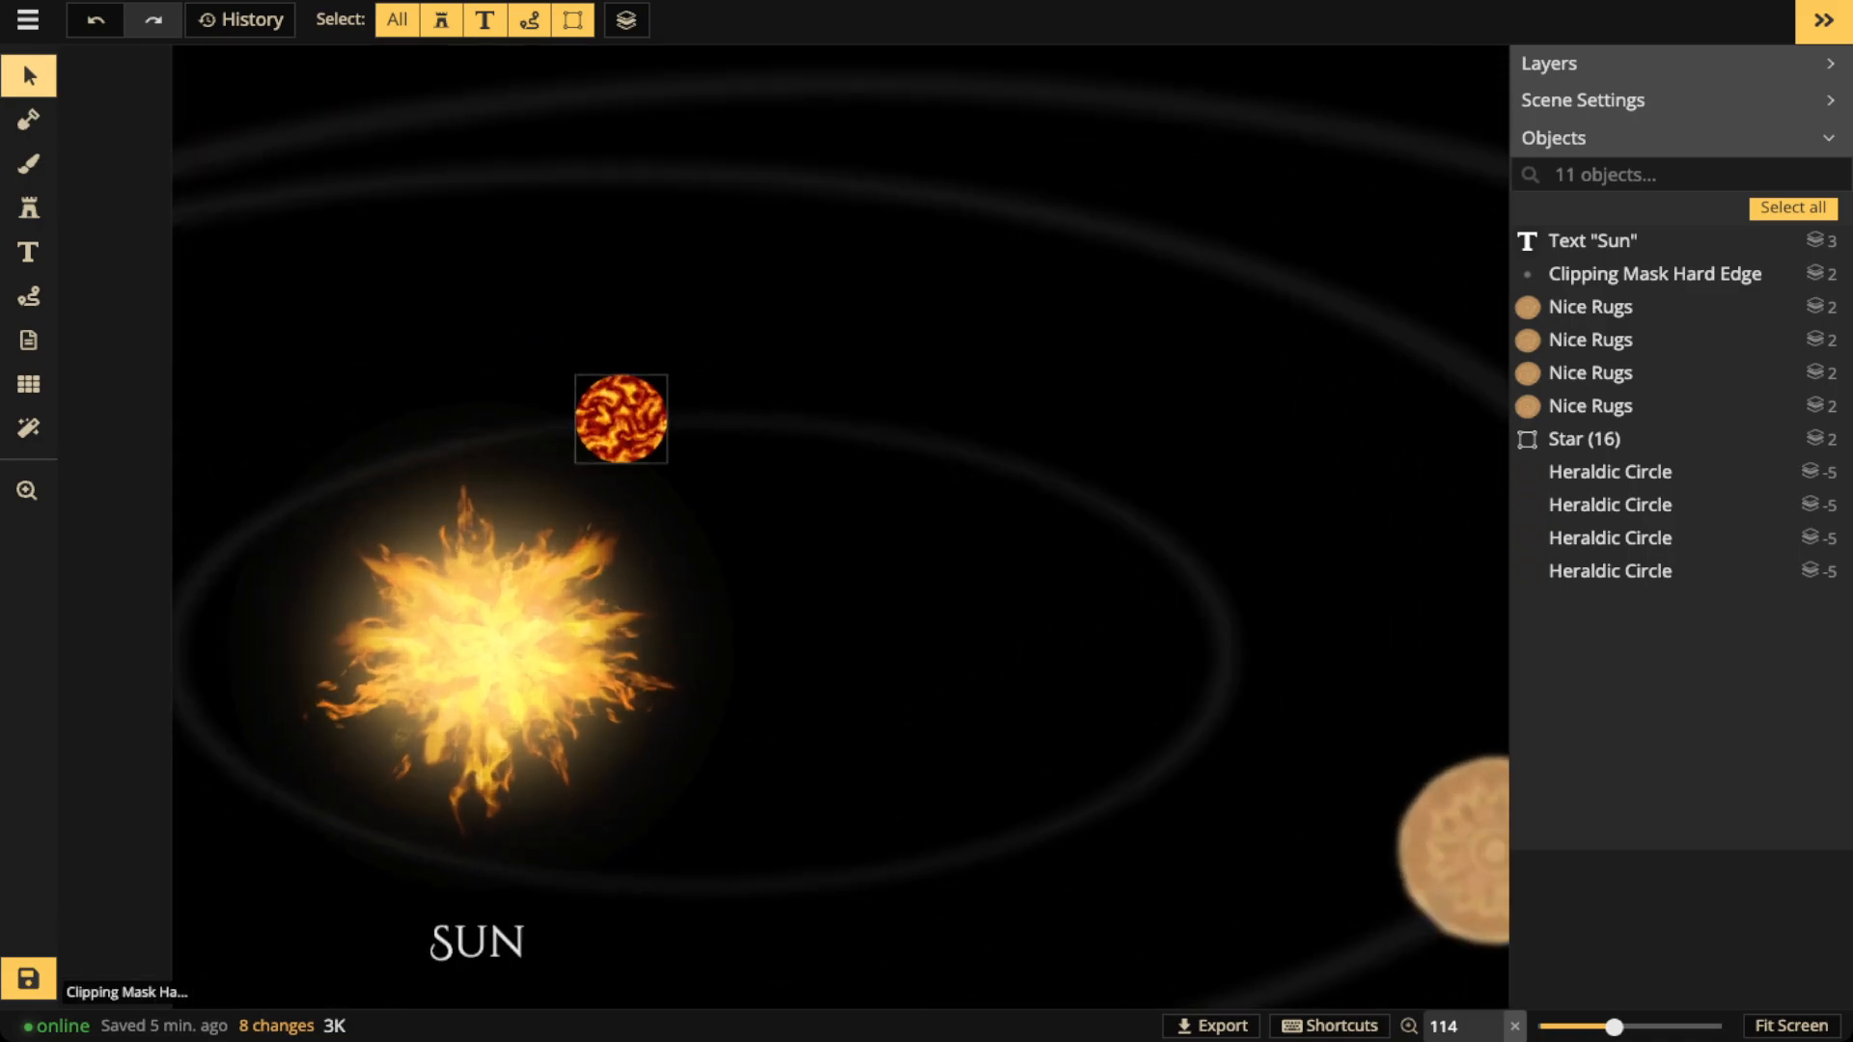
pyautogui.scroll(3, 622, 419)
pyautogui.click(622, 419)
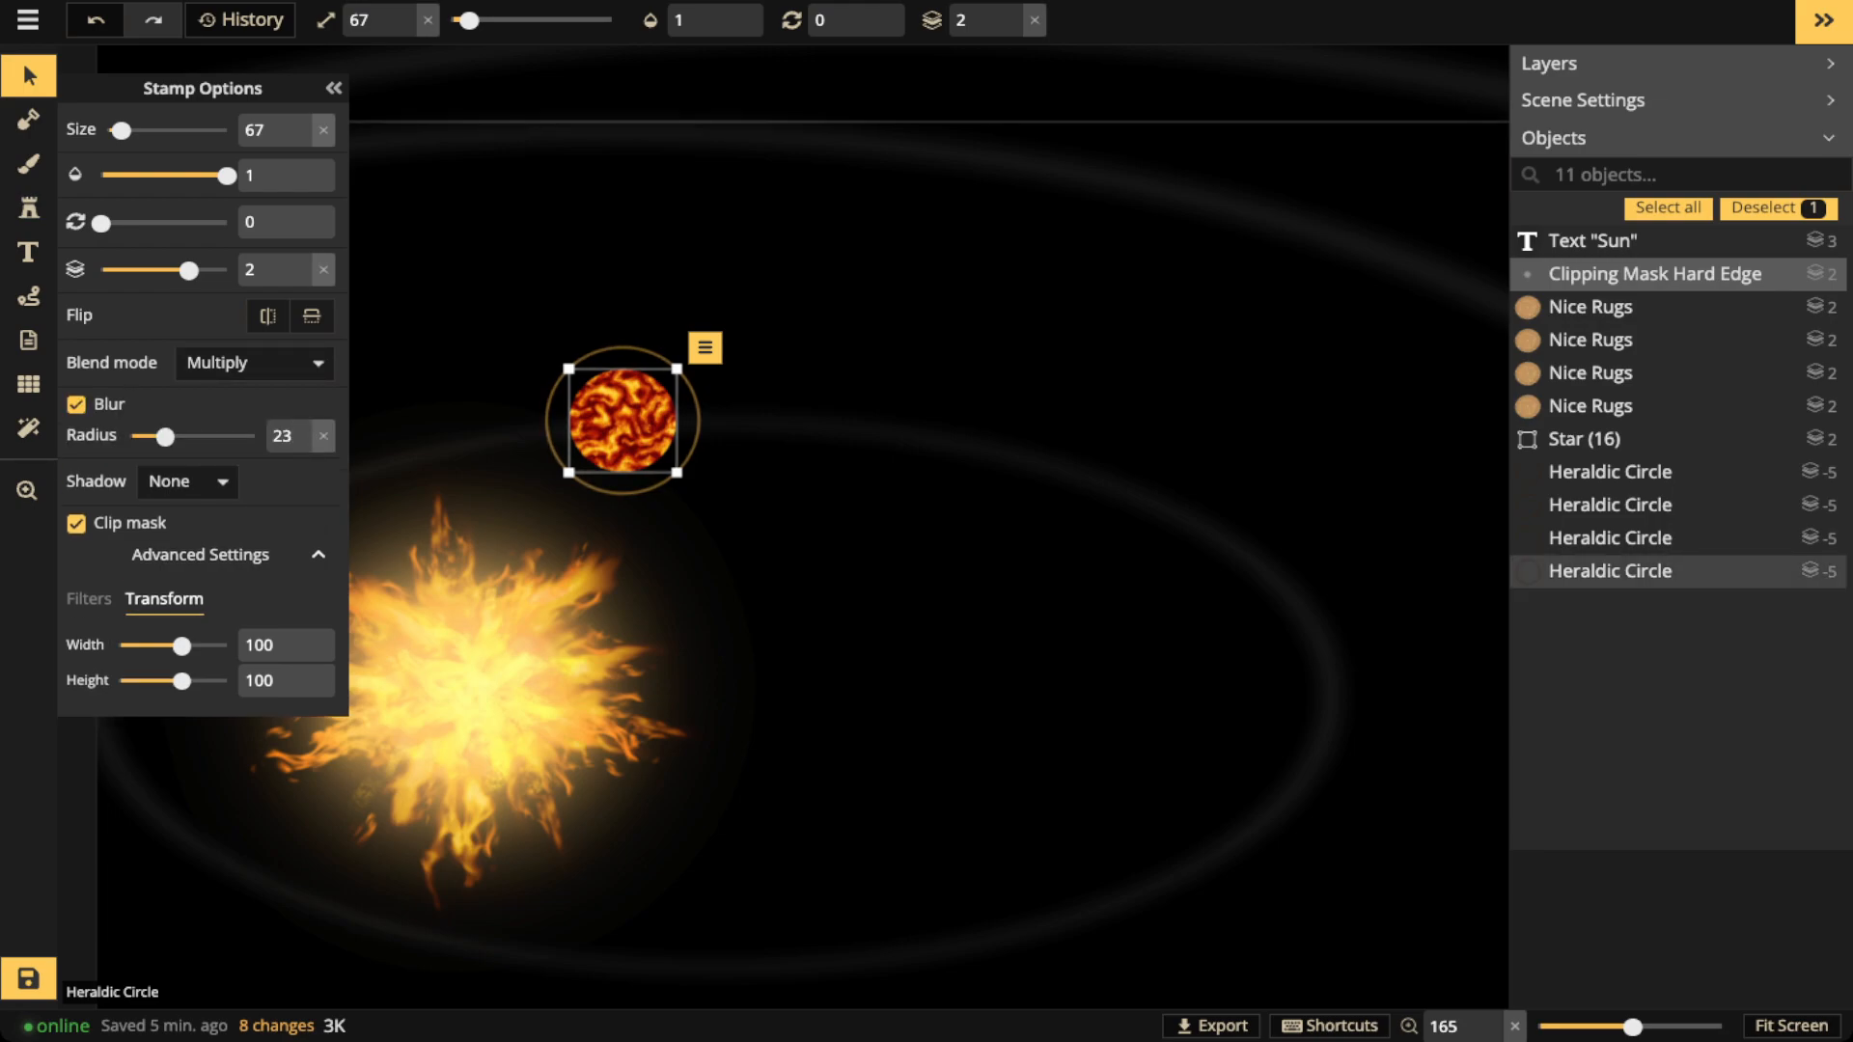
pyautogui.click(187, 482)
pyautogui.click(193, 593)
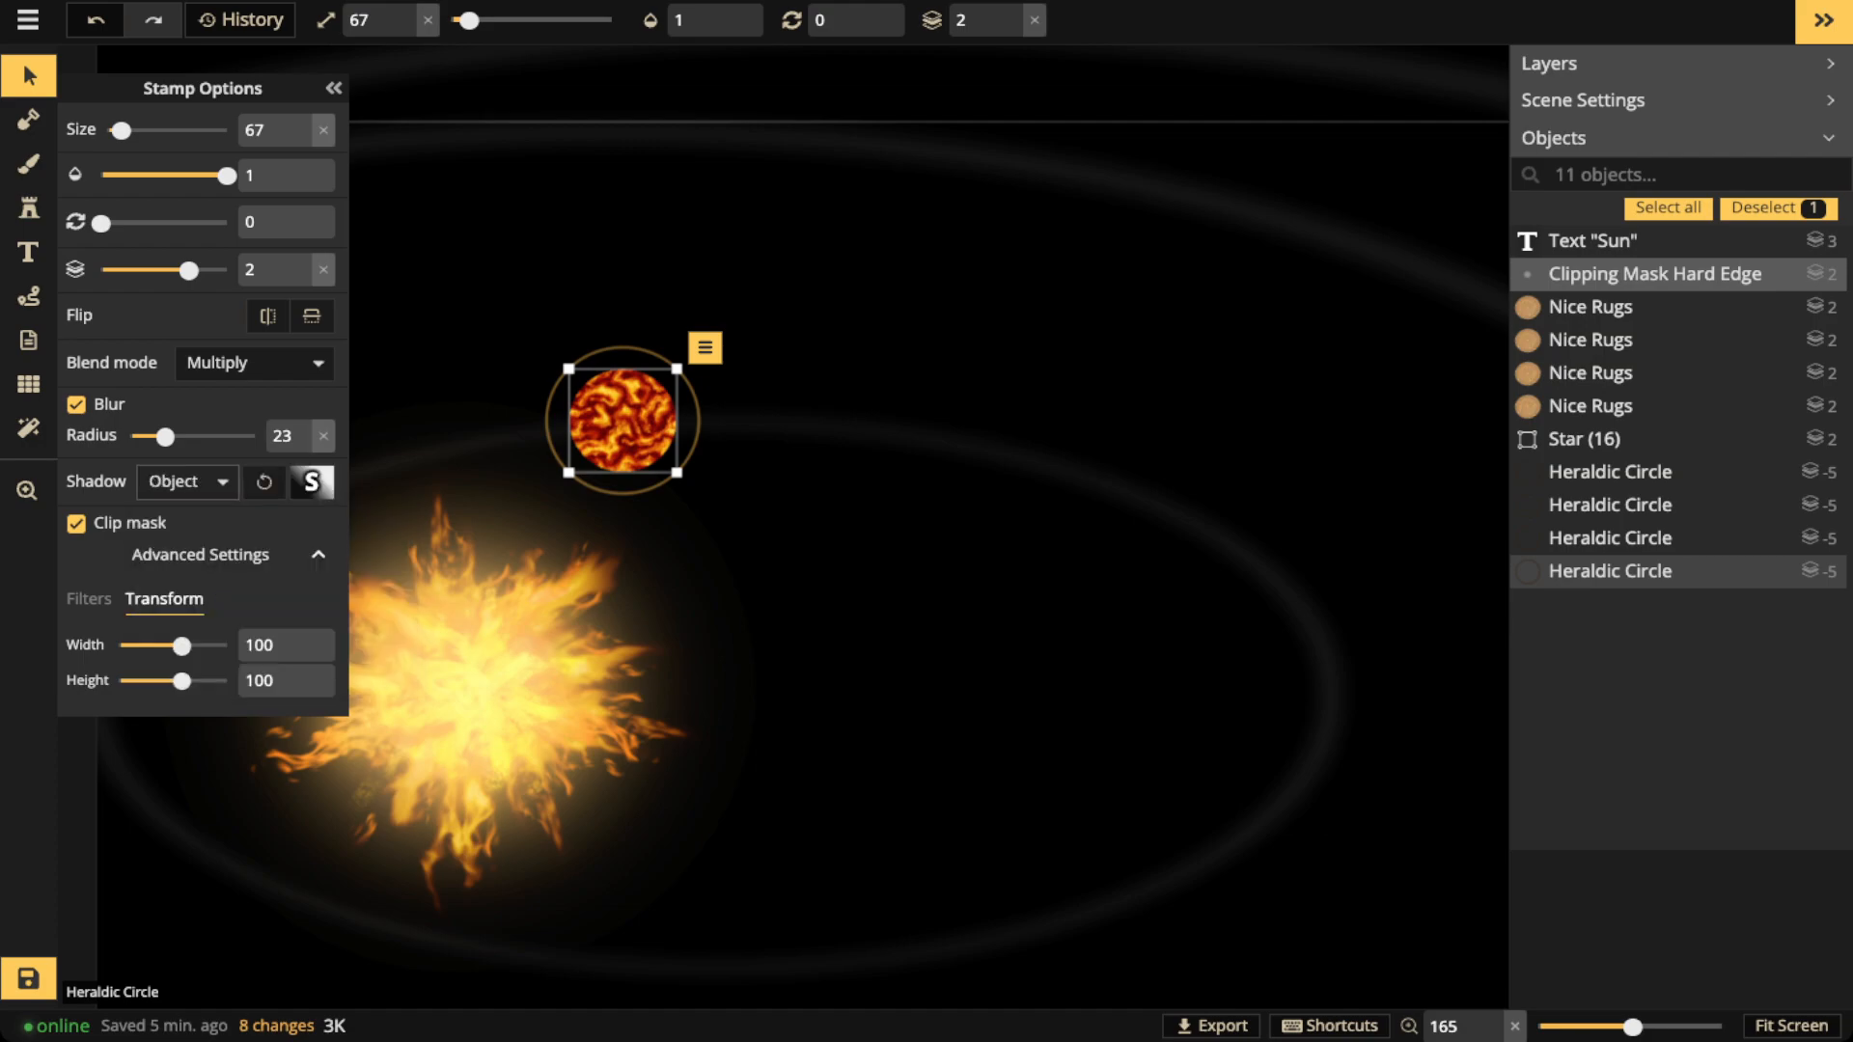
pyautogui.click(311, 482)
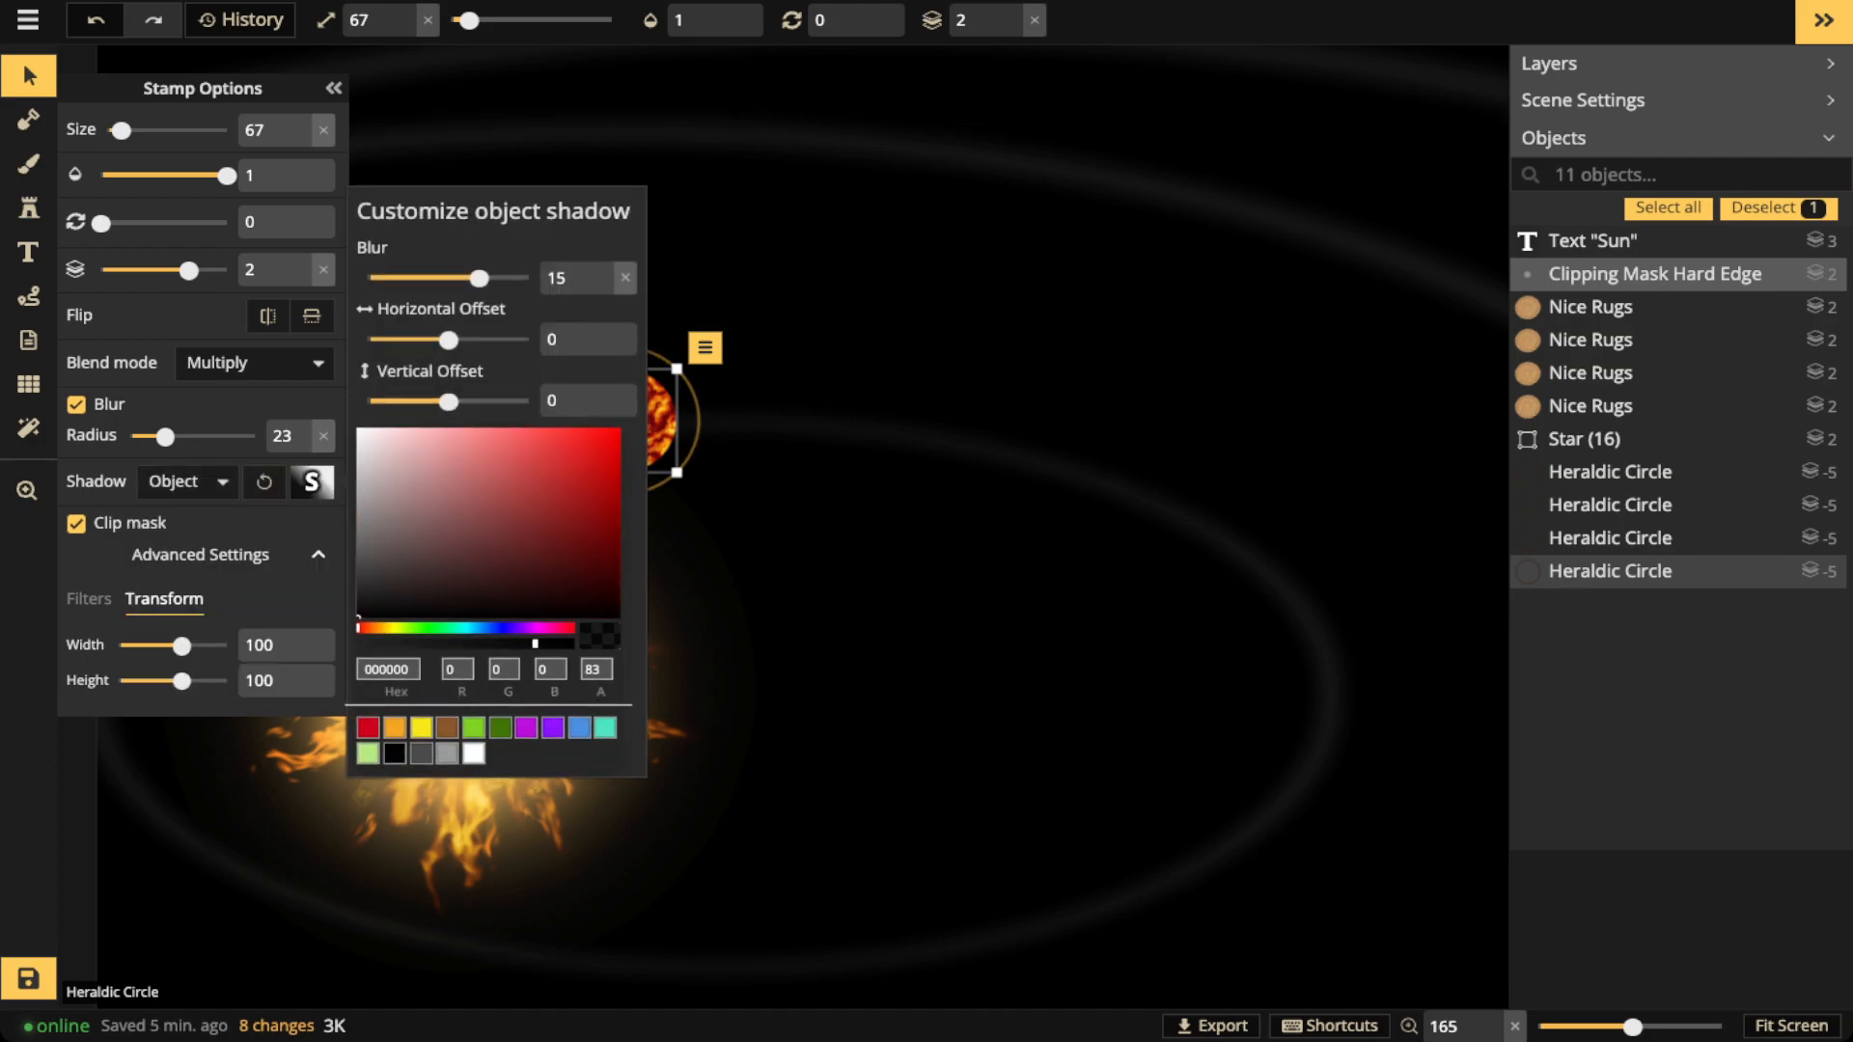
pyautogui.click(420, 728)
pyautogui.click(666, 425)
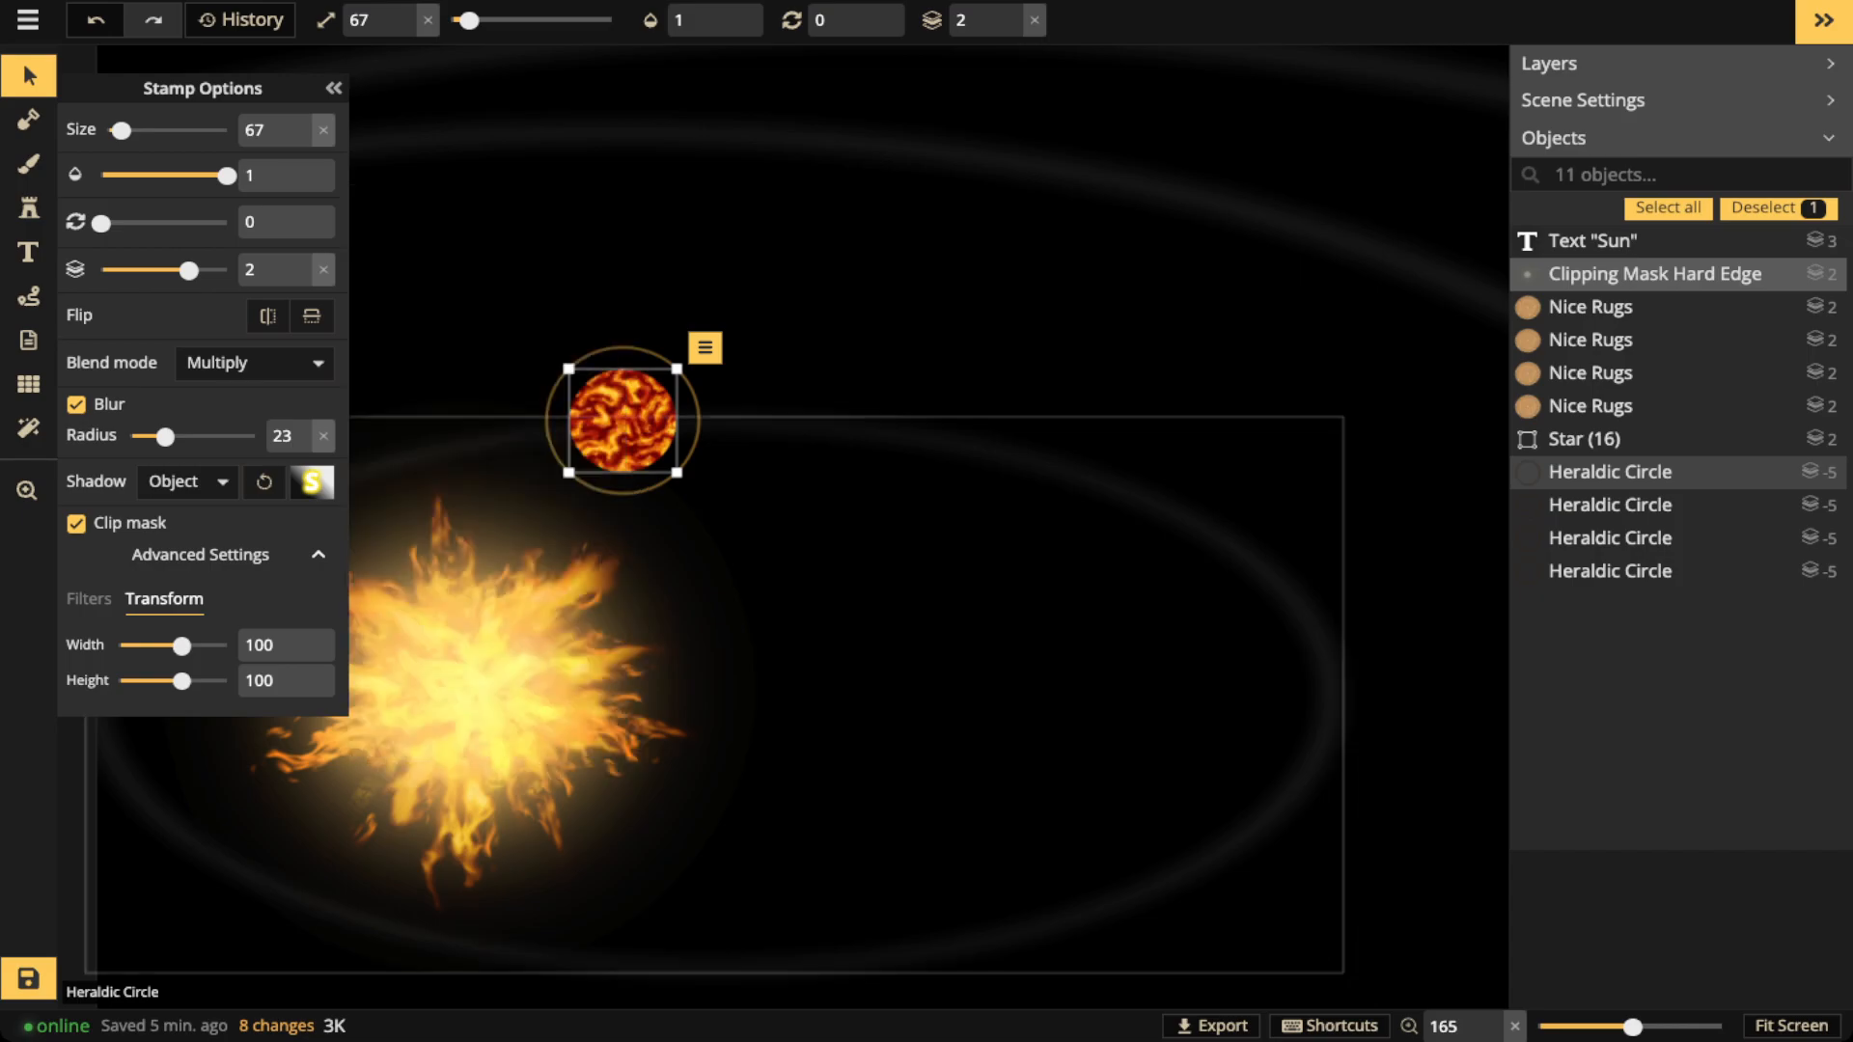
# Try the Normal blend mode on the planet's clipping mask and settle on Darken
pyautogui.scroll(3, 642, 409)
pyautogui.scroll(3, 604, 417)
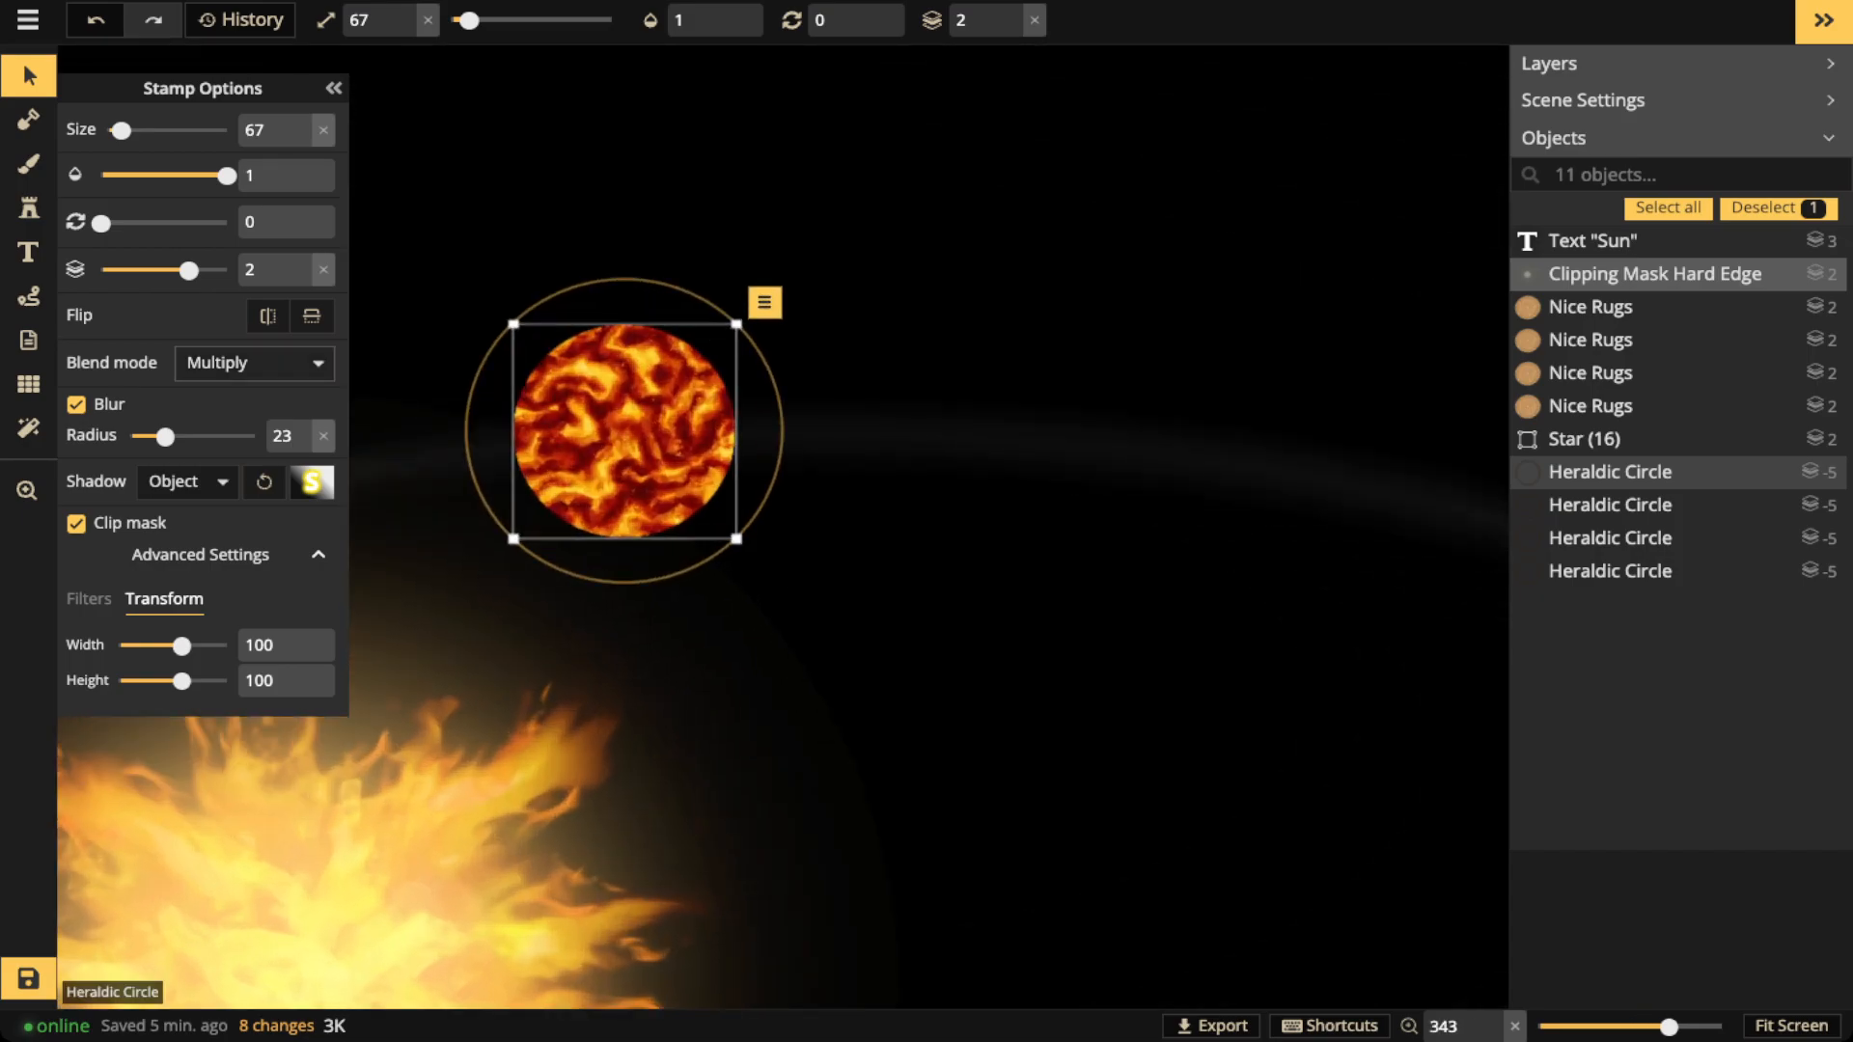
pyautogui.click(253, 363)
pyautogui.click(135, 435)
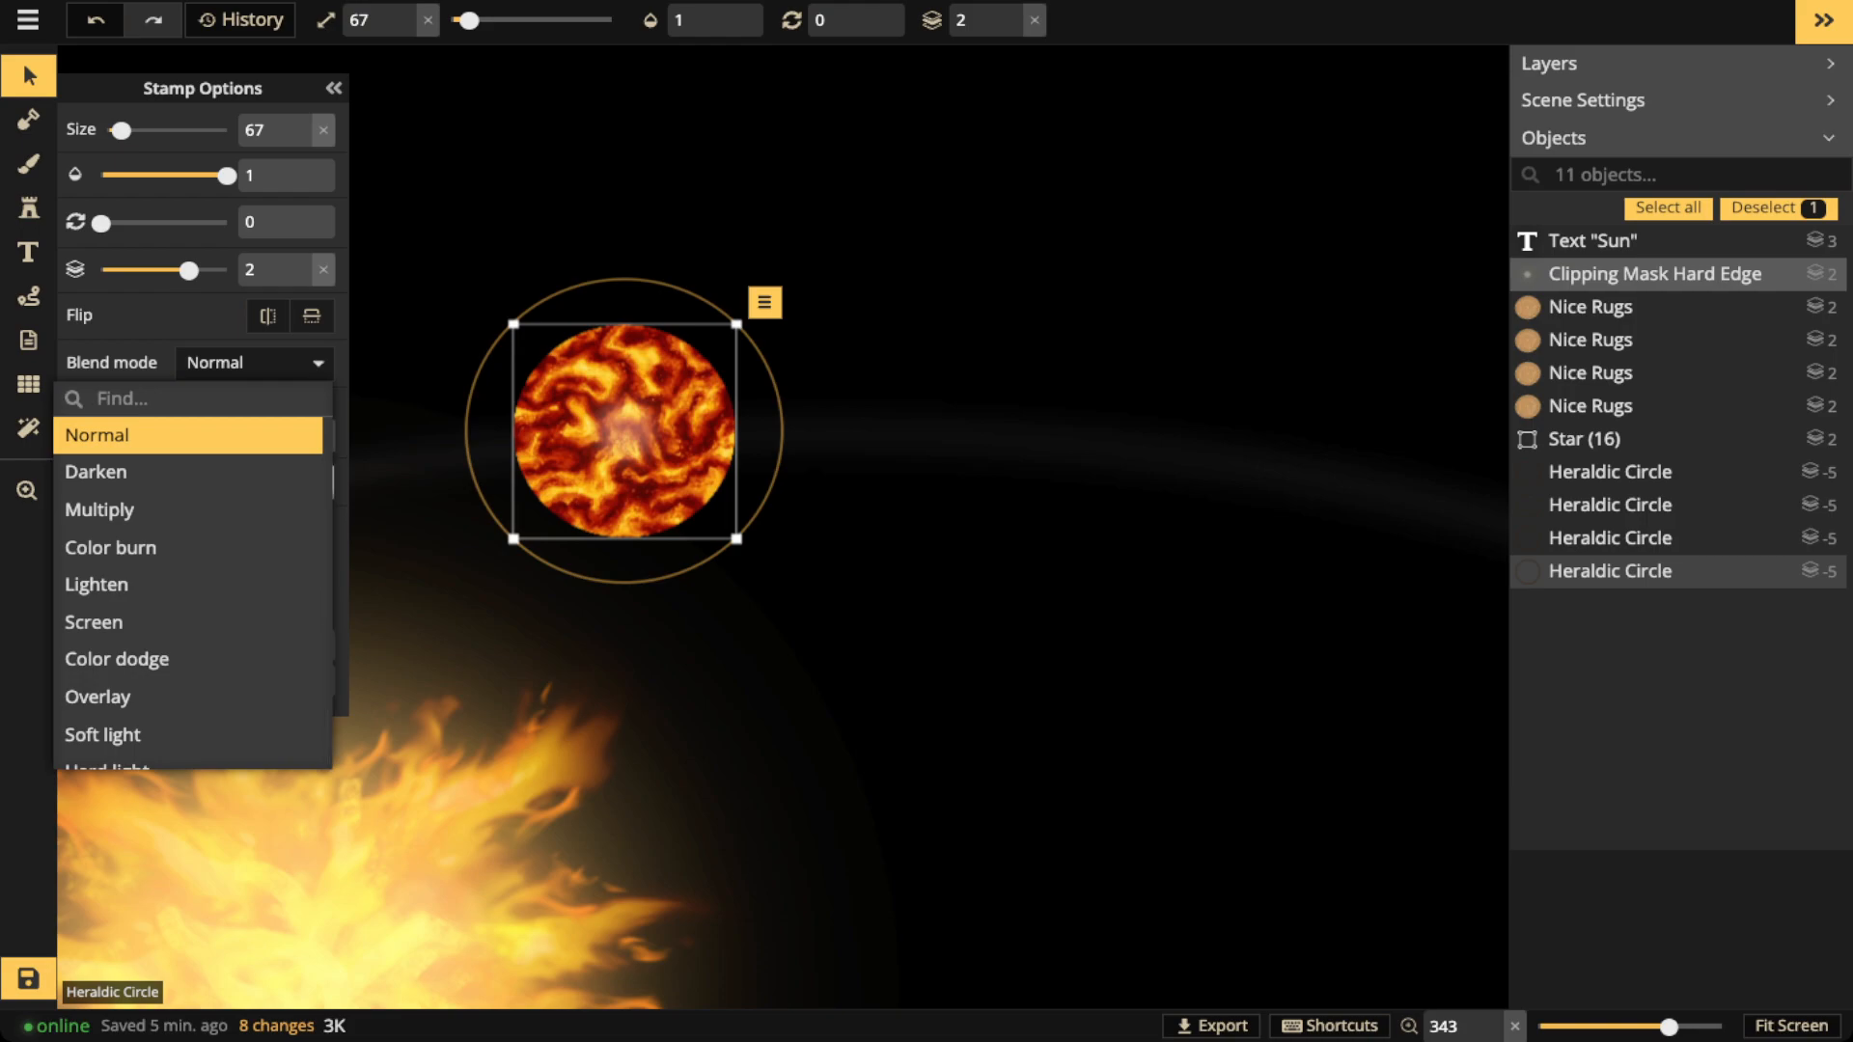
pyautogui.click(252, 363)
pyautogui.click(253, 363)
pyautogui.click(135, 472)
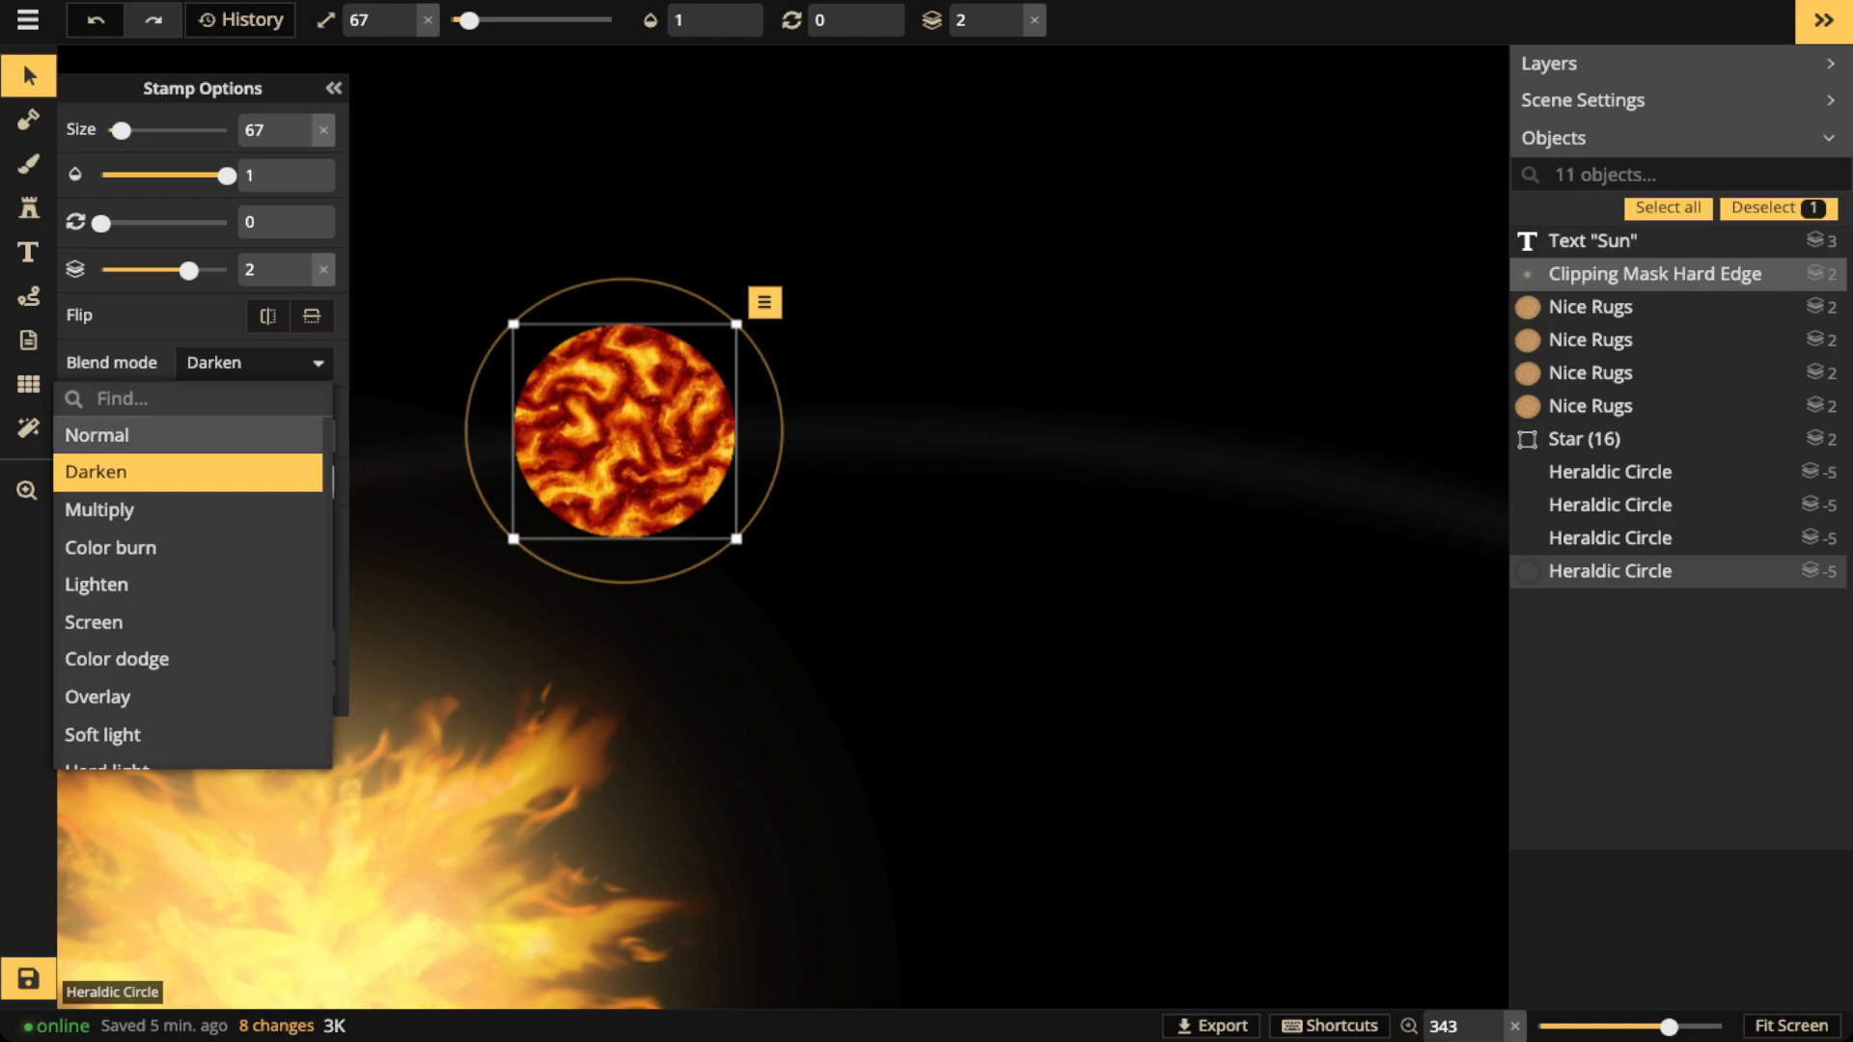
pyautogui.click(307, 363)
# Set the clipping mask's object shadow blur to 0 and deselect the stamp
pyautogui.click(312, 483)
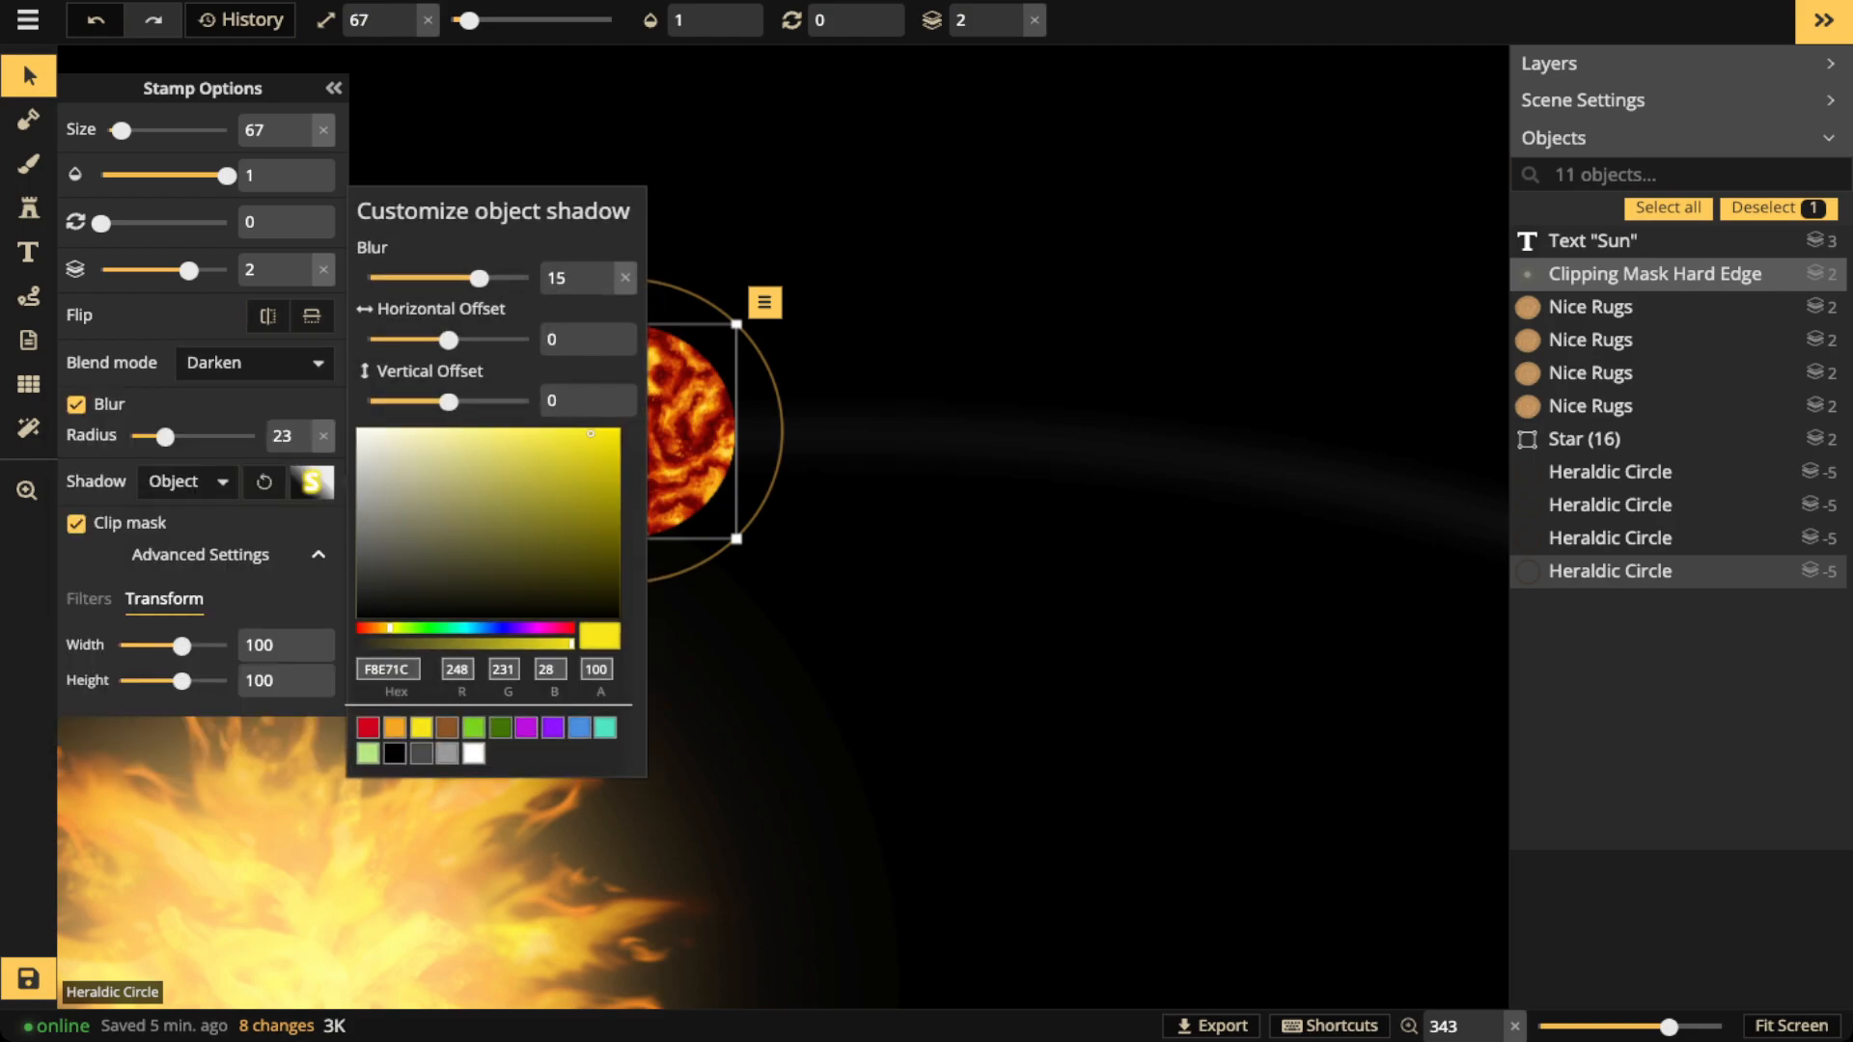
pyautogui.moveTo(479, 277); pyautogui.dragTo(367, 278)
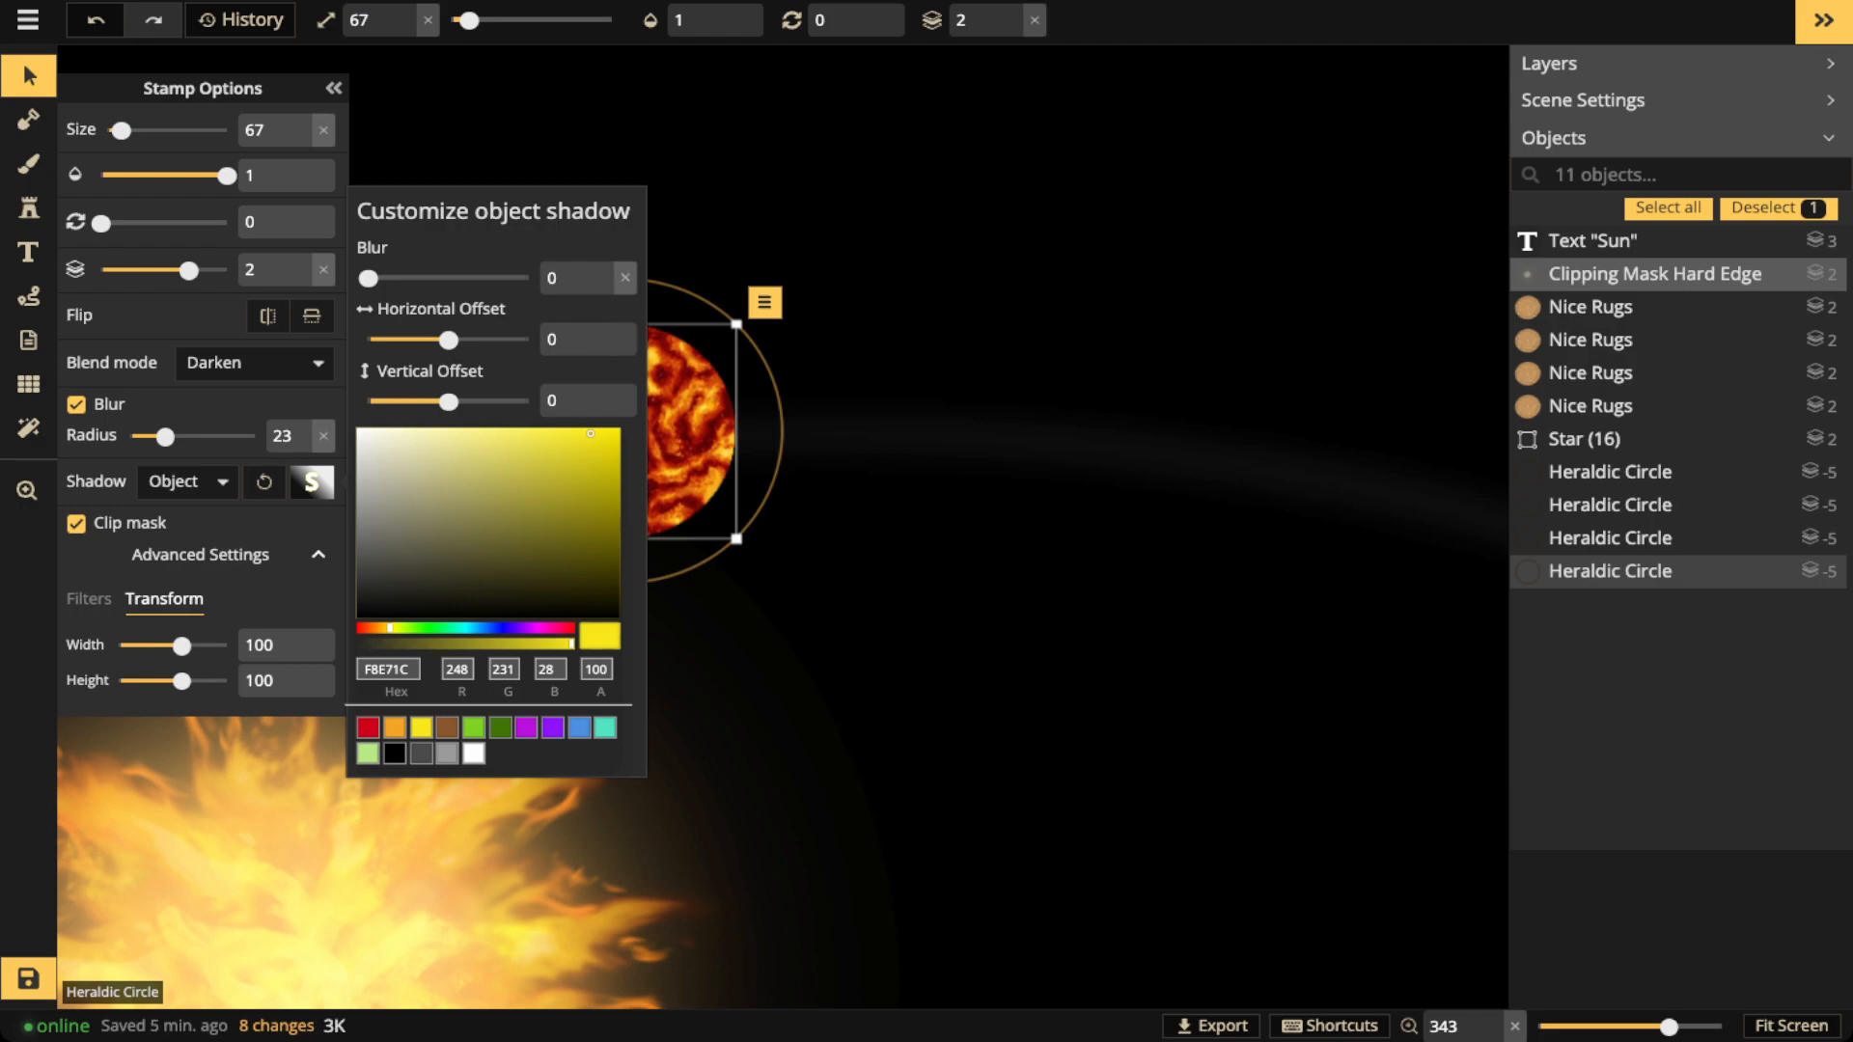
pyautogui.click(312, 483)
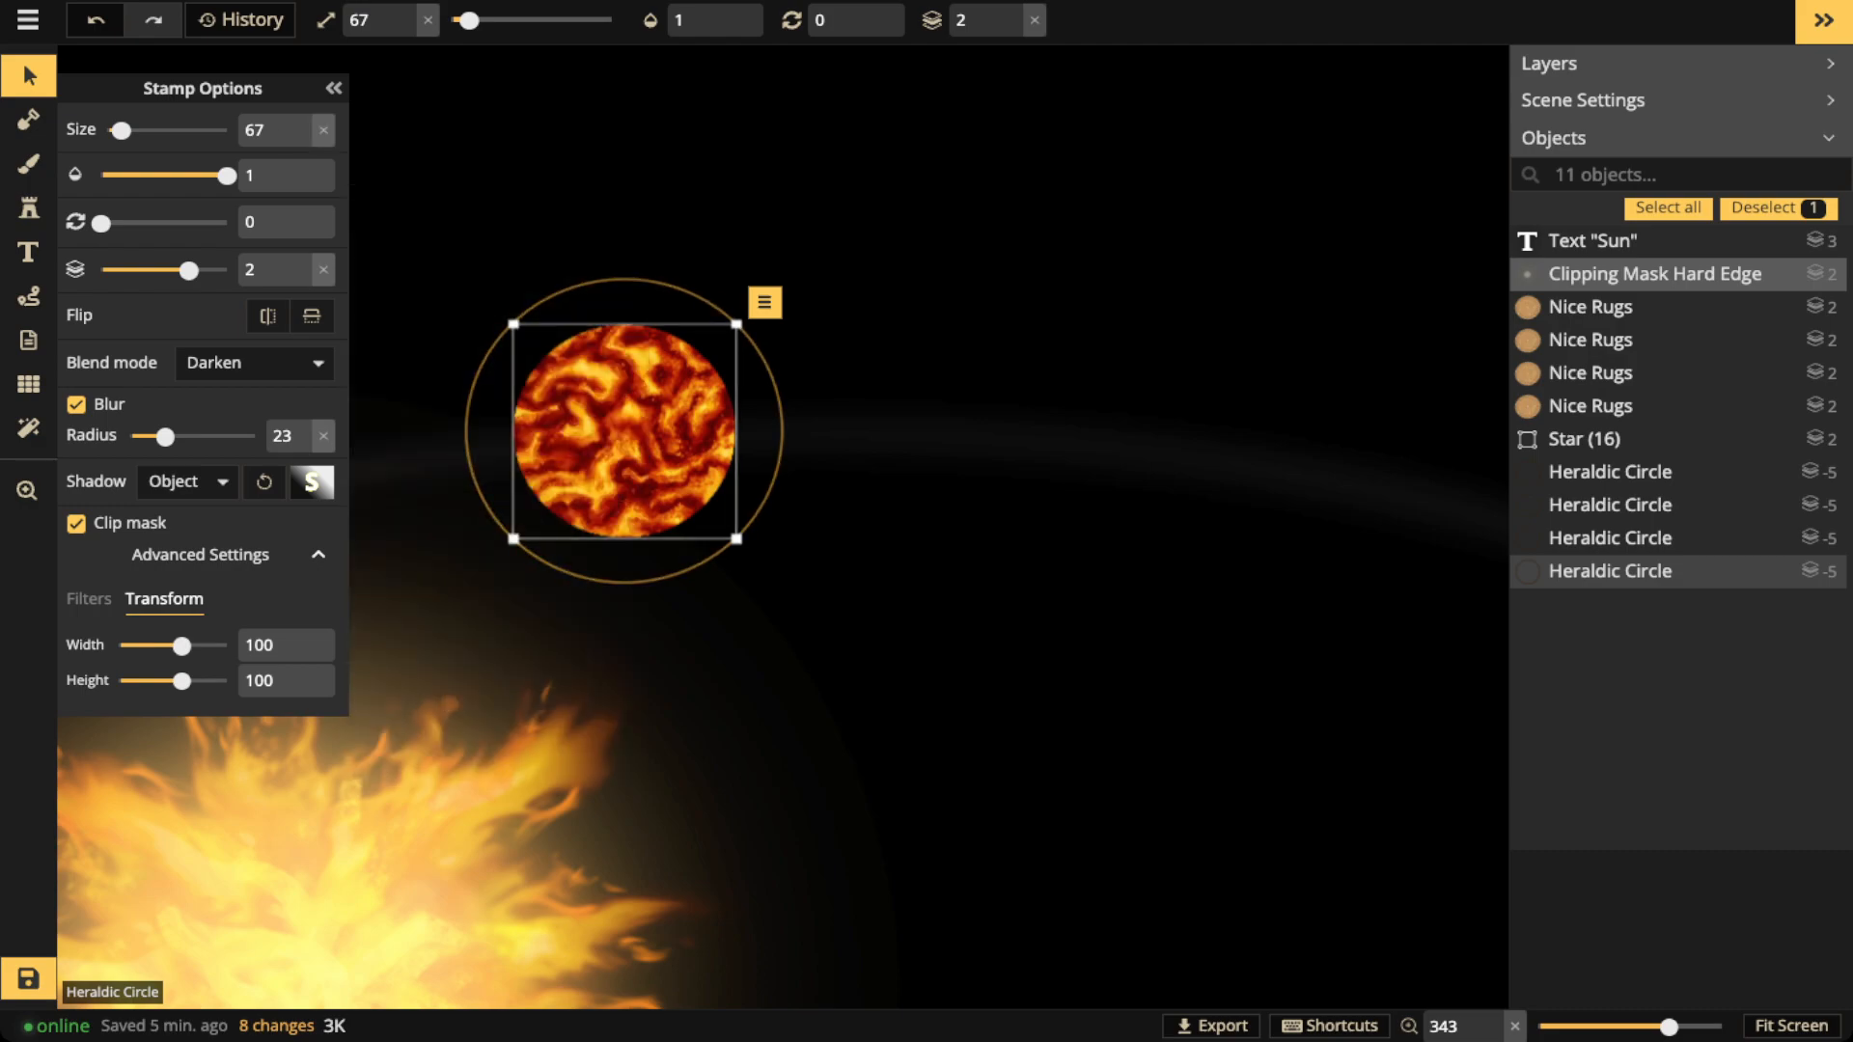
pyautogui.click(334, 87)
pyautogui.click(826, 627)
# Place the recently used round Light stamp over the lava planet at size 77 as a glow
pyautogui.scroll(-1, 826, 633)
pyautogui.scroll(-2, 680, 454)
pyautogui.click(29, 208)
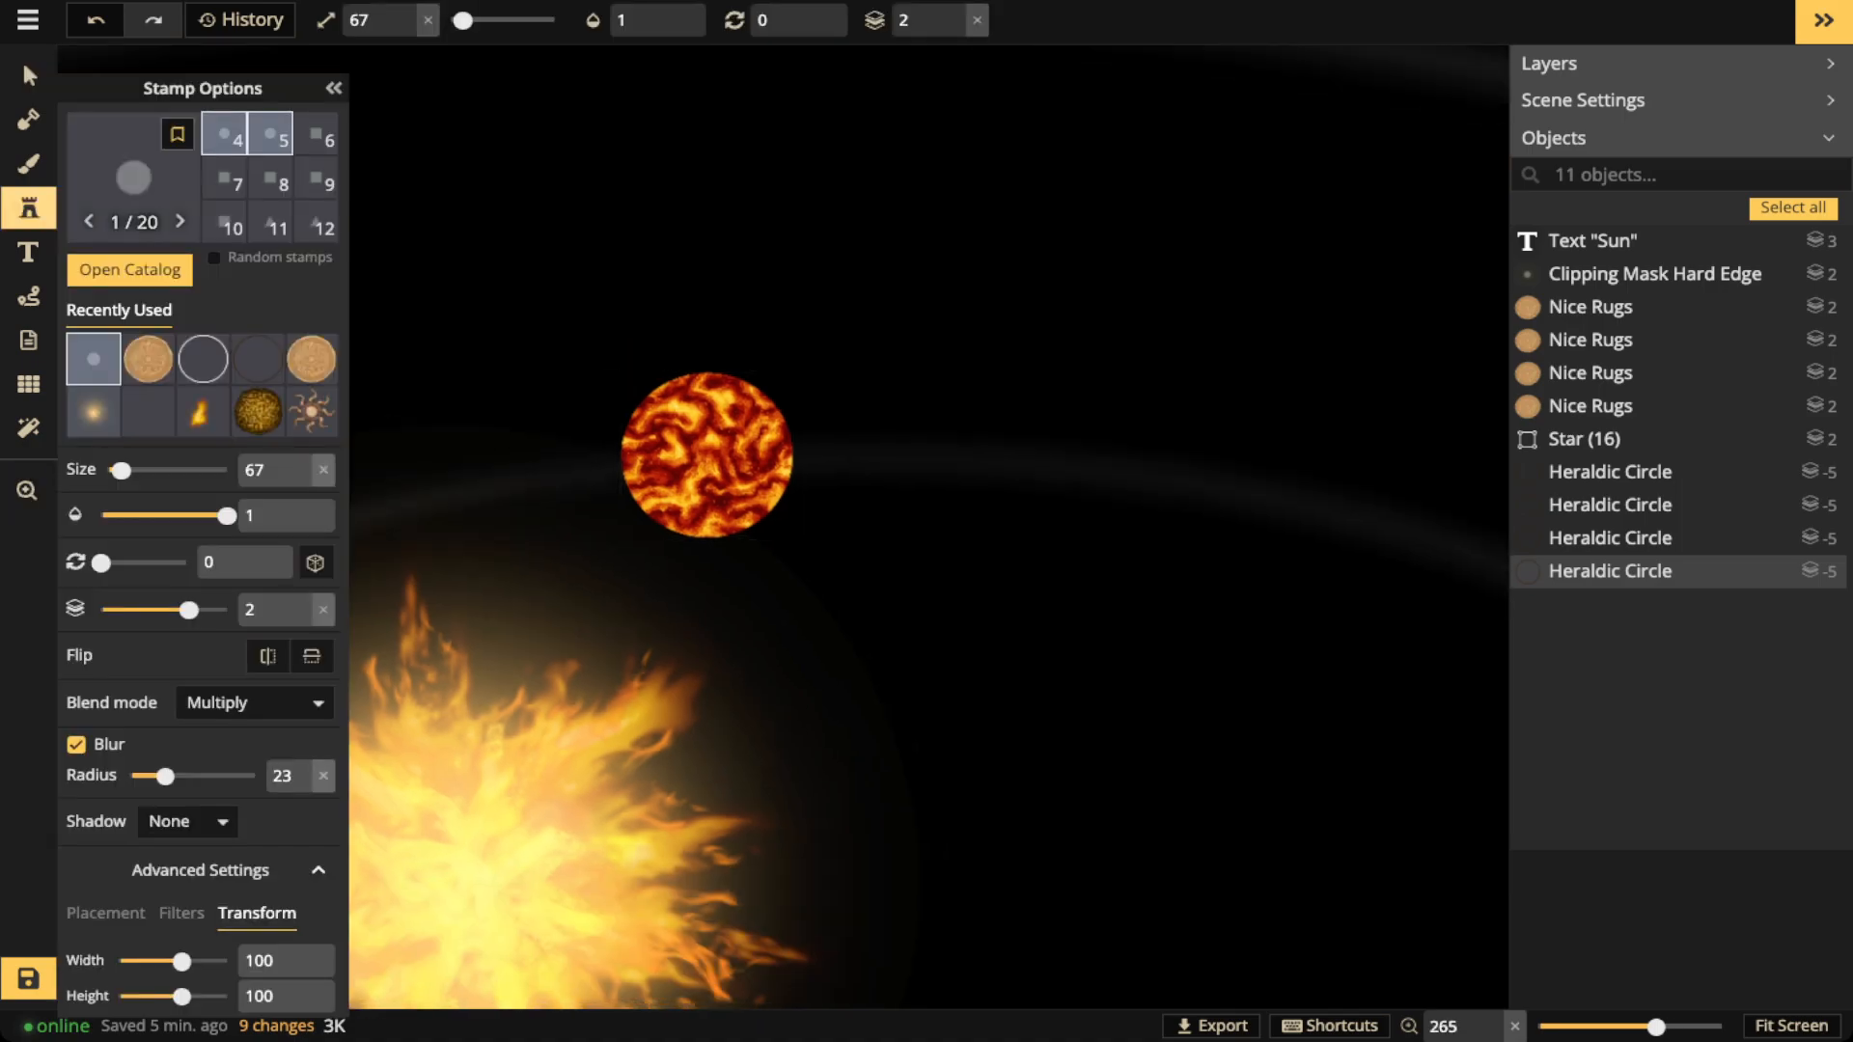
pyautogui.click(93, 412)
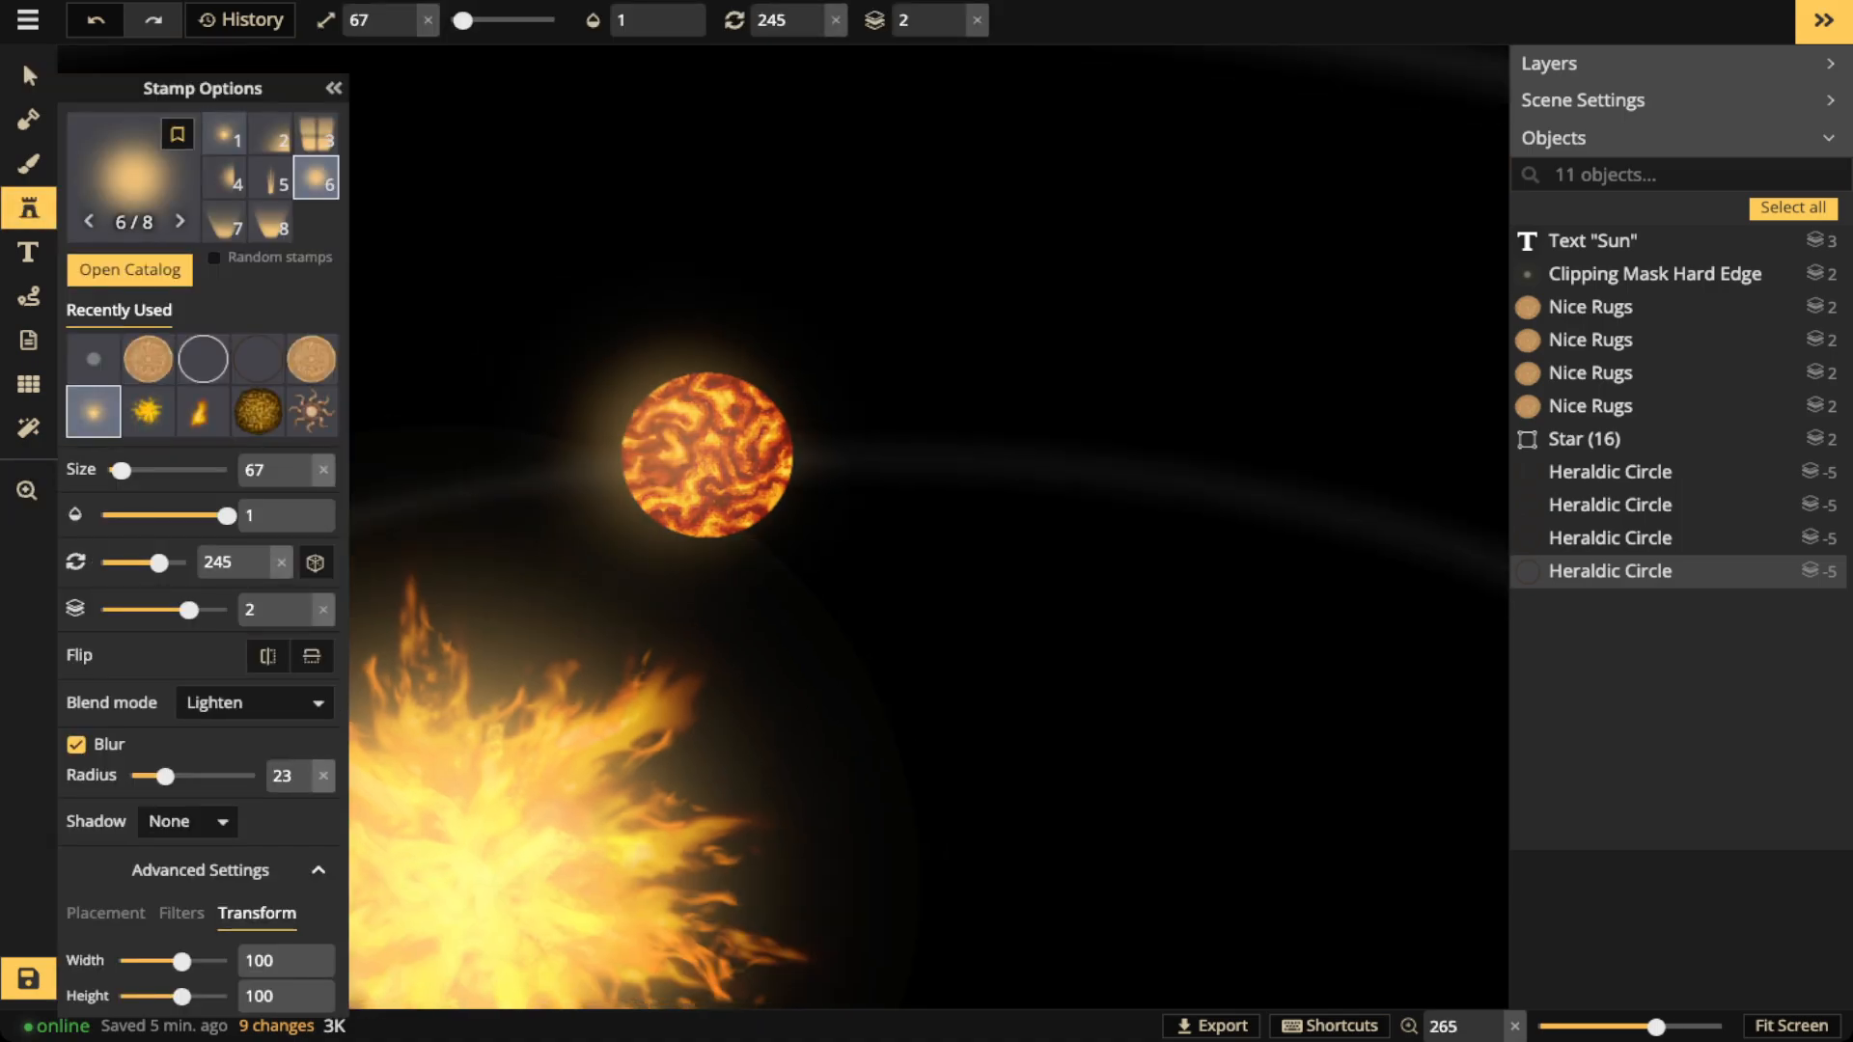
pyautogui.press(']')
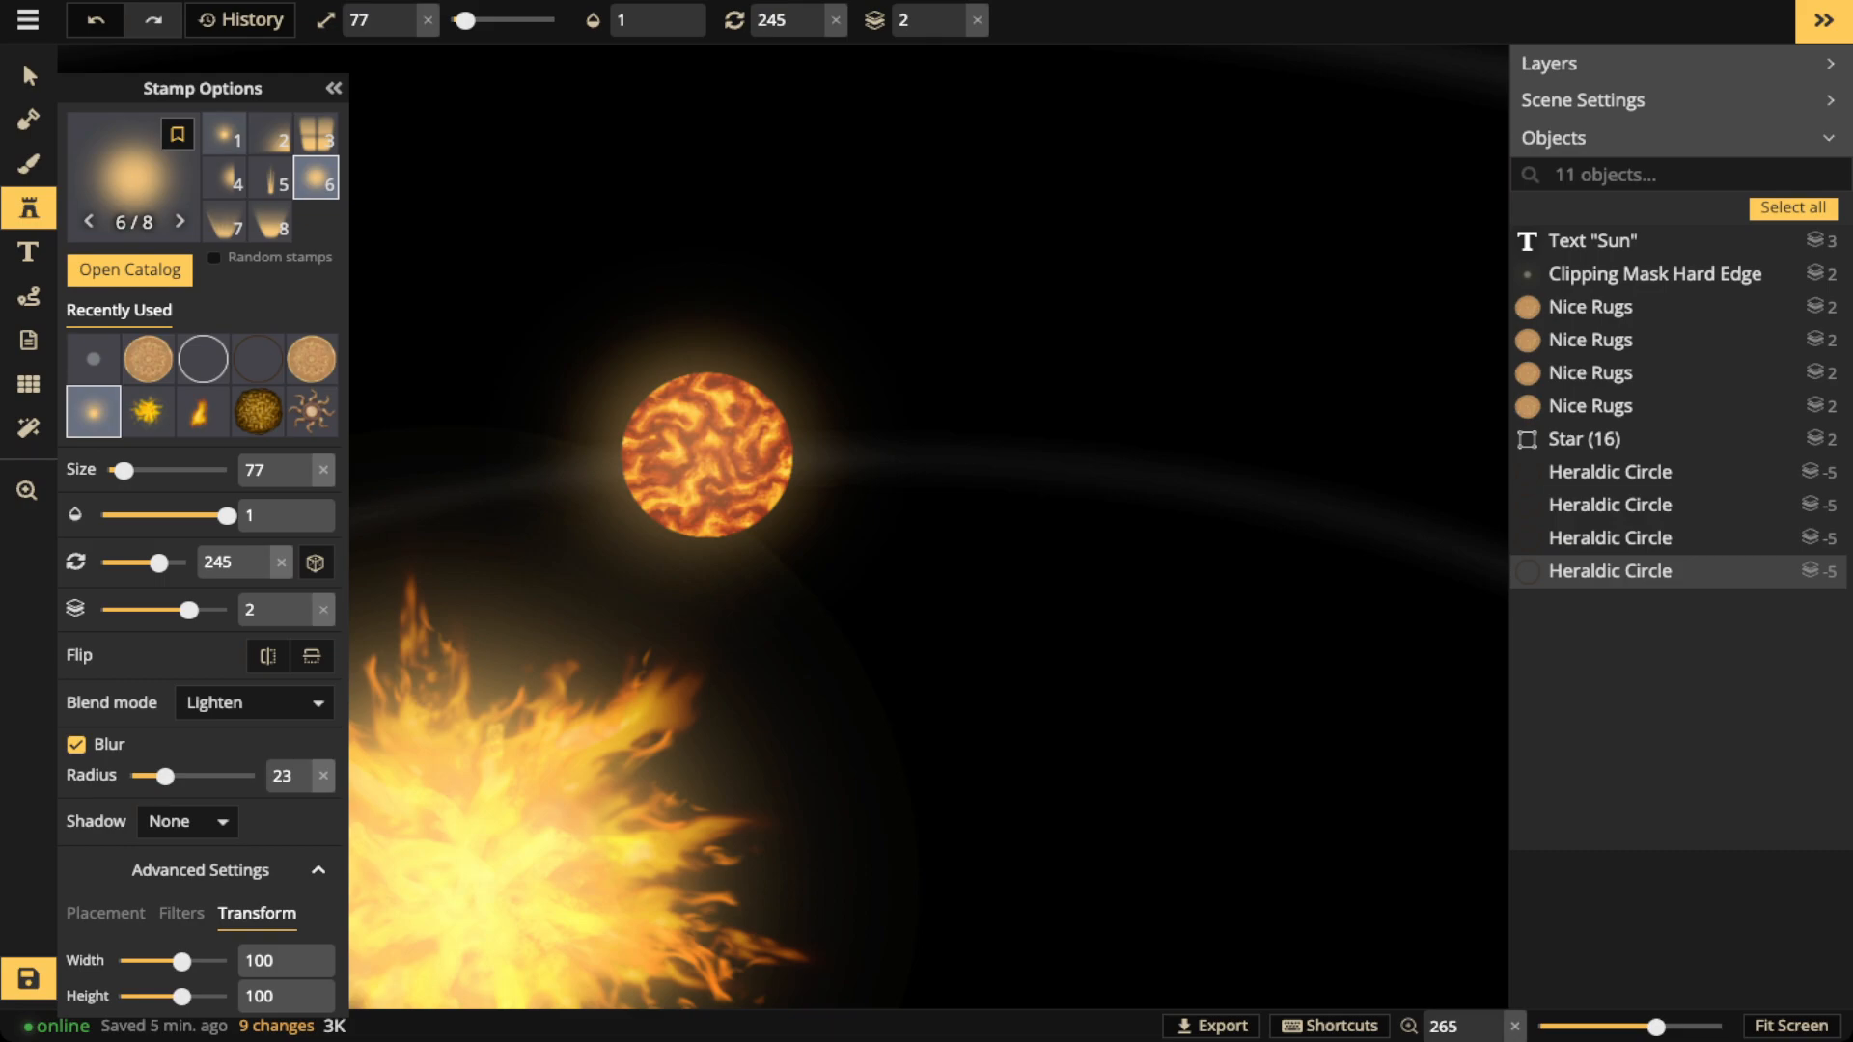
pyautogui.click(700, 448)
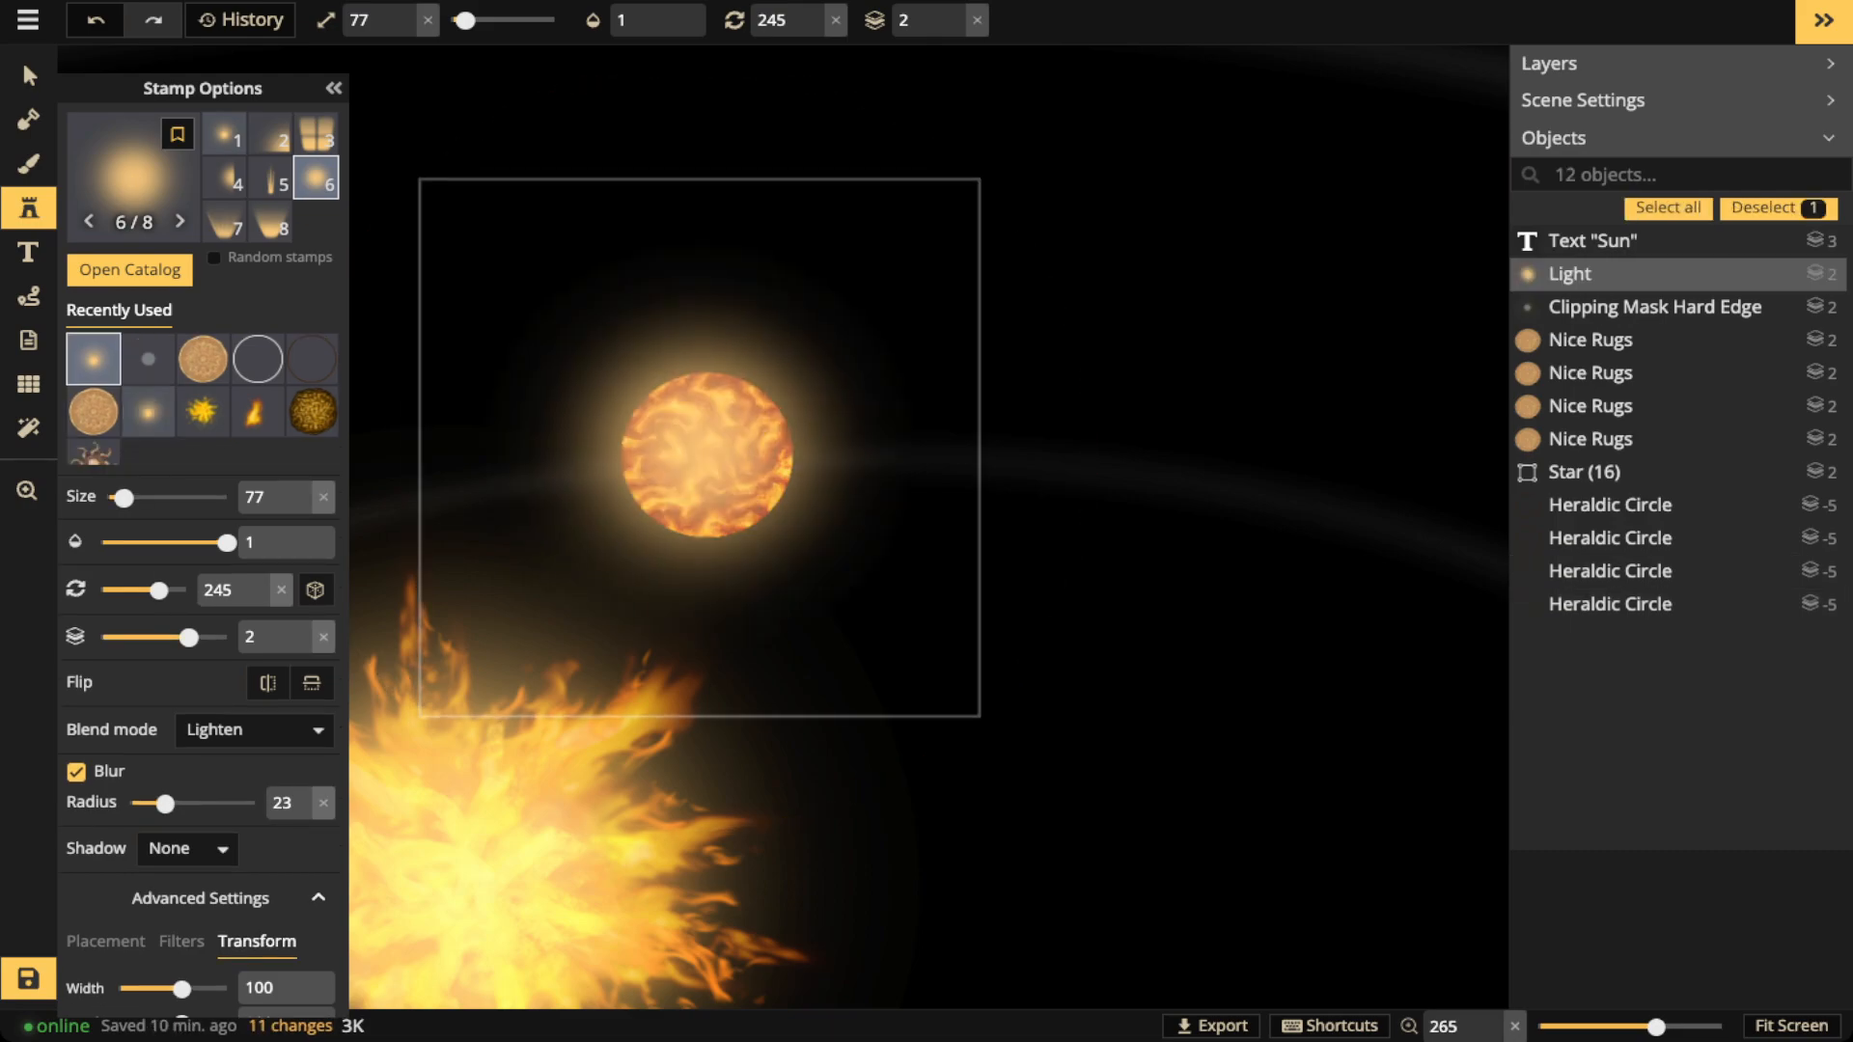
# Set the Light stamp's size to 67, centre it on the lava planet and deselect it
pyautogui.press('[')
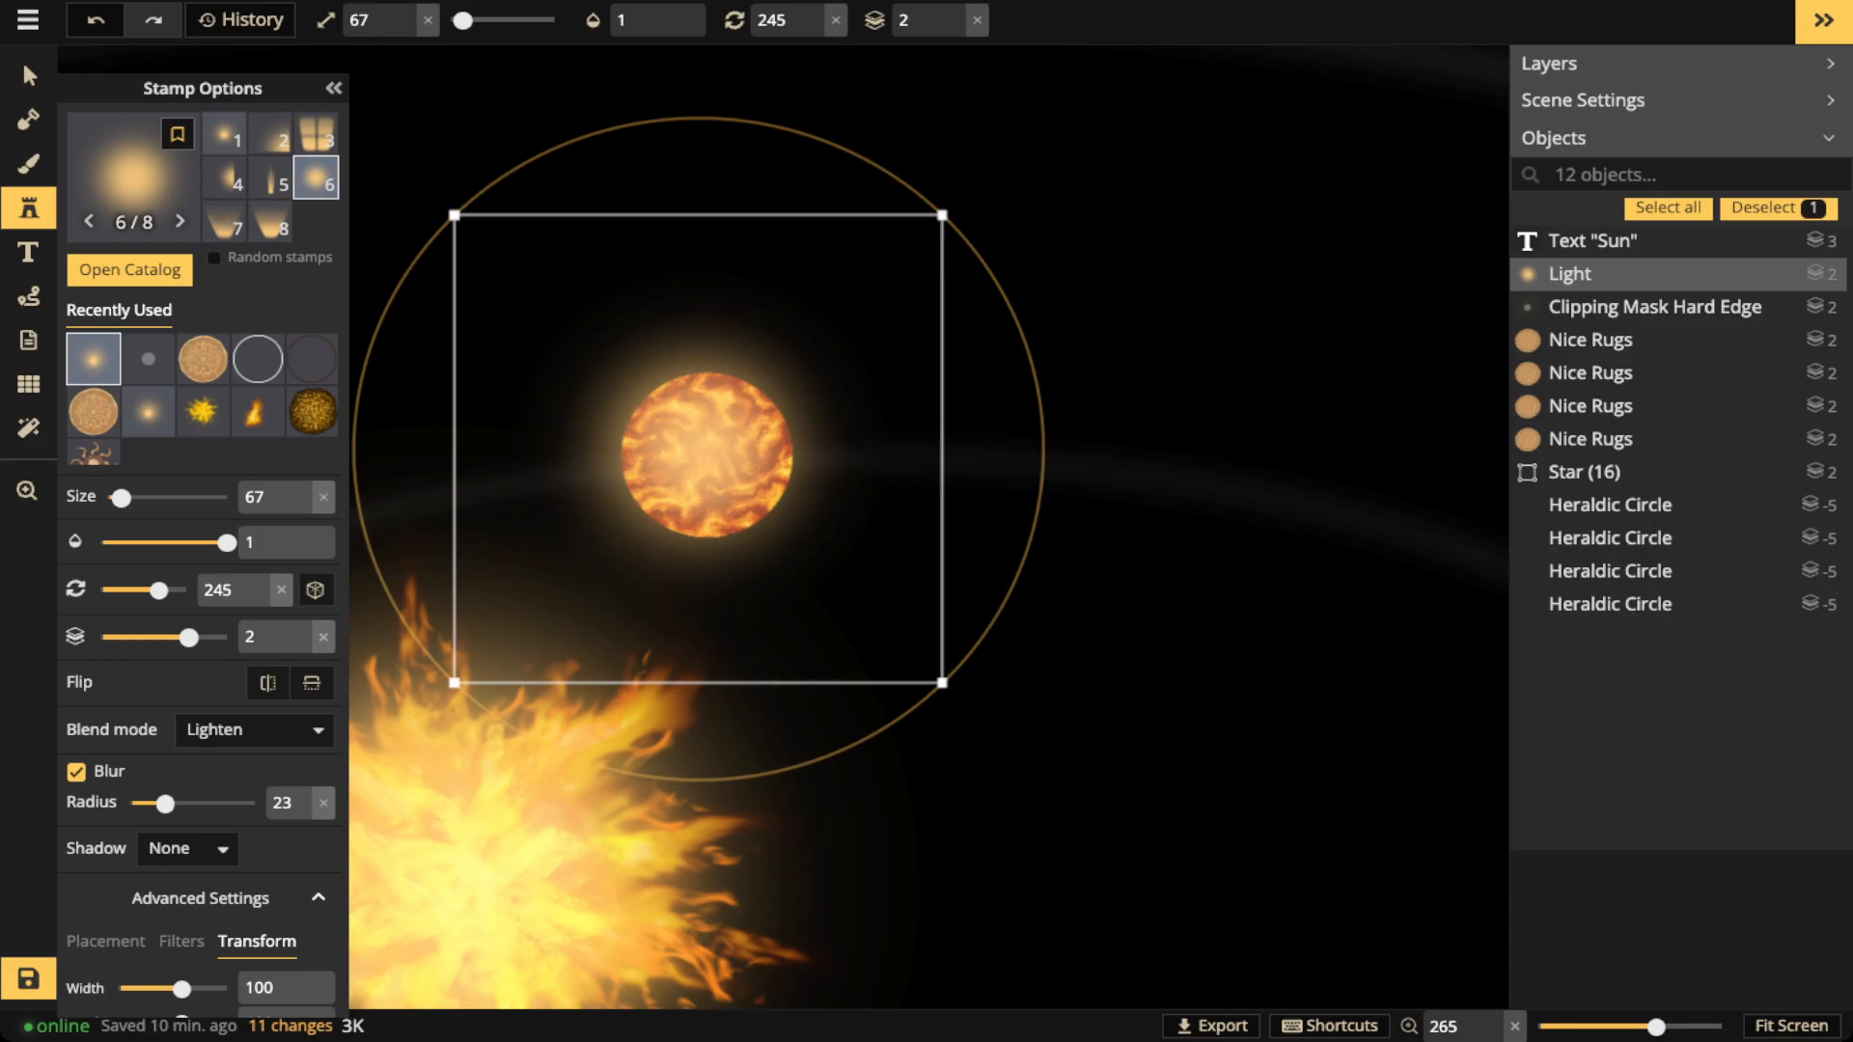
pyautogui.press(']')
pyautogui.moveTo(703, 452); pyautogui.dragTo(707, 452)
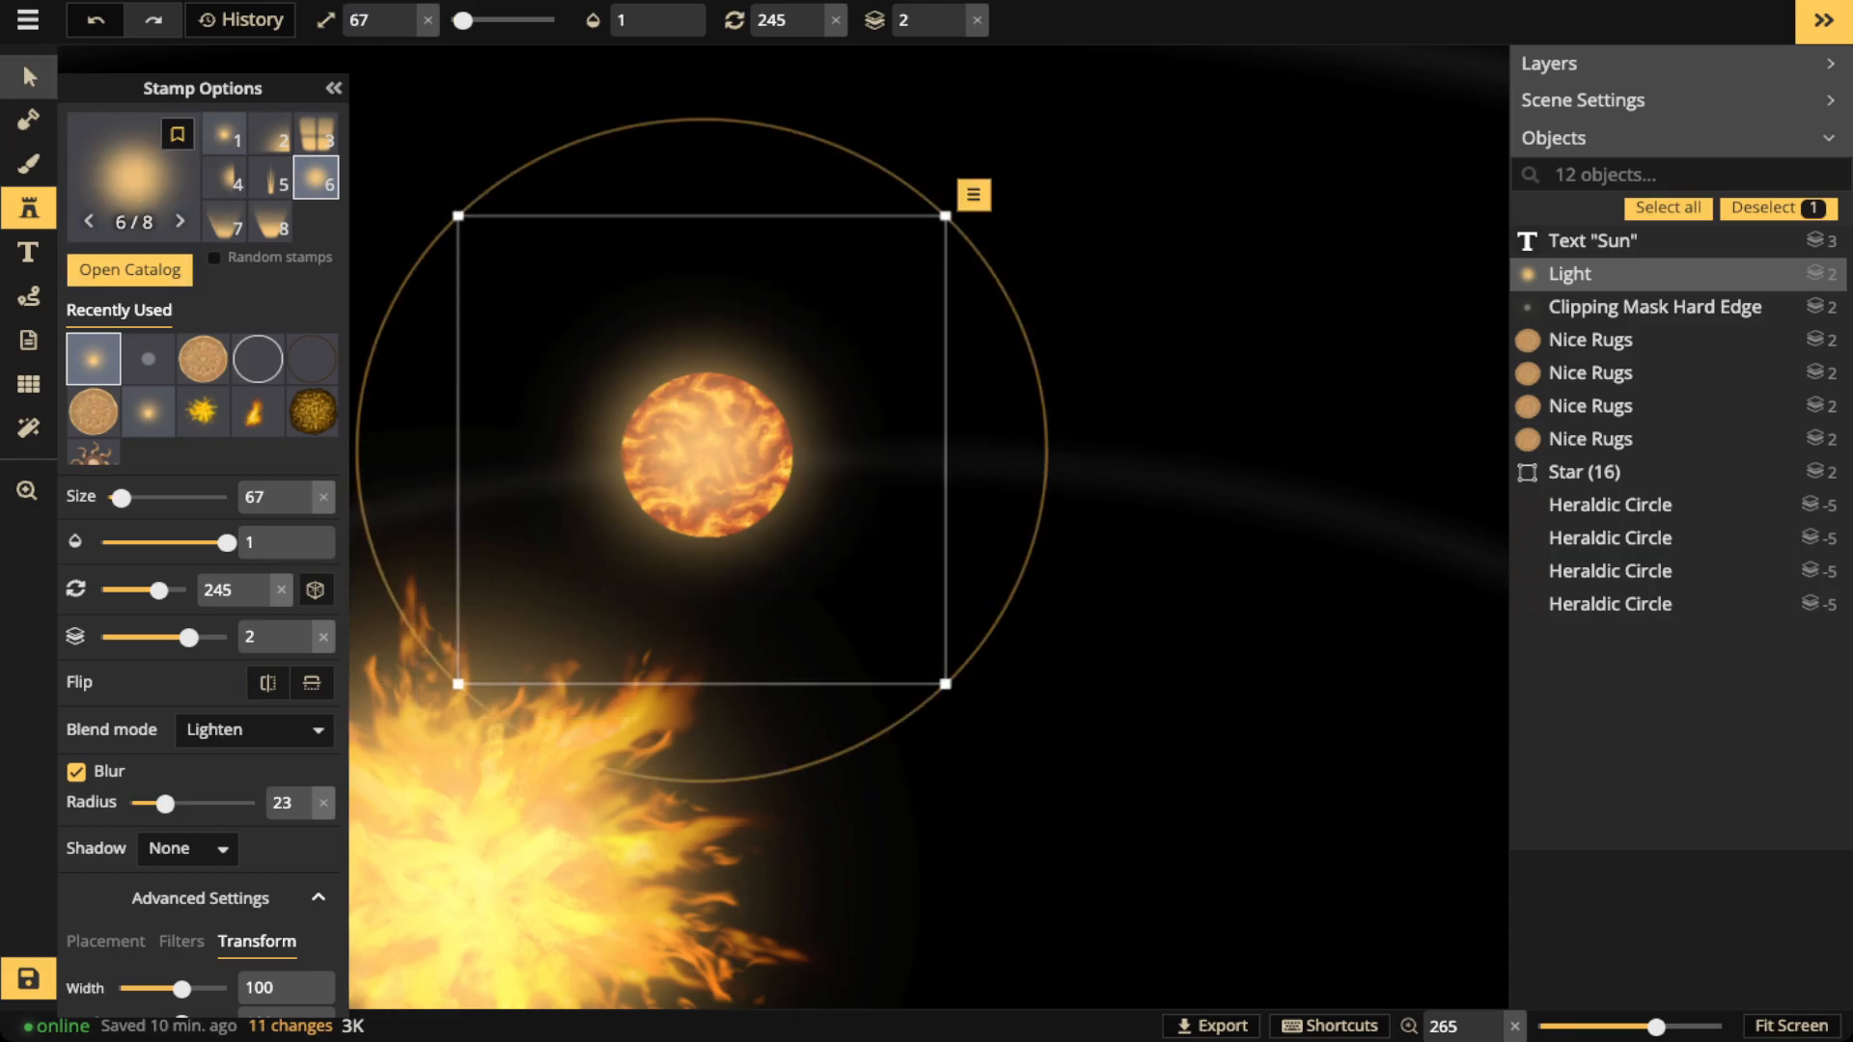
pyautogui.click(29, 75)
pyautogui.scroll(-8, 581, 445)
pyautogui.press('Escape')
# Copy the lava planet's clipping mask beside the large placeholder disc on the second orbit and enlarge the copy to size 157
pyautogui.scroll(-10, 536, 383)
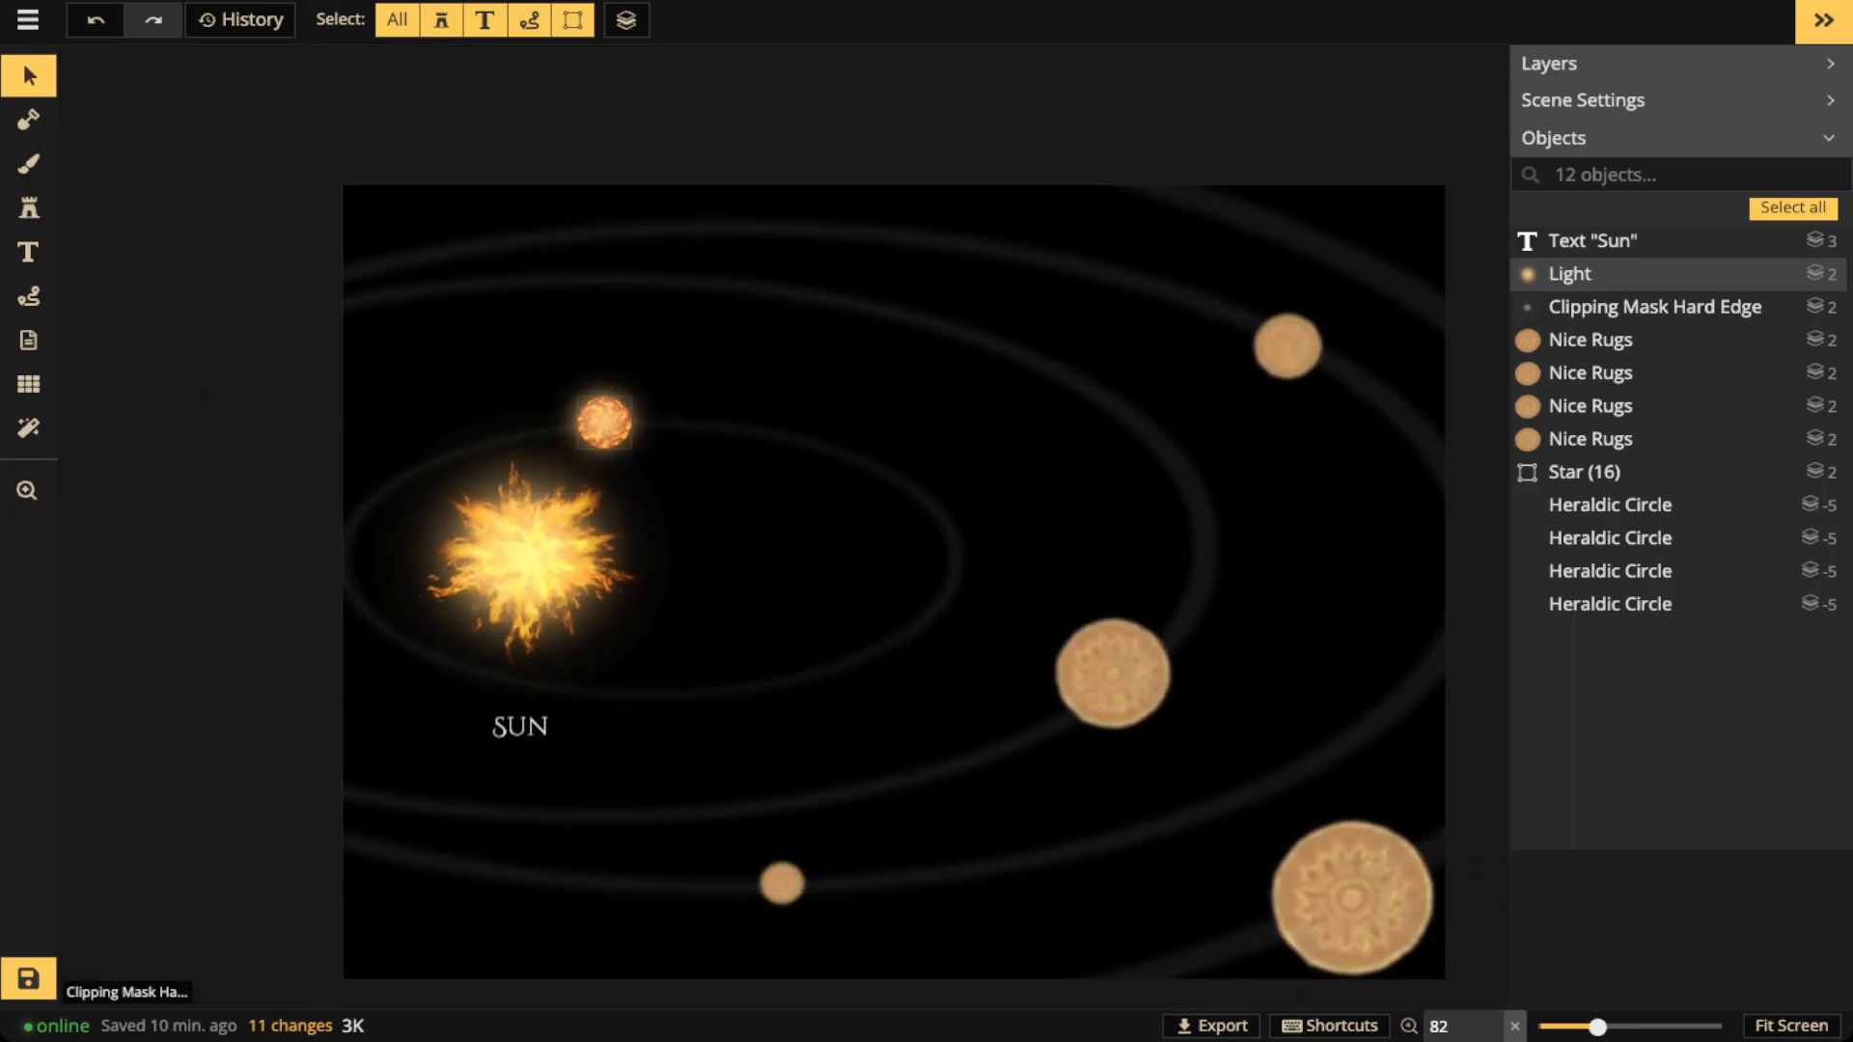
pyautogui.scroll(1, 602, 421)
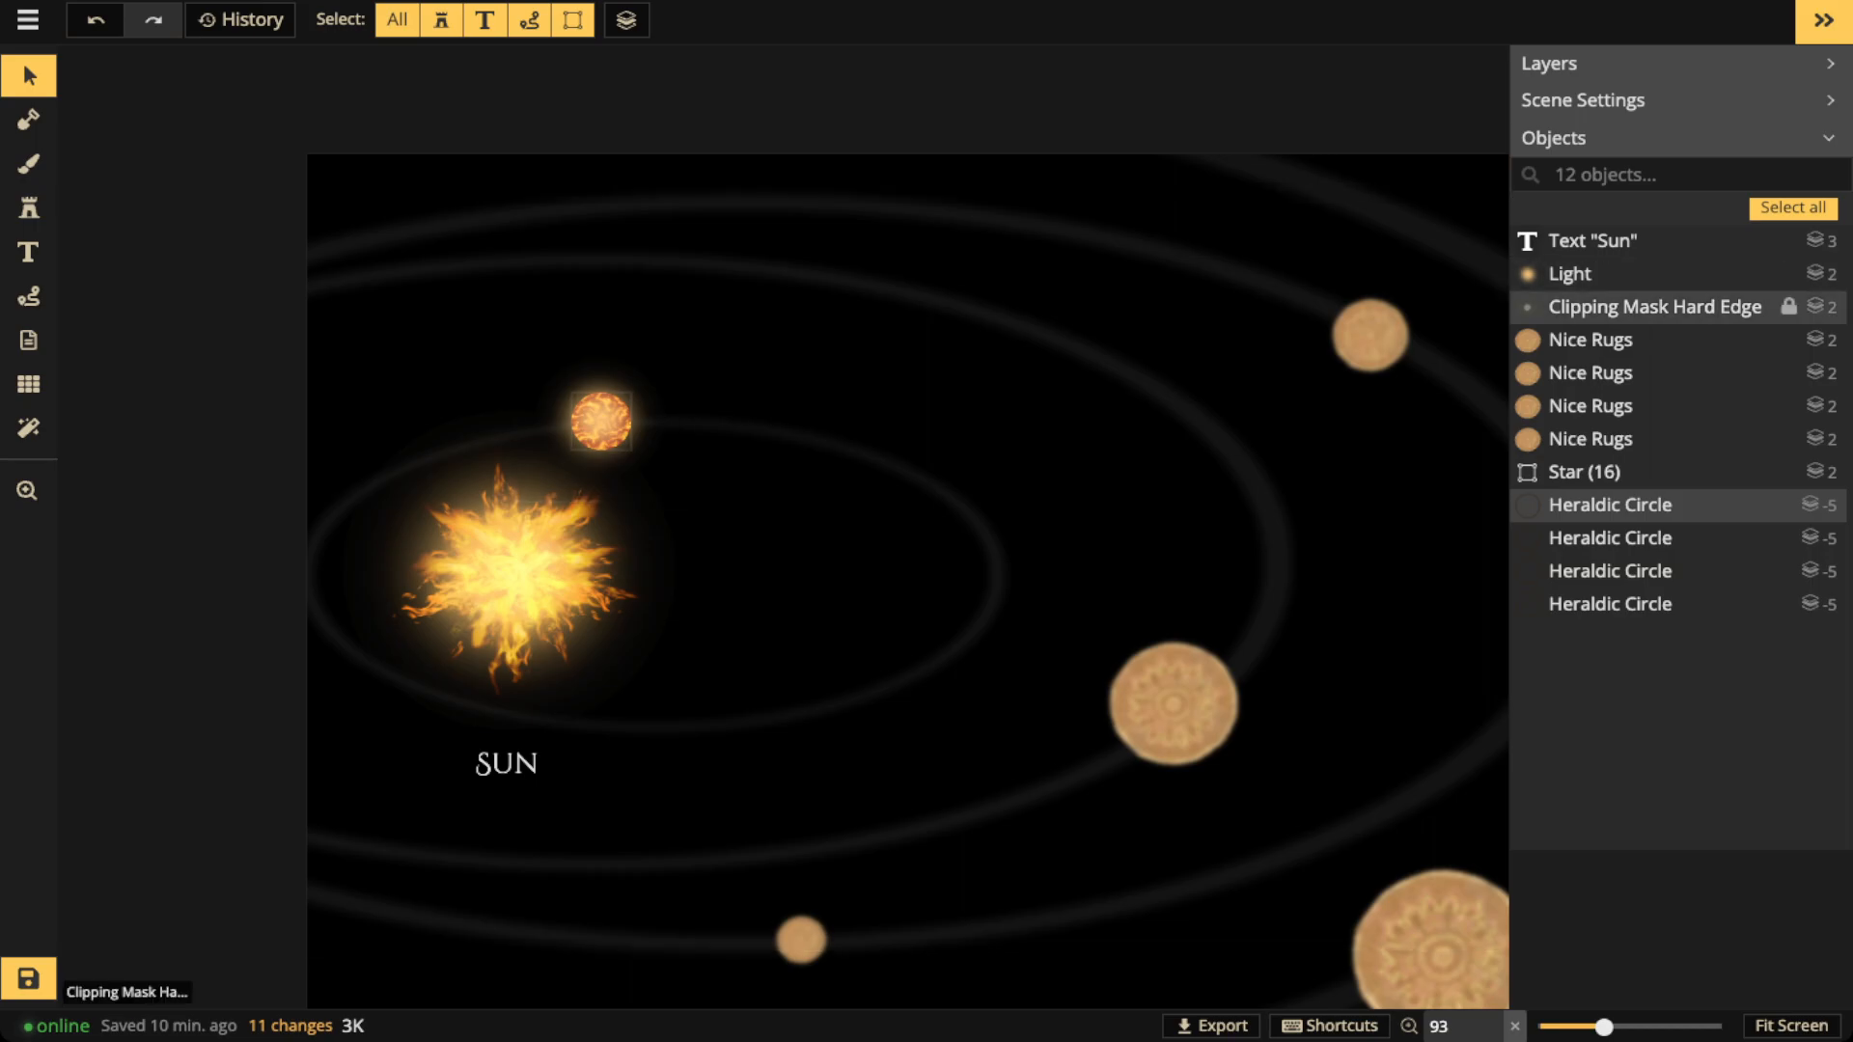
pyautogui.click(1655, 307)
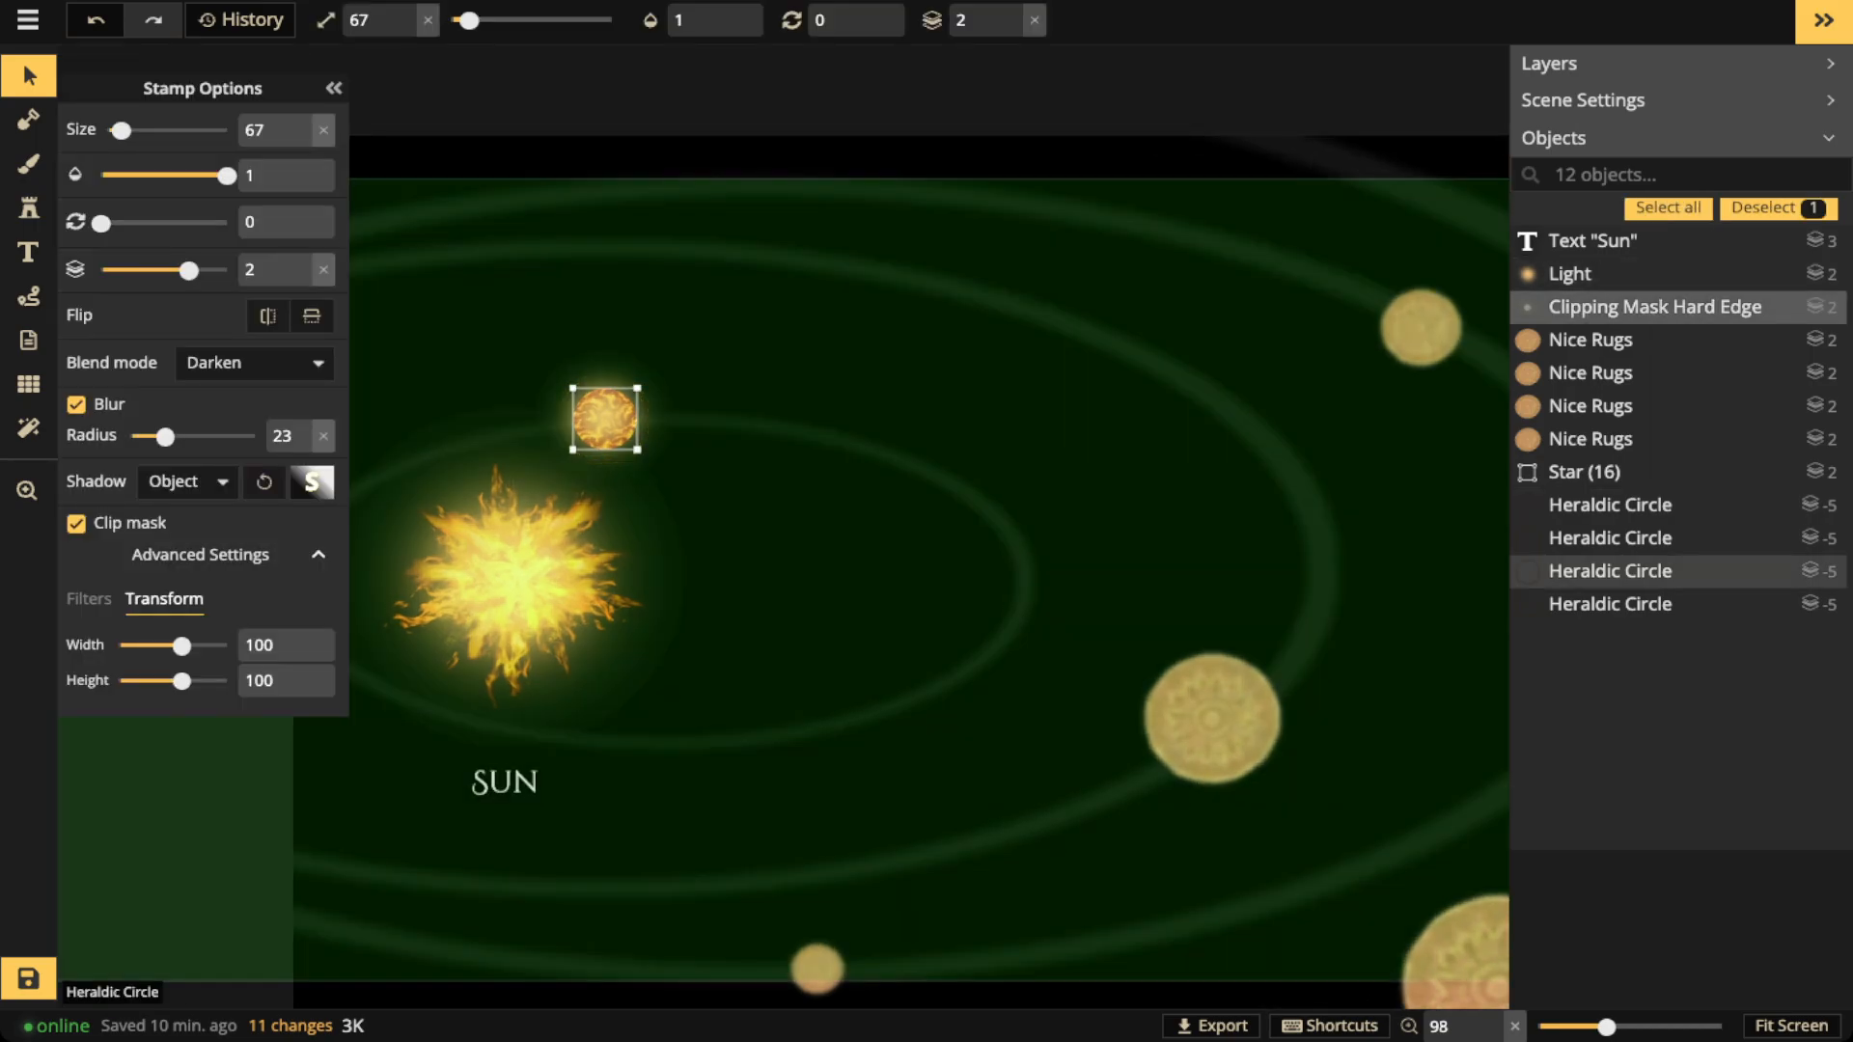
pyautogui.hotkey('ctrl', 'v')
pyautogui.moveTo(1030, 733); pyautogui.dragTo(825, 672)
pyautogui.click(1007, 659)
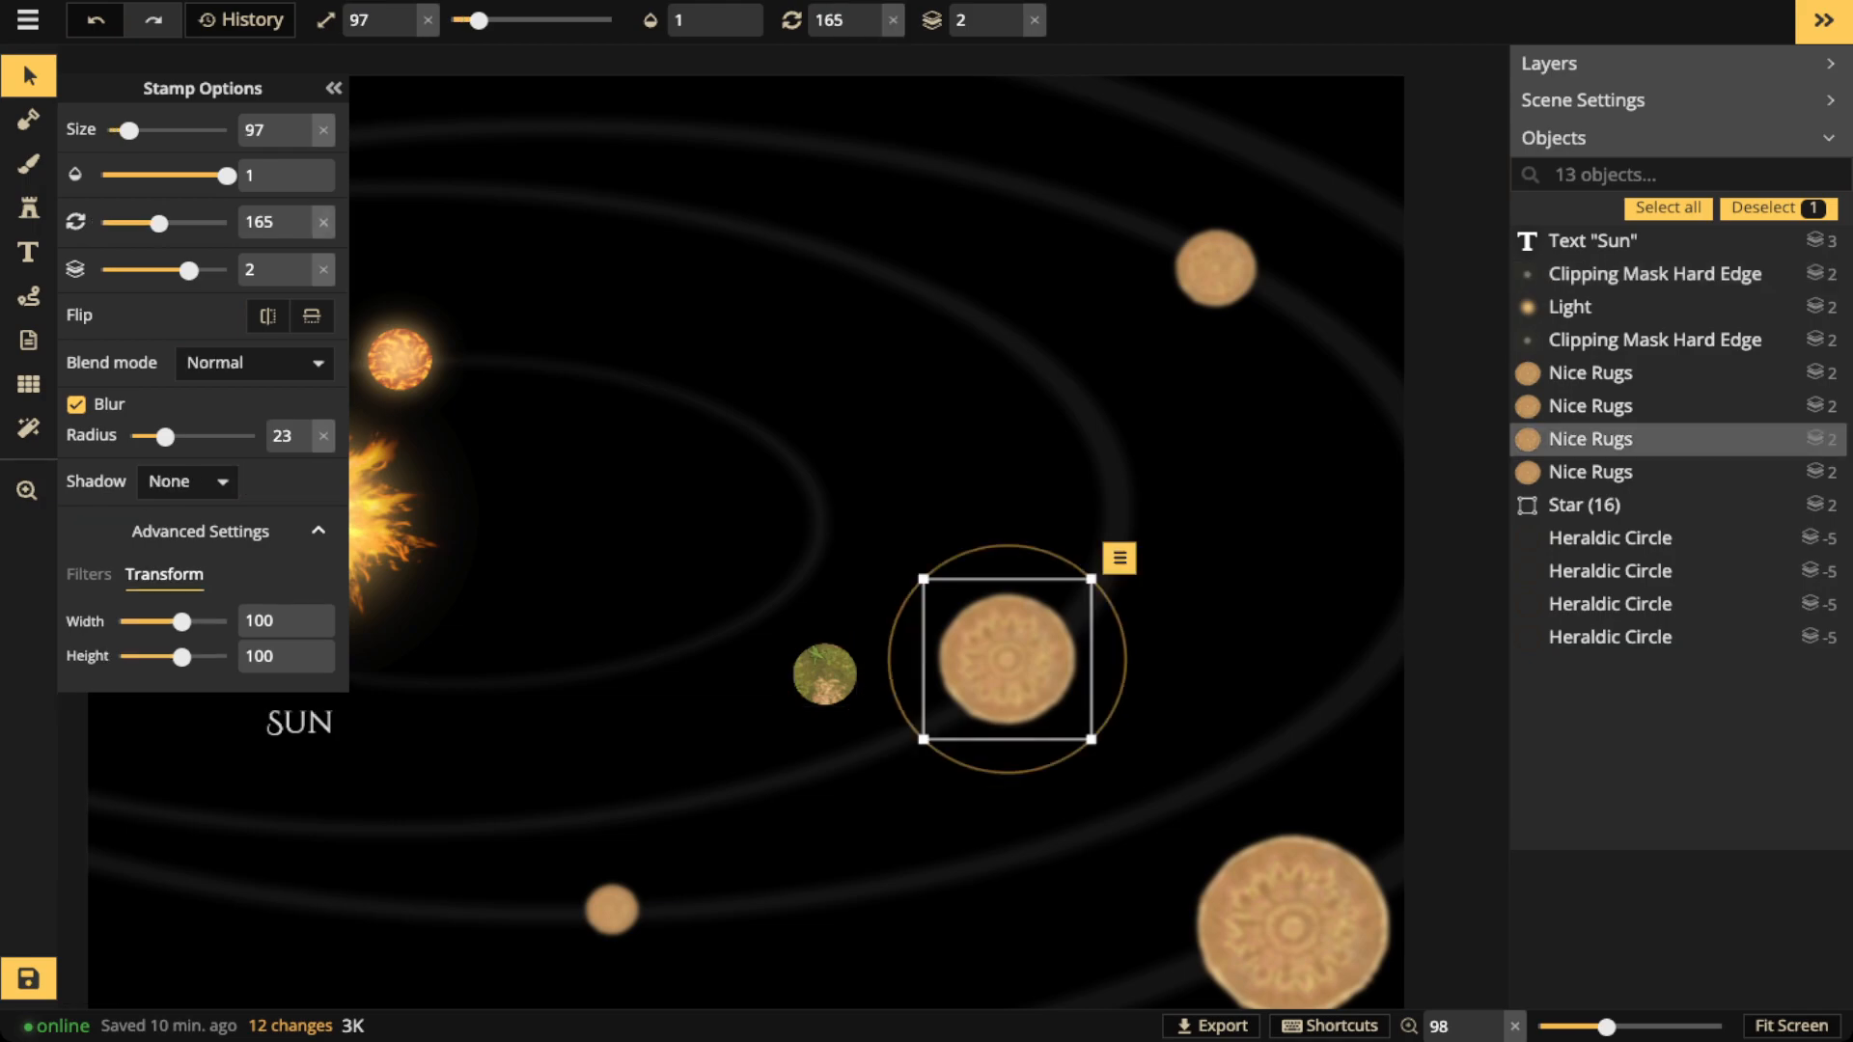
pyautogui.click(825, 675)
pyautogui.moveTo(857, 643); pyautogui.dragTo(900, 602)
# Delete the large placeholder disc on the second orbit and move the copied clipping mask into its place
pyautogui.click(1006, 659)
pyautogui.press('Delete')
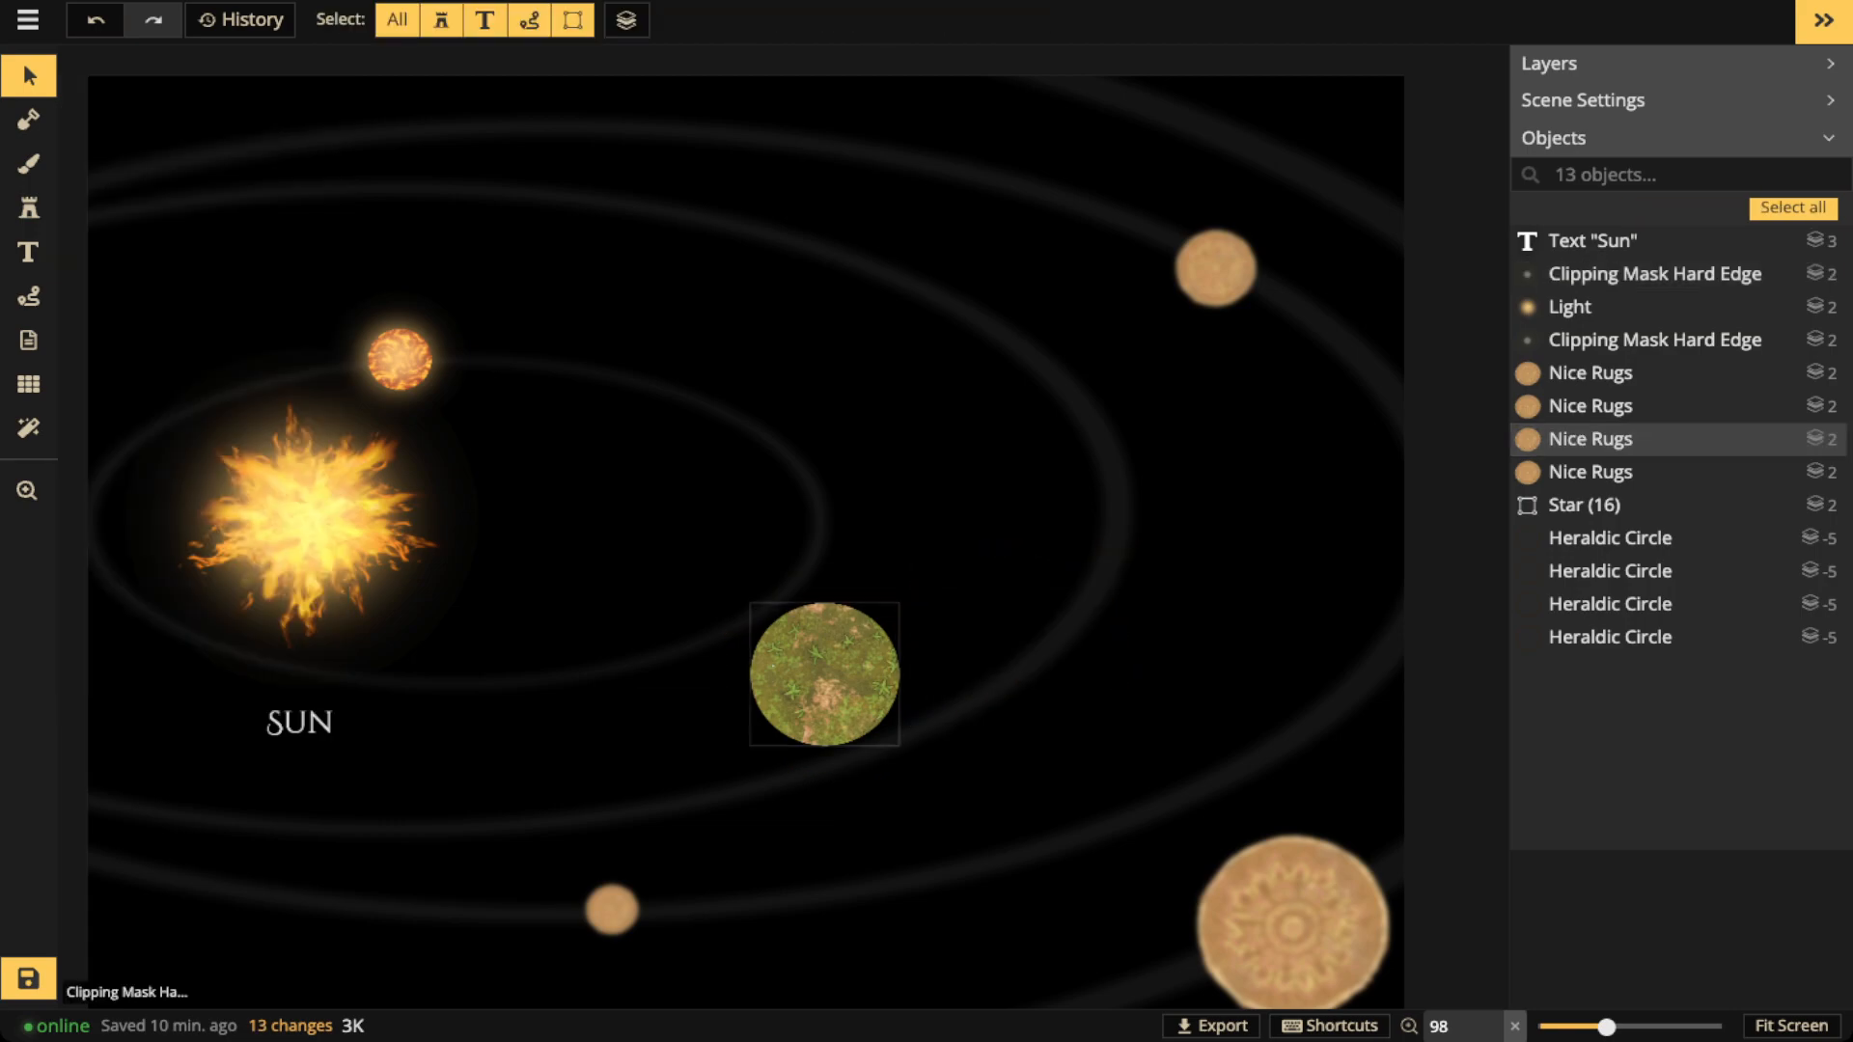
pyautogui.click(825, 675)
pyautogui.moveTo(825, 674); pyautogui.dragTo(1011, 672)
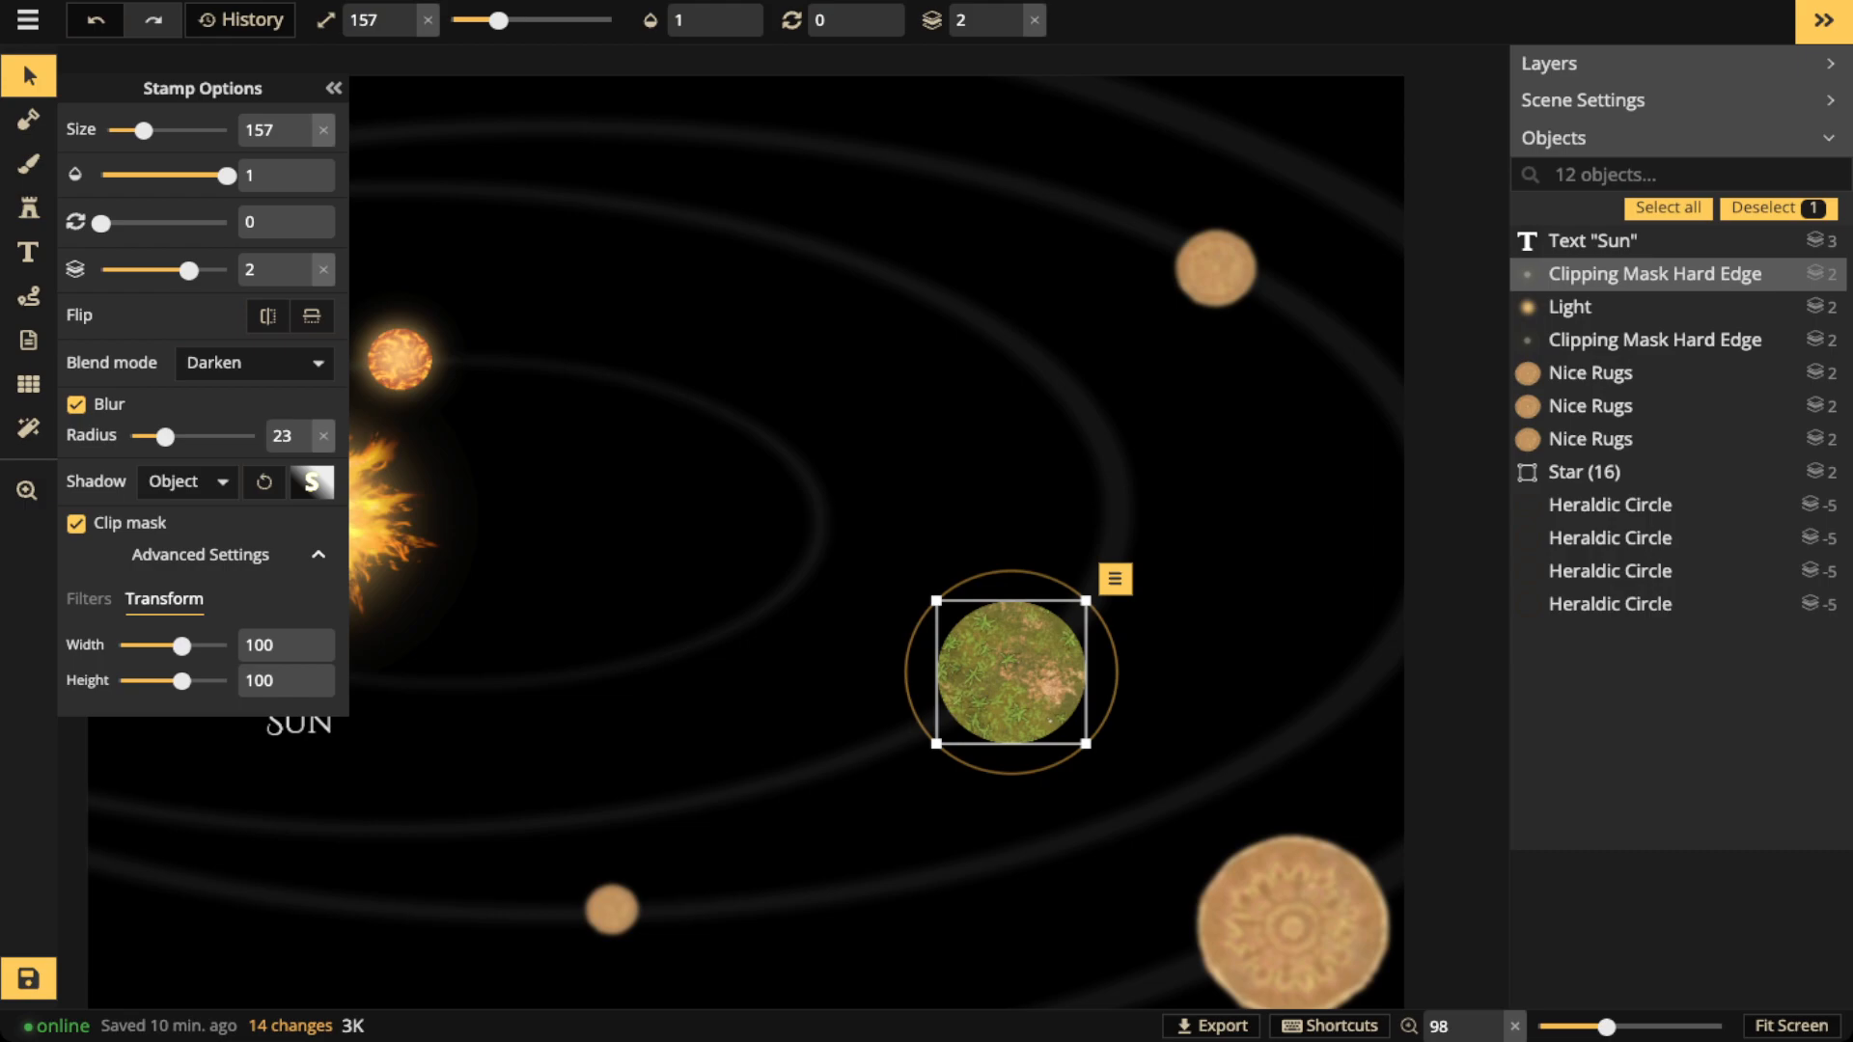
# Enlarge the second-orbit clipping mask to size 177 and re-centre it on the orbit line
pyautogui.scroll(-3, 994, 666)
pyautogui.press('space')
pyautogui.moveTo(994, 666); pyautogui.dragTo(1113, 672)
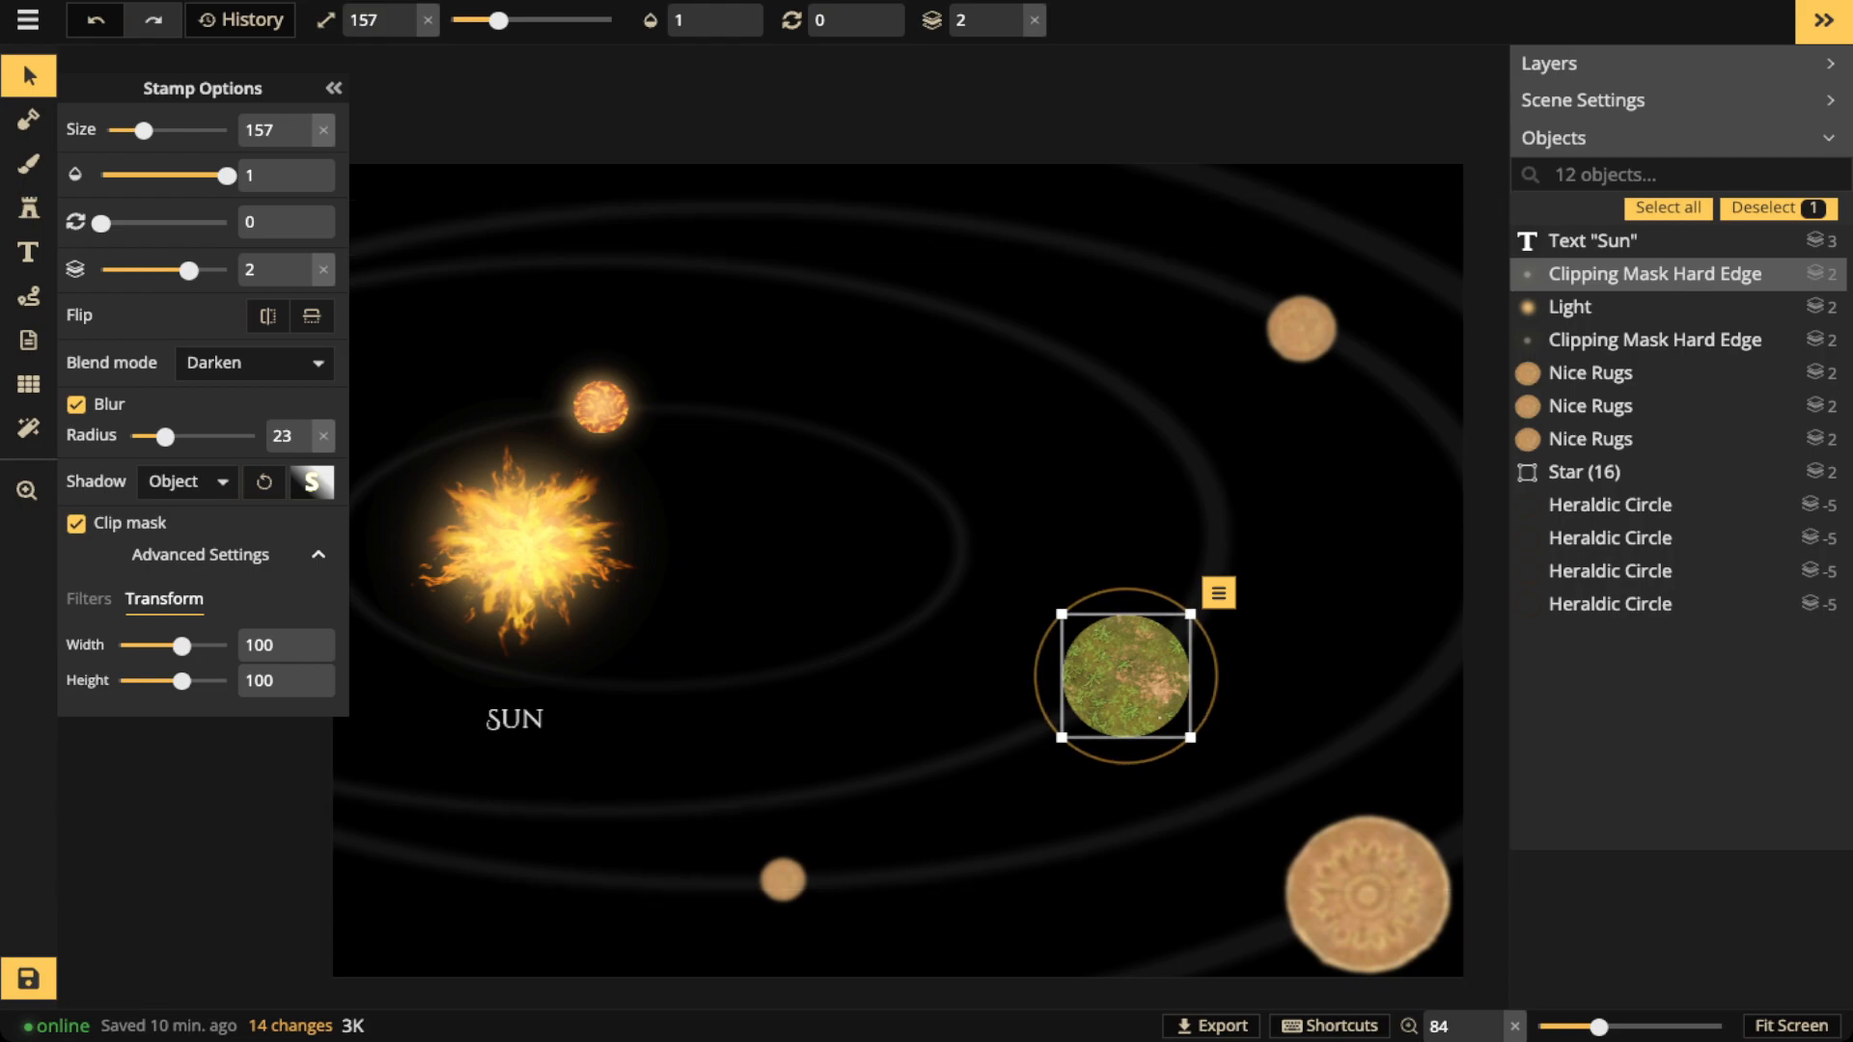
pyautogui.moveTo(1190, 738); pyautogui.dragTo(1193, 741)
pyautogui.moveTo(1127, 676); pyautogui.dragTo(1104, 684)
pyautogui.press(']')
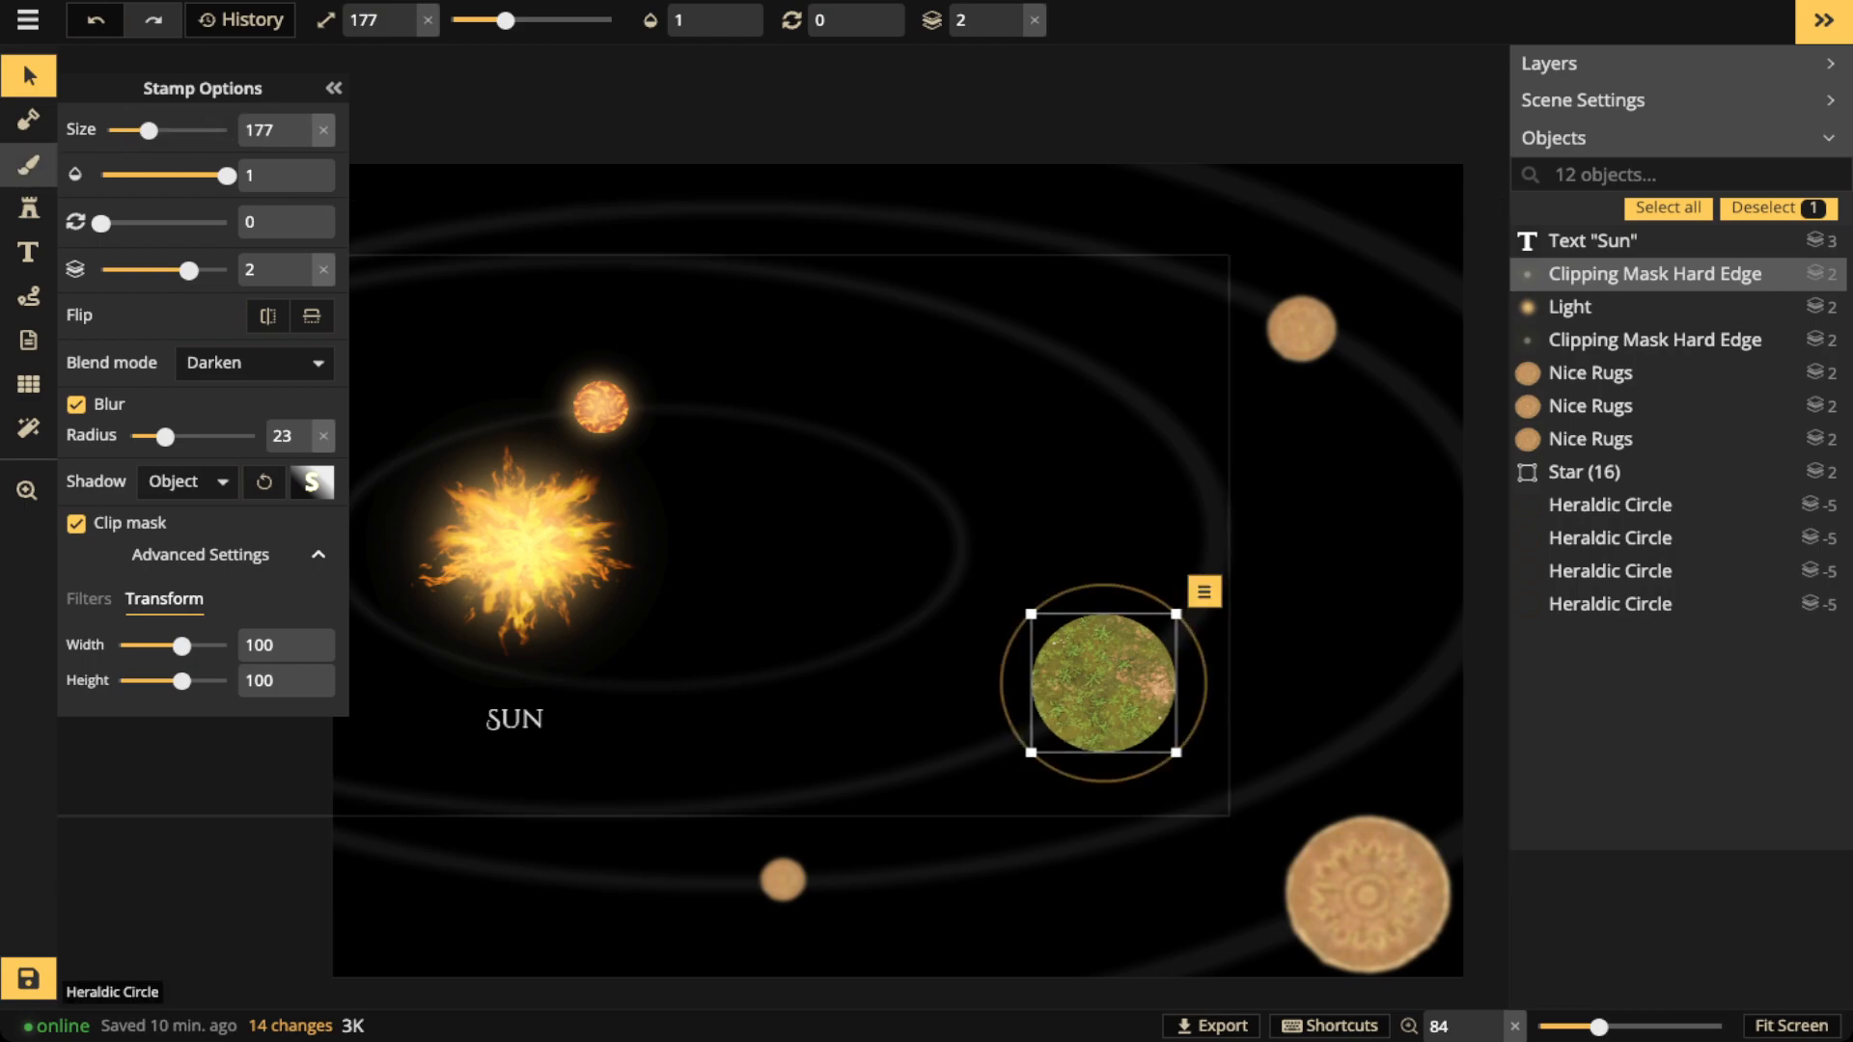
# Open the brush's texture catalog, replace the lava search with "water" and look through the matching textures
pyautogui.click(28, 164)
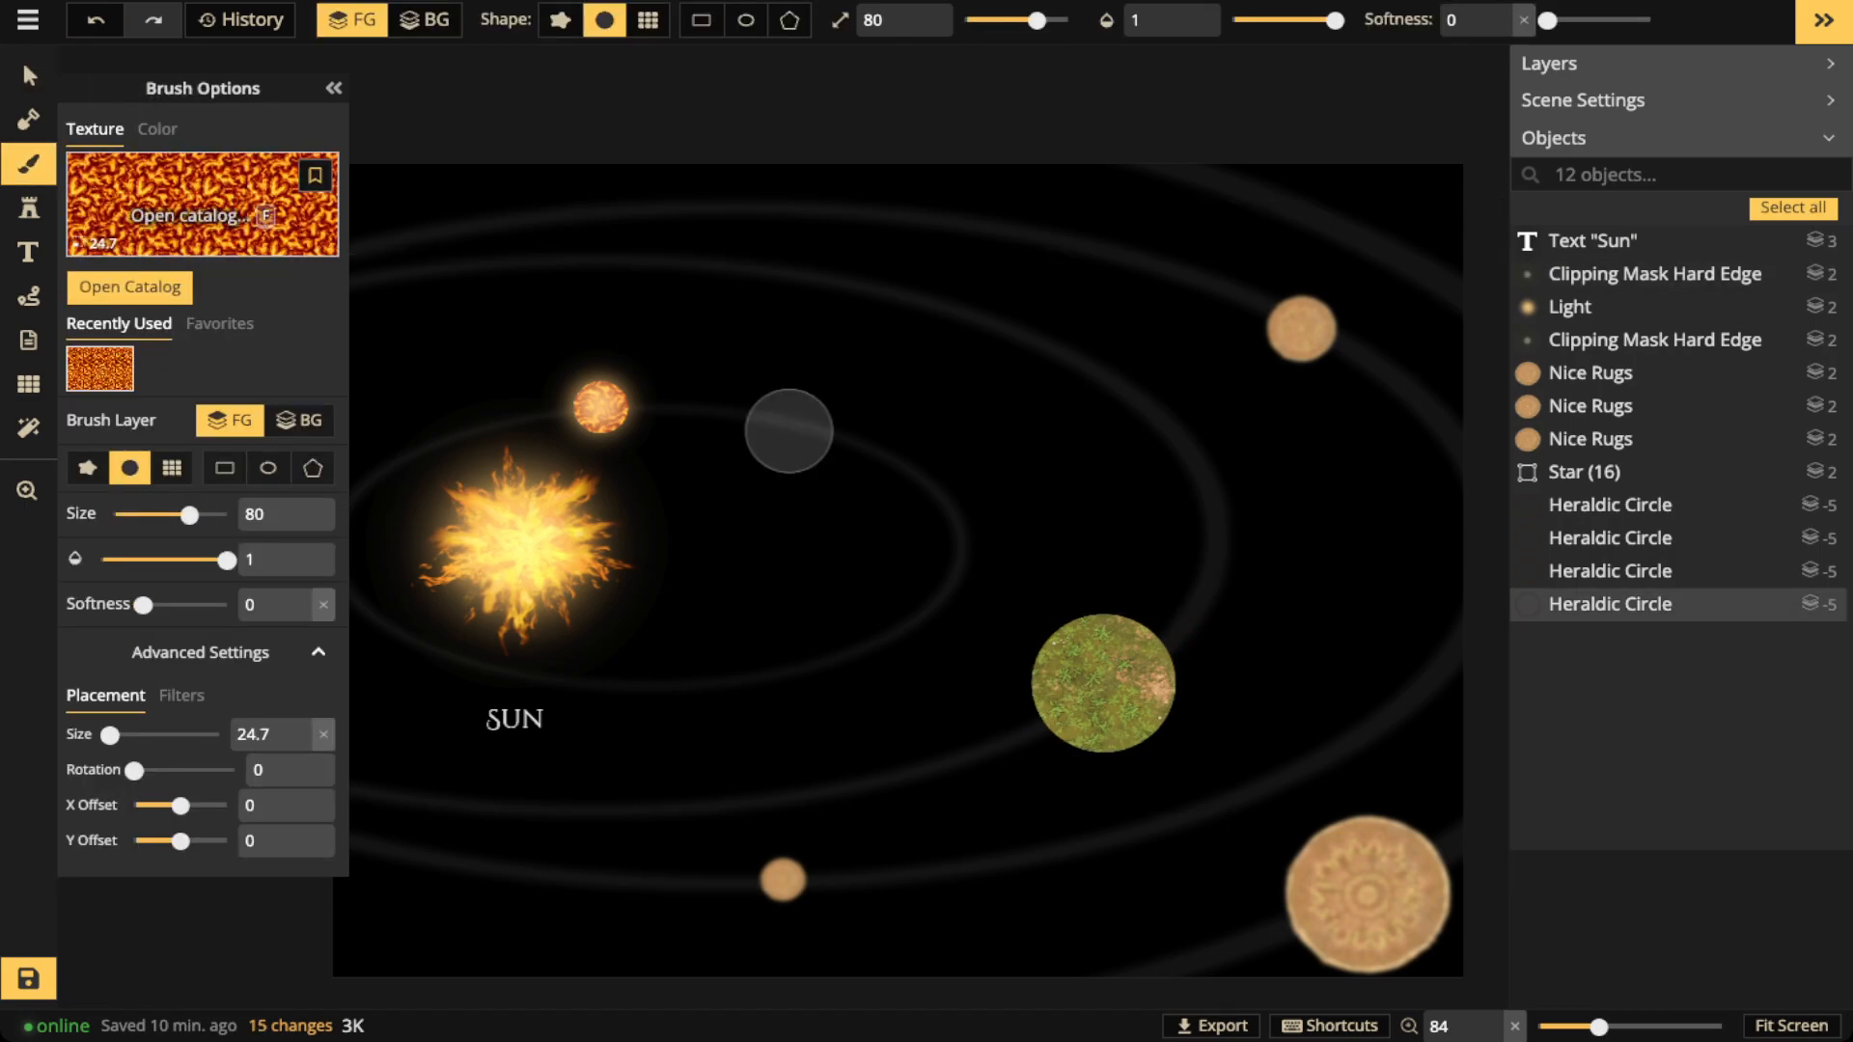
pyautogui.click(202, 207)
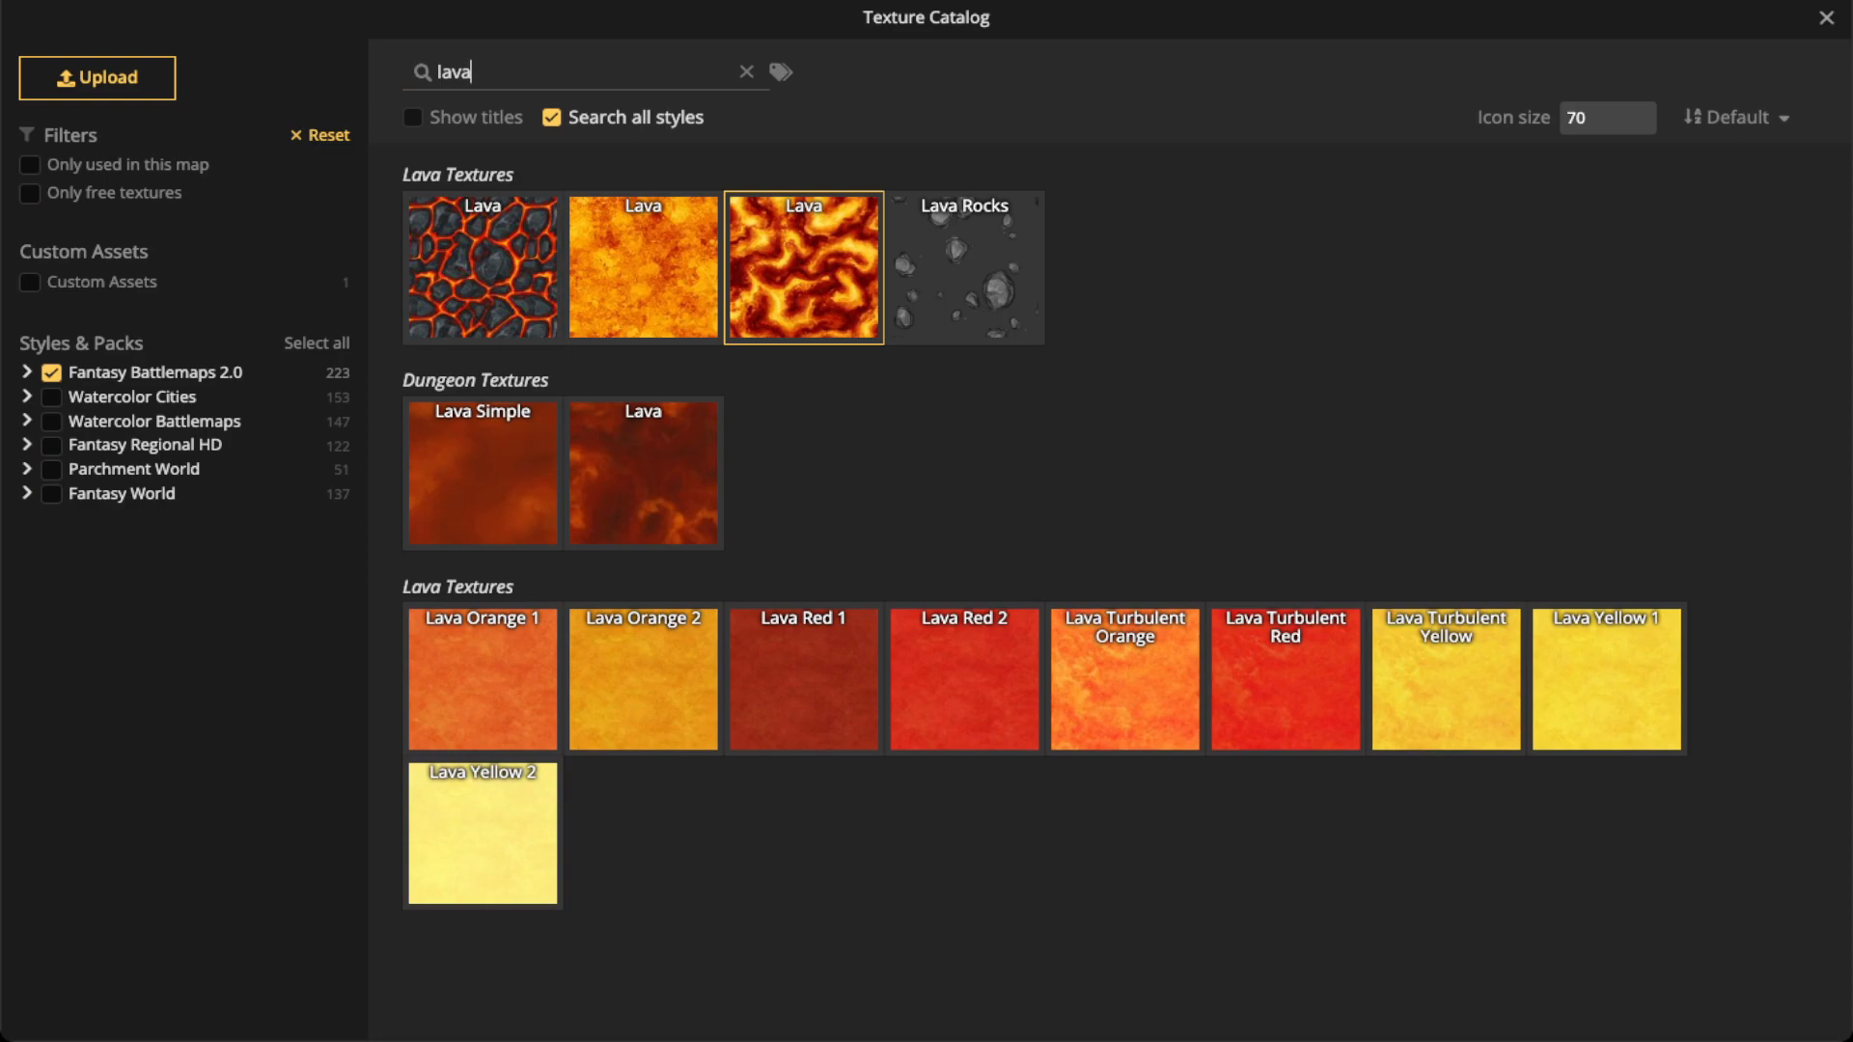
pyautogui.click(746, 73)
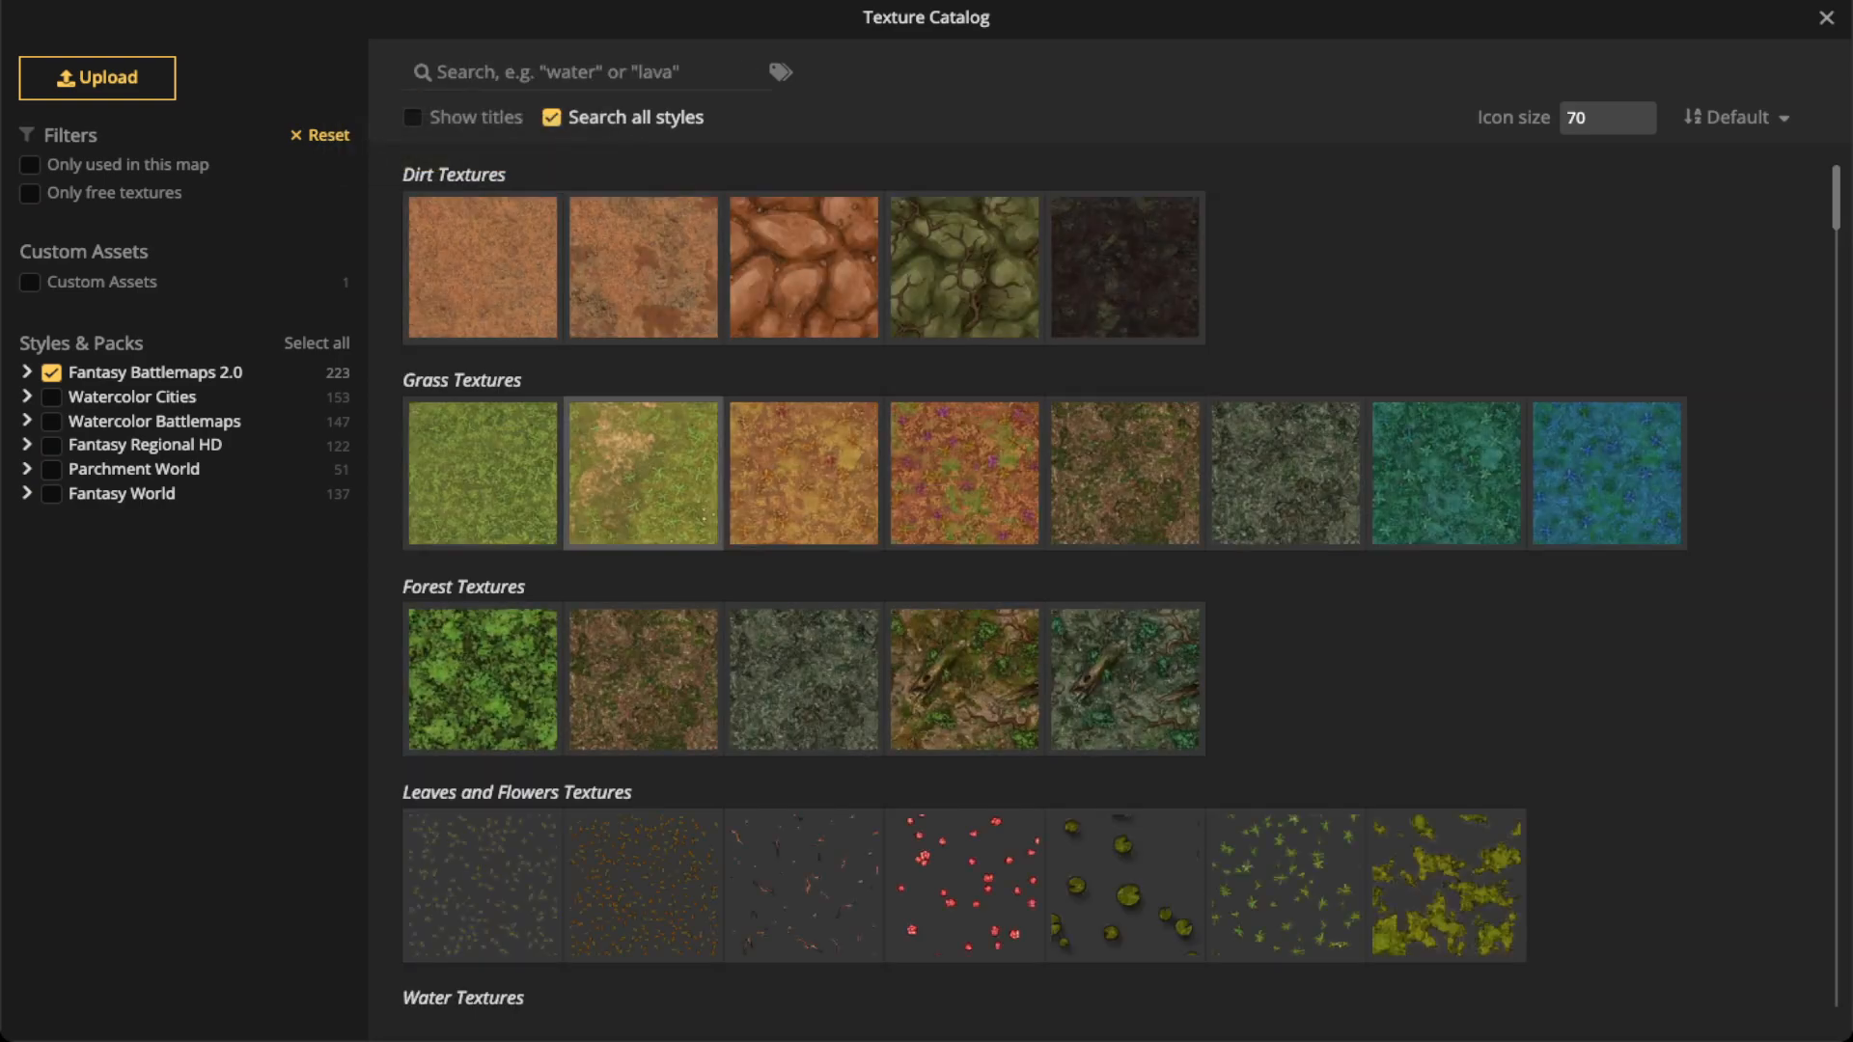
pyautogui.scroll(-6, 1045, 586)
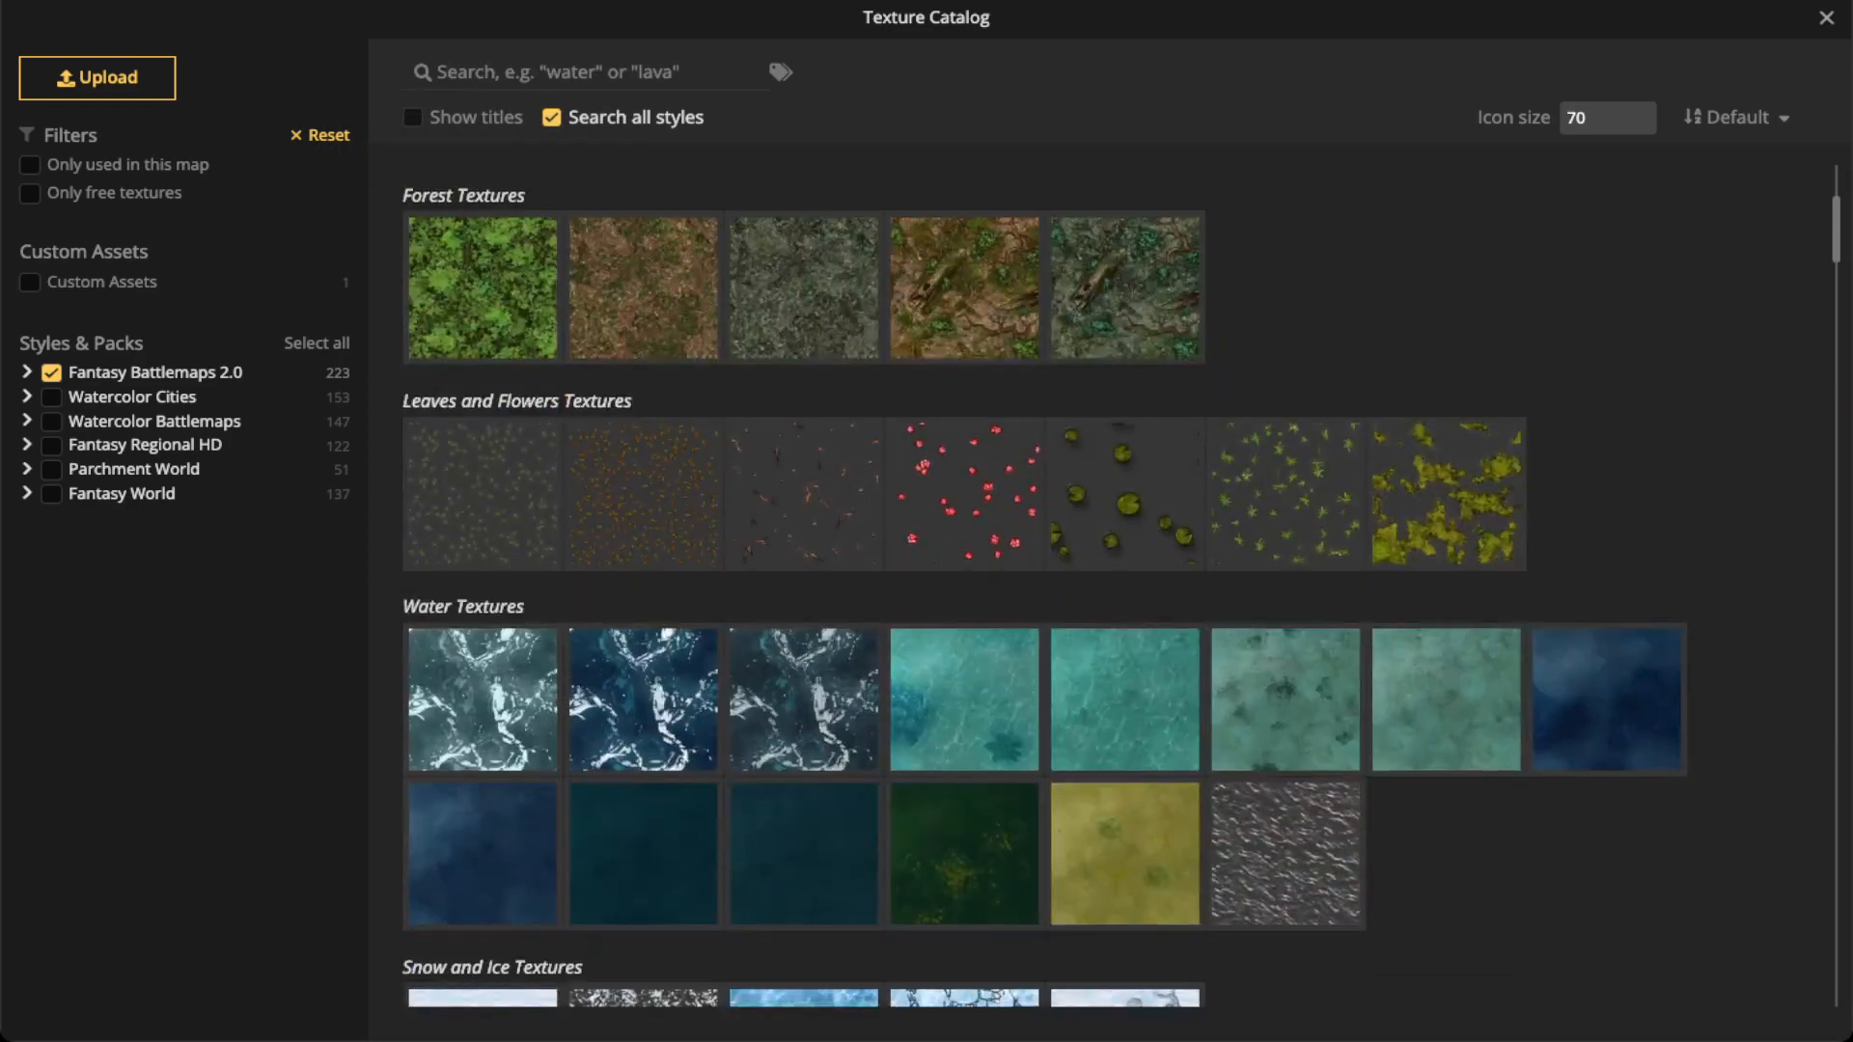
pyautogui.click(502, 73)
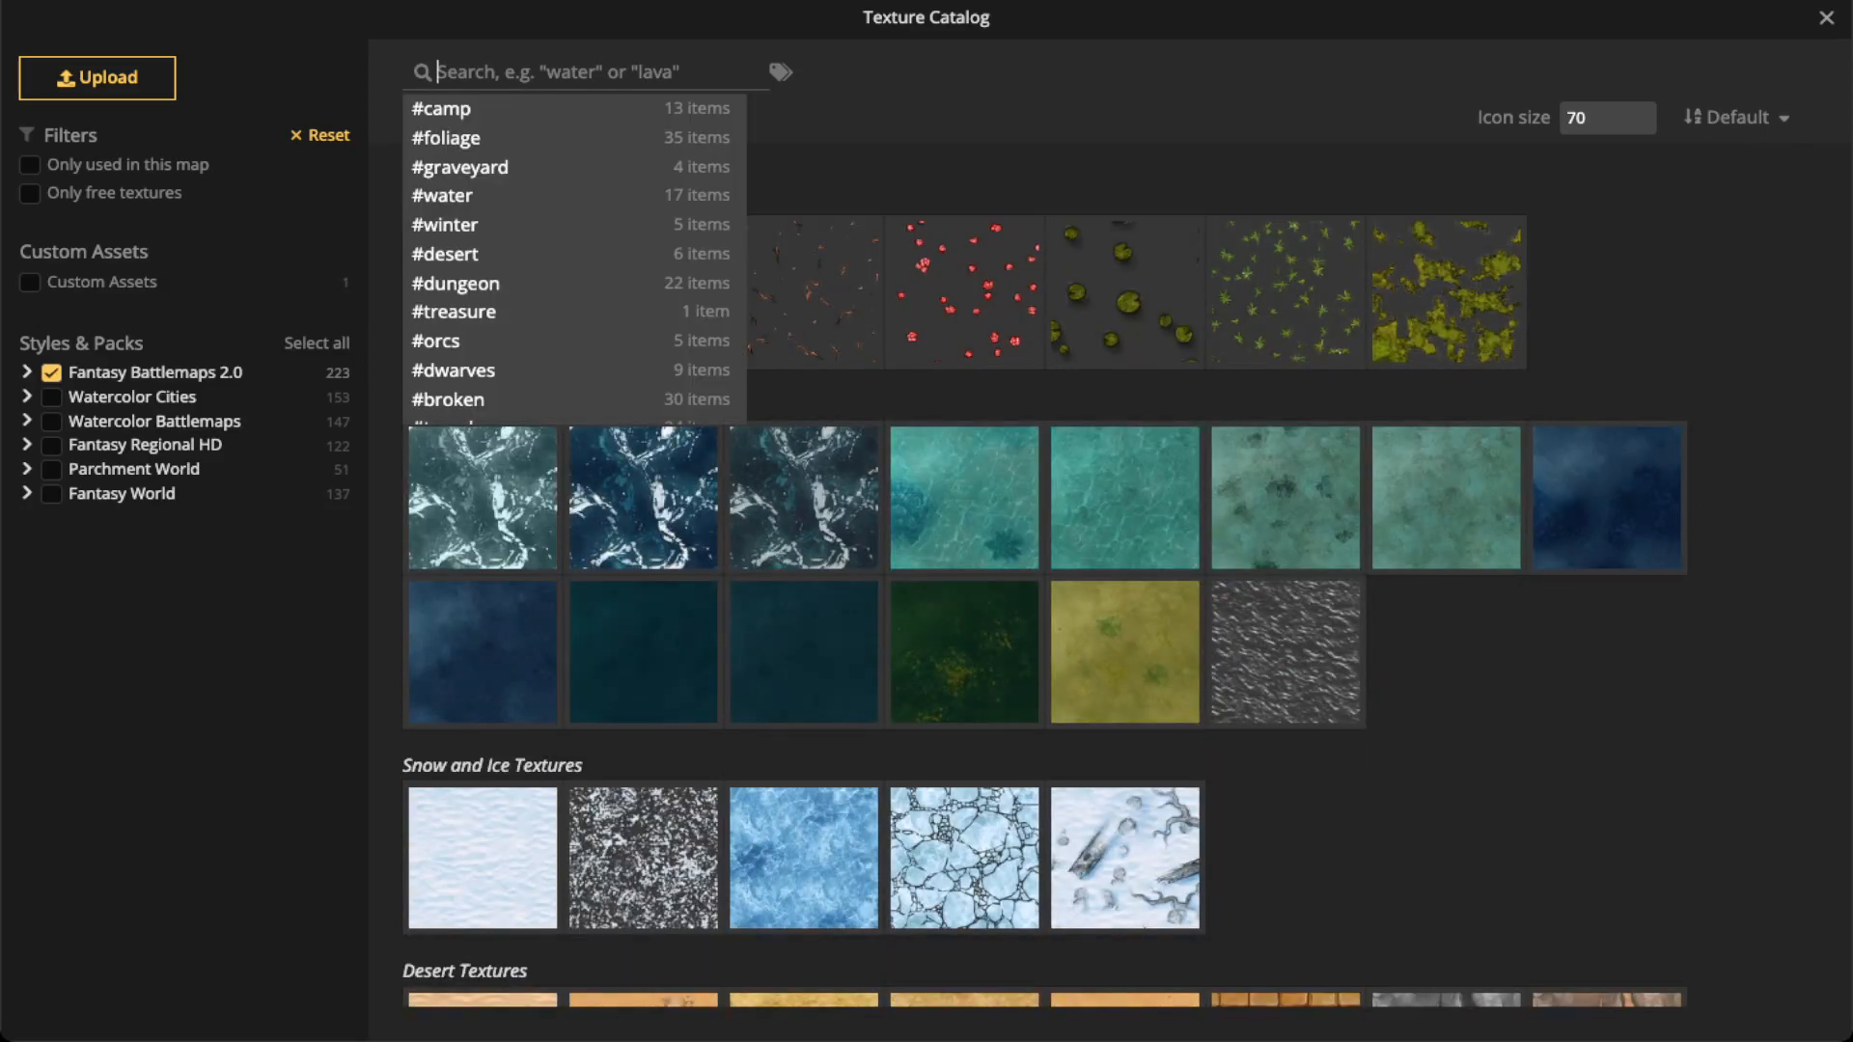
pyautogui.write('water')
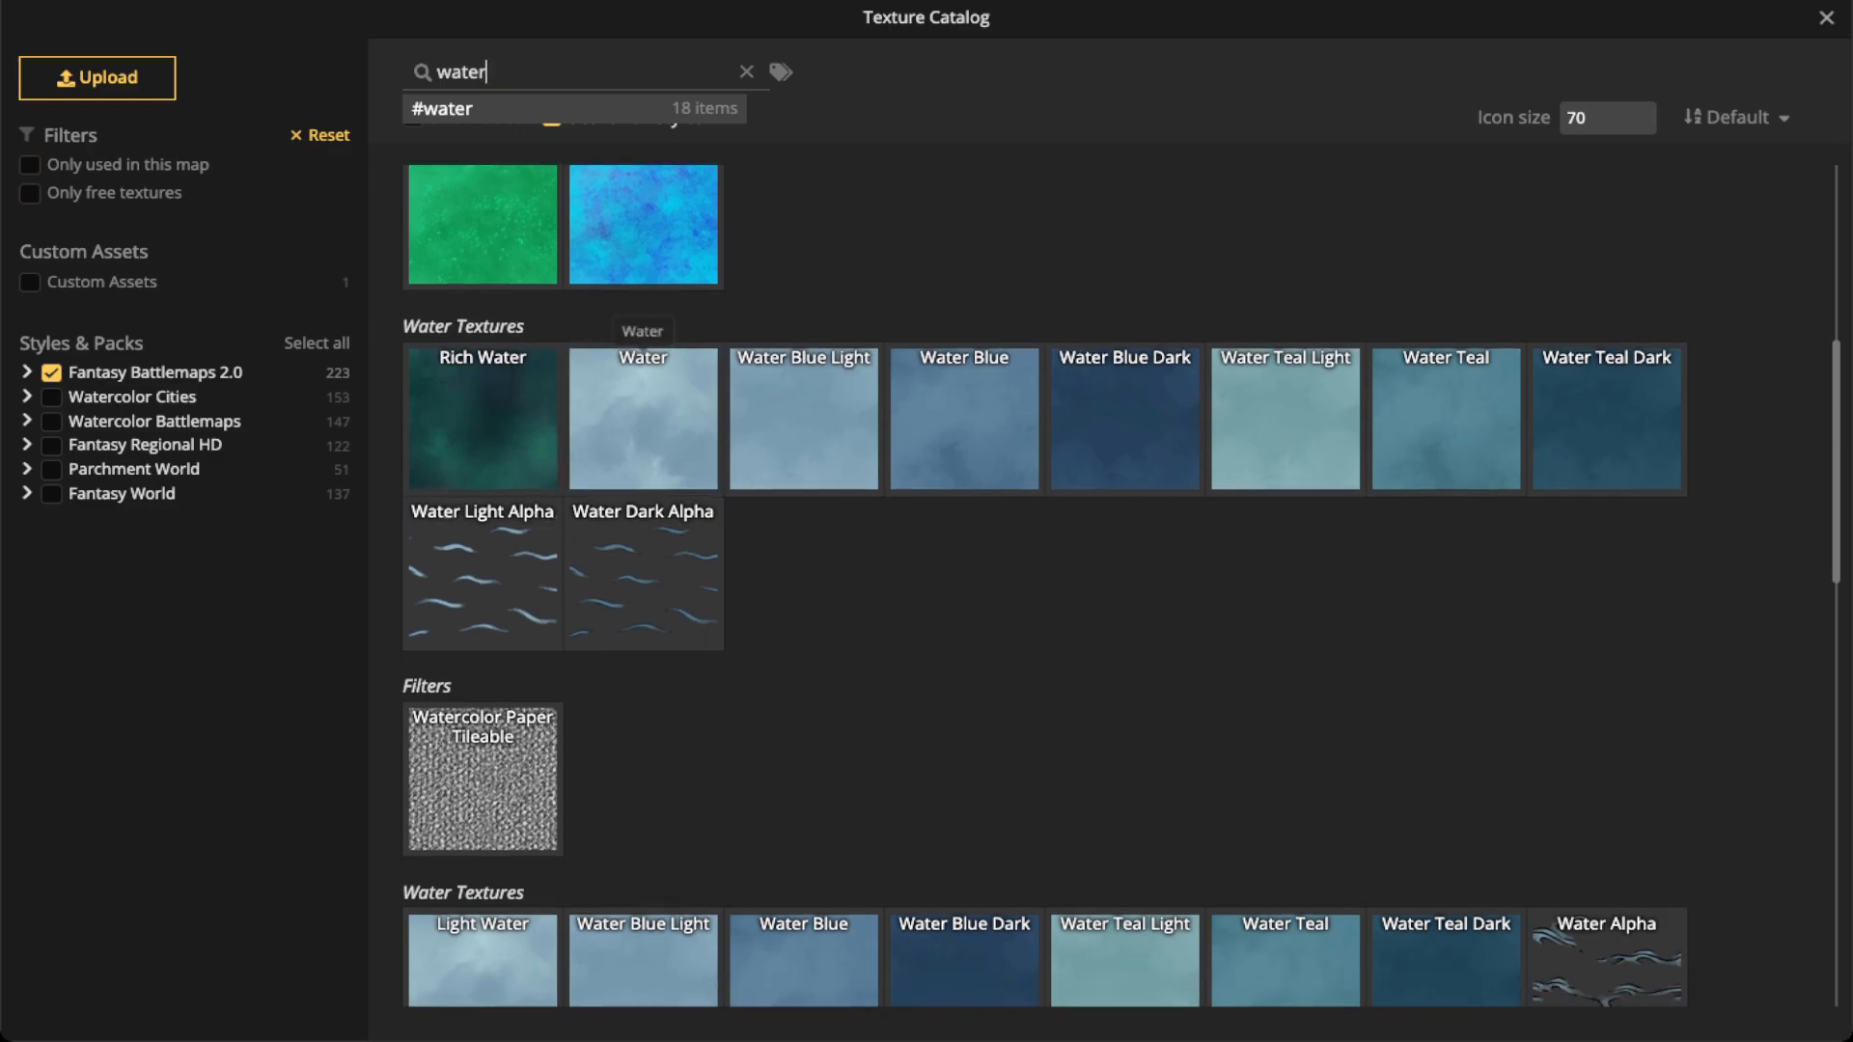
pyautogui.scroll(4, 642, 463)
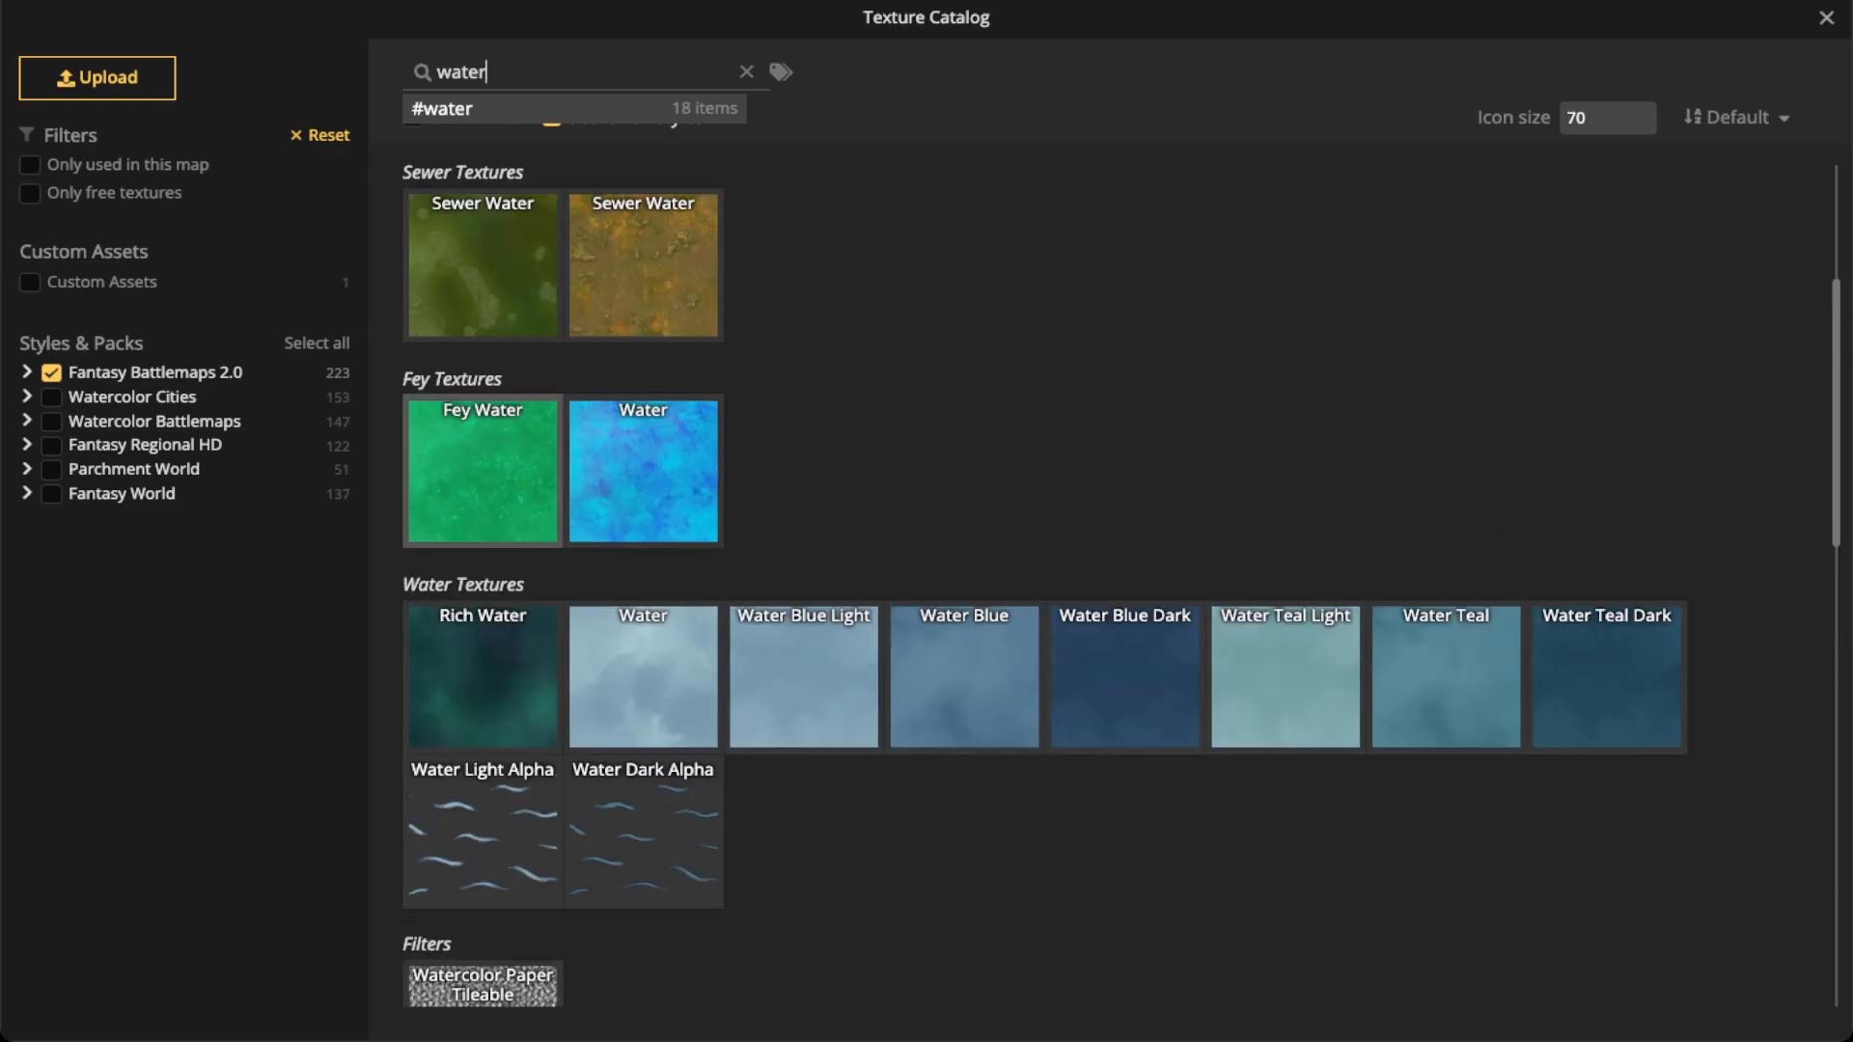
# Search the texture catalog for "ocean" textures
pyautogui.hotkey('ctrl', 'a')
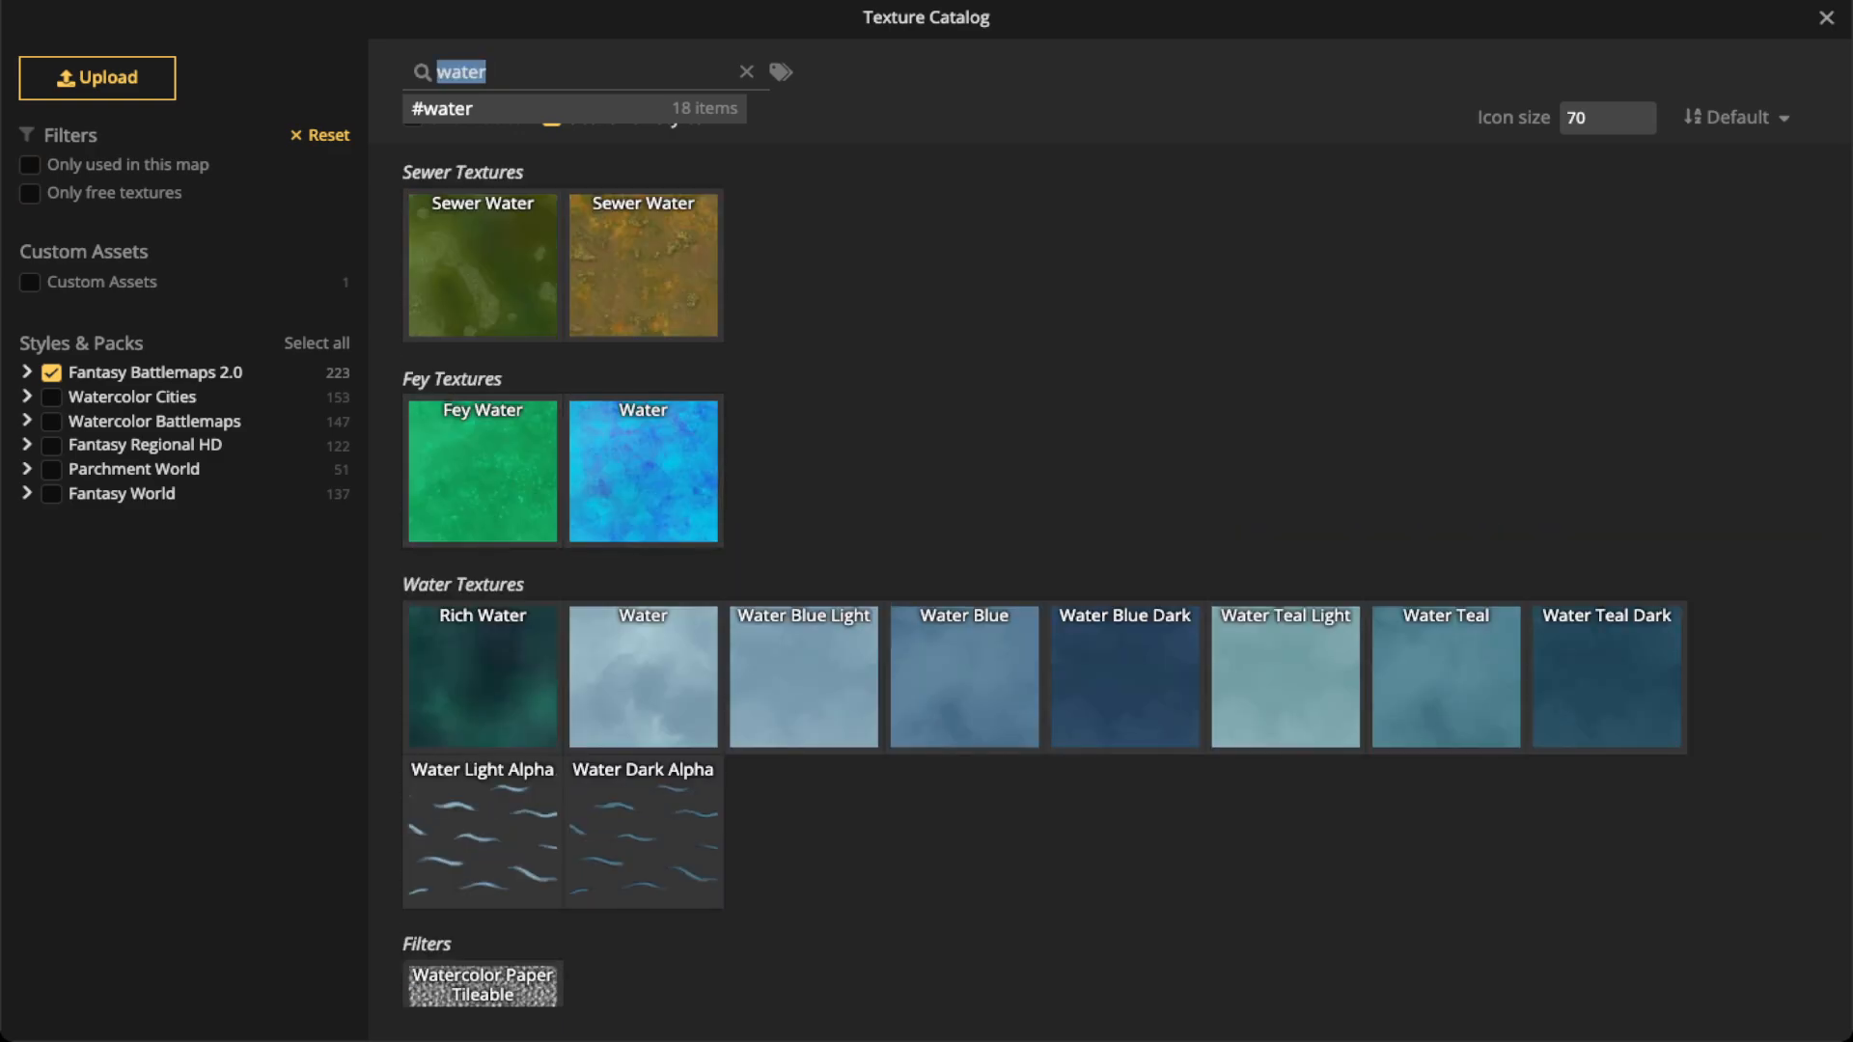
pyautogui.write('oce')
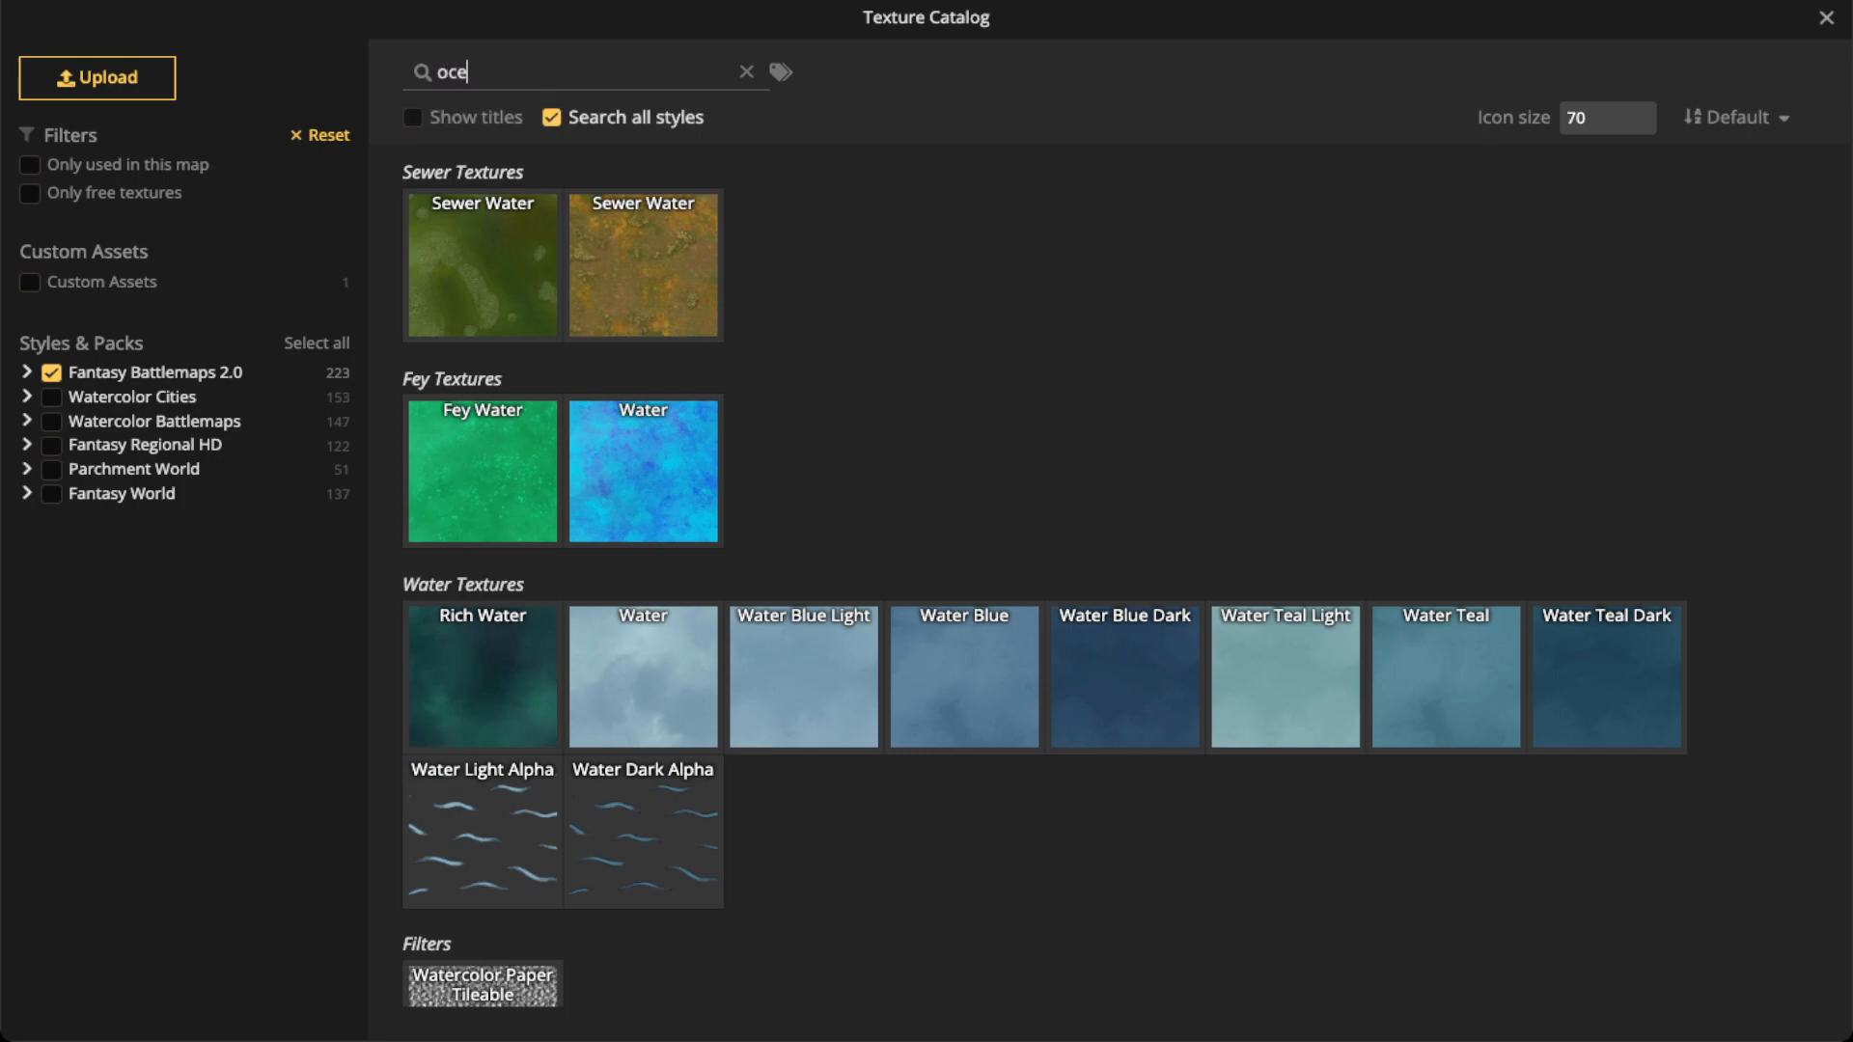
pyautogui.write('an')
pyautogui.hotkey('ctrl', 'a')
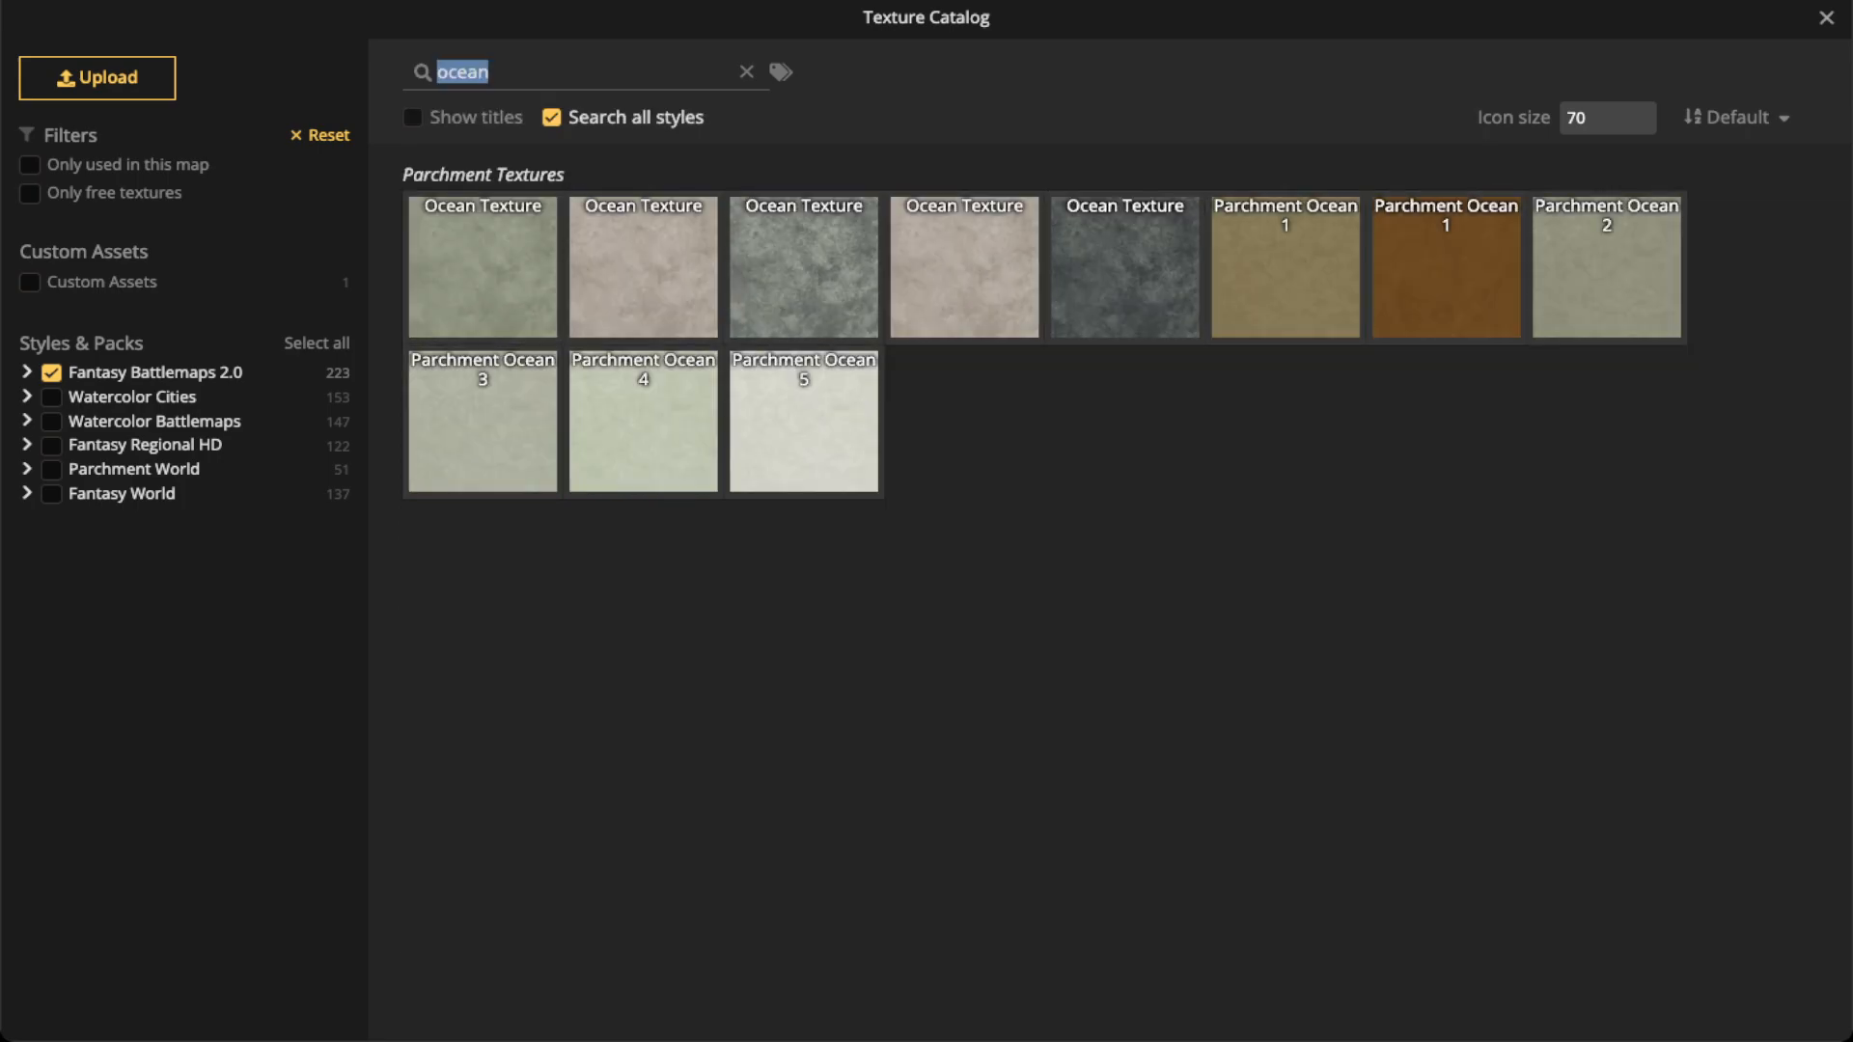
# Search the catalog for "water", choose the Water Blue Dark texture and paint it over the second-orbit planet
pyautogui.write('water')
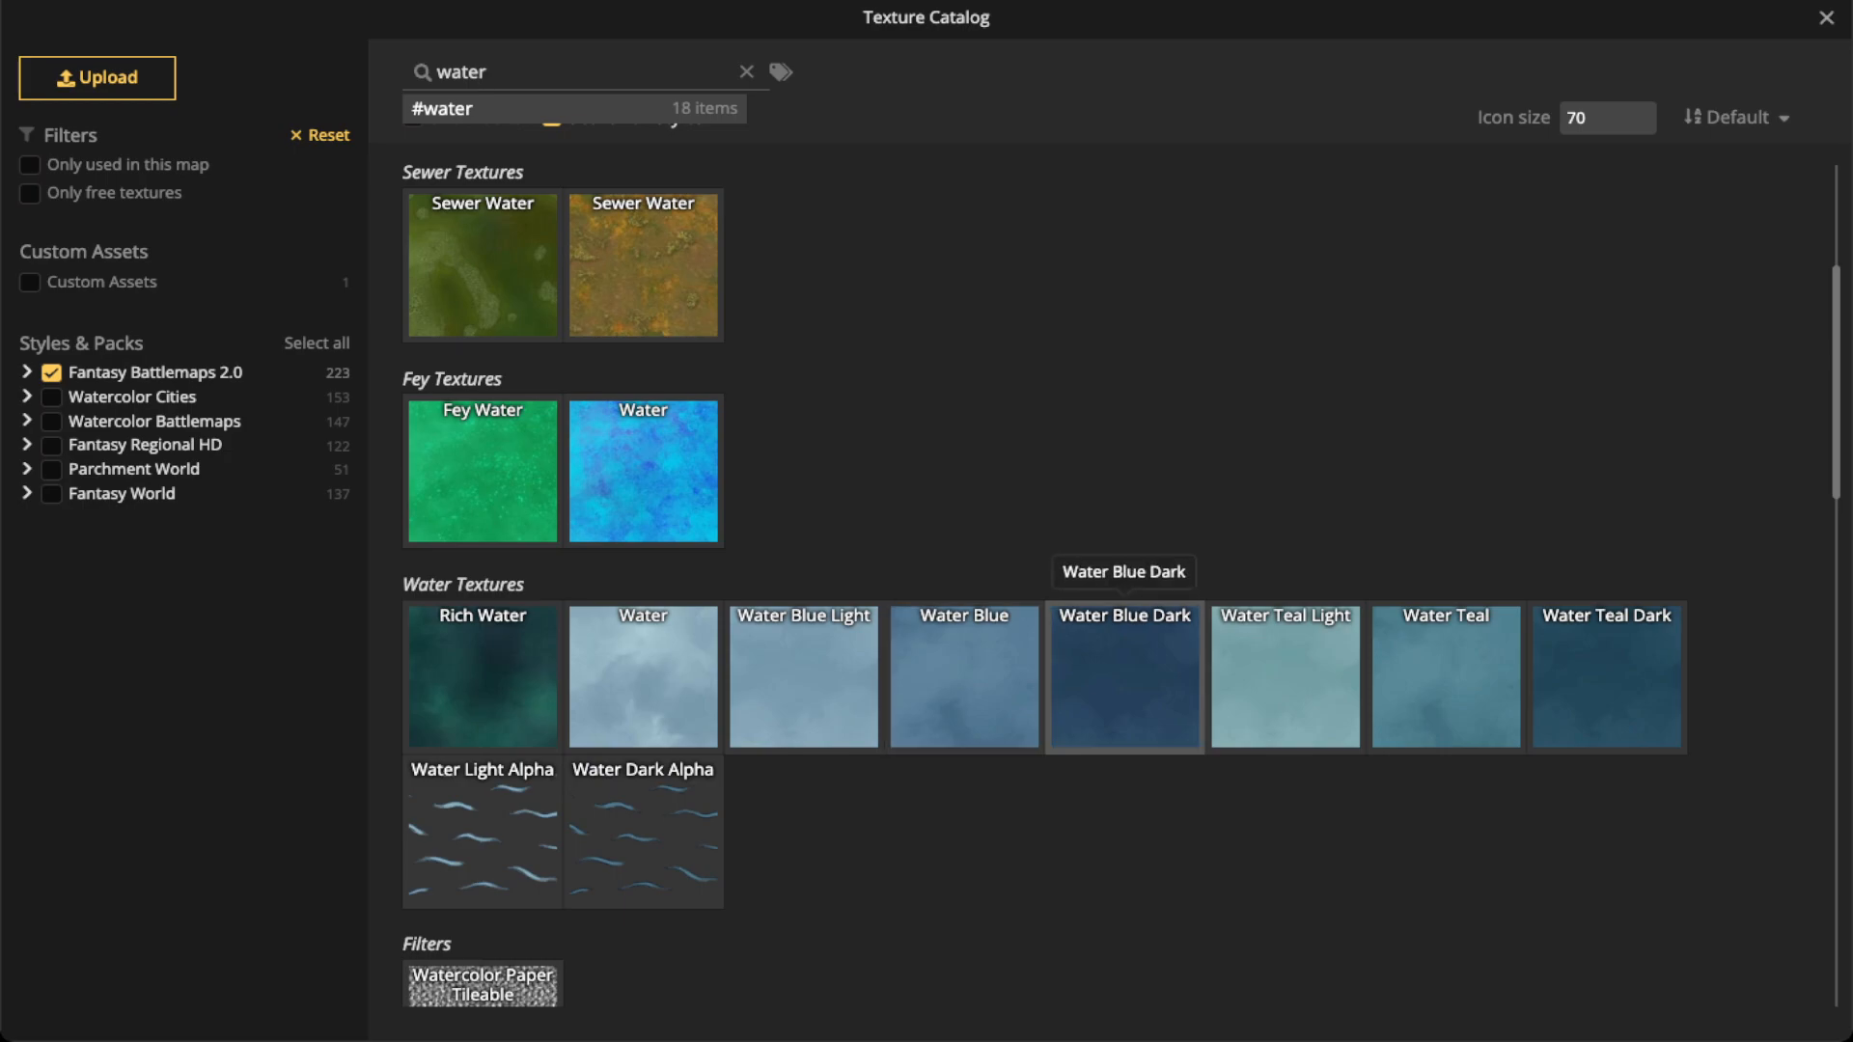
pyautogui.click(1125, 676)
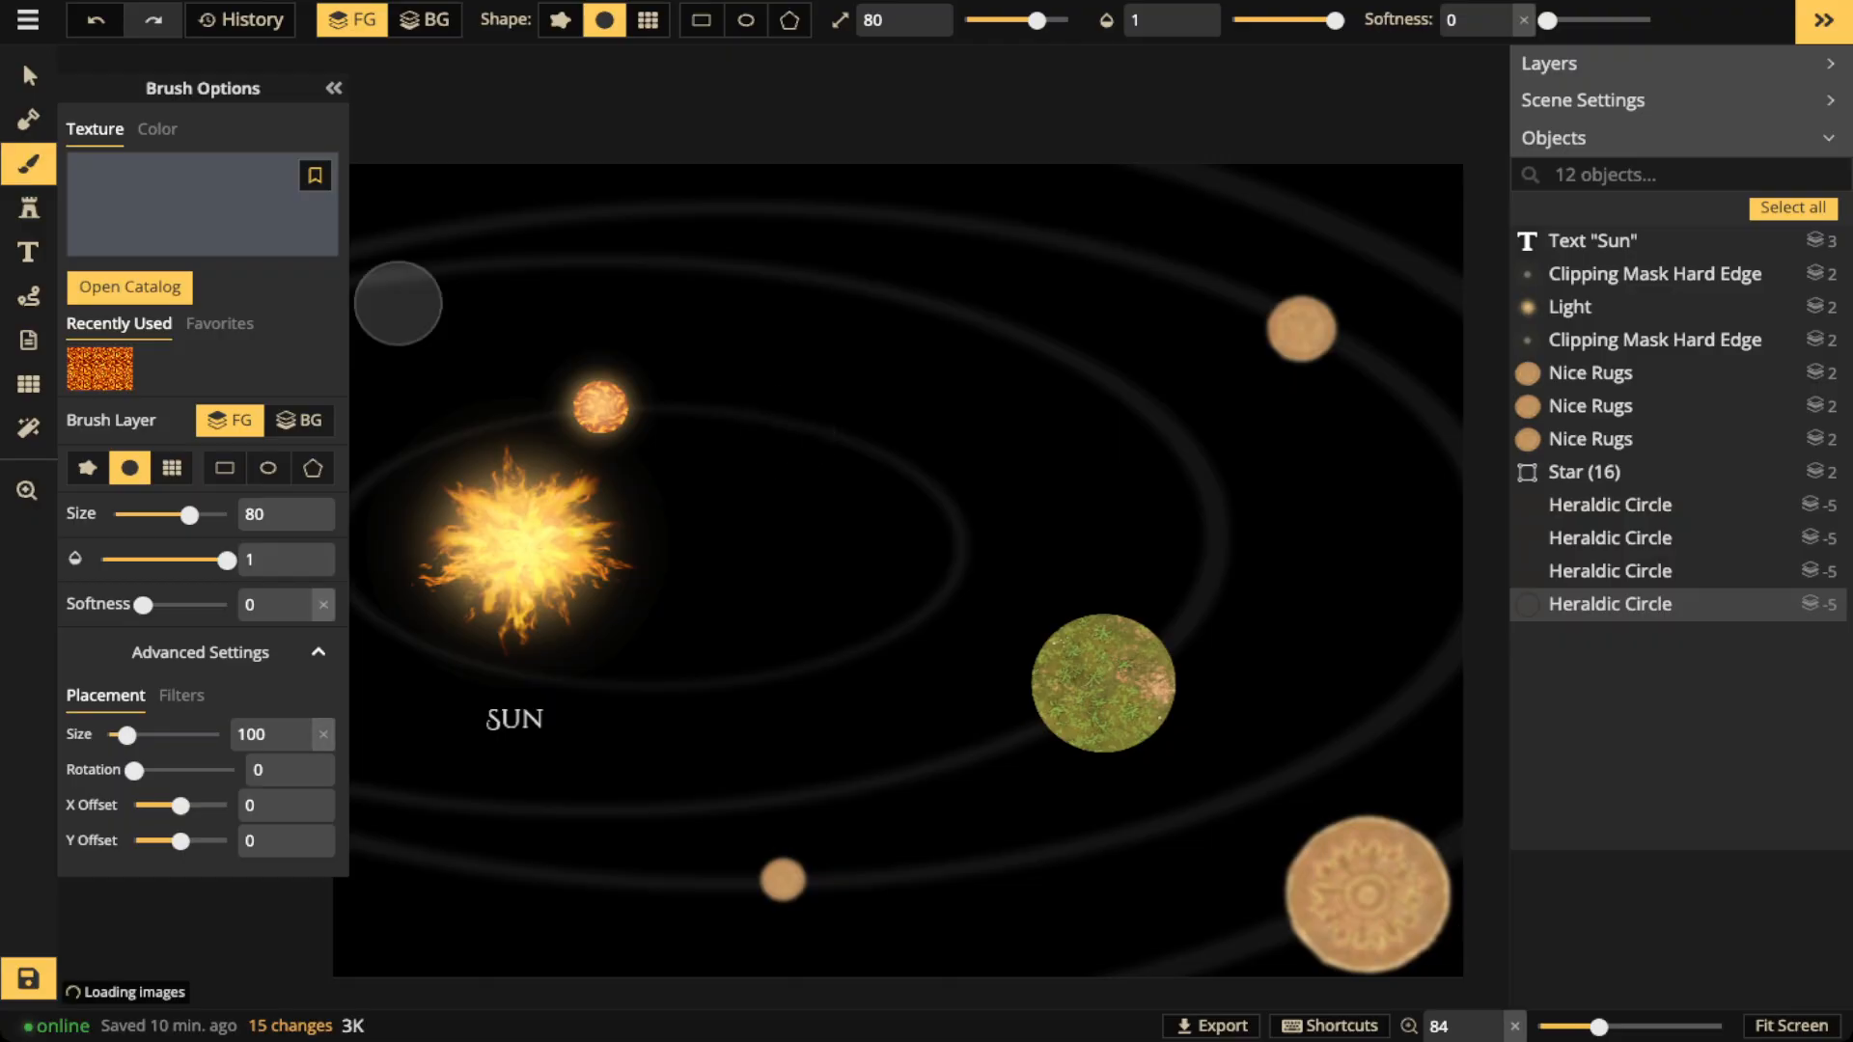
pyautogui.moveTo(1076, 651)
pyautogui.mouseDown()
pyautogui.moveTo(1083, 710)
pyautogui.moveTo(1139, 716)
pyautogui.moveTo(1150, 682)
pyautogui.moveTo(1119, 645)
pyautogui.moveTo(1074, 638)
pyautogui.mouseUp()
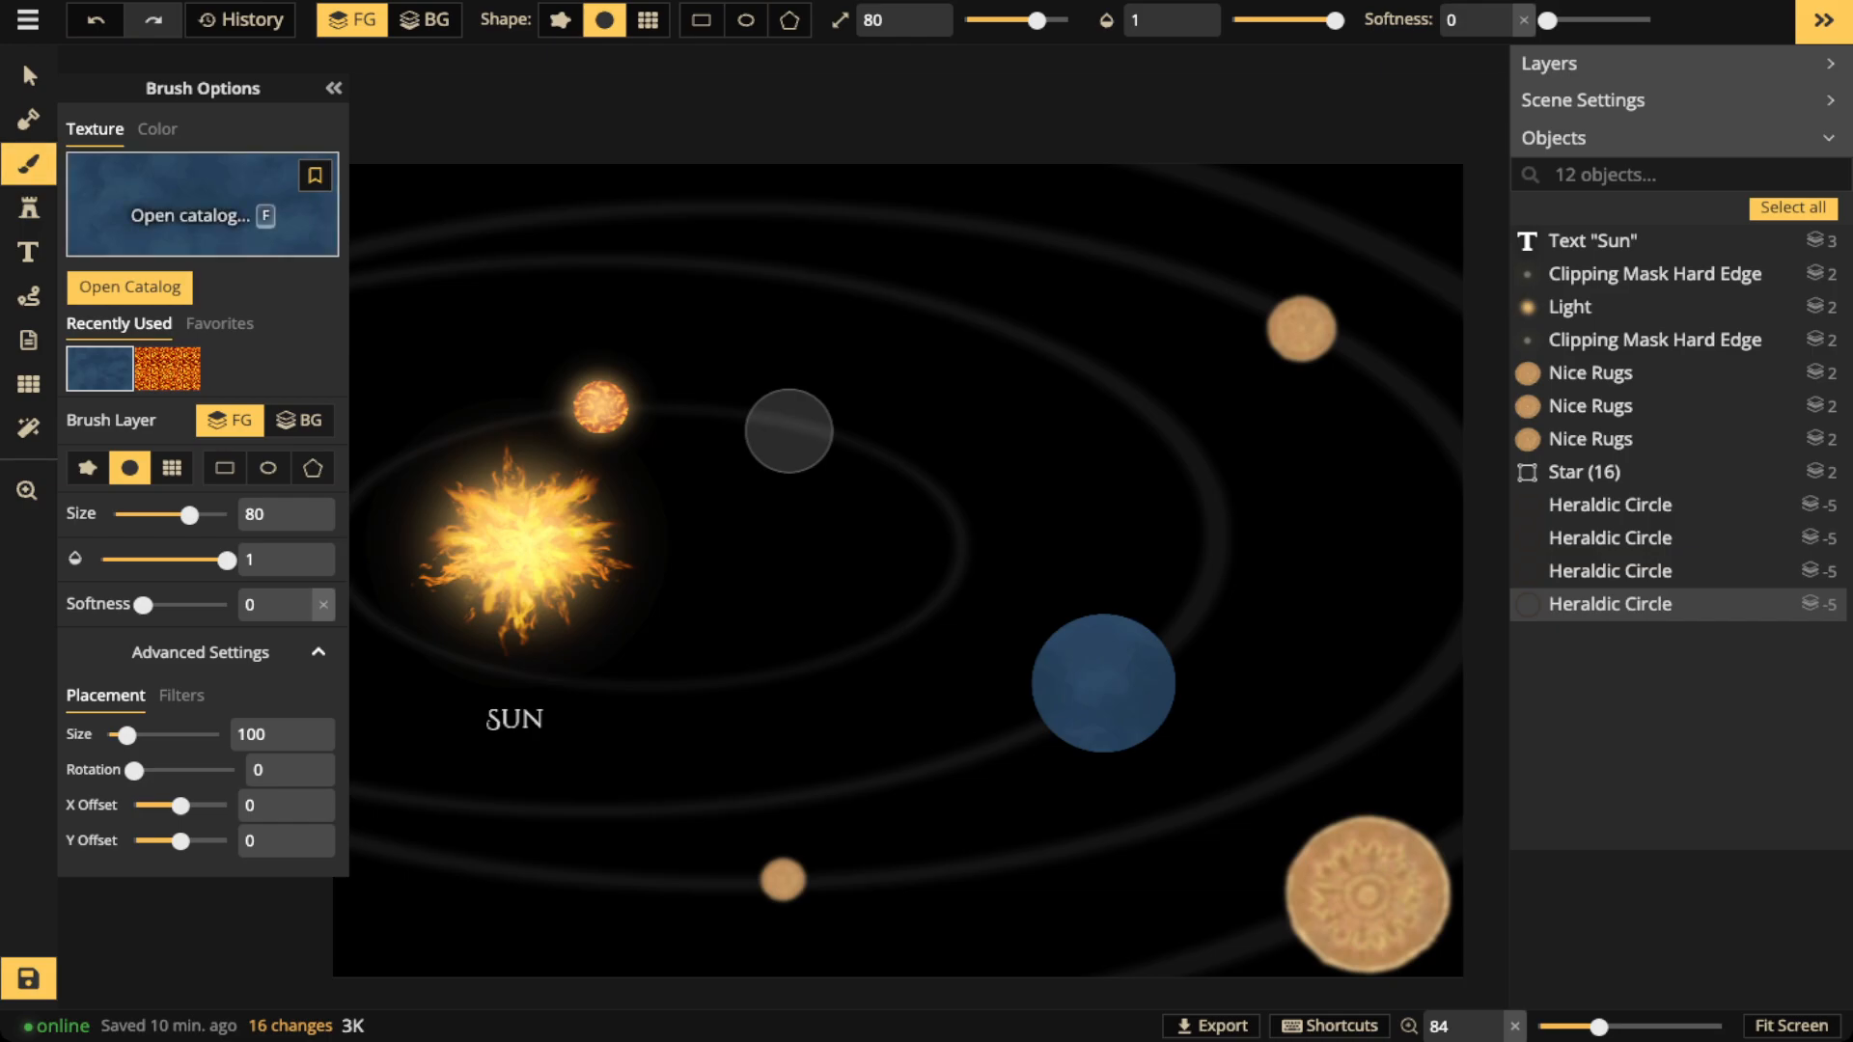
# Search the brush texture catalog for "land" and browse the matching textures
pyautogui.press('f')
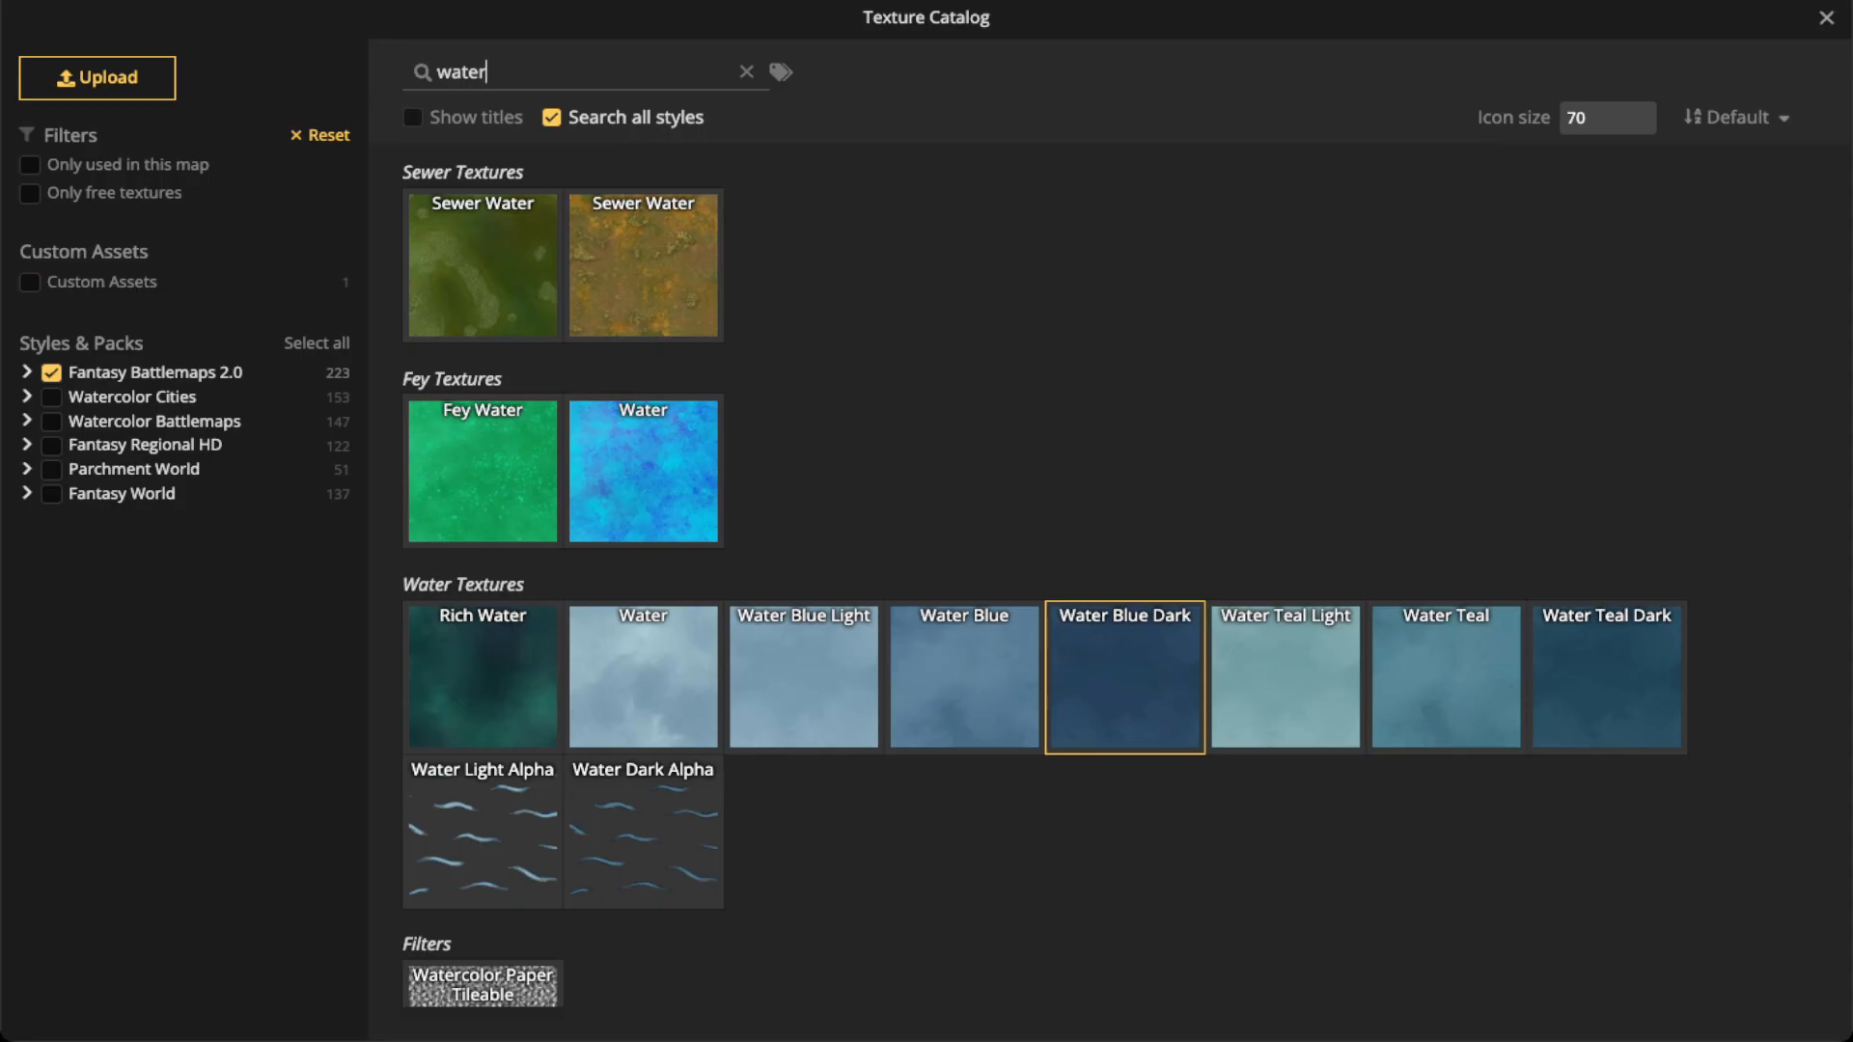
pyautogui.hotkey('ctrl', 'a')
pyautogui.write('land')
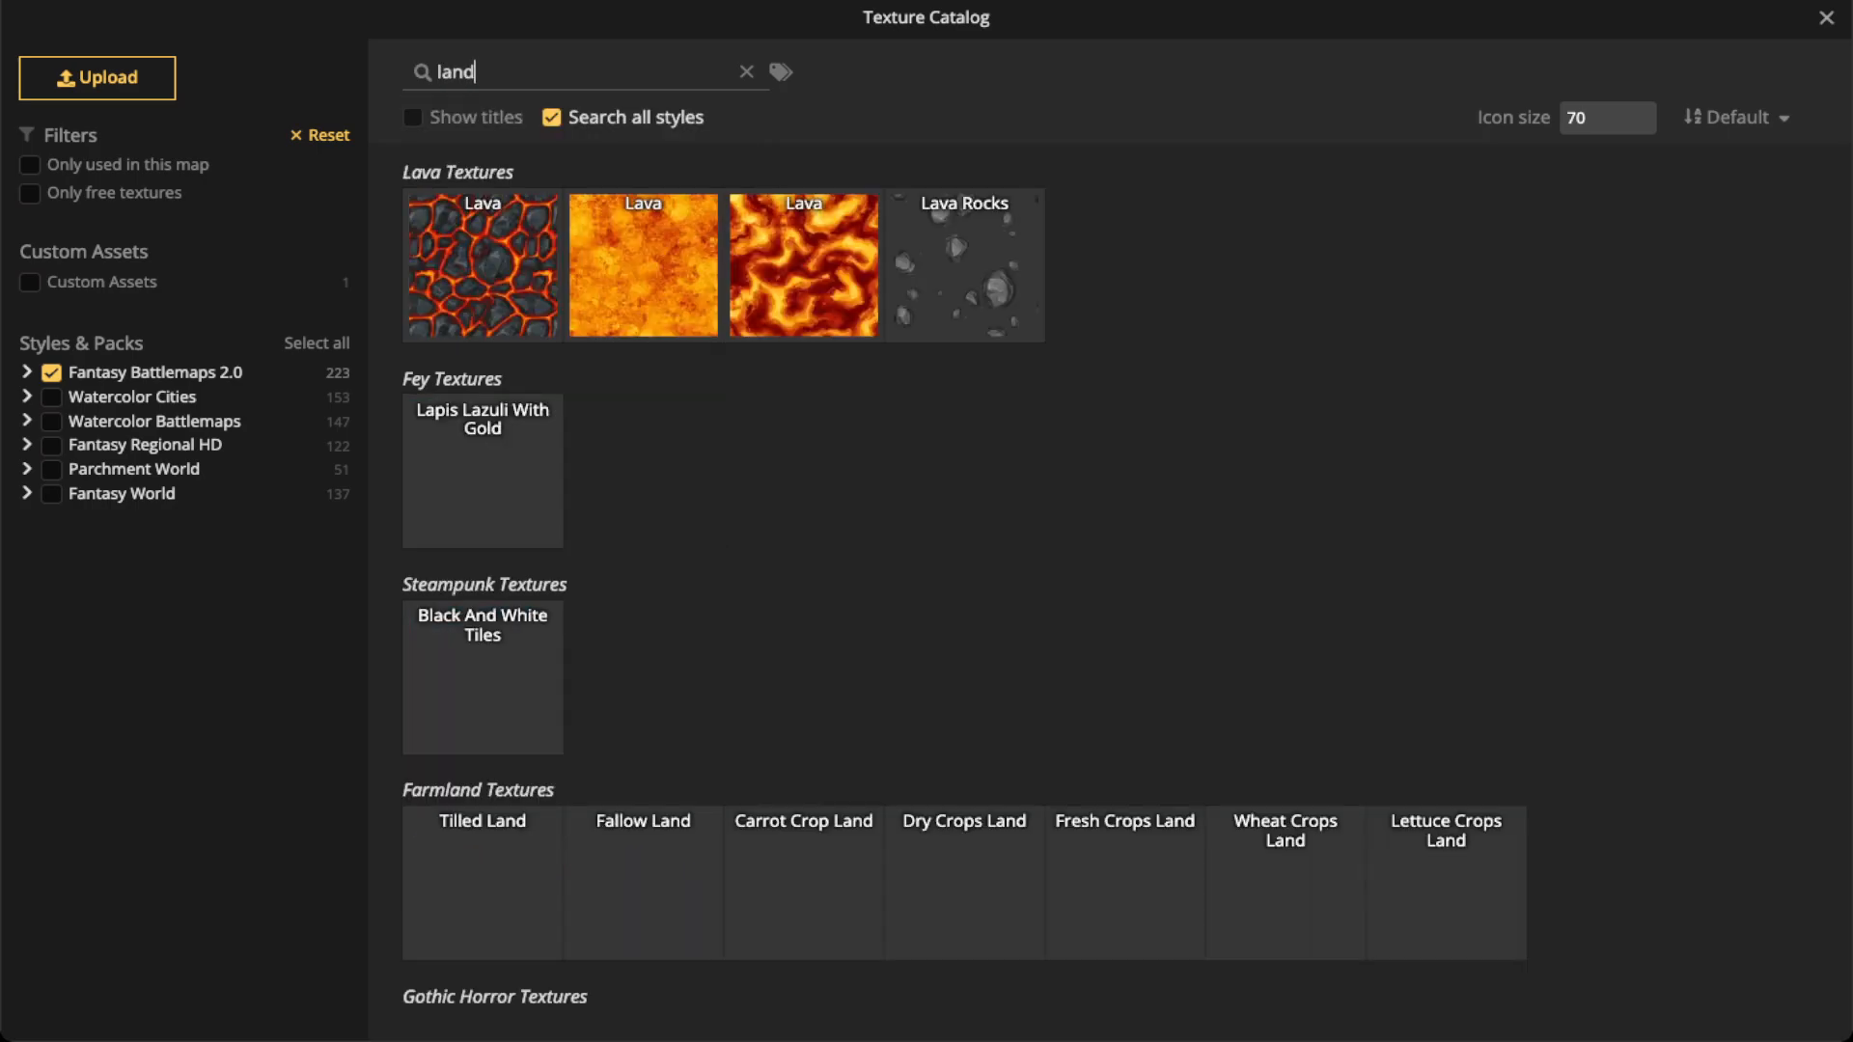
pyautogui.scroll(-15, 804, 593)
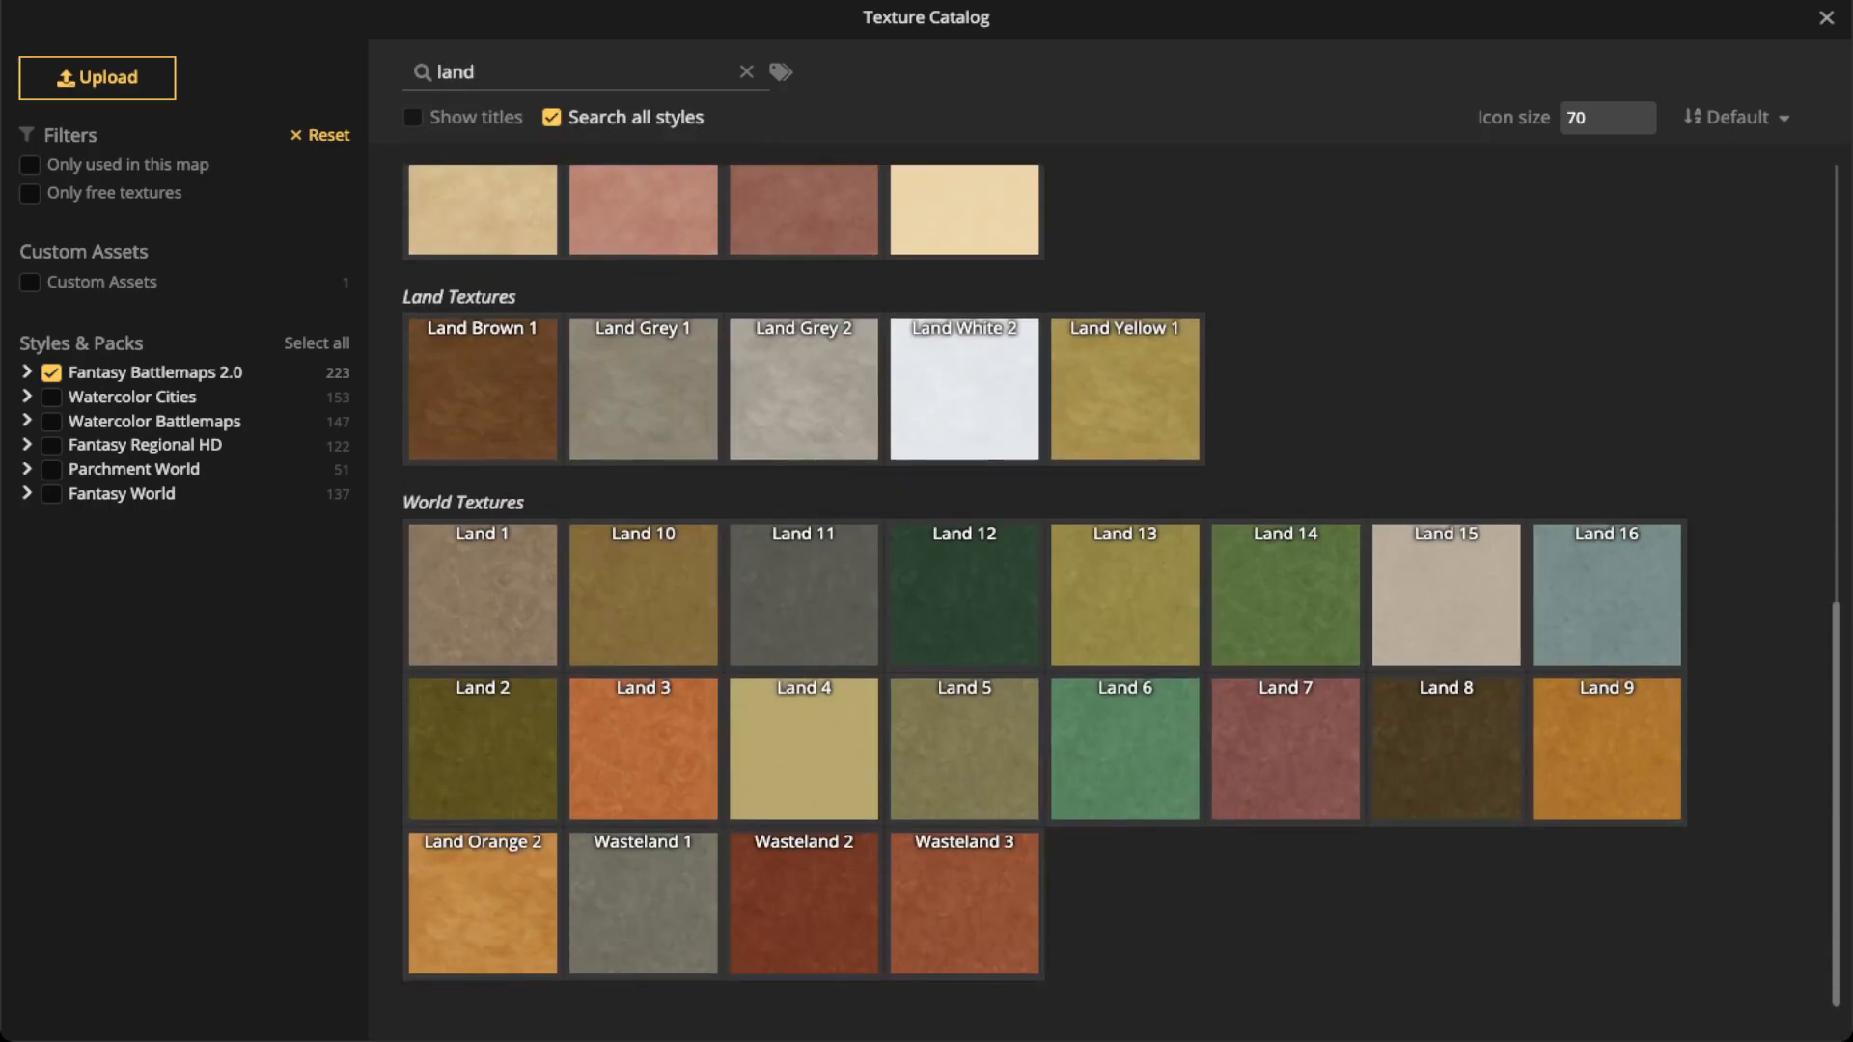
pyautogui.scroll(10, 644, 589)
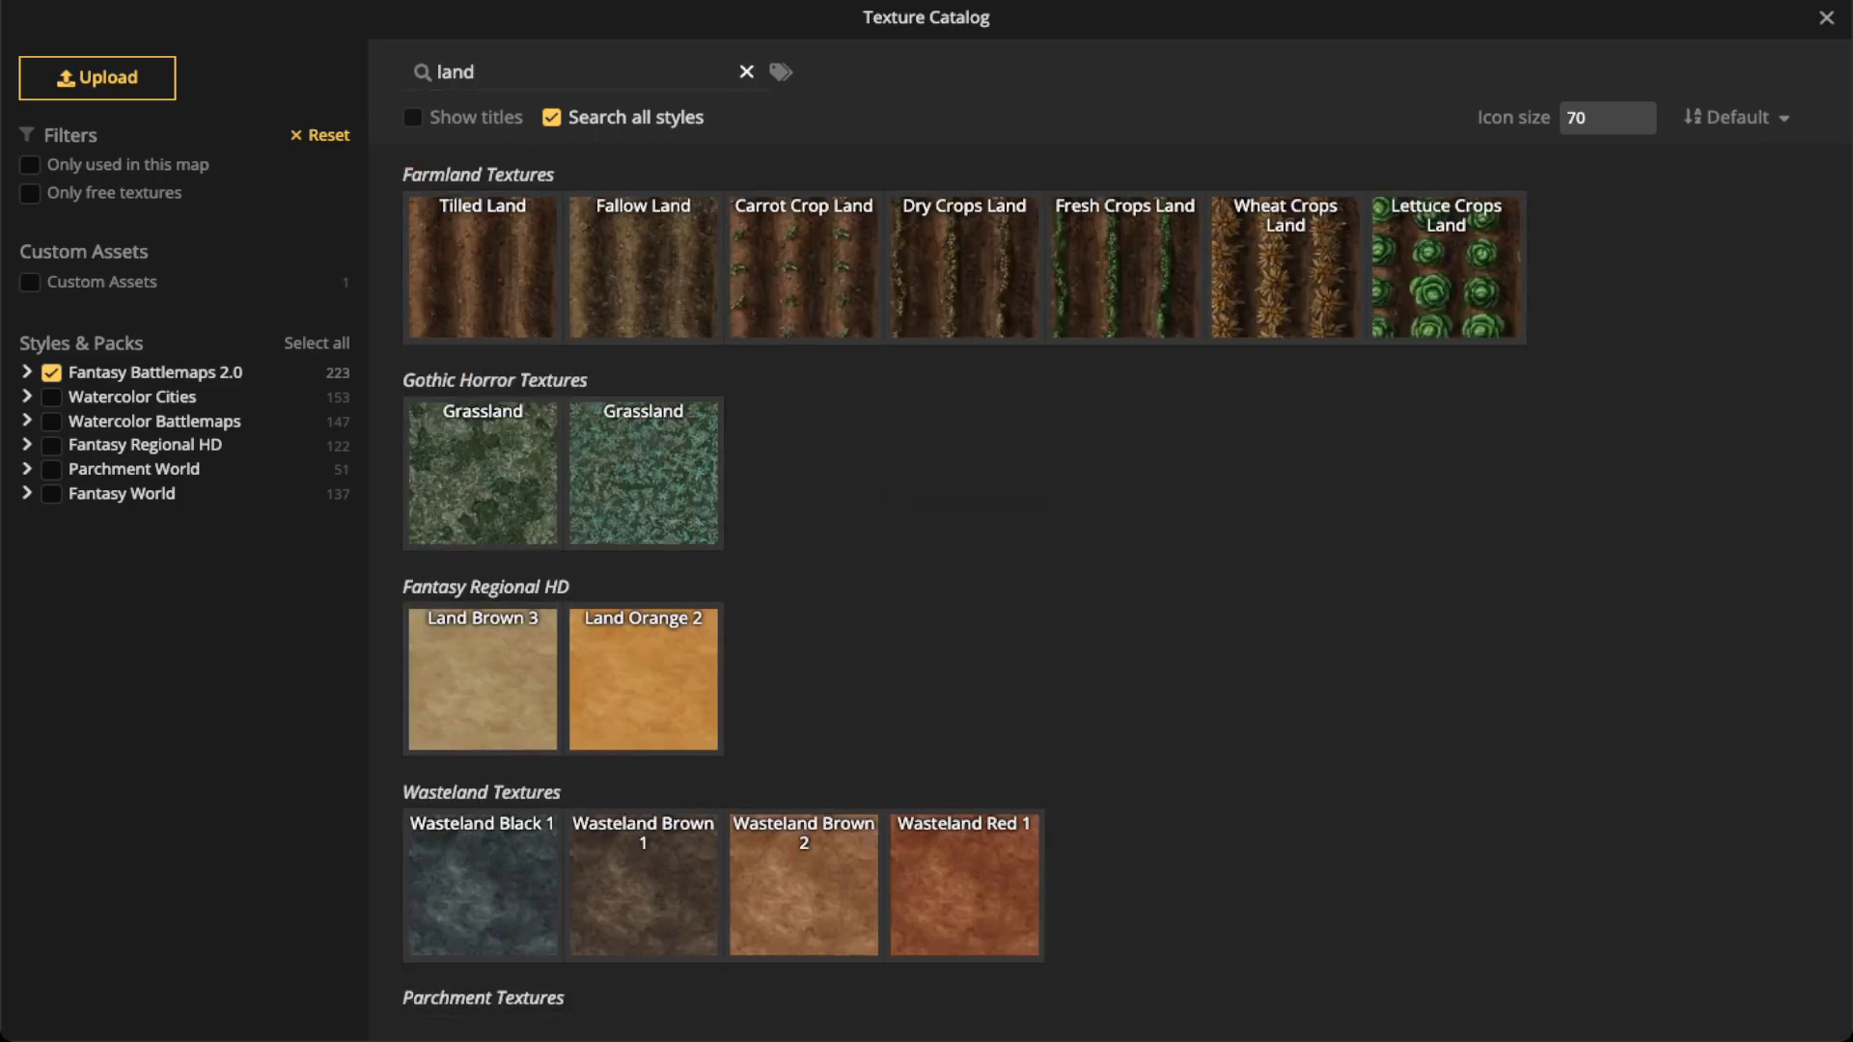
# Clear the search, filter the catalog to Fantasy Regional HD only and choose the golden grass texture right after Grass Red 1
pyautogui.click(746, 72)
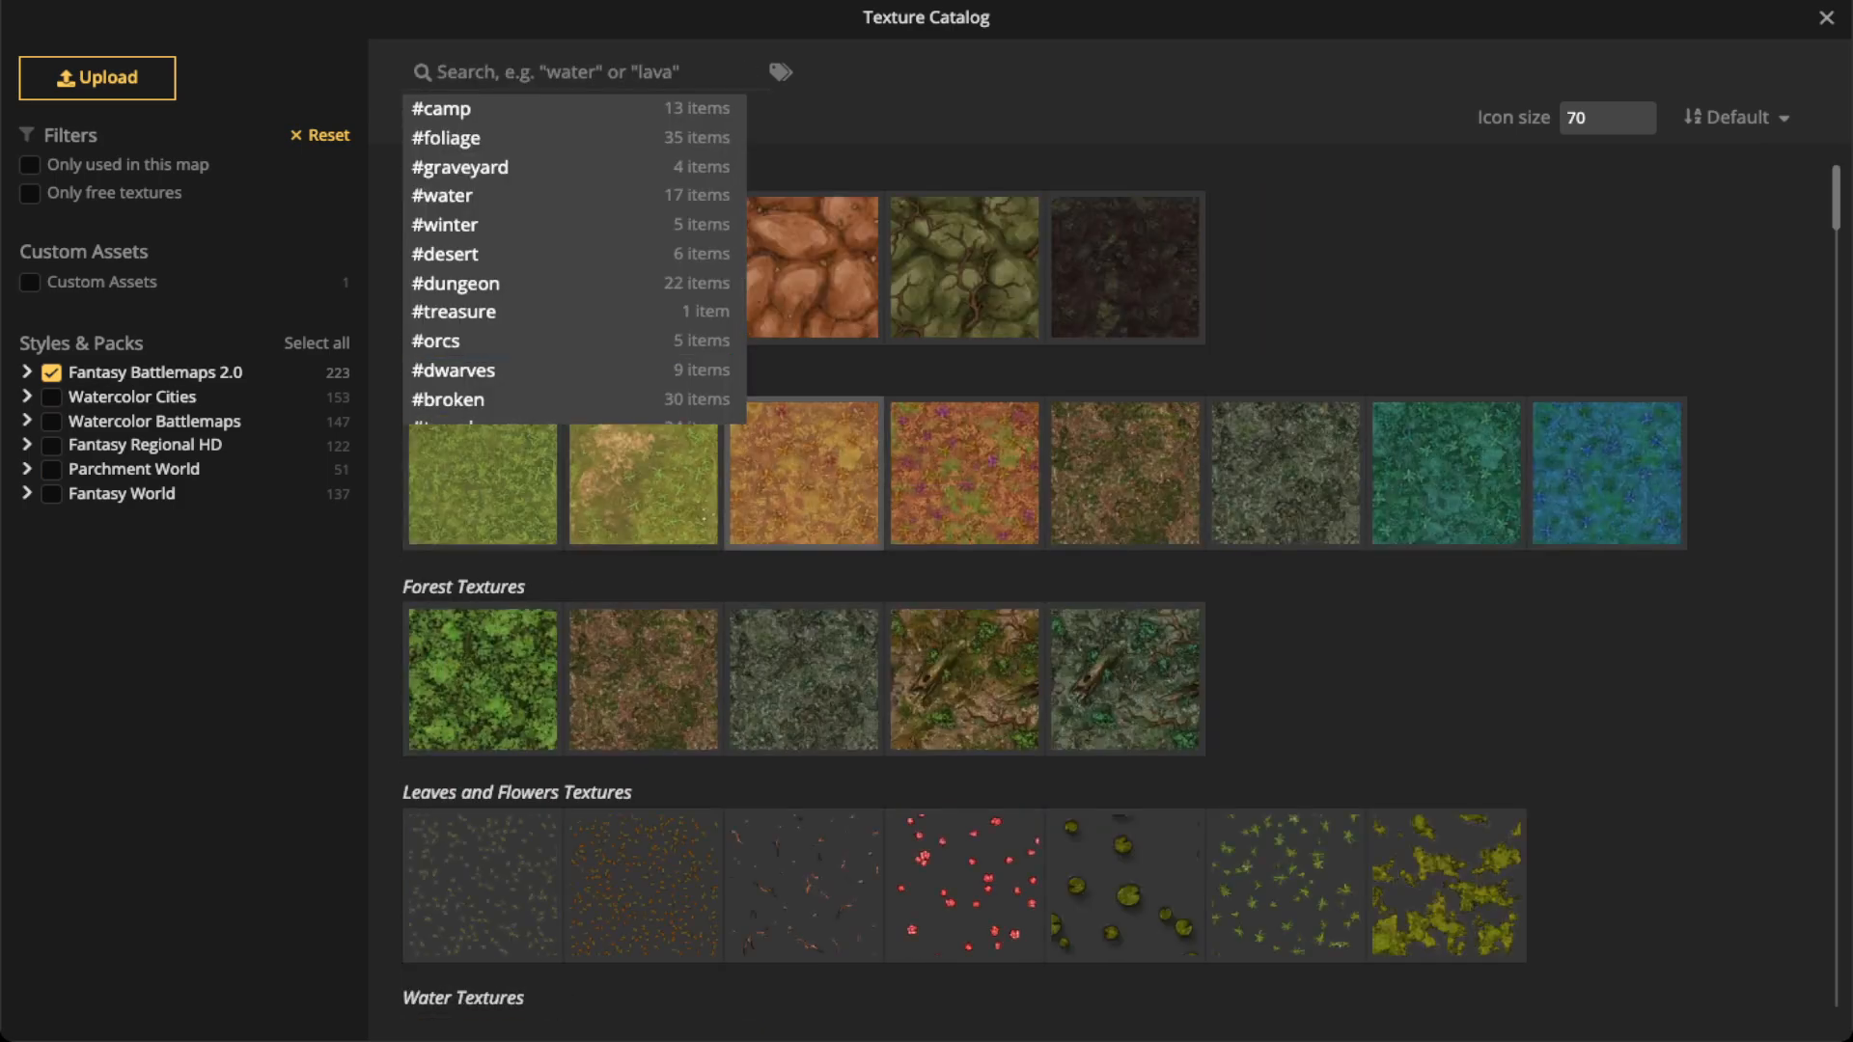
pyautogui.scroll(-5, 772, 666)
pyautogui.click(51, 372)
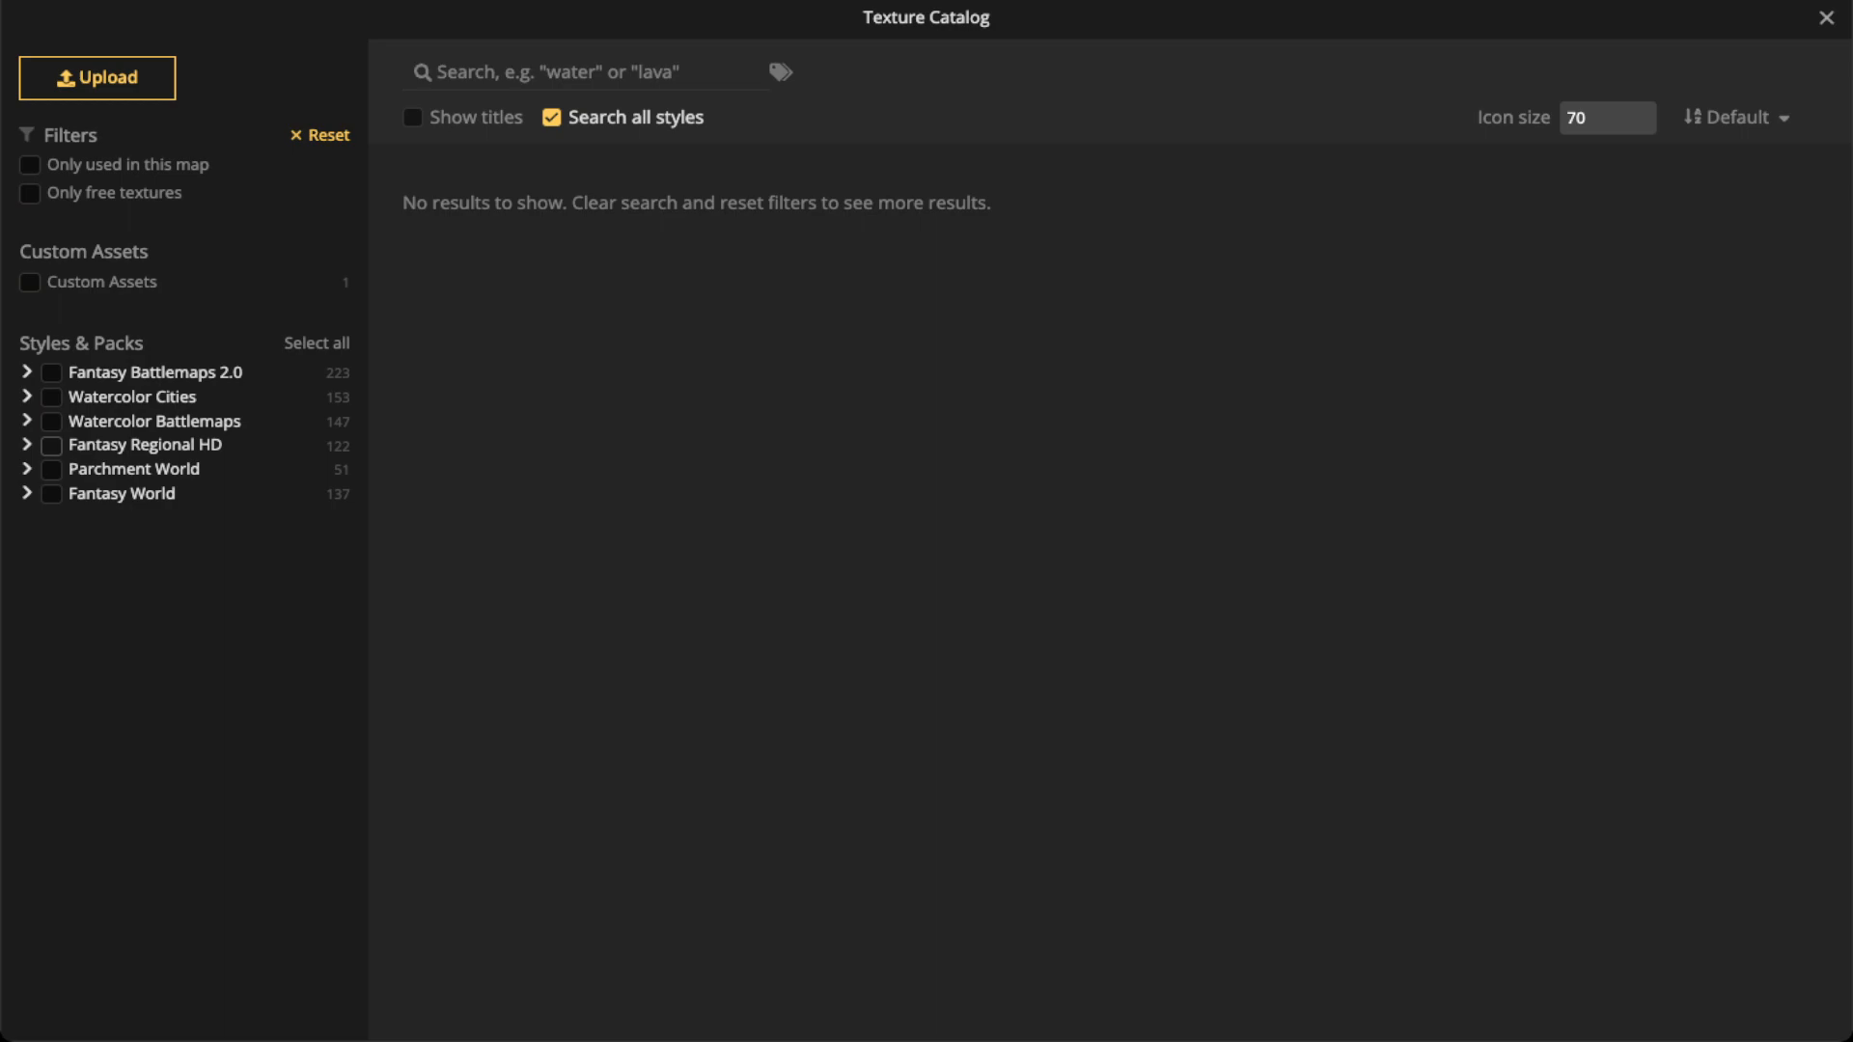
pyautogui.click(51, 445)
pyautogui.scroll(-8, 1042, 579)
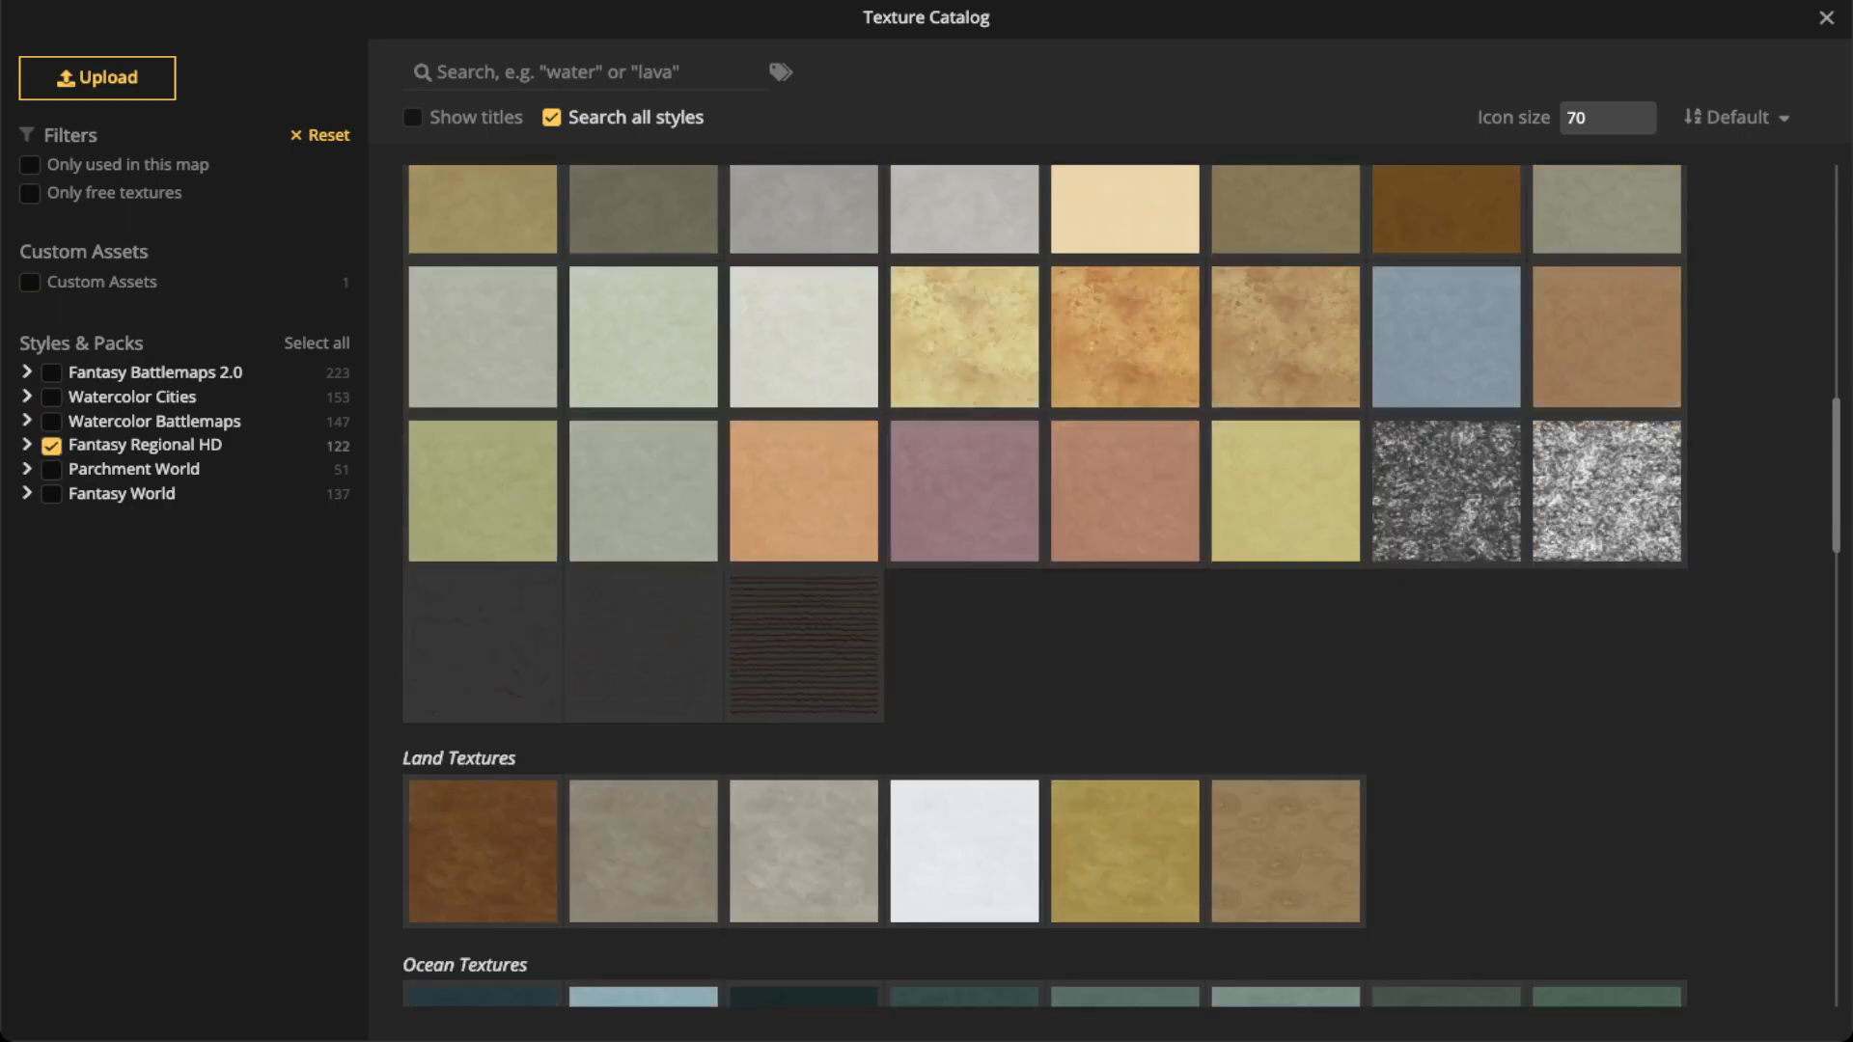
pyautogui.scroll(-15, 1042, 579)
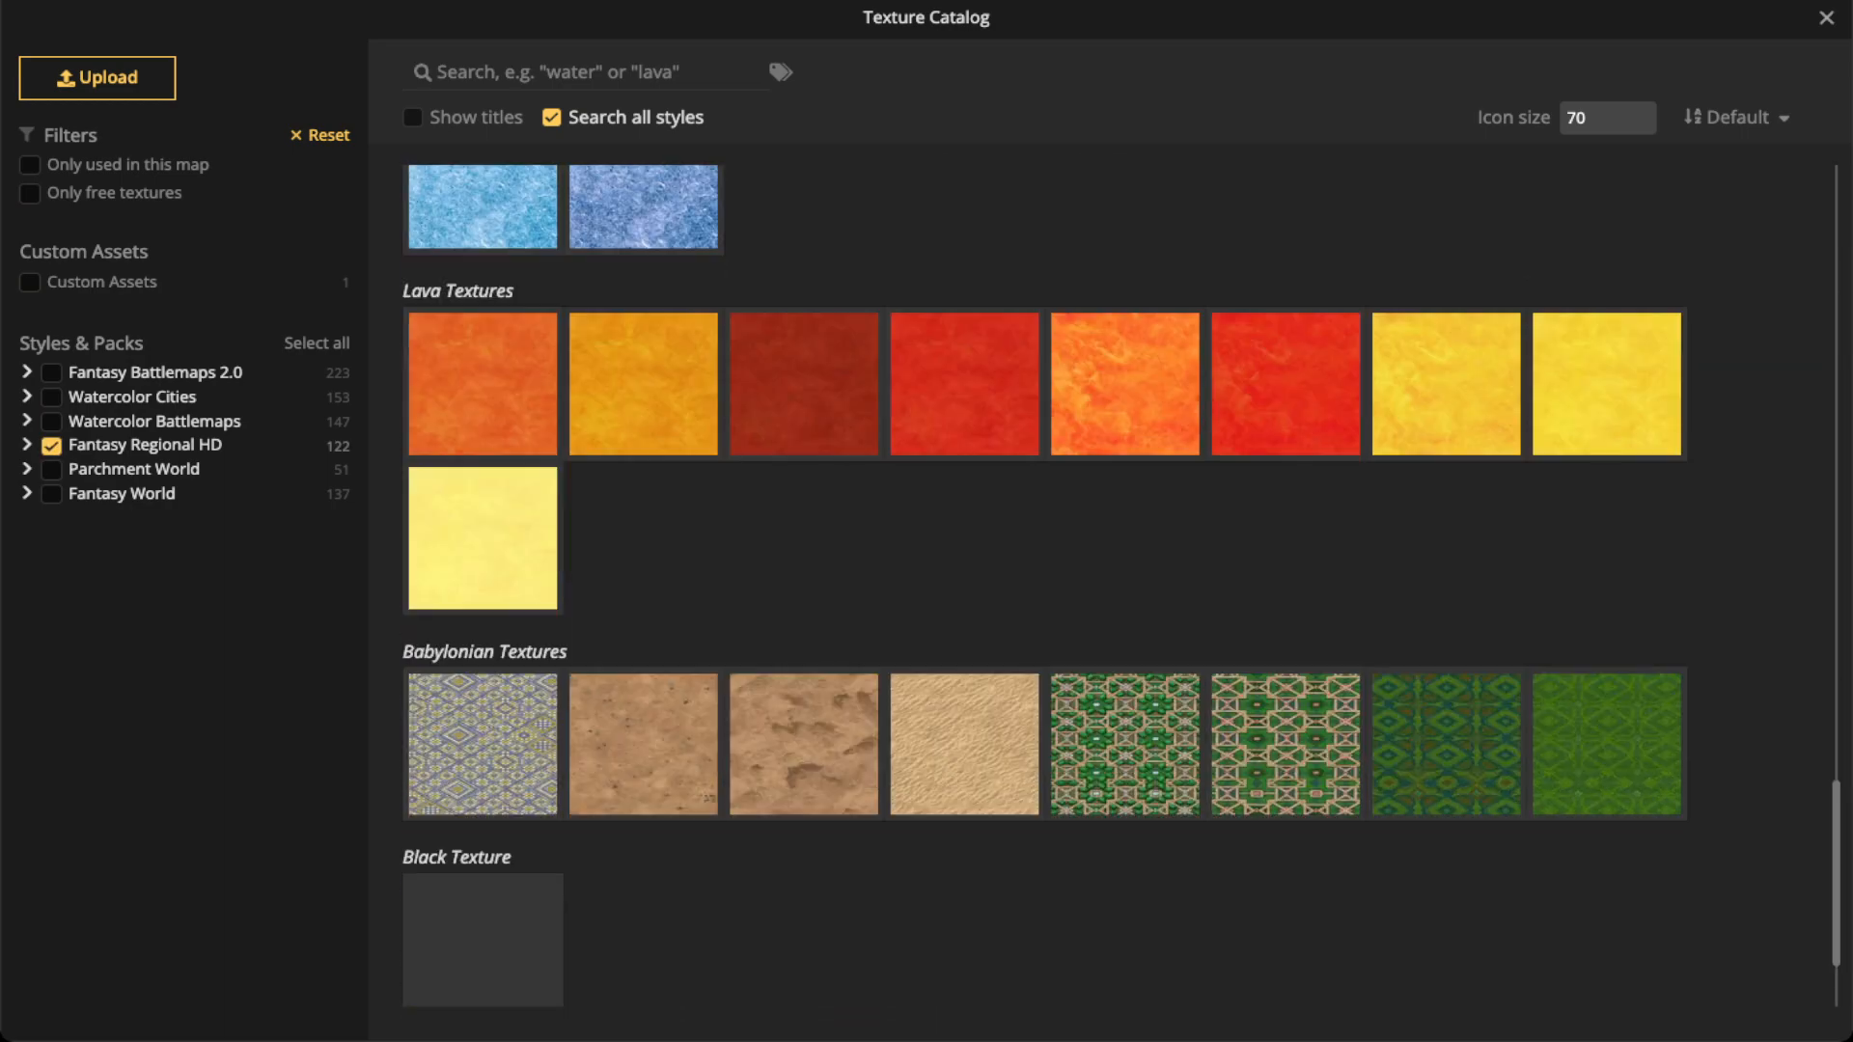
pyautogui.scroll(-1, 1042, 580)
pyautogui.scroll(8, 1042, 579)
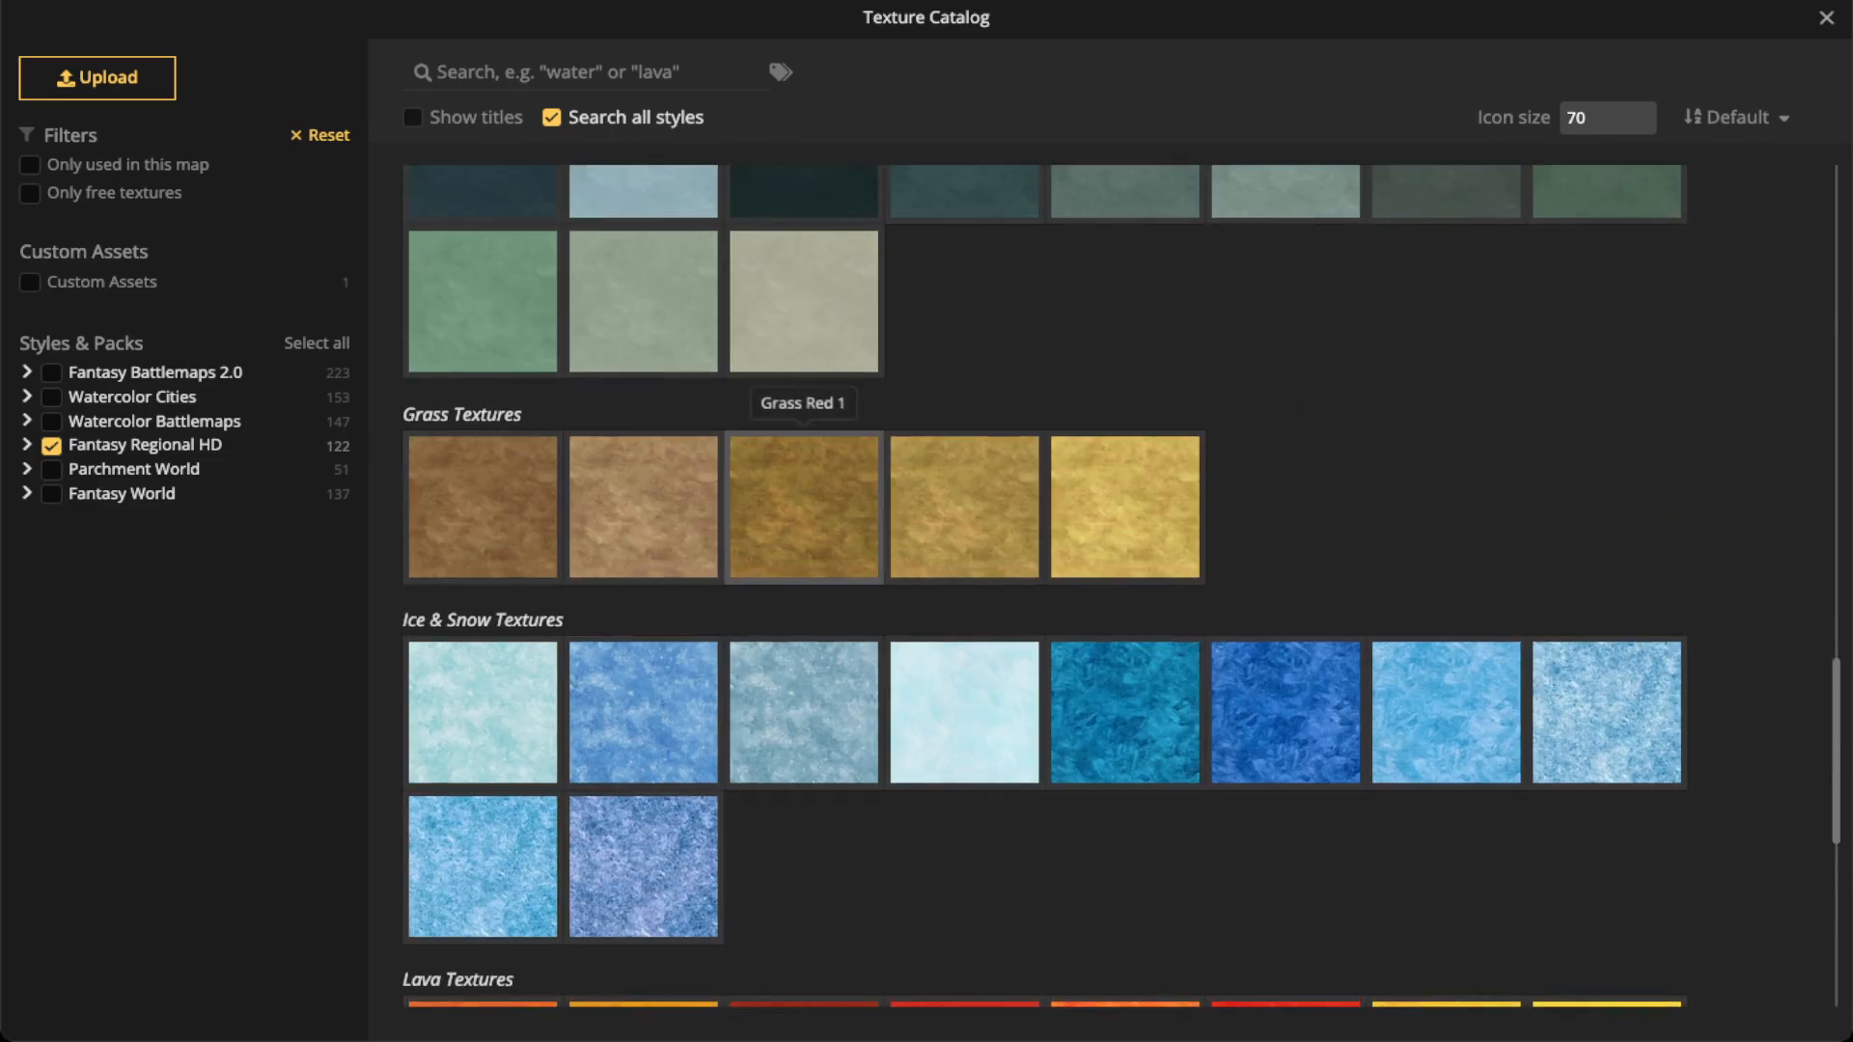
pyautogui.click(964, 506)
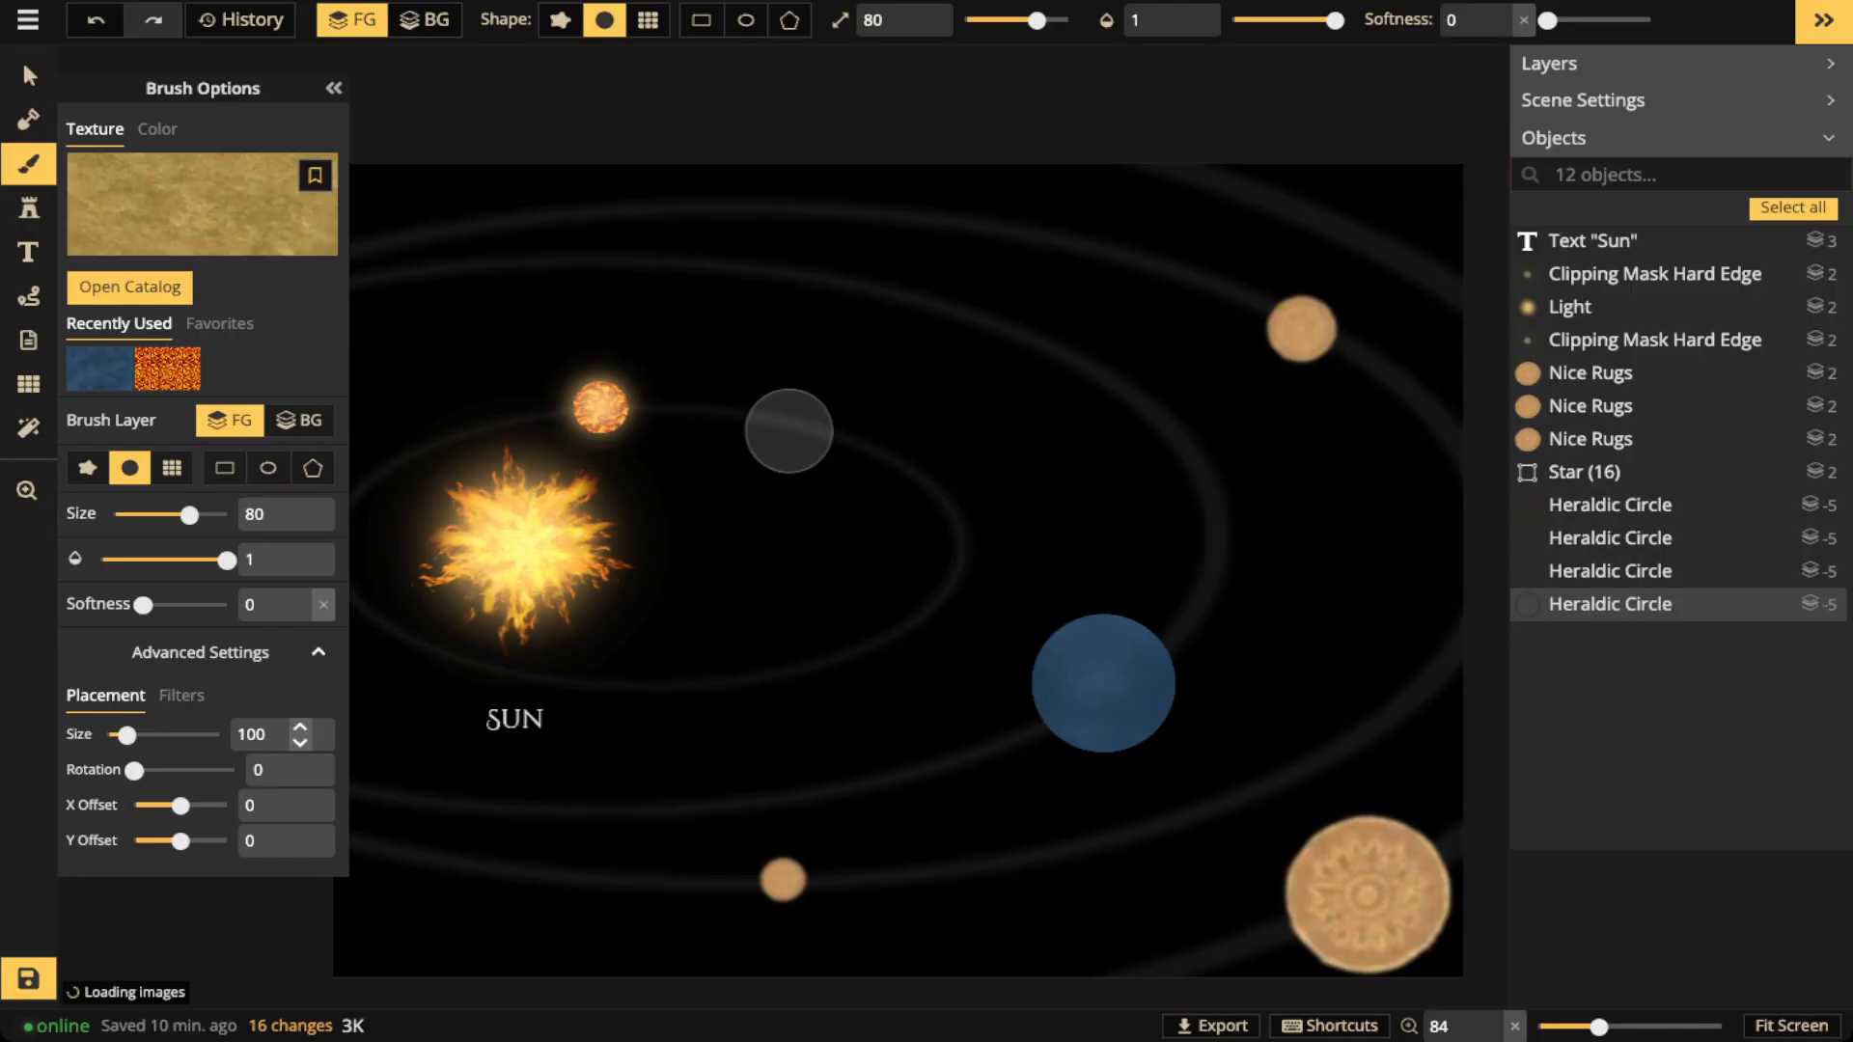
# Turn the grass brush texture bright green with hue 27 and saturation 200
pyautogui.click(181, 696)
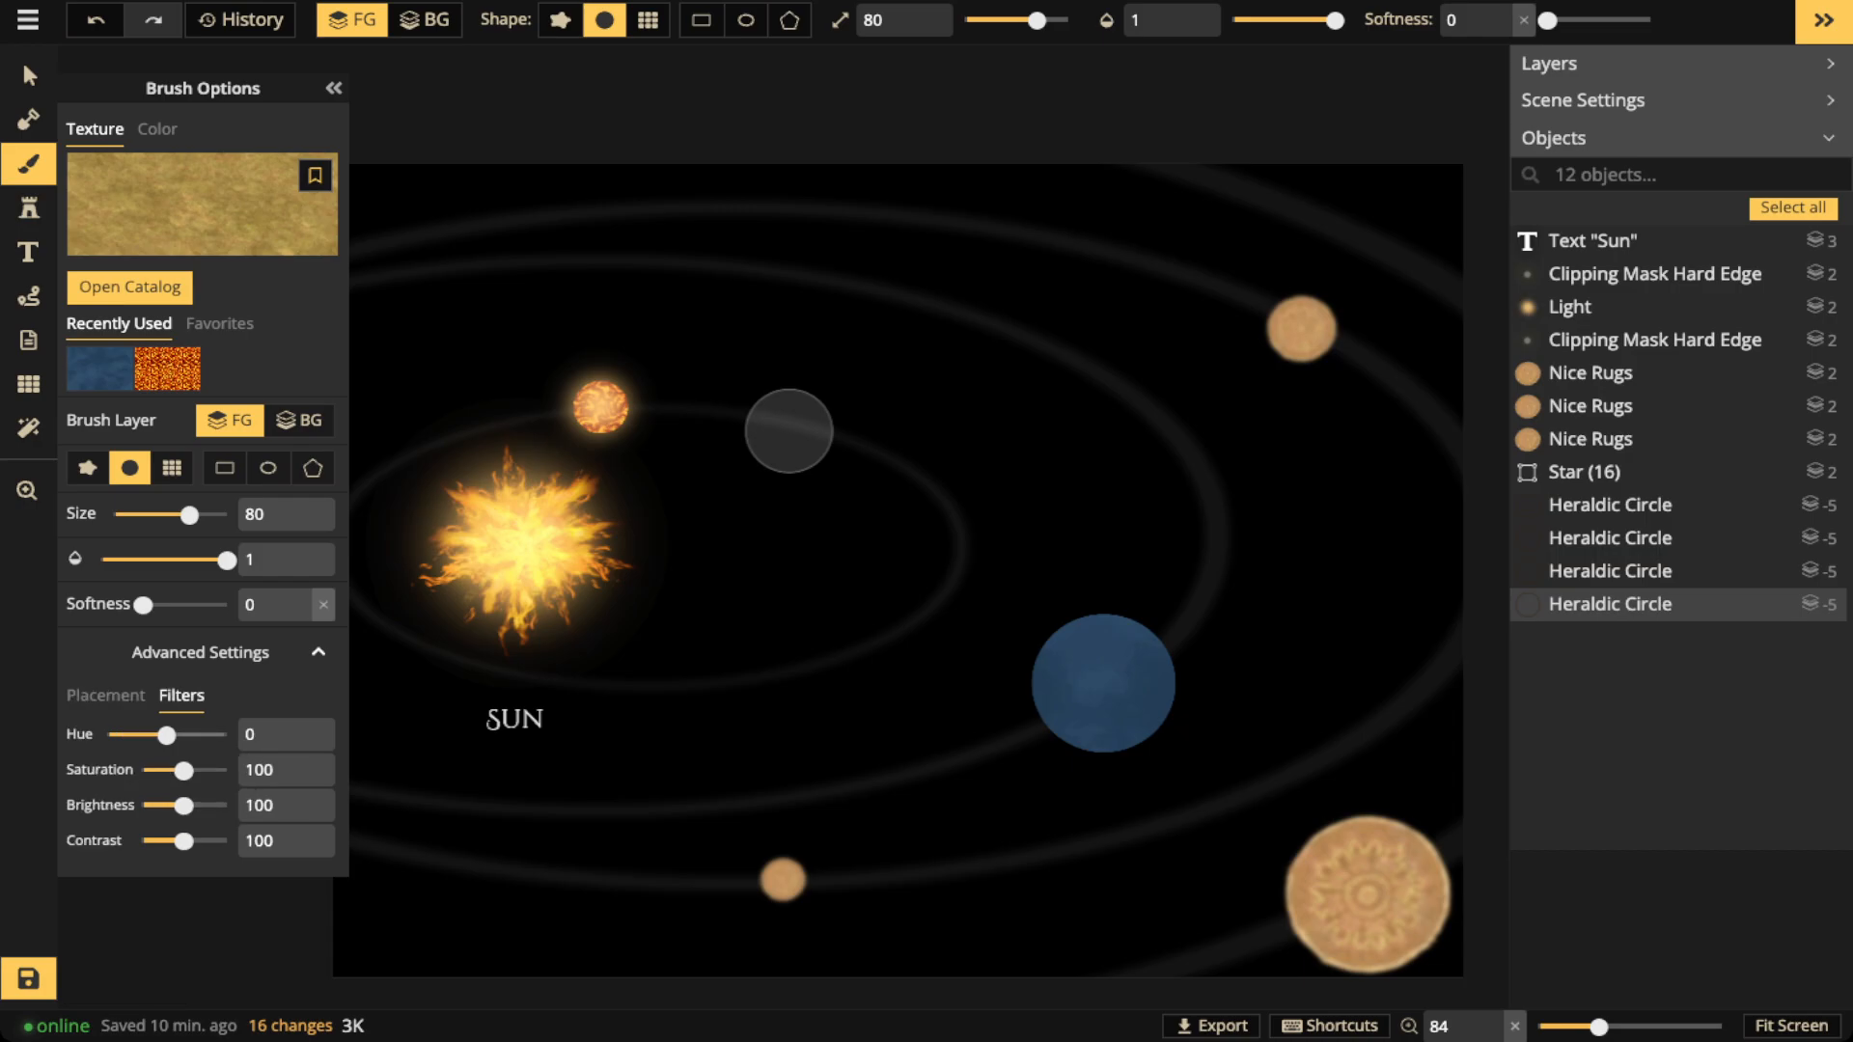
pyautogui.moveTo(184, 771)
pyautogui.mouseDown()
pyautogui.moveTo(228, 771)
pyautogui.moveTo(175, 734)
pyautogui.mouseUp()
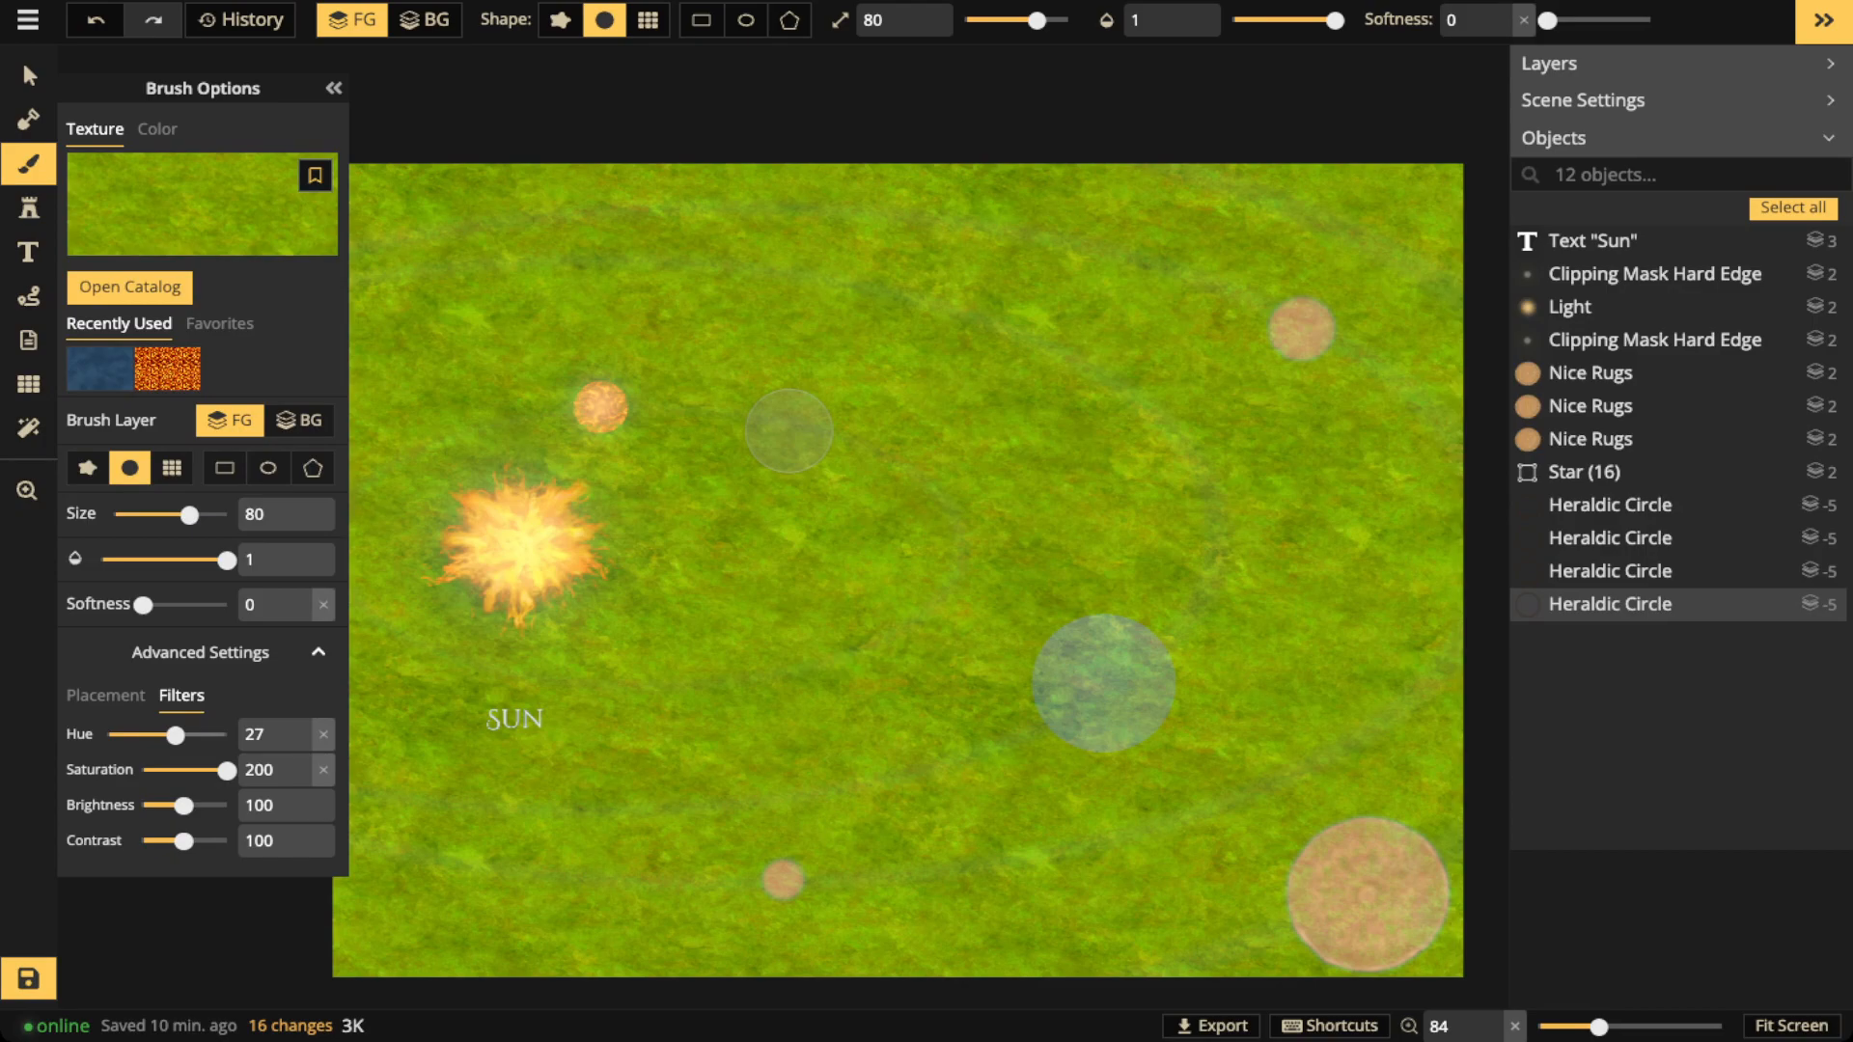
pyautogui.scroll(4, 1187, 690)
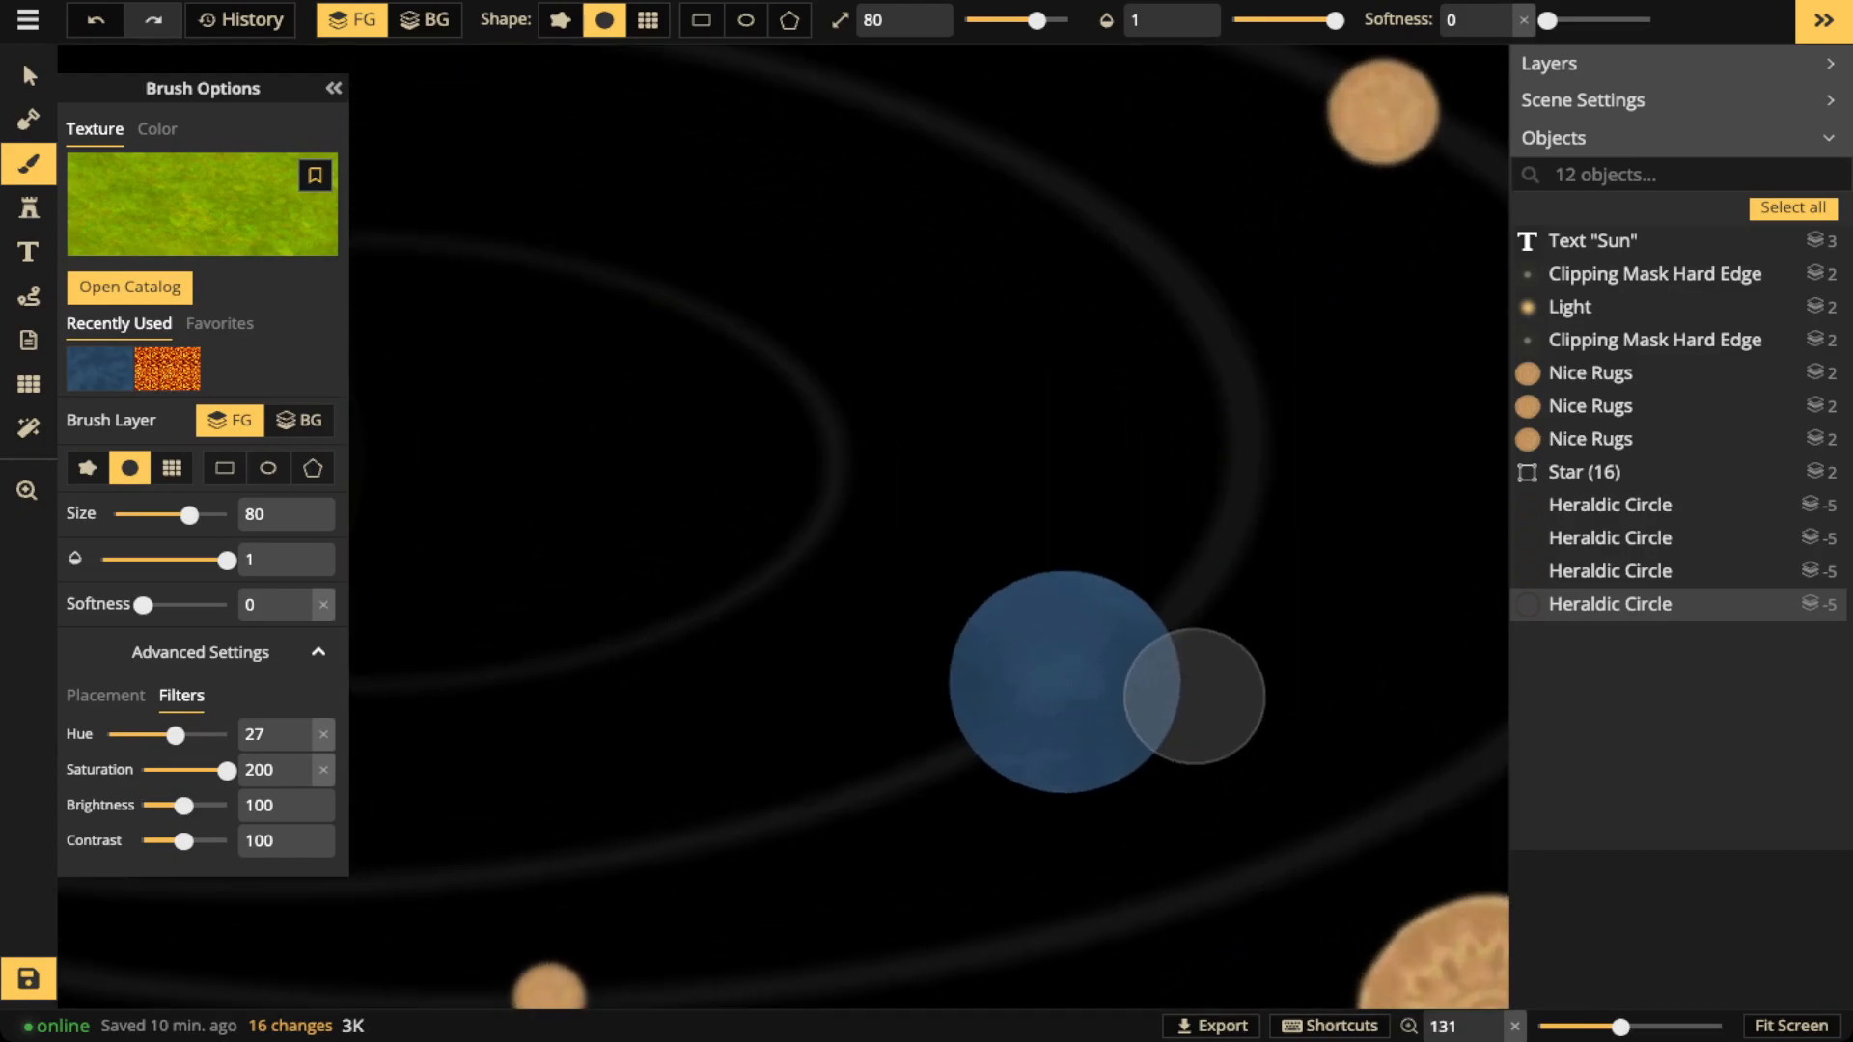
pyautogui.scroll(1, 1193, 696)
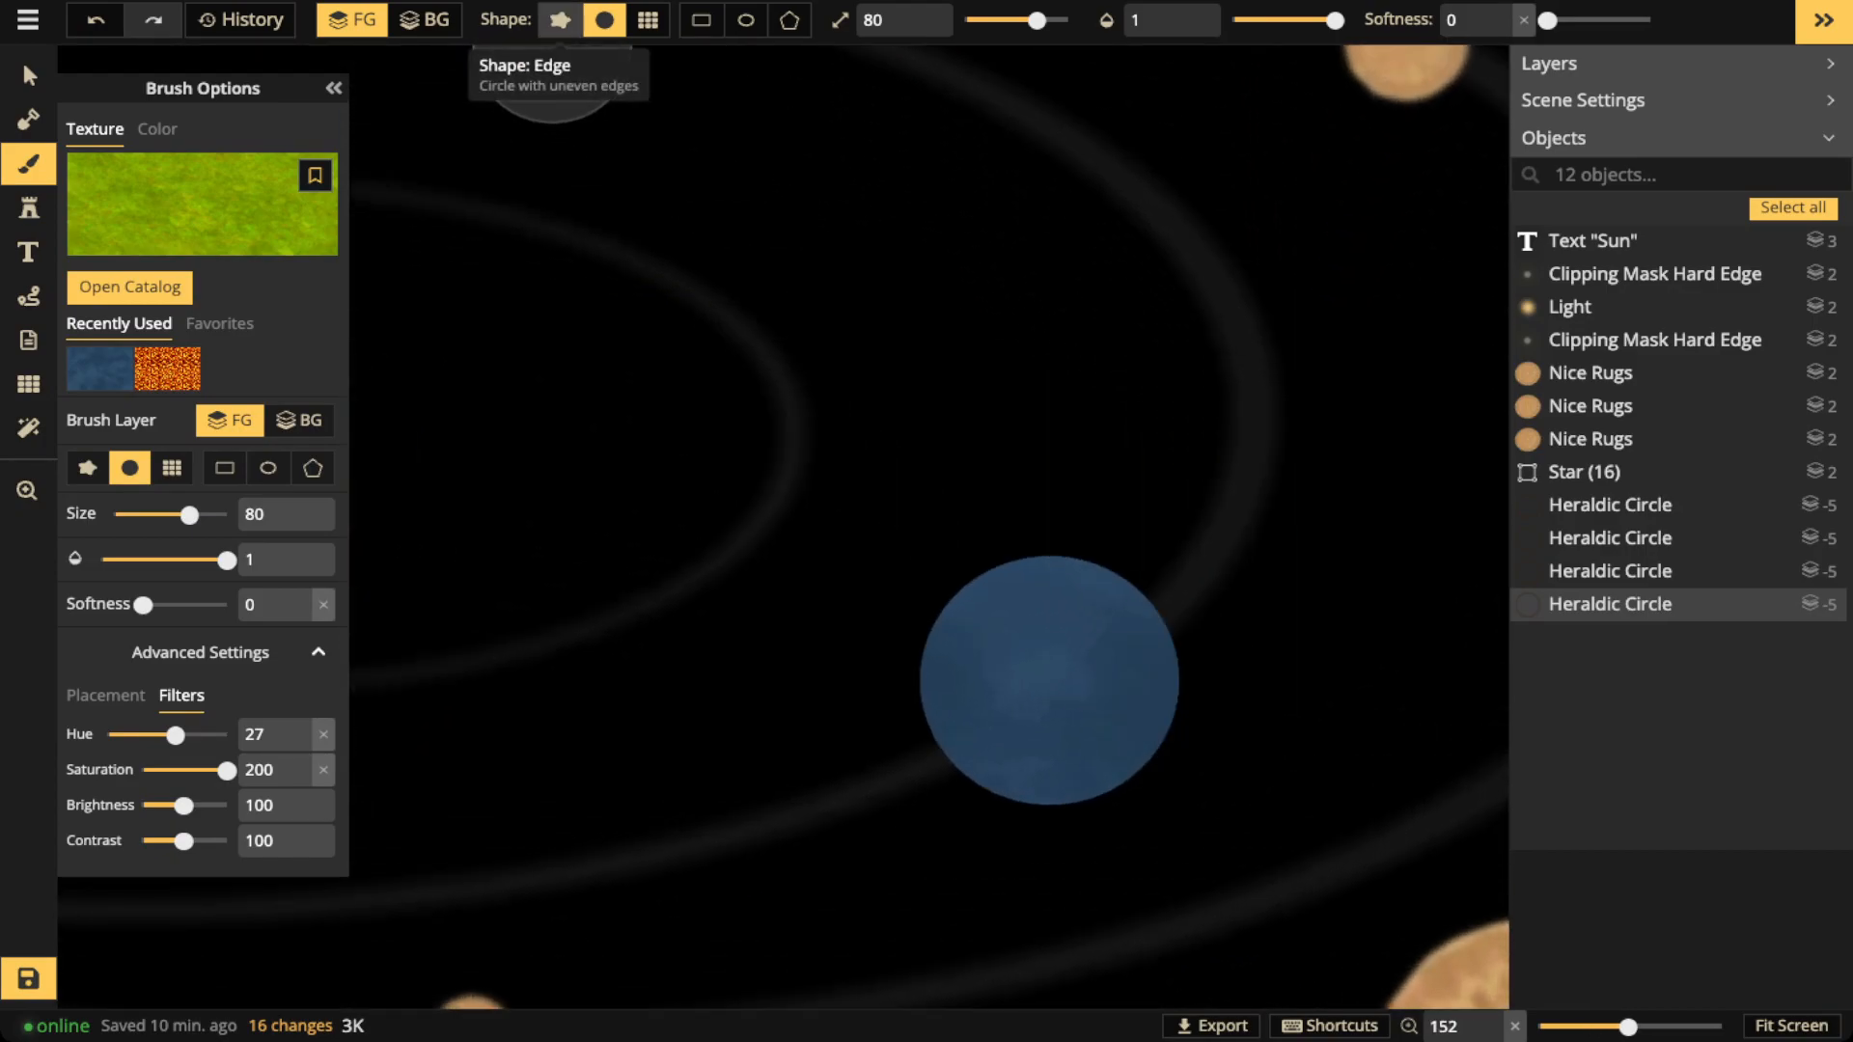
# Give the green grass brush the Edge shape with uneven edges, size 1 and roughness 3
pyautogui.click(560, 20)
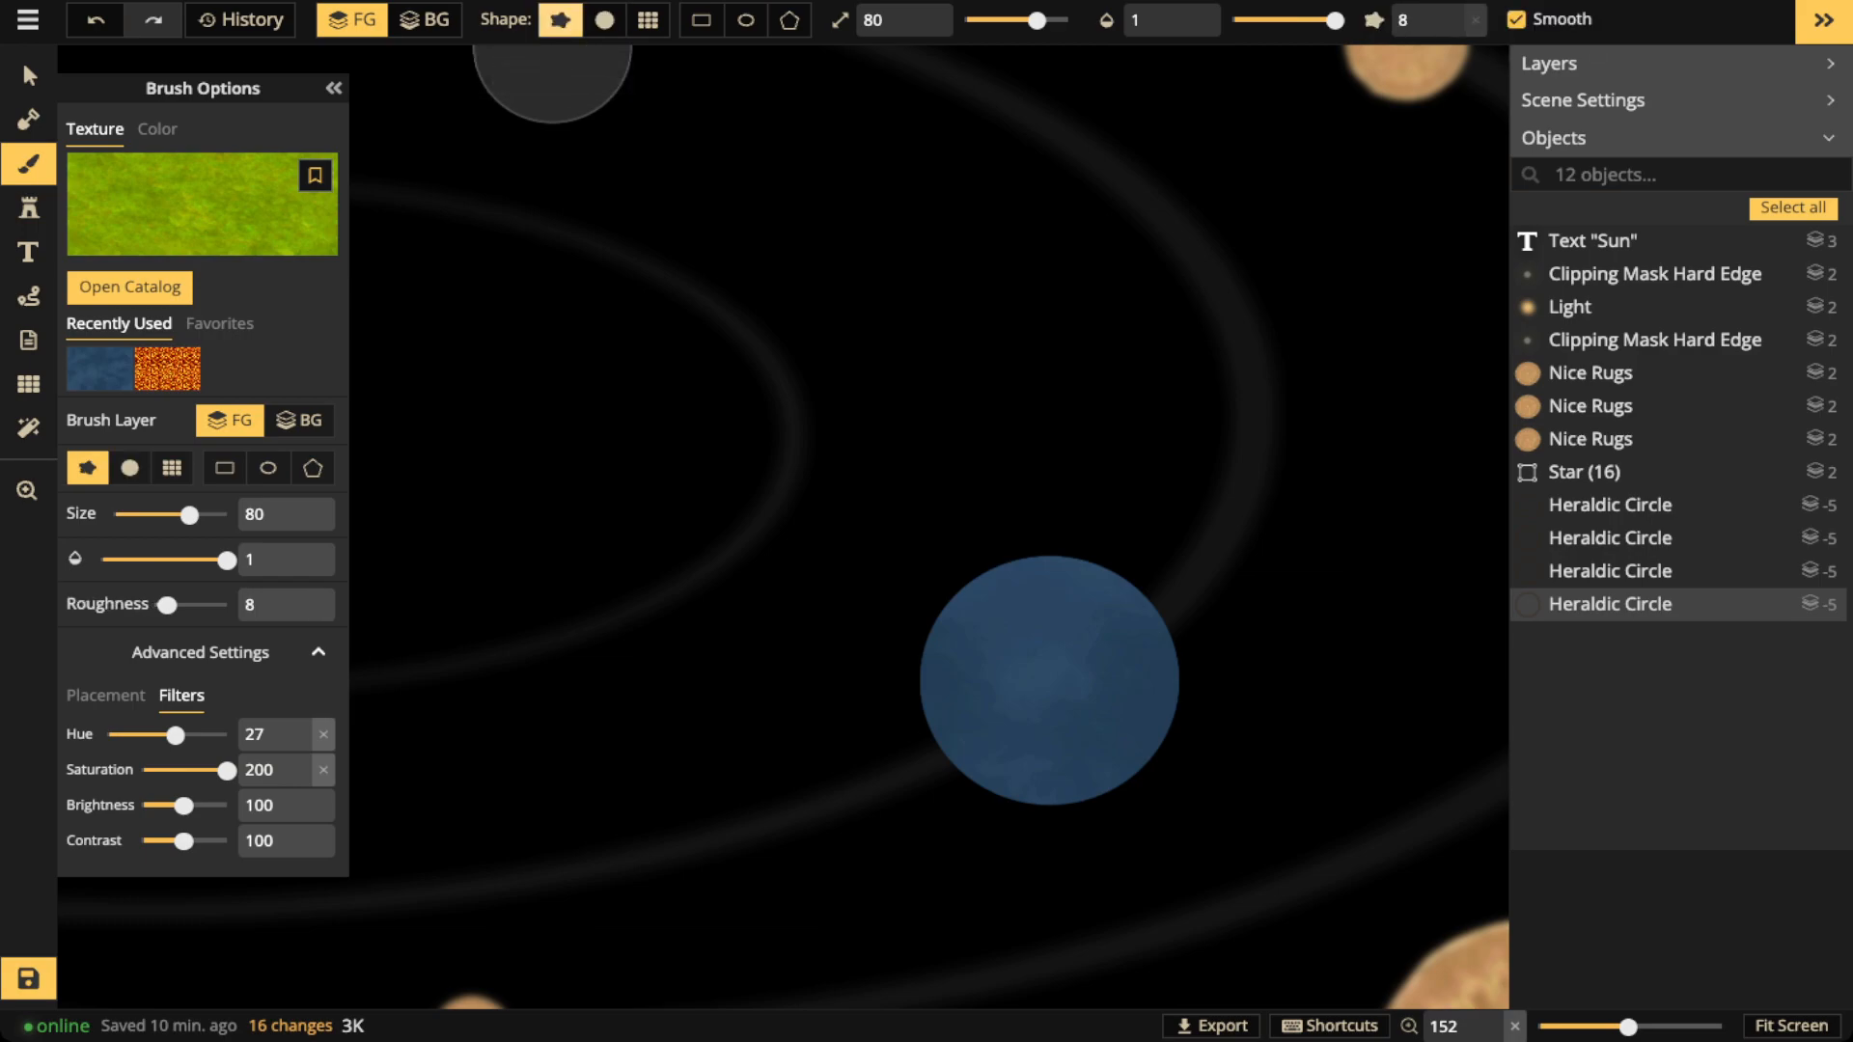
pyautogui.moveTo(1037, 21); pyautogui.dragTo(963, 21)
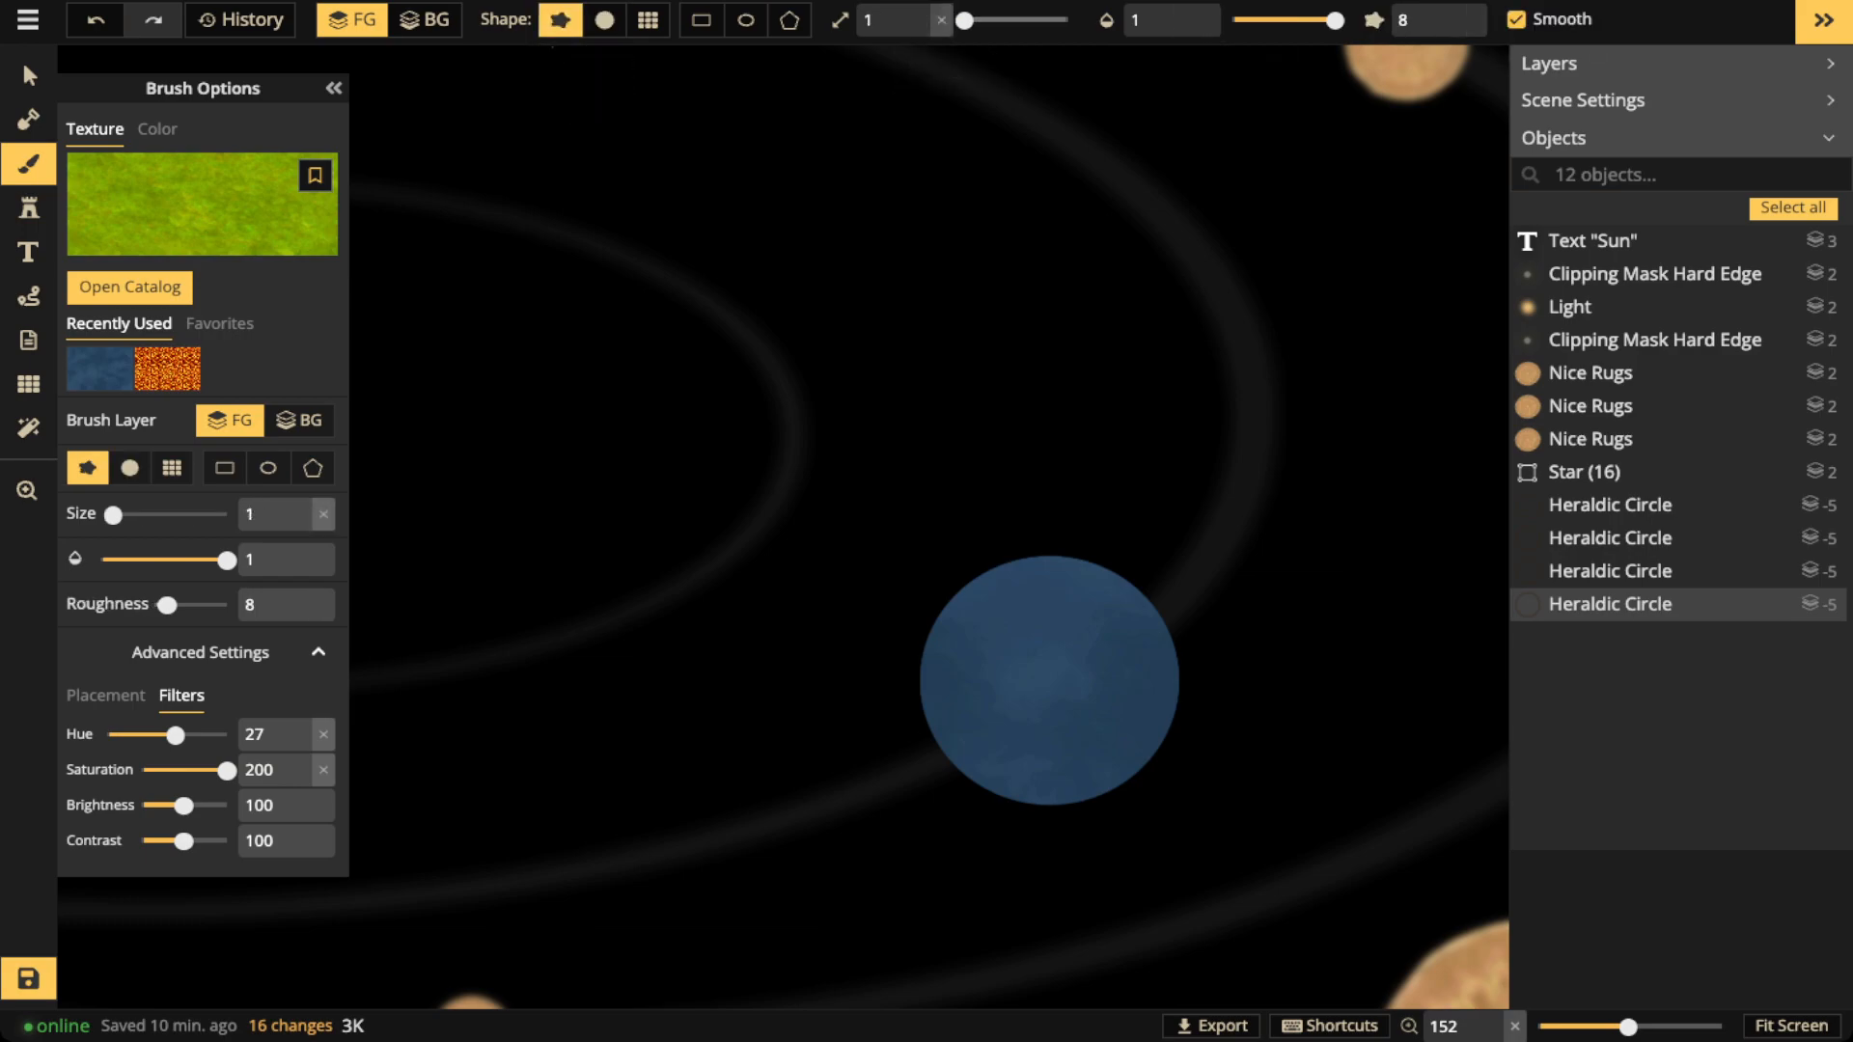
pyautogui.moveTo(167, 604); pyautogui.dragTo(155, 604)
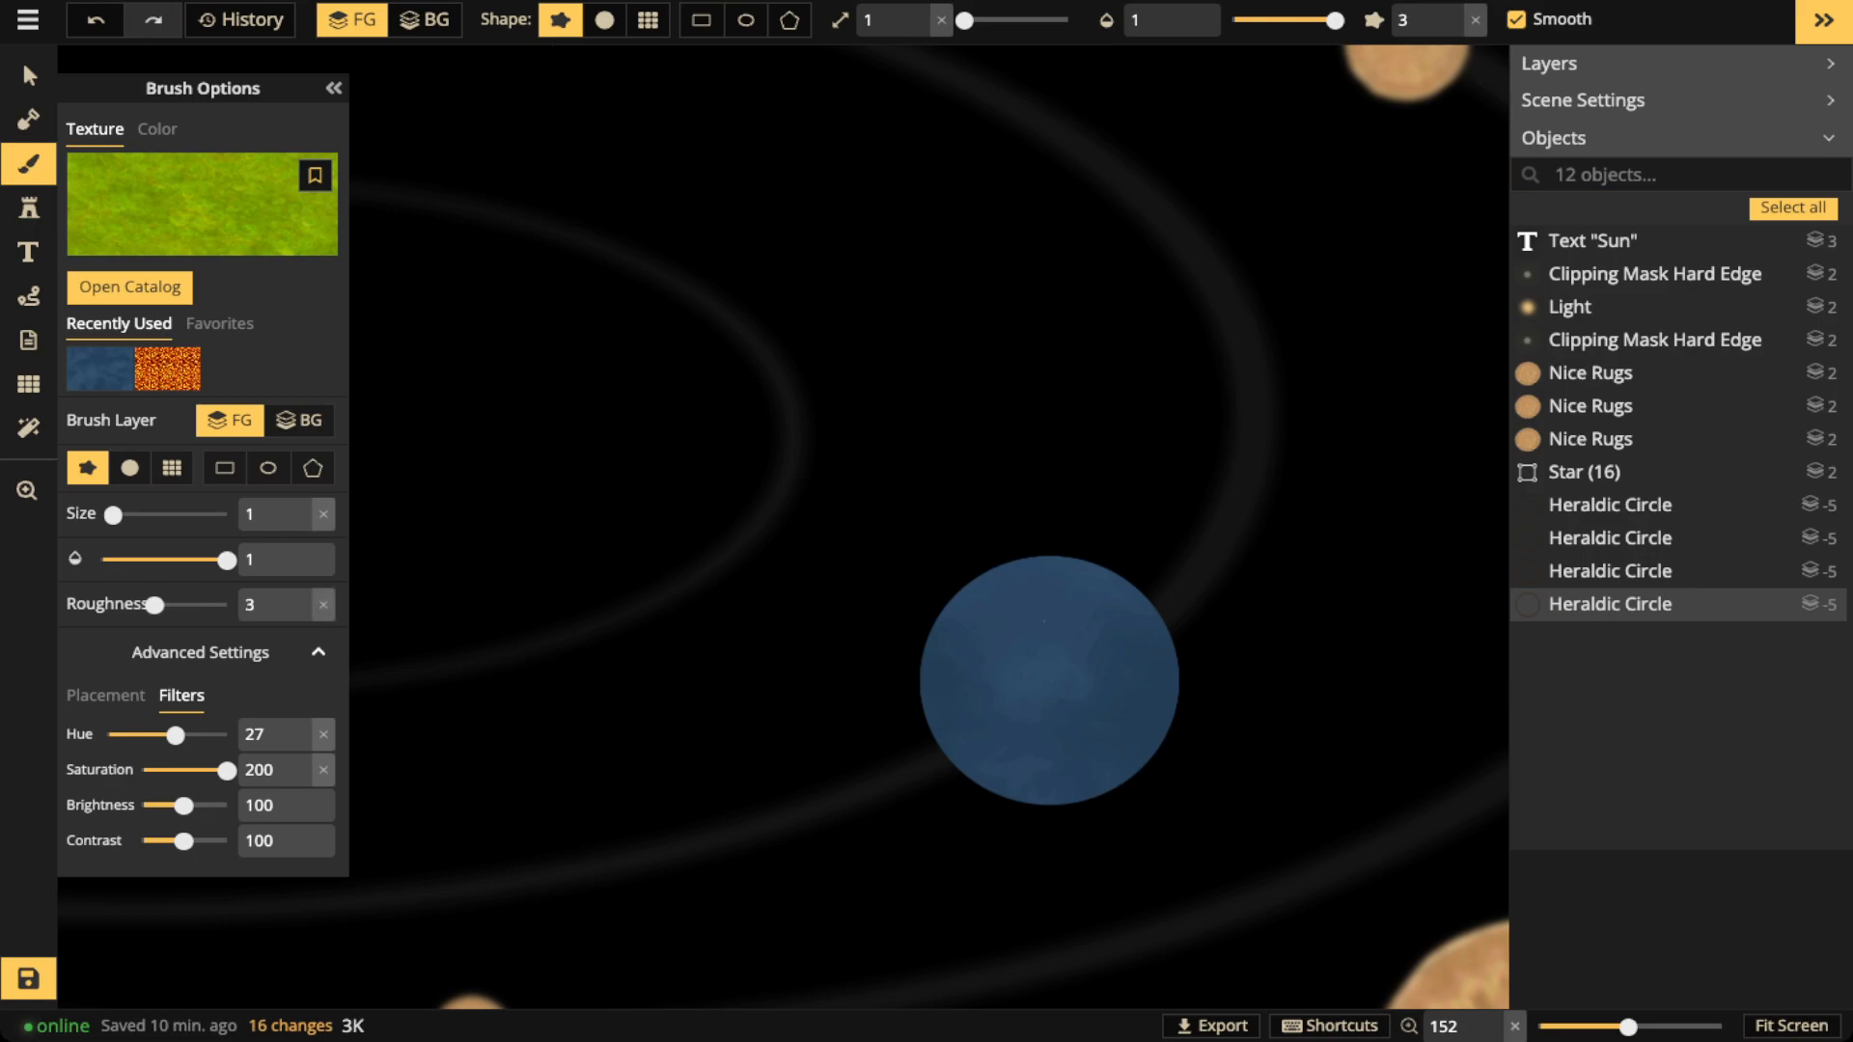
# Raise the brush size to 7 and paint a green continent on the ocean planet's upper-right side
pyautogui.moveTo(1137, 591)
pyautogui.mouseDown()
pyautogui.moveTo(1076, 629)
pyautogui.moveTo(1082, 652)
pyautogui.moveTo(1130, 651)
pyautogui.moveTo(1135, 685)
pyautogui.moveTo(1184, 660)
pyautogui.moveTo(1146, 588)
pyautogui.moveTo(1096, 639)
pyautogui.mouseUp()
pyautogui.click(919, 10)
pyautogui.click(919, 10)
pyautogui.click(919, 10)
pyautogui.click(919, 10)
pyautogui.click(919, 11)
pyautogui.click(919, 10)
pyautogui.moveTo(1091, 628)
pyautogui.mouseDown()
pyautogui.moveTo(1141, 592)
pyautogui.moveTo(1120, 643)
pyautogui.moveTo(1156, 628)
pyautogui.moveTo(1143, 674)
pyautogui.moveTo(1144, 652)
pyautogui.moveTo(1178, 653)
pyautogui.moveTo(1149, 620)
pyautogui.mouseUp()
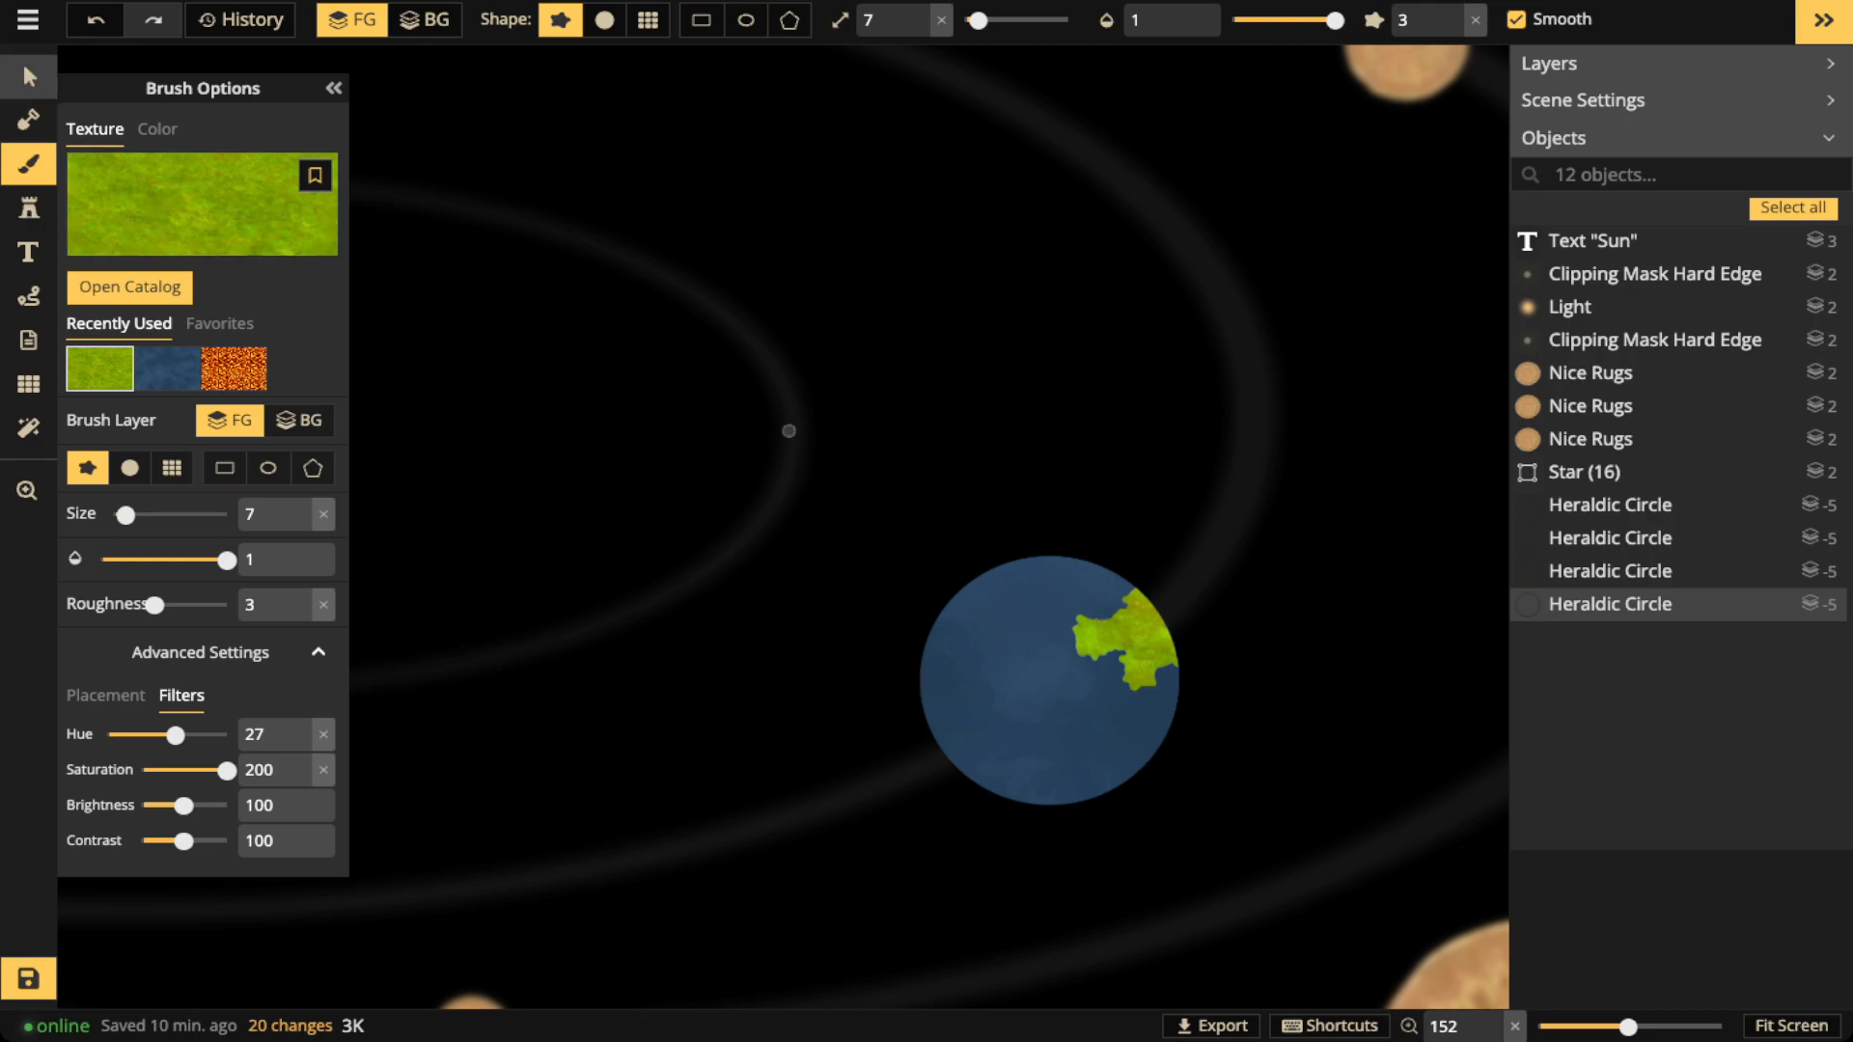
# Move the second-orbit planet's clipping mask up away from the painted ocean and undo the move
pyautogui.click(29, 75)
pyautogui.click(1042, 680)
pyautogui.moveTo(1087, 371); pyautogui.dragTo(1091, 358)
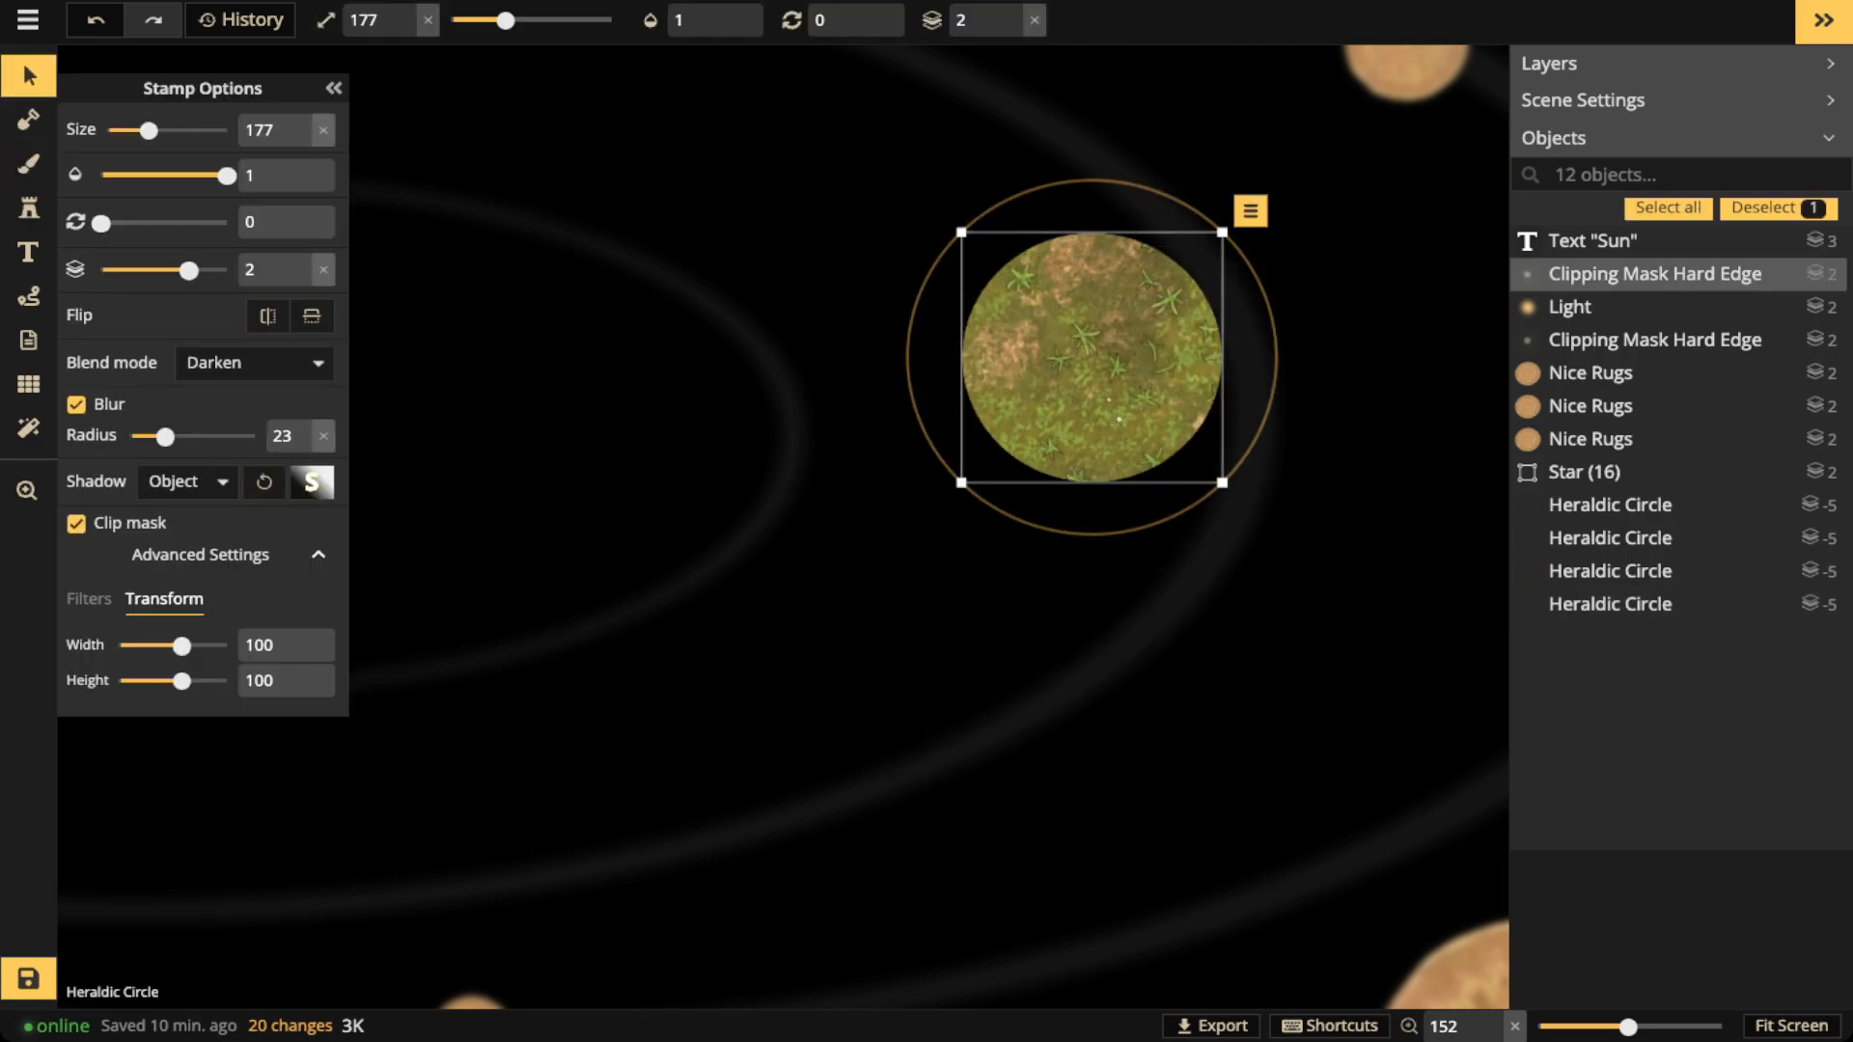
pyautogui.click(1079, 618)
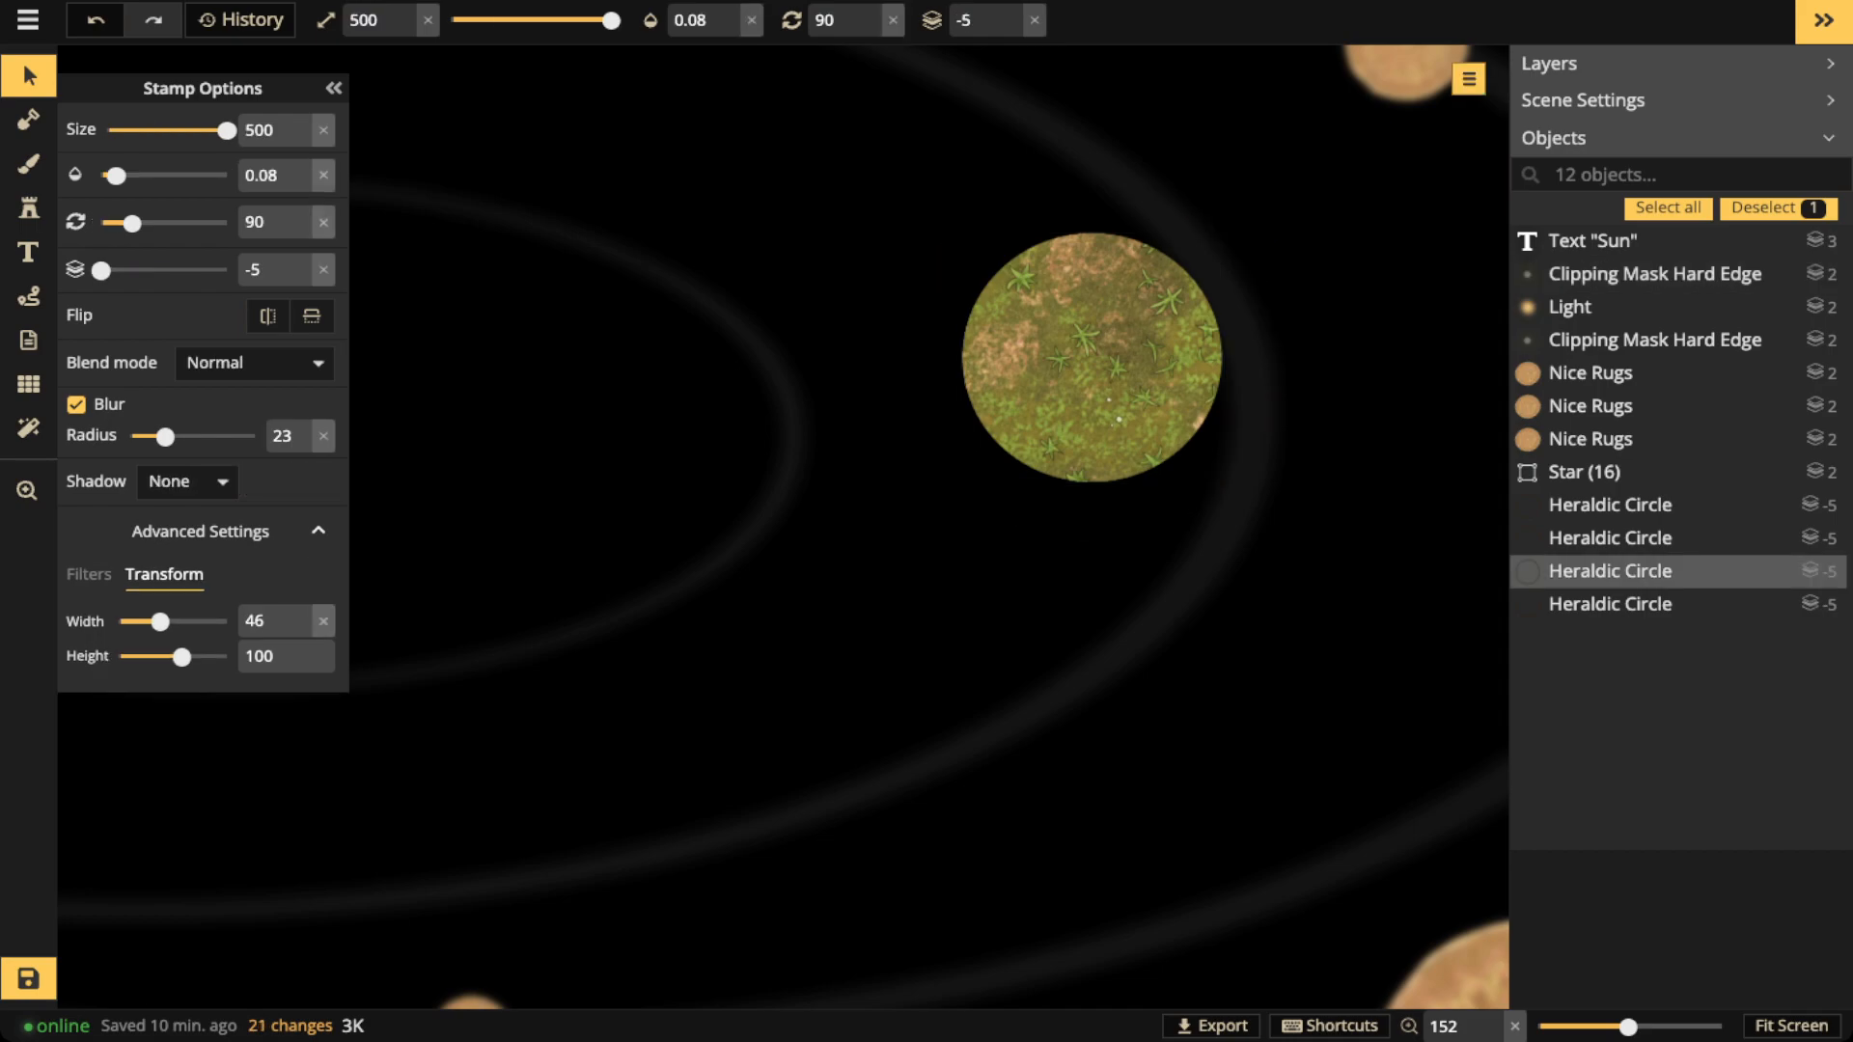
pyautogui.hotkey('ctrl', 'z')
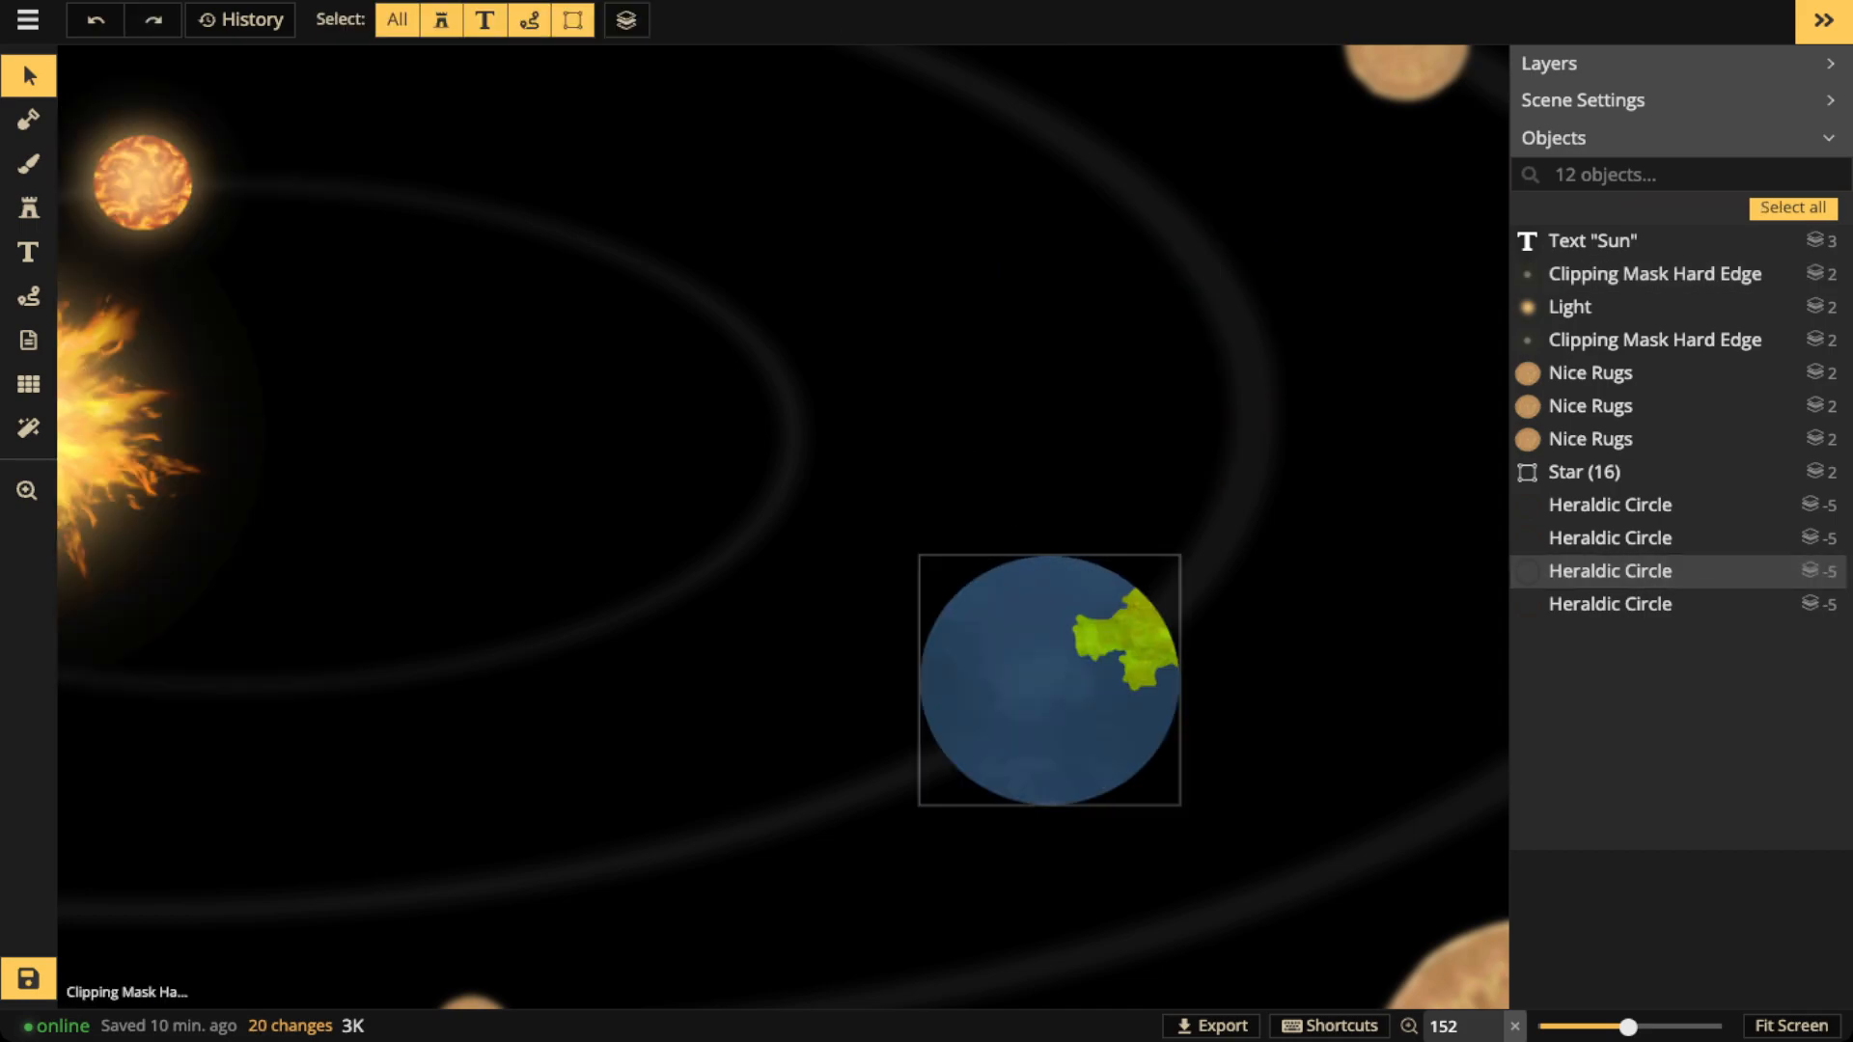
pyautogui.scroll(1, 1076, 588)
pyautogui.scroll(-2, 1076, 589)
pyautogui.press('space')
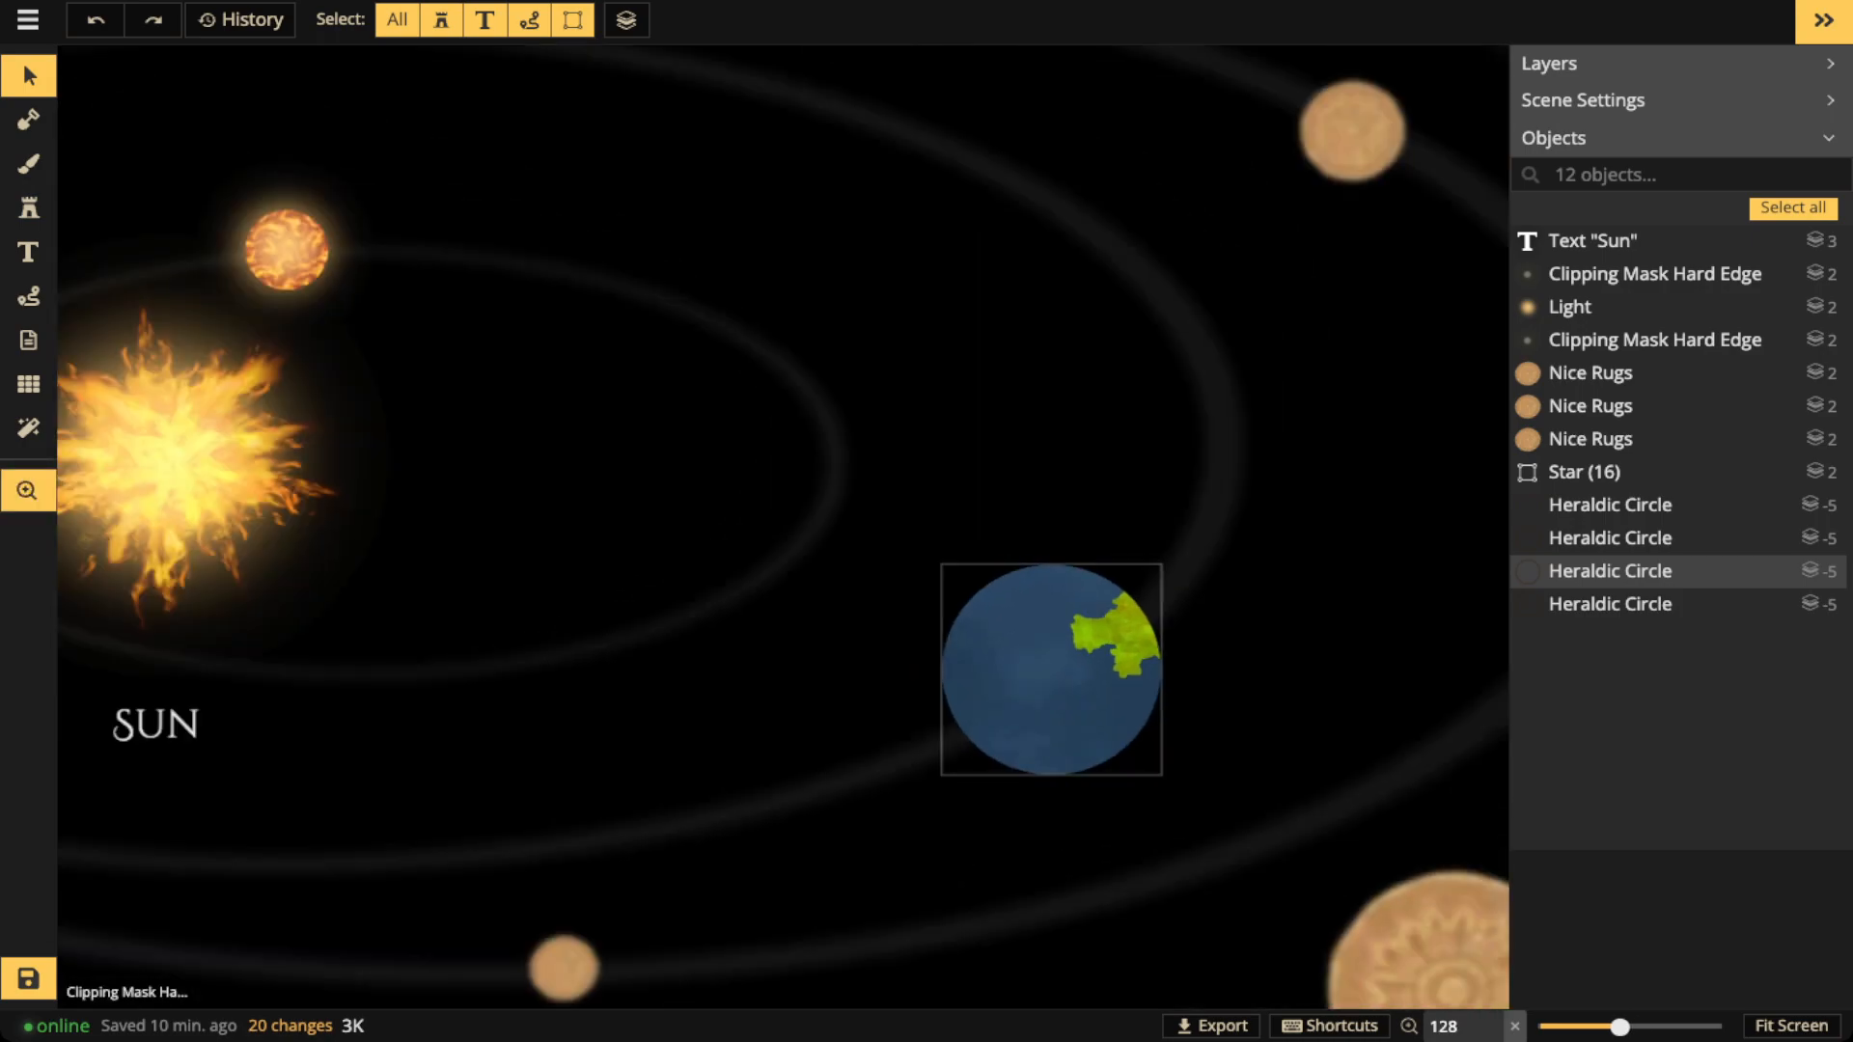
pyautogui.moveTo(1076, 588); pyautogui.dragTo(879, 507)
pyautogui.scroll(2, 864, 621)
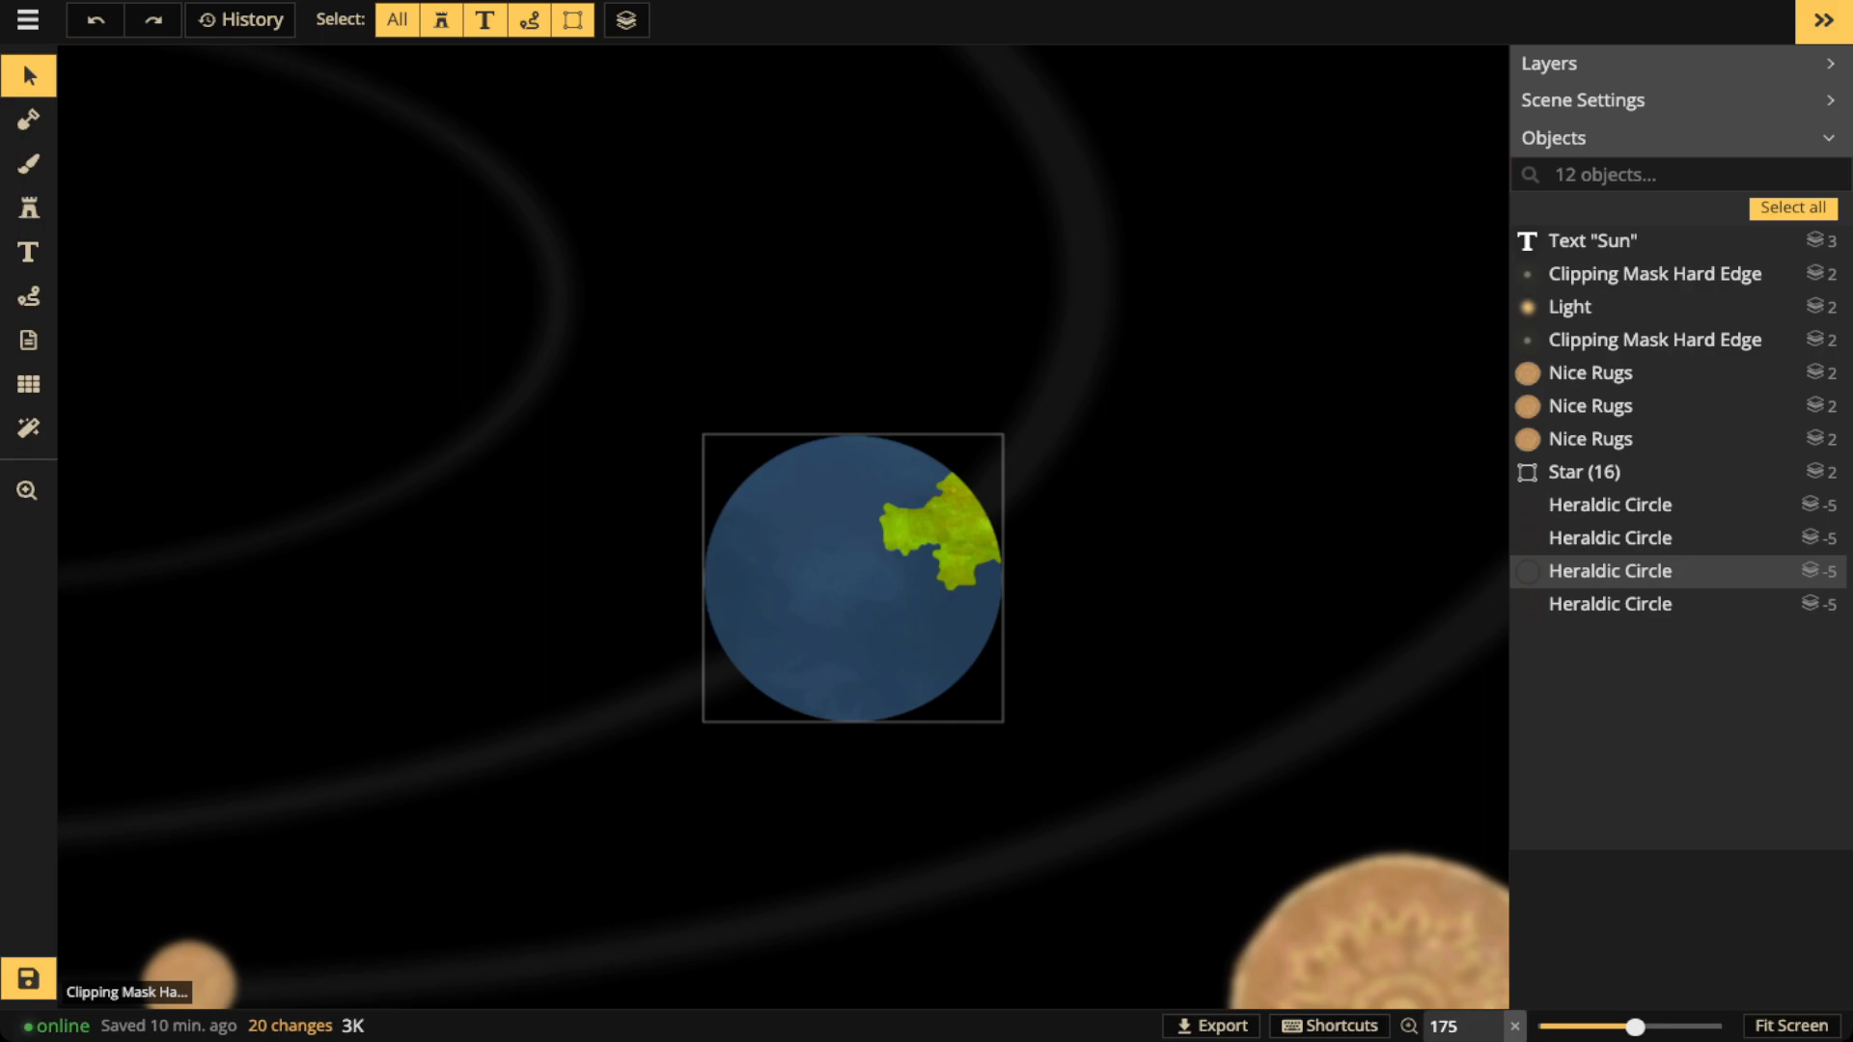
pyautogui.scroll(-3, 867, 617)
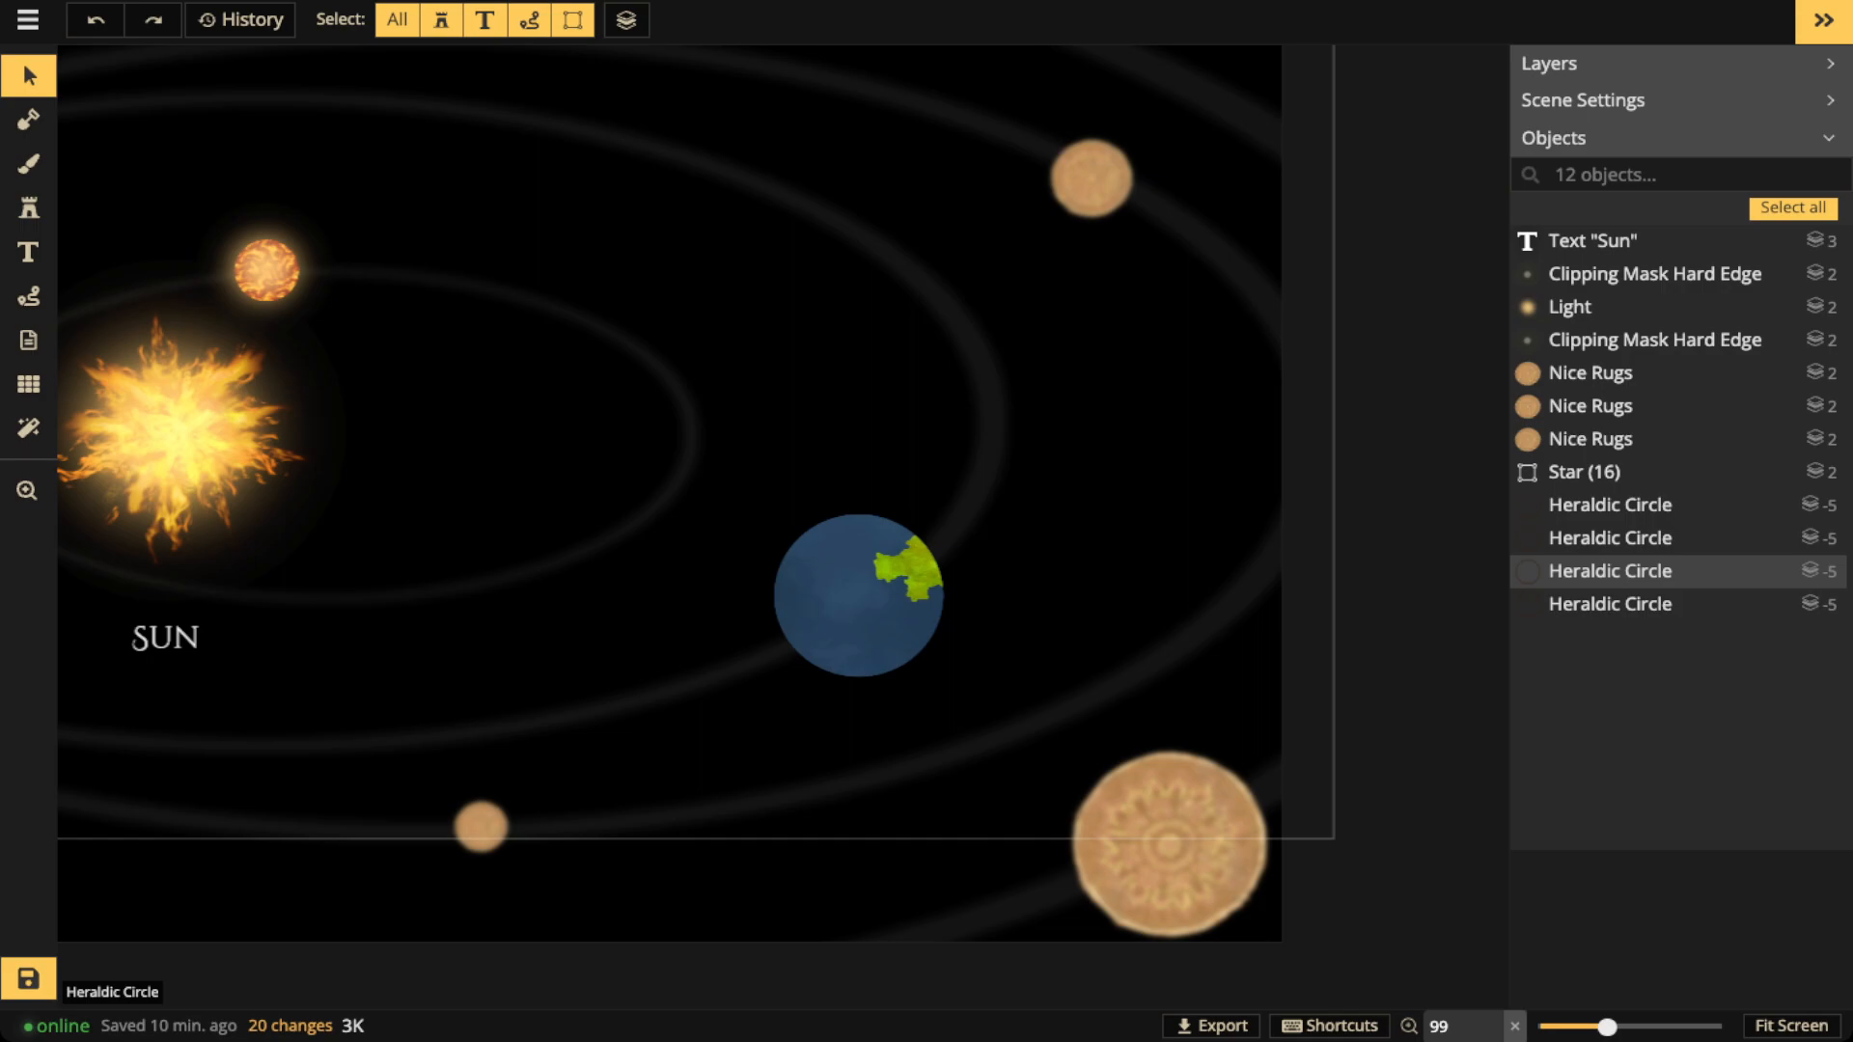
# Select the first Heraldic Circle in the object list and examine how far the orbit ring extends across the map
pyautogui.click(1610, 506)
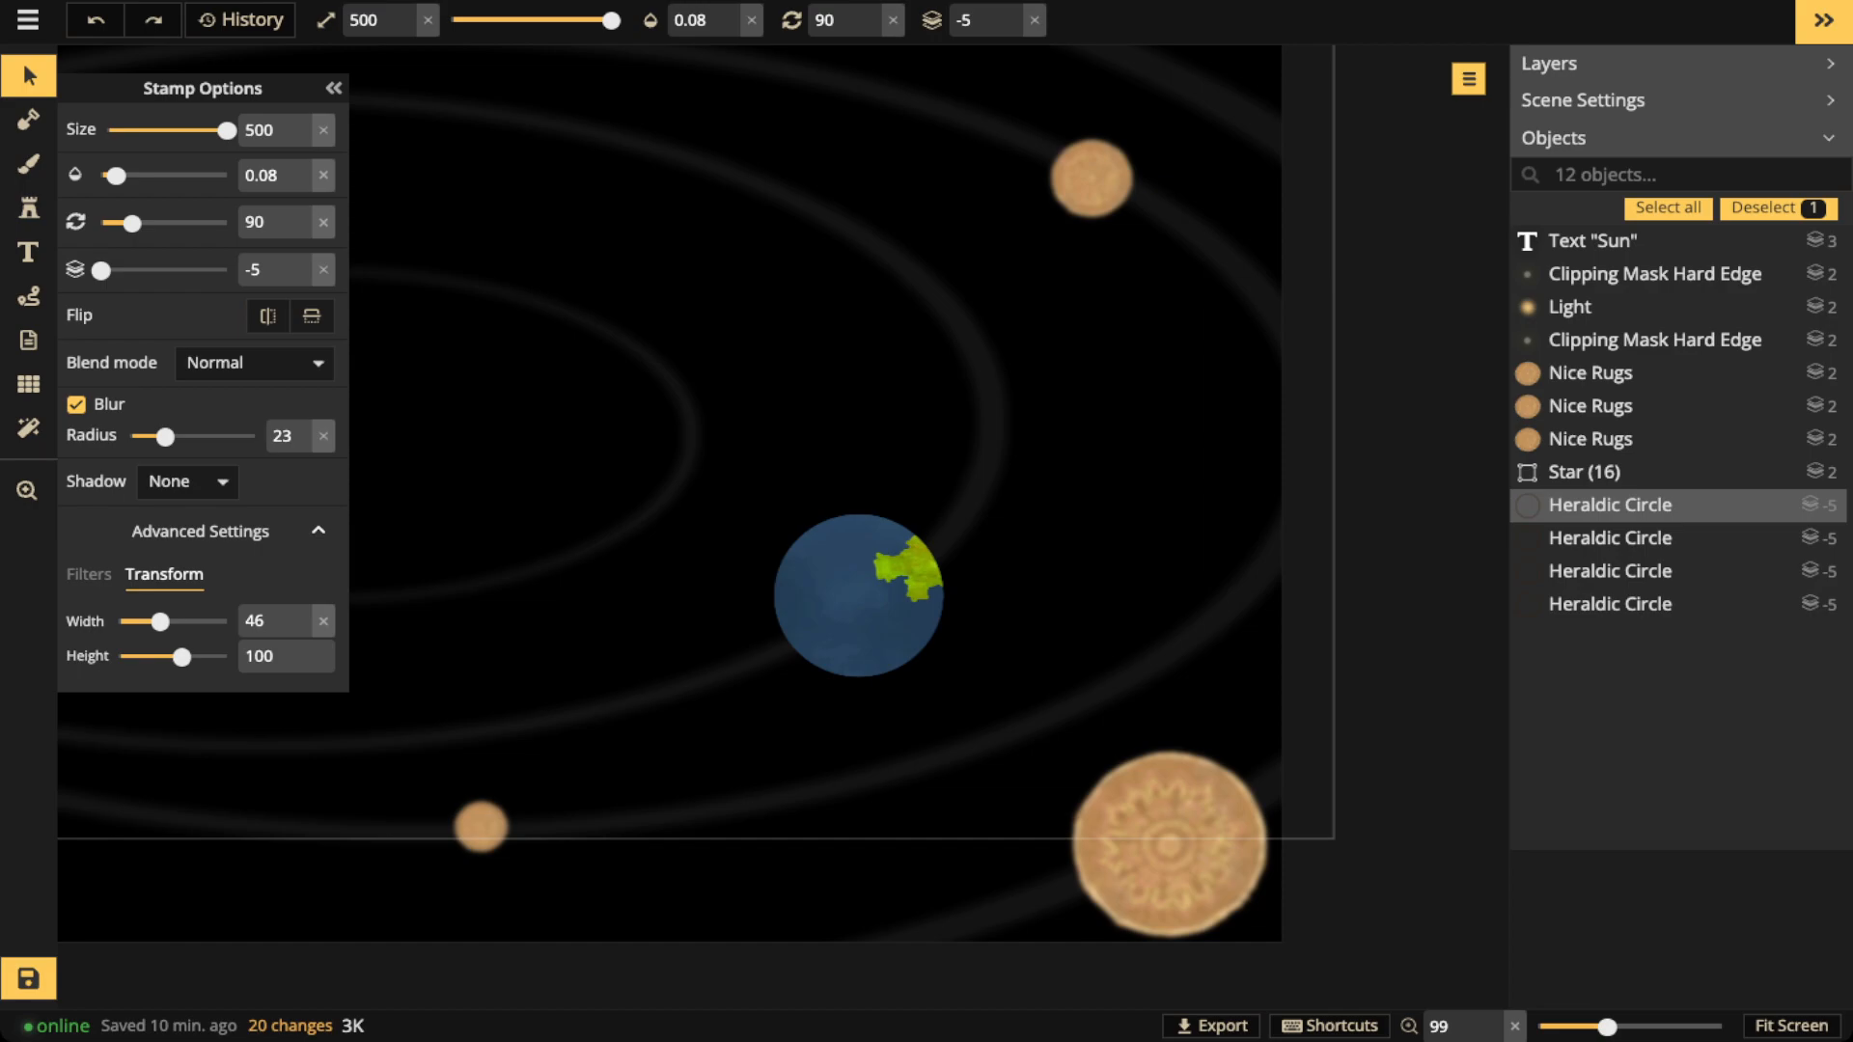
pyautogui.scroll(-1, 694, 295)
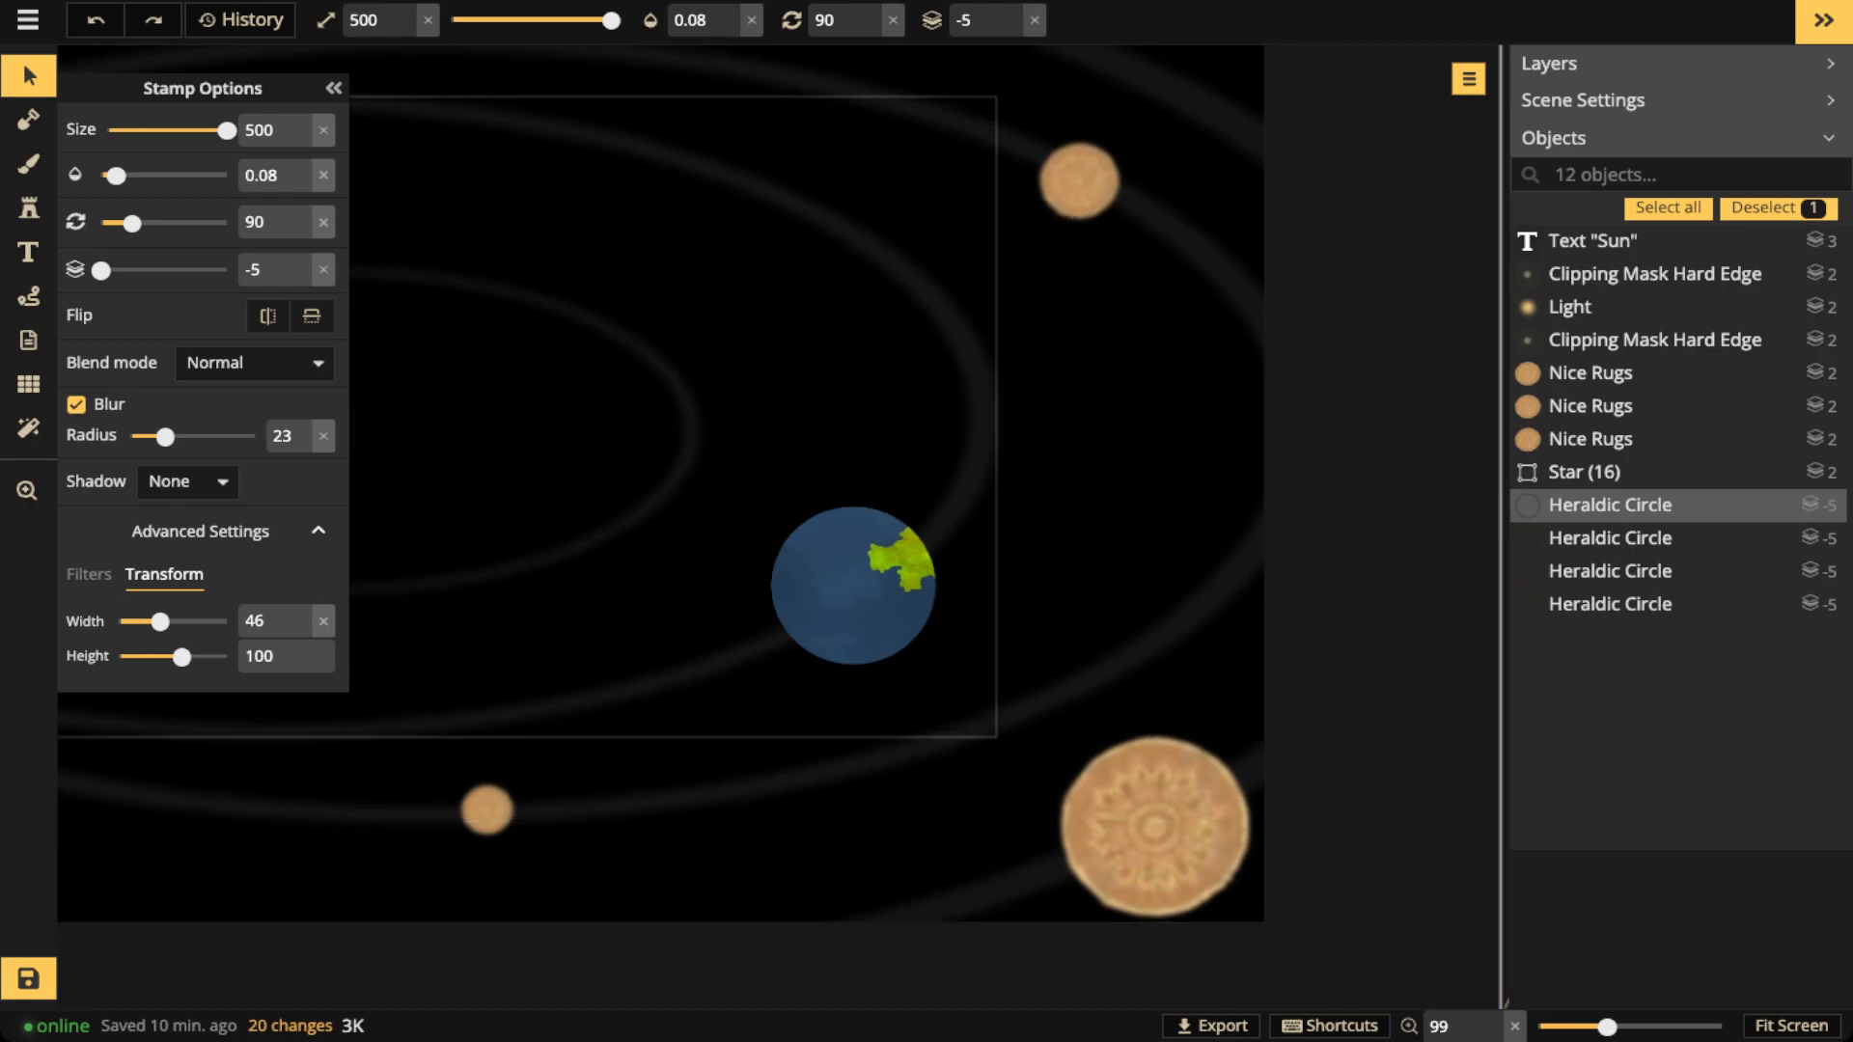
pyautogui.click(29, 76)
pyautogui.scroll(-5, 692, 299)
pyautogui.press('space')
pyautogui.moveTo(692, 299); pyautogui.dragTo(1052, 498)
pyautogui.scroll(-5, 776, 282)
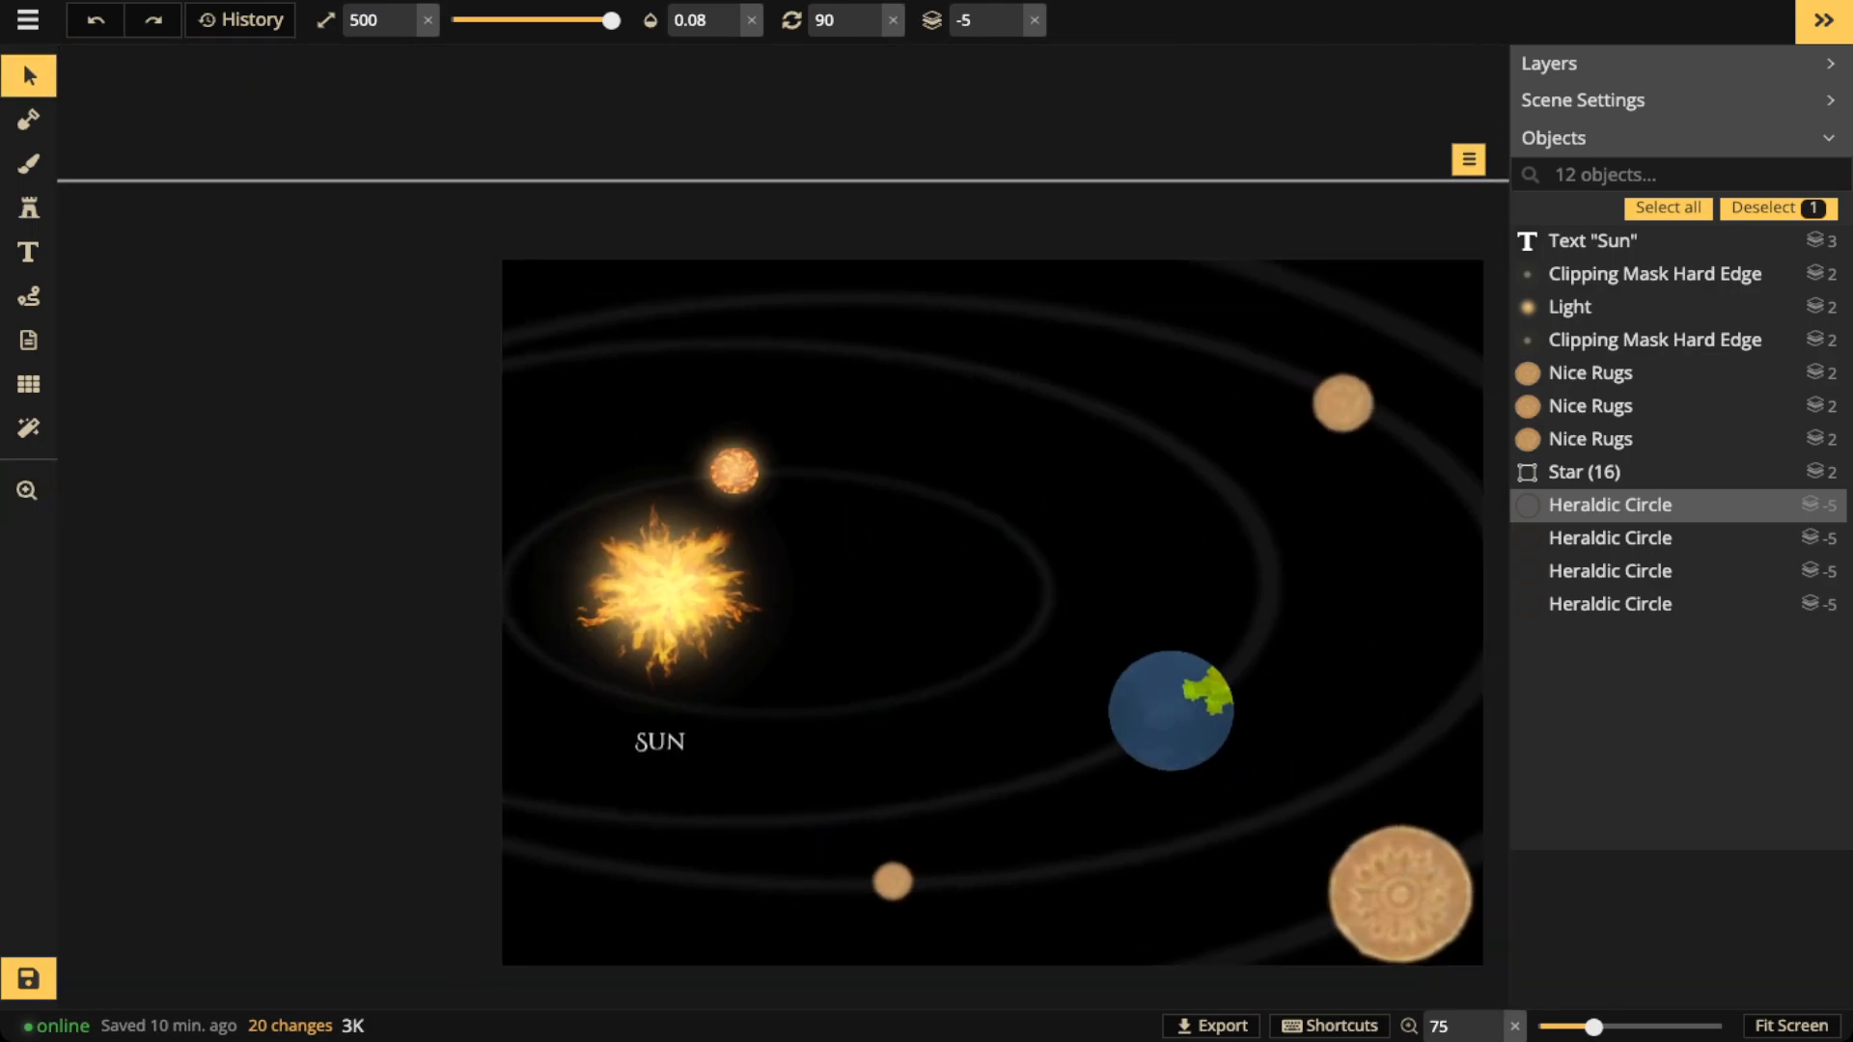
pyautogui.press('space')
pyautogui.moveTo(776, 282); pyautogui.dragTo(745, 508)
pyautogui.press('Escape')
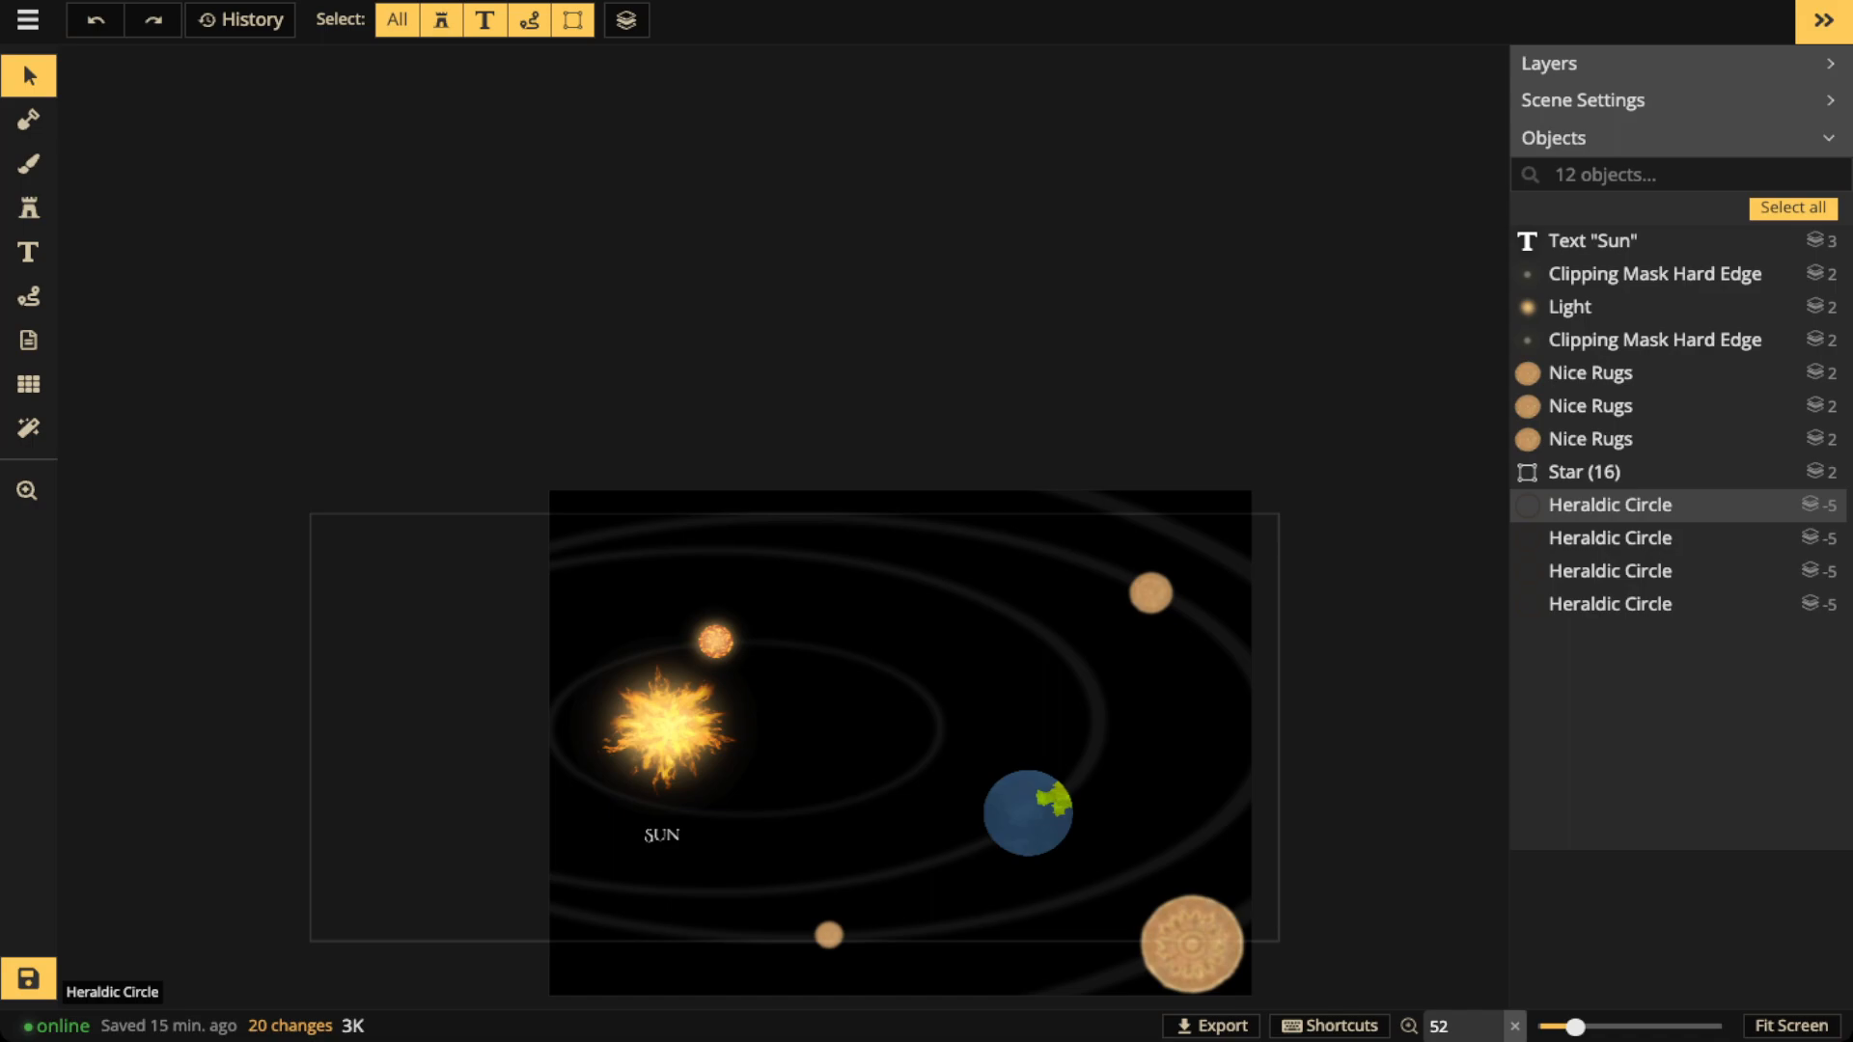
# Choose the last, light yellow grass texture in the catalog and paint a sandy continent in the middle of the ocean planet
pyautogui.scroll(5, 1057, 801)
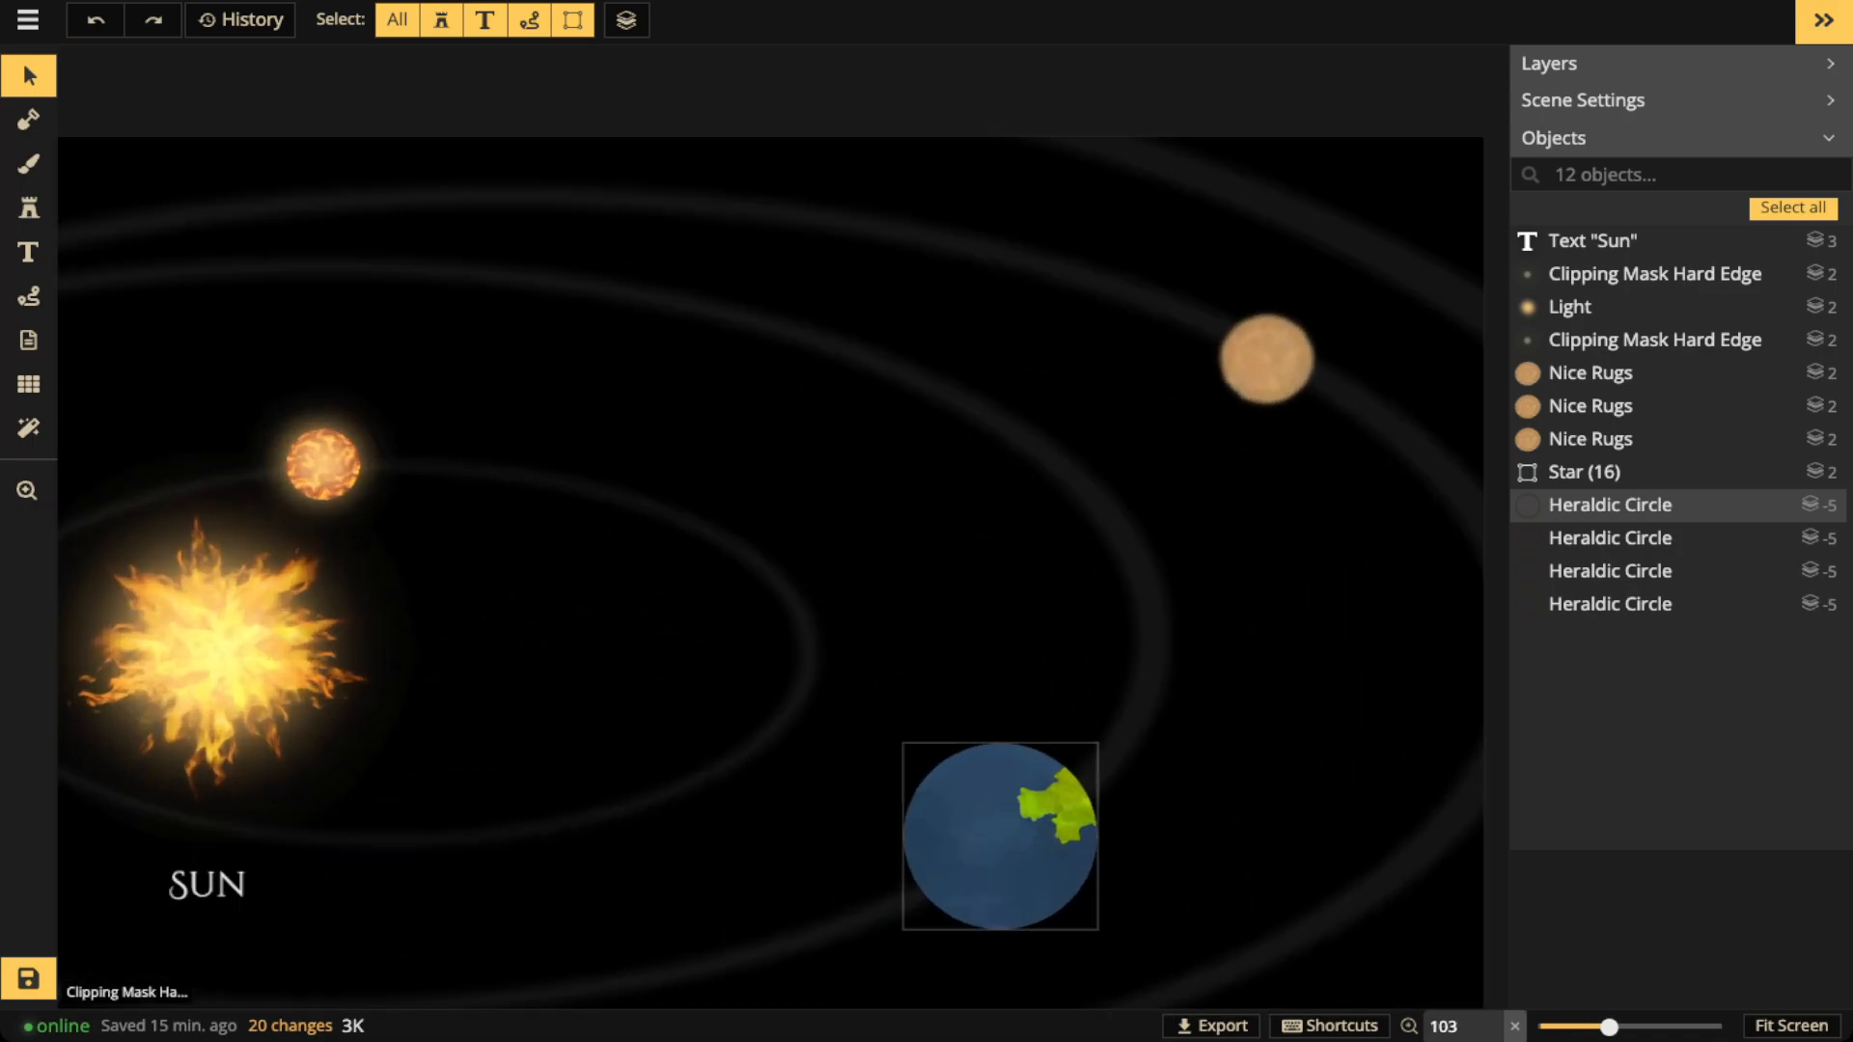
pyautogui.scroll(1, 1062, 822)
pyautogui.click(29, 164)
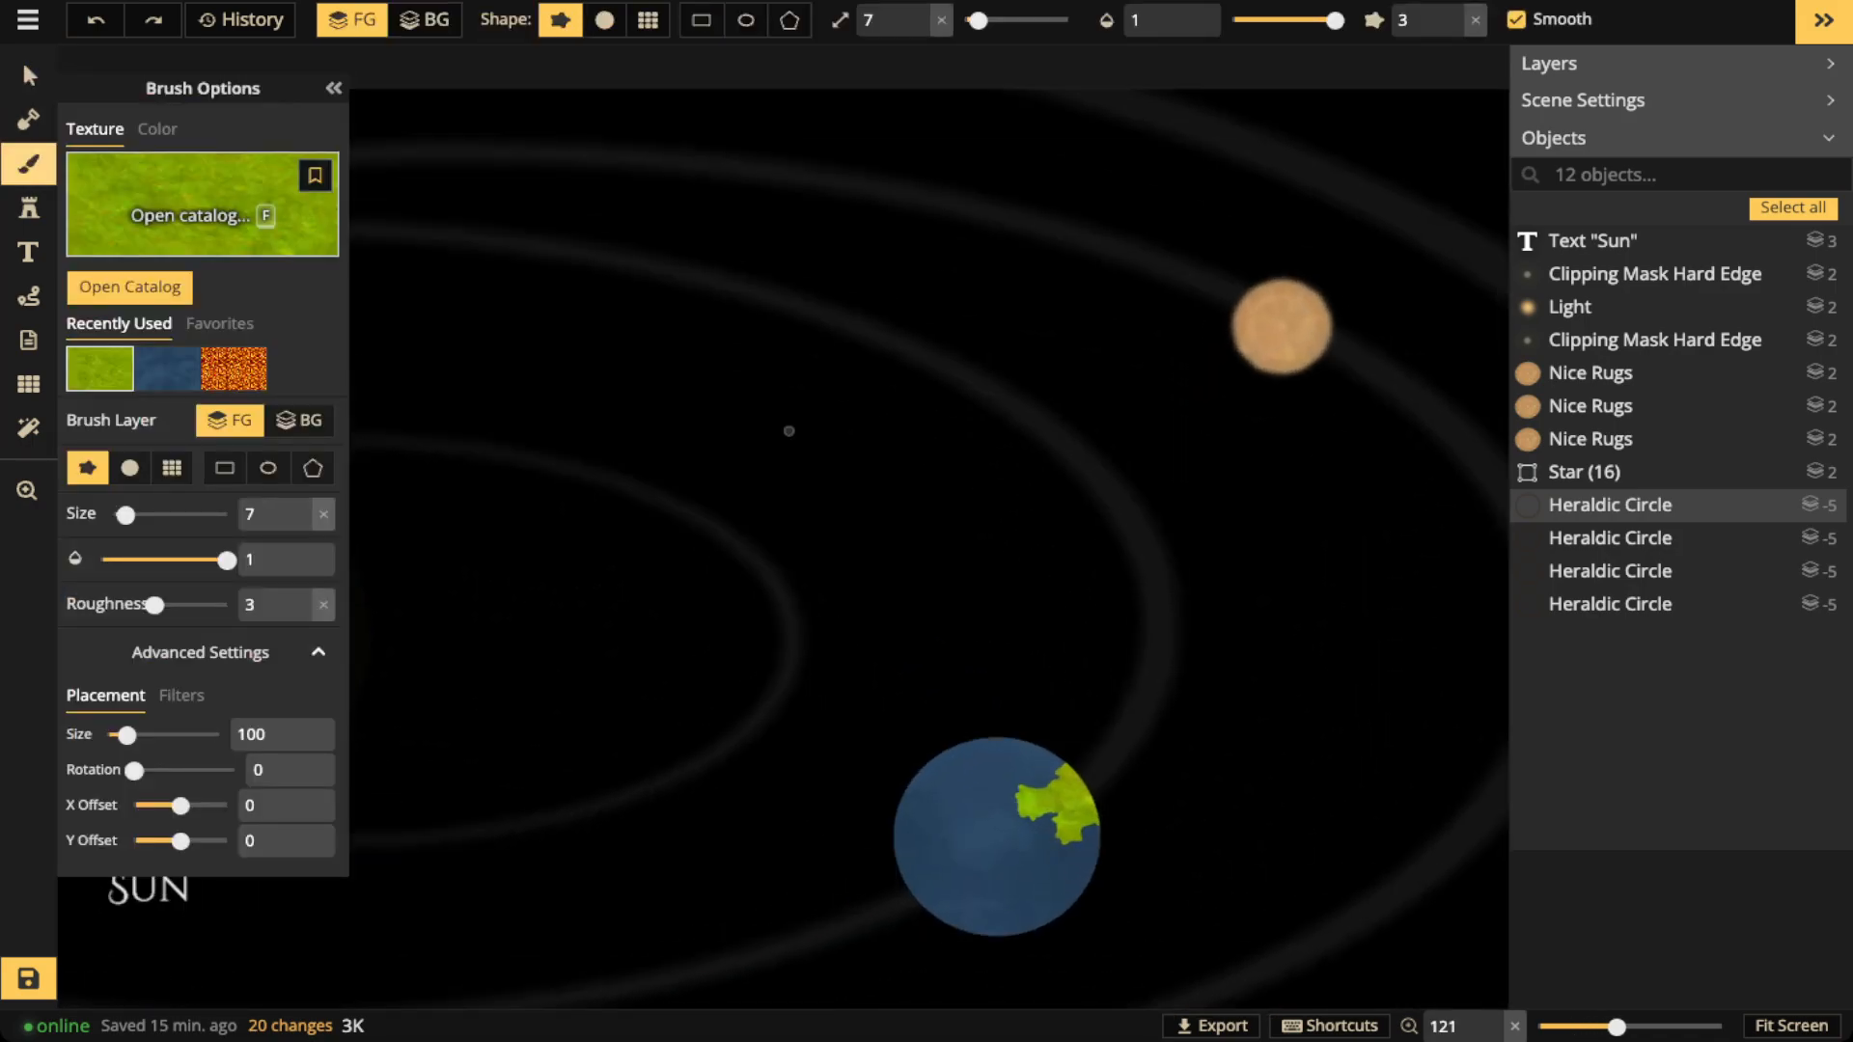
pyautogui.press('f')
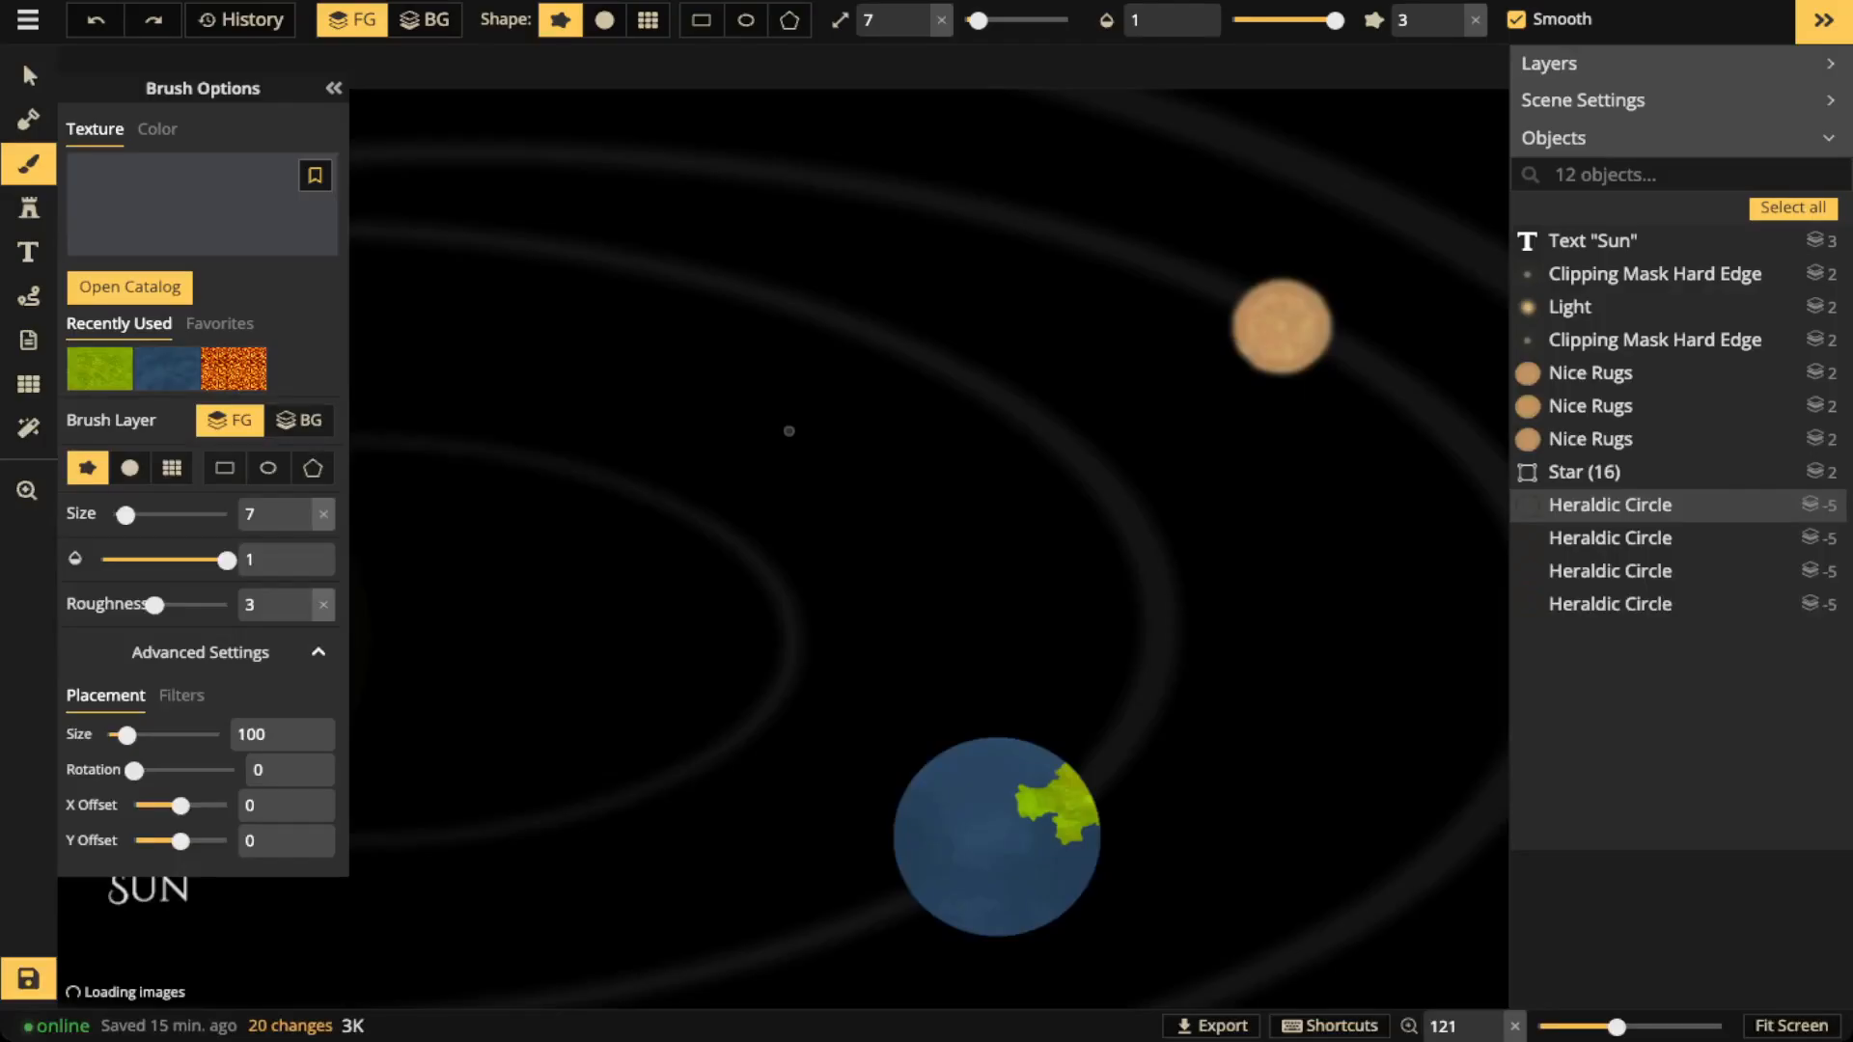
pyautogui.click(1125, 506)
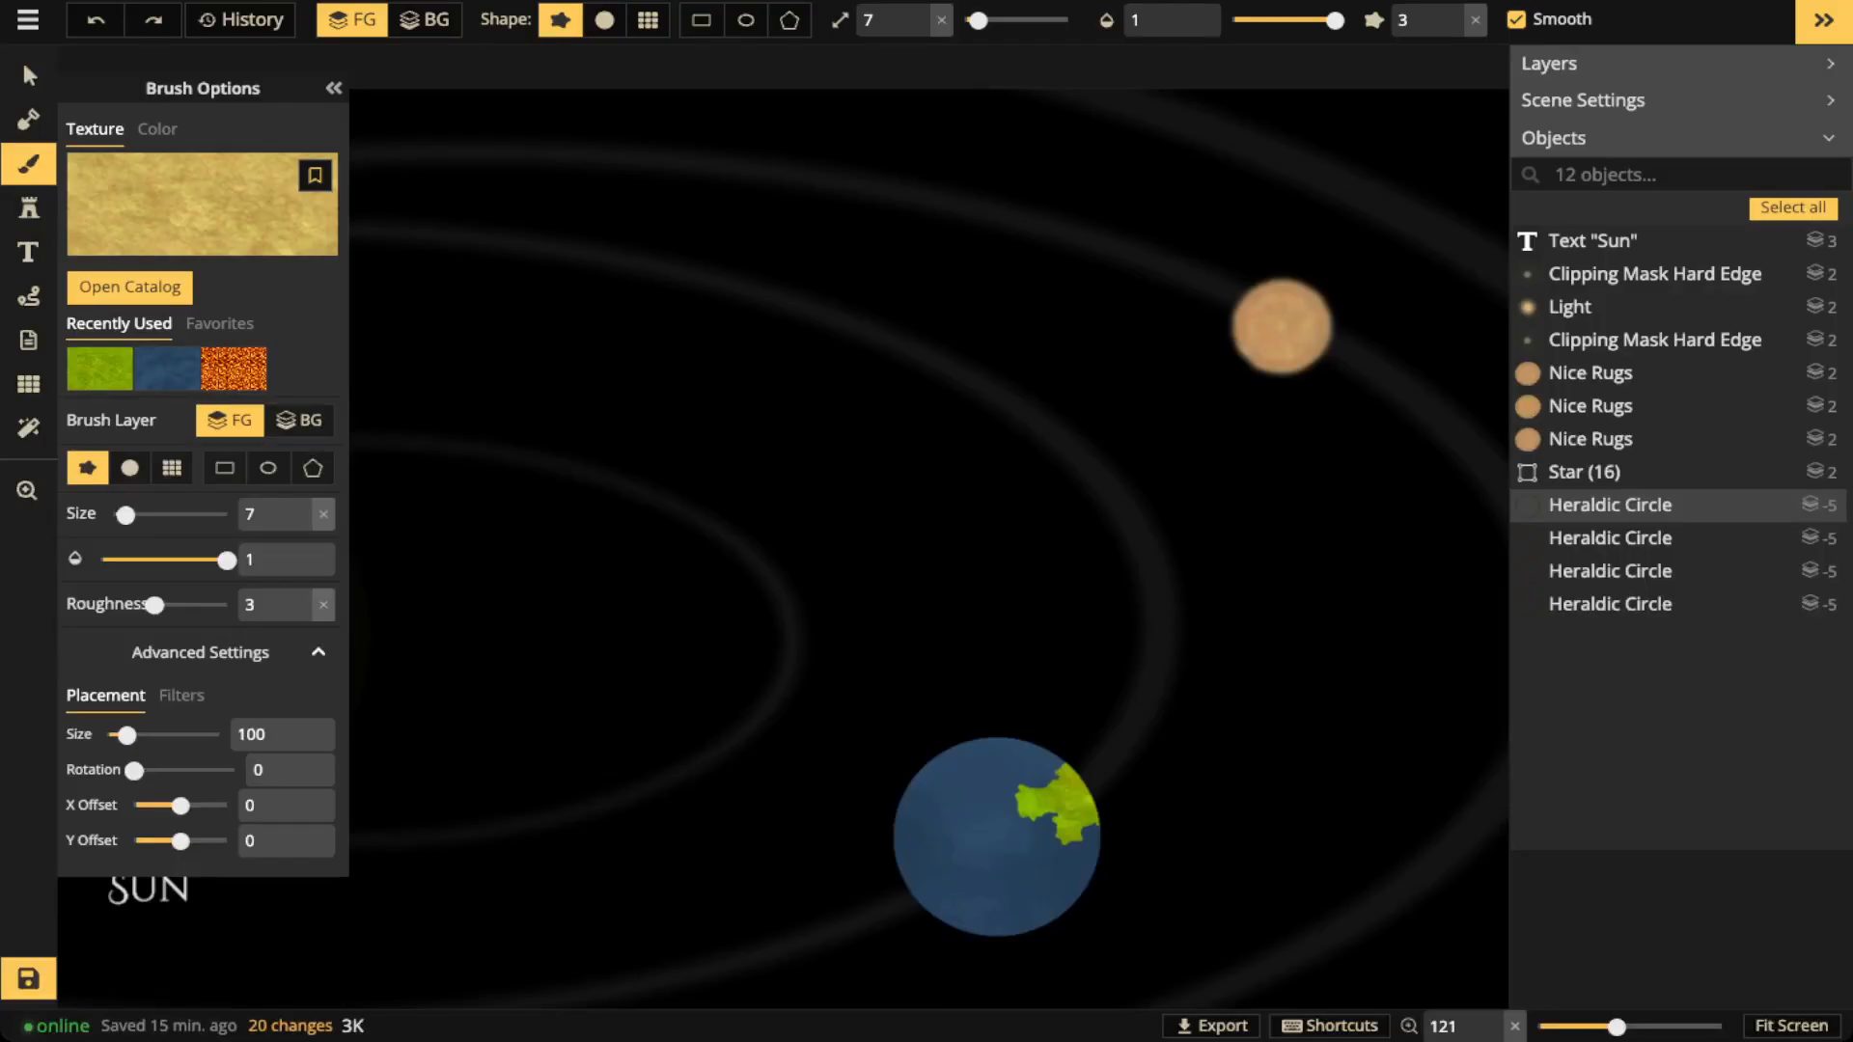
pyautogui.moveTo(996, 843)
pyautogui.mouseDown()
pyautogui.moveTo(960, 850)
pyautogui.moveTo(991, 887)
pyautogui.moveTo(1031, 836)
pyautogui.moveTo(1005, 830)
pyautogui.moveTo(984, 855)
pyautogui.moveTo(1021, 848)
pyautogui.moveTo(998, 867)
pyautogui.moveTo(1000, 844)
pyautogui.mouseUp()
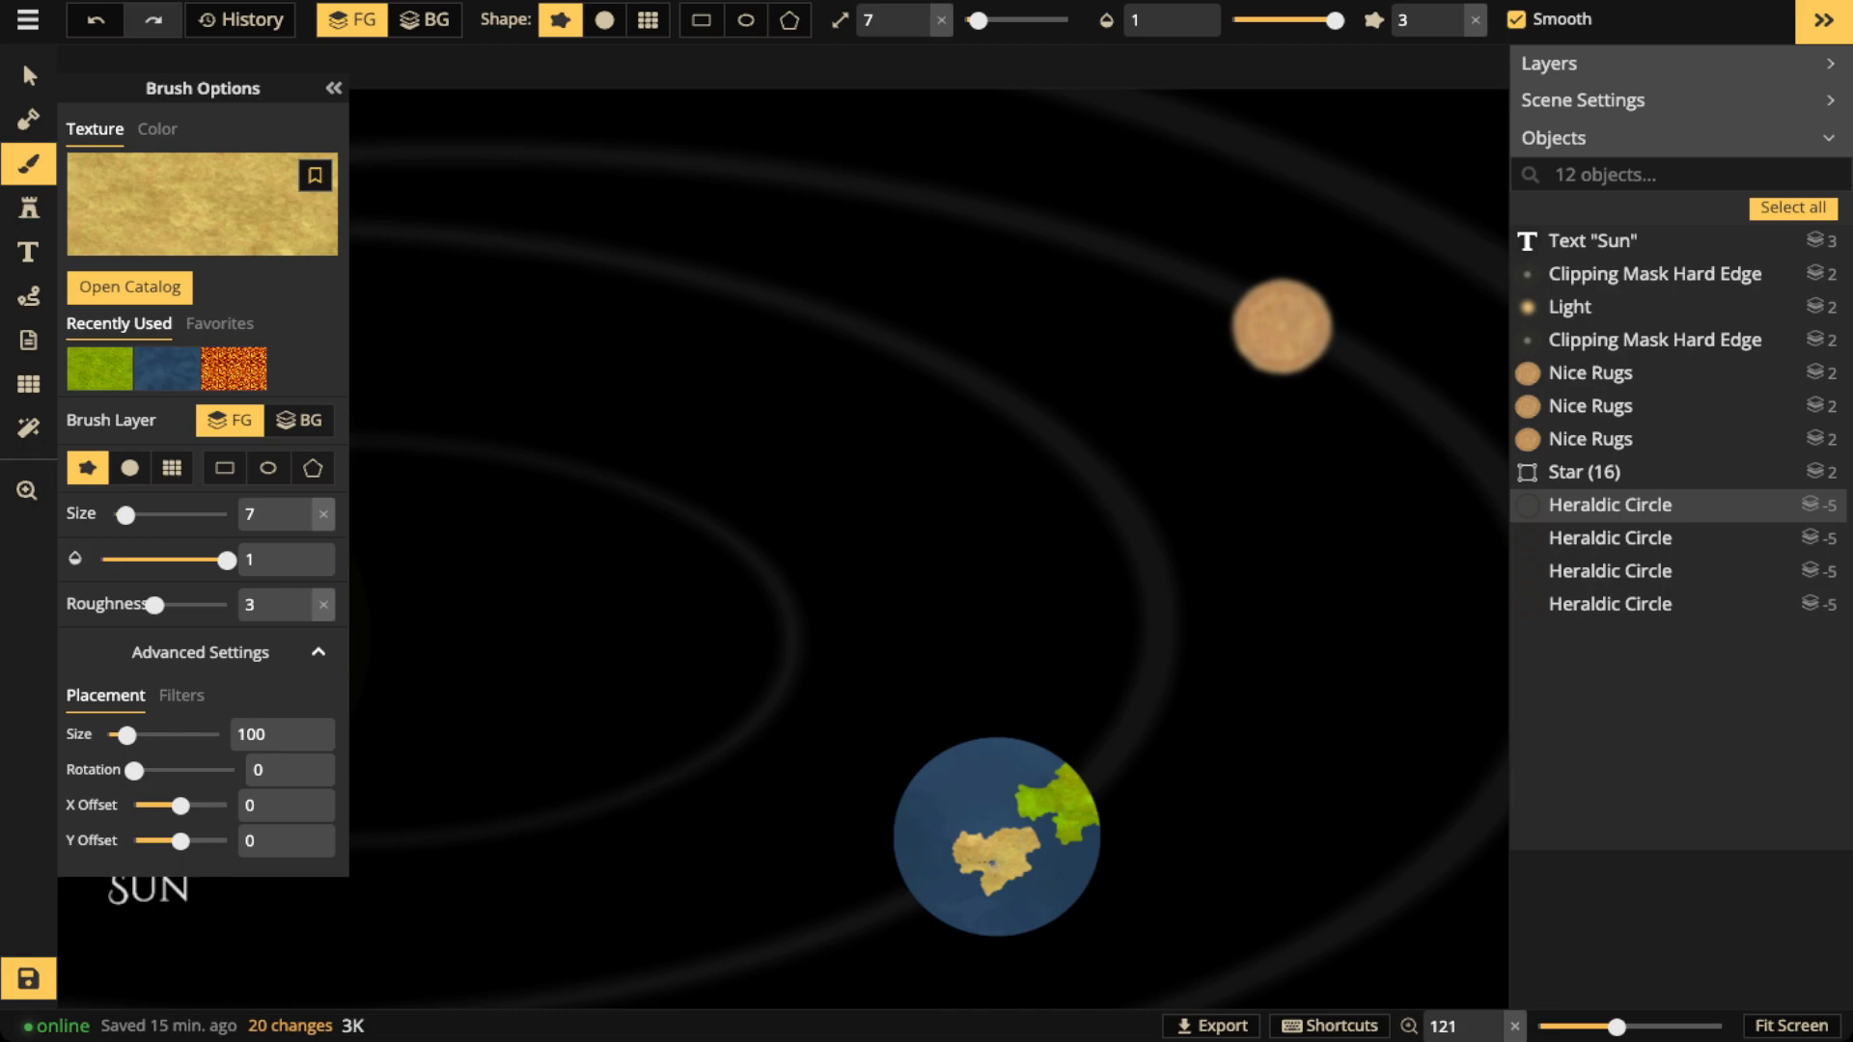
pyautogui.moveTo(1000, 844); pyautogui.dragTo(974, 830)
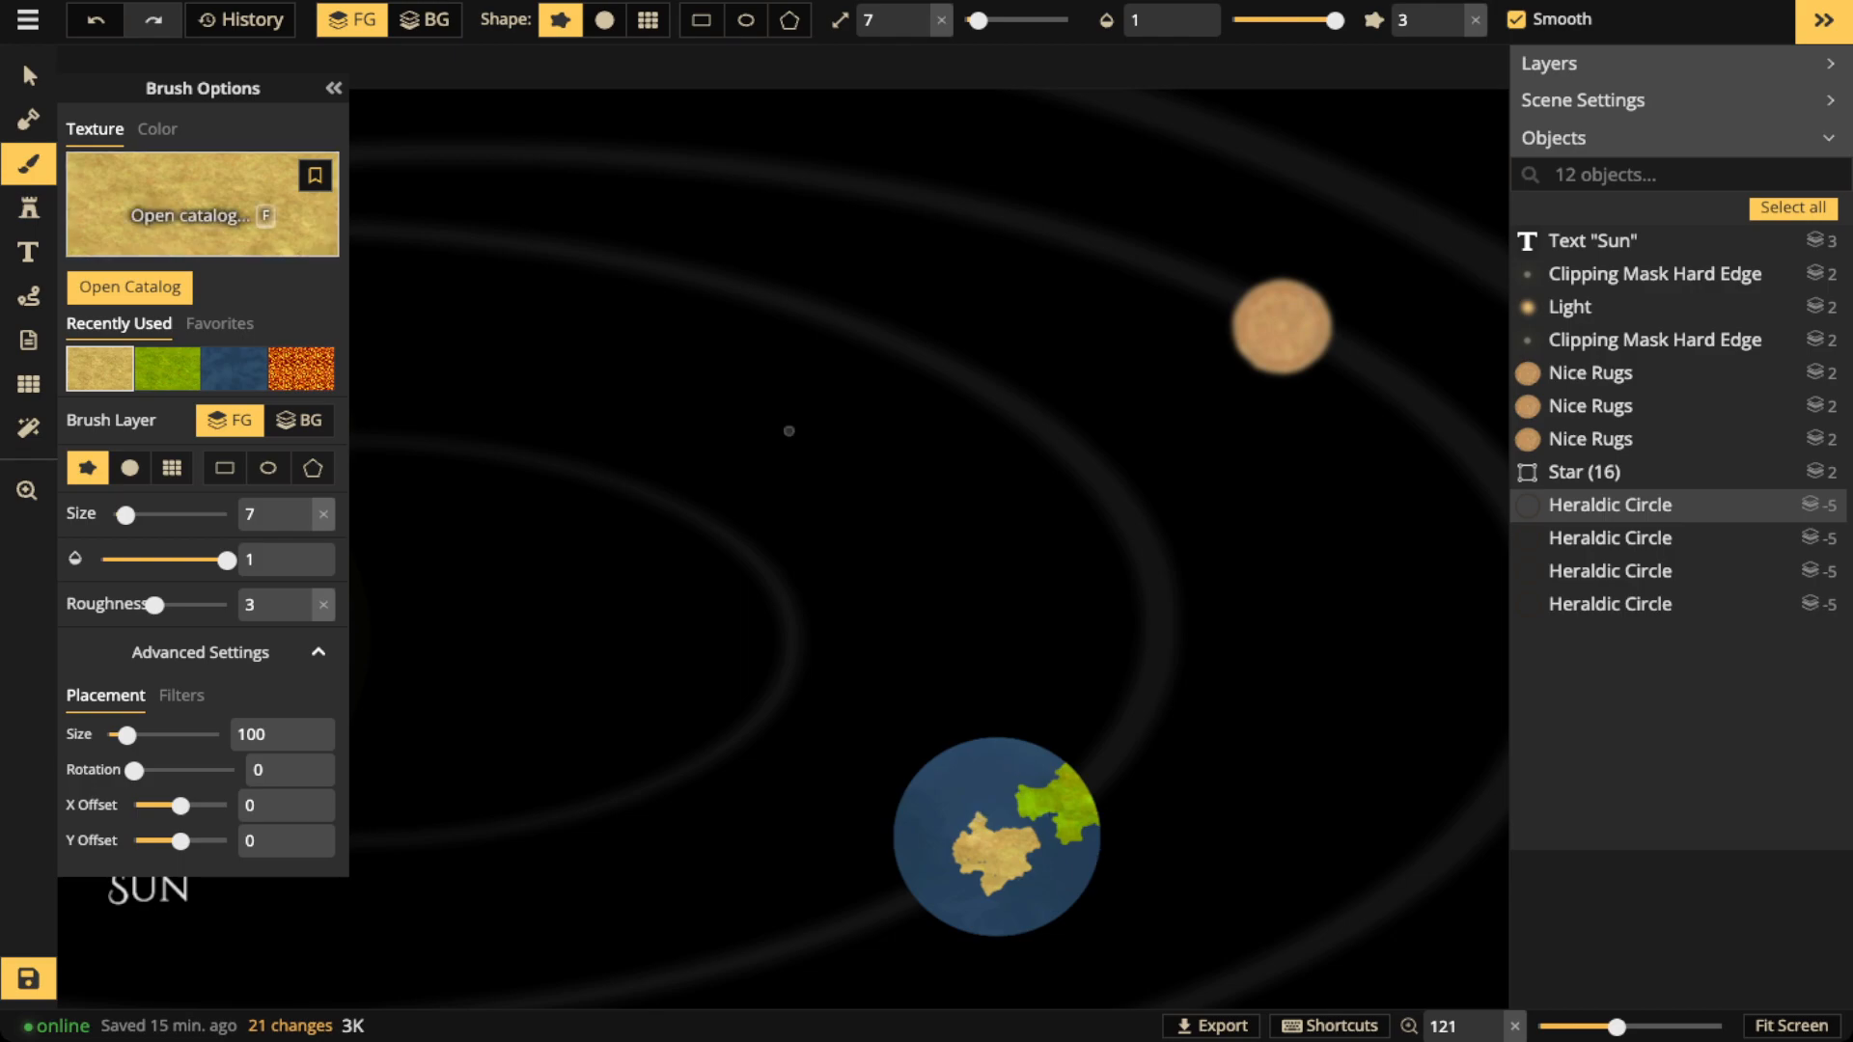
# Choose the first pale texture under Ice & Snow Textures and paint ice caps on the planet's north and south poles
pyautogui.press('f')
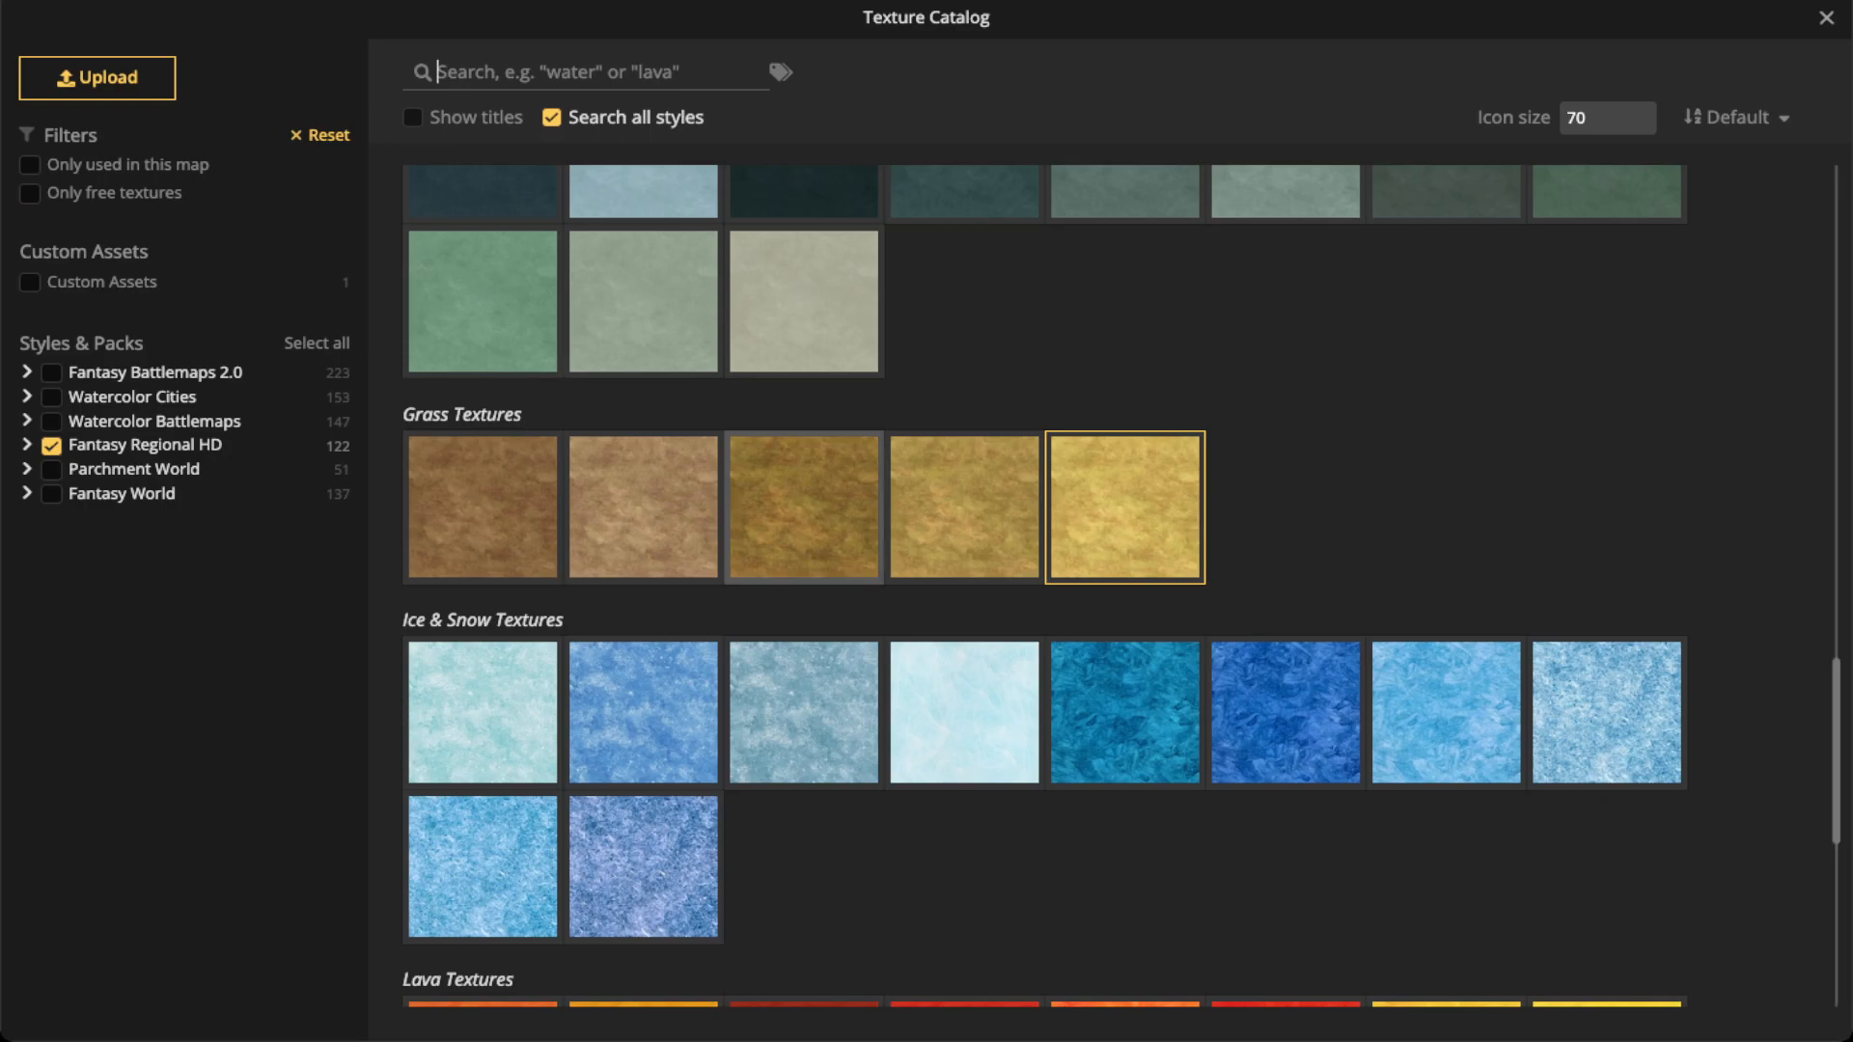
pyautogui.click(483, 711)
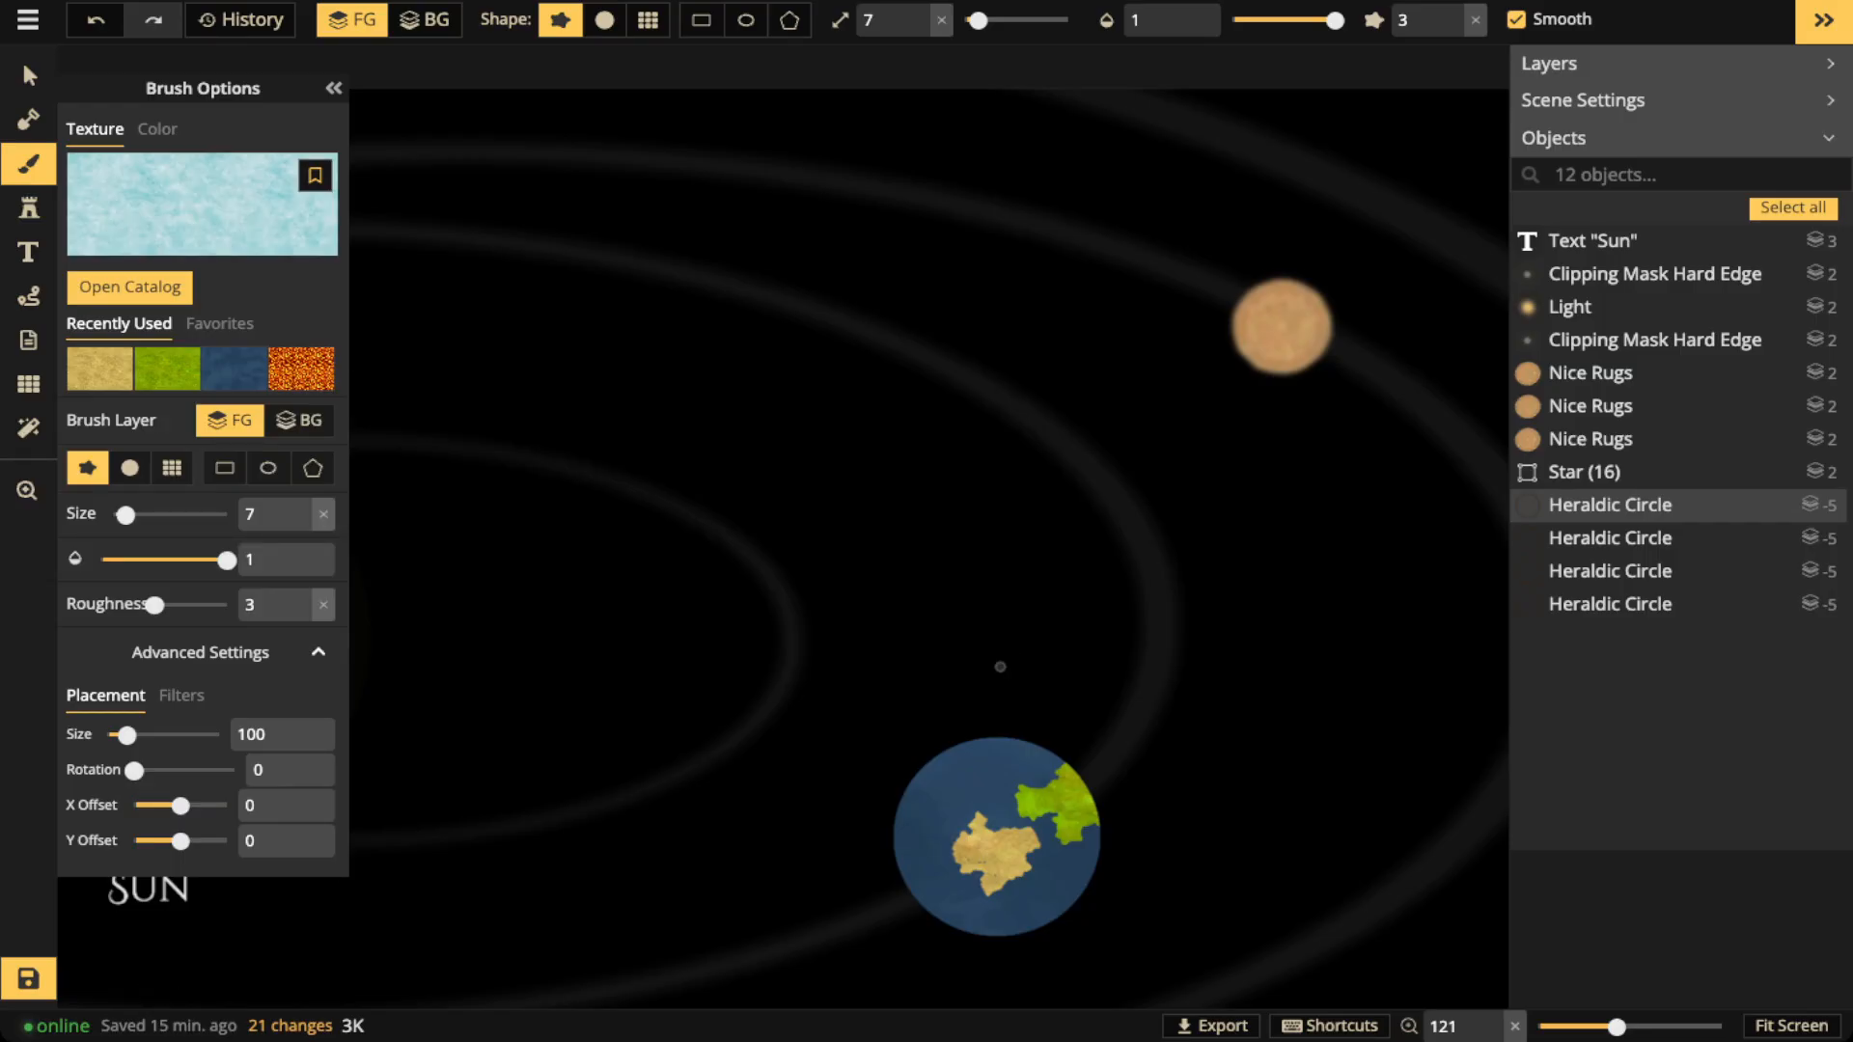
pyautogui.click(956, 746)
pyautogui.moveTo(979, 755)
pyautogui.mouseDown()
pyautogui.moveTo(1032, 746)
pyautogui.moveTo(976, 743)
pyautogui.mouseUp()
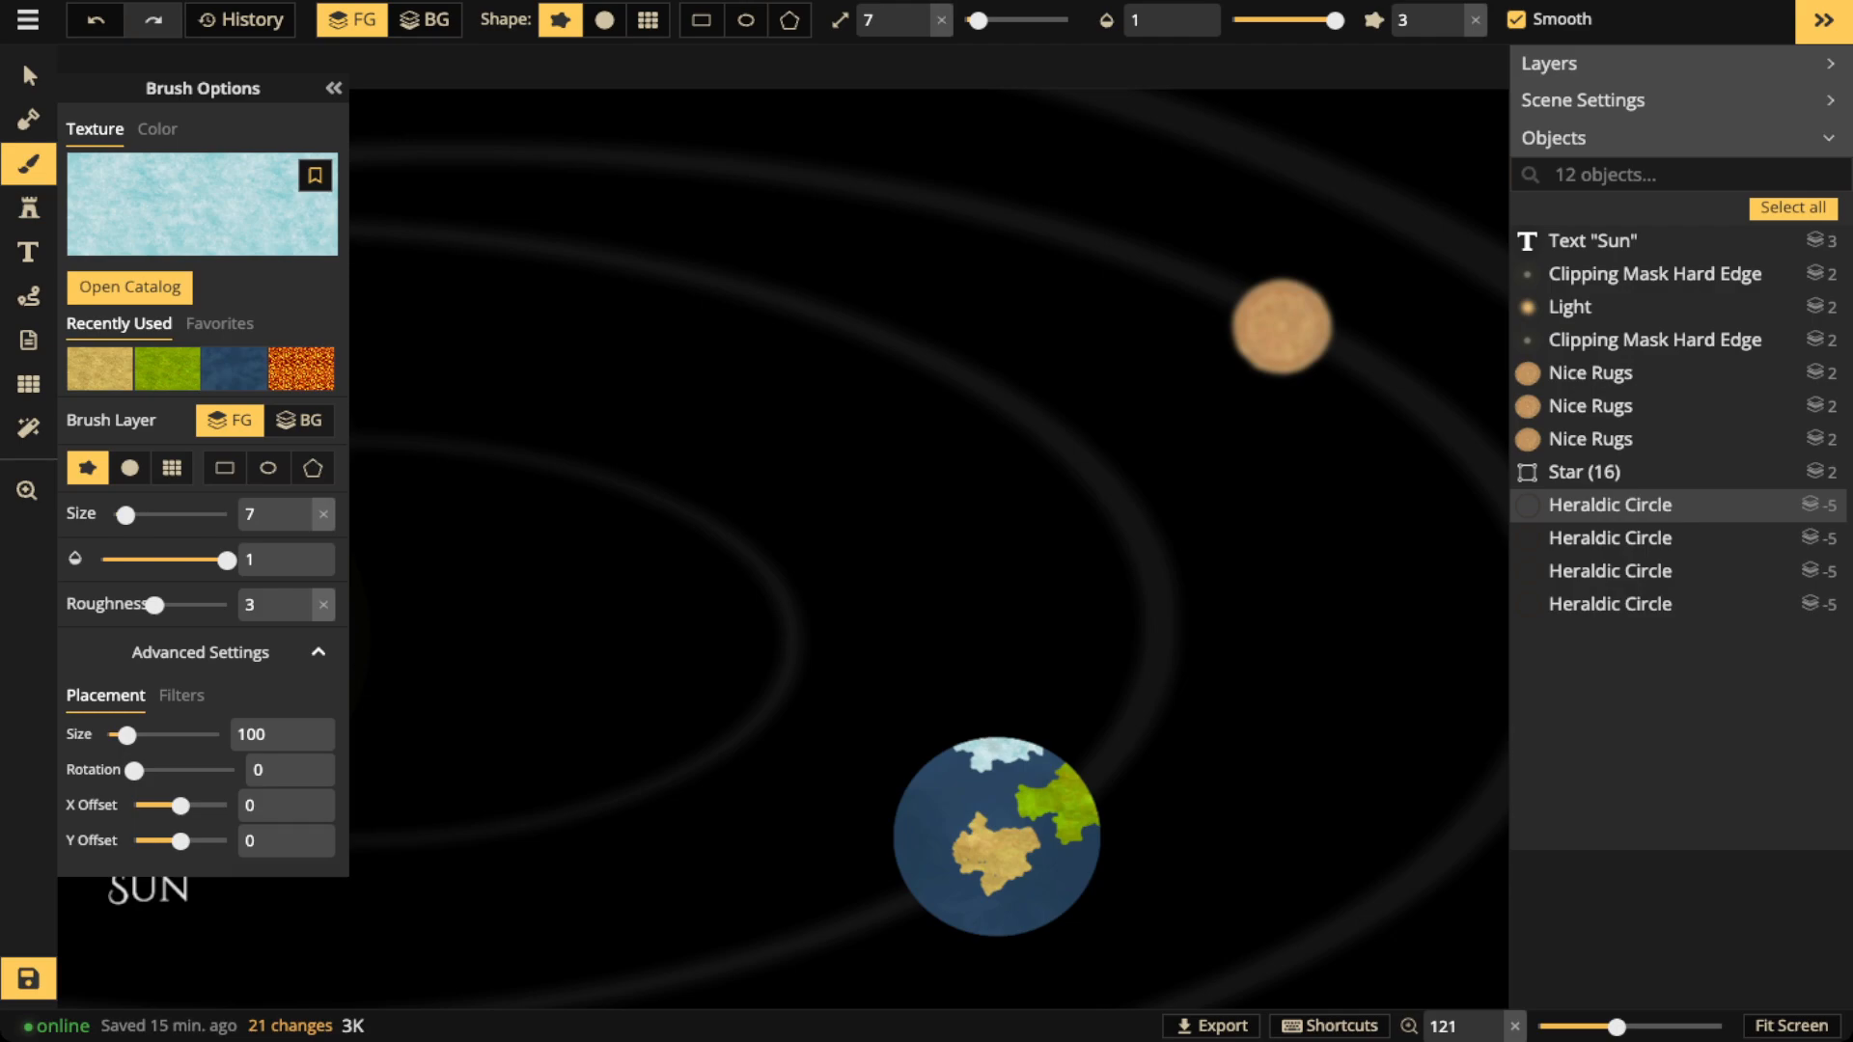
pyautogui.moveTo(965, 934)
pyautogui.mouseDown()
pyautogui.moveTo(1019, 932)
pyautogui.moveTo(996, 939)
pyautogui.mouseUp()
# Reuse the recent green grass texture to paint a small western continent and an islet on the planet's eastern side
pyautogui.click(234, 368)
pyautogui.moveTo(939, 802)
pyautogui.mouseDown()
pyautogui.moveTo(916, 828)
pyautogui.moveTo(932, 832)
pyautogui.moveTo(929, 794)
pyautogui.mouseUp()
pyautogui.click(1088, 834)
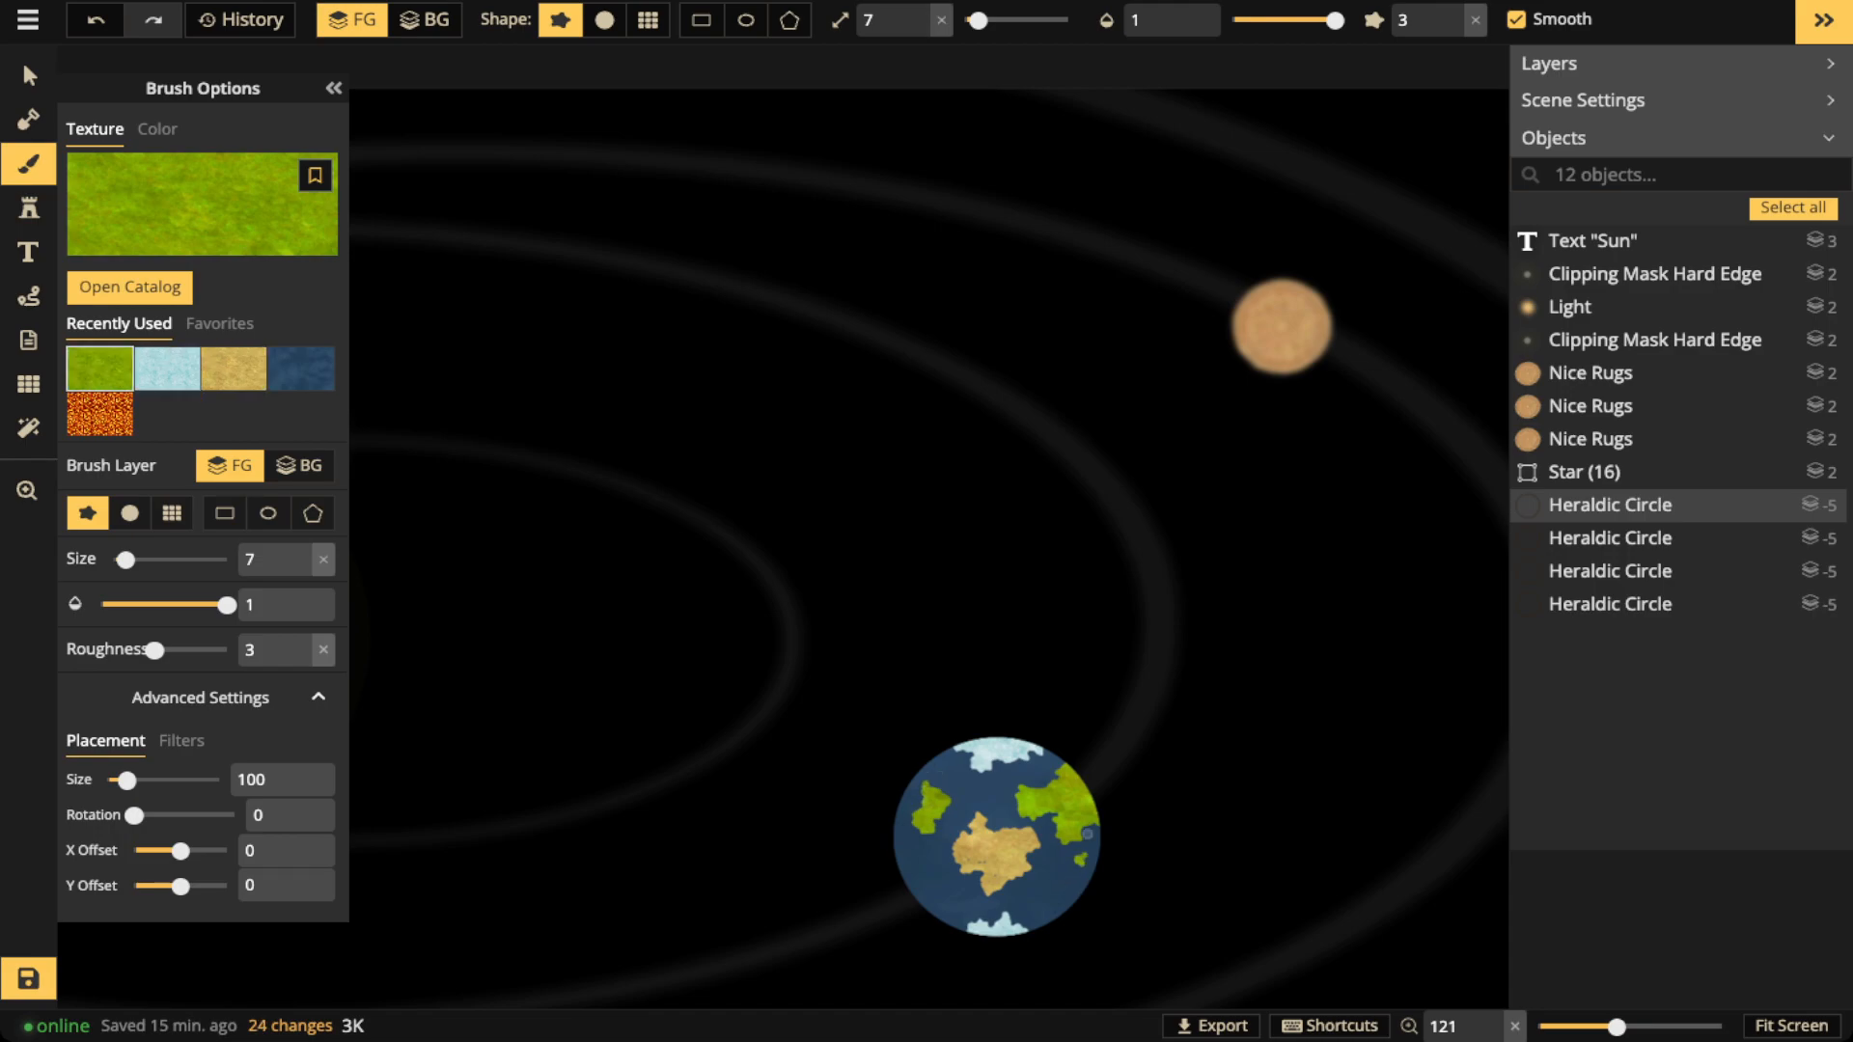
# Leave the brush for the selection tool and save the map with the painted Earth-like planet
pyautogui.scroll(-2, 1036, 782)
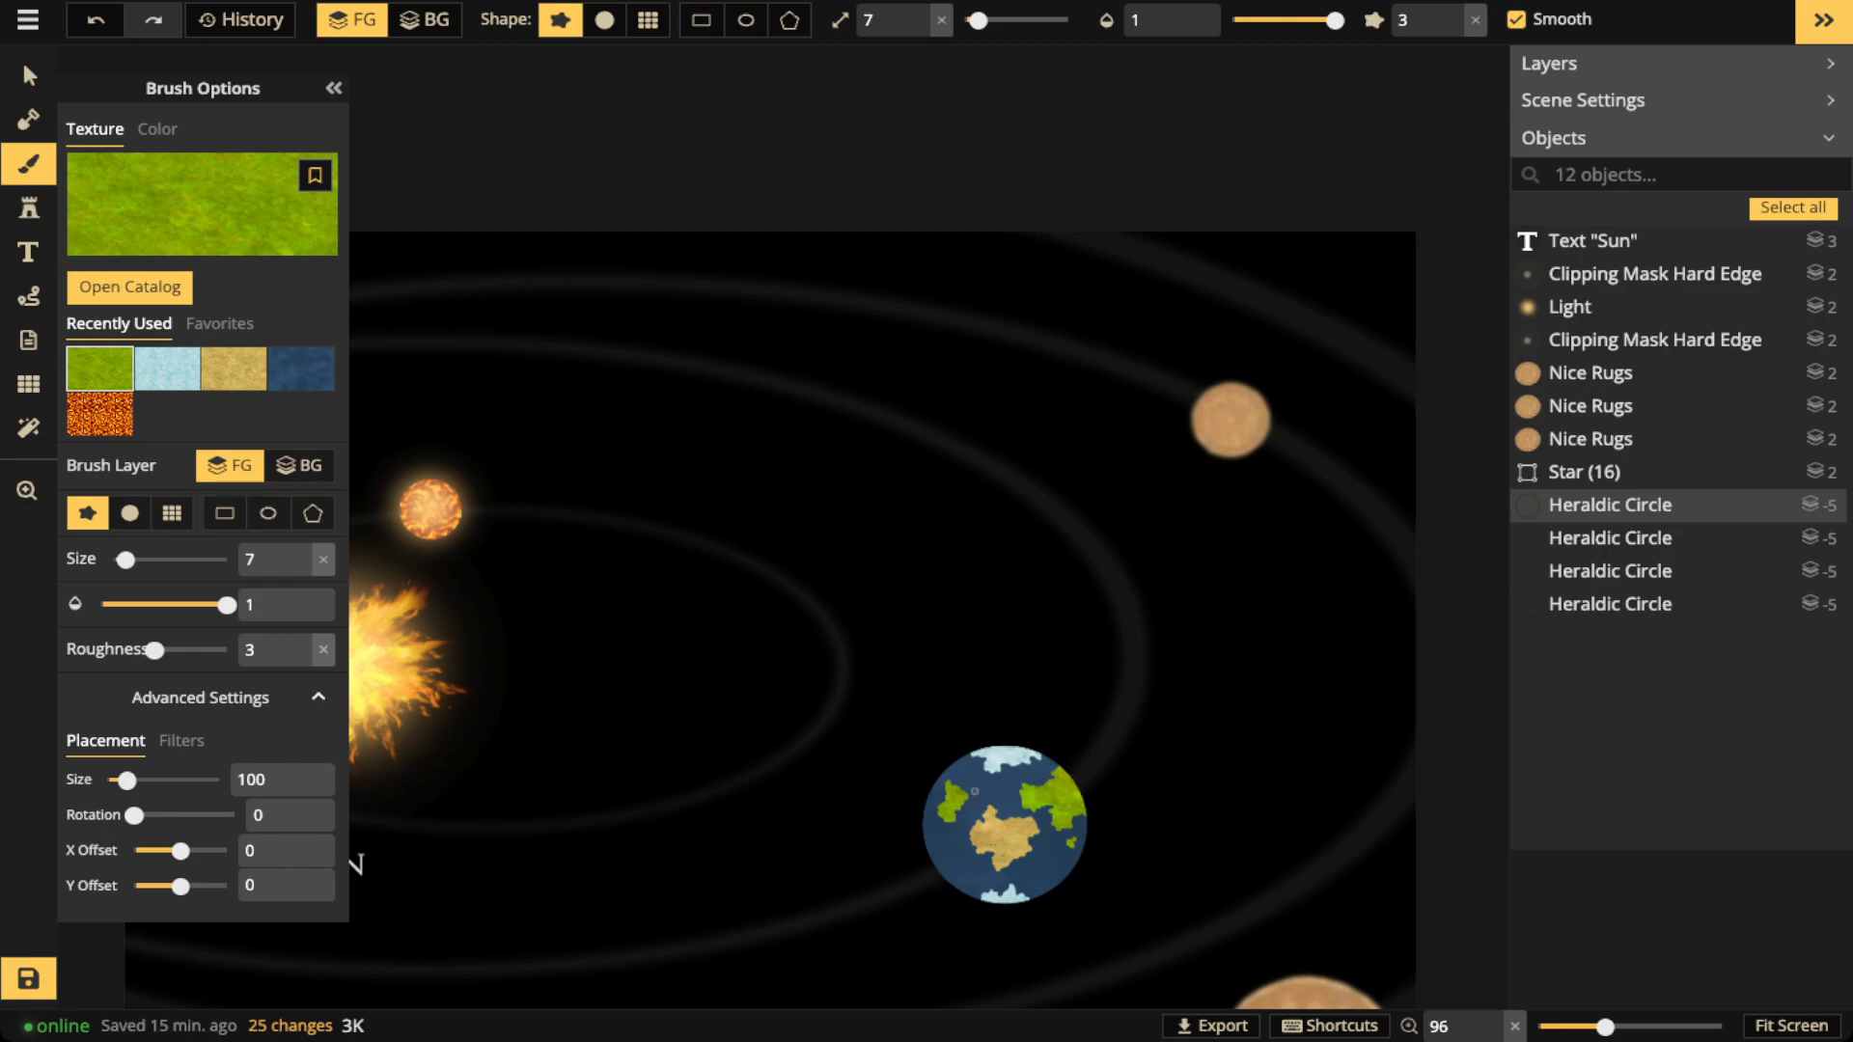
pyautogui.scroll(-1, 1054, 793)
pyautogui.scroll(-1, 1146, 802)
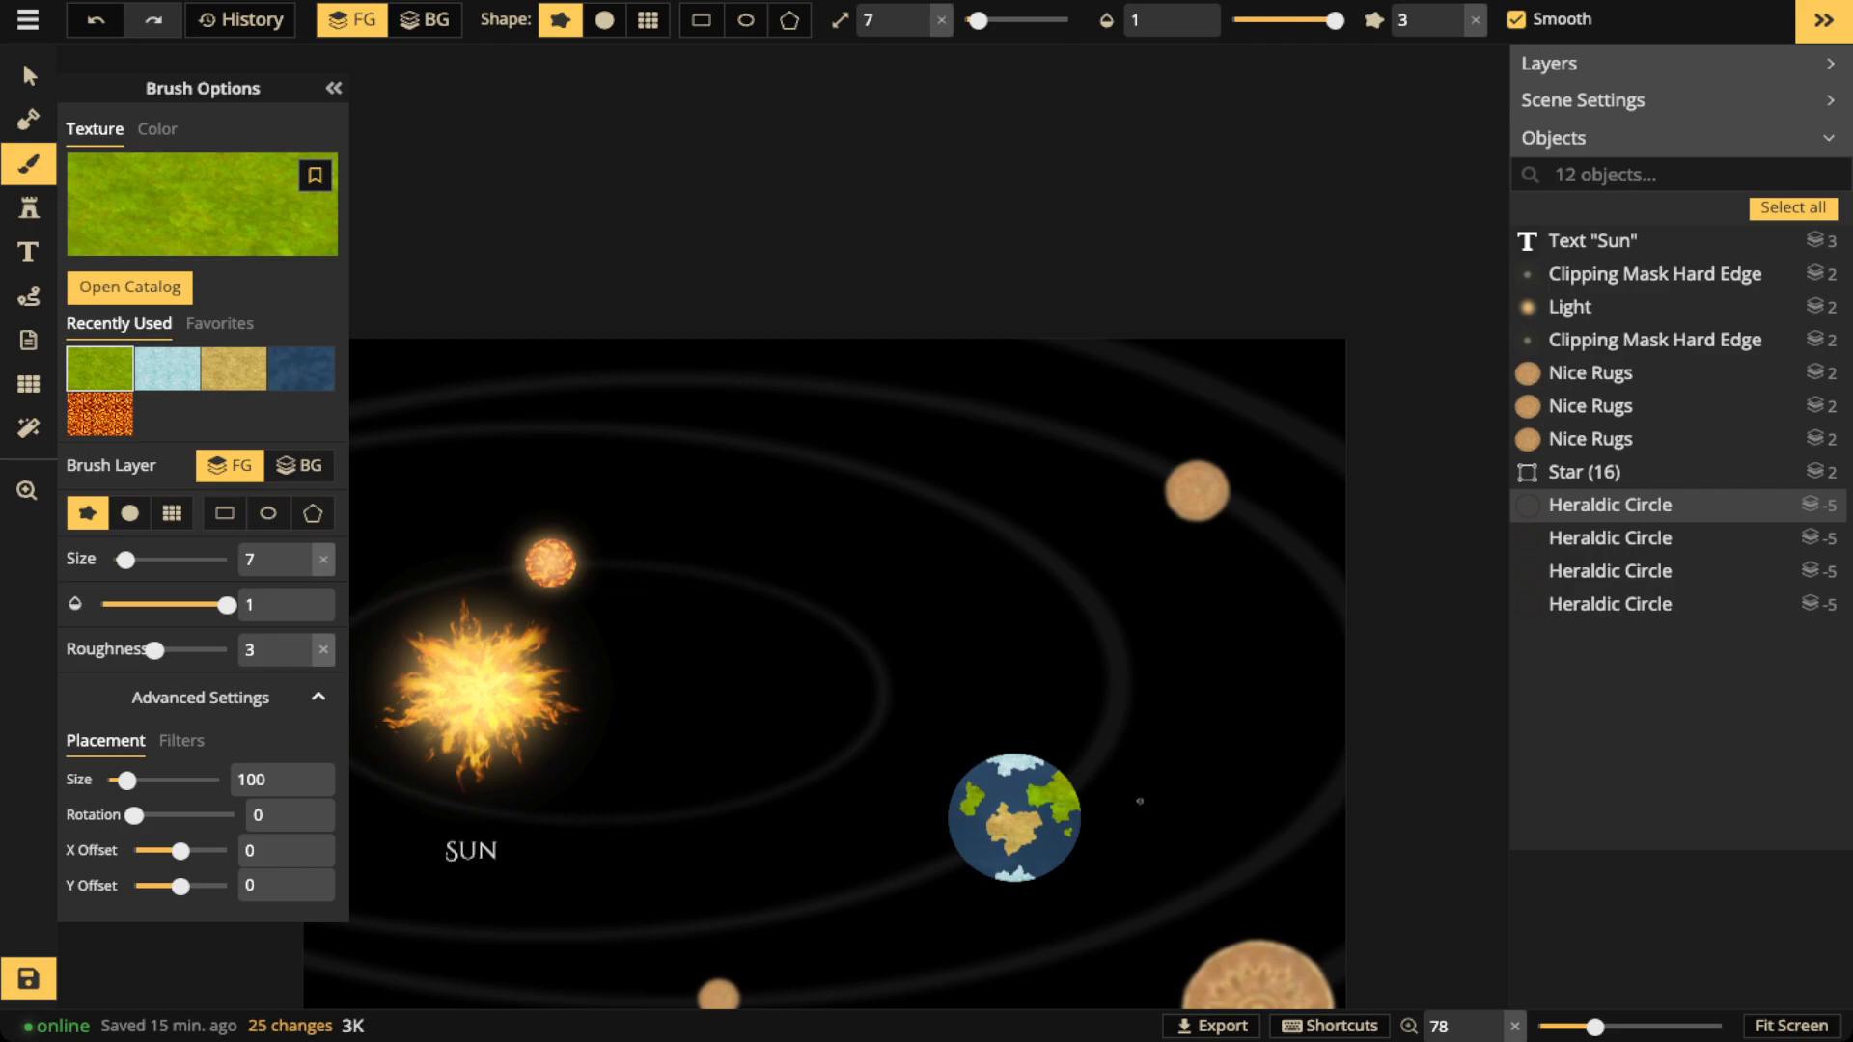
pyautogui.scroll(2, 1014, 818)
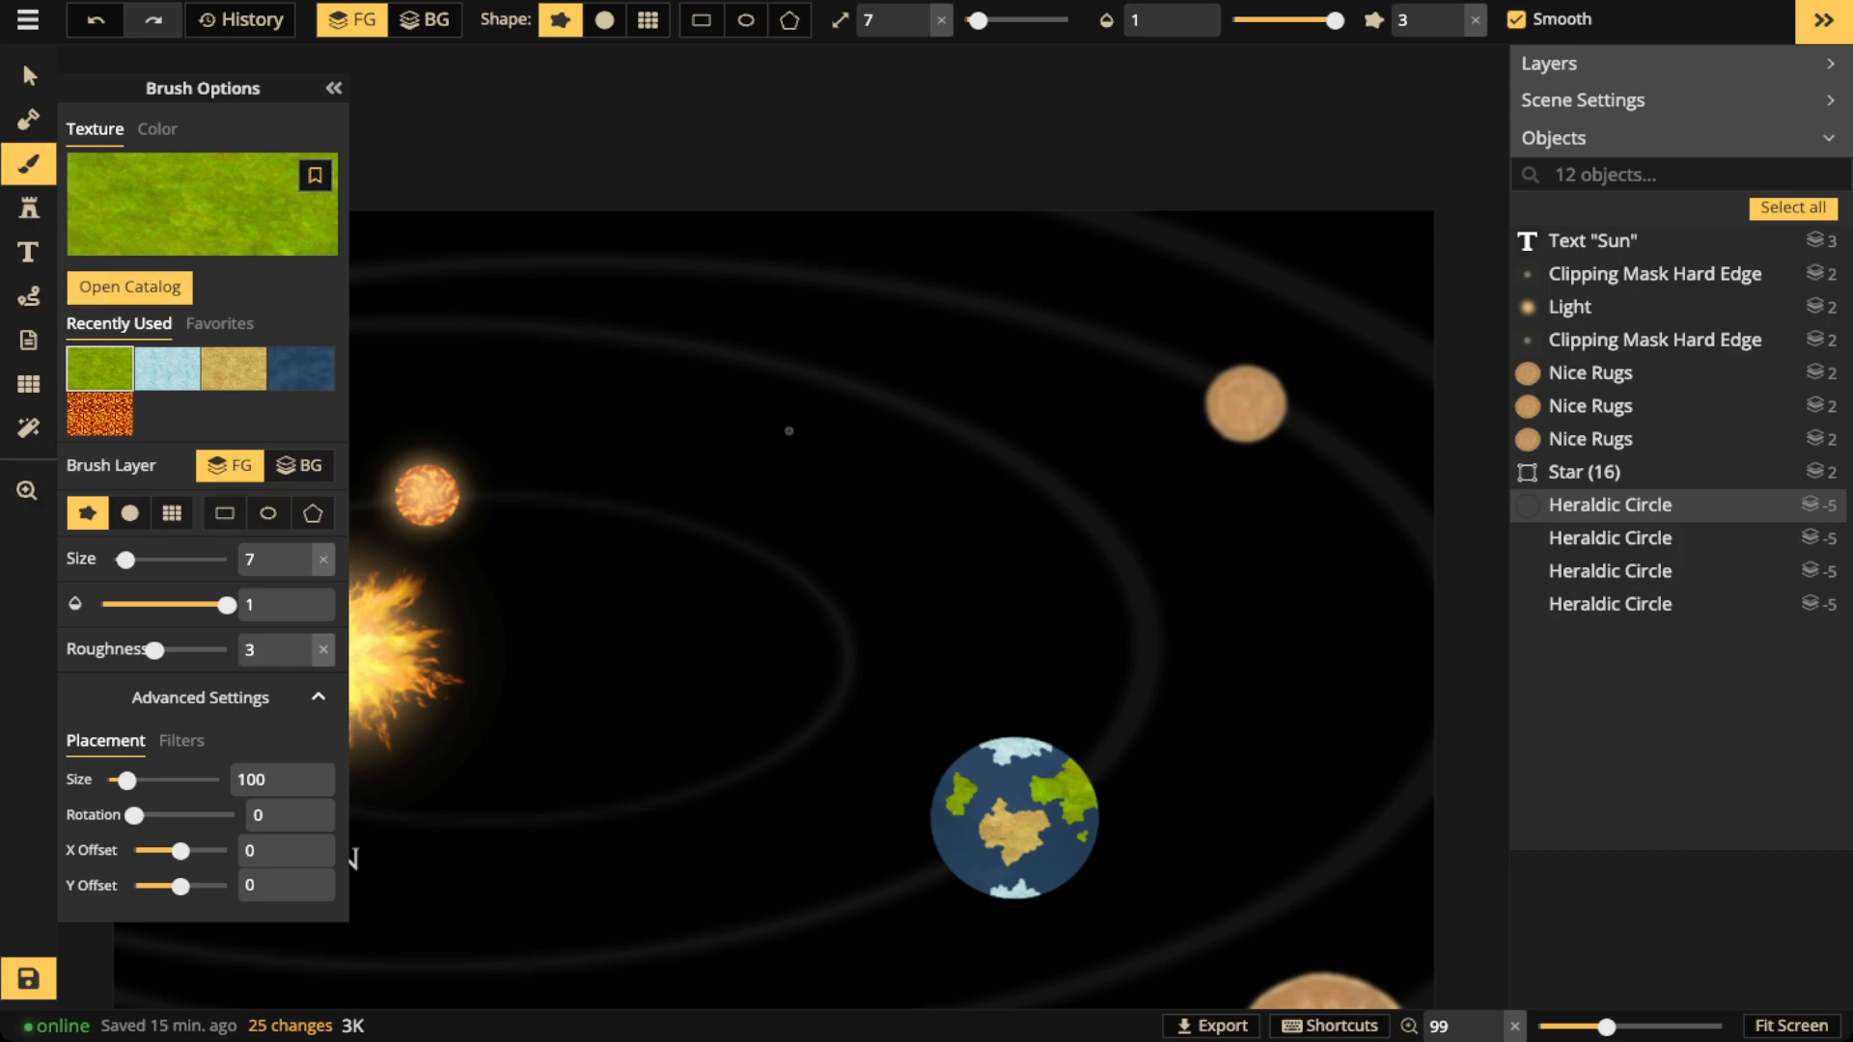
pyautogui.scroll(-1, 869, 493)
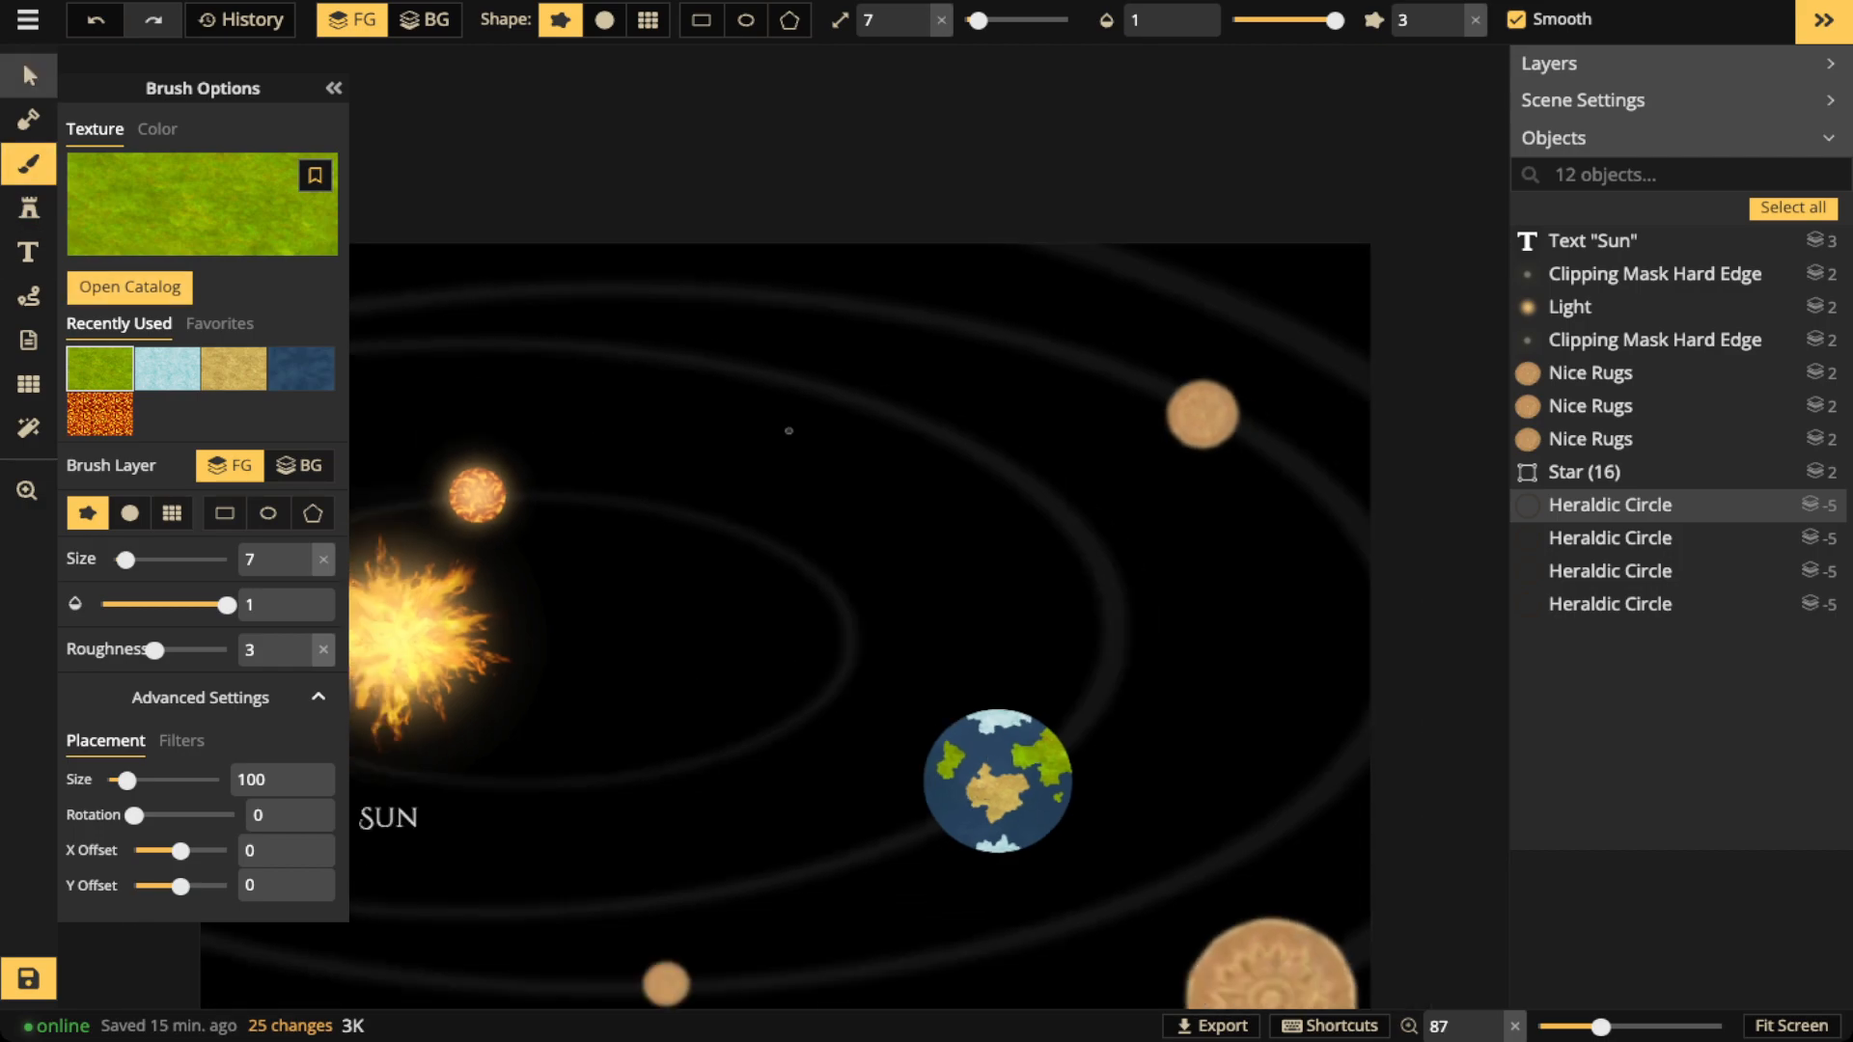
pyautogui.press('v')
pyautogui.scroll(-2, 940, 118)
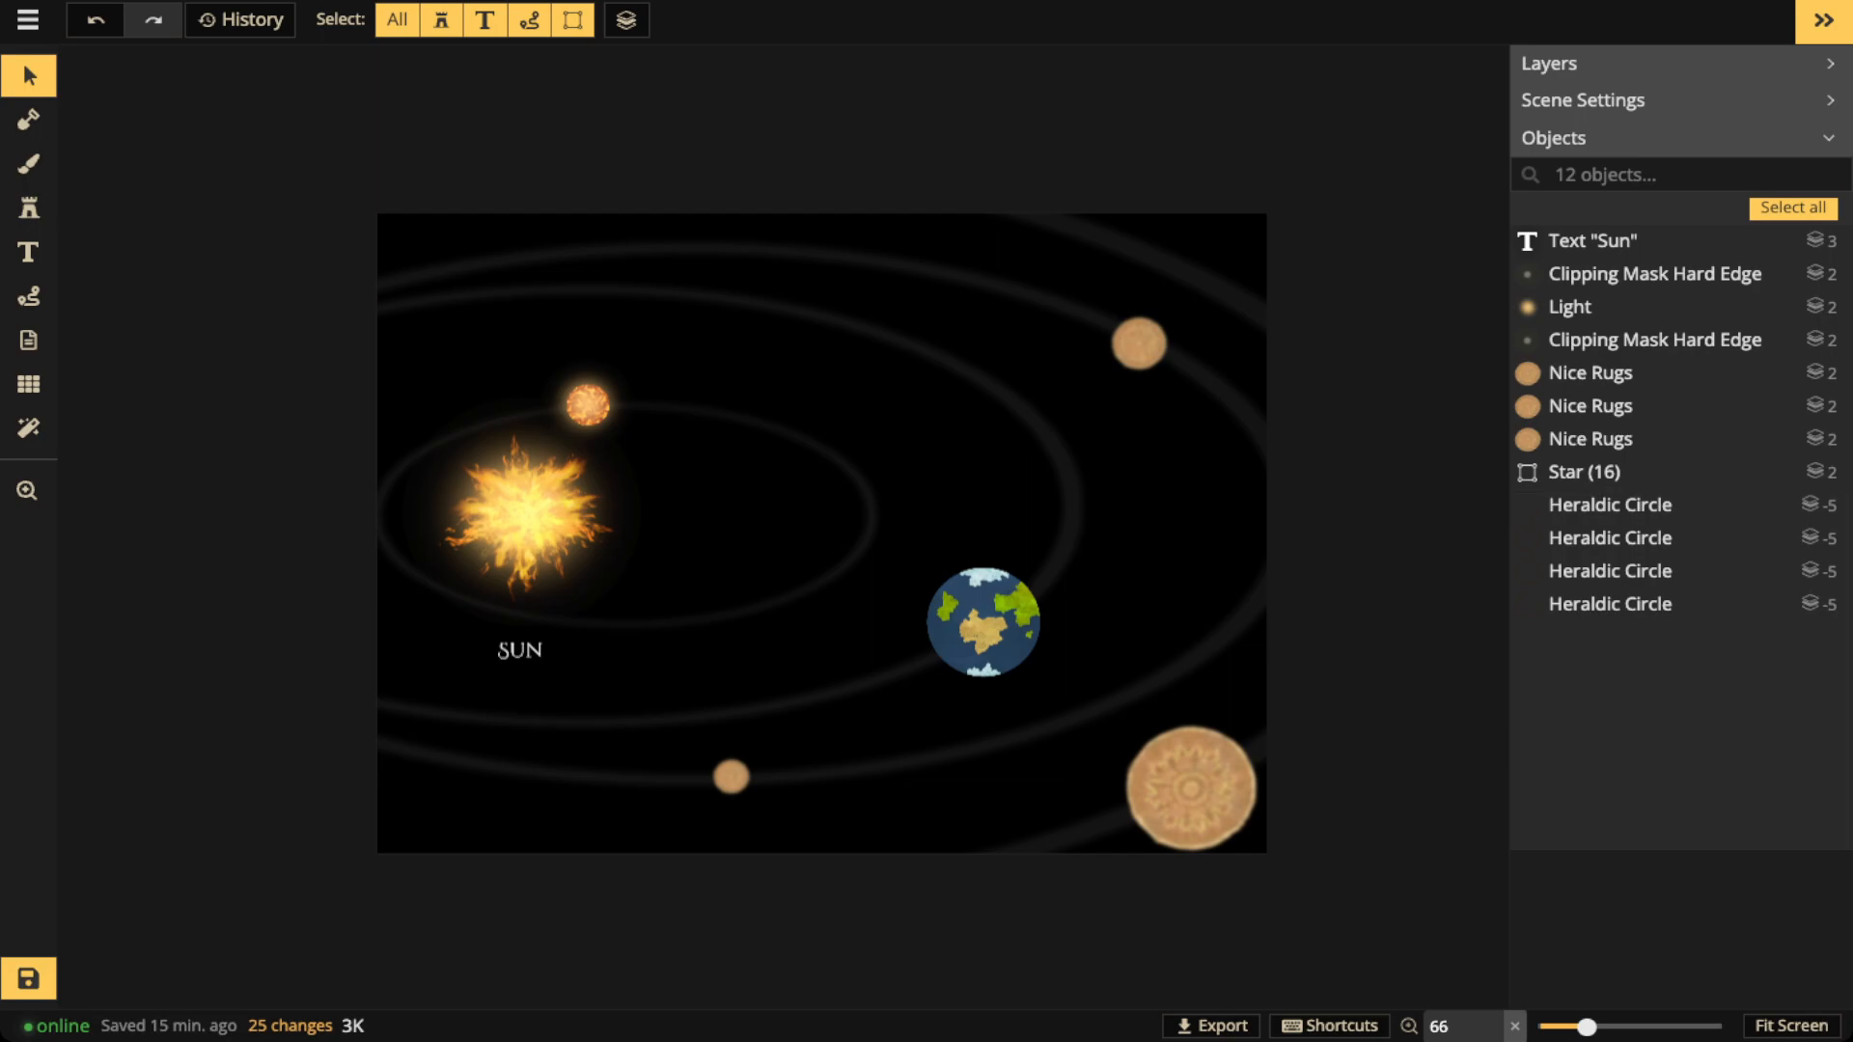
pyautogui.scroll(1, 768, 588)
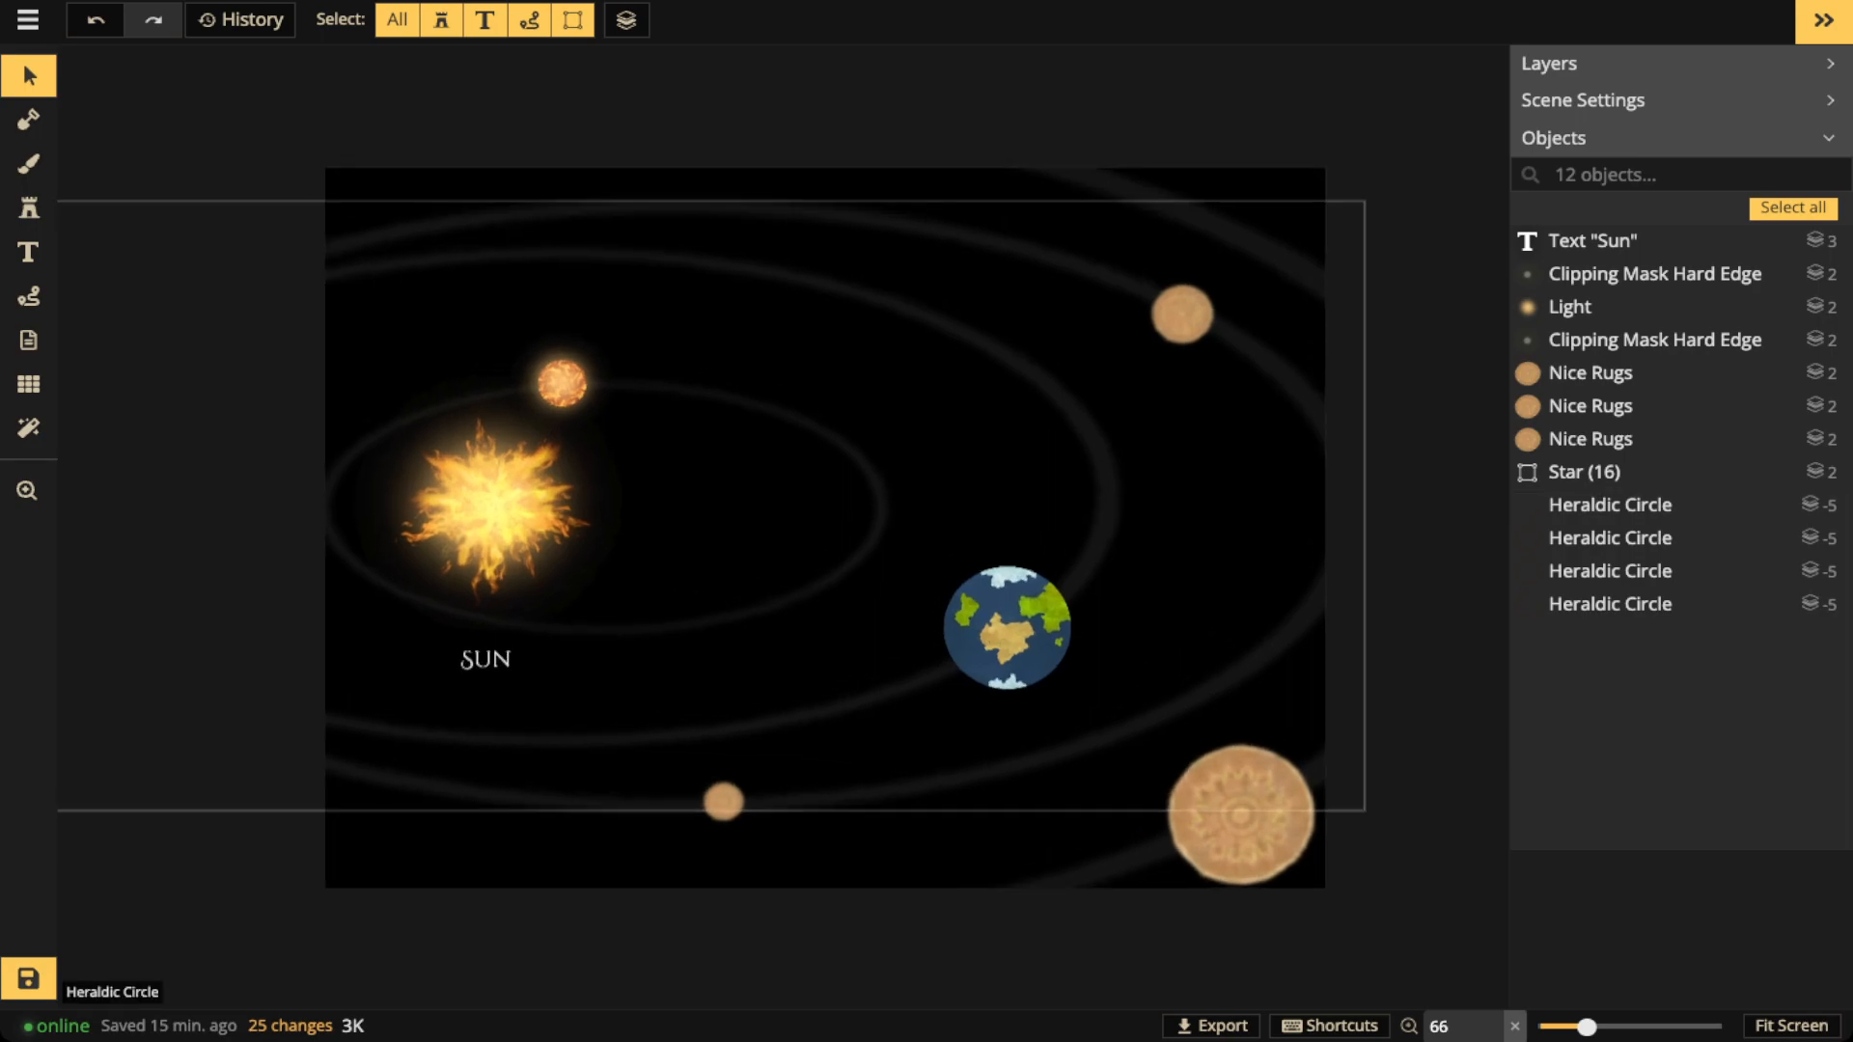
pyautogui.click(28, 979)
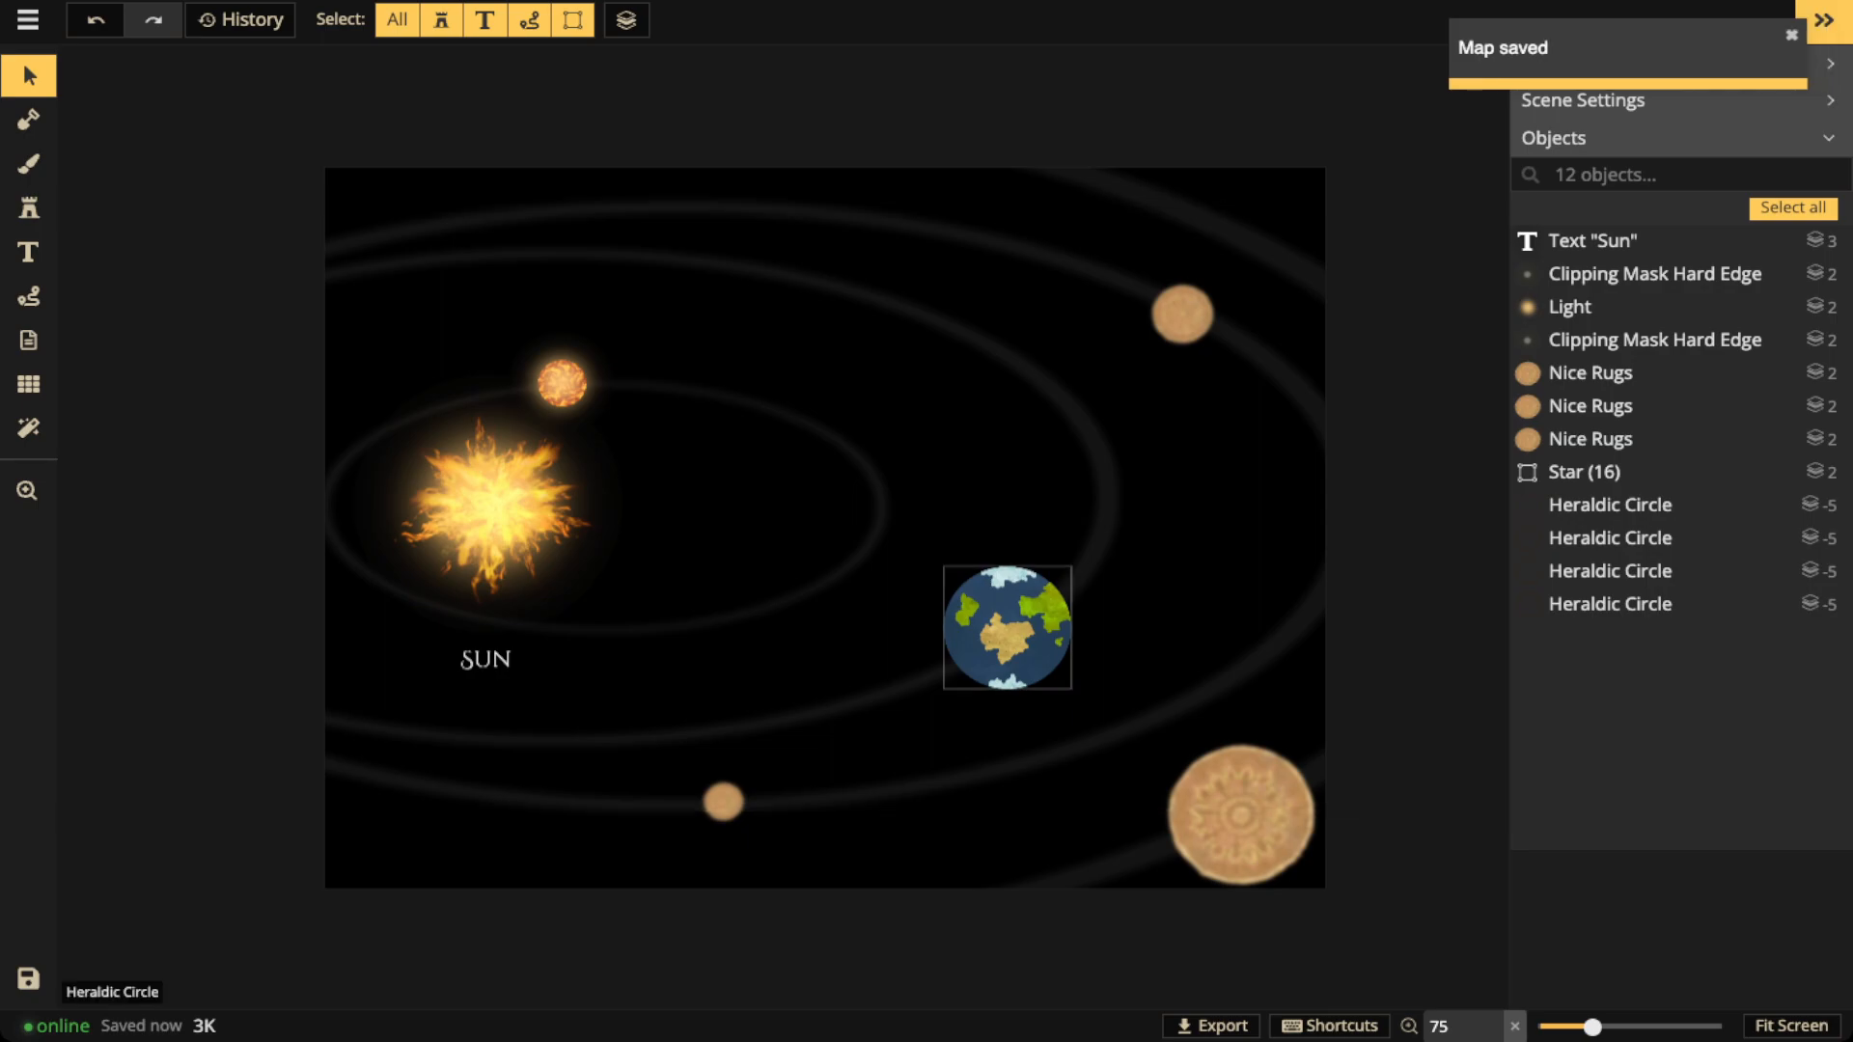
# Inspect the Earth-like planet up close and compare it with the sun and the other planets across the map
pyautogui.scroll(3, 1009, 637)
pyautogui.scroll(3, 1009, 637)
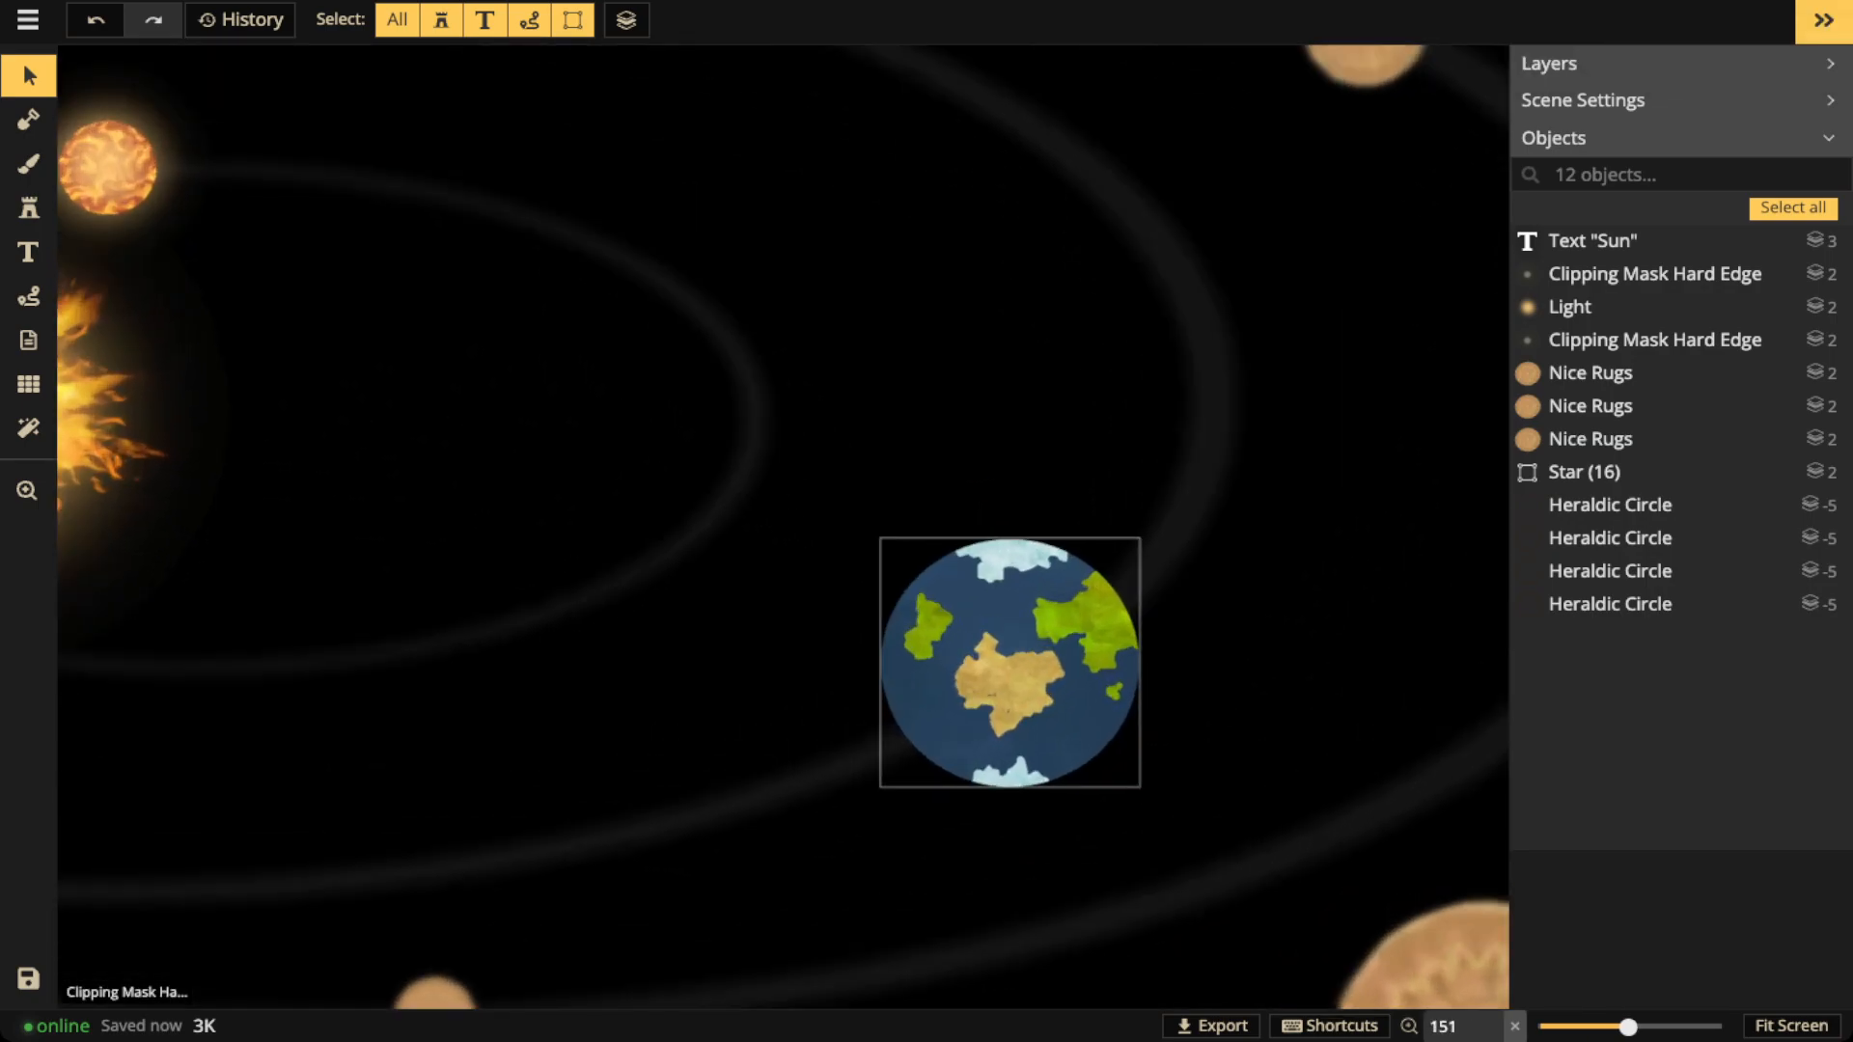
pyautogui.scroll(-3, 990, 622)
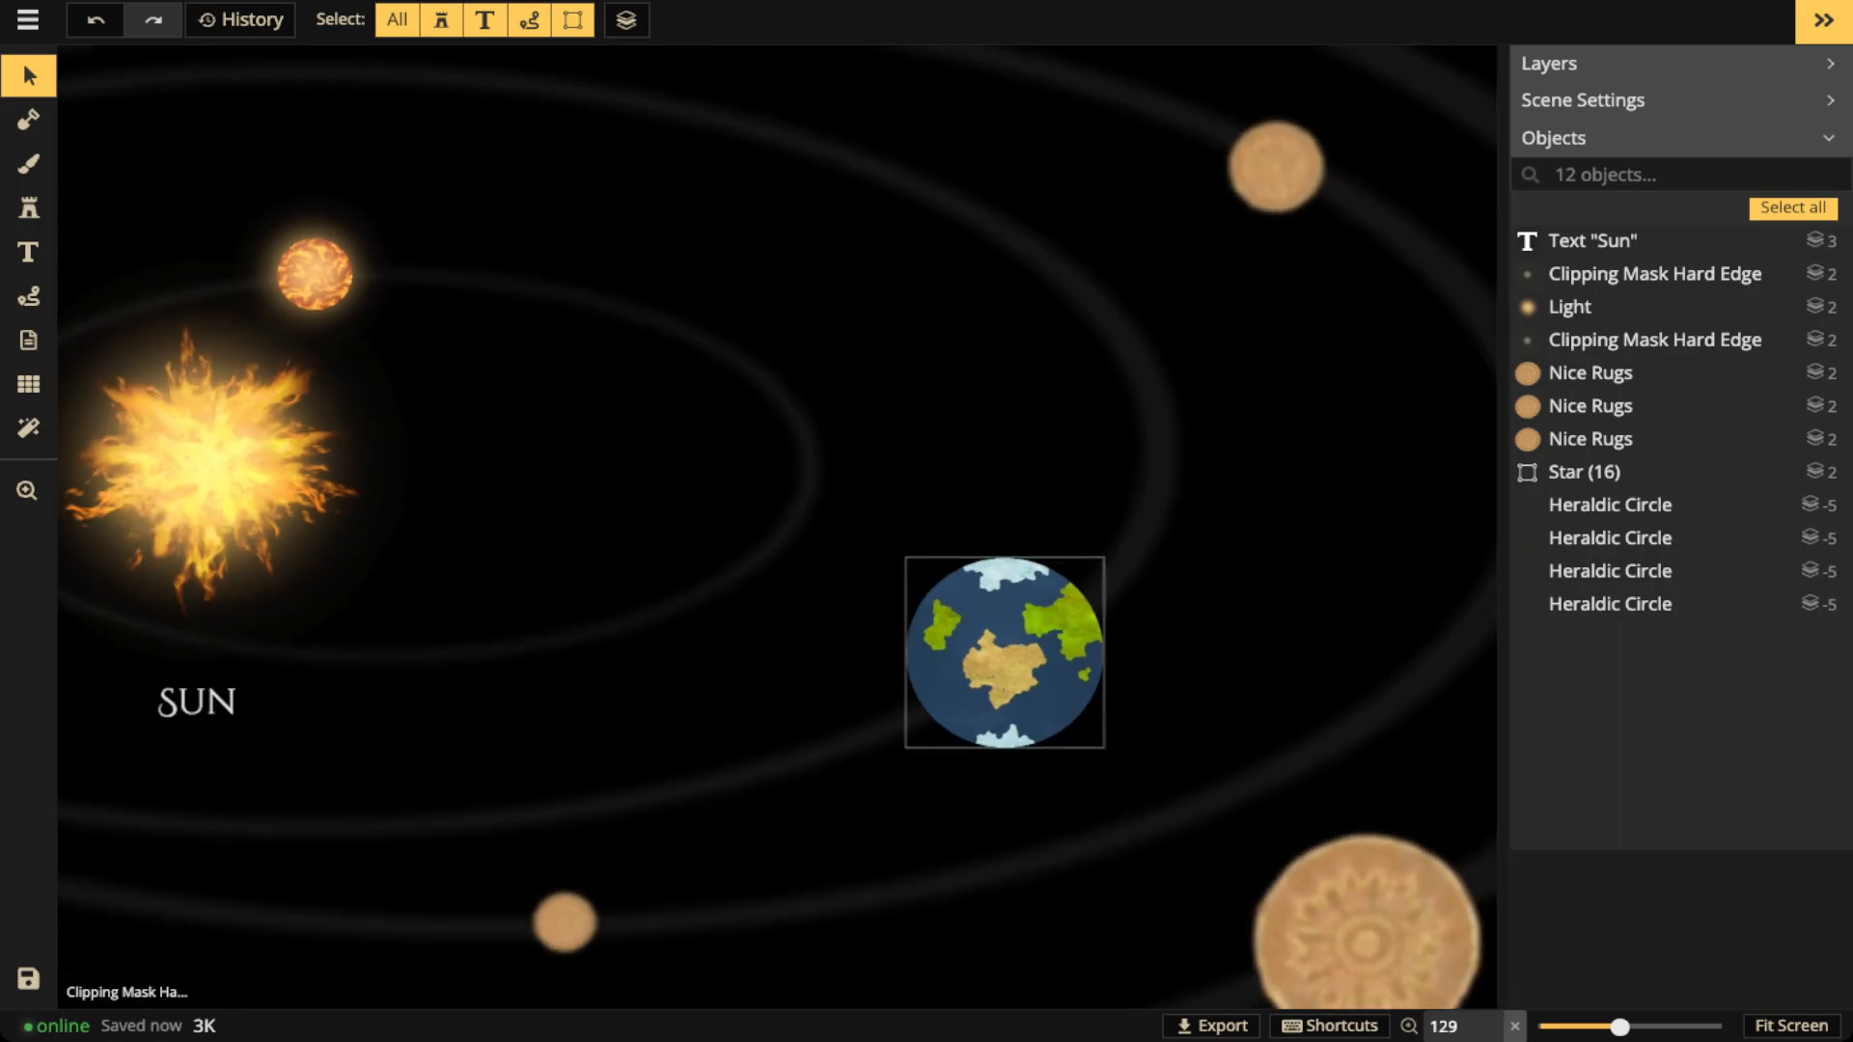
pyautogui.press('space')
pyautogui.moveTo(772, 618); pyautogui.dragTo(994, 630)
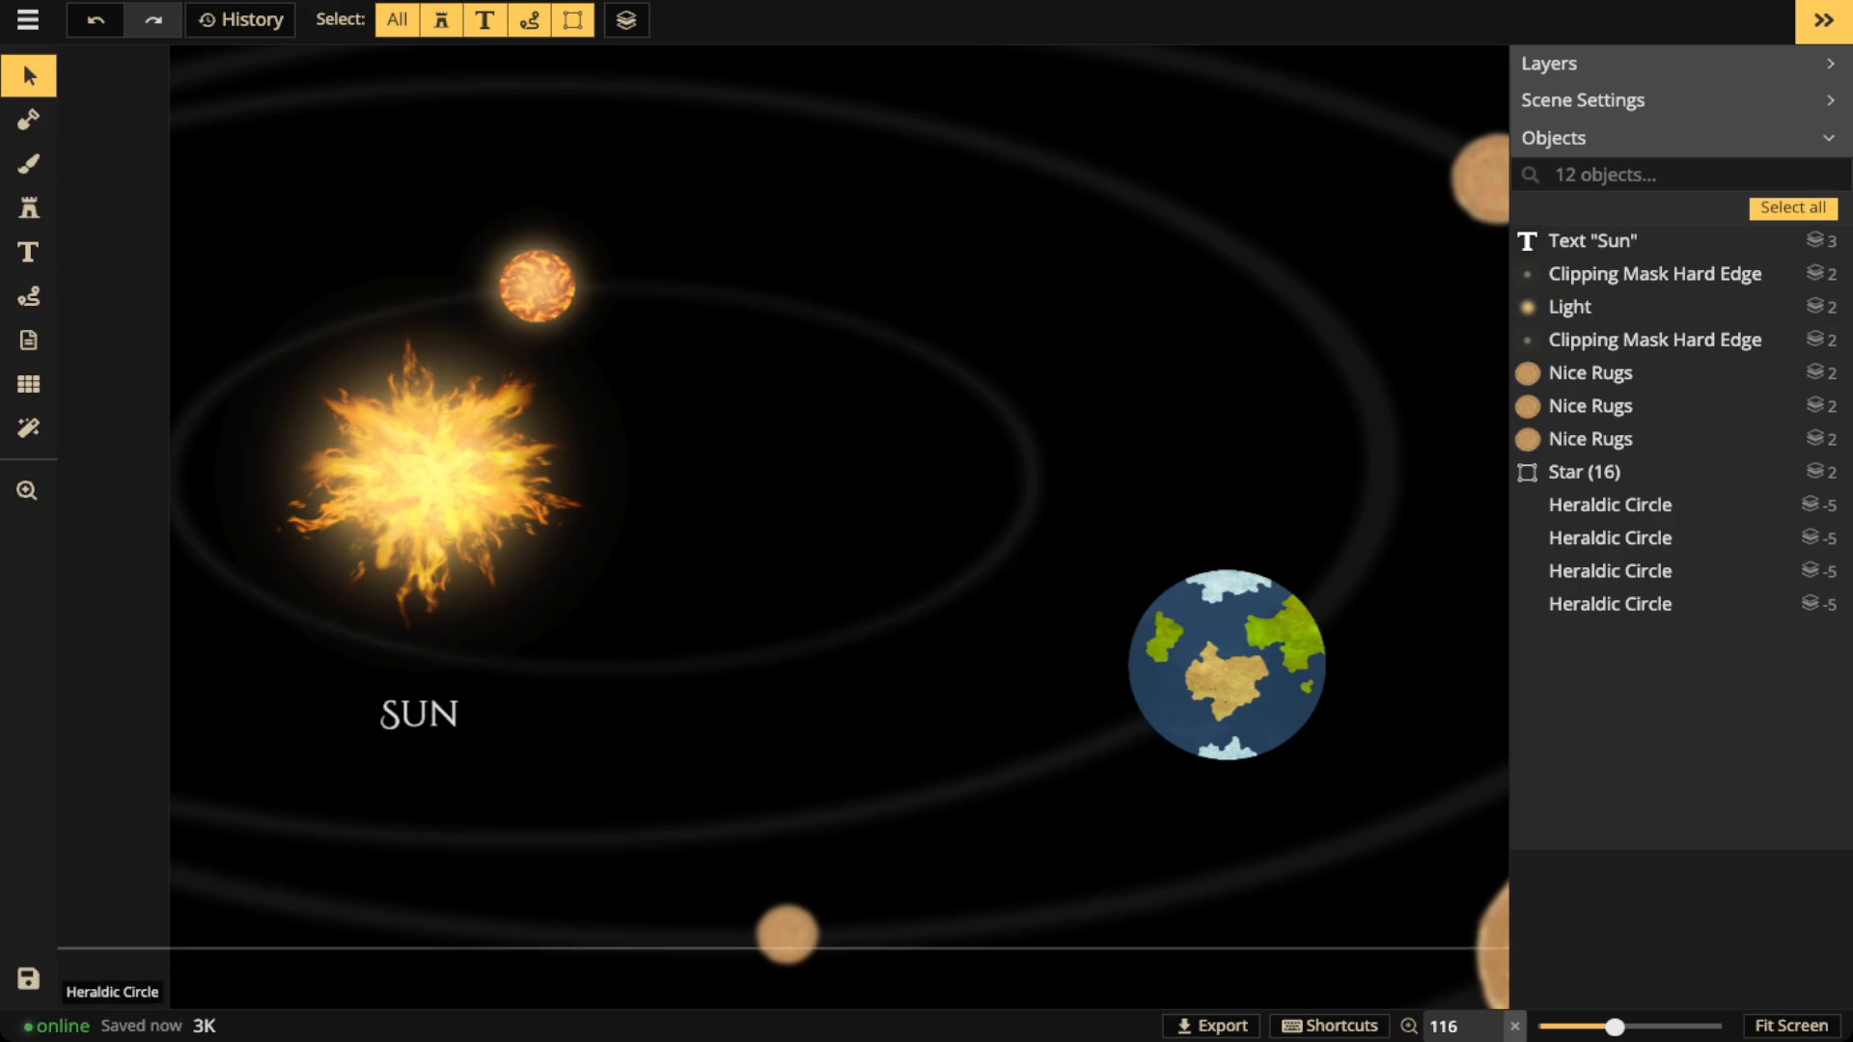
pyautogui.scroll(-3, 966, 888)
pyautogui.press('space')
pyautogui.moveTo(965, 889); pyautogui.dragTo(678, 882)
pyautogui.scroll(2, 888, 791)
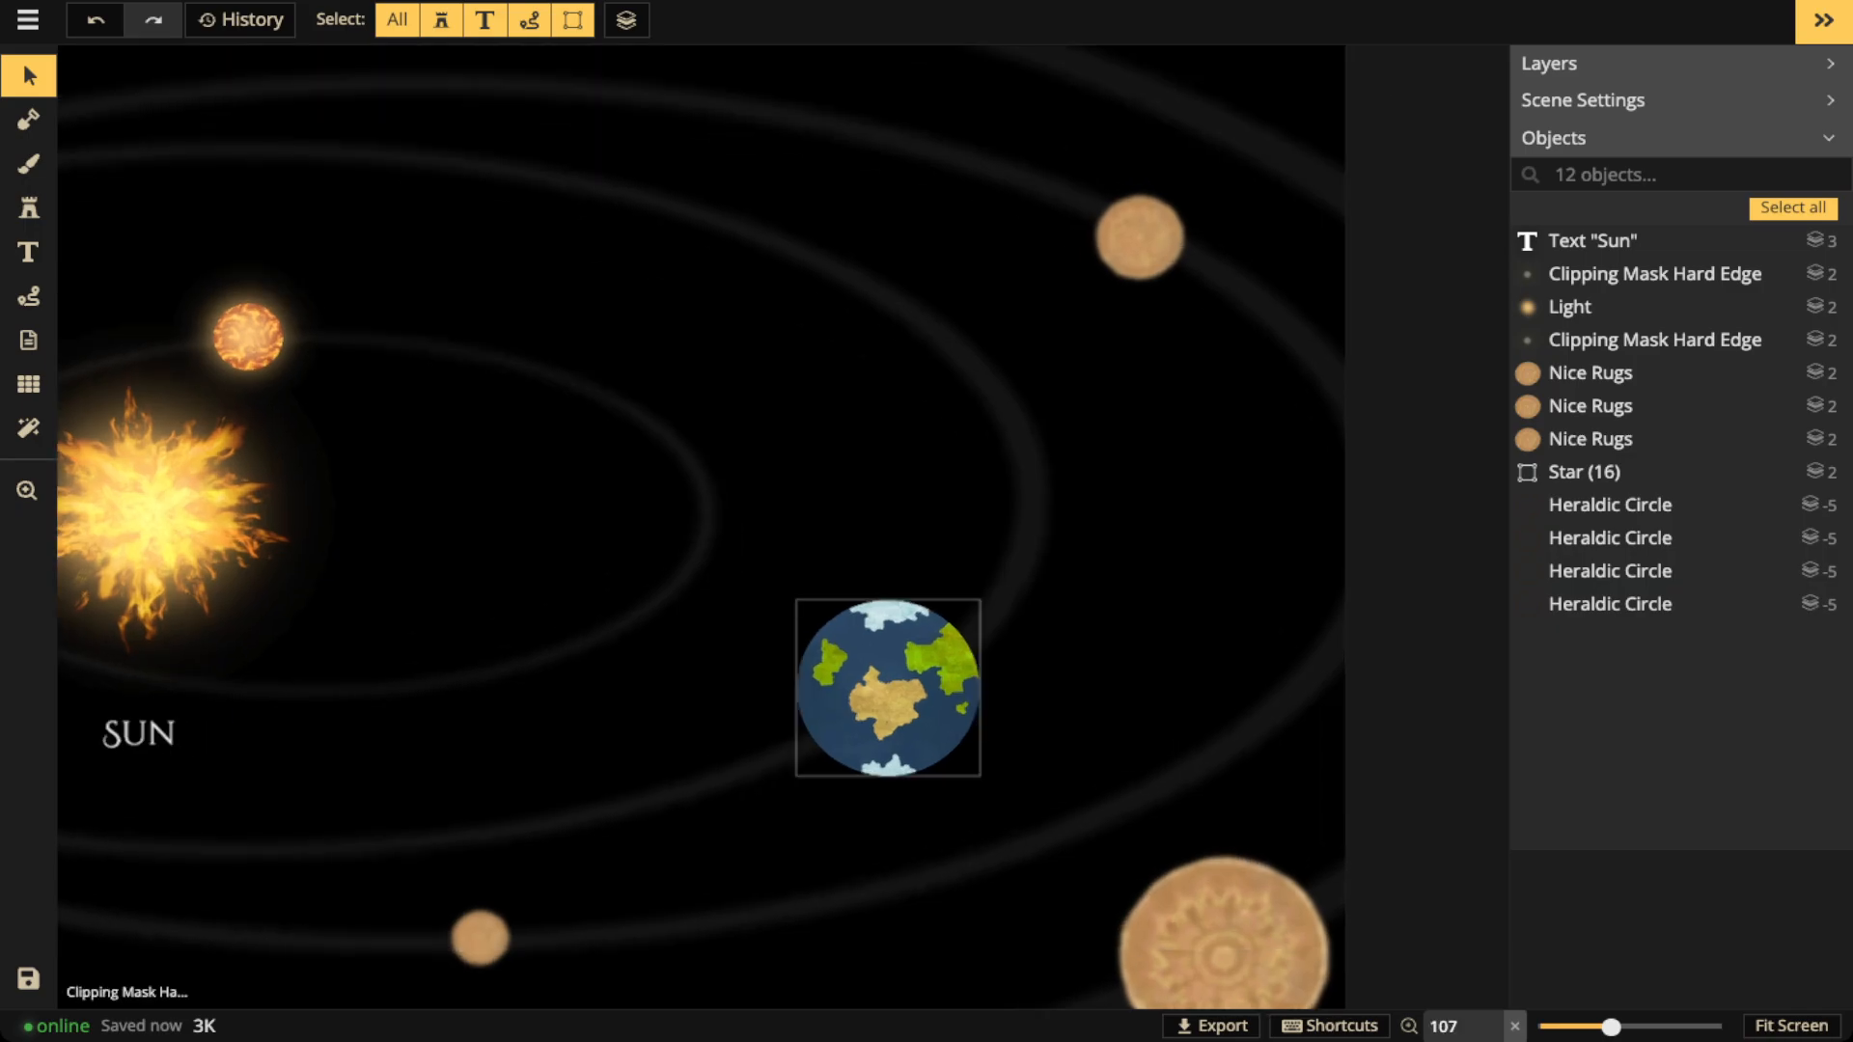
# Choose the recently used round Light stamp, variant 6, and set it to opacity 1, no blur and saturation 0
pyautogui.press('s')
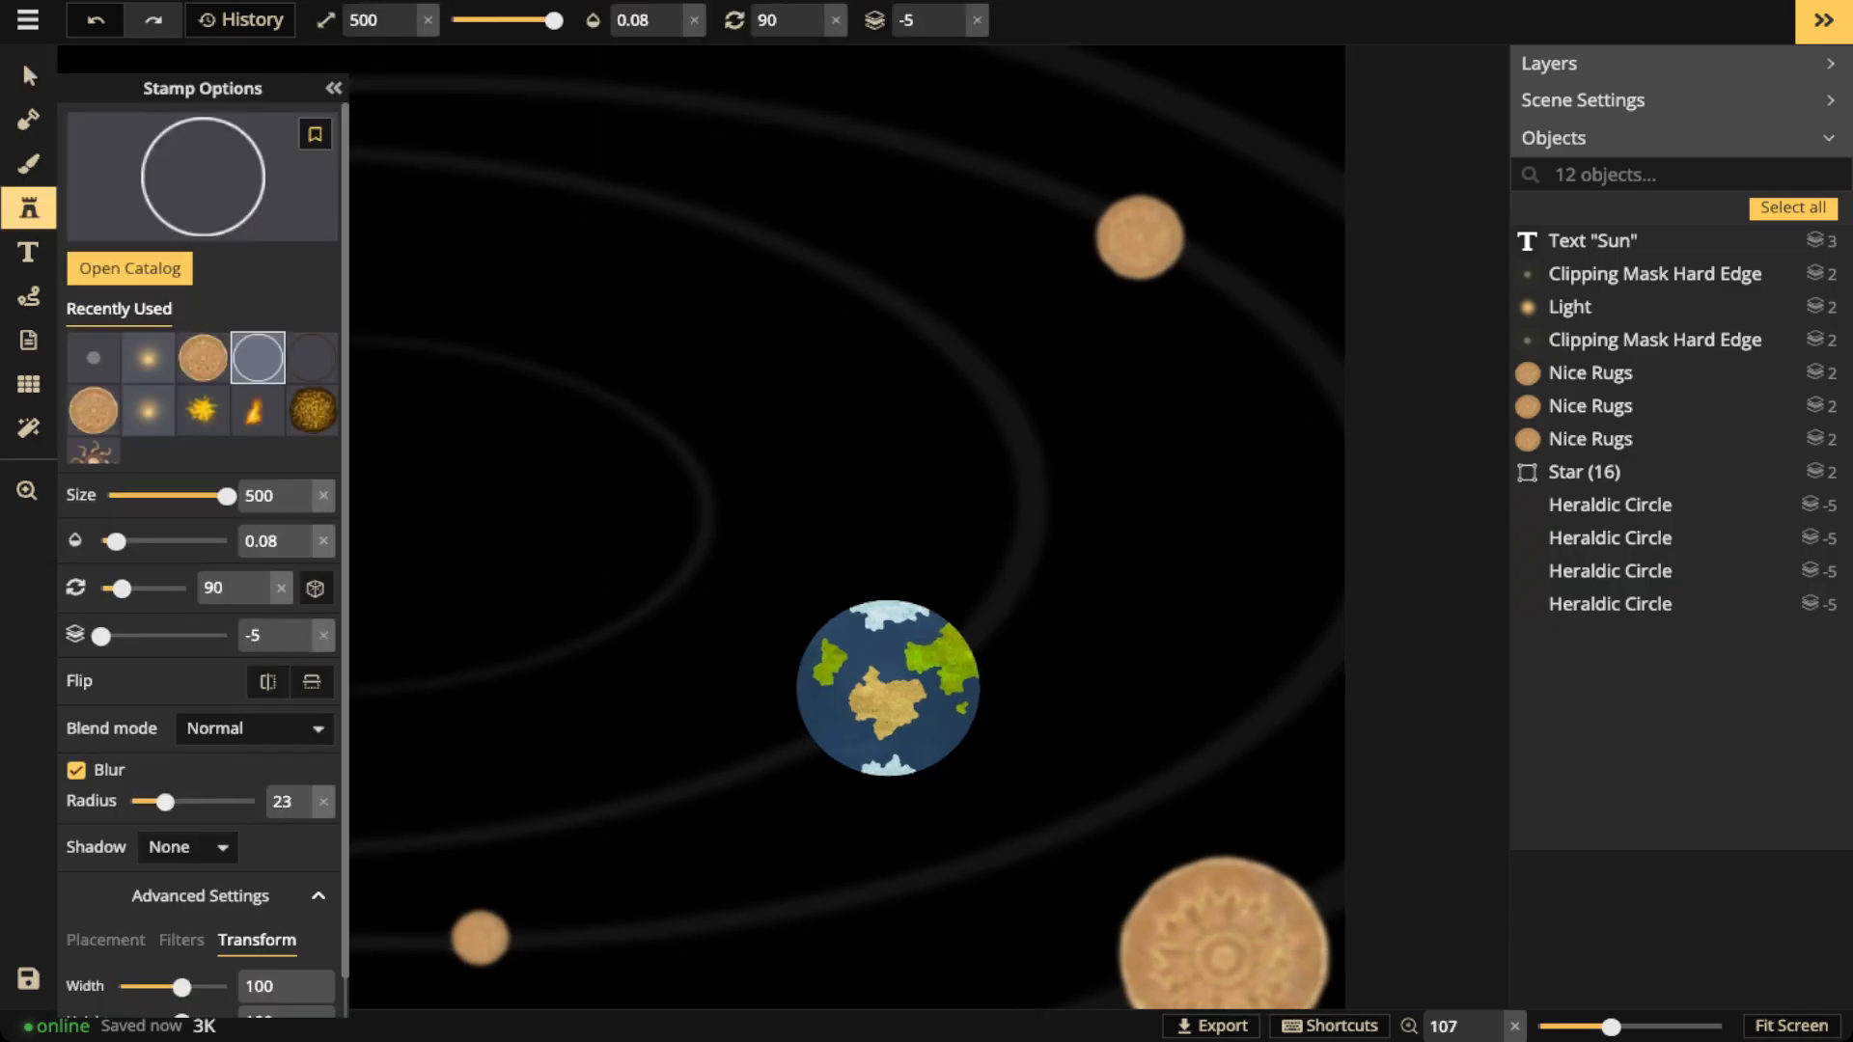
pyautogui.click(148, 411)
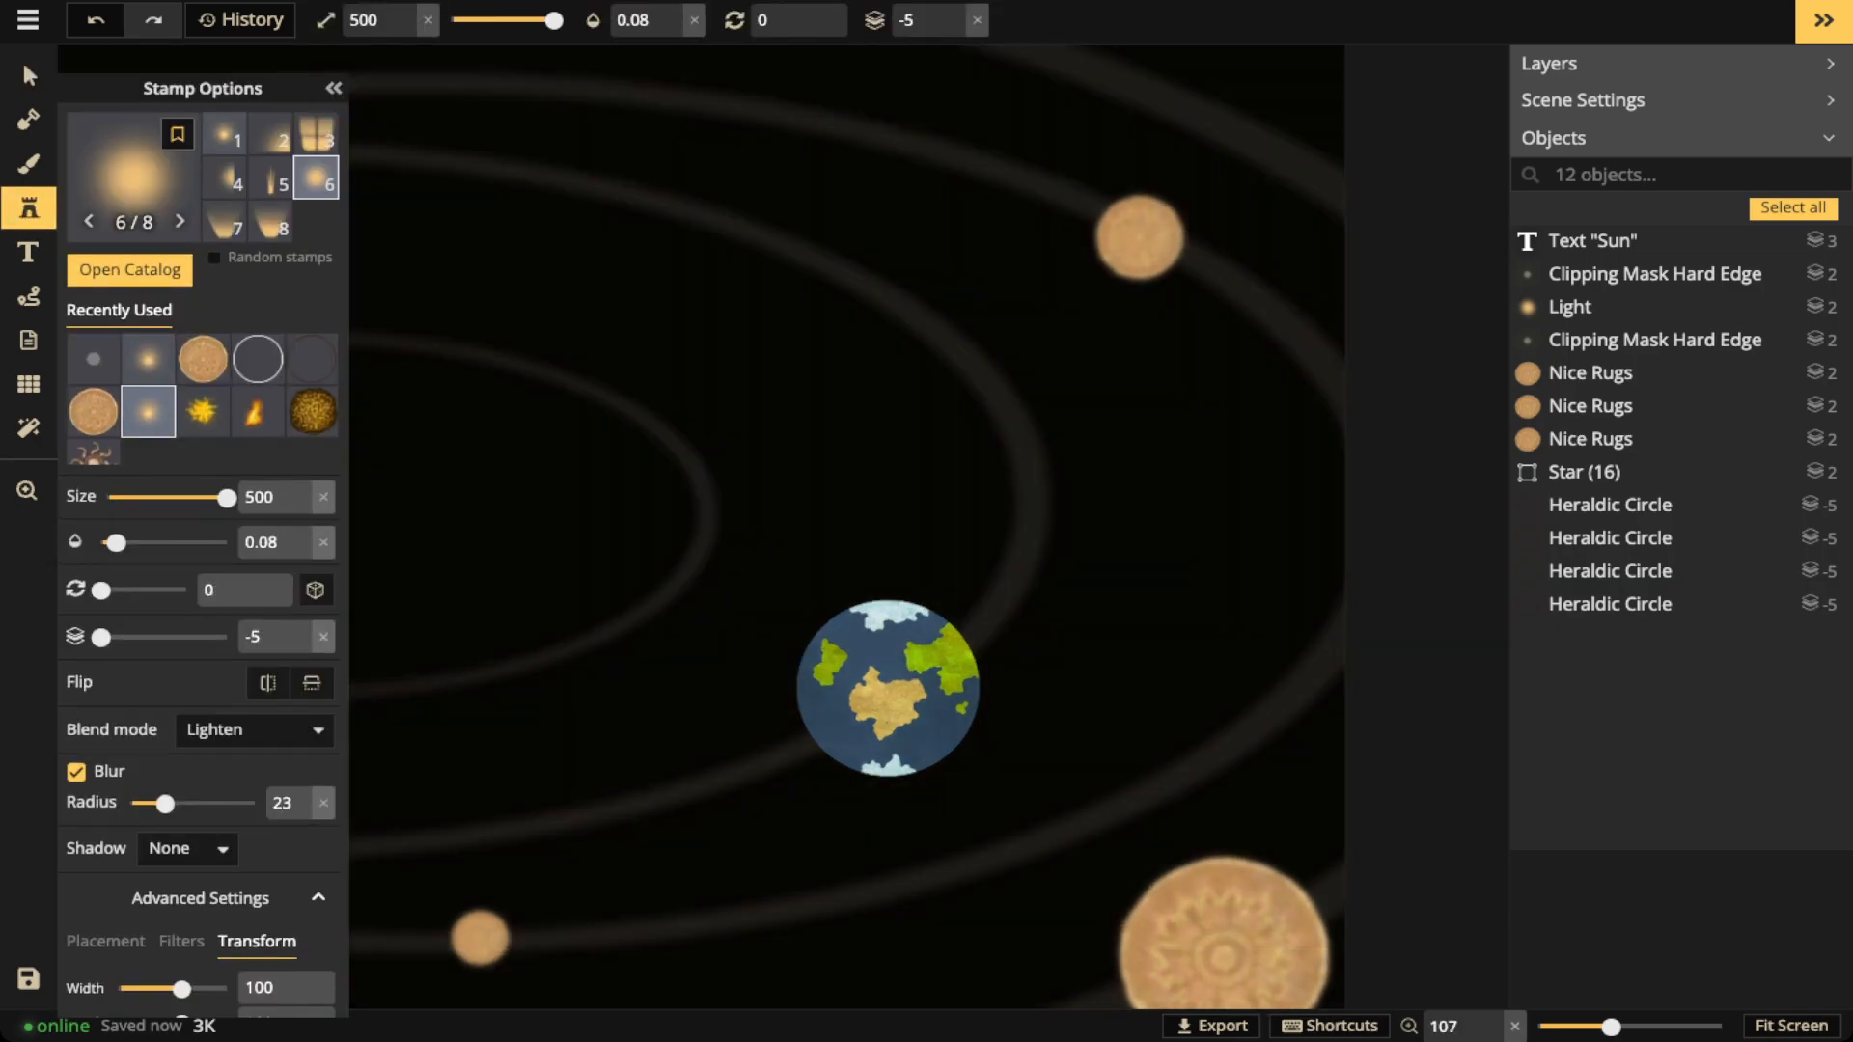
pyautogui.scroll(-8, 806, 323)
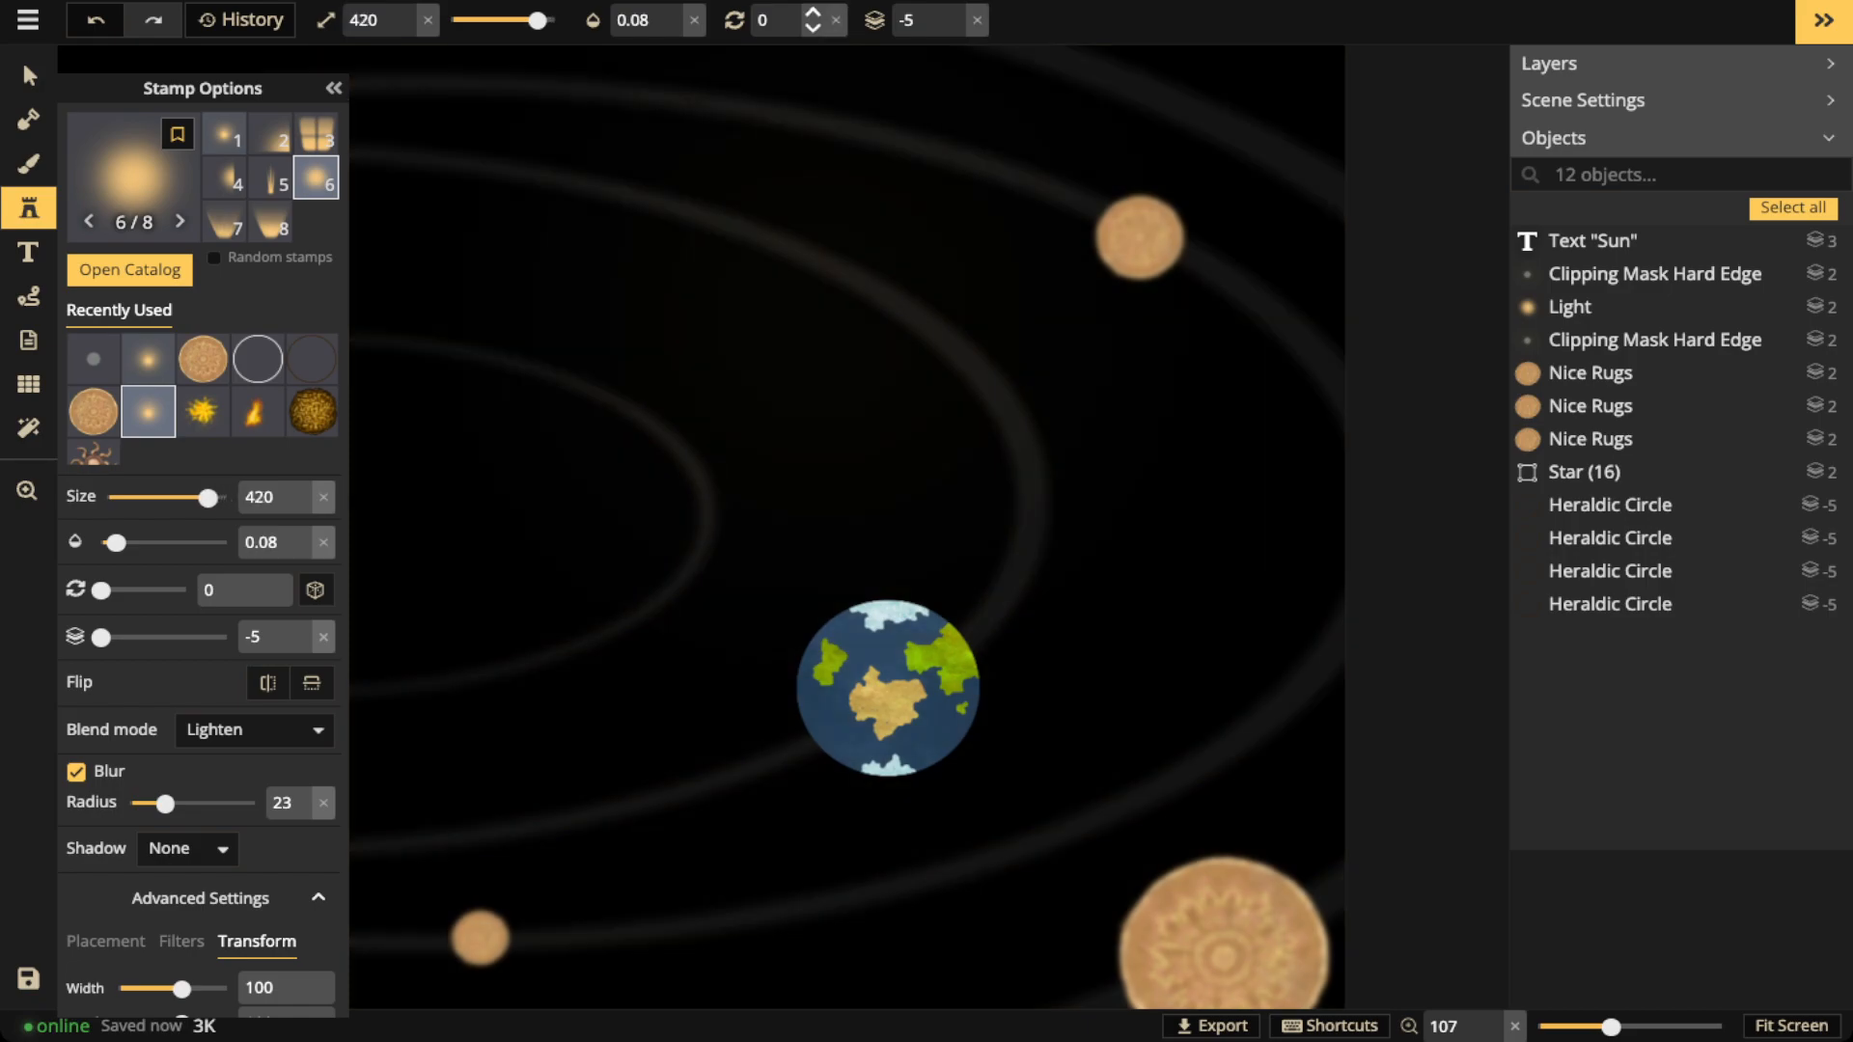
pyautogui.click(694, 21)
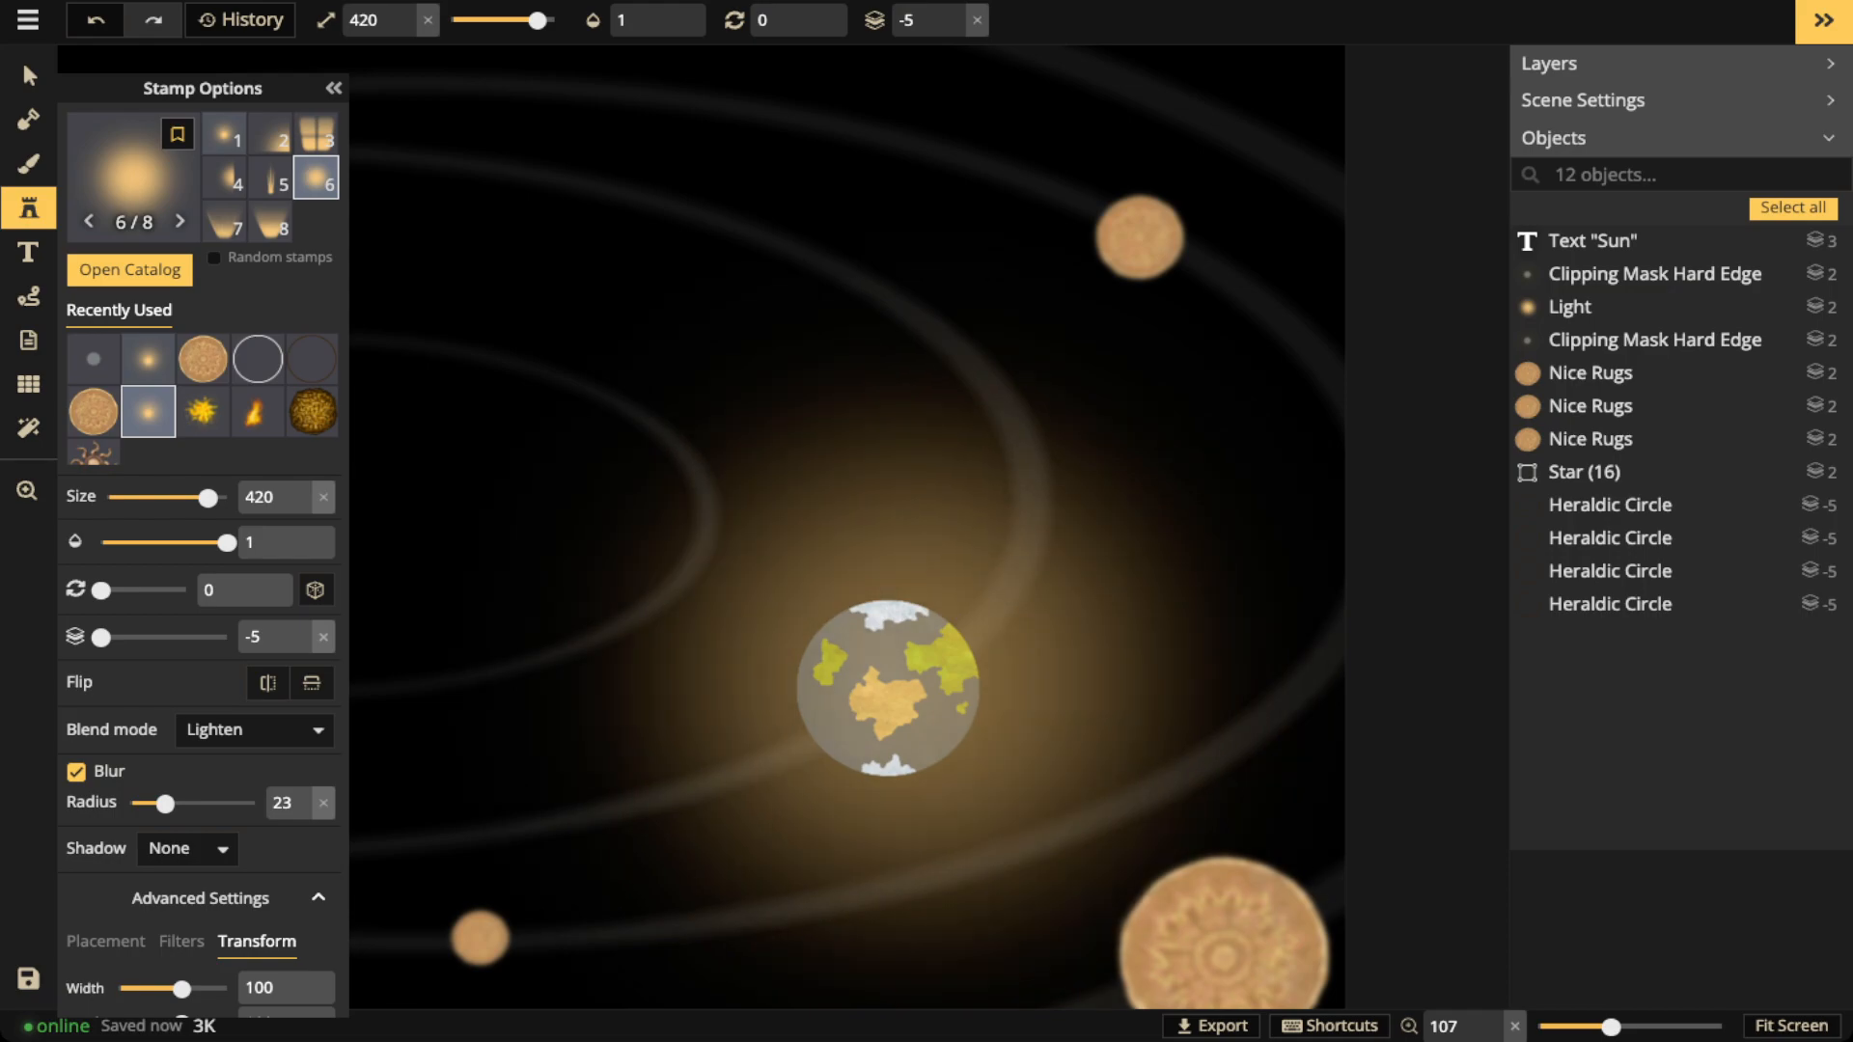
pyautogui.scroll(-1, 202, 579)
pyautogui.click(76, 731)
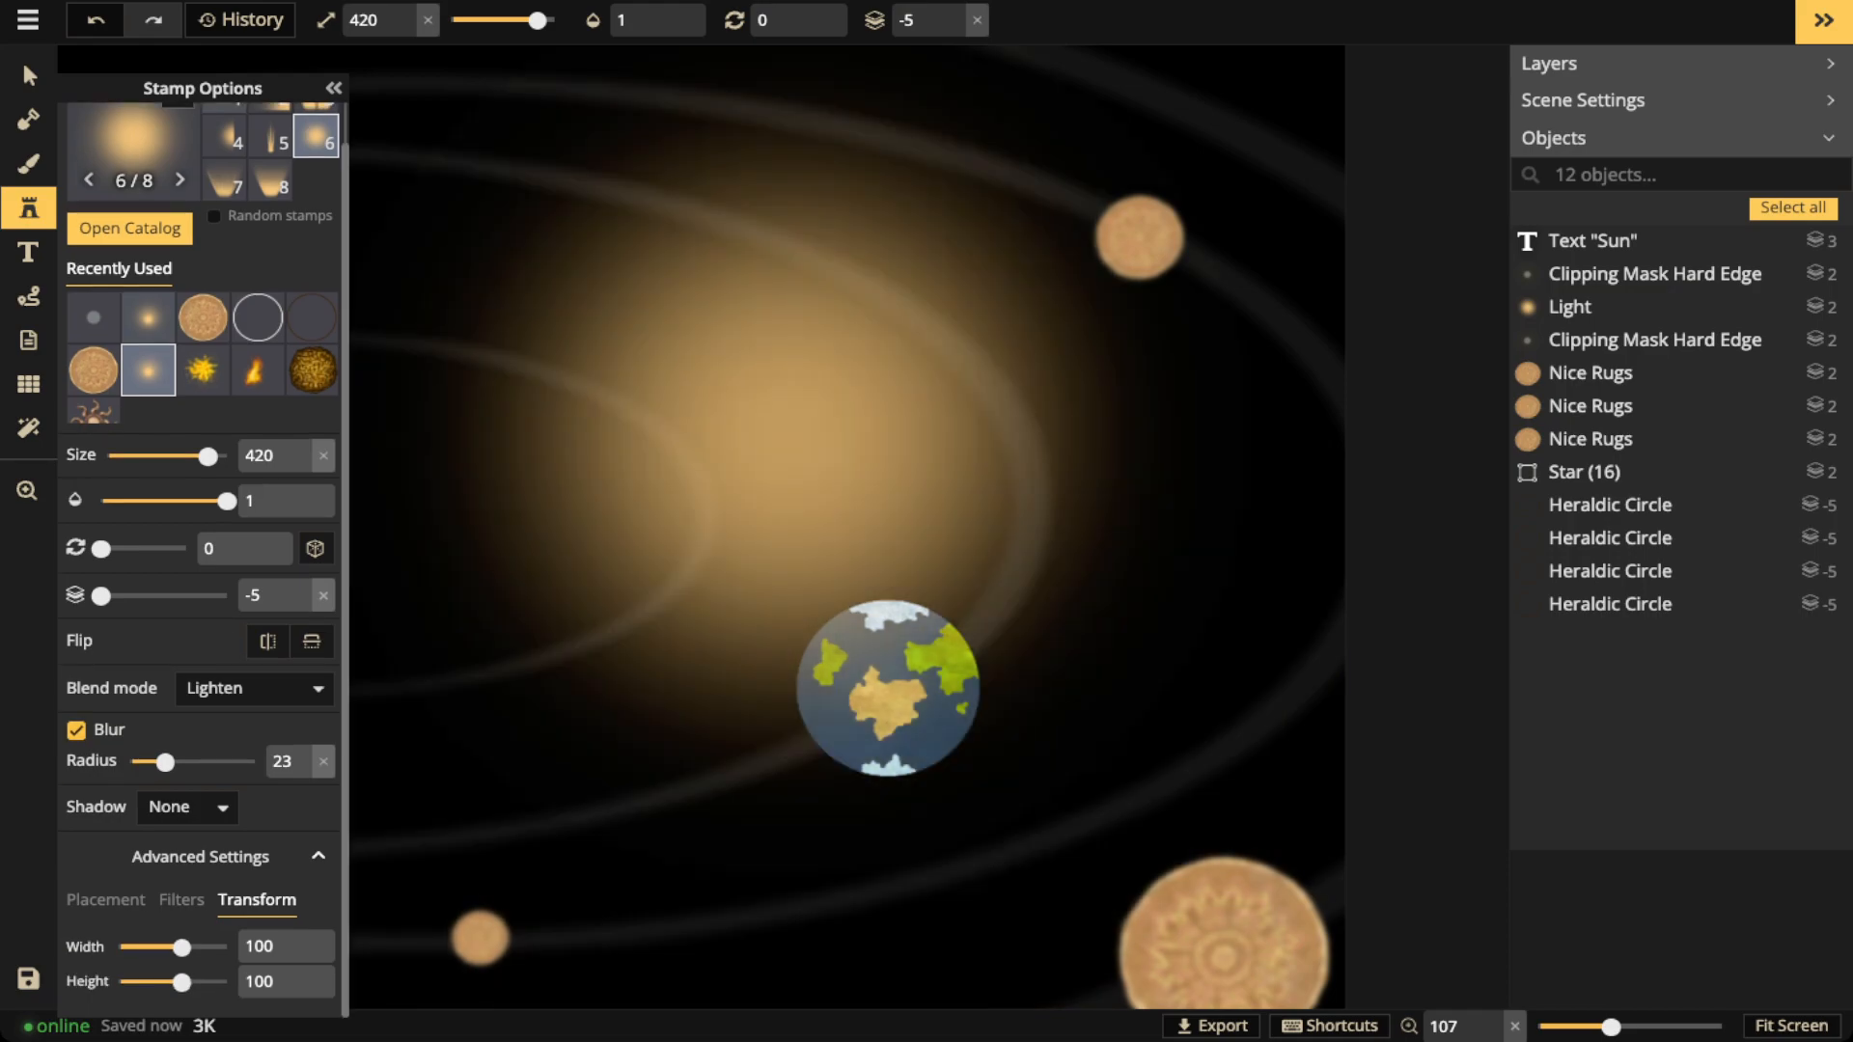
pyautogui.click(182, 899)
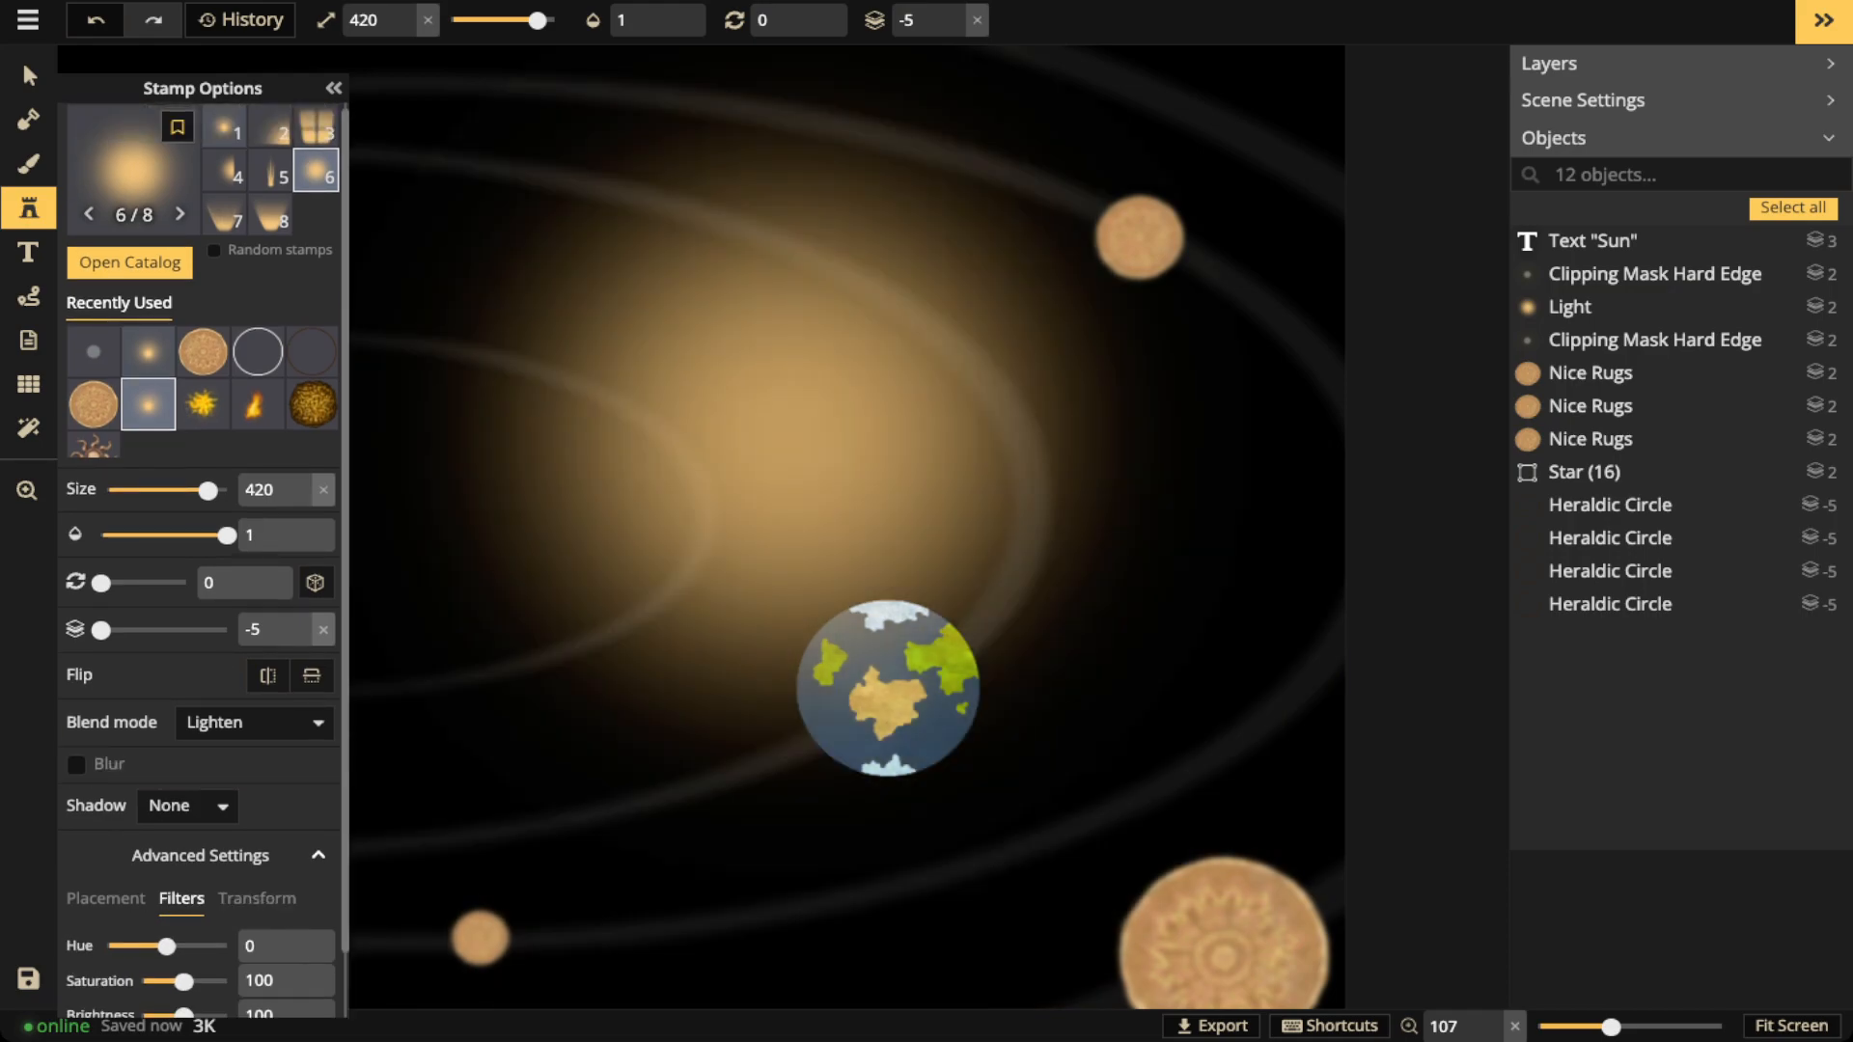
pyautogui.moveTo(183, 982); pyautogui.dragTo(141, 982)
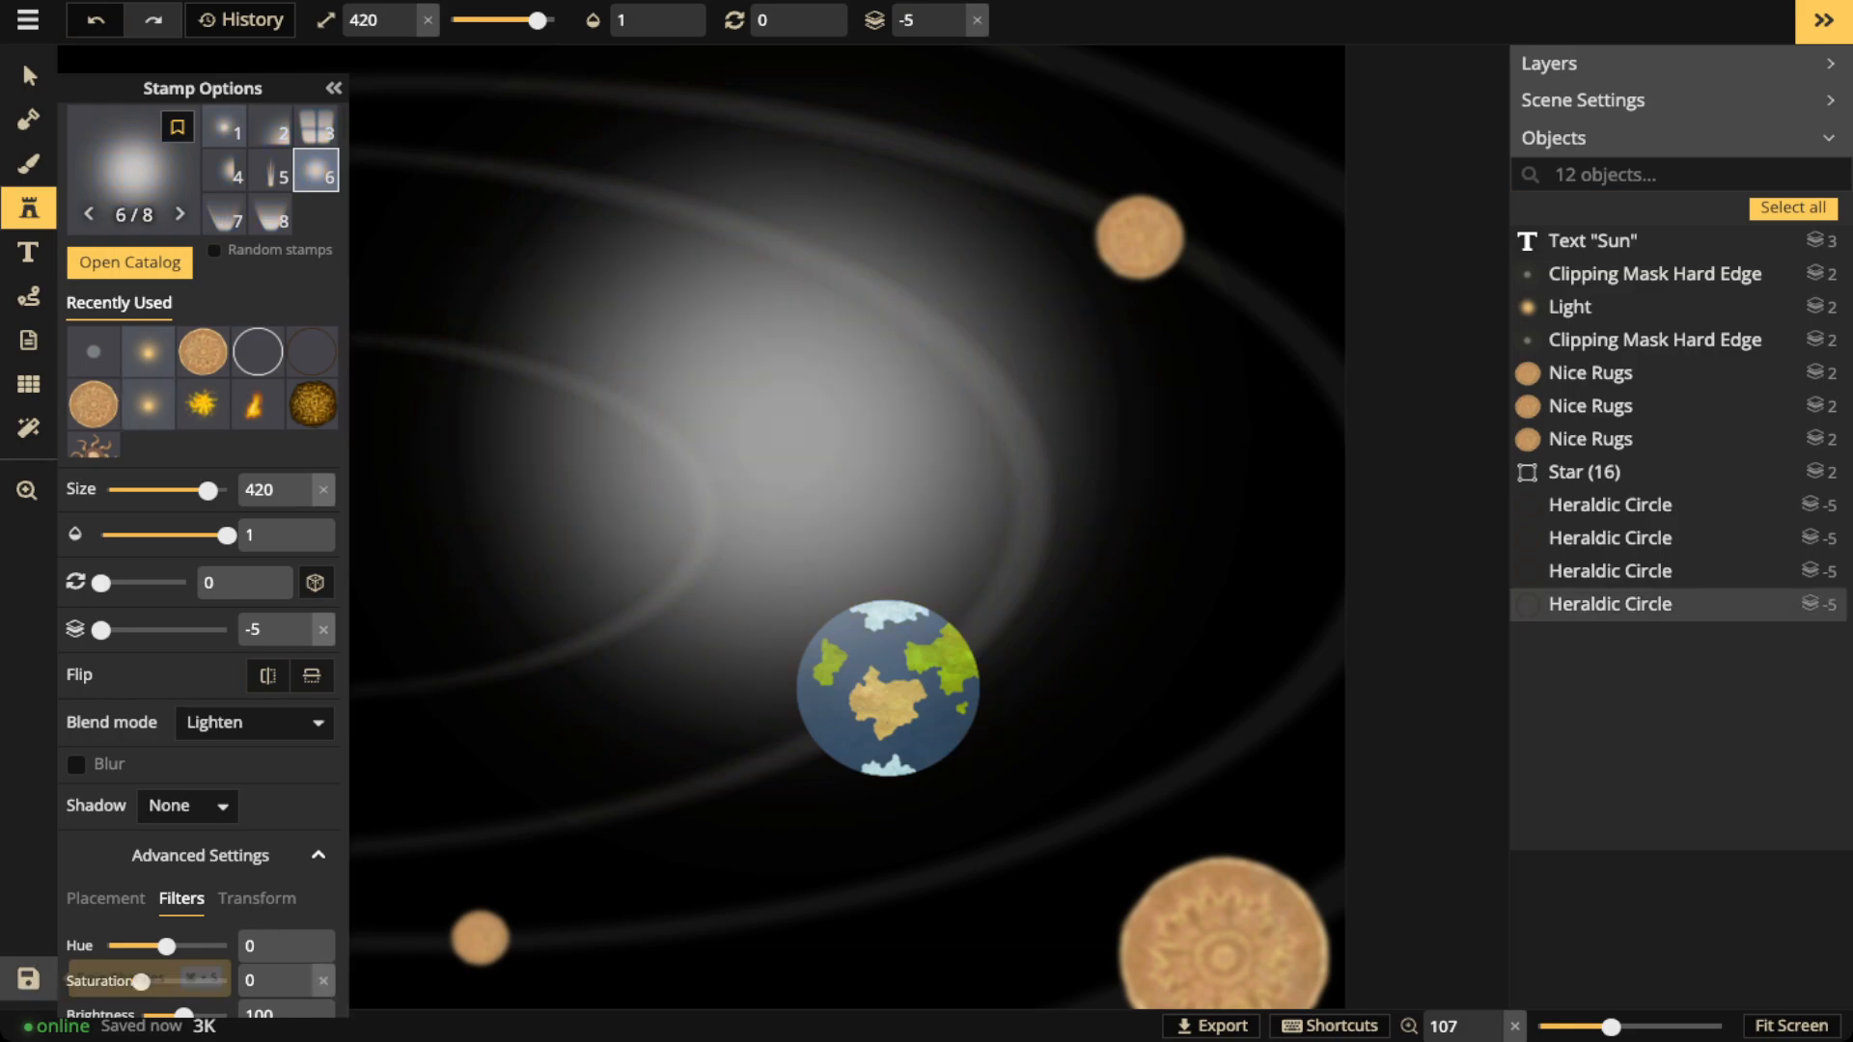
# Reduce the white light stamp's size to 220 and place it behind the Earth-like planet as a glow
pyautogui.scroll(-15, 868, 697)
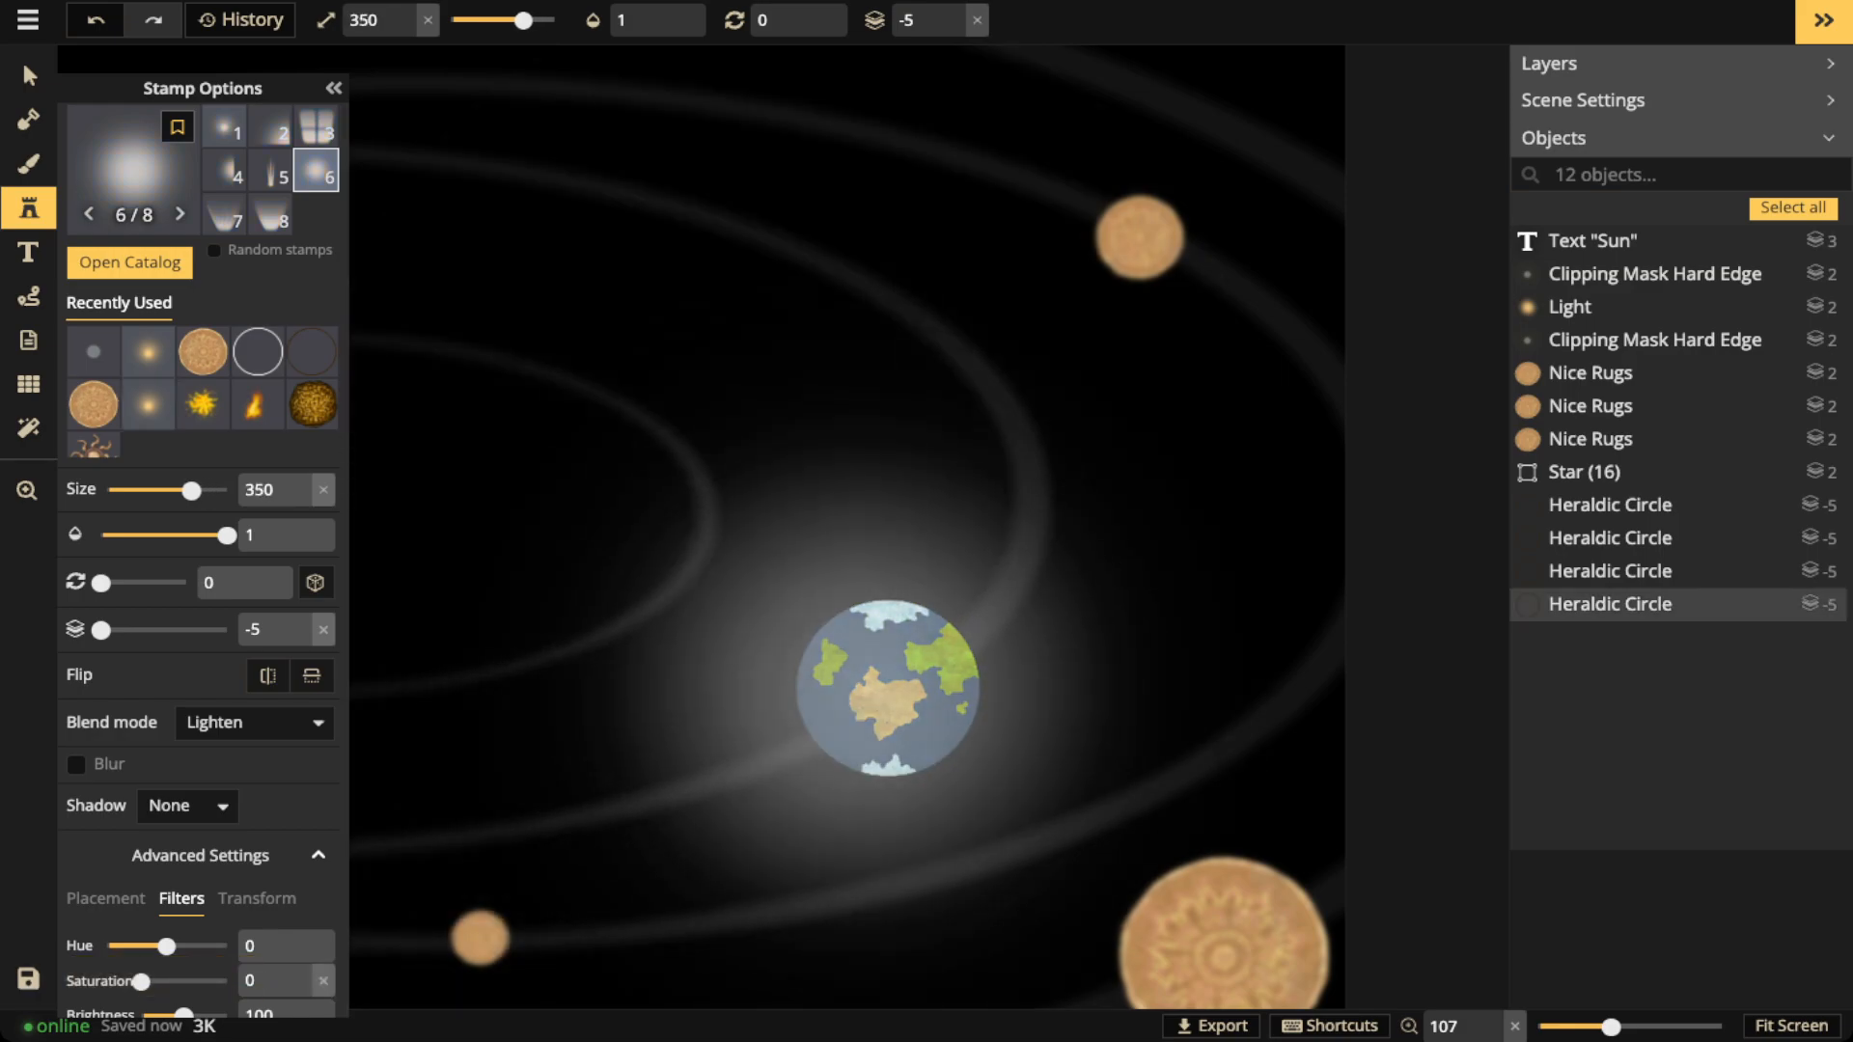
pyautogui.scroll(-4, 883, 690)
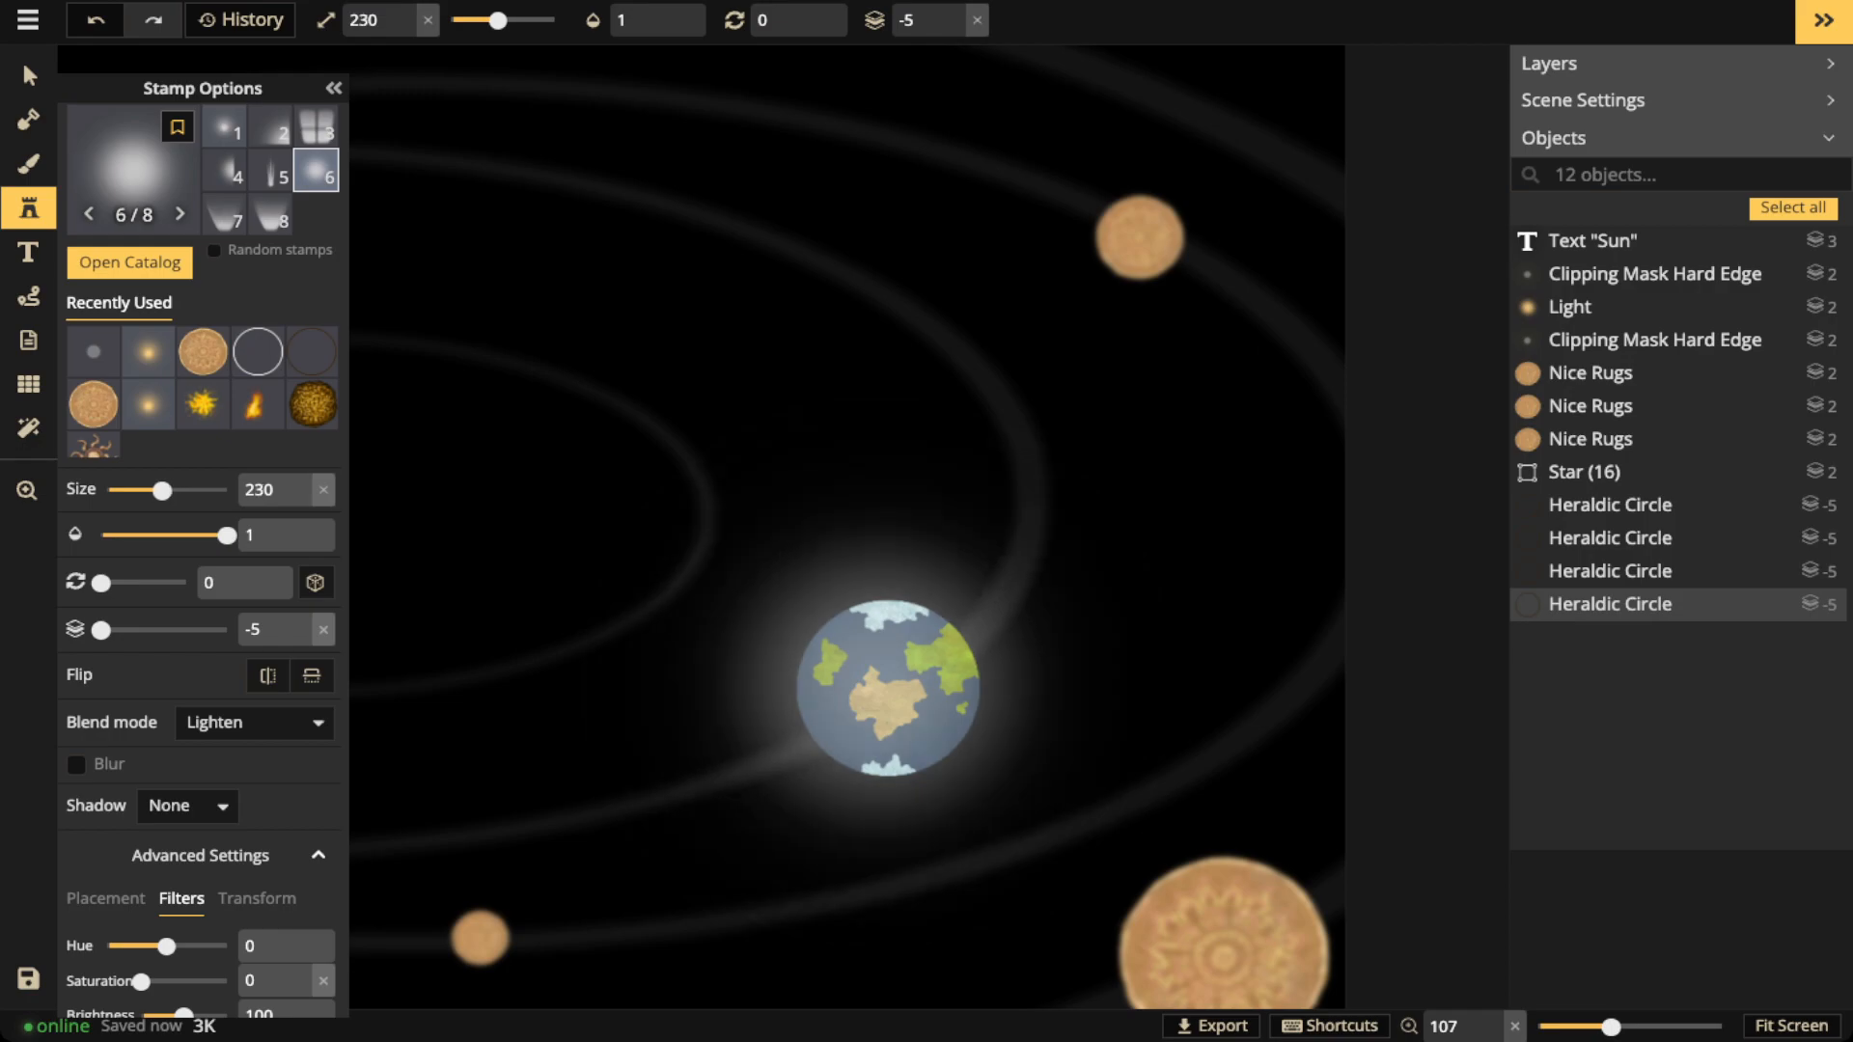
pyautogui.scroll(-1, 888, 686)
pyautogui.click(888, 681)
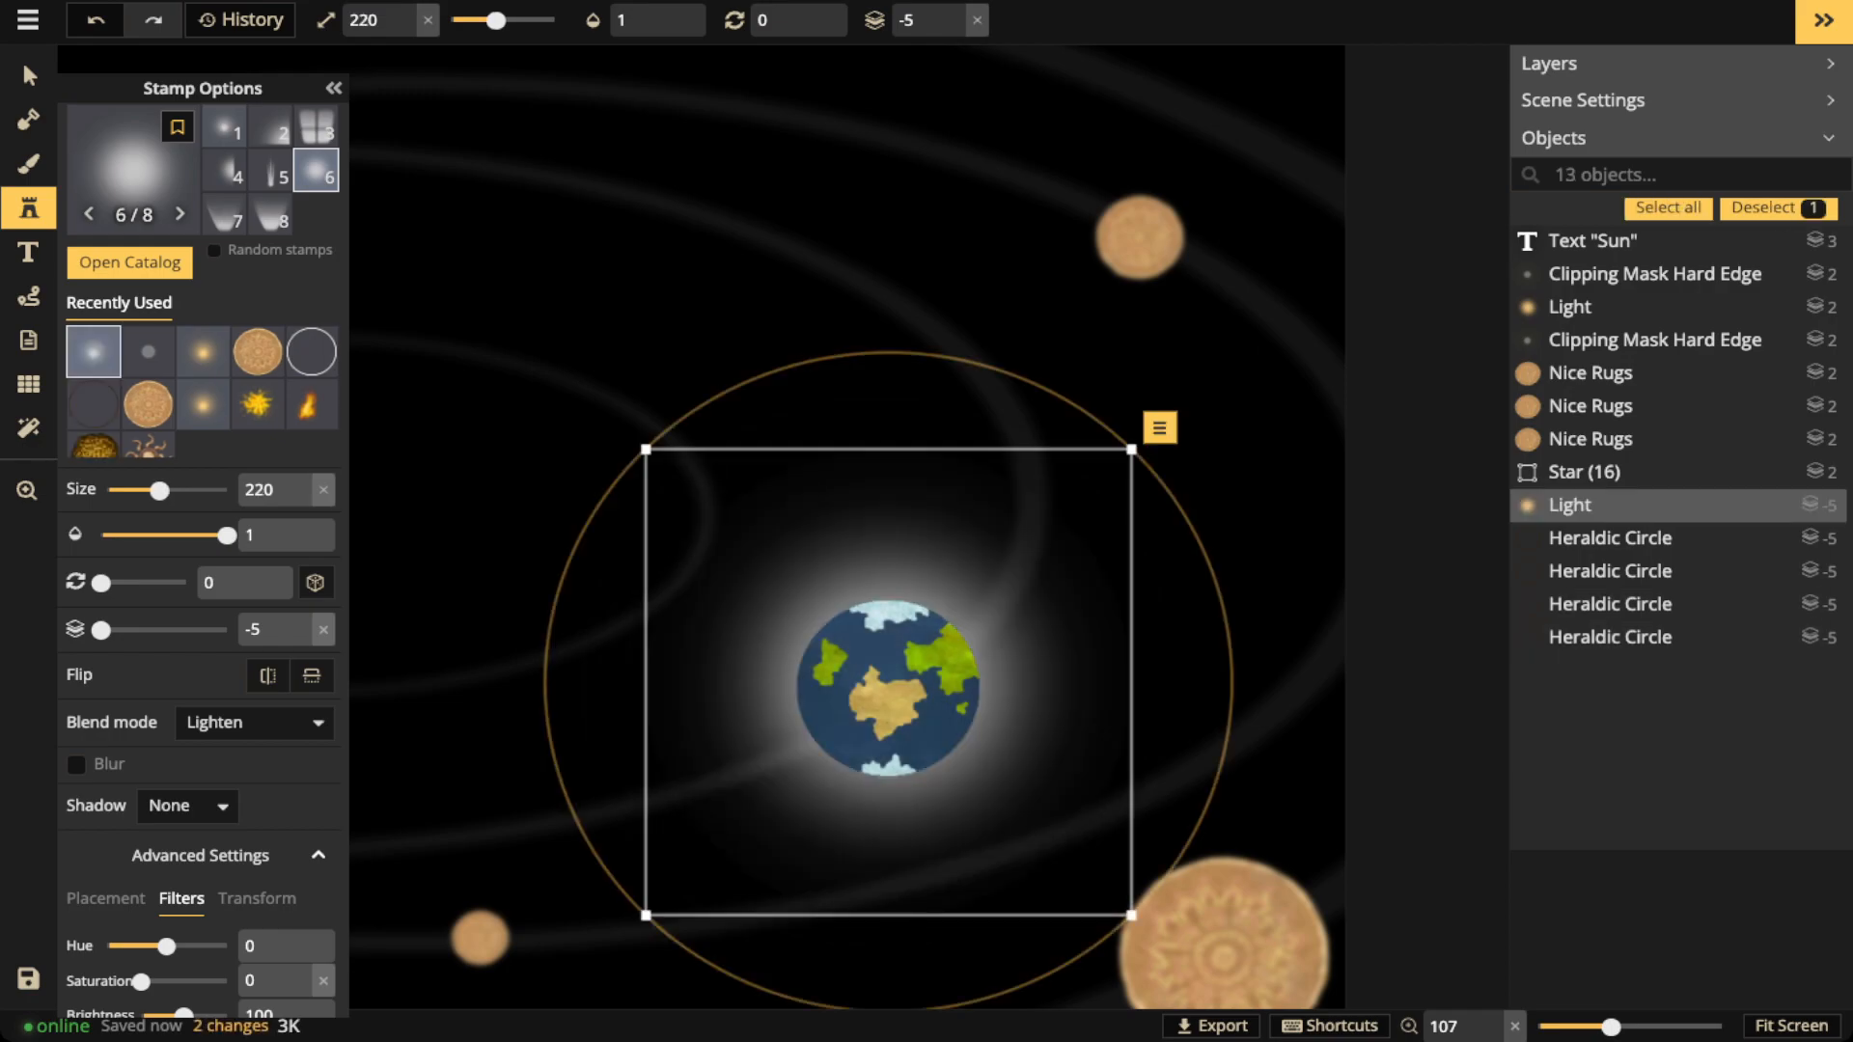
# Centre the white glow on the Earth-like planet, set its size to 190 and leave the stamp tool
pyautogui.scroll(-1, 883, 687)
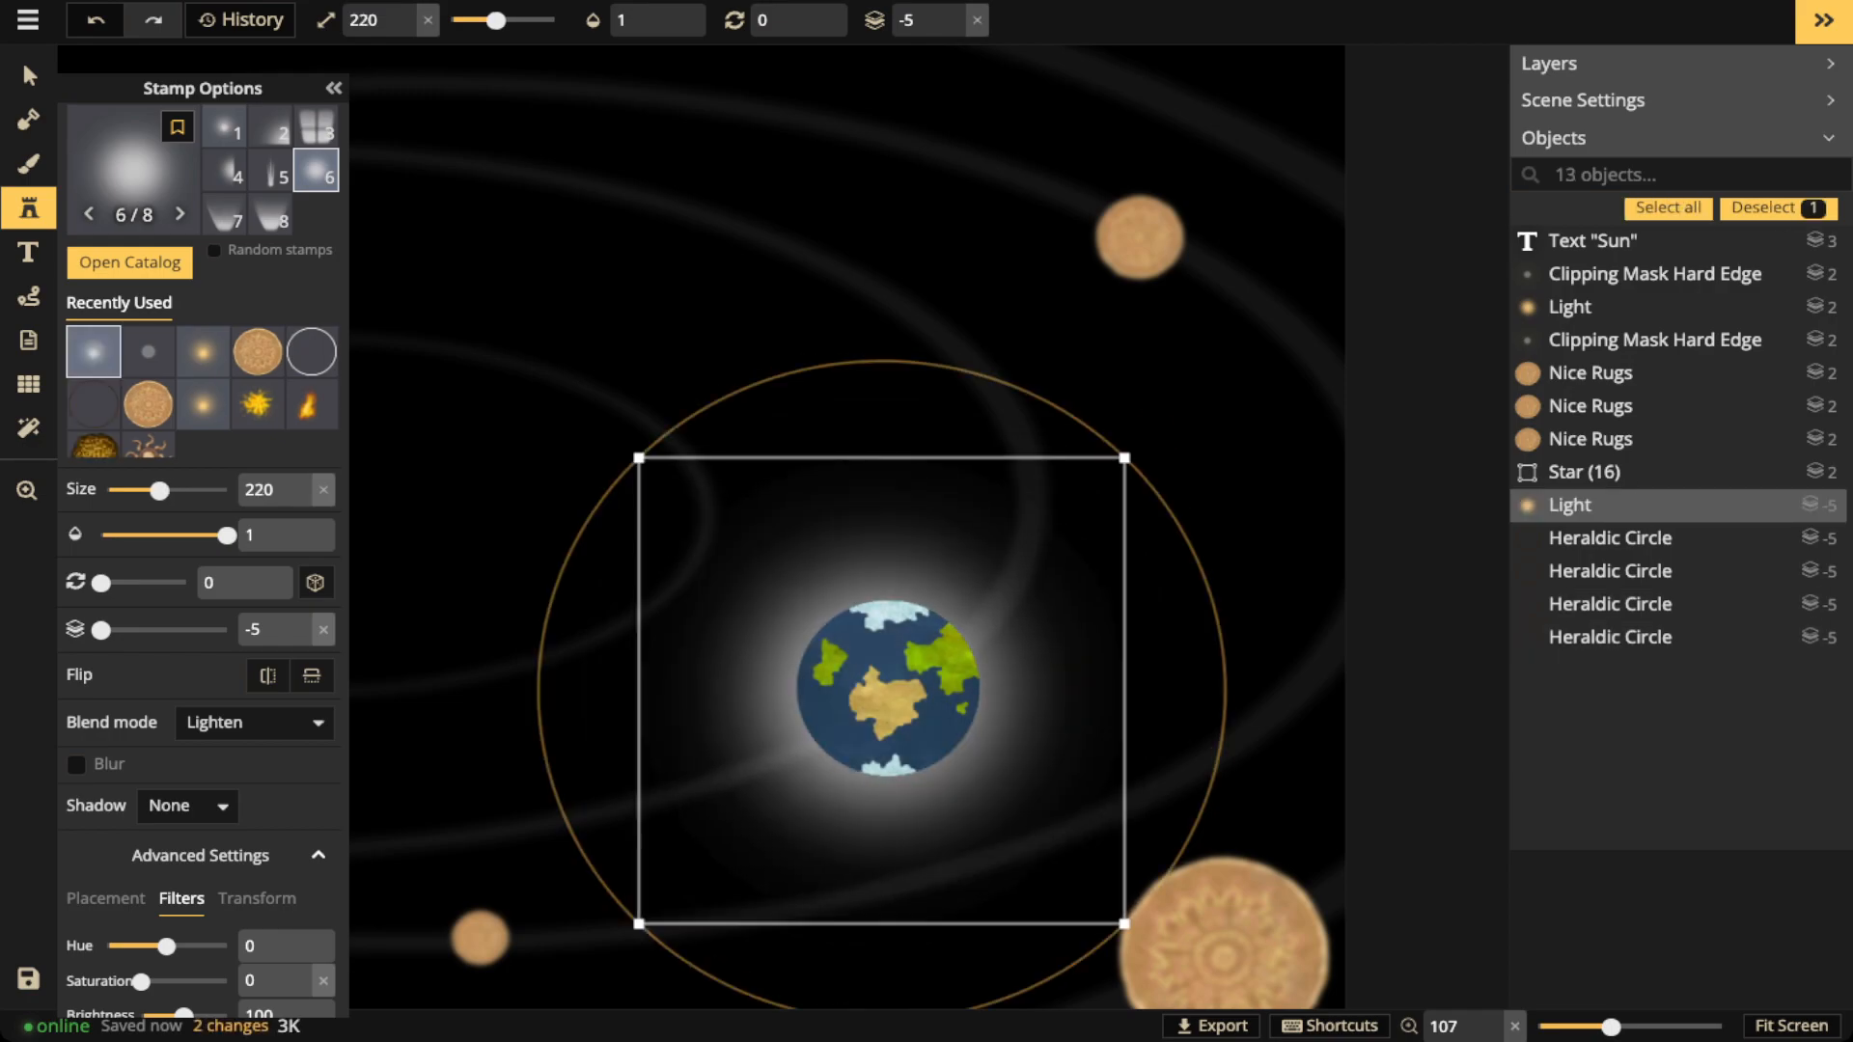
pyautogui.scroll(-2, 883, 690)
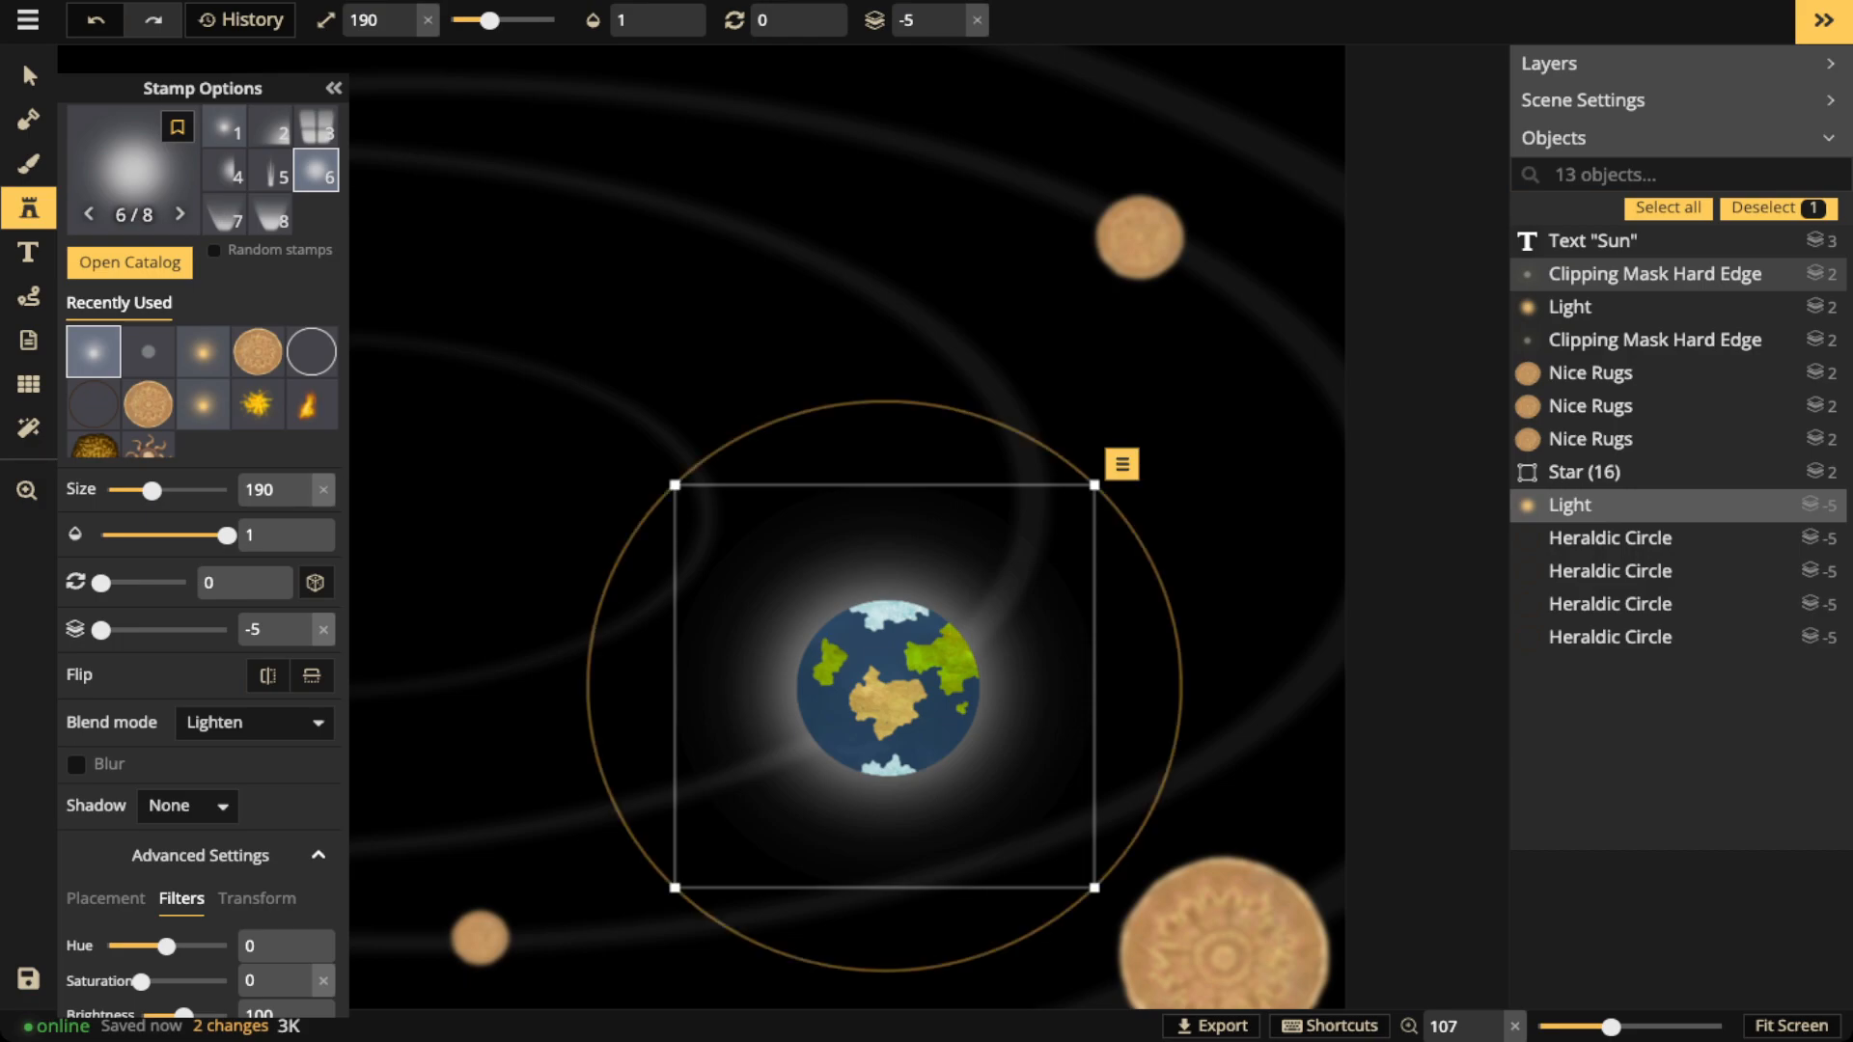
pyautogui.click(650, 463)
pyautogui.scroll(-5, 649, 463)
pyautogui.moveTo(649, 463); pyautogui.dragTo(1057, 454)
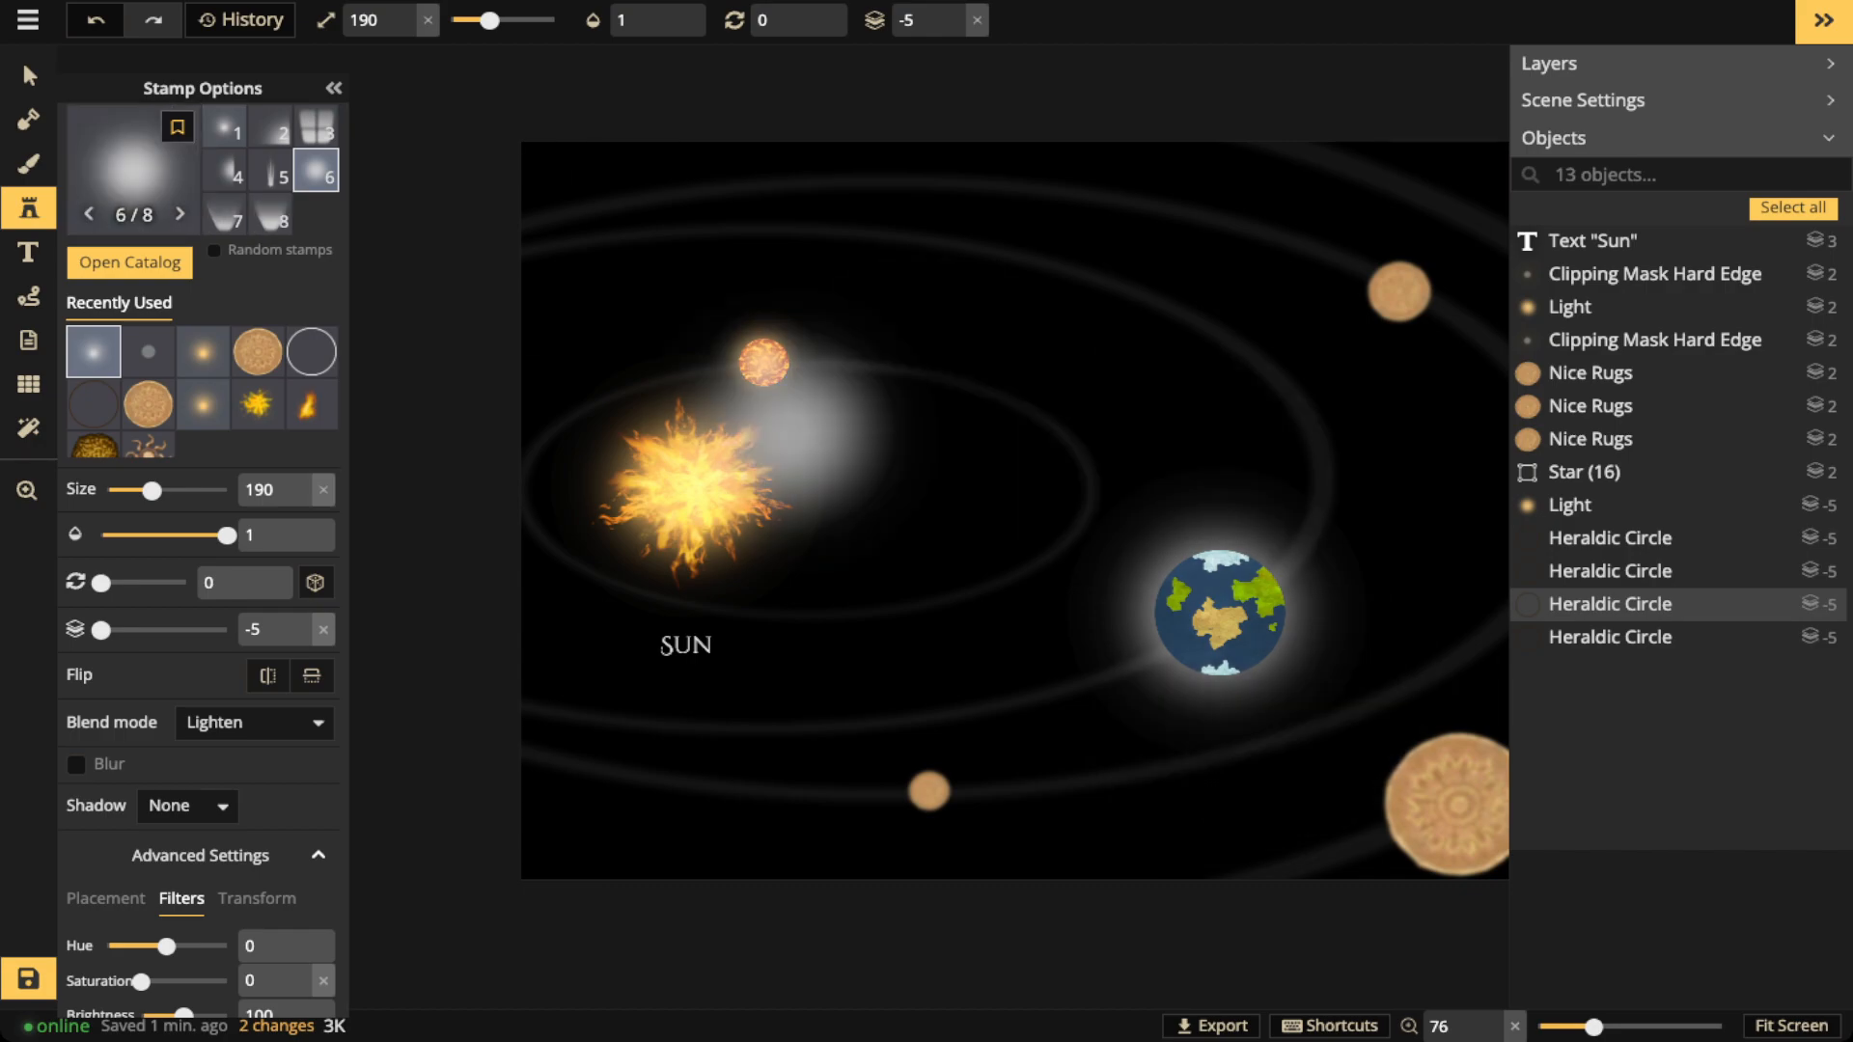
pyautogui.press('Escape')
pyautogui.scroll(3, 854, 400)
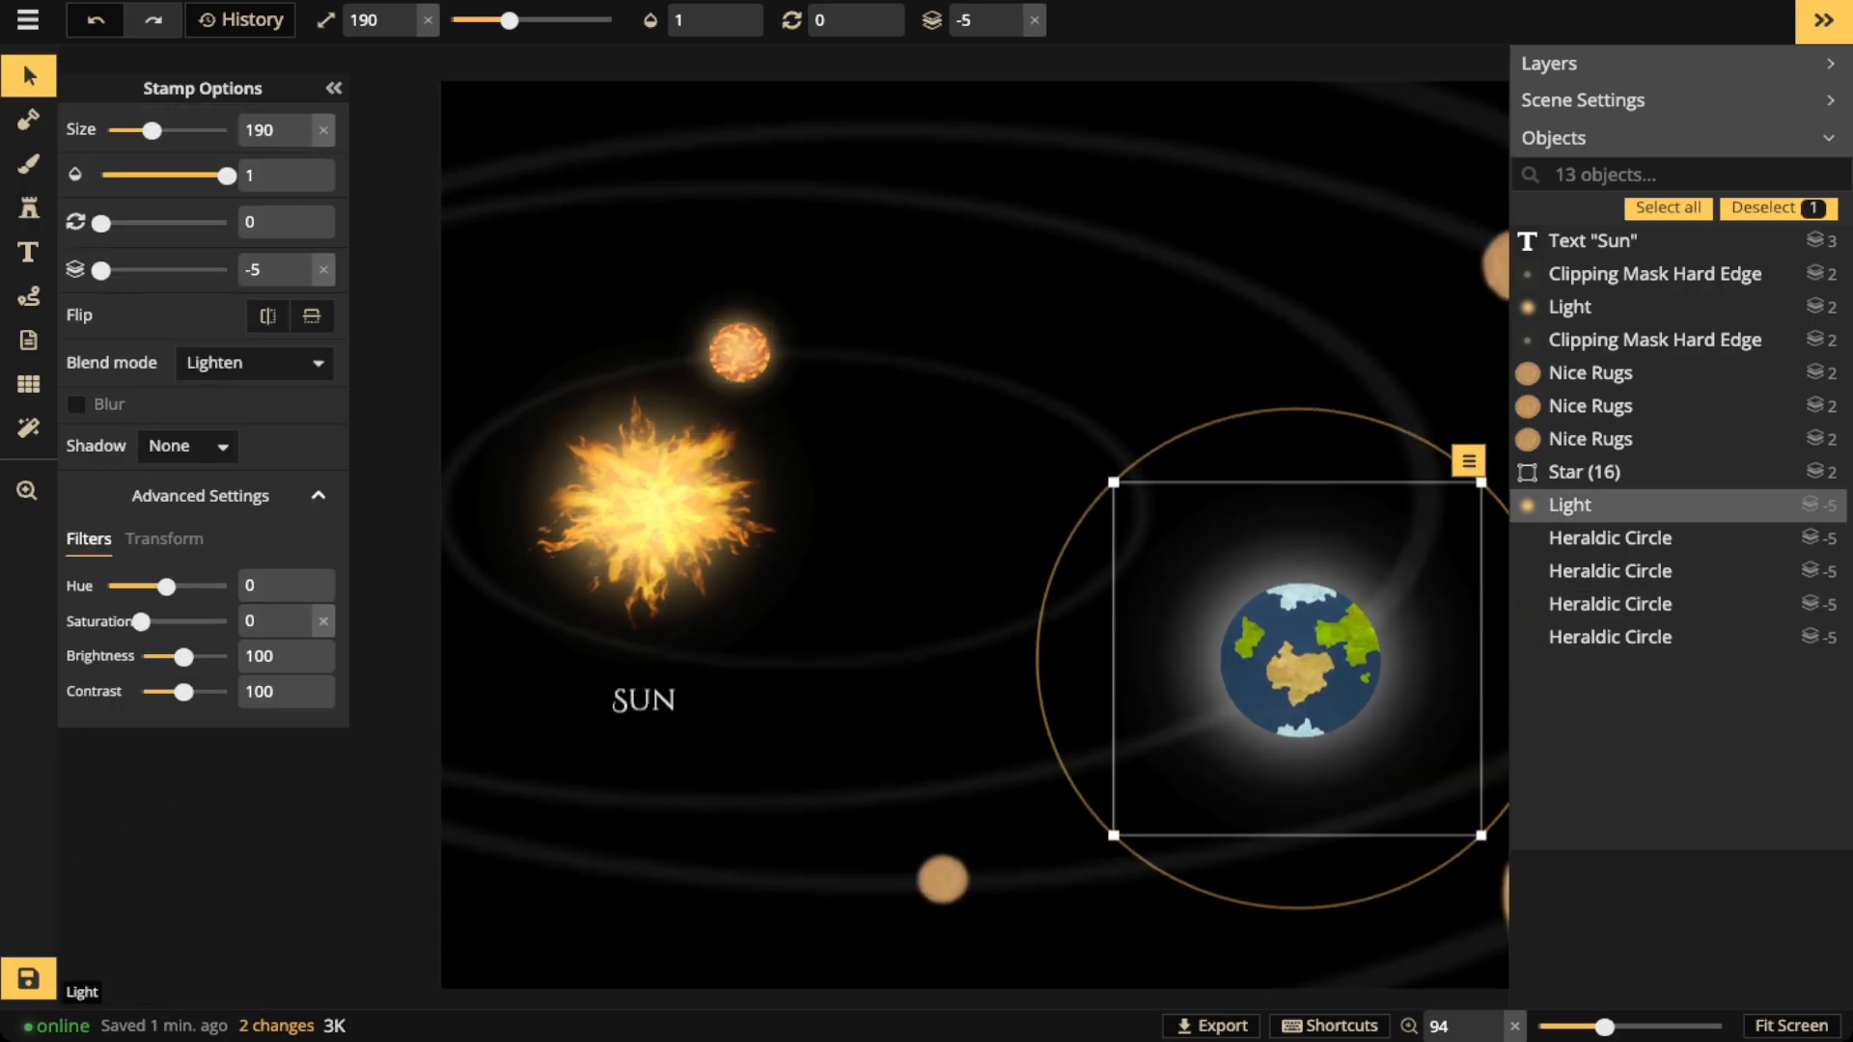
# Try the small lava planet's glow on layer 0, and return it to layer 2
pyautogui.click(807, 319)
pyautogui.scroll(3, 810, 317)
pyautogui.click(1011, 28)
pyautogui.click(1010, 28)
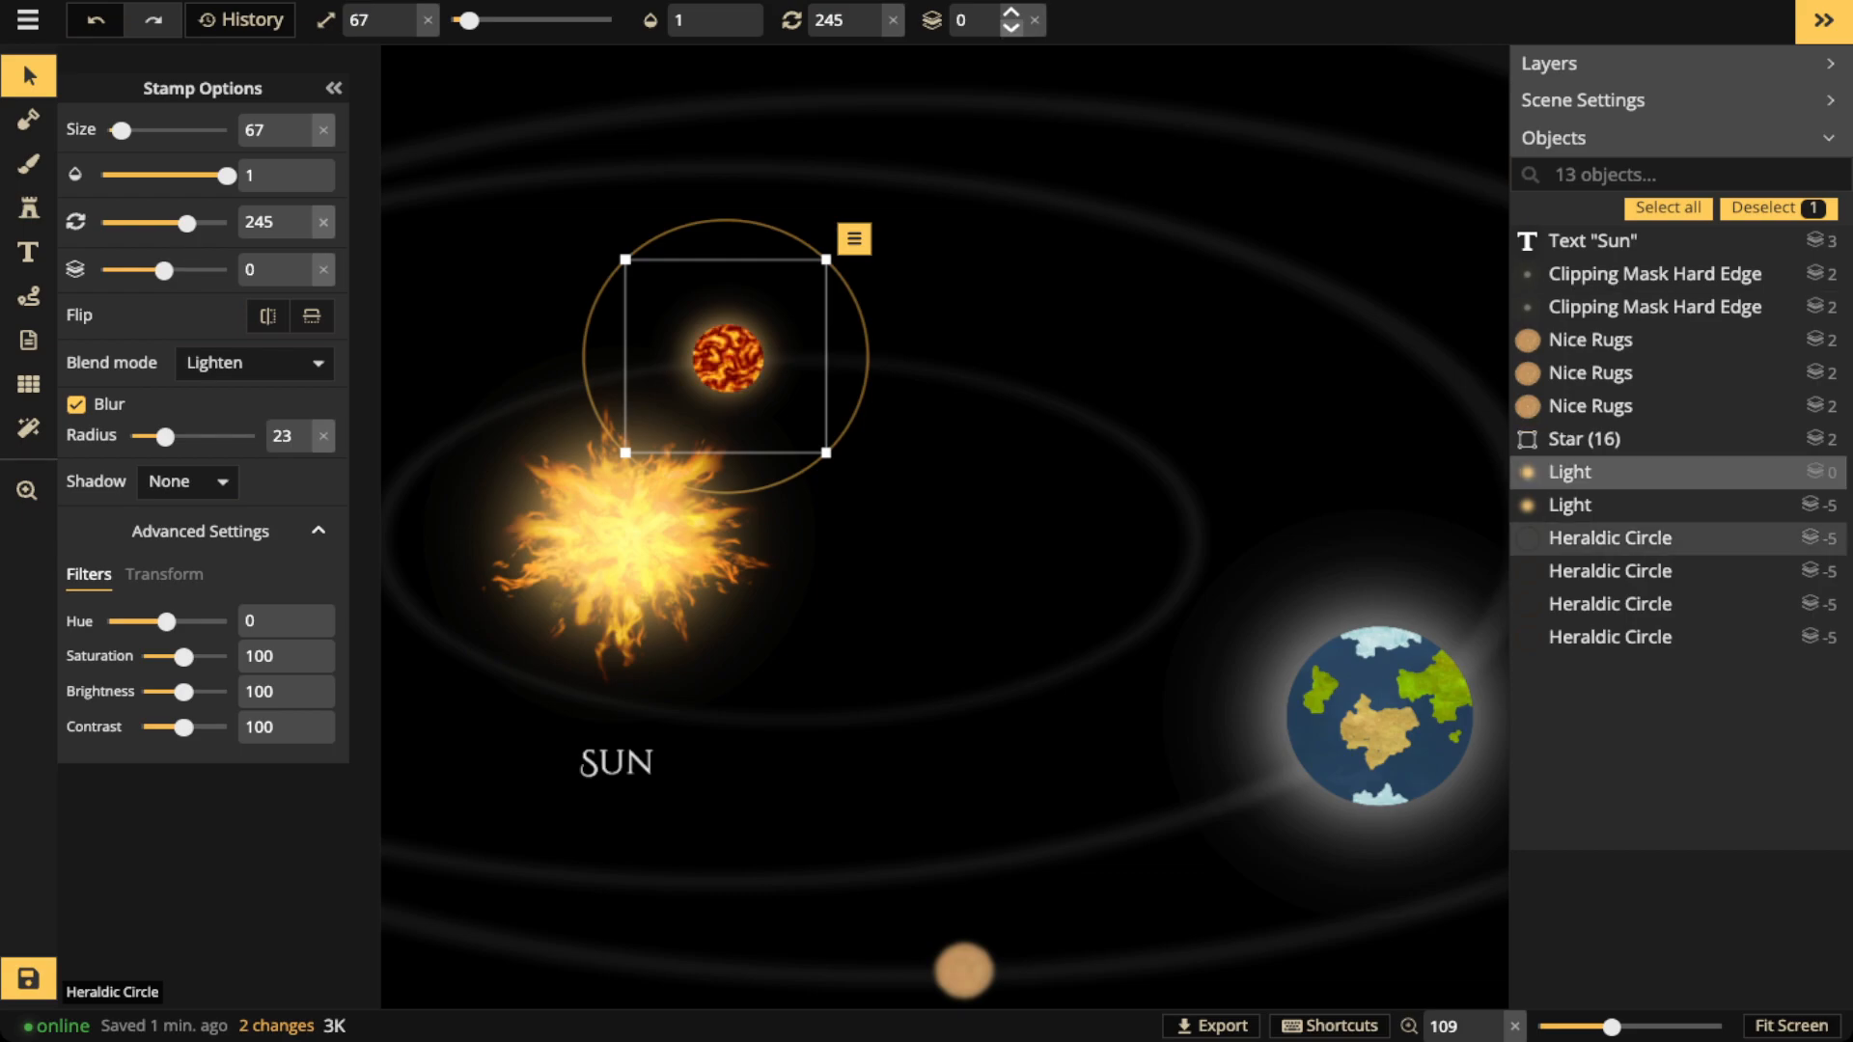
pyautogui.click(1011, 10)
pyautogui.click(1010, 10)
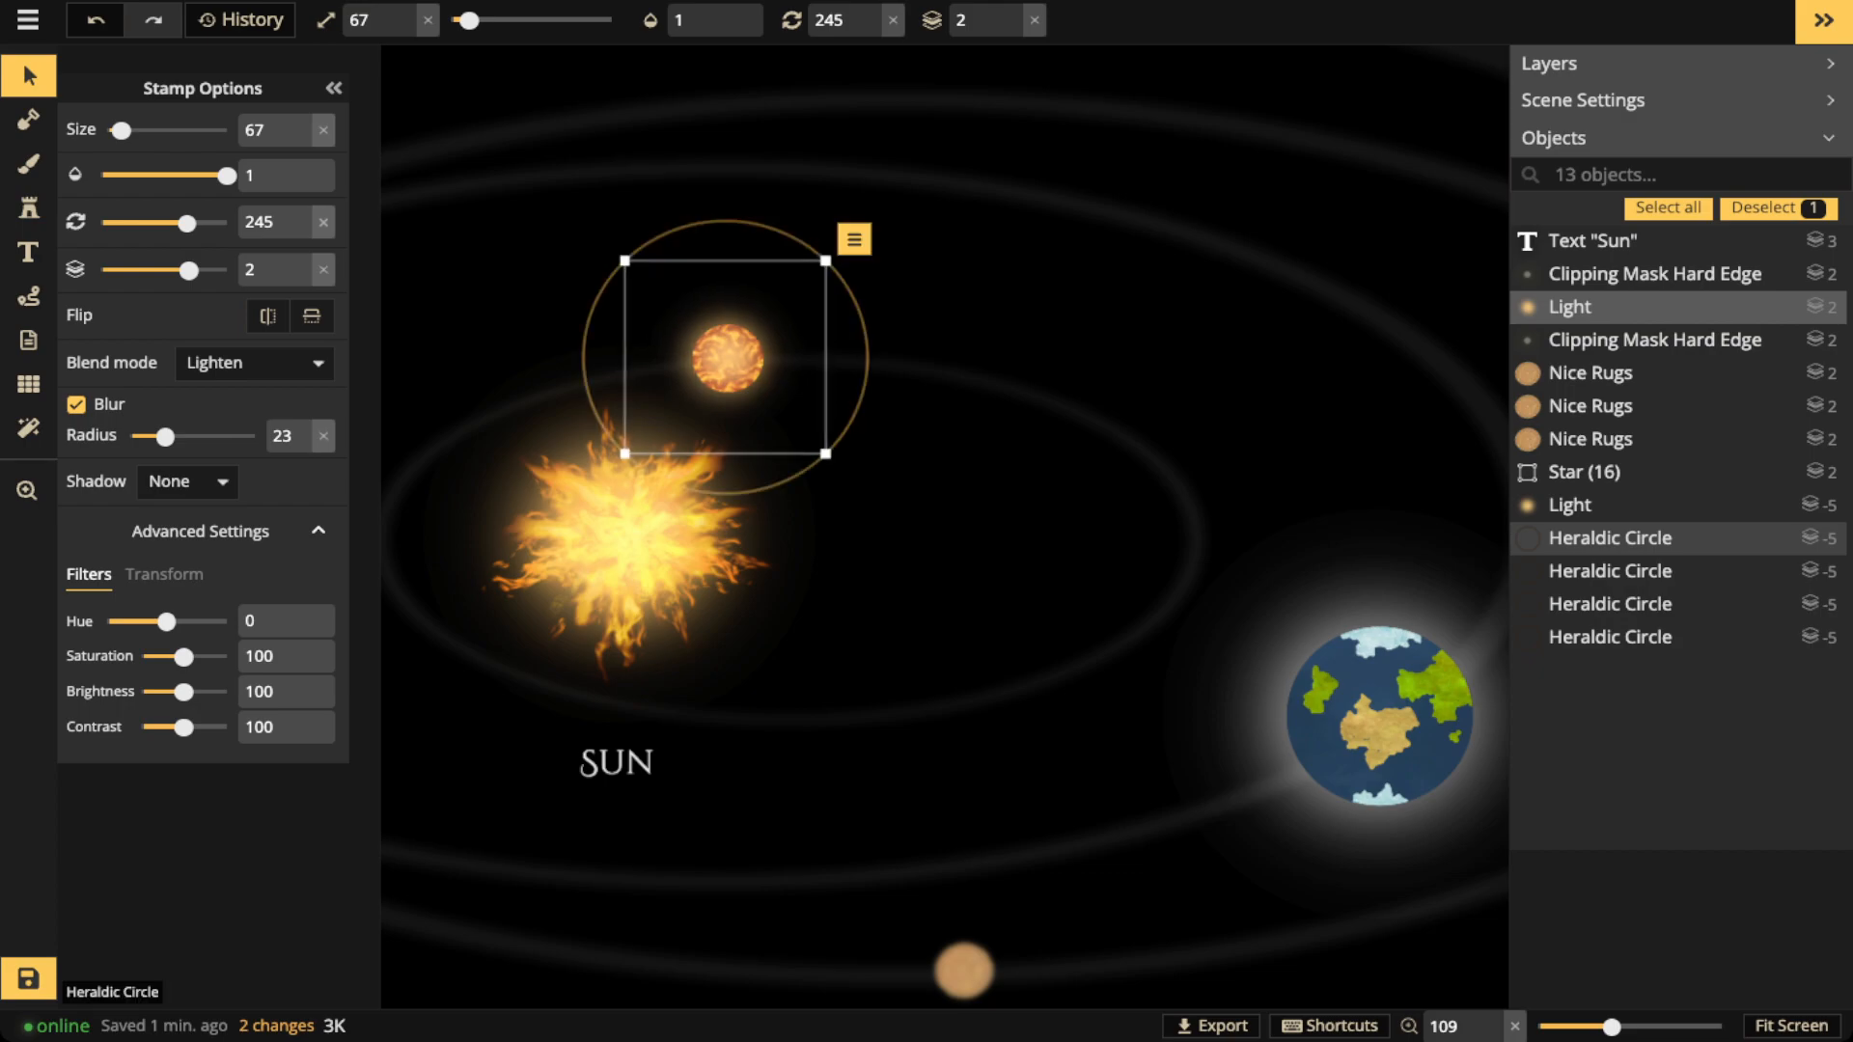
# Compare blend modes such as Color, Saturation, Difference and Soft light on the lava planet's glow, and set it to Hard light
pyautogui.click(255, 363)
pyautogui.scroll(-3, 188, 676)
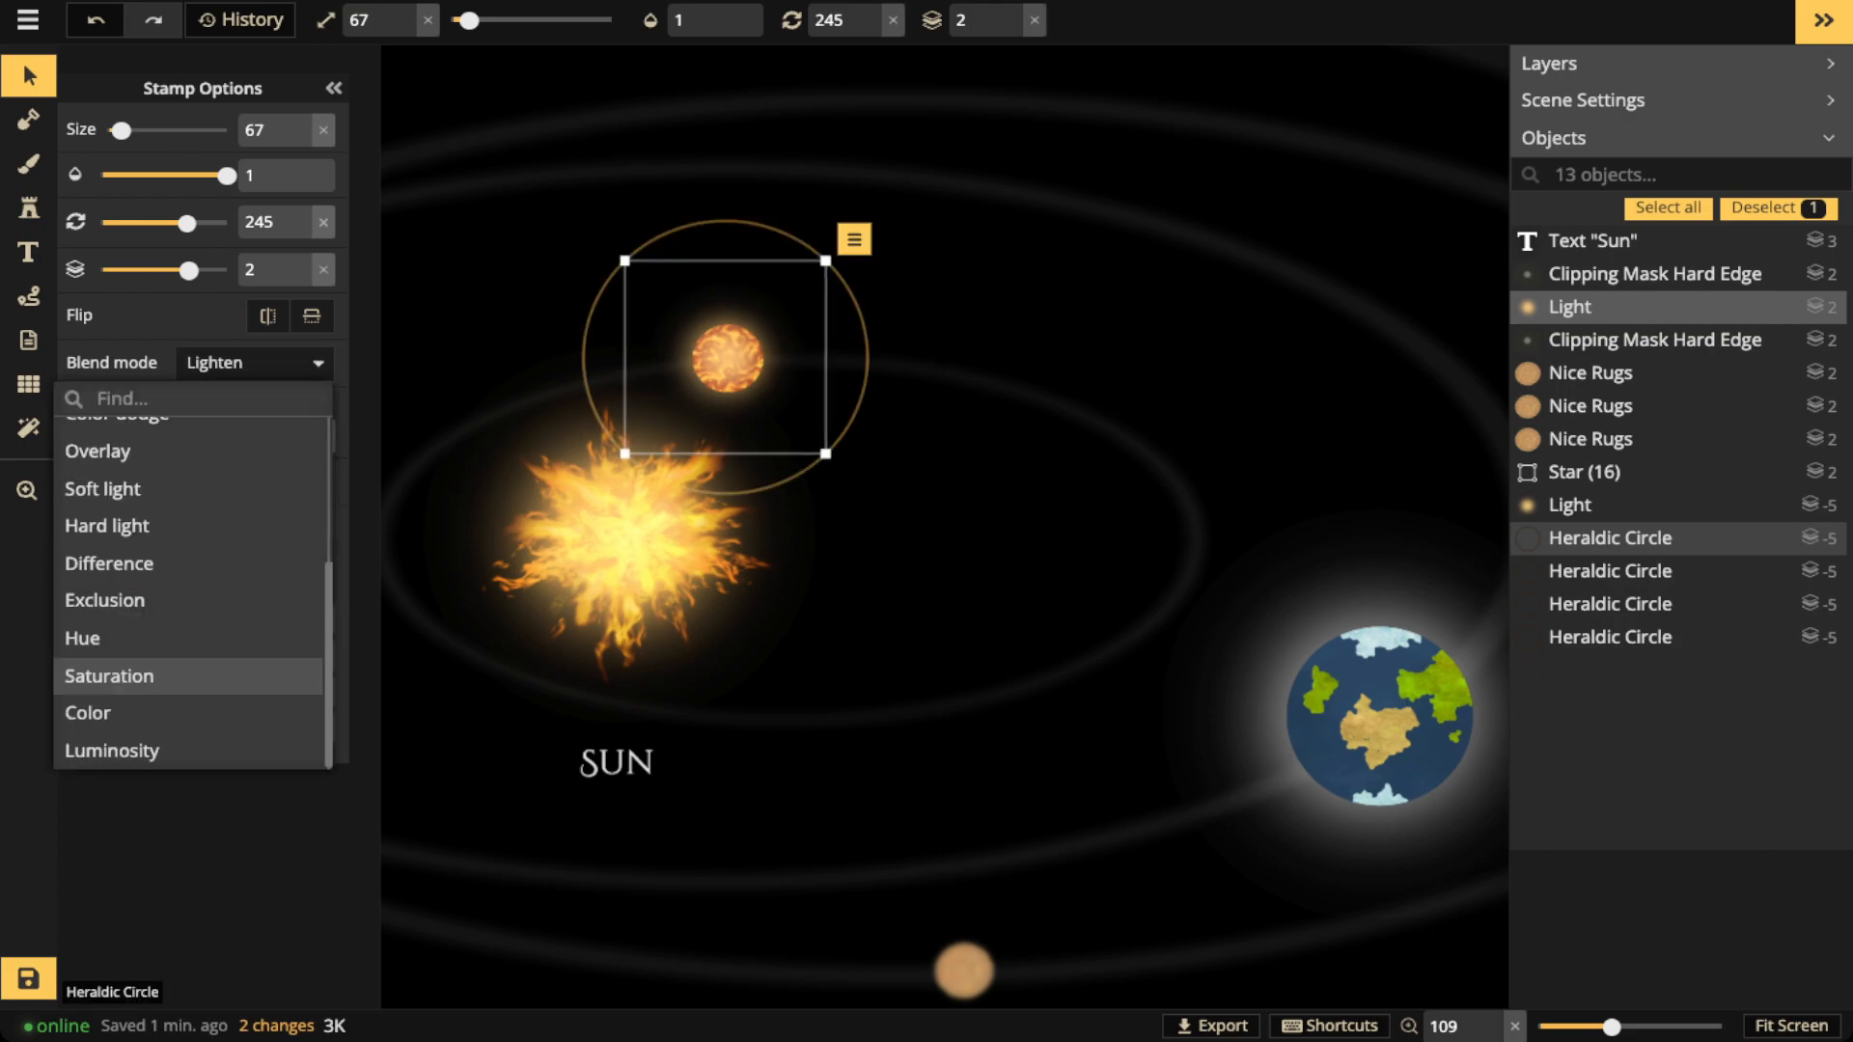
pyautogui.click(189, 751)
pyautogui.click(189, 714)
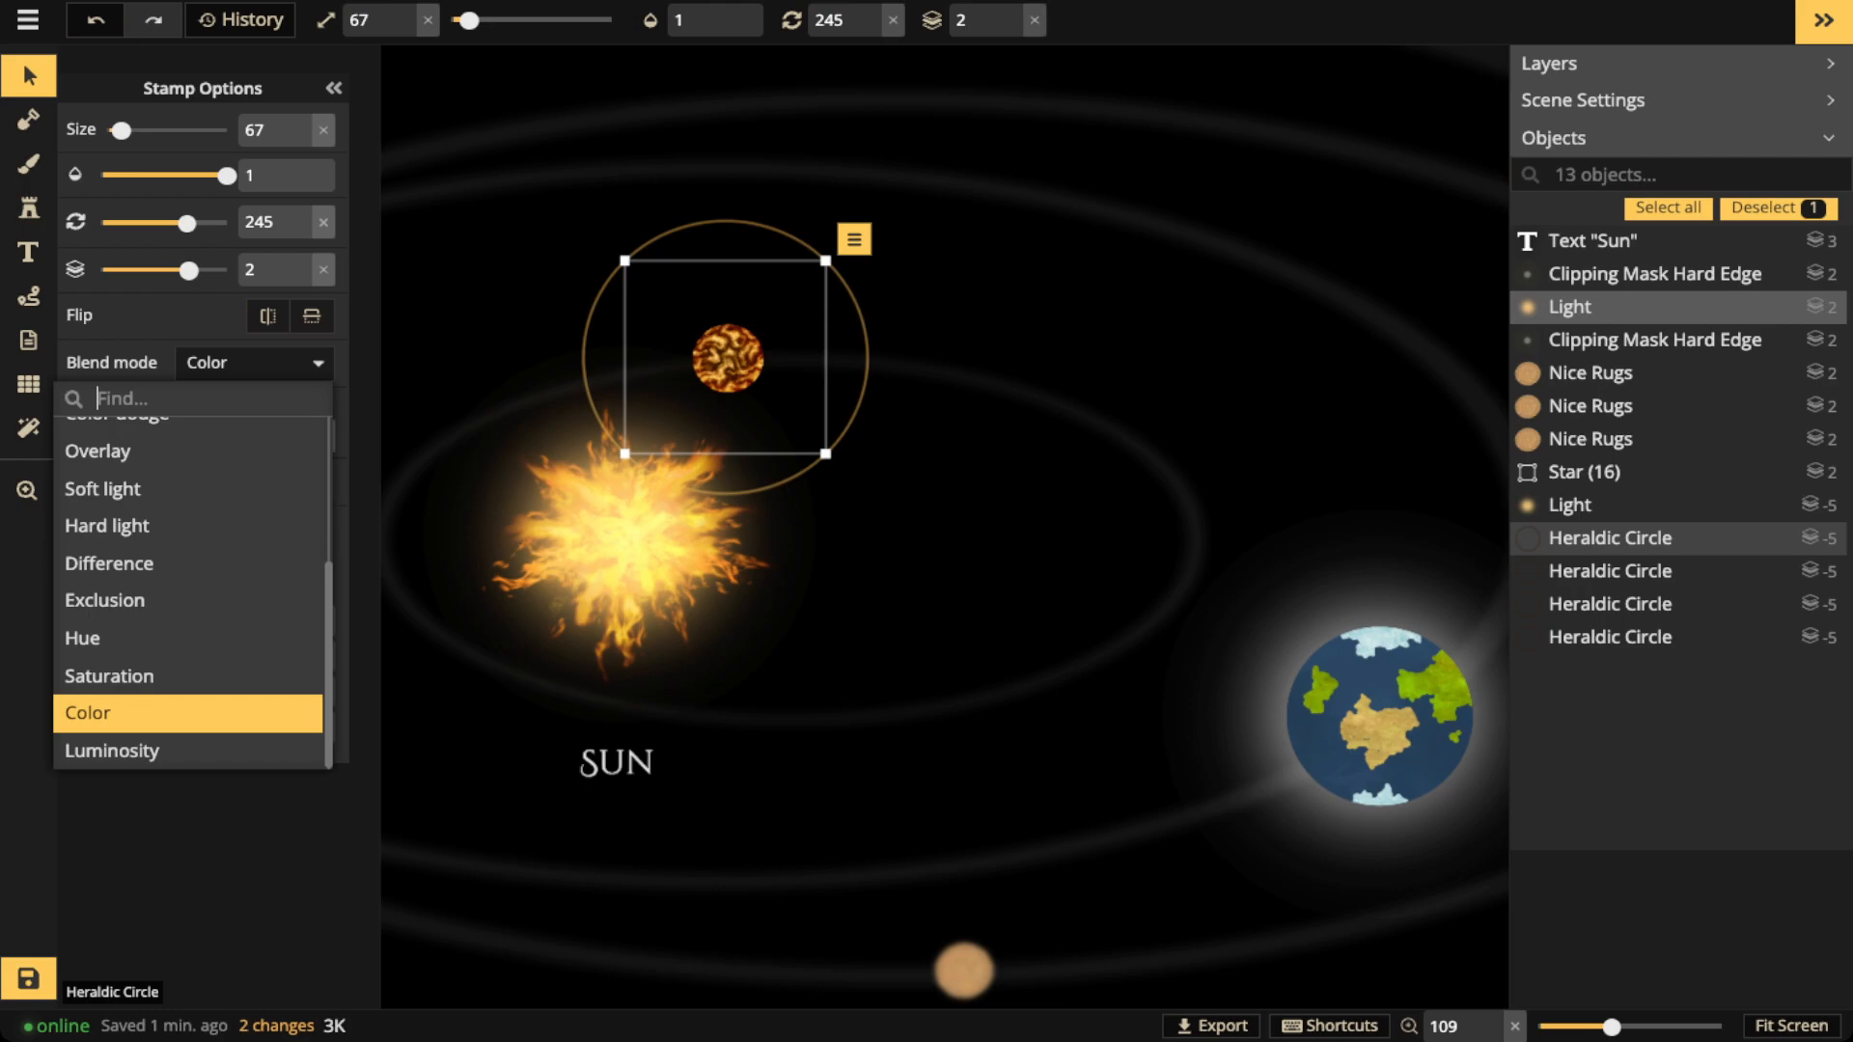
pyautogui.click(188, 677)
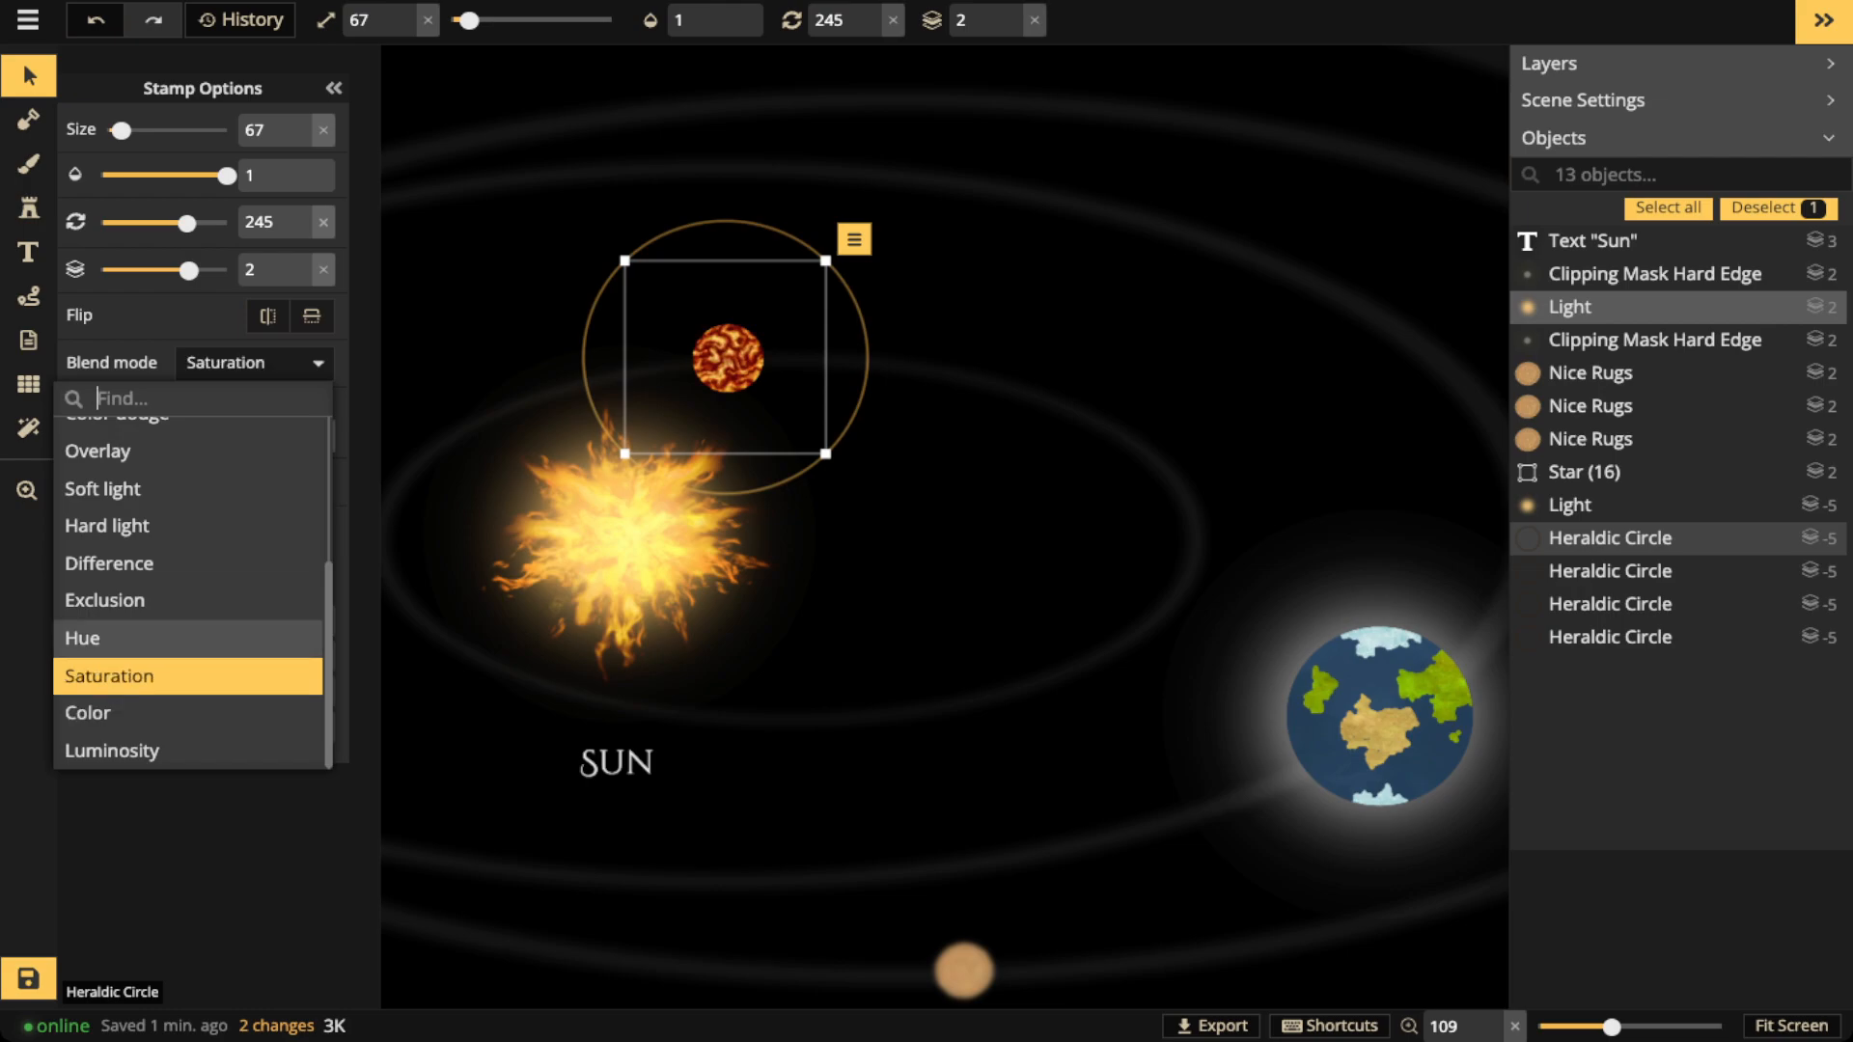
pyautogui.click(188, 638)
pyautogui.click(188, 601)
pyautogui.click(188, 564)
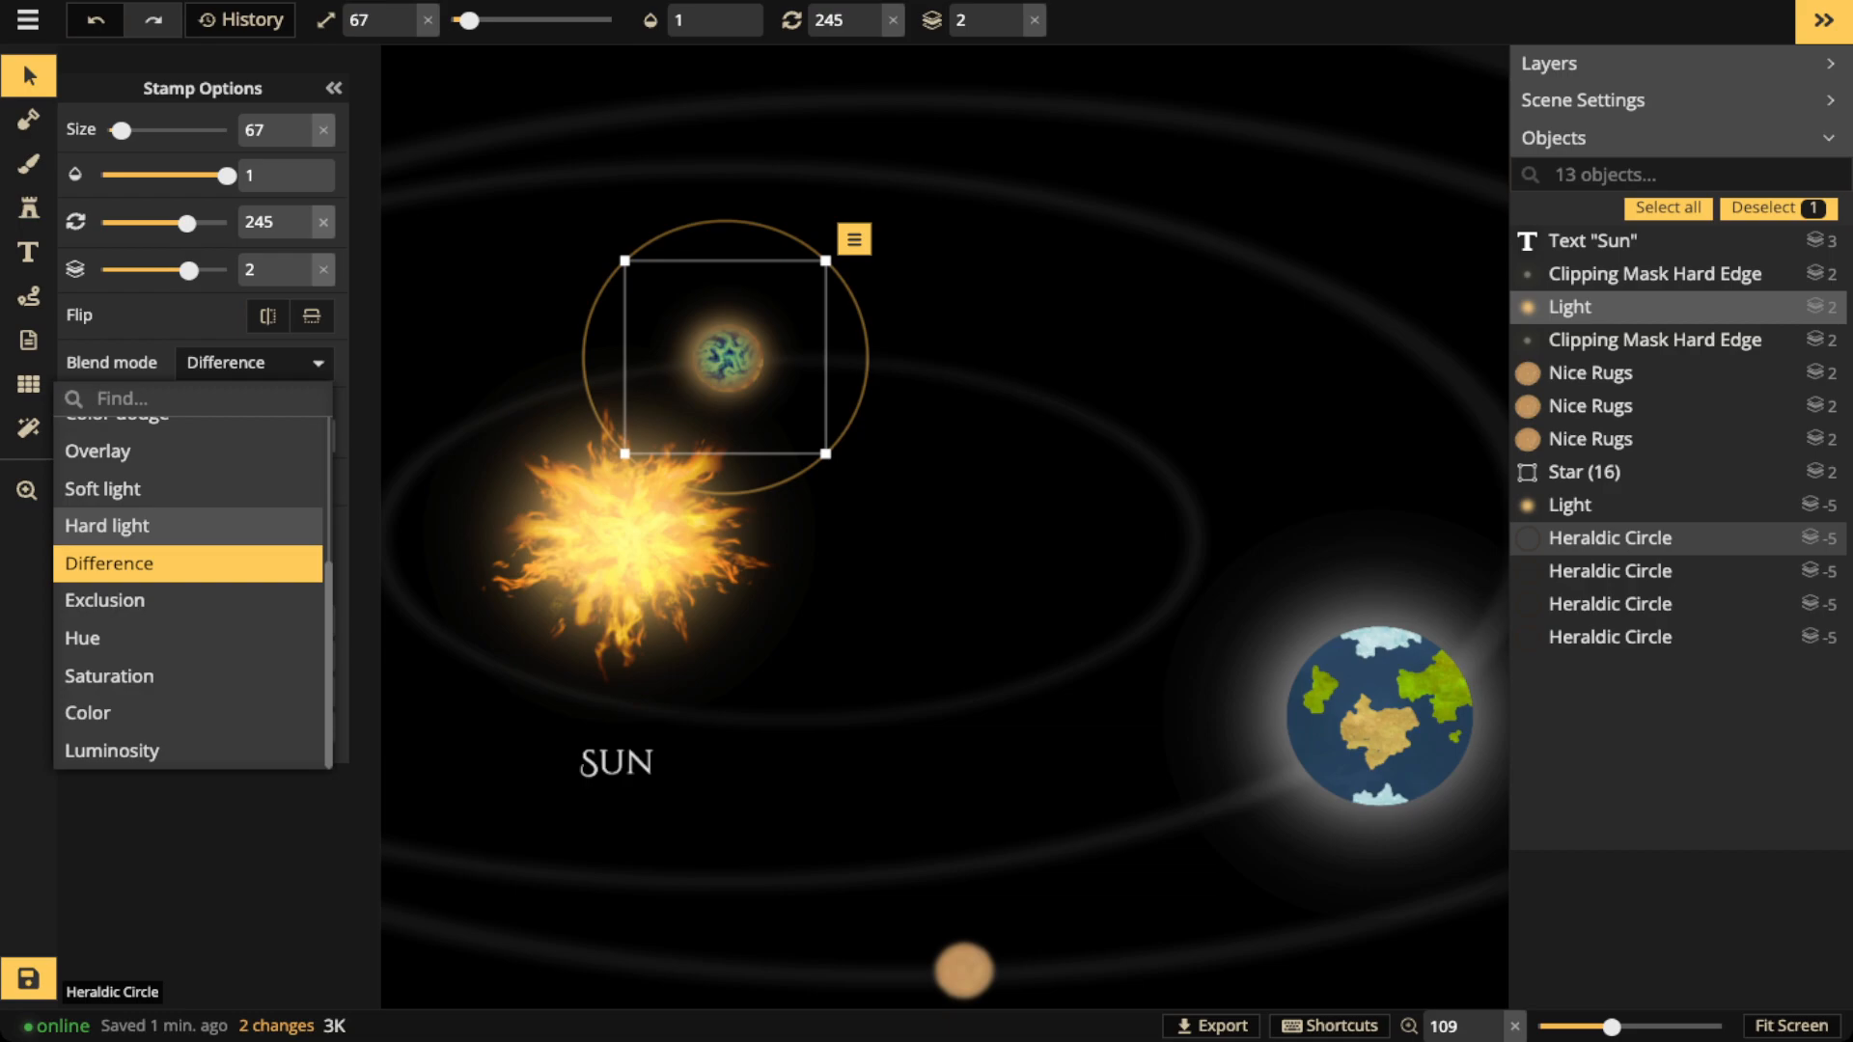
pyautogui.click(188, 526)
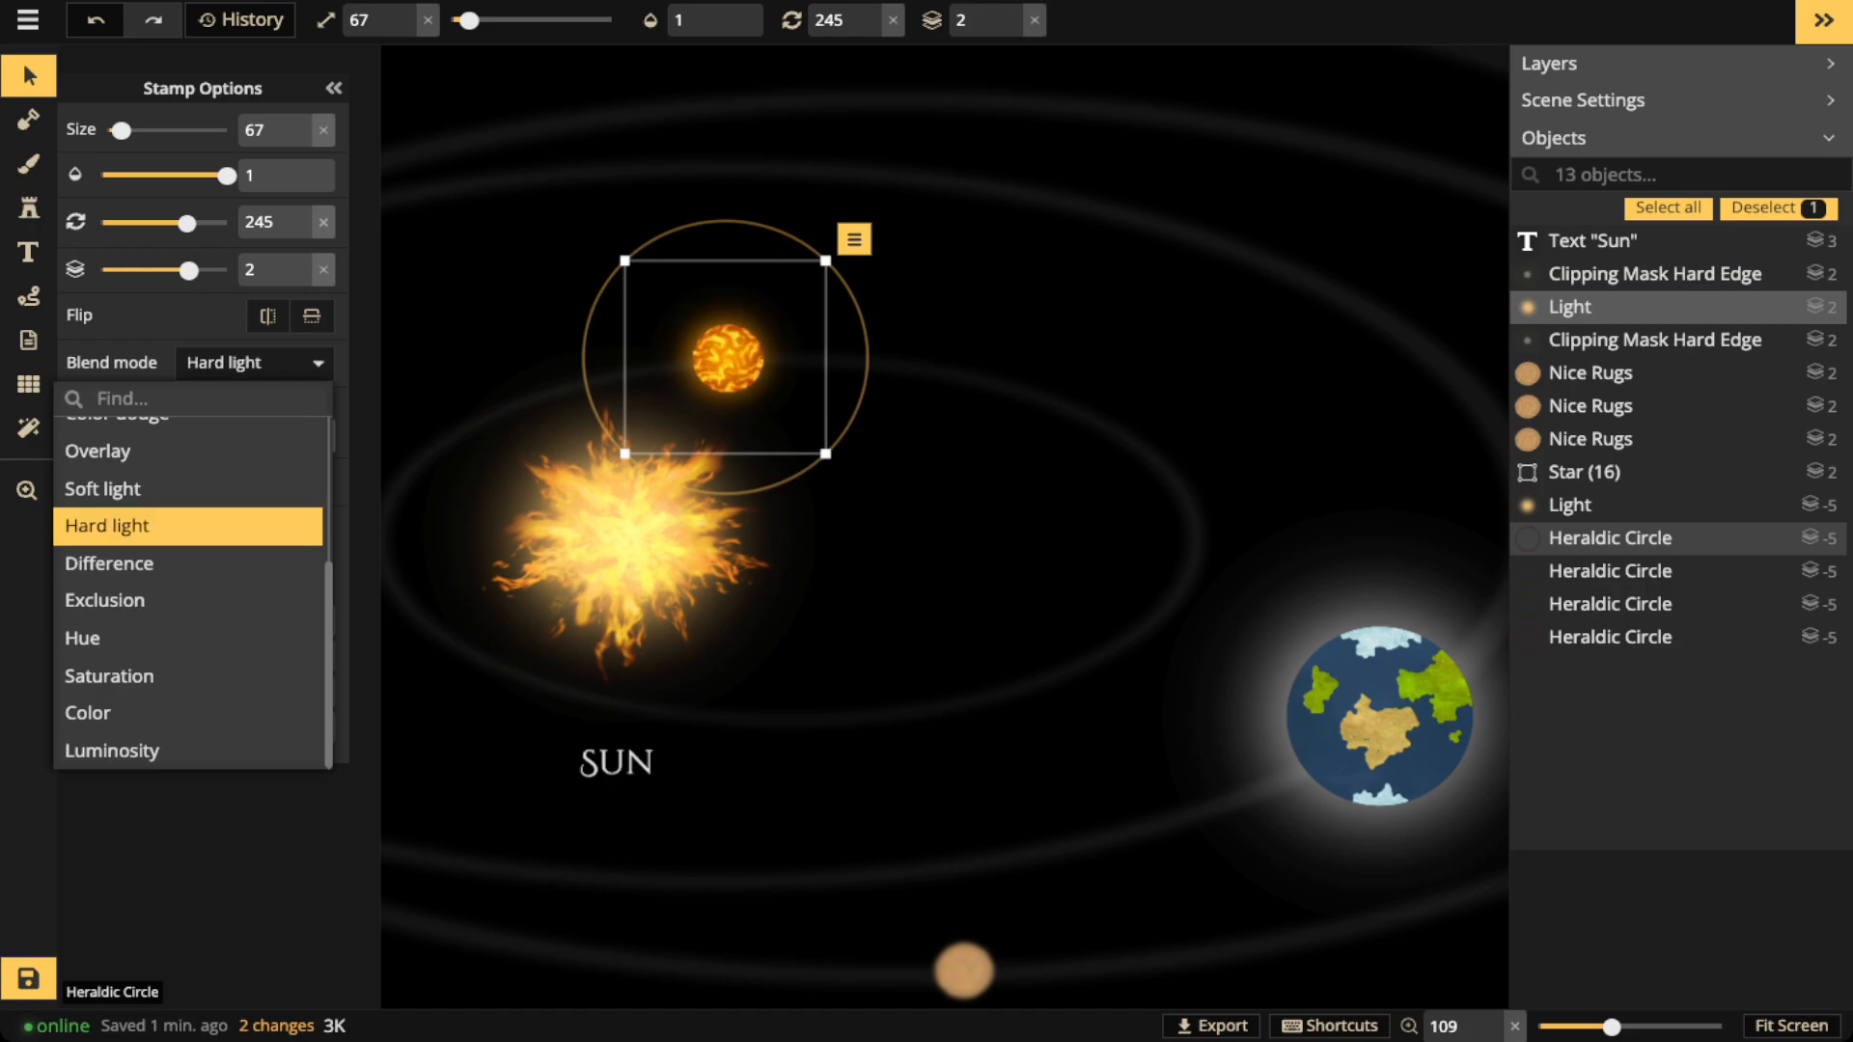
pyautogui.click(188, 489)
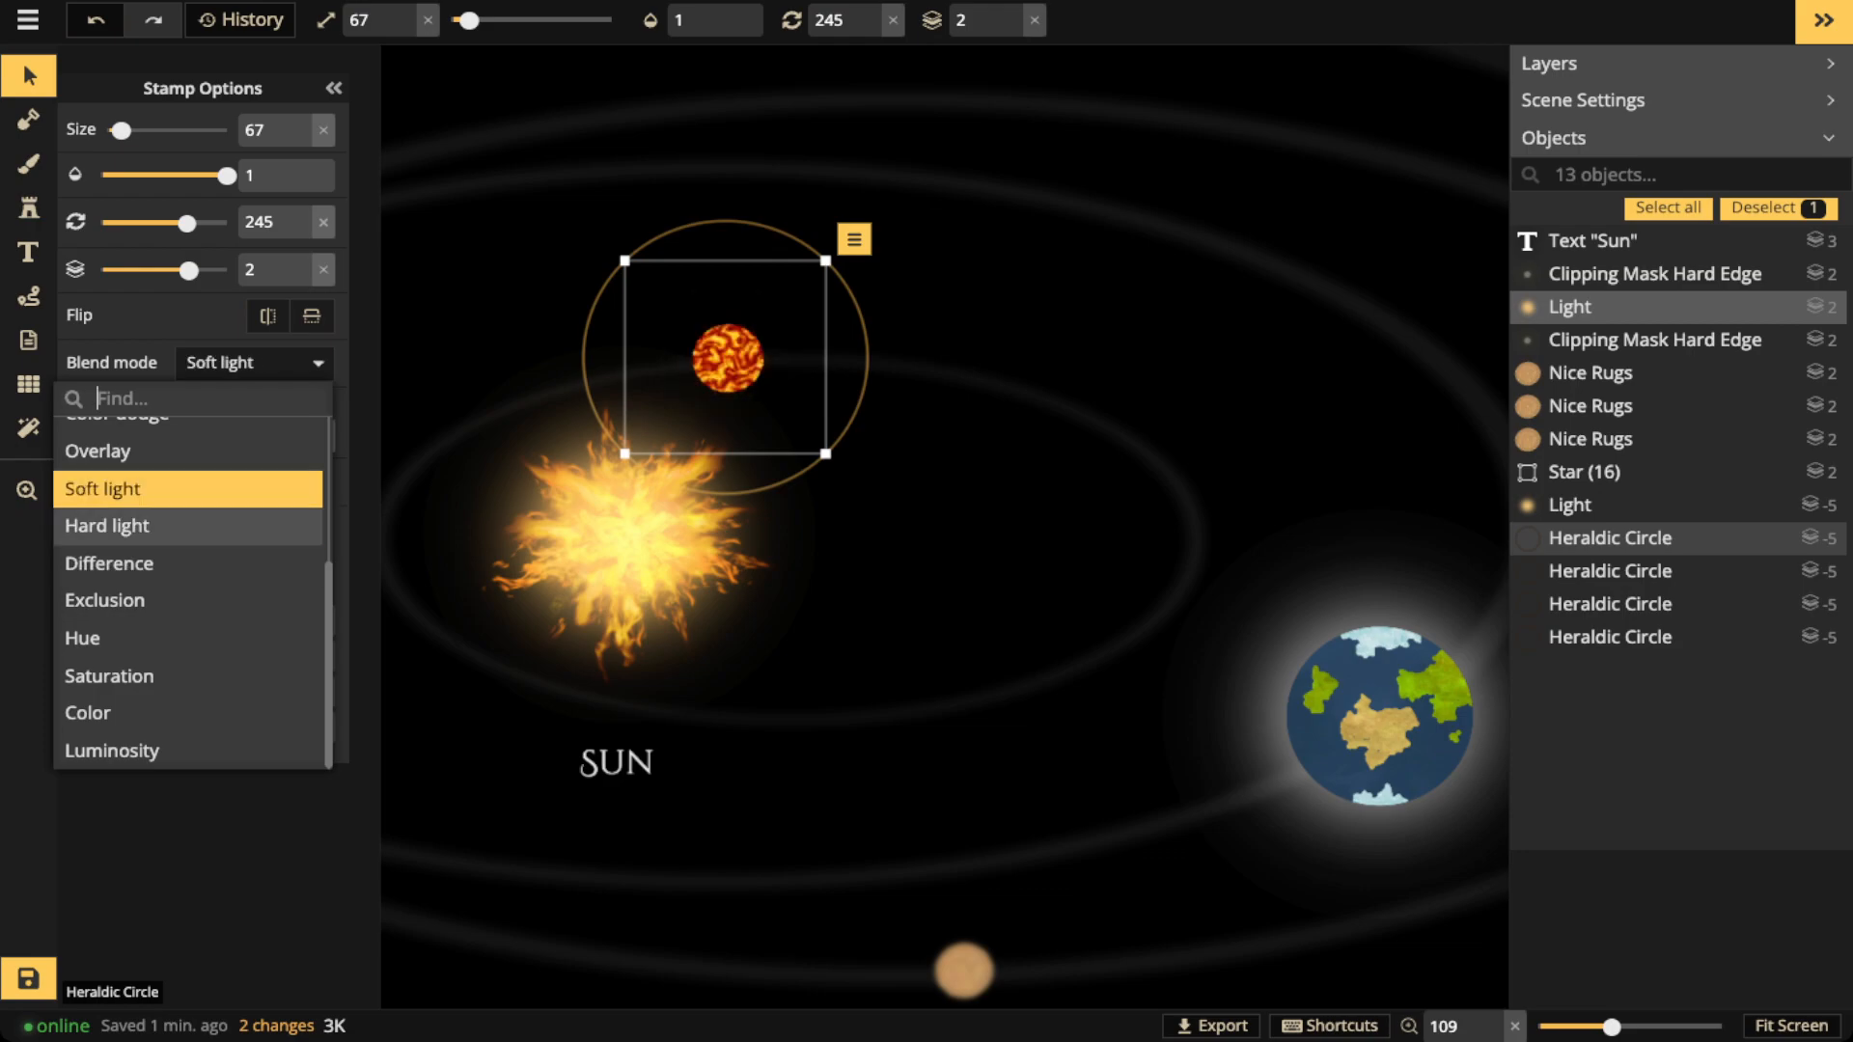
pyautogui.click(188, 526)
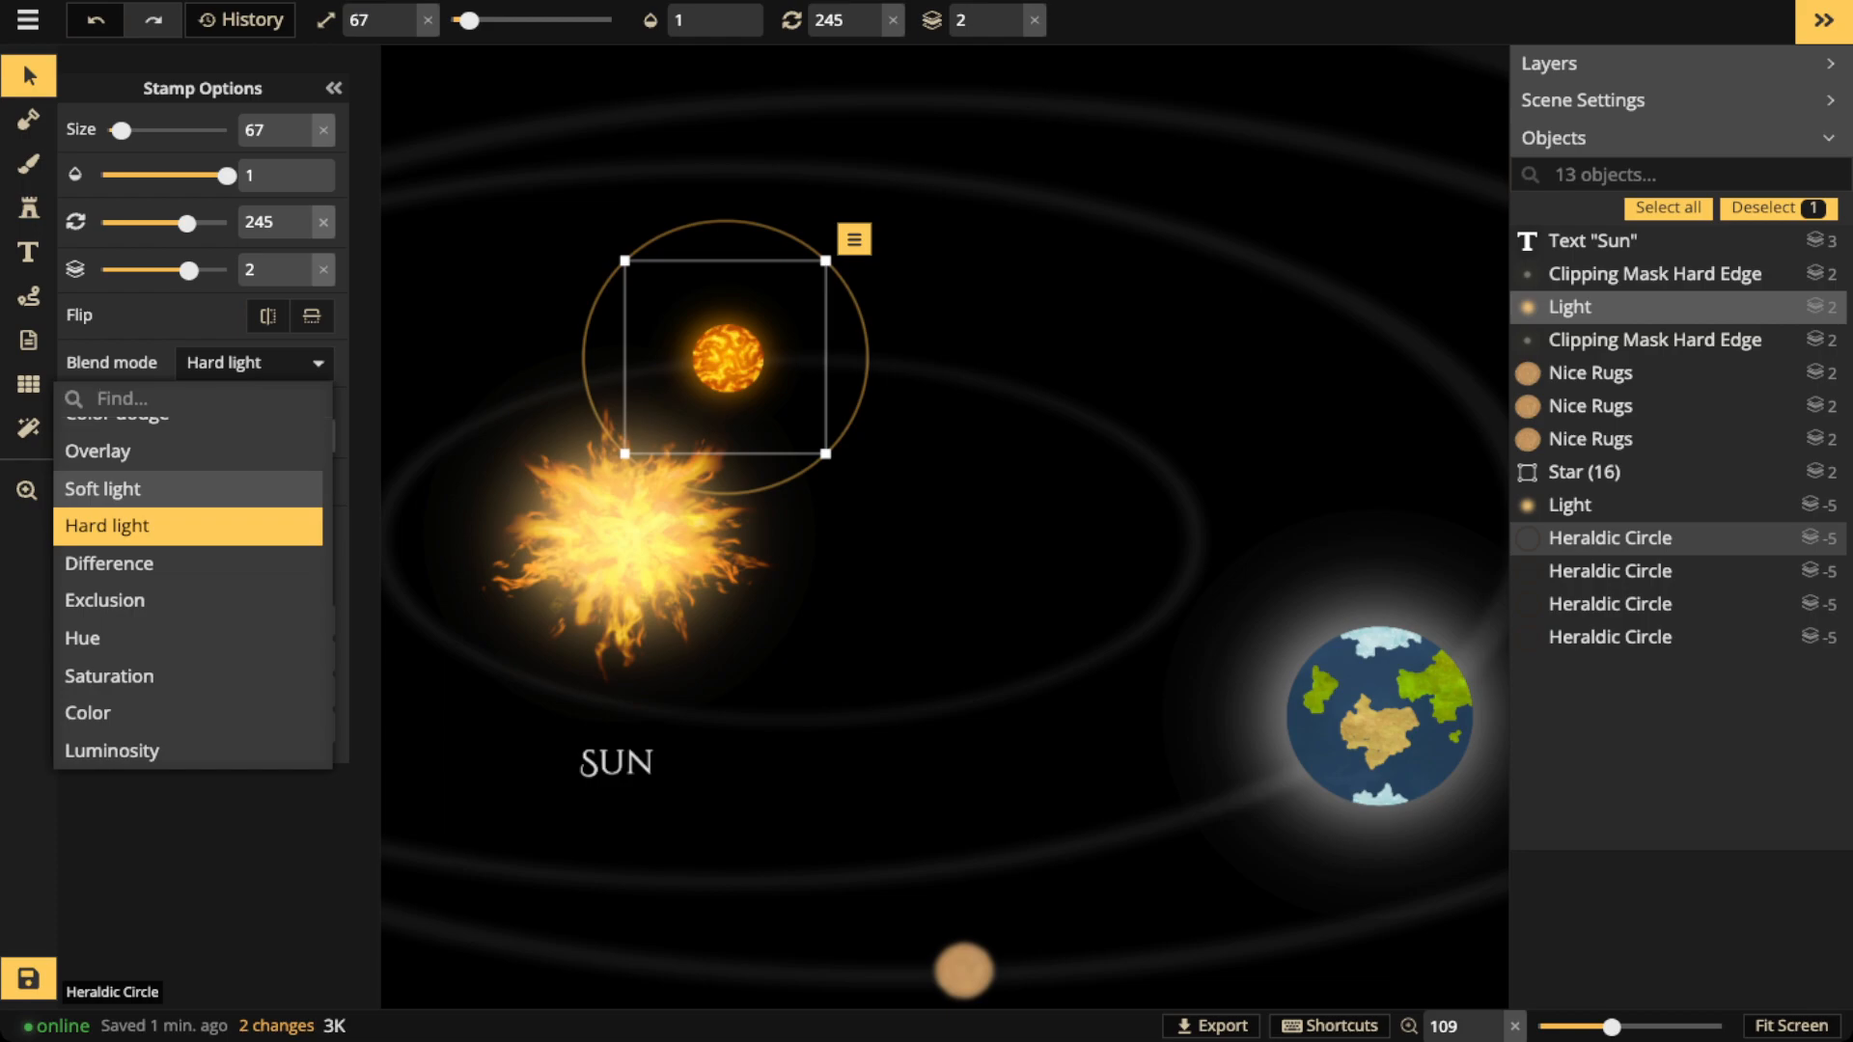
# Enlarge the lava planet's glow to size 77, centre it on the planet and clear the selection
pyautogui.click(729, 359)
pyautogui.press(']')
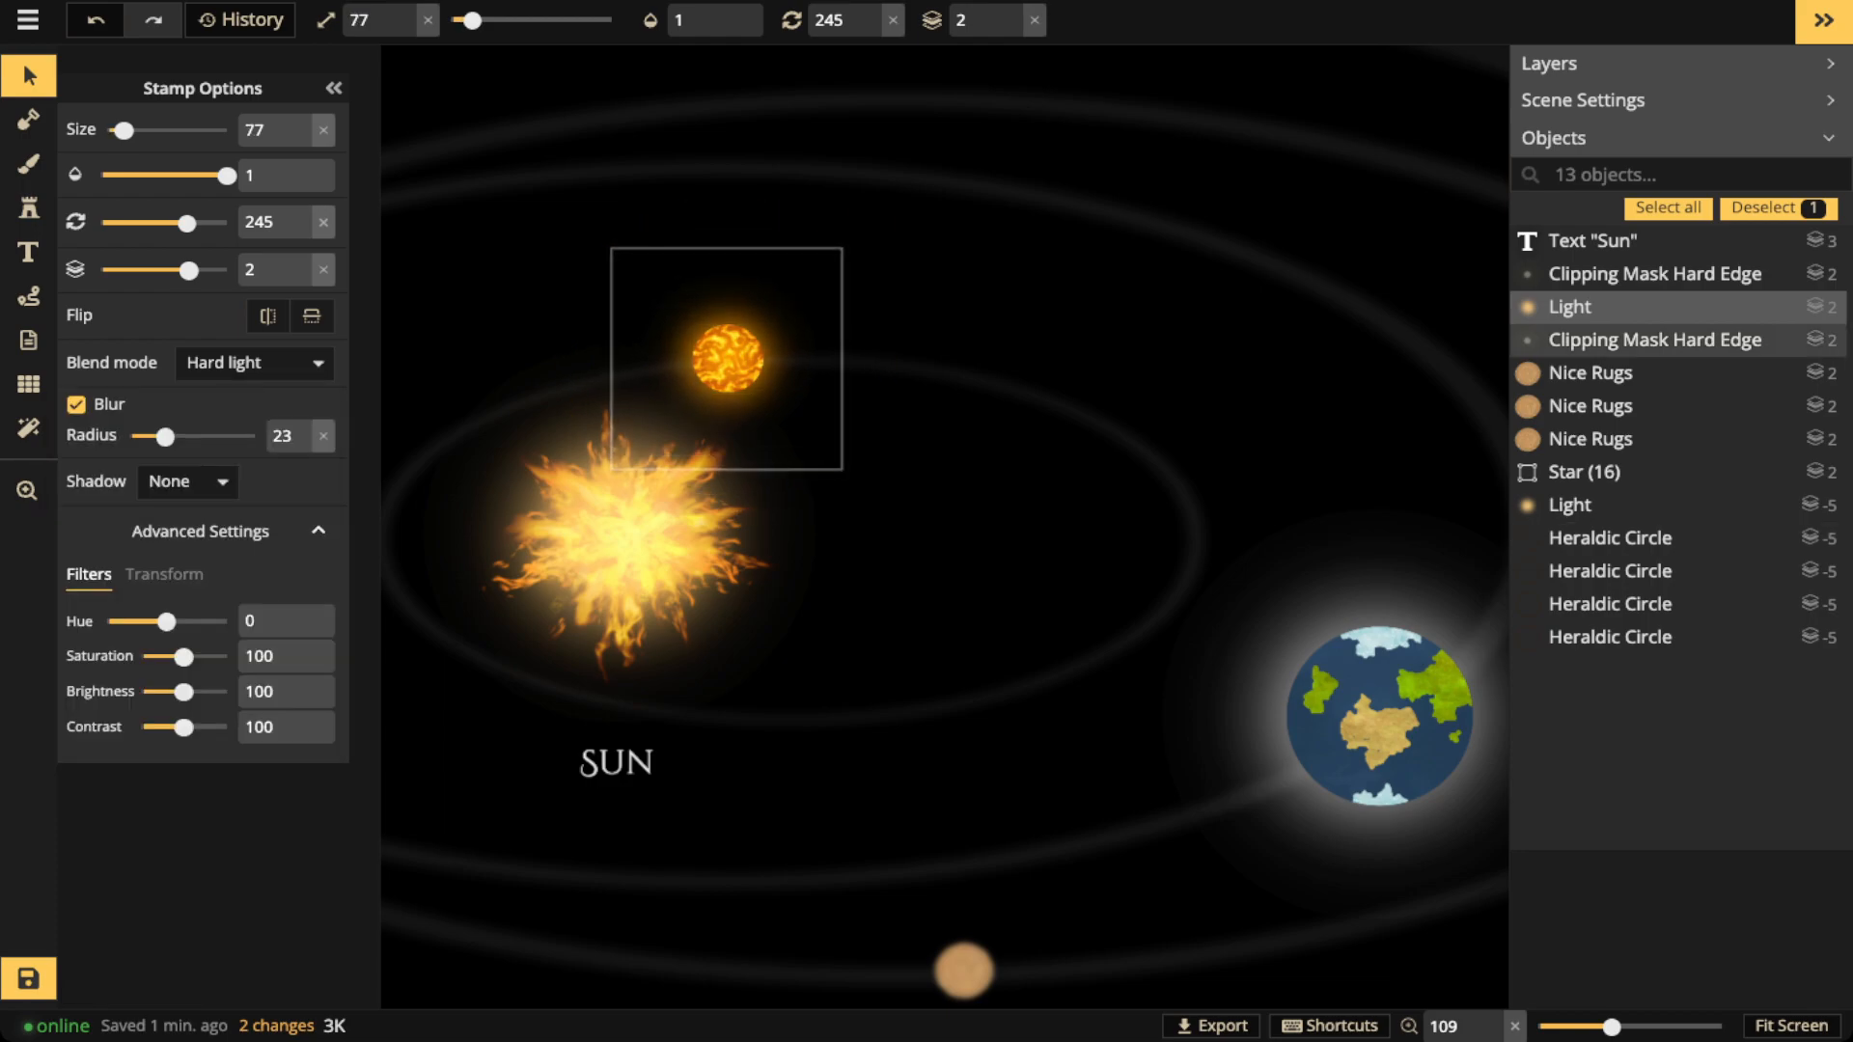
pyautogui.moveTo(728, 360); pyautogui.dragTo(729, 358)
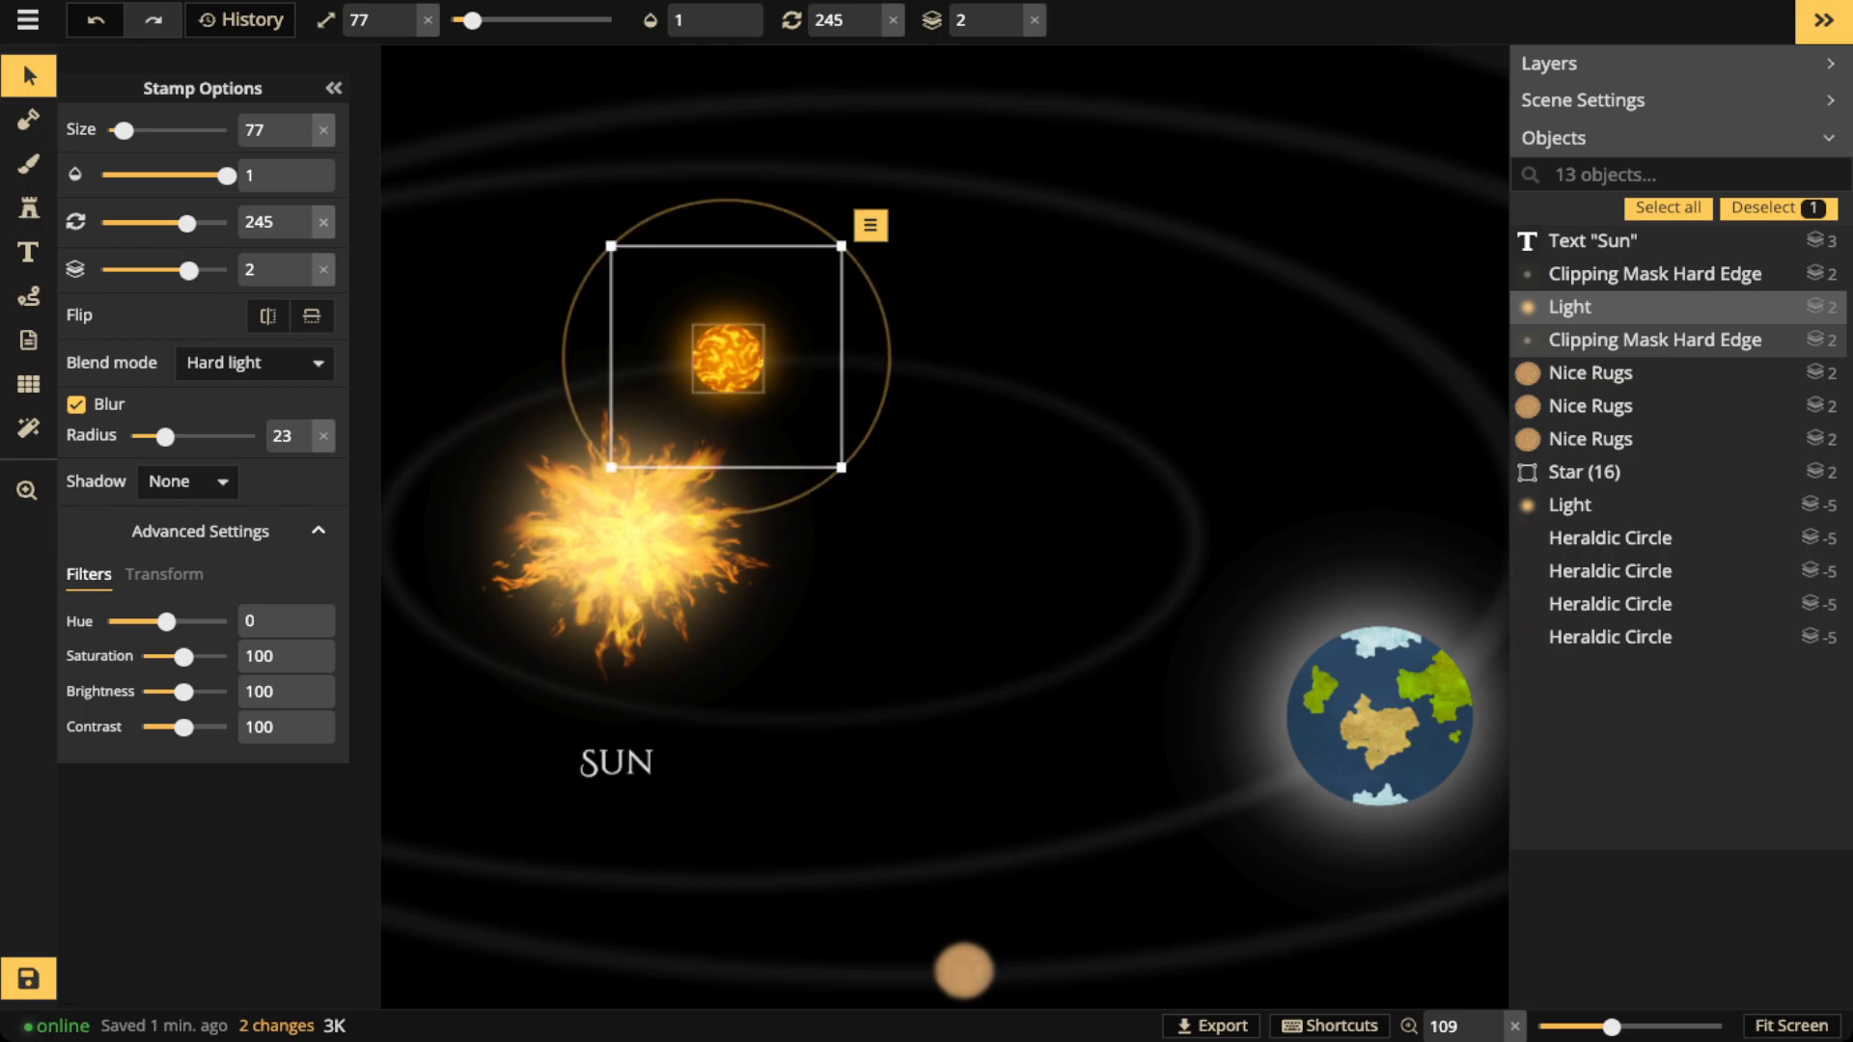
pyautogui.click(729, 358)
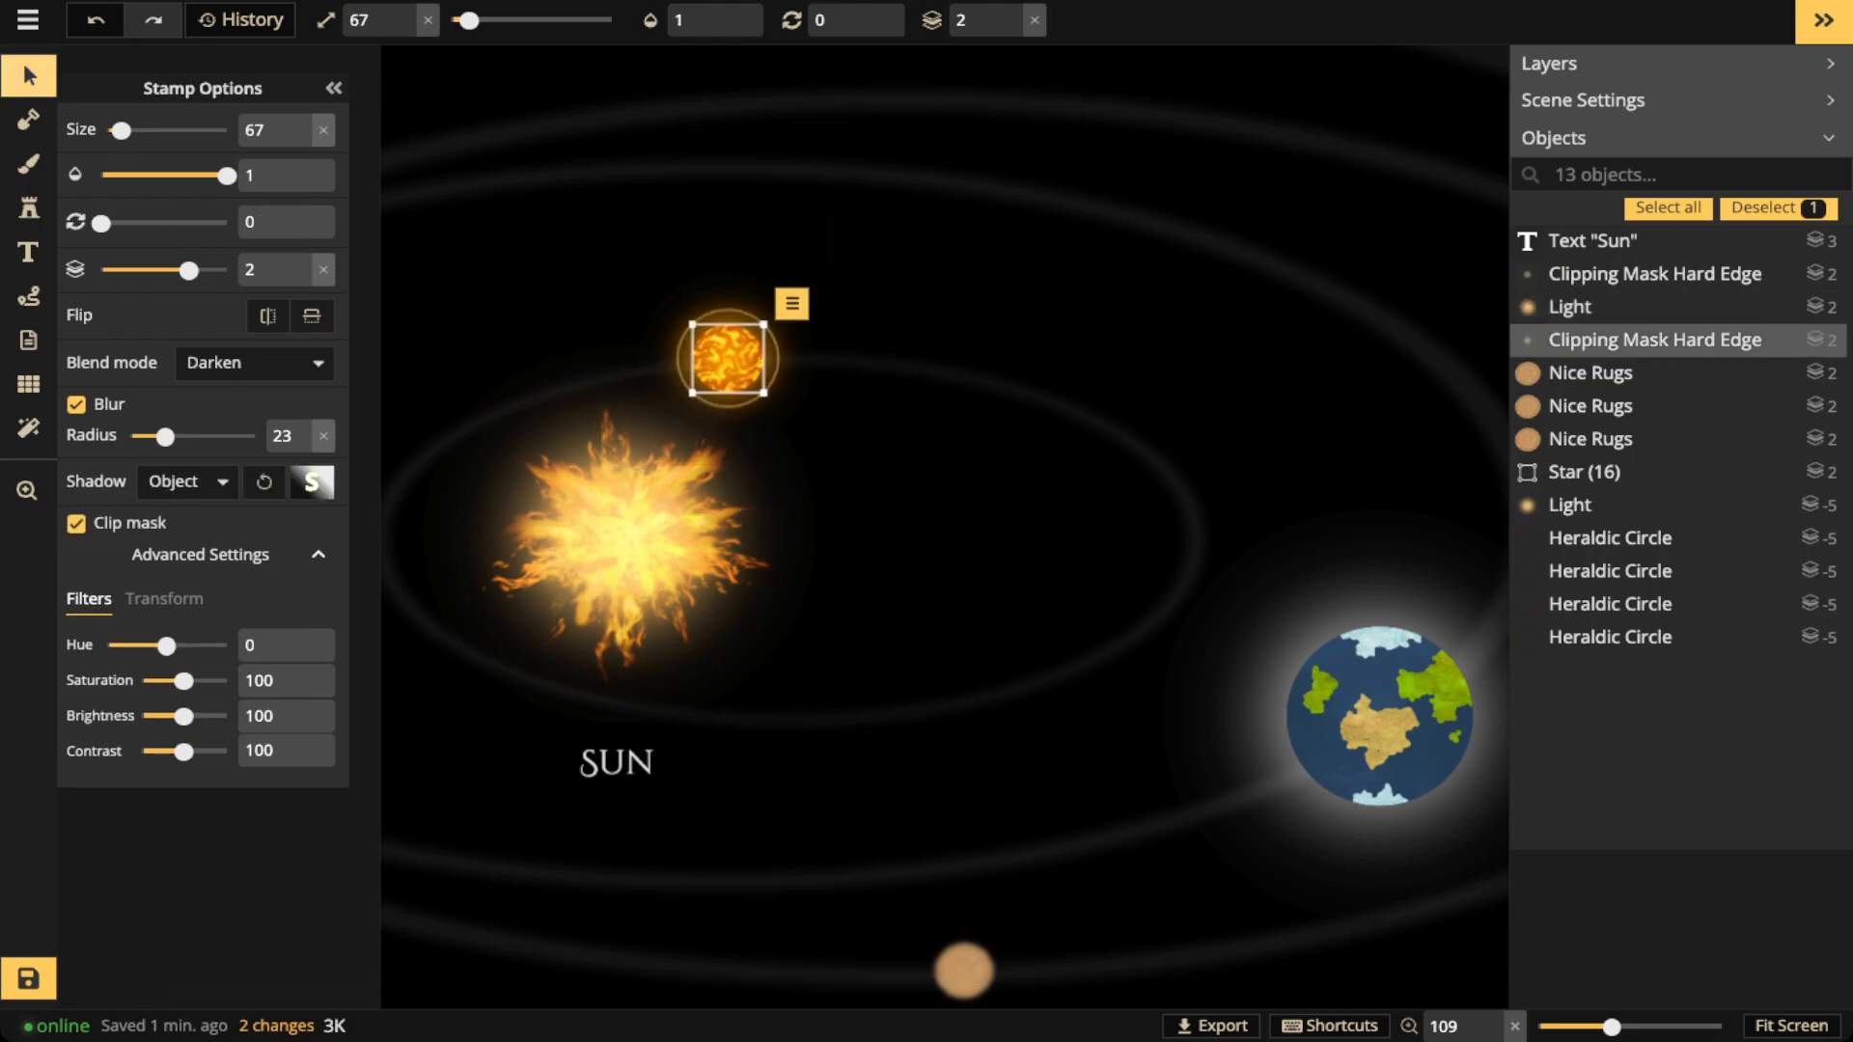
pyautogui.click(29, 75)
pyautogui.scroll(-1, 611, 490)
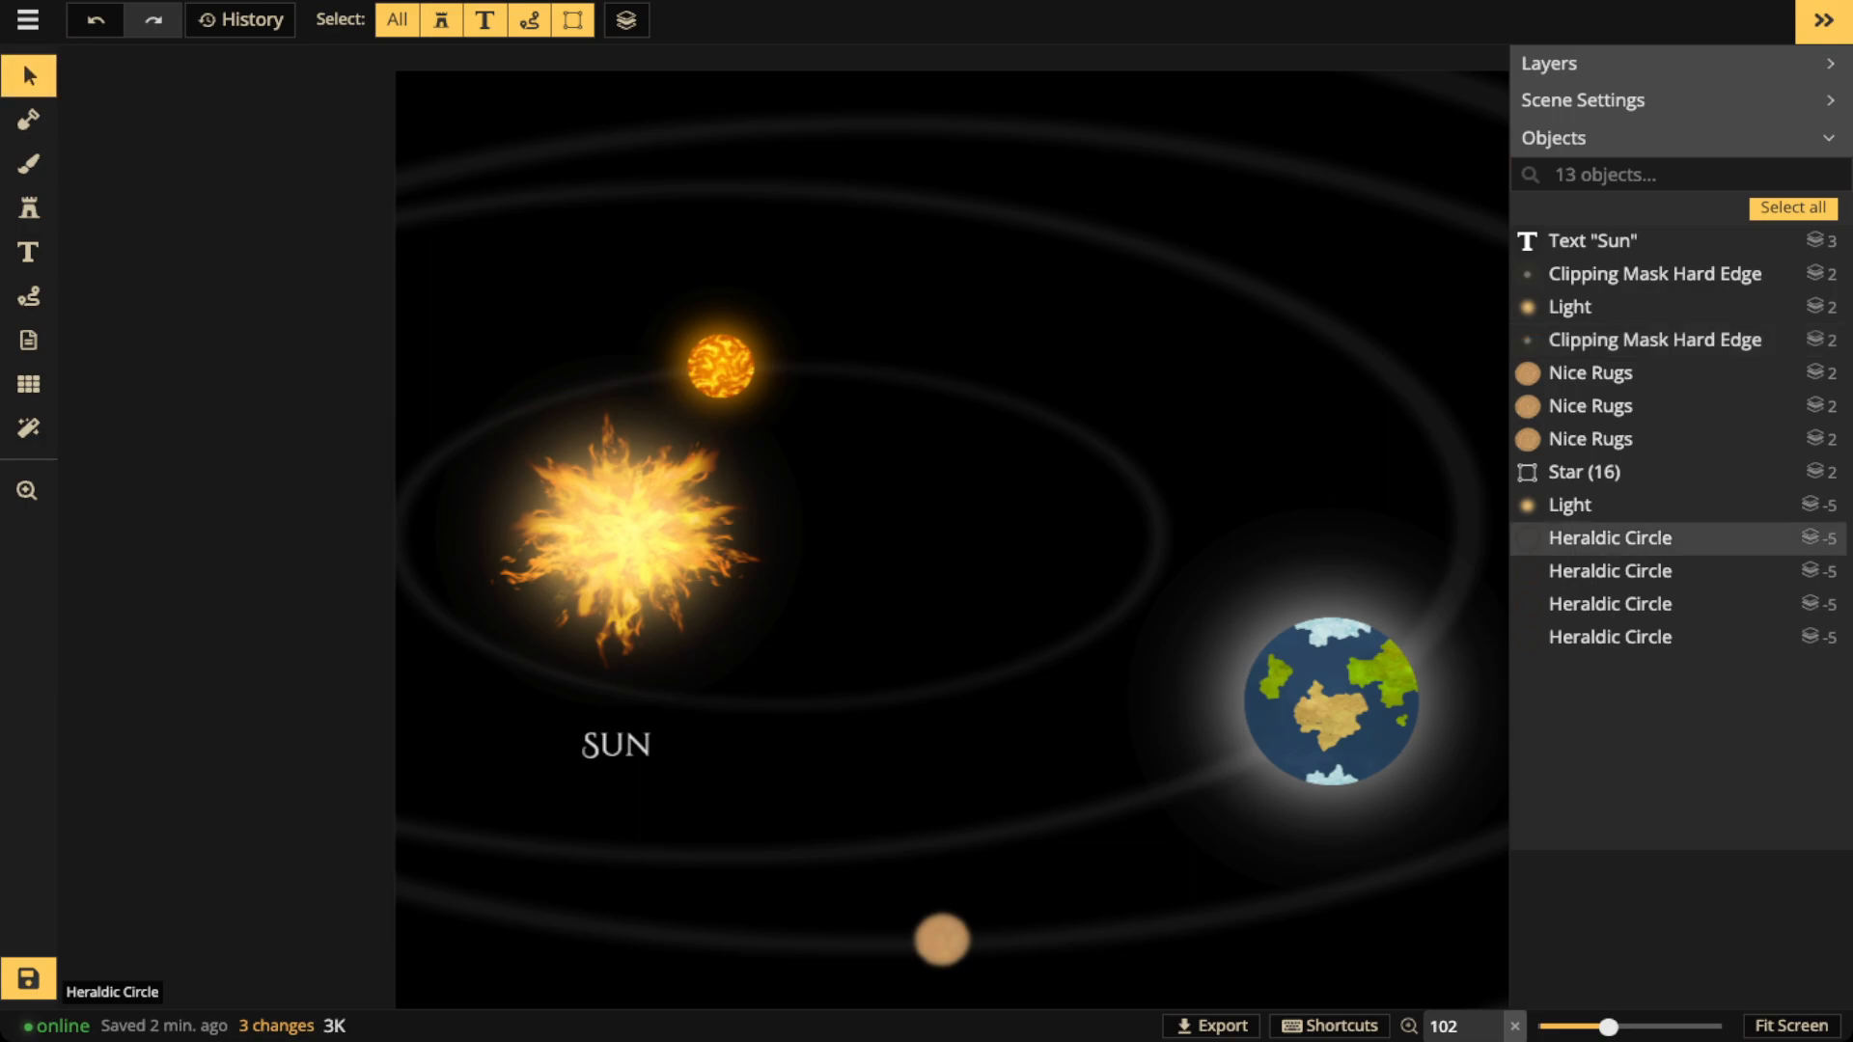
pyautogui.scroll(-3, 752, 622)
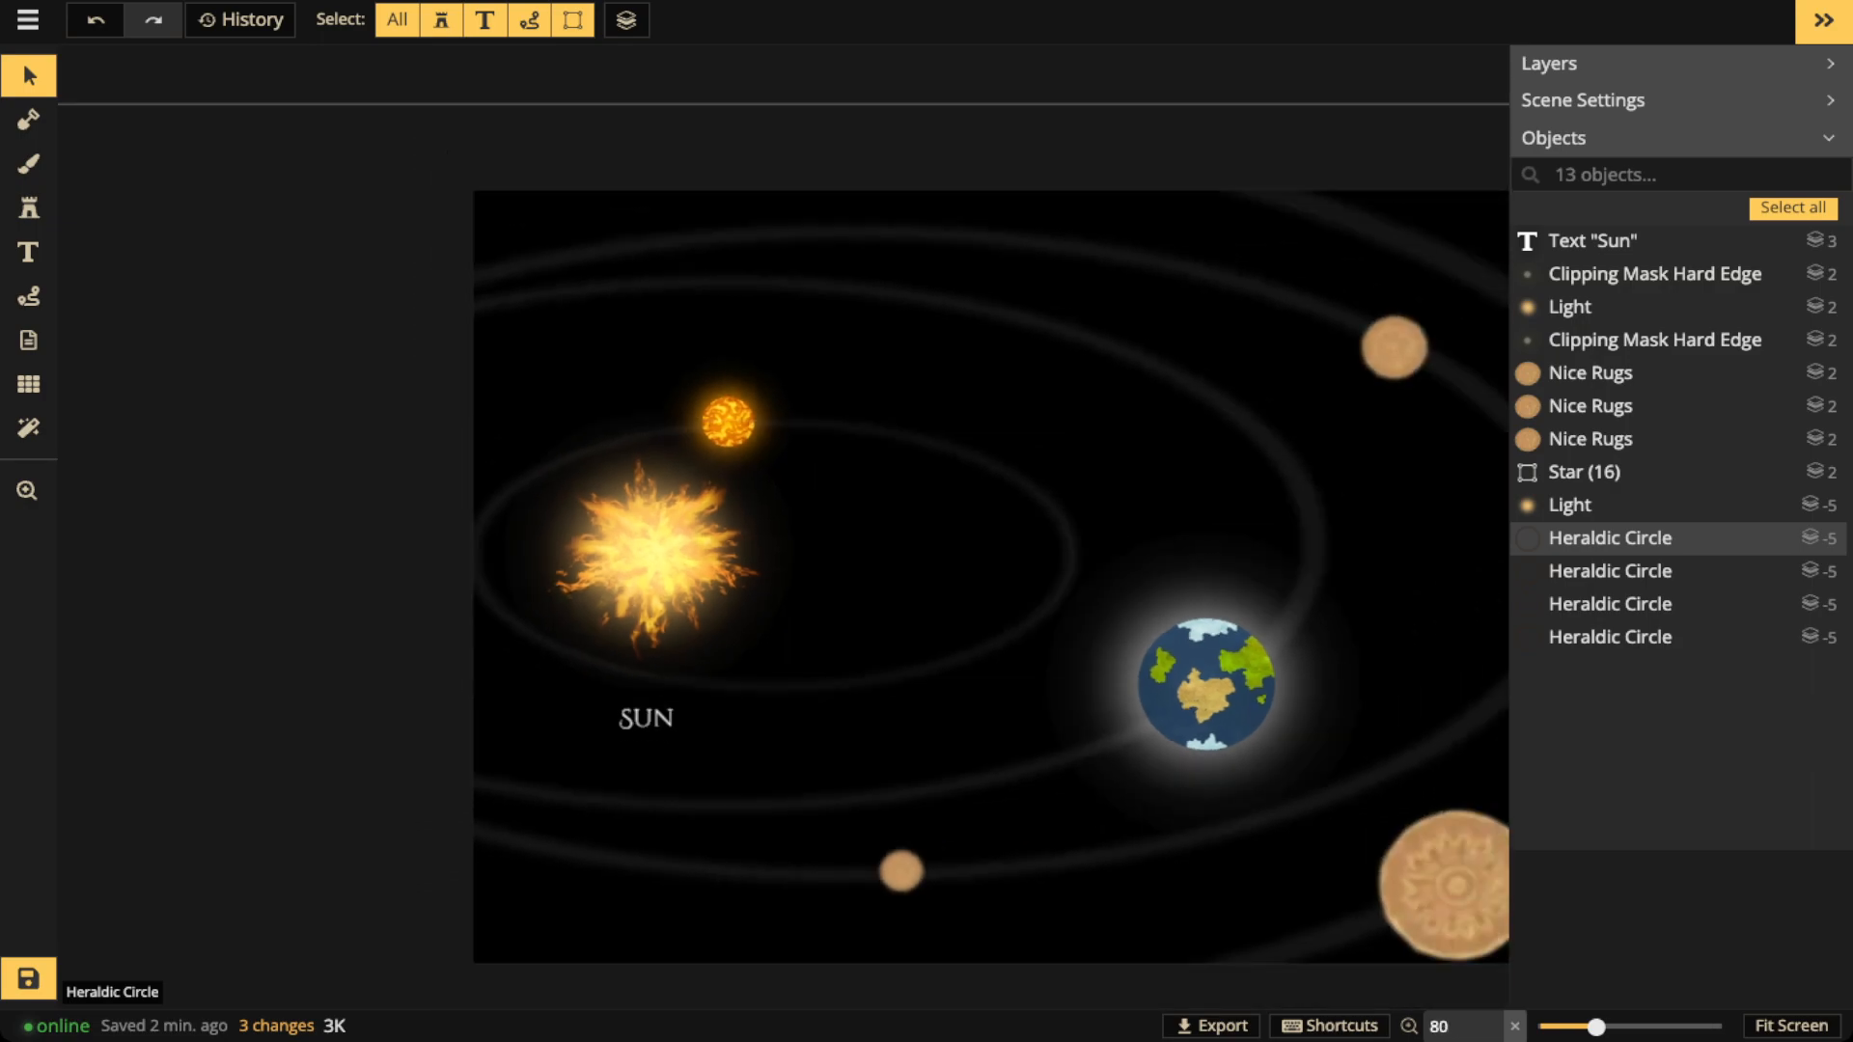
# Select all four Heraldic Circle orbit rings and combine them into a group
pyautogui.click(752, 622)
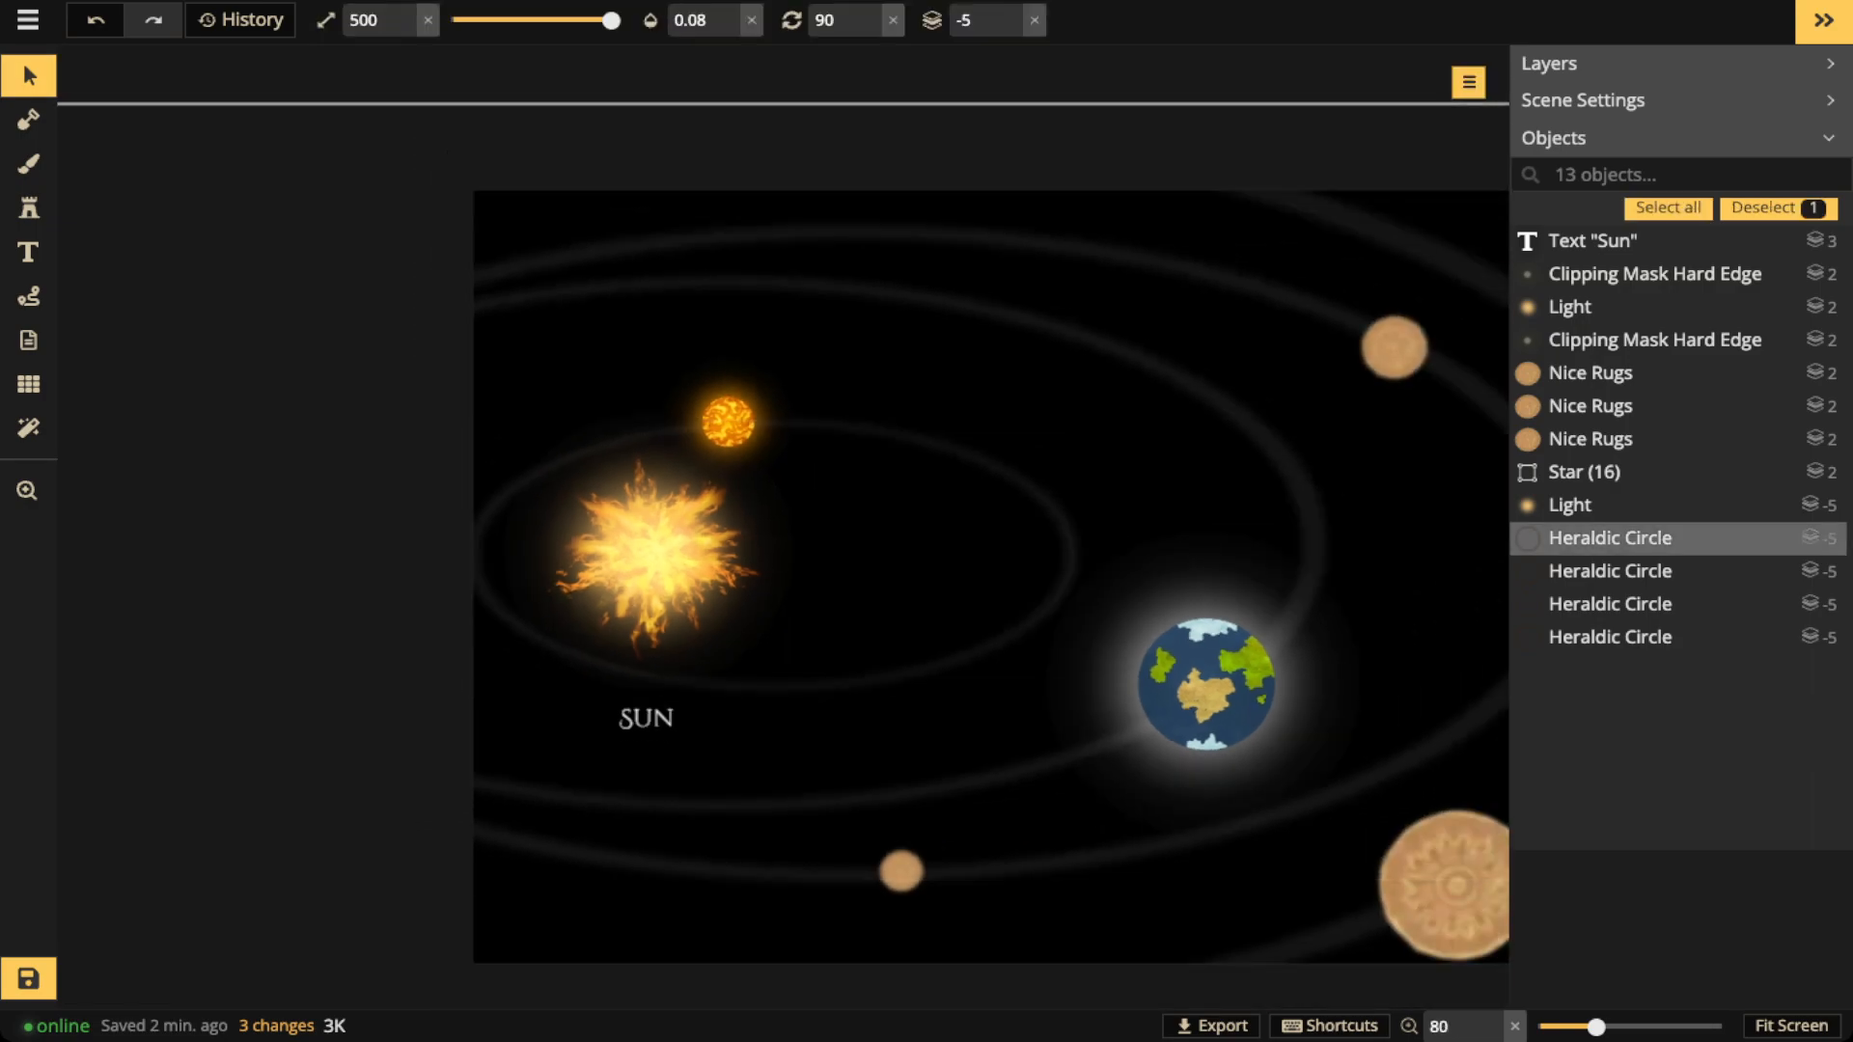
pyautogui.keyDown('shift'); pyautogui.click(1631, 572); pyautogui.keyUp('shift')
pyautogui.click(1631, 605)
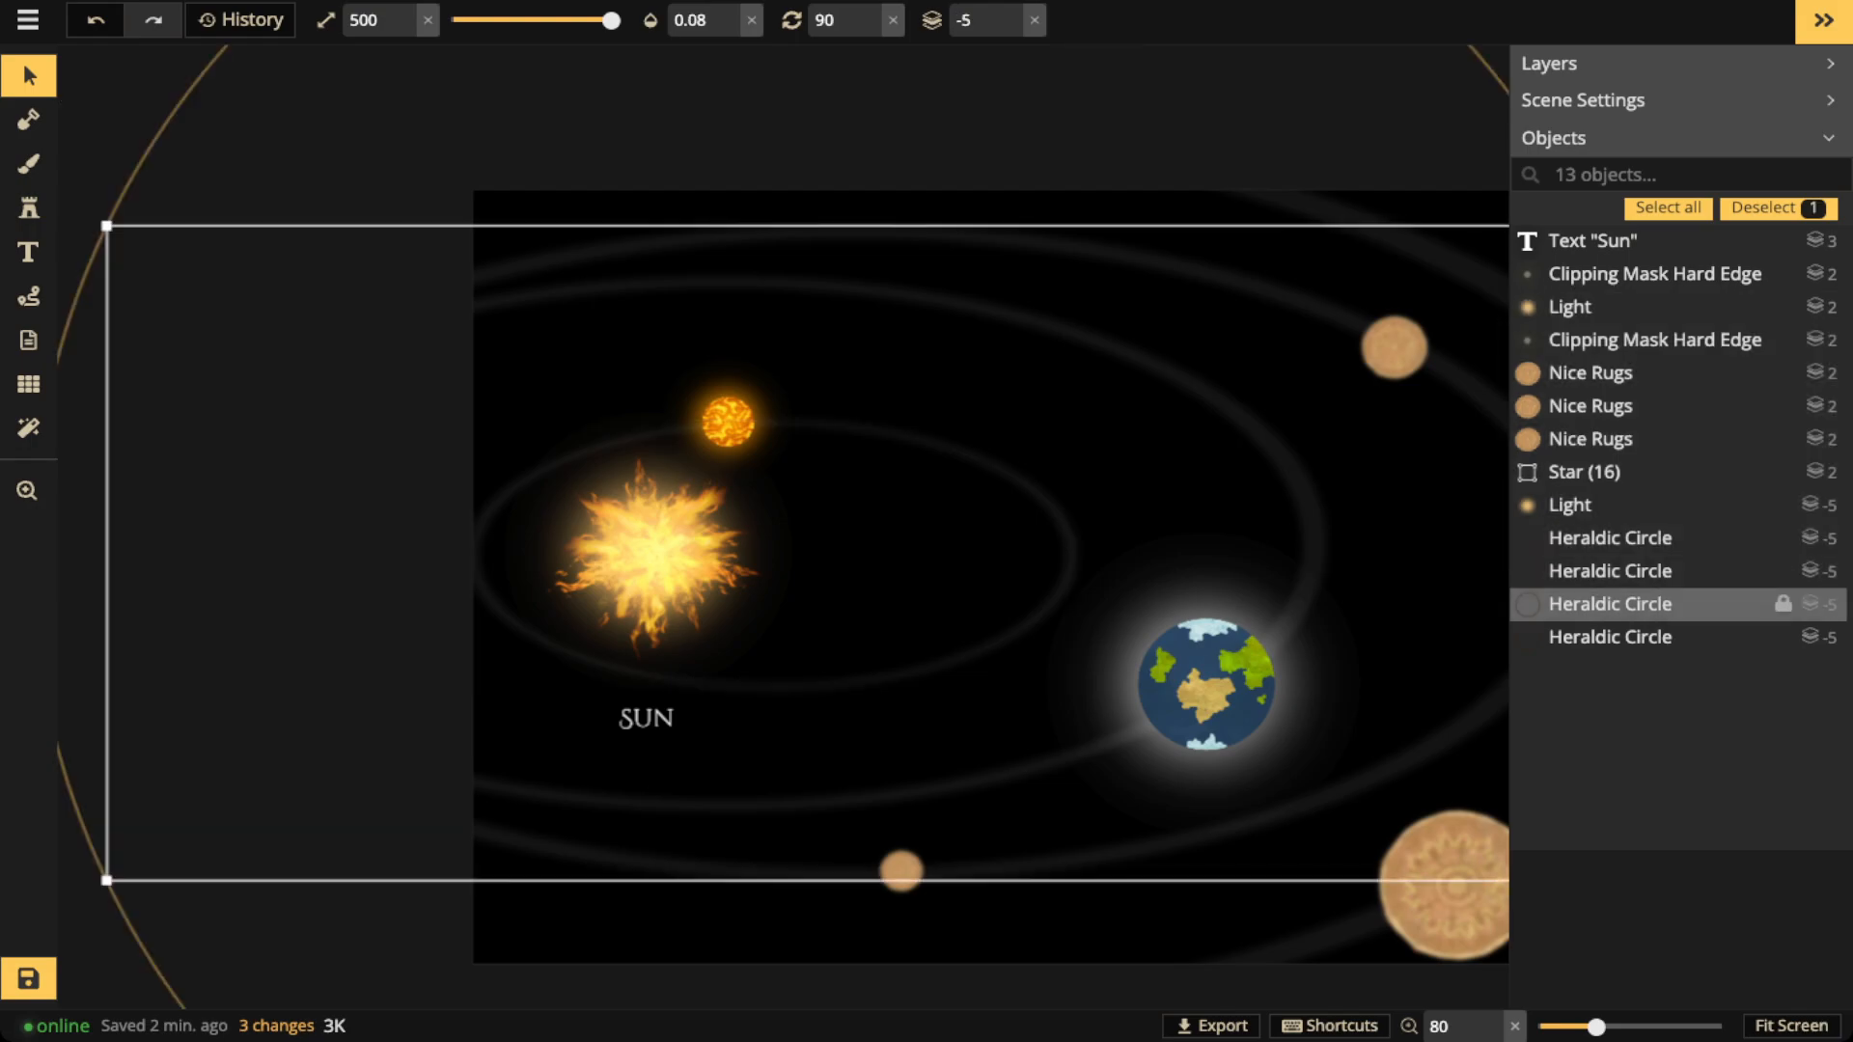
pyautogui.click(1631, 637)
pyautogui.click(1631, 539)
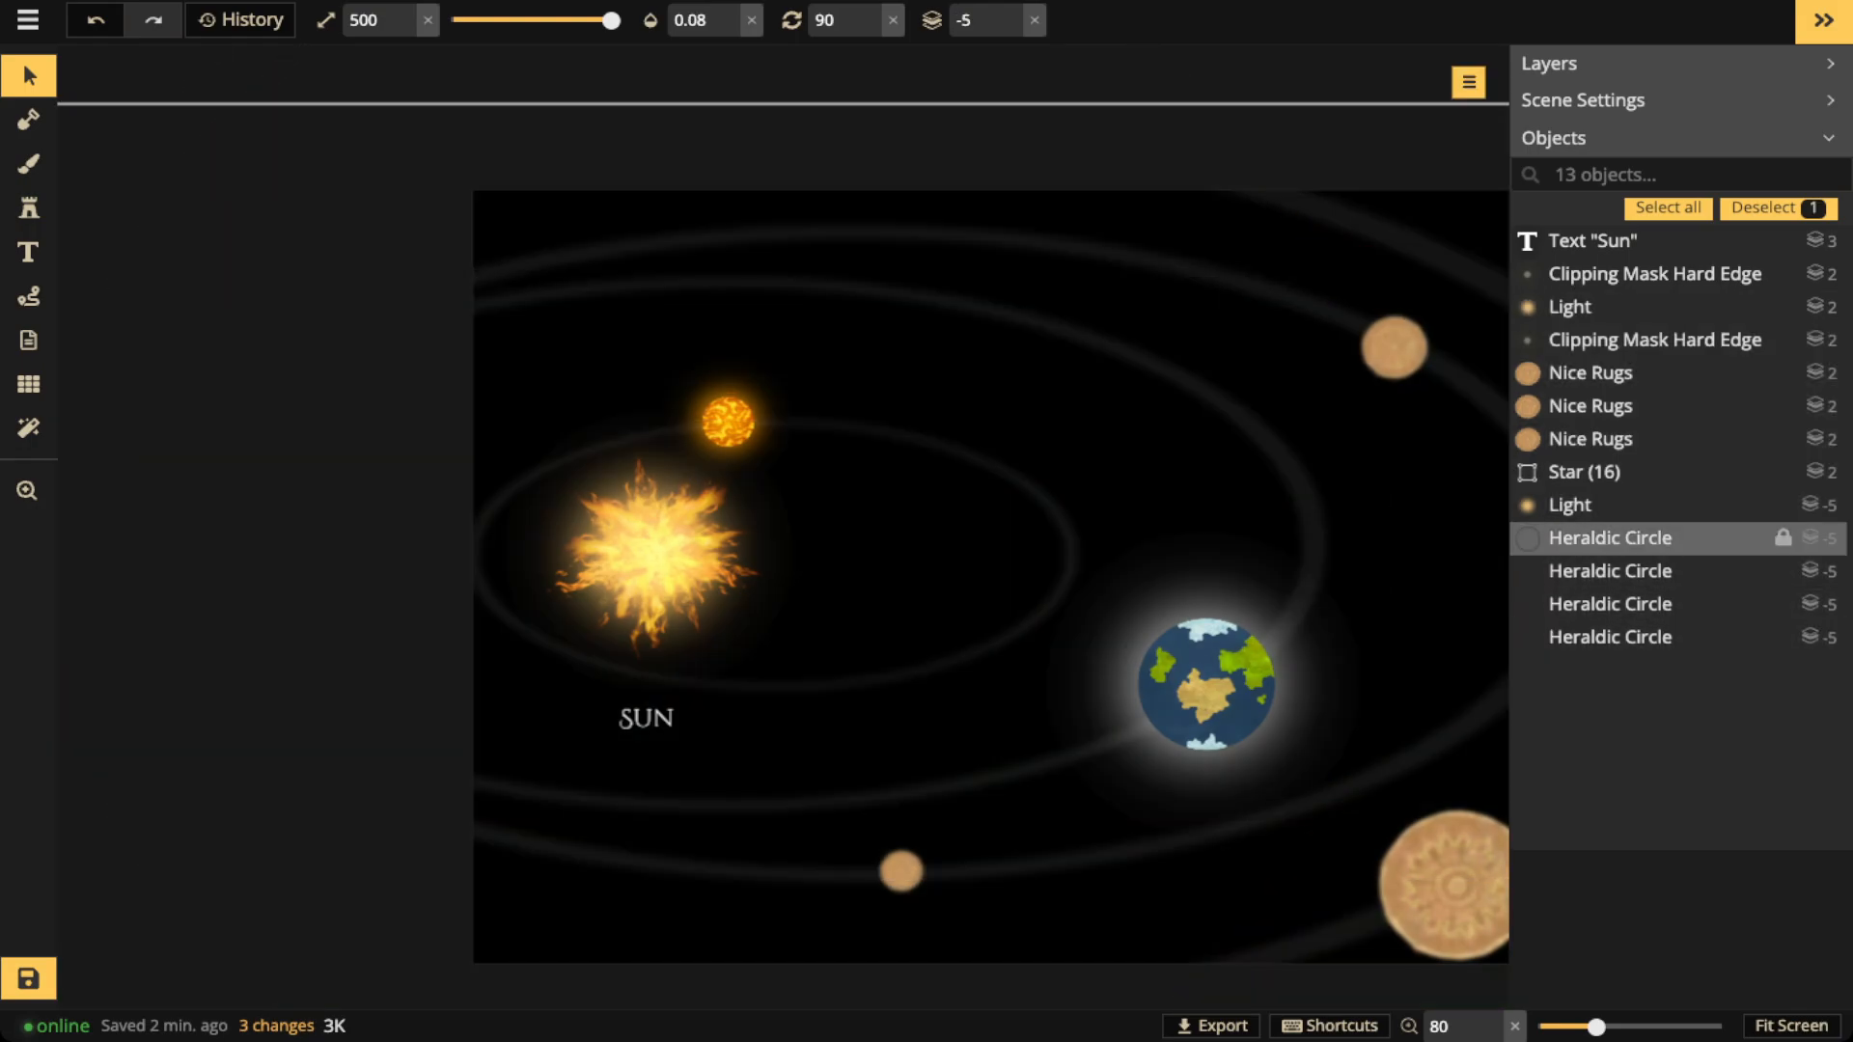
pyautogui.keyDown('shift'); pyautogui.click(1631, 637); pyautogui.keyUp('shift')
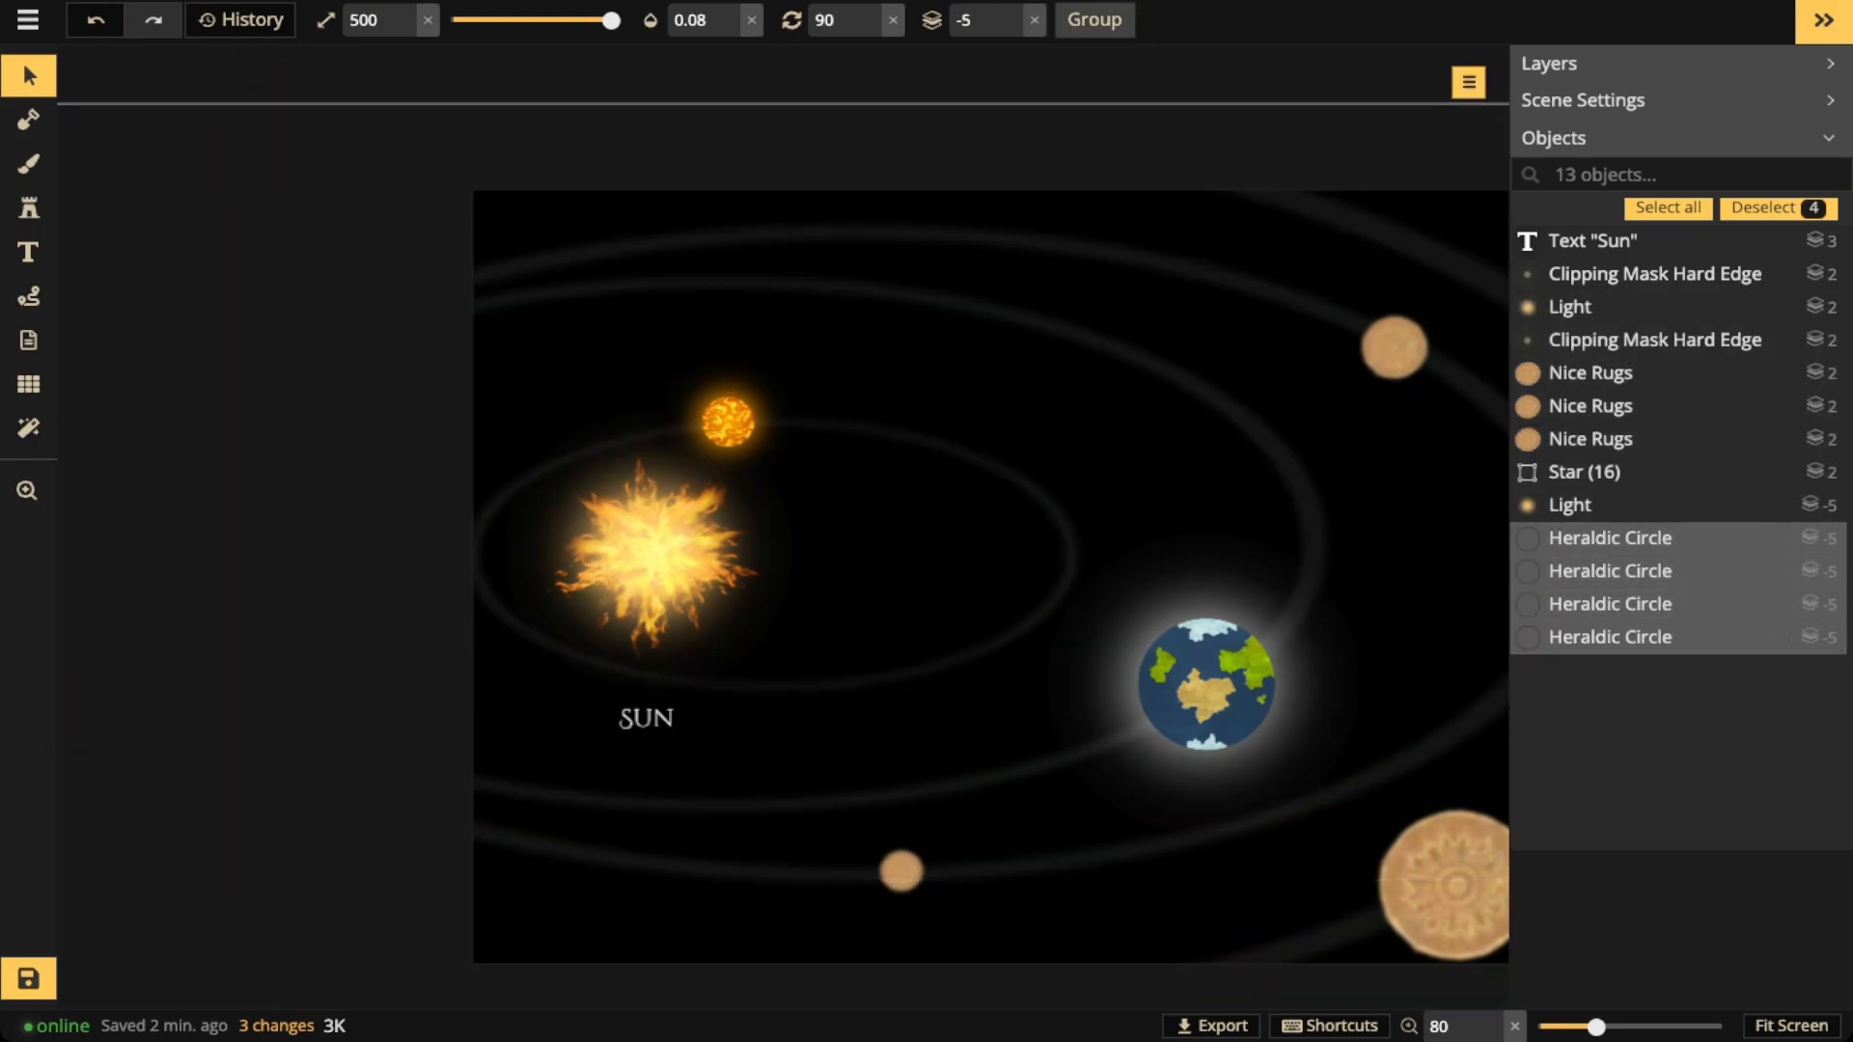
pyautogui.click(1094, 19)
# Rename the group of orbit rings as Orbits and lock it
pyautogui.click(1755, 536)
pyautogui.press('BackSpace')
pyautogui.press('BackSpace')
pyautogui.write('O')
pyautogui.press('Return')
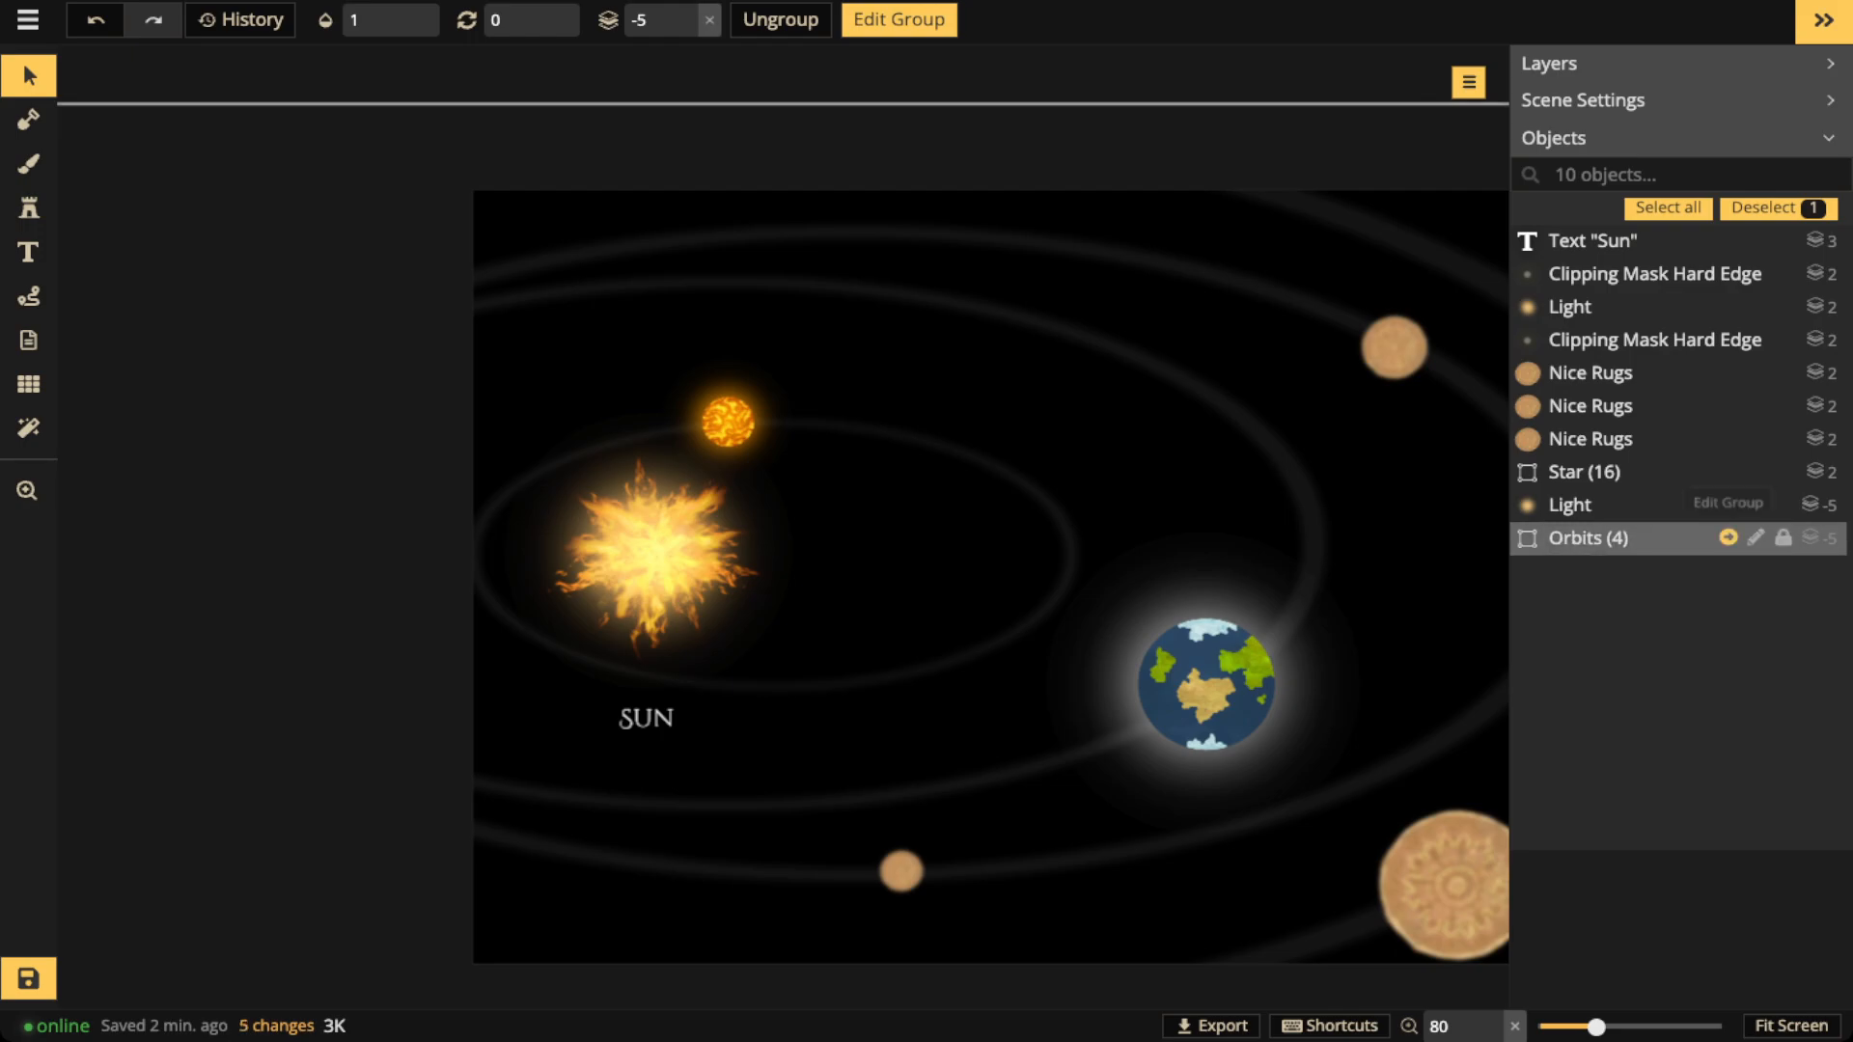
pyautogui.click(1783, 537)
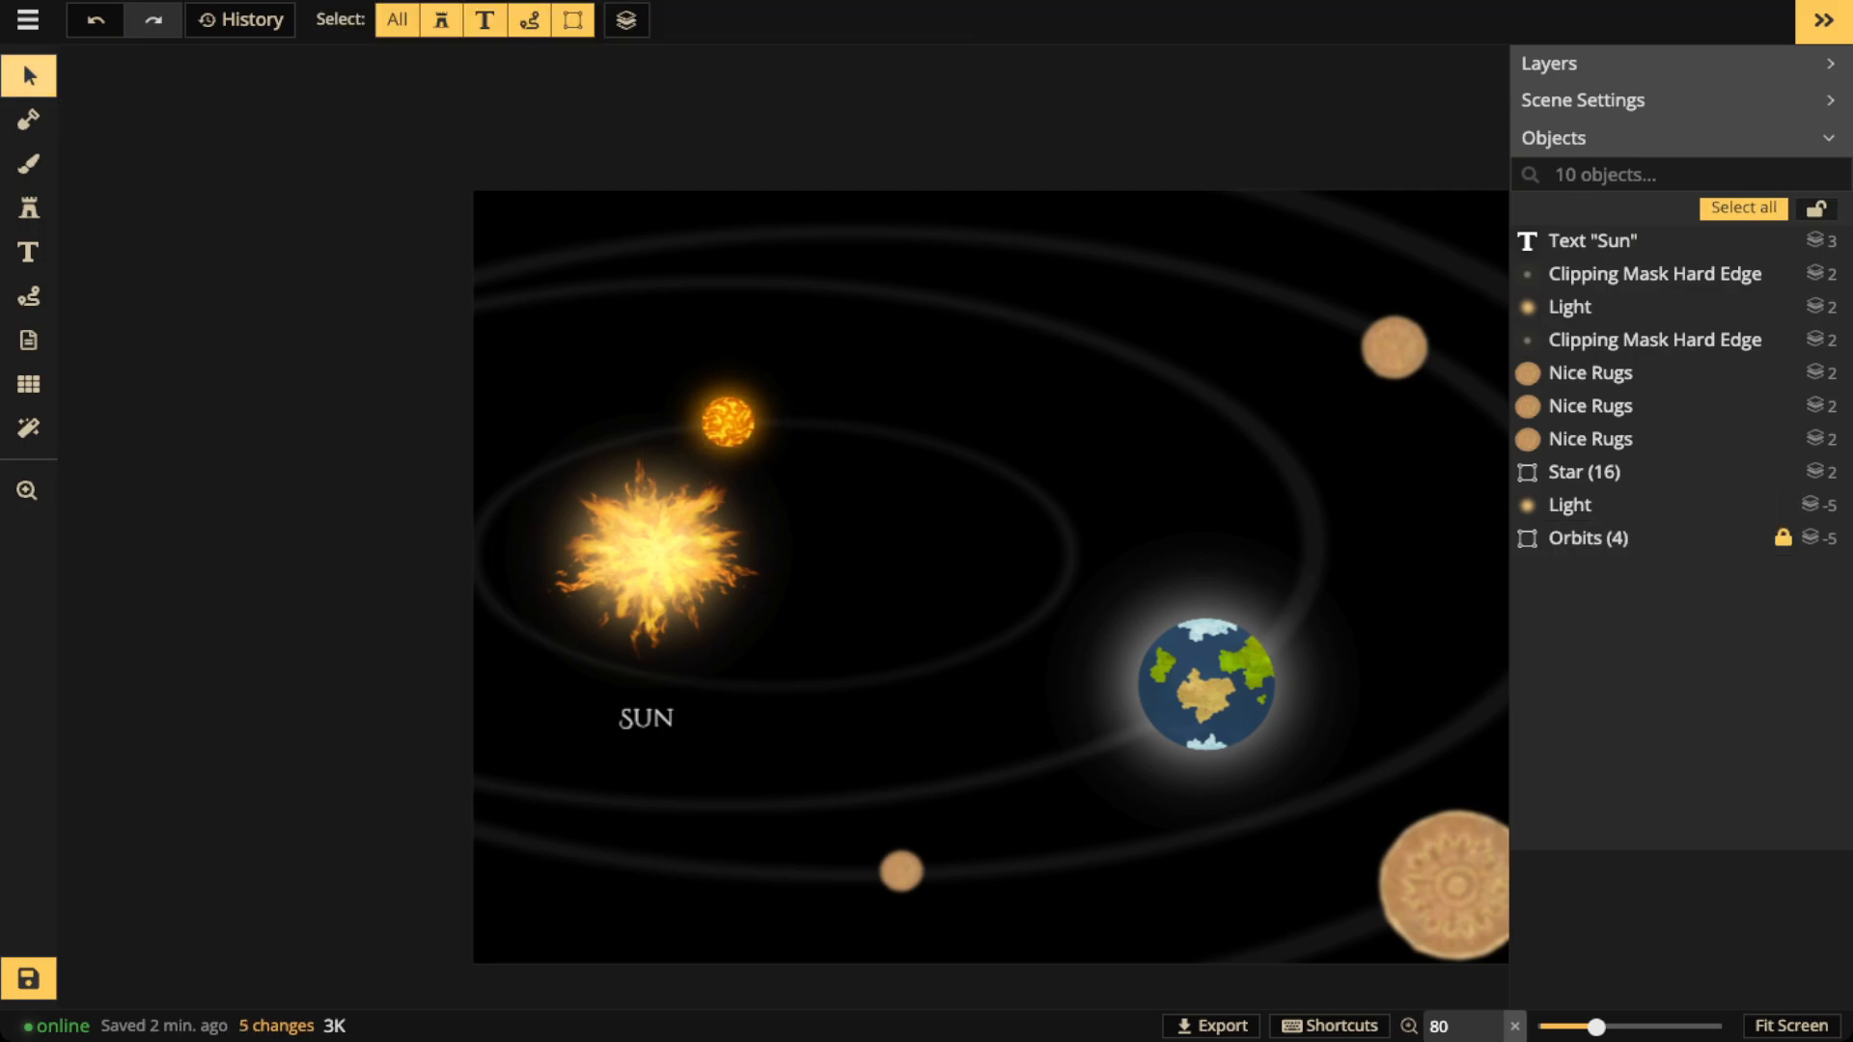
pyautogui.scroll(1, 697, 526)
pyautogui.scroll(-4, 1202, 637)
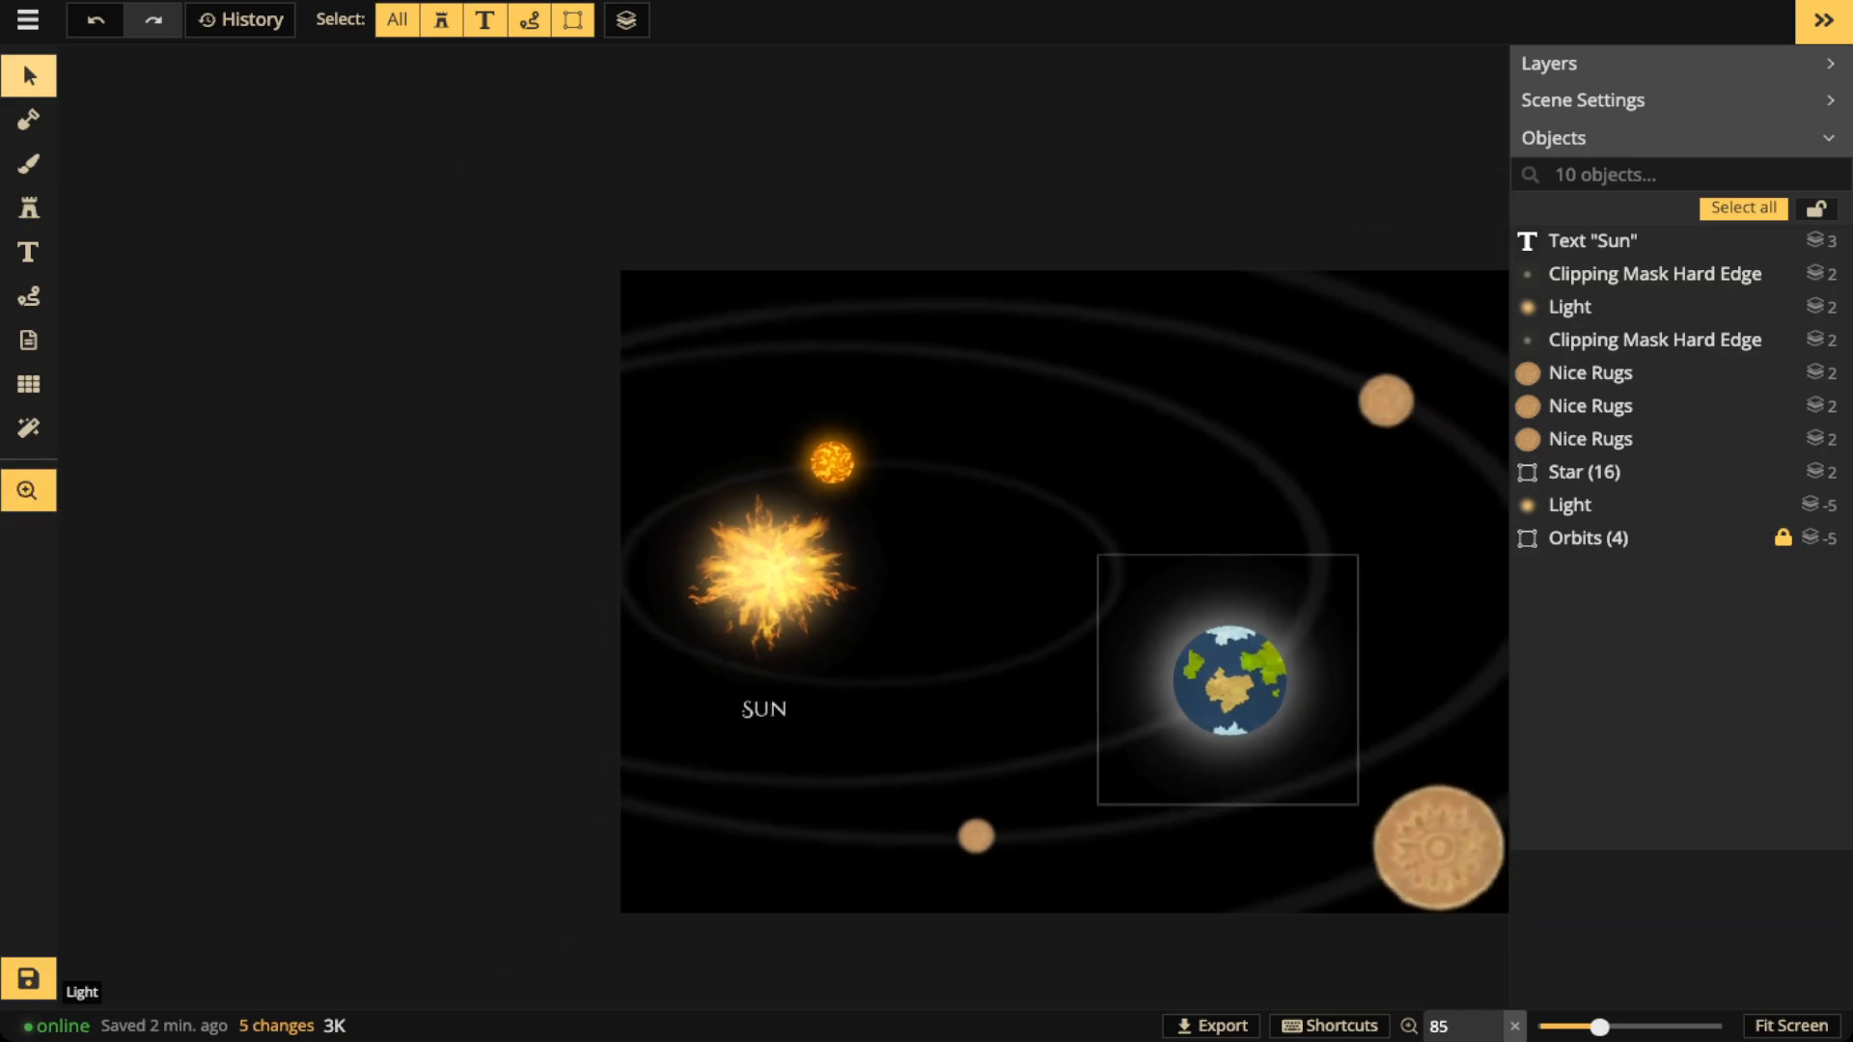
# Group the Earth-like planet's clipping mask with its white glow
pyautogui.scroll(2, 1229, 681)
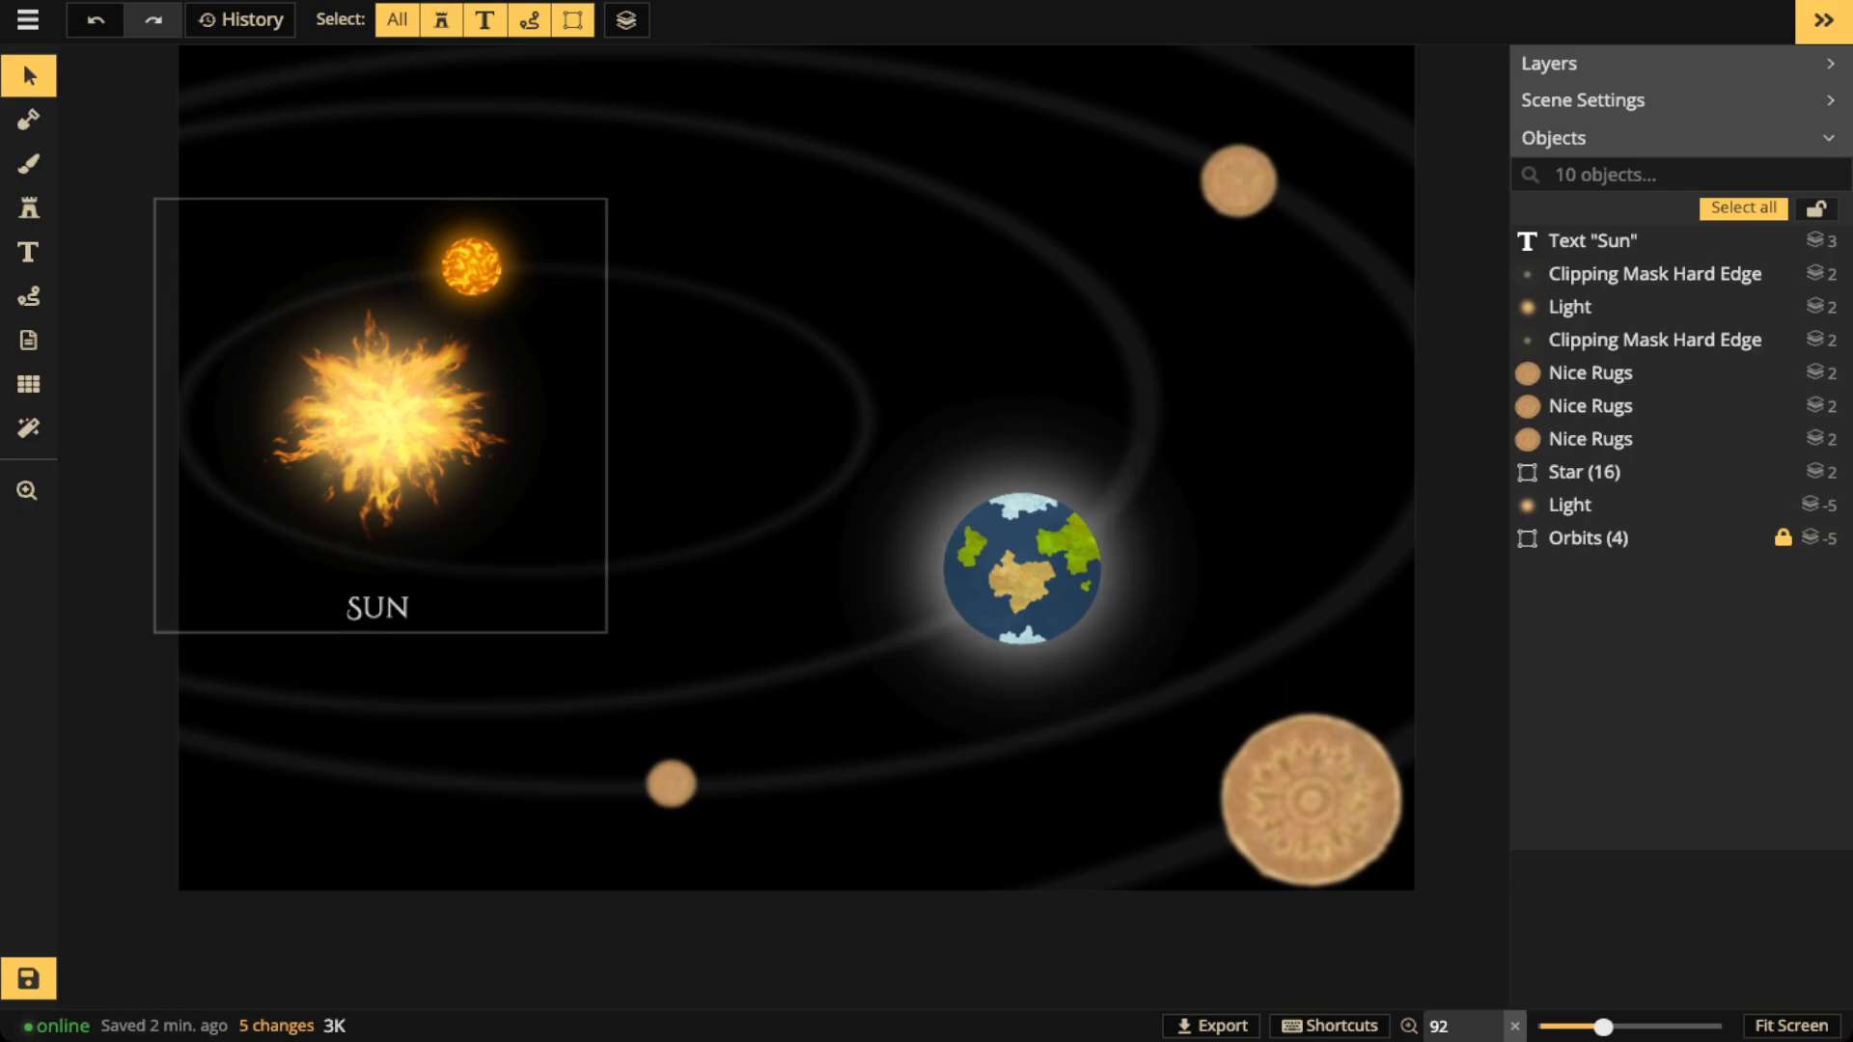
pyautogui.click(1022, 569)
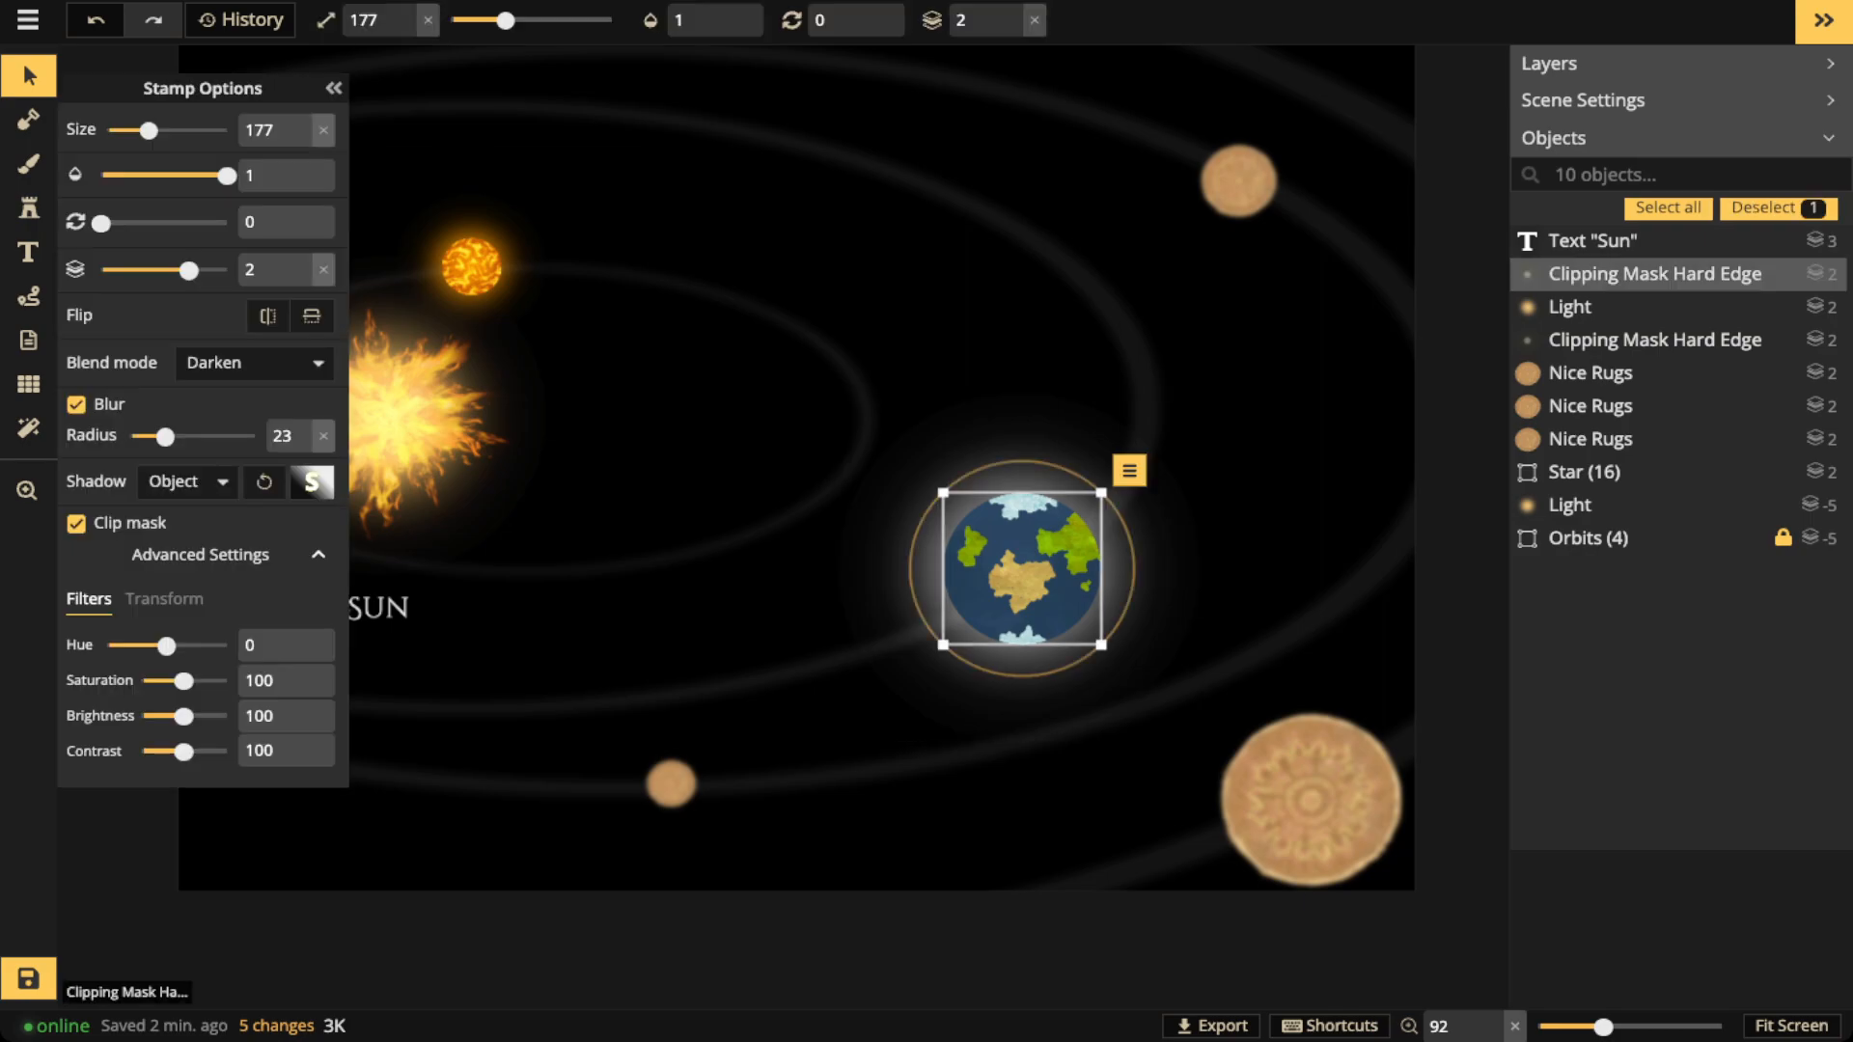
pyautogui.press('Escape')
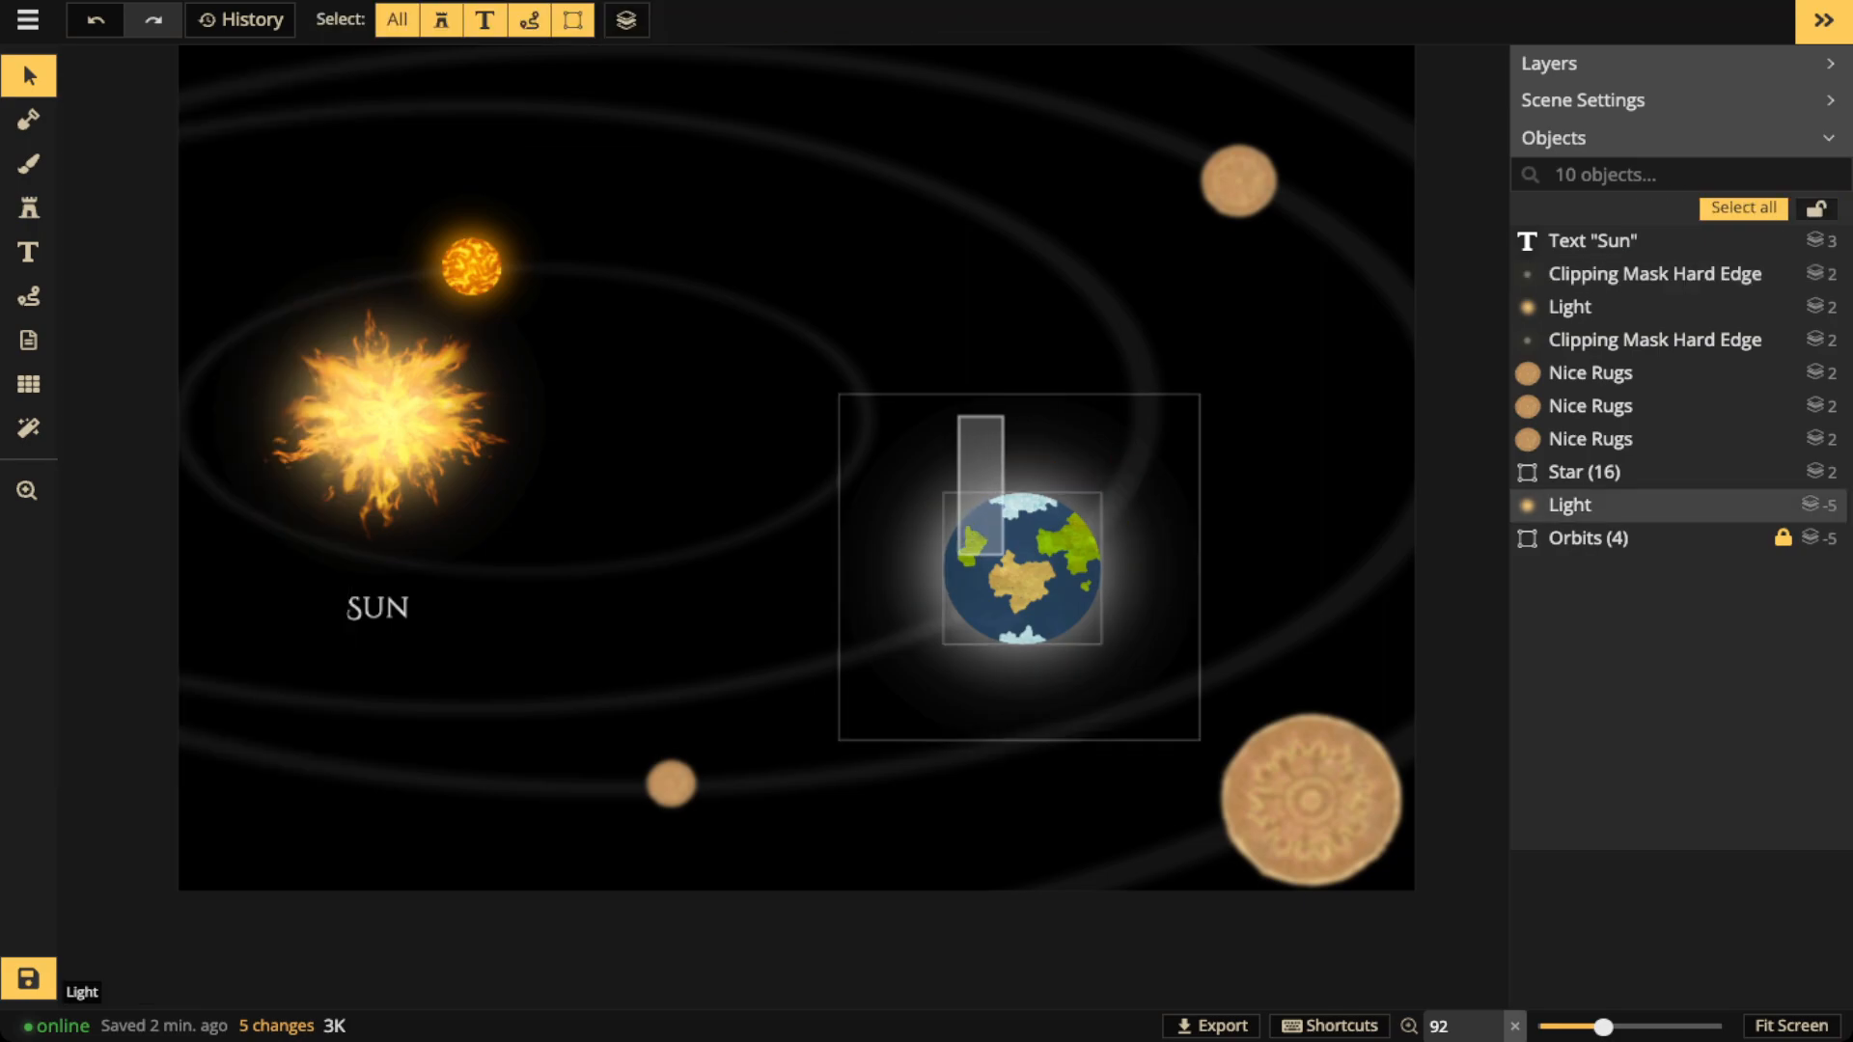
pyautogui.moveTo(959, 415); pyautogui.dragTo(1004, 555)
pyautogui.click(1095, 21)
# Scale the grouped Earth-like planet down to about half its size and keep it centred on its orbit ring
pyautogui.moveTo(1199, 394); pyautogui.dragTo(1128, 464)
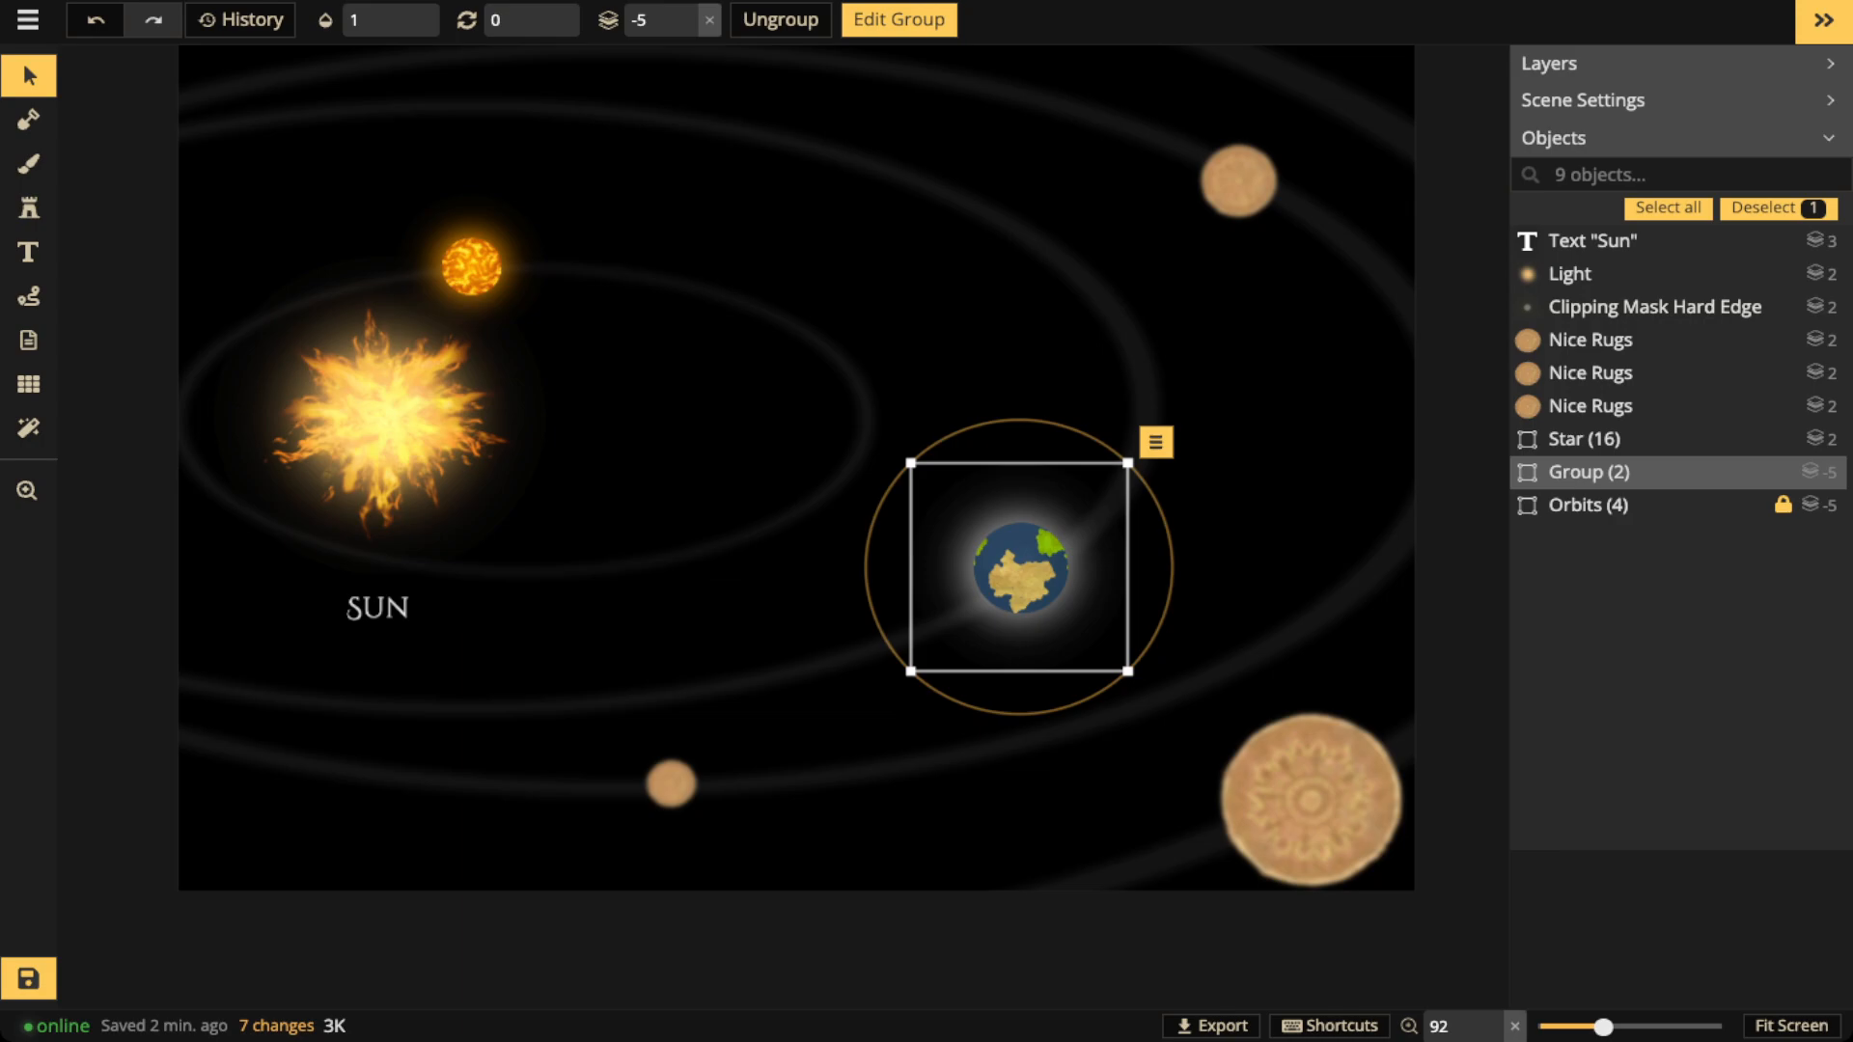
pyautogui.moveTo(1129, 463); pyautogui.dragTo(1092, 497)
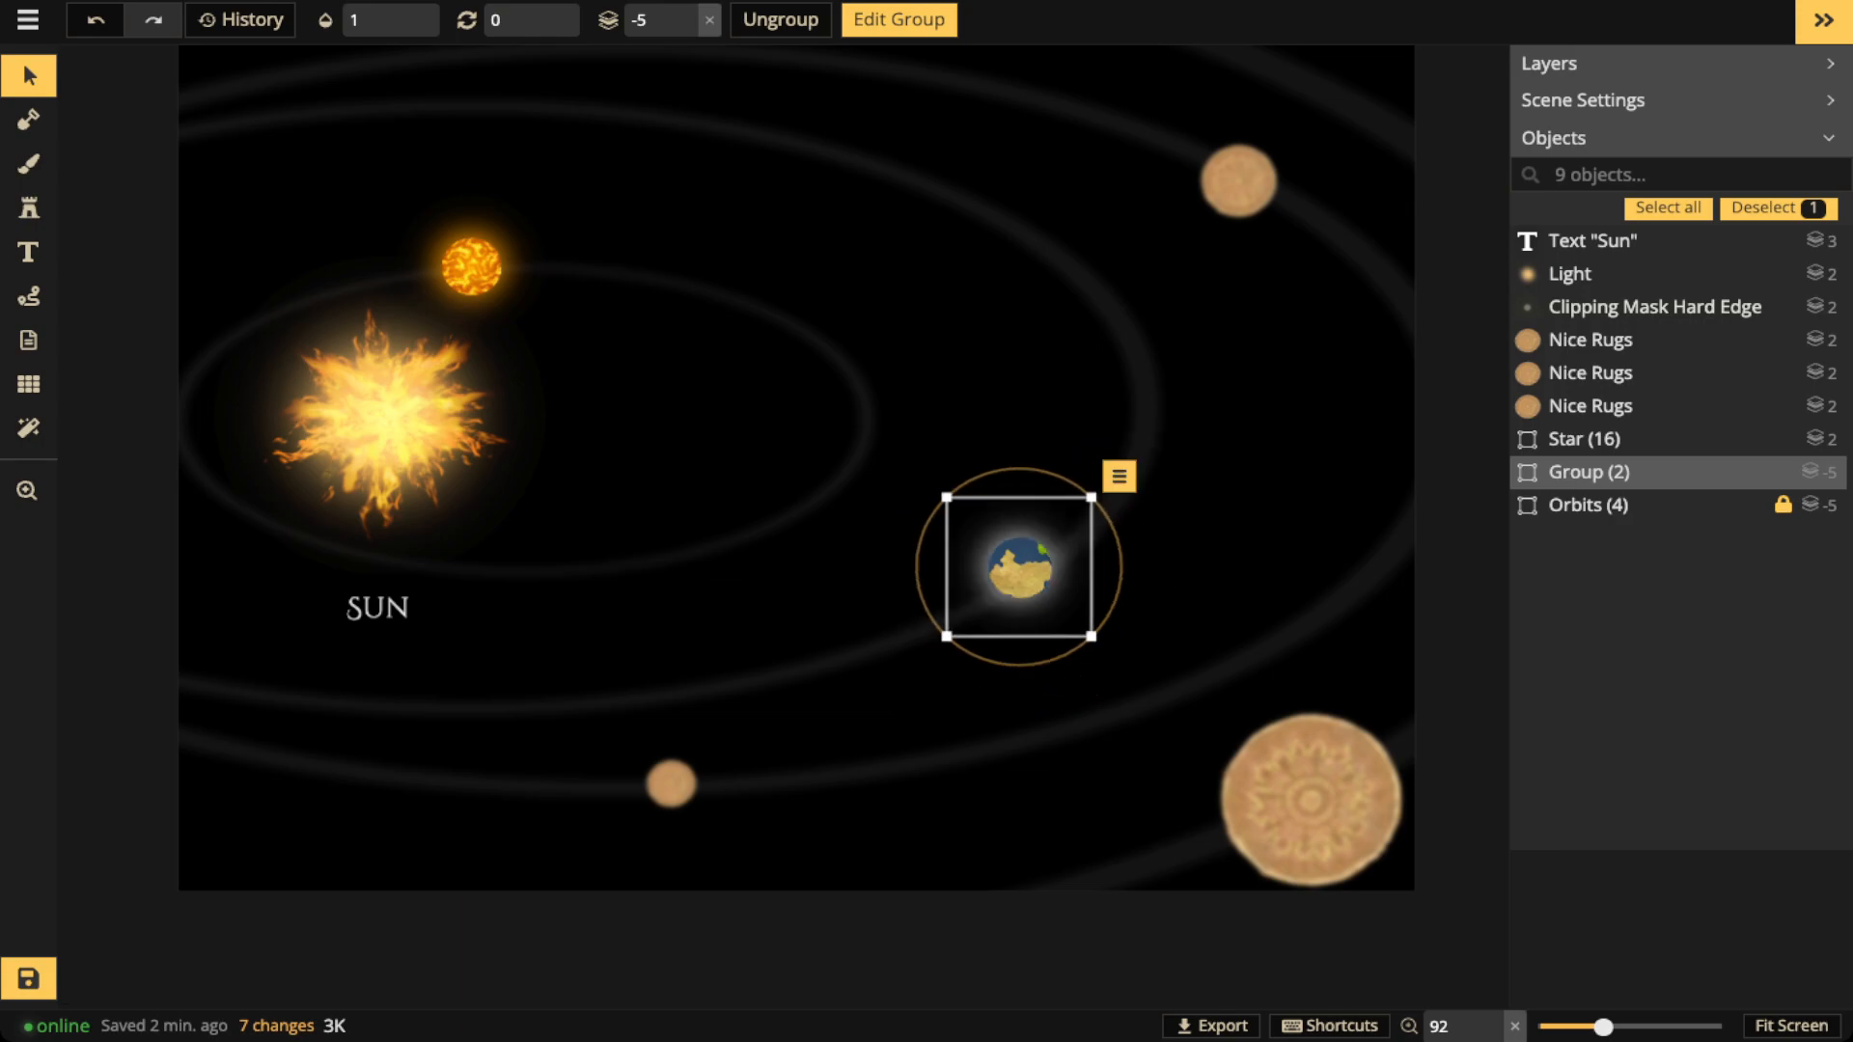
pyautogui.moveTo(1092, 497); pyautogui.dragTo(1112, 476)
pyautogui.moveTo(1021, 571); pyautogui.dragTo(1021, 572)
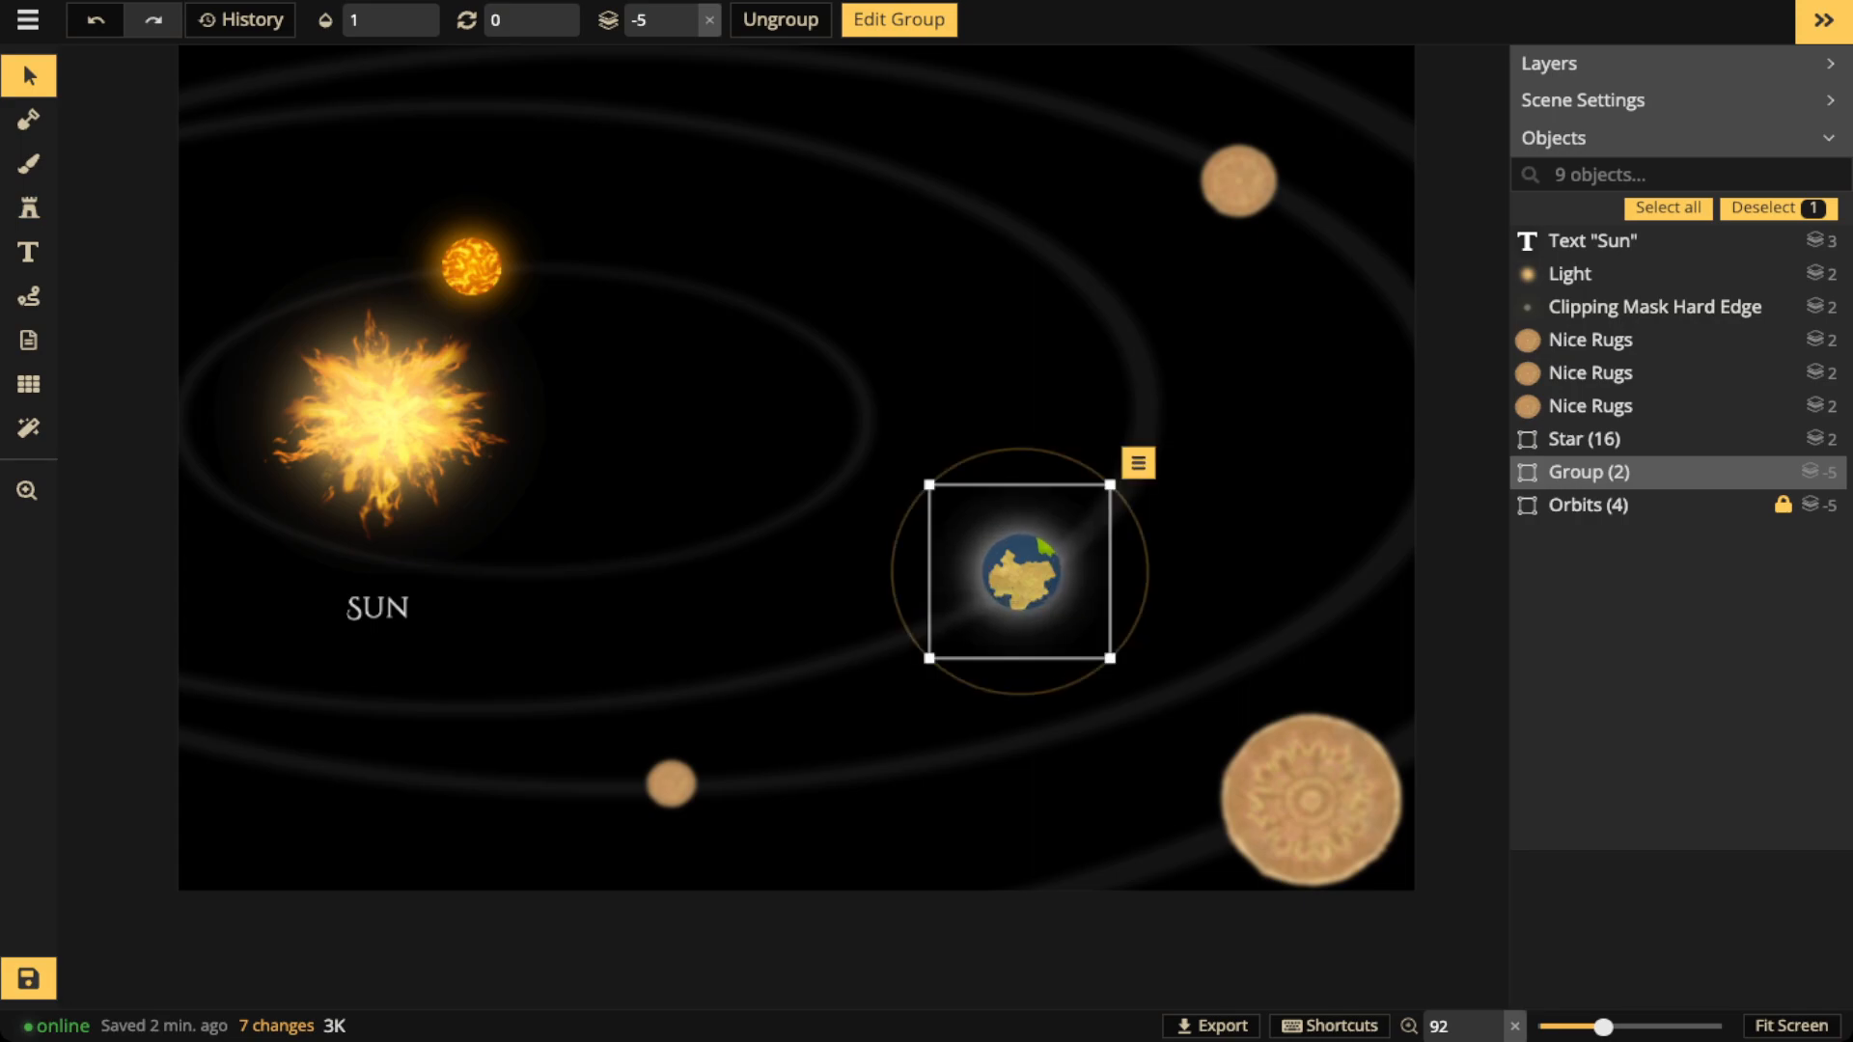
# Repaint the Earth-like planet's whole surface with the dark blue water texture using a round brush of size 28
pyautogui.click(28, 163)
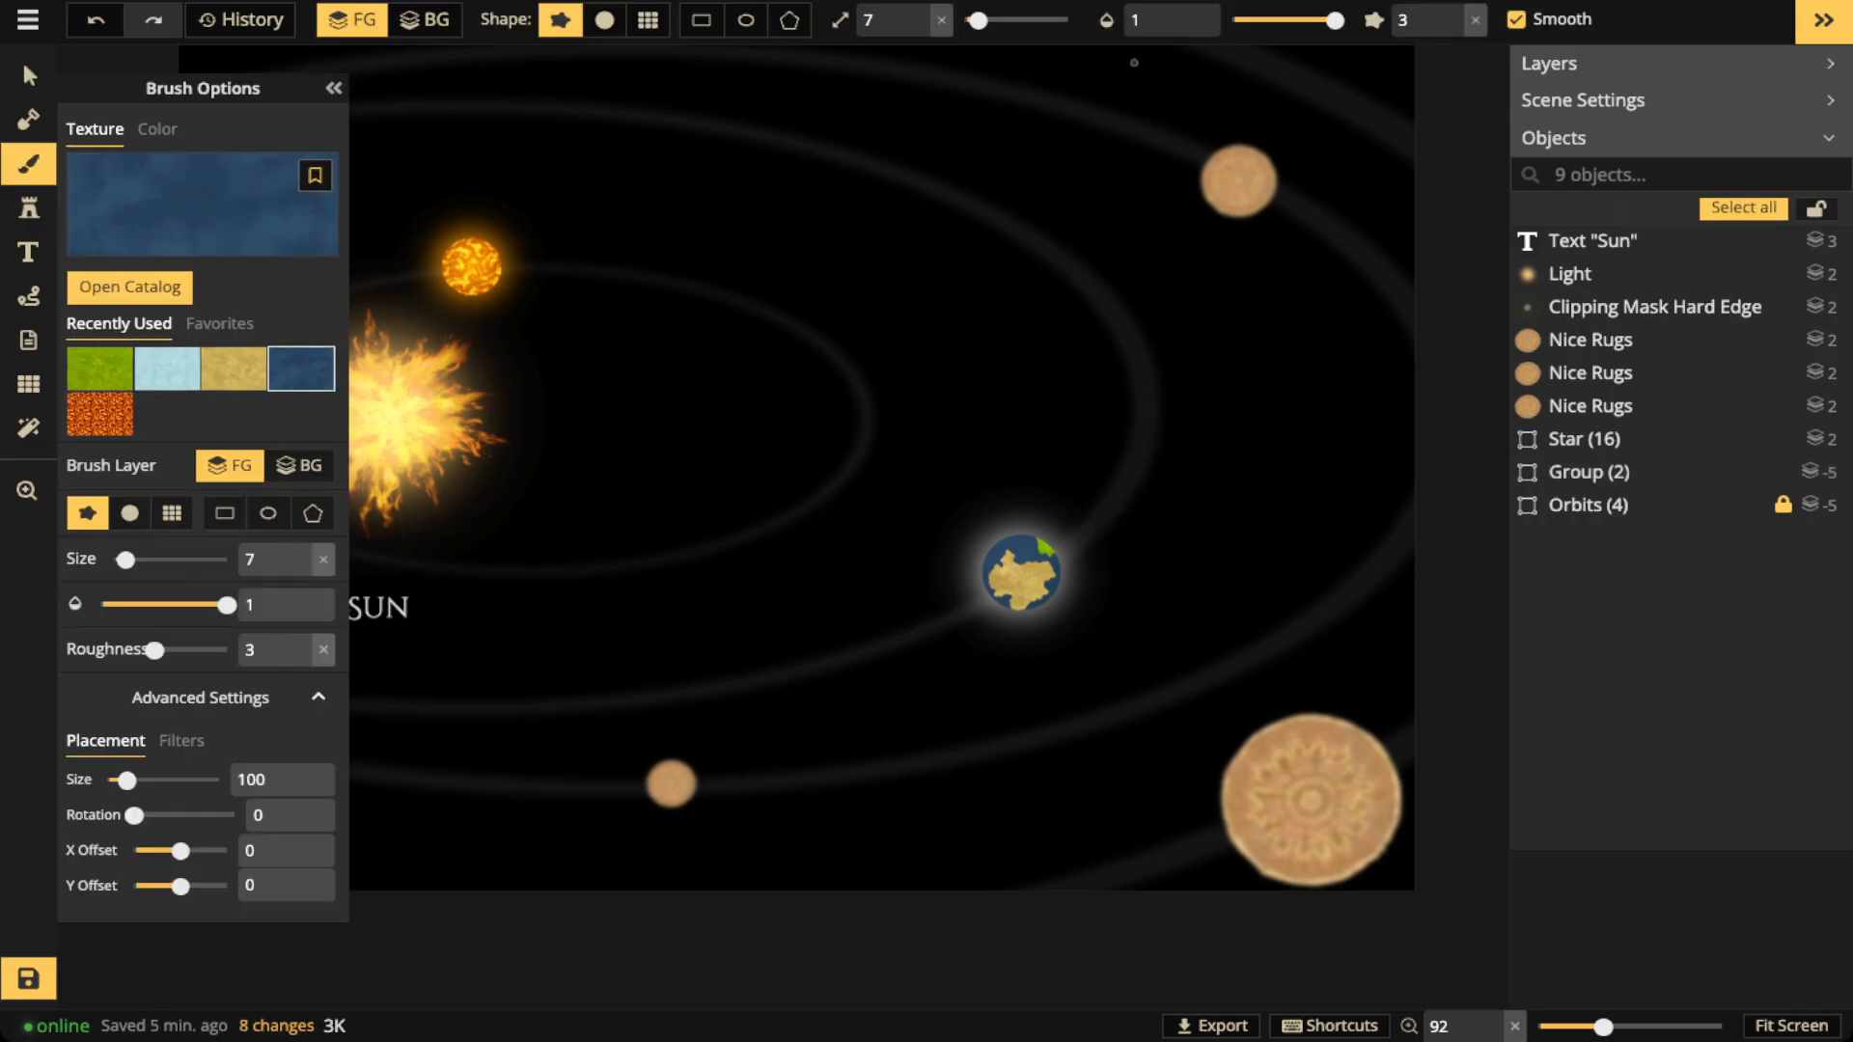
pyautogui.click(1006, 20)
pyautogui.click(604, 20)
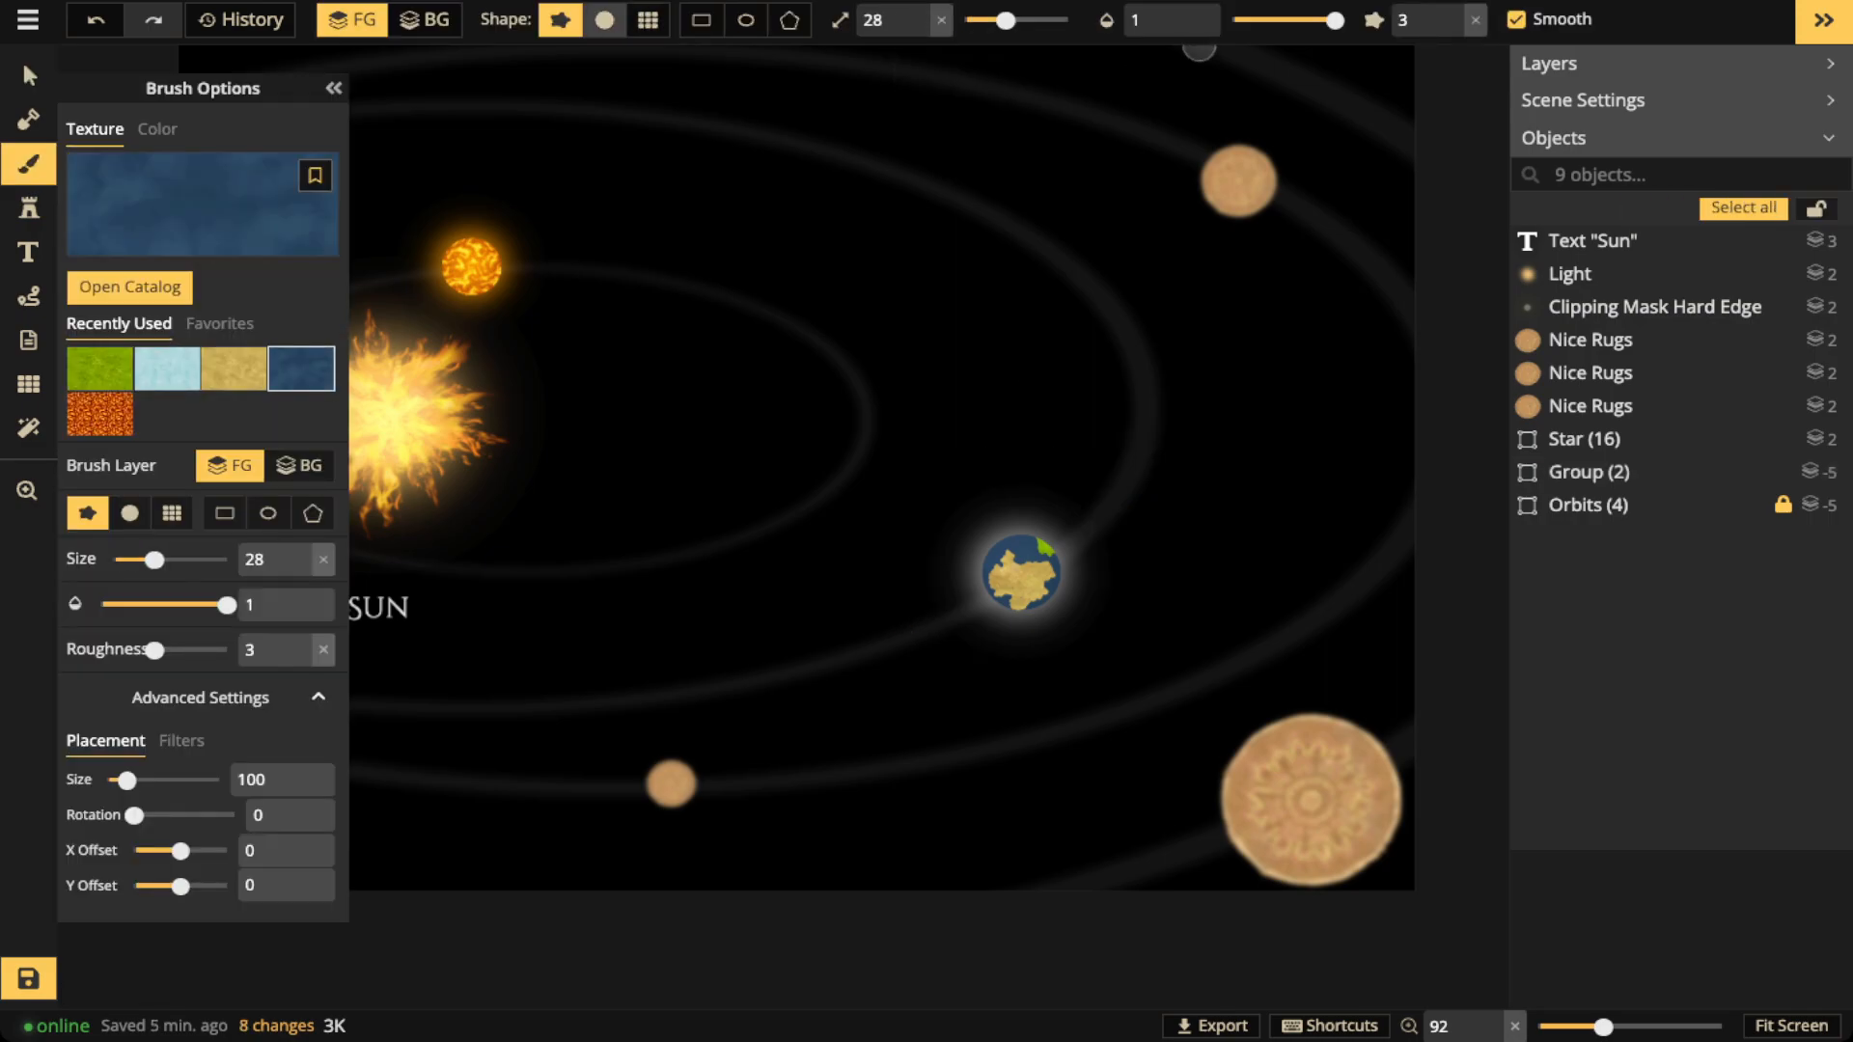
pyautogui.moveTo(1023, 603)
pyautogui.mouseDown()
pyautogui.moveTo(1051, 545)
pyautogui.moveTo(986, 548)
pyautogui.moveTo(1003, 594)
pyautogui.moveTo(1004, 563)
pyautogui.moveTo(1028, 559)
pyautogui.moveTo(965, 569)
pyautogui.mouseUp()
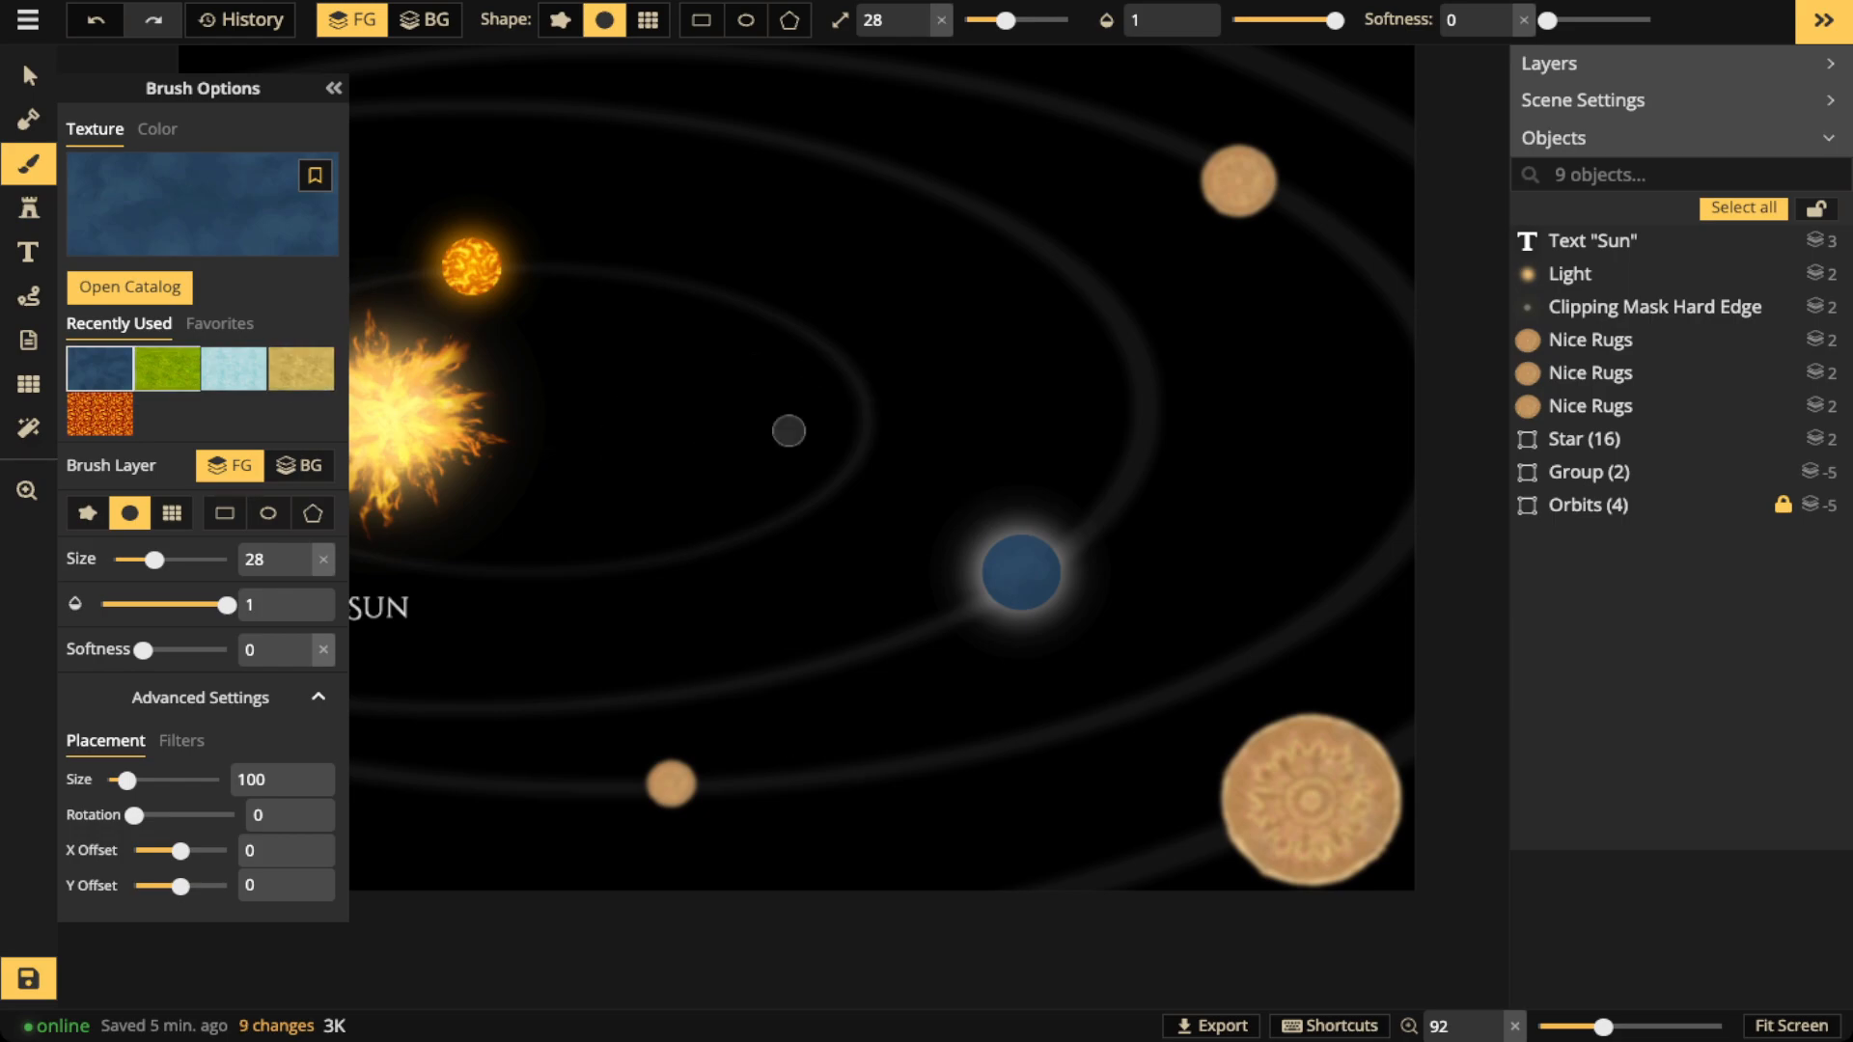
# Paint green continents and pale ice caps onto the Earth-like planet using the rough-edged brush at size 7
pyautogui.click(167, 368)
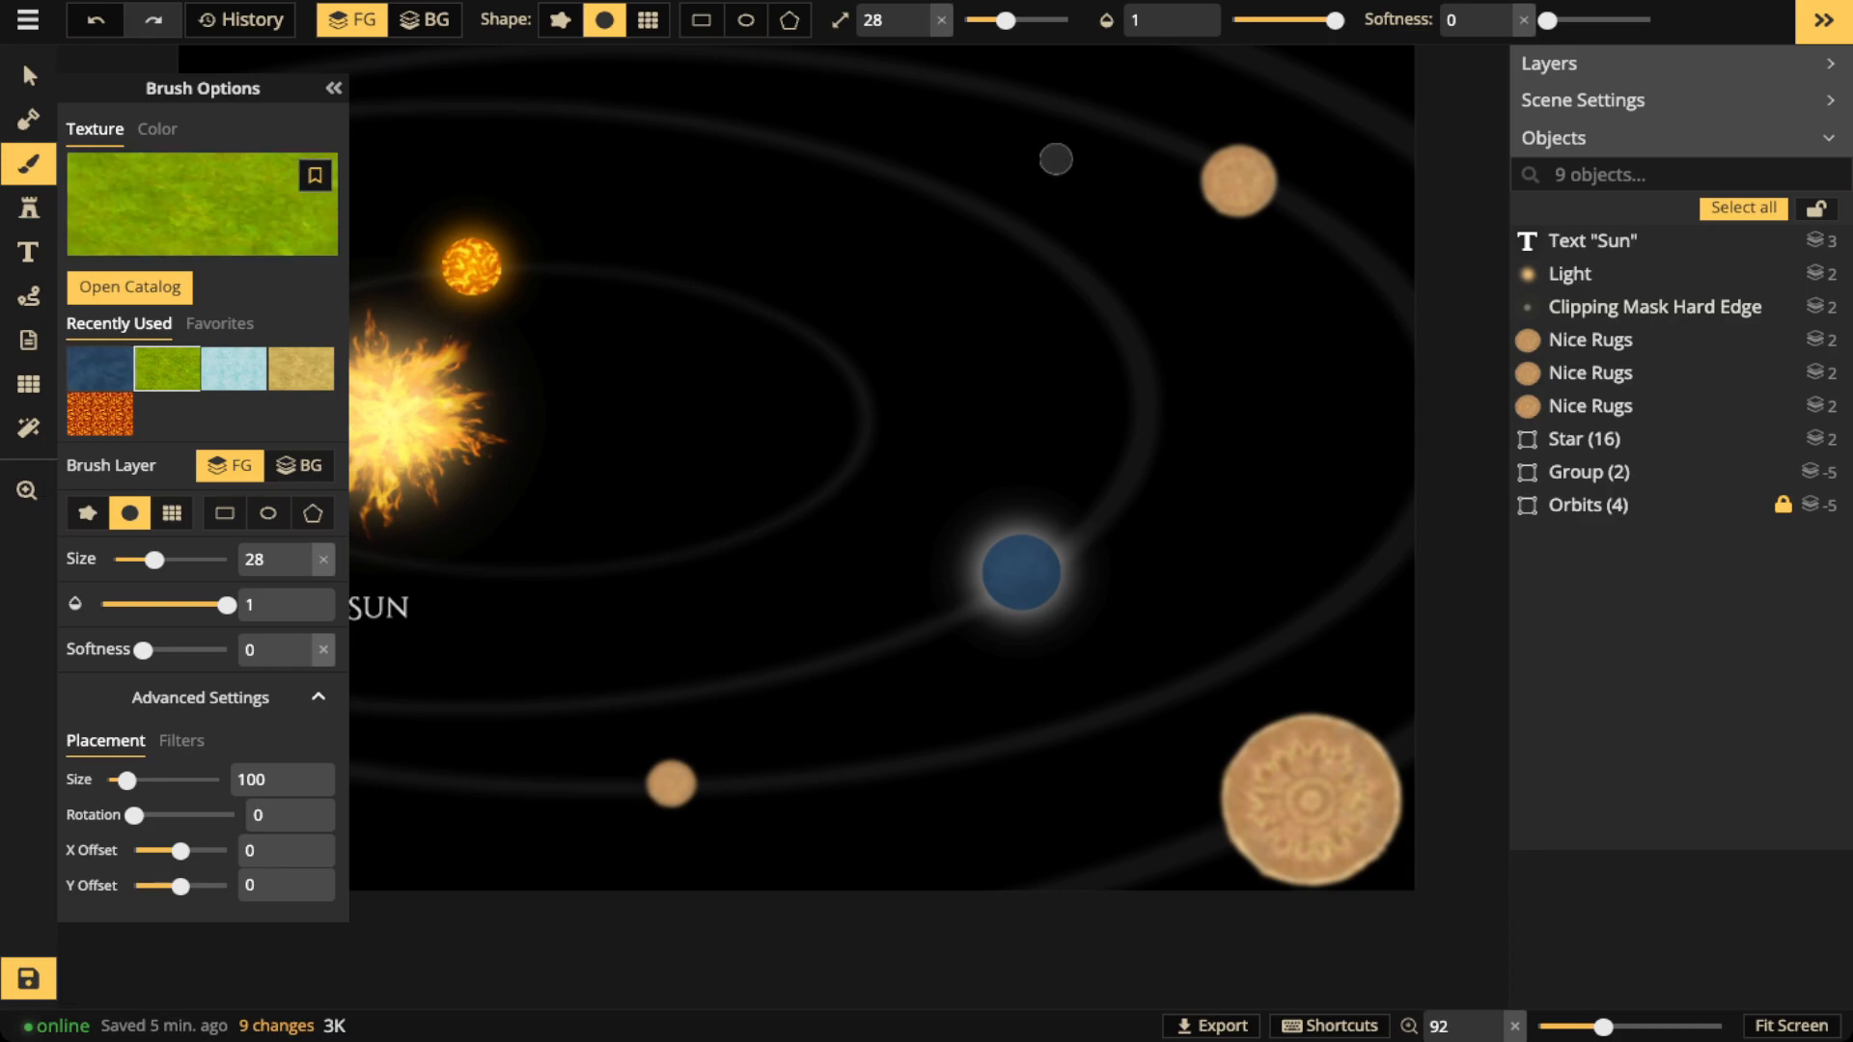
pyautogui.click(559, 19)
pyautogui.moveTo(1005, 20); pyautogui.dragTo(979, 21)
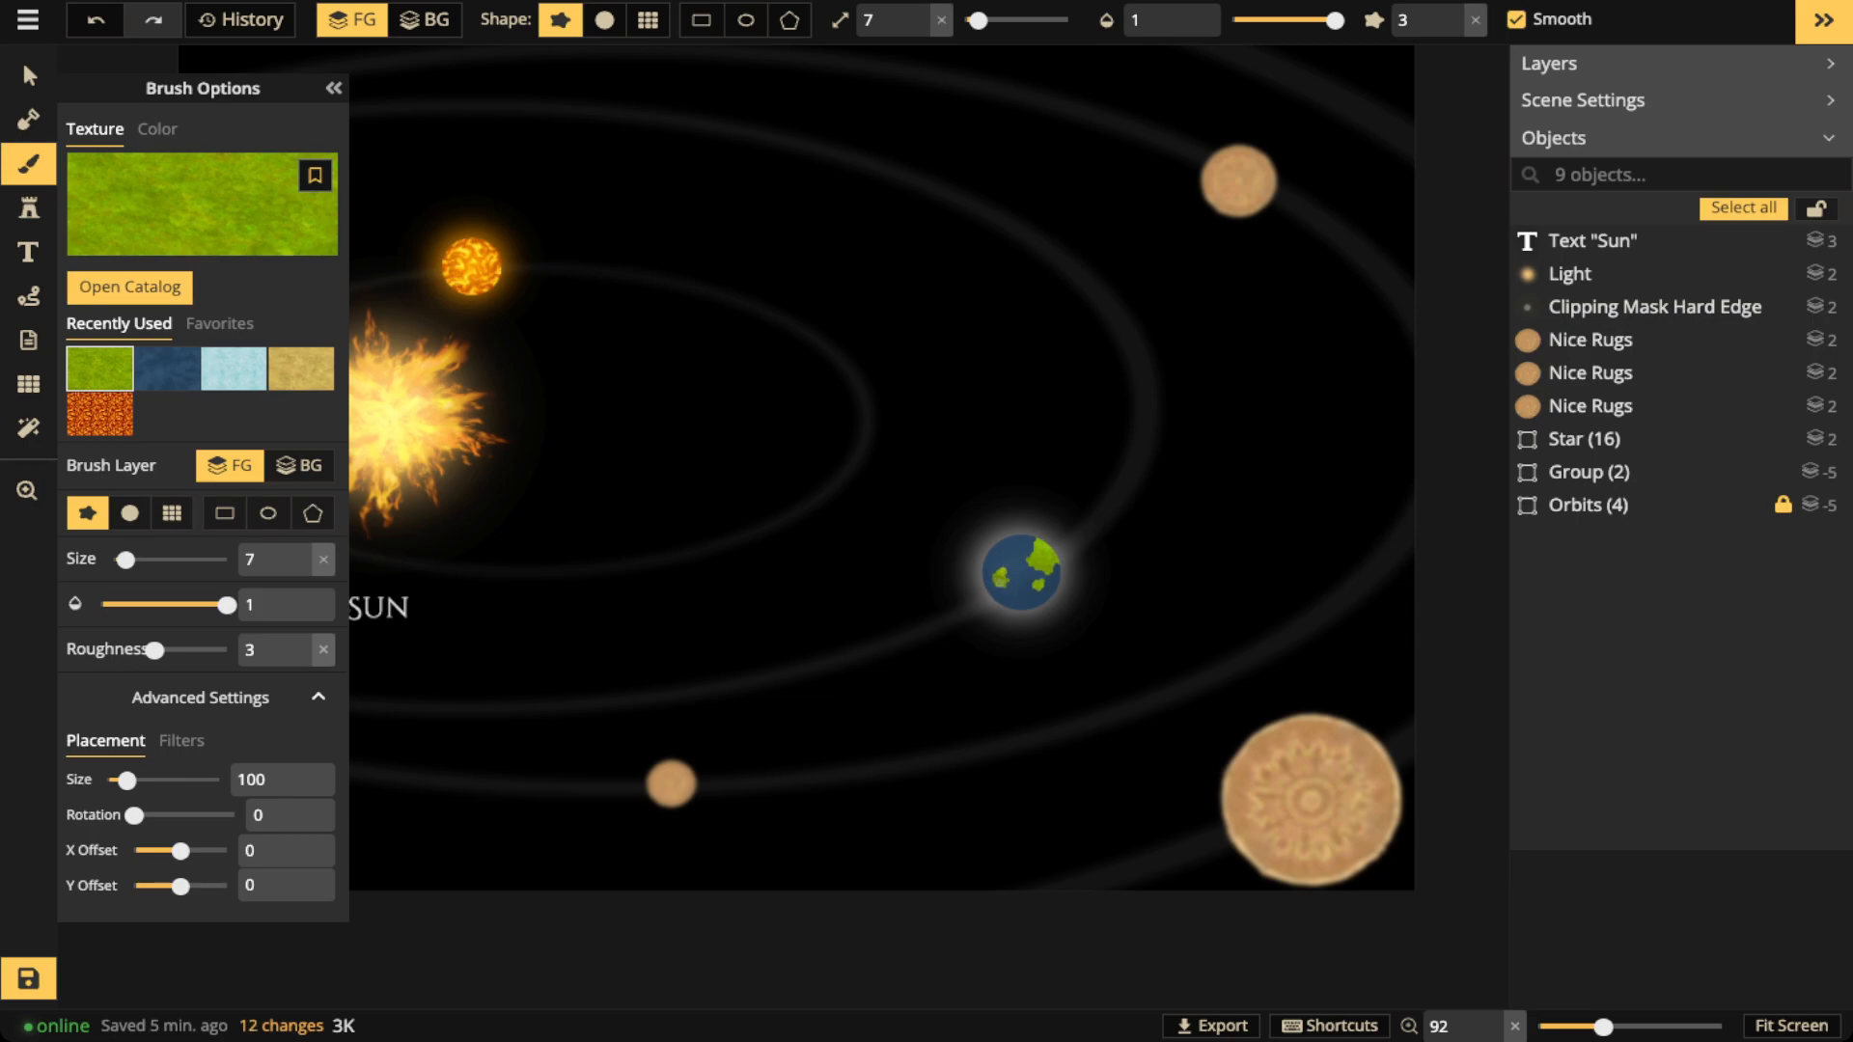
pyautogui.click(234, 370)
pyautogui.click(1010, 536)
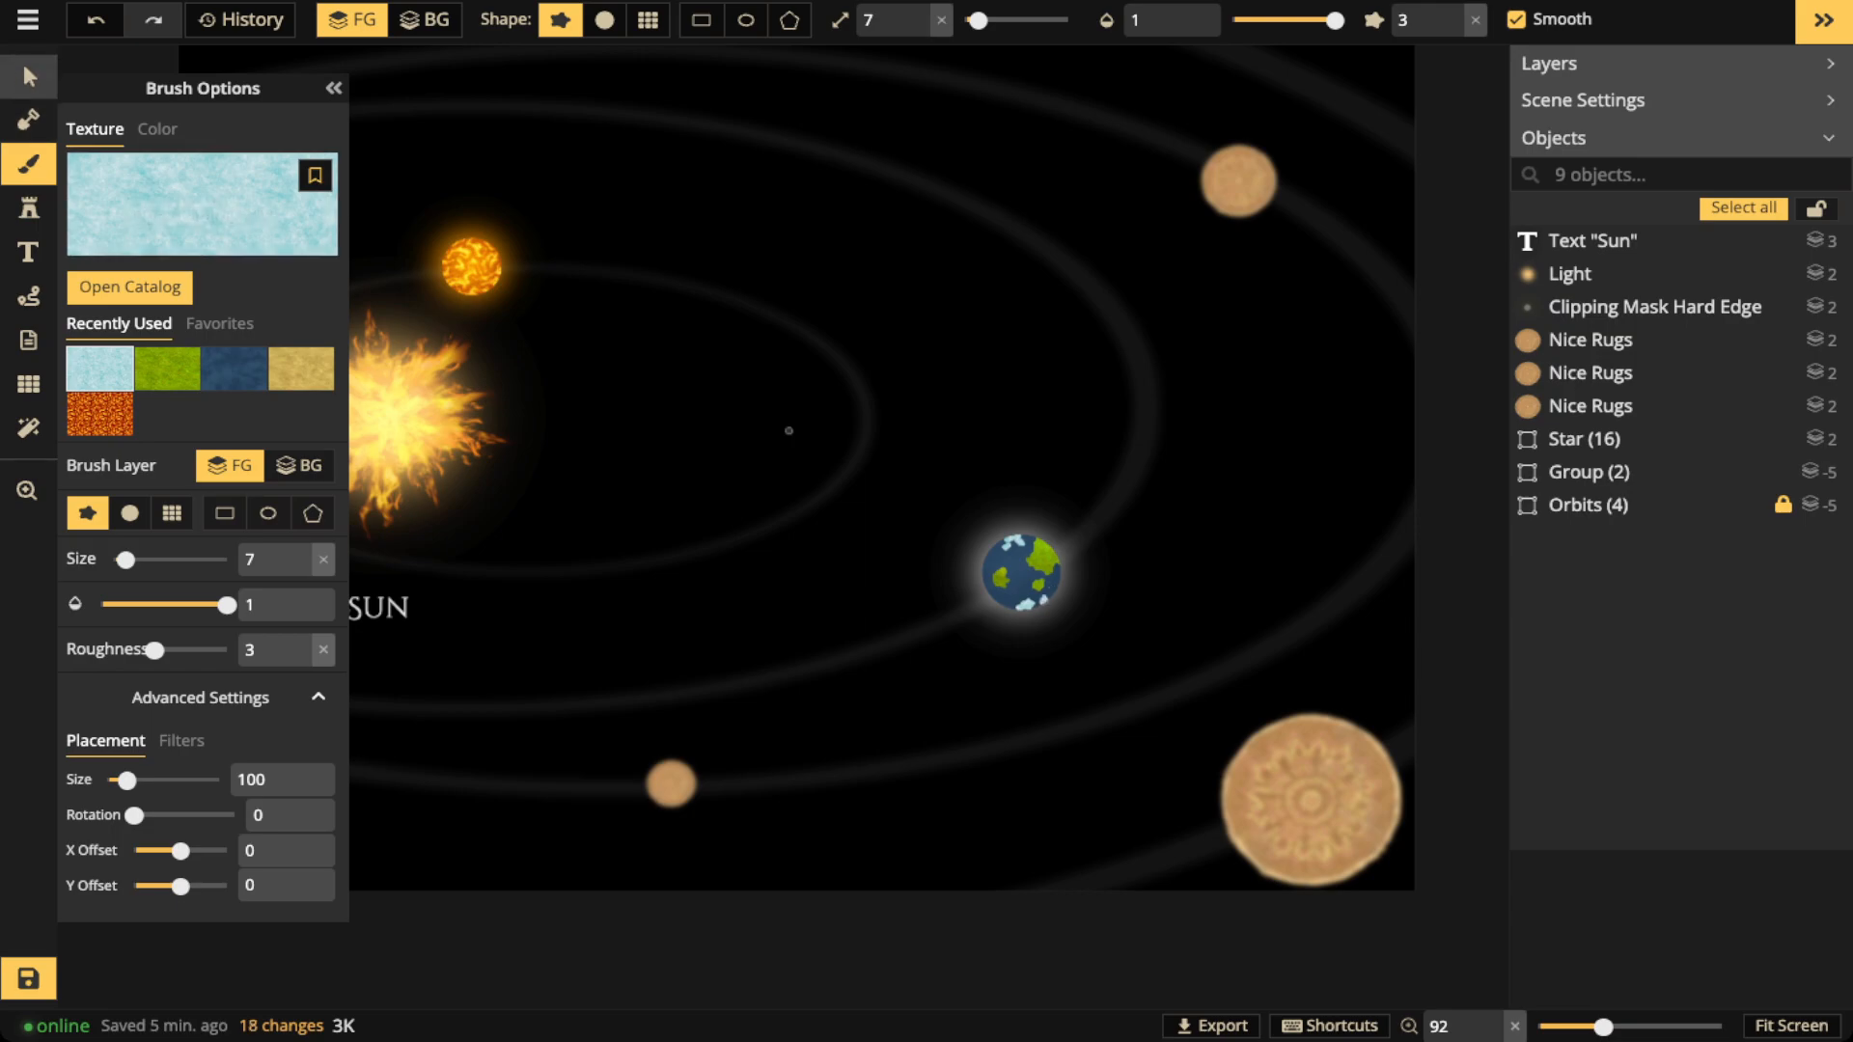
# Enlarge the small placeholder disc on the orbit below the Sun to size 57
pyautogui.click(29, 76)
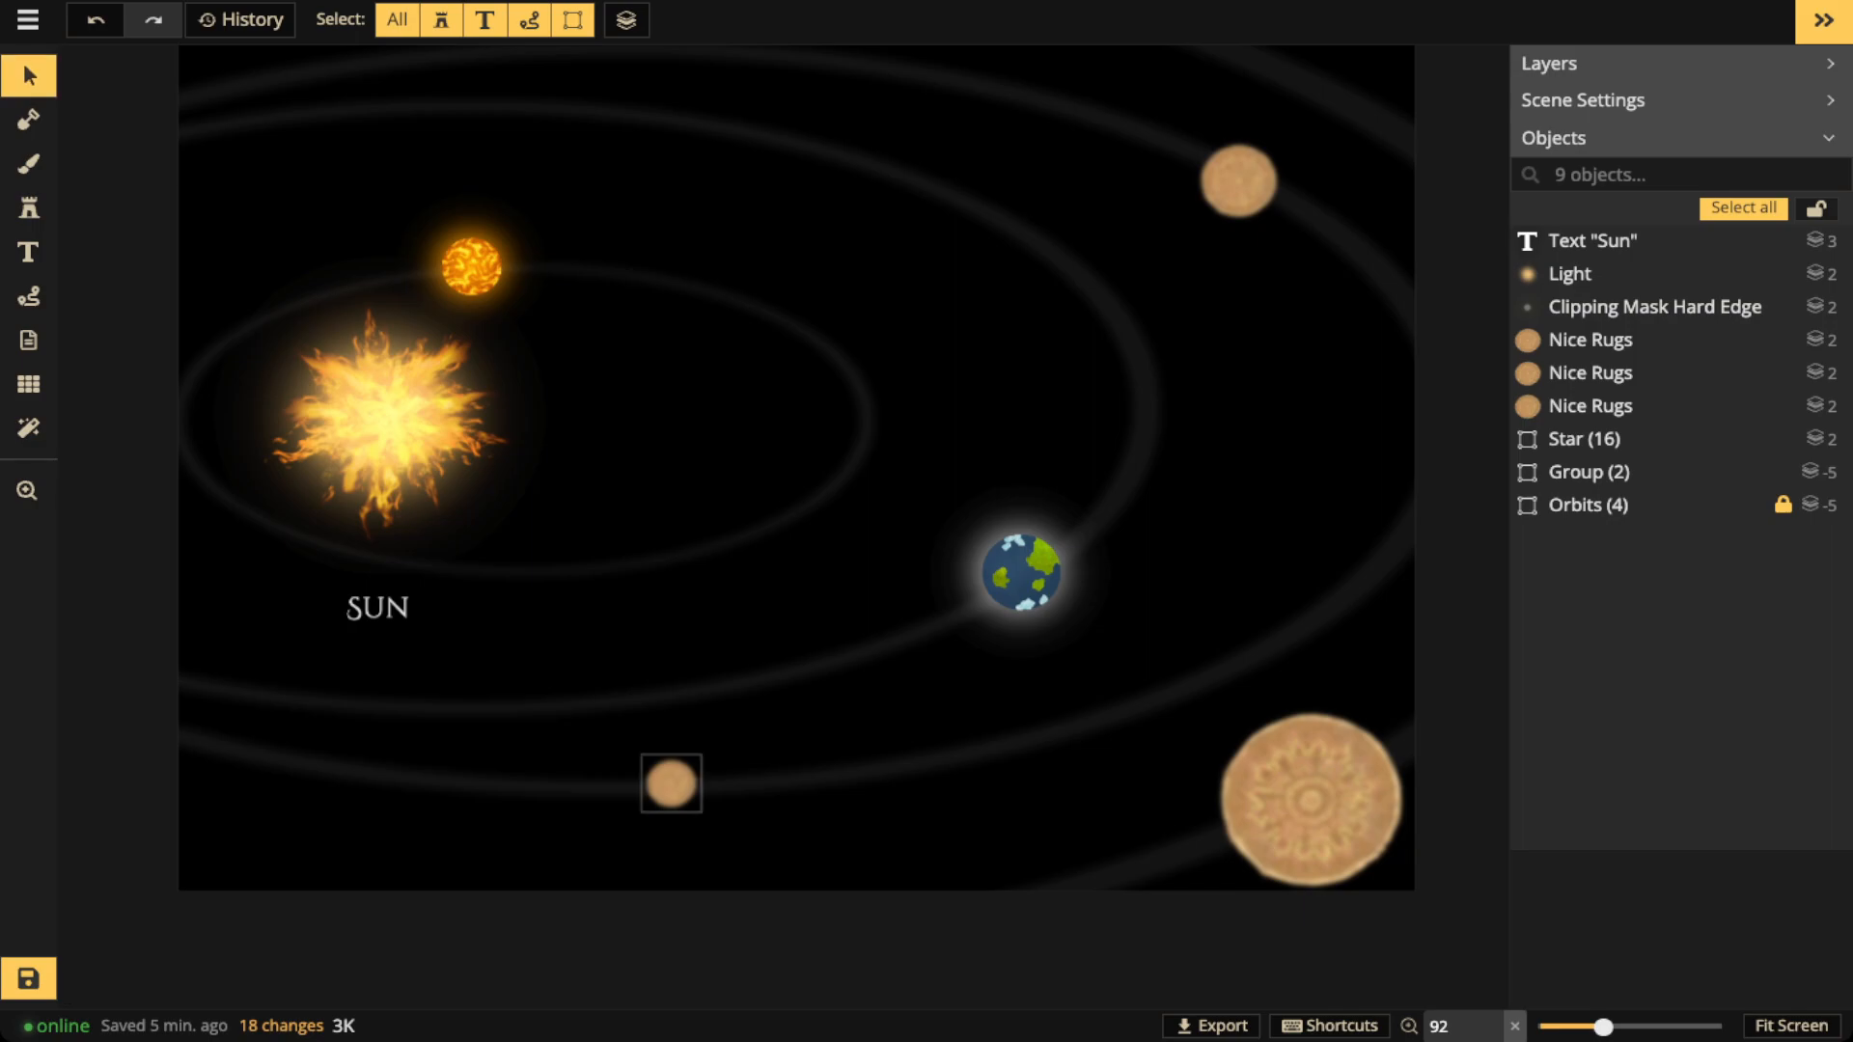
pyautogui.click(670, 784)
pyautogui.moveTo(702, 813); pyautogui.dragTo(718, 828)
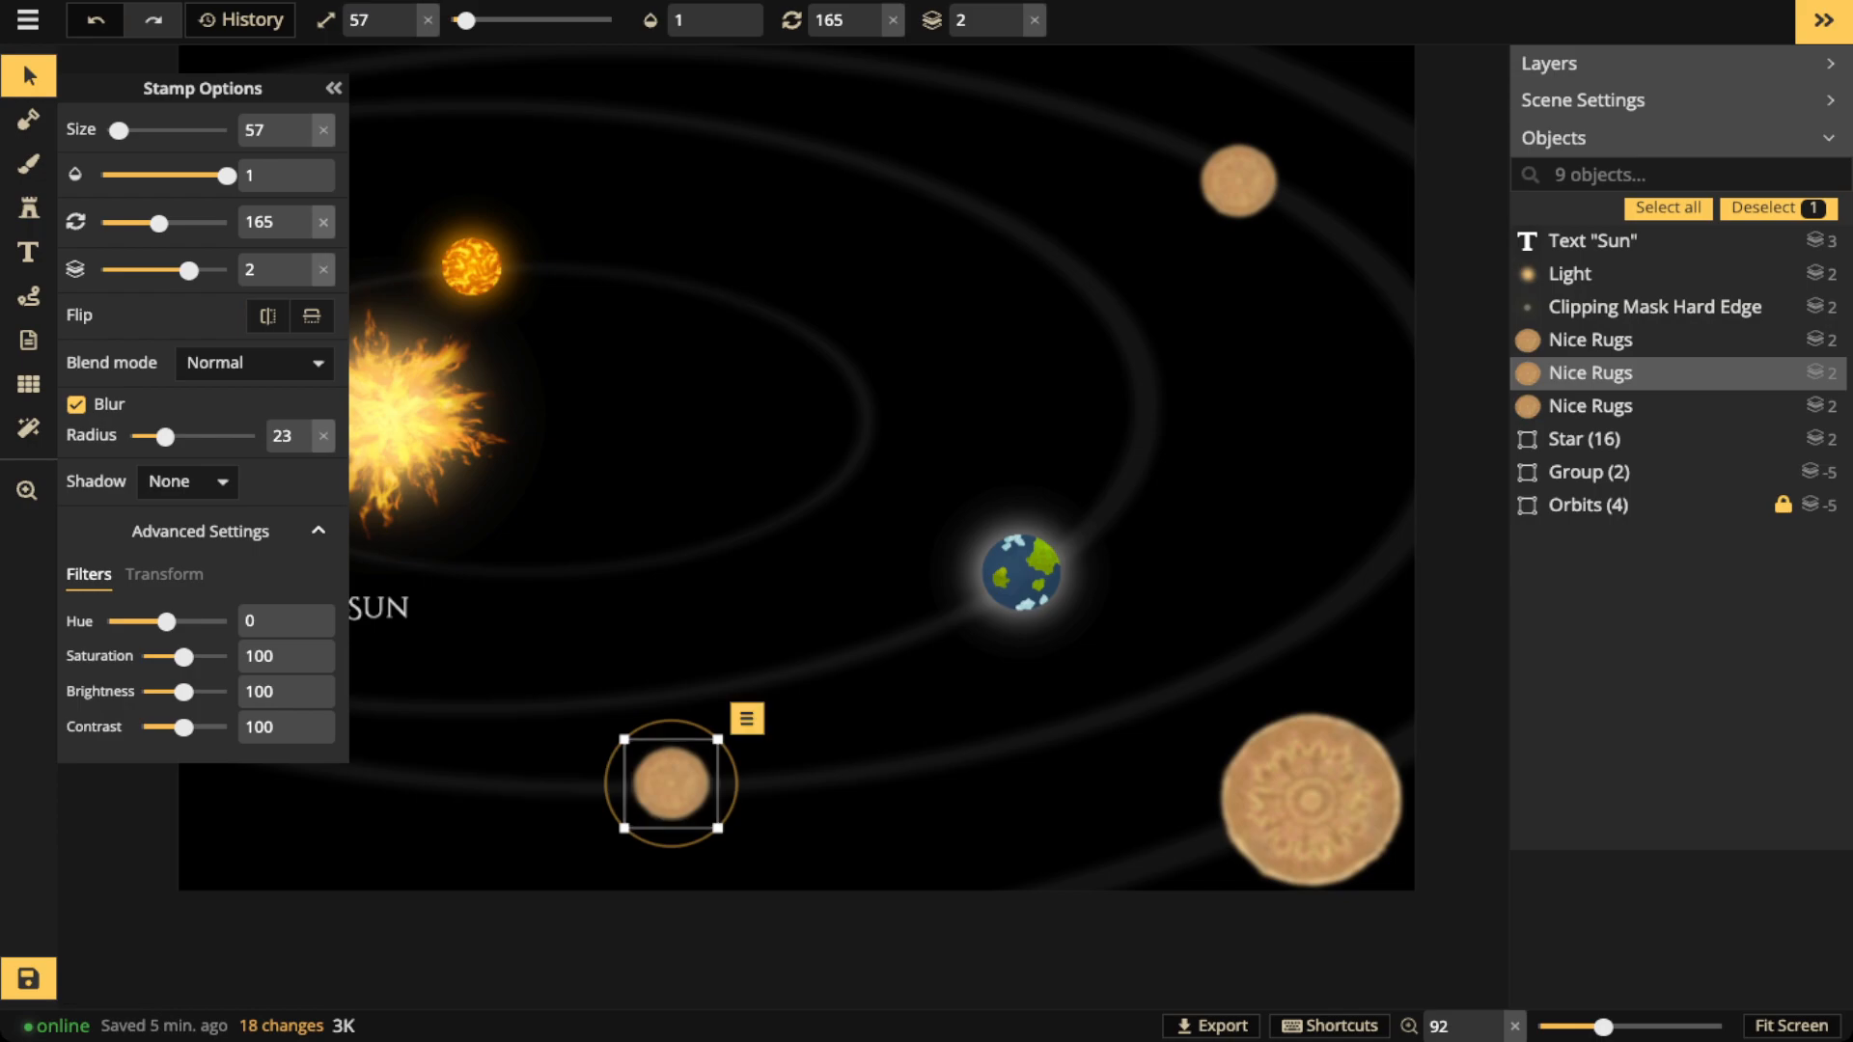
# Place a Clipping Mask Hard Edge circle of size 77 beside the placeholder disc on the lower orbit
pyautogui.click(29, 207)
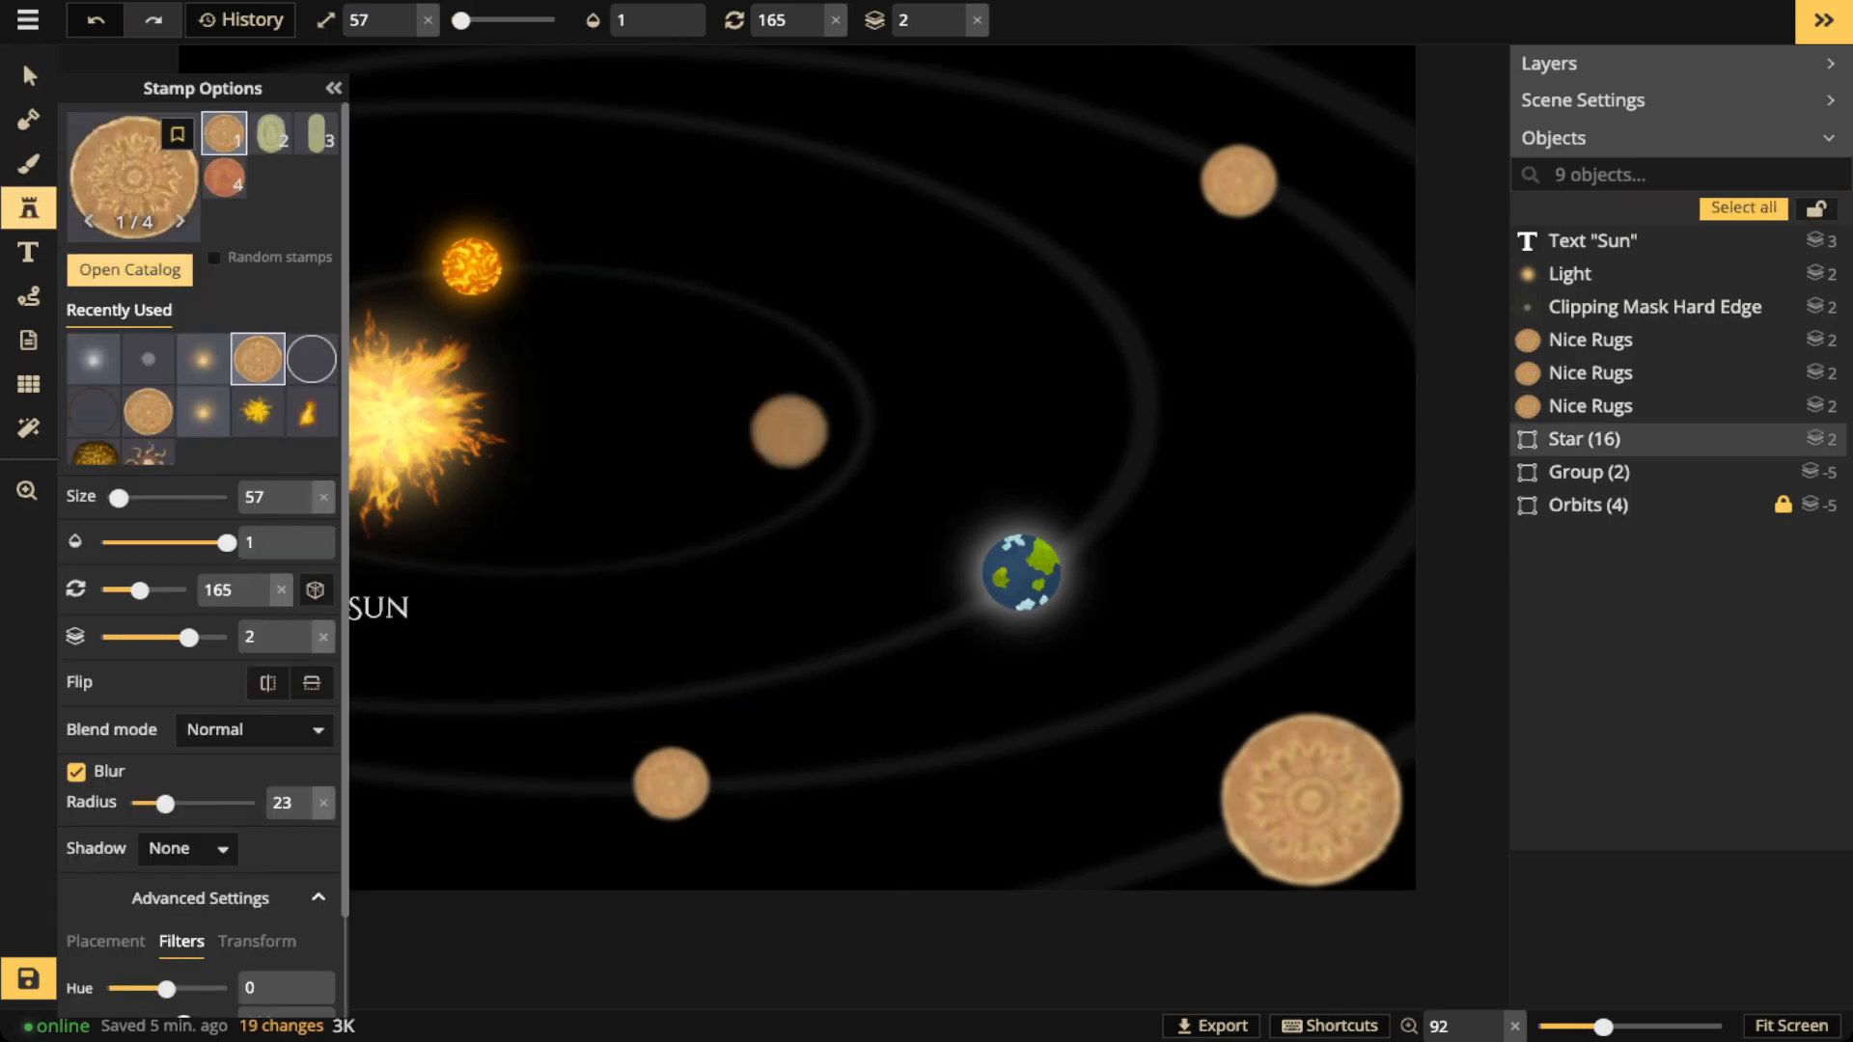
pyautogui.click(148, 359)
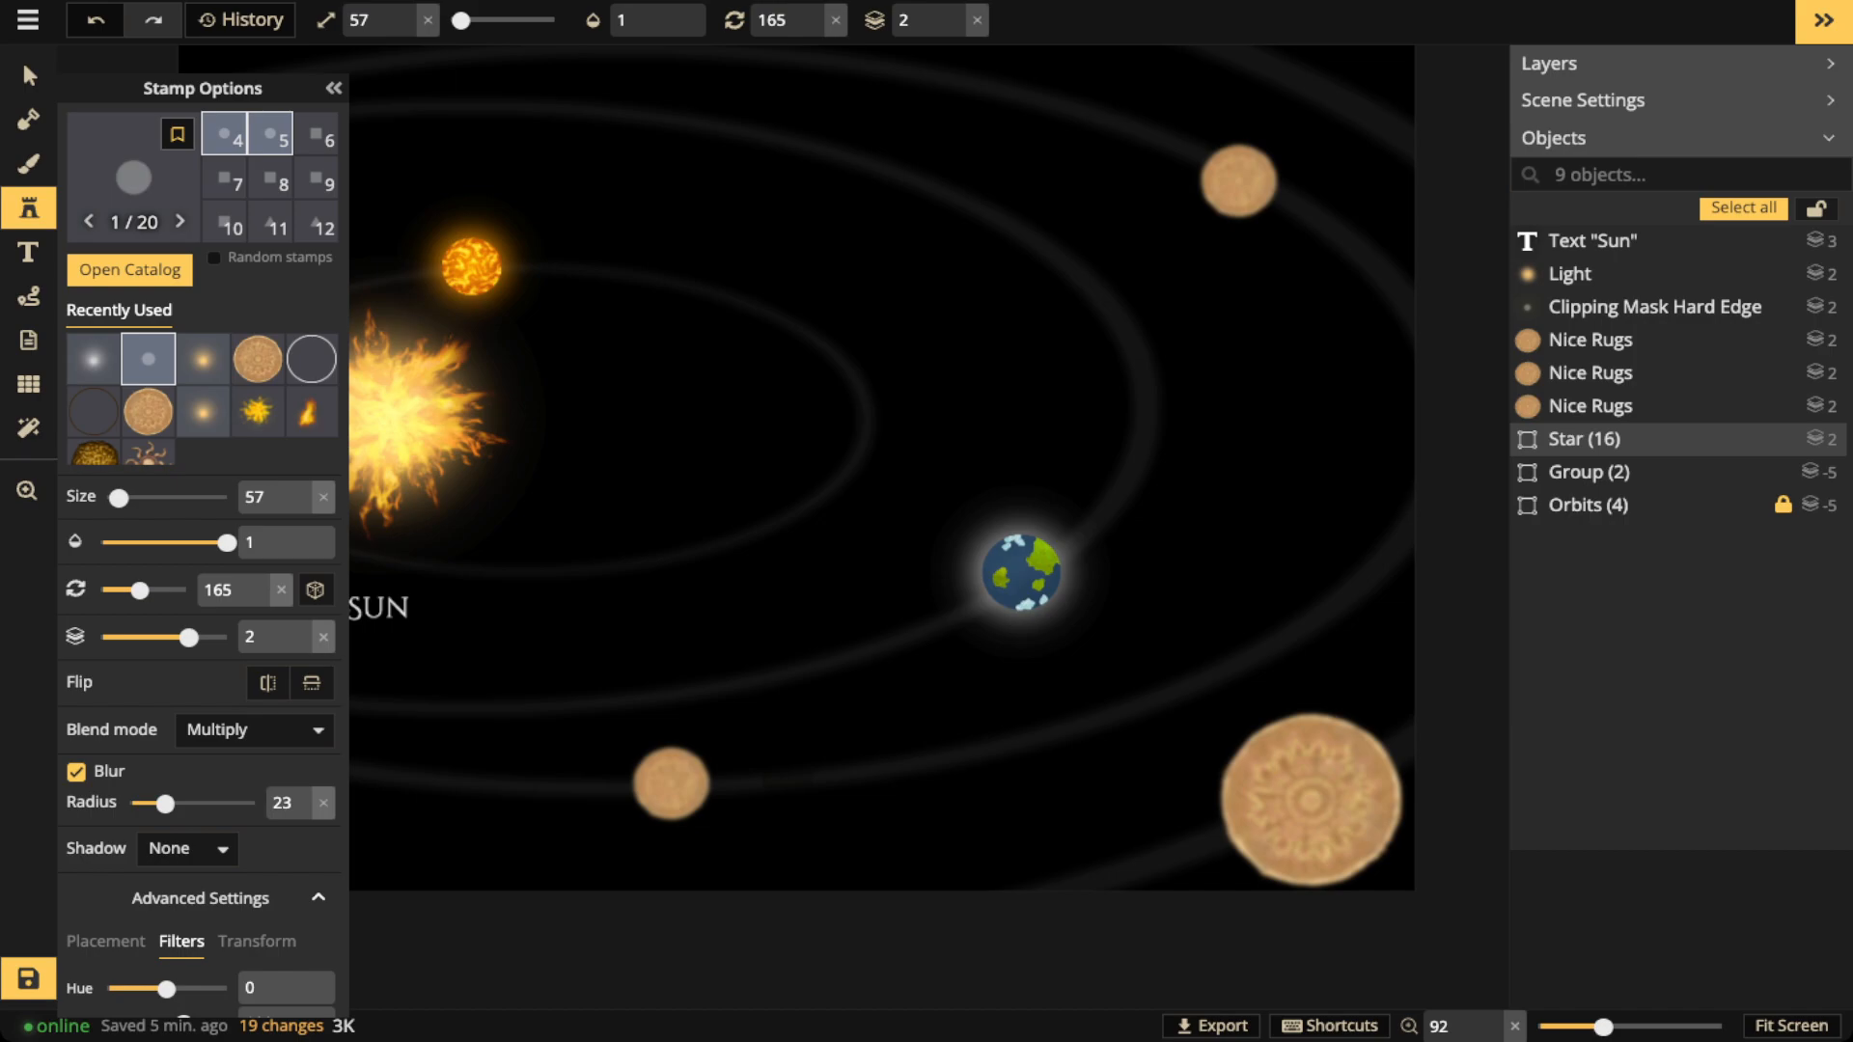
pyautogui.click(802, 774)
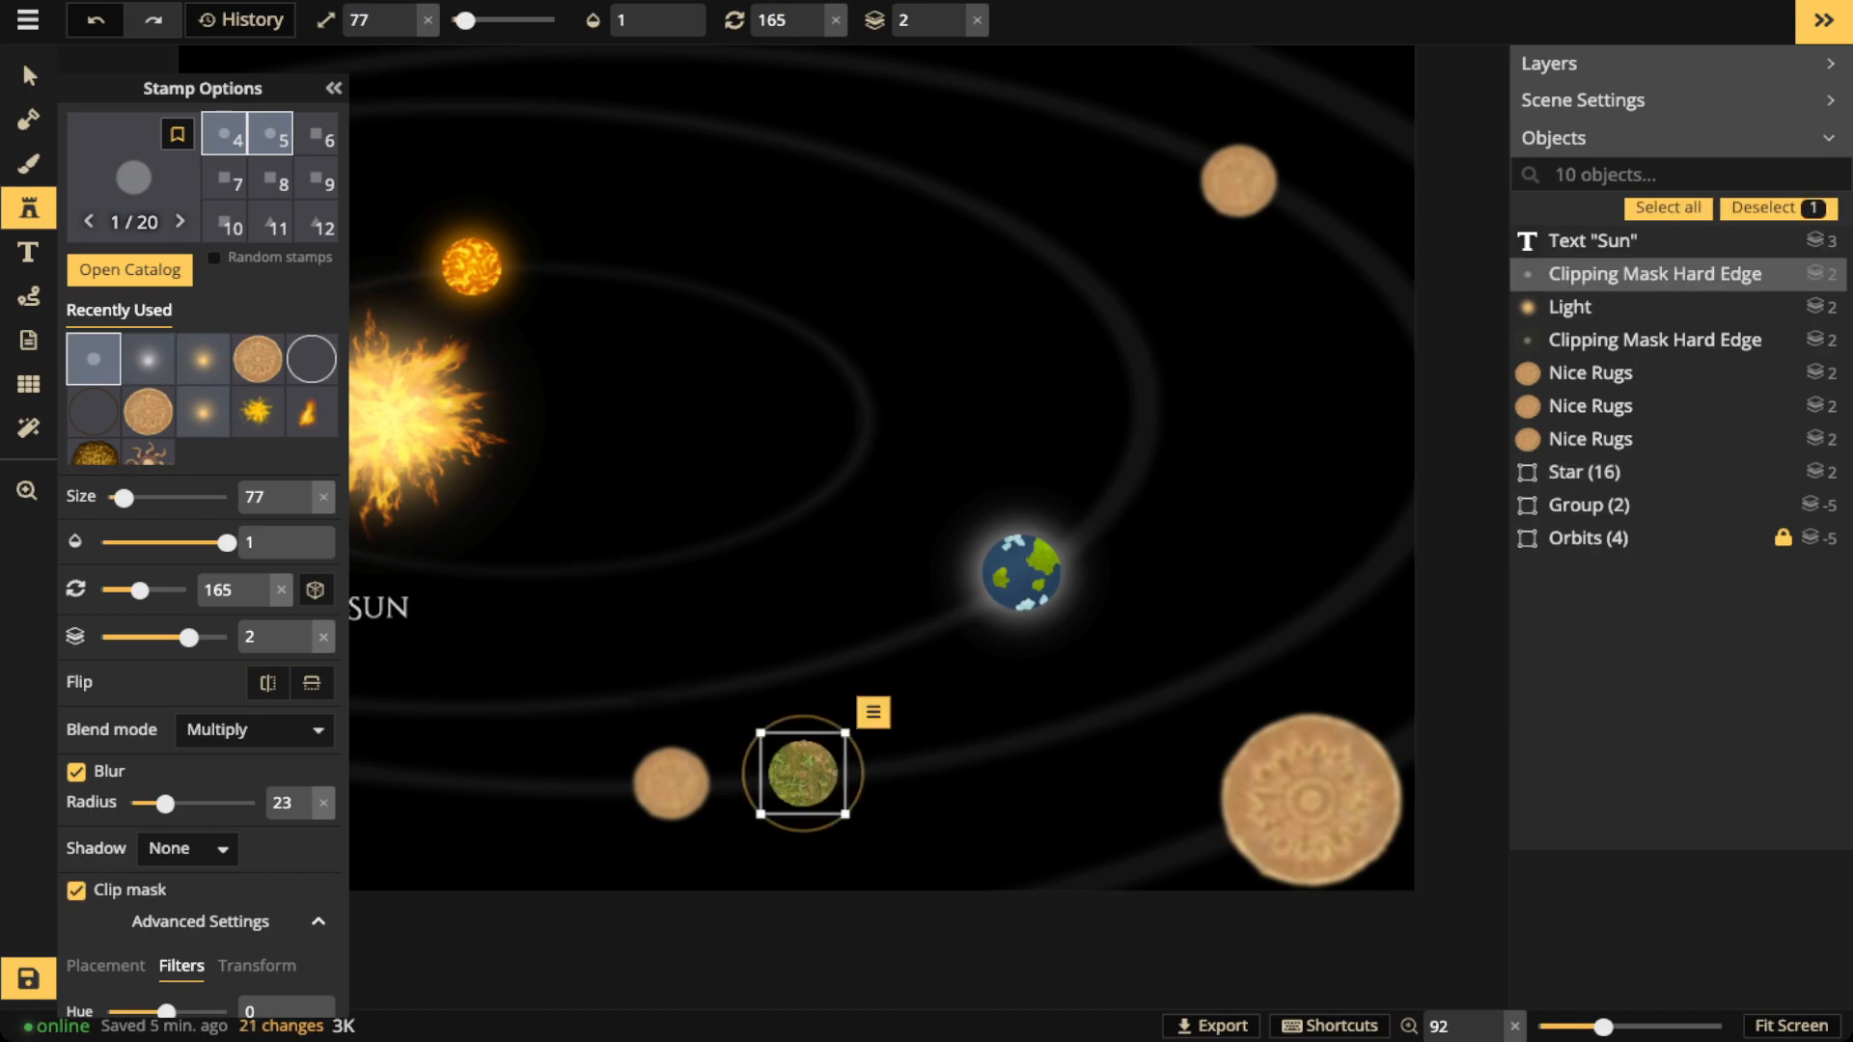
# Delete the Nice Rugs placeholder disc next to the new clipping mask circle
pyautogui.click(29, 76)
pyautogui.scroll(1, 673, 783)
pyautogui.click(671, 783)
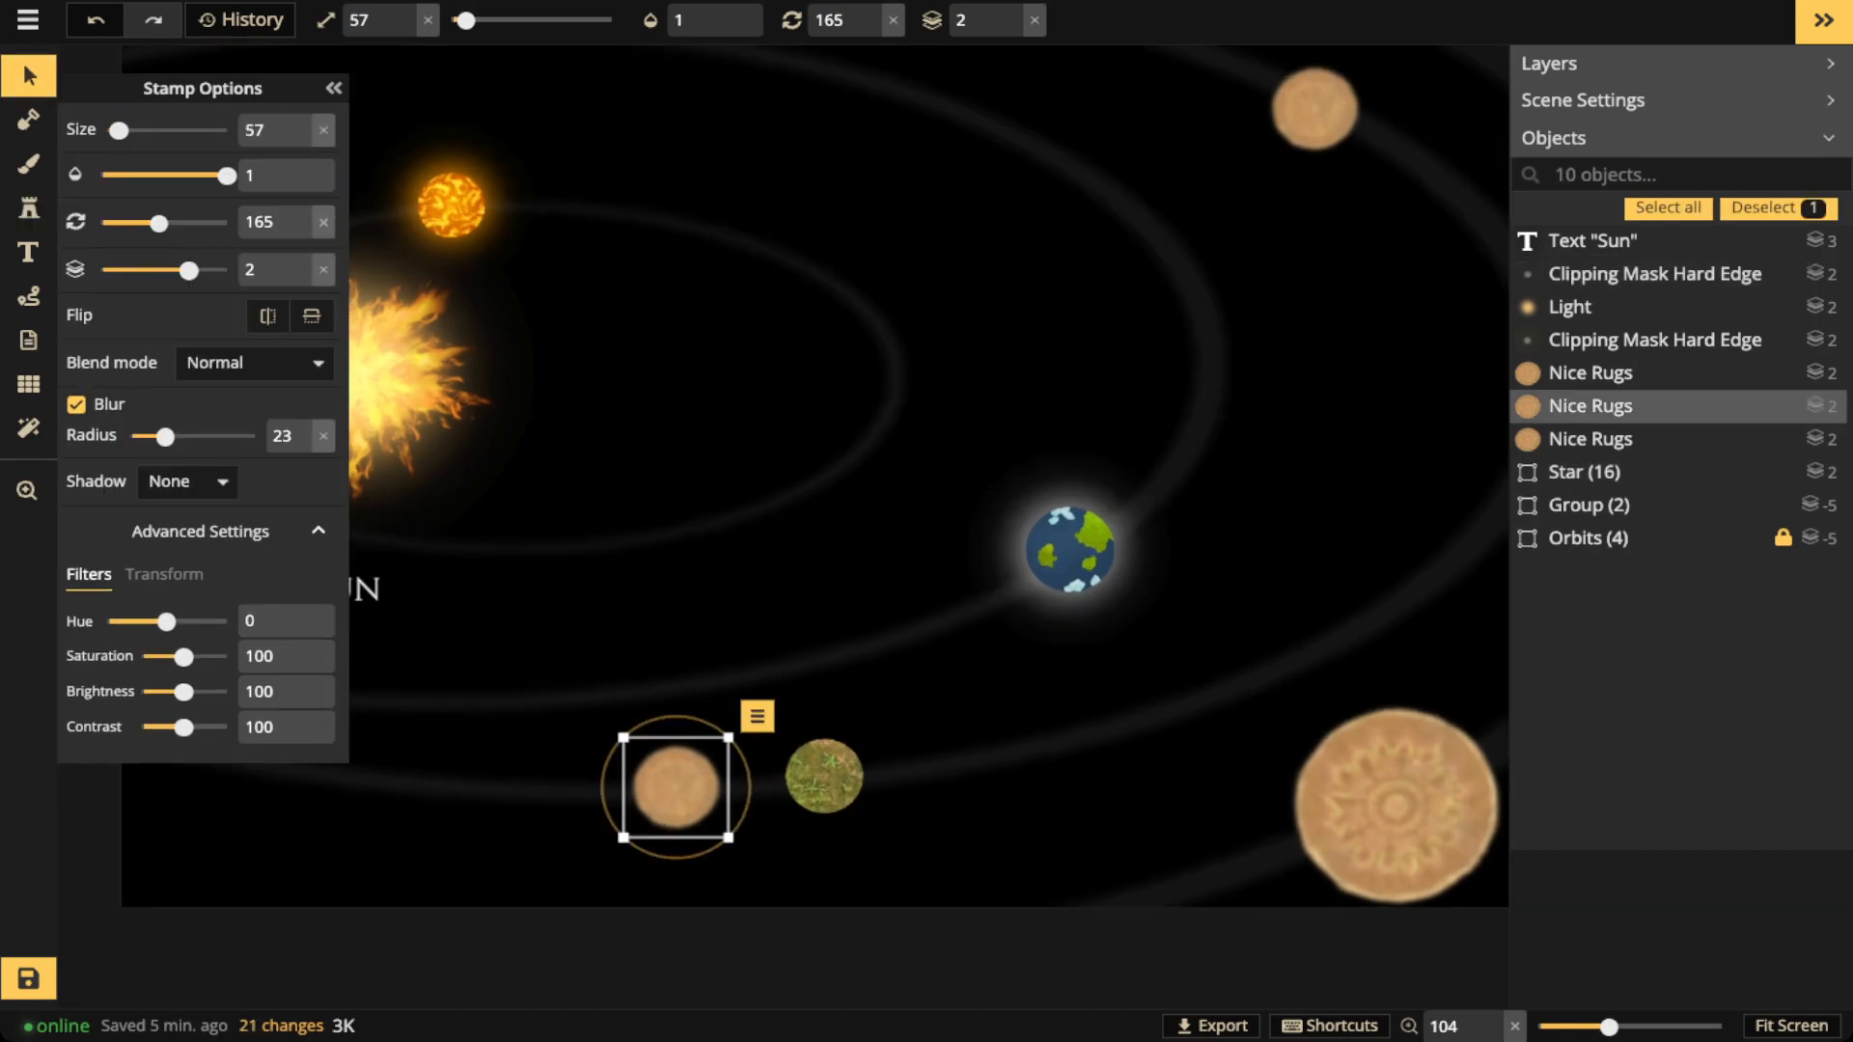
pyautogui.press('Delete')
# Enlarge the new clipping mask circle to size 107 and move it to the deleted disc's place on the orbit
pyautogui.click(824, 776)
pyautogui.press(']')
pyautogui.press(']')
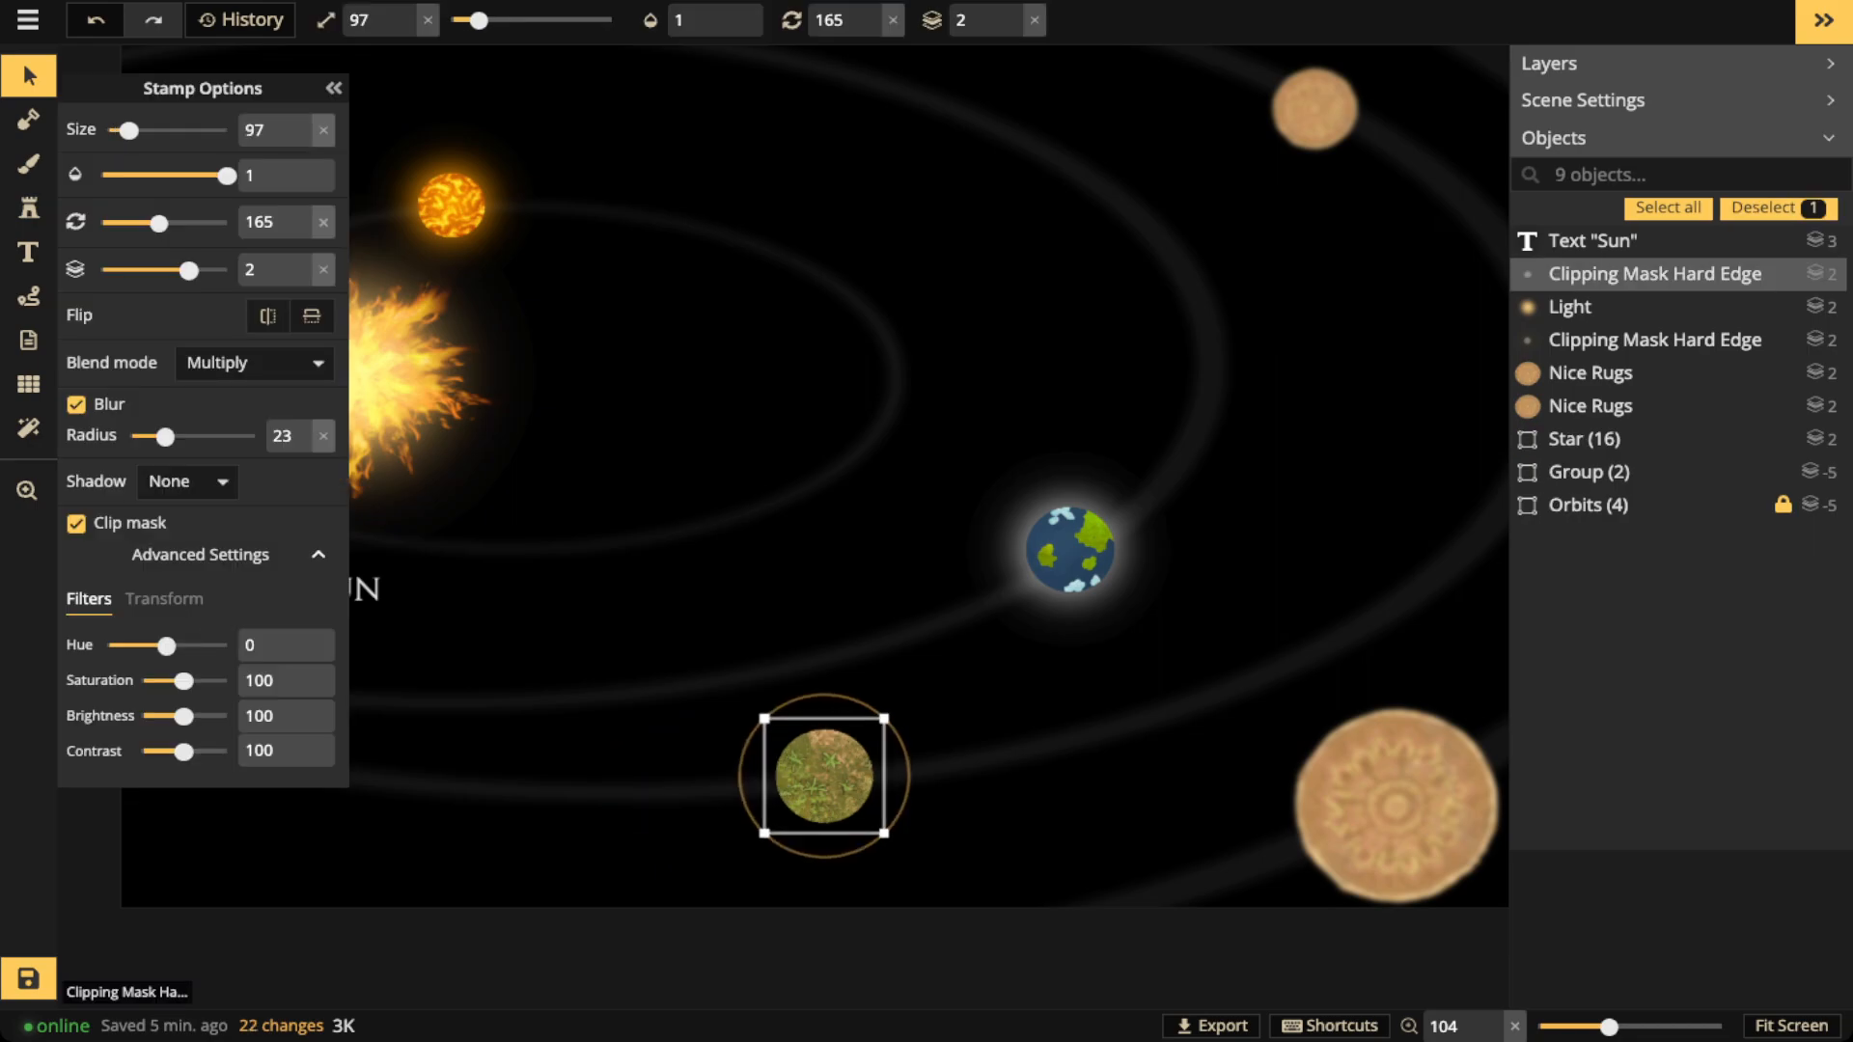
pyautogui.moveTo(820, 778); pyautogui.dragTo(737, 784)
pyautogui.press(']')
pyautogui.scroll(-1, 564, 606)
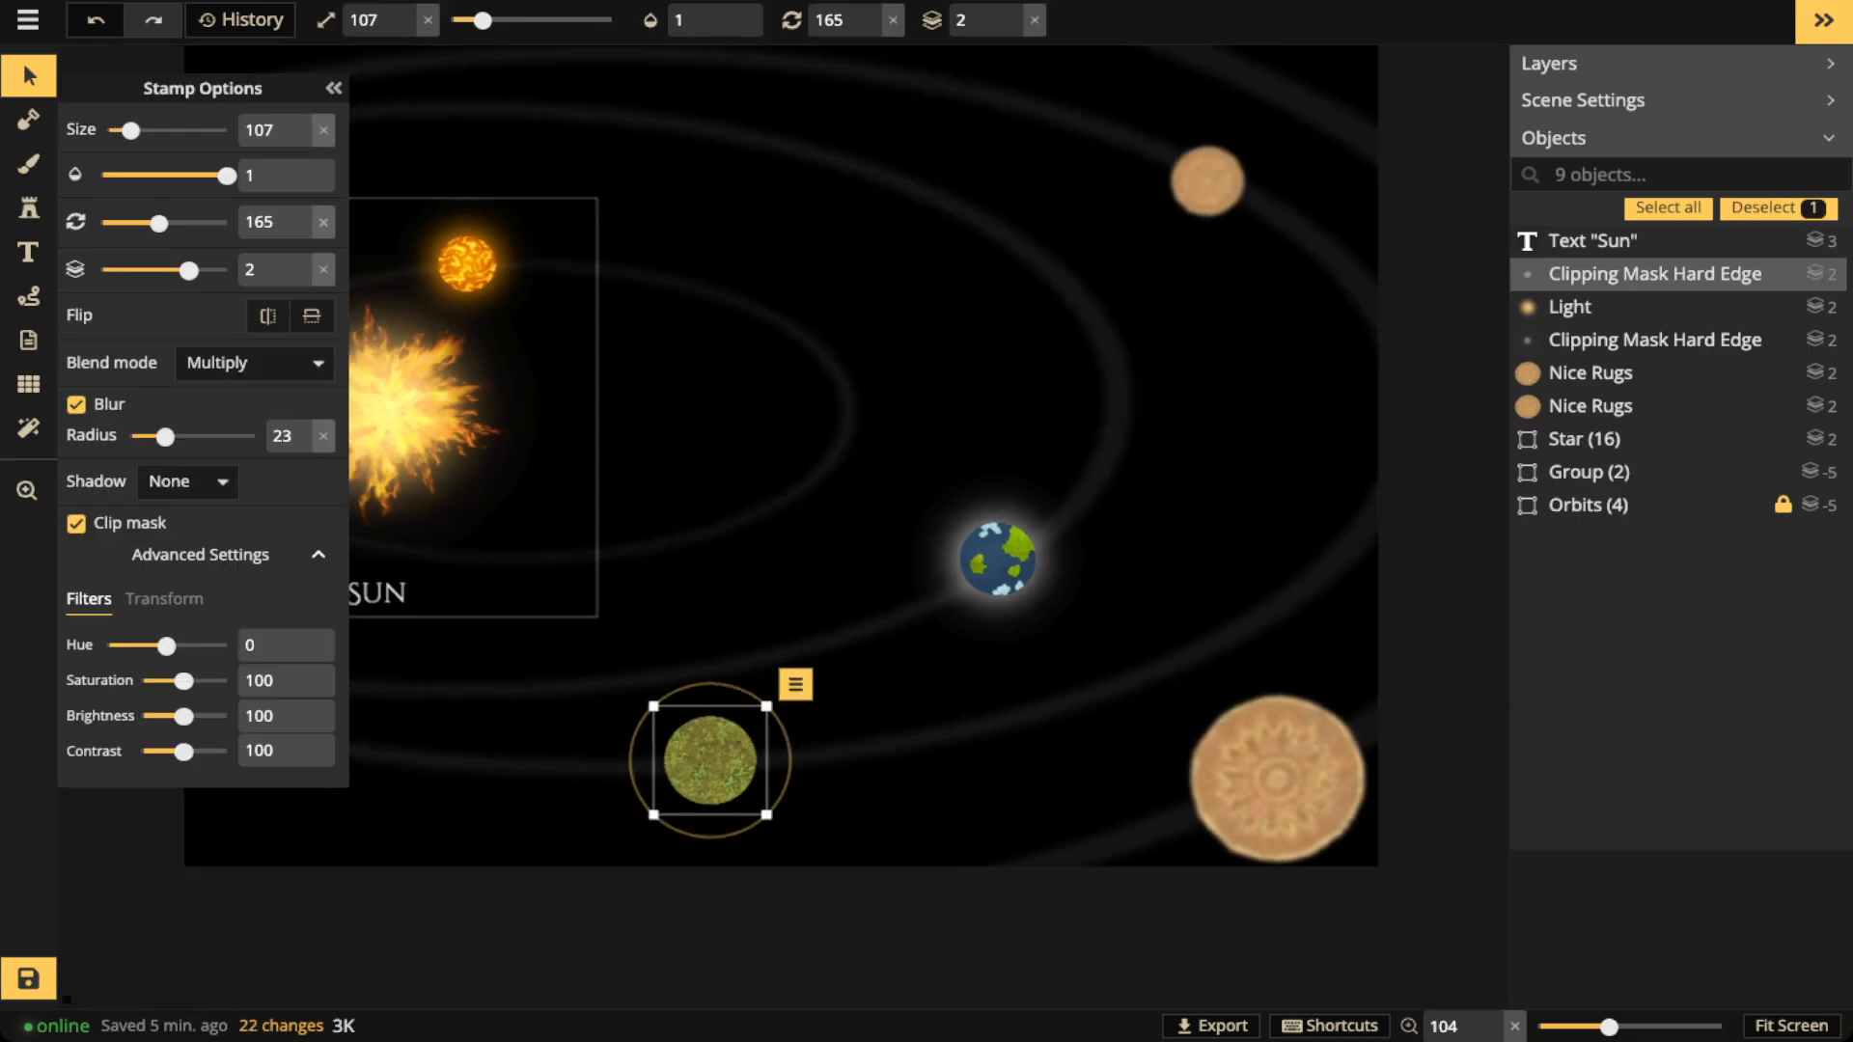
pyautogui.press('space')
pyautogui.moveTo(564, 606); pyautogui.dragTo(812, 691)
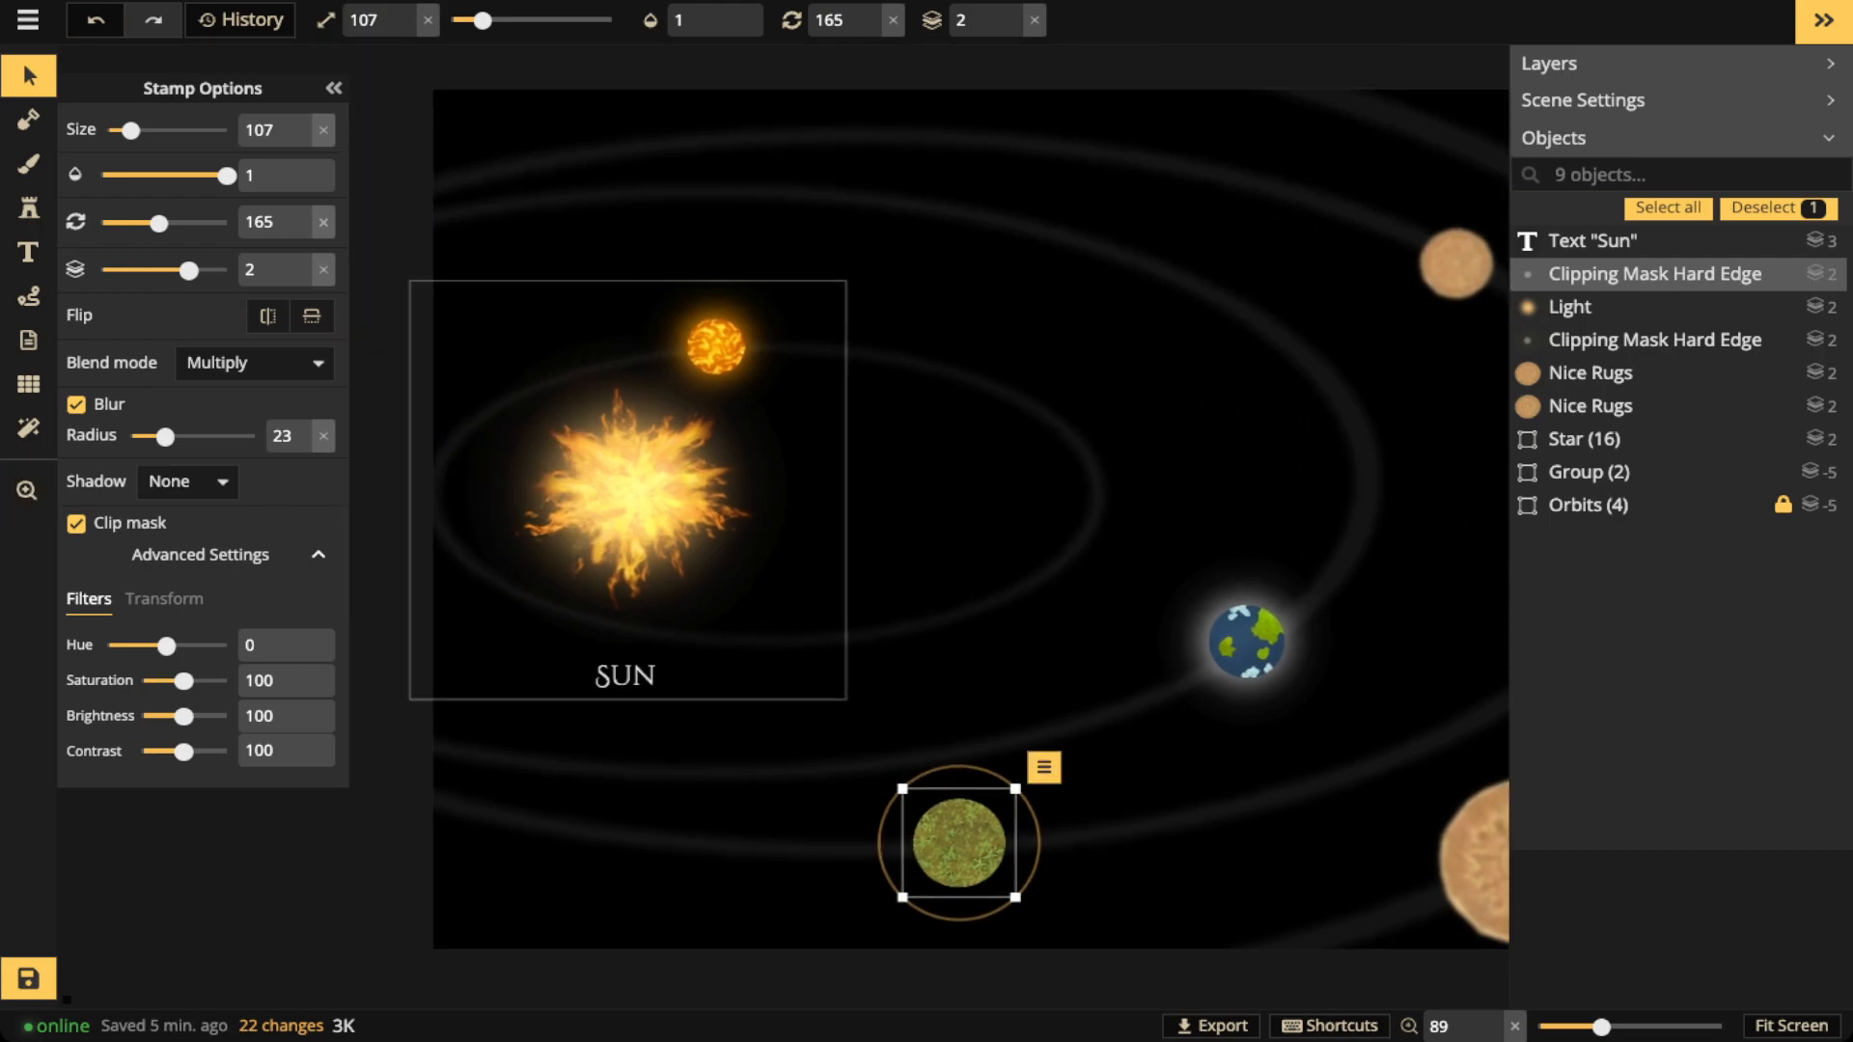
pyautogui.press('space')
pyautogui.moveTo(1245, 641); pyautogui.dragTo(982, 509)
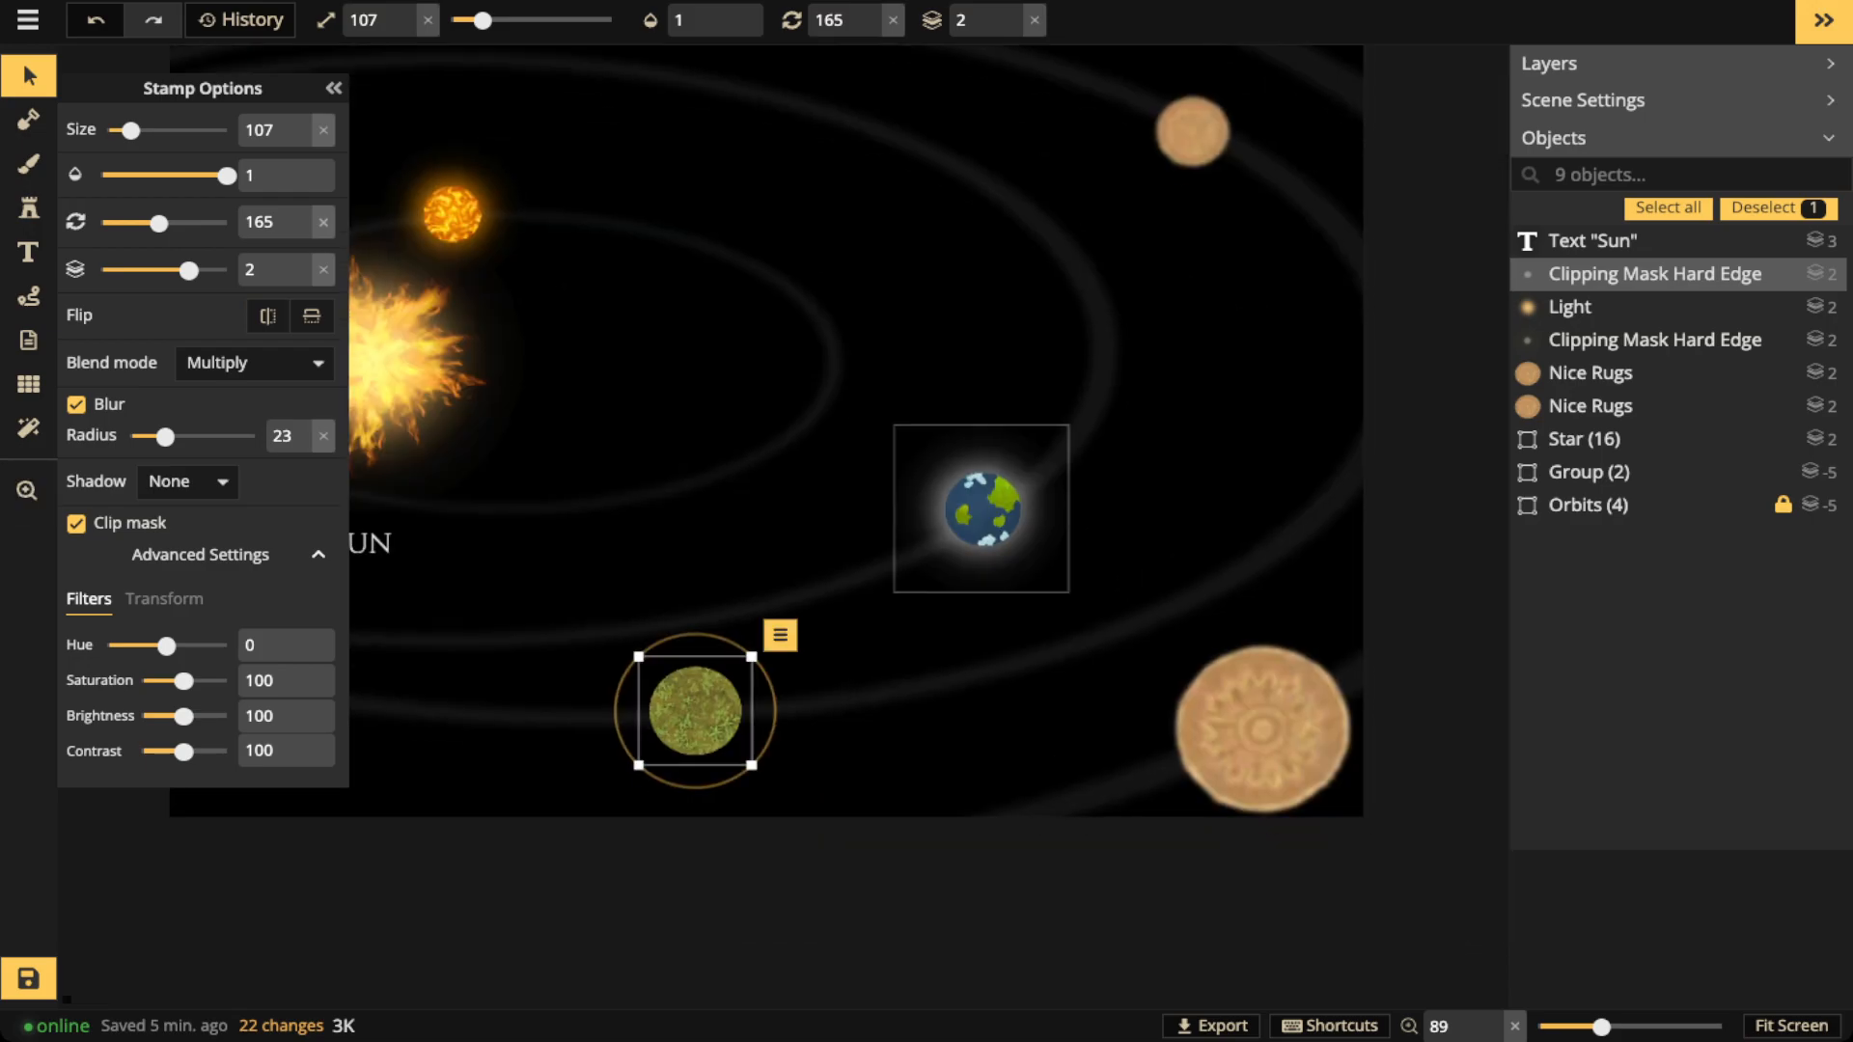
pyautogui.press('space')
pyautogui.moveTo(801, 589); pyautogui.dragTo(1056, 562)
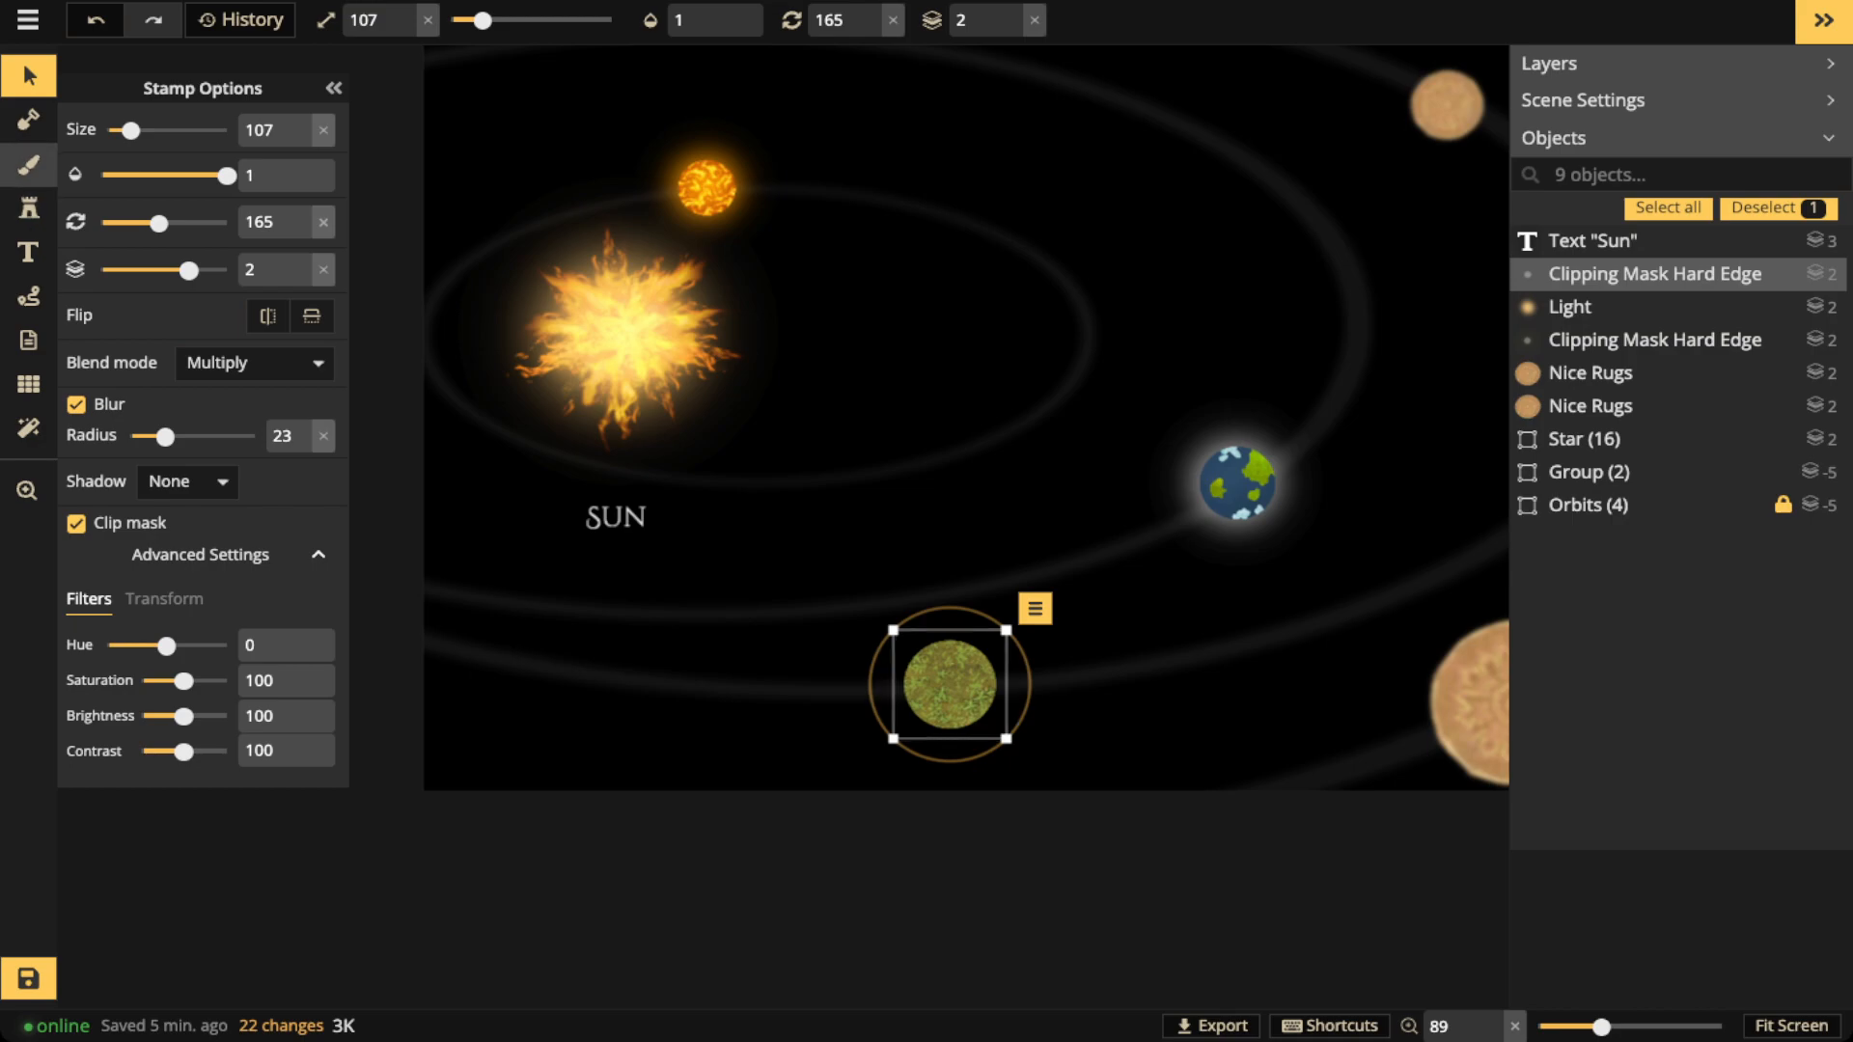
# Choose the deep blue texture next to Ice 5 in the Ice & Snow Textures as the brush texture
pyautogui.click(28, 165)
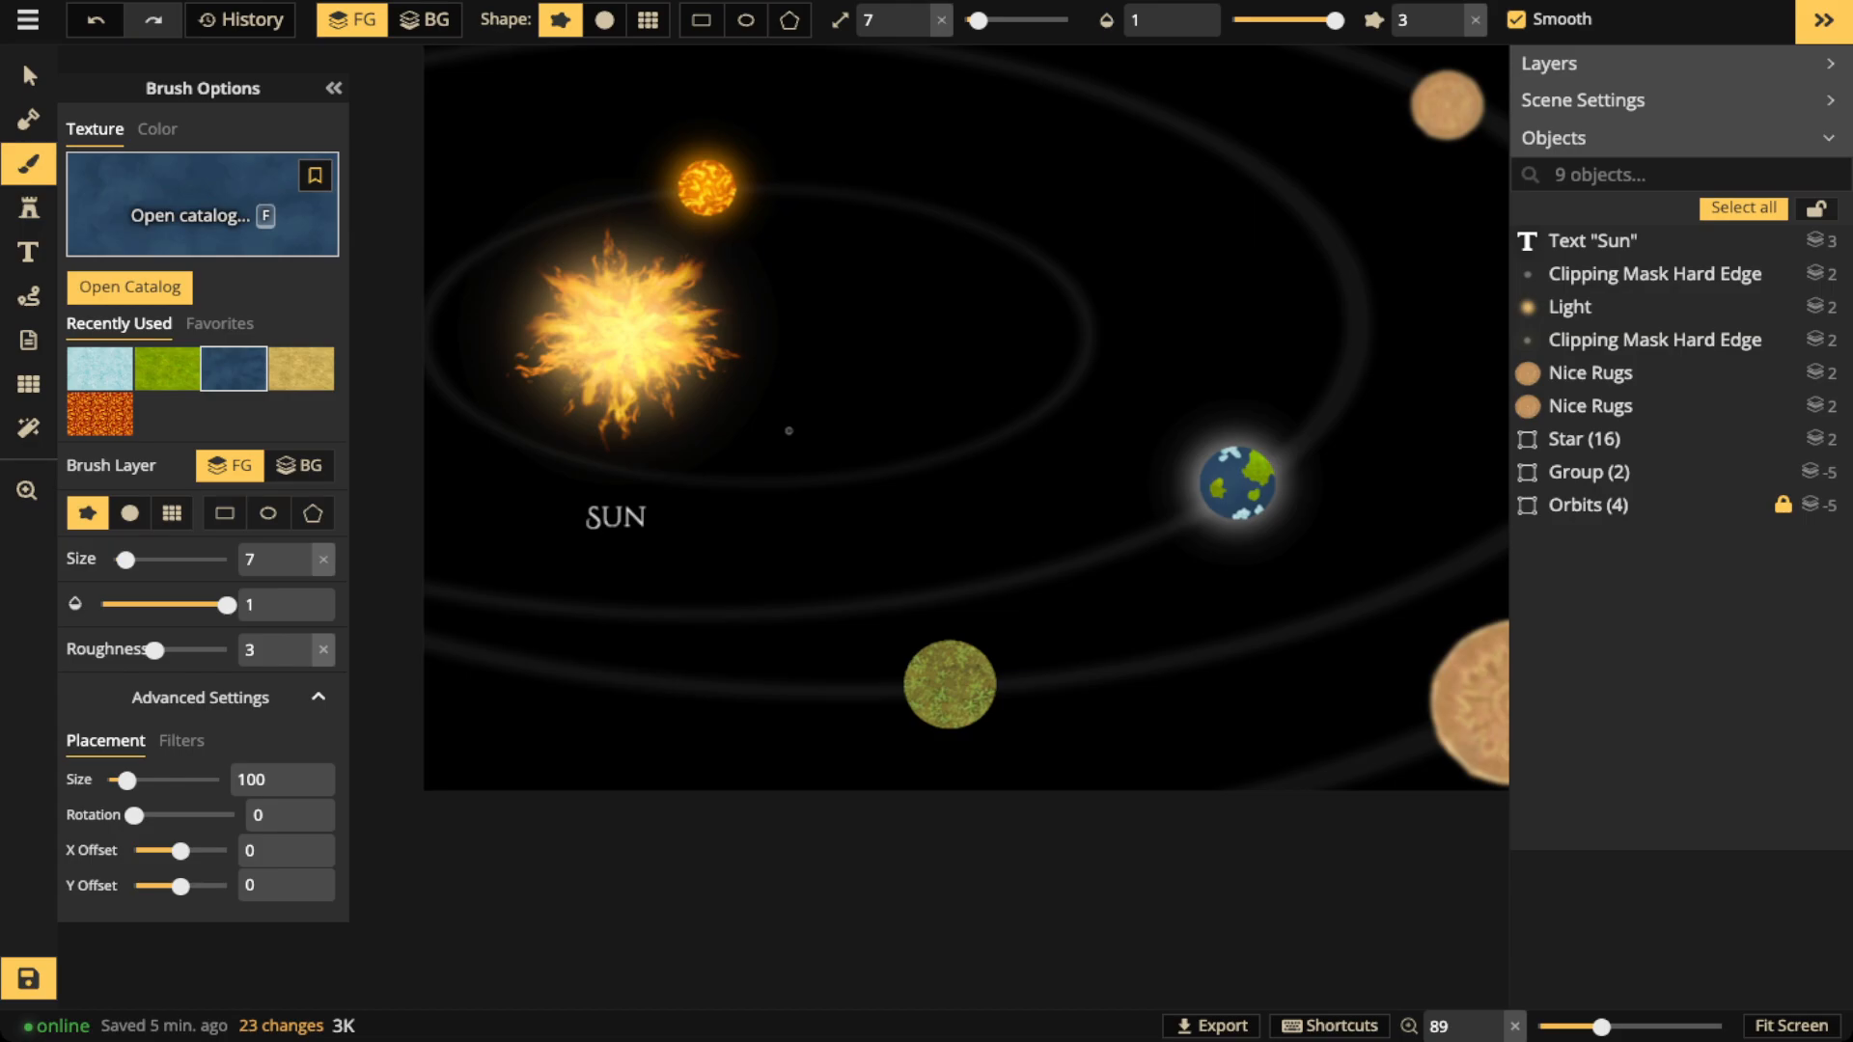
pyautogui.press('f')
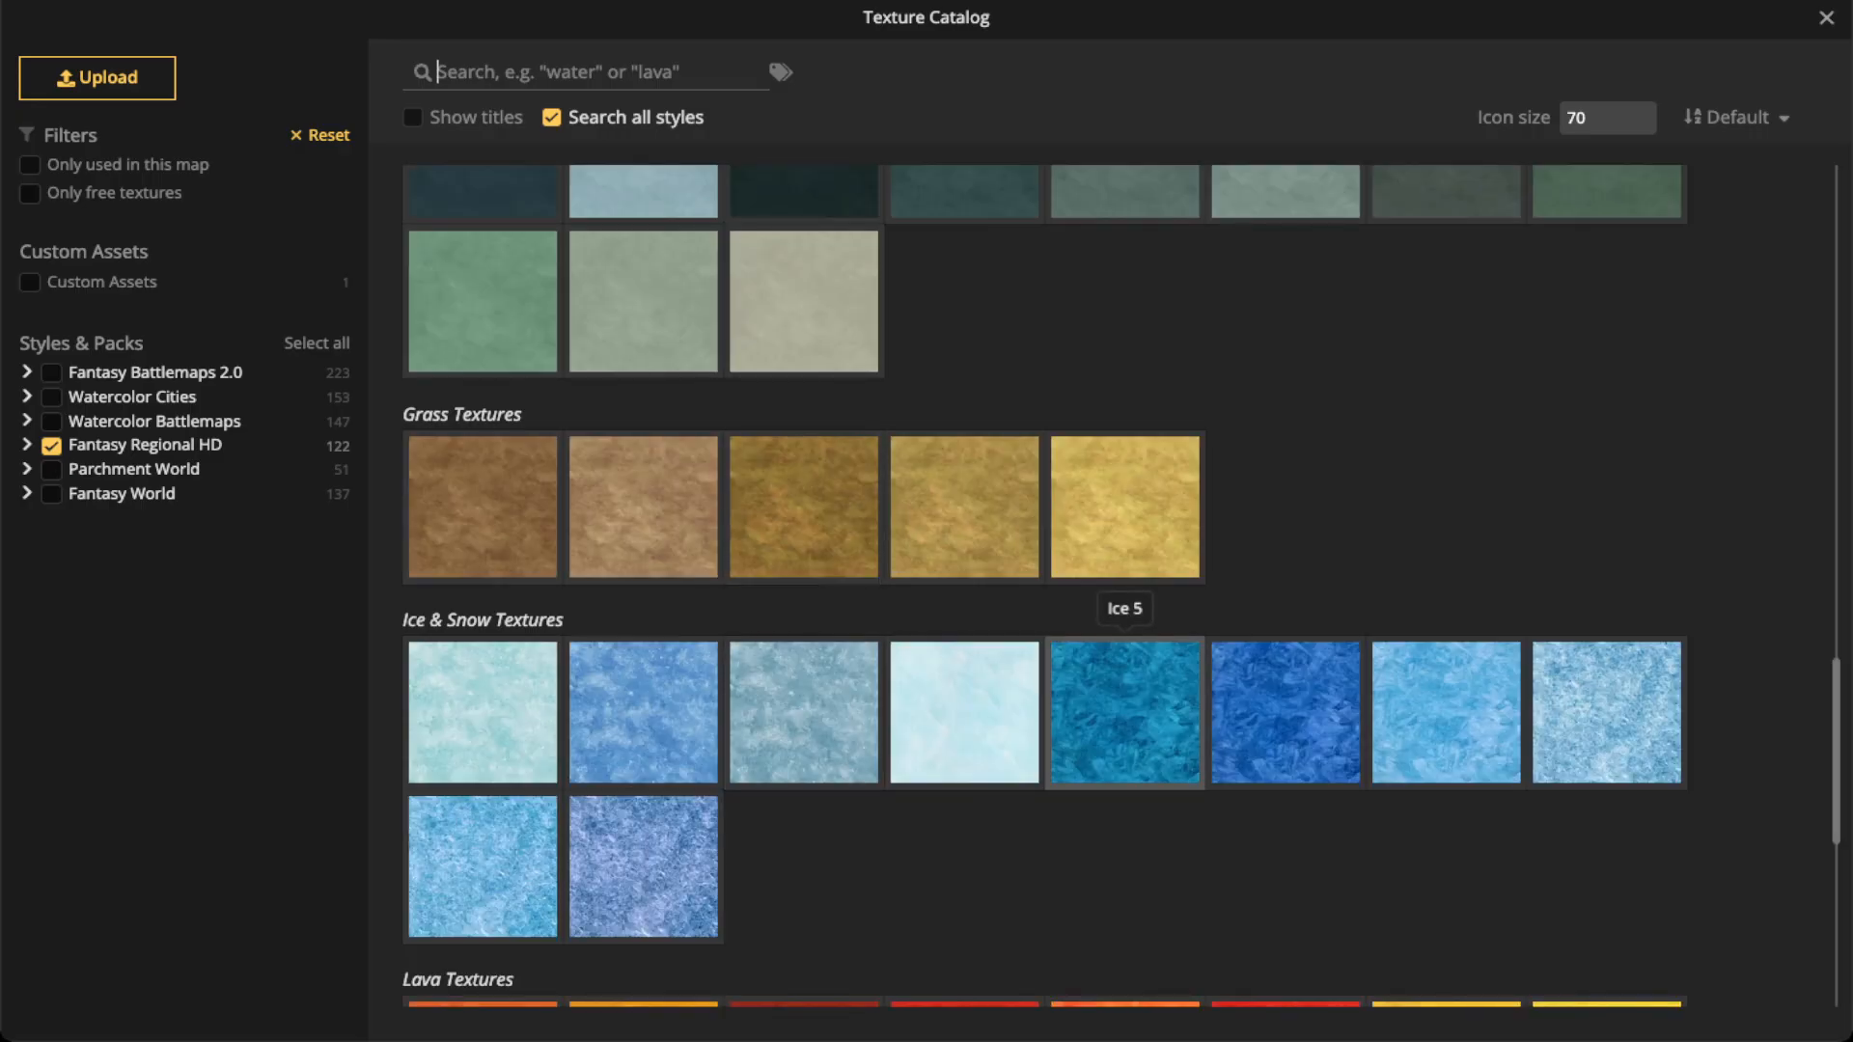
pyautogui.click(1266, 712)
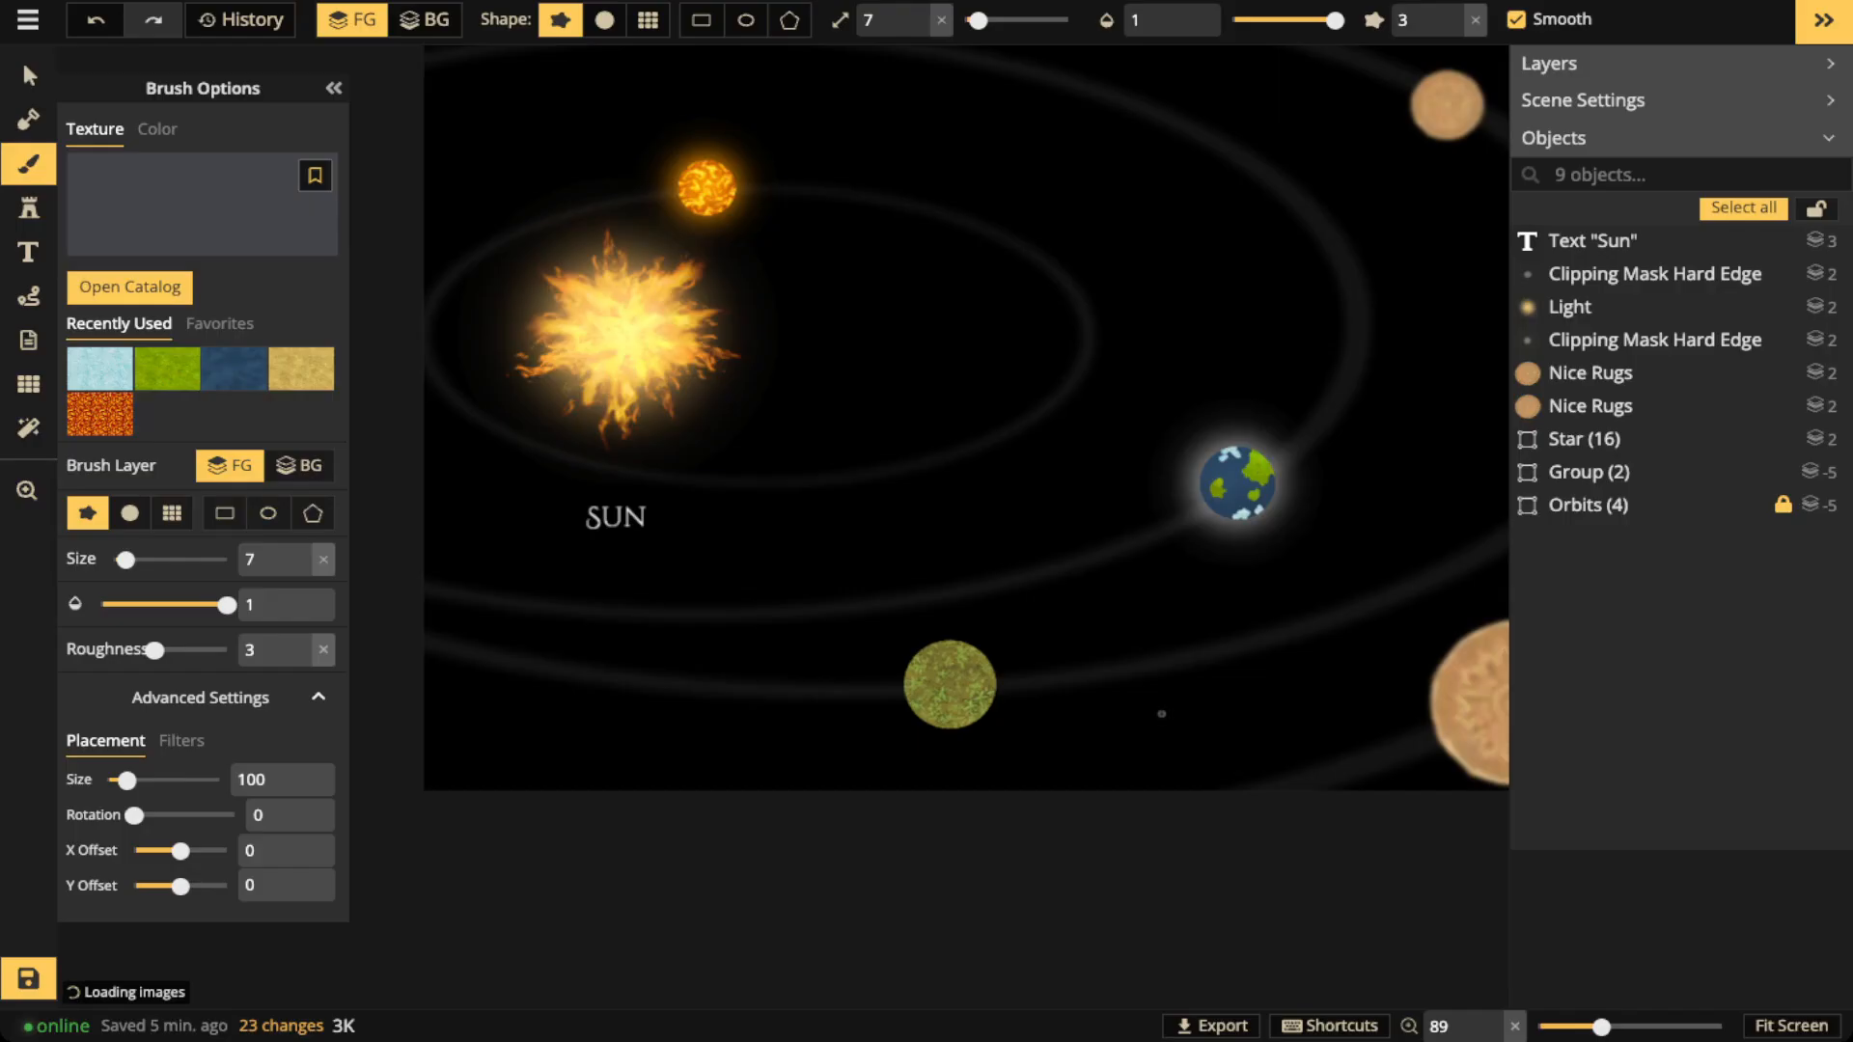
# Paint the green clipping mask planet with the blue ice texture using a round brush of size 43
pyautogui.scroll(3, 977, 447)
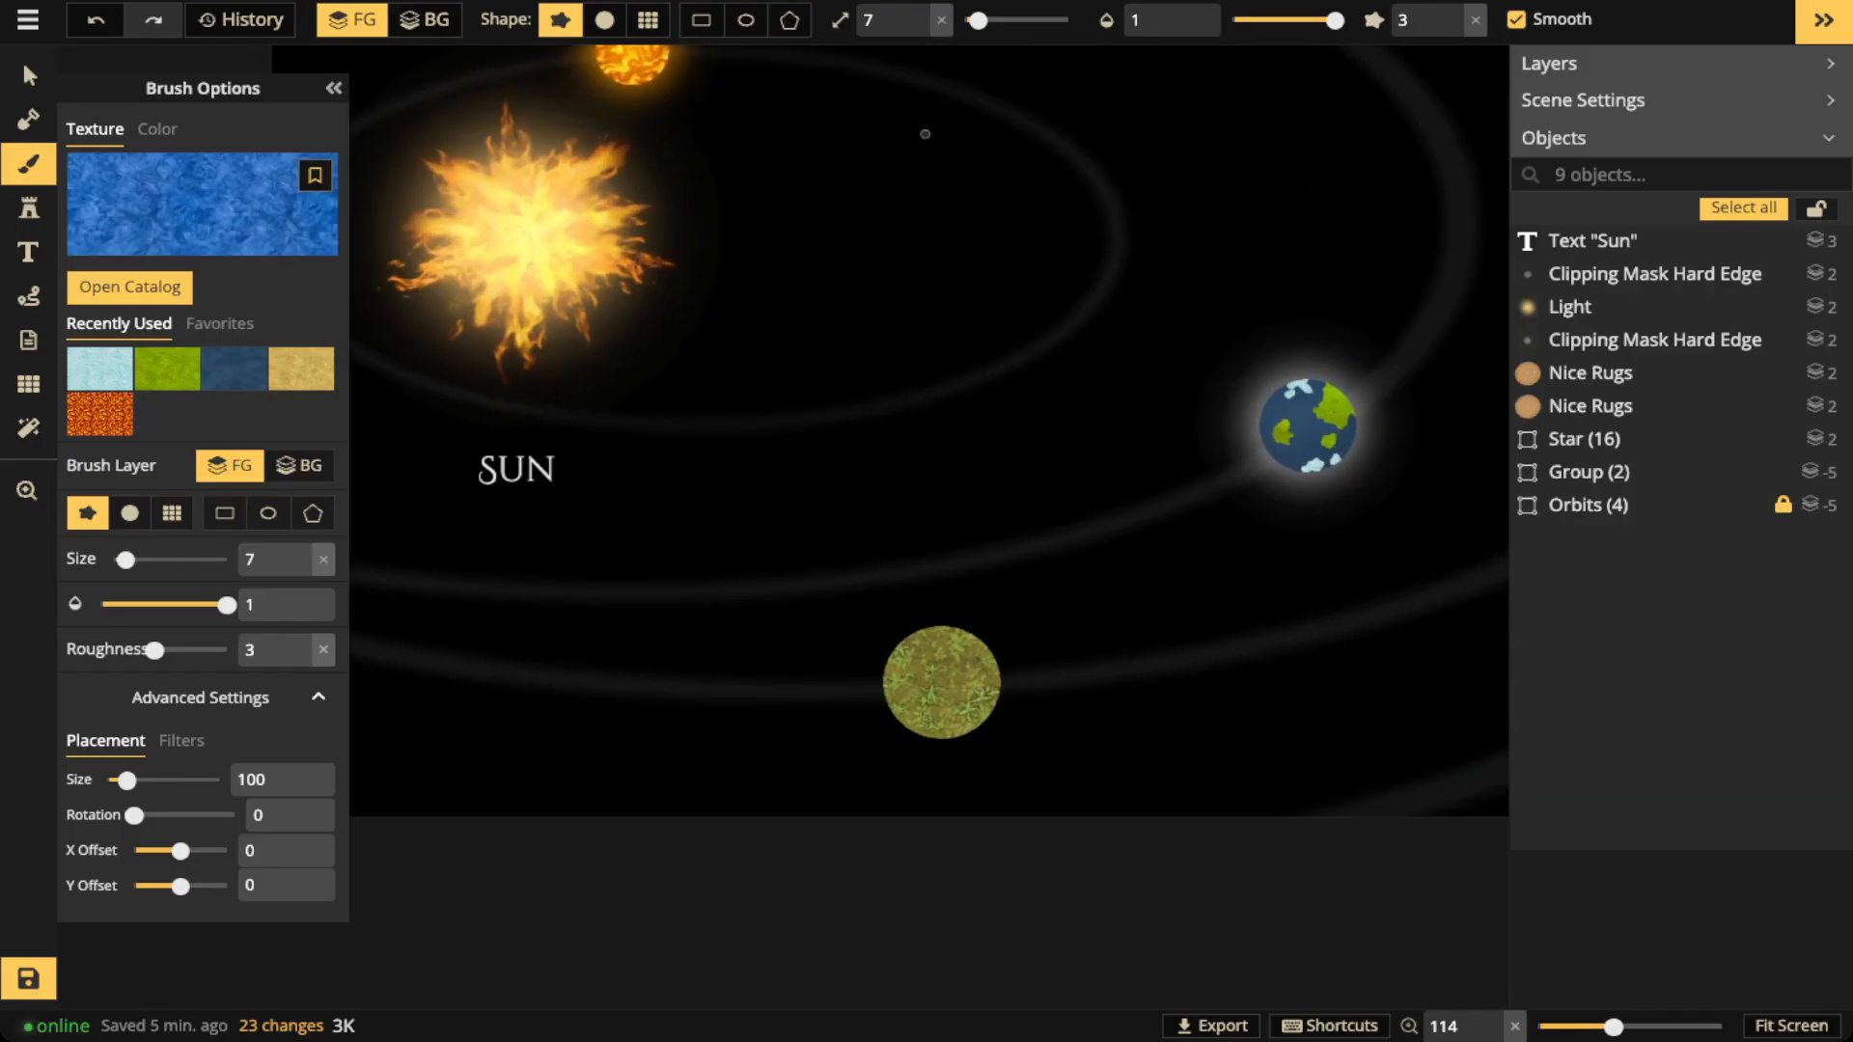
pyautogui.click(604, 19)
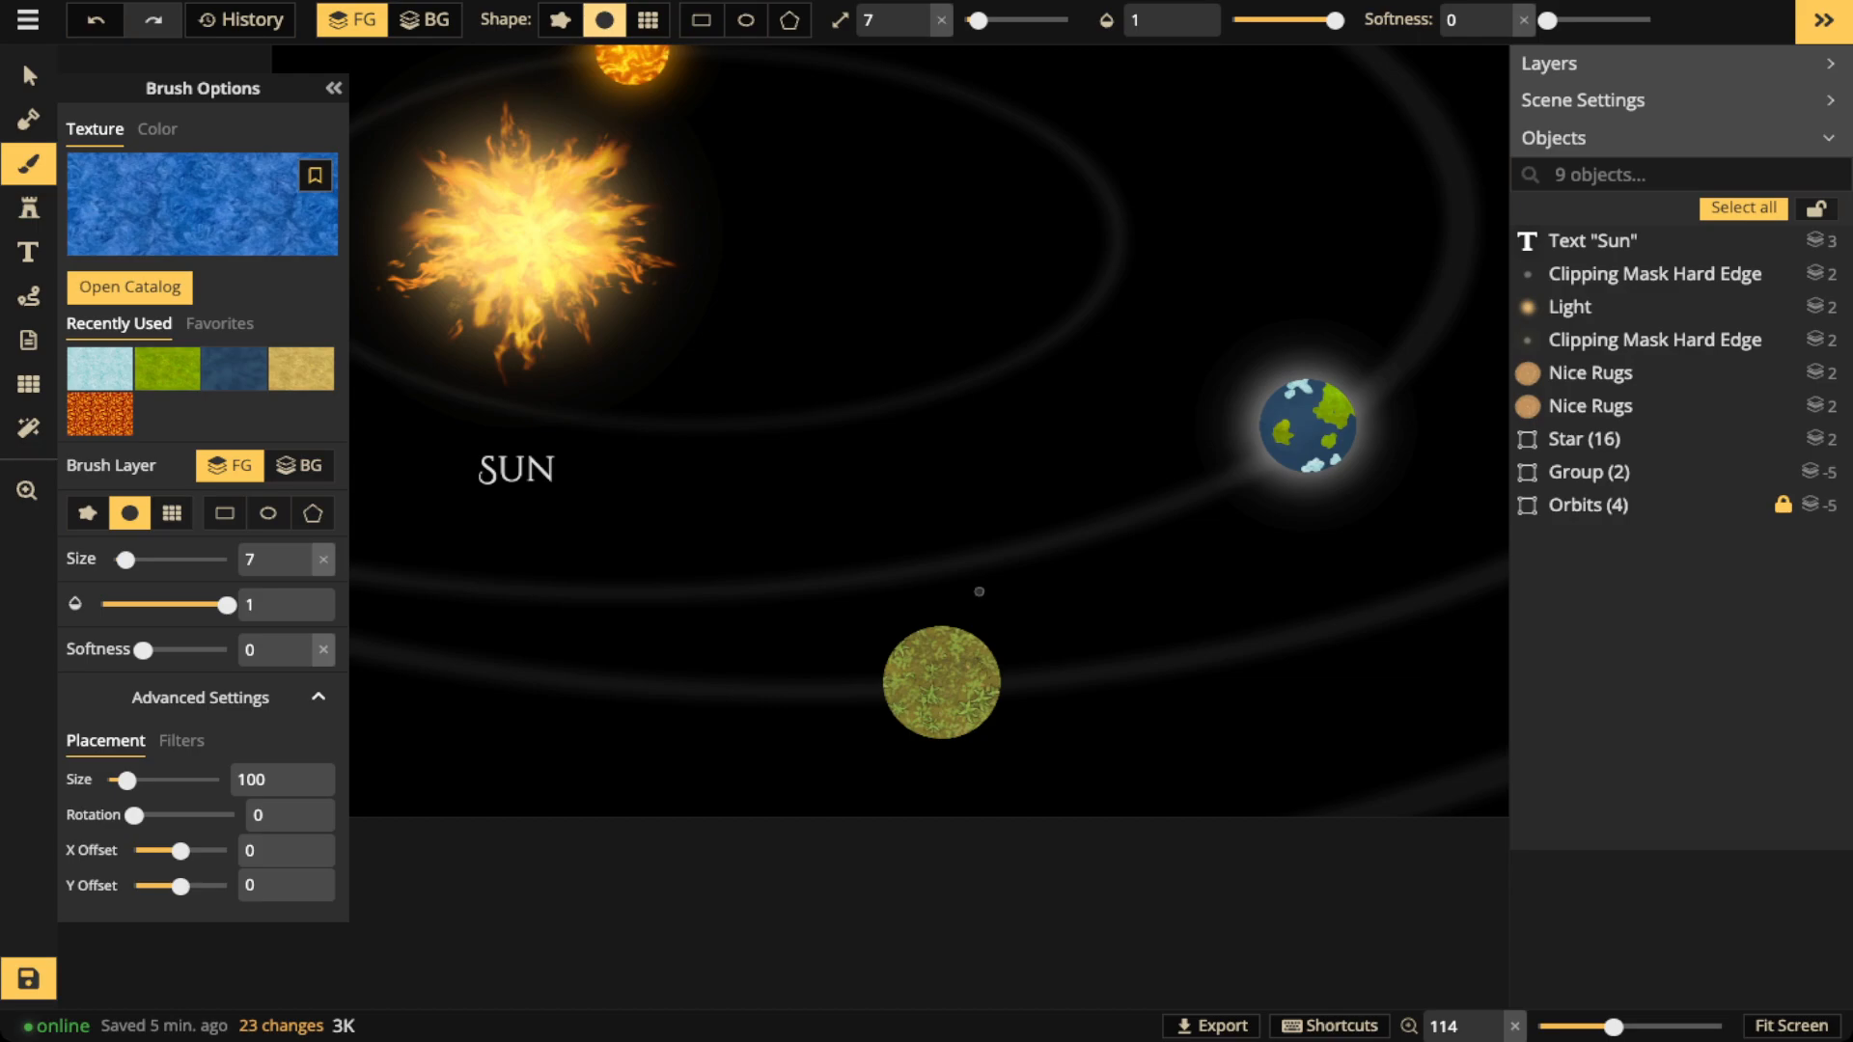
pyautogui.moveTo(970, 550)
pyautogui.mouseDown()
pyautogui.moveTo(959, 567)
pyautogui.moveTo(974, 546)
pyautogui.mouseUp()
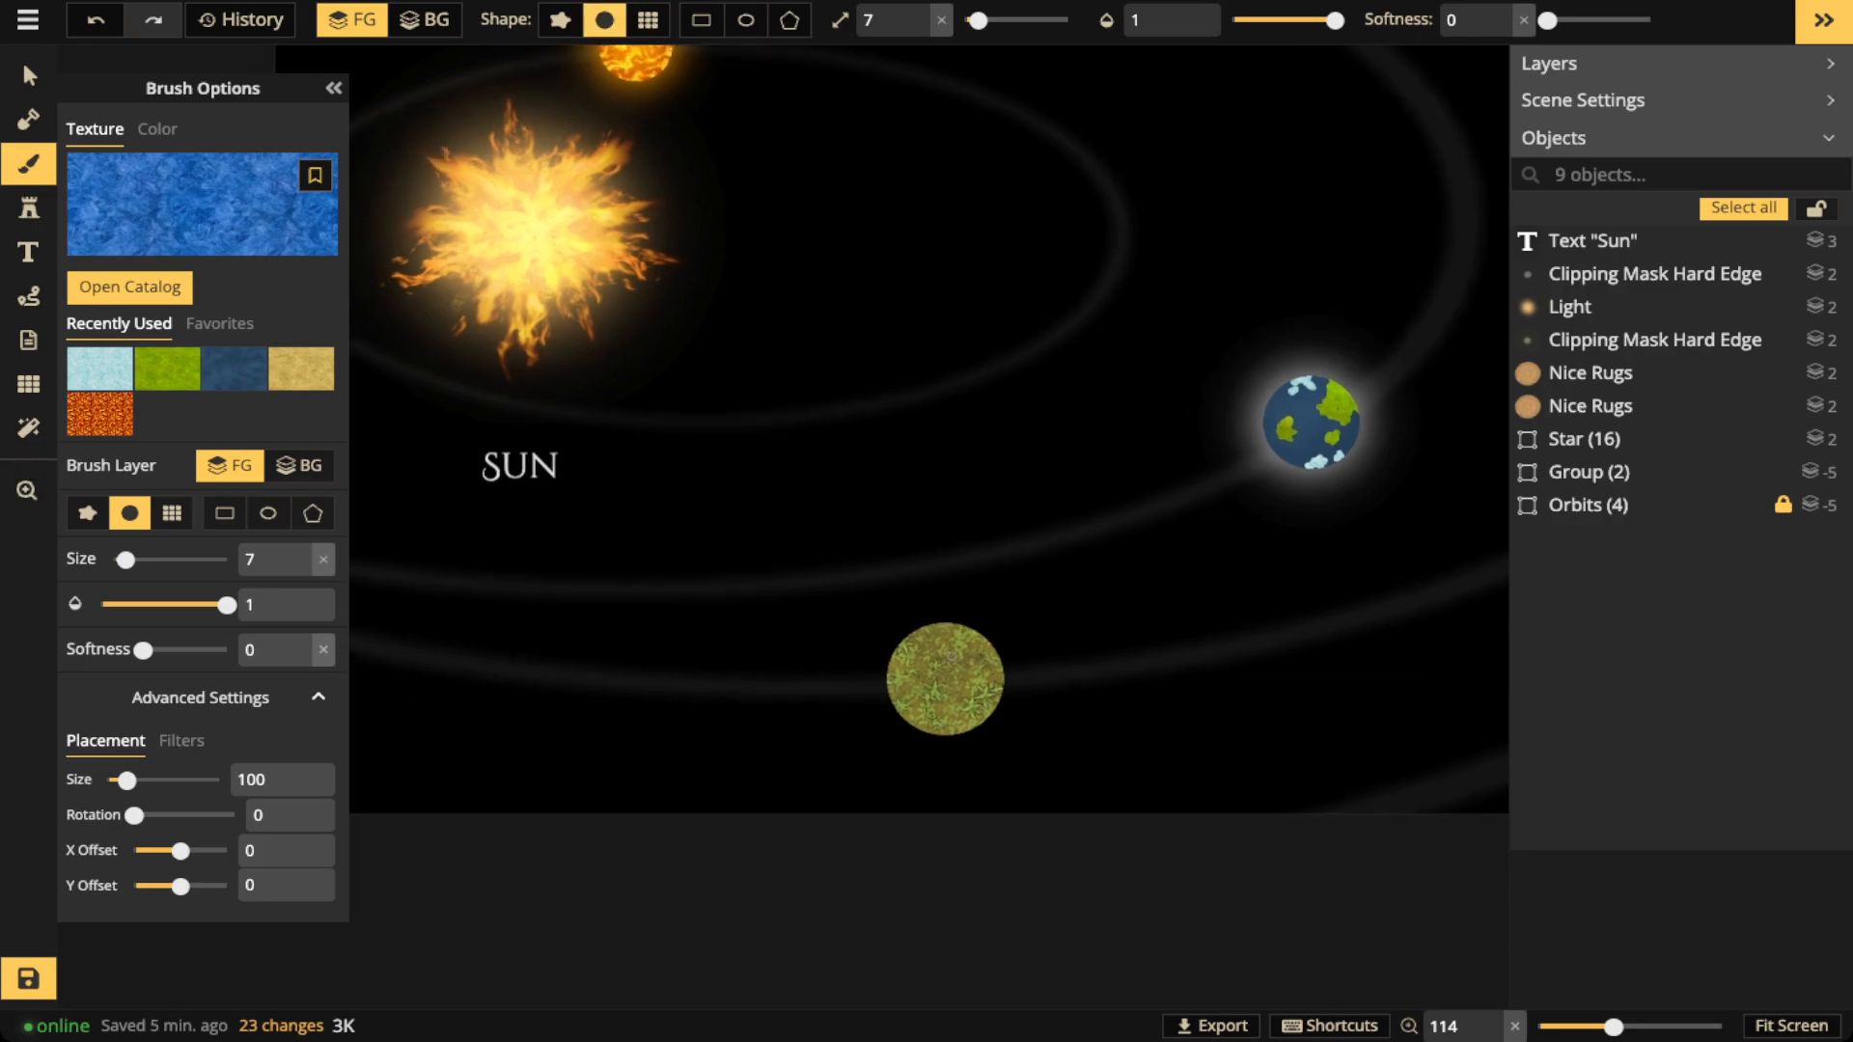
pyautogui.moveTo(978, 20); pyautogui.dragTo(1018, 19)
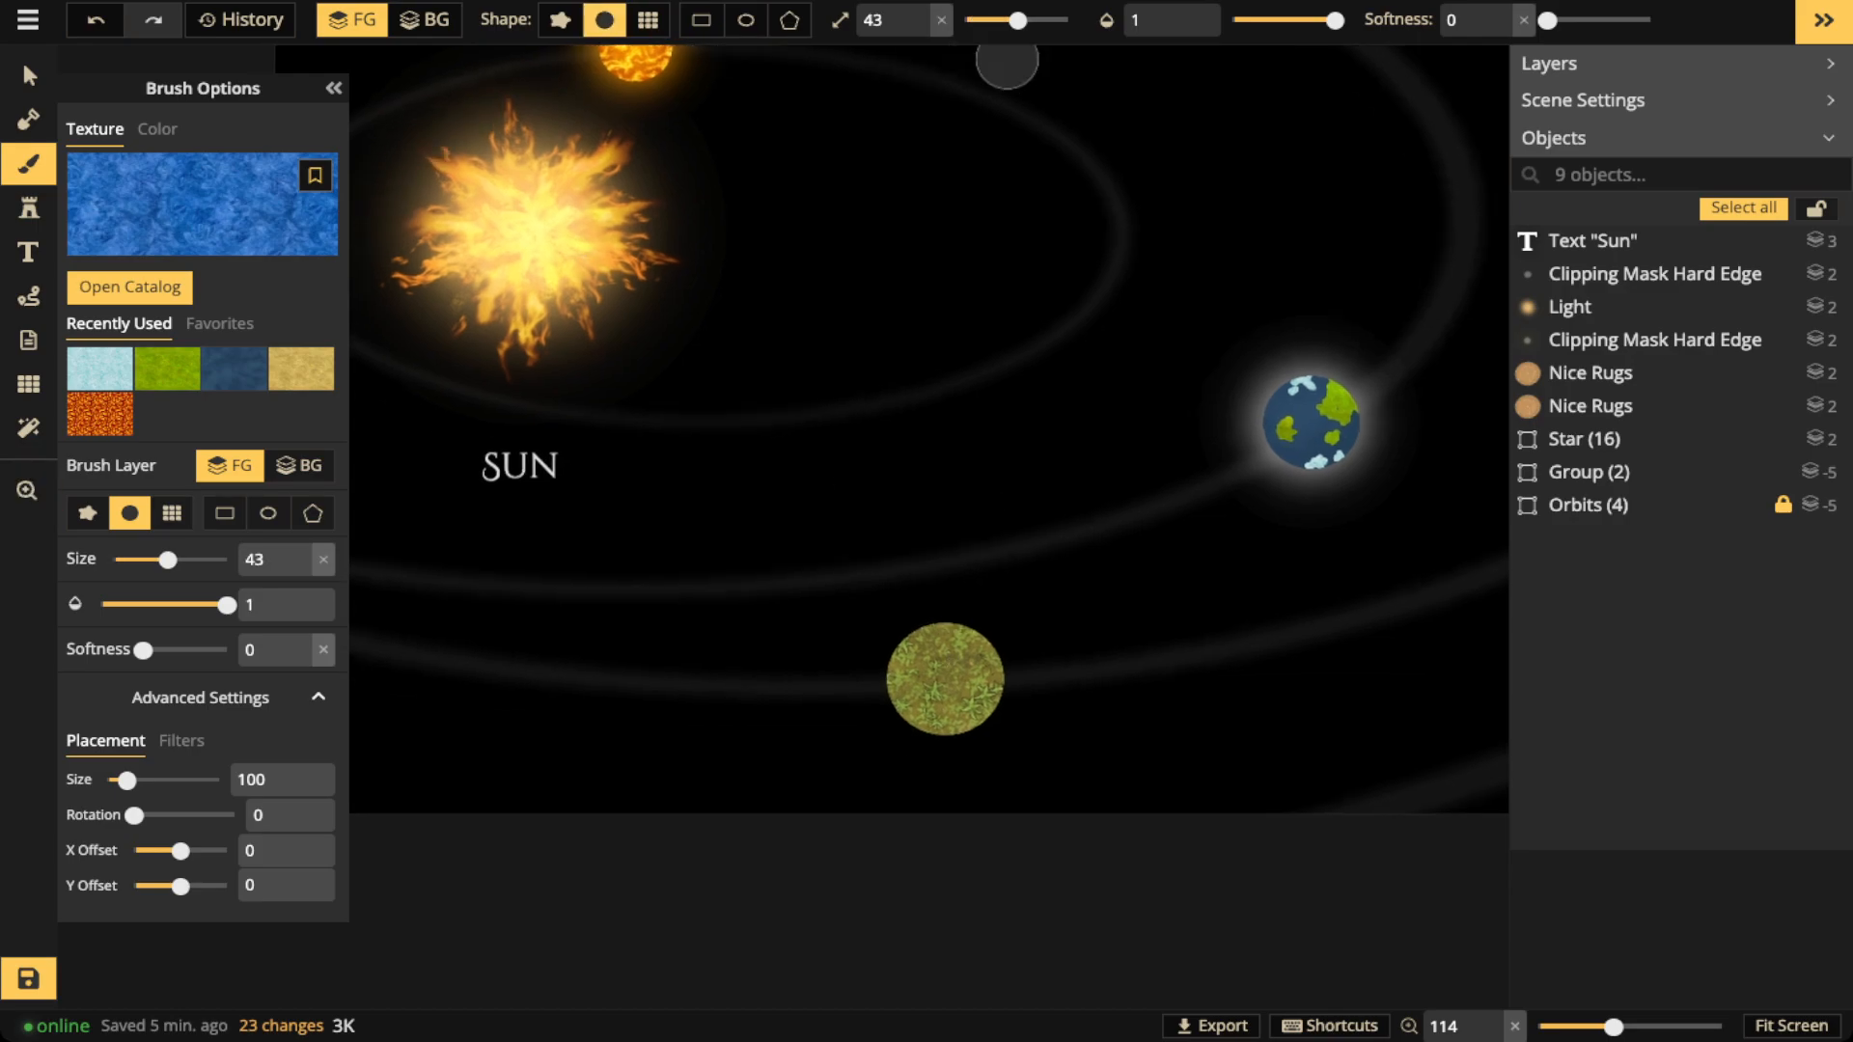
pyautogui.moveTo(908, 673)
pyautogui.mouseDown()
pyautogui.moveTo(953, 641)
pyautogui.moveTo(984, 686)
pyautogui.moveTo(952, 698)
pyautogui.moveTo(908, 679)
pyautogui.moveTo(898, 700)
pyautogui.moveTo(948, 729)
pyautogui.moveTo(973, 680)
pyautogui.mouseUp()
# Configure the blue ice brush with texture brightness 57, softness 1, opacity 0.38 and size 21
pyautogui.scroll(1, 974, 675)
pyautogui.scroll(5, 975, 676)
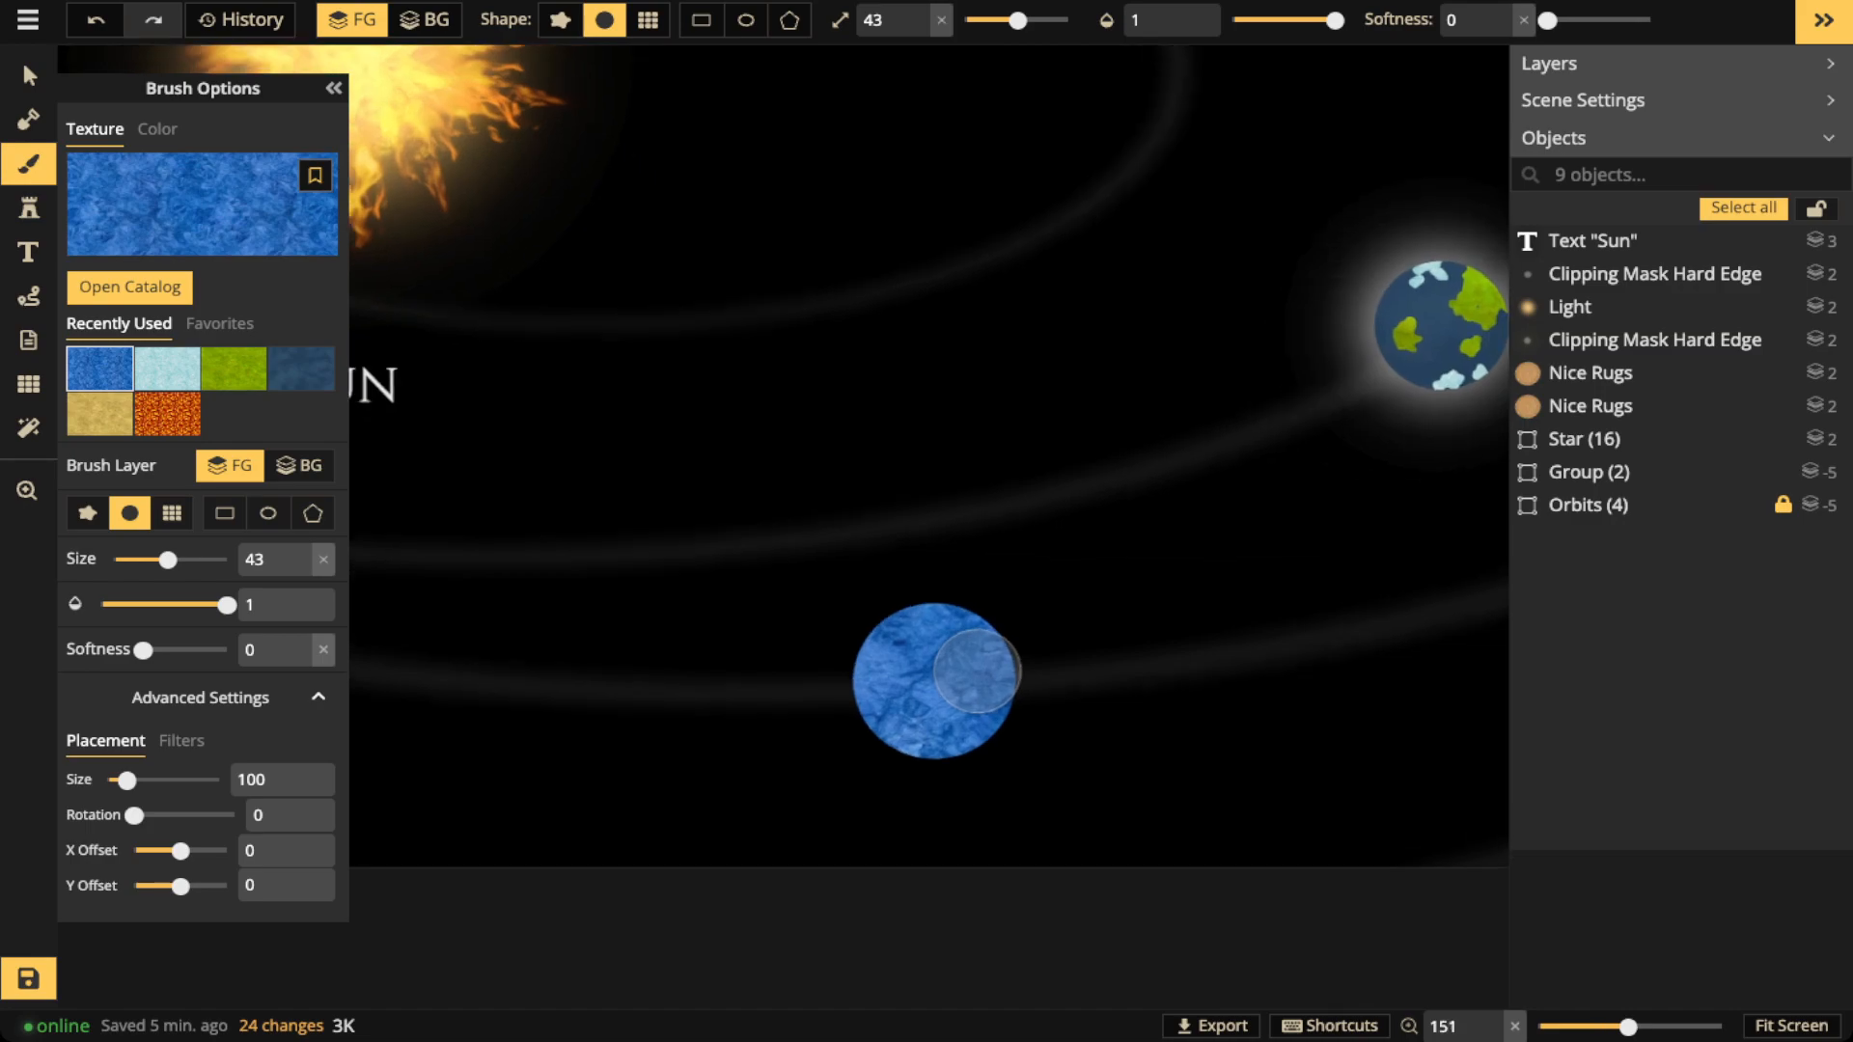
pyautogui.scroll(3, 937, 652)
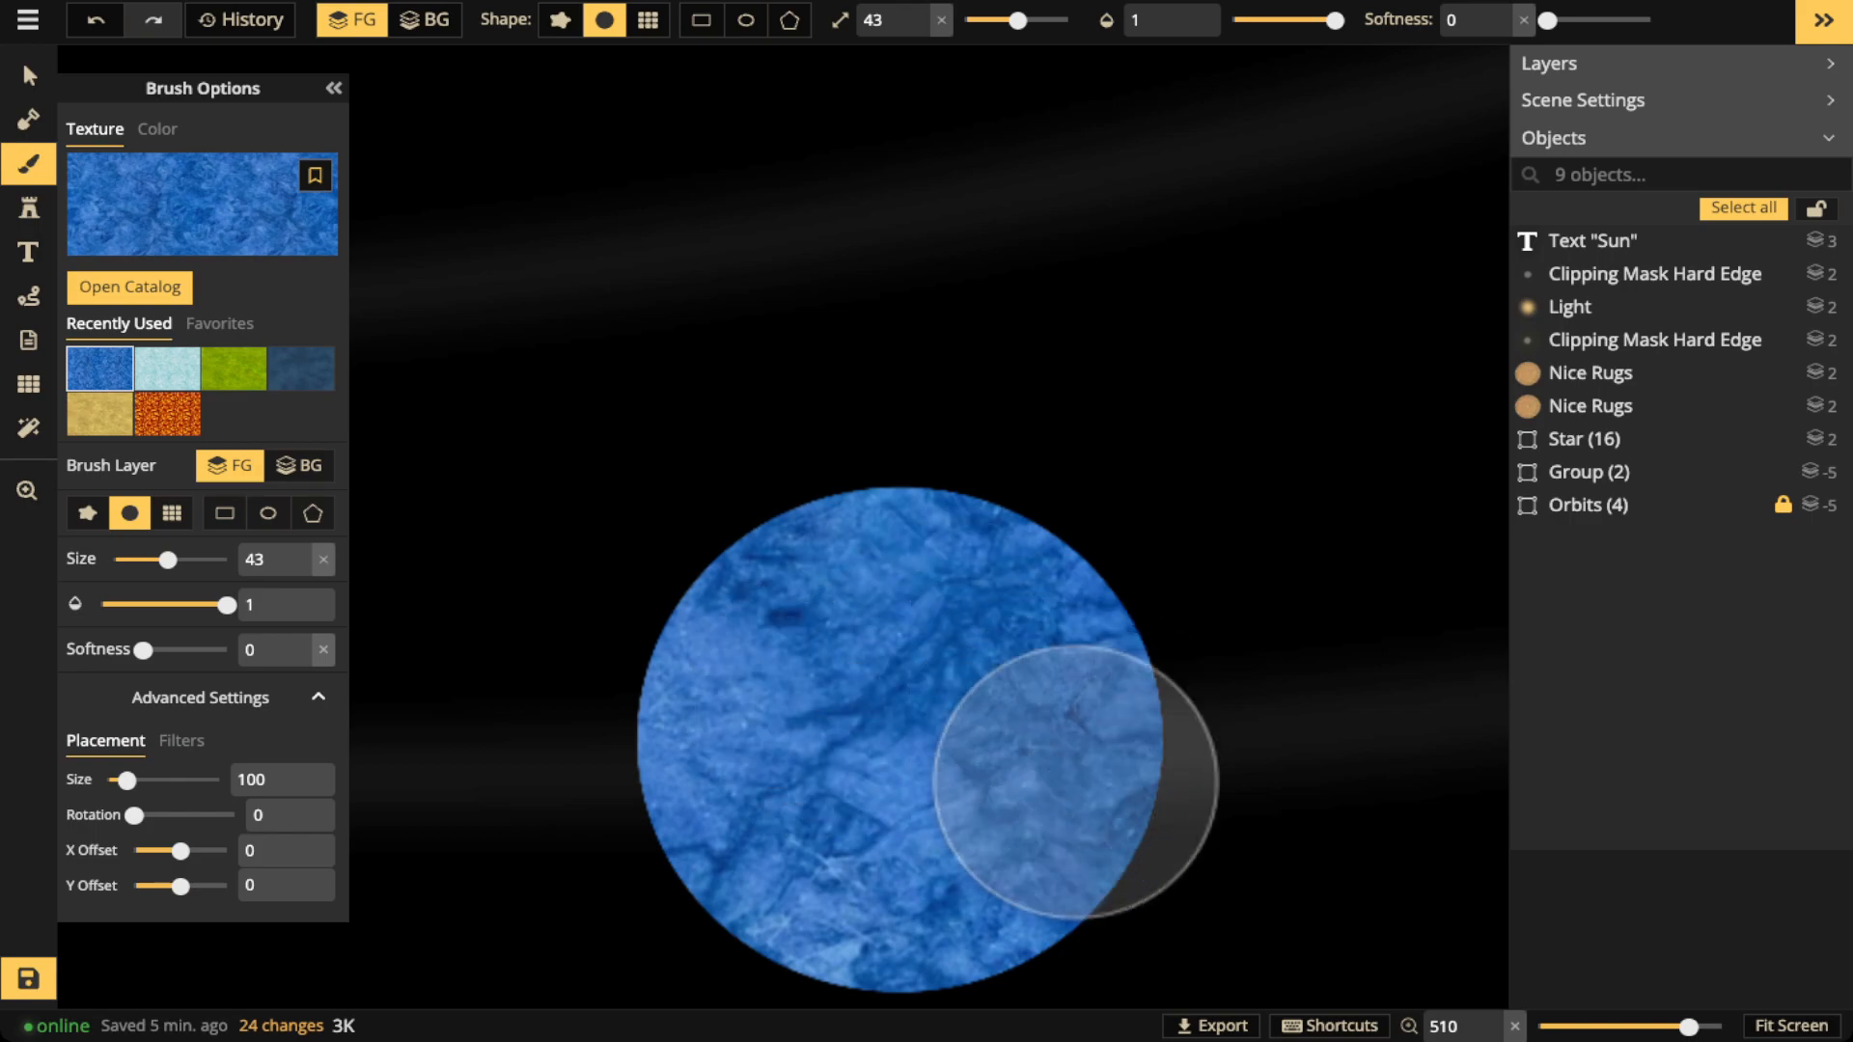
pyautogui.scroll(-4, 791, 608)
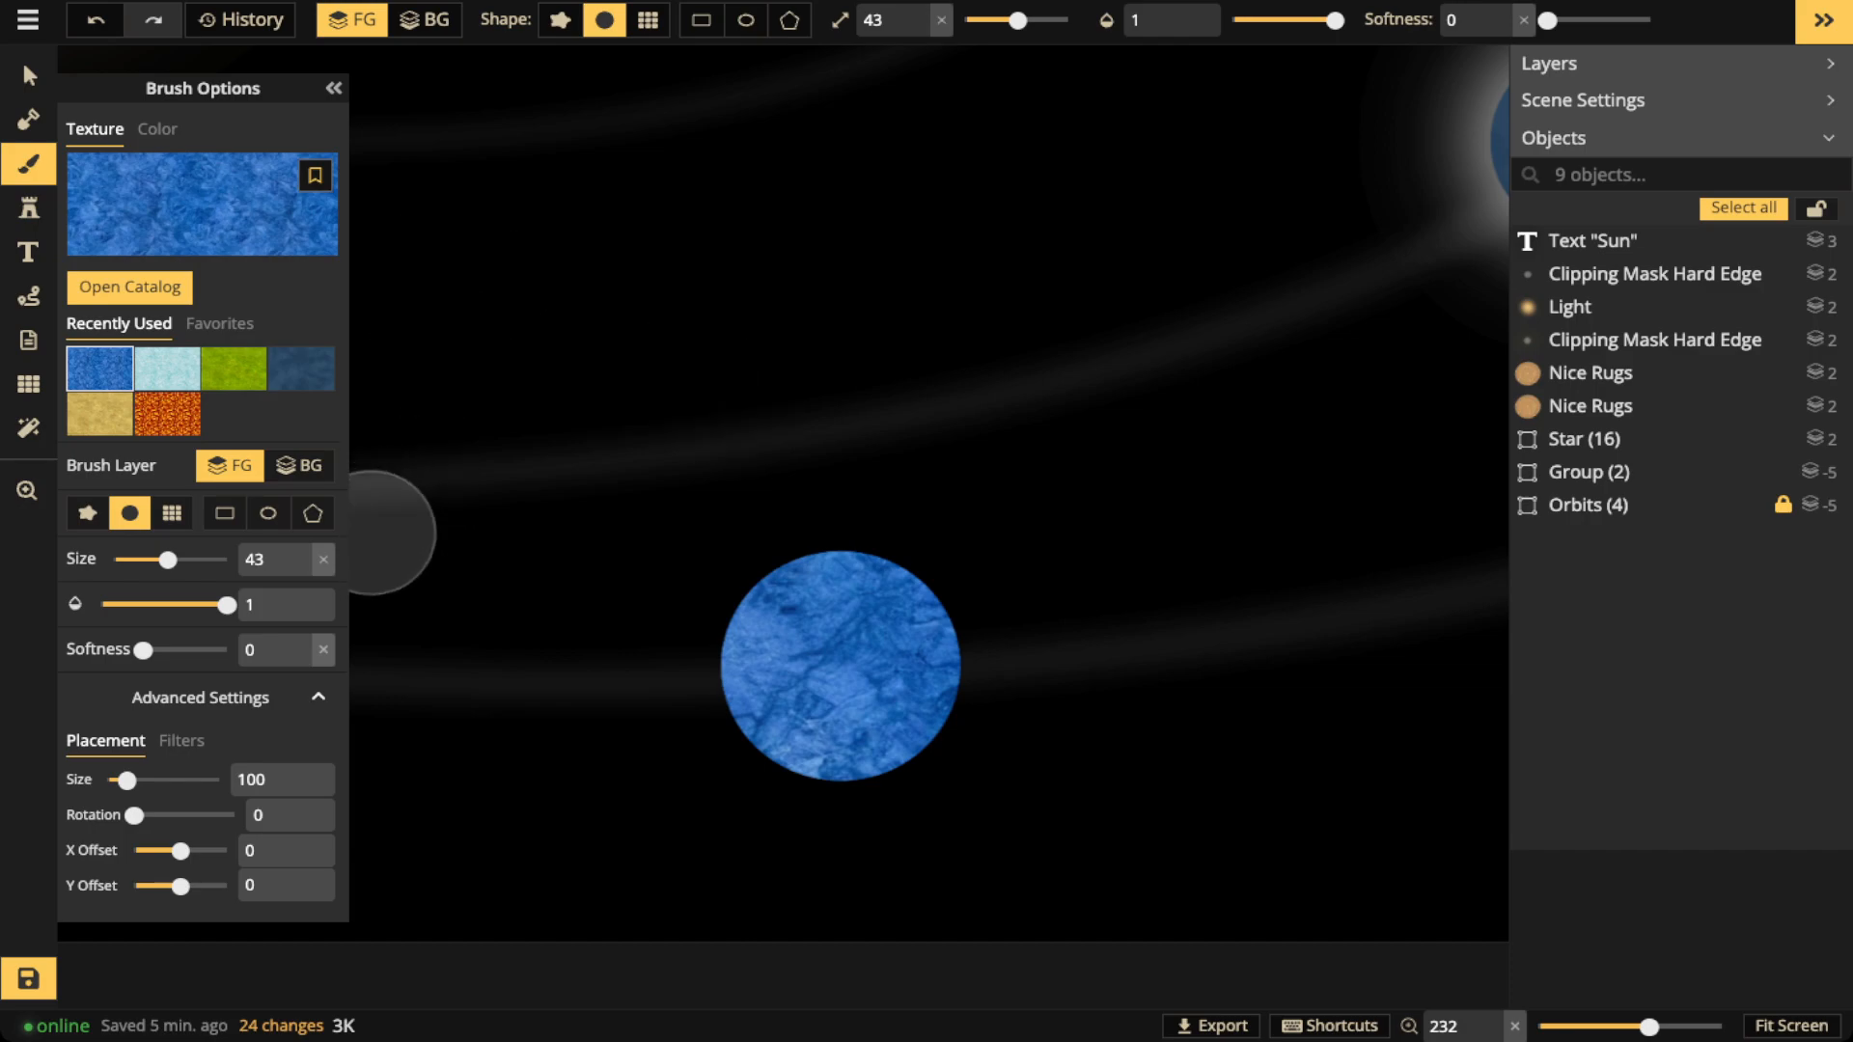
pyautogui.scroll(-2, 894, 491)
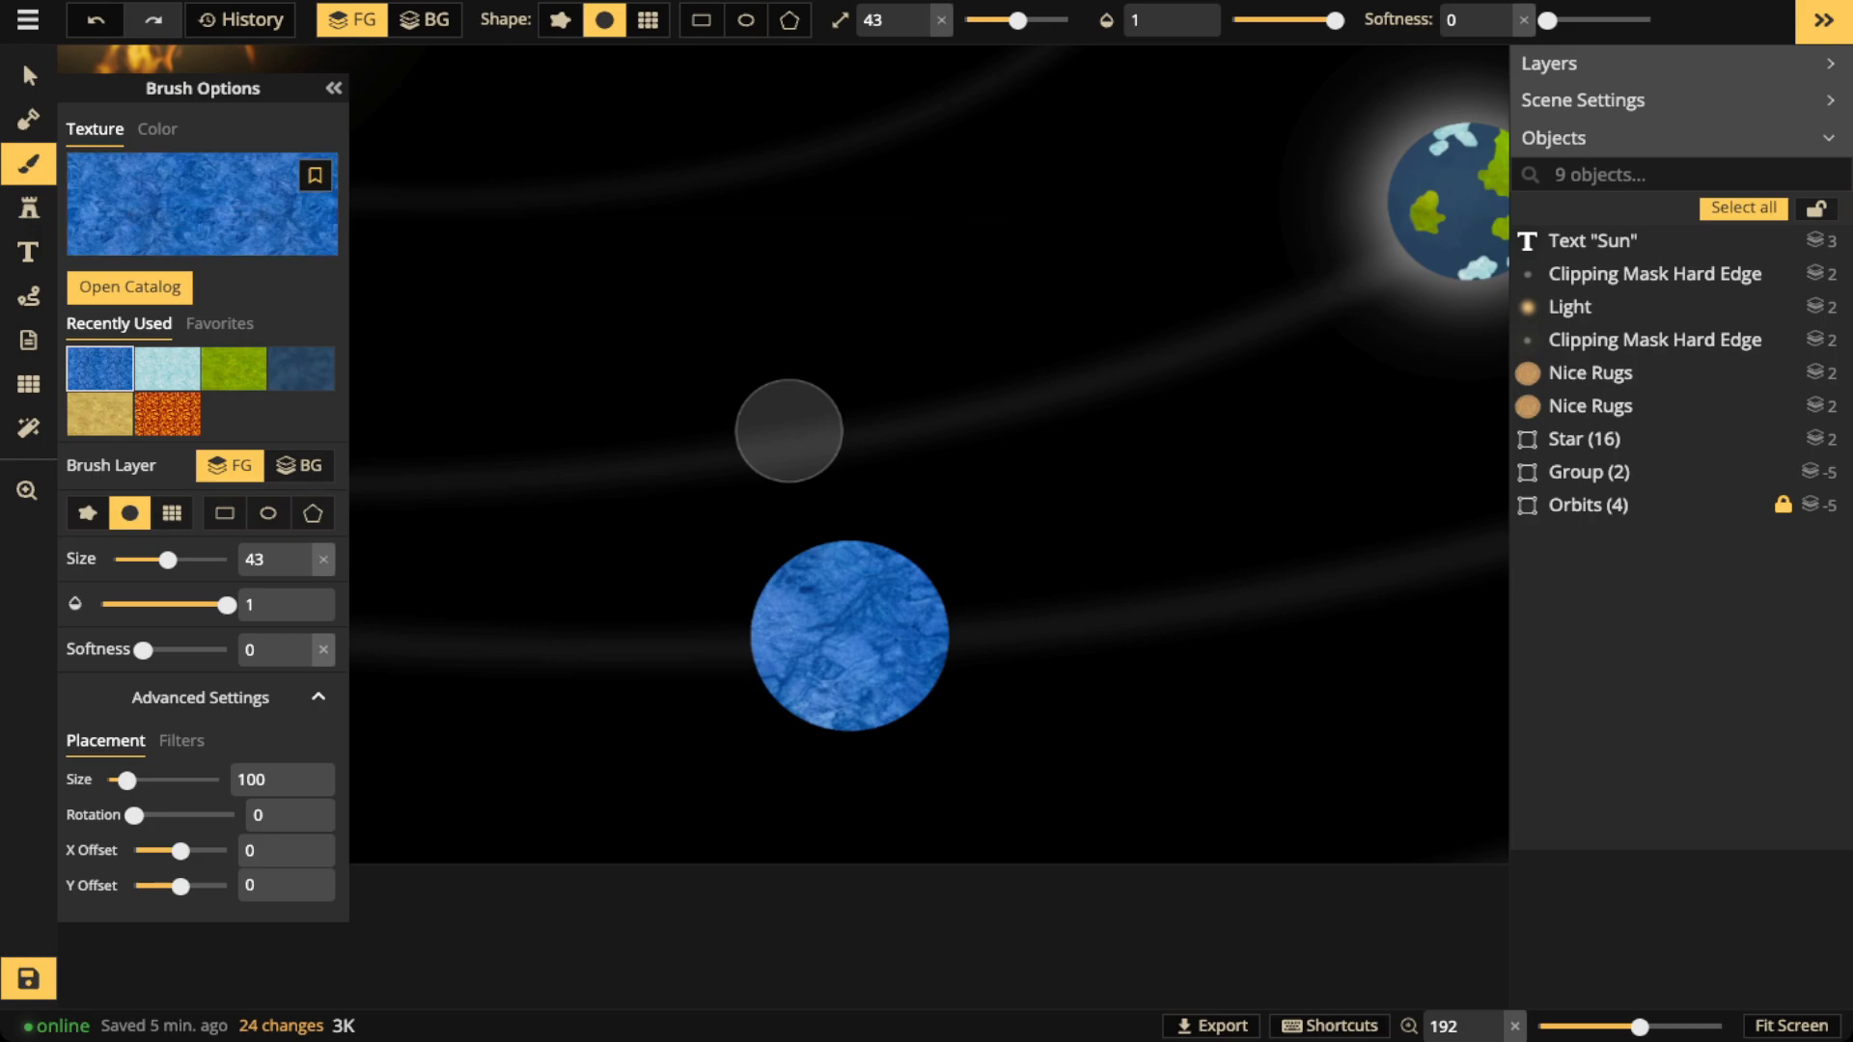
pyautogui.click(181, 741)
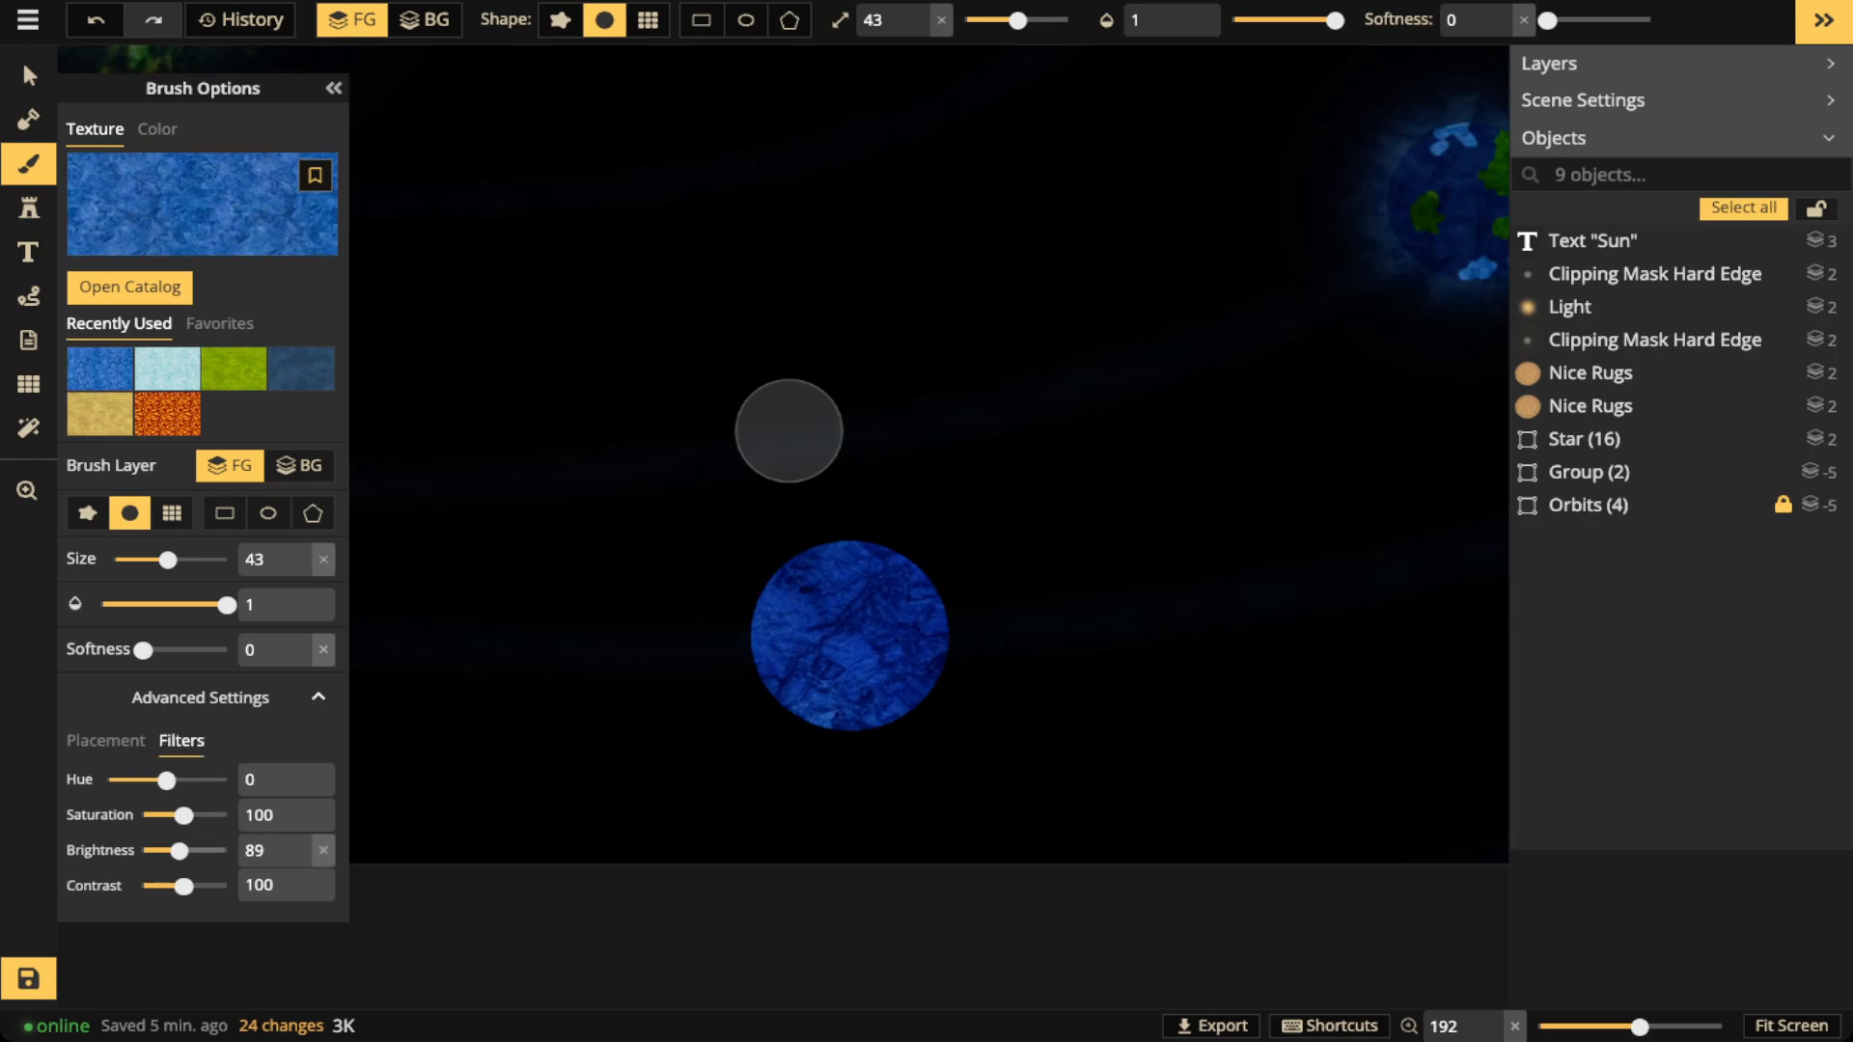
pyautogui.moveTo(183, 850); pyautogui.dragTo(166, 850)
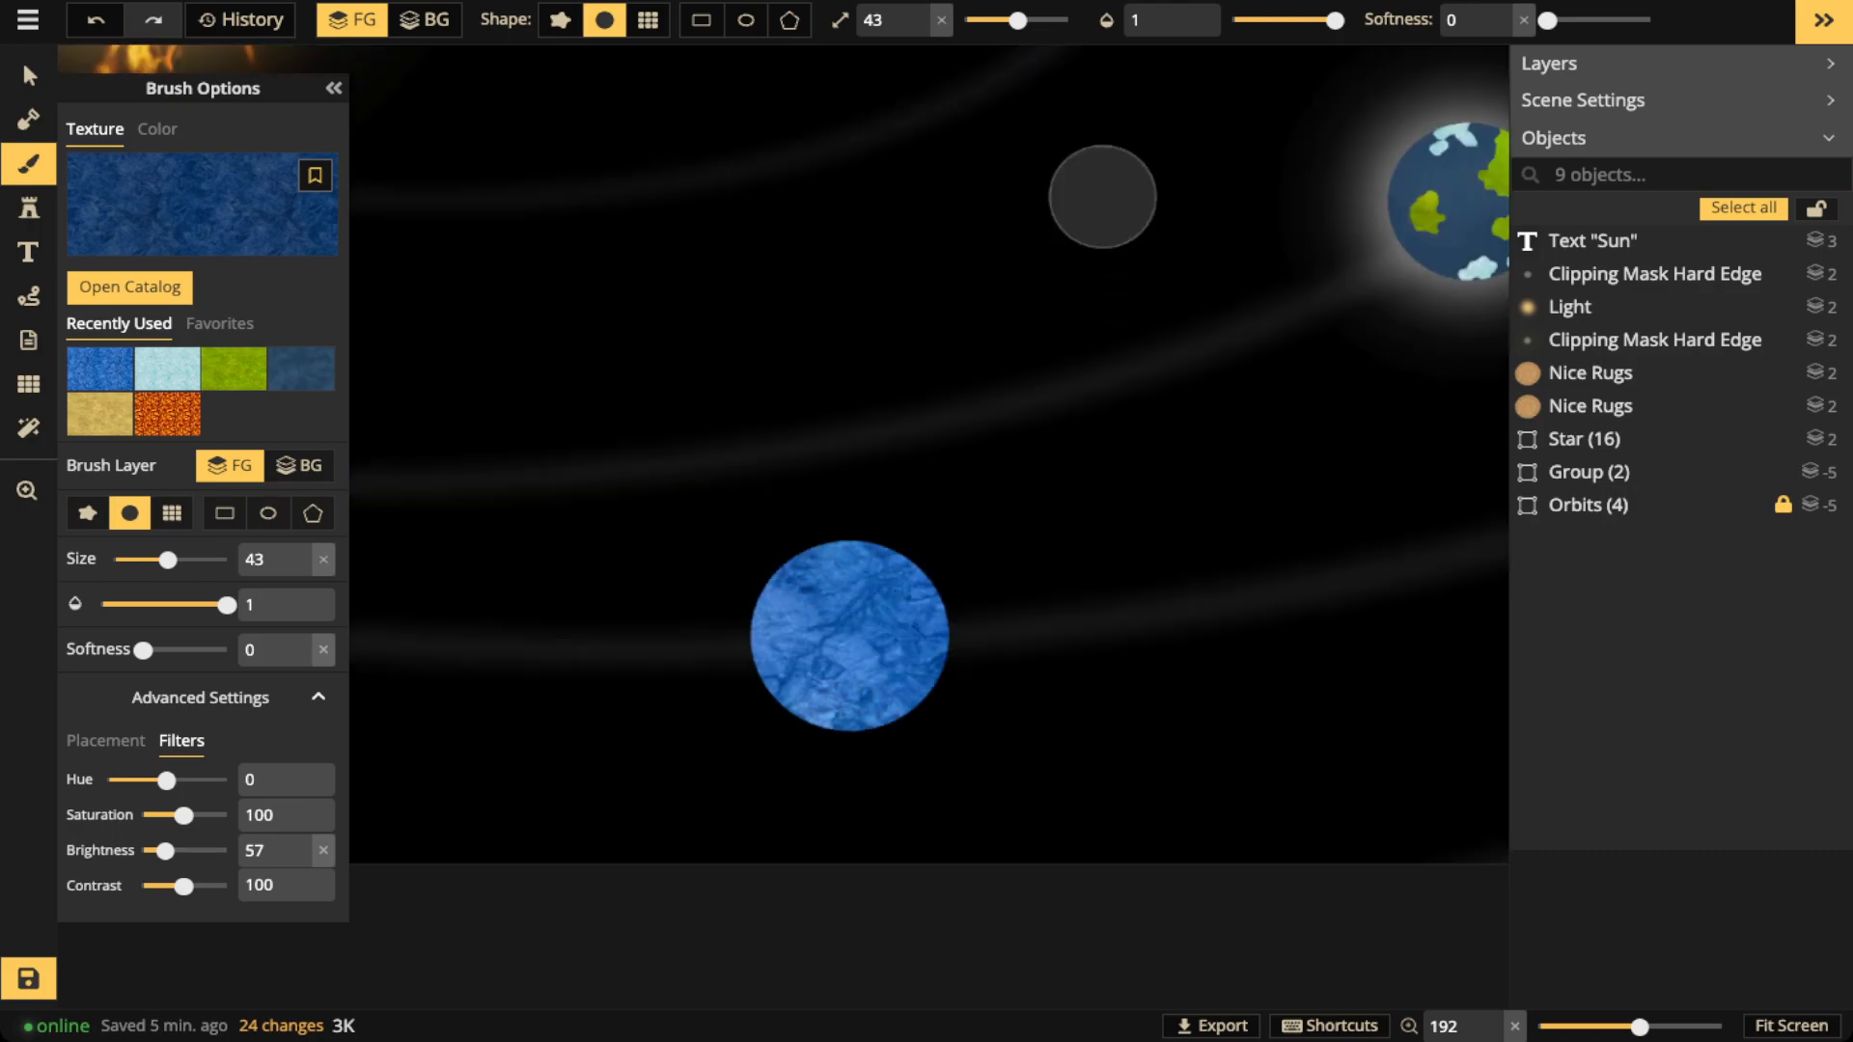
pyautogui.moveTo(1548, 20); pyautogui.dragTo(1652, 20)
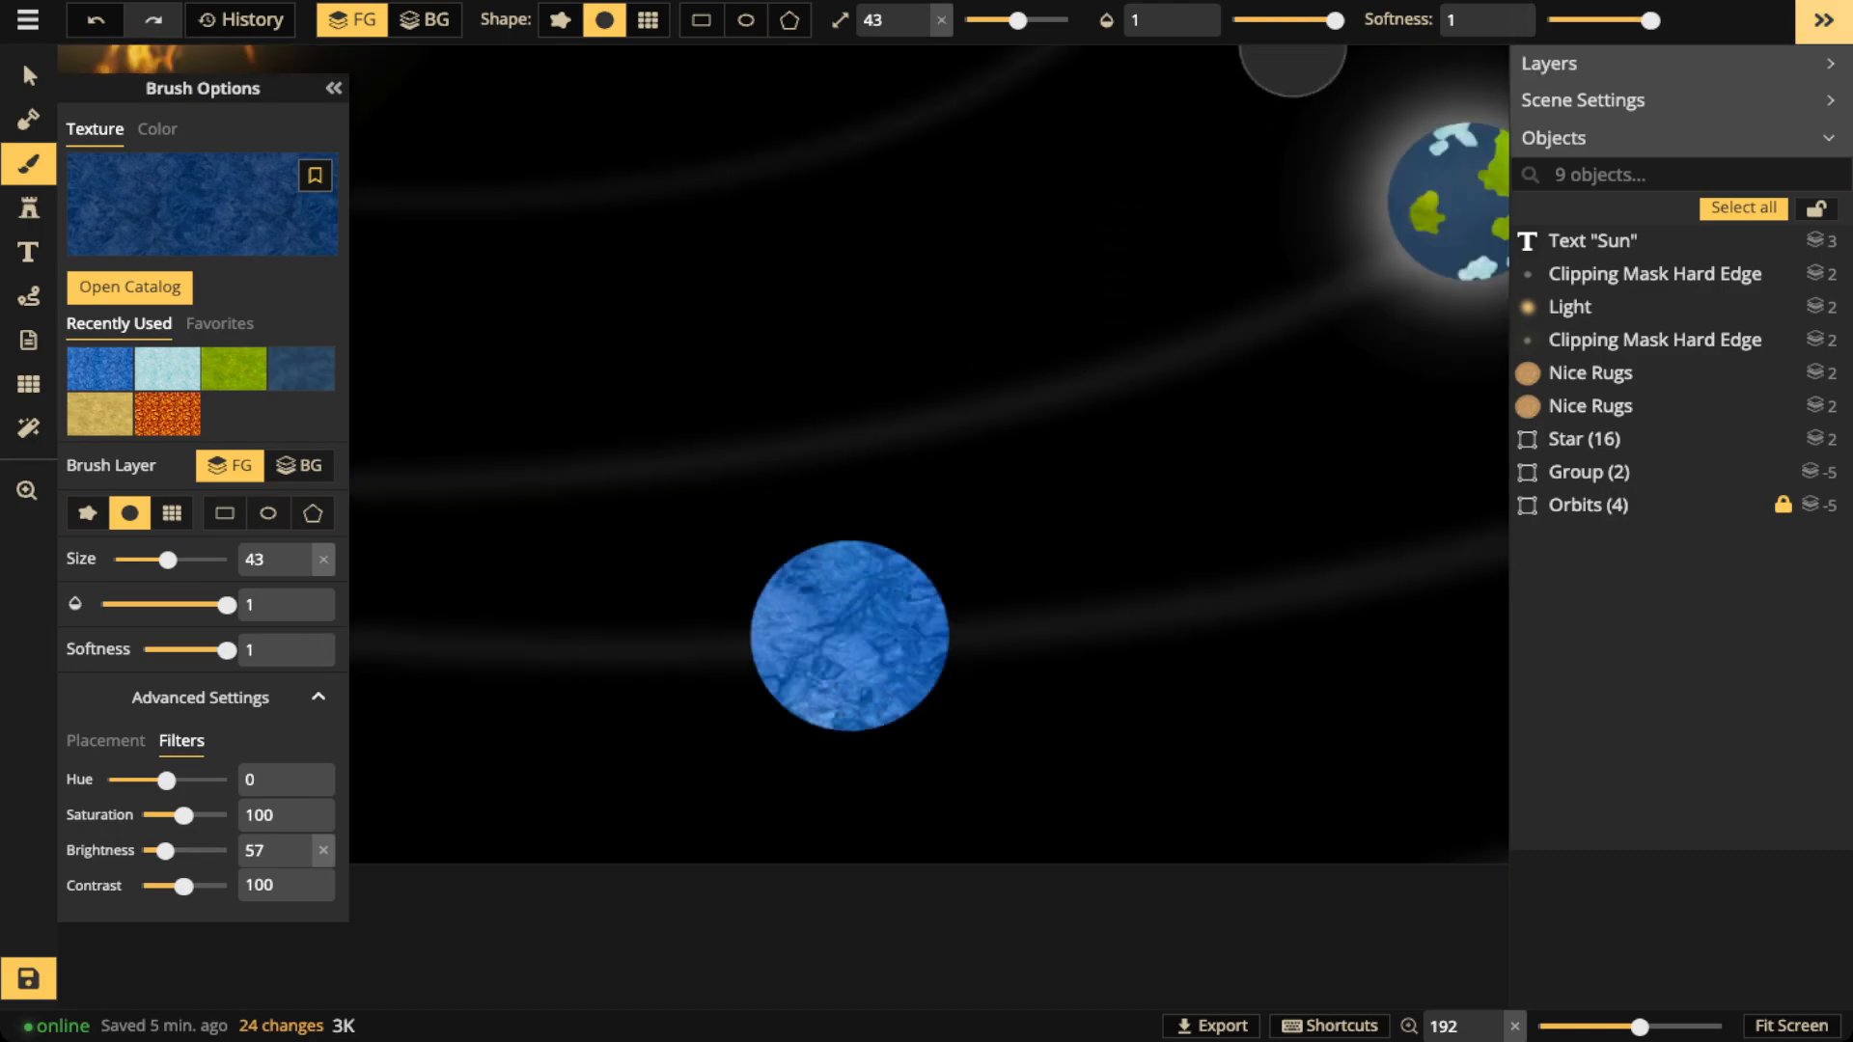
pyautogui.moveTo(1335, 21); pyautogui.dragTo(1282, 20)
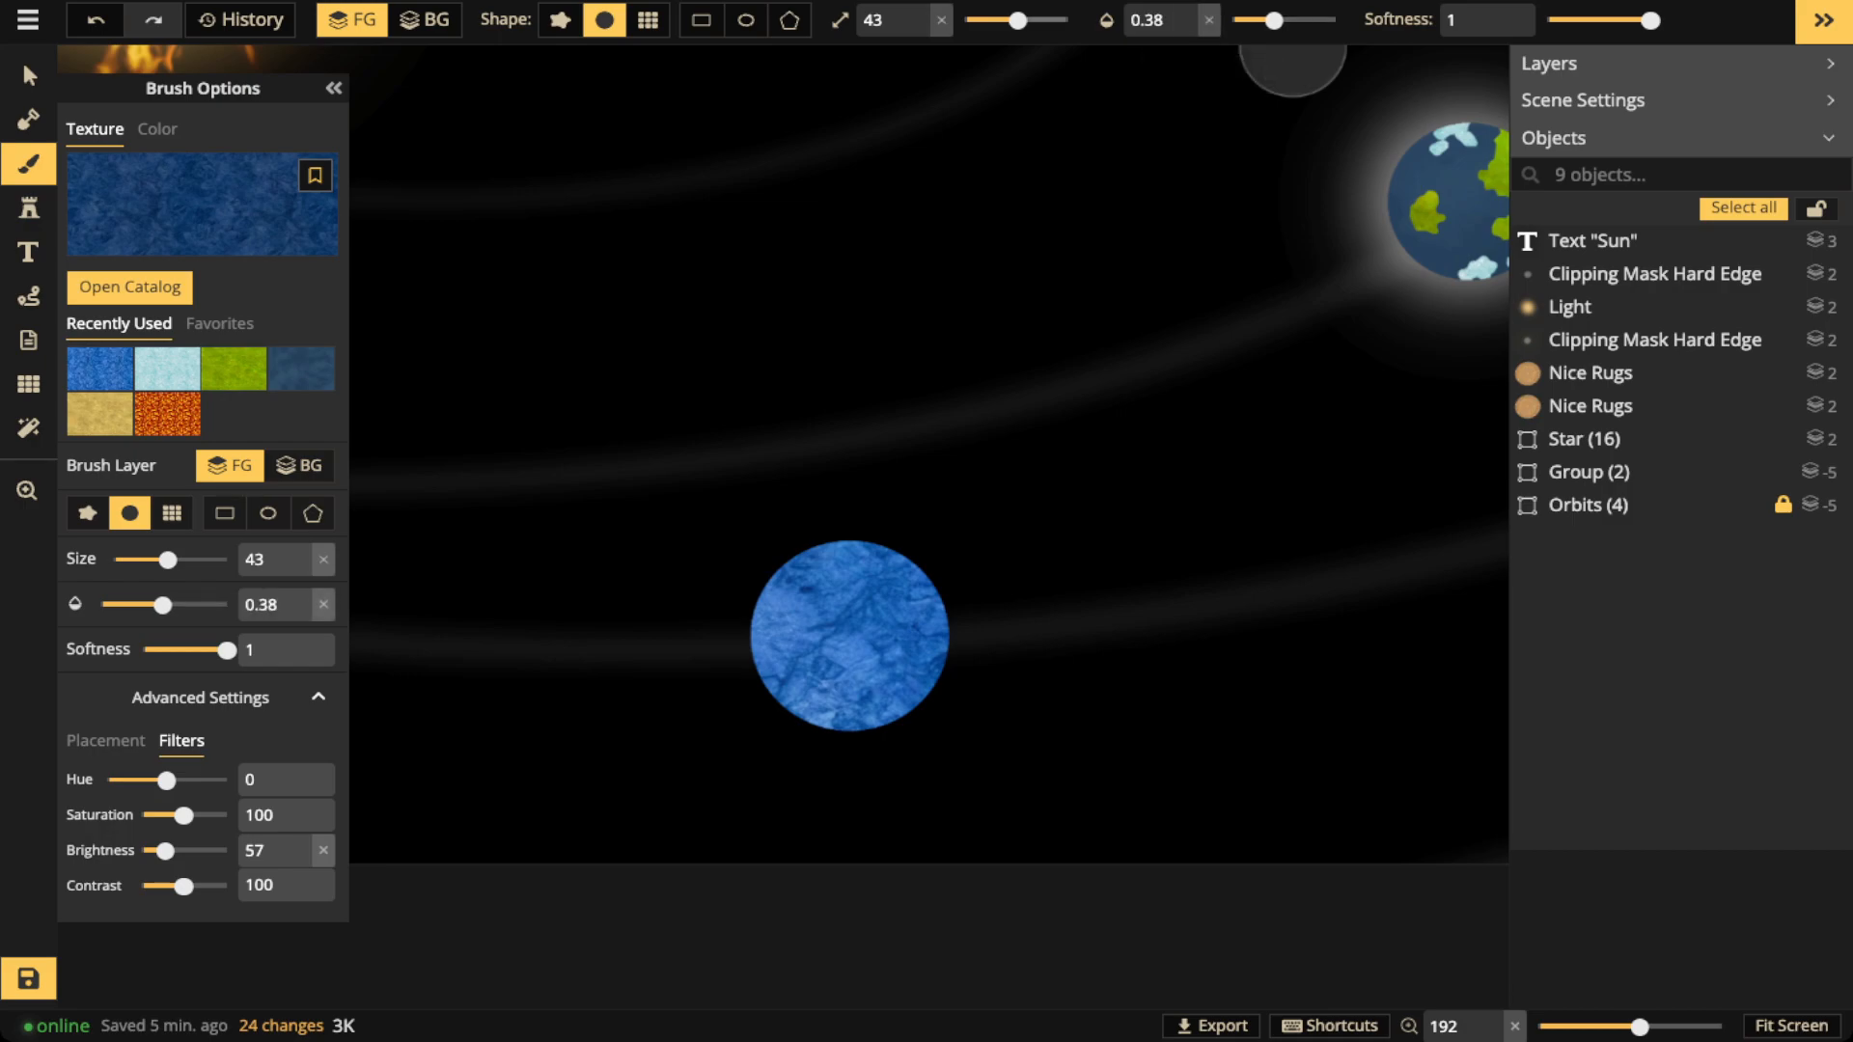
pyautogui.moveTo(1017, 20); pyautogui.dragTo(998, 21)
# Draw a straight dotted white path in Segments mode from the Sun's edge to the near side of the blue planet
pyautogui.scroll(-4, 858, 627)
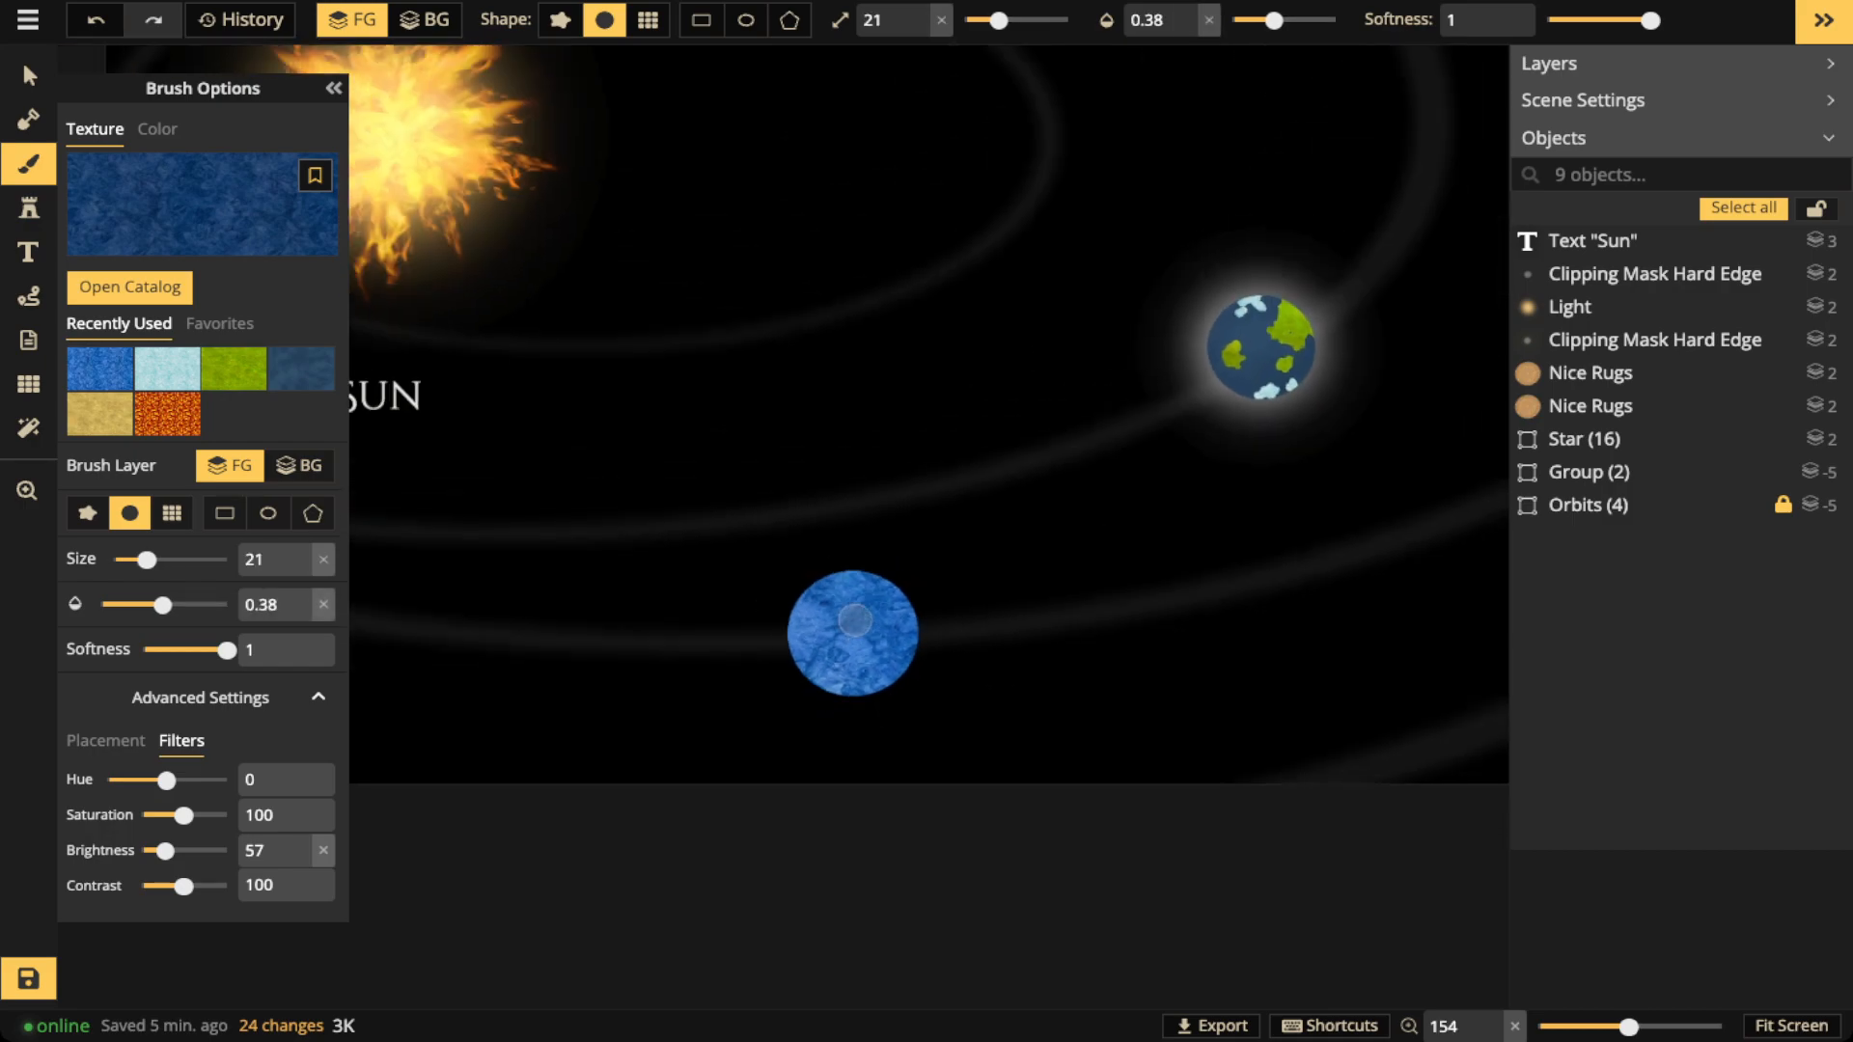
pyautogui.scroll(-2, 856, 621)
pyautogui.moveTo(569, 431); pyautogui.dragTo(632, 477)
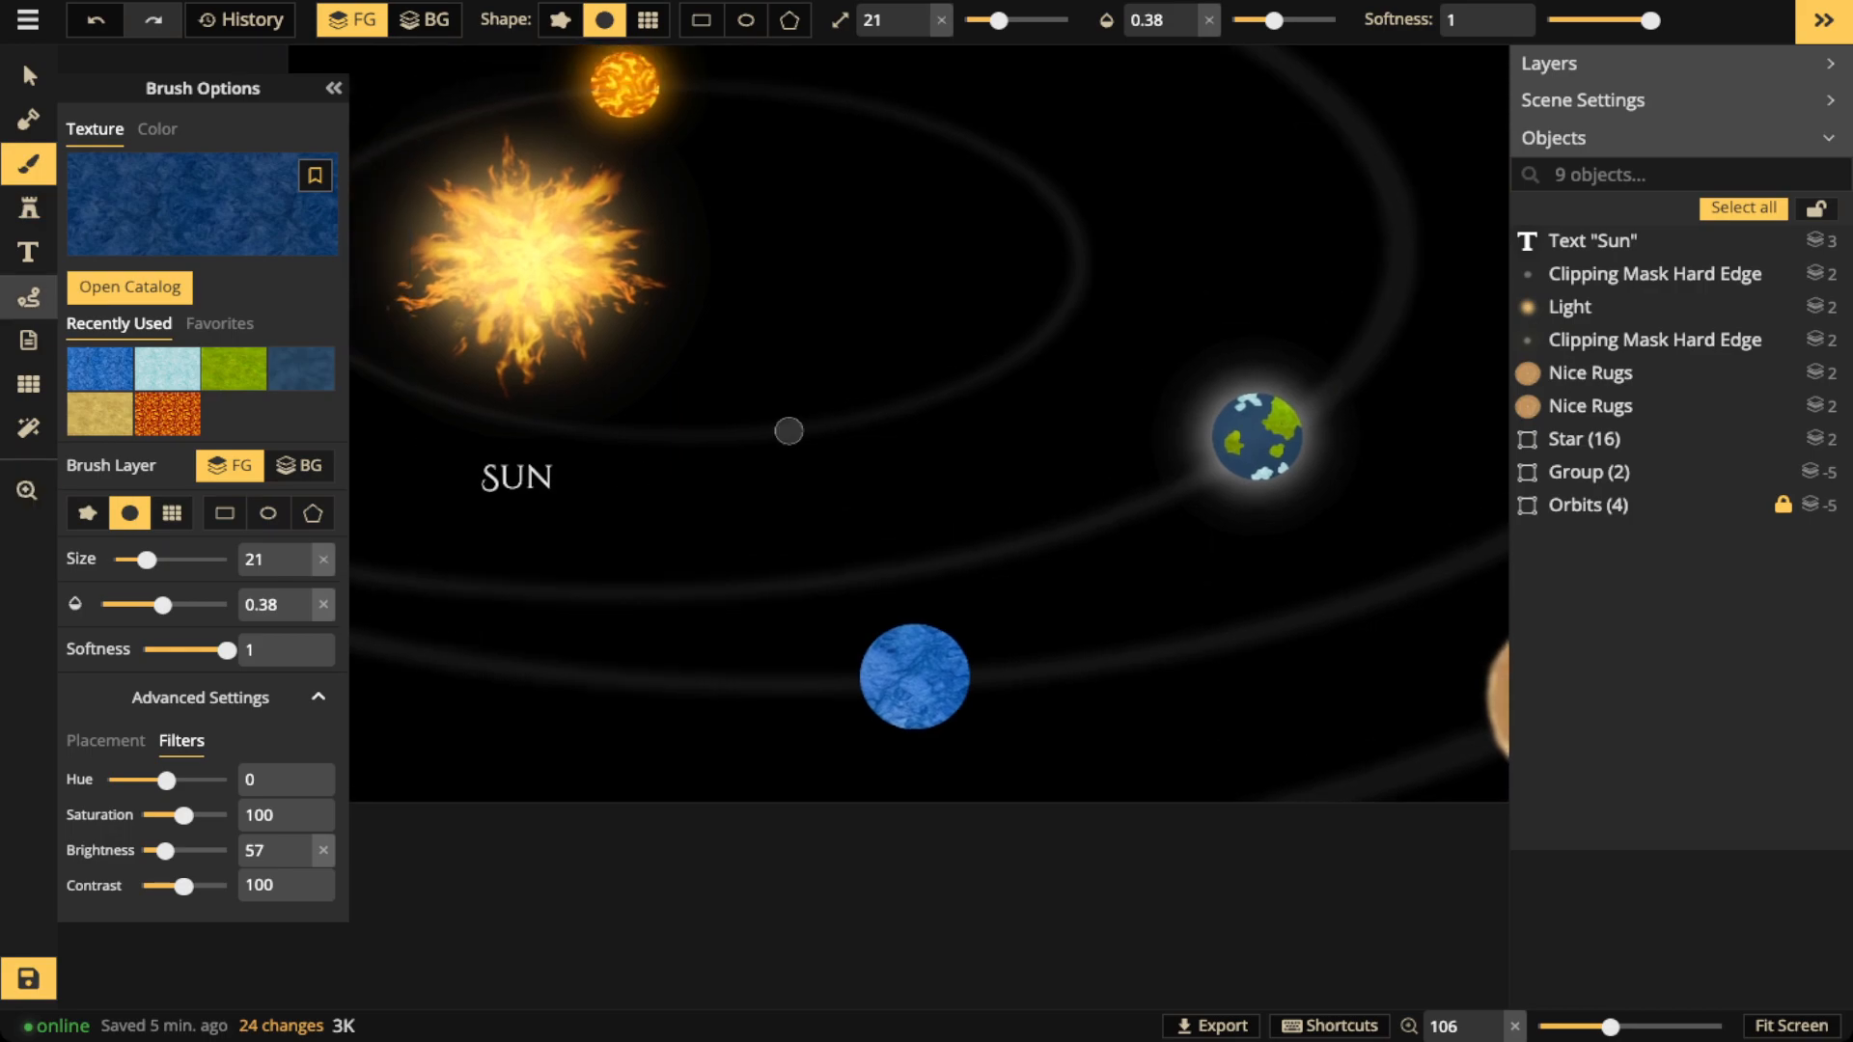
pyautogui.click(28, 296)
pyautogui.click(284, 128)
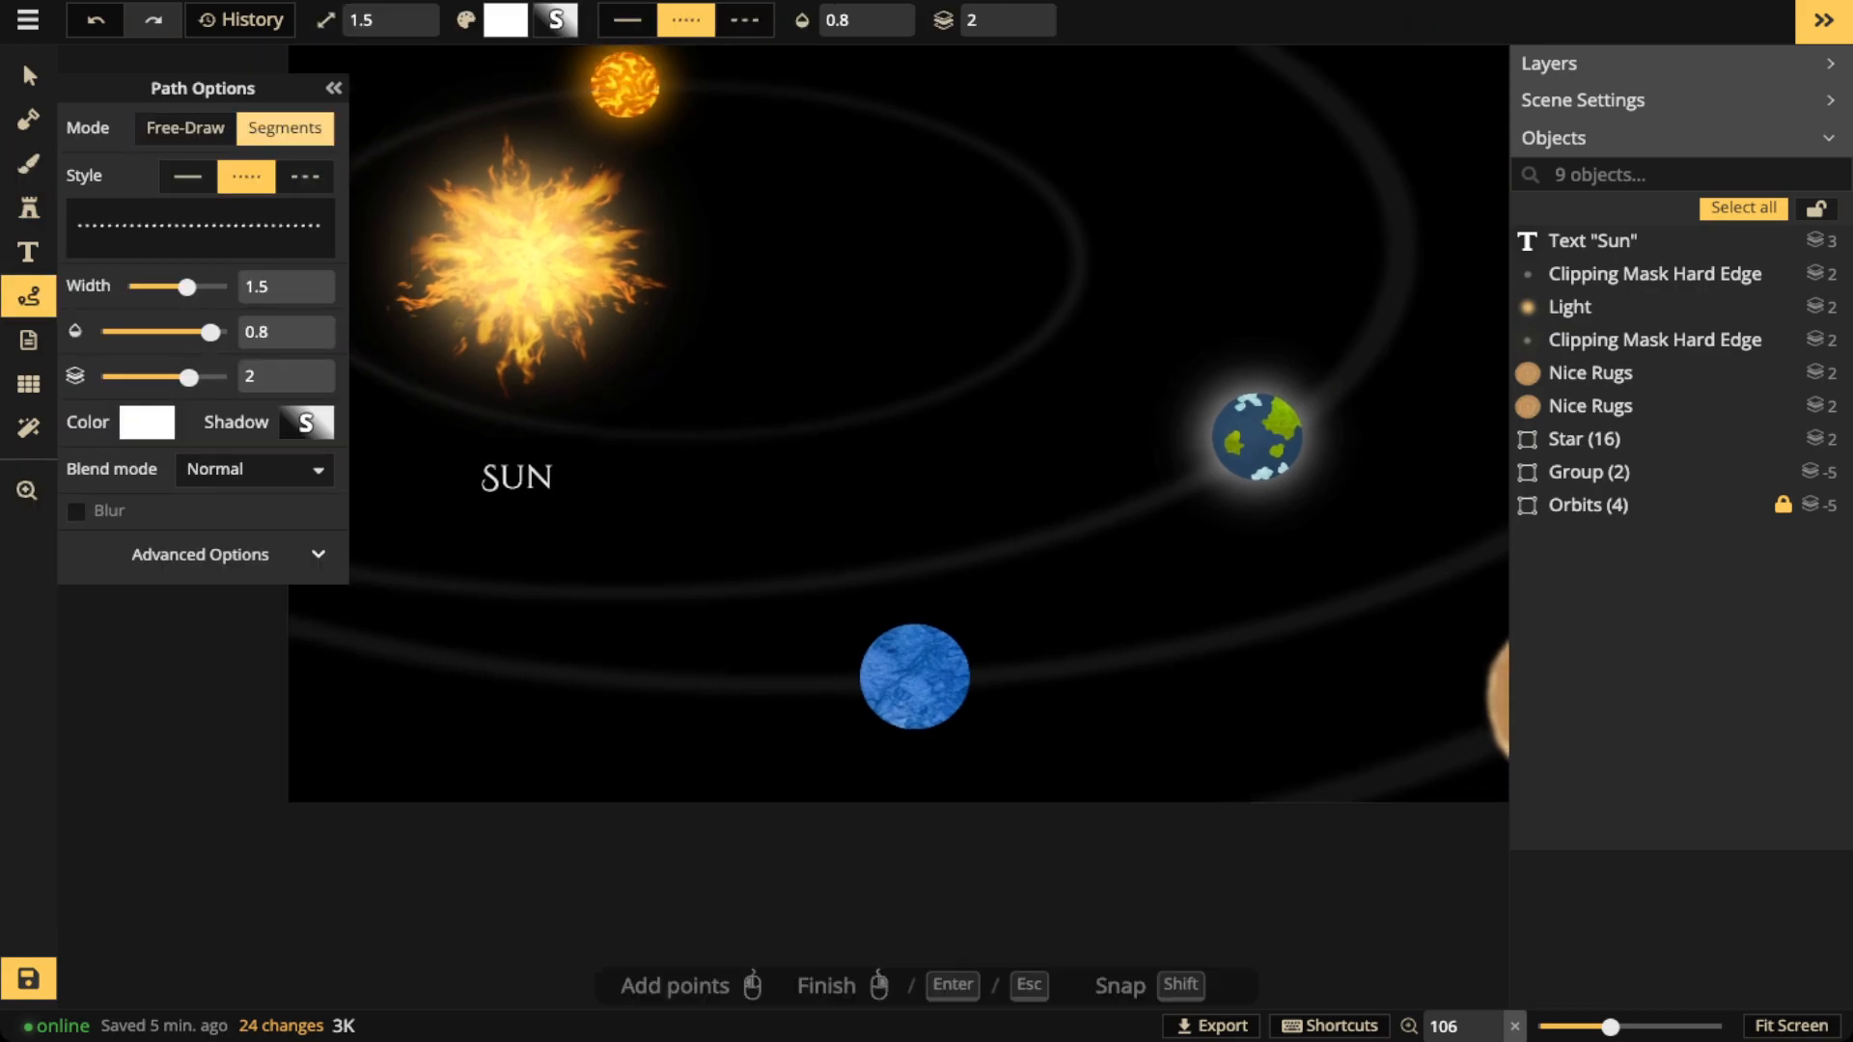
pyautogui.click(558, 316)
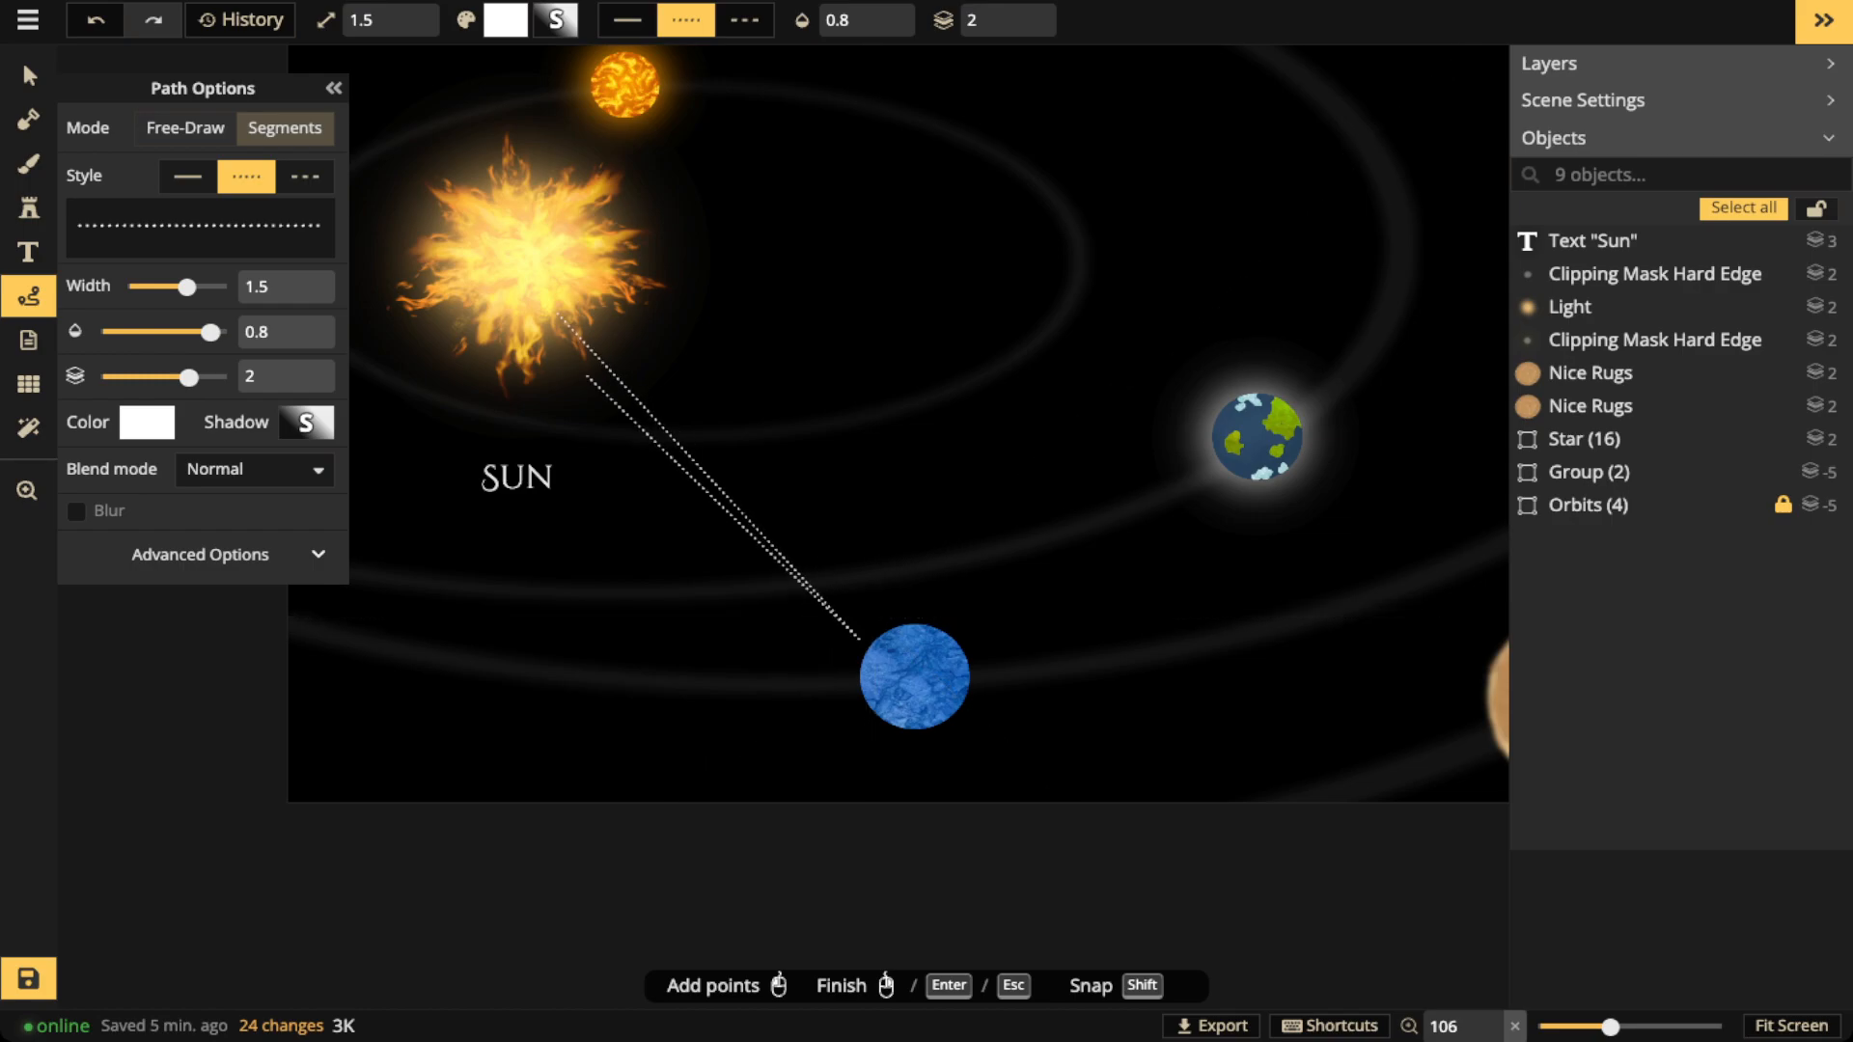
pyautogui.doubleClick(862, 641)
pyautogui.press('Escape')
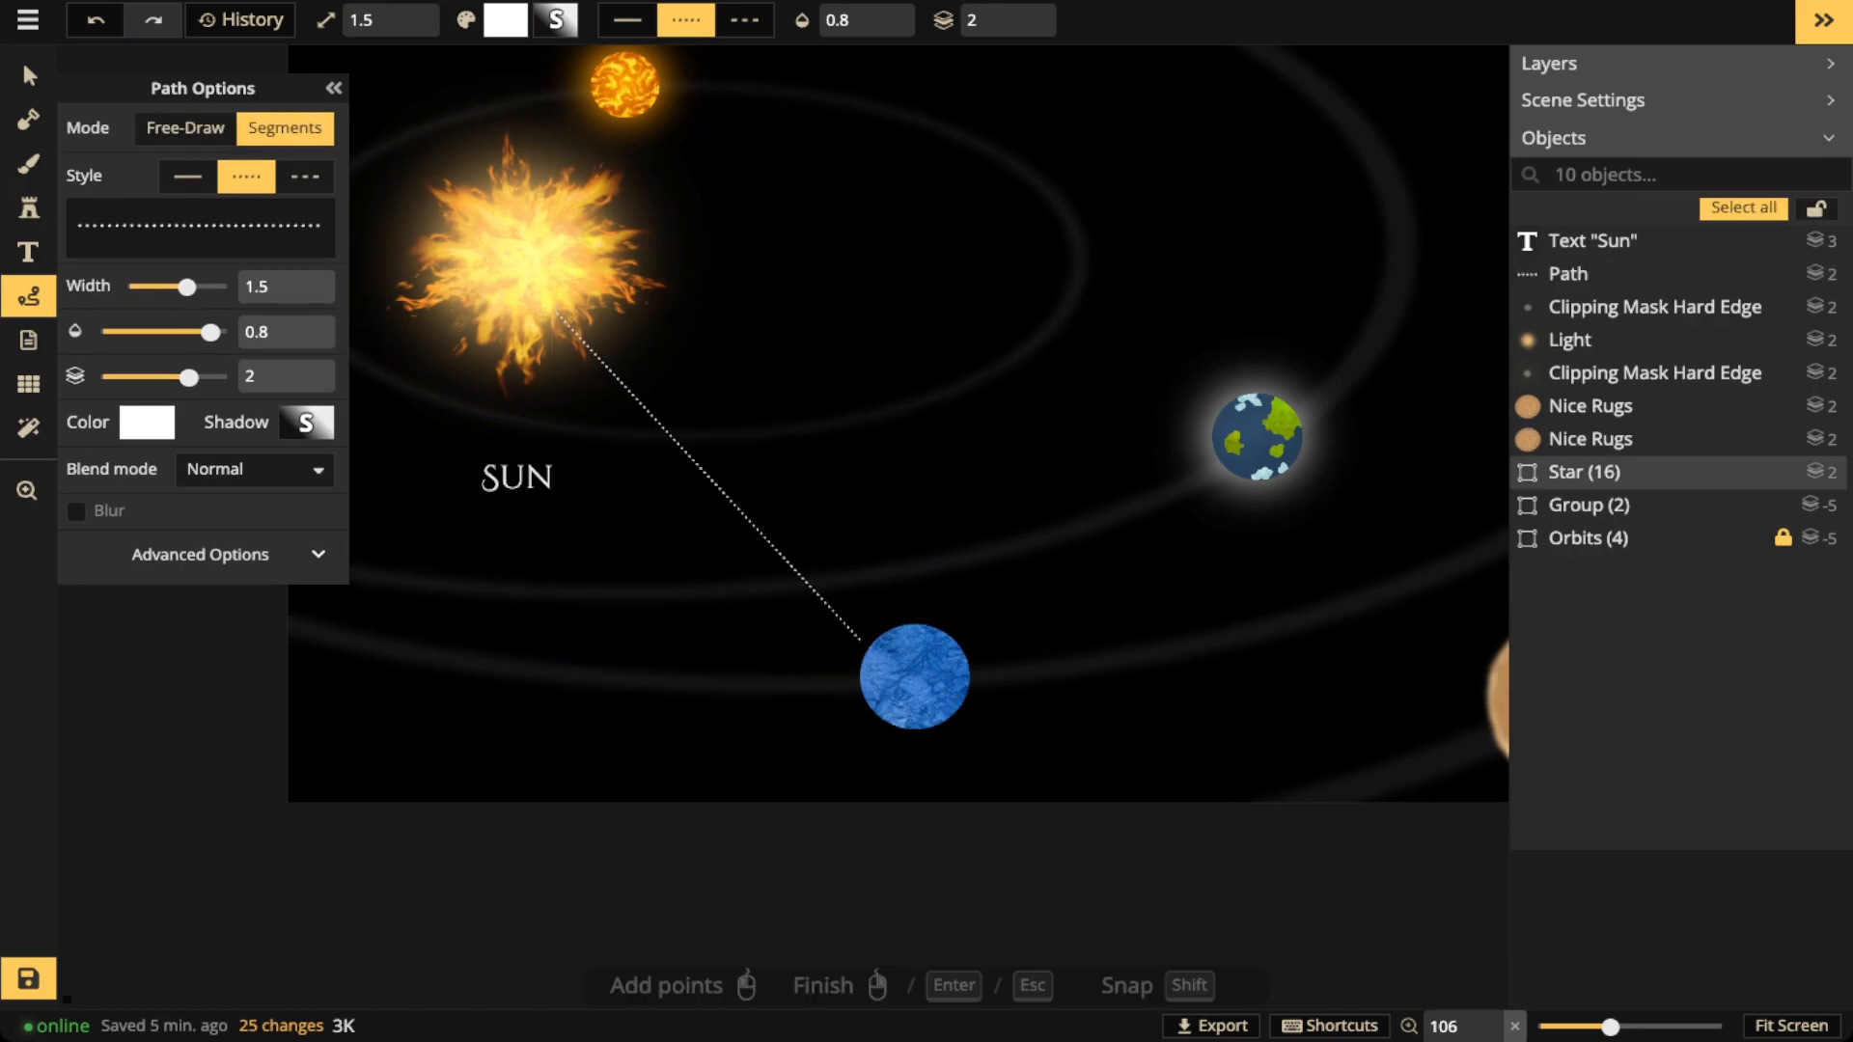
# Draw a second straight dotted path from the Sun's edge to the Earth-like planet and deselect it
pyautogui.click(624, 285)
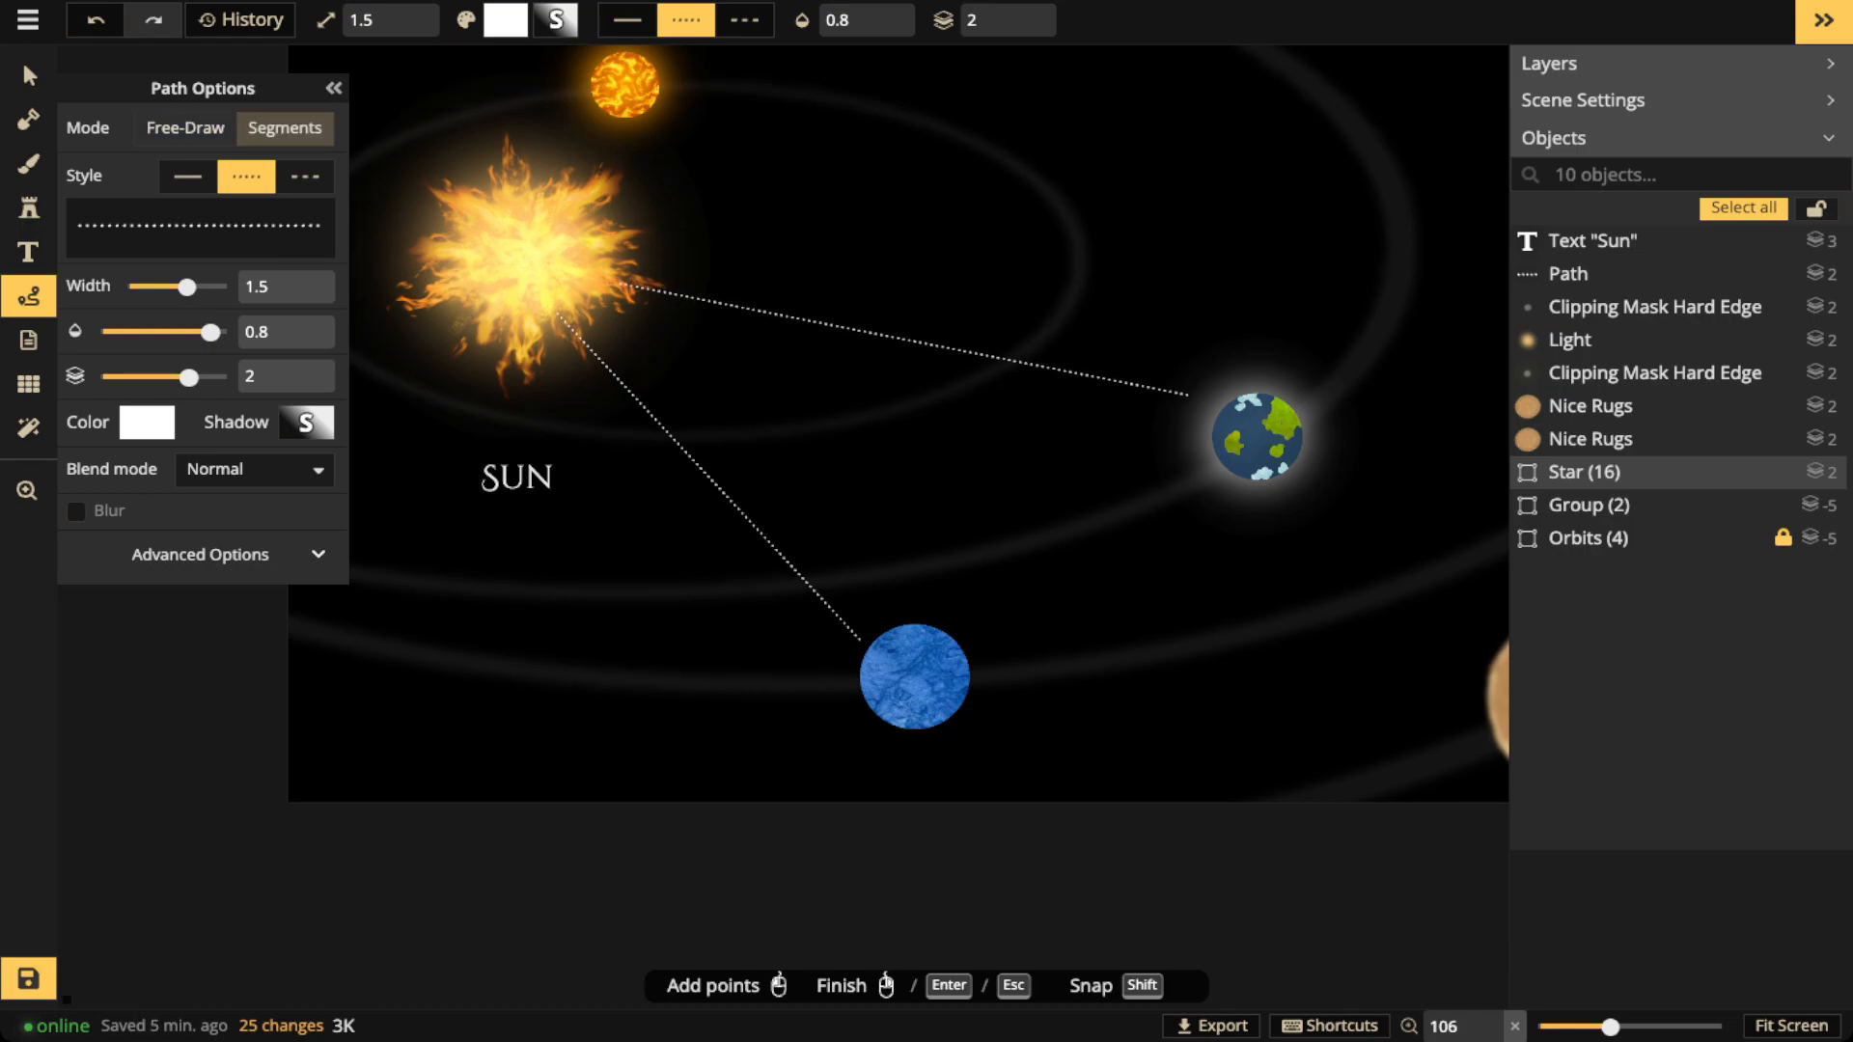
pyautogui.doubleClick(1193, 418)
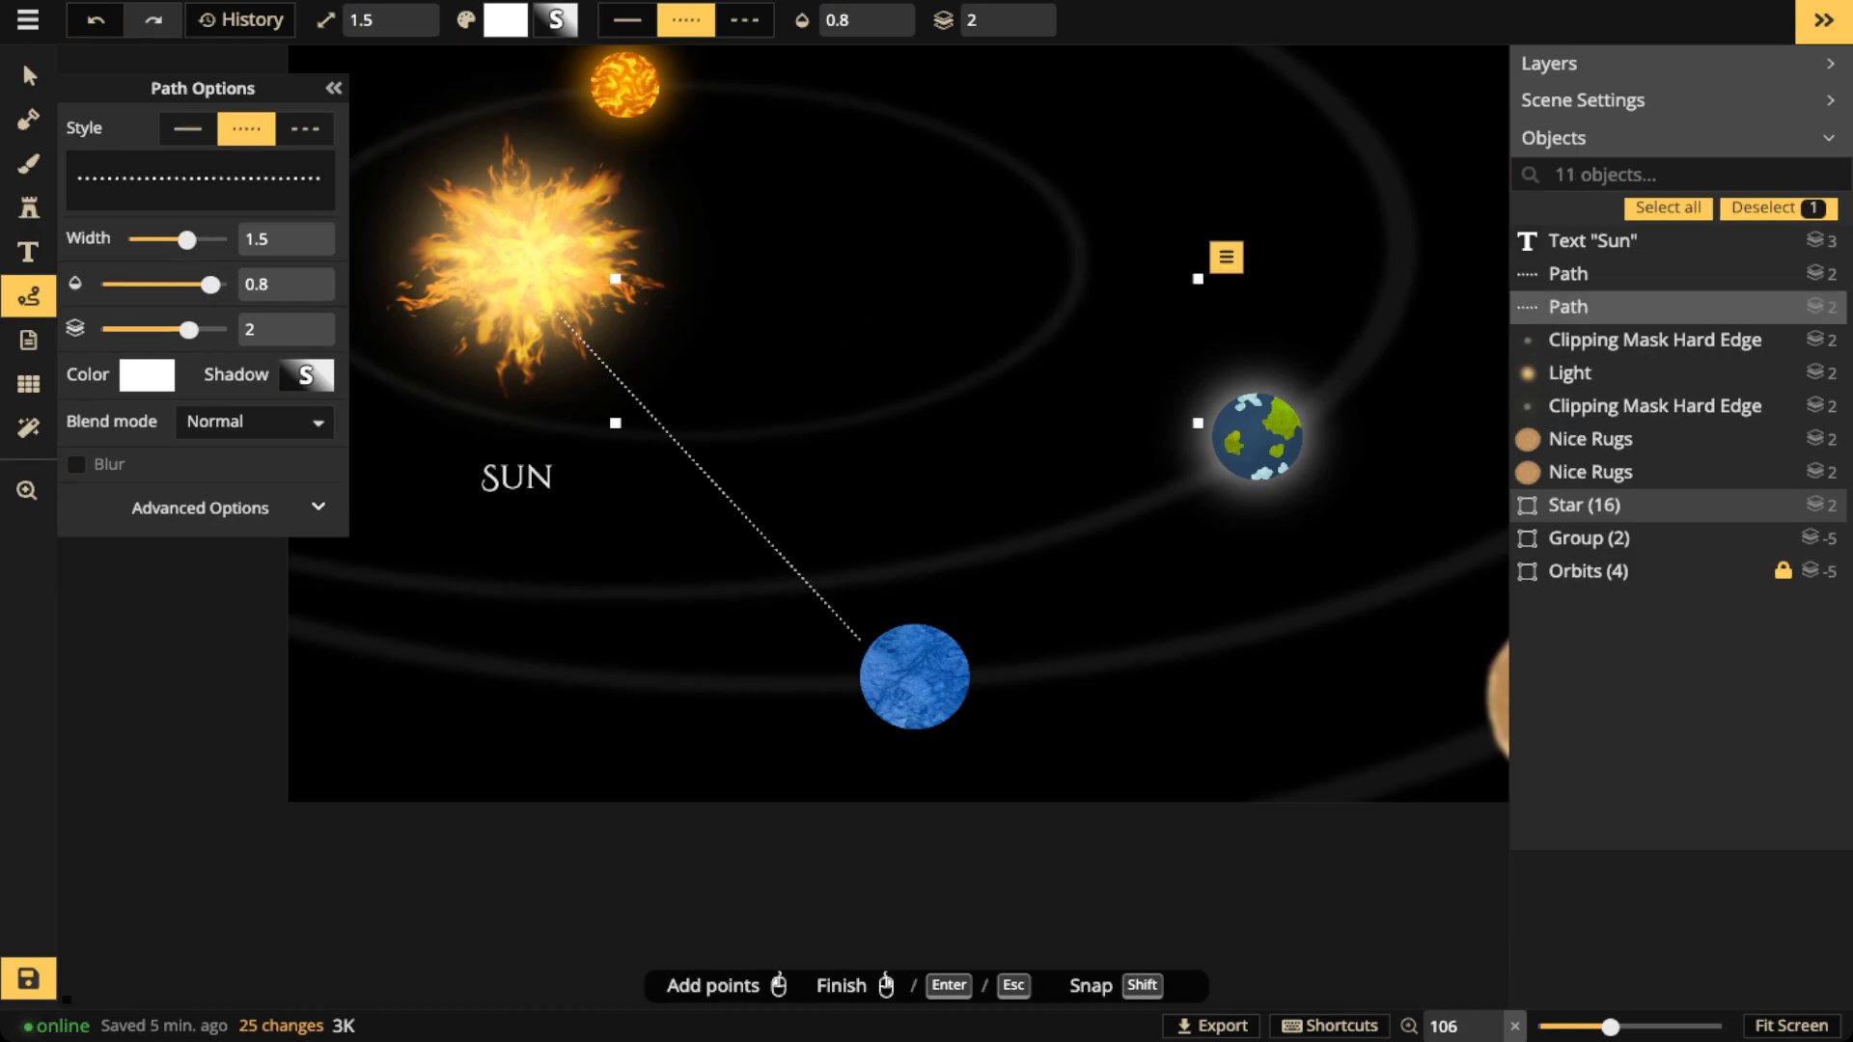
pyautogui.scroll(-1, 923, 399)
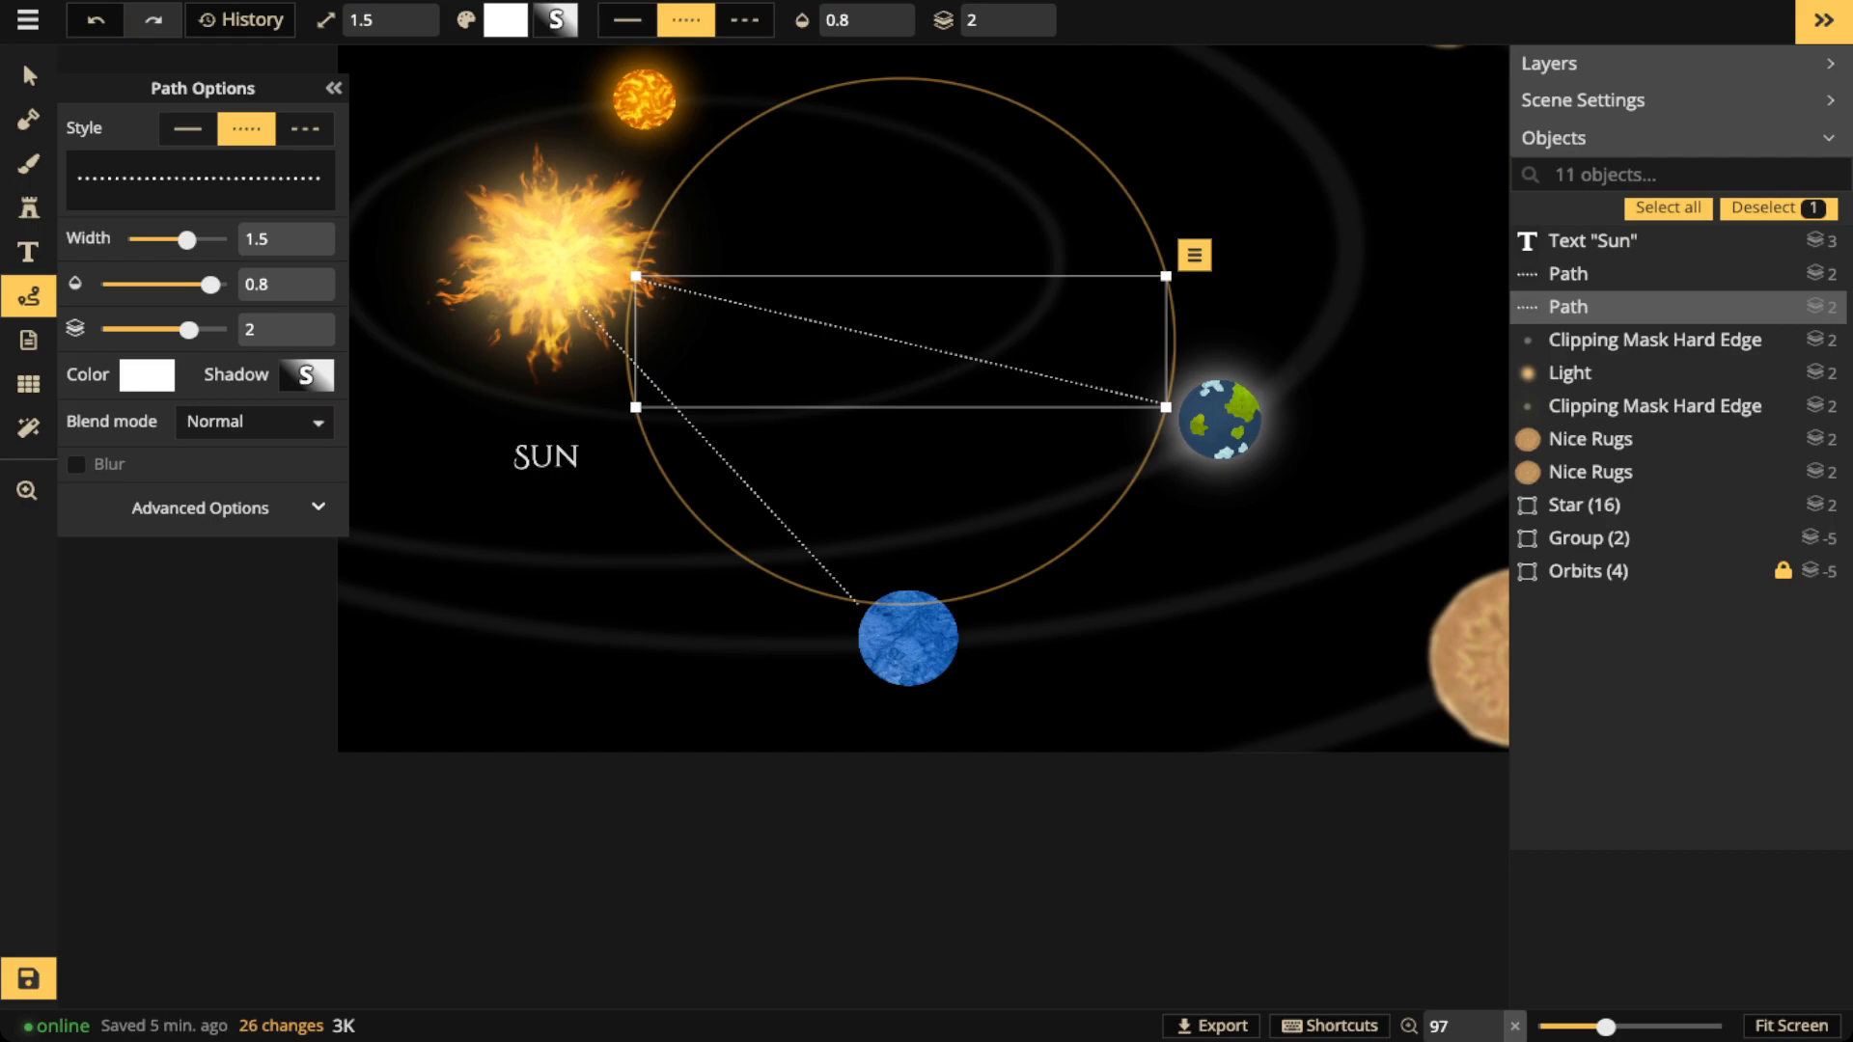
pyautogui.press('Escape')
pyautogui.scroll(-1, 923, 391)
pyautogui.scroll(2, 922, 666)
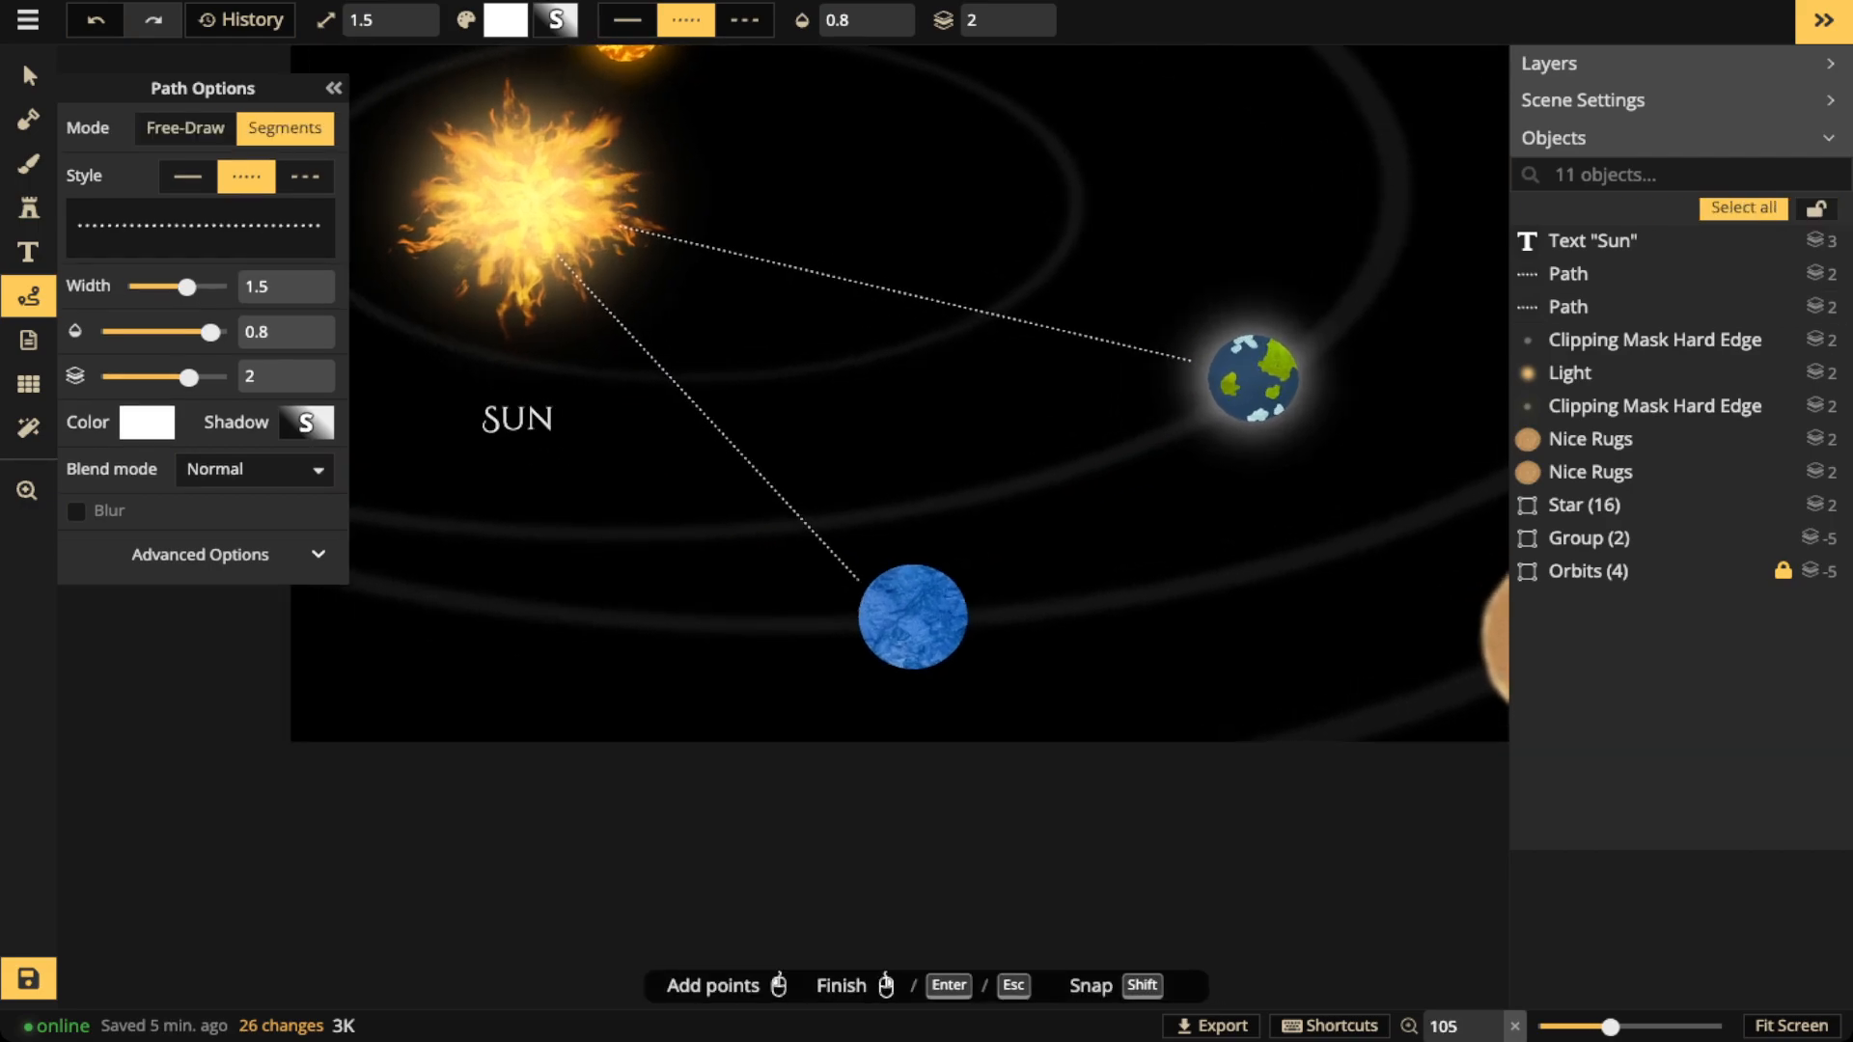
# Return to the brush and save its darkened blue texture to the favorites, checking it in the favorites list
pyautogui.scroll(2, 531, 430)
pyautogui.click(28, 164)
pyautogui.scroll(5, 815, 542)
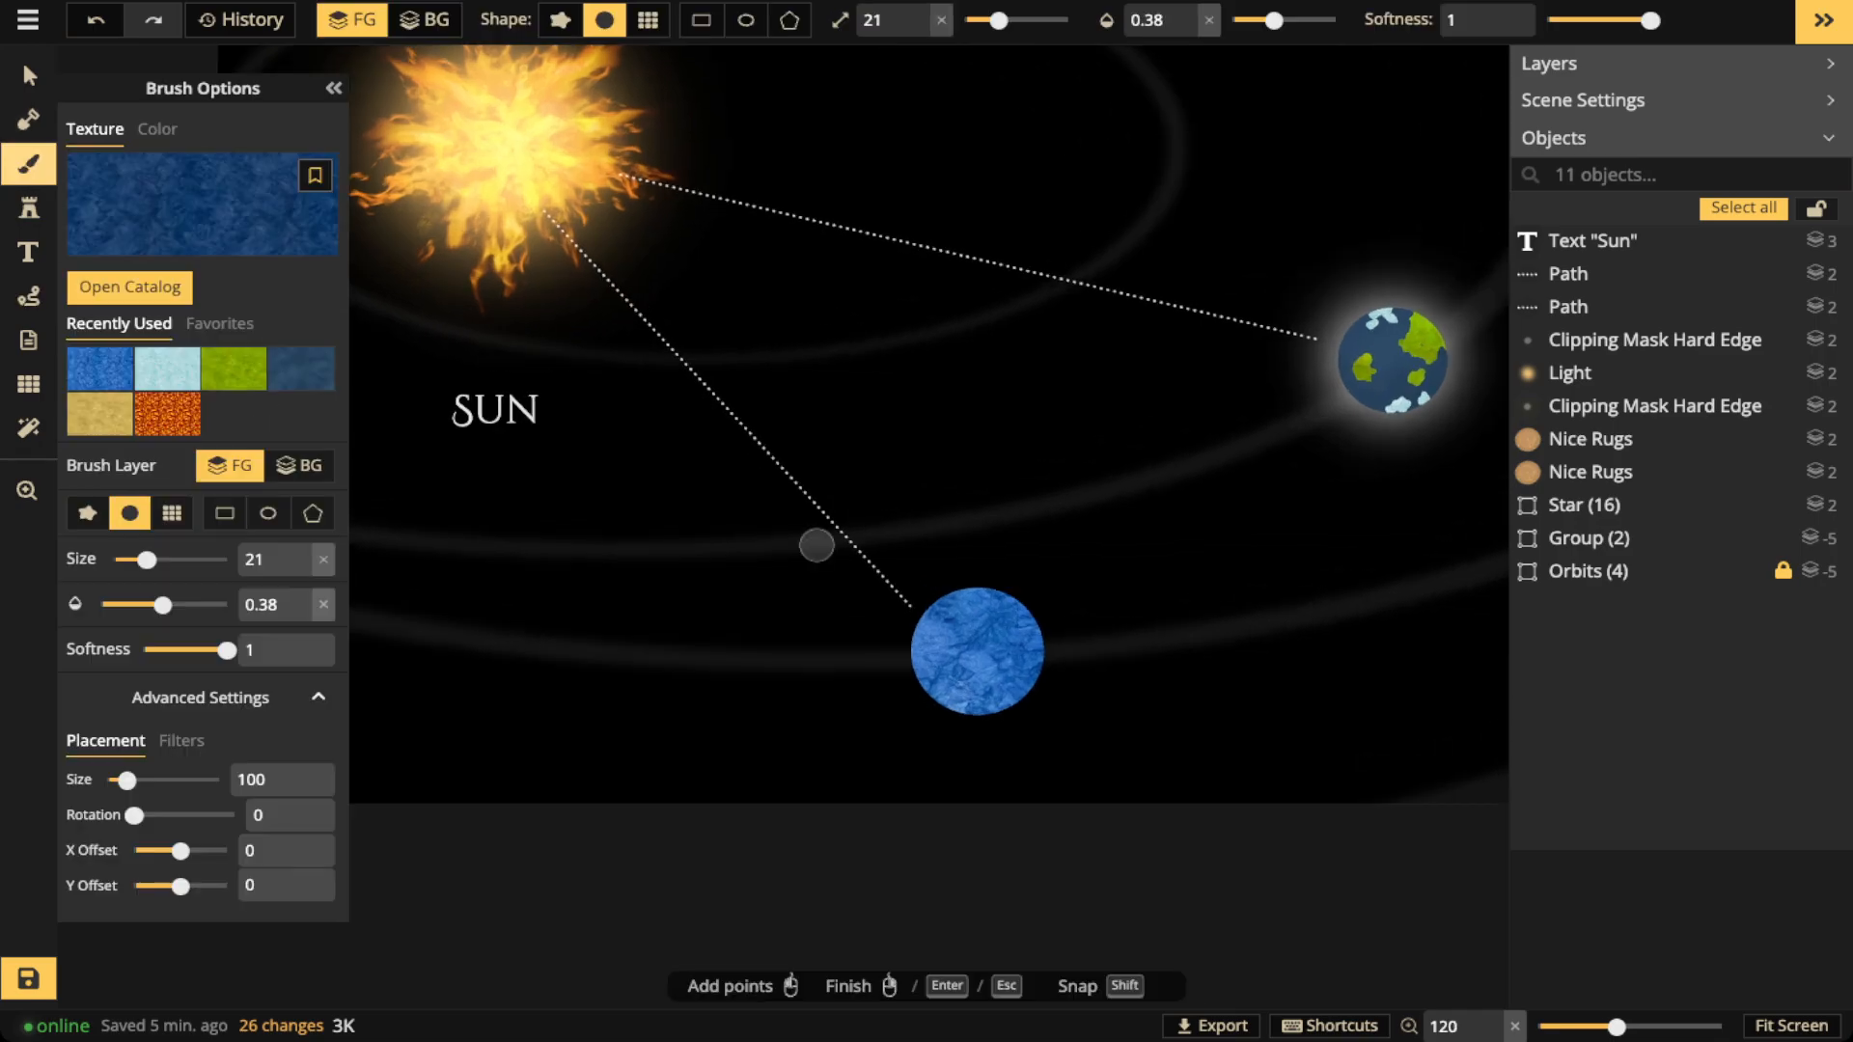
pyautogui.scroll(3, 972, 606)
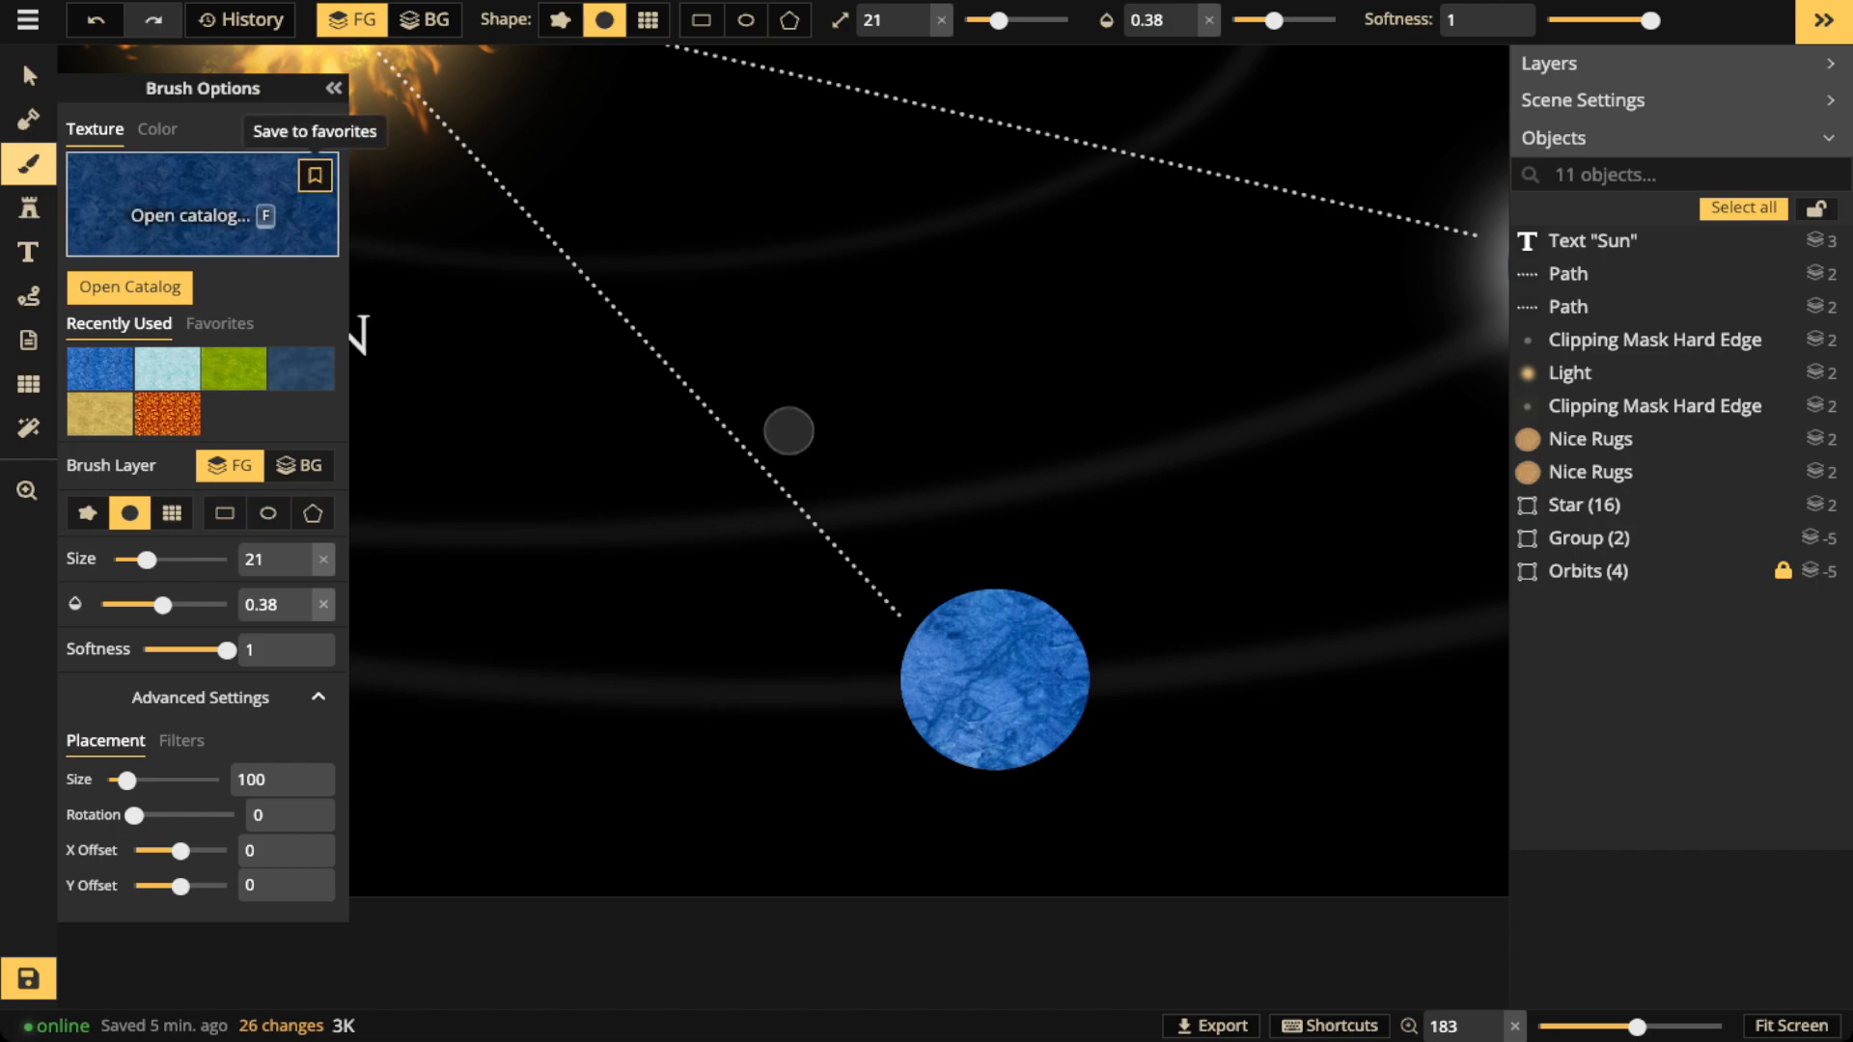
pyautogui.click(315, 175)
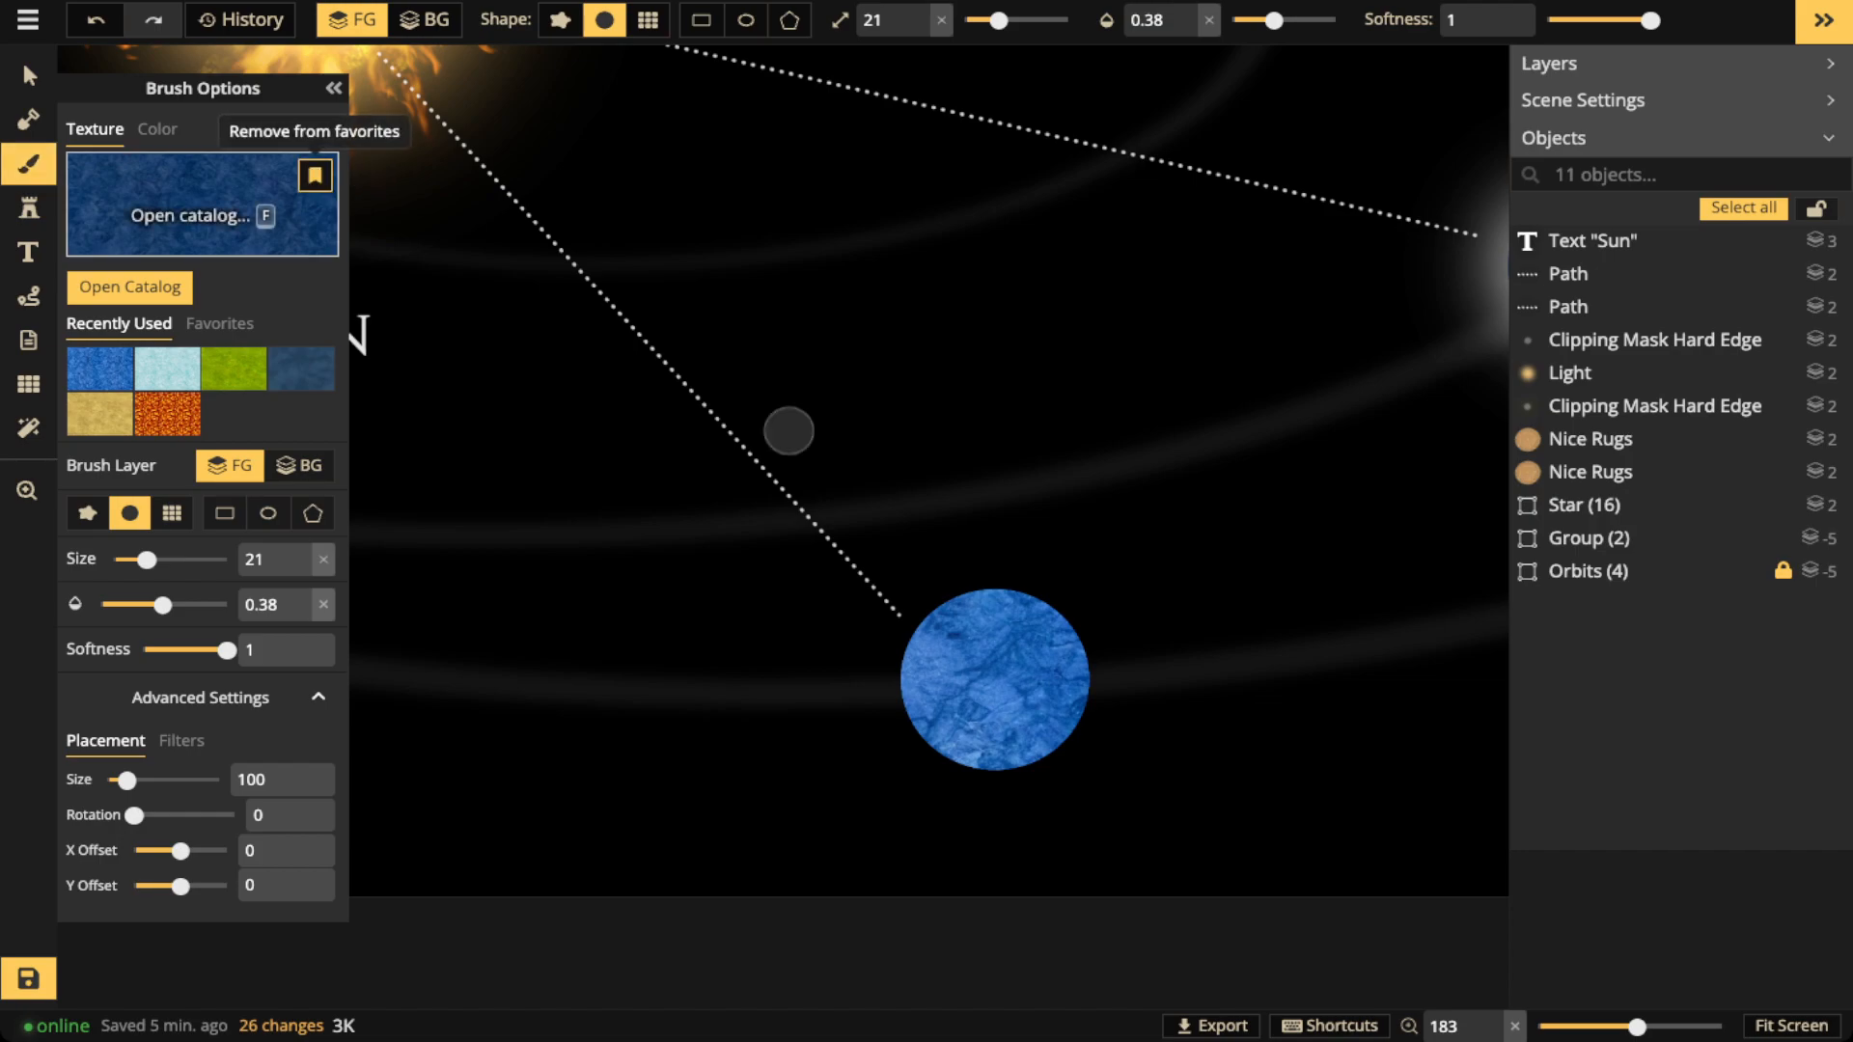
pyautogui.click(220, 324)
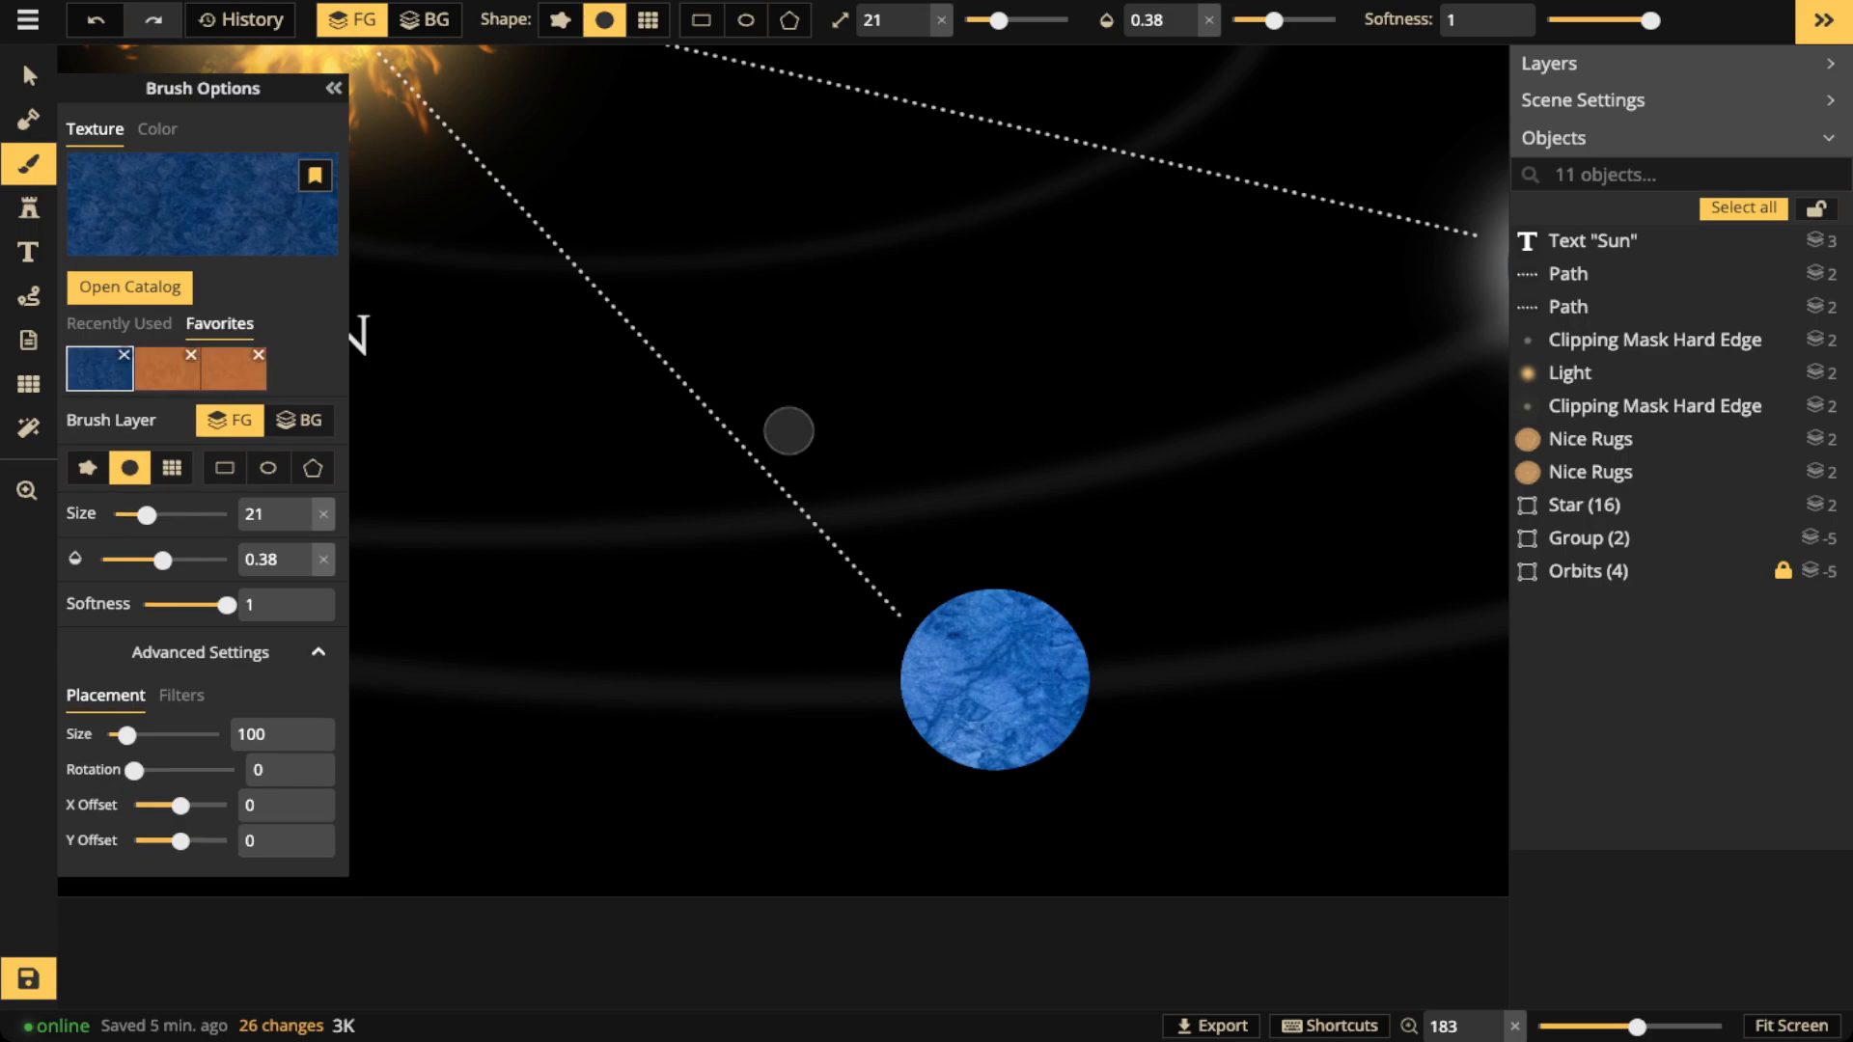
# Shade the blue planet's lower-right edge, facing away from the Sun, with the darkened texture at opacity 0.38 and again at opacity 1
pyautogui.scroll(1, 1022, 737)
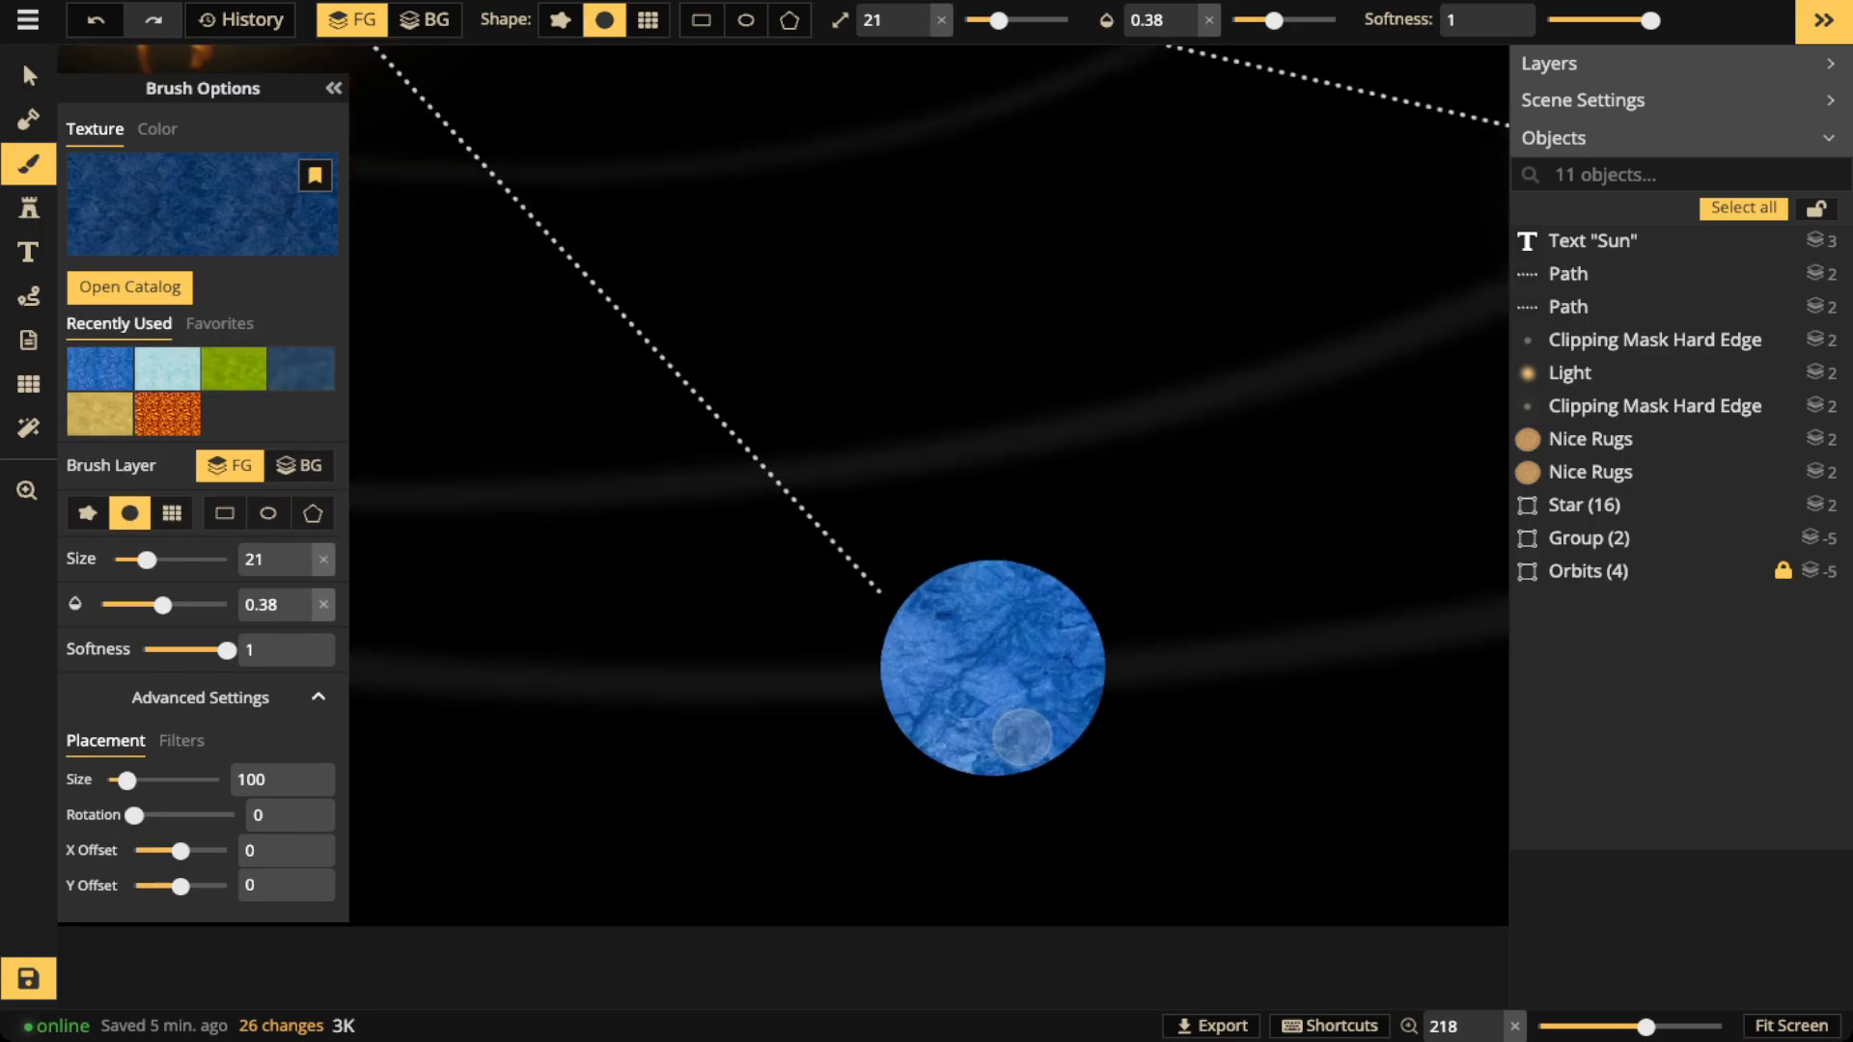
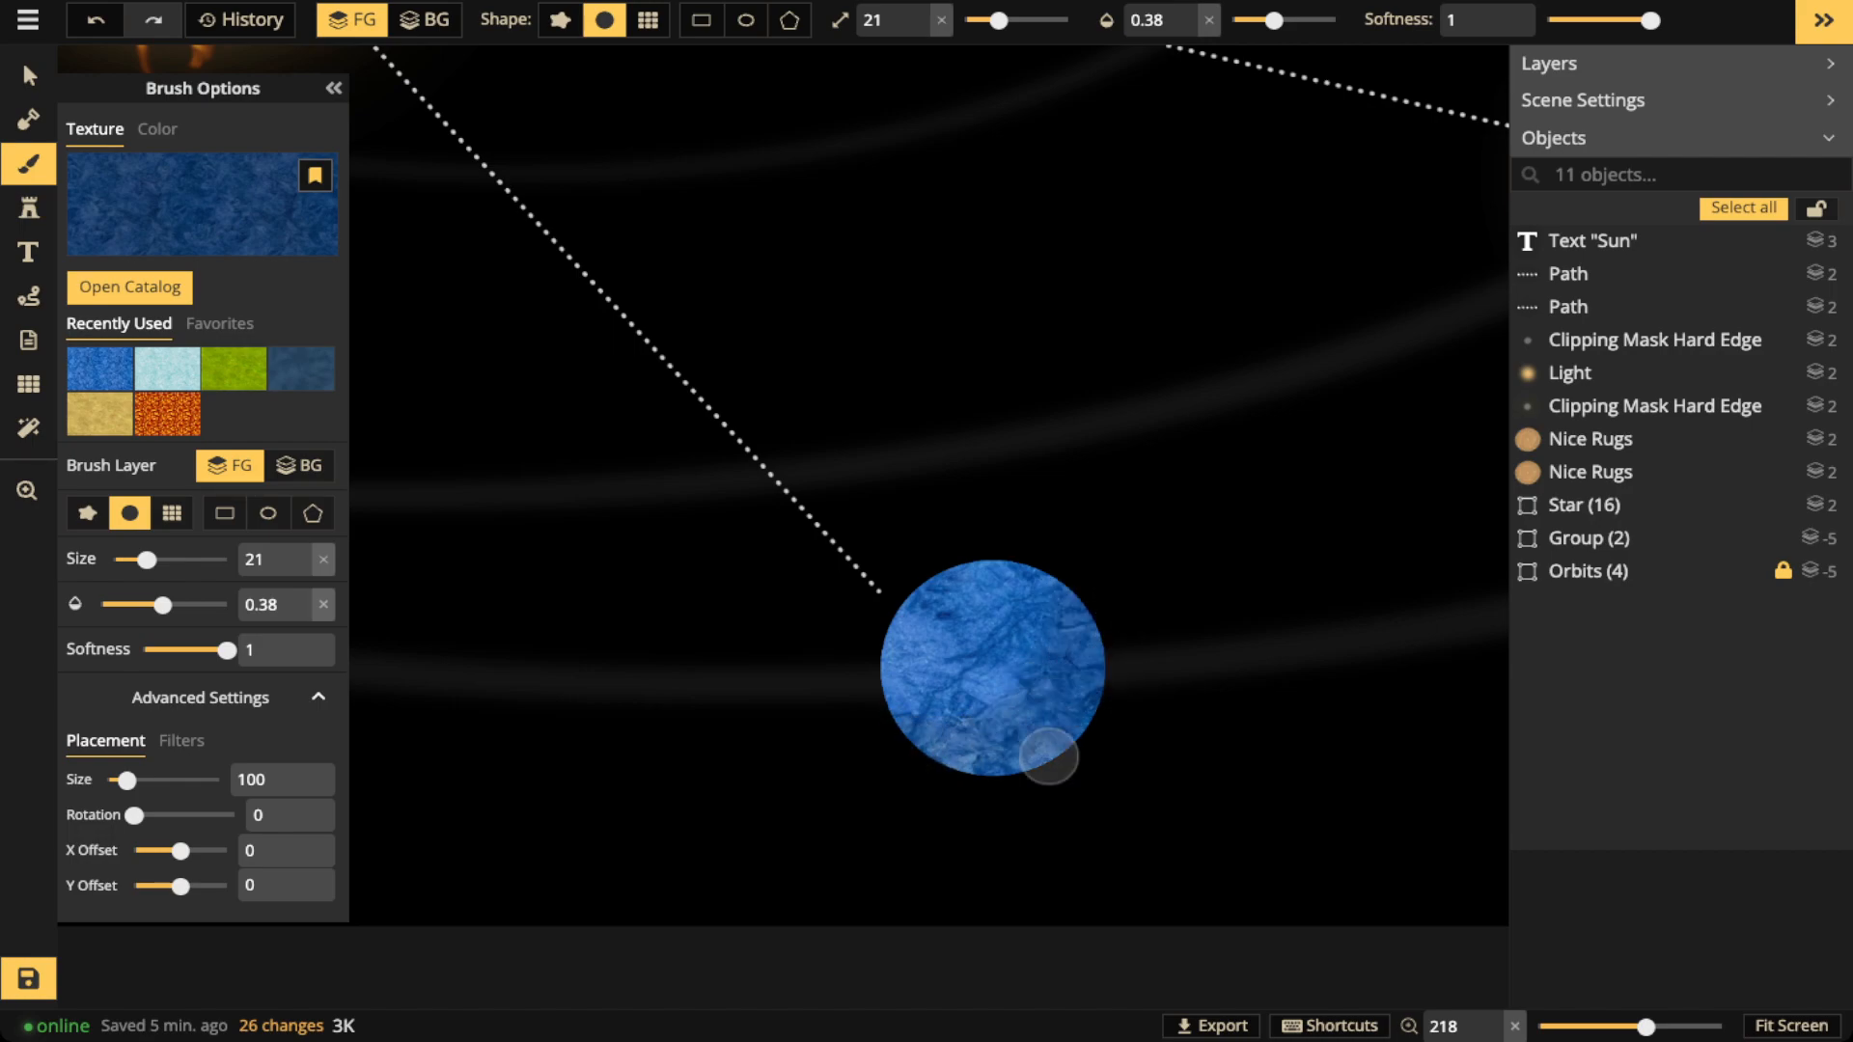
pyautogui.click(1050, 749)
pyautogui.moveTo(1099, 562); pyautogui.dragTo(1165, 383)
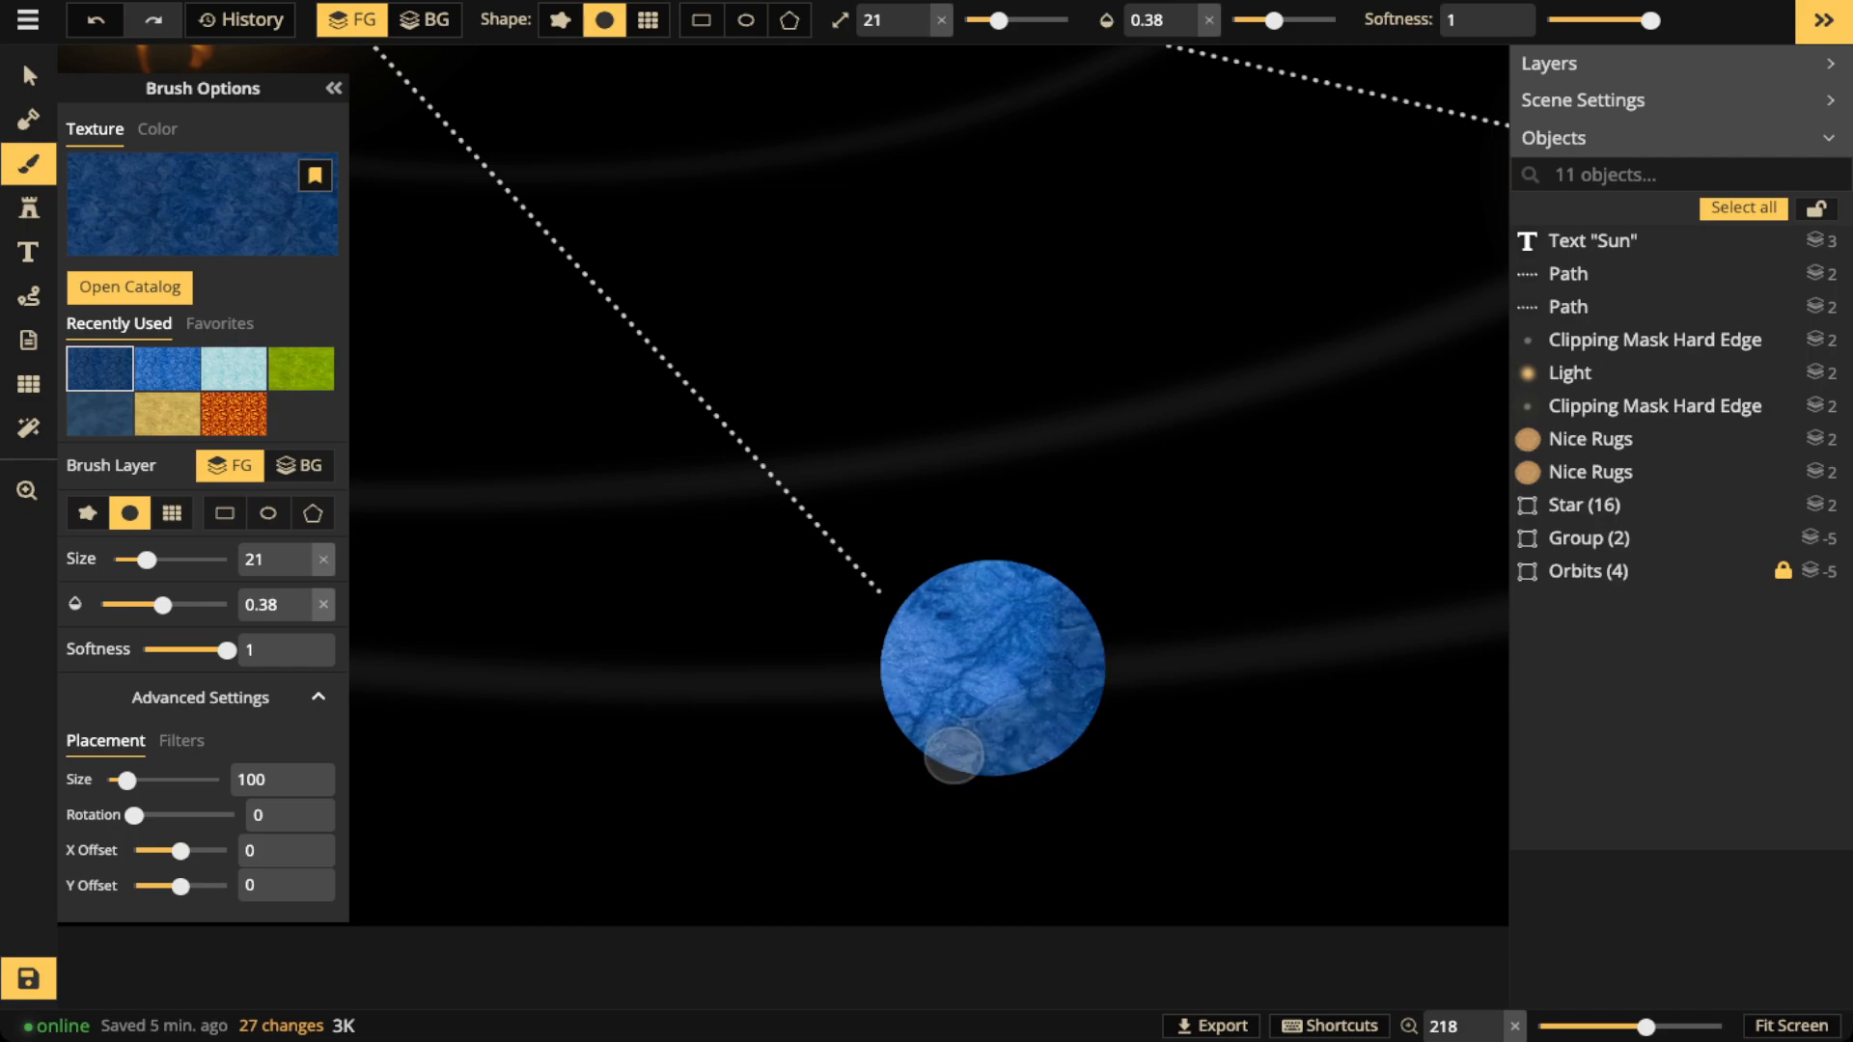
pyautogui.moveTo(1085, 607); pyautogui.dragTo(1096, 649)
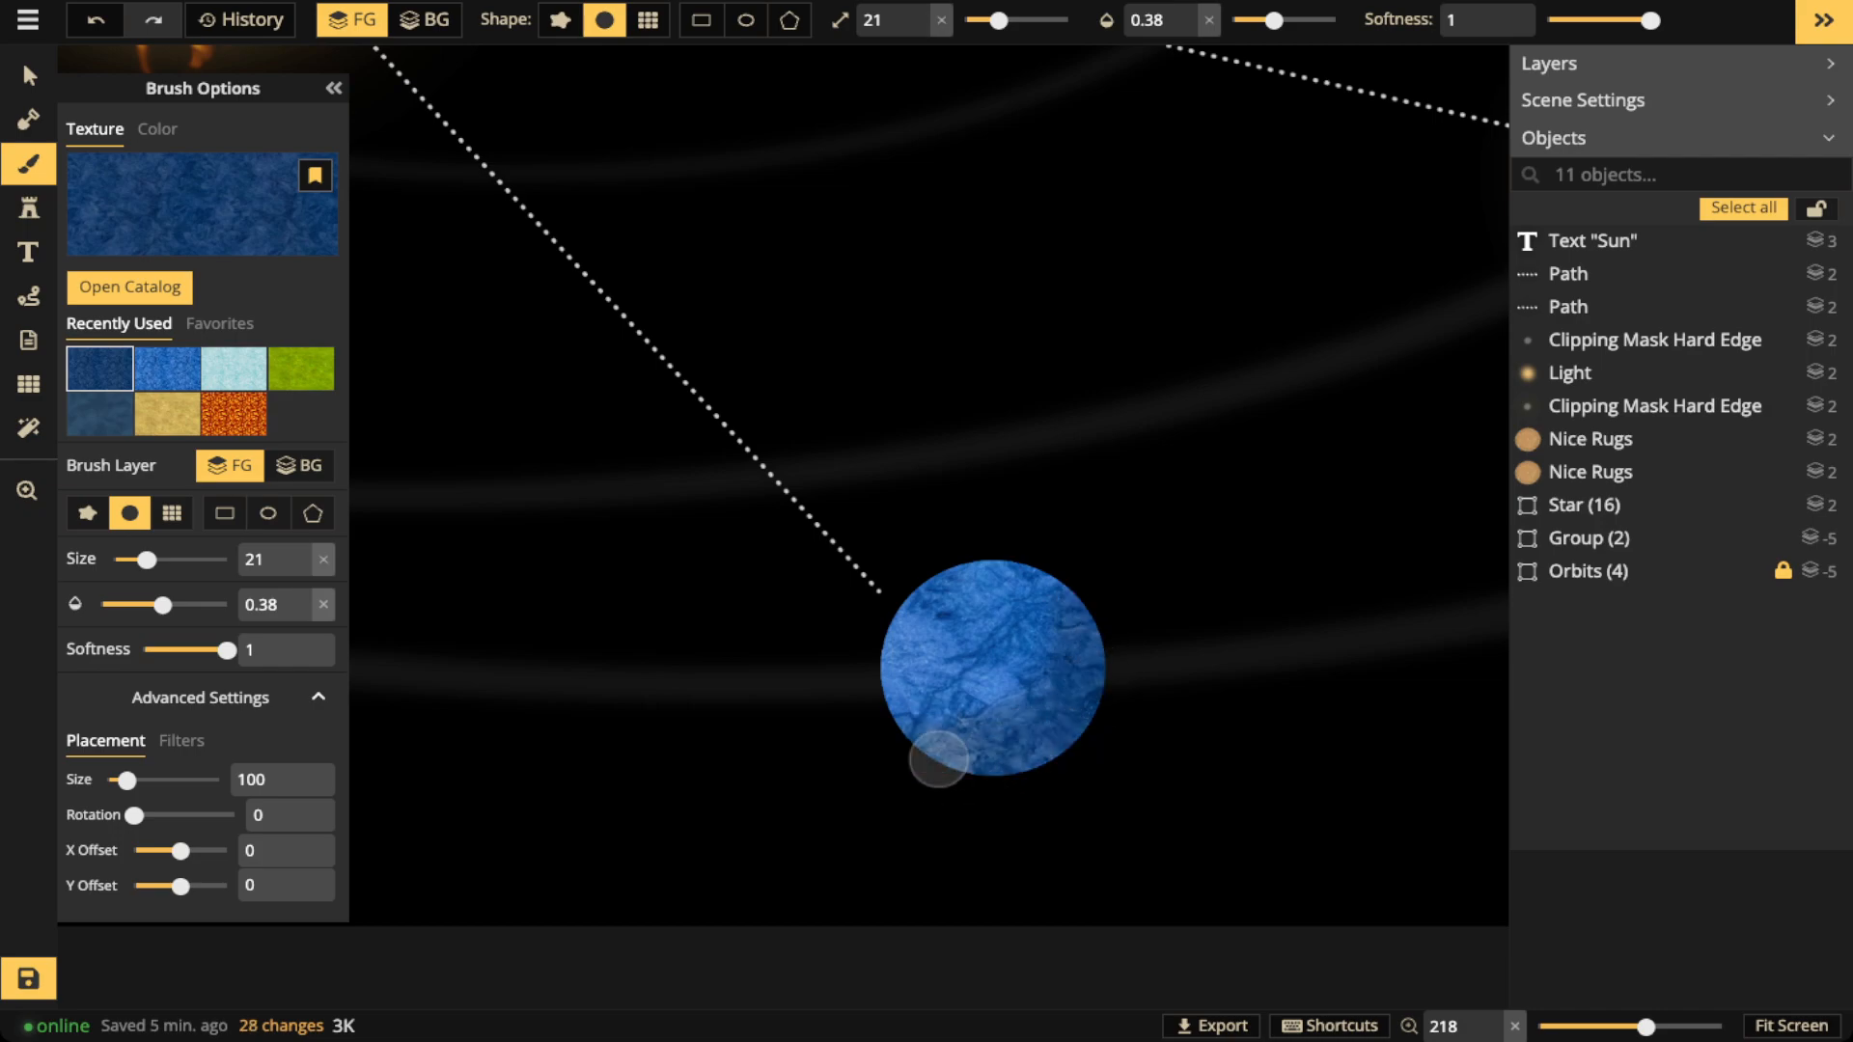
pyautogui.moveTo(1108, 658)
pyautogui.mouseDown()
pyautogui.moveTo(952, 752)
pyautogui.moveTo(876, 772)
pyautogui.mouseUp()
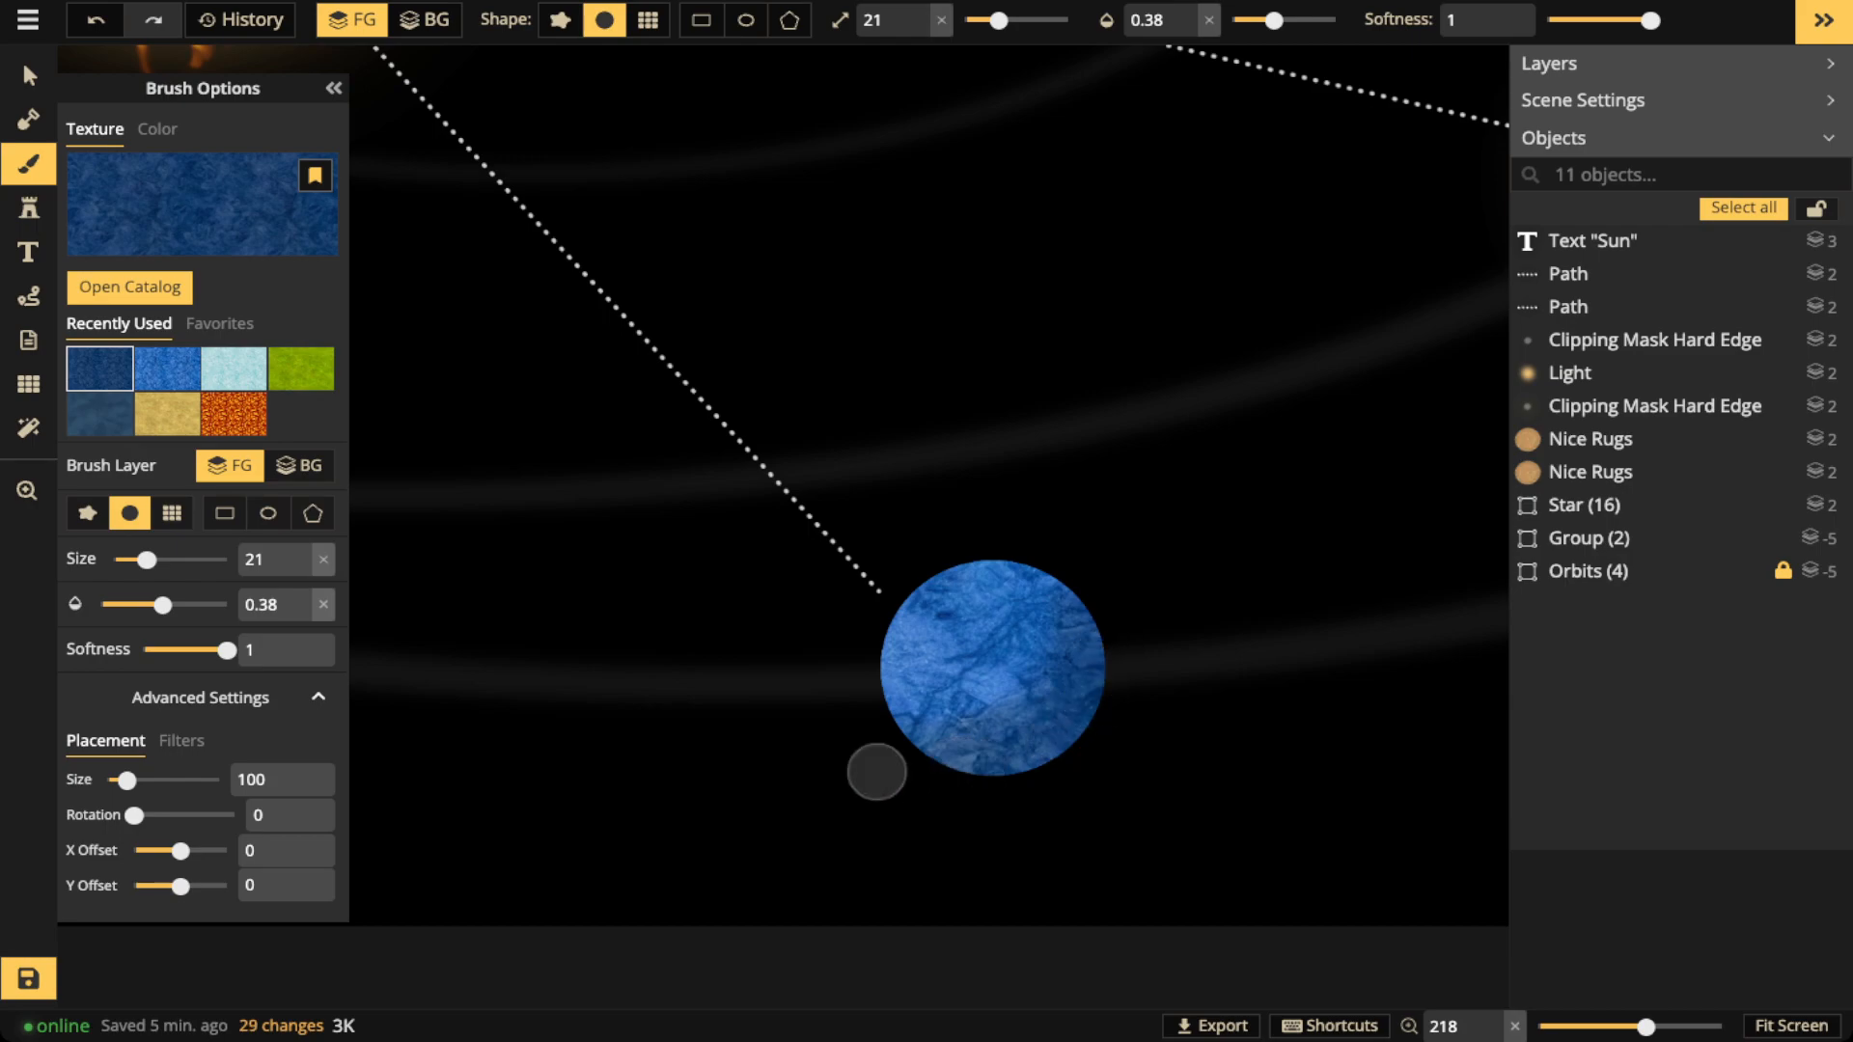
pyautogui.press('0')
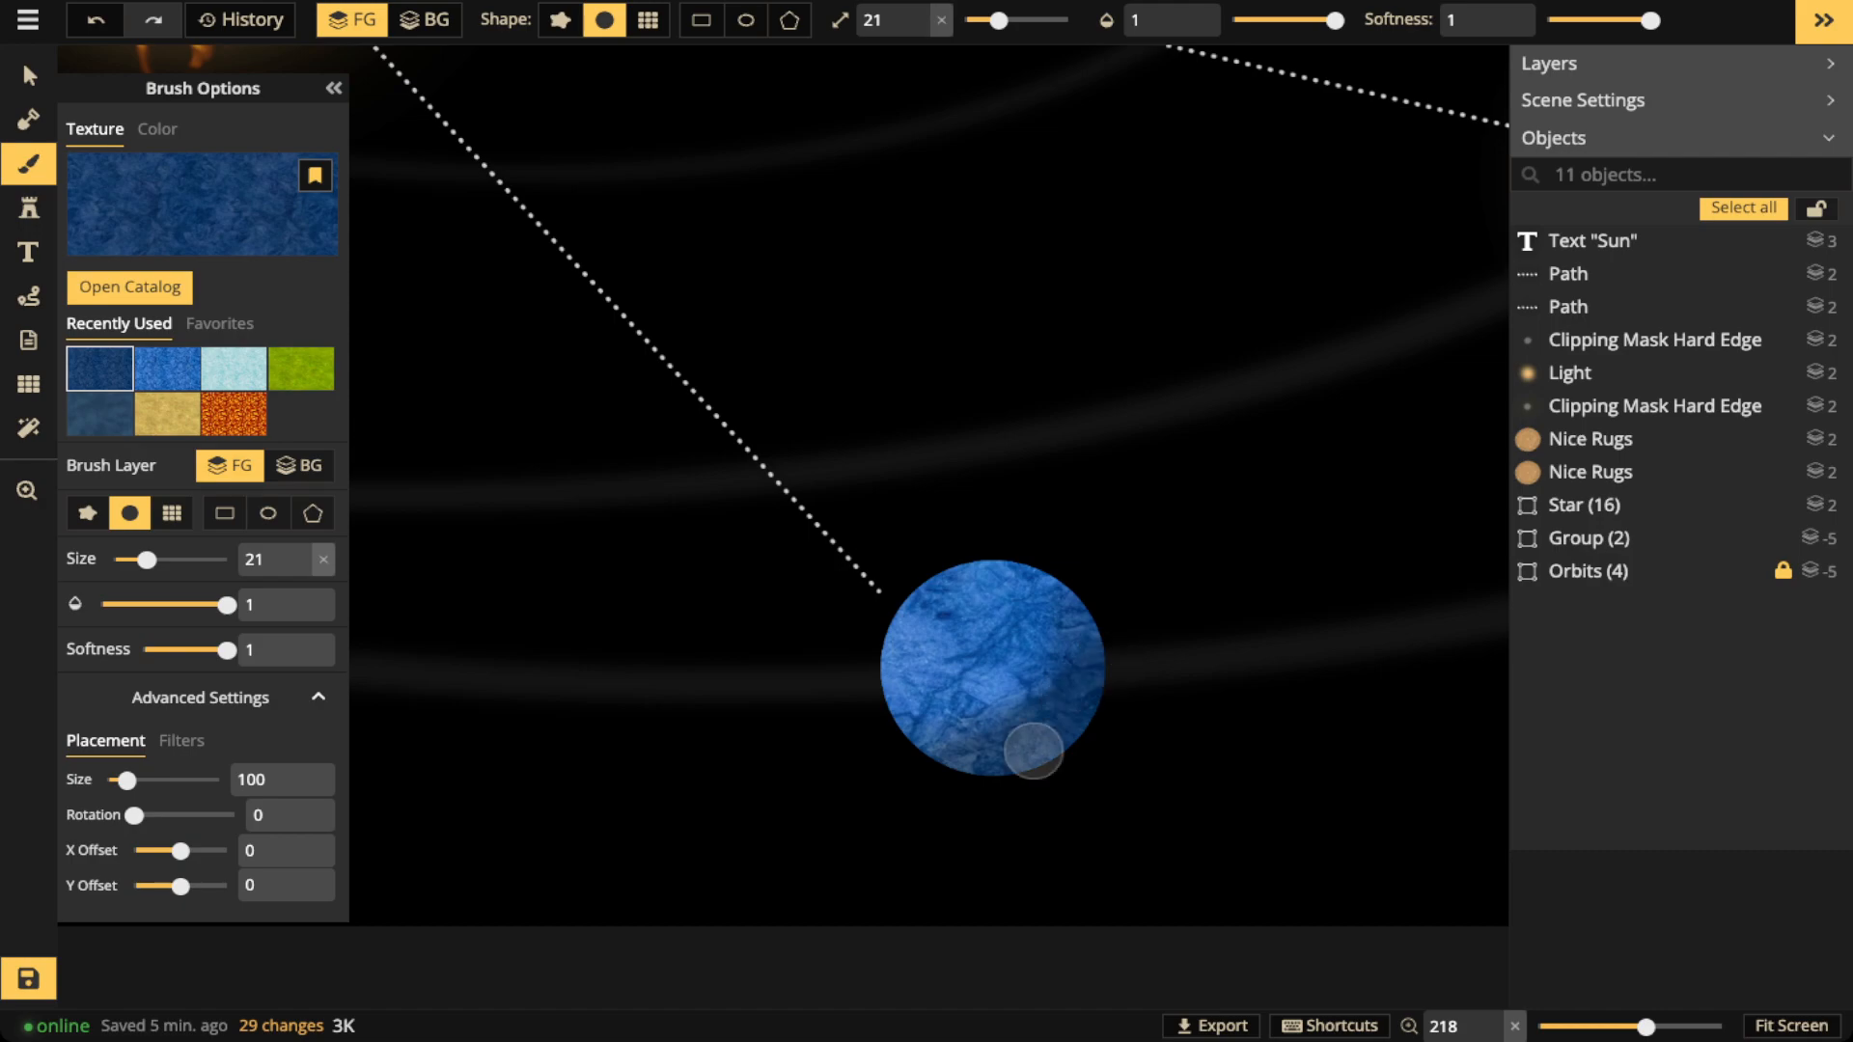
pyautogui.click(1119, 637)
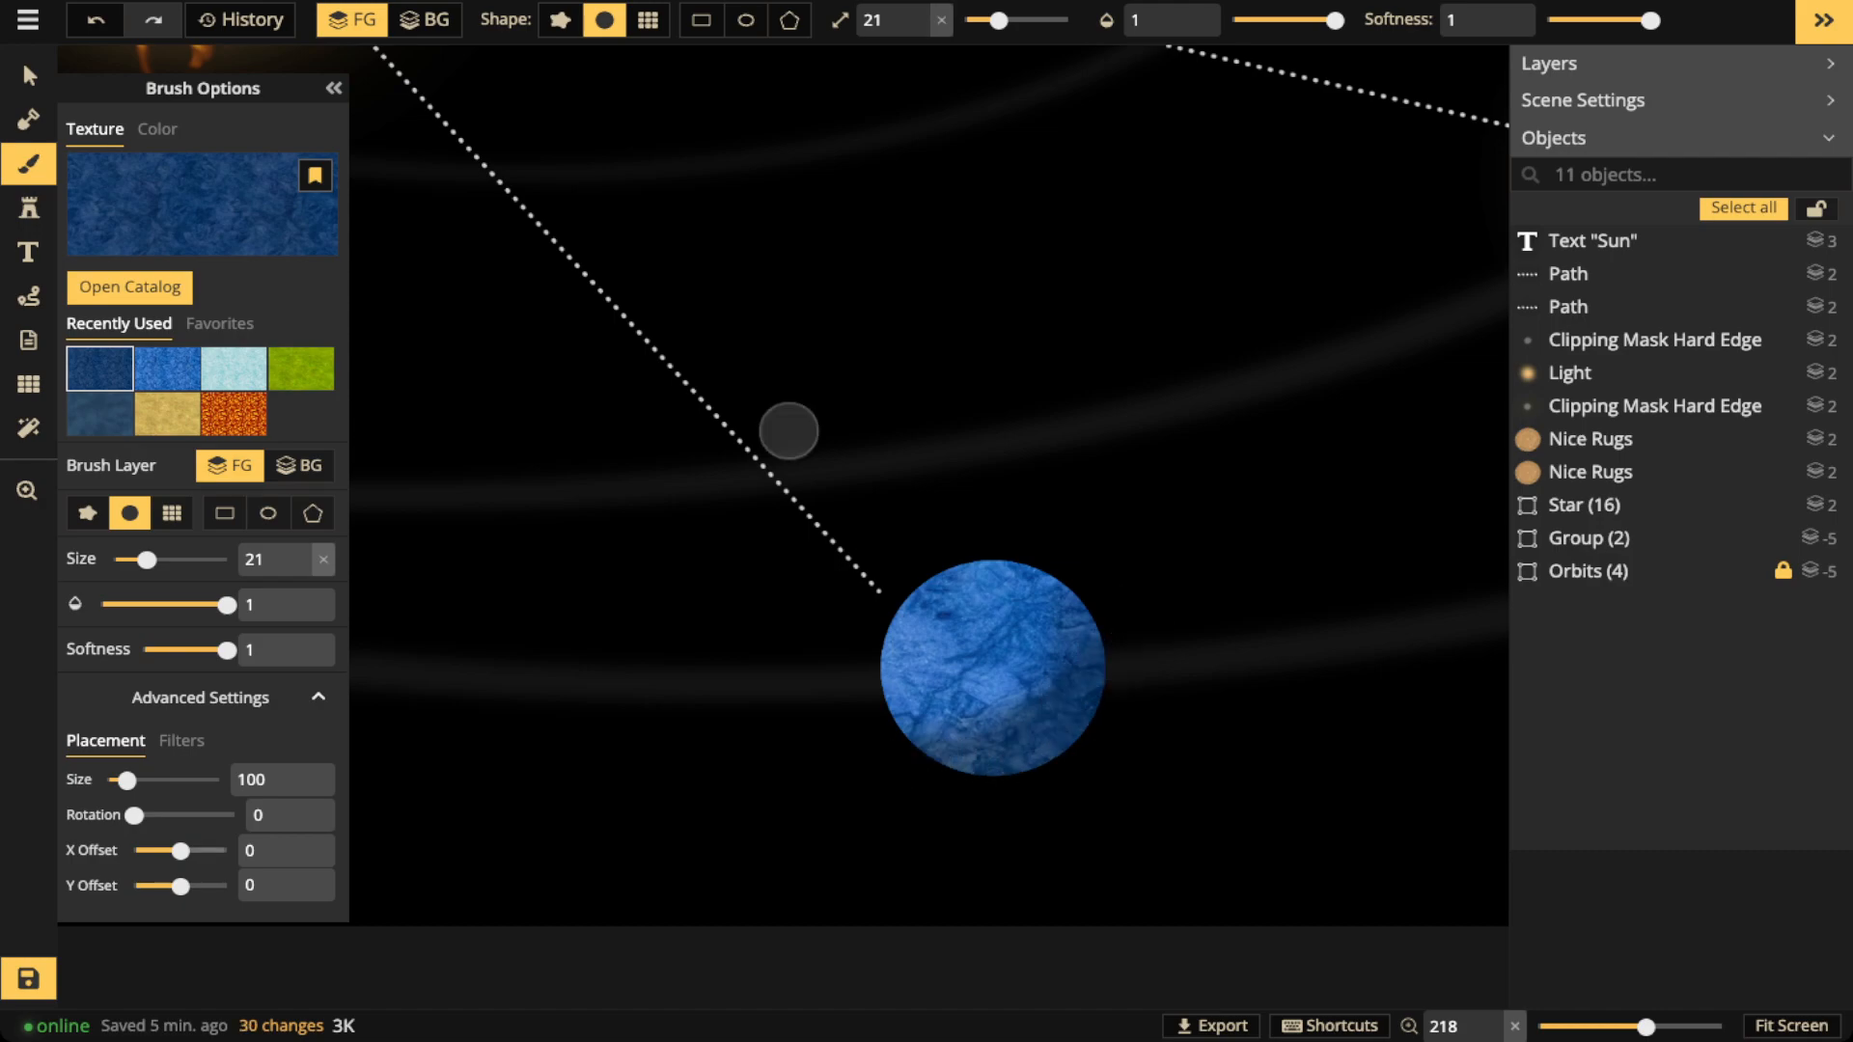
# Lower the brush texture's brightness to 28 and deepen the shadow along the blue planet's lower-right rim
pyautogui.click(182, 741)
pyautogui.moveTo(165, 851); pyautogui.dragTo(157, 852)
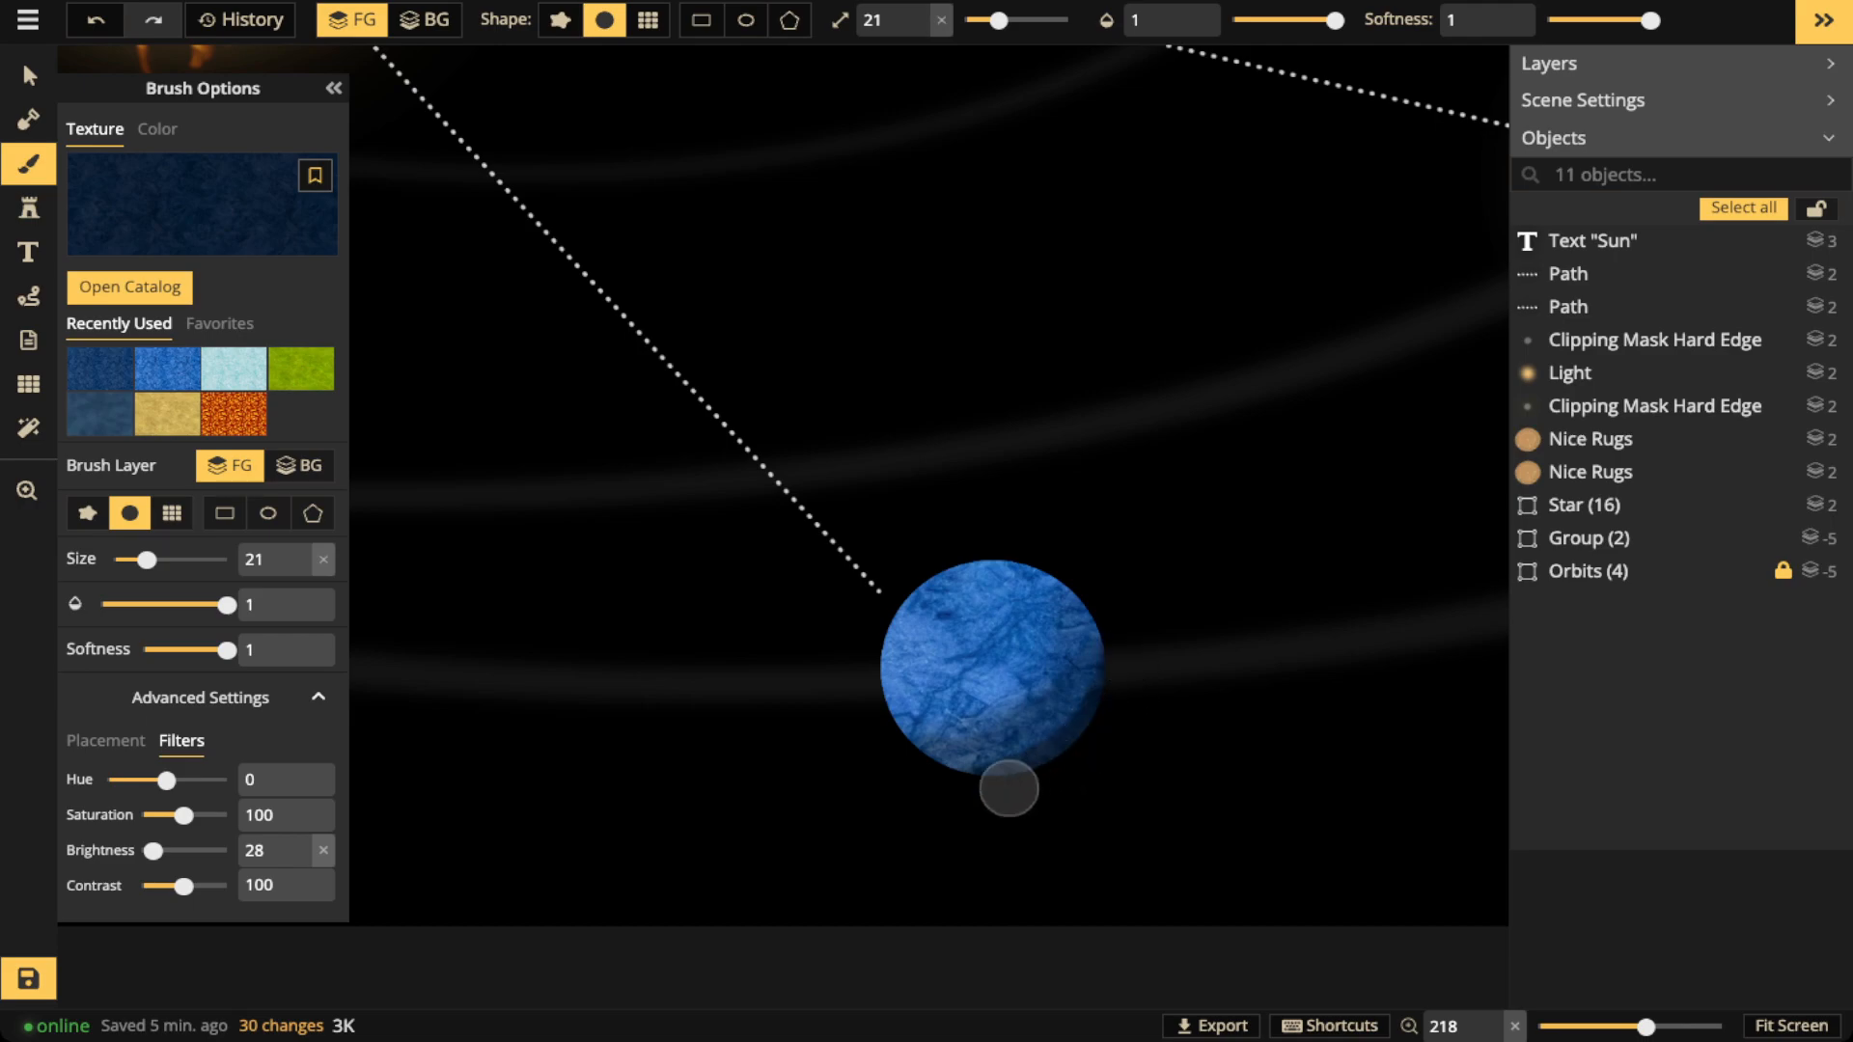
pyautogui.moveTo(980, 789); pyautogui.dragTo(912, 772)
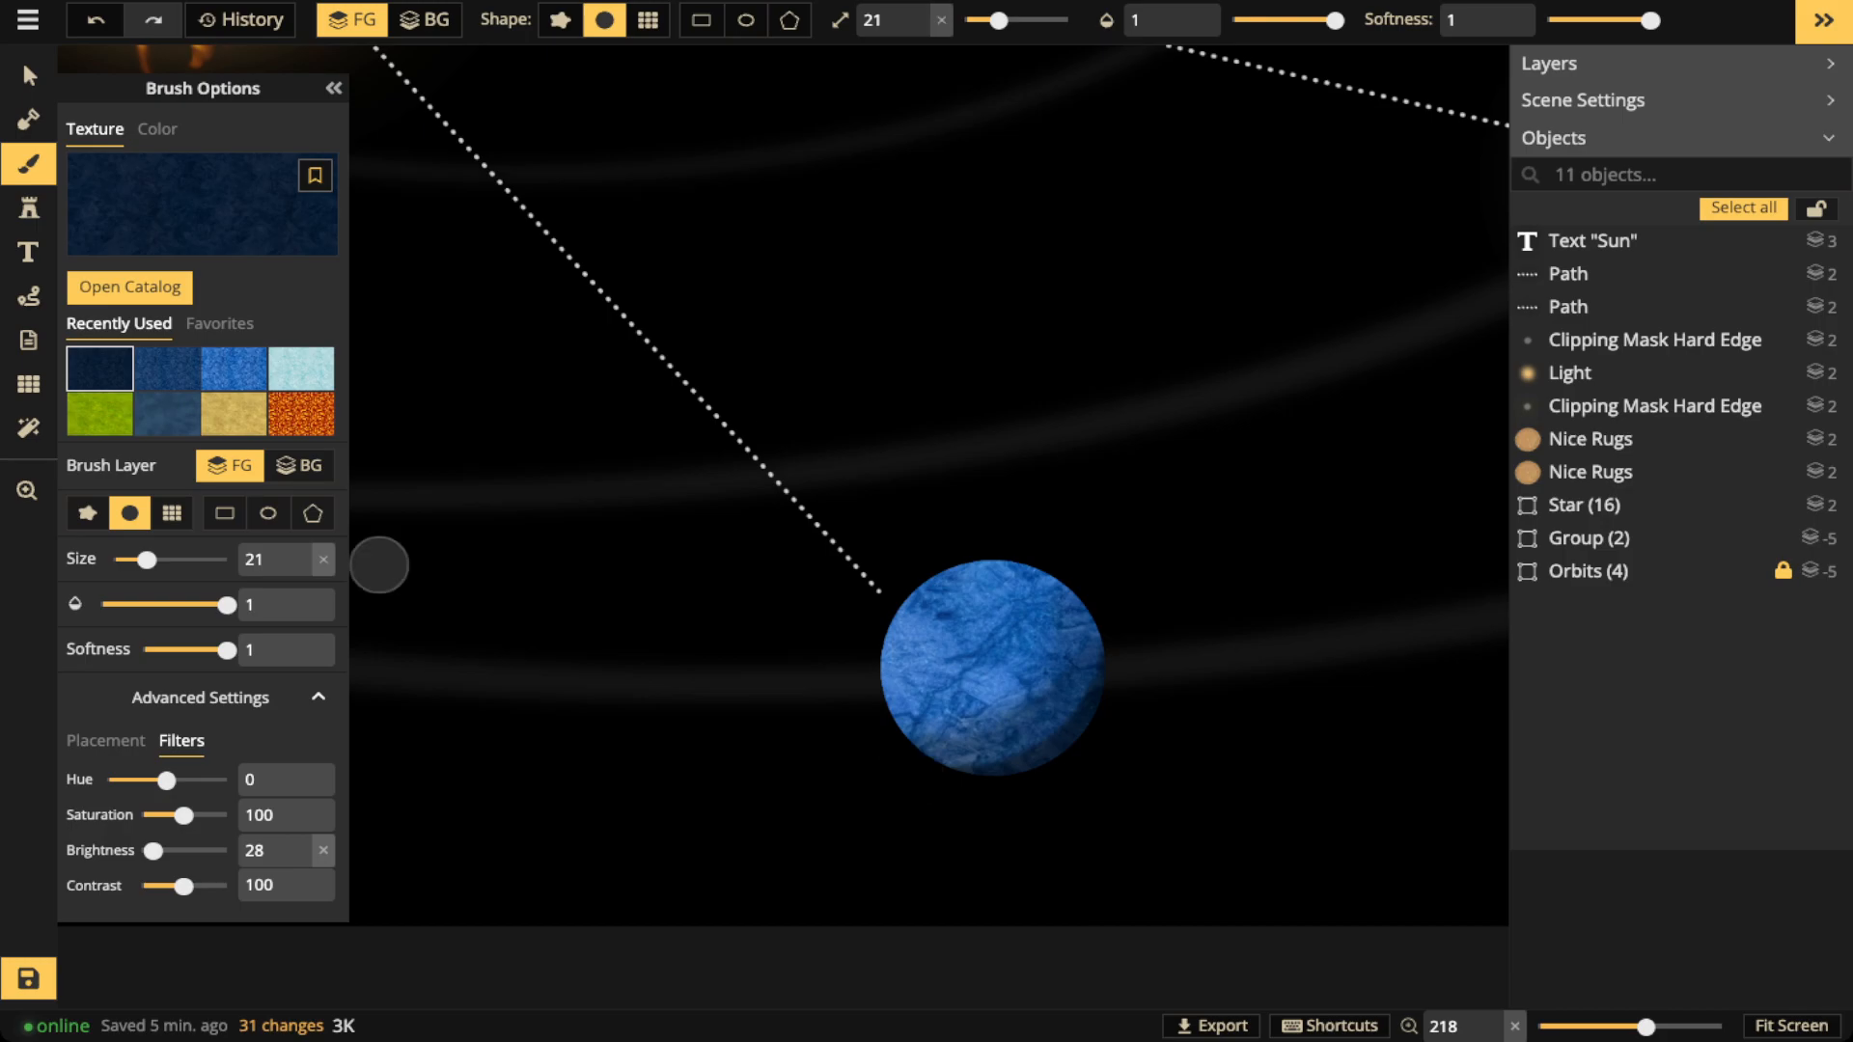
# Highlight the blue planet's Sun-facing edge using the recently used original blue ice texture at brightness 137 and opacity 0.48
pyautogui.click(233, 369)
pyautogui.moveTo(183, 851); pyautogui.dragTo(192, 851)
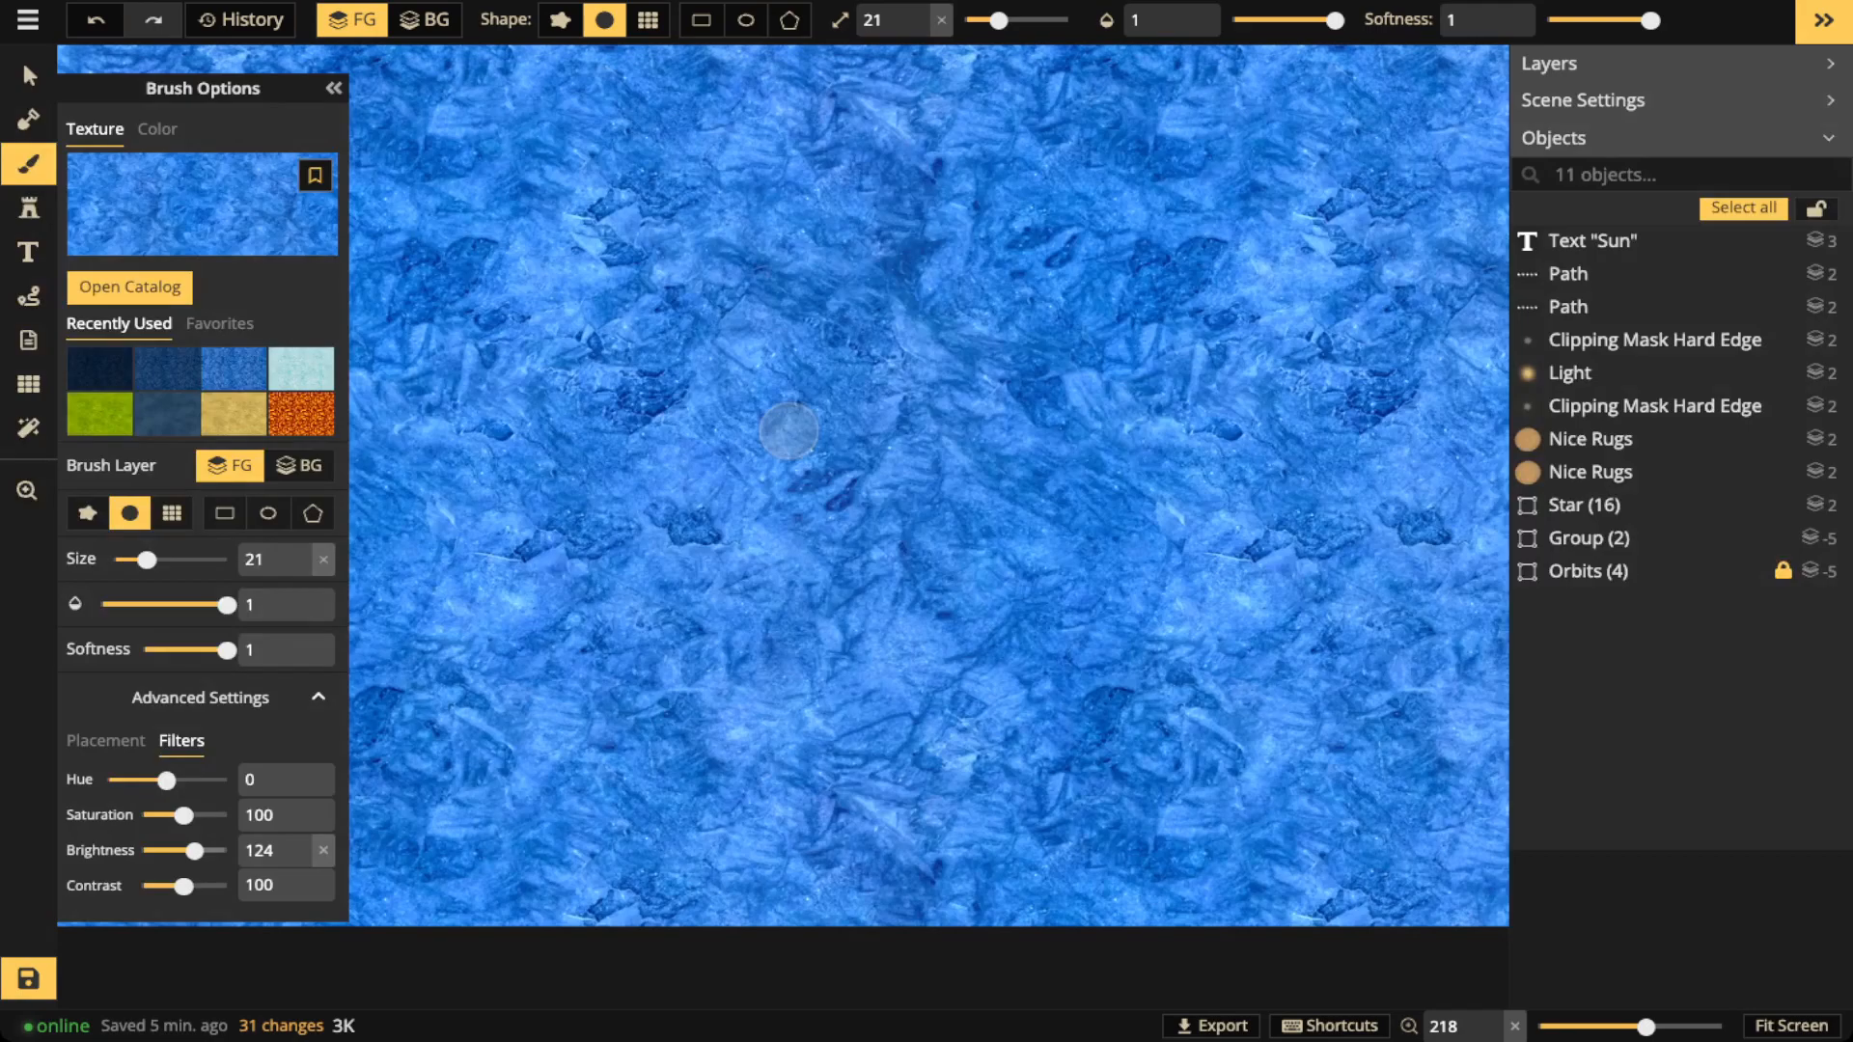
pyautogui.moveTo(196, 851); pyautogui.dragTo(199, 851)
pyautogui.moveTo(1334, 20); pyautogui.dragTo(1287, 20)
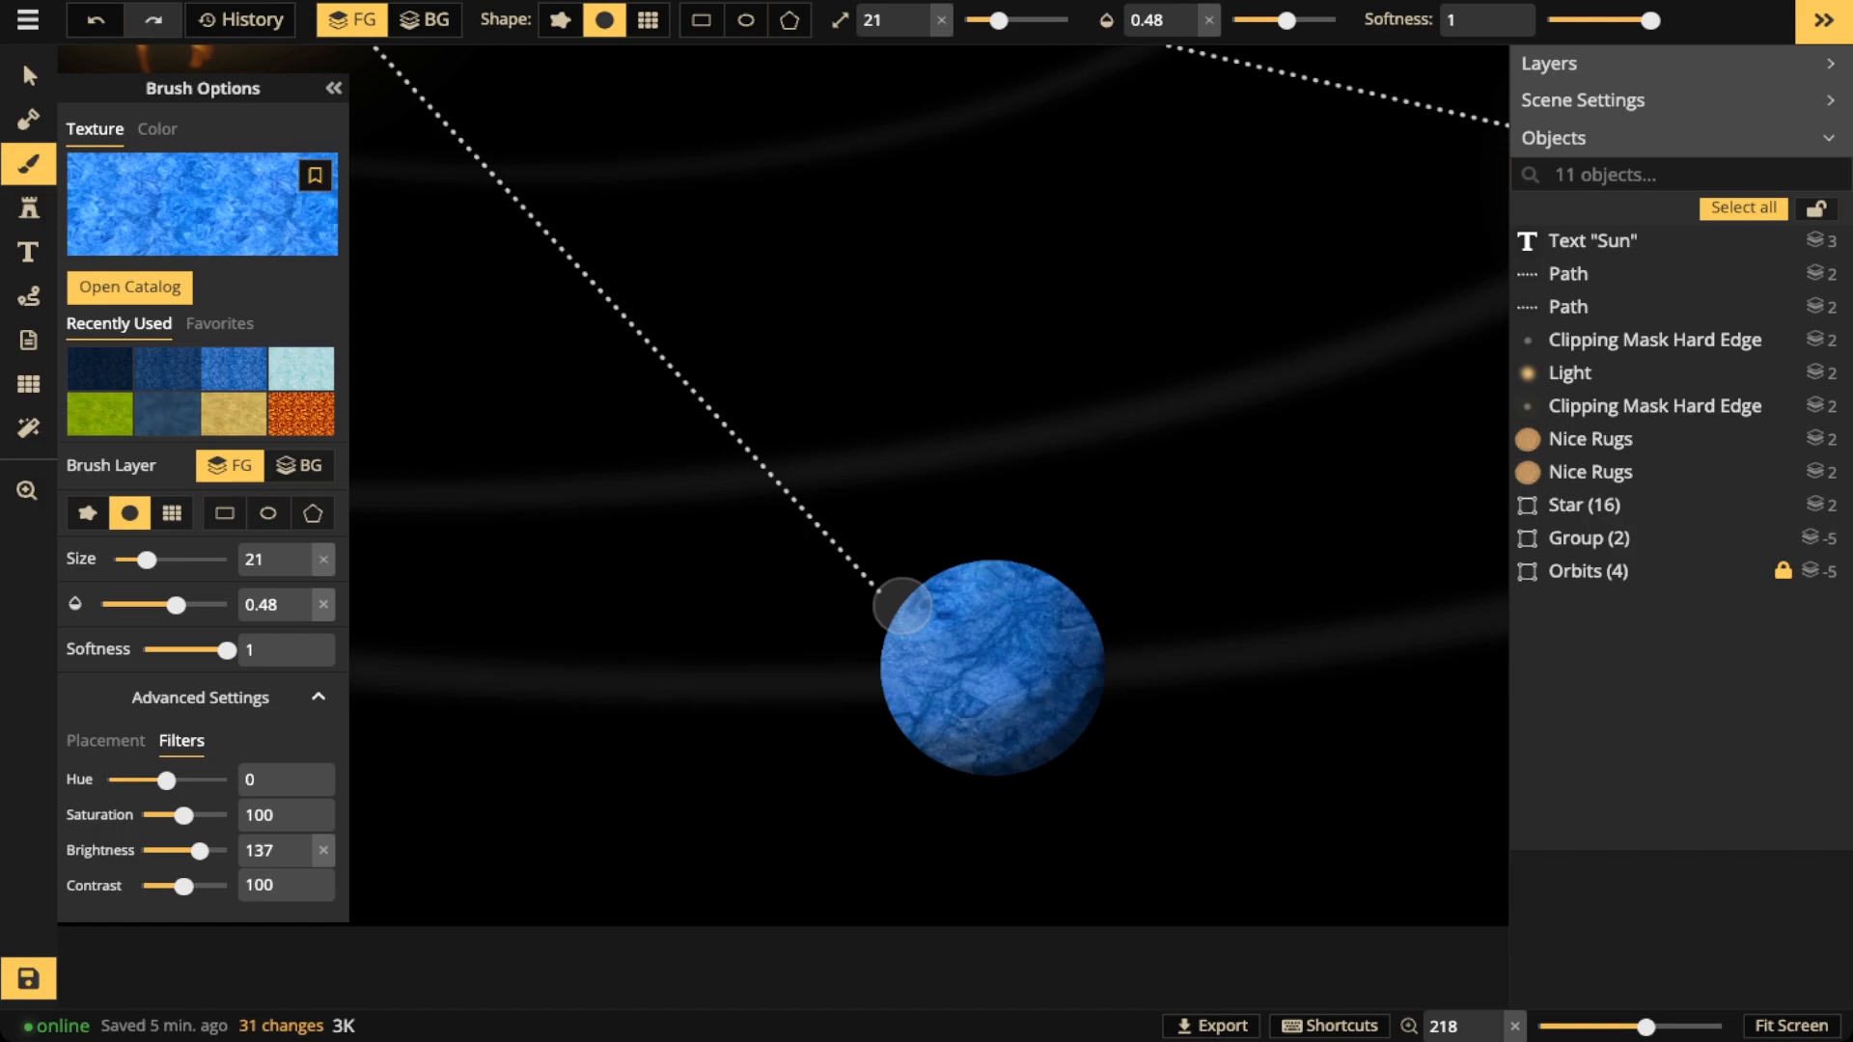
pyautogui.moveTo(892, 626)
pyautogui.mouseDown()
pyautogui.moveTo(943, 576)
pyautogui.moveTo(887, 644)
pyautogui.mouseUp()
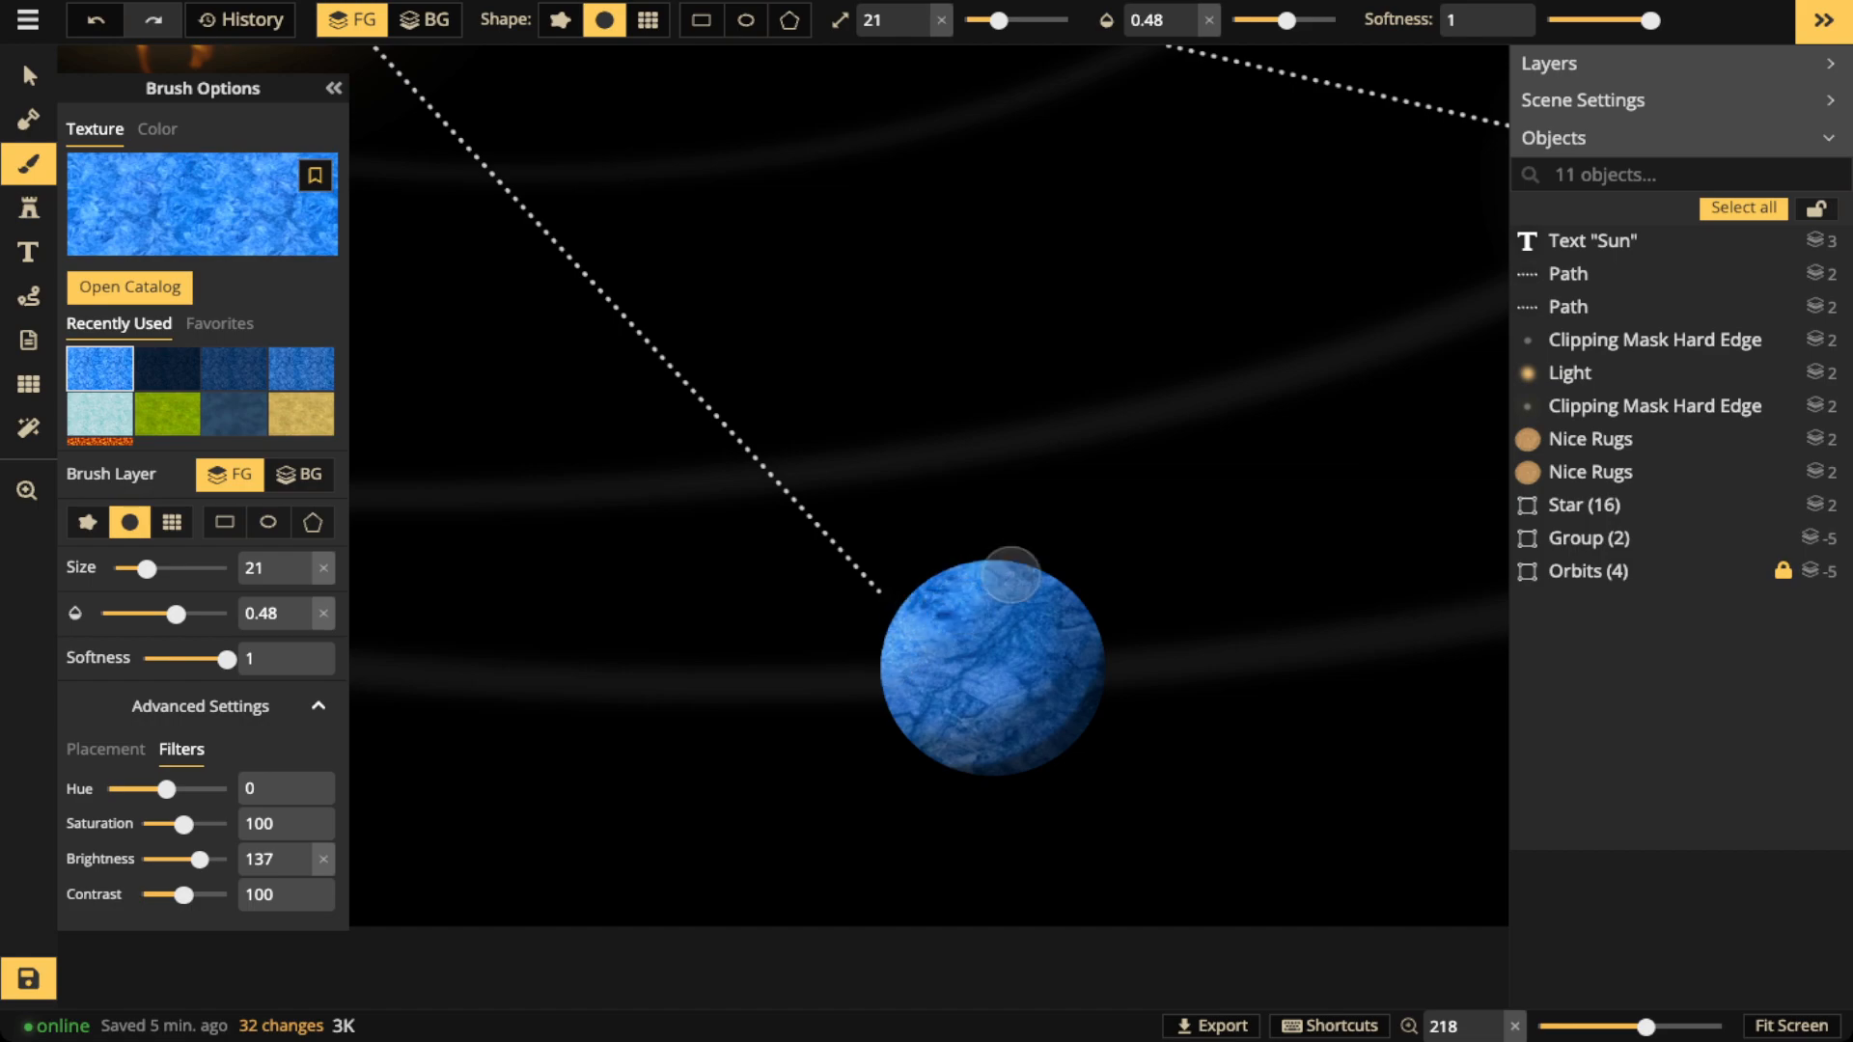
# Strengthen the highlight on the blue planet's upper-left rim with the brush at opacity 1 and texture brightness 166
pyautogui.moveTo(1286, 19); pyautogui.dragTo(1335, 19)
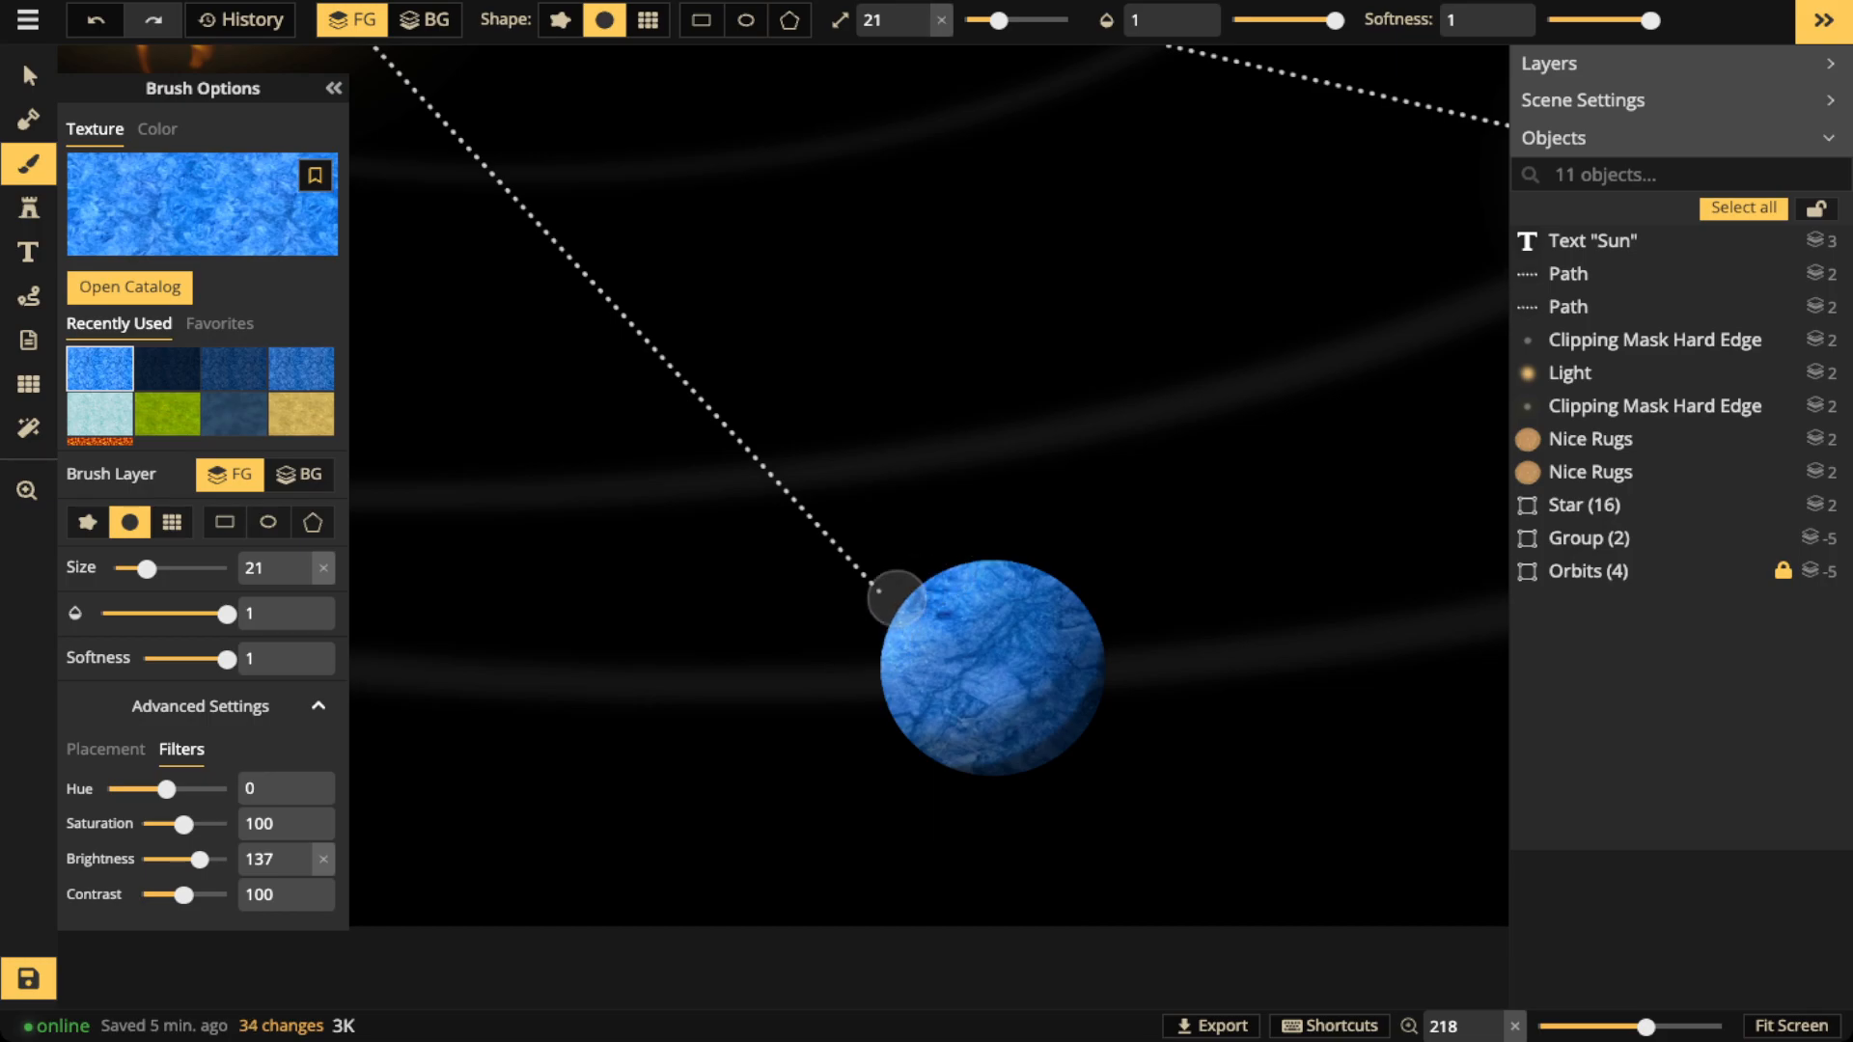
pyautogui.moveTo(200, 859); pyautogui.dragTo(213, 859)
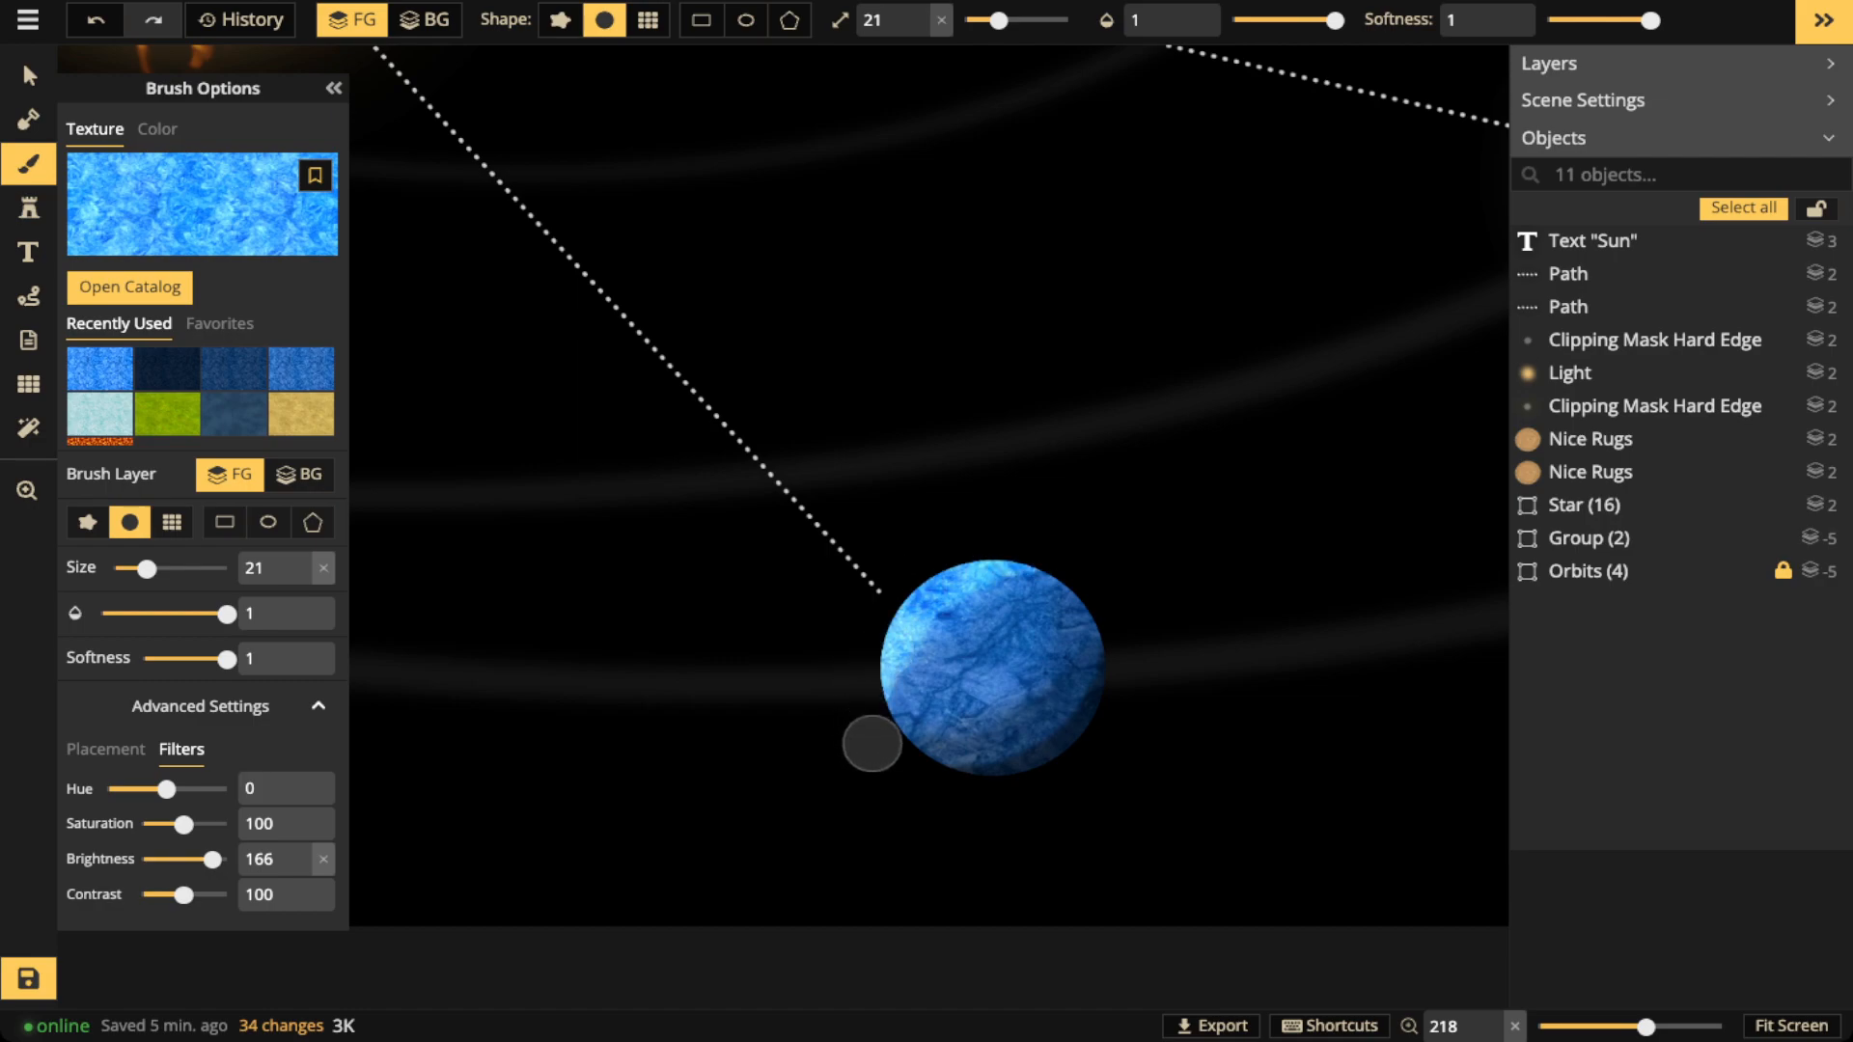
# Brush another highlight stroke along the blue planet's Sun-facing edge with the ice texture at brightness 166 and opacity 1
pyautogui.moveTo(860, 670); pyautogui.dragTo(897, 588)
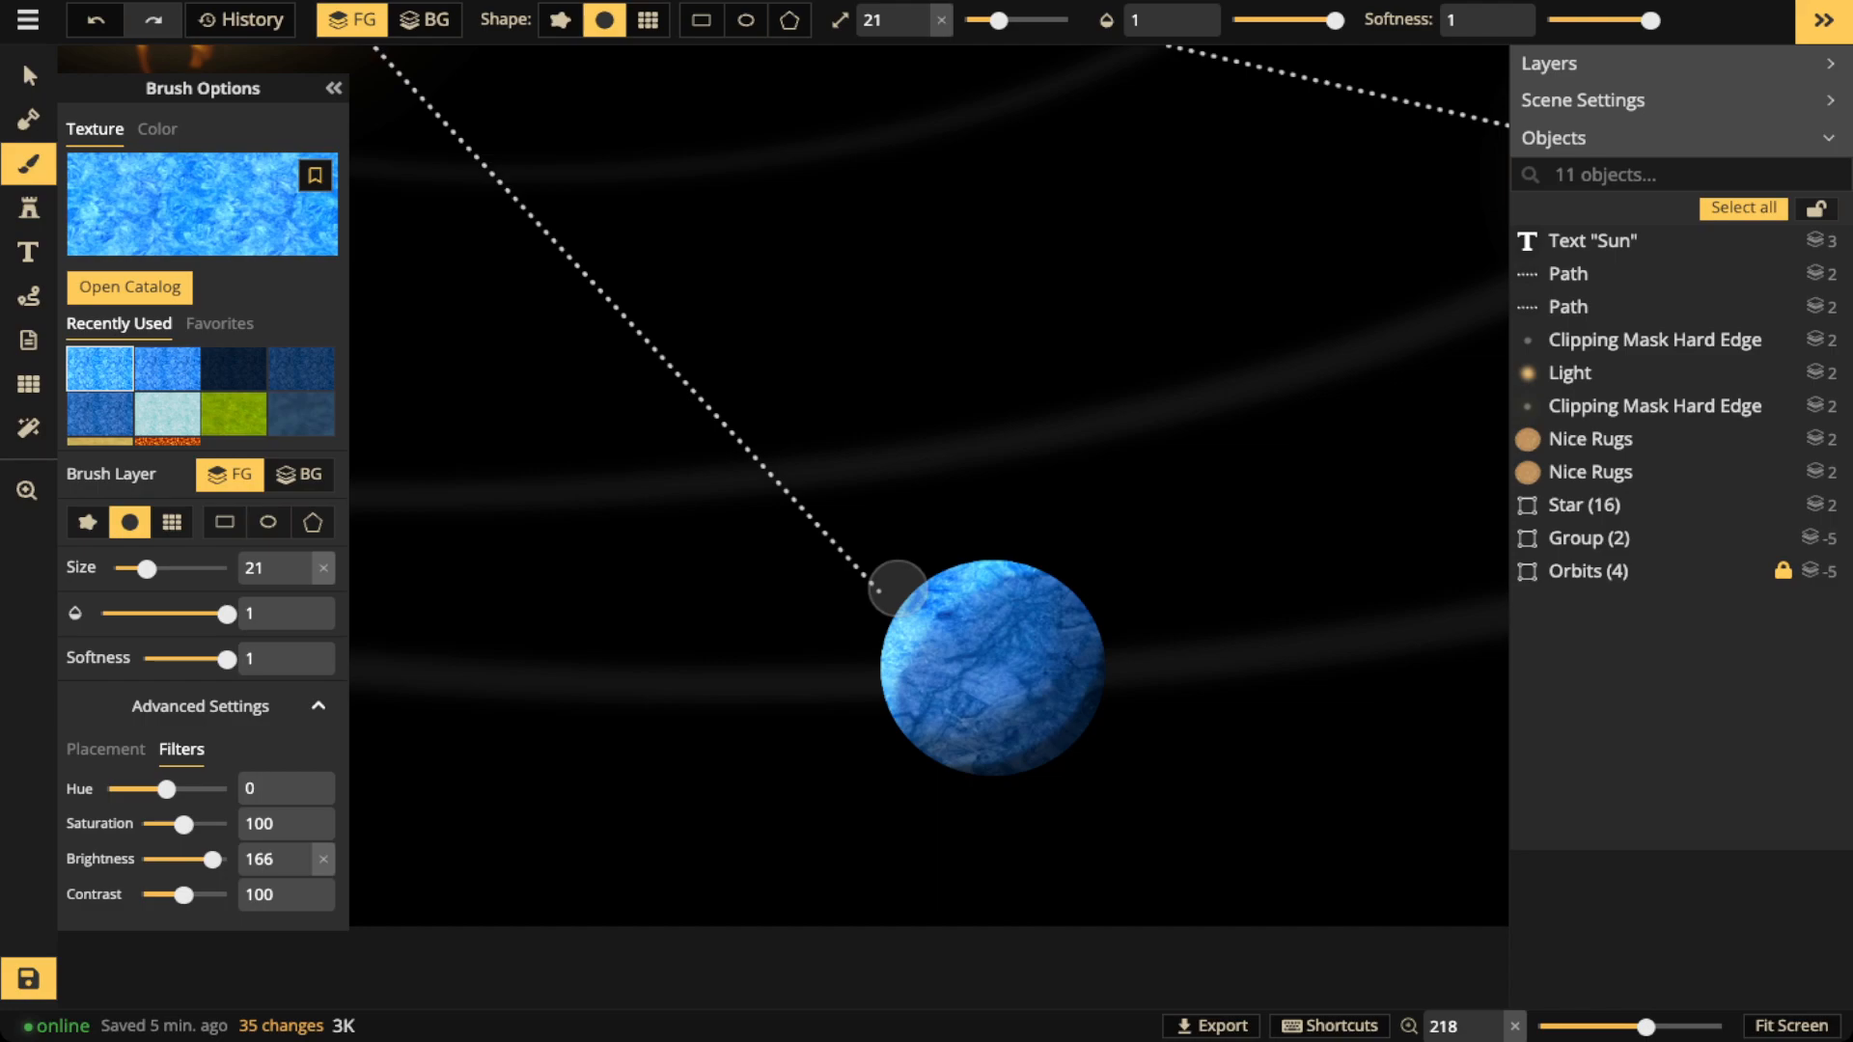
pyautogui.scroll(-4, 878, 560)
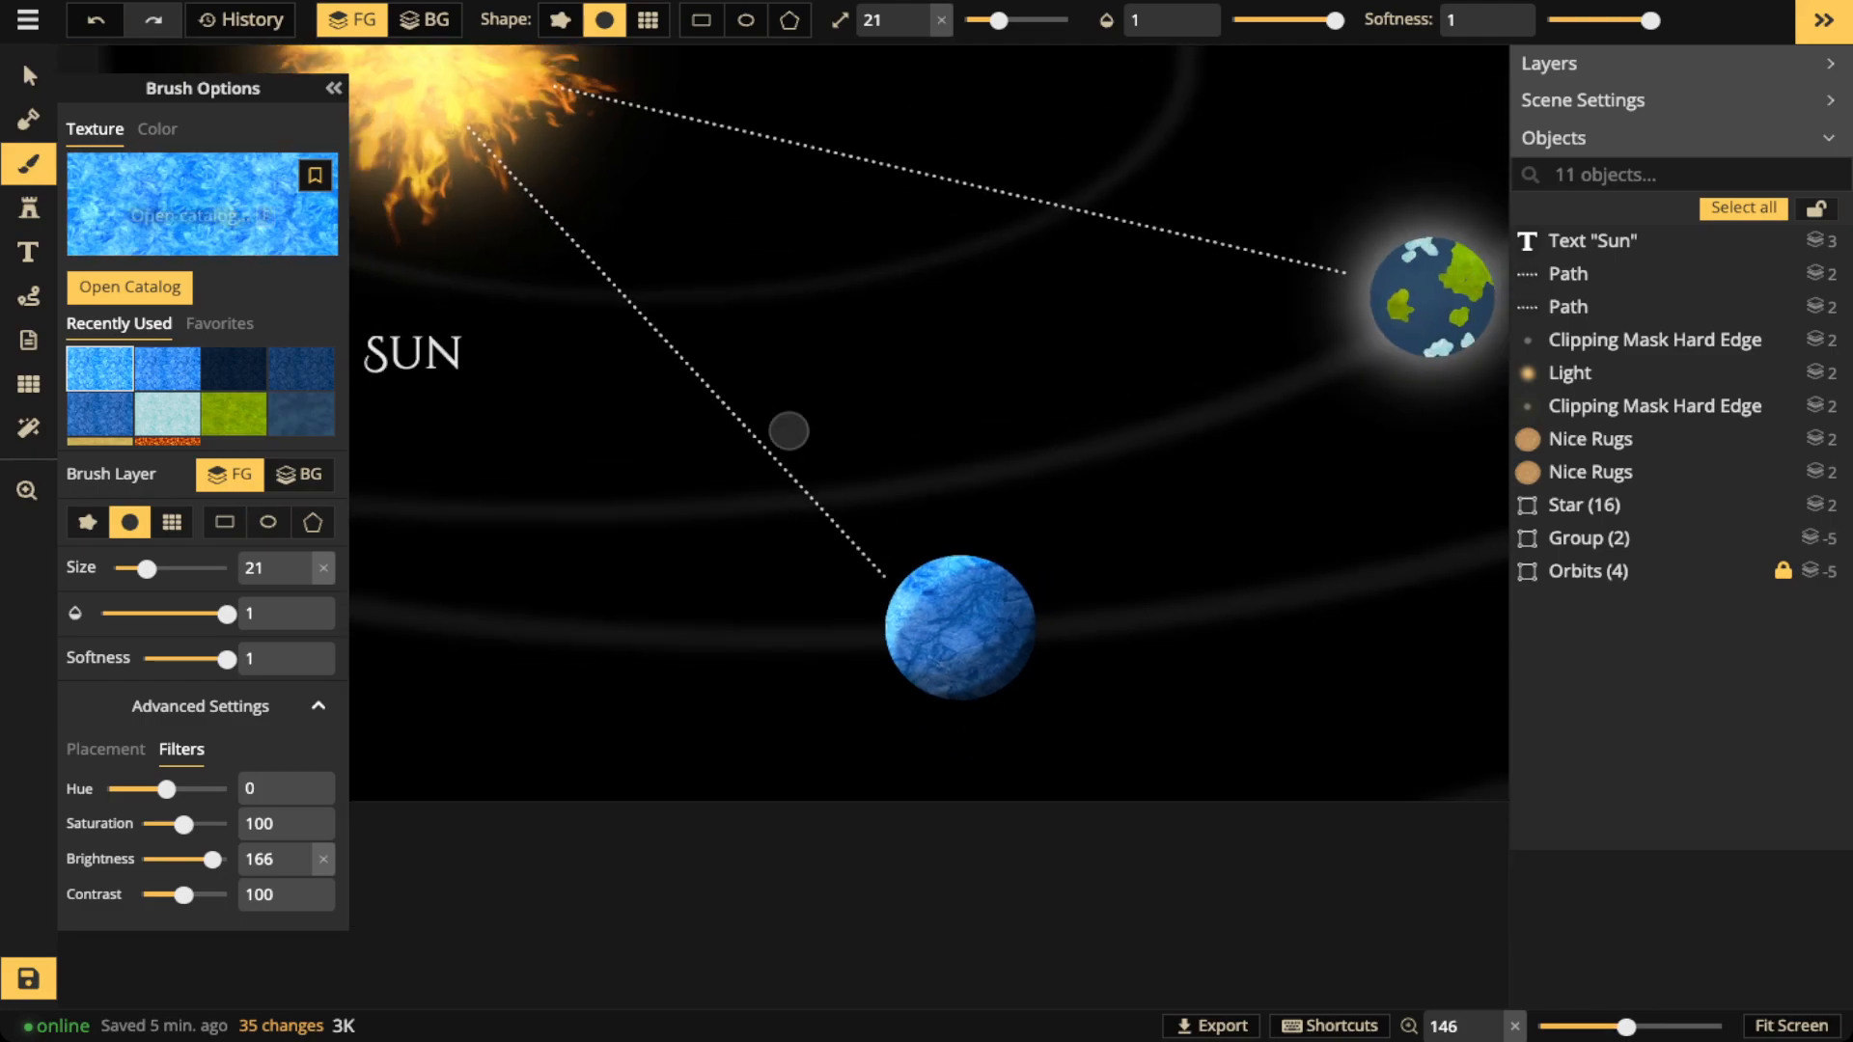
pyautogui.scroll(1, 947, 598)
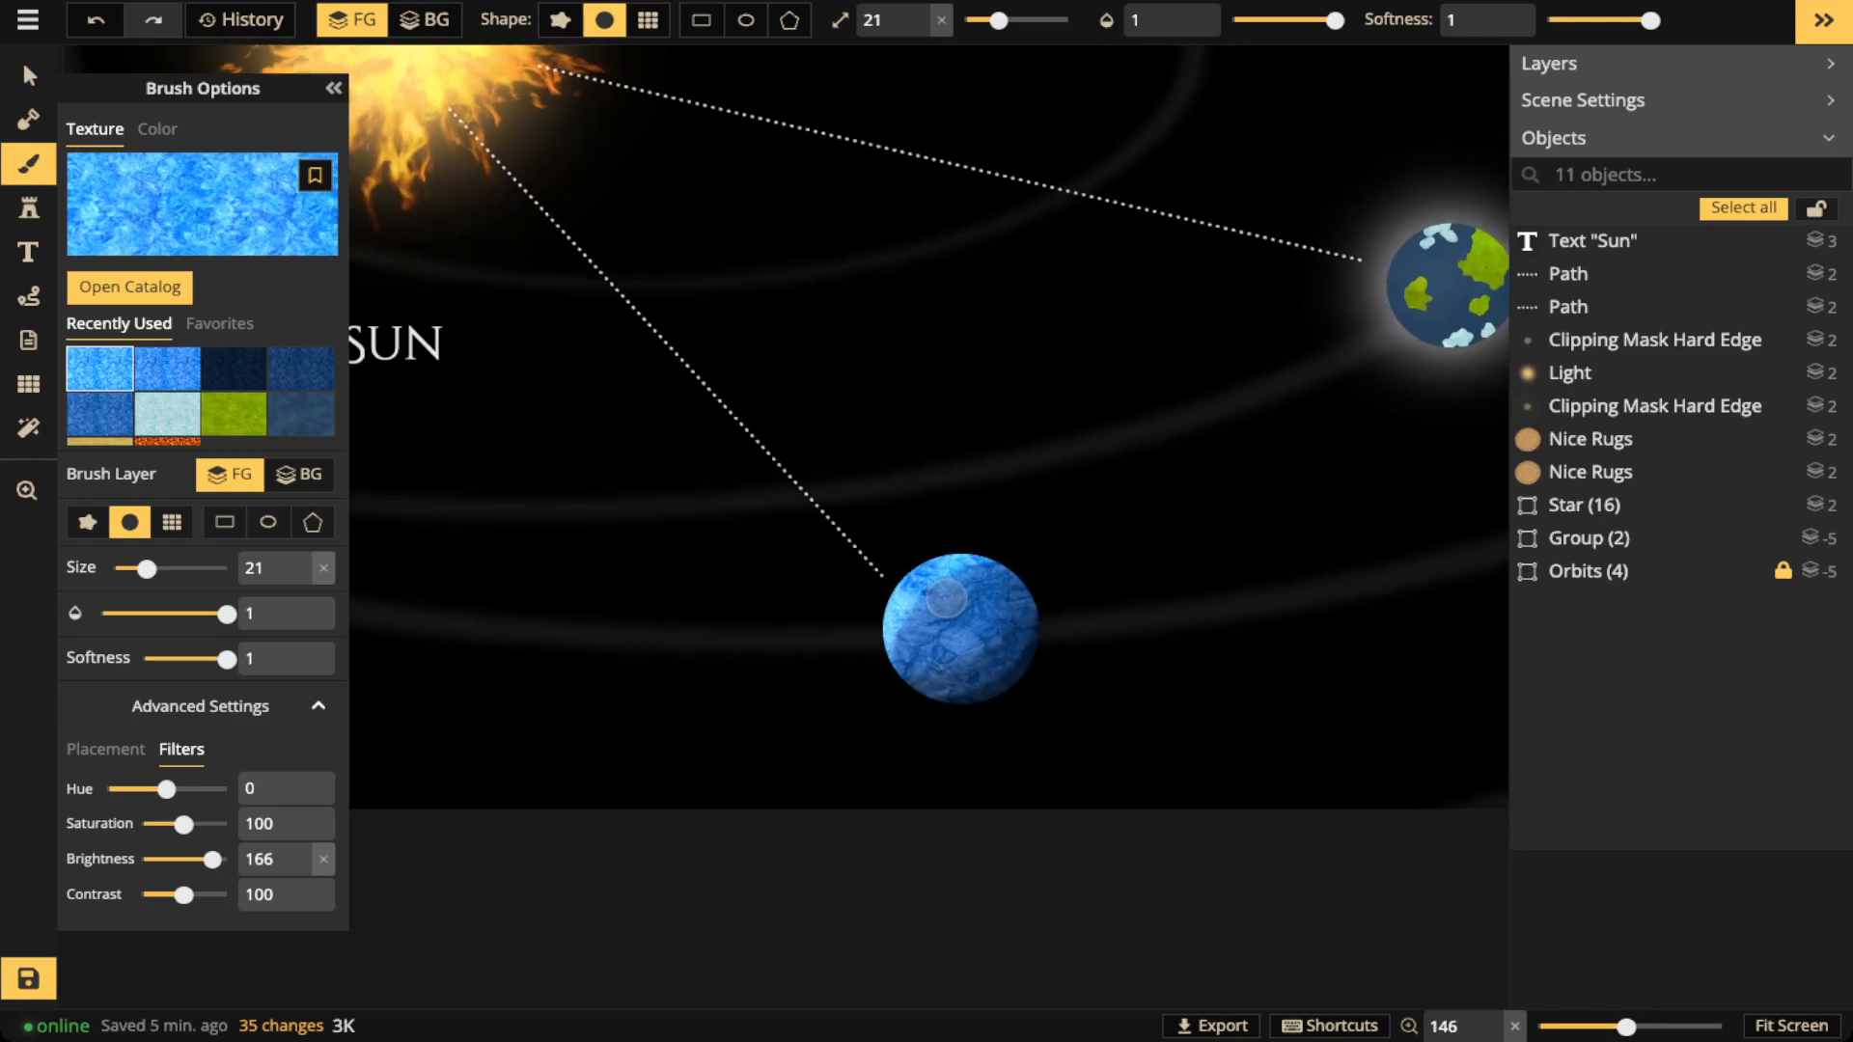
# Blend the shadow on the blue planet's lower-right side using the recent dark texture at brightness 28 and opacity 0.46
pyautogui.scroll(6, 946, 598)
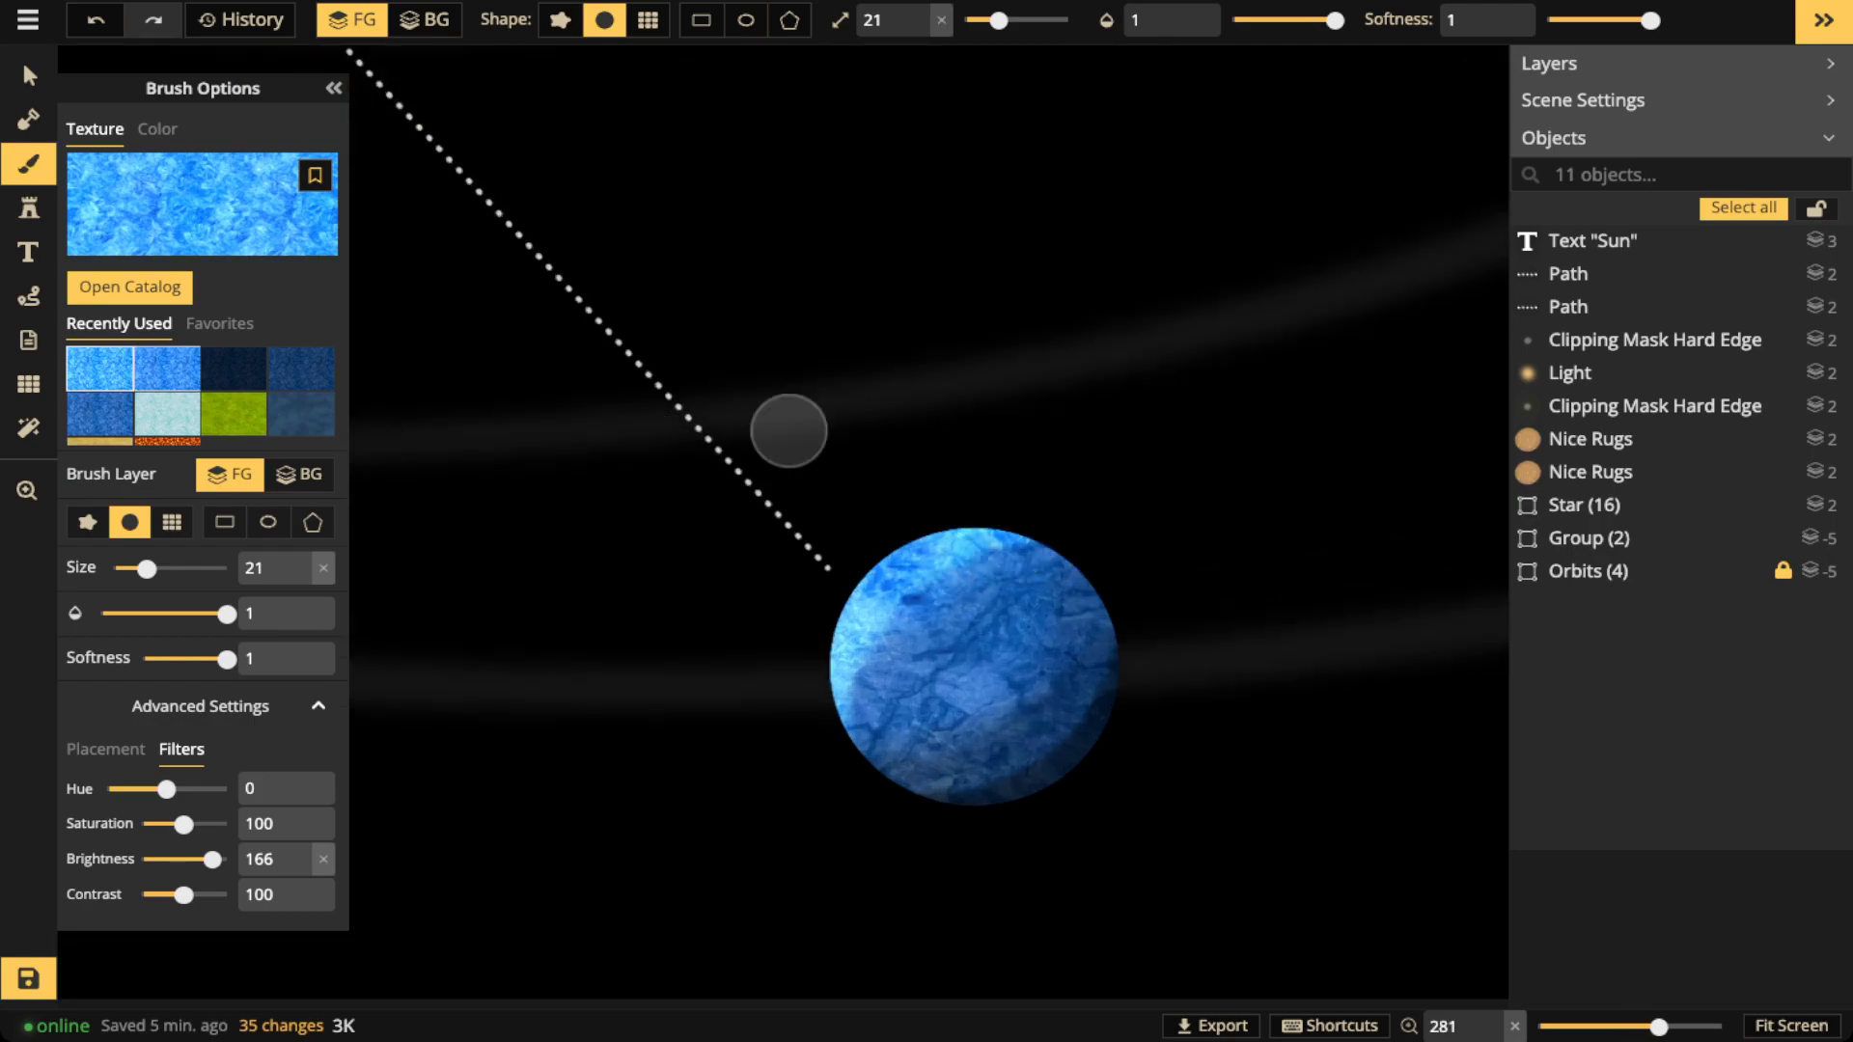
pyautogui.click(167, 369)
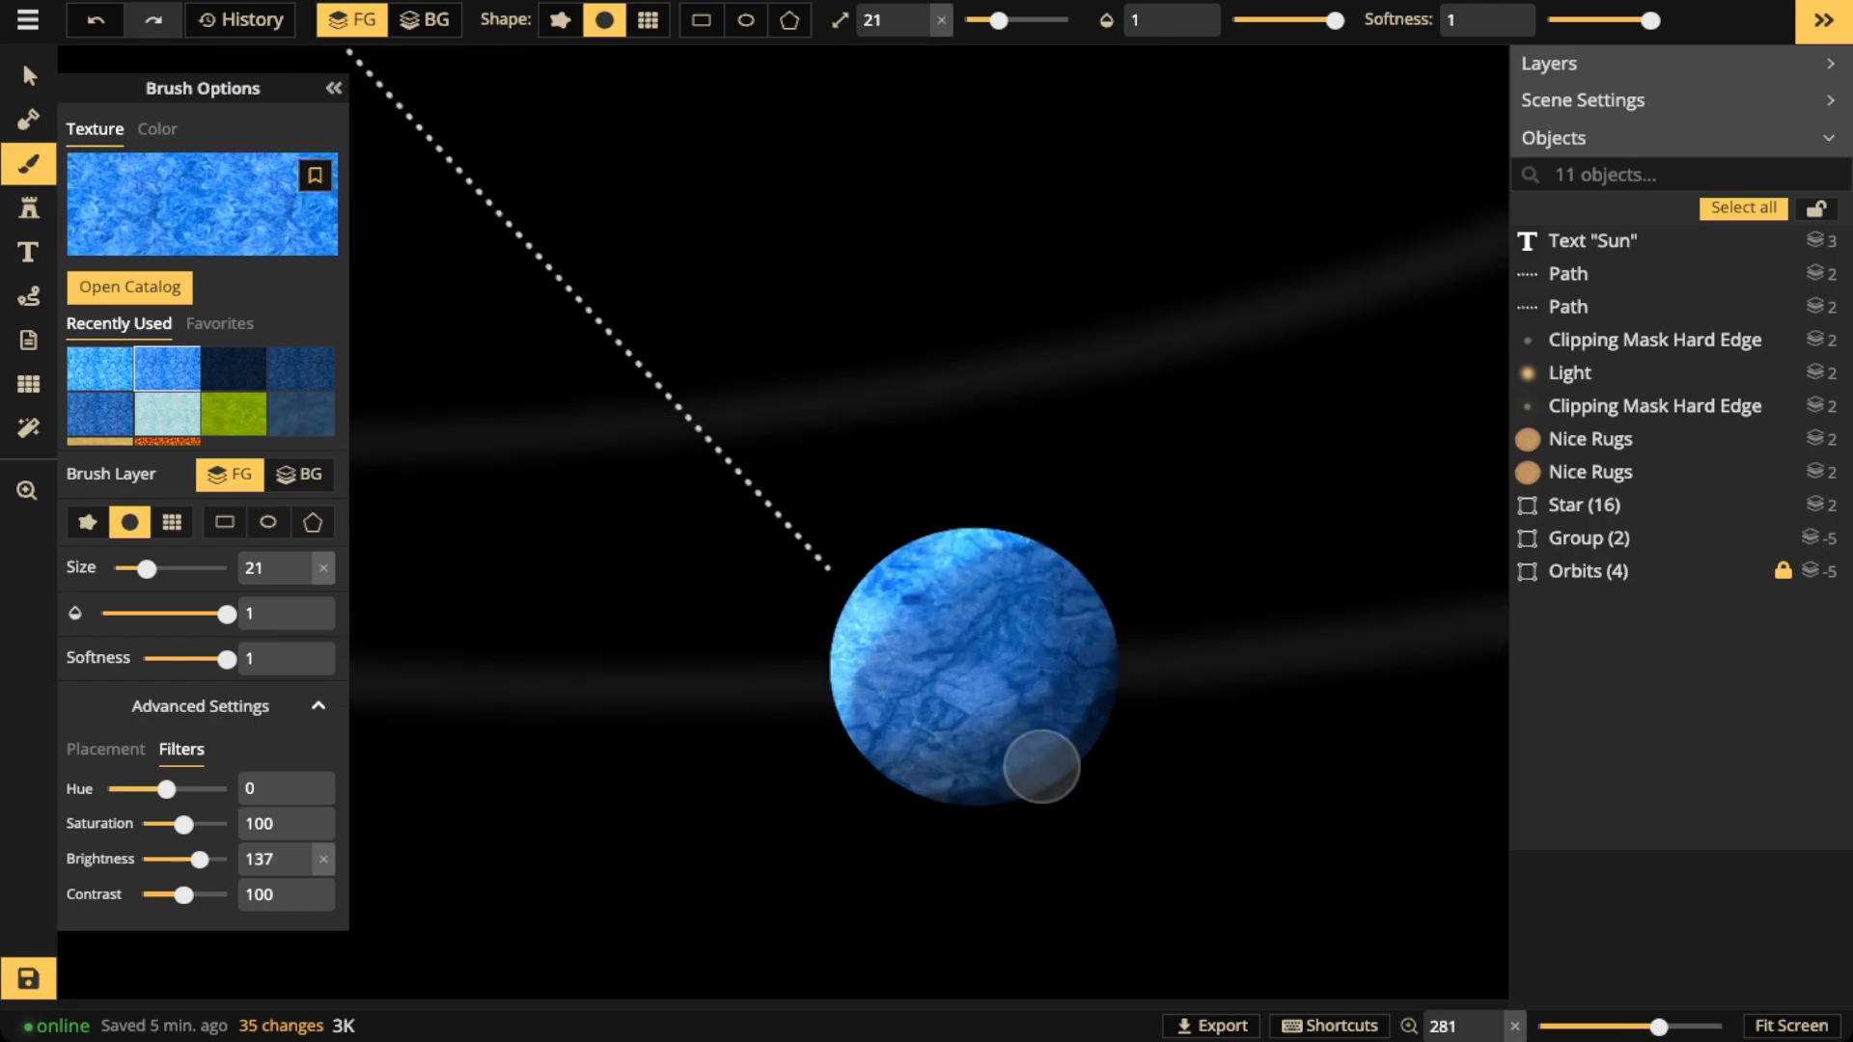
pyautogui.click(234, 369)
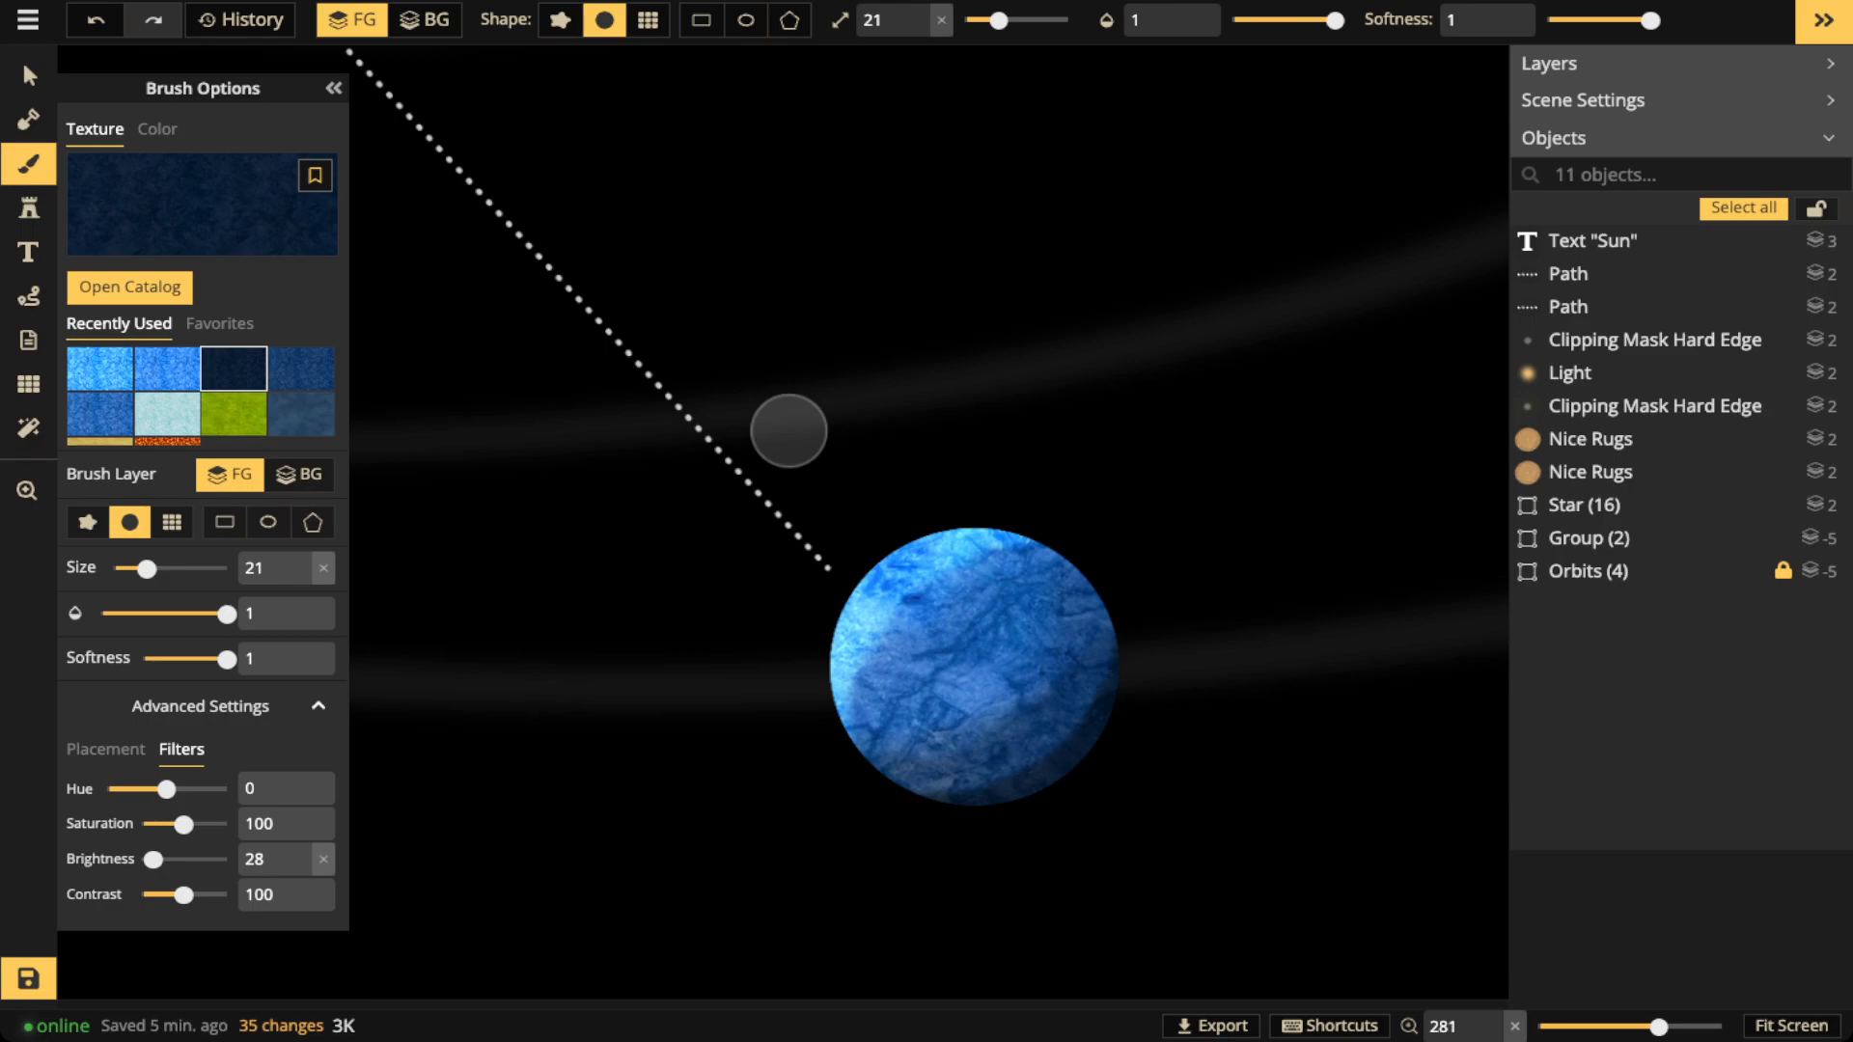
pyautogui.click(174, 614)
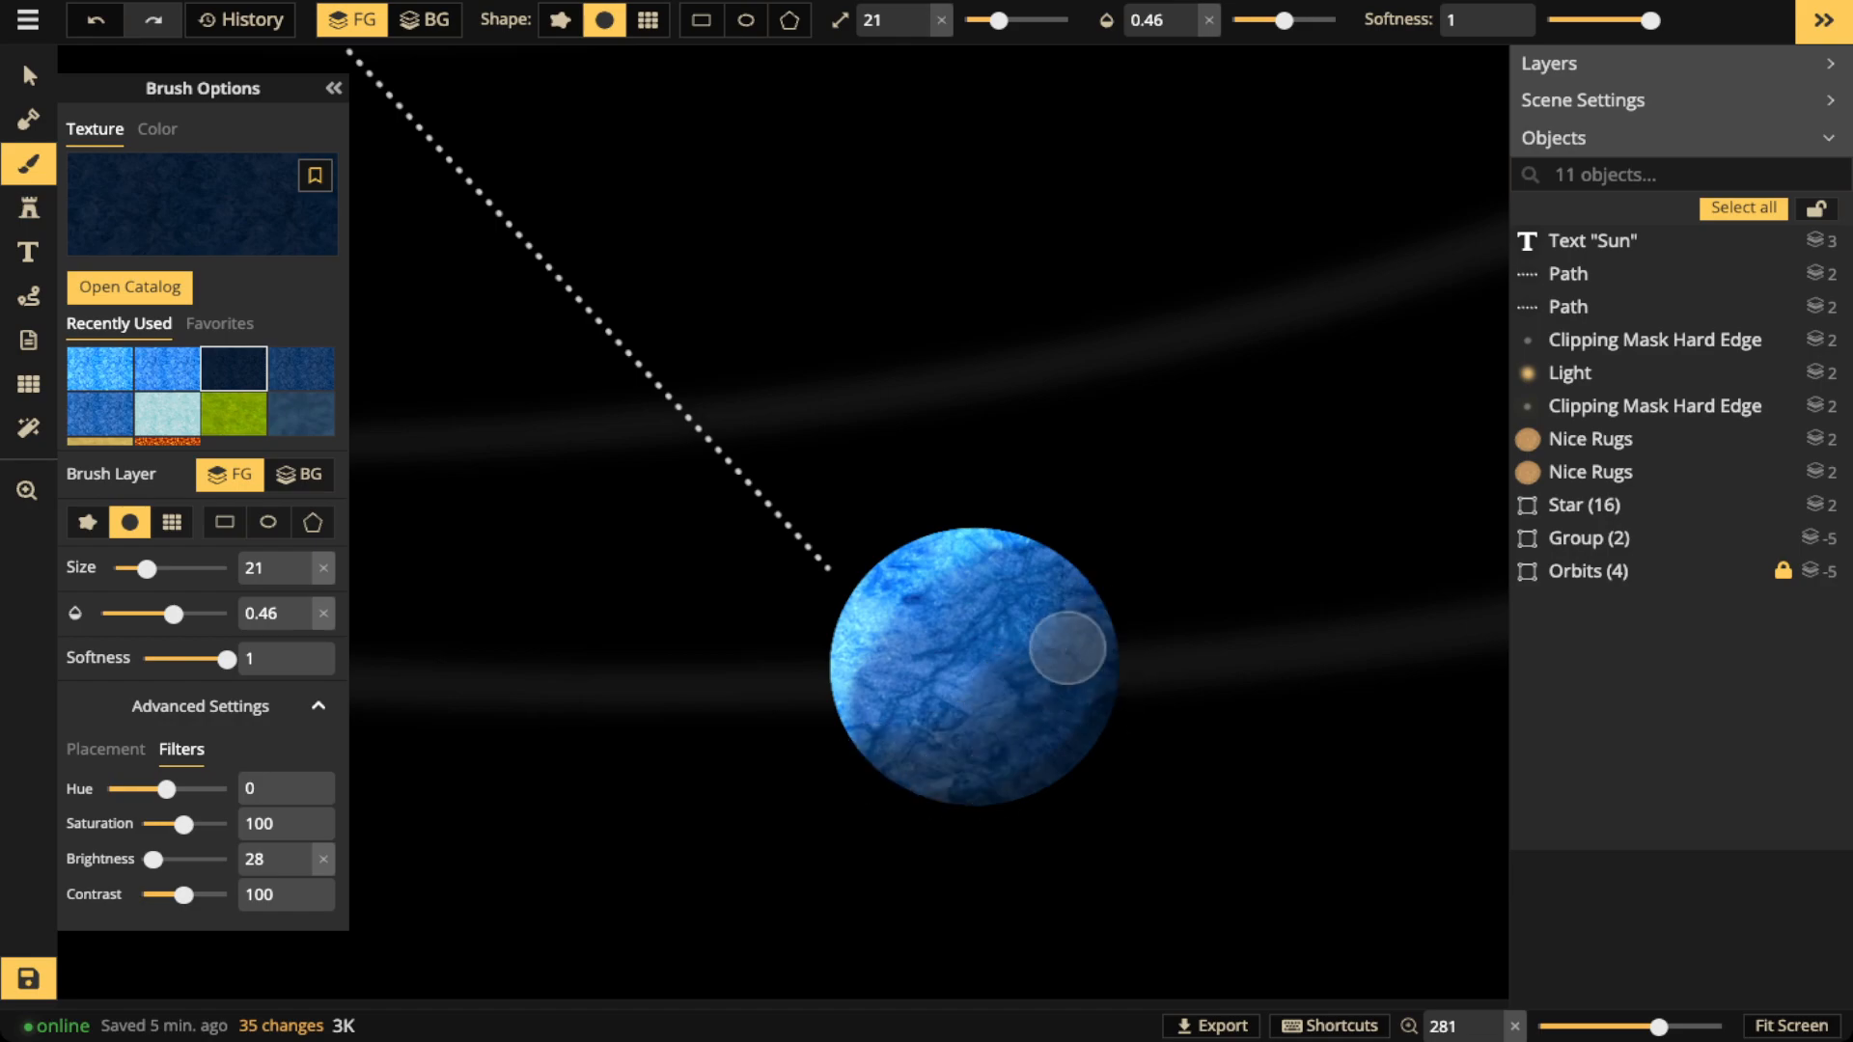
pyautogui.moveTo(950, 815)
pyautogui.mouseDown()
pyautogui.moveTo(1084, 722)
pyautogui.moveTo(1100, 668)
pyautogui.mouseUp()
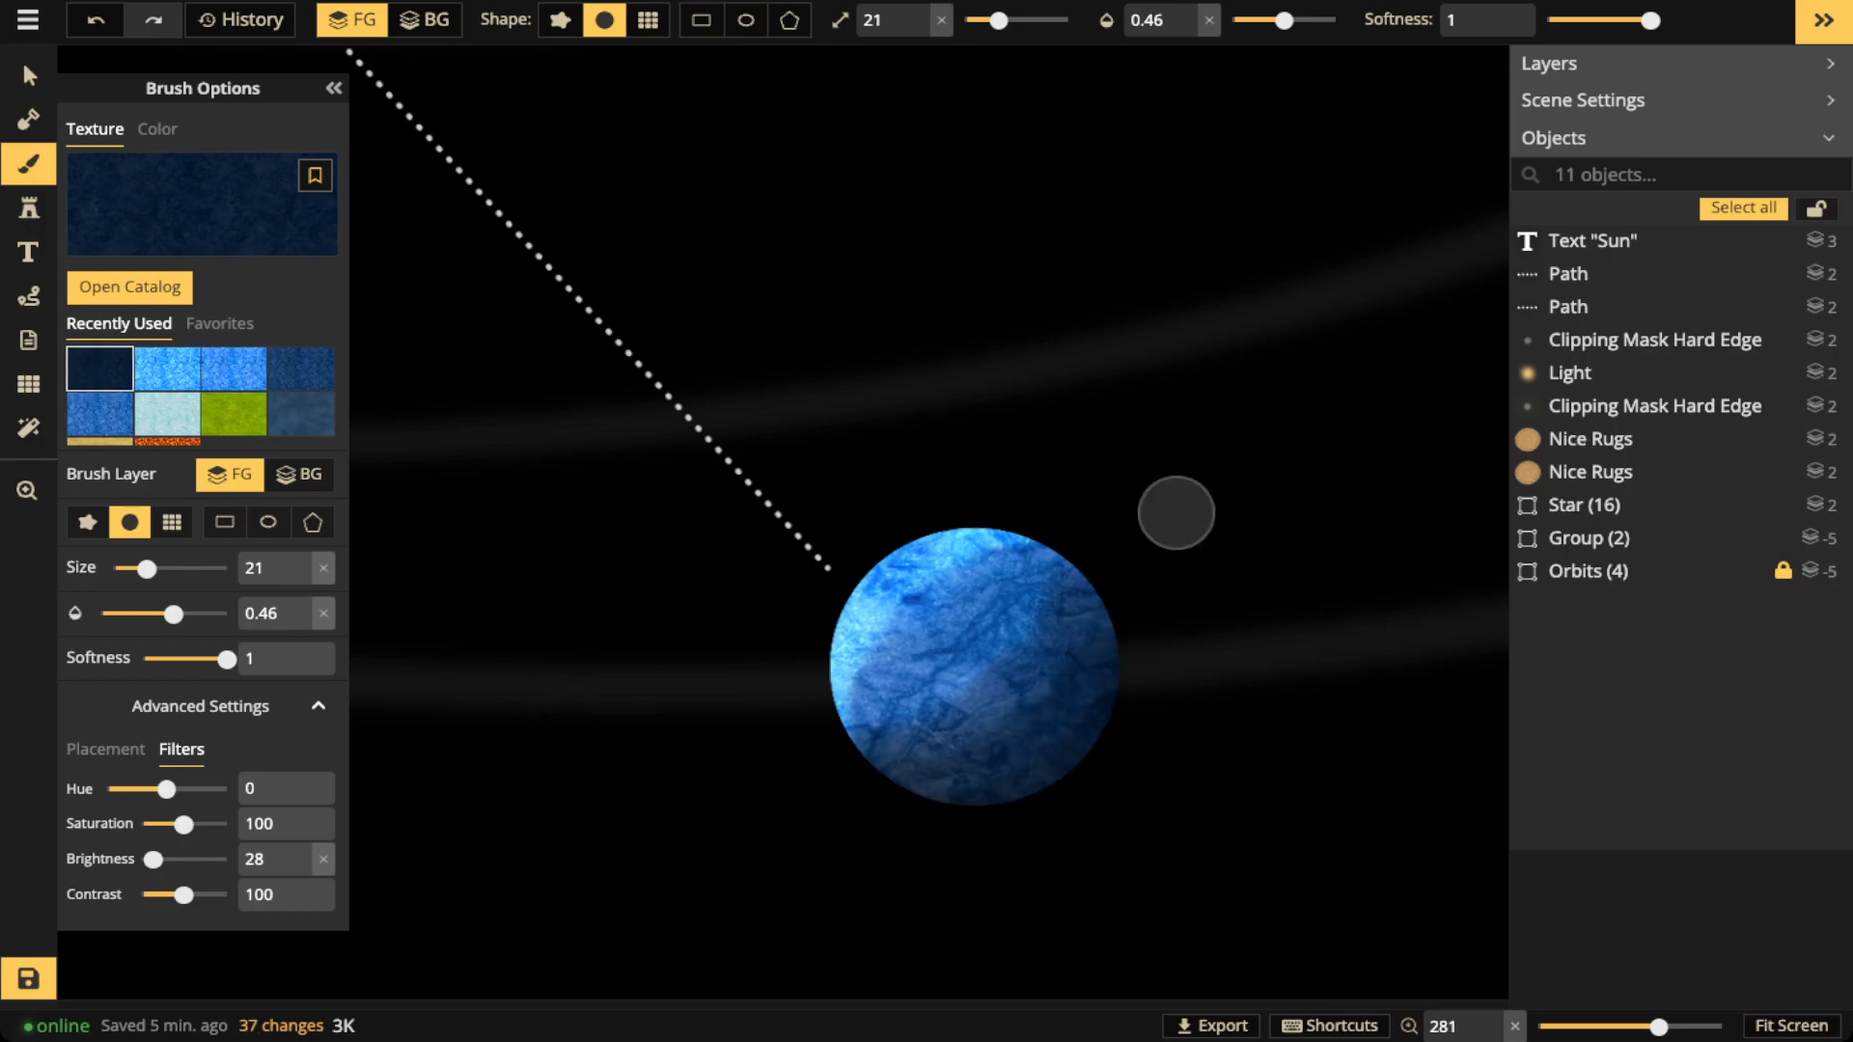
# Shade the Earth-like planet's side facing away from the Sun with a solid black brush at size 21 and opacity 0.32
pyautogui.scroll(-3, 707, 360)
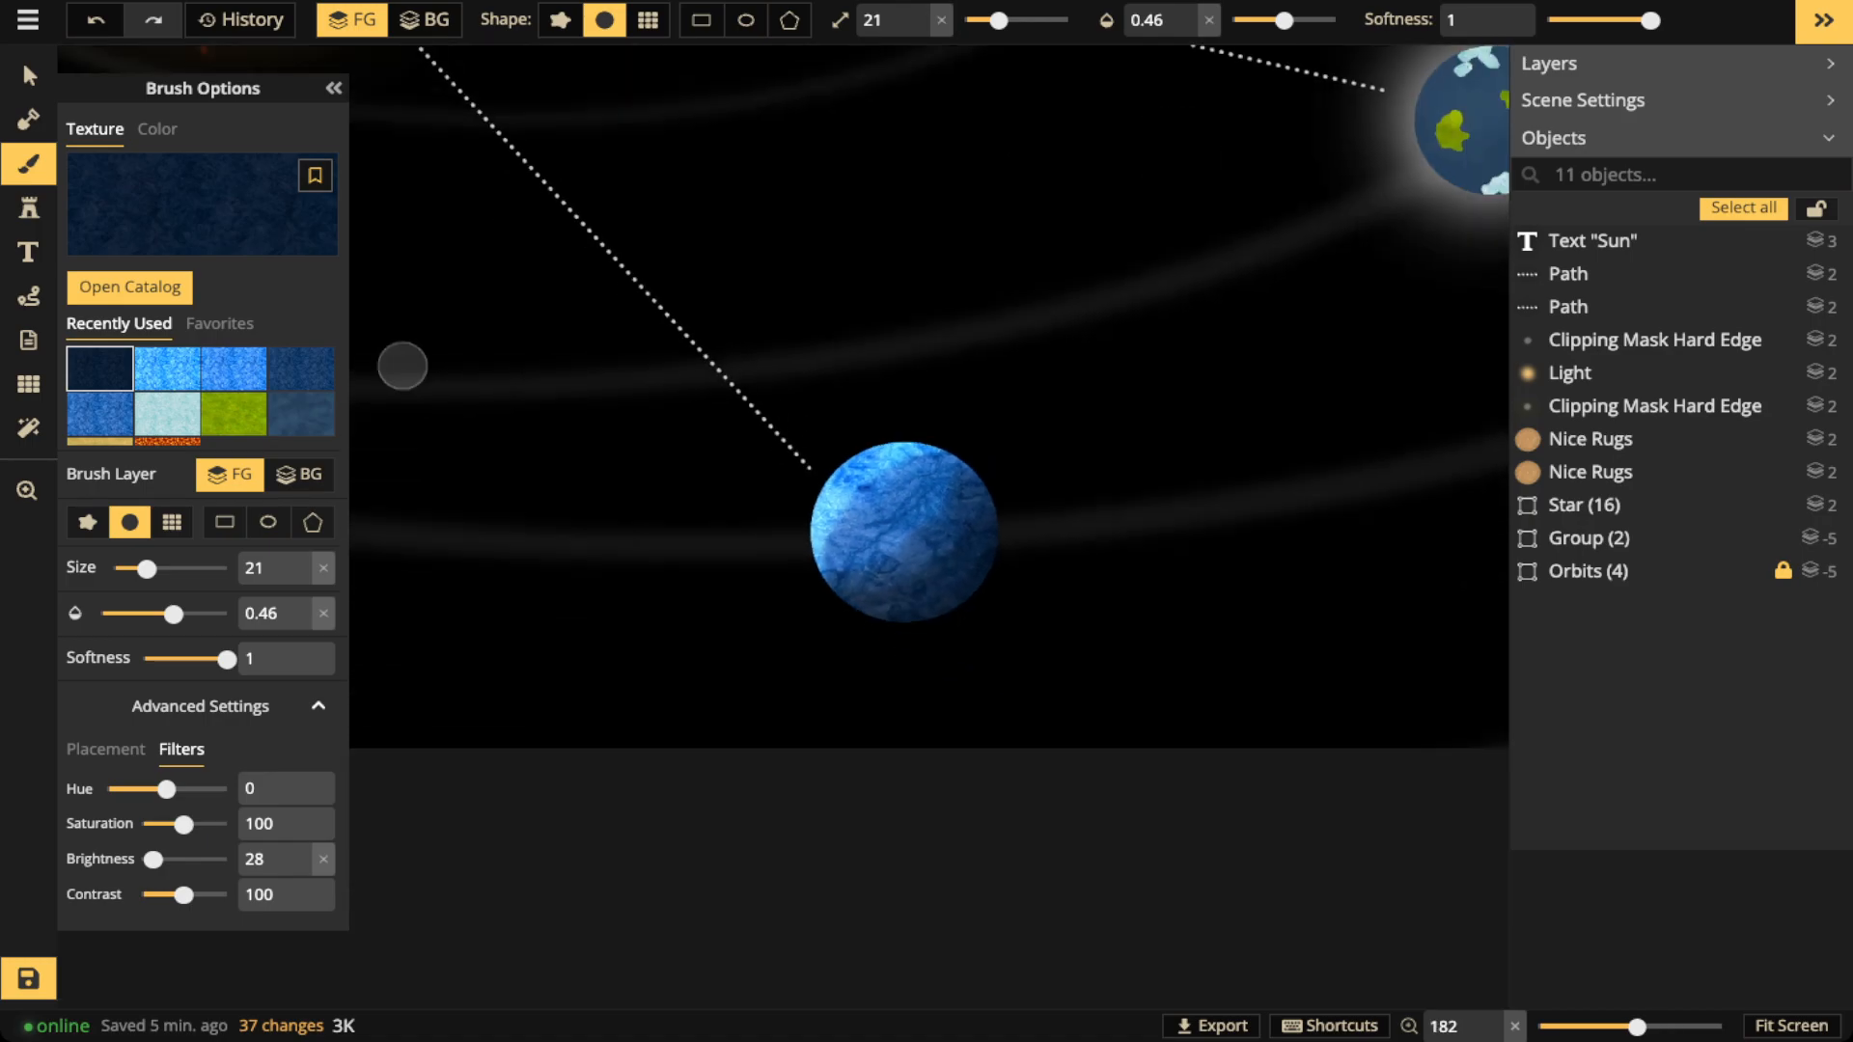
pyautogui.click(29, 76)
pyautogui.scroll(-4, 542, 329)
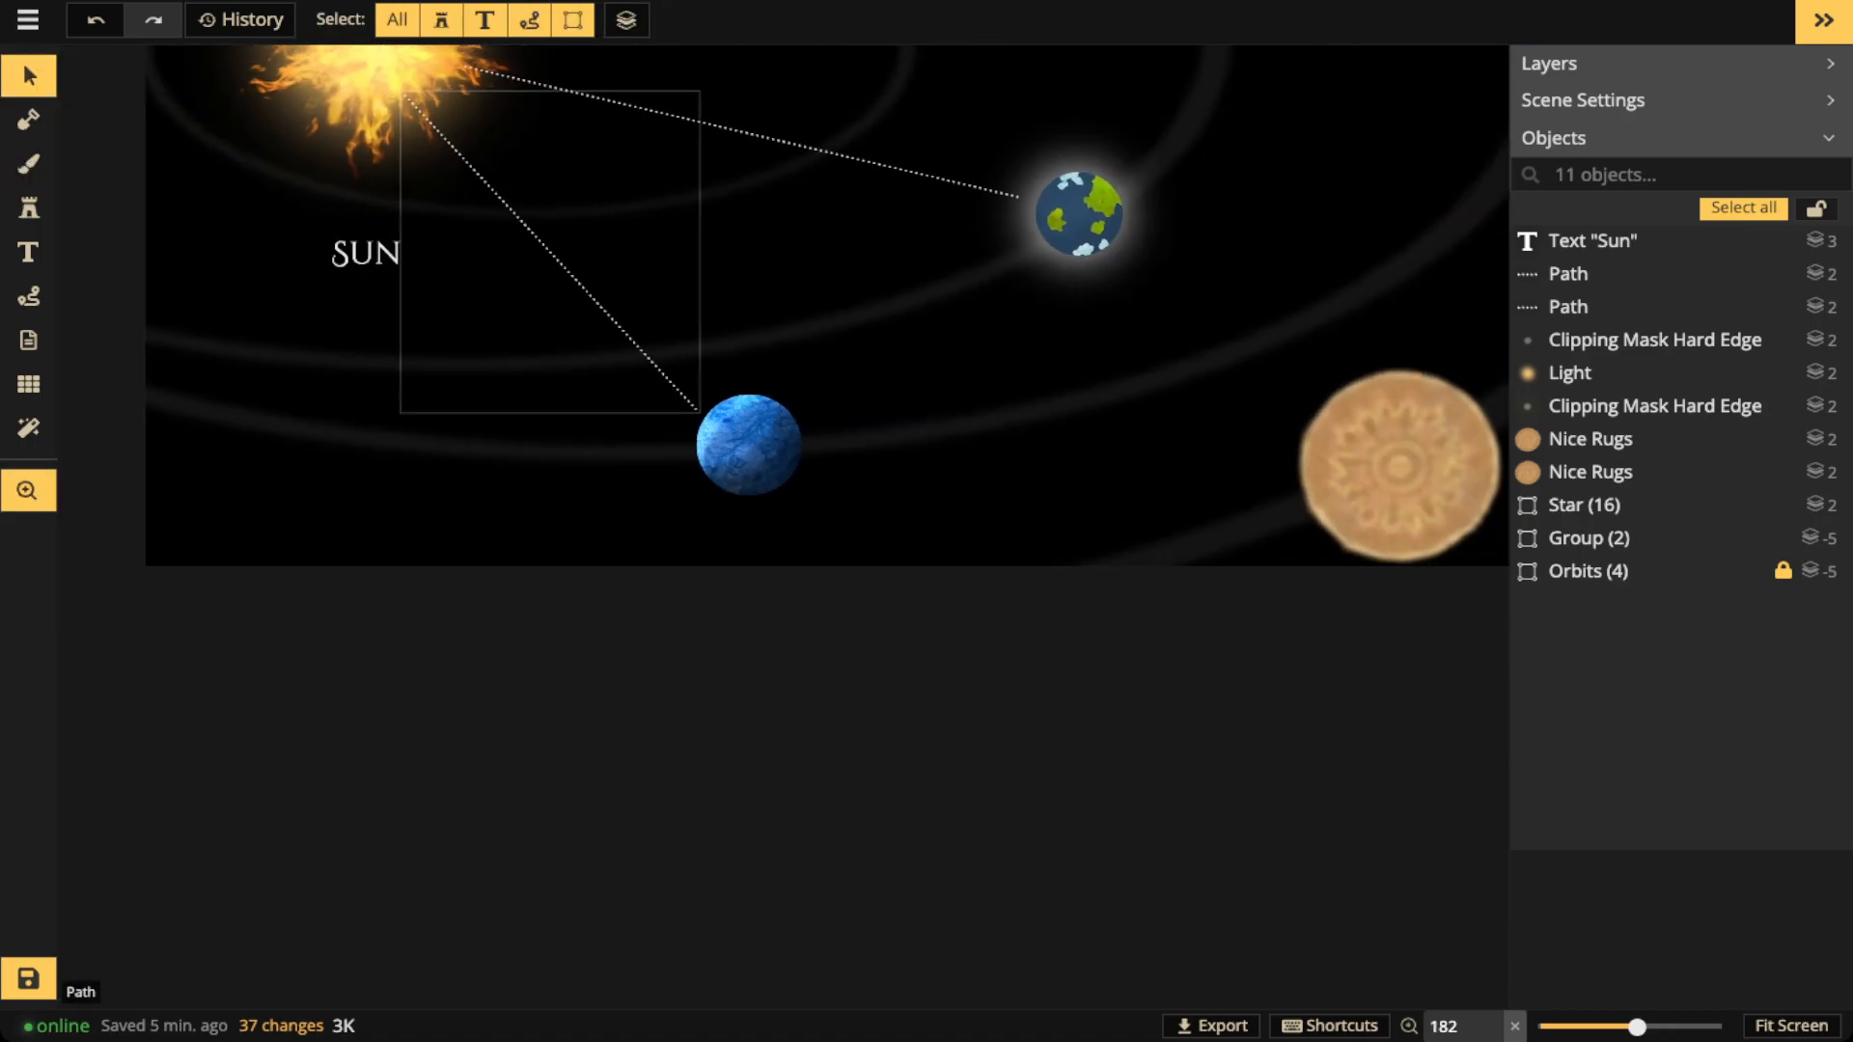
pyautogui.moveTo(541, 329); pyautogui.dragTo(728, 505)
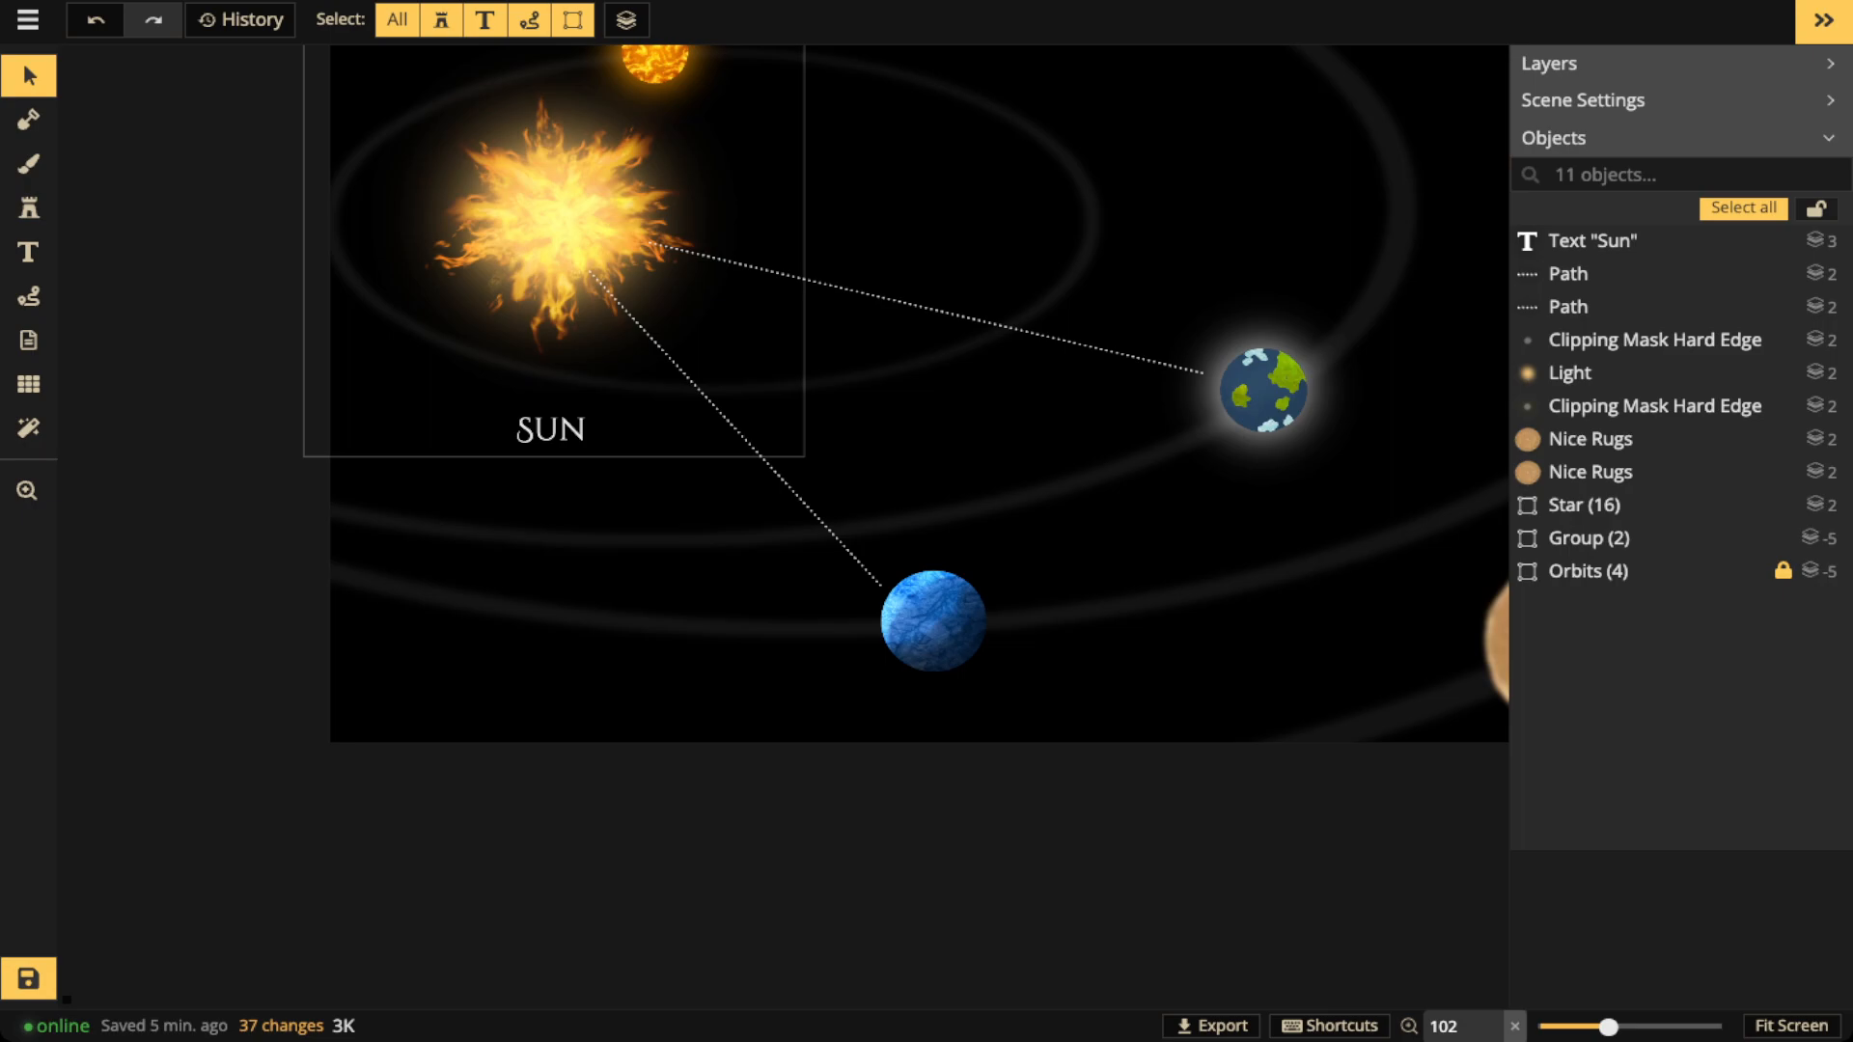
pyautogui.scroll(8, 1280, 406)
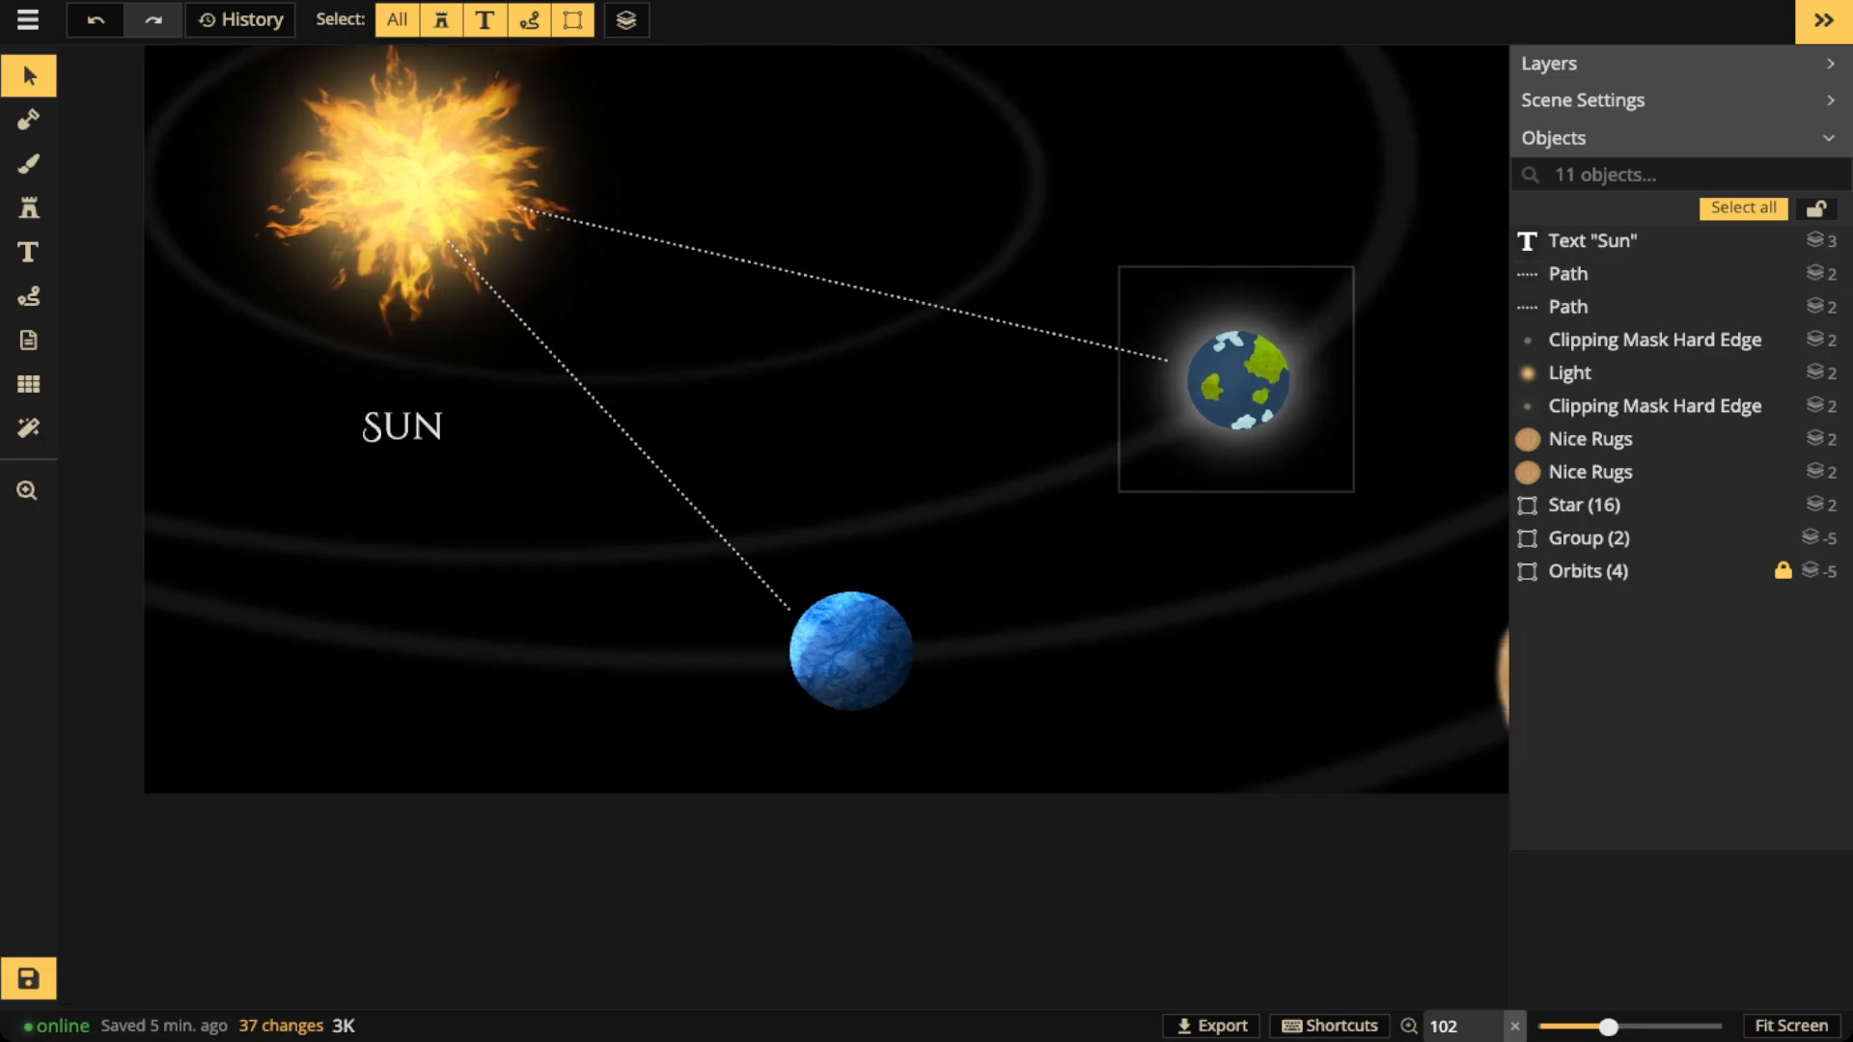
pyautogui.scroll(4, 1269, 370)
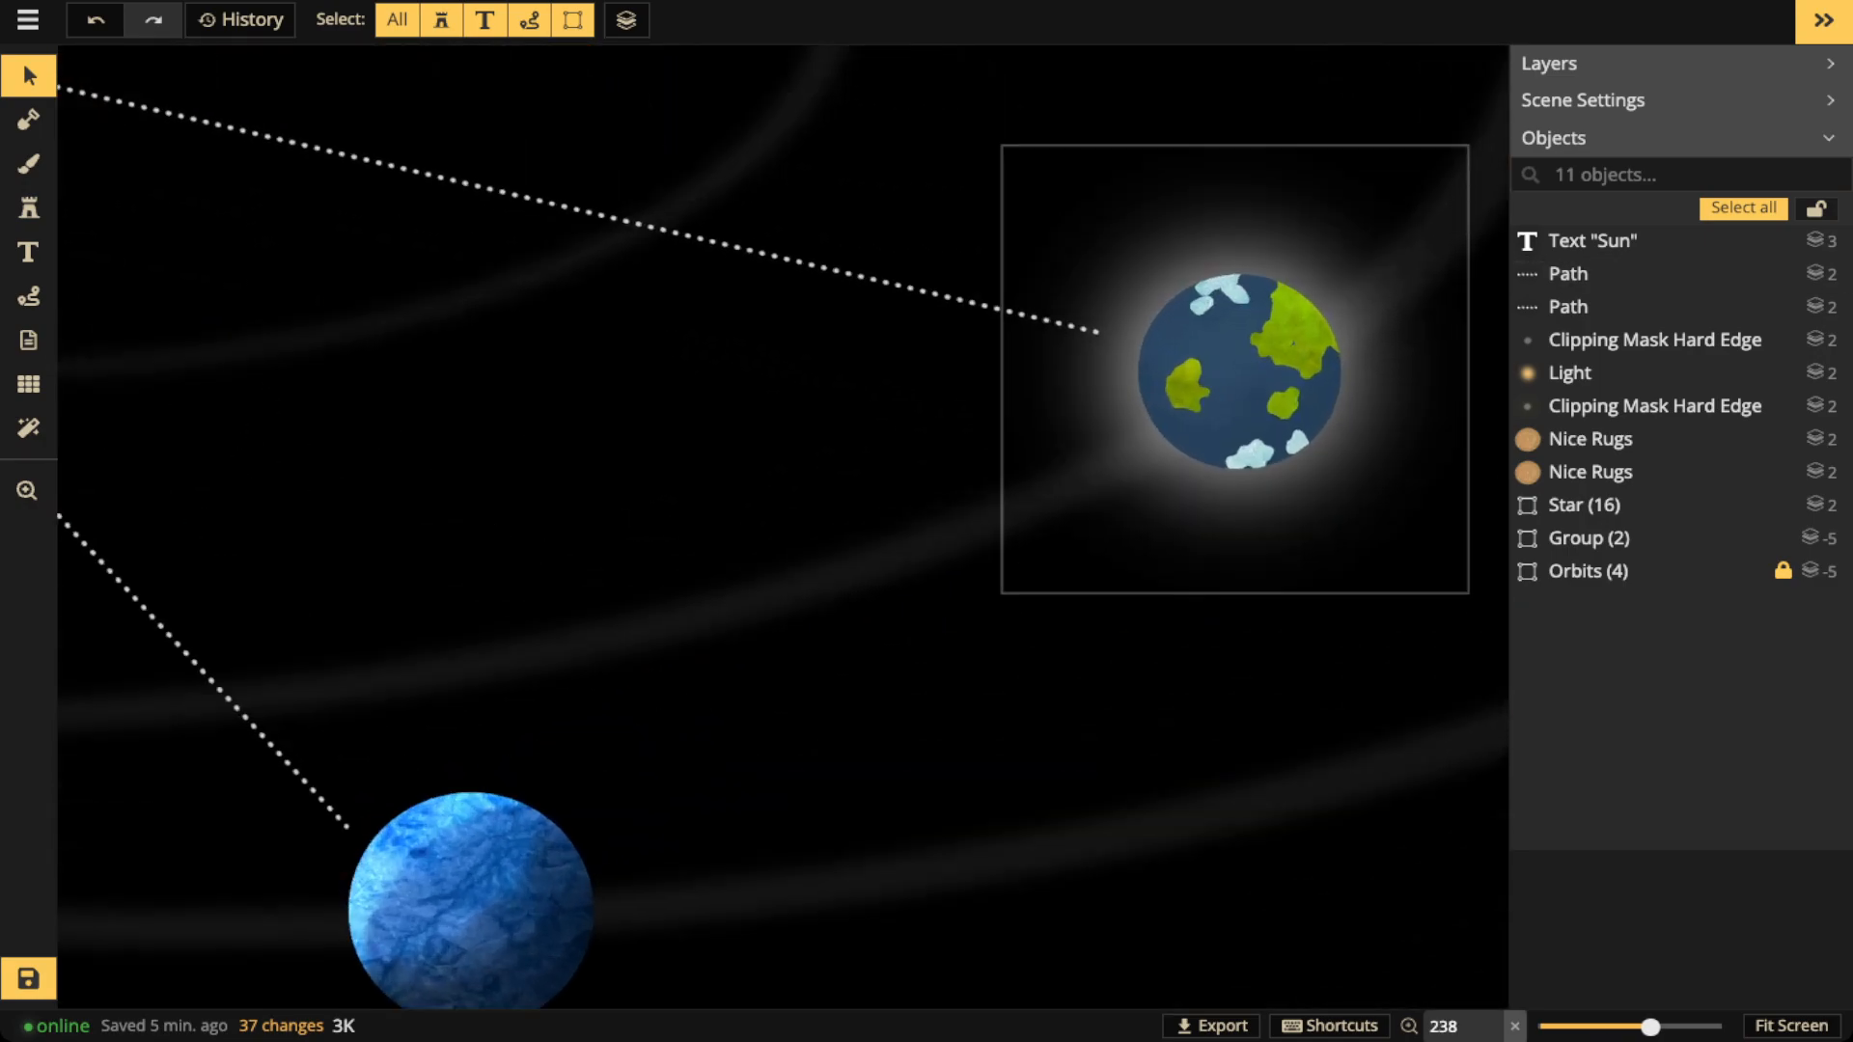
pyautogui.scroll(-2, 1343, 369)
pyautogui.moveTo(1343, 369); pyautogui.dragTo(1107, 502)
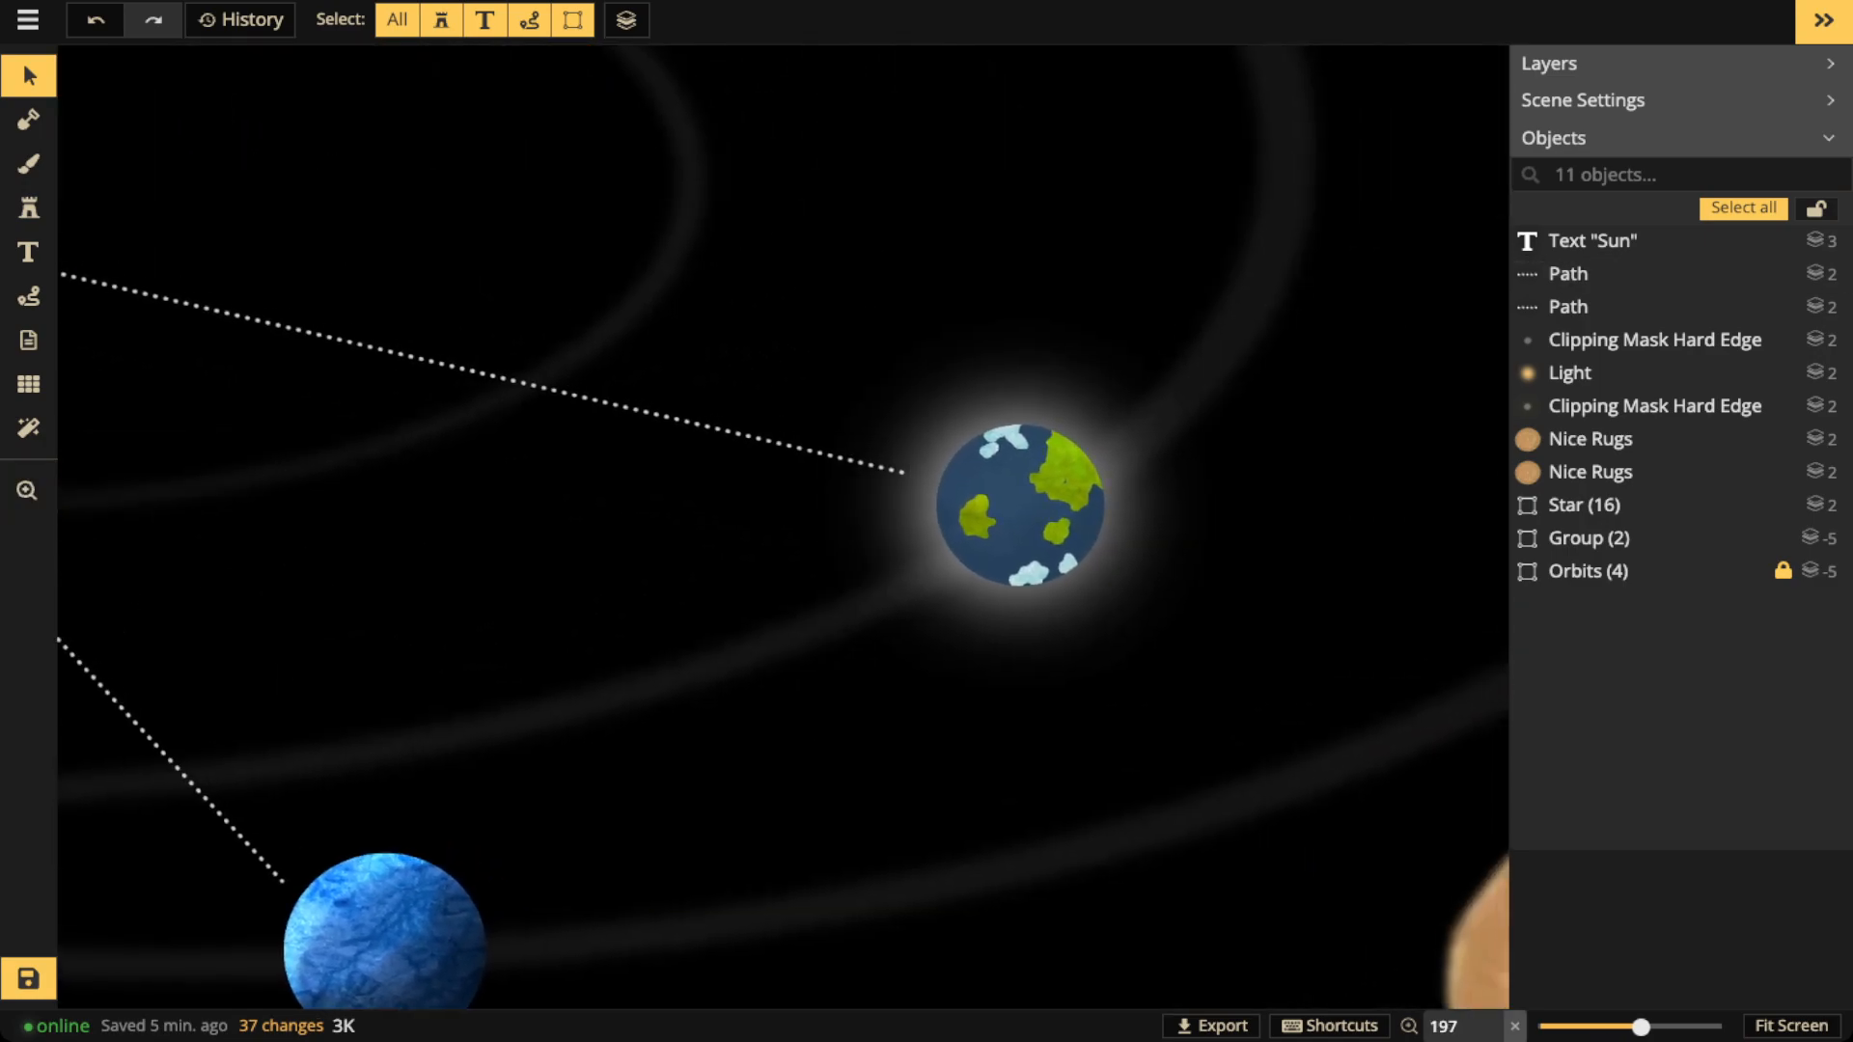
pyautogui.click(28, 119)
pyautogui.click(28, 163)
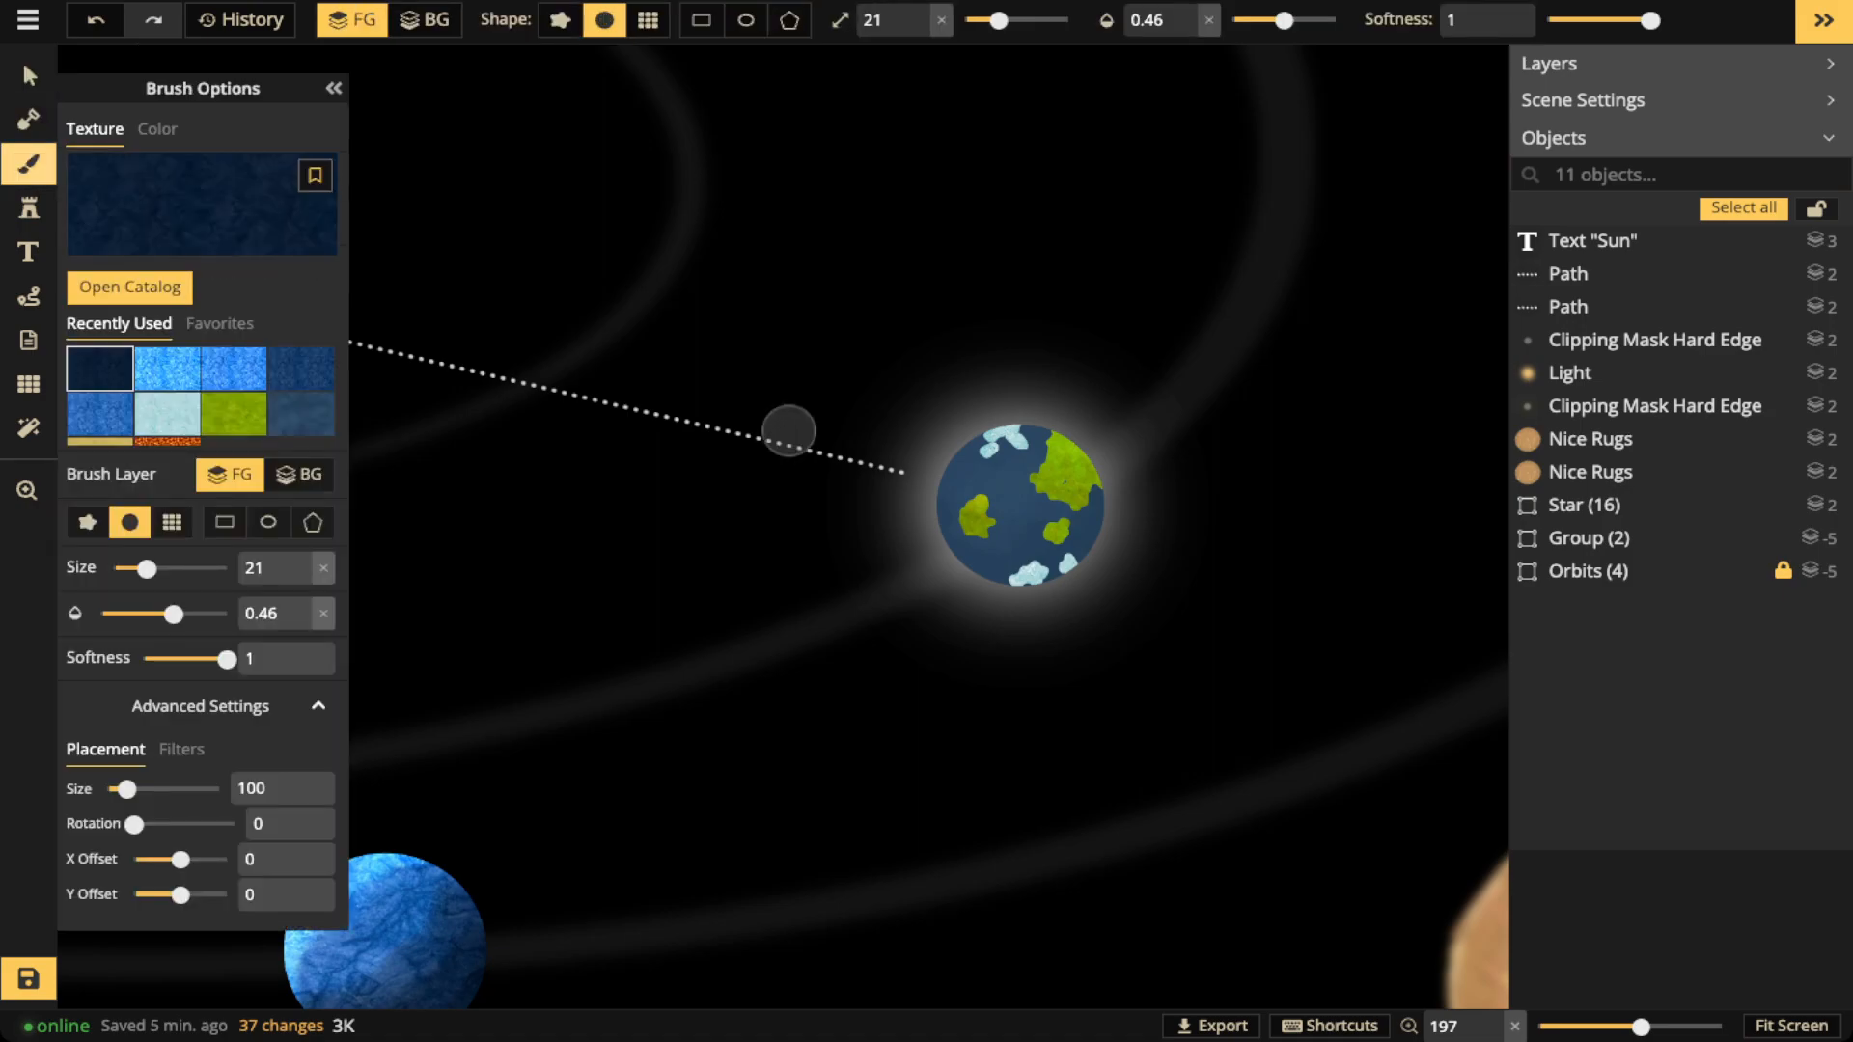
pyautogui.click(157, 129)
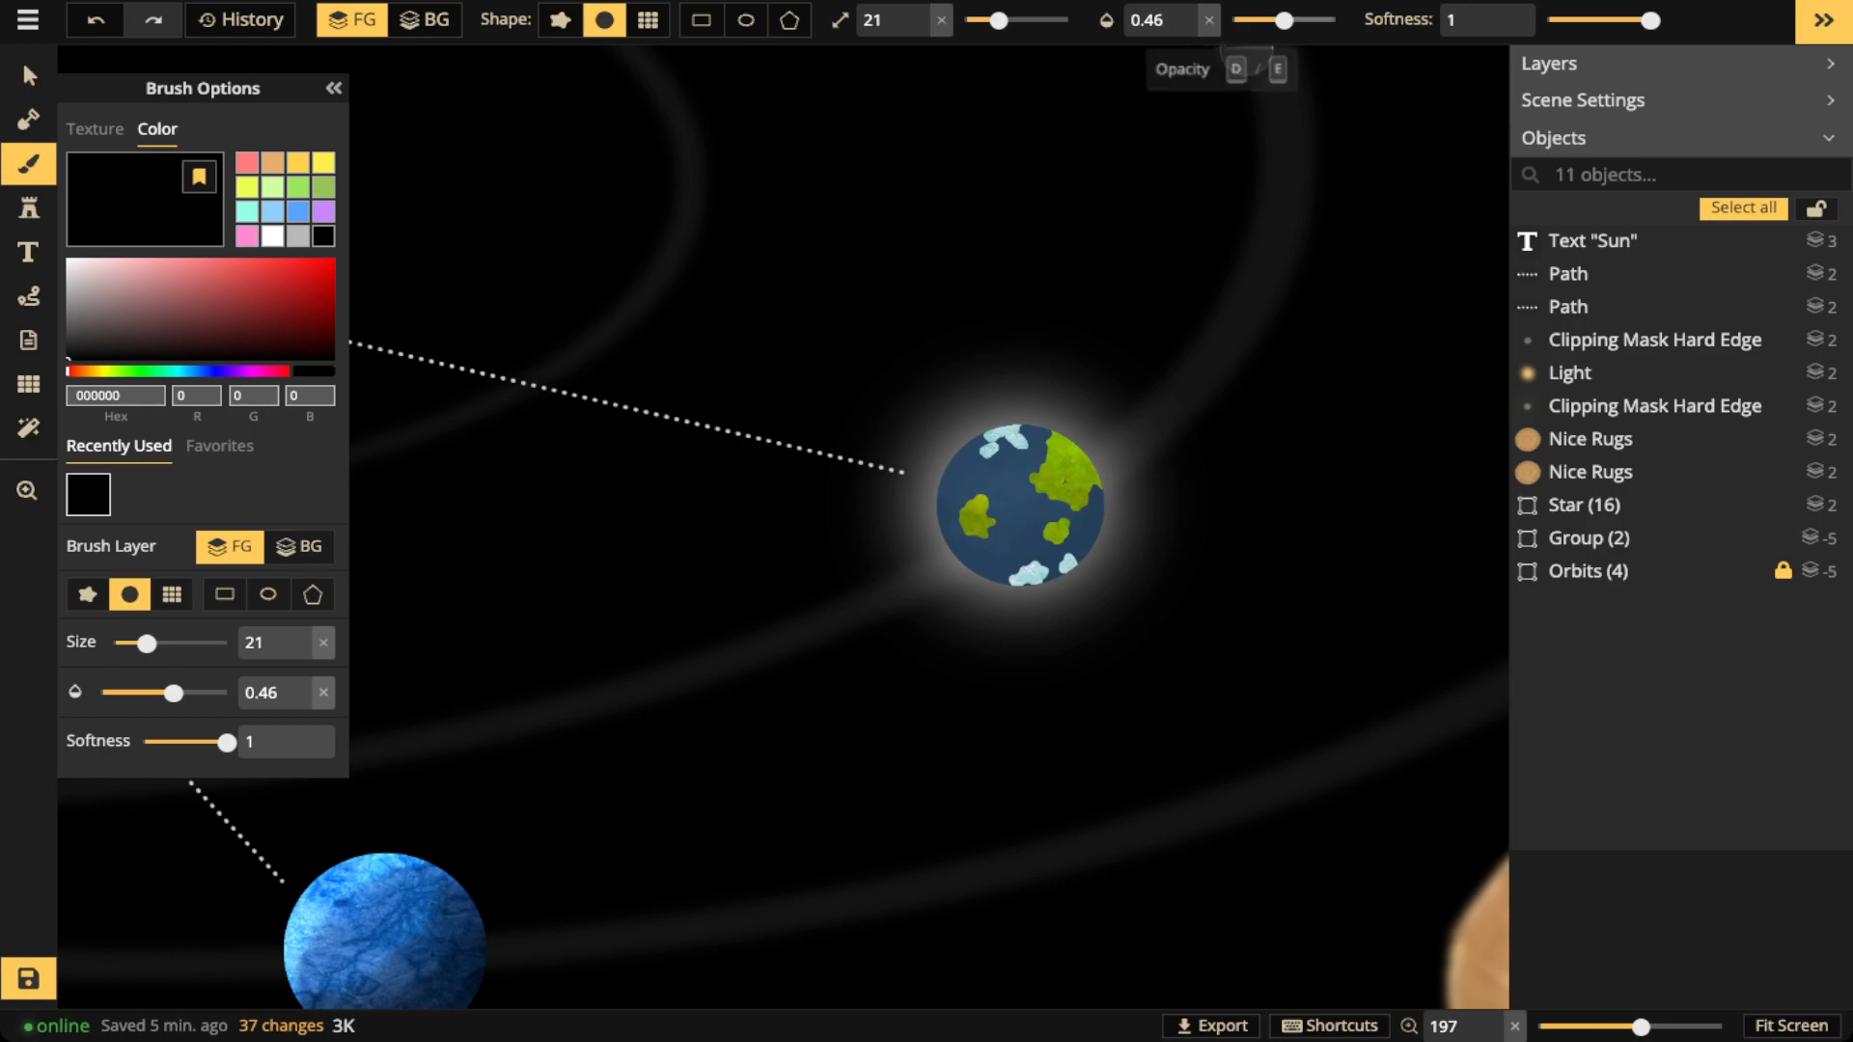
pyautogui.moveTo(1284, 20); pyautogui.dragTo(1265, 20)
pyautogui.scroll(-3, 1142, 339)
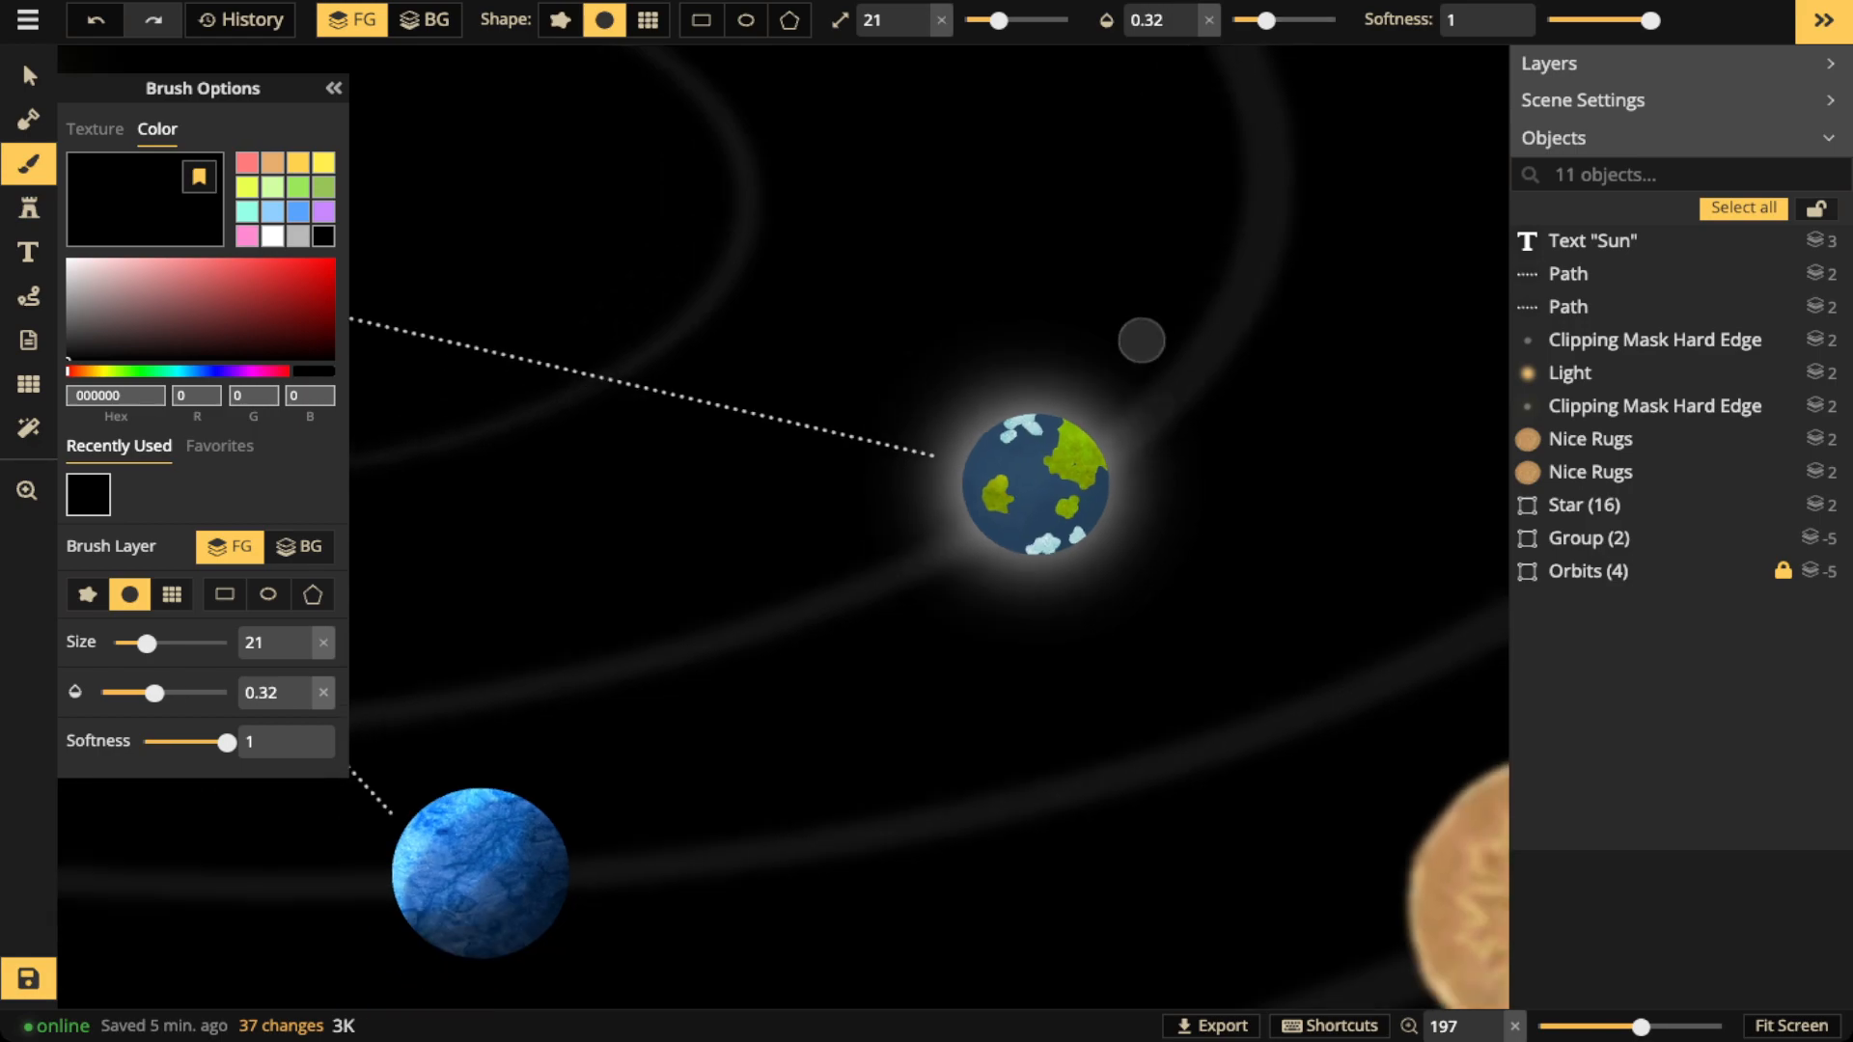
pyautogui.moveTo(850, 340)
pyautogui.mouseDown()
pyautogui.moveTo(993, 344)
pyautogui.moveTo(765, 392)
pyautogui.mouseUp()
pyautogui.scroll(5, 984, 499)
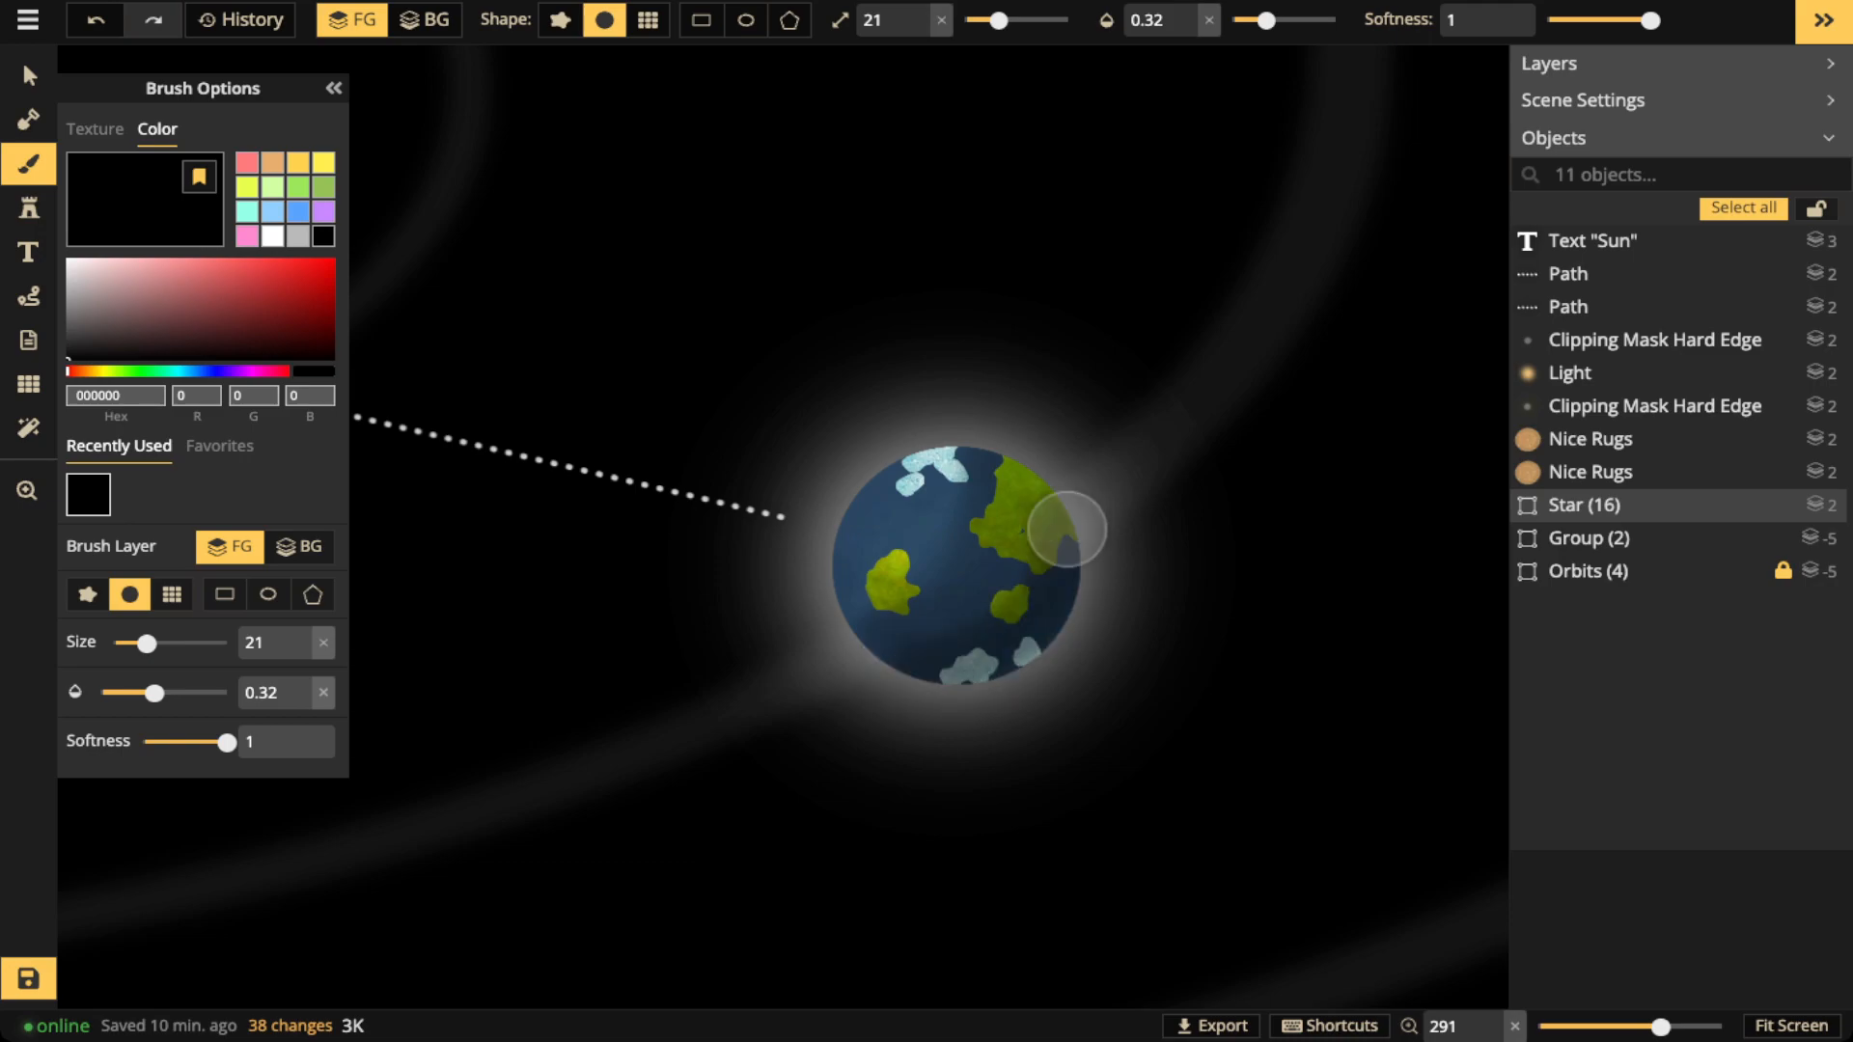
# Deepen the black shadow along the Earth-like planet's lower-right rim, finishing with a size 9 brush at opacity 0.72
pyautogui.moveTo(912, 662); pyautogui.dragTo(1058, 605)
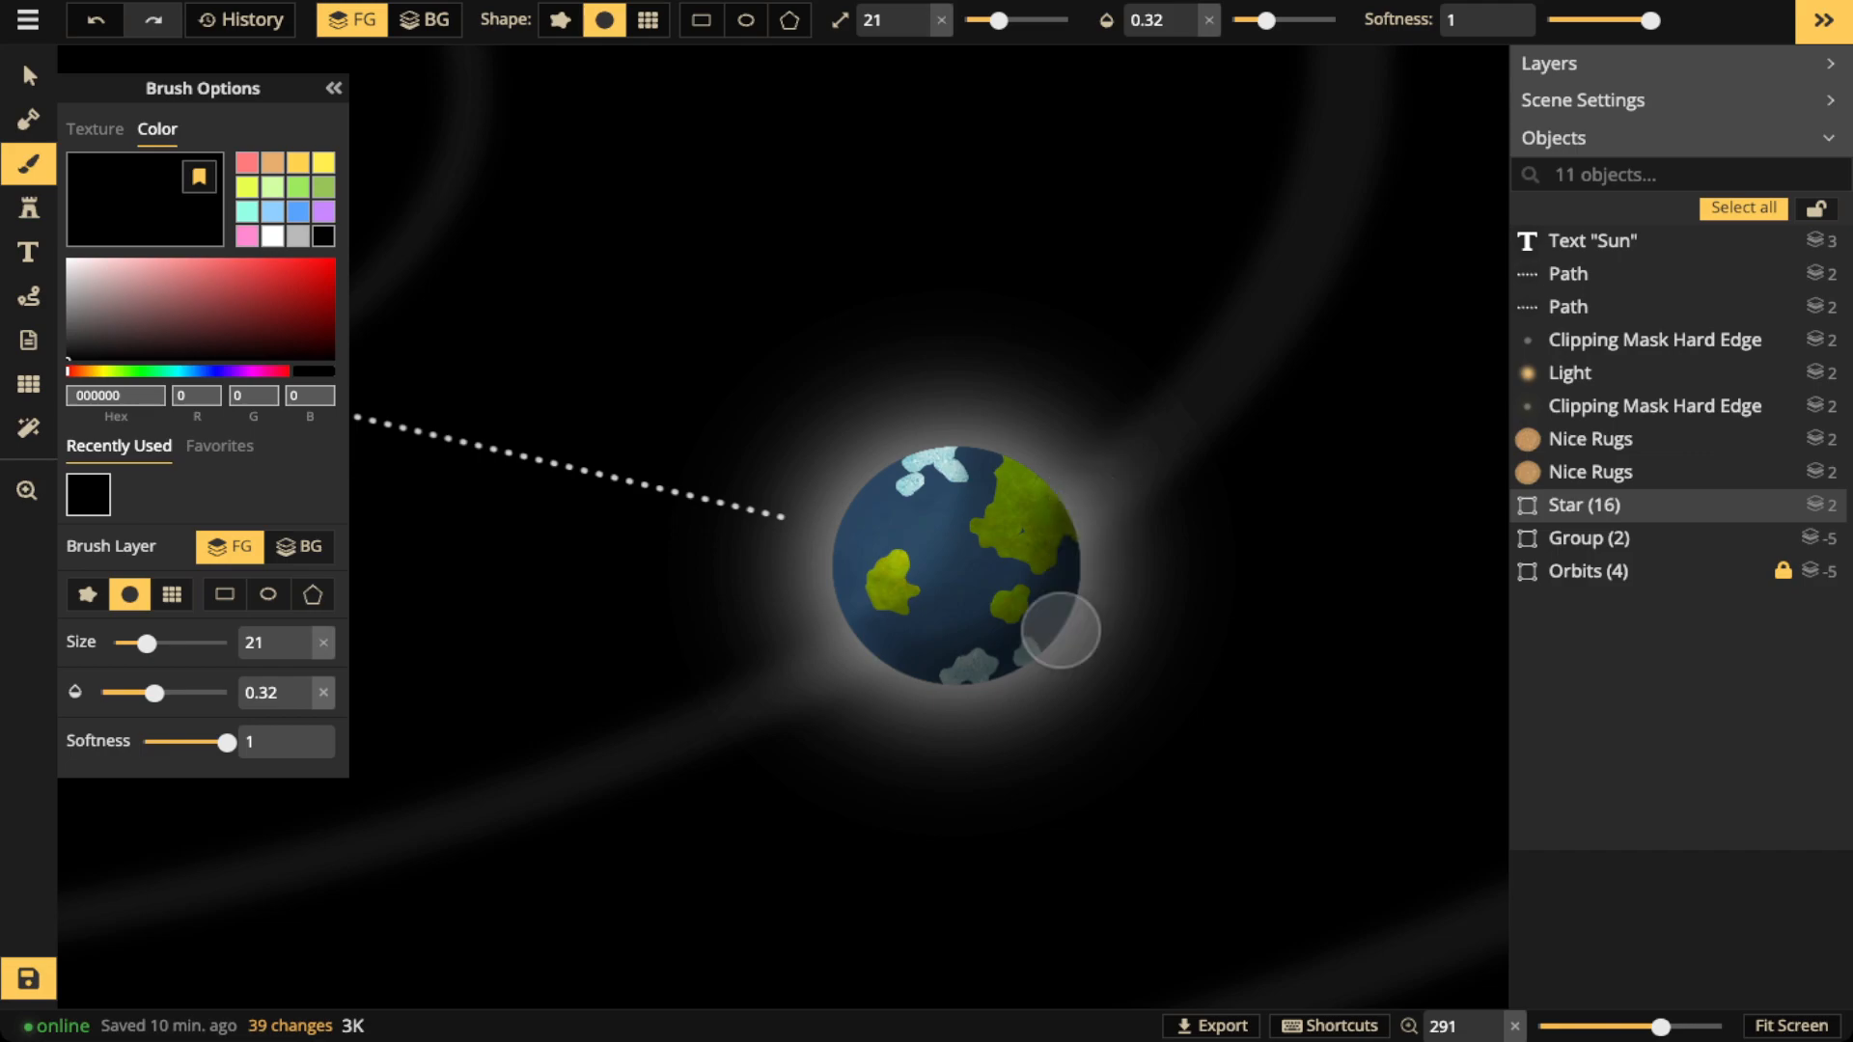
pyautogui.moveTo(1061, 630)
pyautogui.mouseDown()
pyautogui.moveTo(944, 681)
pyautogui.moveTo(913, 655)
pyautogui.mouseUp()
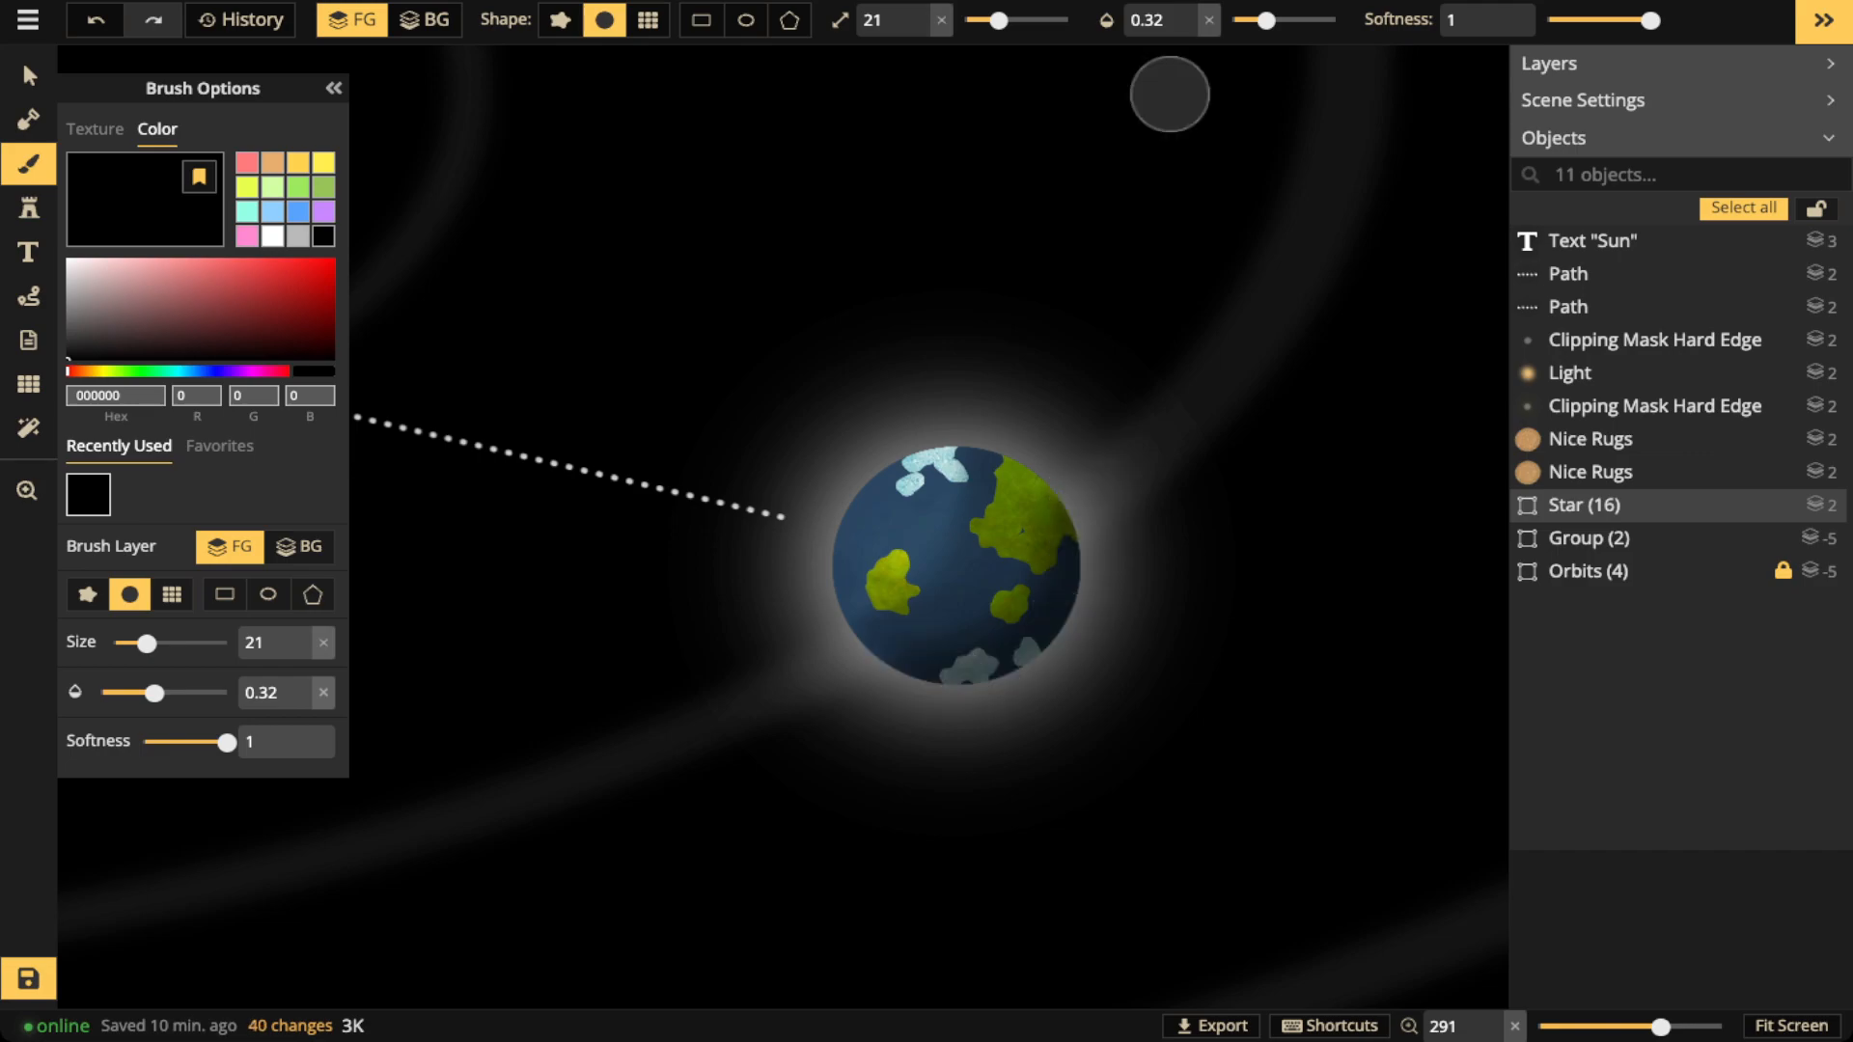
pyautogui.moveTo(1266, 20)
pyautogui.mouseDown()
pyautogui.moveTo(1338, 21)
pyautogui.moveTo(1313, 20)
pyautogui.mouseUp()
pyautogui.moveTo(999, 21); pyautogui.dragTo(981, 20)
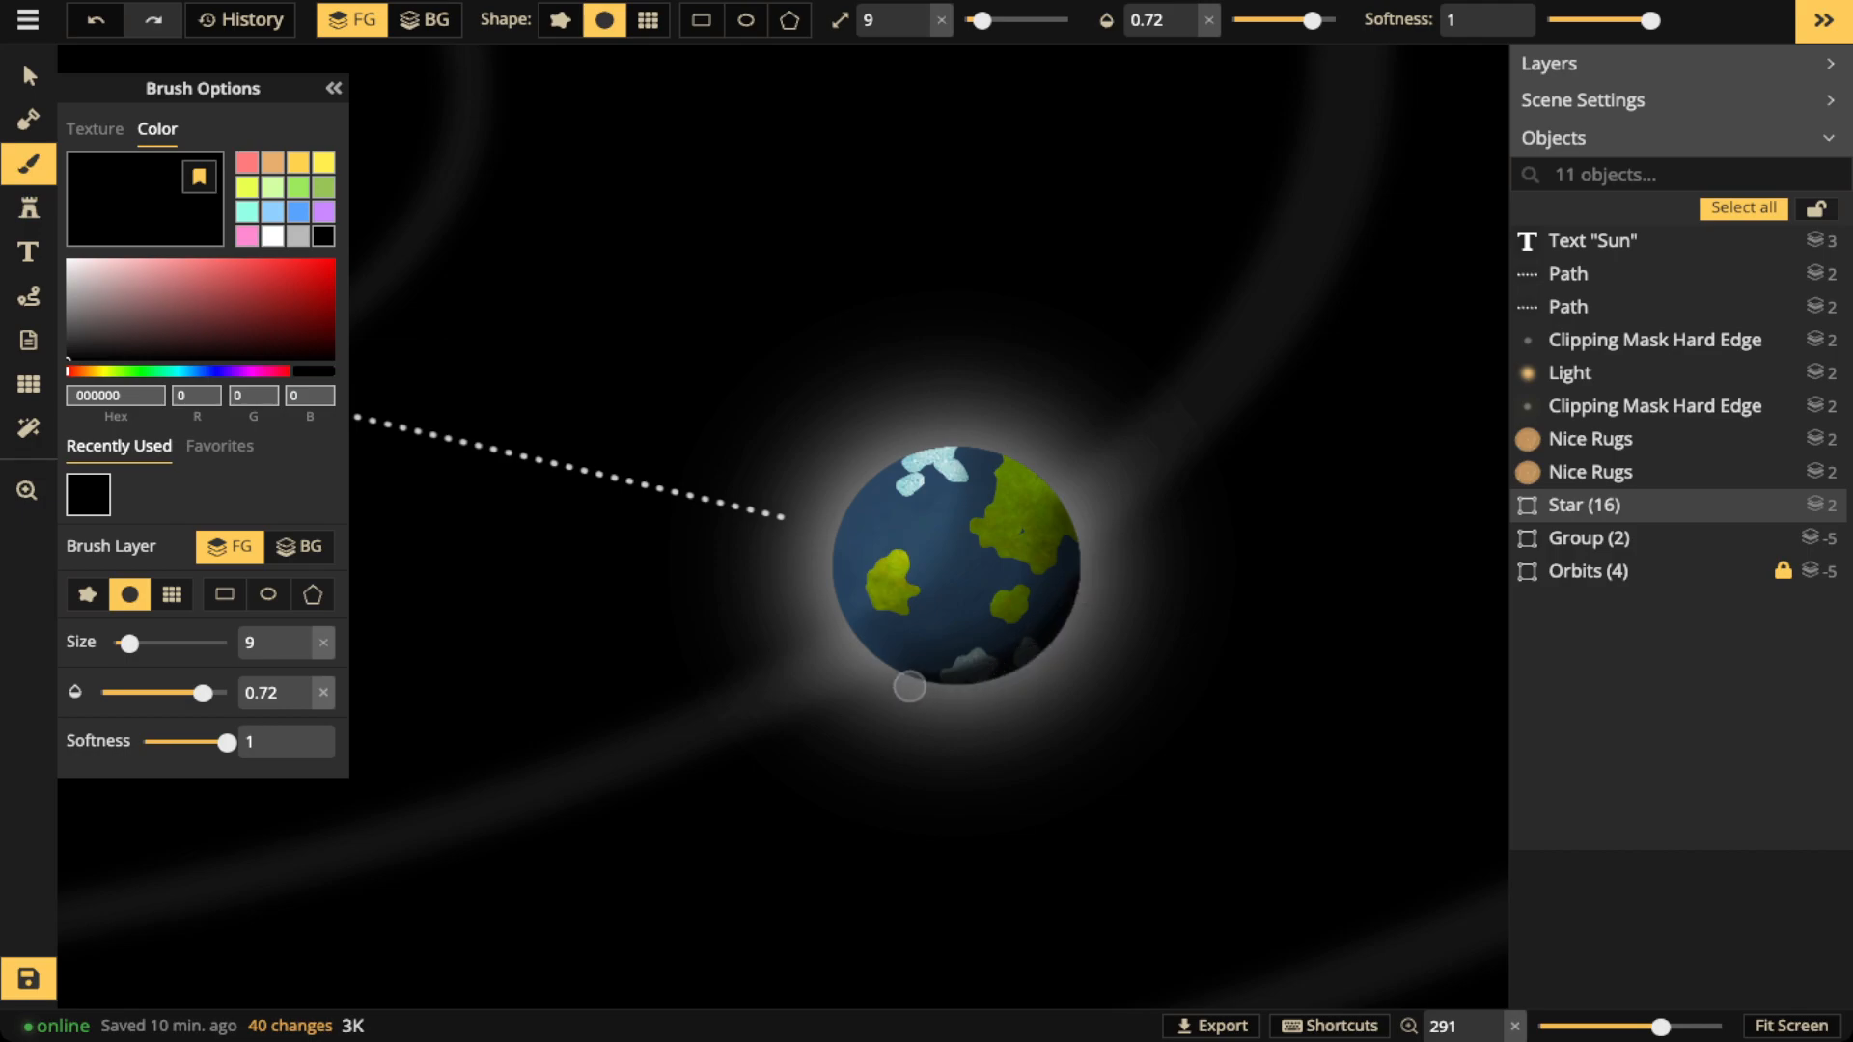
# Highlight the Earth-like planet's Sun-facing edge with its recently used ocean texture at brightness 145 and opacity 0.5
pyautogui.click(94, 129)
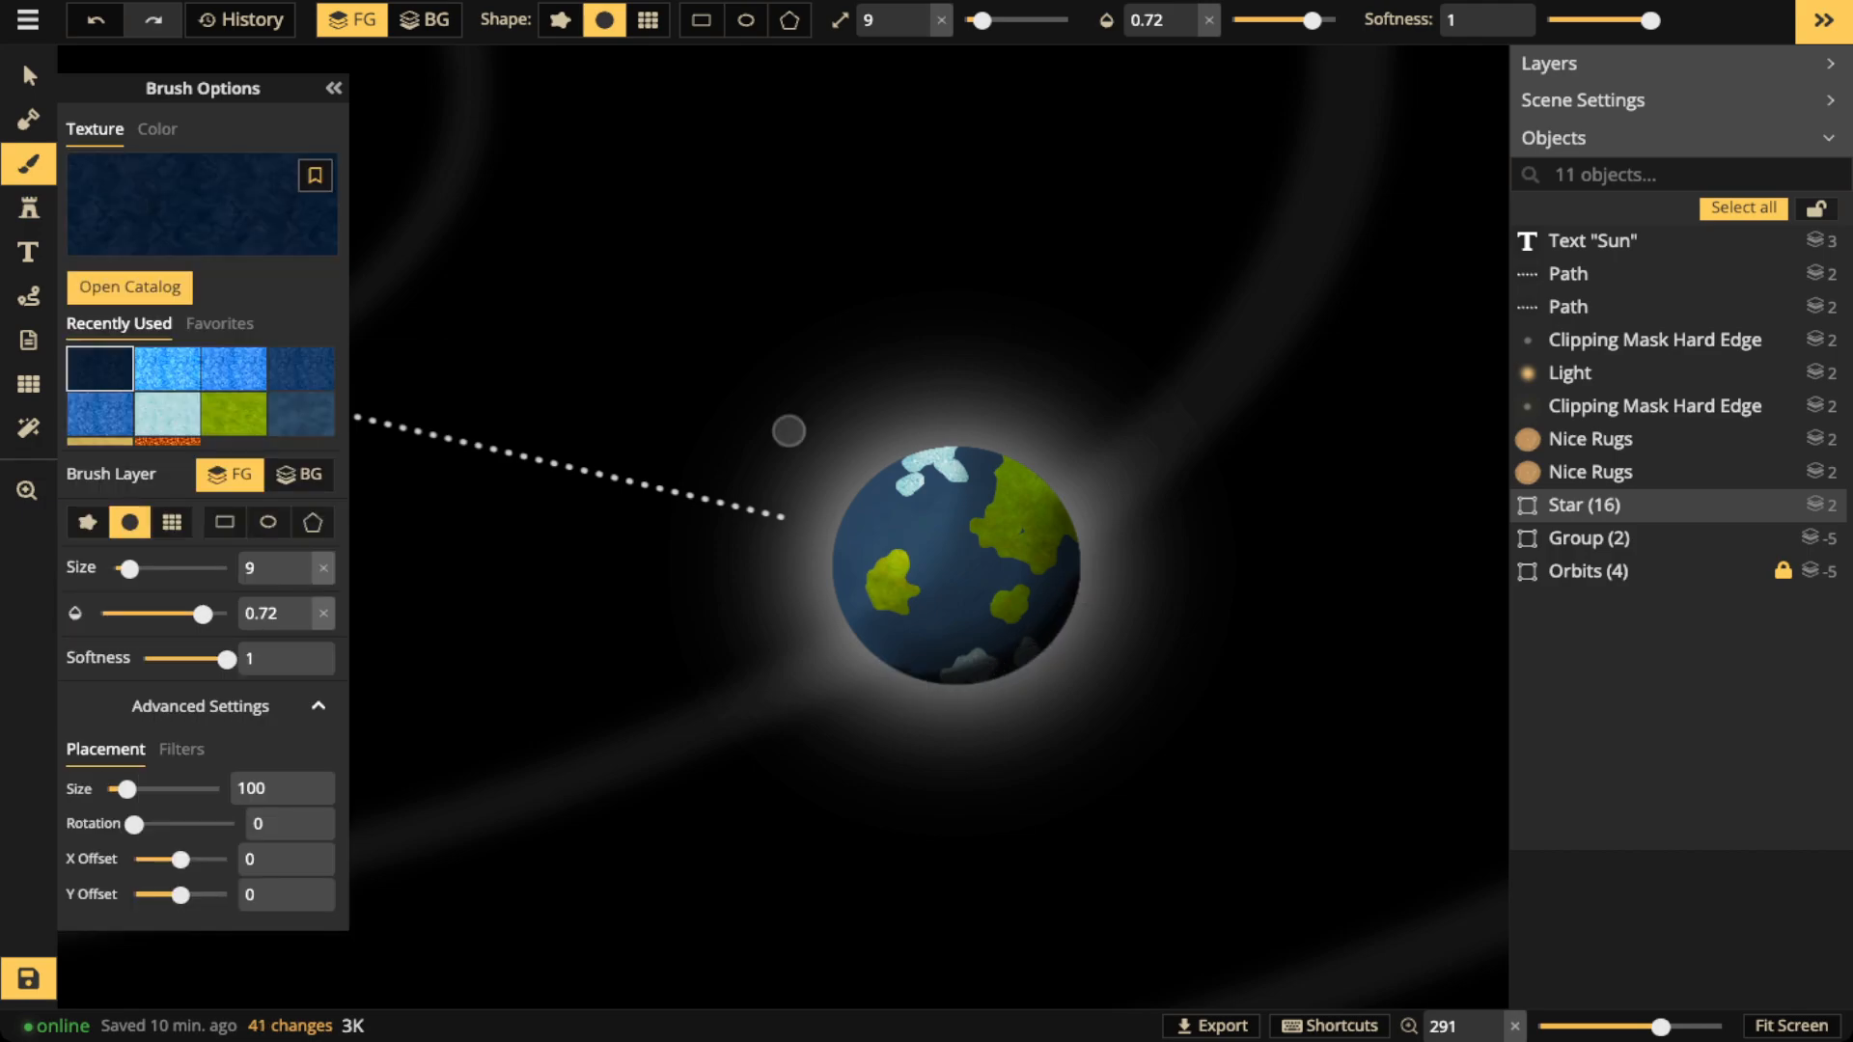
pyautogui.click(301, 414)
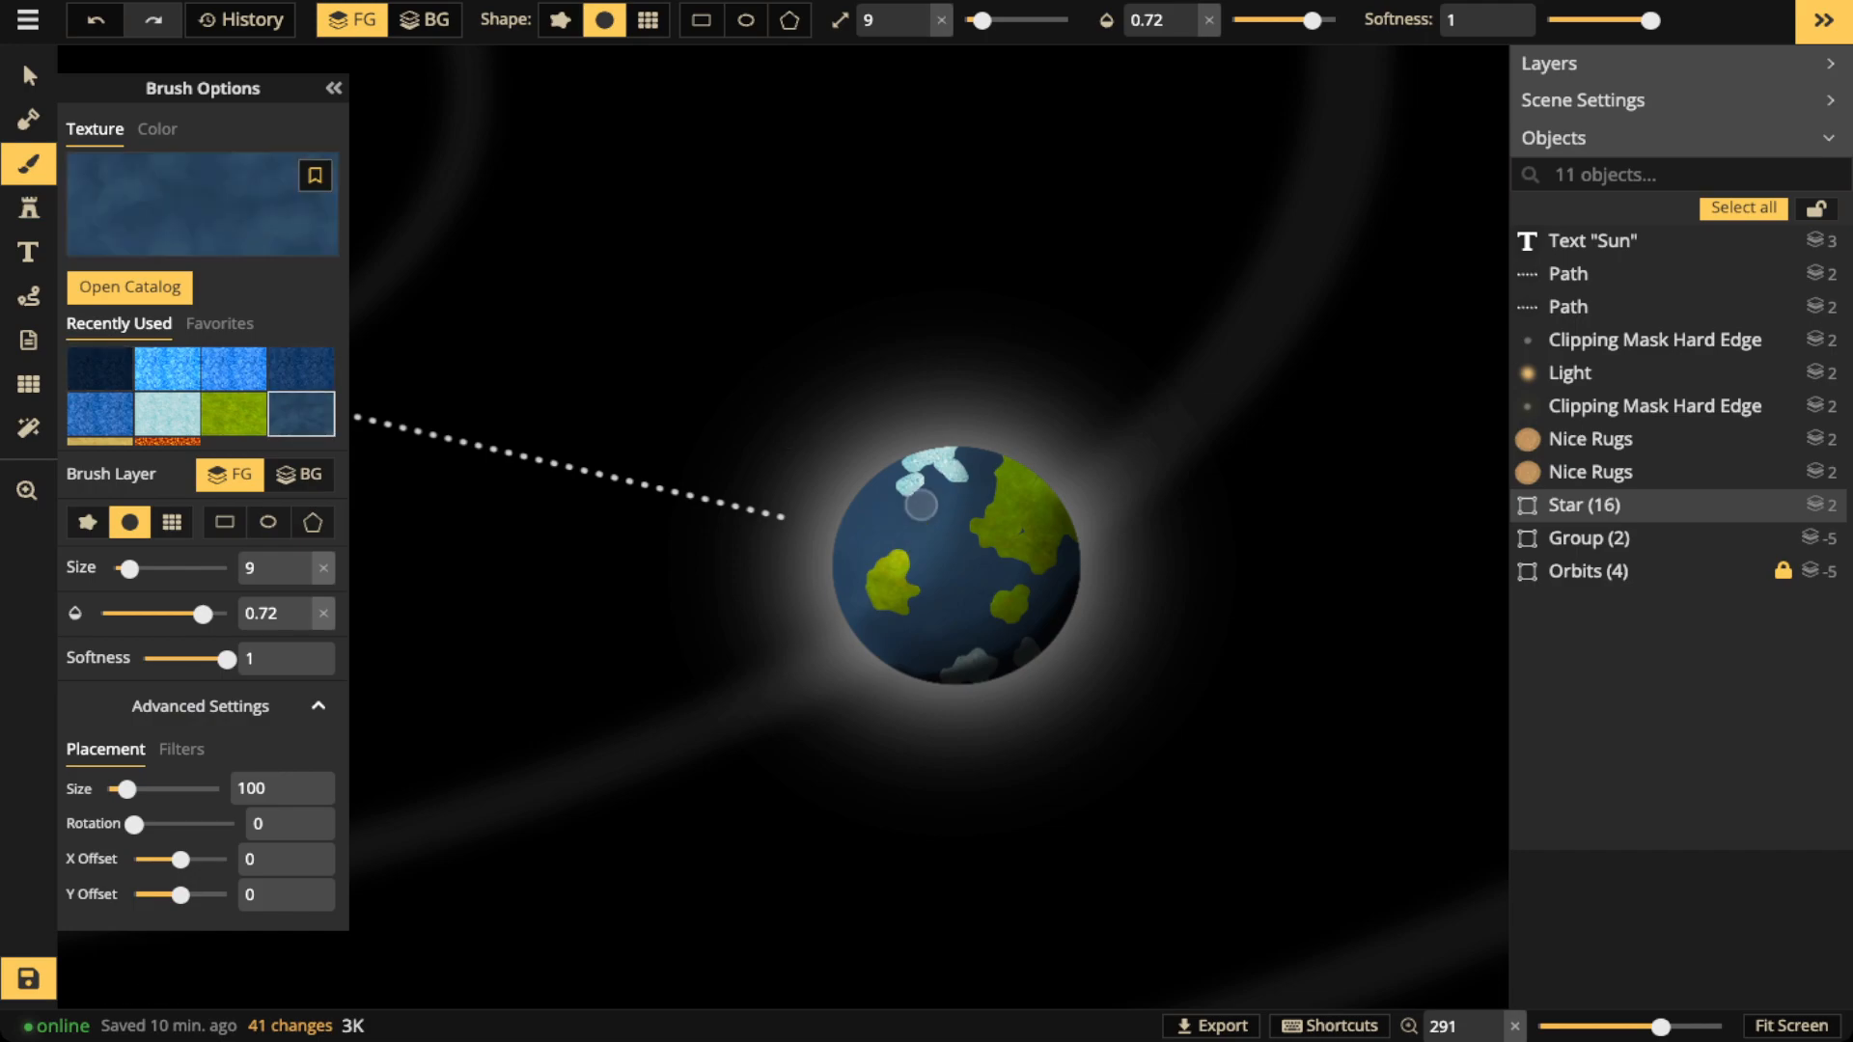
pyautogui.click(181, 749)
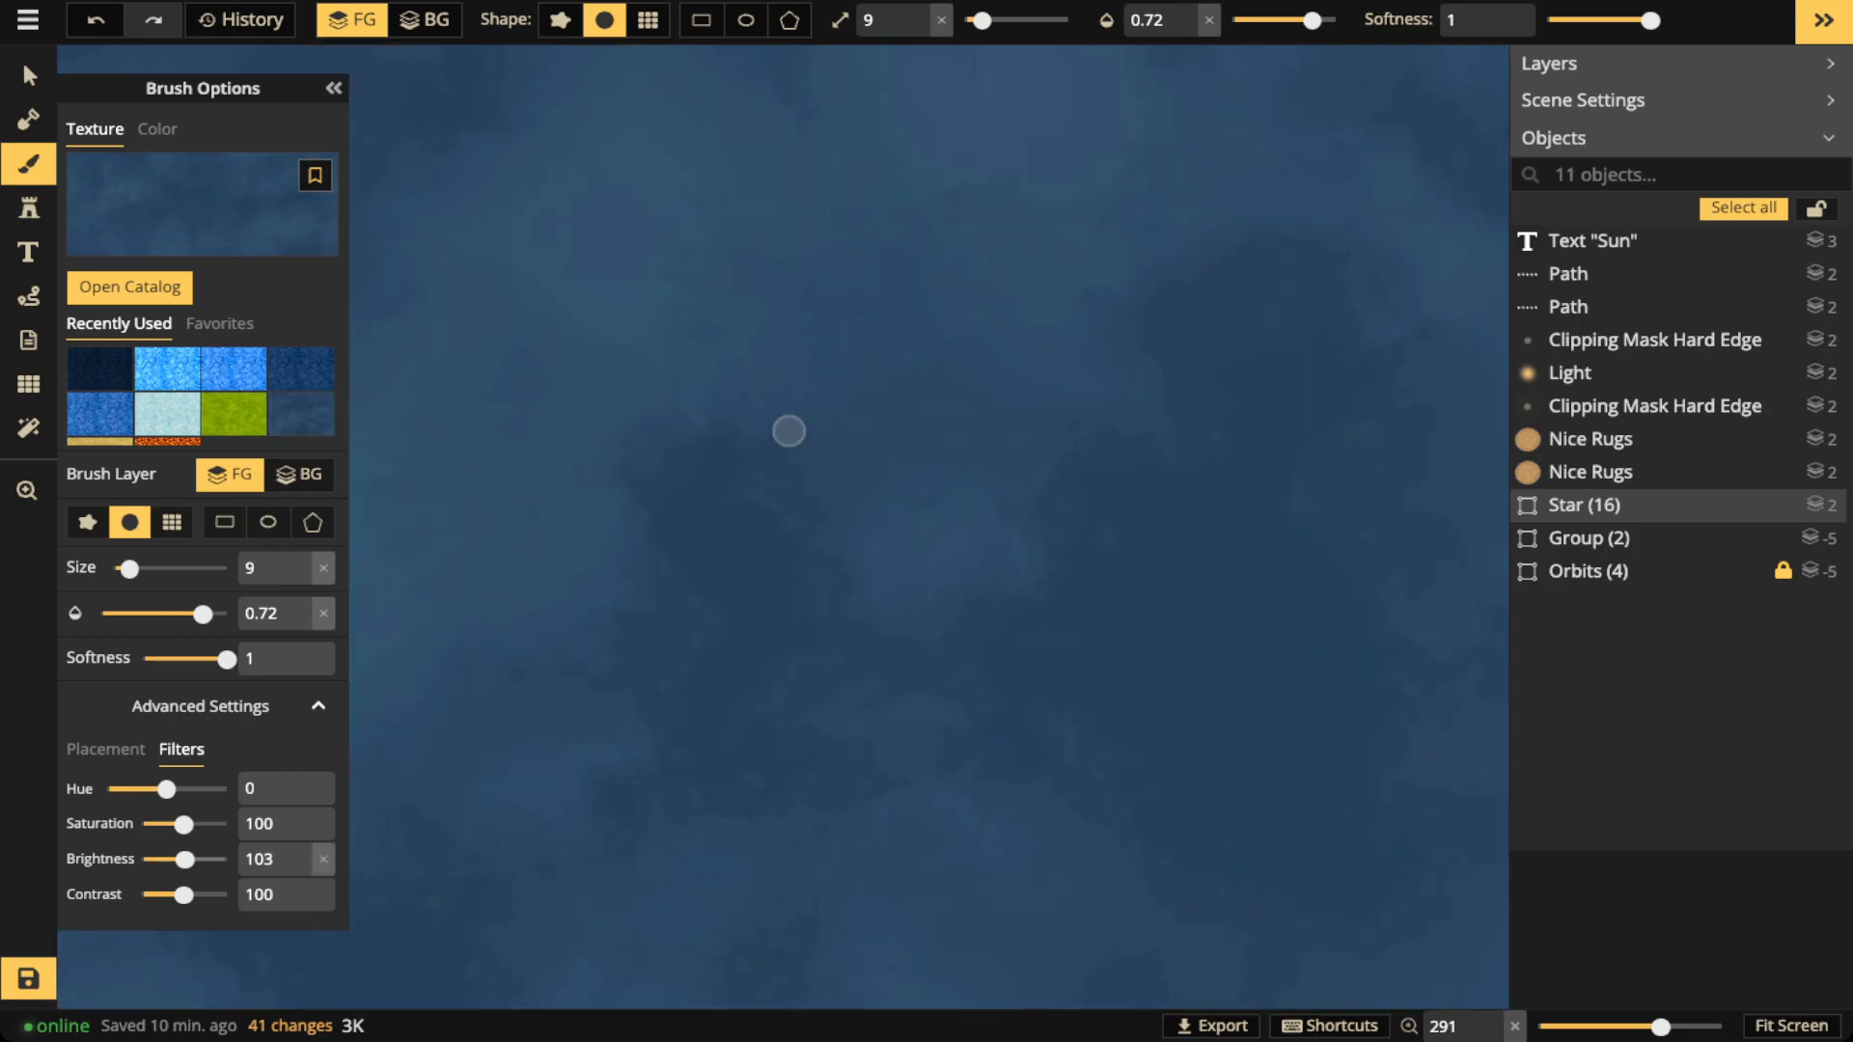
pyautogui.moveTo(184, 859); pyautogui.dragTo(204, 859)
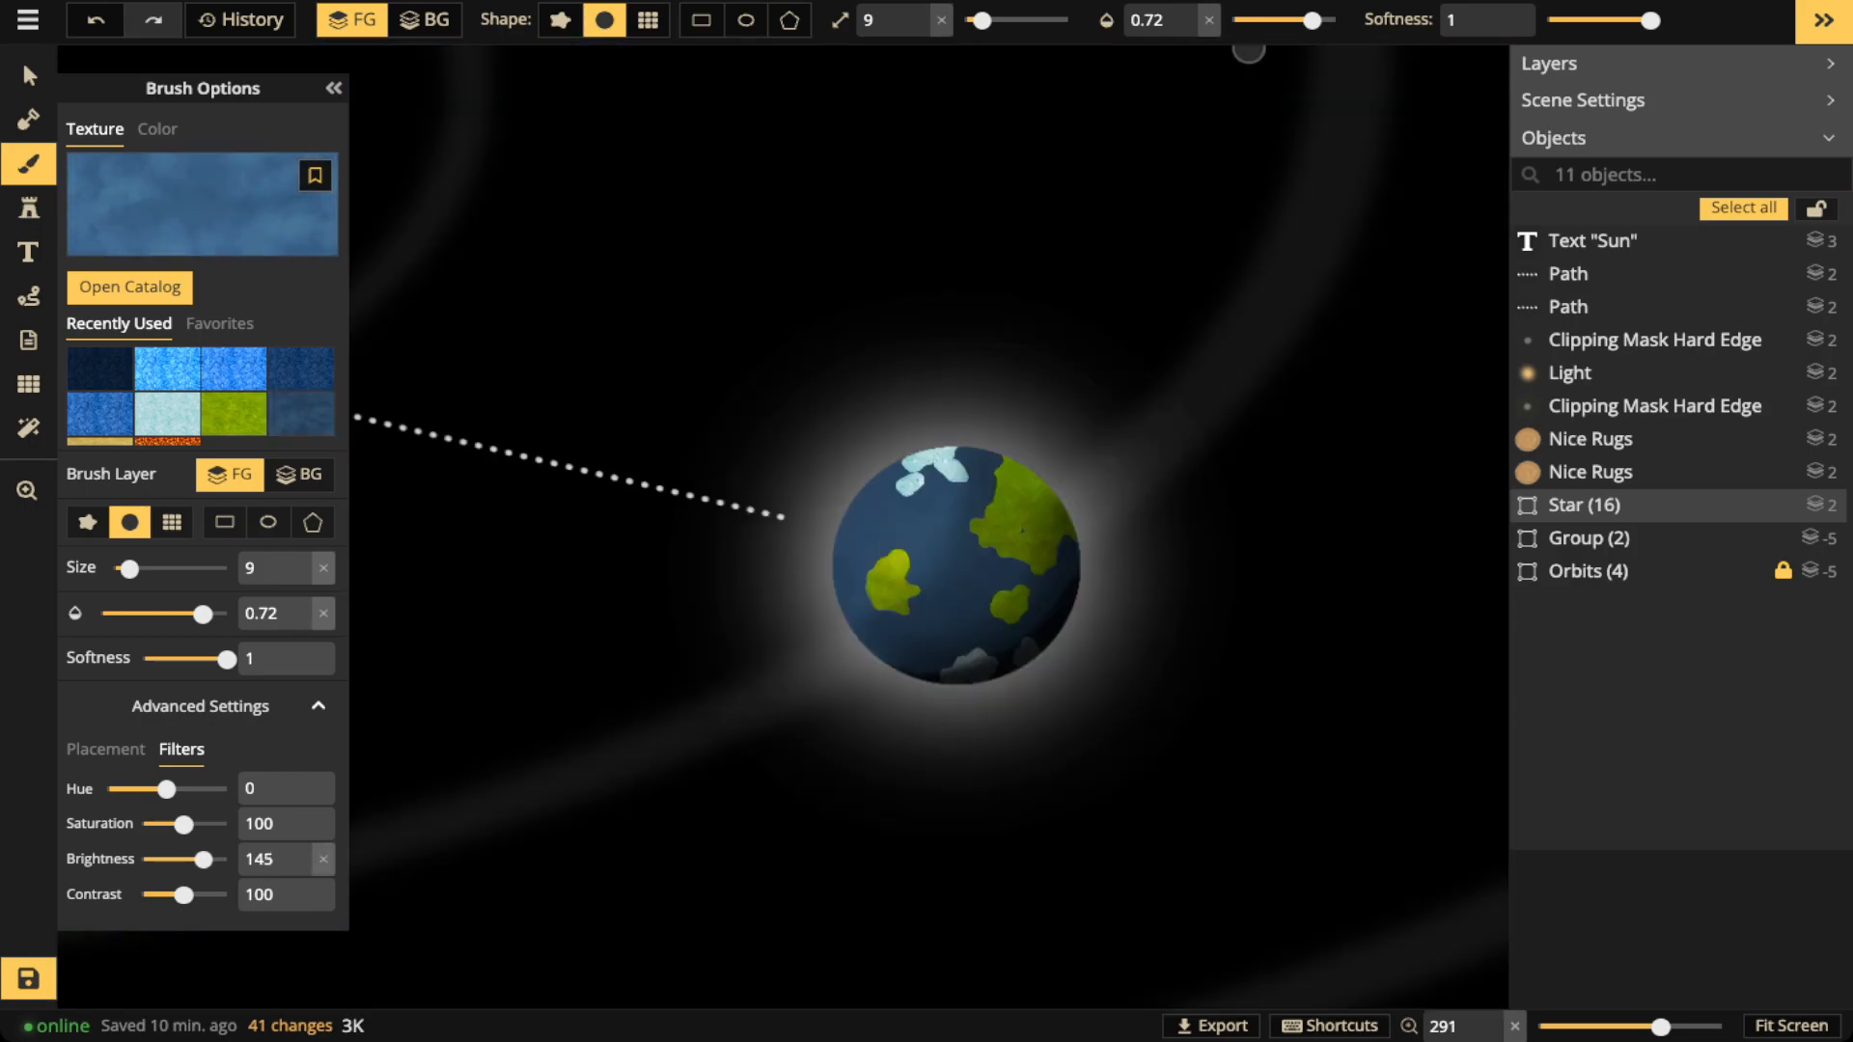
pyautogui.moveTo(1312, 20); pyautogui.dragTo(1288, 20)
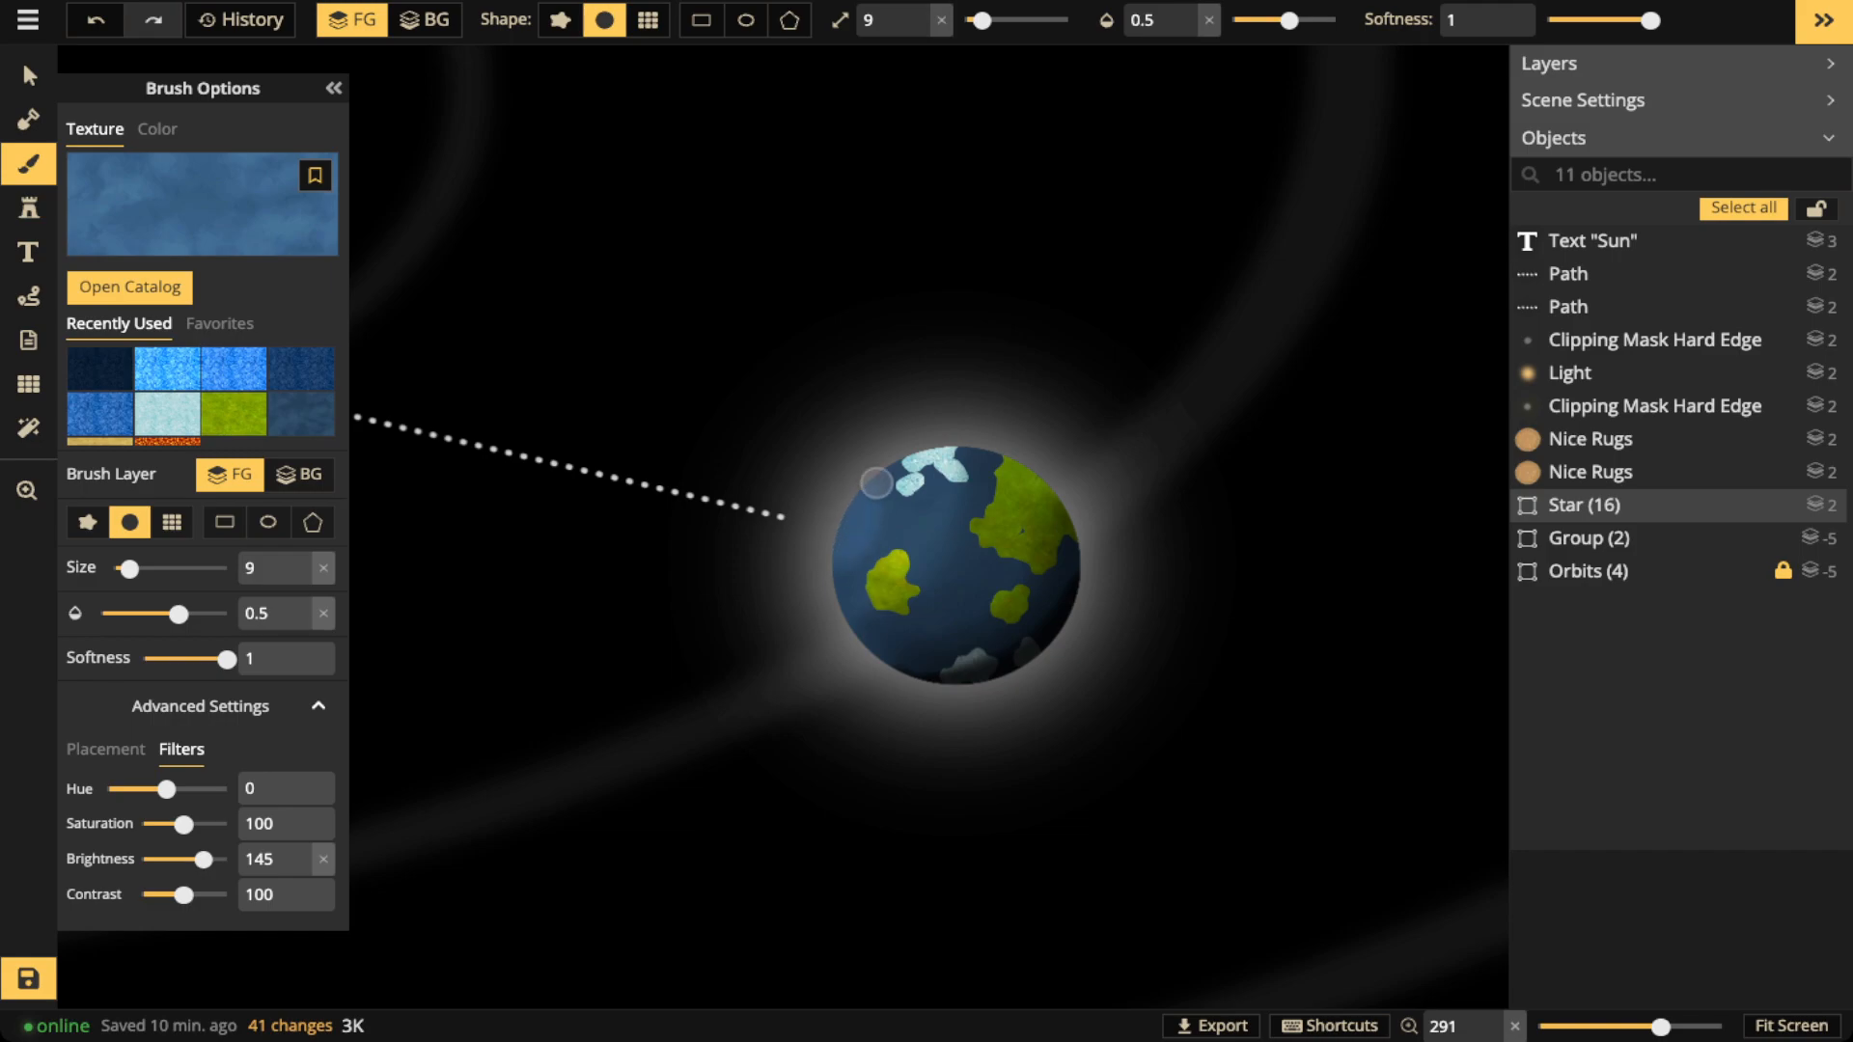
pyautogui.moveTo(873, 504)
pyautogui.mouseDown()
pyautogui.moveTo(833, 566)
pyautogui.moveTo(838, 549)
pyautogui.mouseUp()
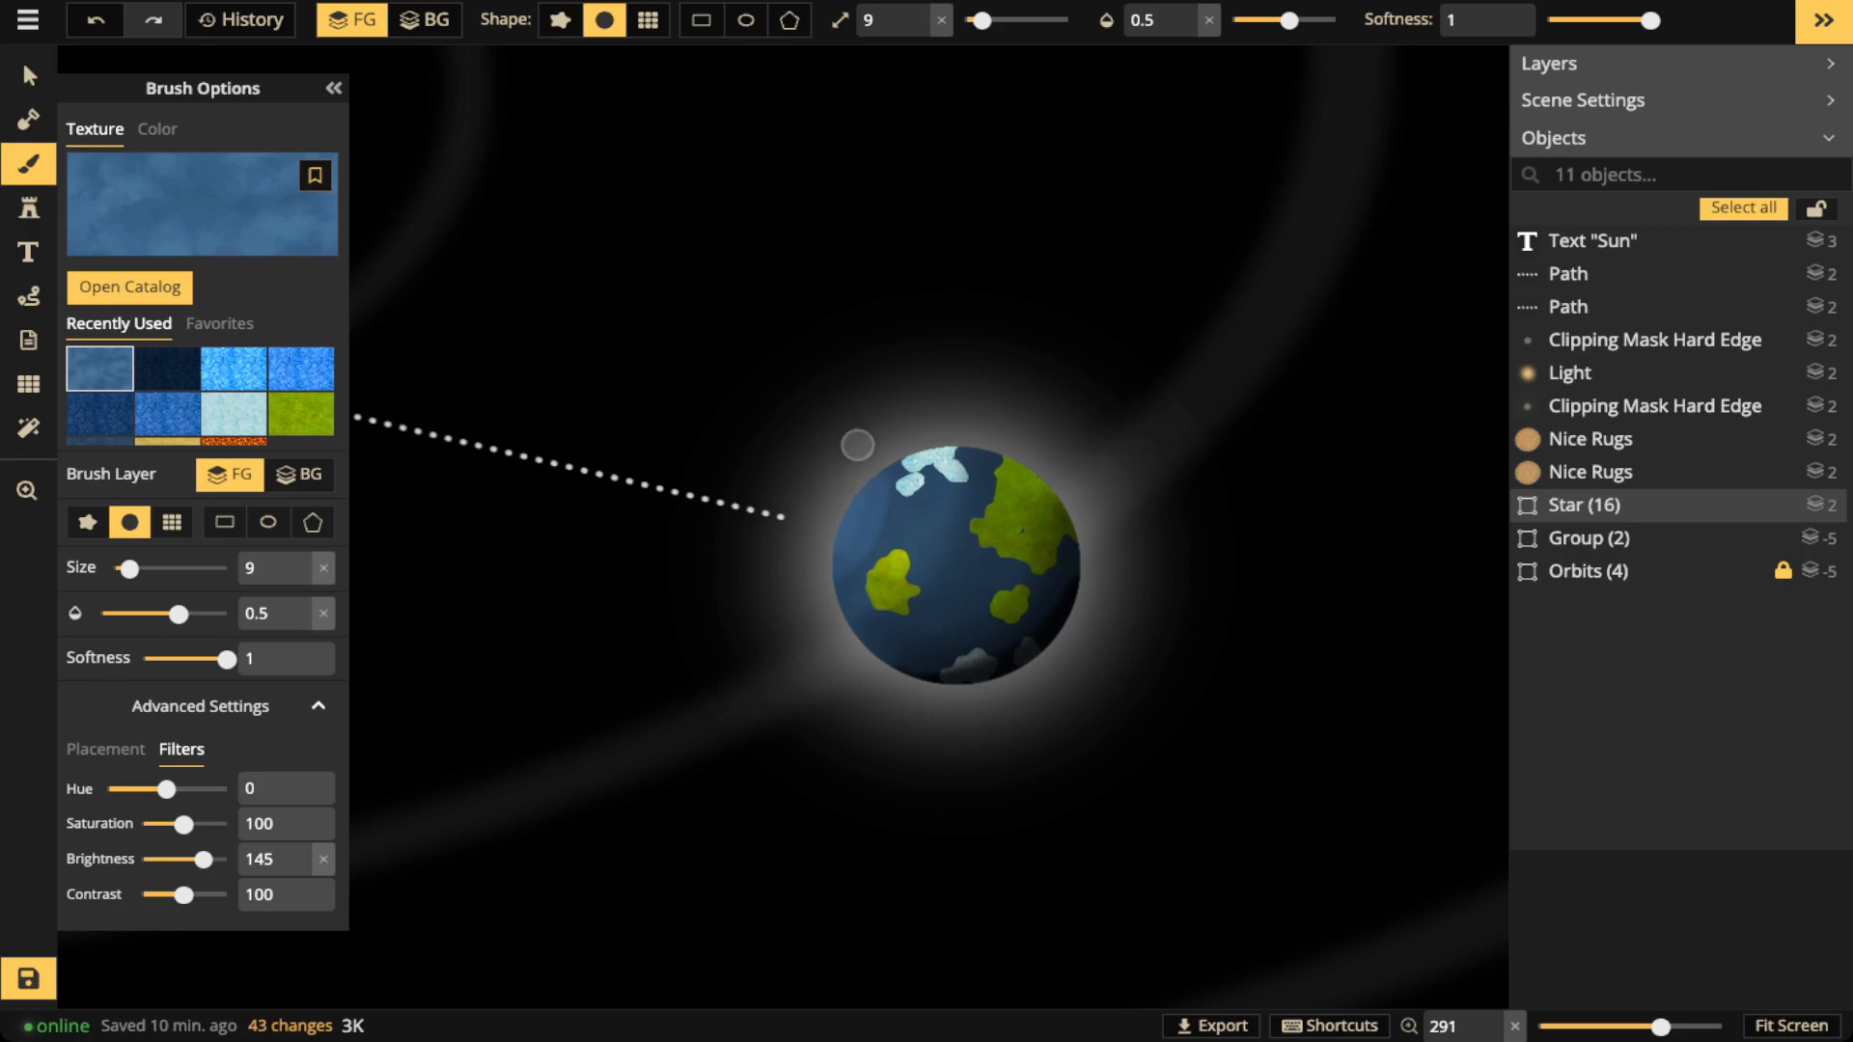
# Copy the white Light glow from inside the Earth-like planet's group and paste it over the blue planet
pyautogui.scroll(-2, 565, 377)
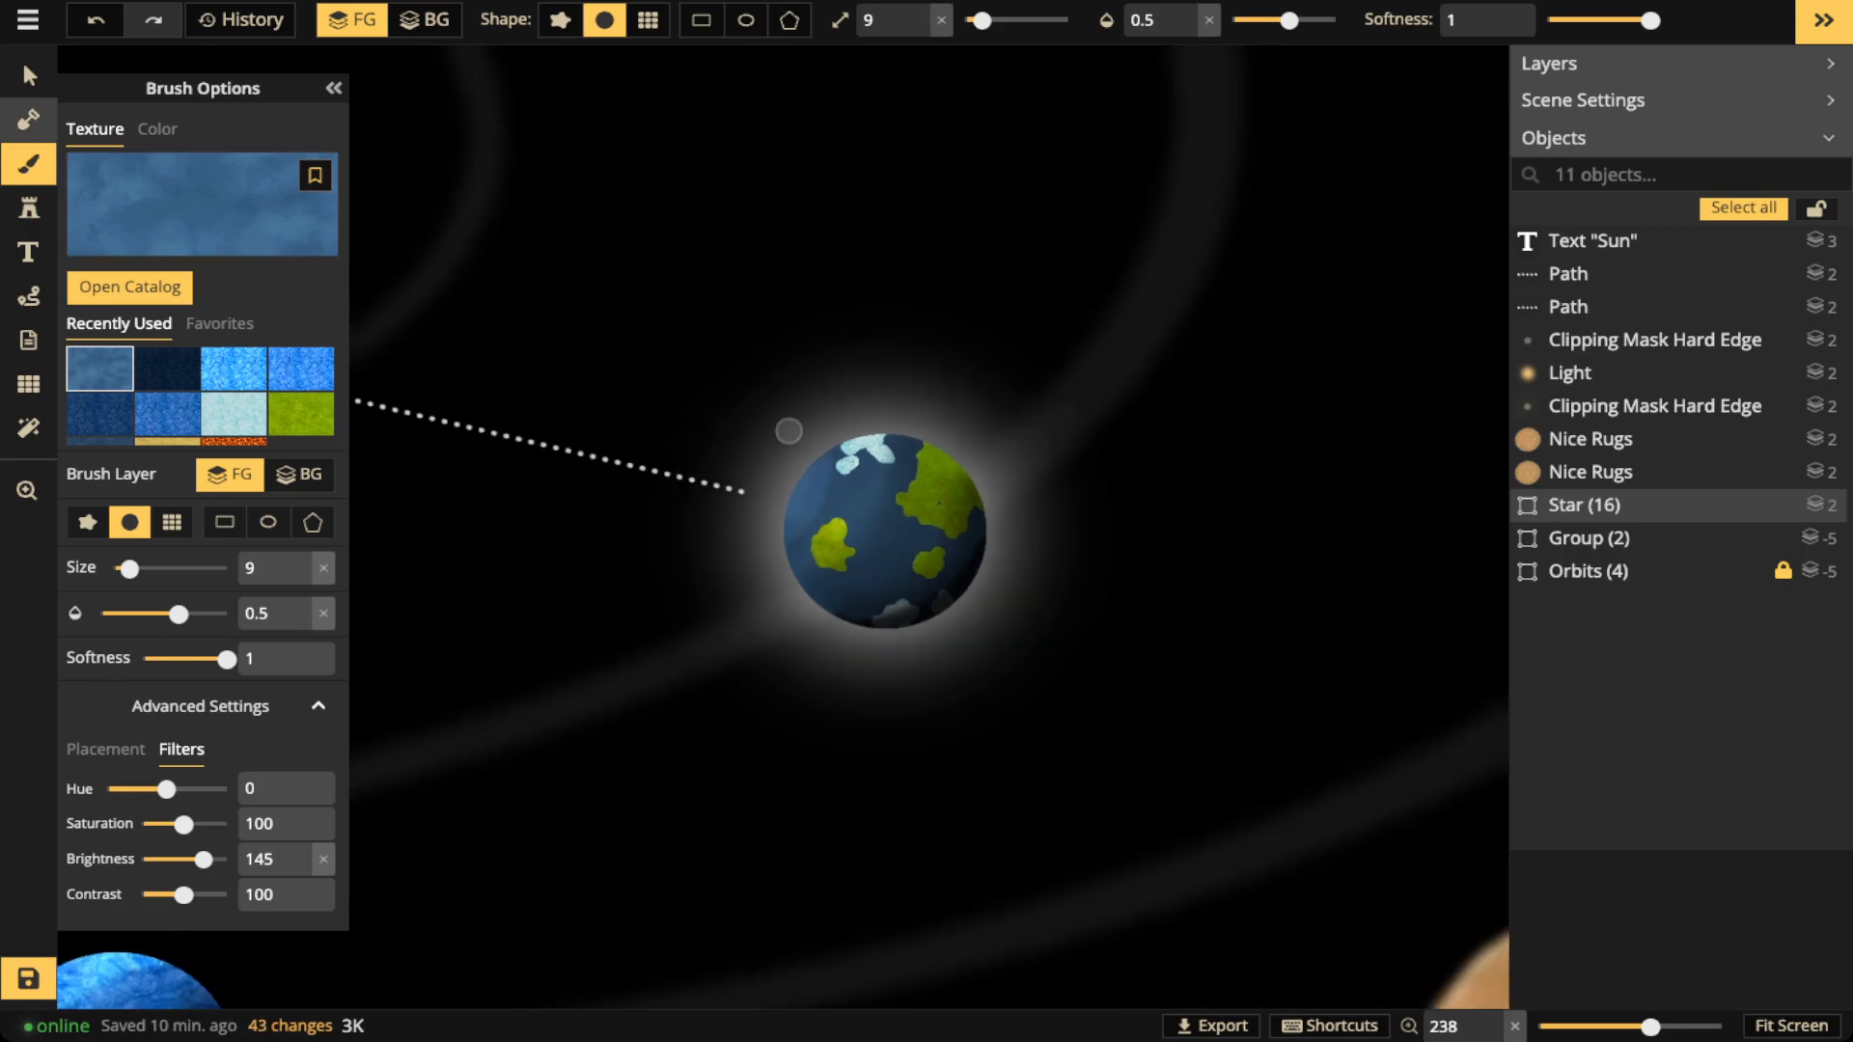
pyautogui.click(29, 77)
pyautogui.scroll(-4, 1298, 486)
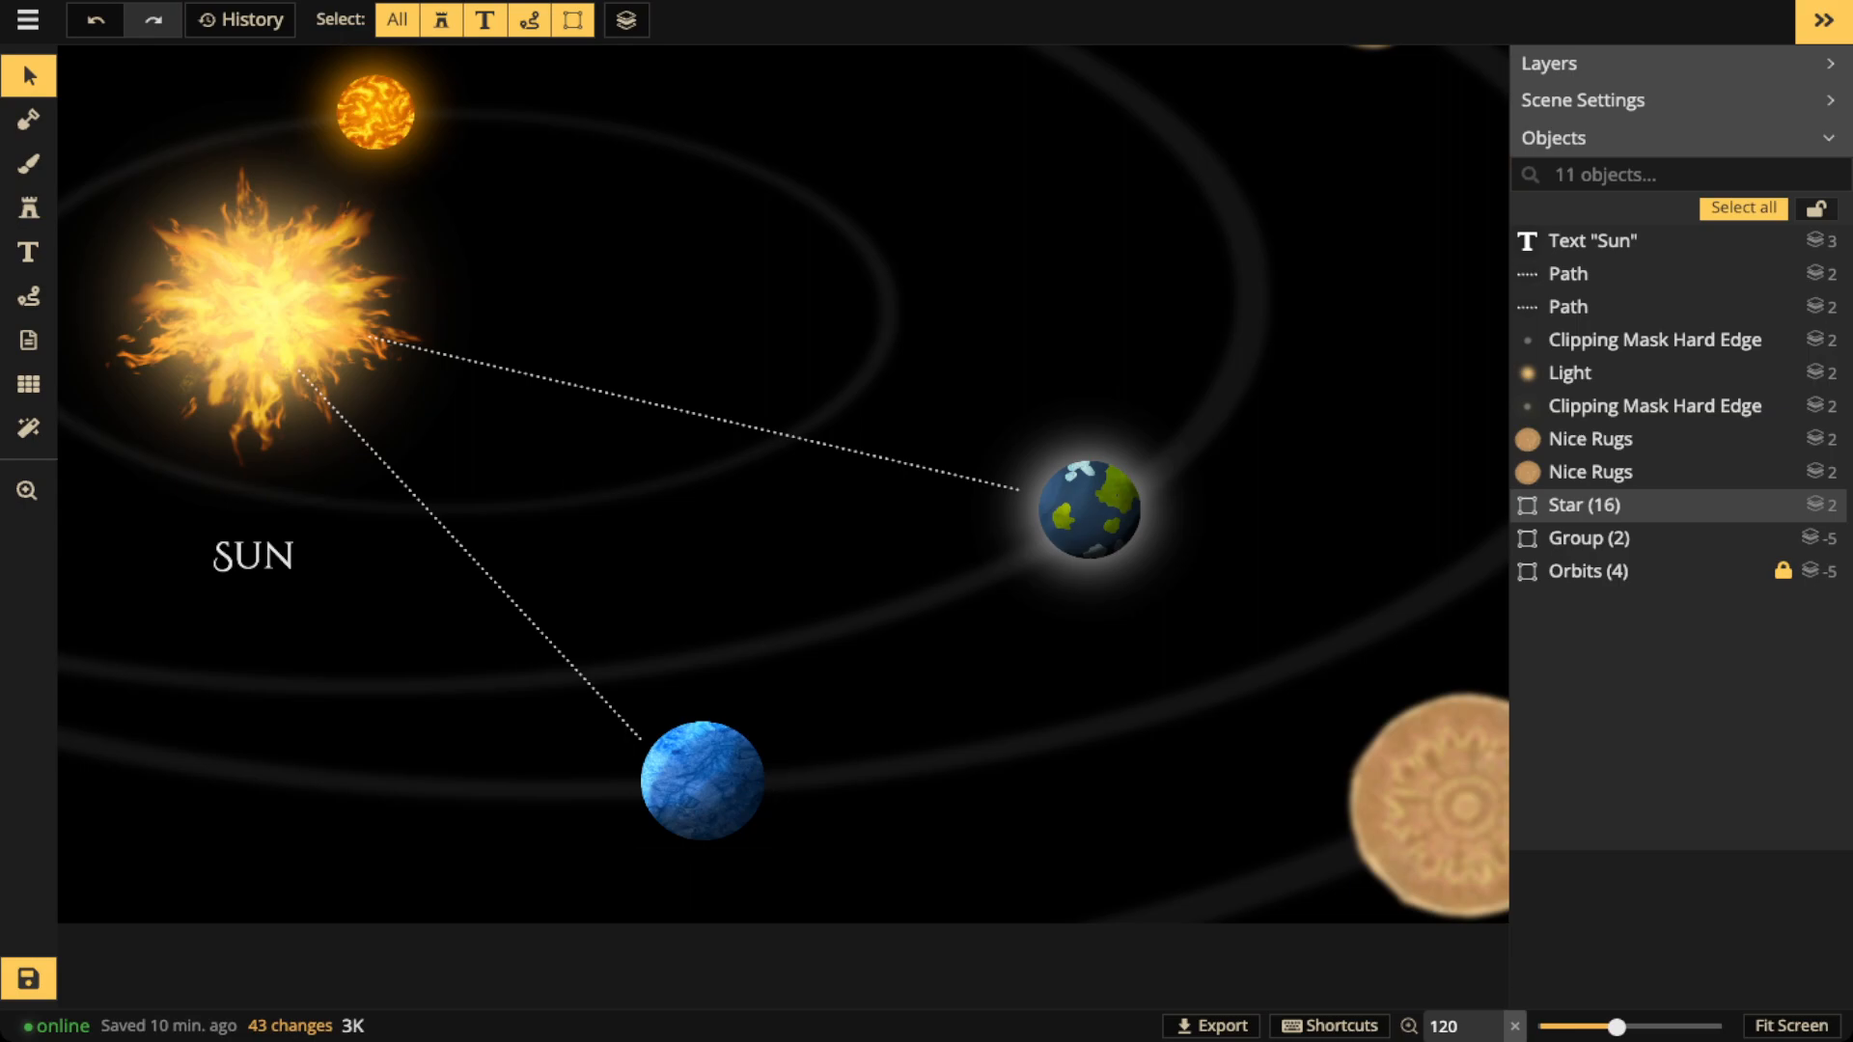
pyautogui.click(1590, 538)
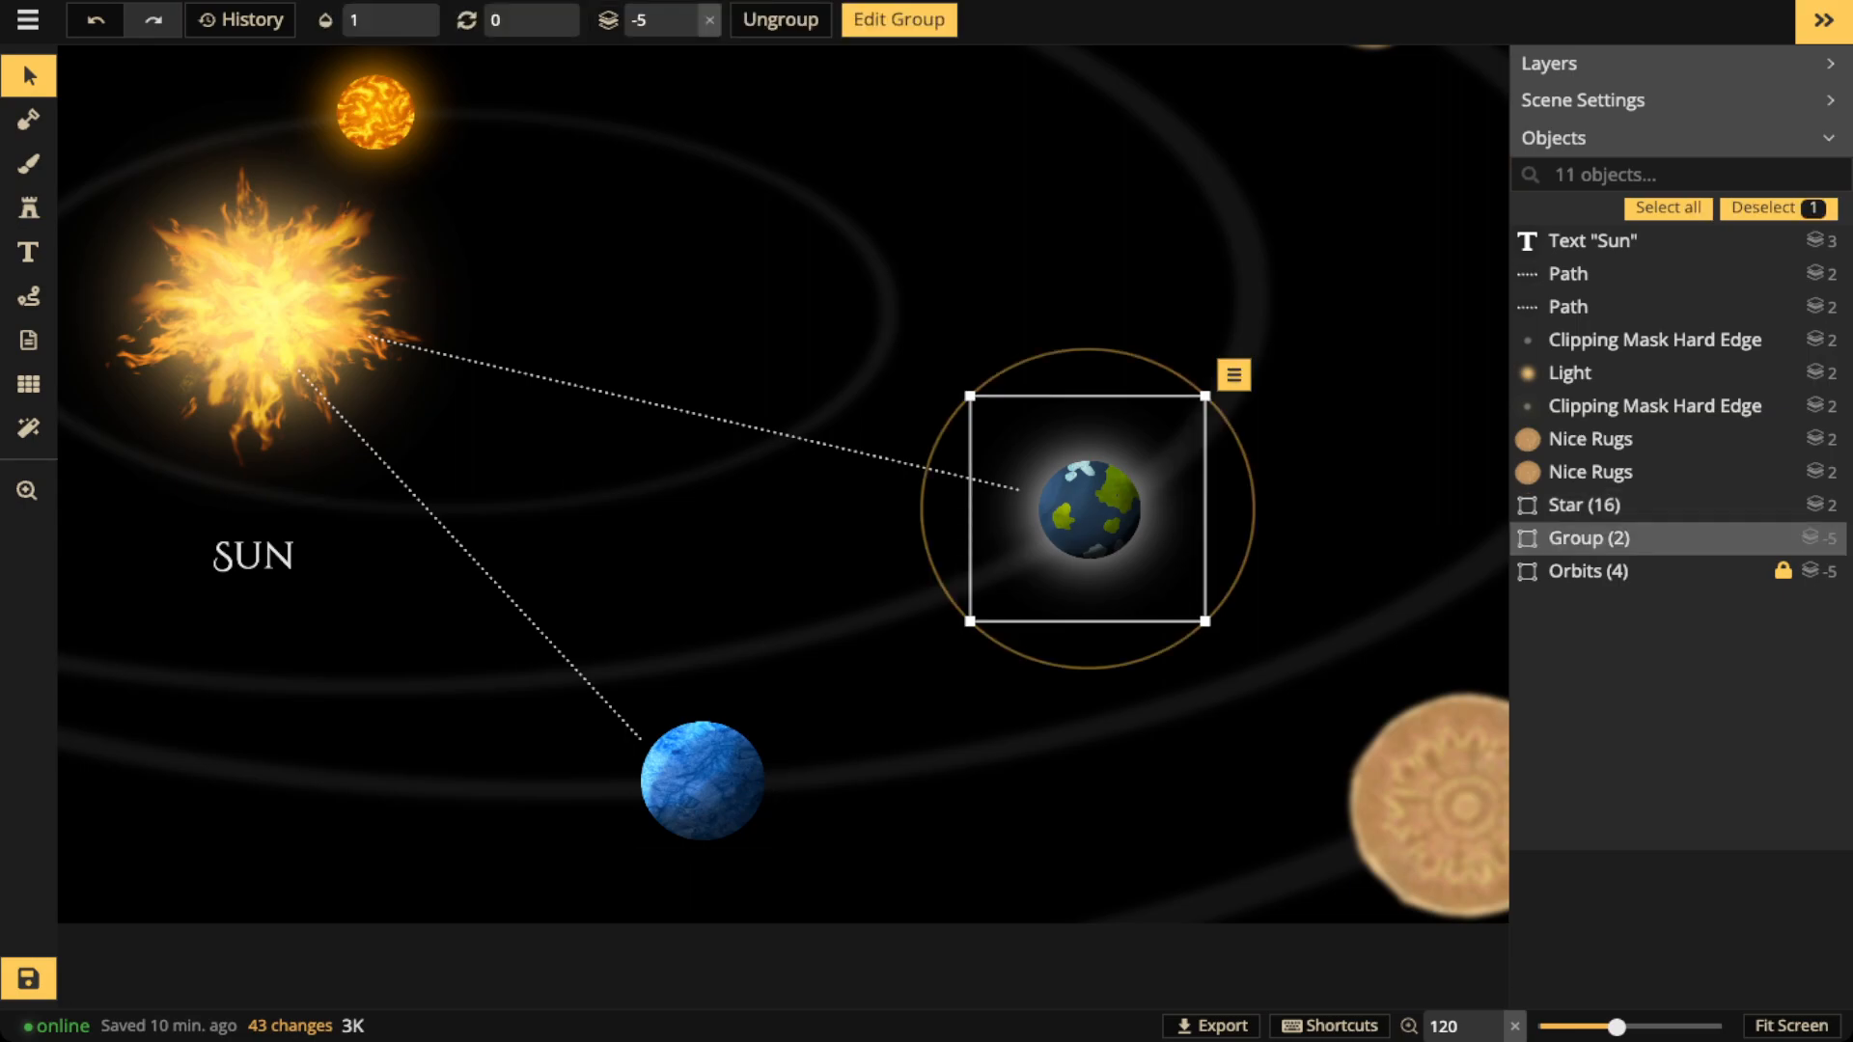
pyautogui.click(898, 21)
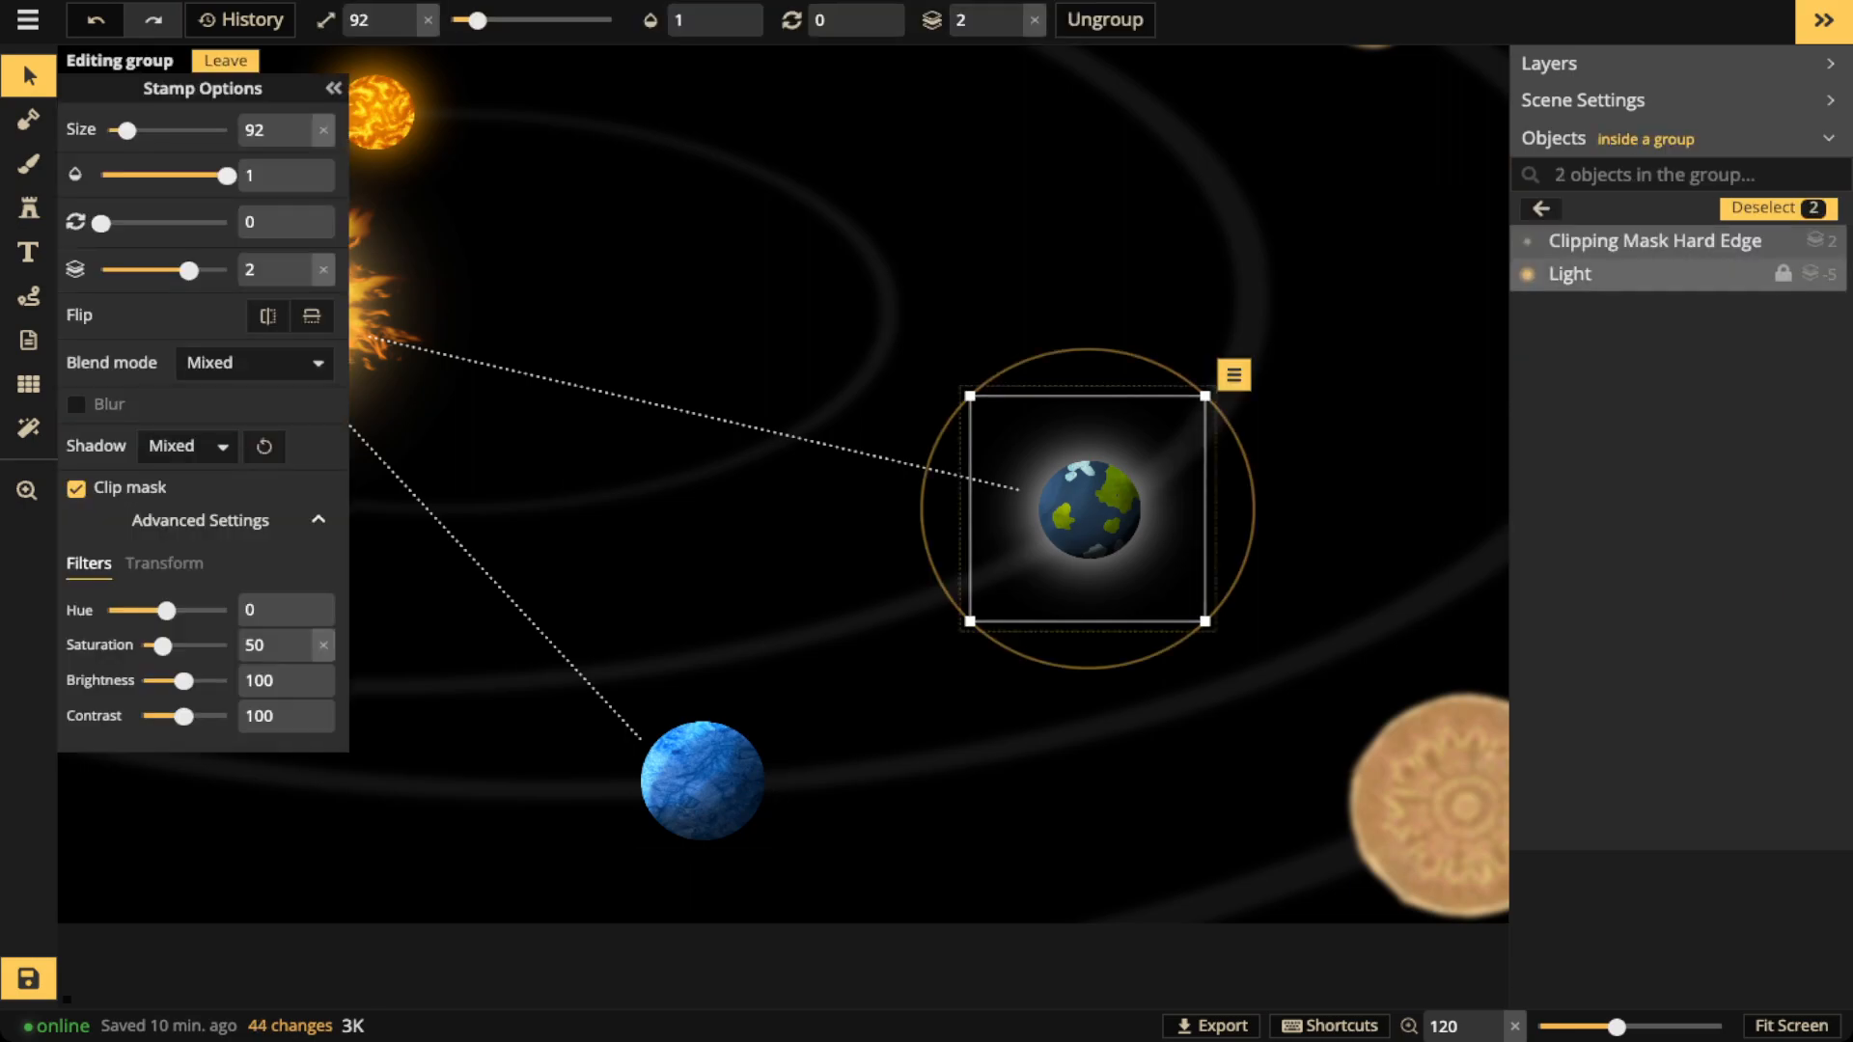
pyautogui.click(1593, 274)
pyautogui.press('Escape')
pyautogui.press('Escape')
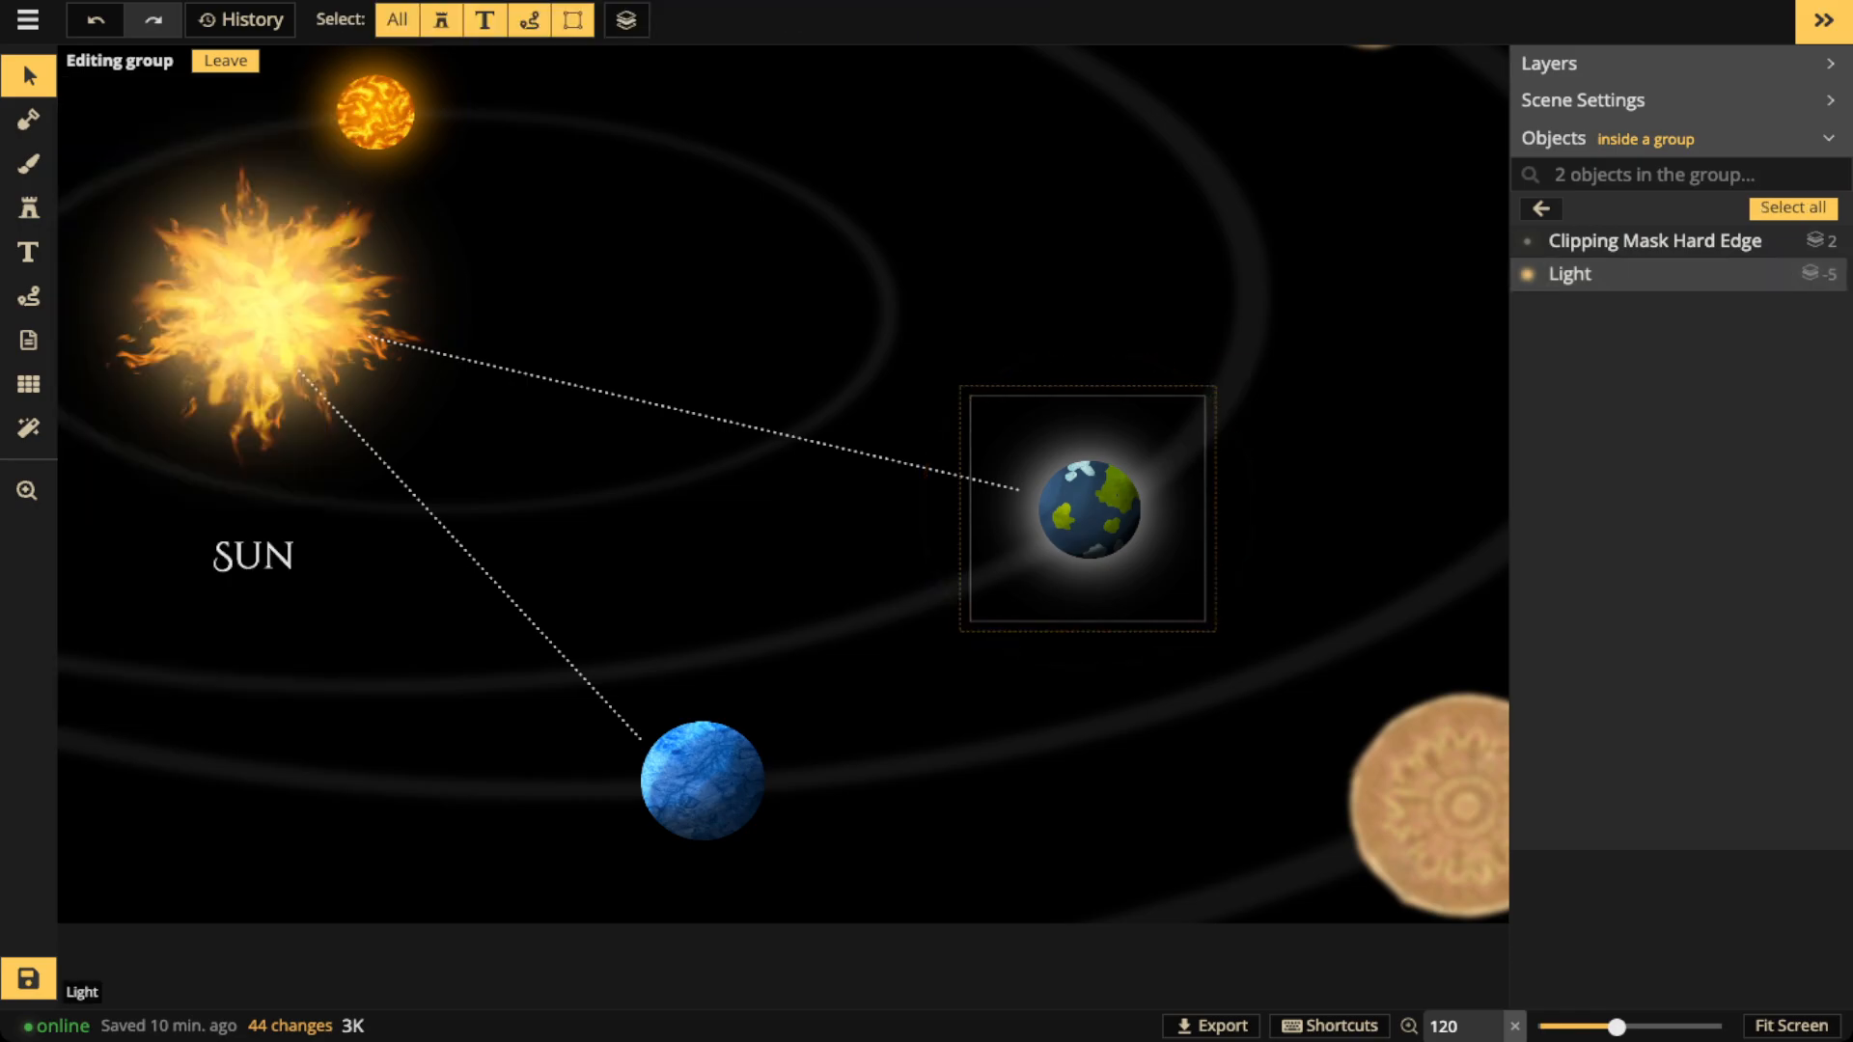
pyautogui.hotkey('ctrl', 'v')
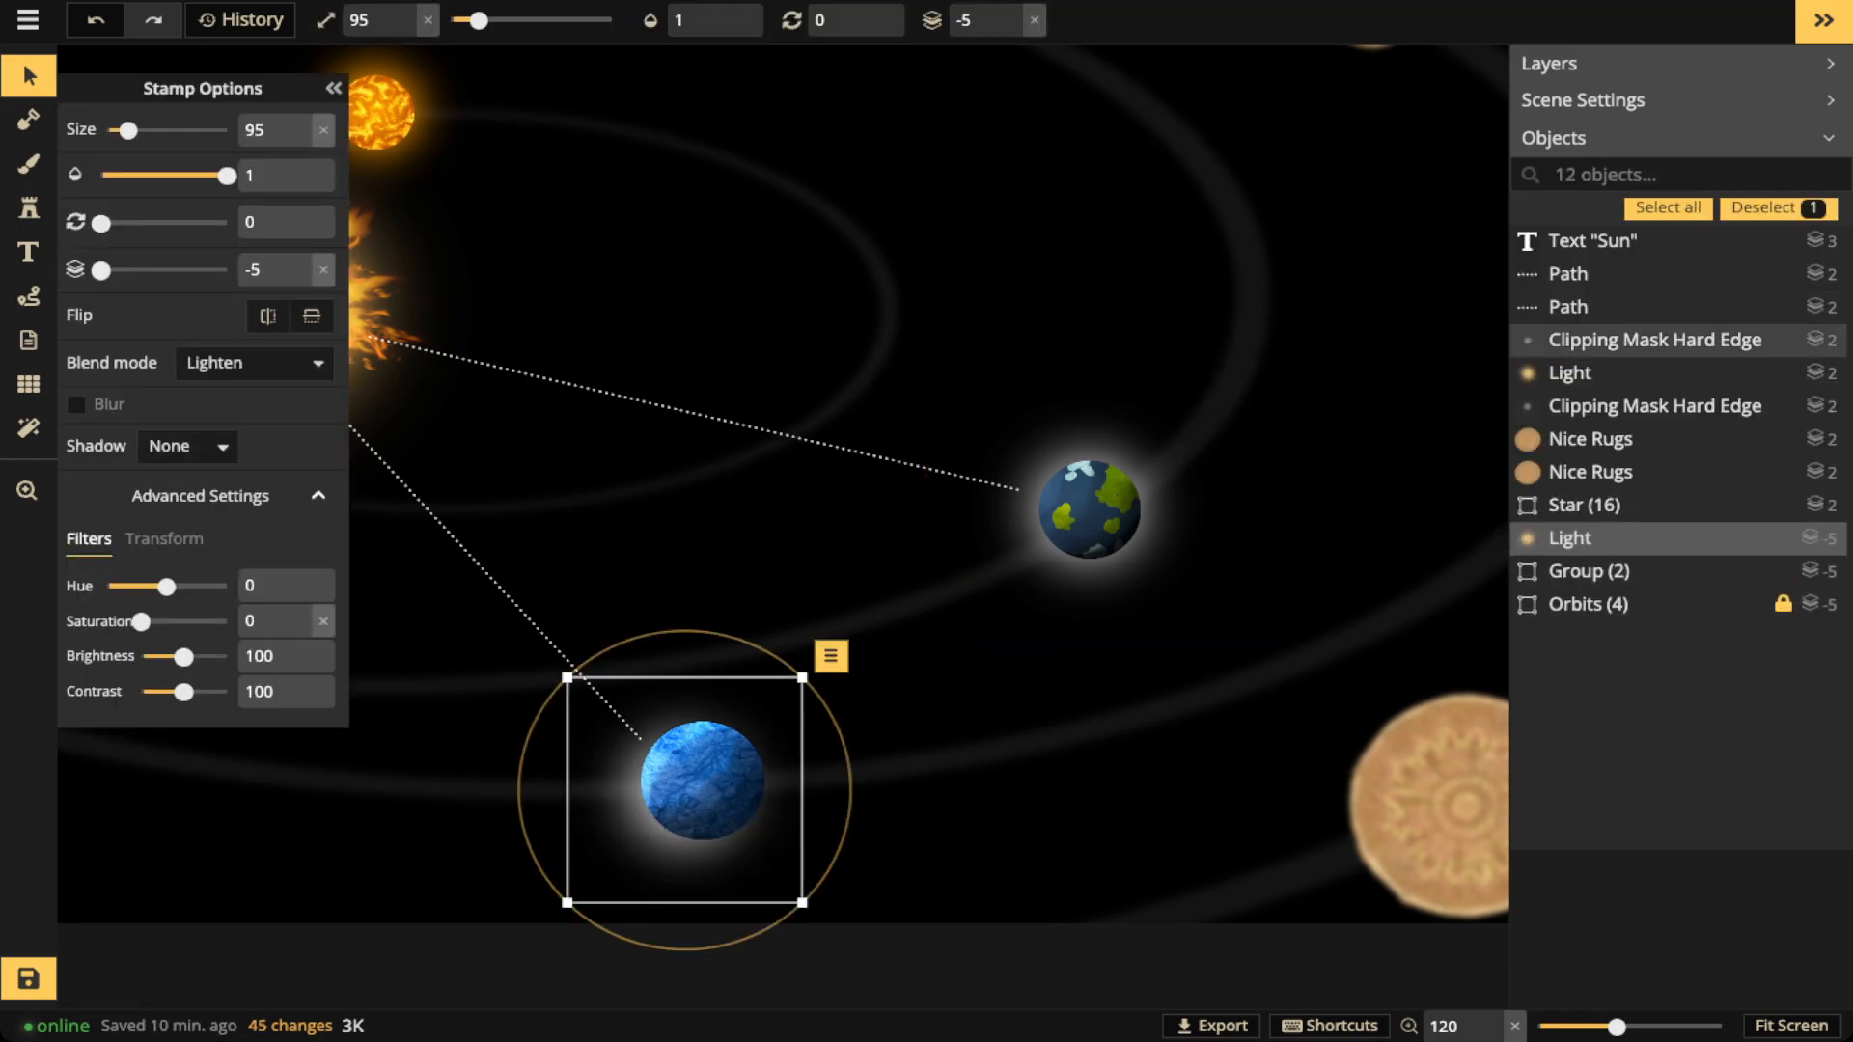
# Enlarge the pasted glow to size 105 around the blue planet and tint it with hue 158 and saturation 100
pyautogui.moveTo(802, 903); pyautogui.dragTo(815, 915)
pyautogui.moveTo(684, 791); pyautogui.dragTo(692, 778)
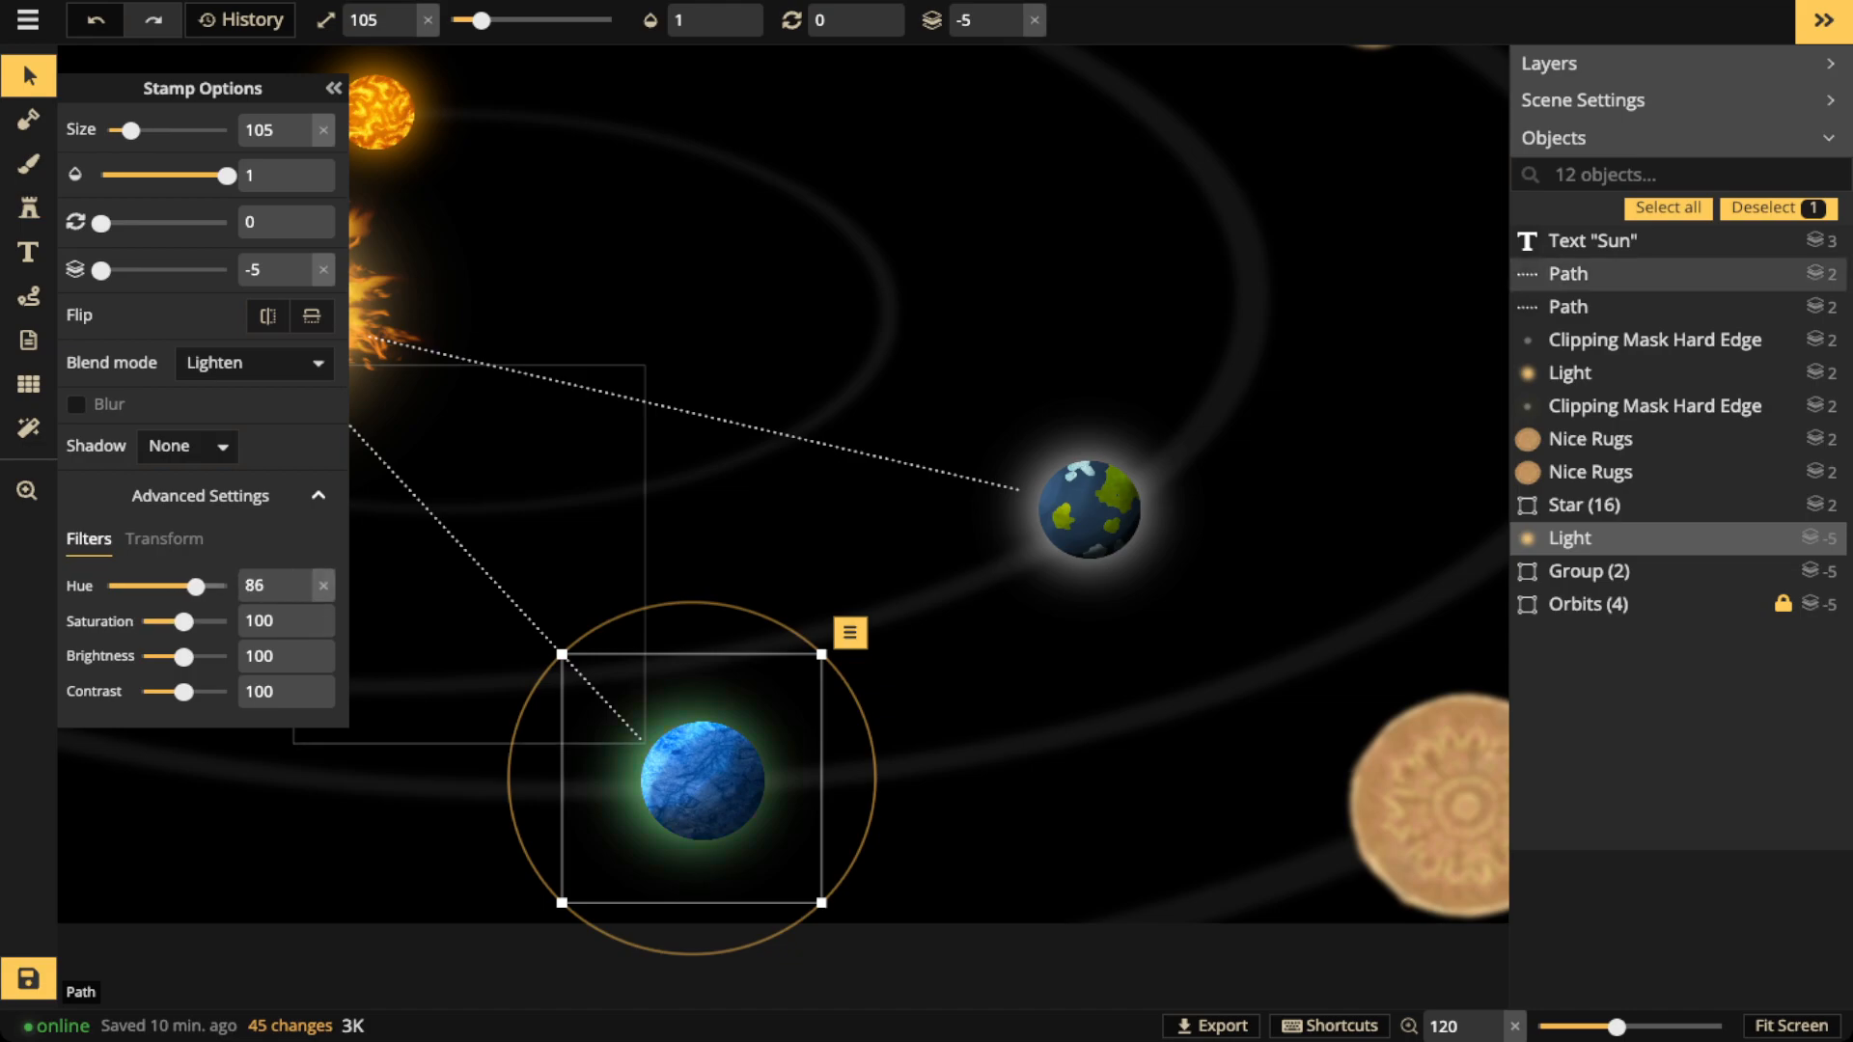
pyautogui.moveTo(215, 587); pyautogui.dragTo(220, 586)
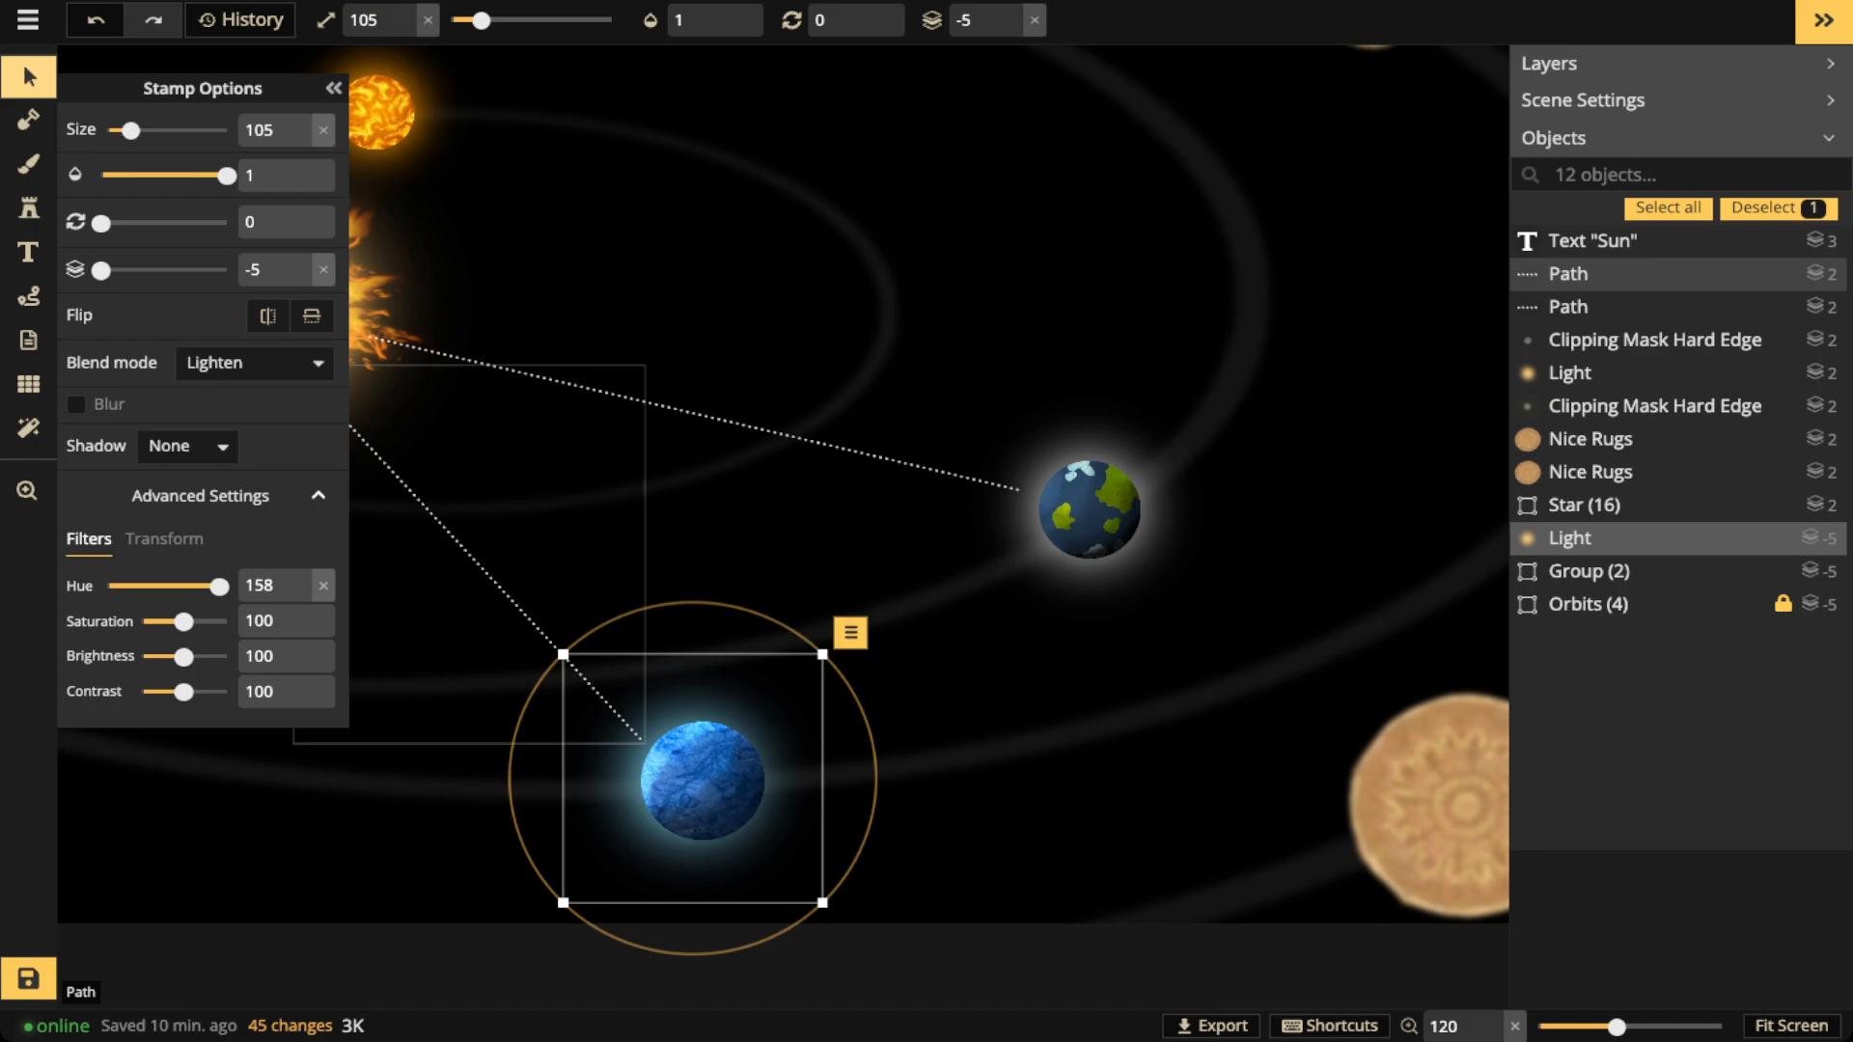
# Delete both dotted guide paths that run from the Sun to the Earth-like planet and the blue planet
pyautogui.click(29, 76)
pyautogui.click(465, 656)
pyautogui.scroll(-1, 465, 656)
pyautogui.scroll(-4, 465, 653)
pyautogui.press('space')
pyautogui.moveTo(465, 653); pyautogui.dragTo(631, 735)
pyautogui.click(743, 579)
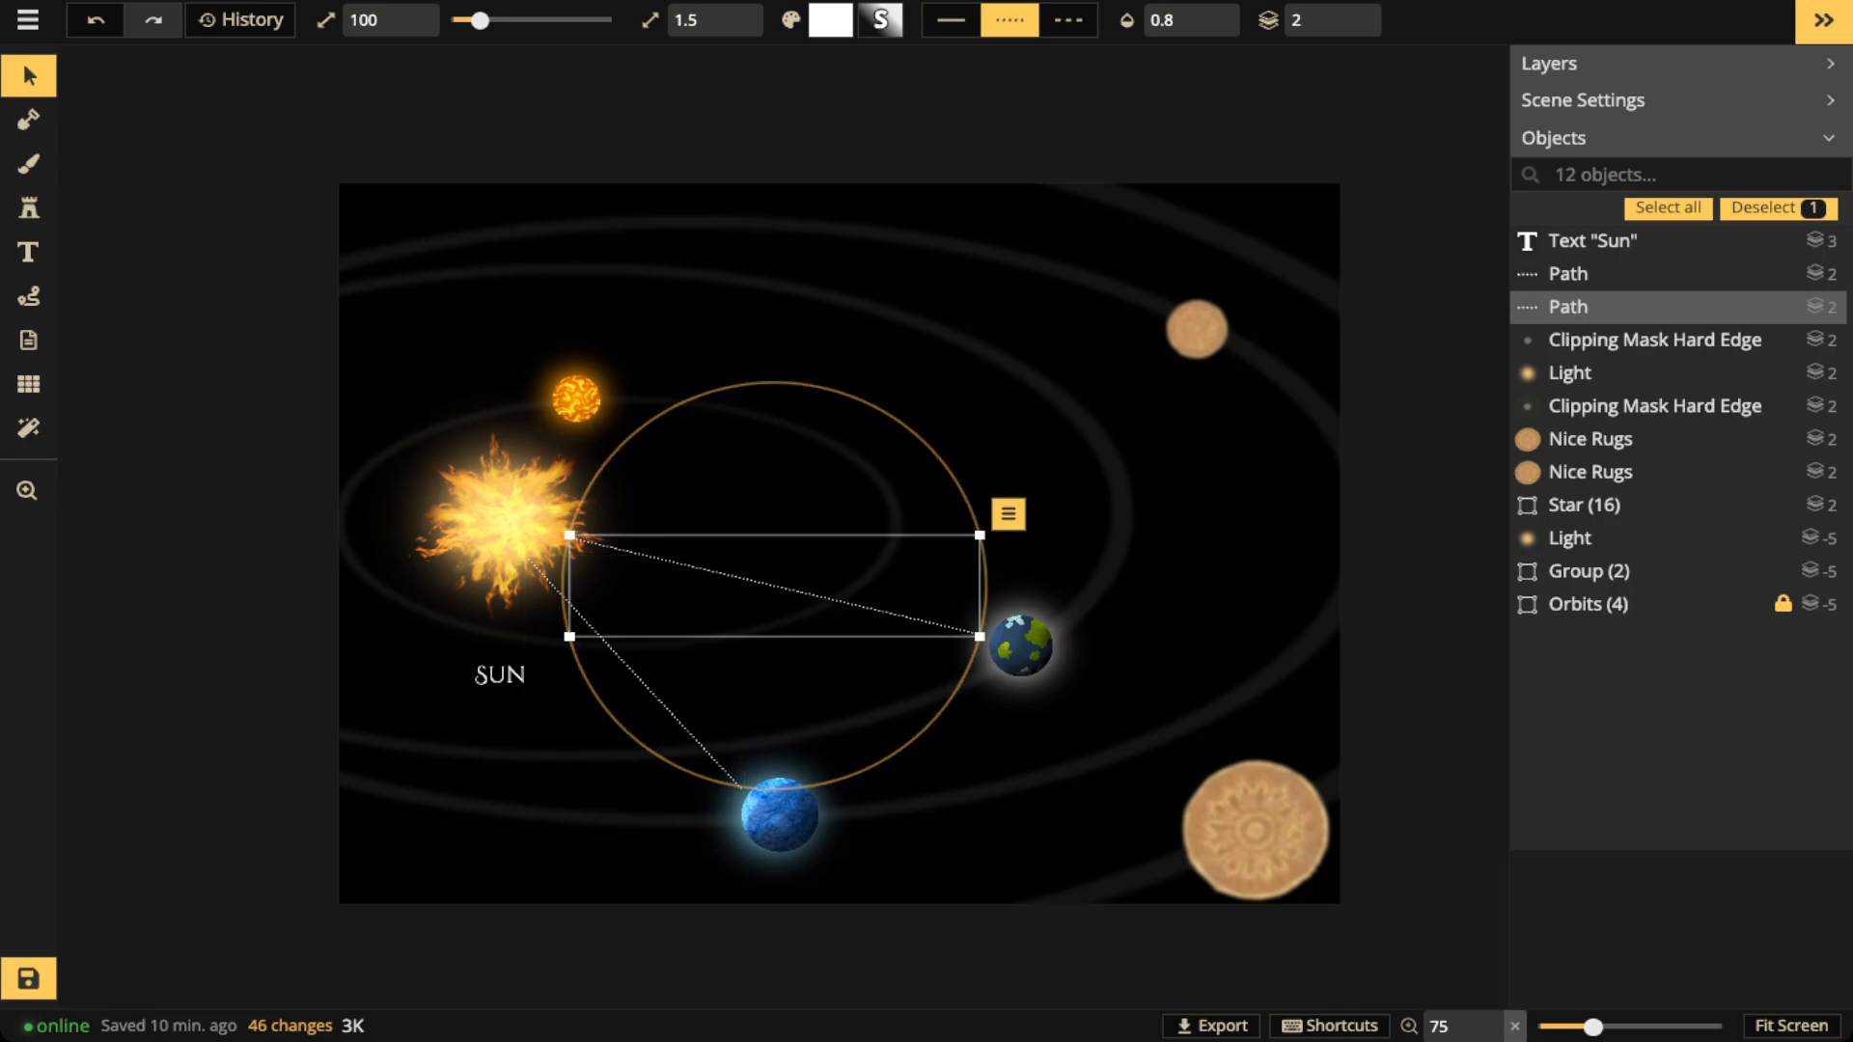
pyautogui.press('Delete')
pyautogui.click(716, 761)
pyautogui.press('Delete')
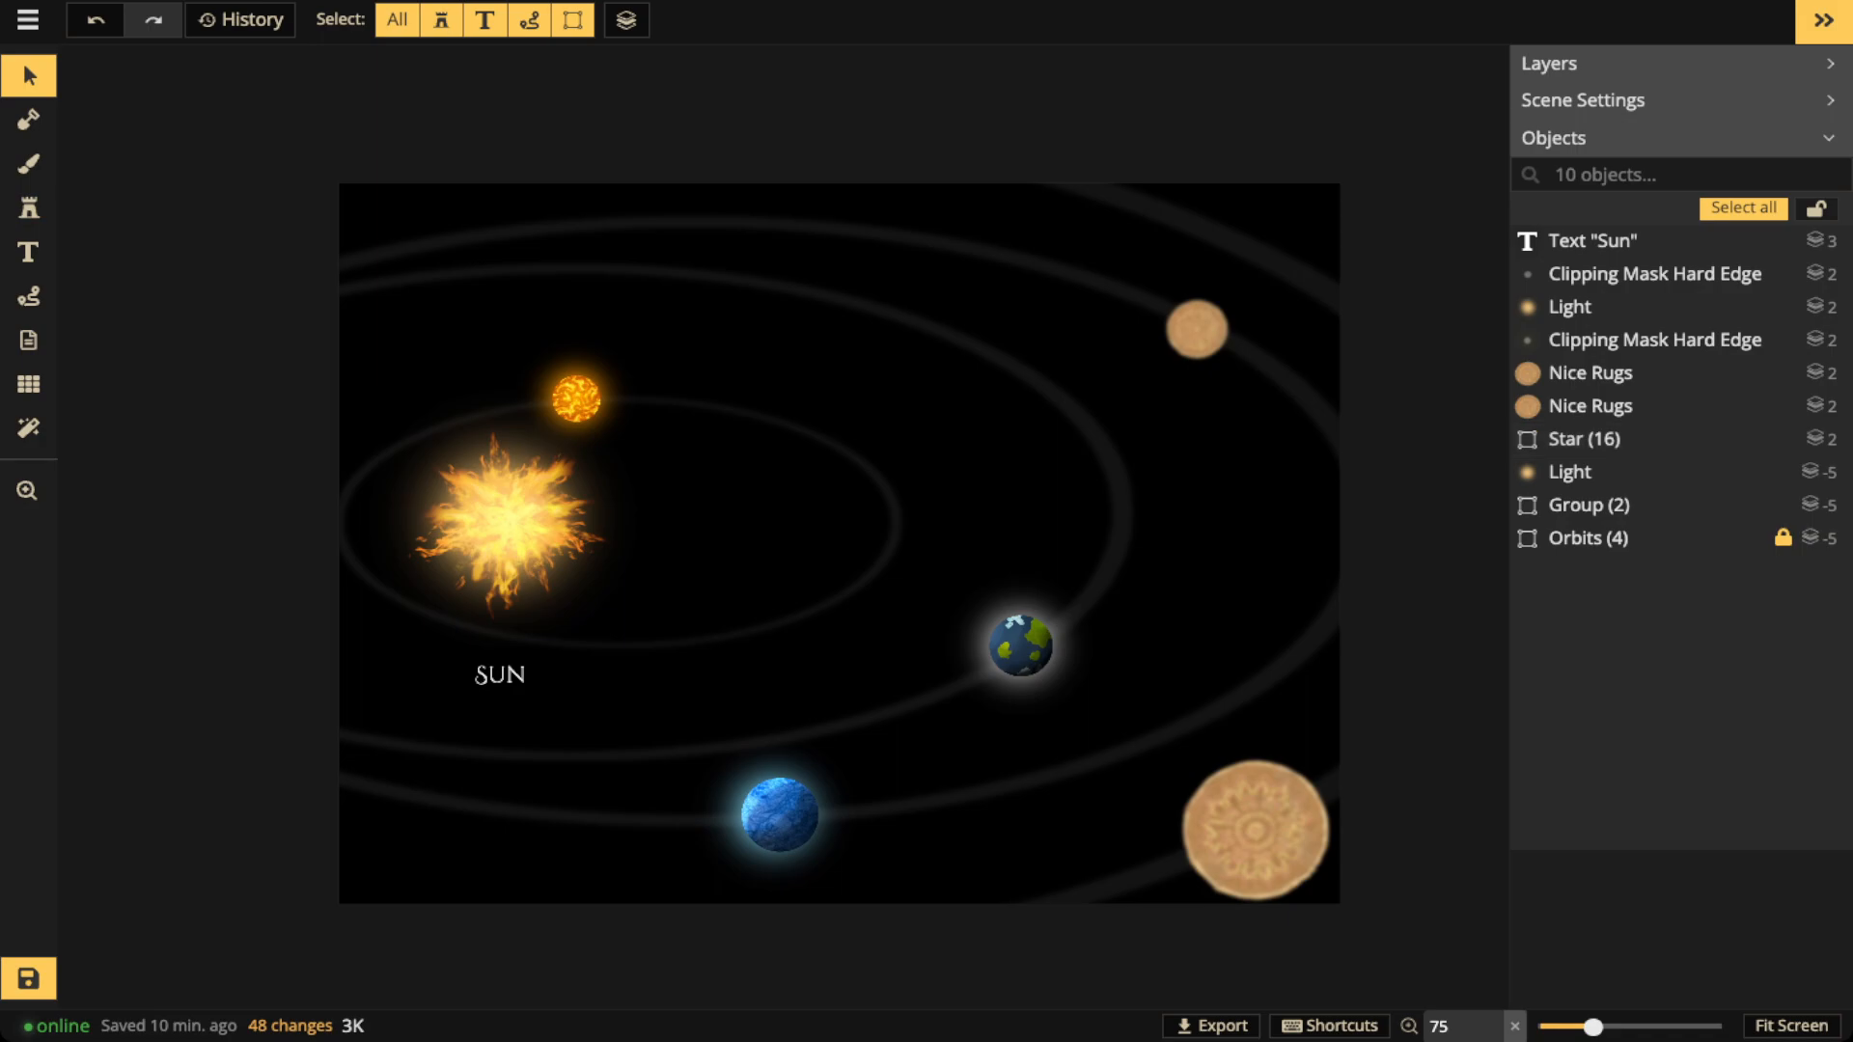
# Save the solar system map
pyautogui.scroll(3, 428, 717)
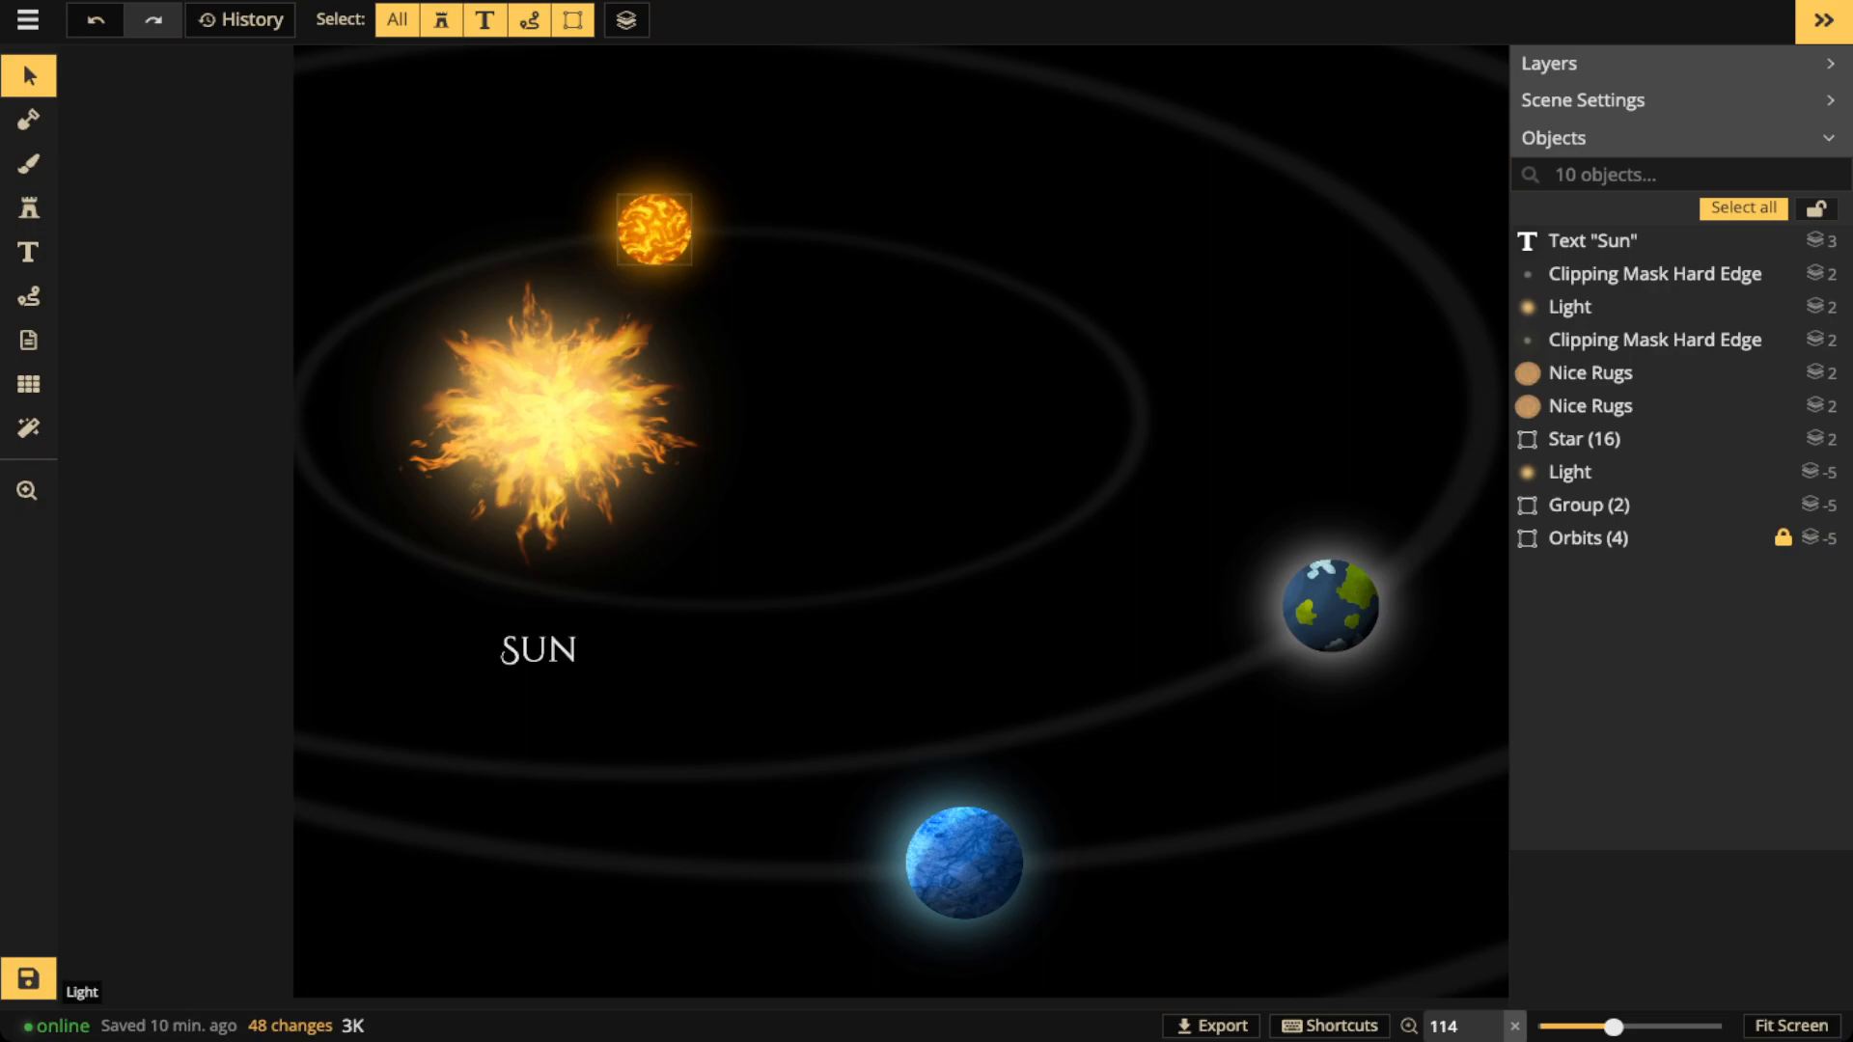
pyautogui.scroll(-3, 960, 424)
pyautogui.moveTo(960, 425); pyautogui.dragTo(633, 557)
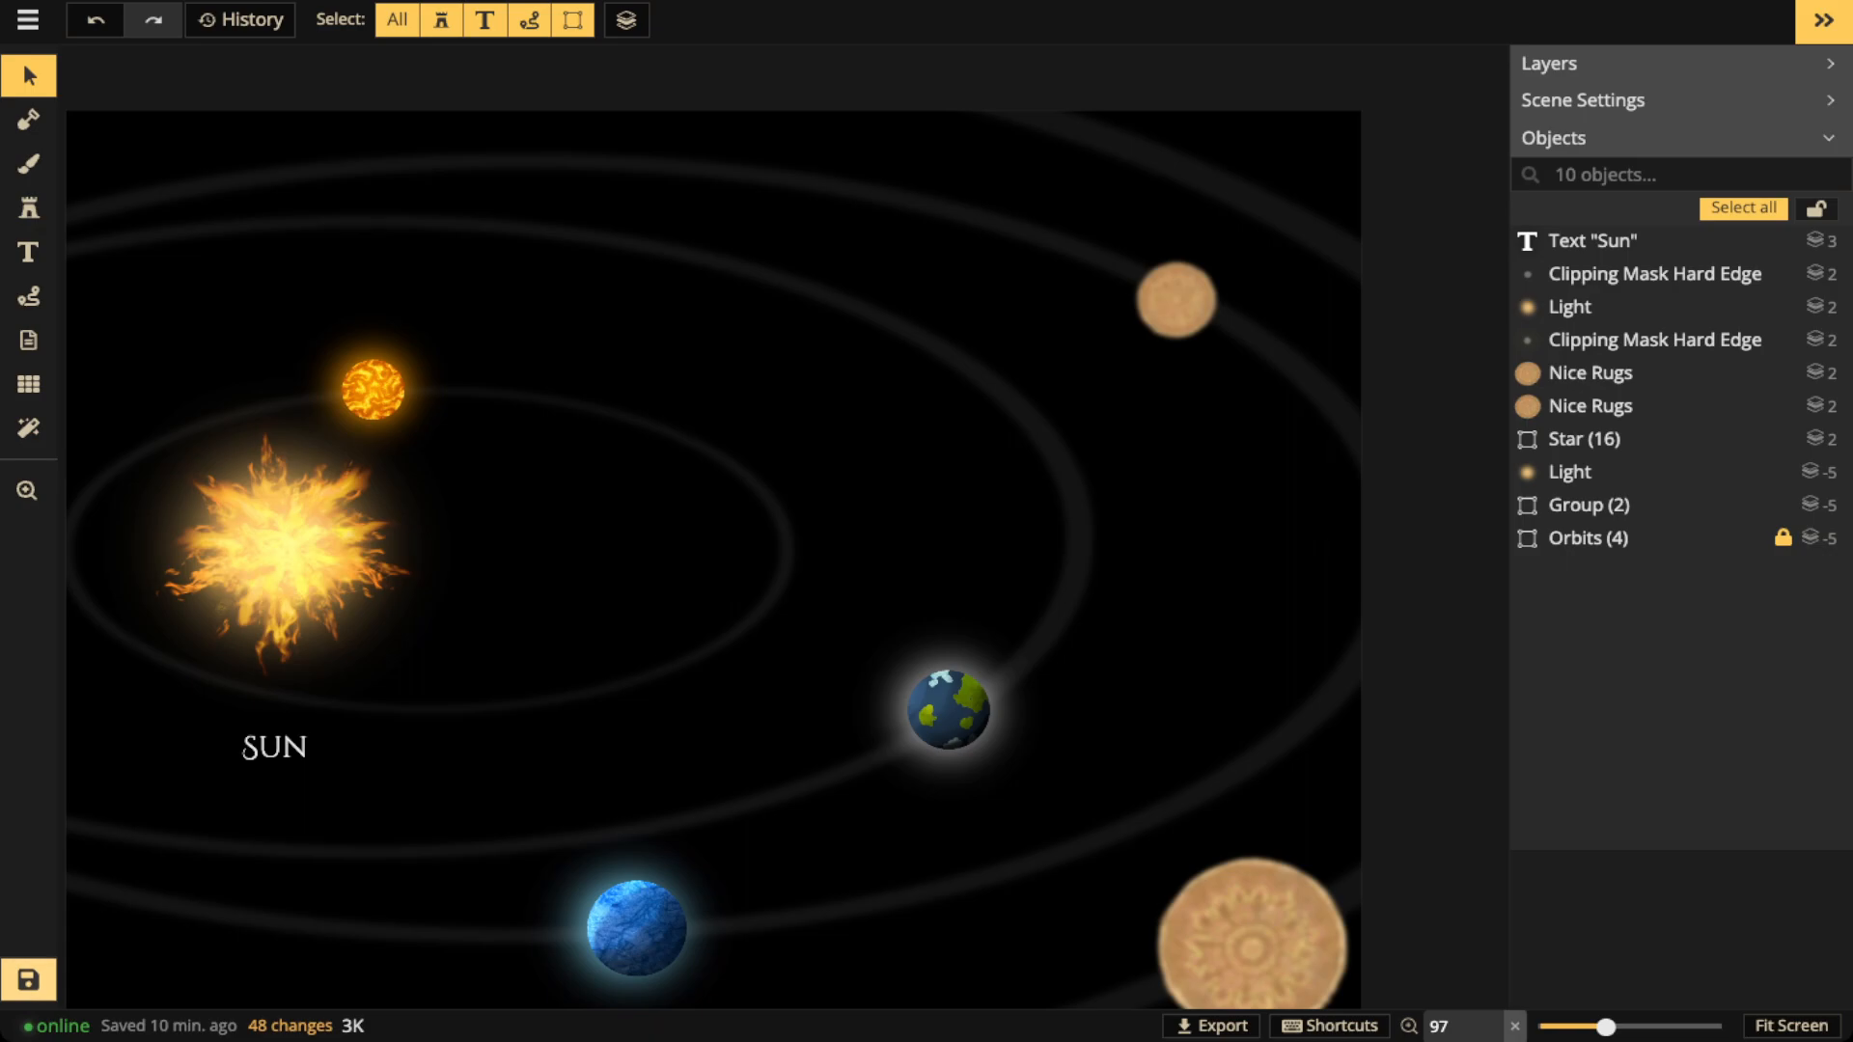
pyautogui.hotkey('ctrl', 's')
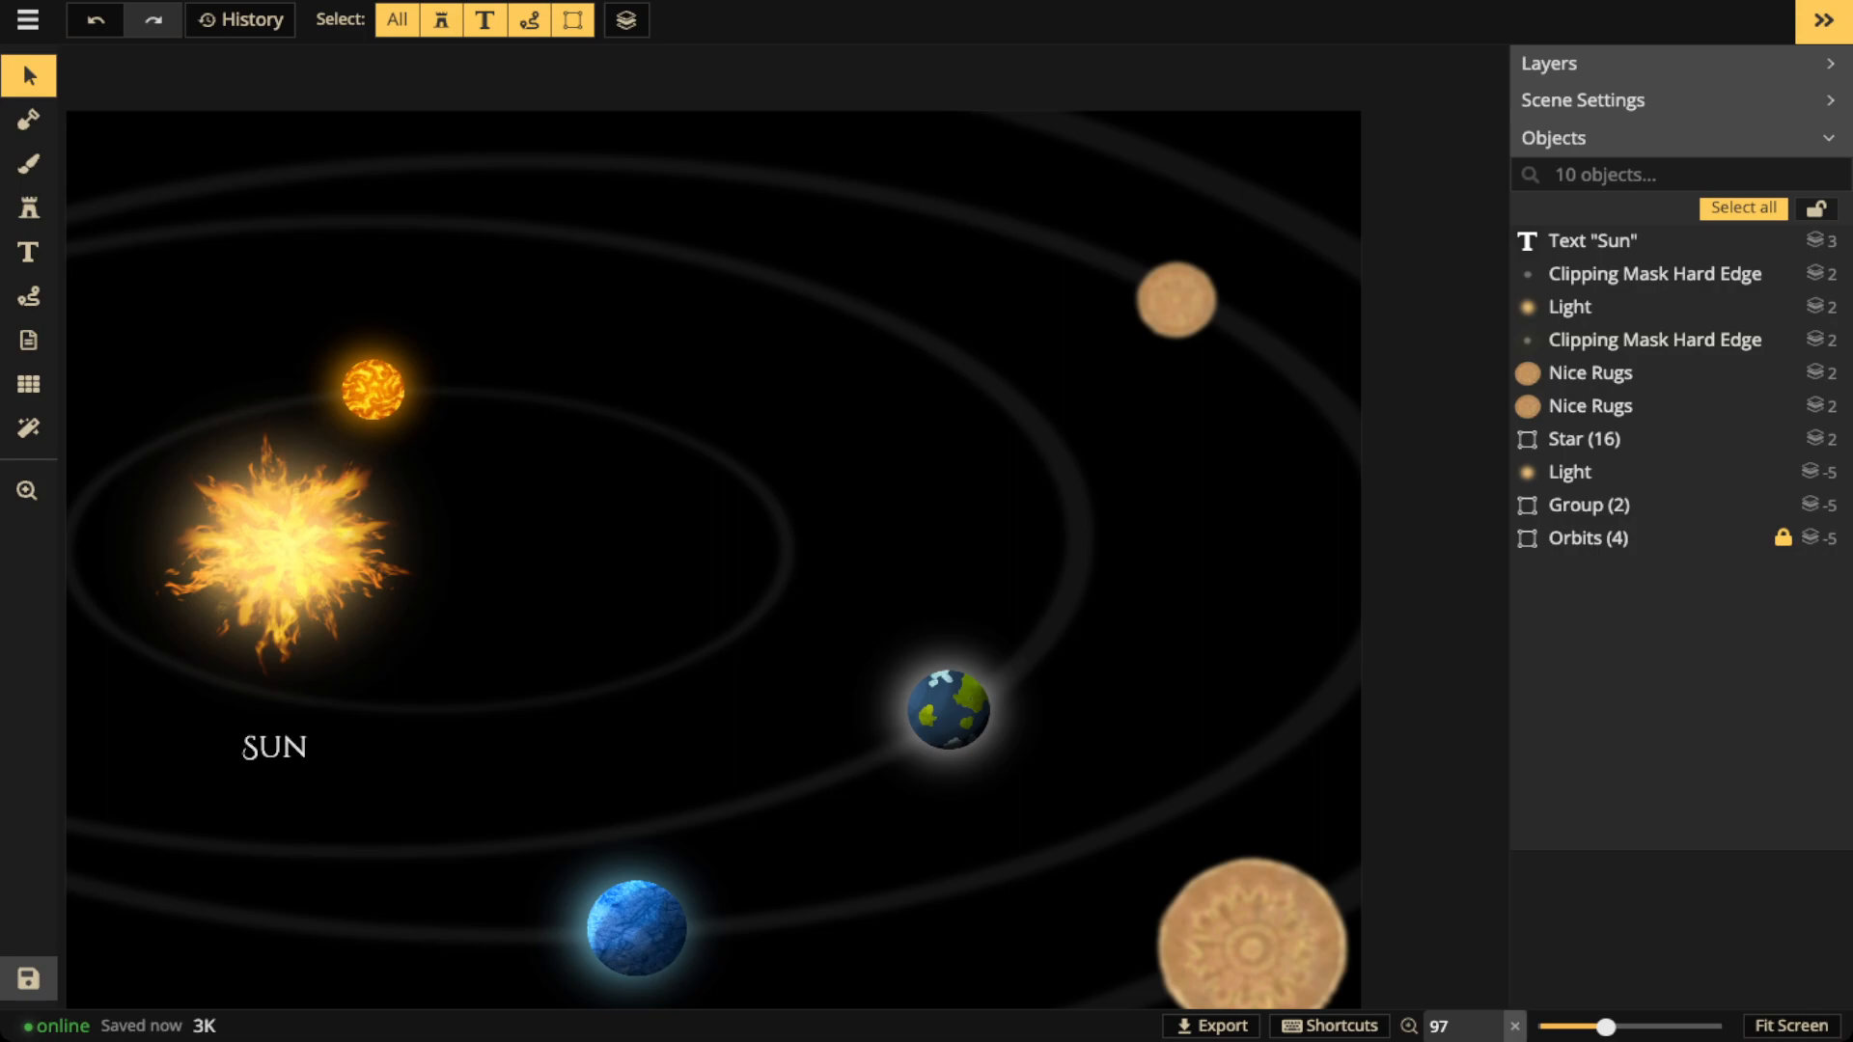
# Copy the fiery planet's Clipping Mask Hard Edge stamp and paste it between the orbit rings near the smaller rug disc
pyautogui.scroll(1, 1062, 628)
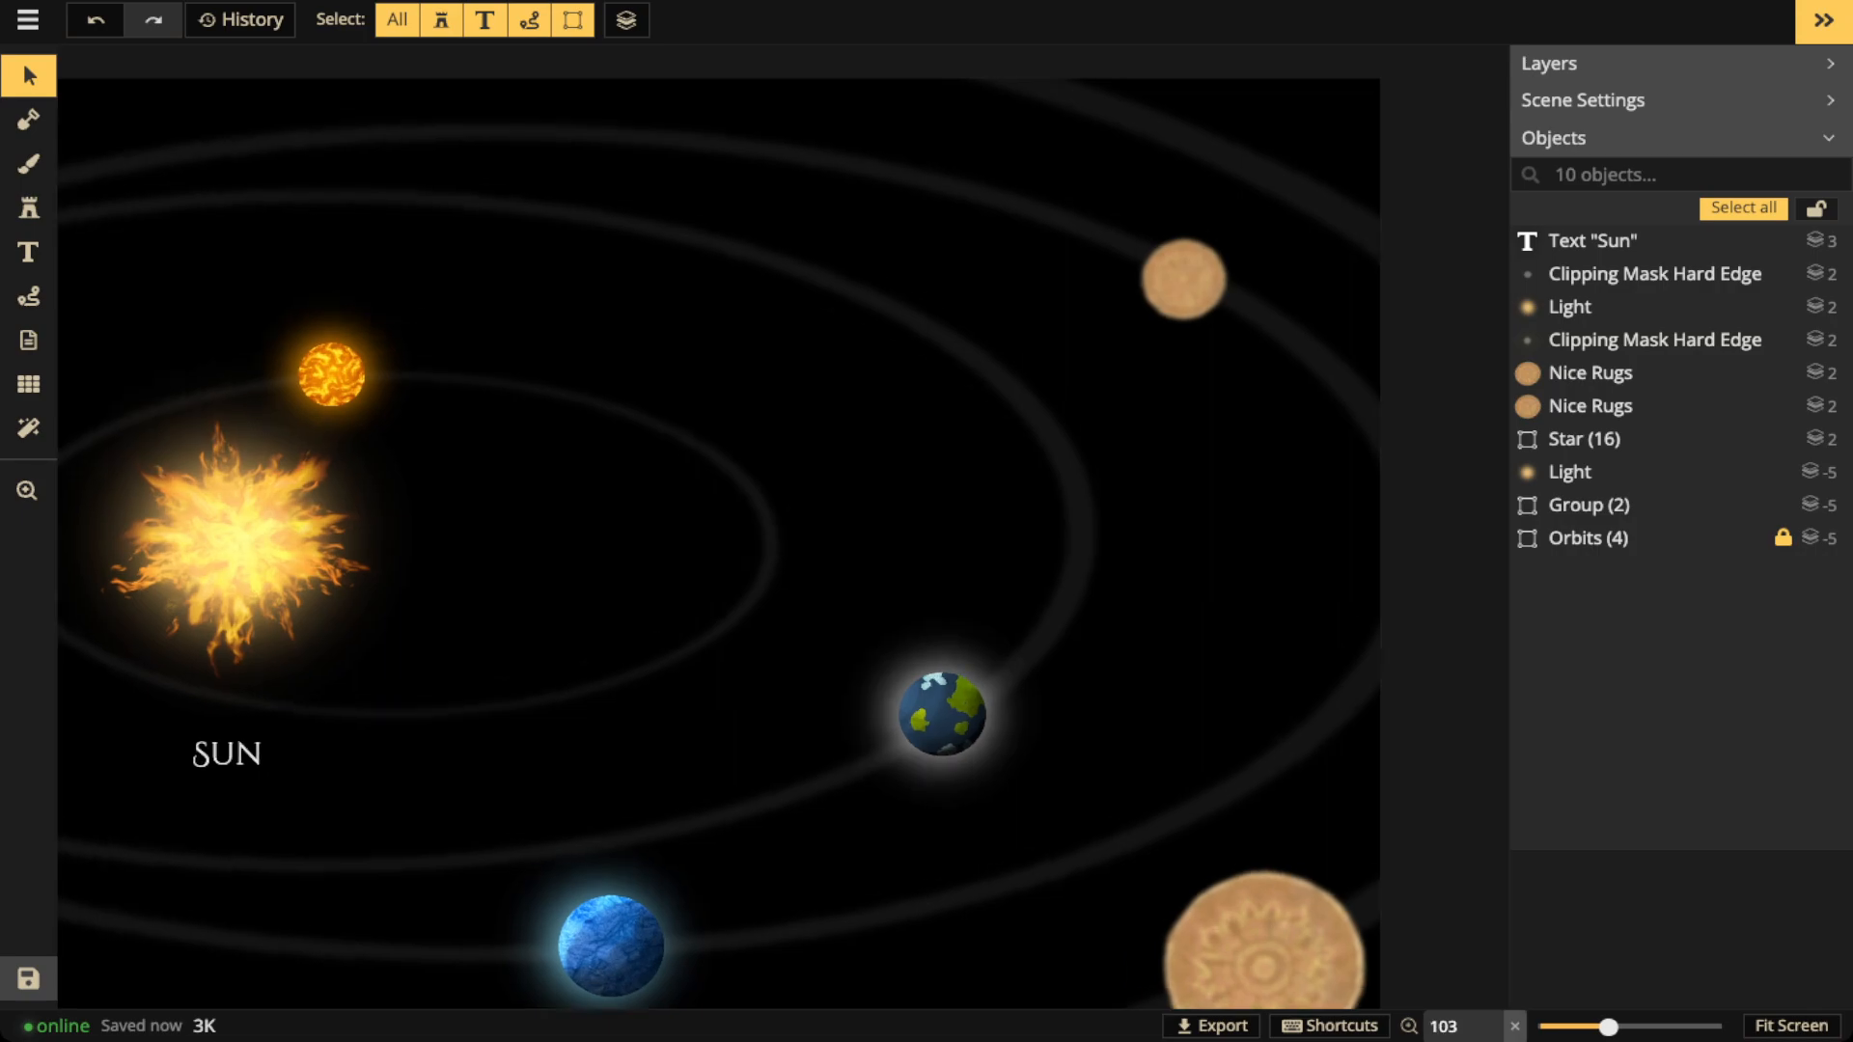
pyautogui.scroll(-3, 666, 479)
pyautogui.press('space')
pyautogui.moveTo(666, 480); pyautogui.dragTo(642, 578)
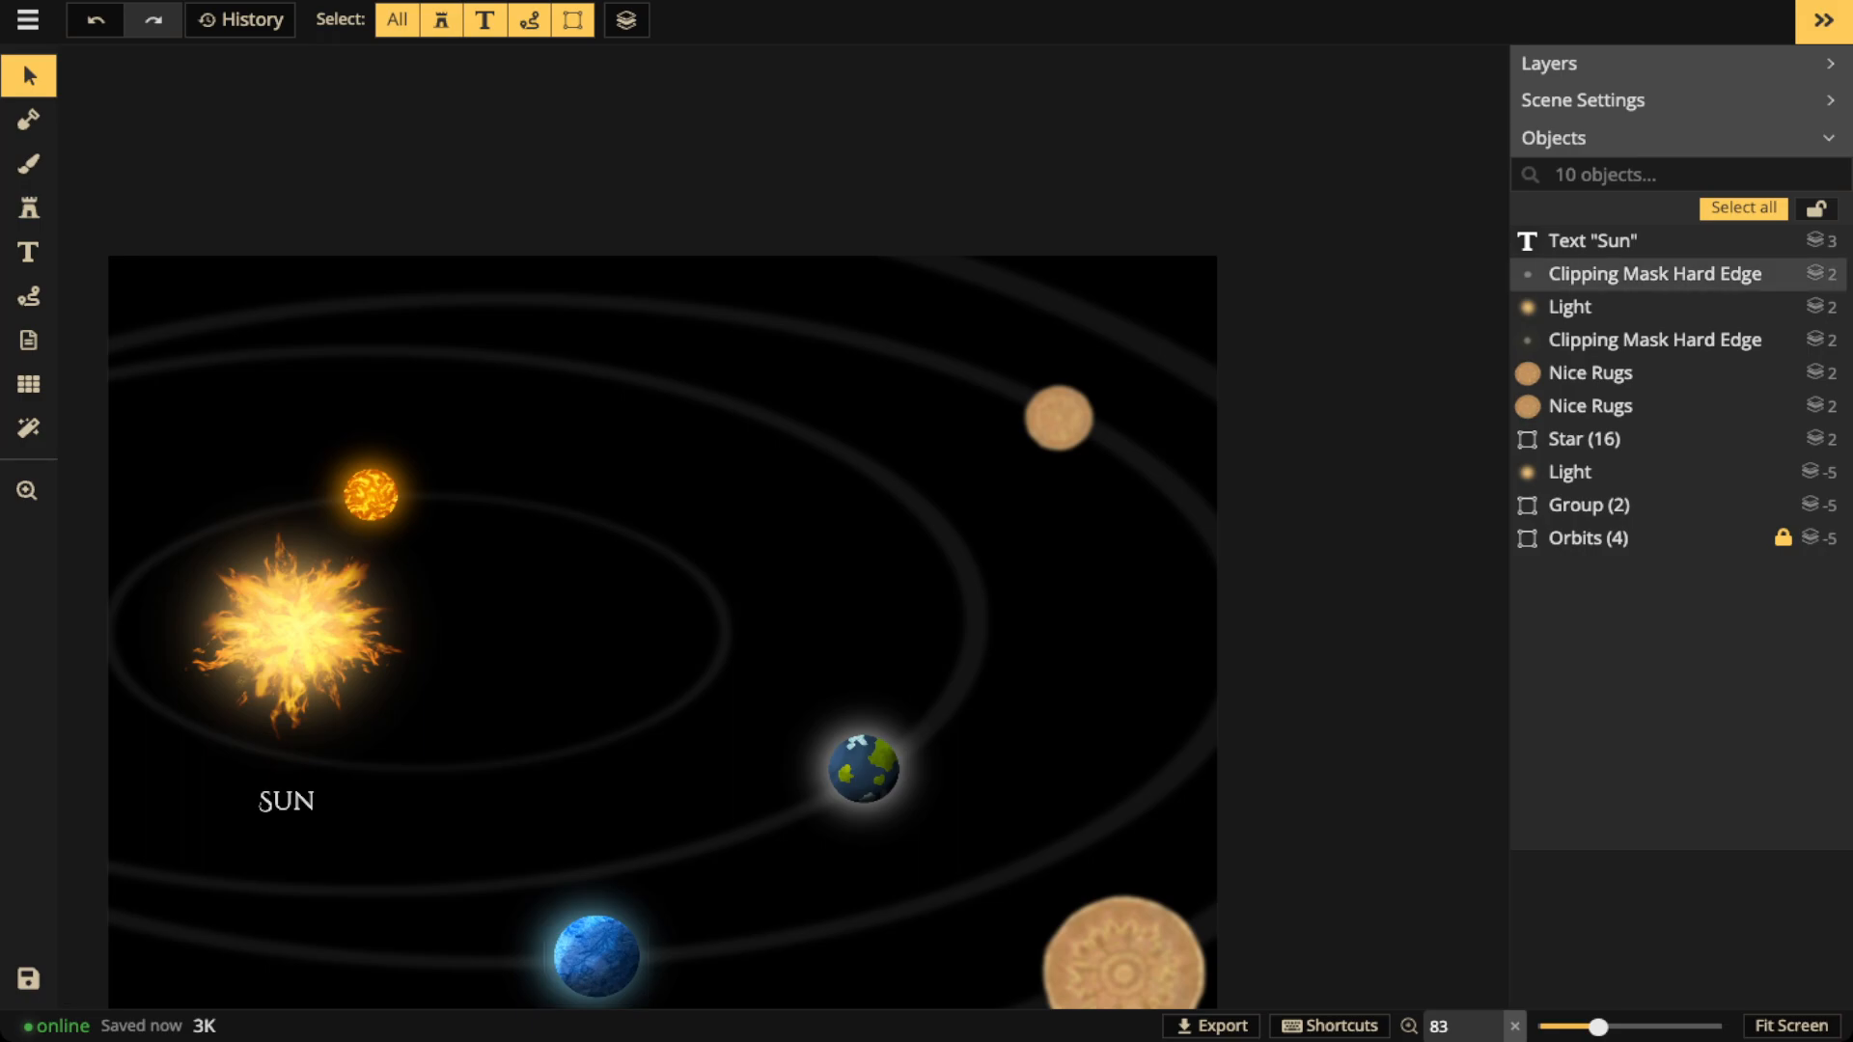
pyautogui.scroll(2, 994, 459)
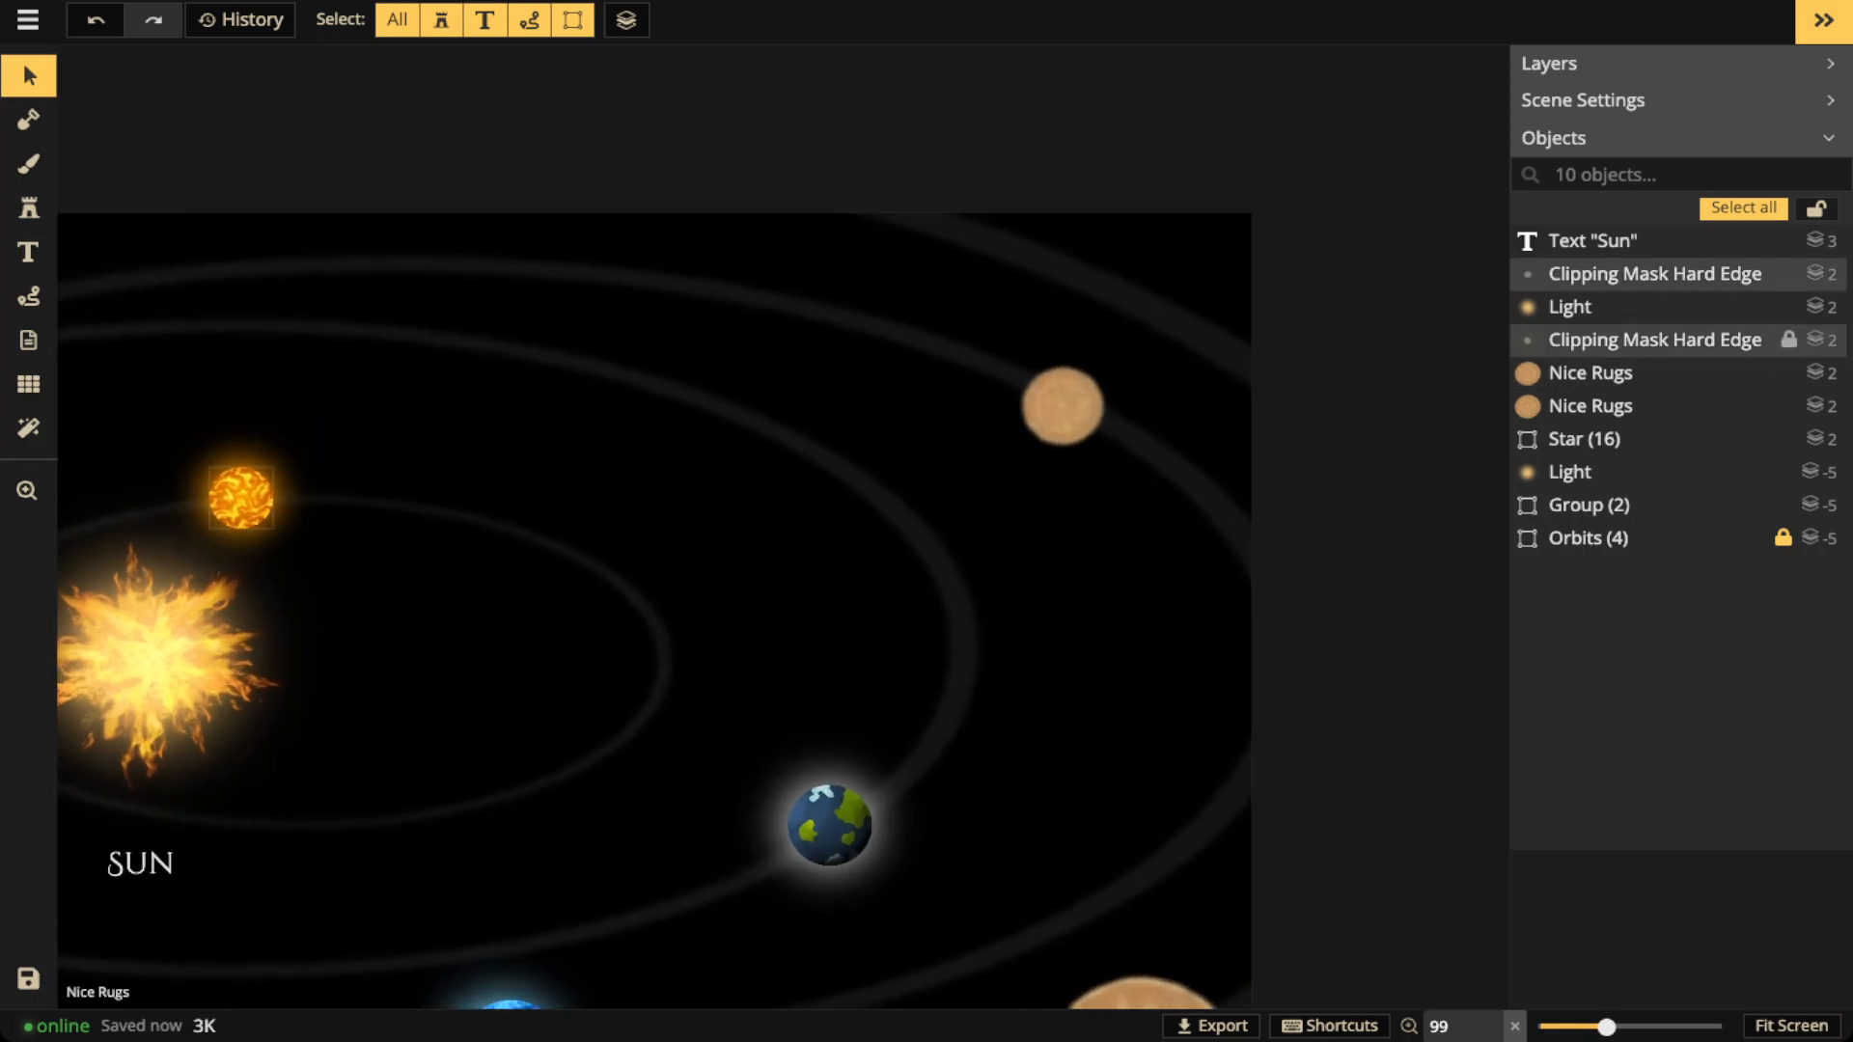
pyautogui.click(1655, 340)
pyautogui.hotkey('ctrl', 'c')
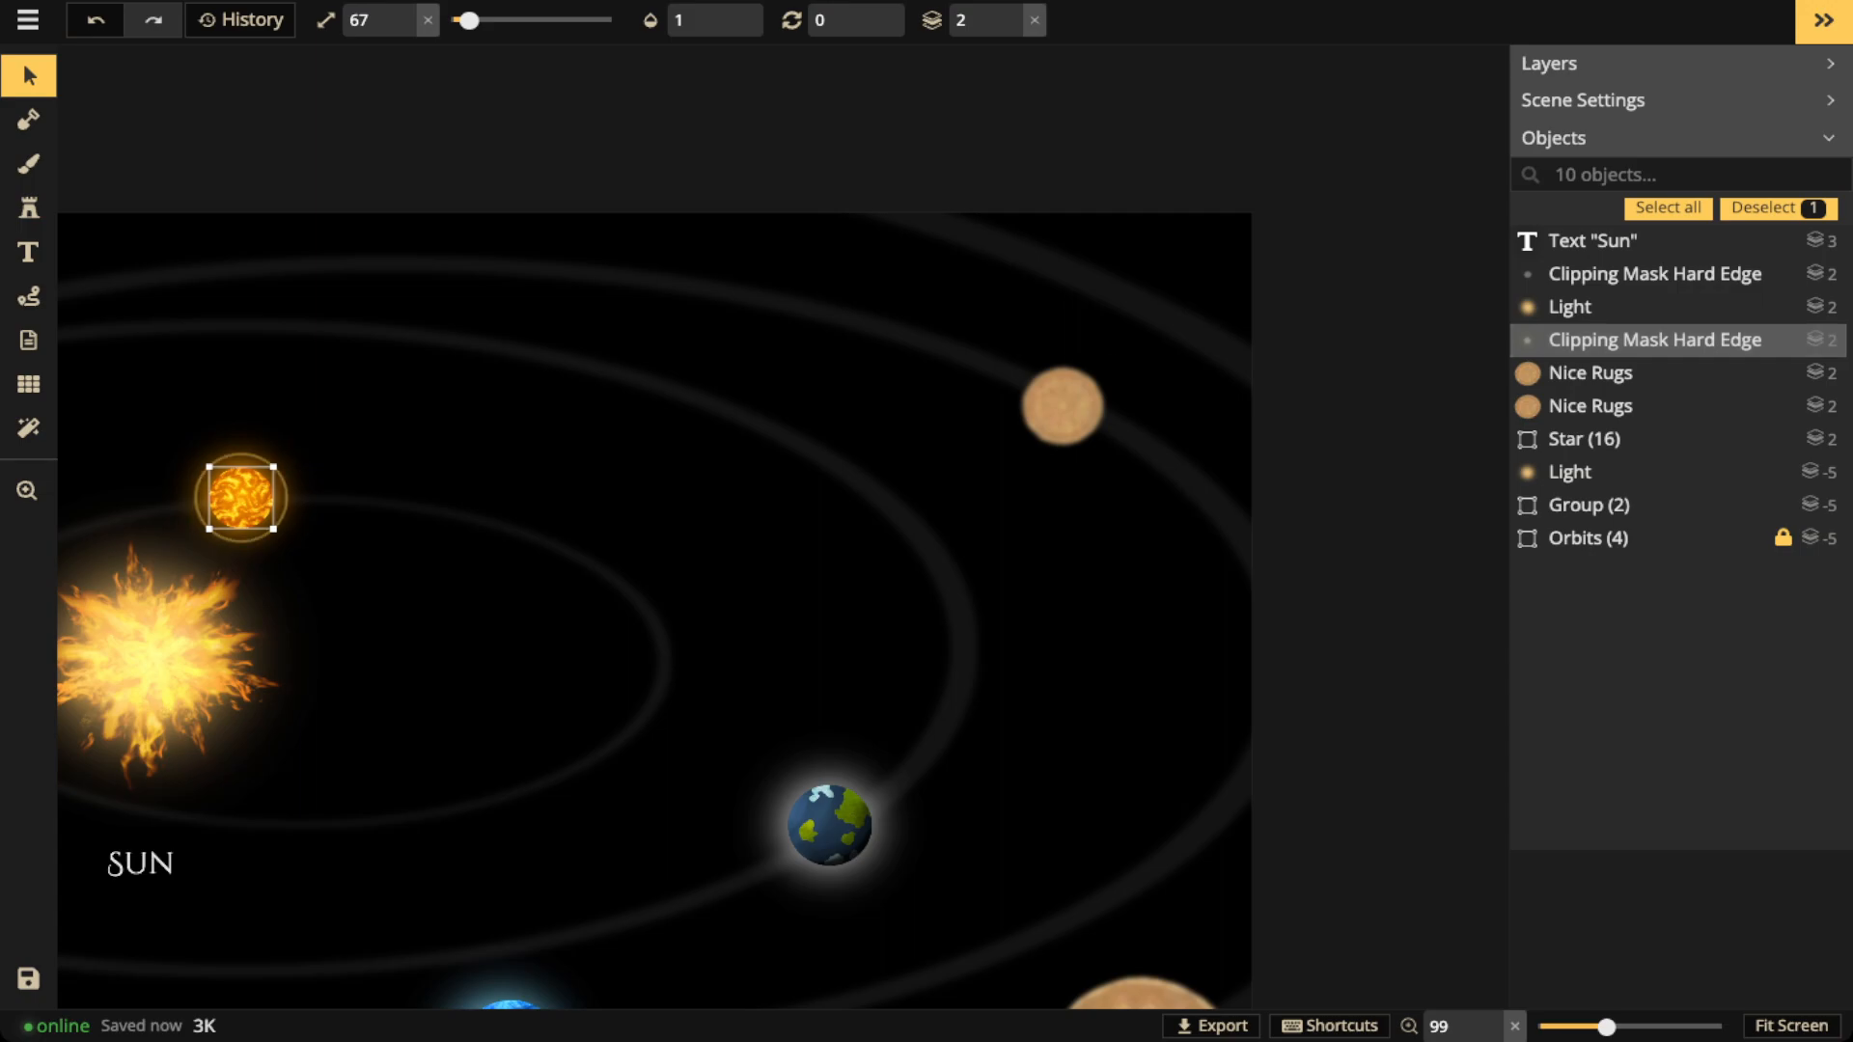
pyautogui.hotkey('ctrl', 'v')
# Delete the smaller Nice Rugs placeholder disc from the orbit in the map's upper-right area
pyautogui.scroll(2, 825, 388)
pyautogui.click(1153, 412)
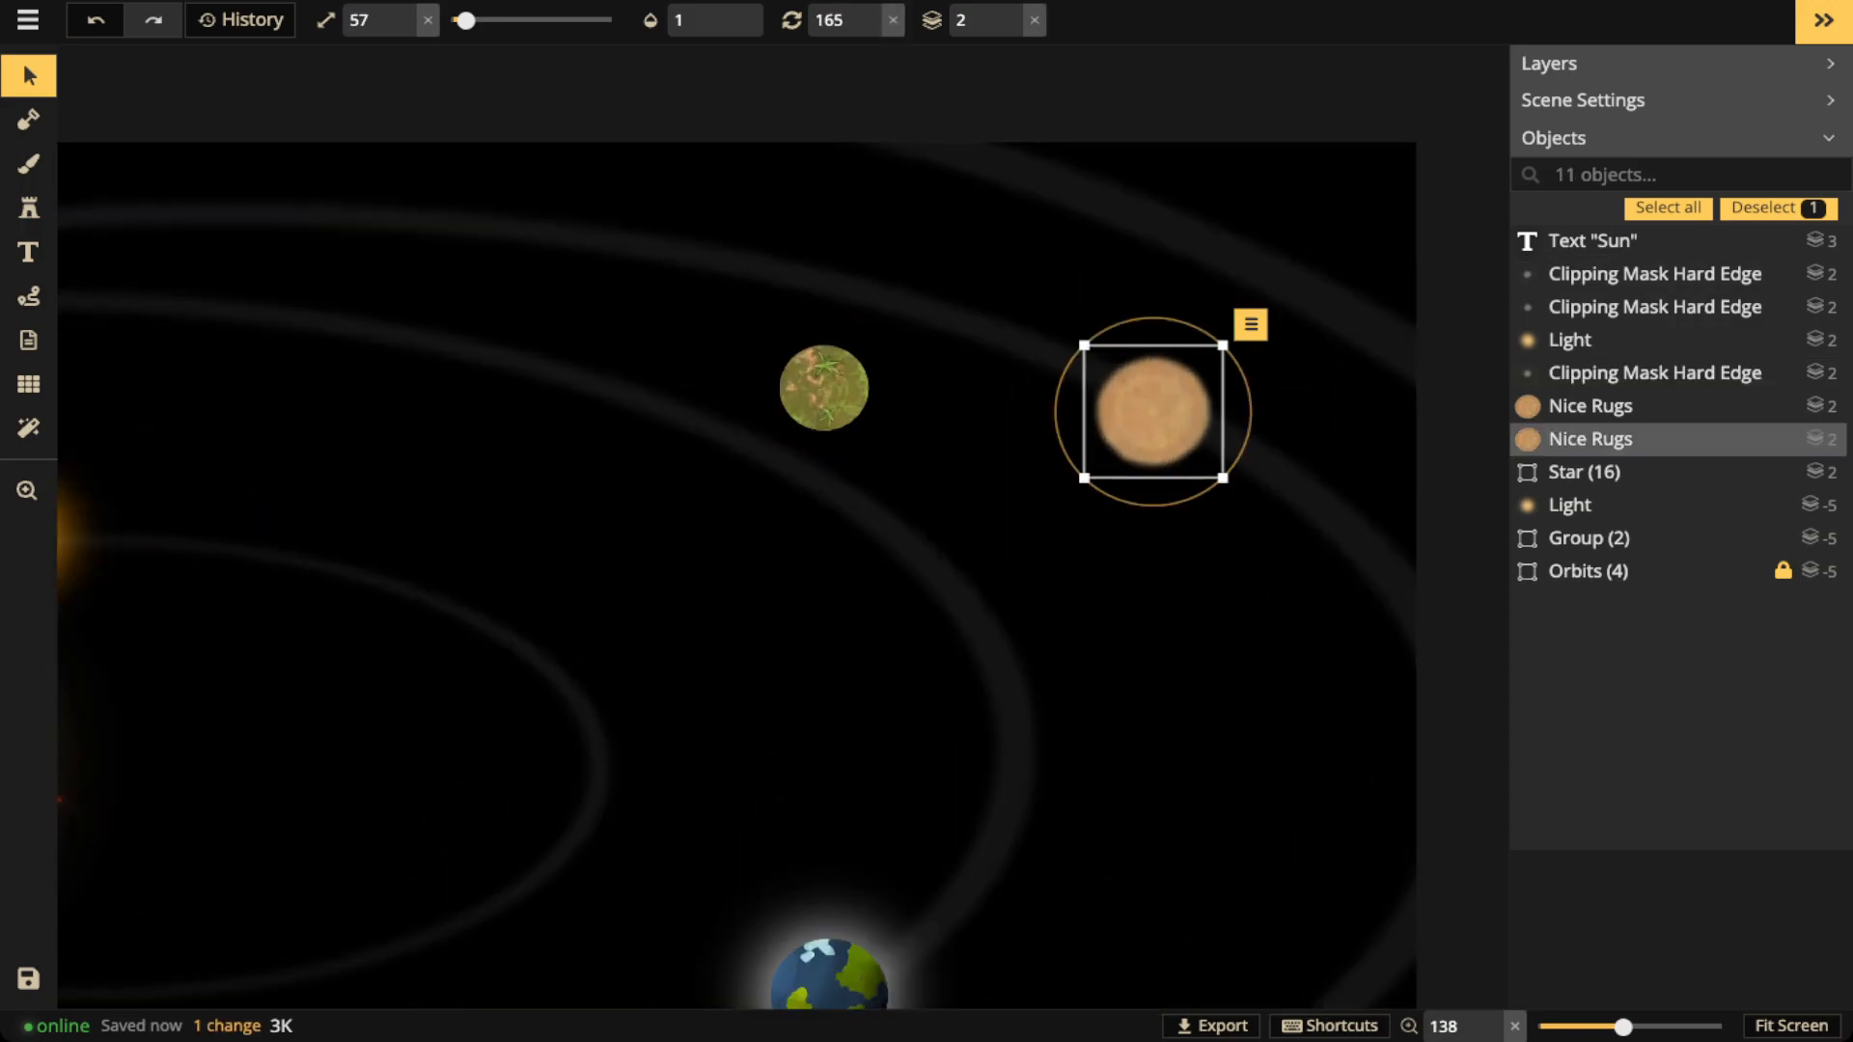
pyautogui.press('Delete')
# Enlarge the pasted green textured disc to size 117 and move it onto the orbit where the rug disc was
pyautogui.click(825, 388)
pyautogui.moveTo(868, 432); pyautogui.dragTo(882, 444)
pyautogui.press(']')
pyautogui.press(']')
pyautogui.moveTo(825, 388); pyautogui.dragTo(1147, 397)
pyautogui.press(']')
pyautogui.press(']')
pyautogui.press('[')
pyautogui.scroll(-5, 880, 451)
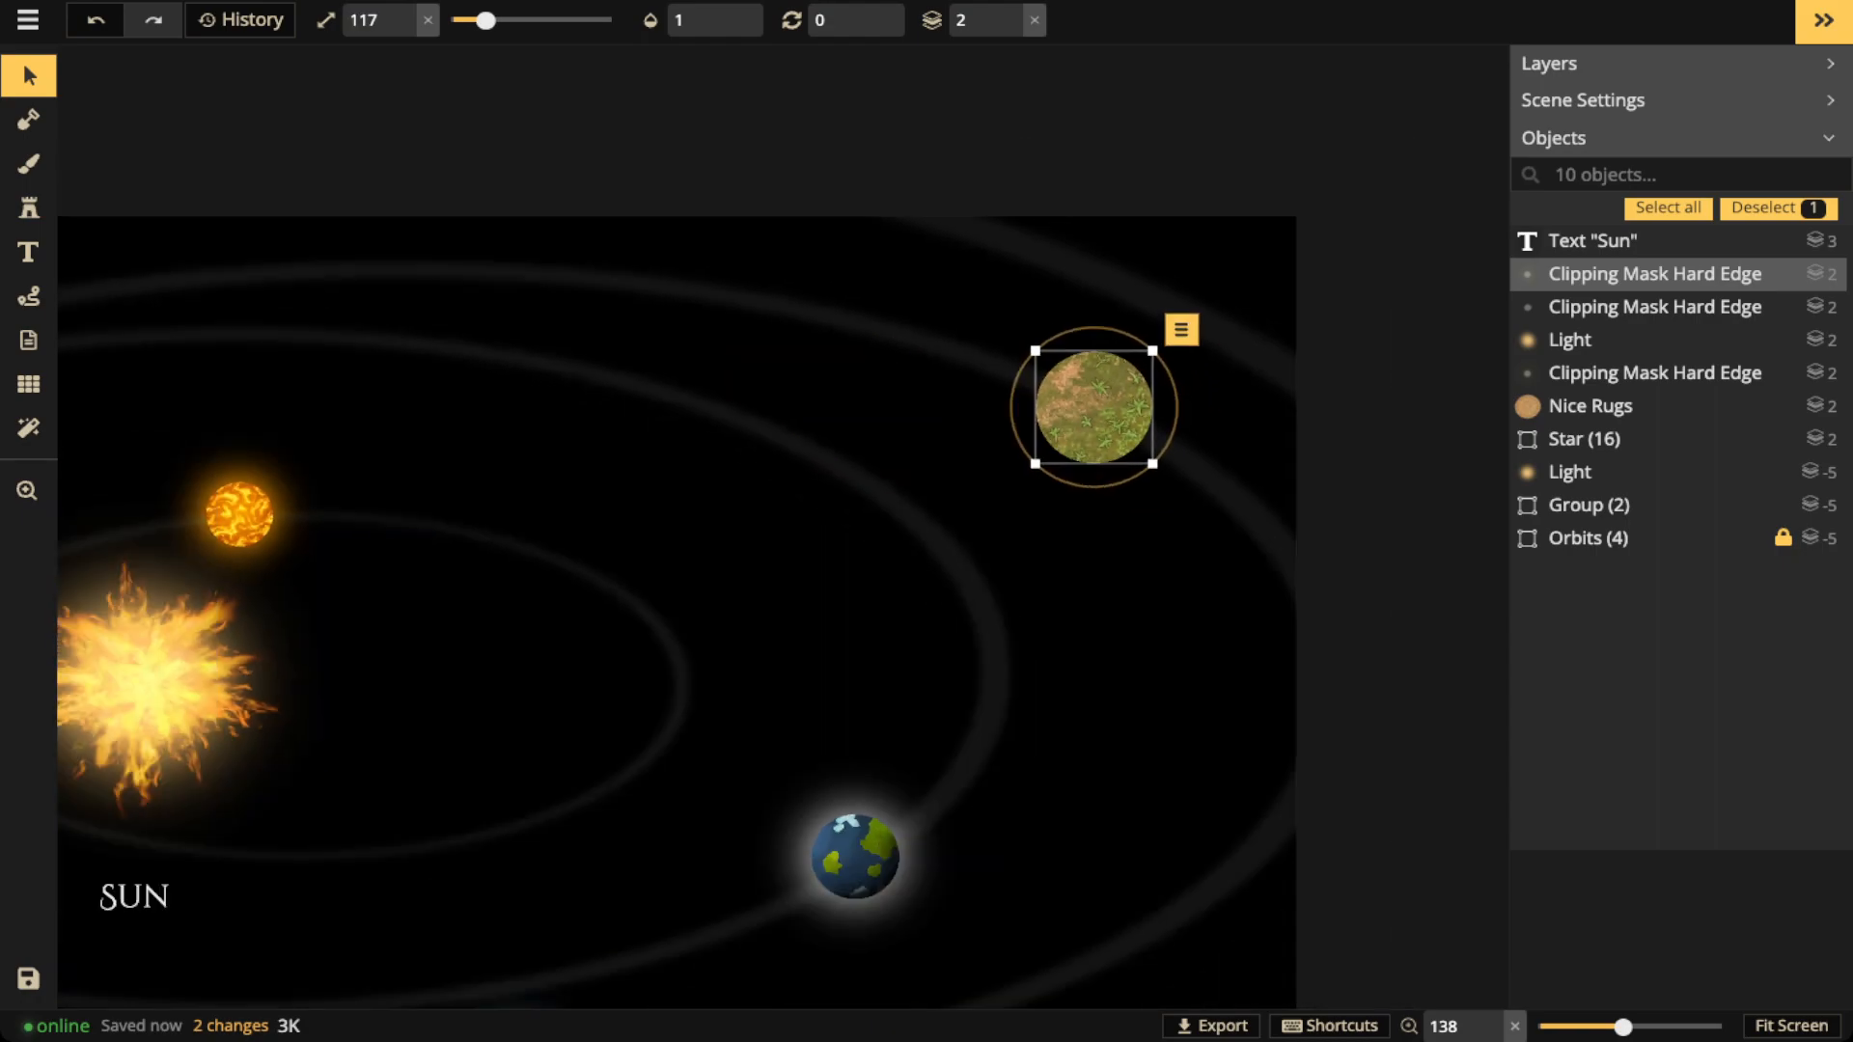
pyautogui.moveTo(880, 451); pyautogui.dragTo(890, 410)
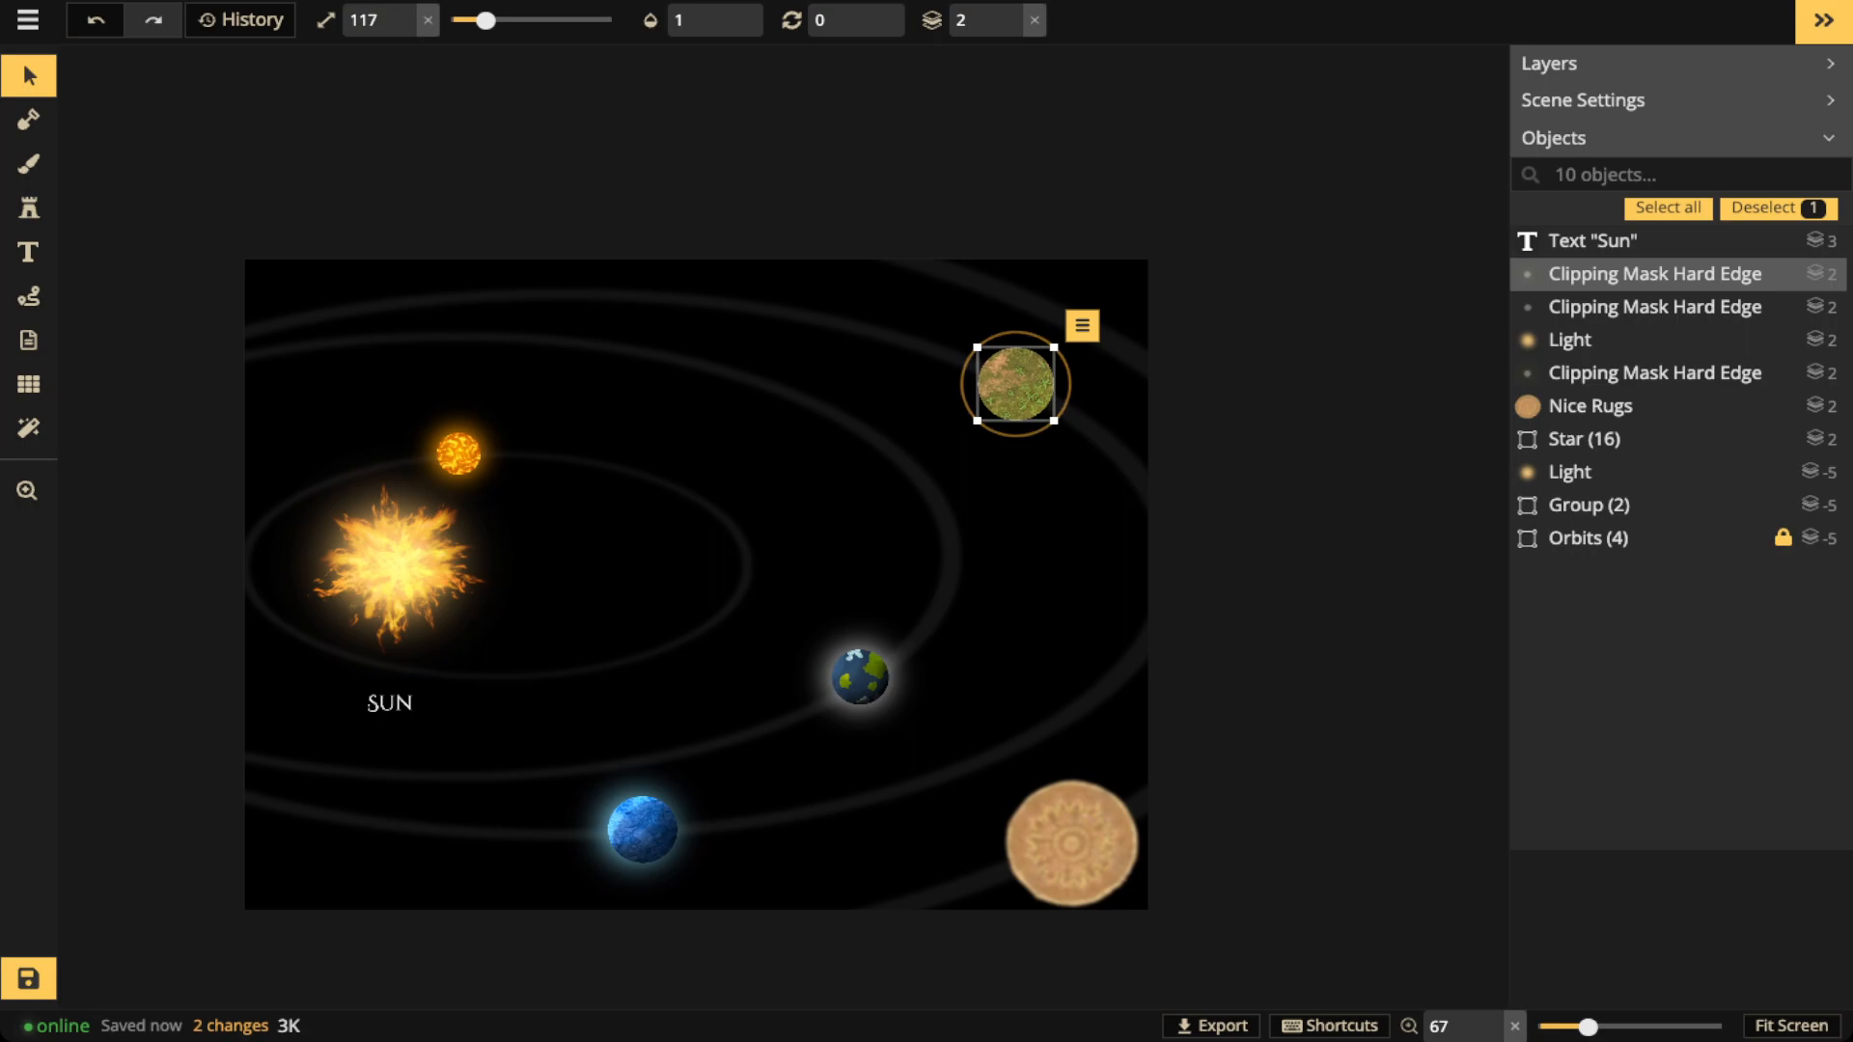
# Place the recently used Sea Brain Coral stamp at size 117 just below the green textured disc
pyautogui.click(29, 207)
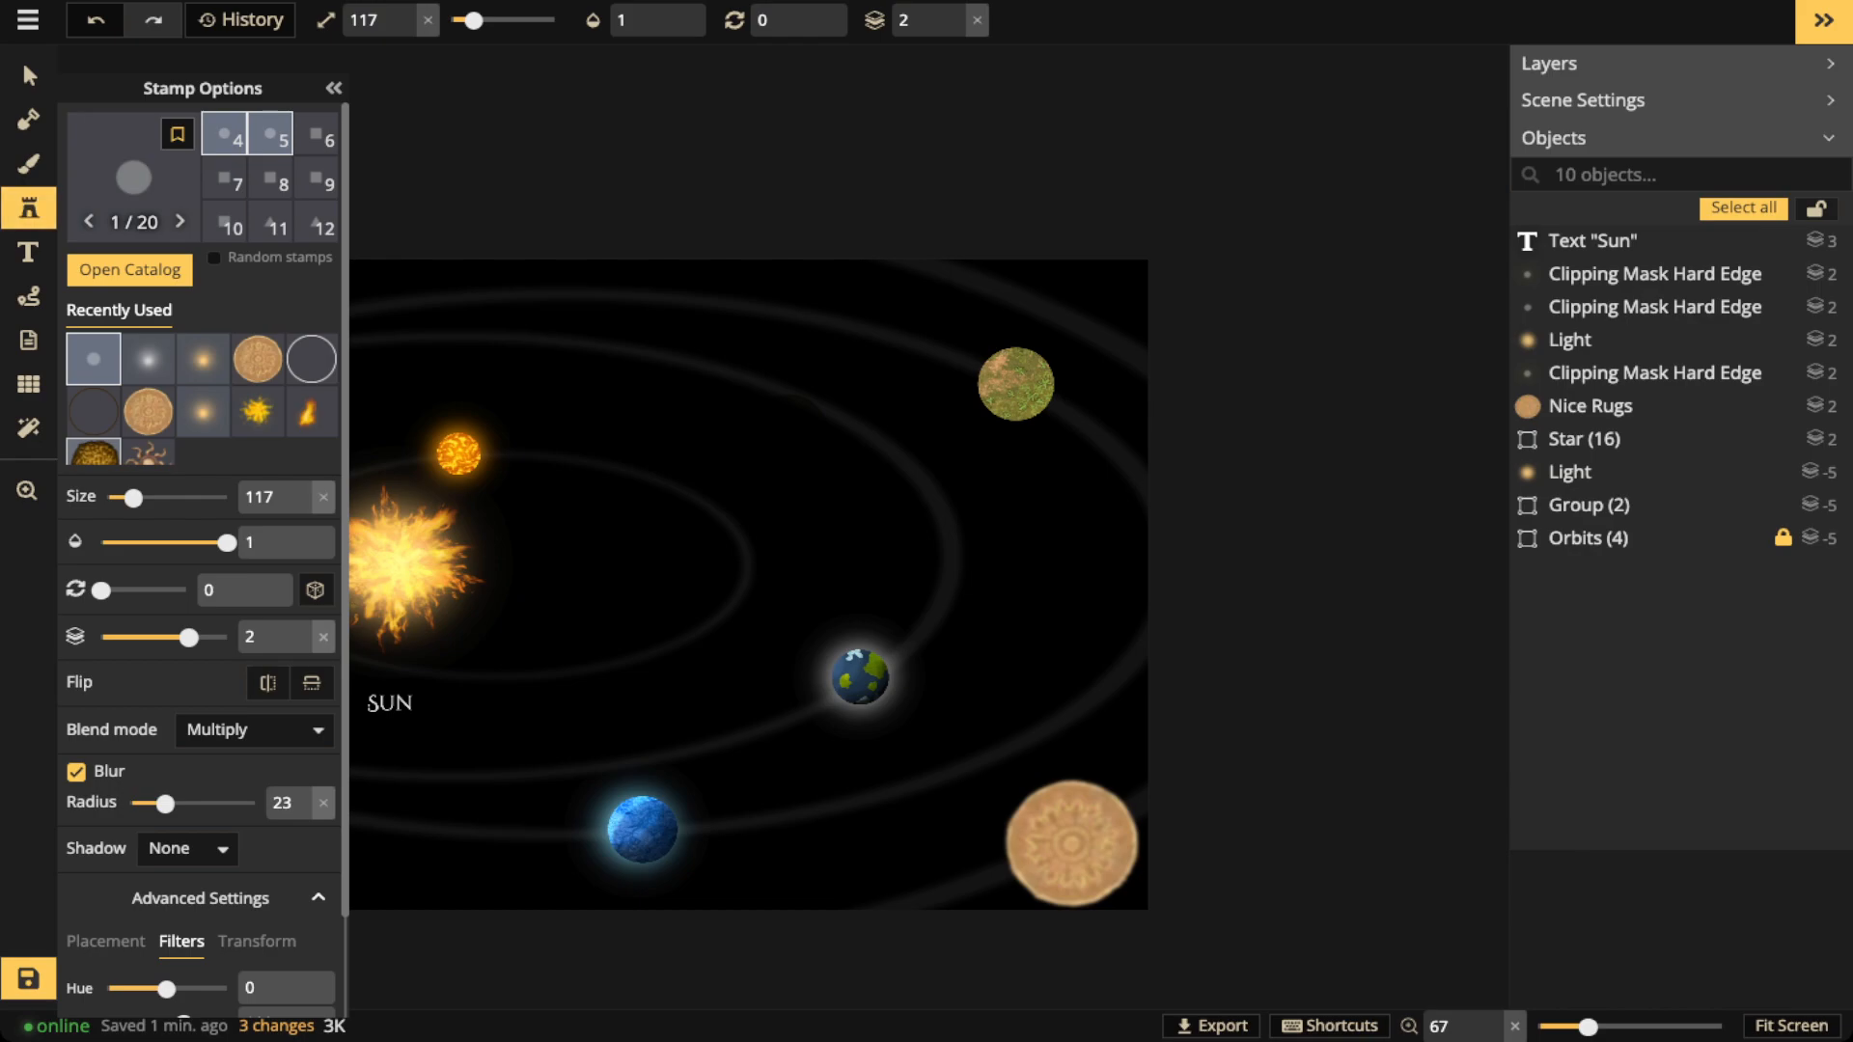
pyautogui.click(93, 452)
pyautogui.click(989, 468)
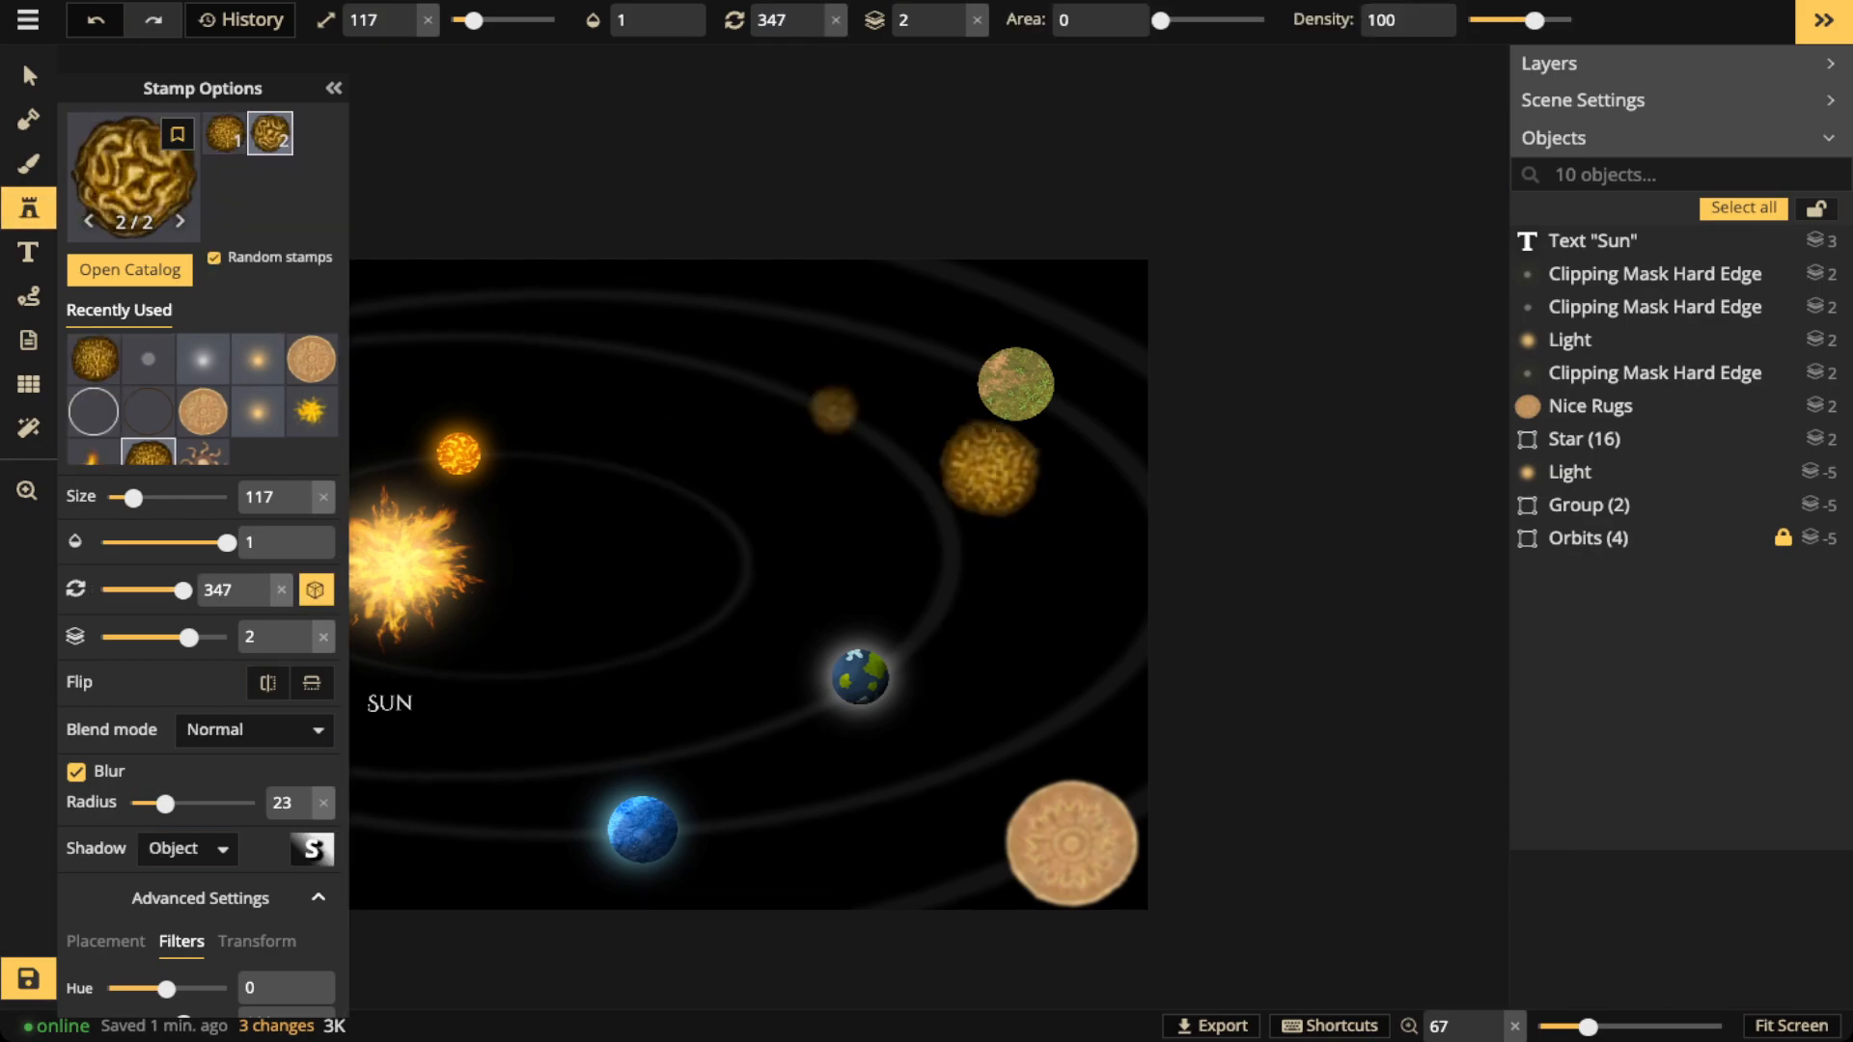
# Delete the green textured disc above the coral planet
pyautogui.click(21, 60)
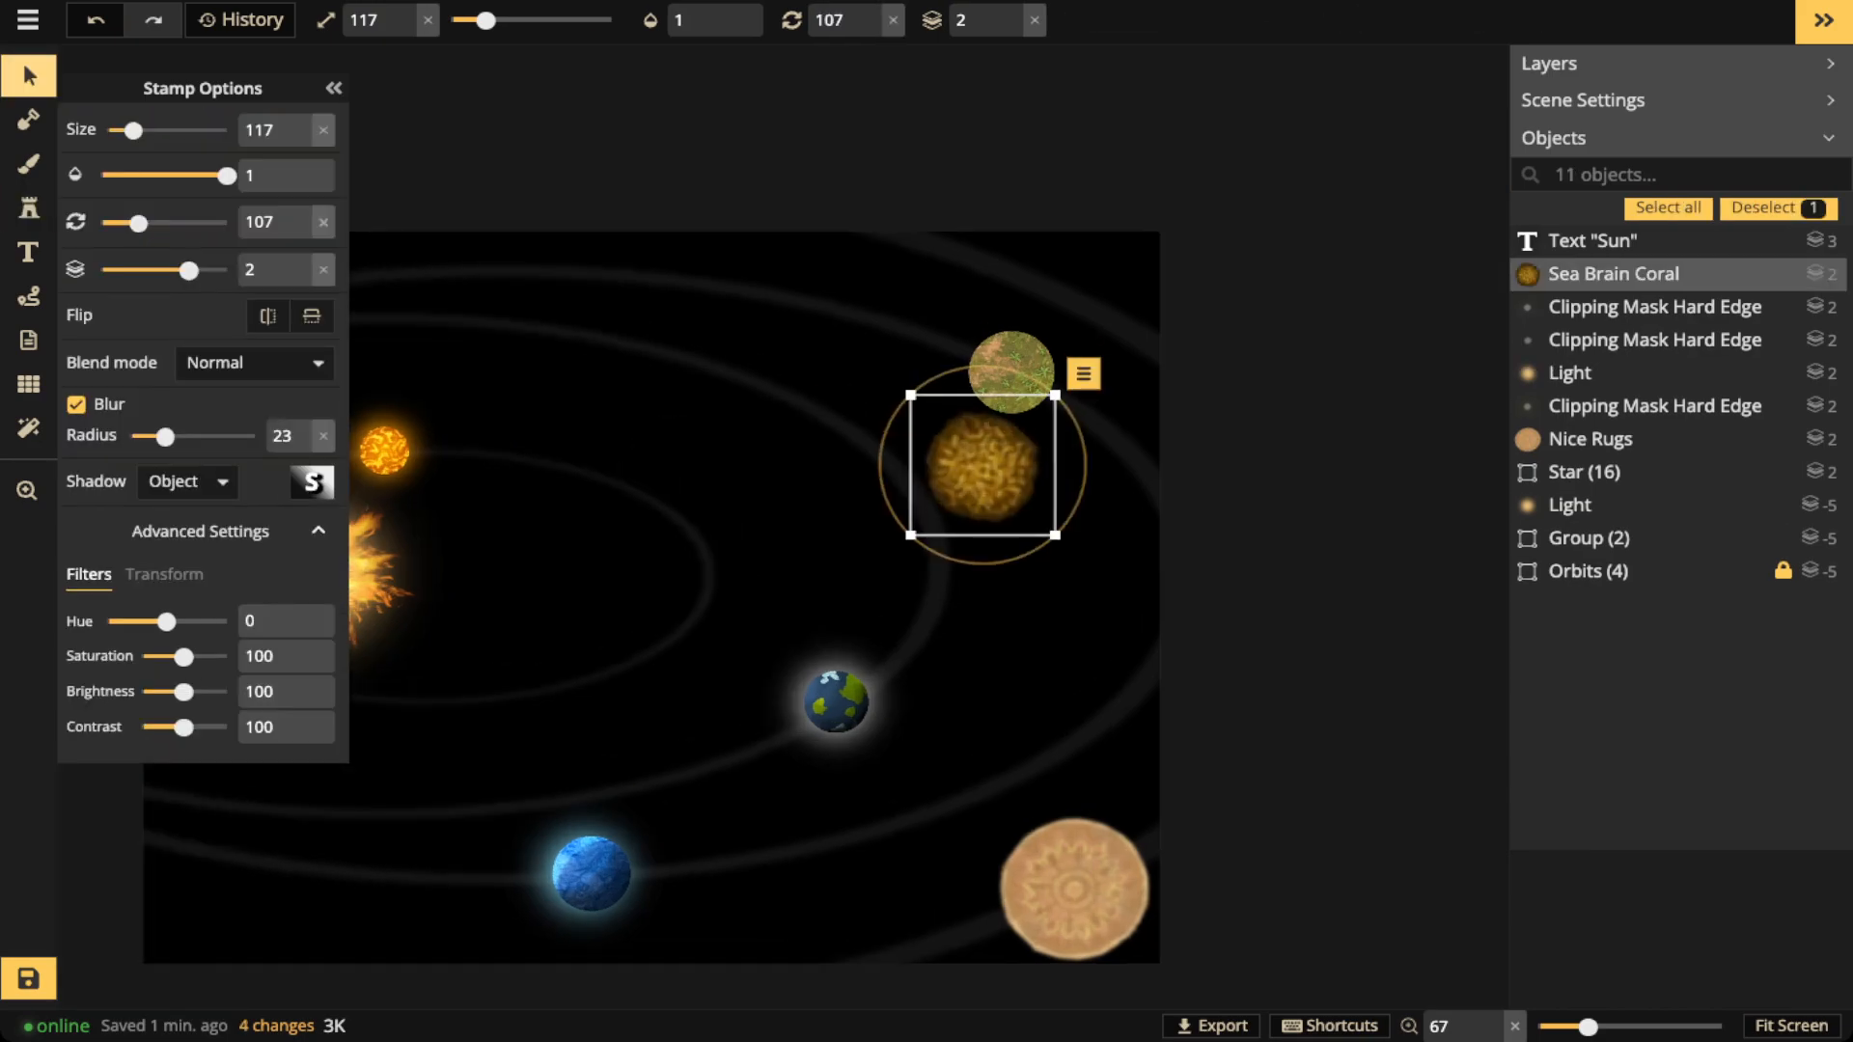
pyautogui.click(1010, 361)
pyautogui.press('Escape')
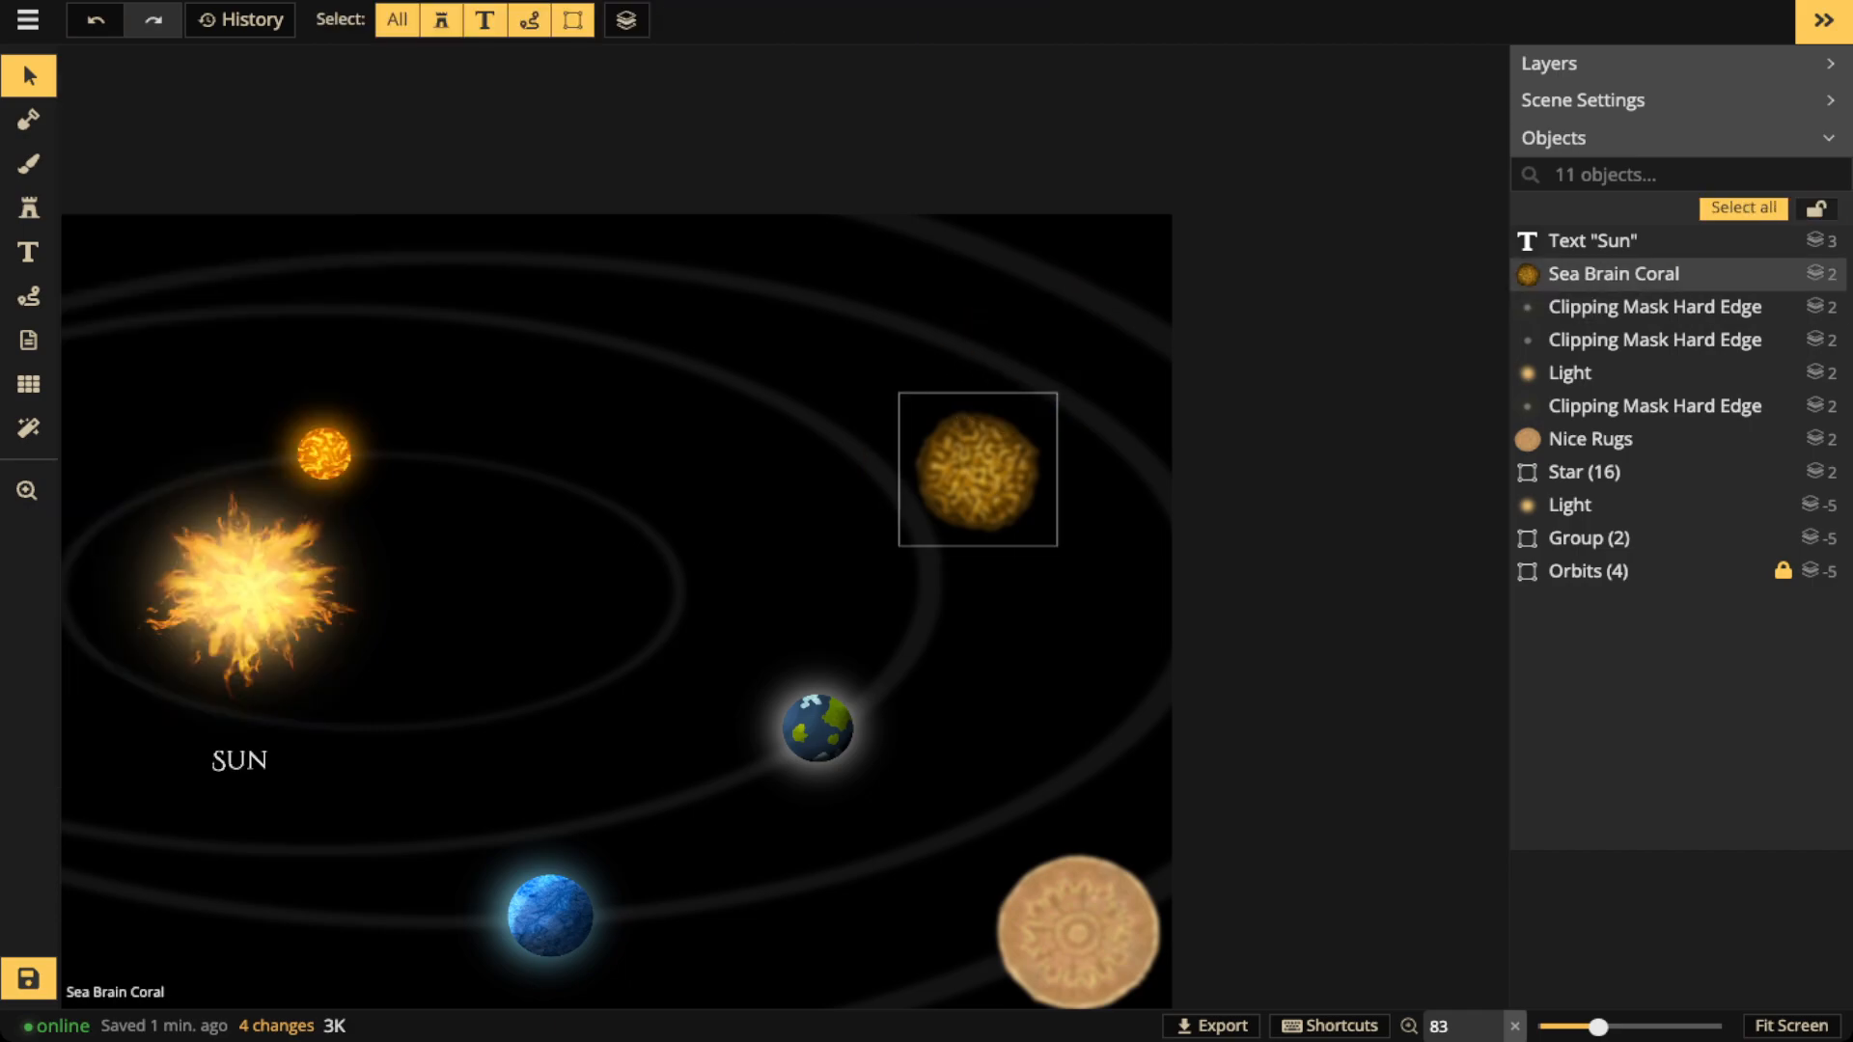
# Turn off the coral planet's blur, move it up onto the orbit, and set its shadow to None
pyautogui.click(978, 470)
pyautogui.click(77, 404)
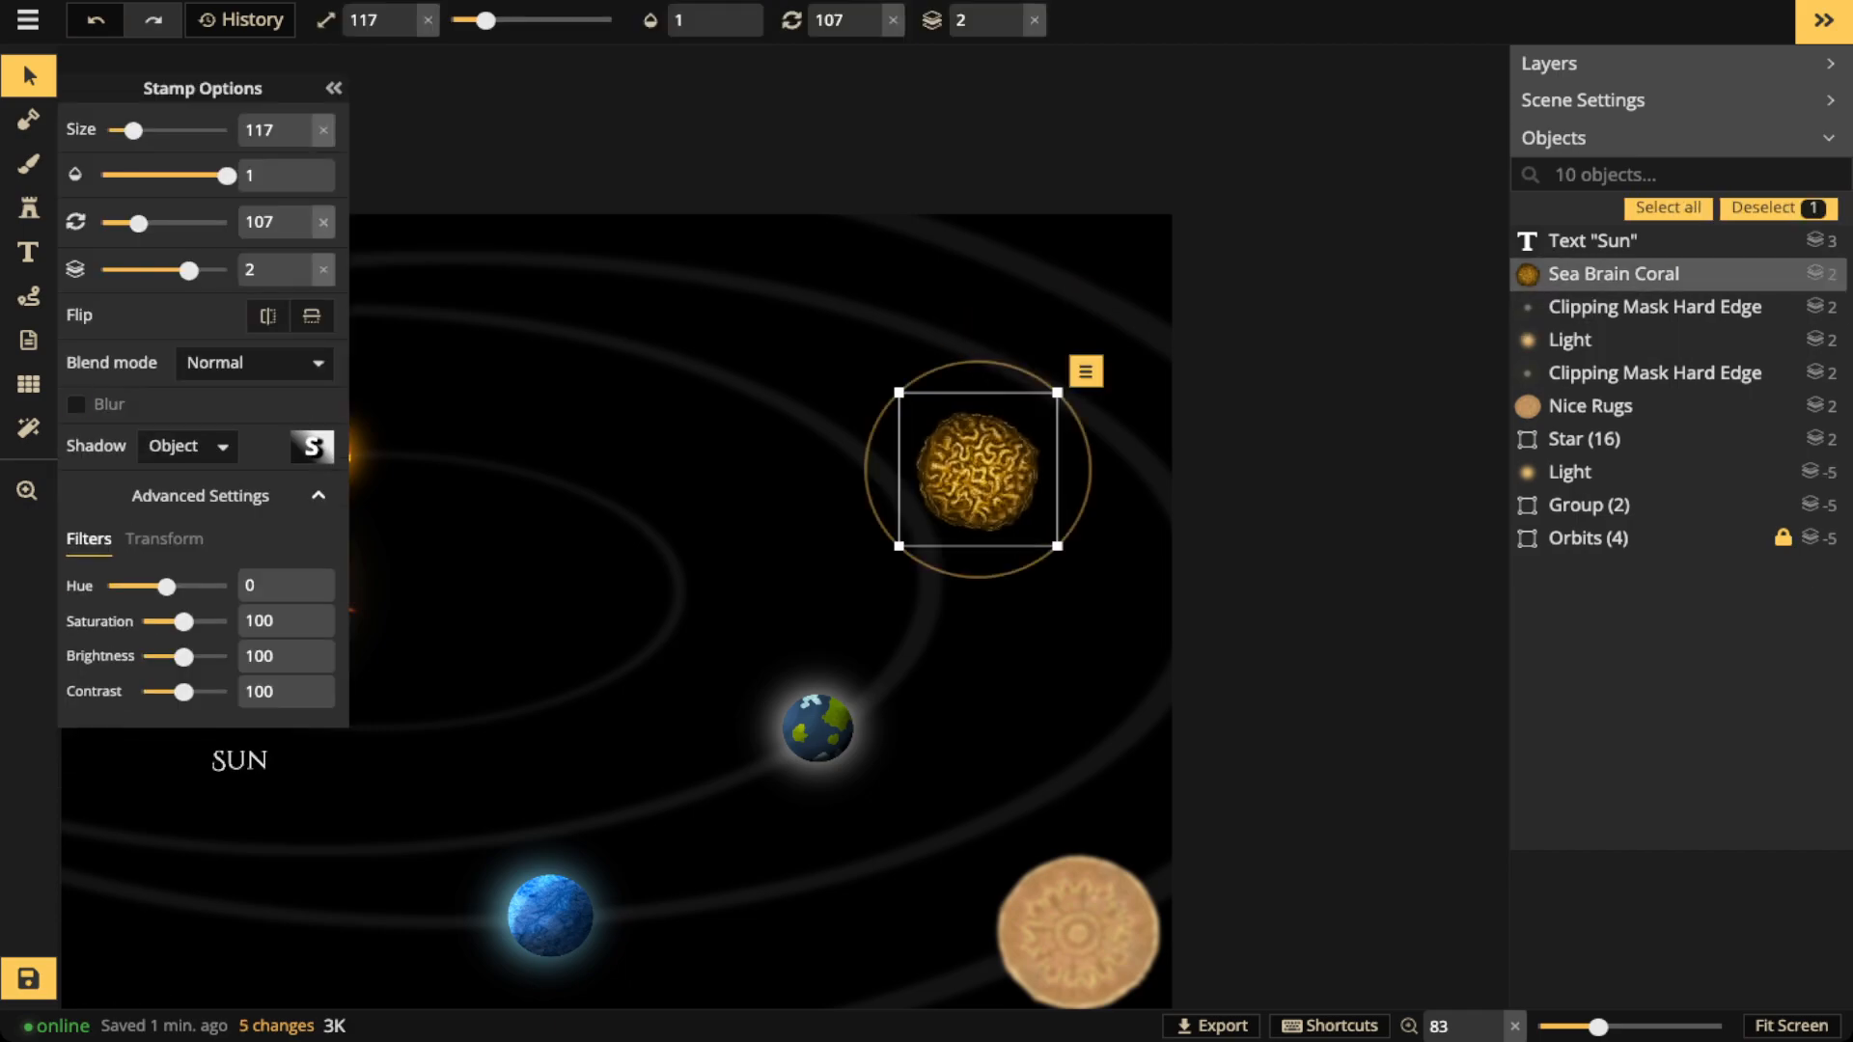
pyautogui.moveTo(978, 470); pyautogui.dragTo(1016, 375)
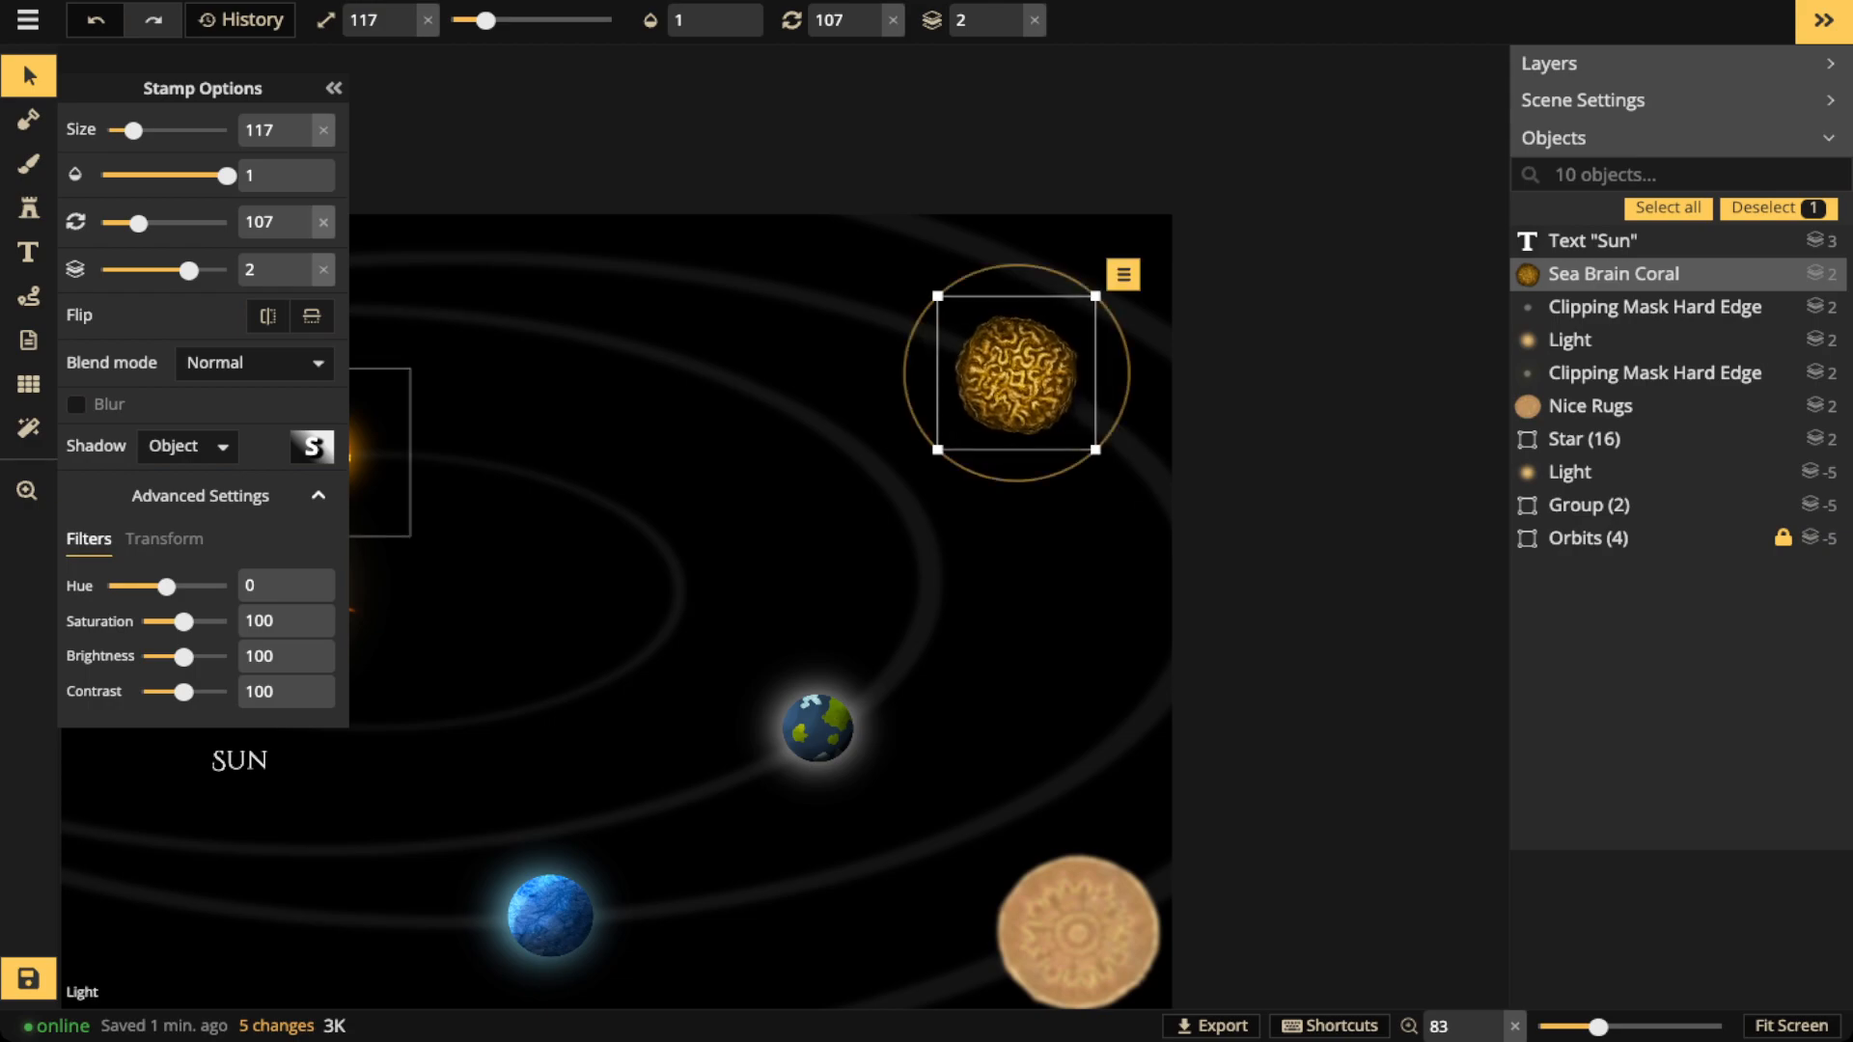
pyautogui.click(188, 446)
pyautogui.click(193, 482)
# Shrink the coral planet to size 57, rotate it to 152, and move it along the ring toward the map's upper edge
pyautogui.press('[')
pyautogui.press('[')
pyautogui.press('[')
pyautogui.press('[')
pyautogui.press('.')
pyautogui.press('.')
pyautogui.press('.')
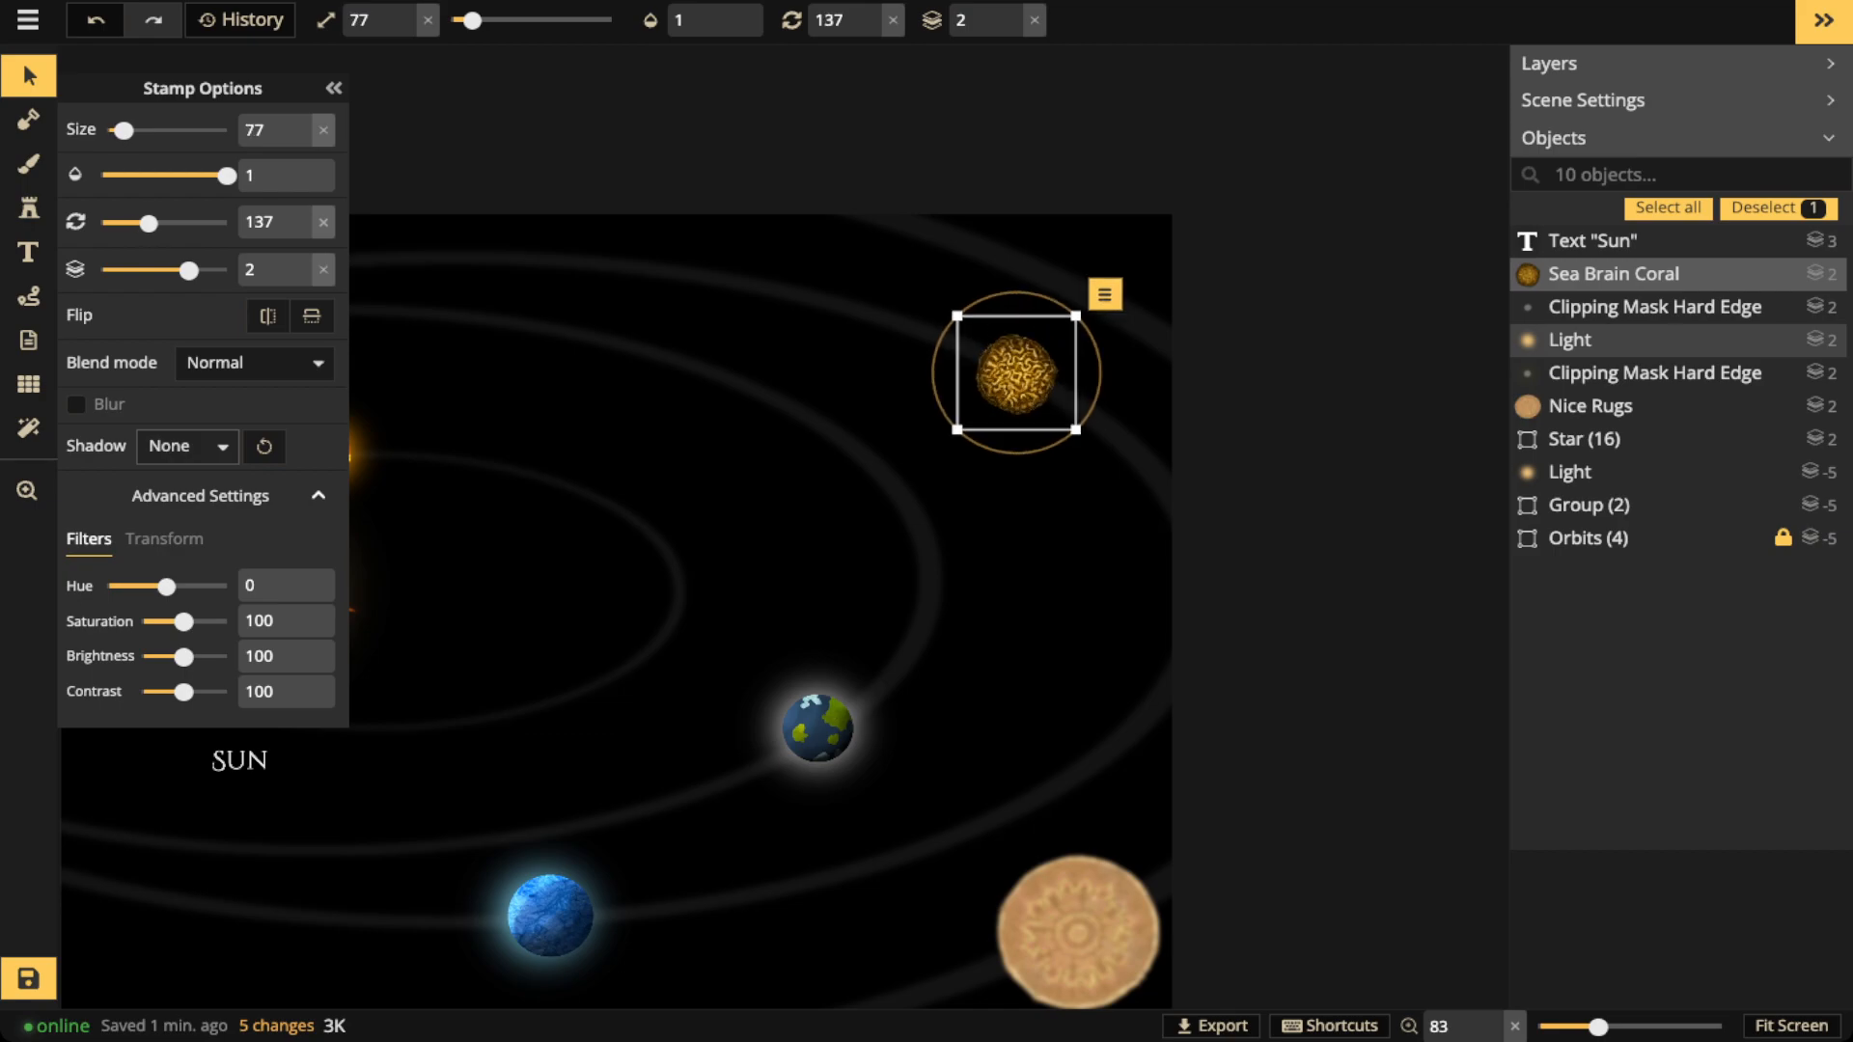
pyautogui.press('[')
pyautogui.moveTo(1018, 372); pyautogui.dragTo(846, 307)
pyautogui.press('[')
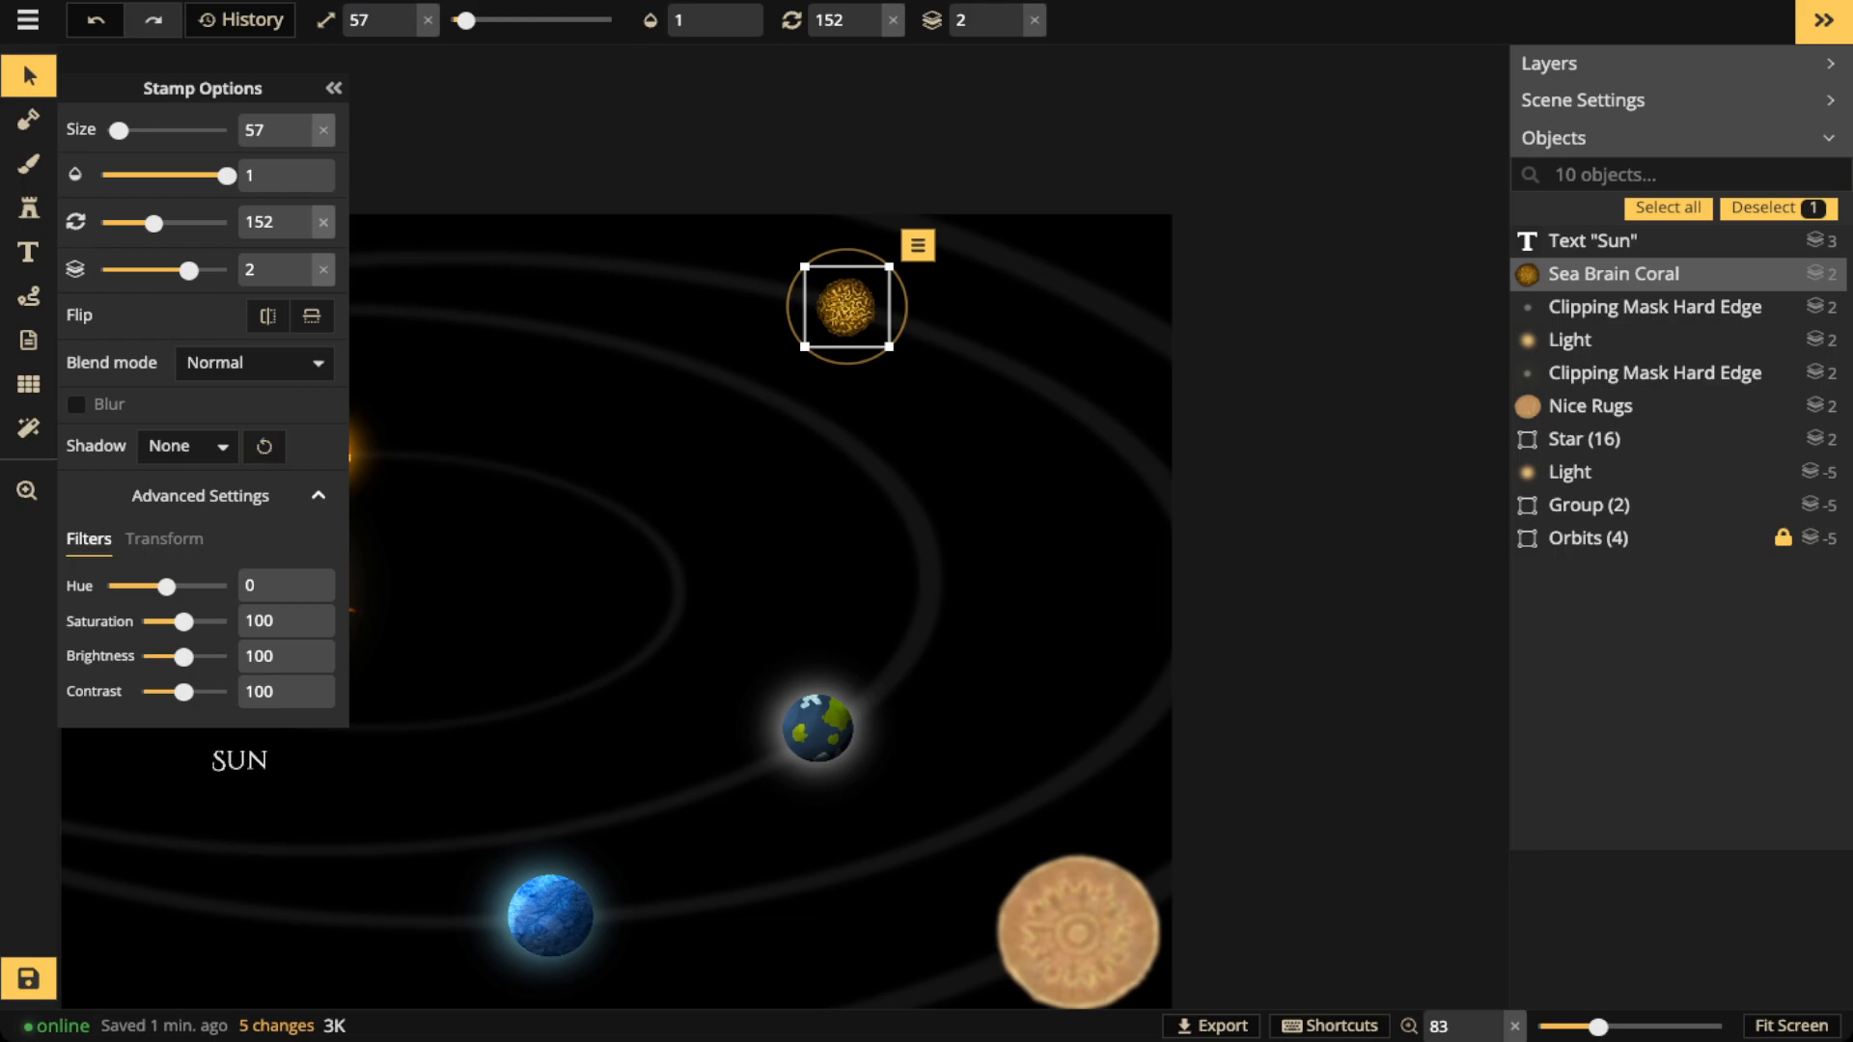
# Stamp the recently used warm Light glow at size 87, centred over the coral planet
pyautogui.scroll(2, 833, 390)
pyautogui.scroll(4, 834, 390)
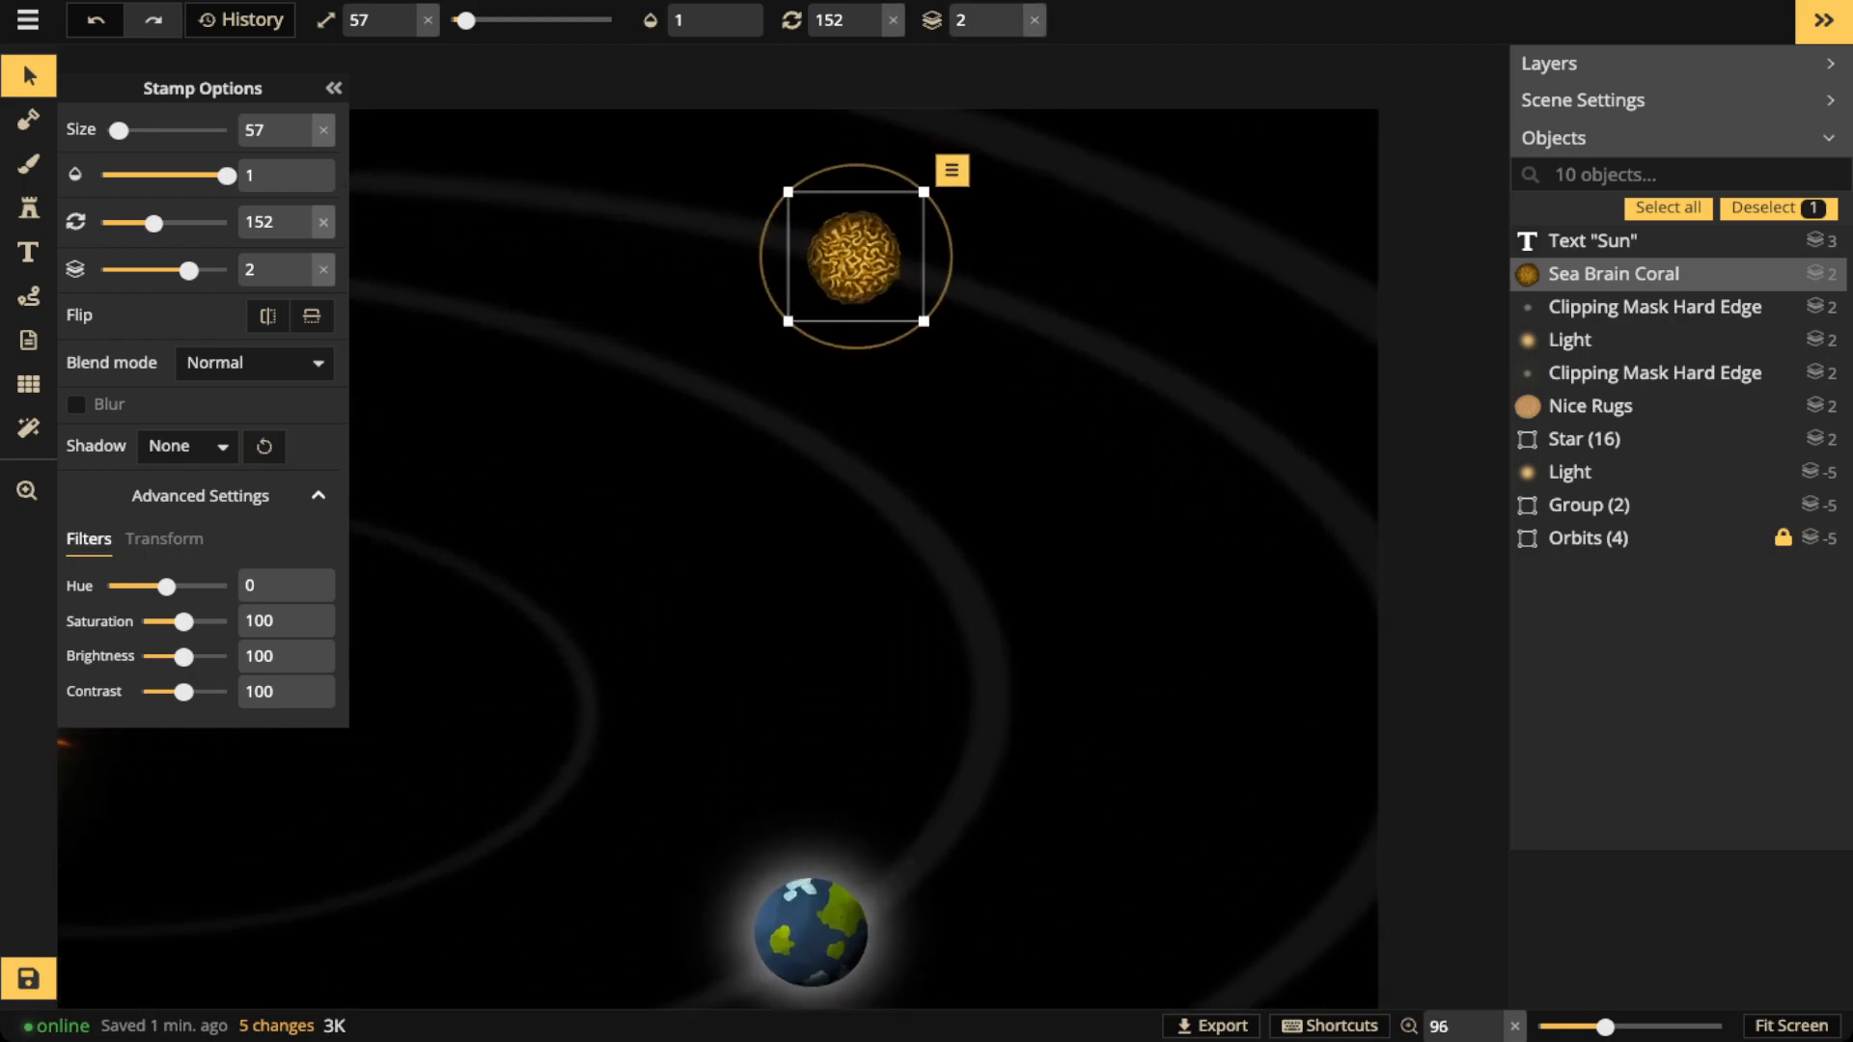
pyautogui.press('space')
pyautogui.moveTo(849, 321); pyautogui.dragTo(847, 523)
pyautogui.scroll(5, 847, 523)
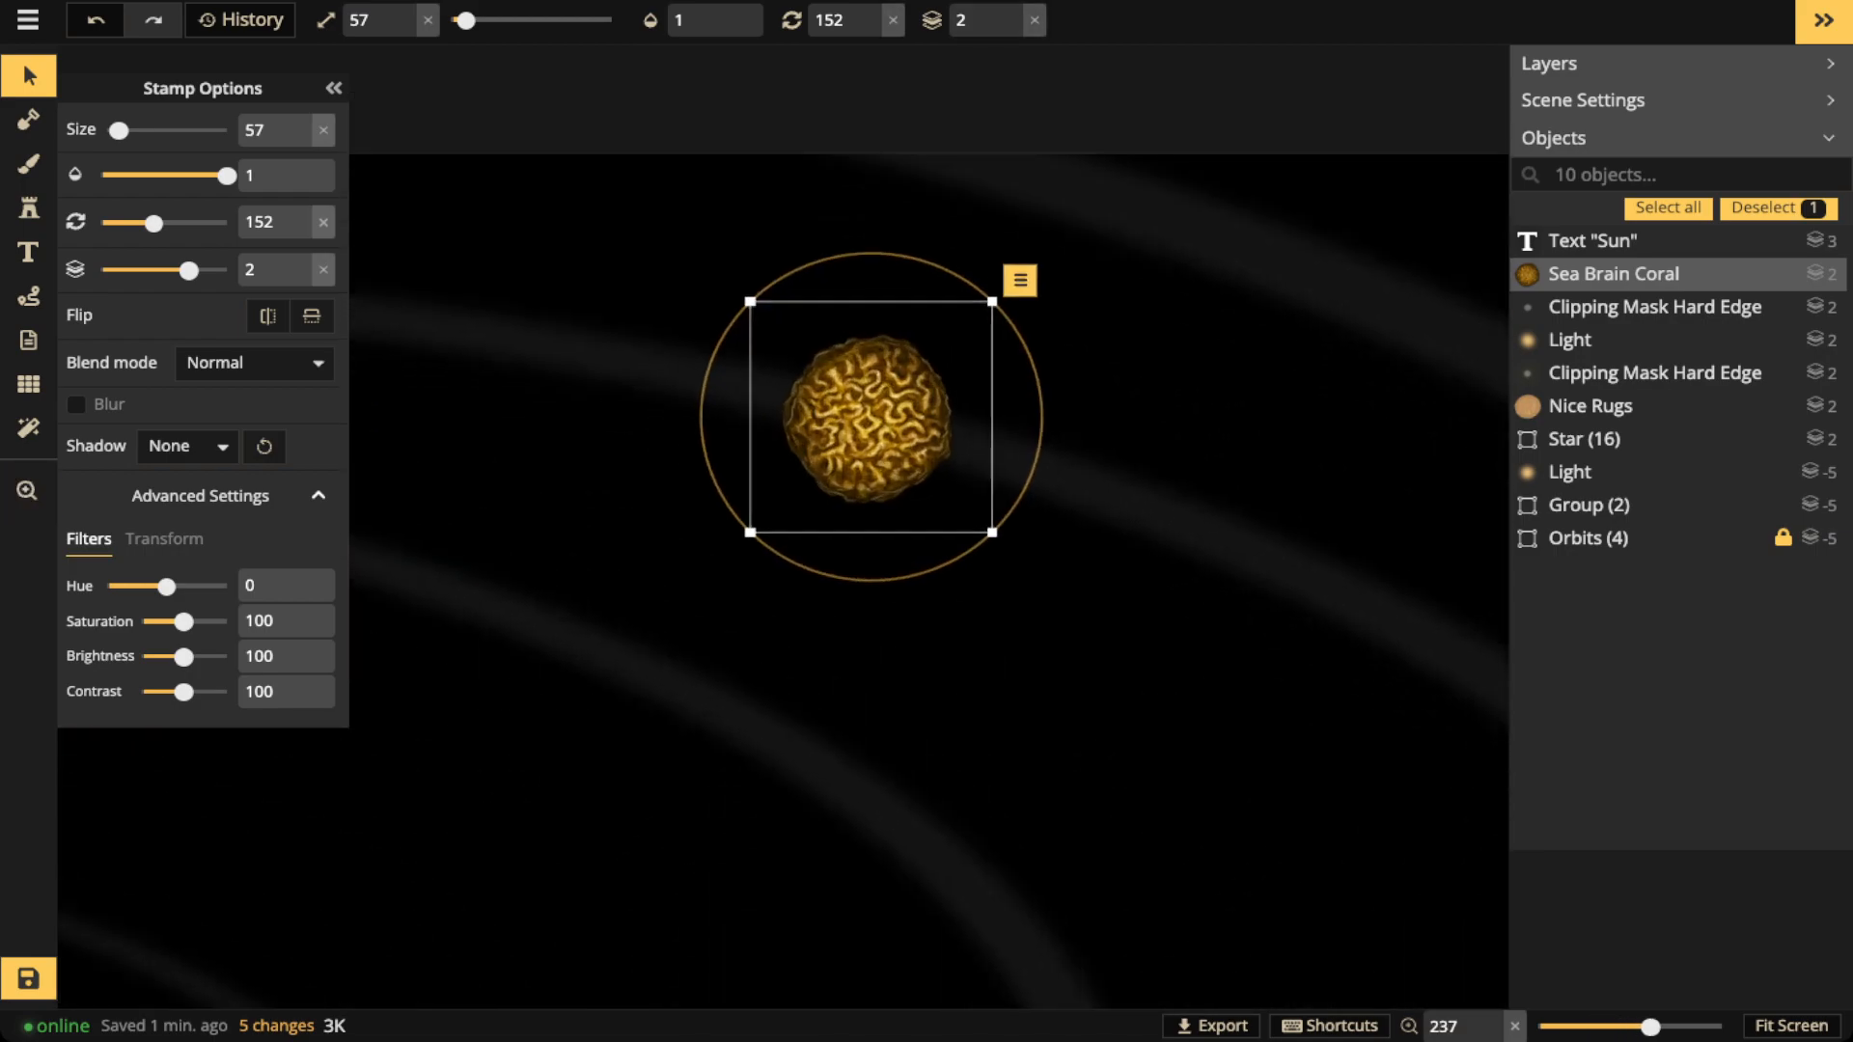
pyautogui.press('s')
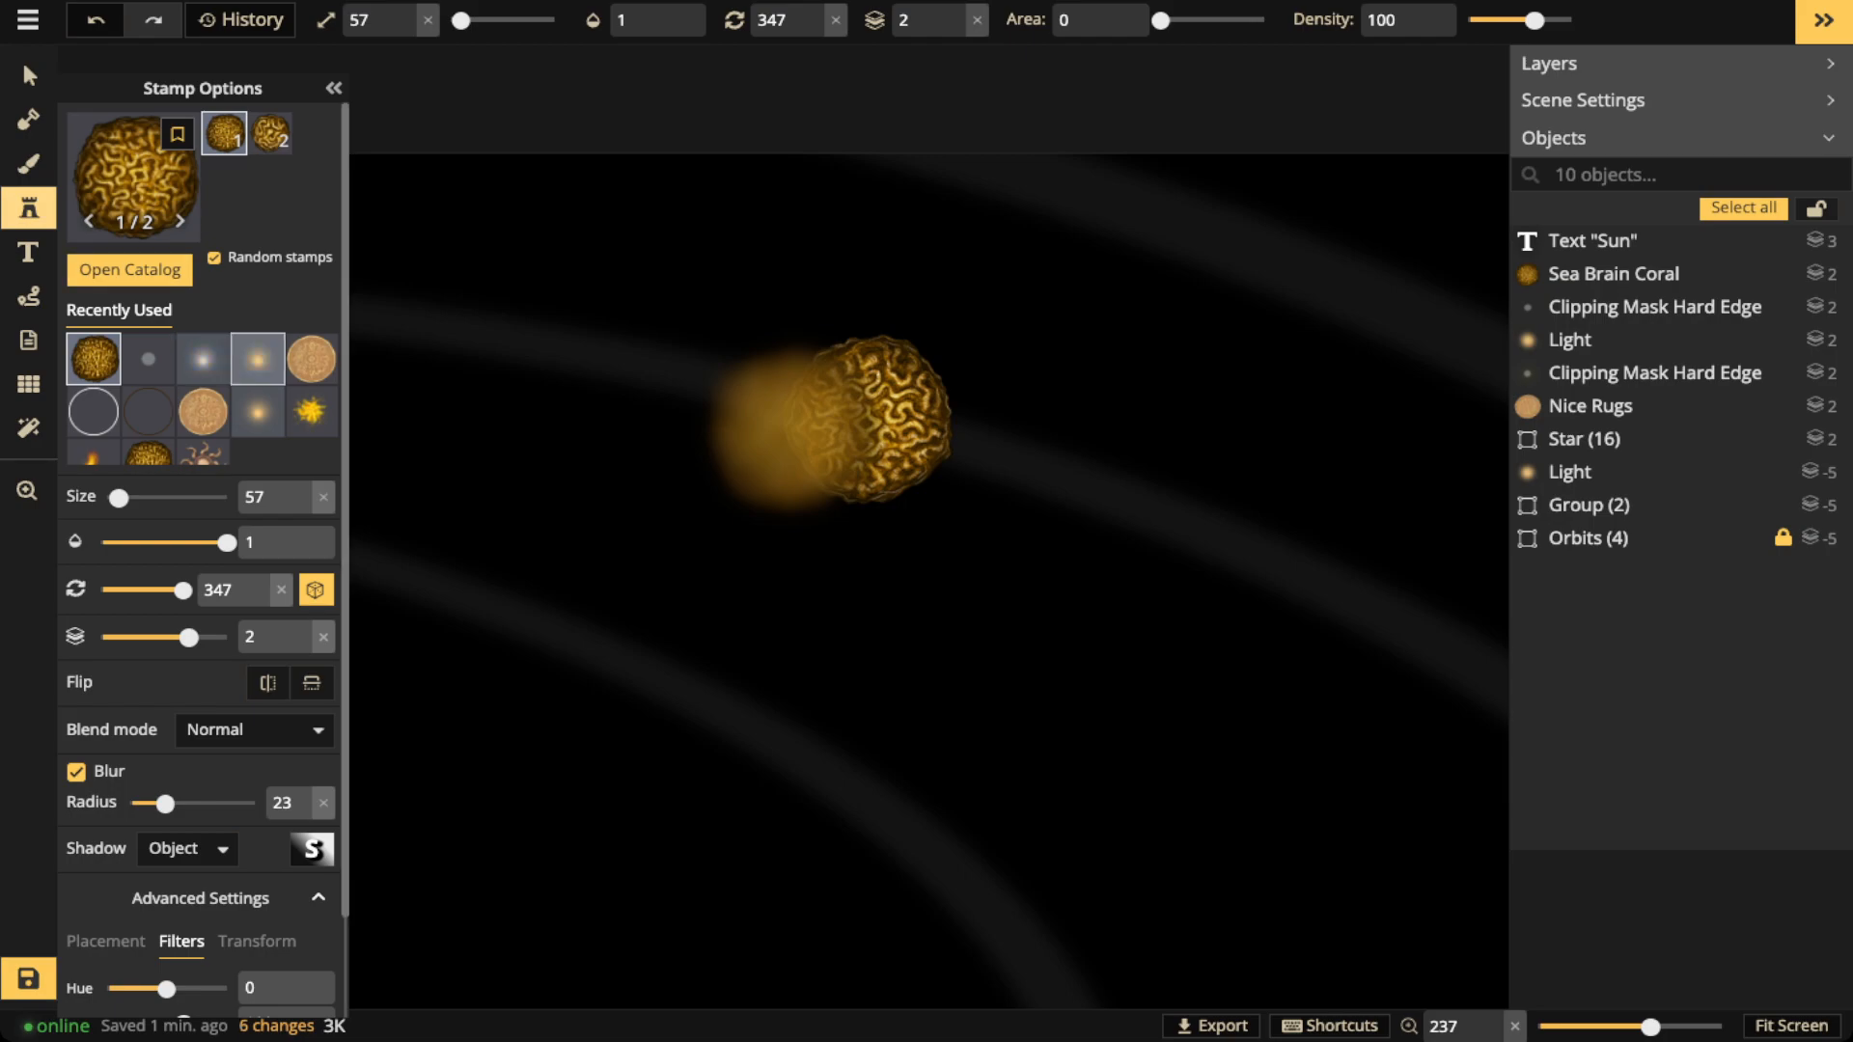
pyautogui.click(257, 363)
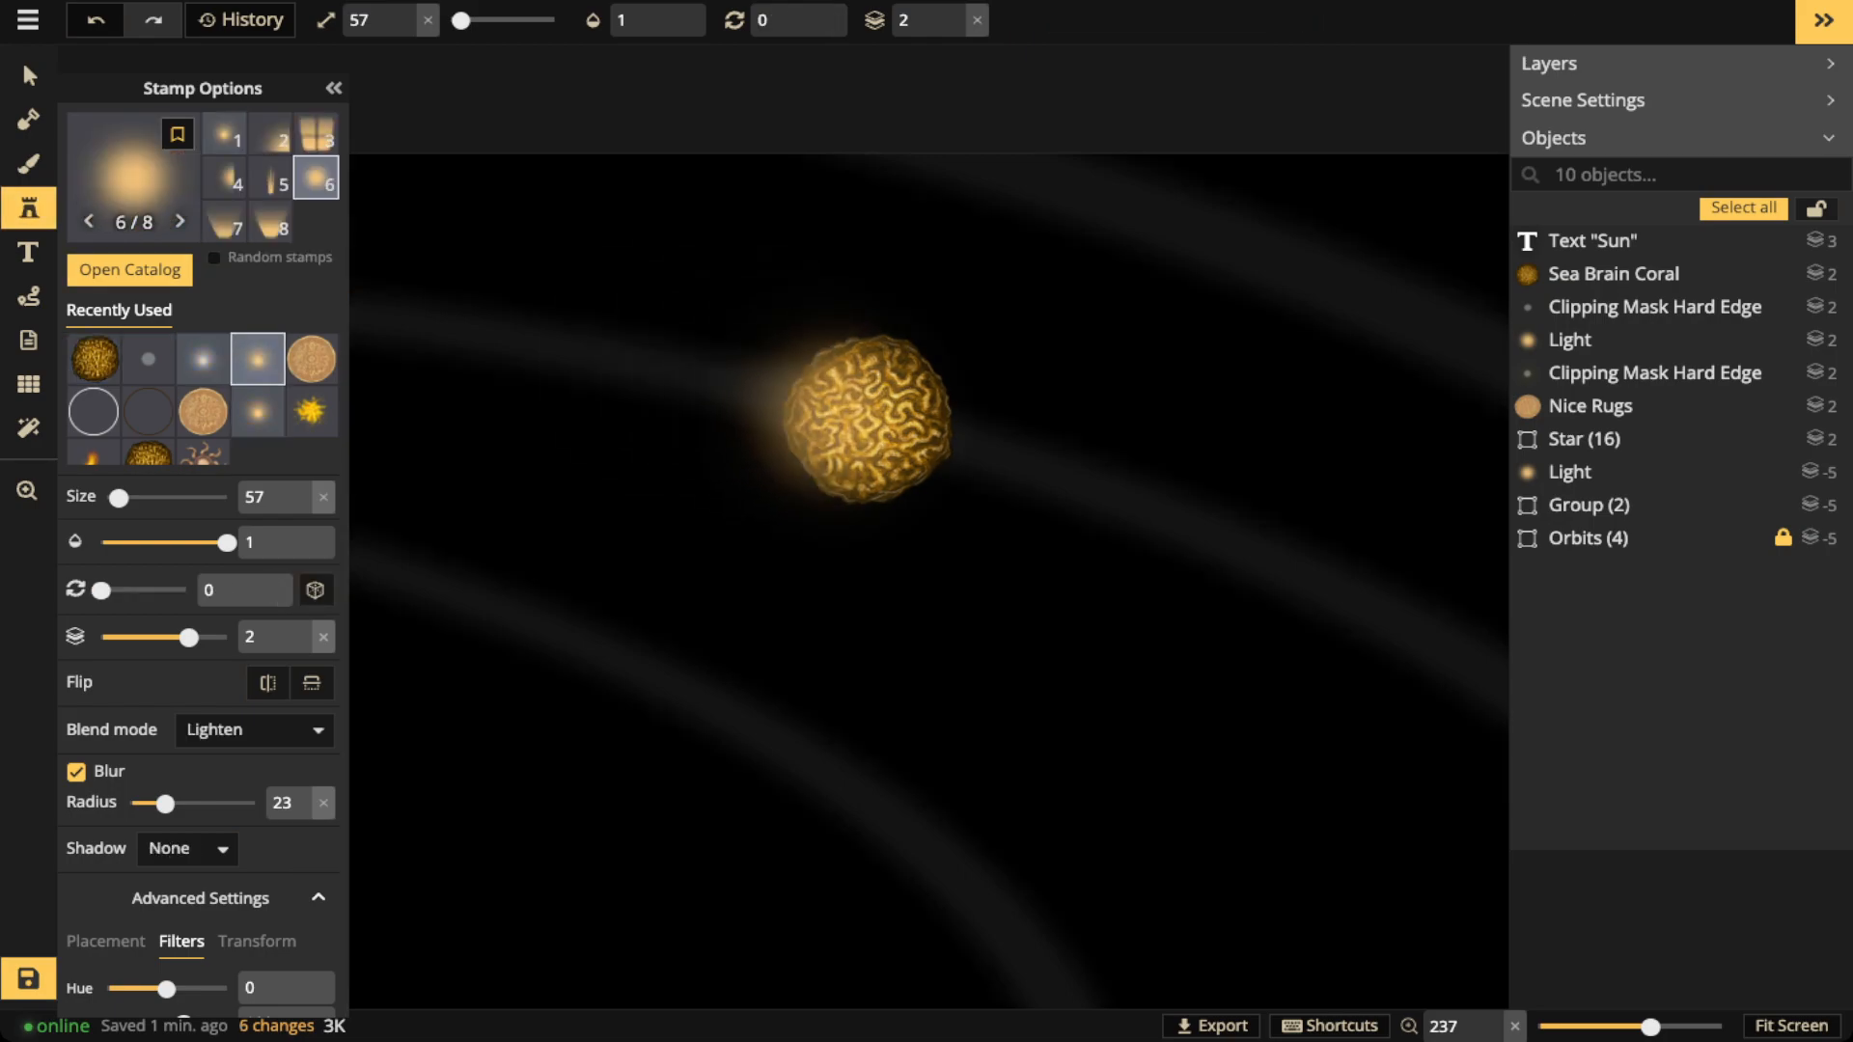
pyautogui.press(']')
pyautogui.press(']')
pyautogui.press(']')
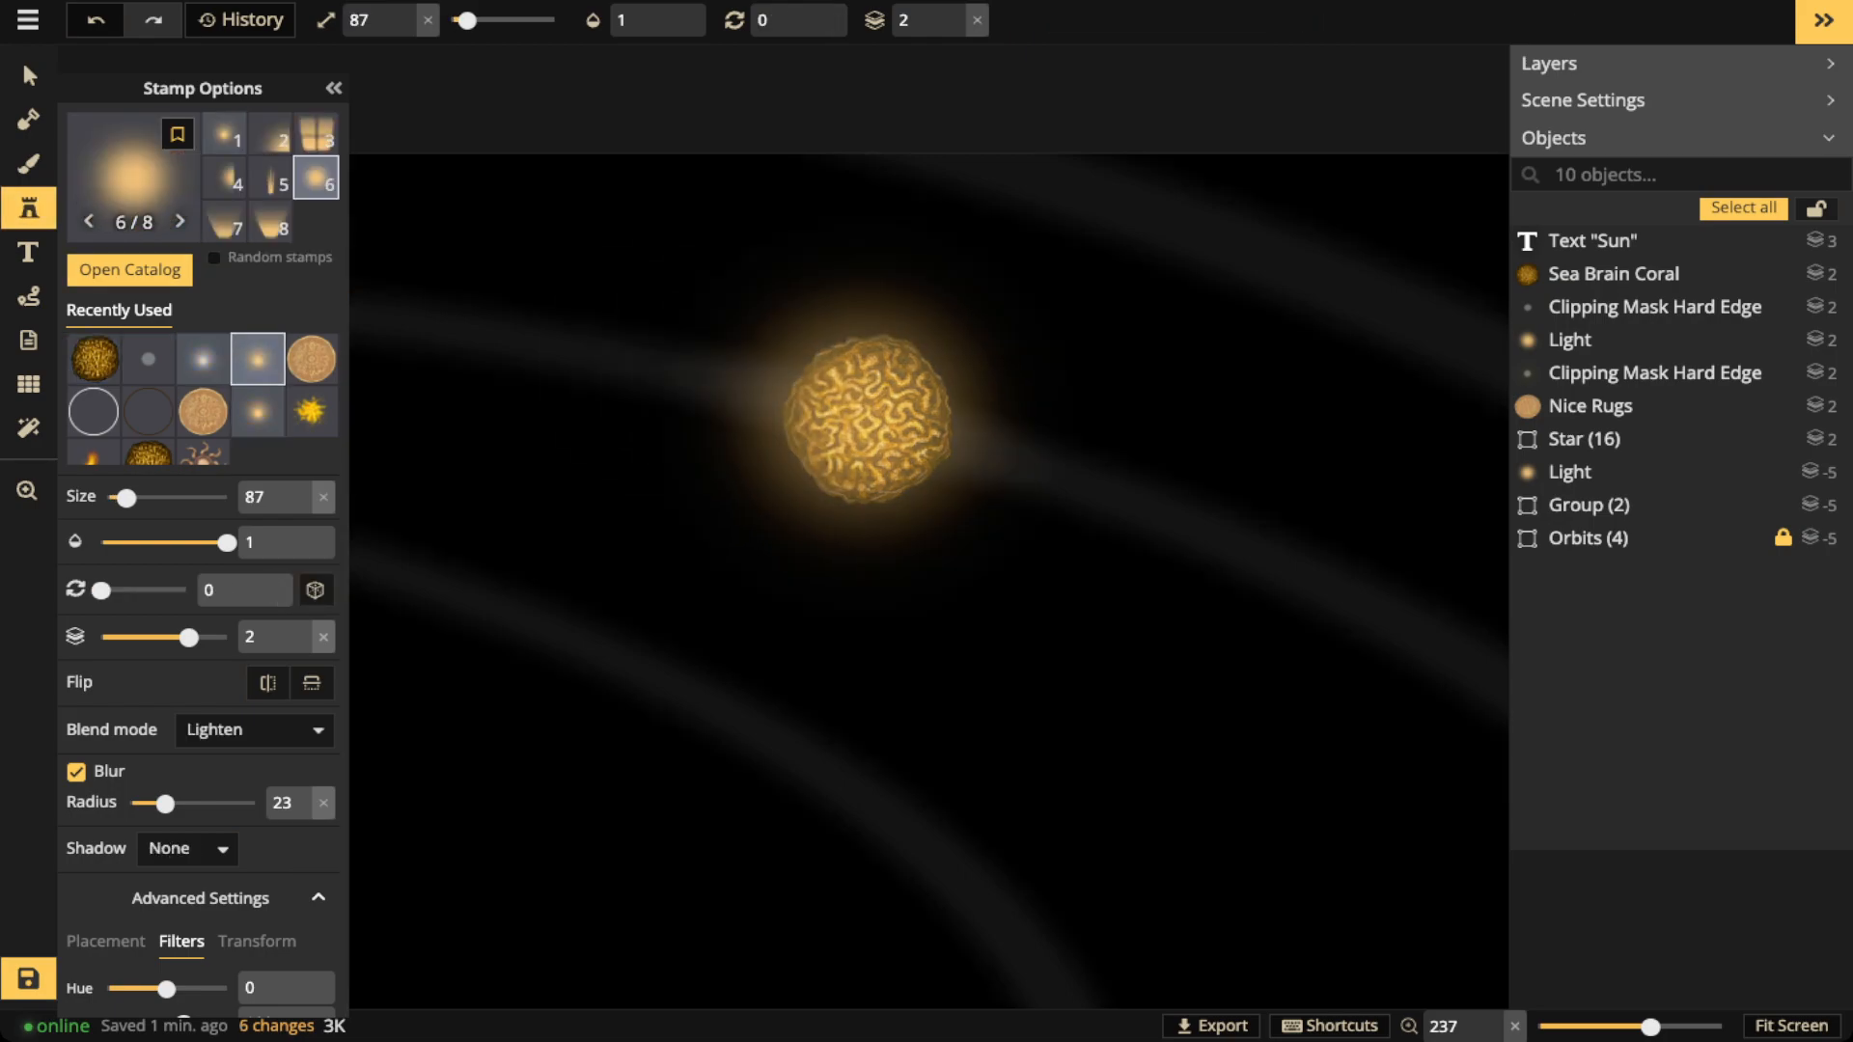
pyautogui.click(866, 418)
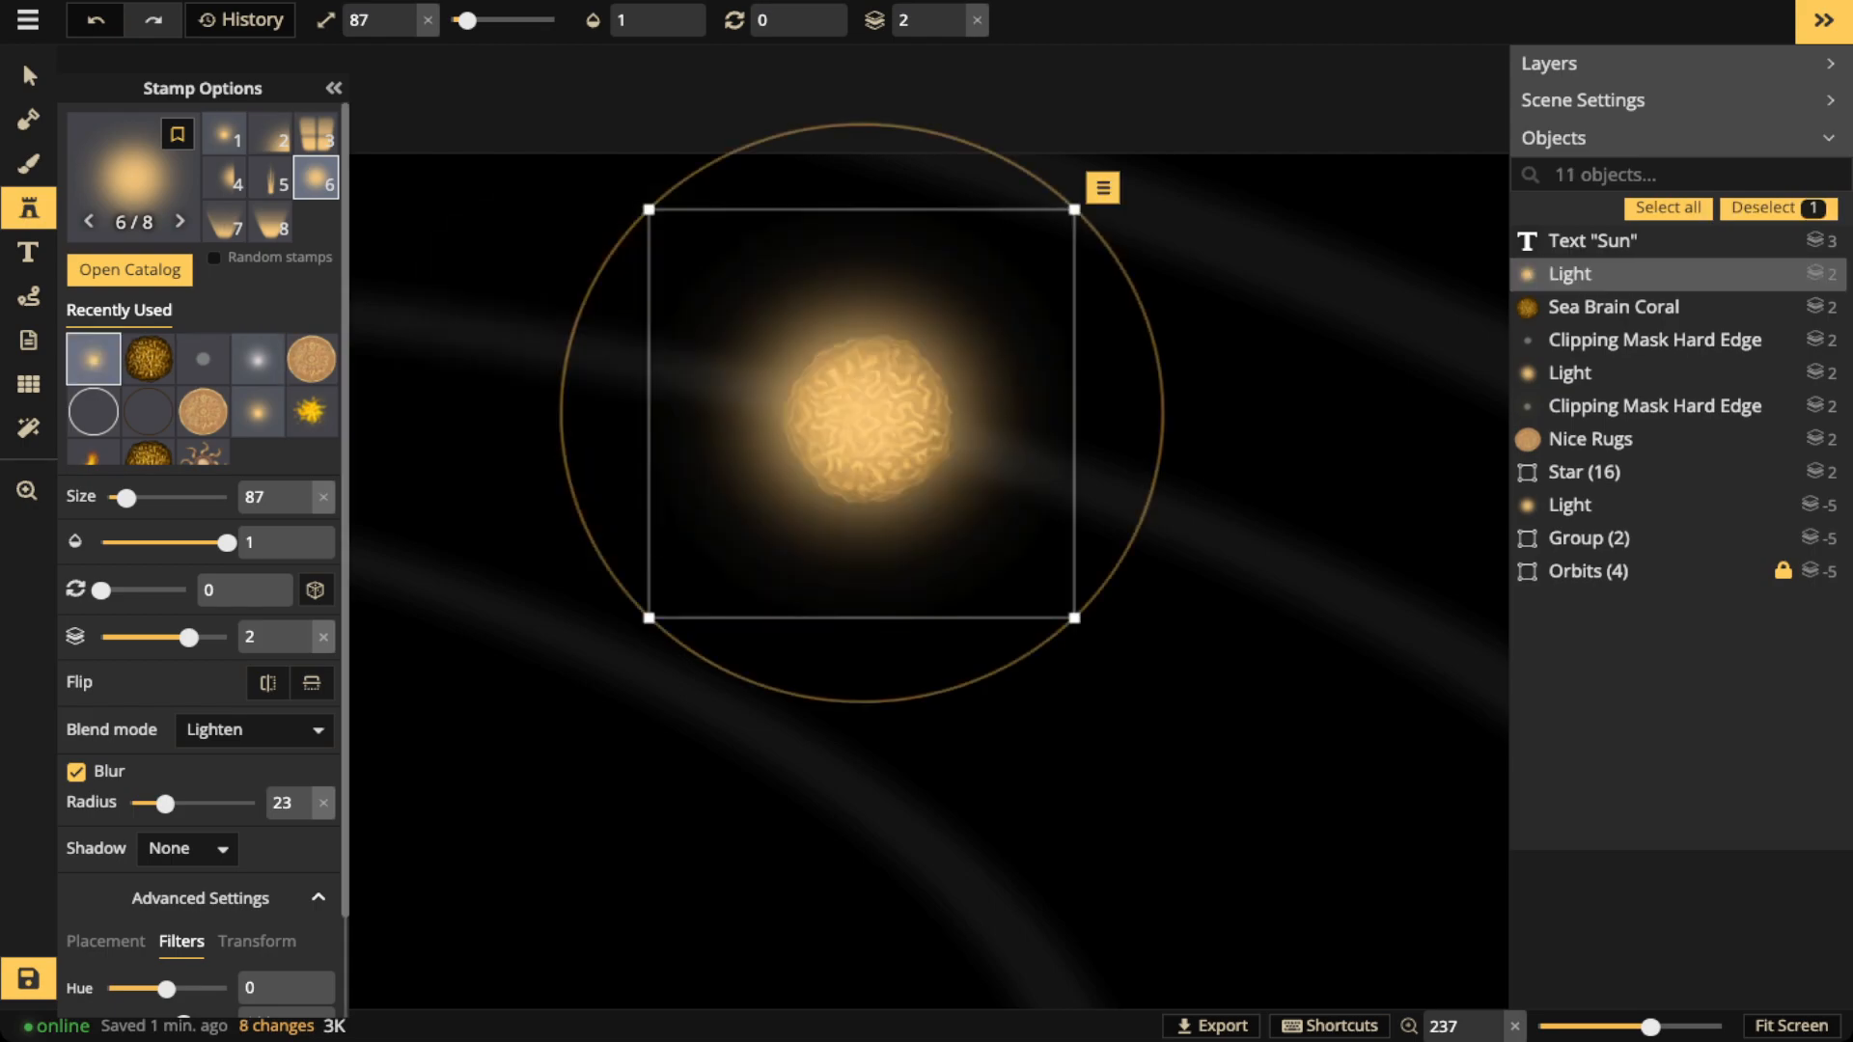
# Try the Luminosity, Color, Saturation, Hue and Difference blend modes on the coral planet's glow, and set it to Exclusion
pyautogui.click(27, 74)
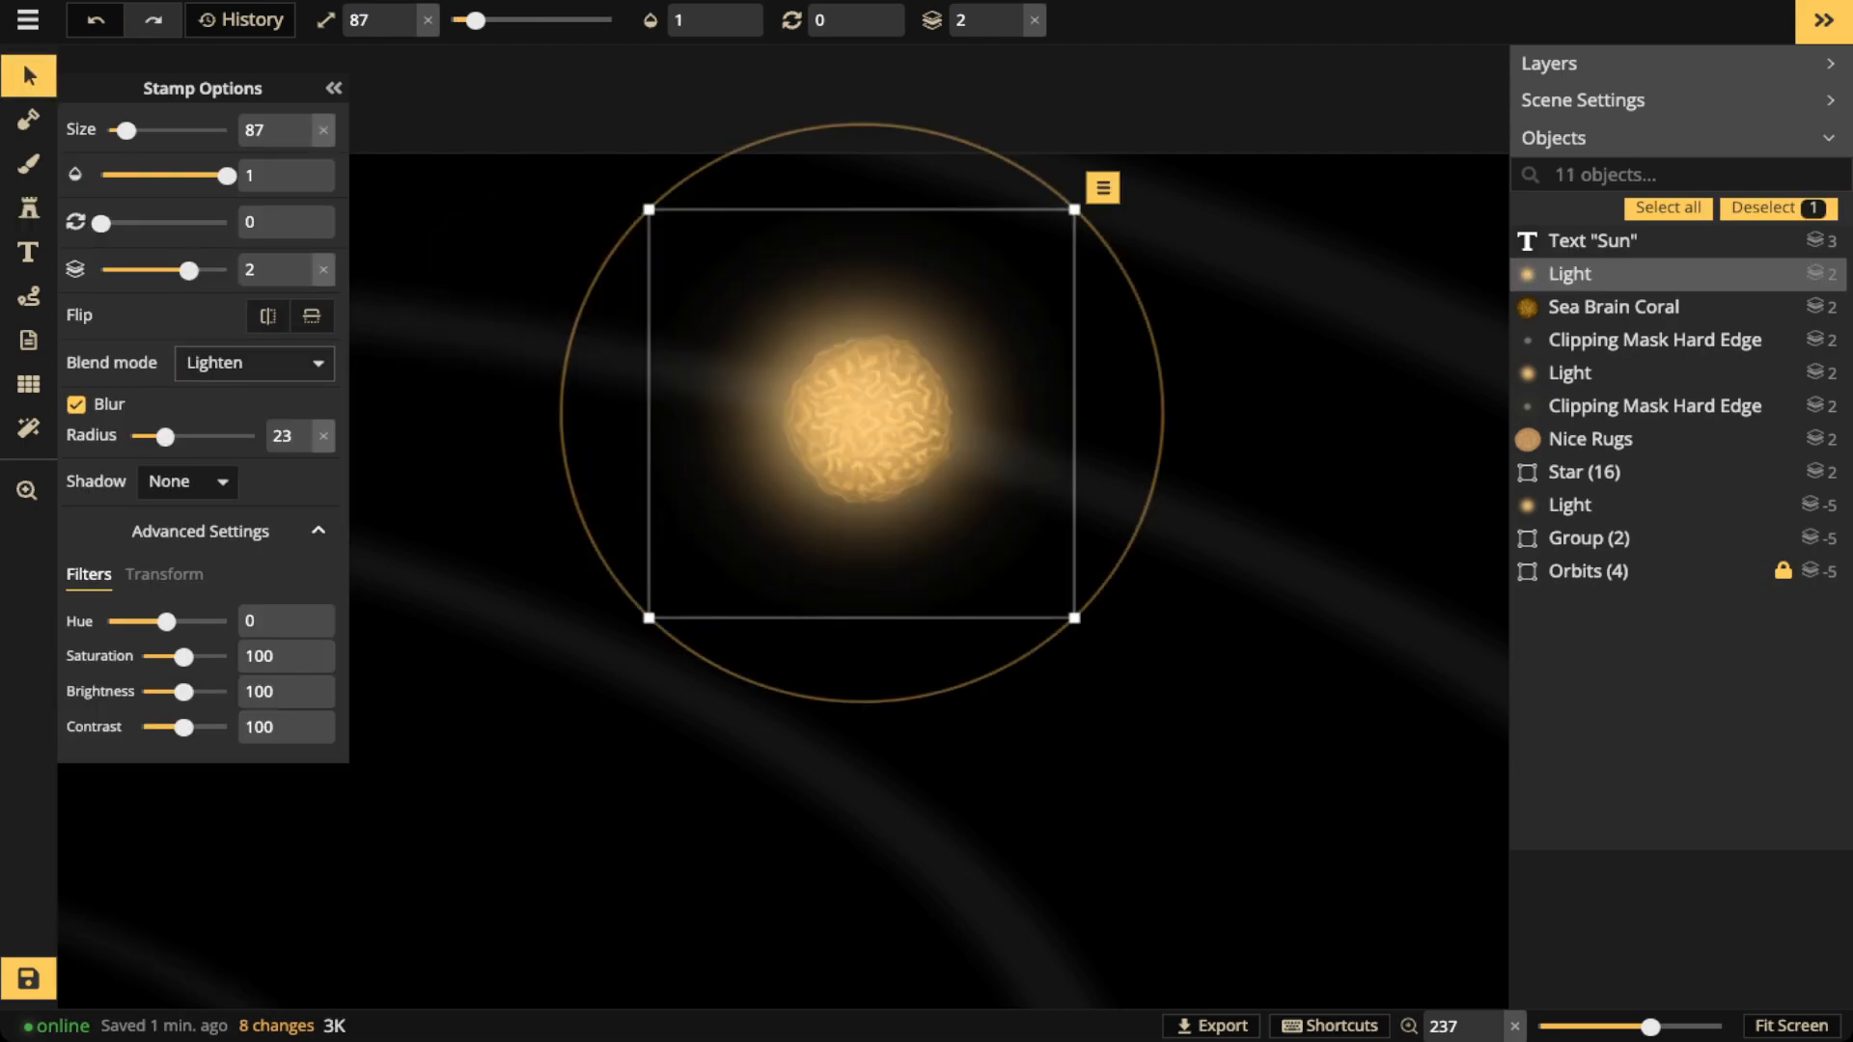
pyautogui.click(253, 363)
pyautogui.scroll(-3, 189, 618)
pyautogui.click(111, 751)
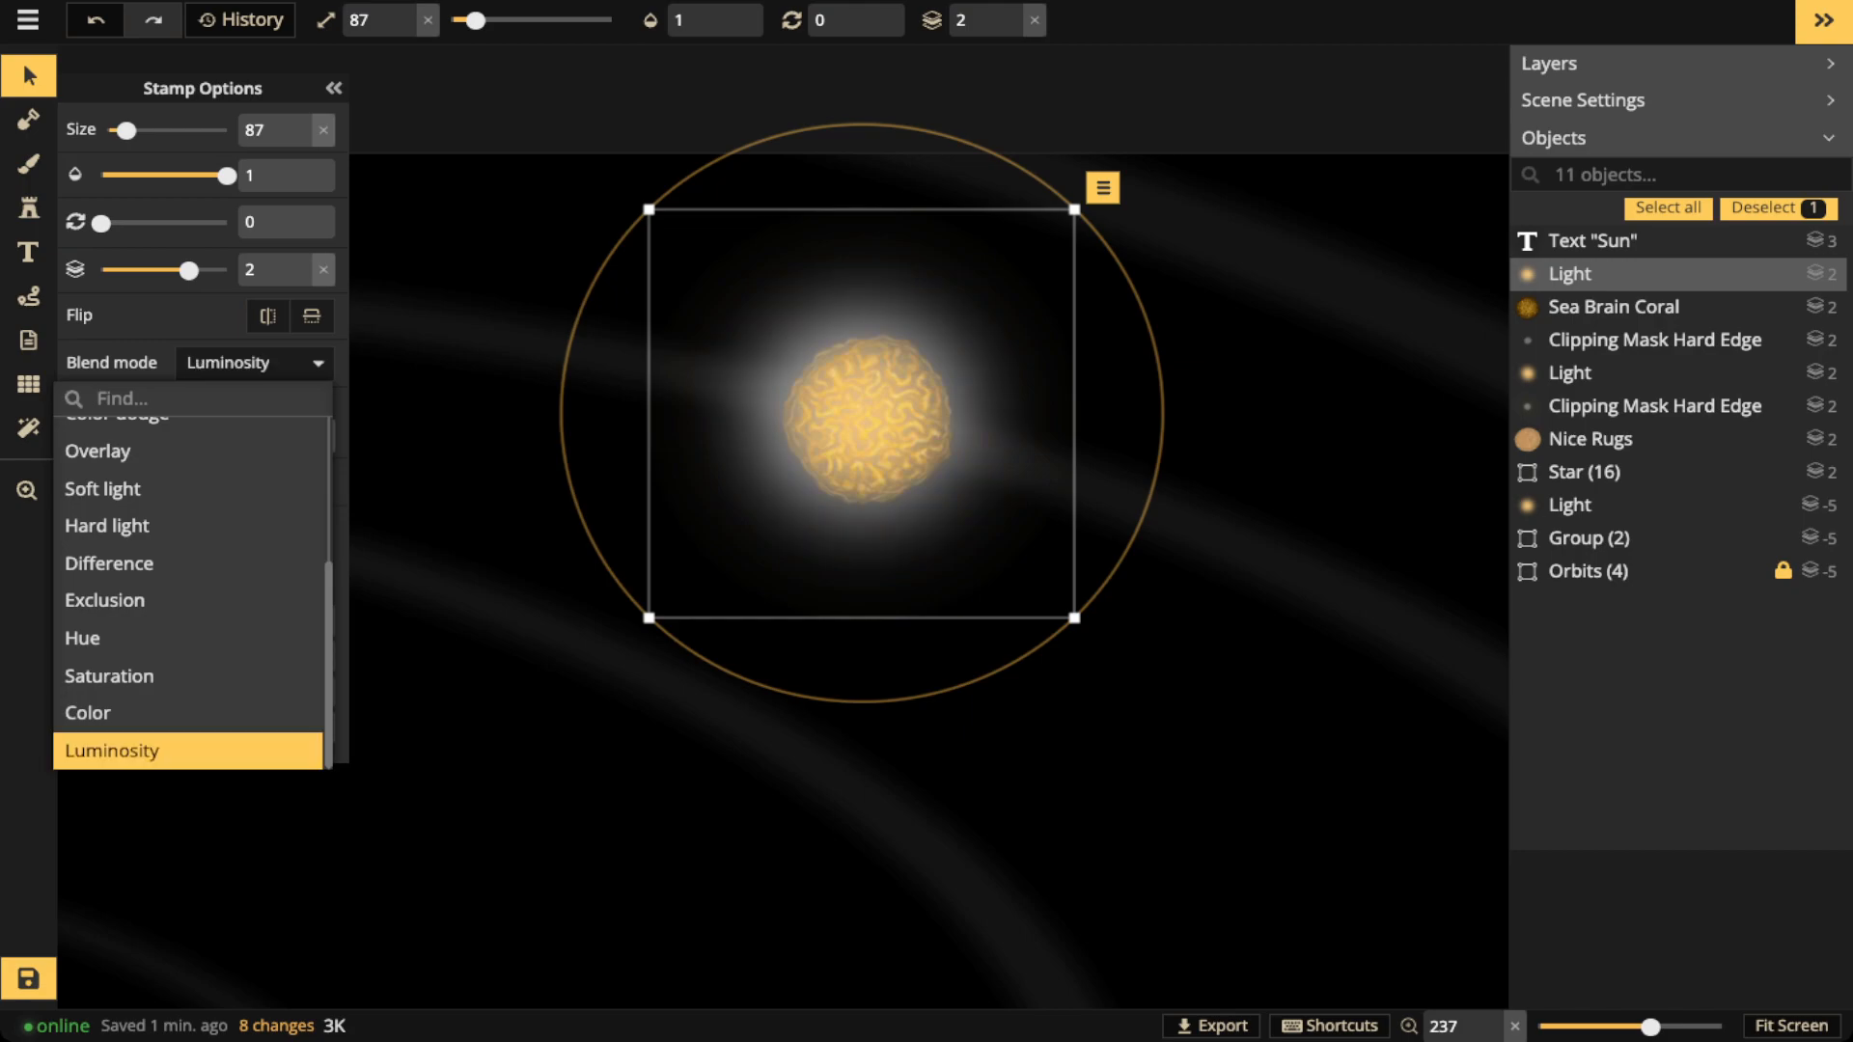
pyautogui.click(111, 712)
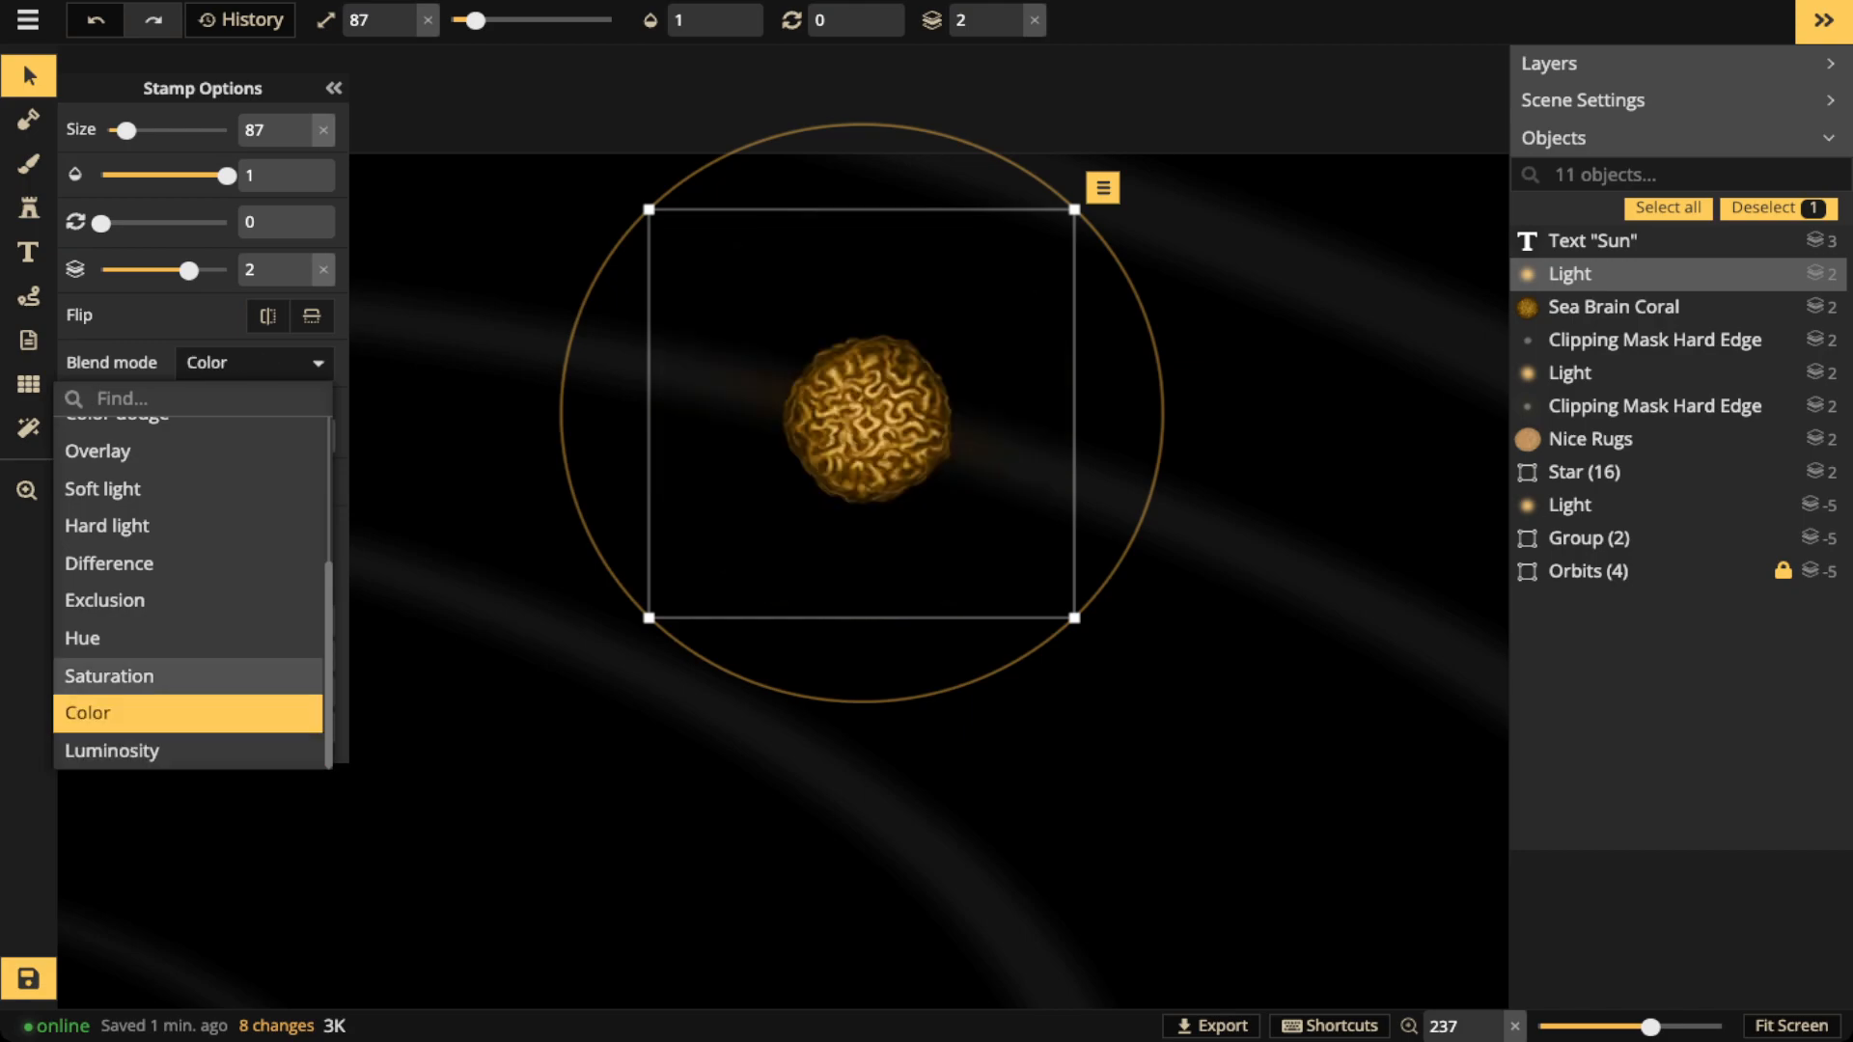
pyautogui.click(109, 677)
pyautogui.click(97, 638)
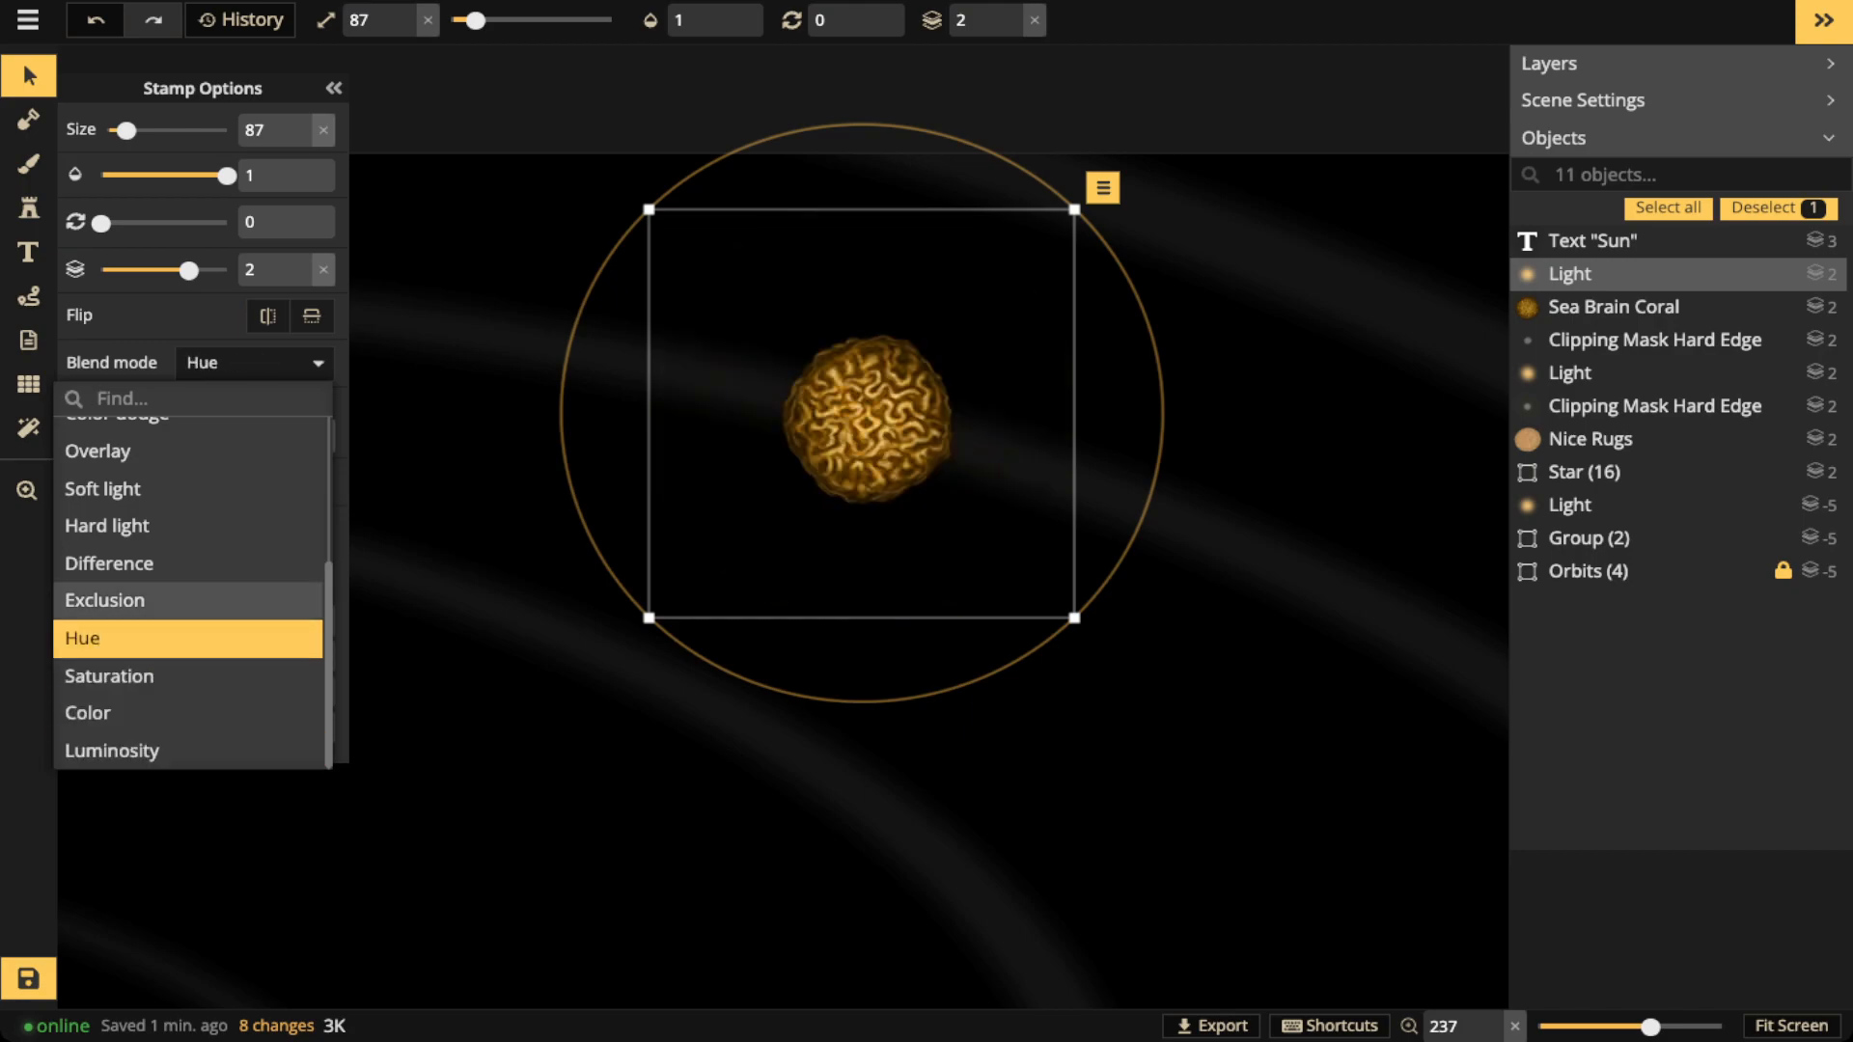
pyautogui.click(104, 601)
pyautogui.click(109, 563)
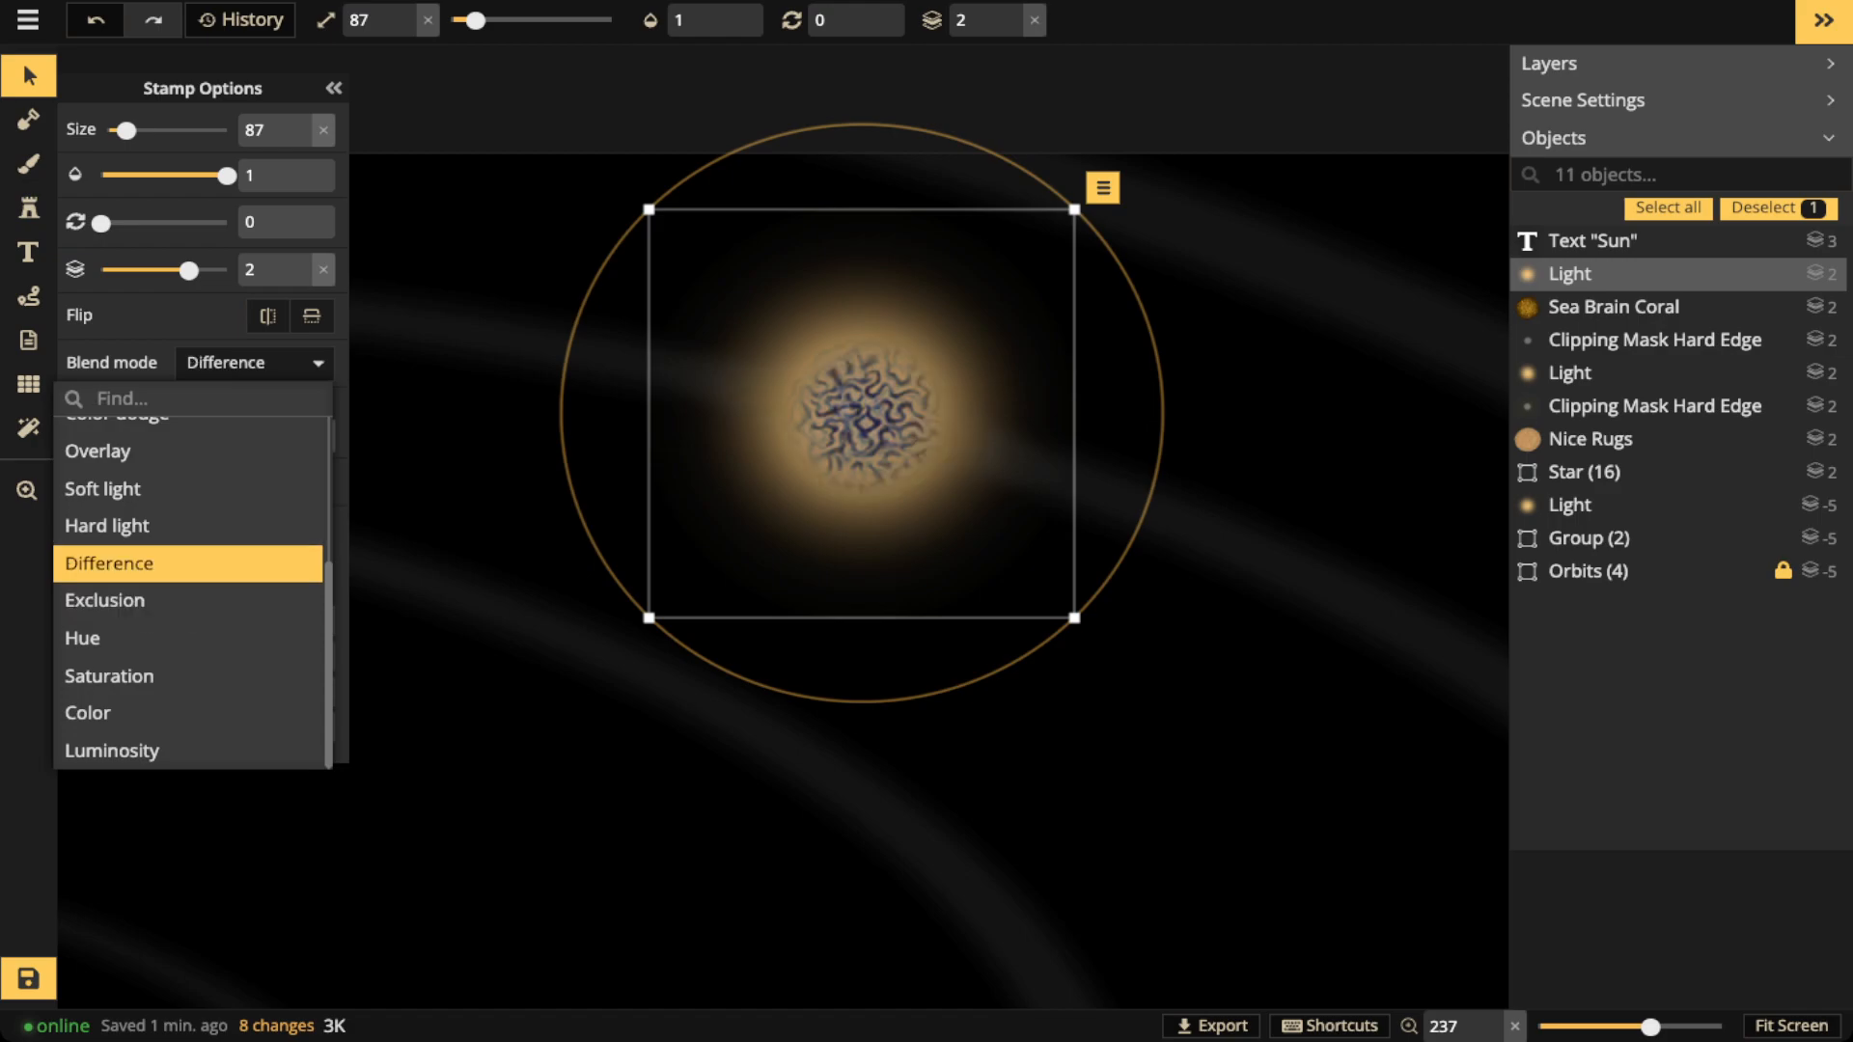
pyautogui.press('Up')
pyautogui.press('Down')
pyautogui.press('Down')
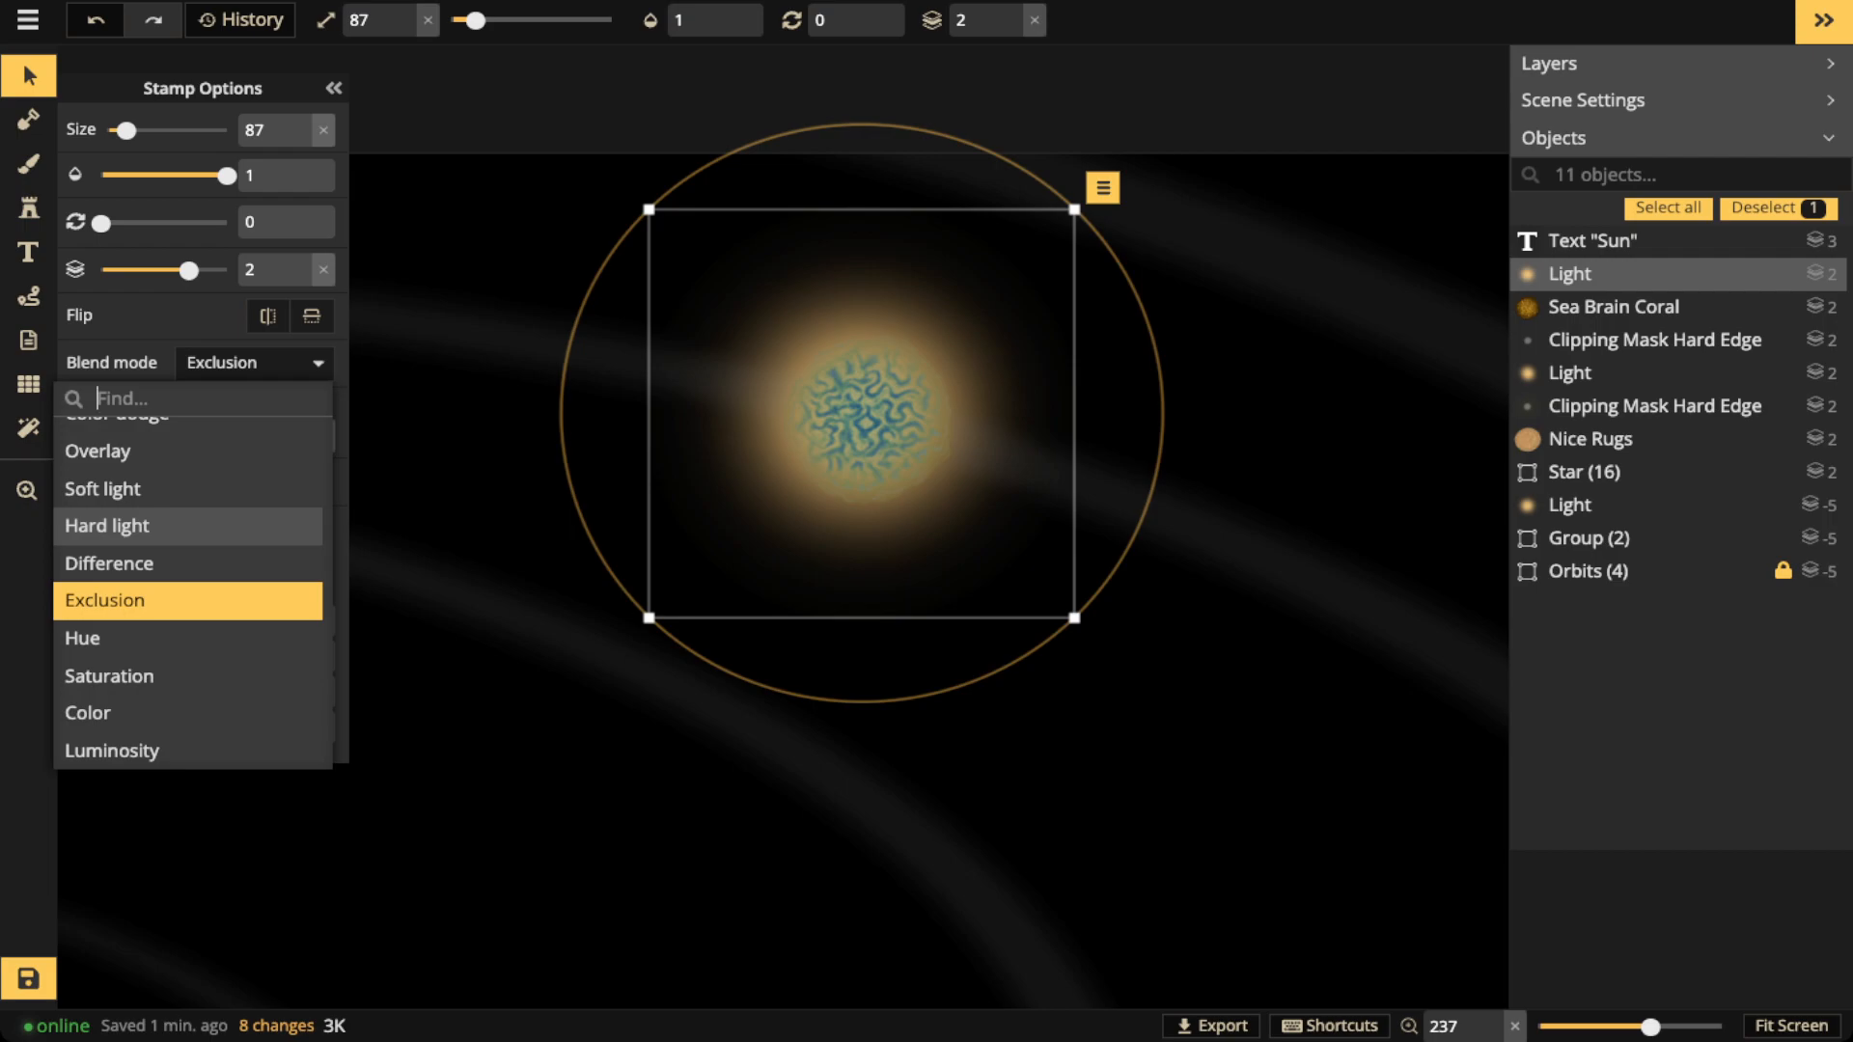
# Compare the coral planet with and without blur, and leave blur on with a radius of 7
pyautogui.click(1613, 306)
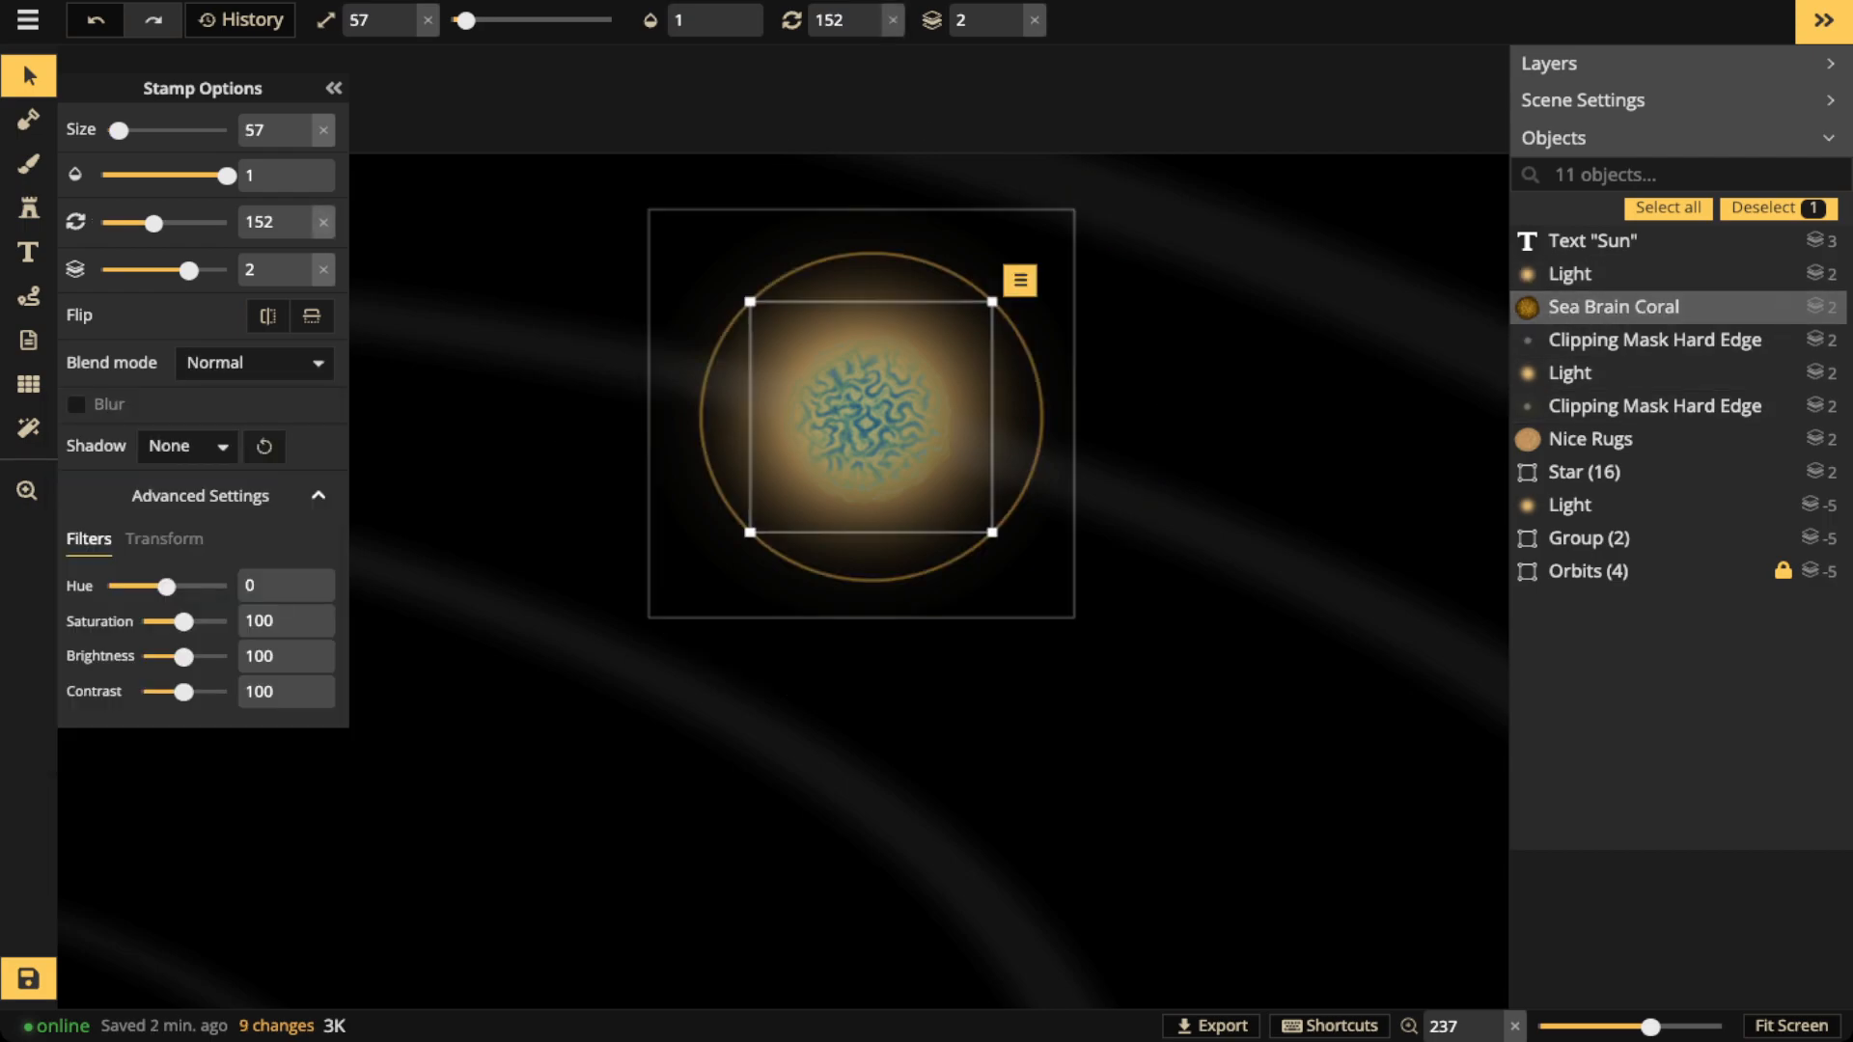
pyautogui.click(76, 405)
pyautogui.click(76, 404)
pyautogui.click(76, 404)
pyautogui.click(76, 404)
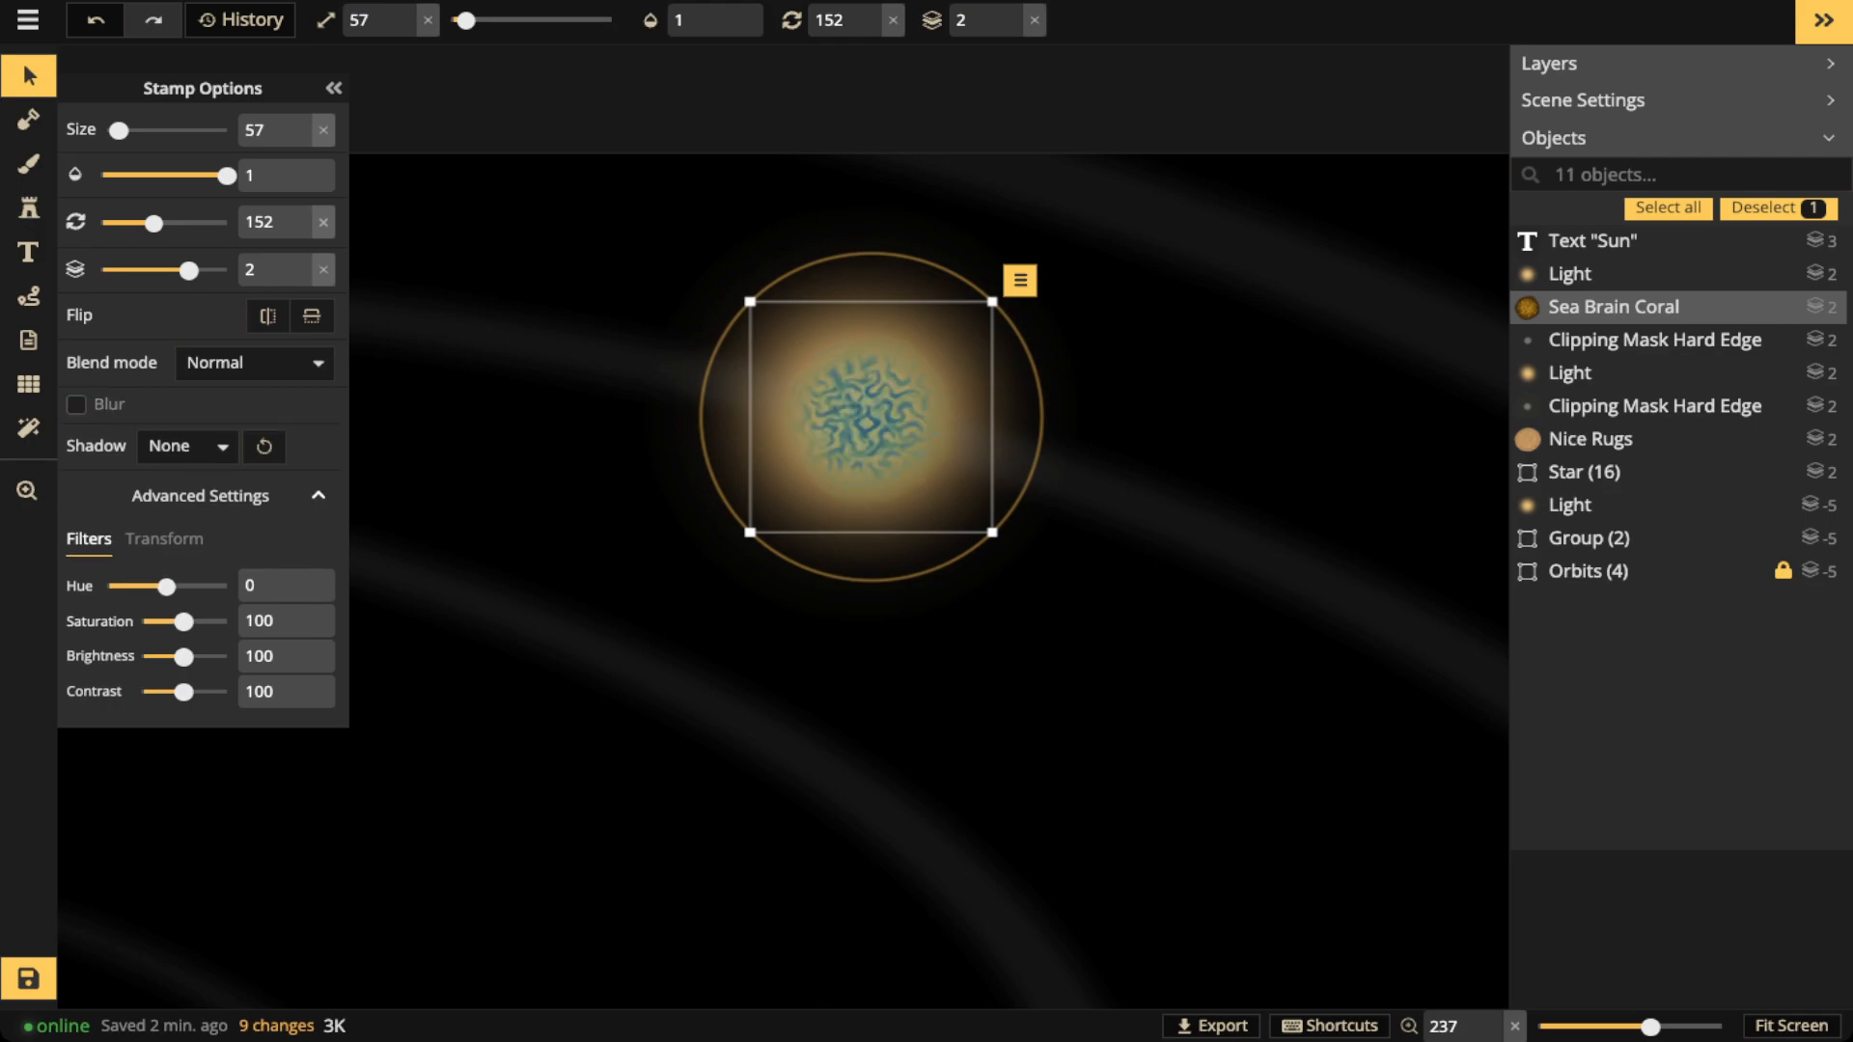
pyautogui.click(77, 404)
pyautogui.moveTo(162, 436); pyautogui.dragTo(140, 436)
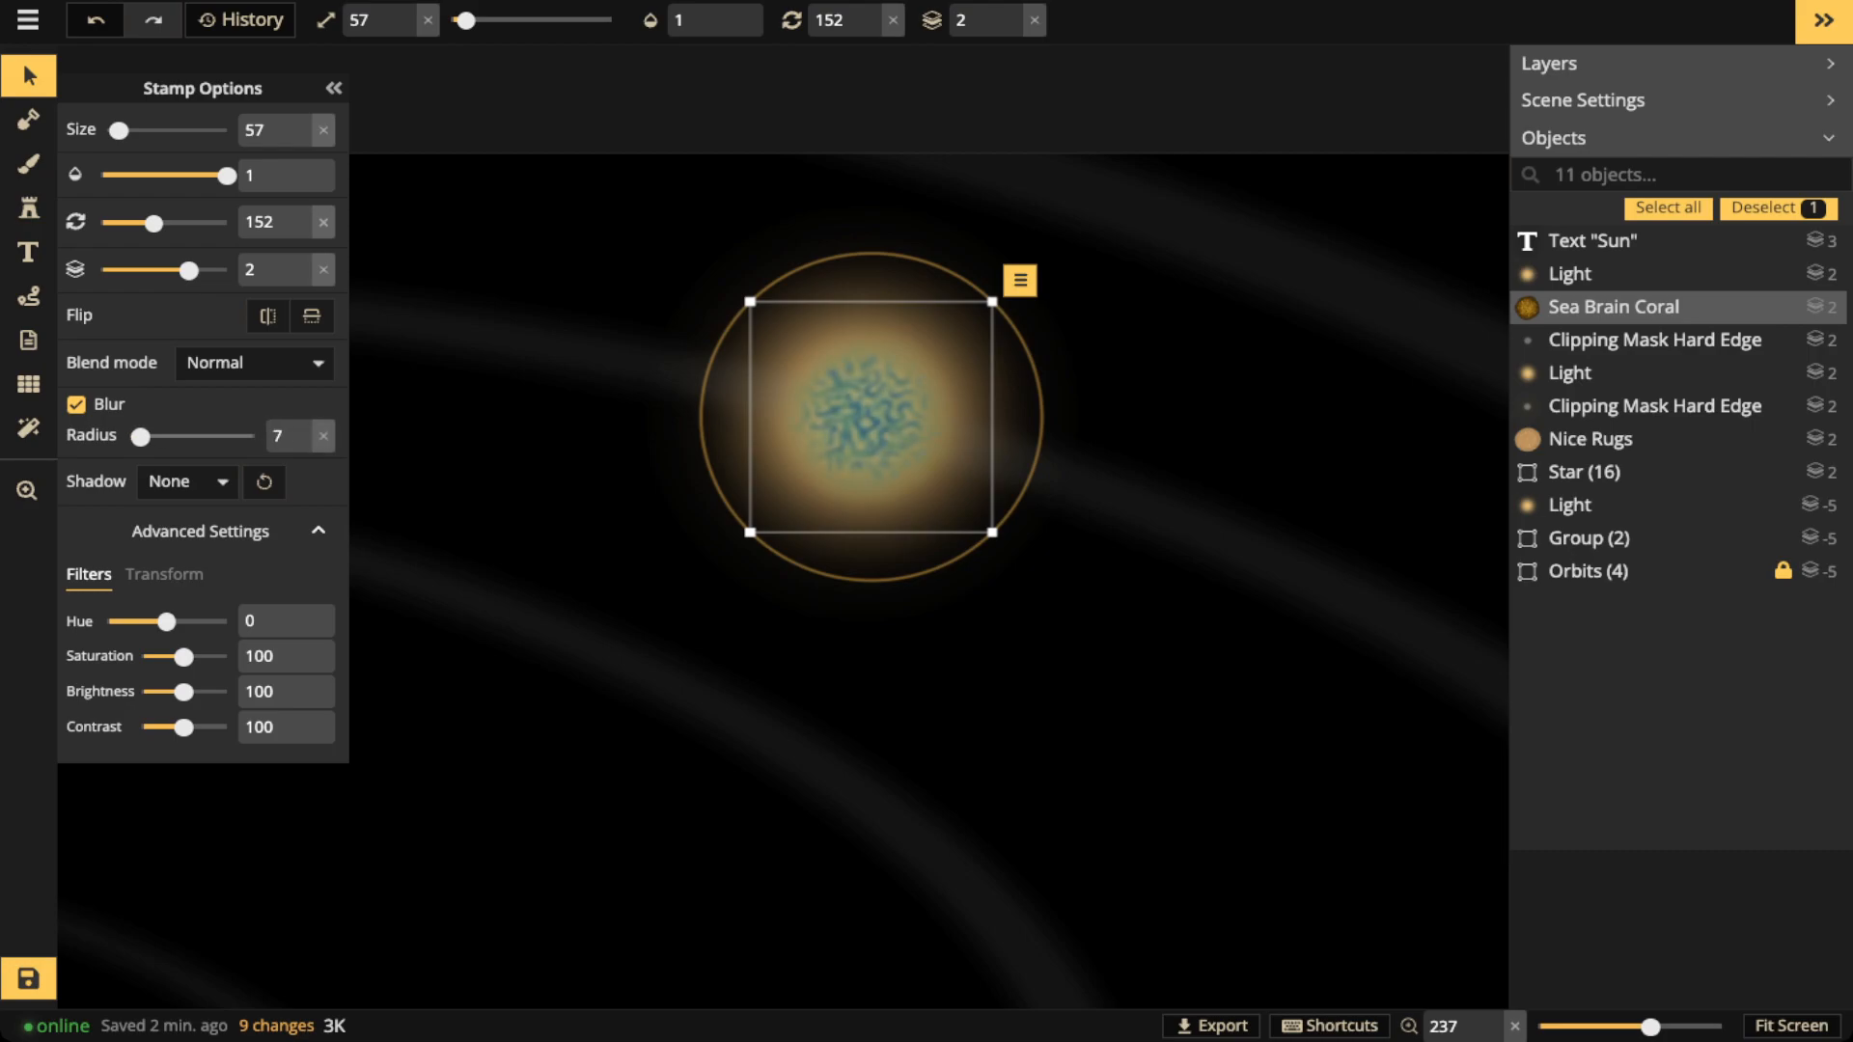
# Group the coral planet near the map's upper edge with its Light glow
pyautogui.click(778, 540)
pyautogui.scroll(-5, 779, 541)
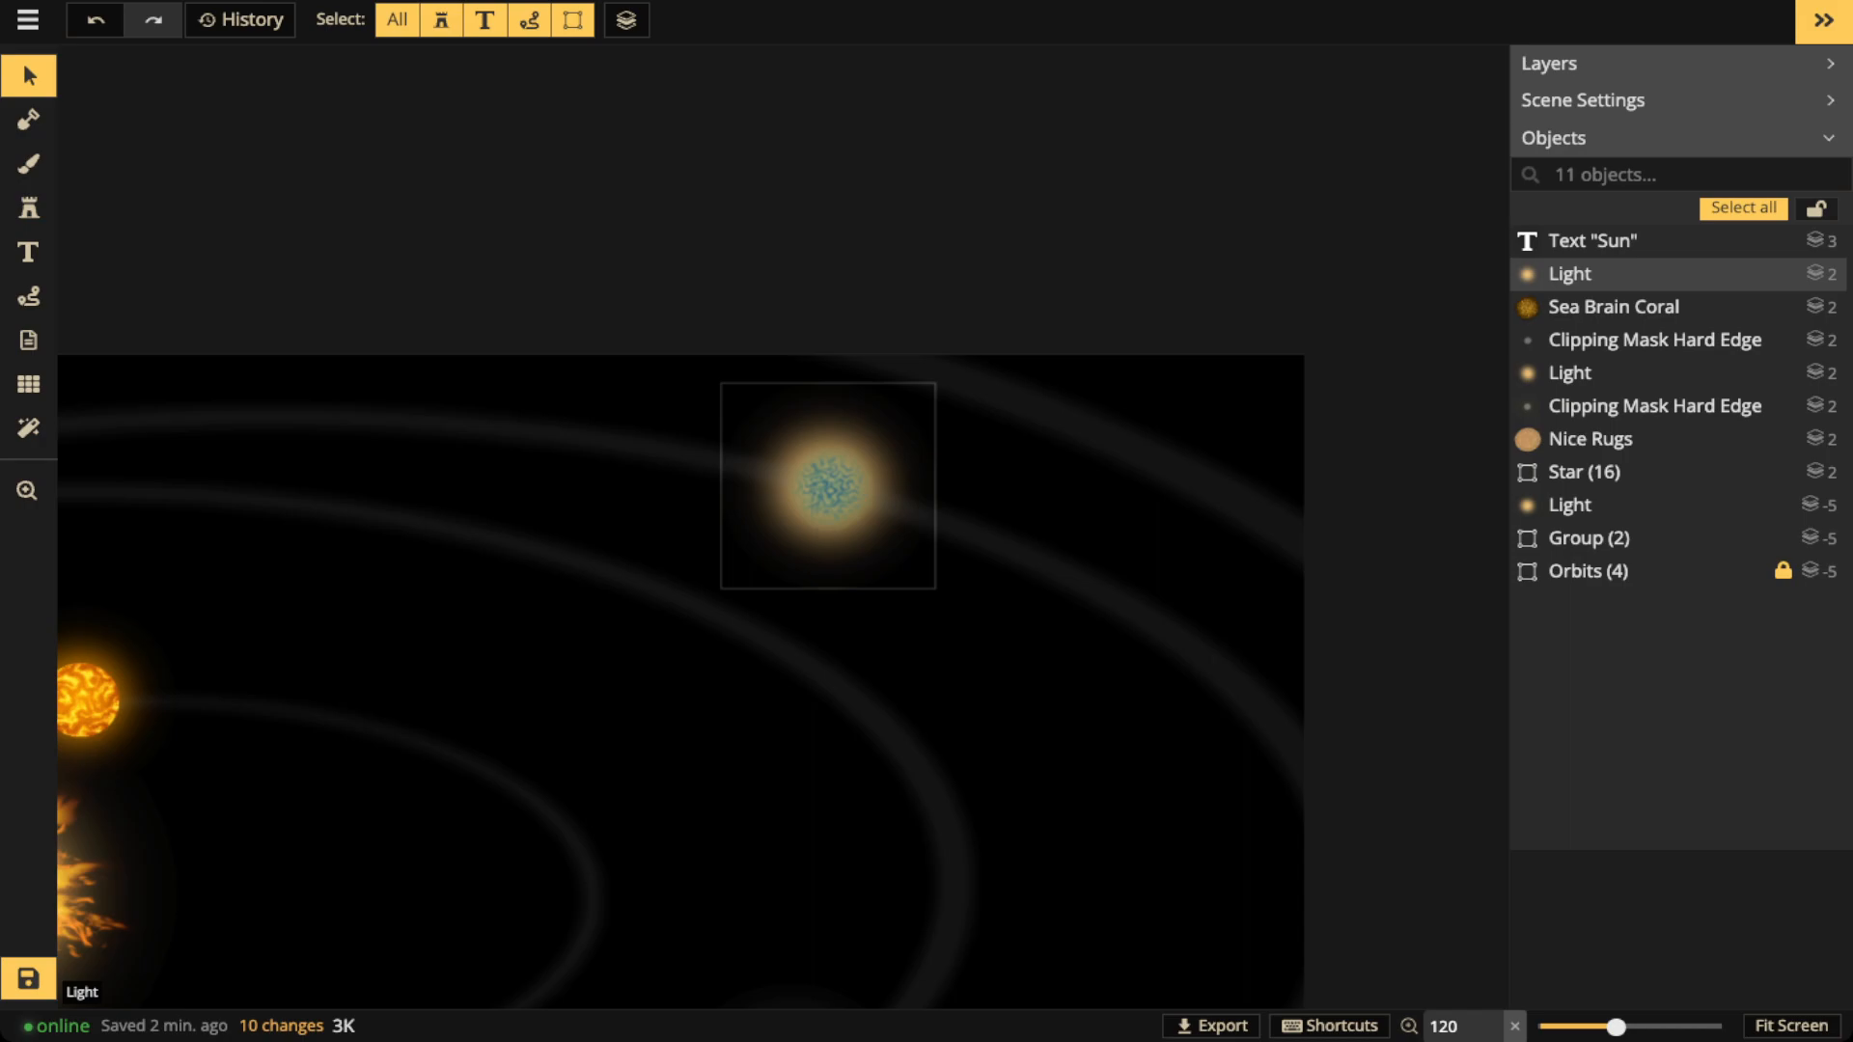
pyautogui.scroll(-3, 668, 552)
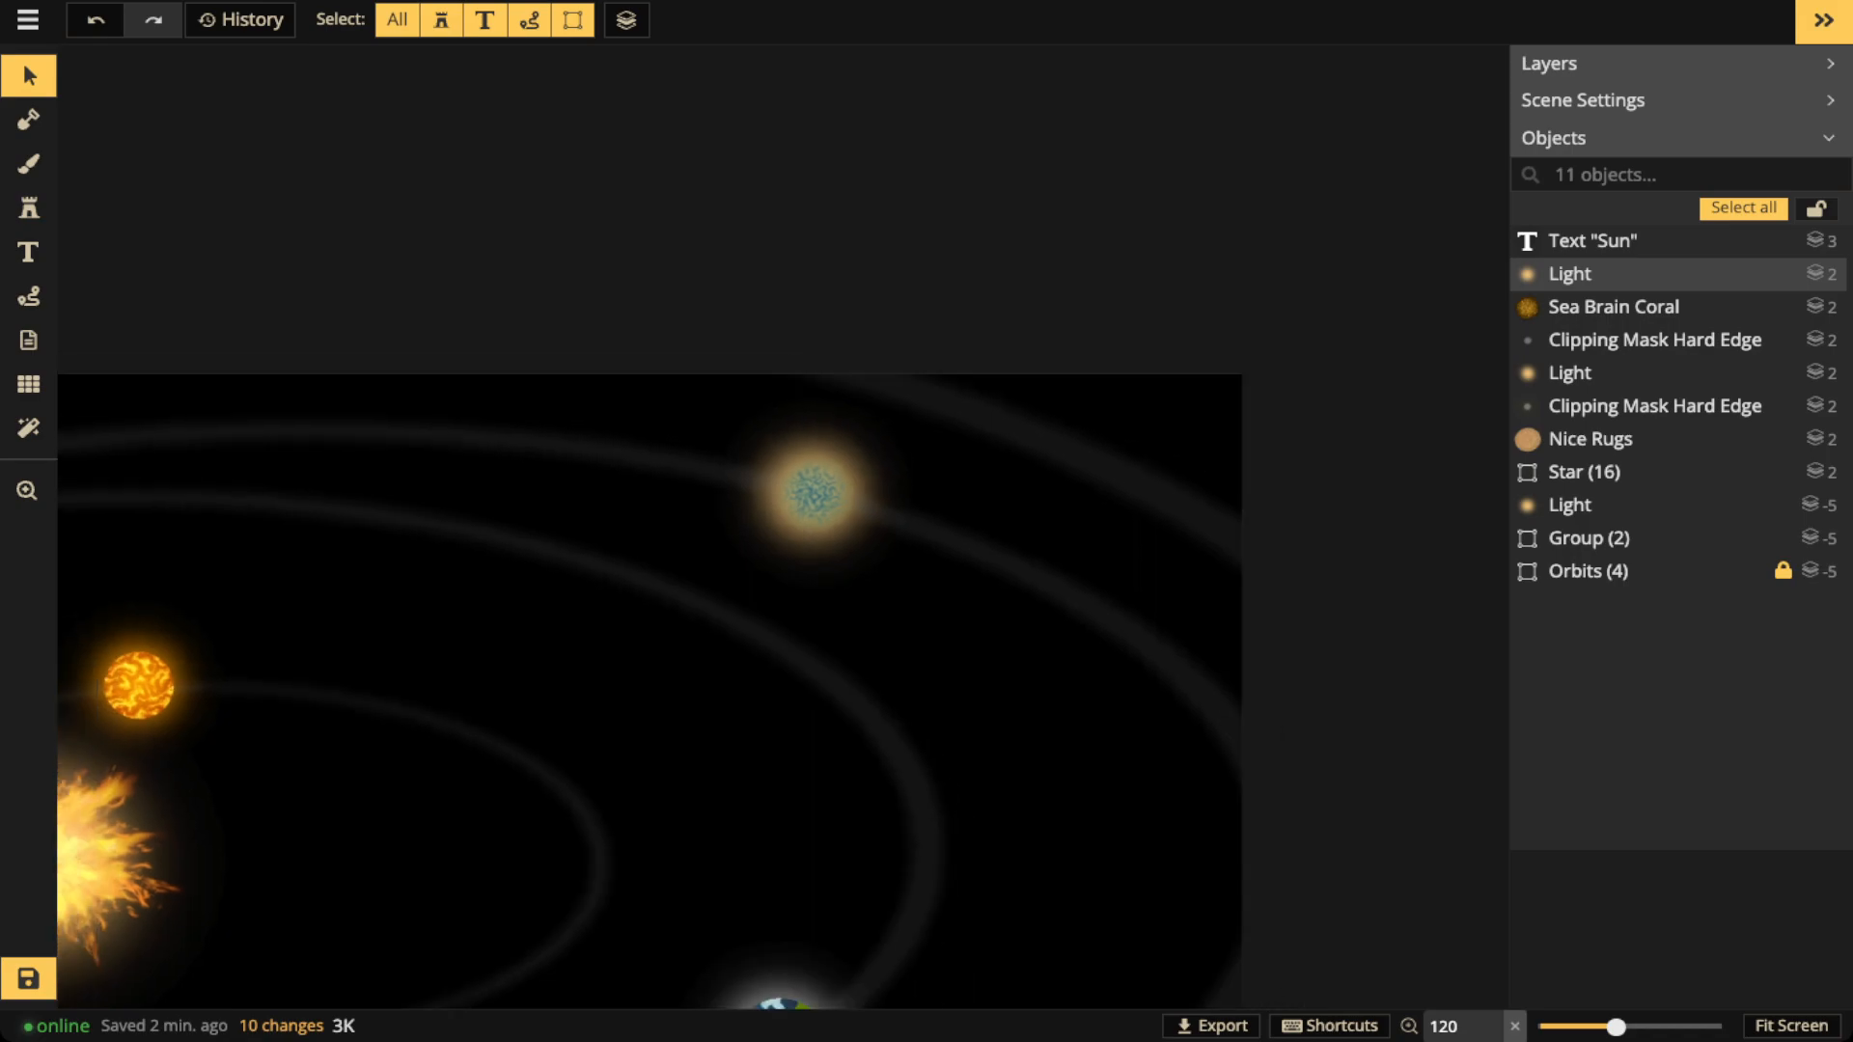
pyautogui.scroll(-1, 440, 523)
pyautogui.moveTo(439, 522); pyautogui.dragTo(518, 390)
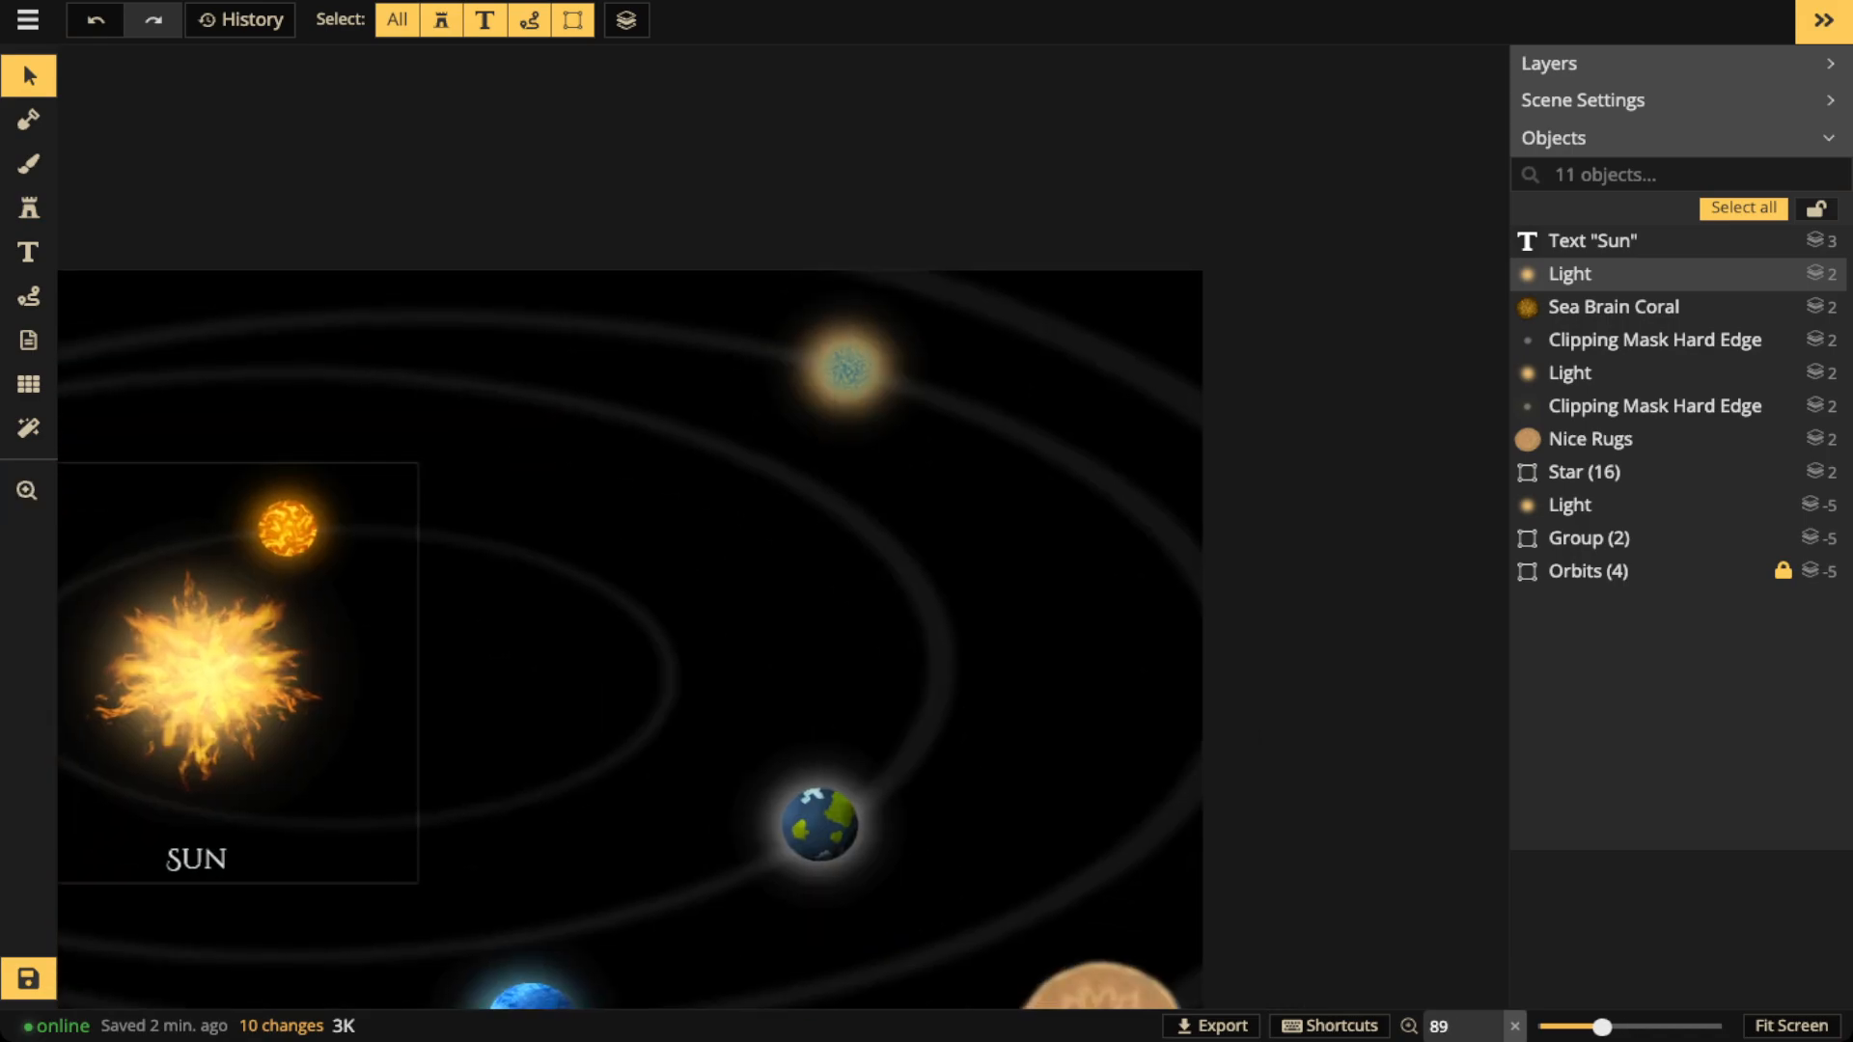
pyautogui.scroll(-2, 627, 579)
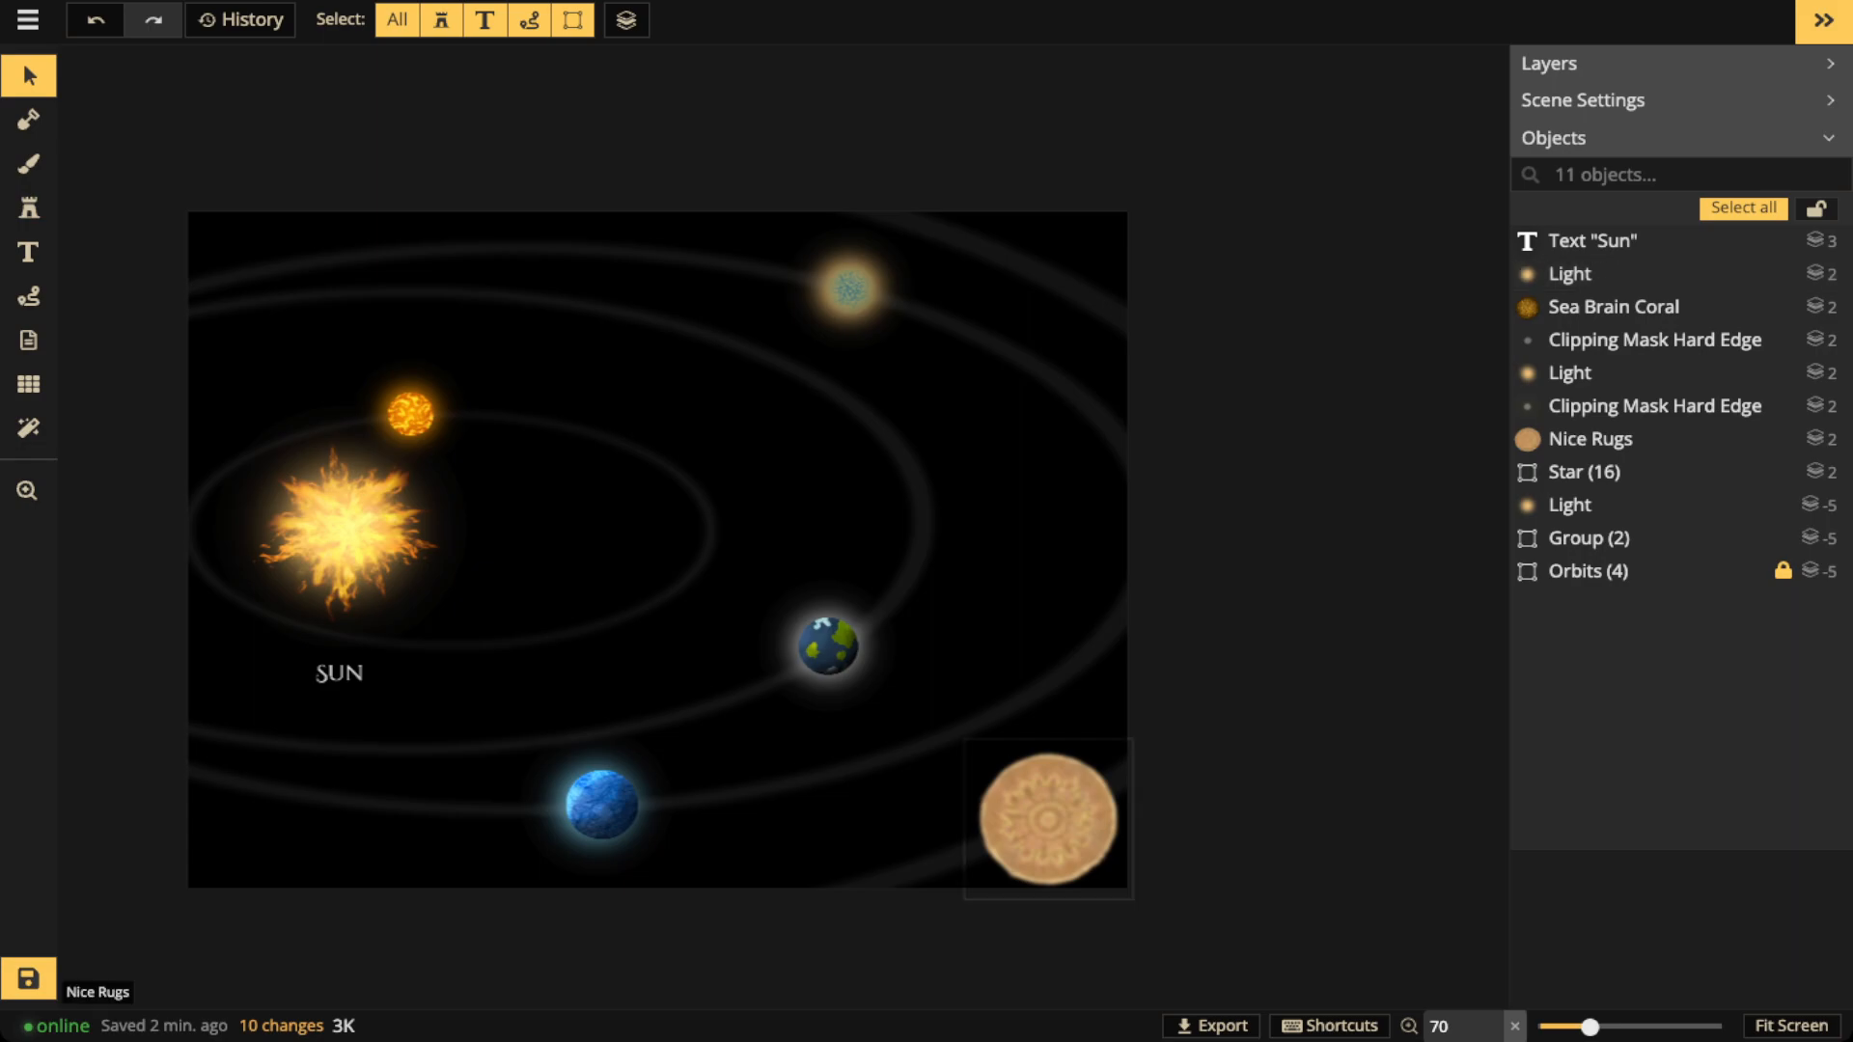
pyautogui.click(1029, 797)
pyautogui.scroll(1, 1029, 797)
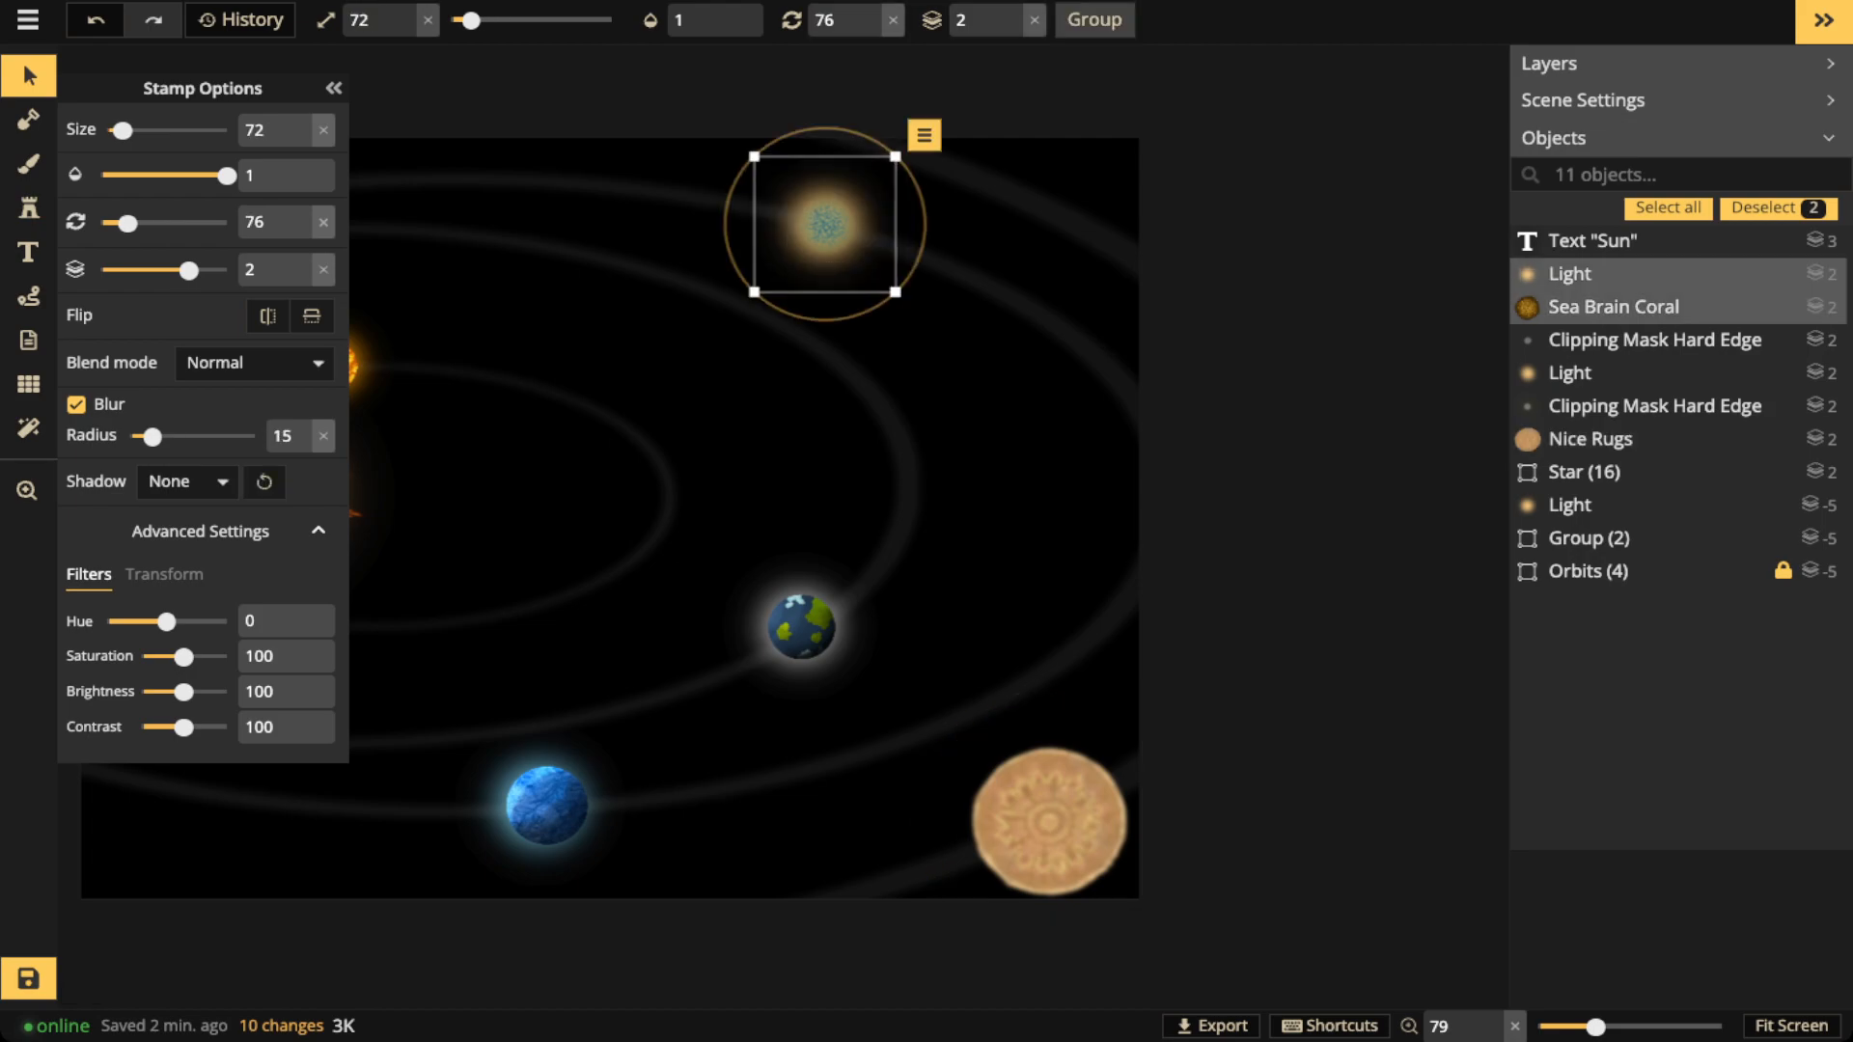
pyautogui.click(1094, 20)
pyautogui.click(1016, 693)
# Group the blue planet on the lower part of the ring with its Light glow
pyautogui.moveTo(776, 566); pyautogui.dragTo(825, 652)
pyautogui.click(661, 719)
pyautogui.moveTo(518, 741); pyautogui.dragTo(601, 833)
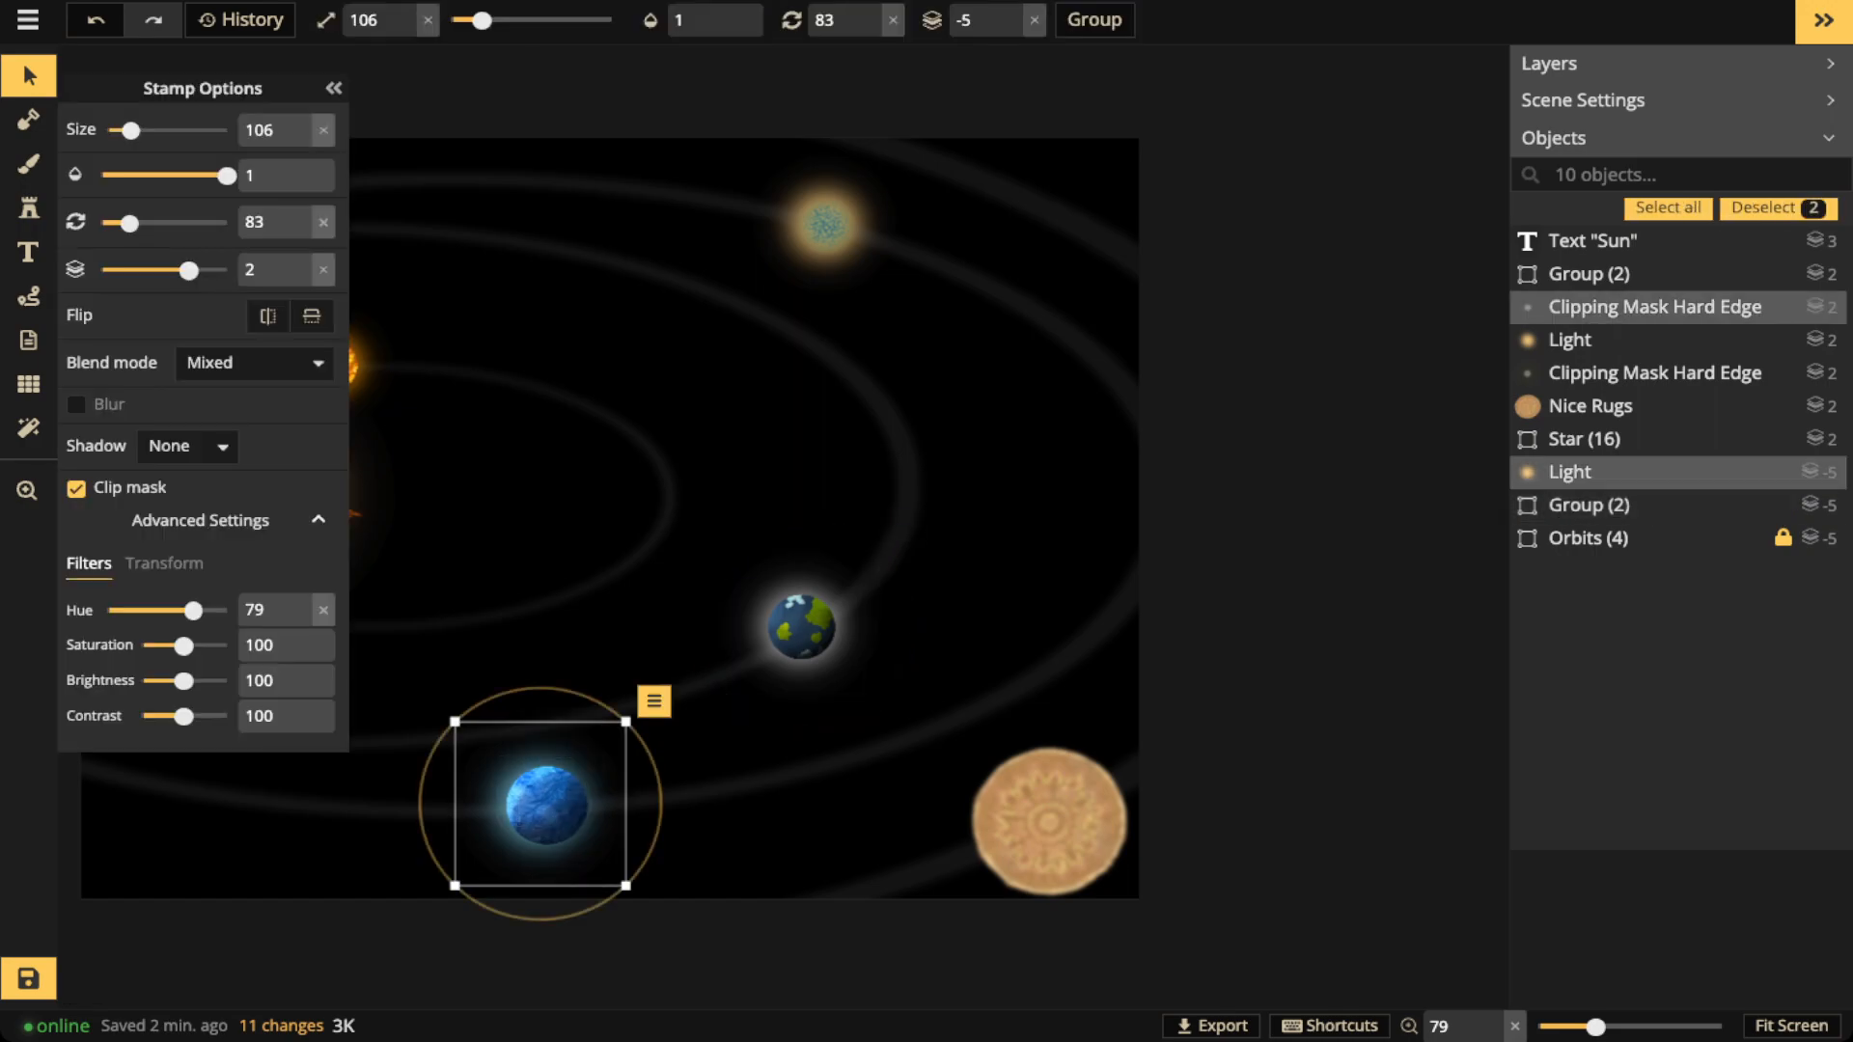
pyautogui.click(1094, 20)
pyautogui.click(965, 617)
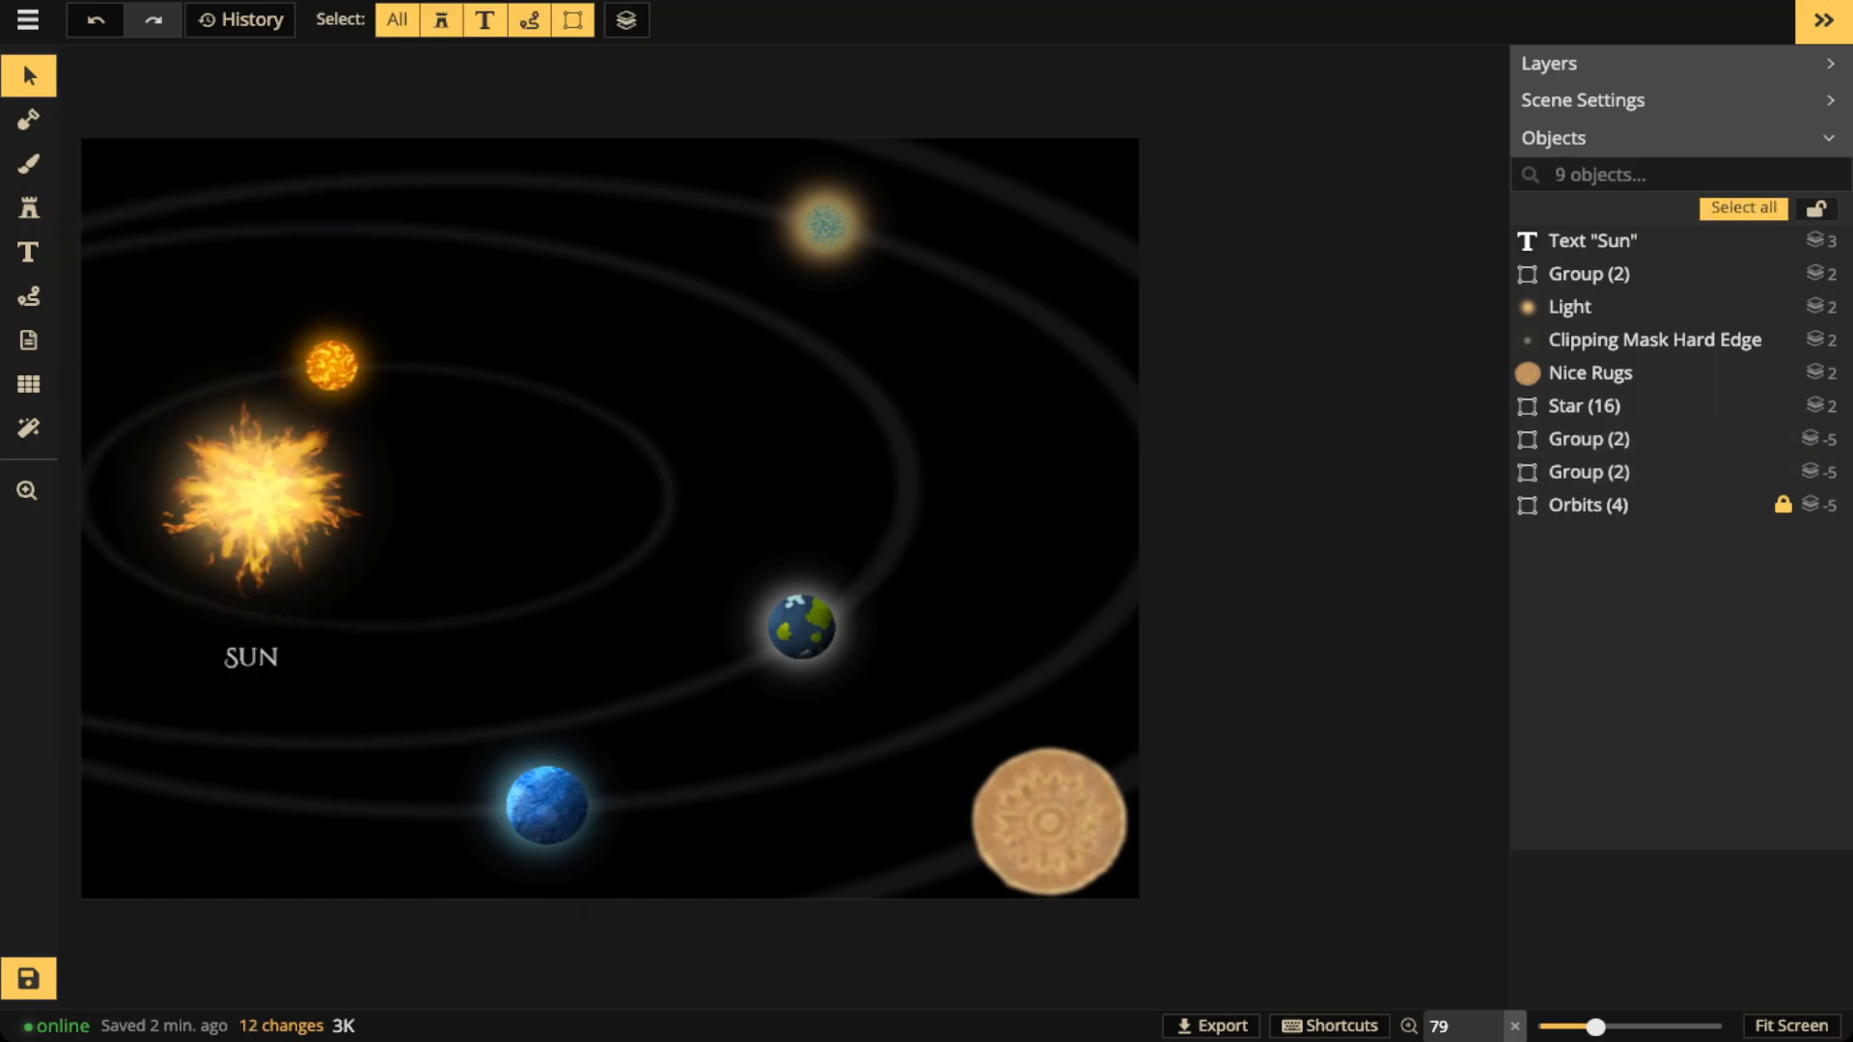
# Group the fiery orange planet beside the sun with its Light glow, leaving the sun's Star group out
pyautogui.click(825, 225)
pyautogui.click(331, 365)
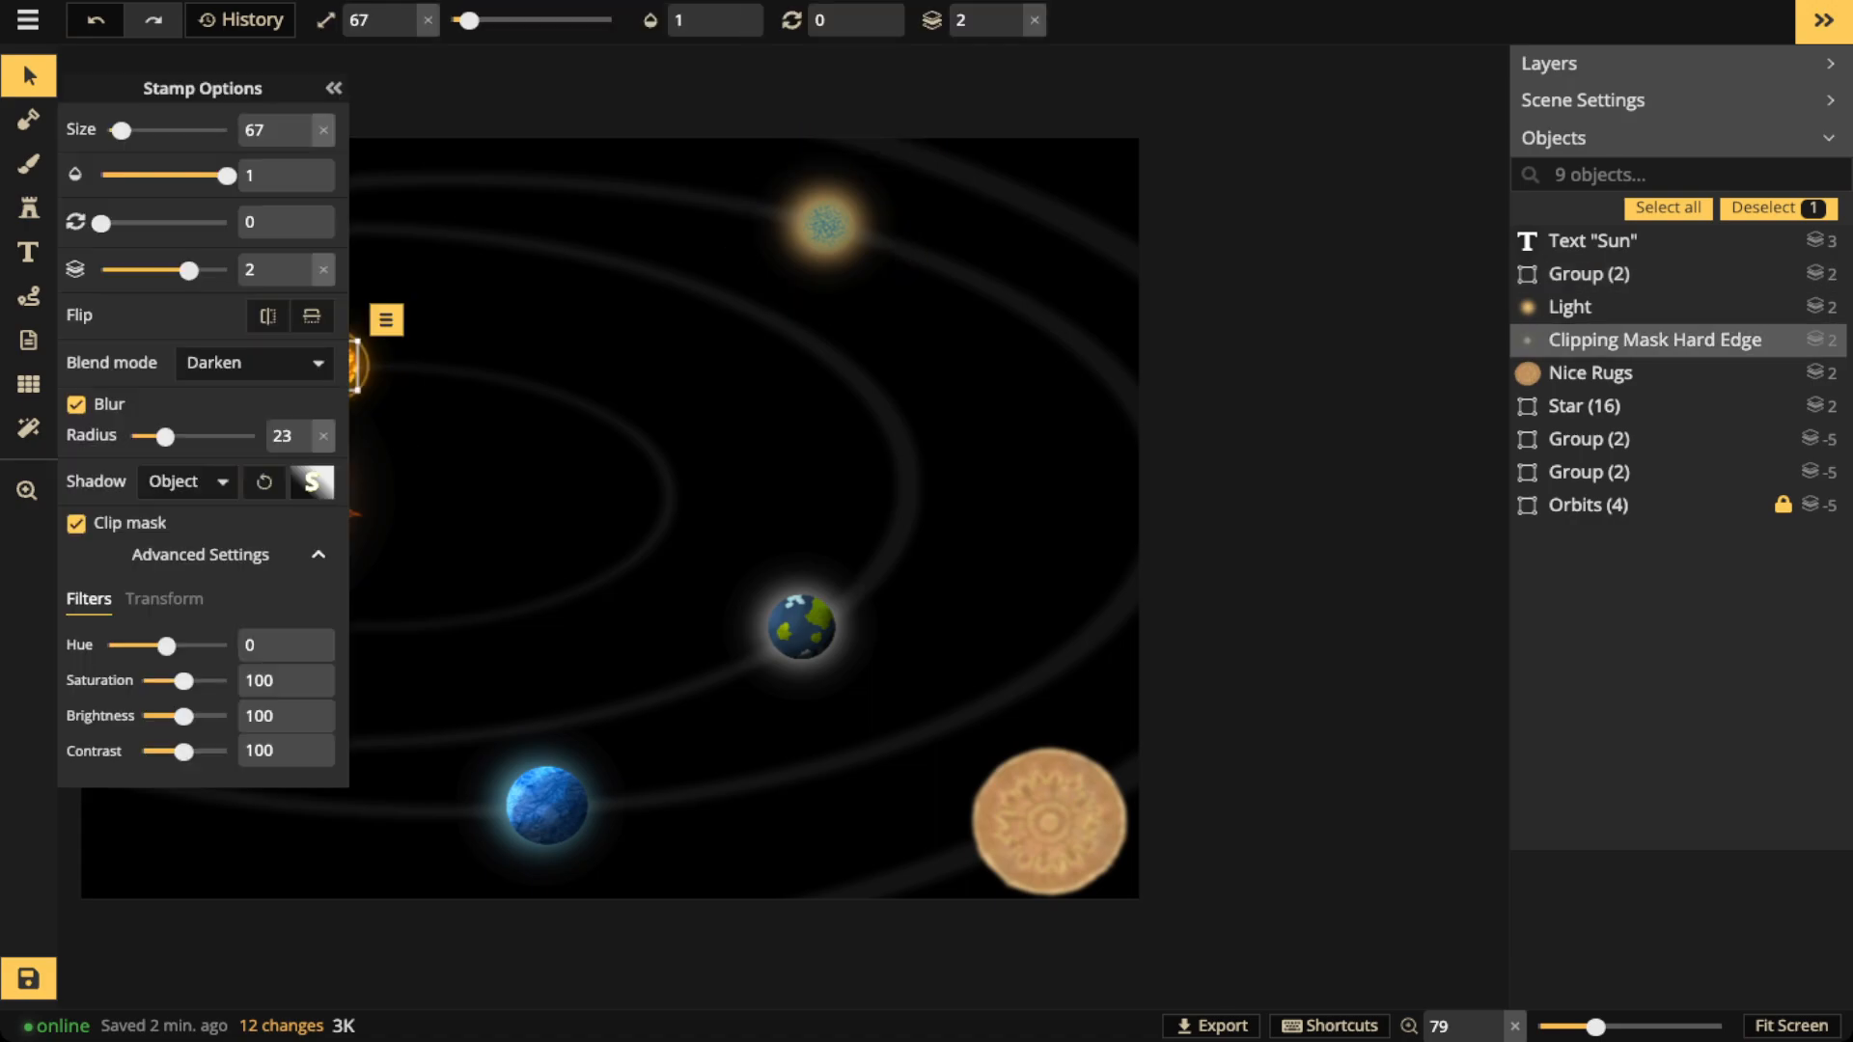
pyautogui.click(464, 338)
pyautogui.moveTo(347, 276); pyautogui.dragTo(344, 347)
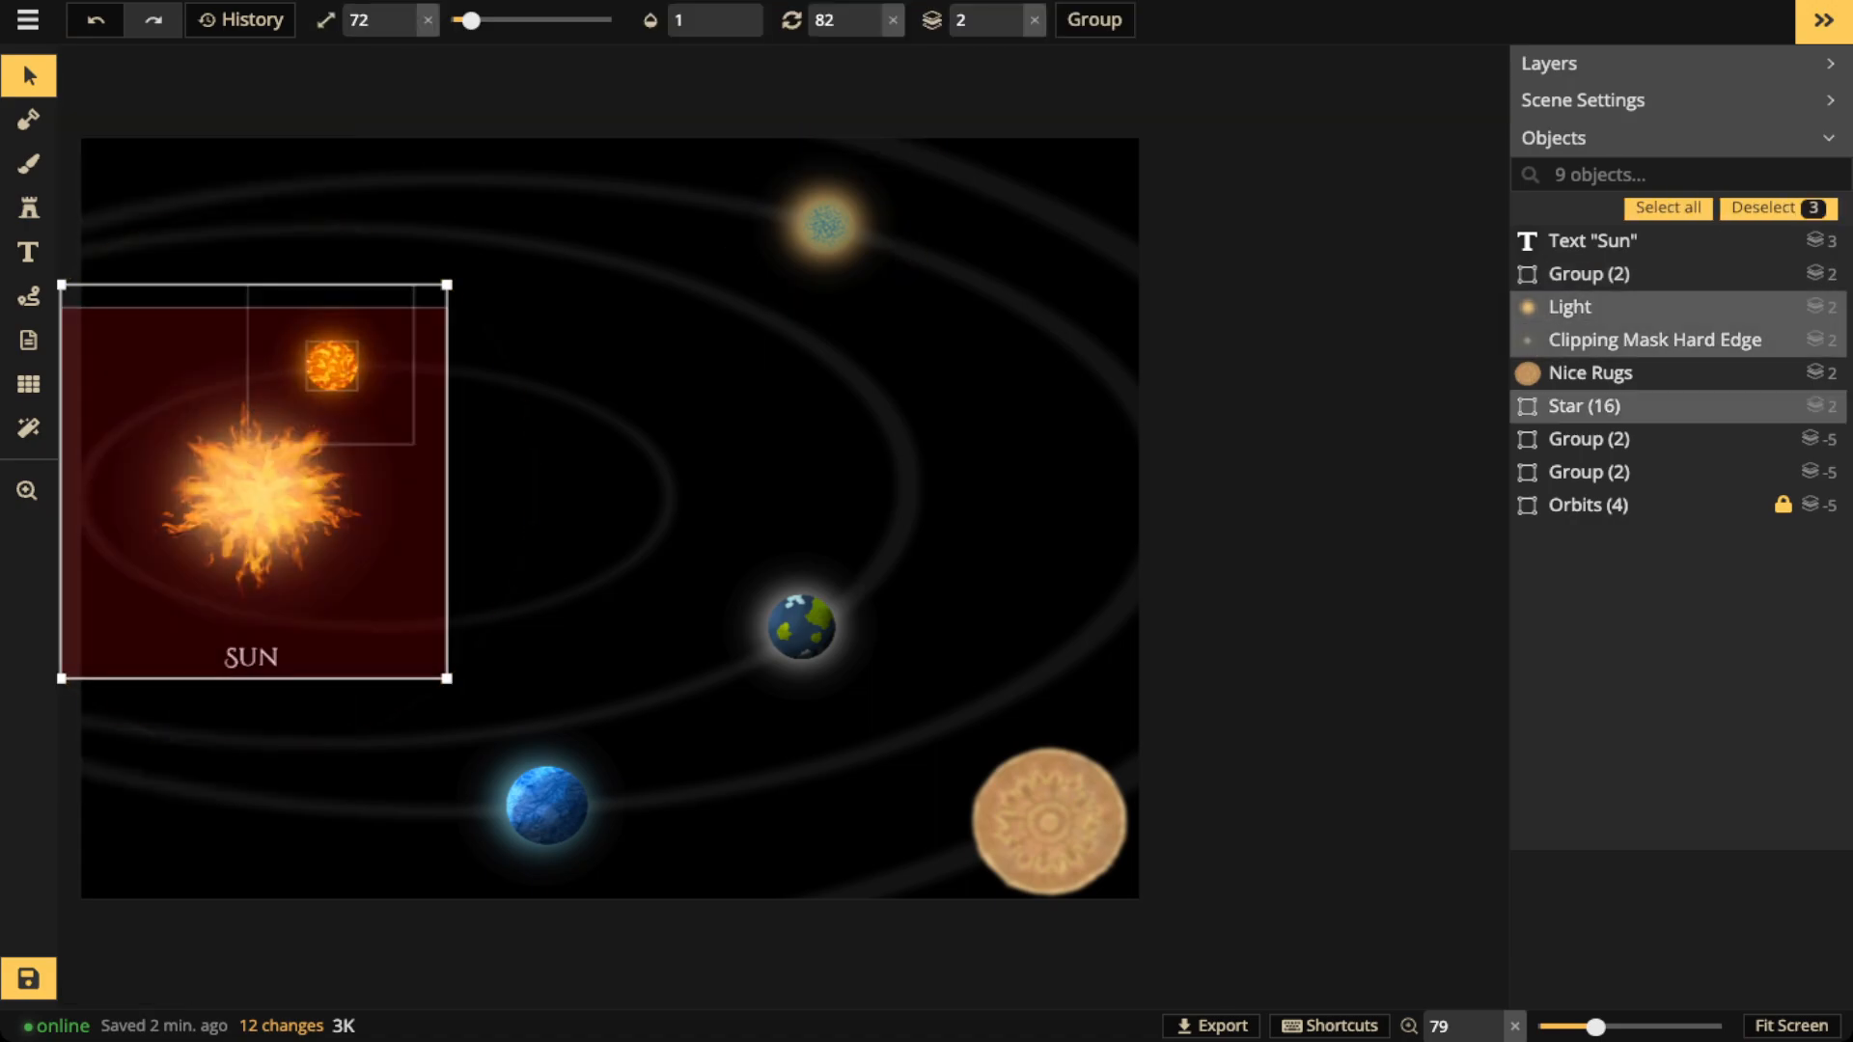
pyautogui.keyDown('shift'); pyautogui.click(270, 491); pyautogui.keyUp('shift')
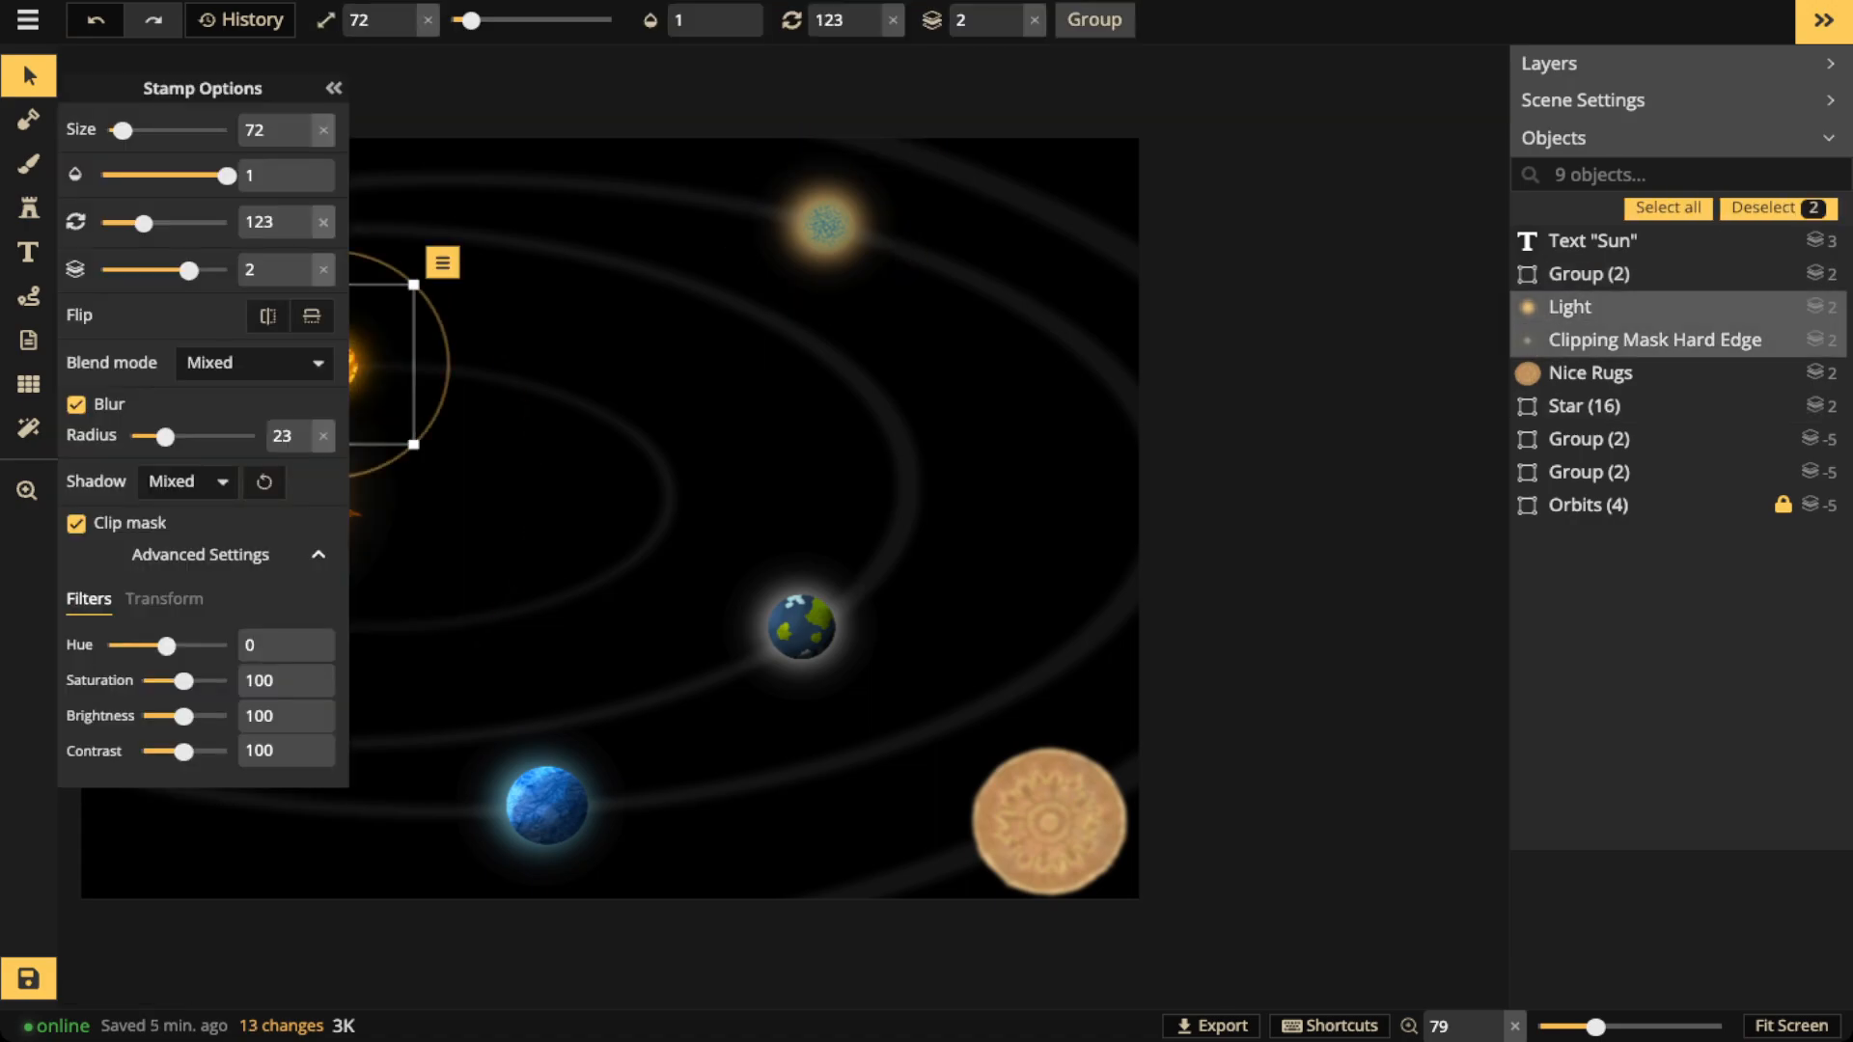
pyautogui.click(1094, 19)
pyautogui.click(483, 328)
pyautogui.moveTo(483, 329); pyautogui.dragTo(718, 333)
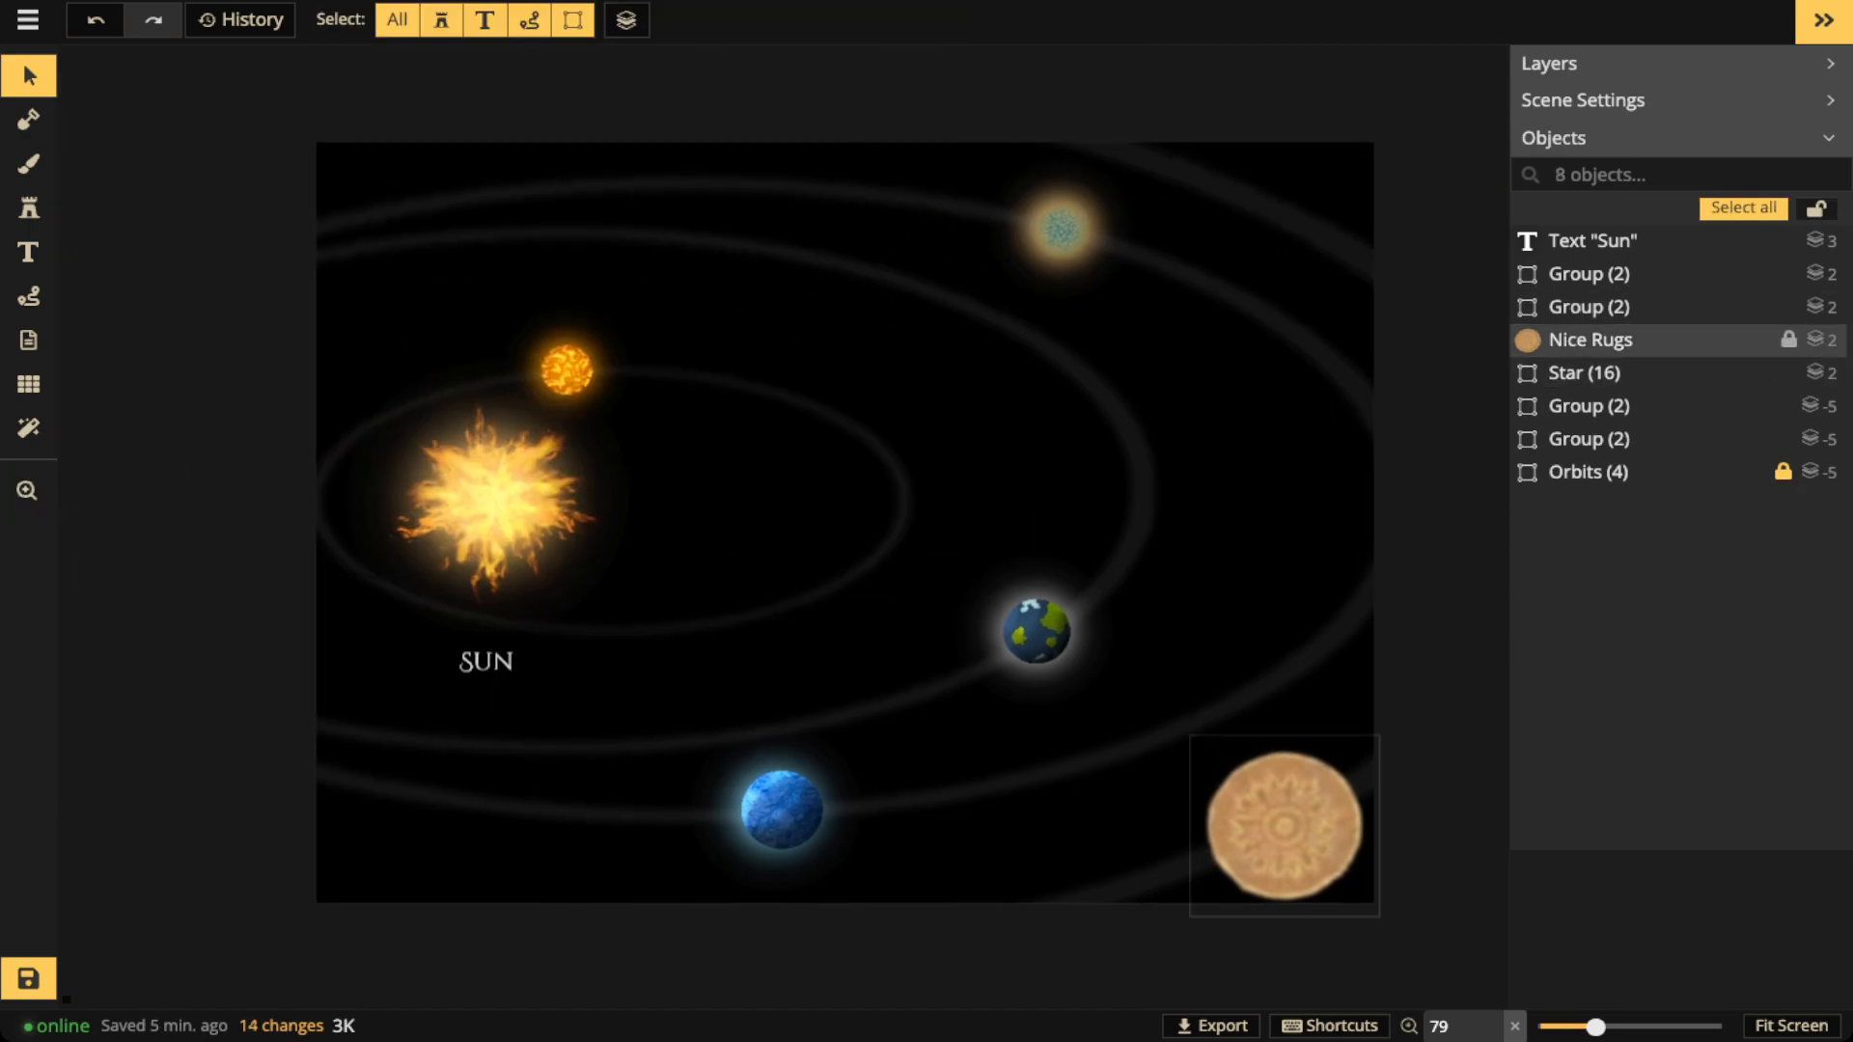
# Delete the Nice Rugs disc in the map's lower-right corner
pyautogui.click(1631, 340)
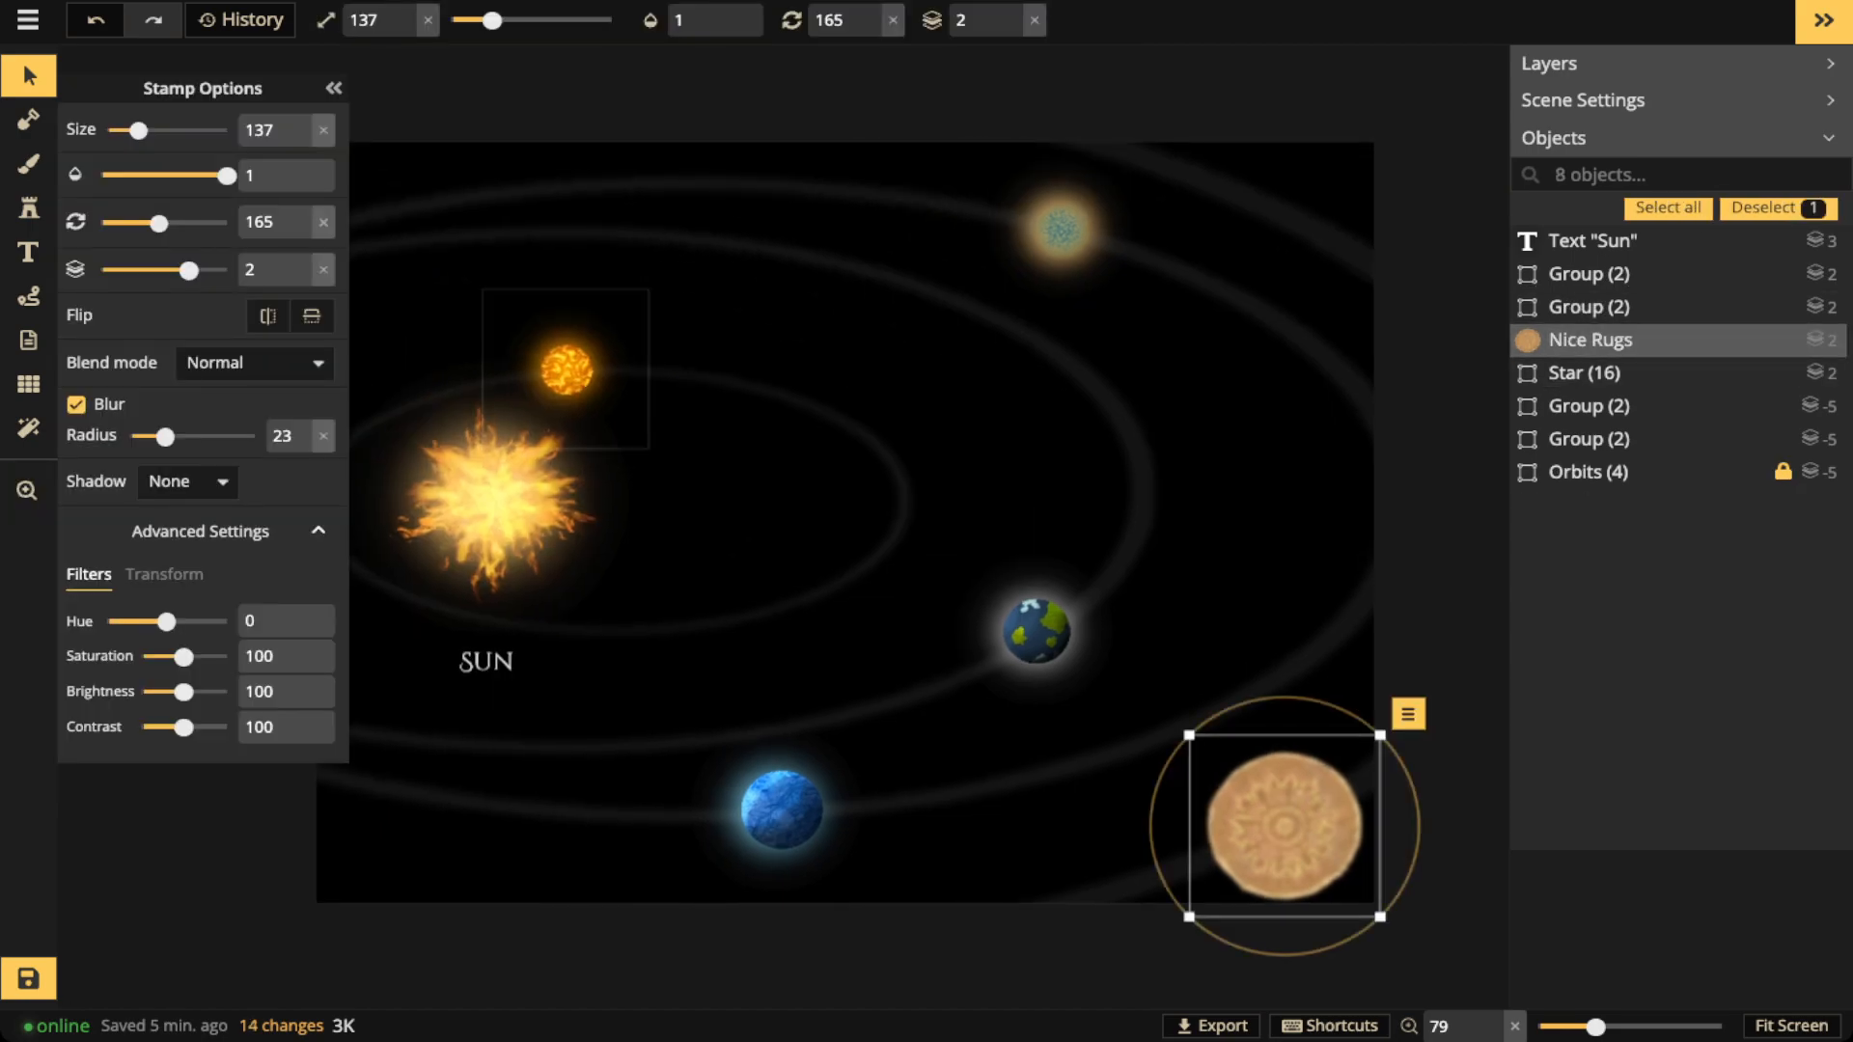
pyautogui.click(566, 371)
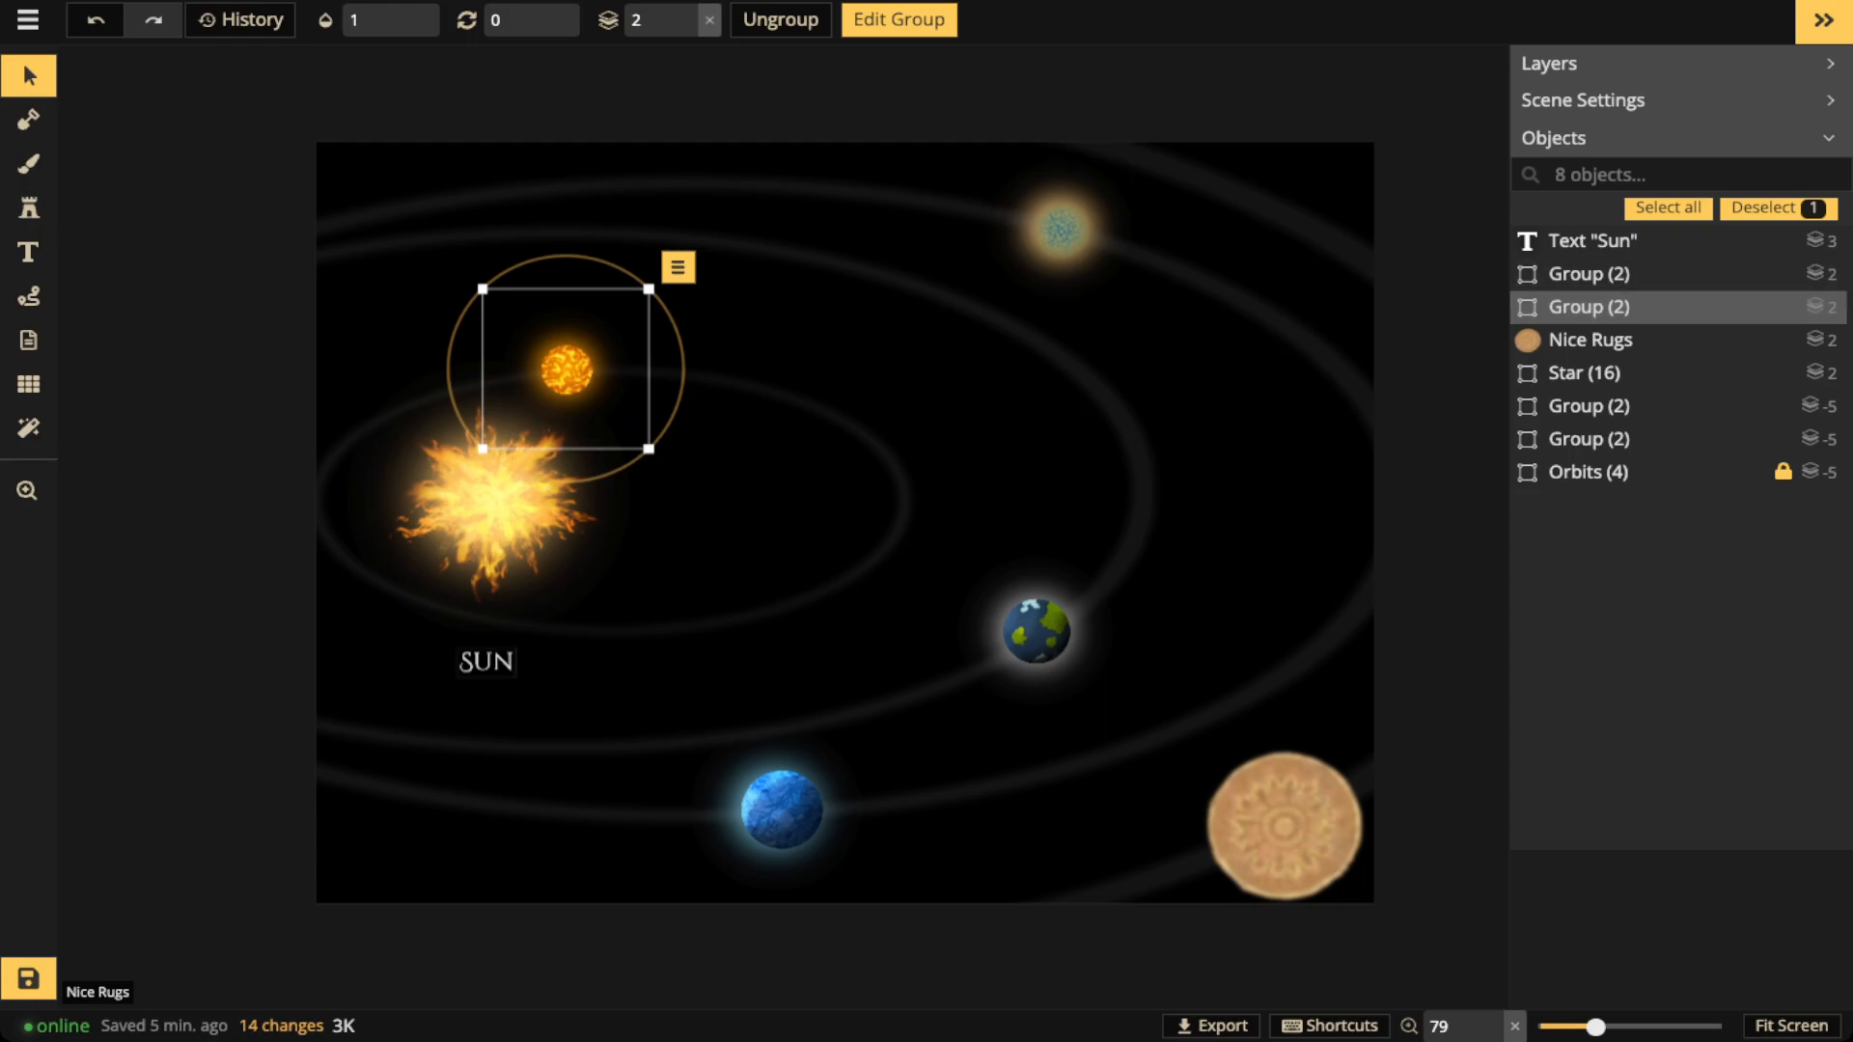
pyautogui.click(1060, 229)
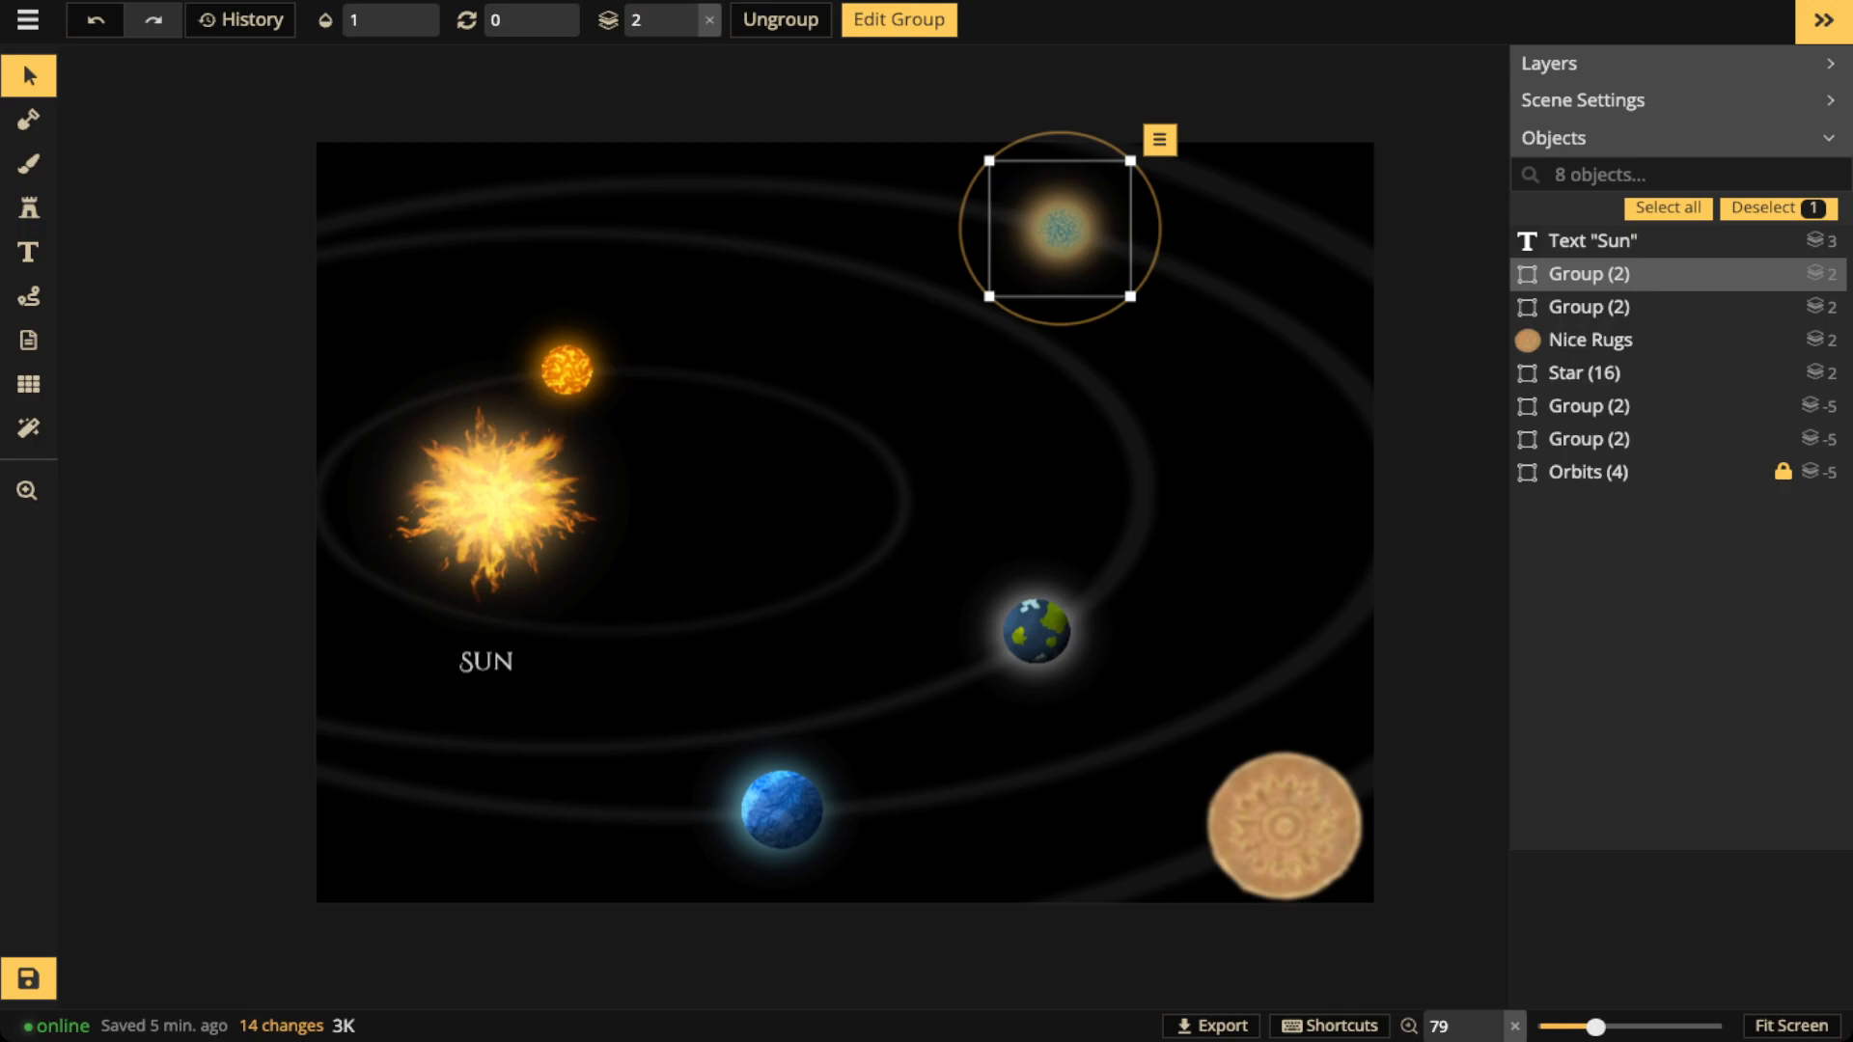
pyautogui.scroll(1, 1212, 697)
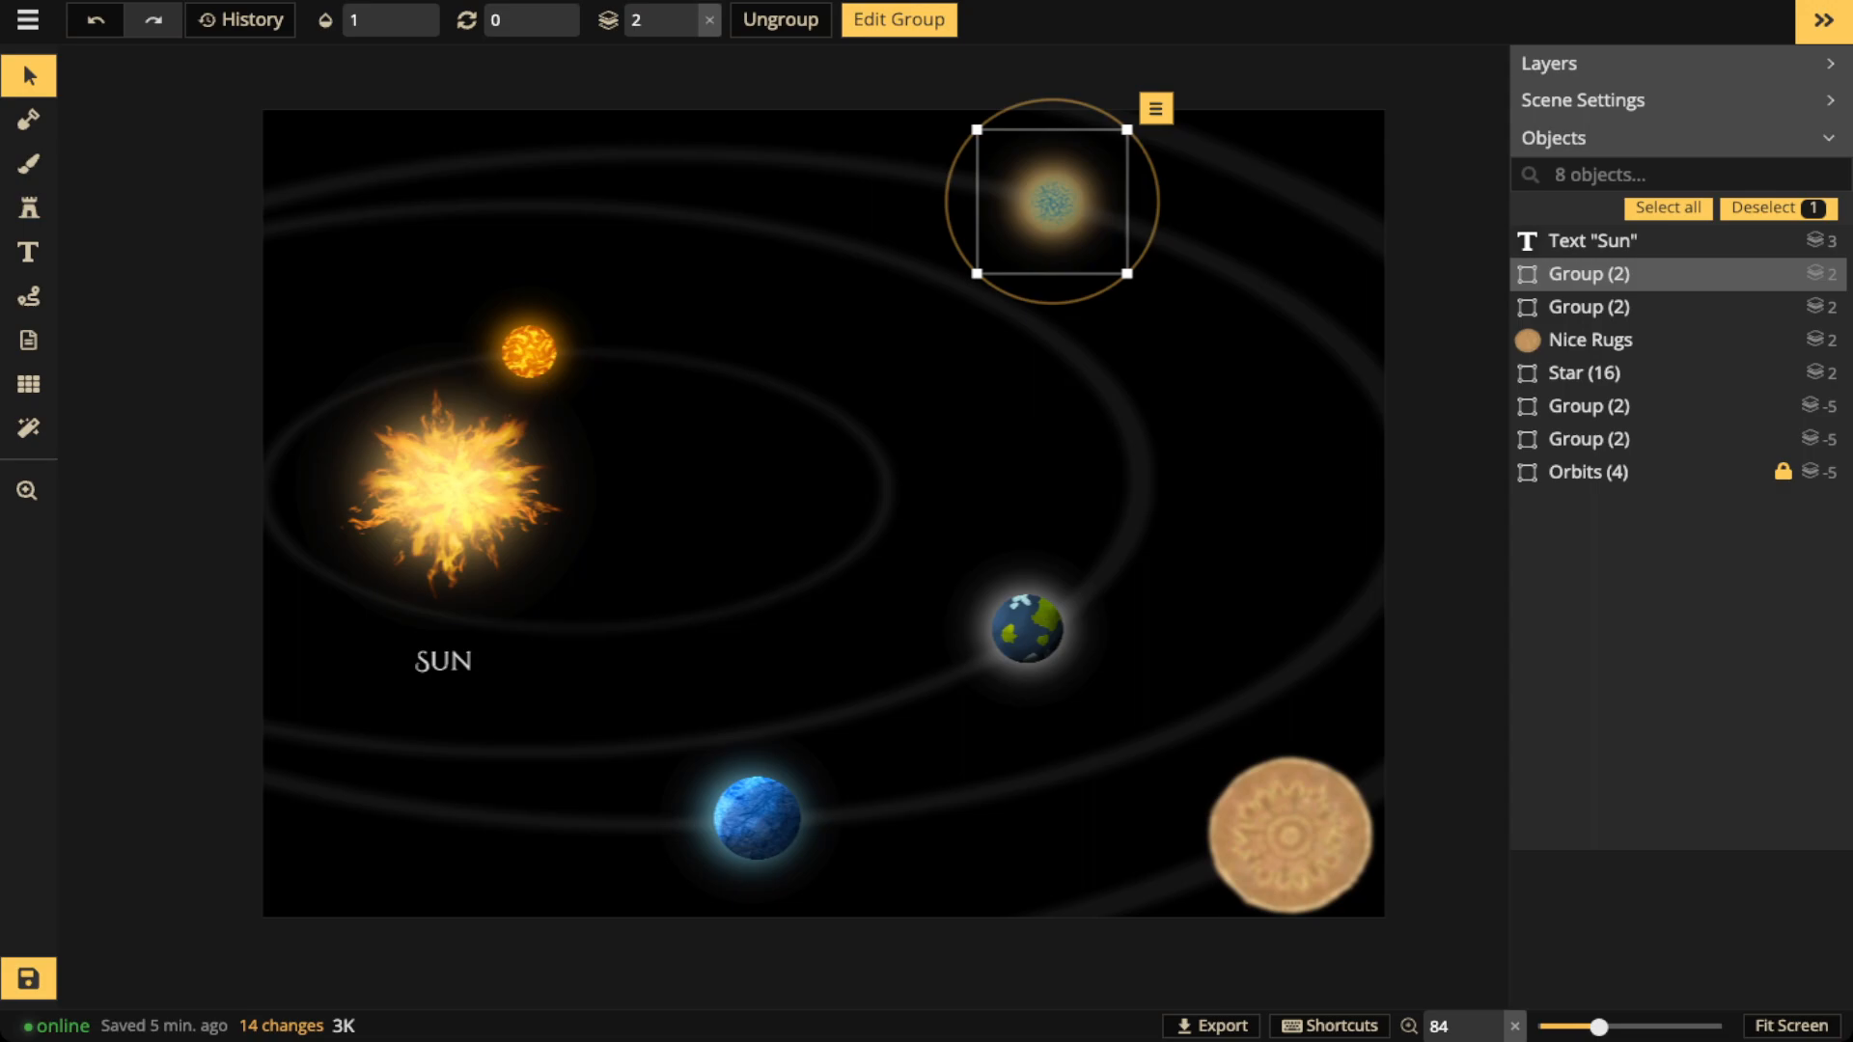
pyautogui.scroll(4, 863, 456)
pyautogui.moveTo(874, 459); pyautogui.dragTo(569, 135)
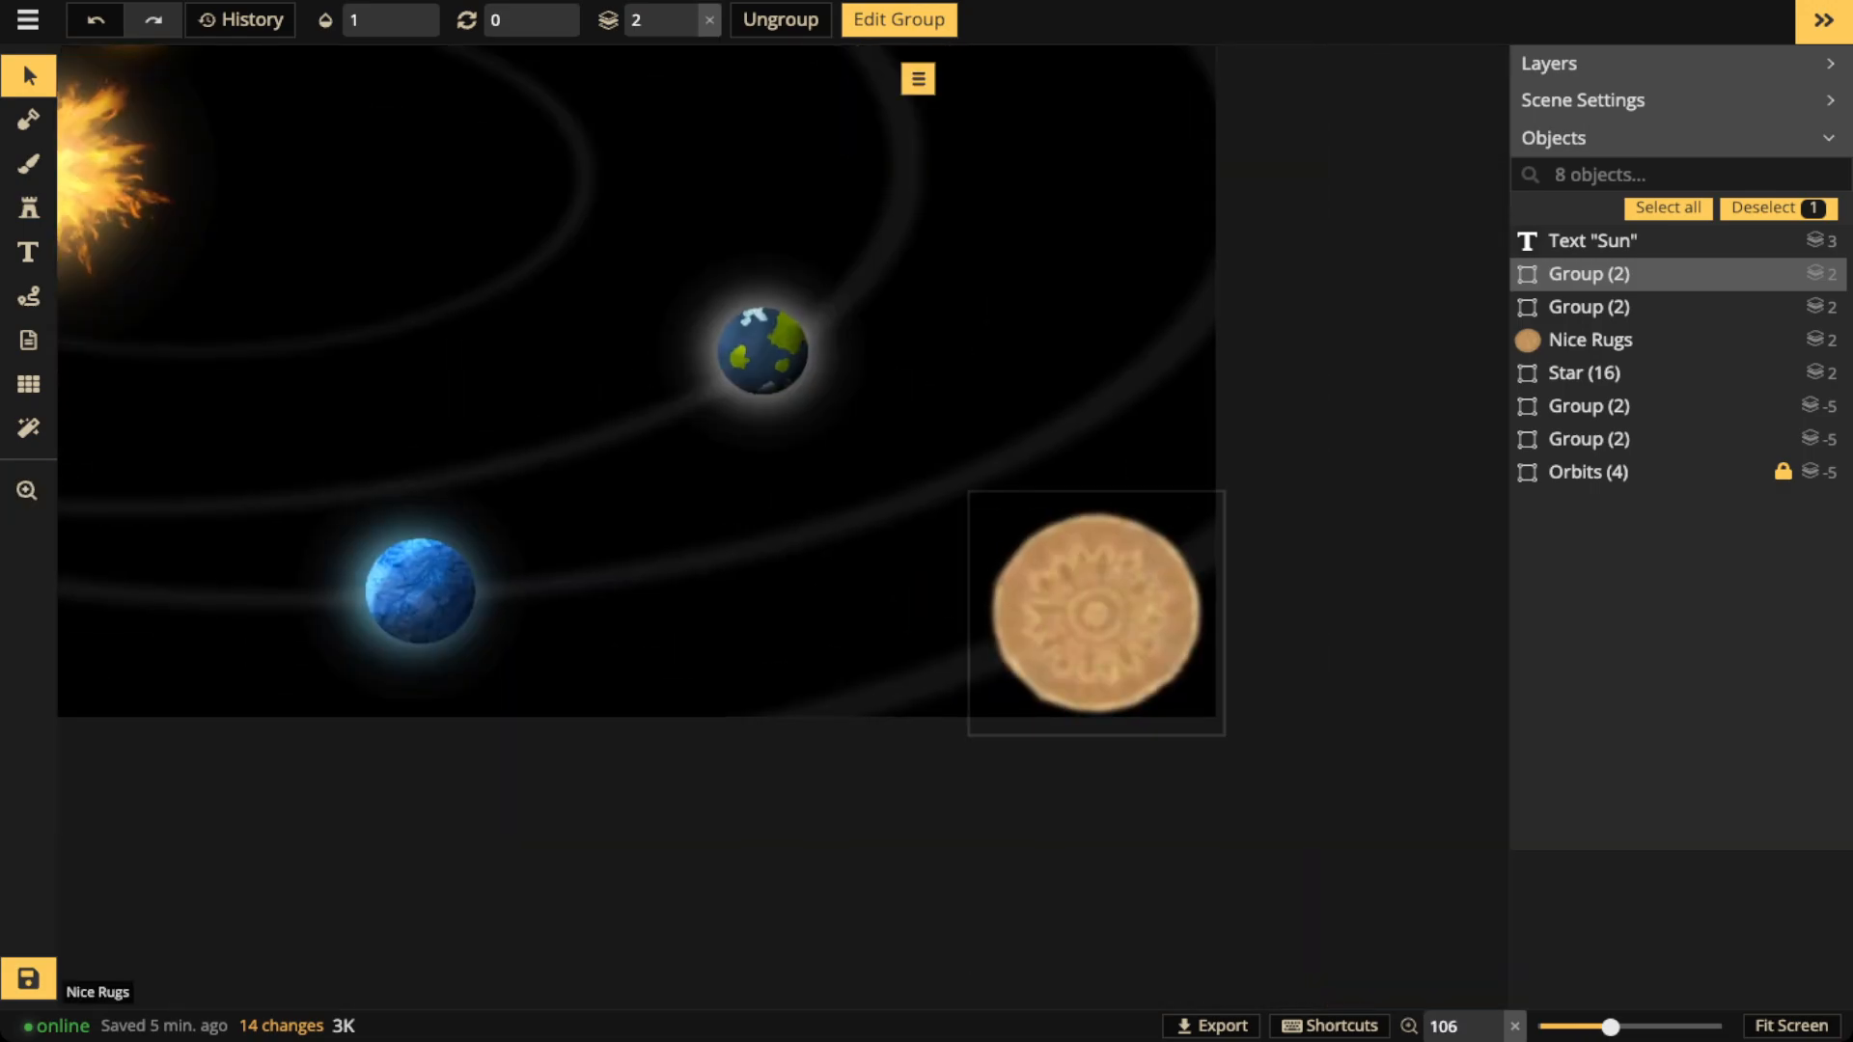
pyautogui.scroll(-4, 1039, 404)
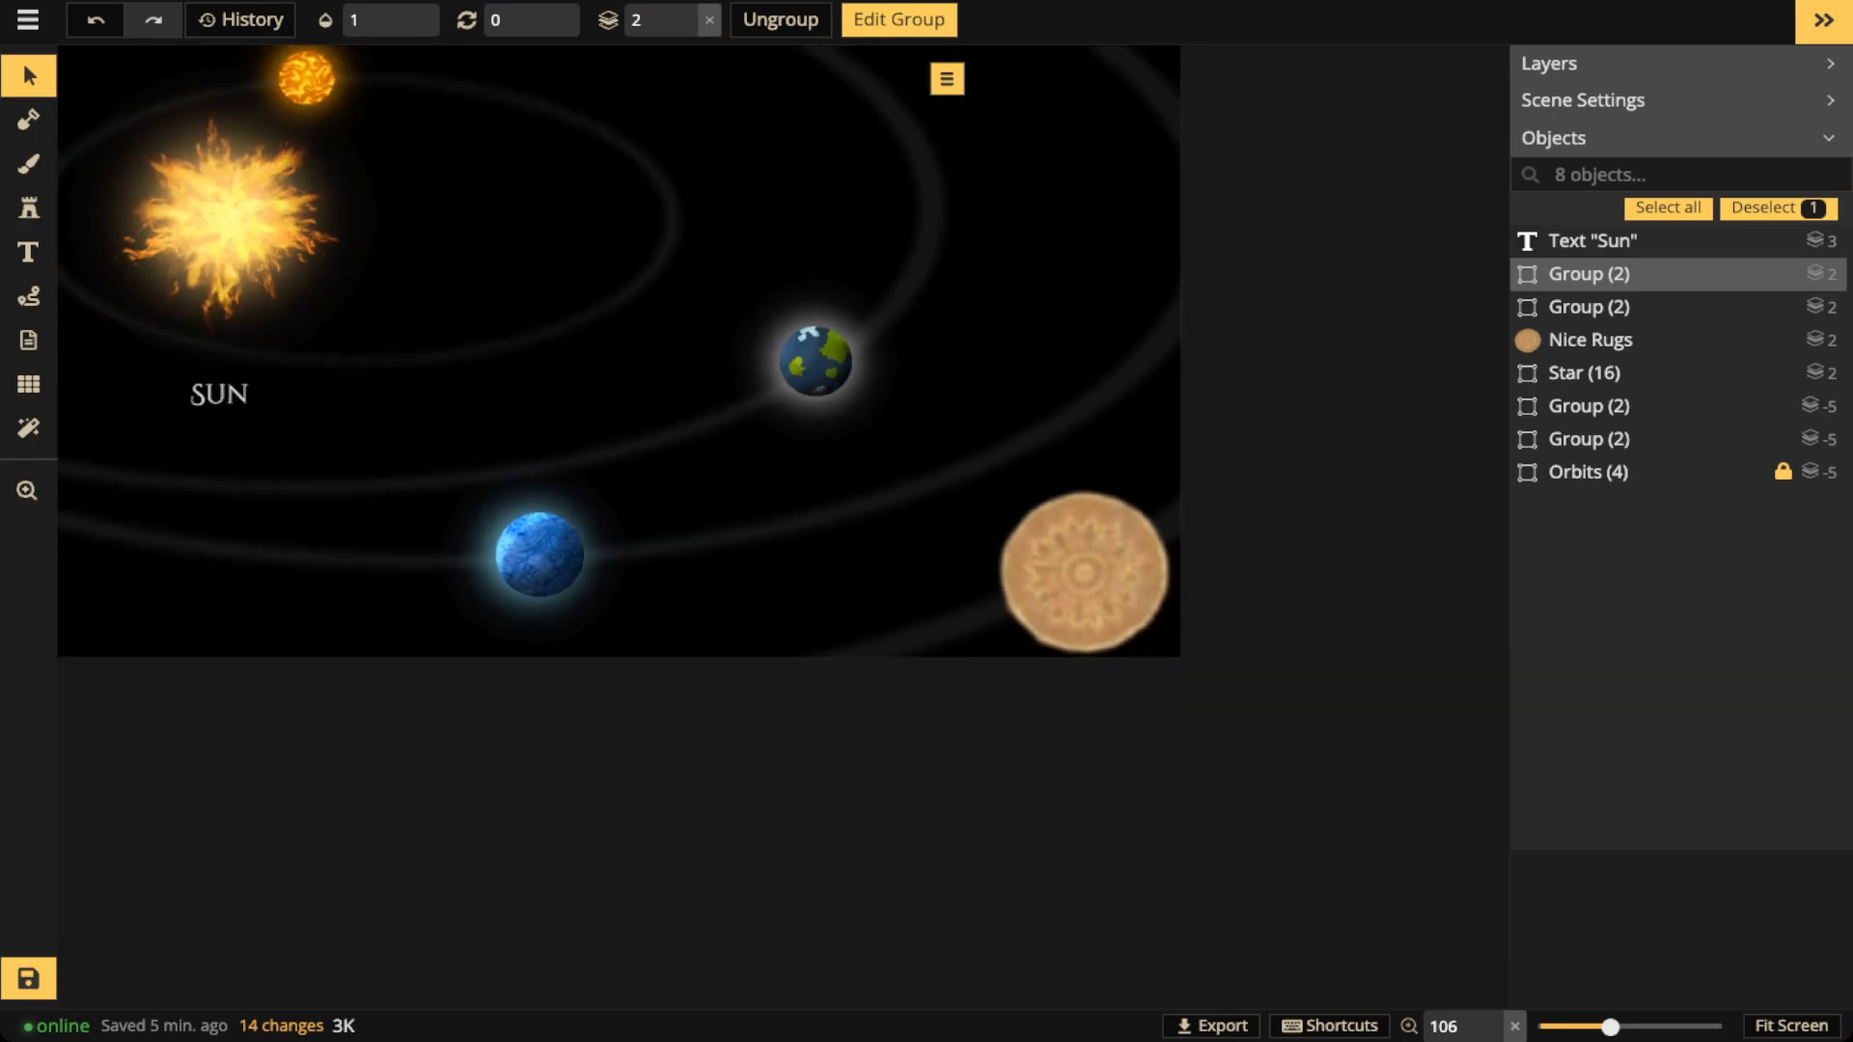
pyautogui.click(1081, 566)
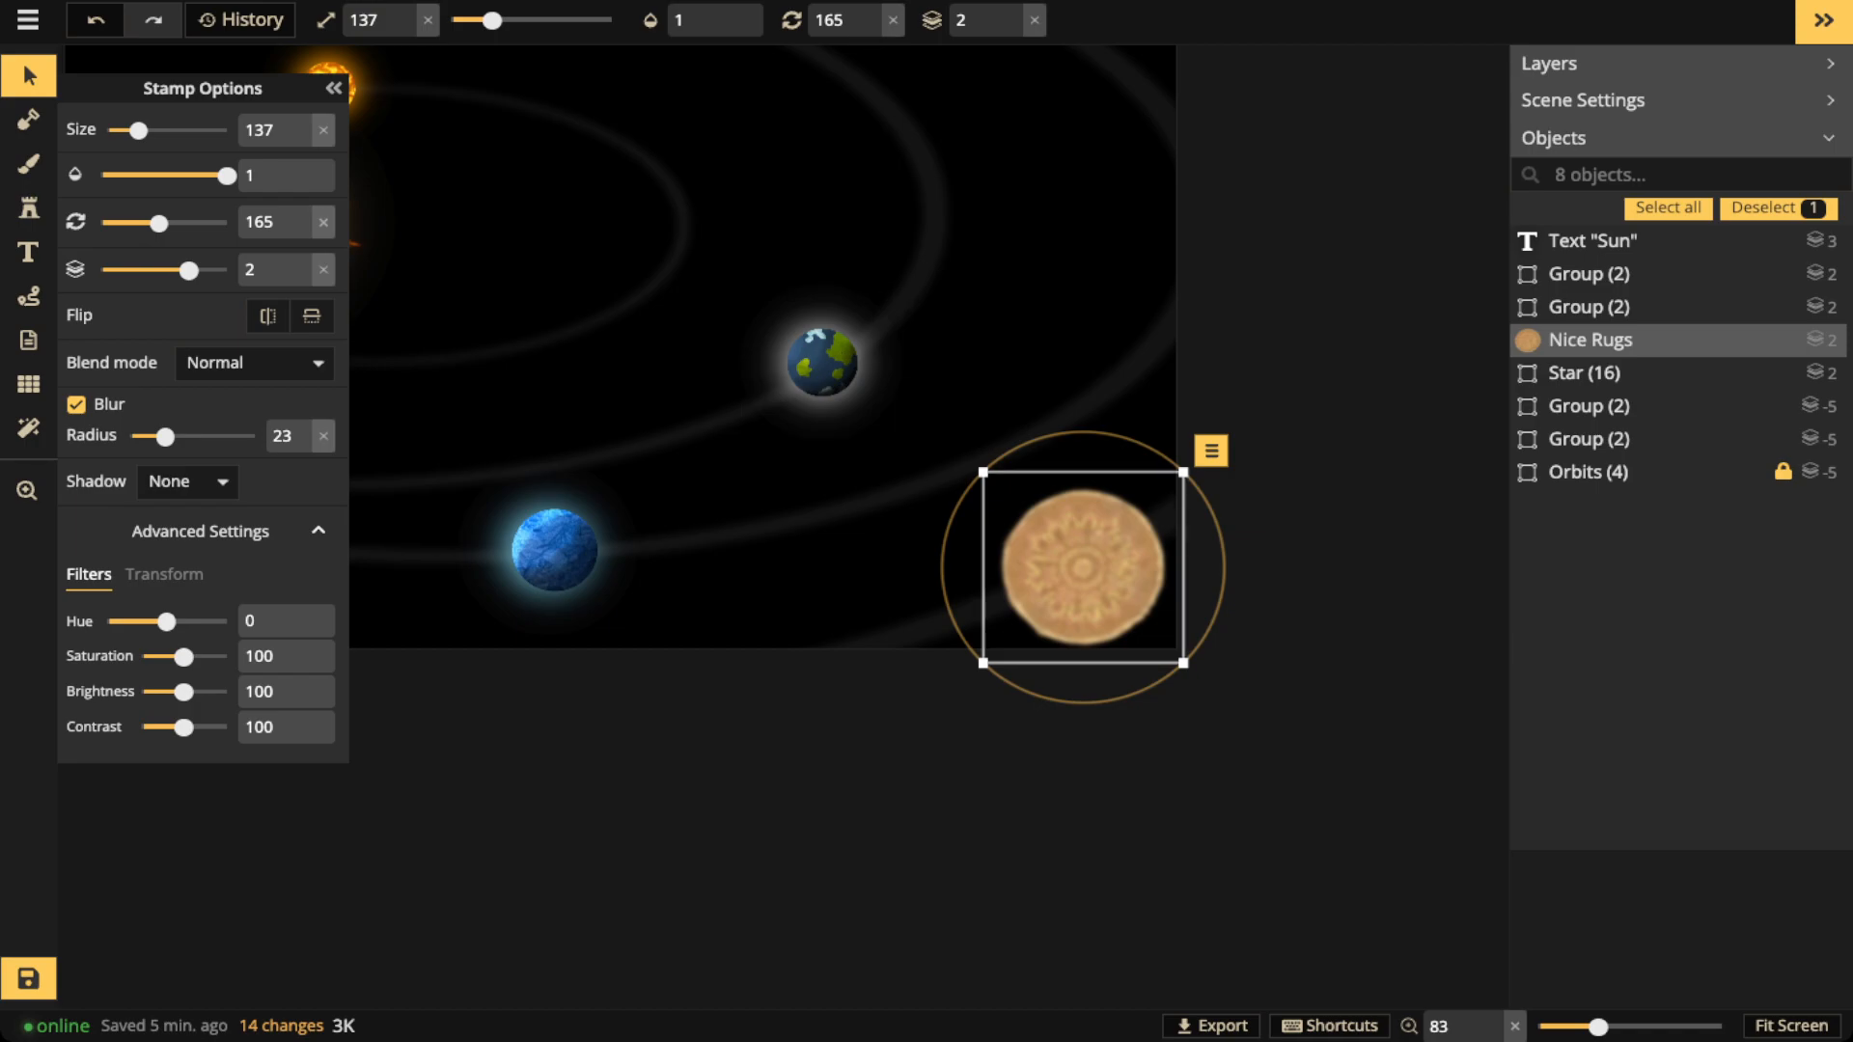
pyautogui.press('Delete')
# Stamp a Clipping Mask Hard Edge disc at size 137 over the outermost ring in the map's lower-right corner
pyautogui.press('b')
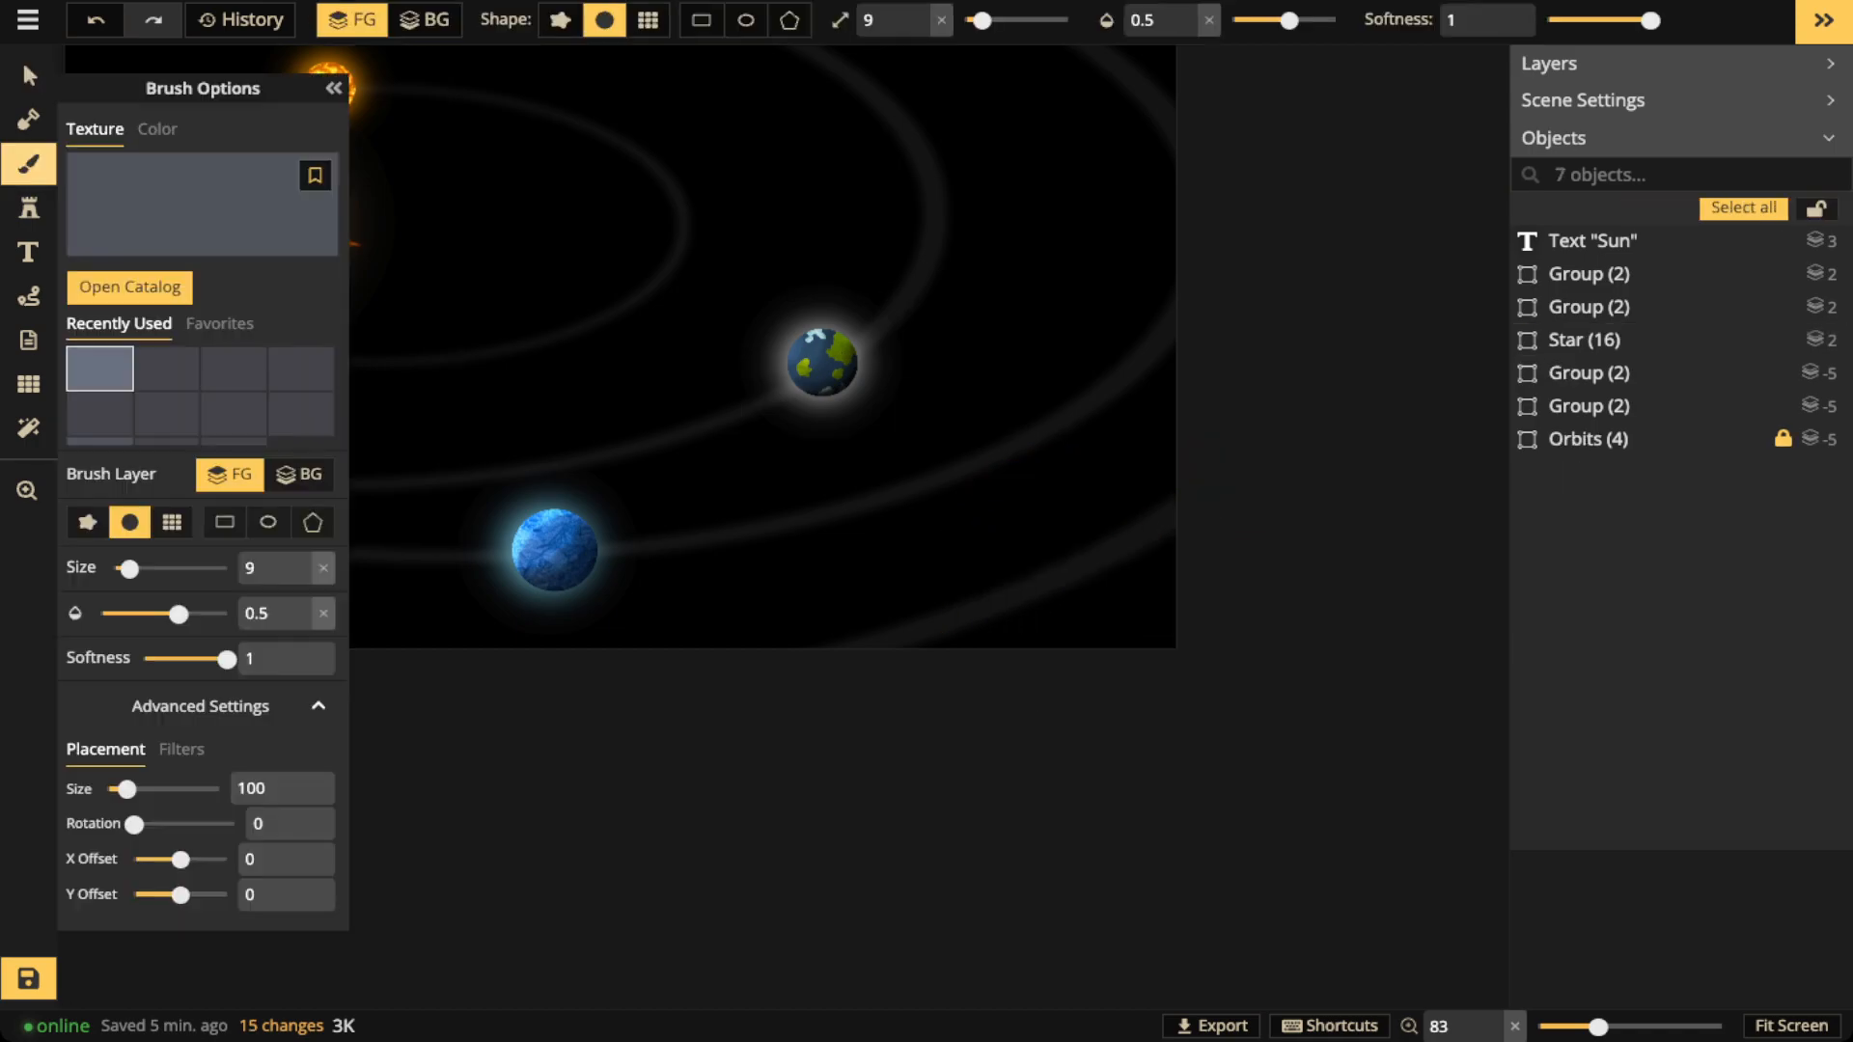
pyautogui.press('s')
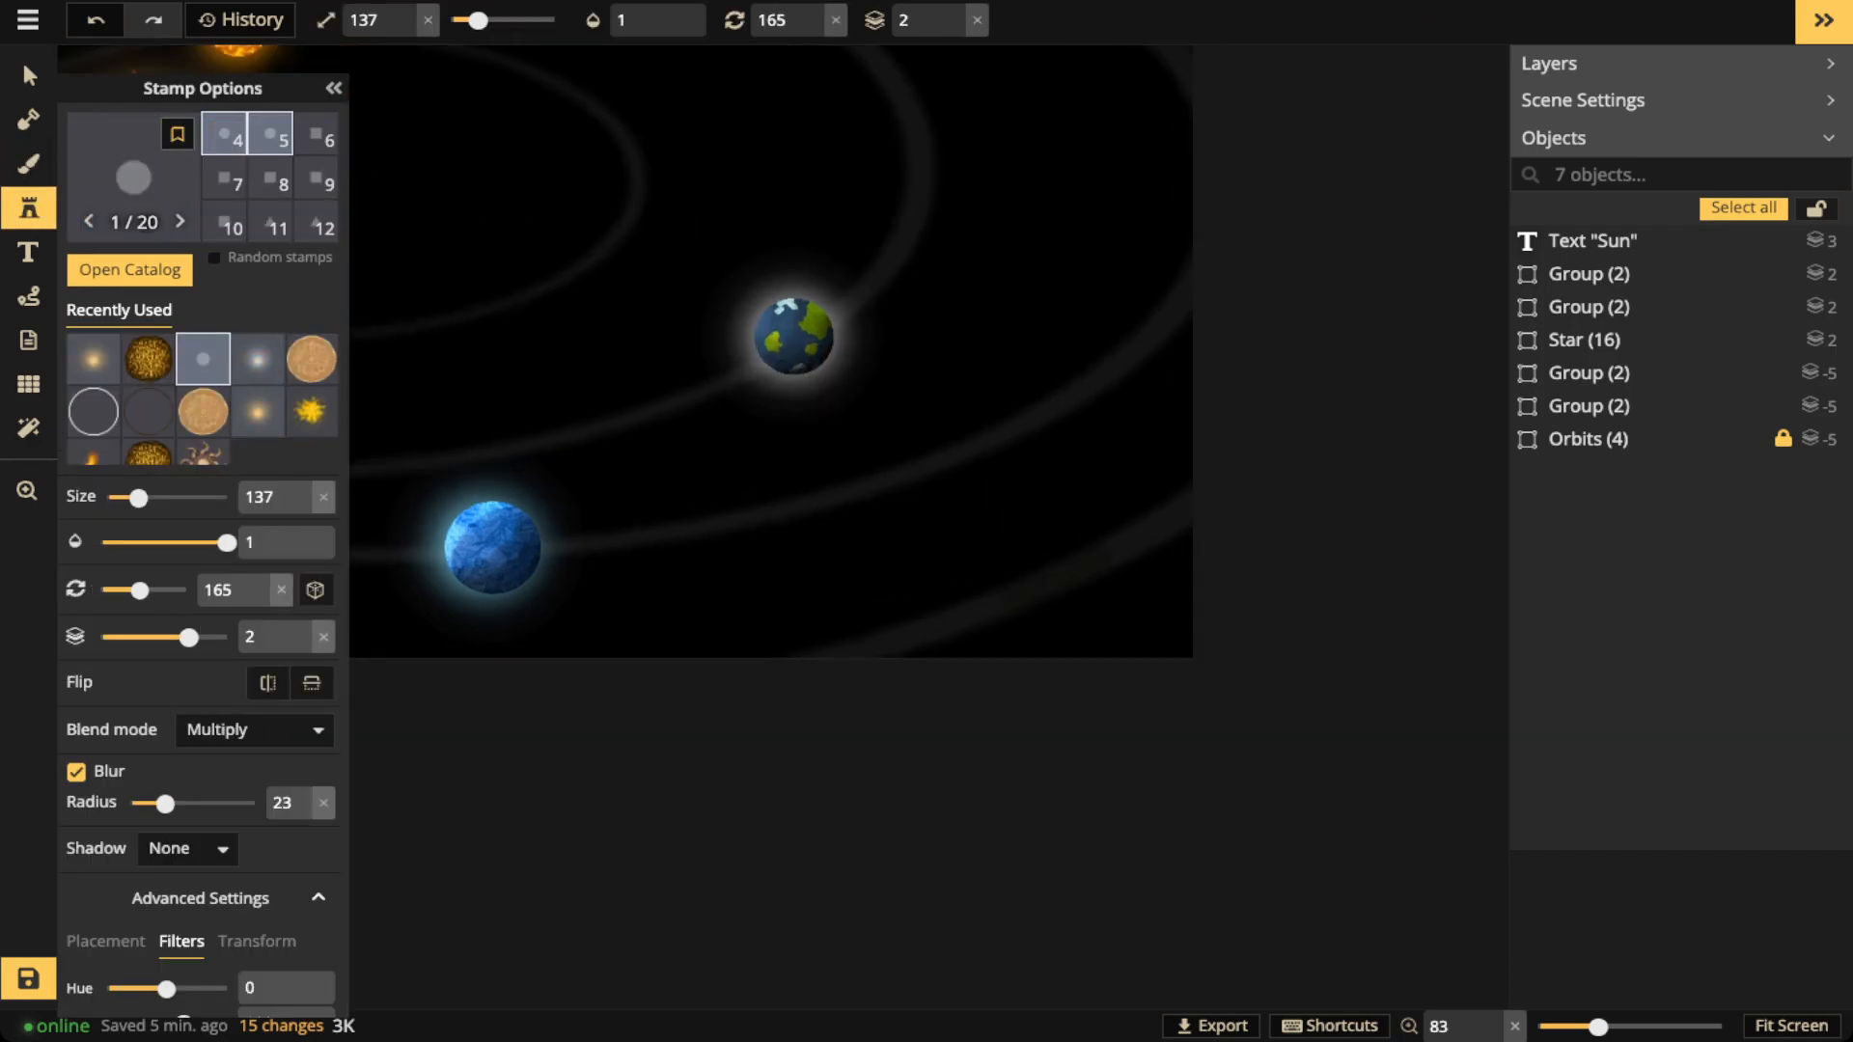
pyautogui.click(1065, 573)
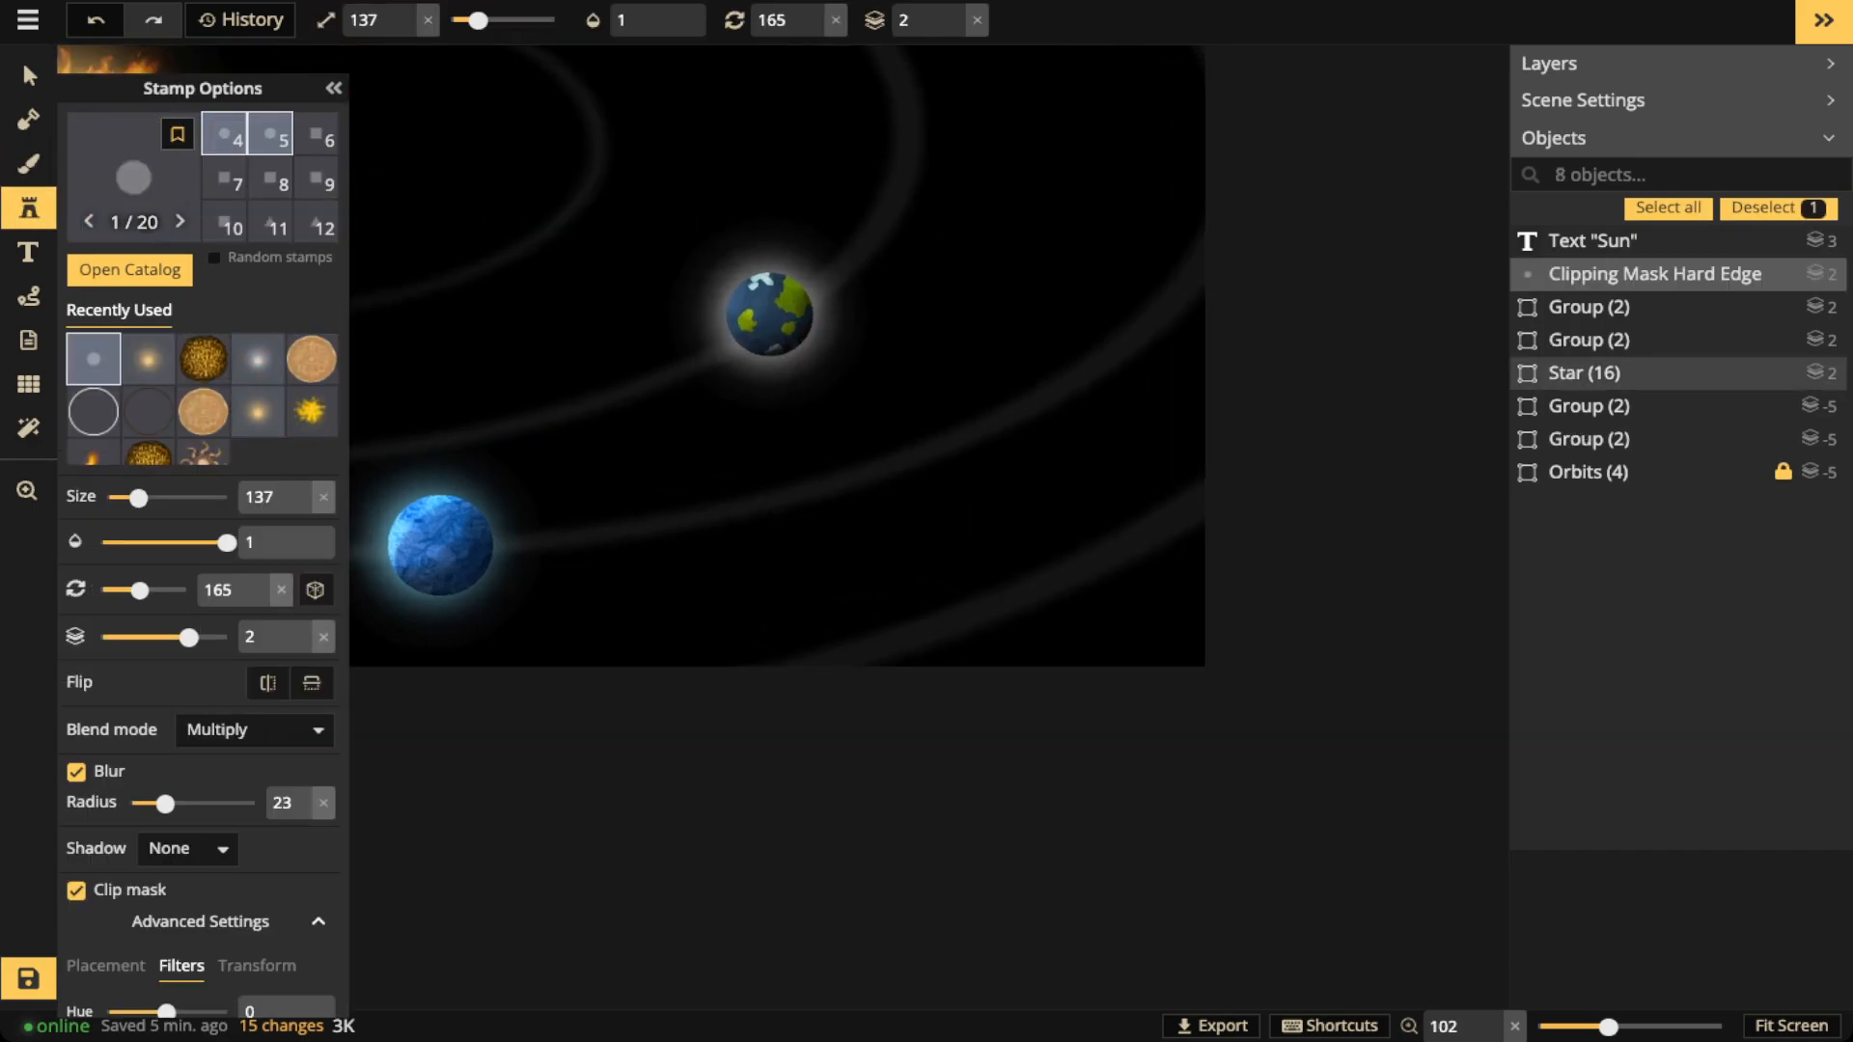
pyautogui.moveTo(1064, 574); pyautogui.dragTo(1075, 573)
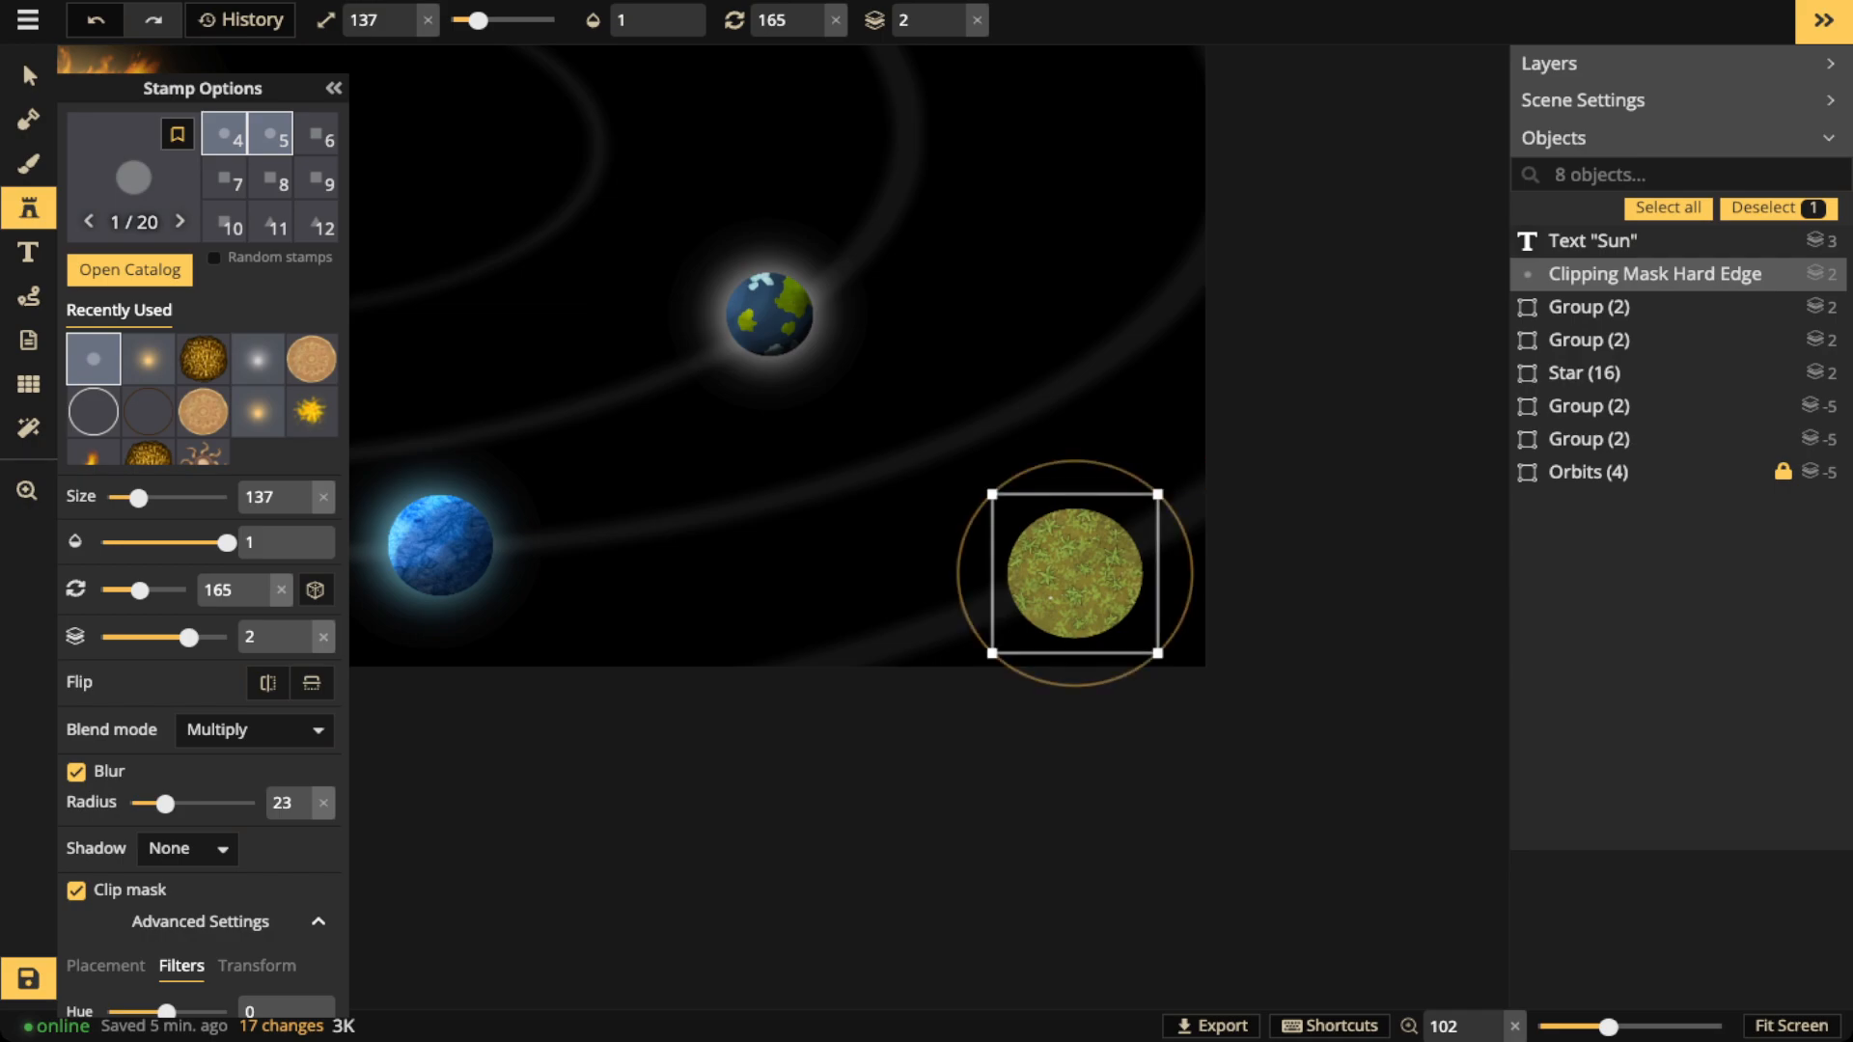
# Enlarge the new clipping mask disc to size 227 and shift it slightly up along the outermost ring
pyautogui.press(']')
pyautogui.press(']')
pyautogui.press(']')
pyautogui.press(']')
pyautogui.press(']')
pyautogui.press(']')
pyautogui.press(']')
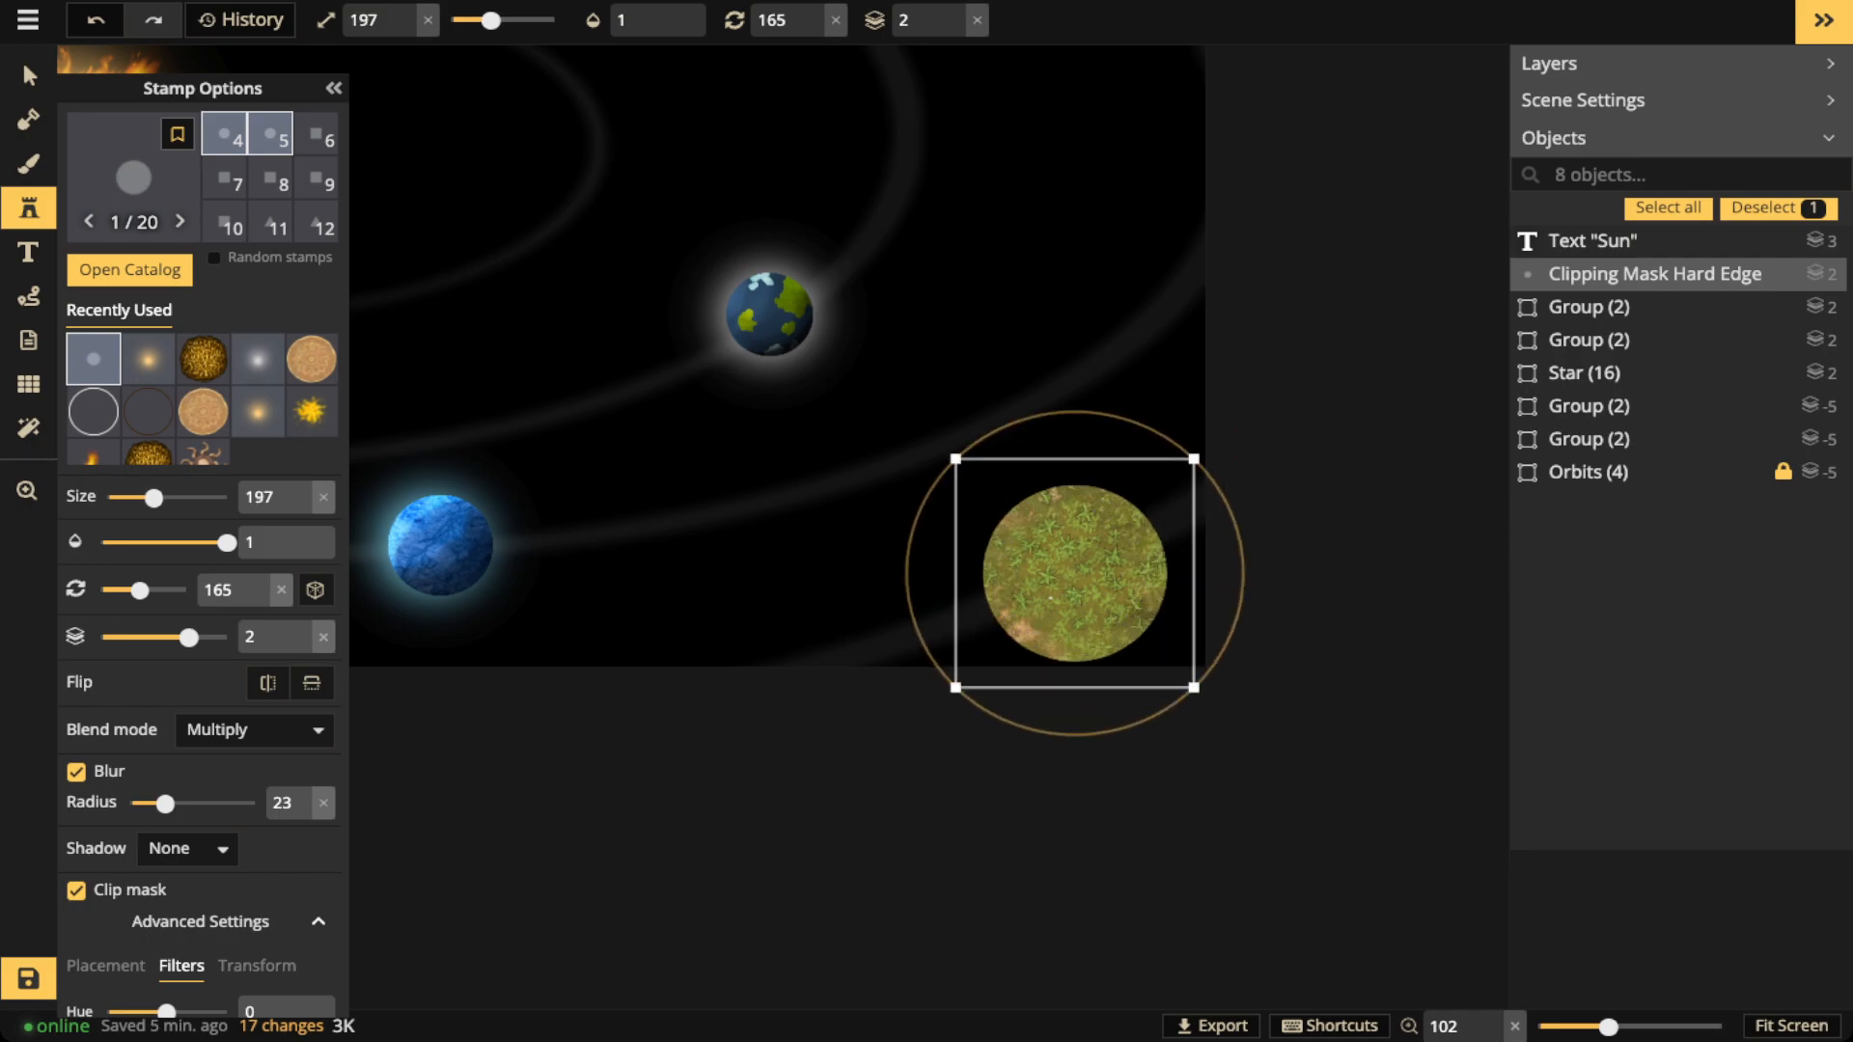
pyautogui.press(']')
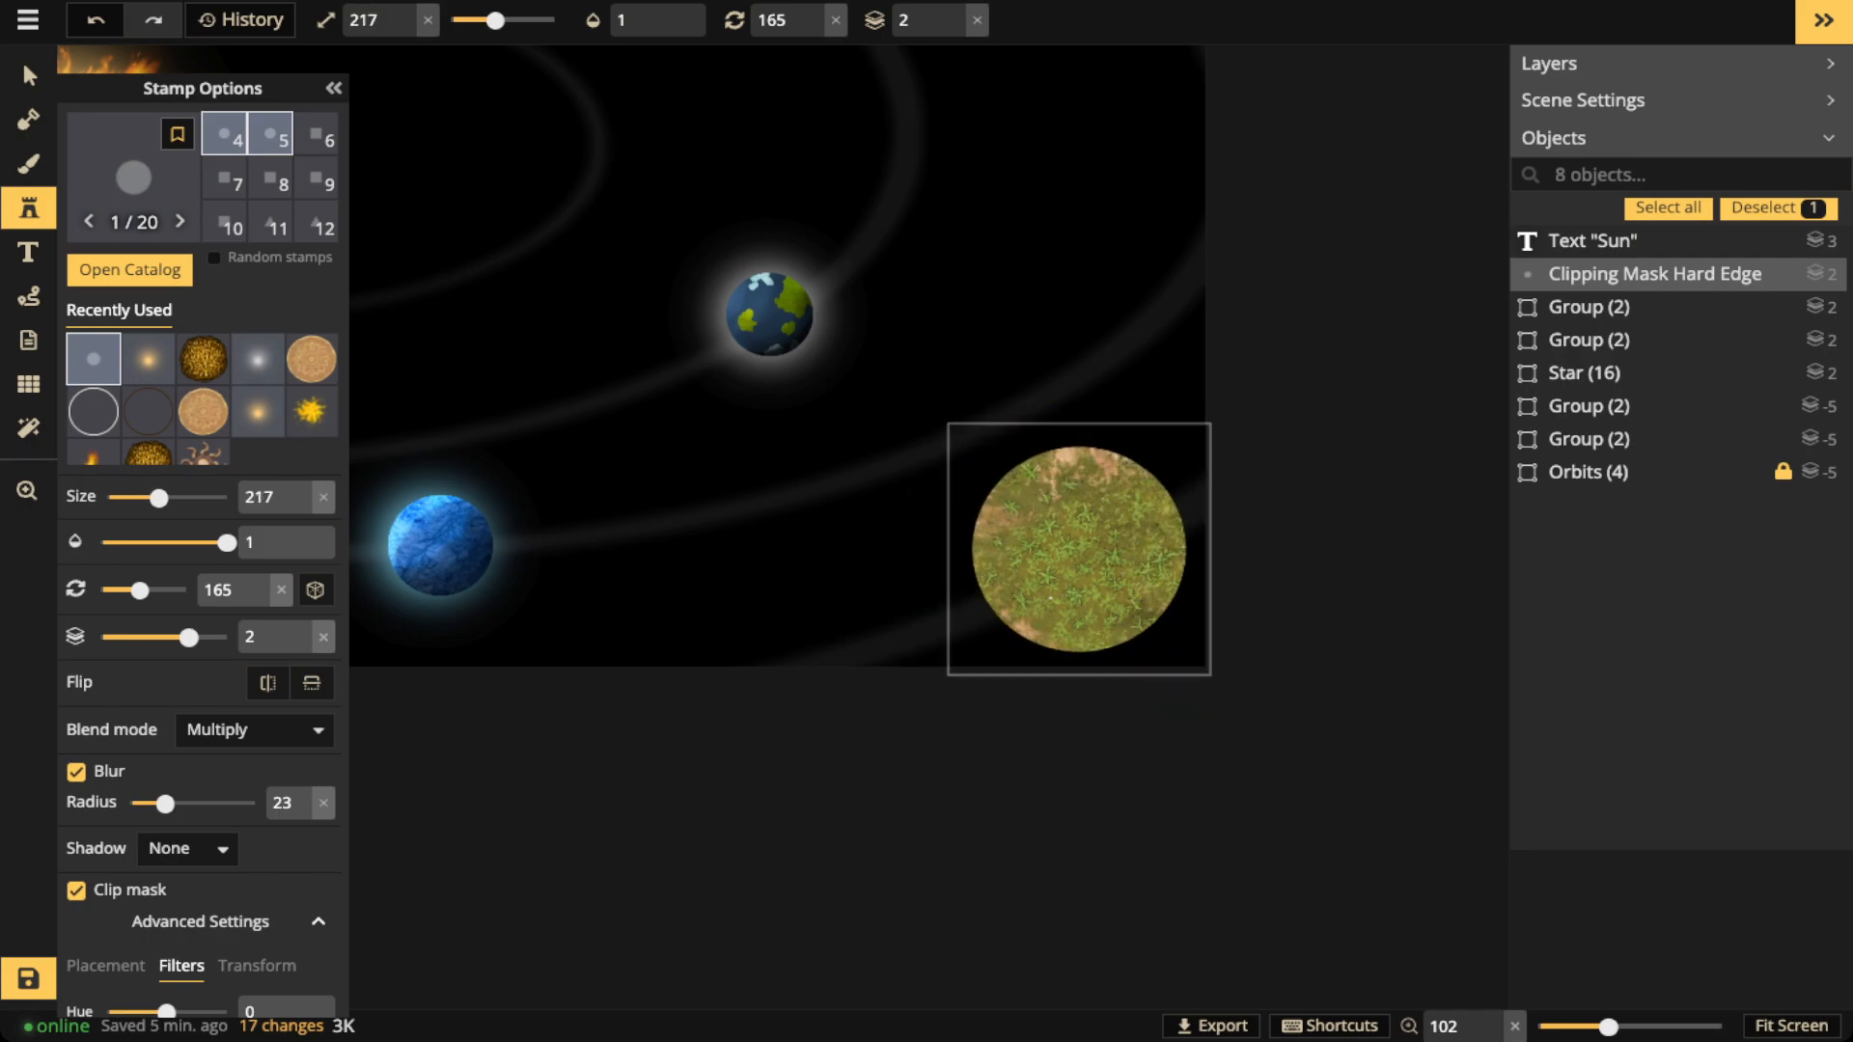
pyautogui.press(']')
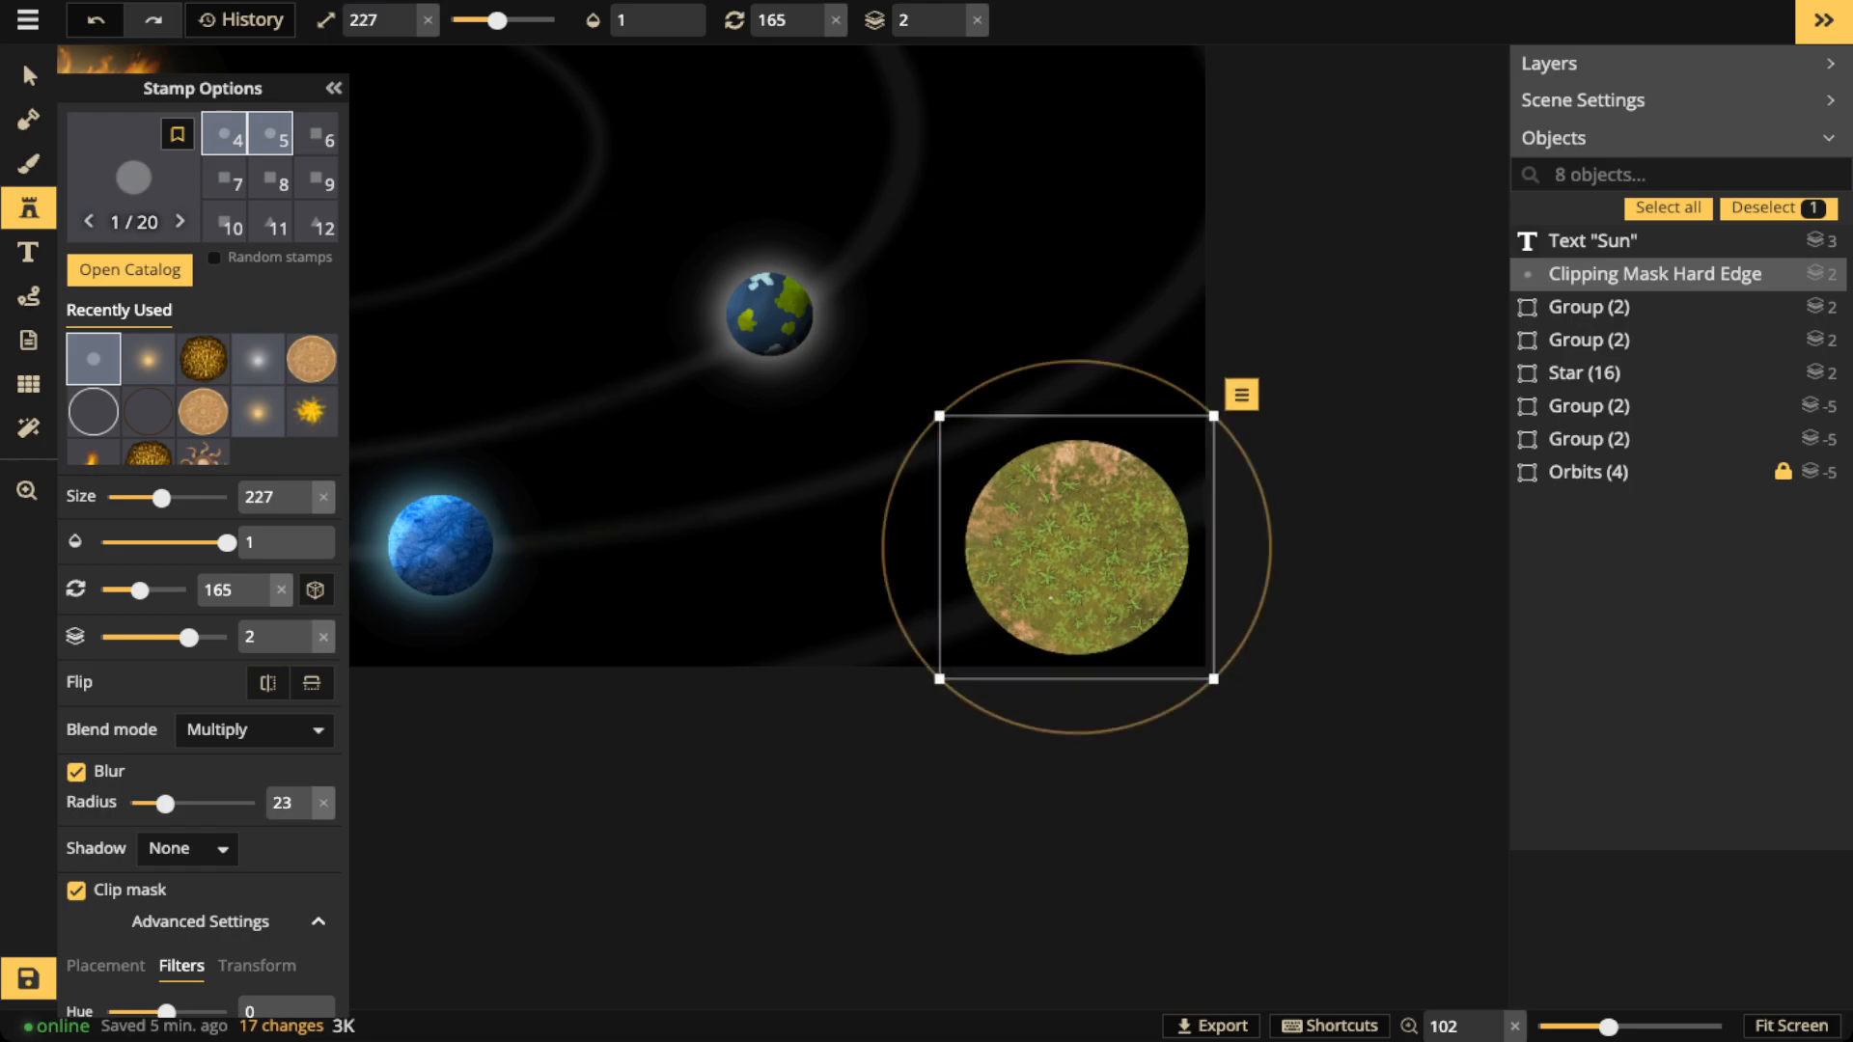
# Choose the Lava Turbulent Orange texture from the Fantasy Regional HD lava textures for the foreground brush
pyautogui.click(29, 164)
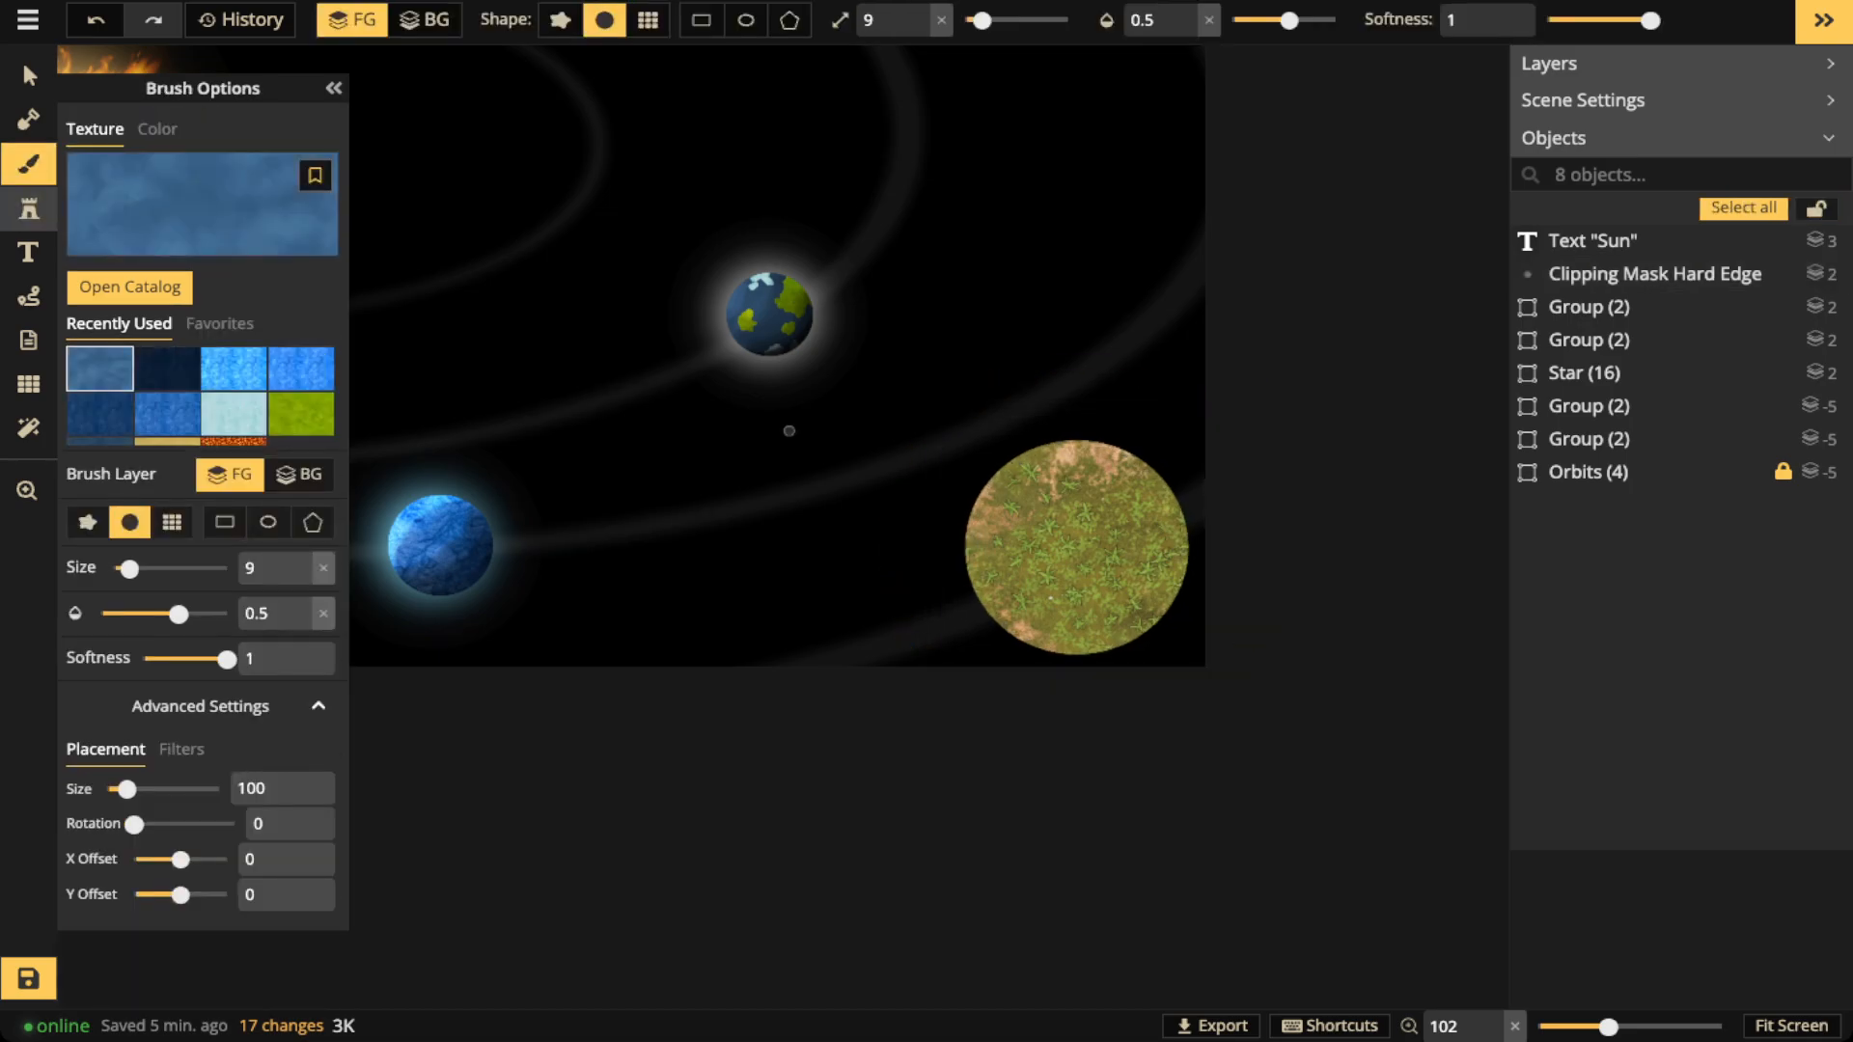
pyautogui.click(29, 209)
pyautogui.press('b')
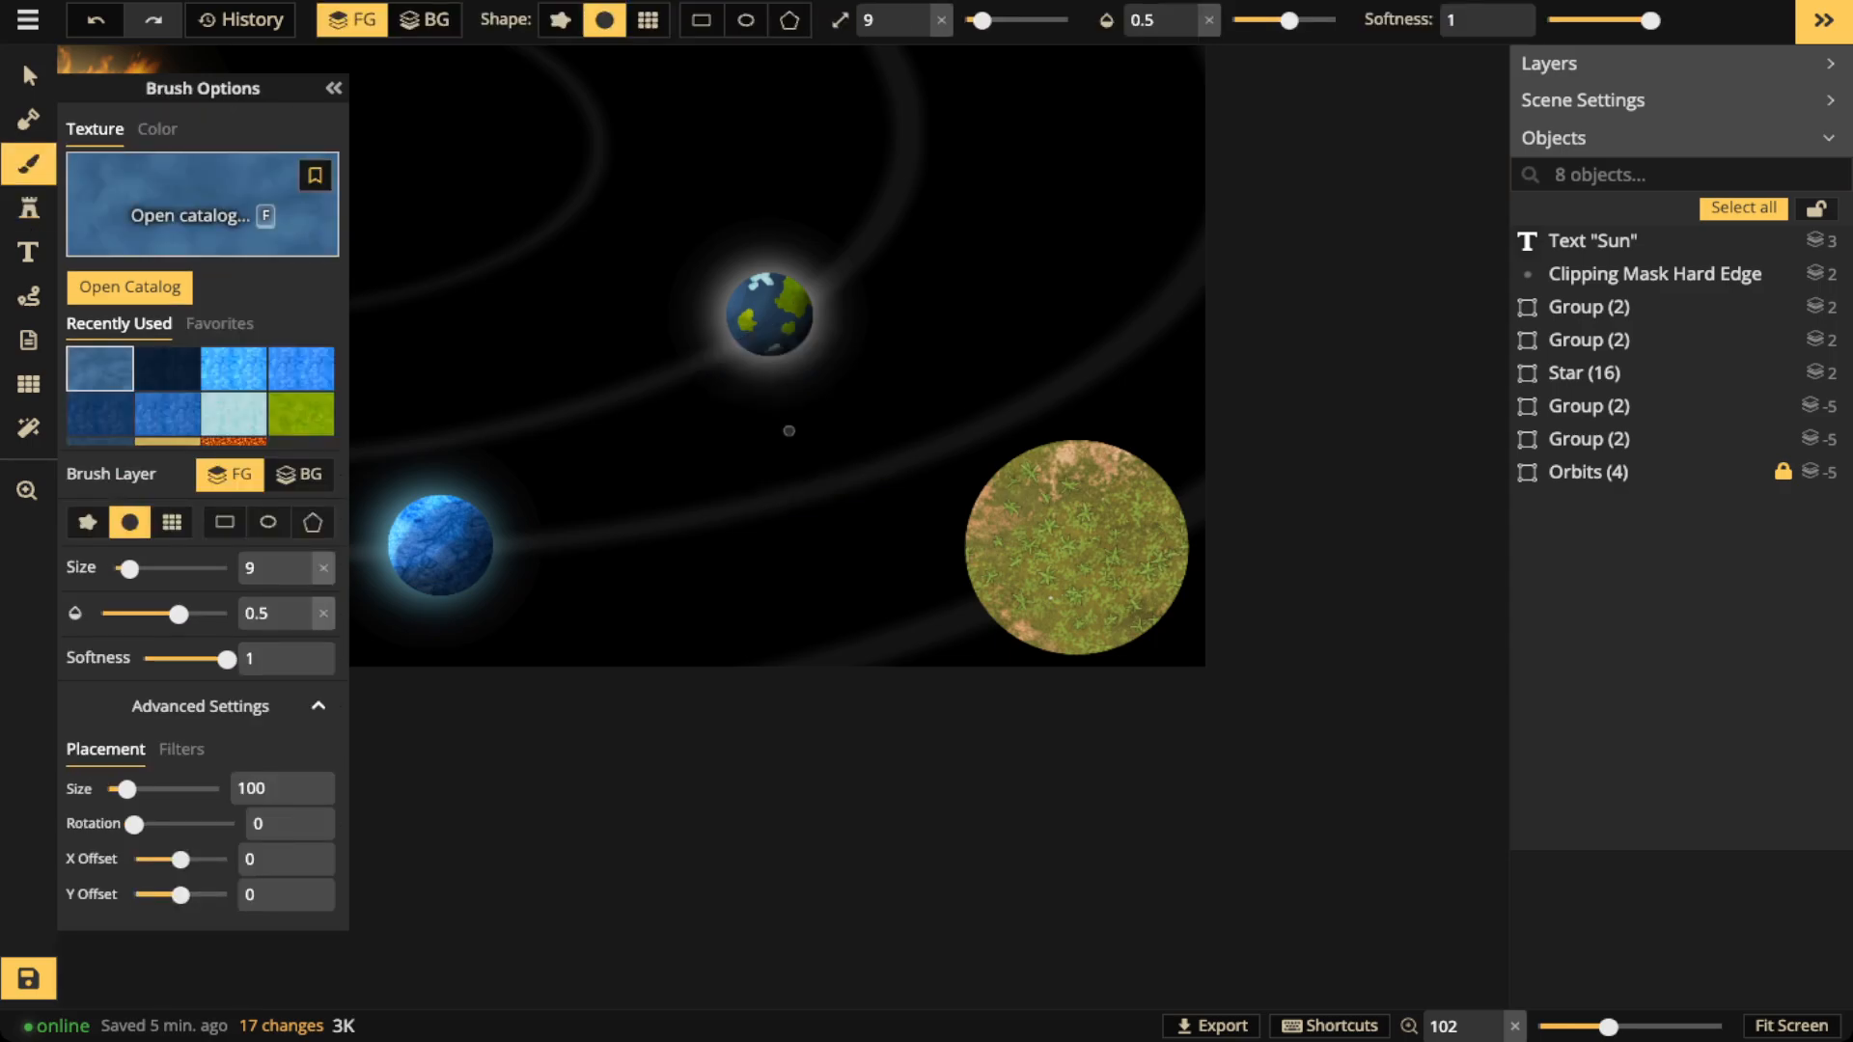
pyautogui.press('f')
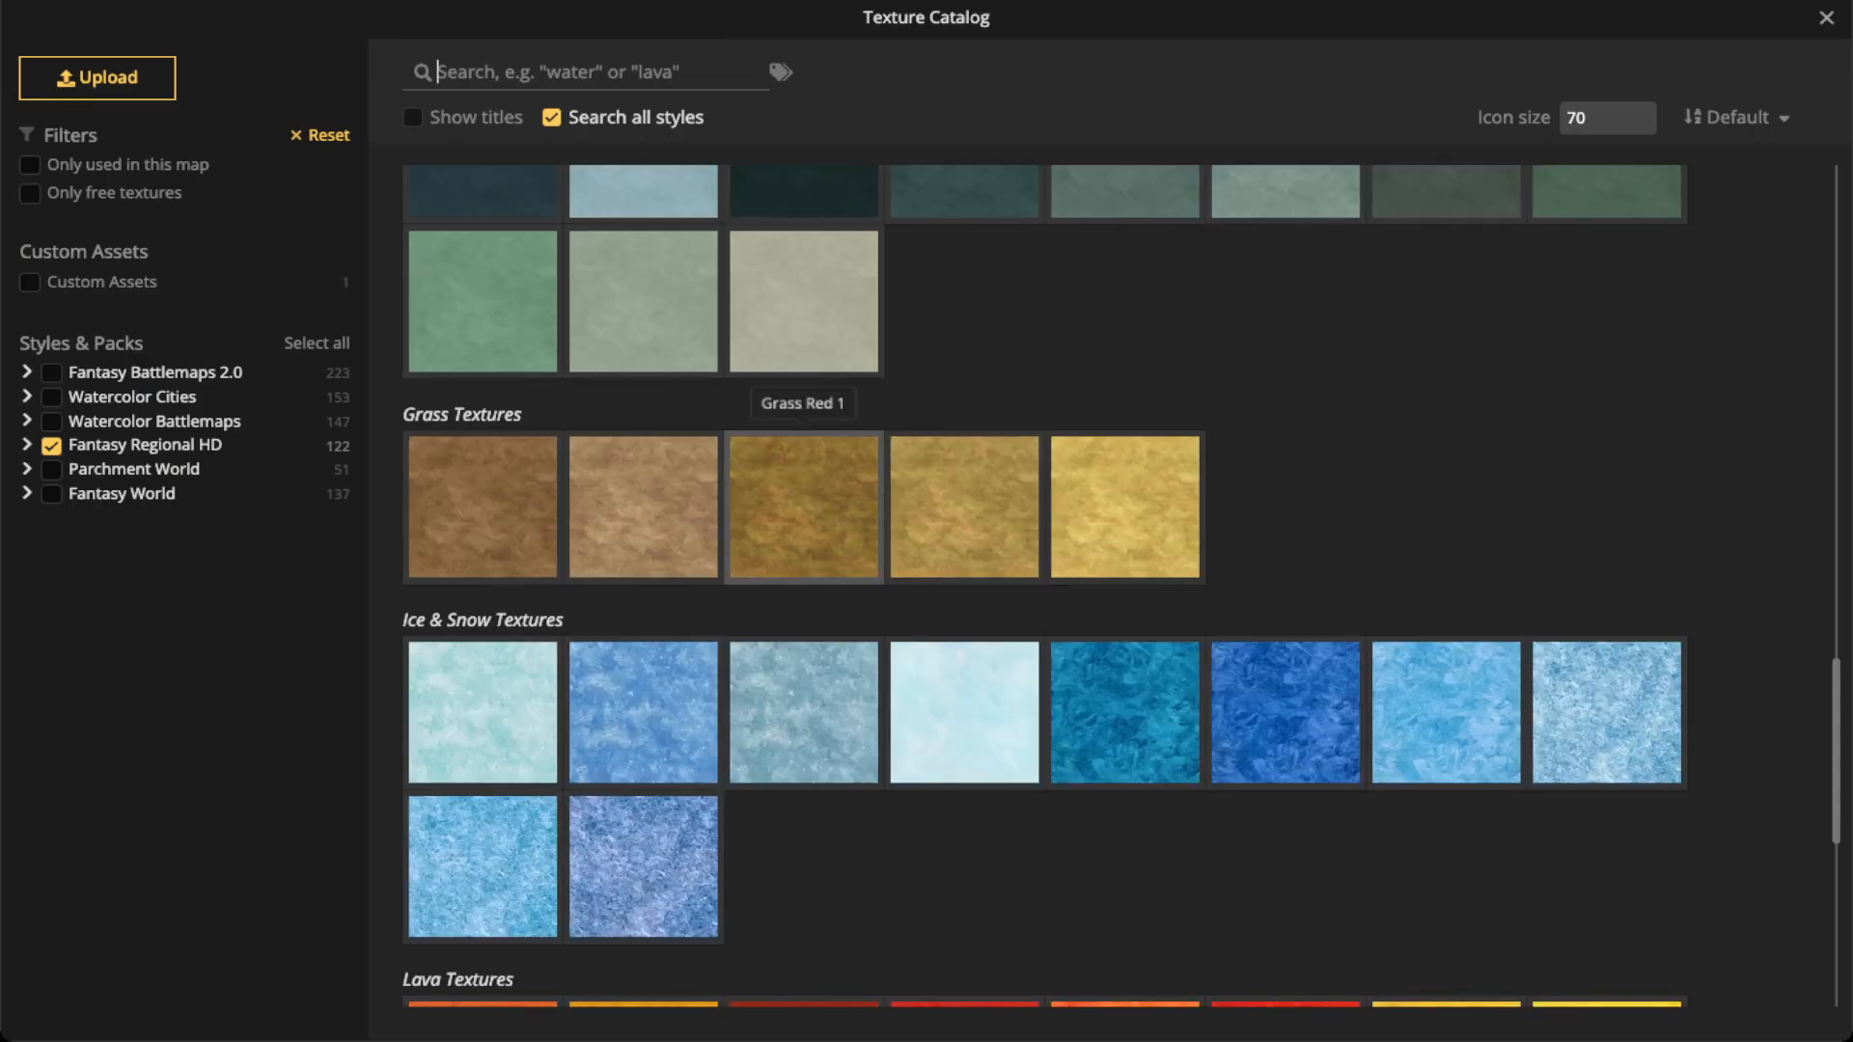
pyautogui.scroll(-5, 804, 502)
pyautogui.scroll(-1, 1044, 585)
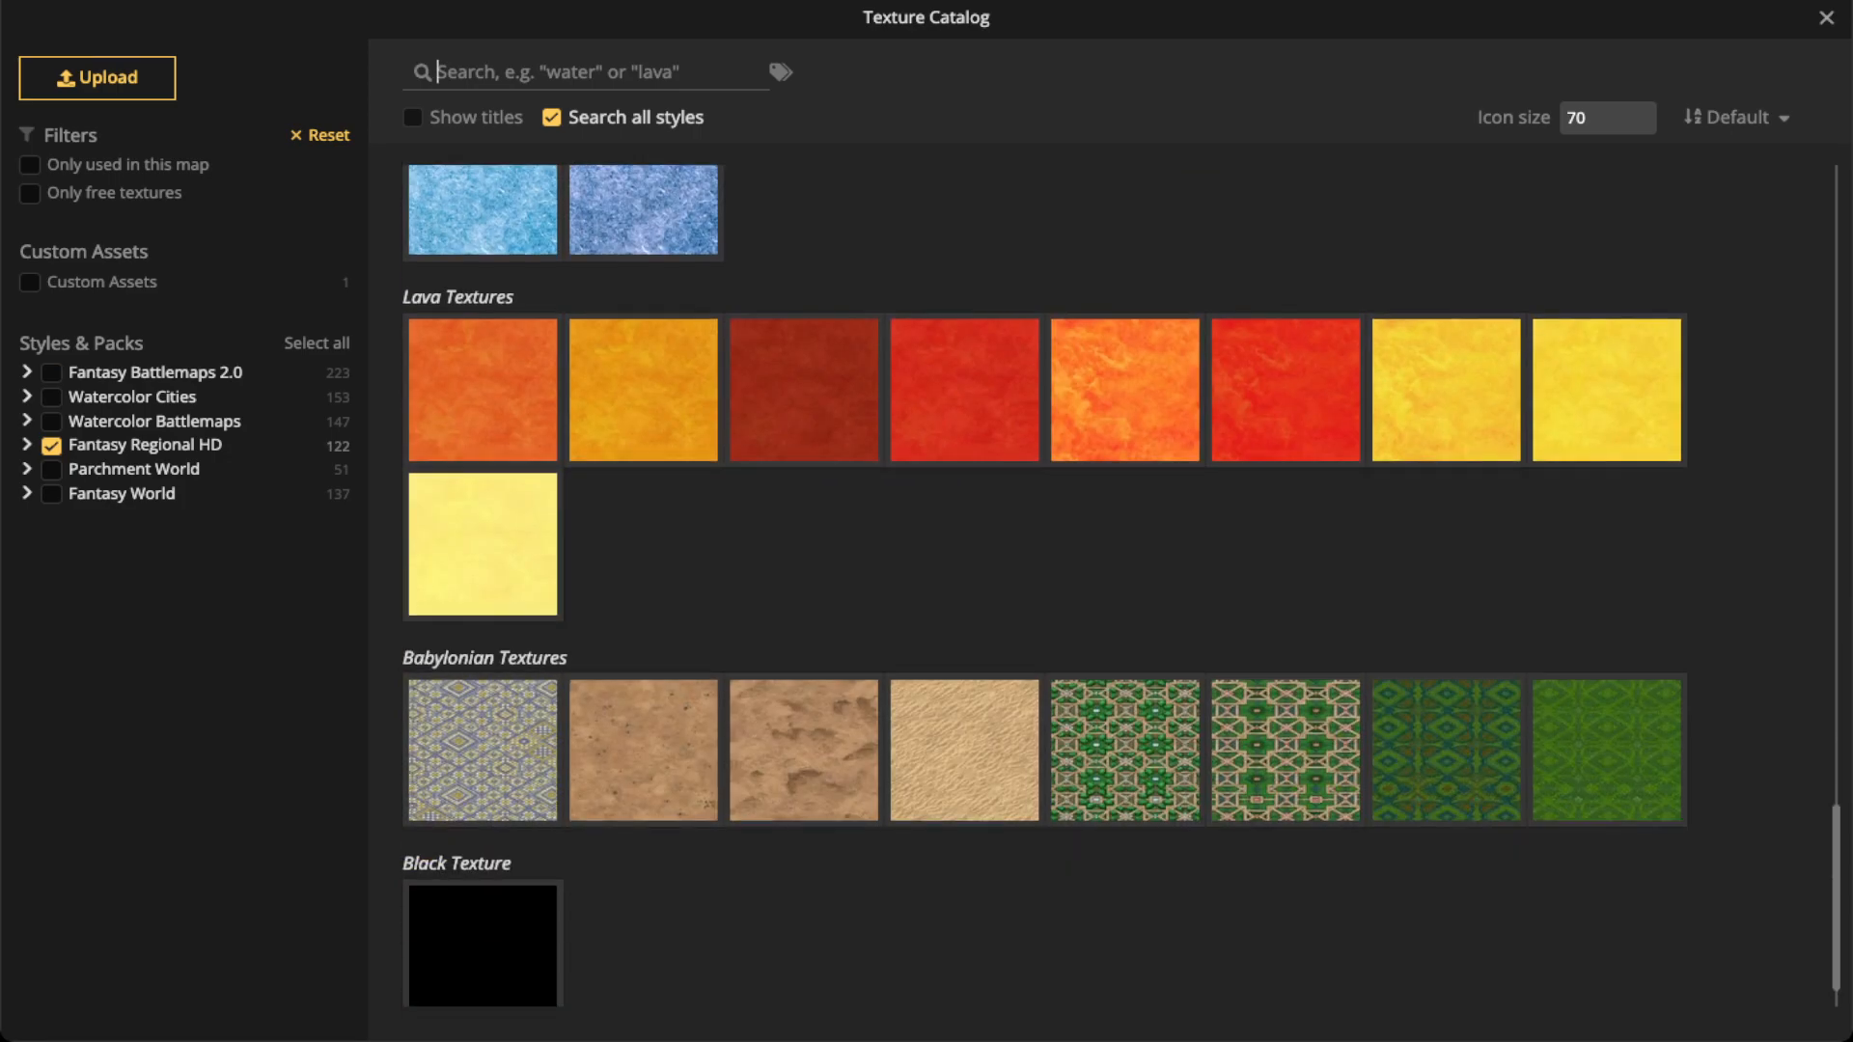
pyautogui.scroll(1, 1044, 585)
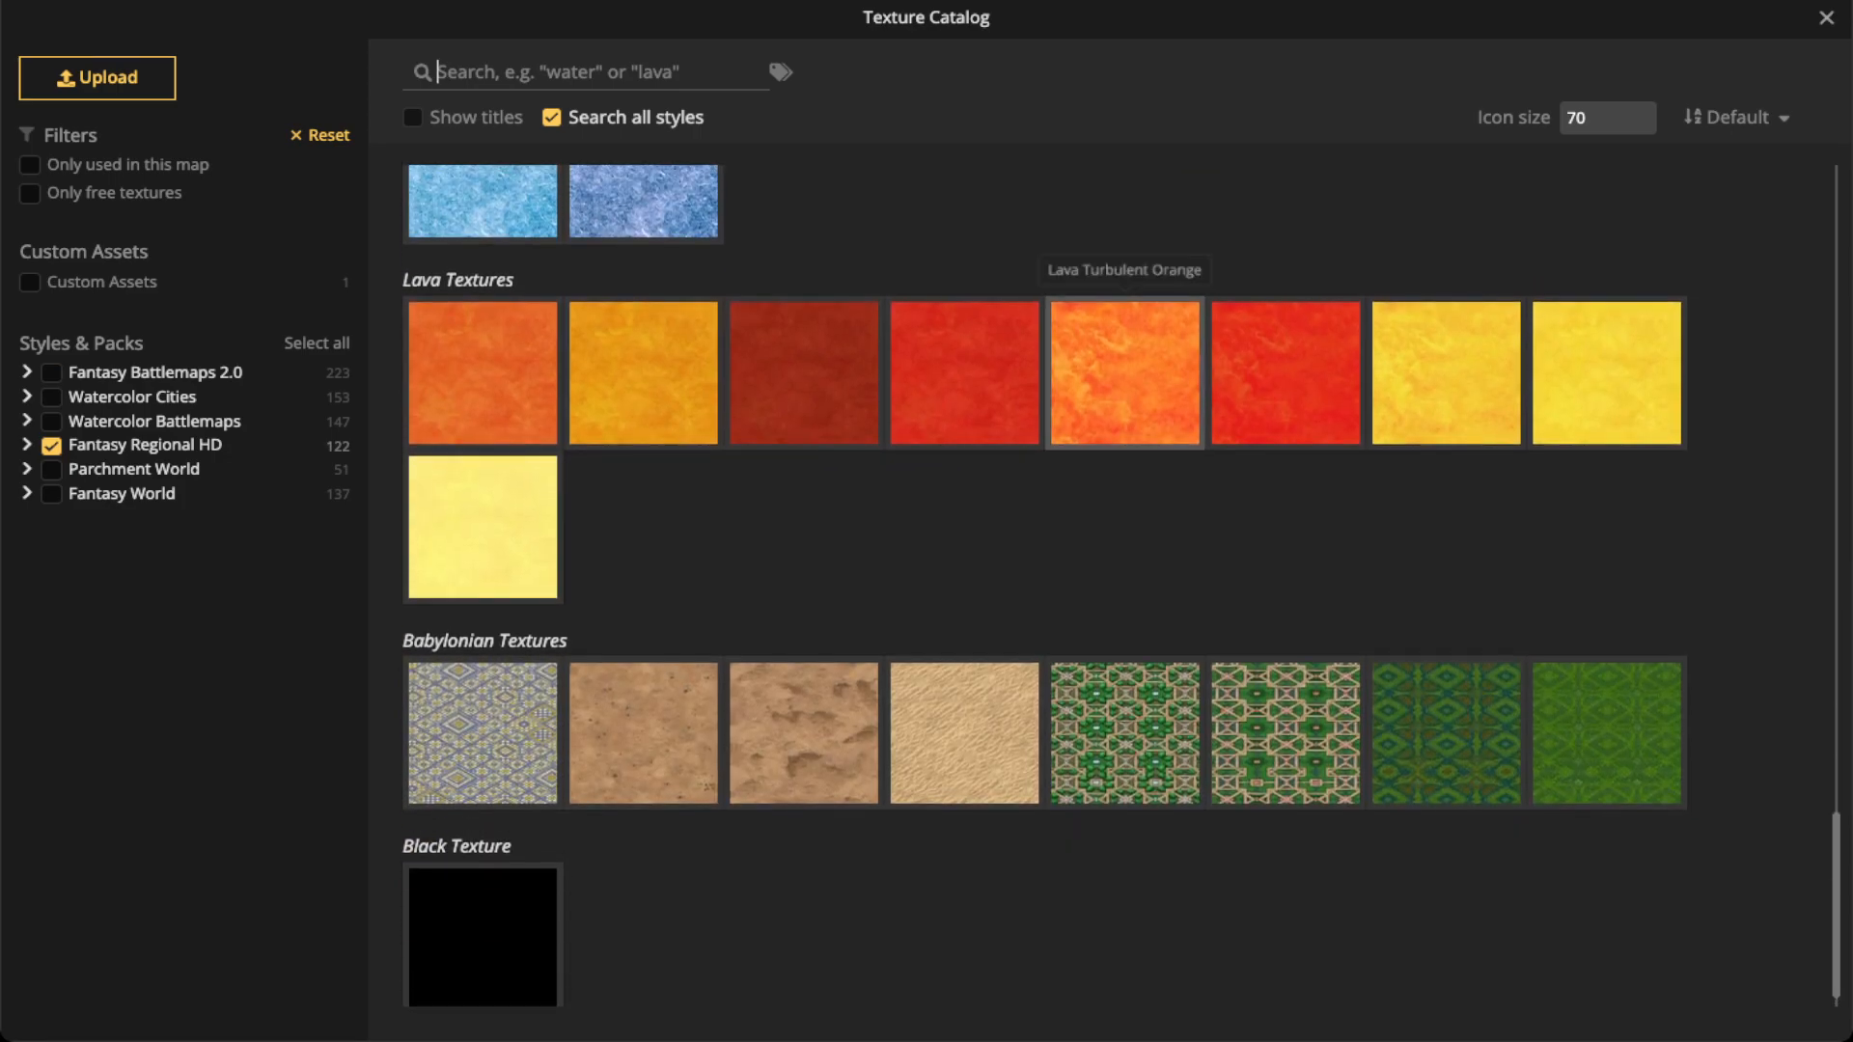
pyautogui.click(1124, 373)
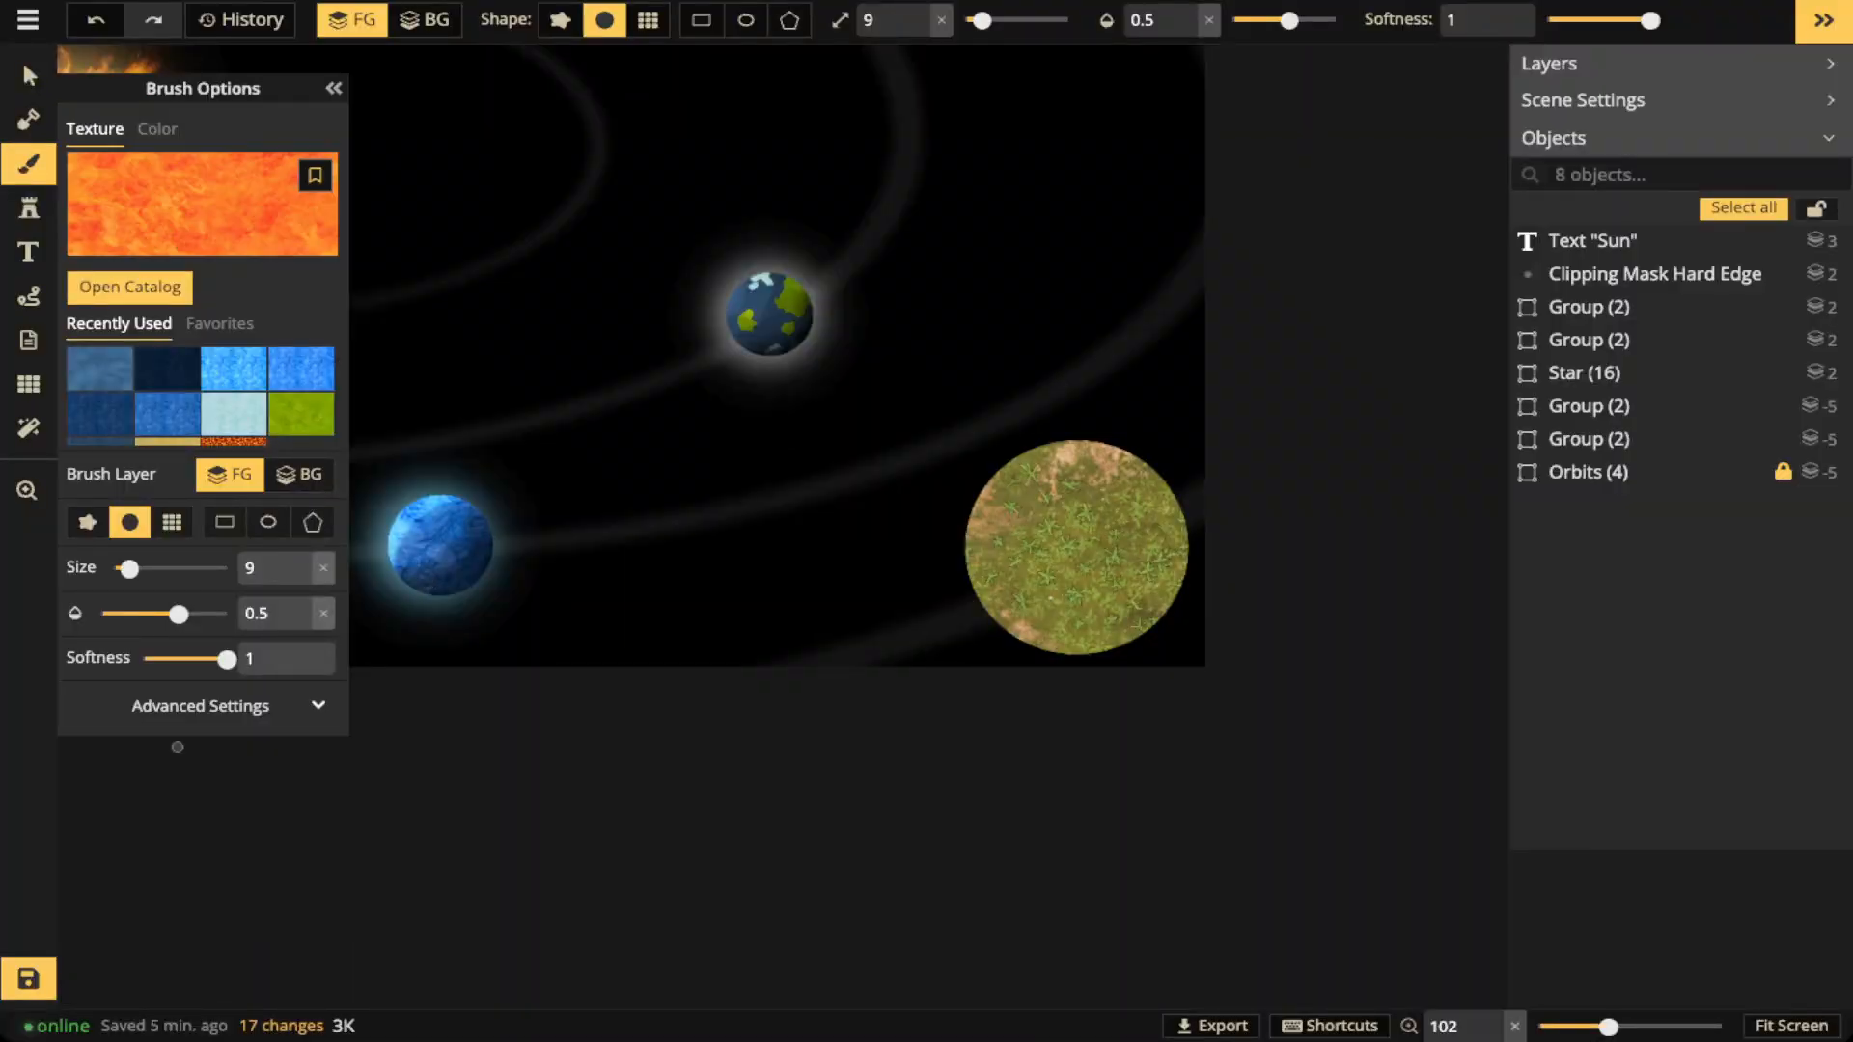
# Shift the brush texture's hue filter to -117 for a pink-purple colour
pyautogui.click(201, 706)
pyautogui.click(181, 750)
pyautogui.moveTo(166, 788)
pyautogui.mouseDown()
pyautogui.moveTo(208, 789)
pyautogui.moveTo(126, 788)
pyautogui.mouseUp()
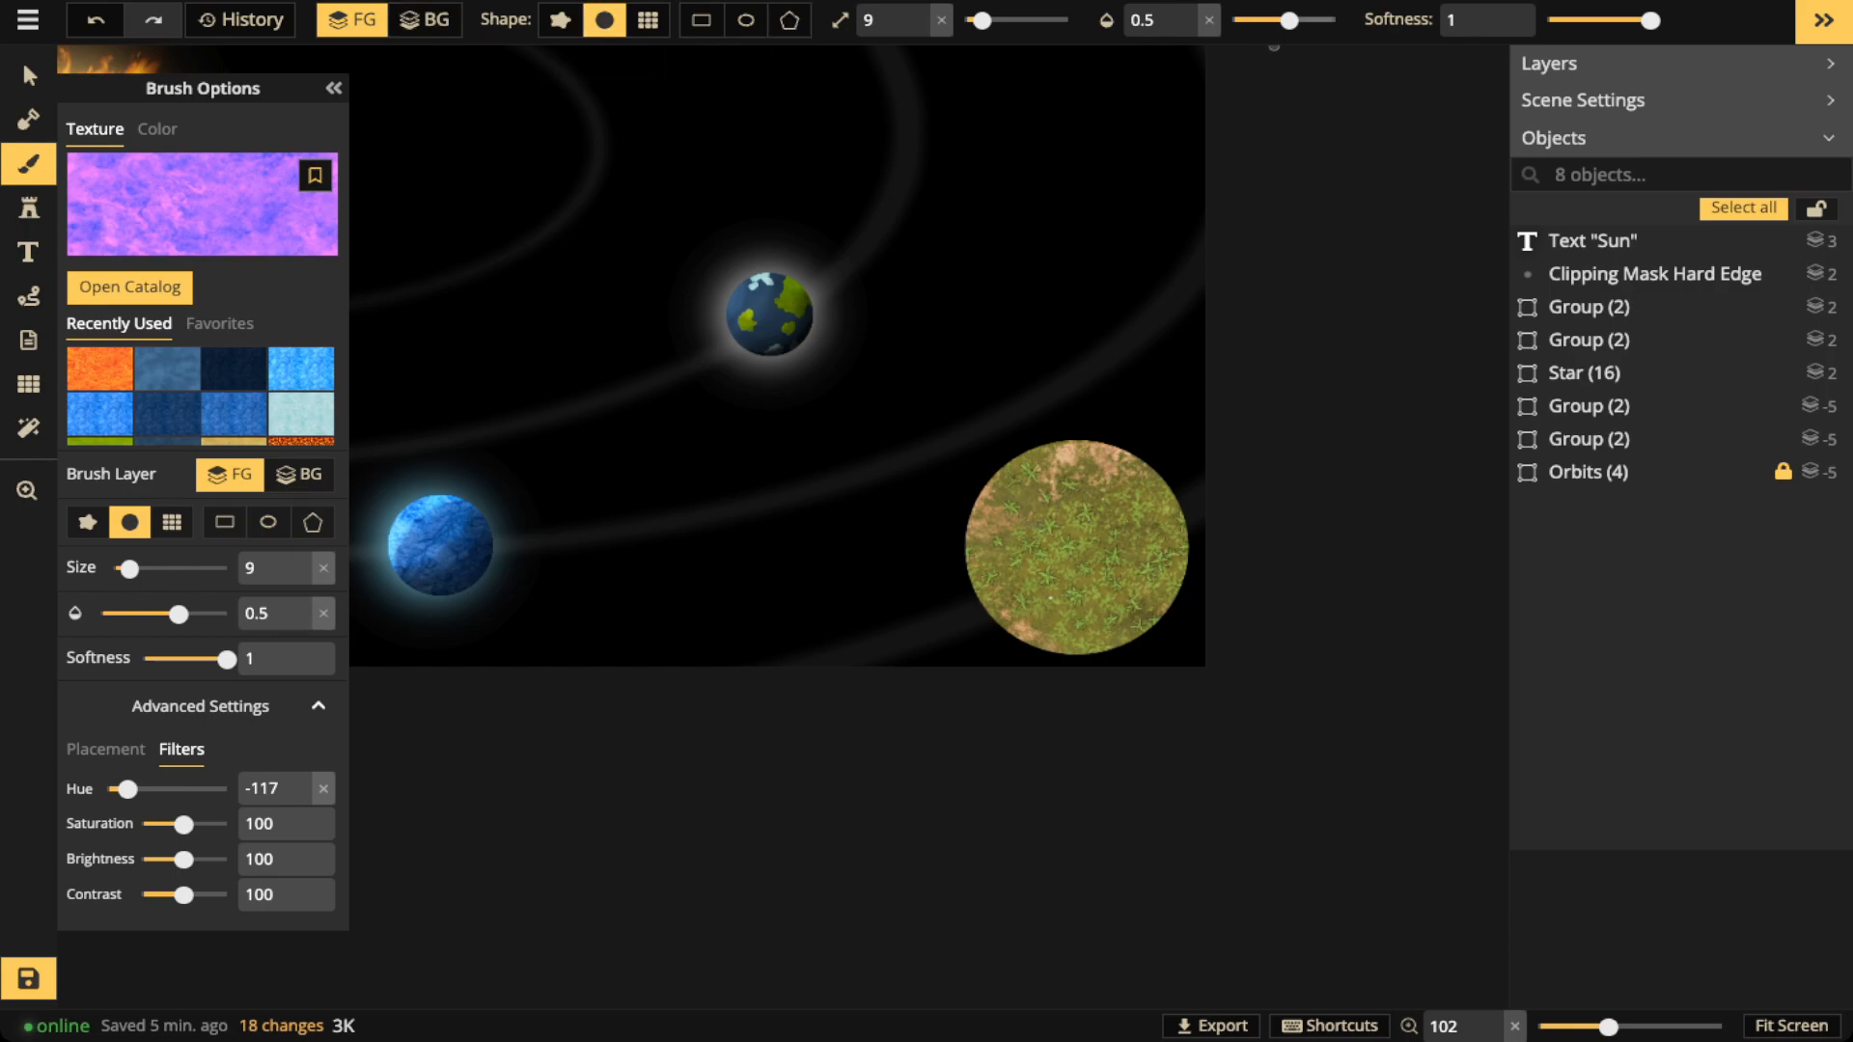
# Set the brush to opacity 1, softness 0 and size 65
pyautogui.moveTo(1290, 20); pyautogui.dragTo(1481, 20)
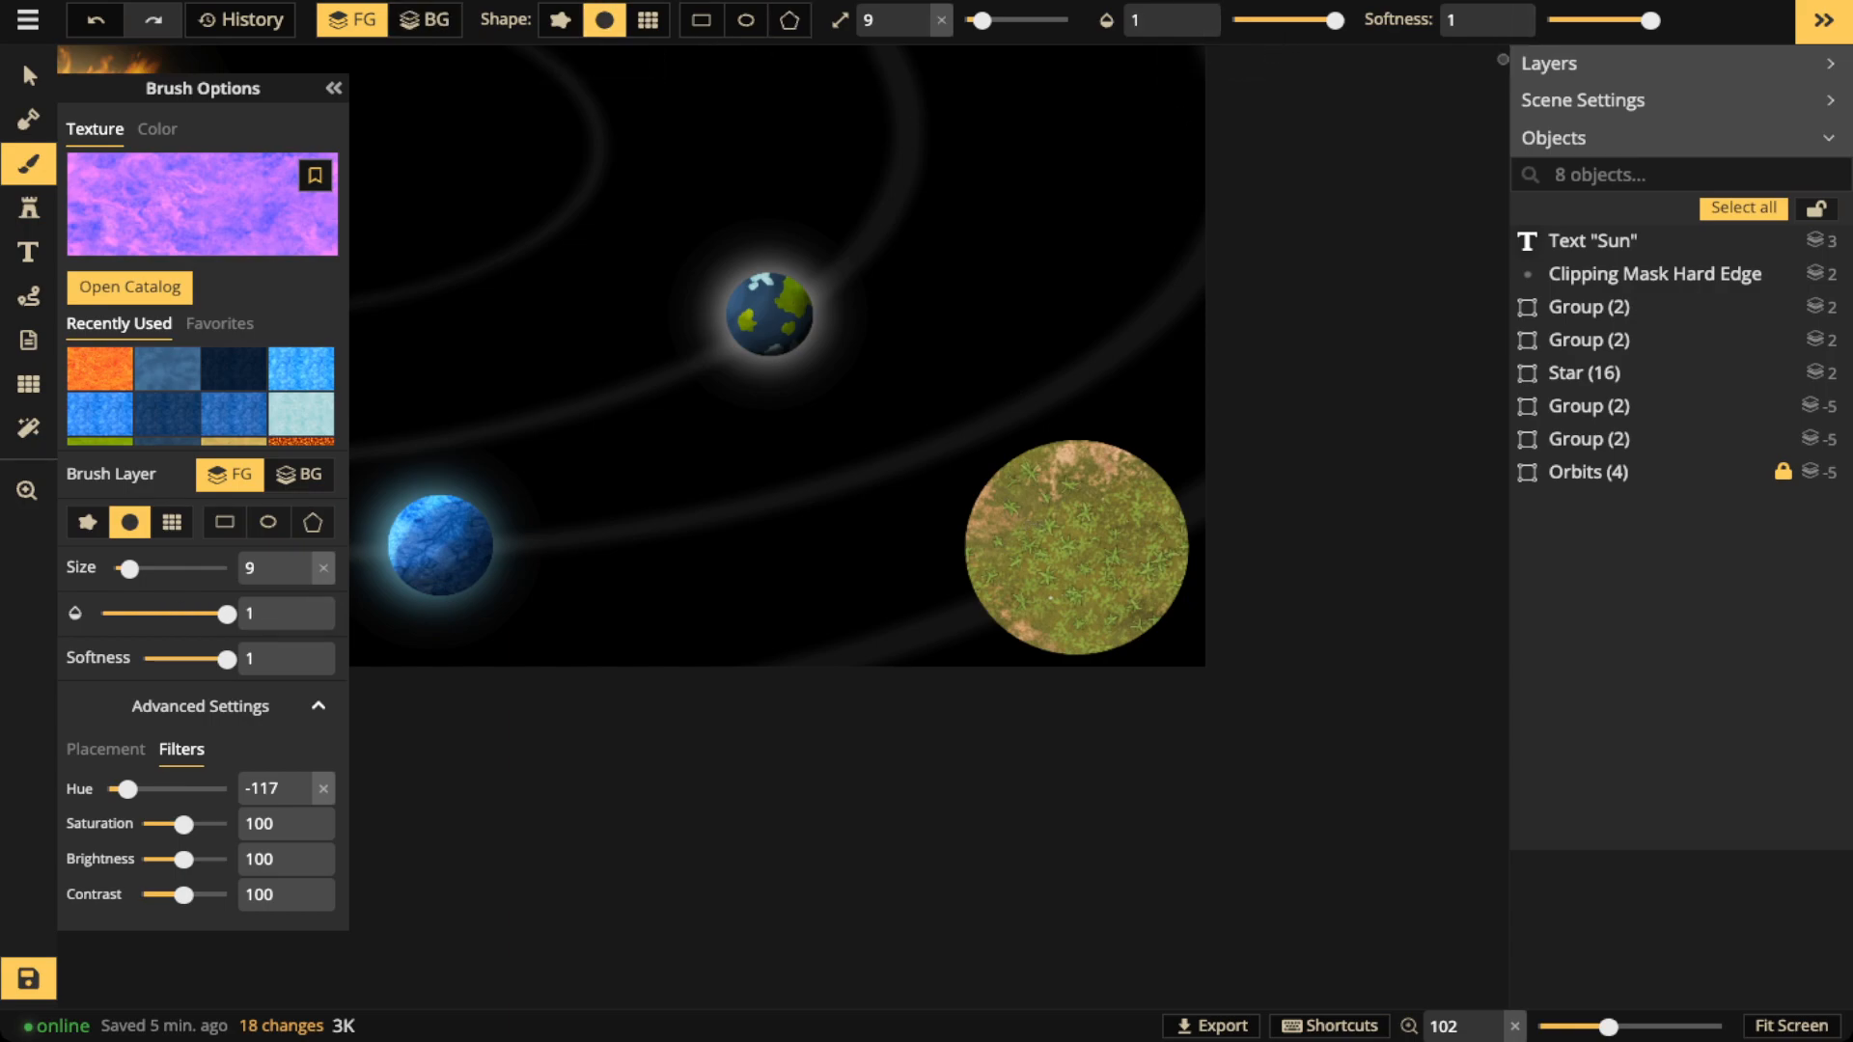
pyautogui.moveTo(1650, 20); pyautogui.dragTo(1542, 20)
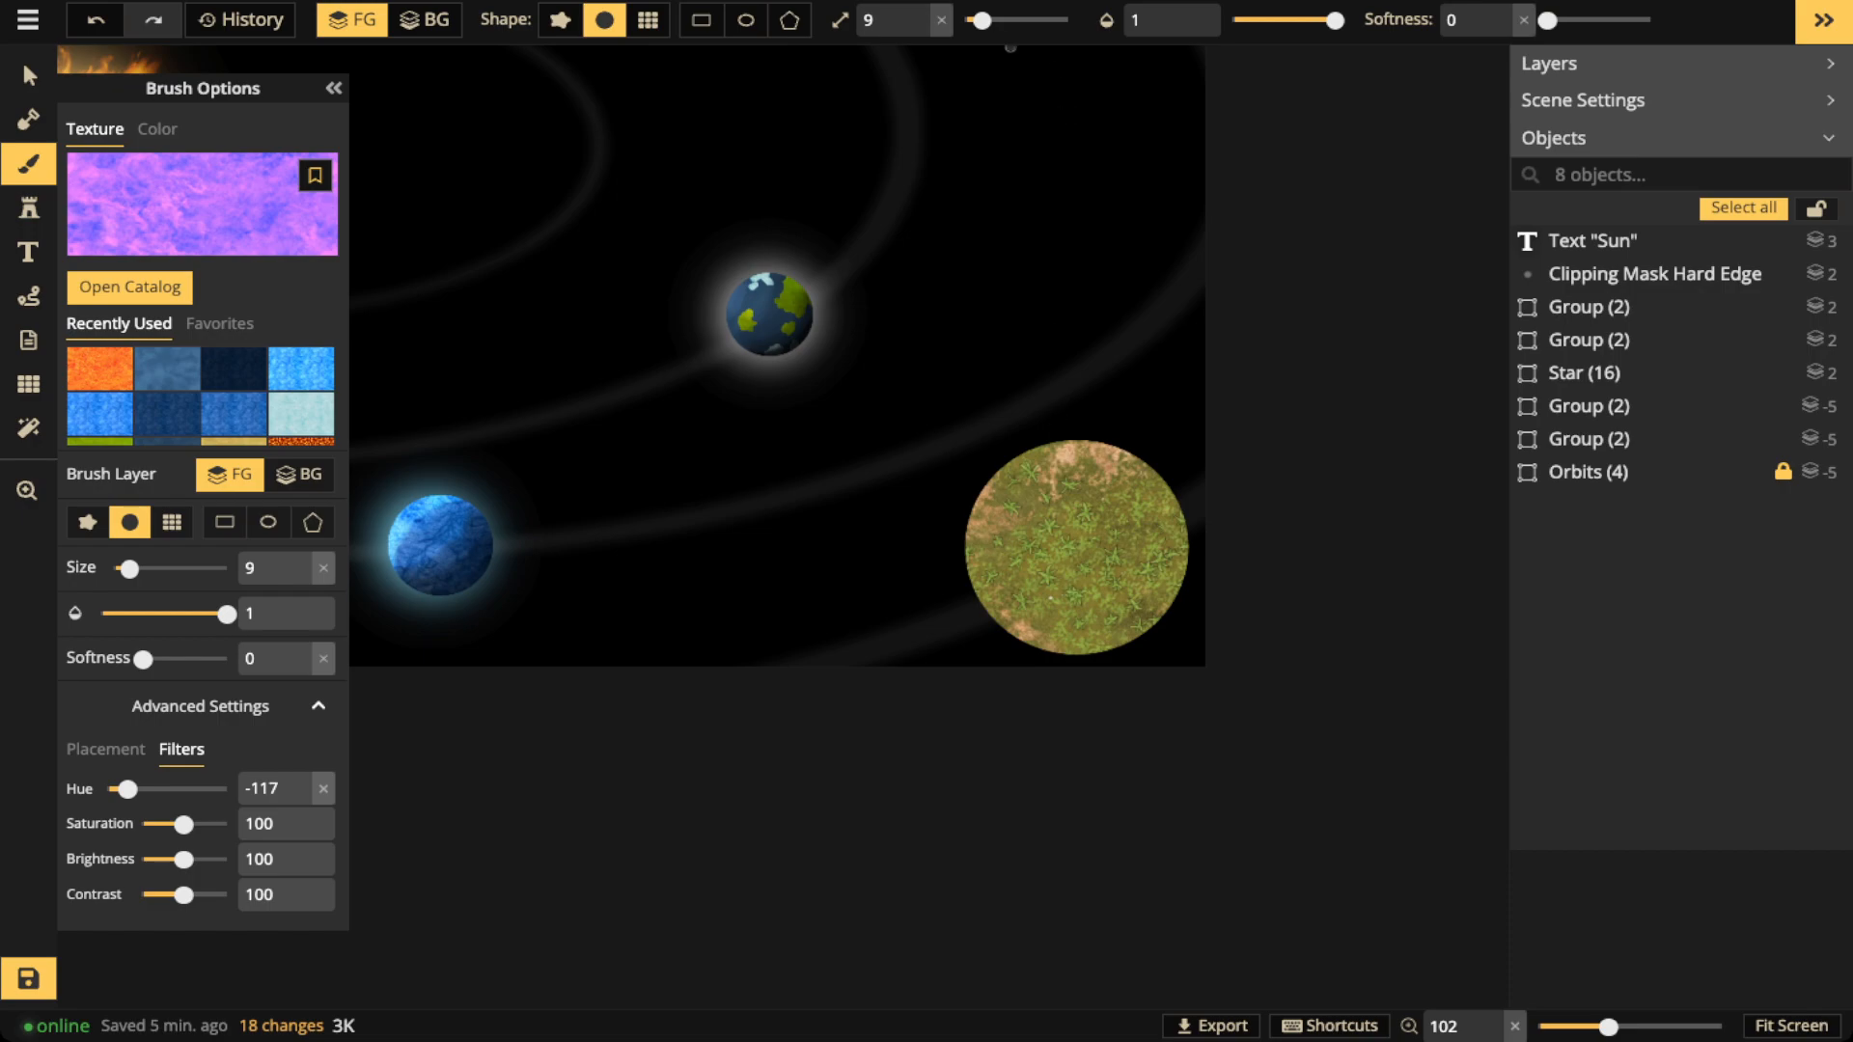
pyautogui.moveTo(982, 20); pyautogui.dragTo(1030, 20)
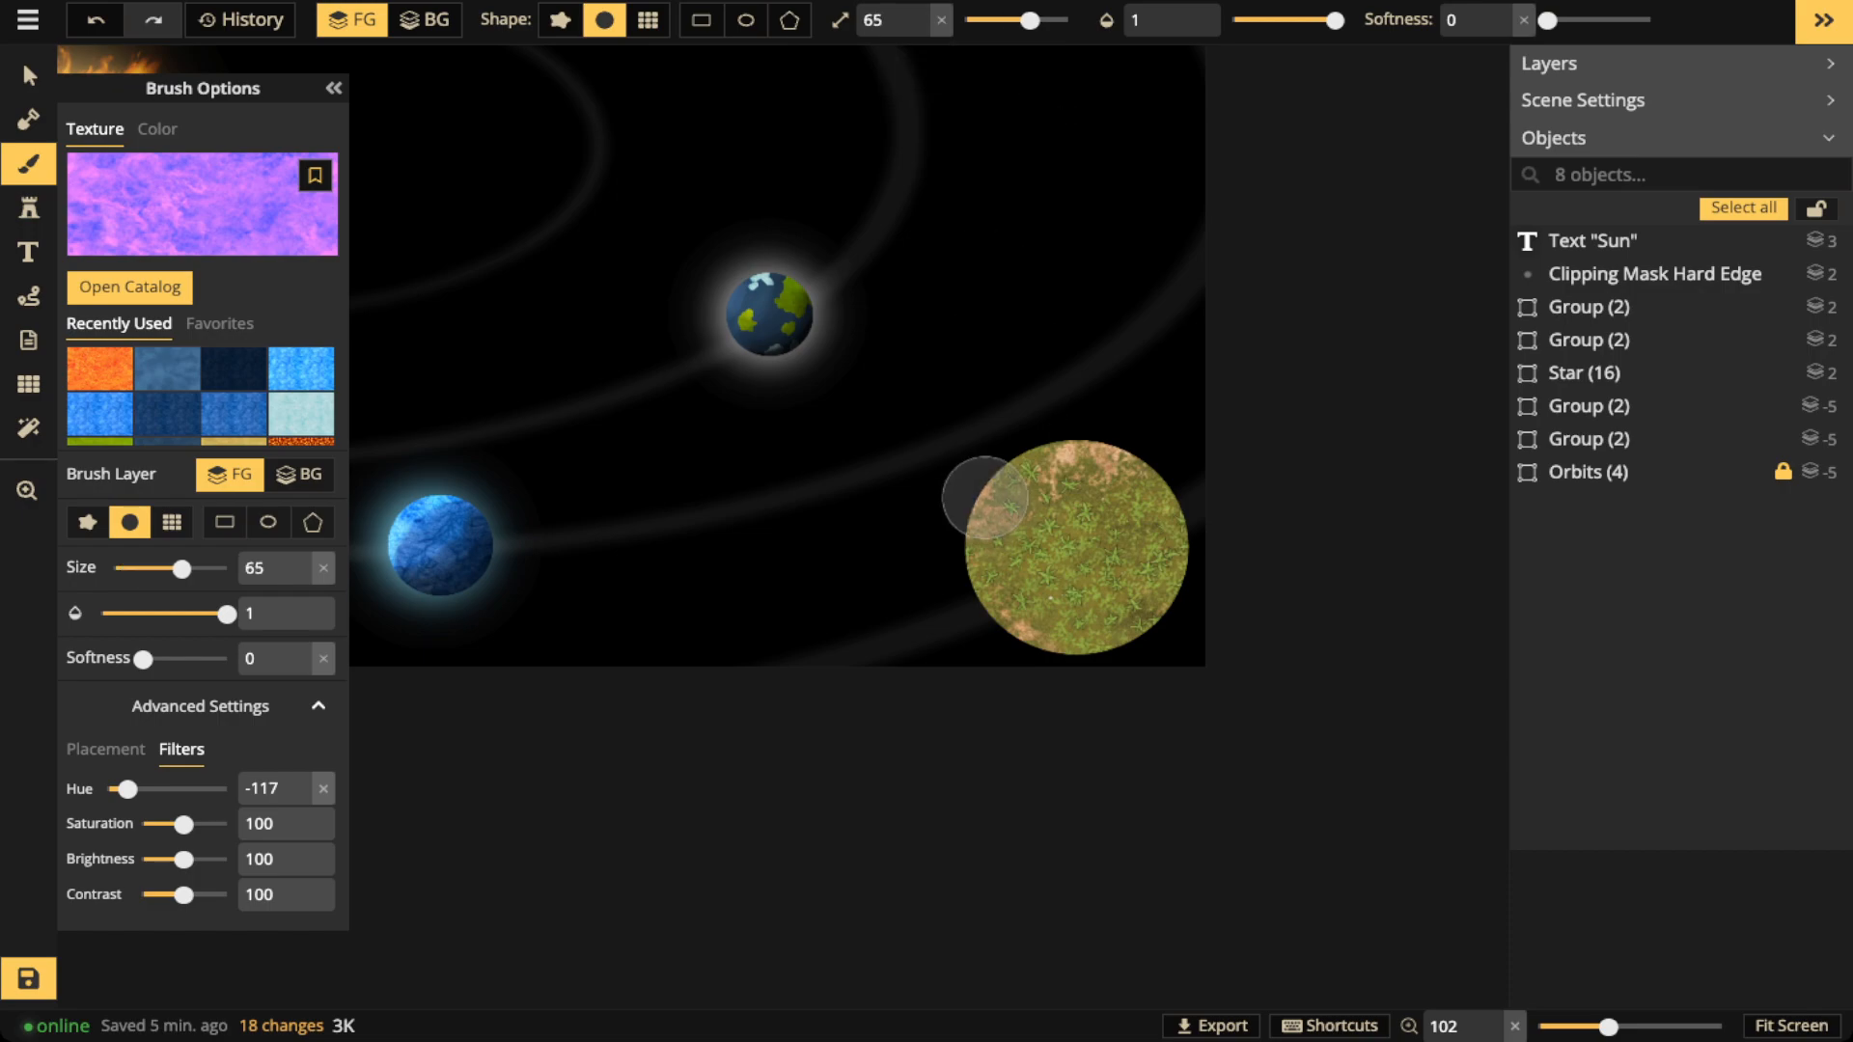
# Paint the large clipping mask disc on the outermost orbit with the purple lava texture
pyautogui.moveTo(1004, 511)
pyautogui.mouseDown()
pyautogui.moveTo(1057, 459)
pyautogui.moveTo(1136, 498)
pyautogui.moveTo(1147, 540)
pyautogui.moveTo(1074, 595)
pyautogui.moveTo(987, 553)
pyautogui.moveTo(982, 518)
pyautogui.moveTo(994, 580)
pyautogui.moveTo(1062, 607)
pyautogui.moveTo(1112, 605)
pyautogui.moveTo(1146, 559)
pyautogui.moveTo(1120, 531)
pyautogui.moveTo(1050, 562)
pyautogui.moveTo(1054, 607)
pyautogui.moveTo(1119, 631)
pyautogui.moveTo(1017, 660)
pyautogui.moveTo(940, 602)
pyautogui.moveTo(963, 526)
pyautogui.moveTo(1032, 496)
pyautogui.moveTo(1028, 545)
pyautogui.mouseUp()
pyautogui.click(29, 77)
pyautogui.scroll(-2, 705, 436)
pyautogui.scroll(-5, 704, 436)
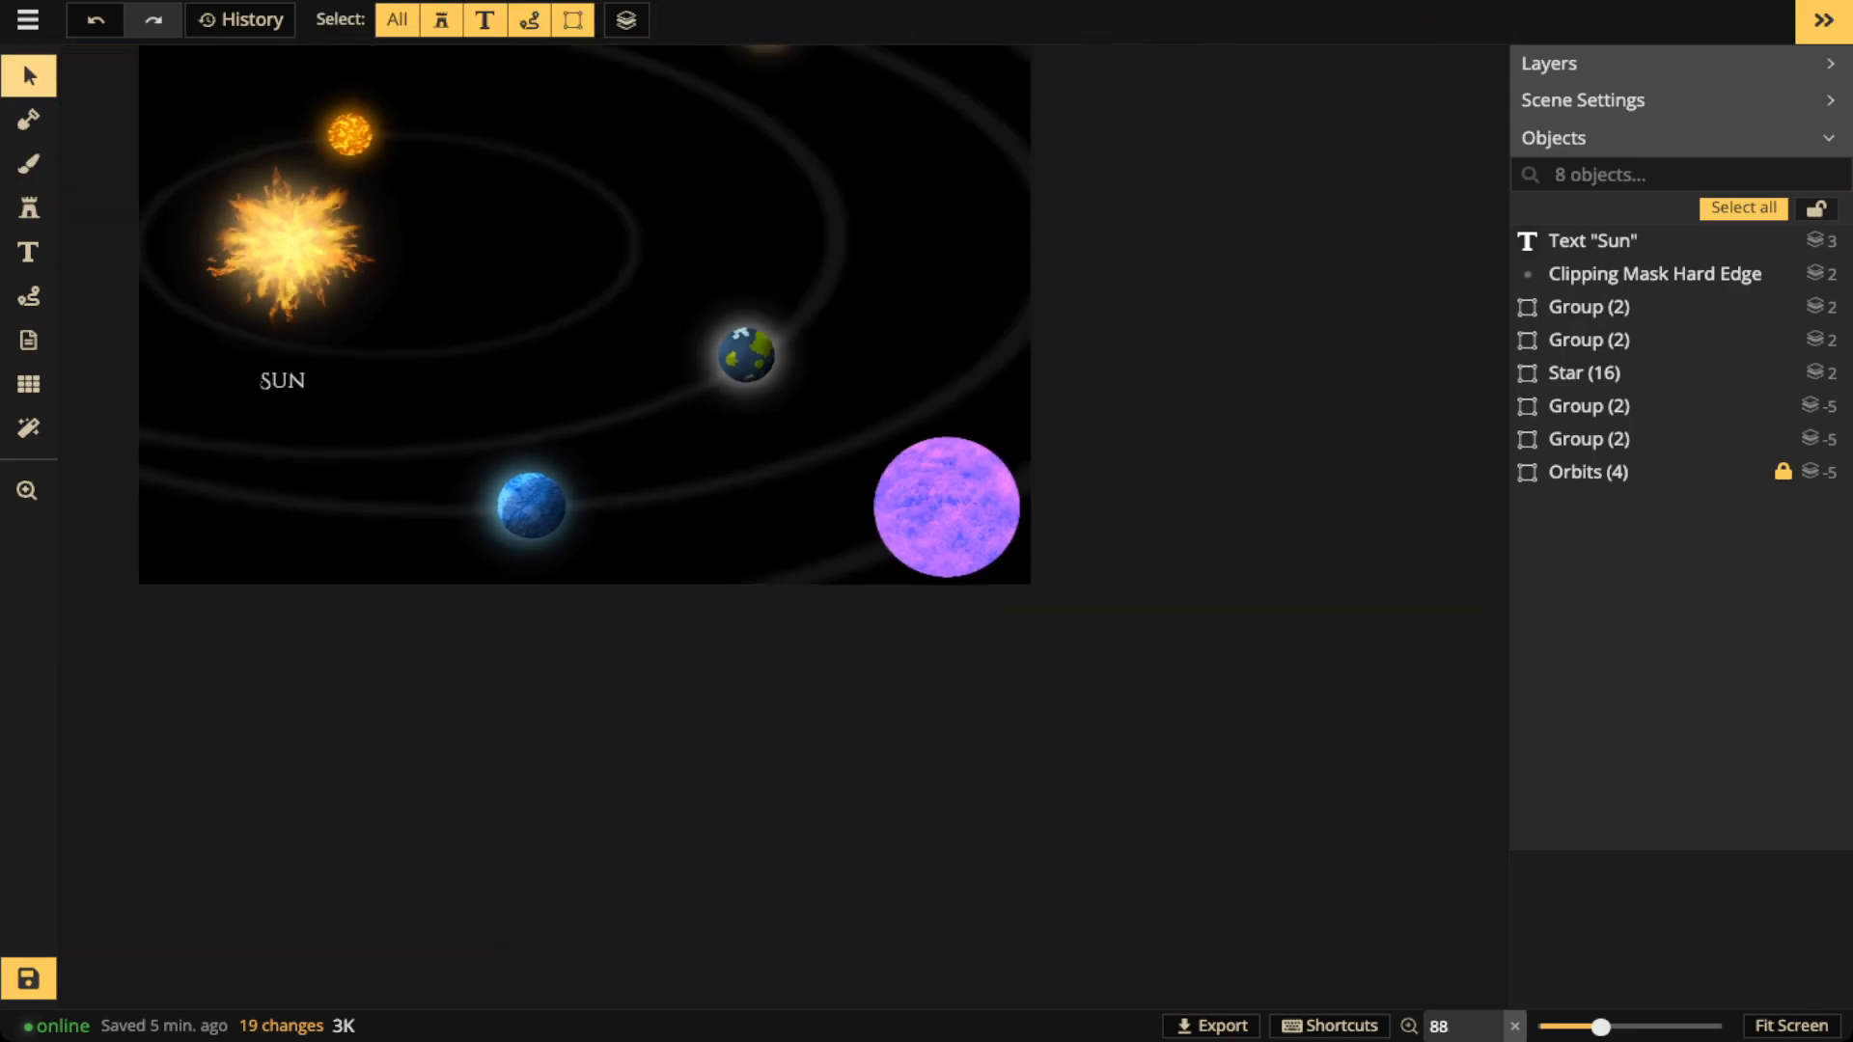
pyautogui.scroll(1, 546, 627)
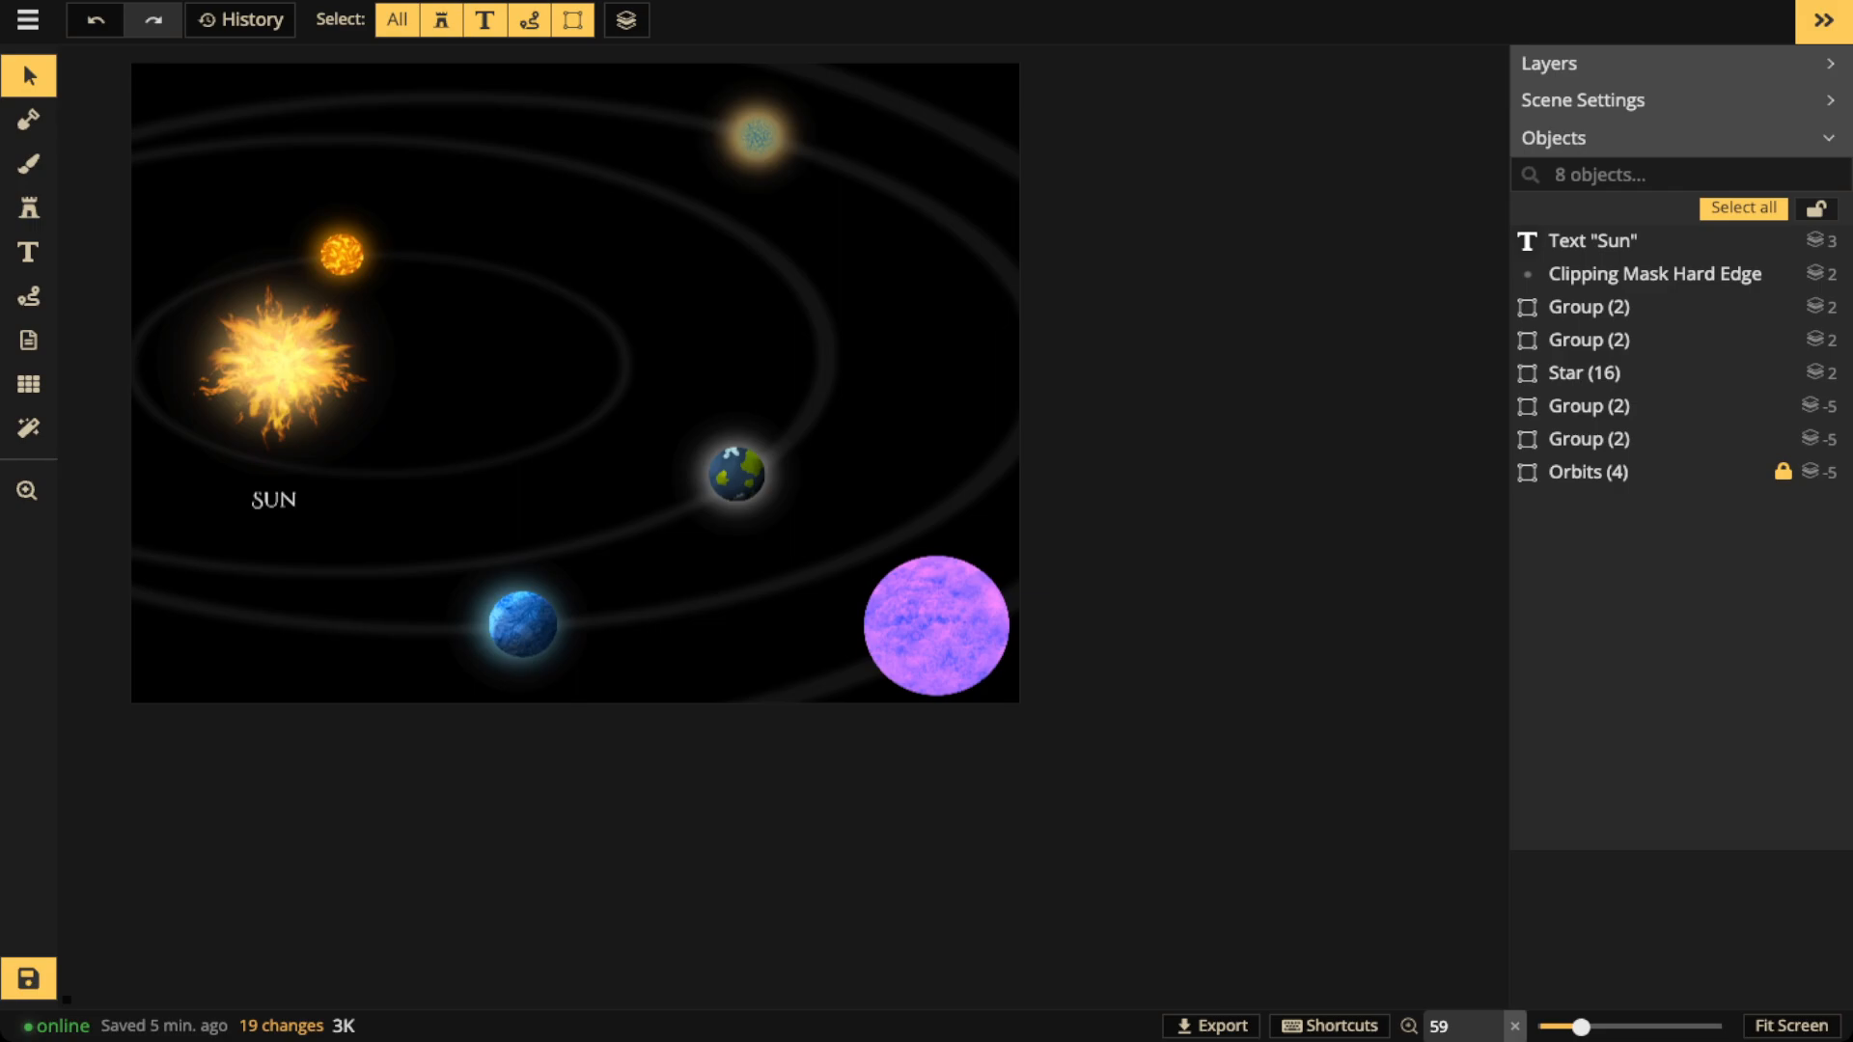
pyautogui.click(551, 628)
pyautogui.hotkey('ctrl', 'c')
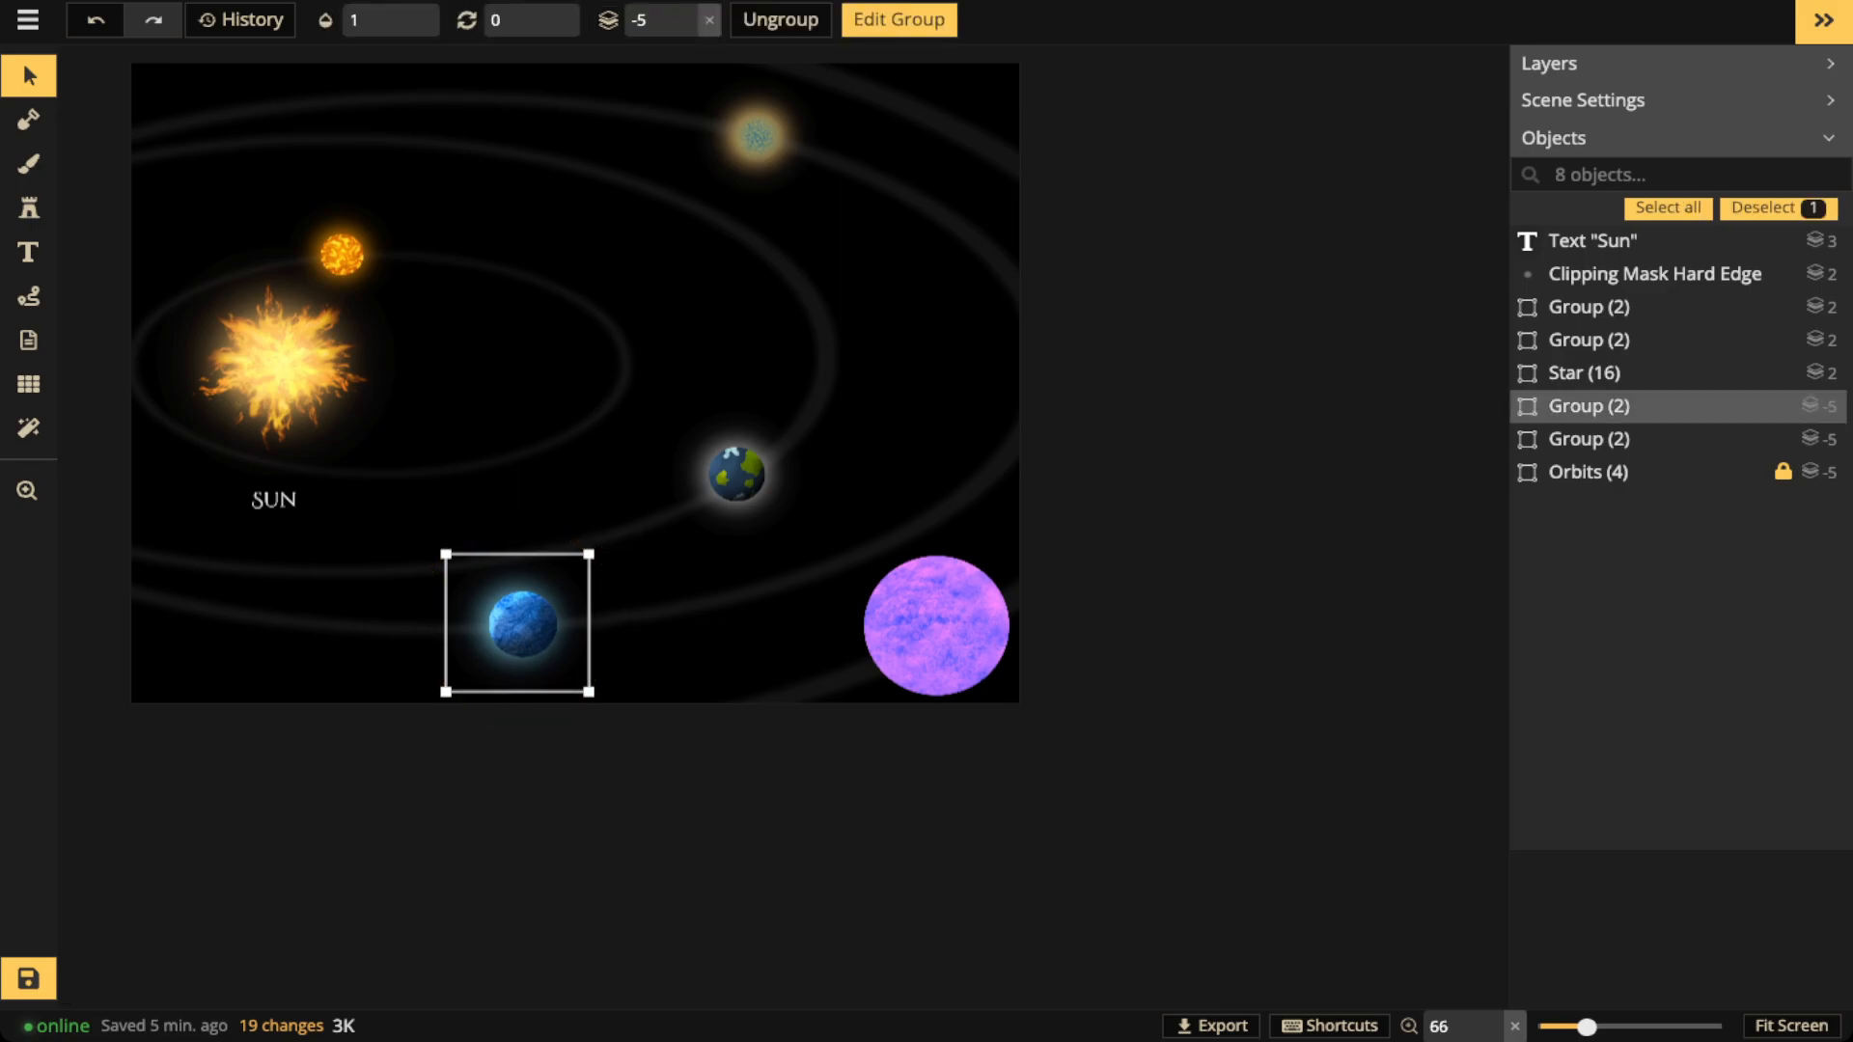
pyautogui.hotkey('ctrl', 'v')
pyautogui.scroll(3, 724, 594)
pyautogui.scroll(1, 734, 598)
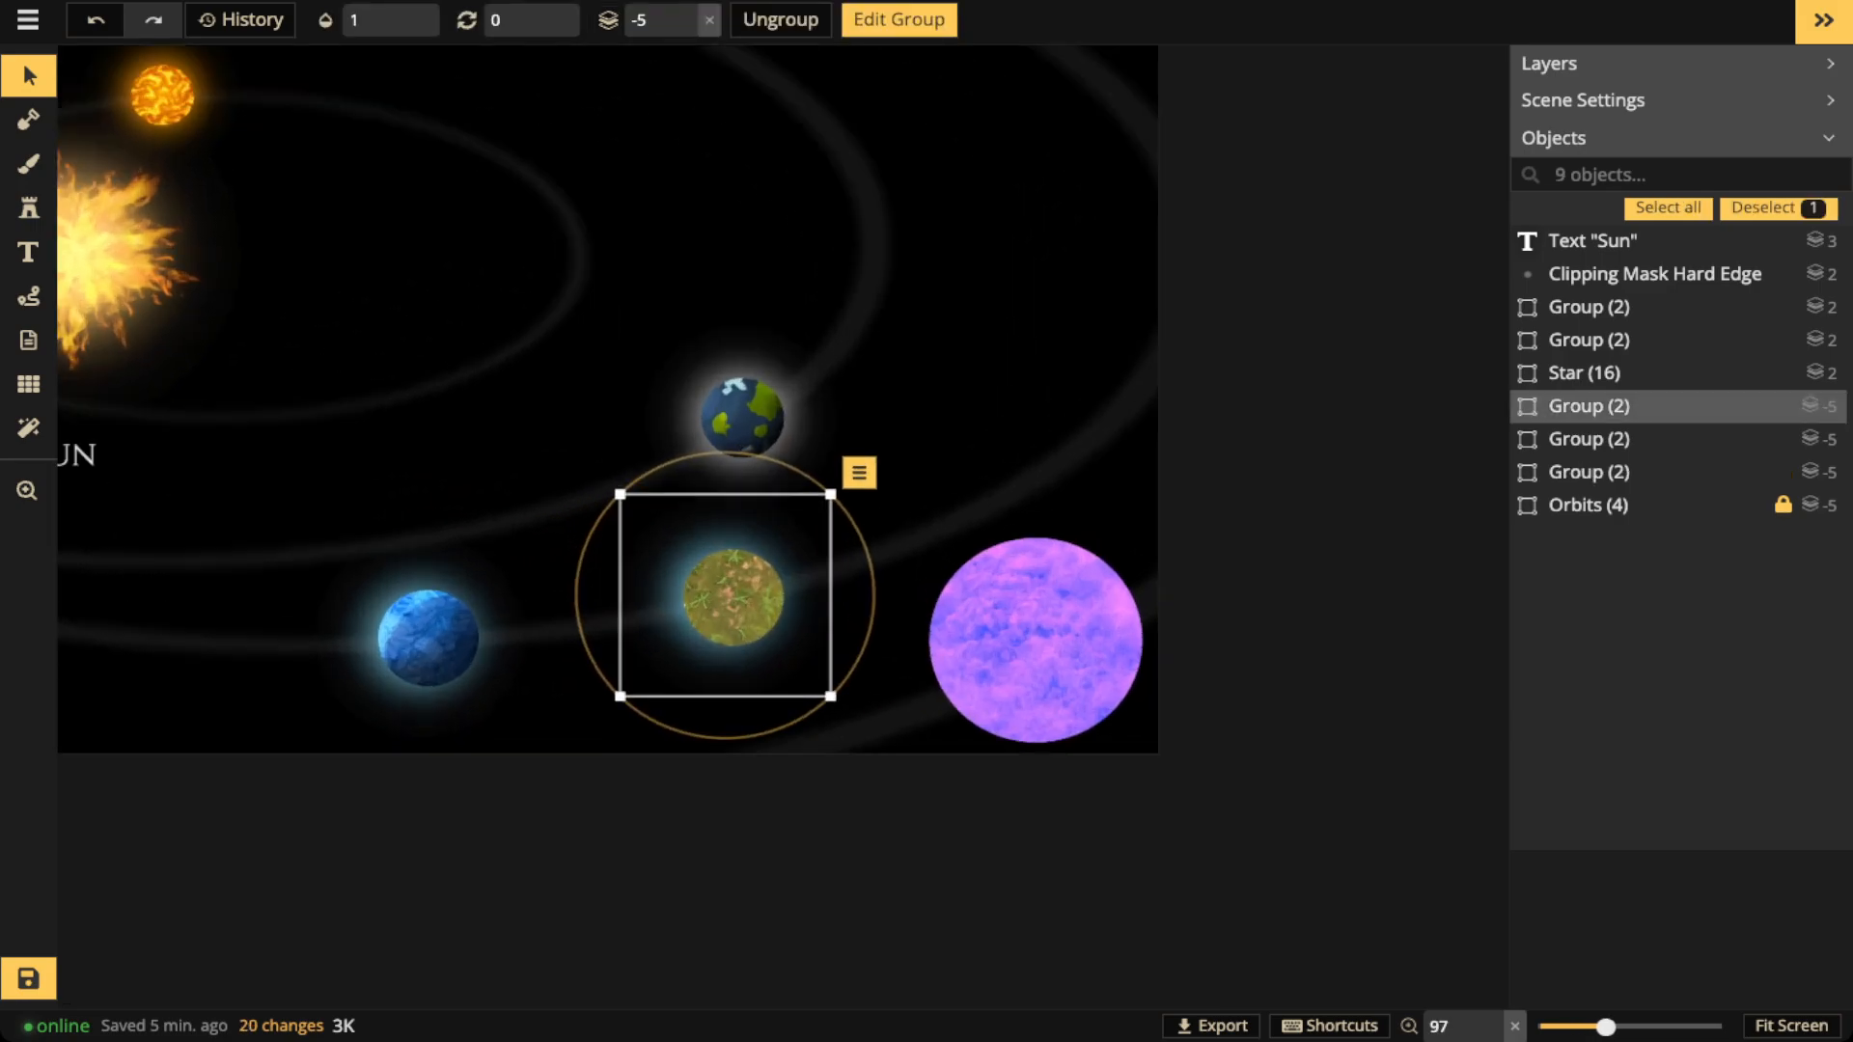
pyautogui.press('Delete')
# Place the recently used soft round Light stamp at size 247 between the blue planet and the purple planet
pyautogui.click(29, 209)
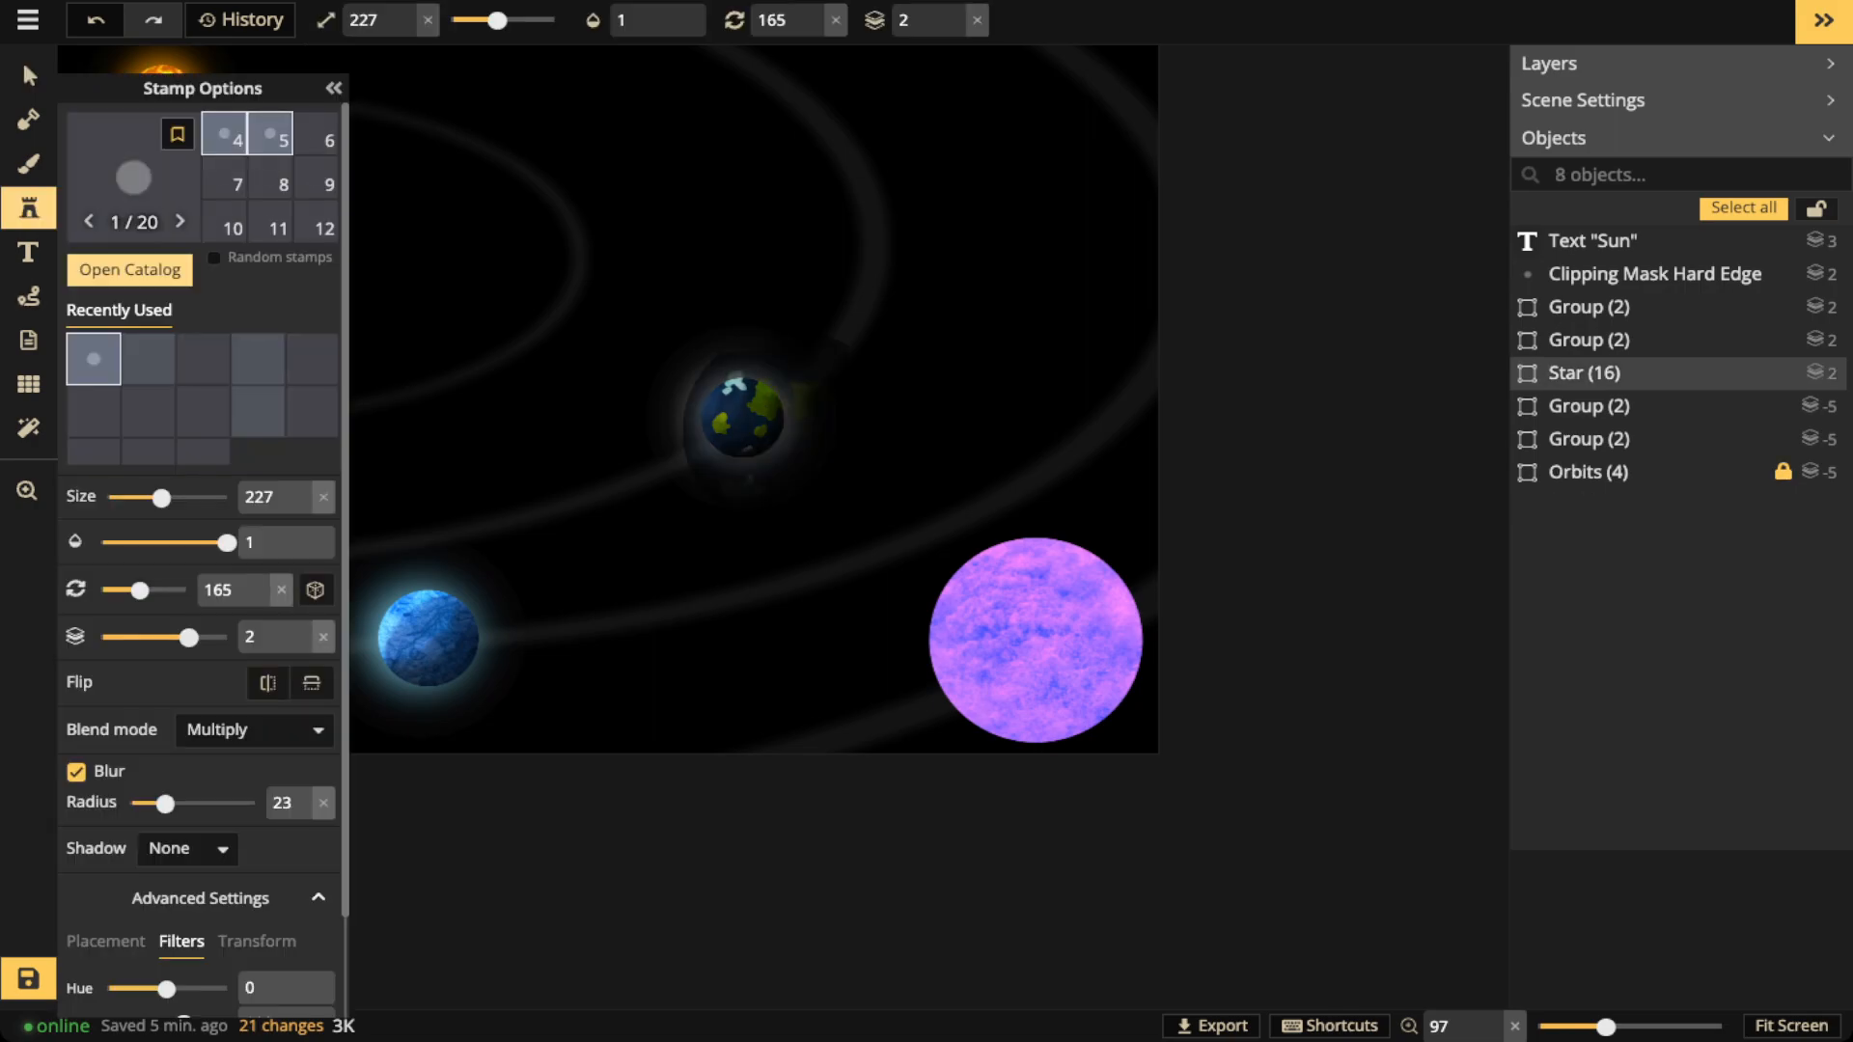
pyautogui.click(148, 359)
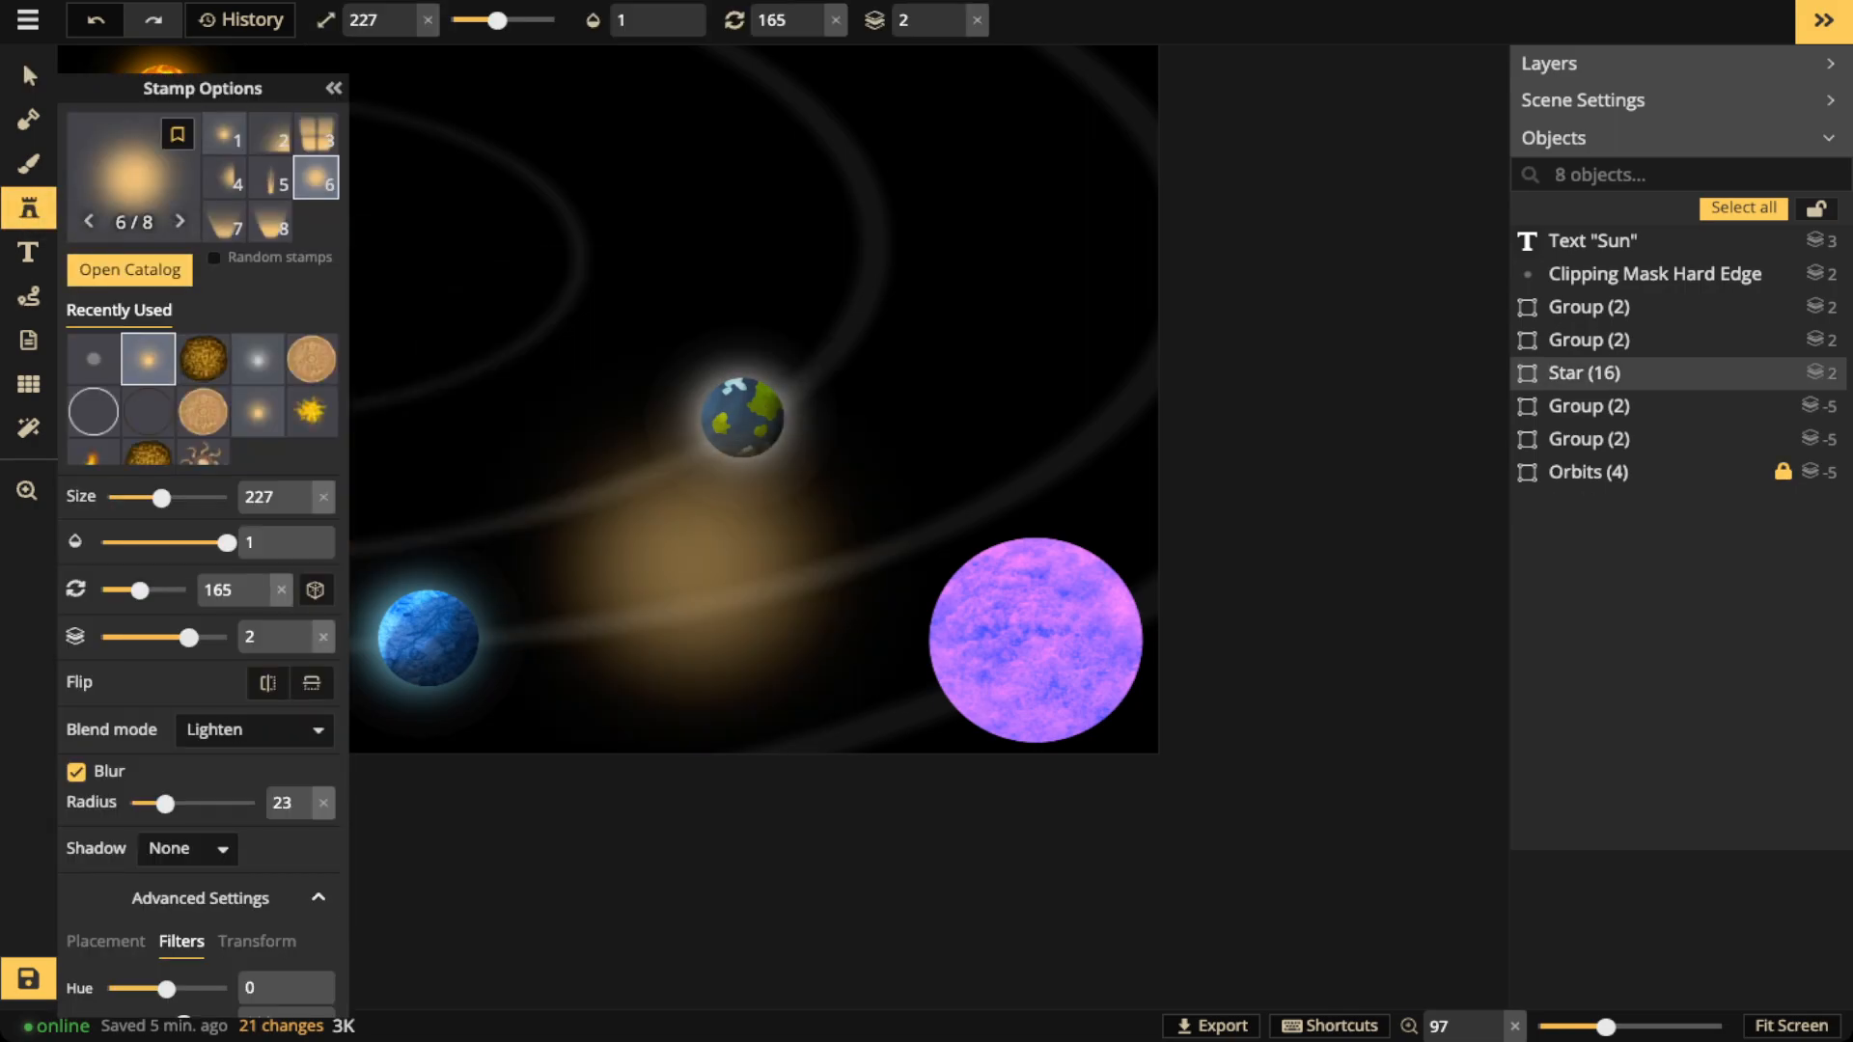
pyautogui.scroll(2, 676, 560)
pyautogui.click(727, 617)
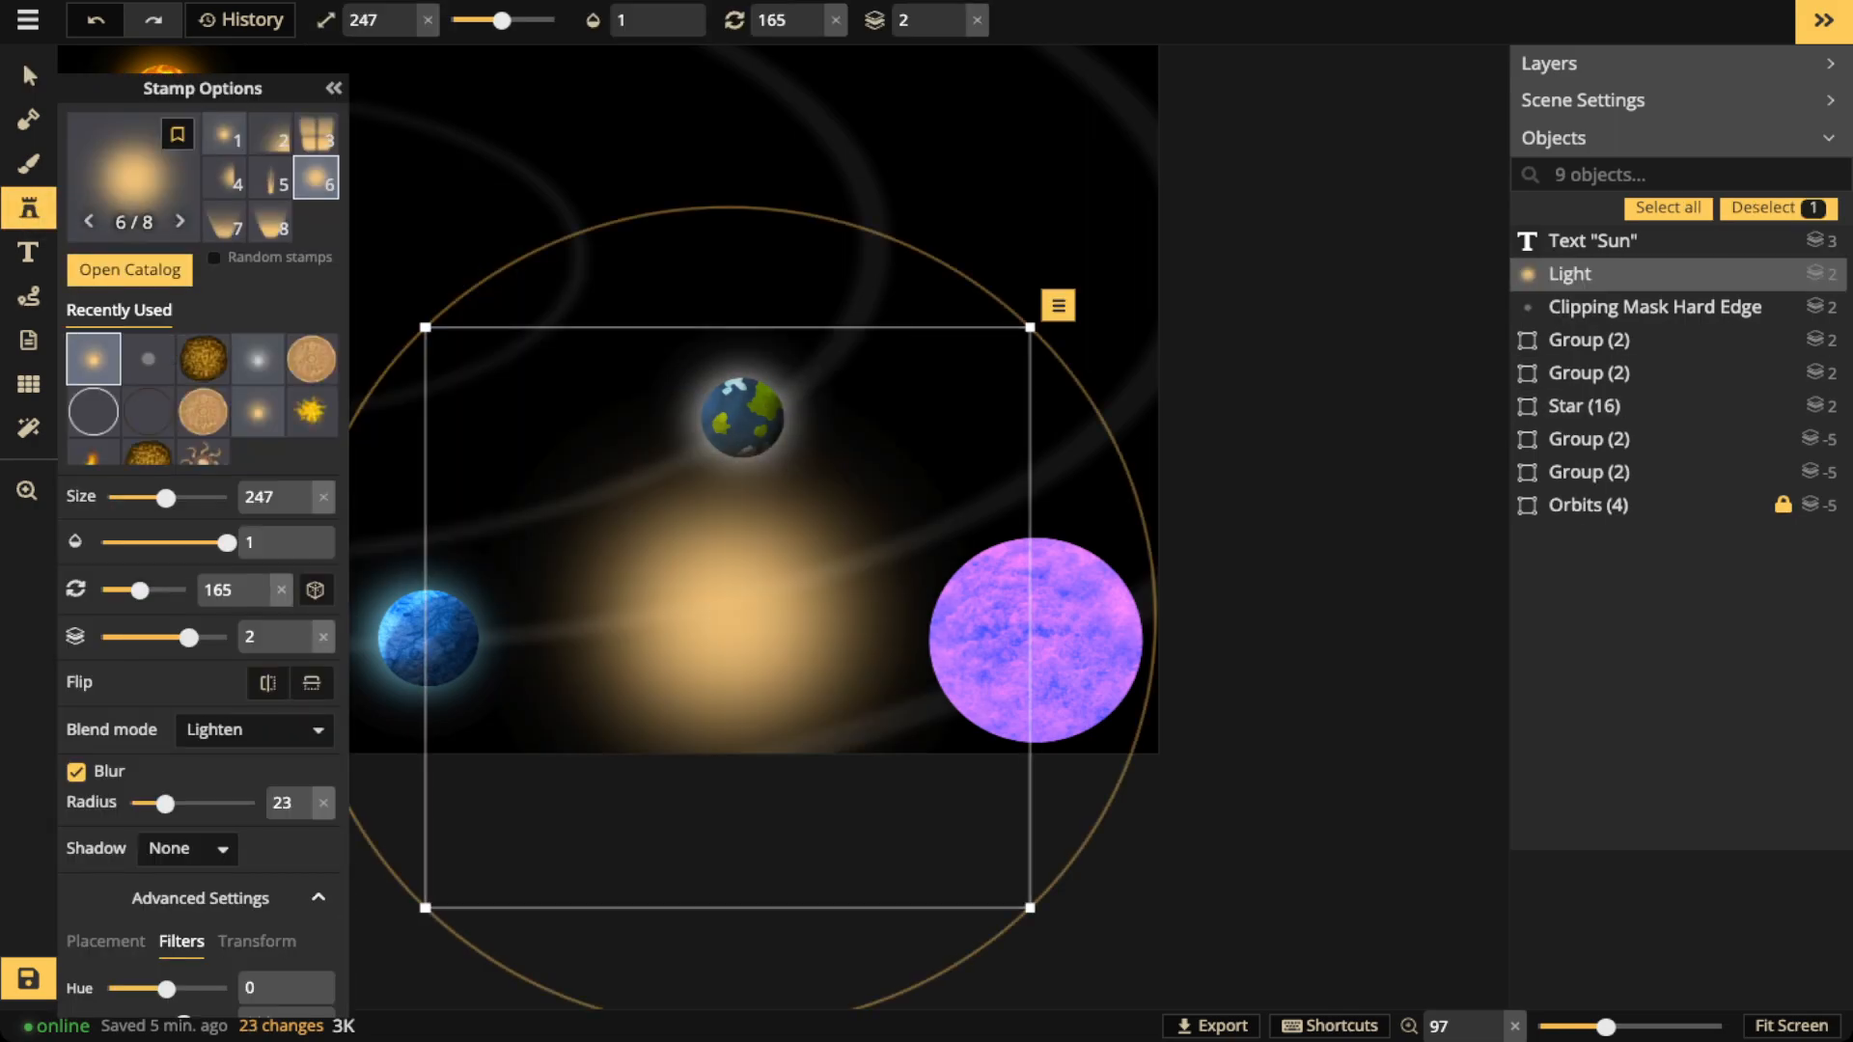
# Shift the light's hue to -89 for a pink glow and centre it over the purple planet
pyautogui.click(22, 60)
pyautogui.moveTo(166, 621); pyautogui.dragTo(138, 621)
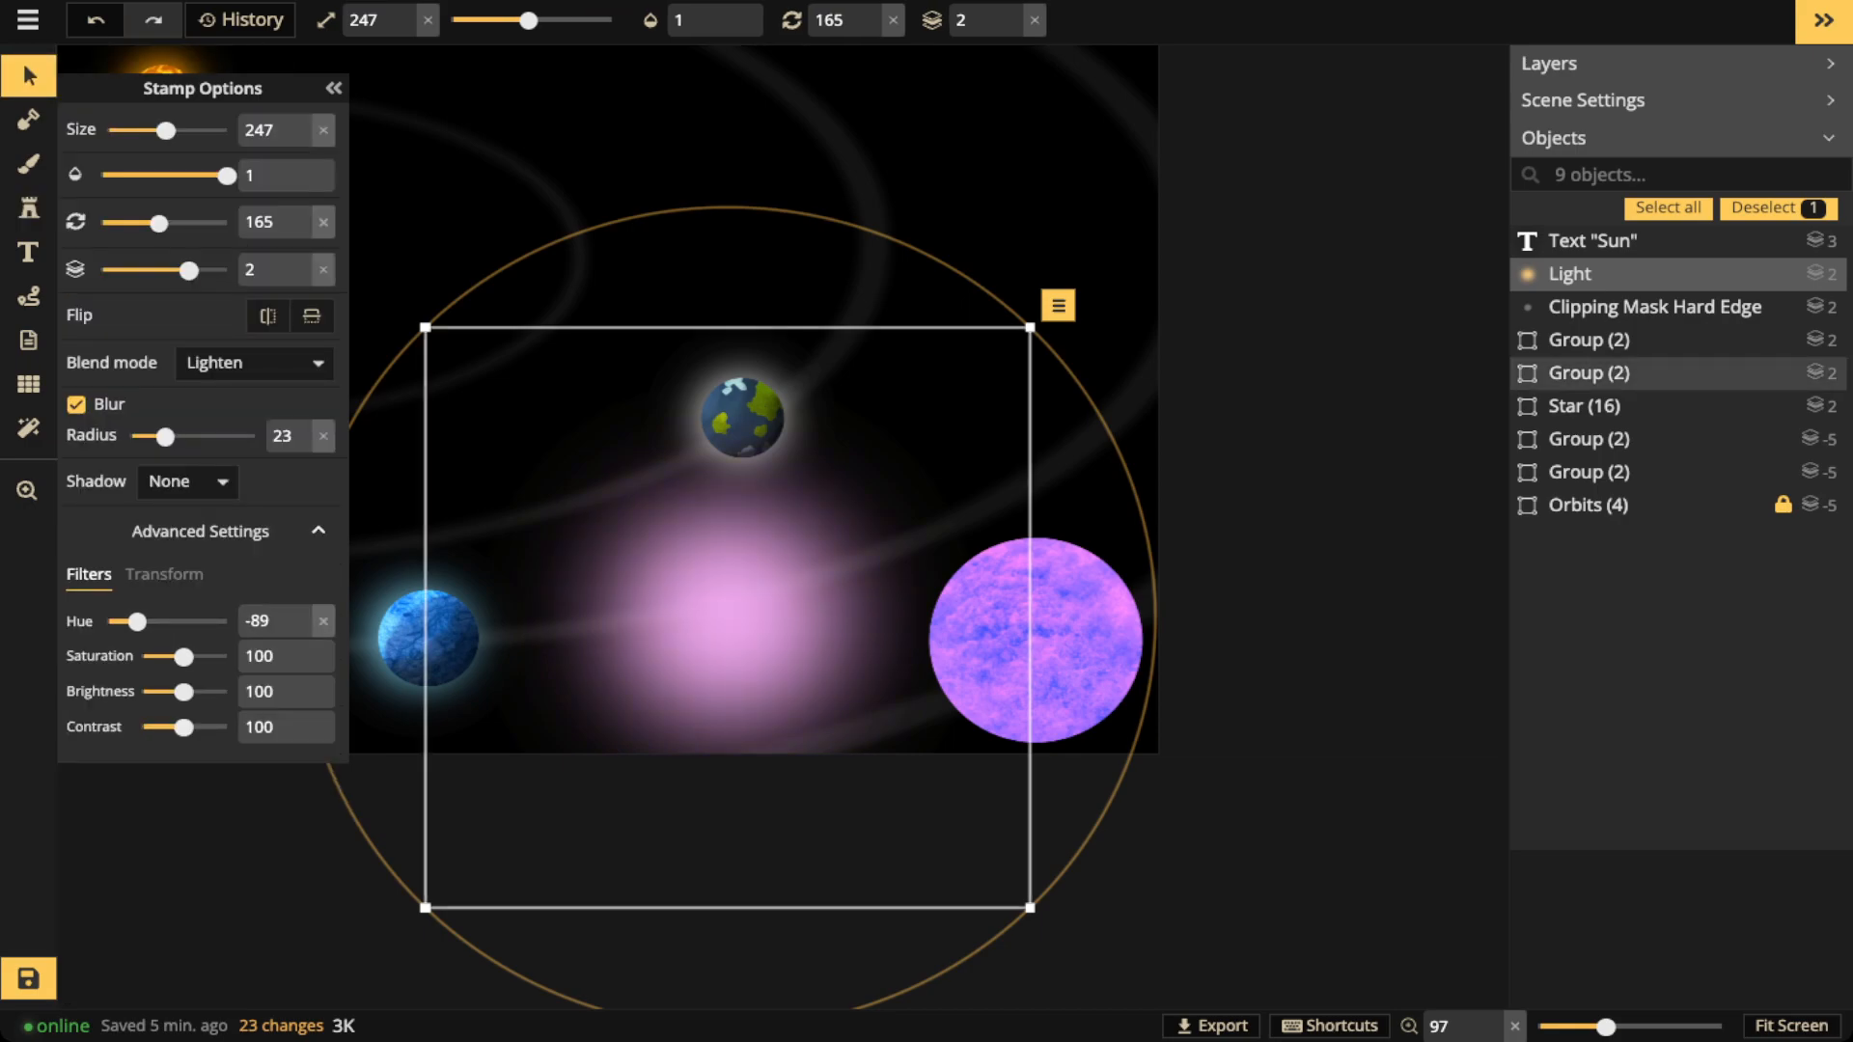
pyautogui.moveTo(727, 617); pyautogui.dragTo(1023, 623)
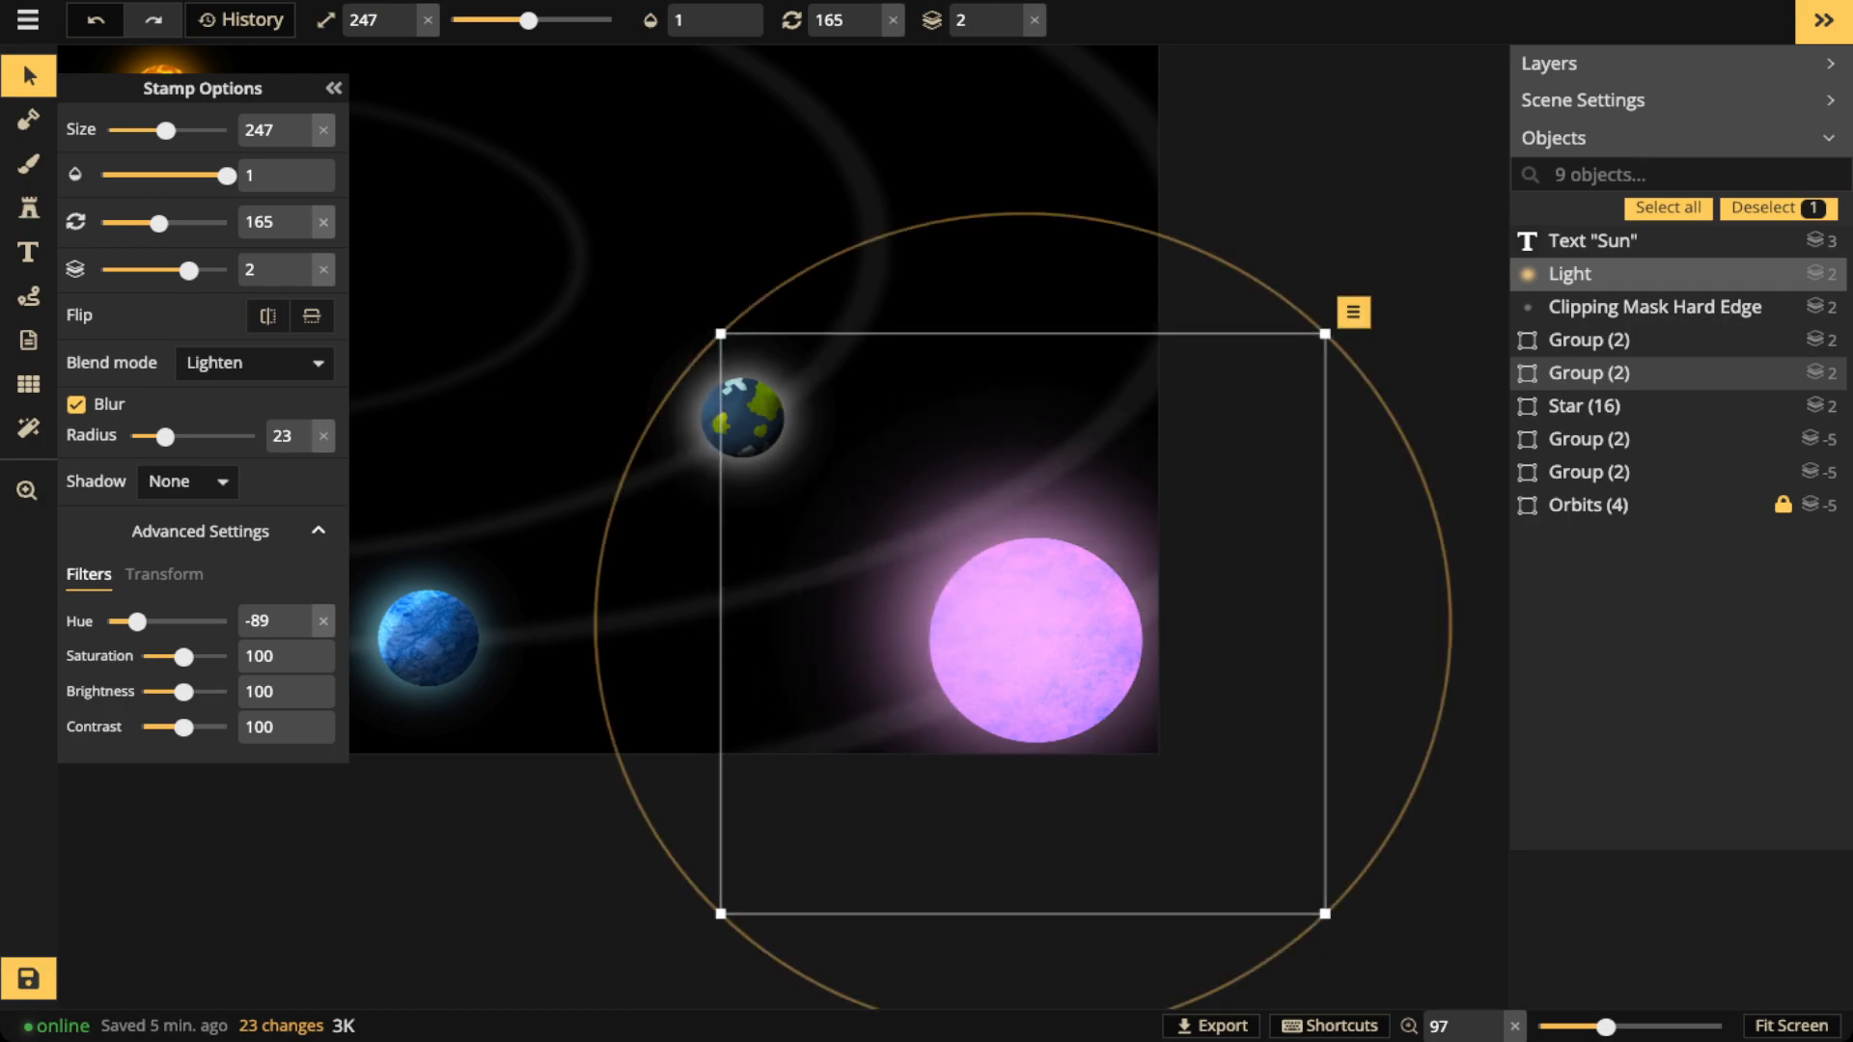
# Try the available blend modes on the pink light and set it to Difference
pyautogui.click(253, 362)
pyautogui.press('Up')
pyautogui.press('Up')
pyautogui.press('Up')
pyautogui.press('Up')
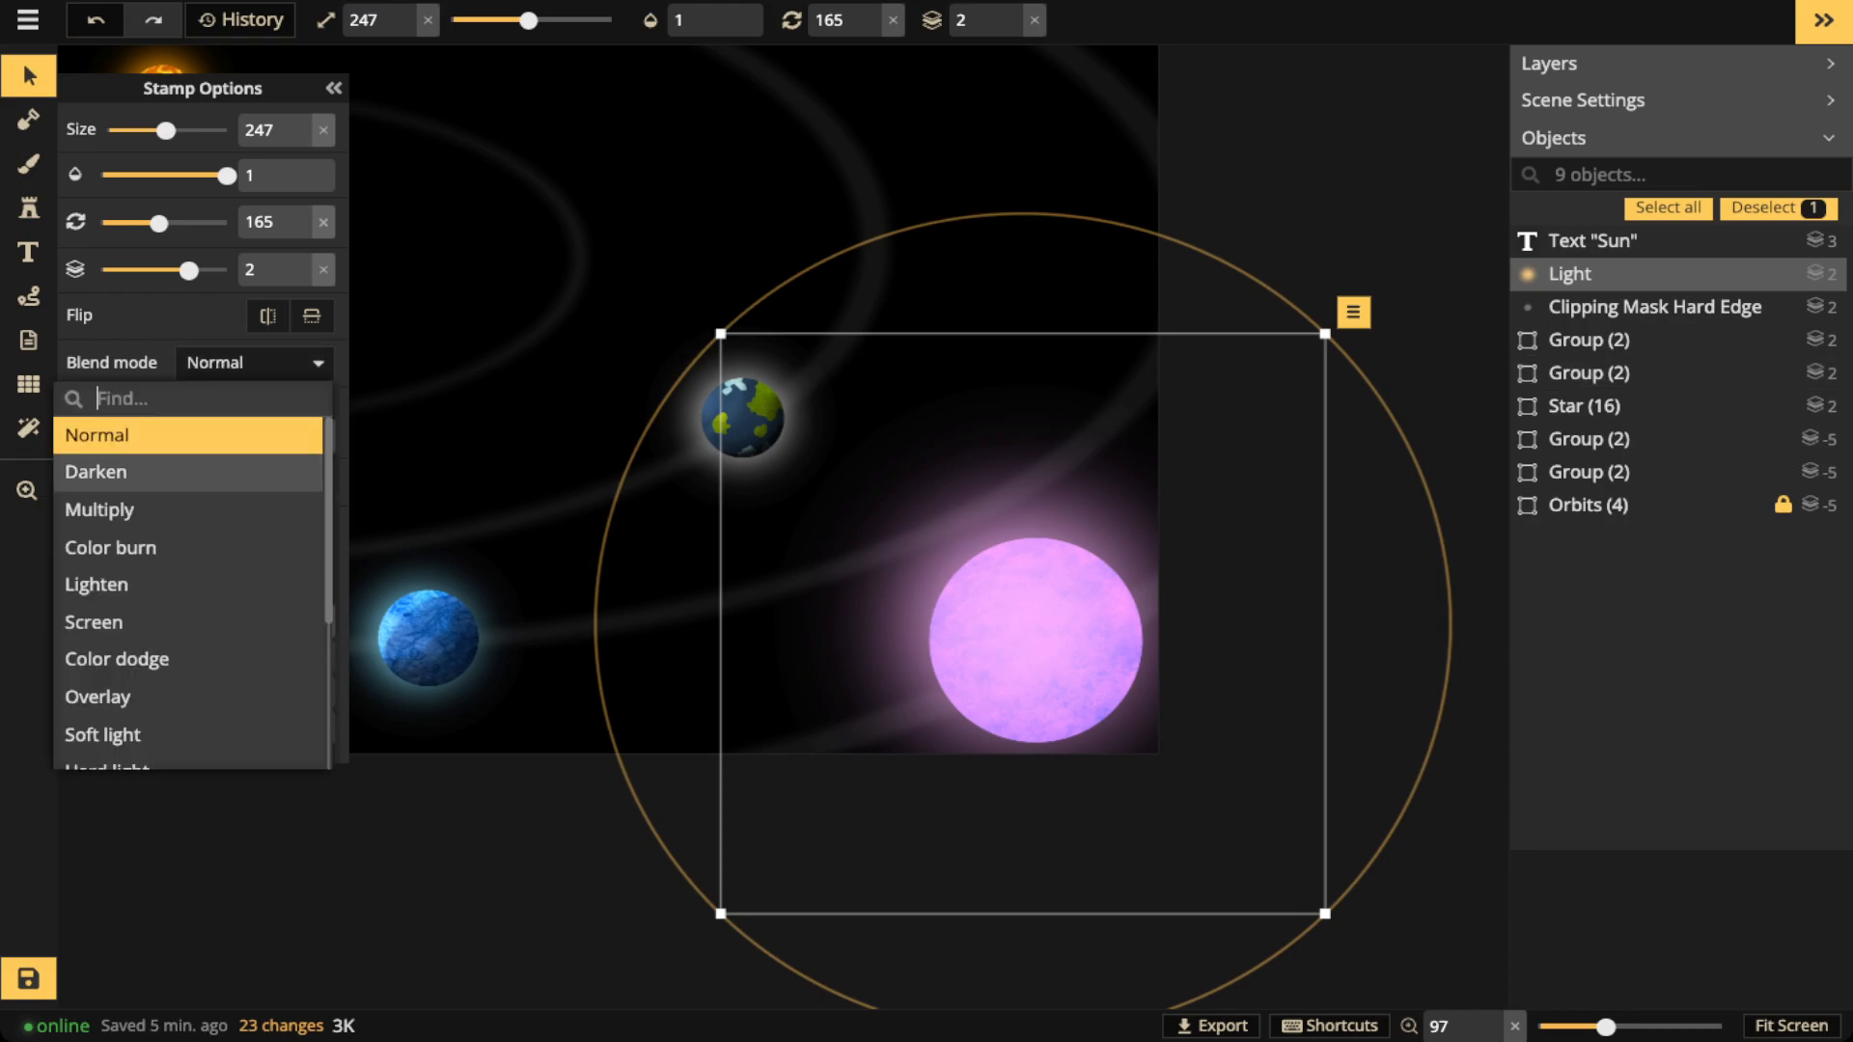
pyautogui.press('Down')
pyautogui.press('Down')
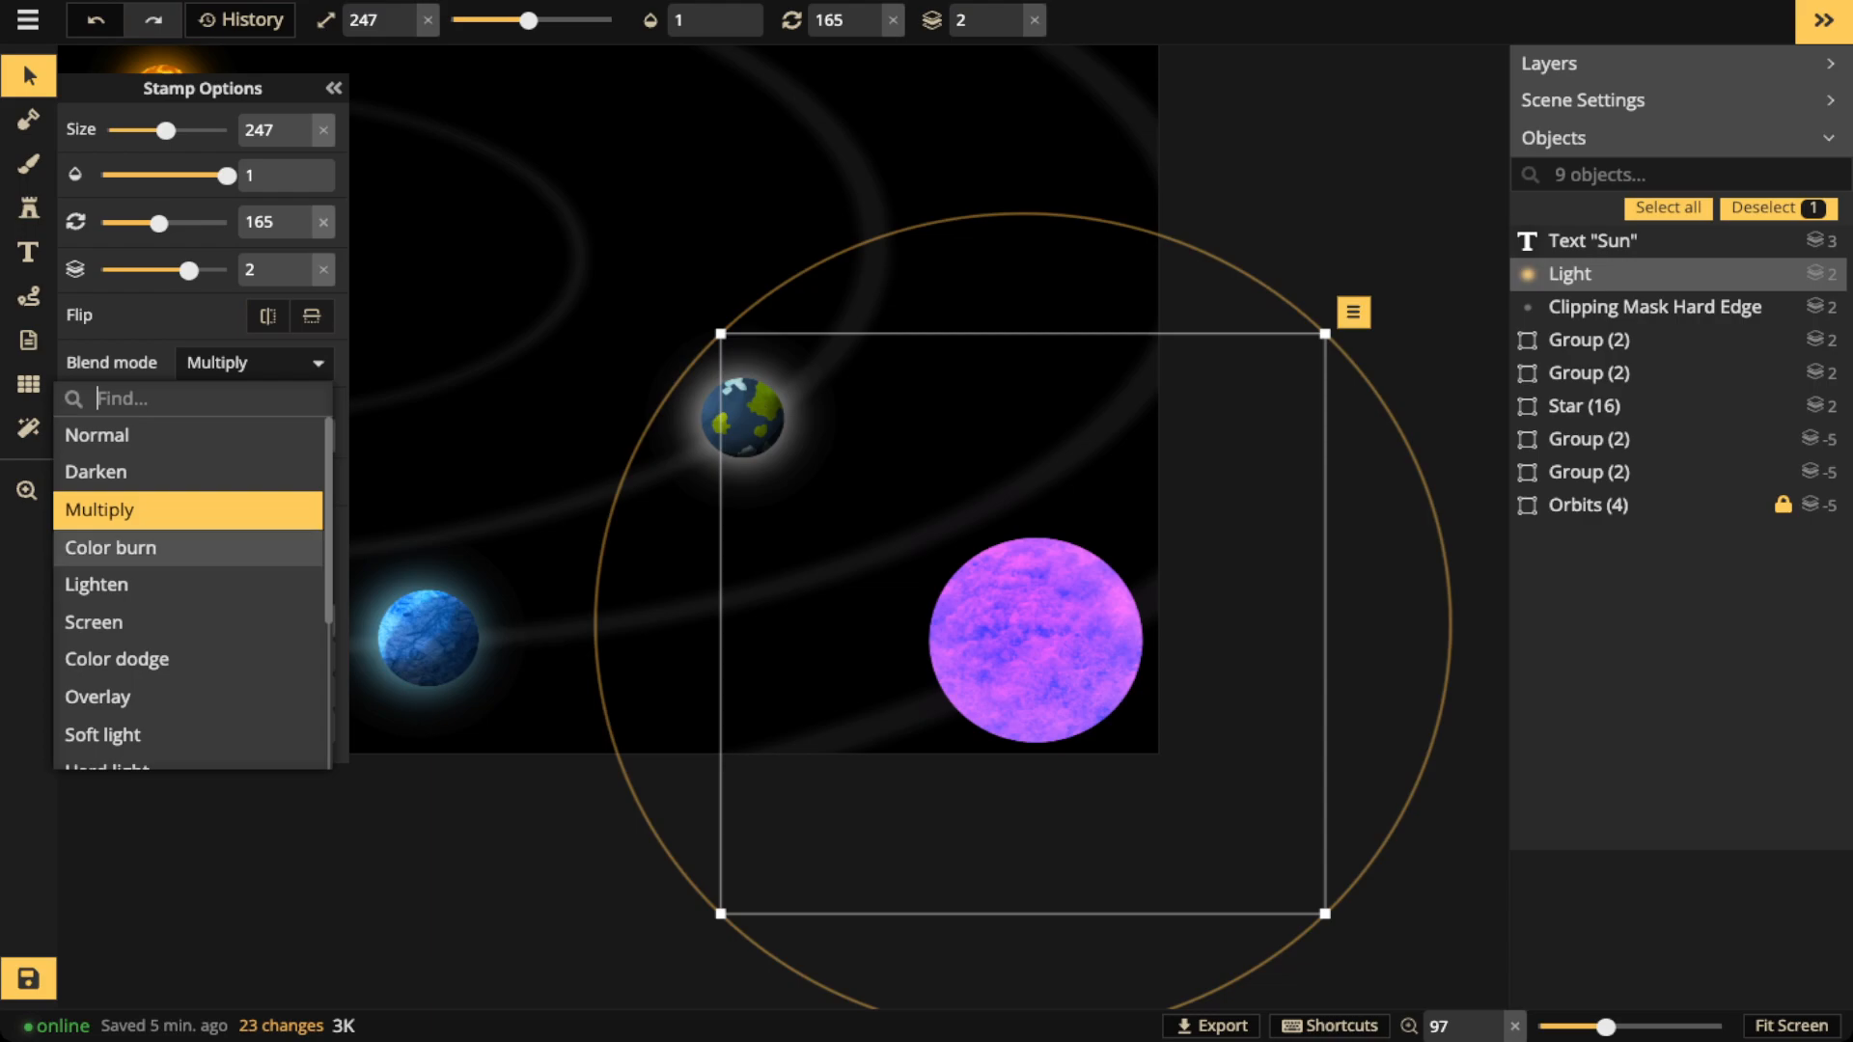
pyautogui.press('Down')
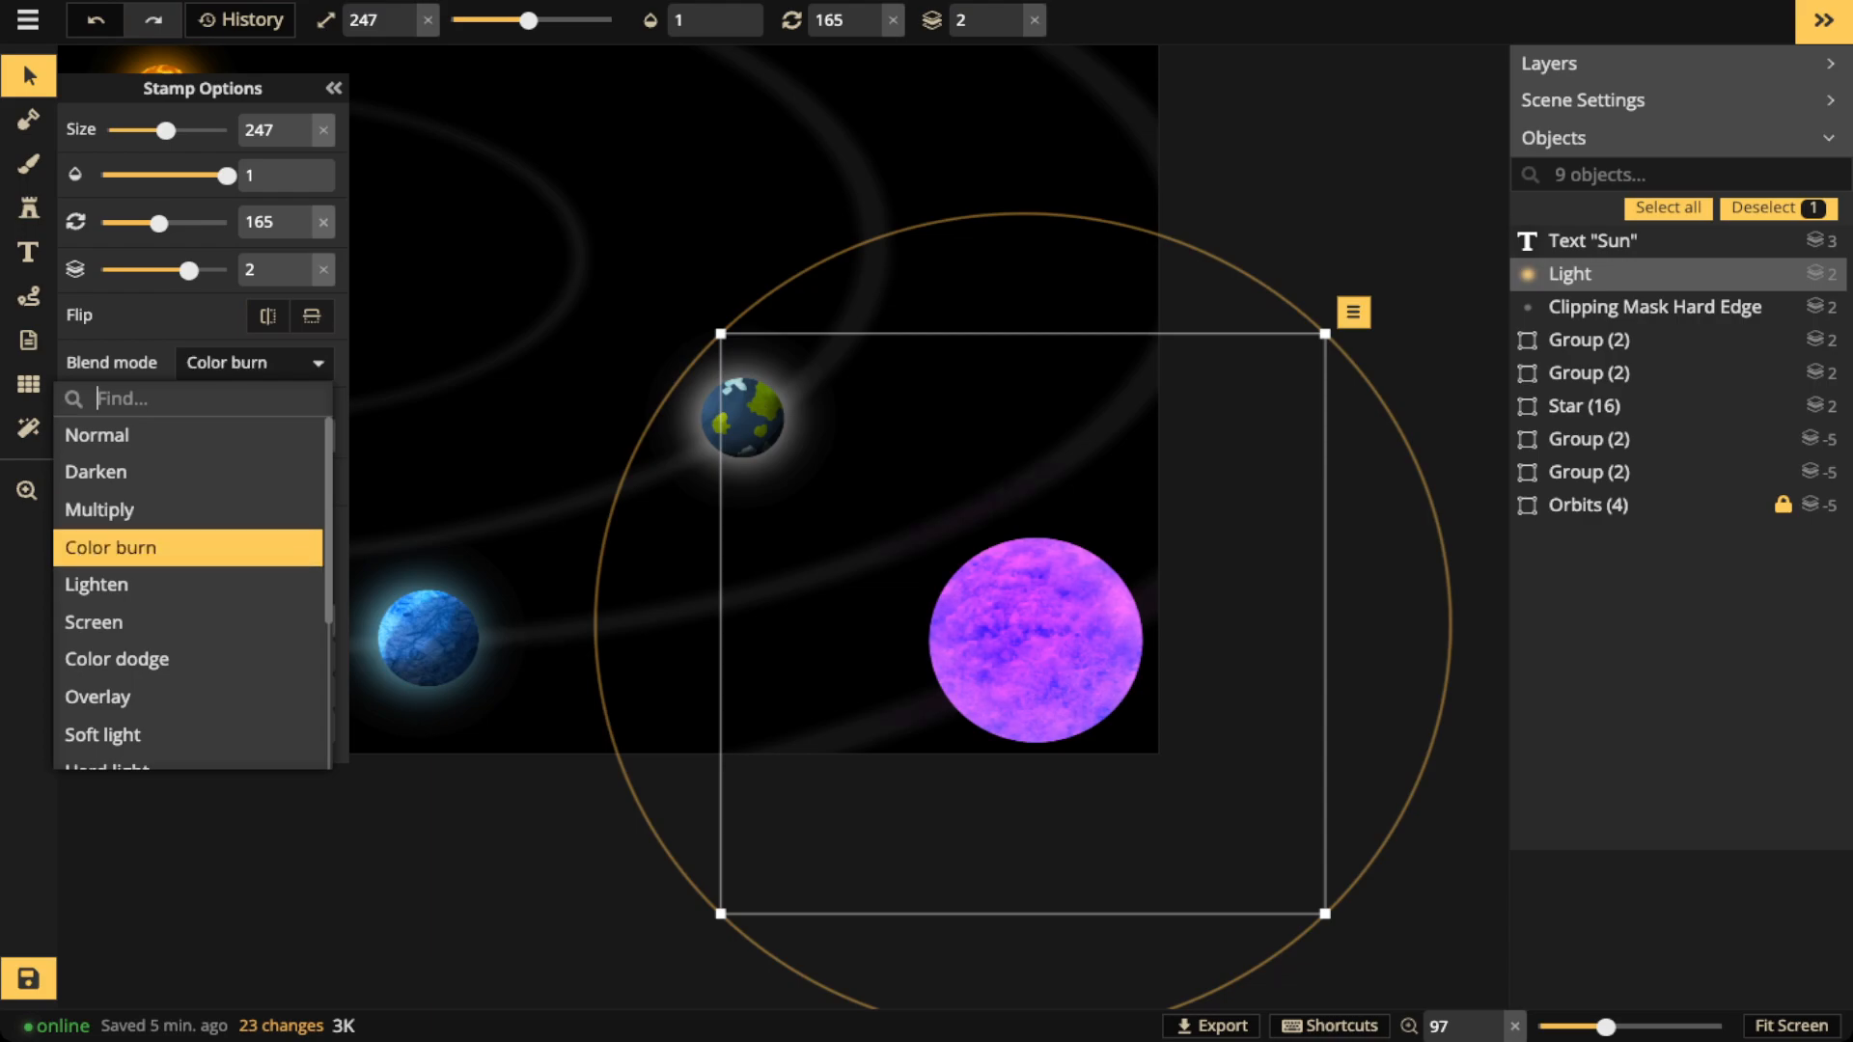
pyautogui.press('Down')
pyautogui.press('Down')
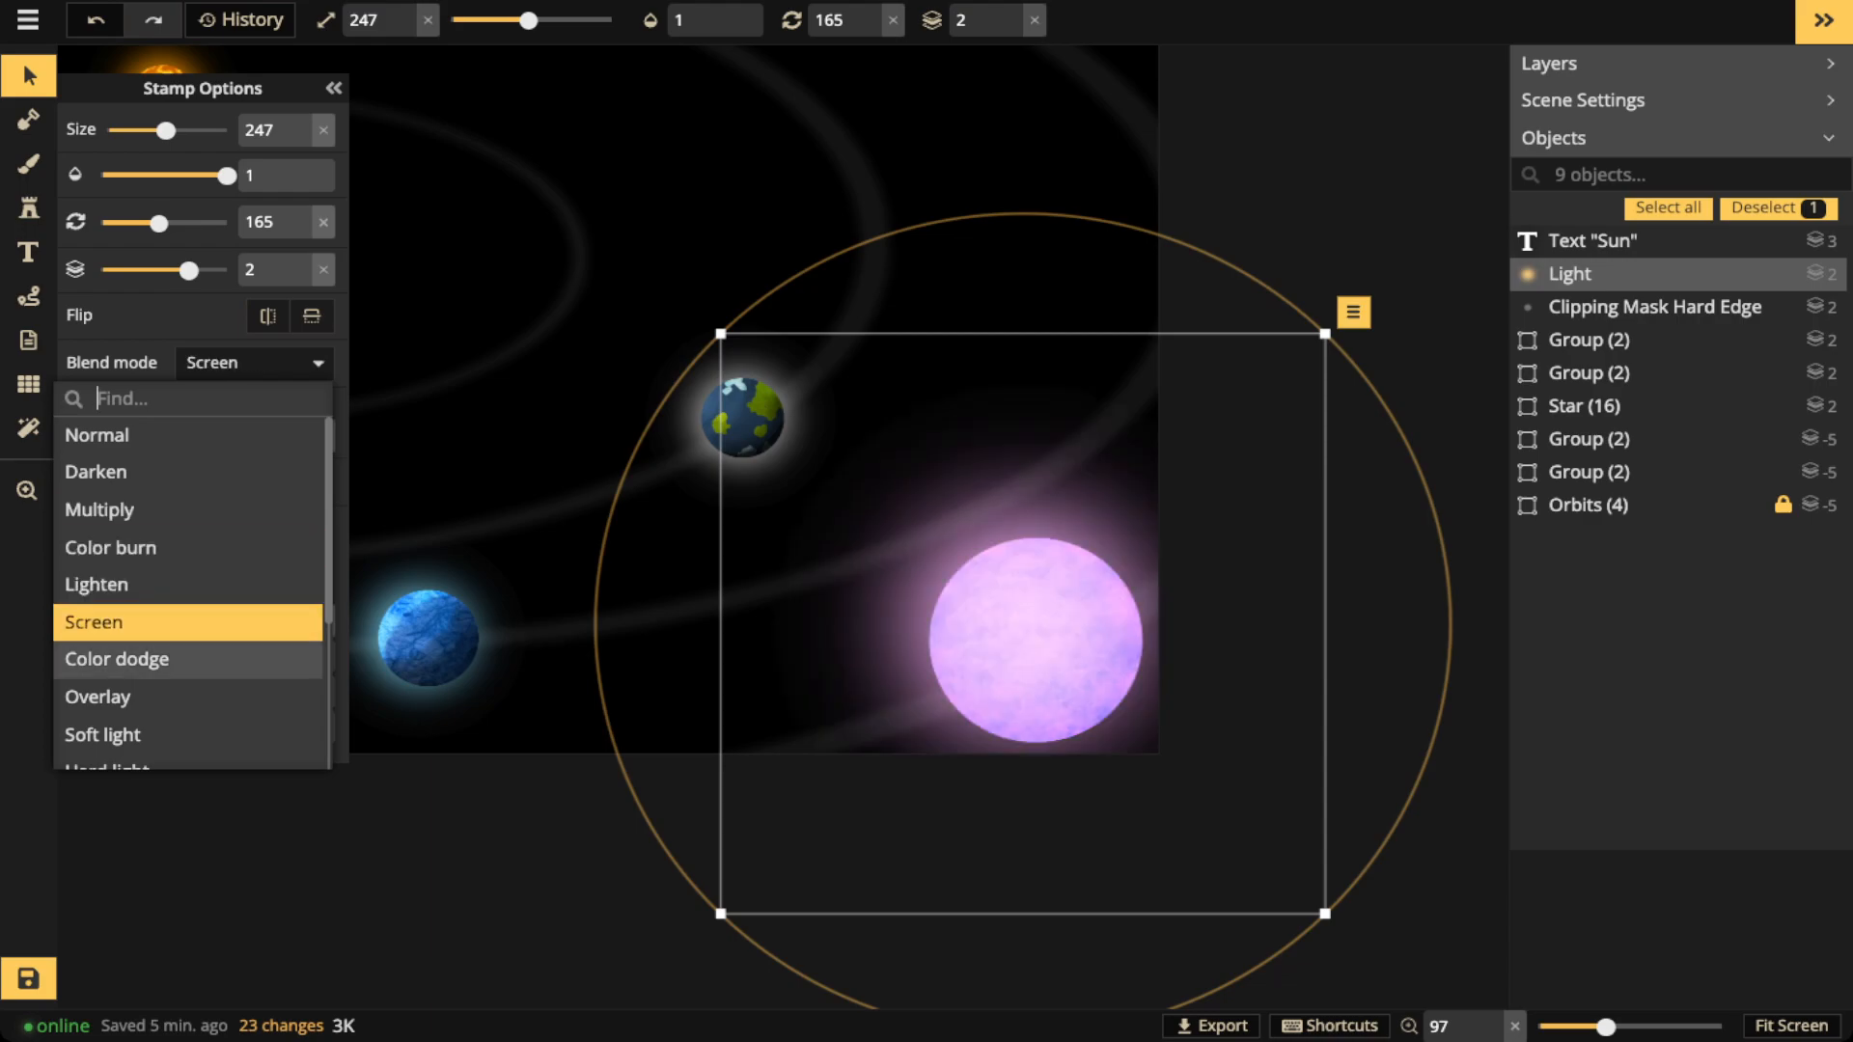
pyautogui.press('Down')
pyautogui.scroll(-3, 188, 580)
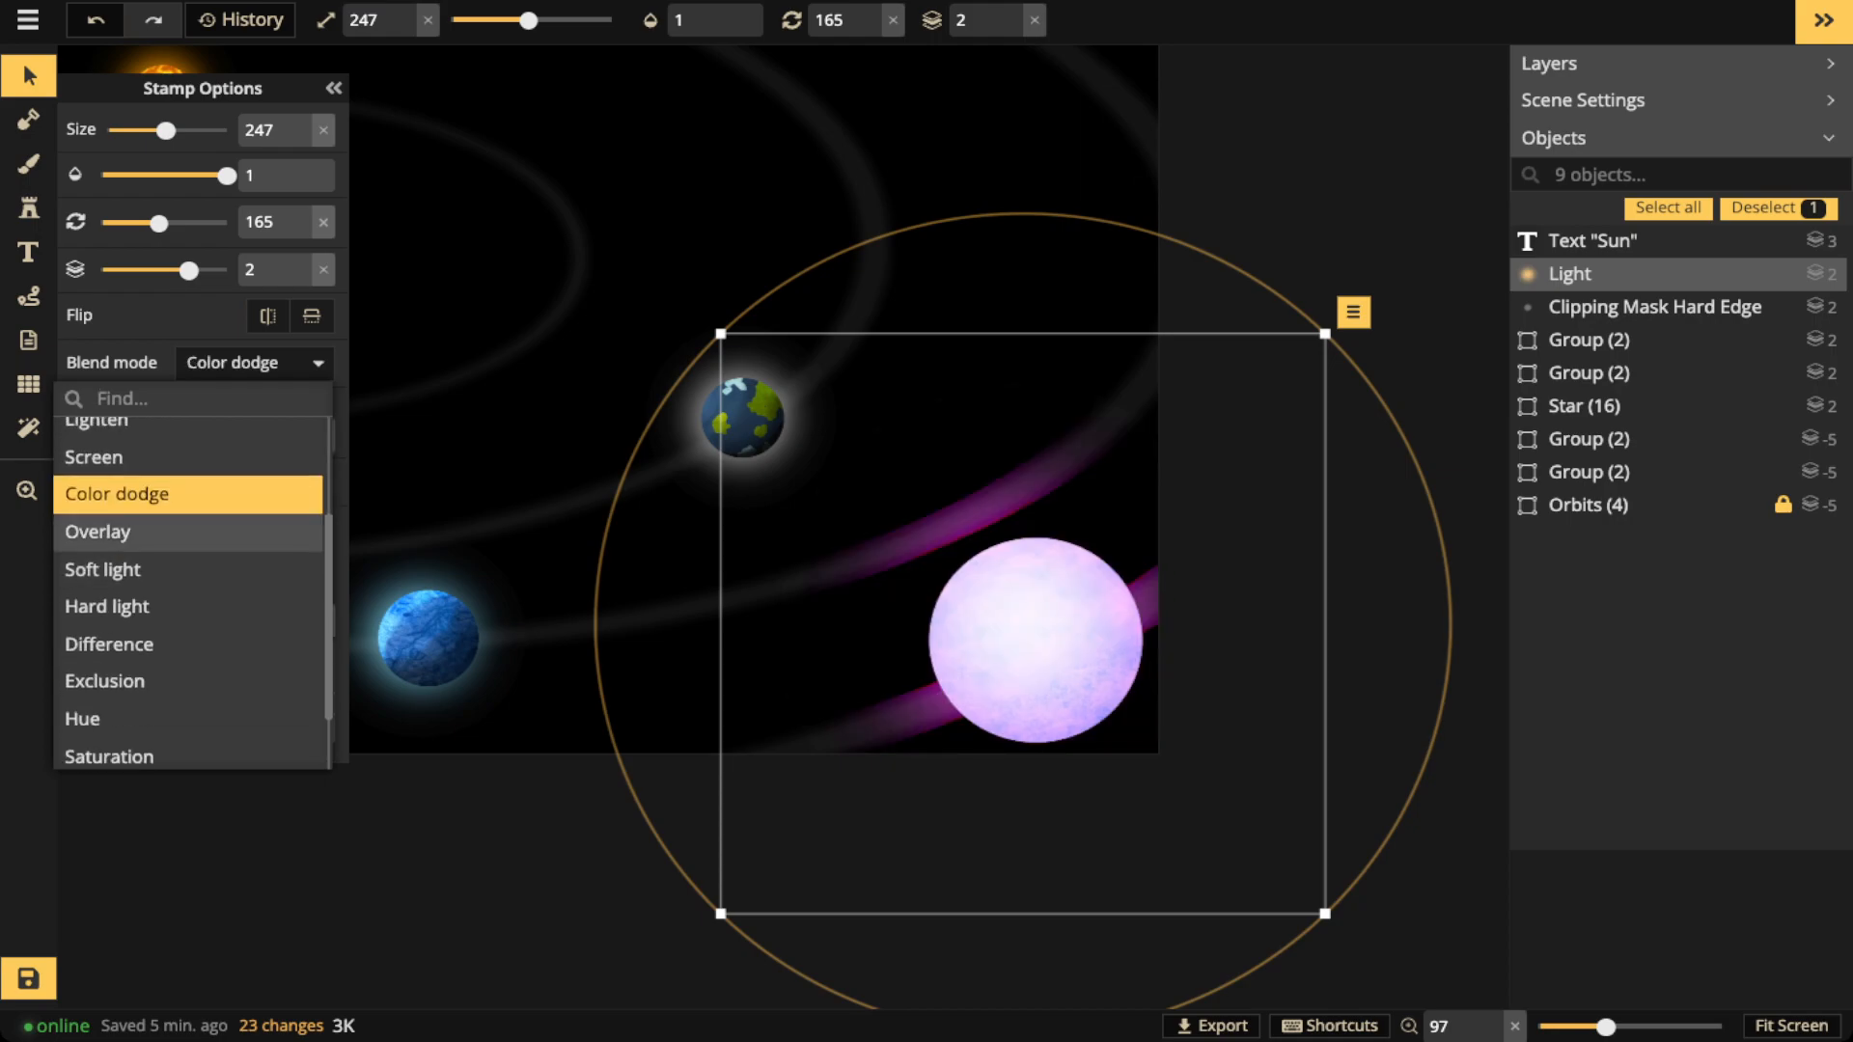
pyautogui.press('Down')
pyautogui.press('Down')
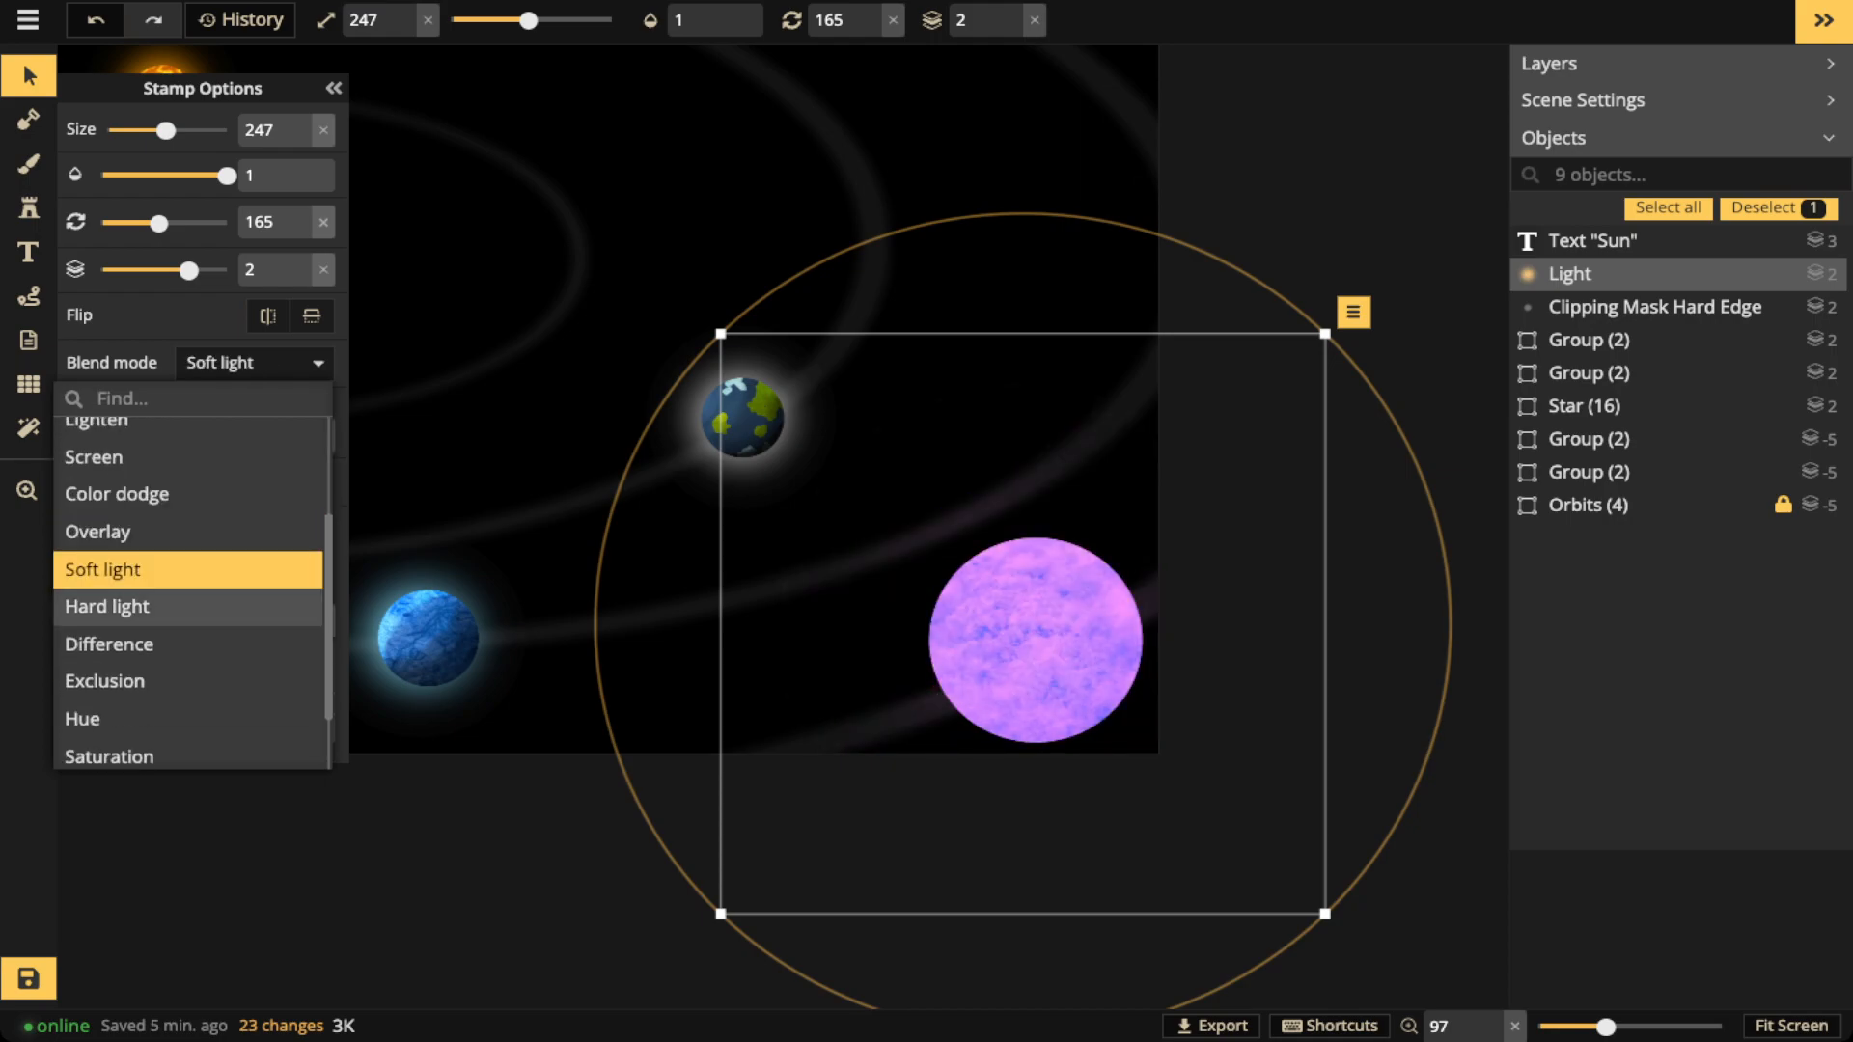
pyautogui.press('Down')
pyautogui.scroll(-1, 188, 579)
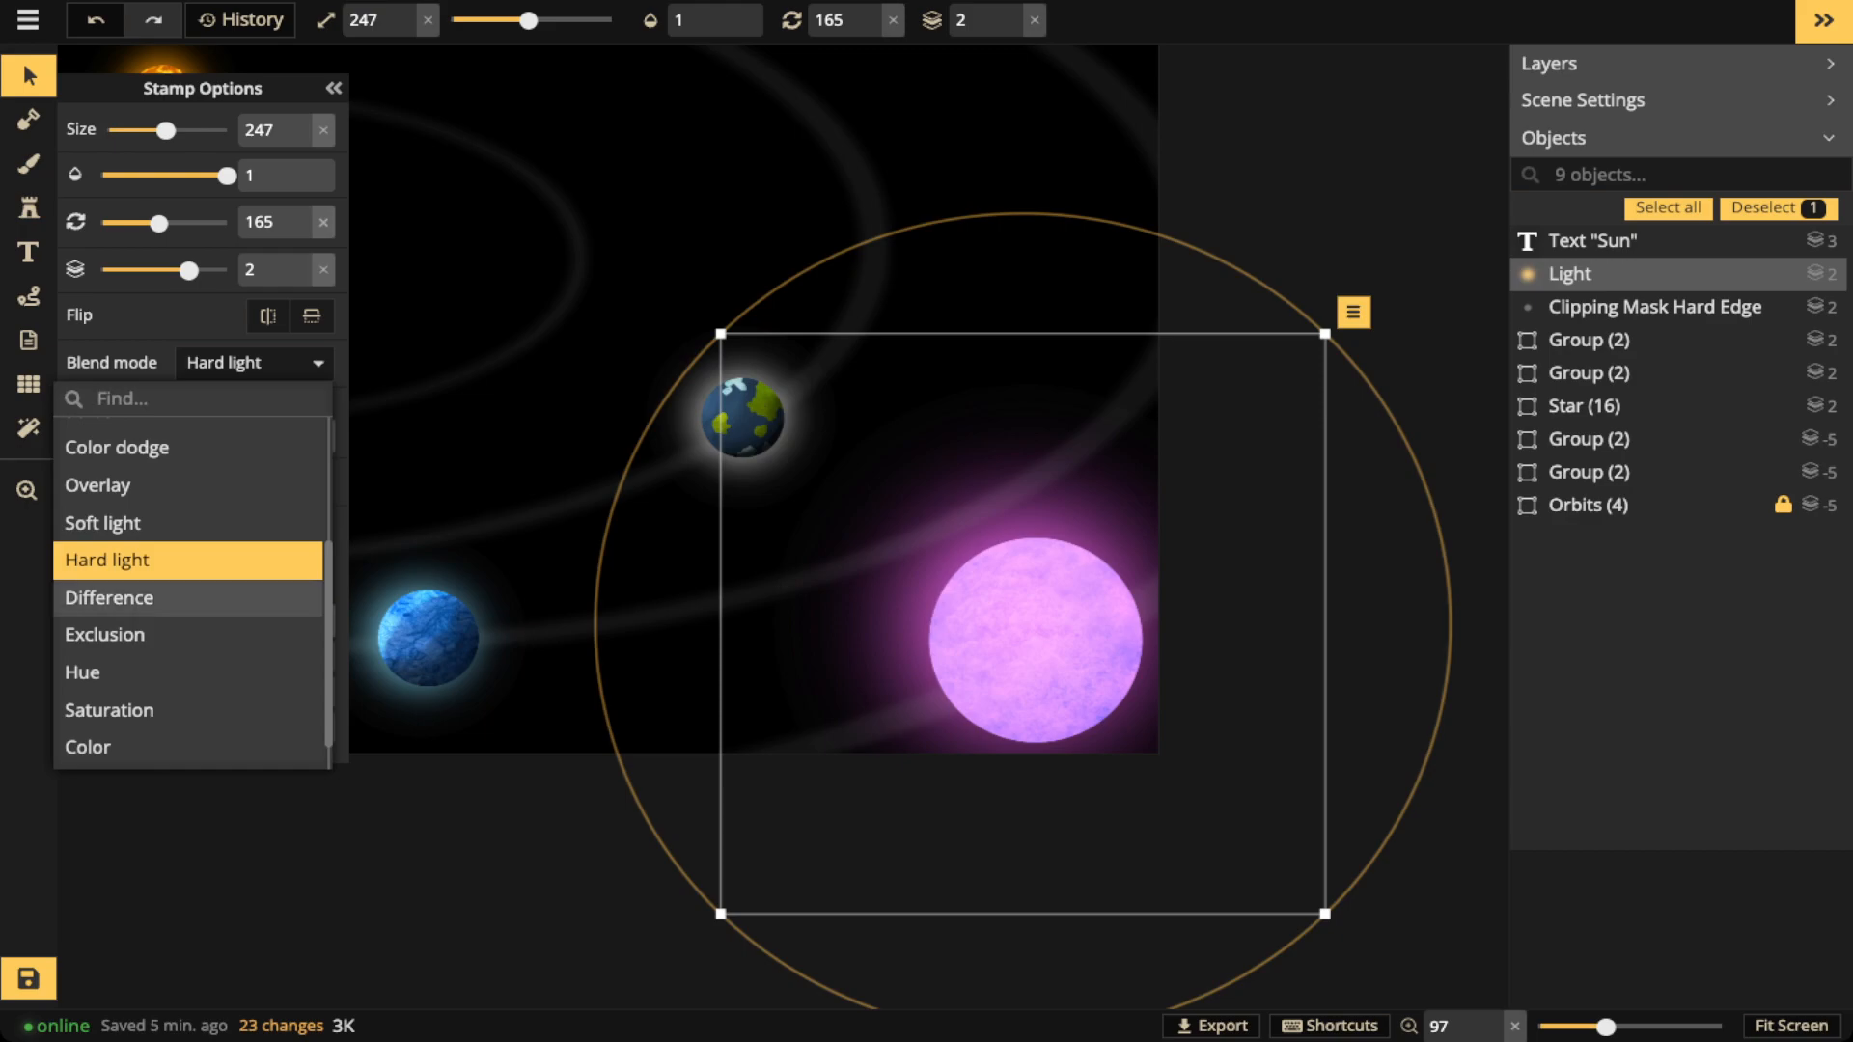
pyautogui.press('Down')
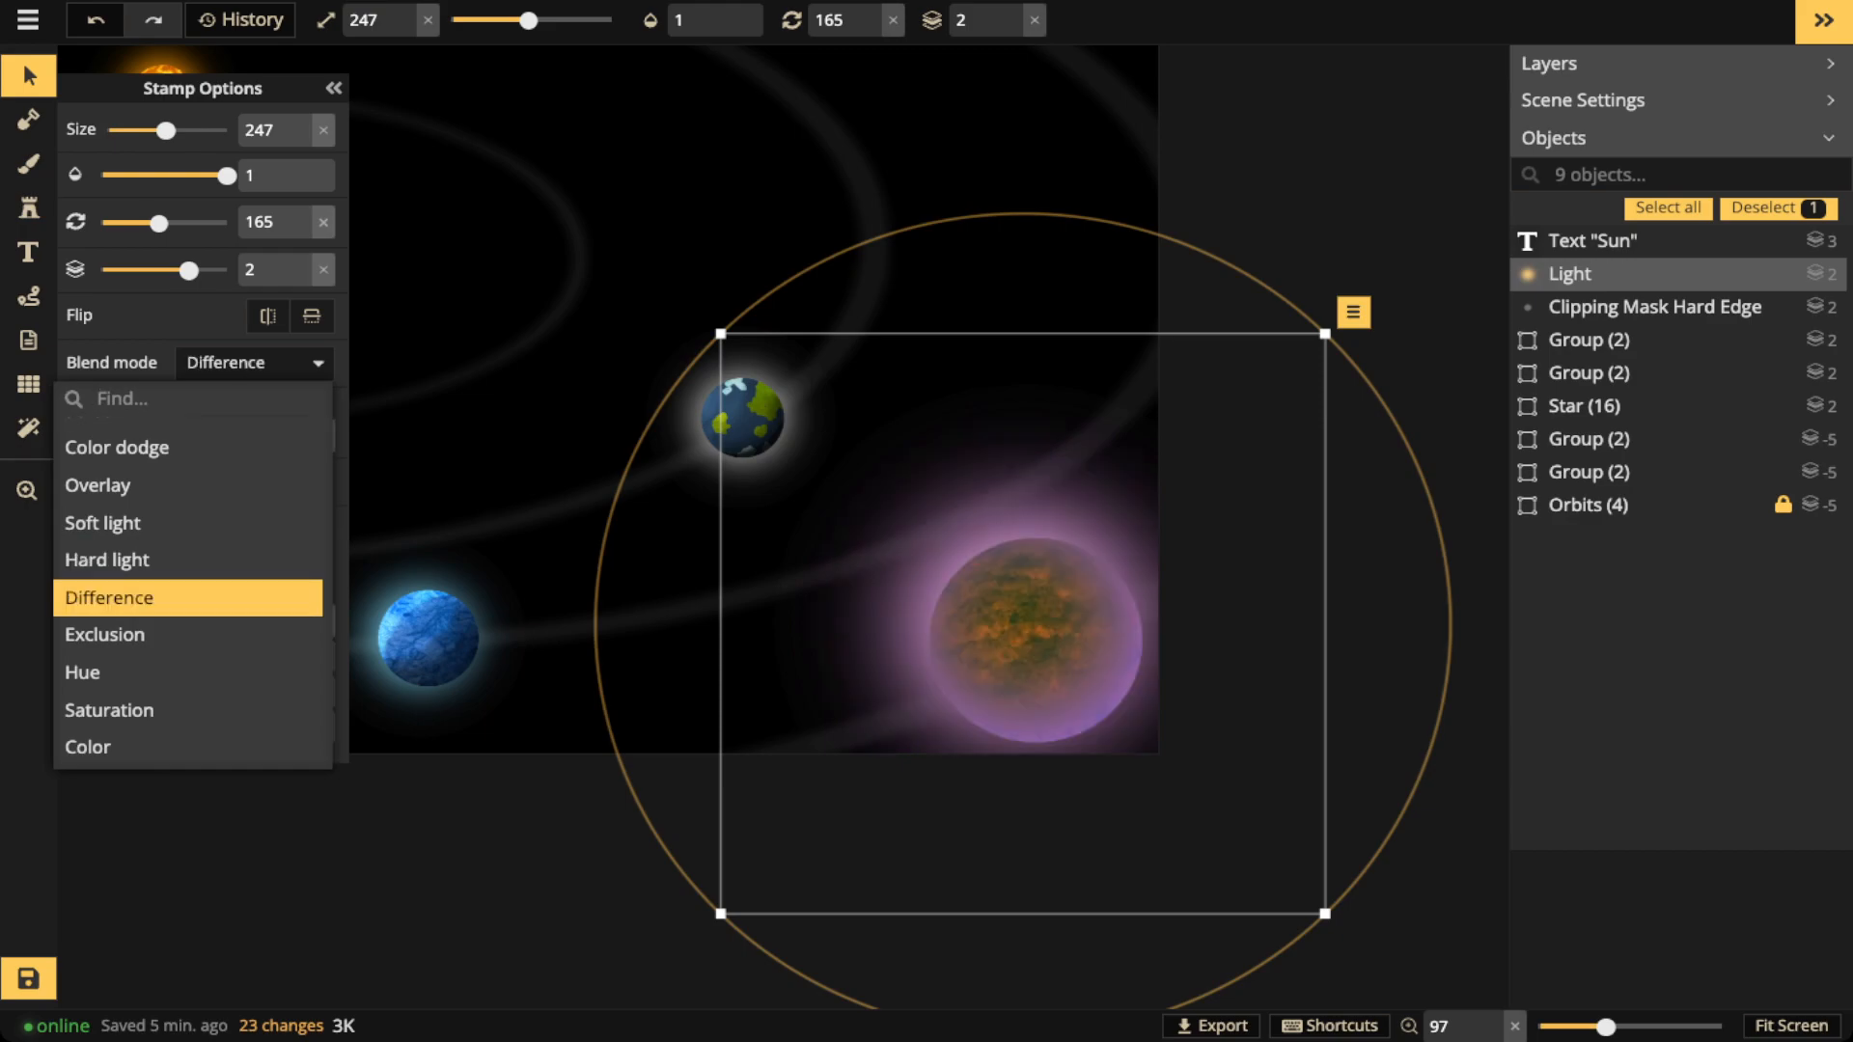
pyautogui.press('Return')
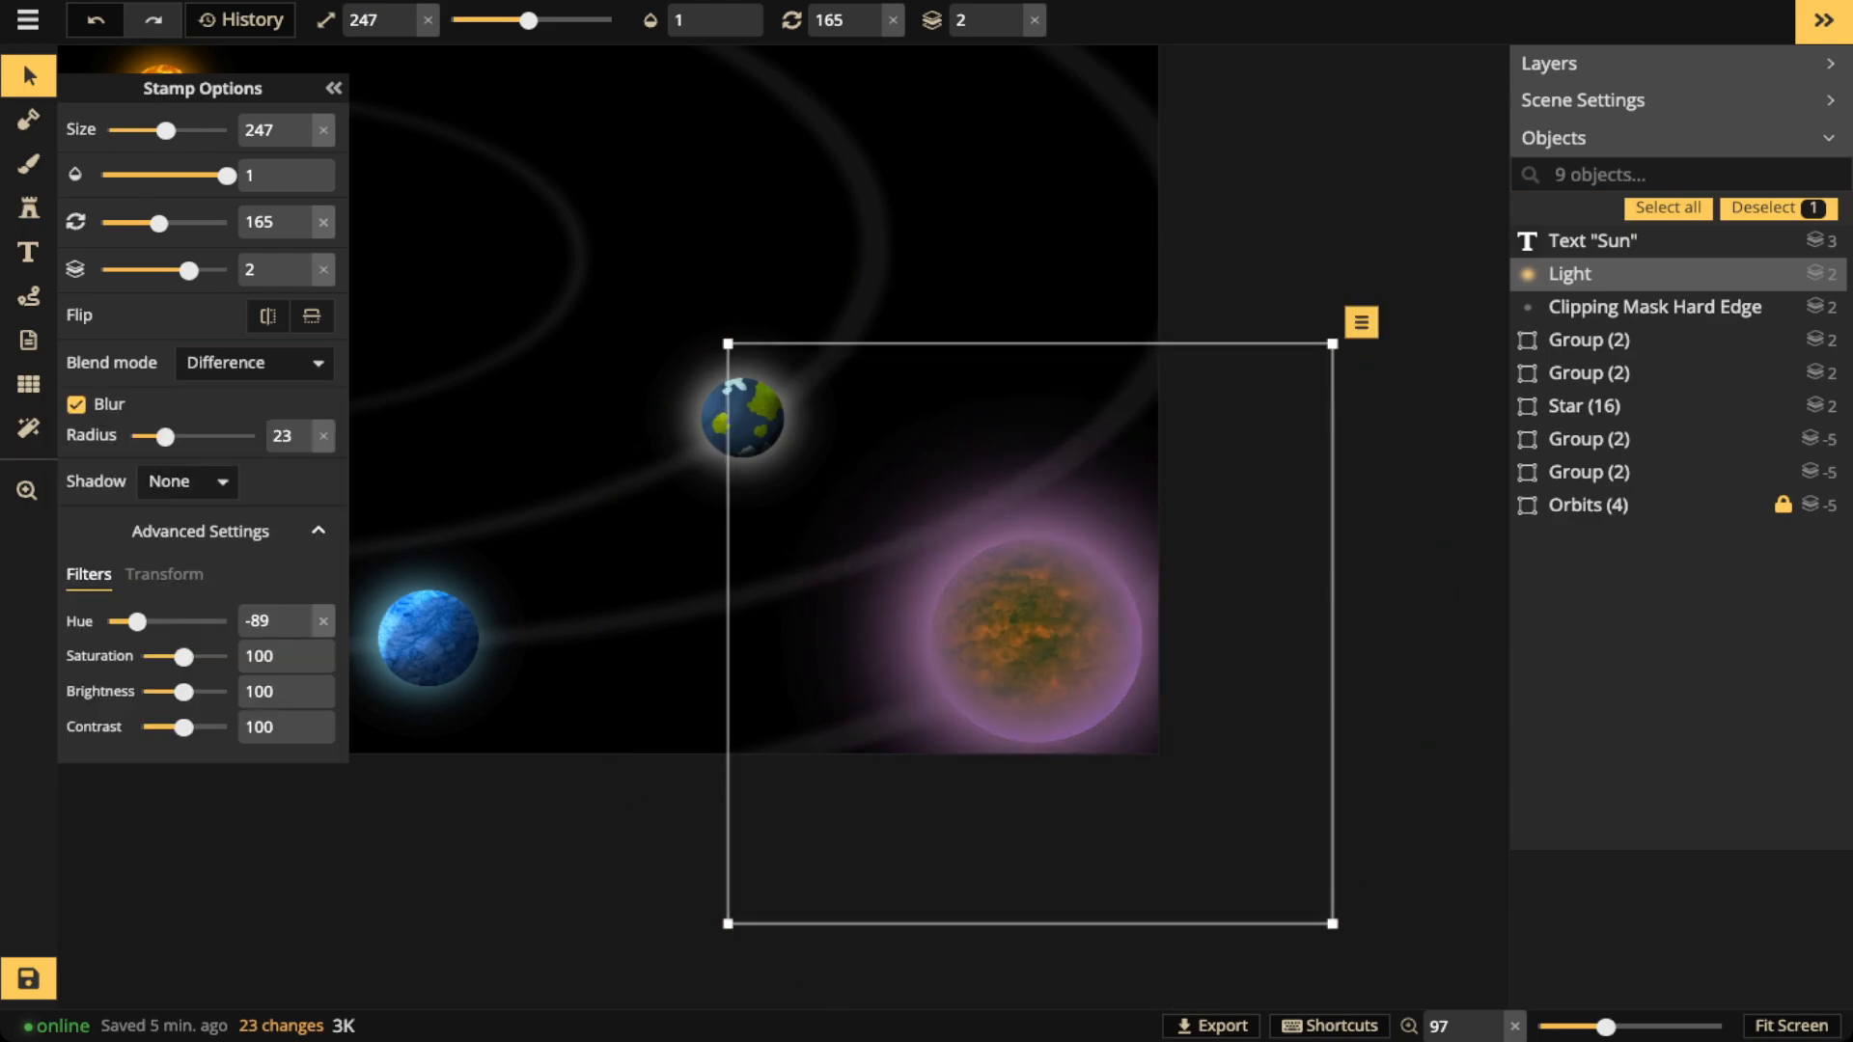
# Reduce the pink light over the large planet to size 207 and rotate it to 225, leaving it deselected
pyautogui.scroll(-4, 1030, 634)
pyautogui.scroll(-1, 1029, 634)
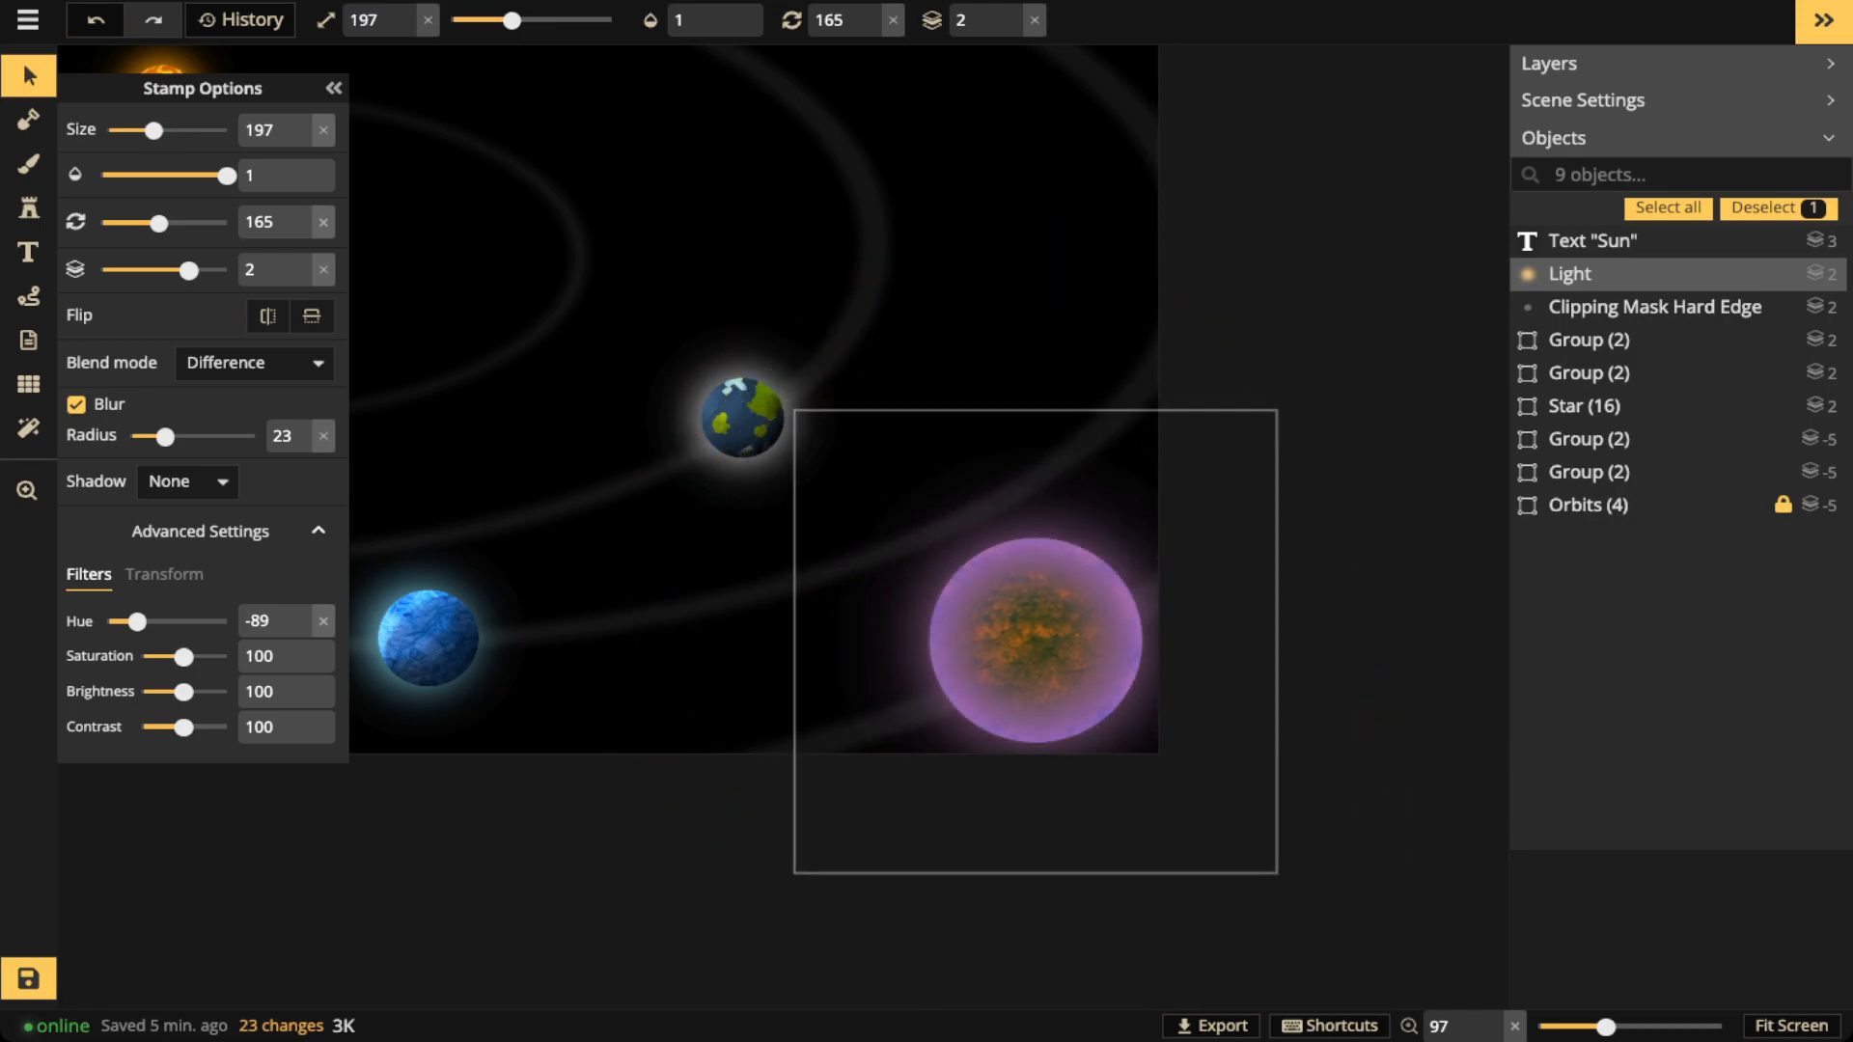
pyautogui.scroll(1, 1029, 634)
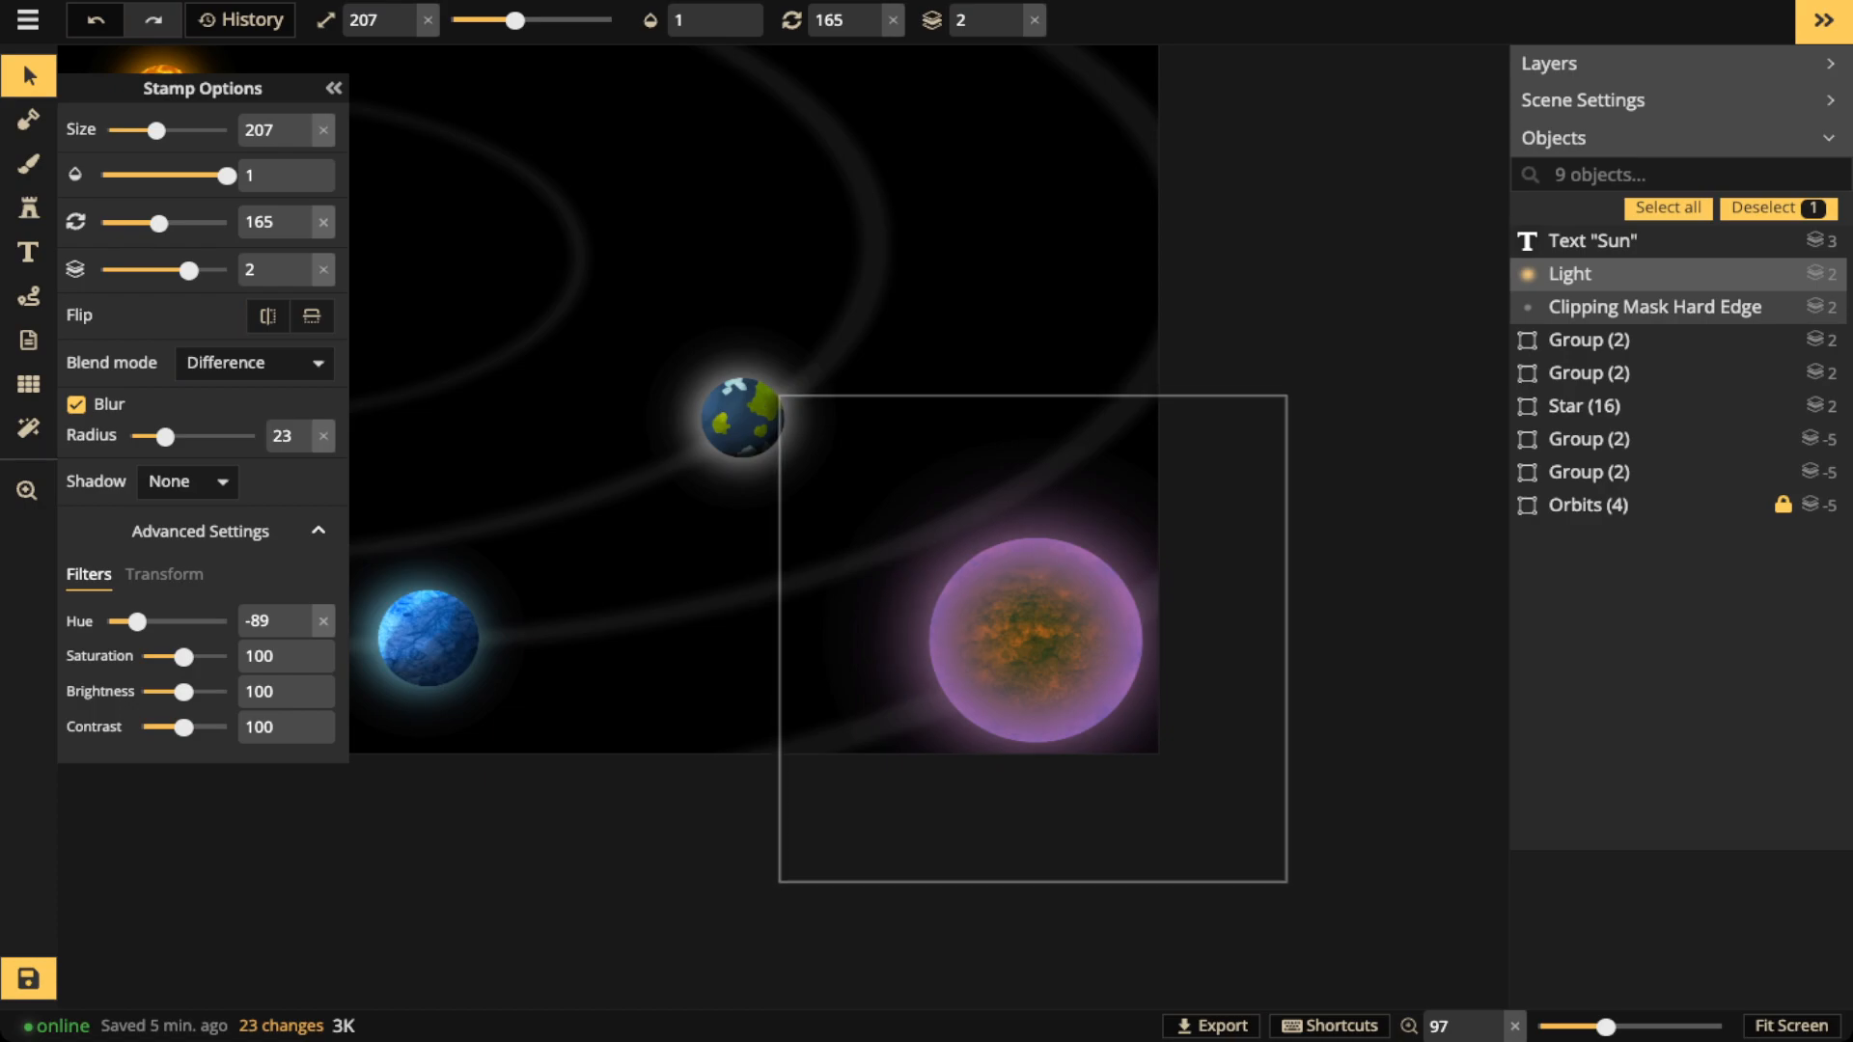
pyautogui.scroll(4, 840, 497)
pyautogui.scroll(-3, 840, 497)
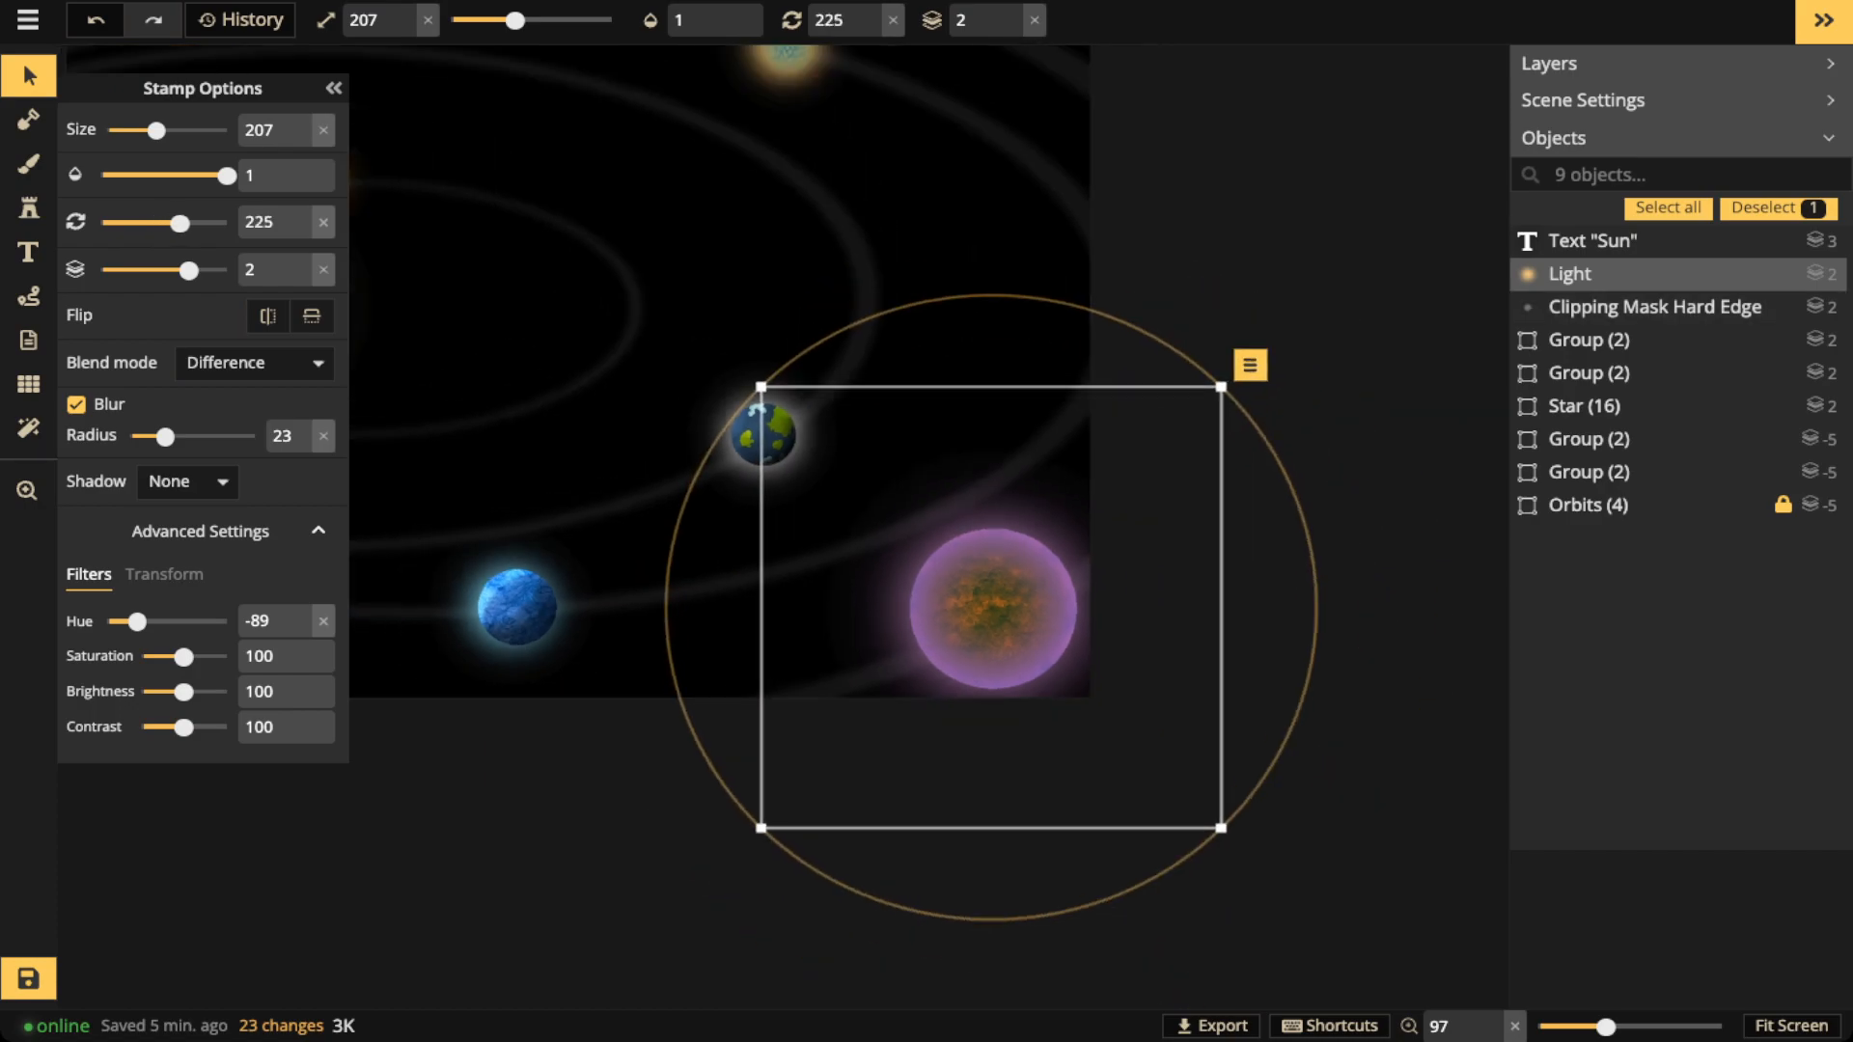
pyautogui.scroll(-5, 839, 497)
pyautogui.press('Escape')
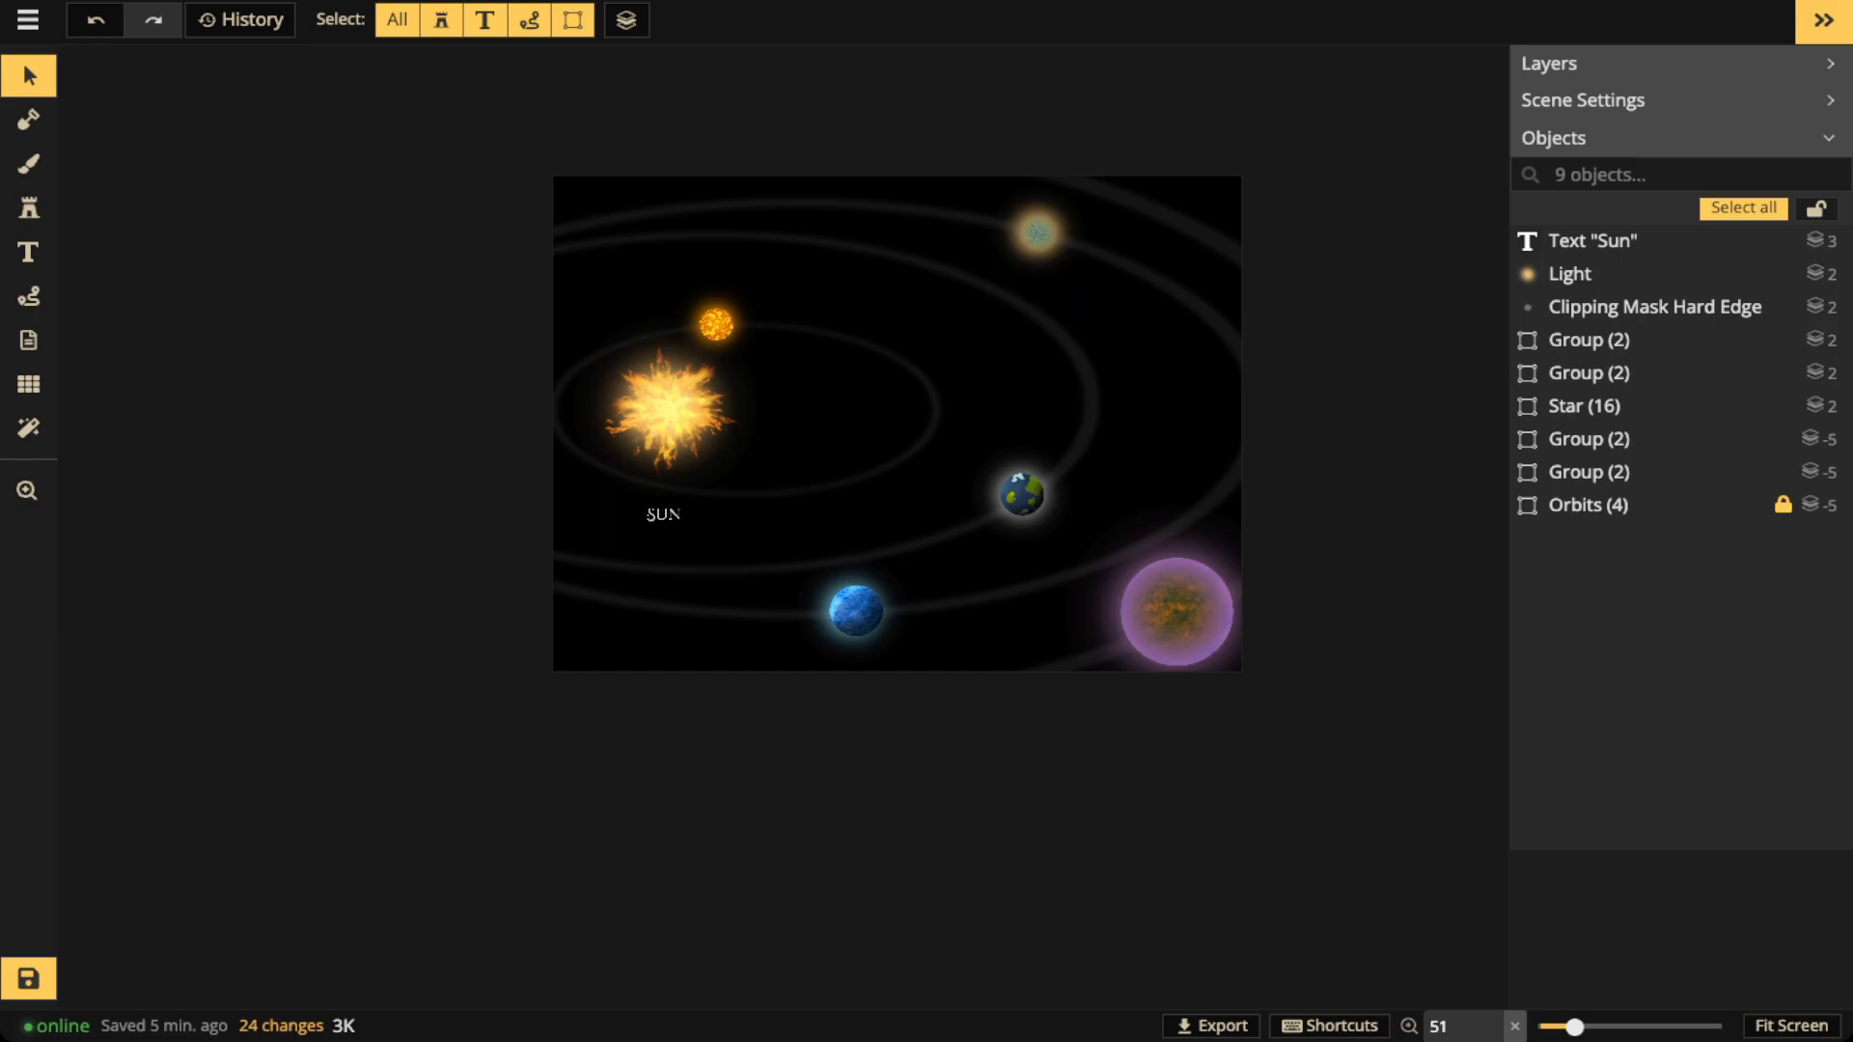
# Delete the Sun text label below the star and save the map
pyautogui.scroll(4, 1177, 569)
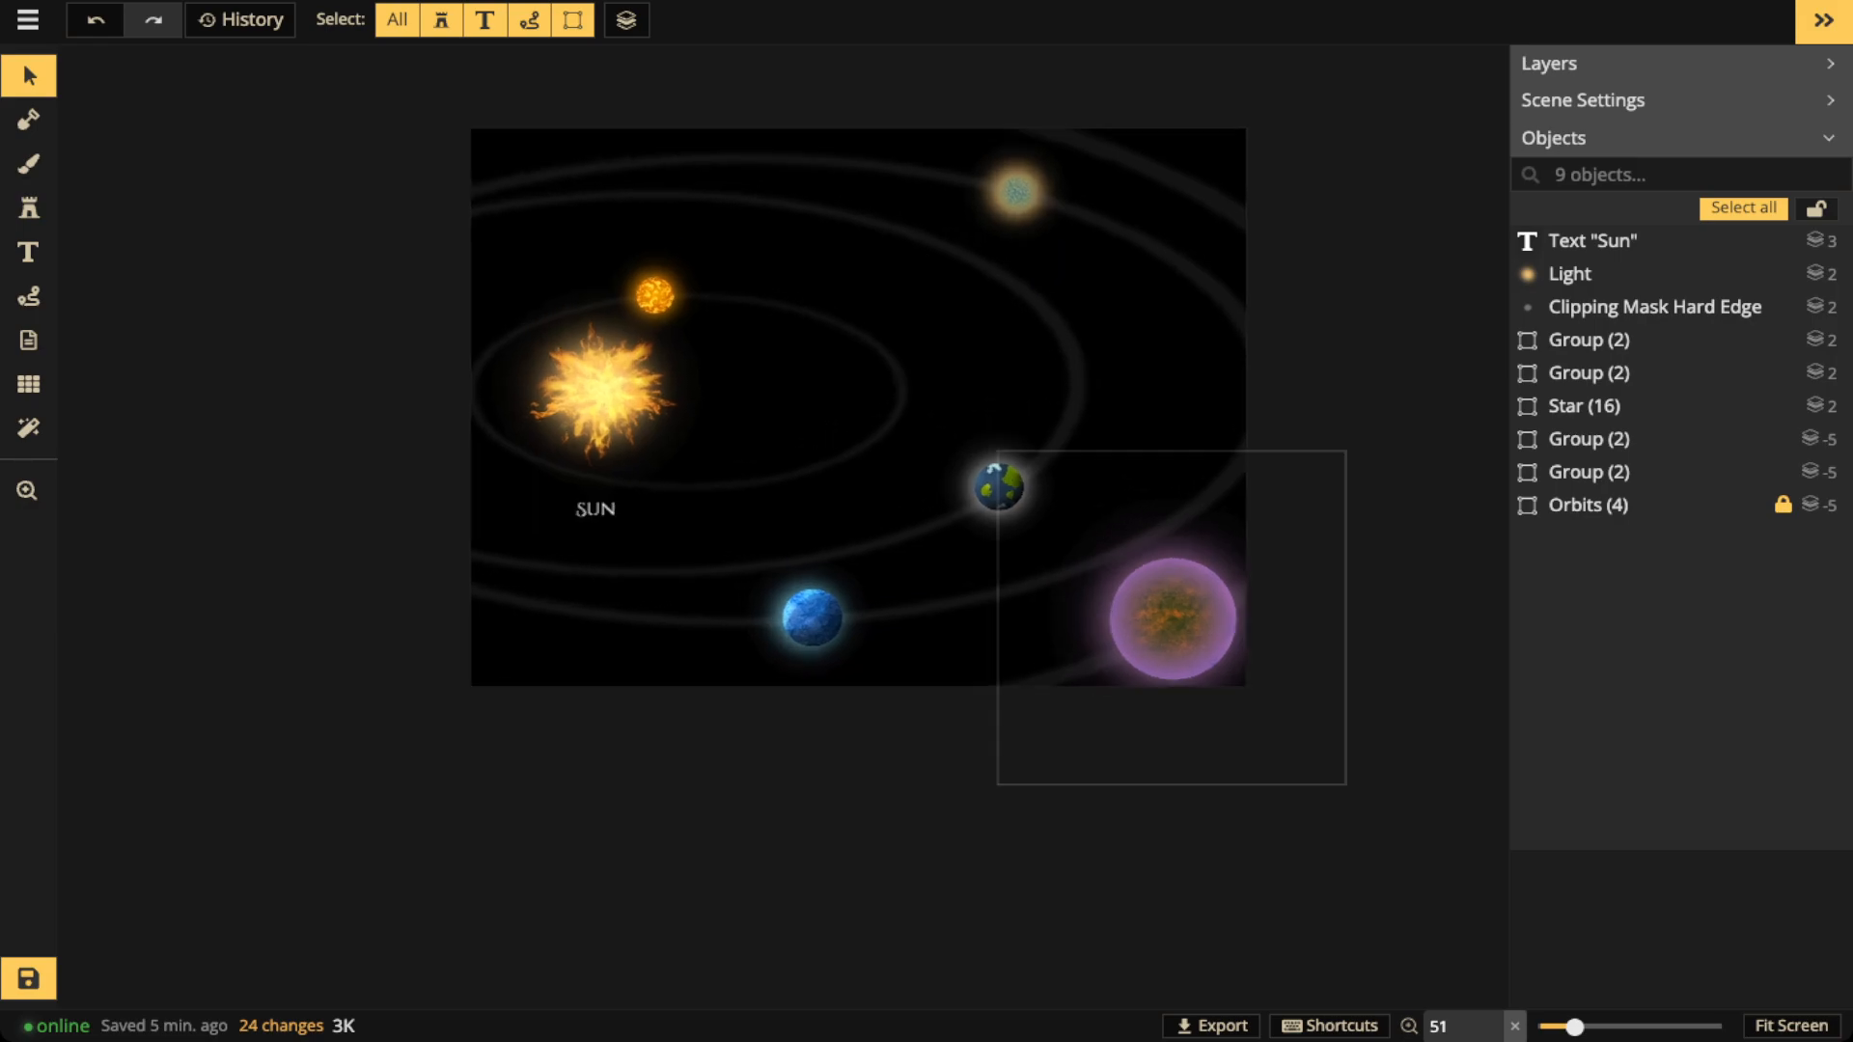
pyautogui.scroll(-1, 946, 461)
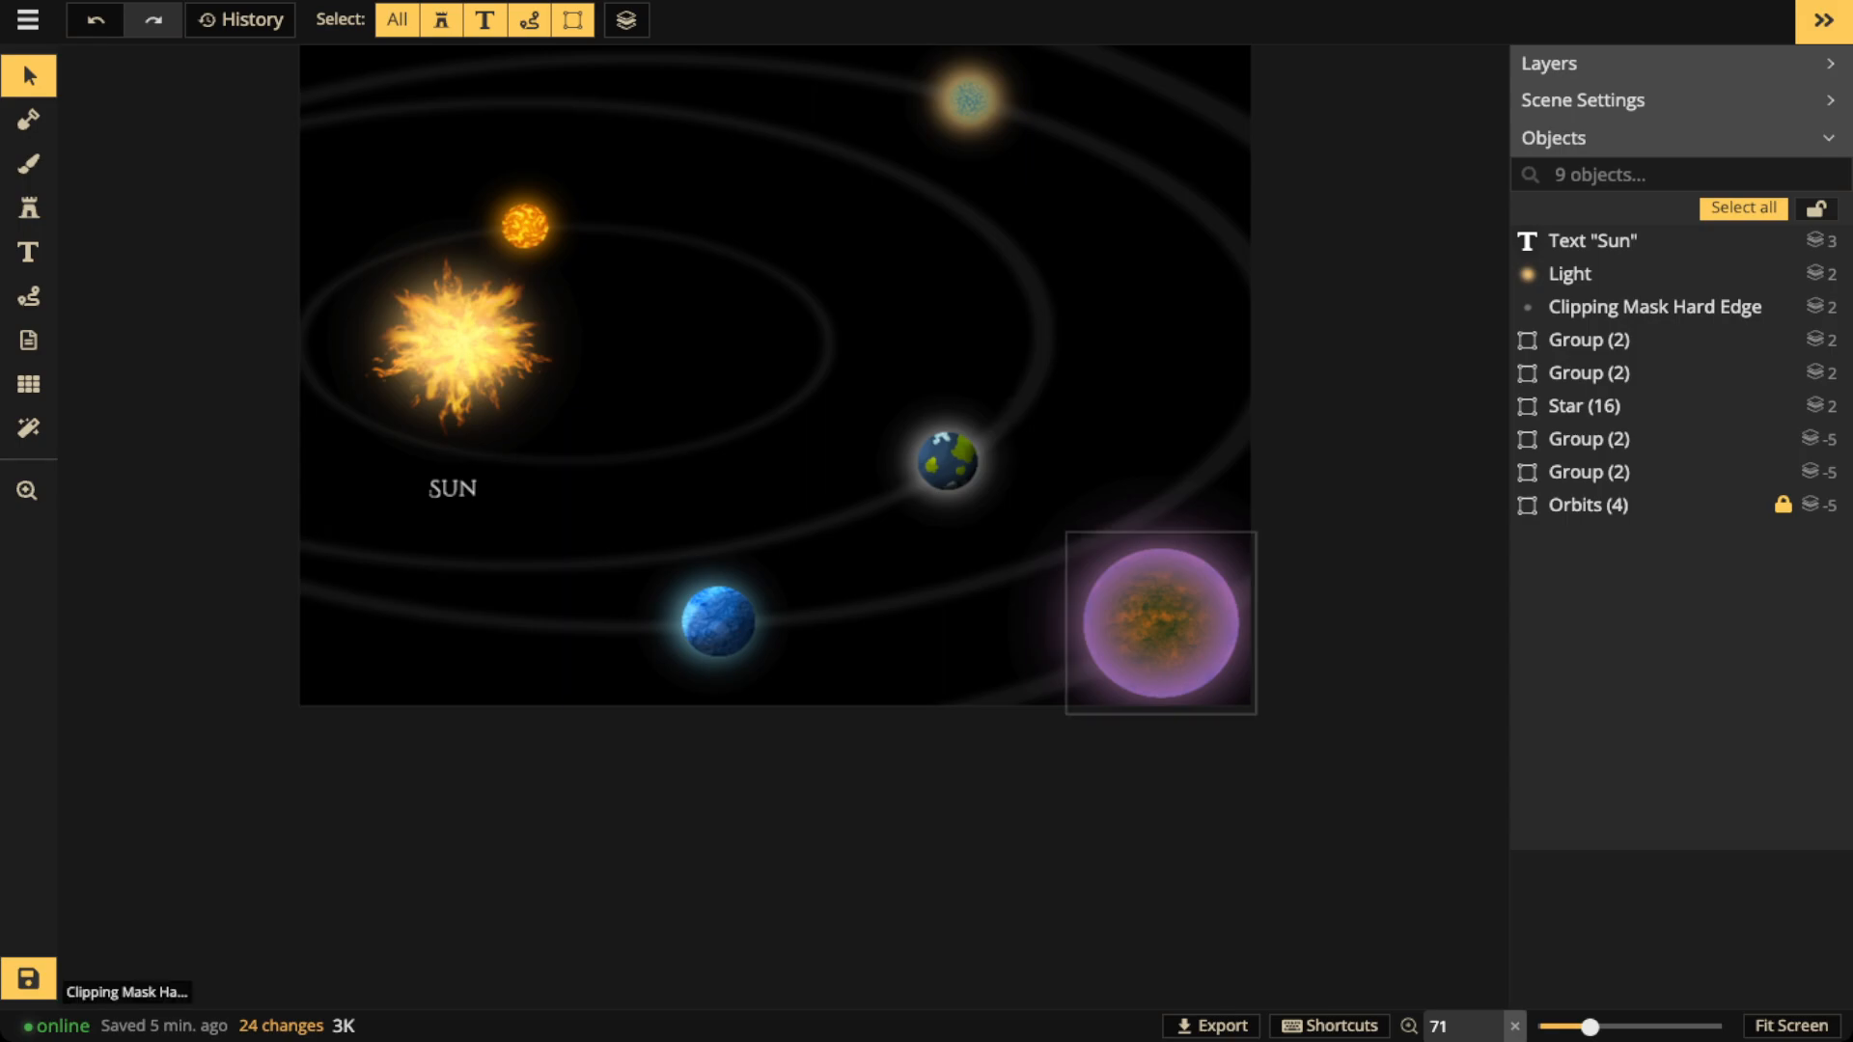
pyautogui.scroll(3, 1187, 637)
pyautogui.scroll(1, 1131, 625)
pyautogui.press('space')
pyautogui.moveTo(1131, 625); pyautogui.dragTo(1318, 944)
pyautogui.press('space')
pyautogui.moveTo(479, 772); pyautogui.dragTo(444, 632)
pyautogui.click(444, 632)
pyautogui.press('Delete')
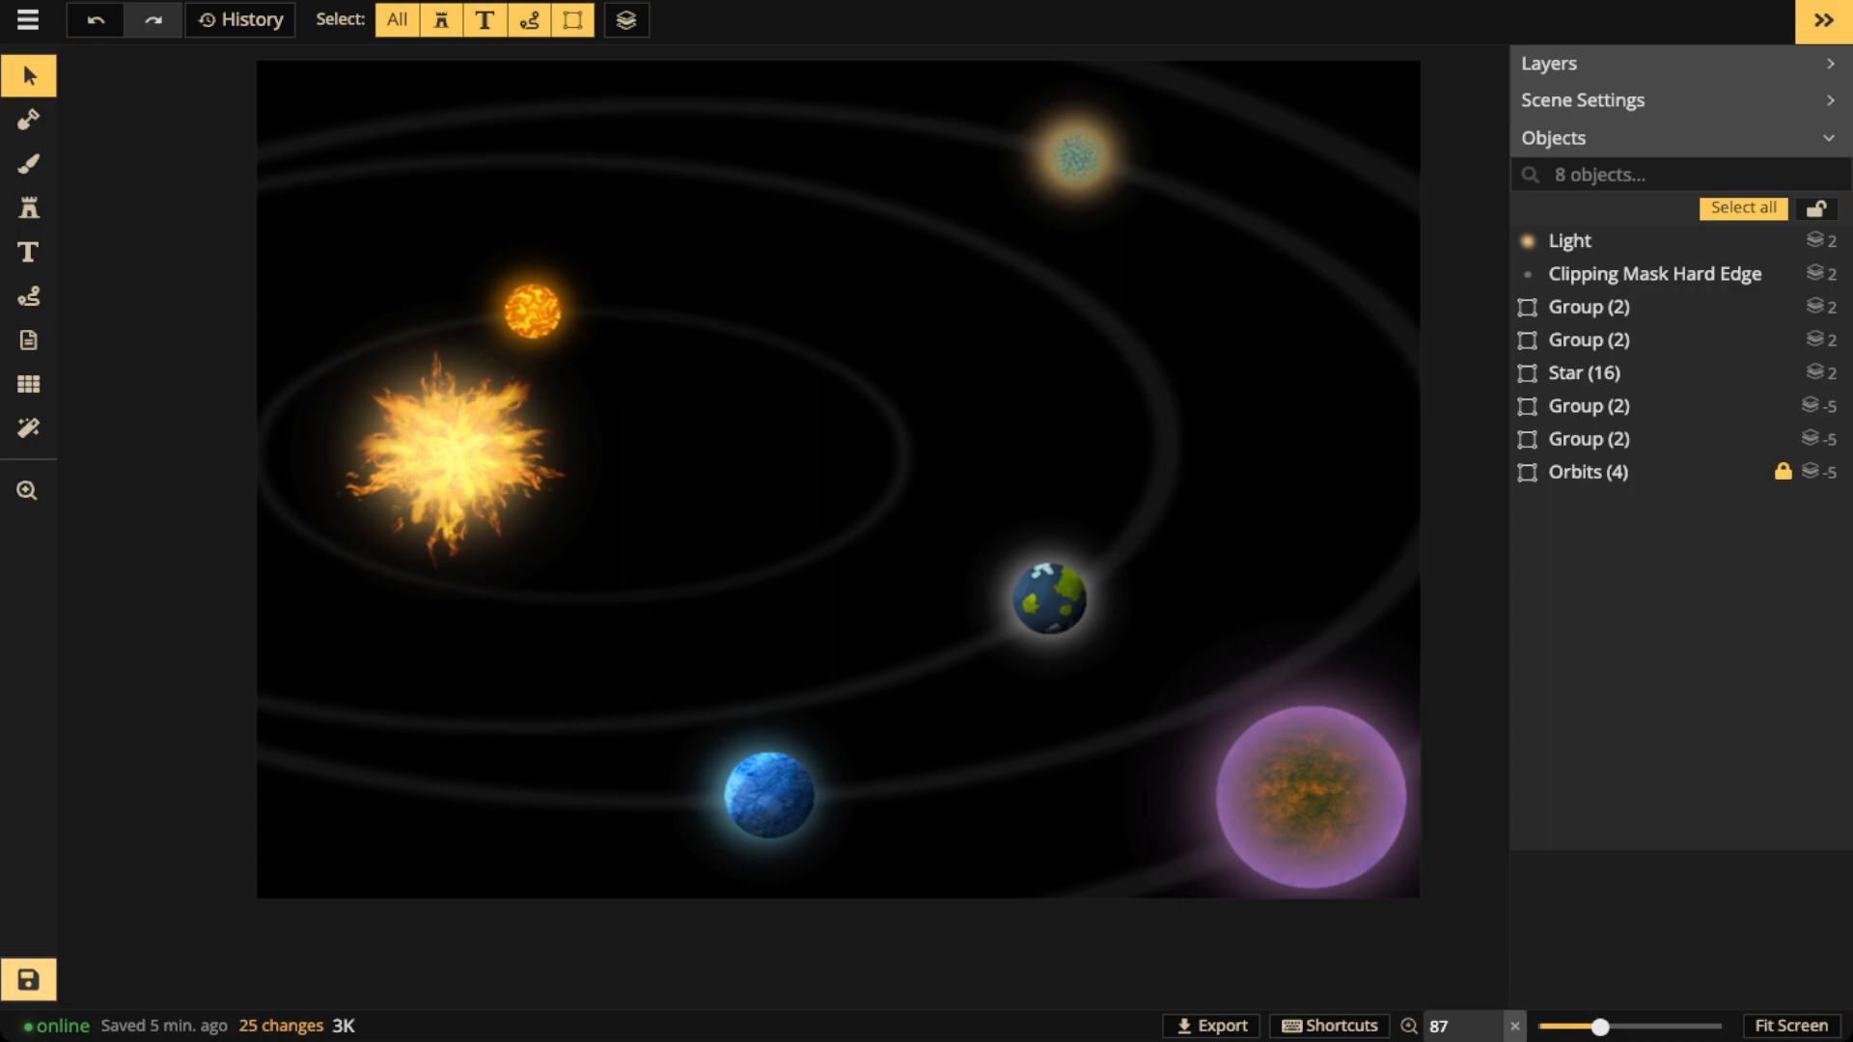
pyautogui.hotkey('ctrl', 's')
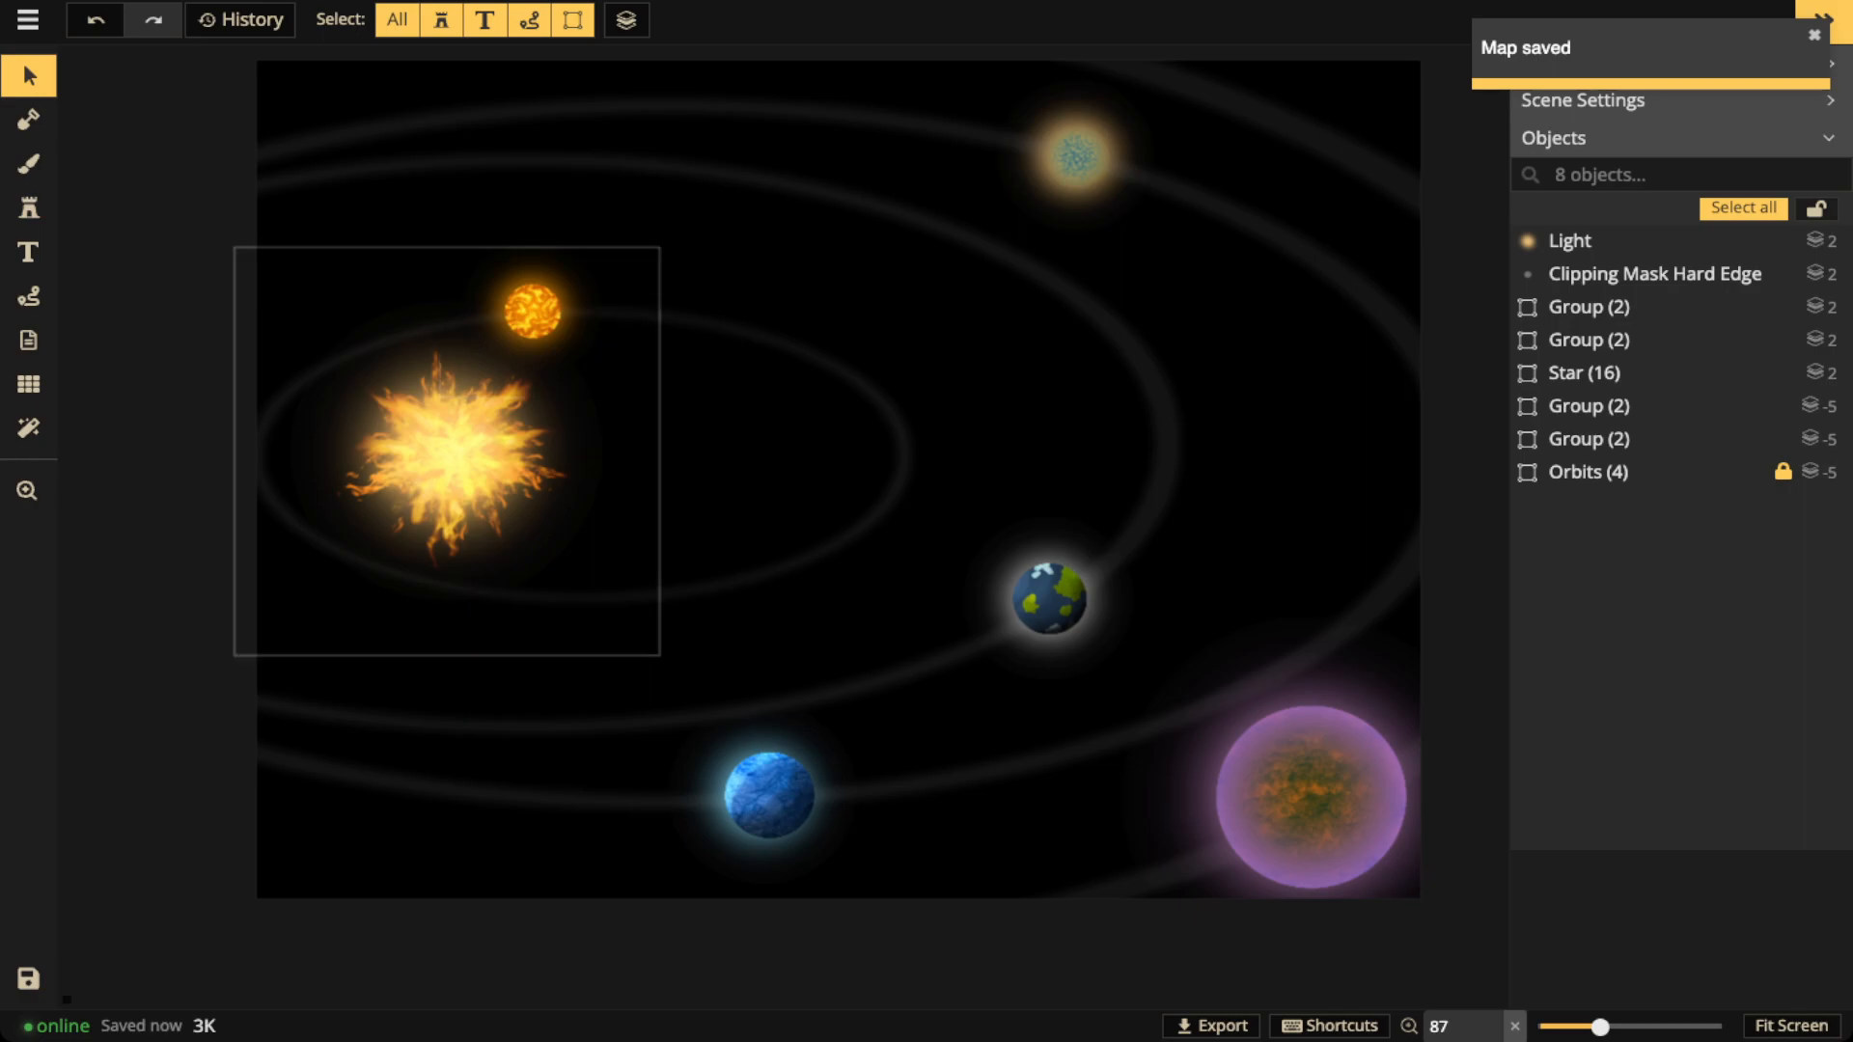
# Examine the star, planets and orbit rings up close and across the whole map
pyautogui.scroll(2, 531, 415)
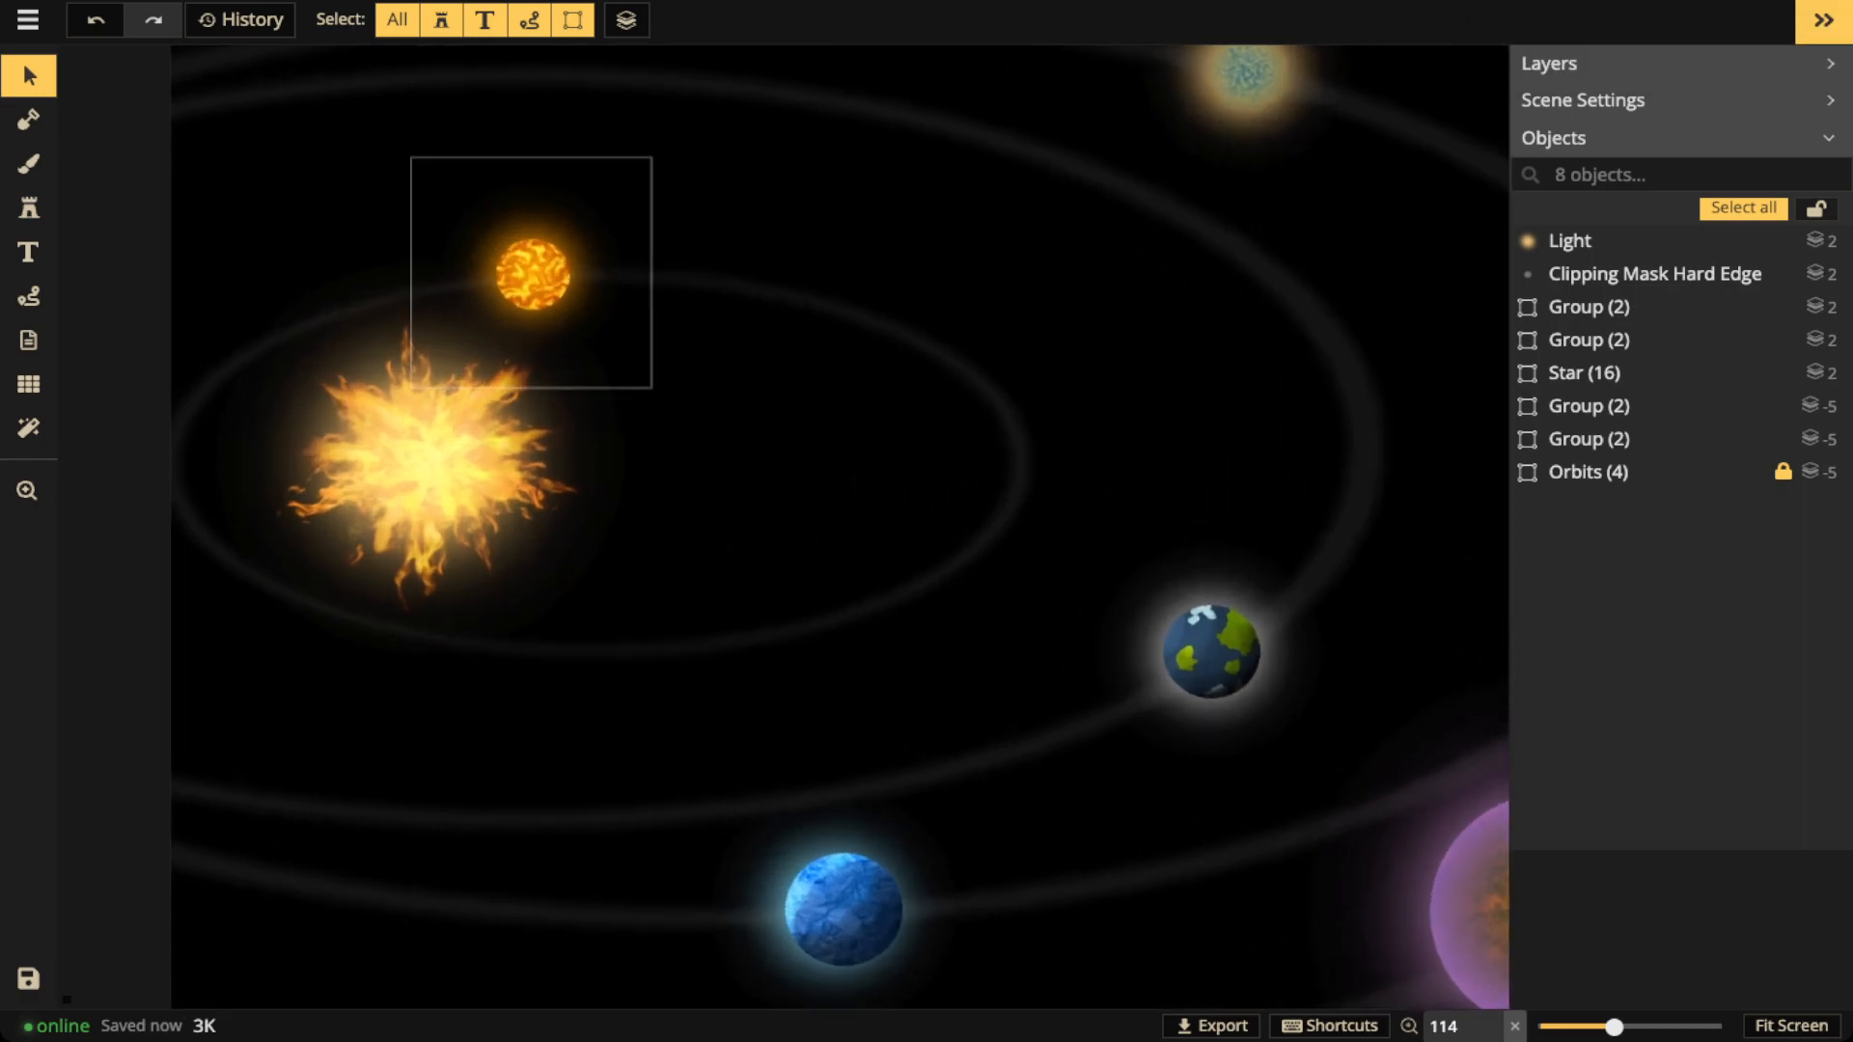
pyautogui.scroll(-2, 572, 371)
pyautogui.scroll(3, 574, 373)
pyautogui.press('space')
pyautogui.moveTo(578, 375); pyautogui.dragTo(286, 616)
pyautogui.scroll(-3, 586, 541)
pyautogui.press('space')
pyautogui.moveTo(584, 542); pyautogui.dragTo(951, 413)
pyautogui.press('space')
pyautogui.moveTo(1011, 524); pyautogui.dragTo(976, 575)
pyautogui.scroll(-3, 982, 600)
pyautogui.press('space')
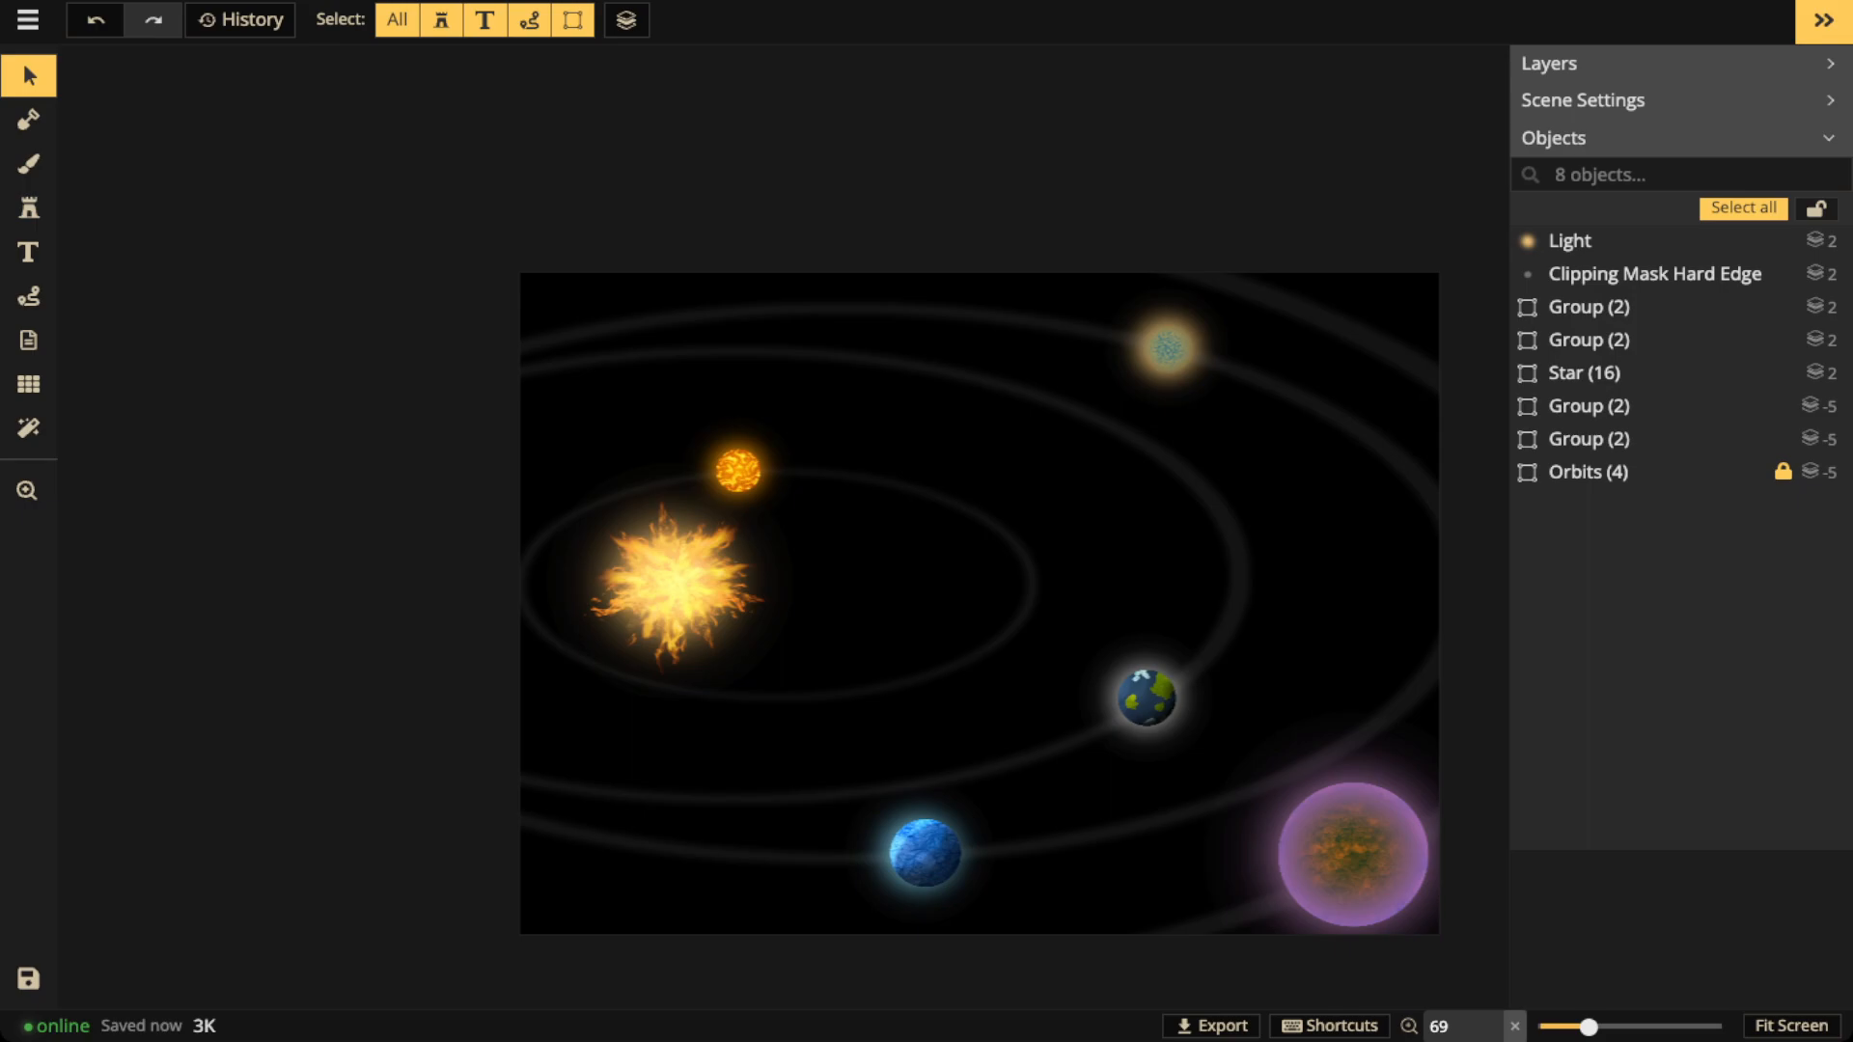
# Search the stamp catalog for "rock" and choose the Small Rocks set from the Terrain pack
pyautogui.scroll(4, 953, 616)
pyautogui.press('space')
pyautogui.moveTo(954, 615); pyautogui.dragTo(953, 671)
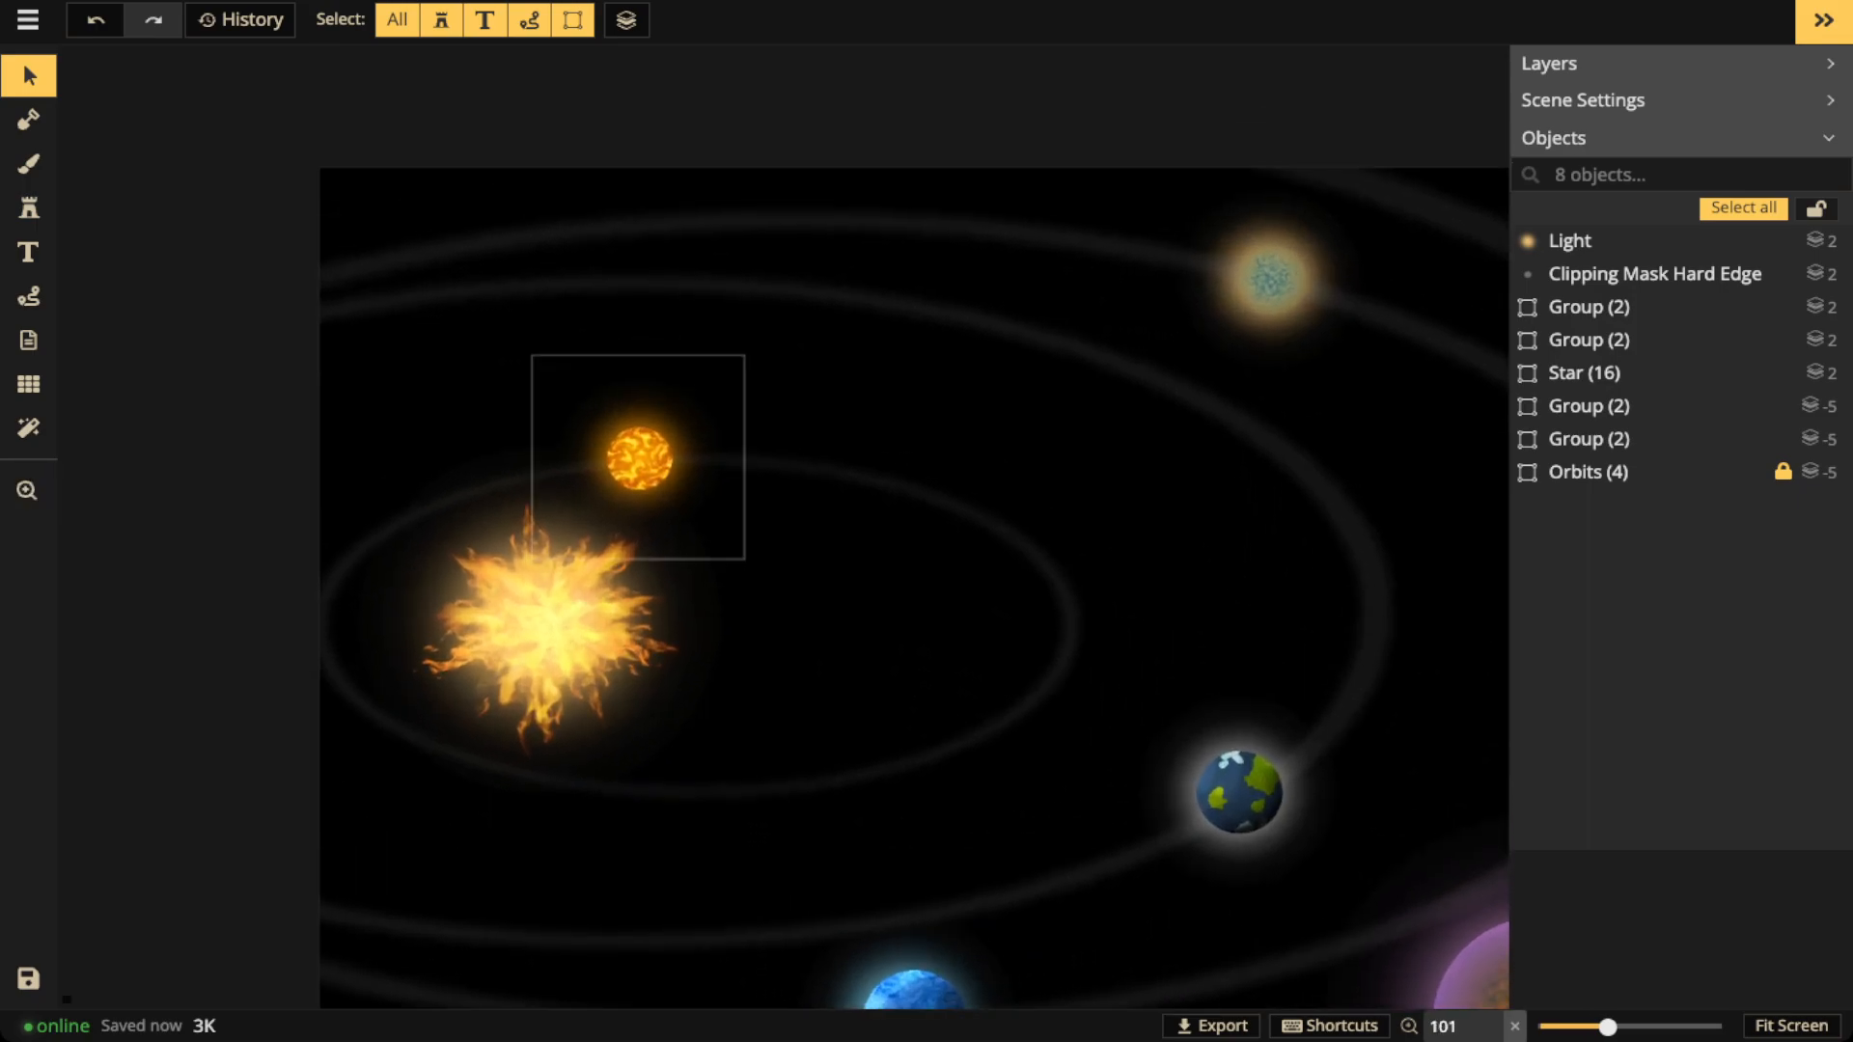
pyautogui.click(639, 457)
pyautogui.scroll(5, 647, 406)
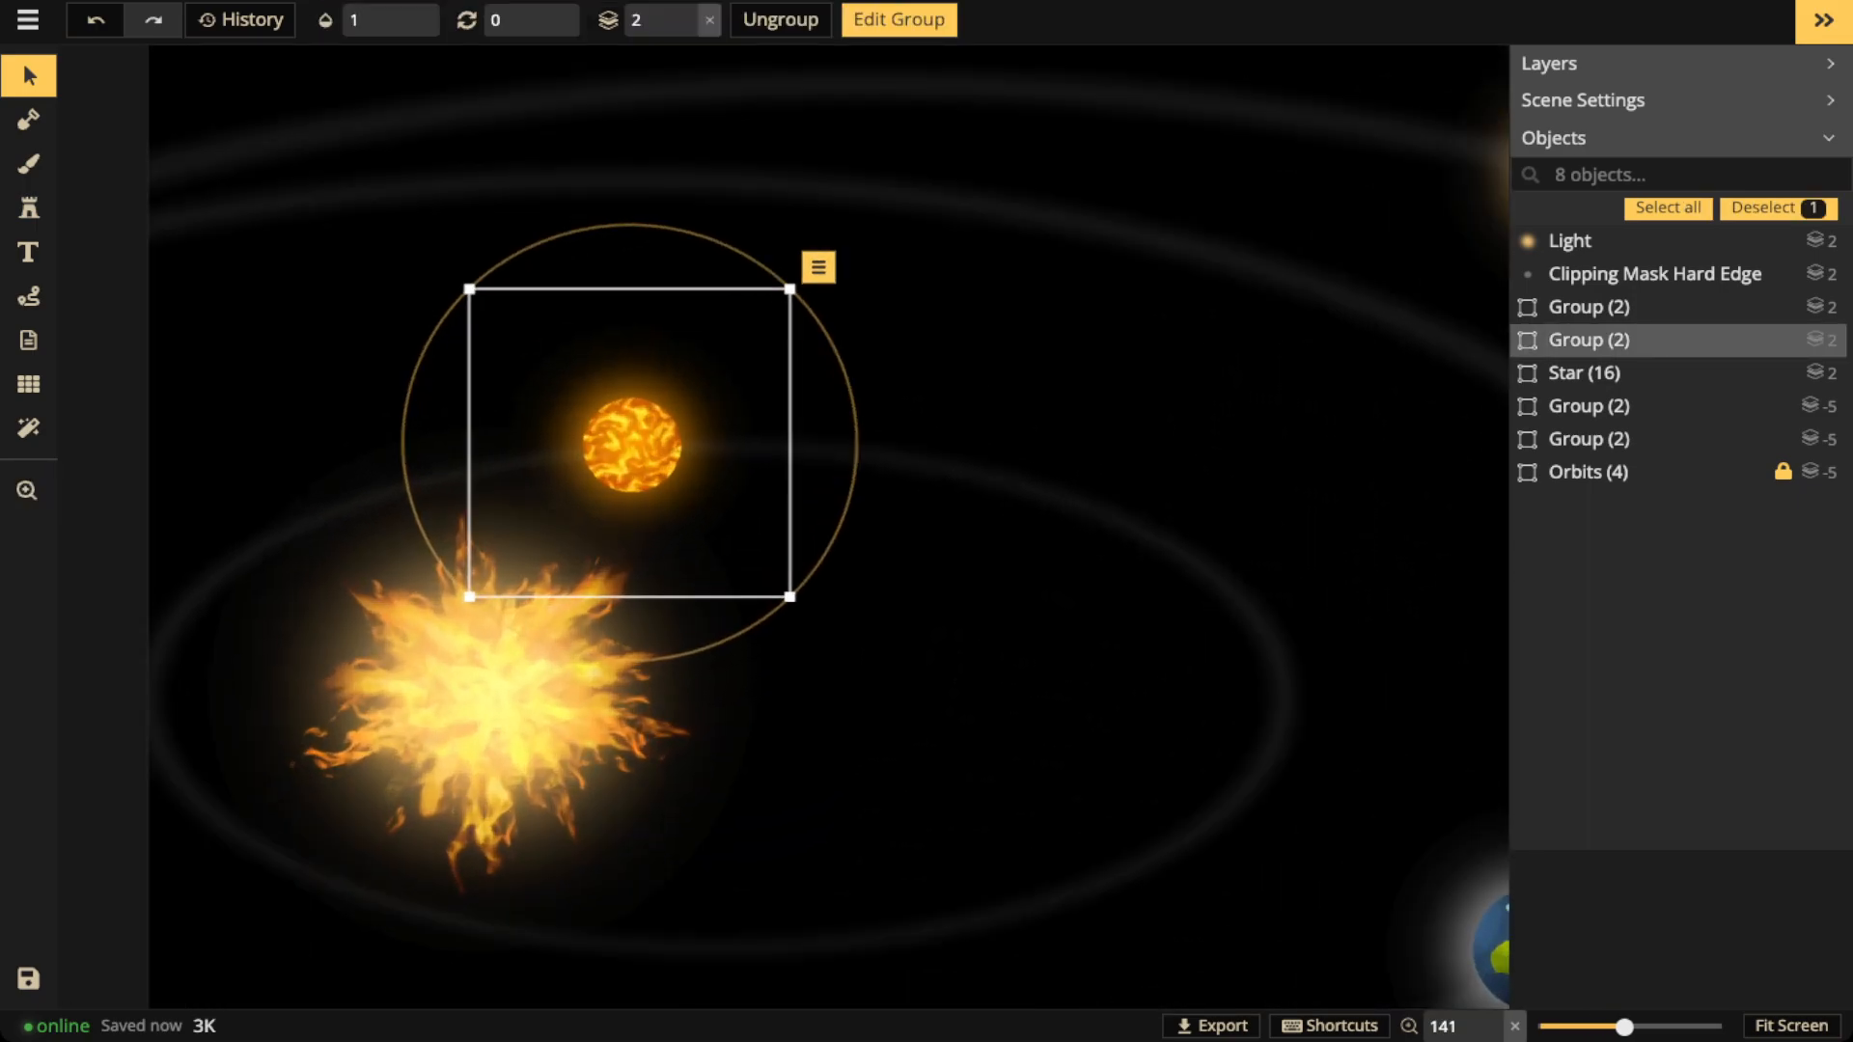
pyautogui.scroll(3, 655, 471)
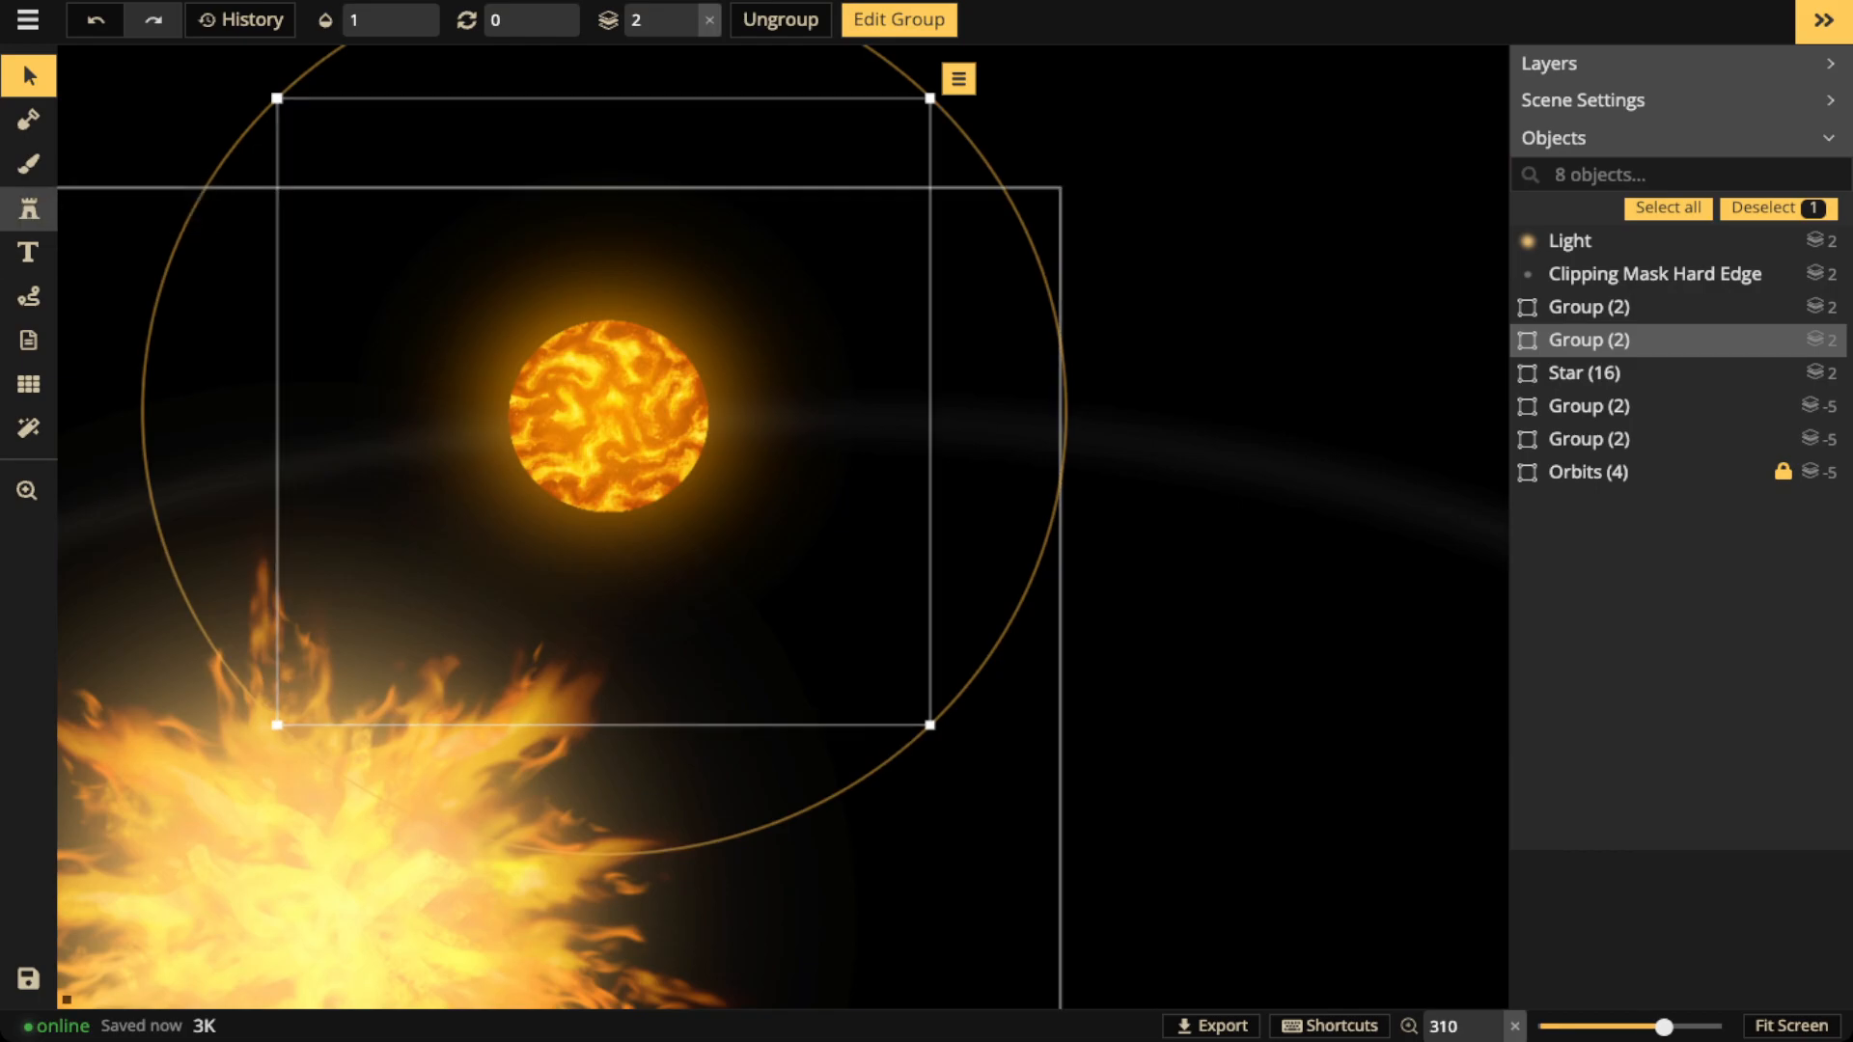
pyautogui.click(29, 207)
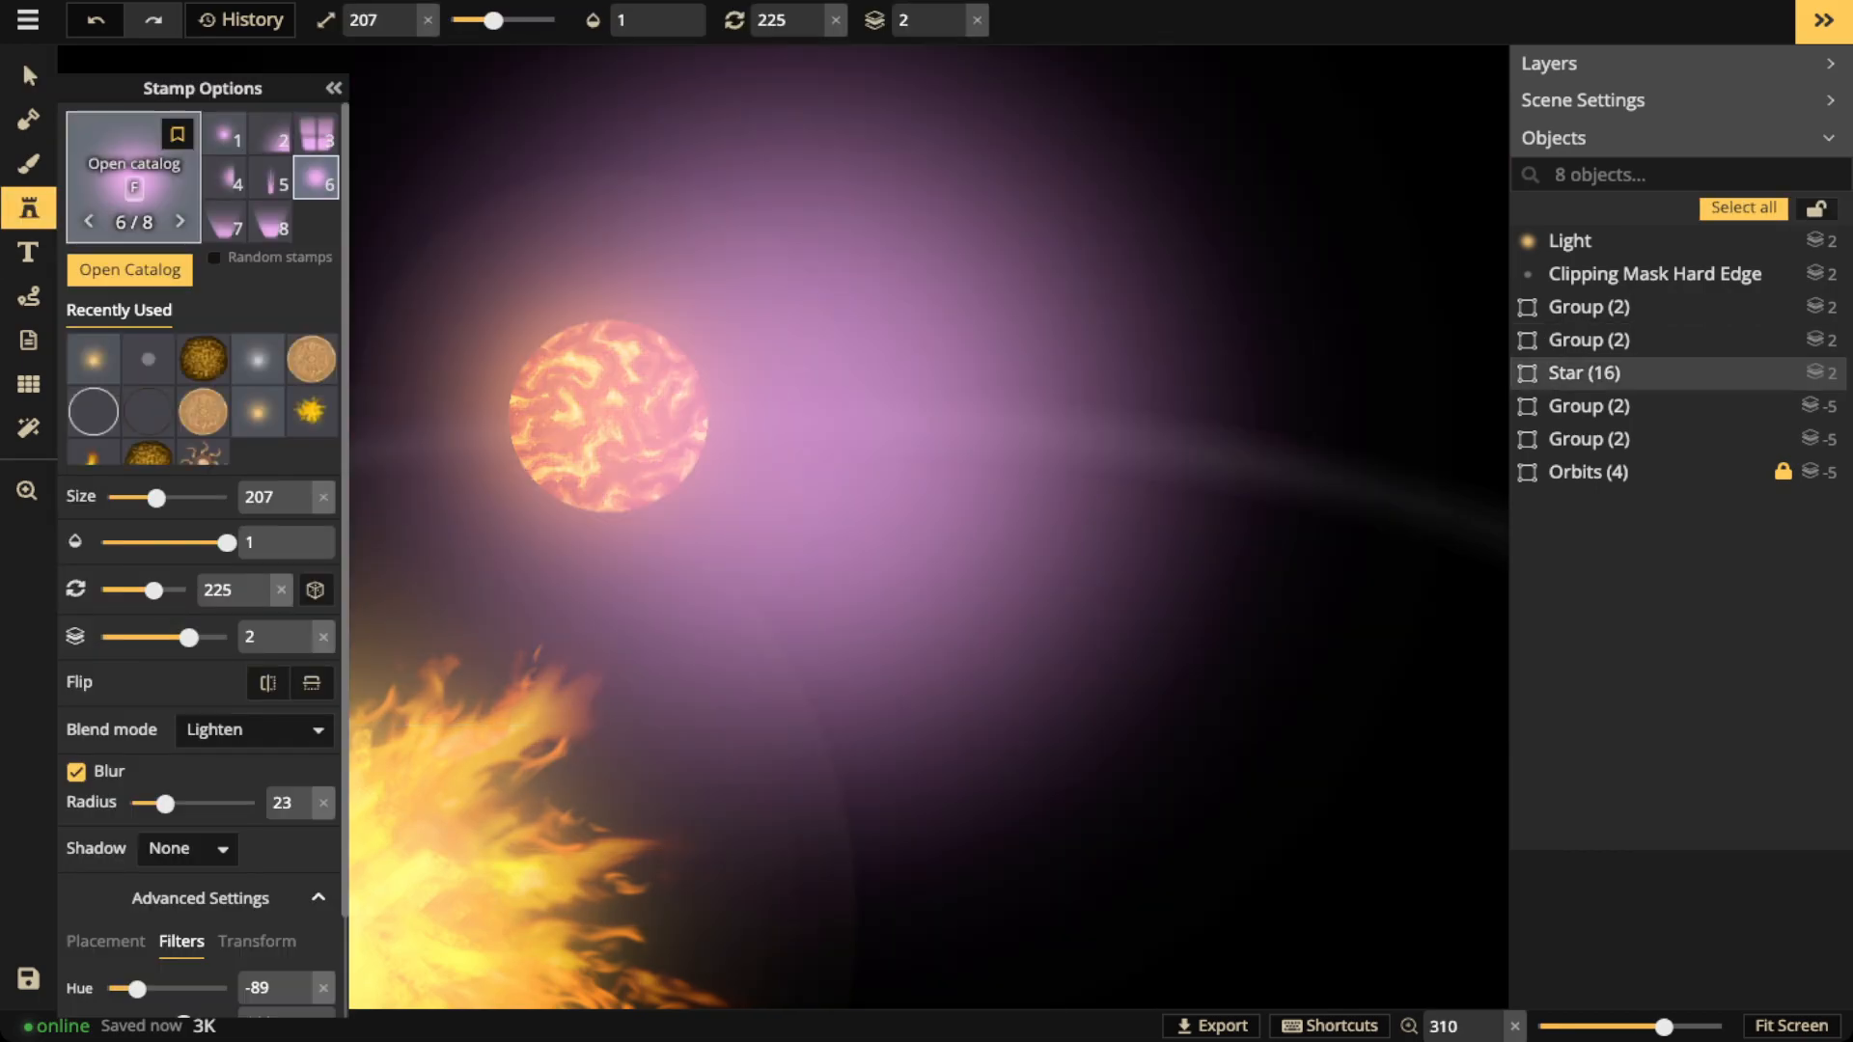
pyautogui.press('f')
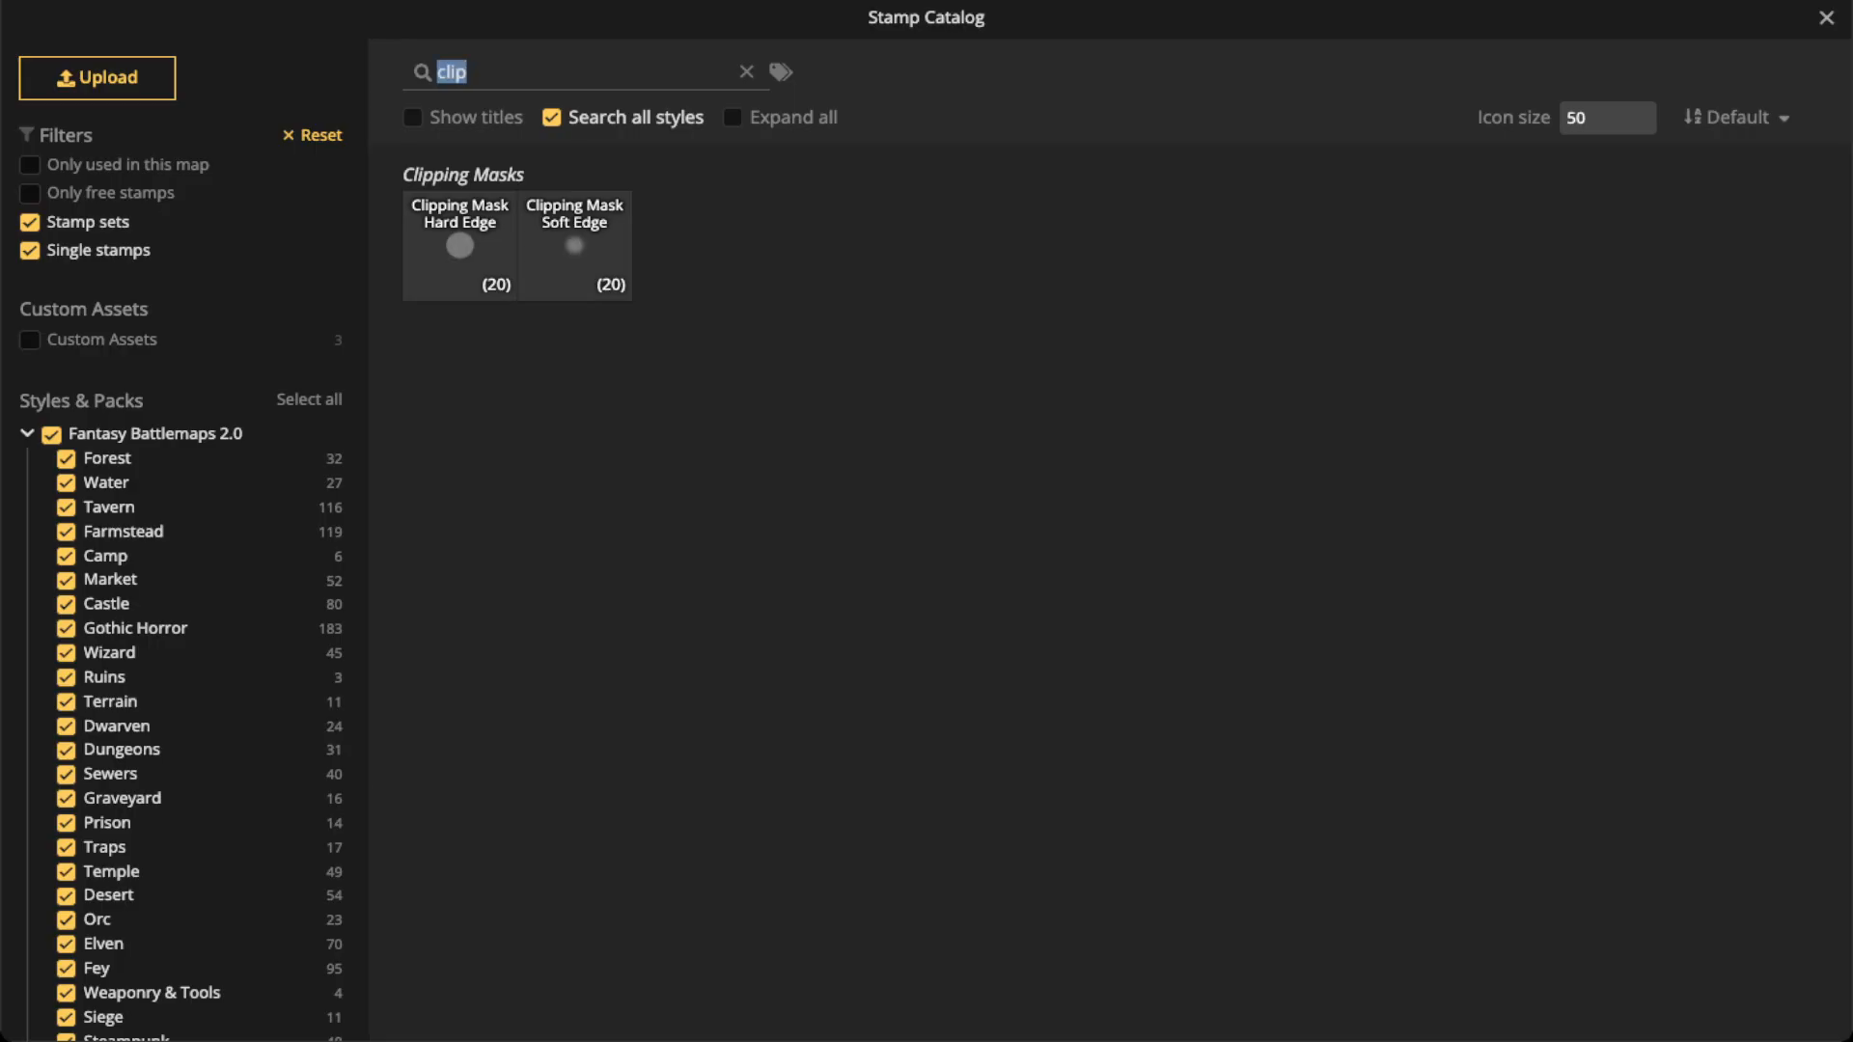
pyautogui.write('rock')
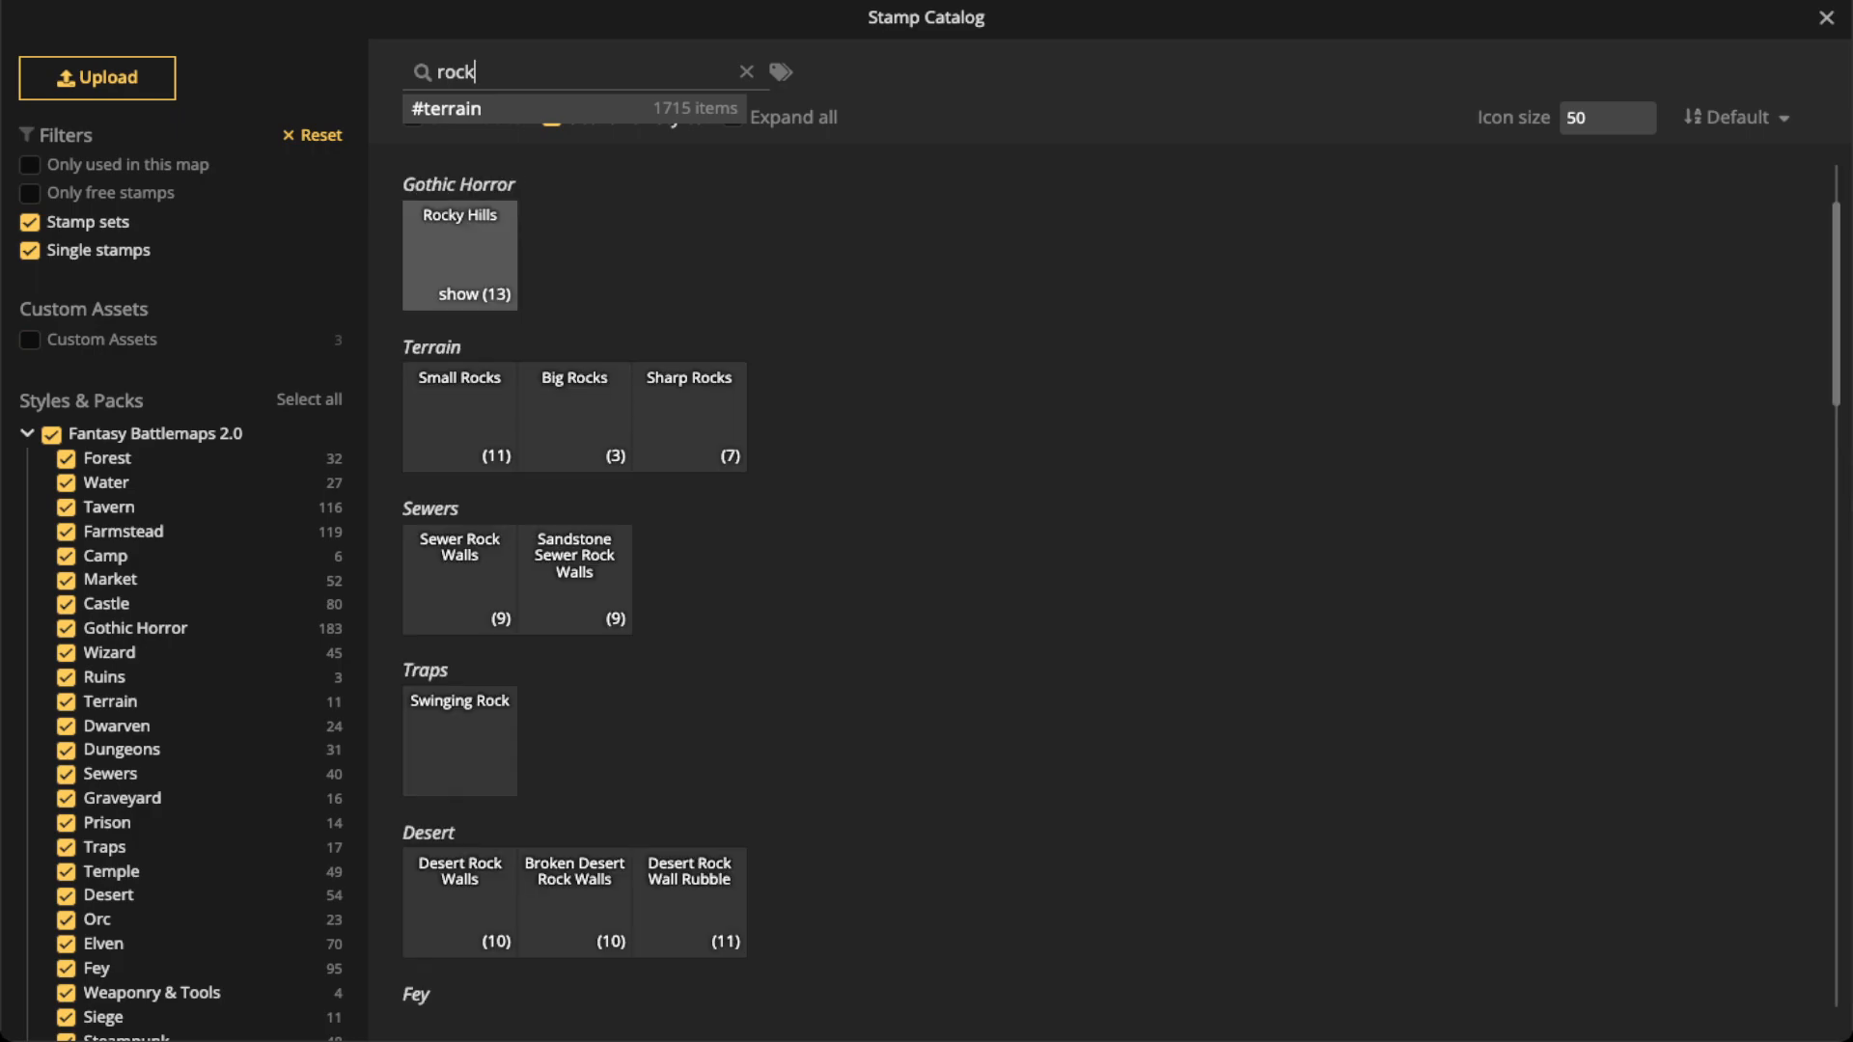
pyautogui.moveTo(434, 384)
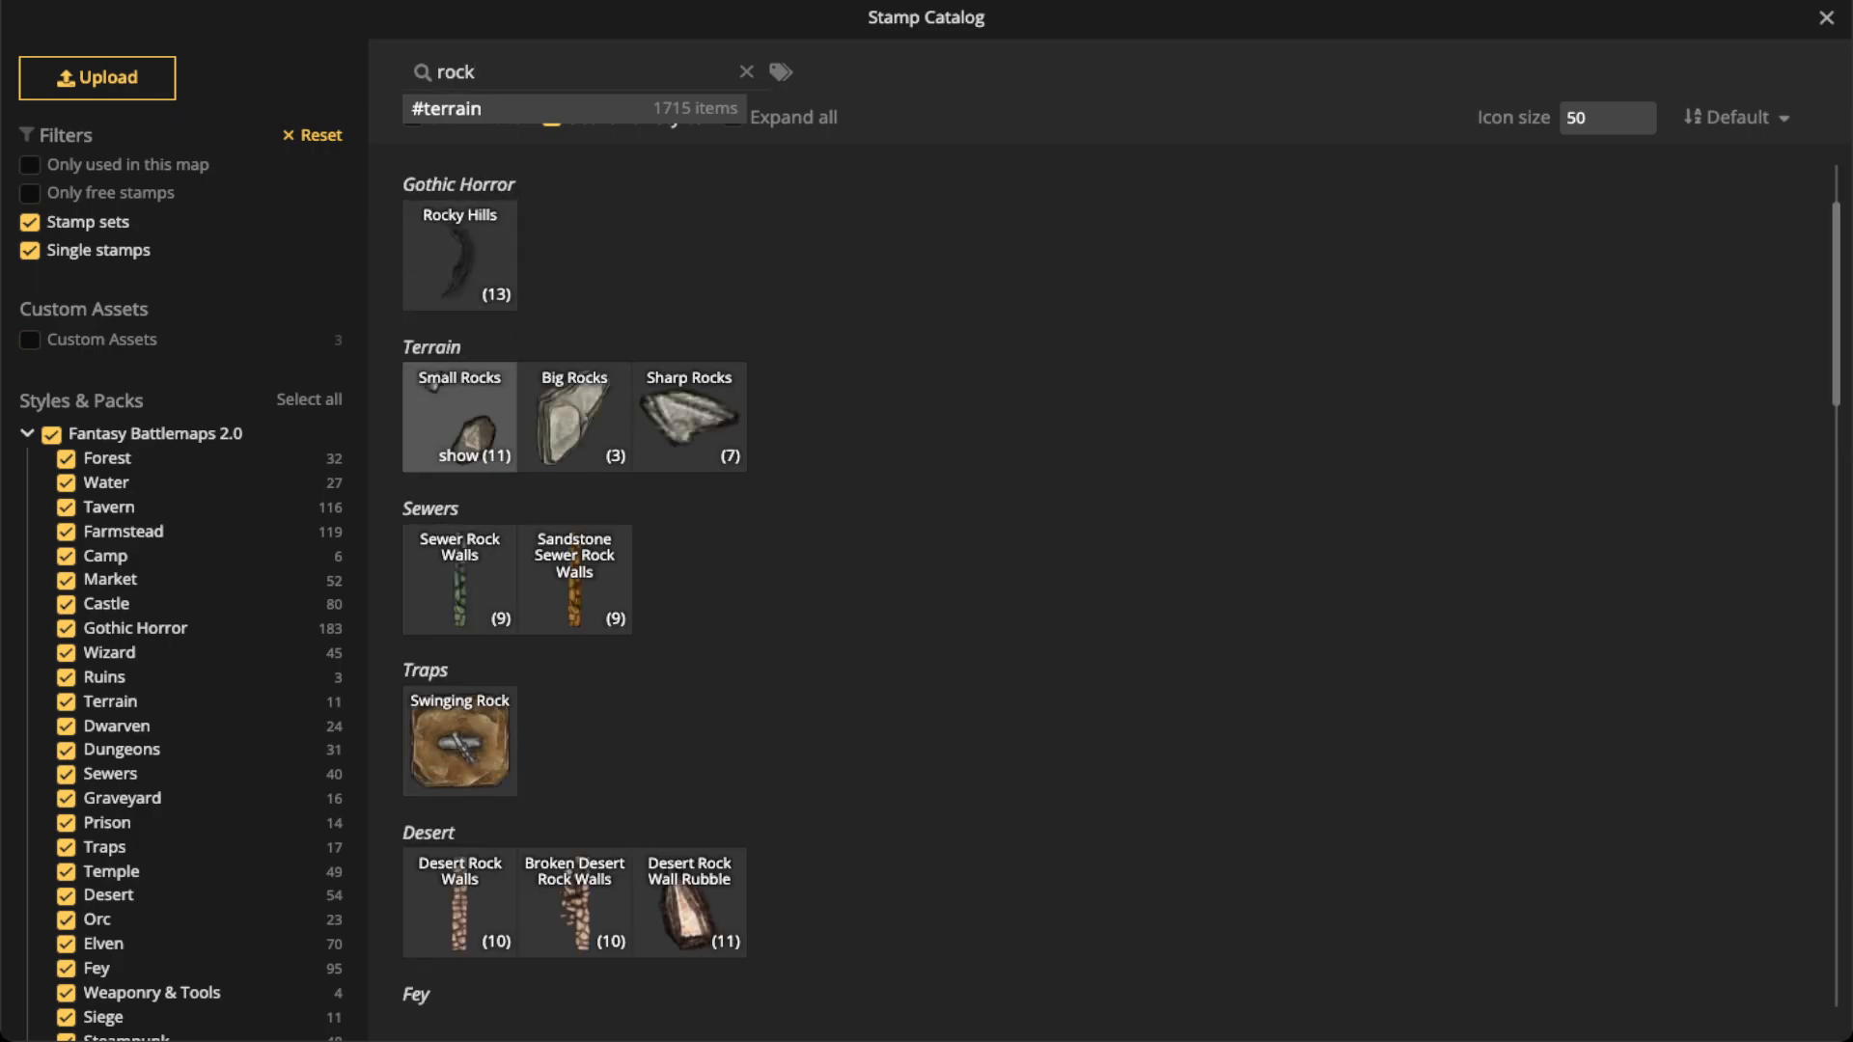
pyautogui.click(433, 384)
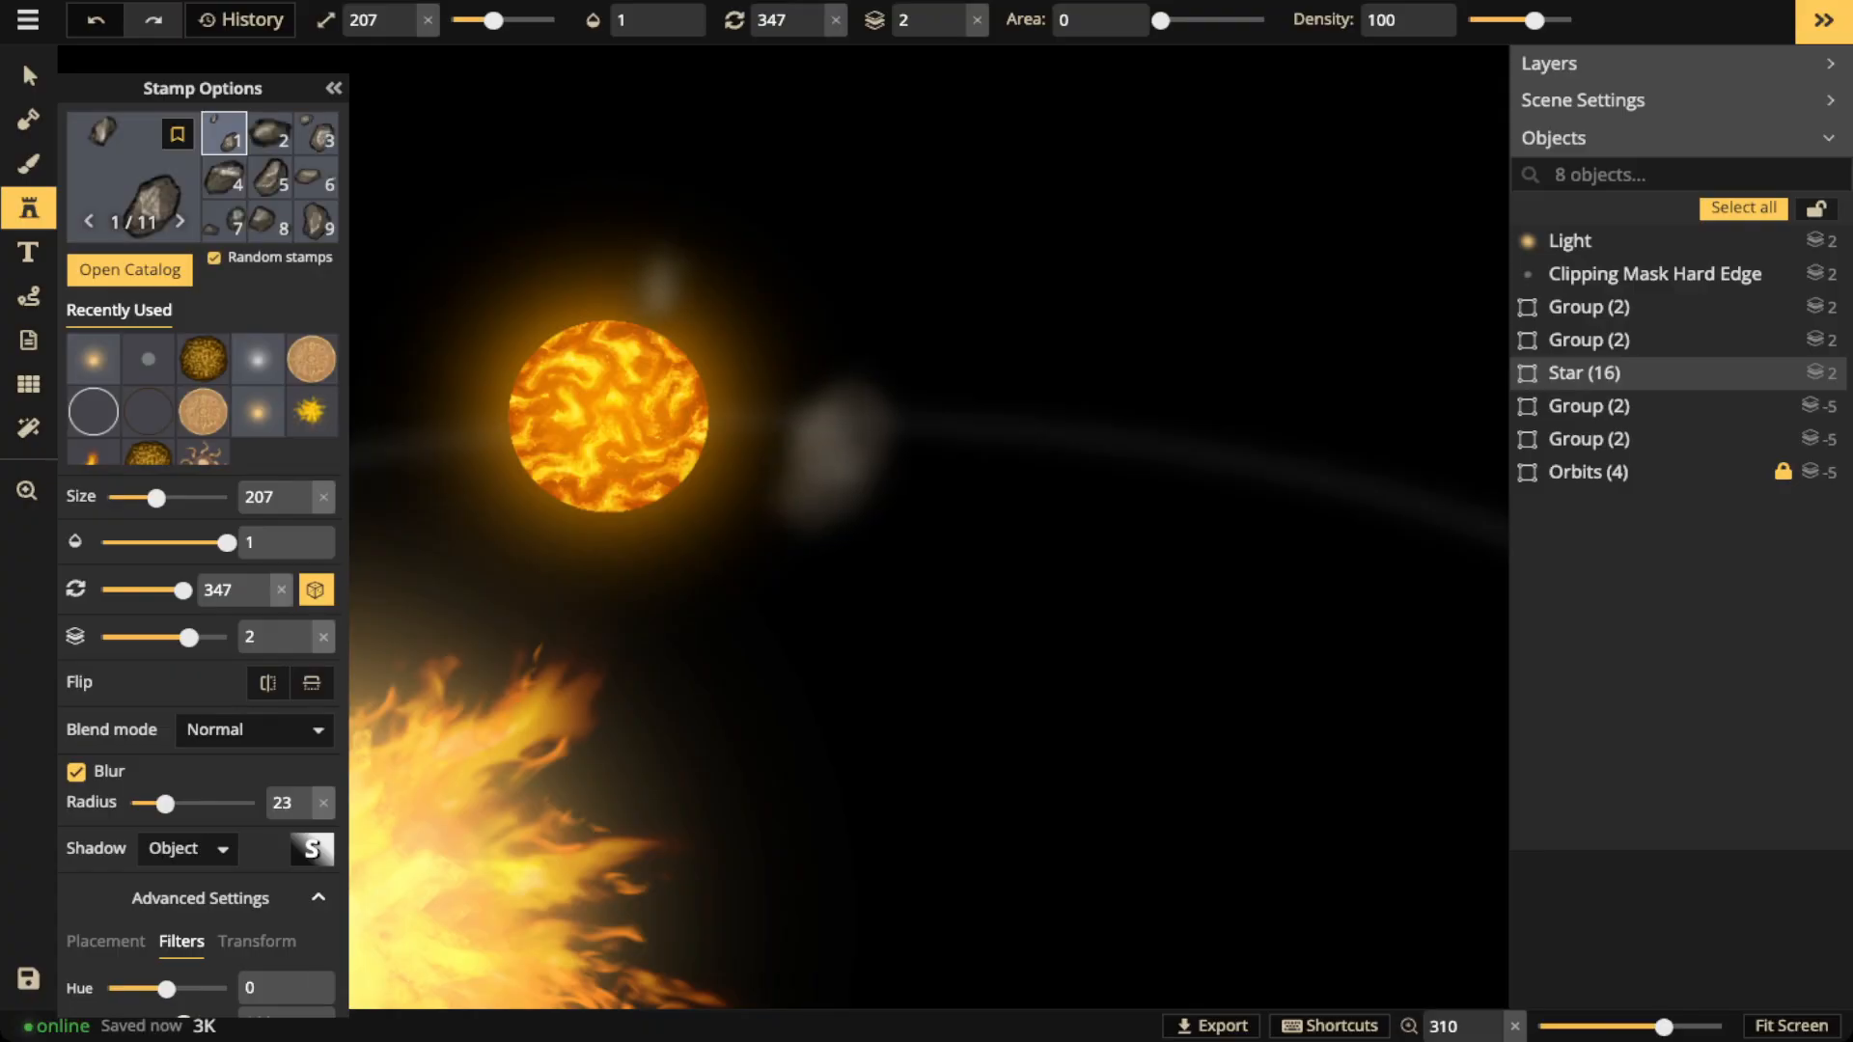
# Turn off the stamp's blur, reduce its size to 47, and place a Small Rocks stamp beside the fiery orange planet
pyautogui.scroll(3, 765, 392)
pyautogui.click(76, 772)
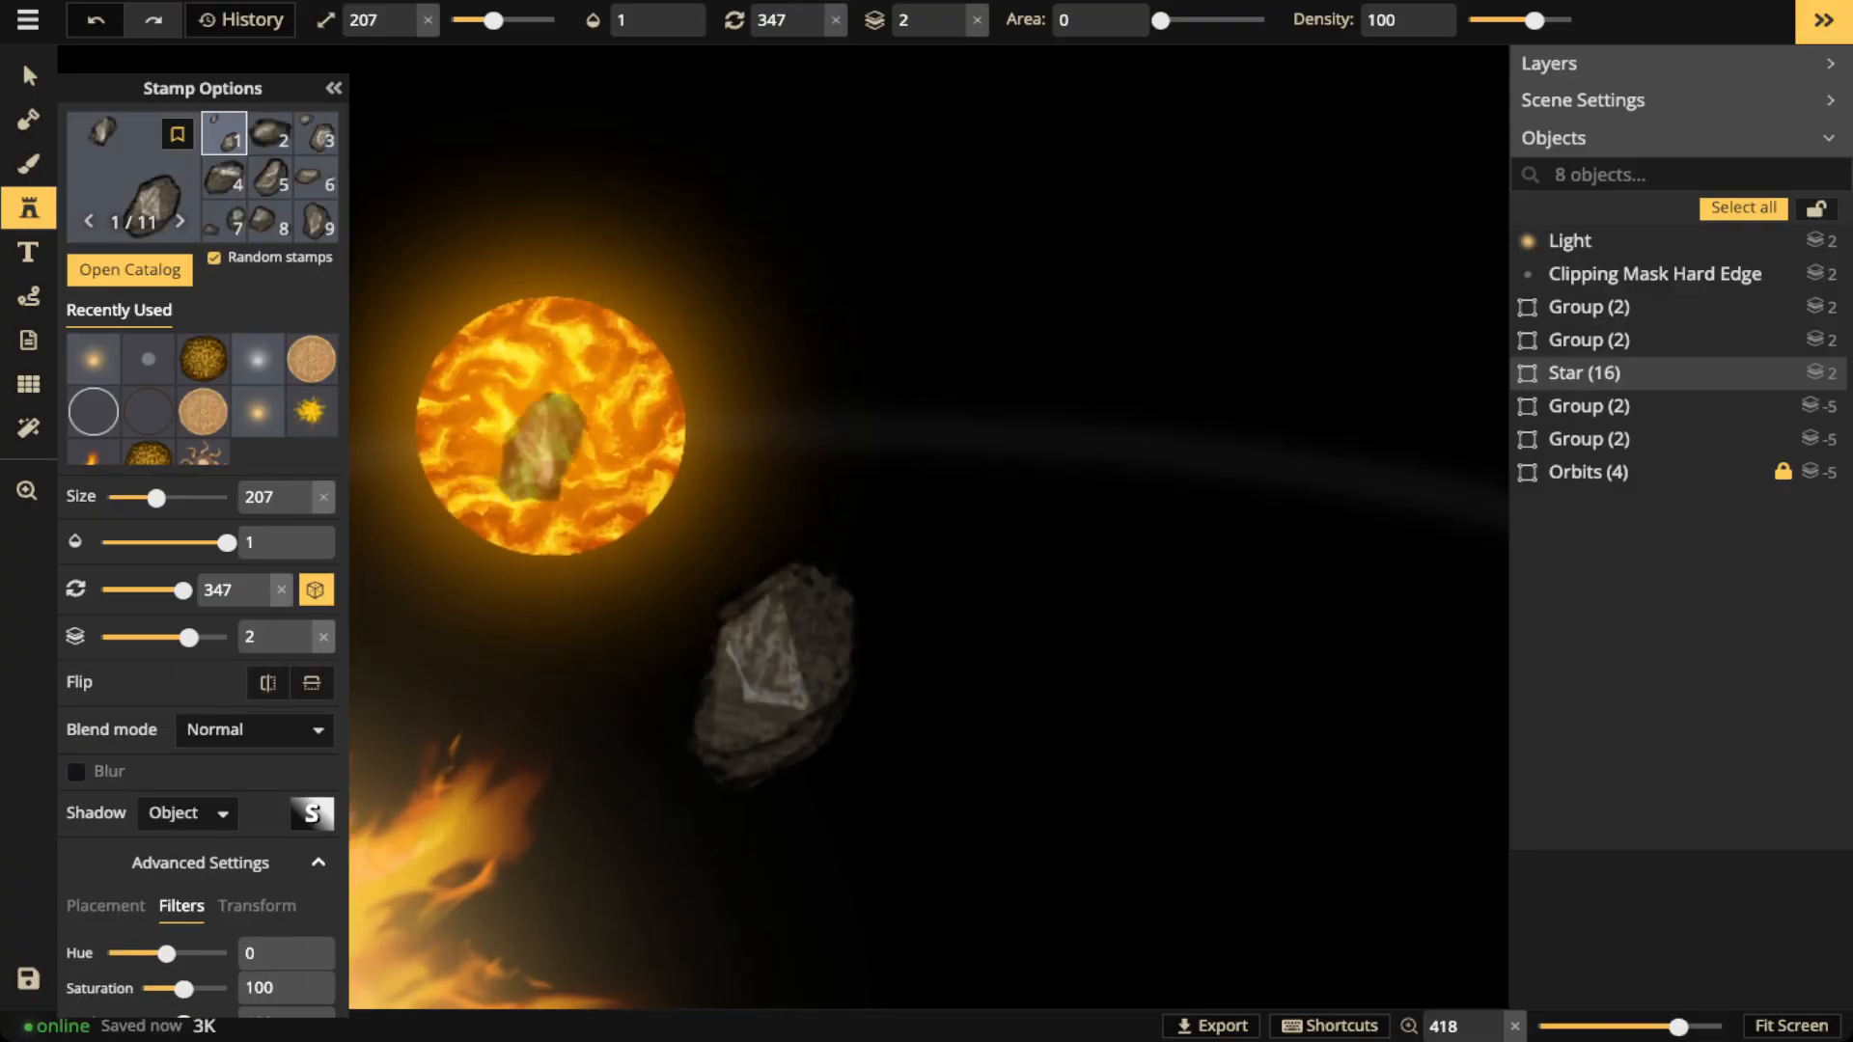
pyautogui.scroll(-15, 798, 508)
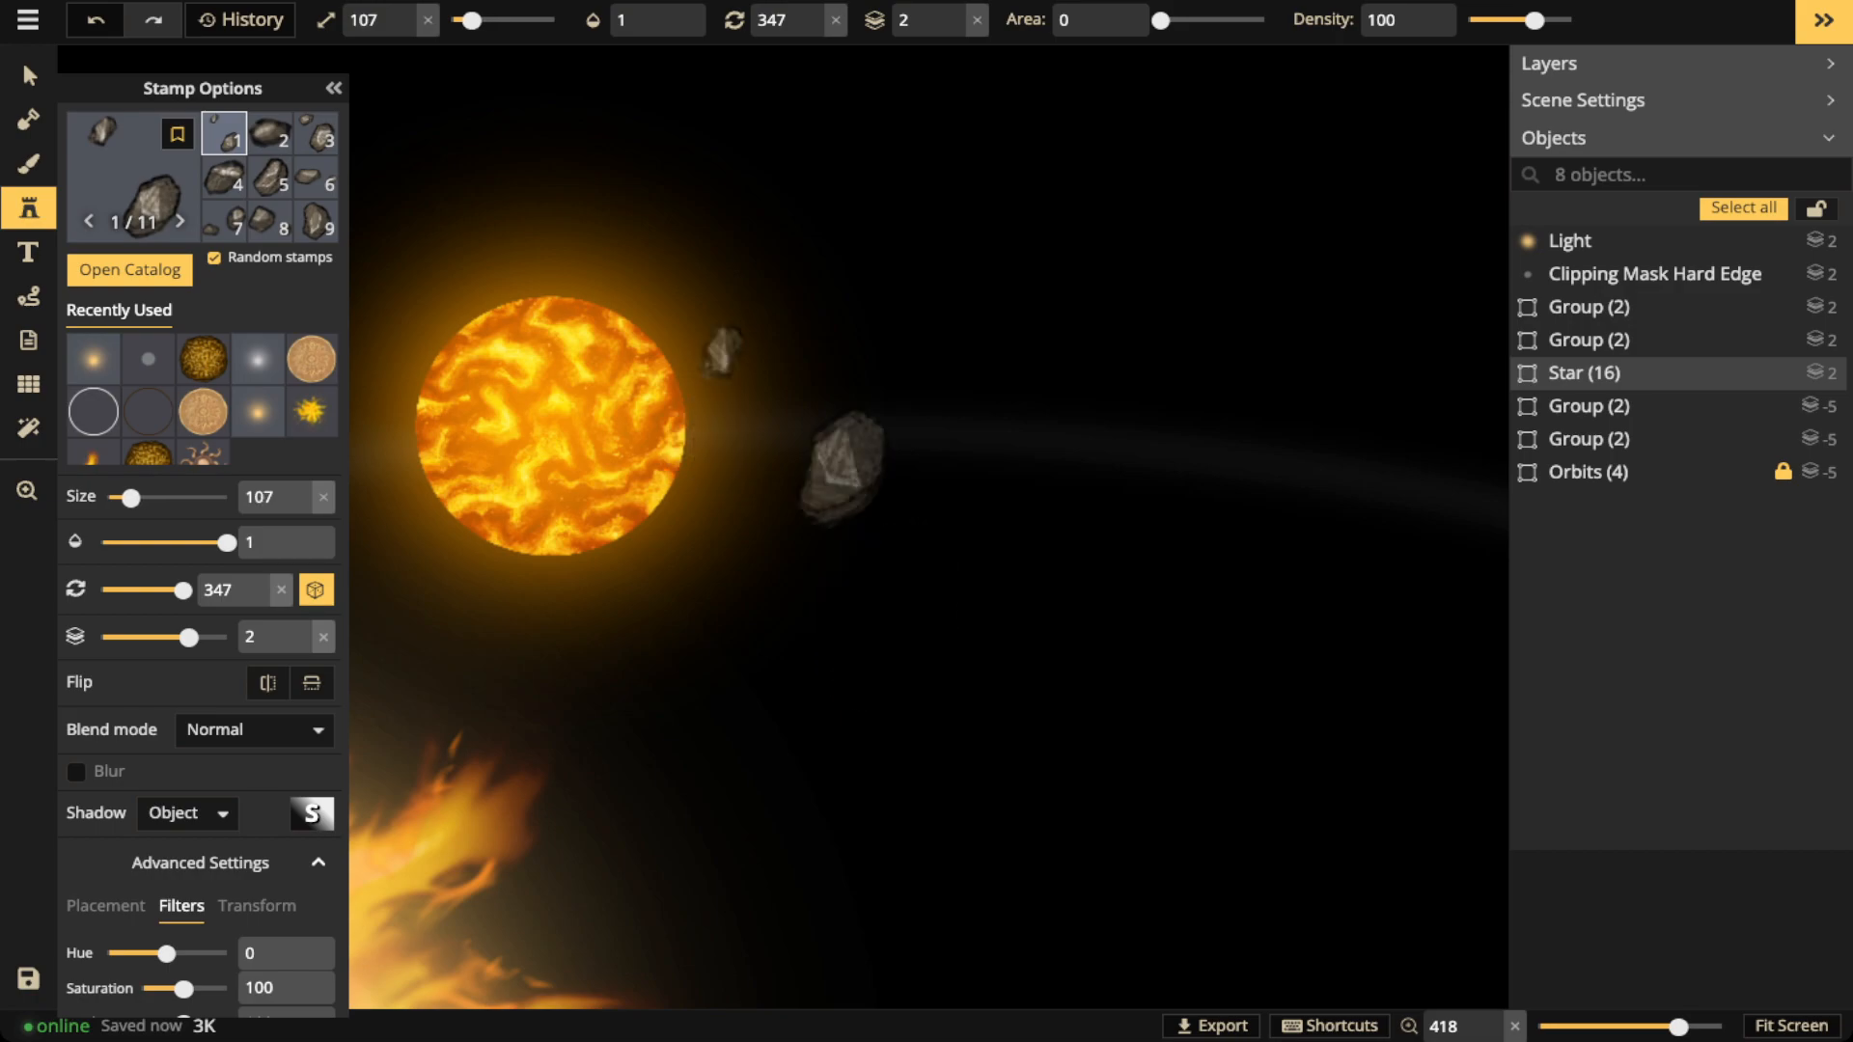
pyautogui.scroll(-3, 791, 416)
pyautogui.scroll(2, 786, 398)
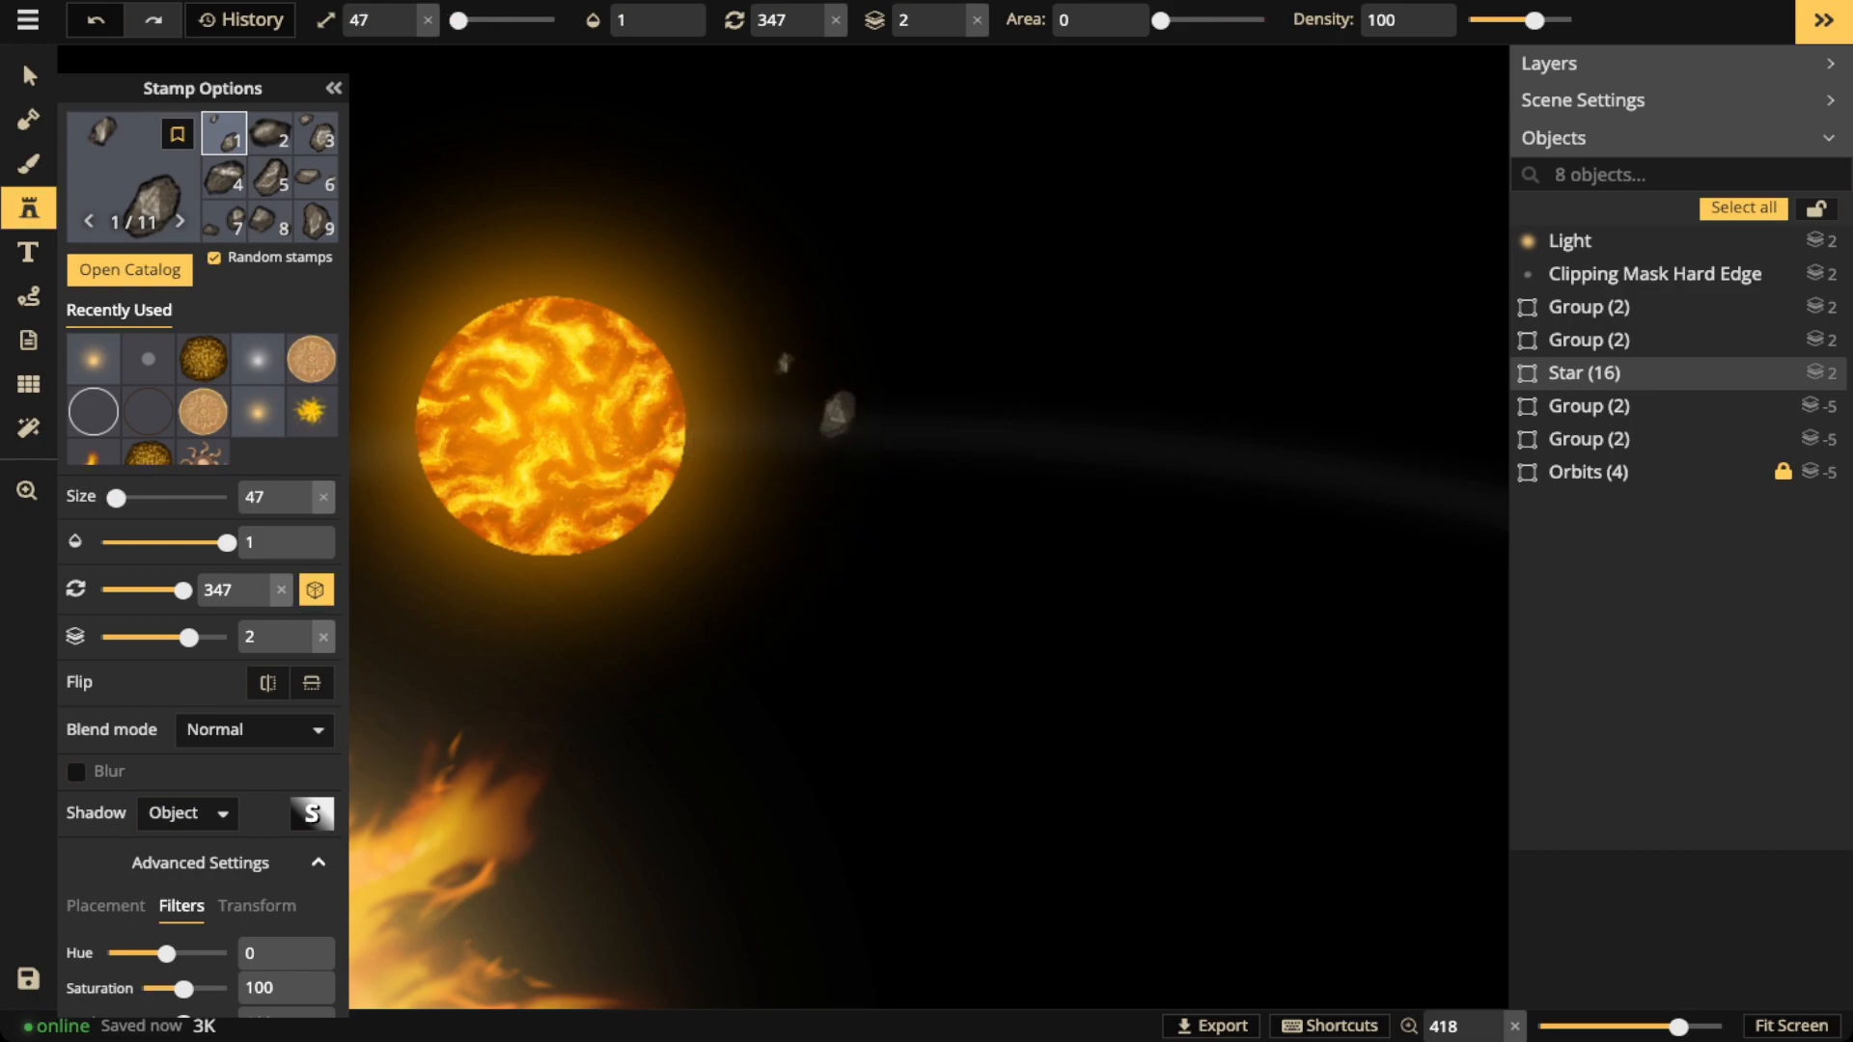
pyautogui.click(812, 388)
pyautogui.click(788, 429)
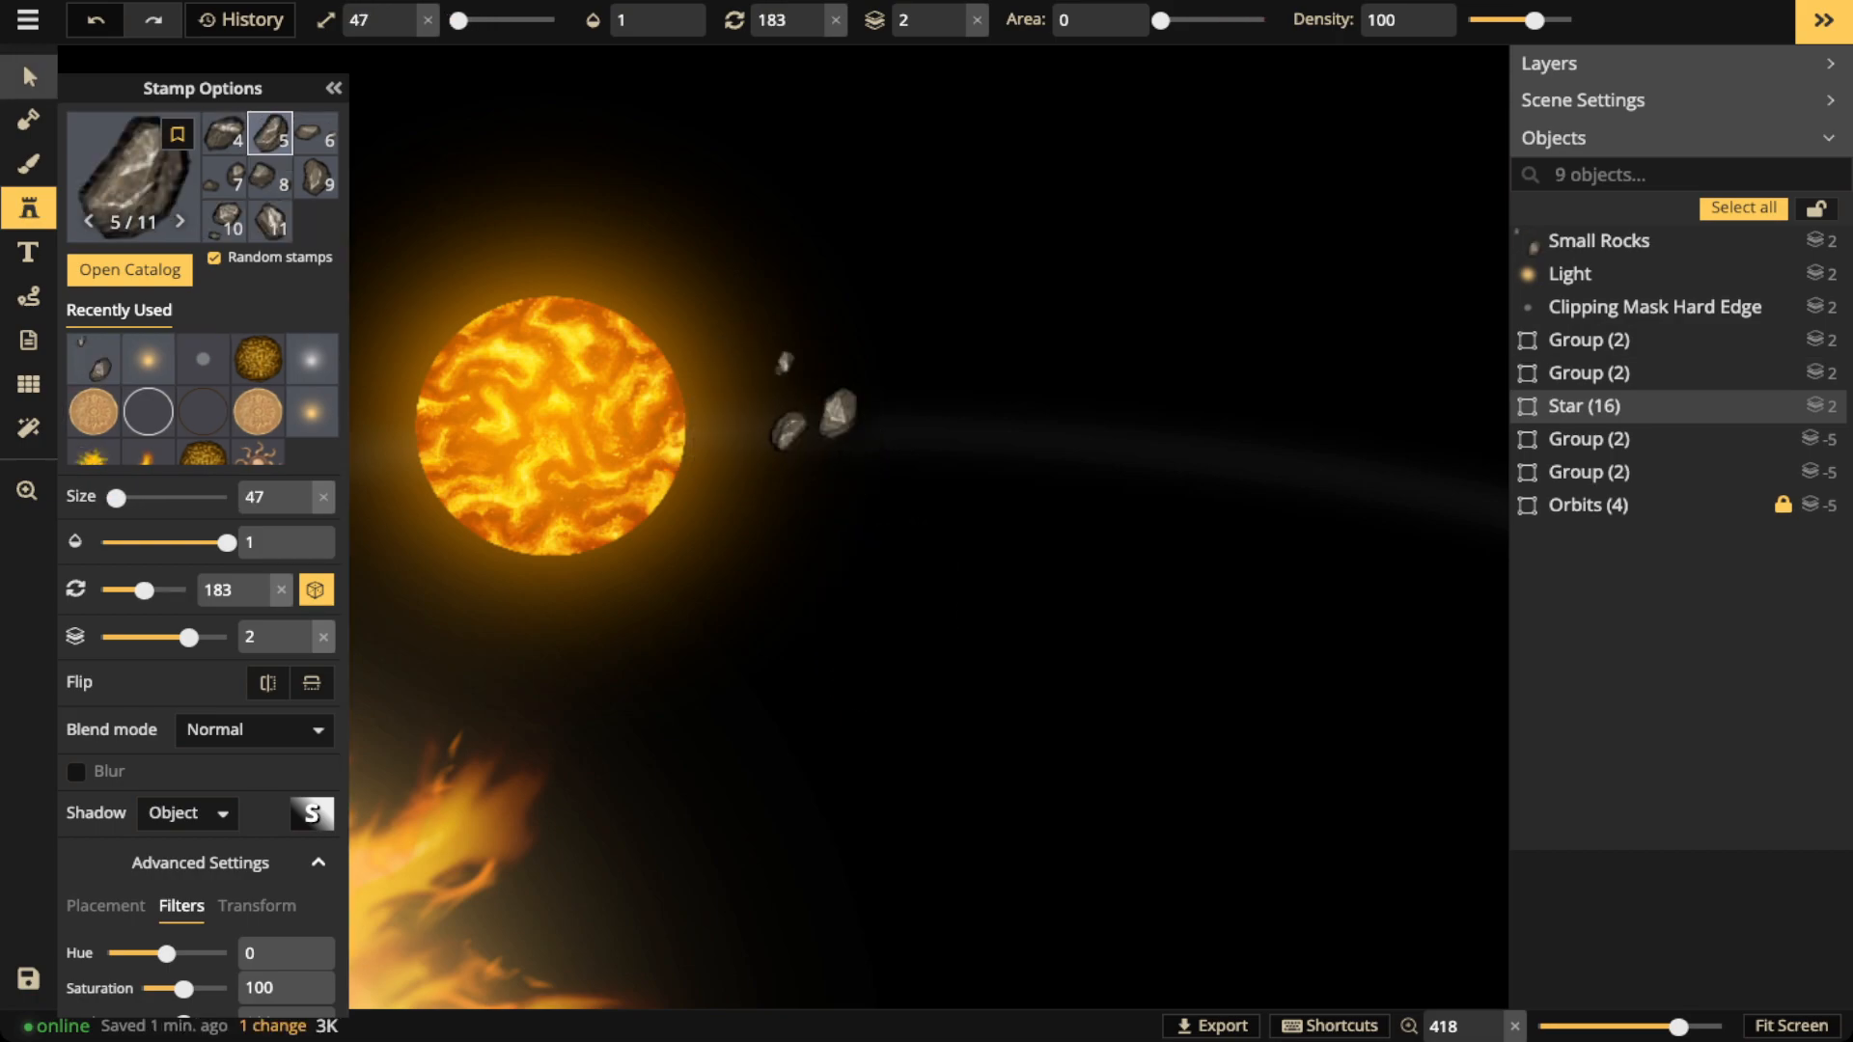
# Give the placed Small Rocks stamp a yellow F8E71C object shadow with horizontal and vertical offsets of 0, and increase its blur
pyautogui.click(21, 60)
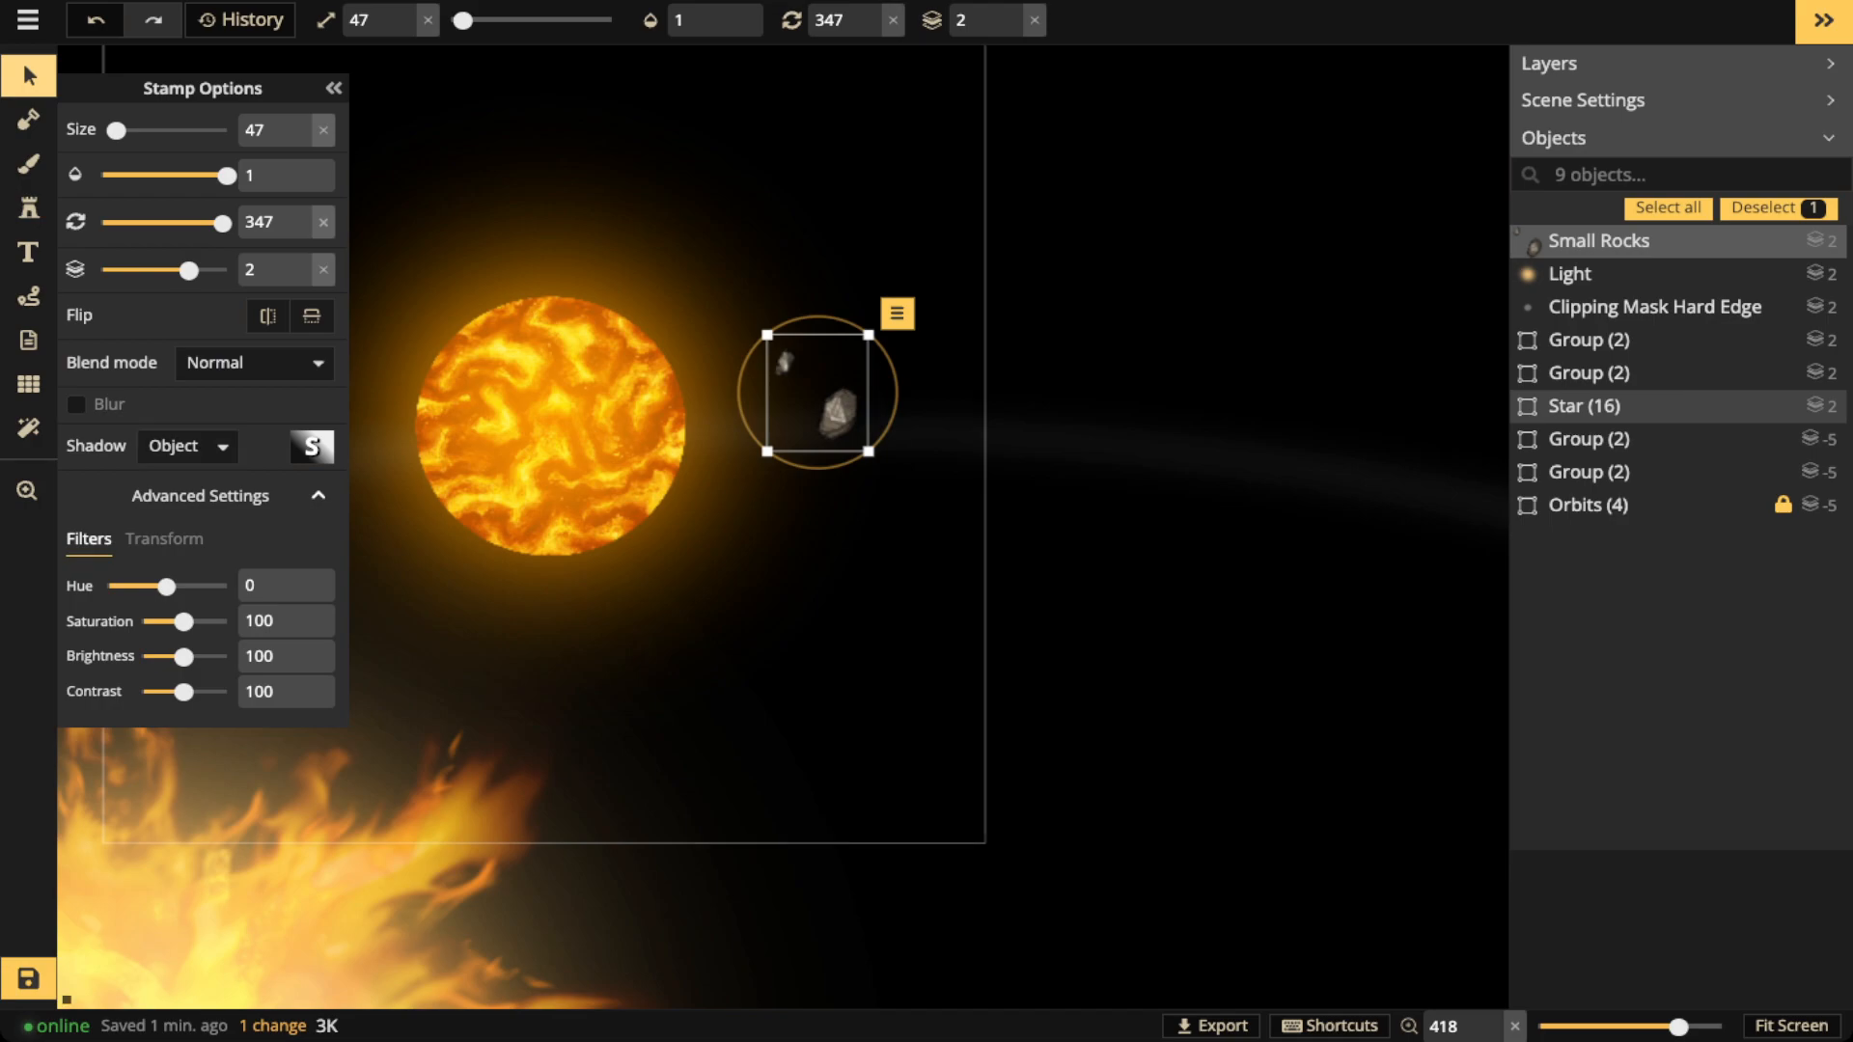
pyautogui.click(312, 447)
pyautogui.click(422, 711)
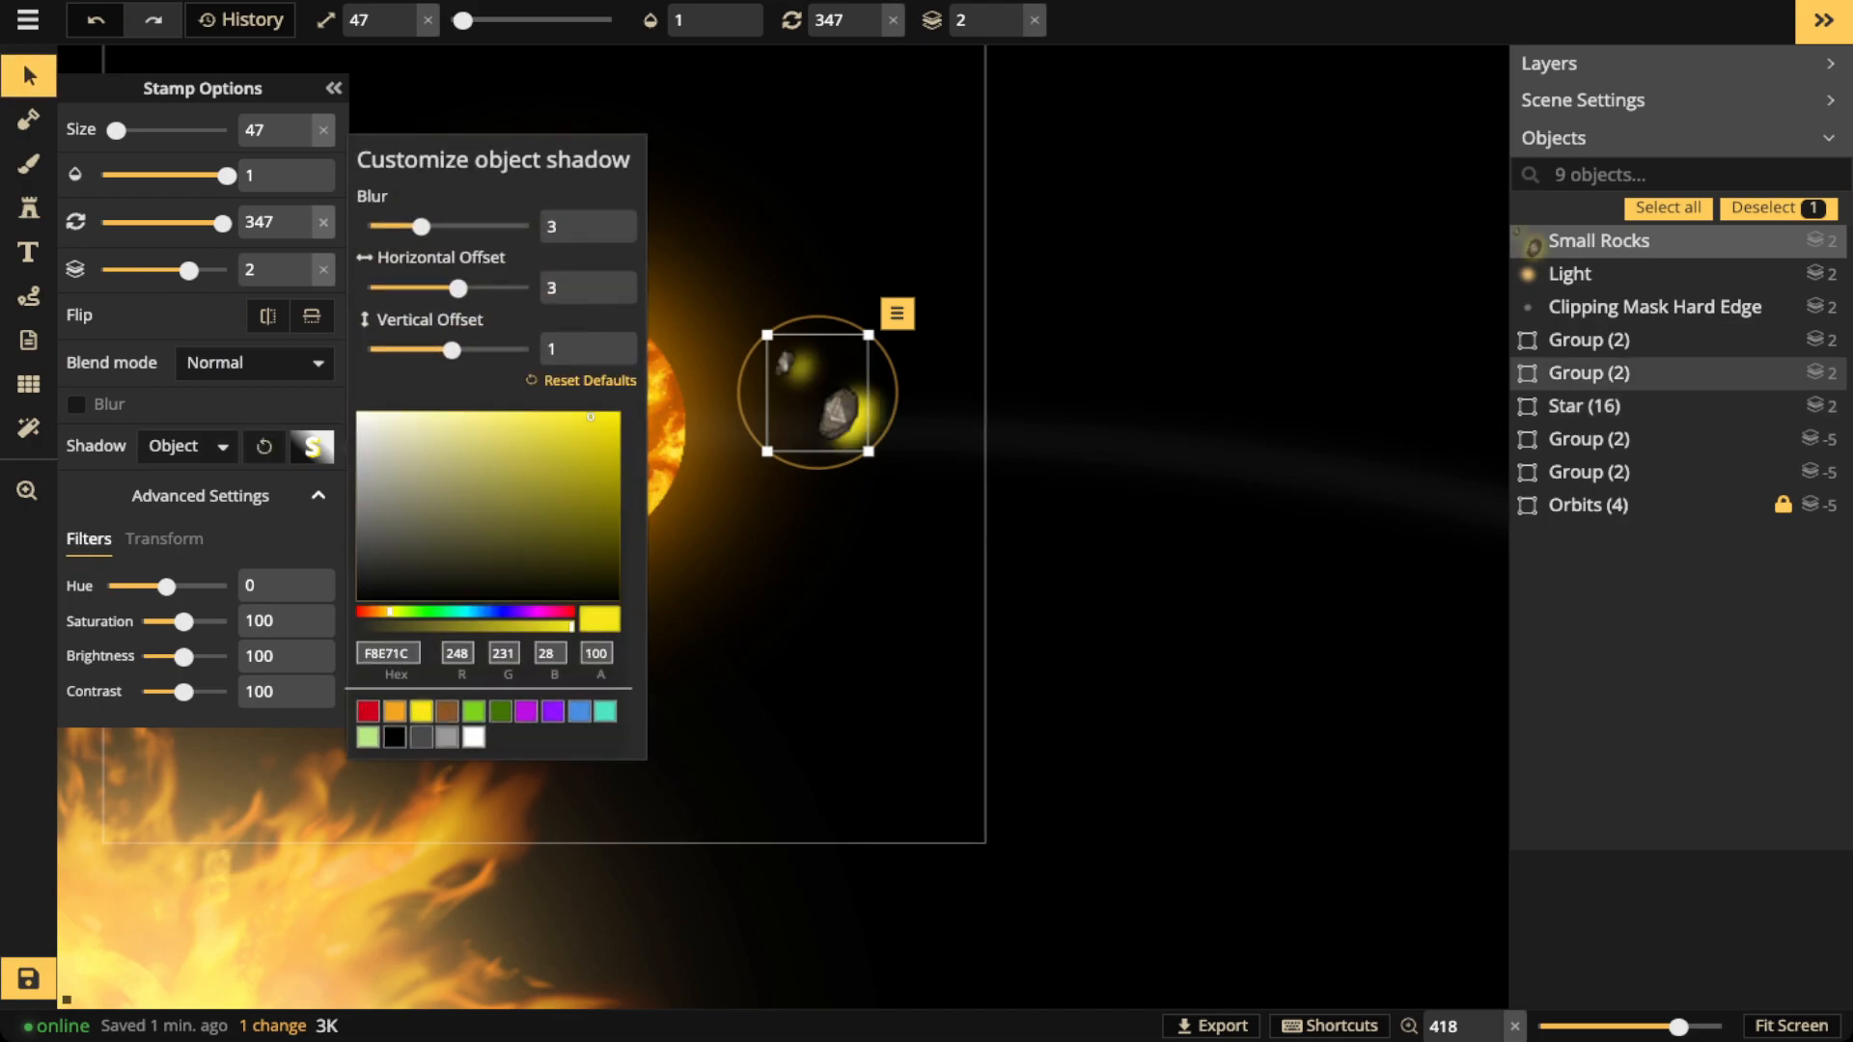
pyautogui.moveTo(571, 287); pyautogui.dragTo(531, 288)
pyautogui.write('0')
pyautogui.moveTo(571, 349); pyautogui.dragTo(531, 350)
pyautogui.write('0')
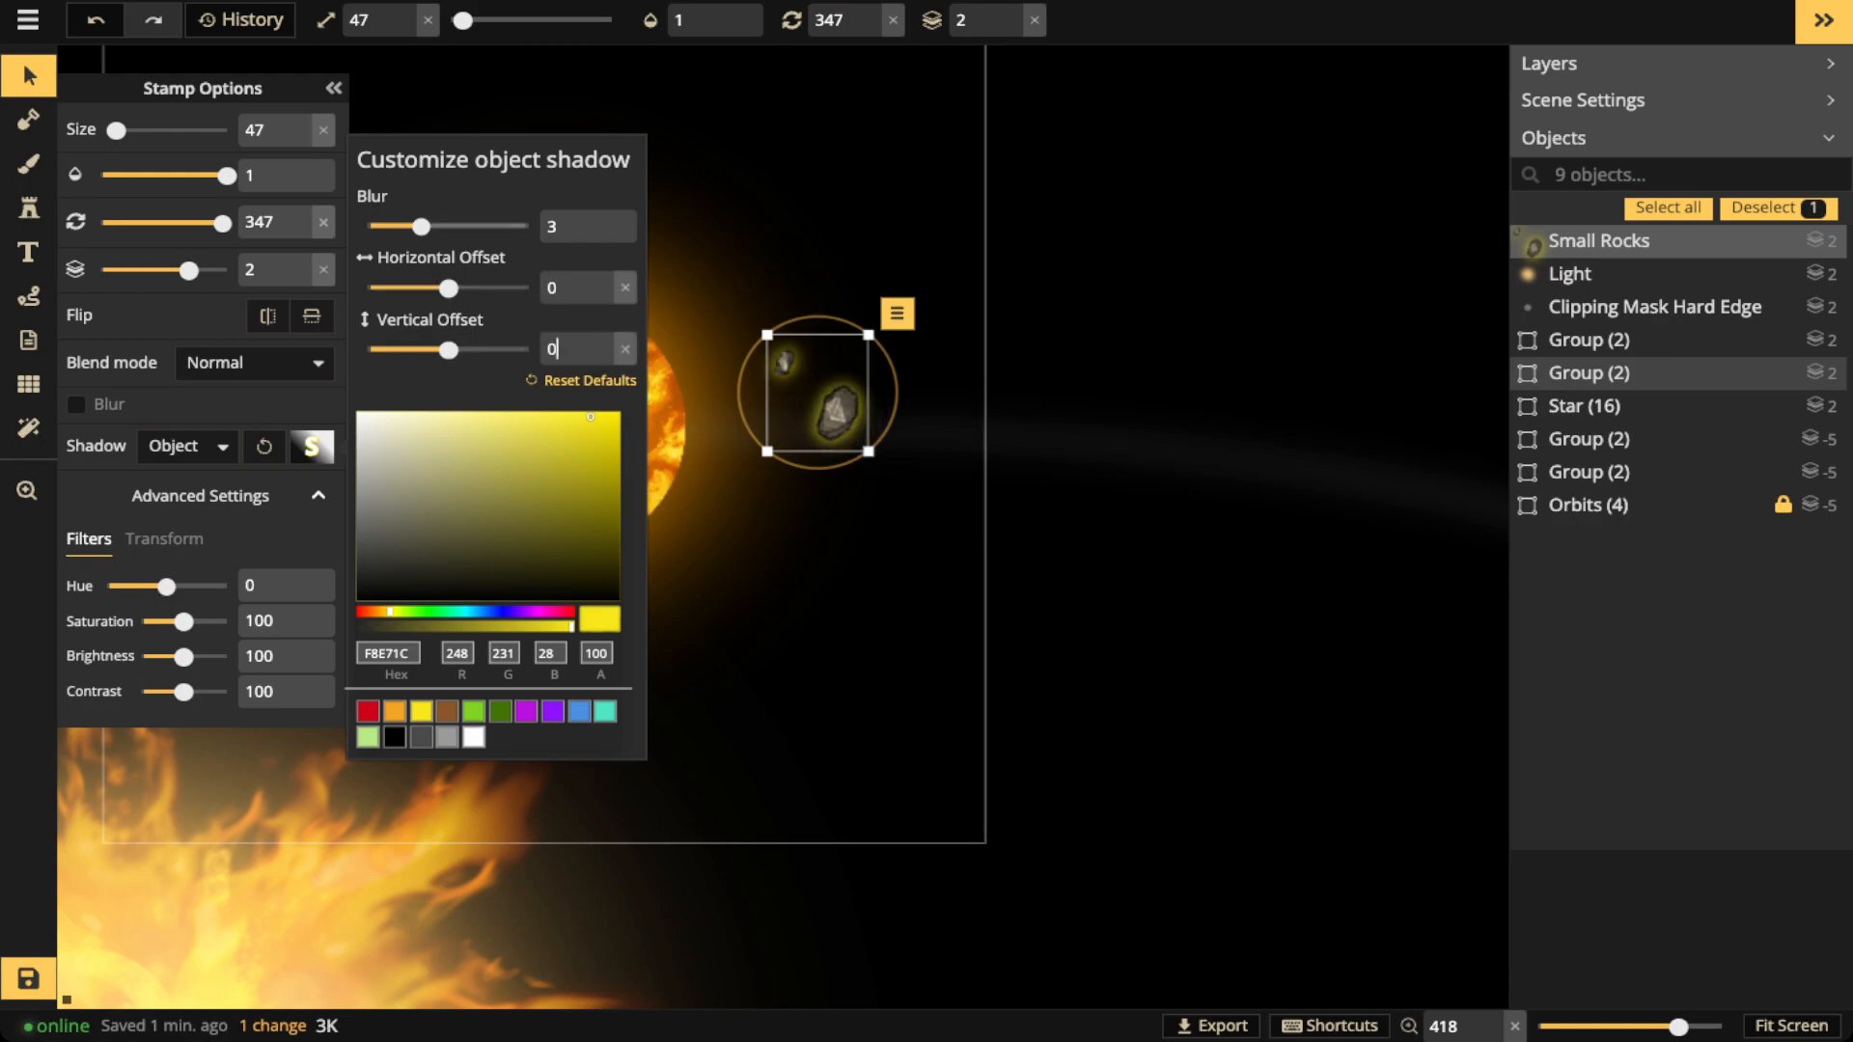
pyautogui.moveTo(421, 227); pyautogui.dragTo(439, 226)
# Tint the placed rocks with hue -45, saturation 200 and brightness 108
pyautogui.moveTo(183, 622); pyautogui.dragTo(278, 624)
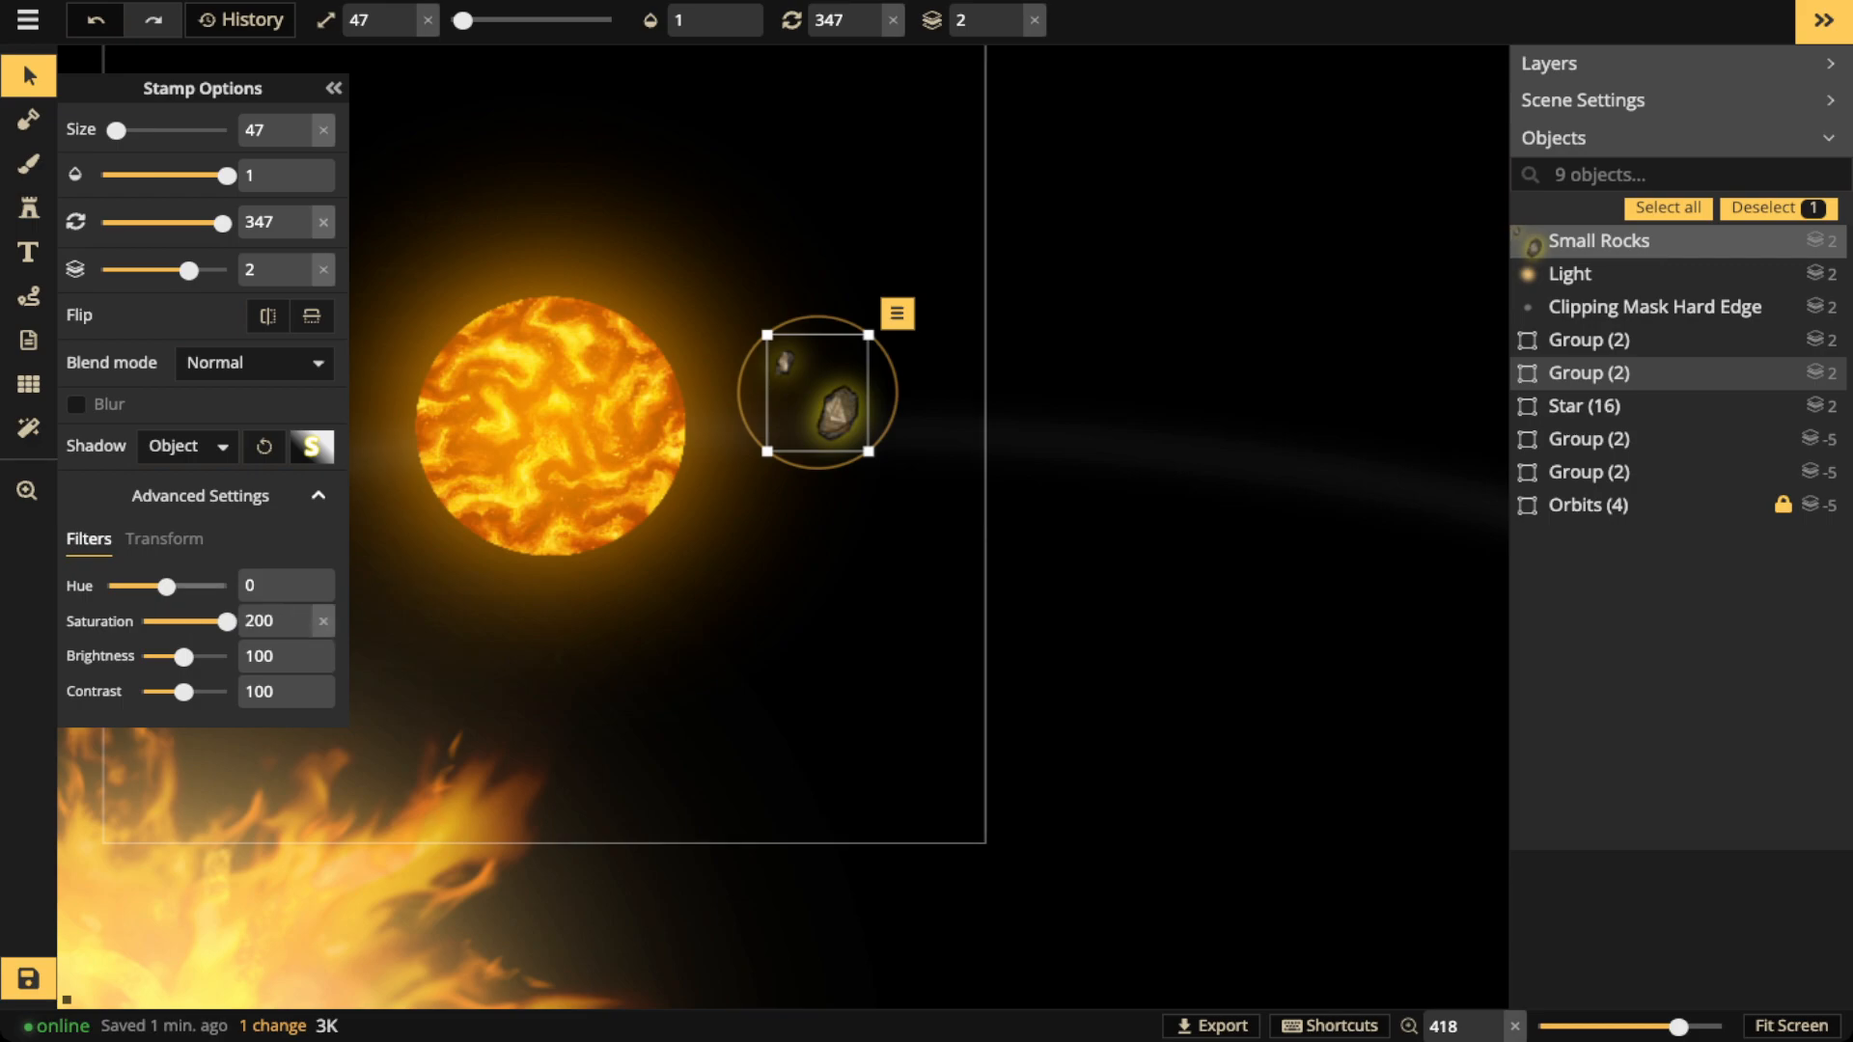
pyautogui.moveTo(166, 587); pyautogui.dragTo(166, 587)
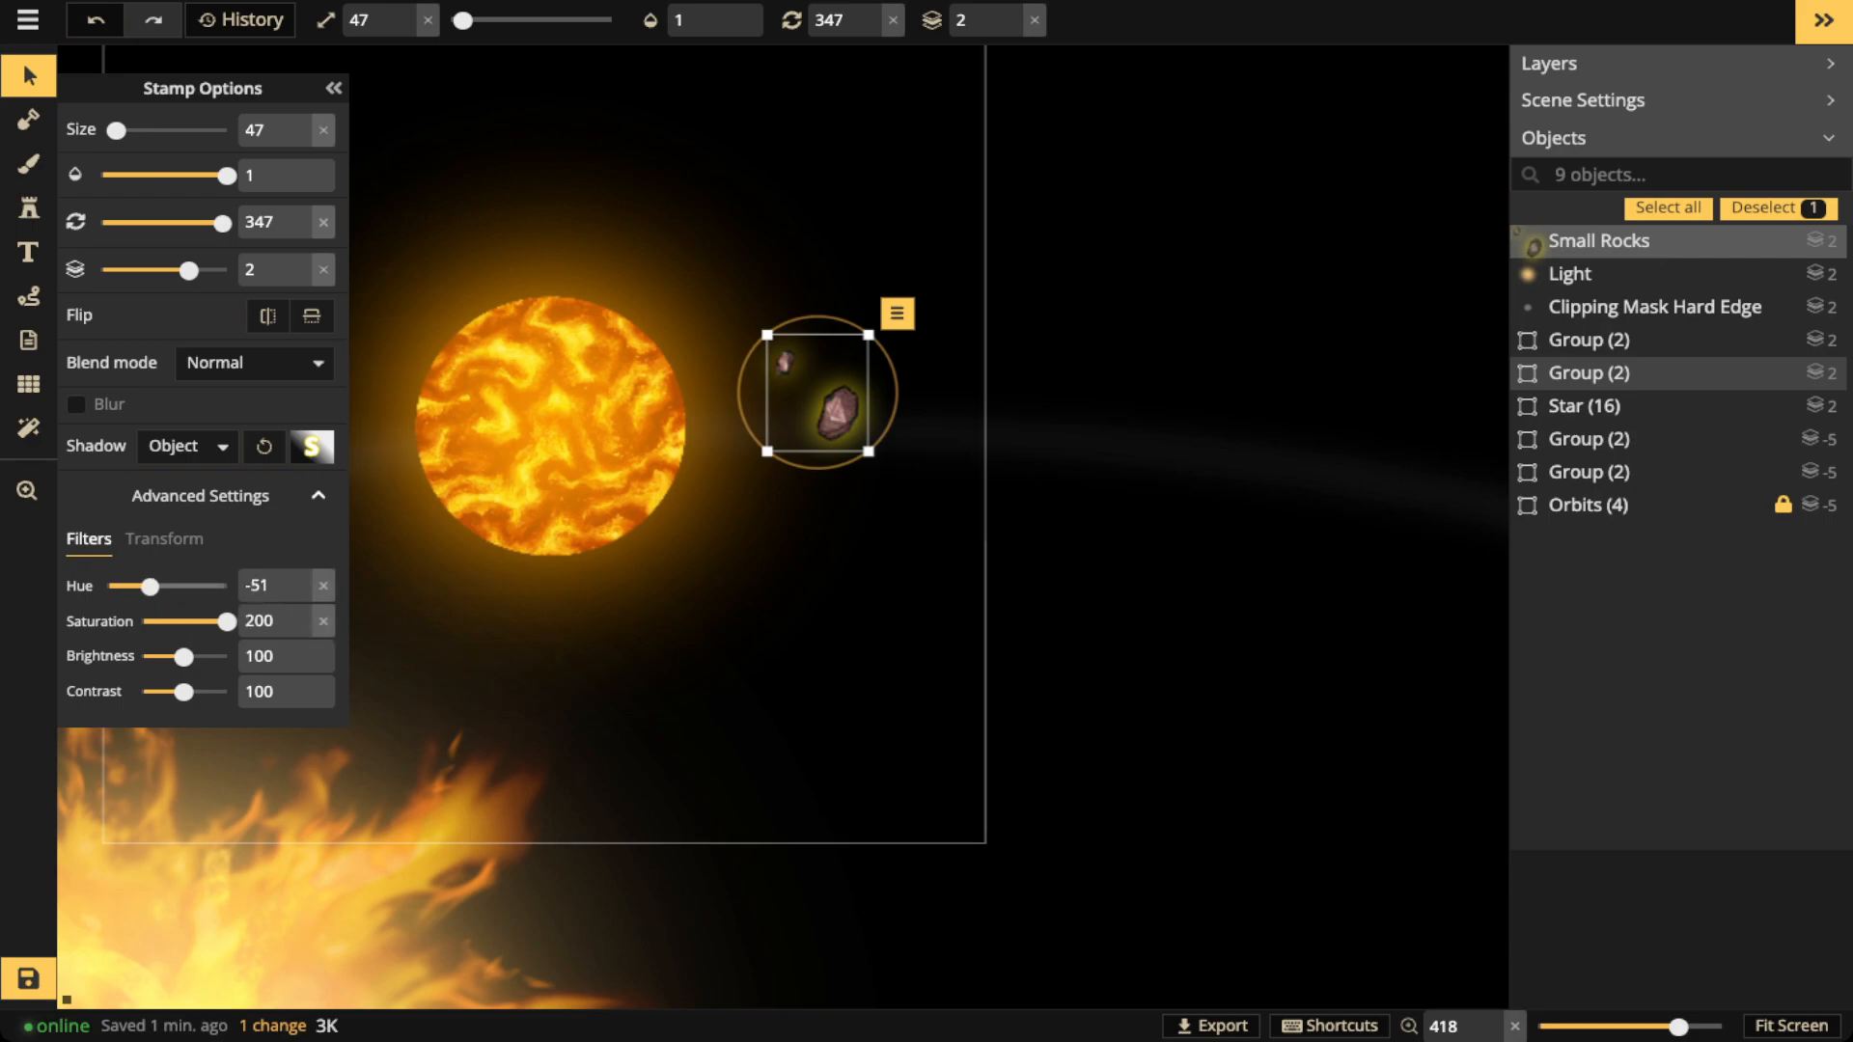
pyautogui.moveTo(162, 587); pyautogui.dragTo(151, 586)
pyautogui.moveTo(178, 657); pyautogui.dragTo(188, 658)
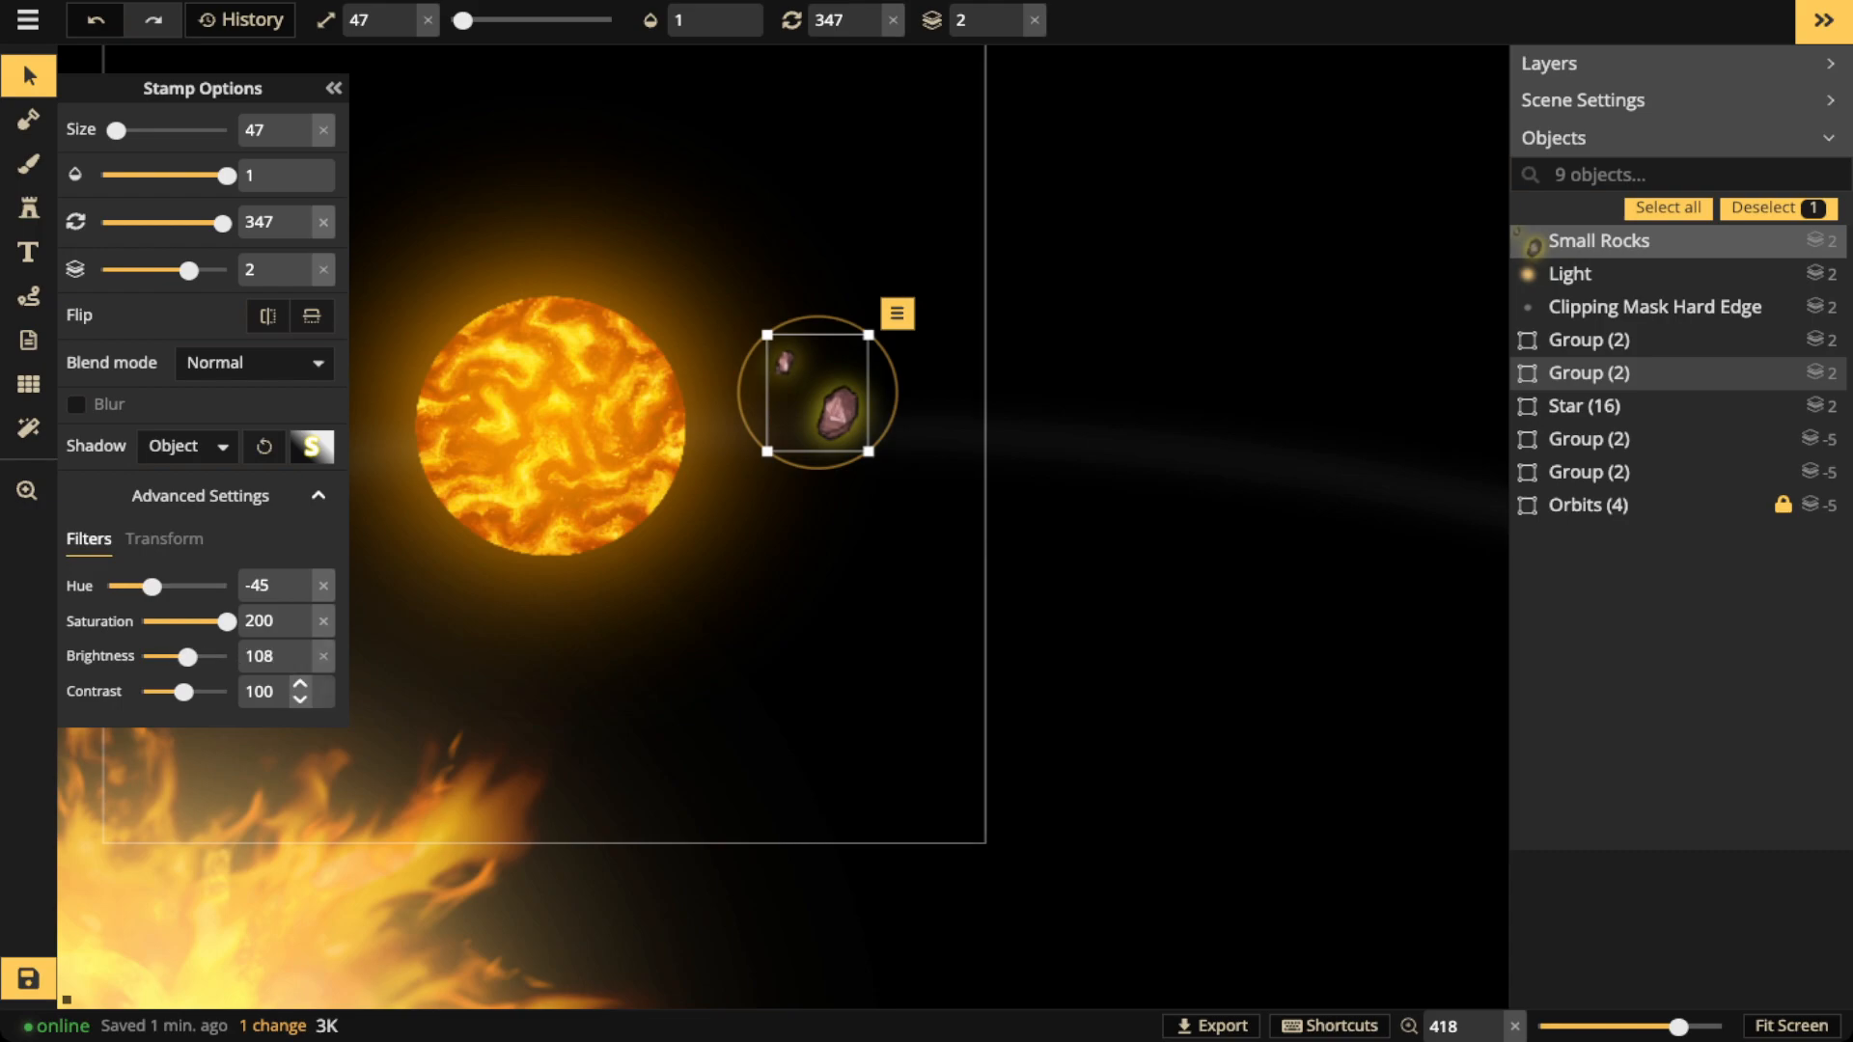
# Move the sample rocks farther from the orange planet to compare them with the stamp preview, and delete them
pyautogui.moveTo(837, 412); pyautogui.dragTo(916, 425)
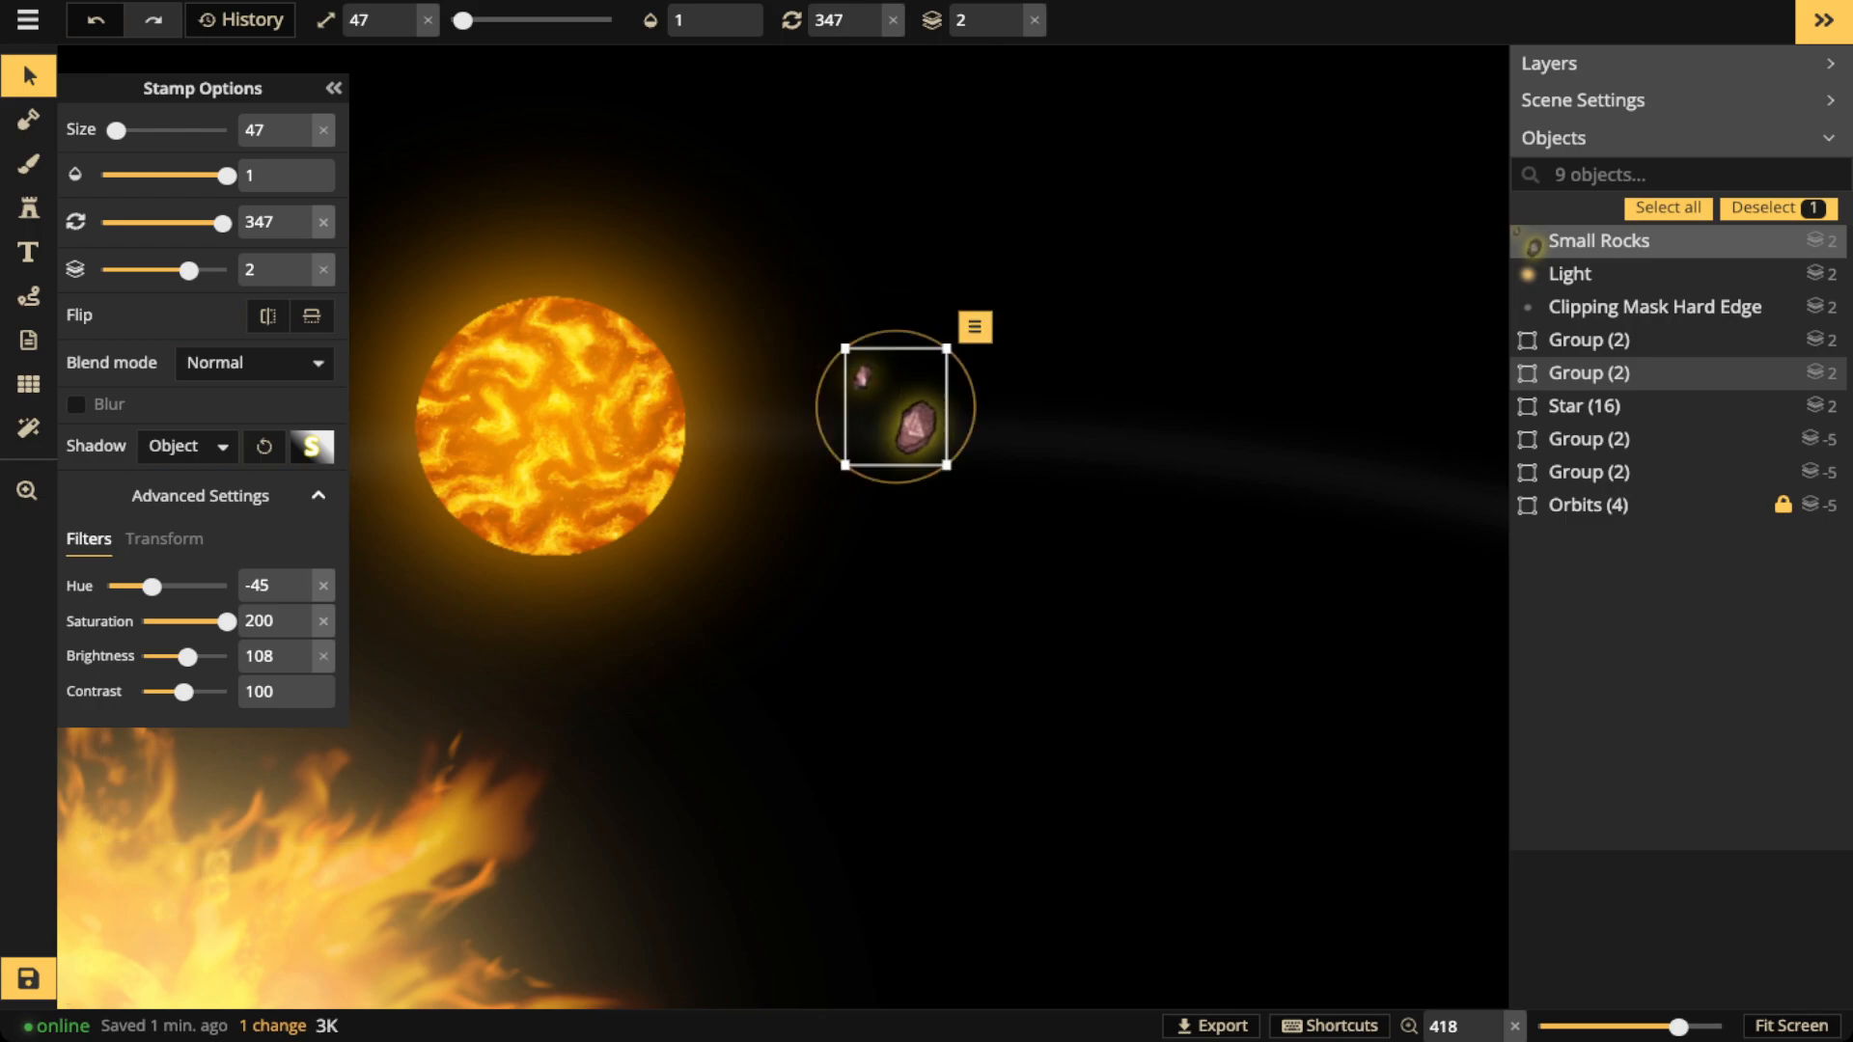
pyautogui.click(29, 208)
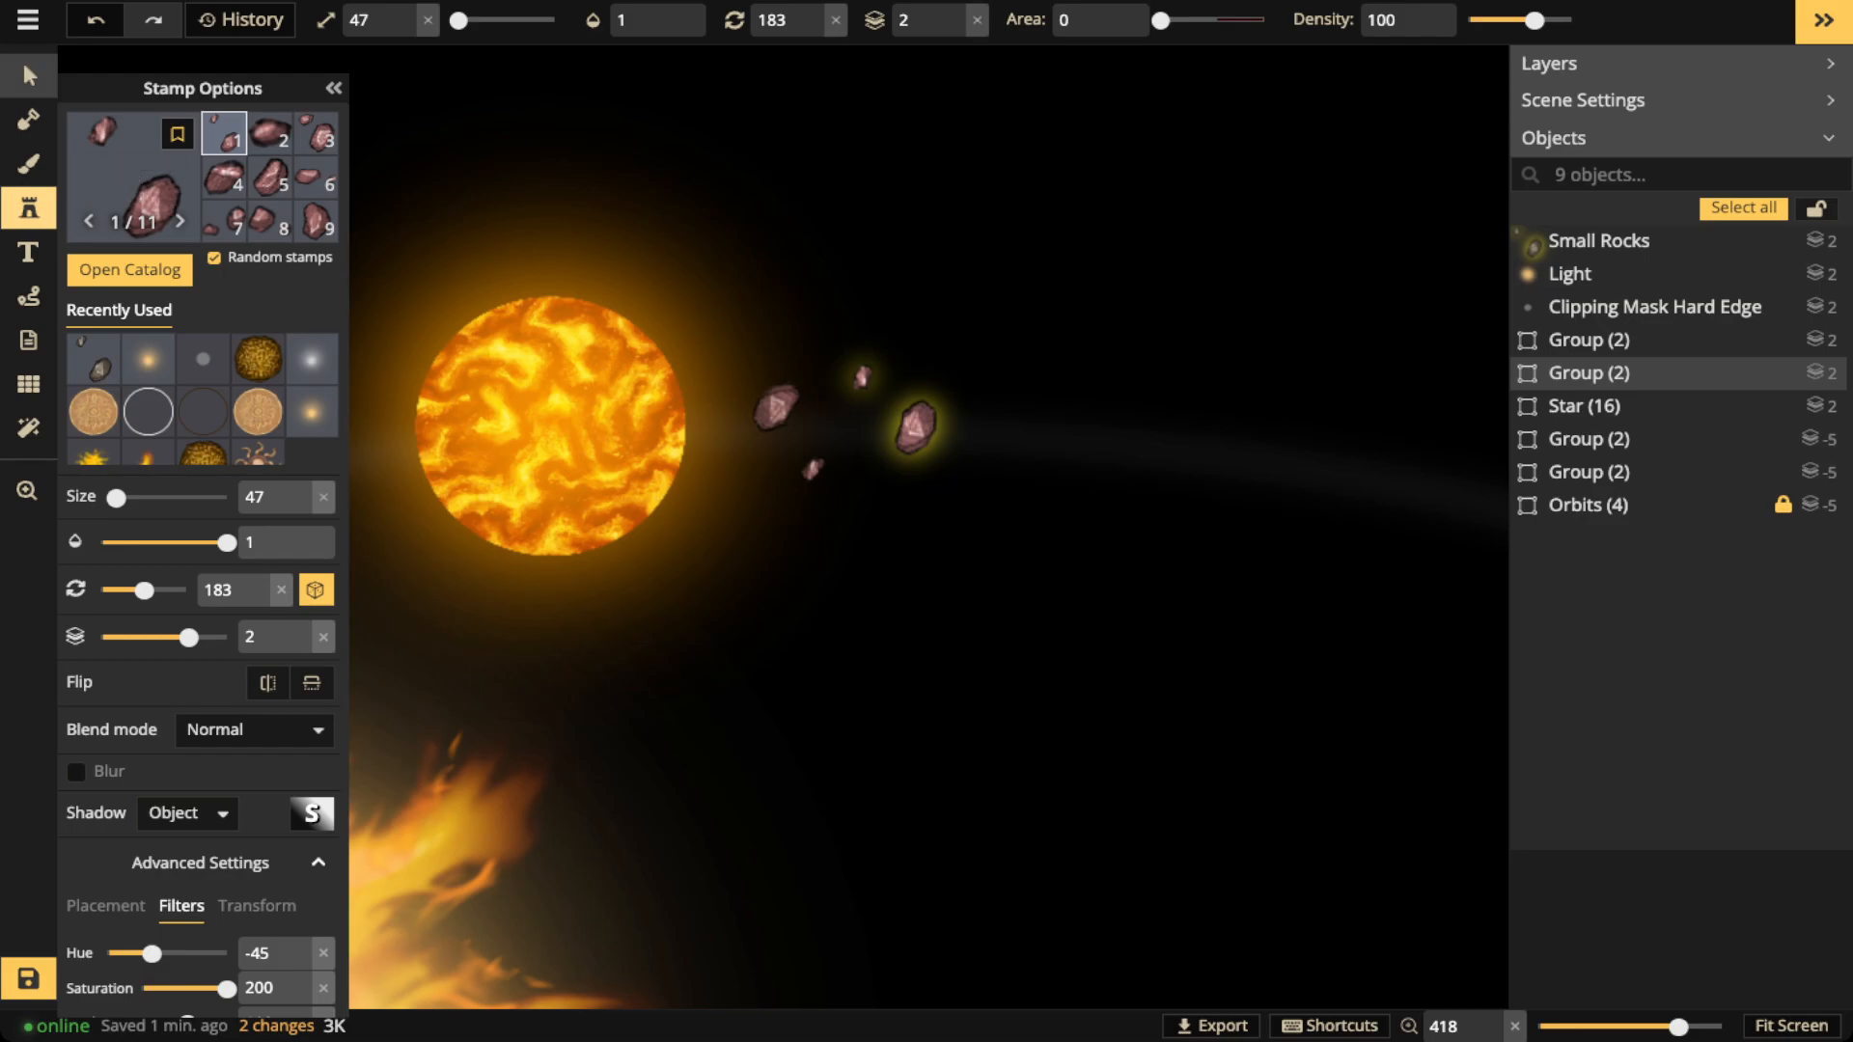
pyautogui.click(23, 62)
pyautogui.click(908, 420)
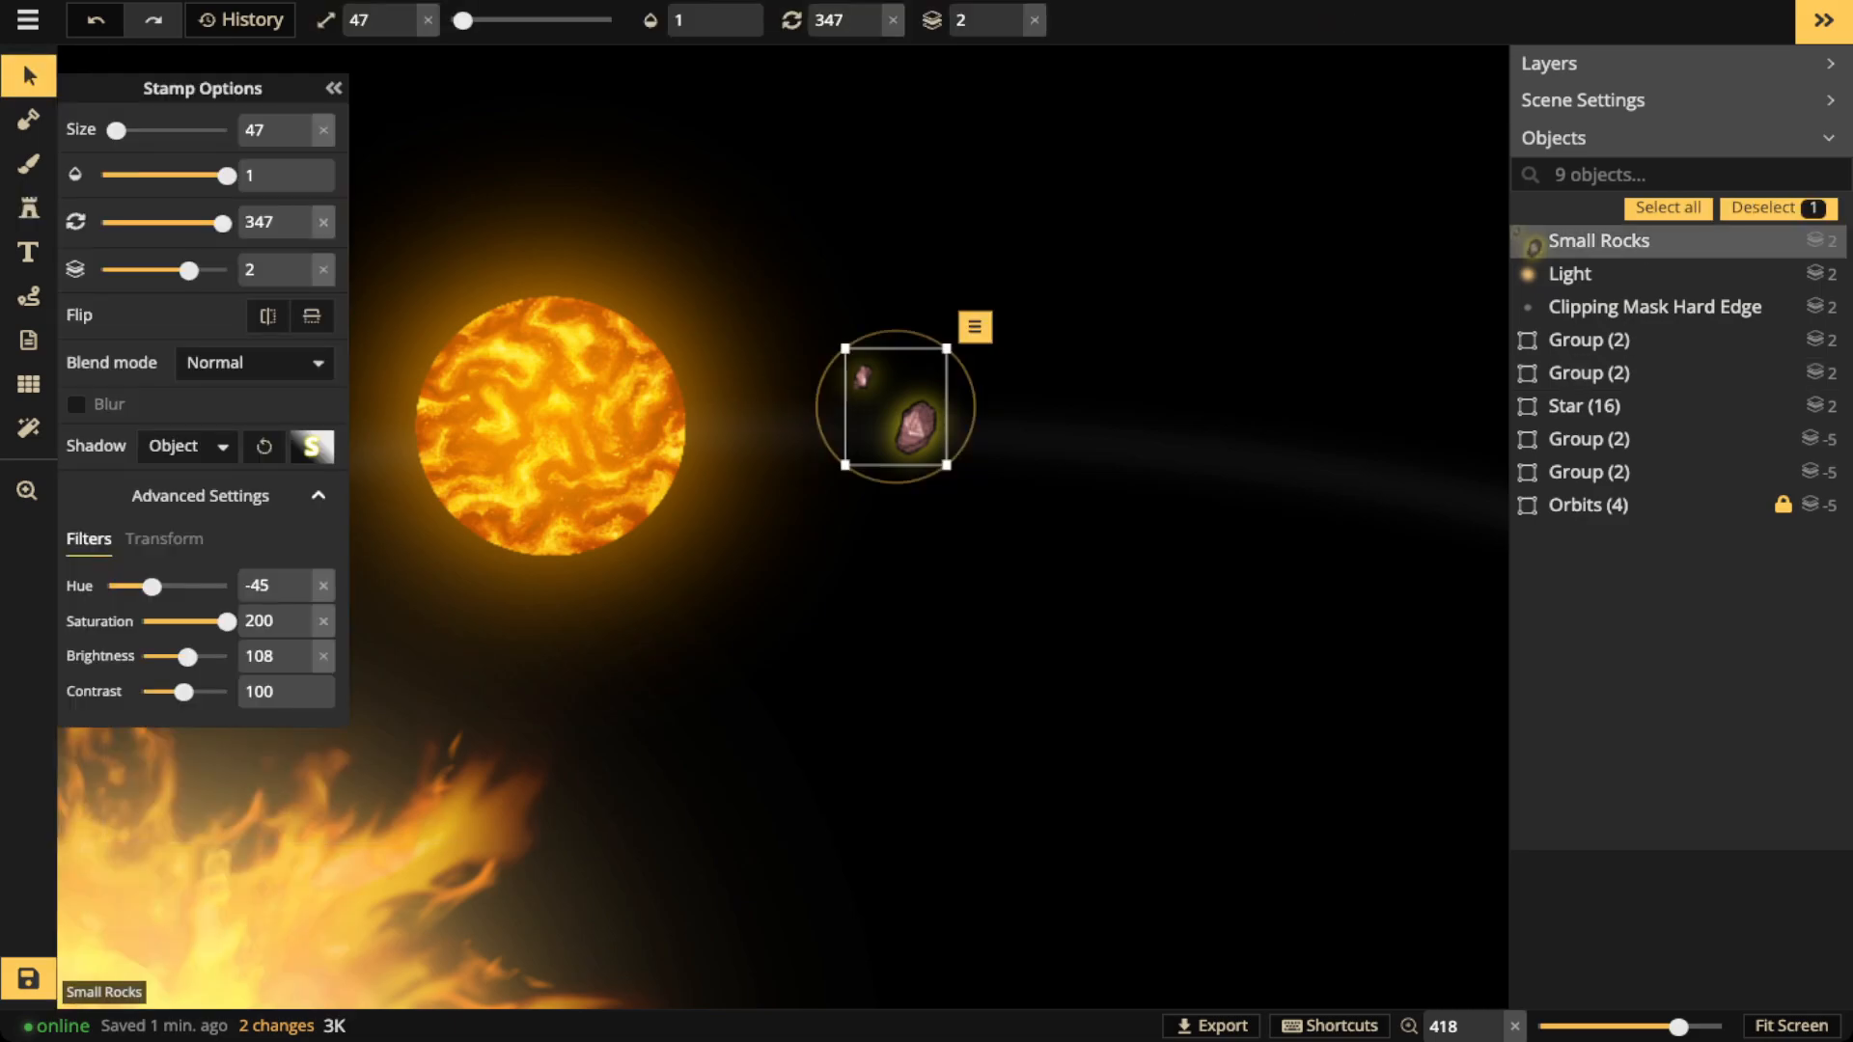
pyautogui.press('Delete')
# Set the Small Rocks stamp's object shadow to yellow F8E71C with horizontal and vertical offsets of 0
pyautogui.click(29, 208)
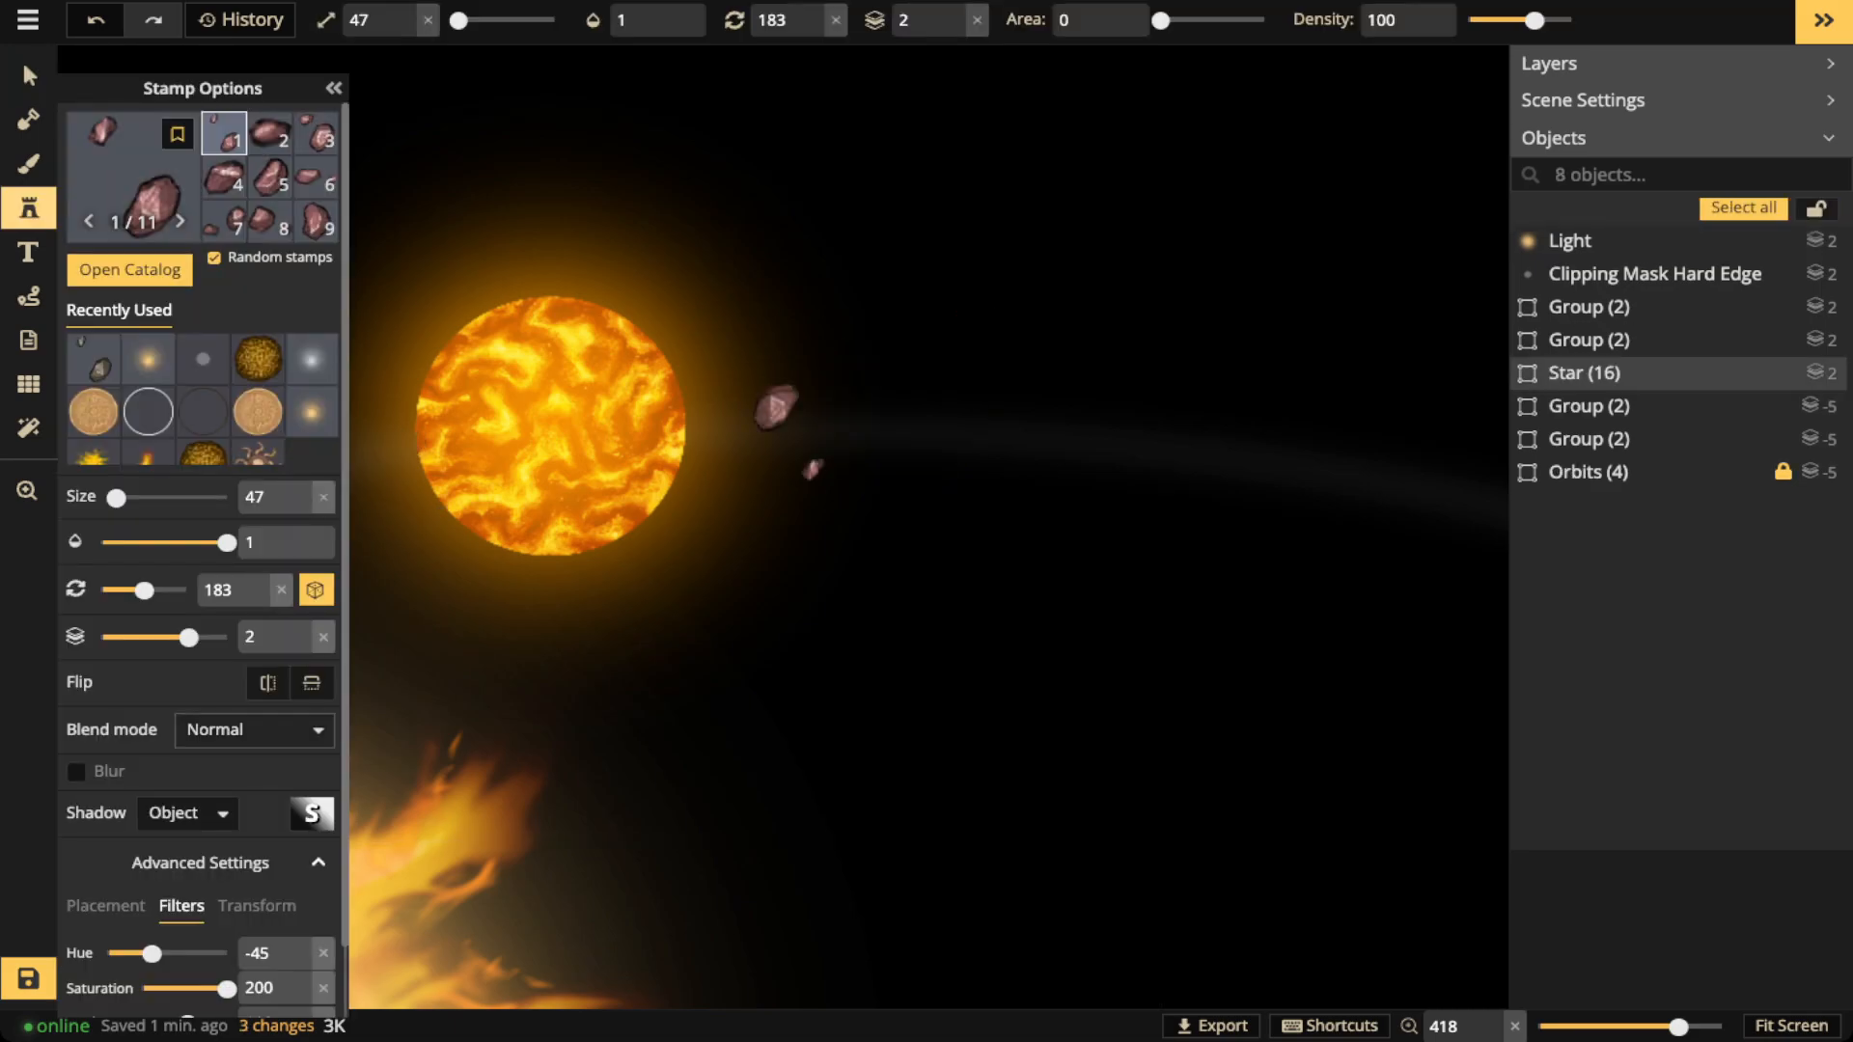
pyautogui.click(312, 814)
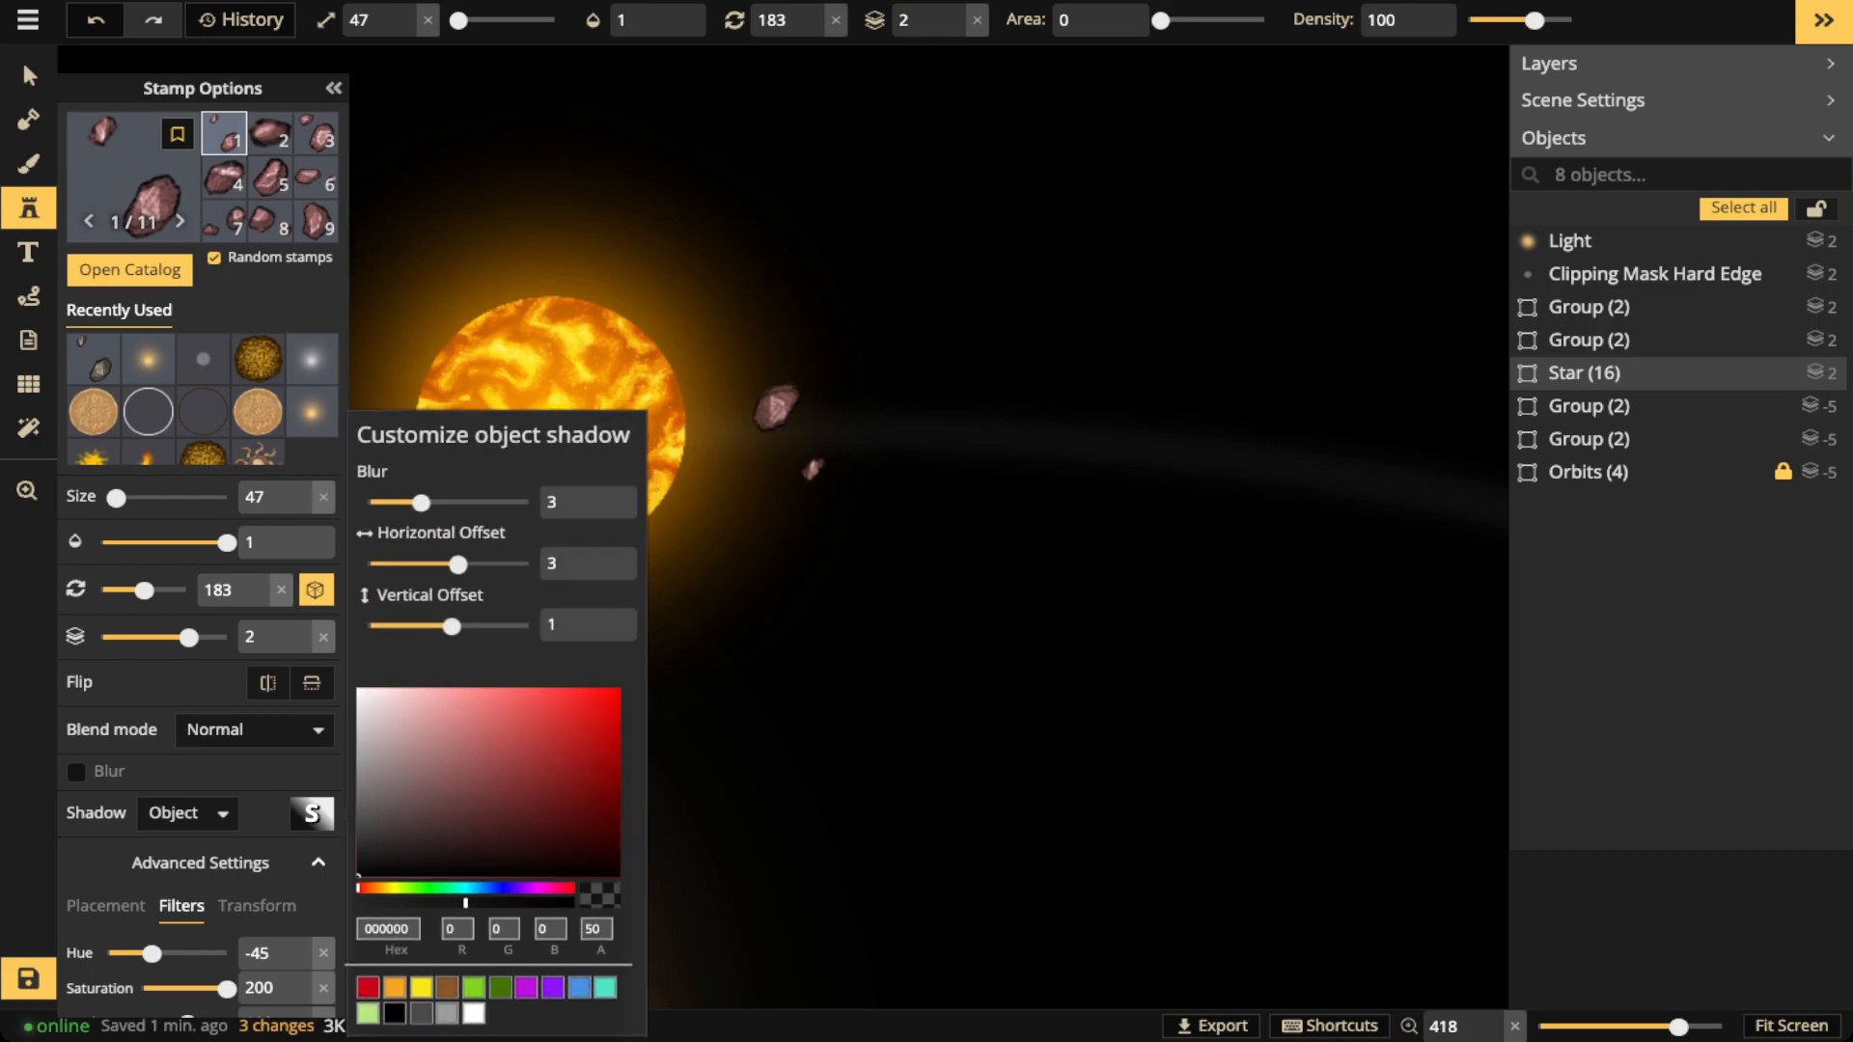
pyautogui.click(421, 988)
pyautogui.click(577, 564)
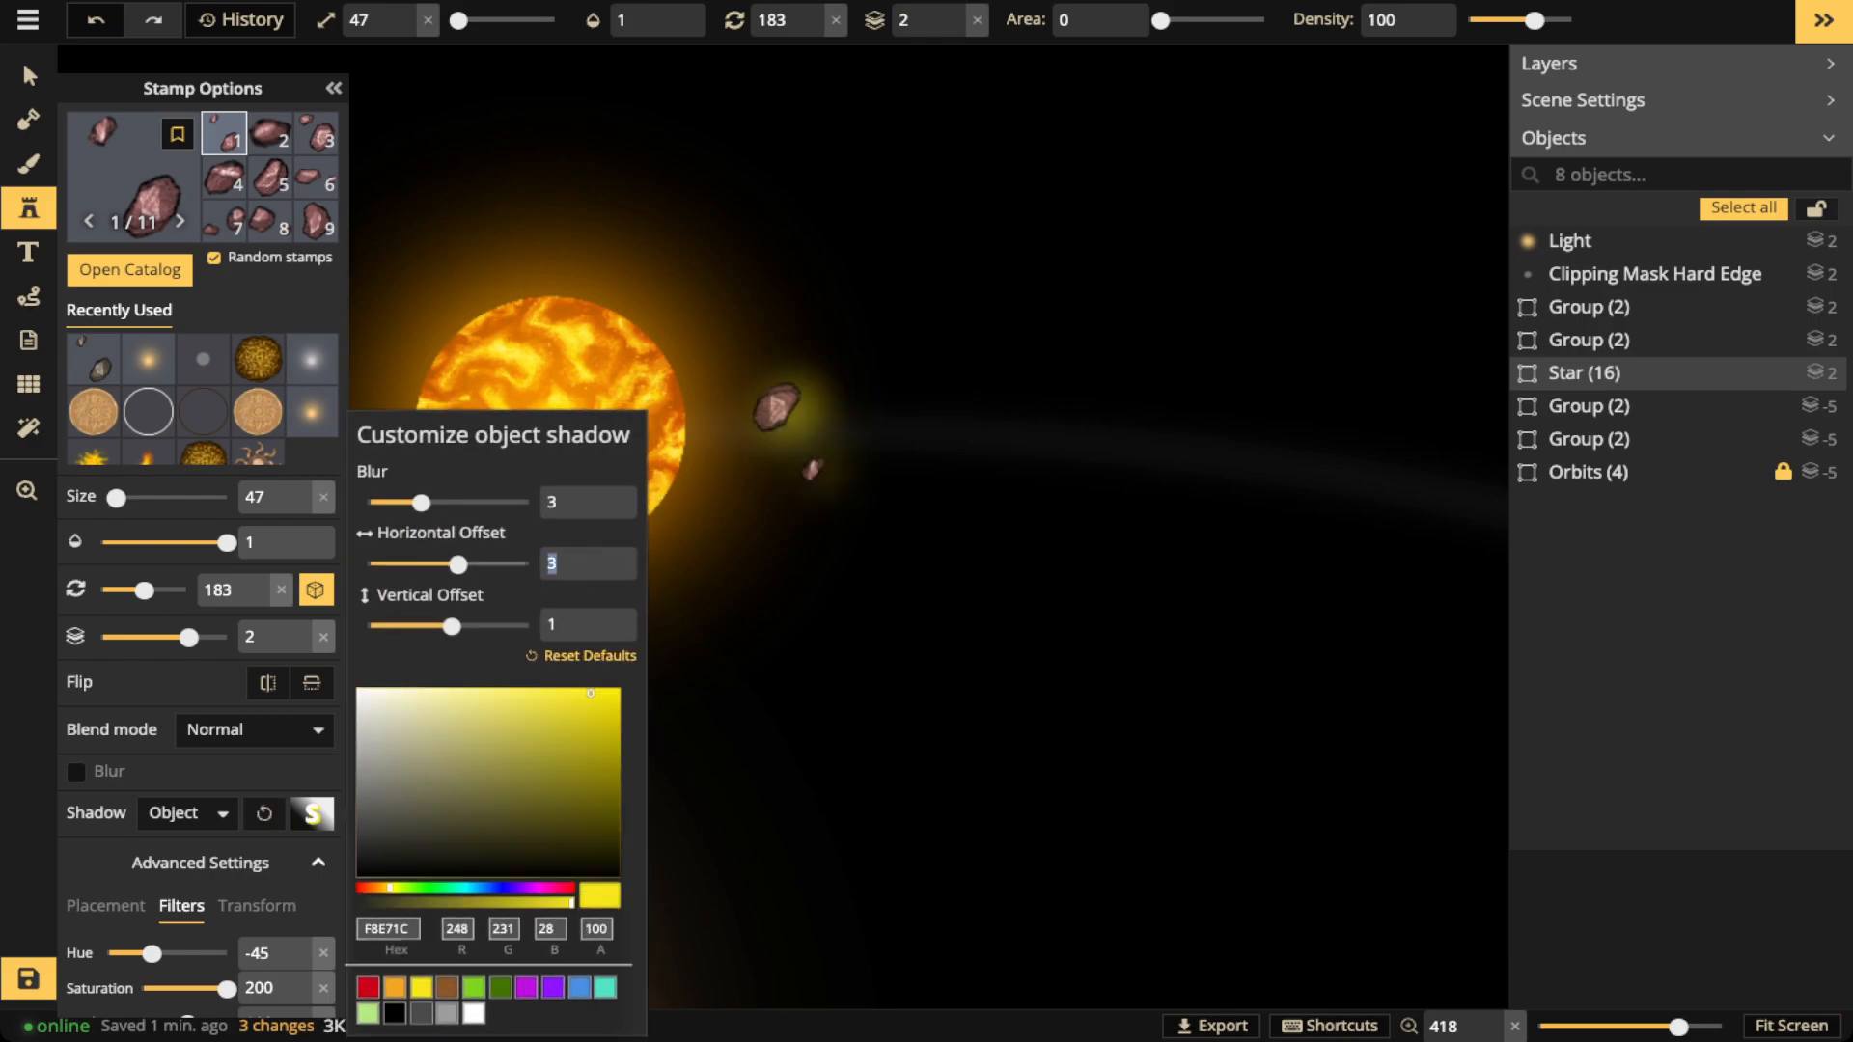
pyautogui.write('0')
pyautogui.press('BackSpace')
pyautogui.write('0')
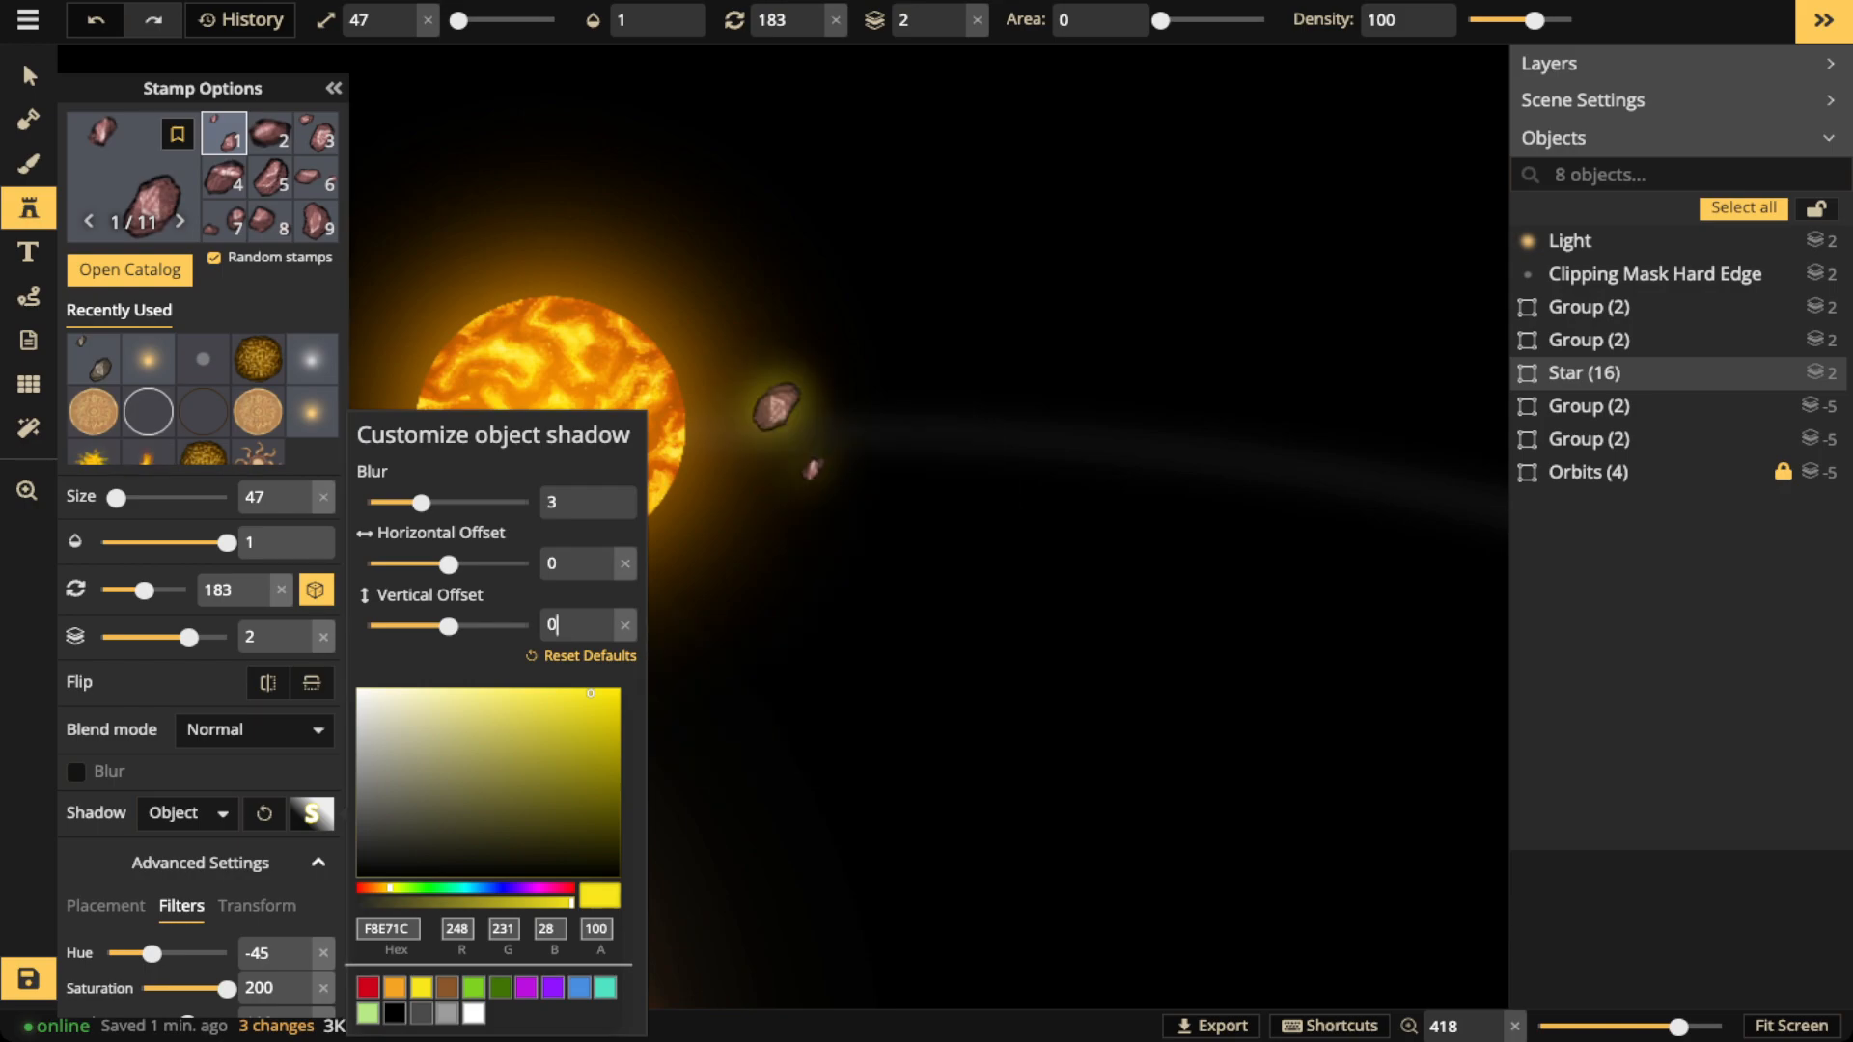
# Set the rock stamp's brightness to 143 and contrast to 81, and scatter a cluster of rocks over the orbit beside the orange planet
pyautogui.scroll(-1, 201, 560)
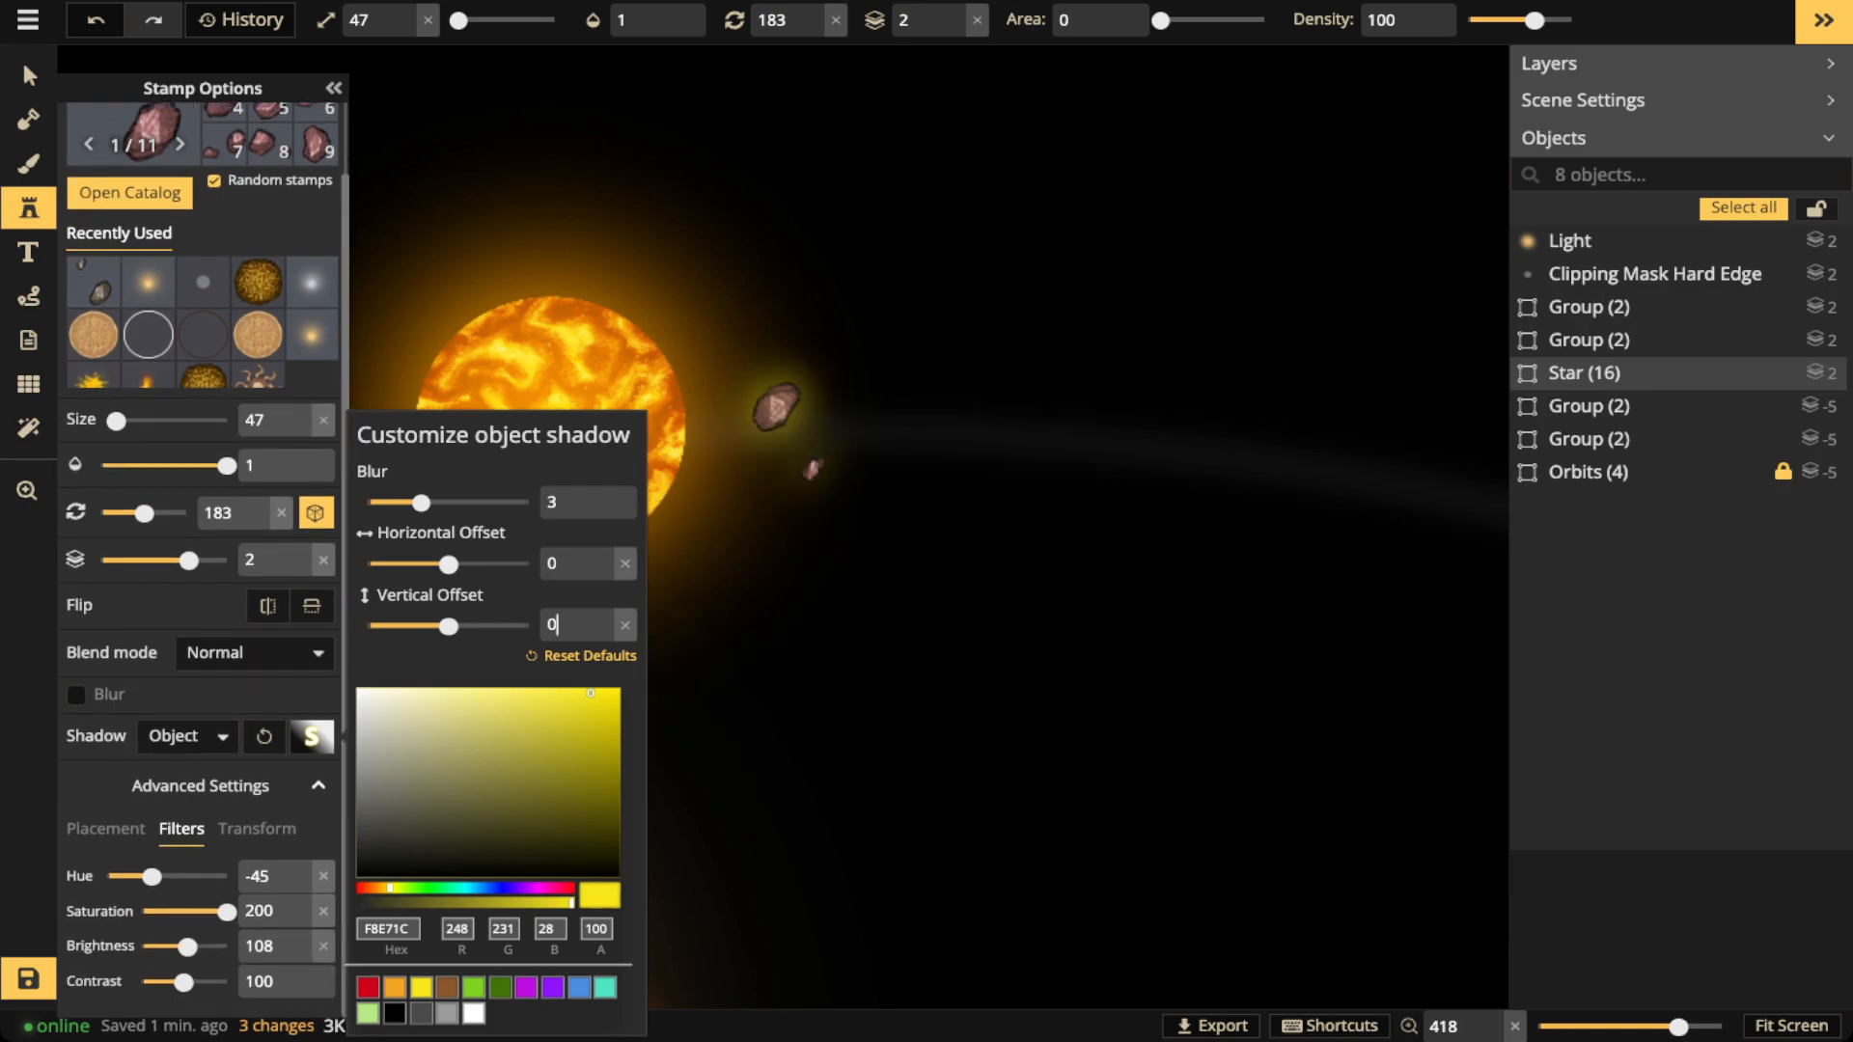
pyautogui.moveTo(187, 946); pyautogui.dragTo(204, 947)
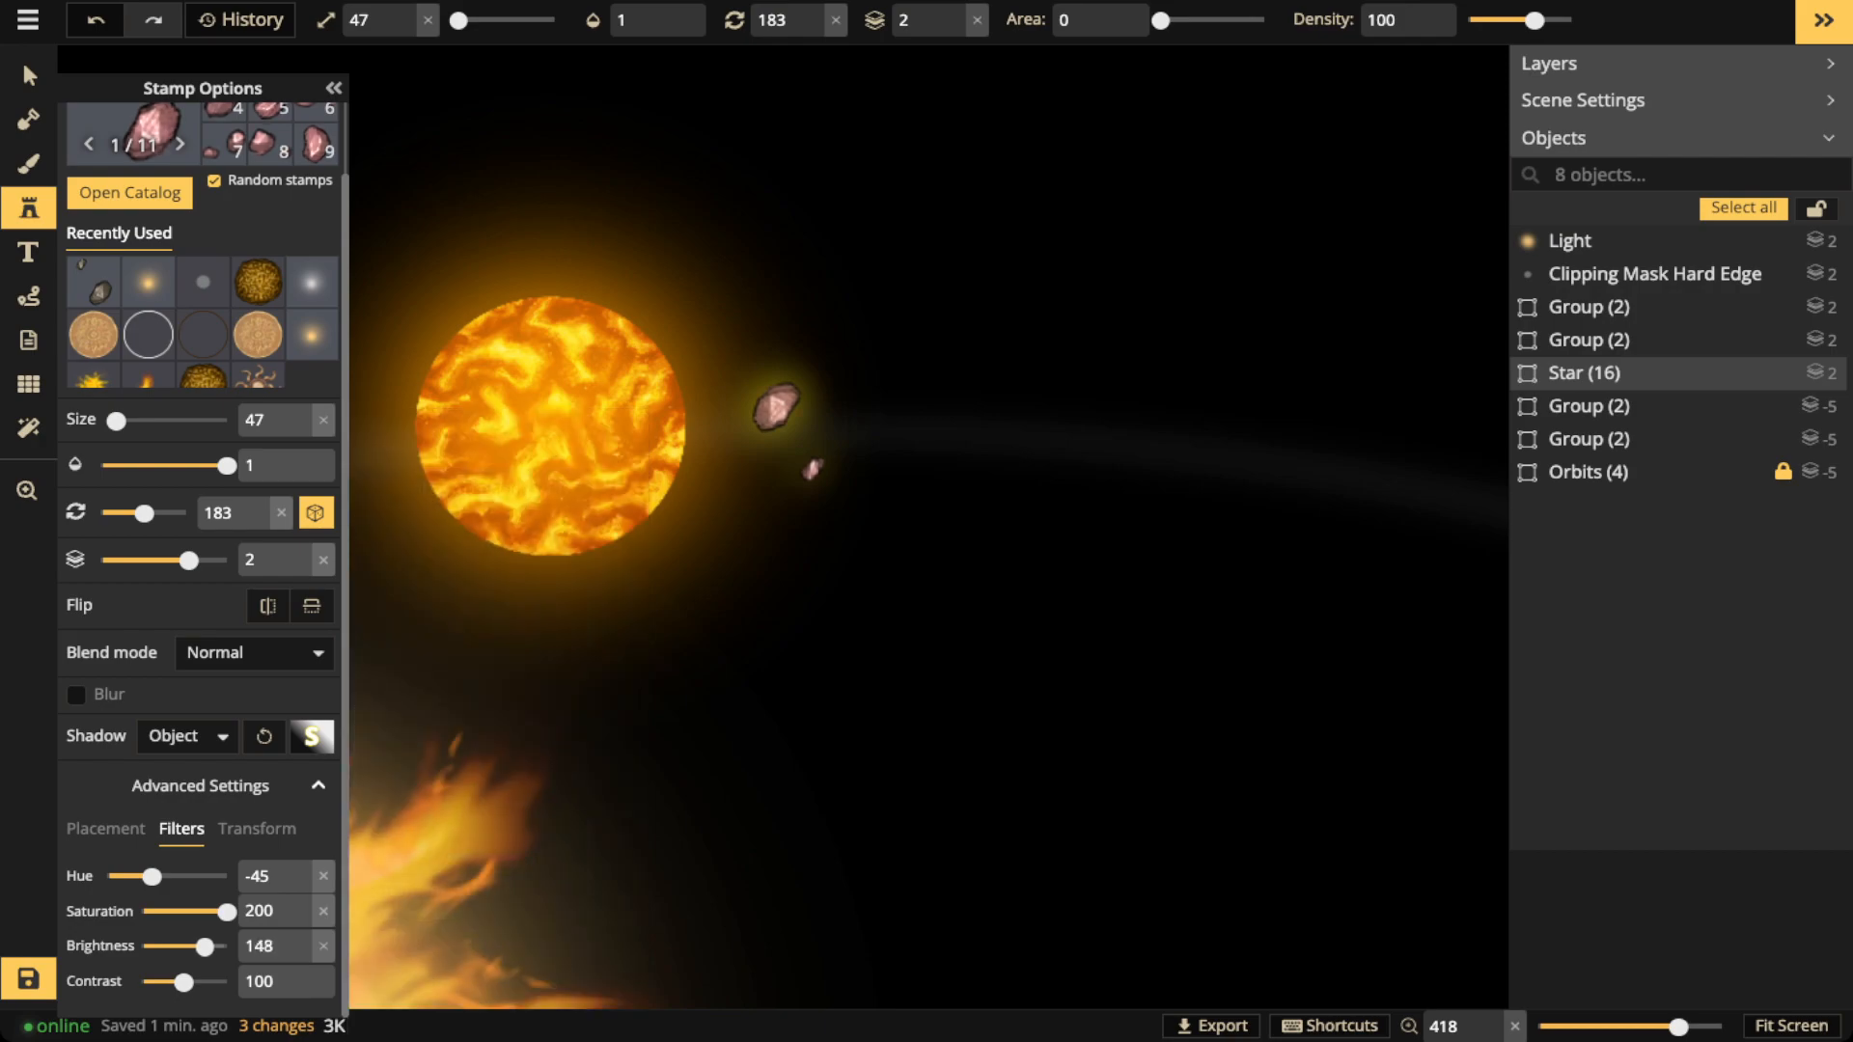
pyautogui.moveTo(183, 981); pyautogui.dragTo(178, 981)
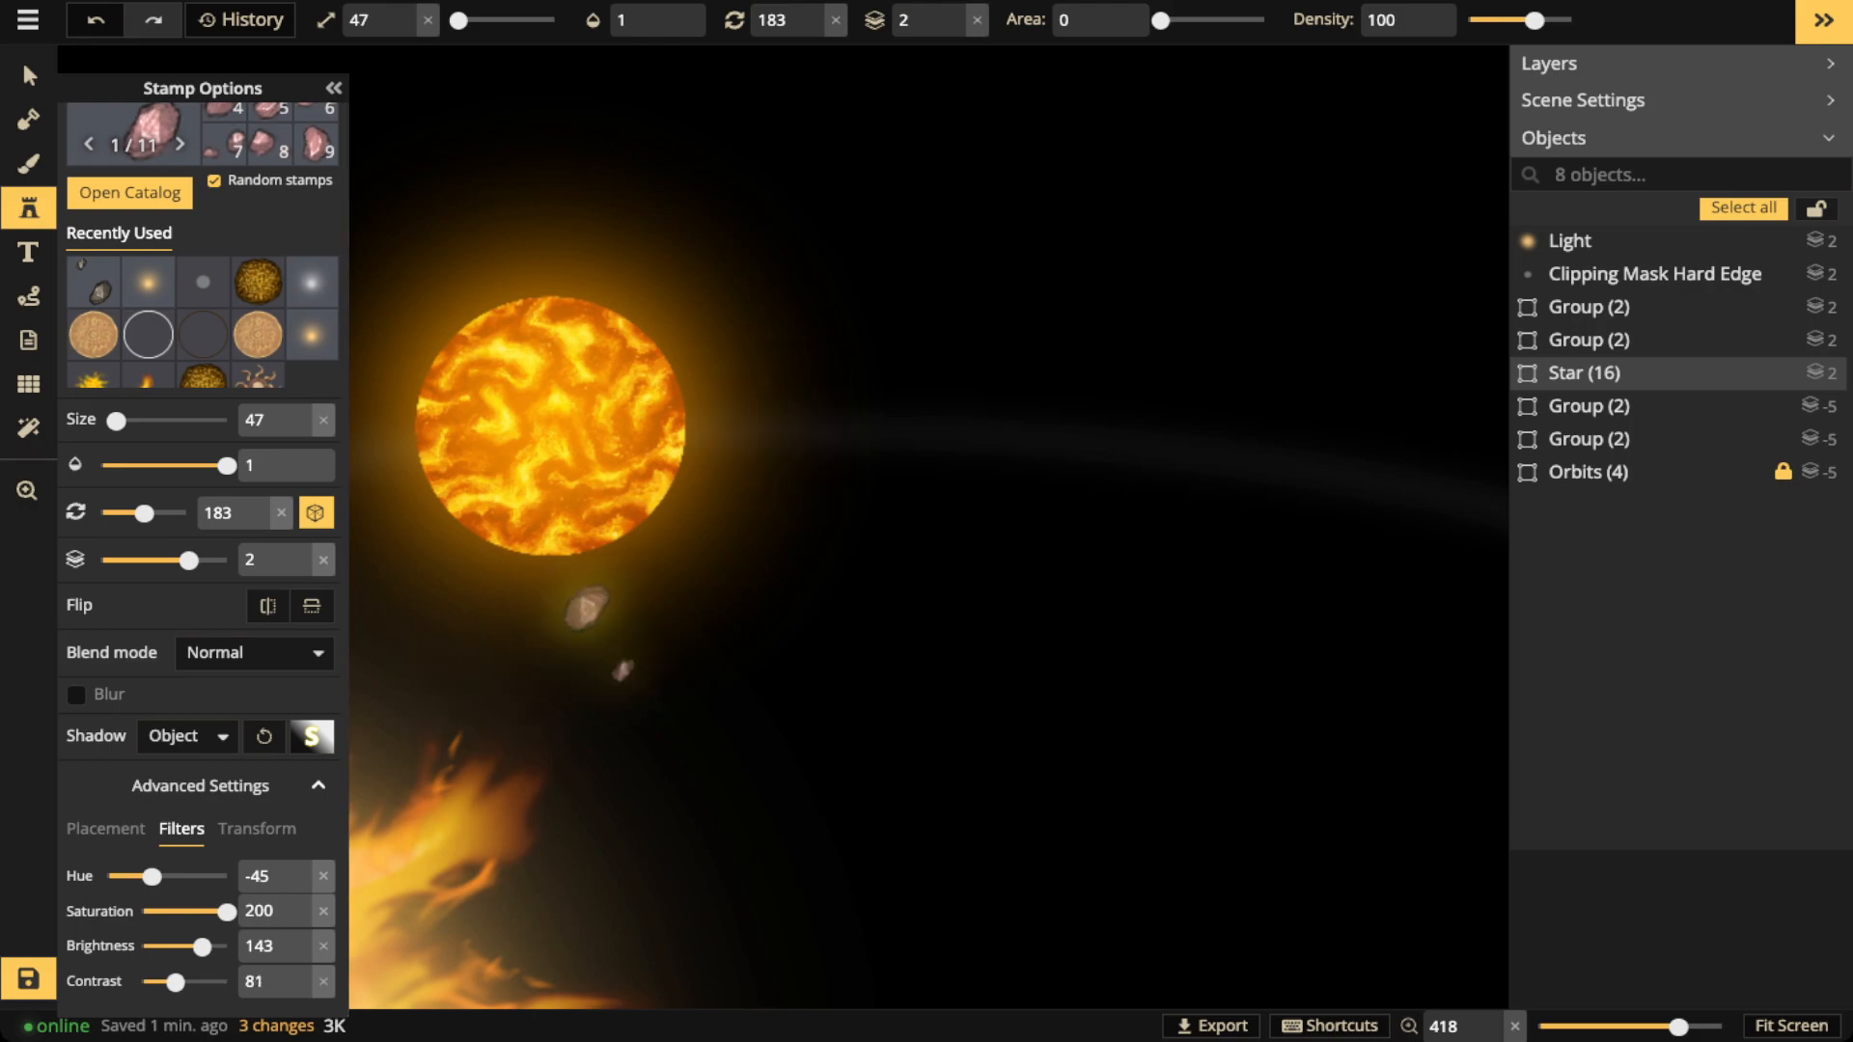
pyautogui.moveTo(998, 497)
pyautogui.mouseDown()
pyautogui.moveTo(954, 706)
pyautogui.moveTo(1187, 606)
pyautogui.moveTo(1077, 457)
pyautogui.moveTo(1026, 646)
pyautogui.moveTo(1151, 448)
pyautogui.moveTo(1062, 290)
pyautogui.moveTo(1031, 439)
pyautogui.moveTo(1090, 628)
pyautogui.moveTo(1298, 398)
pyautogui.moveTo(946, 564)
pyautogui.moveTo(1168, 400)
pyautogui.moveTo(1090, 386)
pyautogui.moveTo(789, 432)
pyautogui.mouseUp()
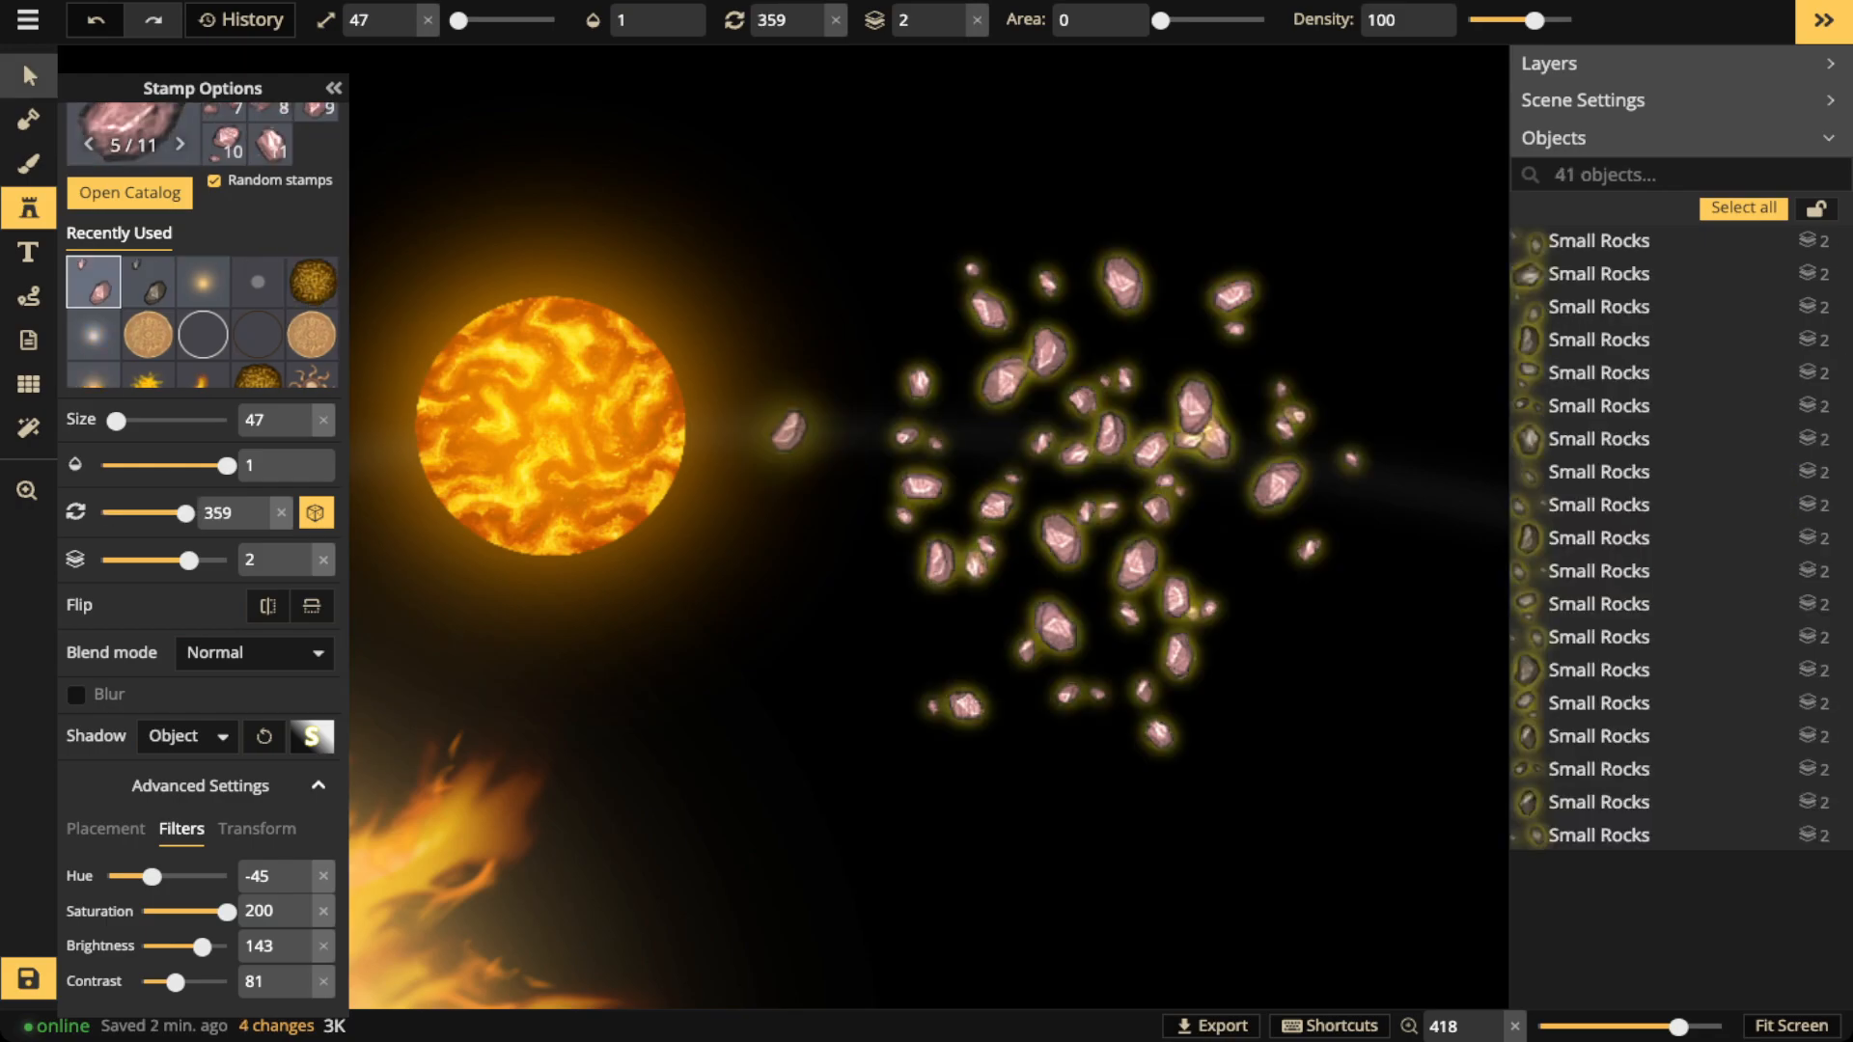
# Move one rock stamp out of the cluster to the space below the orange planet and rotate it to 108
pyautogui.click(29, 75)
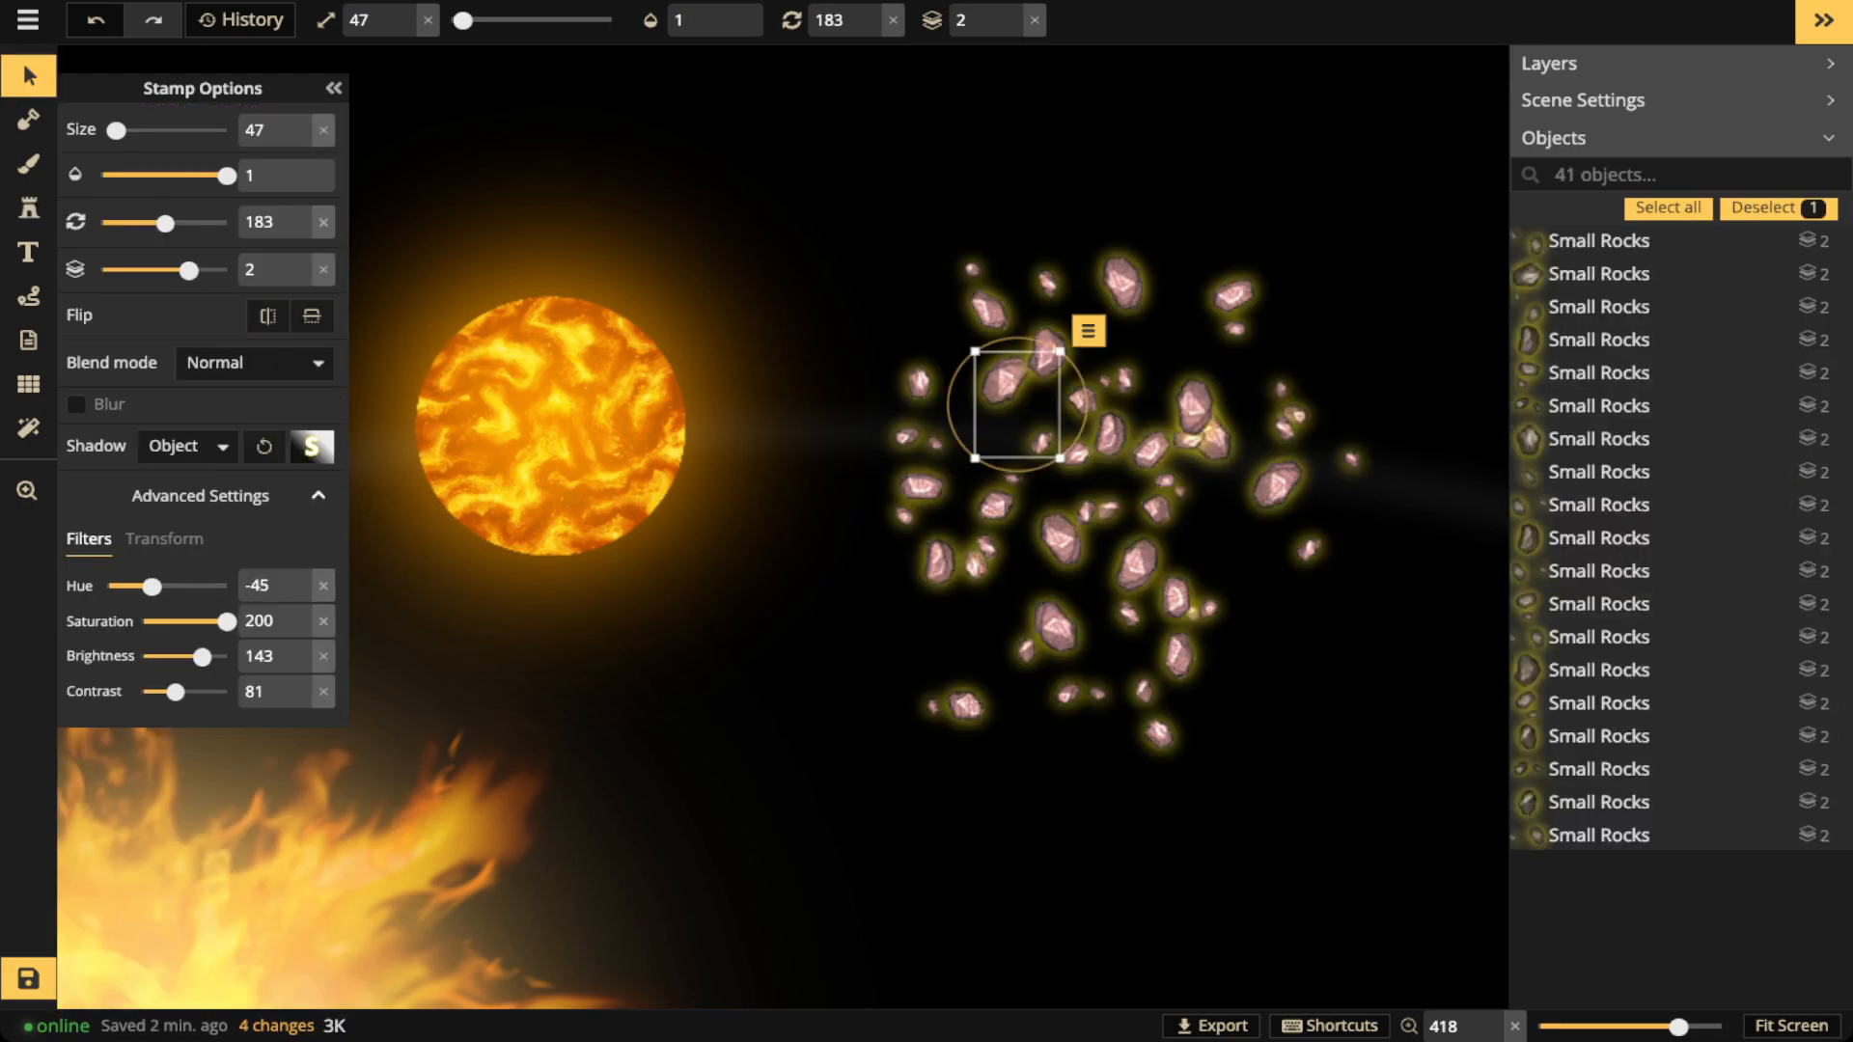
pyautogui.moveTo(1009, 388); pyautogui.dragTo(434, 474)
pyautogui.scroll(-5, 434, 474)
pyautogui.scroll(-1, 443, 489)
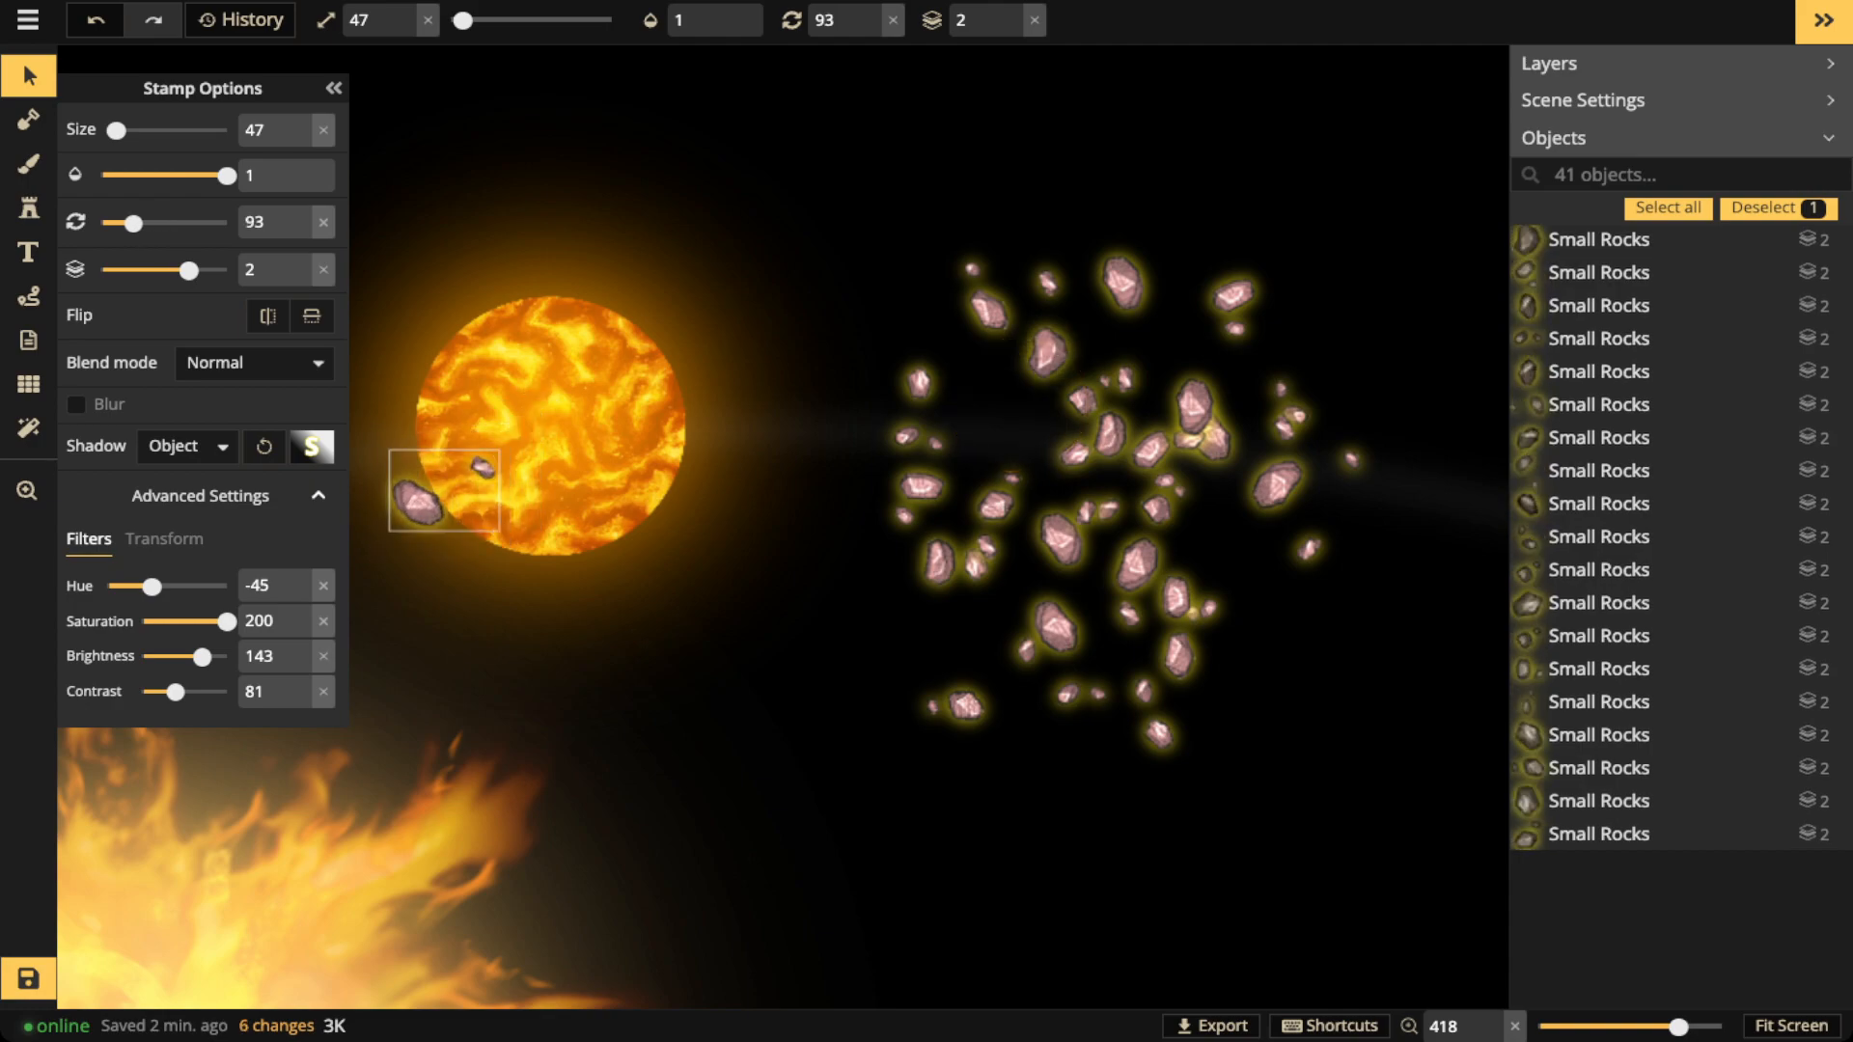
pyautogui.scroll(1, 443, 489)
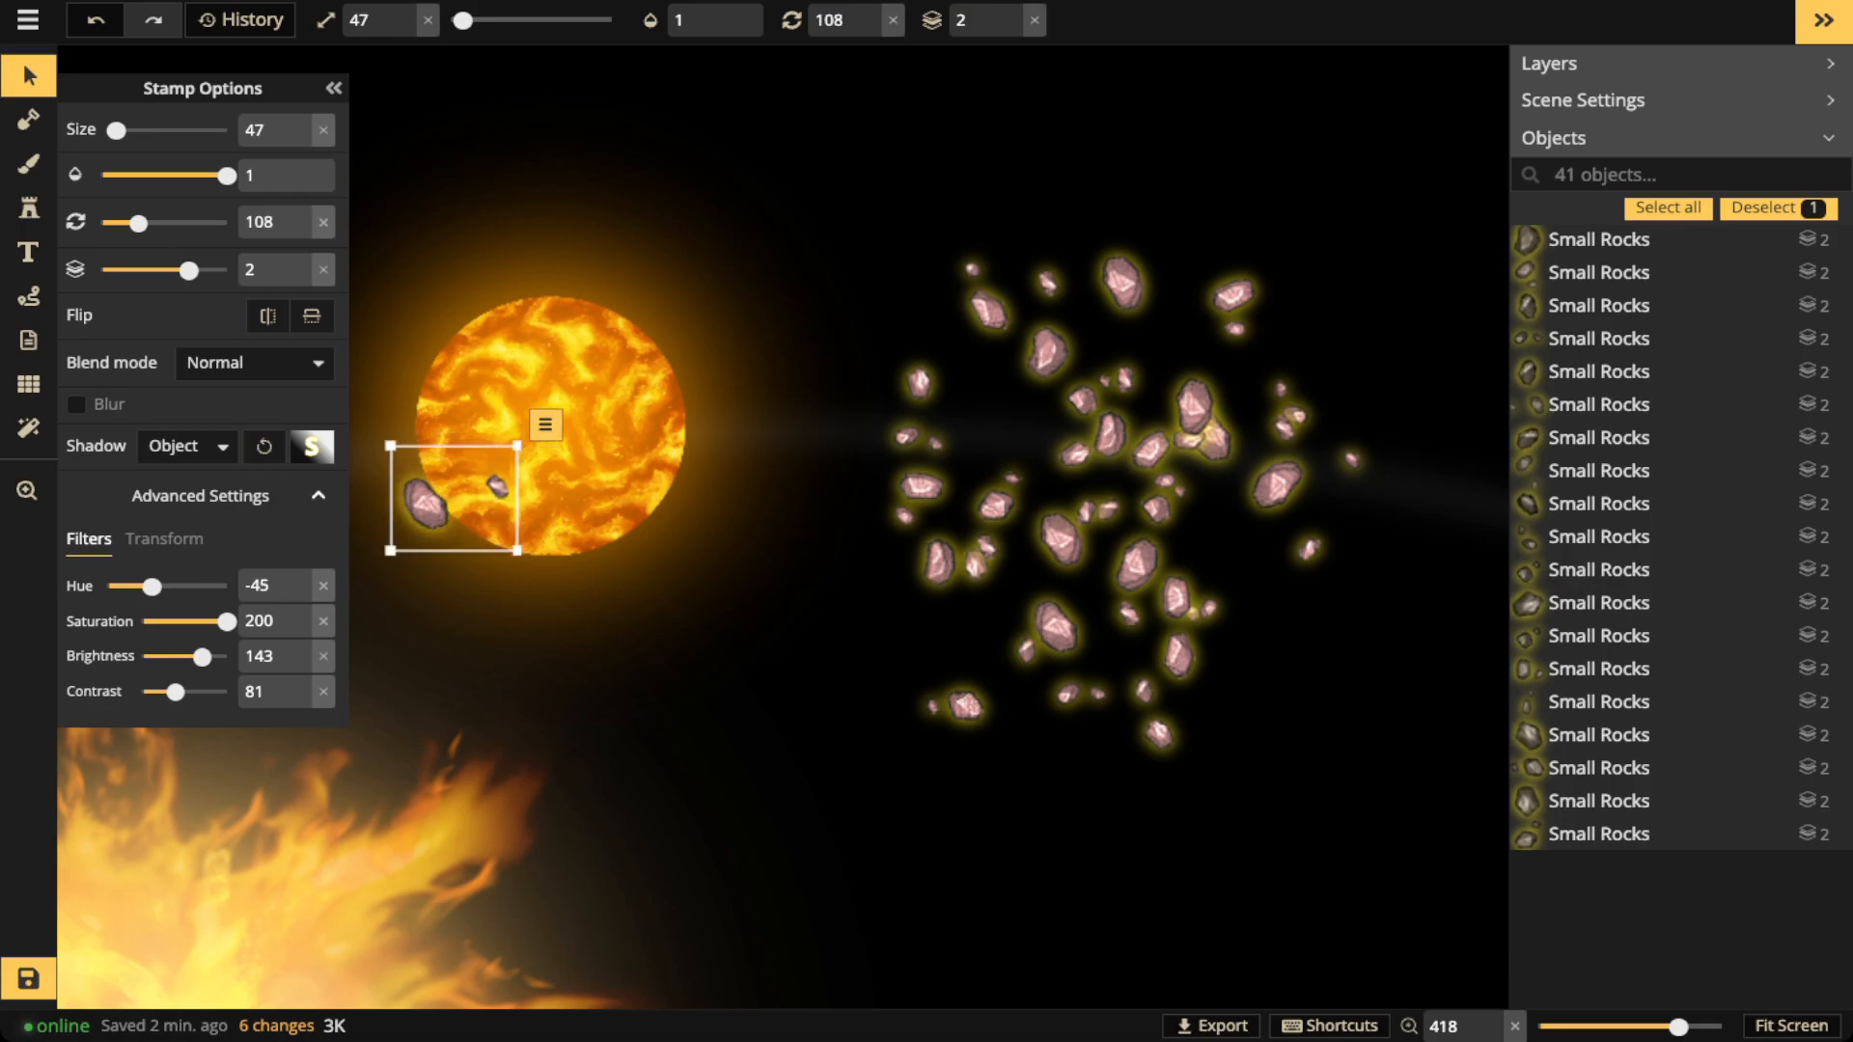
pyautogui.moveTo(449, 502); pyautogui.dragTo(716, 687)
pyautogui.scroll(-2, 716, 687)
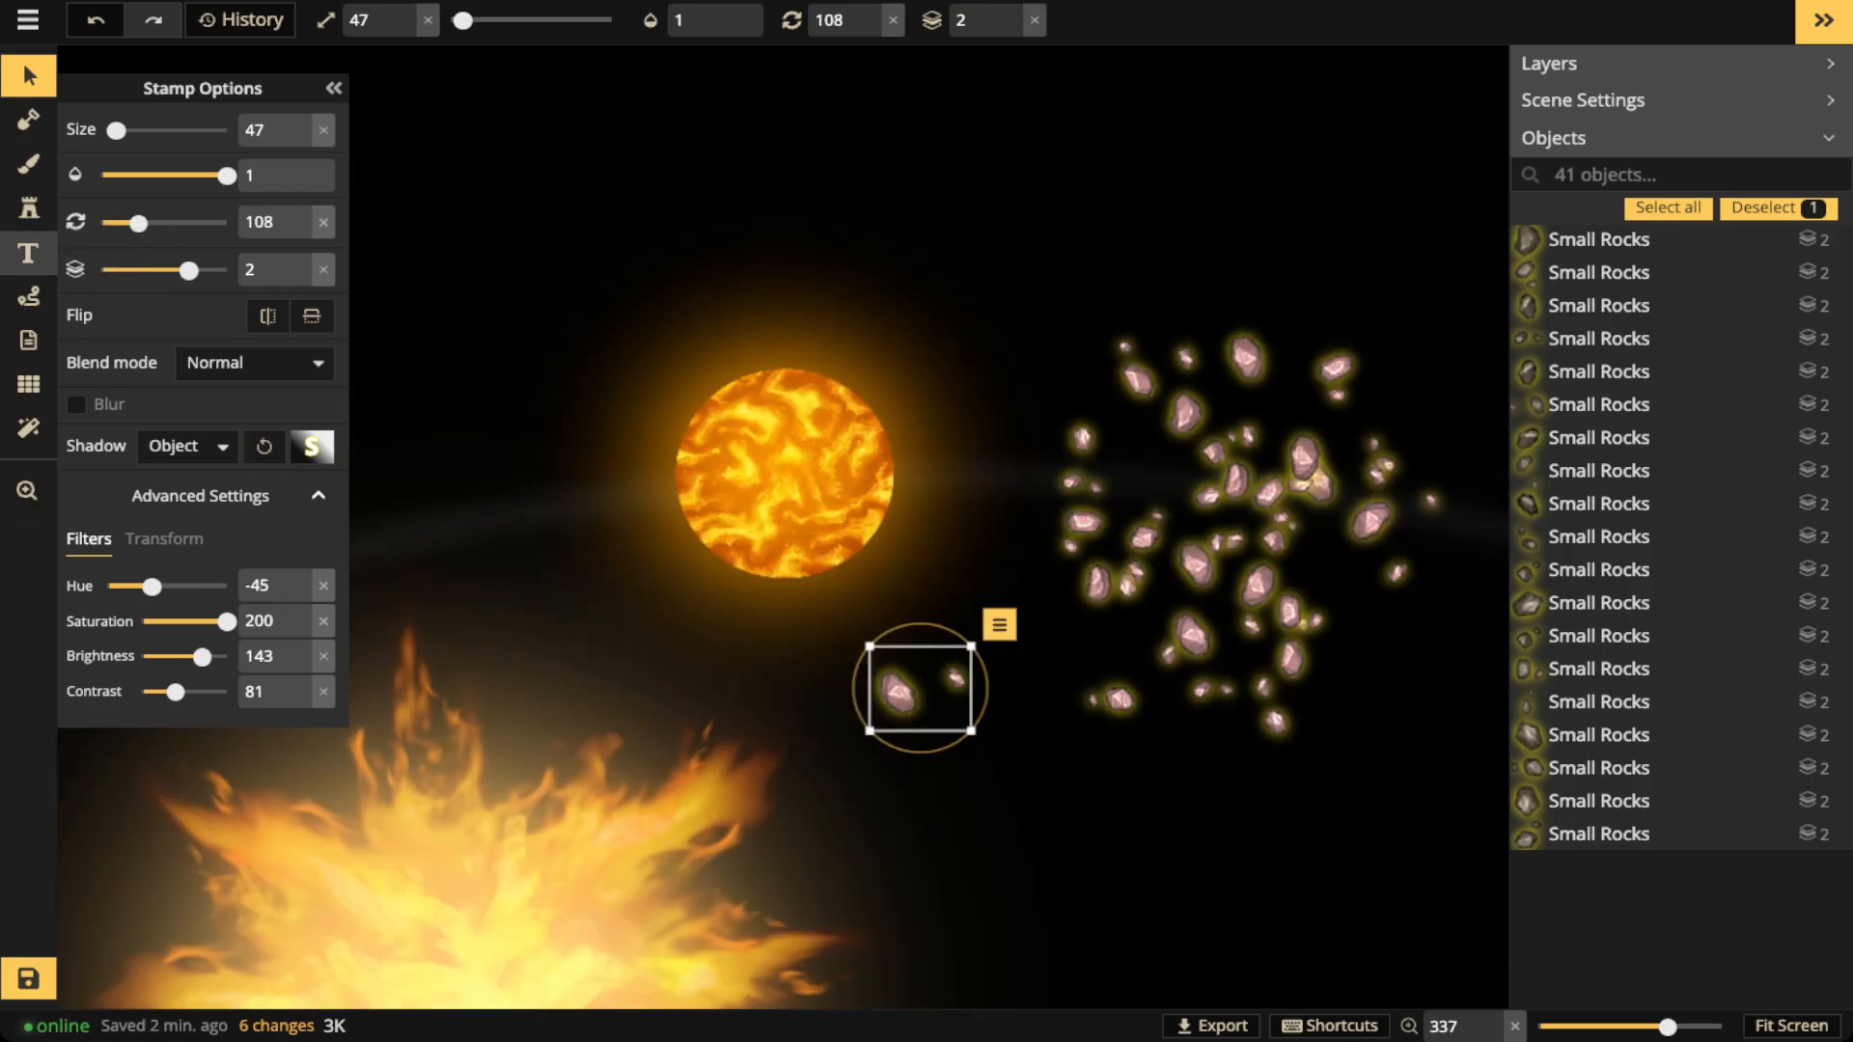
# Place a white Heraldic Circle stamp of size 147 around the orange planet
pyautogui.click(28, 252)
pyautogui.click(28, 297)
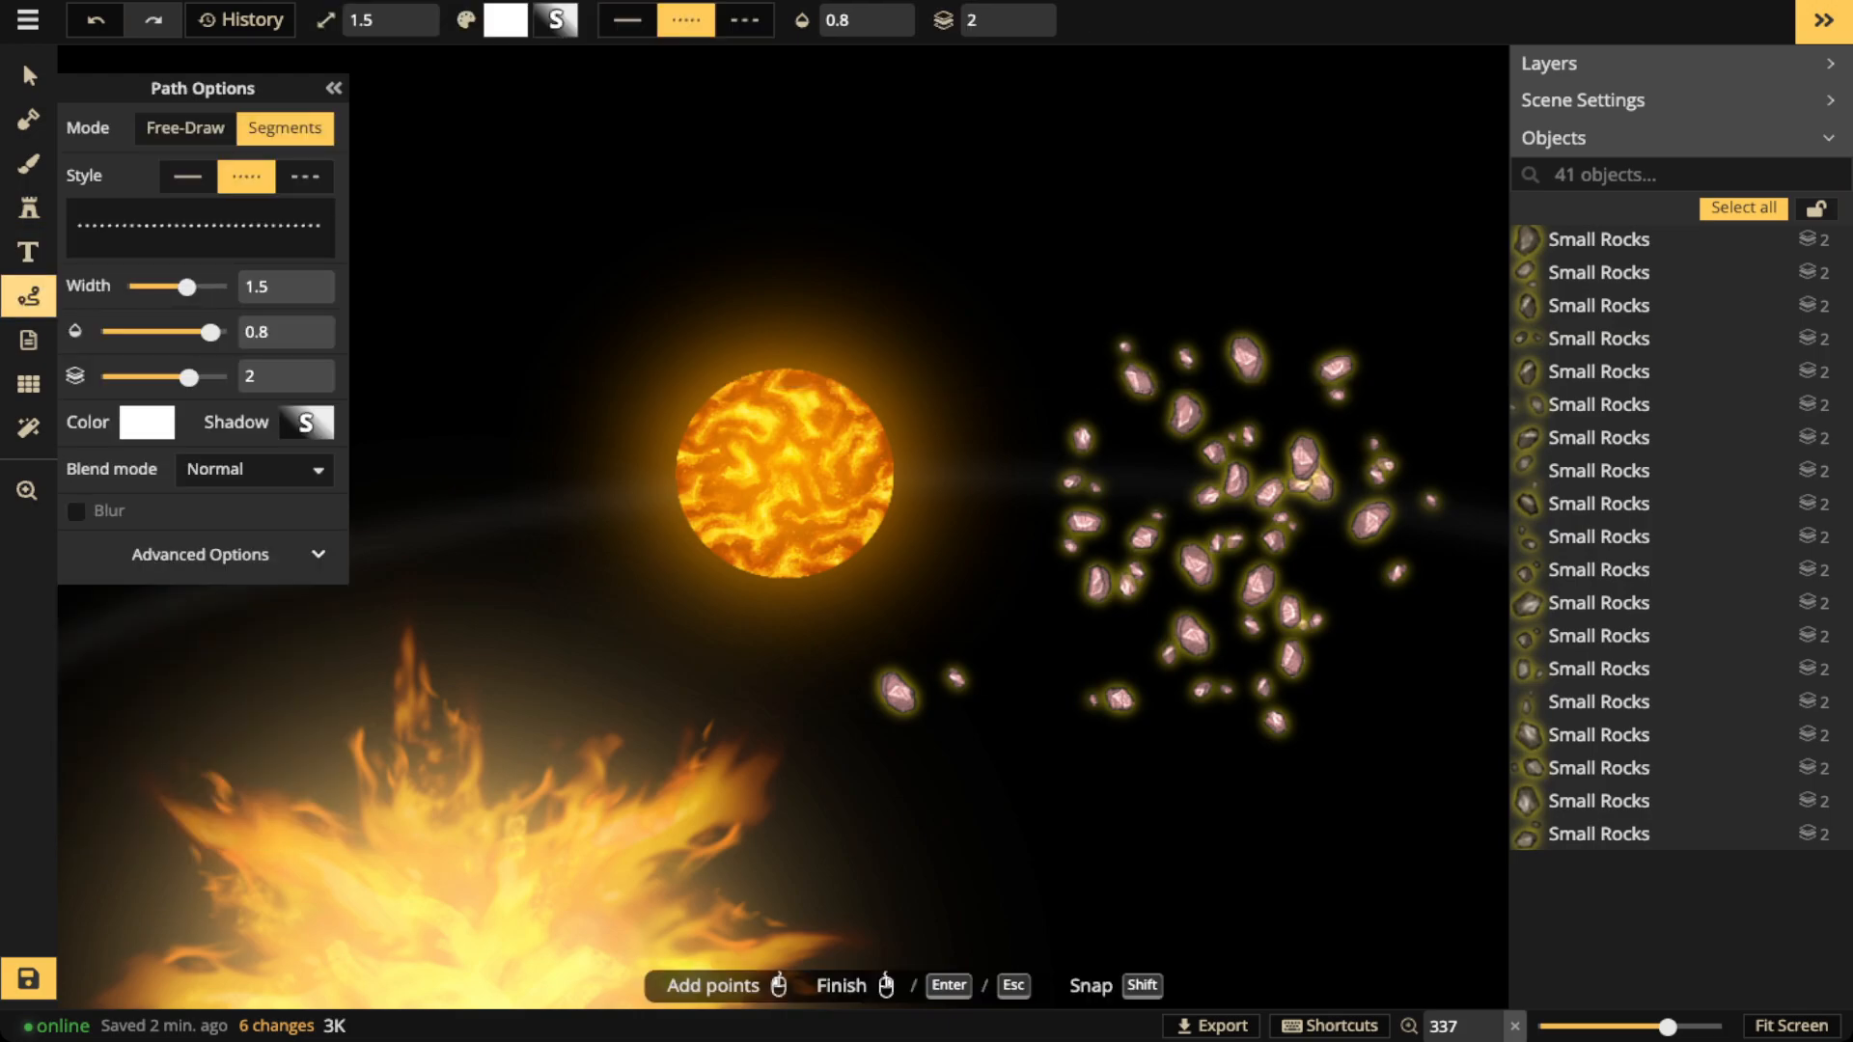
pyautogui.click(28, 207)
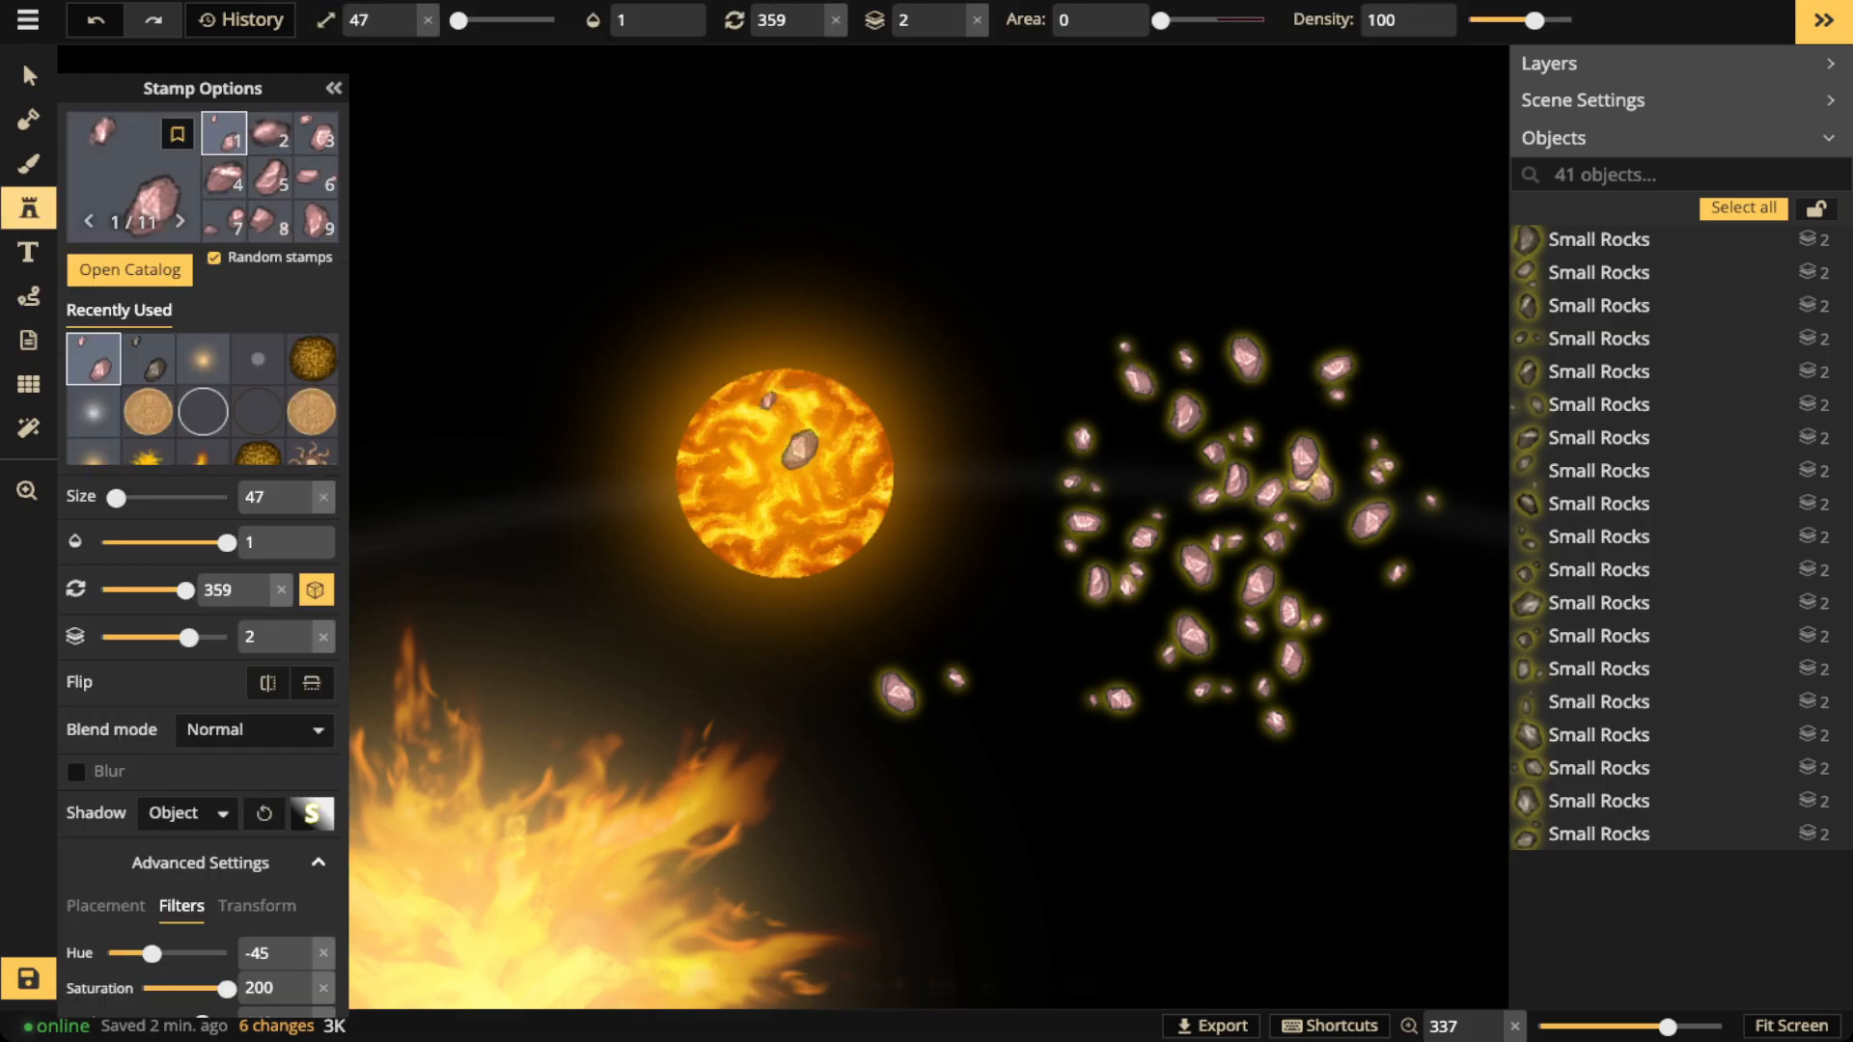
pyautogui.scroll(7, 788, 448)
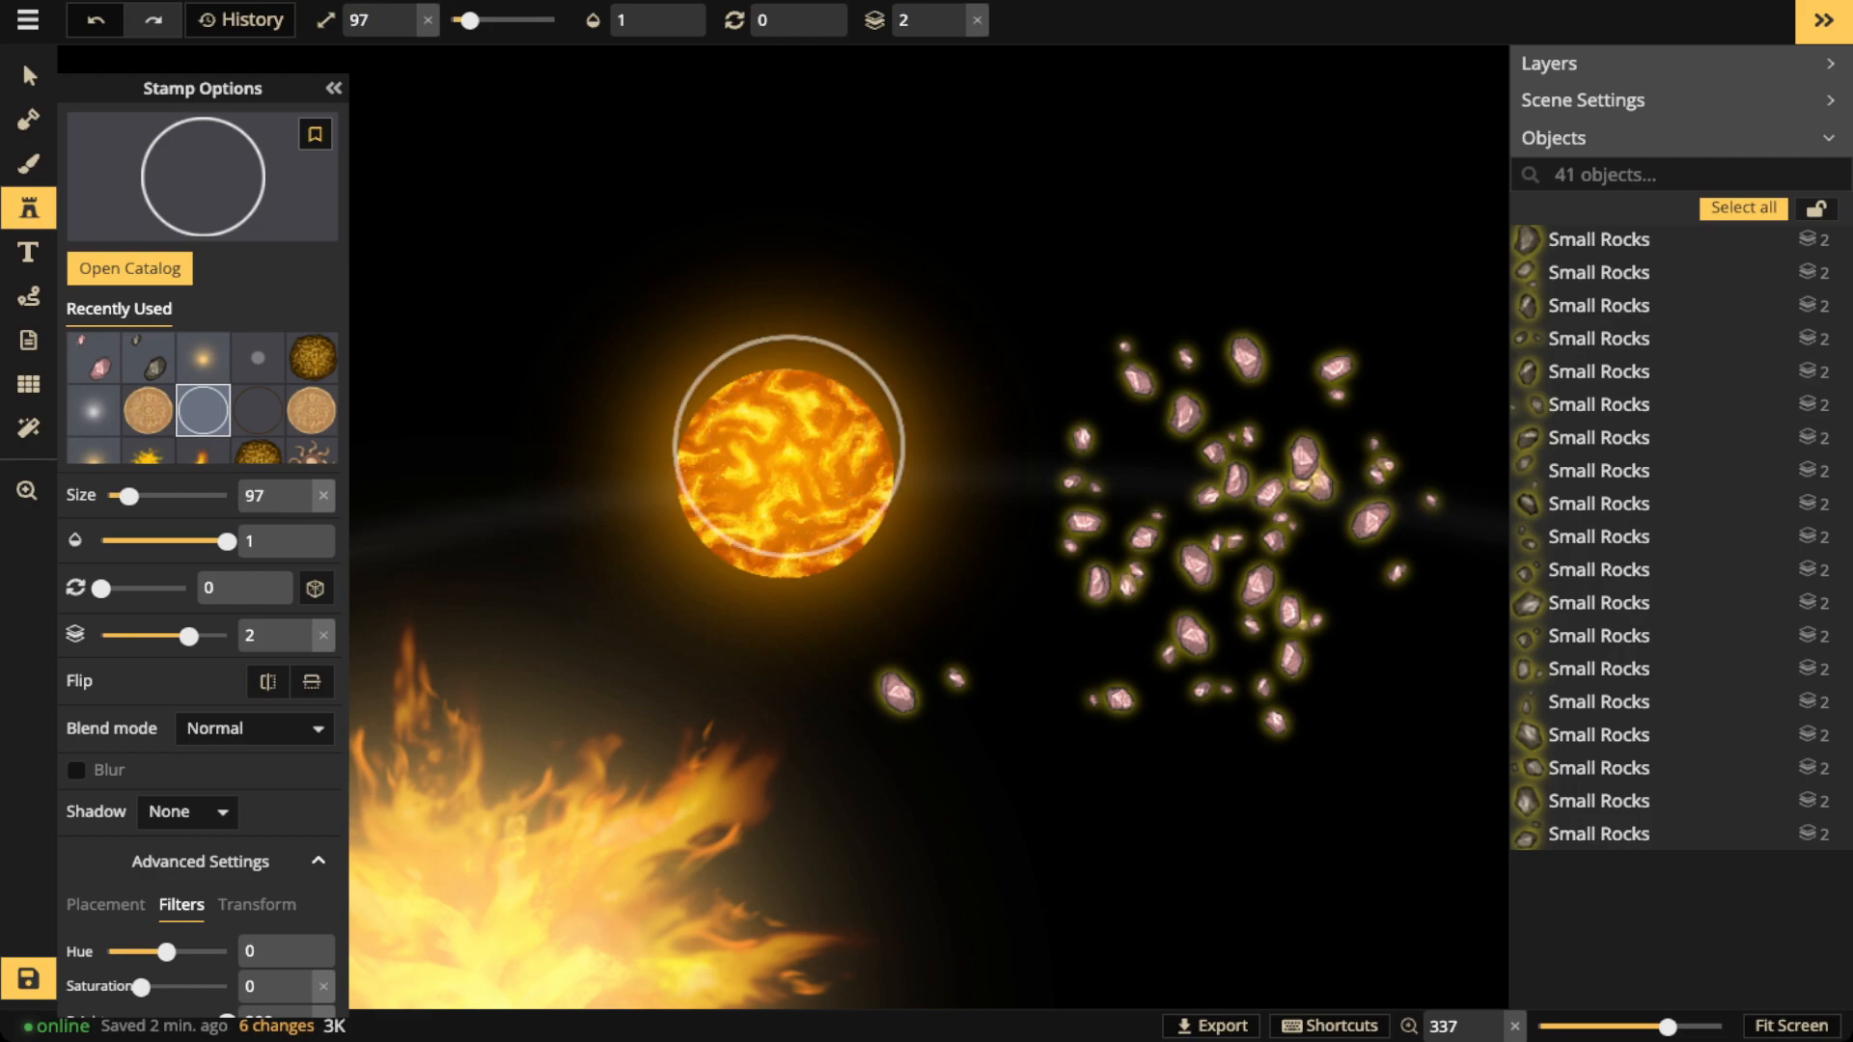
pyautogui.click(784, 454)
pyautogui.scroll(3, 785, 454)
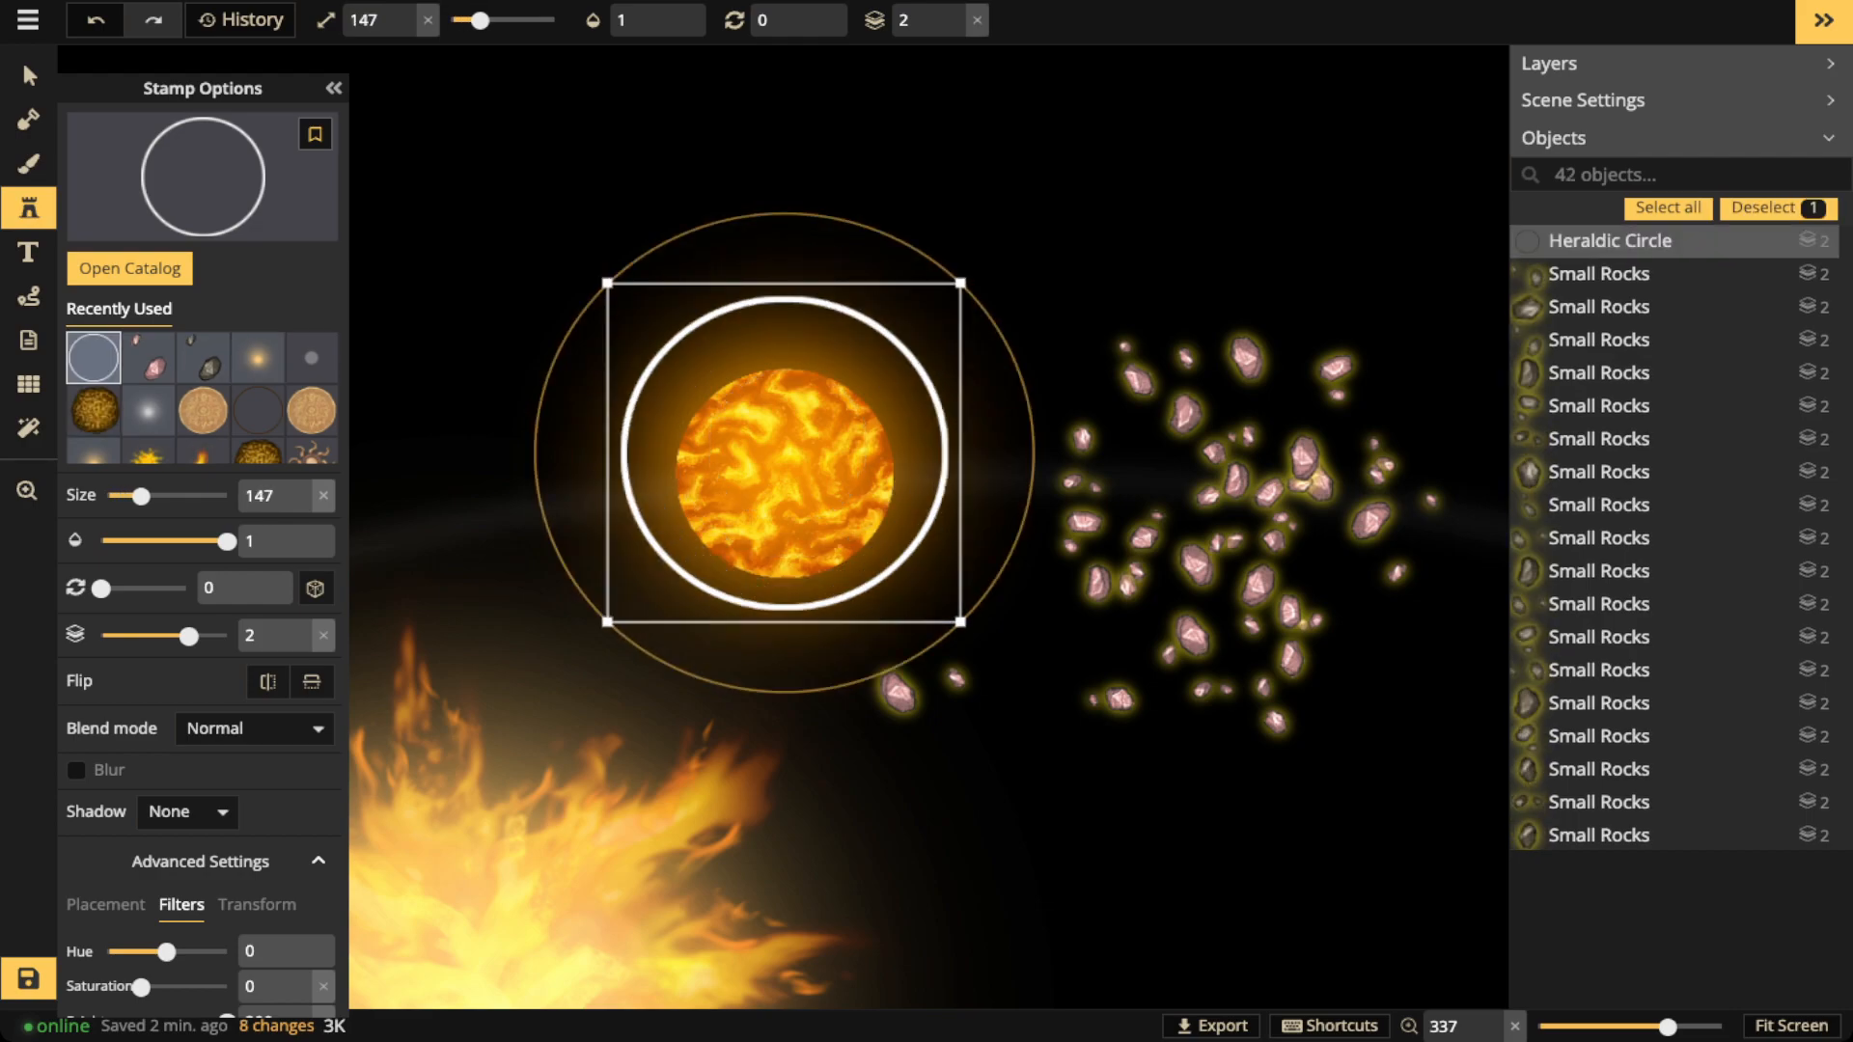
# Shape the circle into a tilted ring around the planet with width 37, size 167 and rotation 255
pyautogui.click(257, 906)
pyautogui.moveTo(181, 952); pyautogui.dragTo(168, 953)
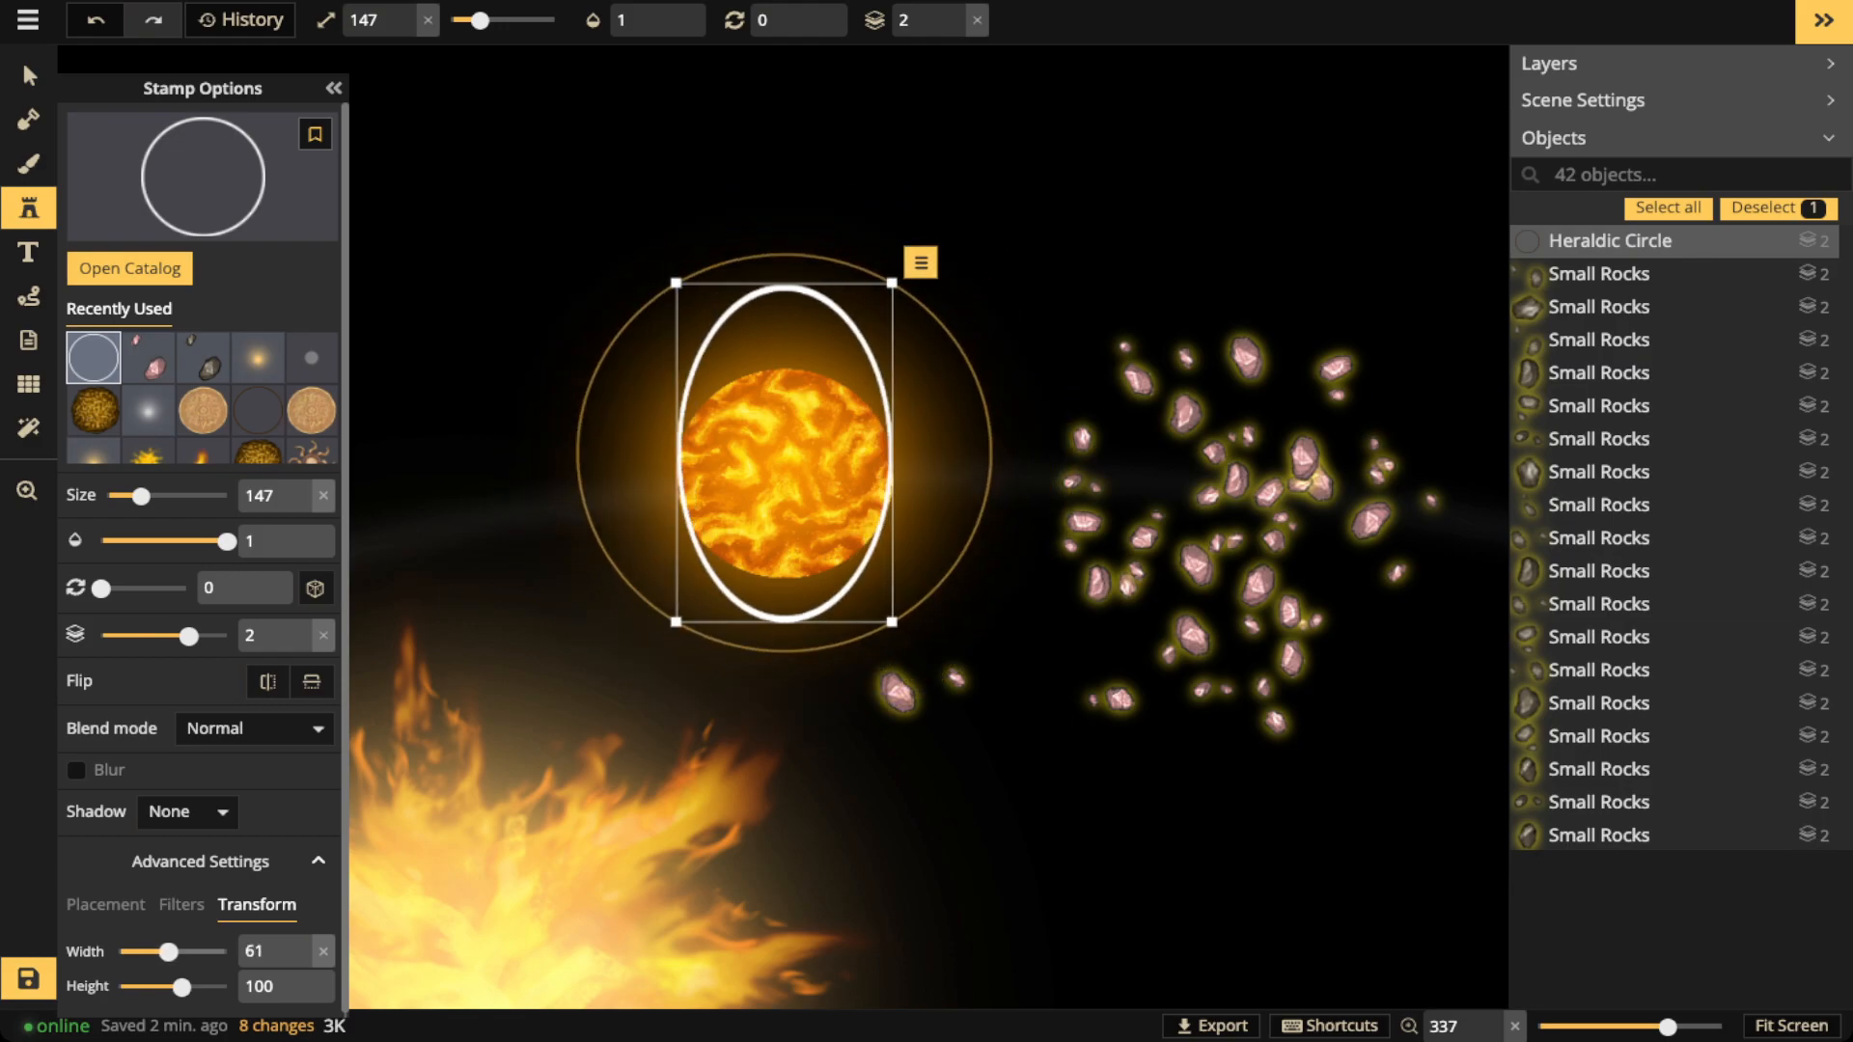
pyautogui.scroll(4, 783, 452)
pyautogui.scroll(-4, 783, 453)
pyautogui.scroll(-3, 784, 453)
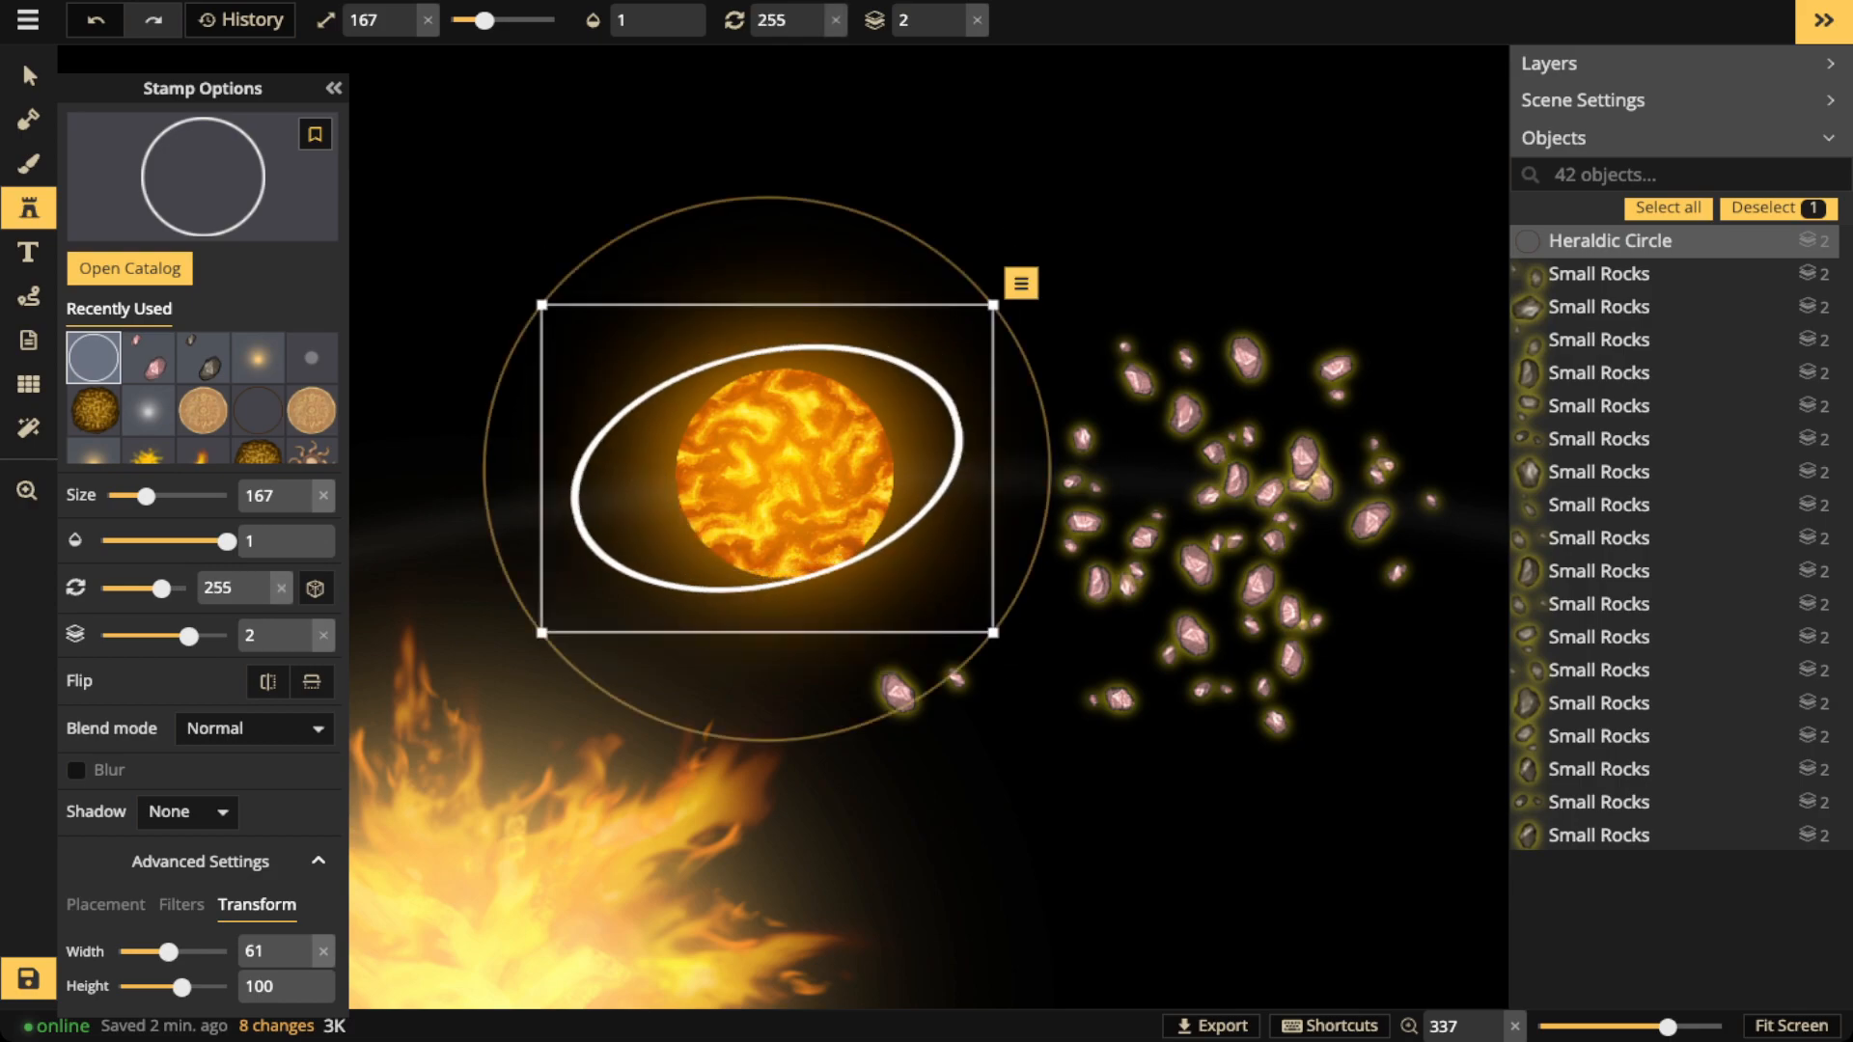
pyautogui.moveTo(168, 952); pyautogui.dragTo(155, 951)
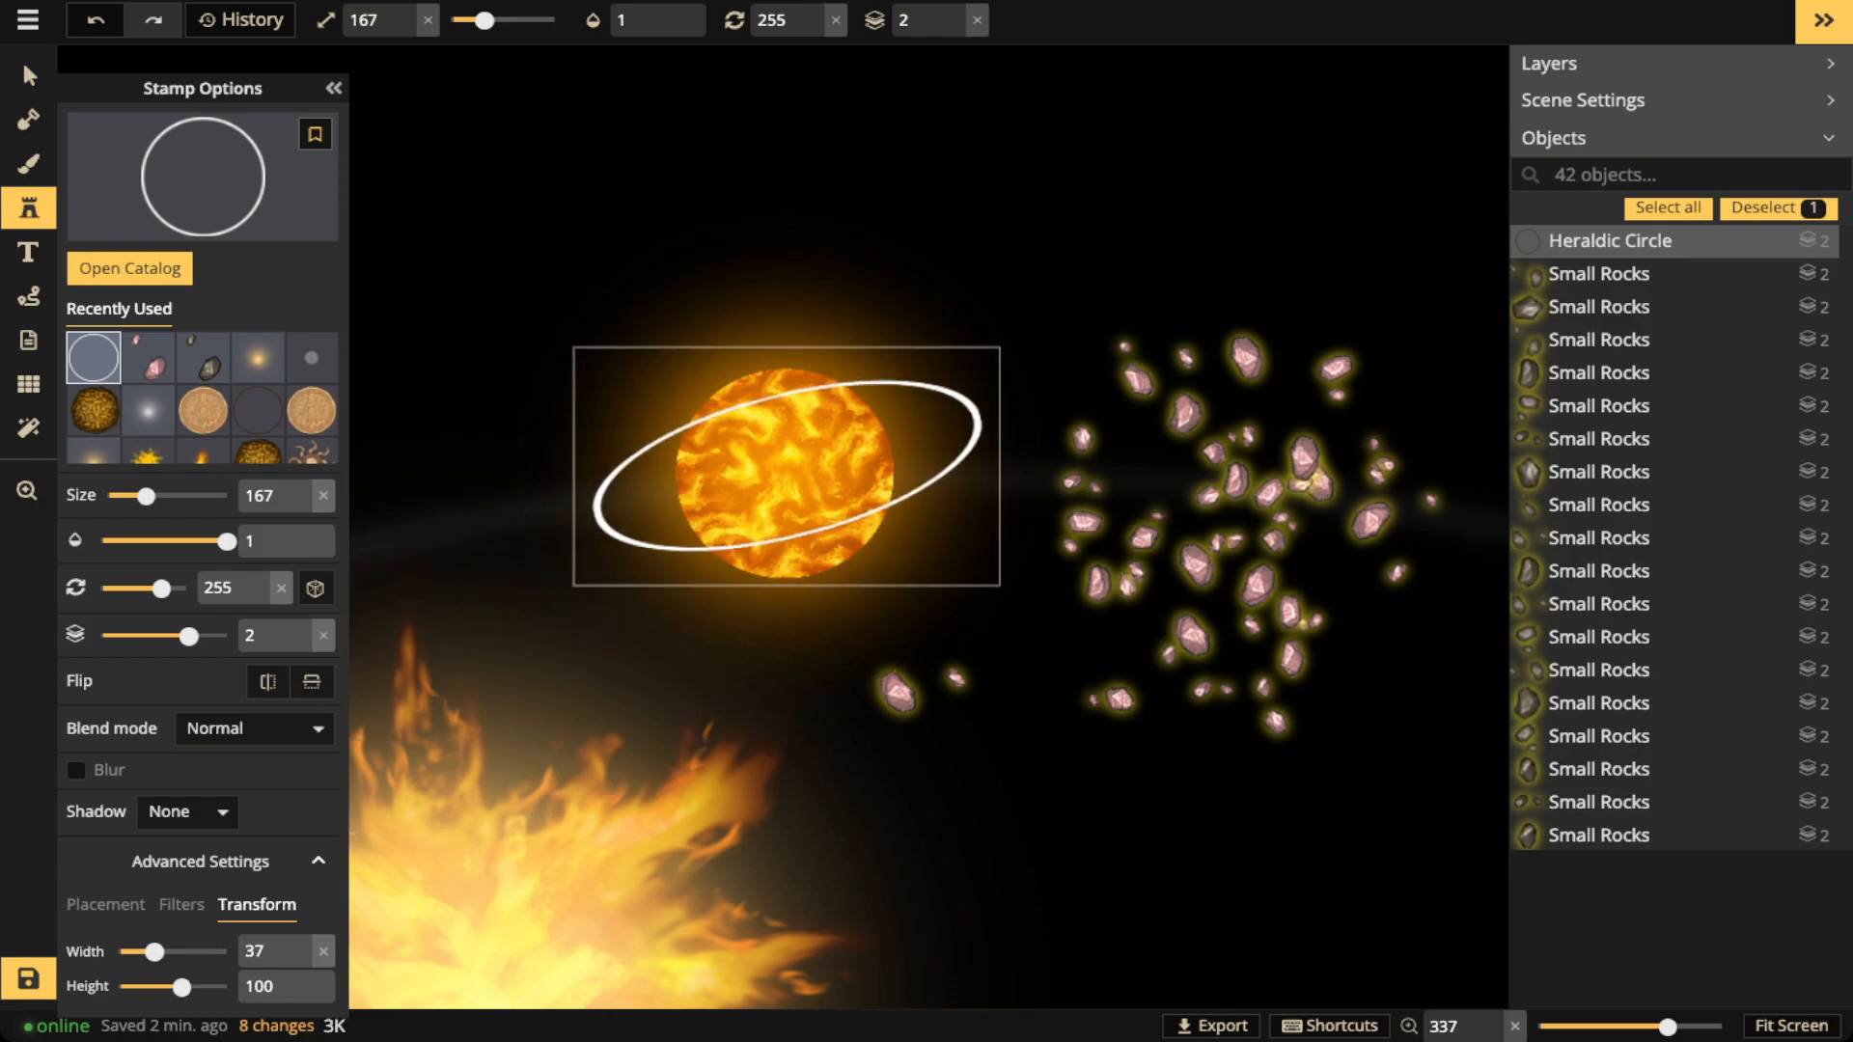
# Set the ring's opacity to 0.34
pyautogui.click(657, 21)
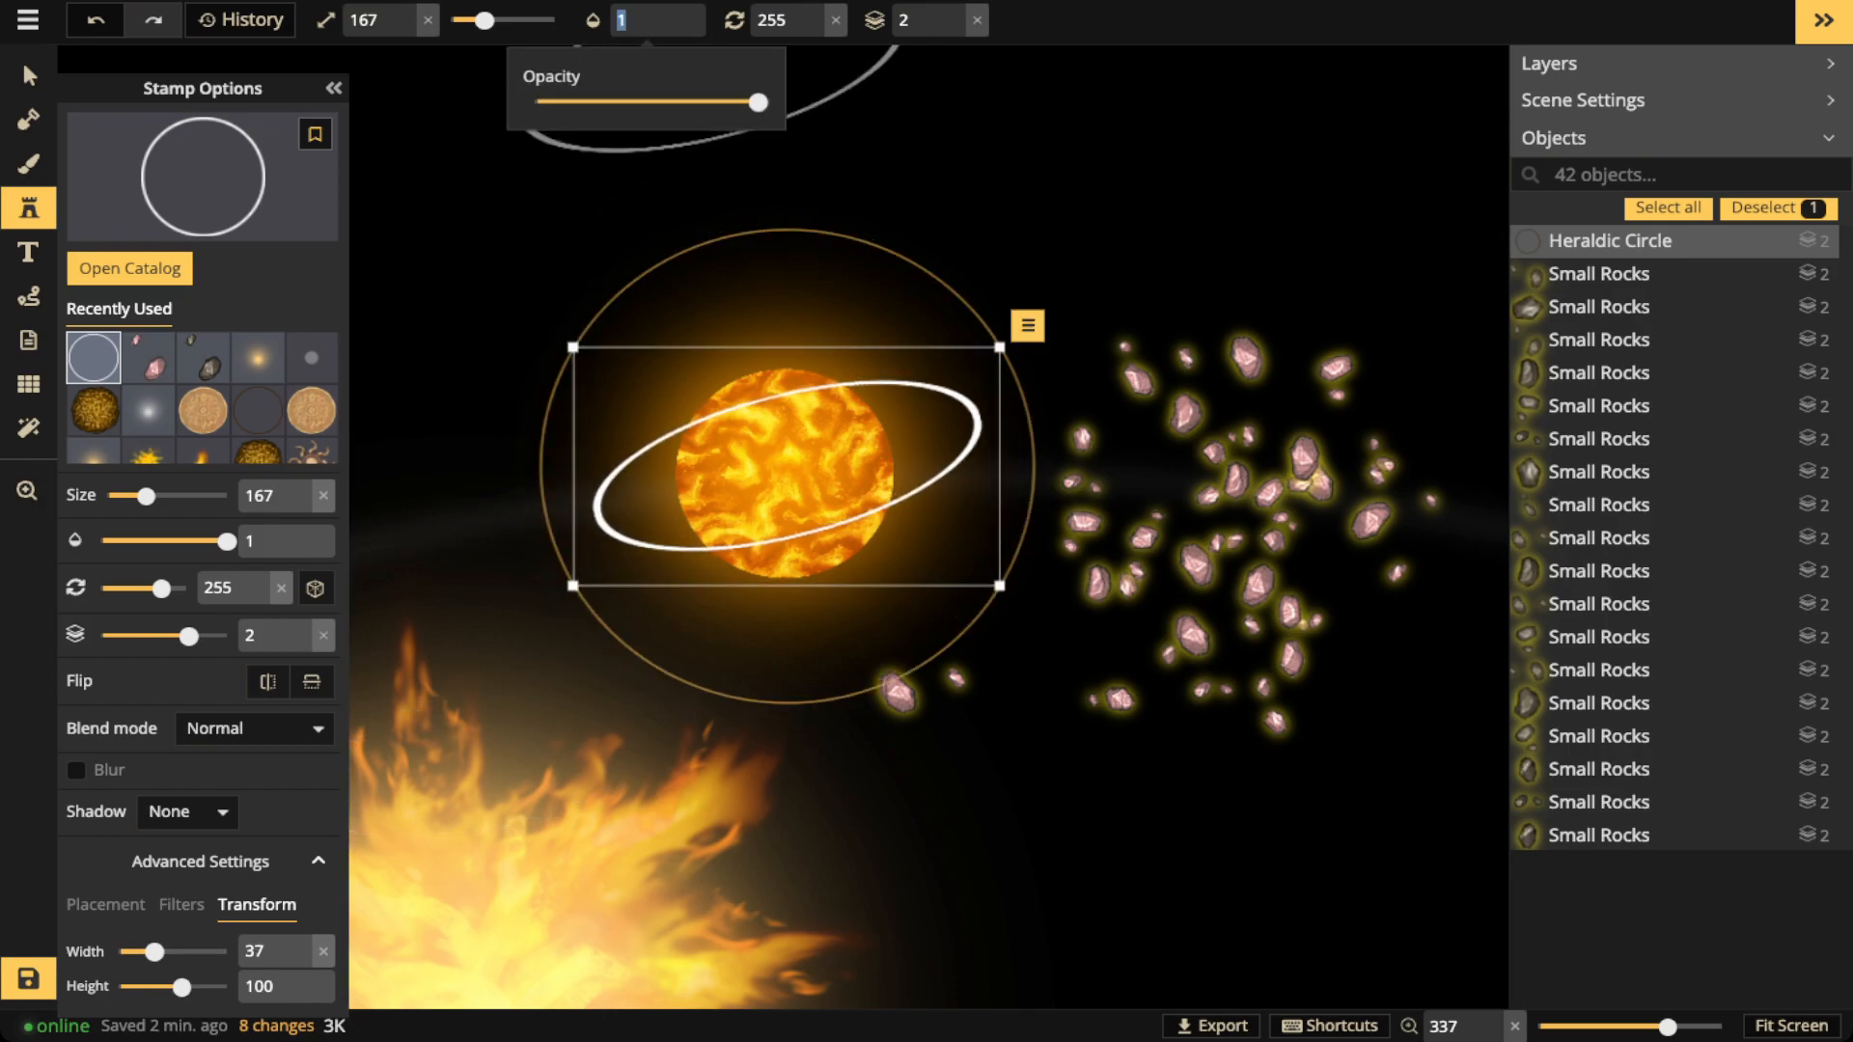
pyautogui.write('0.34')
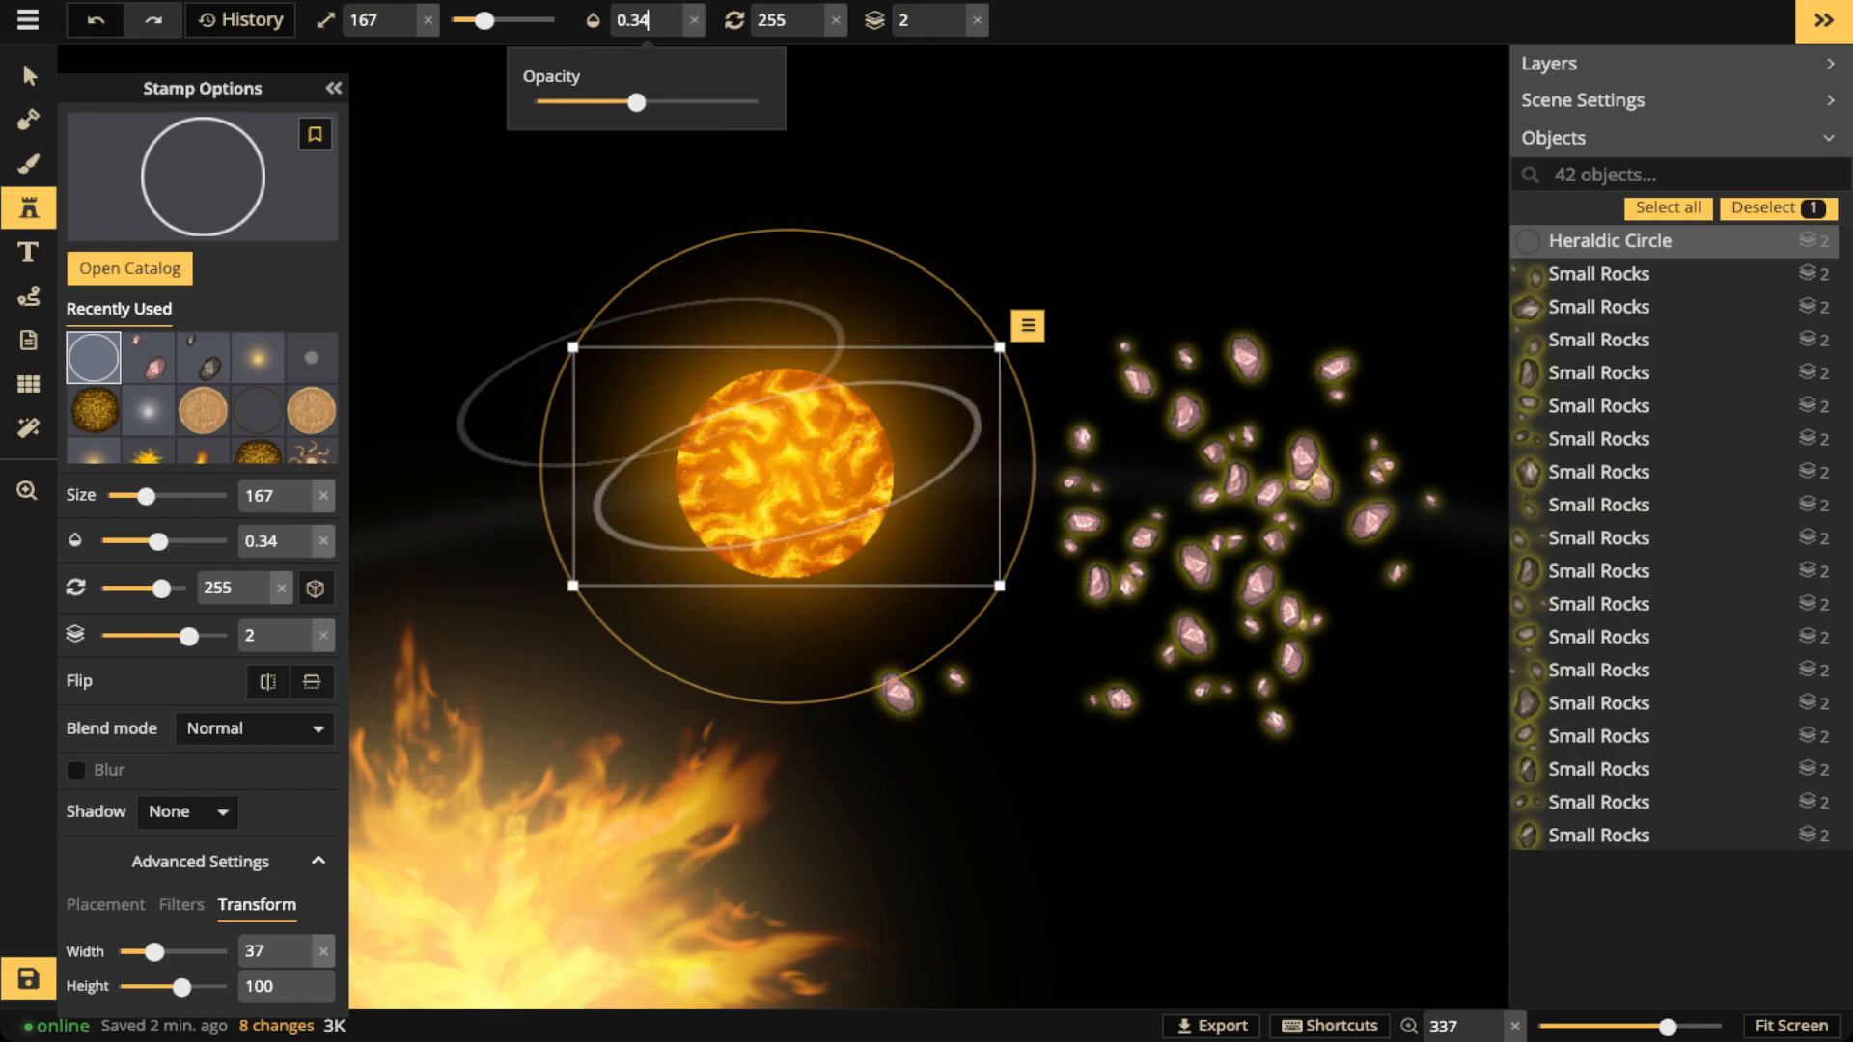
pyautogui.click(29, 75)
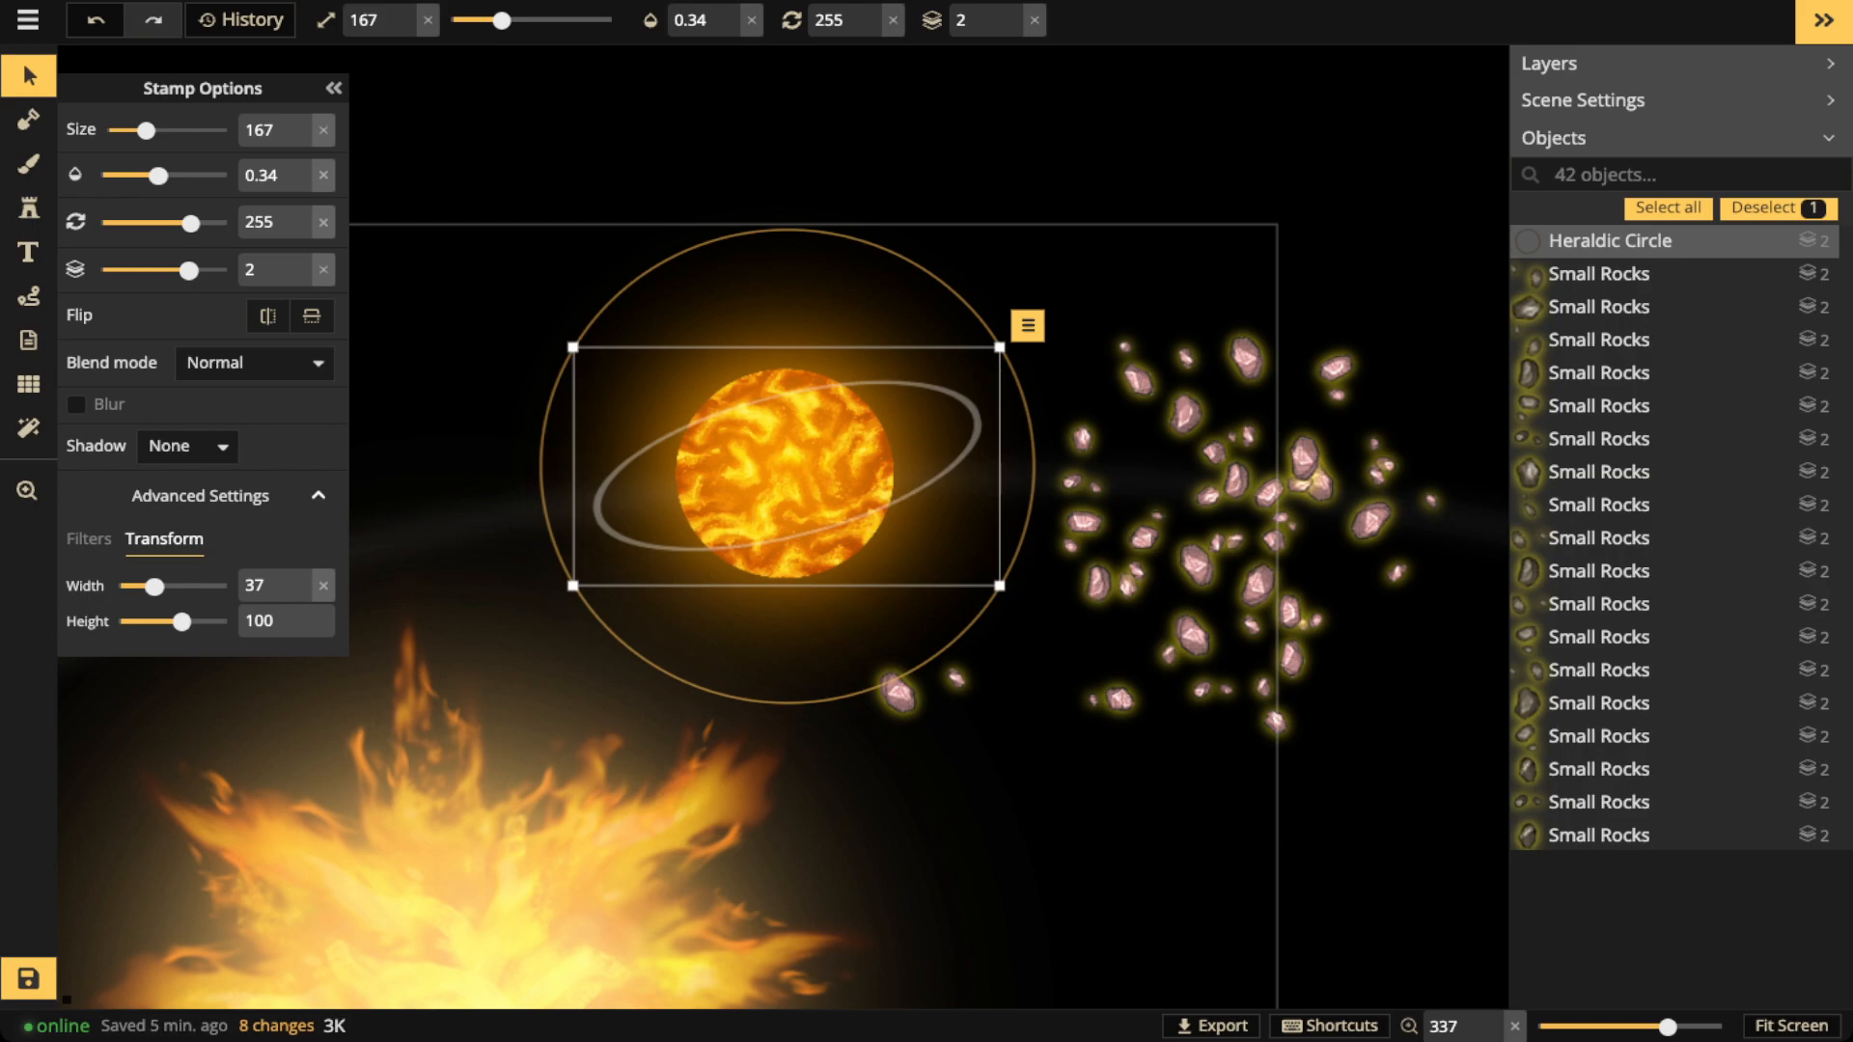
# Move three rock stamps from the loose rocks onto the lower arc of the ring, rotating them to follow it
pyautogui.scroll(4, 1193, 521)
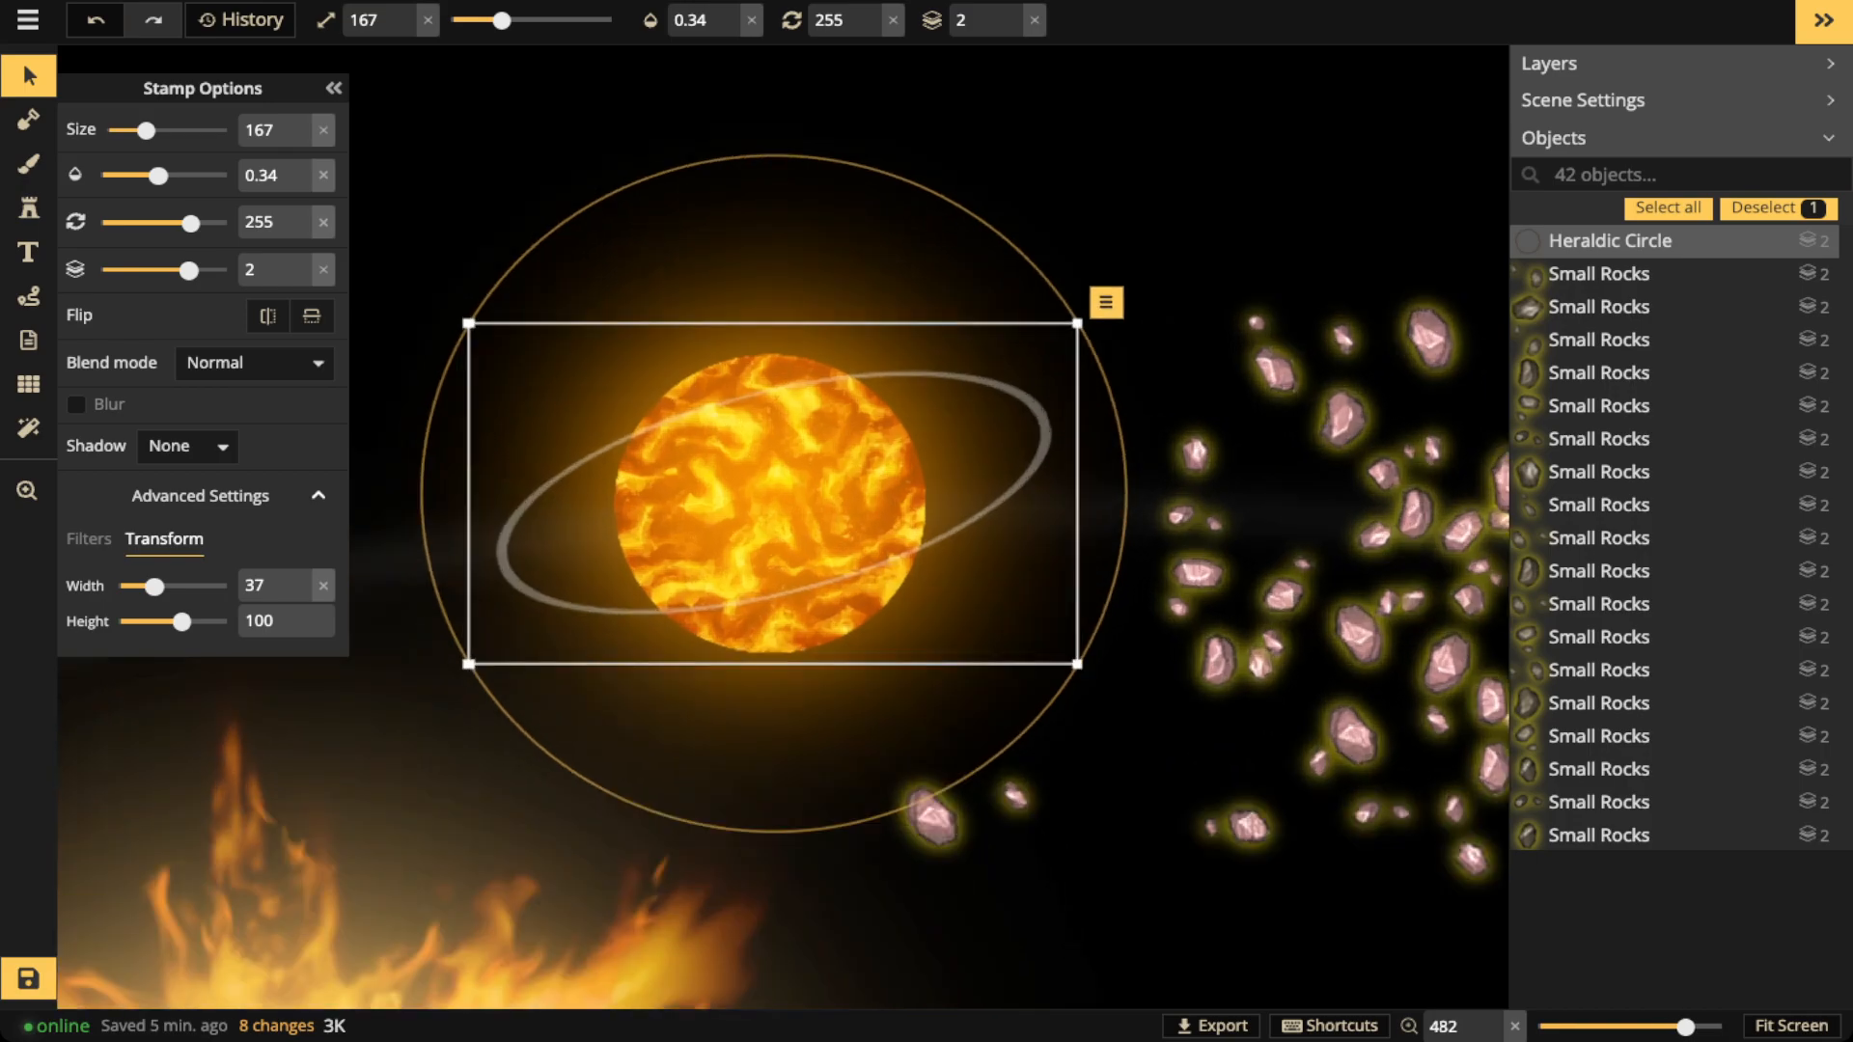
pyautogui.moveTo(933, 816); pyautogui.dragTo(576, 612)
pyautogui.scroll(1, 572, 609)
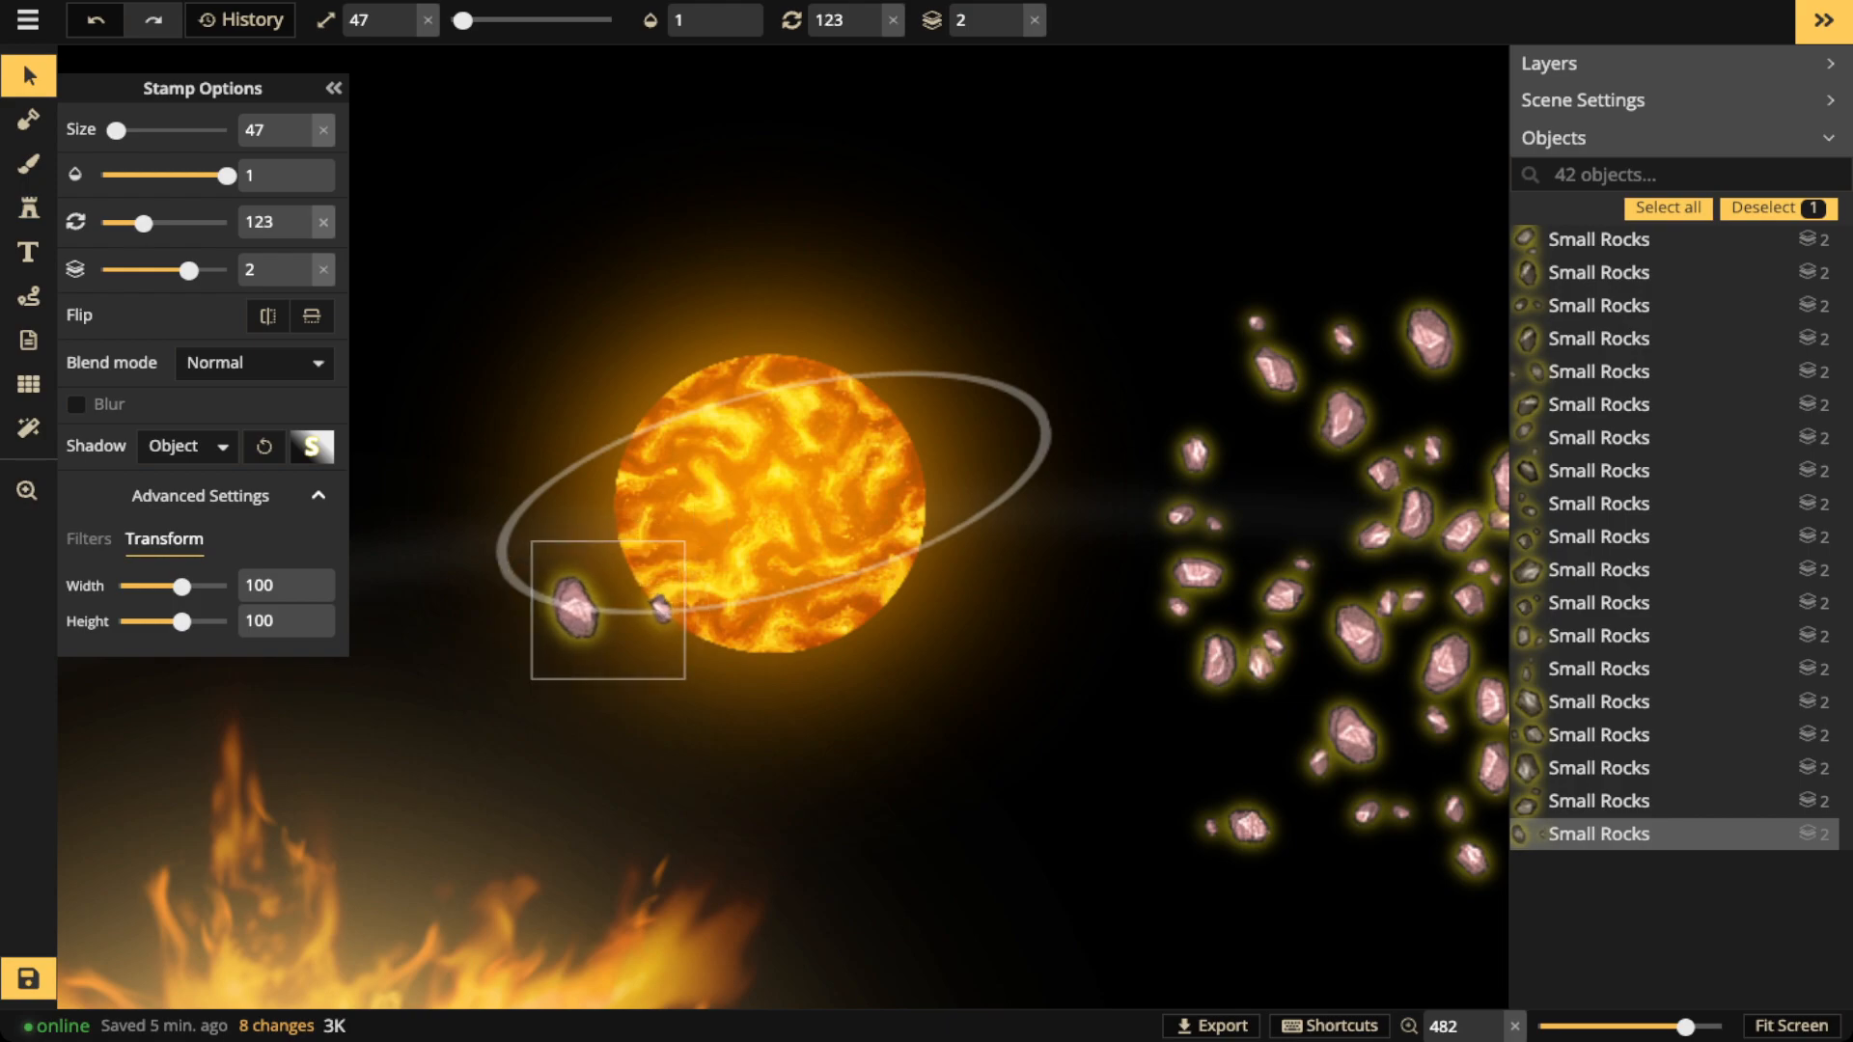
pyautogui.moveTo(1182, 787); pyautogui.dragTo(778, 598)
pyautogui.moveTo(1356, 736); pyautogui.dragTo(895, 544)
pyautogui.scroll(-1, 900, 530)
# Try a large rock stamp rotated to 356 at the ring's right end, and delete it
pyautogui.moveTo(1356, 632); pyautogui.dragTo(1072, 411)
pyautogui.scroll(2, 1072, 410)
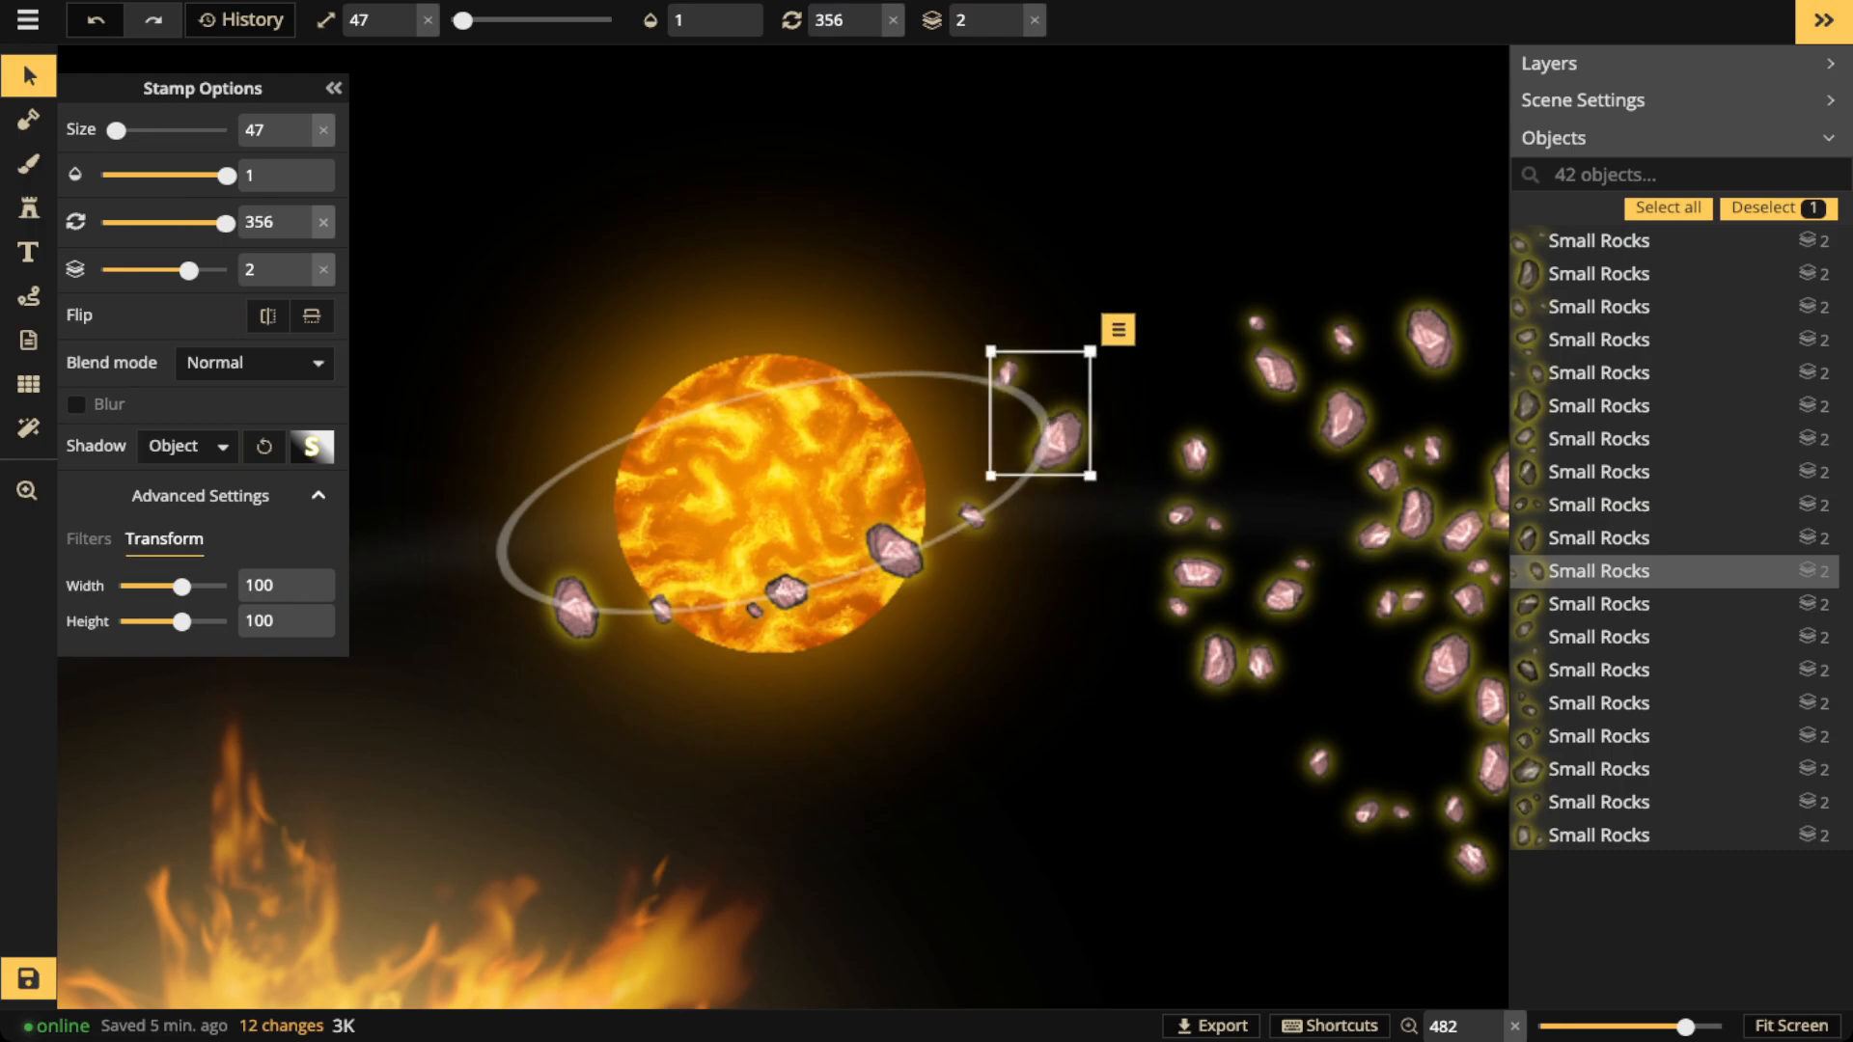
pyautogui.press('Delete')
# Move a single rock from the cluster to the ring's upper arc at the planet's edge and put it on layer 0
pyautogui.moveTo(1343, 416); pyautogui.dragTo(855, 379)
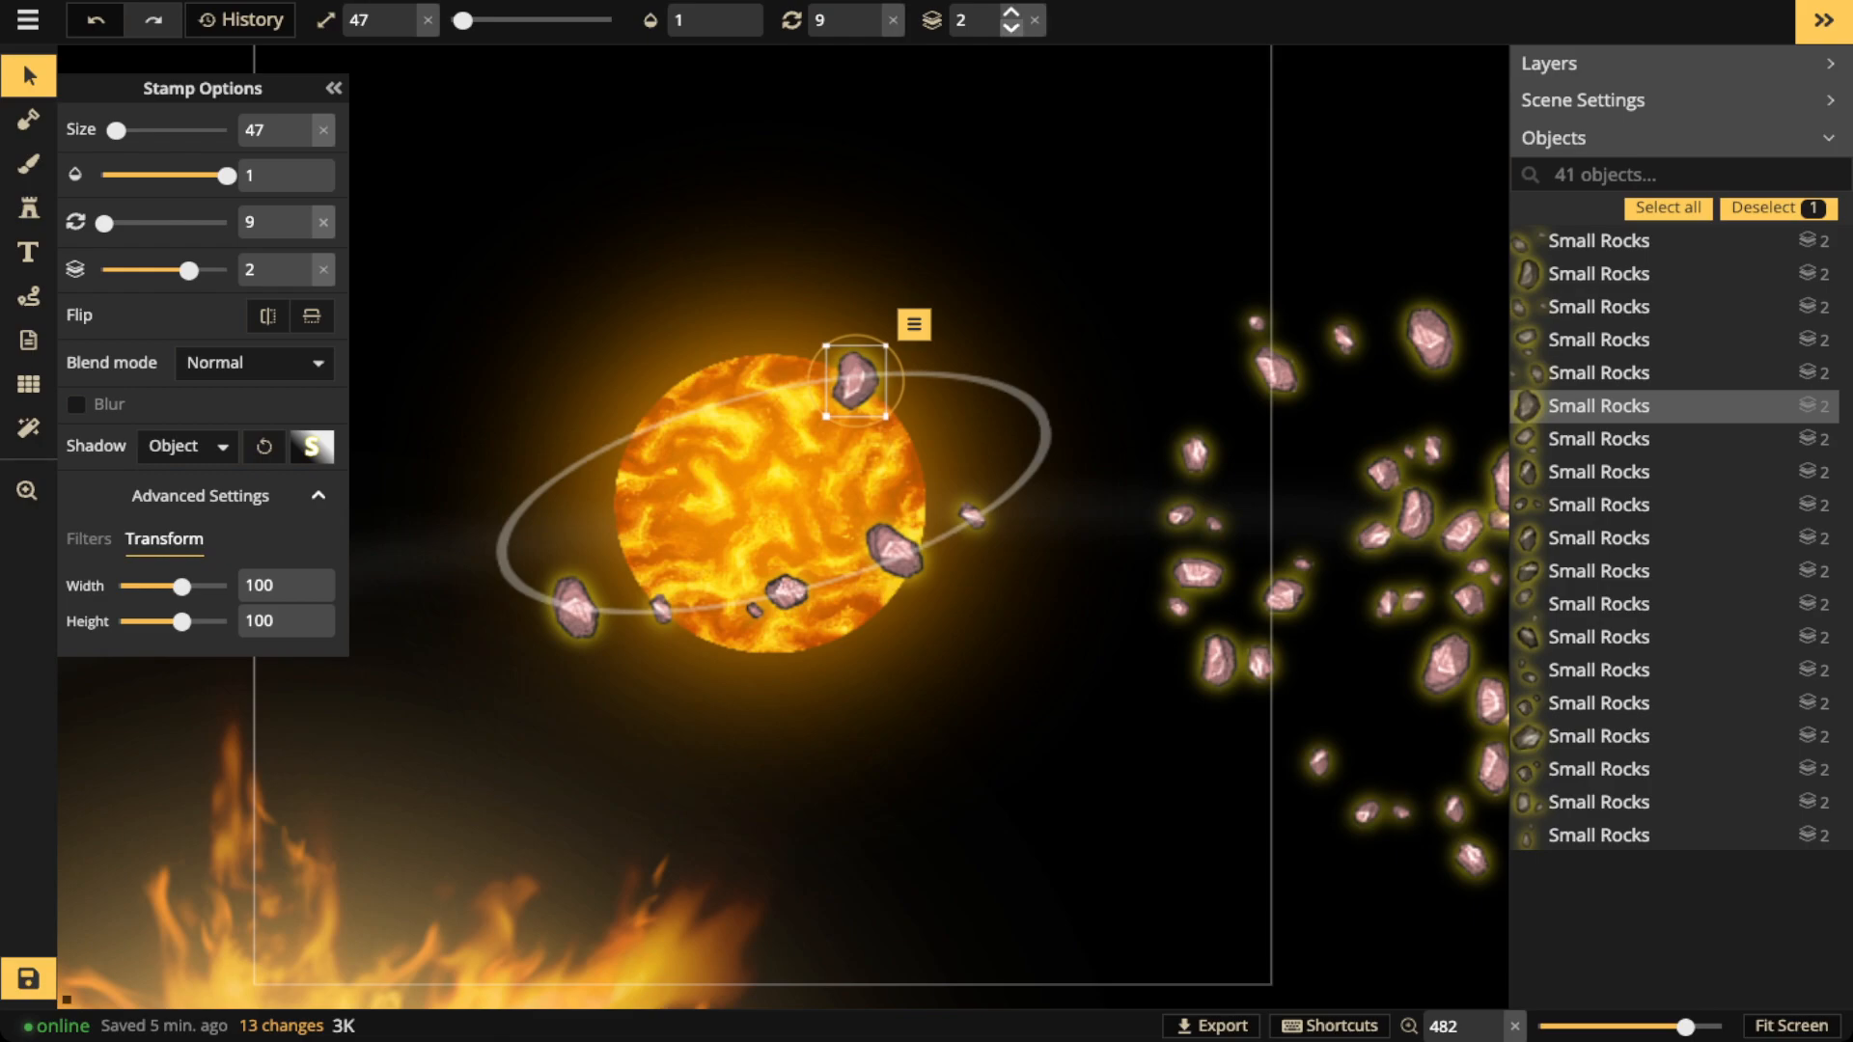
pyautogui.click(1012, 29)
pyautogui.click(1011, 29)
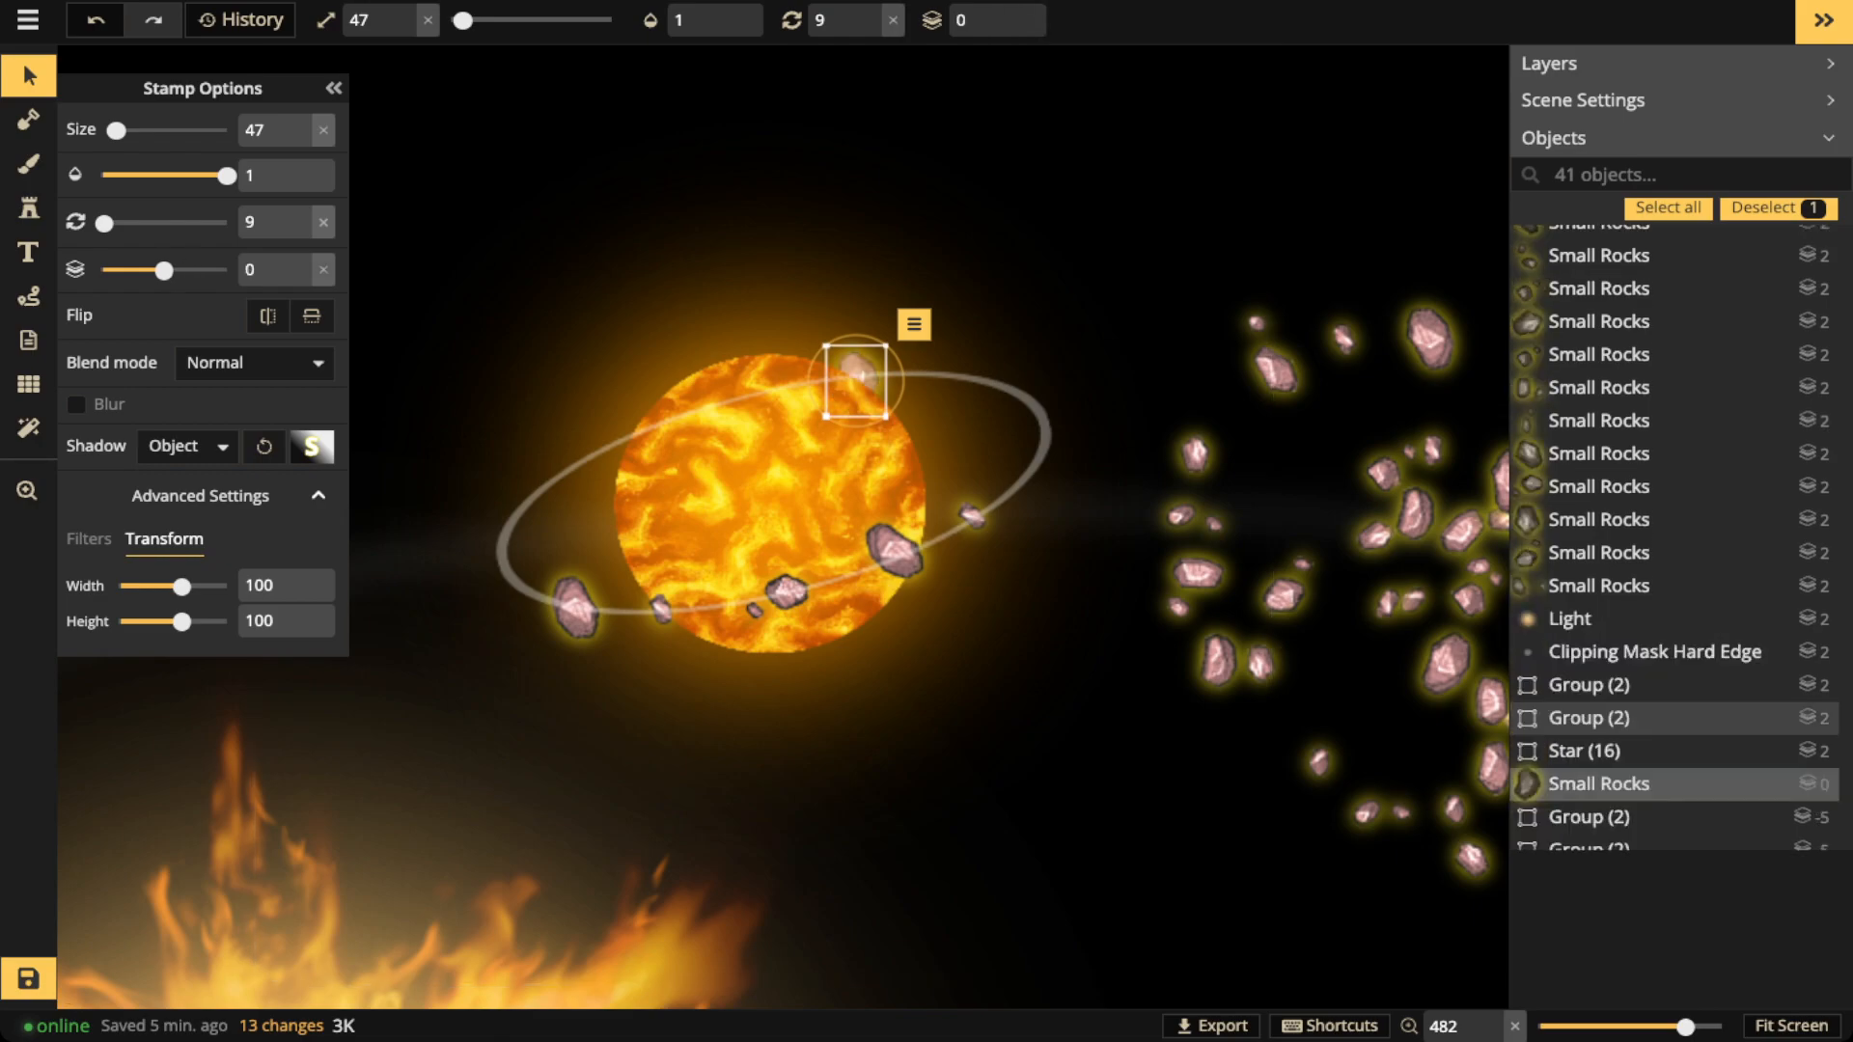
# Give the rock behind the planet brightness 66, no shadow and rotation 264, and nudge it along the upper arc
pyautogui.click(89, 539)
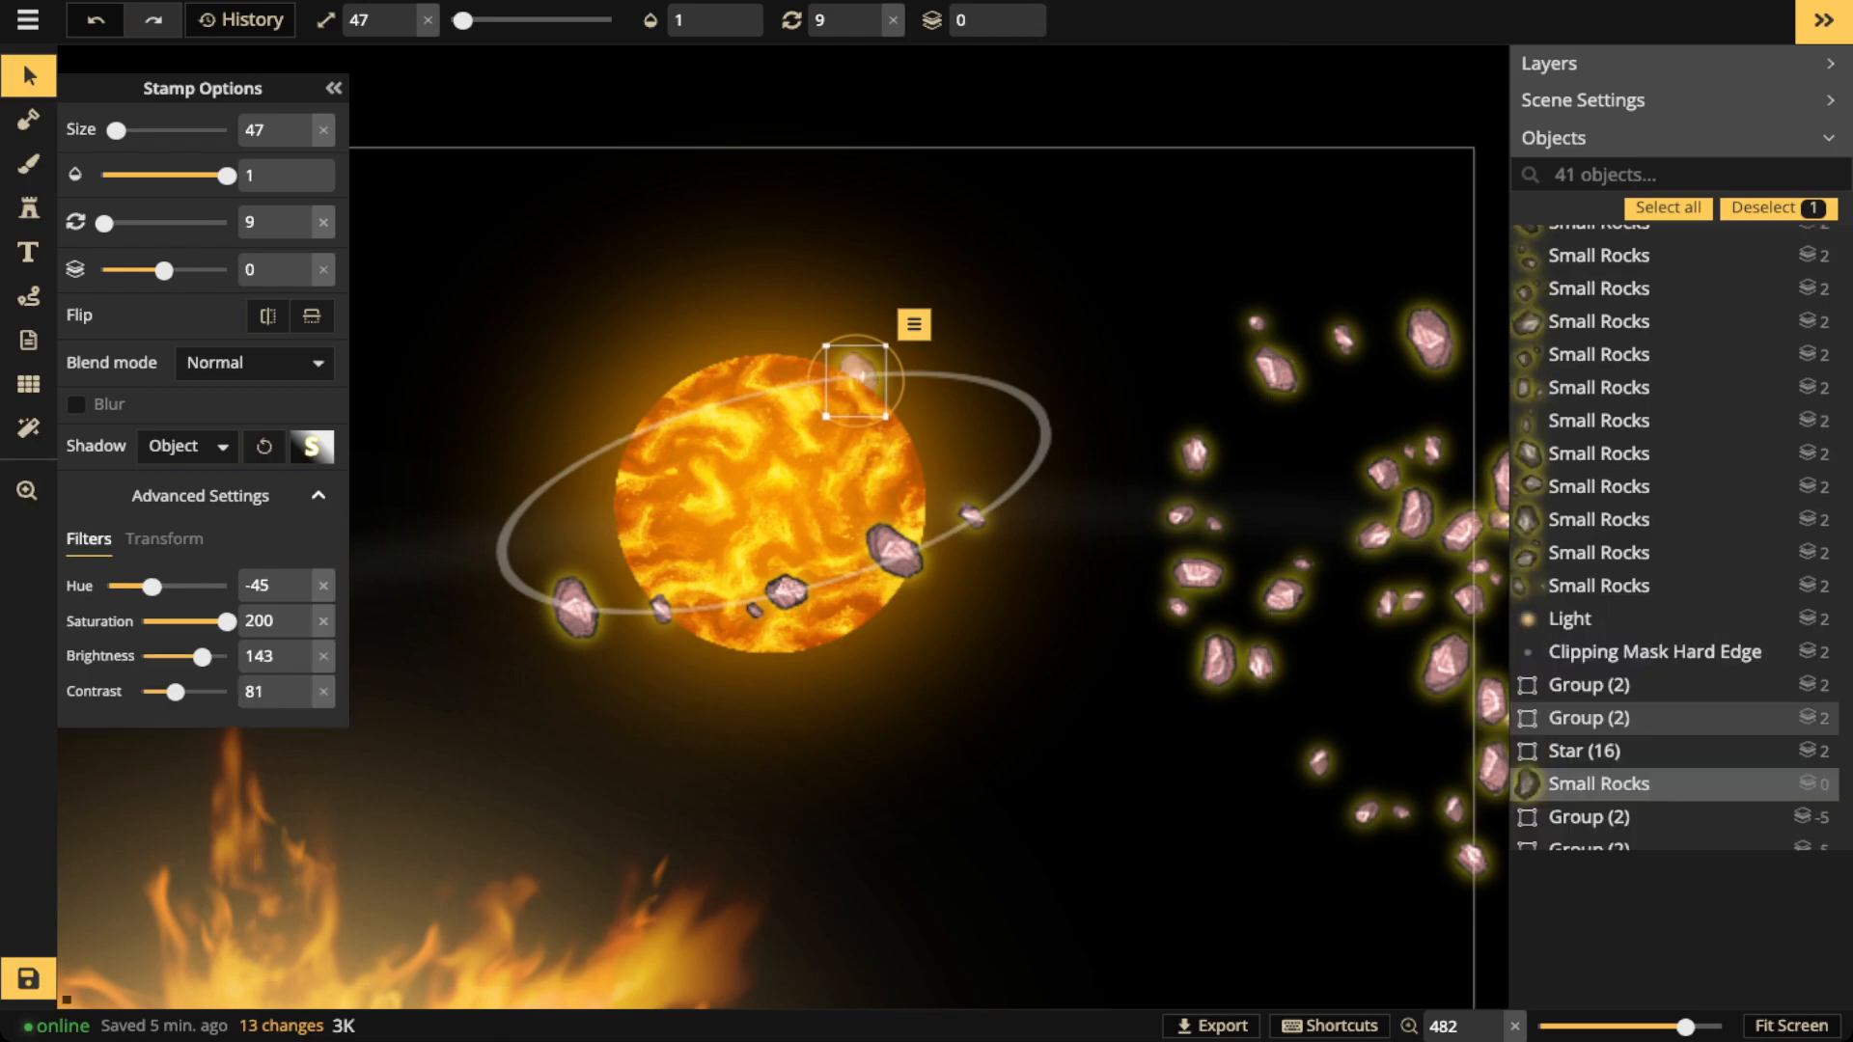
pyautogui.moveTo(202, 657); pyautogui.dragTo(194, 657)
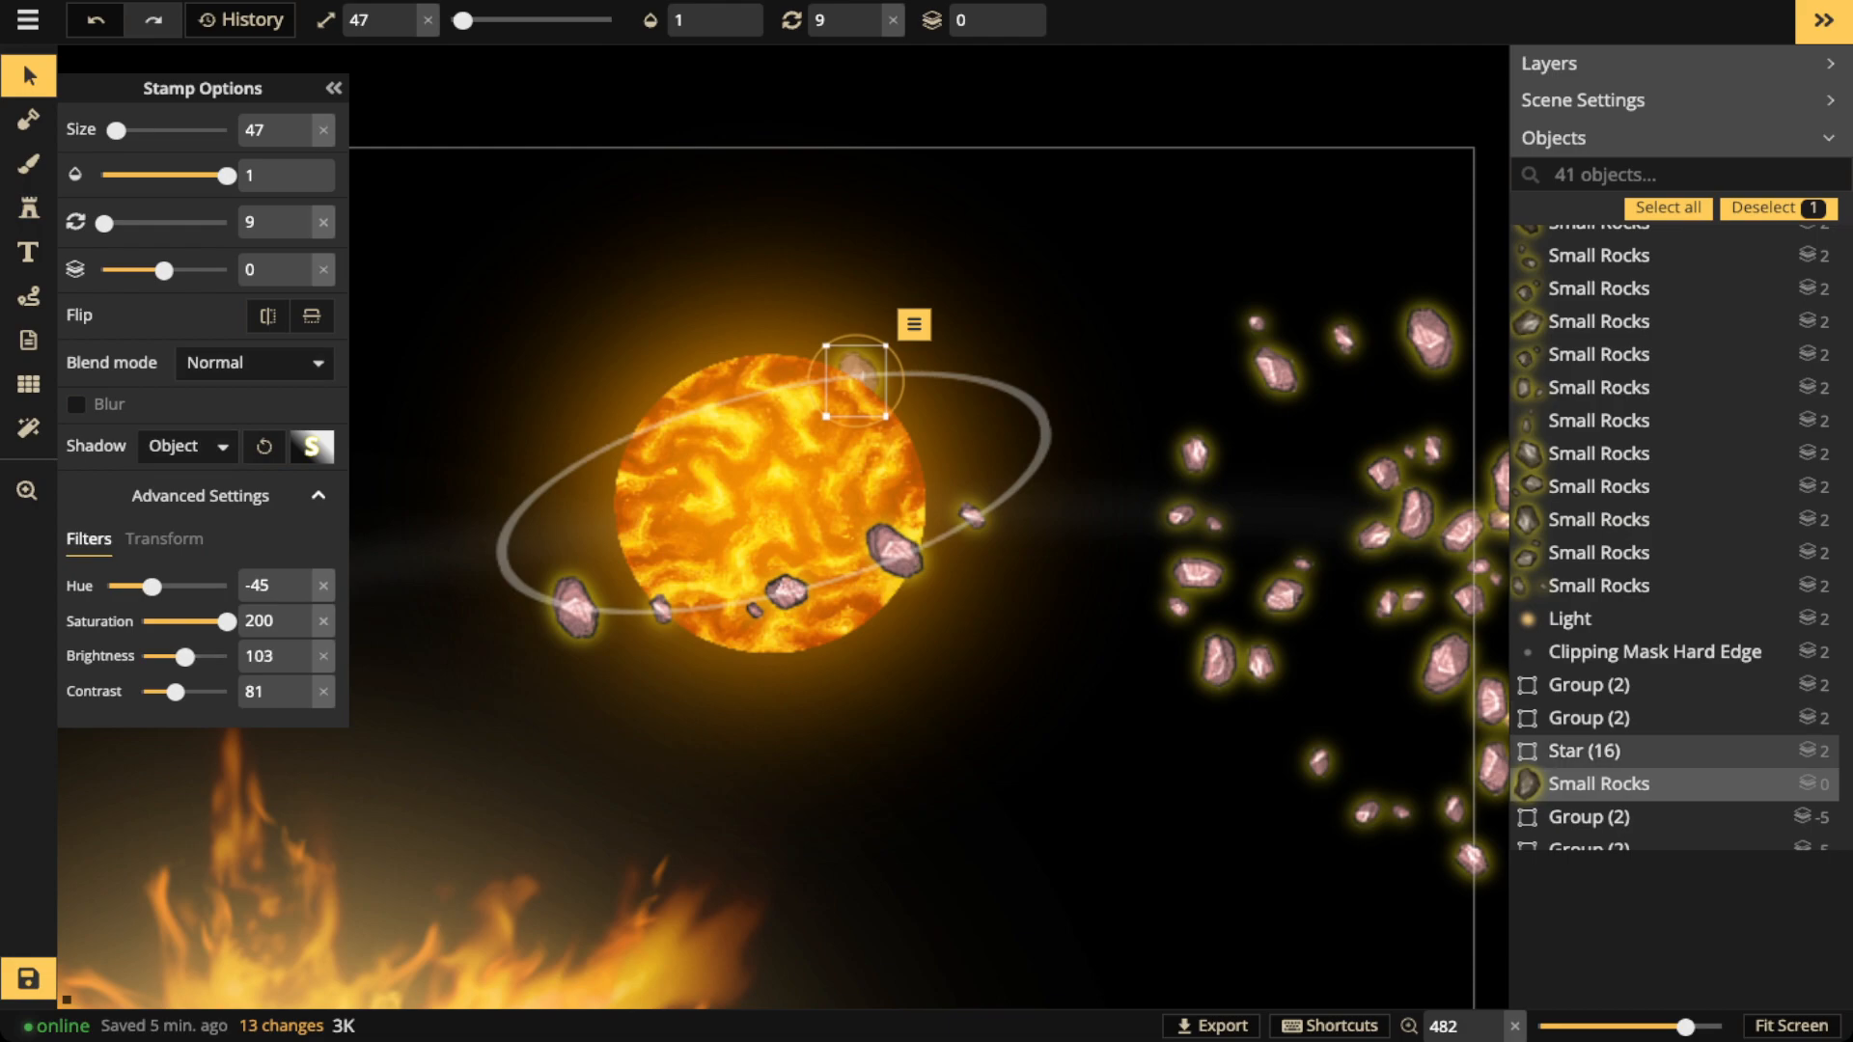
pyautogui.click(188, 446)
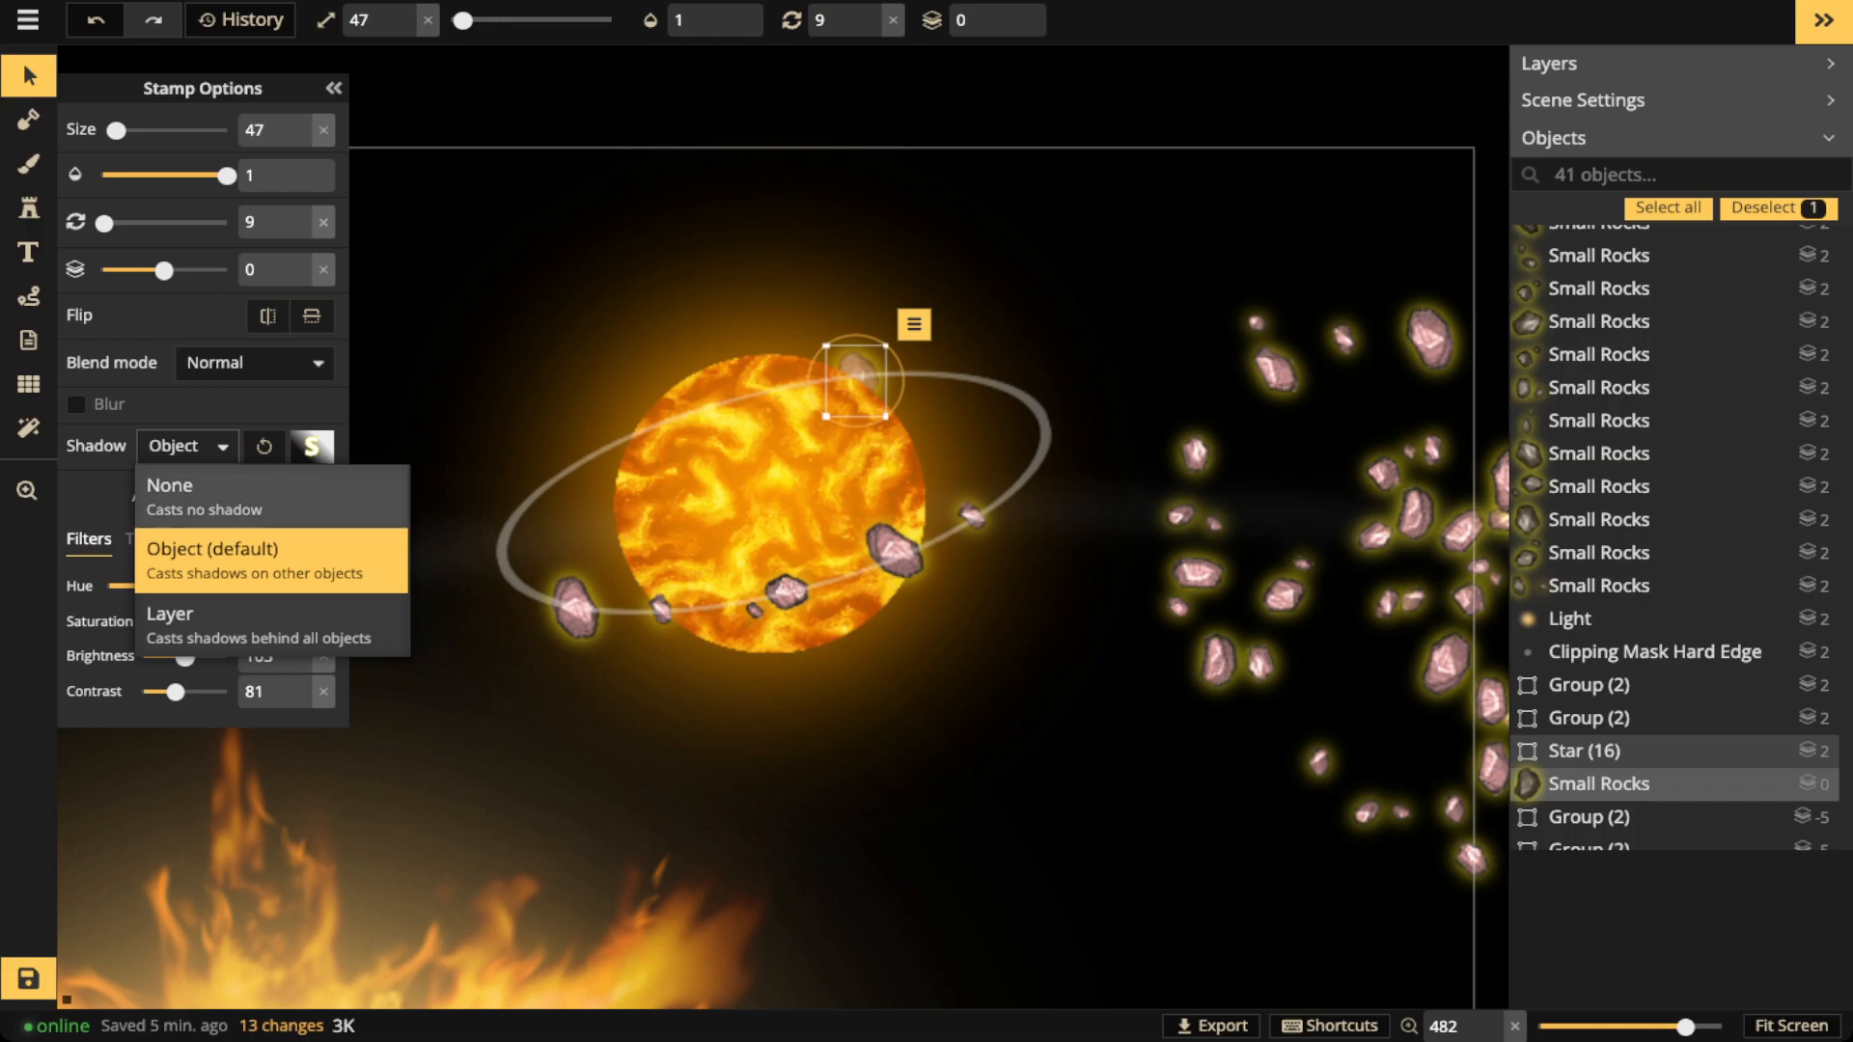
pyautogui.click(166, 488)
pyautogui.moveTo(856, 379); pyautogui.dragTo(859, 380)
pyautogui.scroll(-7, 857, 382)
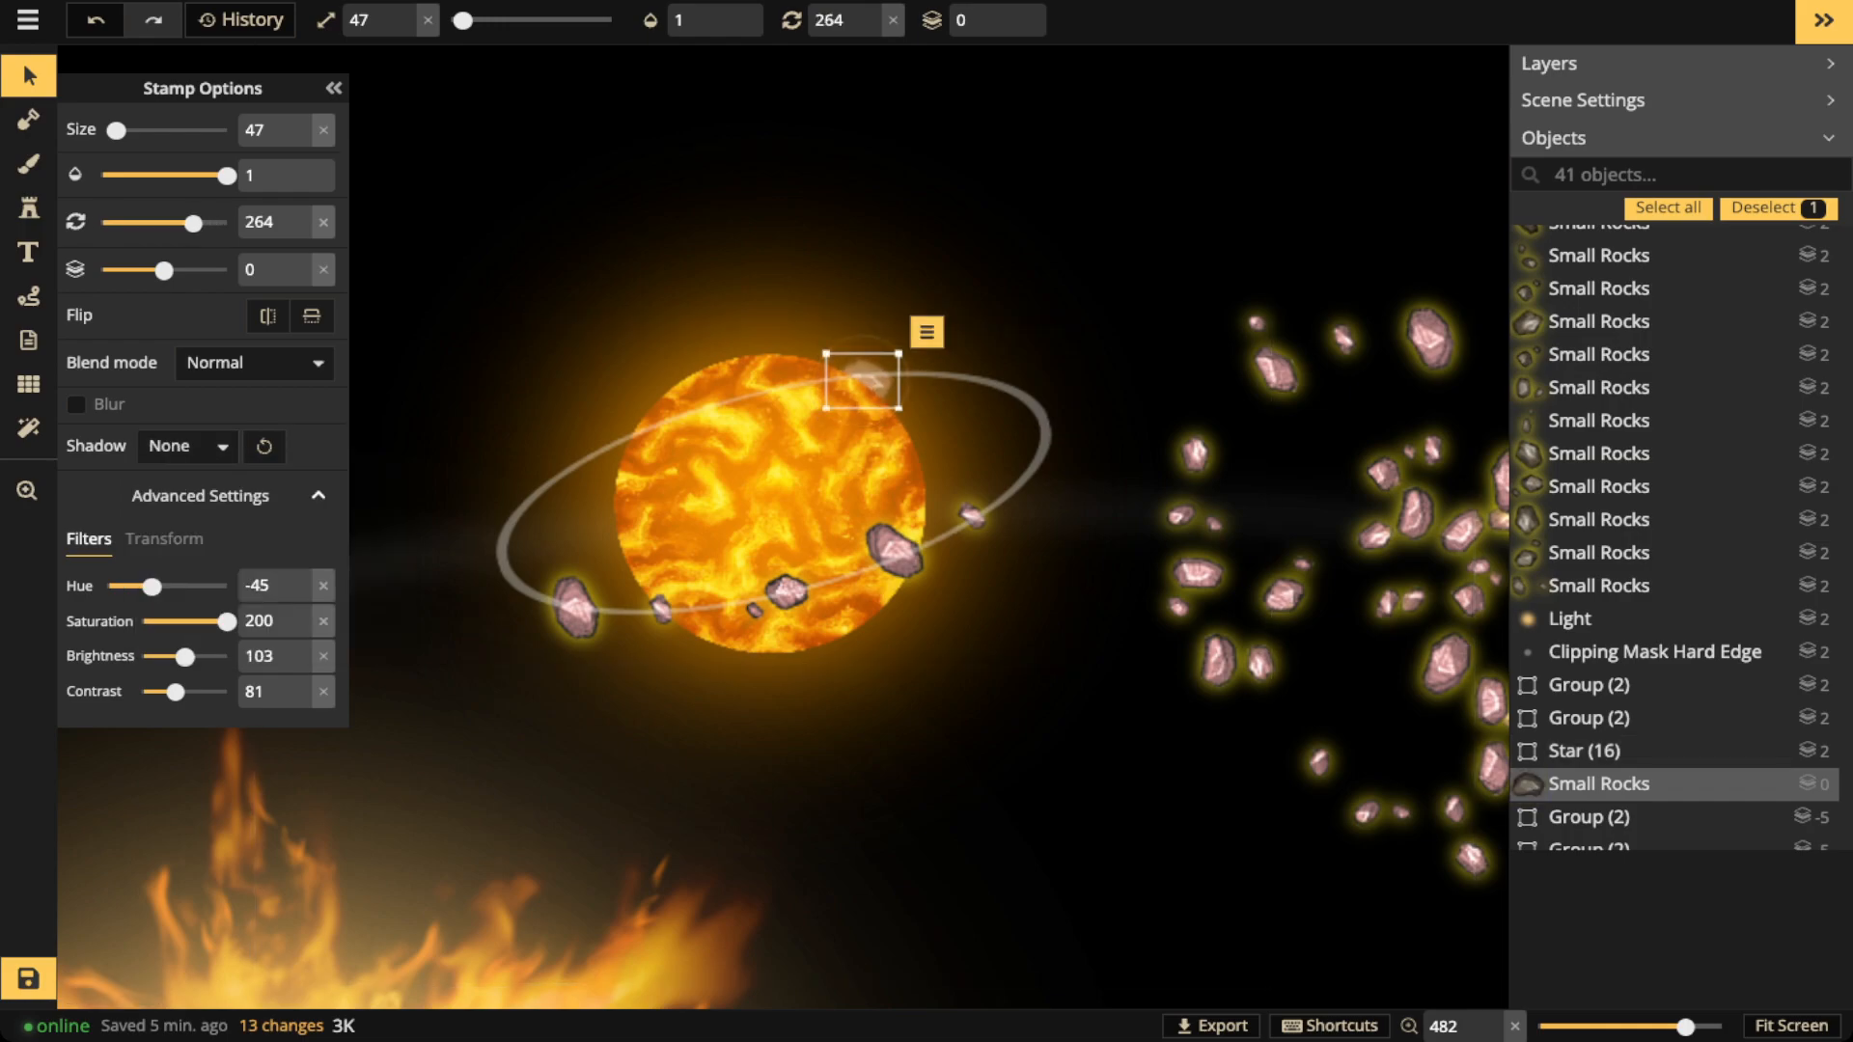
pyautogui.moveTo(184, 657); pyautogui.dragTo(180, 657)
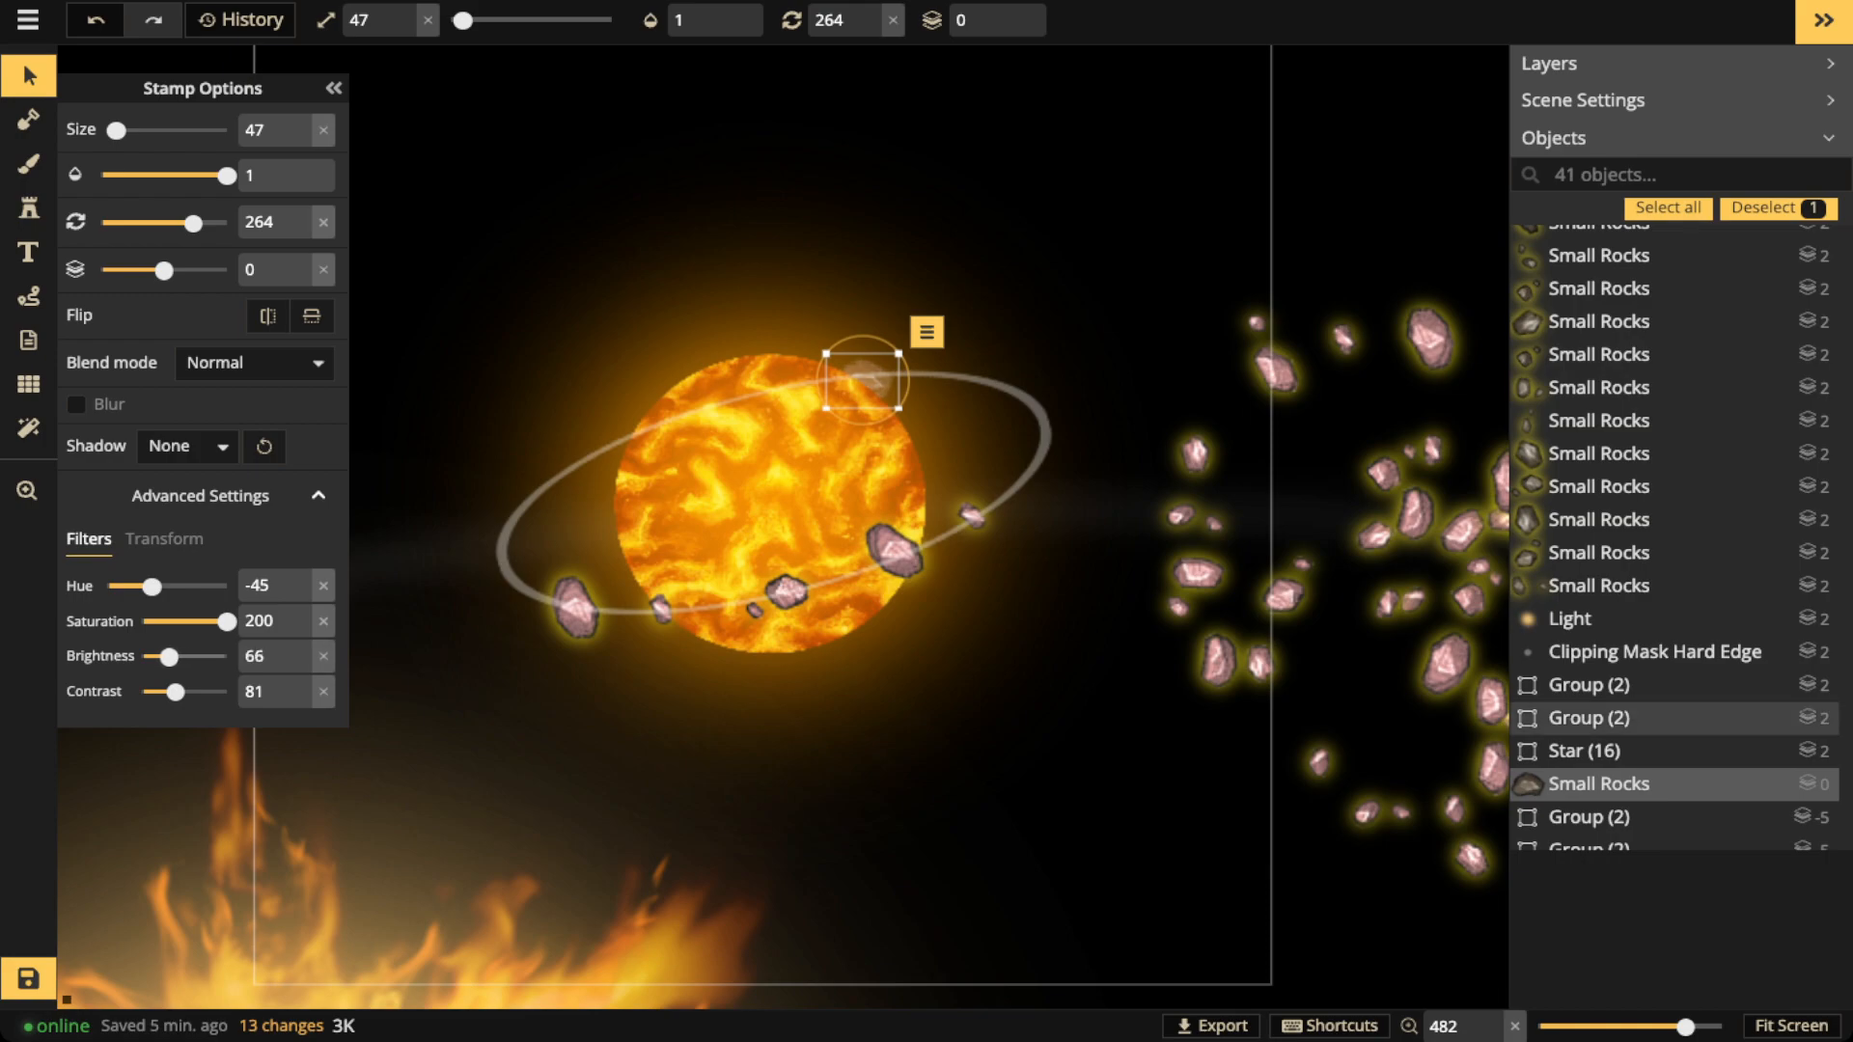
pyautogui.moveTo(862, 381); pyautogui.dragTo(864, 381)
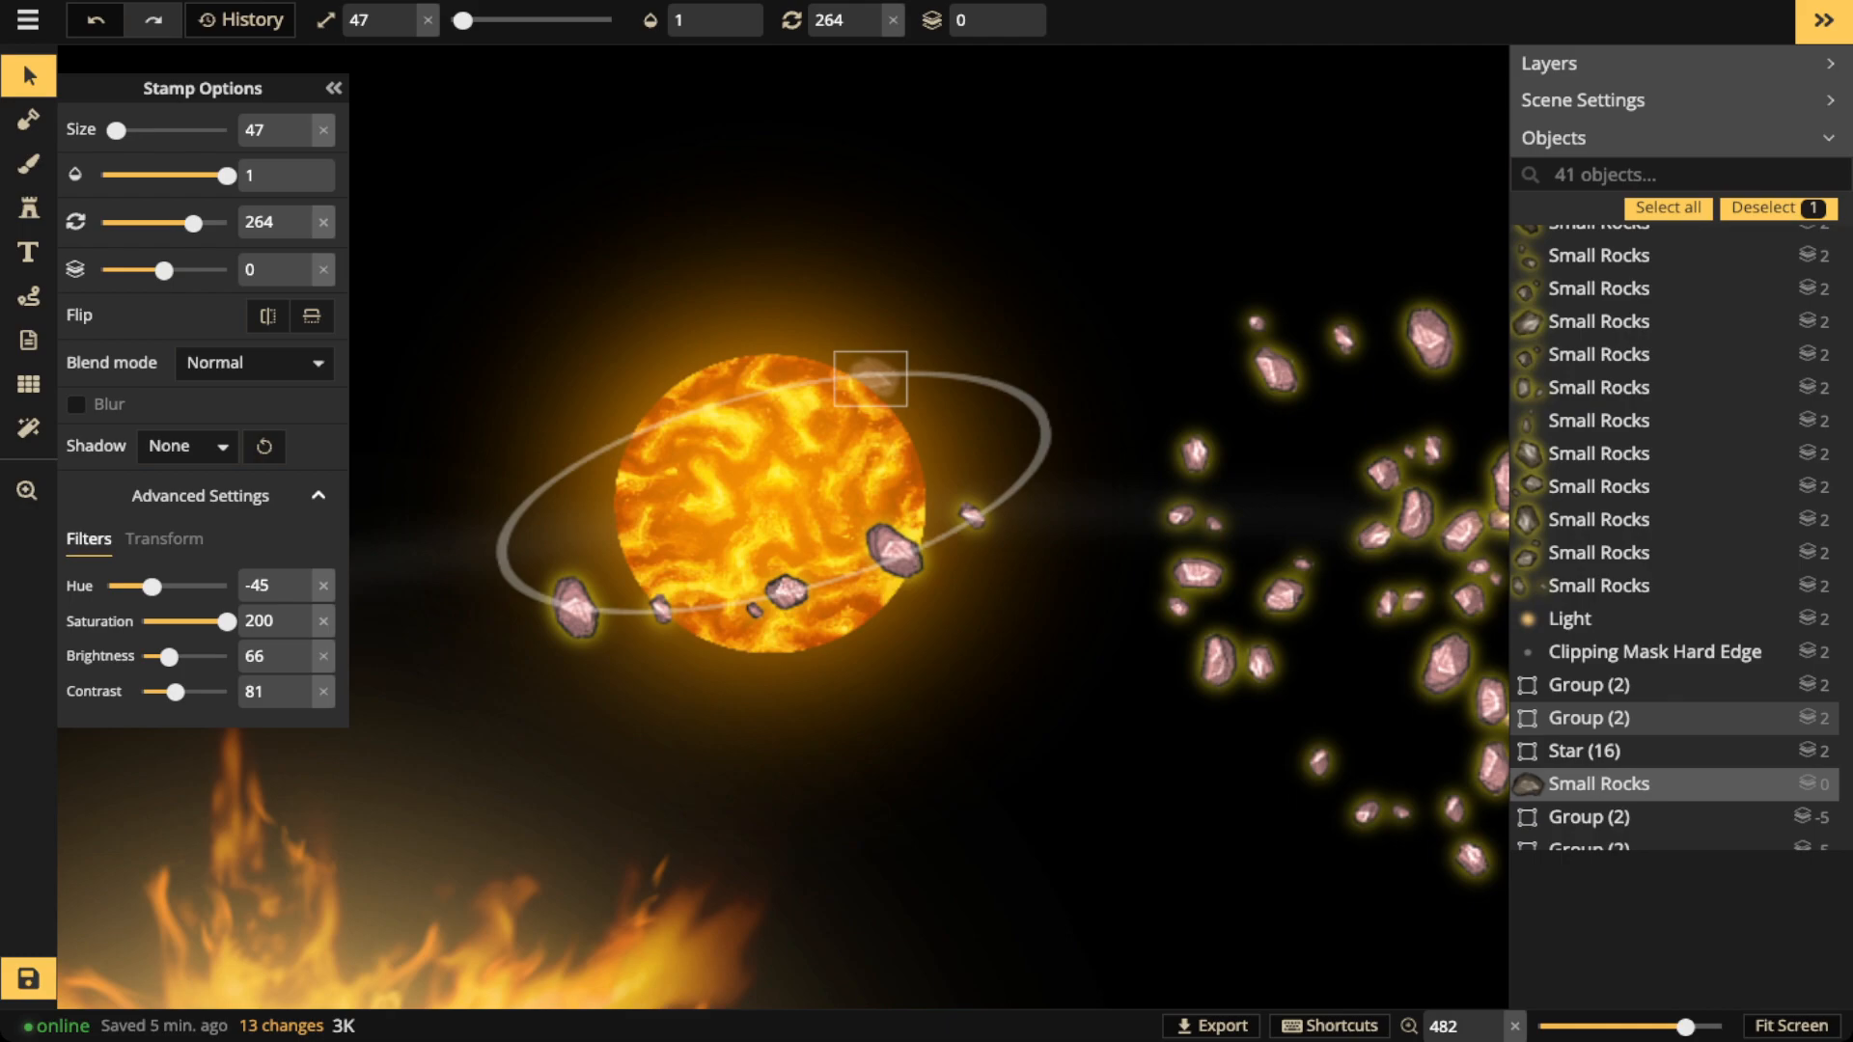
# Move two more rock stamps from the cluster onto the ring's right end and the planet's lower-left edge, rotated to 183 and 206
pyautogui.moveTo(972, 516); pyautogui.dragTo(1029, 469)
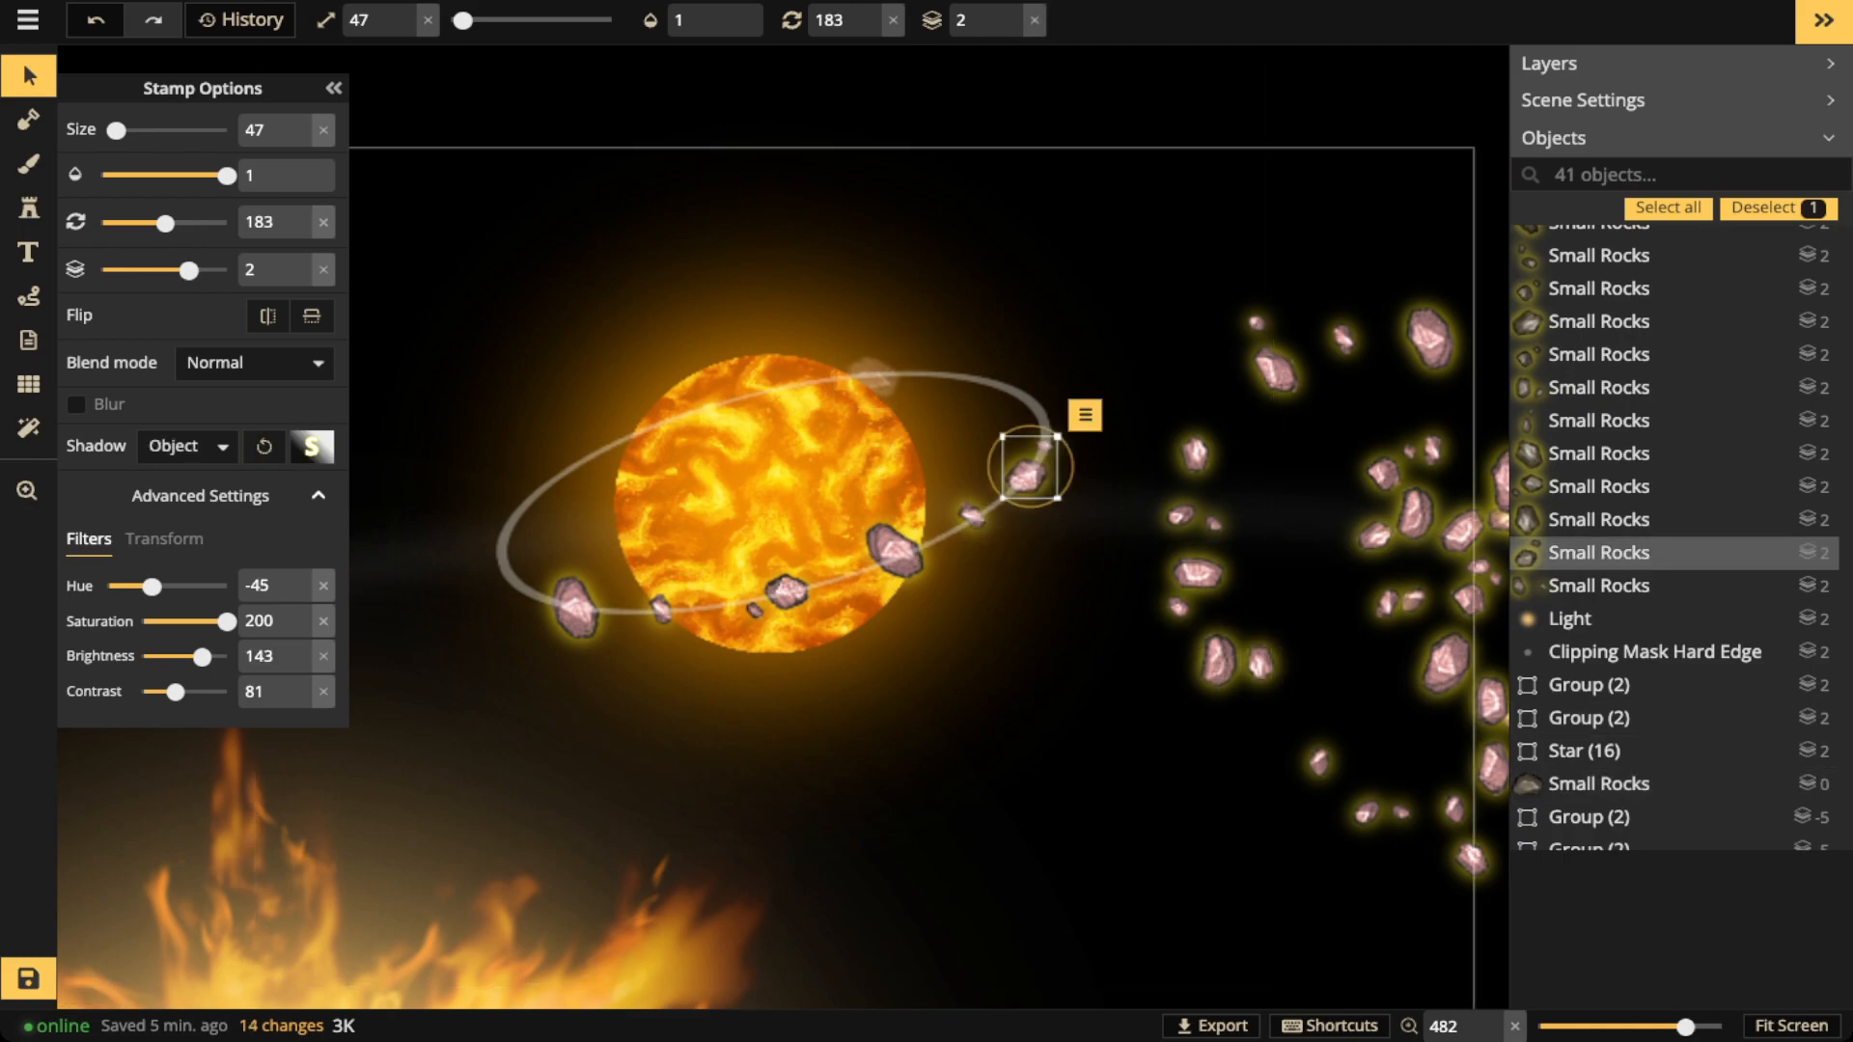
pyautogui.moveTo(1374, 815); pyautogui.dragTo(708, 623)
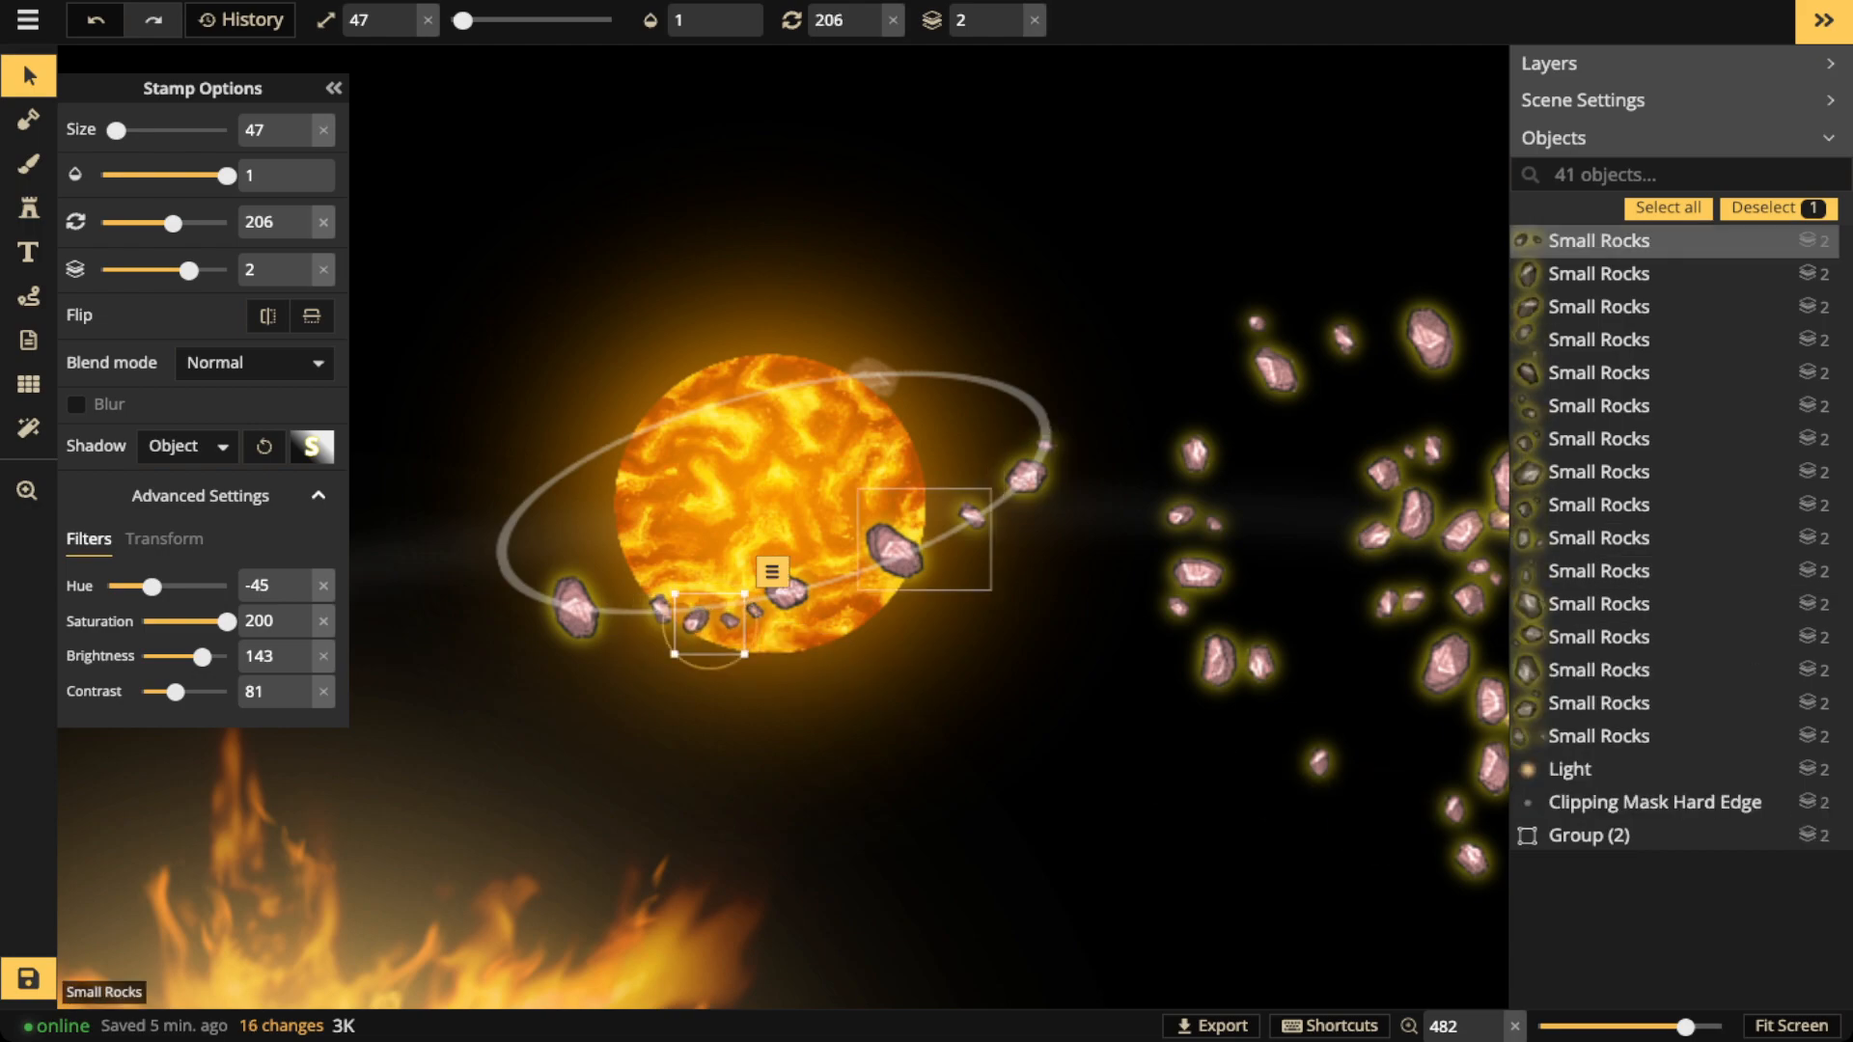
# Place another small rock over the large one at the planet's lower-right edge, on layer 5
pyautogui.moveTo(1321, 762); pyautogui.dragTo(876, 573)
pyautogui.scroll(4, 840, 577)
pyautogui.scroll(5, 856, 563)
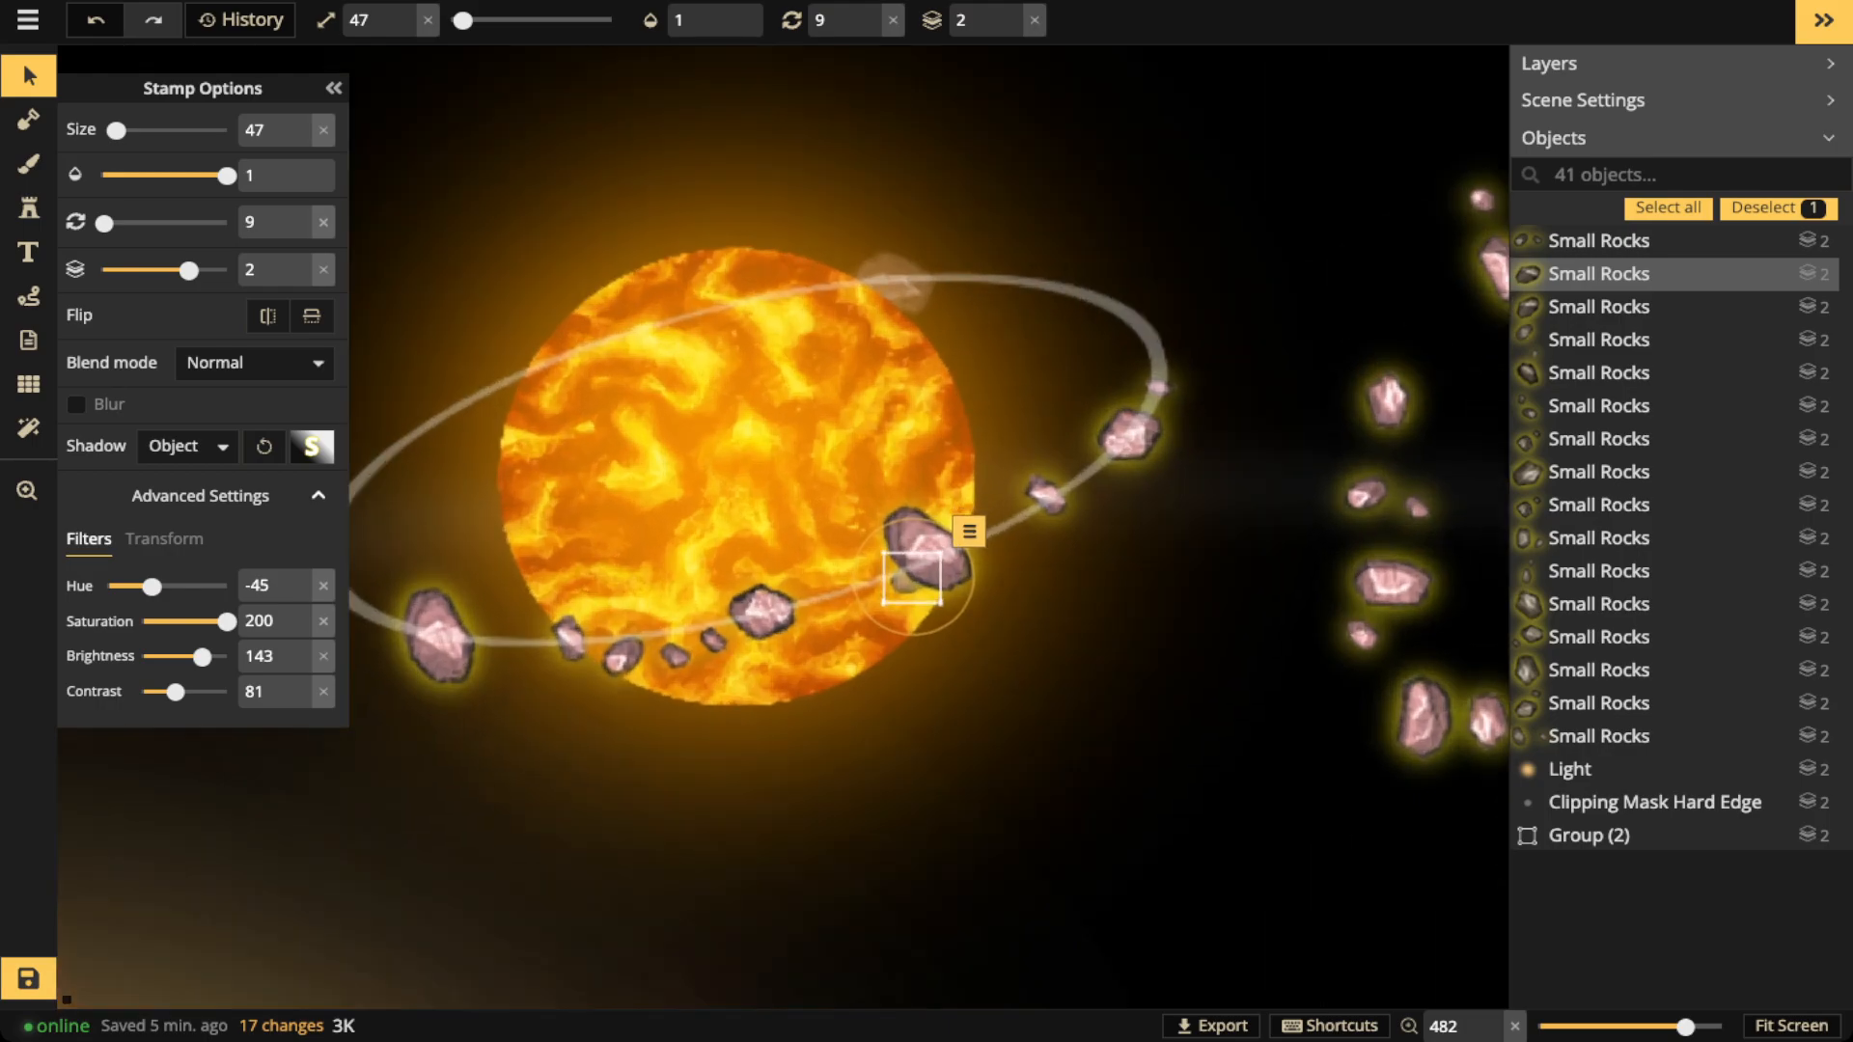
pyautogui.tripleClick(1011, 11)
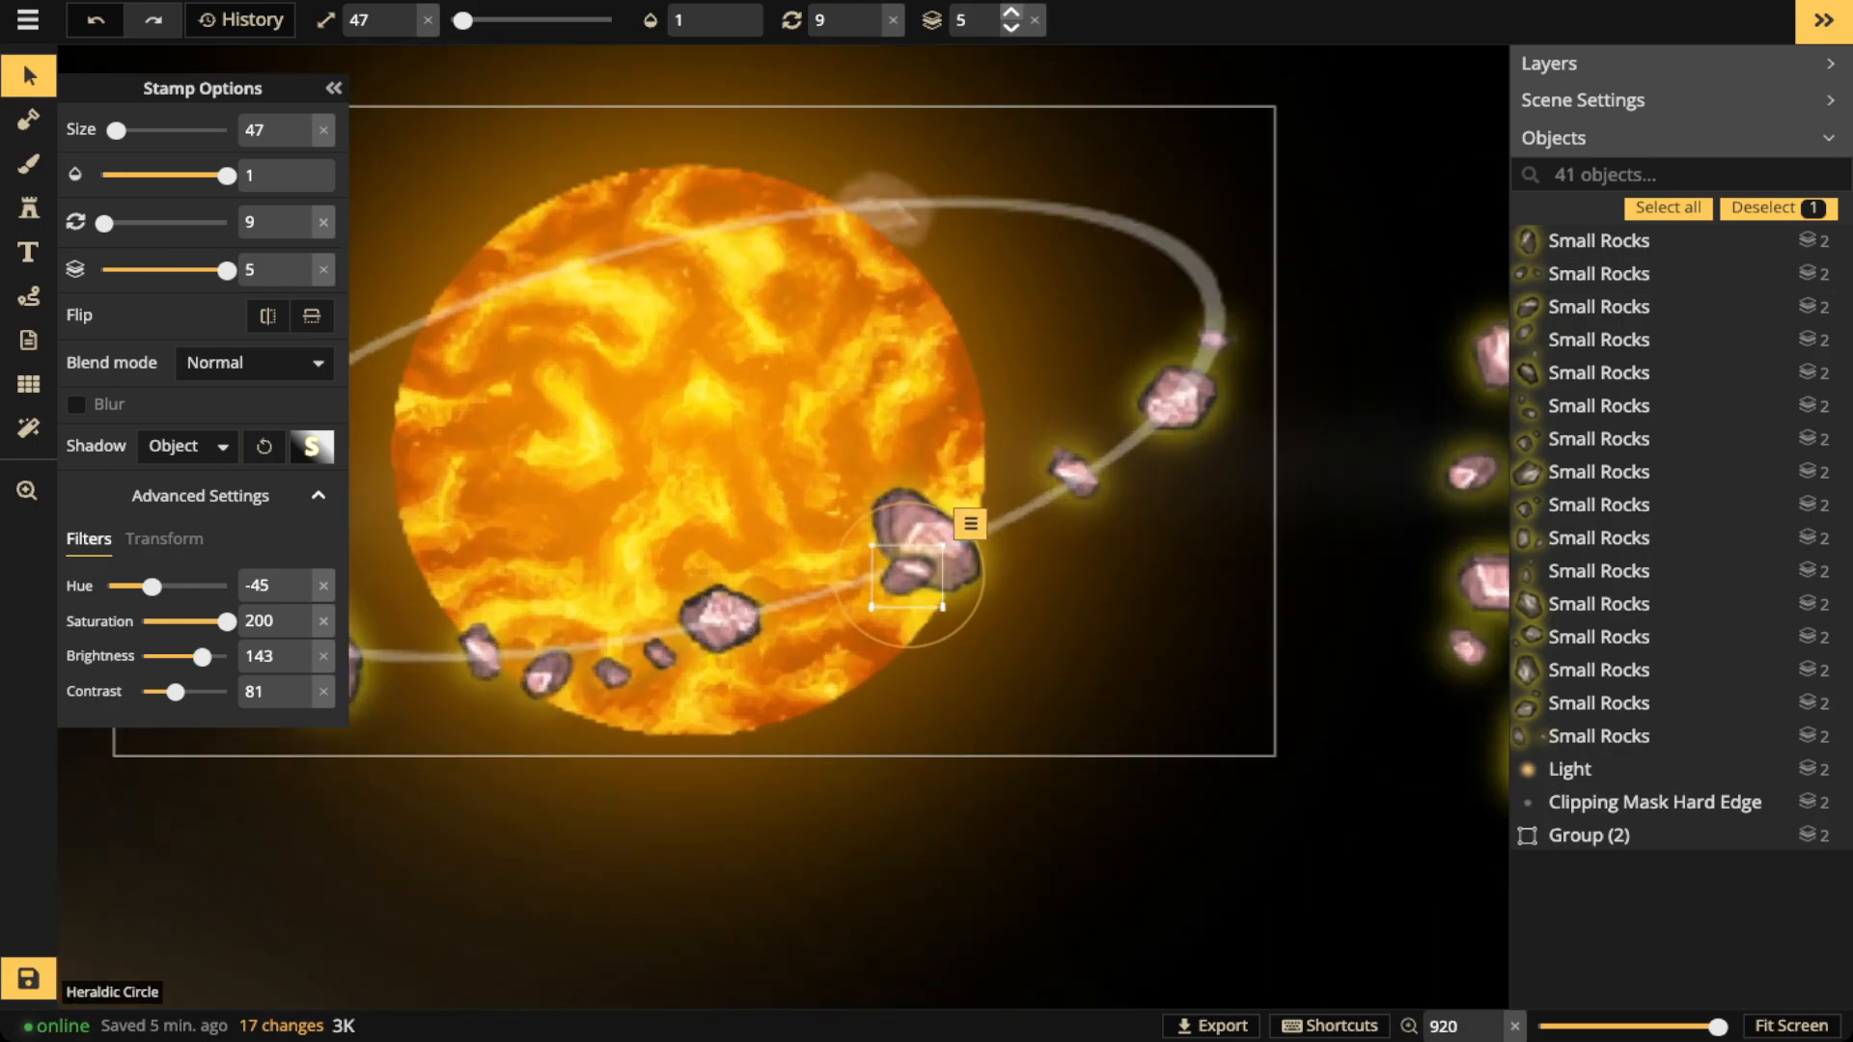
pyautogui.moveTo(906, 575); pyautogui.dragTo(894, 571)
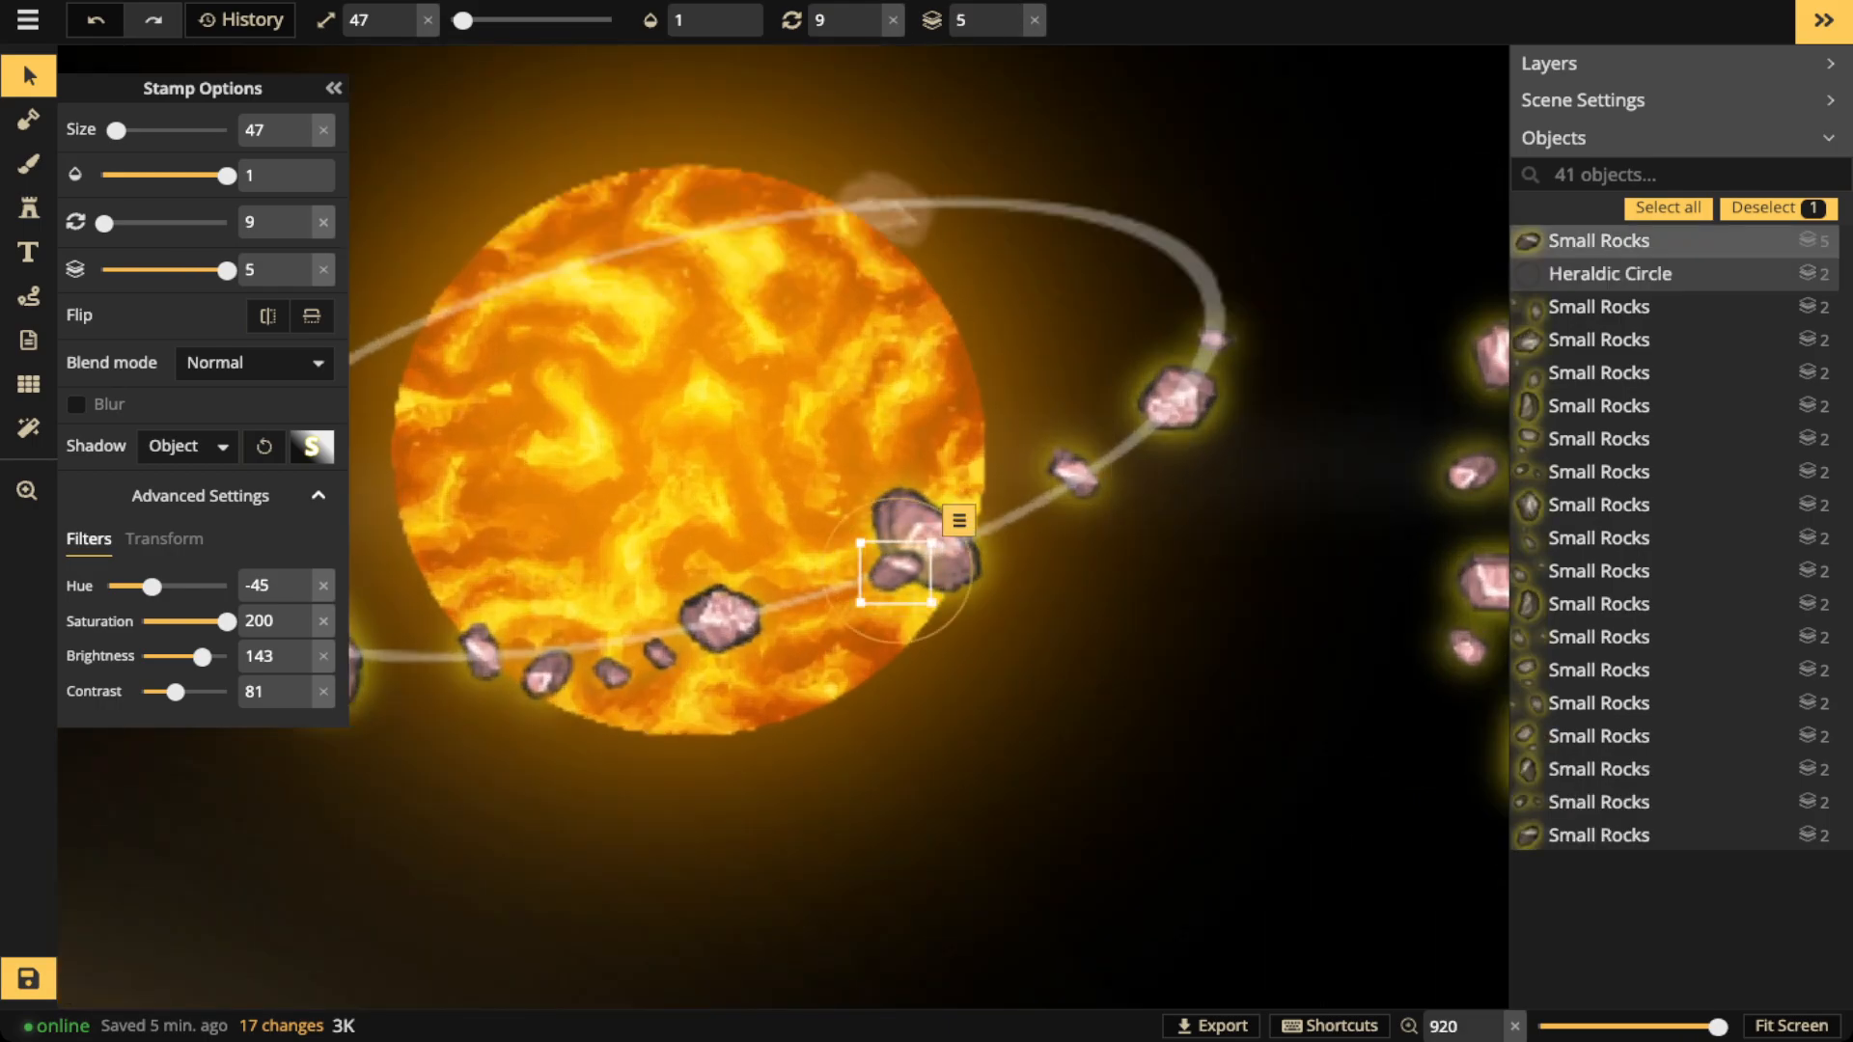
# Move a pair of small rocks from the cluster to the ring's upper-right arc and put it on layer 4
pyautogui.scroll(-3, 894, 571)
pyautogui.moveTo(1223, 500); pyautogui.dragTo(912, 299)
pyautogui.doubleClick(1011, 11)
pyautogui.click(823, 261)
pyautogui.scroll(-4, 823, 261)
pyautogui.press('space')
pyautogui.moveTo(824, 260); pyautogui.dragTo(973, 258)
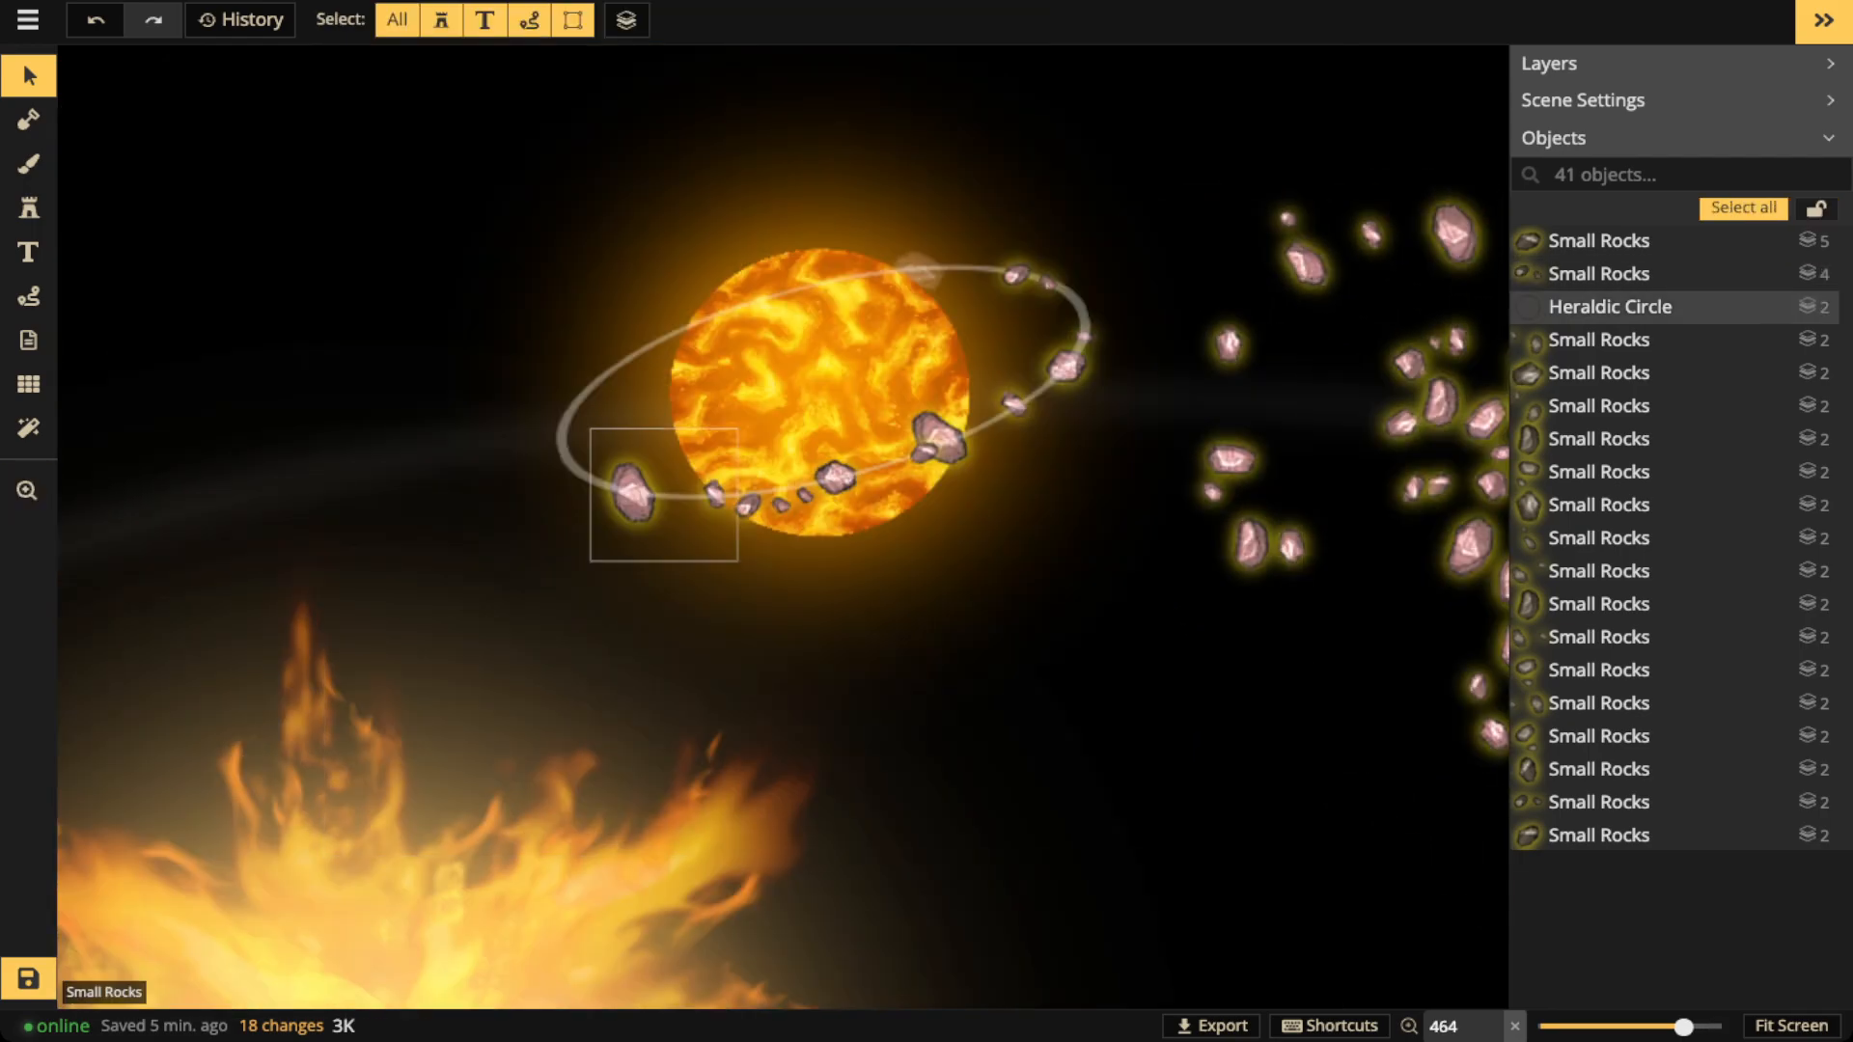
# Move a rock from the cluster to the ring's upper-left arc at the planet's edge, with rotation 212 and layer -2
pyautogui.click(632, 494)
pyautogui.moveTo(1248, 543); pyautogui.dragTo(582, 383)
pyautogui.scroll(-9, 582, 383)
pyautogui.scroll(1, 582, 383)
pyautogui.moveTo(588, 386); pyautogui.dragTo(685, 330)
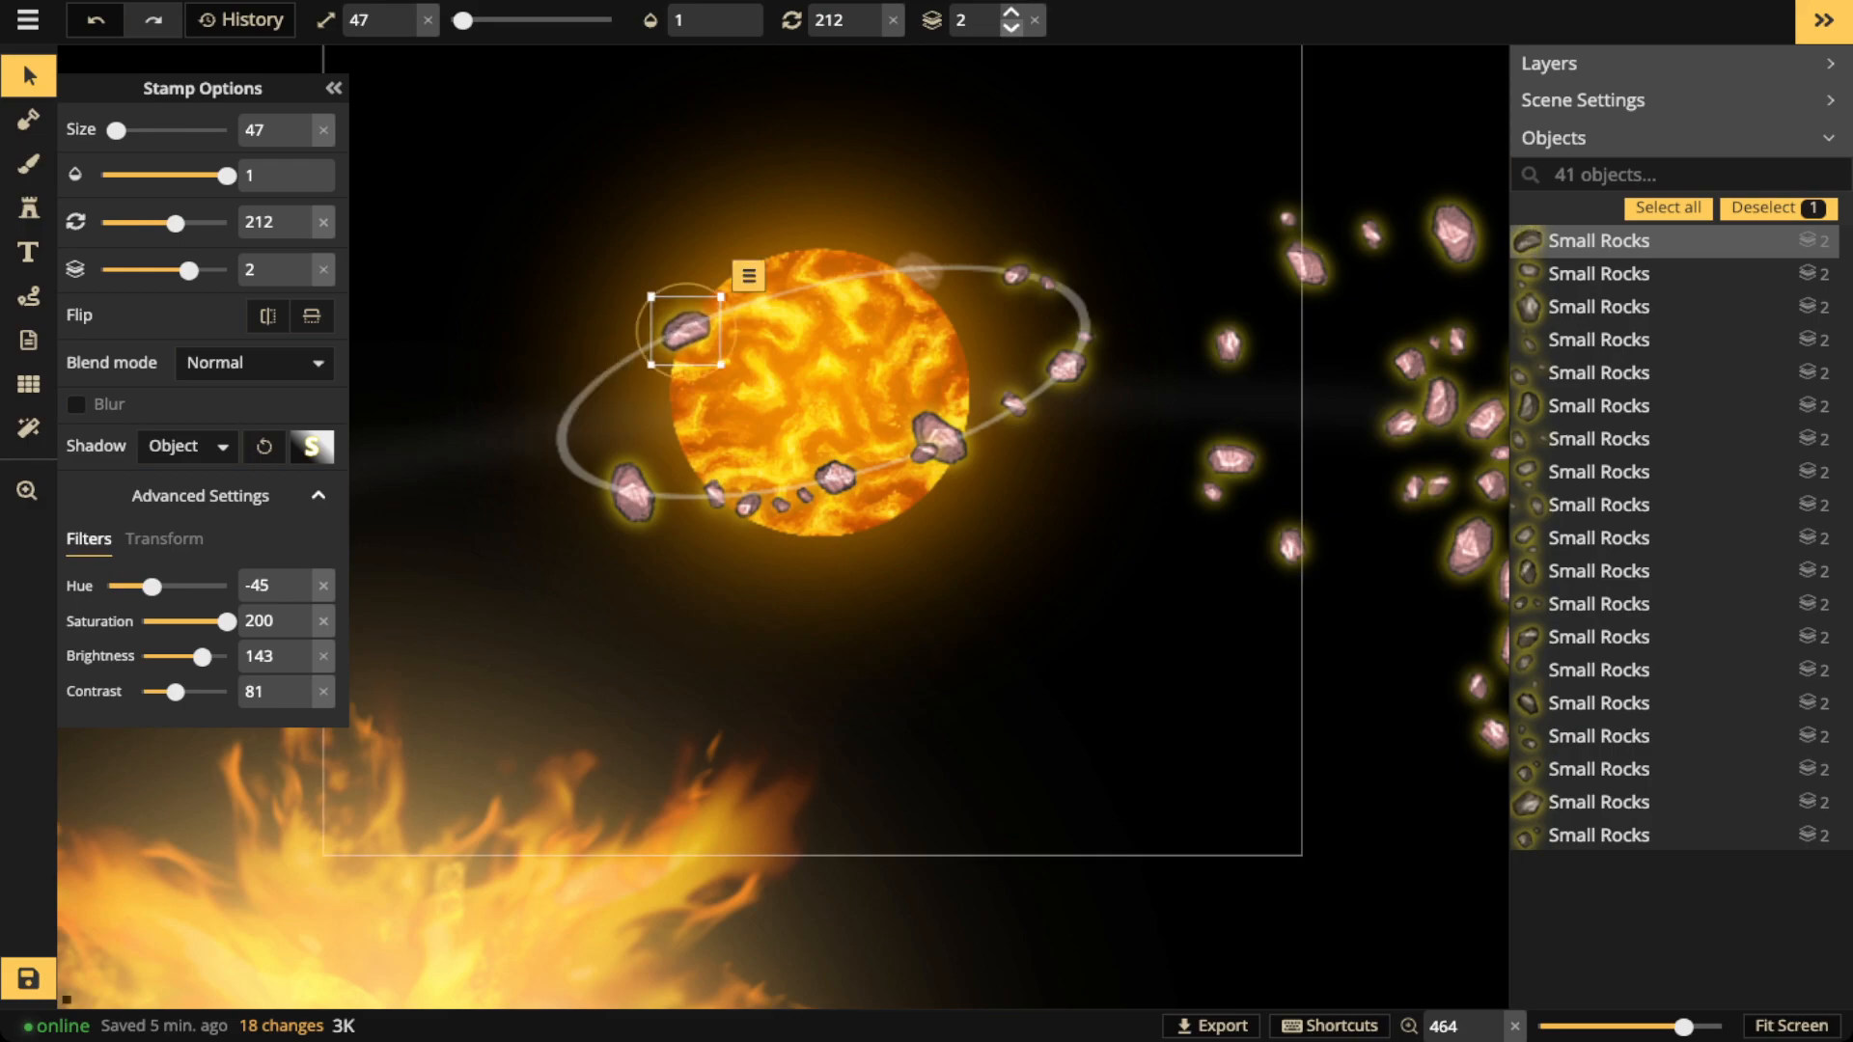
pyautogui.doubleClick(1010, 30)
pyautogui.scroll(-5, 1674, 685)
# Shift the upper-left rock outward along the ring and give it brightness 112, an object shadow and rotation 197
pyautogui.click(188, 446)
pyautogui.click(186, 488)
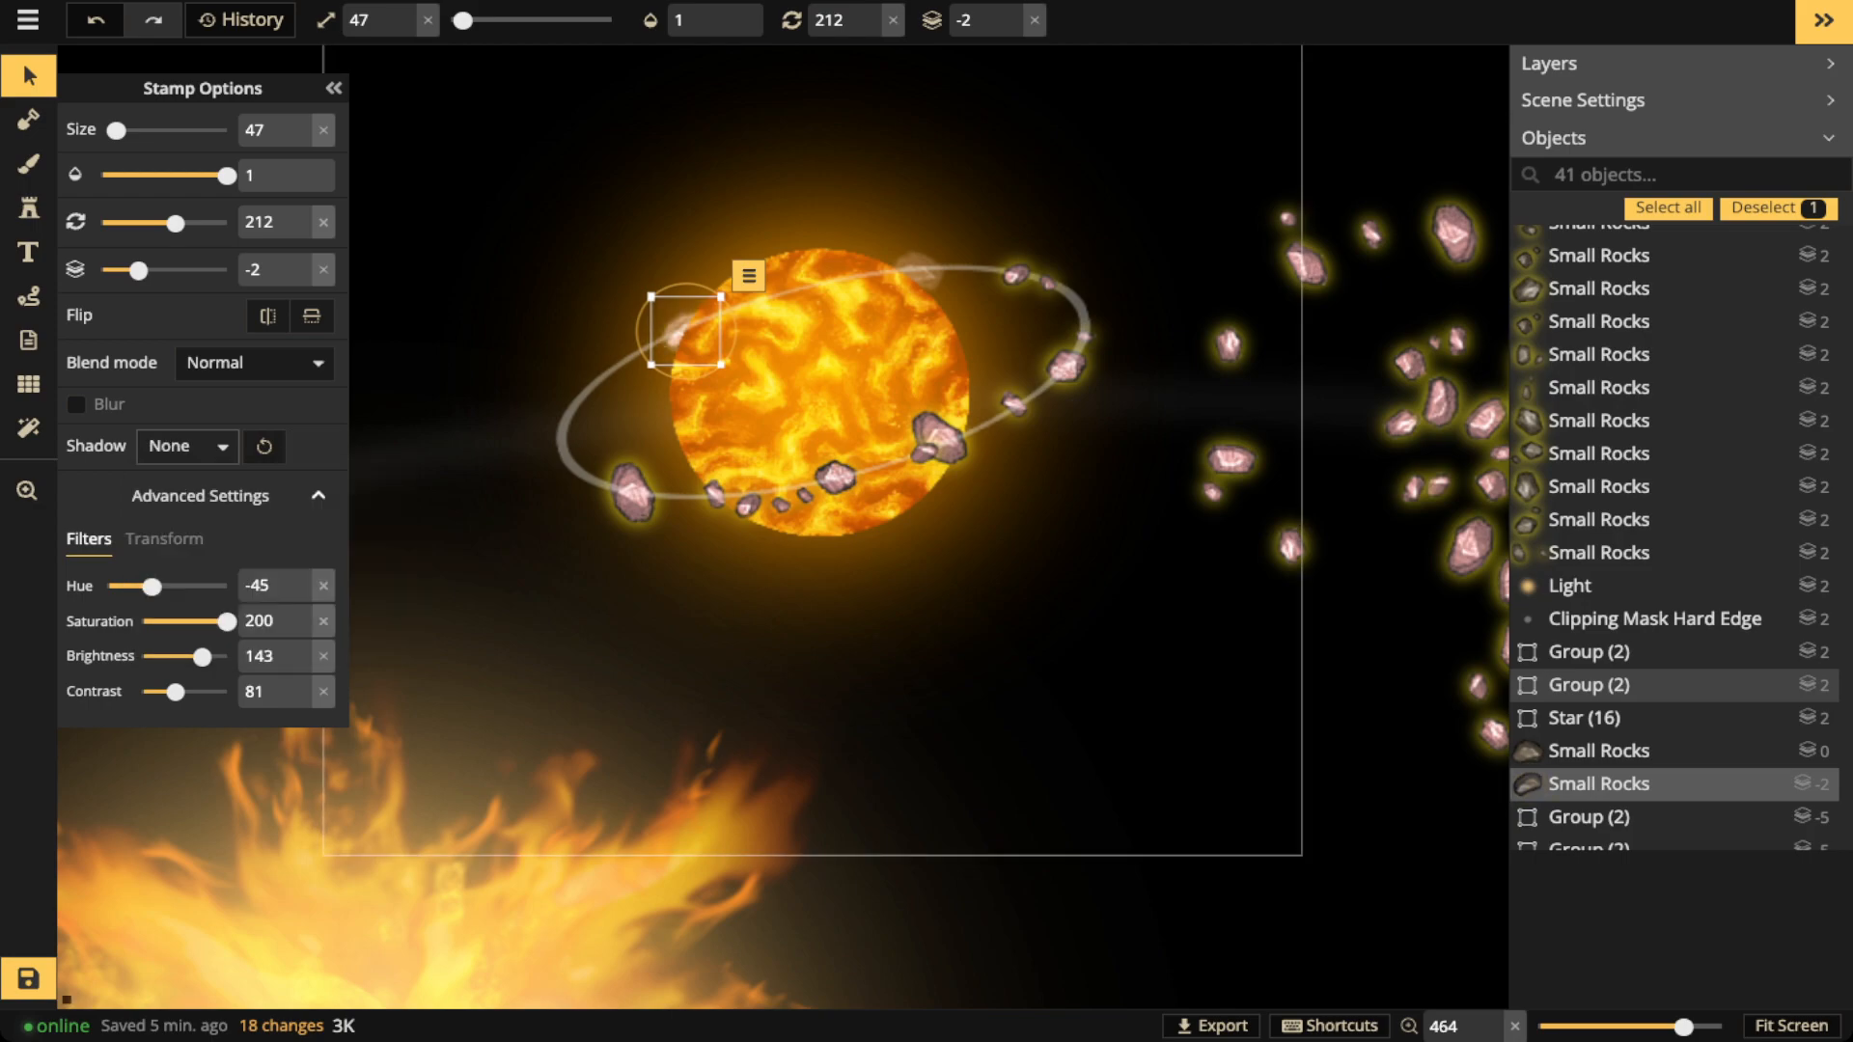
pyautogui.moveTo(685, 331); pyautogui.dragTo(615, 371)
pyautogui.click(188, 445)
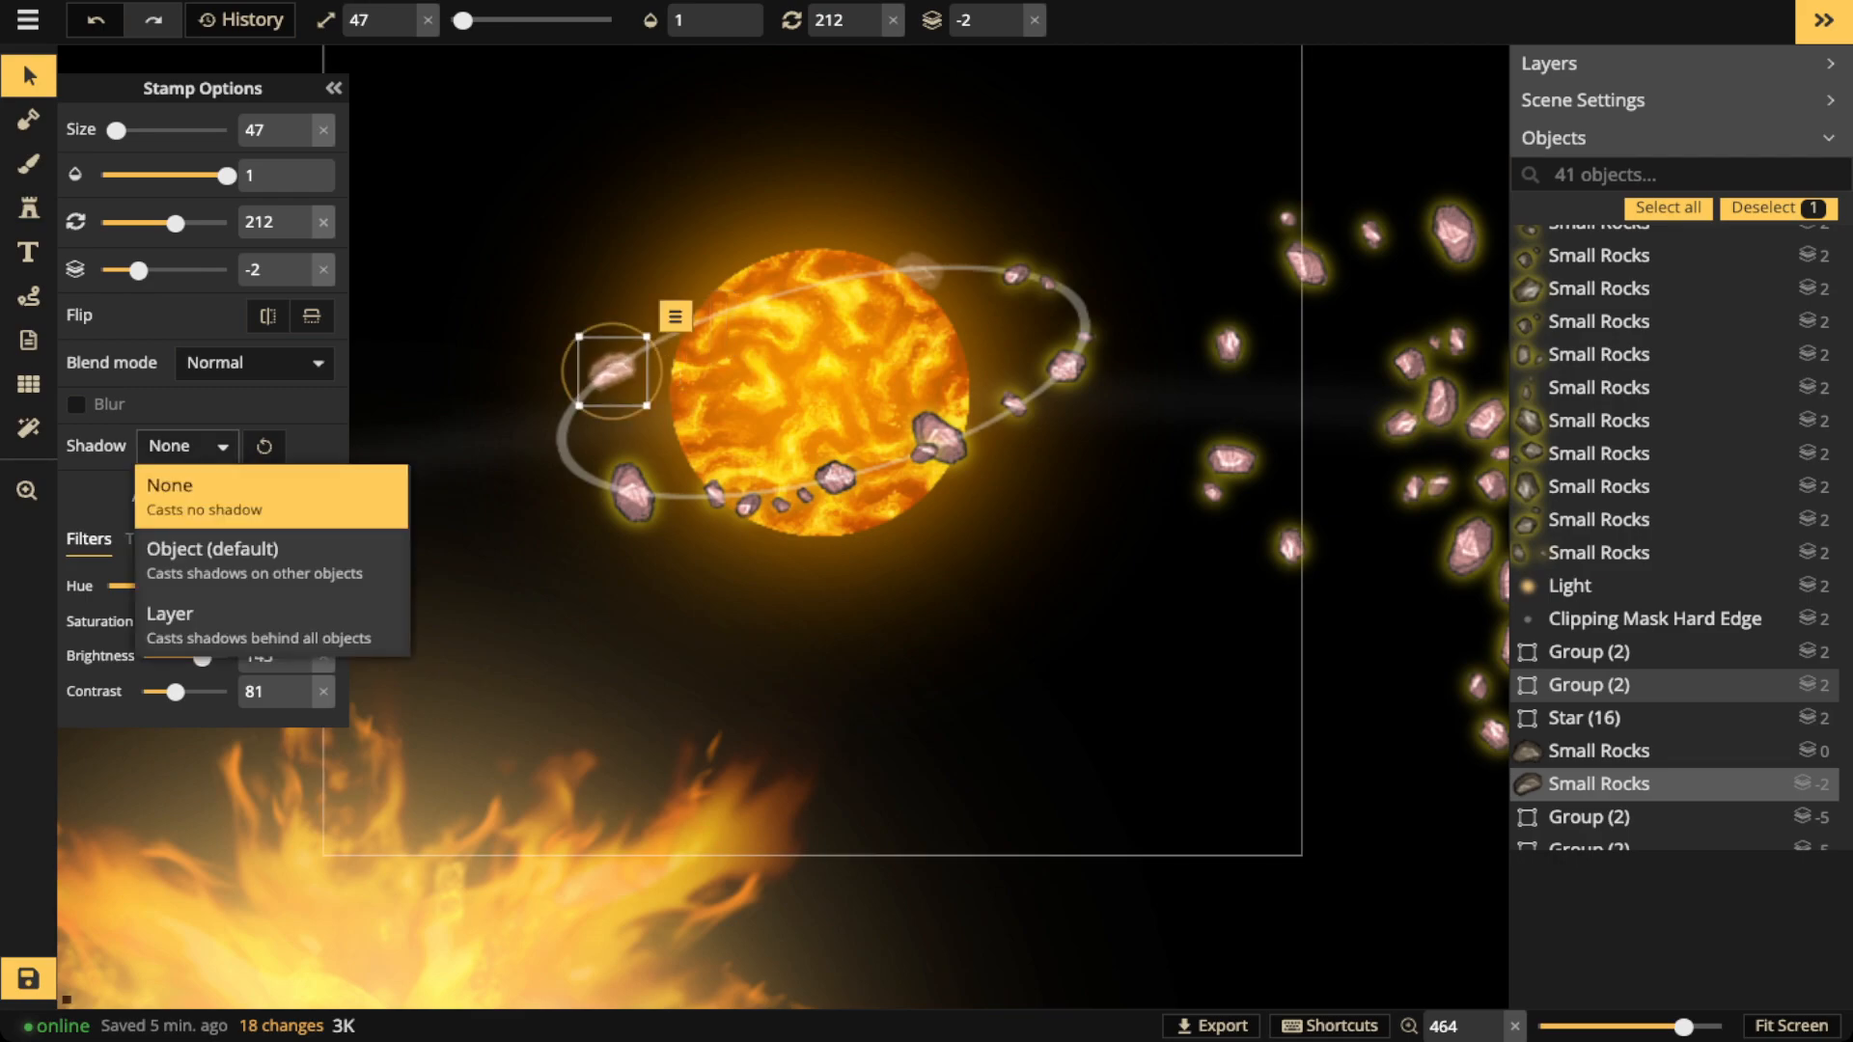
pyautogui.moveTo(202, 659); pyautogui.dragTo(189, 659)
pyautogui.click(188, 446)
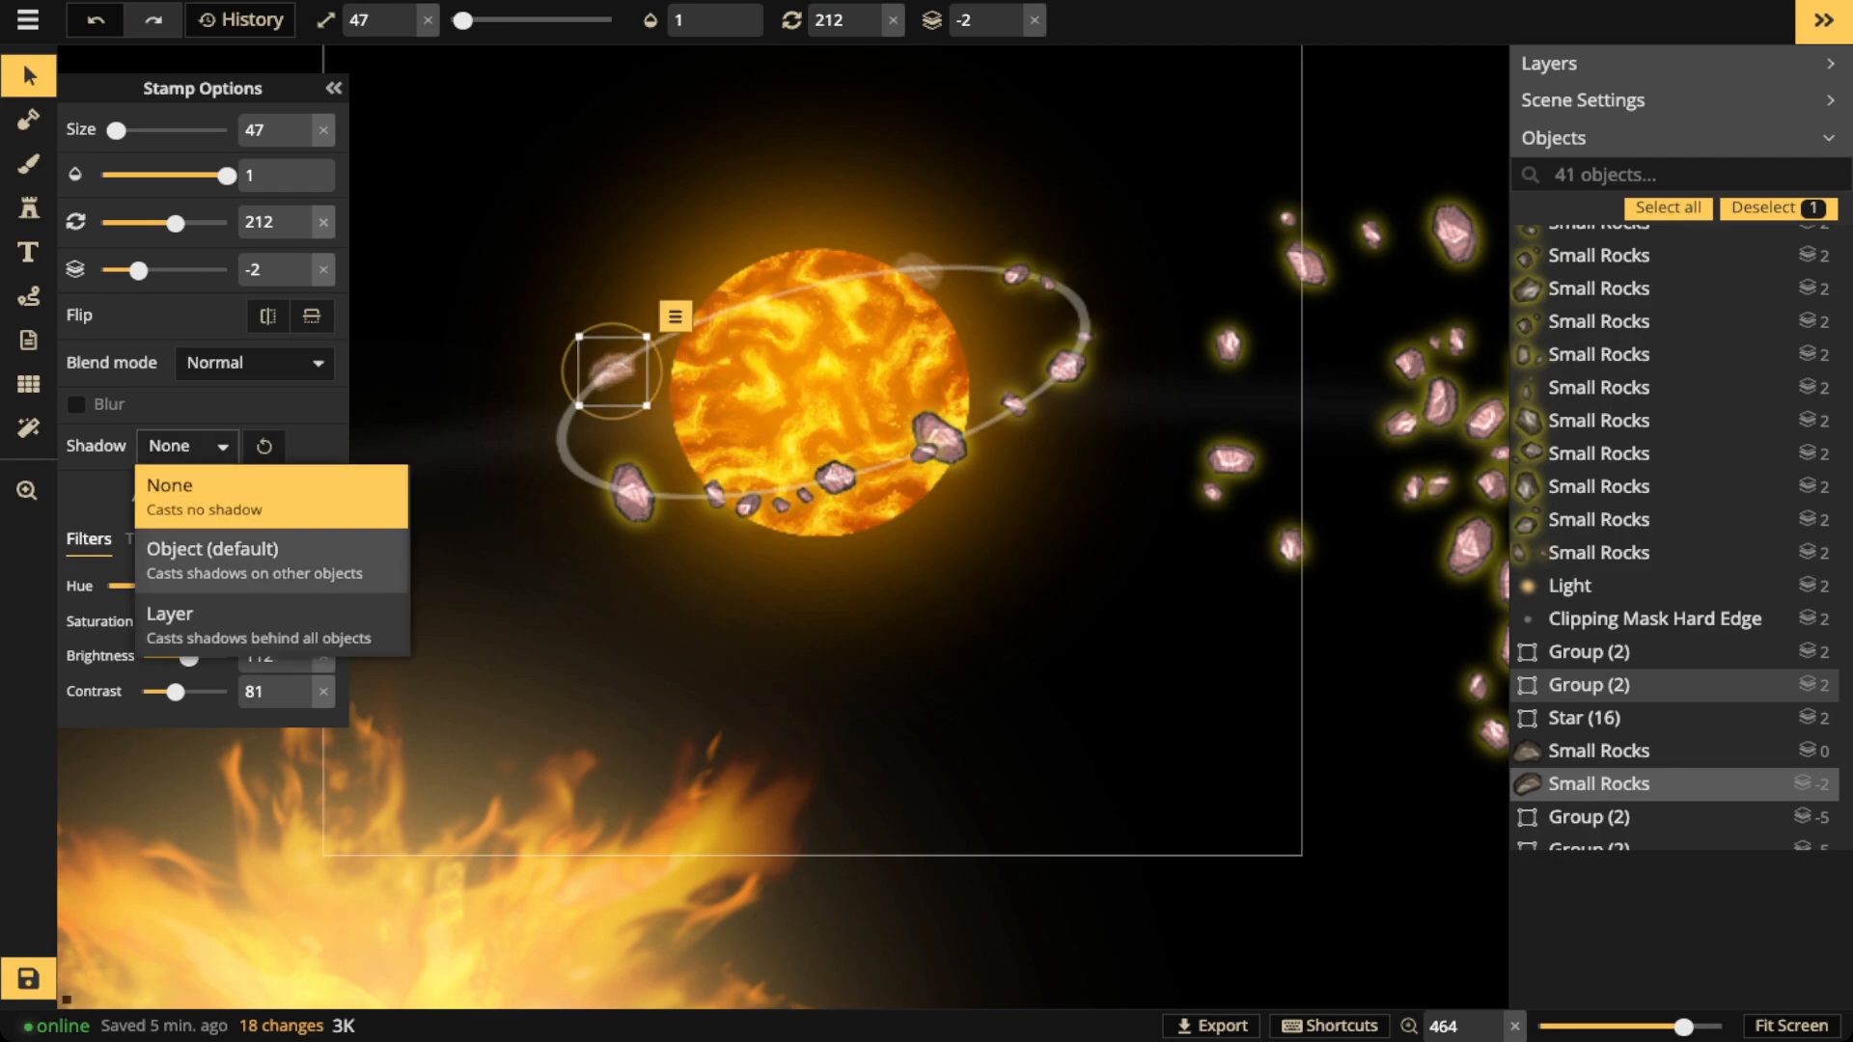
pyautogui.click(193, 548)
pyautogui.moveTo(612, 371); pyautogui.dragTo(606, 379)
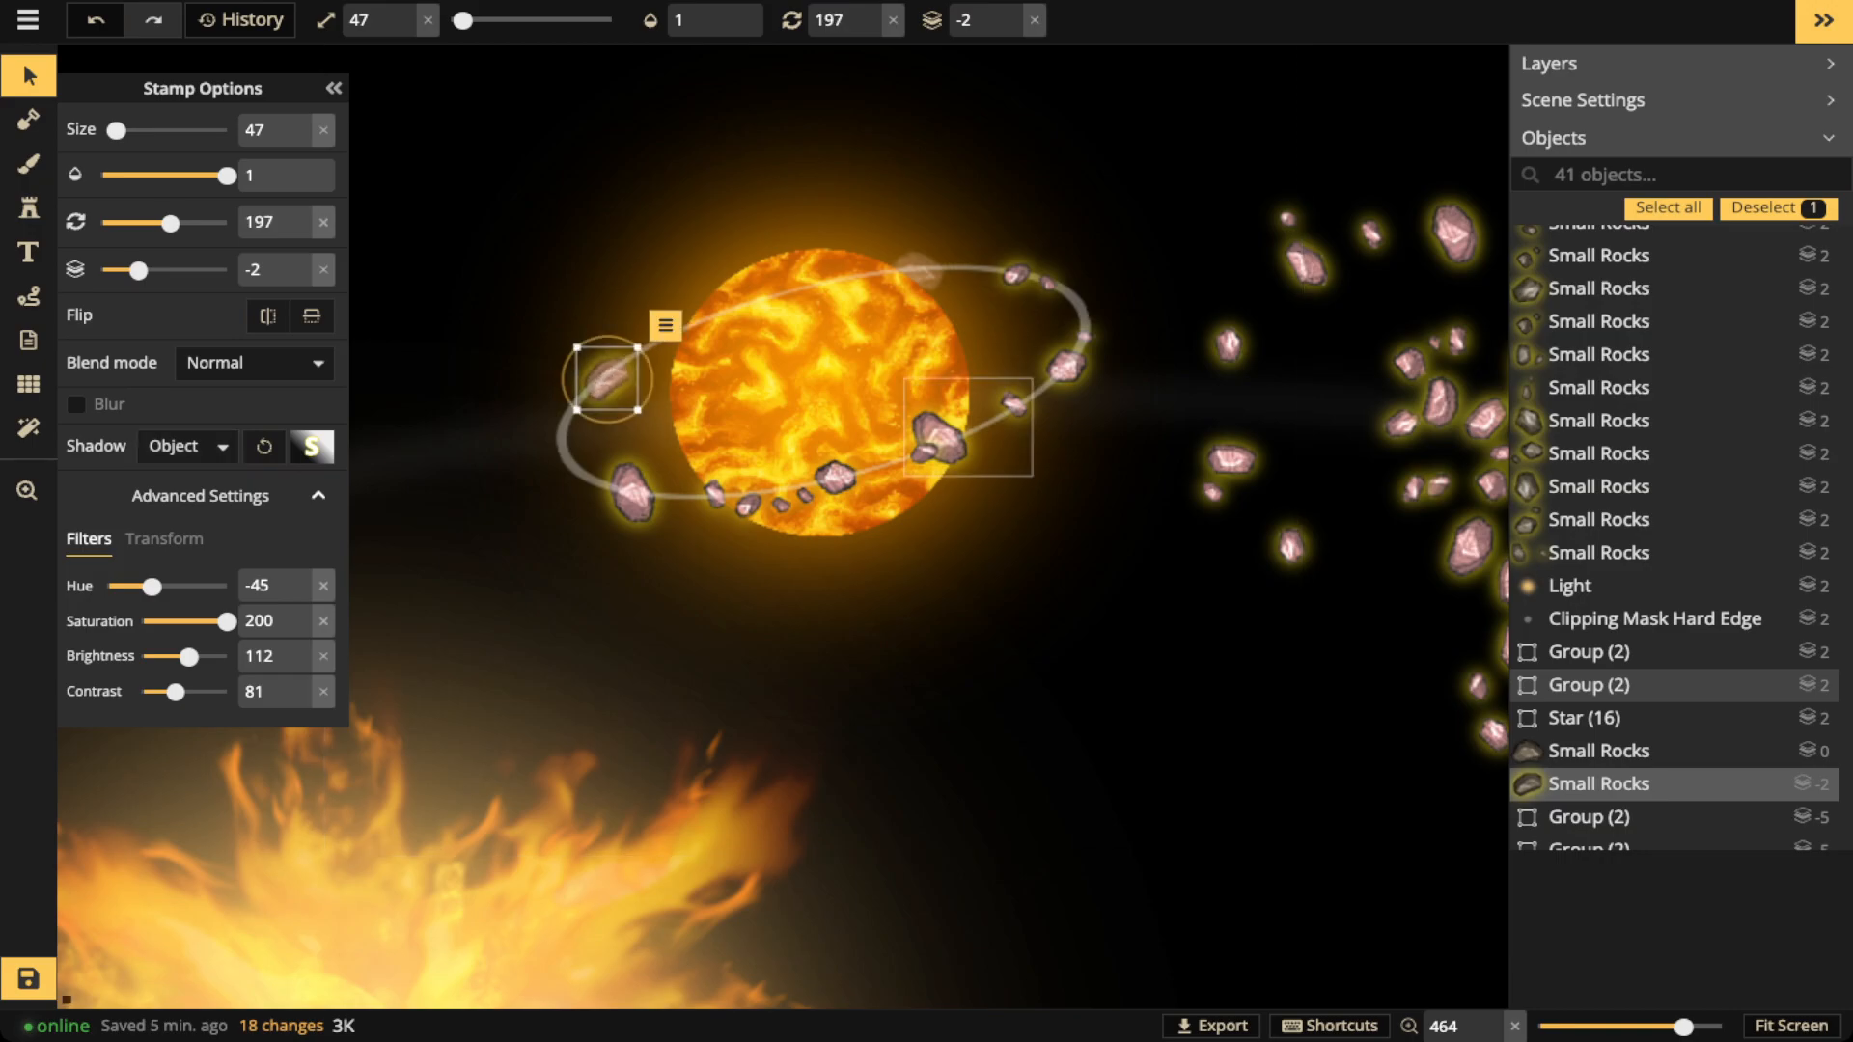
# Delete the Heraldic Circle guide ring around the planet
pyautogui.click(1052, 444)
pyautogui.scroll(-2, 967, 363)
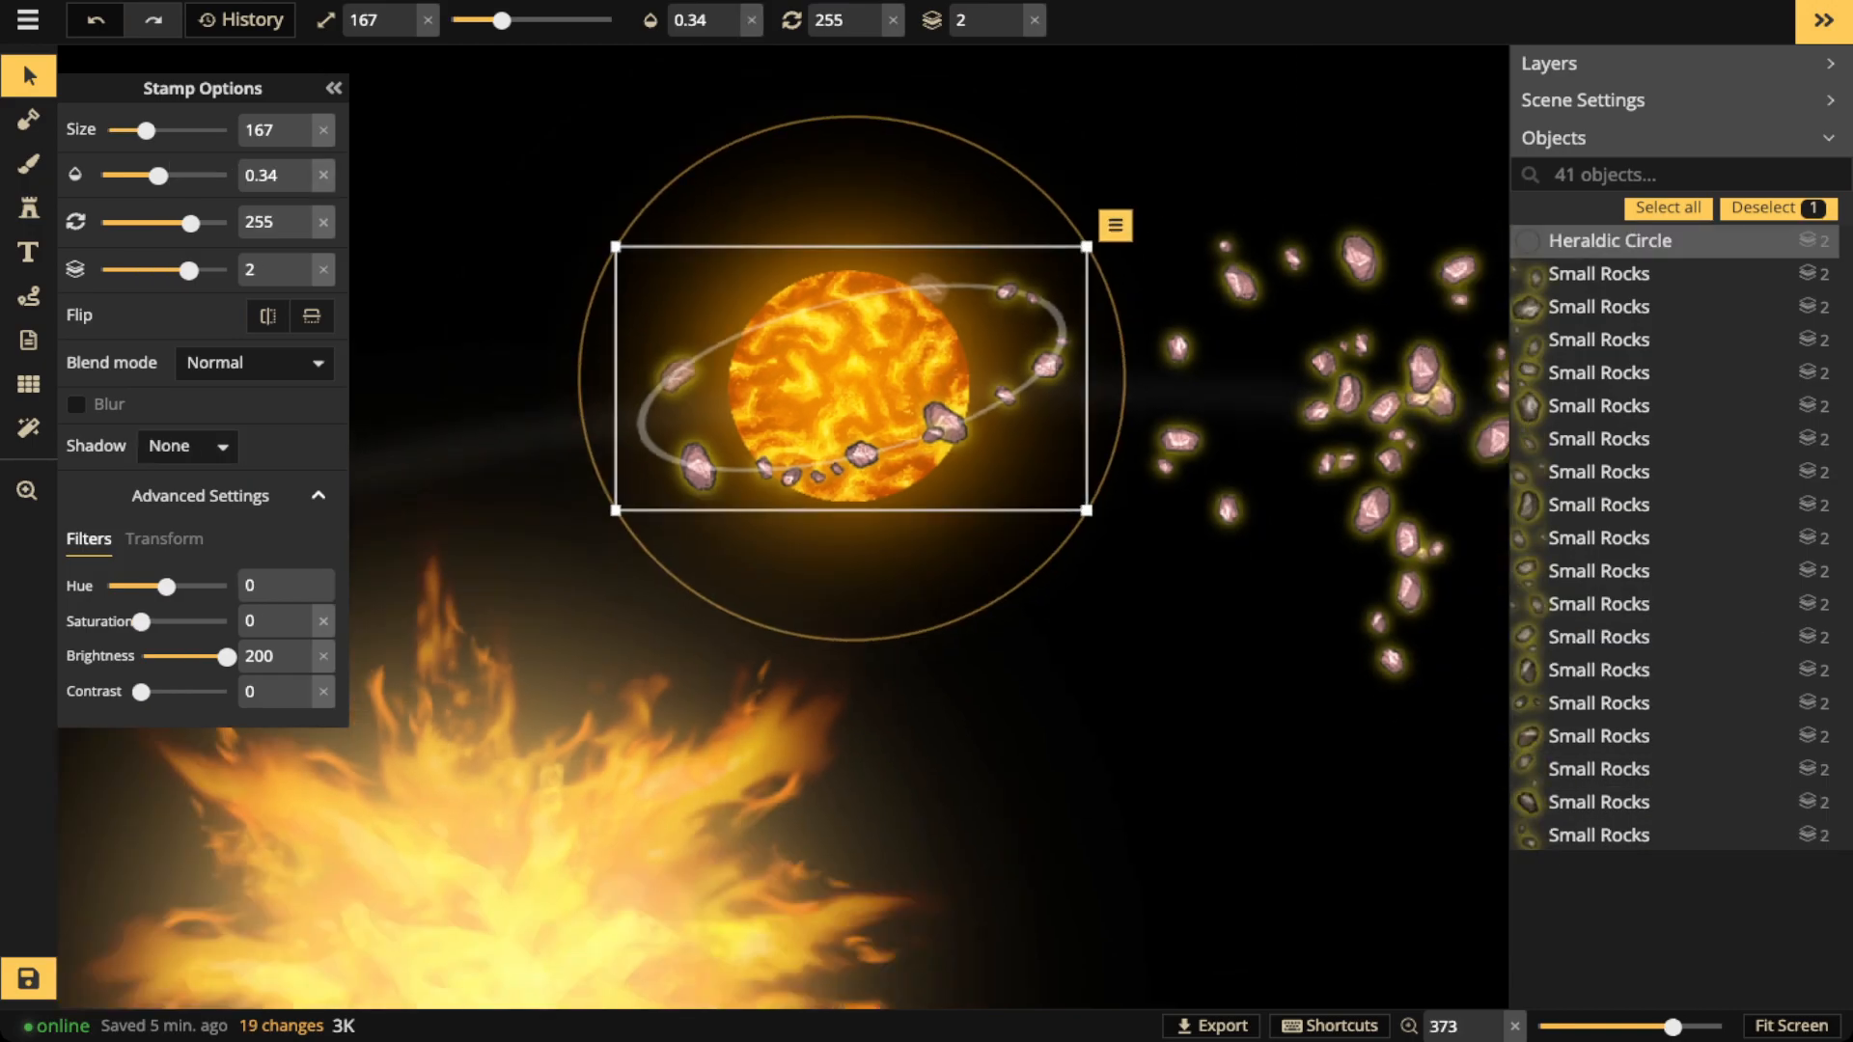
pyautogui.press('Delete')
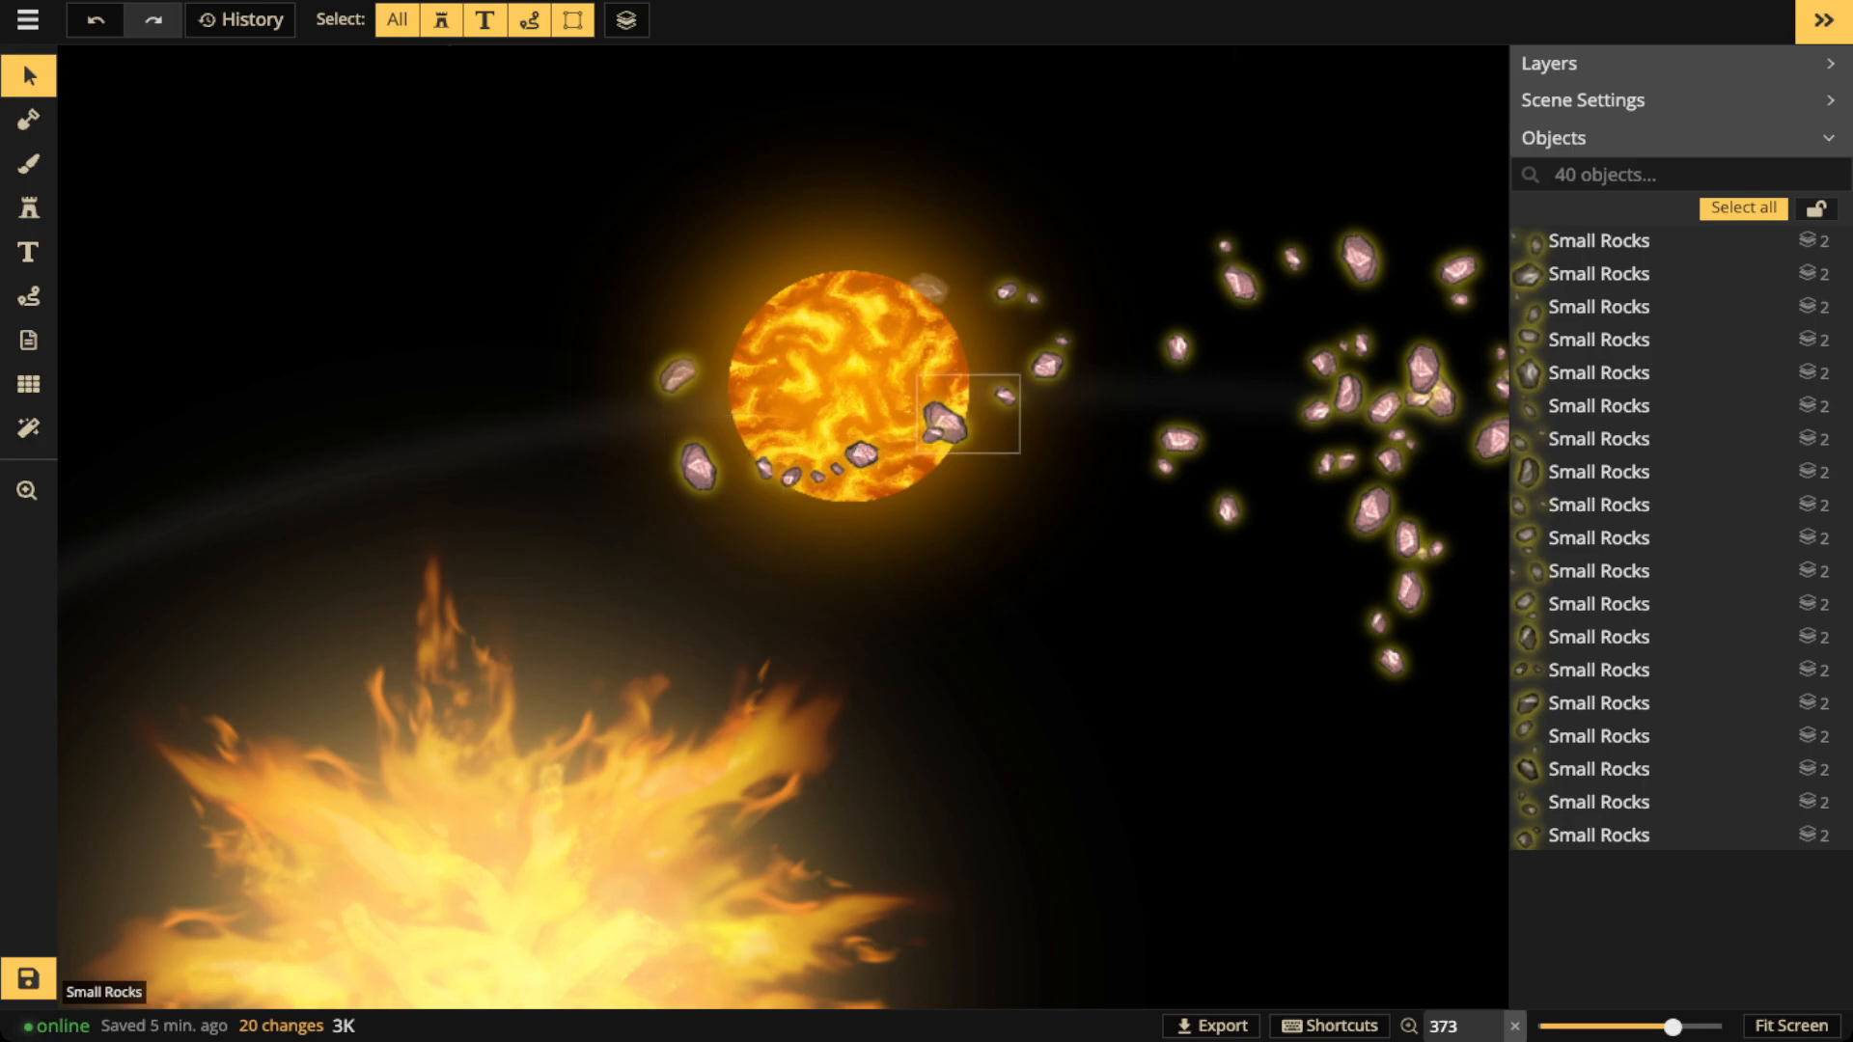
# Move three rocks from the cluster onto the ring's left arc, giving the uppermost one rotation 256
pyautogui.moveTo(1177, 346); pyautogui.dragTo(640, 436)
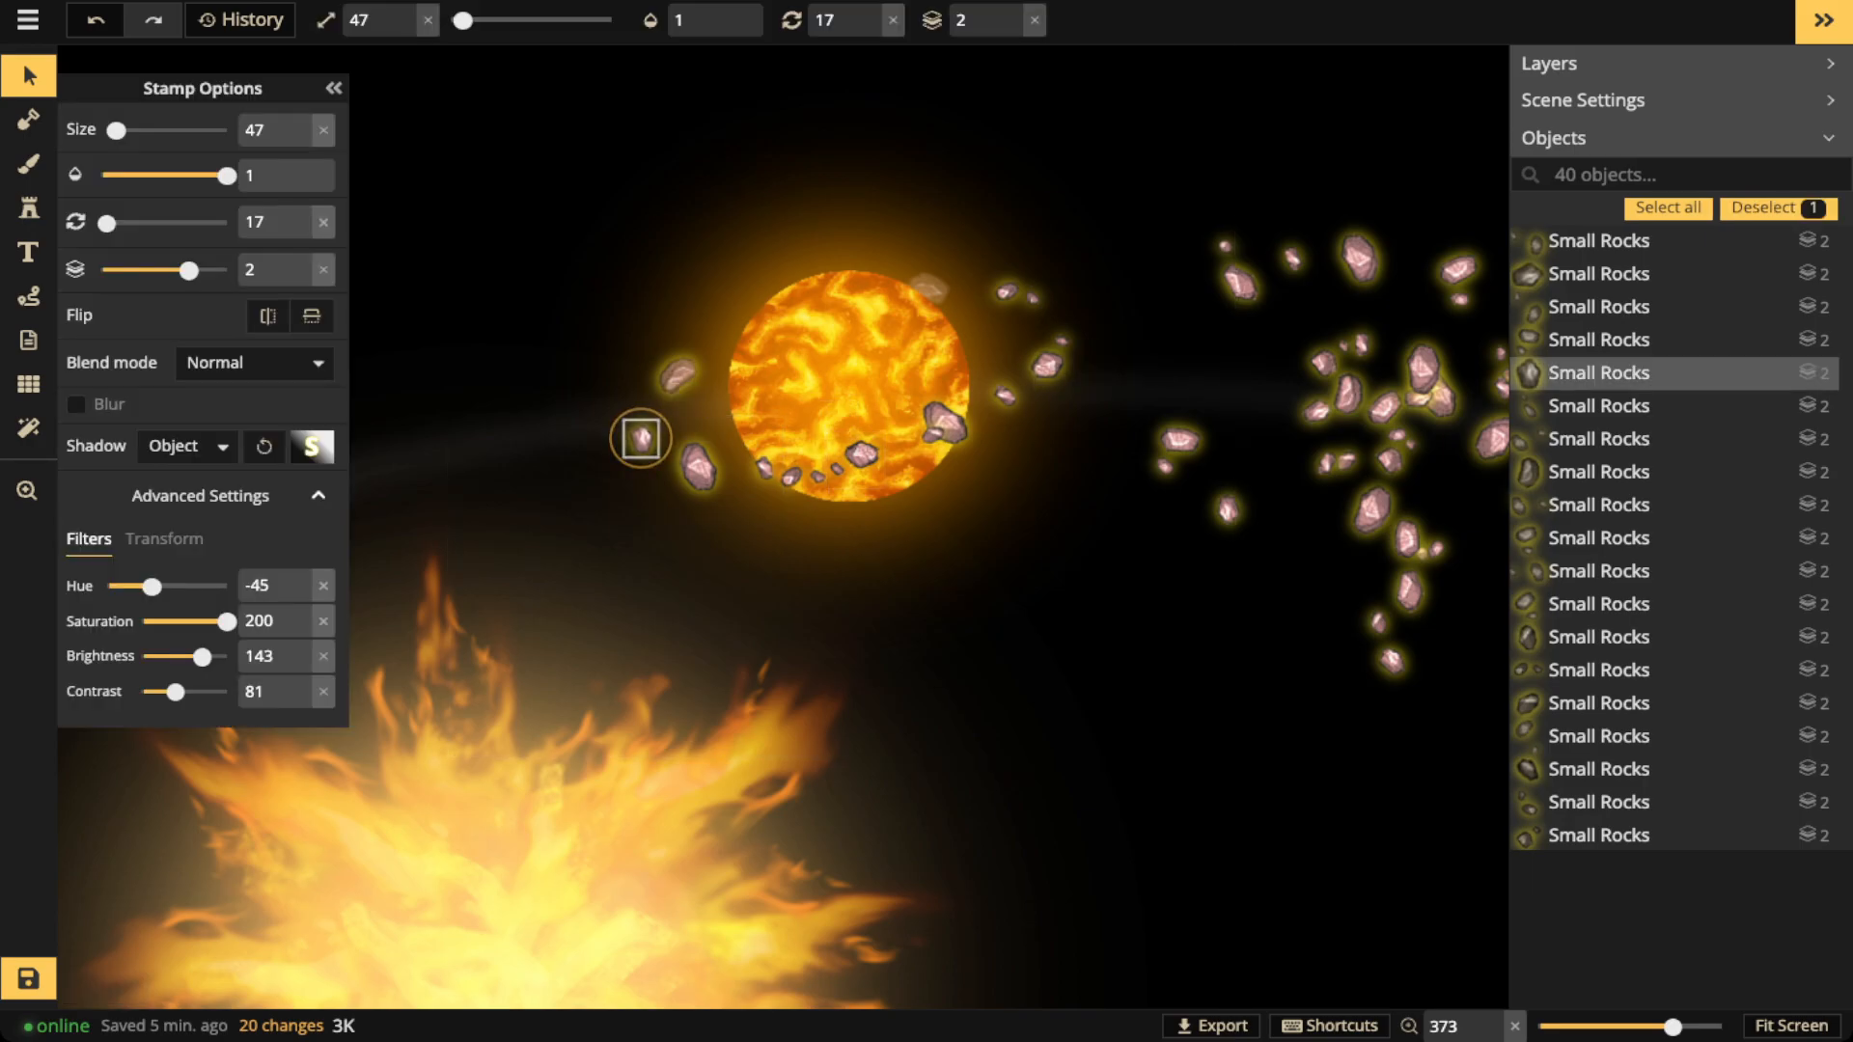
pyautogui.click(1229, 510)
pyautogui.moveTo(1090, 505); pyautogui.dragTo(723, 472)
pyautogui.moveTo(1387, 410); pyautogui.dragTo(662, 396)
pyautogui.scroll(4, 679, 396)
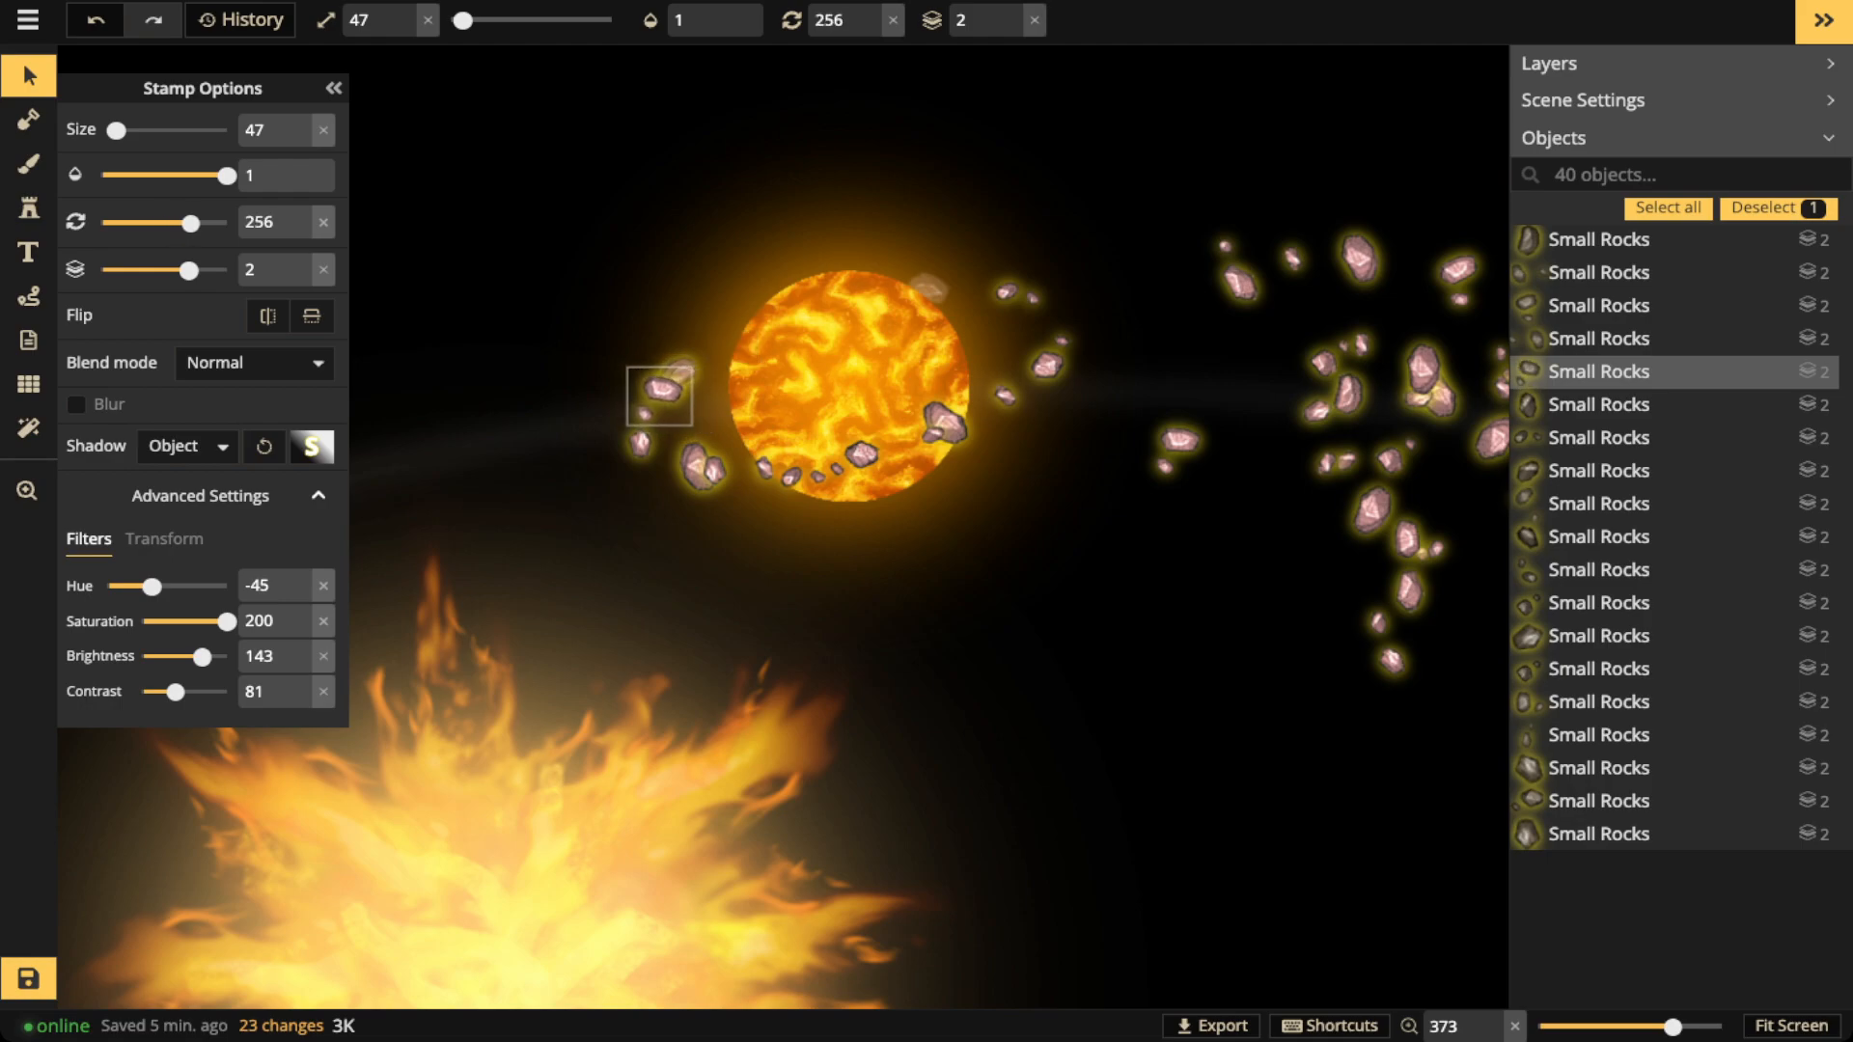
# Move a rock pair from the cluster to the planet's upper-left edge, with rotation 309 and layer -2
pyautogui.moveTo(1179, 441); pyautogui.dragTo(755, 337)
pyautogui.scroll(4, 755, 338)
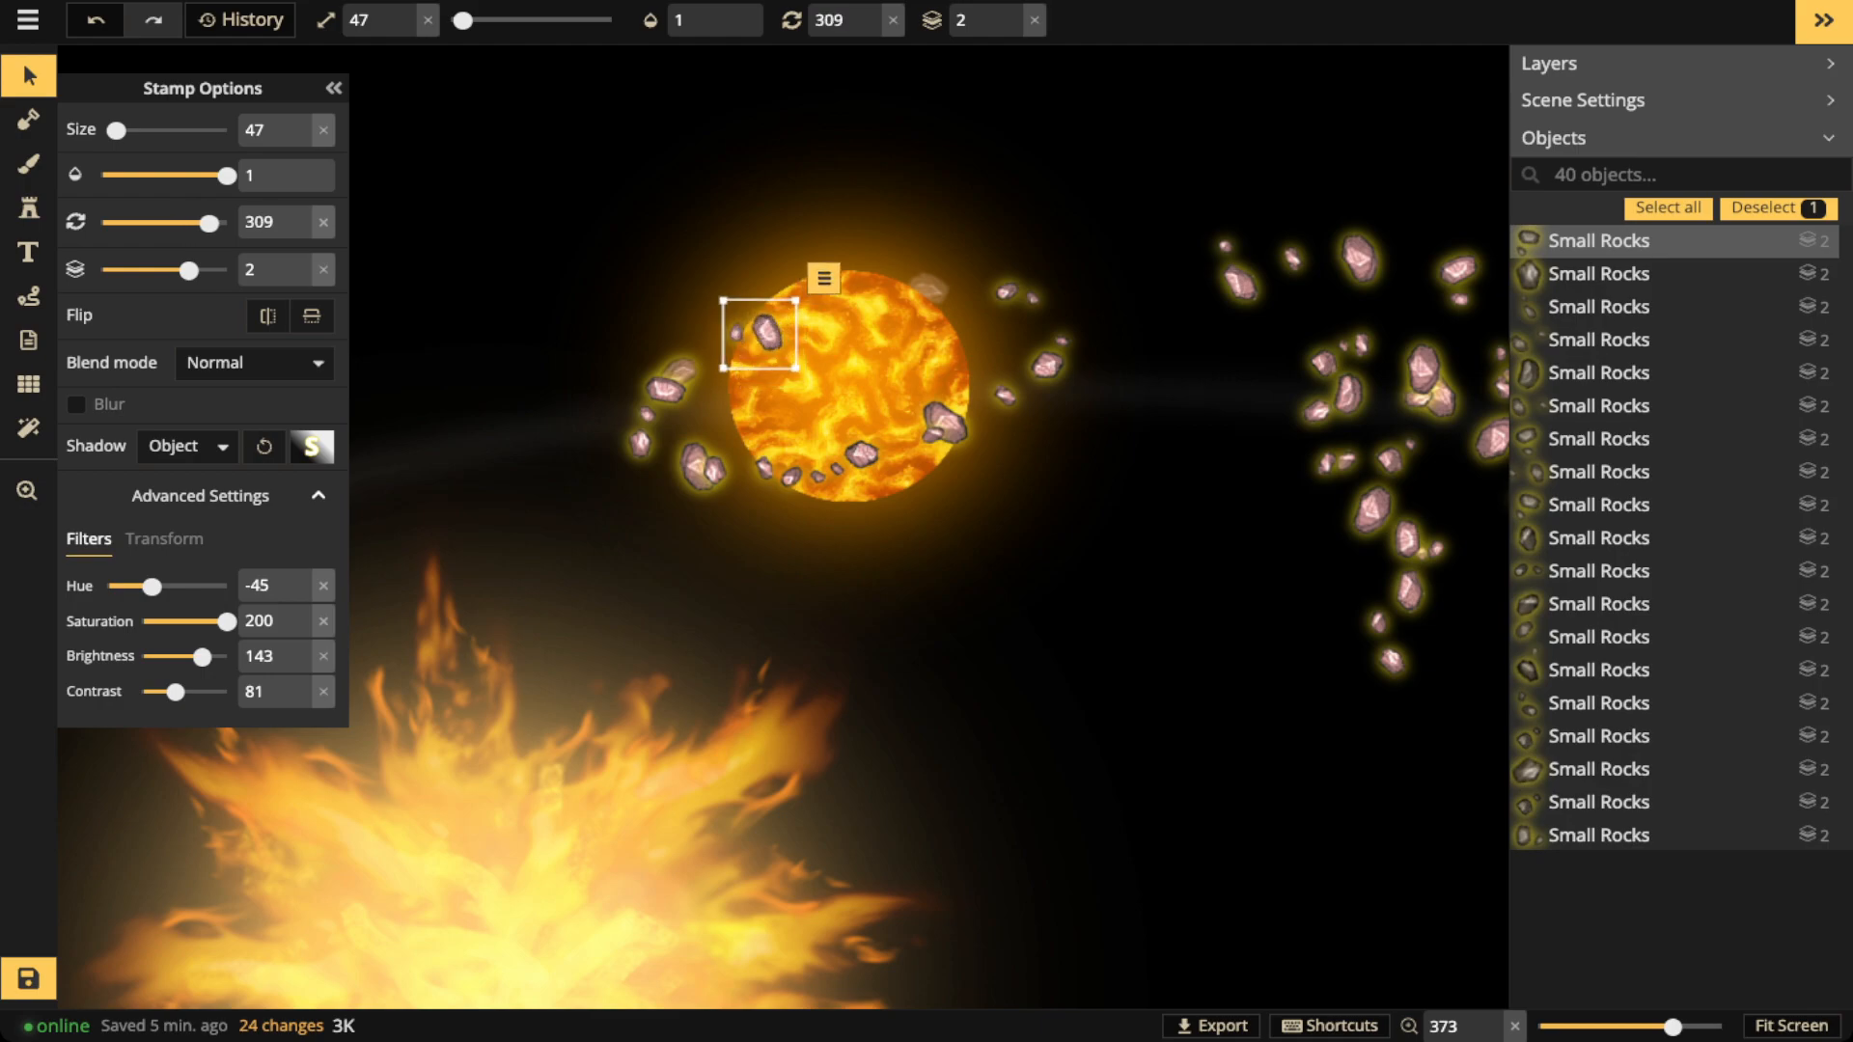
pyautogui.click(1011, 29)
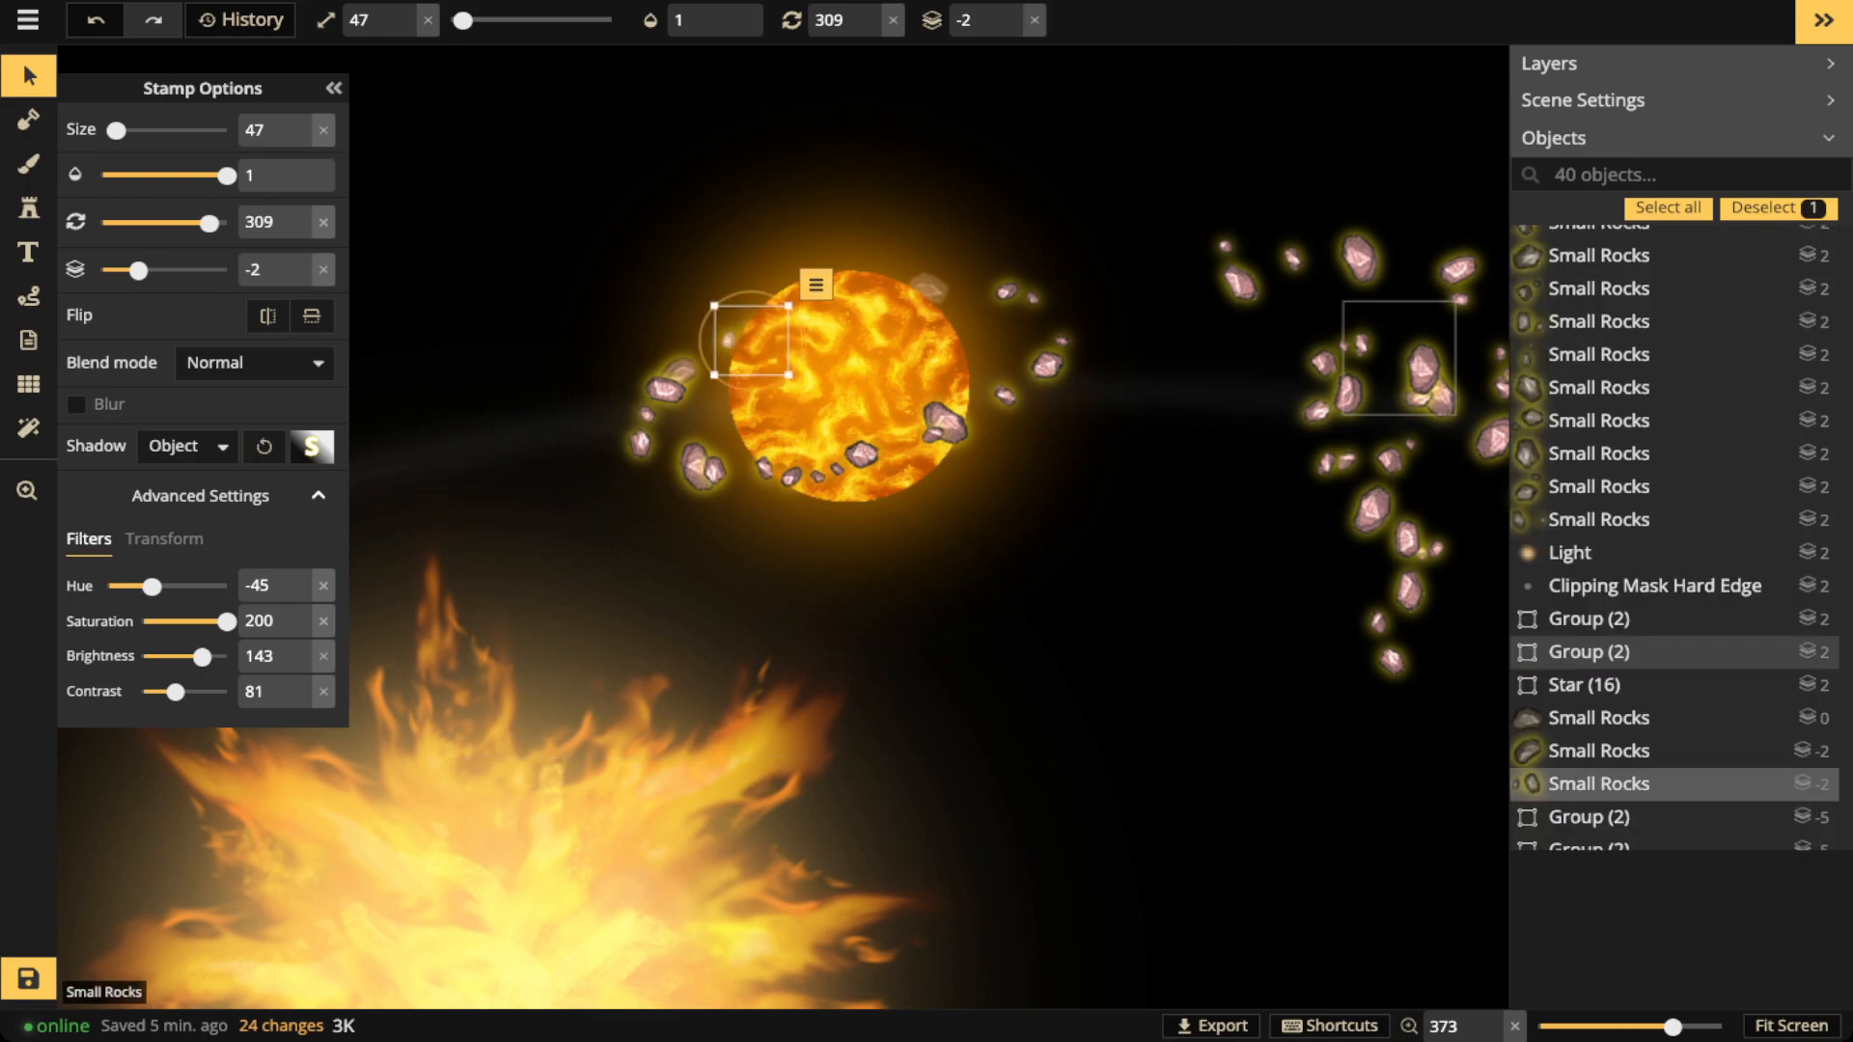
# Move a rock from the cluster to the ring's front arc across the planet's lower right, with rotation 277
pyautogui.click(1065, 323)
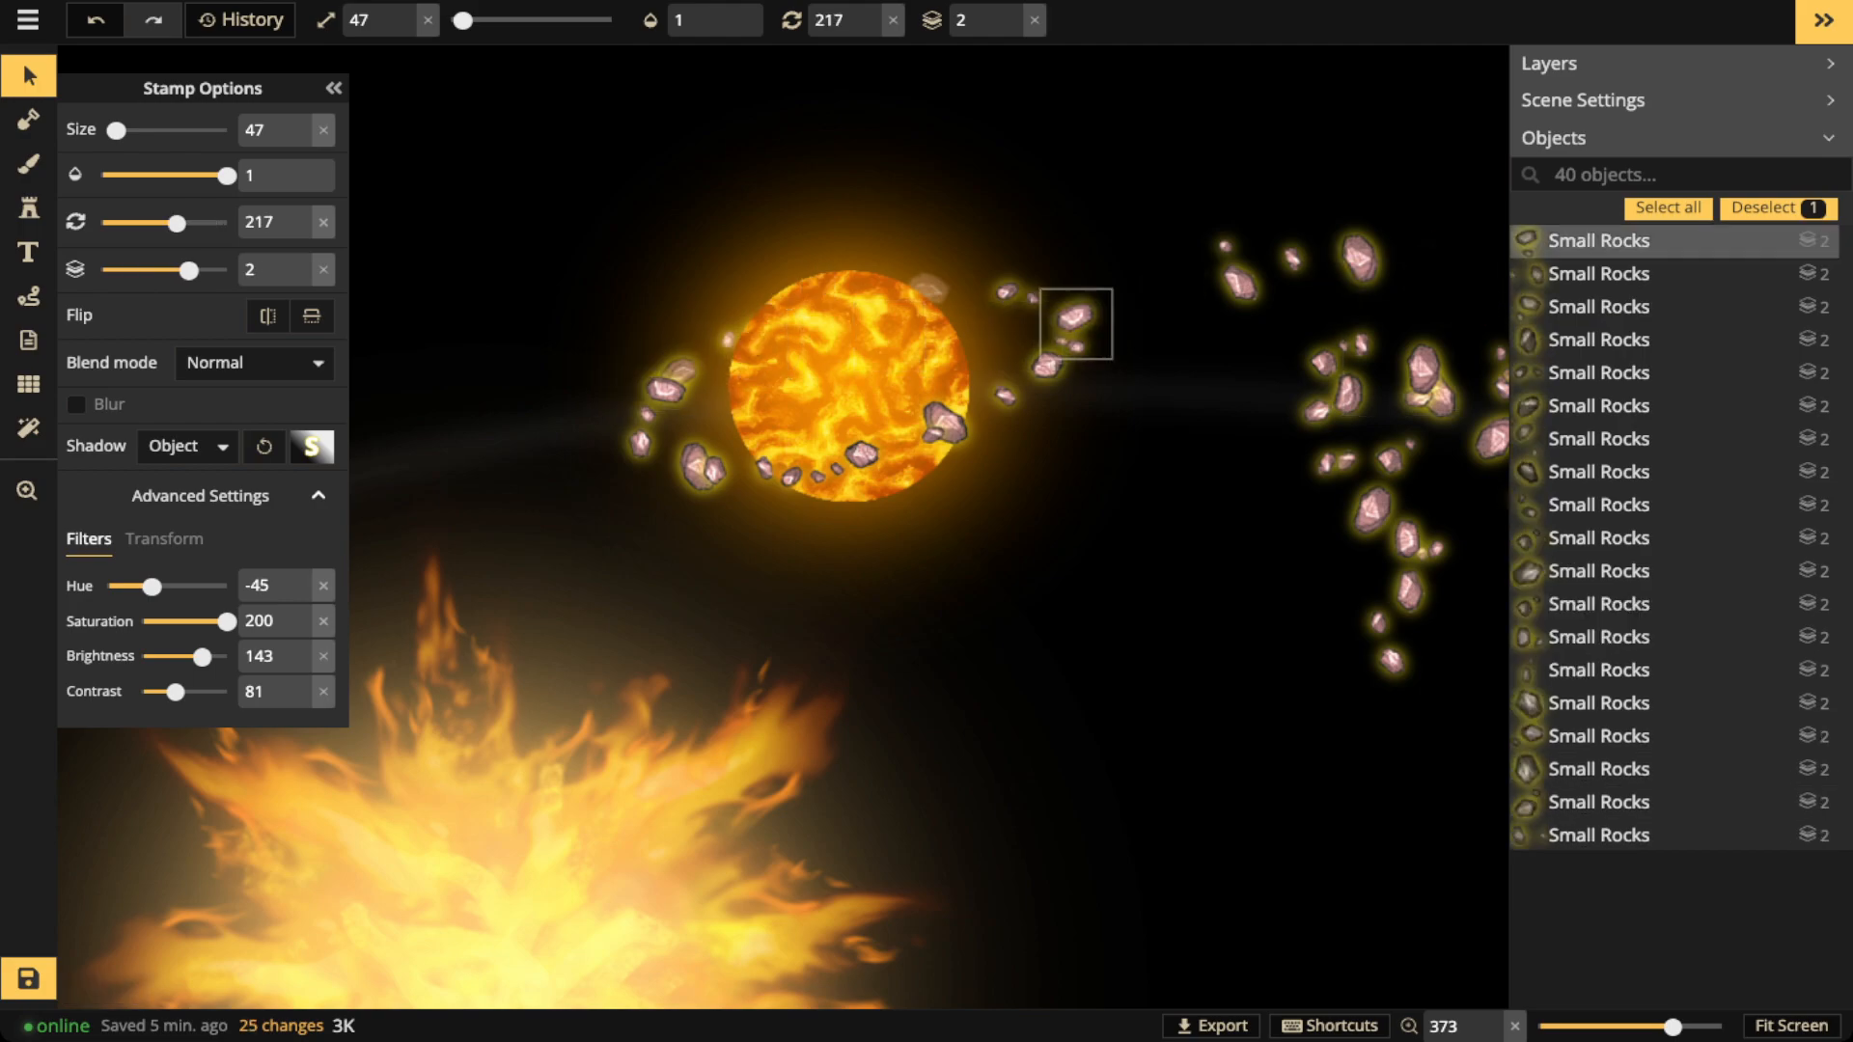
pyautogui.moveTo(1064, 323); pyautogui.dragTo(884, 447)
pyautogui.press('r')
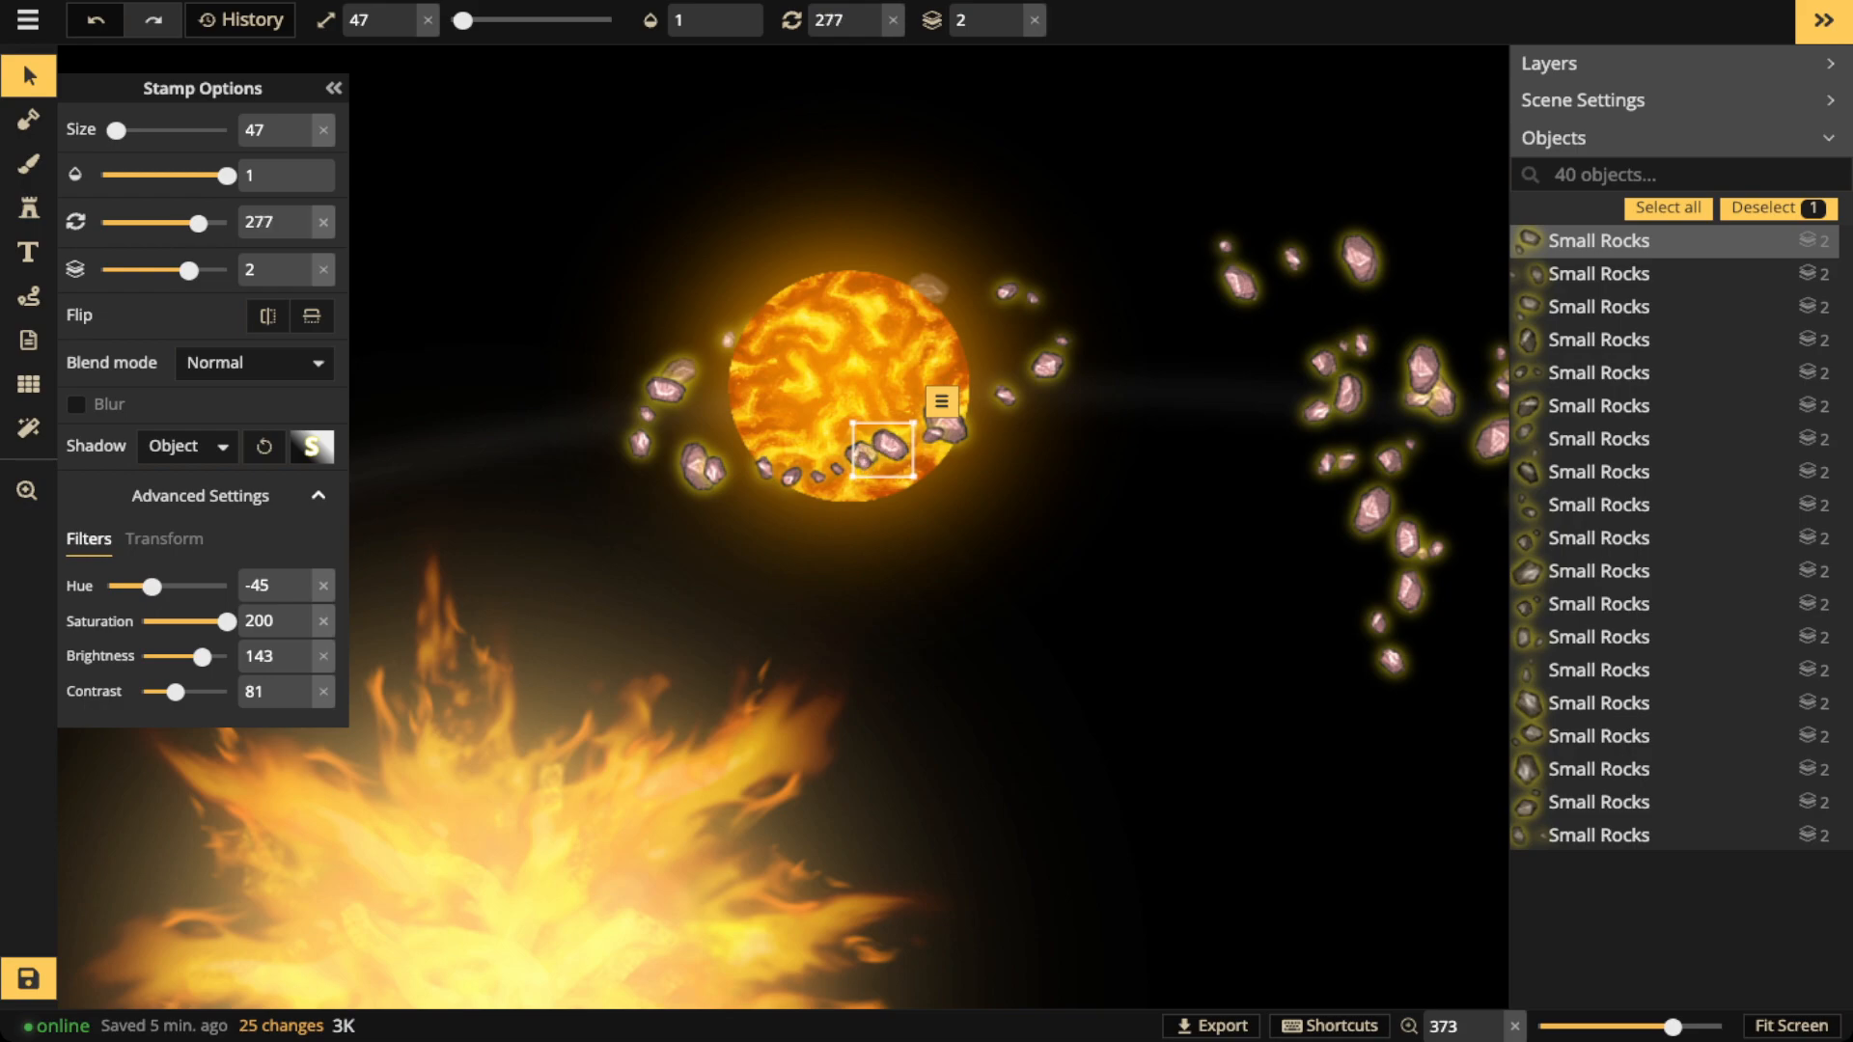
# Move a large rock from the cluster to the ring's front arc at the planet's lower-left edge
pyautogui.moveTo(1356, 259); pyautogui.dragTo(792, 460)
pyautogui.scroll(3, 807, 442)
pyautogui.scroll(2, 807, 442)
pyautogui.scroll(-5, 842, 286)
pyautogui.press('Escape')
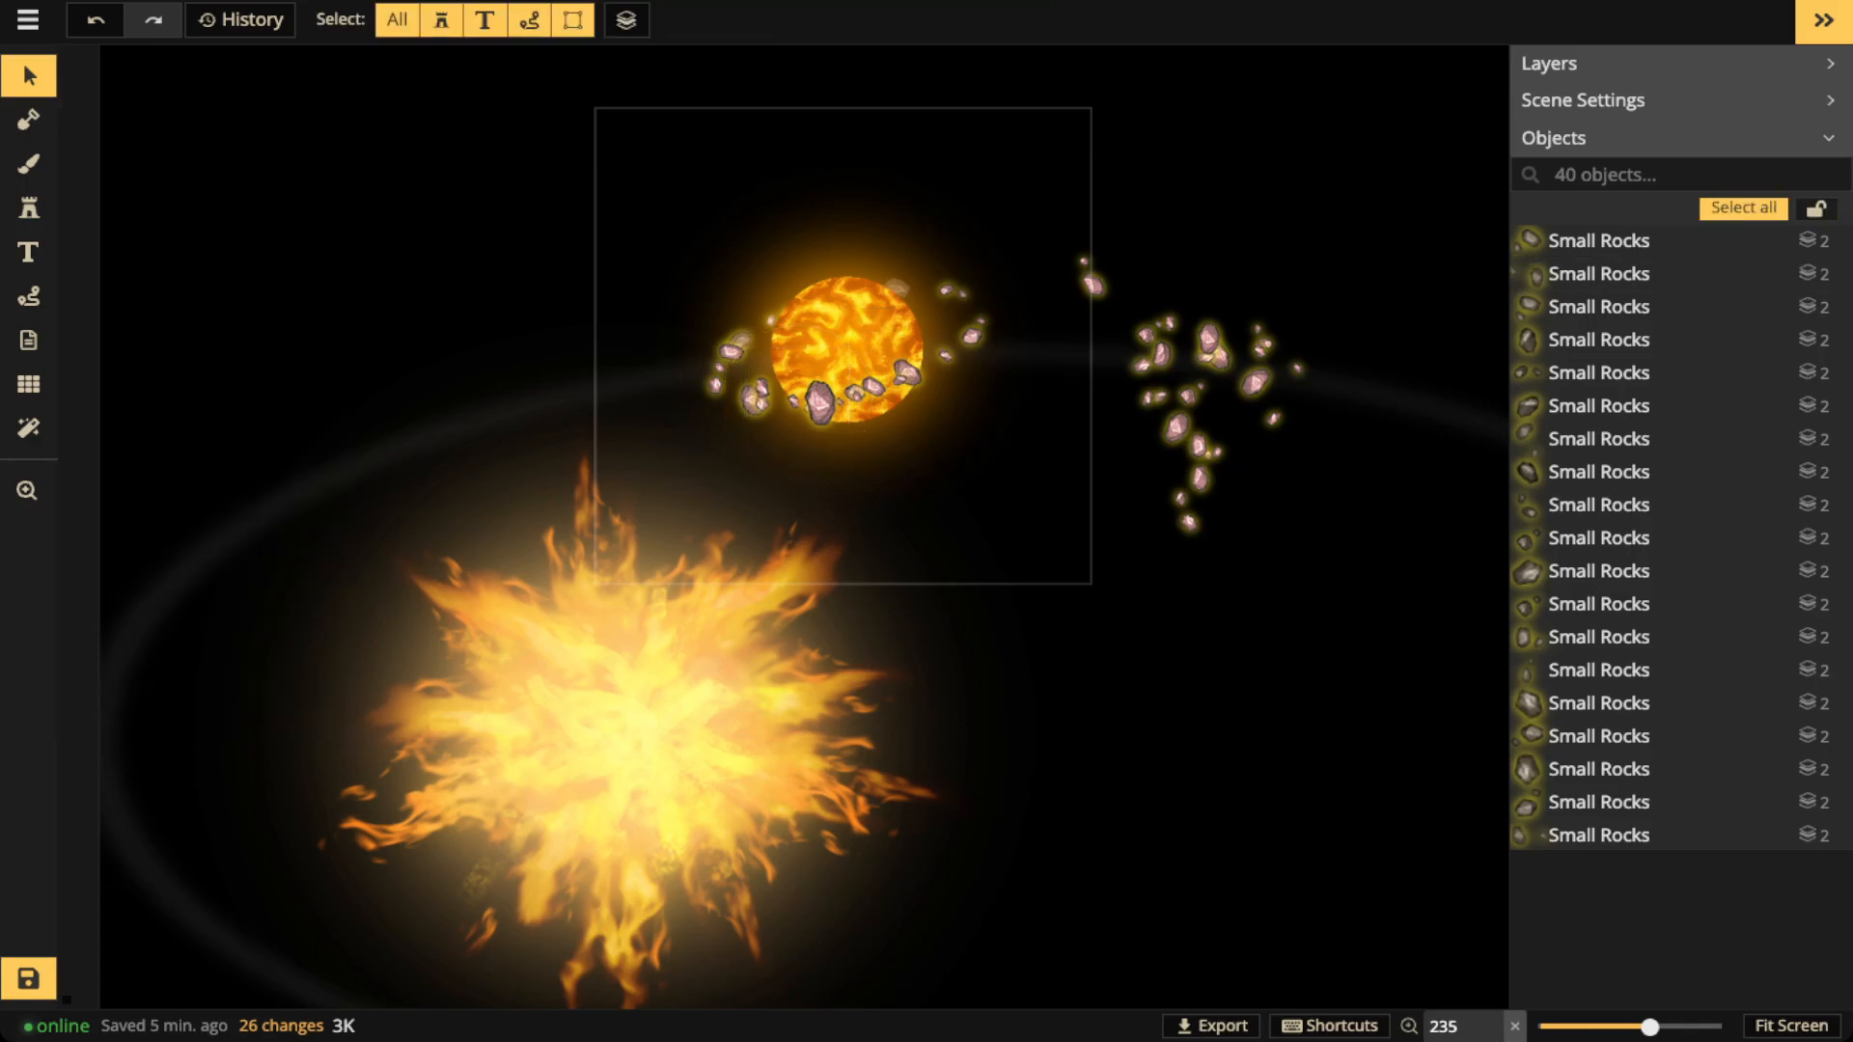
# Lock the Star (16) group
pyautogui.scroll(-2, 876, 562)
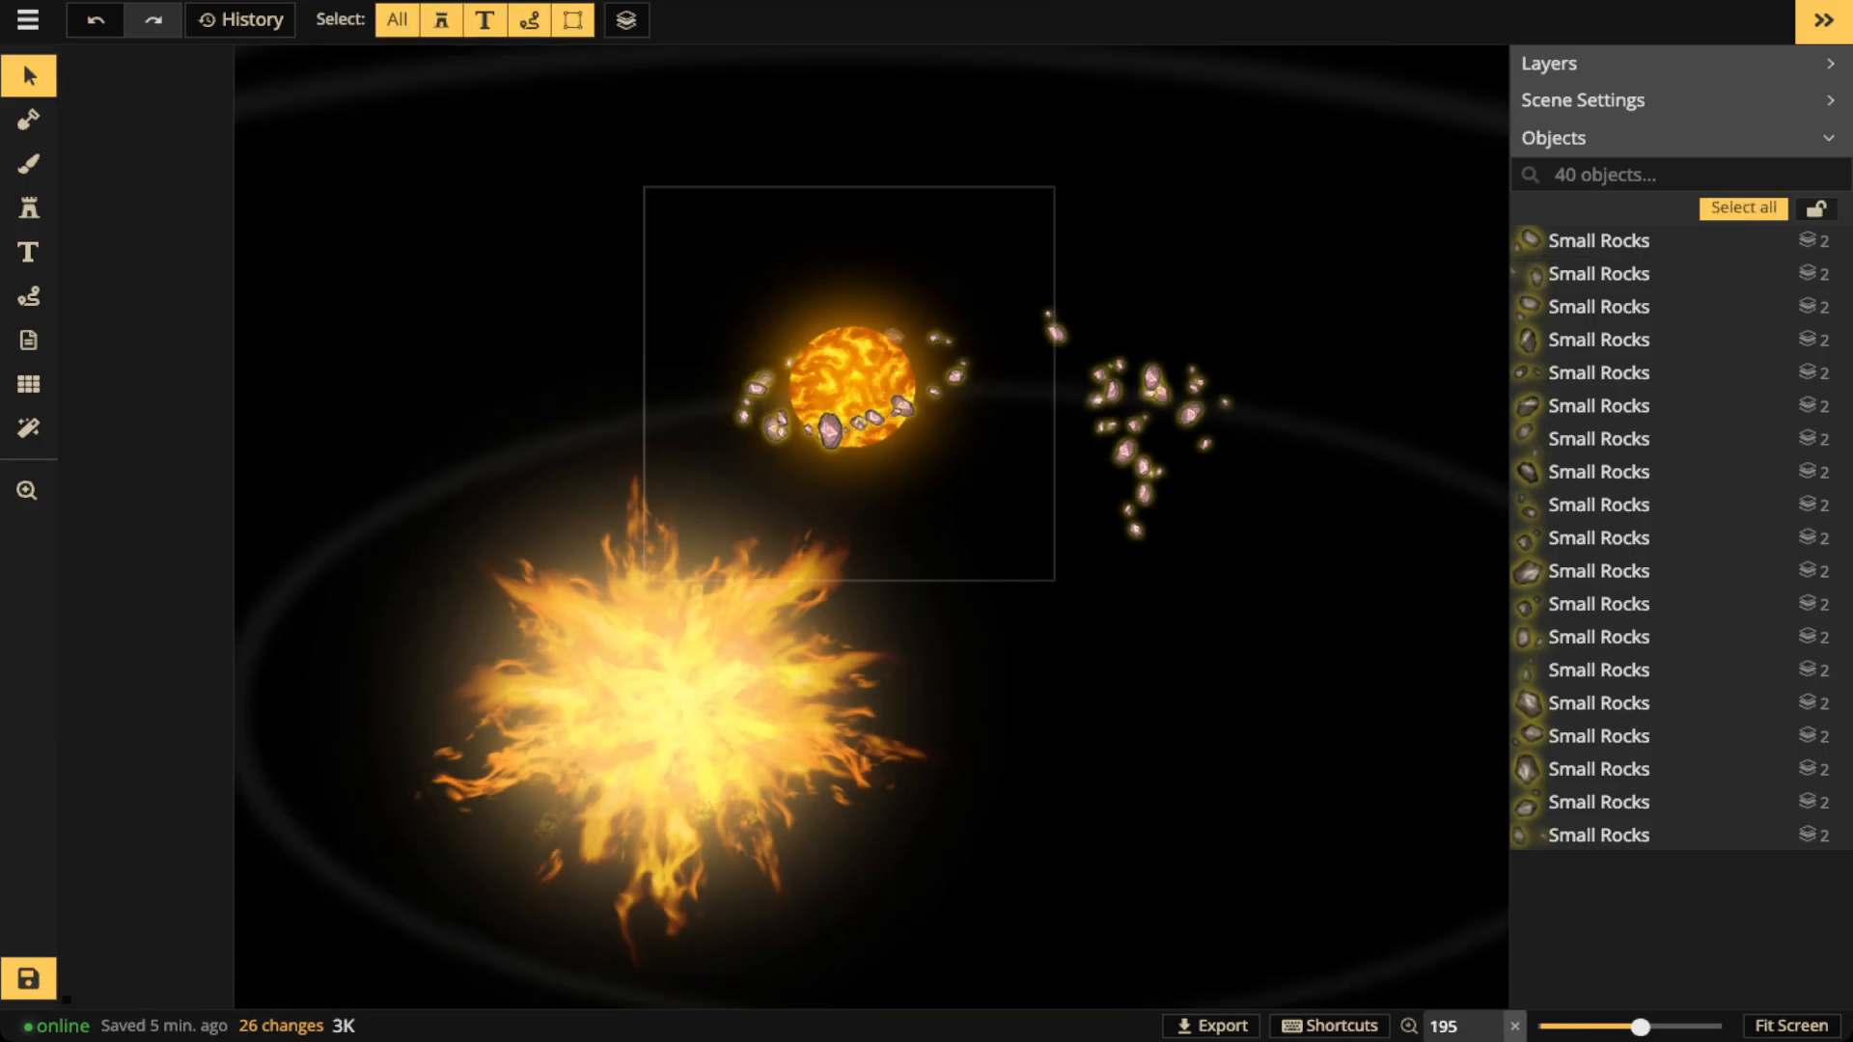
pyautogui.click(1054, 329)
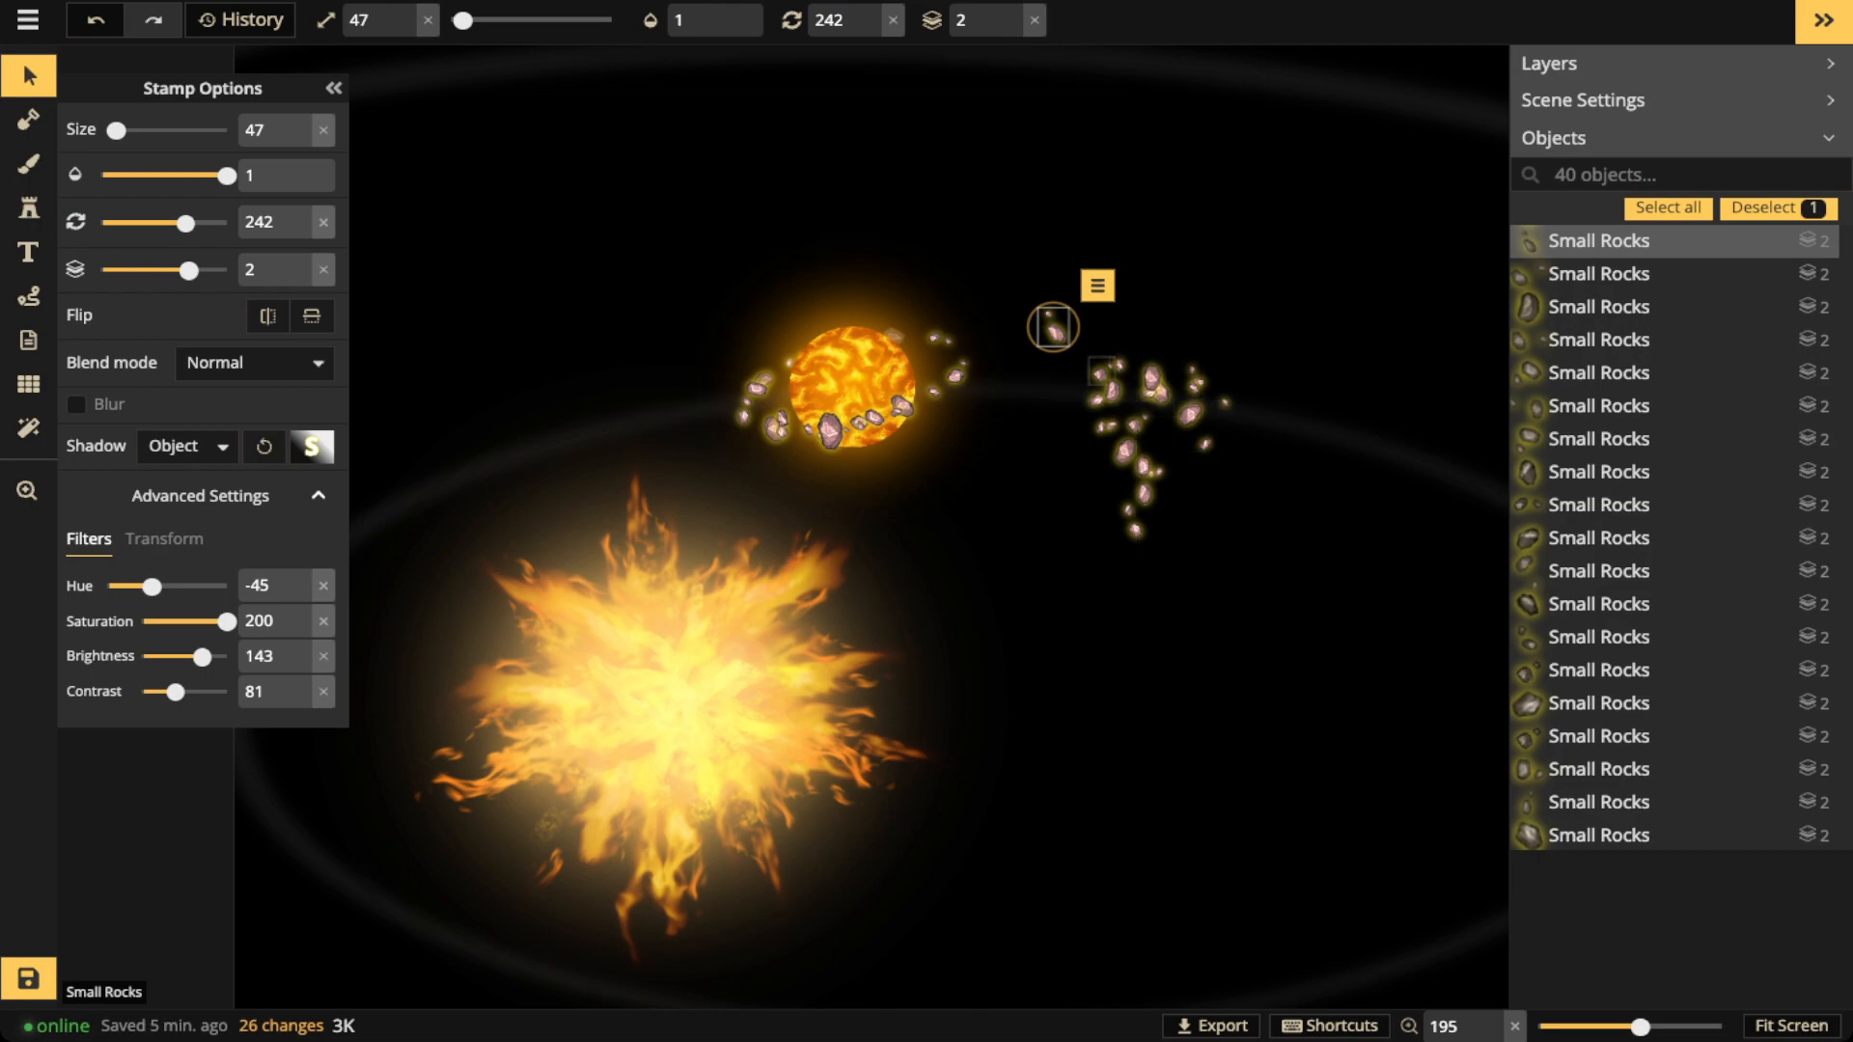
pyautogui.click(1077, 425)
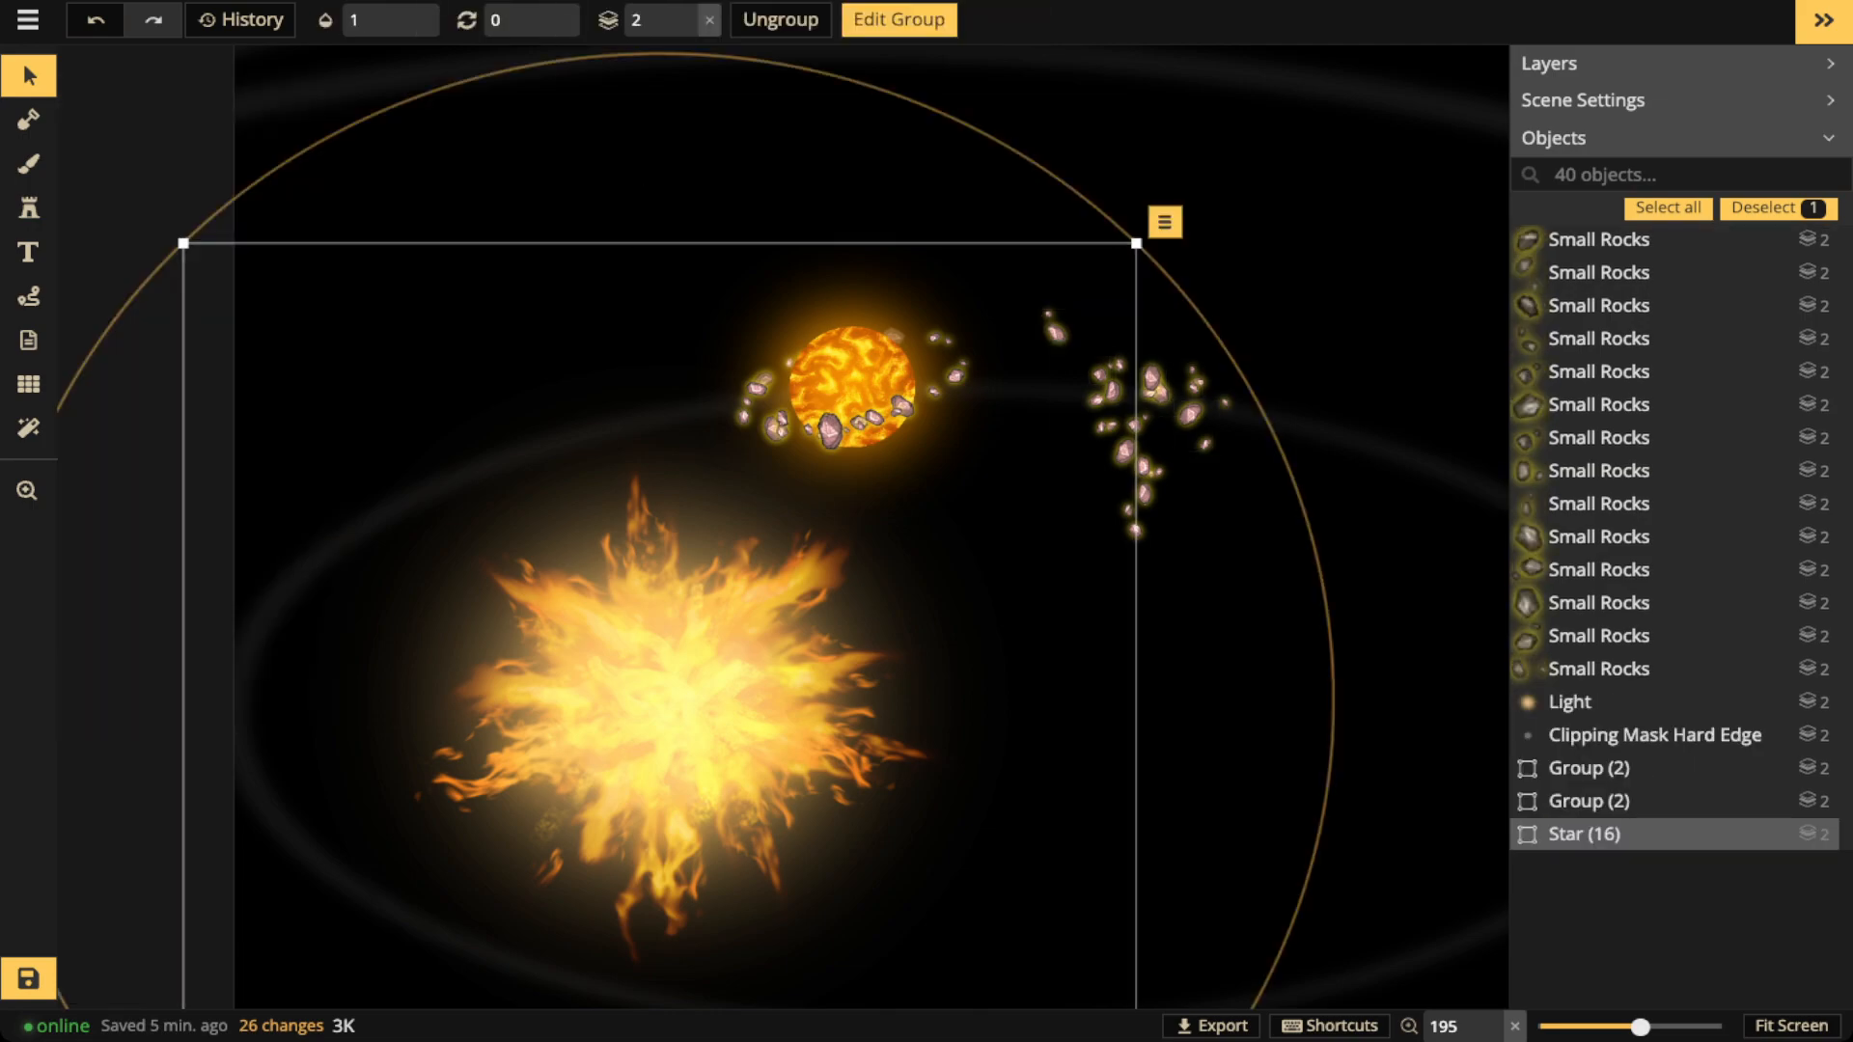
pyautogui.scroll(-1, 1447, 791)
pyautogui.scroll(-2, 1670, 676)
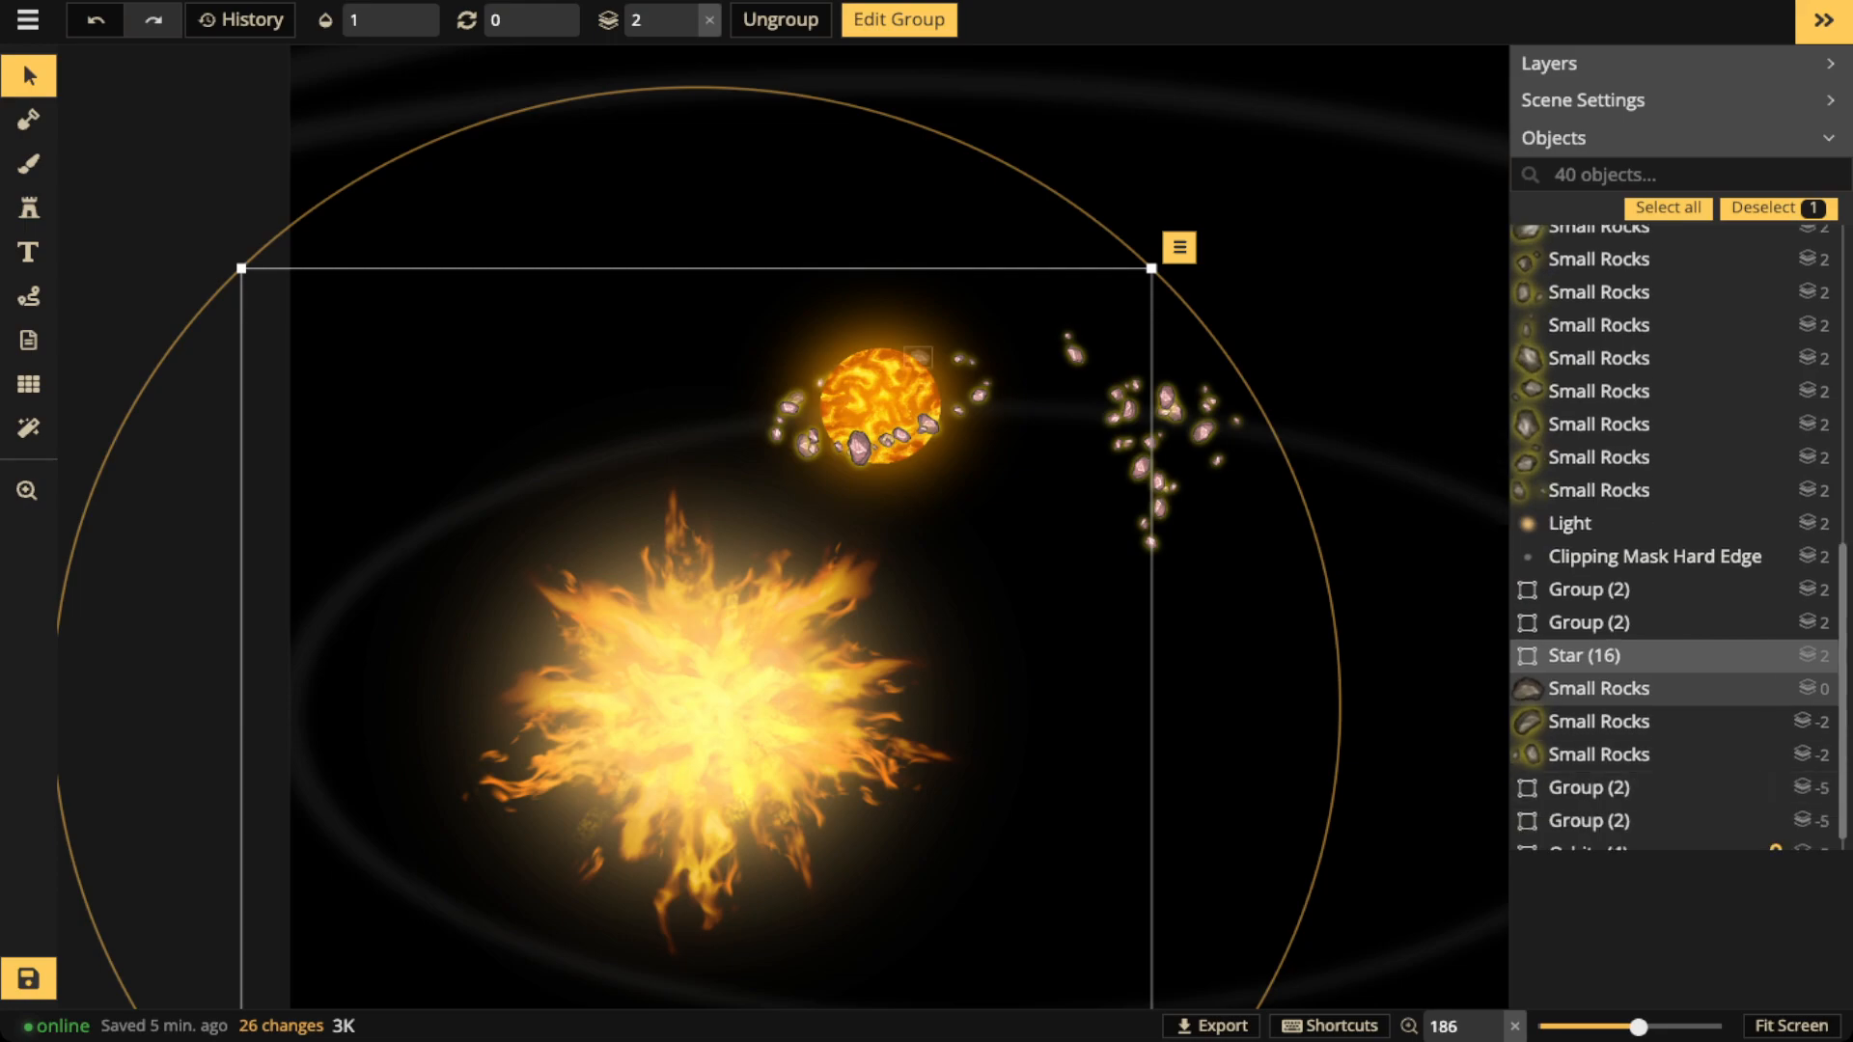
pyautogui.click(1781, 655)
pyautogui.press('Escape')
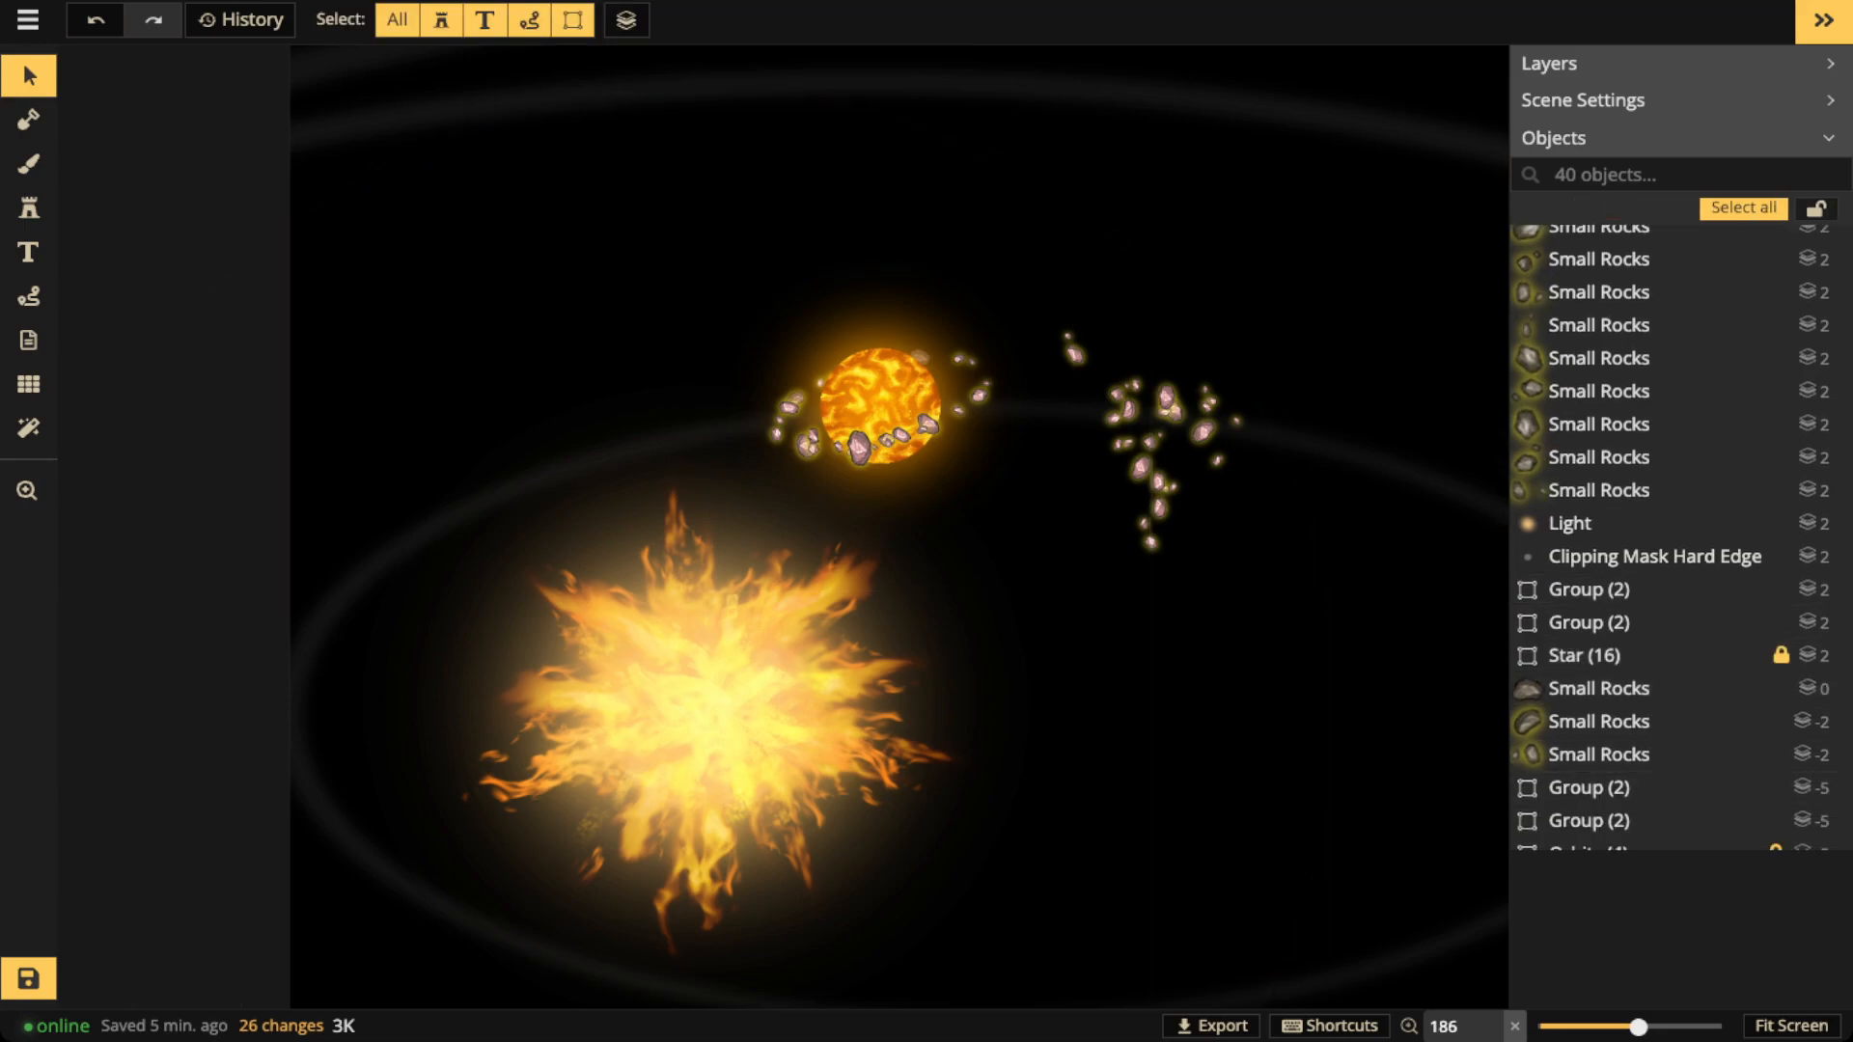
# Lock the orange planet's group and delete the leftover cluster of small rocks beside the planet
pyautogui.click(879, 405)
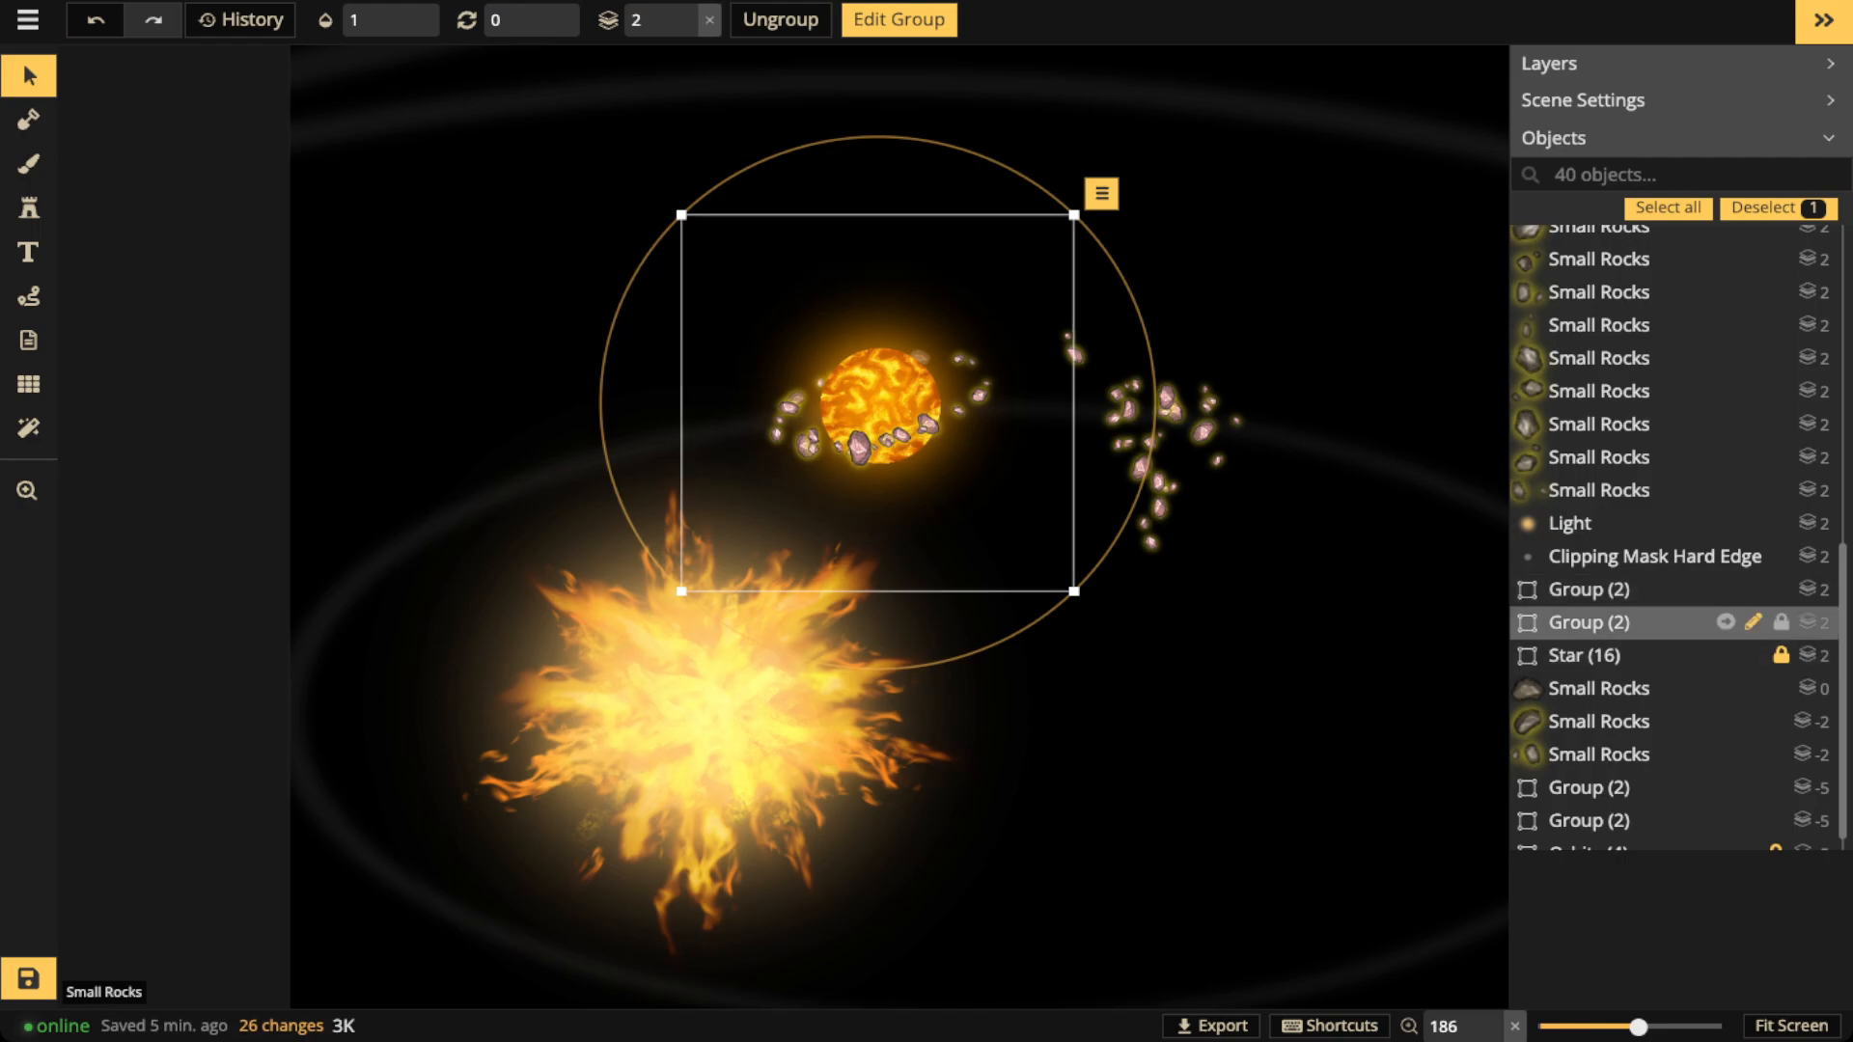
pyautogui.click(1780, 621)
pyautogui.press('Escape')
pyautogui.moveTo(1028, 289); pyautogui.dragTo(1312, 579)
pyautogui.press('Delete')
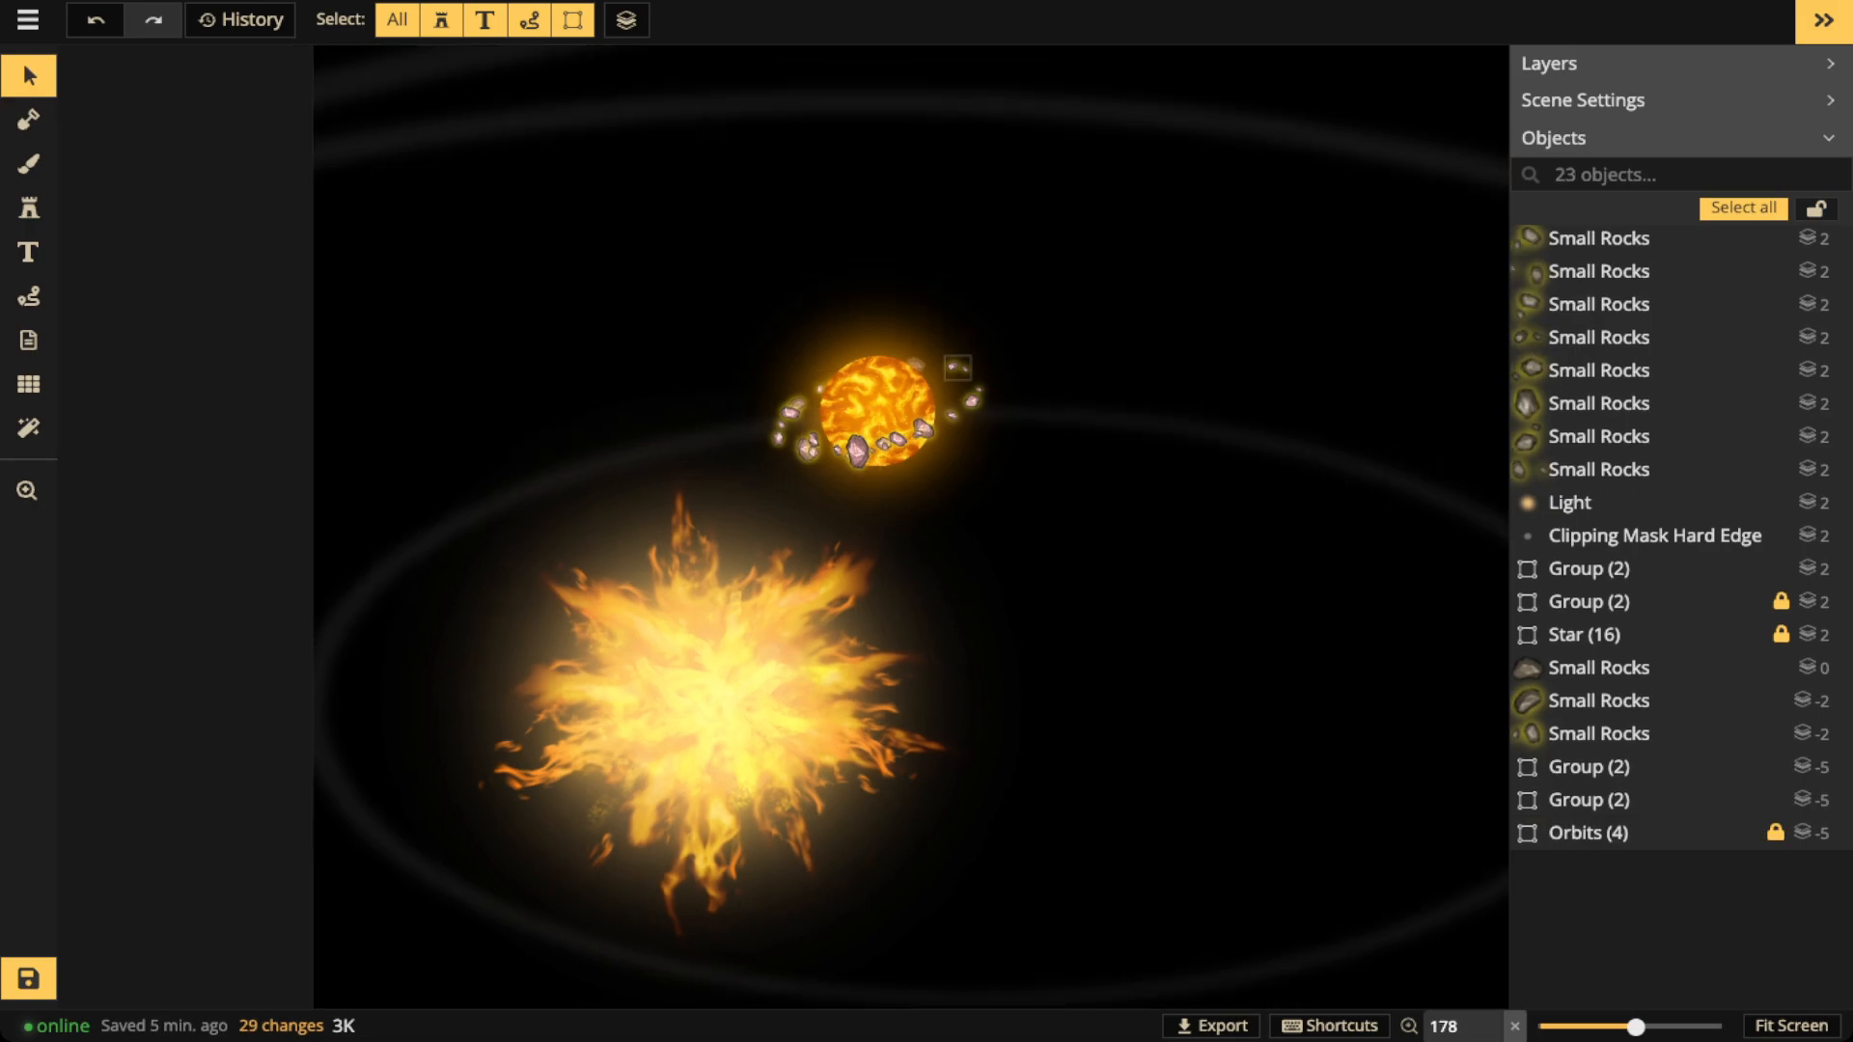
# Nudge two small rocks on the ring's left arc slightly inward to even out their spacing
pyautogui.scroll(5, 934, 358)
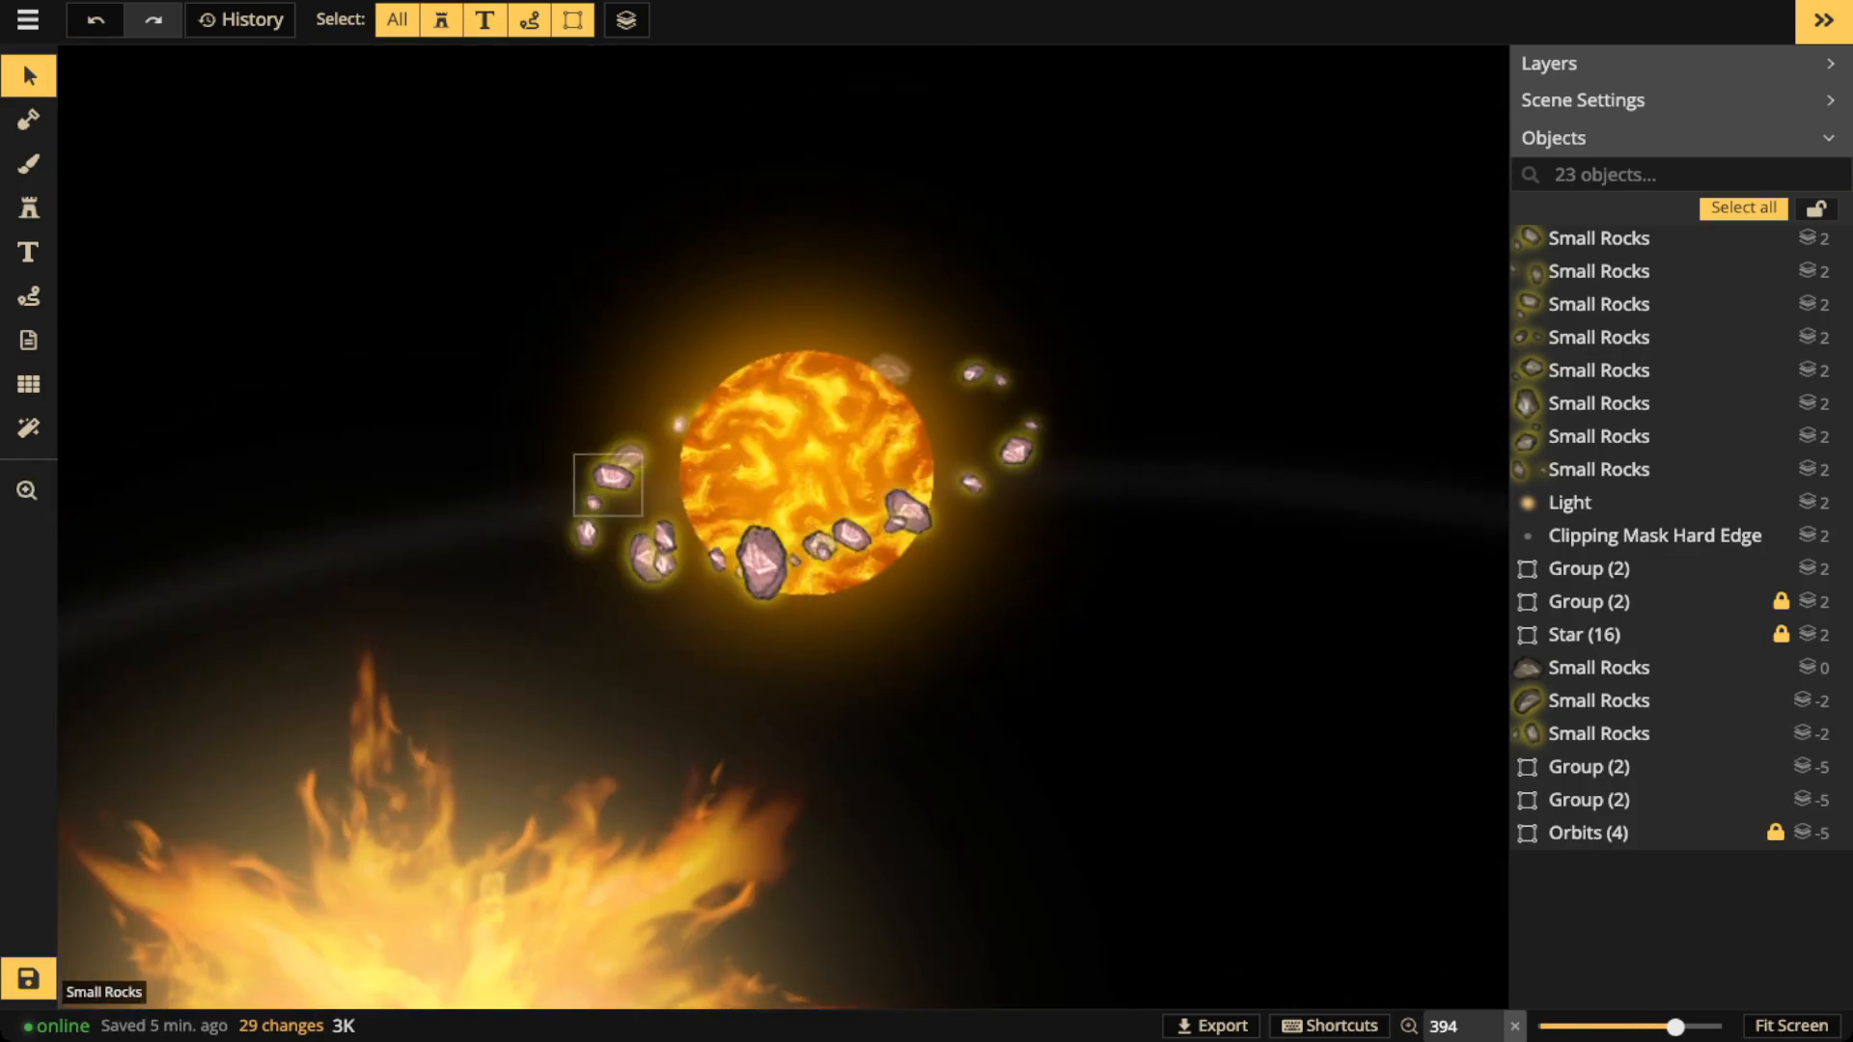
pyautogui.click(610, 483)
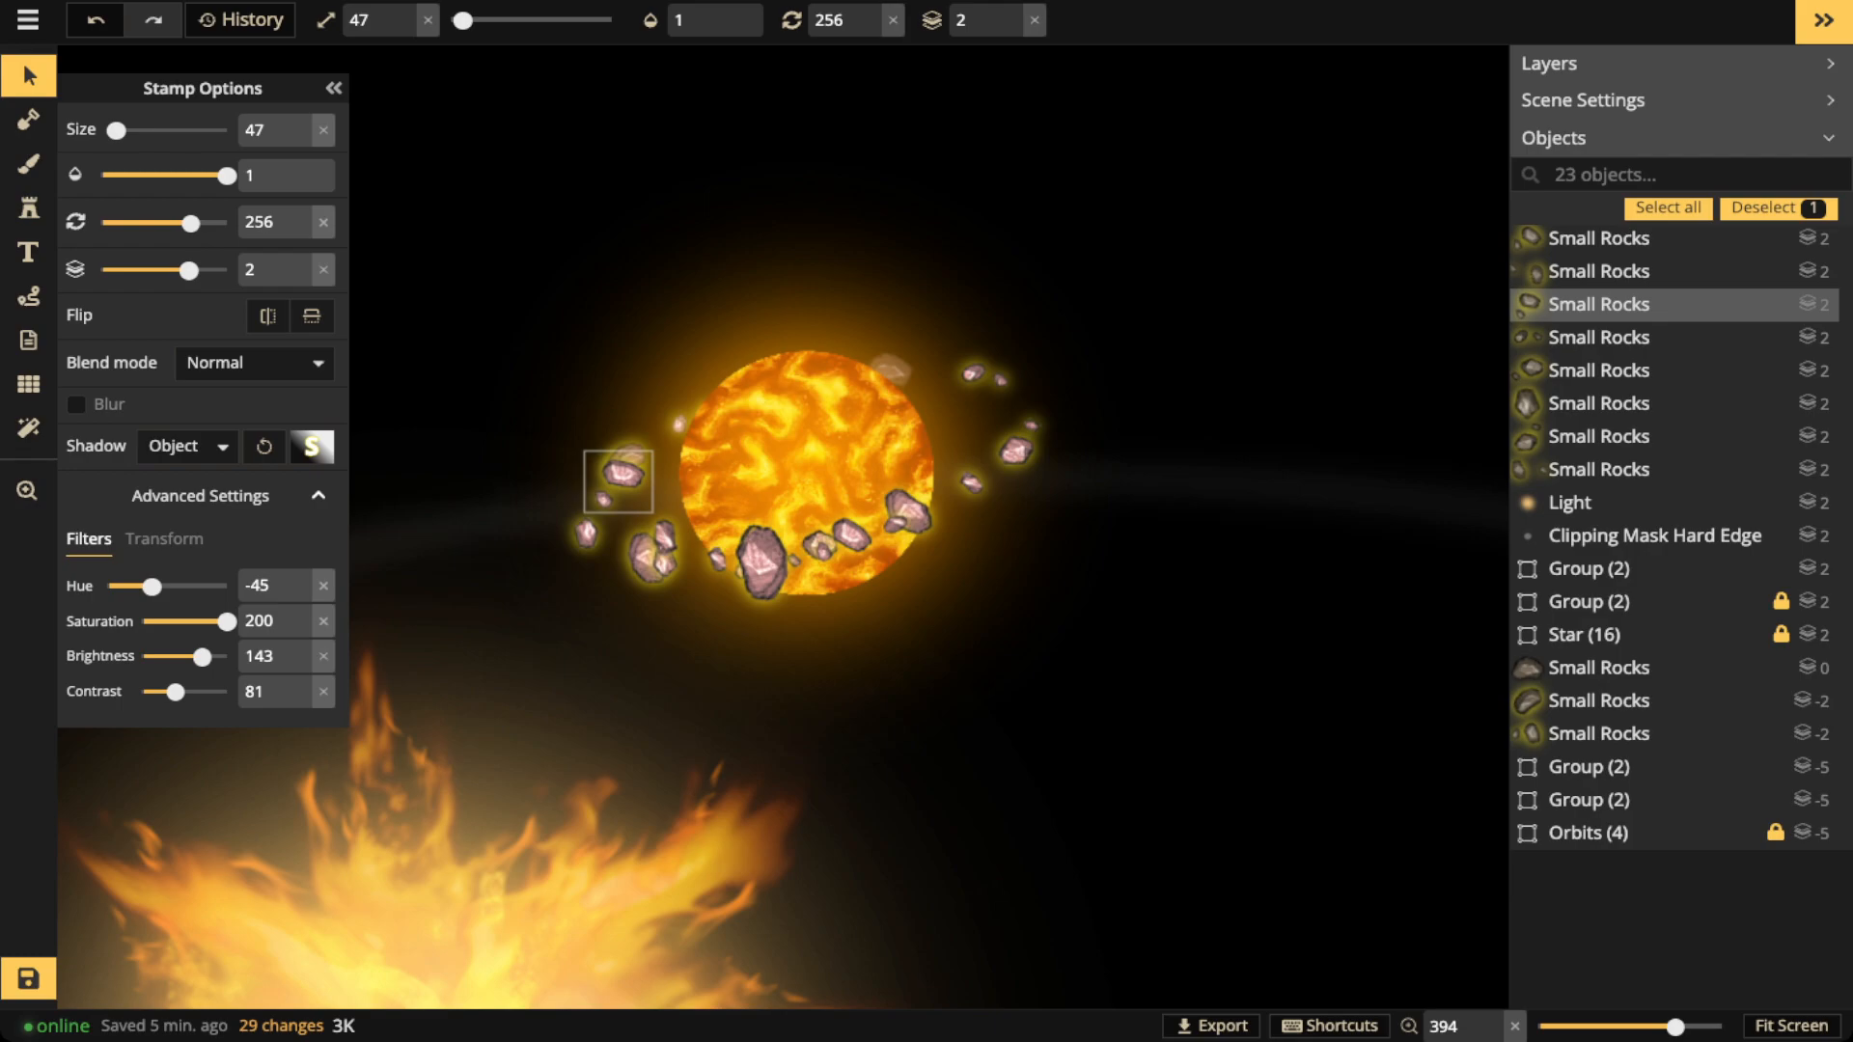
pyautogui.moveTo(586, 533); pyautogui.dragTo(588, 538)
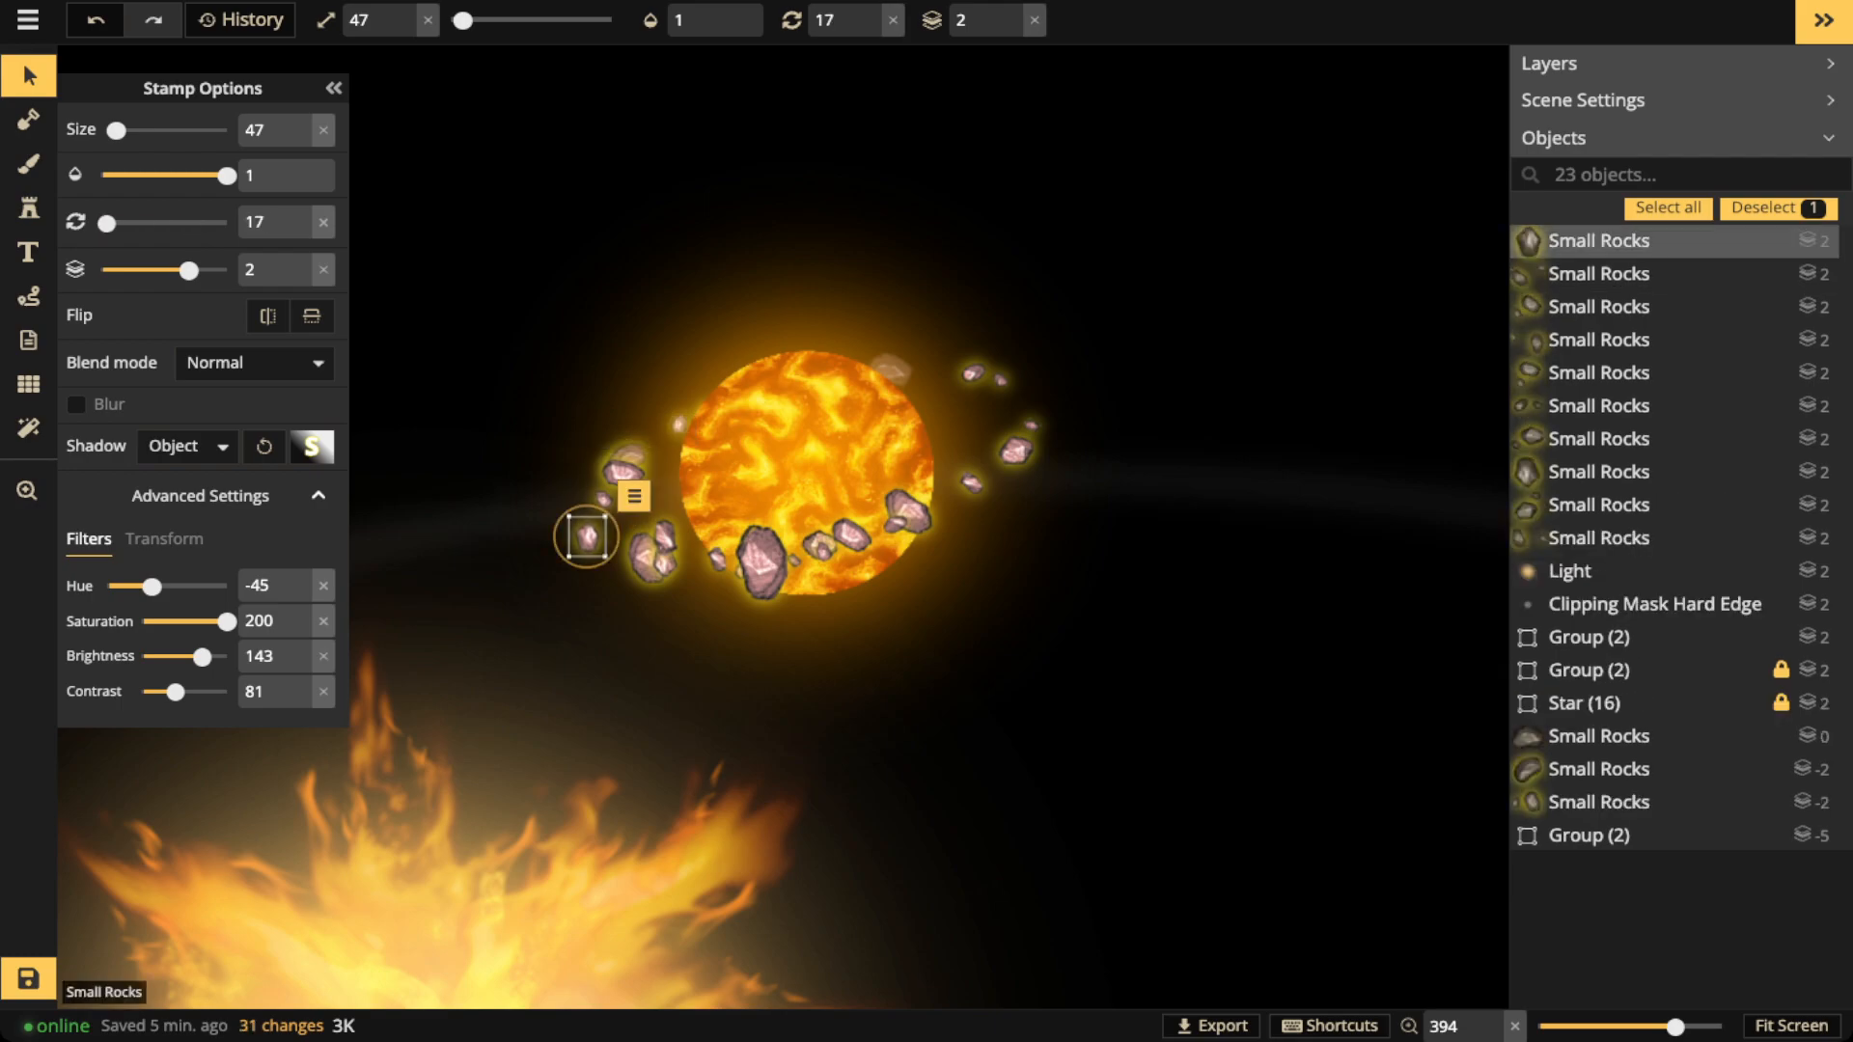
# Nudge the rocks on the ring's upper-right arc toward the planet and set the outer pair's brightness to 103
pyautogui.moveTo(890, 371); pyautogui.dragTo(977, 378)
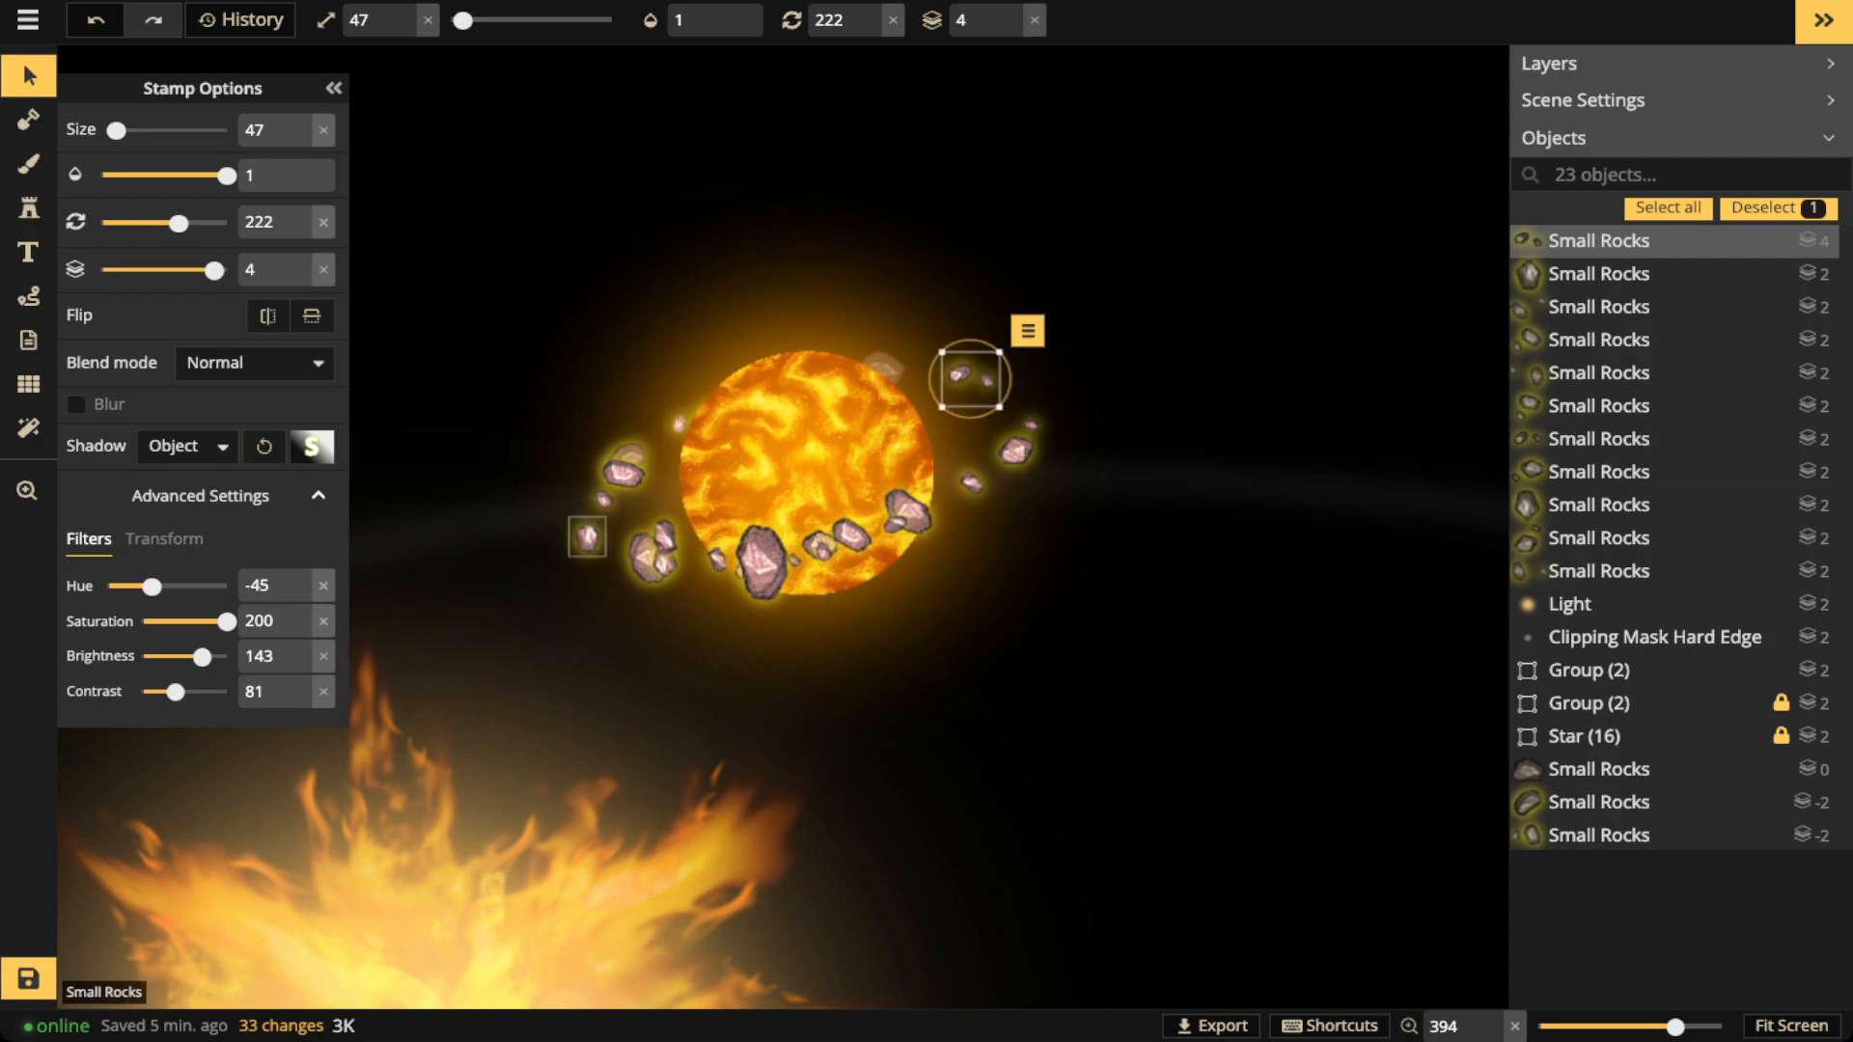
pyautogui.moveTo(202, 657); pyautogui.dragTo(198, 657)
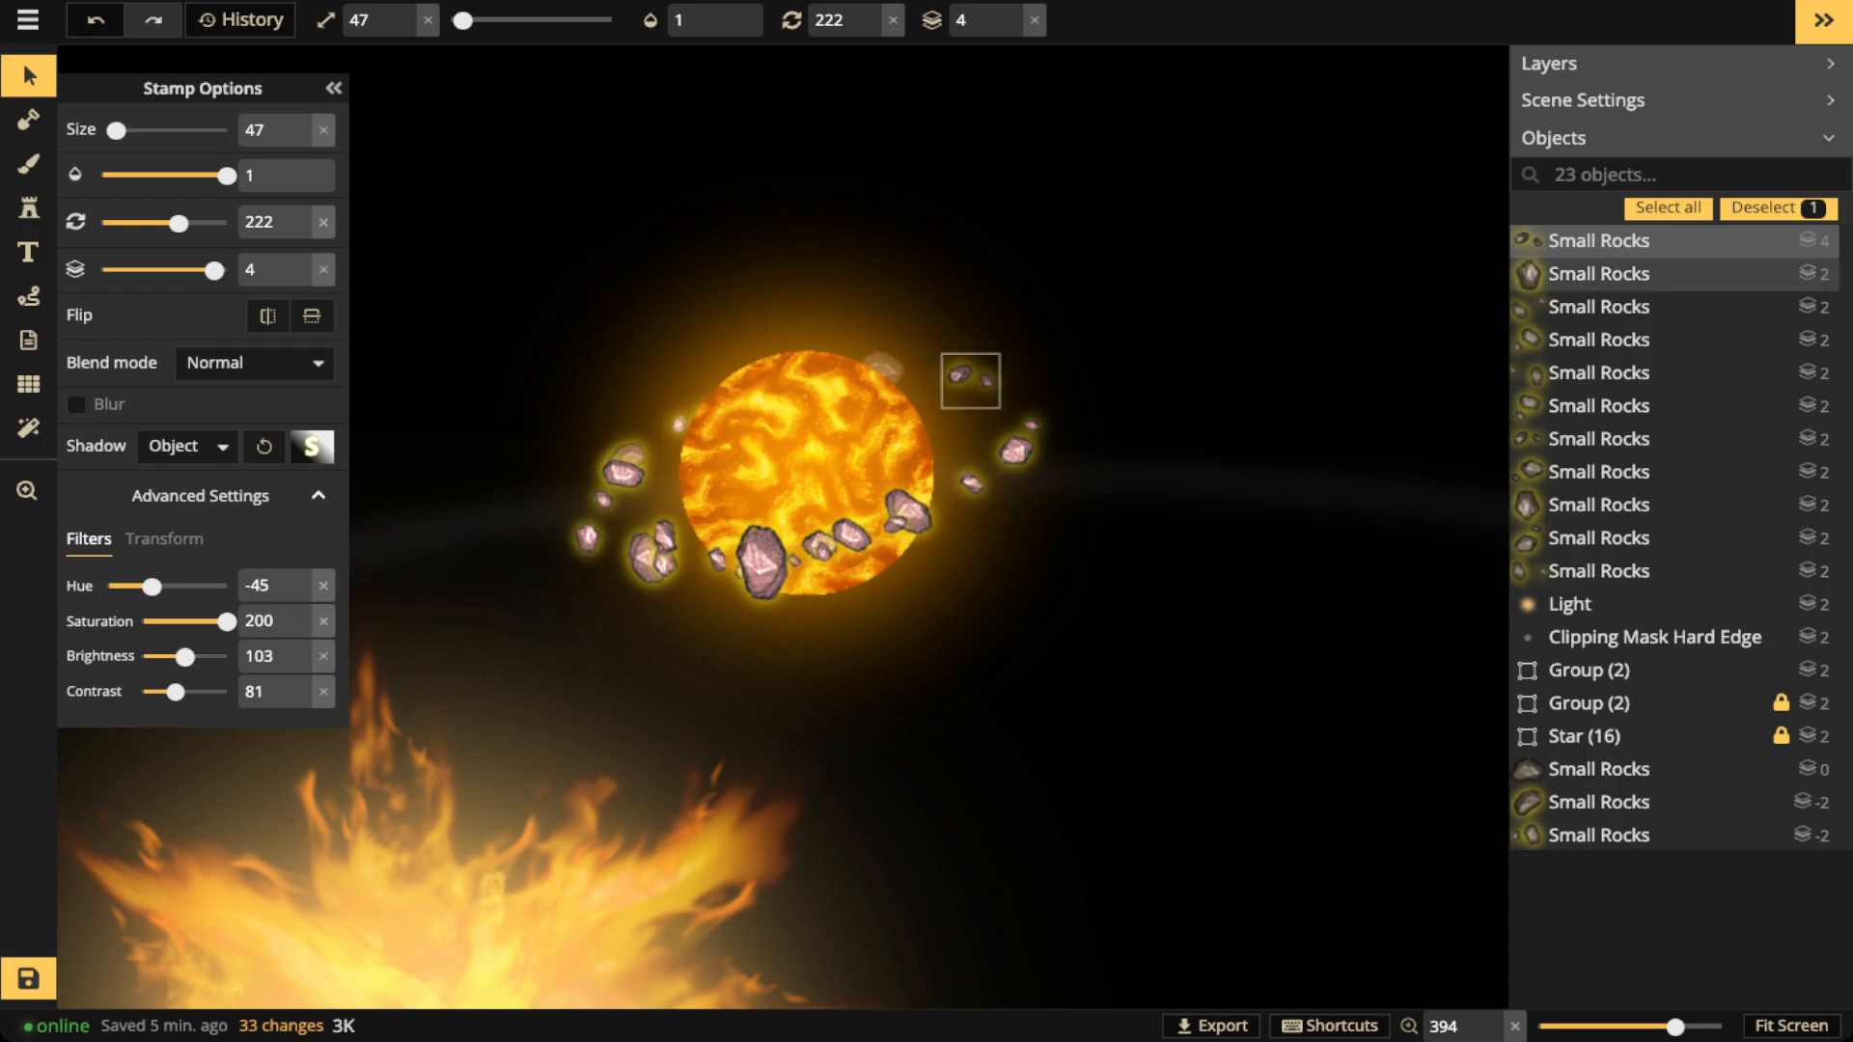
# Try a brightness of 191 on the five rocks along the ring's lower-left front
pyautogui.click(758, 571)
pyautogui.click(677, 591)
pyautogui.moveTo(543, 542); pyautogui.dragTo(741, 608)
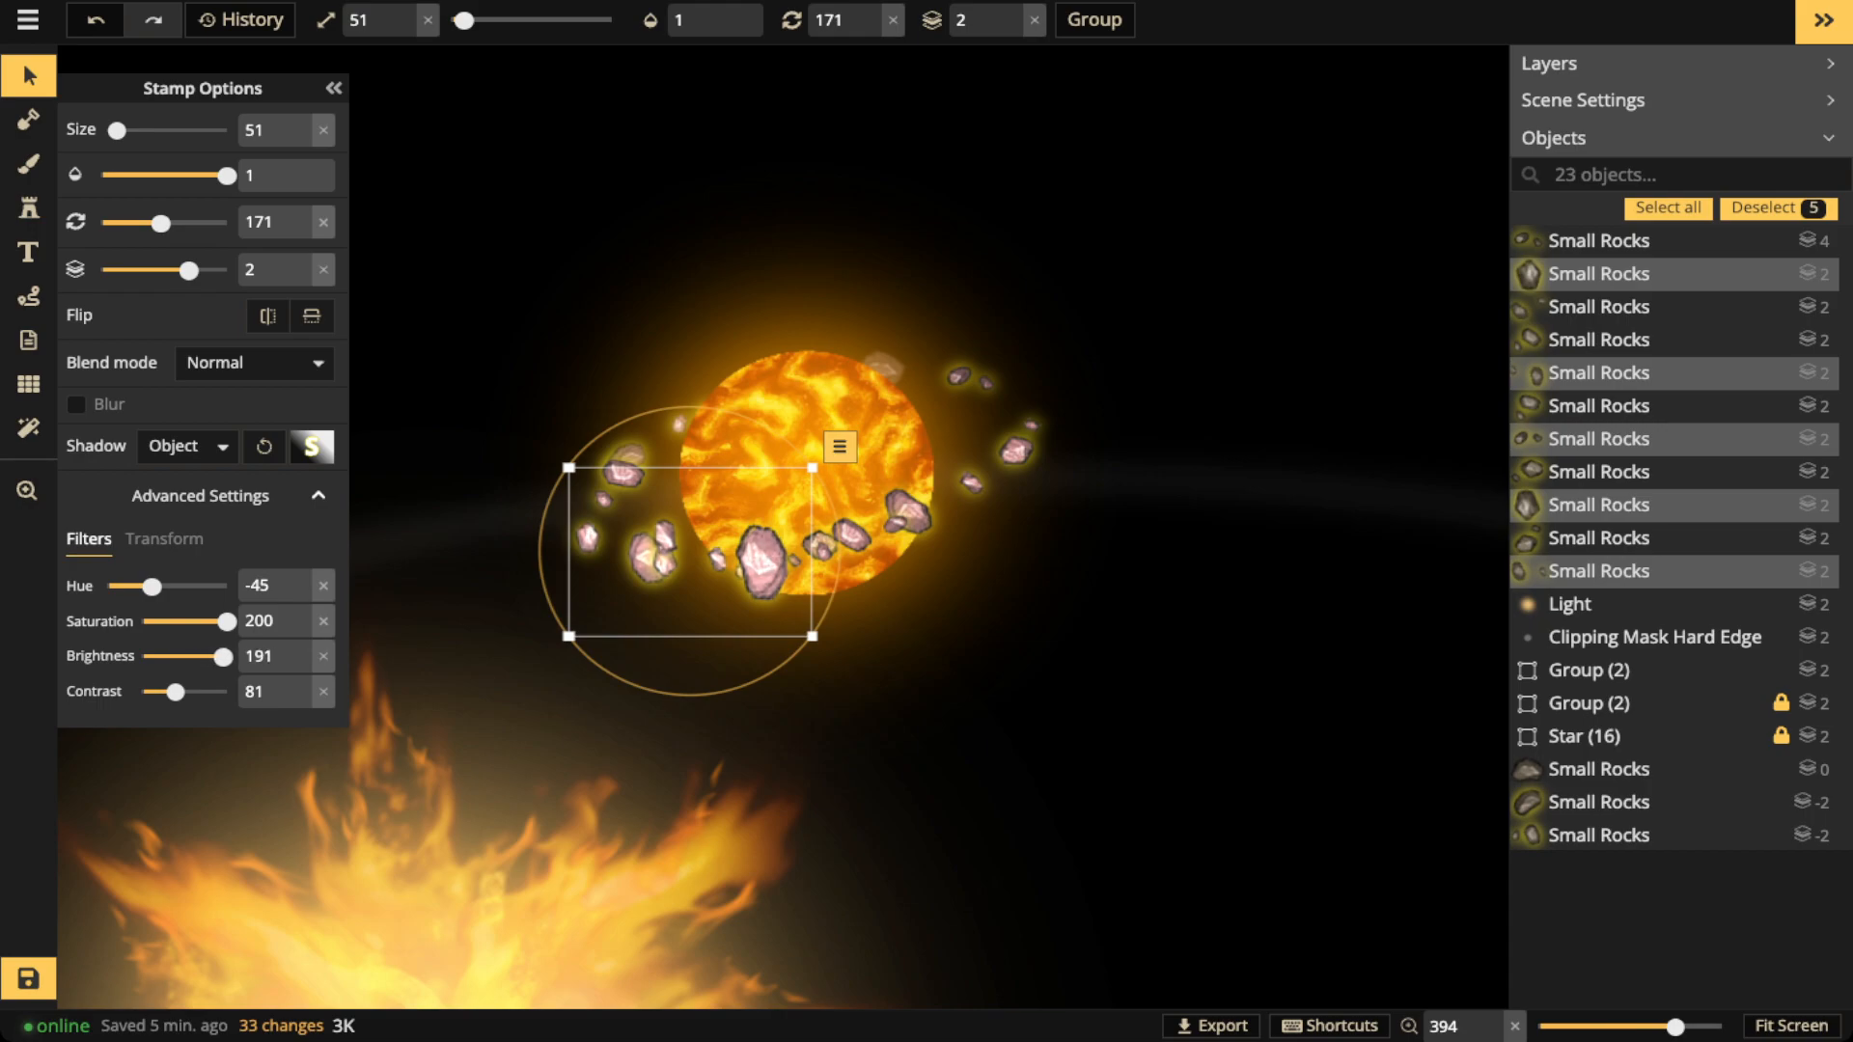
pyautogui.press('Escape')
pyautogui.scroll(-2, 637, 569)
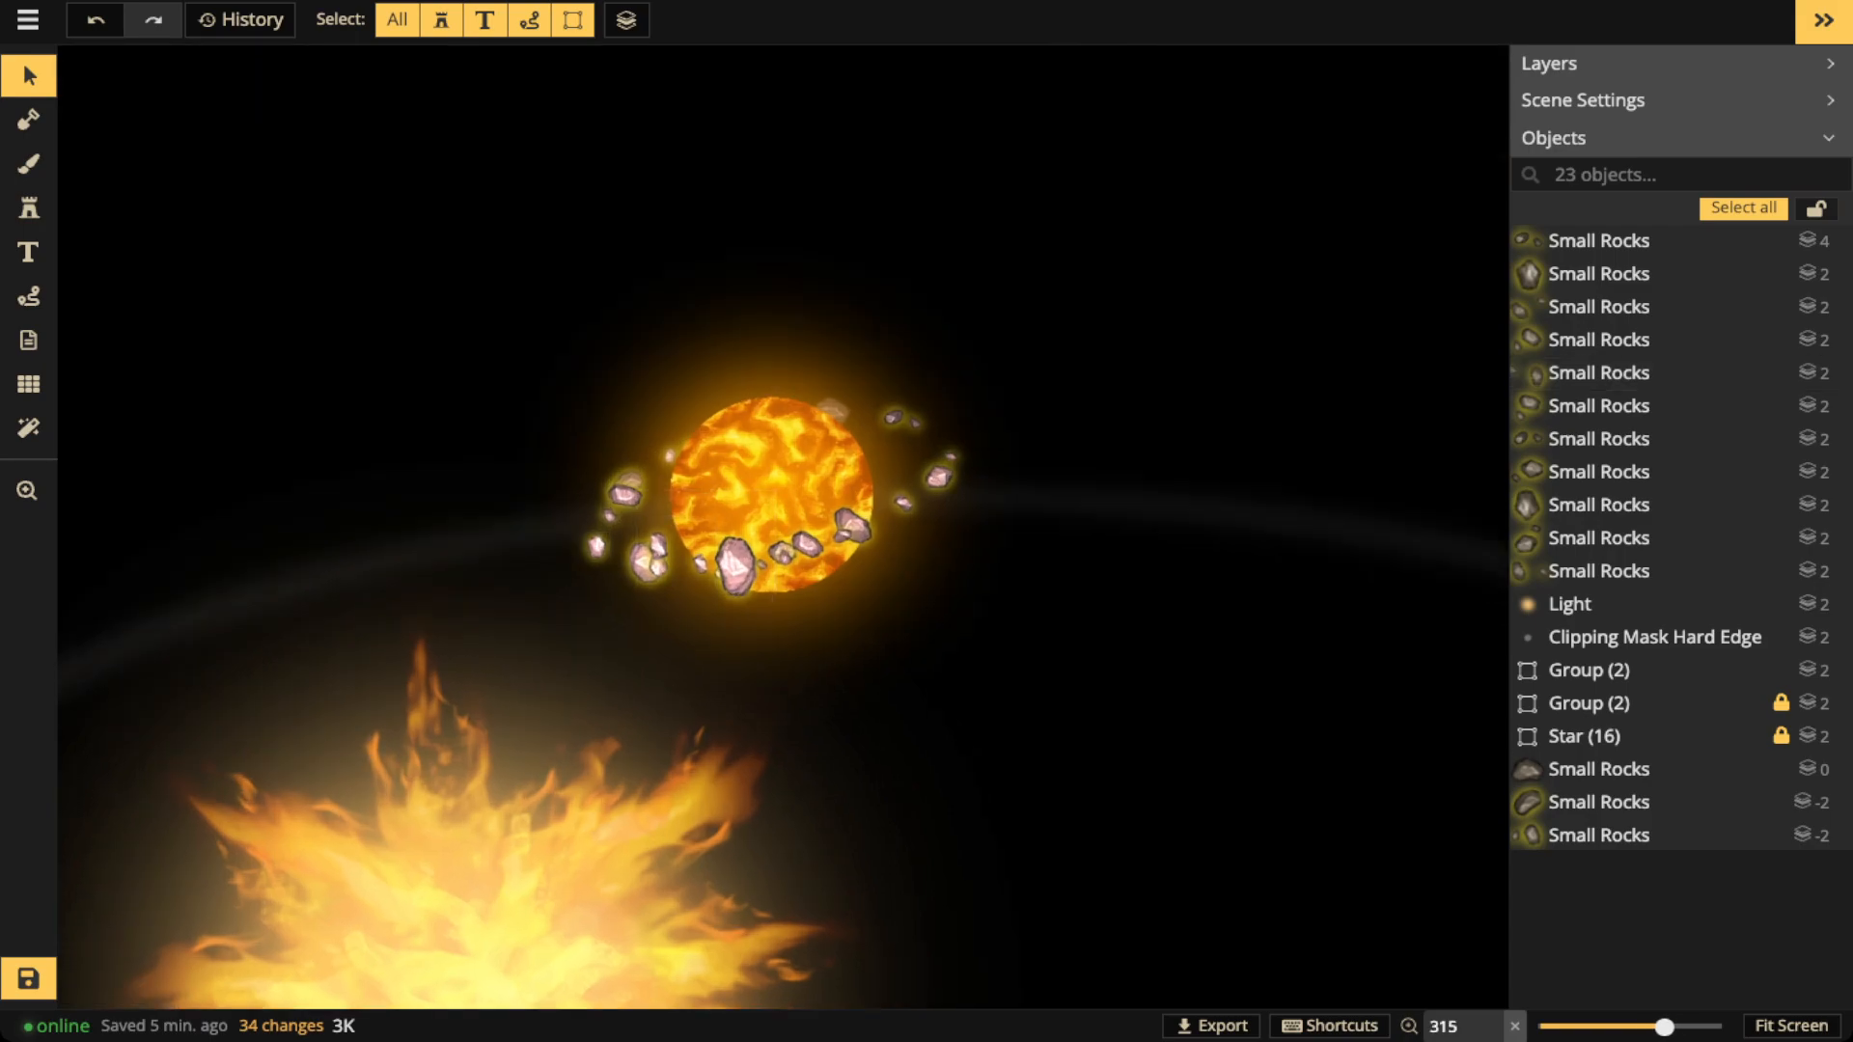
# Set the contrast of the six rocks along the ring's left and lower-left front to 49
pyautogui.click(1599, 241)
pyautogui.moveTo(599, 547); pyautogui.dragTo(765, 629)
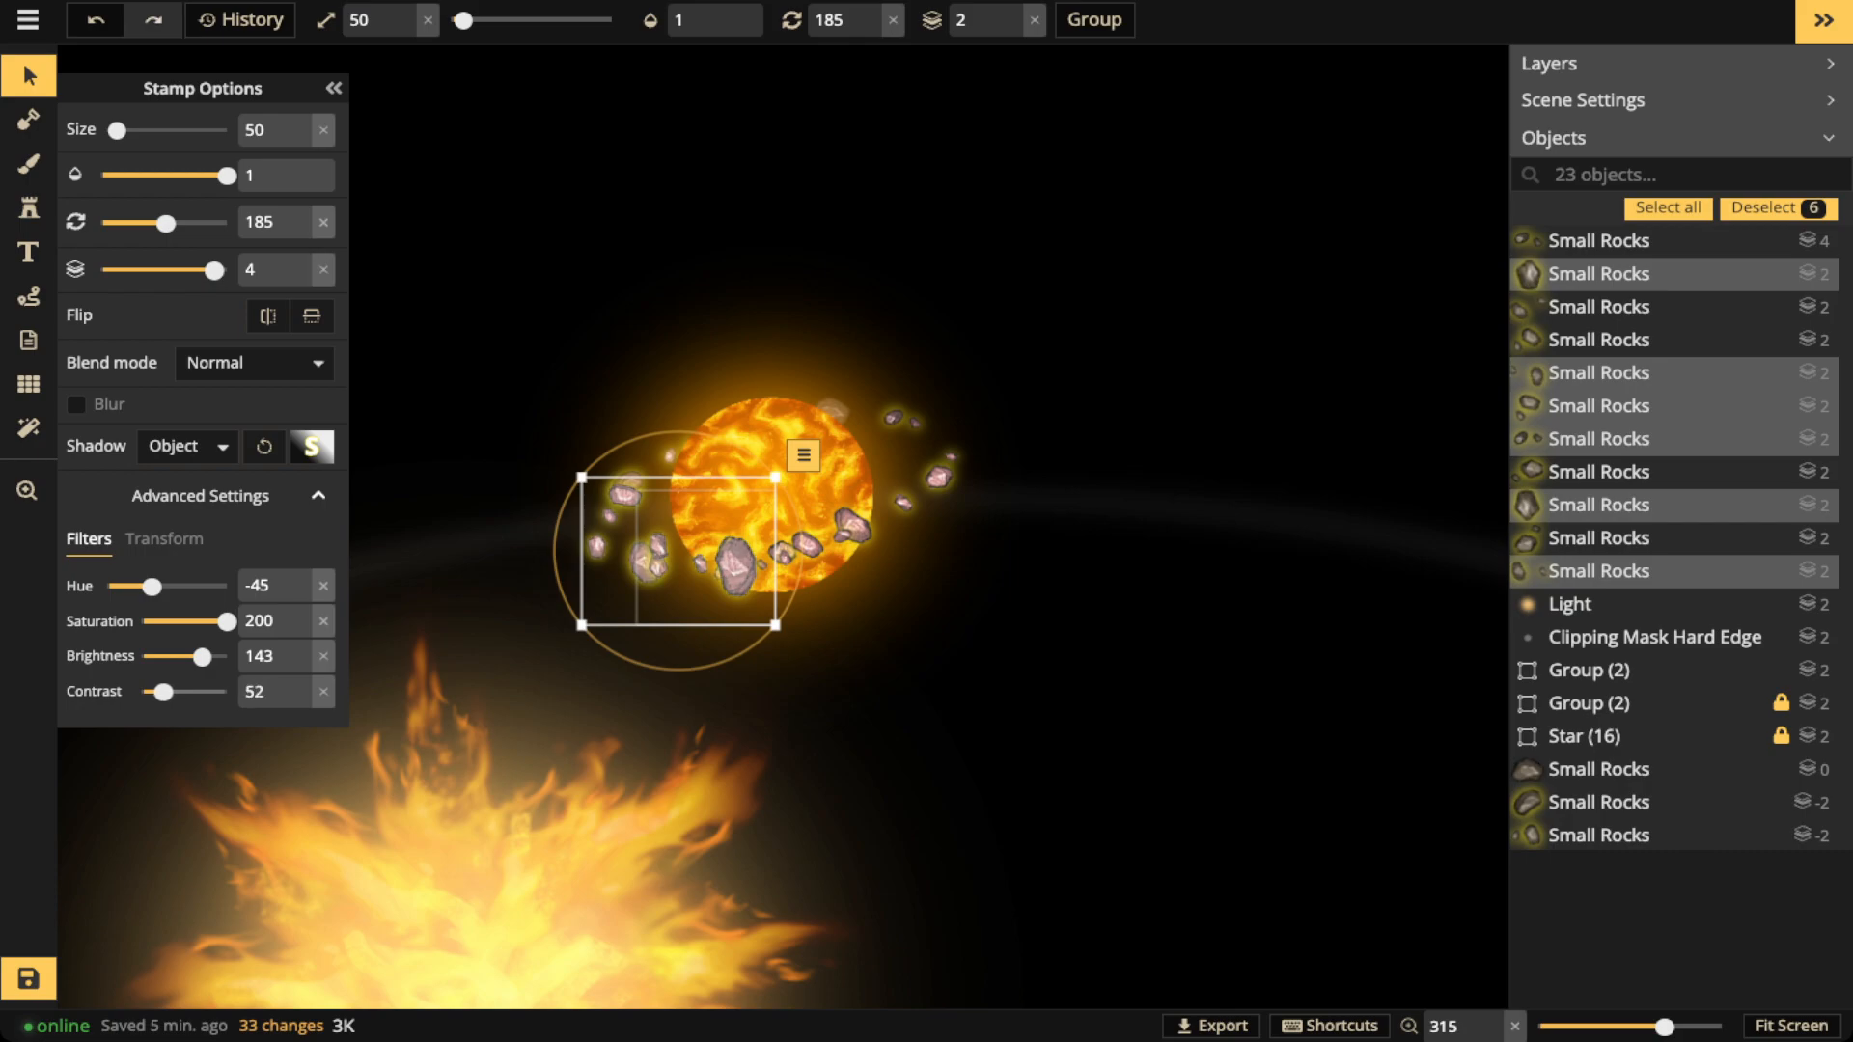
pyautogui.click(555, 379)
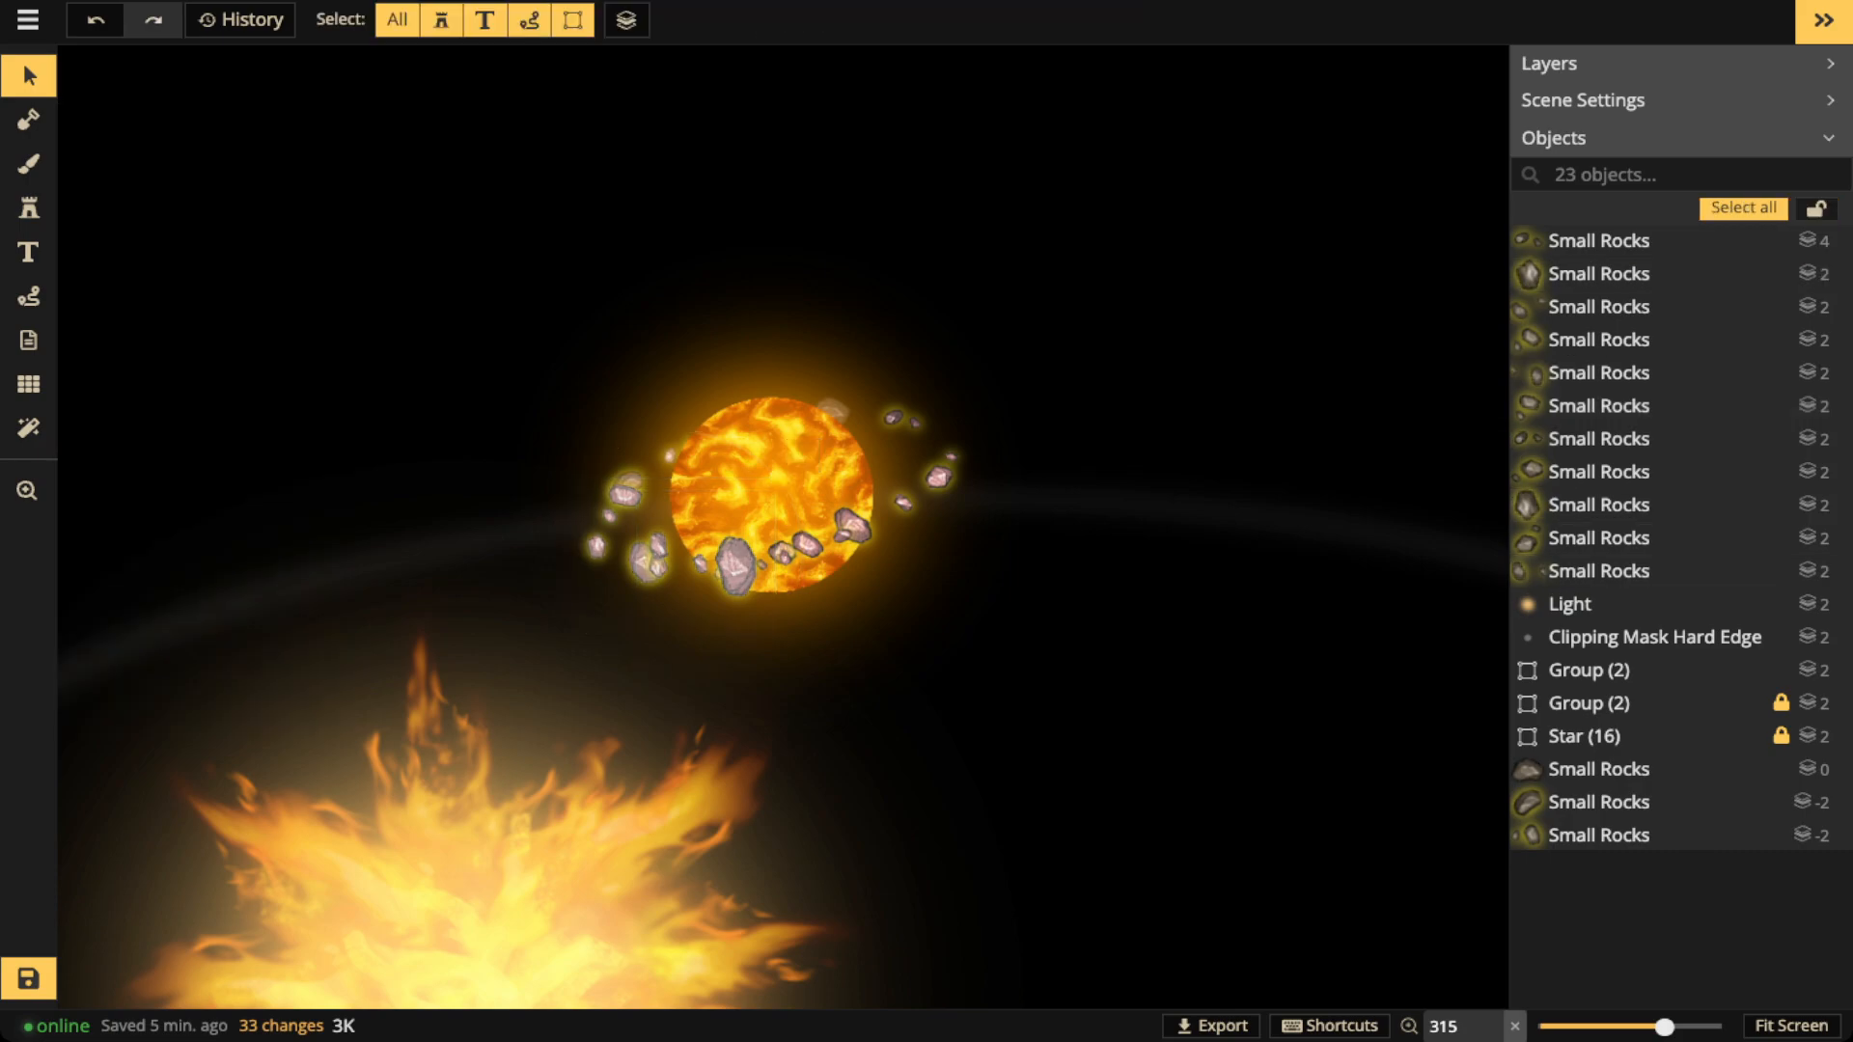
# Examine how the asteroid ring around the orange planet looks from a distance within the whole solar system map
pyautogui.scroll(-5, 555, 379)
pyautogui.press('space')
pyautogui.moveTo(822, 405); pyautogui.dragTo(600, 365)
pyautogui.scroll(-3, 736, 372)
pyautogui.press('space')
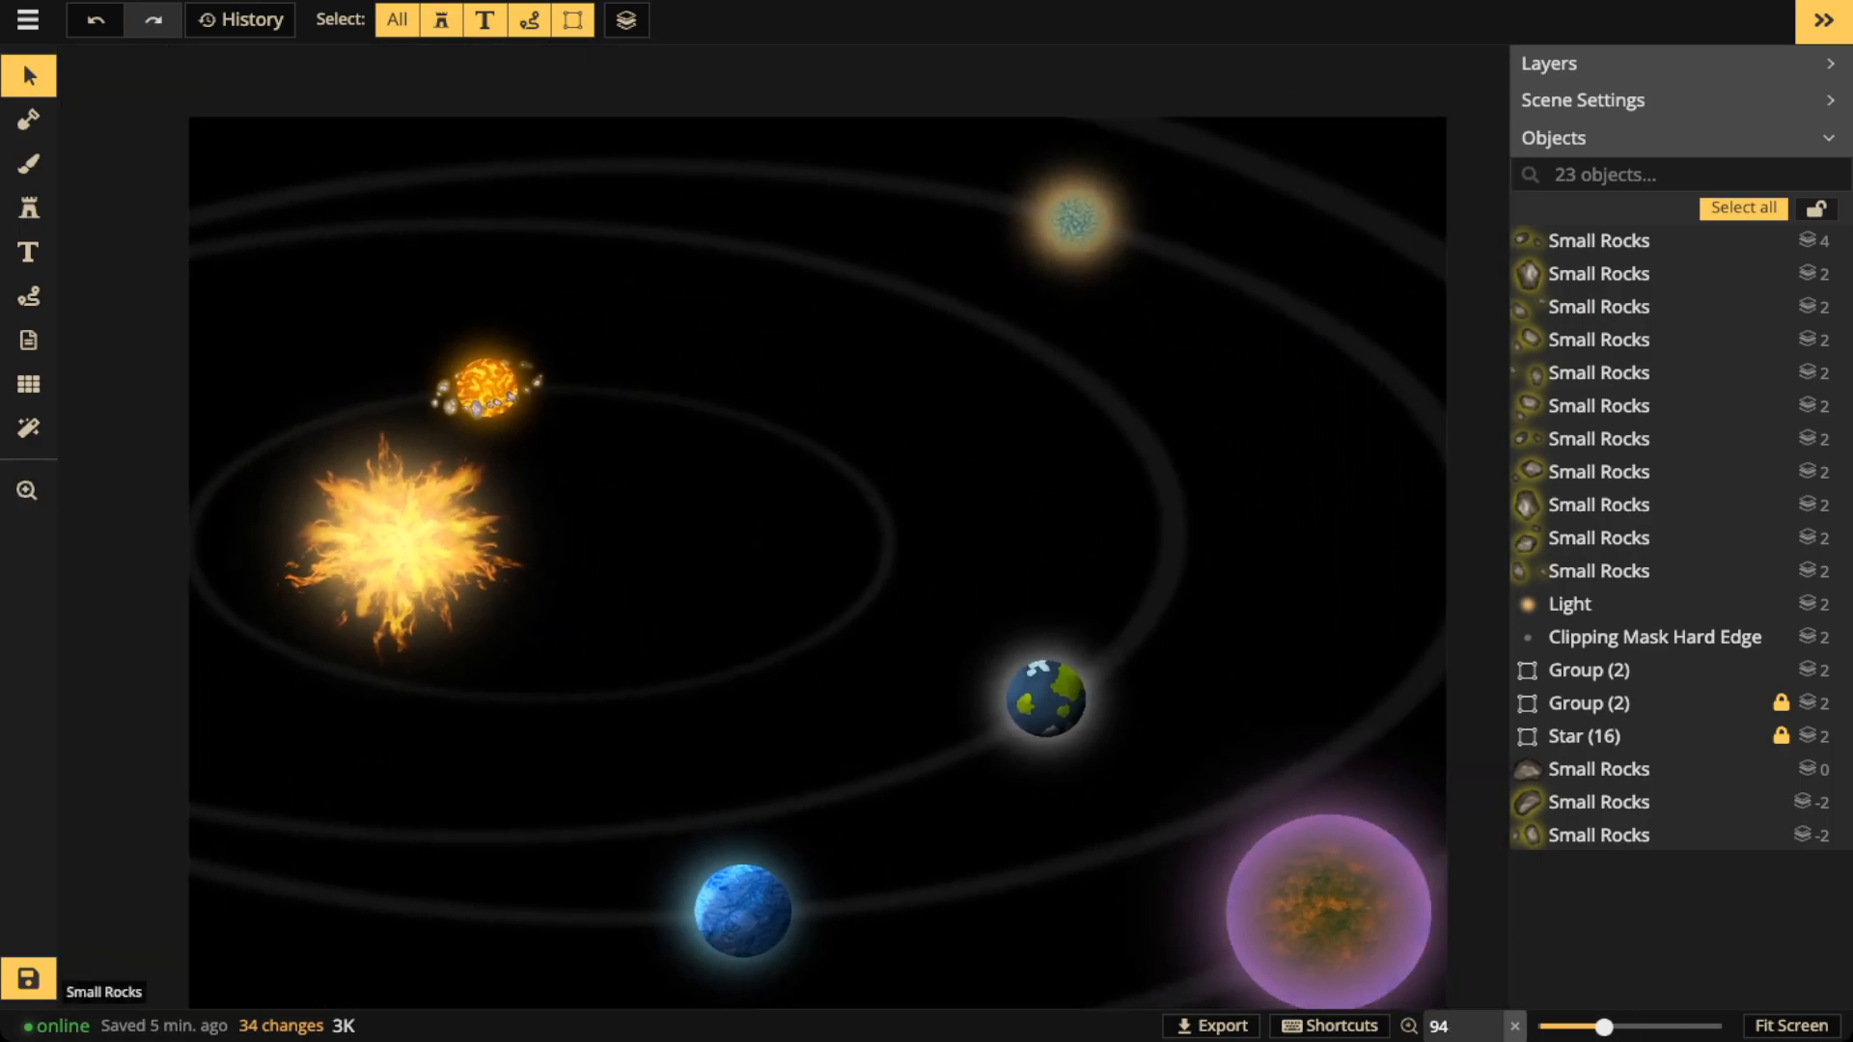
pyautogui.press('space')
pyautogui.moveTo(526, 412); pyautogui.dragTo(842, 449)
pyautogui.scroll(3, 841, 449)
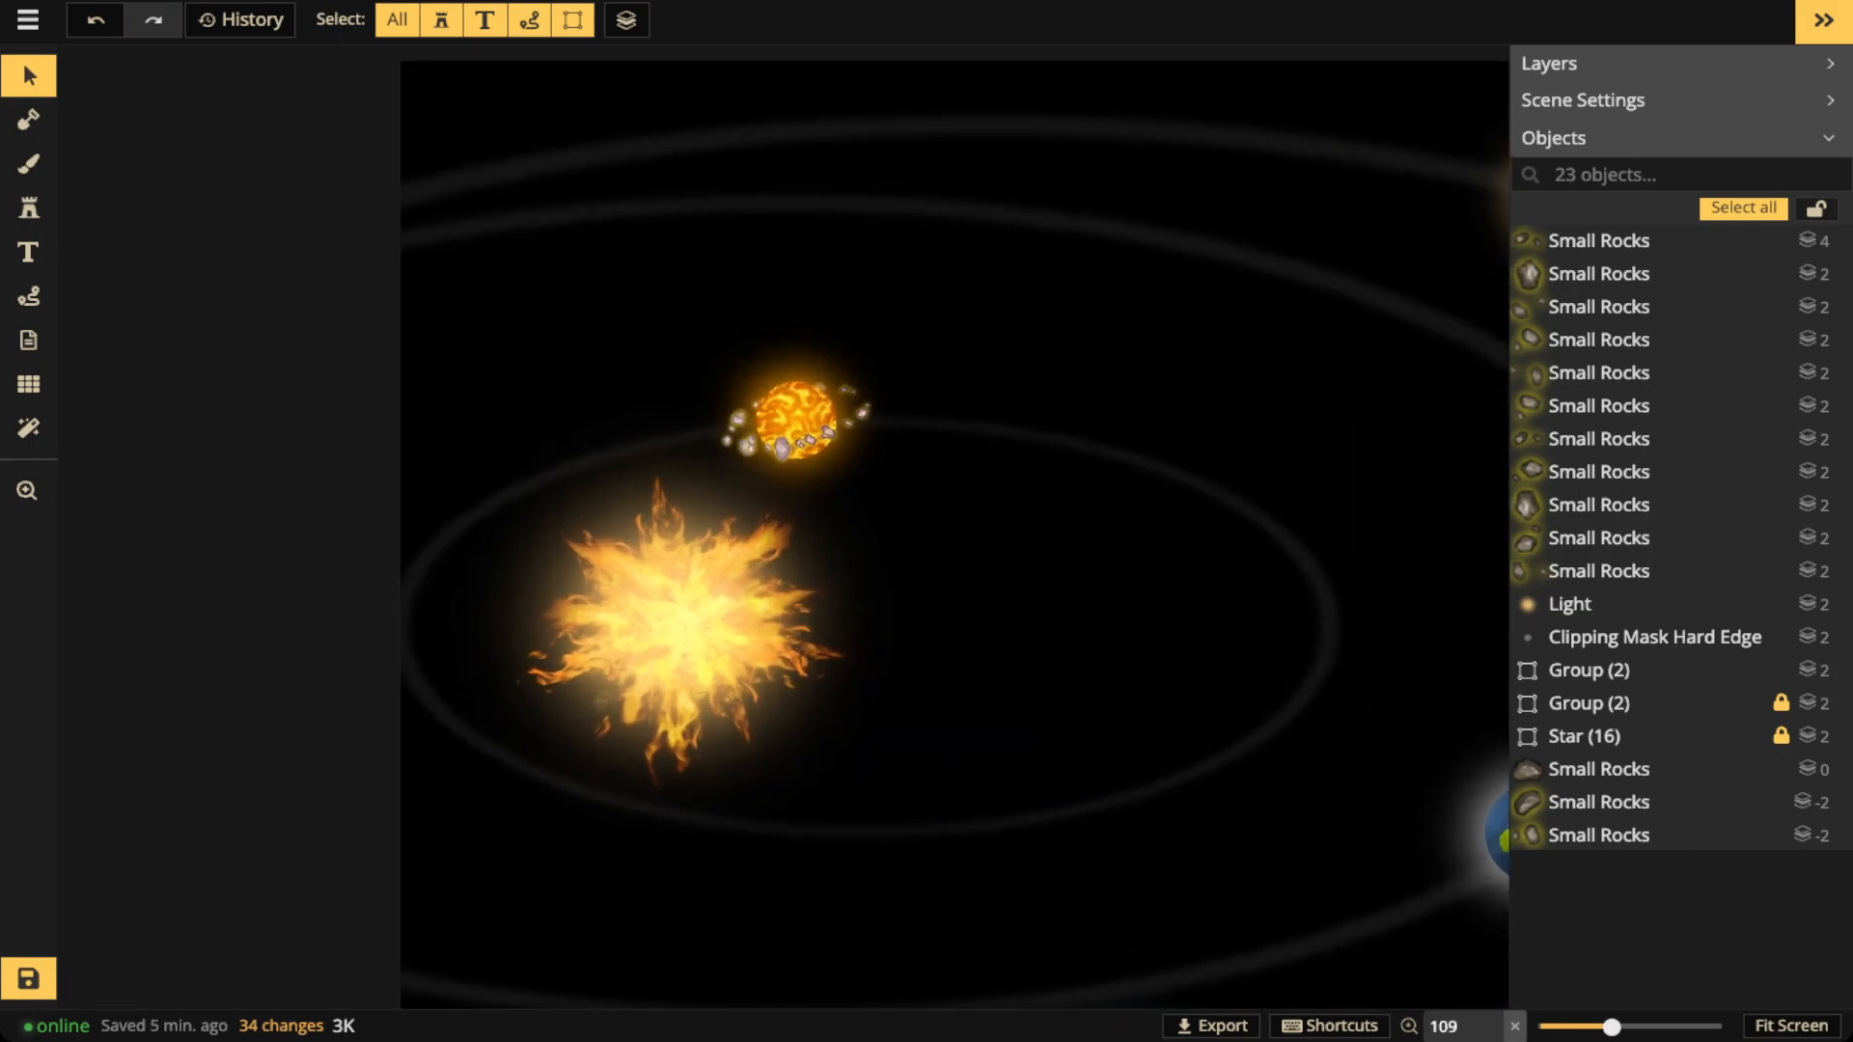
pyautogui.scroll(3, 821, 424)
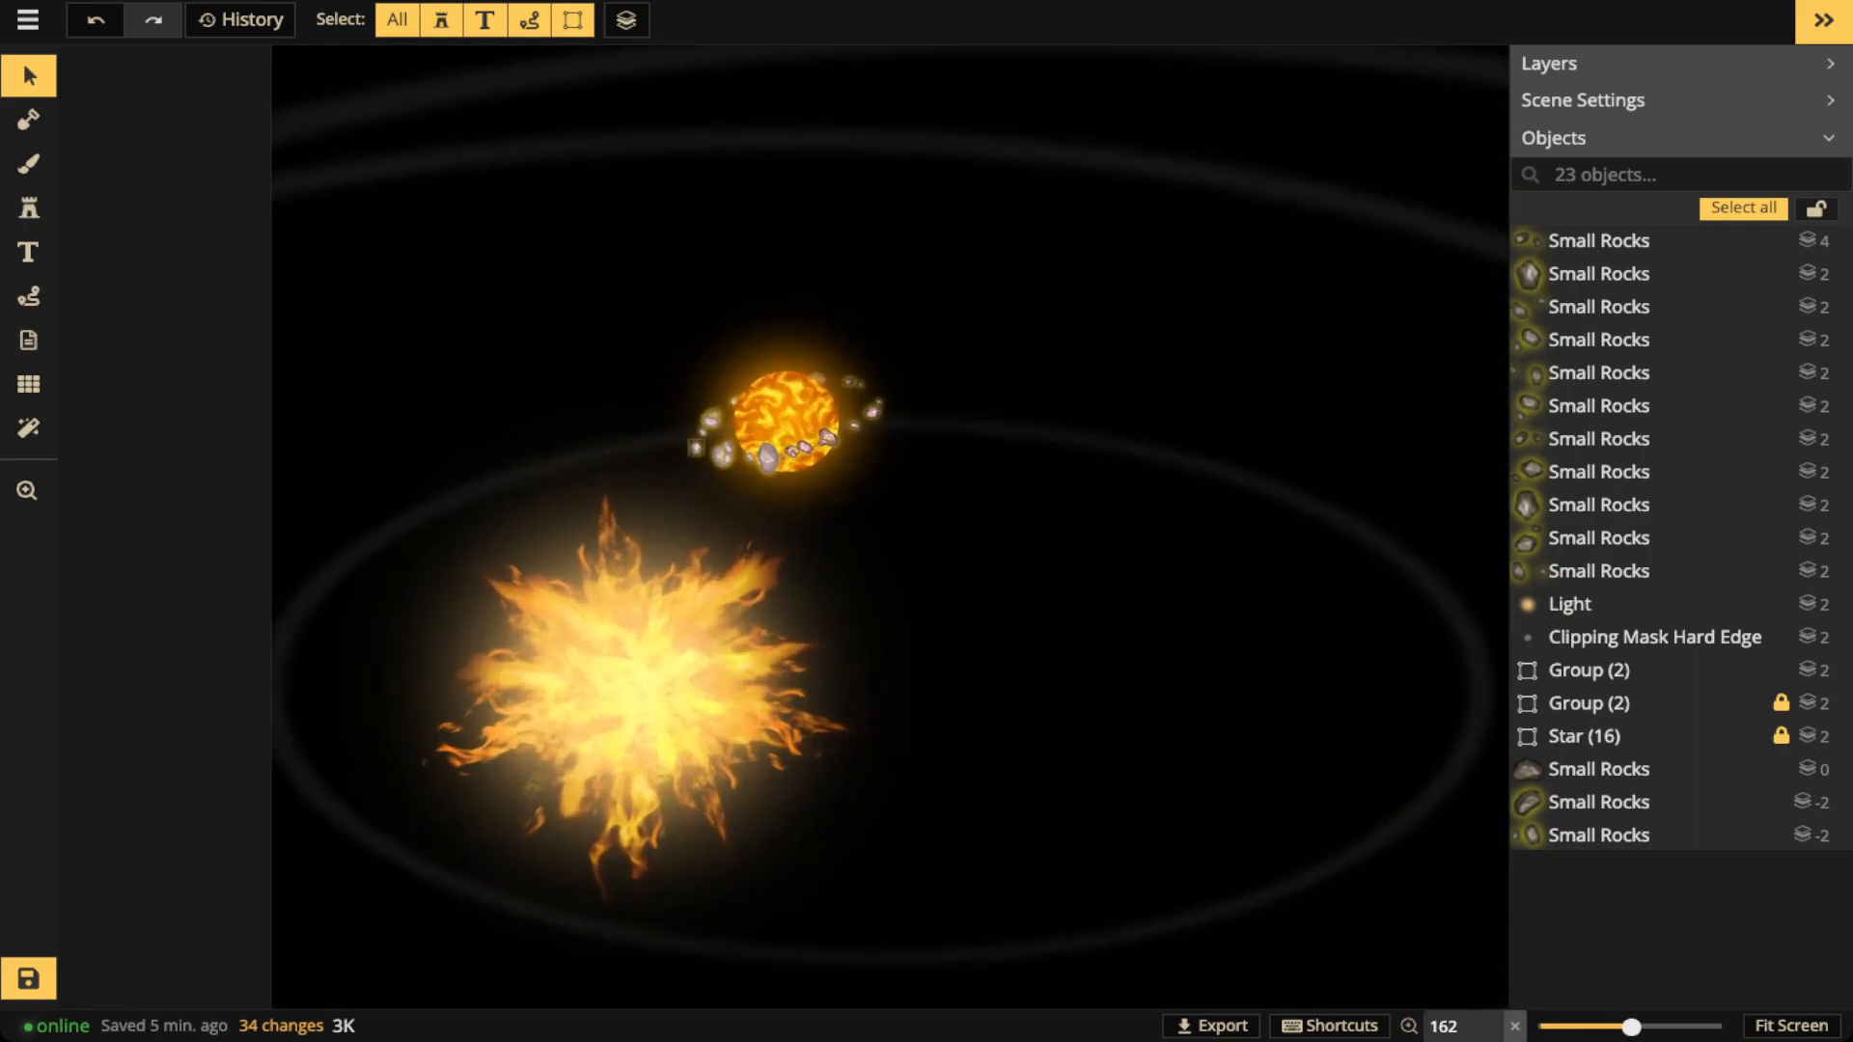
# Stamp a pair of small rocks at size 137 and rotation 210 on the innermost orbit just right of the orange planet
pyautogui.click(730, 456)
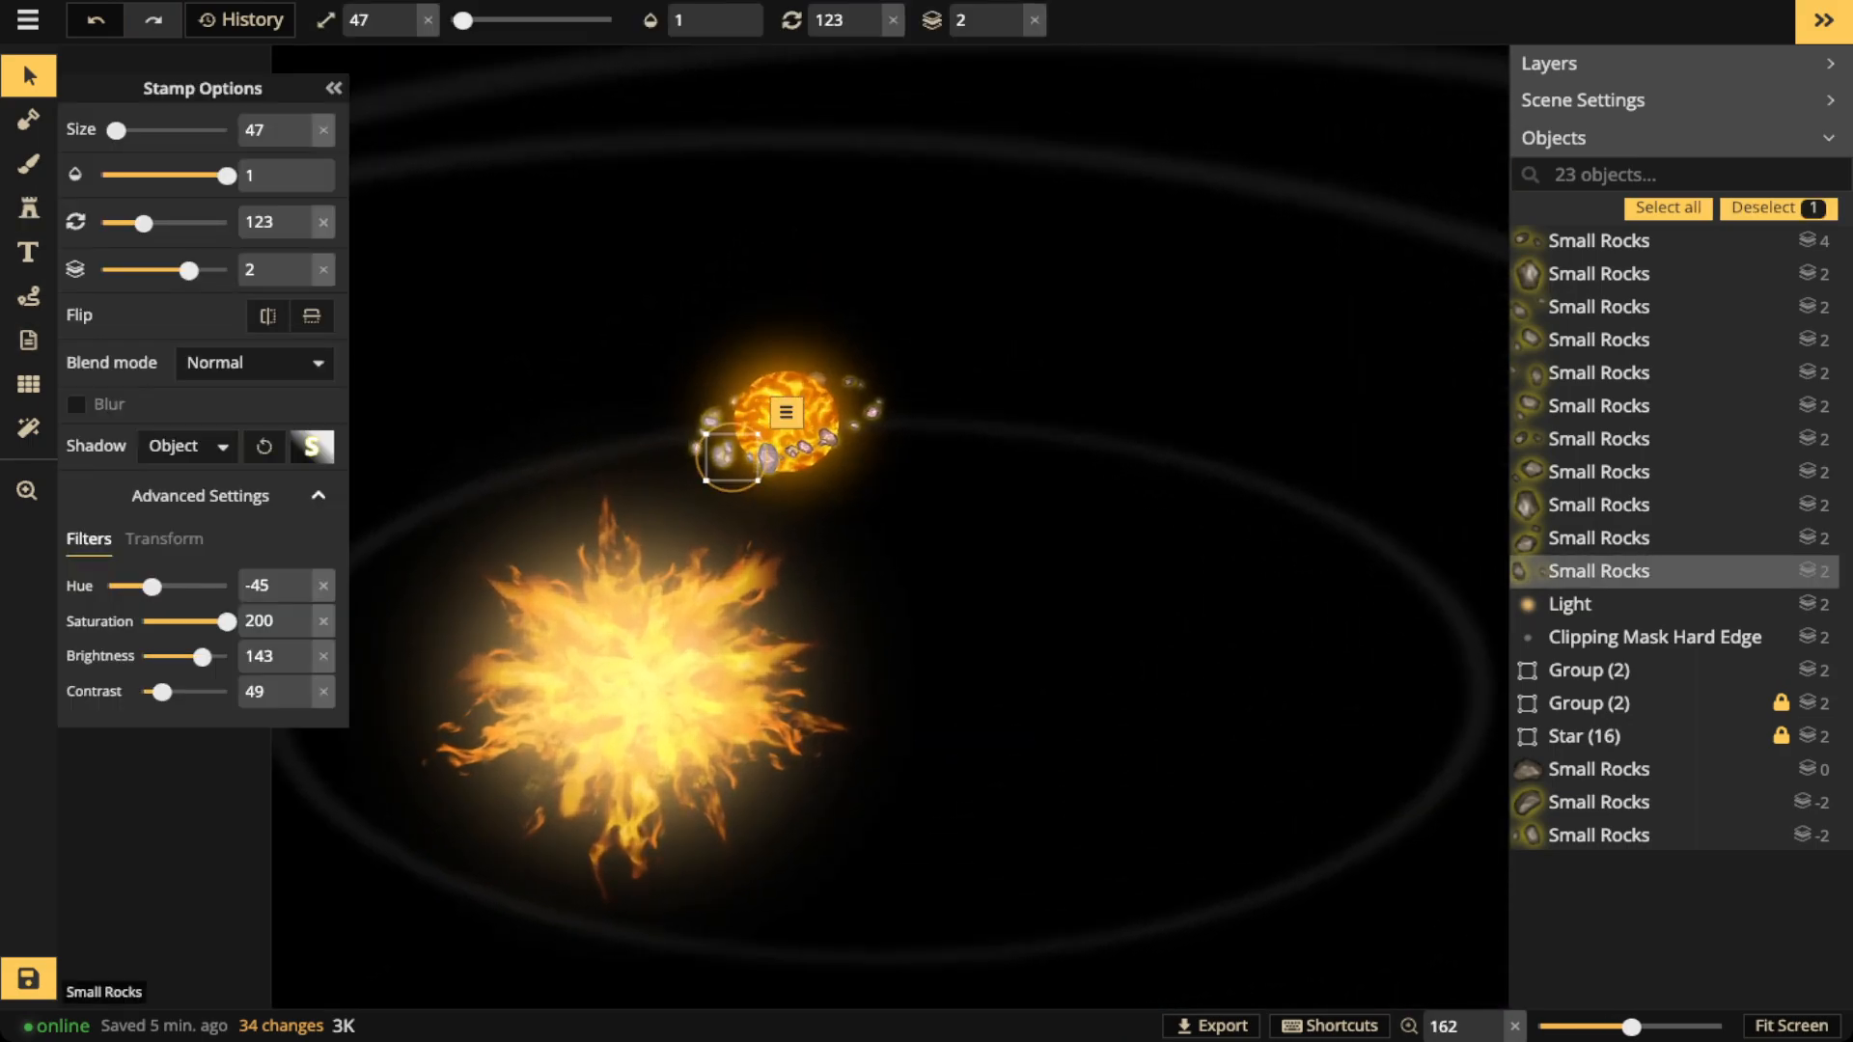
pyautogui.click(768, 461)
pyautogui.click(767, 461)
pyautogui.press('s')
pyautogui.scroll(3, 1008, 416)
pyautogui.scroll(3, 946, 428)
pyautogui.scroll(-4, 948, 428)
pyautogui.scroll(4, 952, 426)
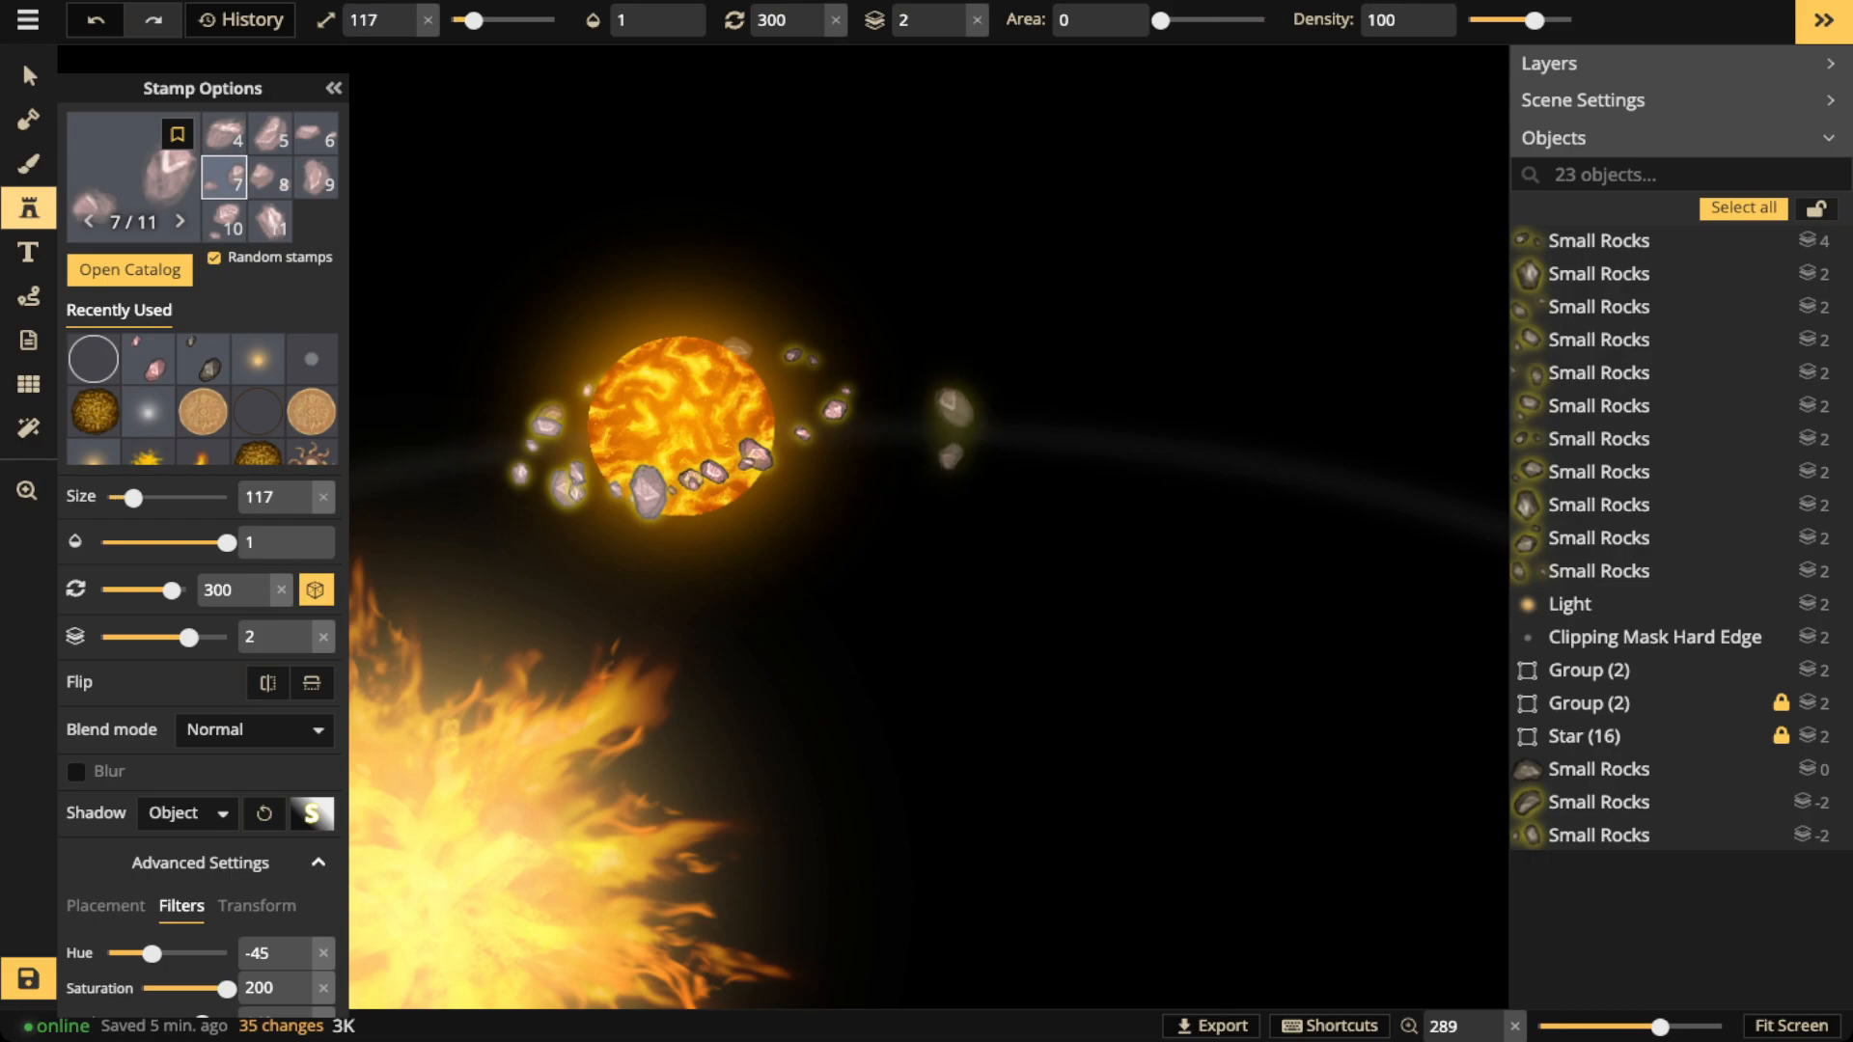
pyautogui.scroll(-4, 1015, 423)
pyautogui.scroll(-2, 1018, 422)
pyautogui.scroll(2, 1028, 425)
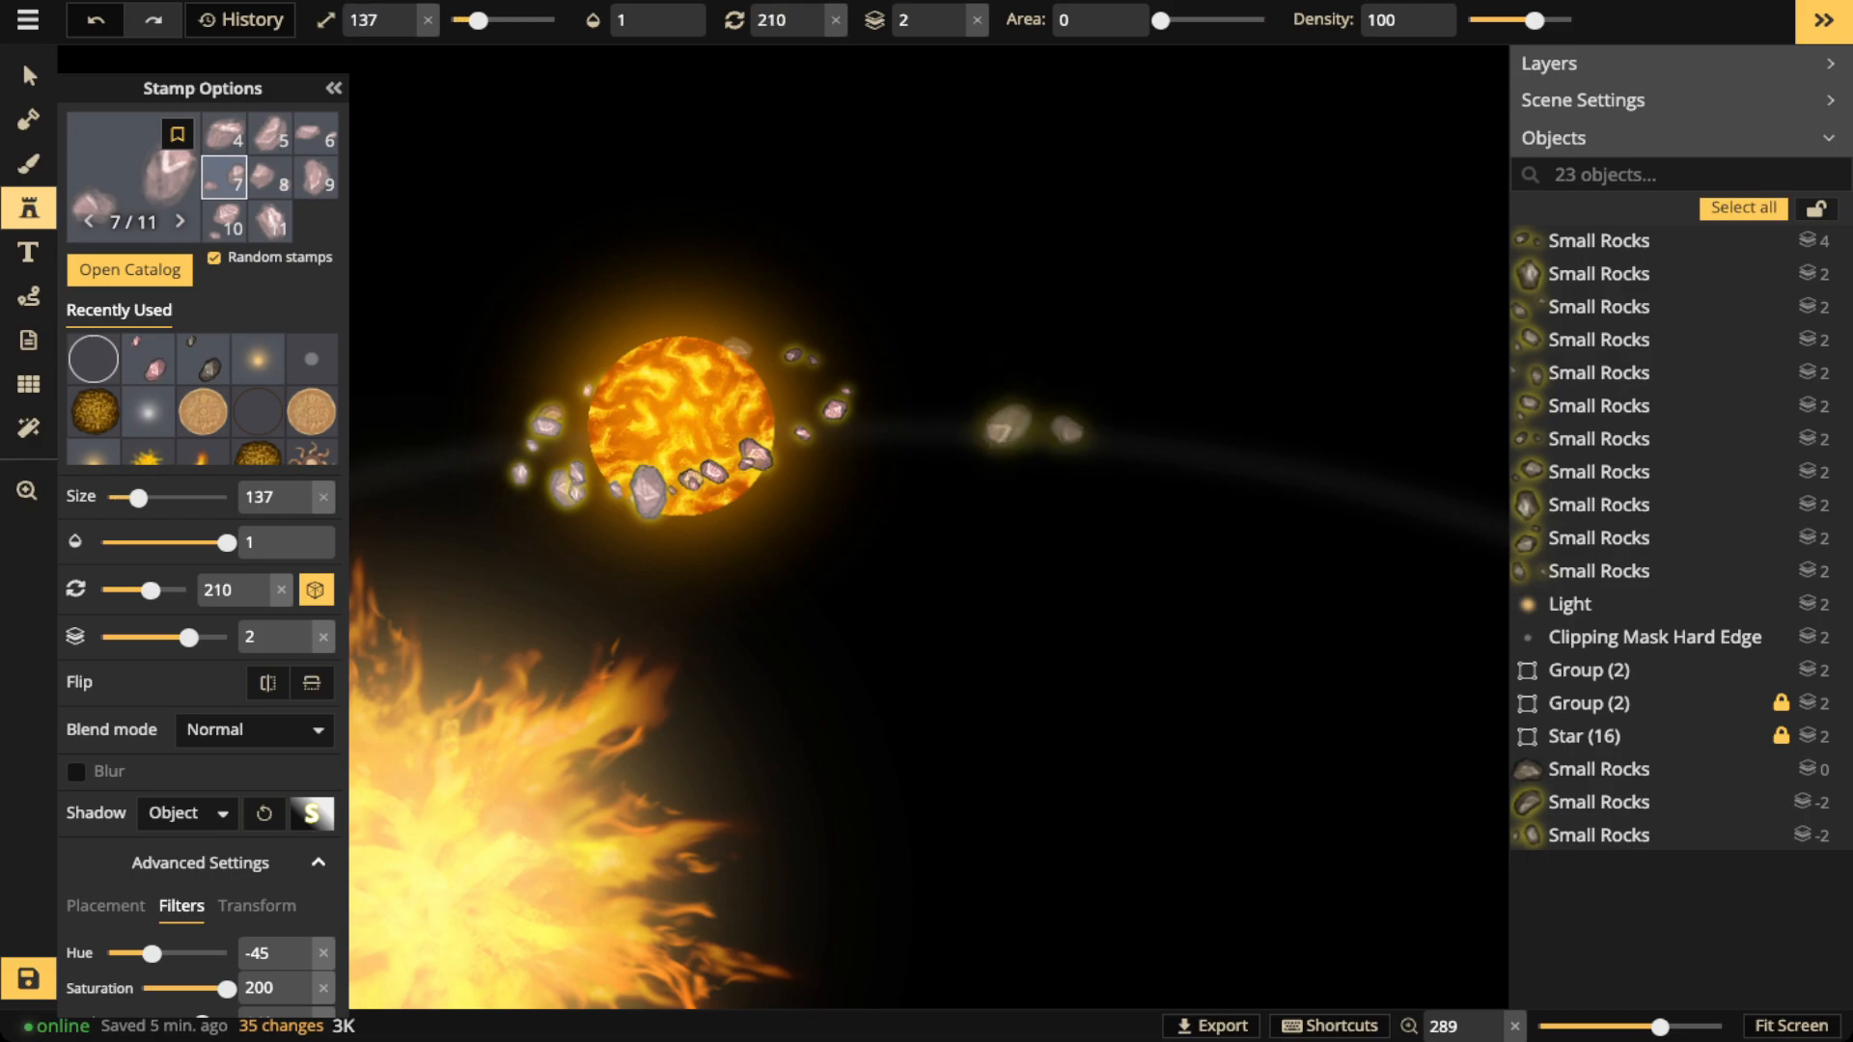
pyautogui.click(1028, 427)
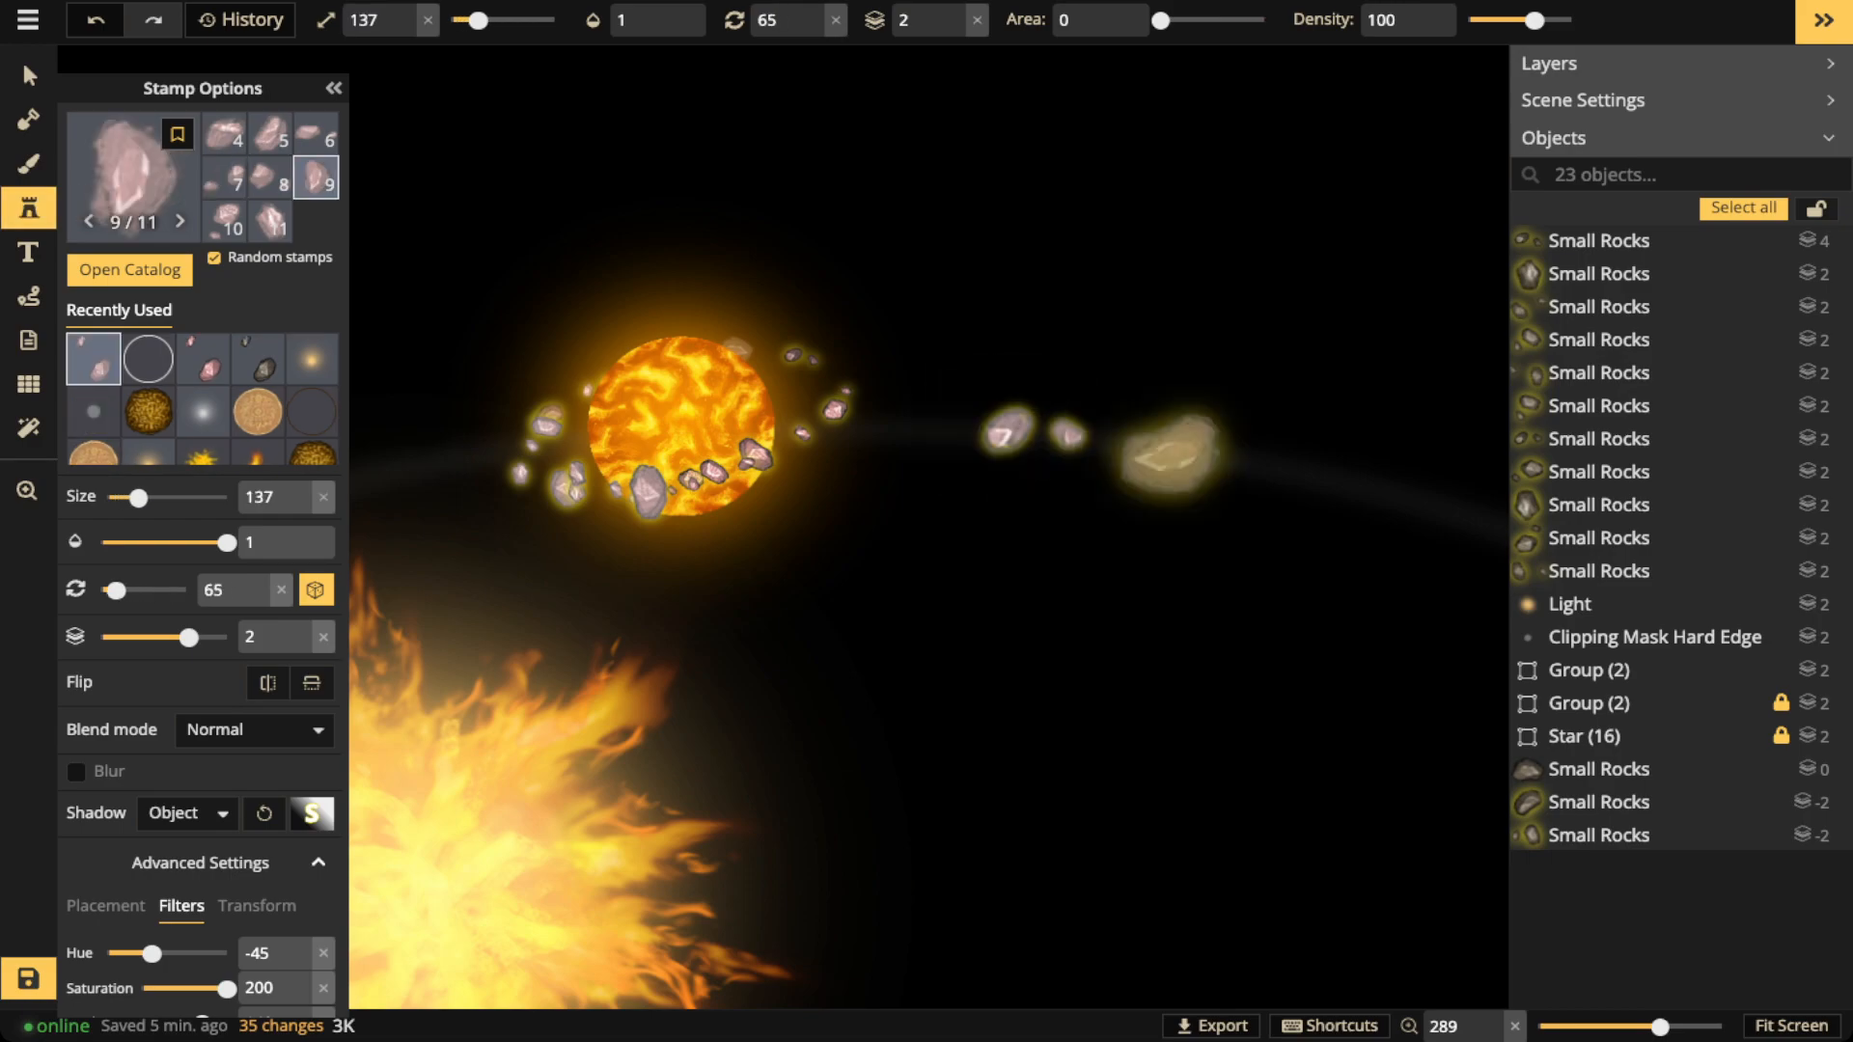
# Stamp a single large rock at size 137 on the innermost orbit left of the orange planet
pyautogui.press('space')
pyautogui.moveTo(574, 487); pyautogui.dragTo(1000, 478)
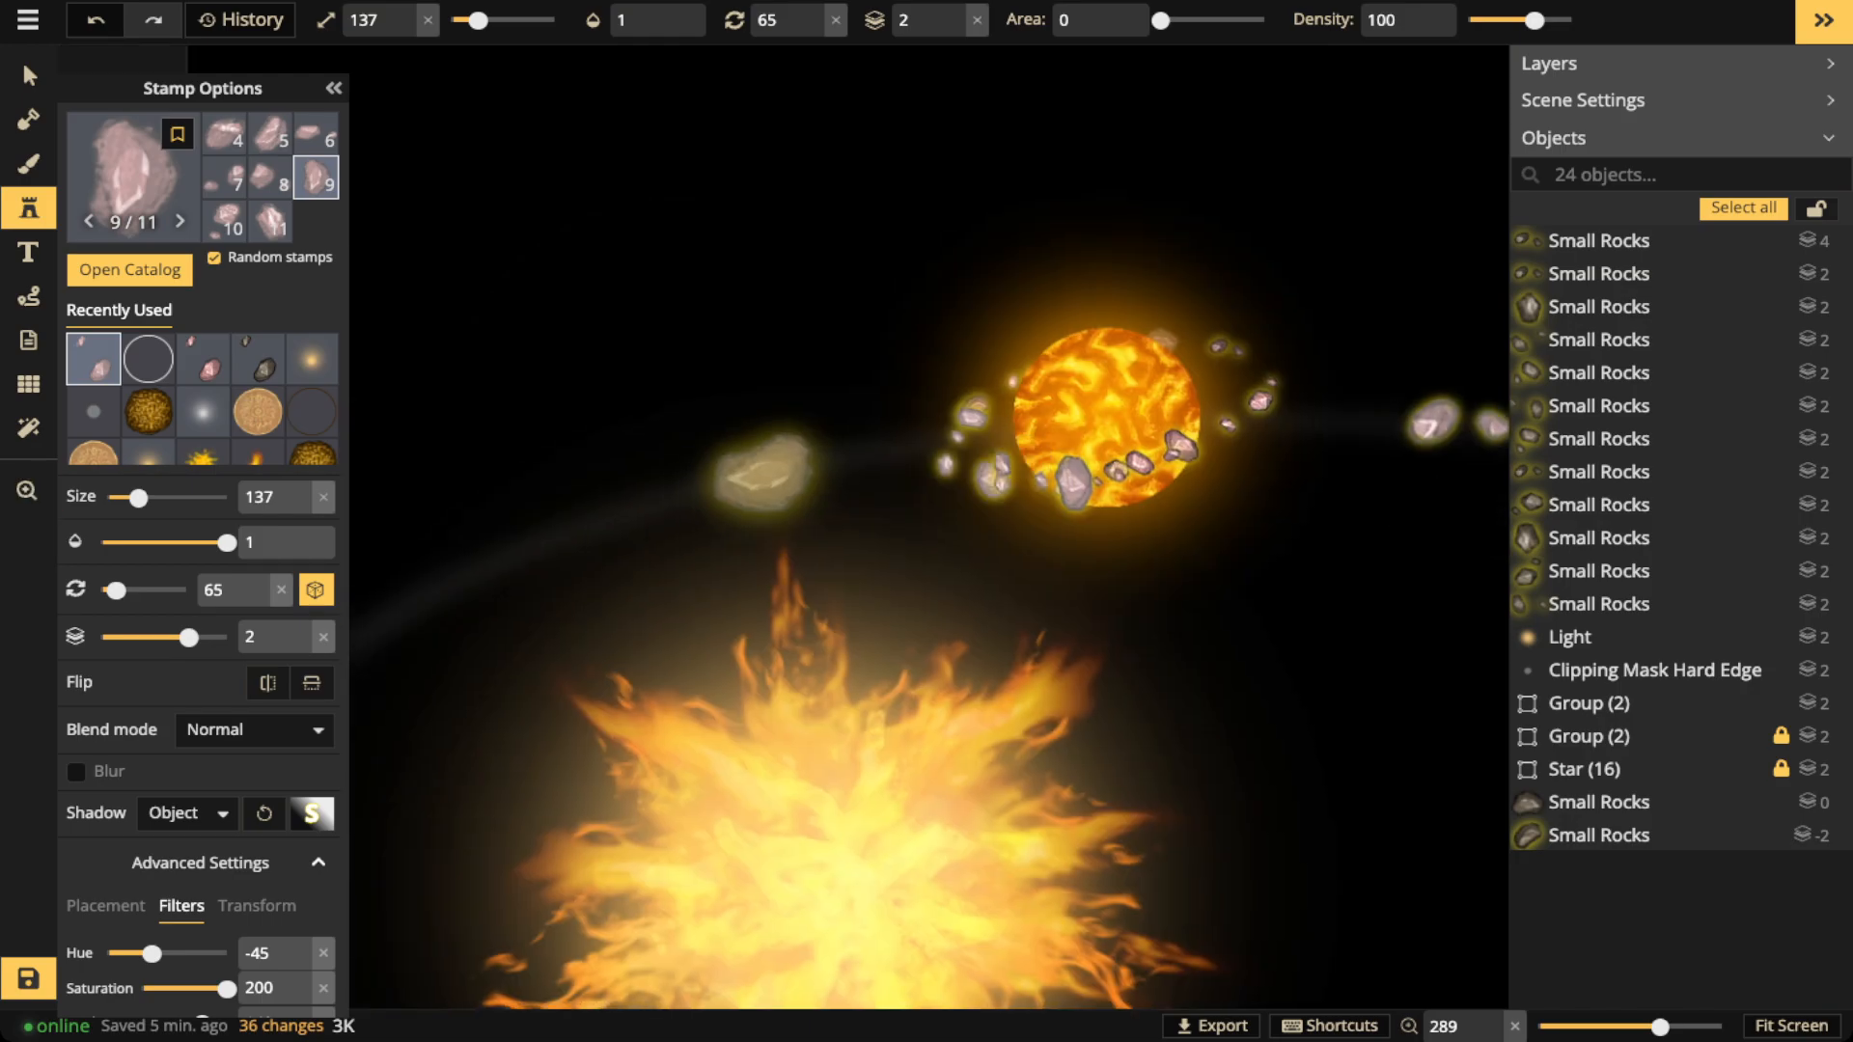
pyautogui.scroll(-2, 763, 473)
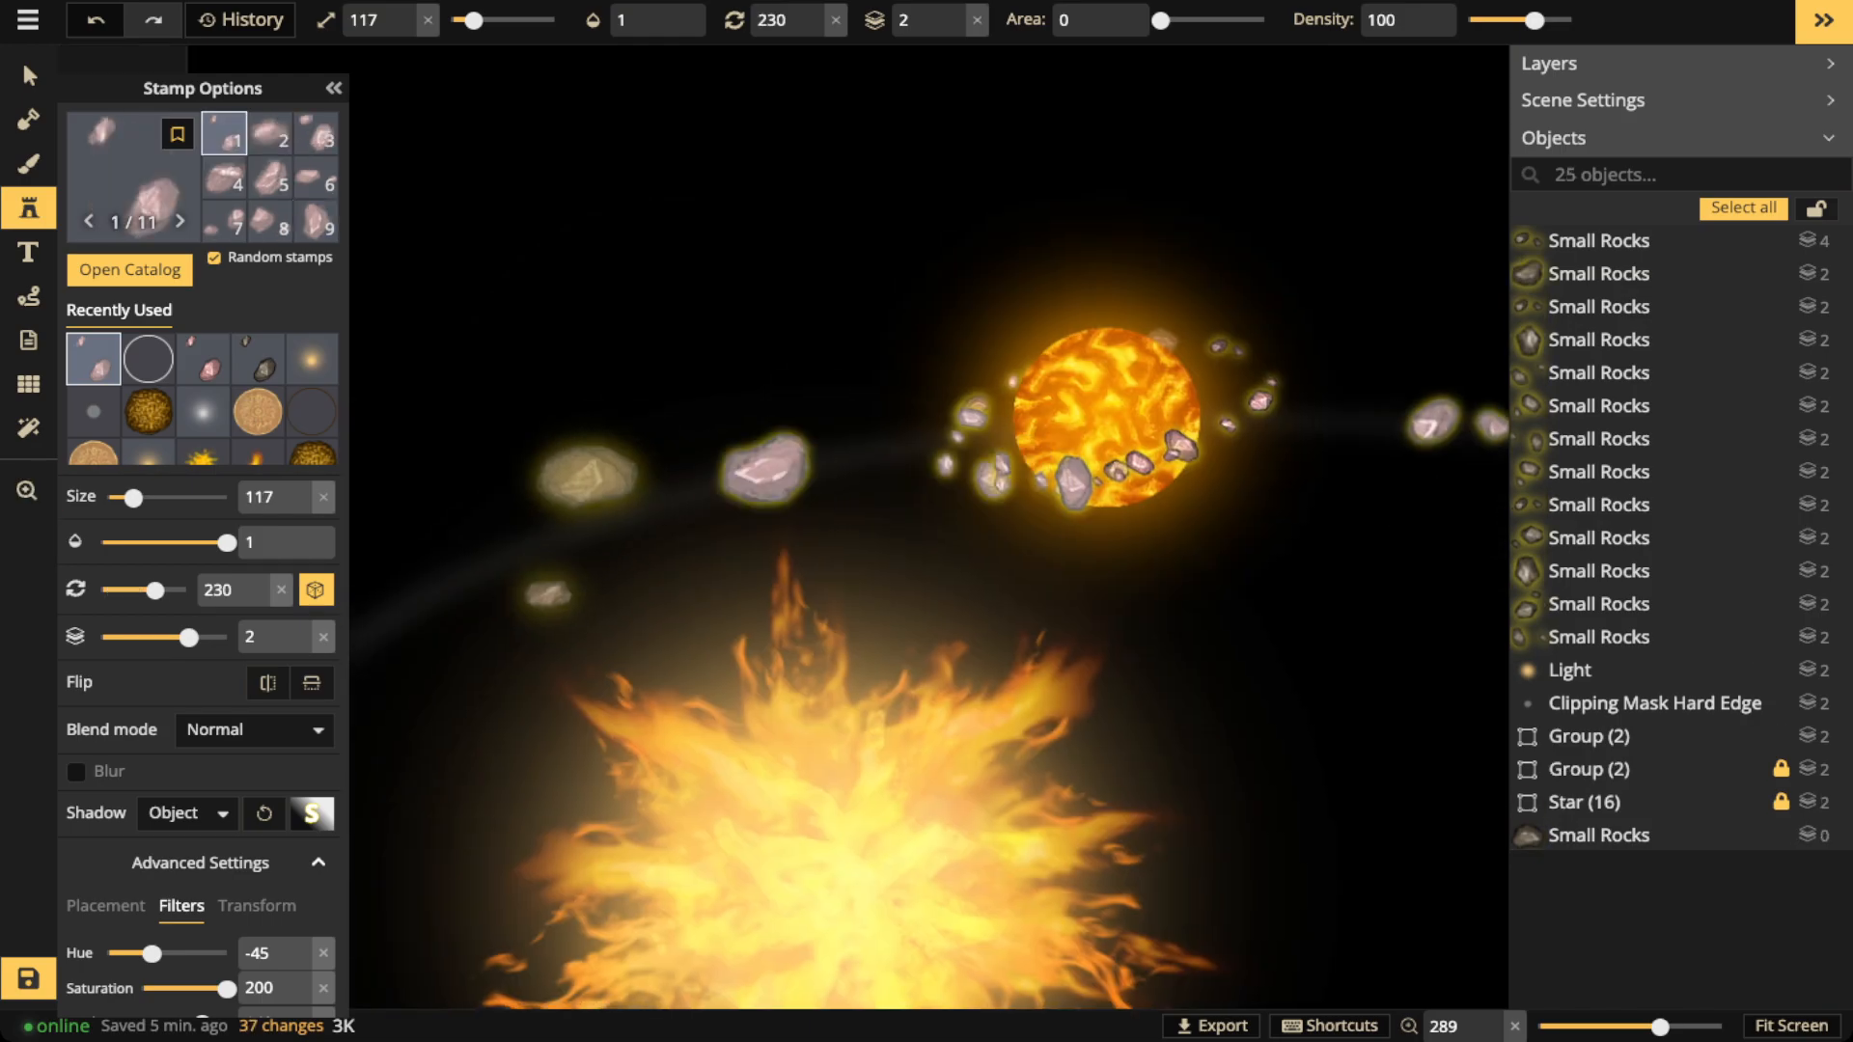
# Stamp a rock pair at size 47 on the orbit just left of the single large rock
pyautogui.scroll(-7, 579, 529)
pyautogui.scroll(9, 627, 515)
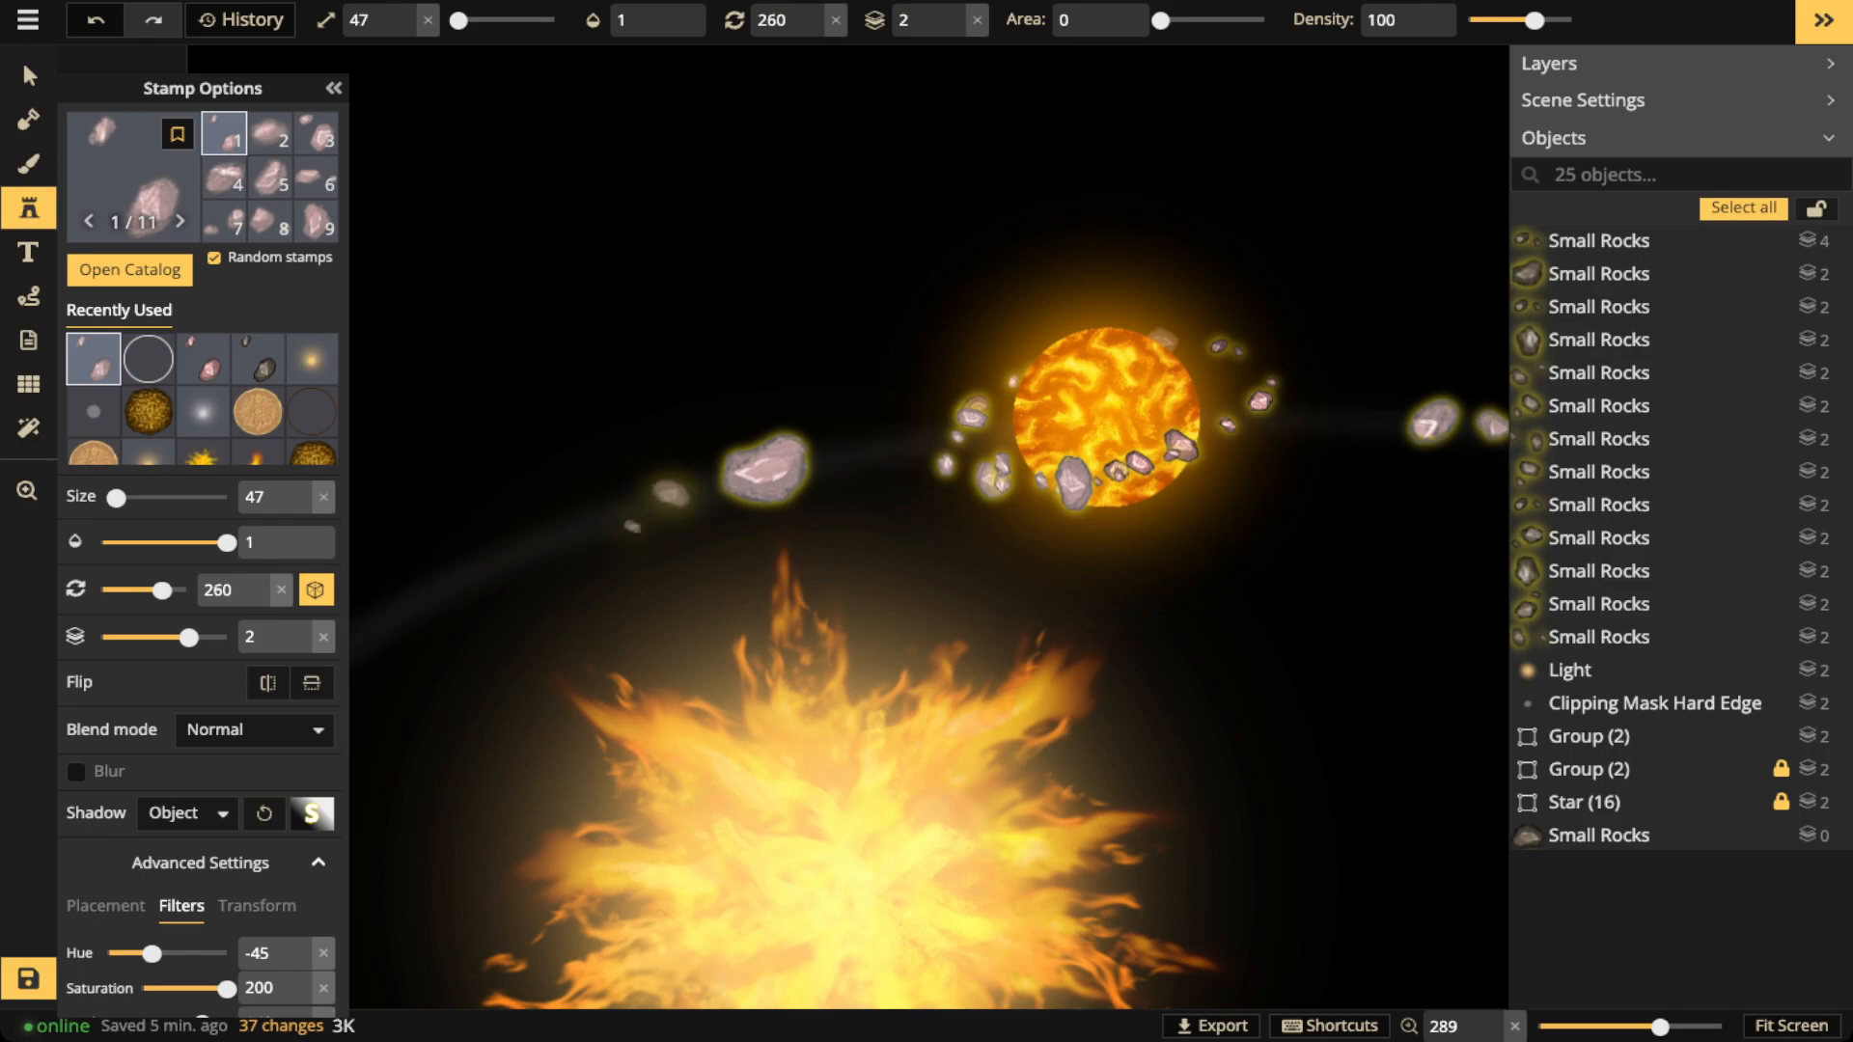
pyautogui.click(637, 509)
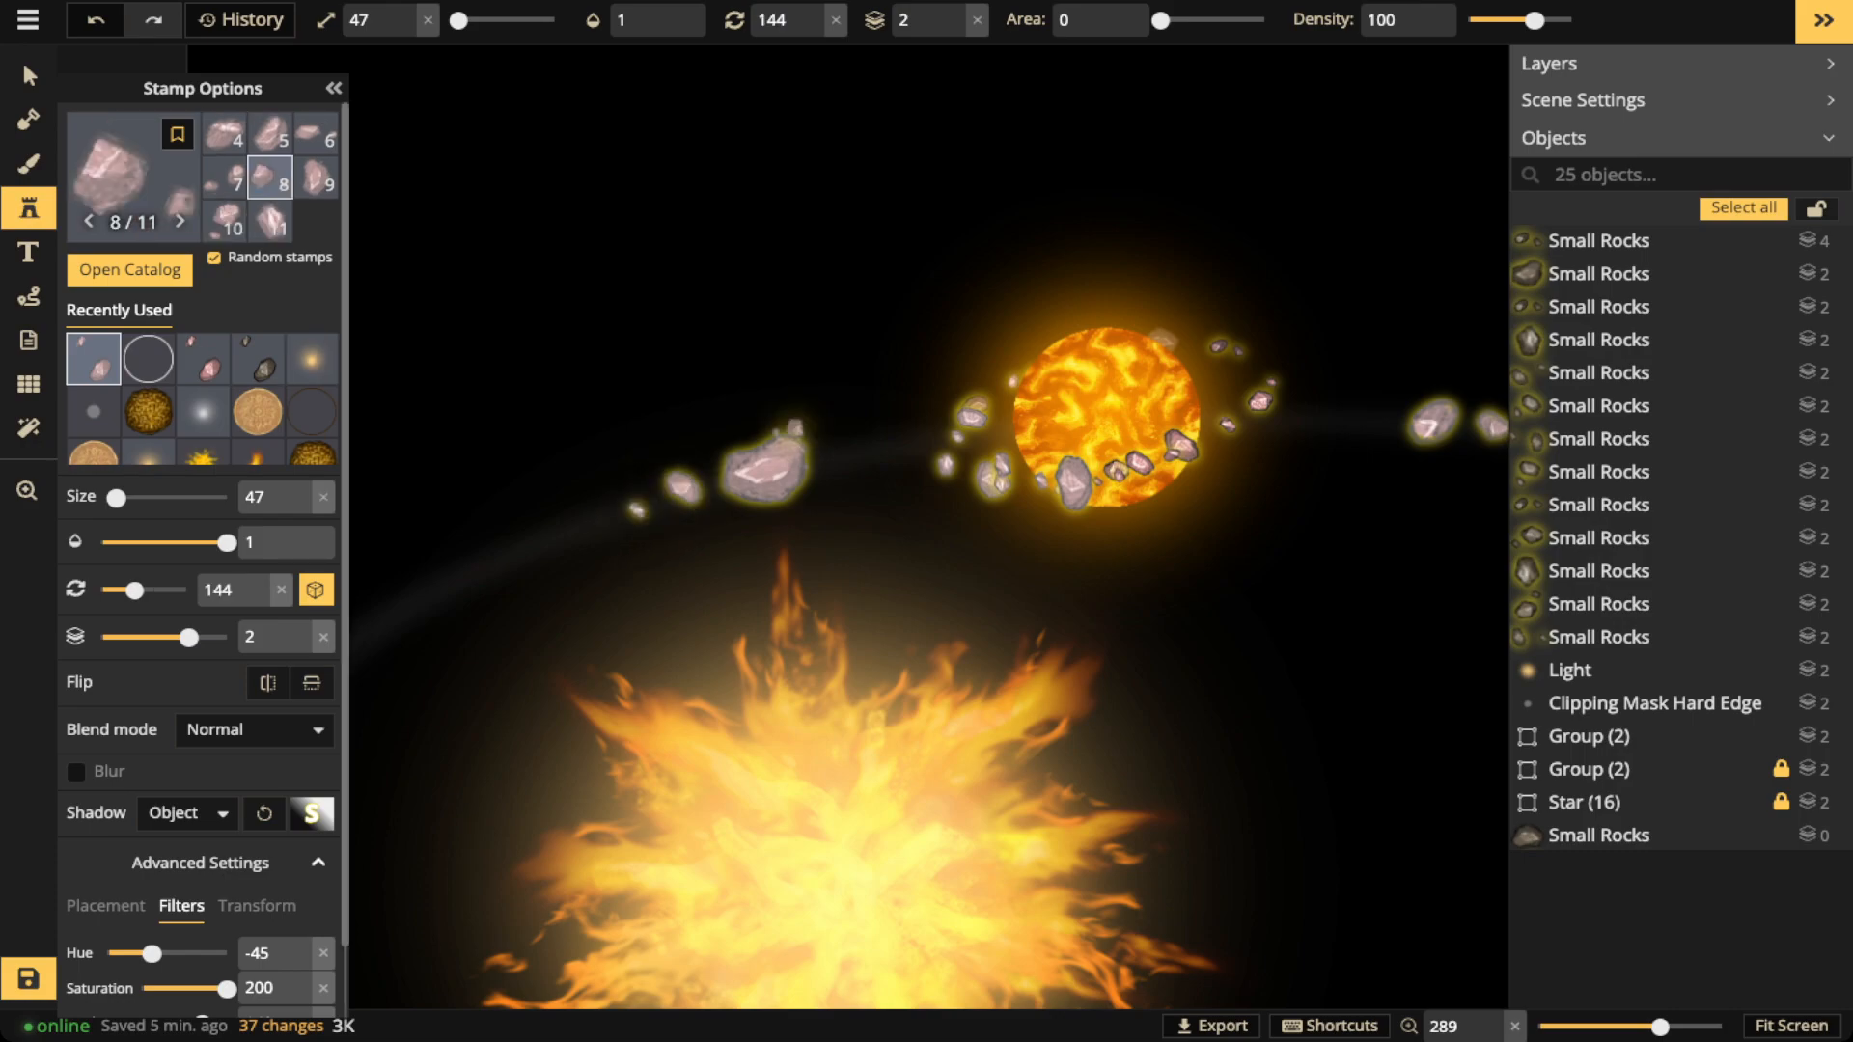
# Stamp a rock pair at size 77 and rotation 189 on the upper-right arc of the innermost orbit
pyautogui.moveTo(1399, 666); pyautogui.dragTo(666, 386)
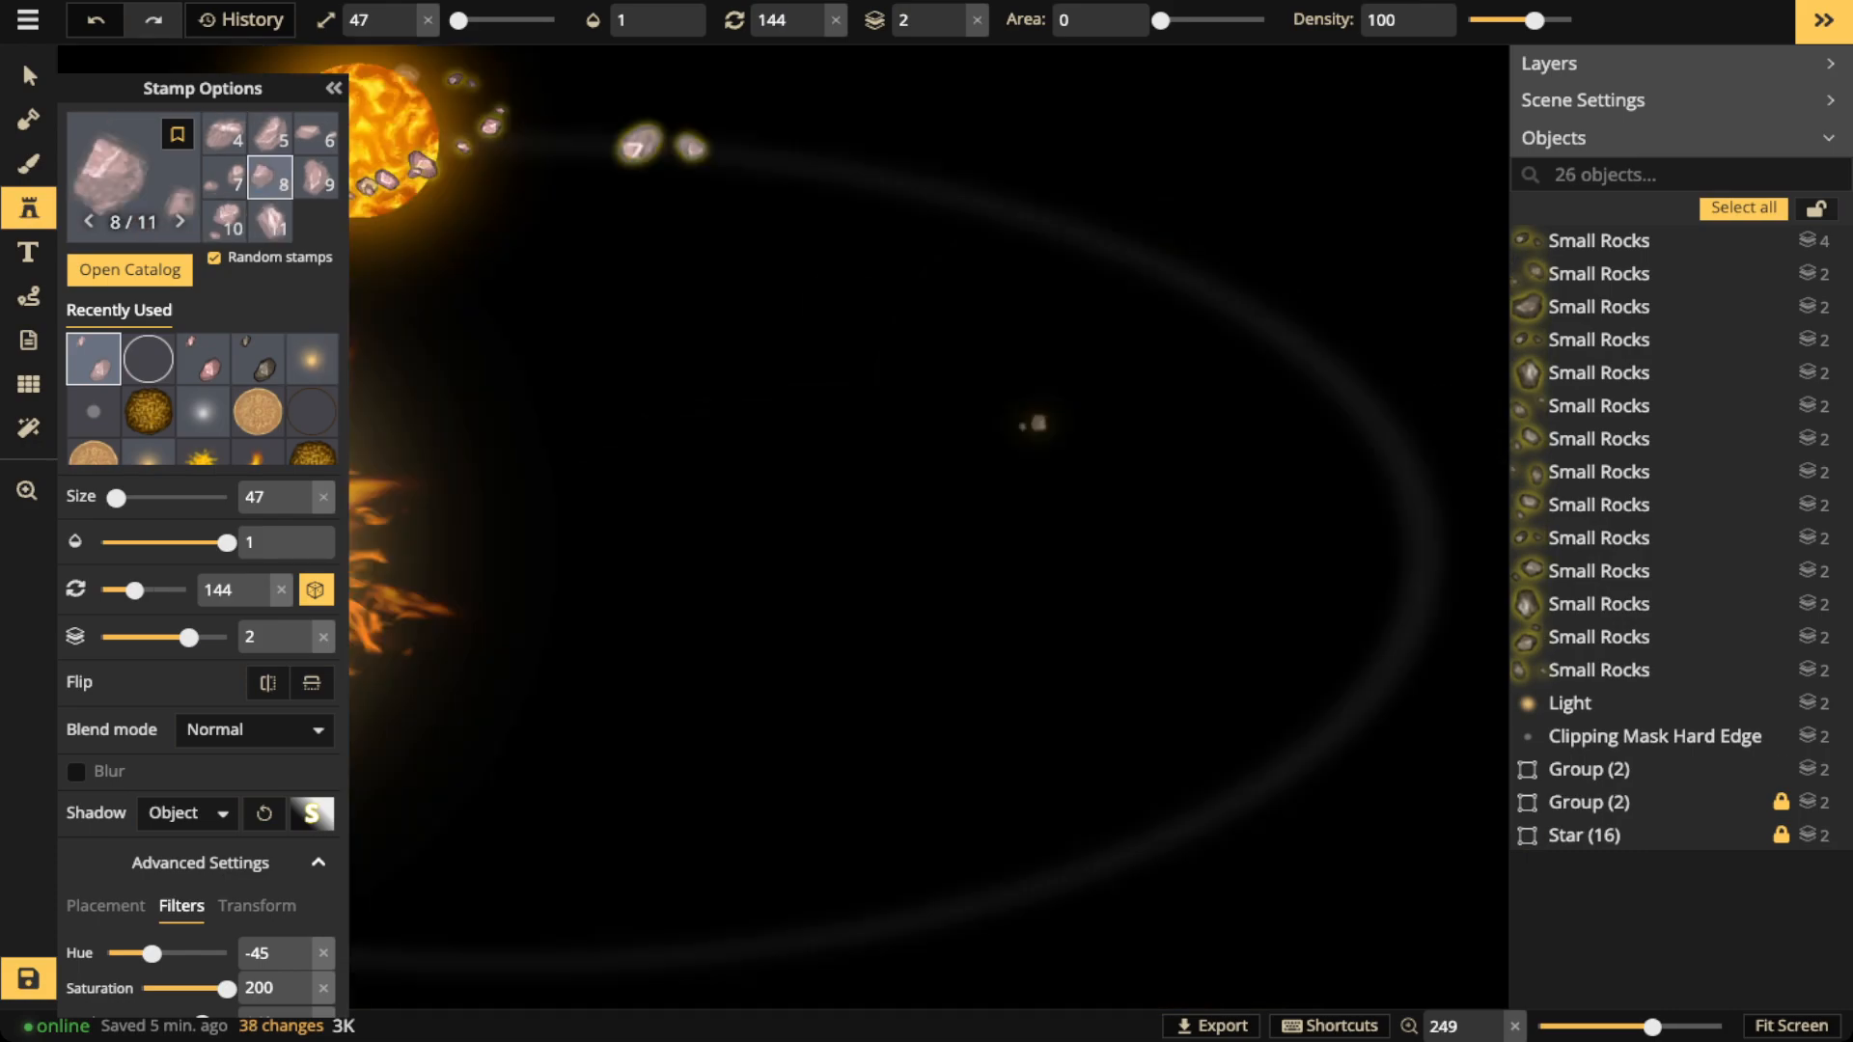
pyautogui.scroll(-2, 1038, 415)
pyautogui.scroll(1, 1259, 355)
pyautogui.scroll(2, 1258, 355)
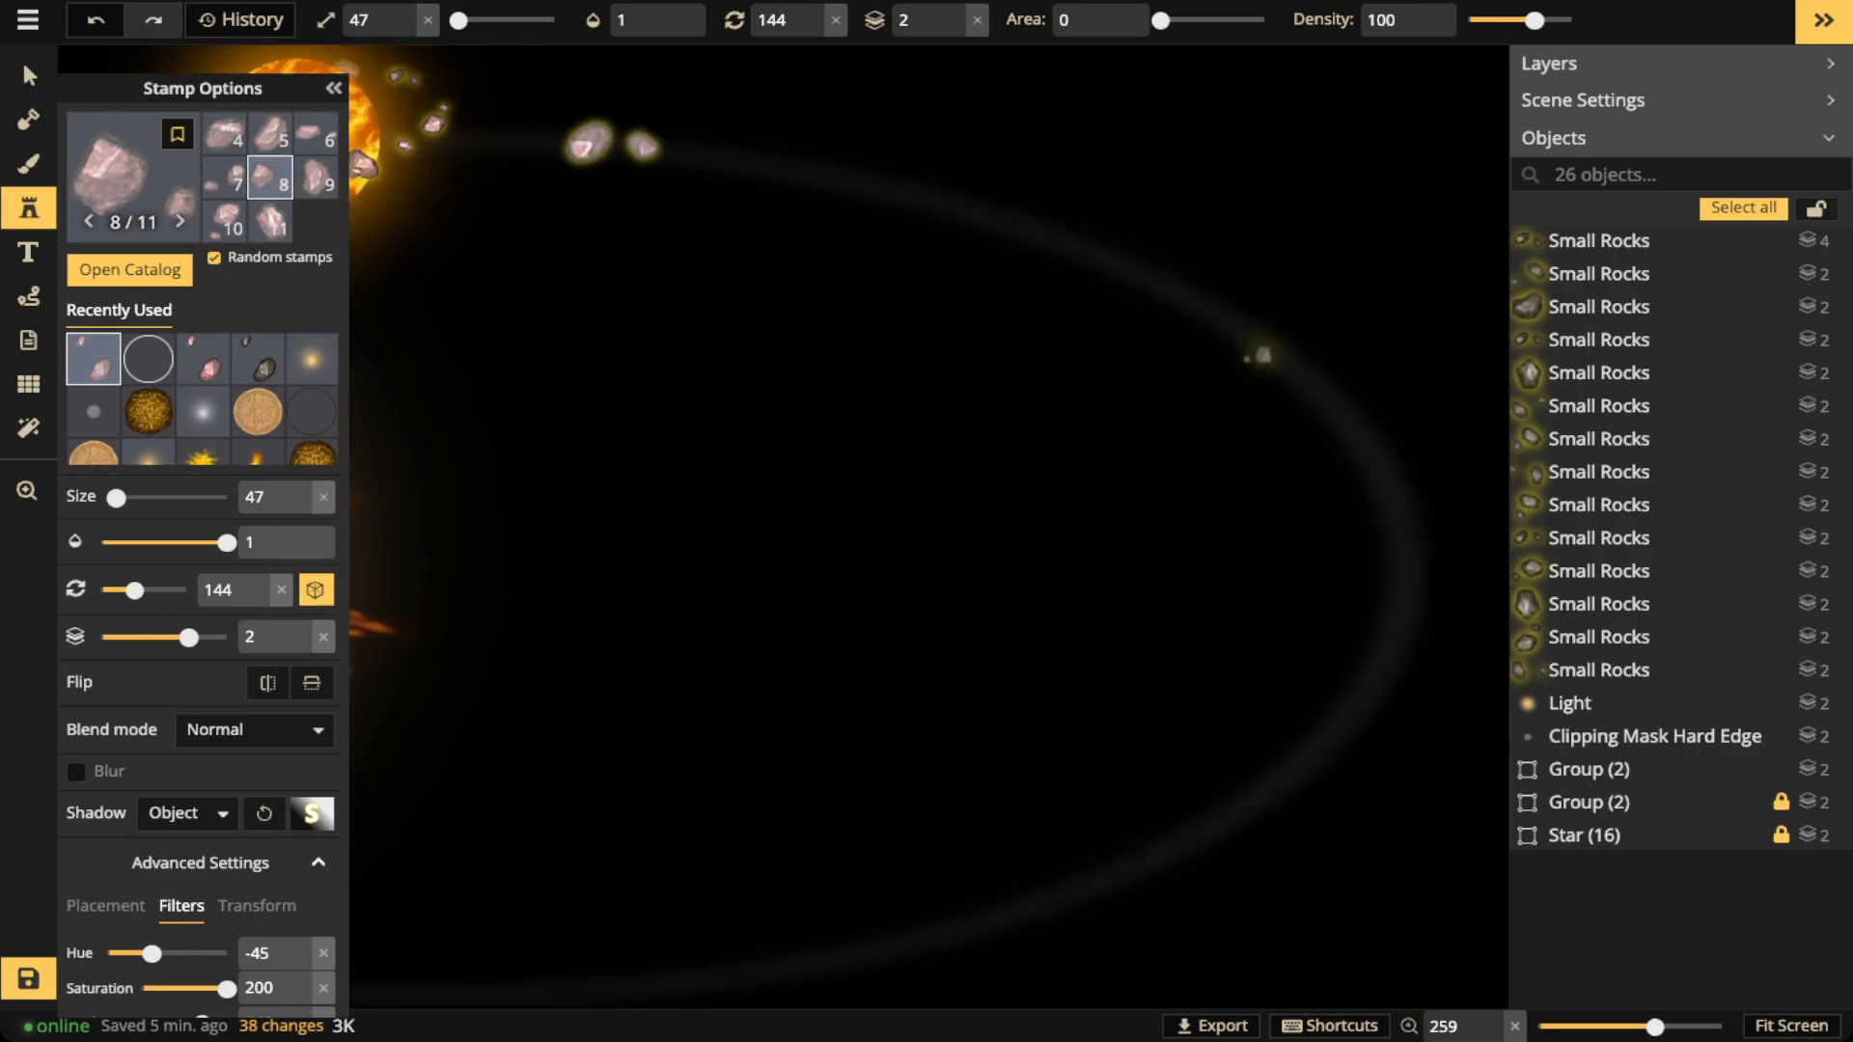
pyautogui.scroll(3, 1260, 353)
pyautogui.scroll(9, 1265, 350)
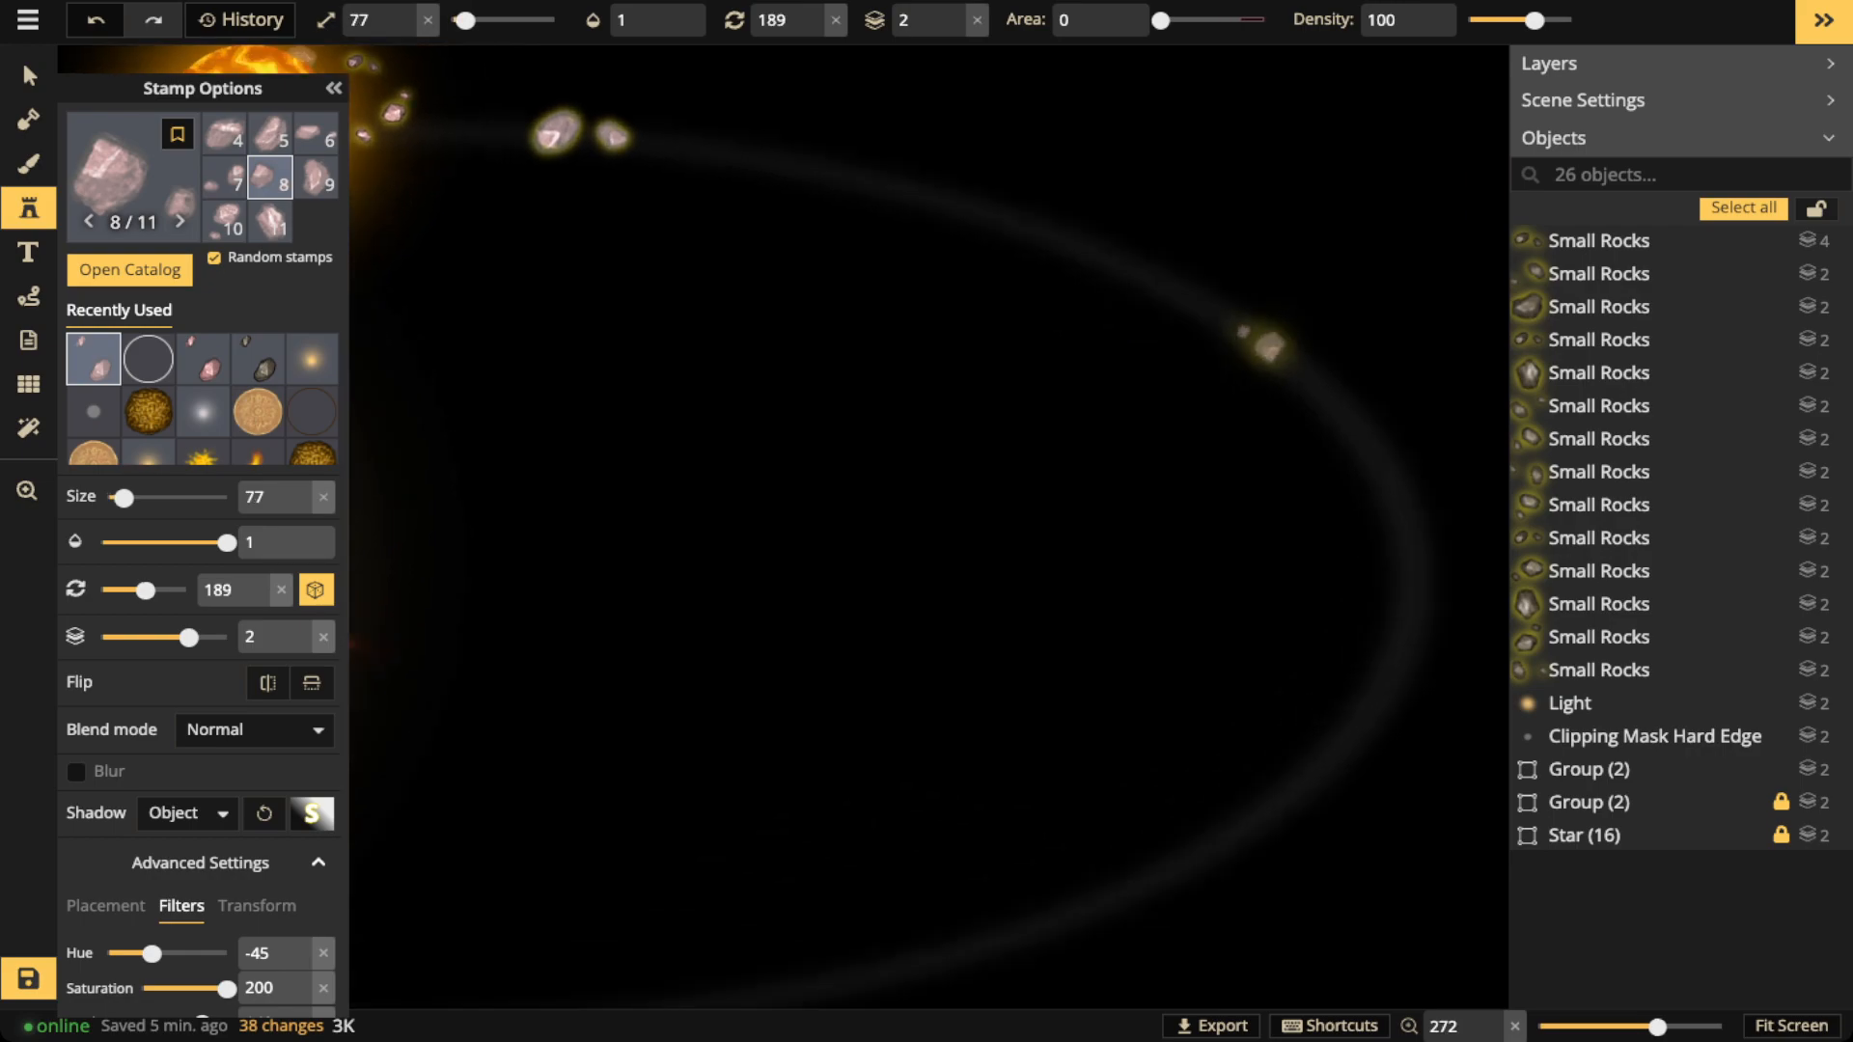
pyautogui.click(1267, 347)
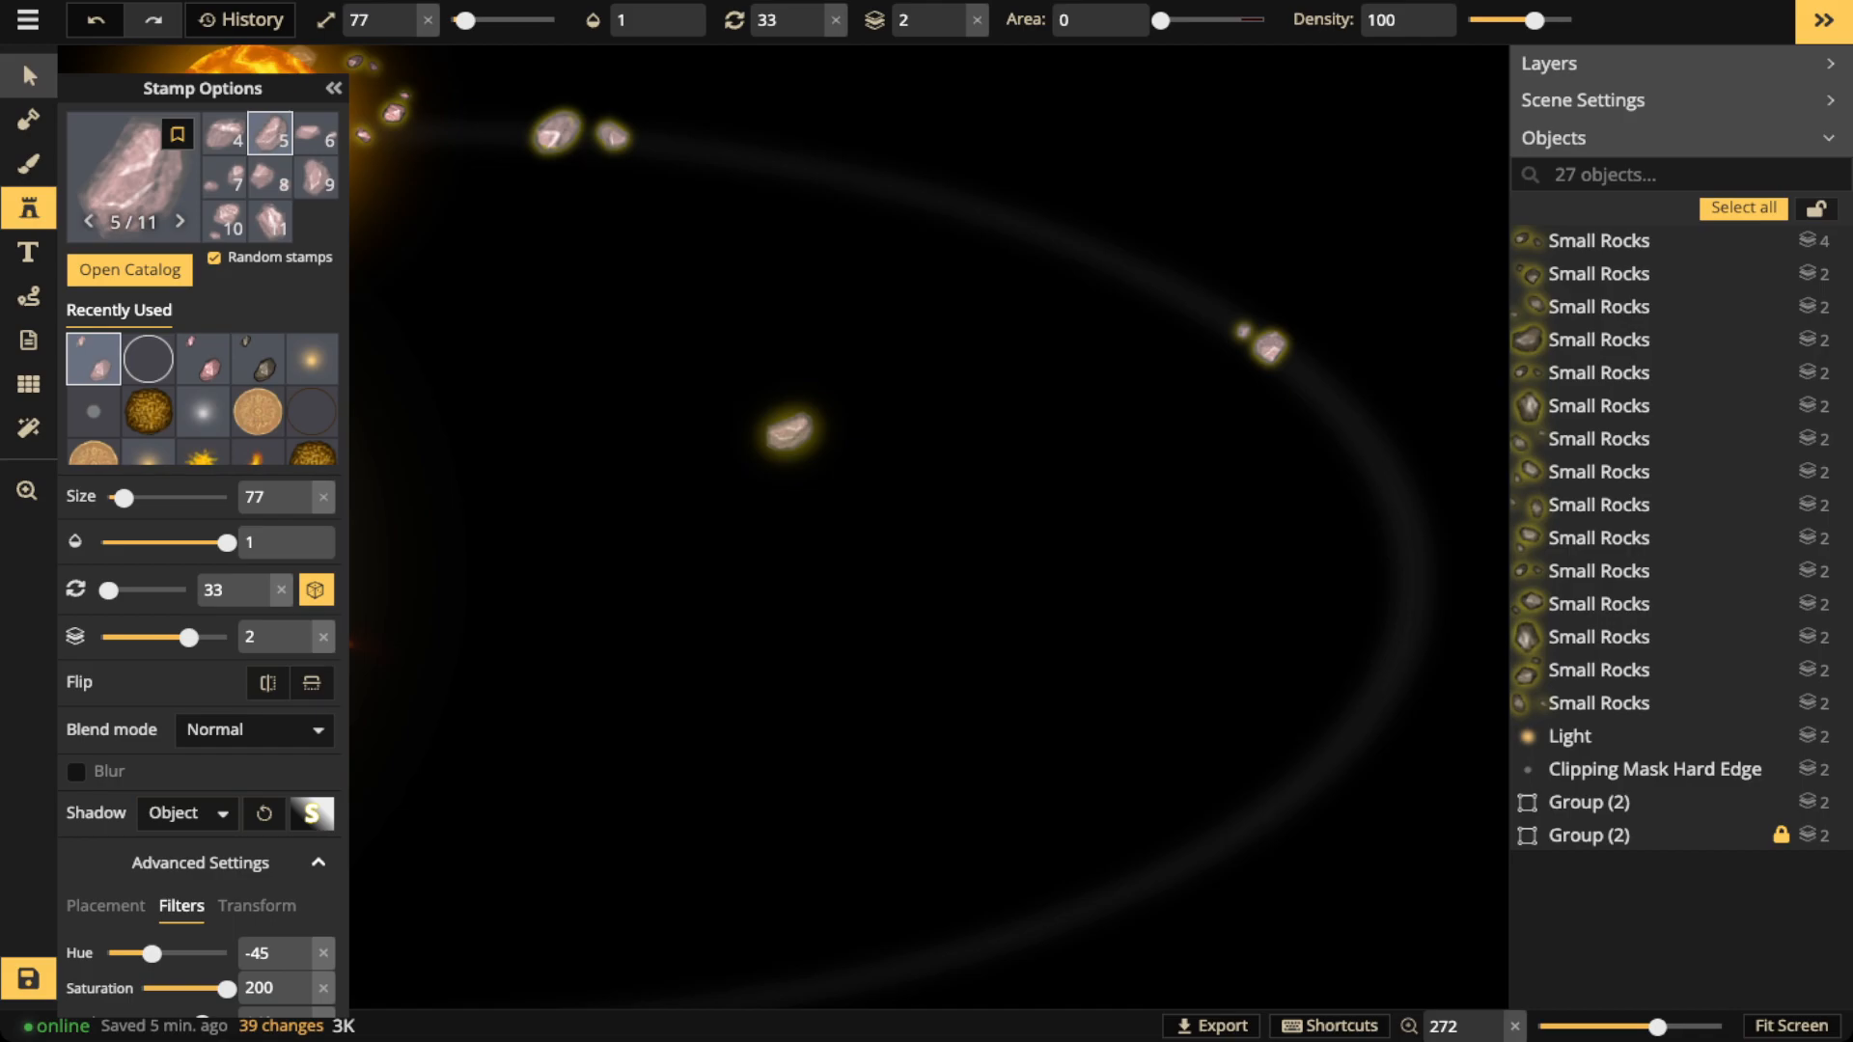
# Stamp three small rocks at size 47 along the lower arc of the innermost orbit, below the sun
pyautogui.click(29, 76)
pyautogui.scroll(-5, 703, 413)
pyautogui.moveTo(703, 413); pyautogui.dragTo(1014, 413)
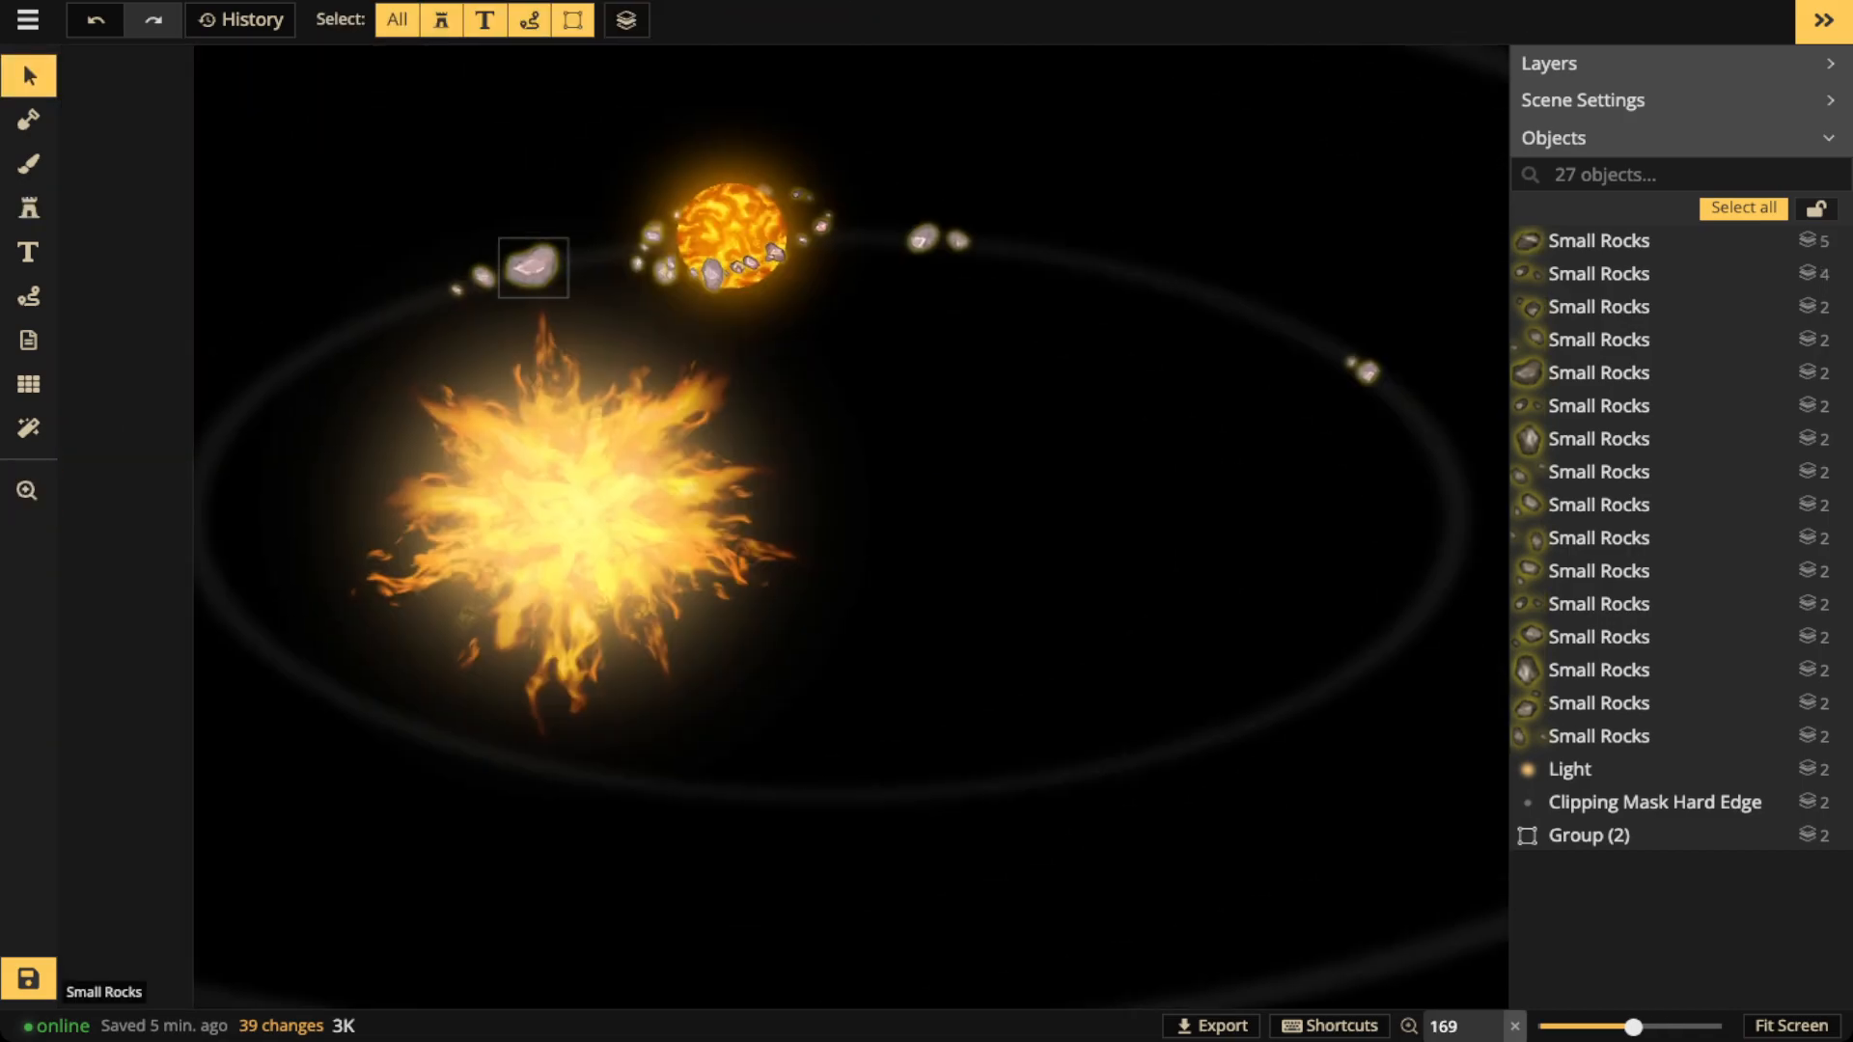
pyautogui.click(472, 280)
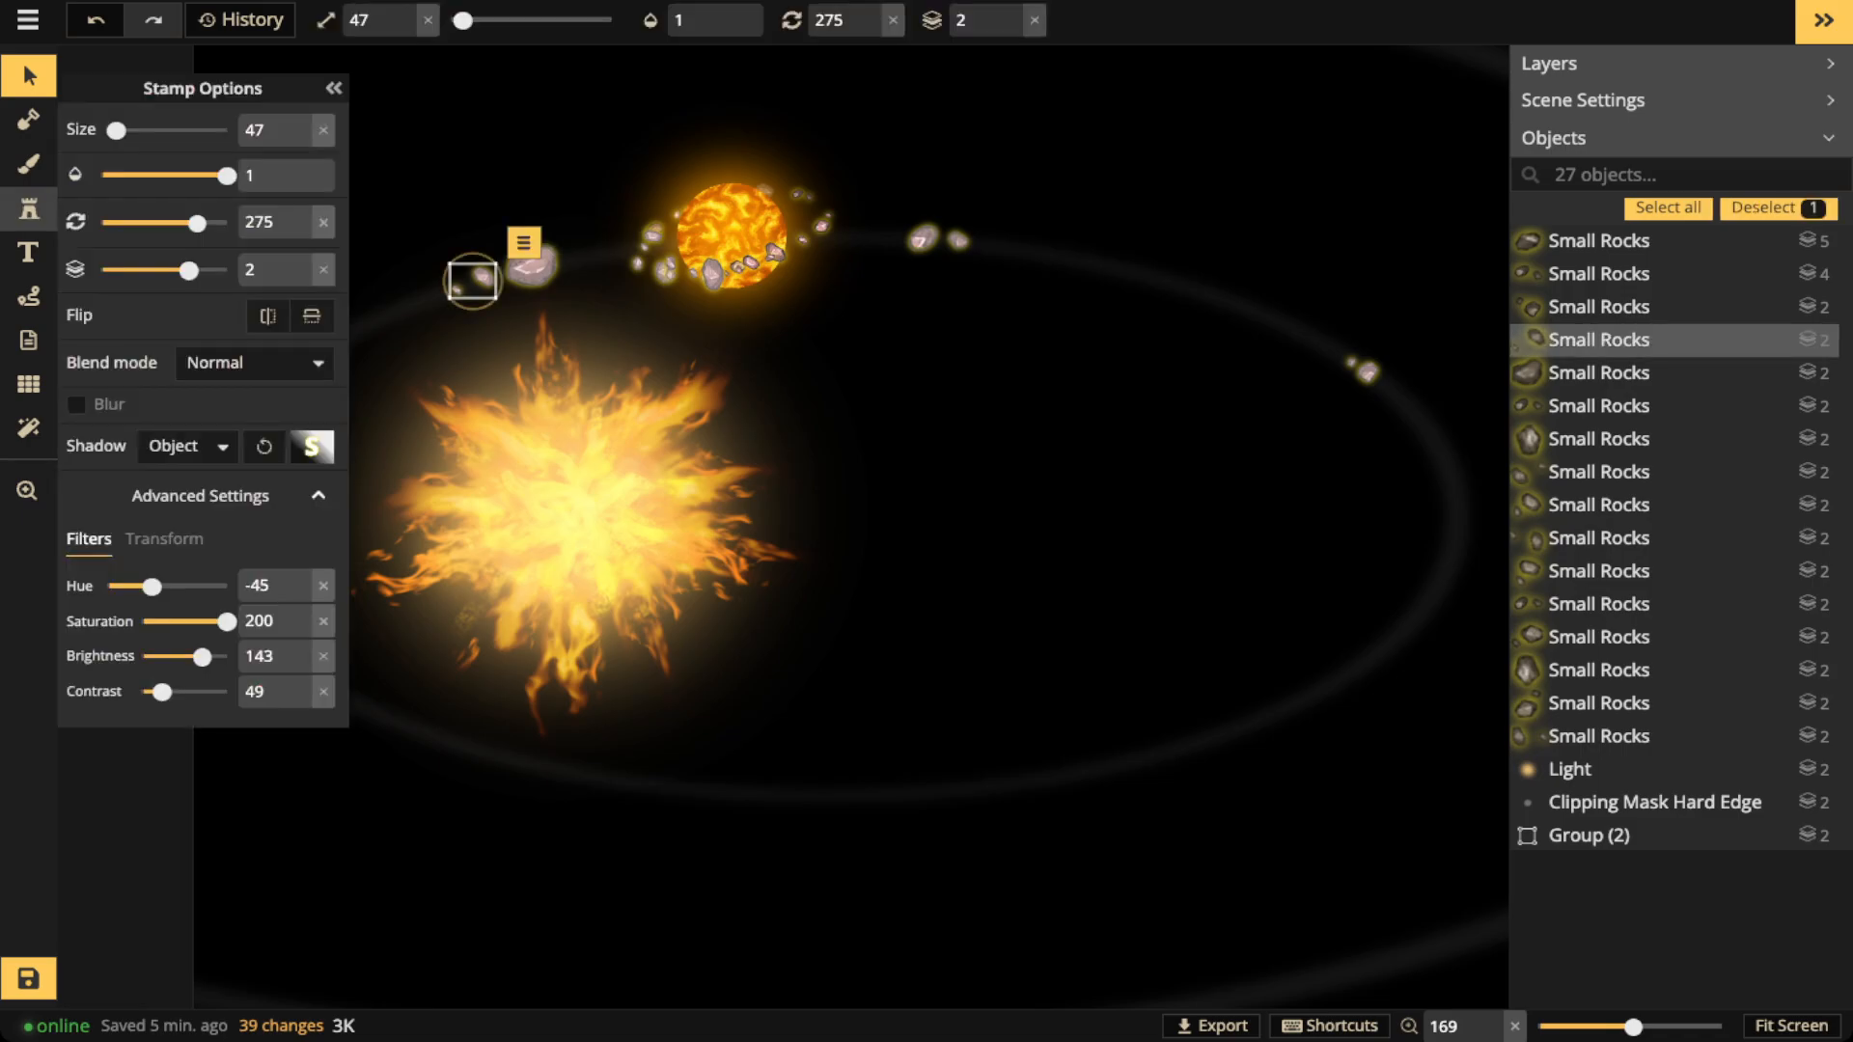
pyautogui.press('s')
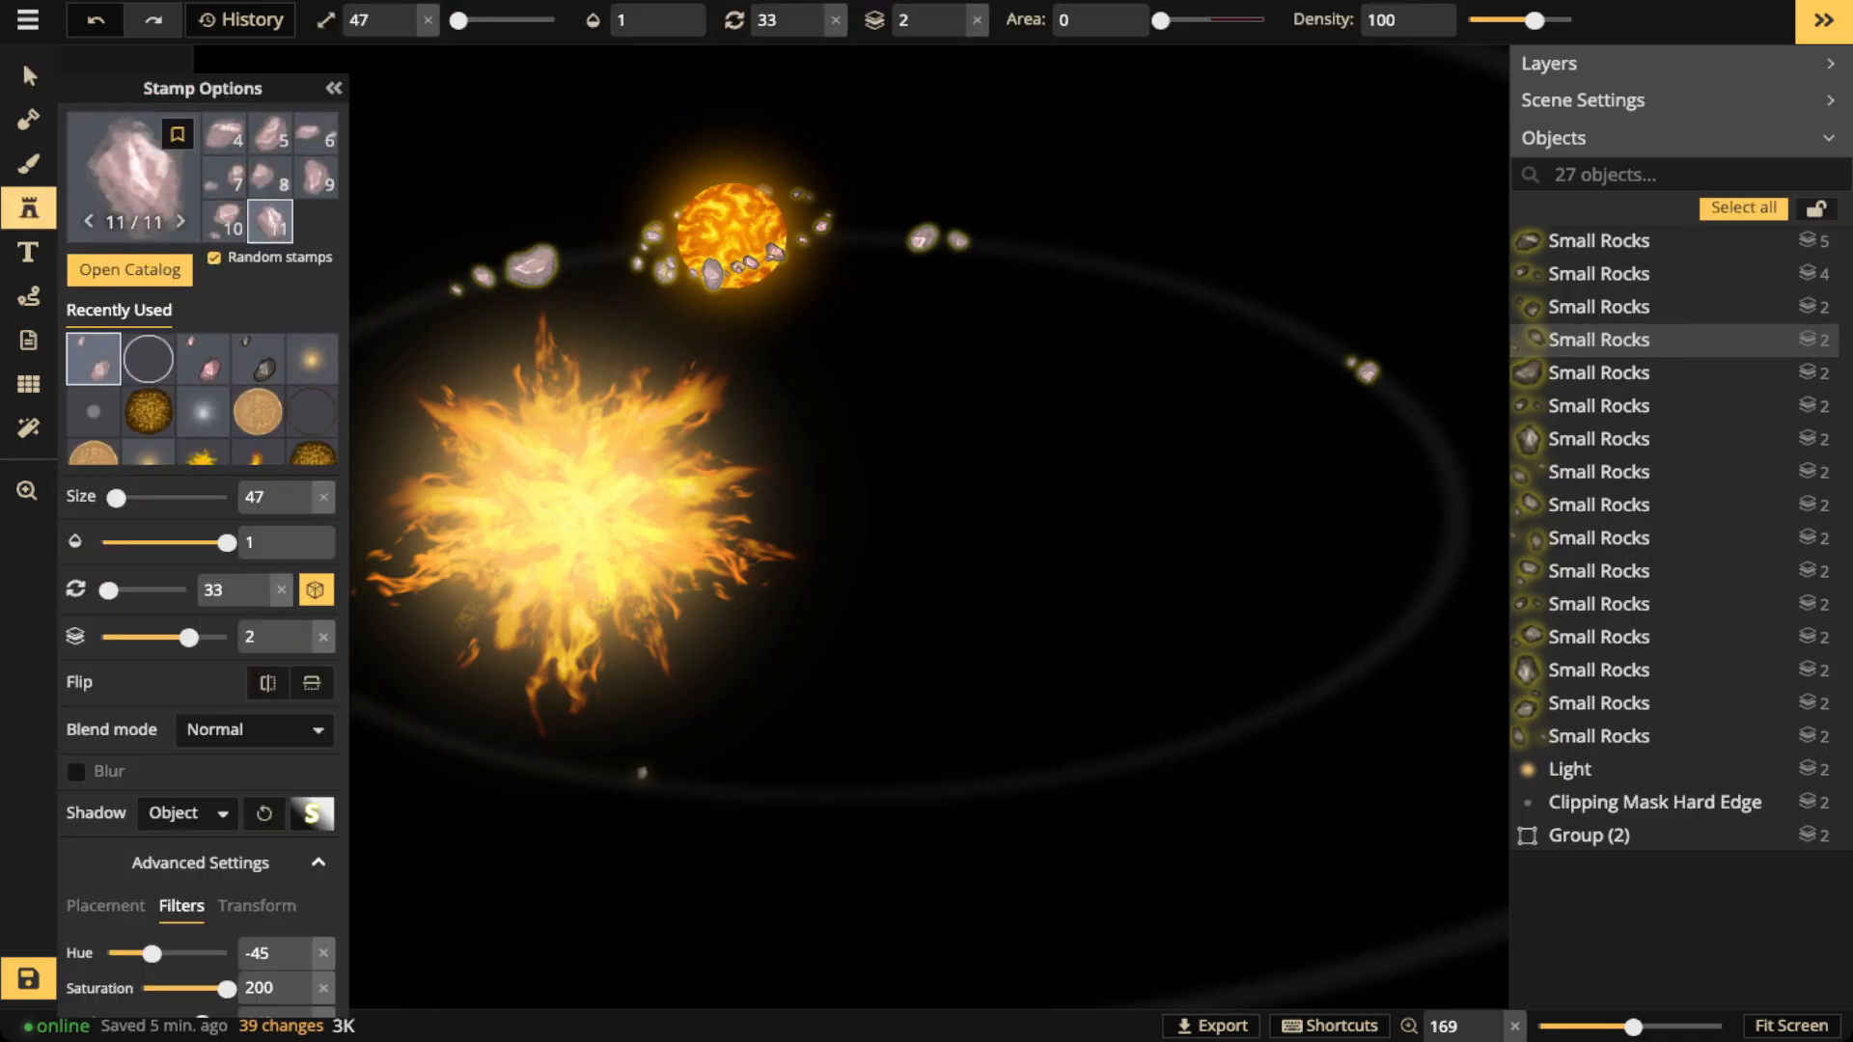
pyautogui.click(640, 778)
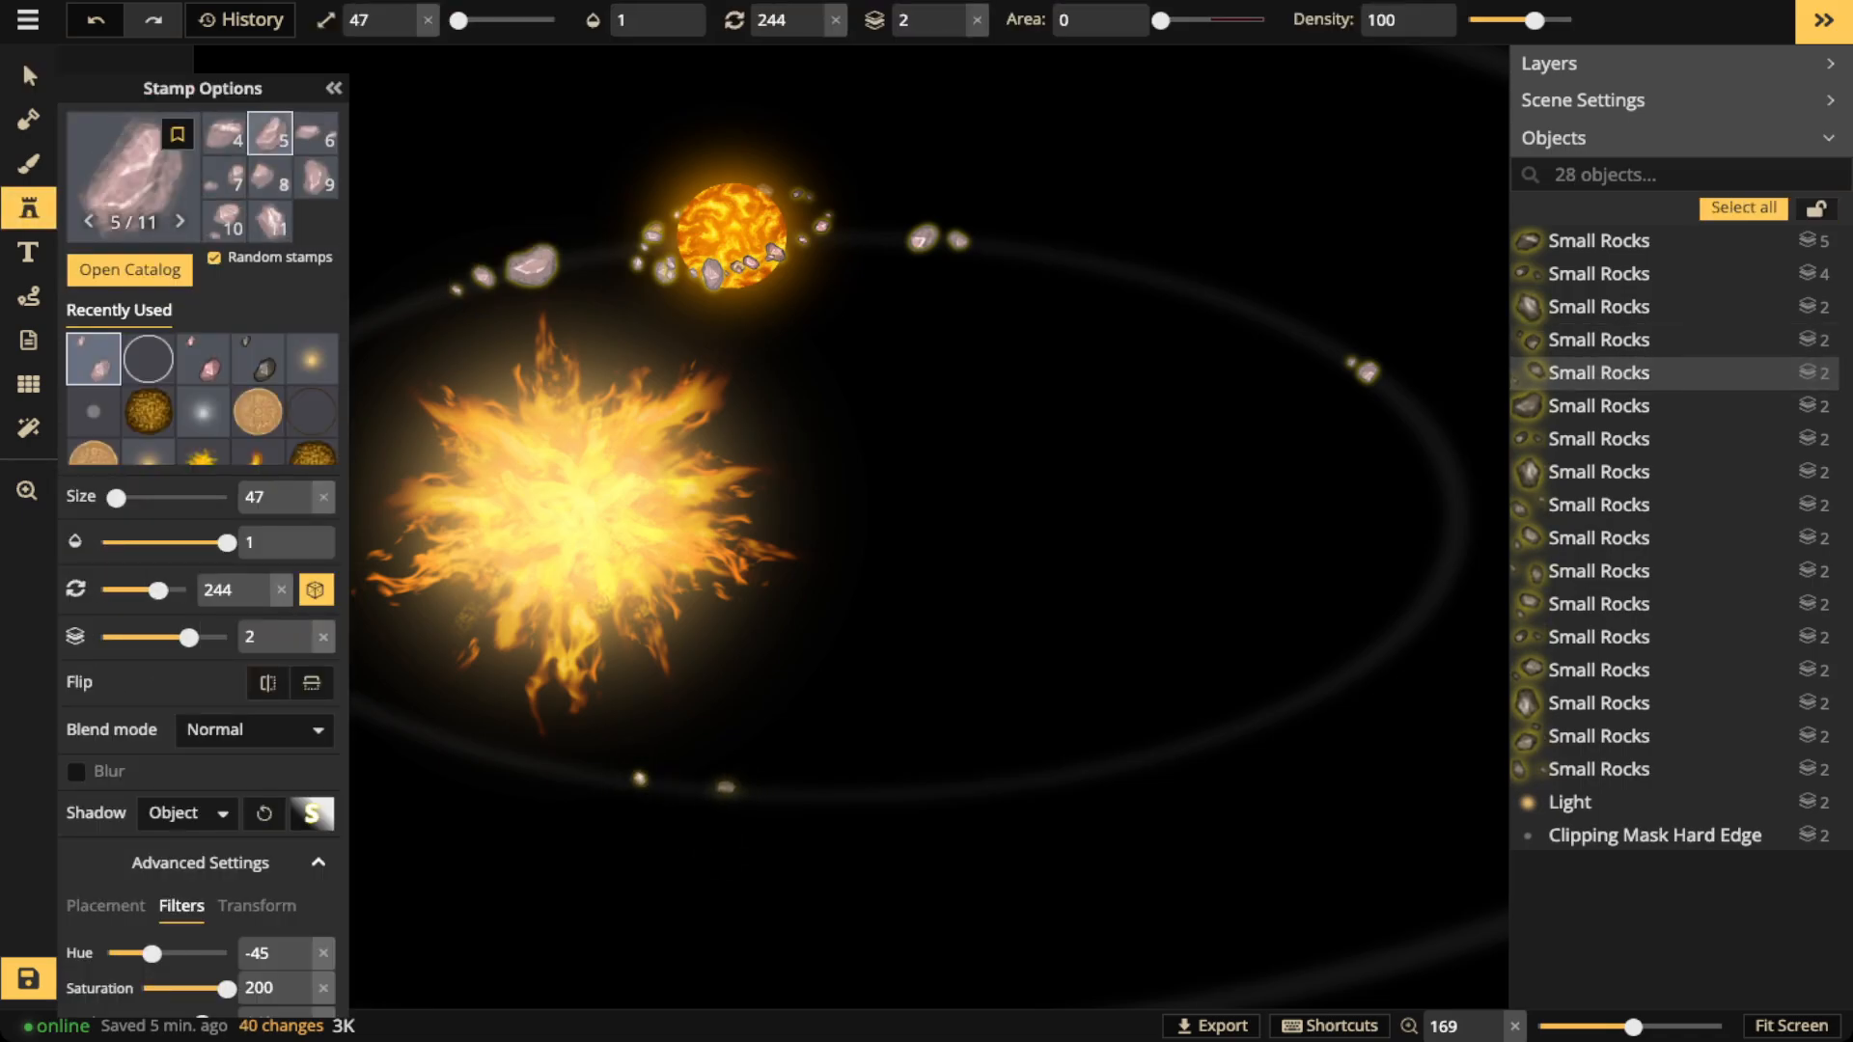
pyautogui.click(664, 772)
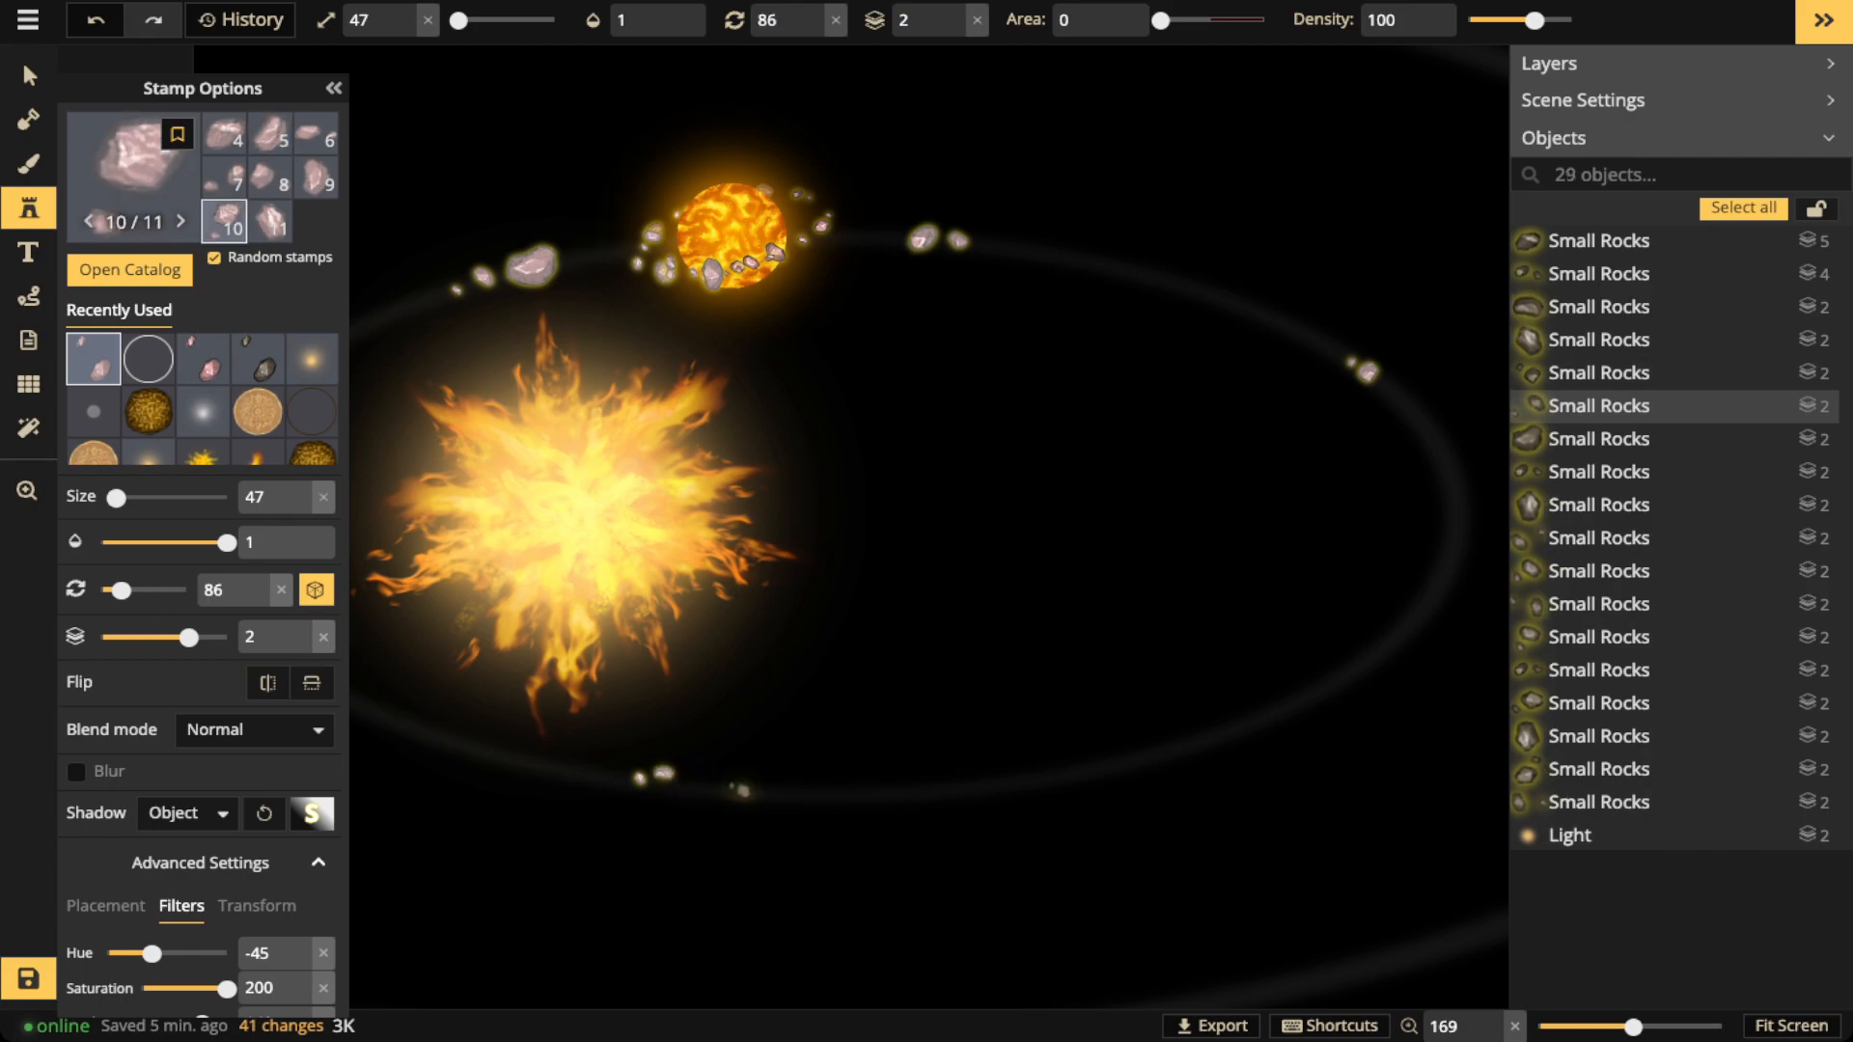
pyautogui.click(740, 790)
pyautogui.scroll(-2, 444, 732)
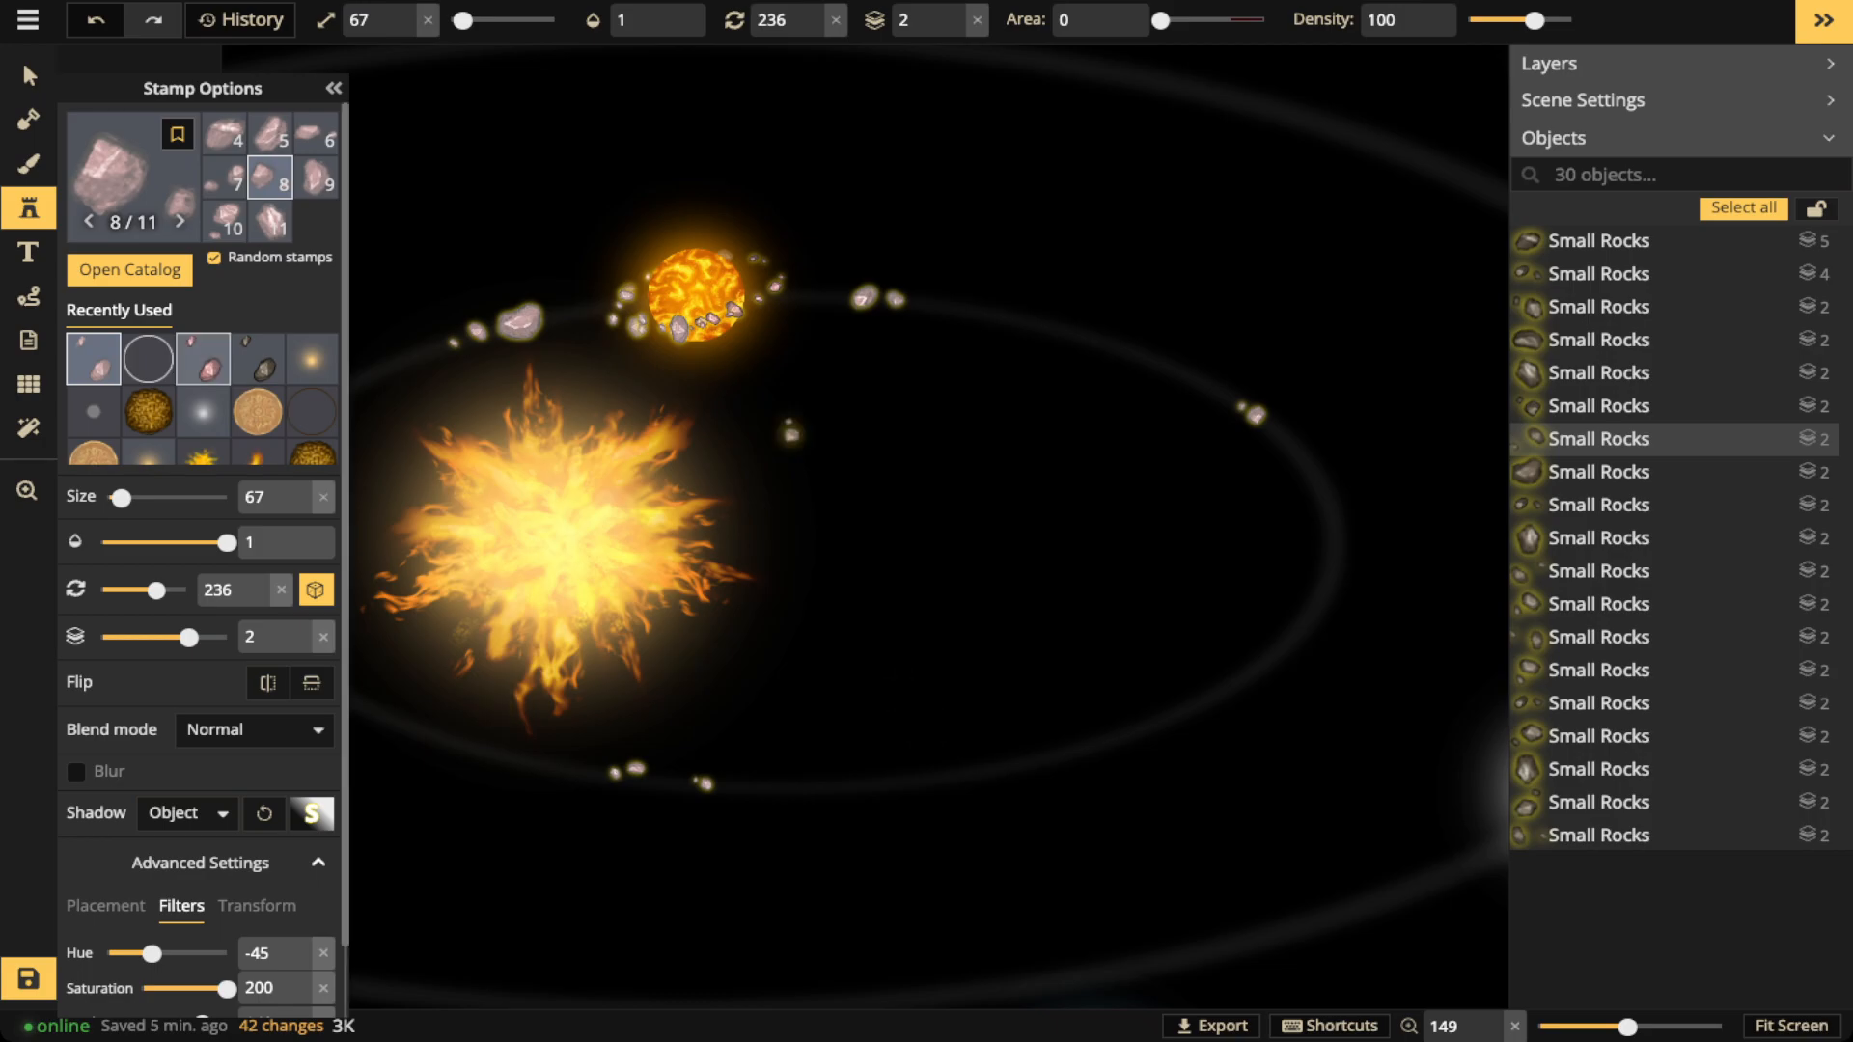
# Delete the middle rock stamp below the sun and move the rightmost one to the orbit's lower-right arc
pyautogui.click(29, 76)
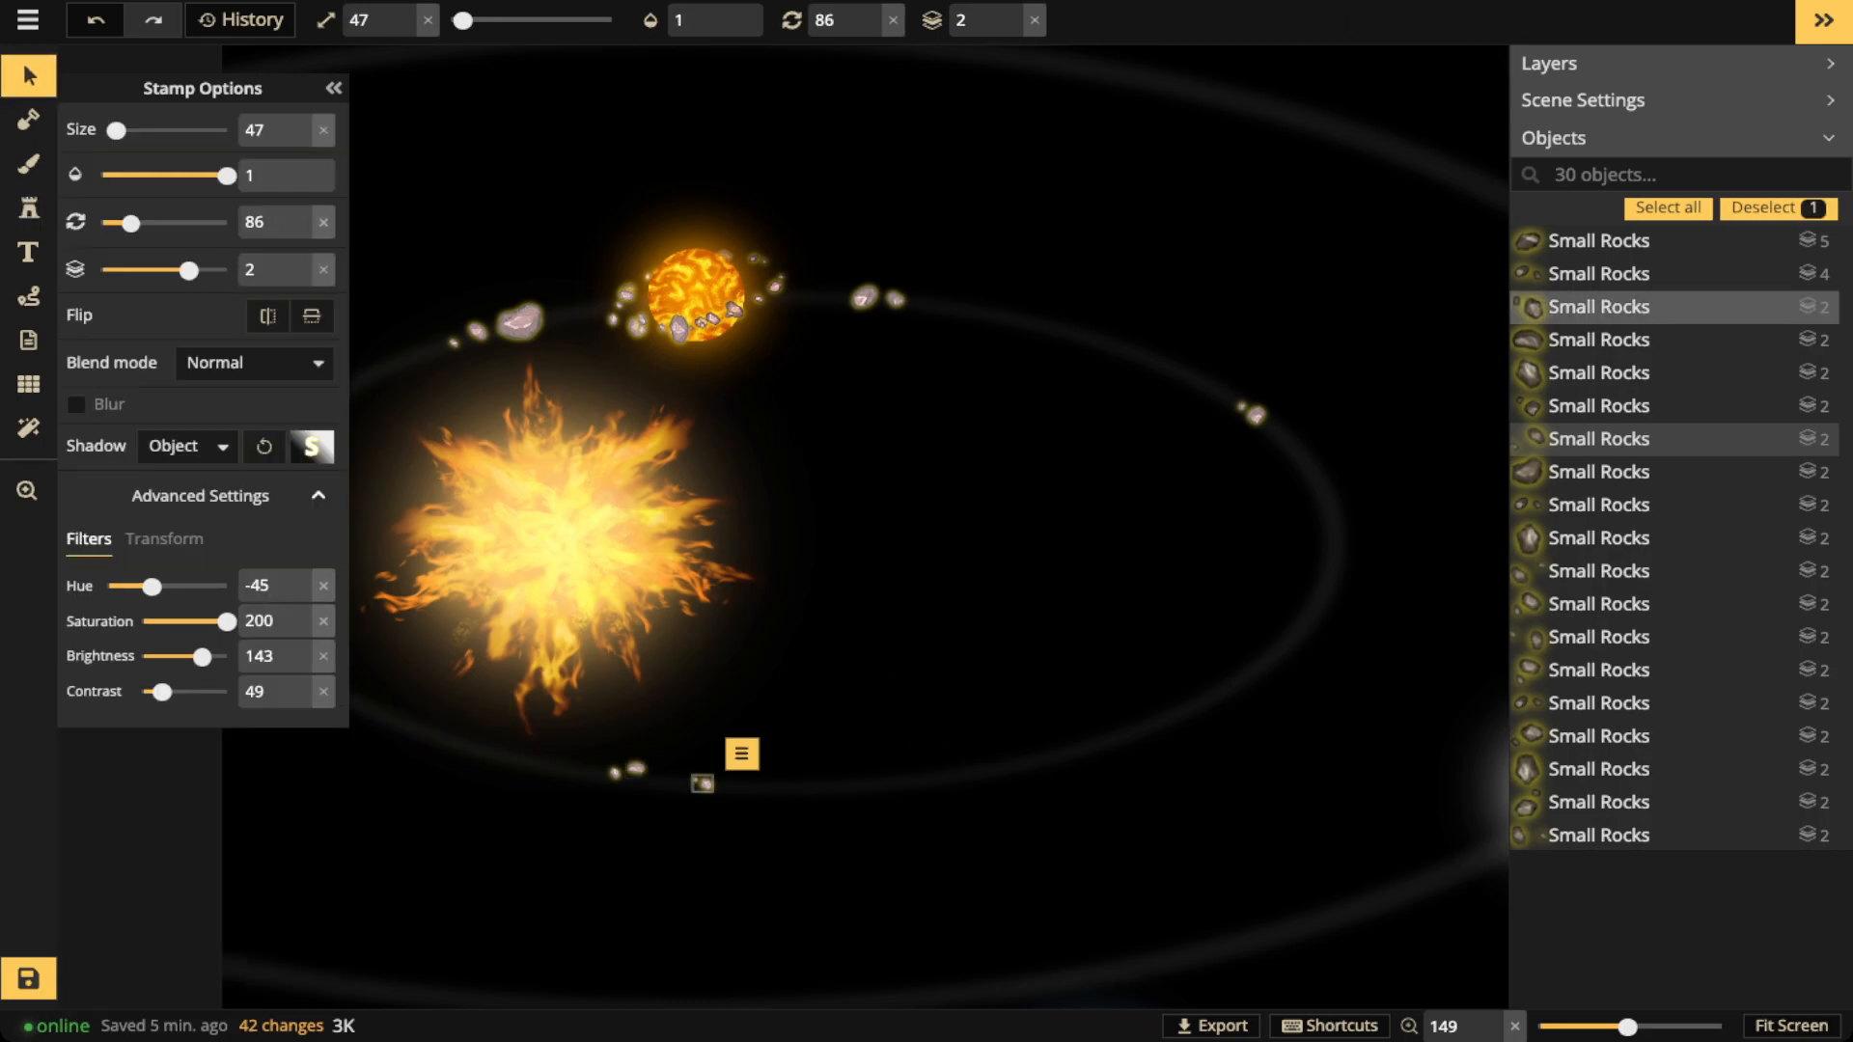
pyautogui.press('Delete')
pyautogui.moveTo(703, 783); pyautogui.dragTo(1267, 655)
pyautogui.scroll(-2, 537, 636)
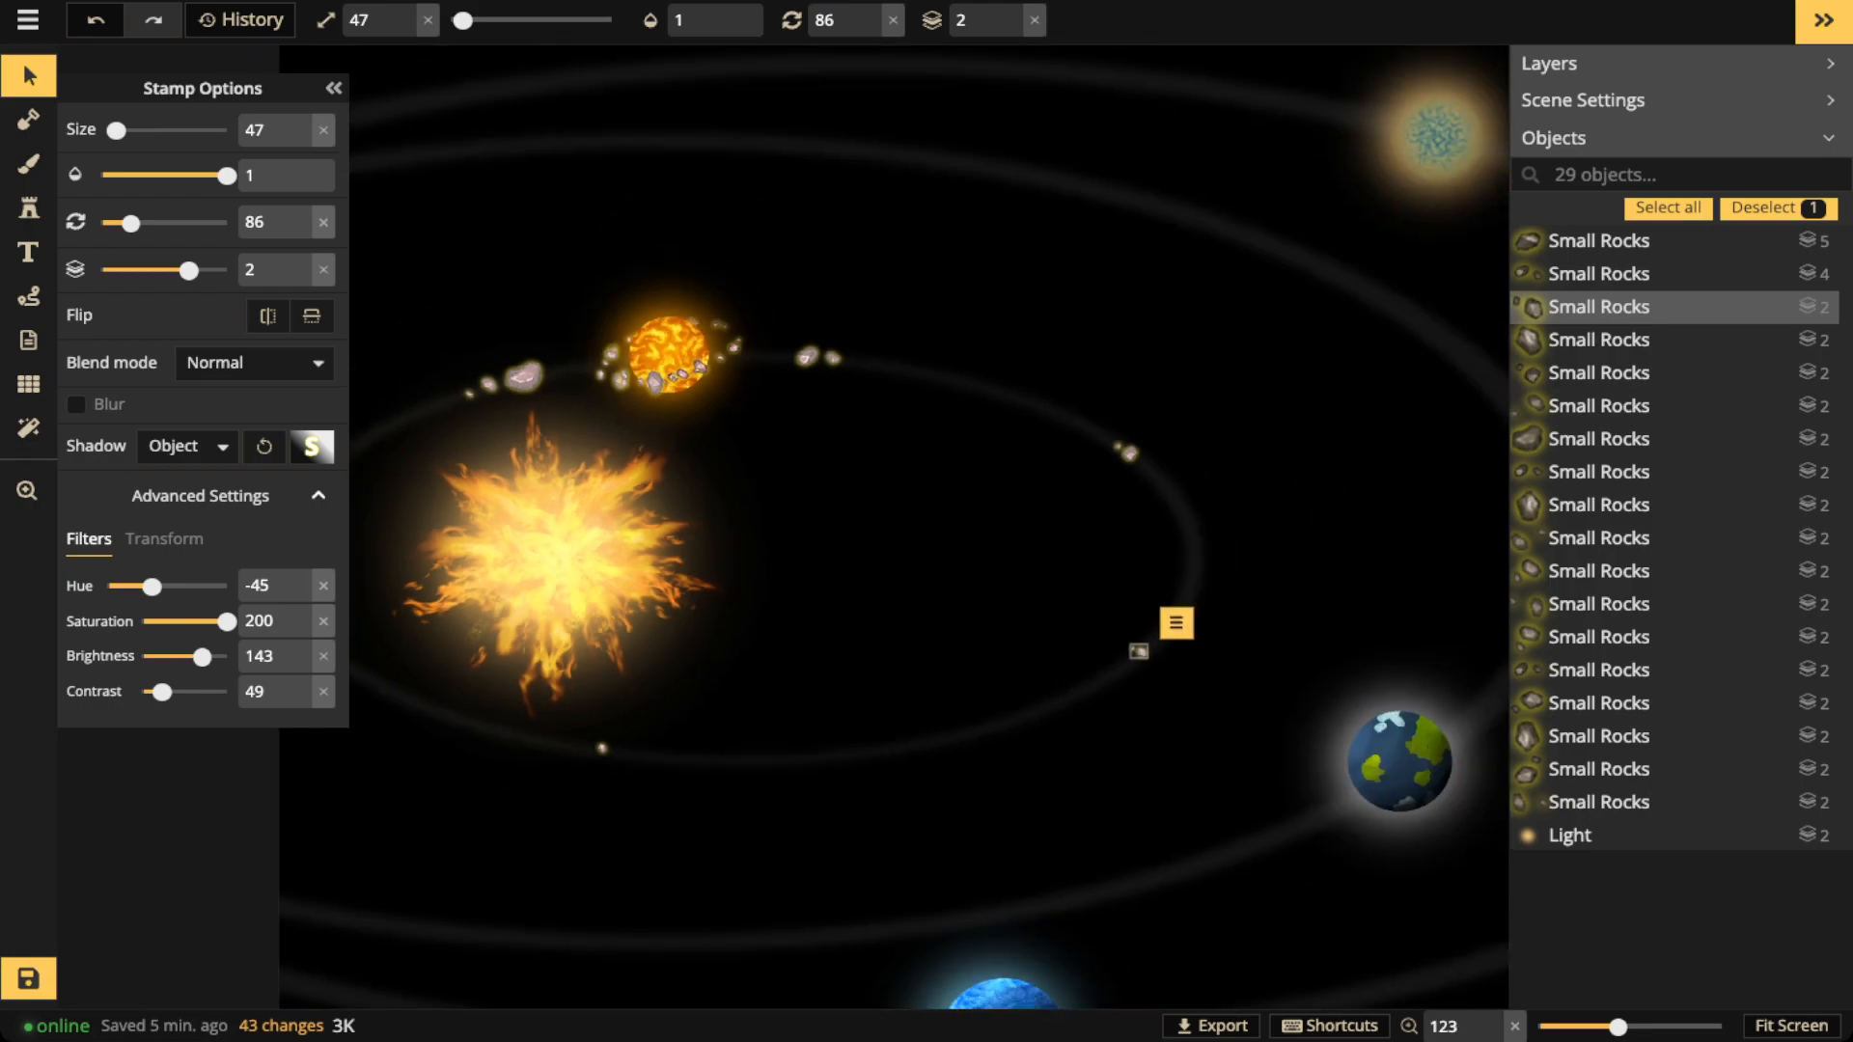
pyautogui.click(537, 636)
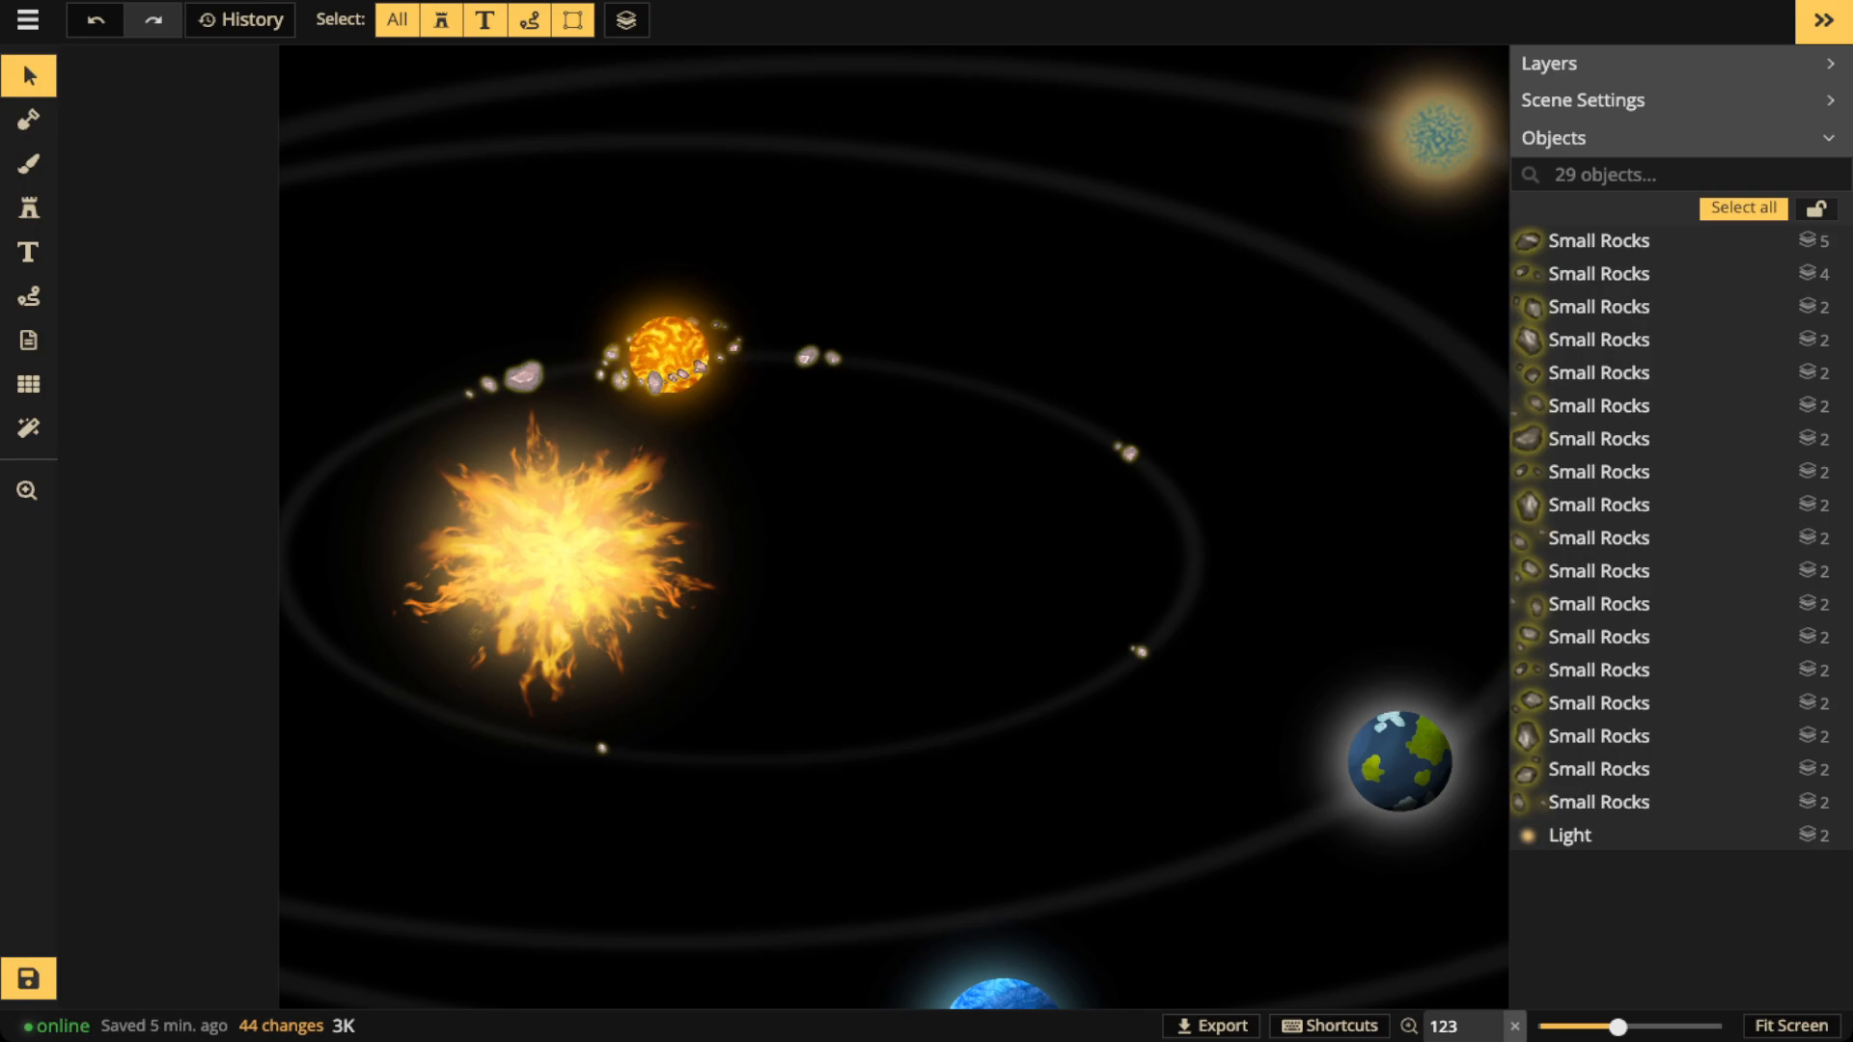
# Save the solar system map
pyautogui.scroll(-2, 1001, 637)
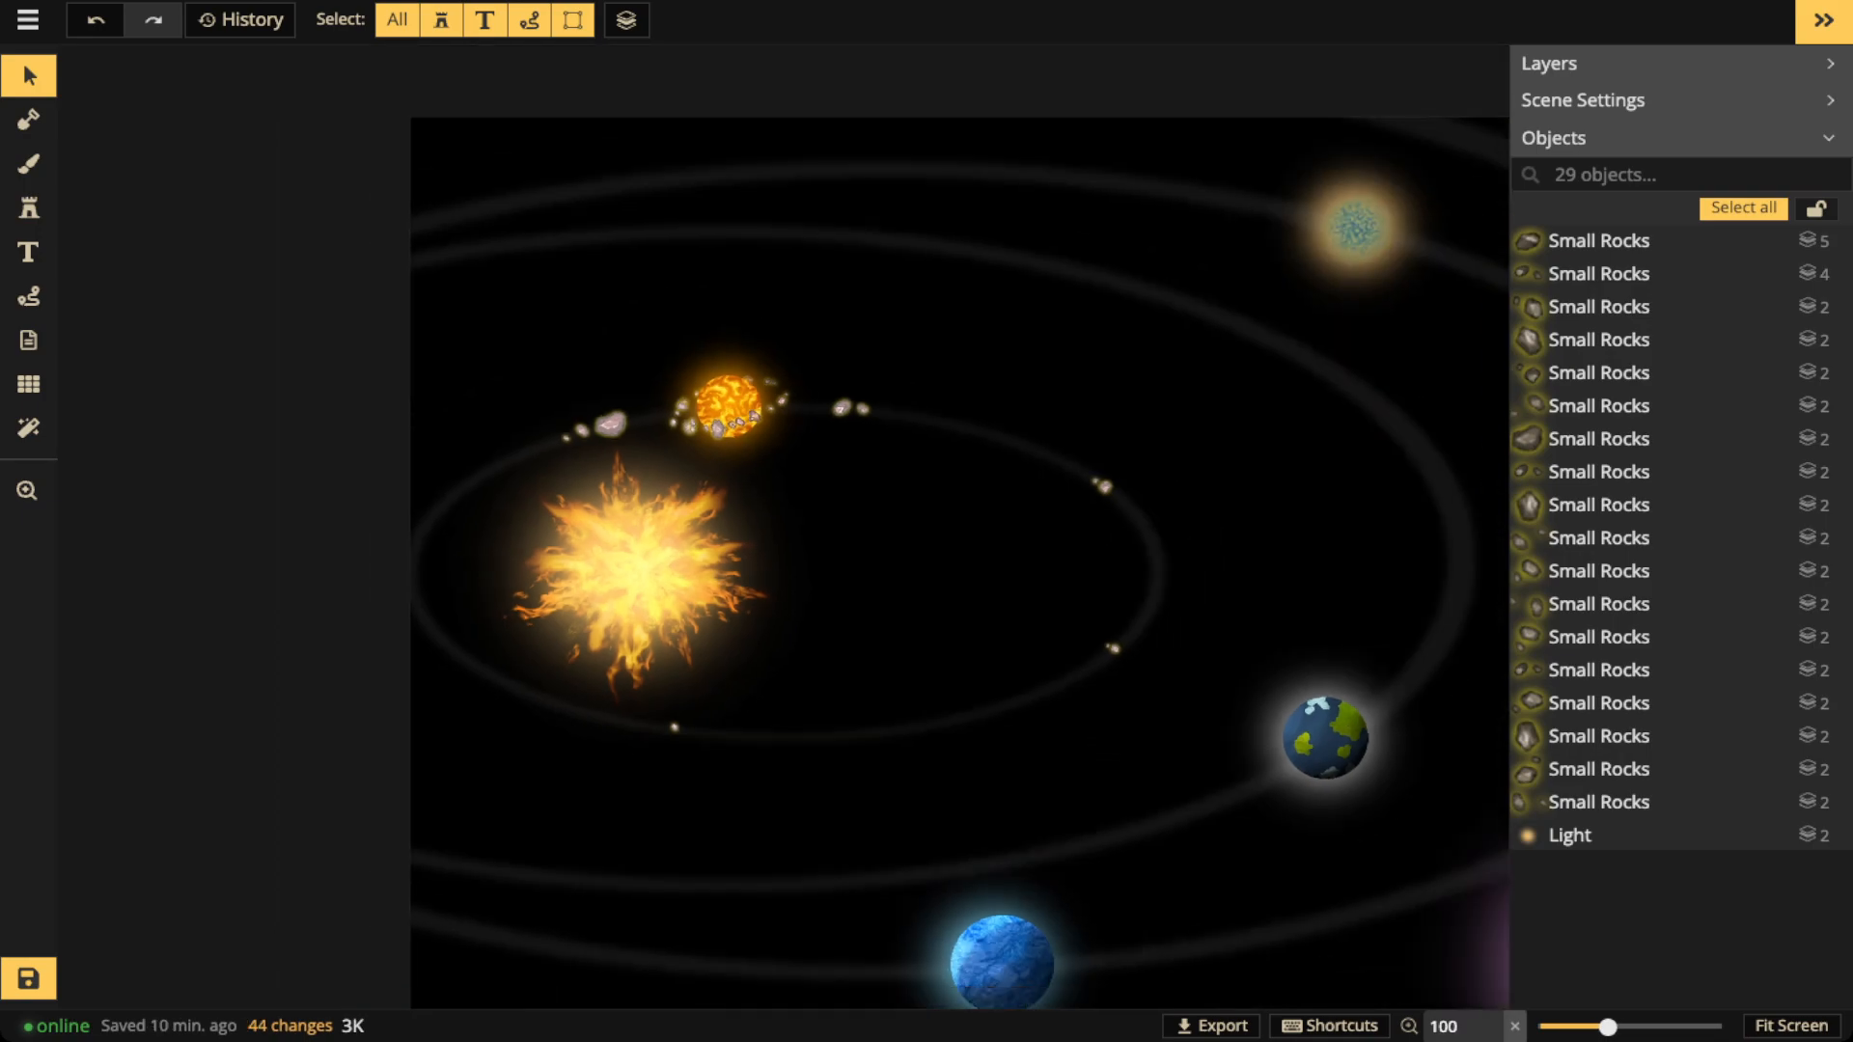
pyautogui.scroll(-2, 1129, 587)
pyautogui.moveTo(1129, 587); pyautogui.dragTo(944, 543)
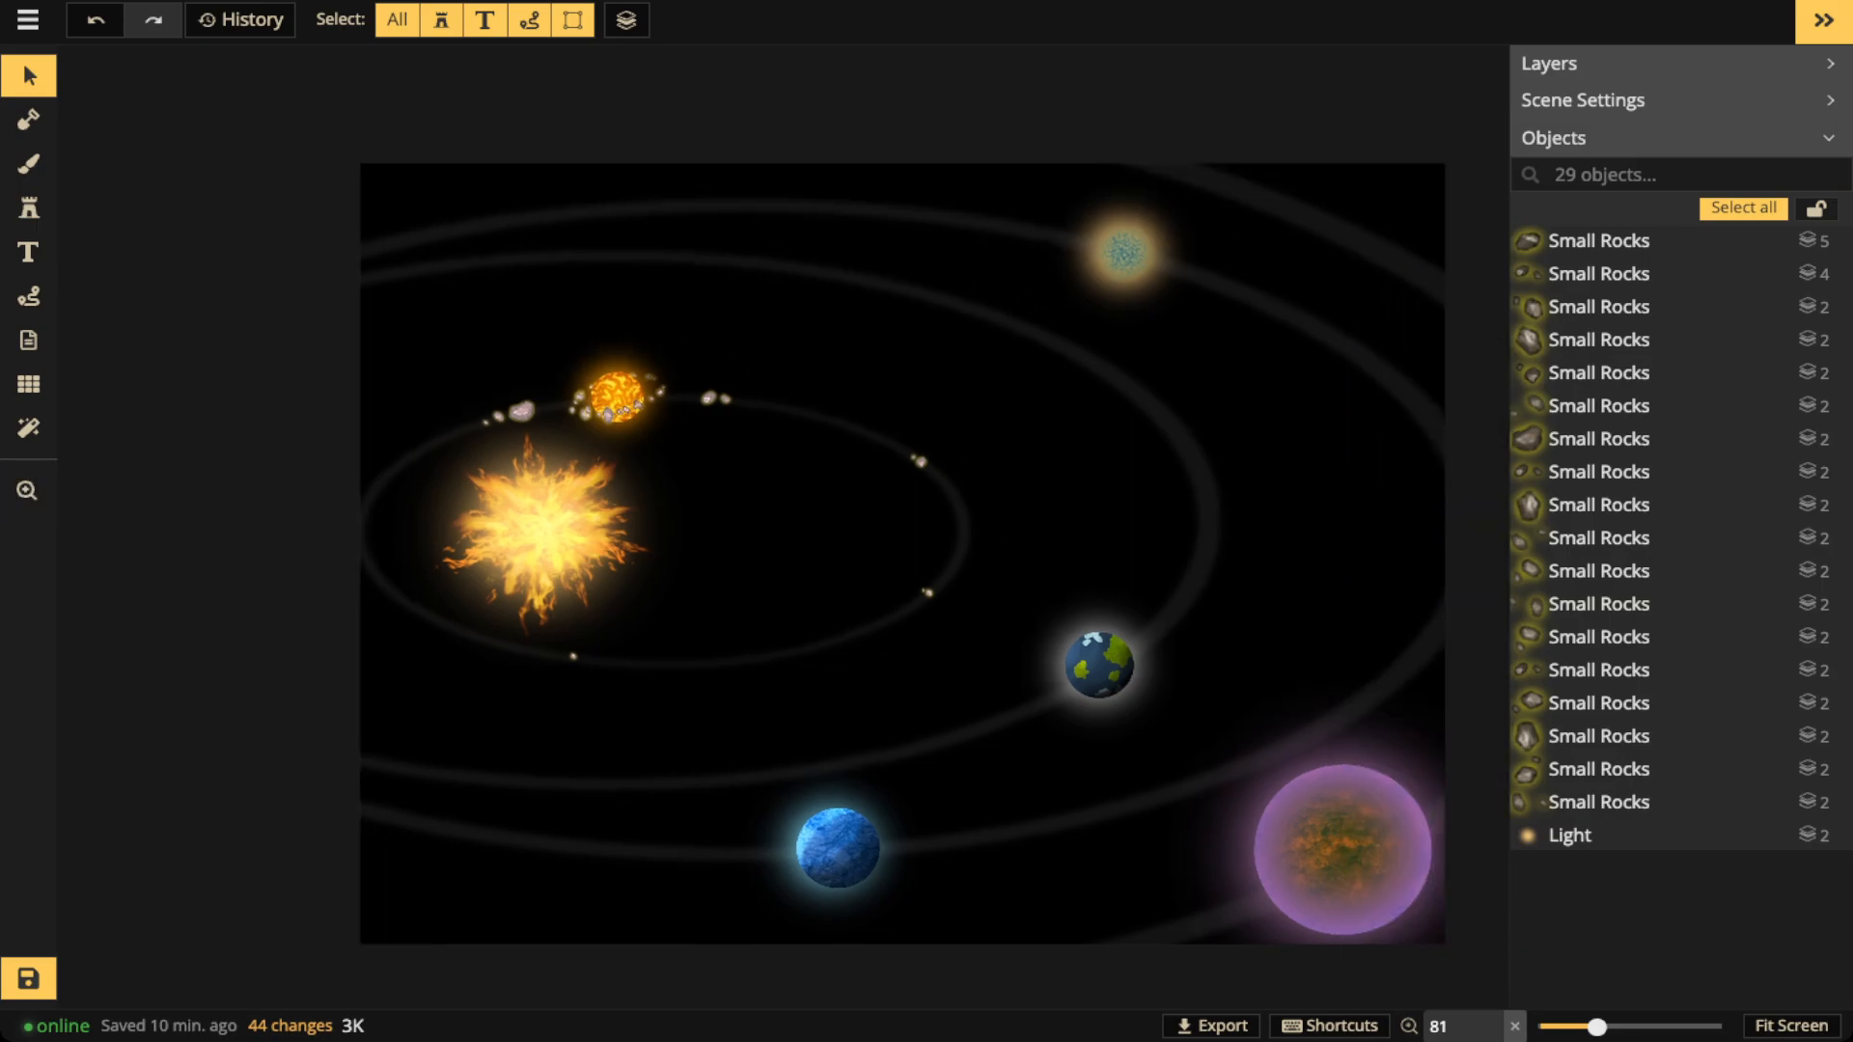
pyautogui.hotkey('ctrl', 's')
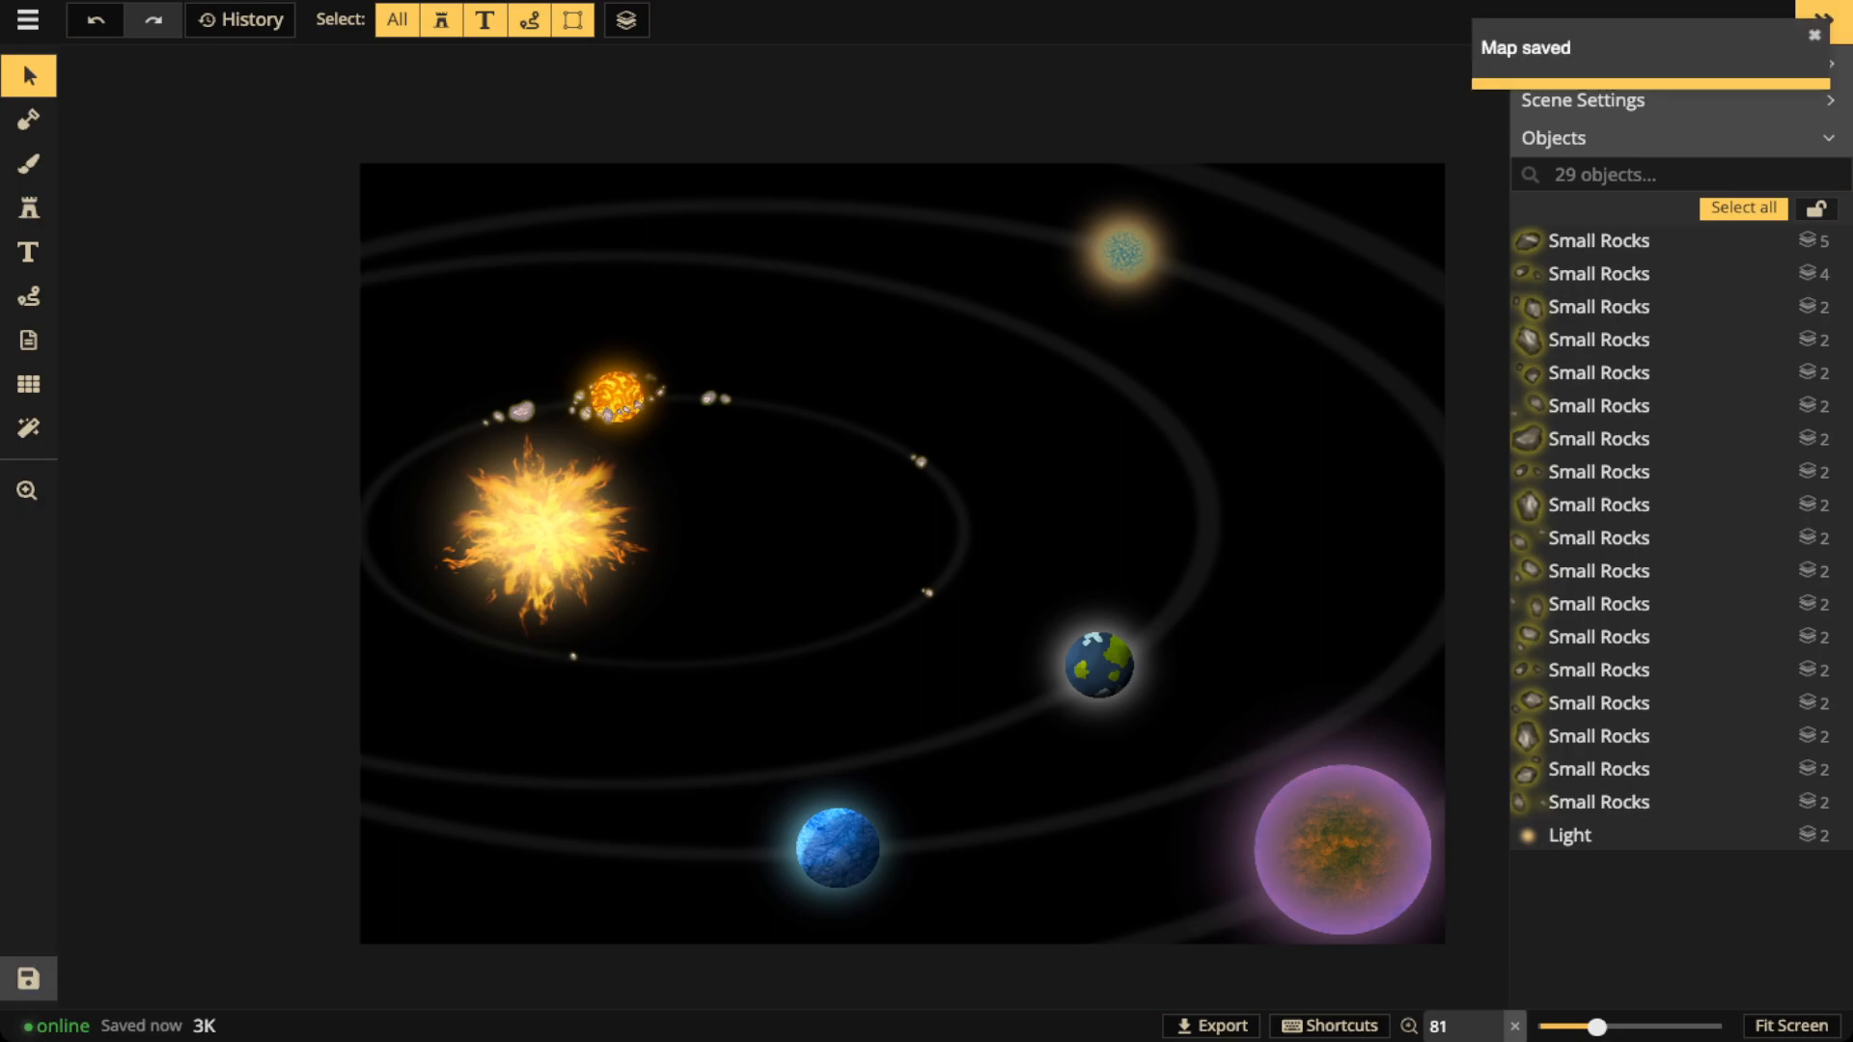
# Duplicate the rock pair right of the orange planet above it and set the copy's brightness to 34
pyautogui.scroll(8, 656, 391)
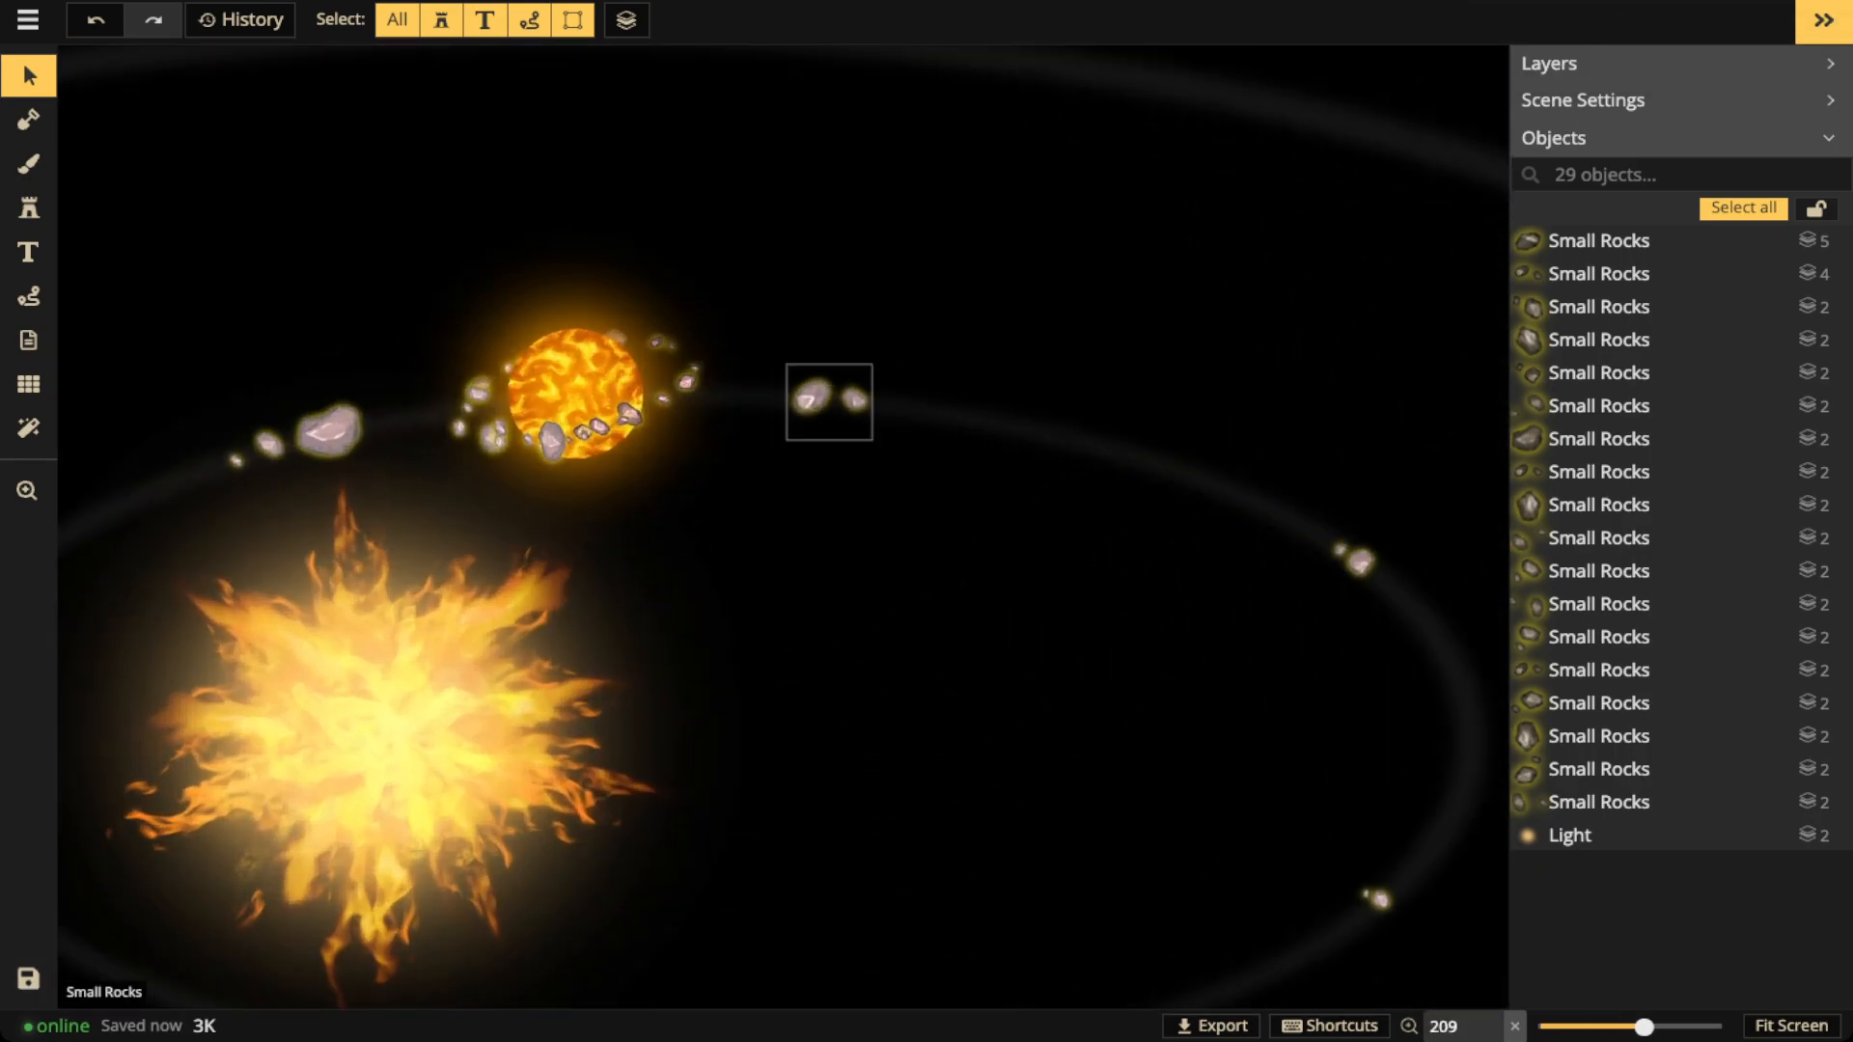
pyautogui.click(830, 399)
pyautogui.scroll(-2, 801, 422)
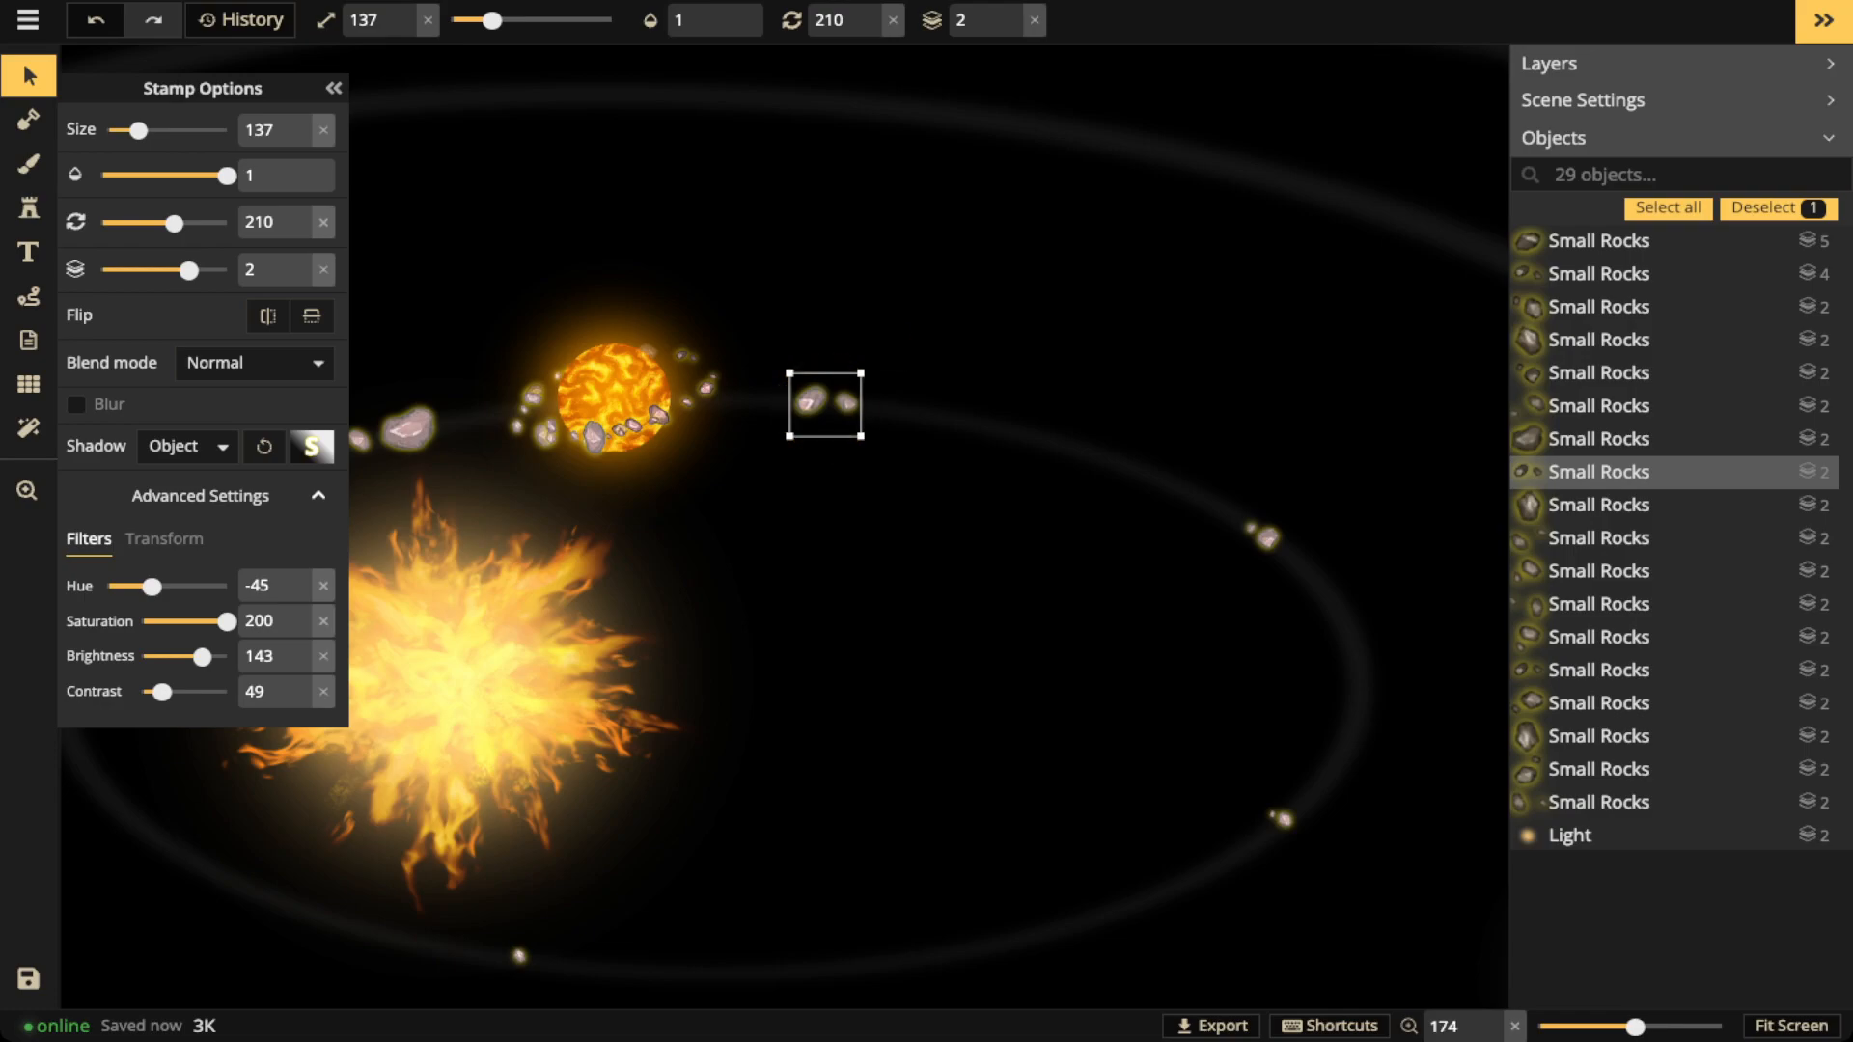
pyautogui.hotkey('ctrl', 'v')
pyautogui.moveTo(202, 657); pyautogui.dragTo(155, 657)
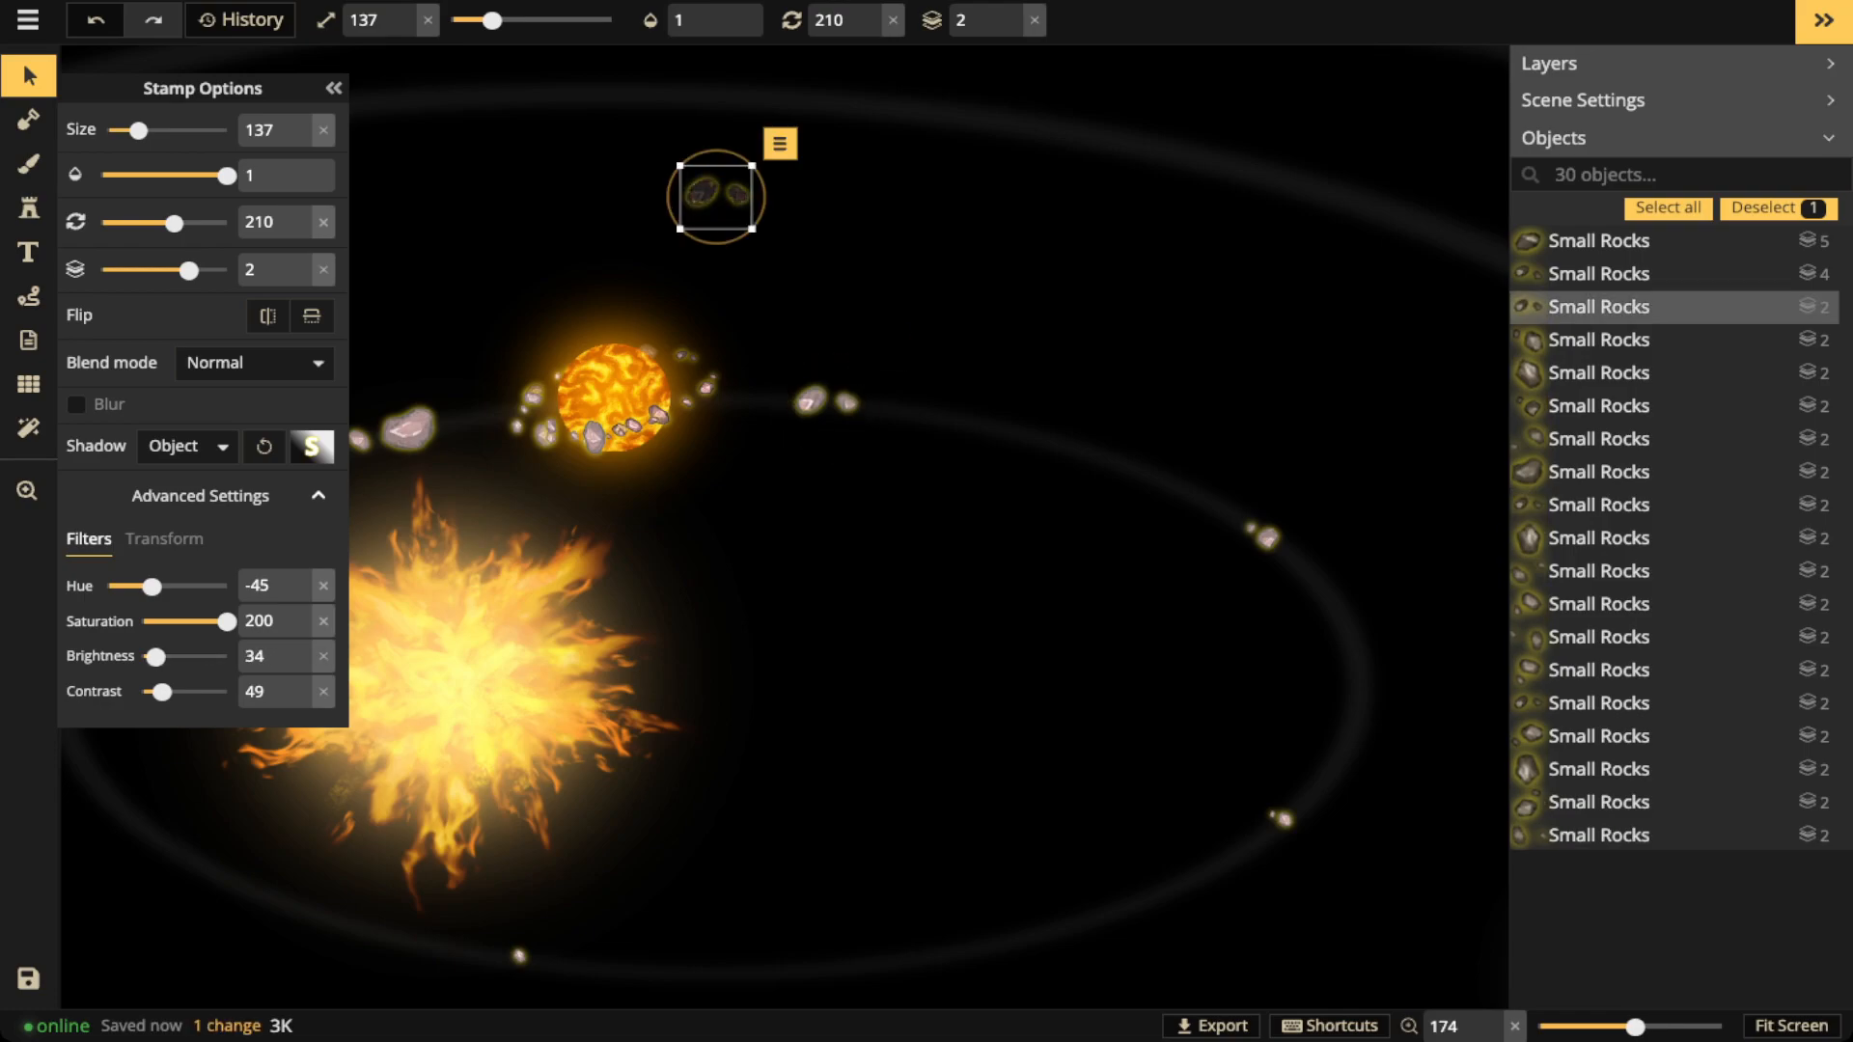
# Set the copied pair's shadow to None, brightness to 39 and rotation to 240, placing it above and right of the orange planet
pyautogui.click(188, 446)
pyautogui.click(174, 487)
pyautogui.moveTo(716, 197); pyautogui.dragTo(753, 286)
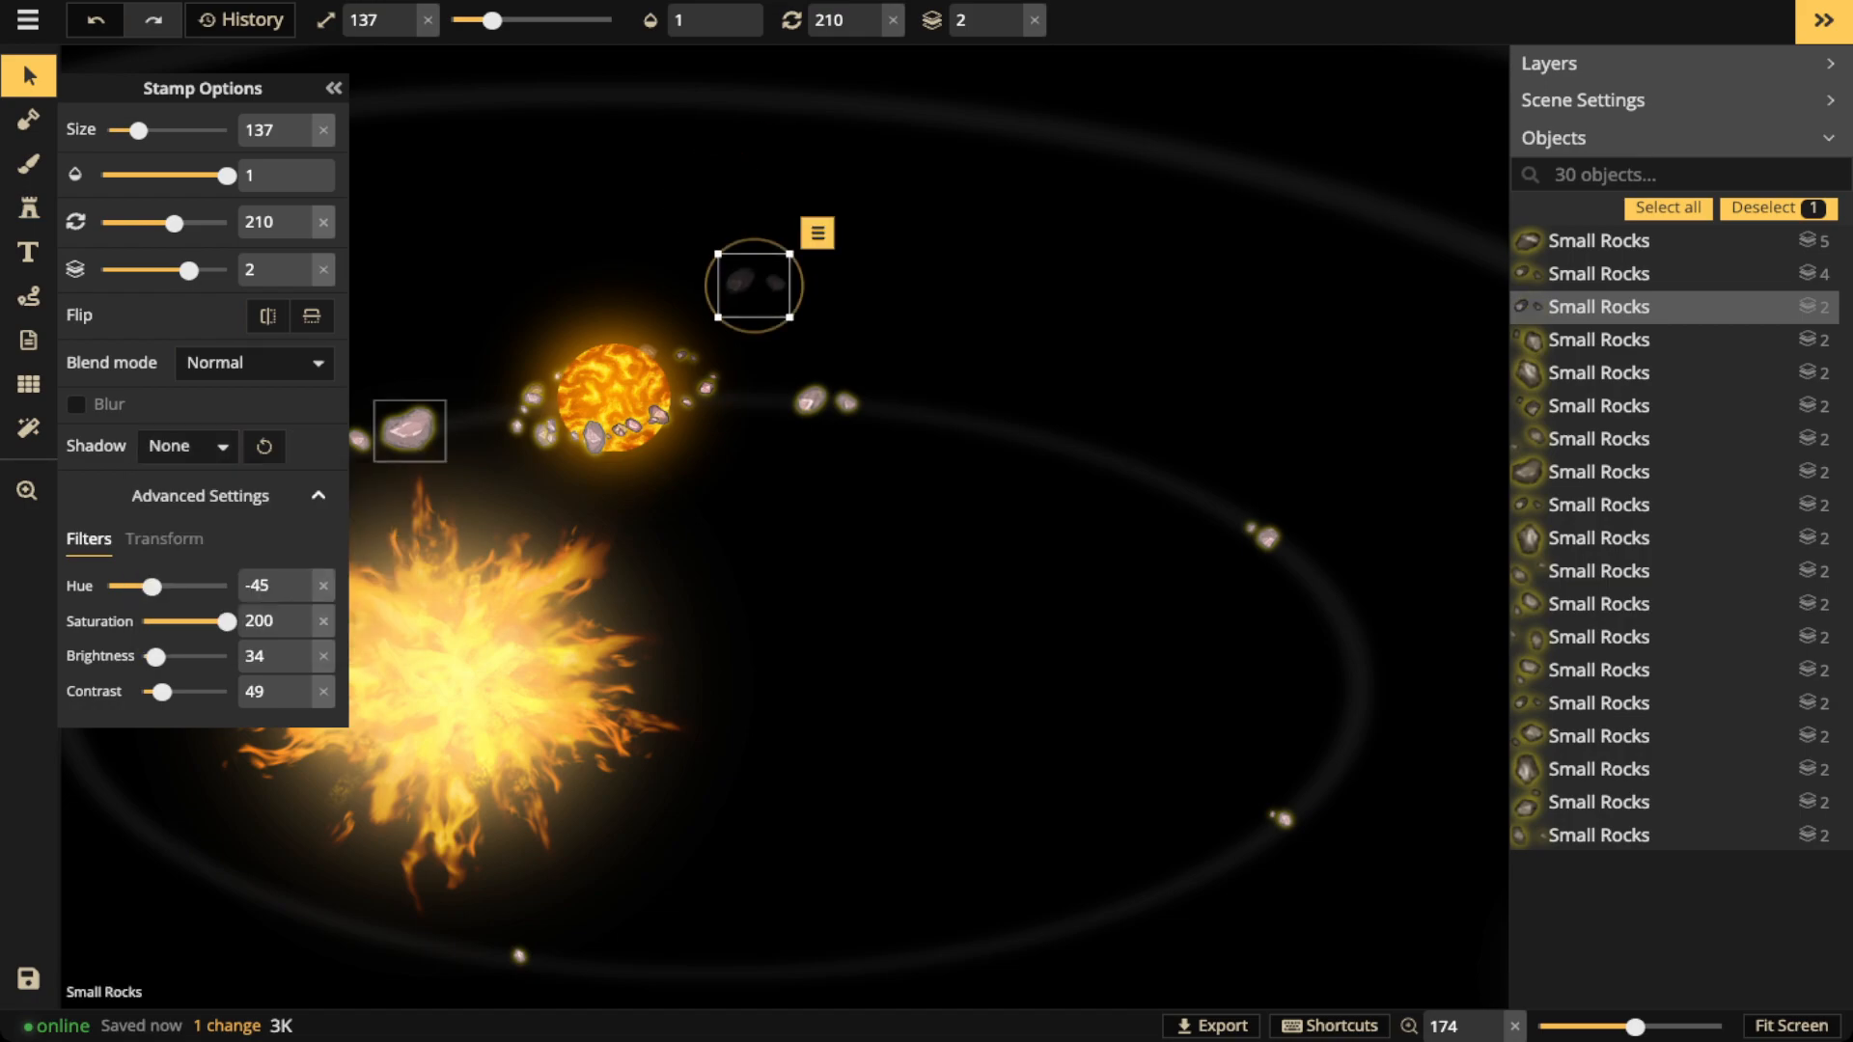
pyautogui.moveTo(155, 656); pyautogui.dragTo(158, 657)
pyautogui.scroll(2, 754, 286)
pyautogui.moveTo(754, 286); pyautogui.dragTo(747, 292)
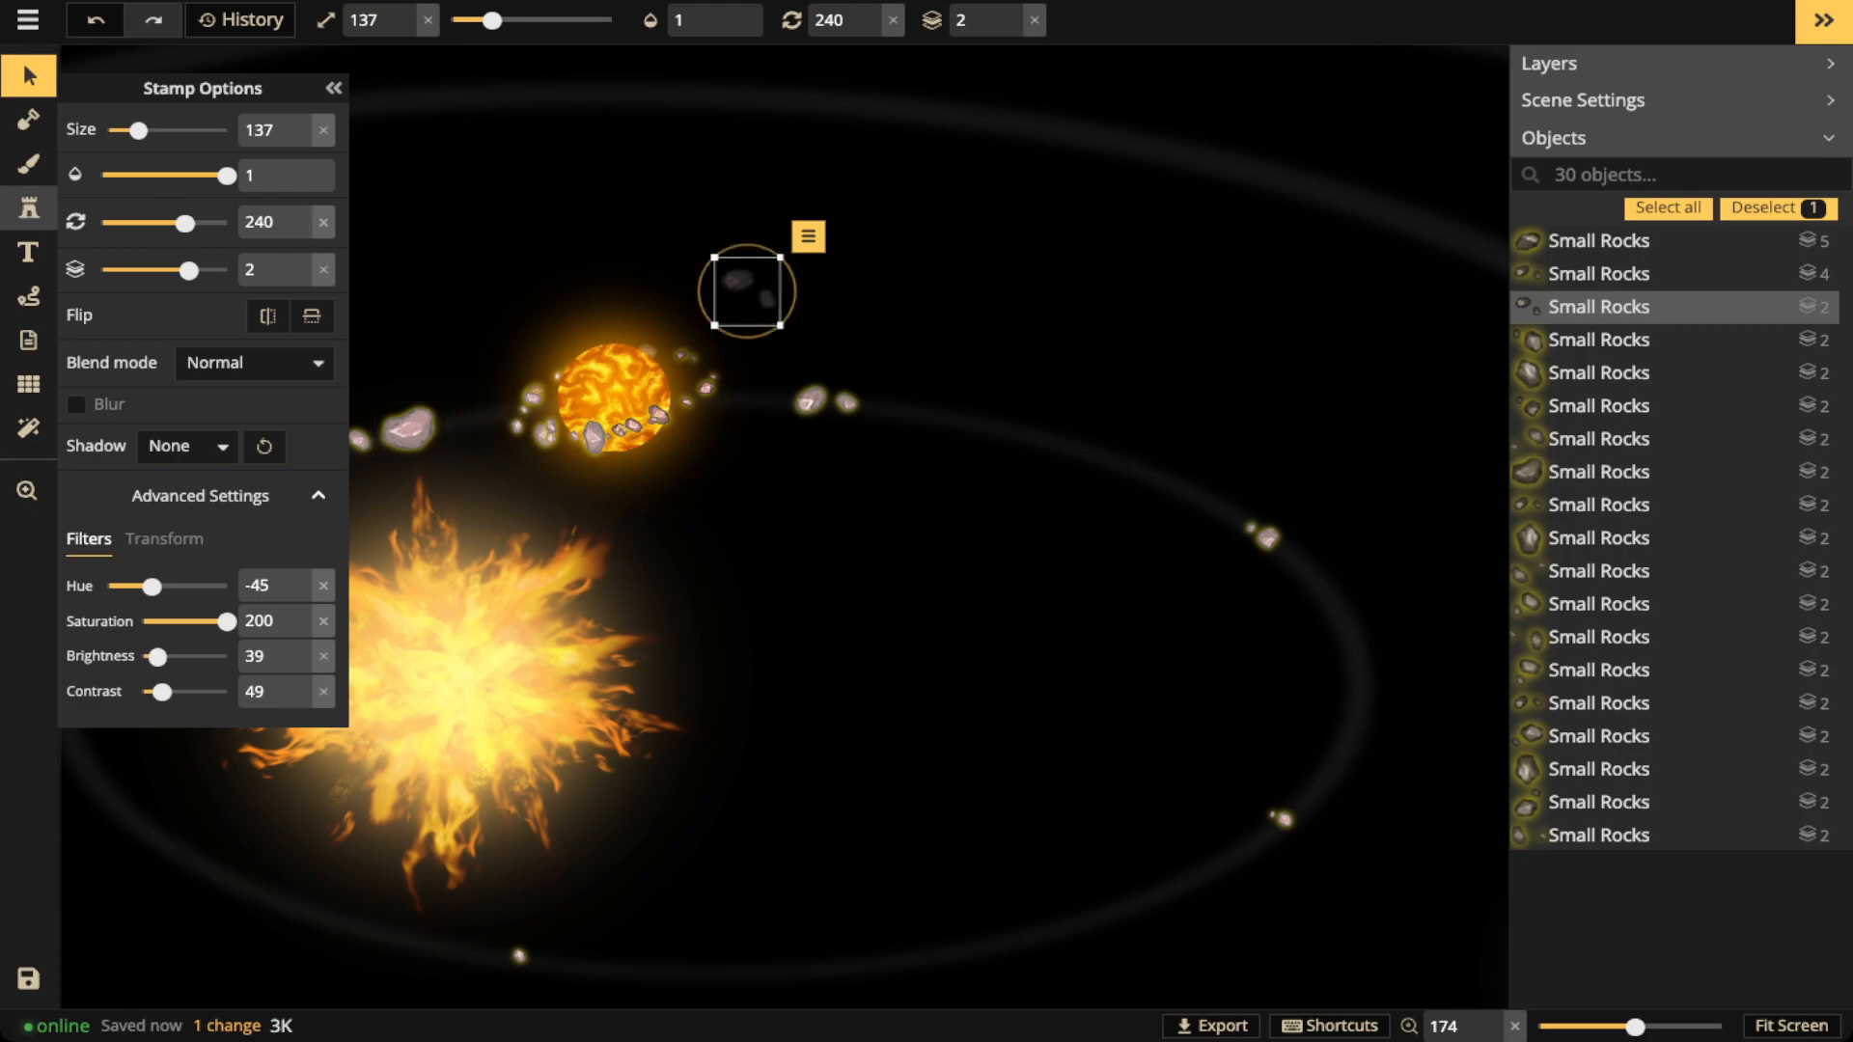
# Stamp dark rocks at size 107 with shadow None, one above-left of the orange planet and a pair below-right of it
pyautogui.click(29, 207)
pyautogui.moveTo(581, 224); pyautogui.dragTo(718, 205)
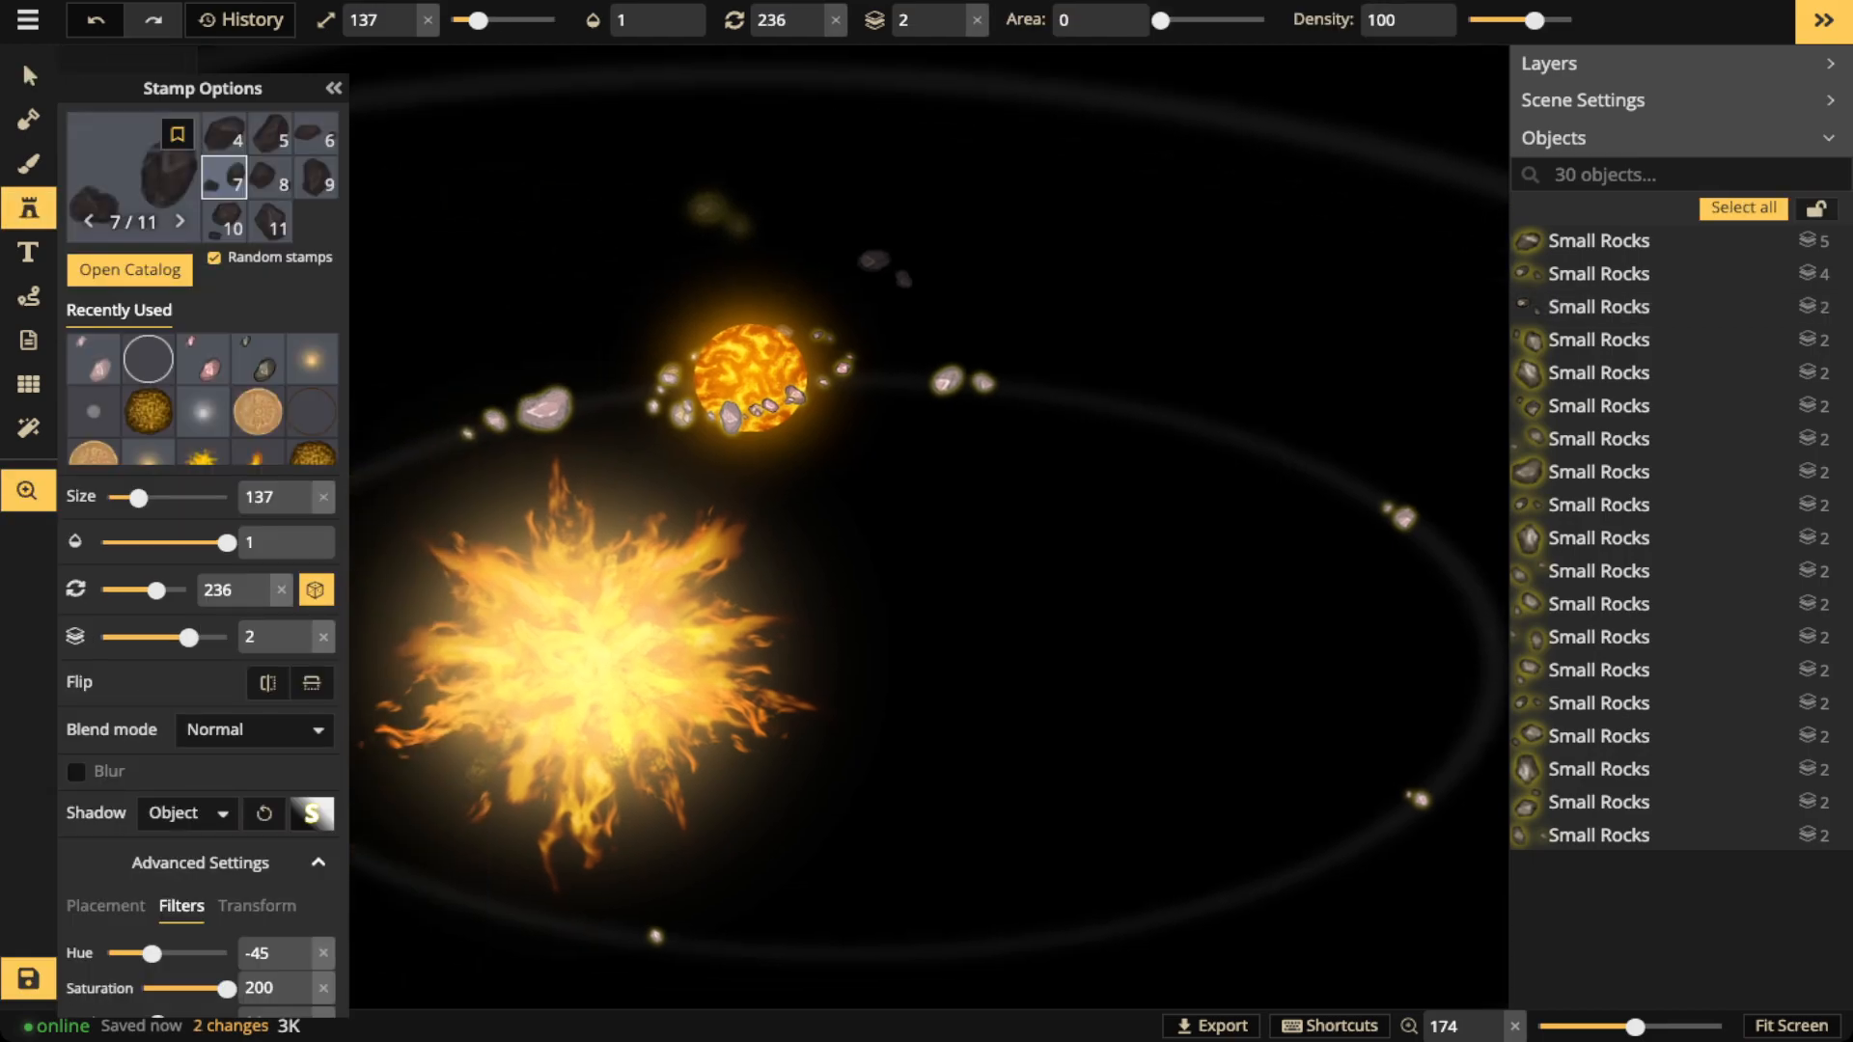
pyautogui.click(270, 222)
pyautogui.scroll(-3, 651, 281)
pyautogui.scroll(3, 663, 278)
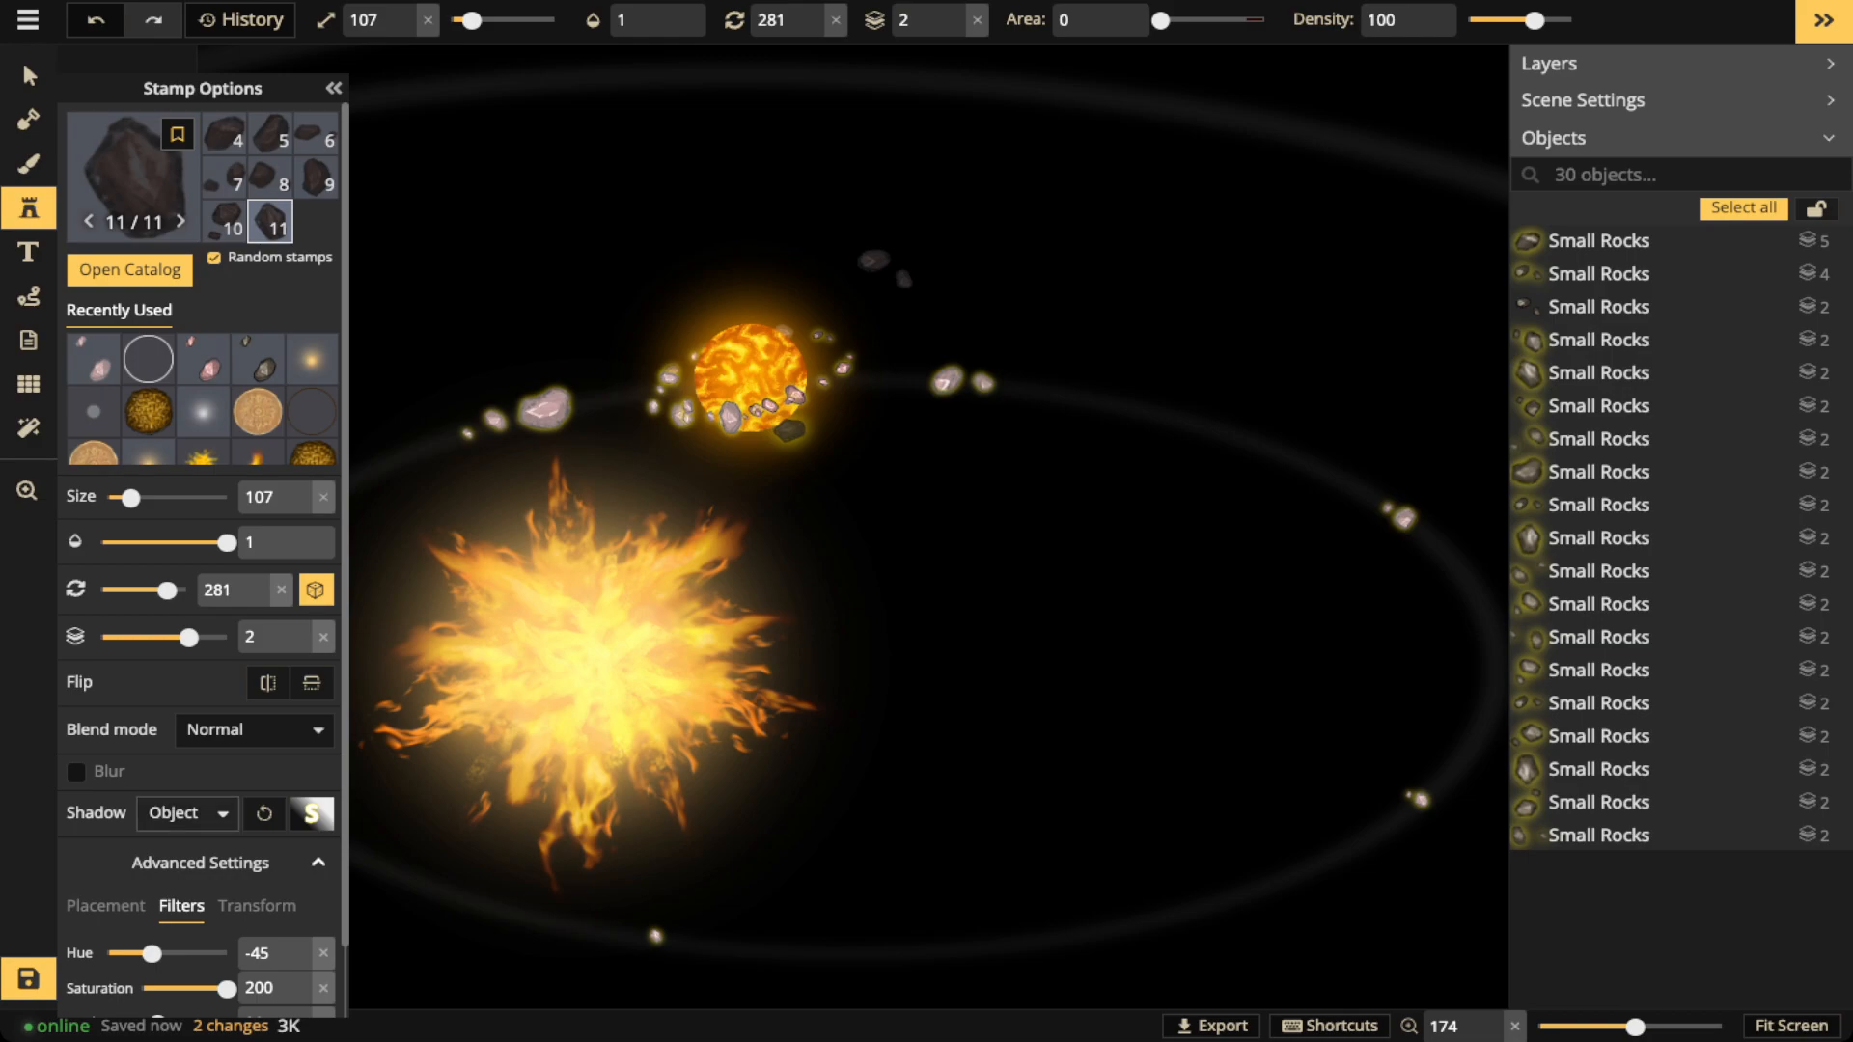
pyautogui.click(188, 813)
pyautogui.click(169, 851)
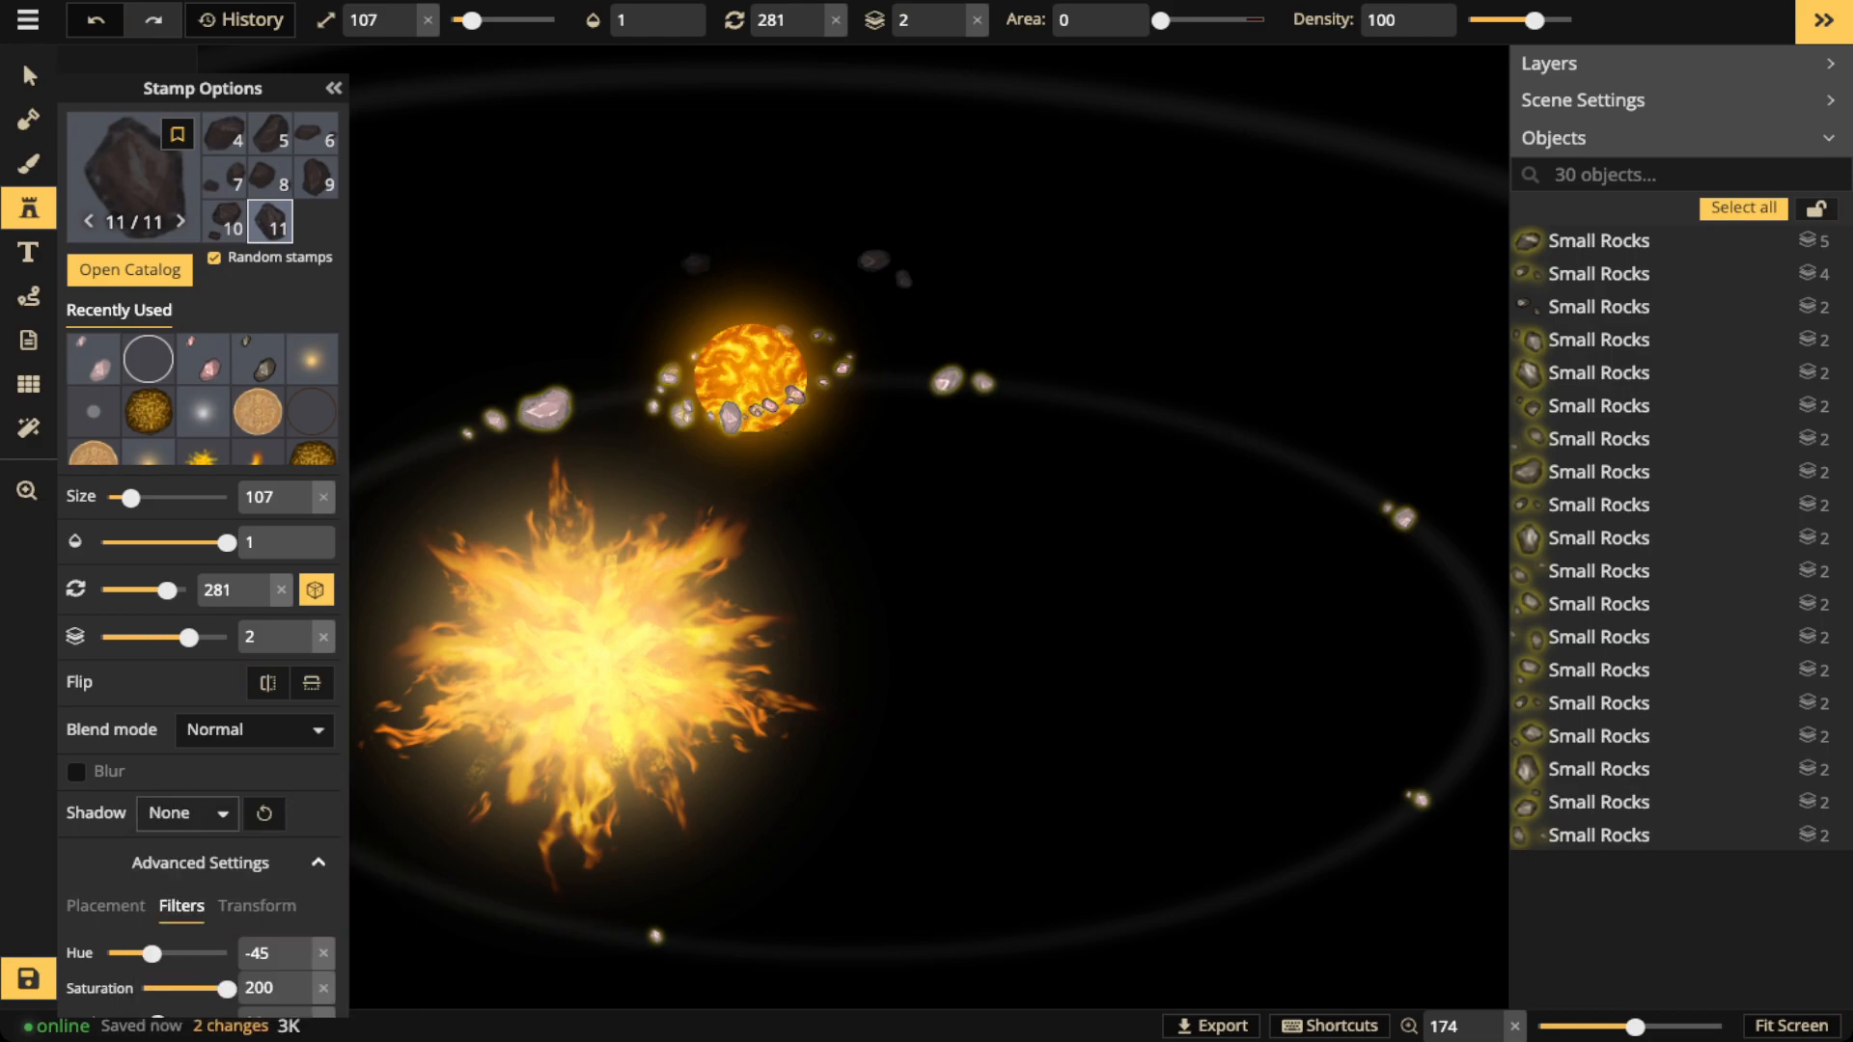
pyautogui.click(679, 280)
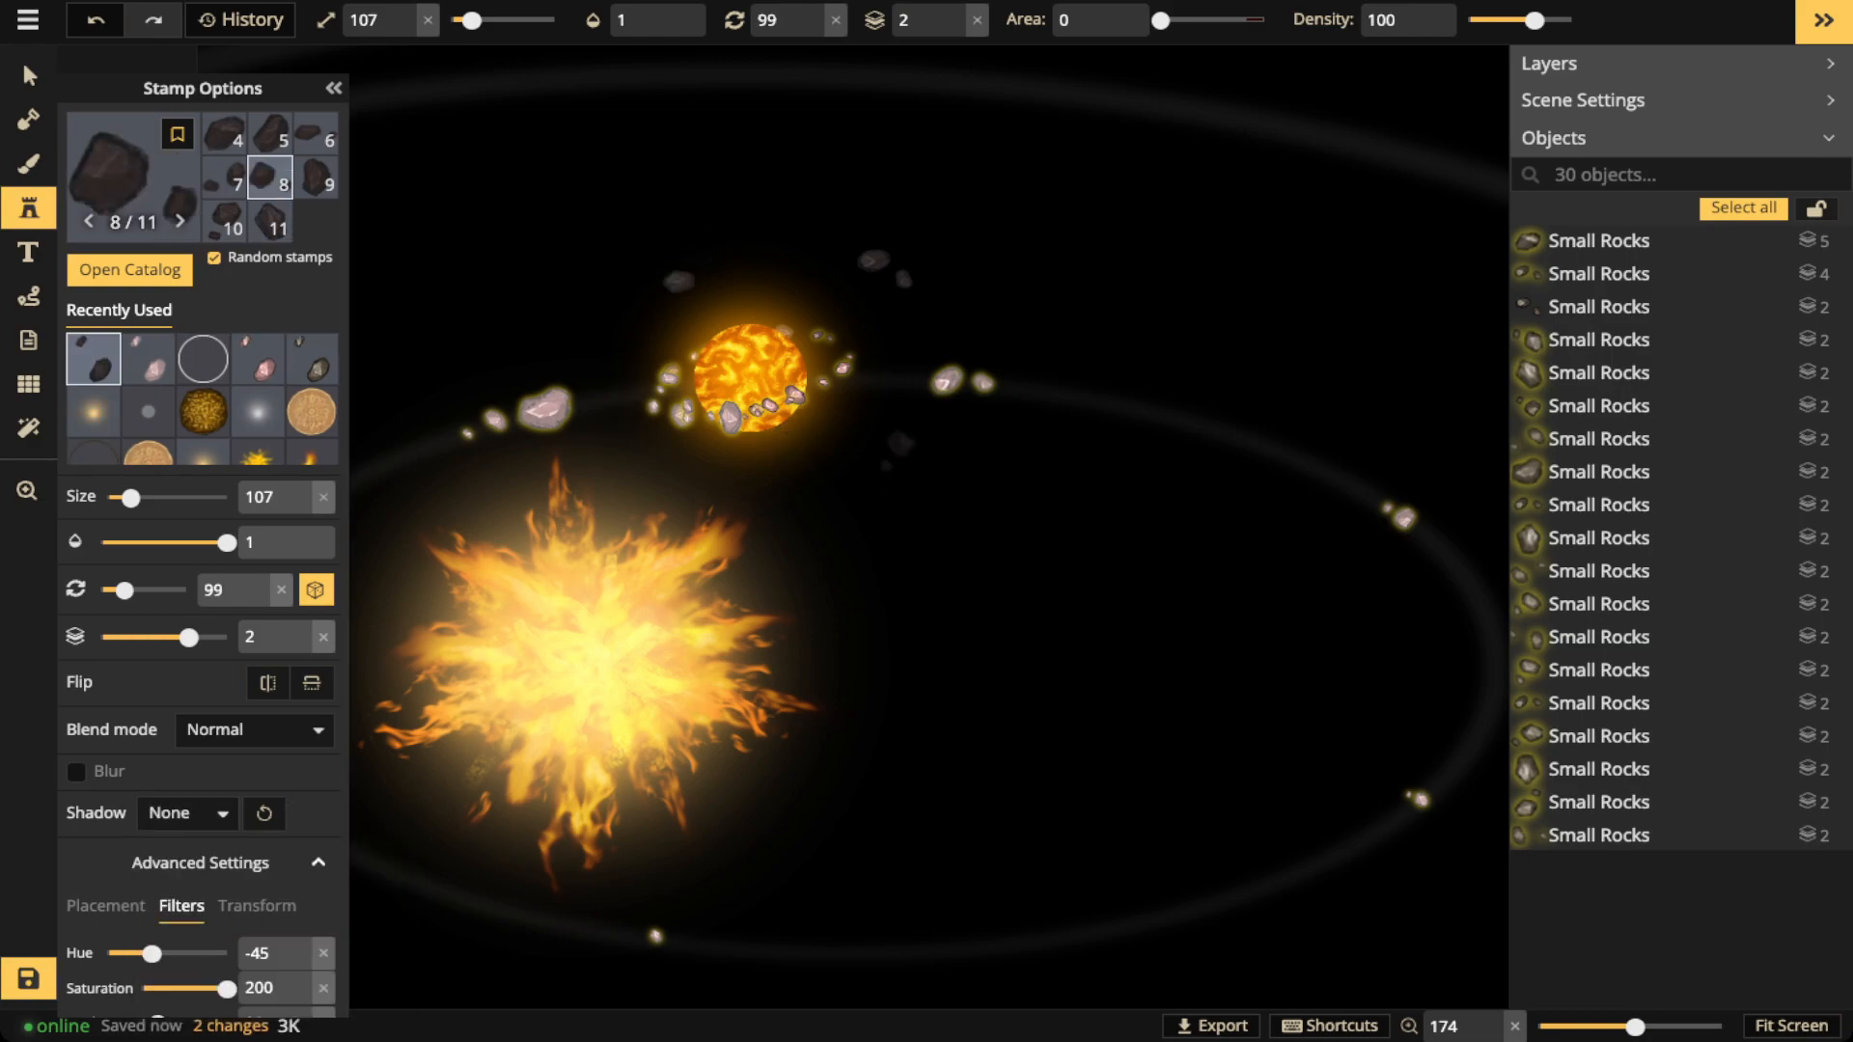
pyautogui.click(896, 446)
# Stamp a dark rock pair at size 67 just outside the innermost orbit, left of the large glowing rock
pyautogui.press('space')
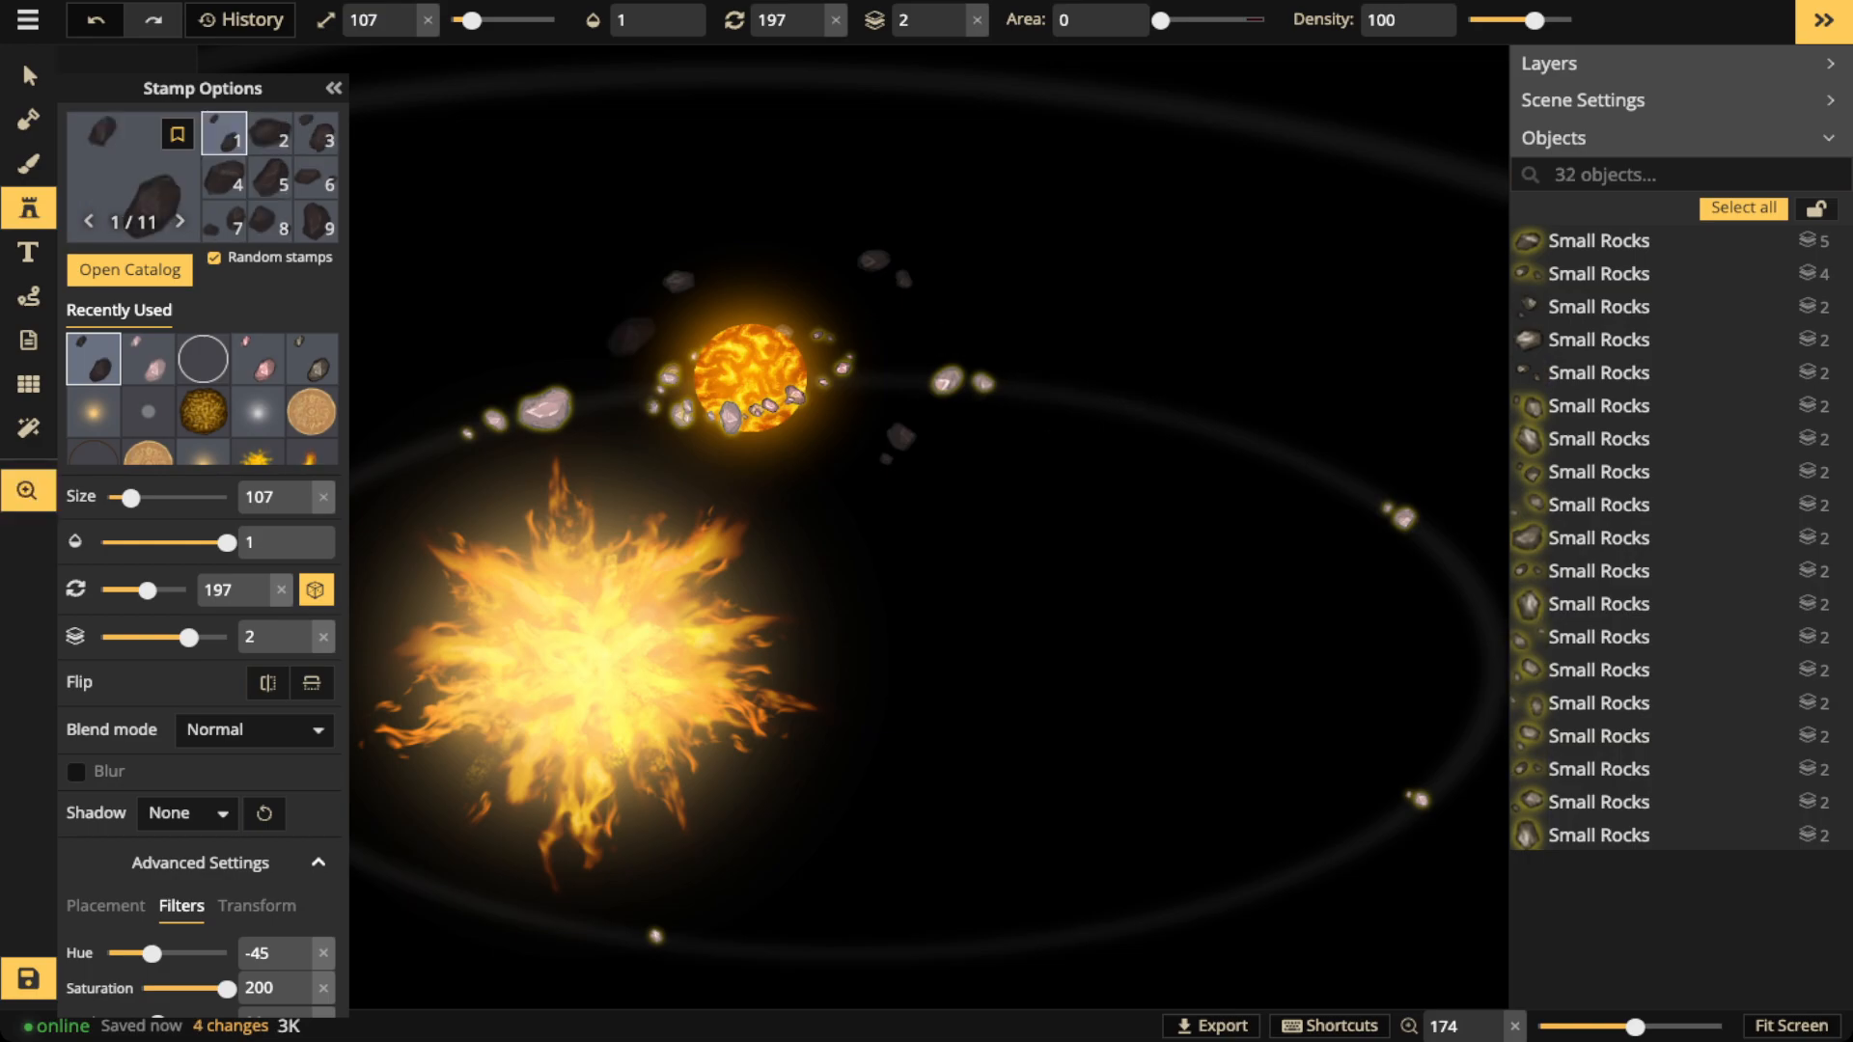
pyautogui.moveTo(485, 331); pyautogui.dragTo(874, 326)
pyautogui.press('[')
pyautogui.press('[')
pyautogui.press('[')
pyautogui.press('[')
pyautogui.press('.')
pyautogui.press('.')
pyautogui.press('.')
pyautogui.press('.')
pyautogui.press('.')
pyautogui.click(720, 423)
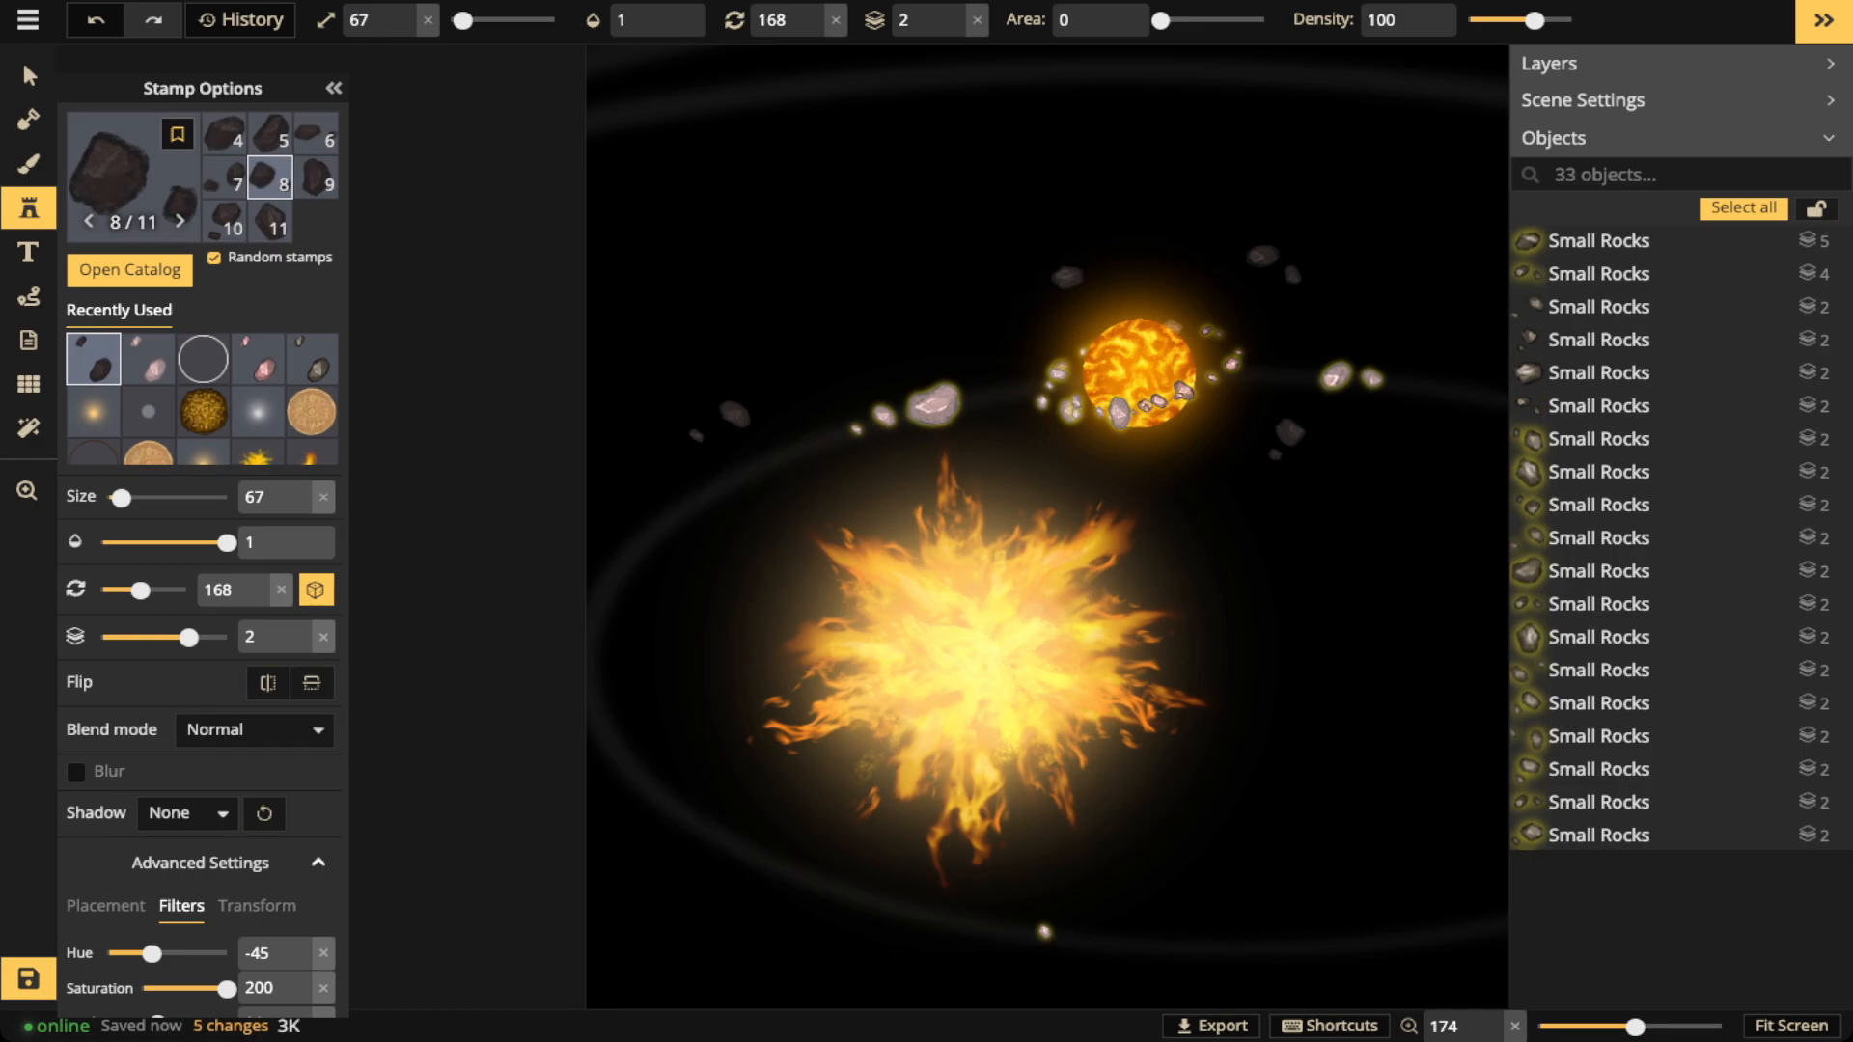
# Move the dark rock pair below-right of the orange planet farther right inside the orbit and rotate it
pyautogui.click(29, 77)
pyautogui.press('space')
pyautogui.moveTo(1265, 444); pyautogui.dragTo(1047, 431)
pyautogui.press(',')
pyautogui.press(',')
pyautogui.press(',')
pyautogui.press(',')
pyautogui.press(',')
pyautogui.press(',')
pyautogui.press(',')
# Move the dark rock pair above-right of the orange planet to just below-right of it, rotated to 0
pyautogui.click(811, 249)
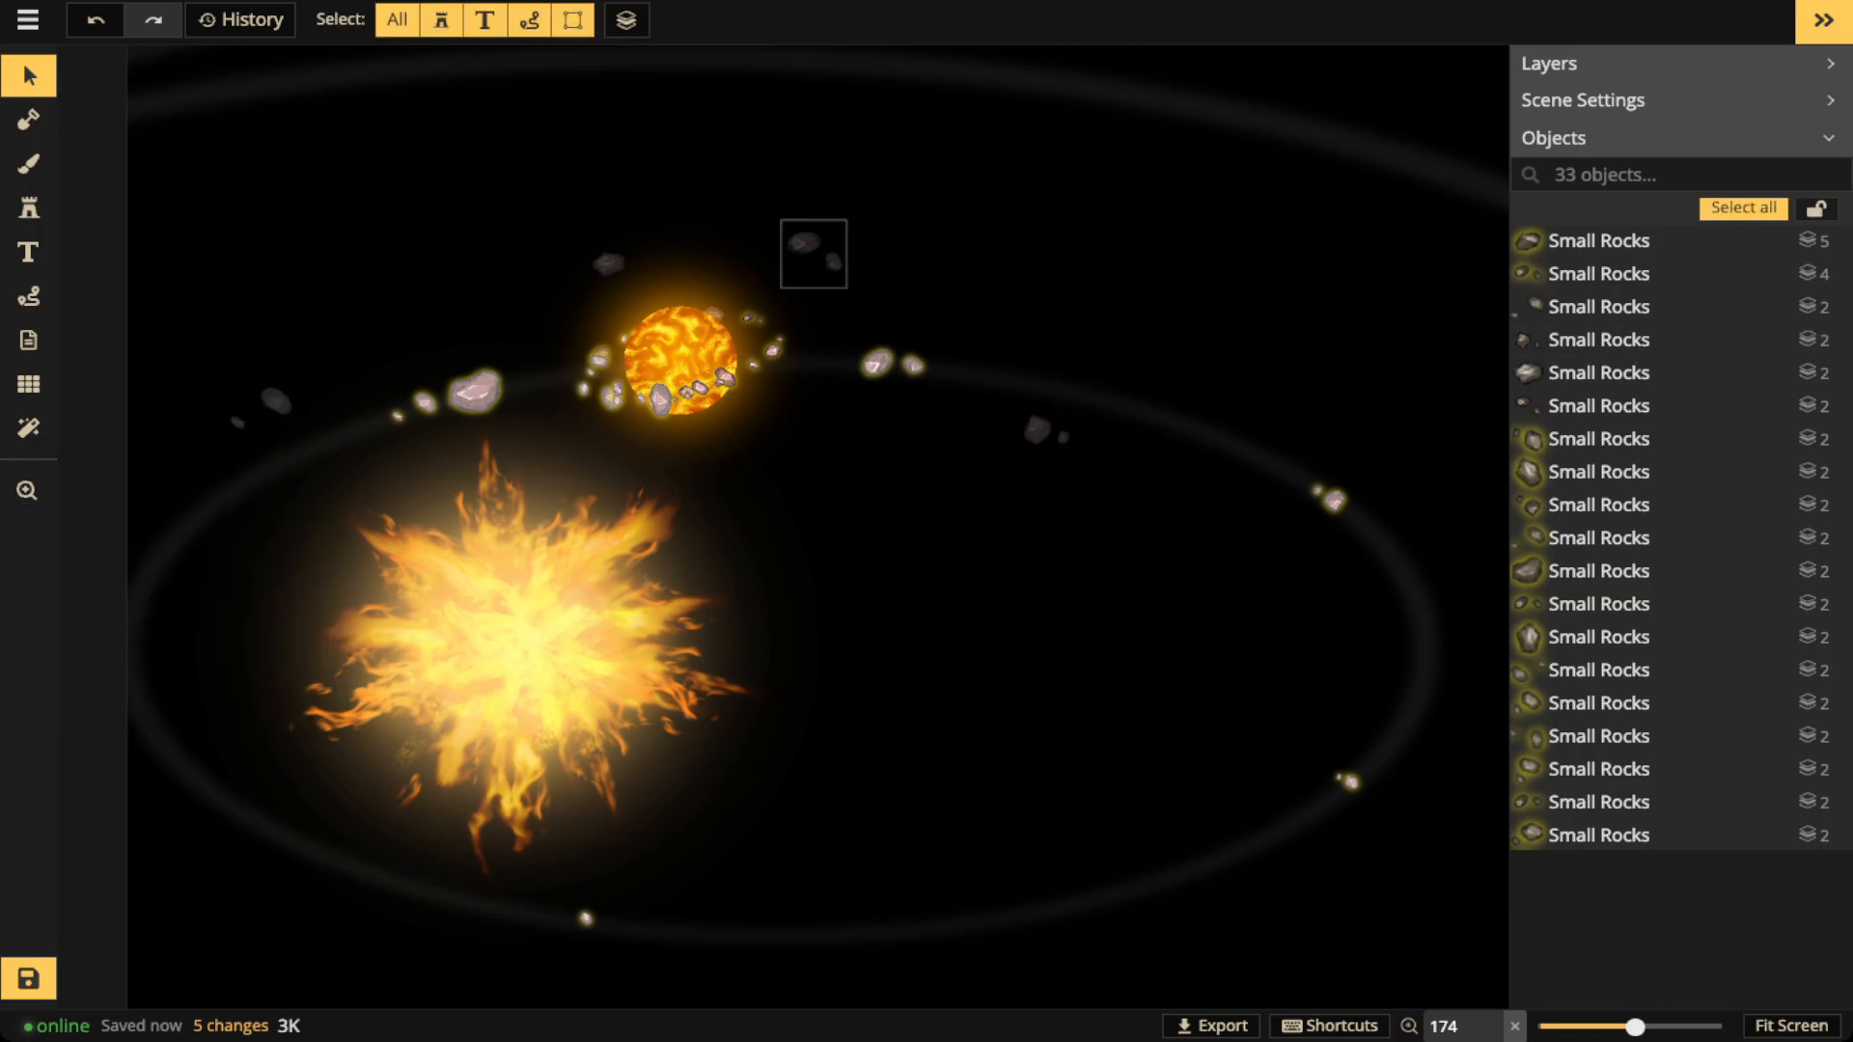
pyautogui.moveTo(814, 253); pyautogui.dragTo(785, 426)
pyautogui.press('.')
pyautogui.press('.')
pyautogui.press('.')
pyautogui.press('.')
pyautogui.press('.')
pyautogui.press('.')
pyautogui.press('.')
pyautogui.press('.')
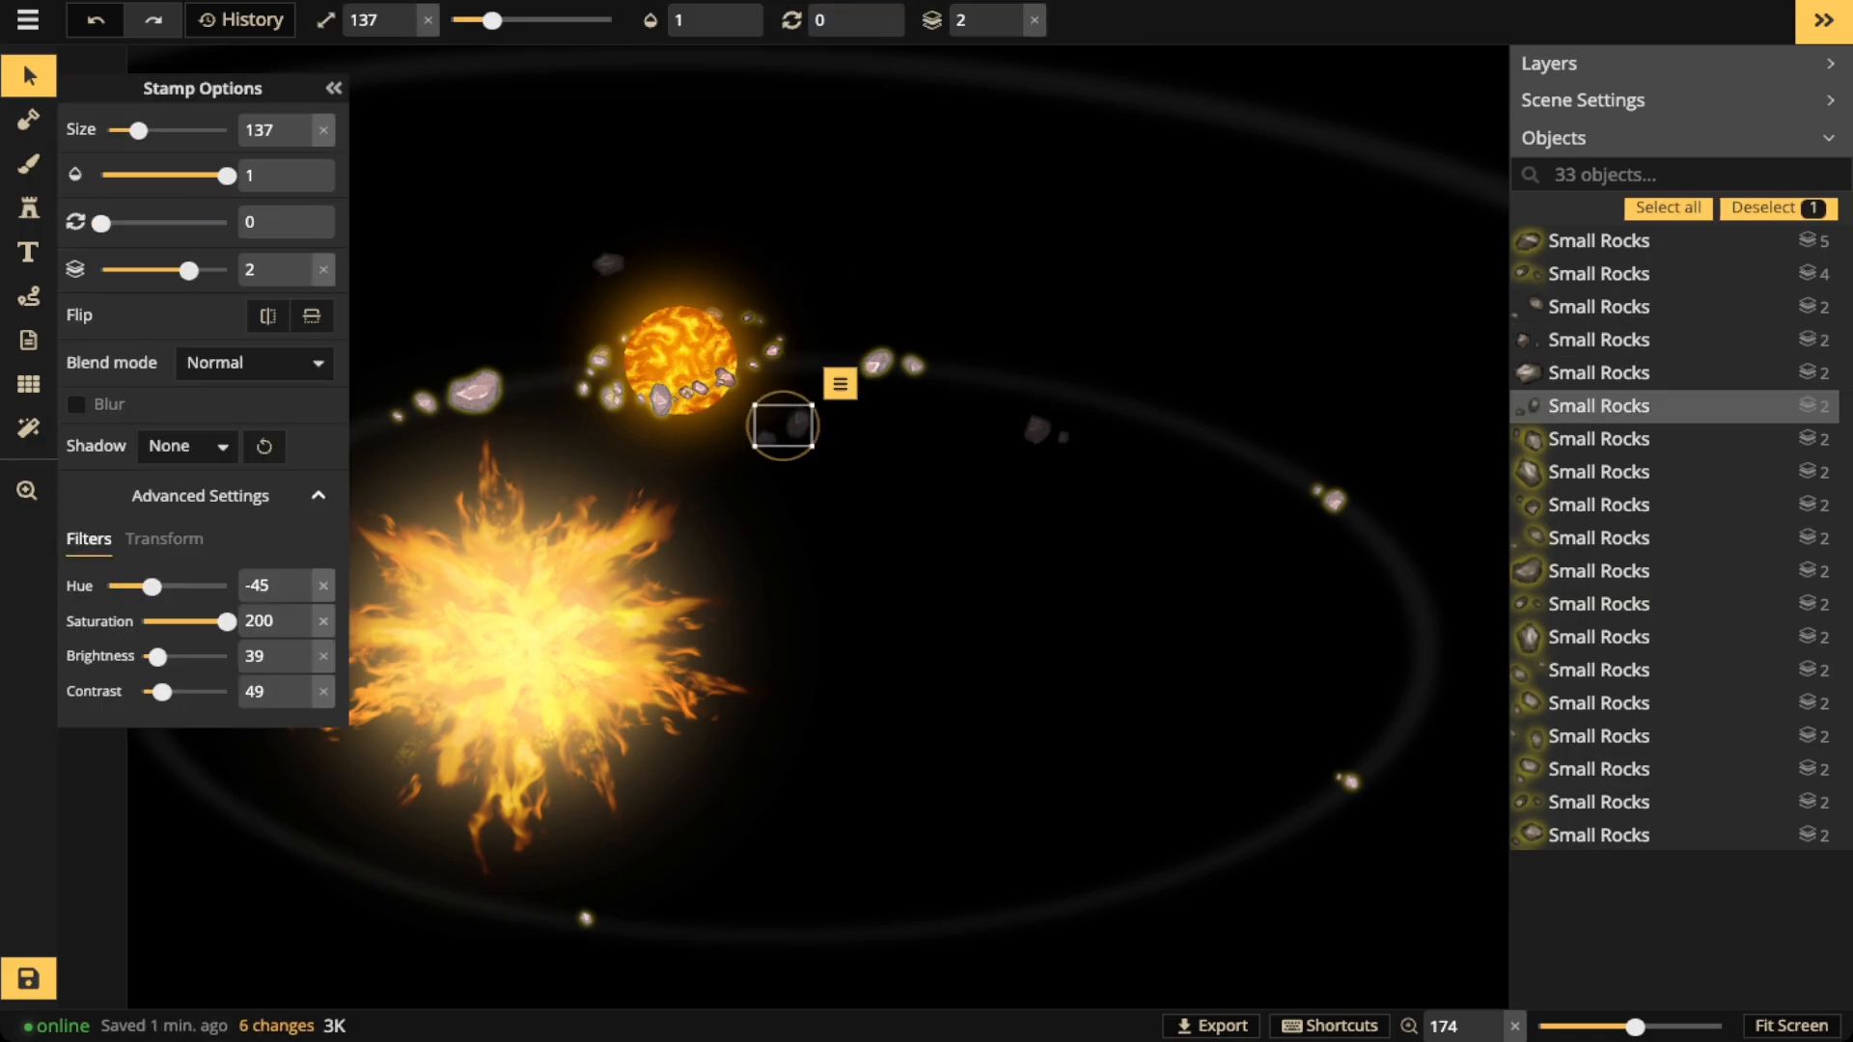
pyautogui.press('Escape')
# Move the dark rock pair left of the large glowing rock slightly down, closer to the orbit line
pyautogui.scroll(-3, 473, 388)
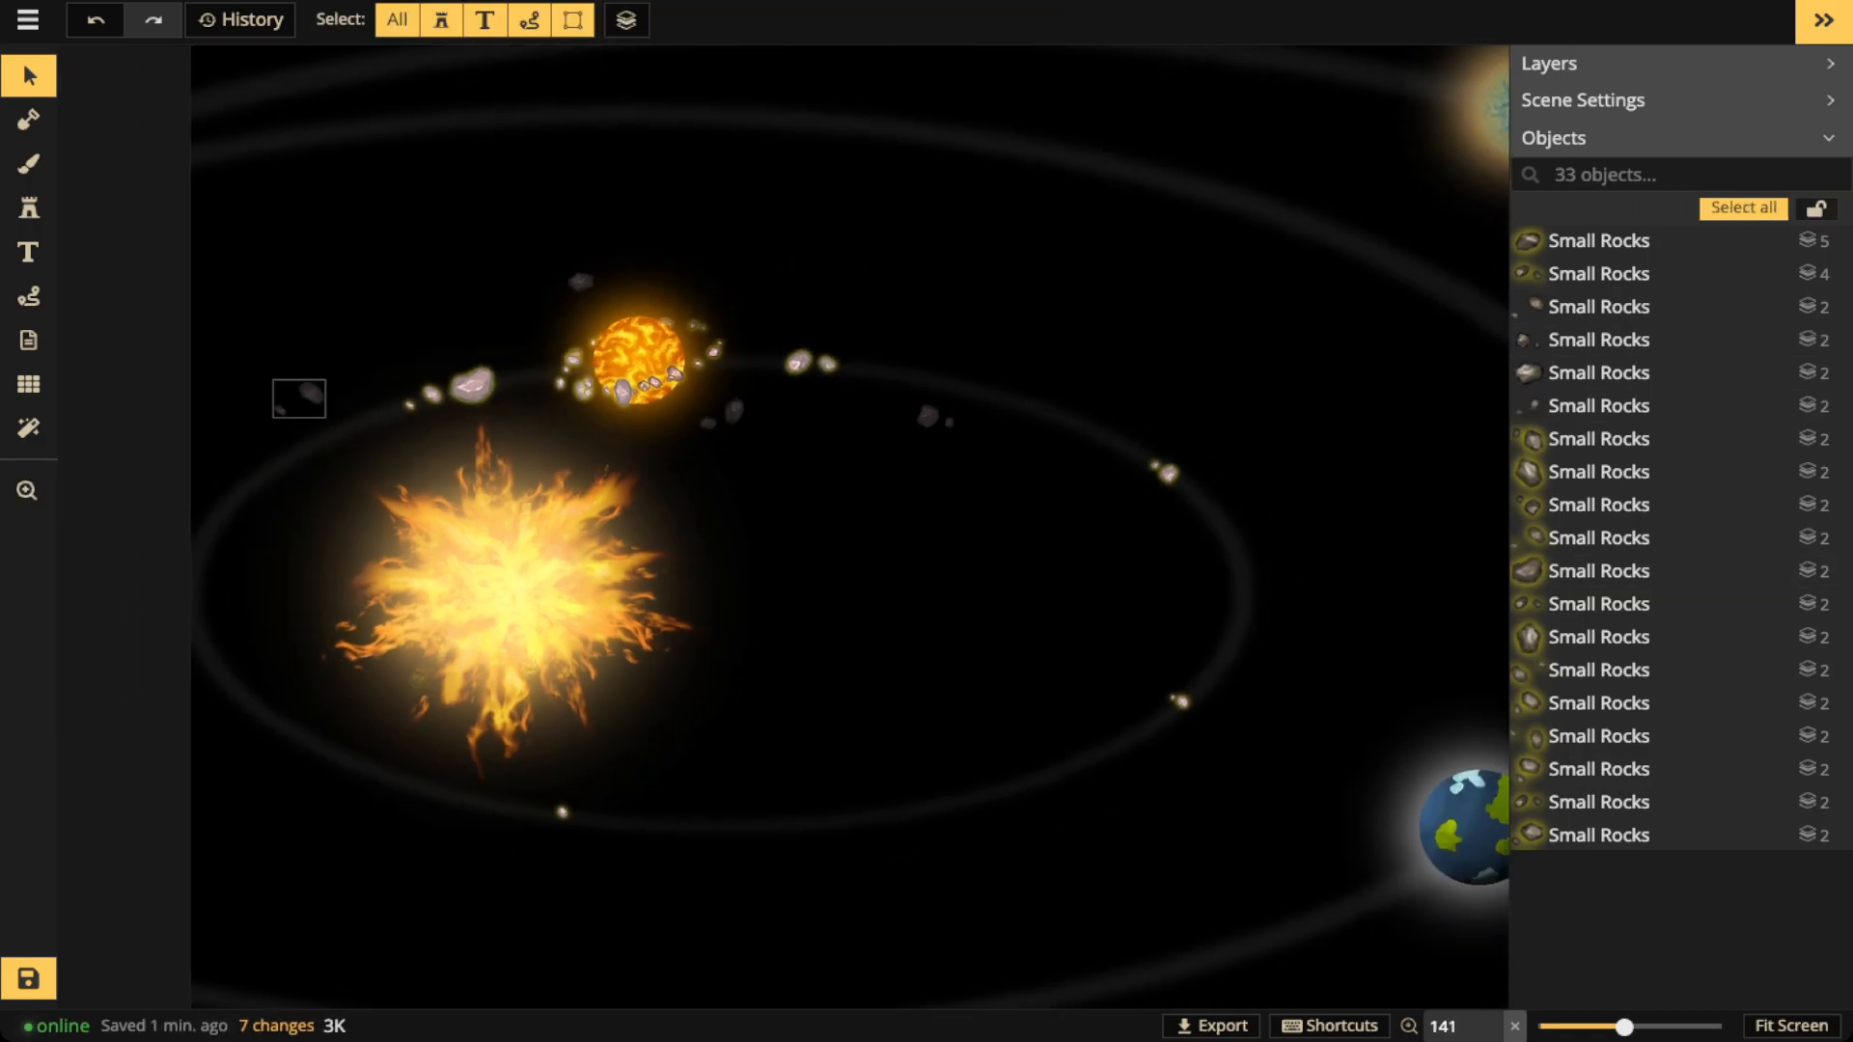
pyautogui.click(299, 398)
pyautogui.press('Escape')
pyautogui.click(307, 395)
pyautogui.click(357, 359)
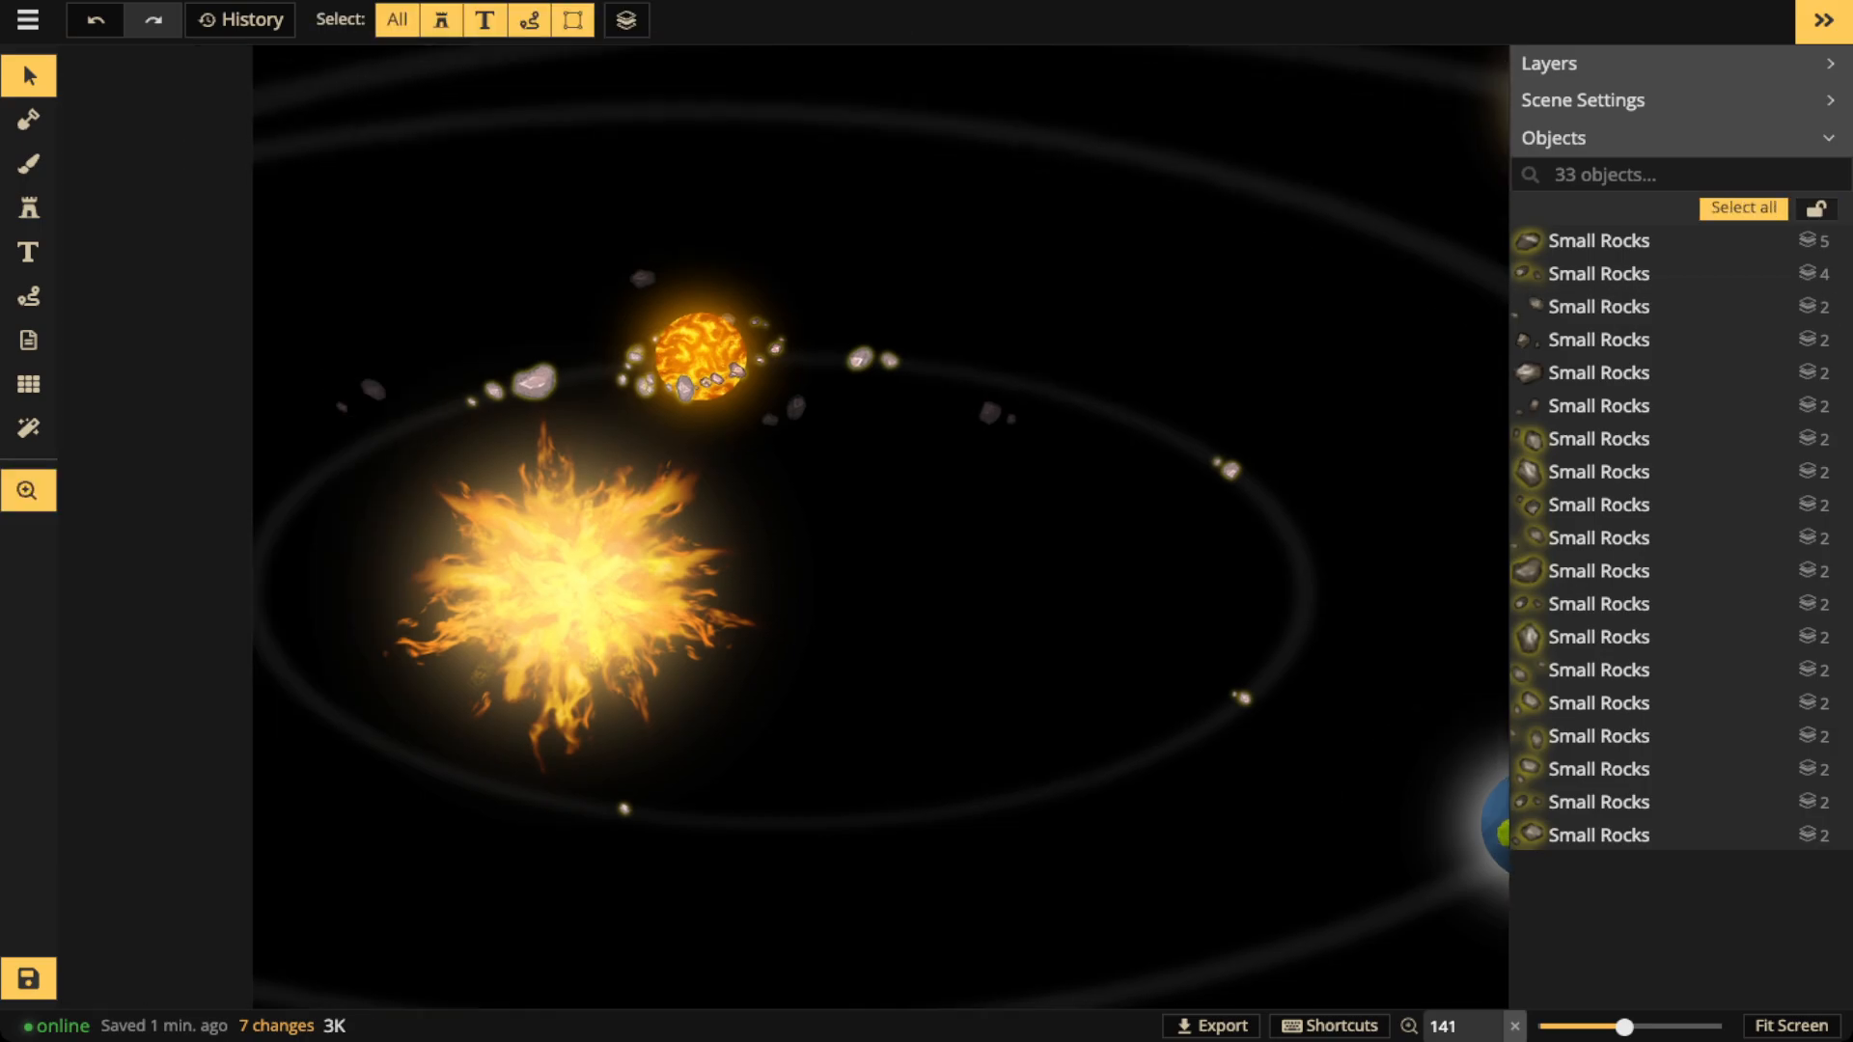
pyautogui.click(562, 395)
pyautogui.moveTo(562, 397); pyautogui.dragTo(568, 416)
pyautogui.click(687, 345)
# Choose the White Fey Lights brush texture from the Fey Textures of the Fantasy Battlemaps 2.0 style
pyautogui.scroll(-5, 687, 345)
pyautogui.moveTo(1429, 724); pyautogui.dragTo(1312, 723)
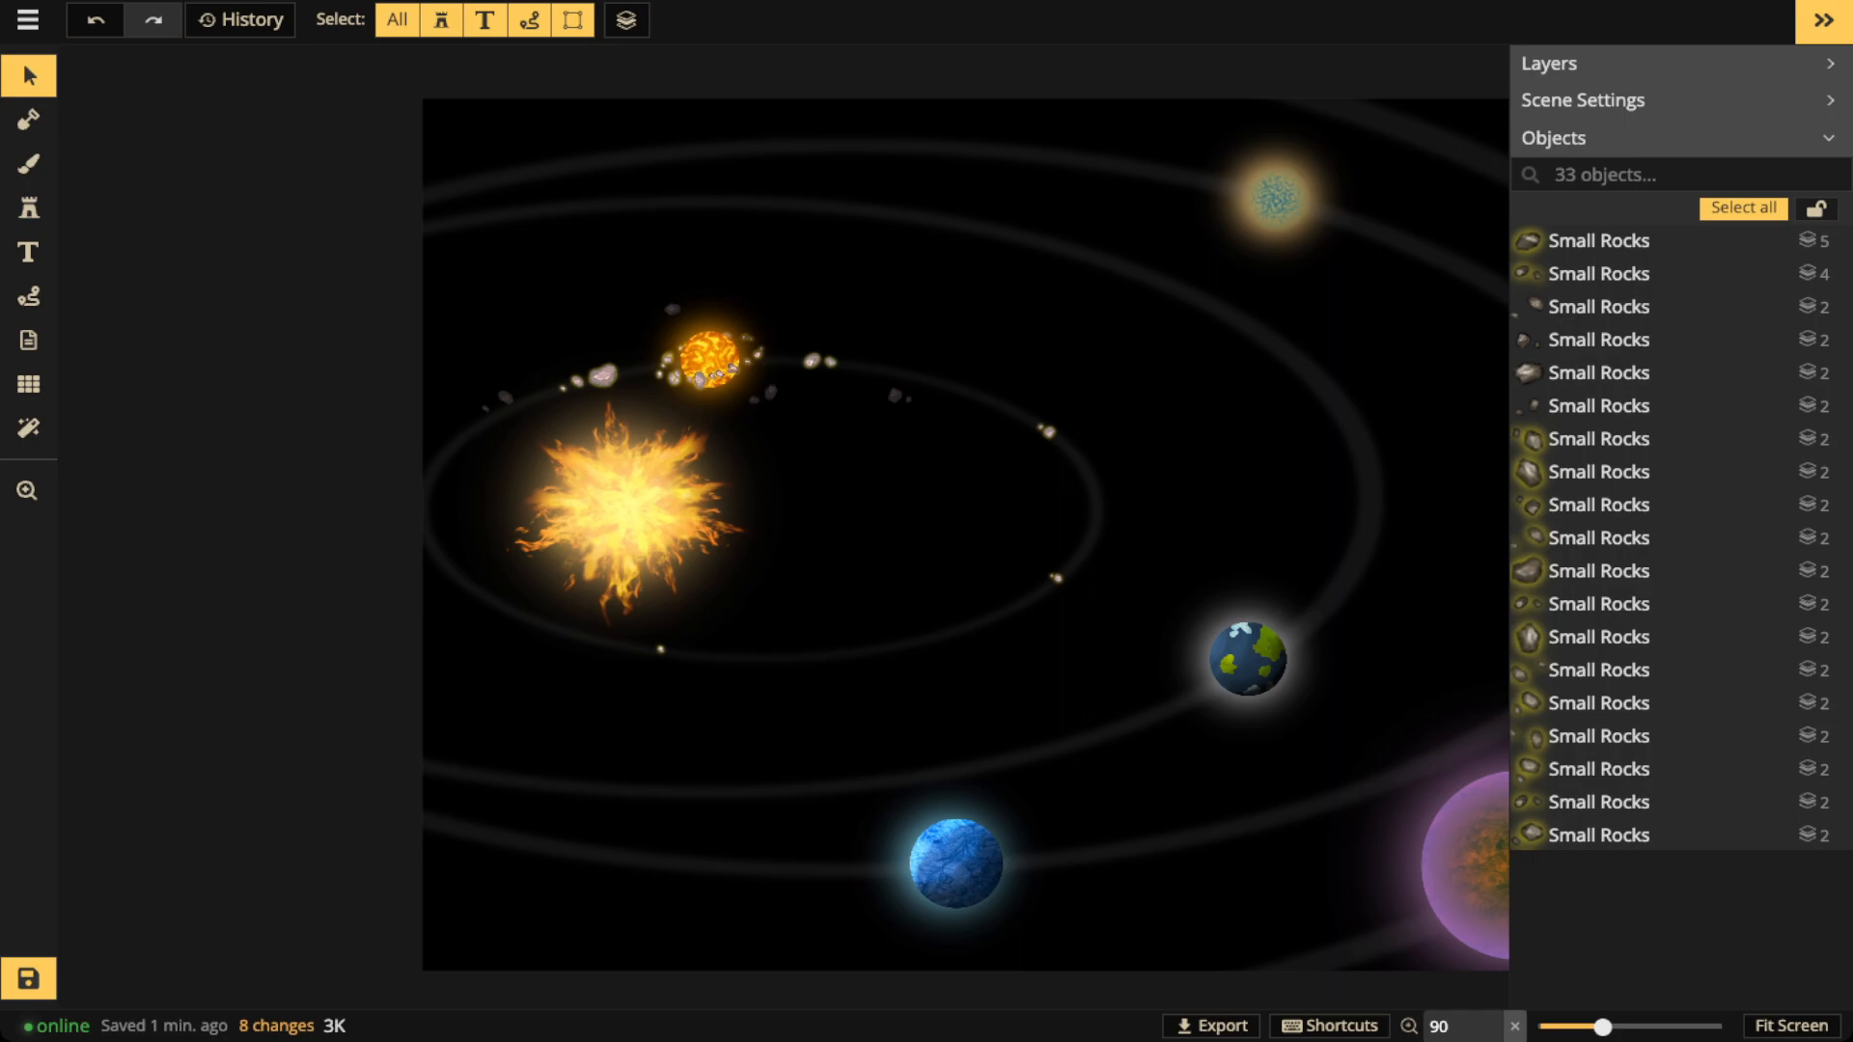
pyautogui.scroll(-2, 546, 676)
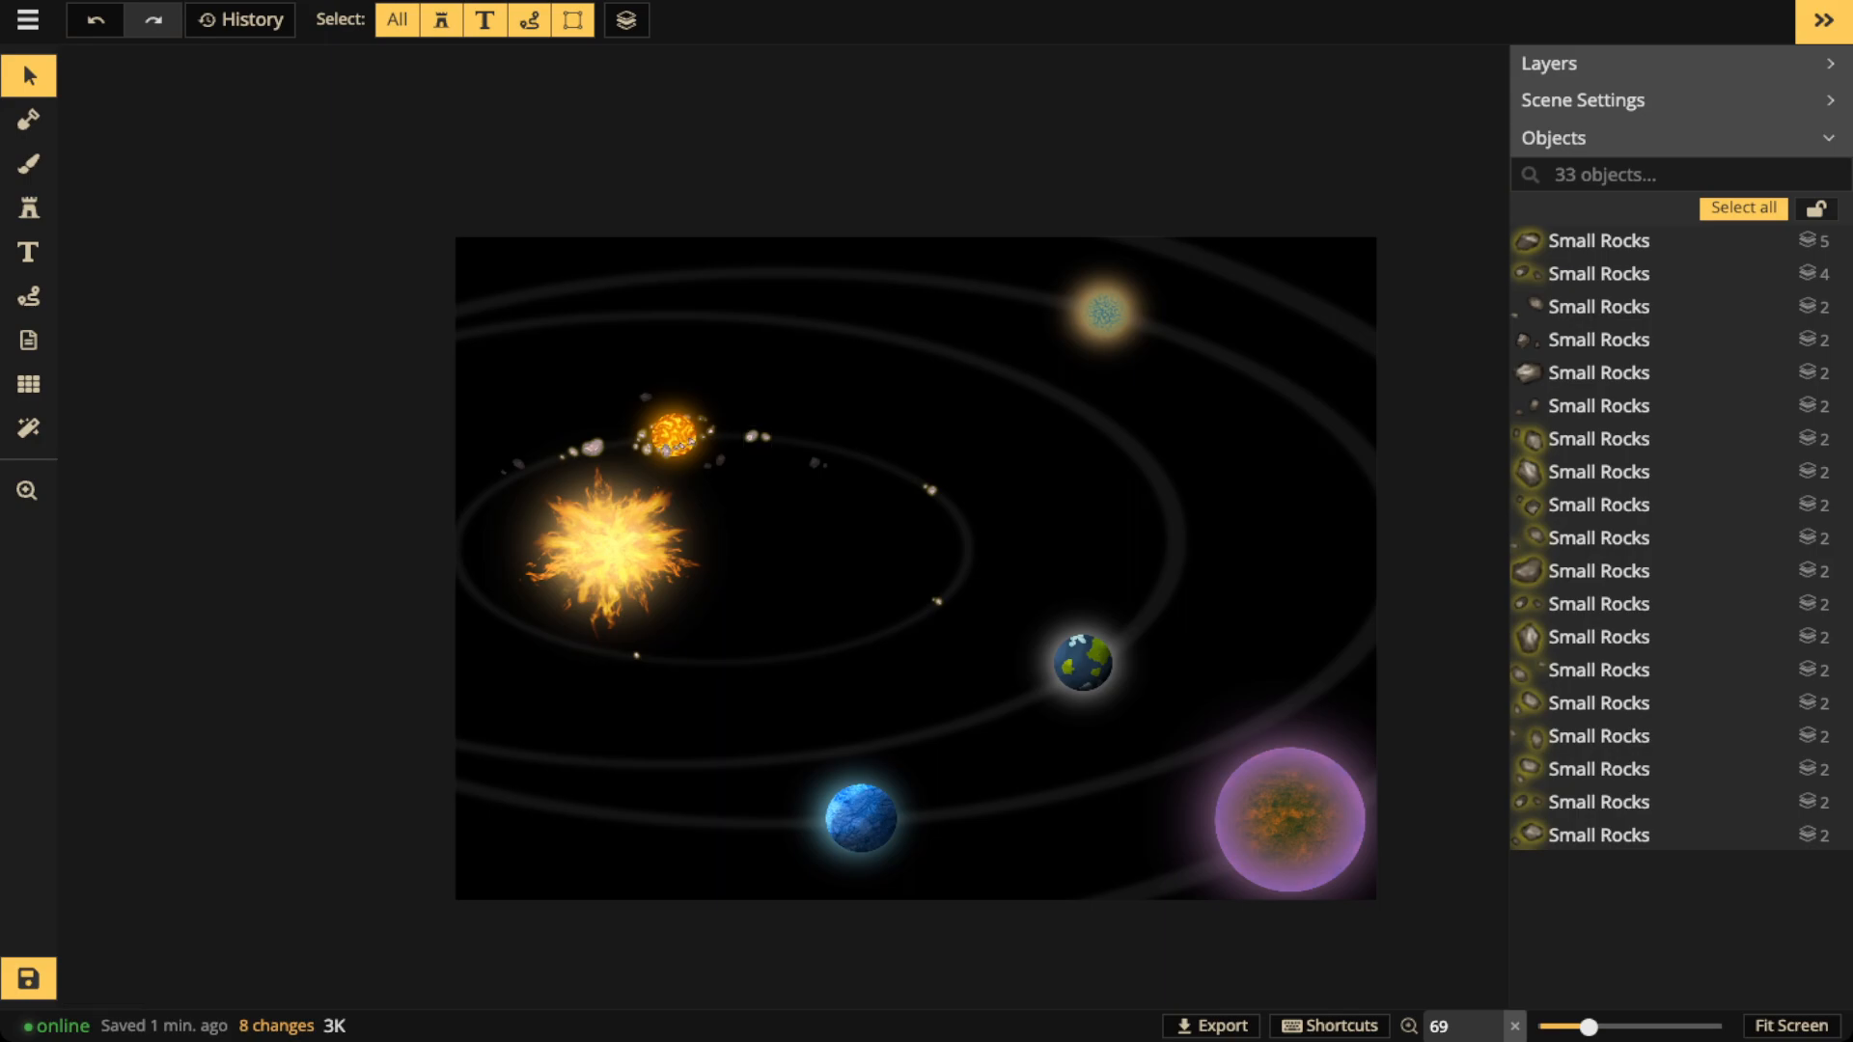
pyautogui.click(28, 163)
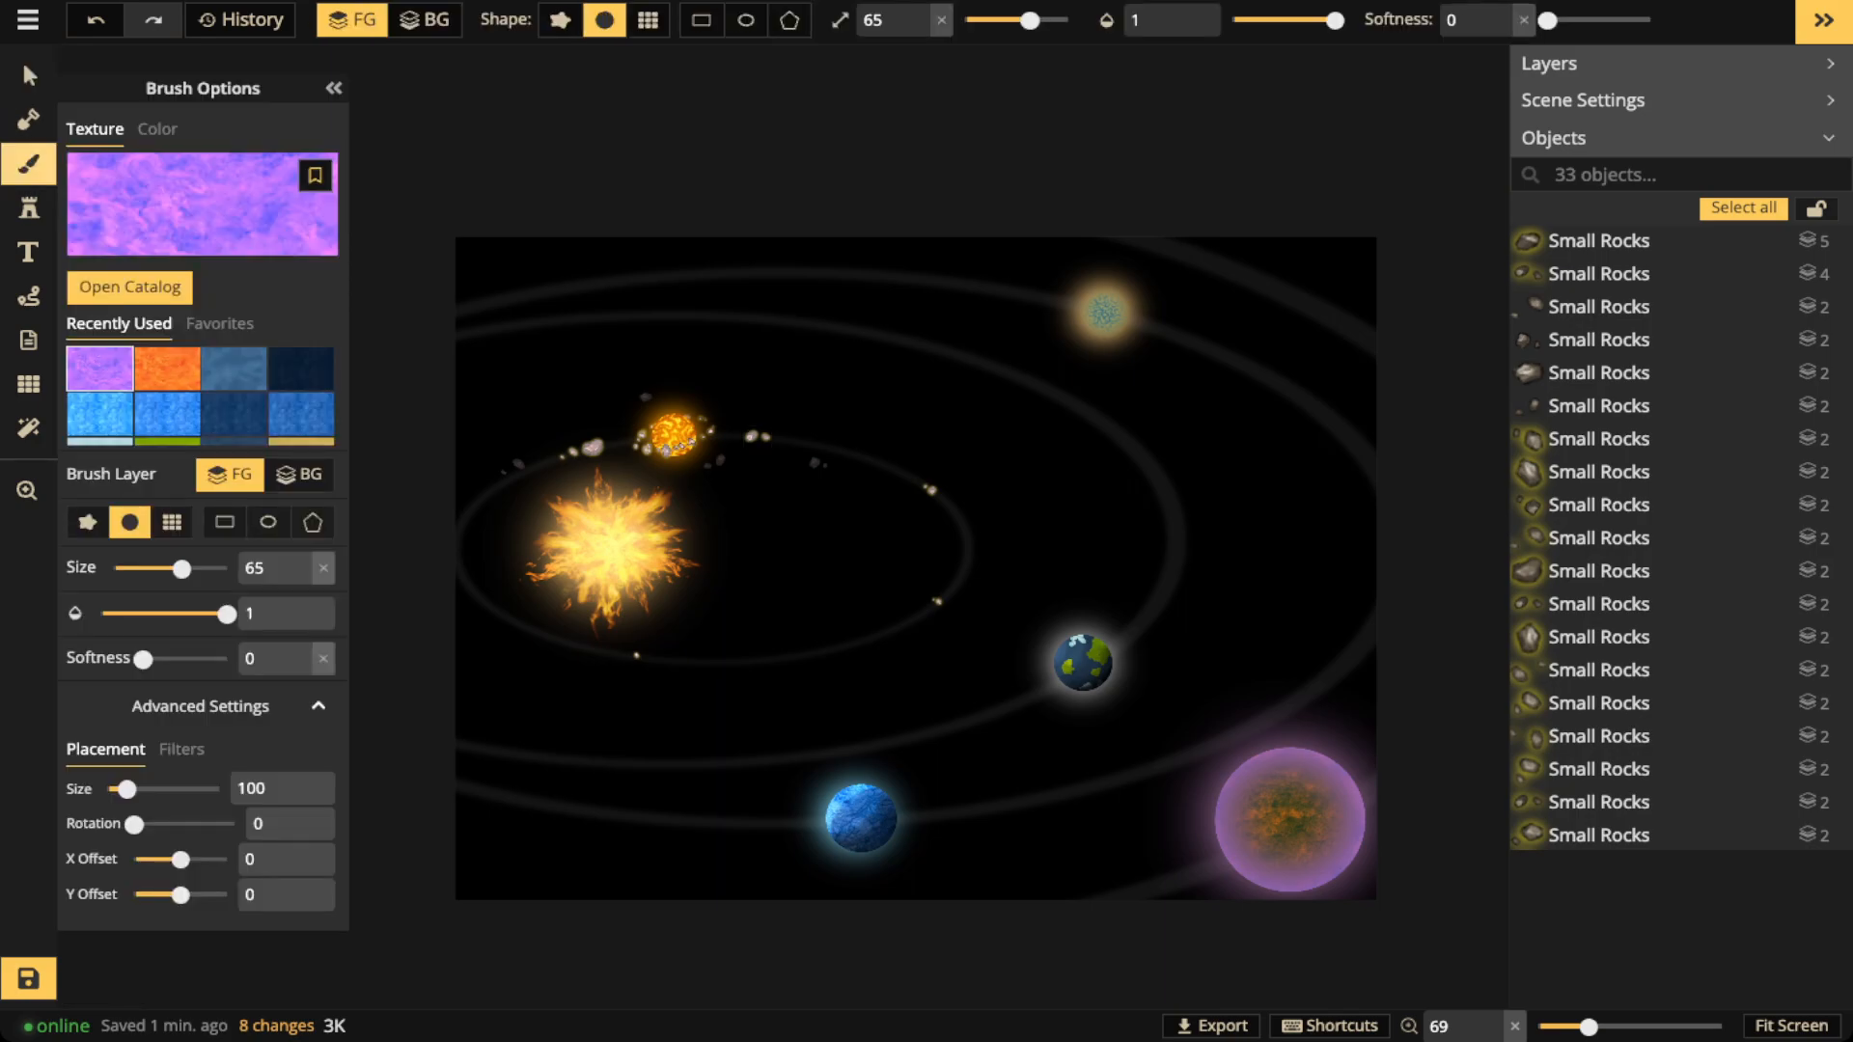
pyautogui.press('f')
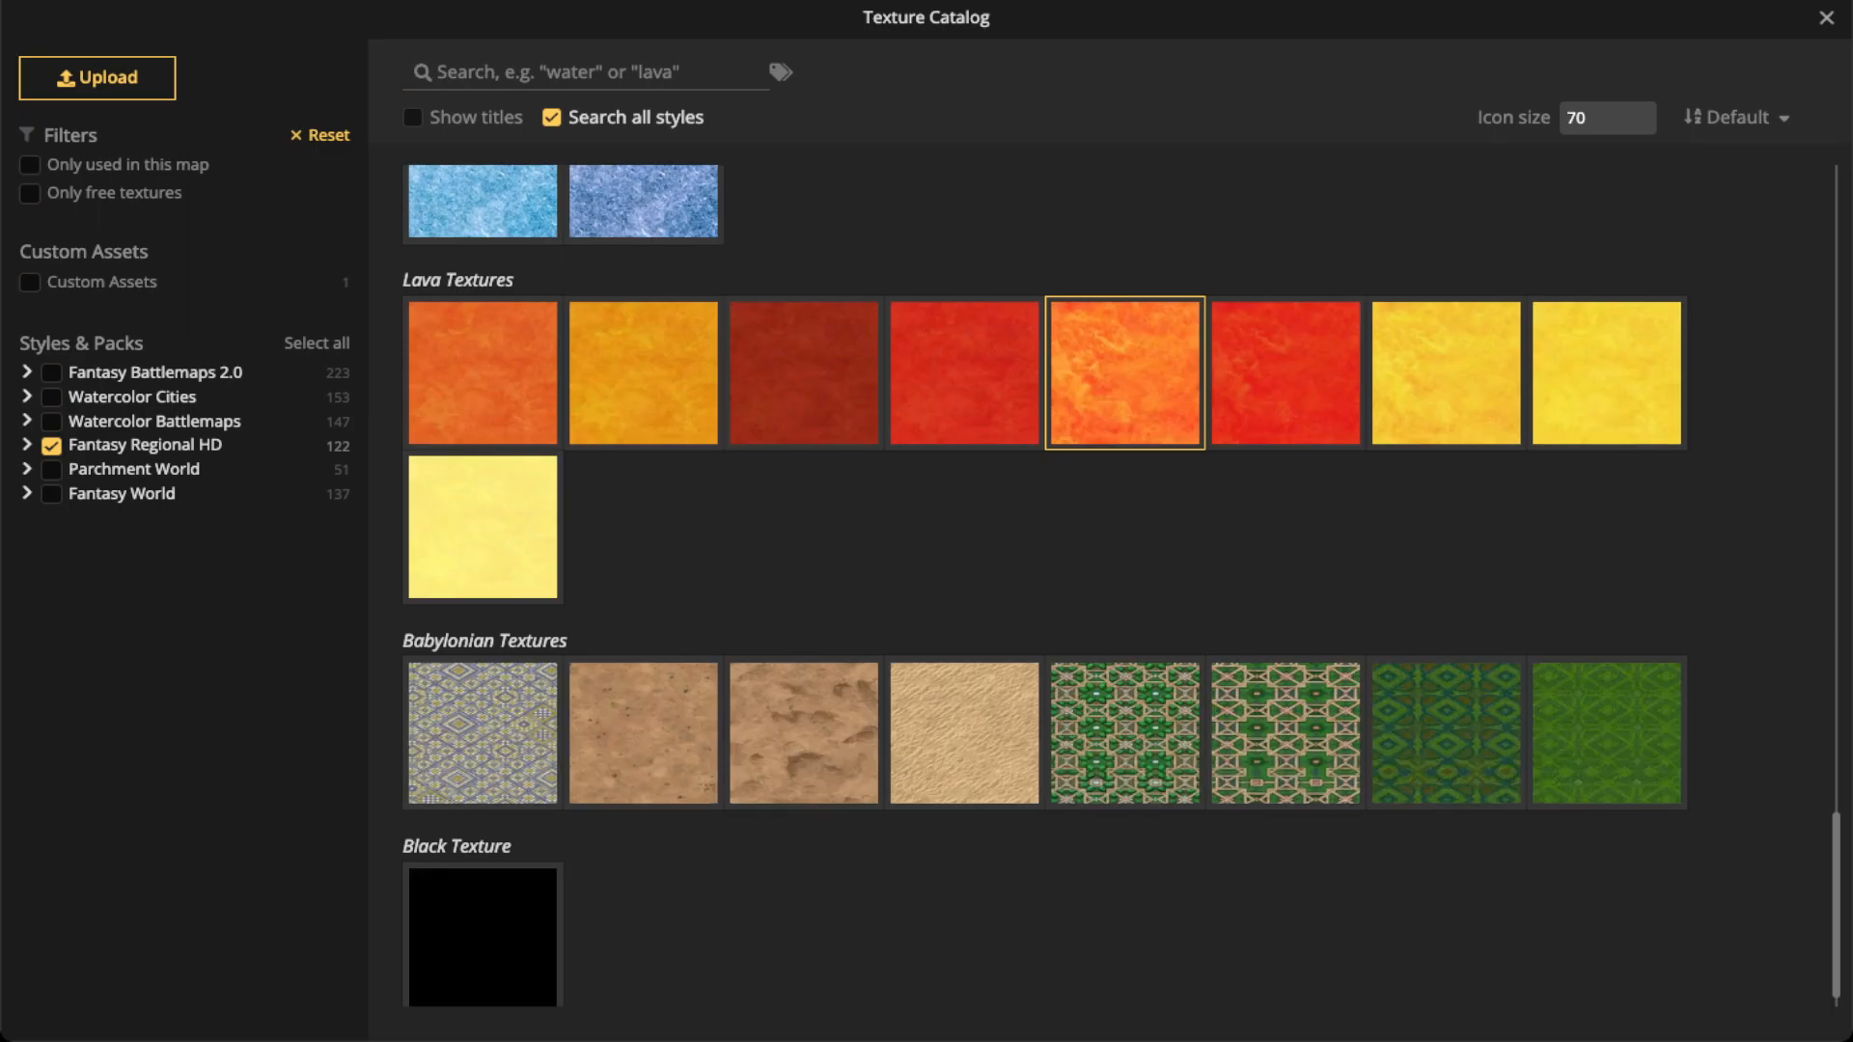
pyautogui.scroll(8, 1045, 618)
pyautogui.click(52, 446)
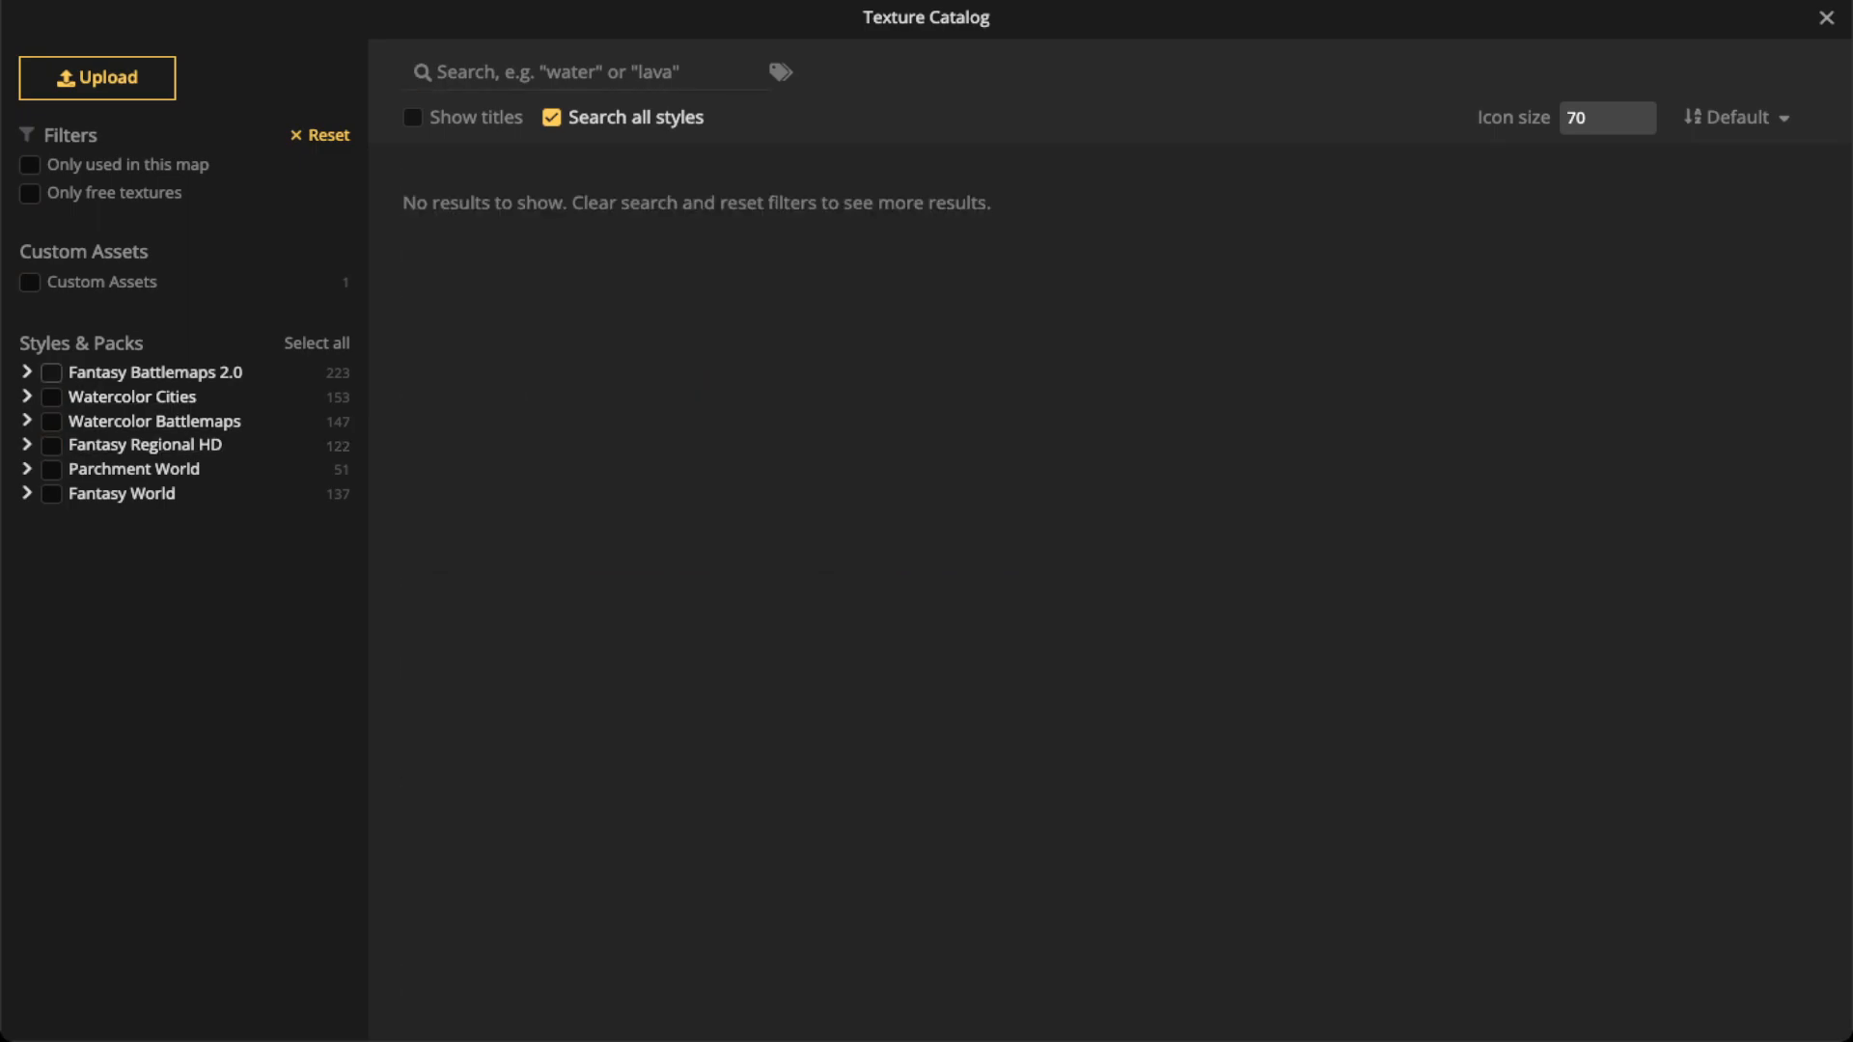
pyautogui.click(52, 373)
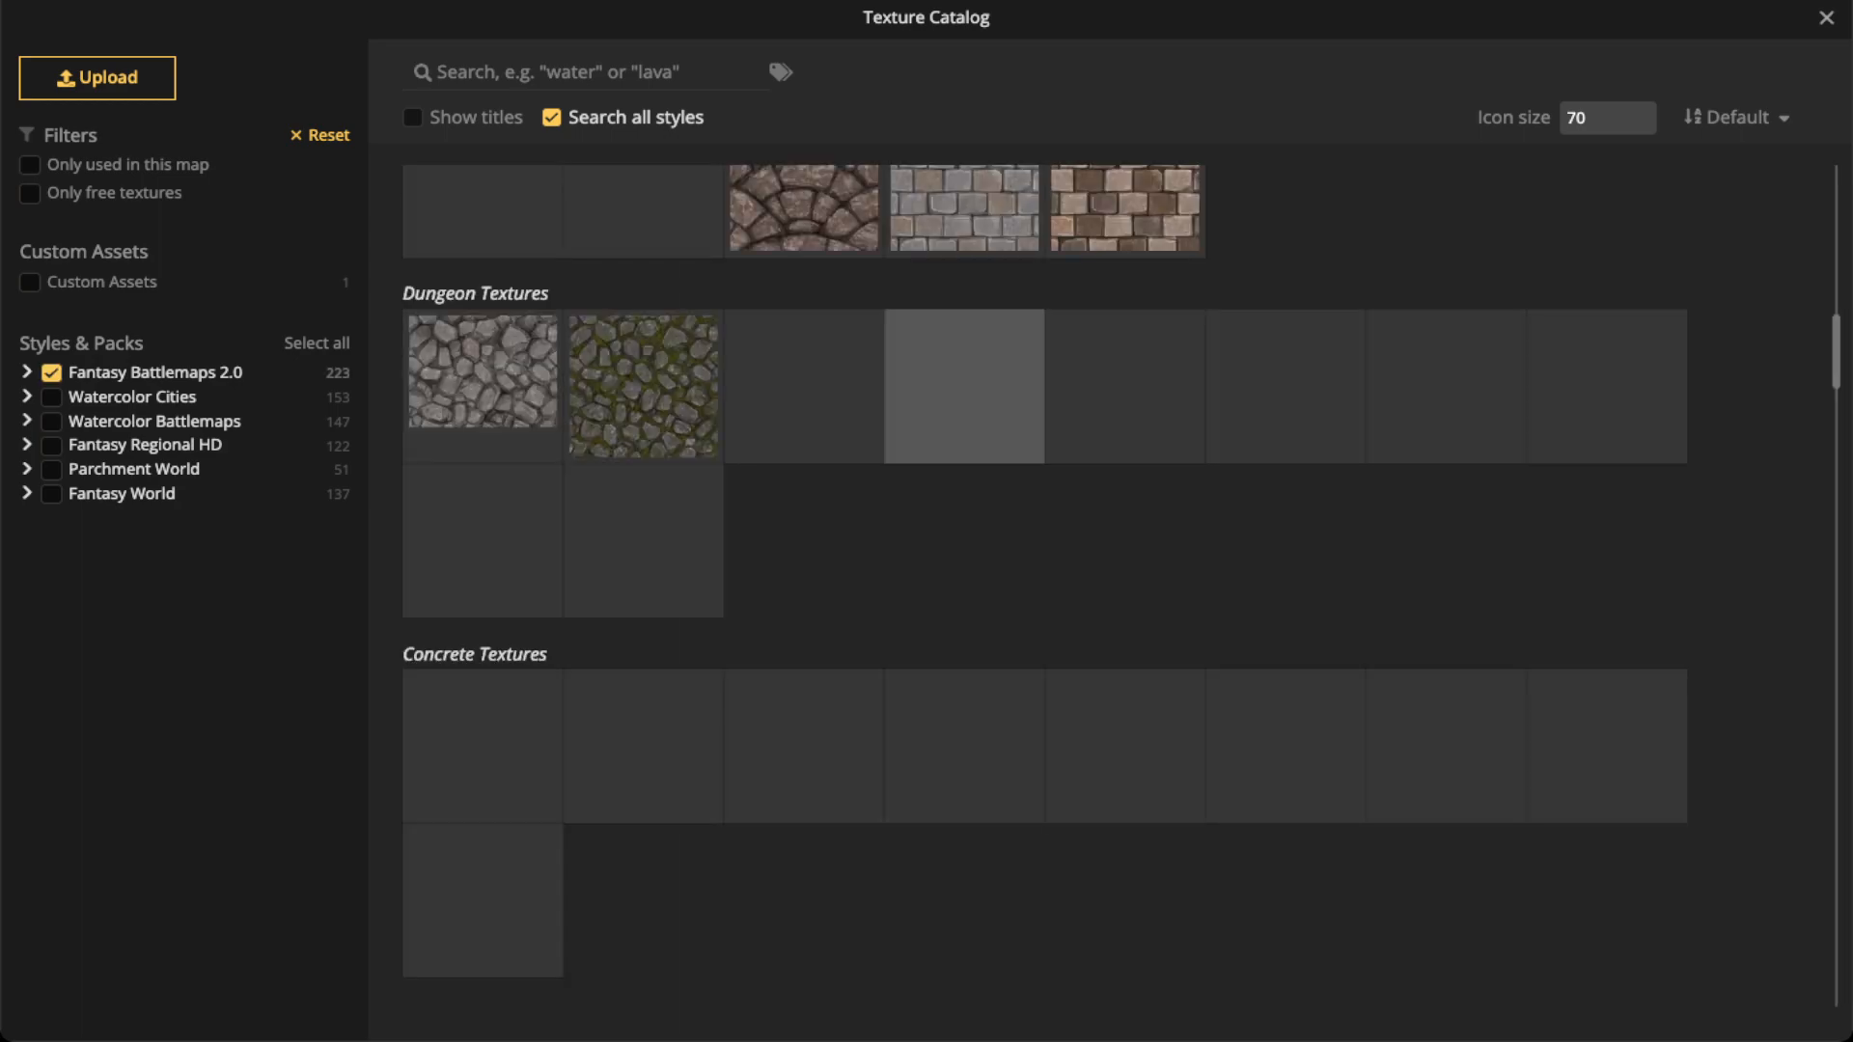
pyautogui.scroll(-5, 1045, 585)
pyautogui.scroll(-15, 1045, 584)
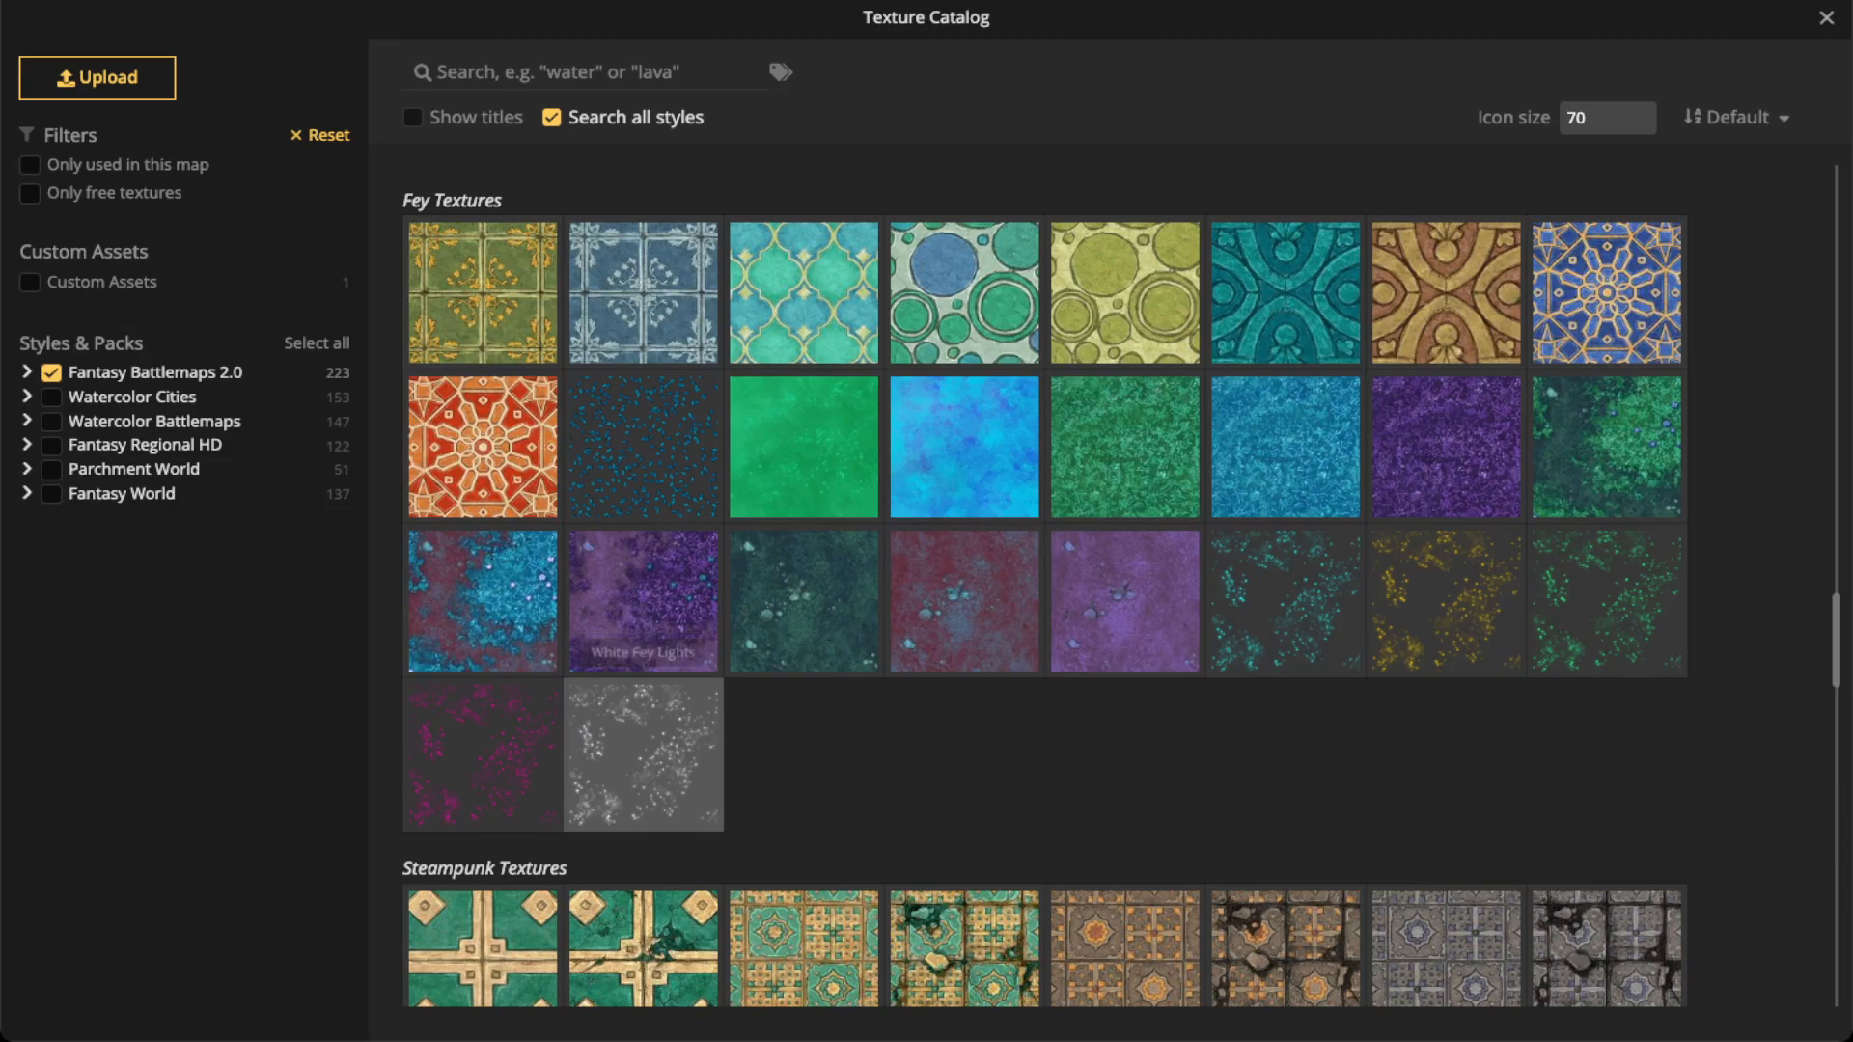
pyautogui.click(644, 700)
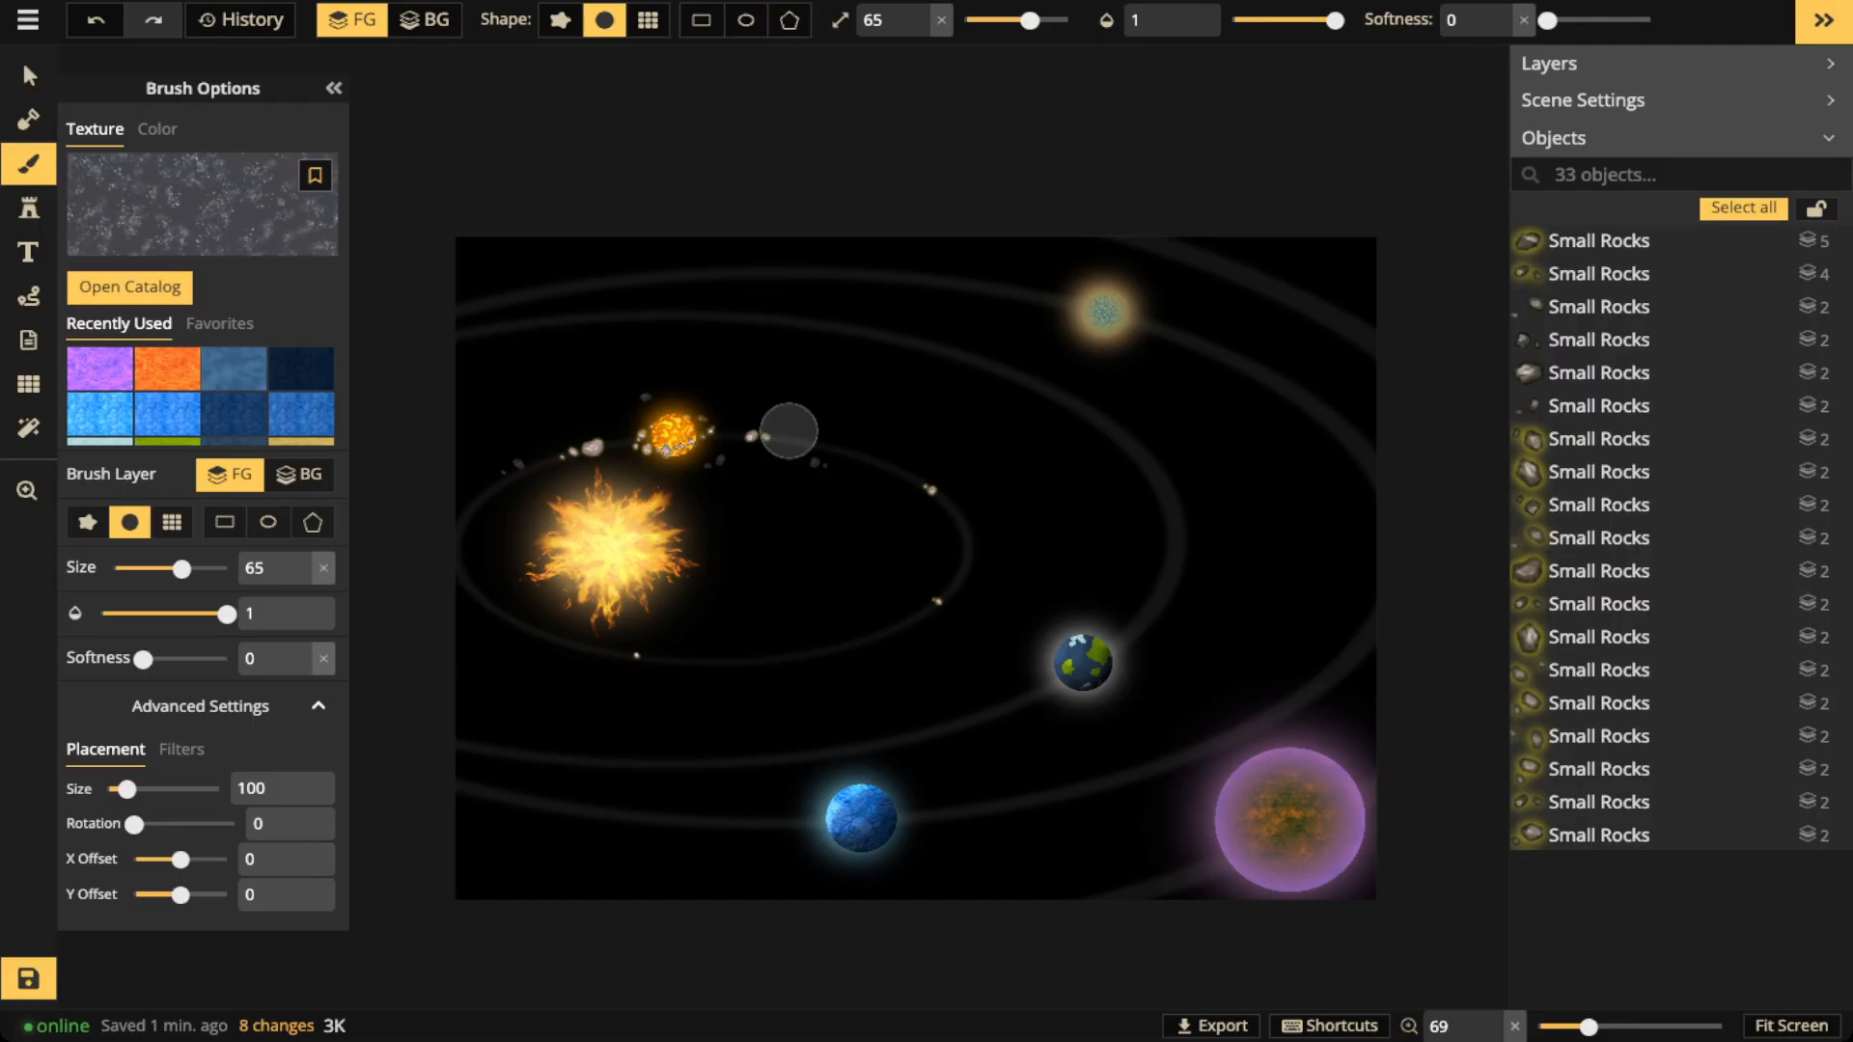
# Set the brush texture's placement size to 69.78 and undo the trial star fill over the map
pyautogui.moveTo(127, 789); pyautogui.dragTo(120, 789)
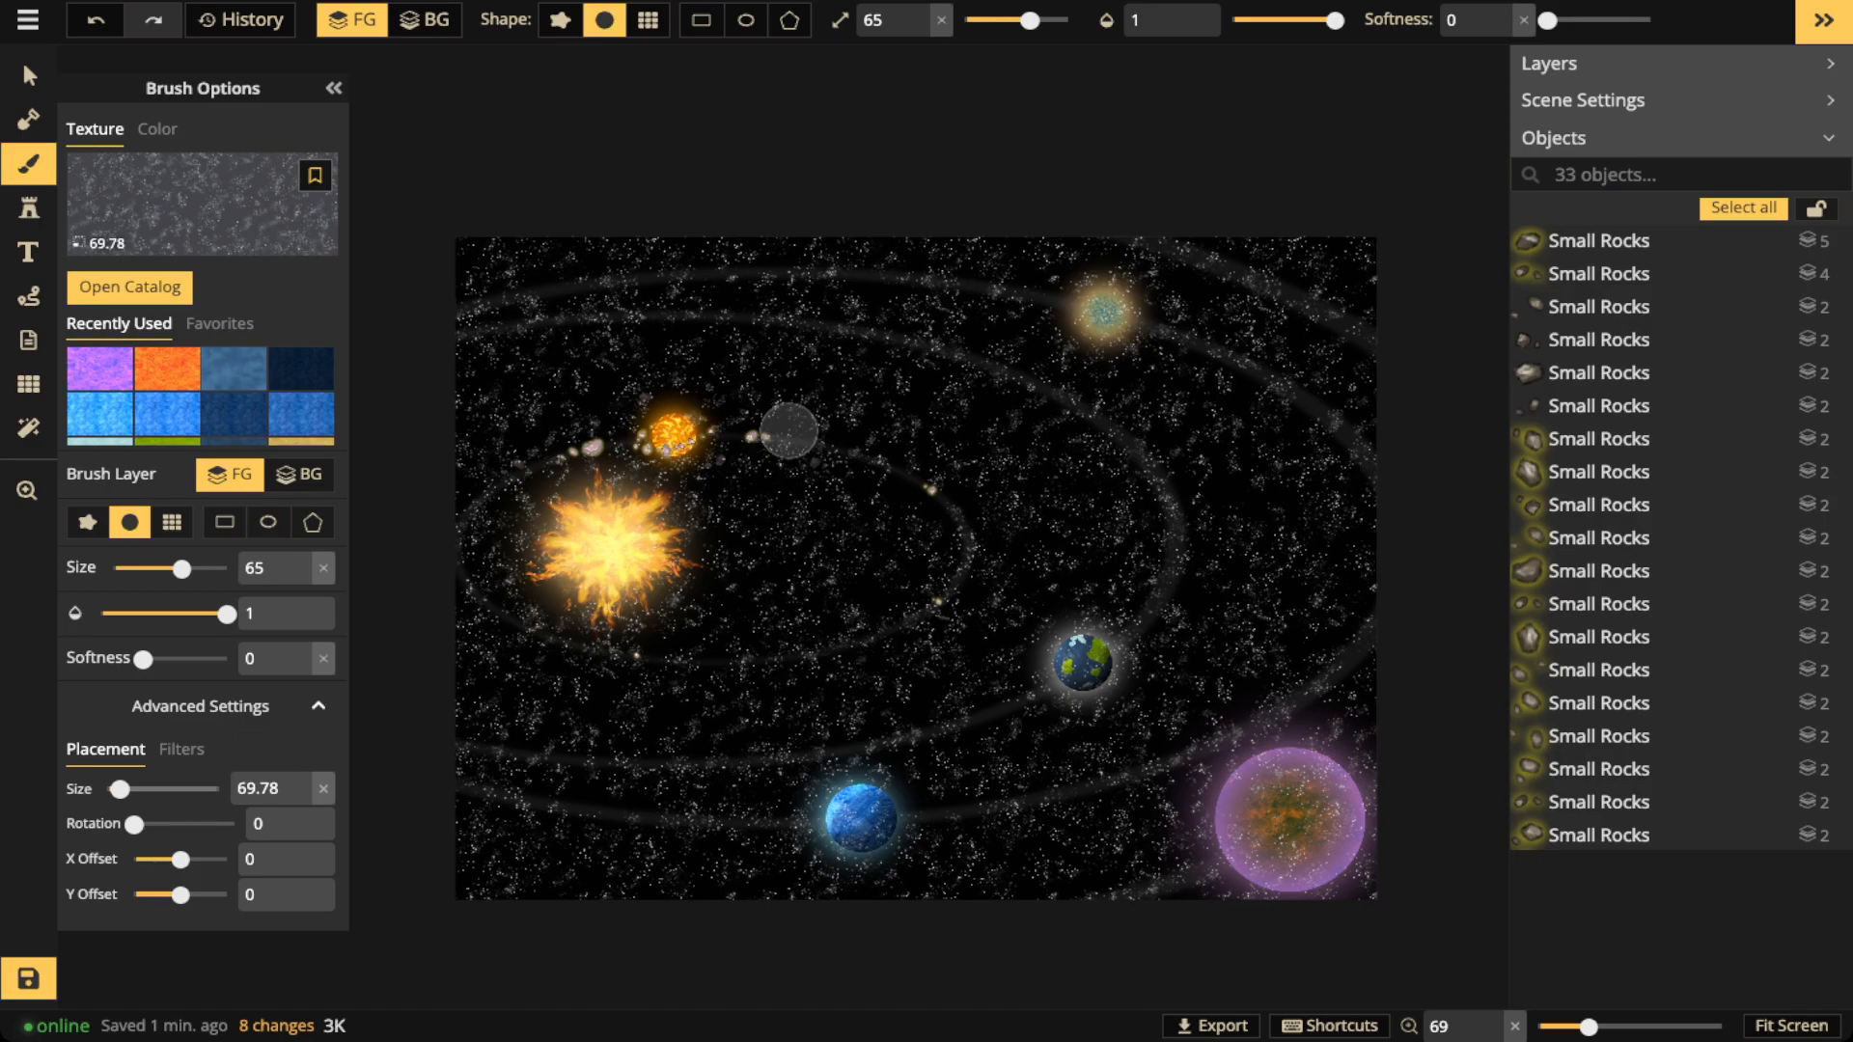
pyautogui.hotkey('ctrl', 'z')
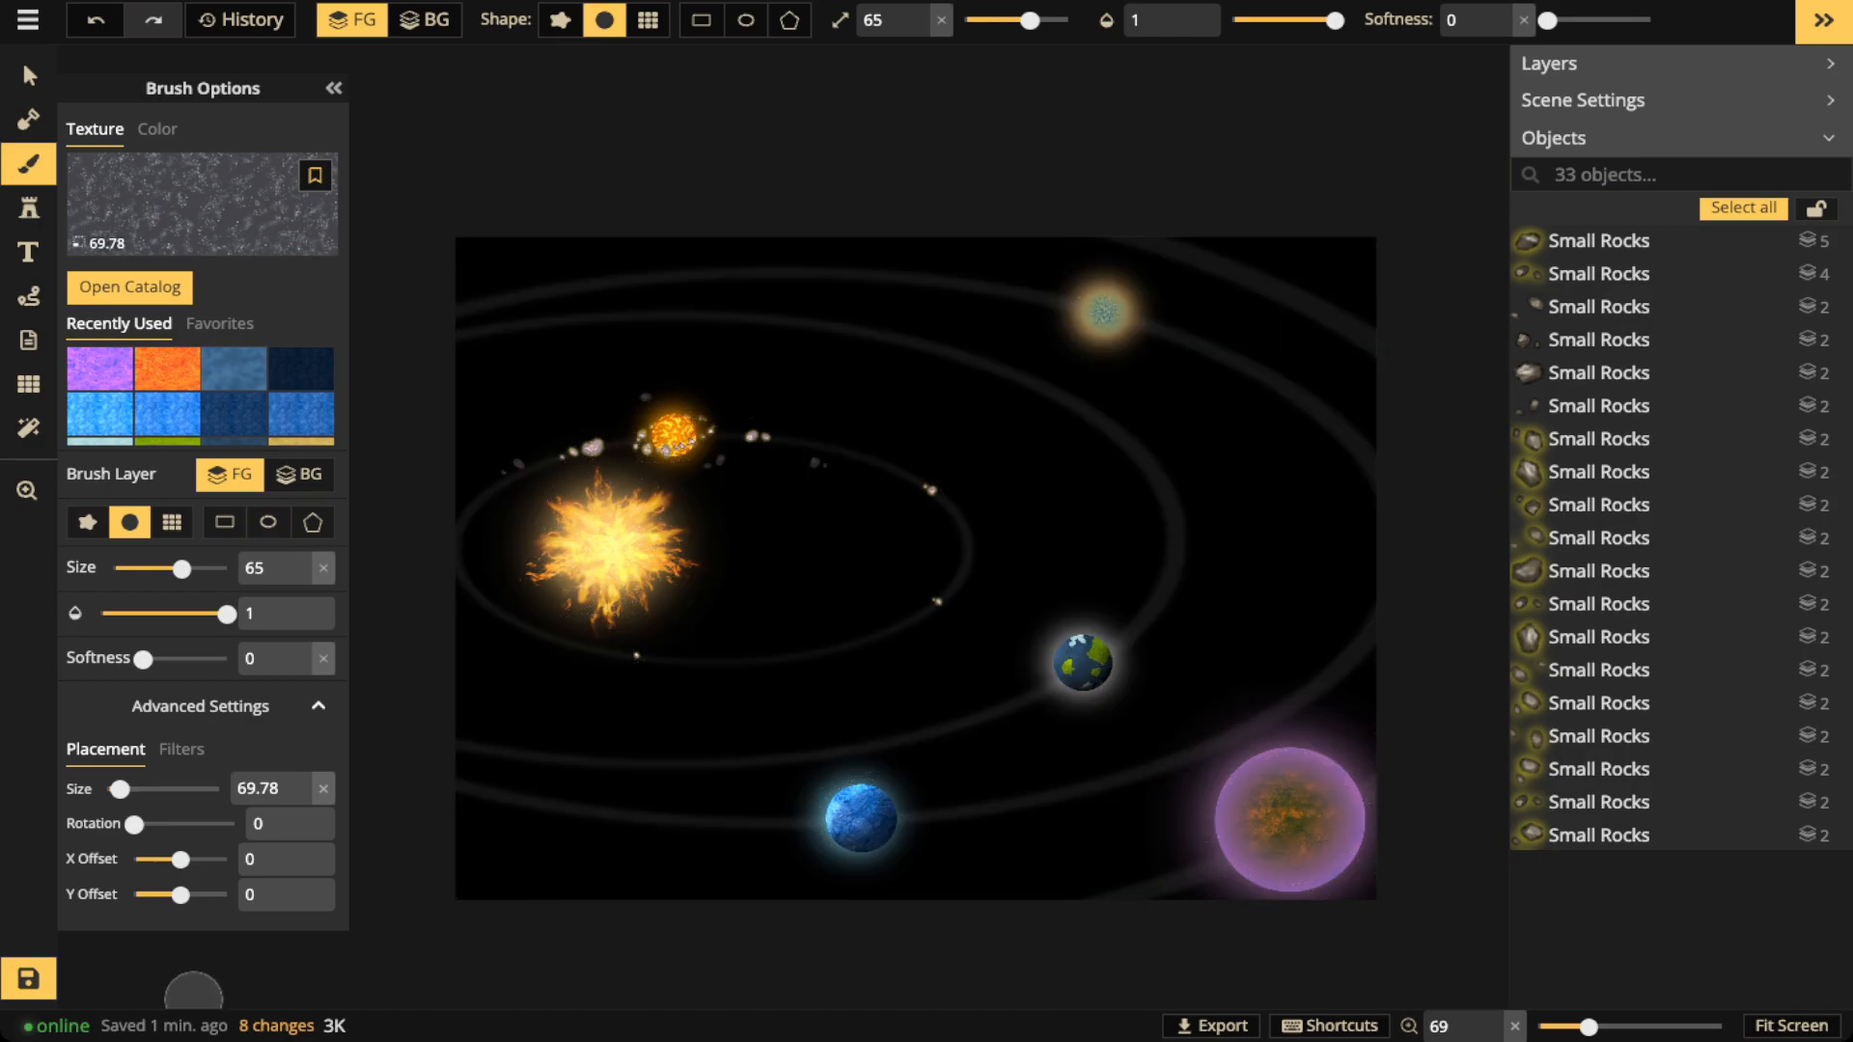
# Paint faint stars on the background layer across the map's upper half with brush size 200, opacity 0.26 and softness 1
pyautogui.moveTo(1547, 19); pyautogui.dragTo(1650, 19)
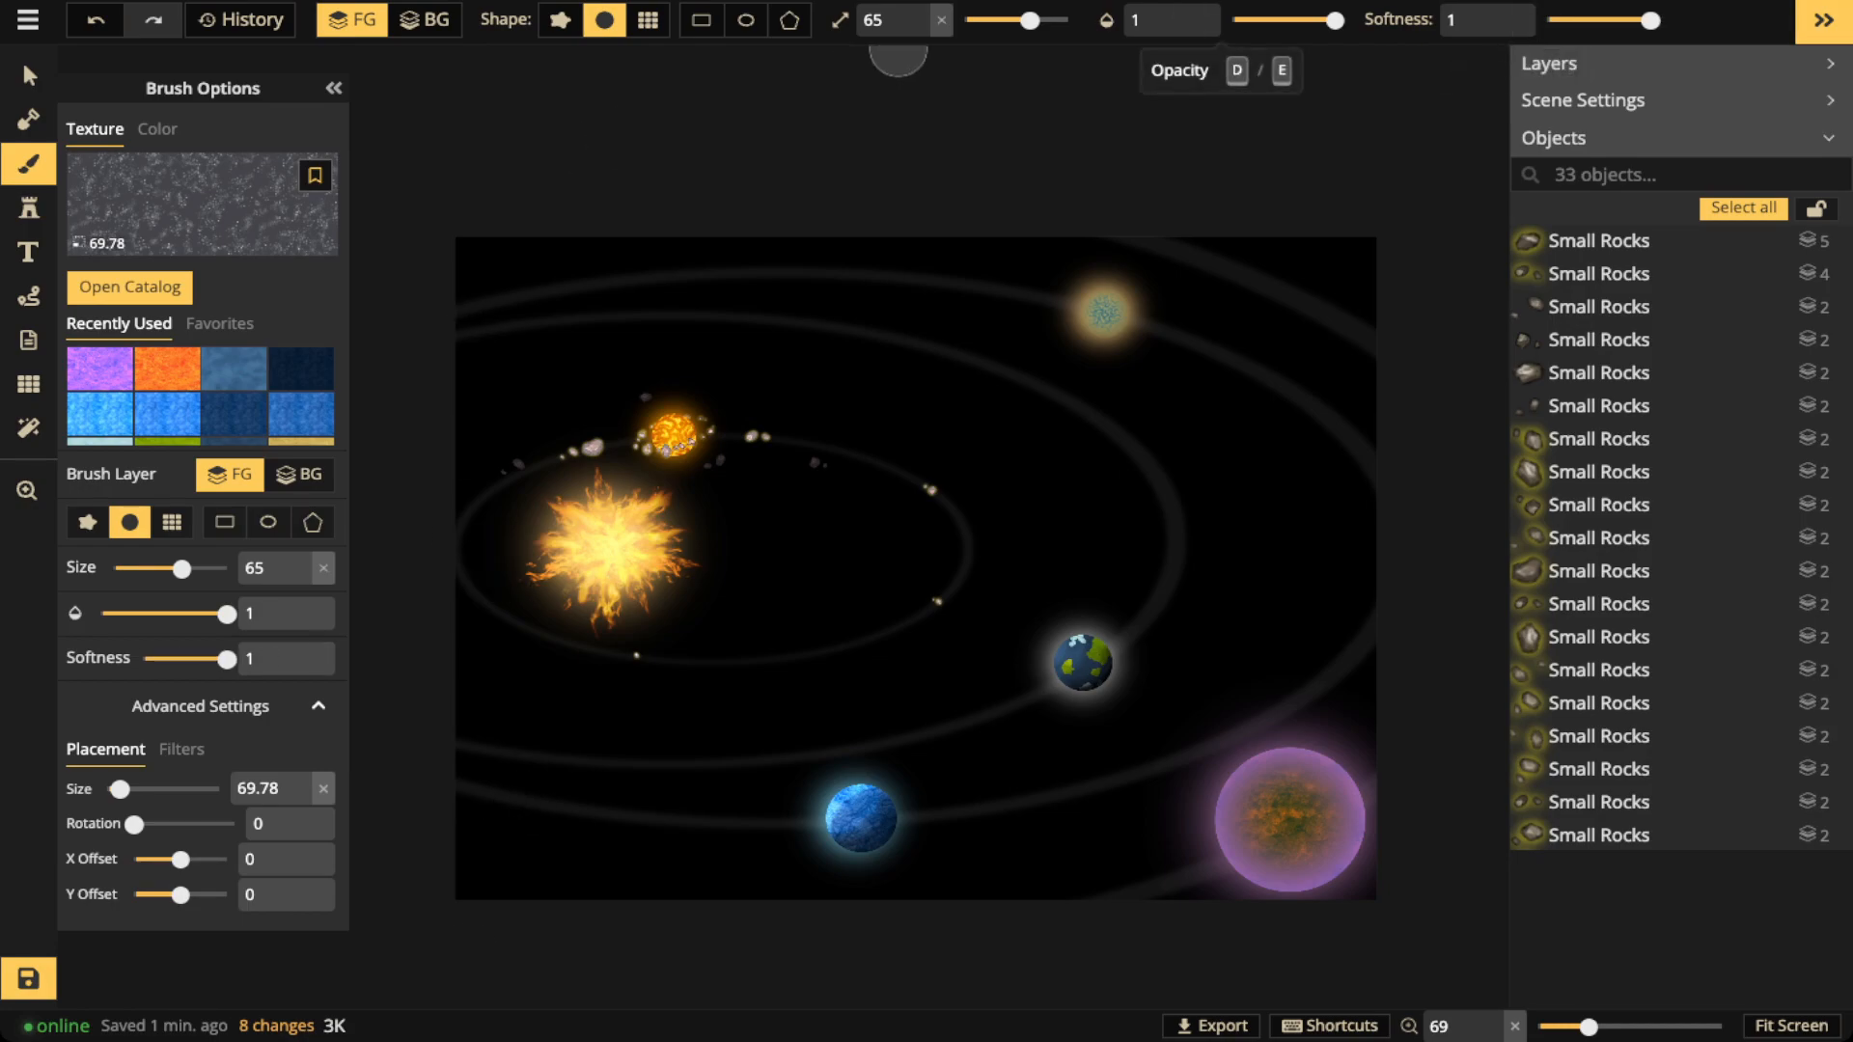
pyautogui.moveTo(1334, 20); pyautogui.dragTo(1276, 20)
pyautogui.moveTo(1030, 20); pyautogui.dragTo(1067, 20)
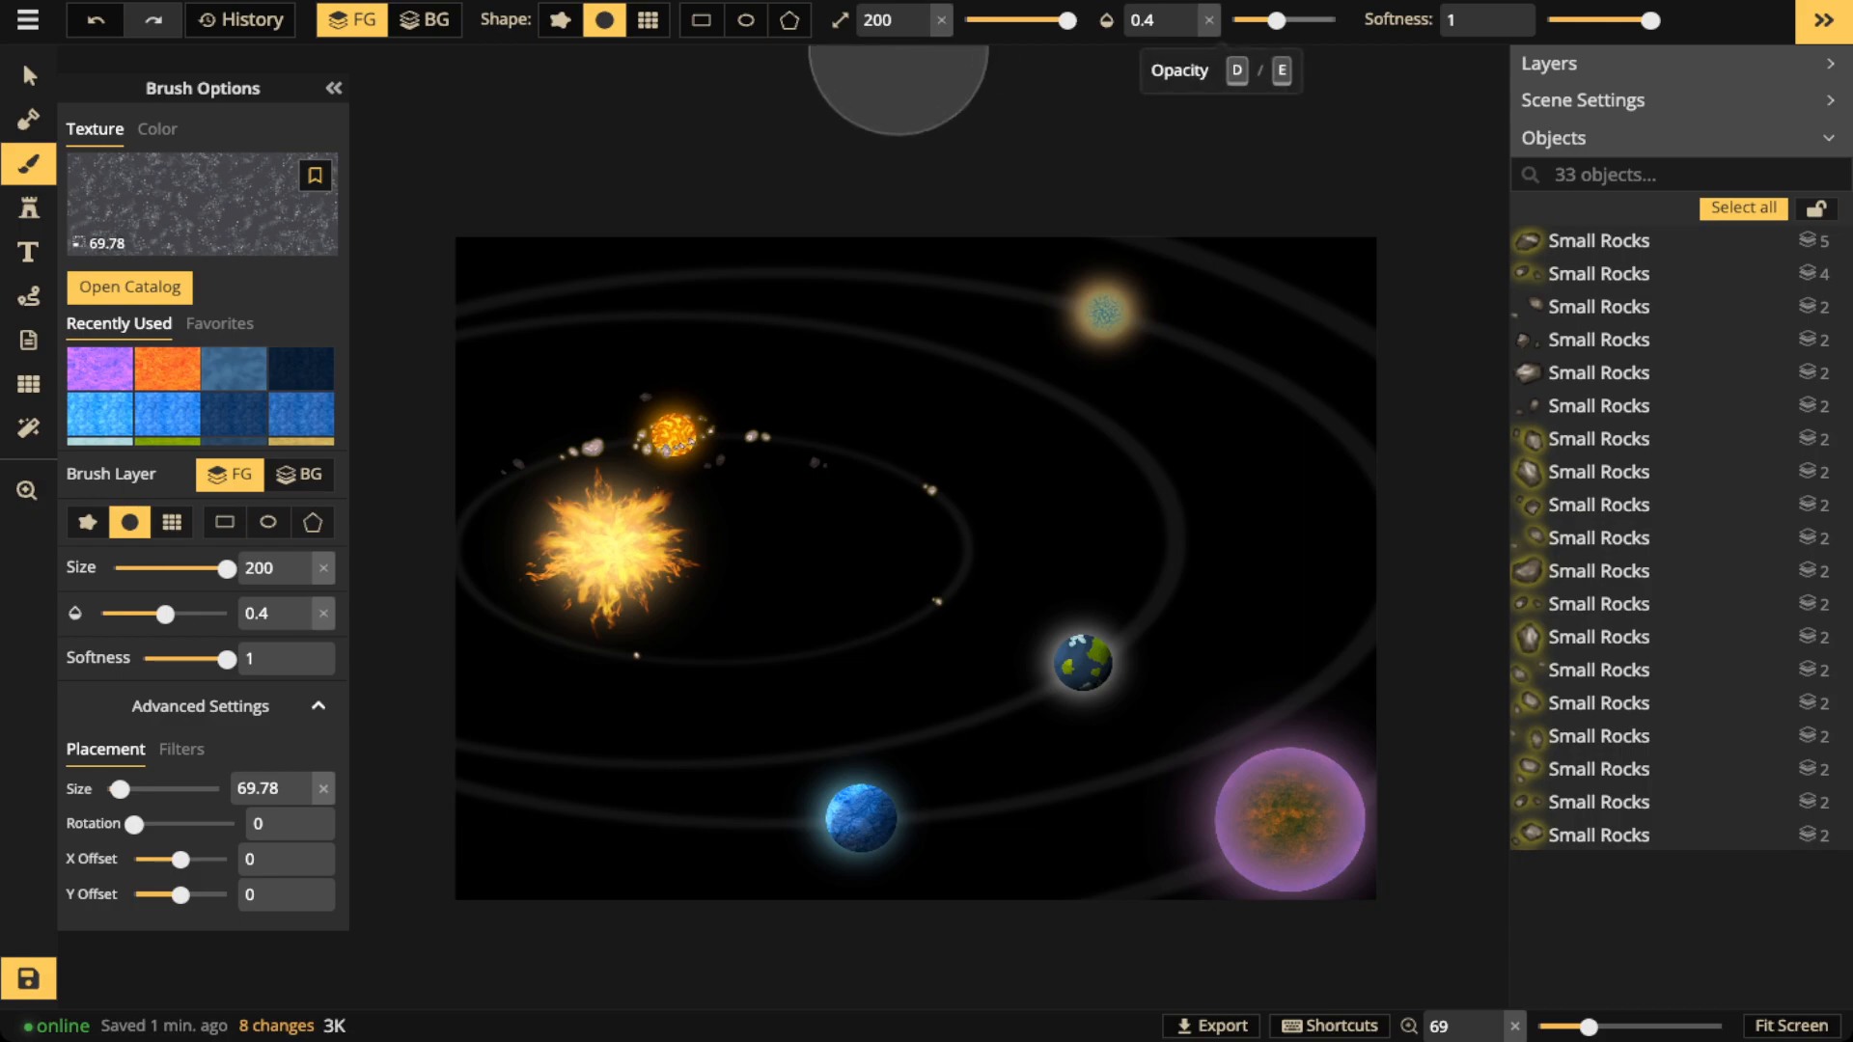
pyautogui.moveTo(1276, 19); pyautogui.dragTo(1257, 20)
pyautogui.scroll(-3, 985, 245)
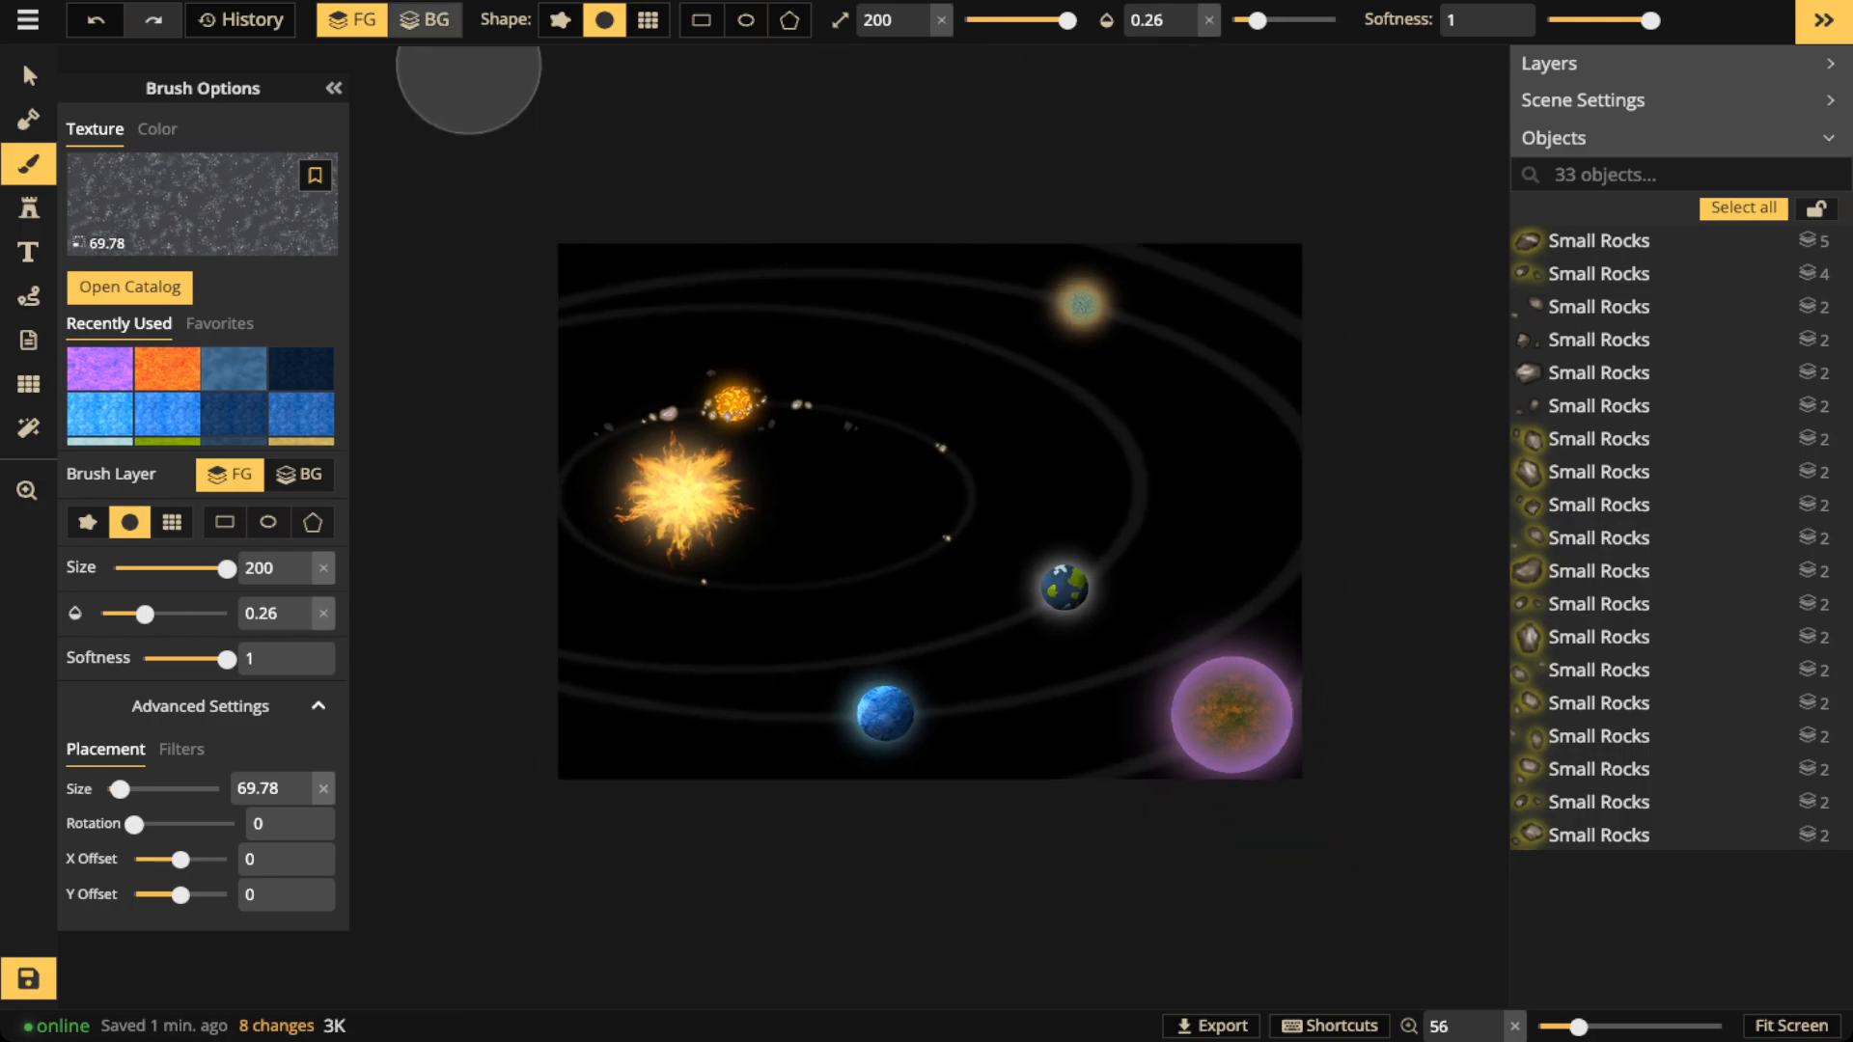
pyautogui.click(424, 19)
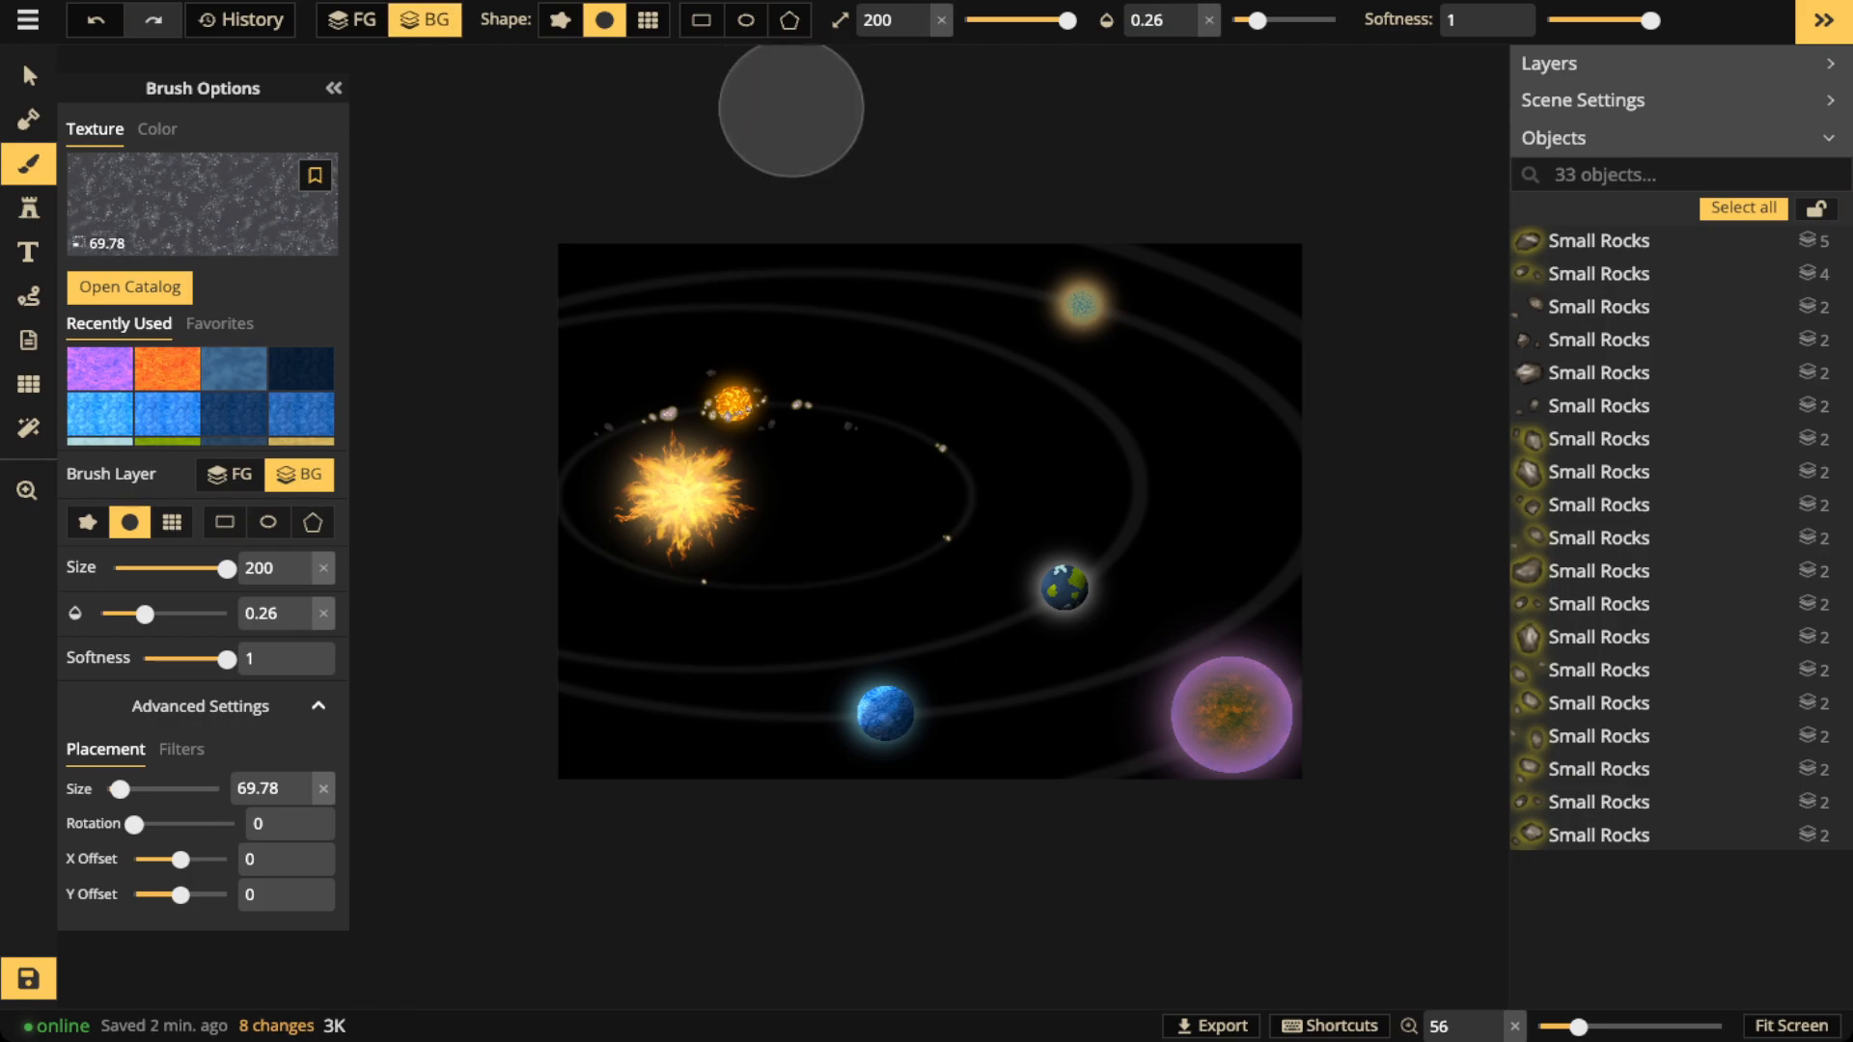
pyautogui.moveTo(840, 341)
pyautogui.mouseDown()
pyautogui.moveTo(891, 330)
pyautogui.moveTo(660, 317)
pyautogui.moveTo(537, 374)
pyautogui.moveTo(824, 332)
pyautogui.moveTo(937, 377)
pyautogui.moveTo(952, 576)
pyautogui.moveTo(987, 409)
pyautogui.moveTo(1012, 489)
pyautogui.moveTo(1098, 432)
pyautogui.moveTo(942, 358)
pyautogui.mouseUp()
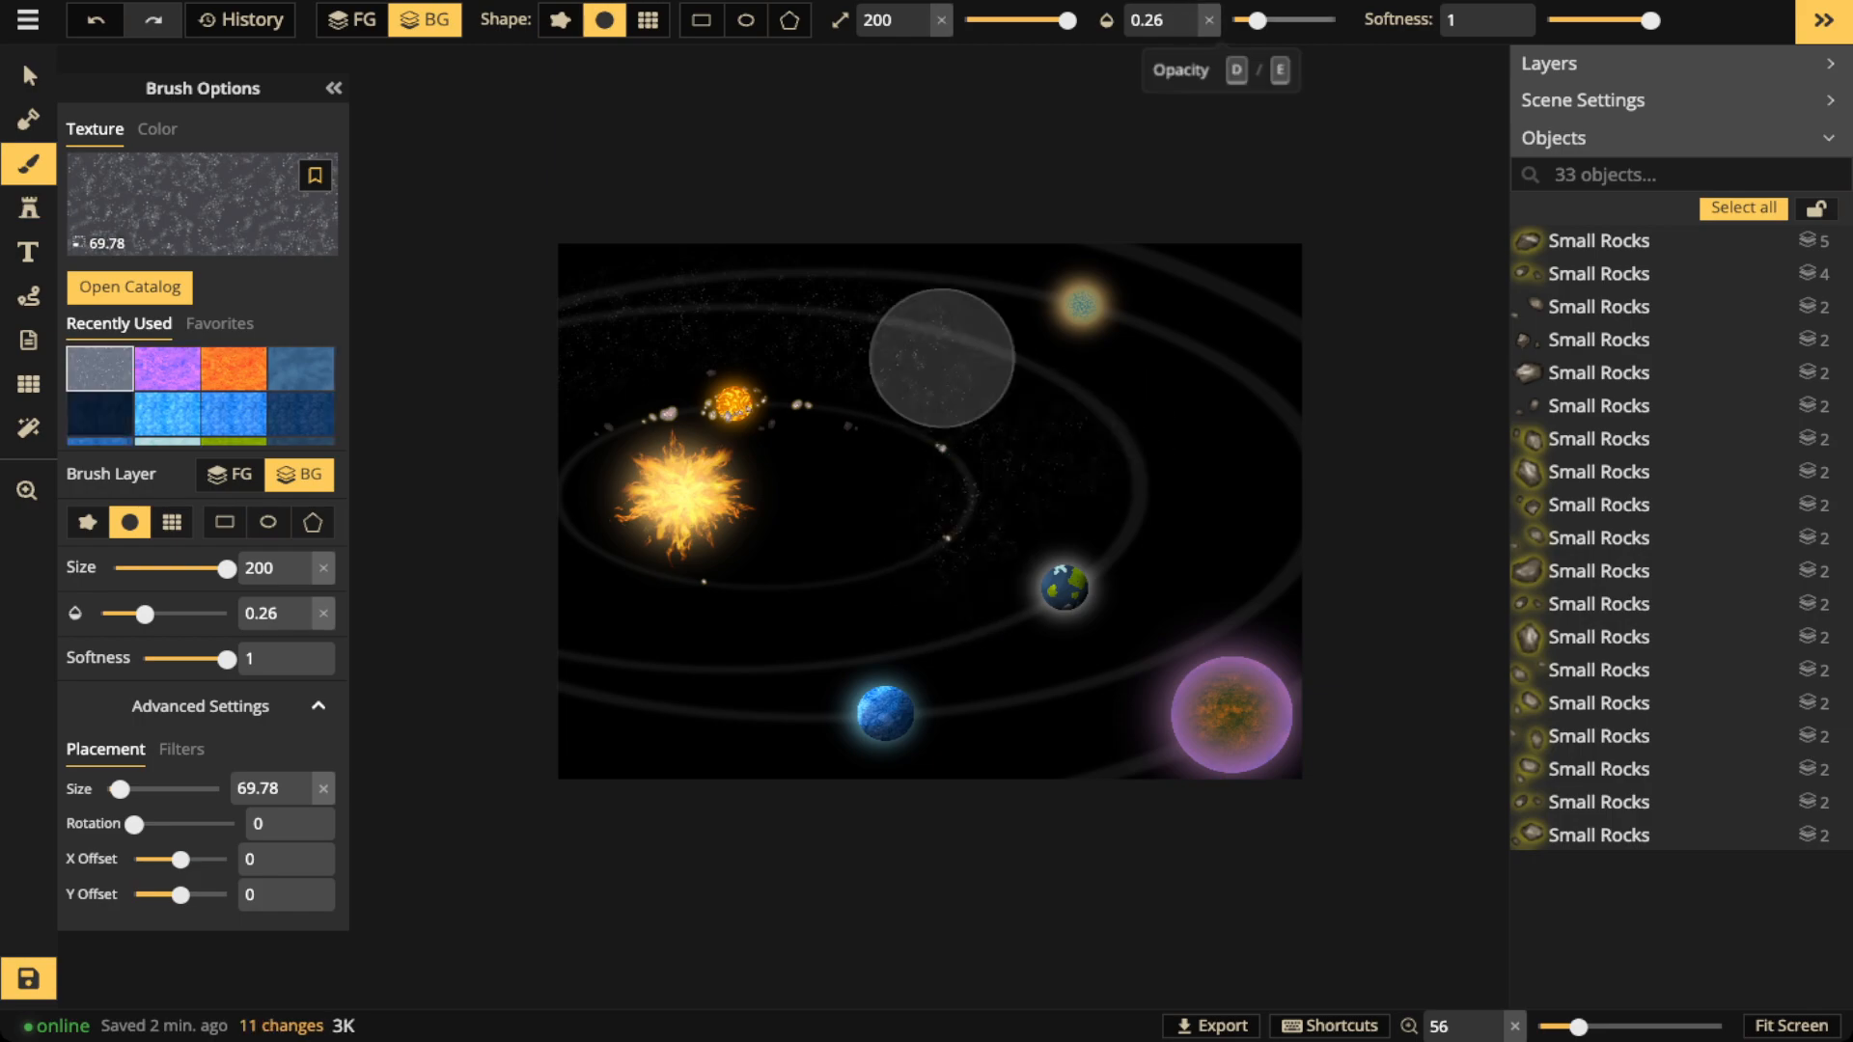
# Paint denser stars across the map's background between the orbits and along the edges at opacity 0.53
pyautogui.click(1293, 20)
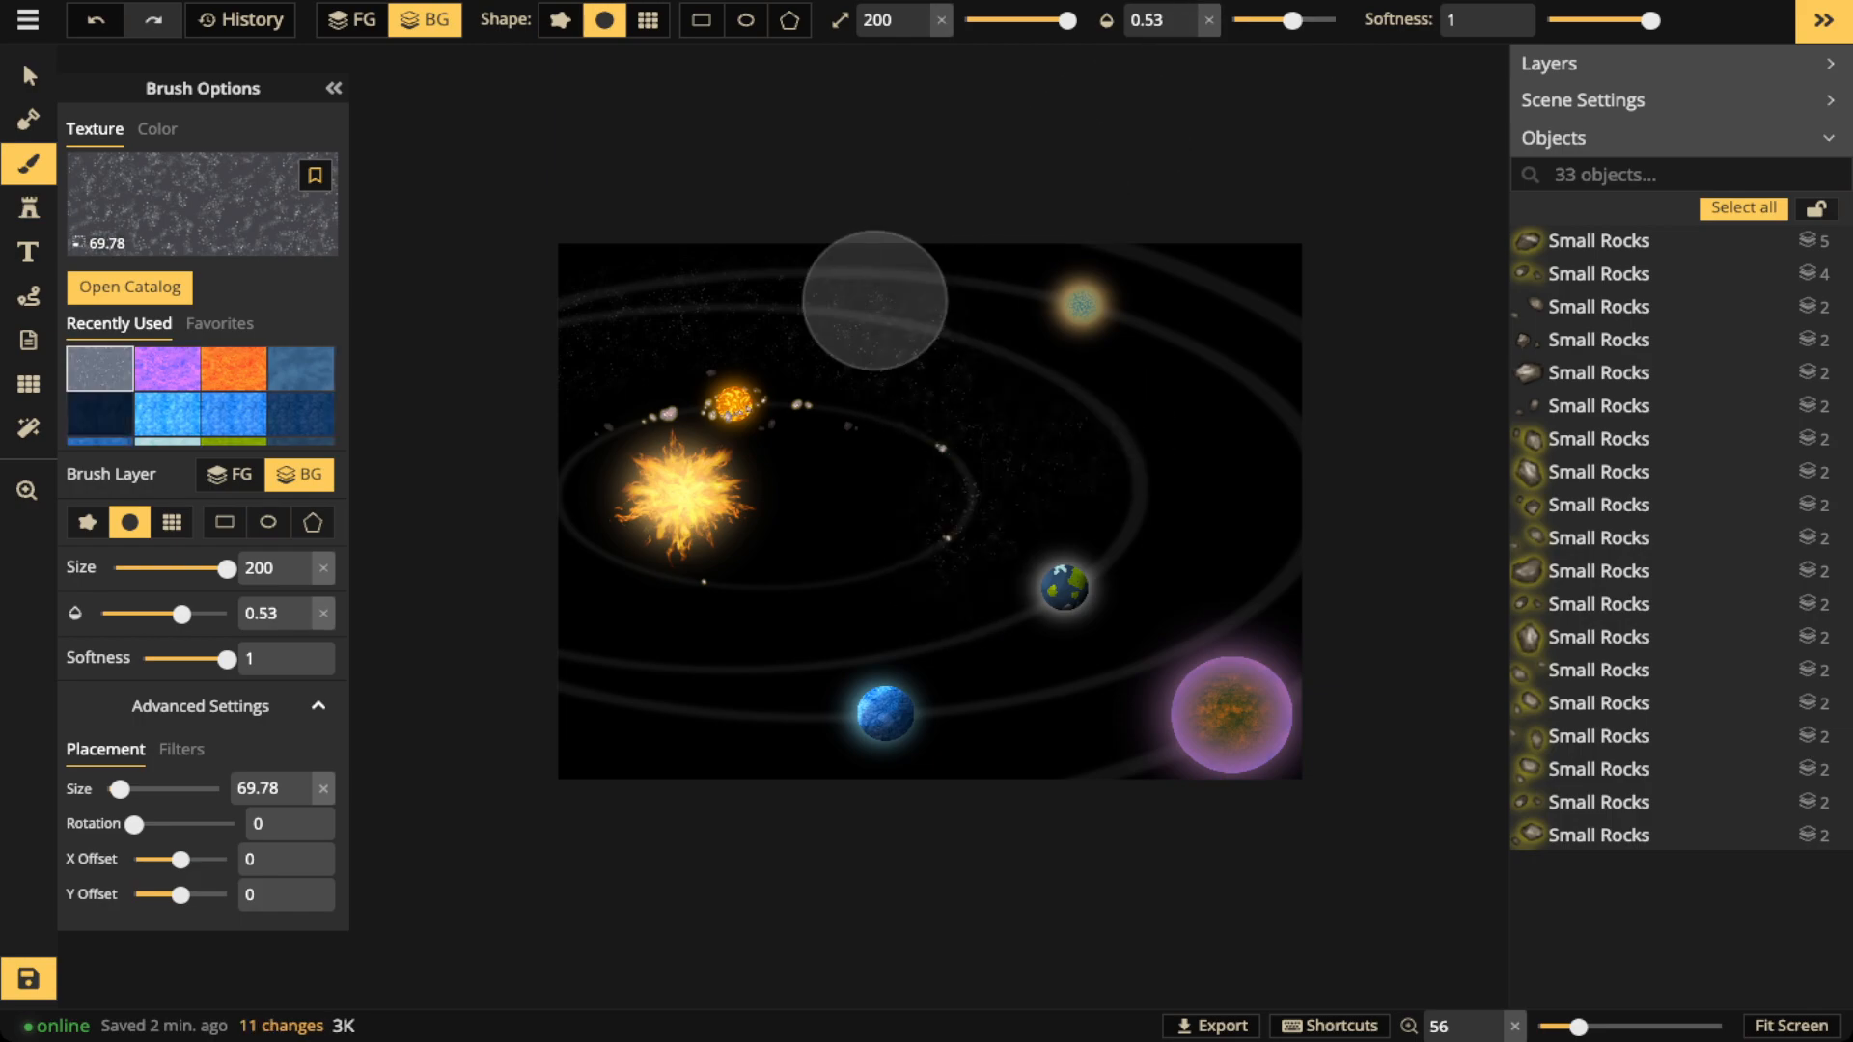
pyautogui.moveTo(881, 301)
pyautogui.mouseDown()
pyautogui.moveTo(1025, 432)
pyautogui.moveTo(1024, 468)
pyautogui.moveTo(805, 303)
pyautogui.moveTo(650, 328)
pyautogui.moveTo(551, 412)
pyautogui.mouseUp()
pyautogui.moveTo(815, 484)
pyautogui.mouseDown()
pyautogui.moveTo(780, 459)
pyautogui.moveTo(827, 481)
pyautogui.moveTo(773, 522)
pyautogui.mouseUp()
pyautogui.moveTo(686, 657); pyautogui.dragTo(839, 710)
pyautogui.moveTo(660, 751); pyautogui.dragTo(622, 751)
pyautogui.moveTo(991, 665)
pyautogui.mouseDown()
pyautogui.moveTo(1001, 695)
pyautogui.moveTo(1117, 736)
pyautogui.mouseUp()
pyautogui.moveTo(1190, 586)
pyautogui.mouseDown()
pyautogui.moveTo(1113, 339)
pyautogui.moveTo(1207, 290)
pyautogui.mouseUp()
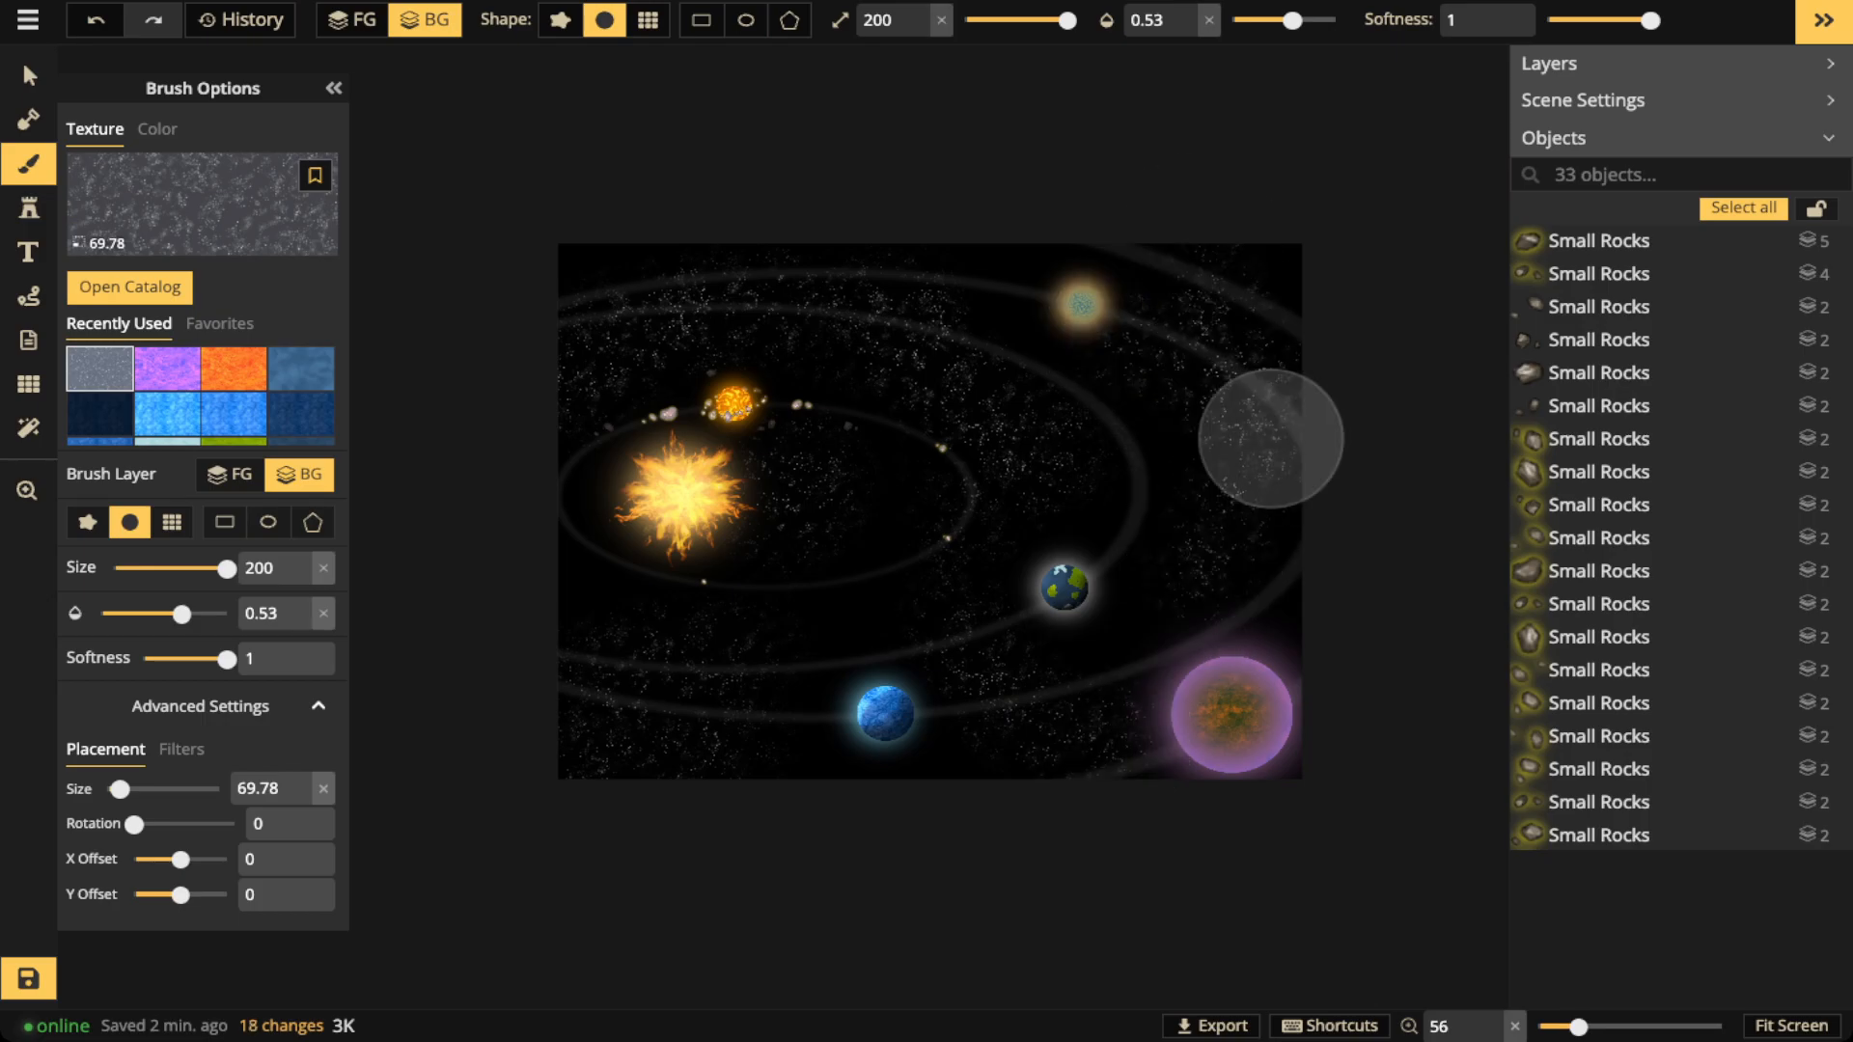
pyautogui.moveTo(1203, 531); pyautogui.dragTo(1079, 228)
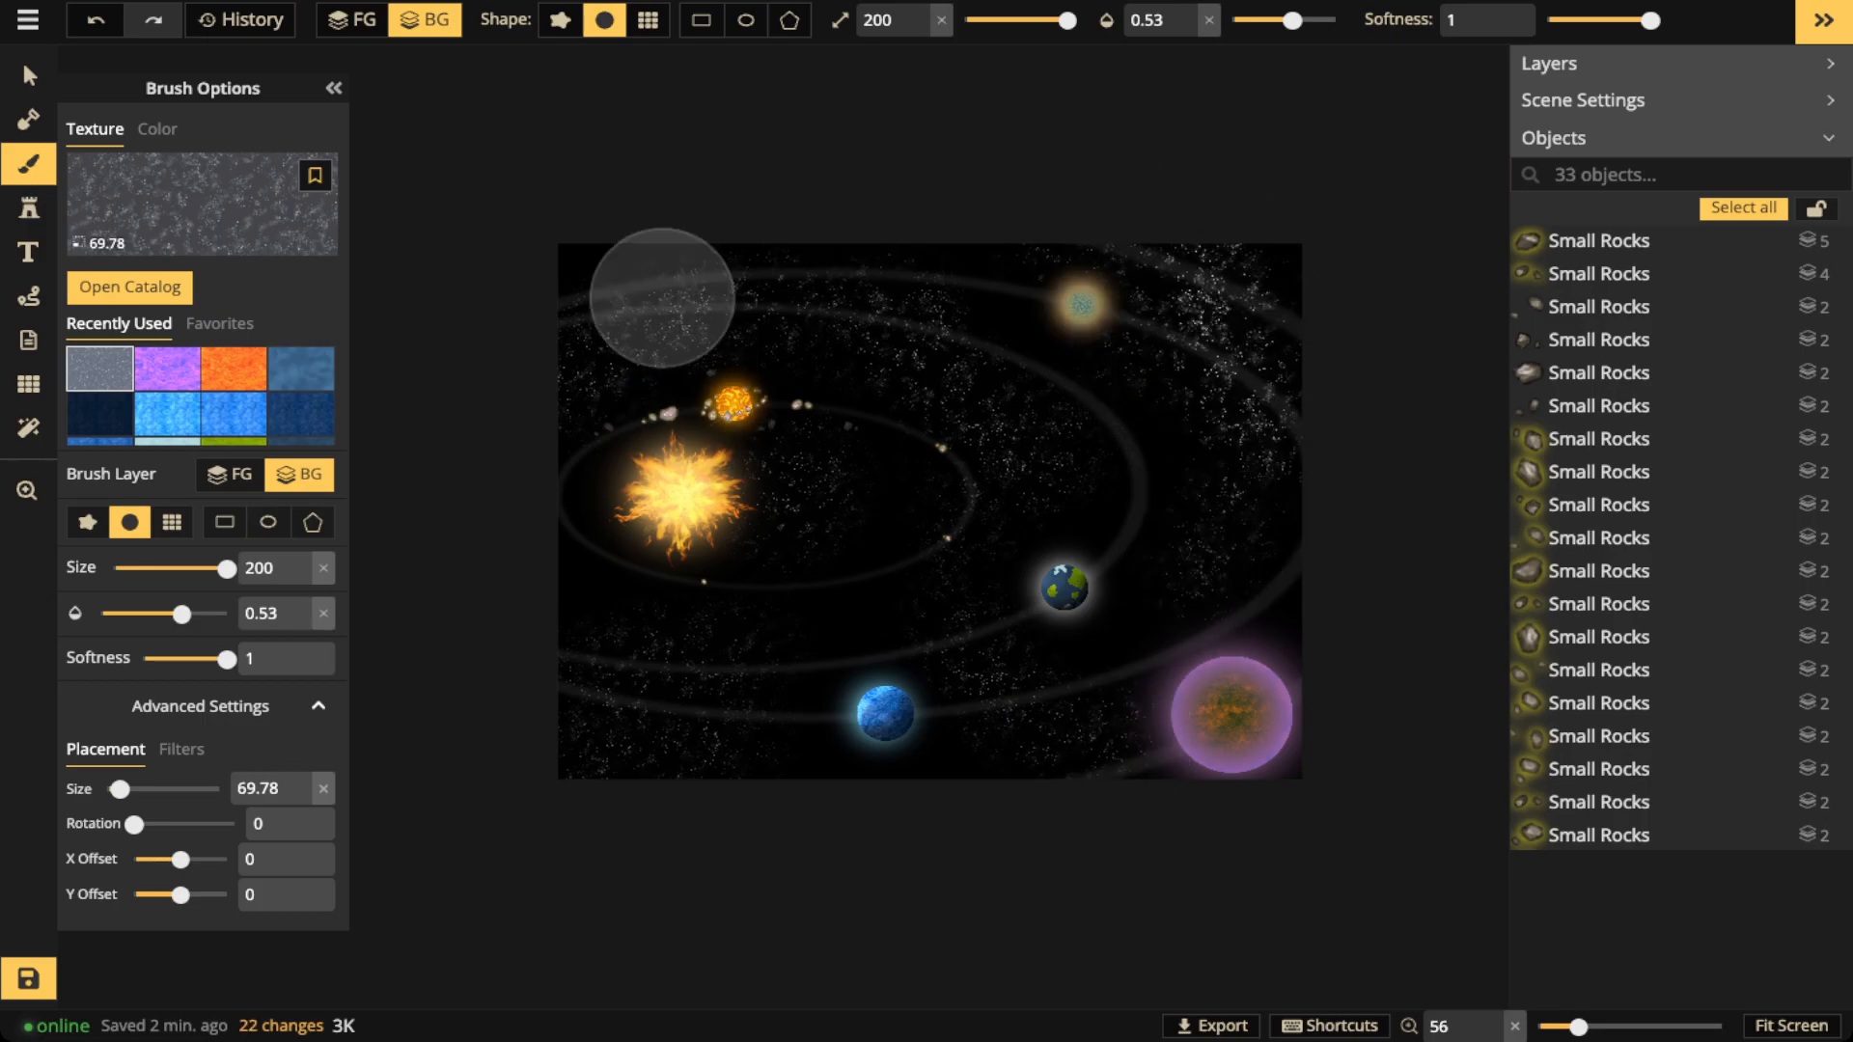
pyautogui.moveTo(561, 748); pyautogui.dragTo(600, 743)
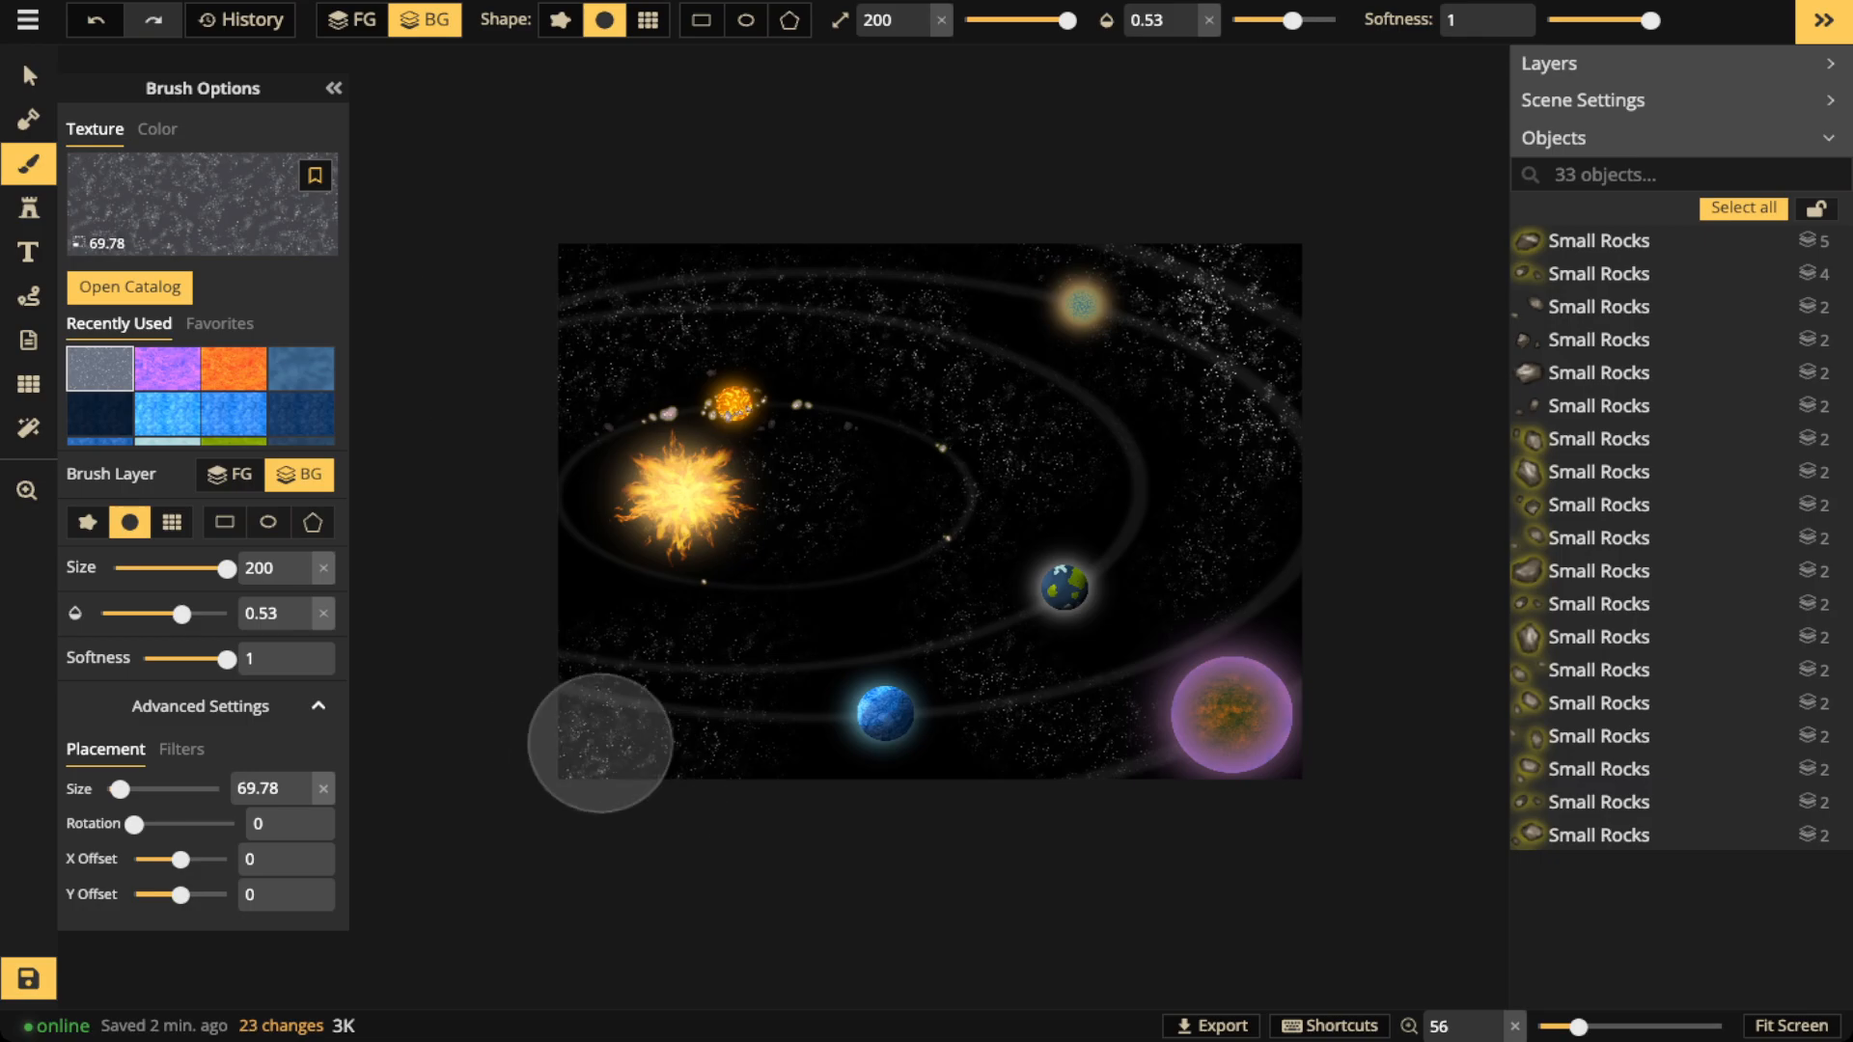
# Dim the dense stars near the map's upper-right corner using a solid black (000000) brush colour
pyautogui.press('c')
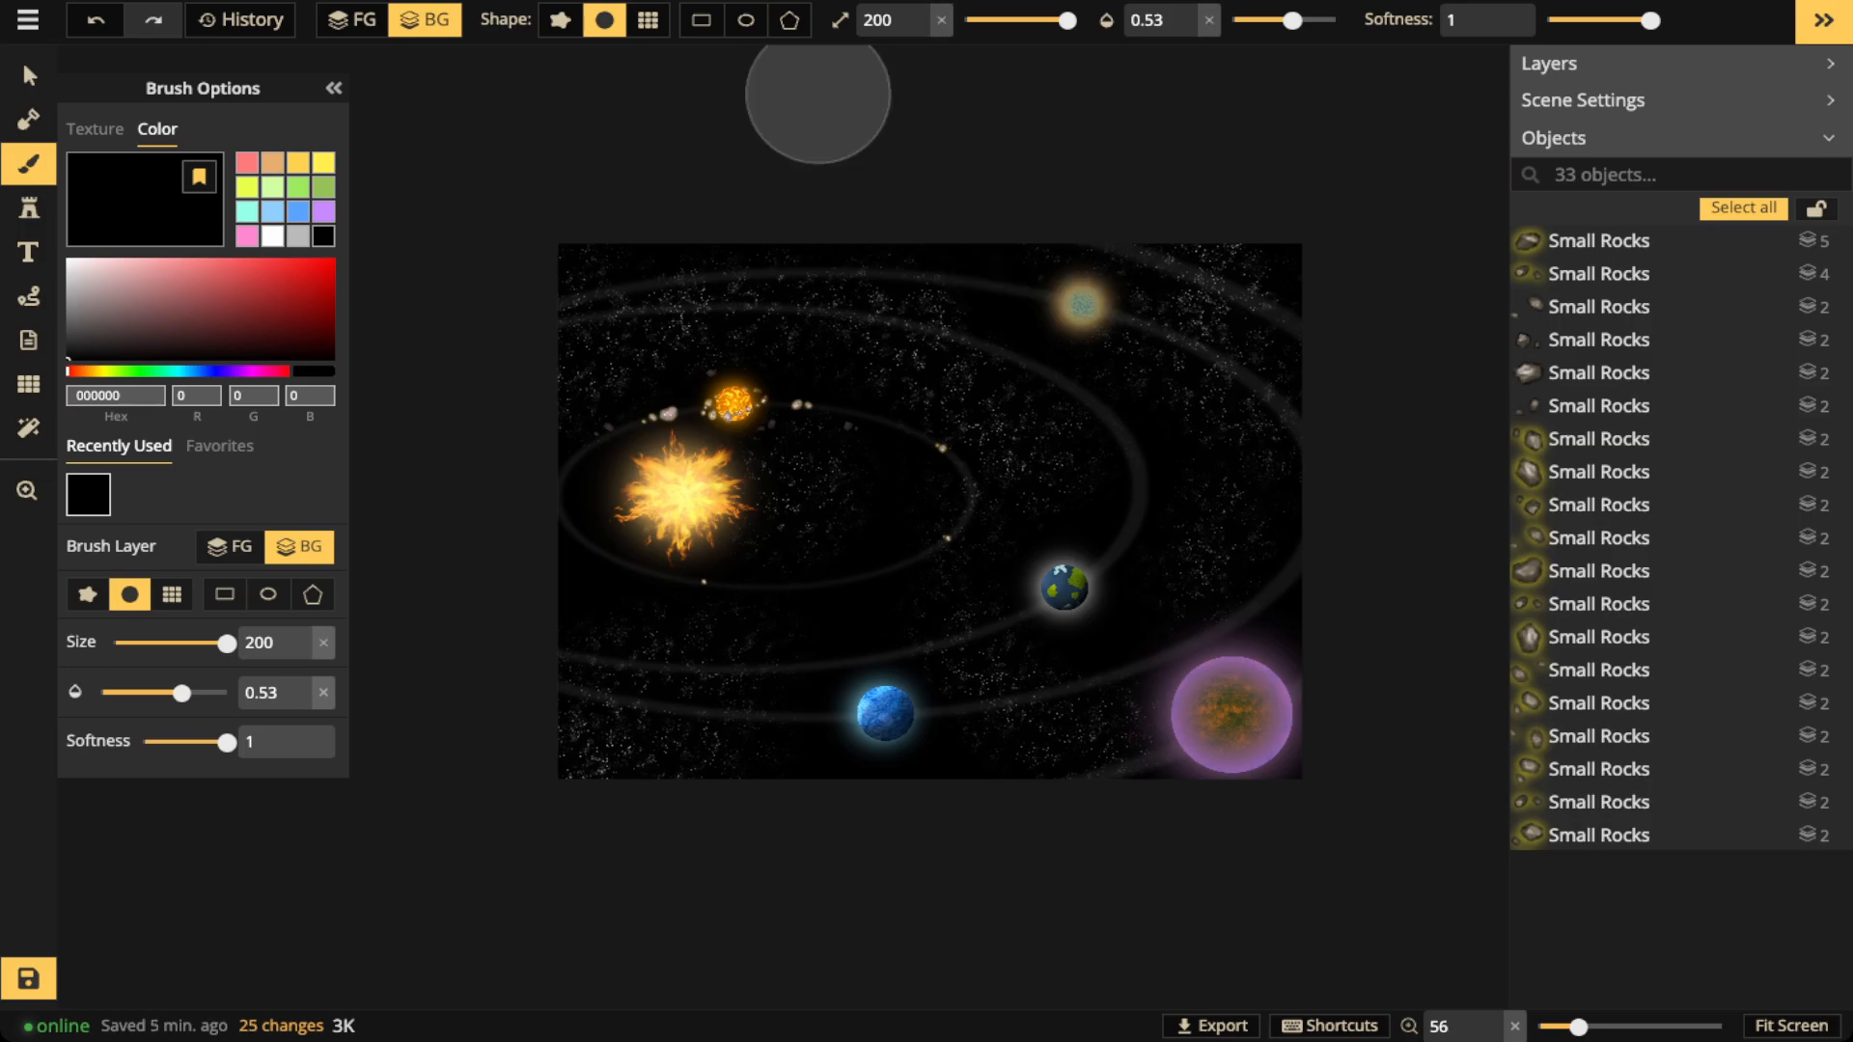
pyautogui.press('v')
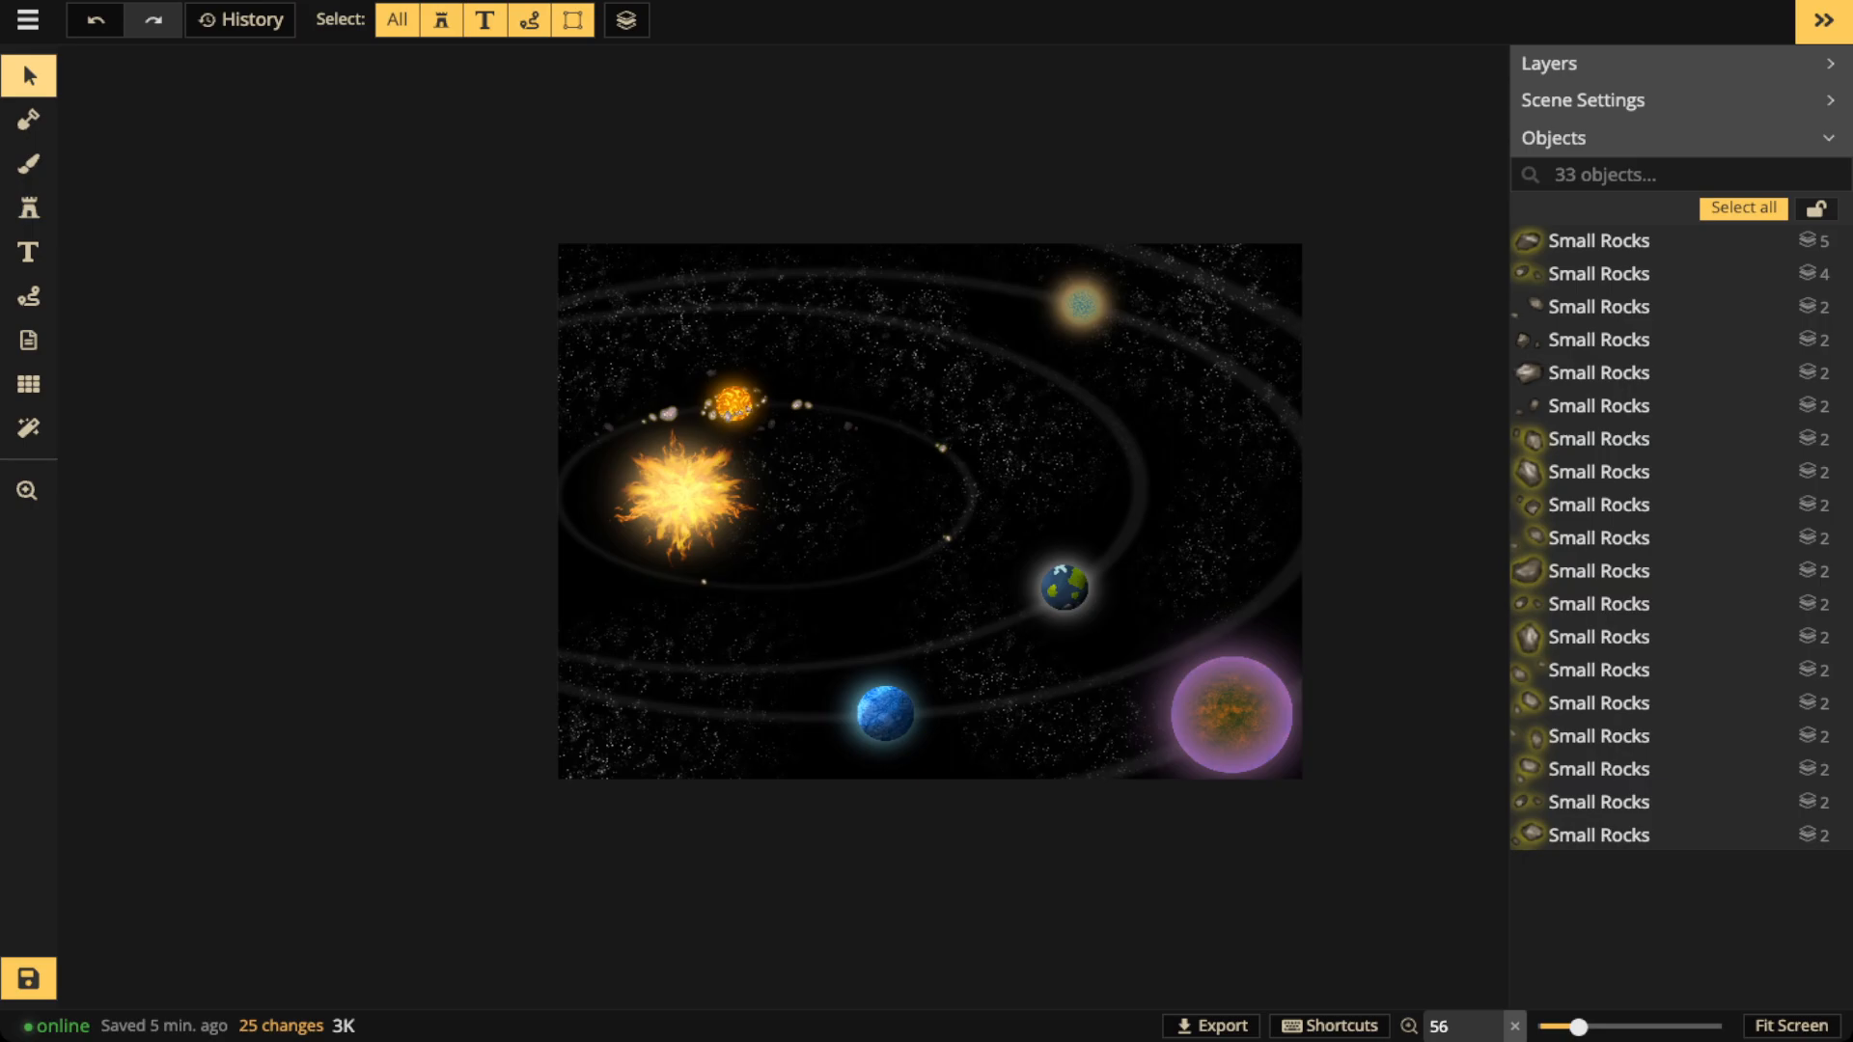
# Stamp the round rug at size 50 beside the Earth-like planet, on its left side, as a moon base
pyautogui.scroll(4, 929, 429)
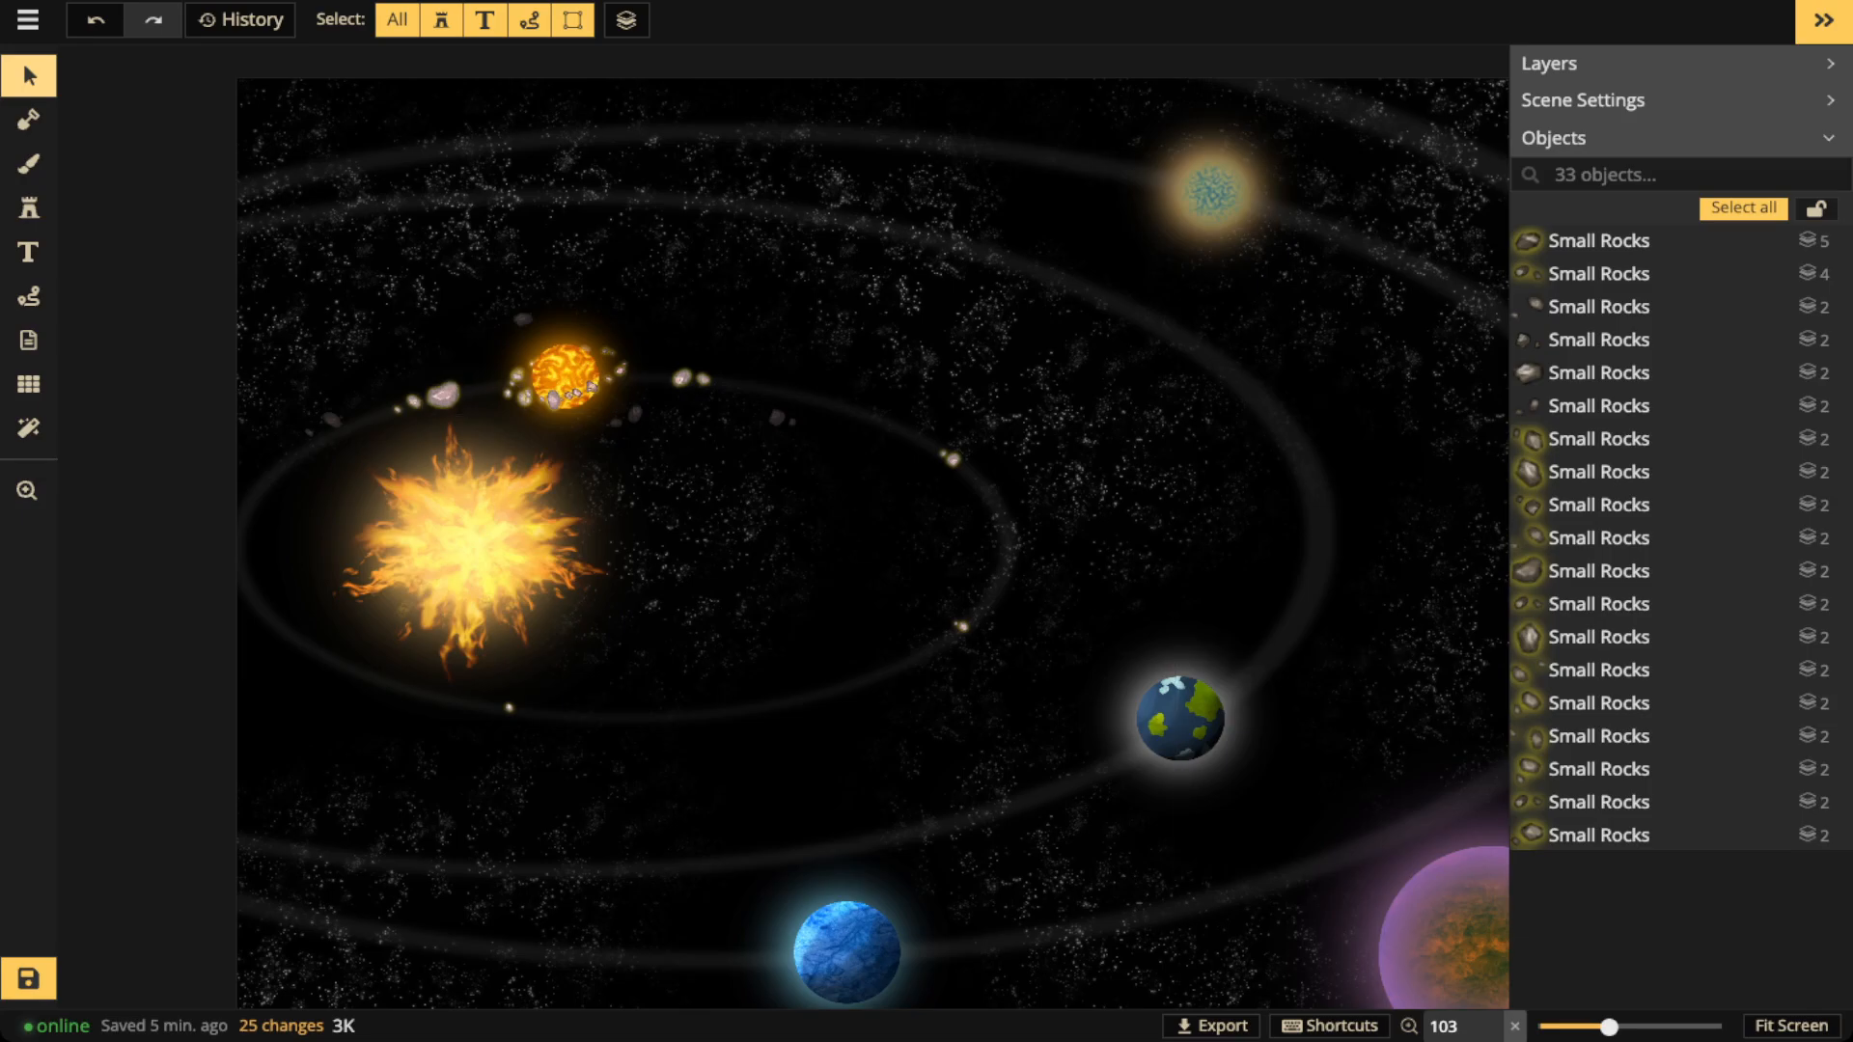
pyautogui.press('space')
pyautogui.moveTo(1141, 736); pyautogui.dragTo(804, 557)
pyautogui.scroll(5, 905, 713)
pyautogui.scroll(2, 905, 712)
pyautogui.press('space')
pyautogui.scroll(4, 872, 704)
pyautogui.press('space')
pyautogui.scroll(-3, 791, 647)
pyautogui.press('space')
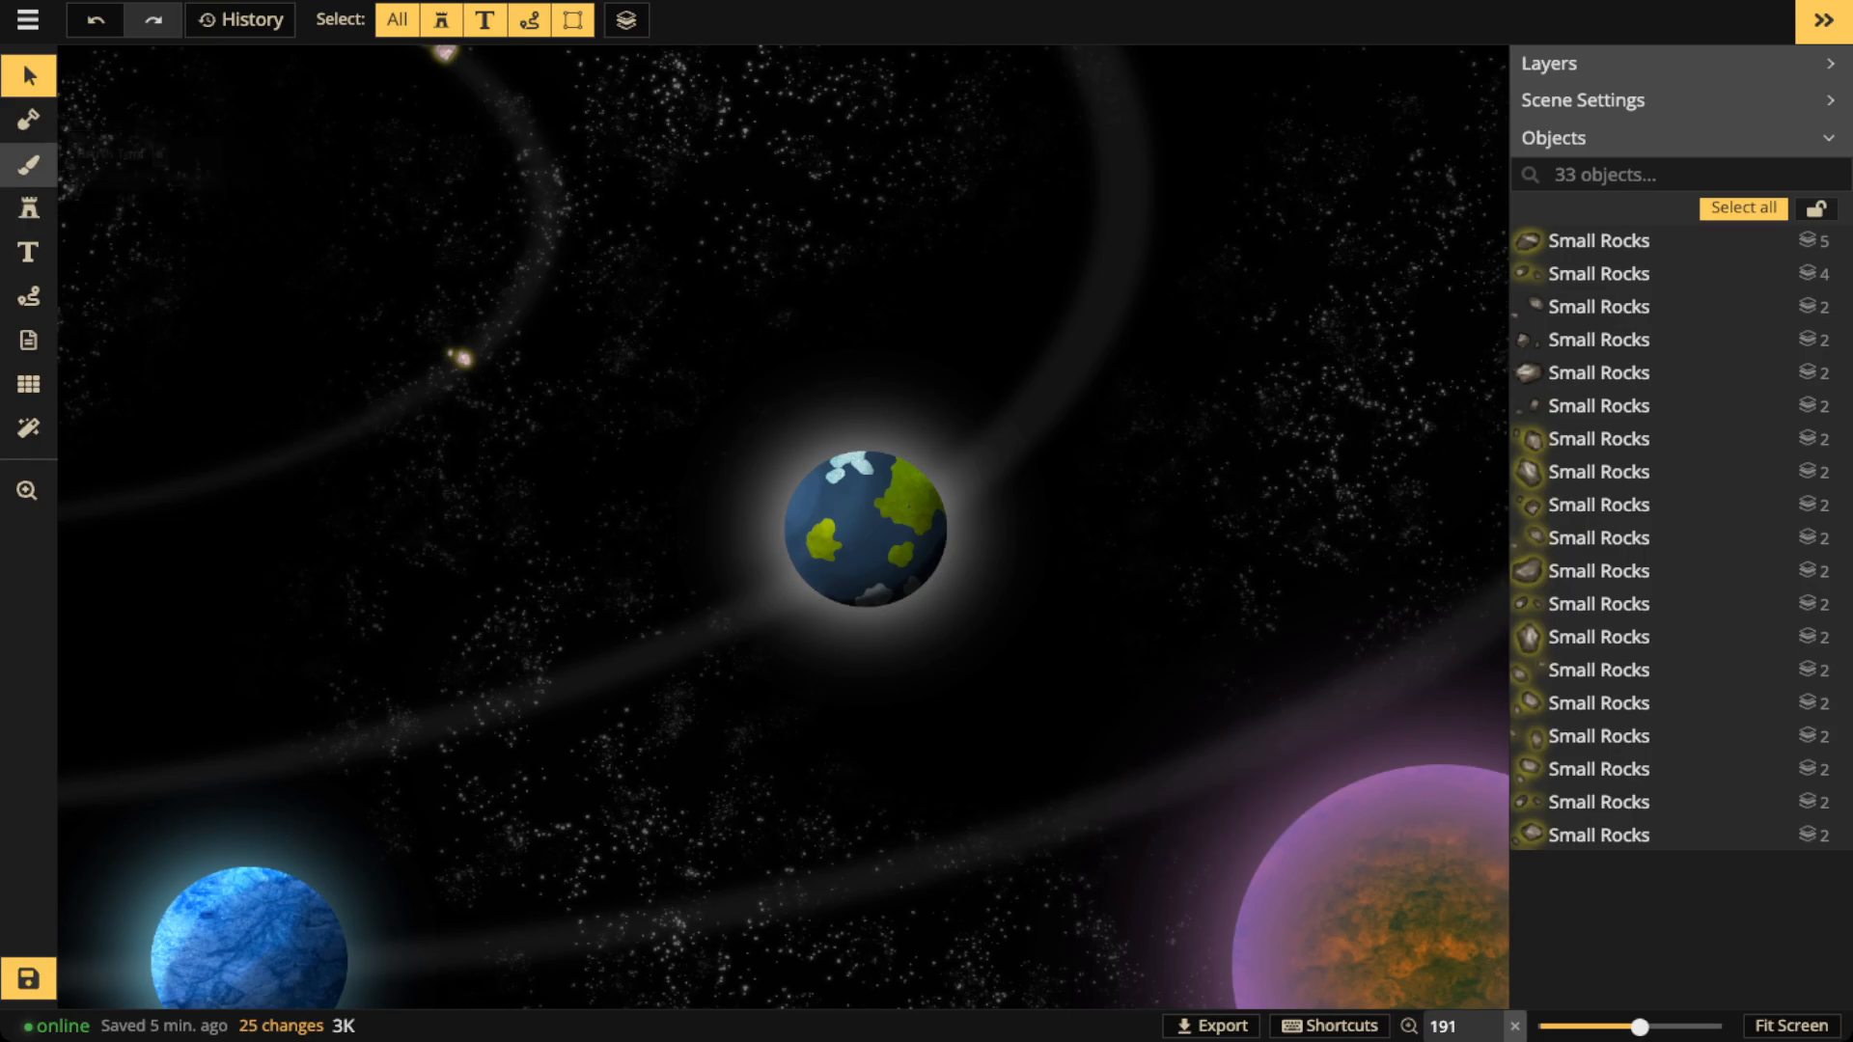
pyautogui.click(28, 165)
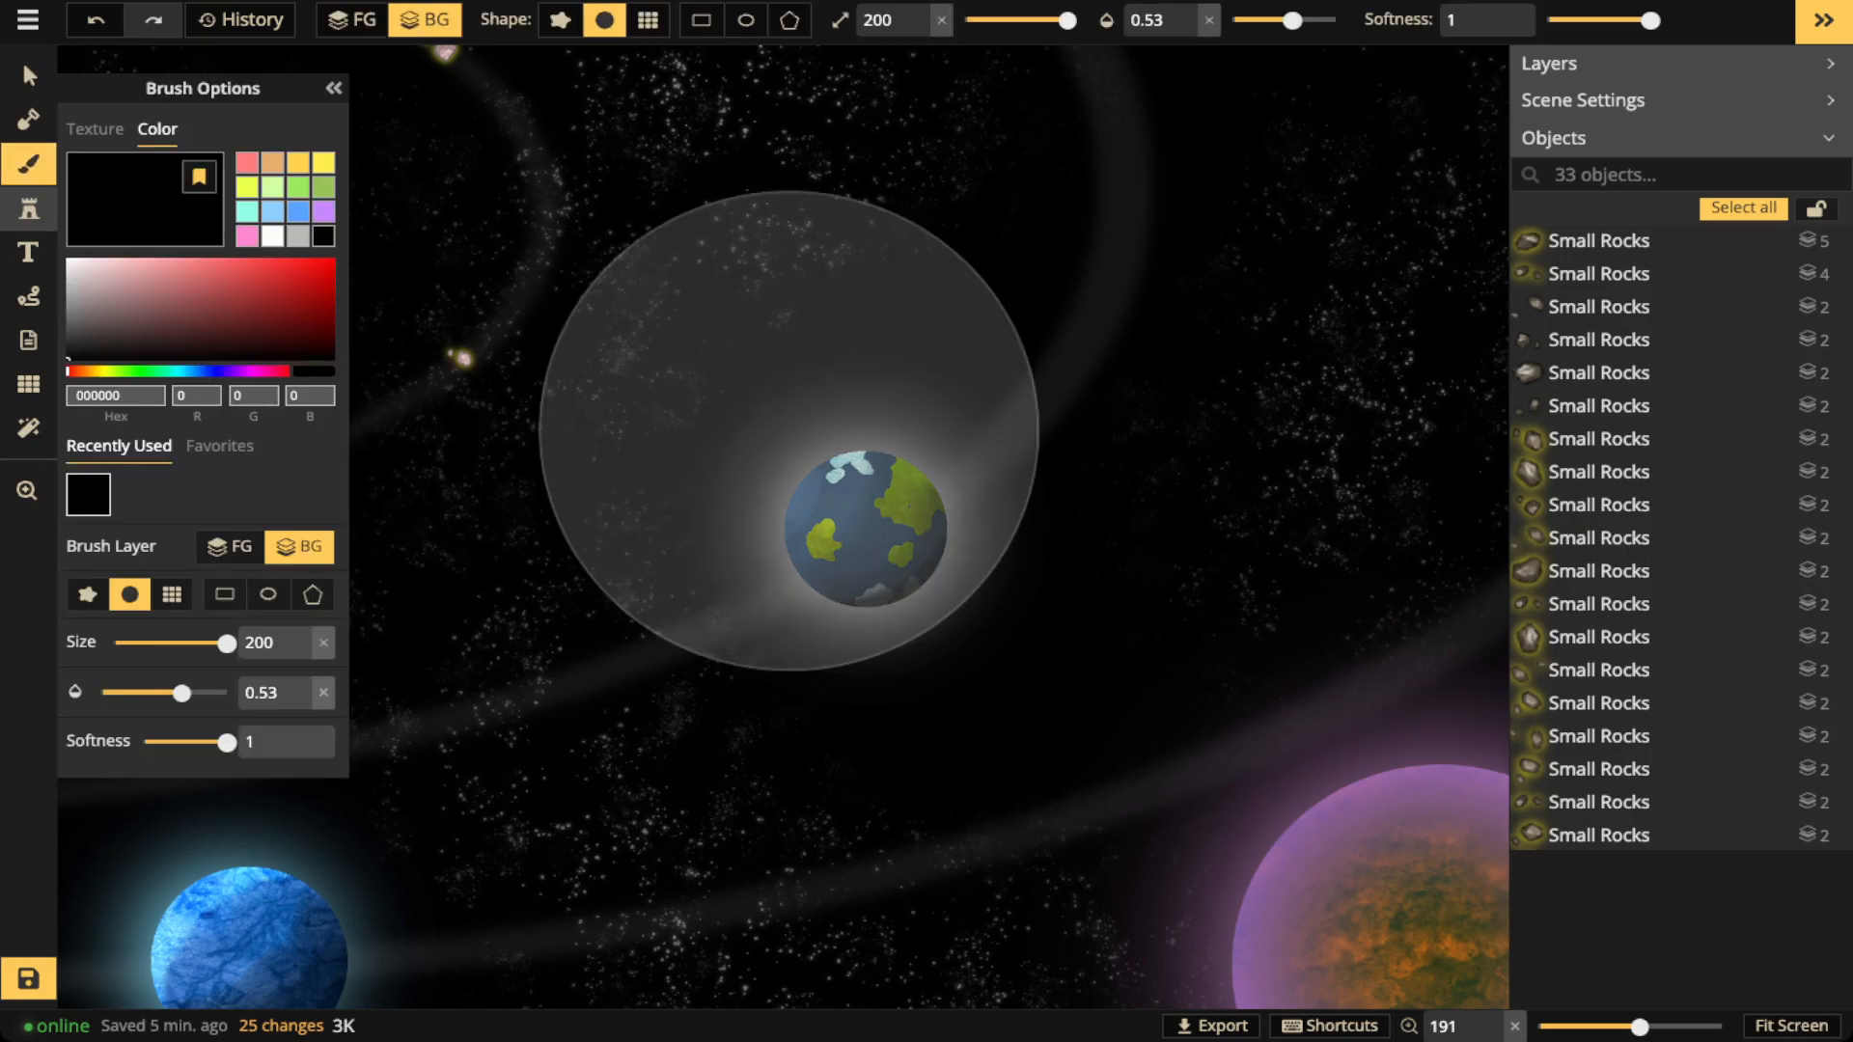
pyautogui.press('s')
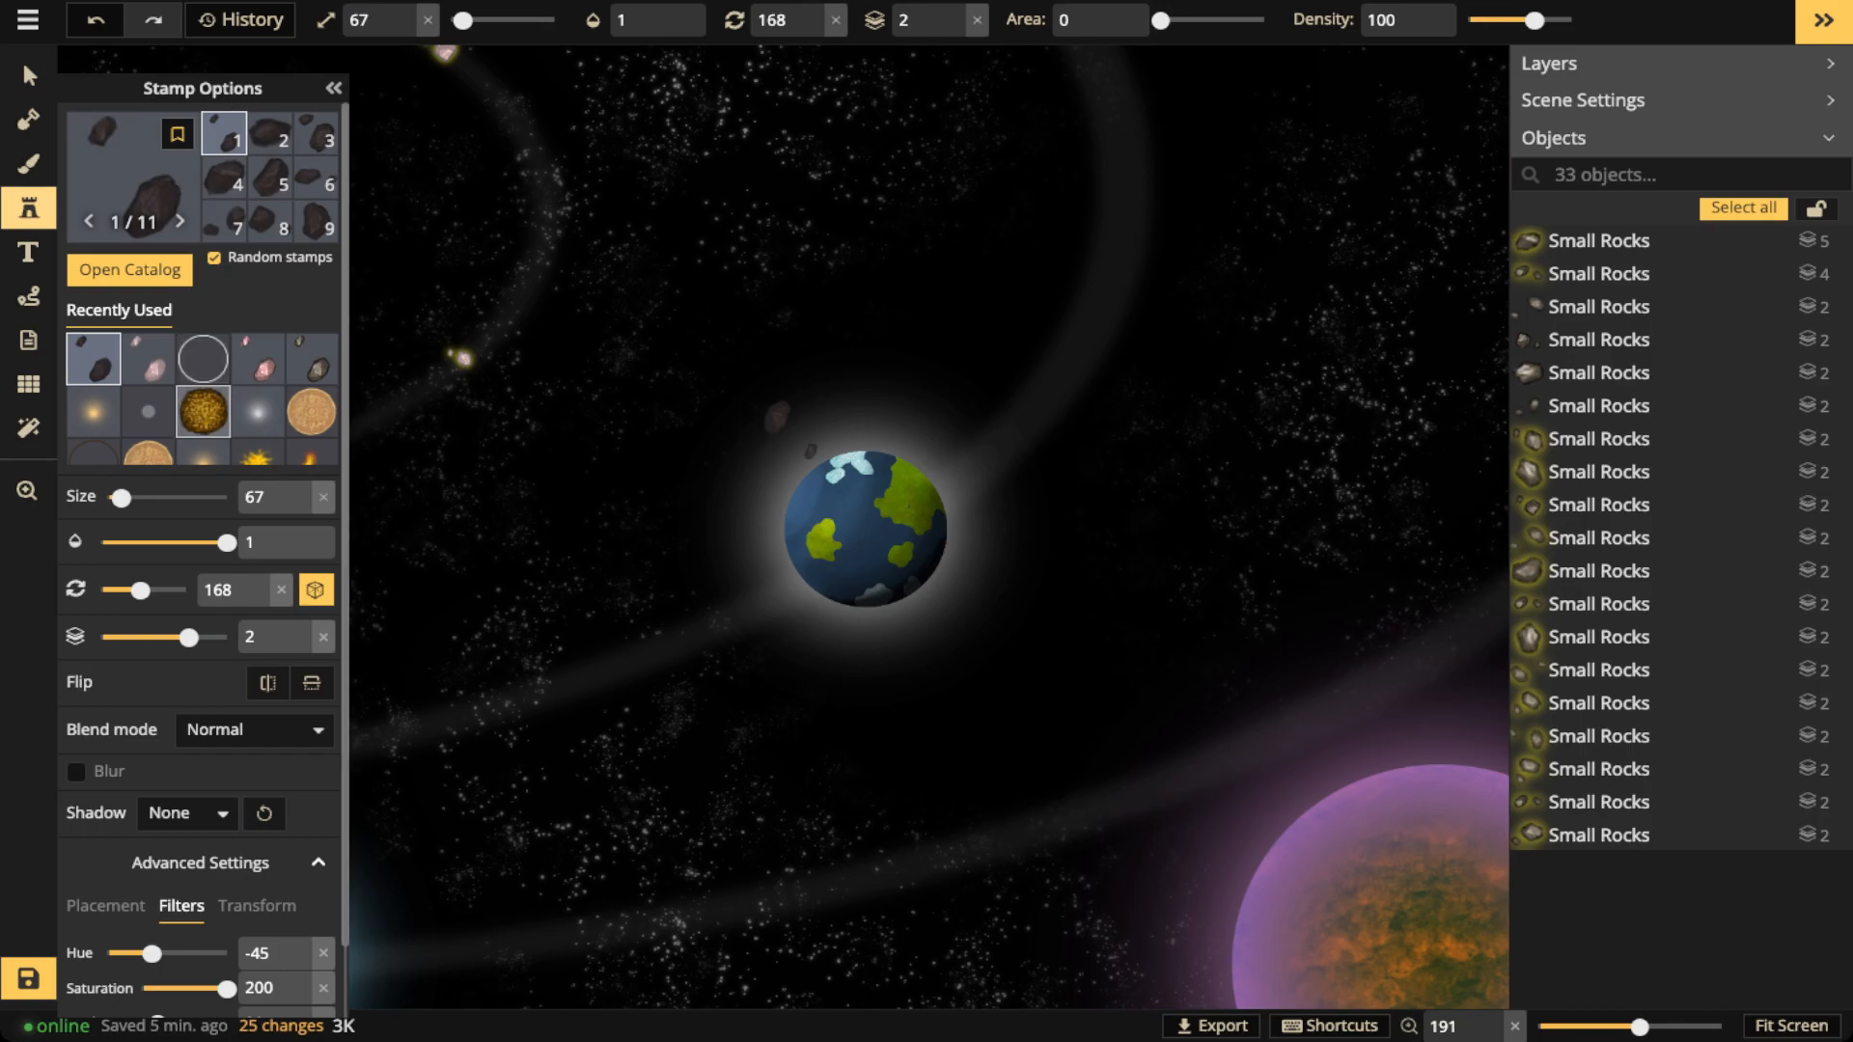
pyautogui.click(312, 412)
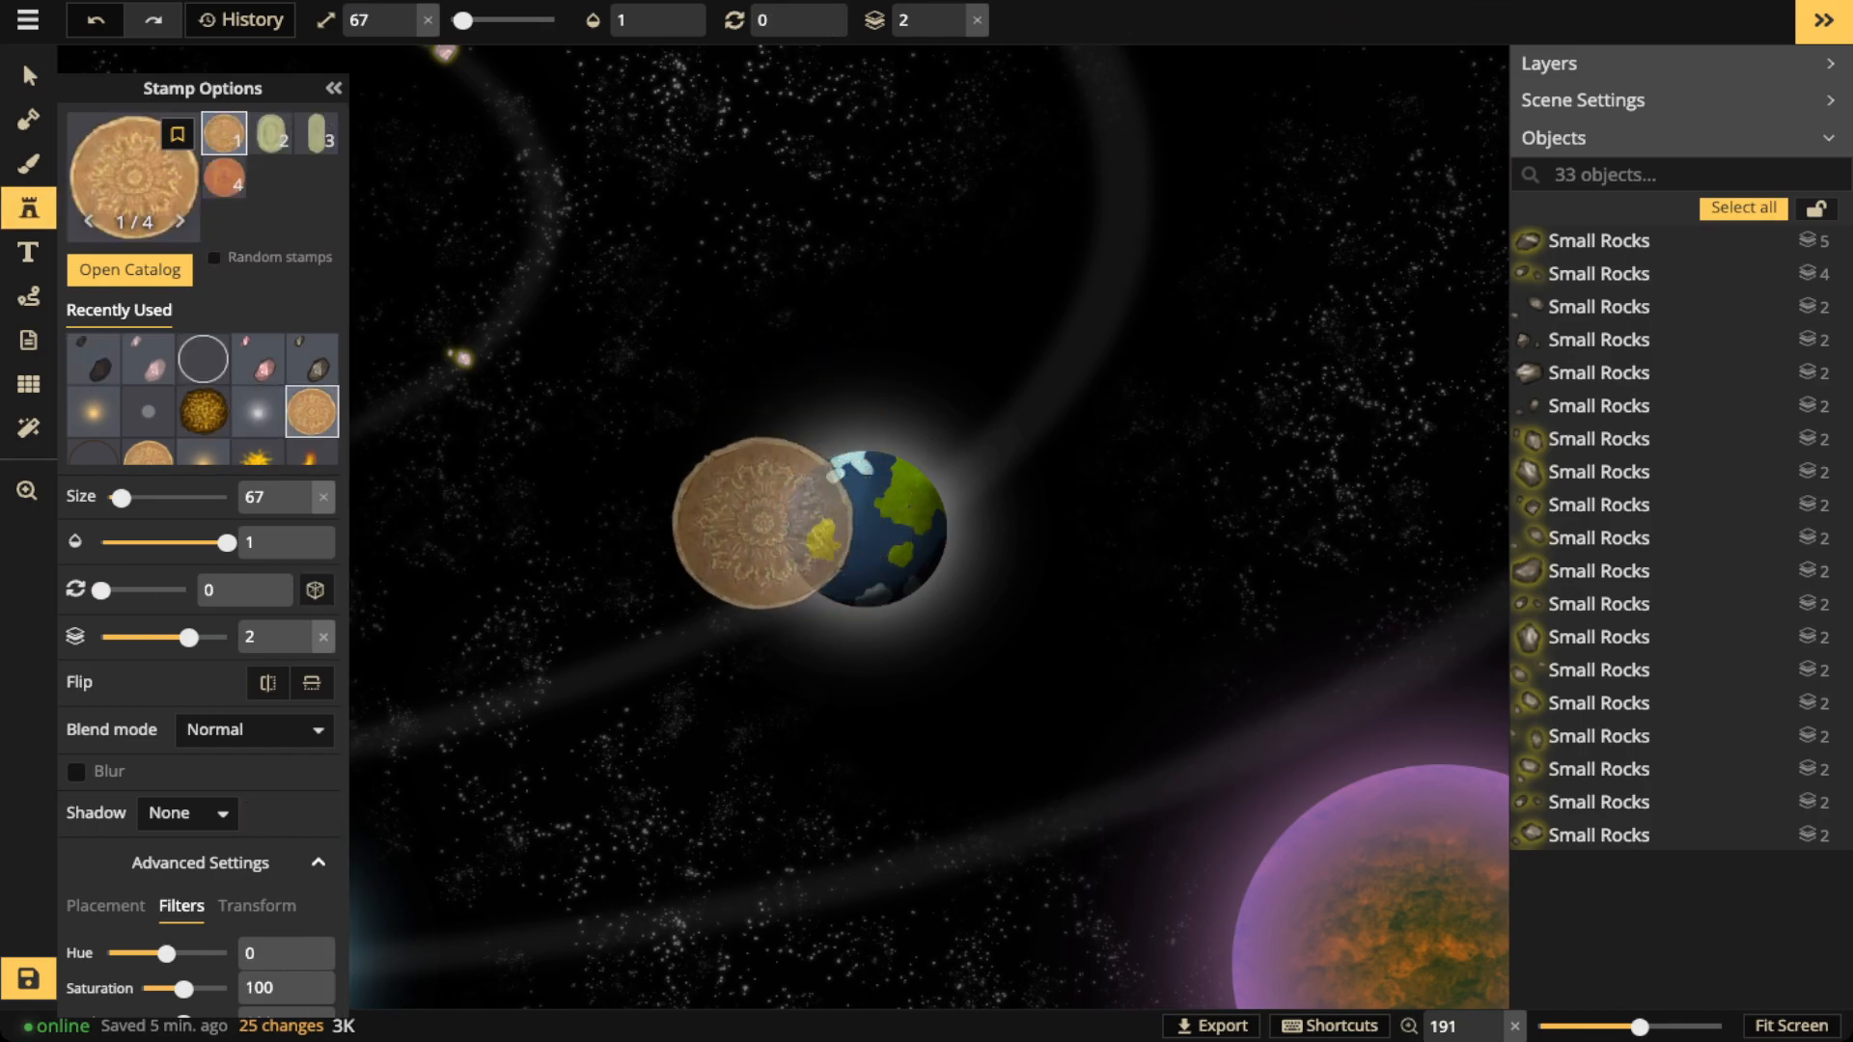
pyautogui.scroll(-5, 699, 525)
pyautogui.scroll(-1, 700, 524)
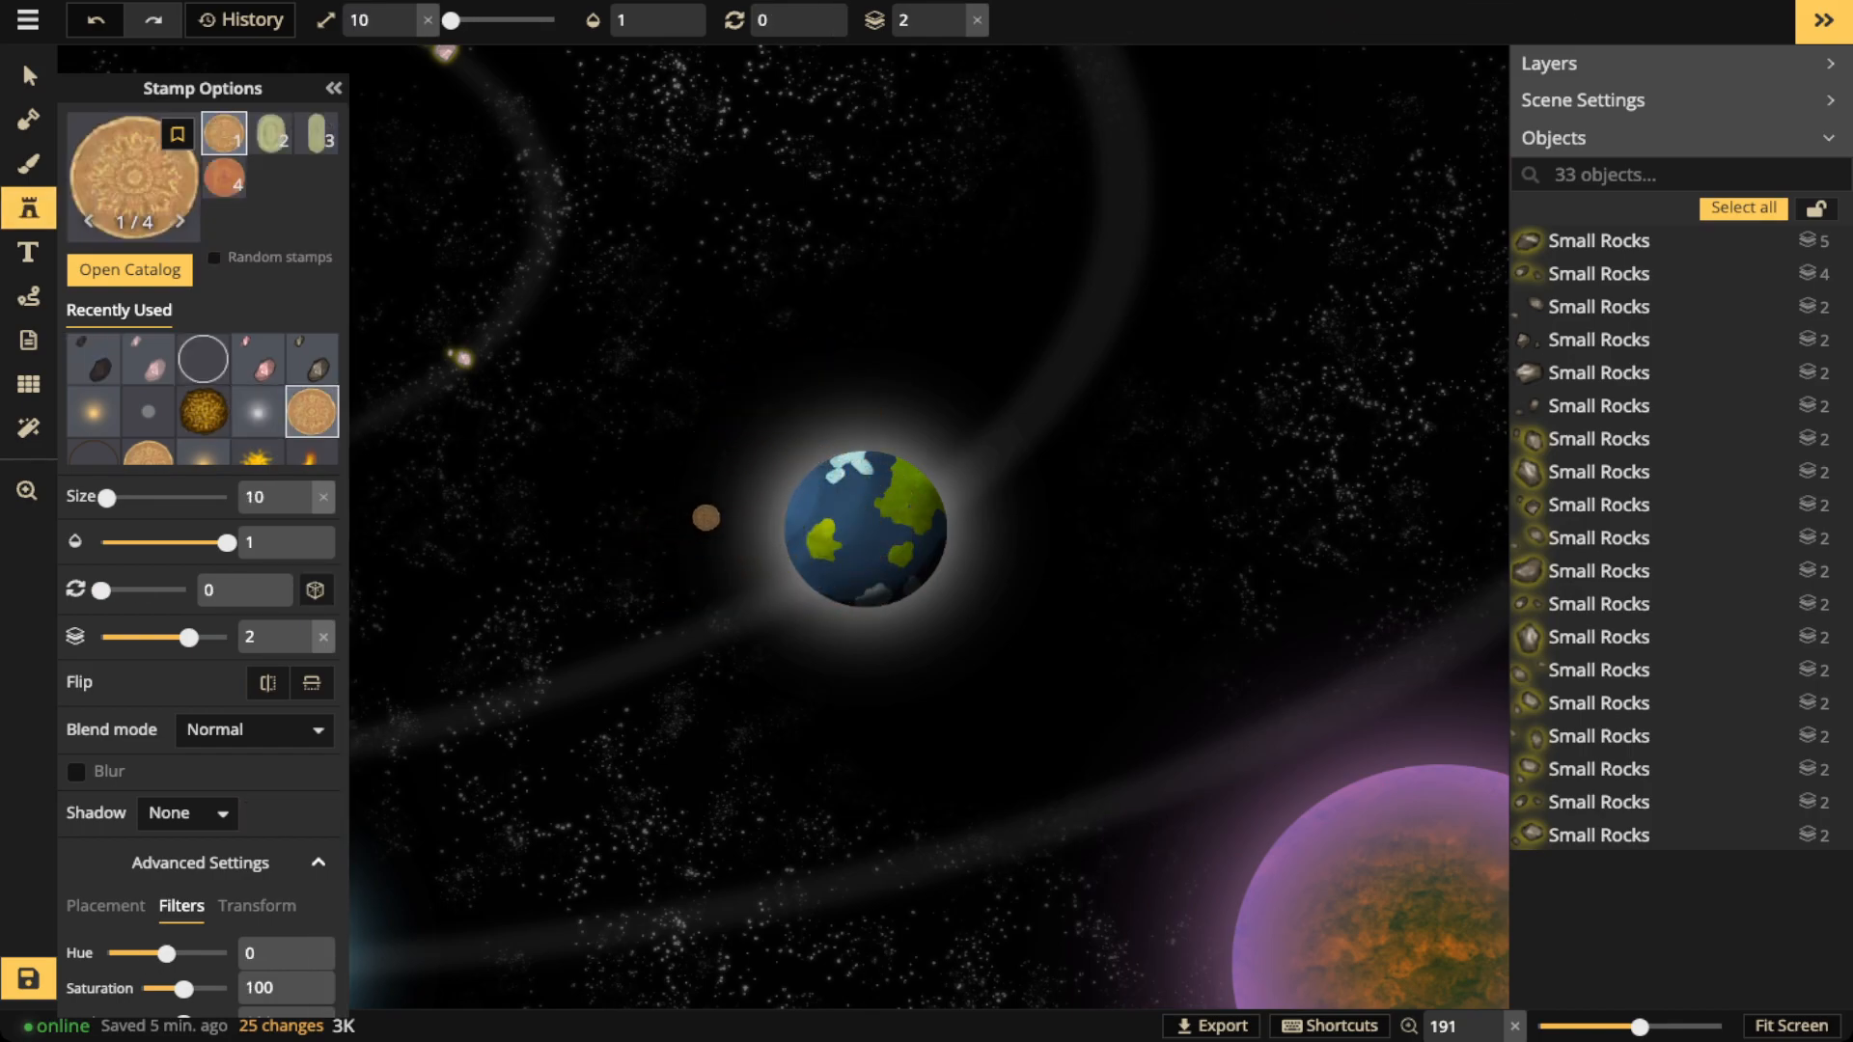
pyautogui.scroll(5, 705, 518)
pyautogui.scroll(4, 690, 512)
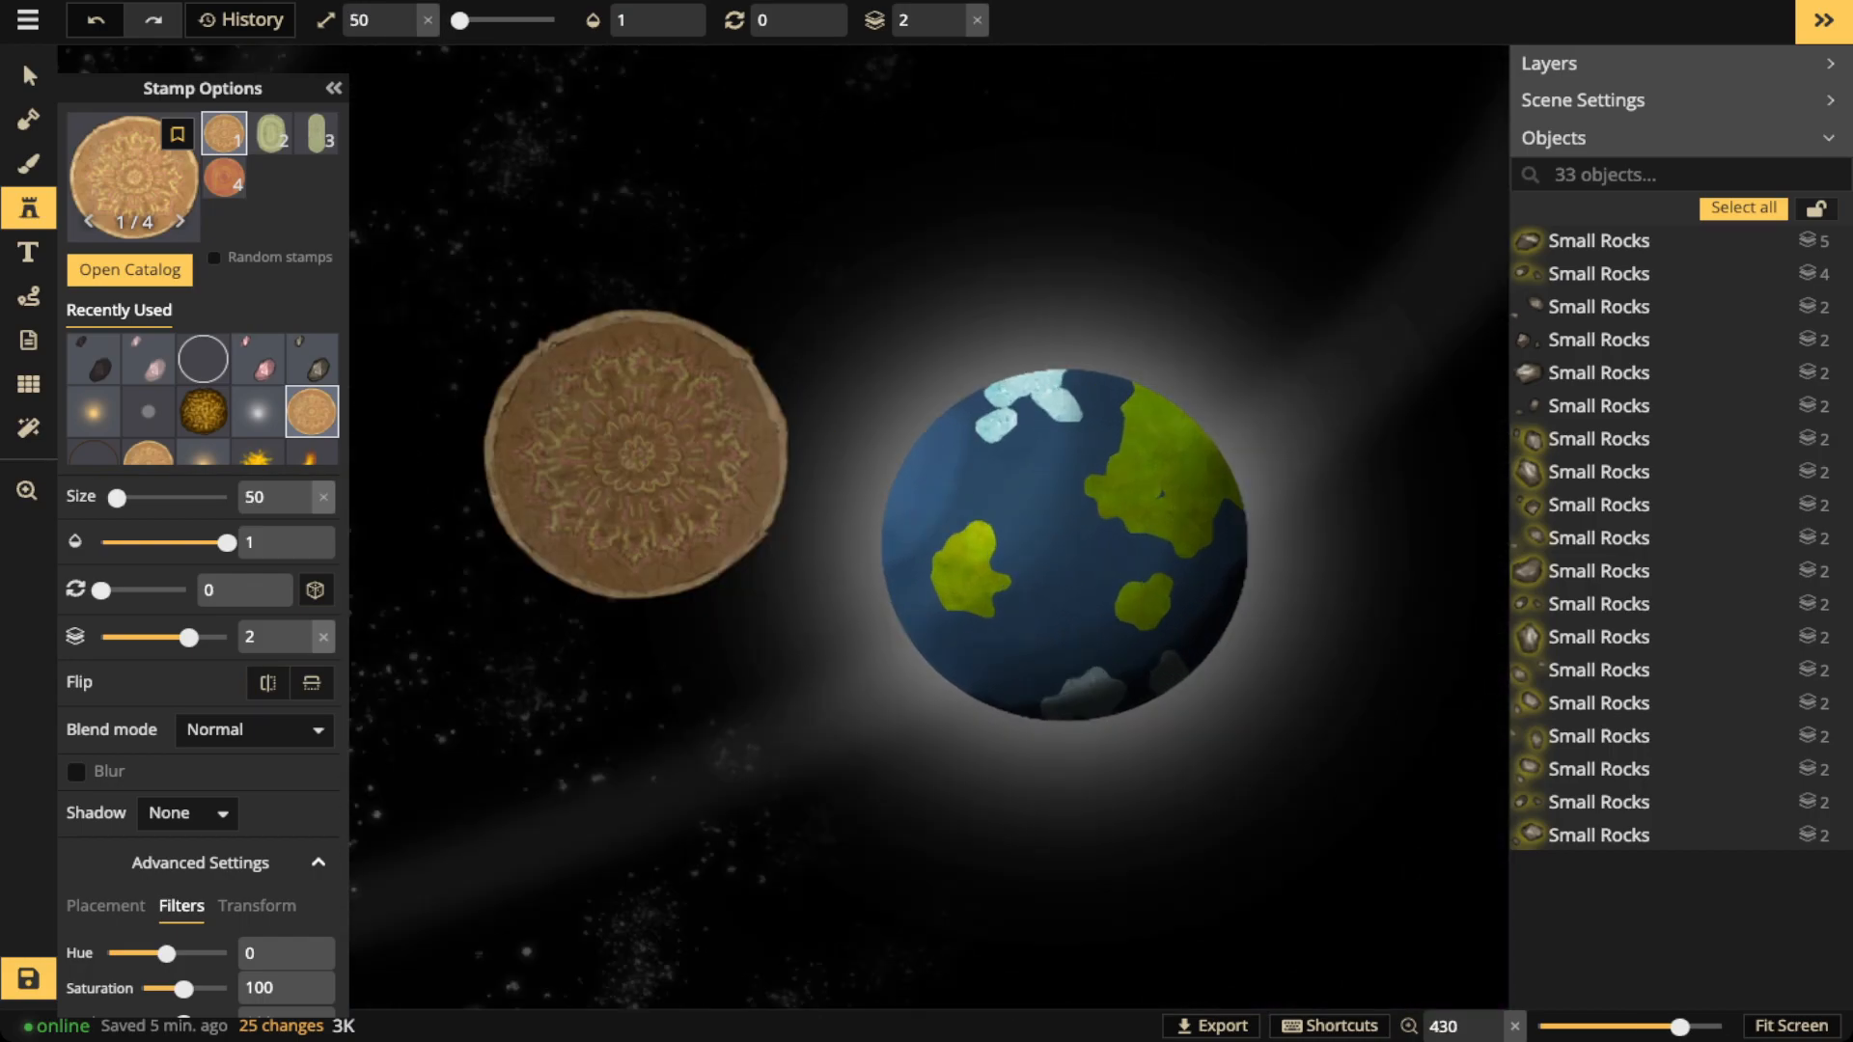
pyautogui.click(635, 454)
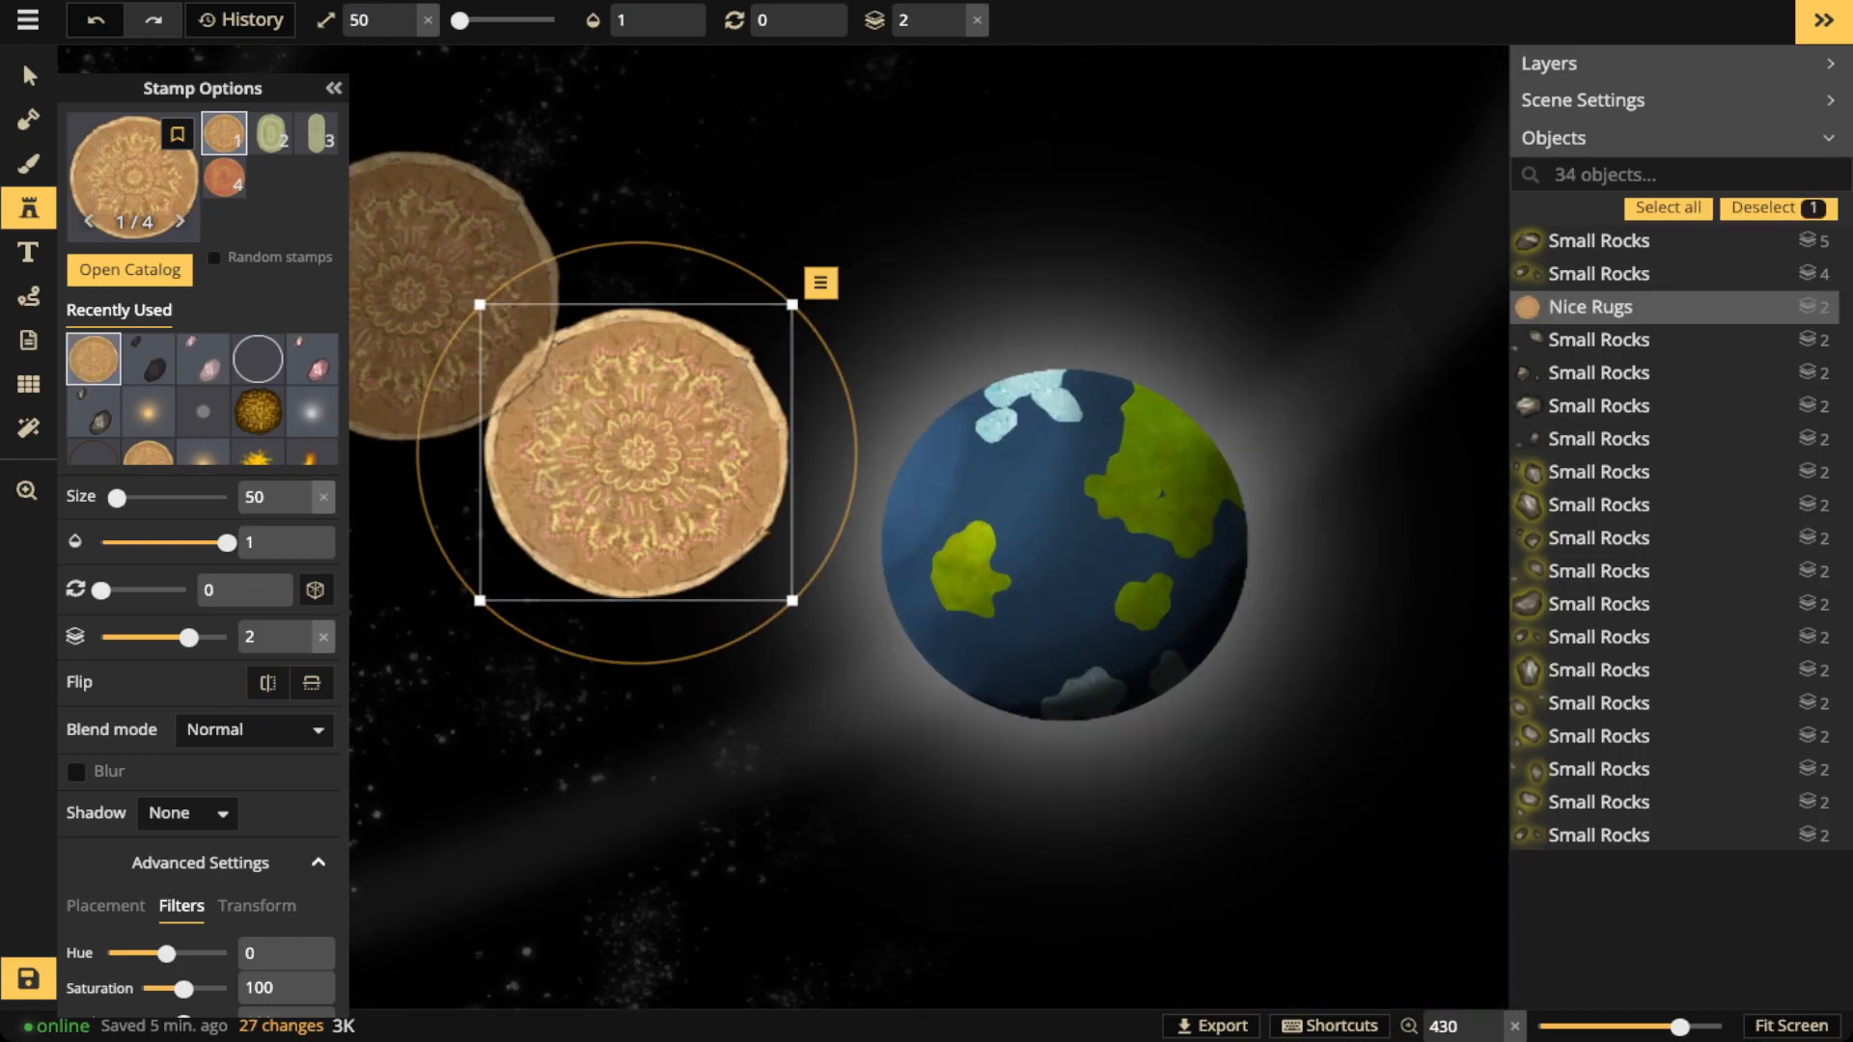
# Tint the round rug stamp pale blue with hue 168 and saturation 48, and enable its blur
pyautogui.click(105, 906)
pyautogui.scroll(-2, 115, 904)
pyautogui.click(182, 786)
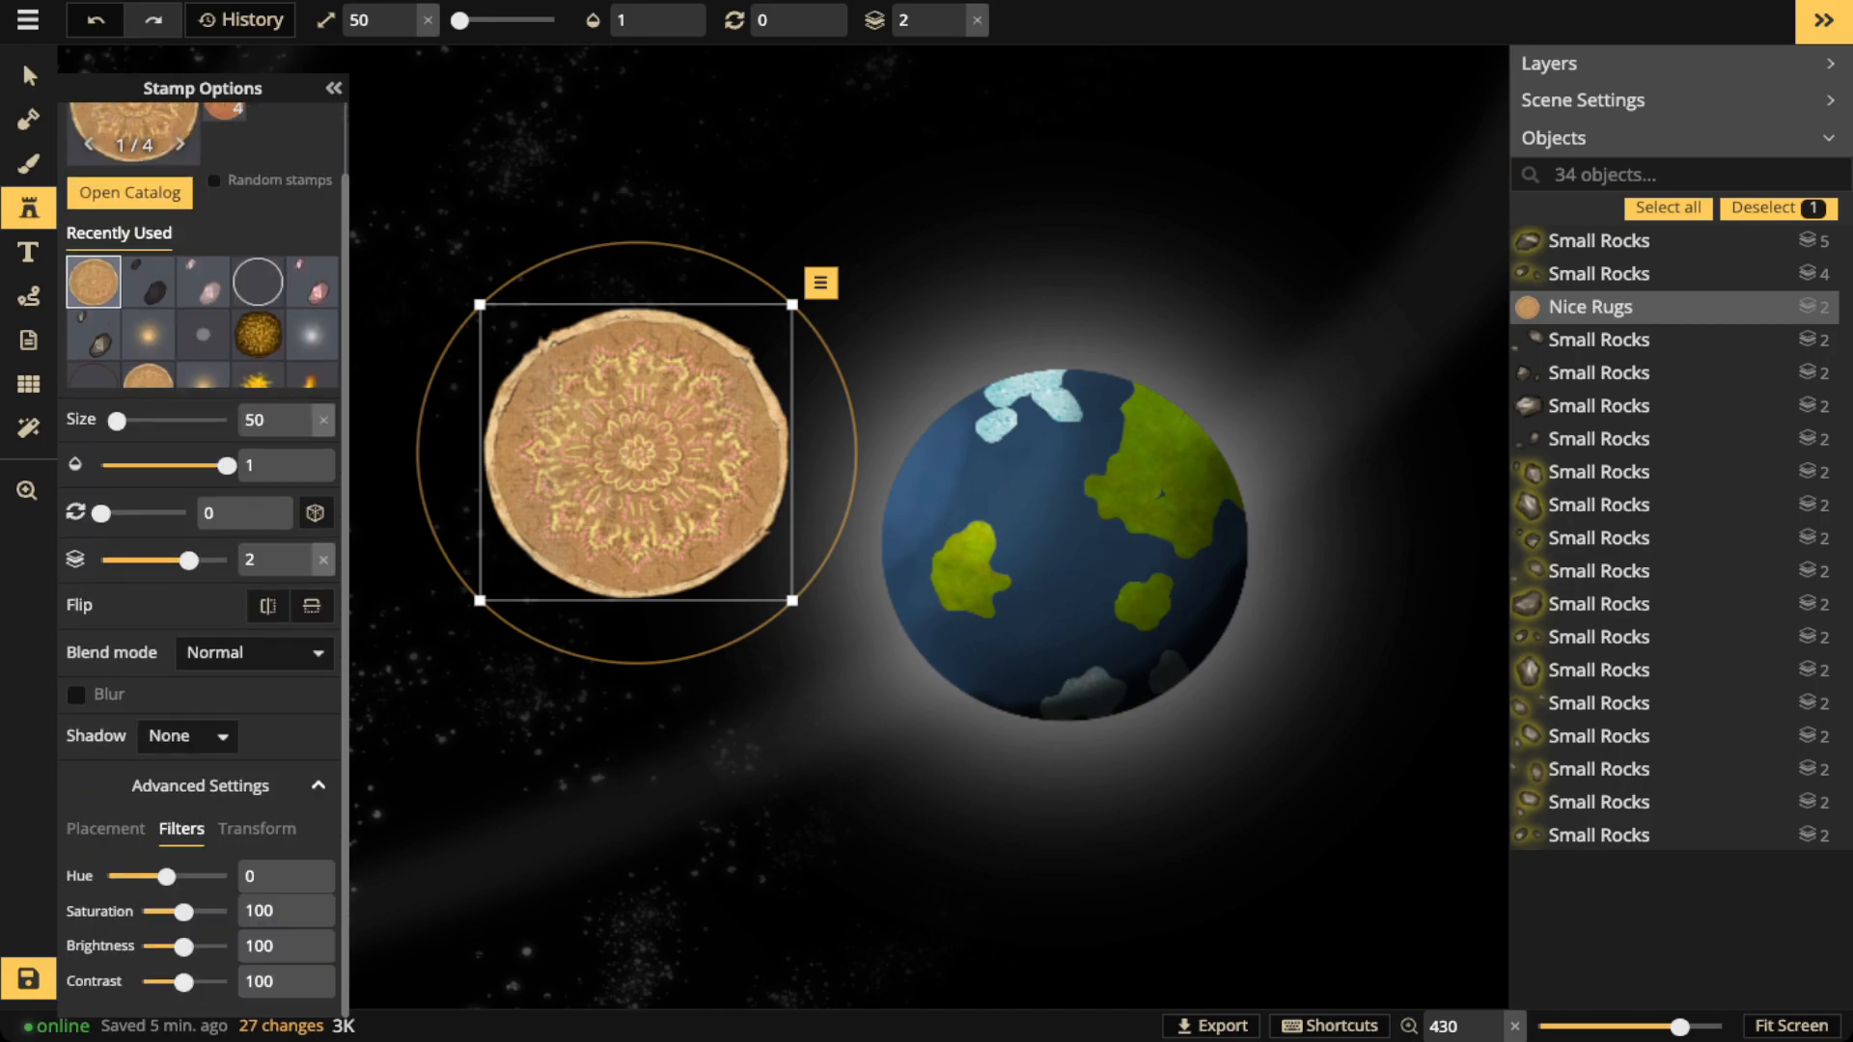
pyautogui.moveTo(183, 912); pyautogui.dragTo(148, 876)
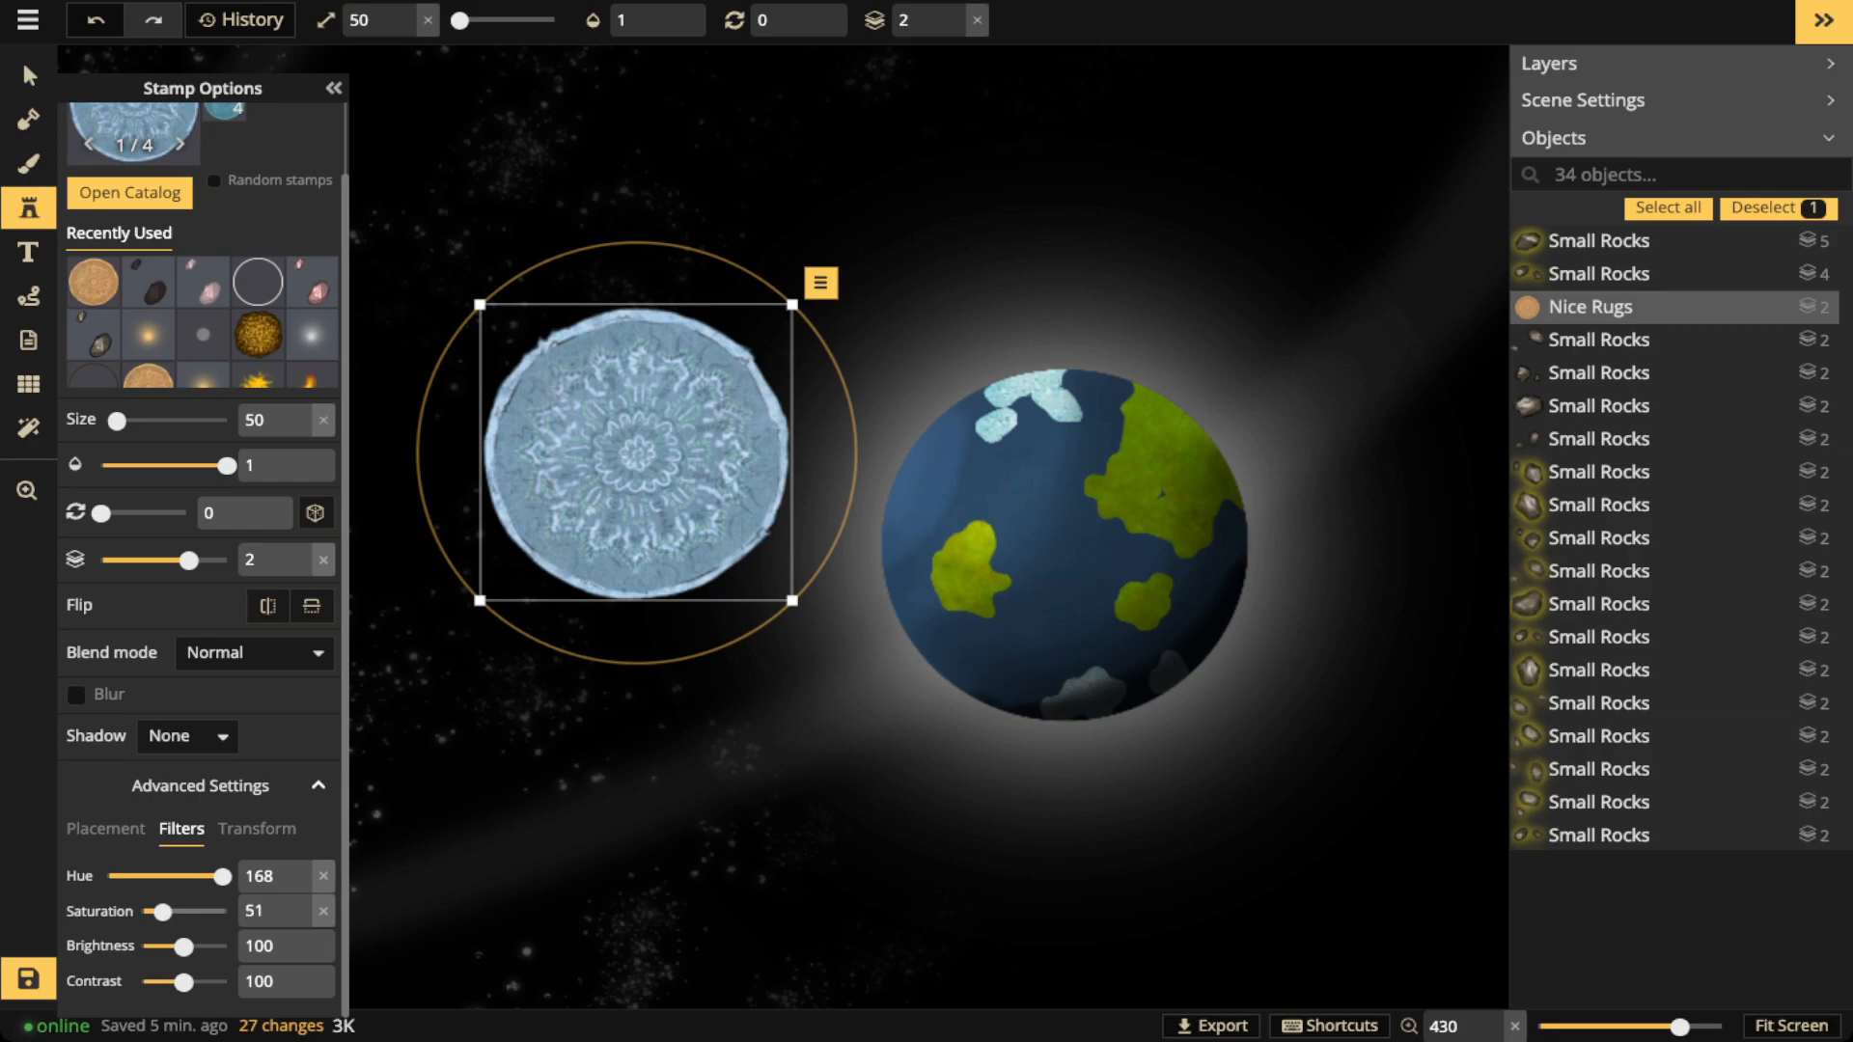
pyautogui.click(76, 695)
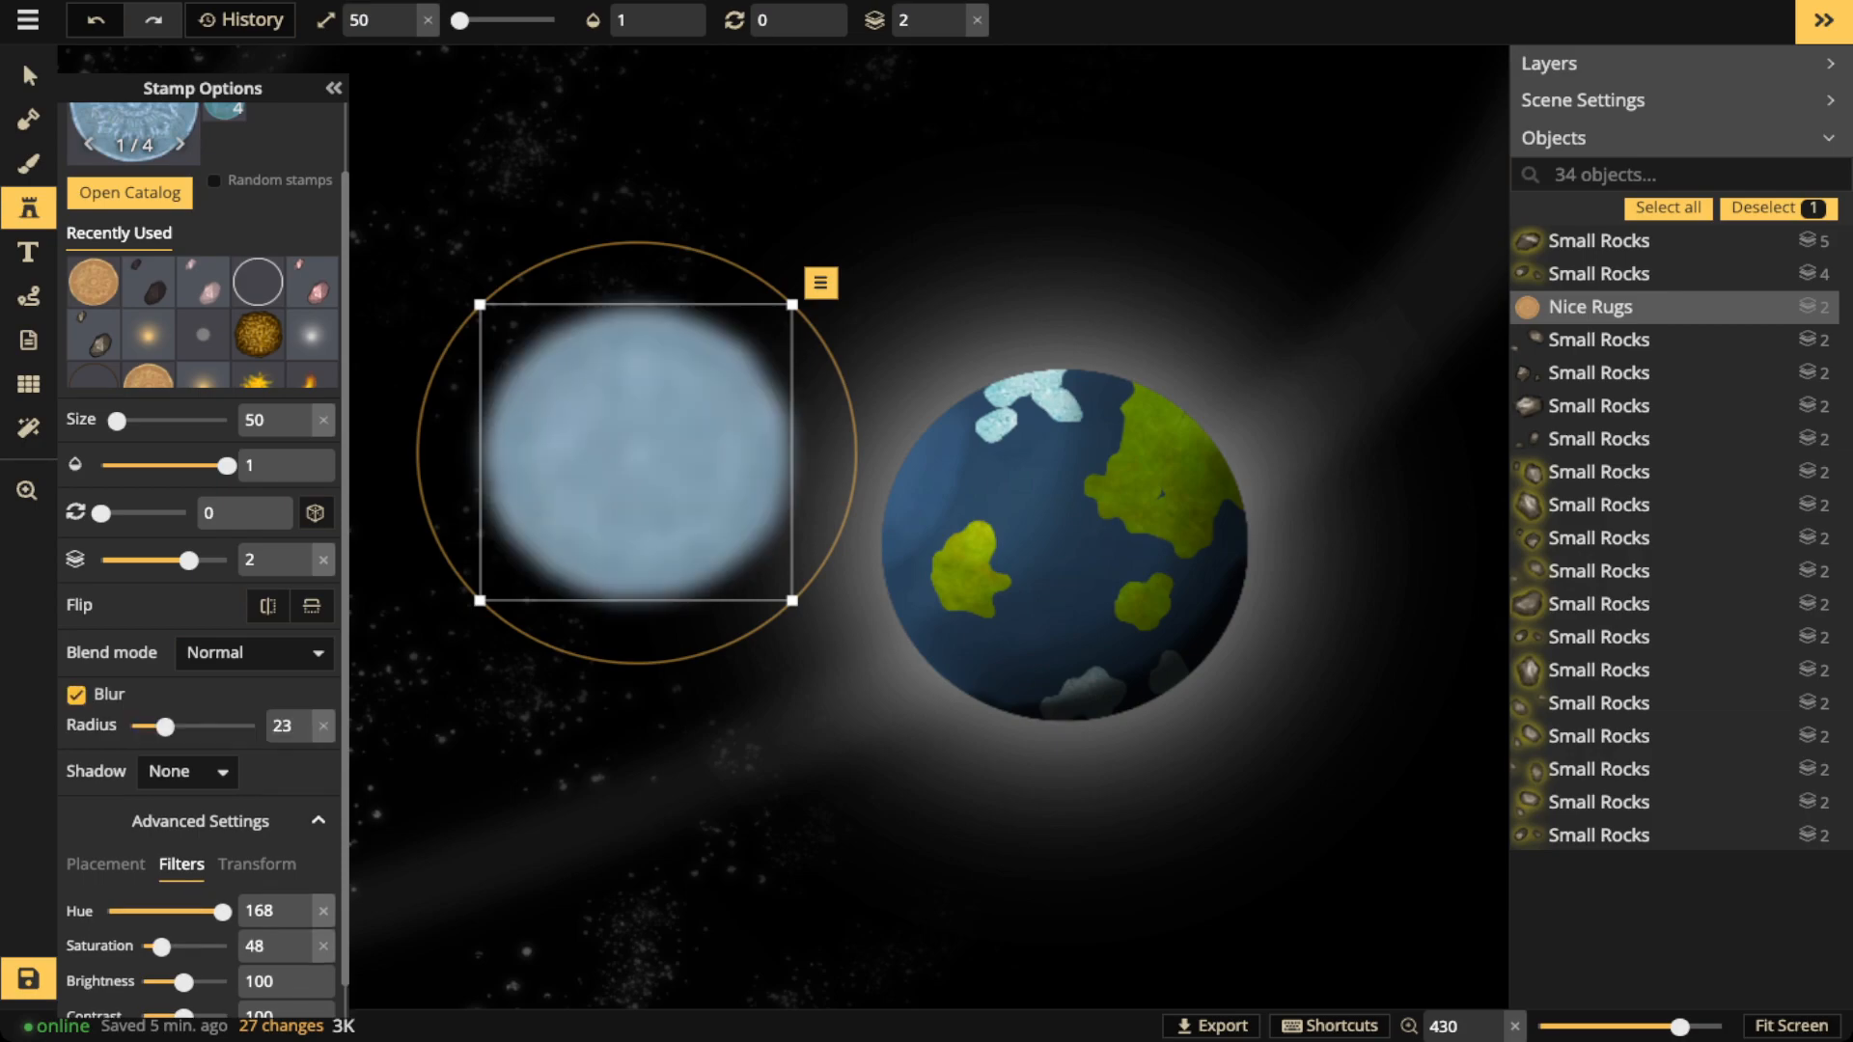
# Shrink the blurred moon to size 20 against the Earth-like planet's left edge and set its blur radius to 8.5
pyautogui.moveTo(793, 305); pyautogui.dragTo(701, 393)
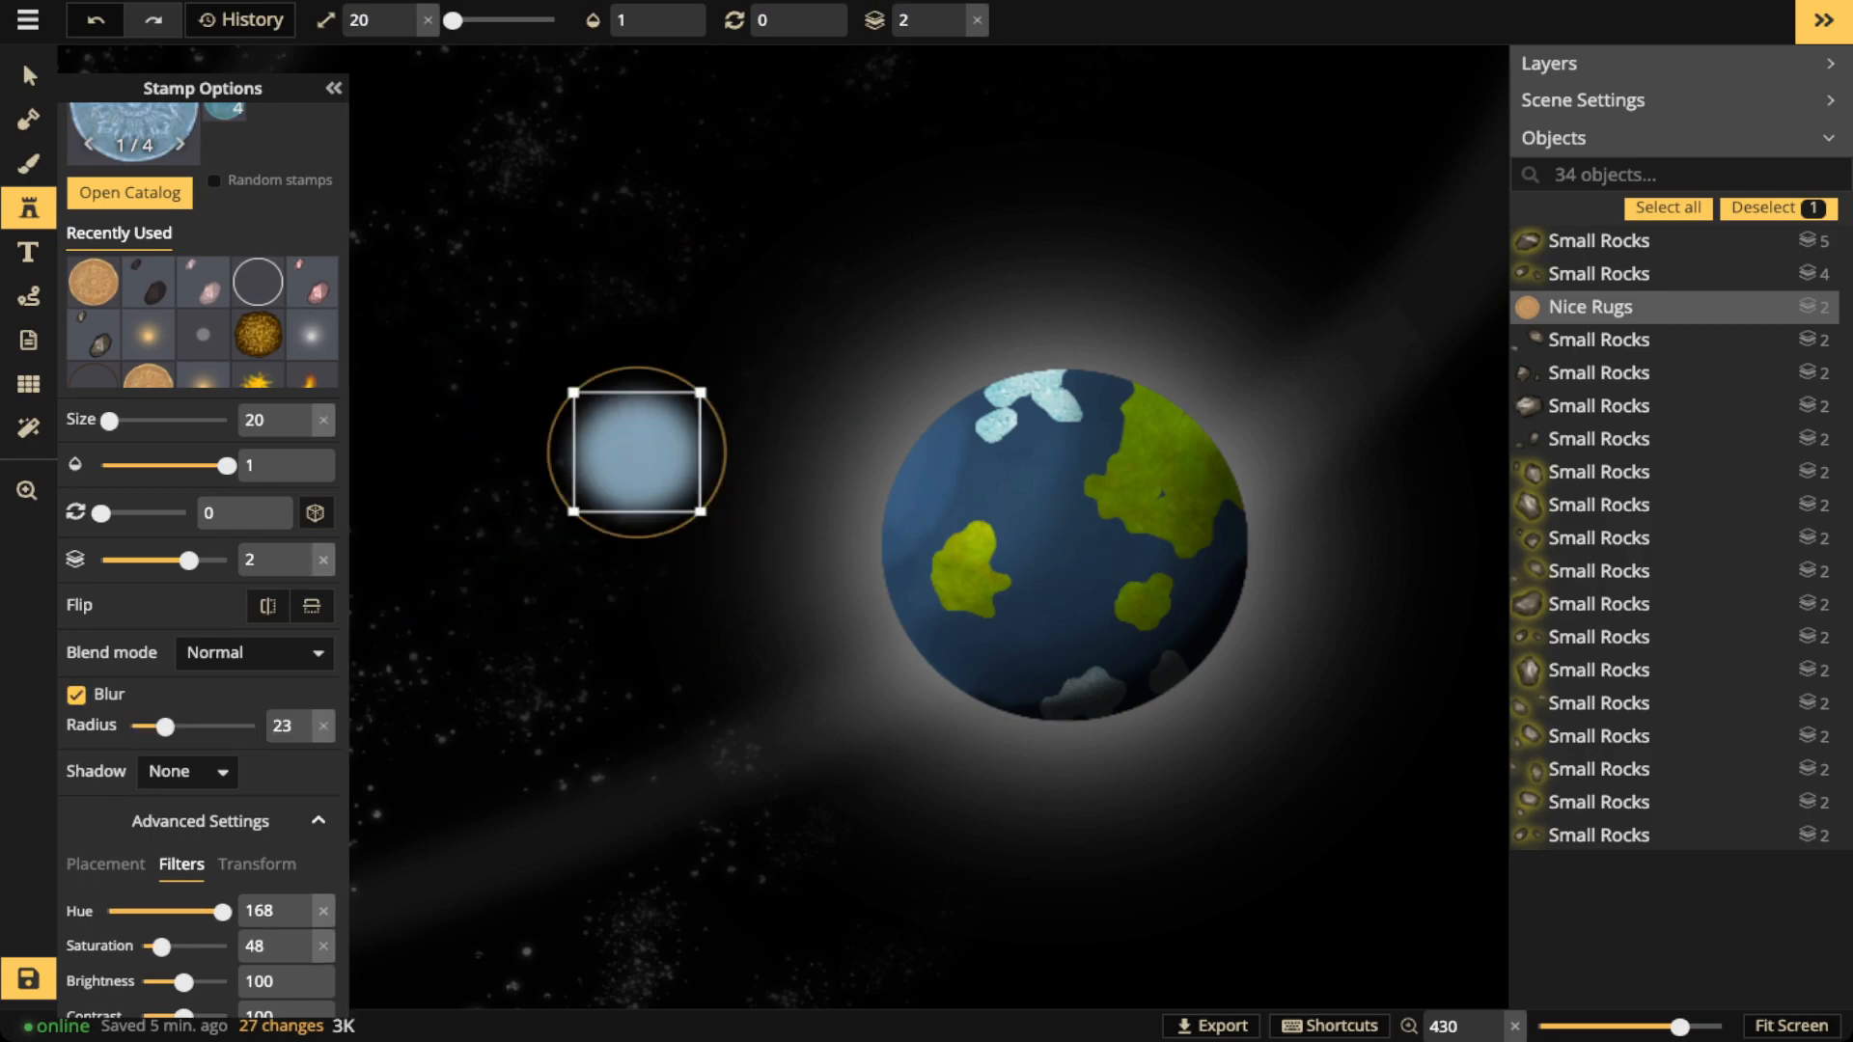
pyautogui.moveTo(637, 450); pyautogui.dragTo(826, 536)
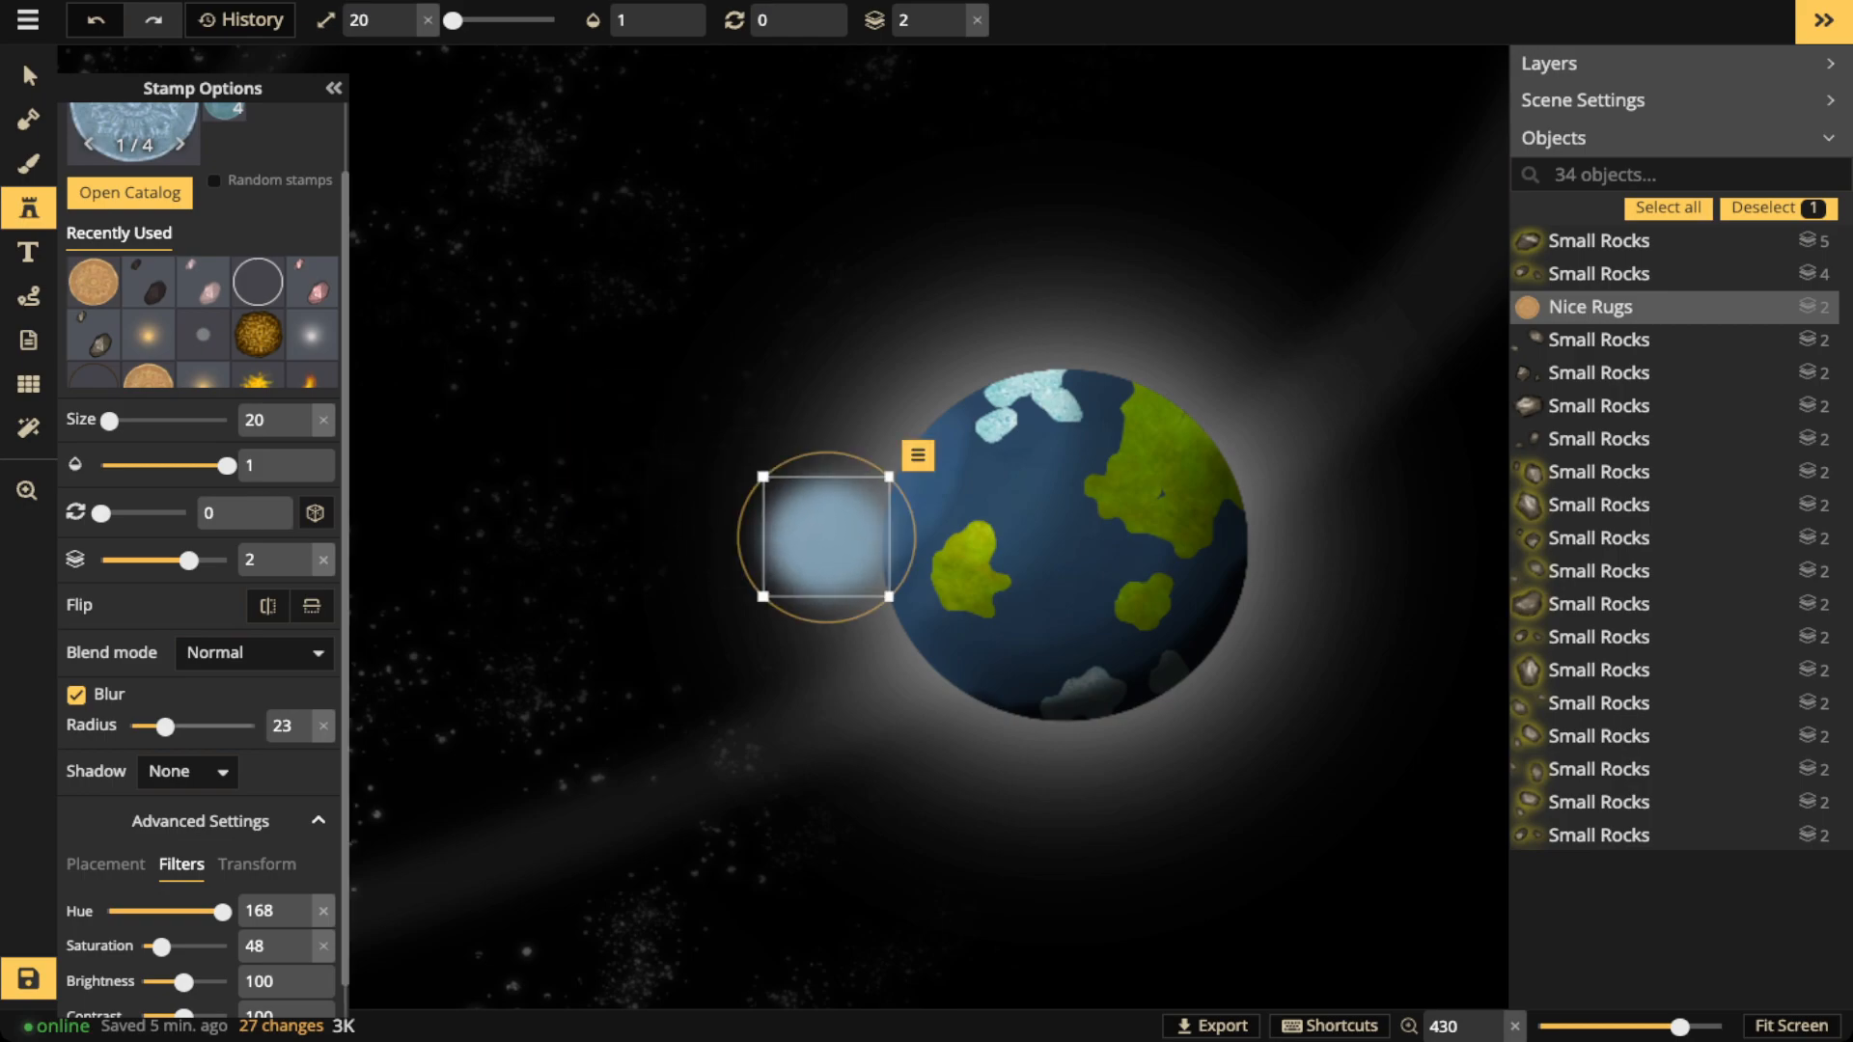
pyautogui.moveTo(147, 725); pyautogui.dragTo(141, 726)
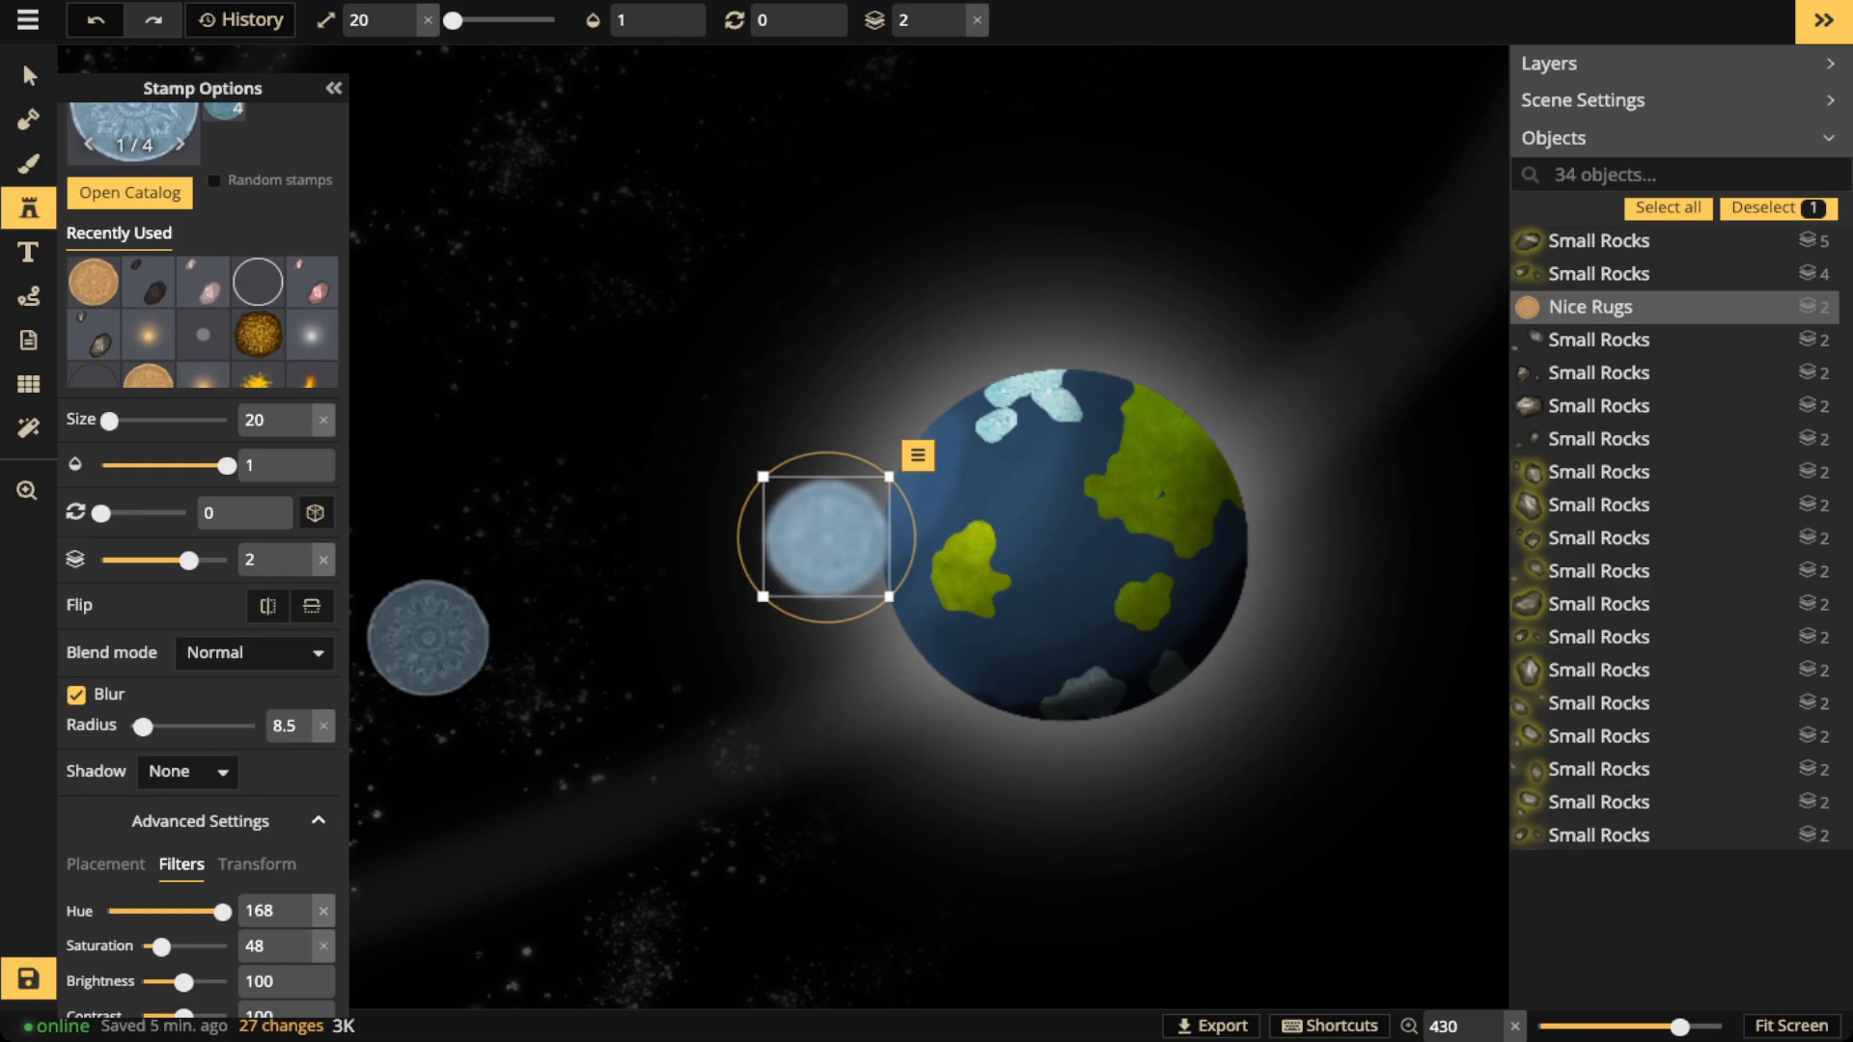
# Move the moon away from the Earth-like planet and stamp a size 32 white light glow around it on layer 0
pyautogui.click(28, 75)
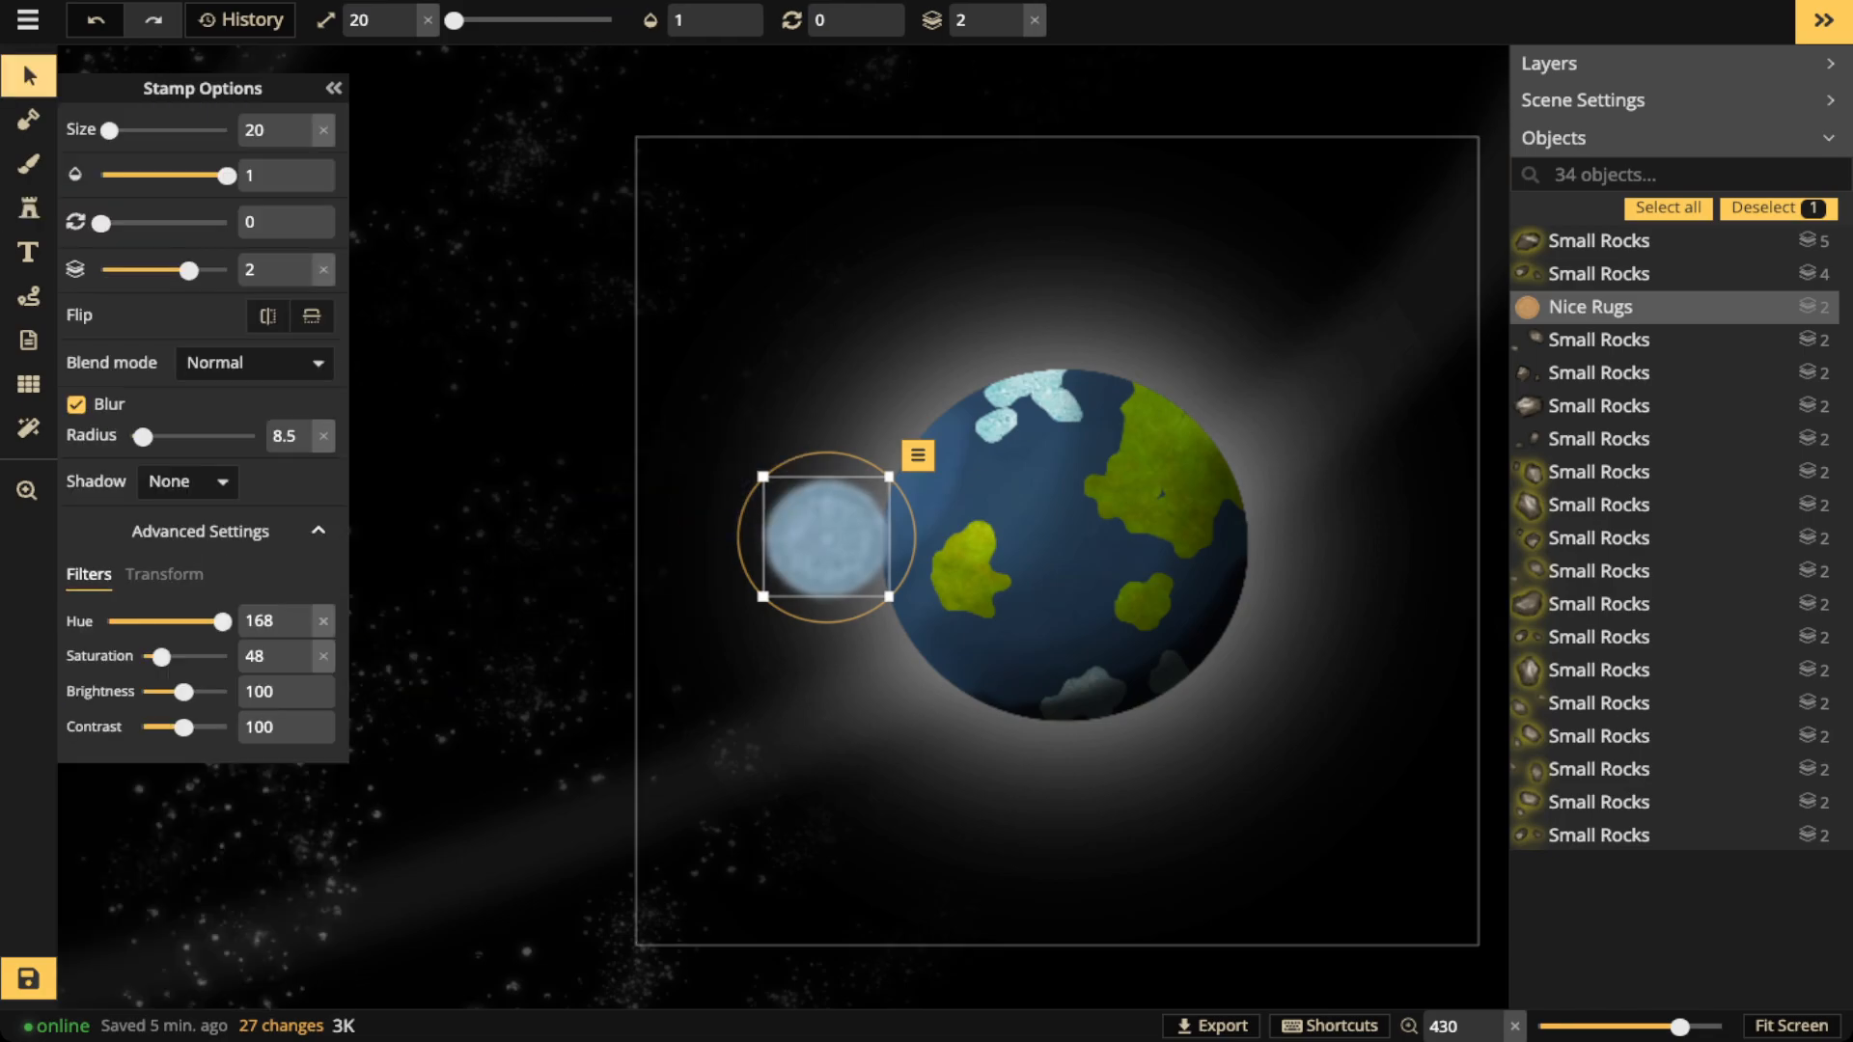
pyautogui.moveTo(826, 537); pyautogui.dragTo(580, 455)
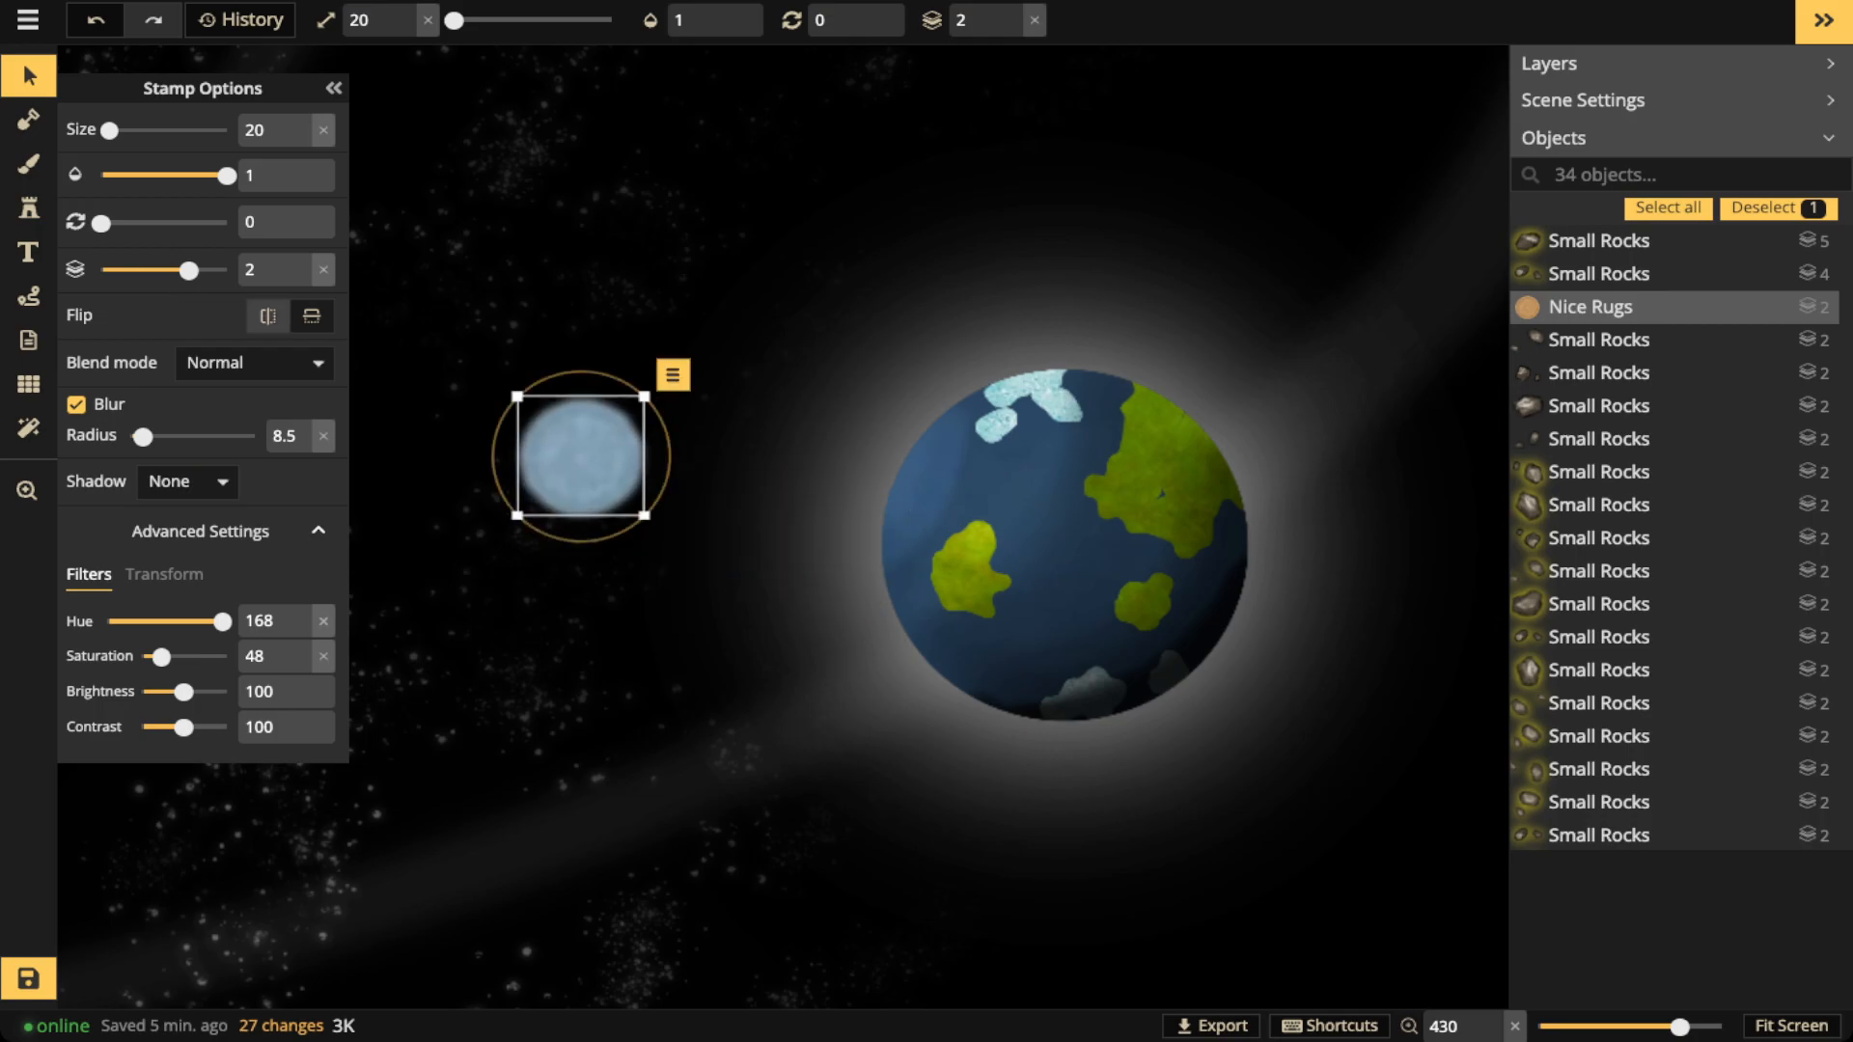
pyautogui.click(28, 207)
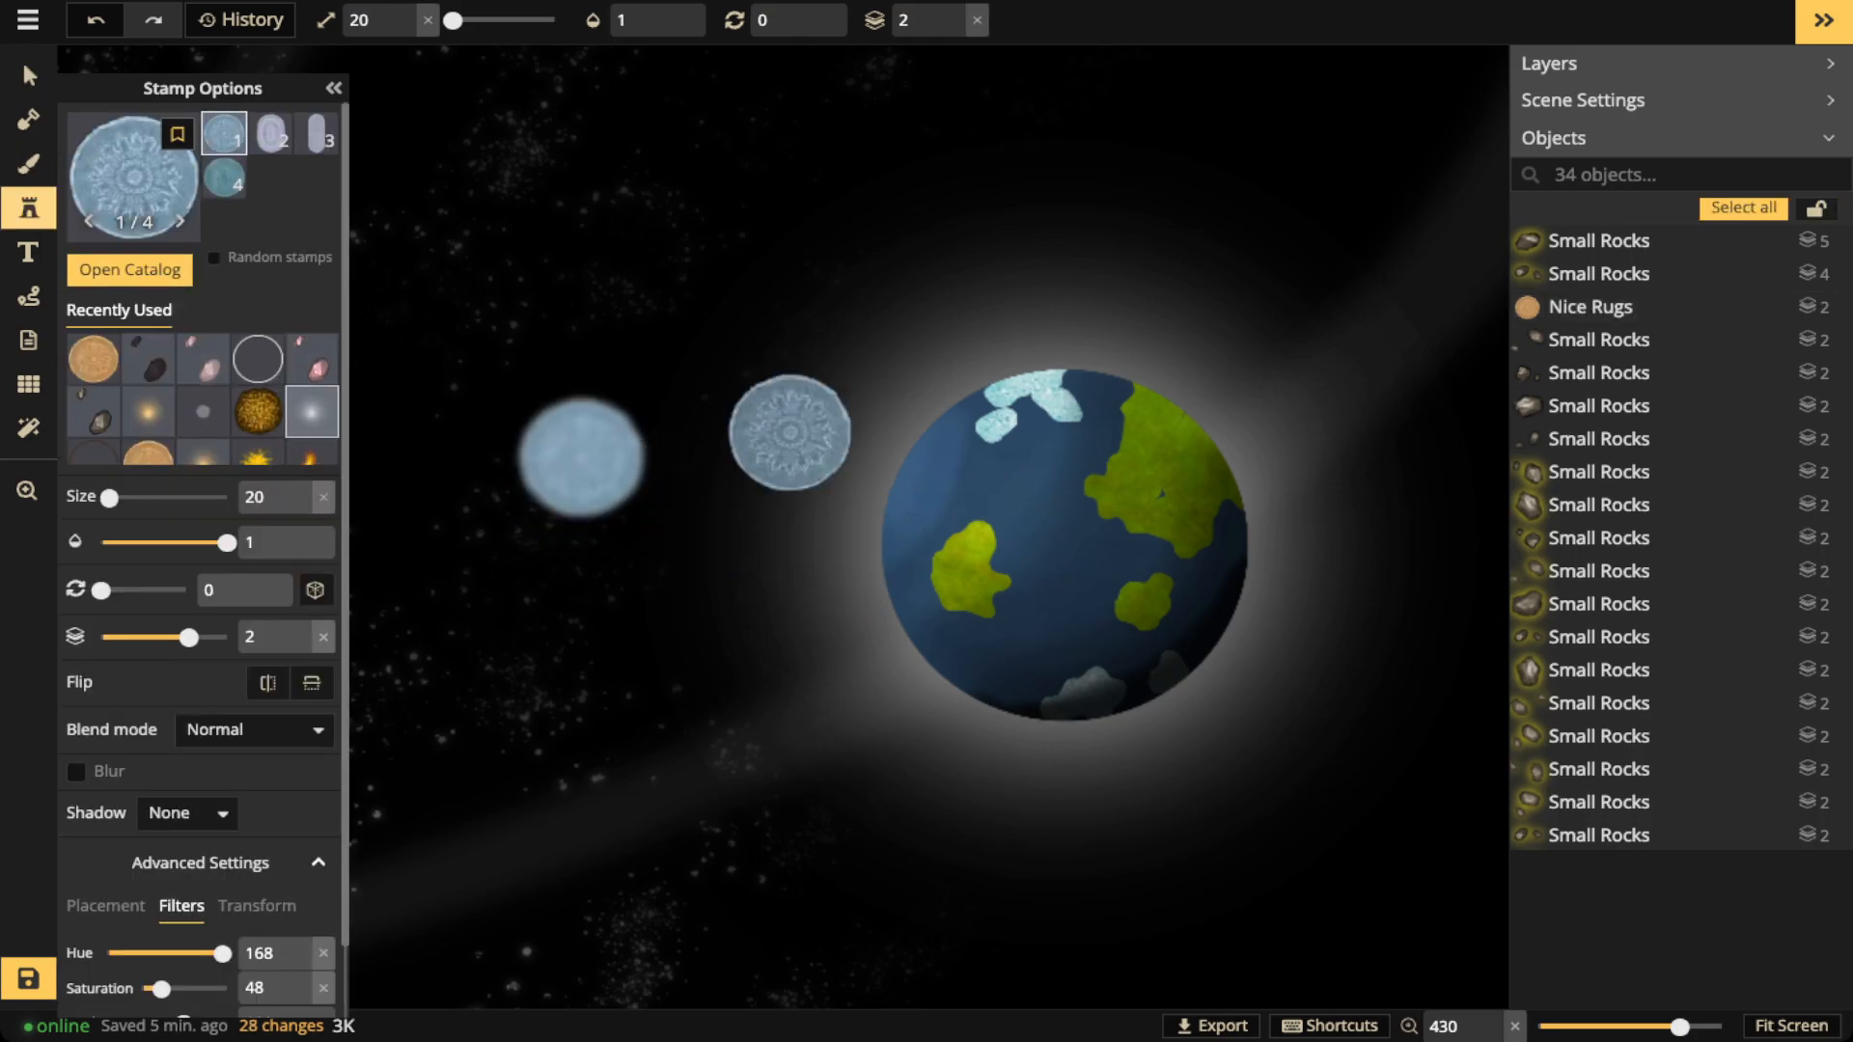
pyautogui.click(311, 412)
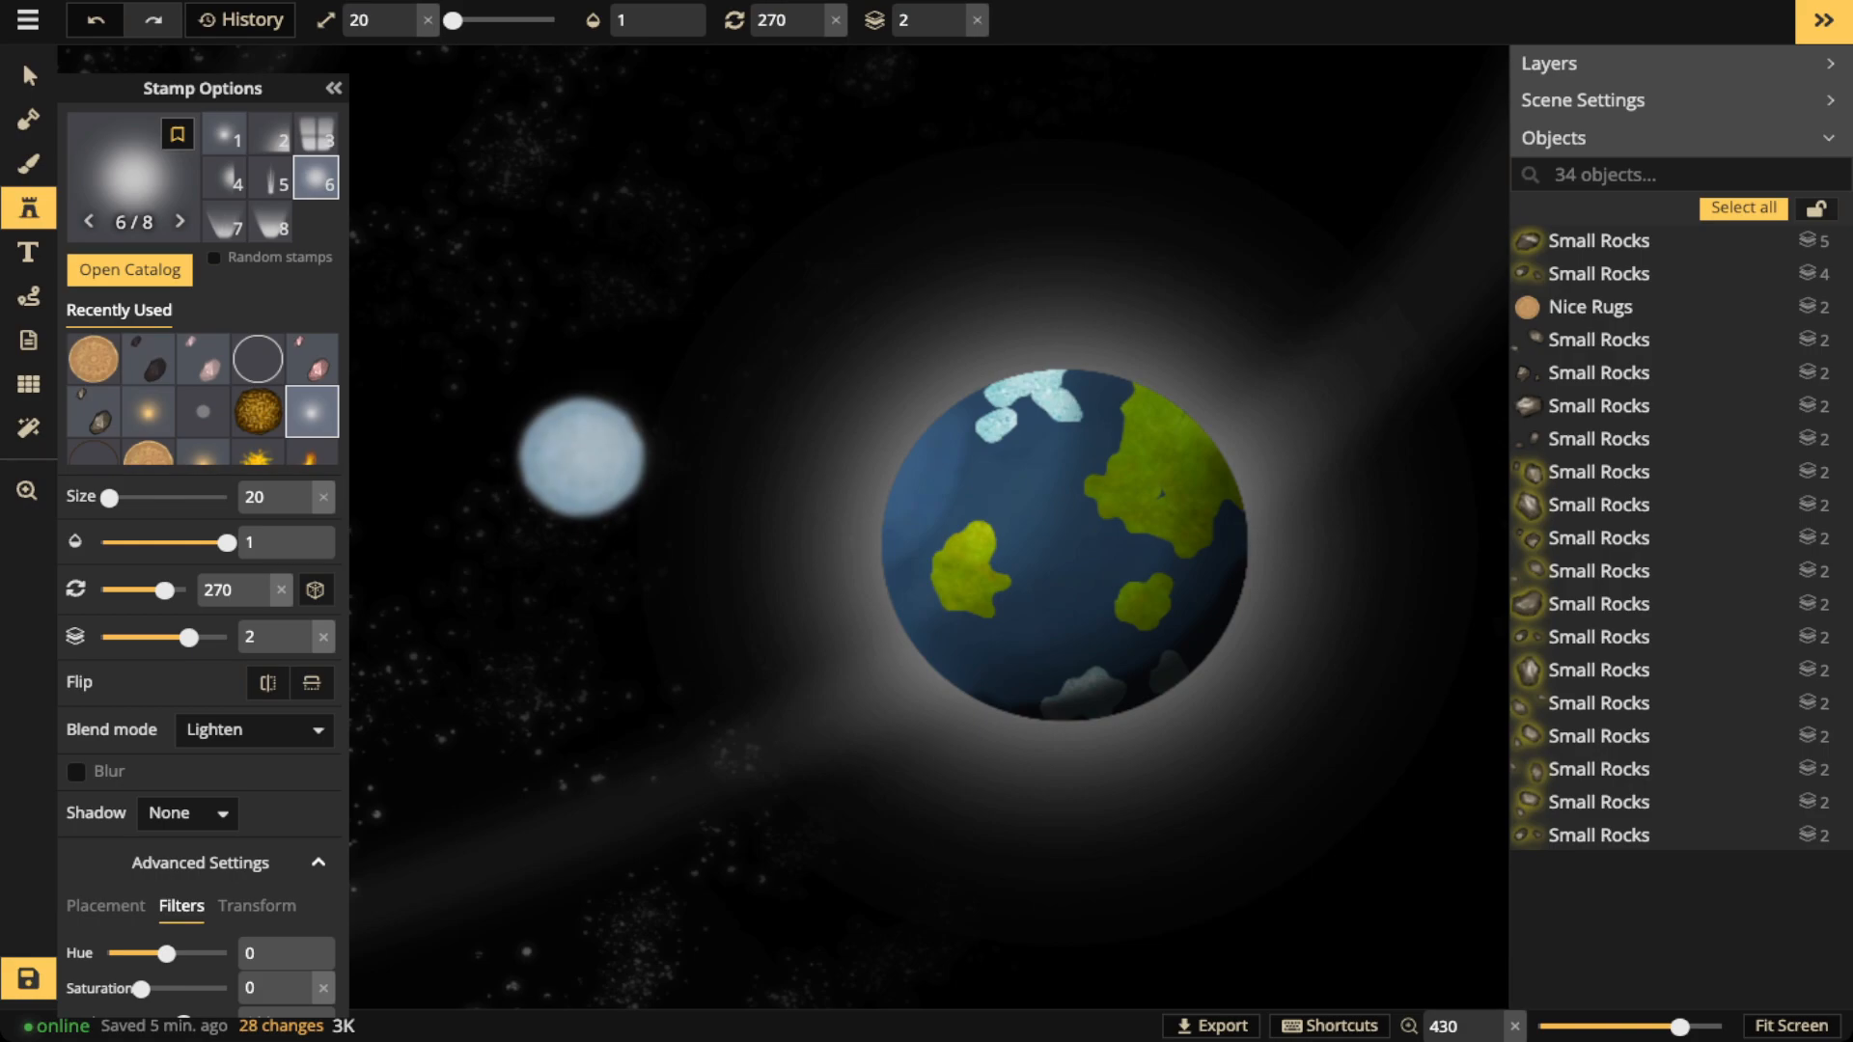
pyautogui.click(954, 30)
pyautogui.press(']')
pyautogui.press(']')
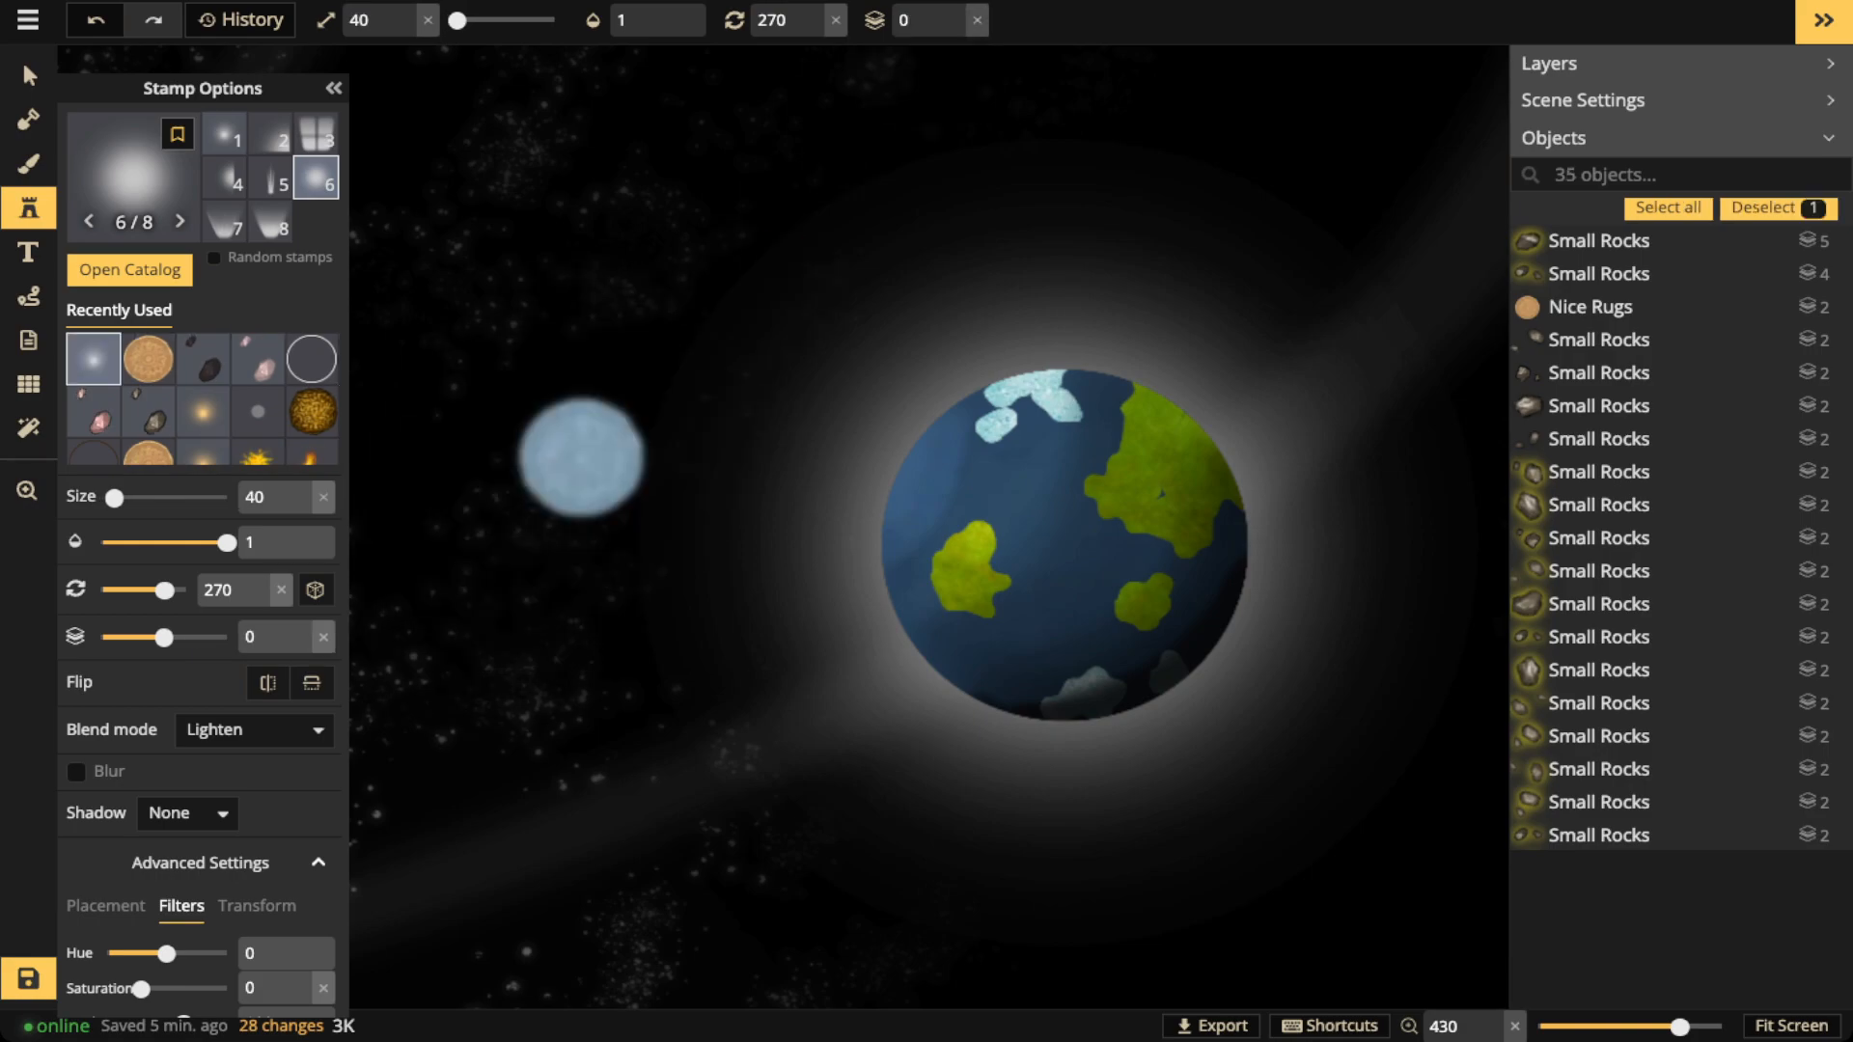
pyautogui.click(577, 446)
pyautogui.press('[')
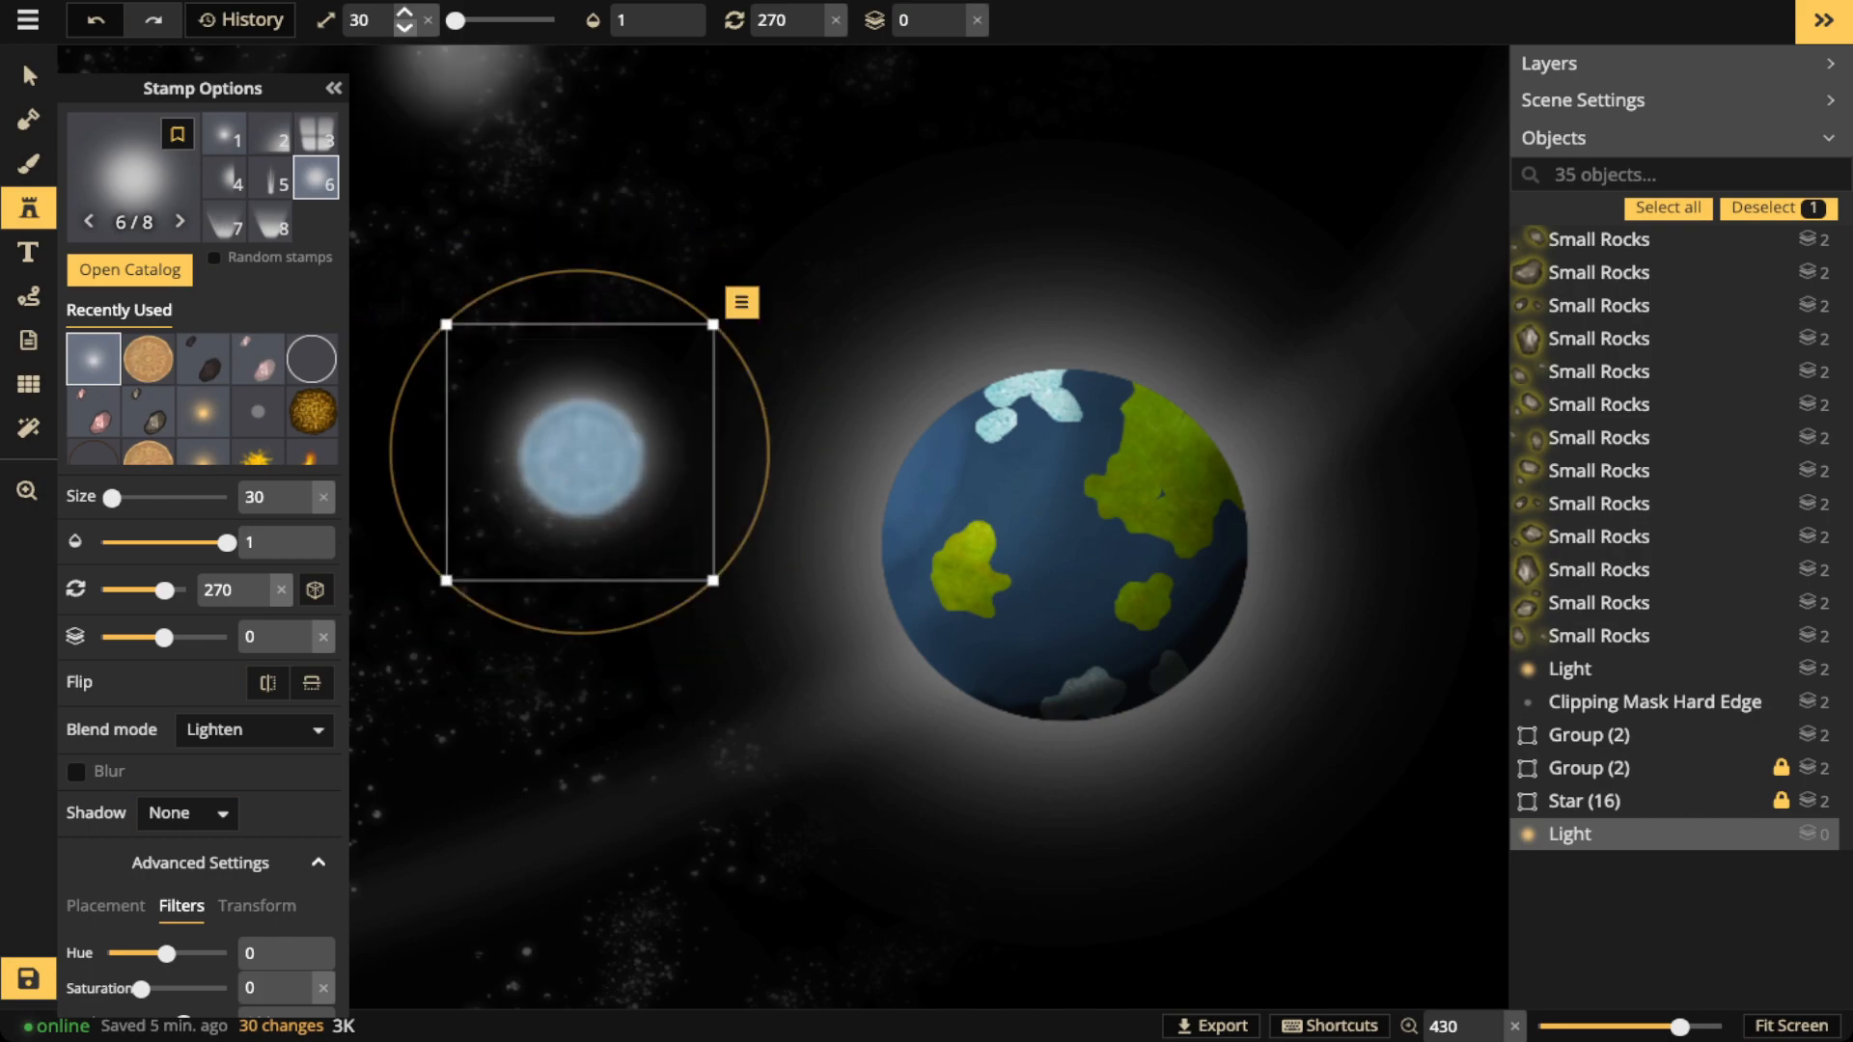
pyautogui.click(404, 12)
pyautogui.click(404, 9)
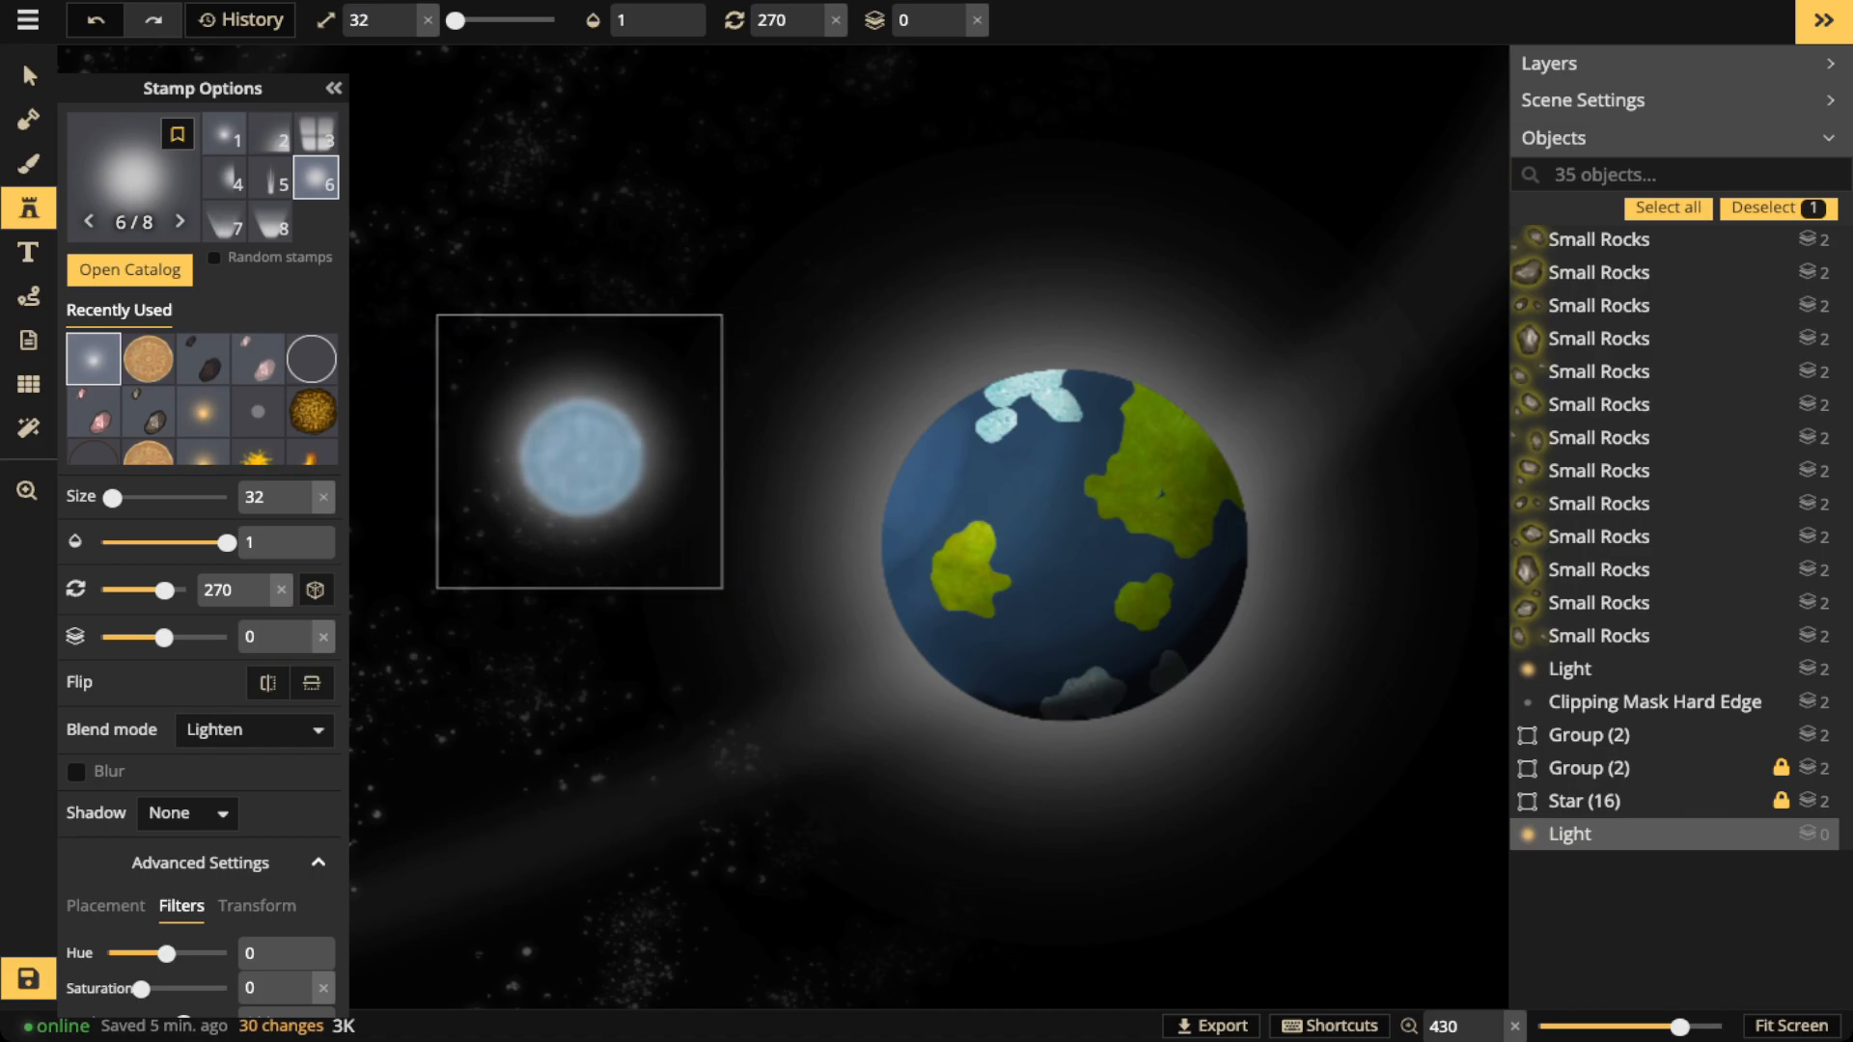
# Group the moon and its light glow without including the Earth-like planet
pyautogui.click(29, 76)
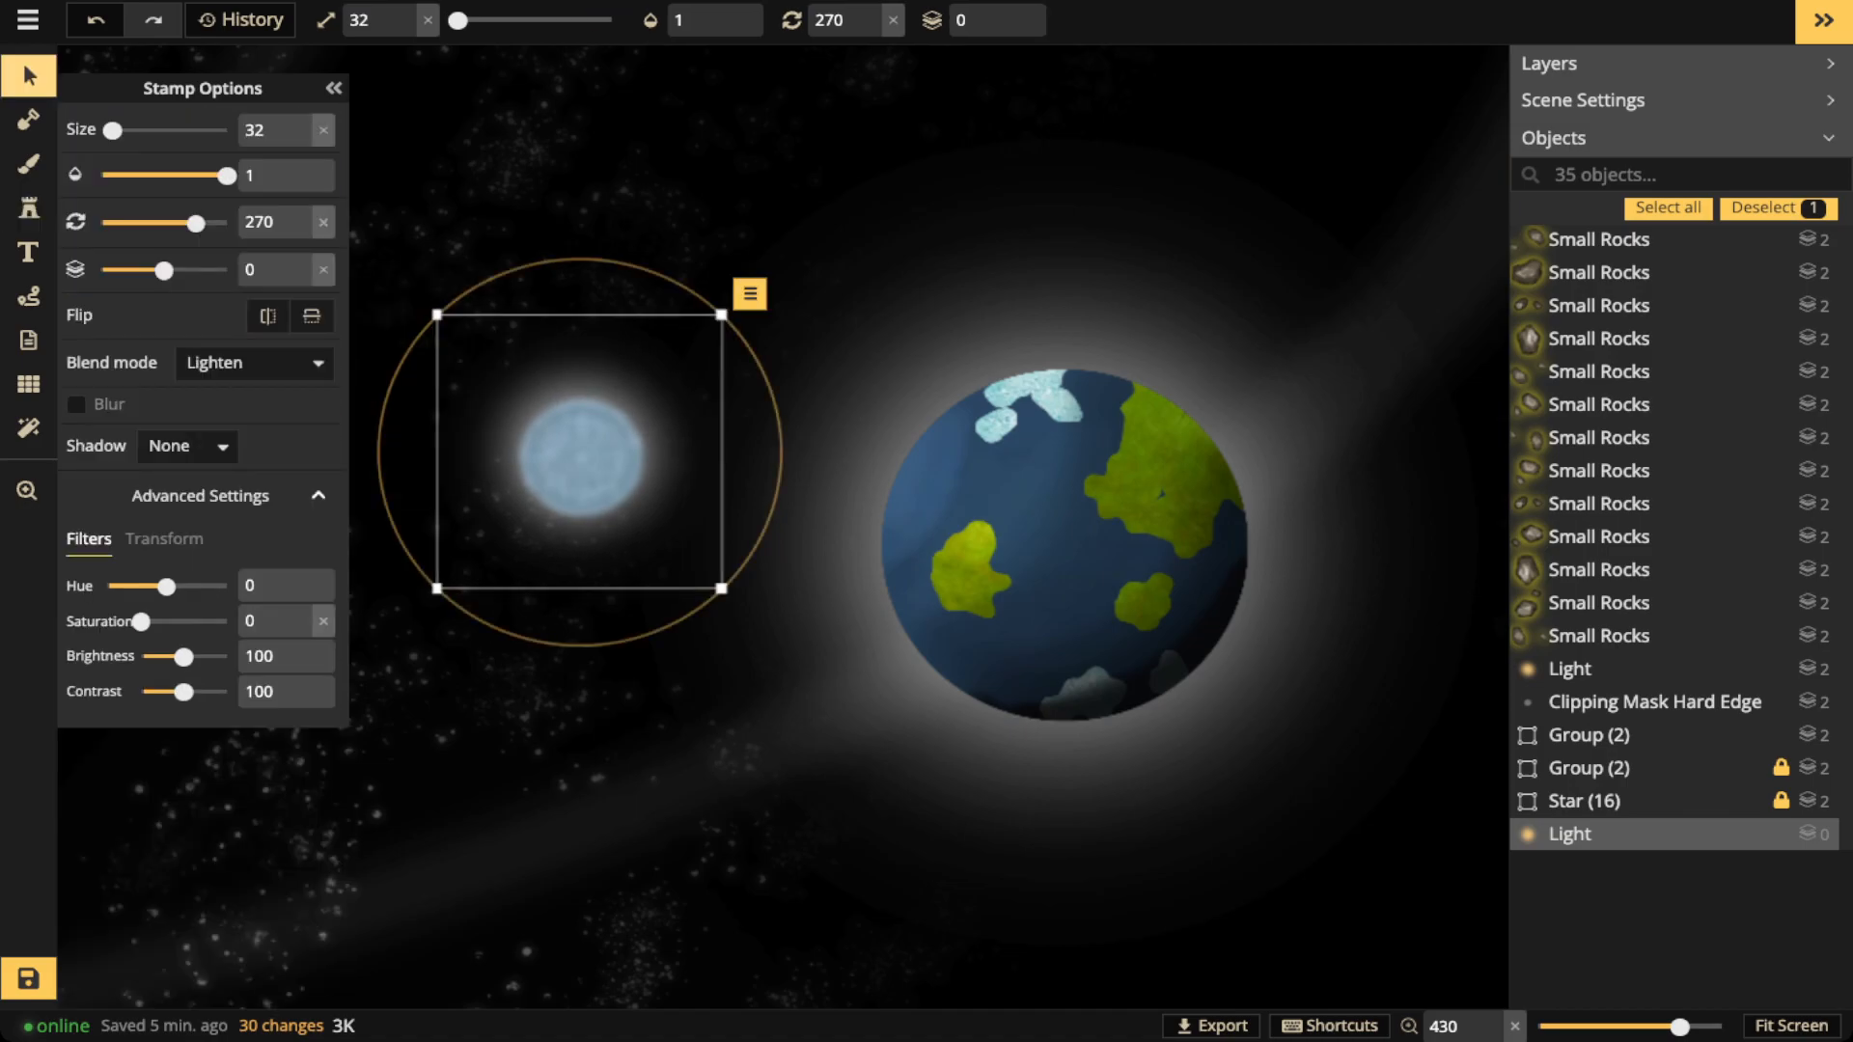
pyautogui.click(495, 336)
pyautogui.moveTo(495, 336); pyautogui.dragTo(560, 454)
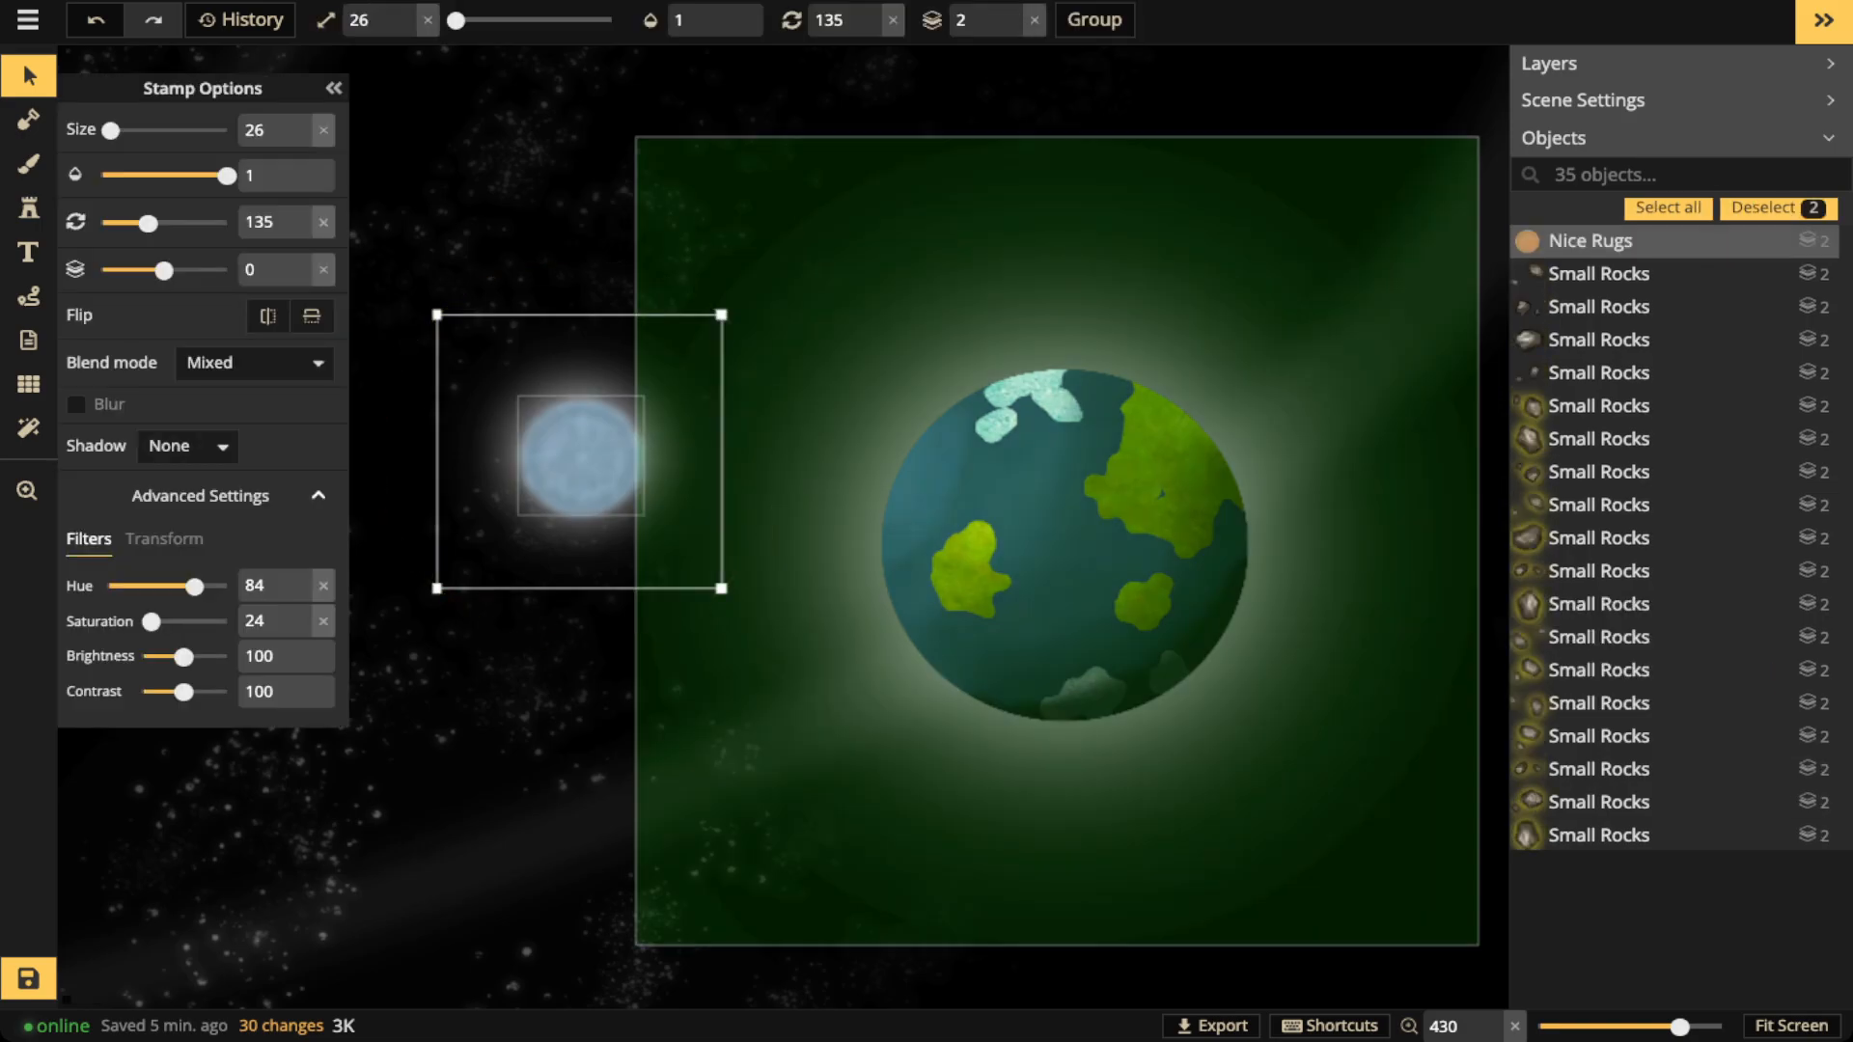
pyautogui.keyDown('shift'); pyautogui.click(1052, 541); pyautogui.keyUp('shift')
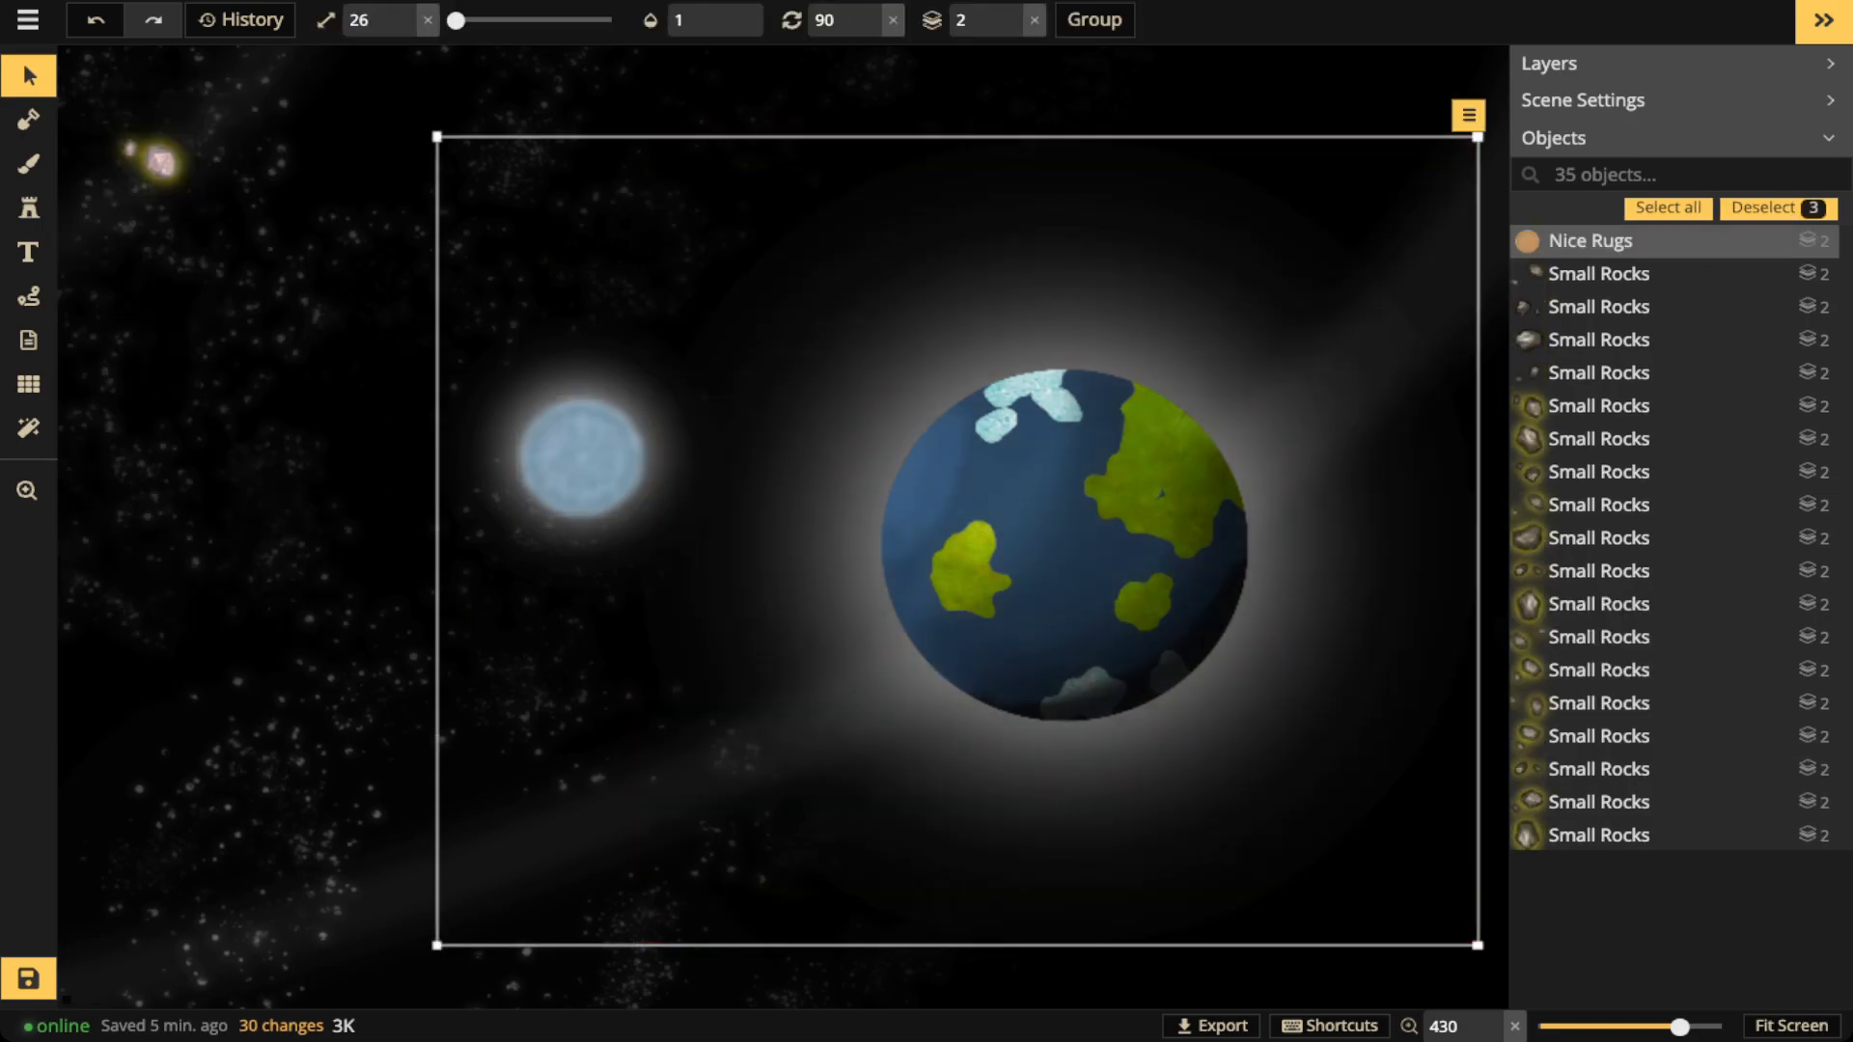
pyautogui.click(579, 455)
pyautogui.press('Escape')
pyautogui.moveTo(490, 256); pyautogui.dragTo(540, 463)
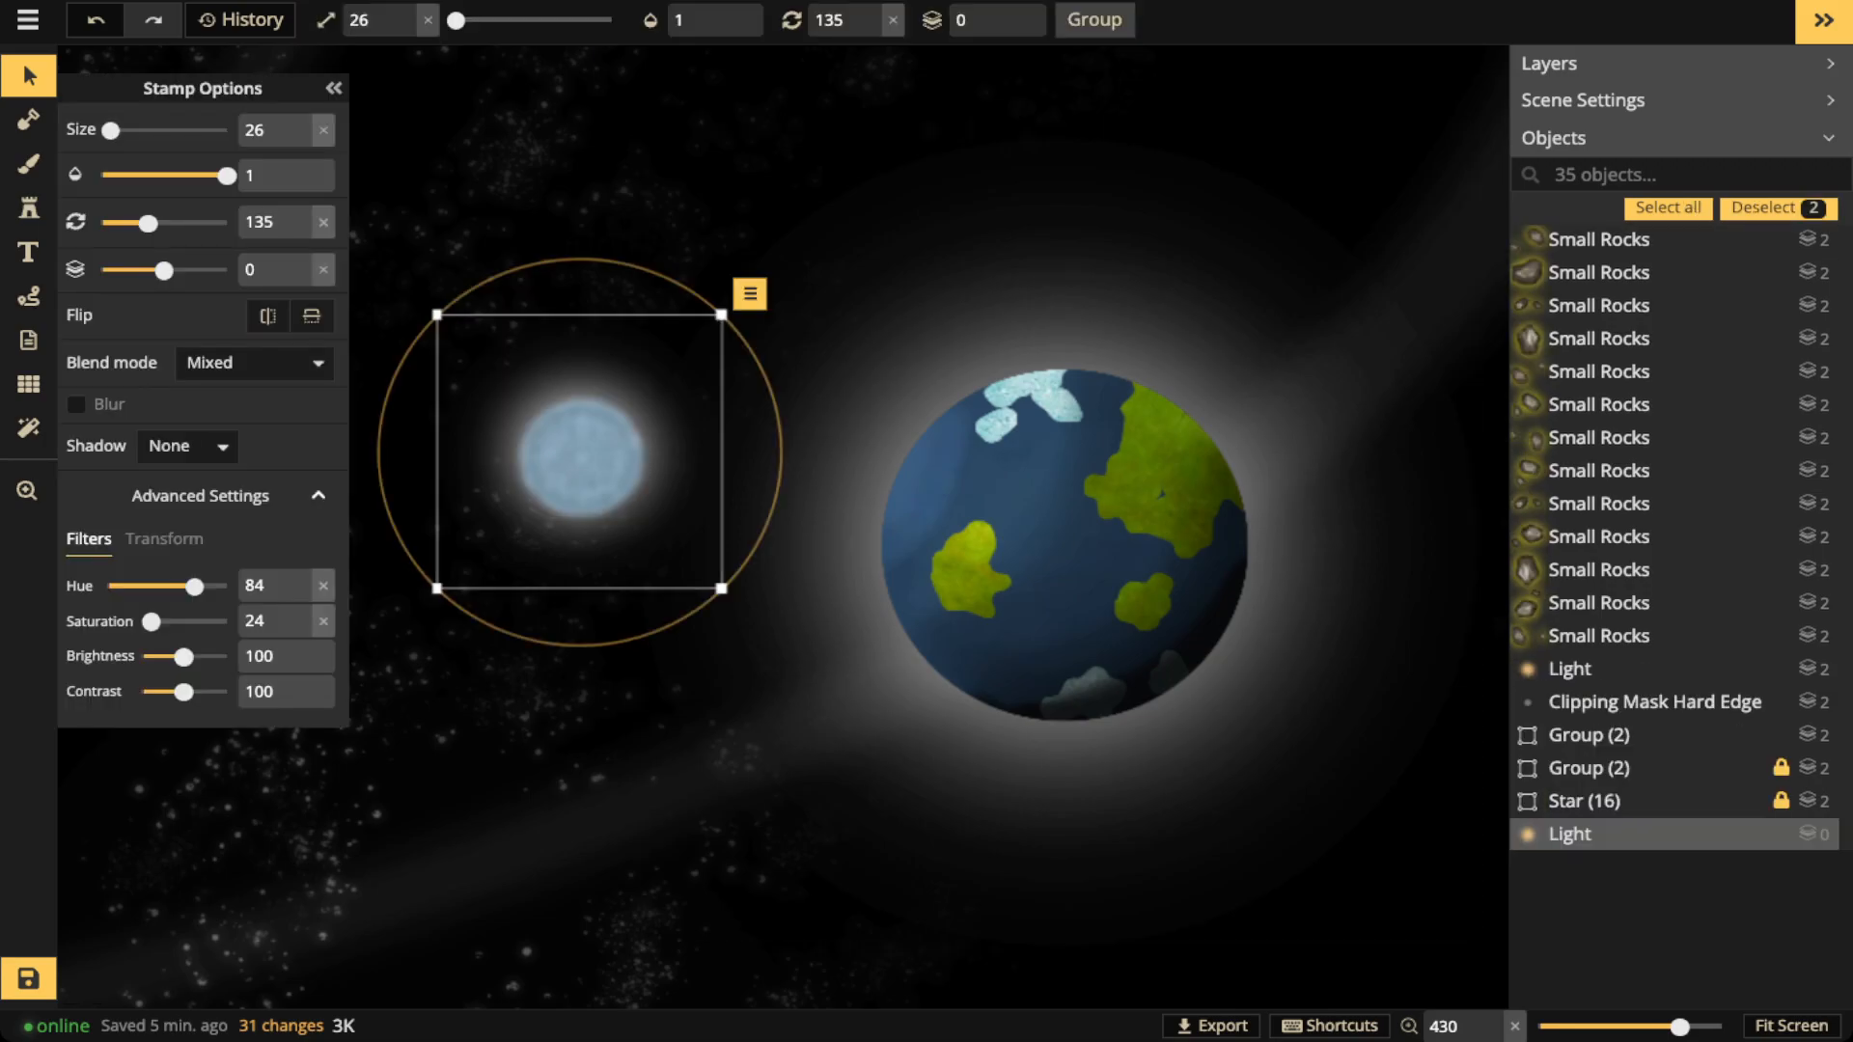
pyautogui.click(1093, 19)
# Resize the grouped moon and position it to the left of the Earth-like planet
pyautogui.moveTo(722, 589); pyautogui.dragTo(666, 533)
pyautogui.moveTo(581, 455); pyautogui.dragTo(754, 553)
pyautogui.scroll(-5, 777, 628)
pyautogui.press('space')
pyautogui.moveTo(799, 487); pyautogui.dragTo(899, 389)
pyautogui.moveTo(740, 540); pyautogui.dragTo(894, 677)
pyautogui.moveTo(1025, 553); pyautogui.dragTo(980, 596)
pyautogui.moveTo(896, 679); pyautogui.dragTo(563, 501)
pyautogui.scroll(5, 563, 500)
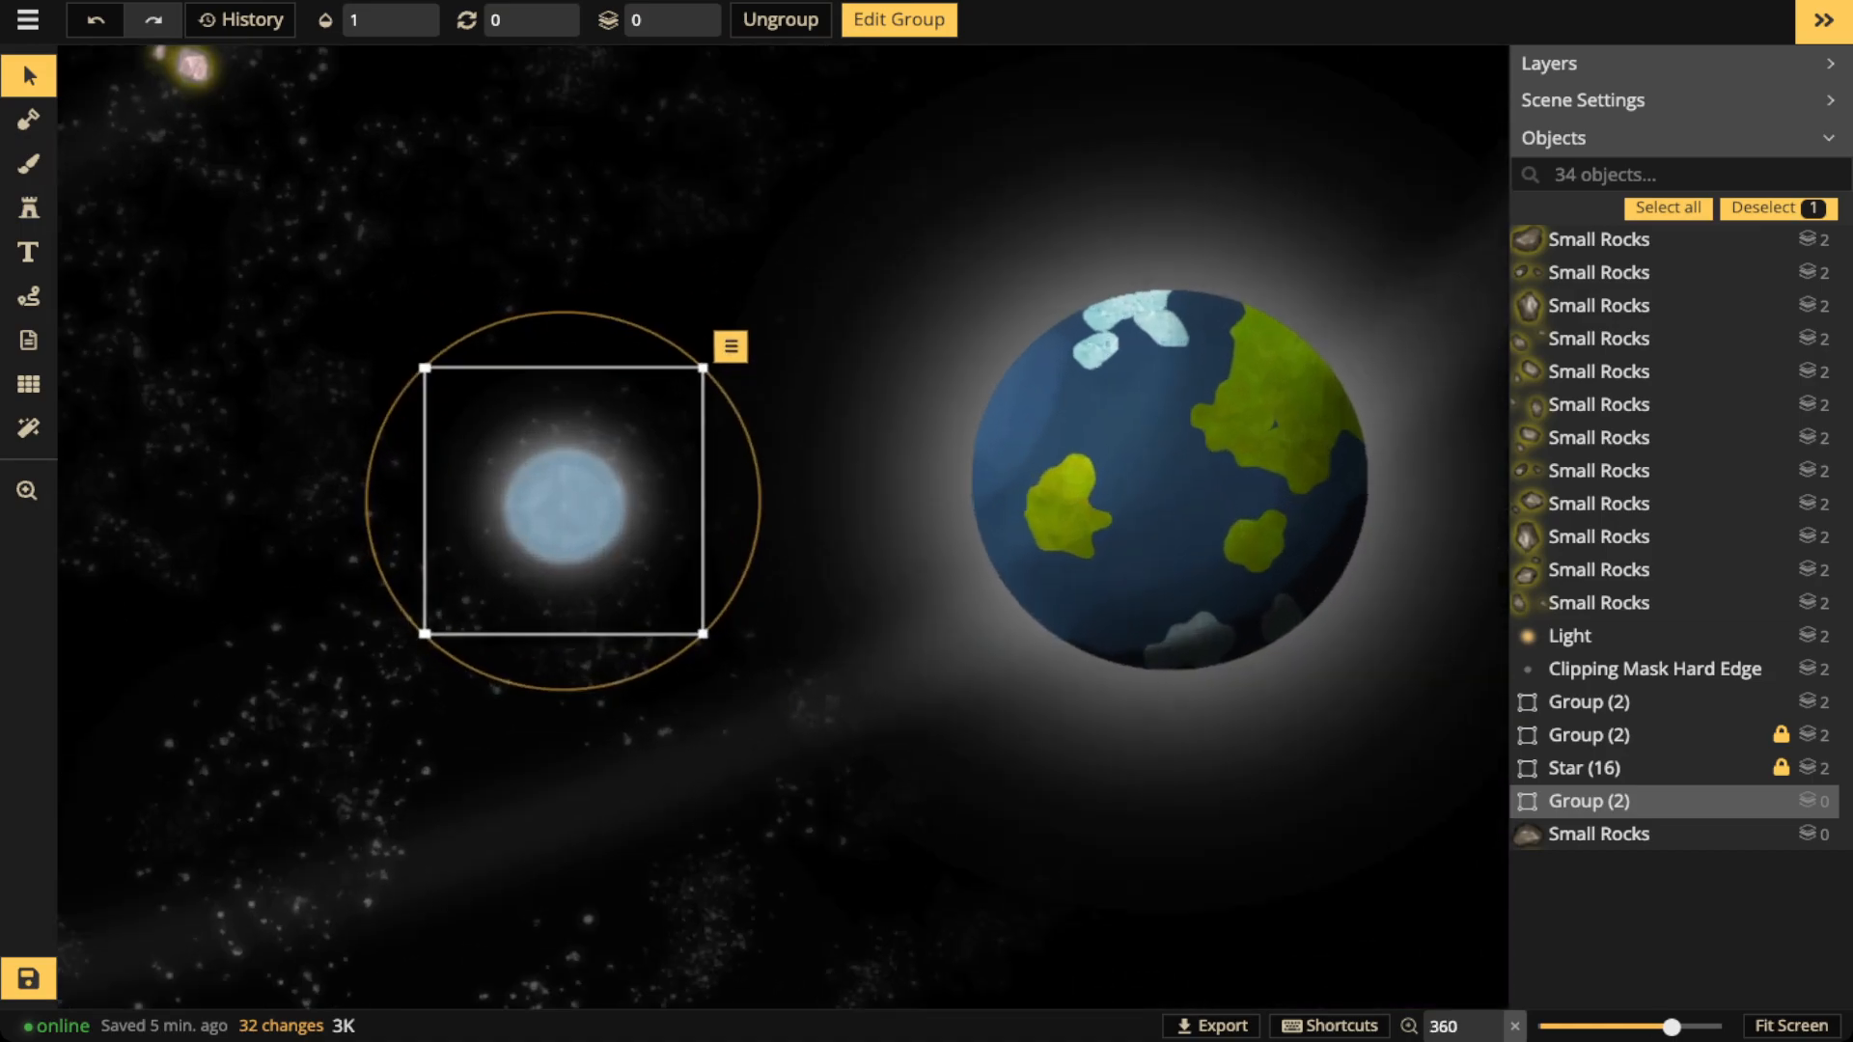
pyautogui.scroll(5, 564, 501)
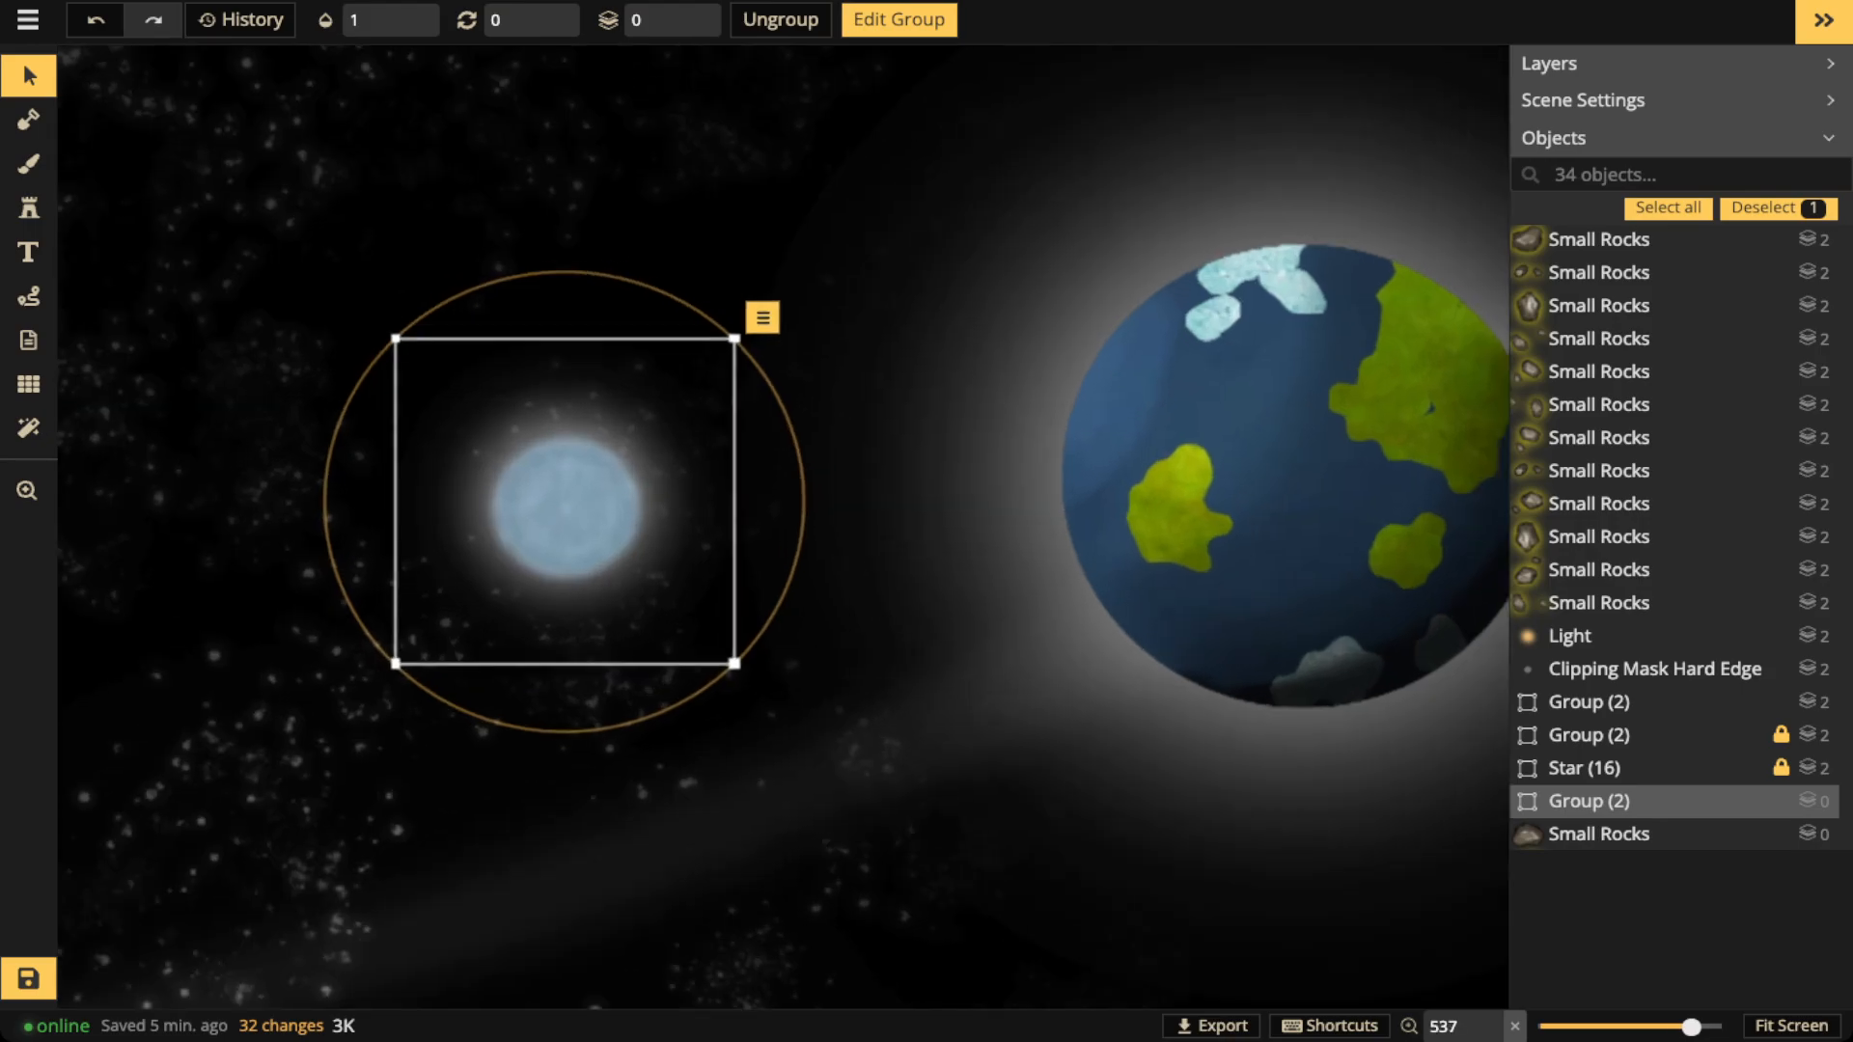
pyautogui.scroll(-15, 562, 501)
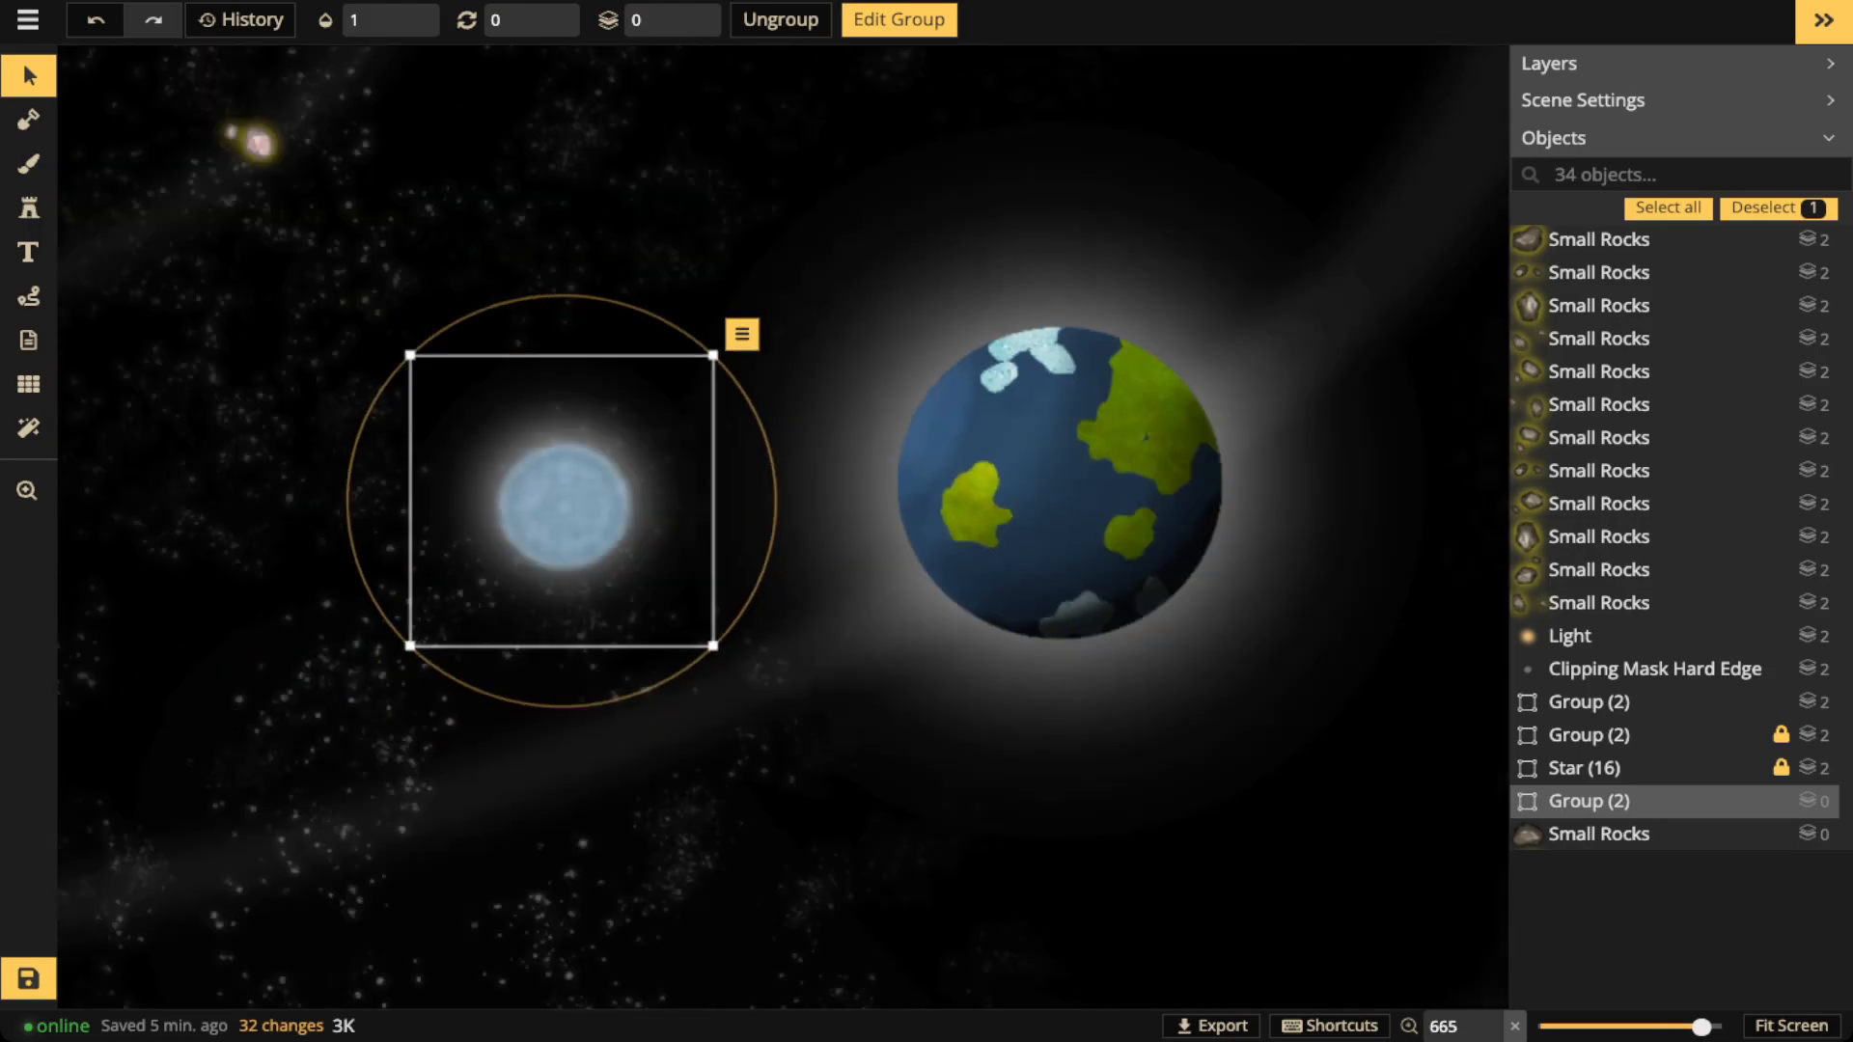
# Shrink the moon group slightly and move it to the empty space below and left of the Earth-like planet
pyautogui.moveTo(561, 501); pyautogui.dragTo(685, 567)
pyautogui.moveTo(757, 635); pyautogui.dragTo(746, 625)
pyautogui.moveTo(685, 567); pyautogui.dragTo(577, 757)
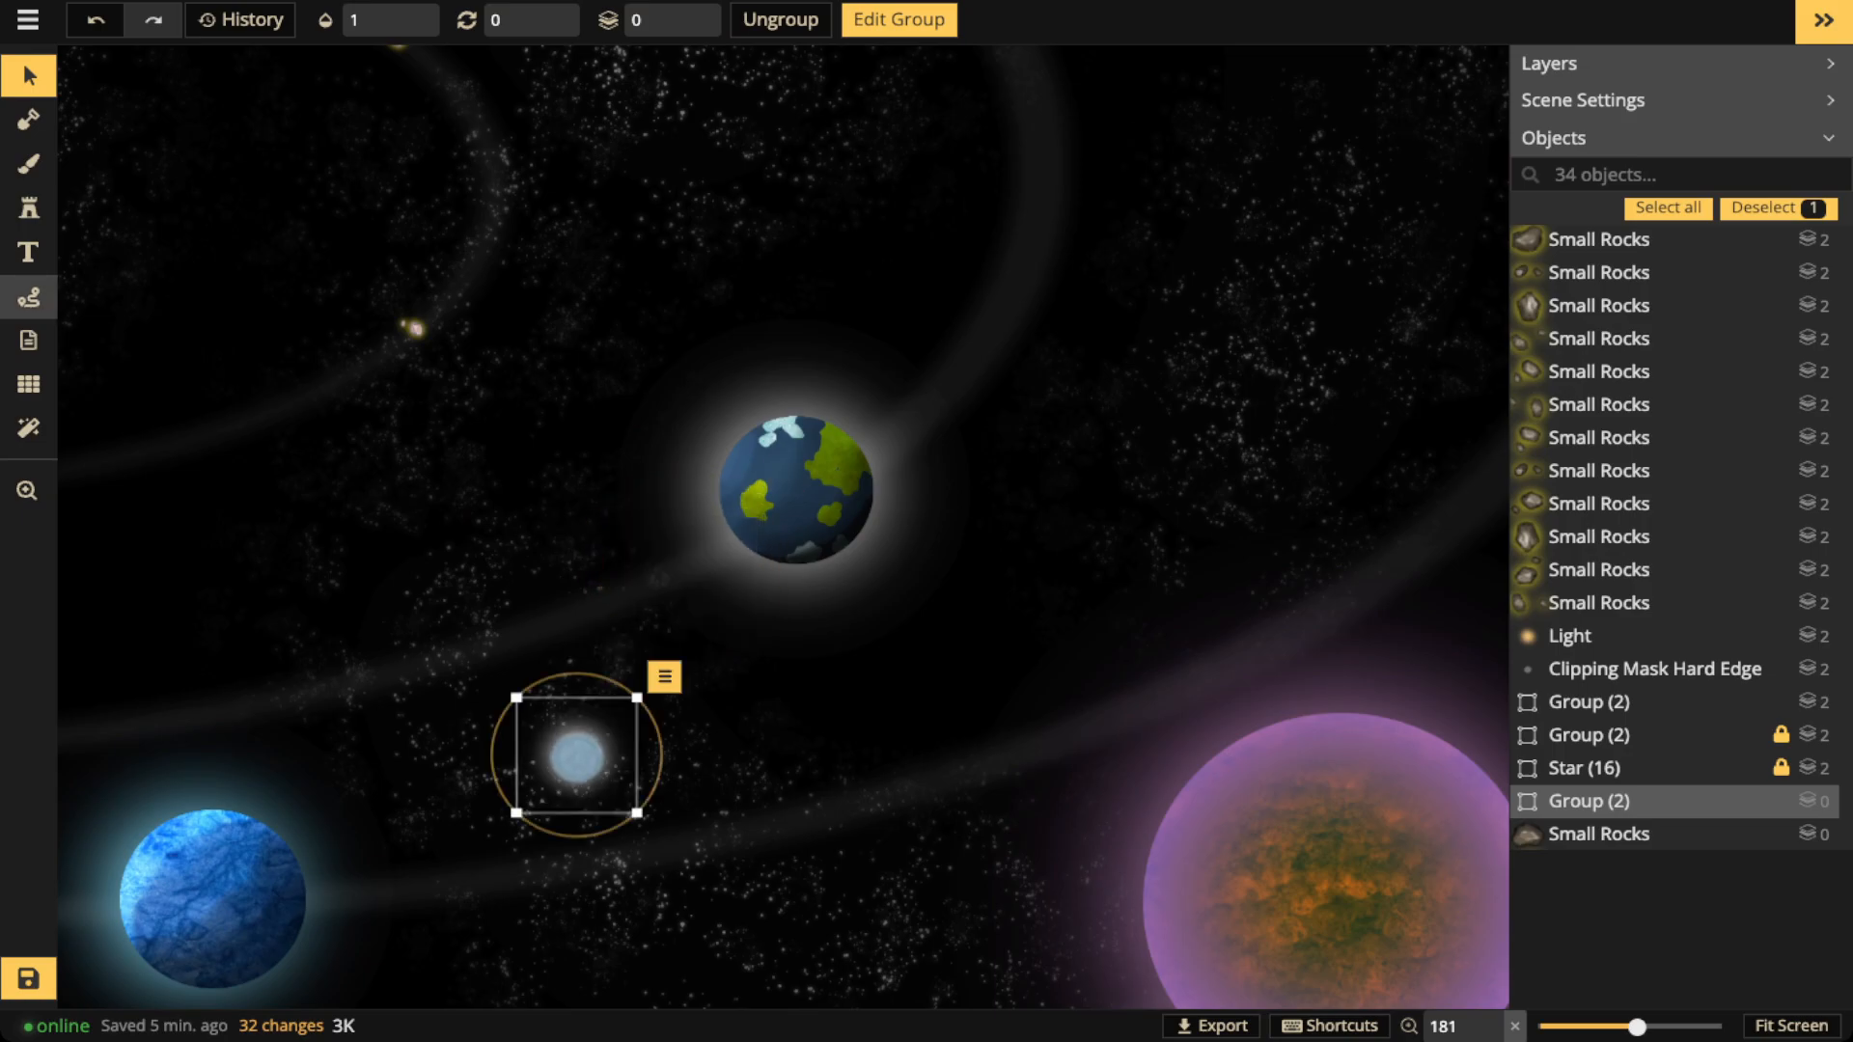
# Stamp a Heraldic Circle of size 226 over the Earth-like planet and set its opacity to 0.31
pyautogui.click(28, 296)
pyautogui.click(28, 207)
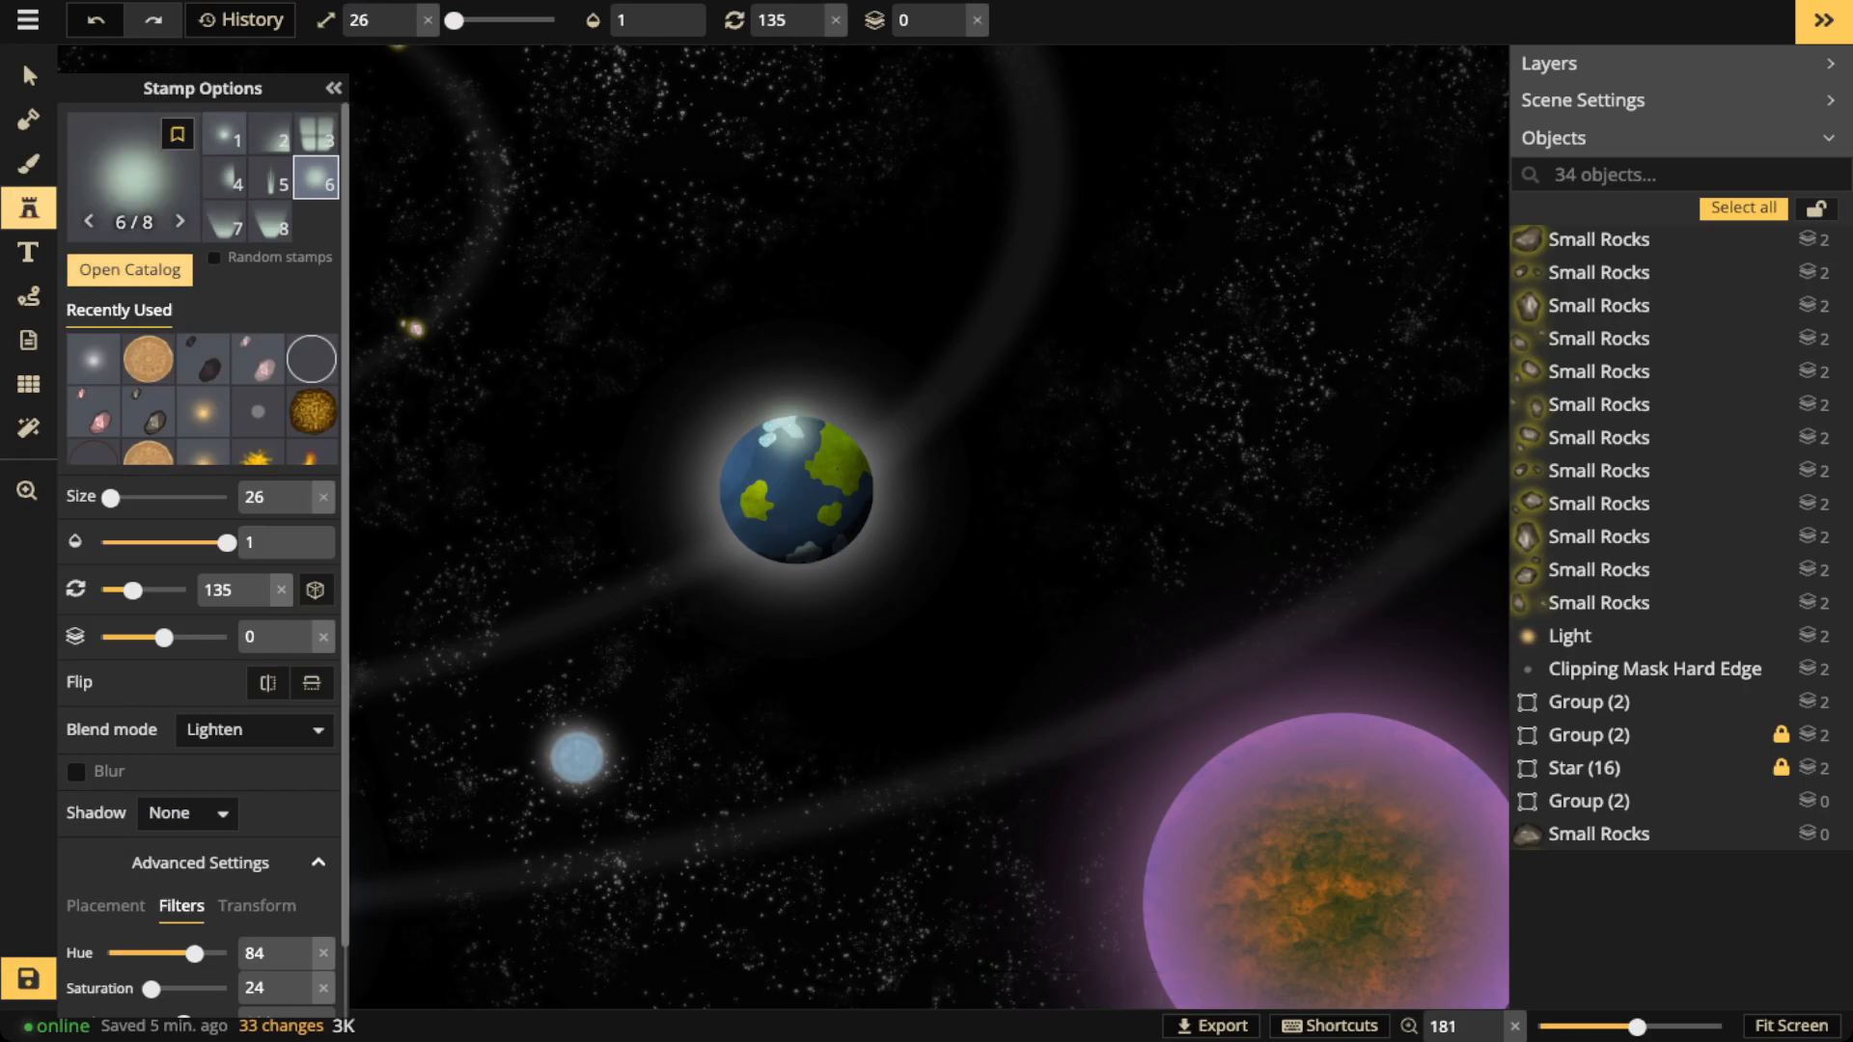
pyautogui.scroll(20, 895, 404)
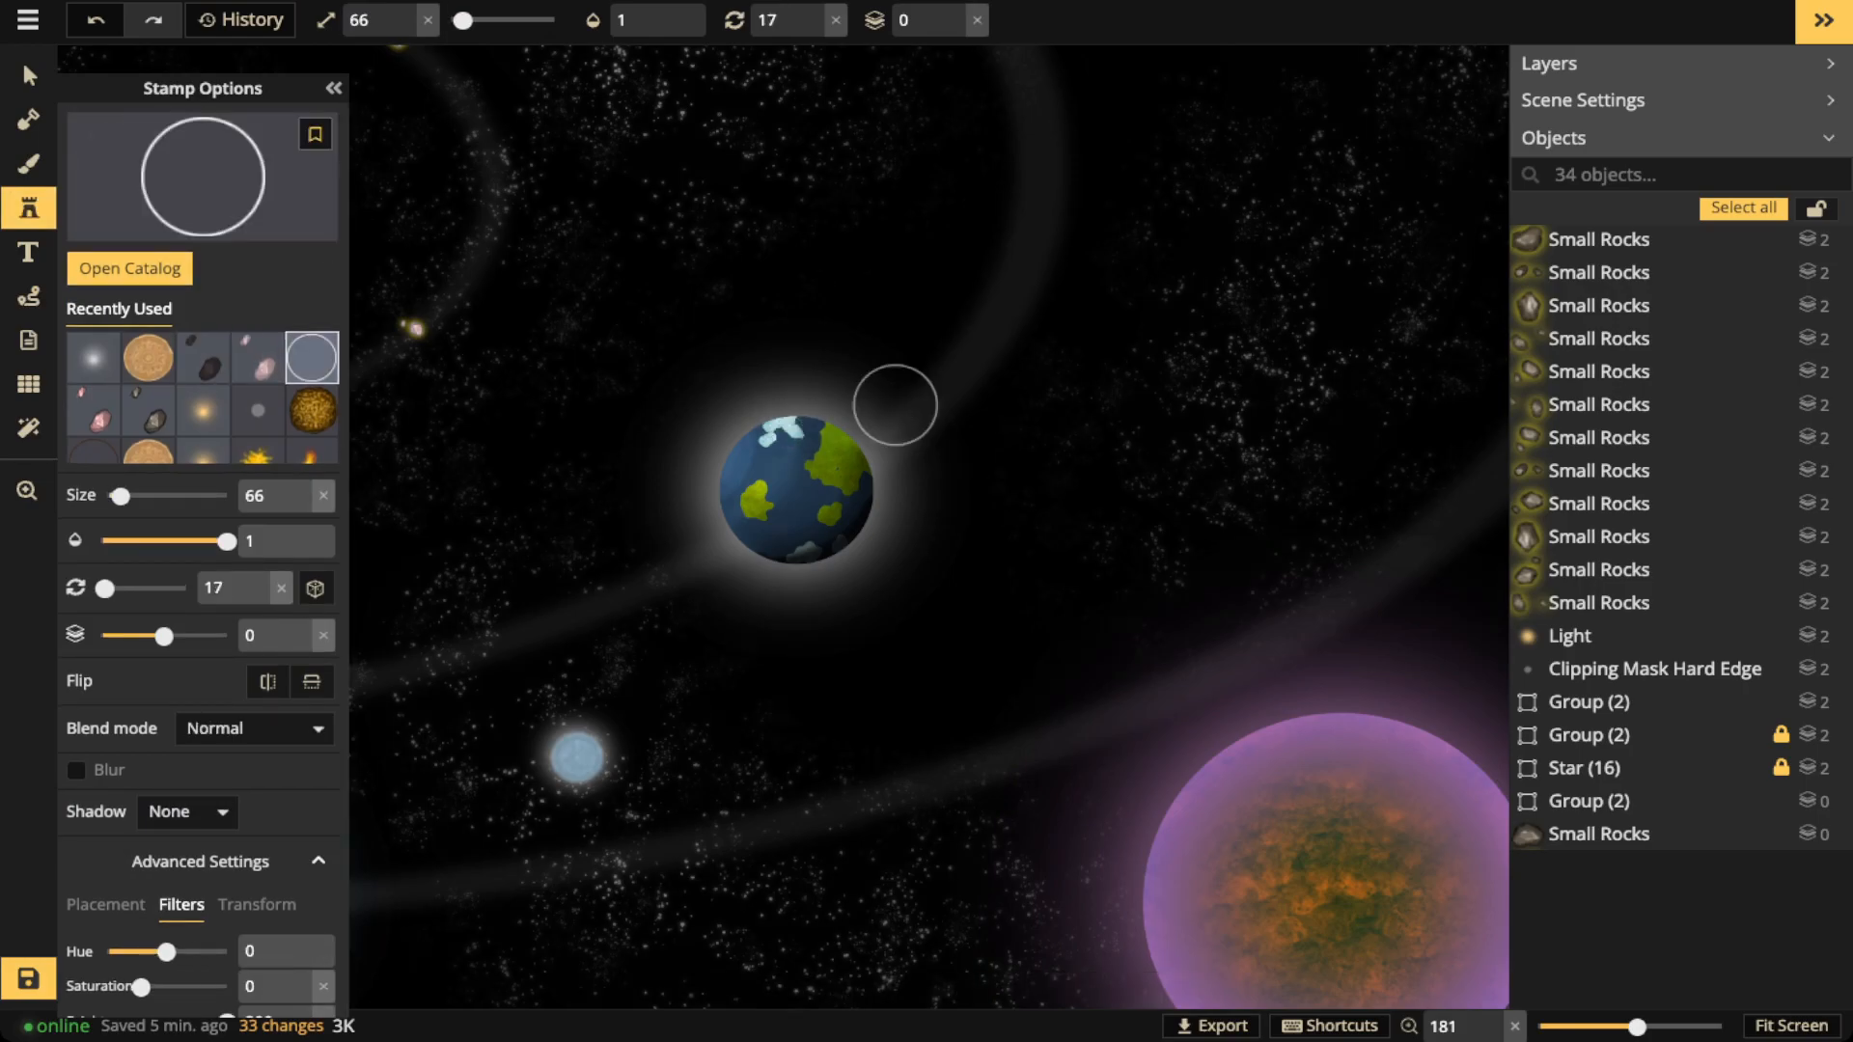
pyautogui.click(806, 396)
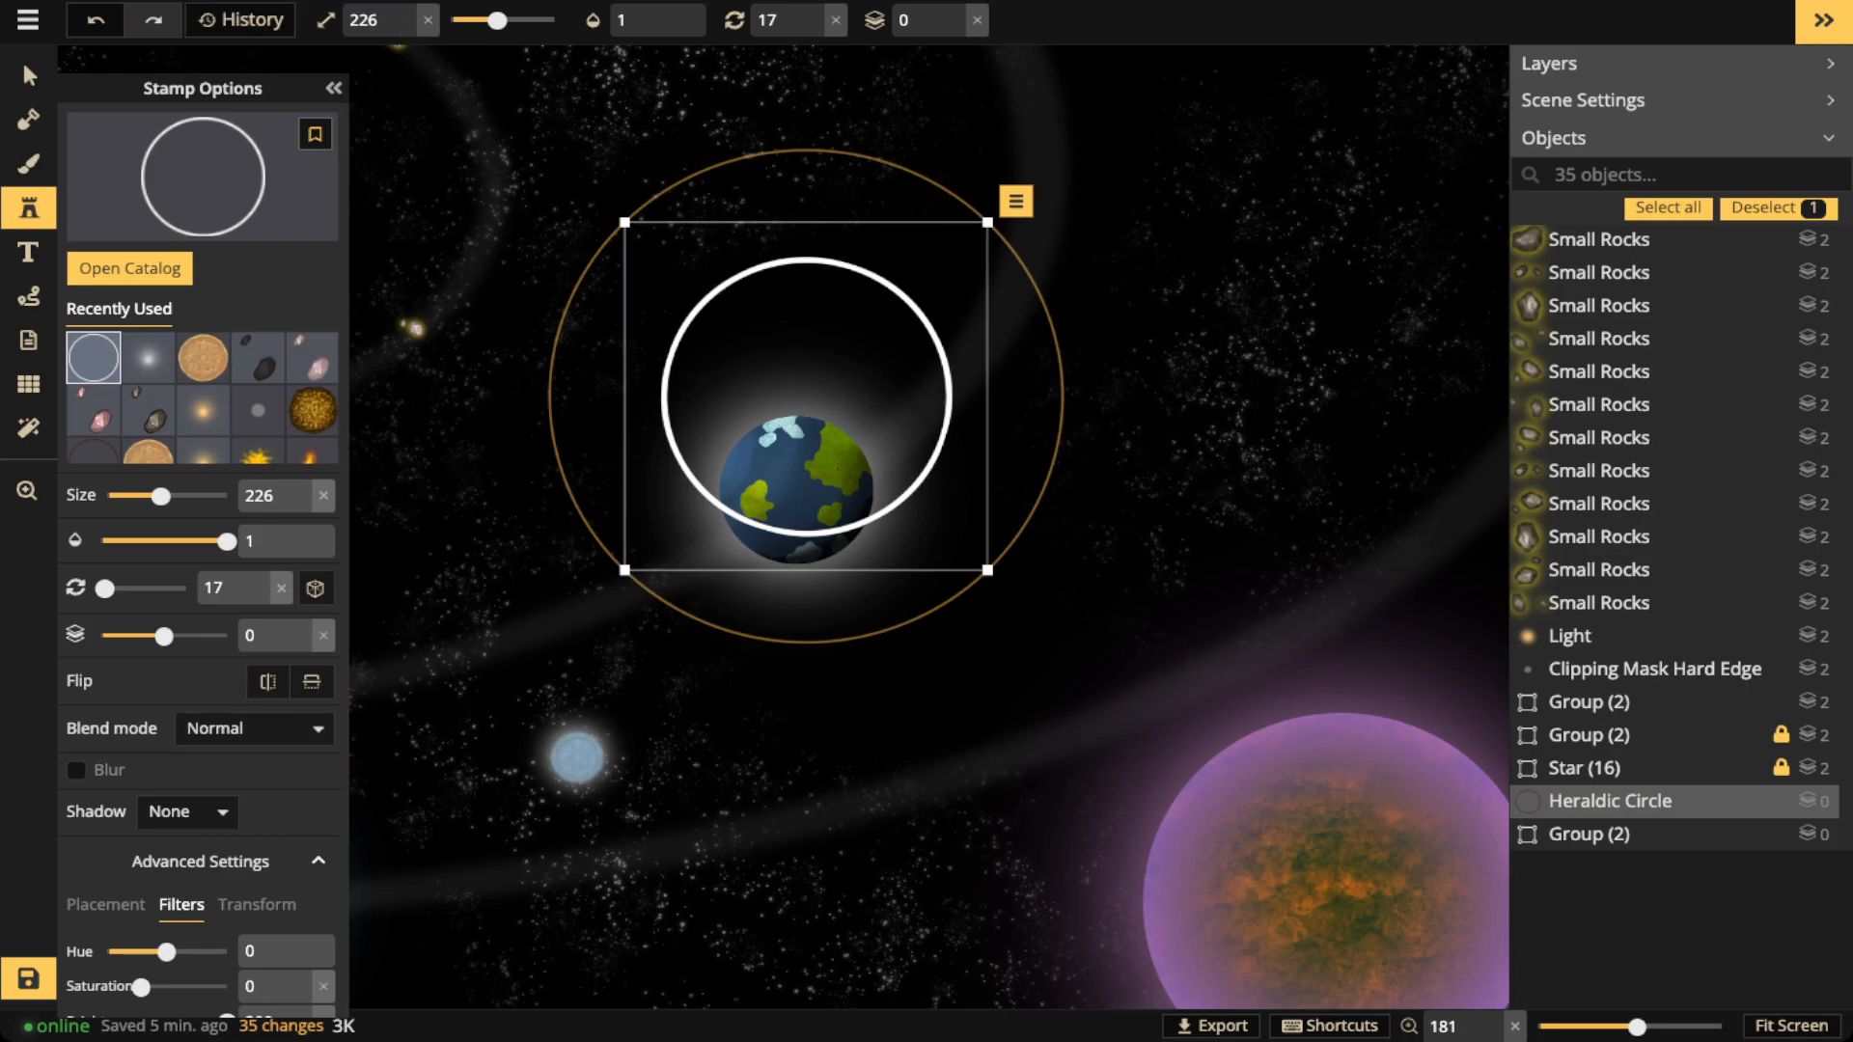
pyautogui.click(672, 20)
pyautogui.write('0.31')
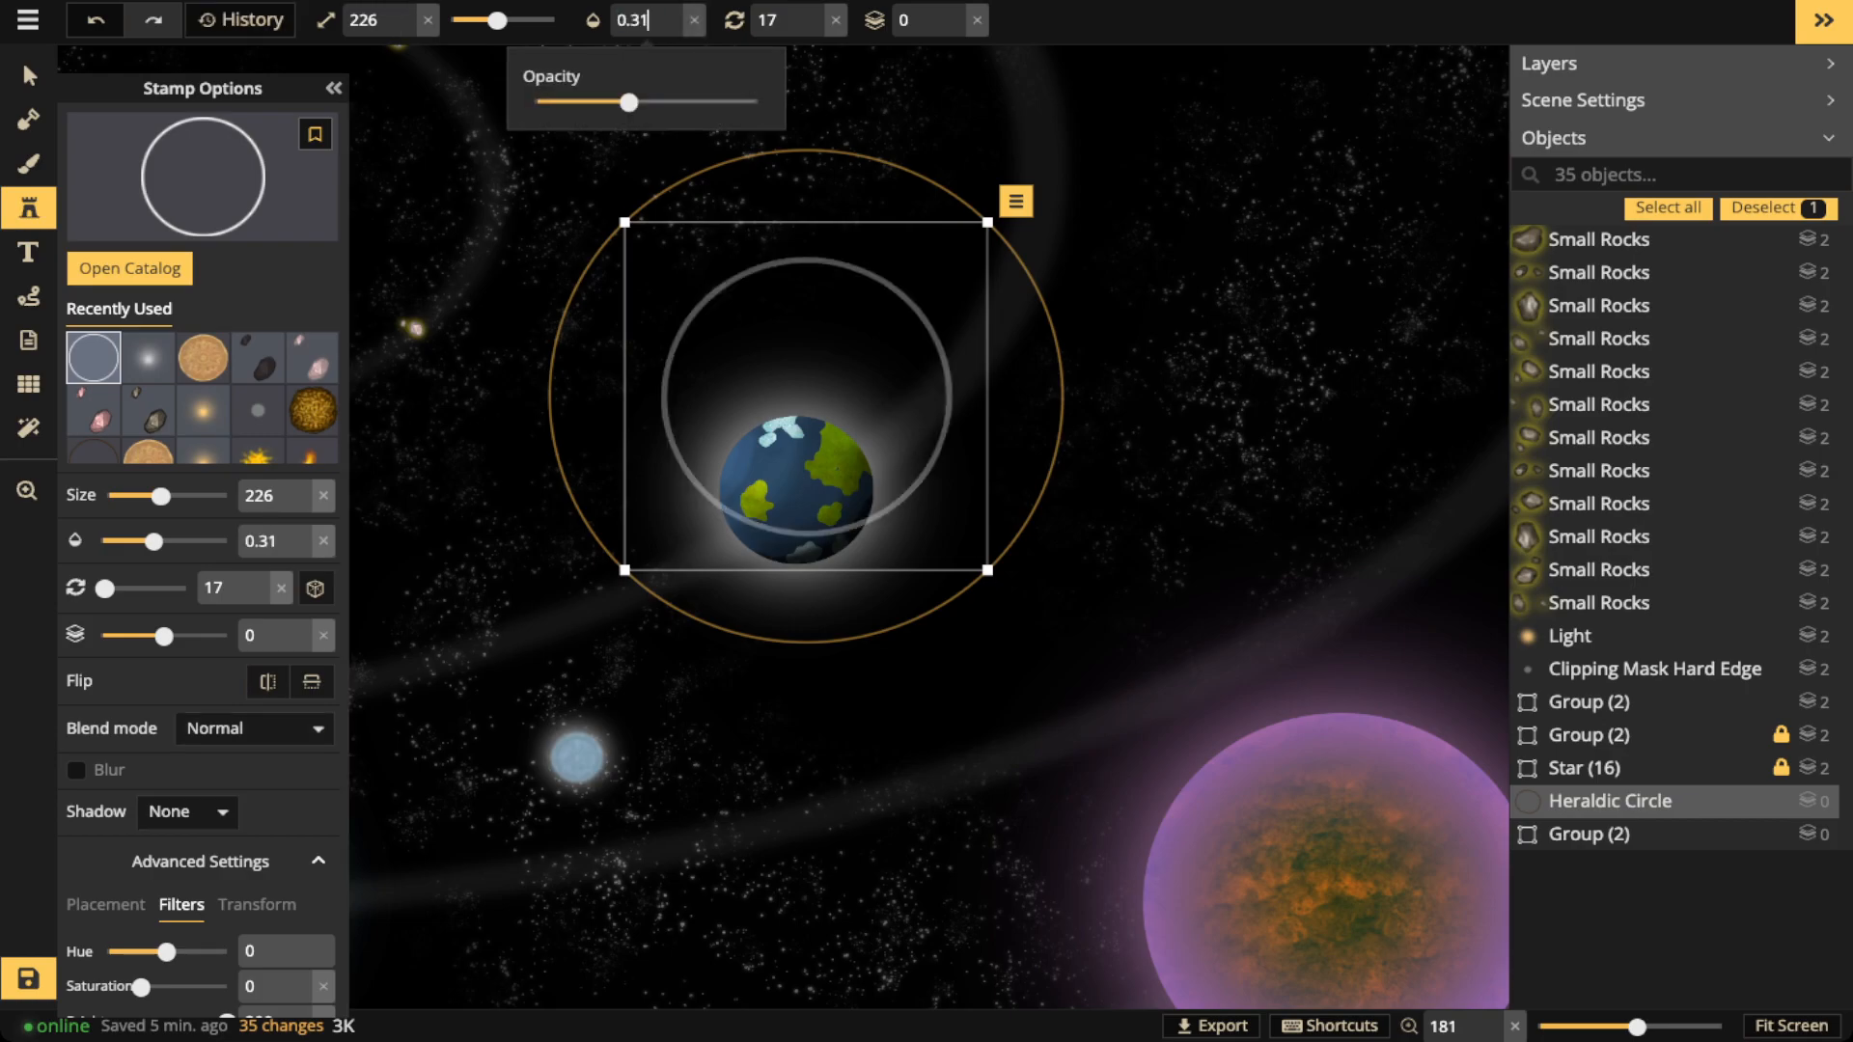
# Flatten the Heraldic Circle to height 37, enlarge it to size 246 and centre it on the Earth-like planet
pyautogui.scroll(-1, 203, 579)
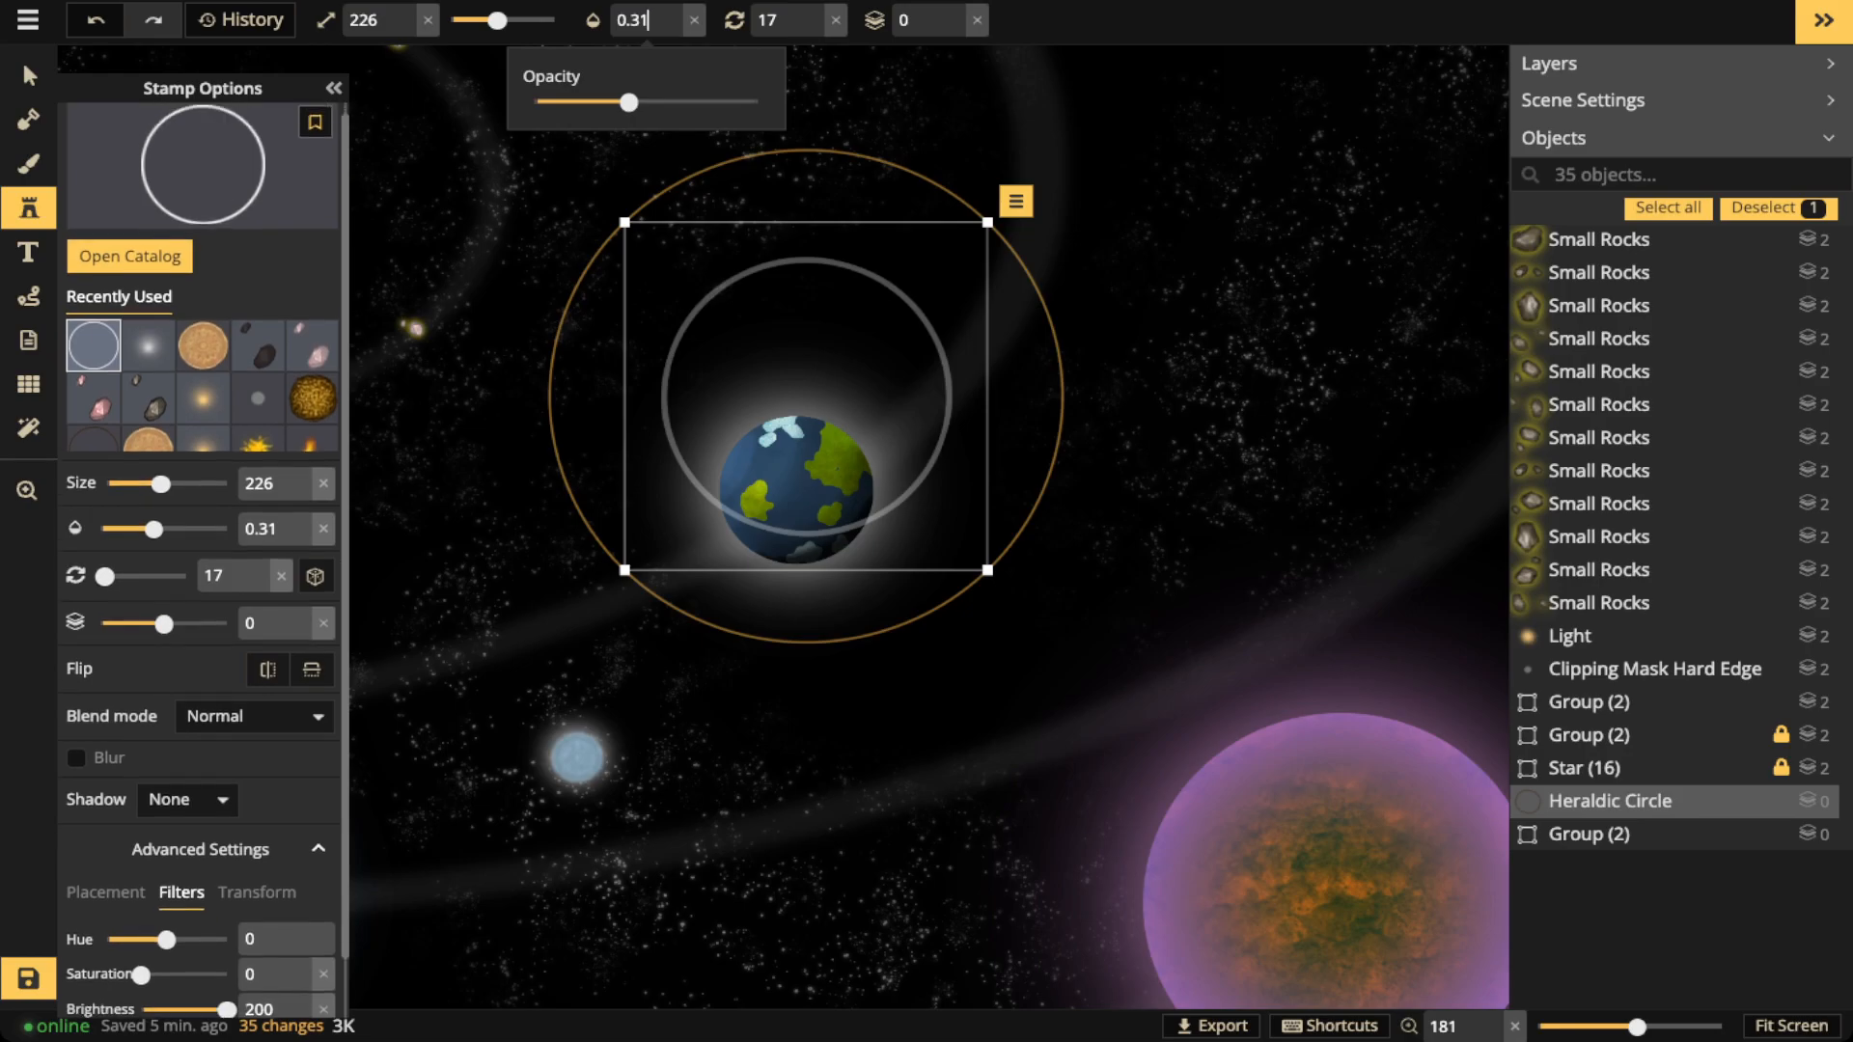
pyautogui.click(257, 893)
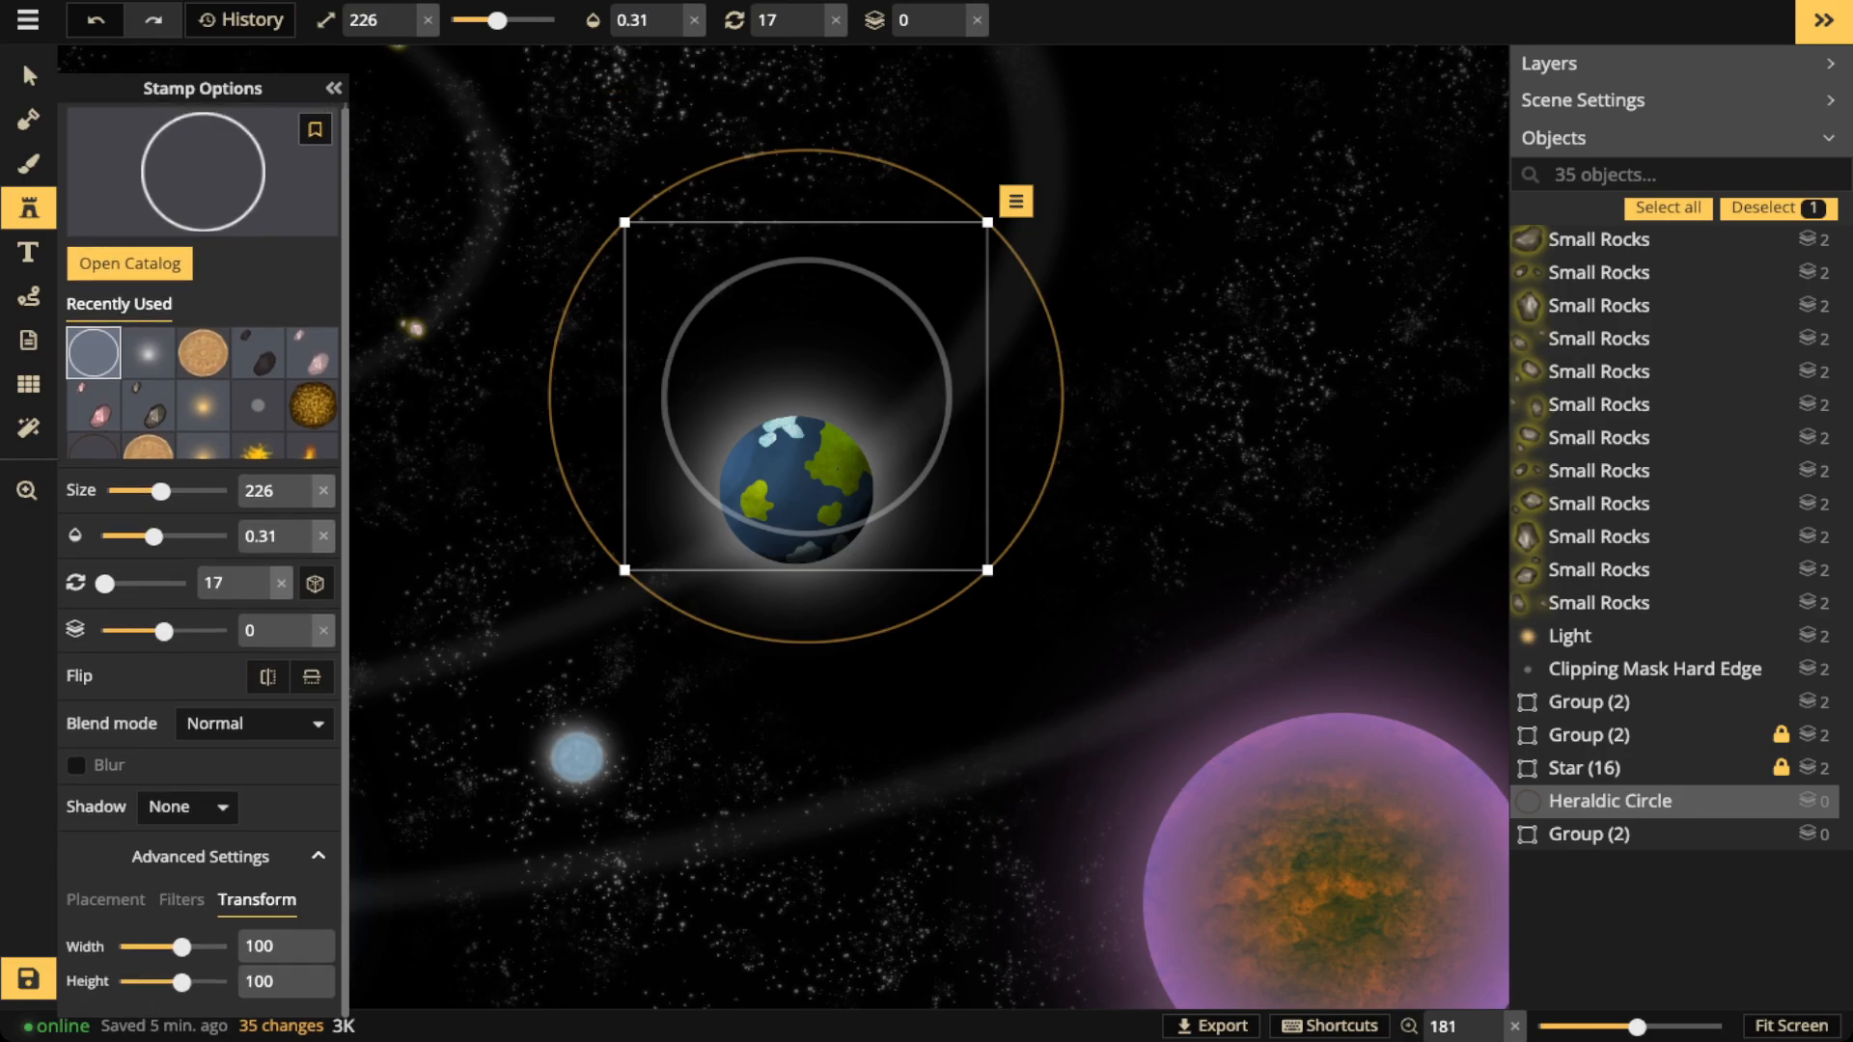
pyautogui.moveTo(182, 982); pyautogui.dragTo(154, 983)
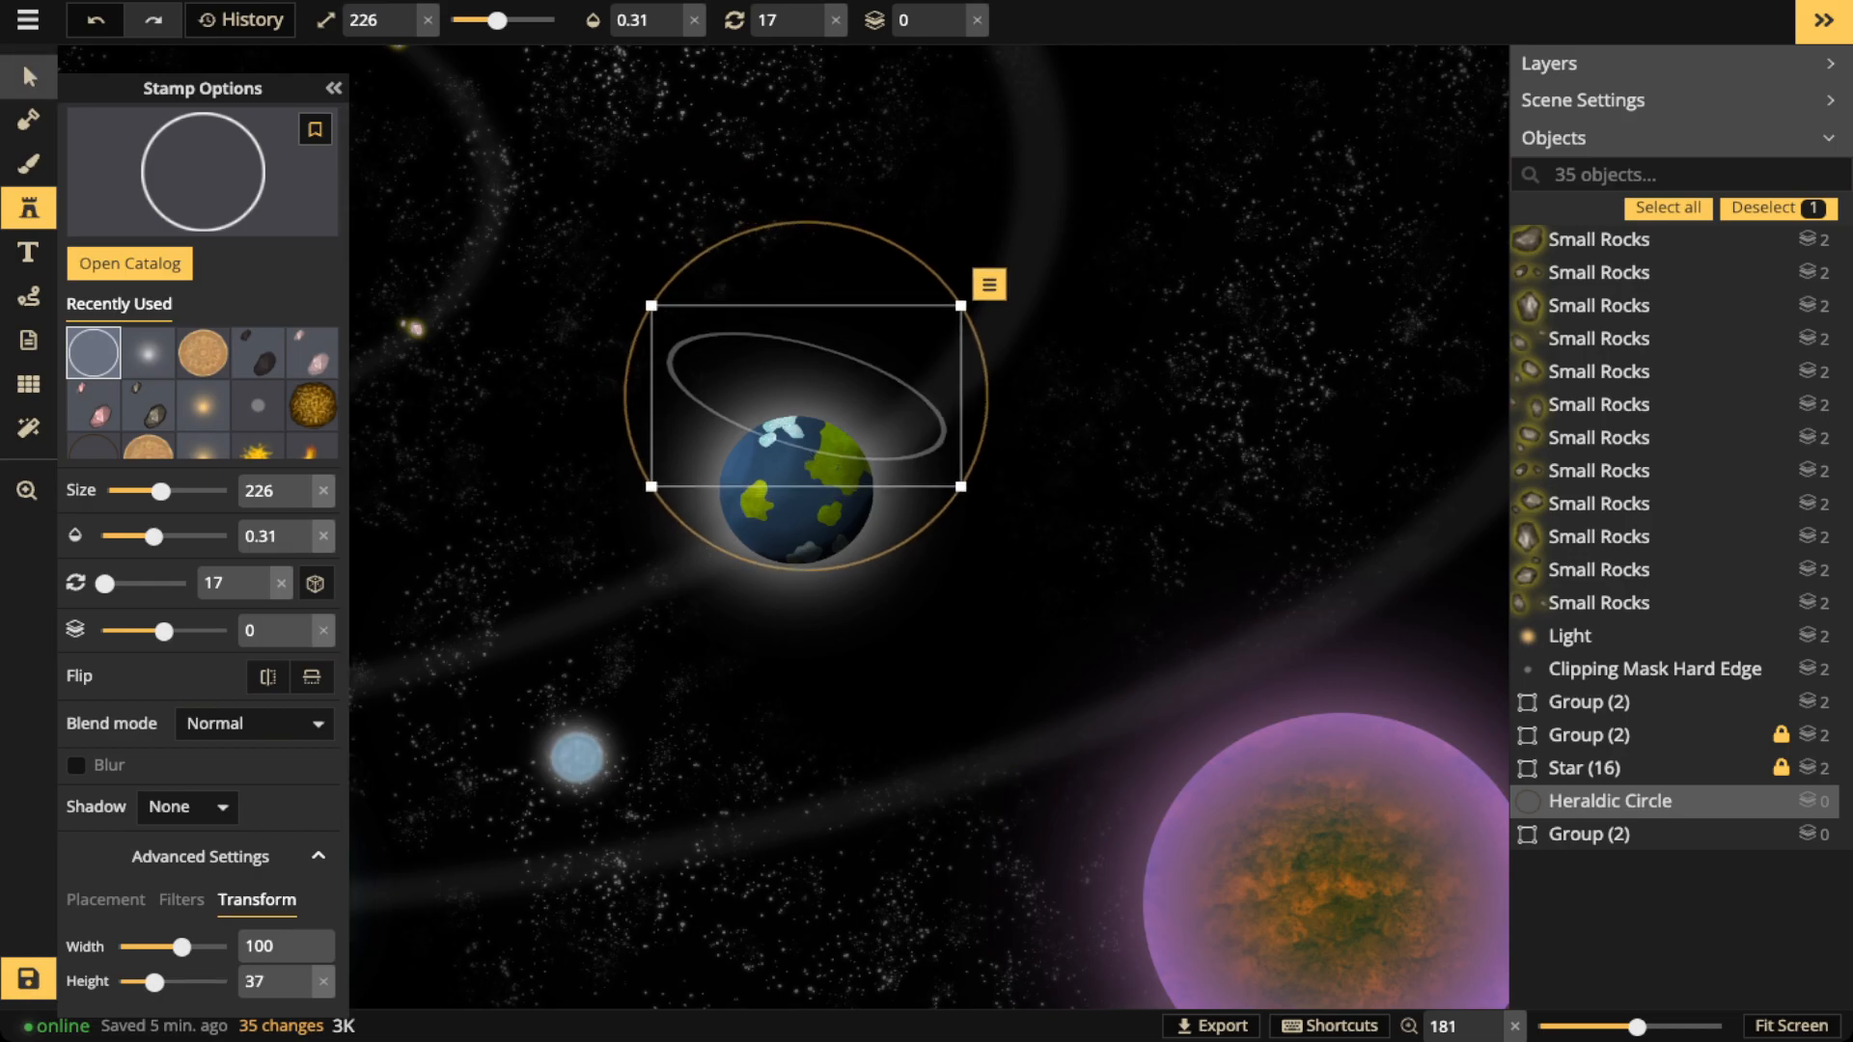
pyautogui.click(29, 76)
pyautogui.moveTo(651, 306); pyautogui.dragTo(637, 294)
pyautogui.moveTo(806, 395); pyautogui.dragTo(791, 486)
# Move the moon group onto the left end of the Earth-like planet's orbit ring
pyautogui.scroll(-3, 593, 417)
pyautogui.press('space')
pyautogui.moveTo(593, 417); pyautogui.dragTo(1314, 614)
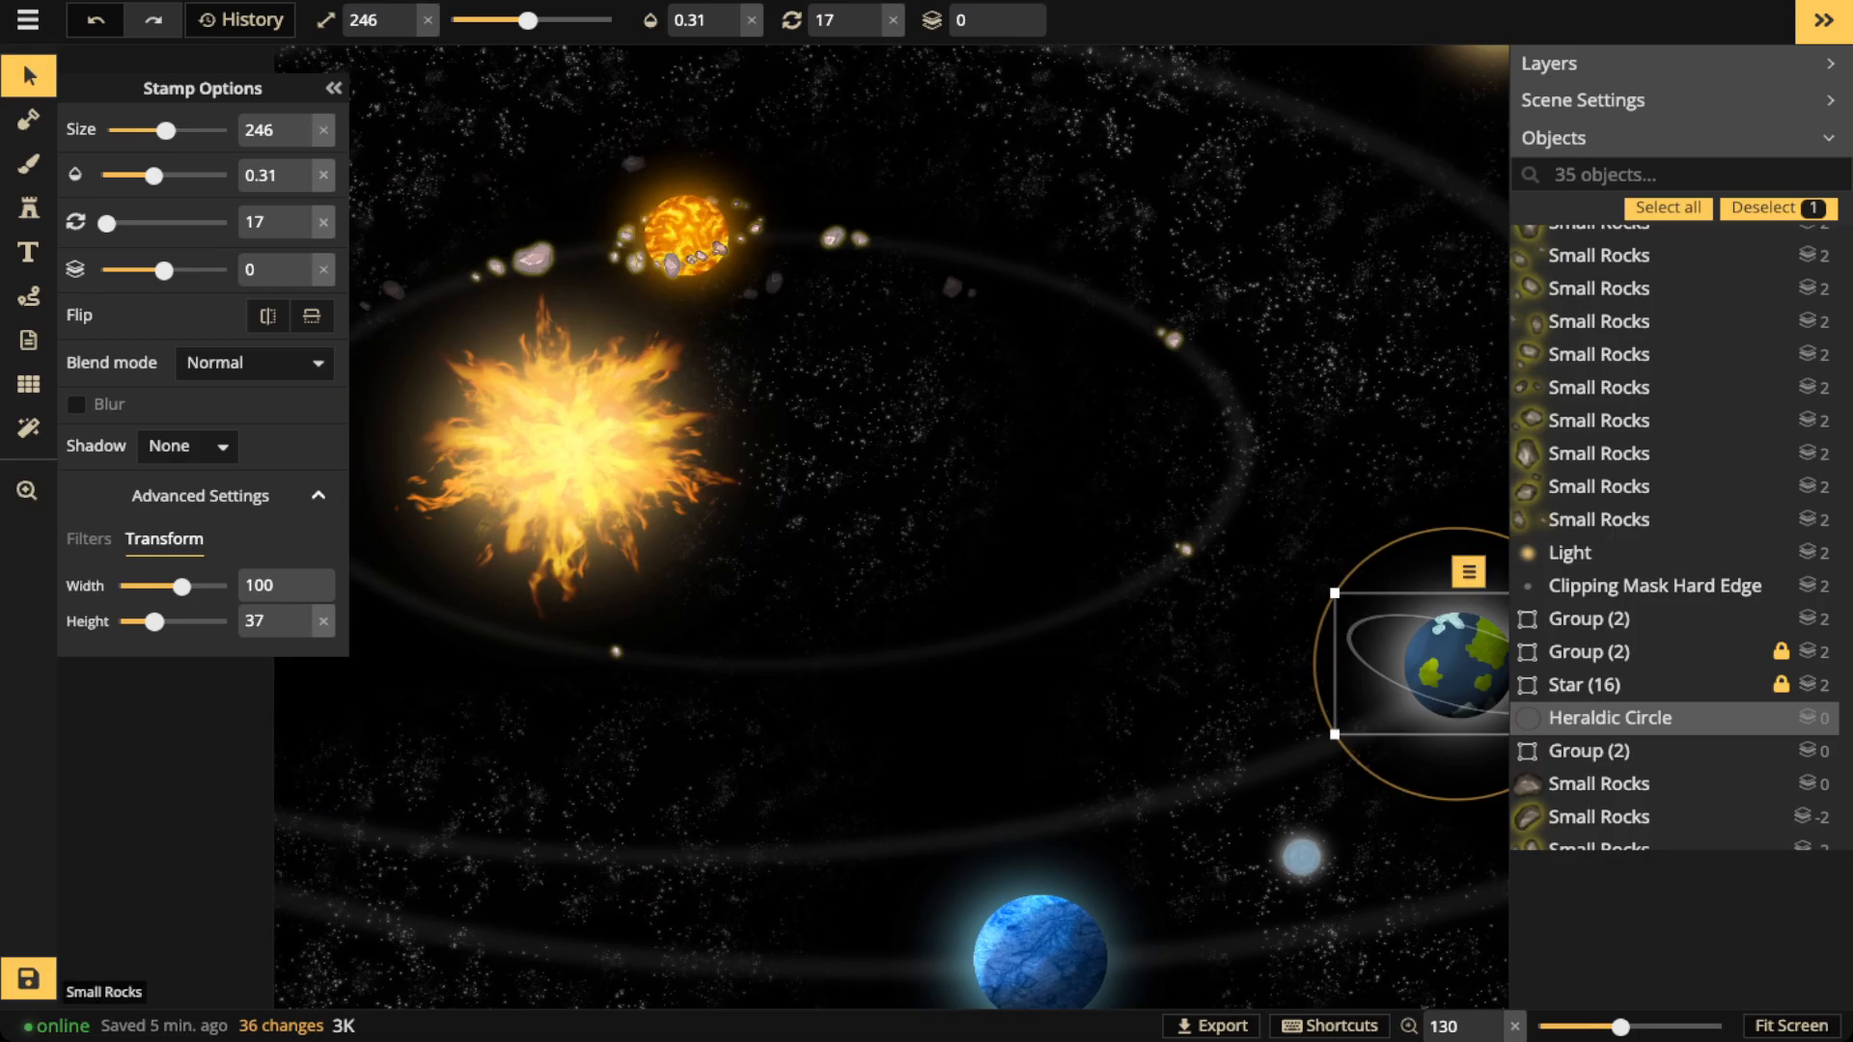
pyautogui.press('space')
pyautogui.moveTo(666, 263); pyautogui.dragTo(535, 218)
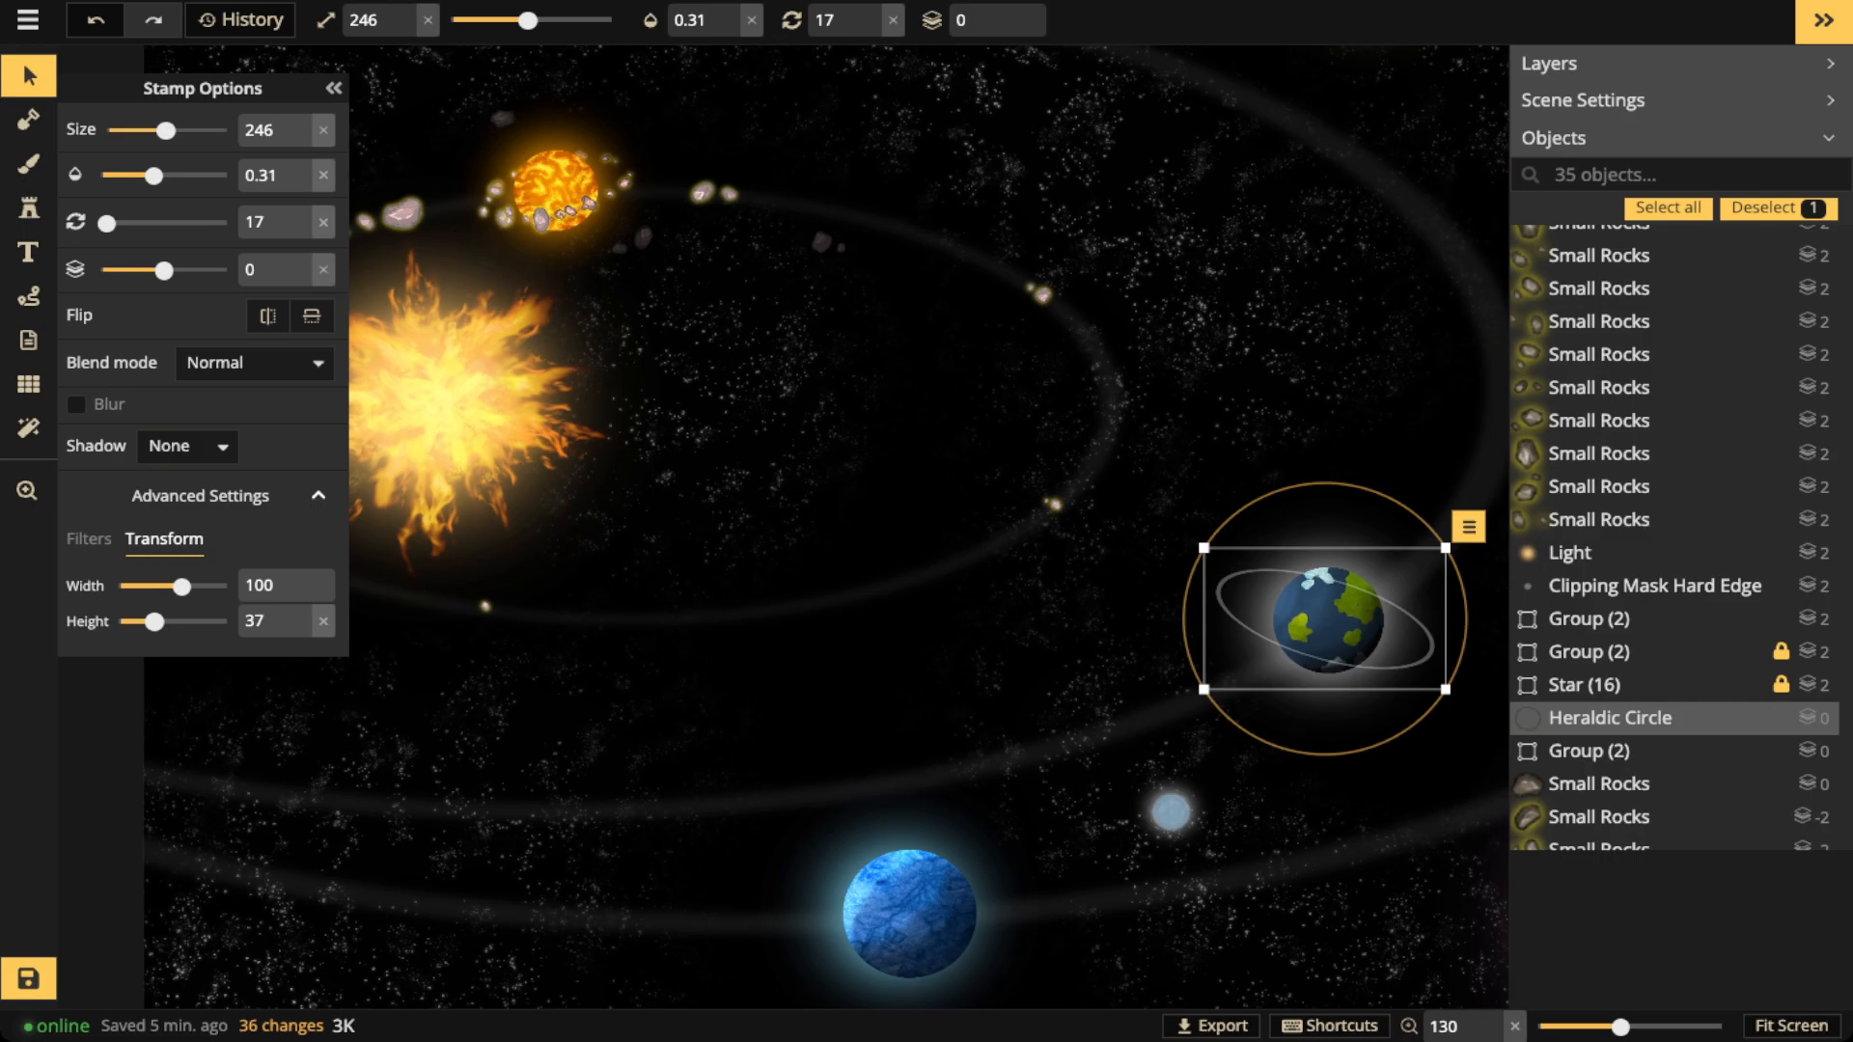
pyautogui.scroll(5, 1201, 544)
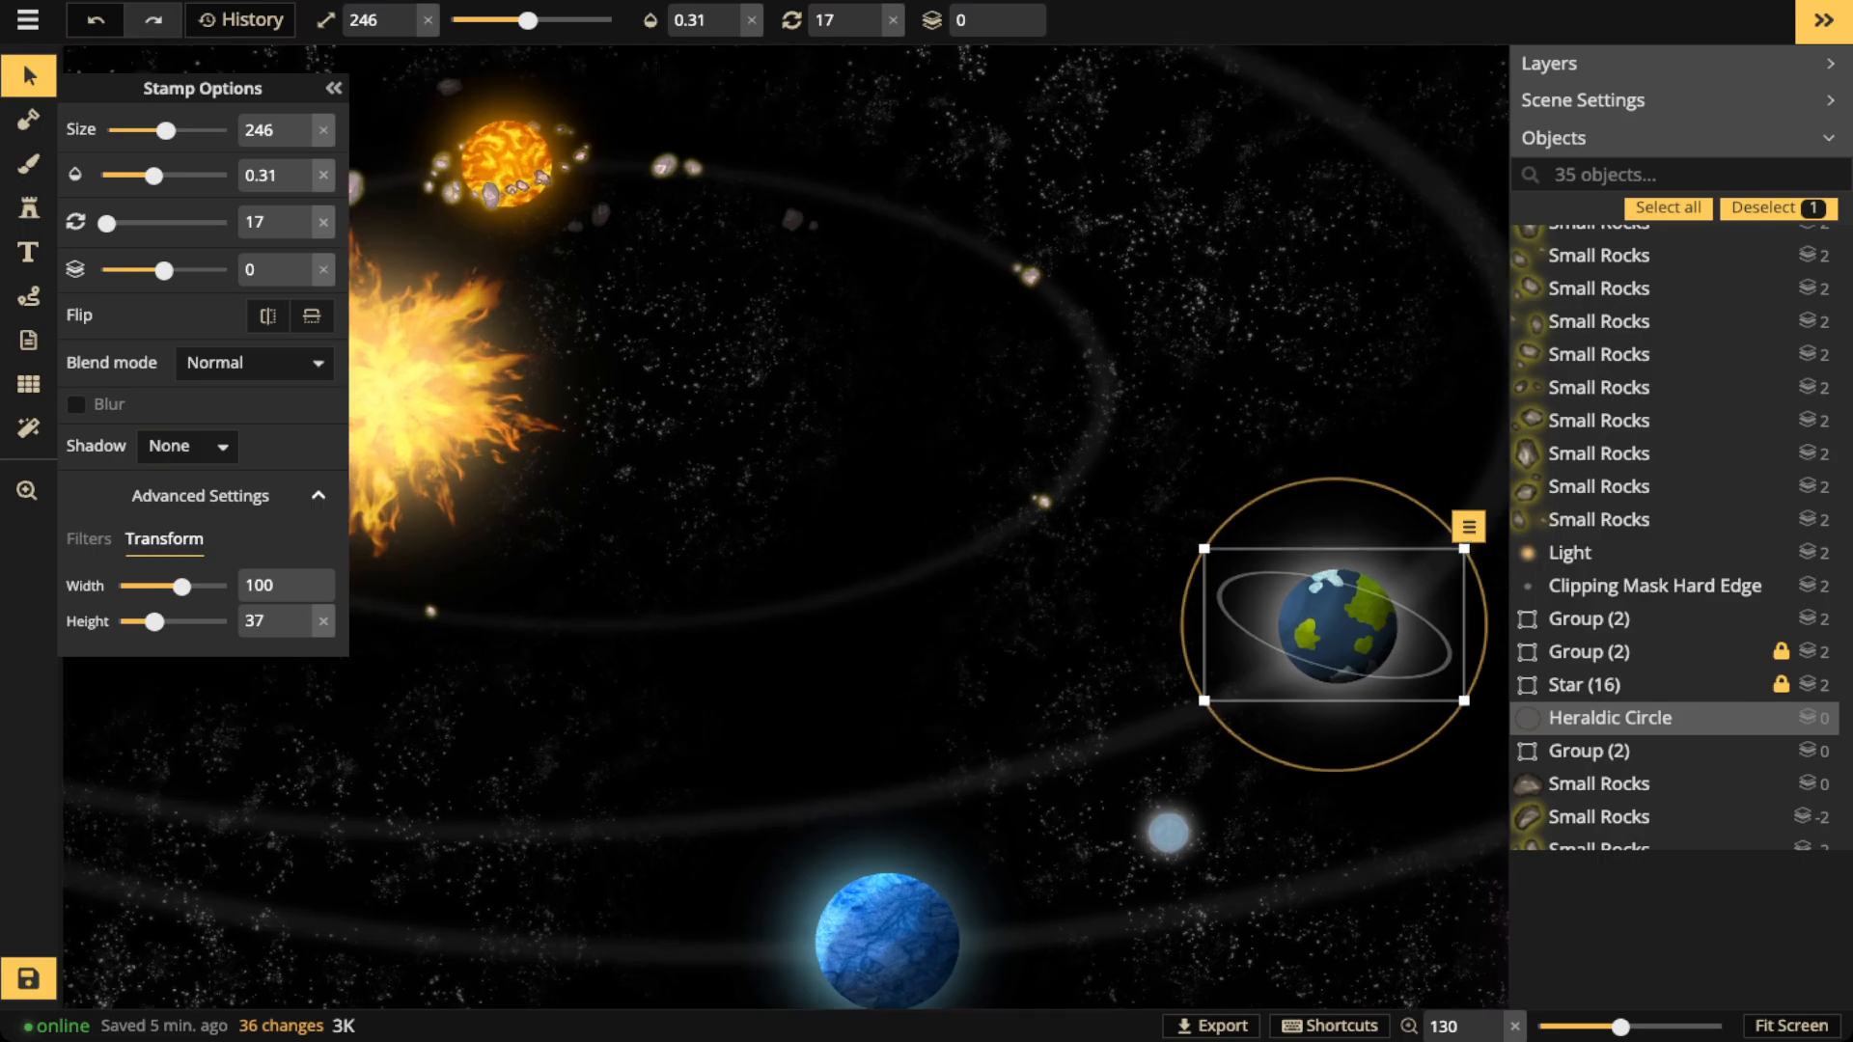
pyautogui.moveTo(1202, 545); pyautogui.dragTo(889, 388)
pyautogui.moveTo(845, 769); pyautogui.dragTo(952, 499)
# Duplicate the moon group at about half the size and place the copy below the Earth-like planet
pyautogui.scroll(4, 951, 494)
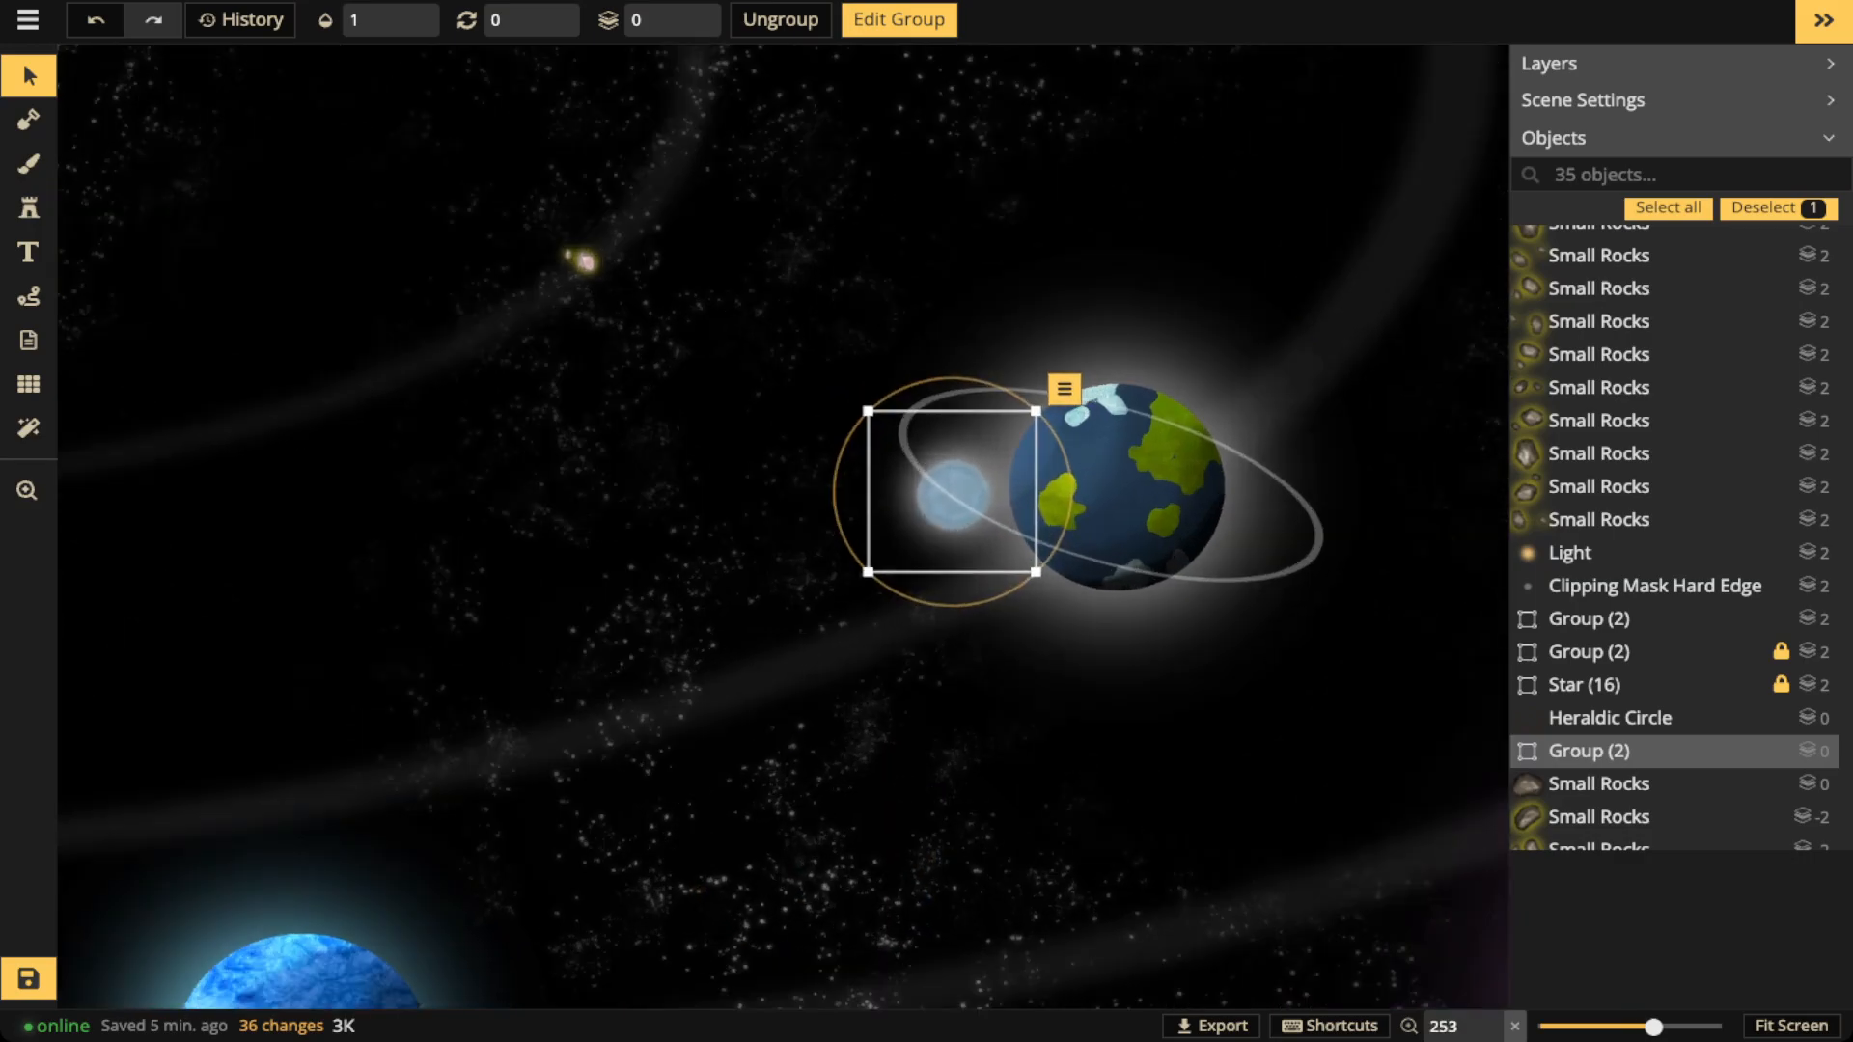
pyautogui.hotkey('ctrl', 'v')
pyautogui.moveTo(1322, 727); pyautogui.dragTo(1226, 762)
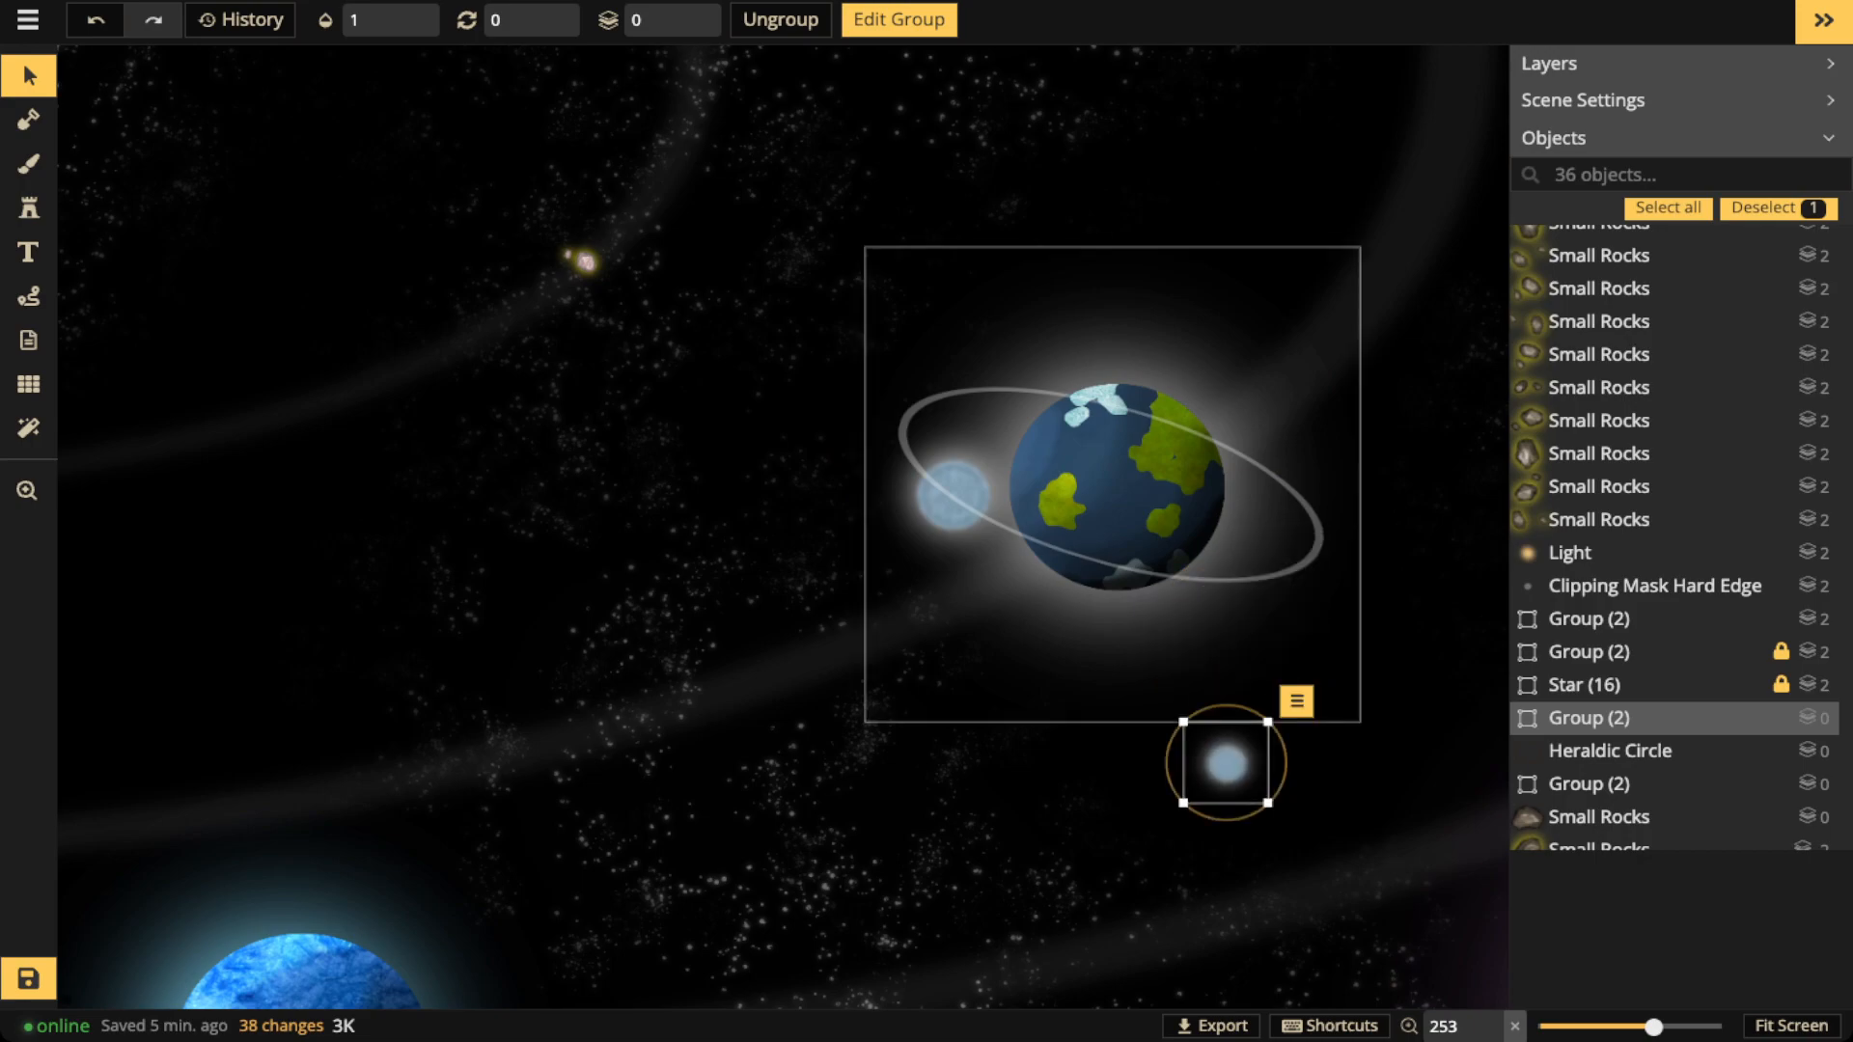
pyautogui.click(1130, 538)
pyautogui.hotkey('ctrl', 'c')
pyautogui.hotkey('ctrl', 'v')
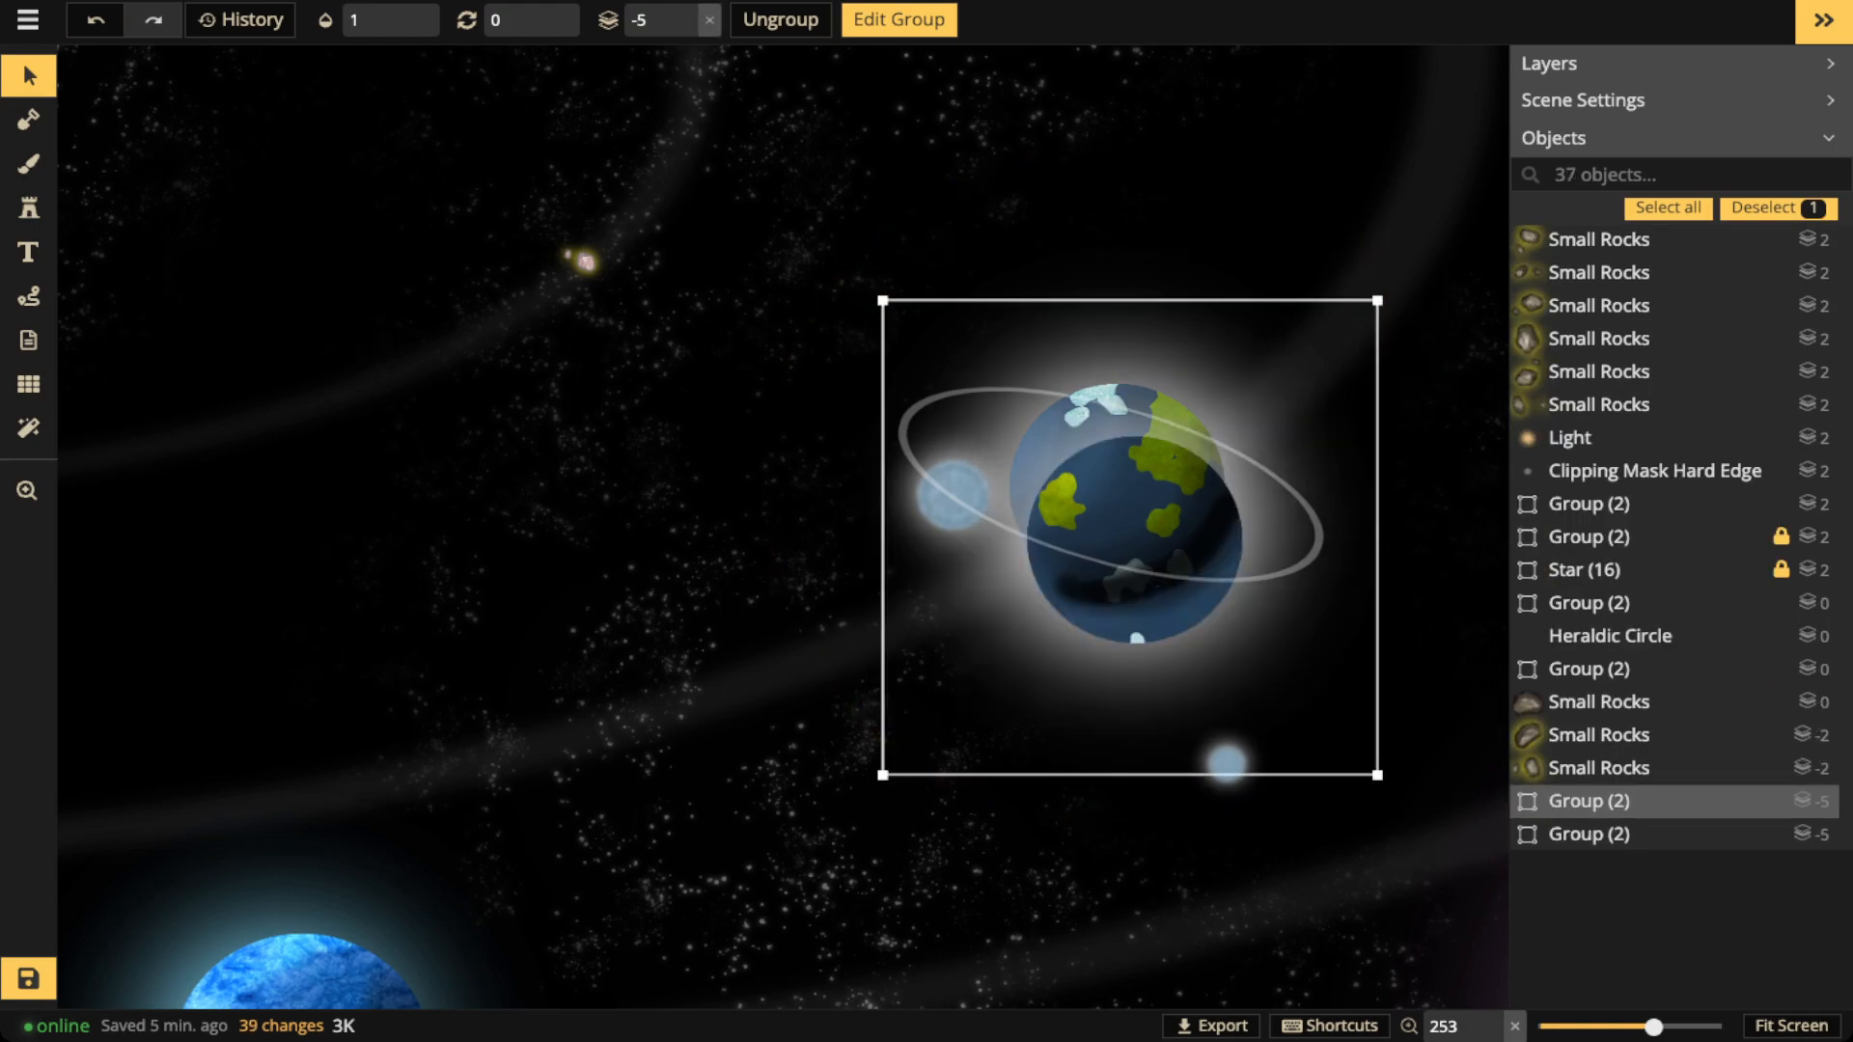
pyautogui.press('Delete')
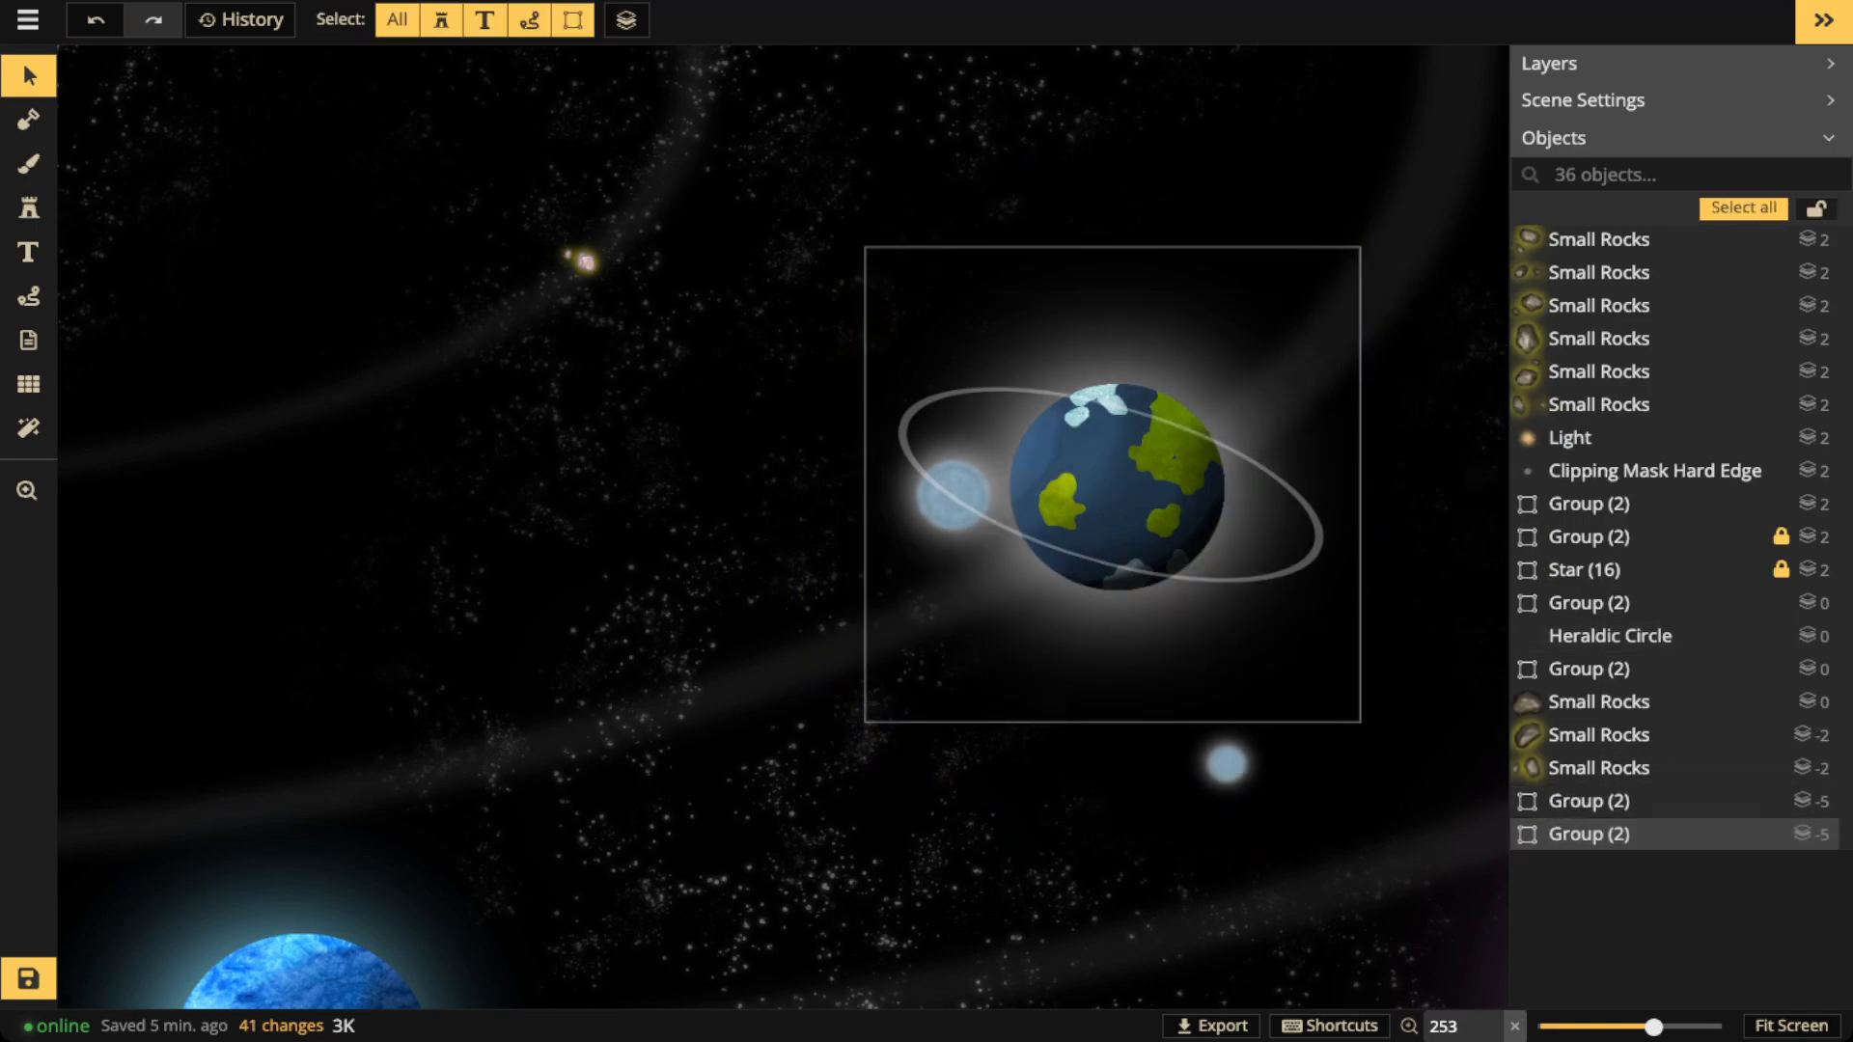
# Duplicate the Heraldic Circle ring, set the copy to size 286 and rotation 332, and centre it on the Earth-like planet
pyautogui.click(1631, 570)
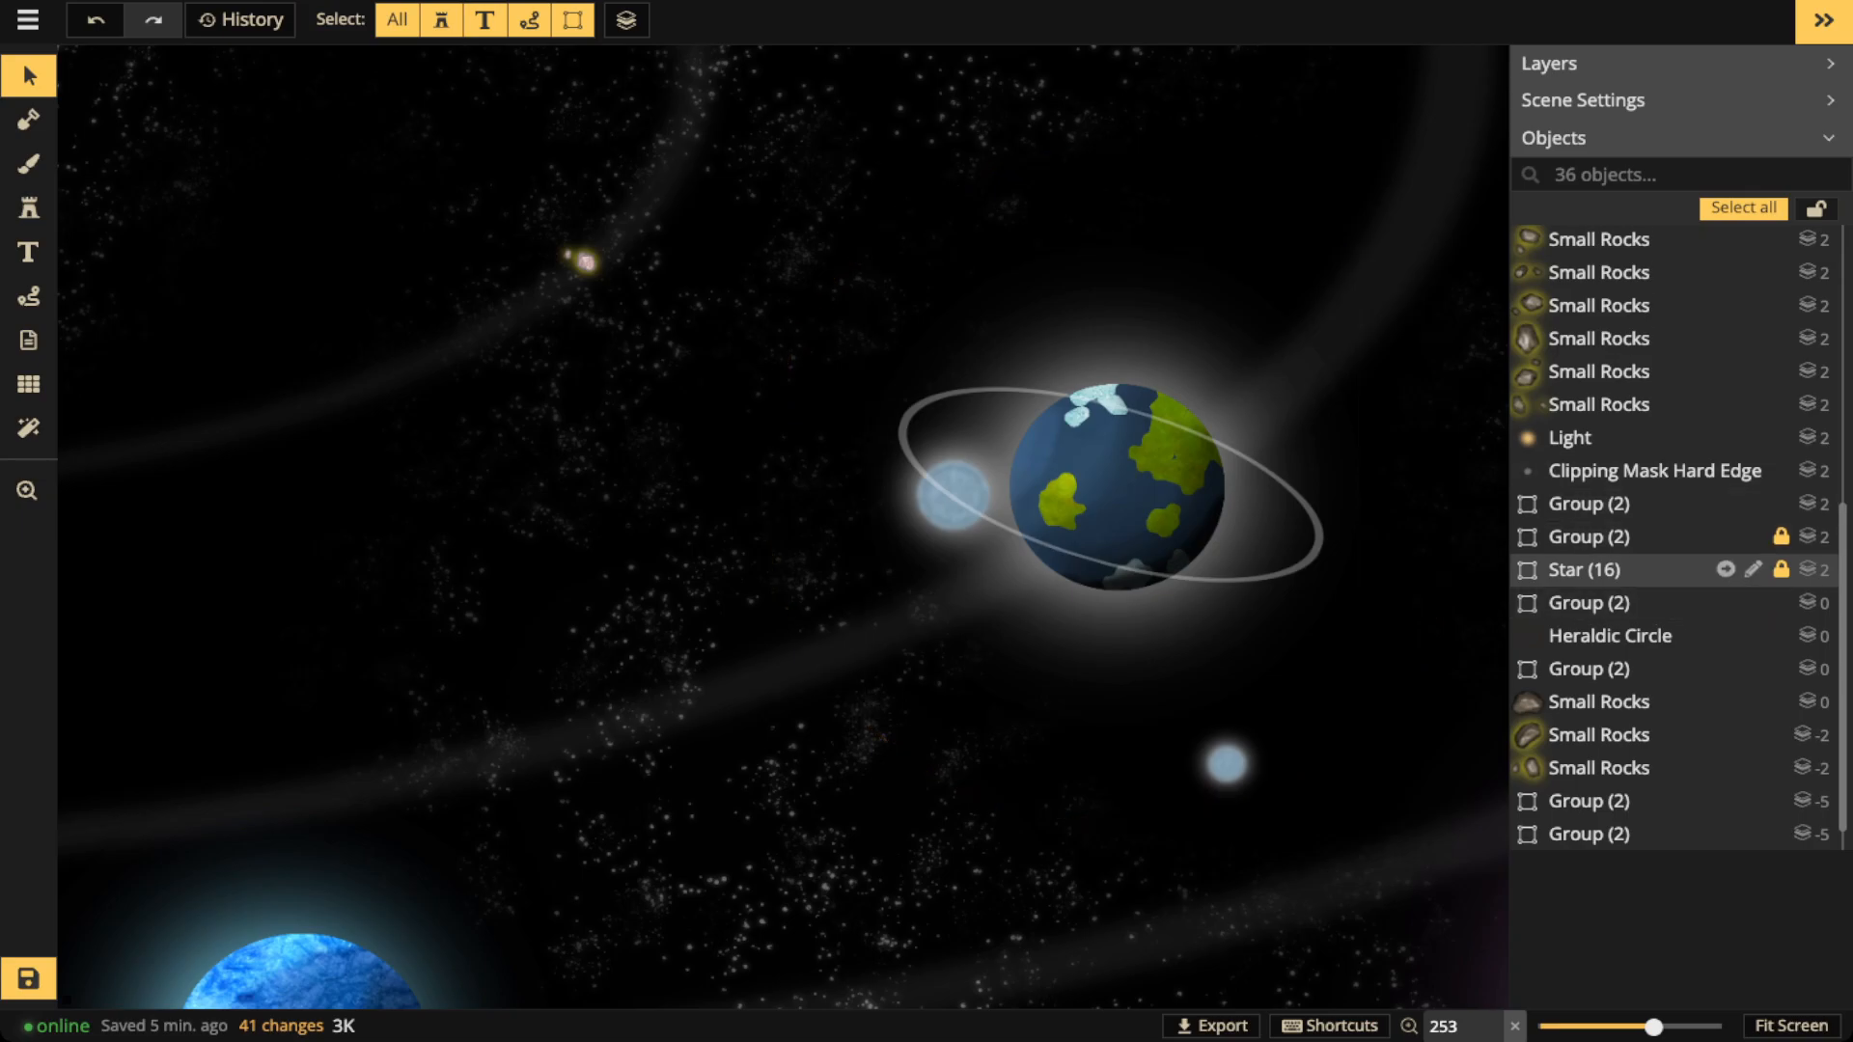
pyautogui.scroll(-1, 1631, 618)
pyautogui.scroll(5, 1631, 668)
pyautogui.scroll(-5, 1631, 601)
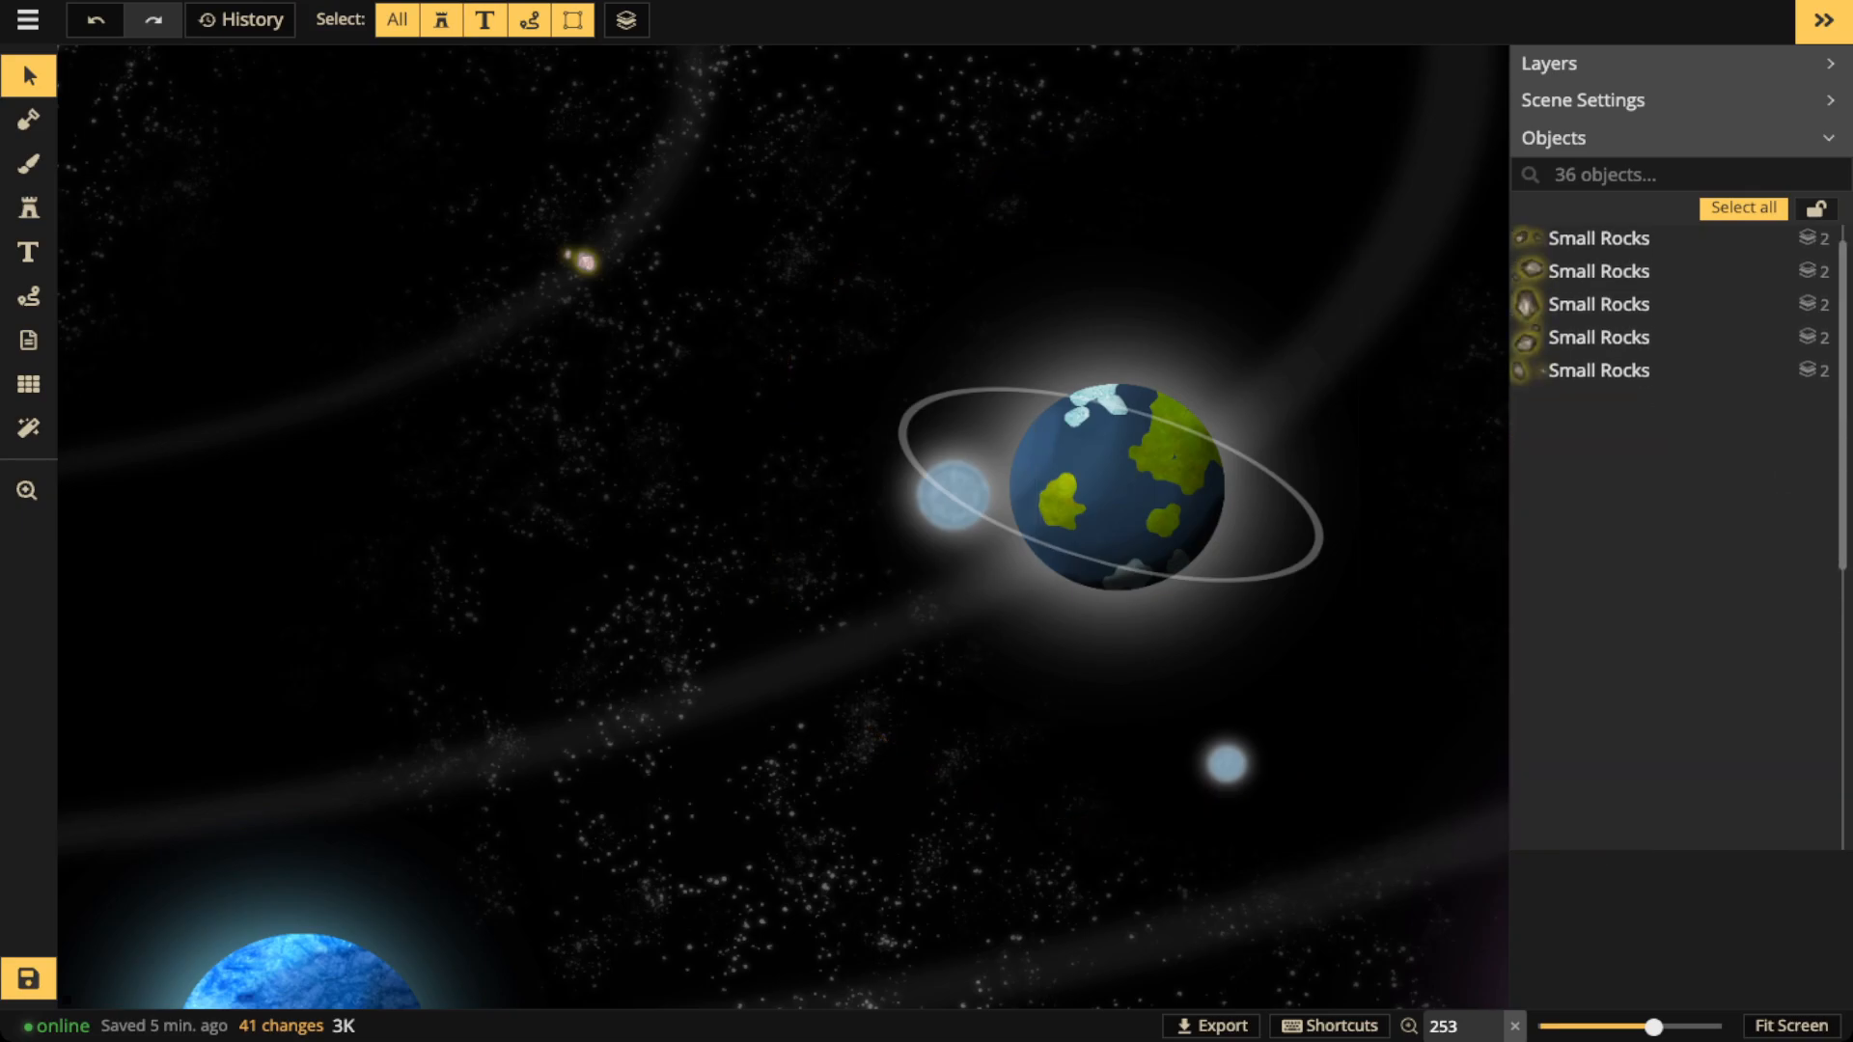
pyautogui.click(1631, 601)
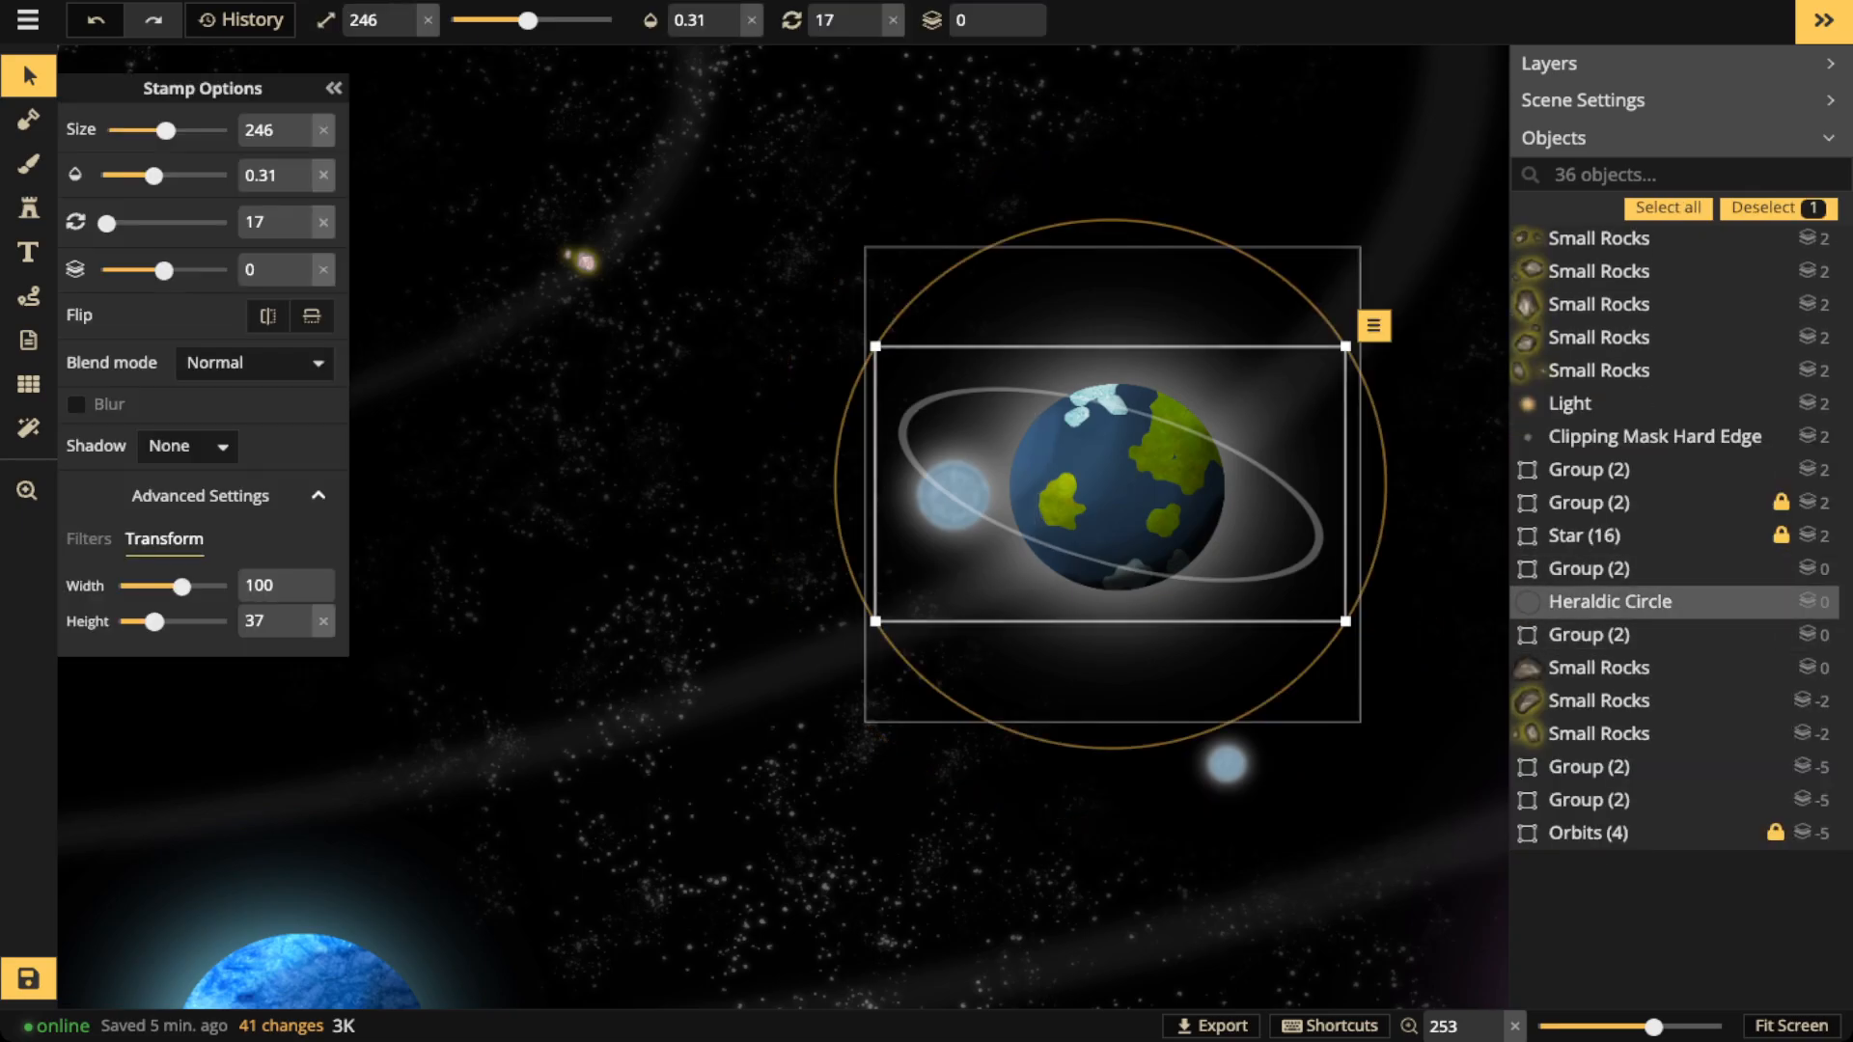
pyautogui.hotkey('ctrl', 'c')
pyautogui.hotkey('ctrl', 'v')
pyautogui.scroll(4, 1096, 556)
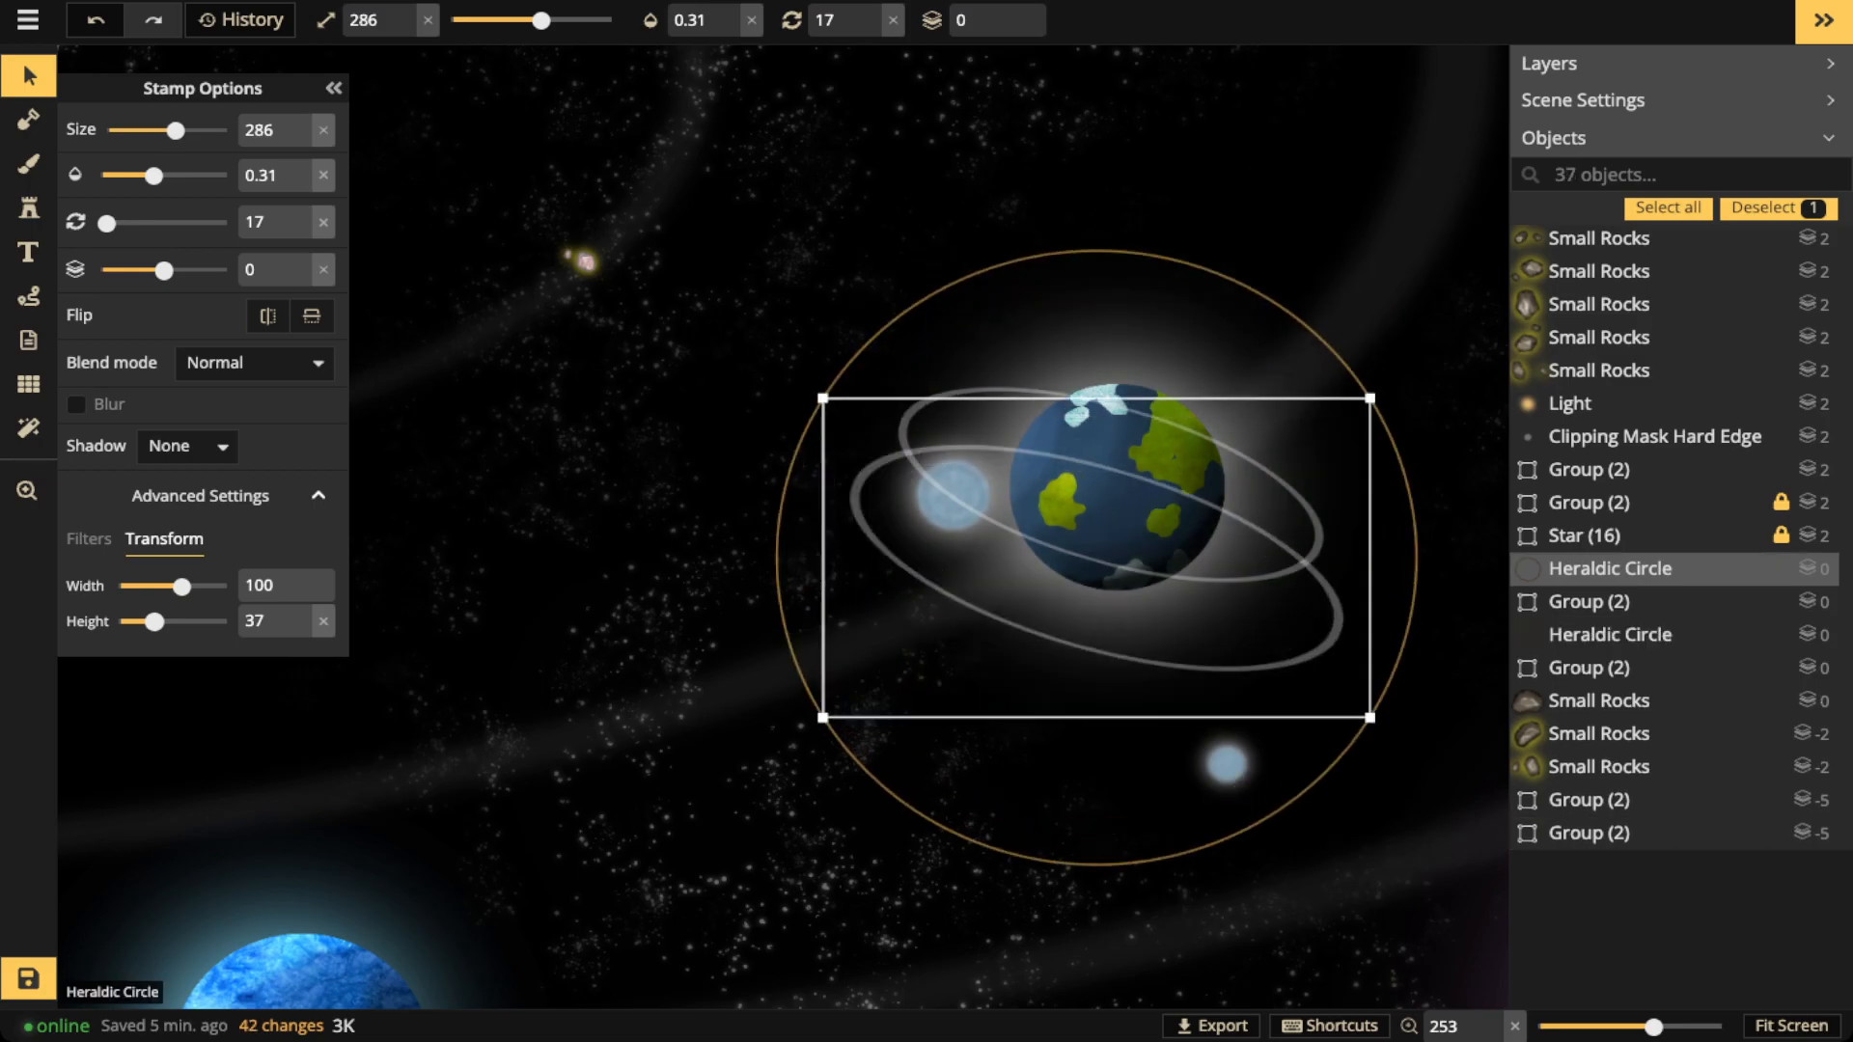
pyautogui.scroll(-3, 1097, 556)
pyautogui.moveTo(1096, 556); pyautogui.dragTo(1115, 490)
pyautogui.scroll(-3, 1115, 490)
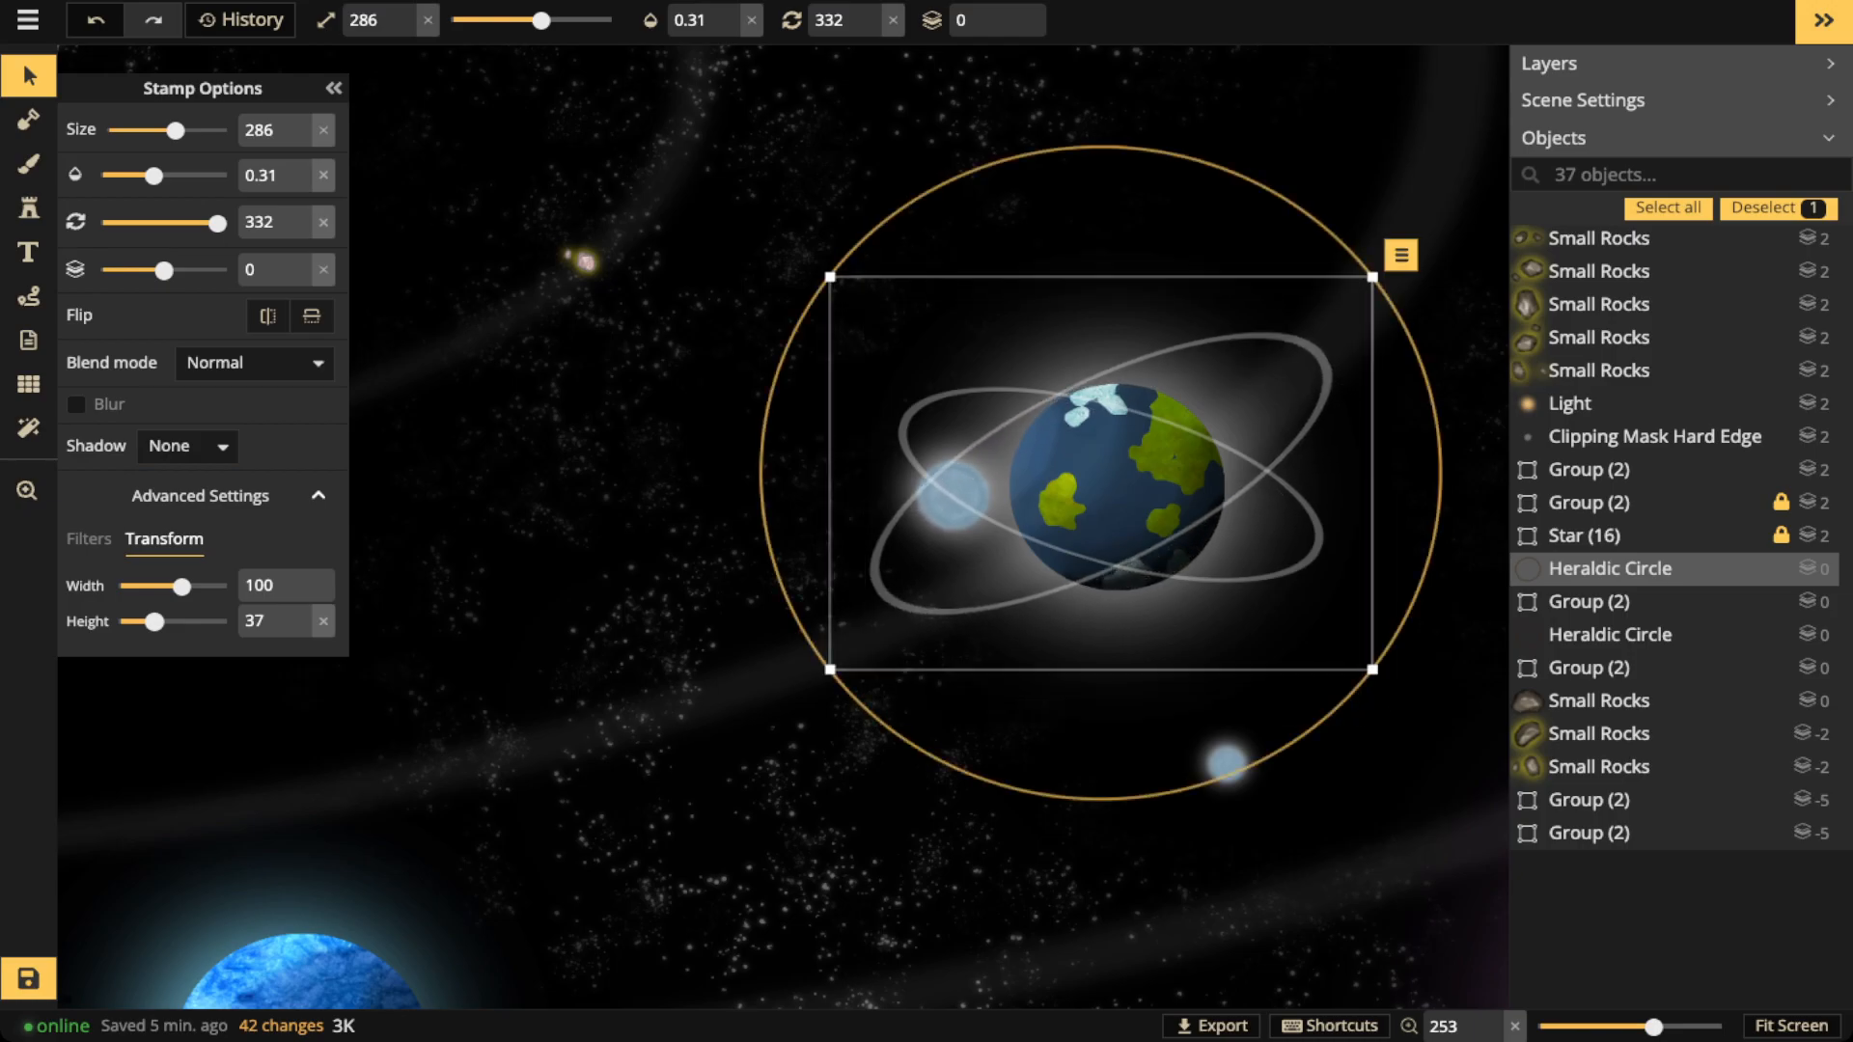
# Move the smaller moon onto the second ring, over the Earth-like planet's lower-right edge
pyautogui.click(1226, 763)
pyautogui.moveTo(1225, 762); pyautogui.dragTo(1201, 516)
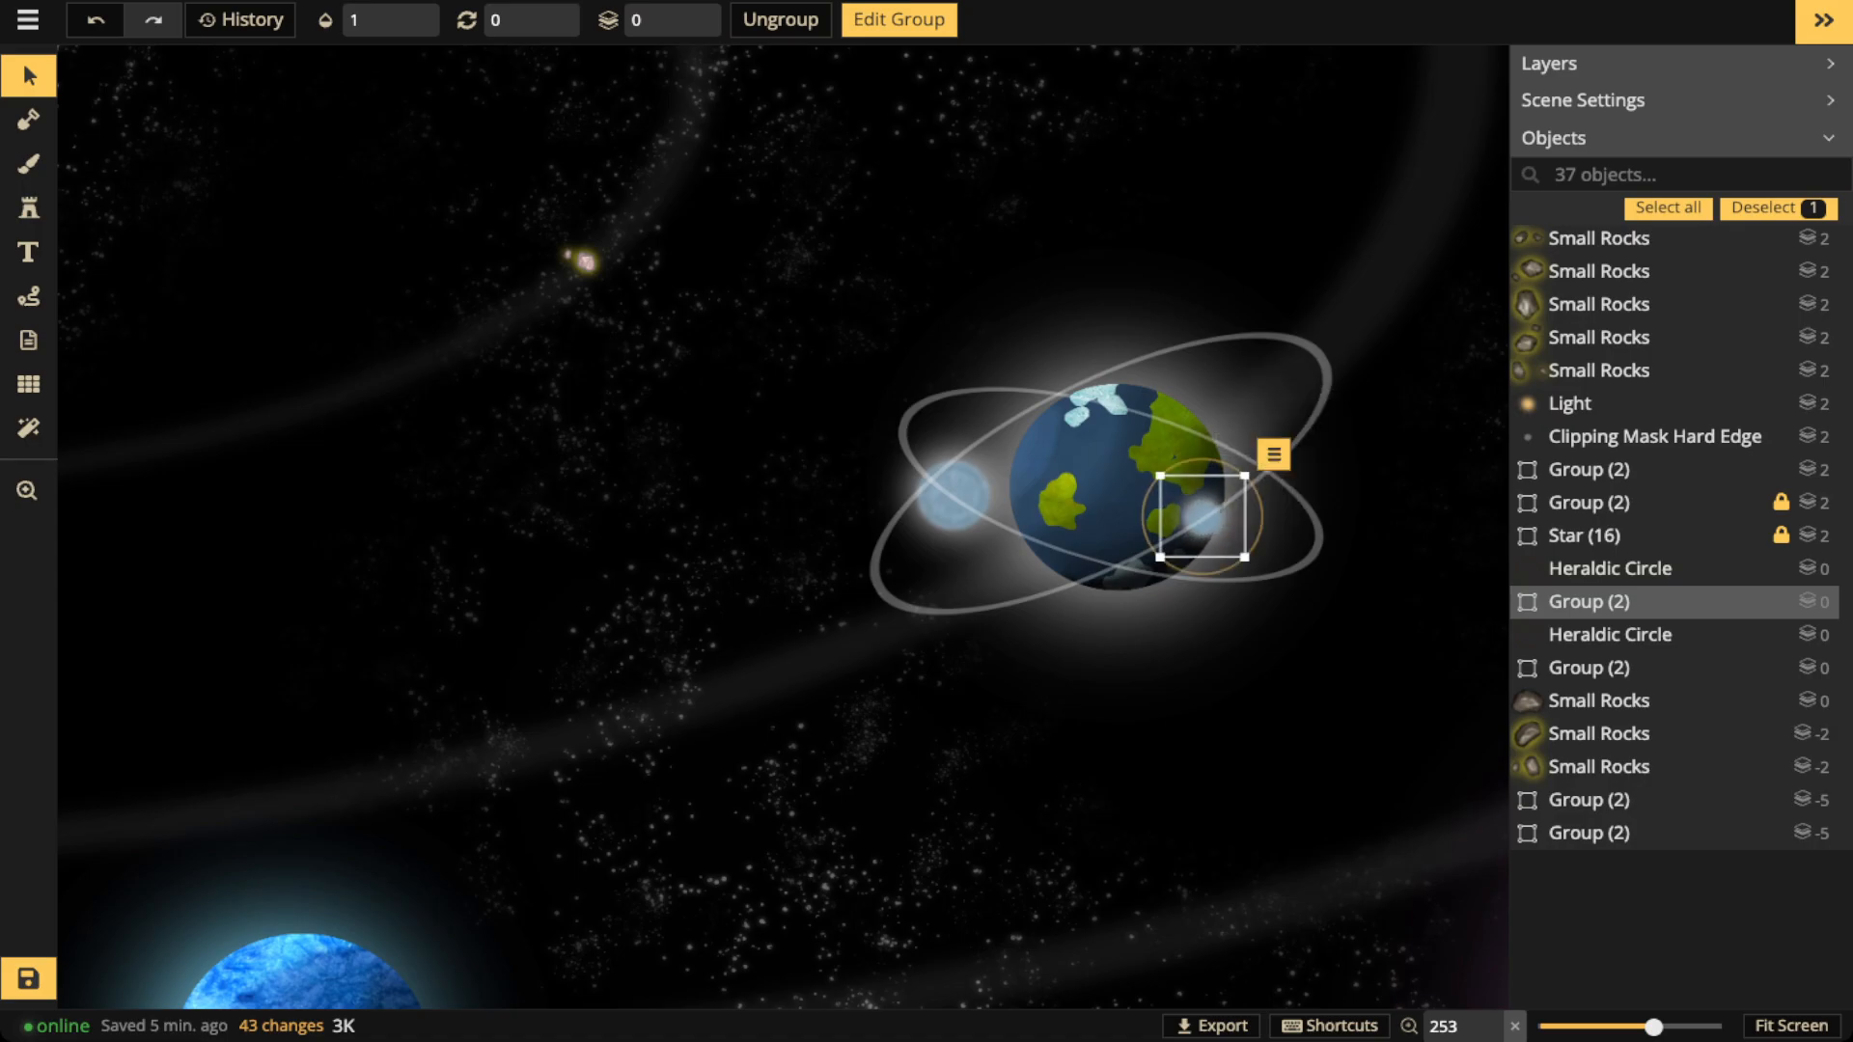
# Delete the Light glow from inside the smaller moon's group
pyautogui.doubleClick(1201, 517)
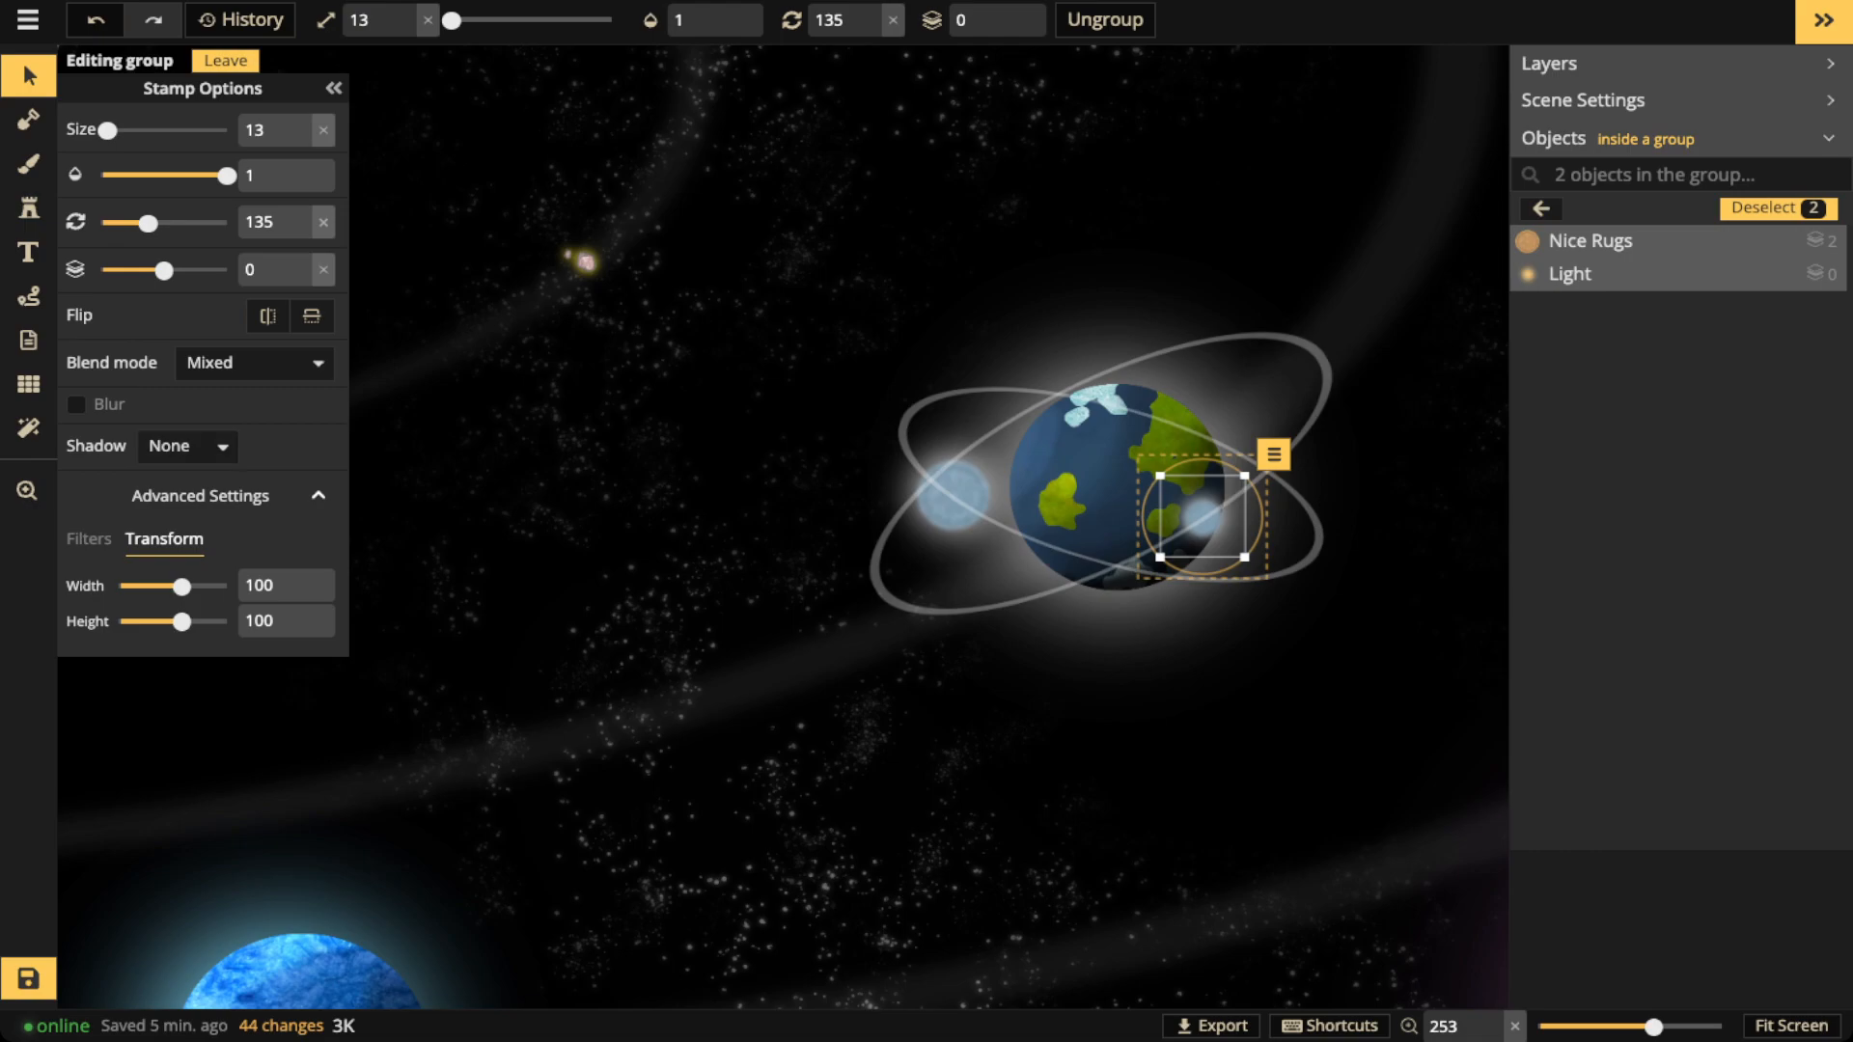
pyautogui.click(253, 363)
pyautogui.click(1641, 274)
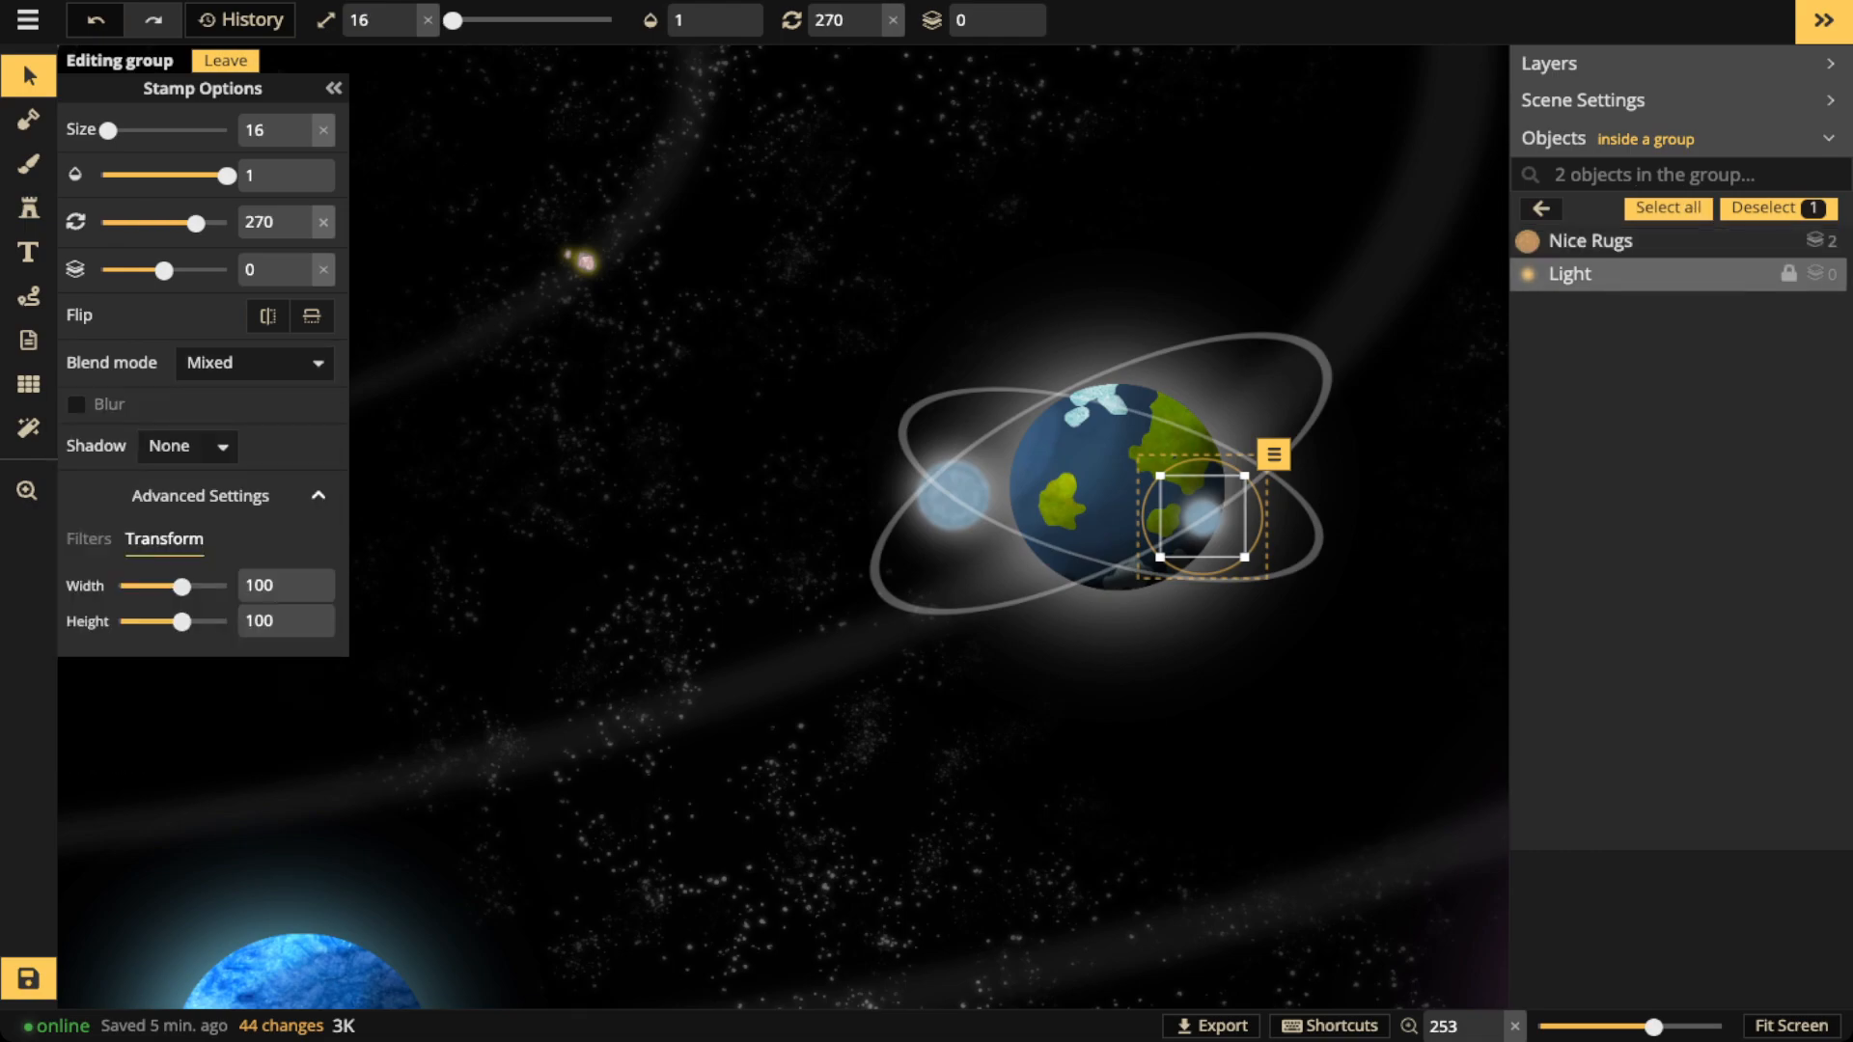
pyautogui.press('Delete')
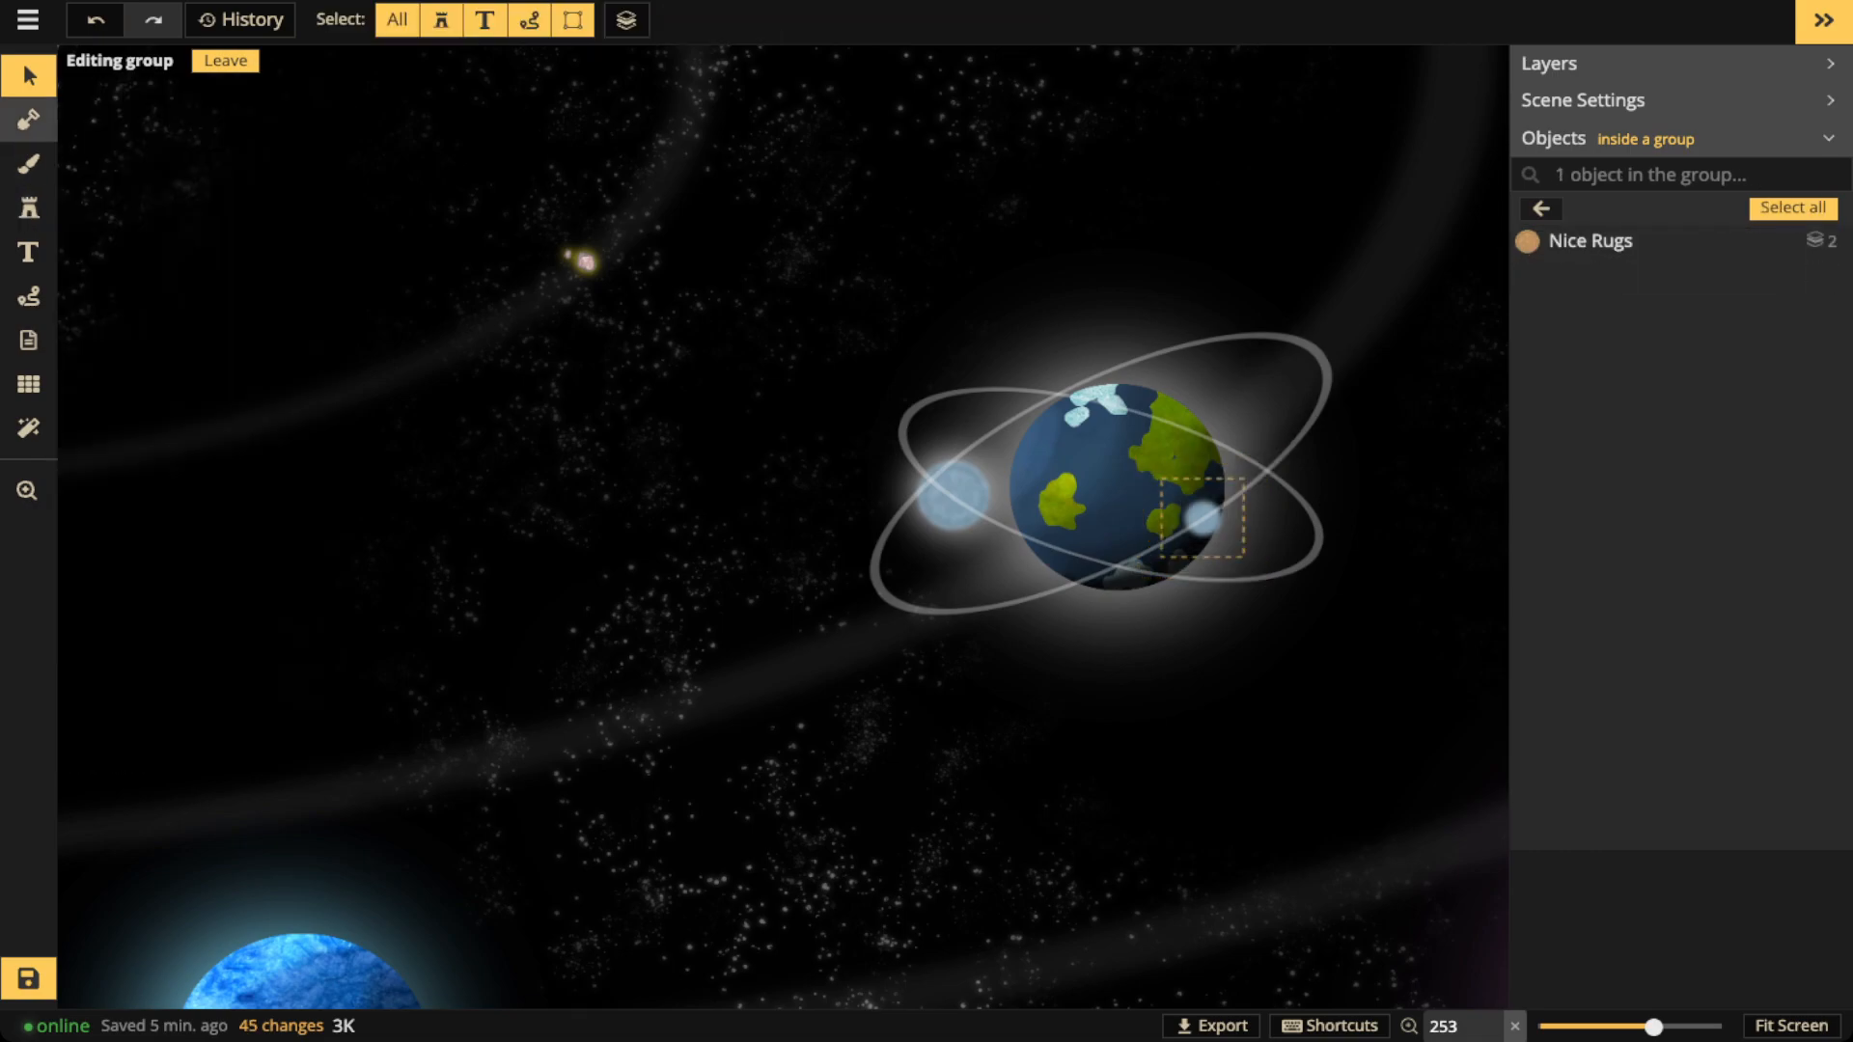
# Darken the smaller moon's Nice Rugs stamp to brightness 41 and leave the group
pyautogui.click(1202, 518)
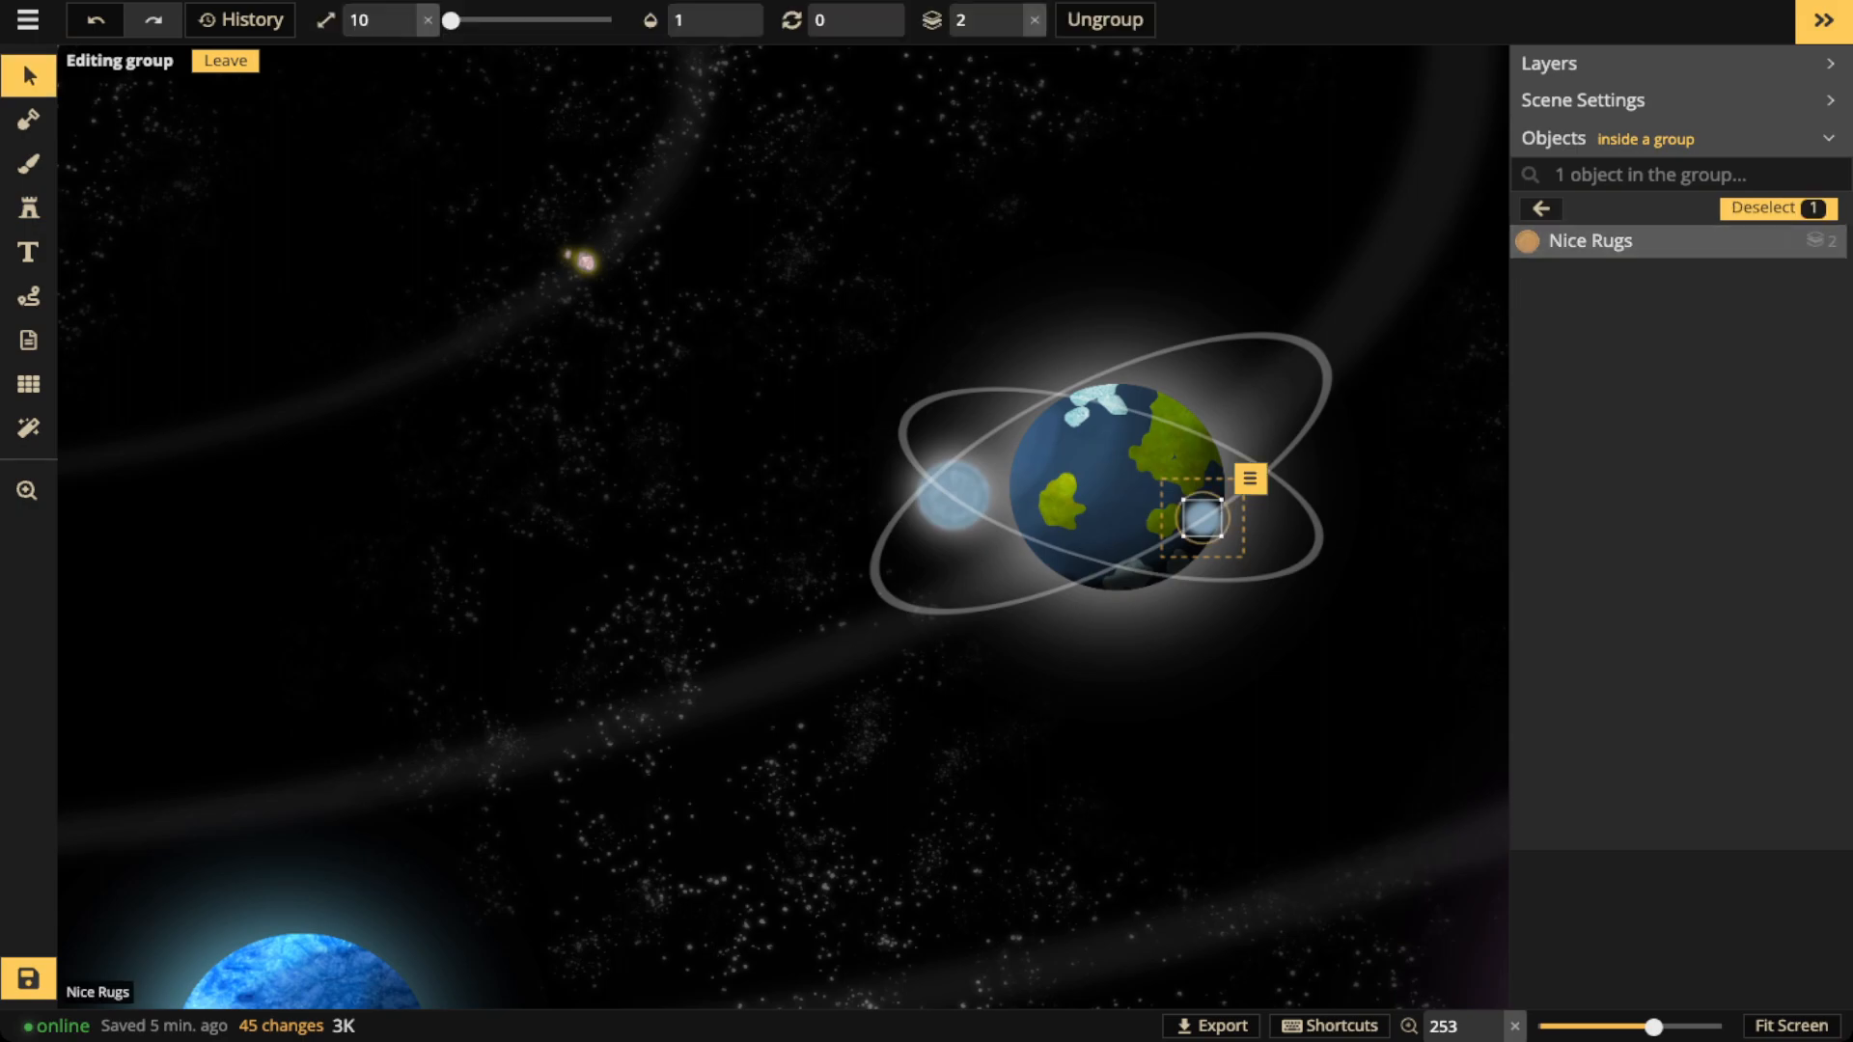
pyautogui.click(29, 76)
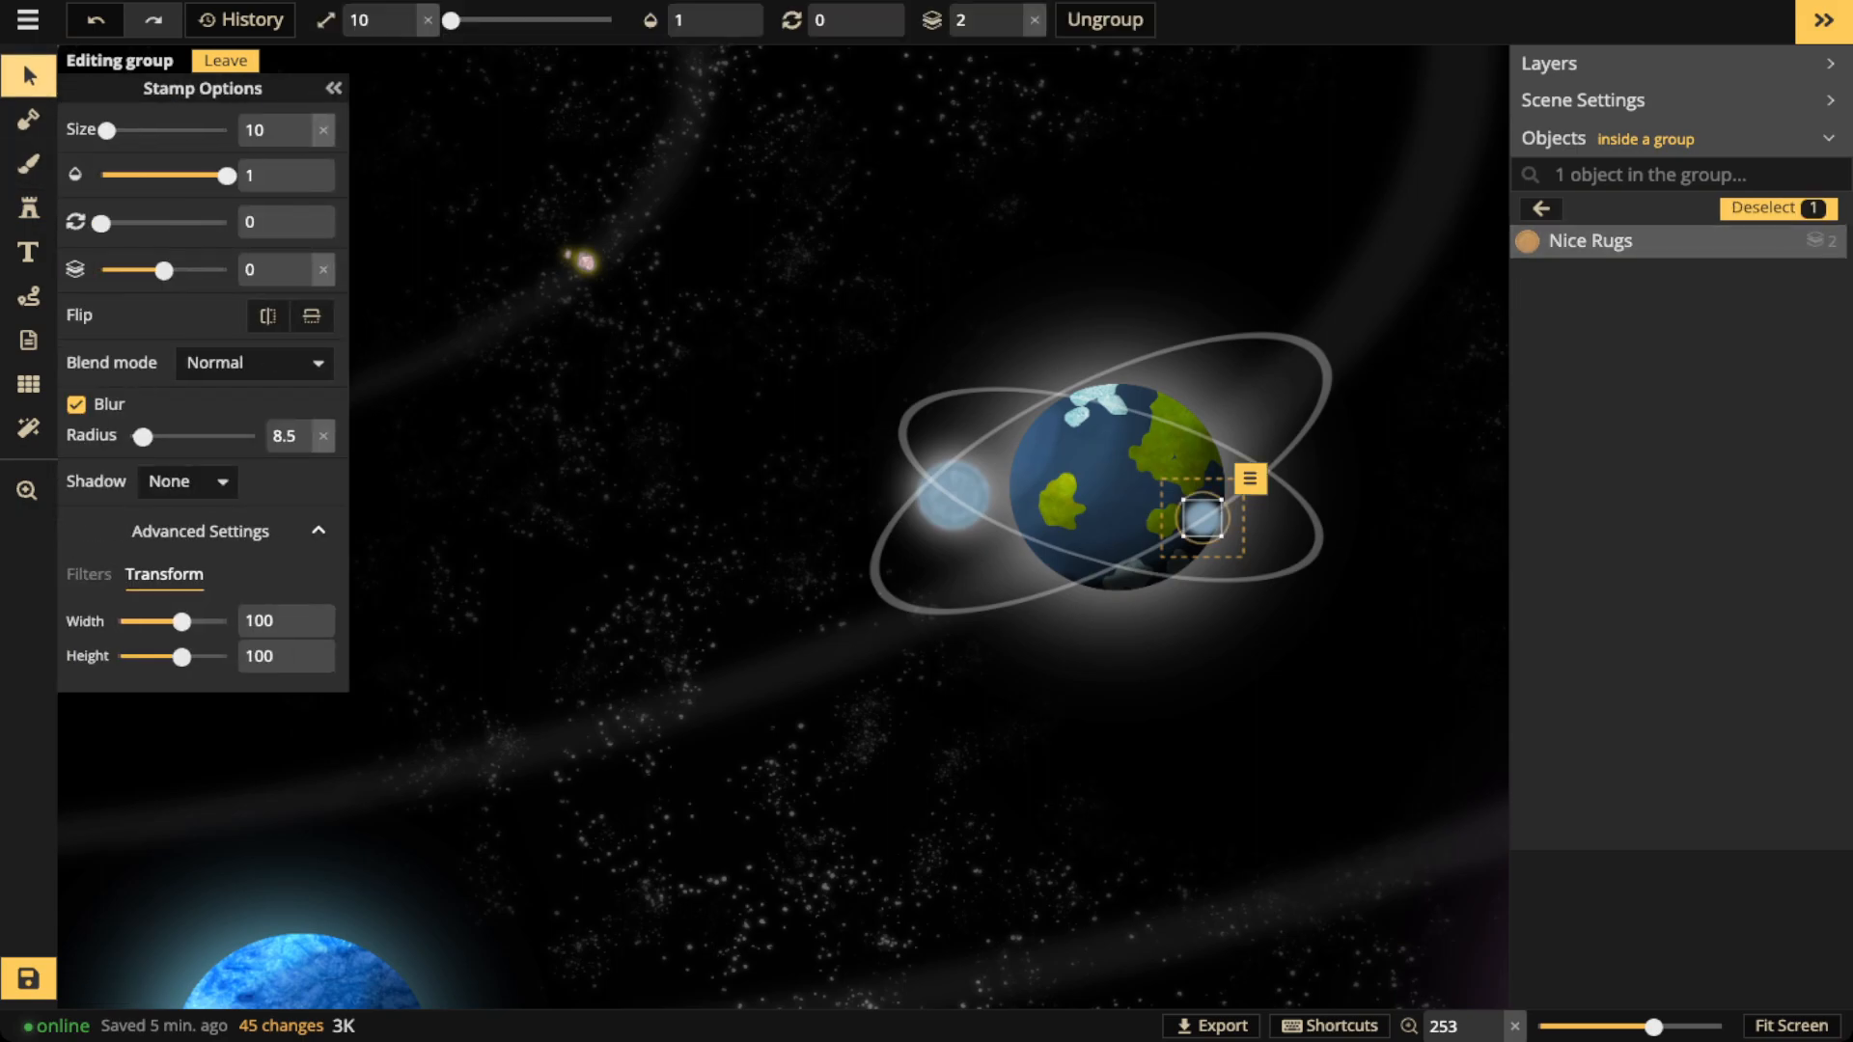
pyautogui.click(89, 576)
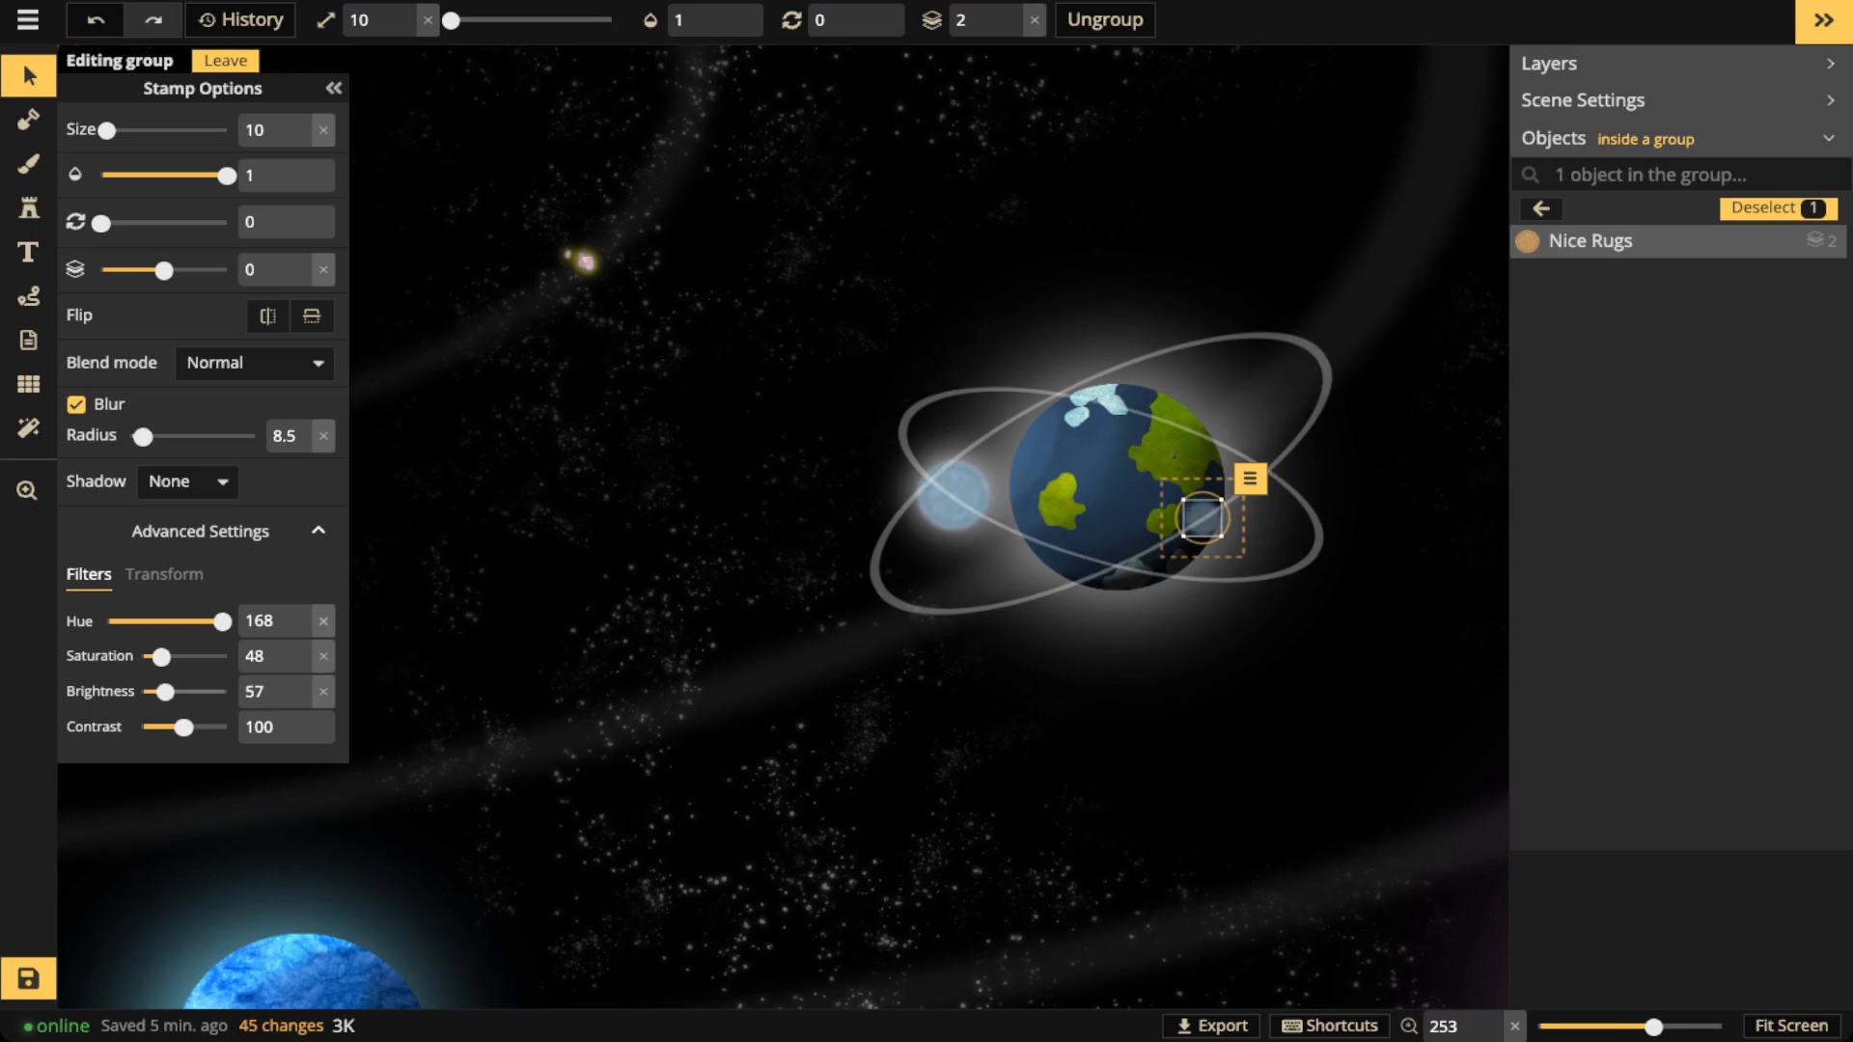
pyautogui.scroll(4, 1042, 680)
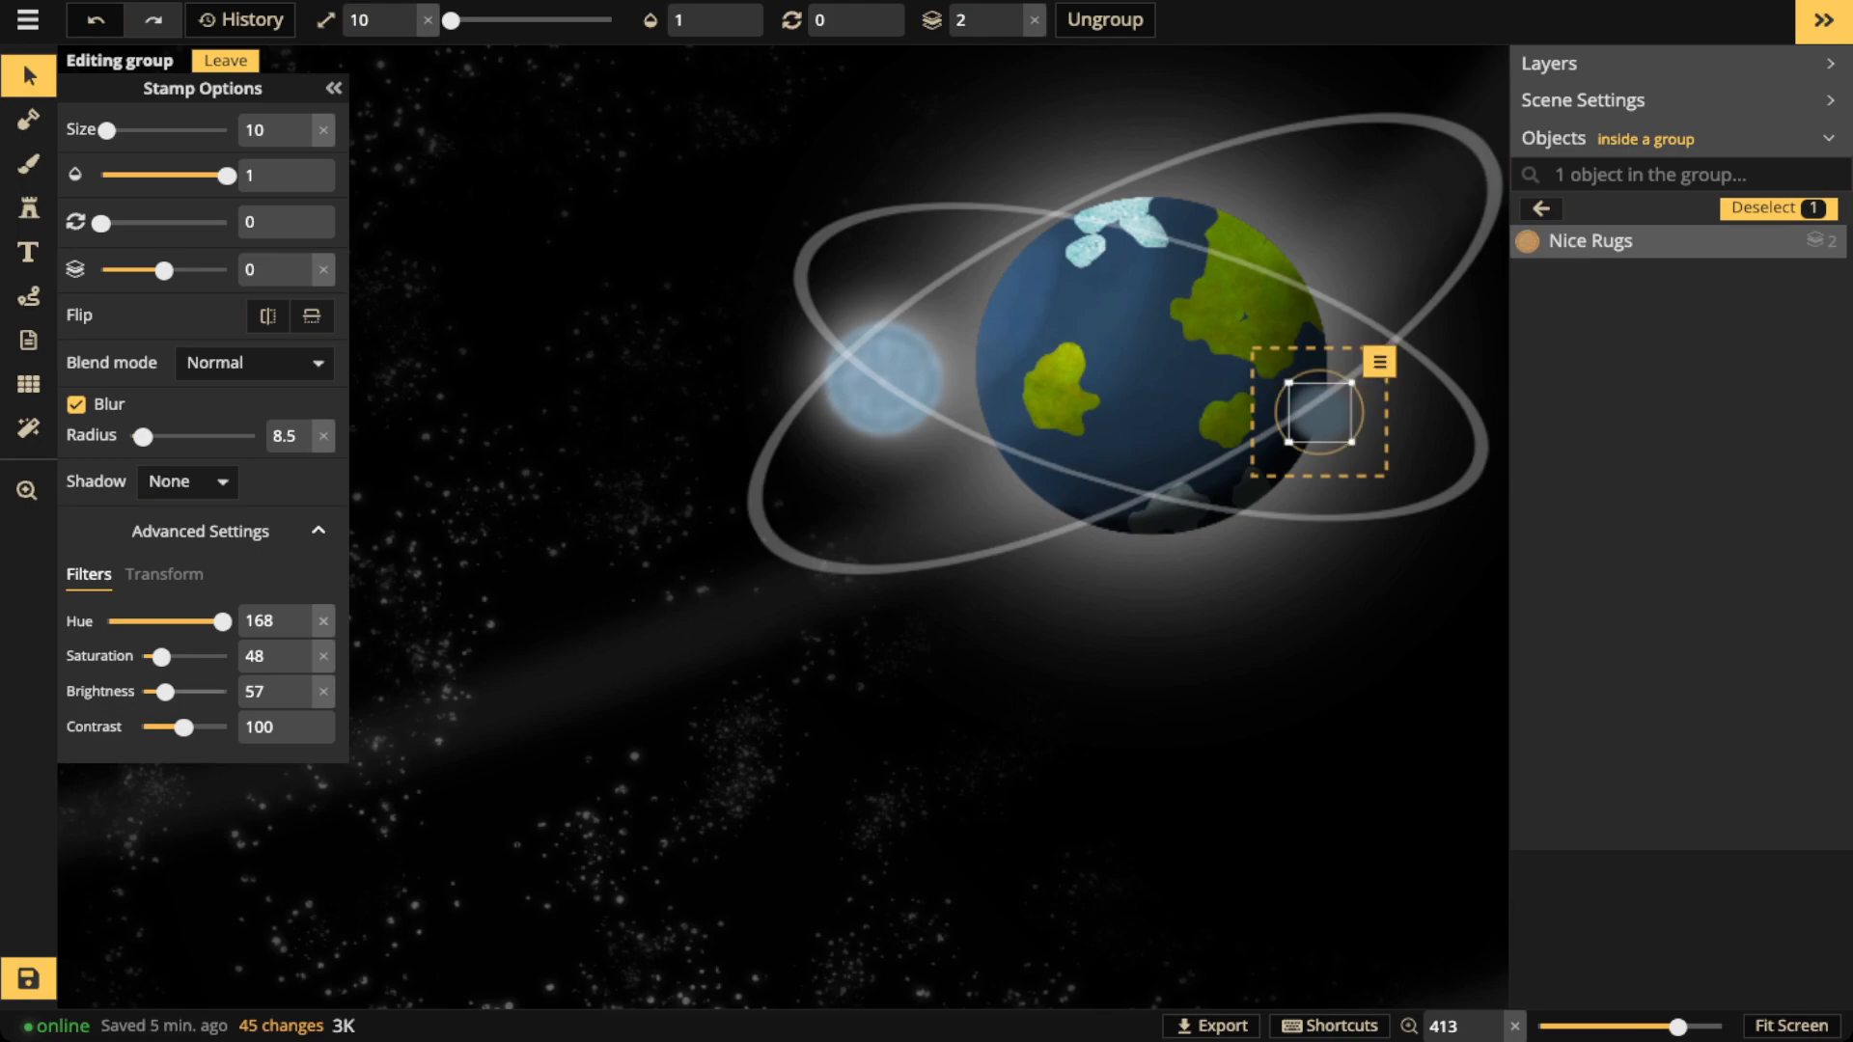
pyautogui.moveTo(165, 692); pyautogui.dragTo(160, 692)
pyautogui.press('Escape')
pyautogui.press('Escape')
pyautogui.press('Escape')
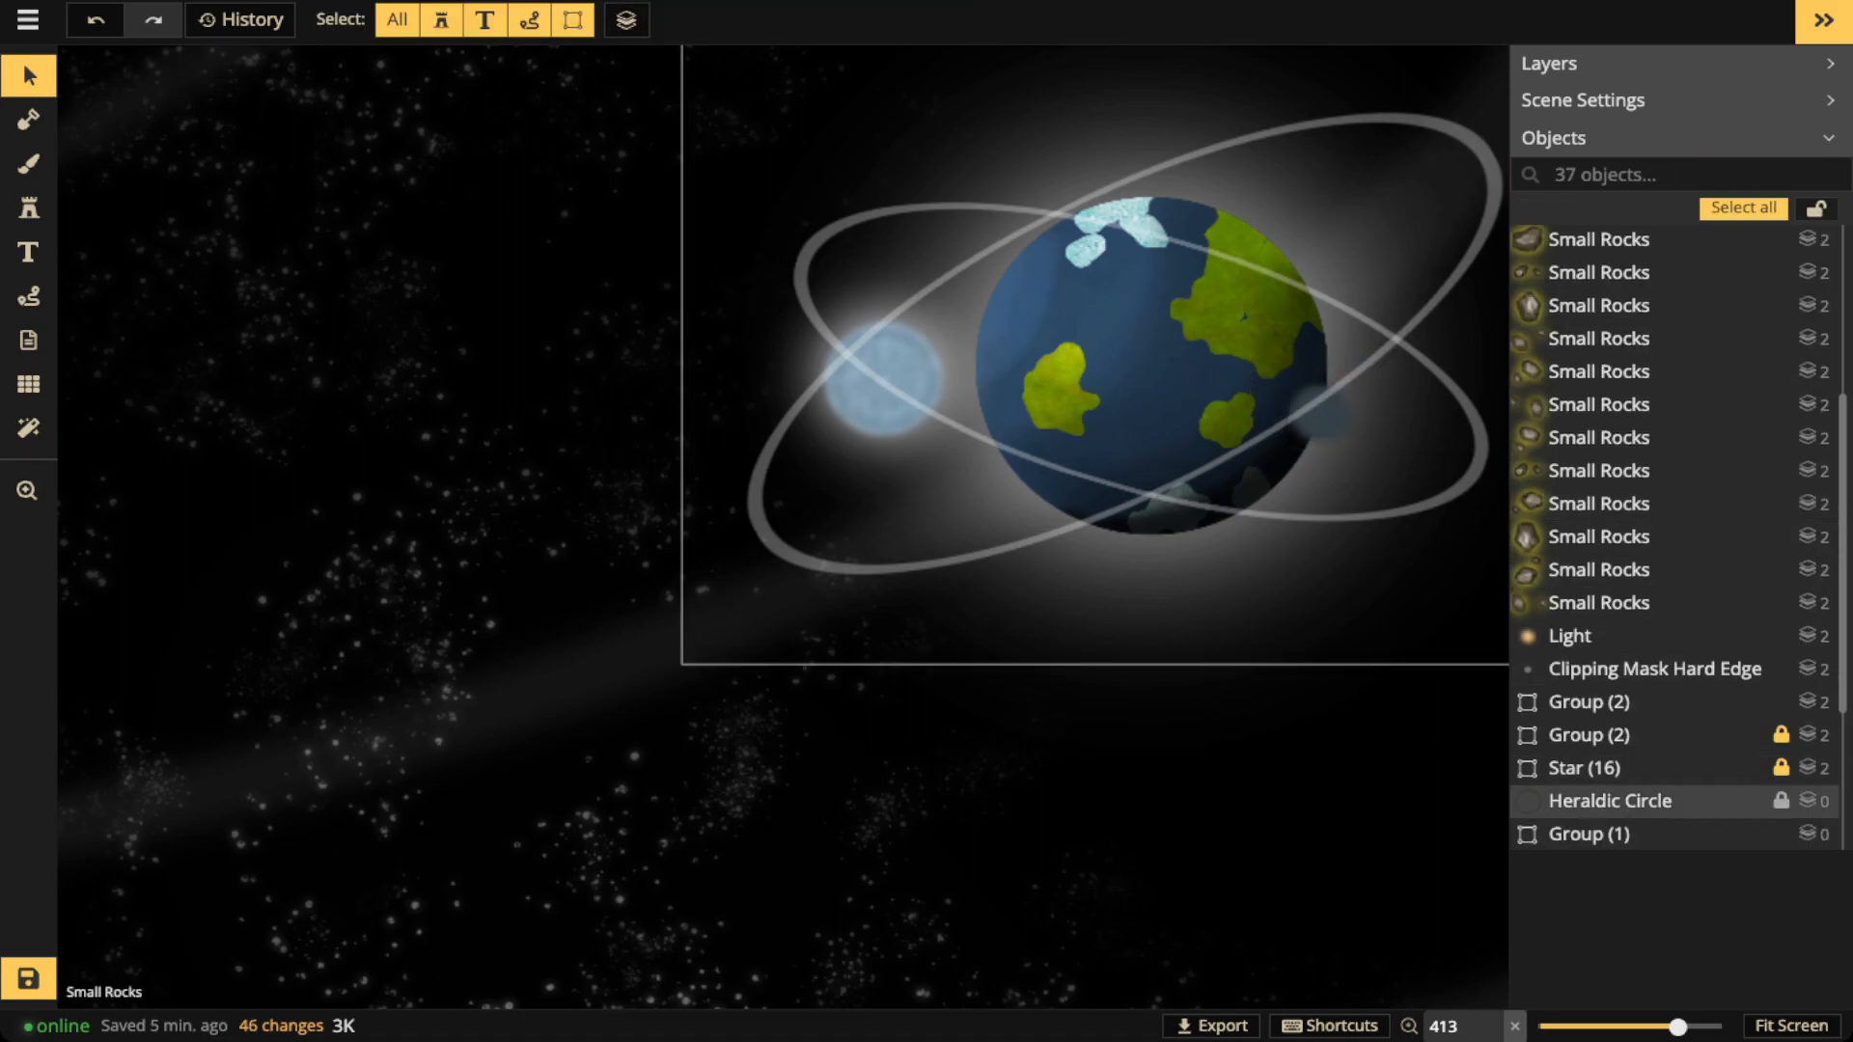
# Delete both Heraldic Circle orbit rings around the Earth-like planet while keeping the planet itself
pyautogui.click(1610, 801)
pyautogui.press('Delete')
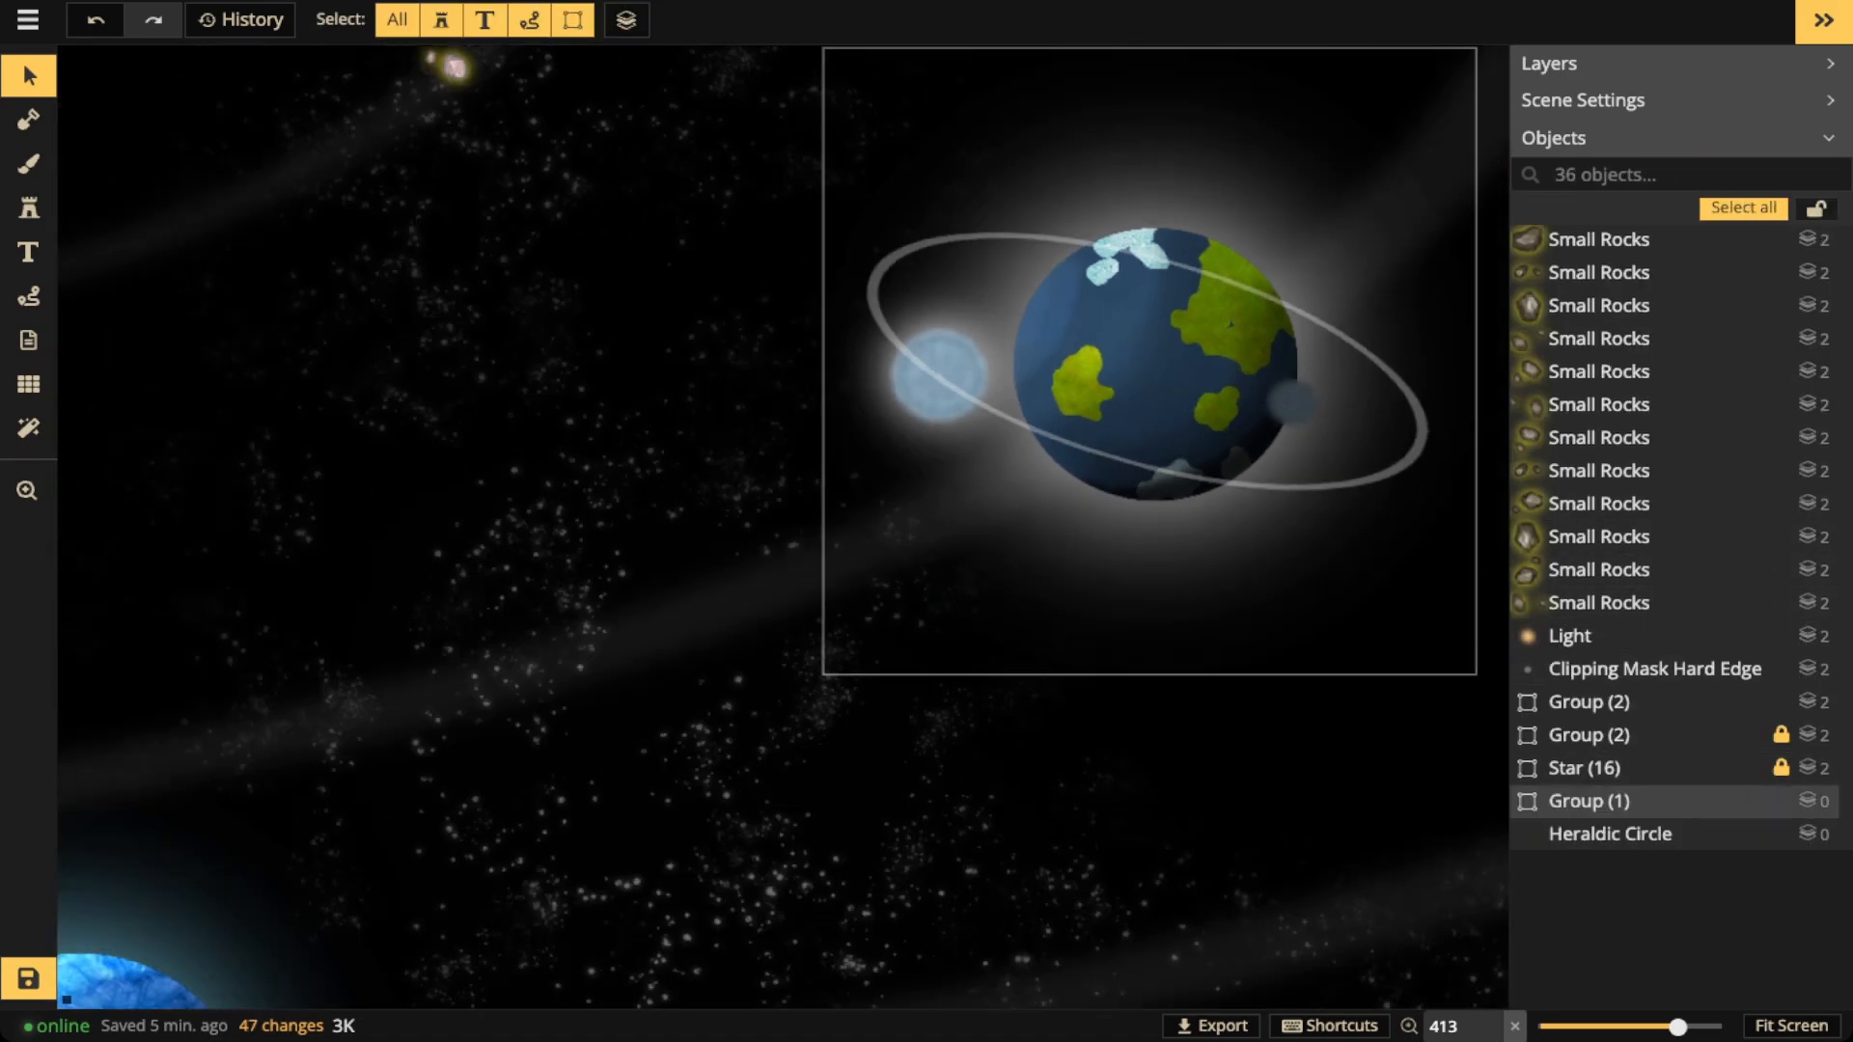
pyautogui.click(1149, 362)
pyautogui.press('Delete')
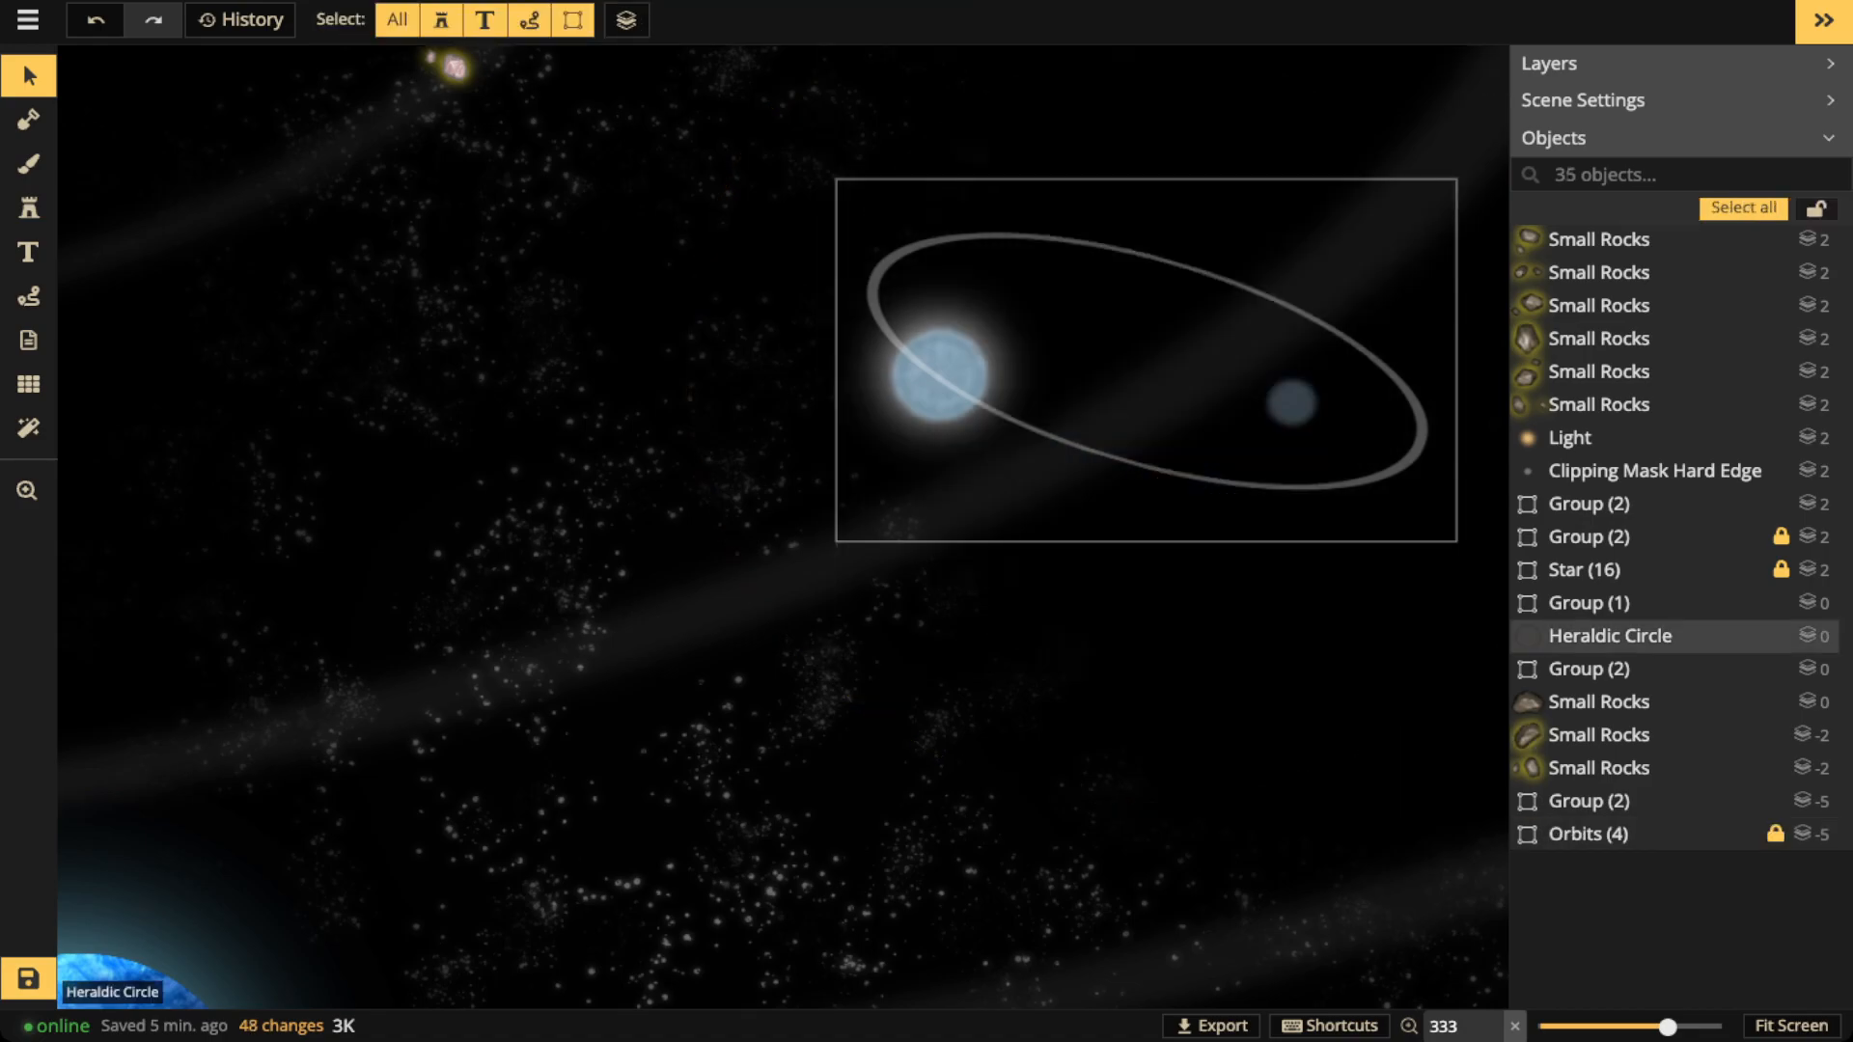
pyautogui.hotkey('ctrl', 'z')
pyautogui.click(1610, 635)
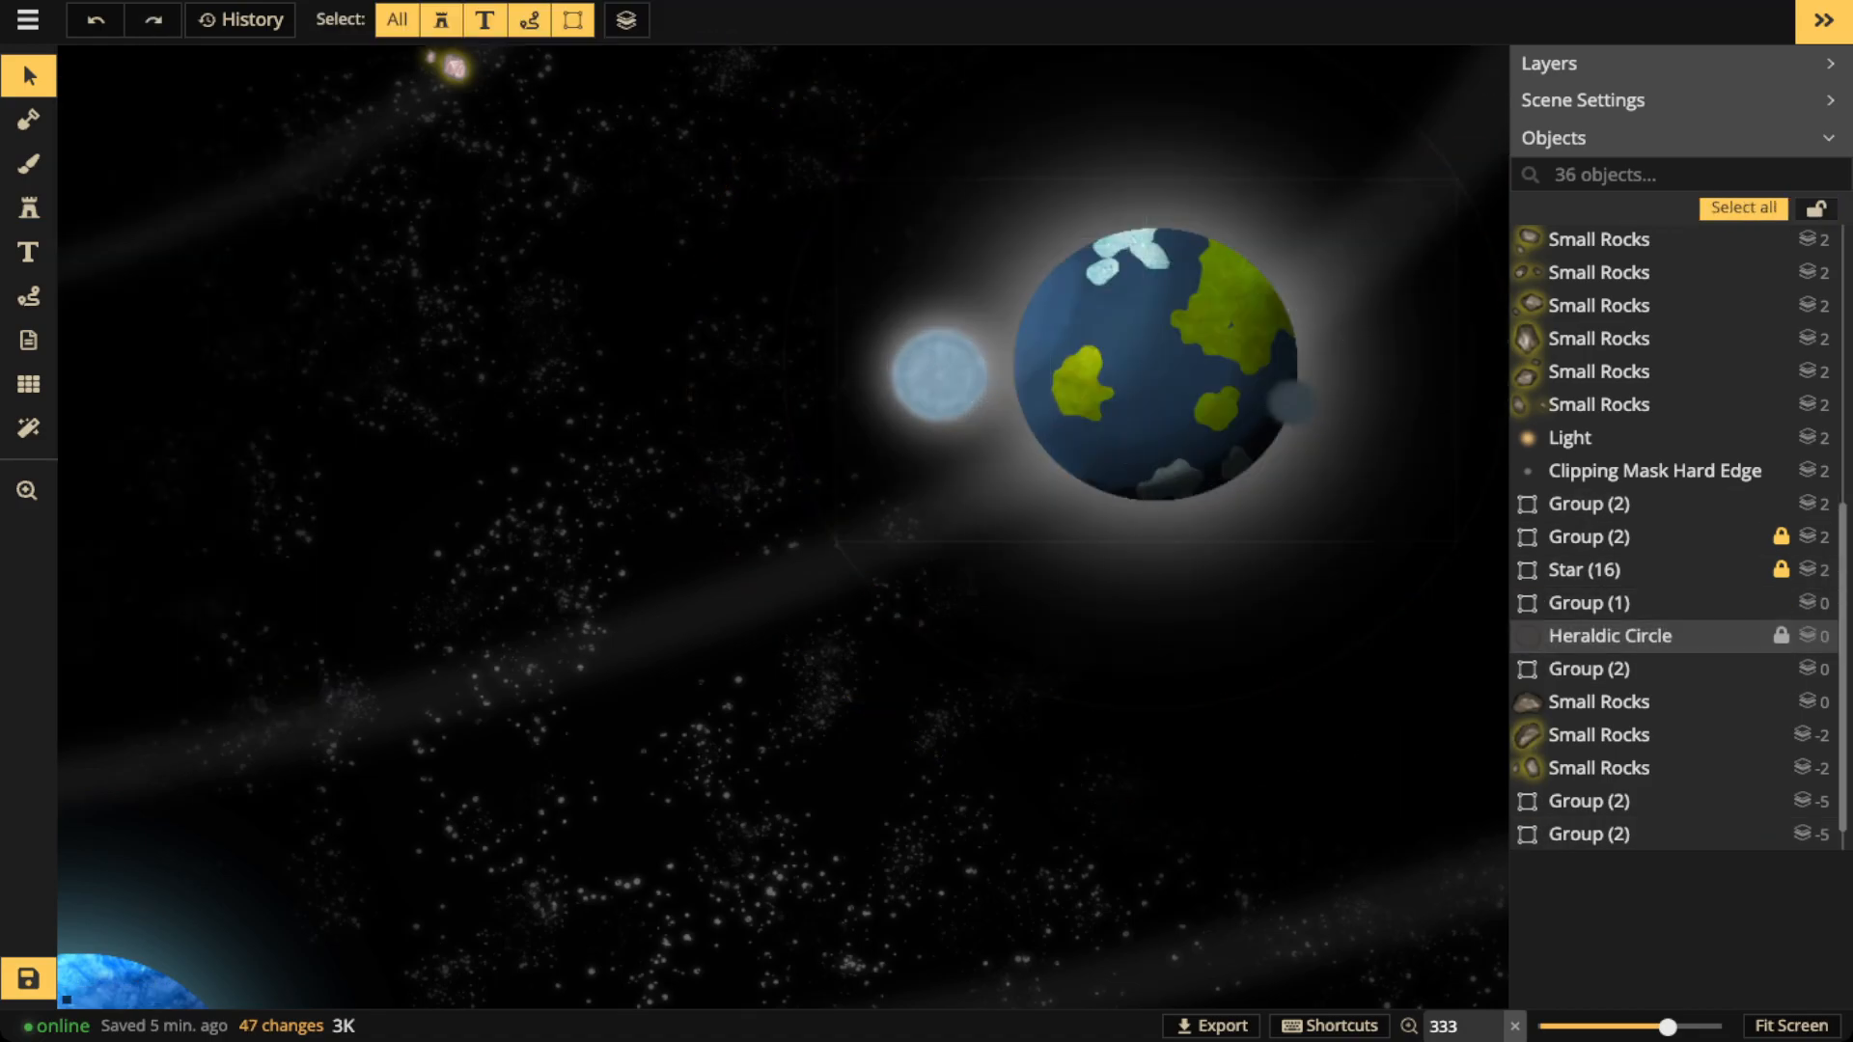
pyautogui.press('Delete')
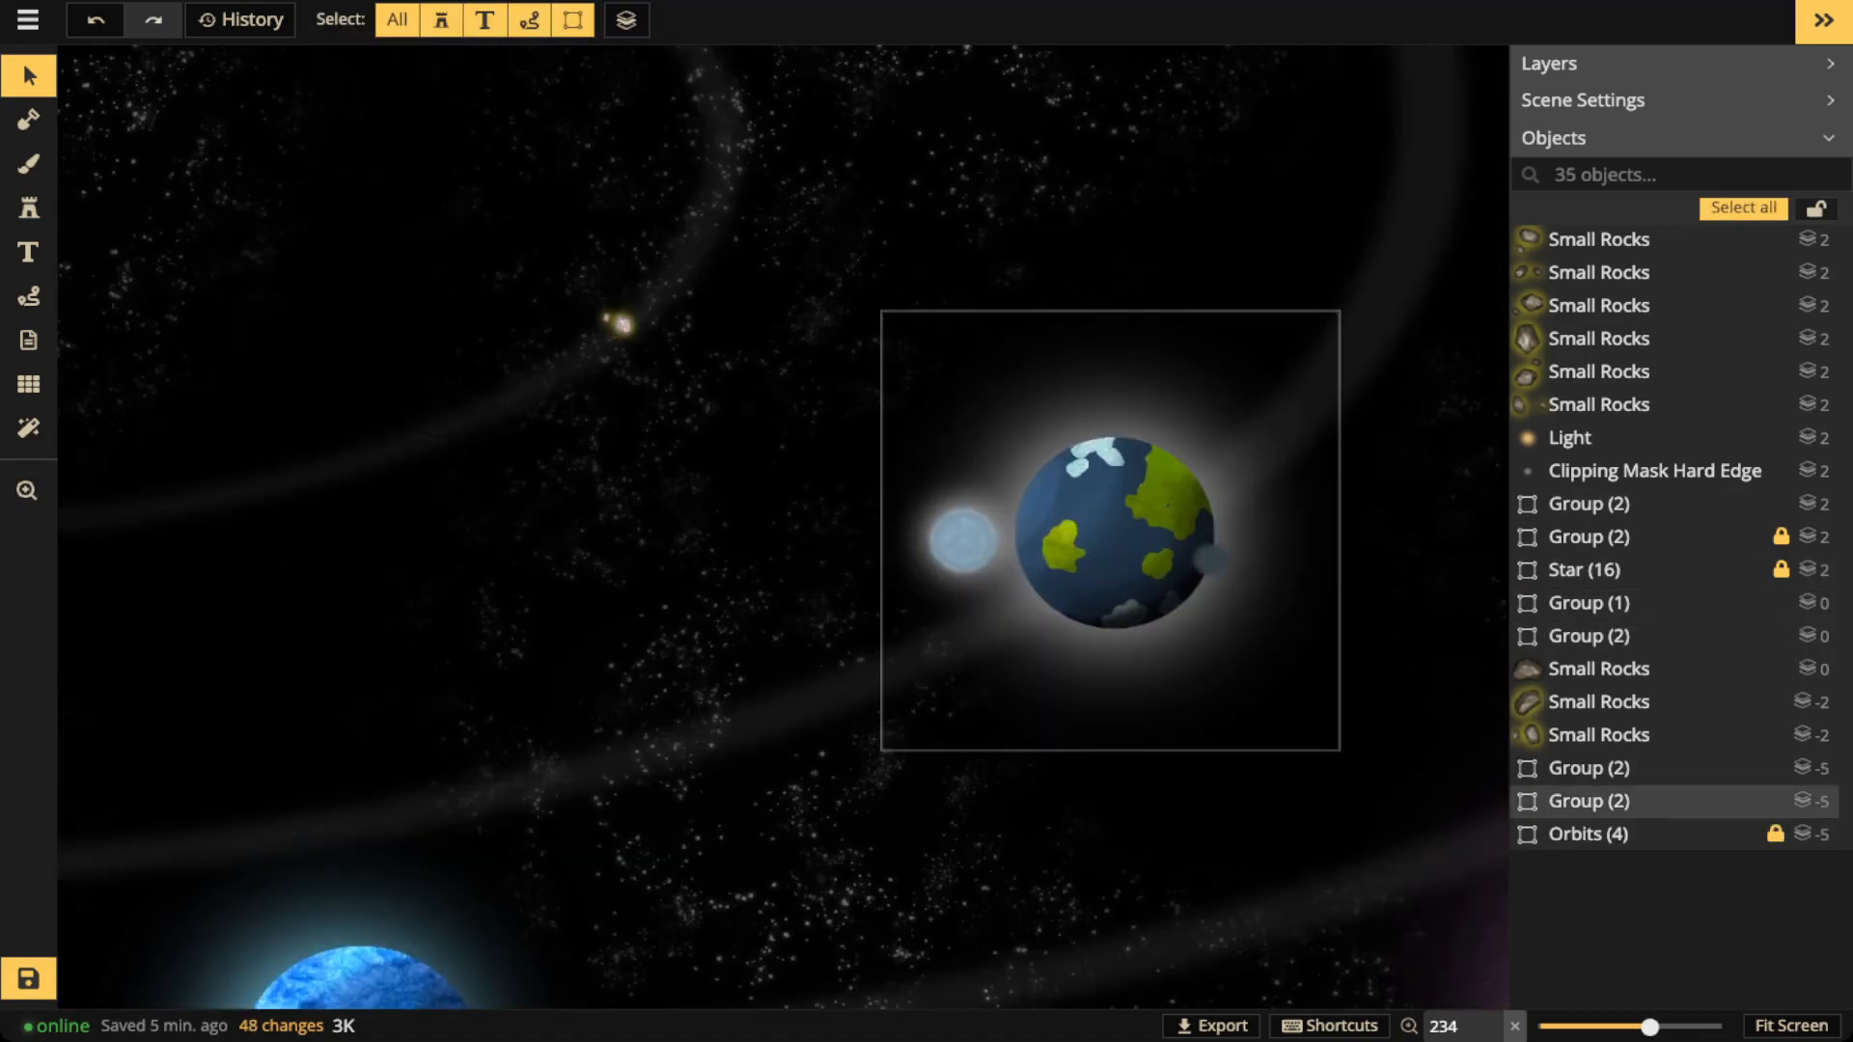
# Review the planet and its moons without rings, and undo the deletion of both orbit rings
pyautogui.scroll(-4, 1034, 598)
pyautogui.moveTo(1034, 597); pyautogui.dragTo(1070, 493)
pyautogui.scroll(-1, 720, 491)
pyautogui.moveTo(719, 491); pyautogui.dragTo(766, 563)
pyautogui.scroll(5, 1081, 557)
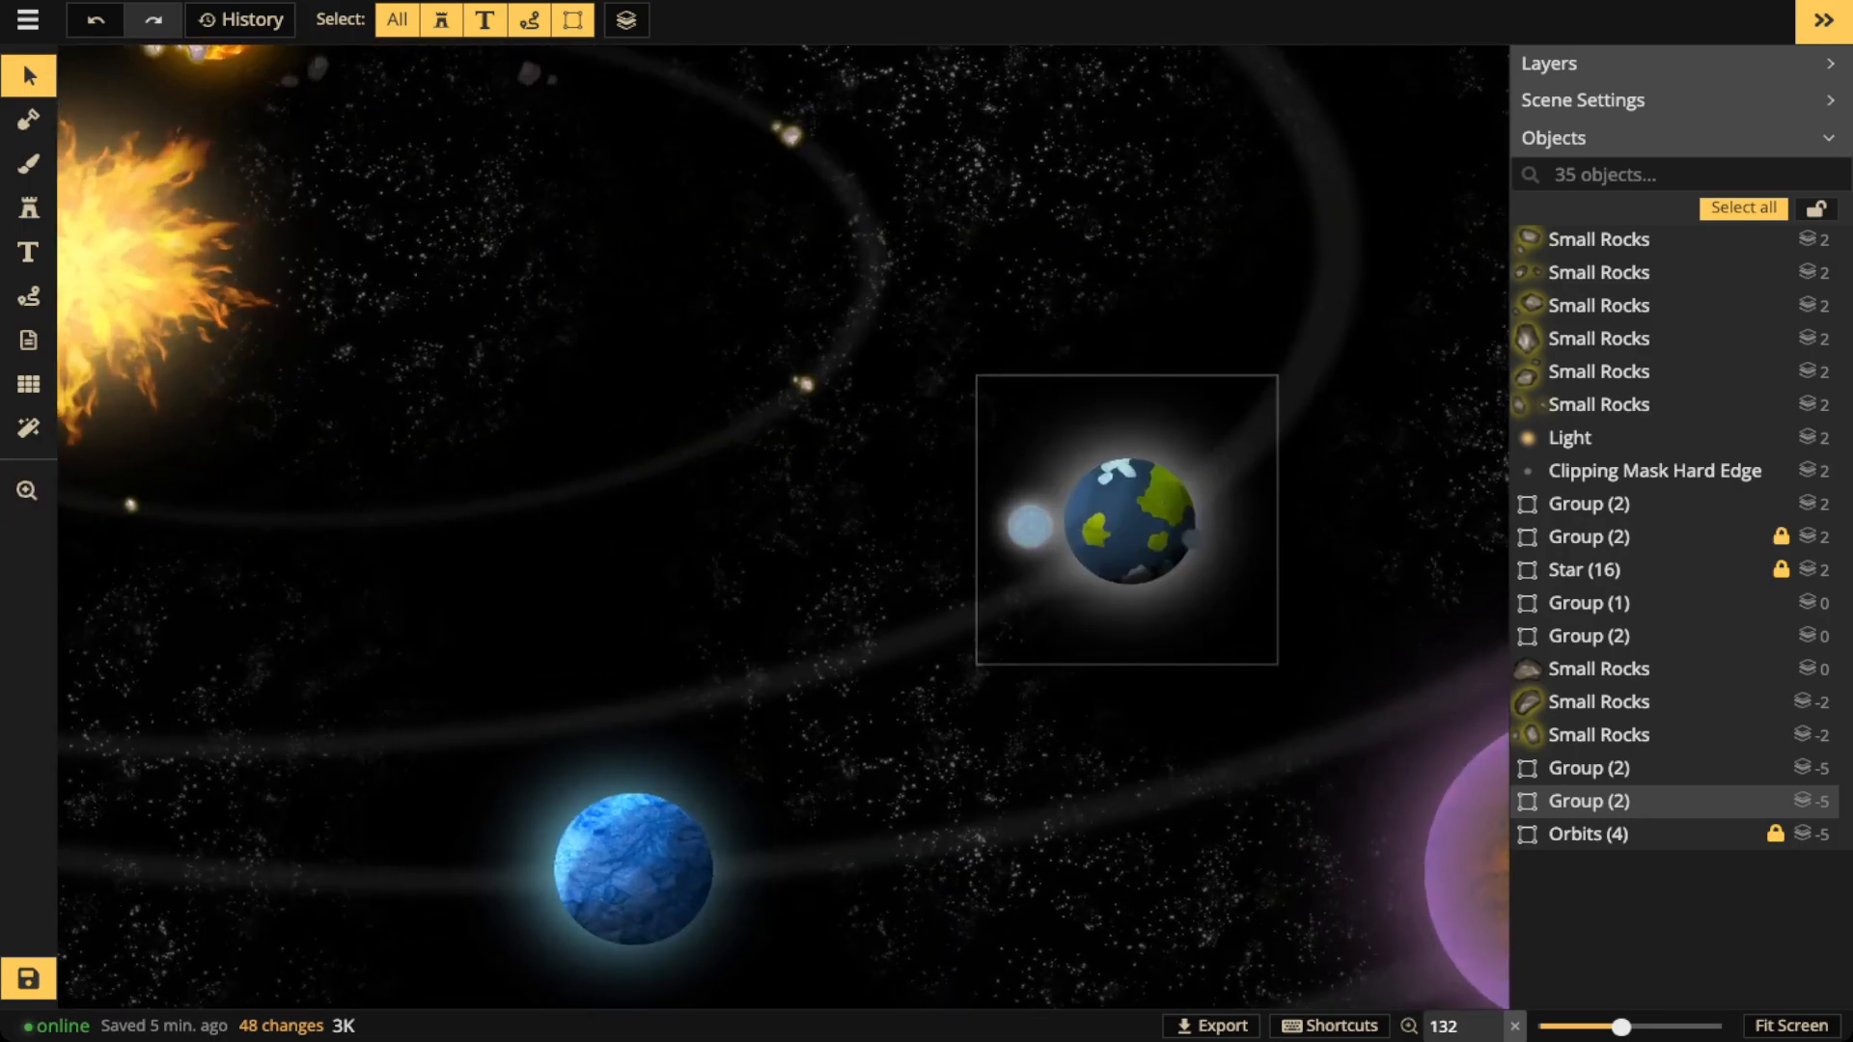
pyautogui.scroll(1, 1081, 562)
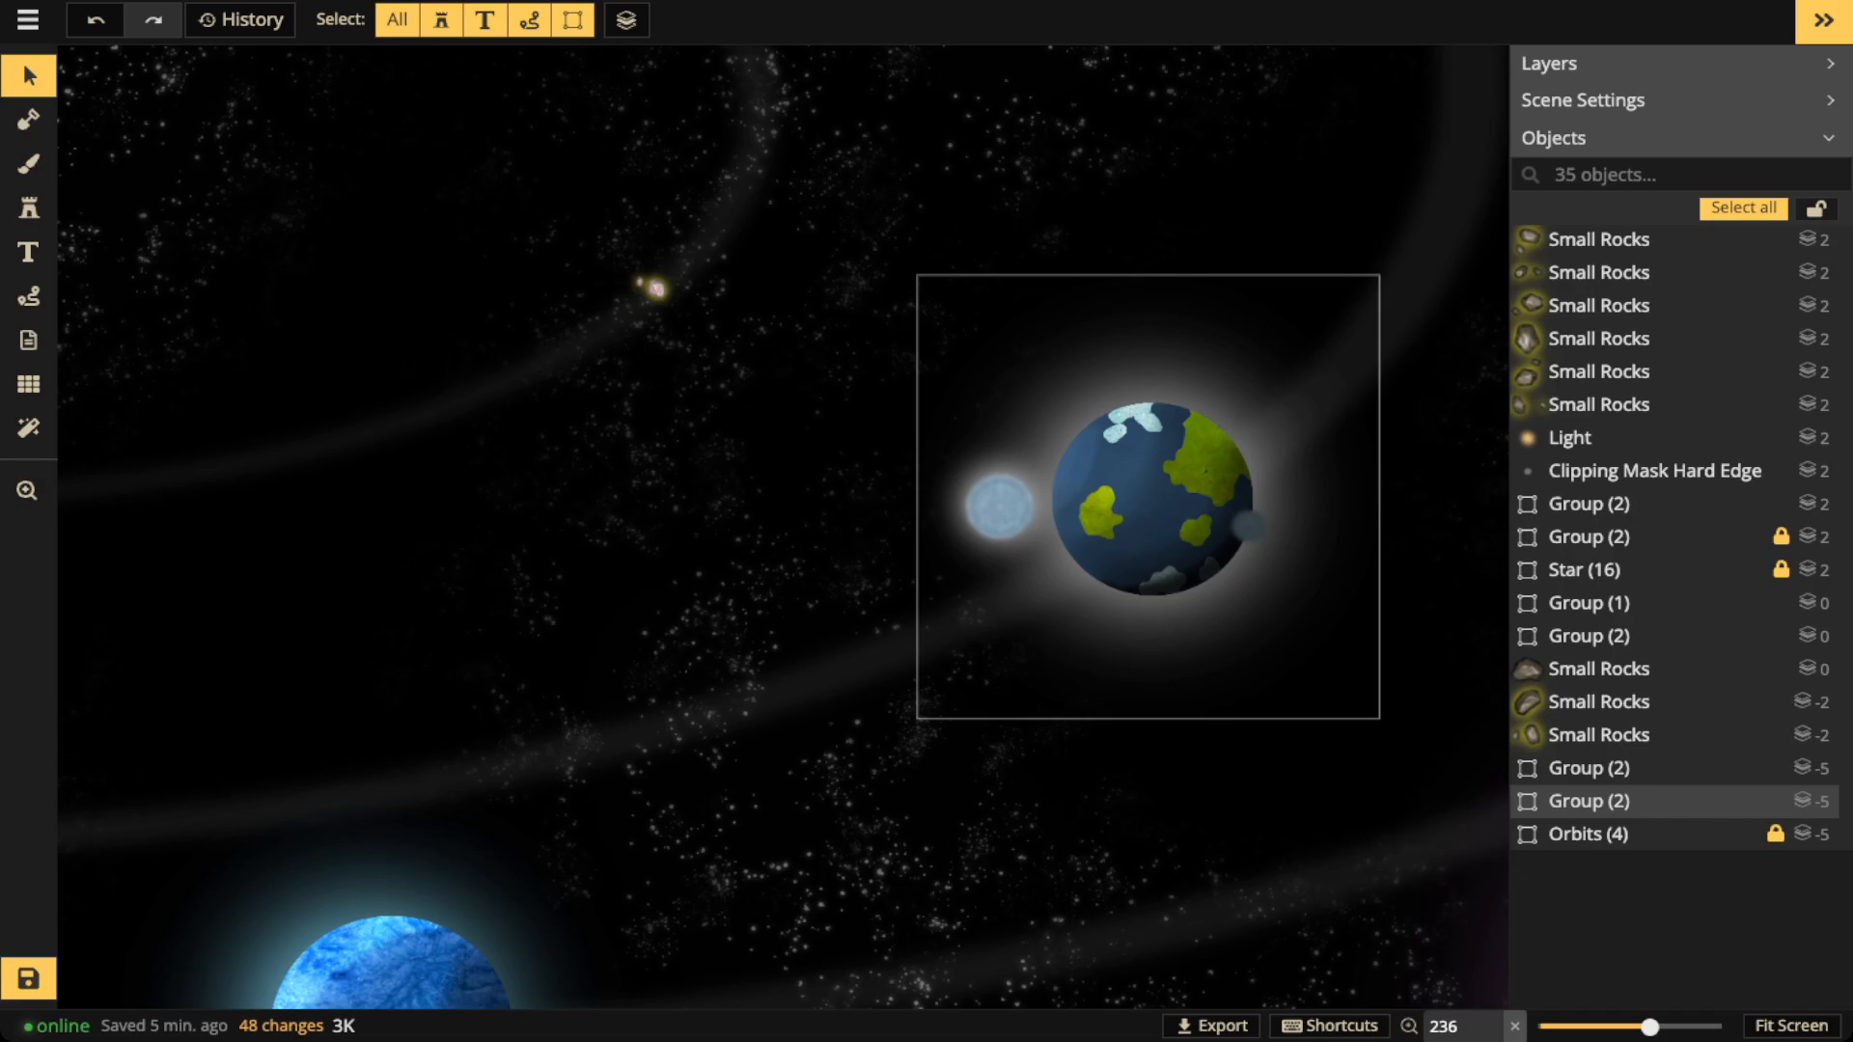
pyautogui.hotkey('ctrl', 'z')
pyautogui.hotkey('ctrl', 'z')
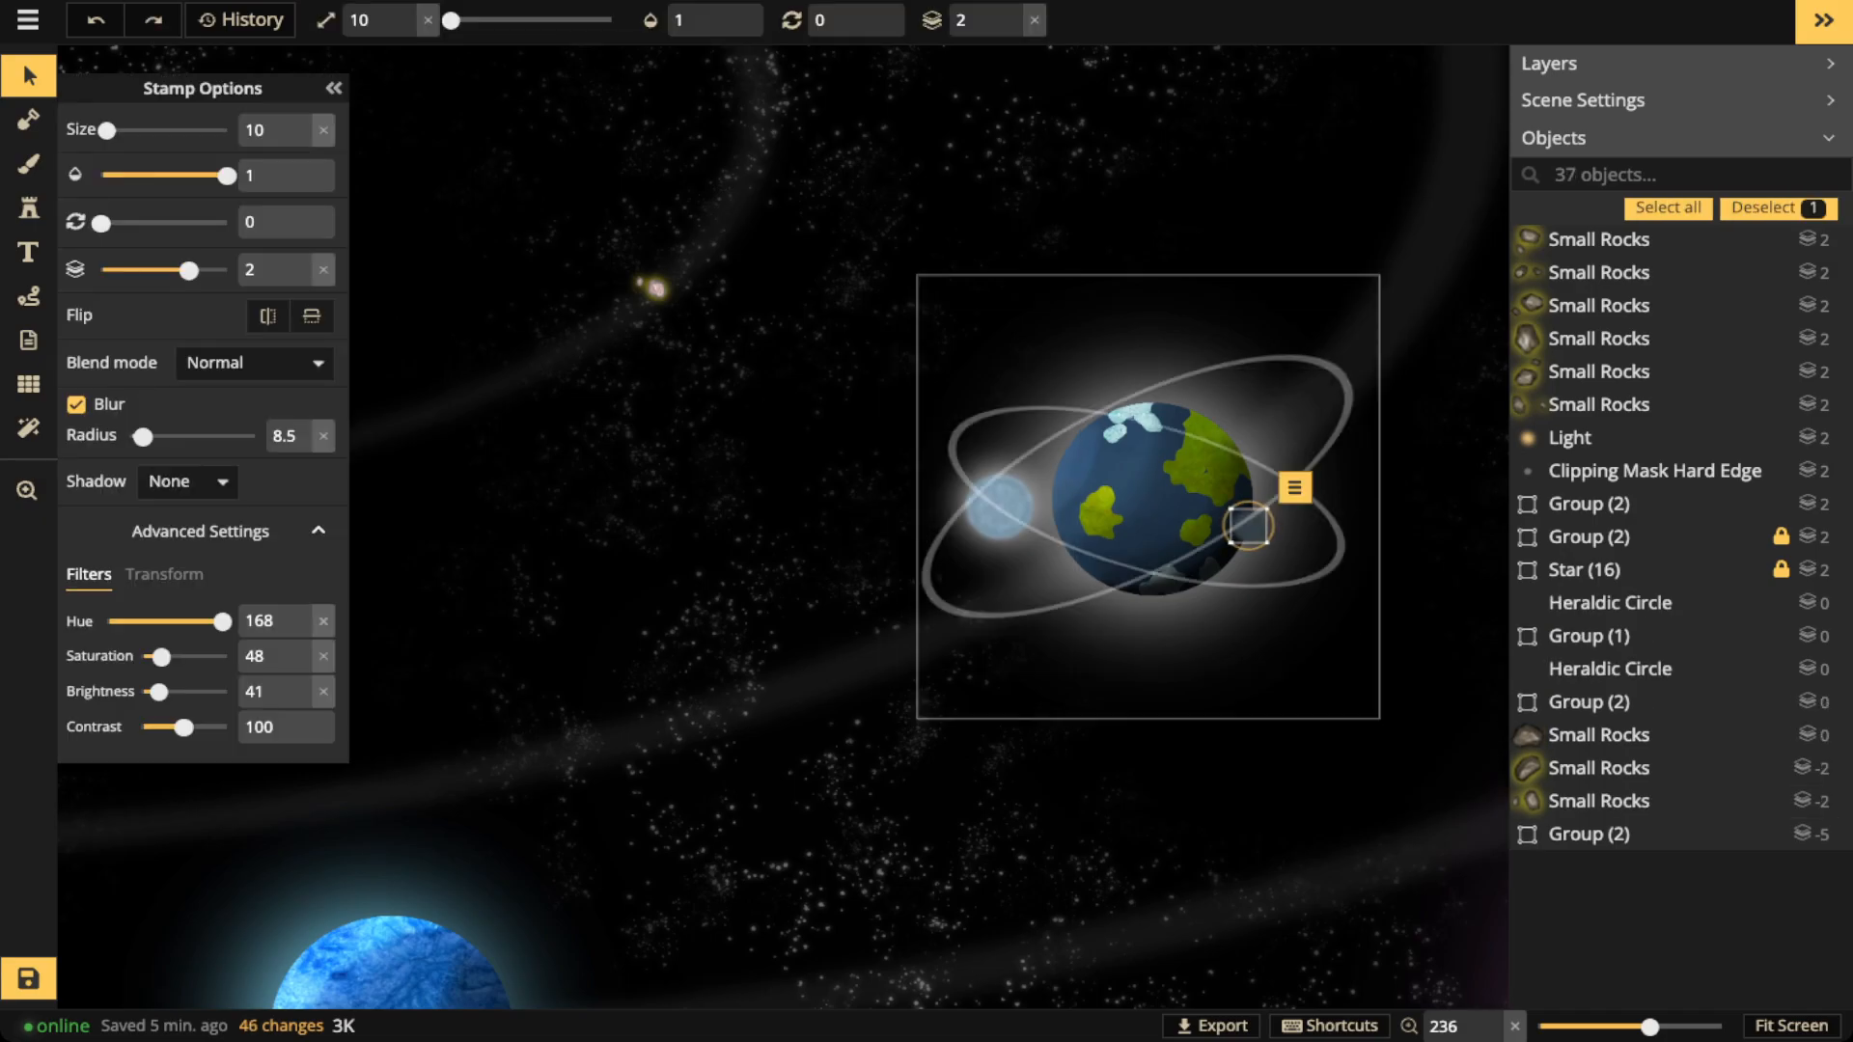
# Place a Clipping Mask Hard Edge stamp on layer 2 over the Earth-like planet and reduce it to size 86
pyautogui.scroll(4, 1139, 580)
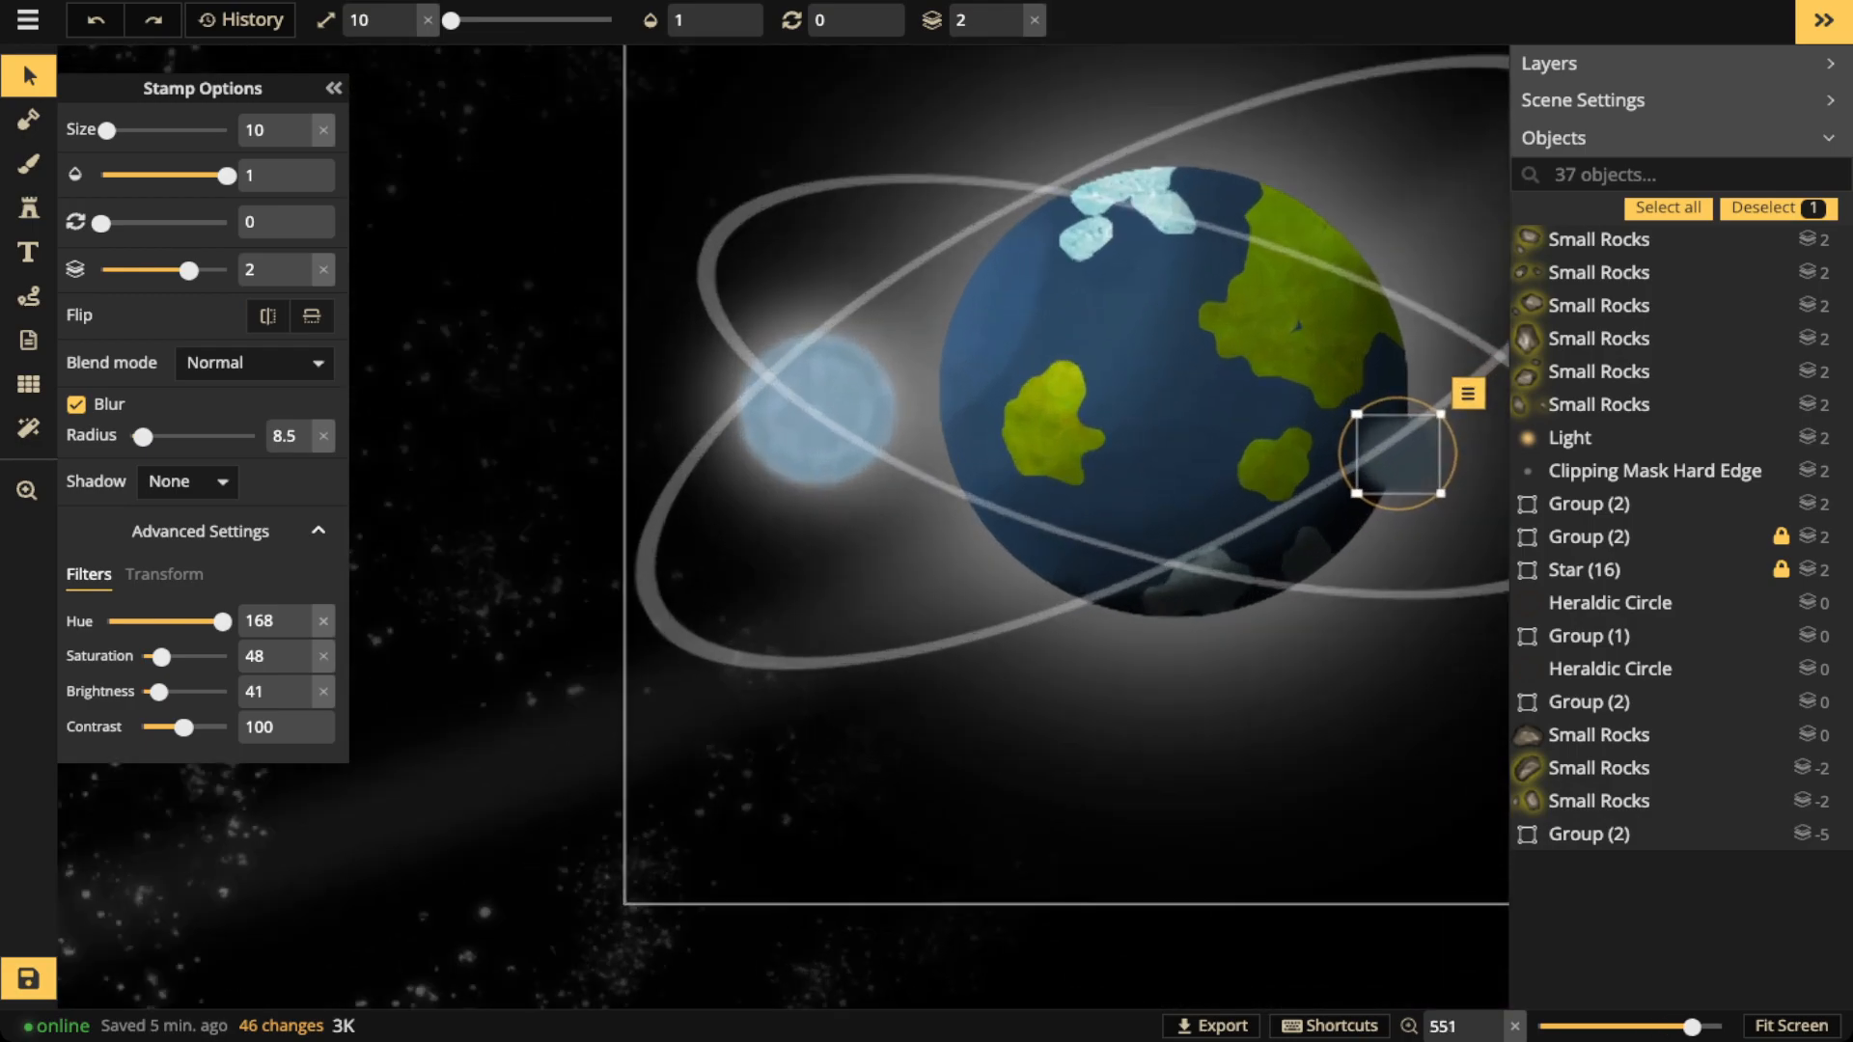
pyautogui.click(1110, 548)
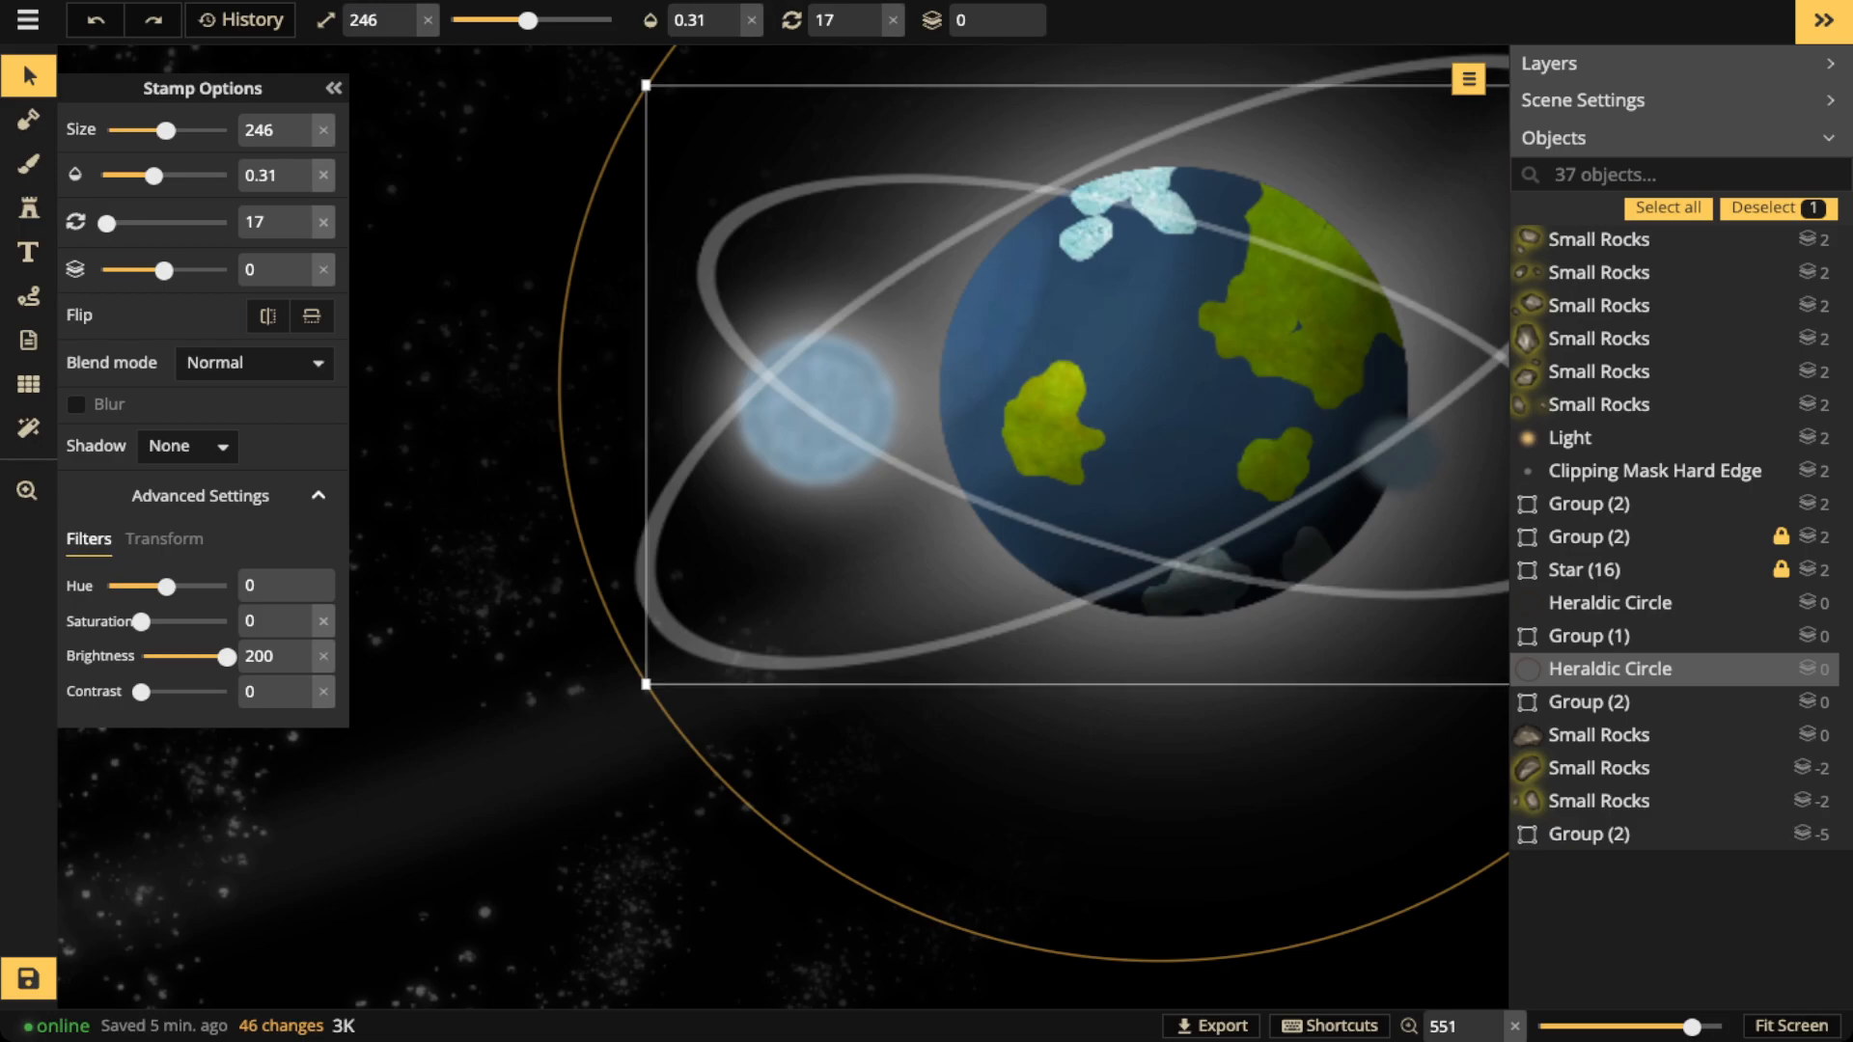
pyautogui.click(28, 208)
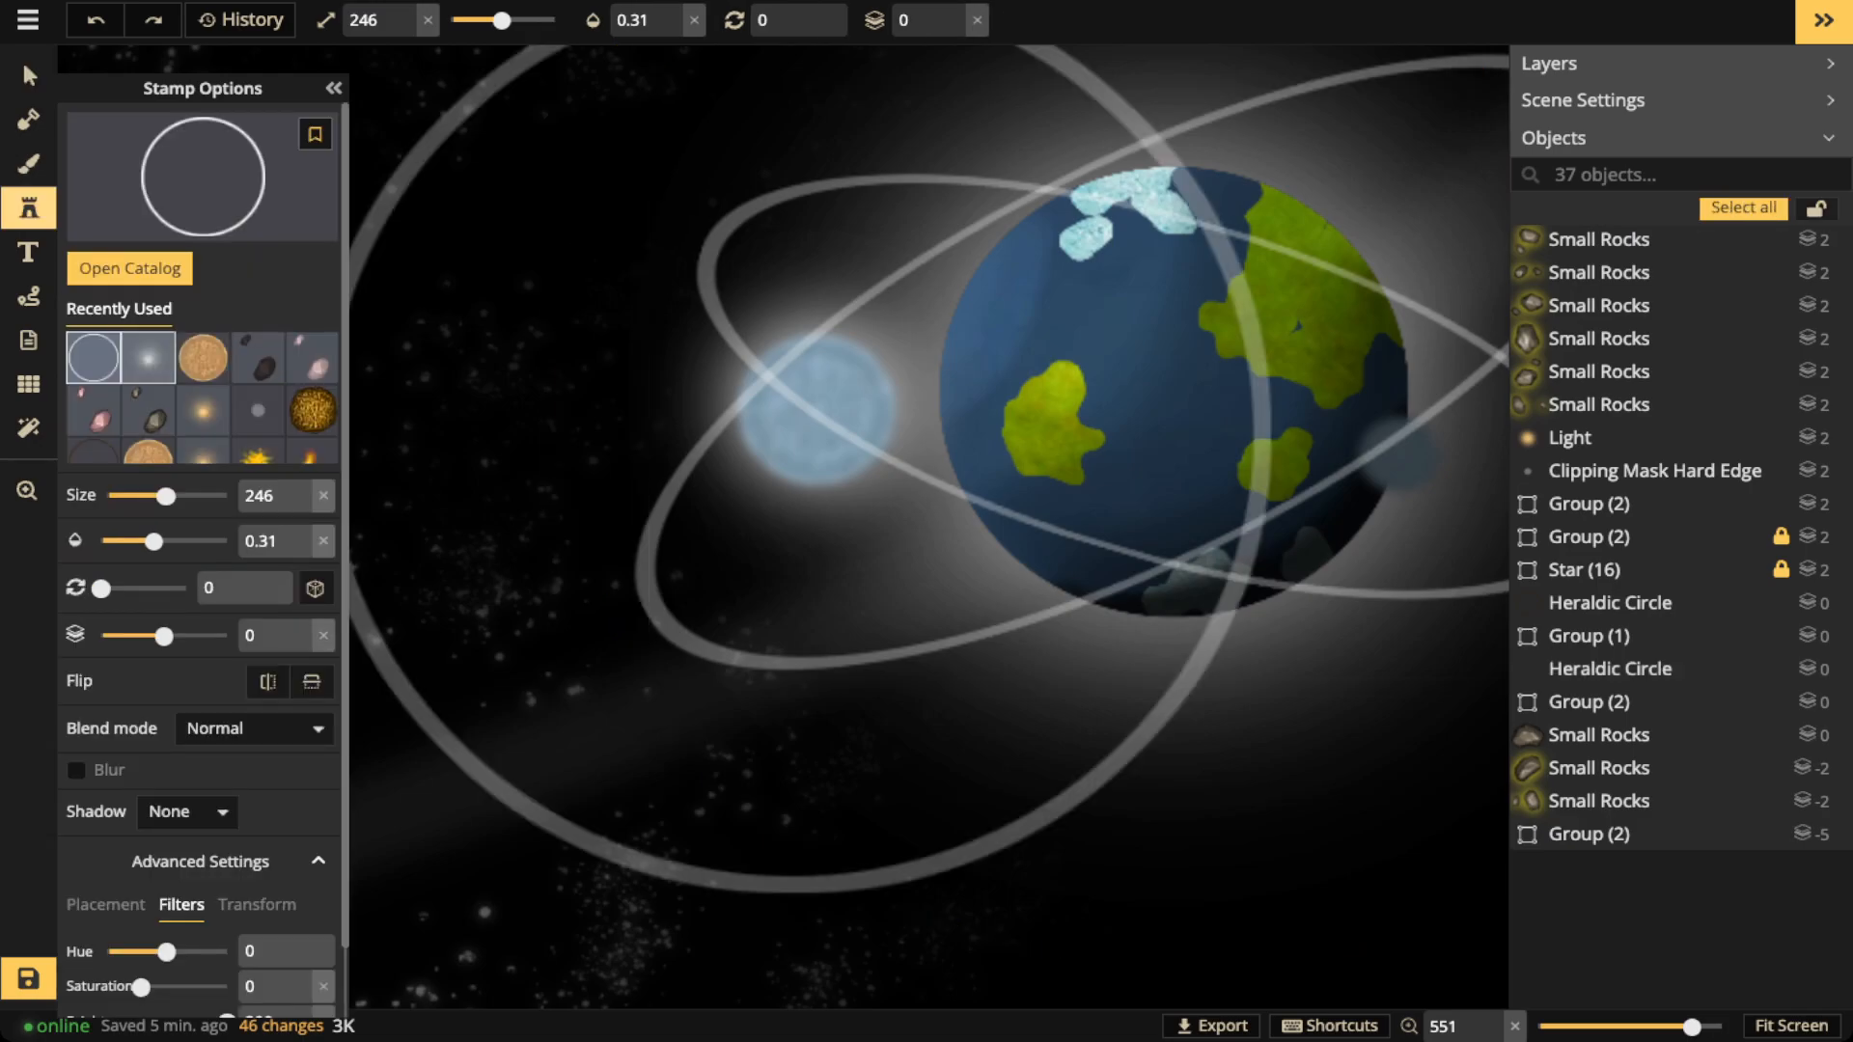
pyautogui.click(258, 411)
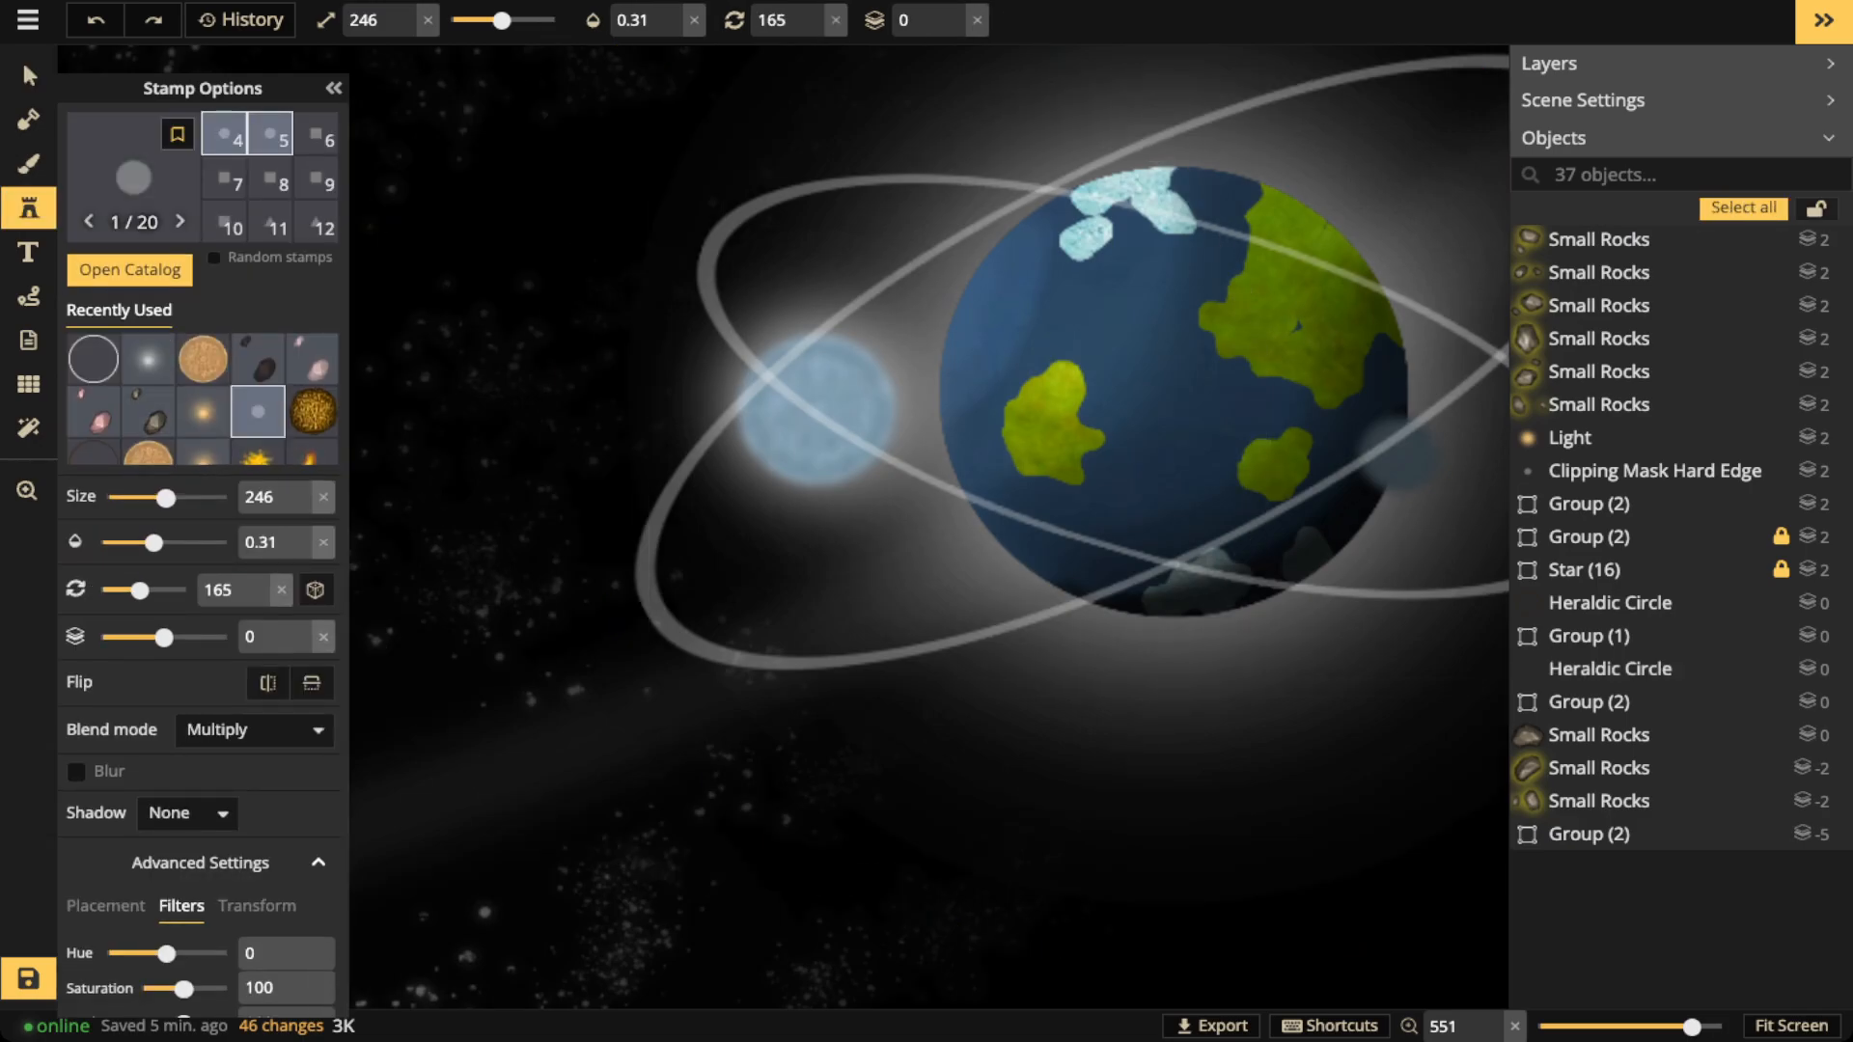
pyautogui.click(954, 9)
pyautogui.click(1174, 392)
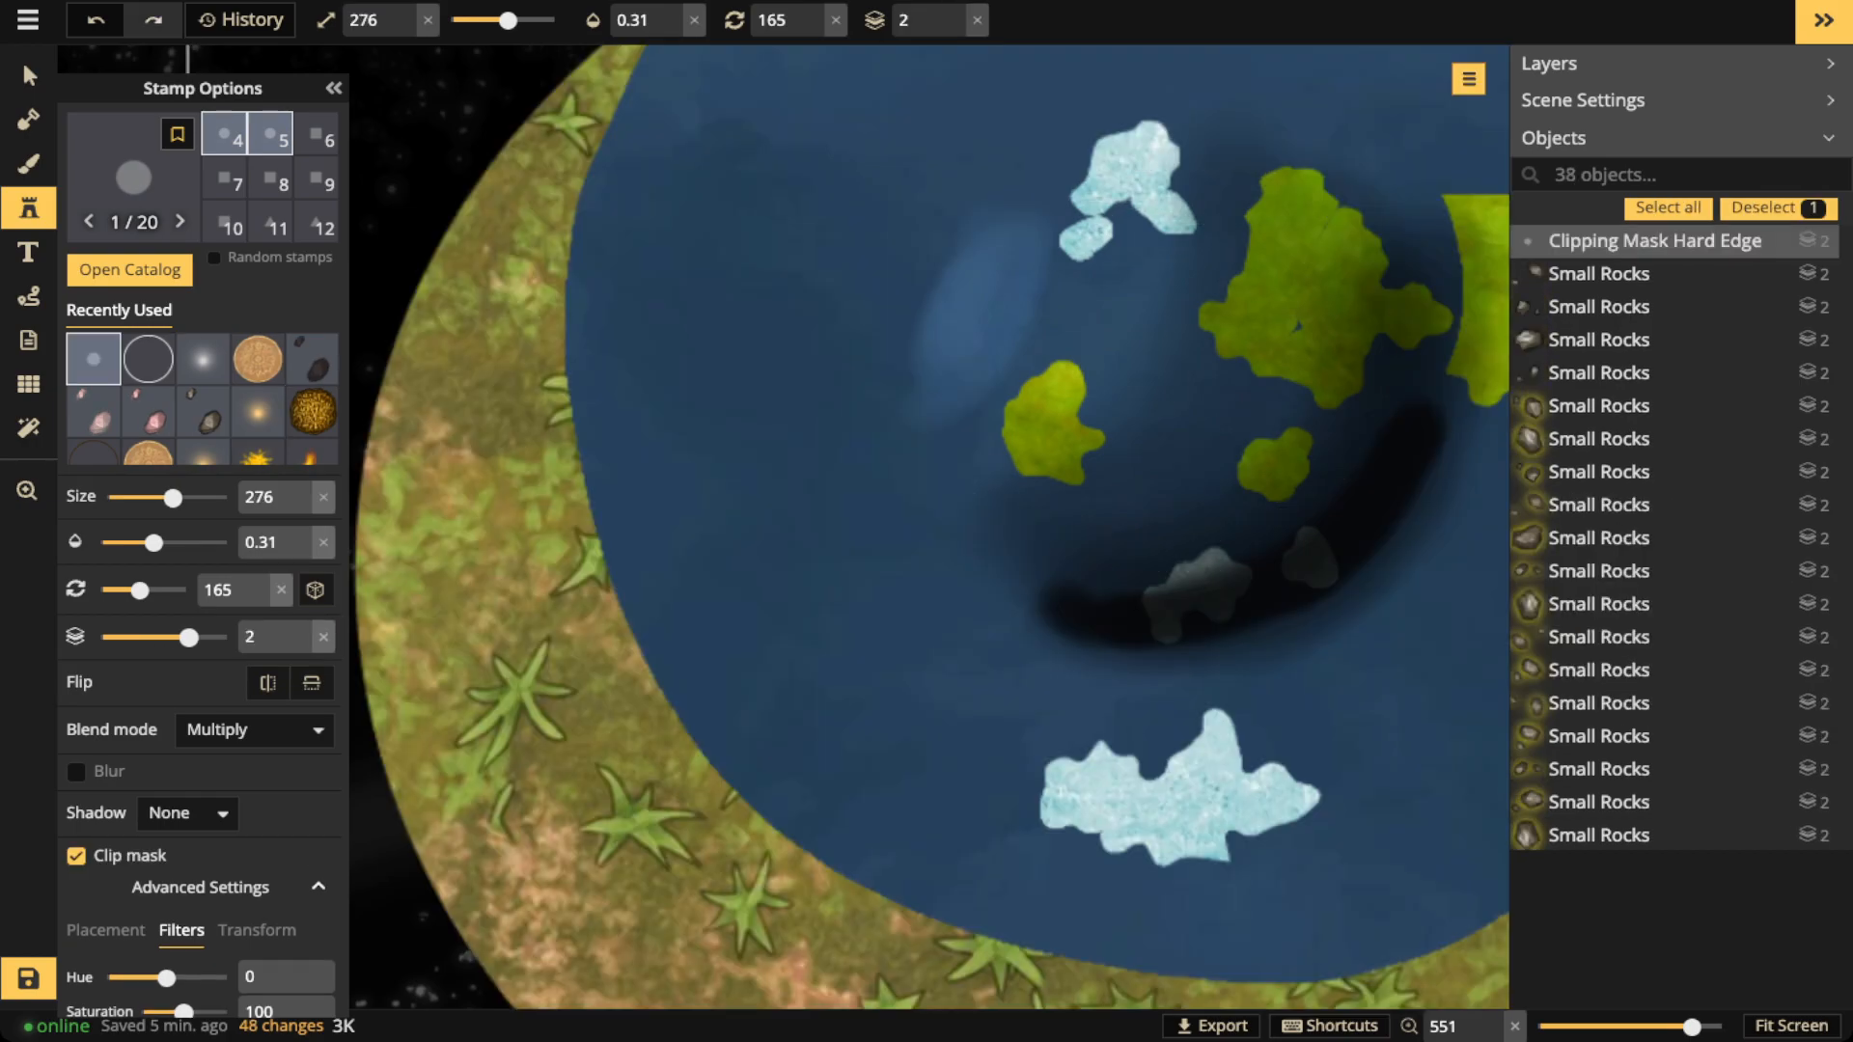
pyautogui.scroll(-4, 1023, 541)
pyautogui.scroll(-9, 1023, 540)
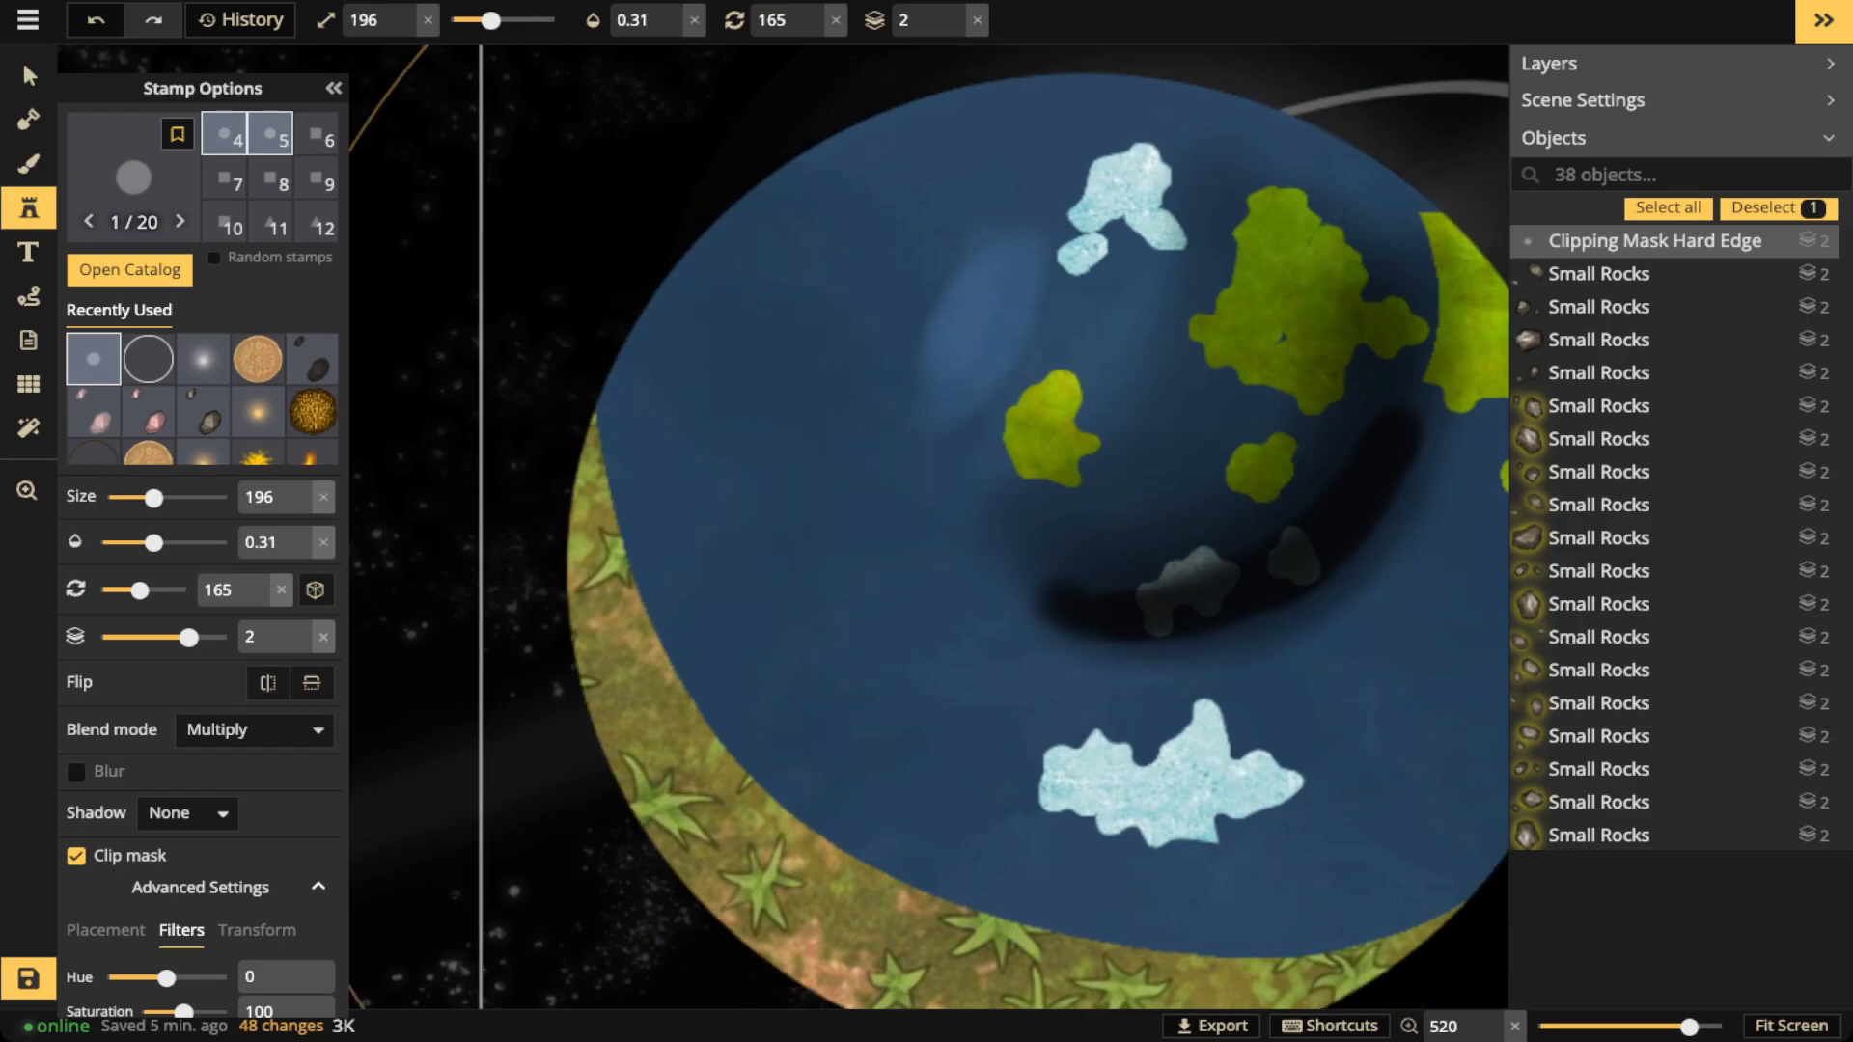
pyautogui.scroll(-6, 1023, 540)
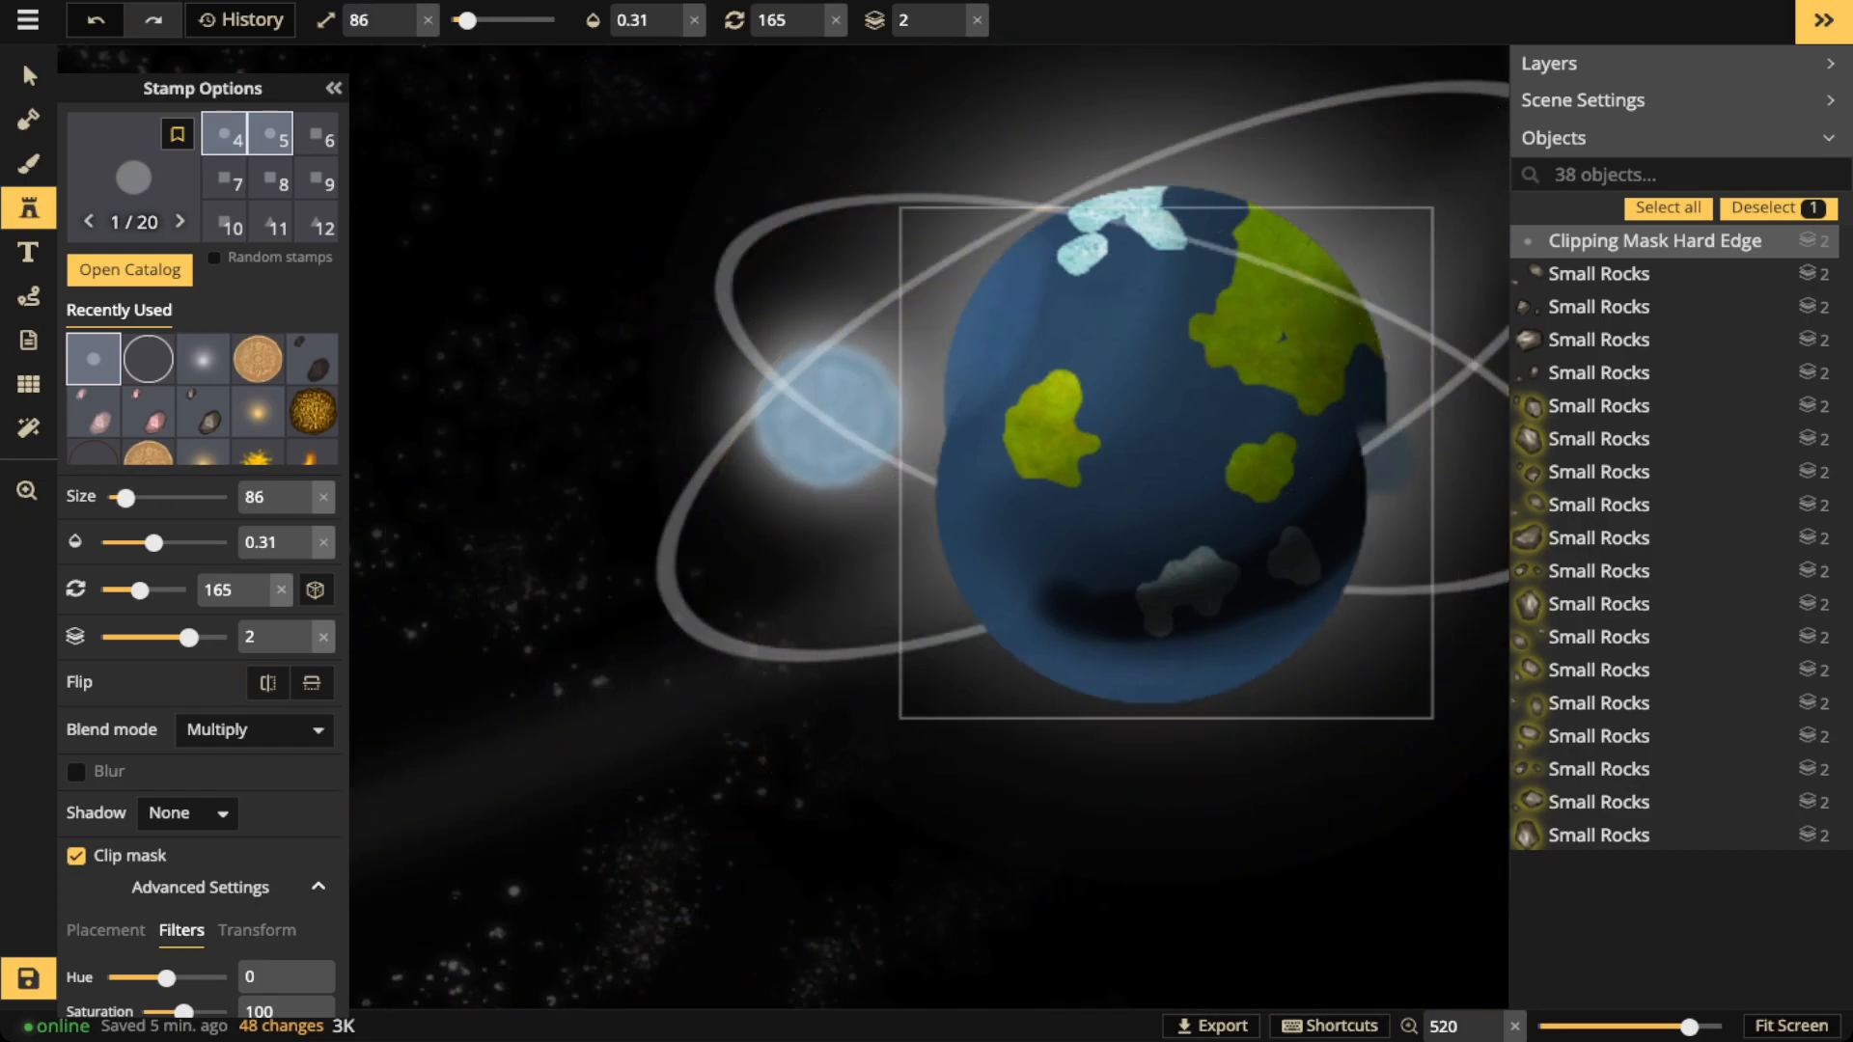
# Align the large clipping mask with the planet, move it off below the planet and delete it
pyautogui.moveTo(1168, 418); pyautogui.dragTo(1162, 399)
pyautogui.scroll(-5, 1103, 428)
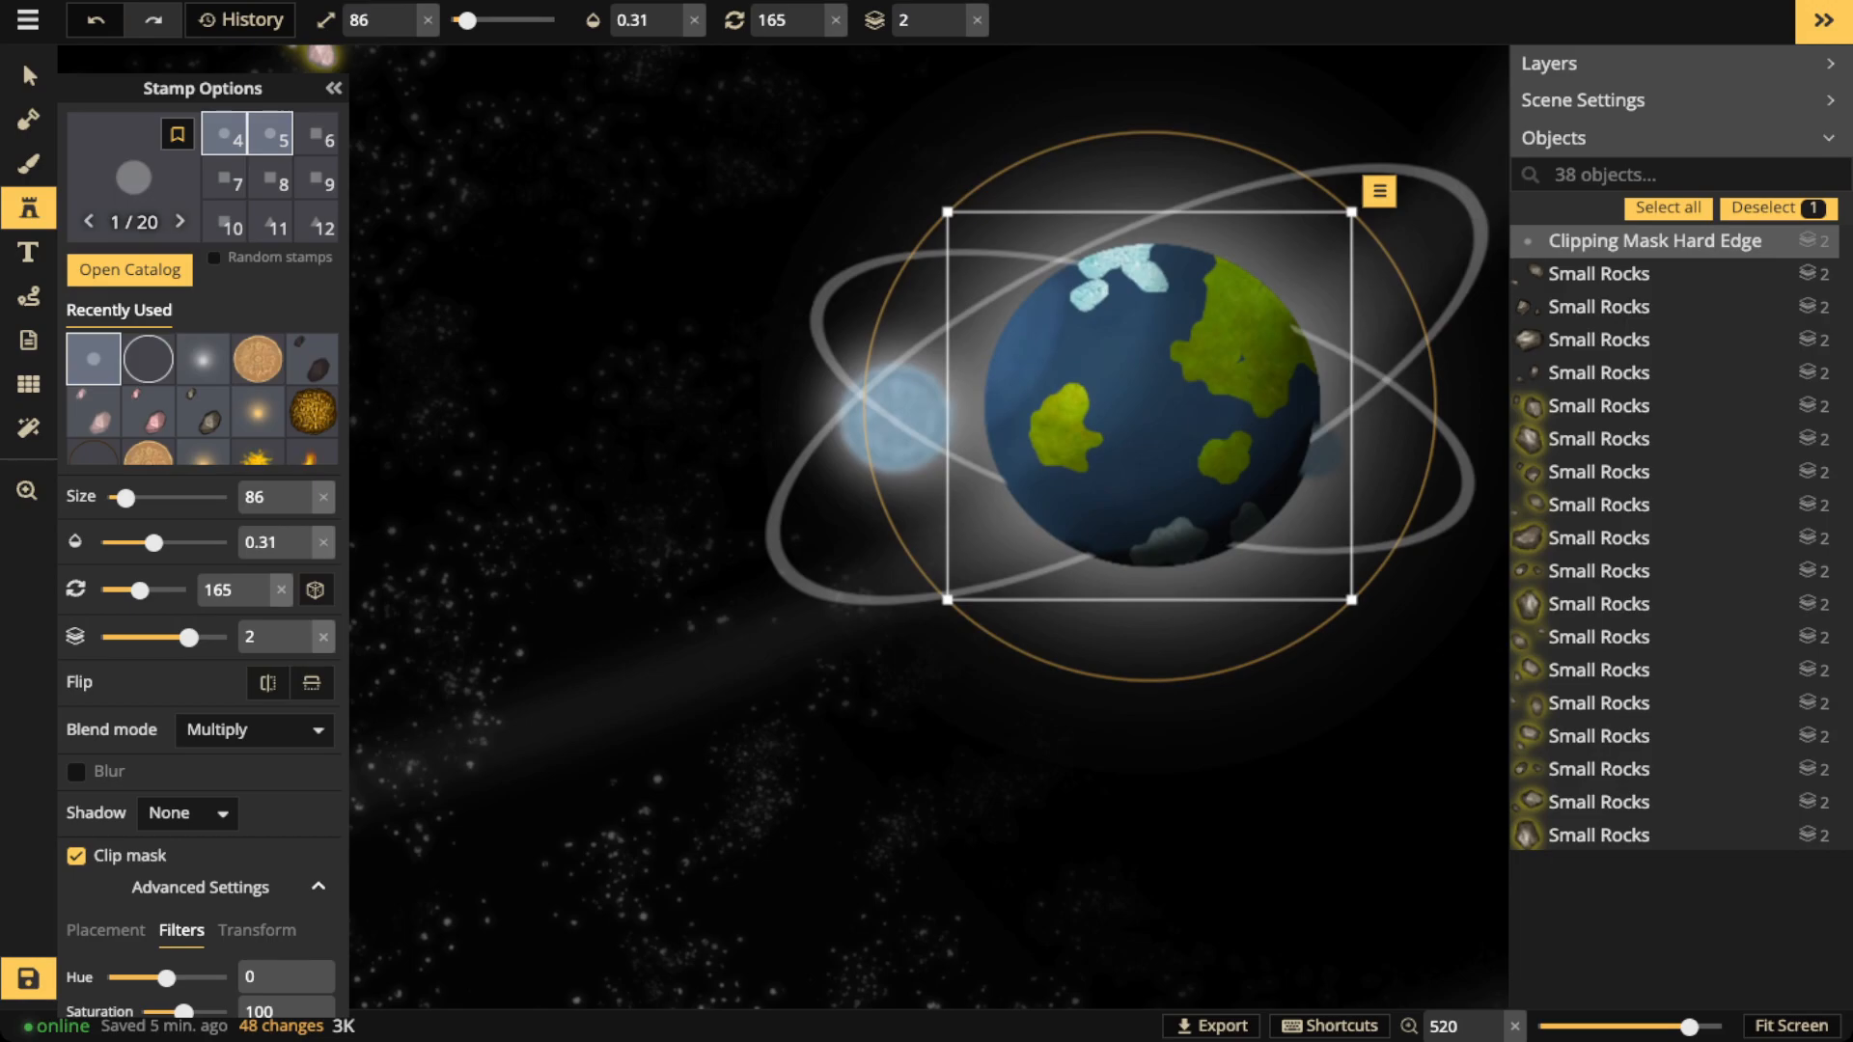
pyautogui.moveTo(1103, 427); pyautogui.dragTo(1019, 816)
pyautogui.press('Delete')
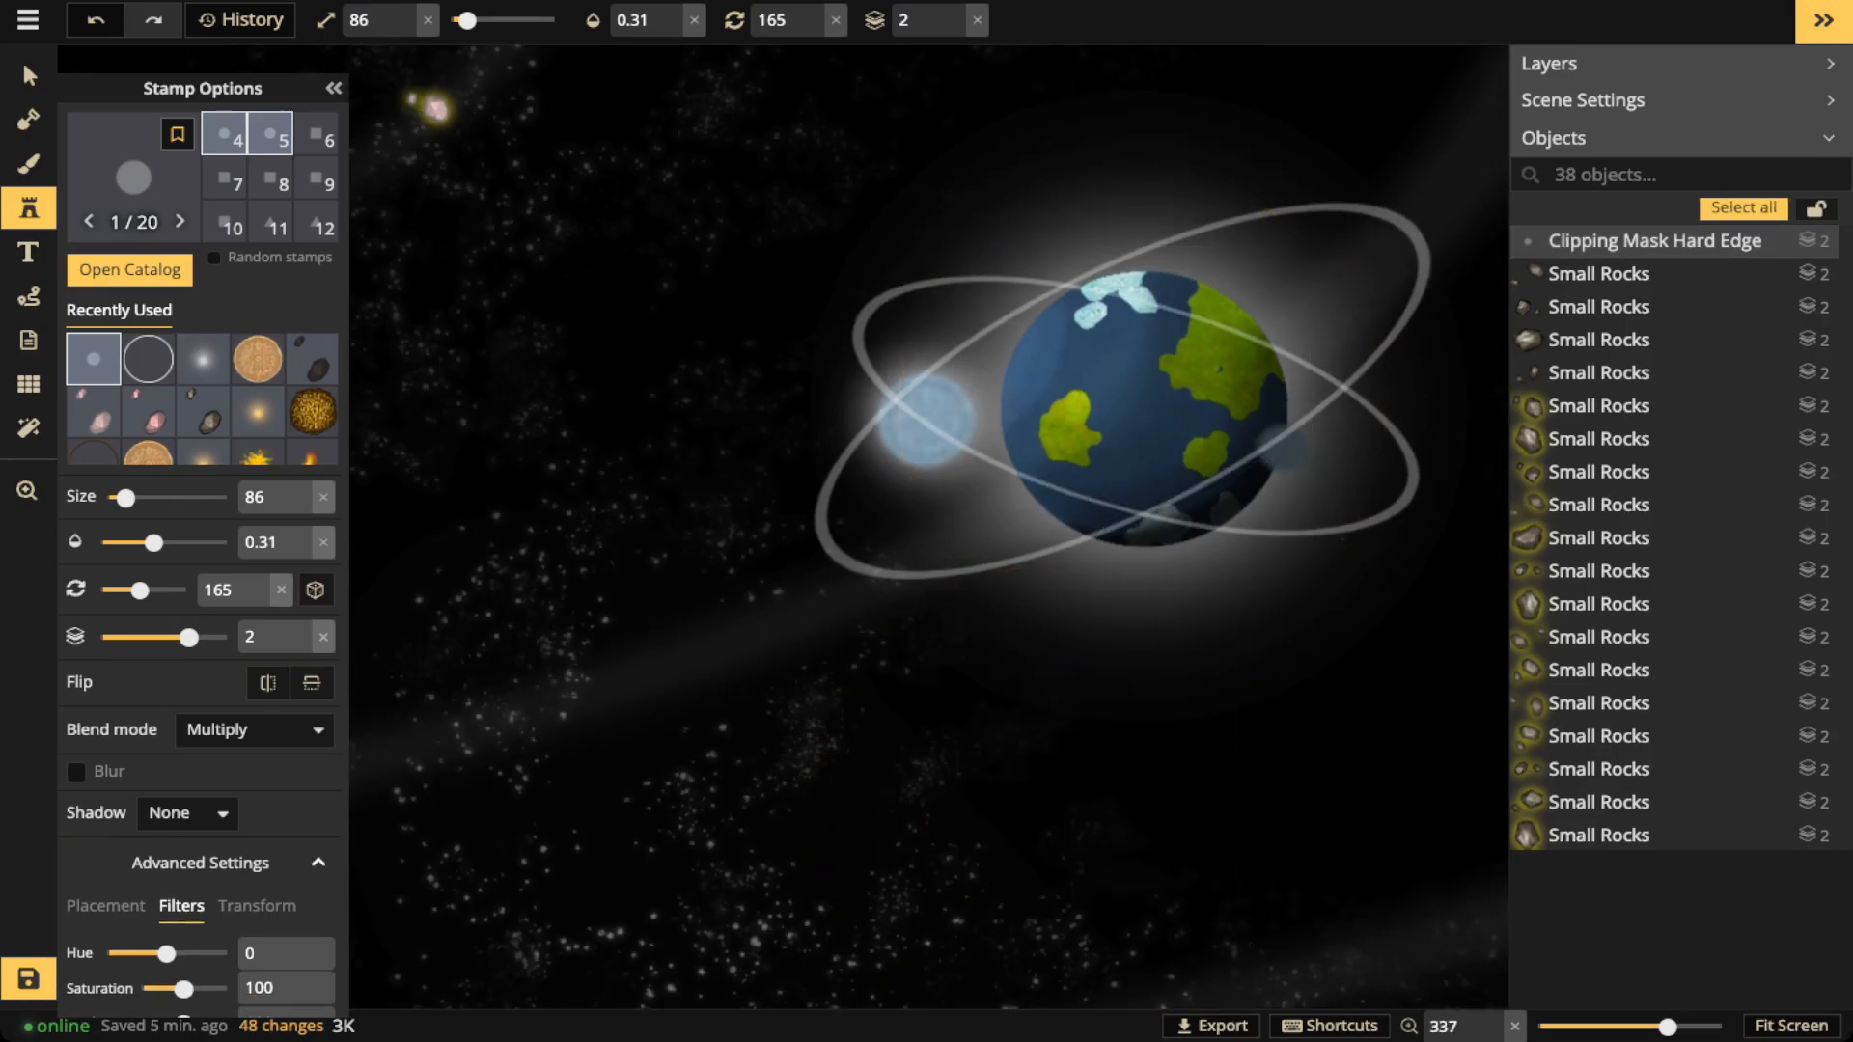
# Place four size 26 Clipping Mask Hard Edge stamps to hide the upper ring arc crossing the Earth-like planet
pyautogui.scroll(2, 1170, 464)
pyautogui.scroll(1, 1110, 439)
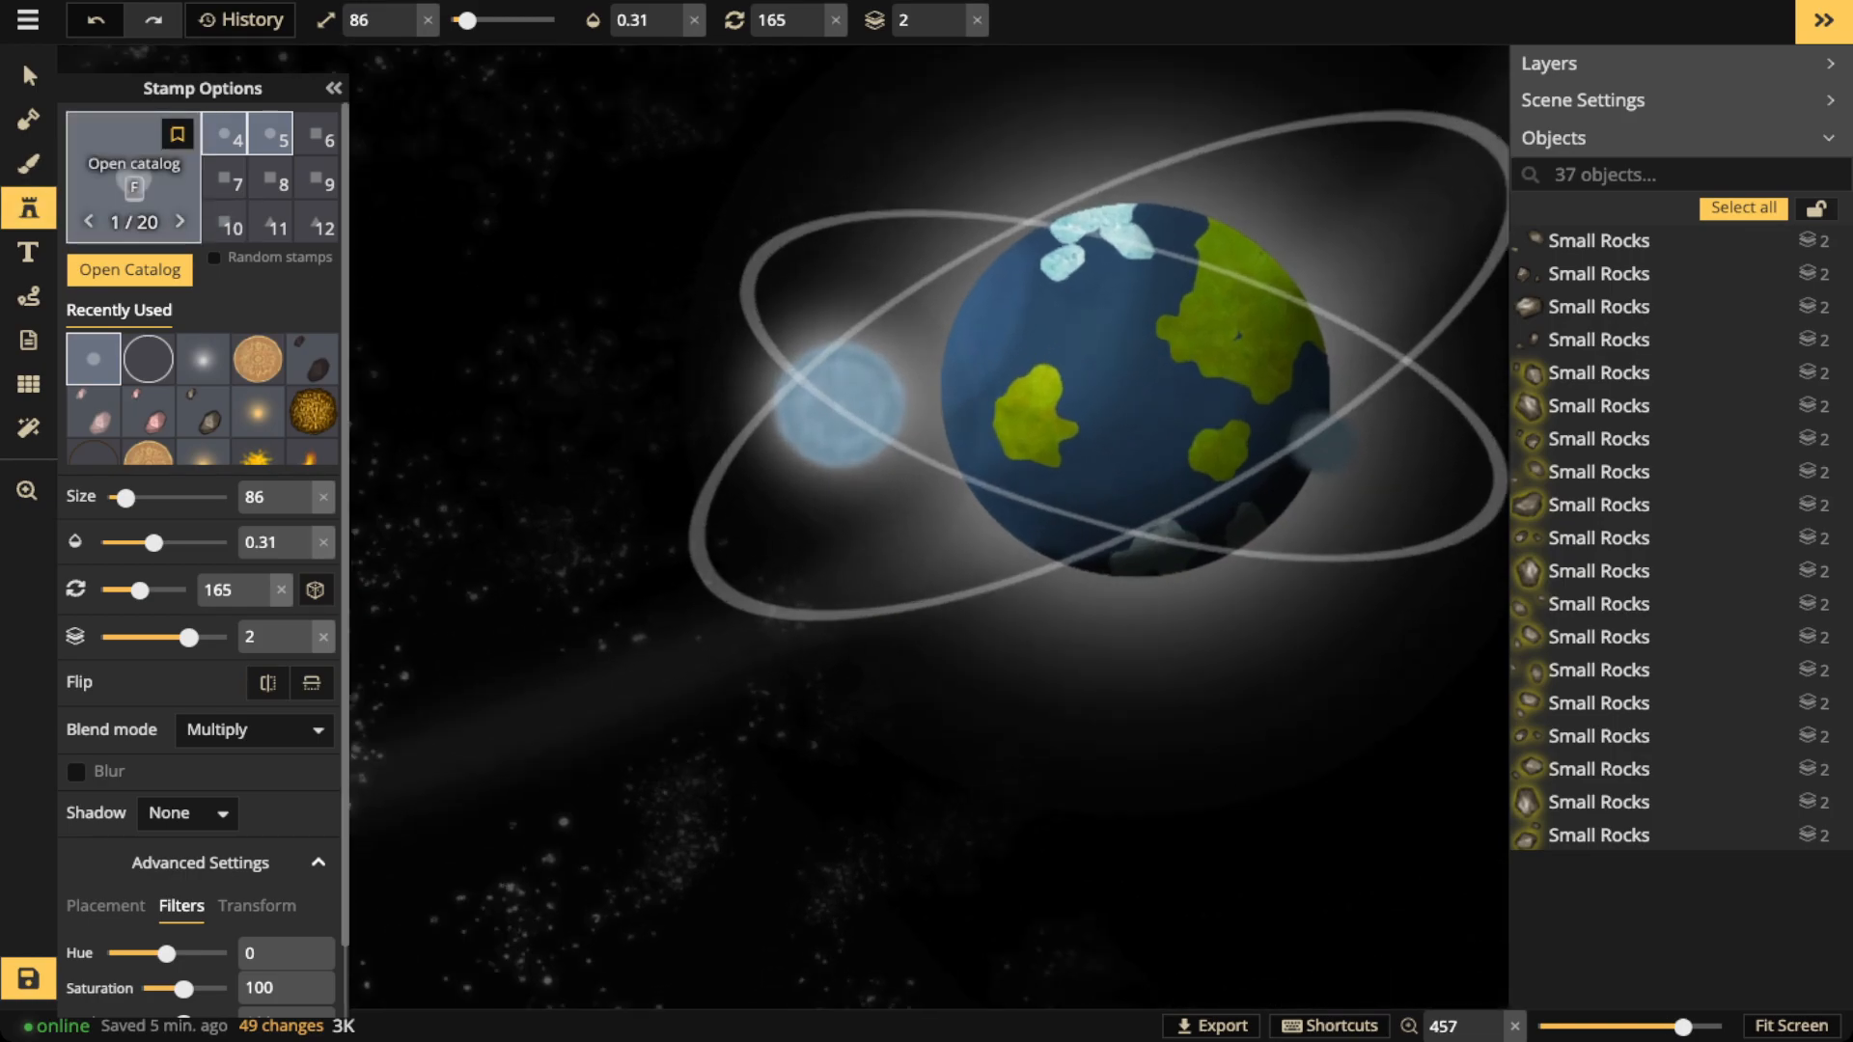
pyautogui.click(134, 183)
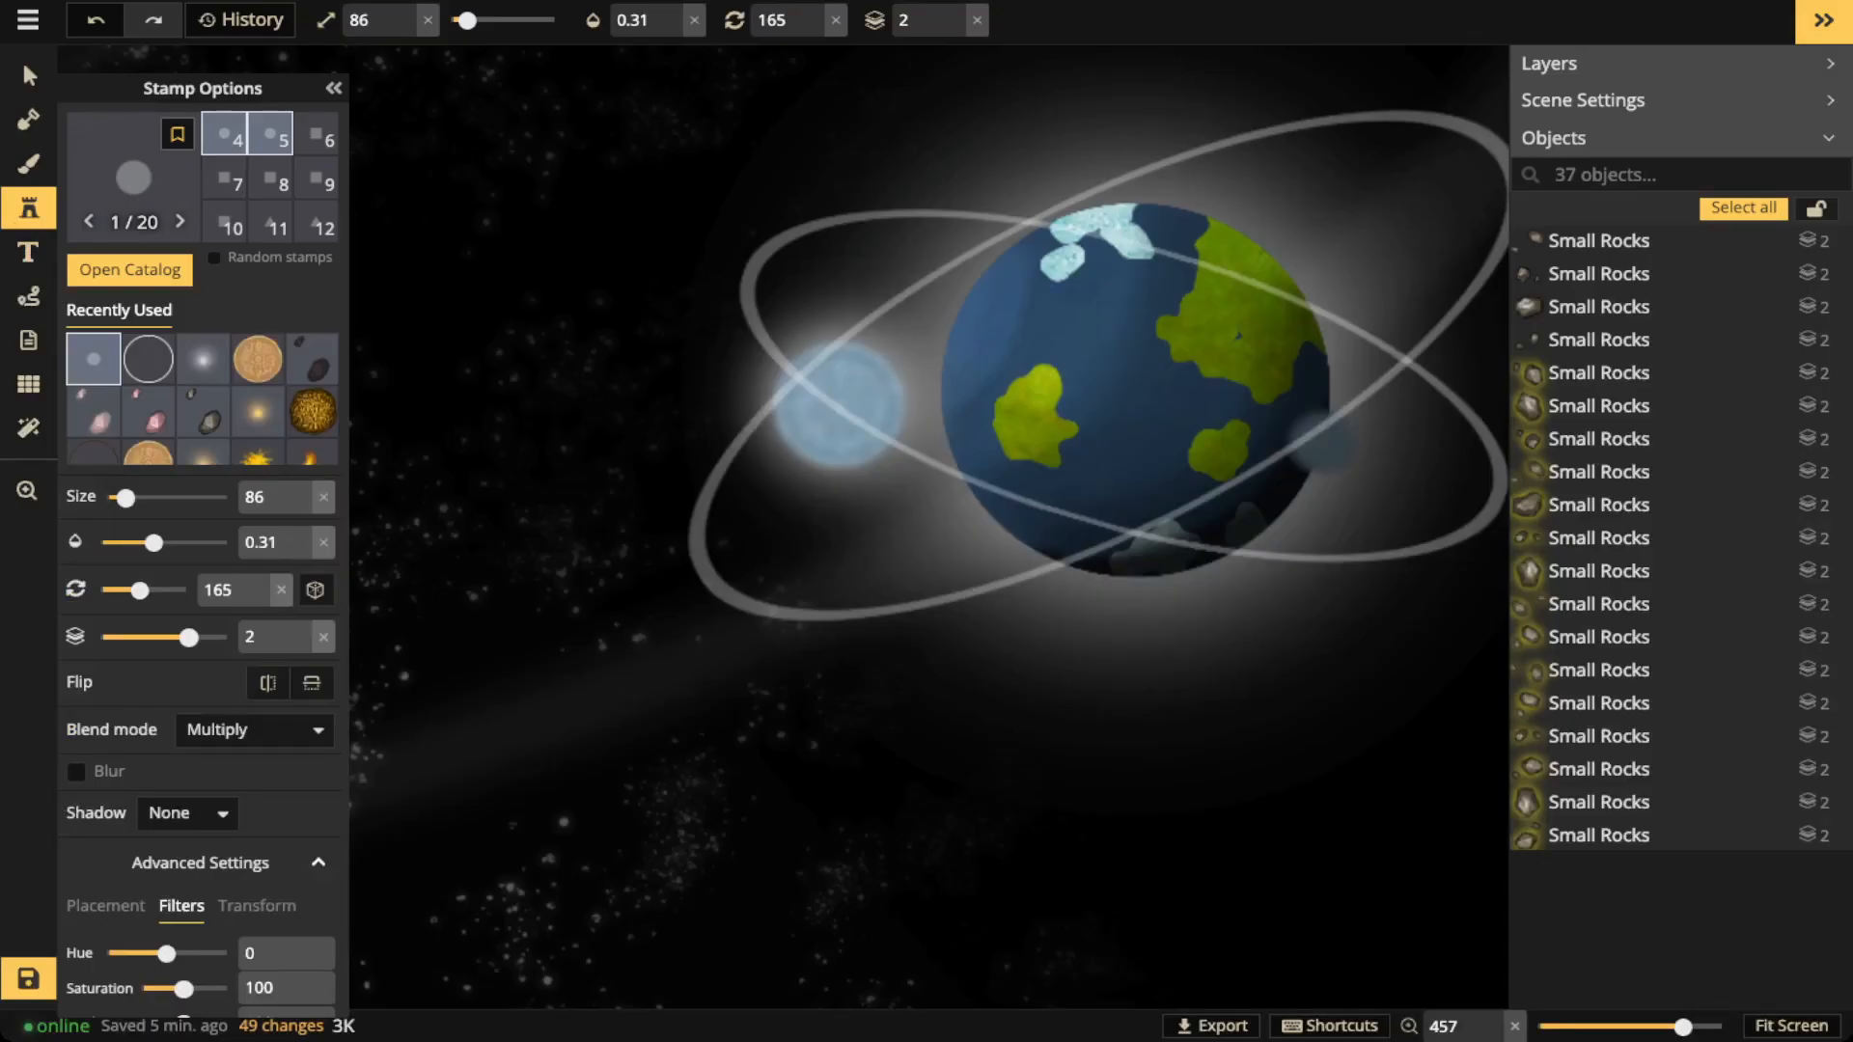
pyautogui.scroll(3, 1058, 301)
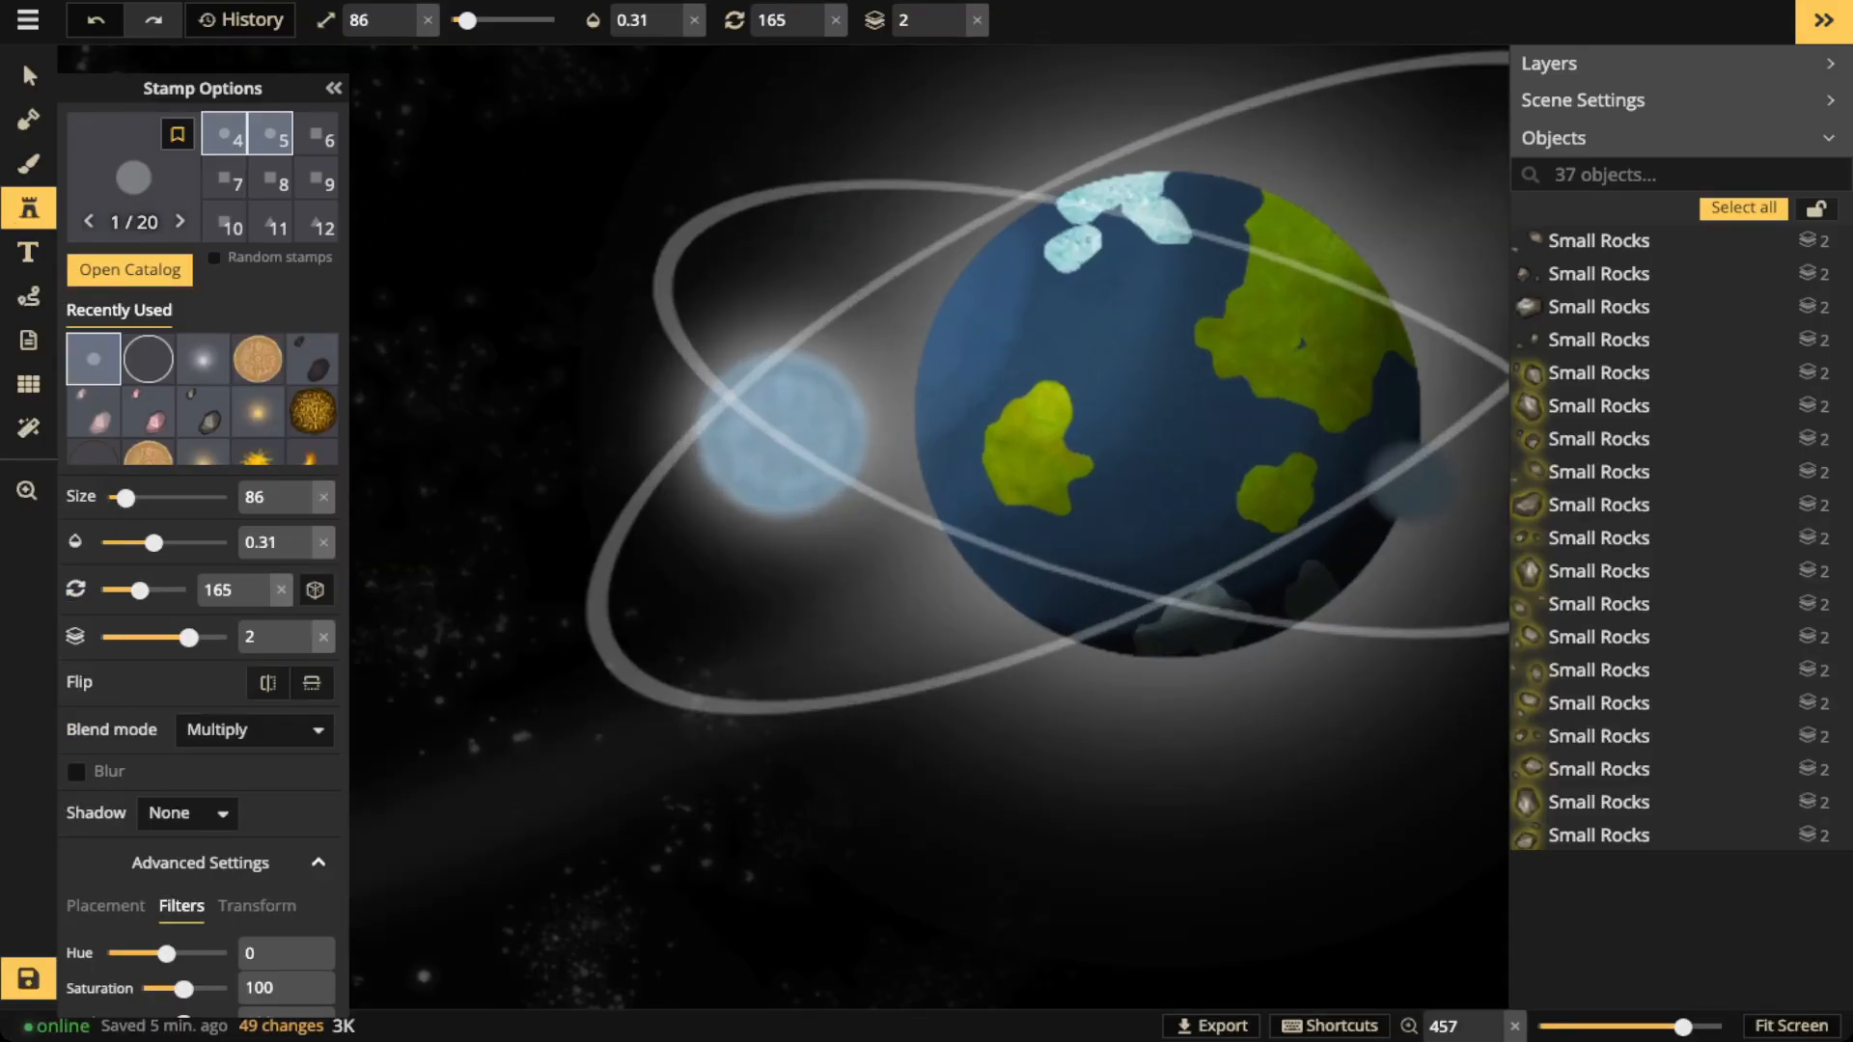
pyautogui.click(1174, 276)
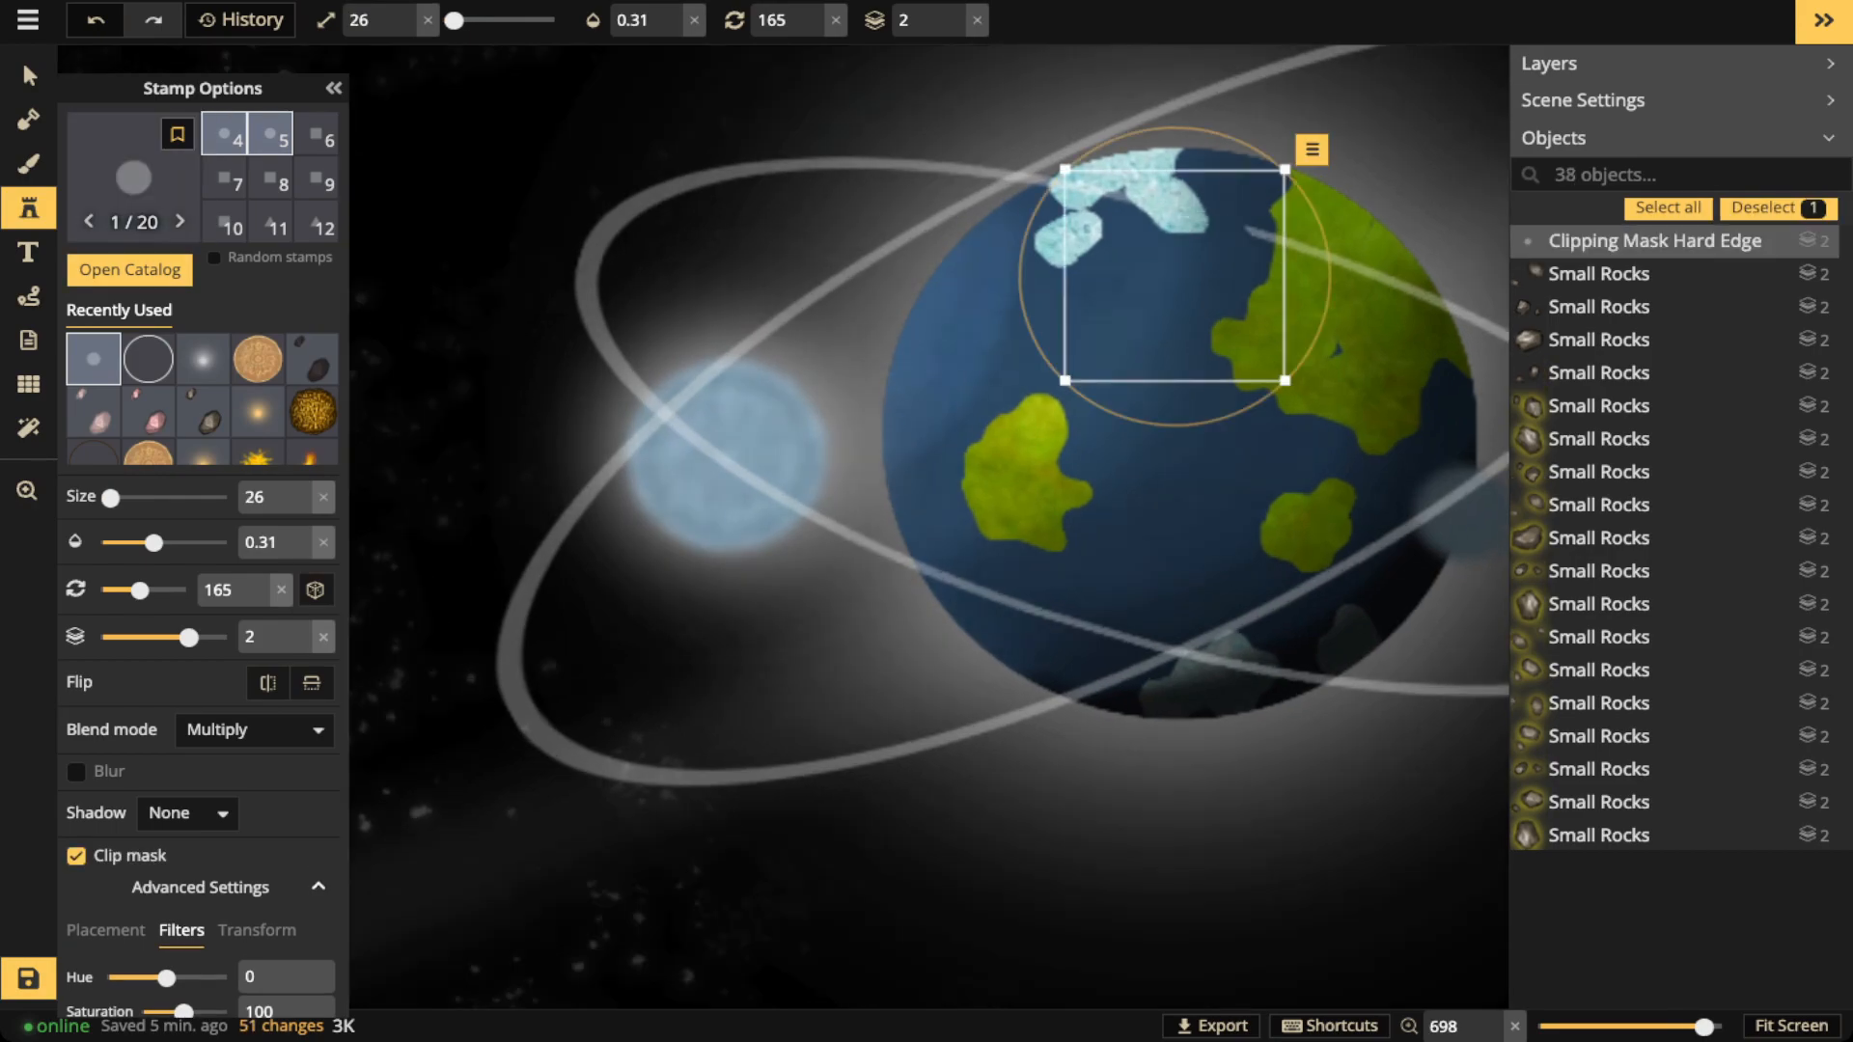
pyautogui.moveTo(1175, 276); pyautogui.dragTo(1092, 252)
pyautogui.click(1239, 247)
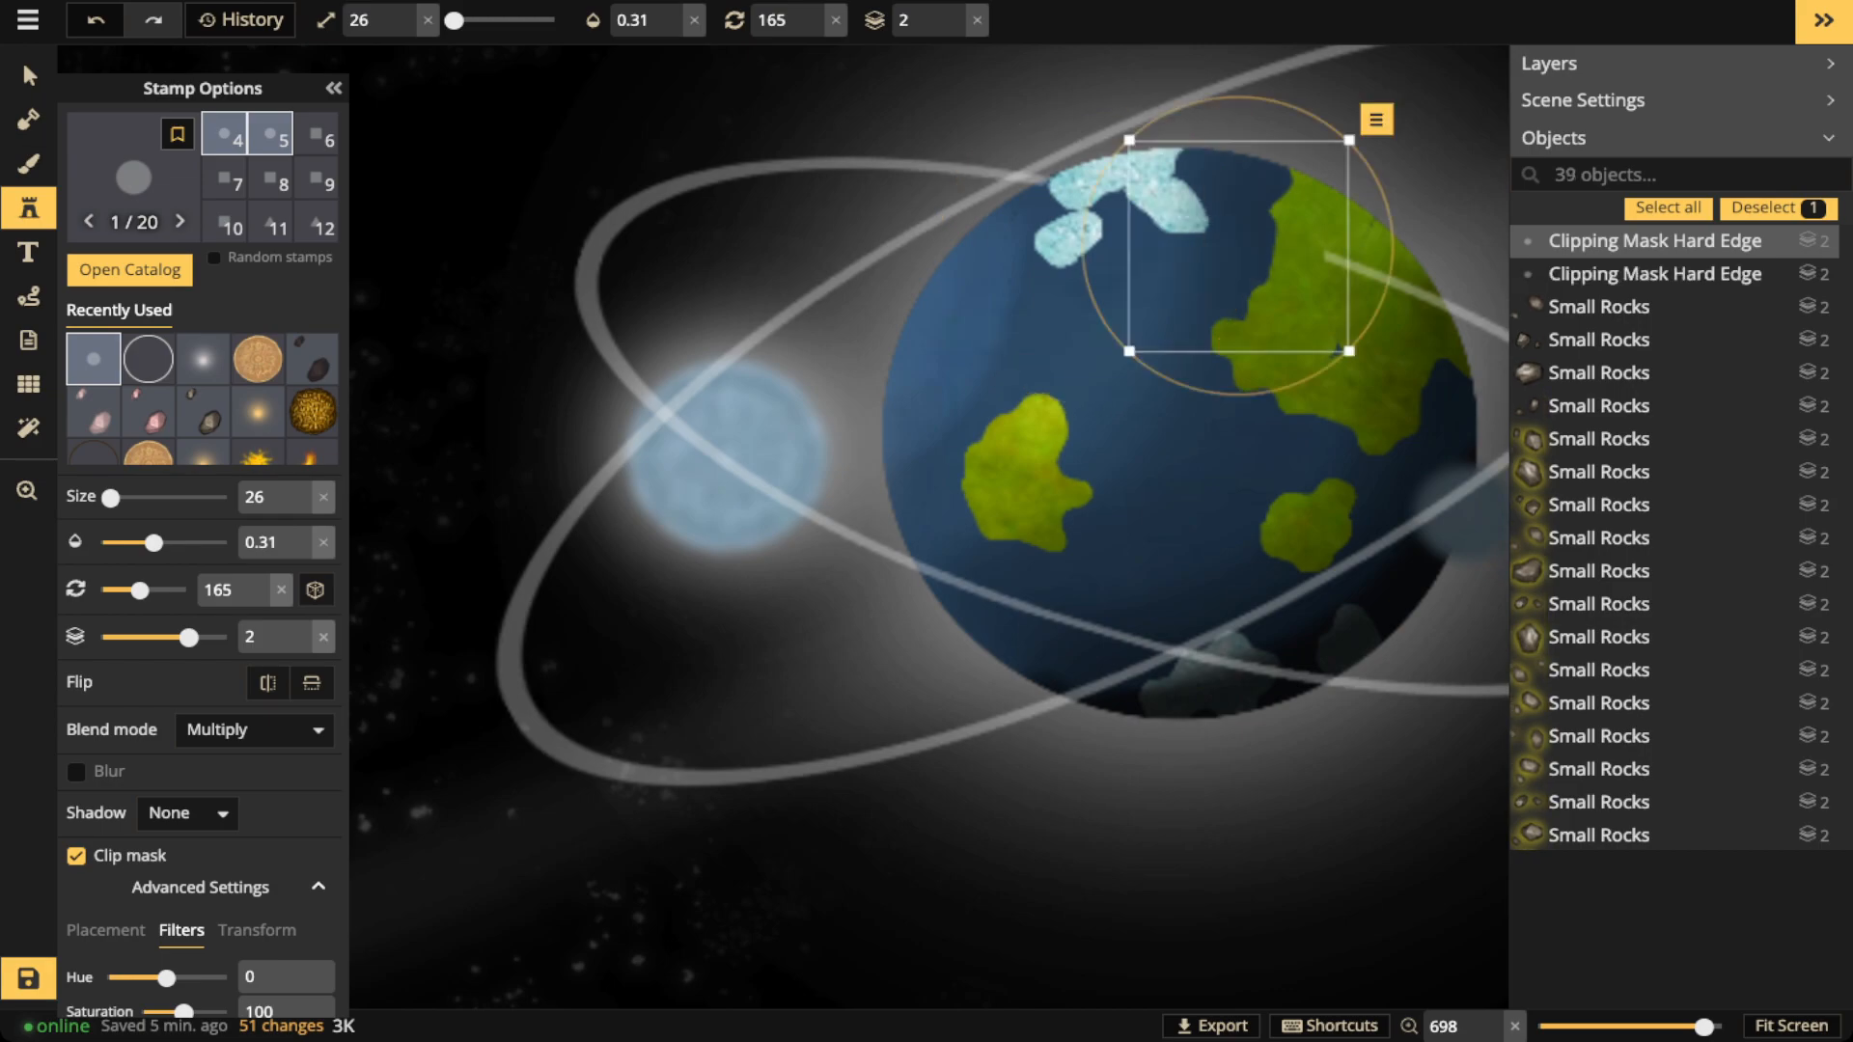
pyautogui.click(1233, 244)
pyautogui.click(1232, 243)
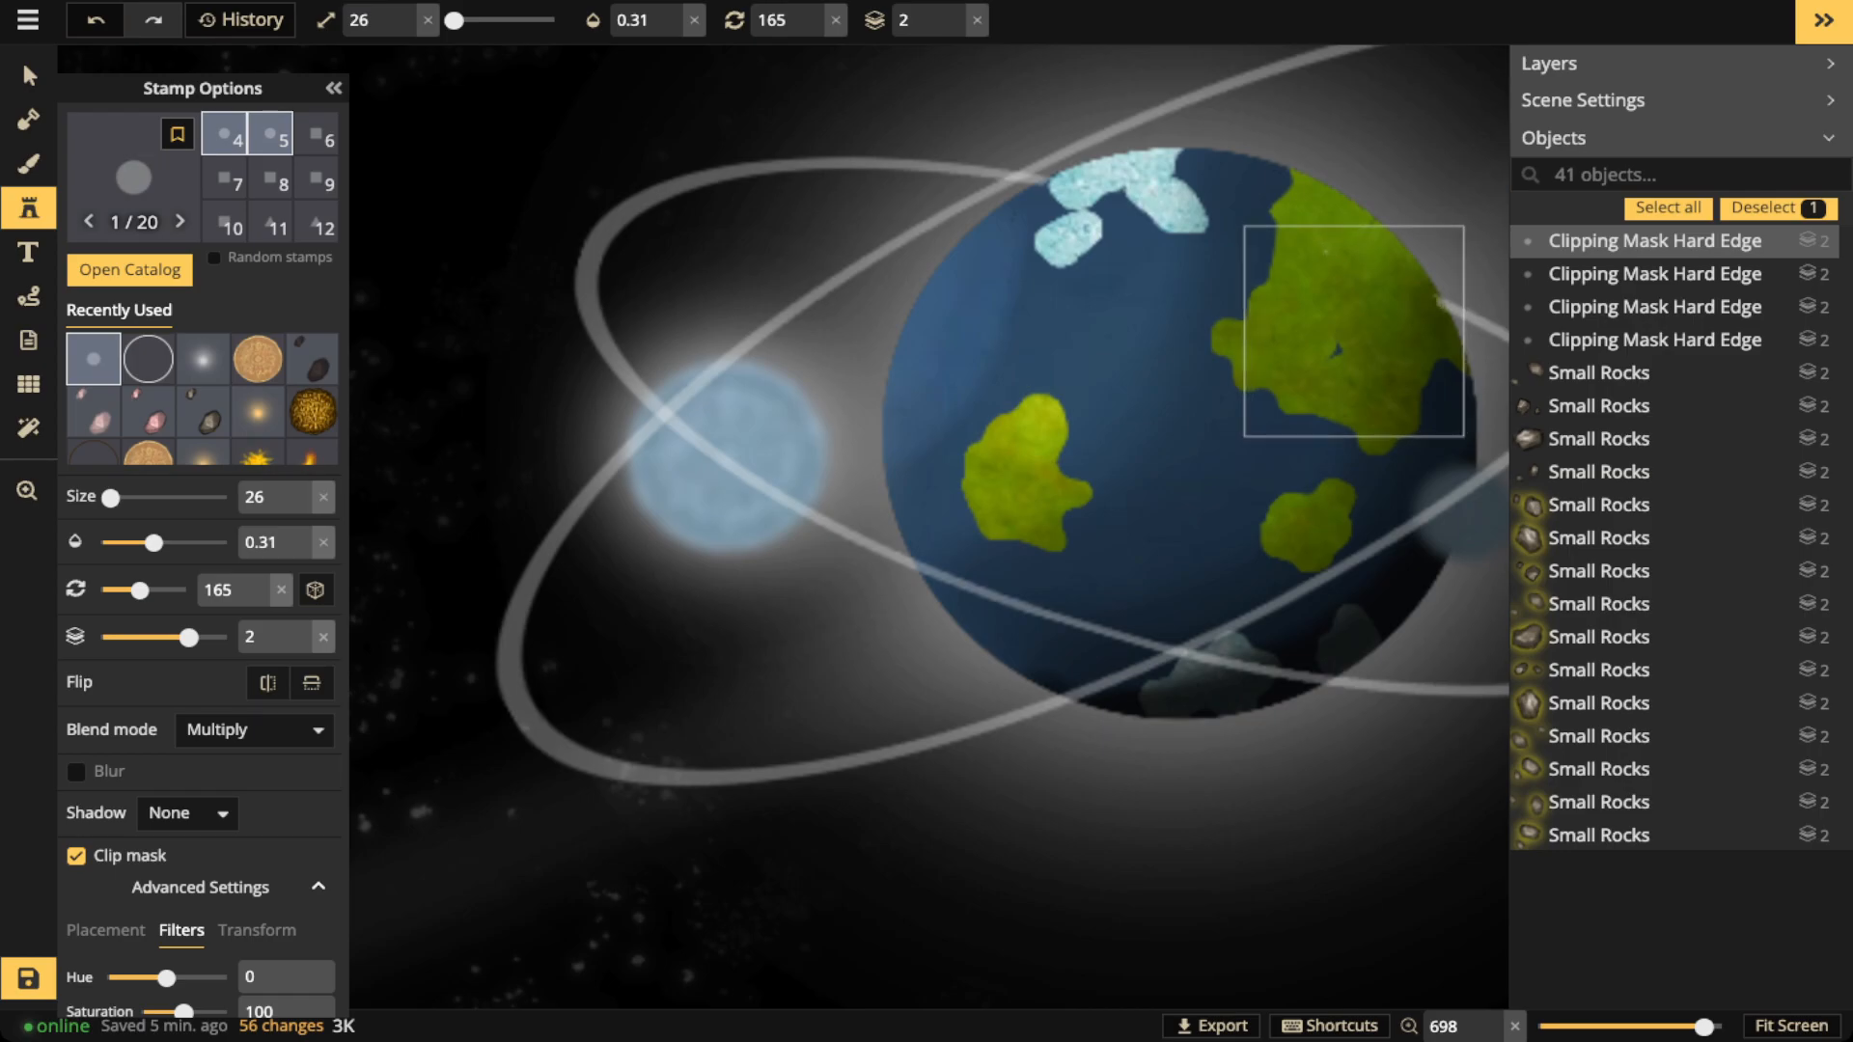
# Add another size 26 clipping mask stamp and position it over the remaining ring piece inside the planet's upper-right edge
pyautogui.scroll(-3, 966, 256)
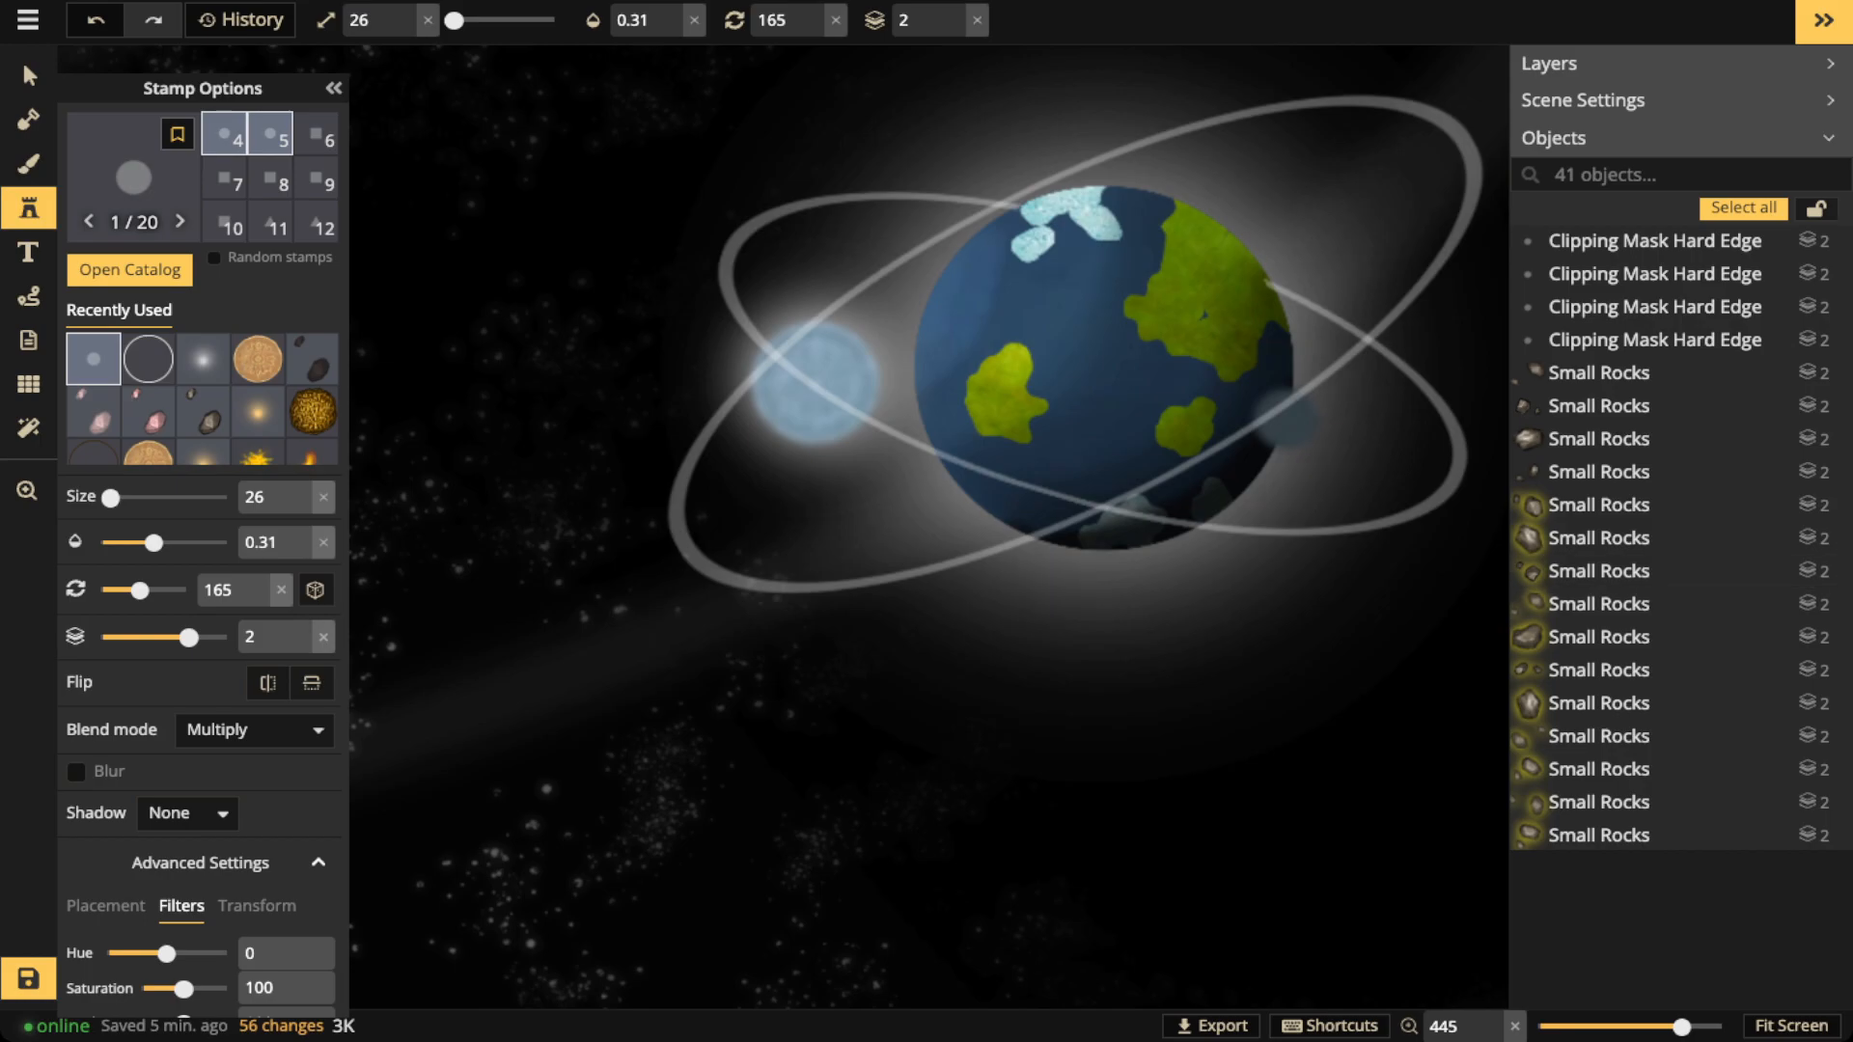
pyautogui.scroll(3, 1269, 304)
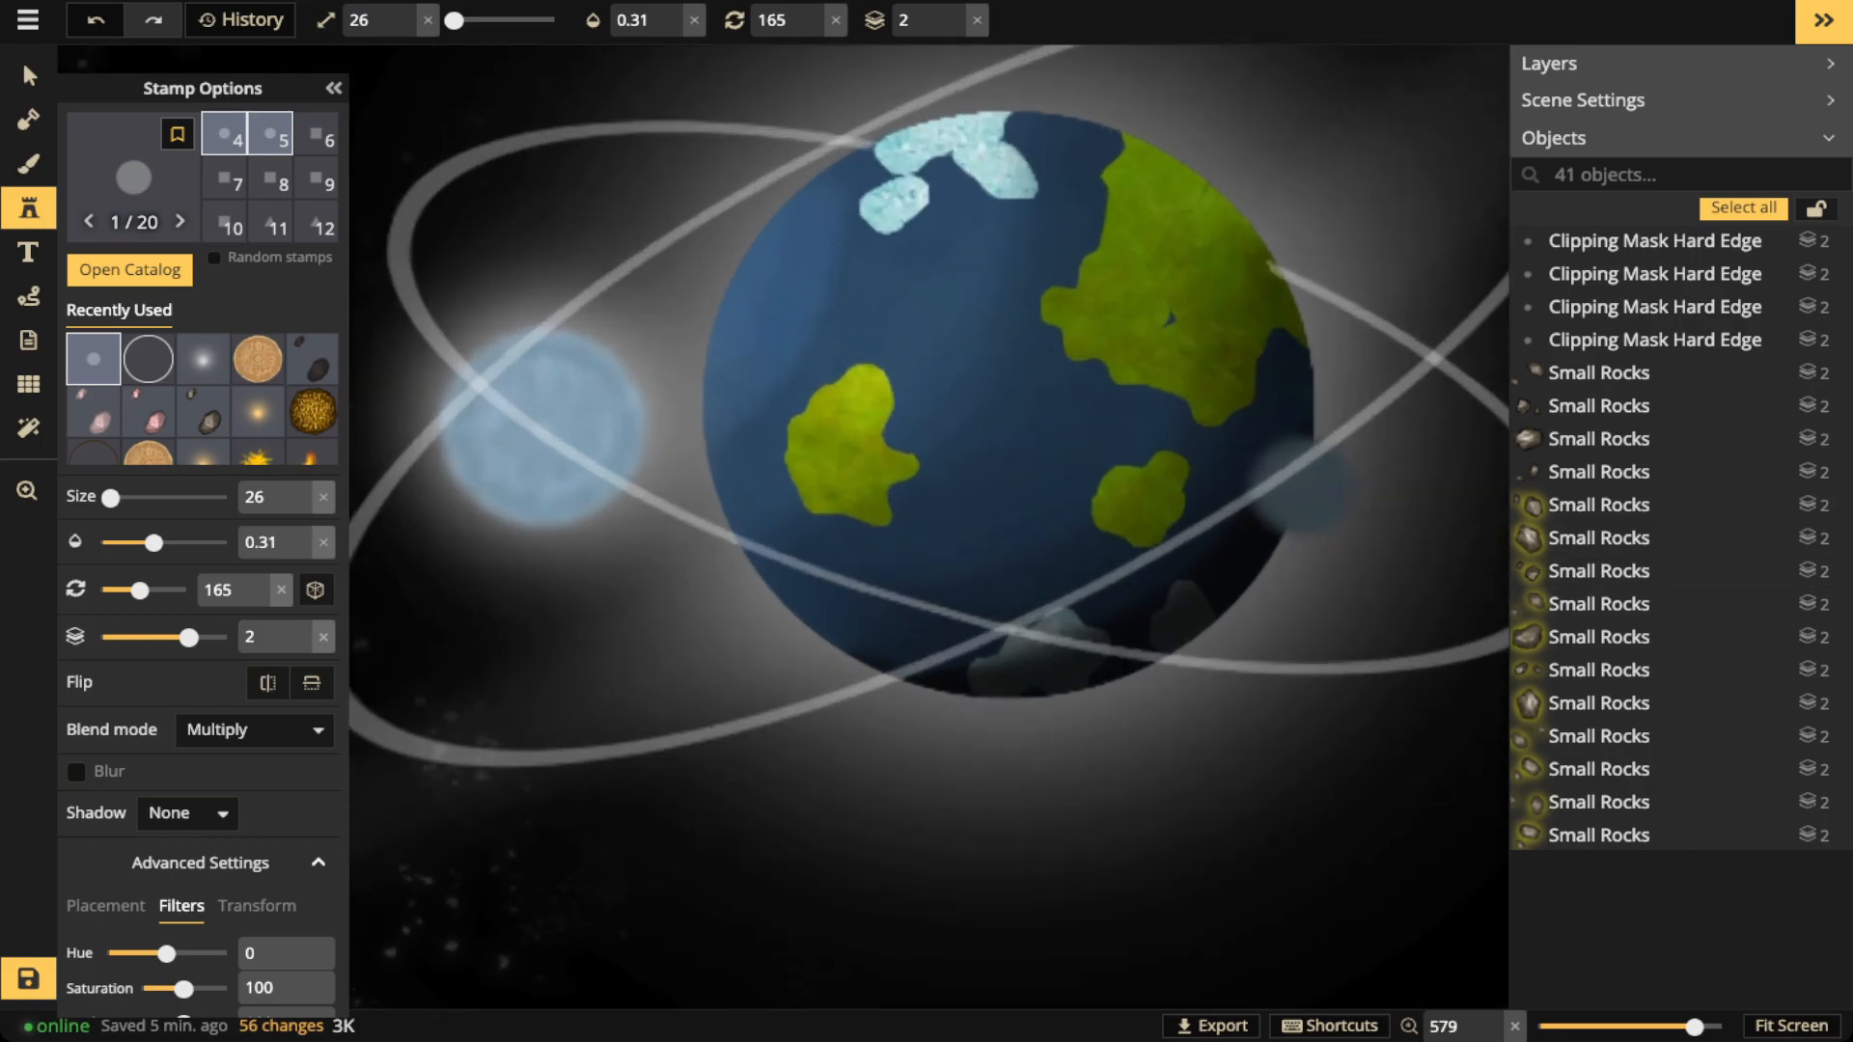
pyautogui.click(1253, 308)
pyautogui.click(29, 76)
pyautogui.moveTo(1254, 308); pyautogui.dragTo(1204, 318)
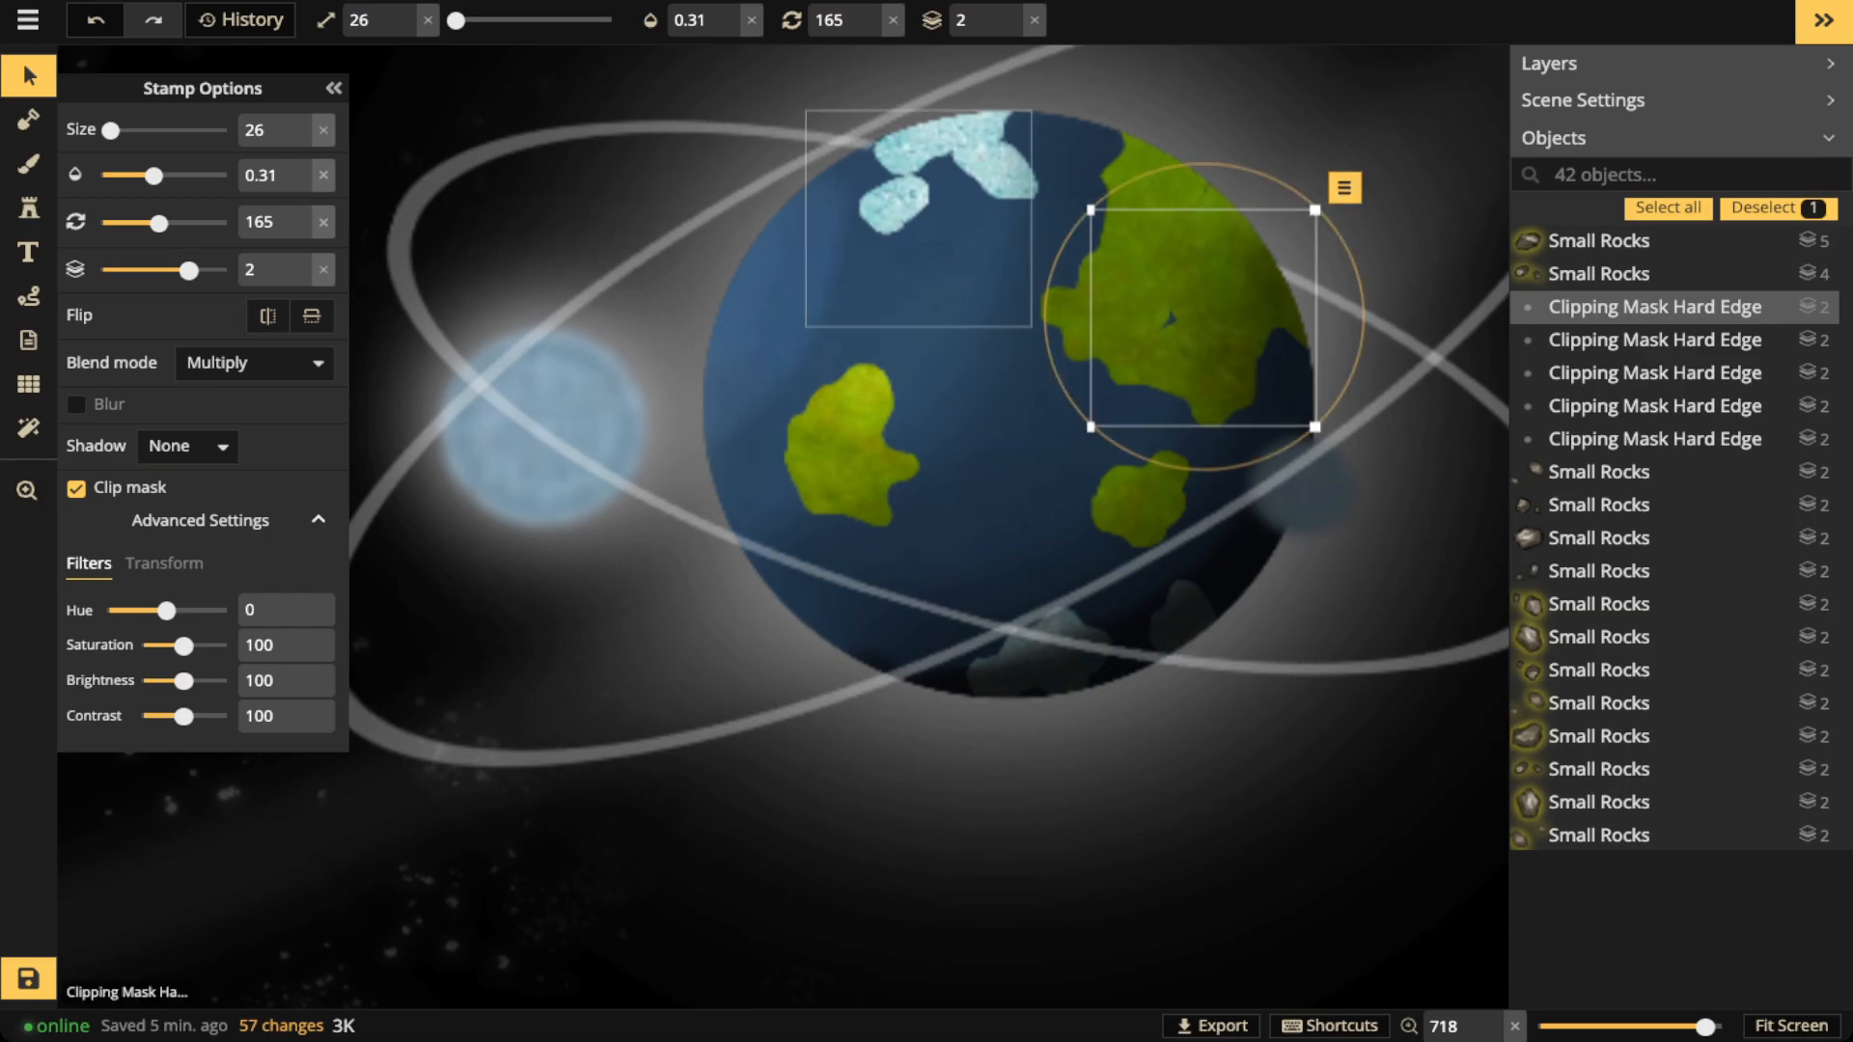
pyautogui.press('Escape')
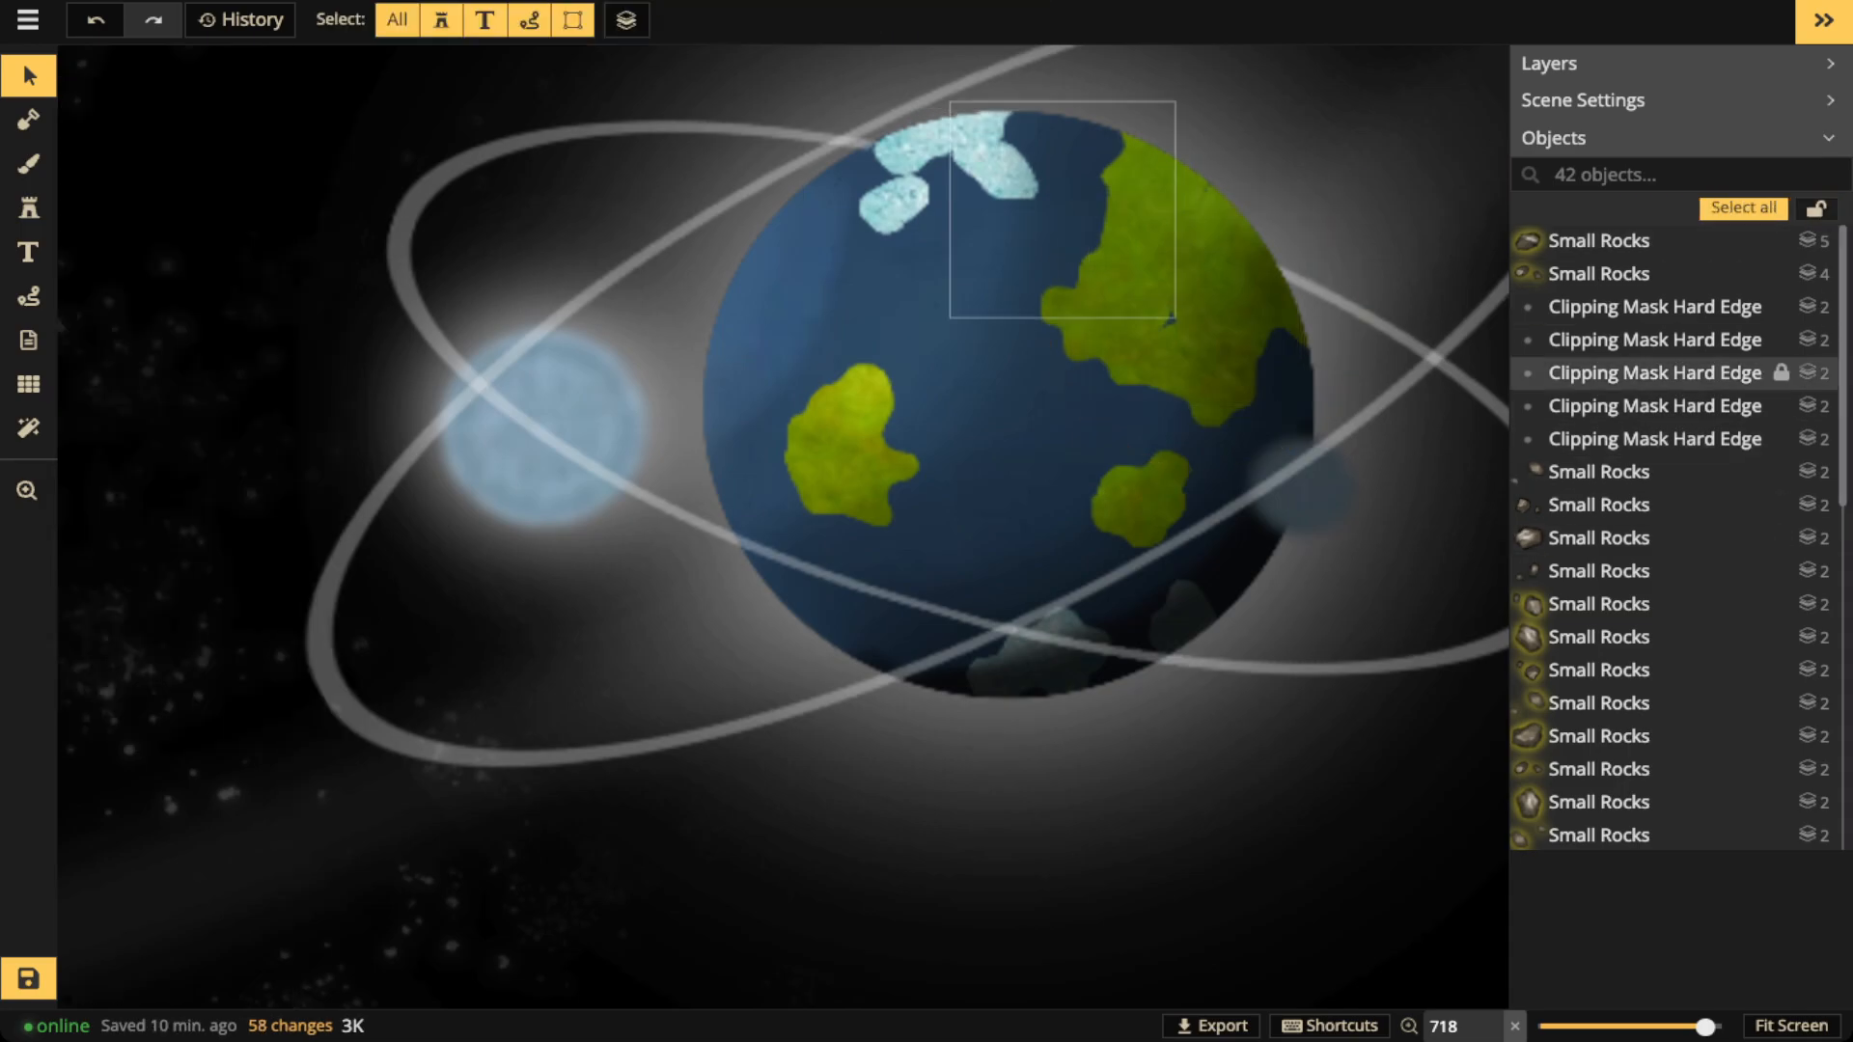
pyautogui.scroll(-6, 1674, 540)
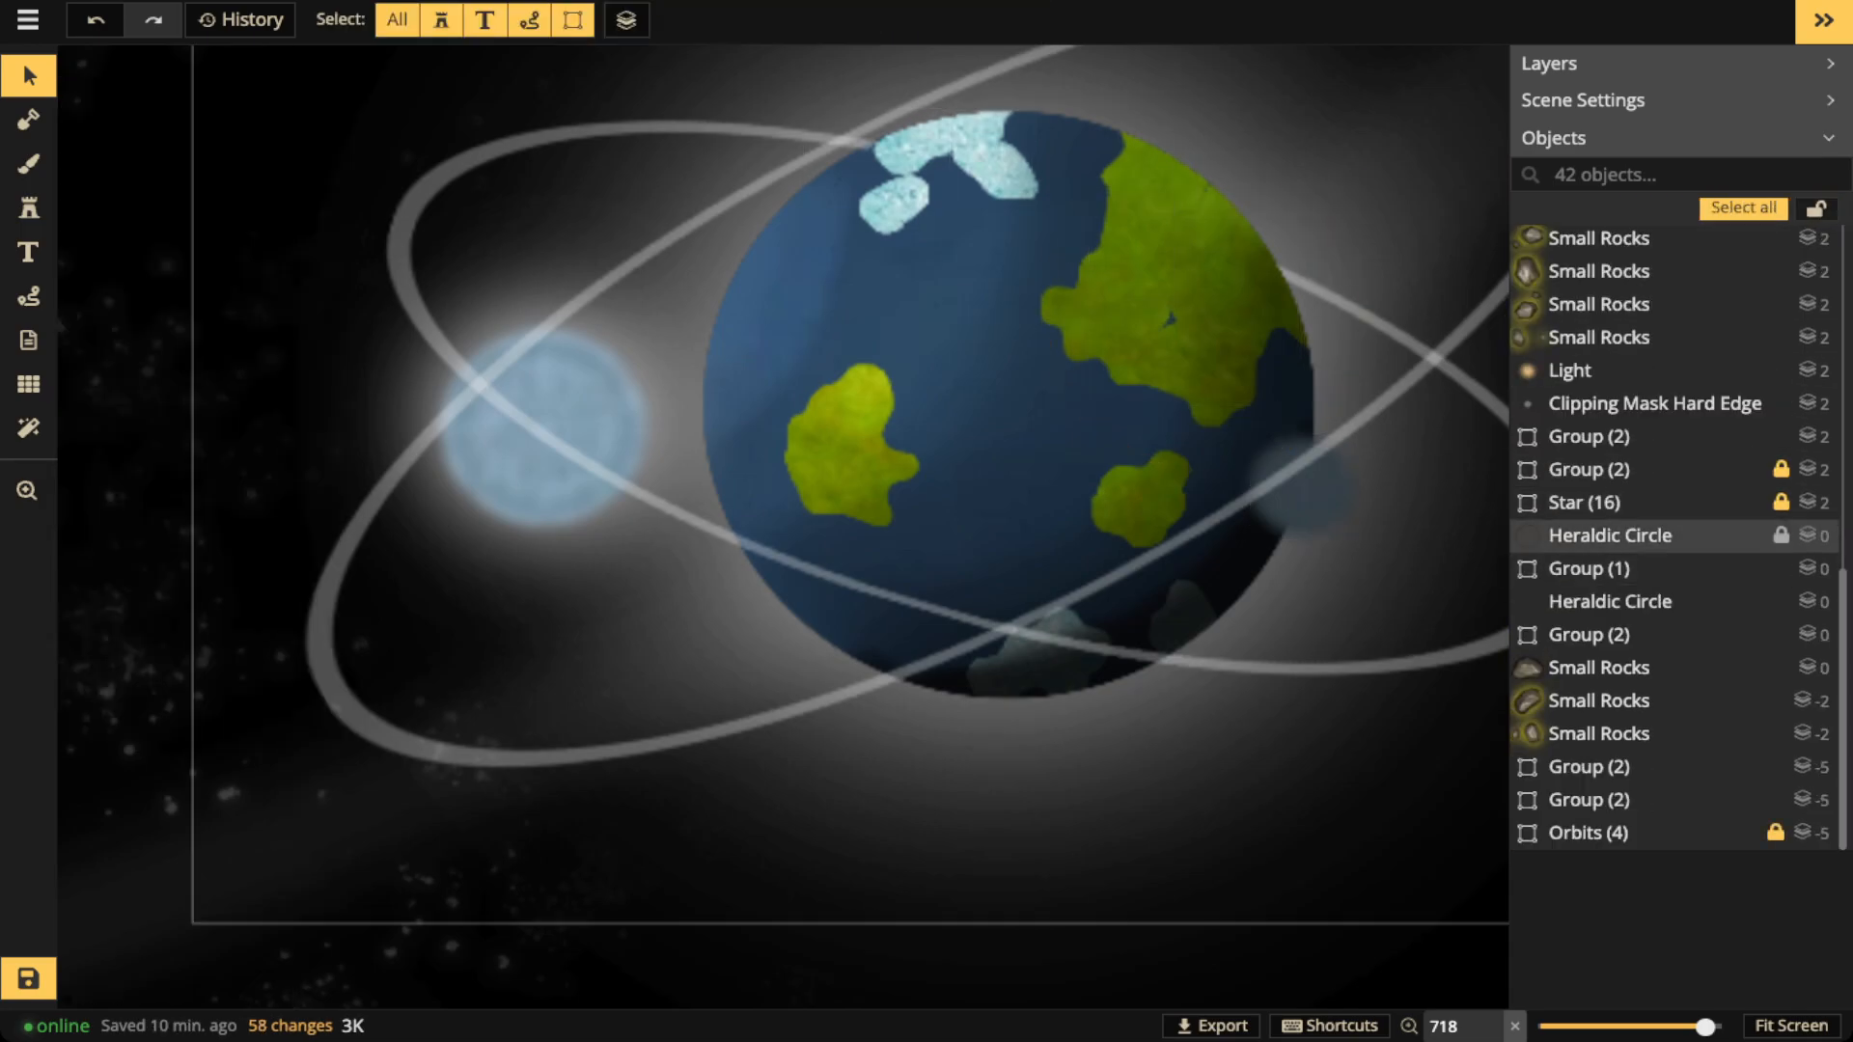
# Select both Heraldic Circle orbit rings around the Earth-like planet and lower their opacity to 0.07
pyautogui.click(1610, 535)
pyautogui.keyDown('ctrl'); pyautogui.click(1610, 601); pyautogui.keyUp('ctrl')
pyautogui.moveTo(154, 176); pyautogui.dragTo(124, 176)
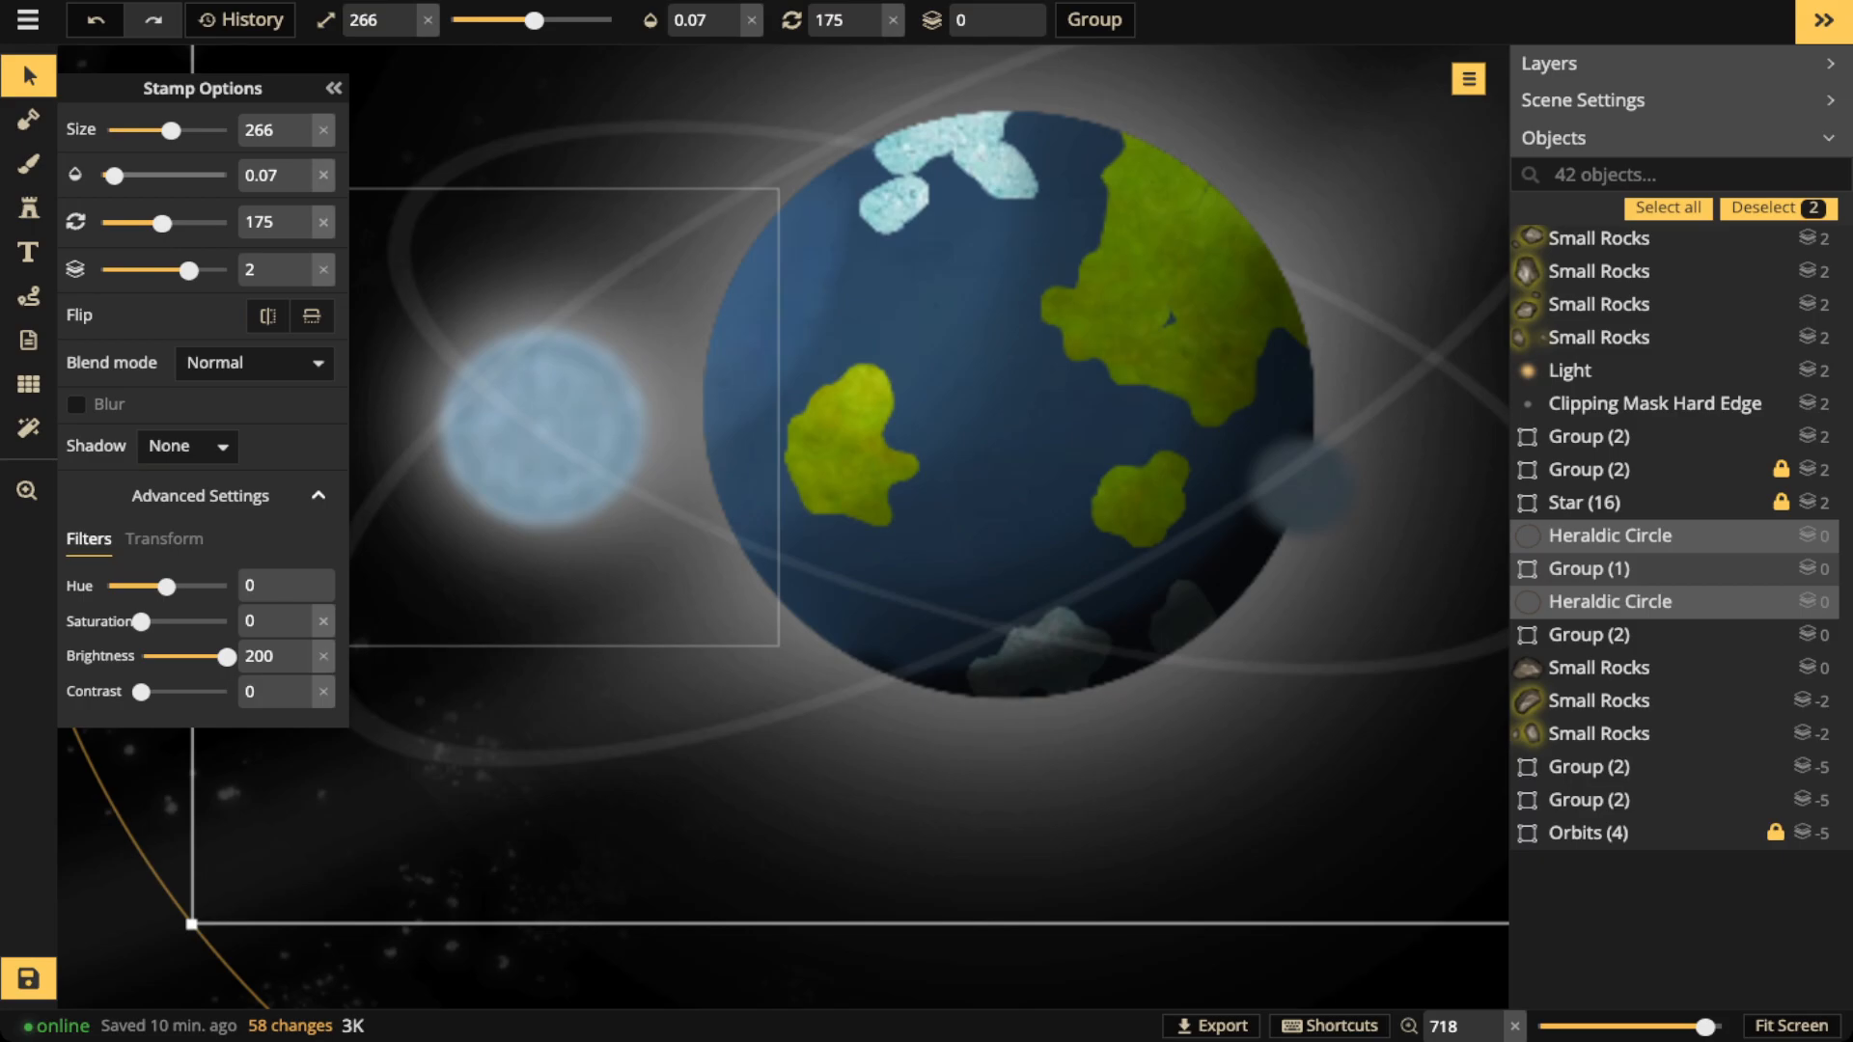
# Move the large pale-blue moon group closer to the Earth-like planet and raise it to layer 3
pyautogui.click(543, 428)
pyautogui.moveTo(542, 427); pyautogui.dragTo(601, 467)
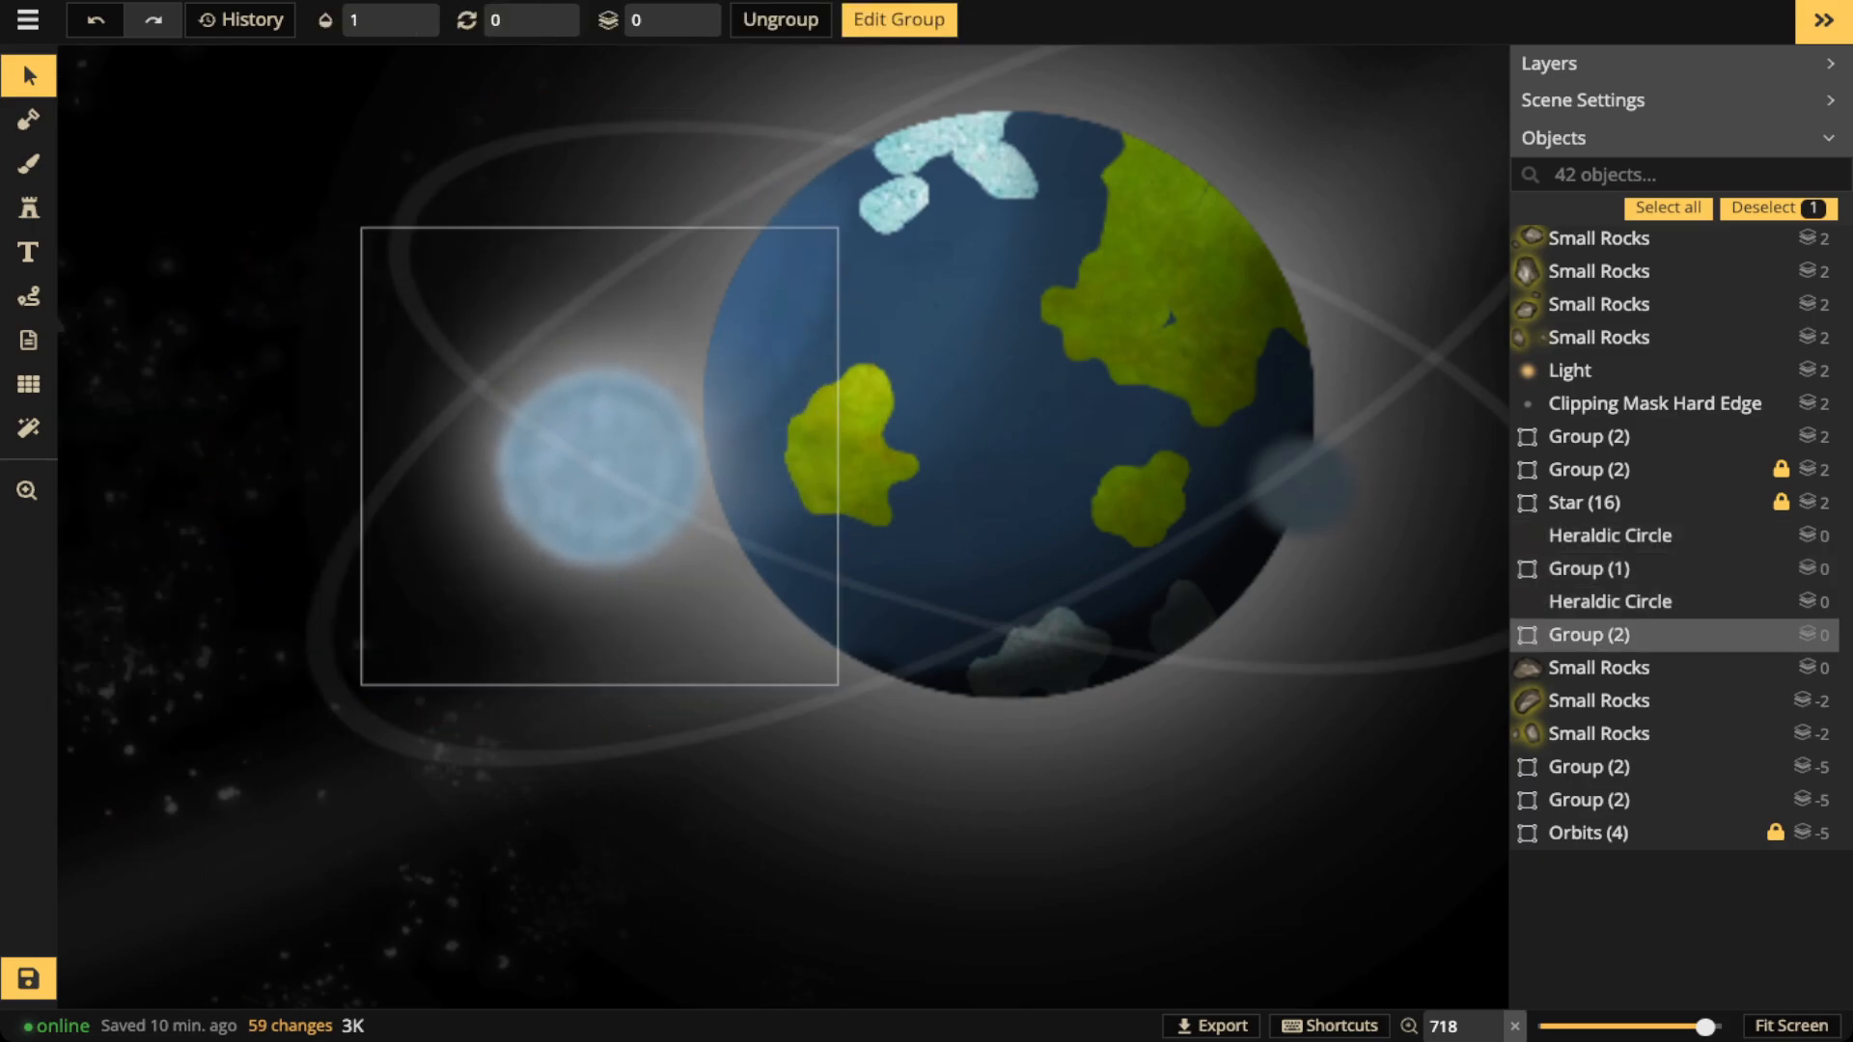
pyautogui.click(900, 20)
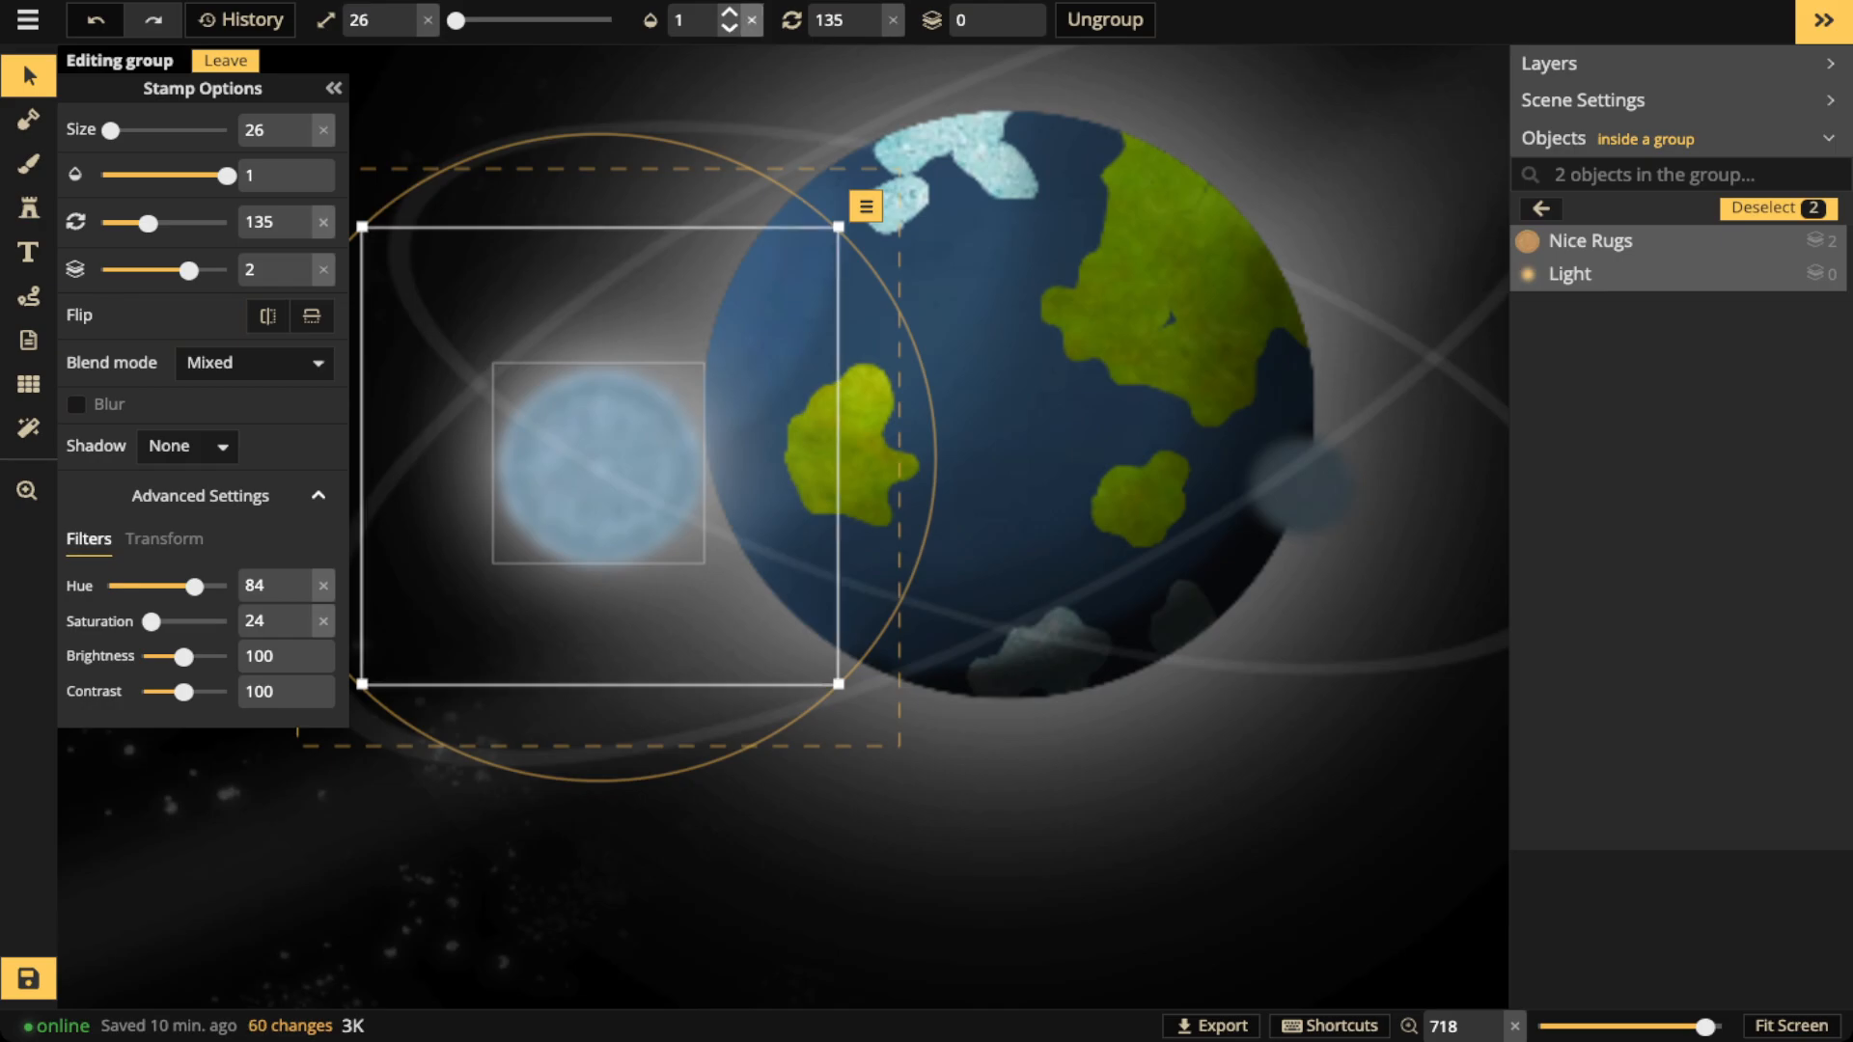
pyautogui.press('Escape')
pyautogui.press('Escape')
pyautogui.click(600, 467)
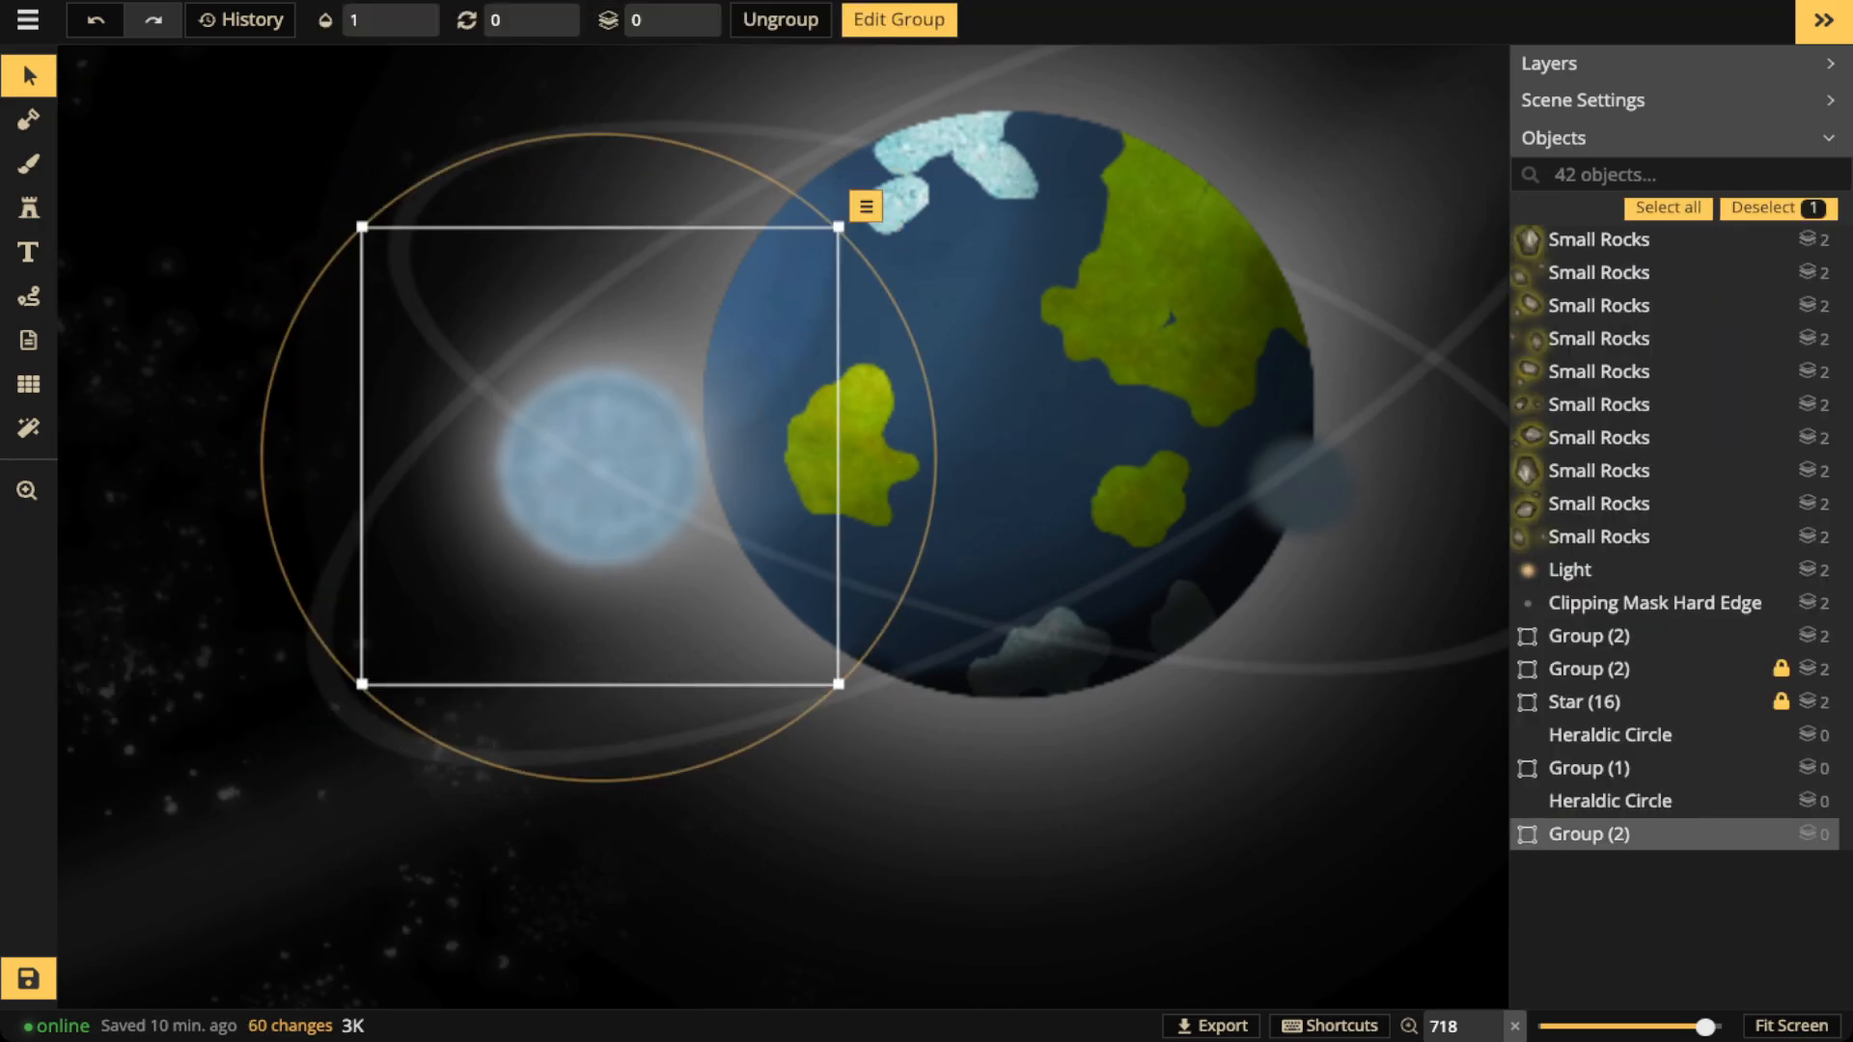
pyautogui.click(686, 9)
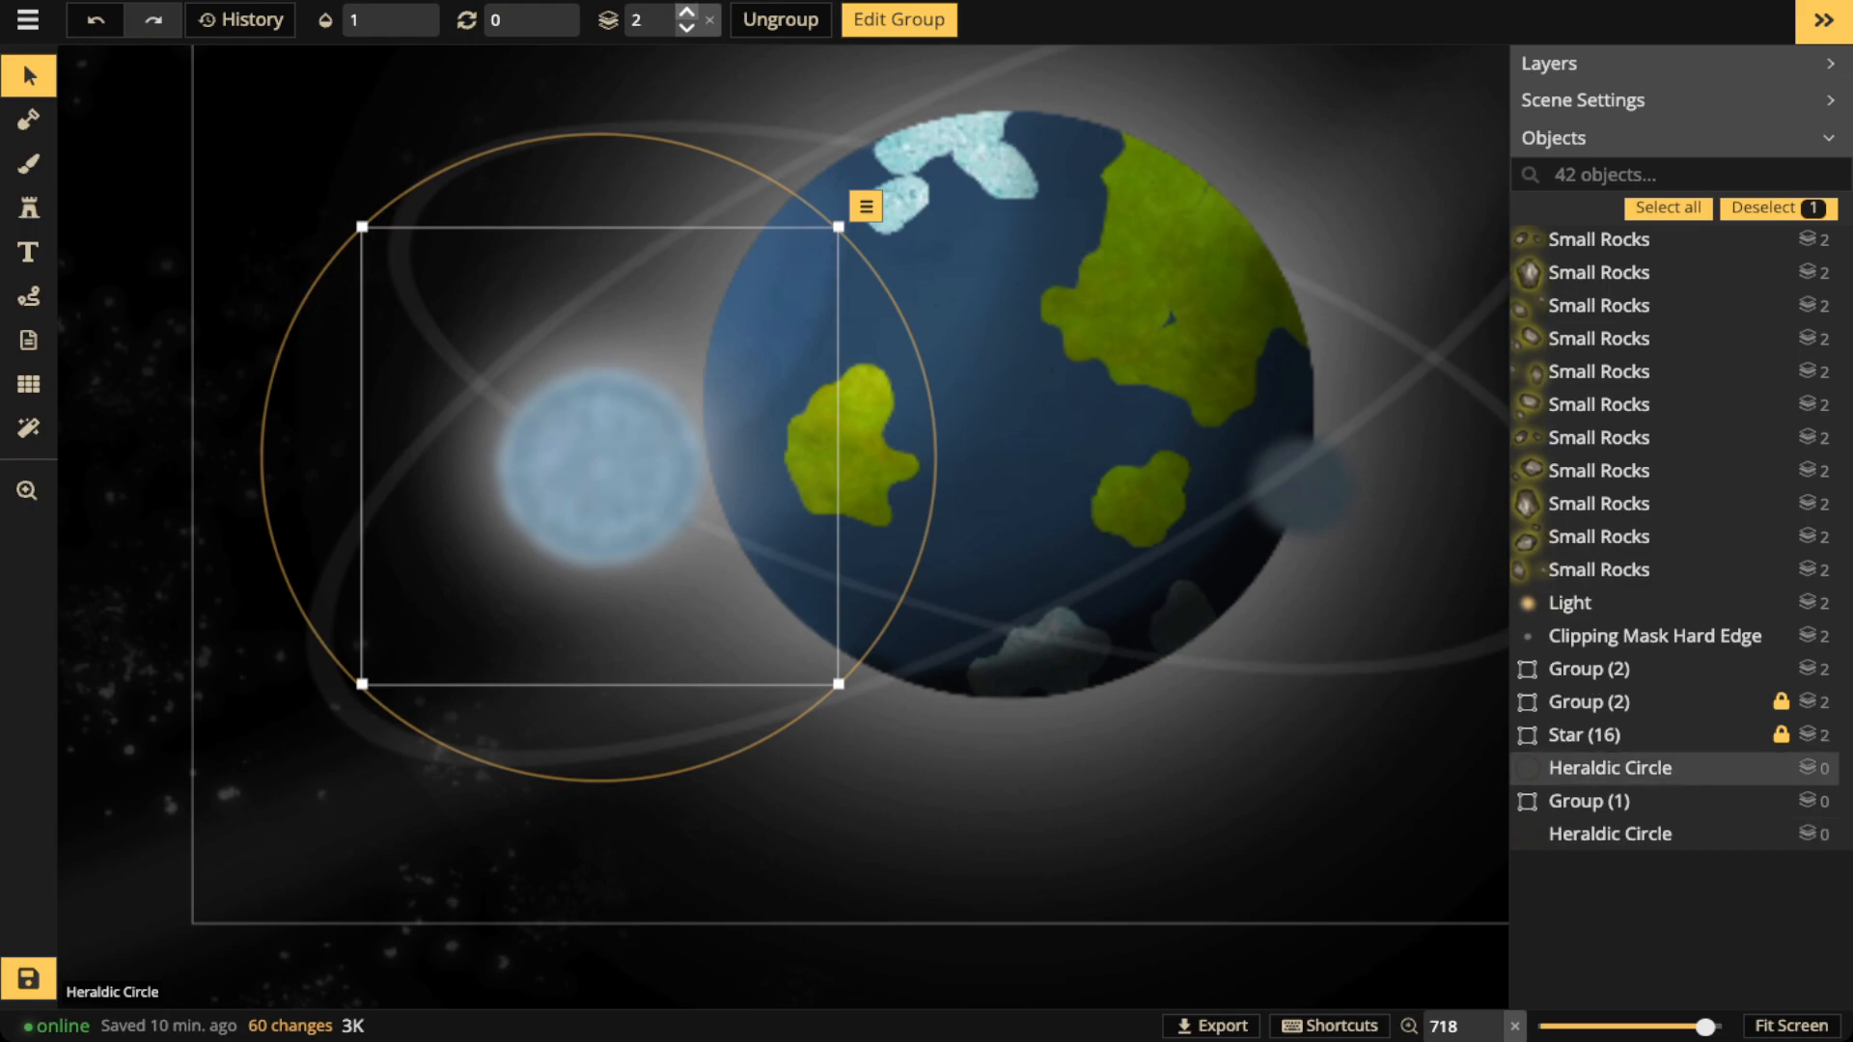
pyautogui.click(686, 9)
pyautogui.click(686, 10)
# Shift the small dark moon group slightly up and inward over the planet's edge and set it to layer 1
pyautogui.moveTo(1300, 487); pyautogui.dragTo(1297, 474)
pyautogui.click(686, 10)
pyautogui.moveTo(1298, 474); pyautogui.dragTo(1291, 468)
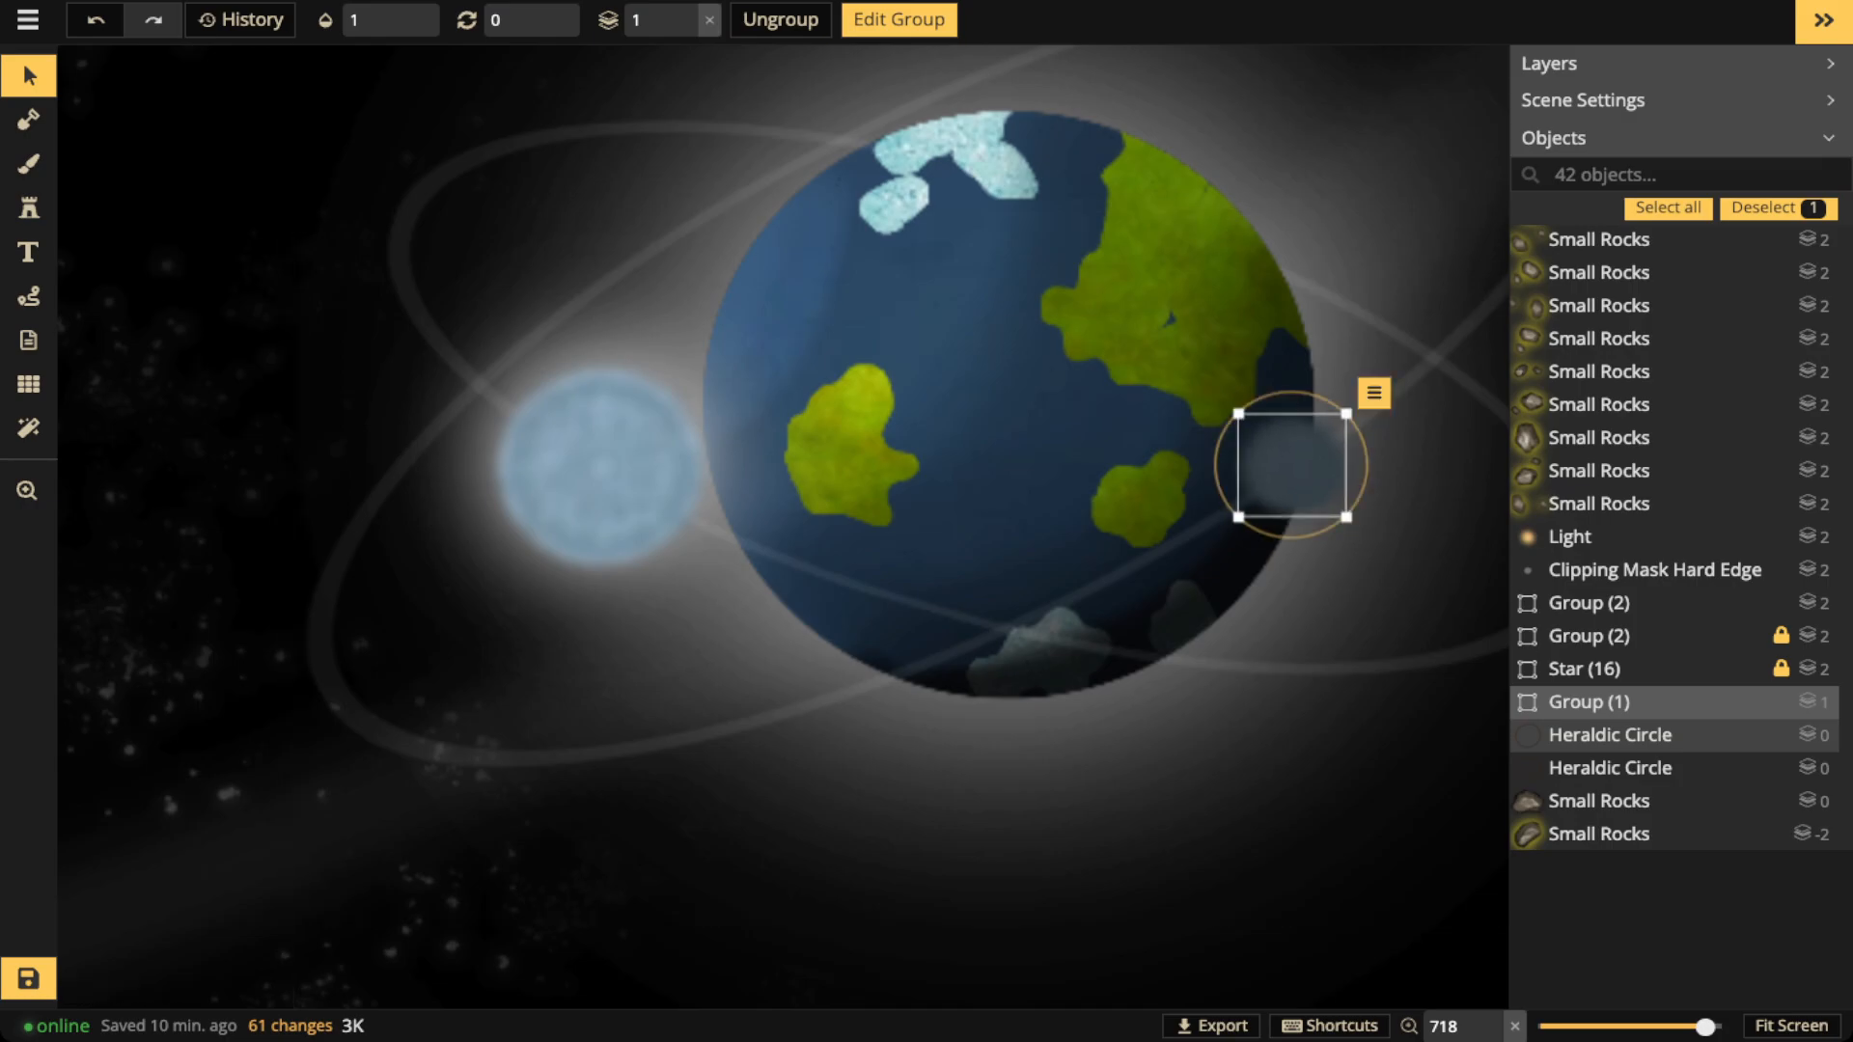
pyautogui.click(616, 236)
# Set up the Path tool with a solid line style and blur enabled for shading the large moon
pyautogui.scroll(-10, 615, 235)
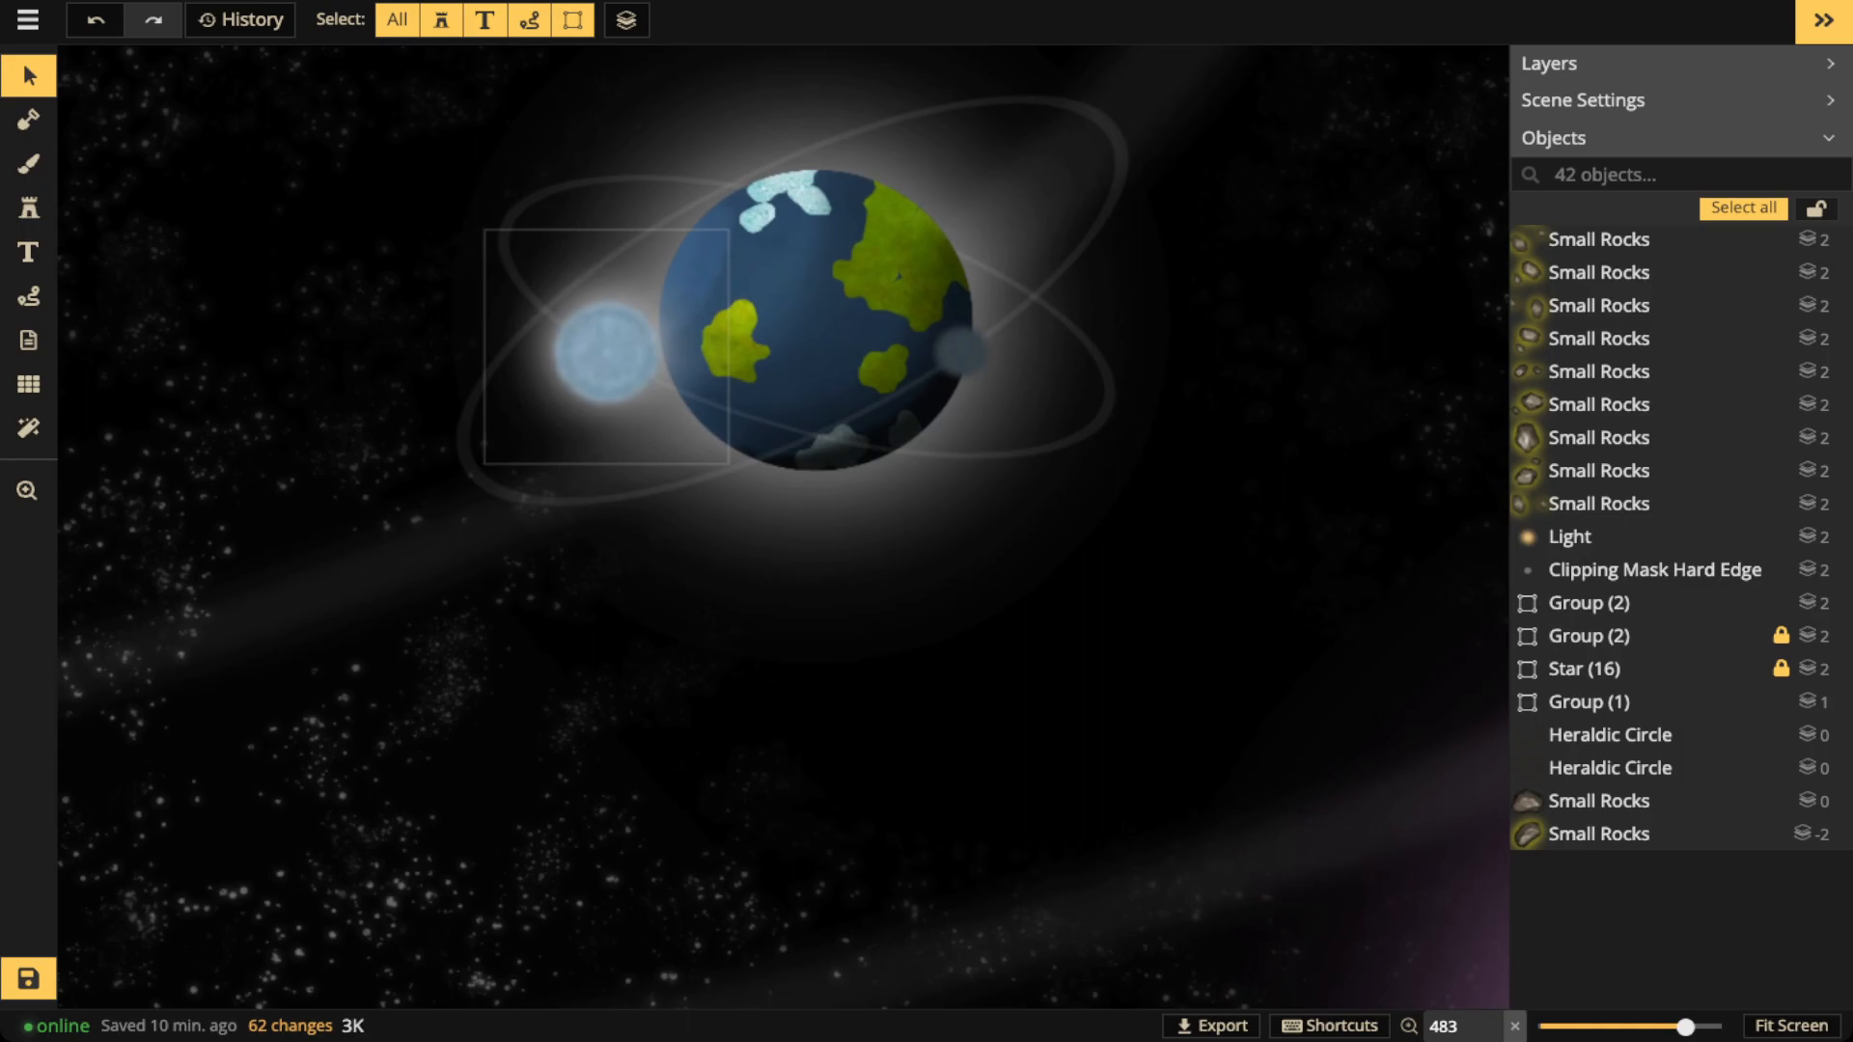
pyautogui.press('space')
pyautogui.moveTo(623, 233); pyautogui.dragTo(857, 372)
pyautogui.scroll(2, 831, 509)
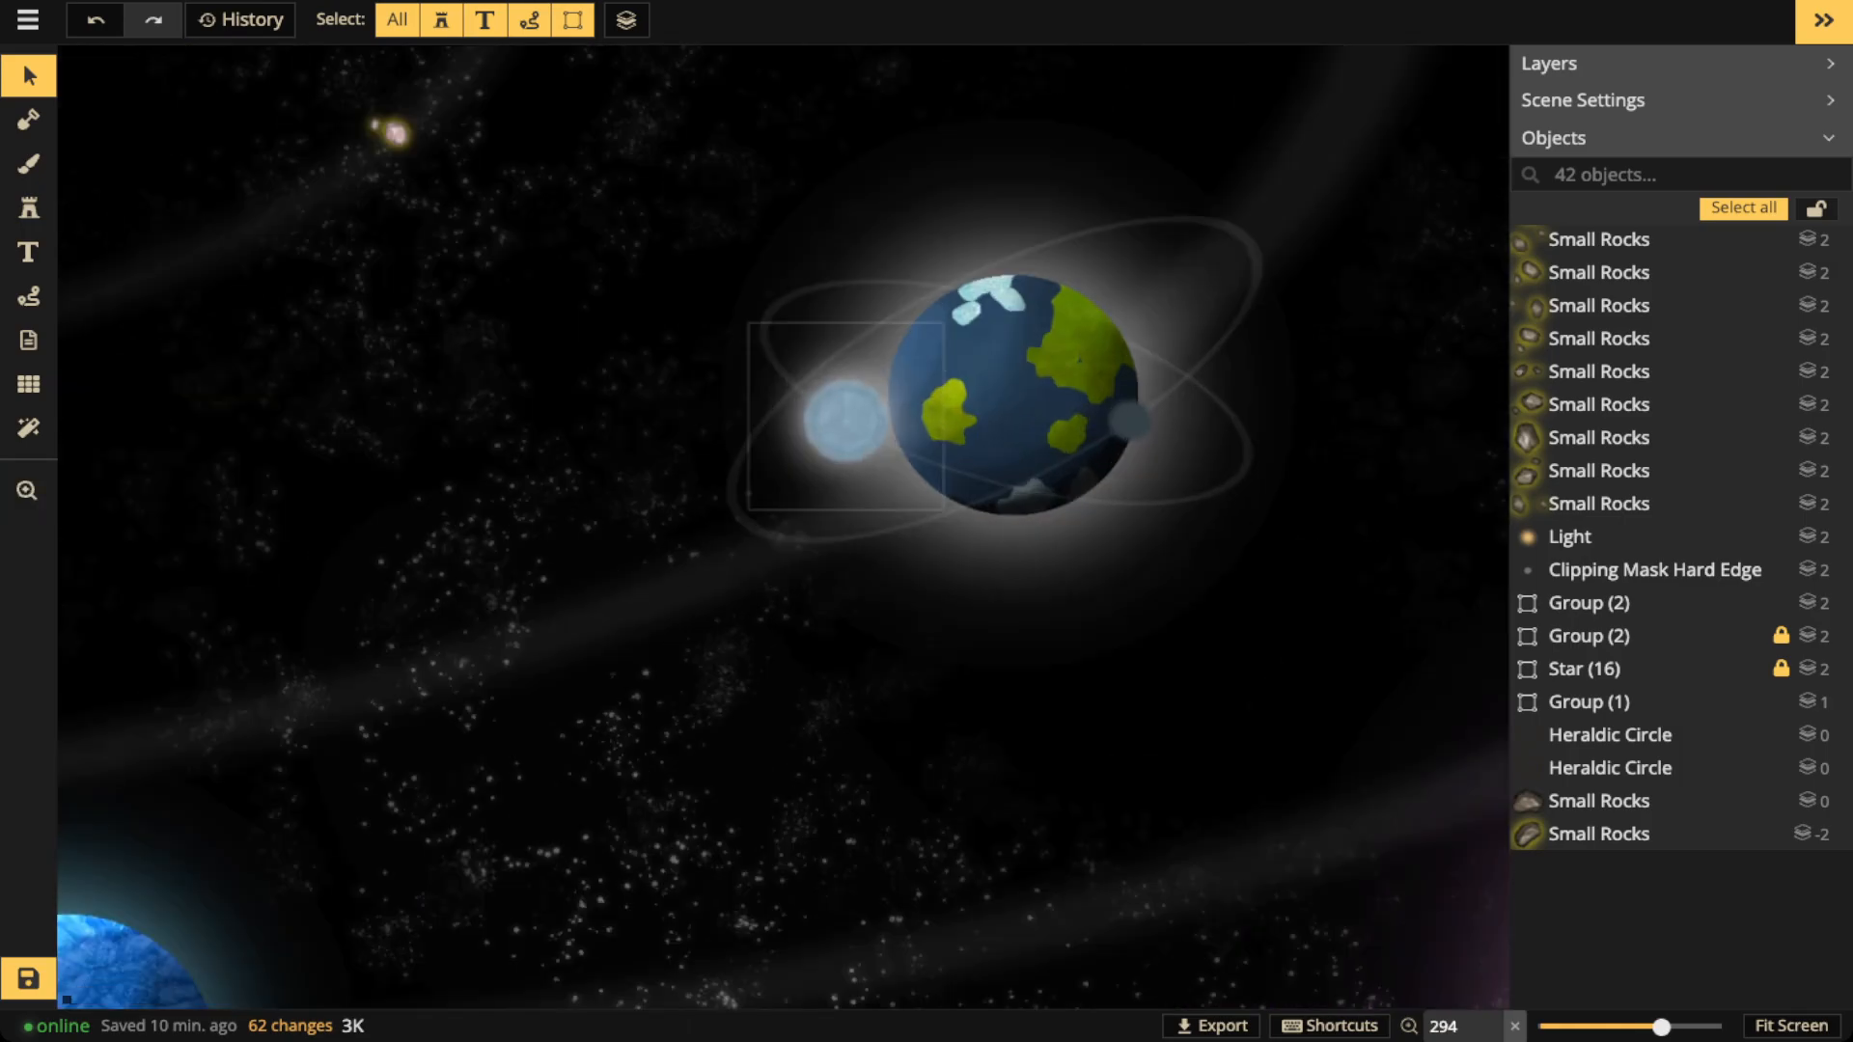
pyautogui.click(837, 425)
pyautogui.scroll(7, 836, 440)
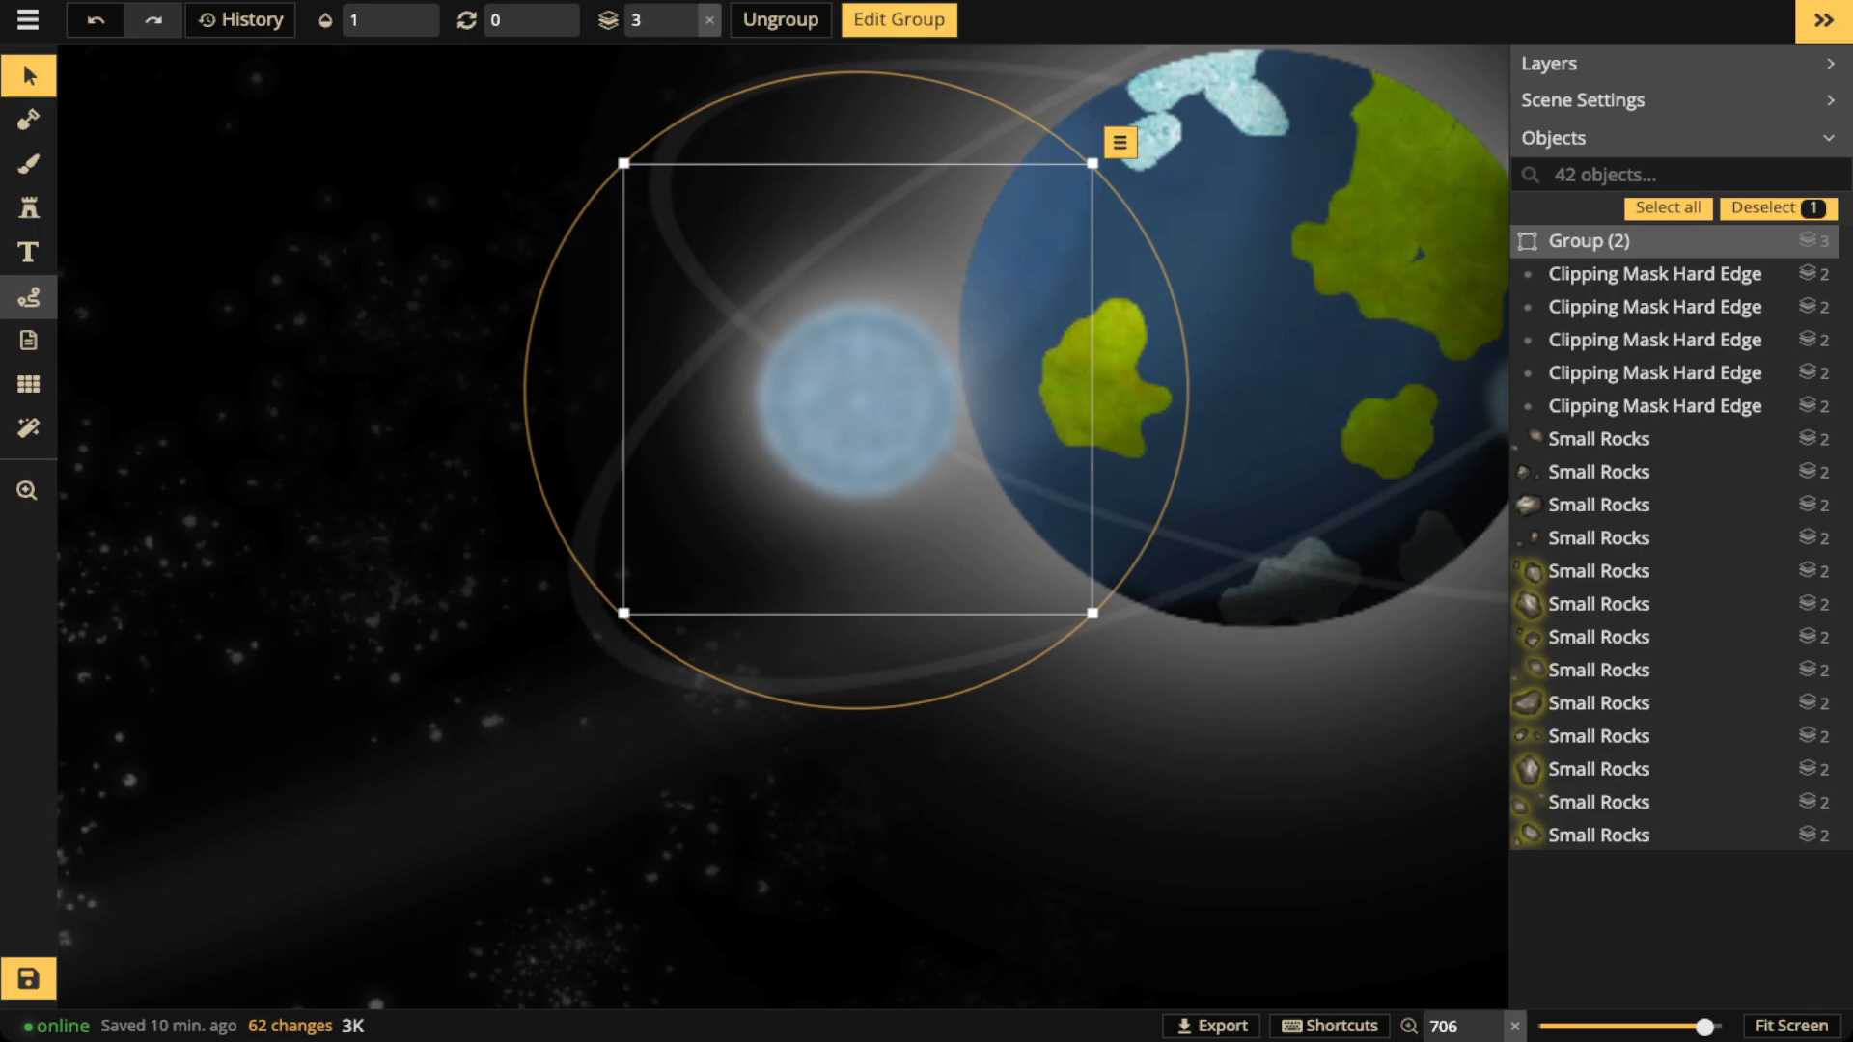
pyautogui.click(29, 297)
pyautogui.click(188, 177)
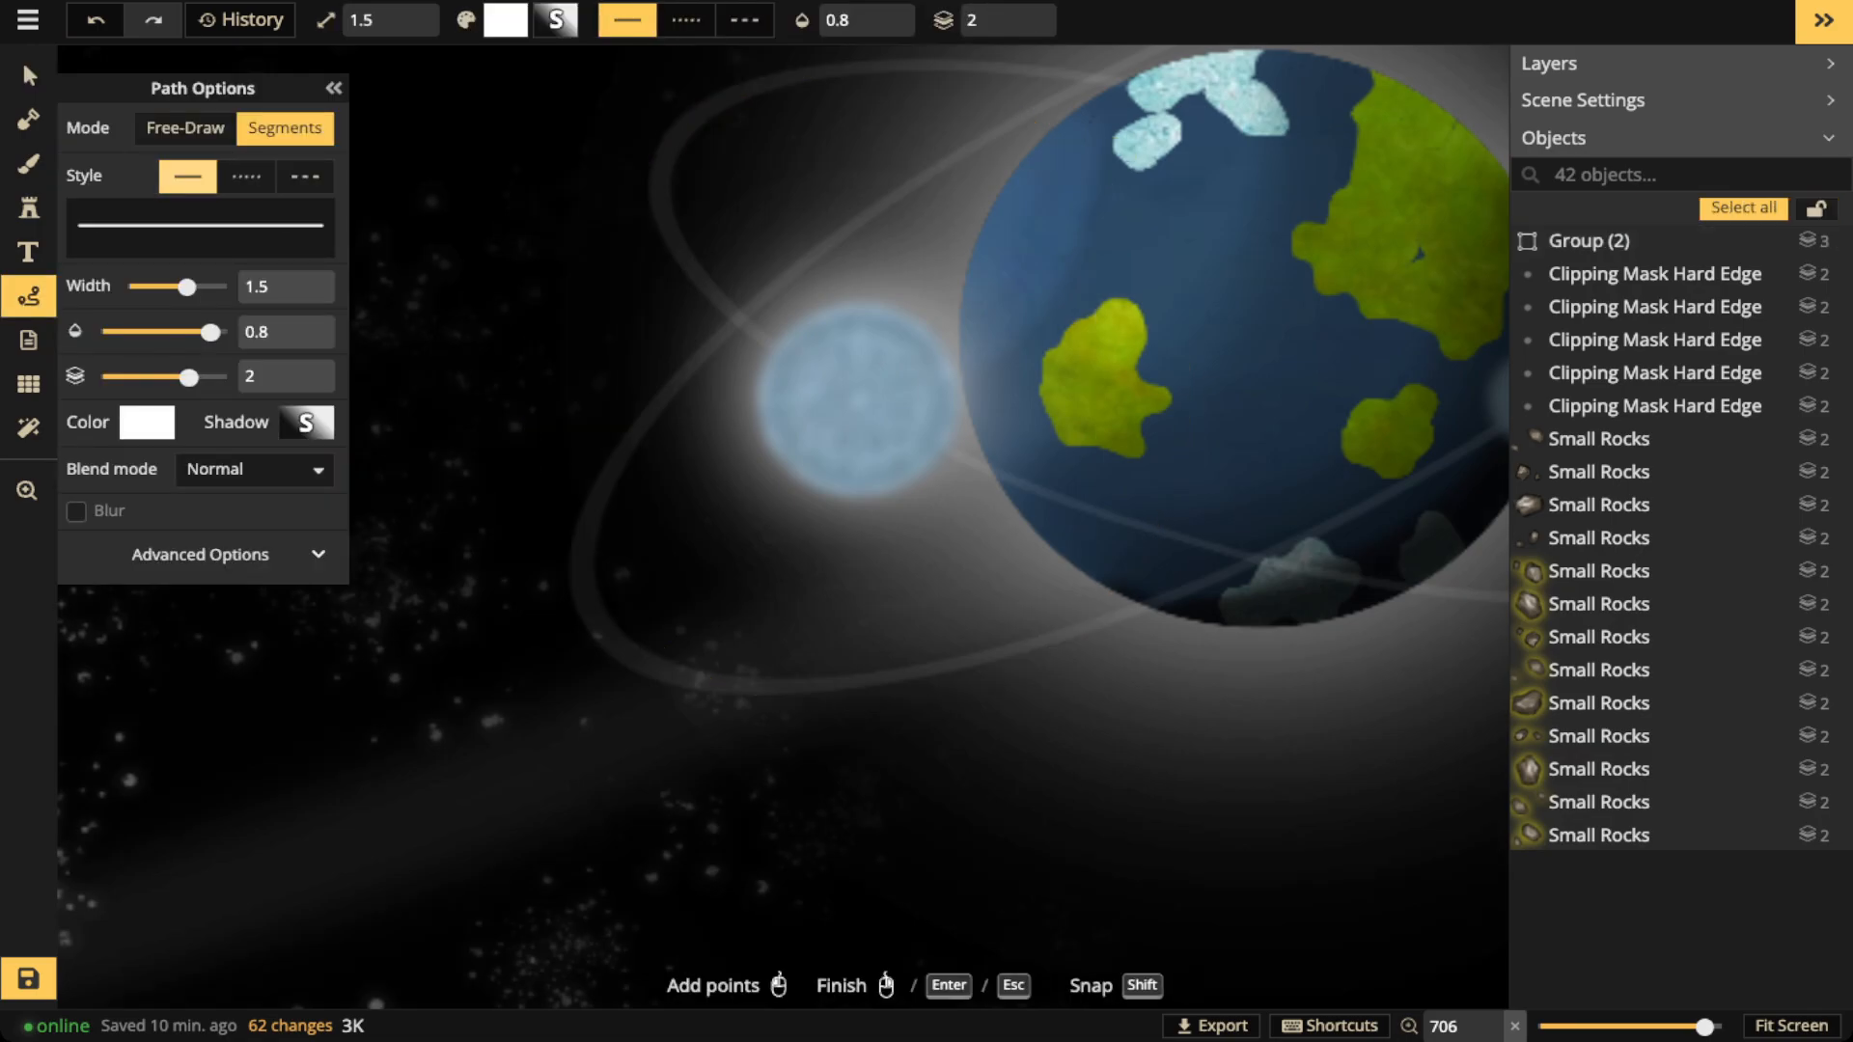
pyautogui.click(76, 511)
# Set the path color to black, the mode to Free-Draw and the opacity to 0.56
pyautogui.click(306, 421)
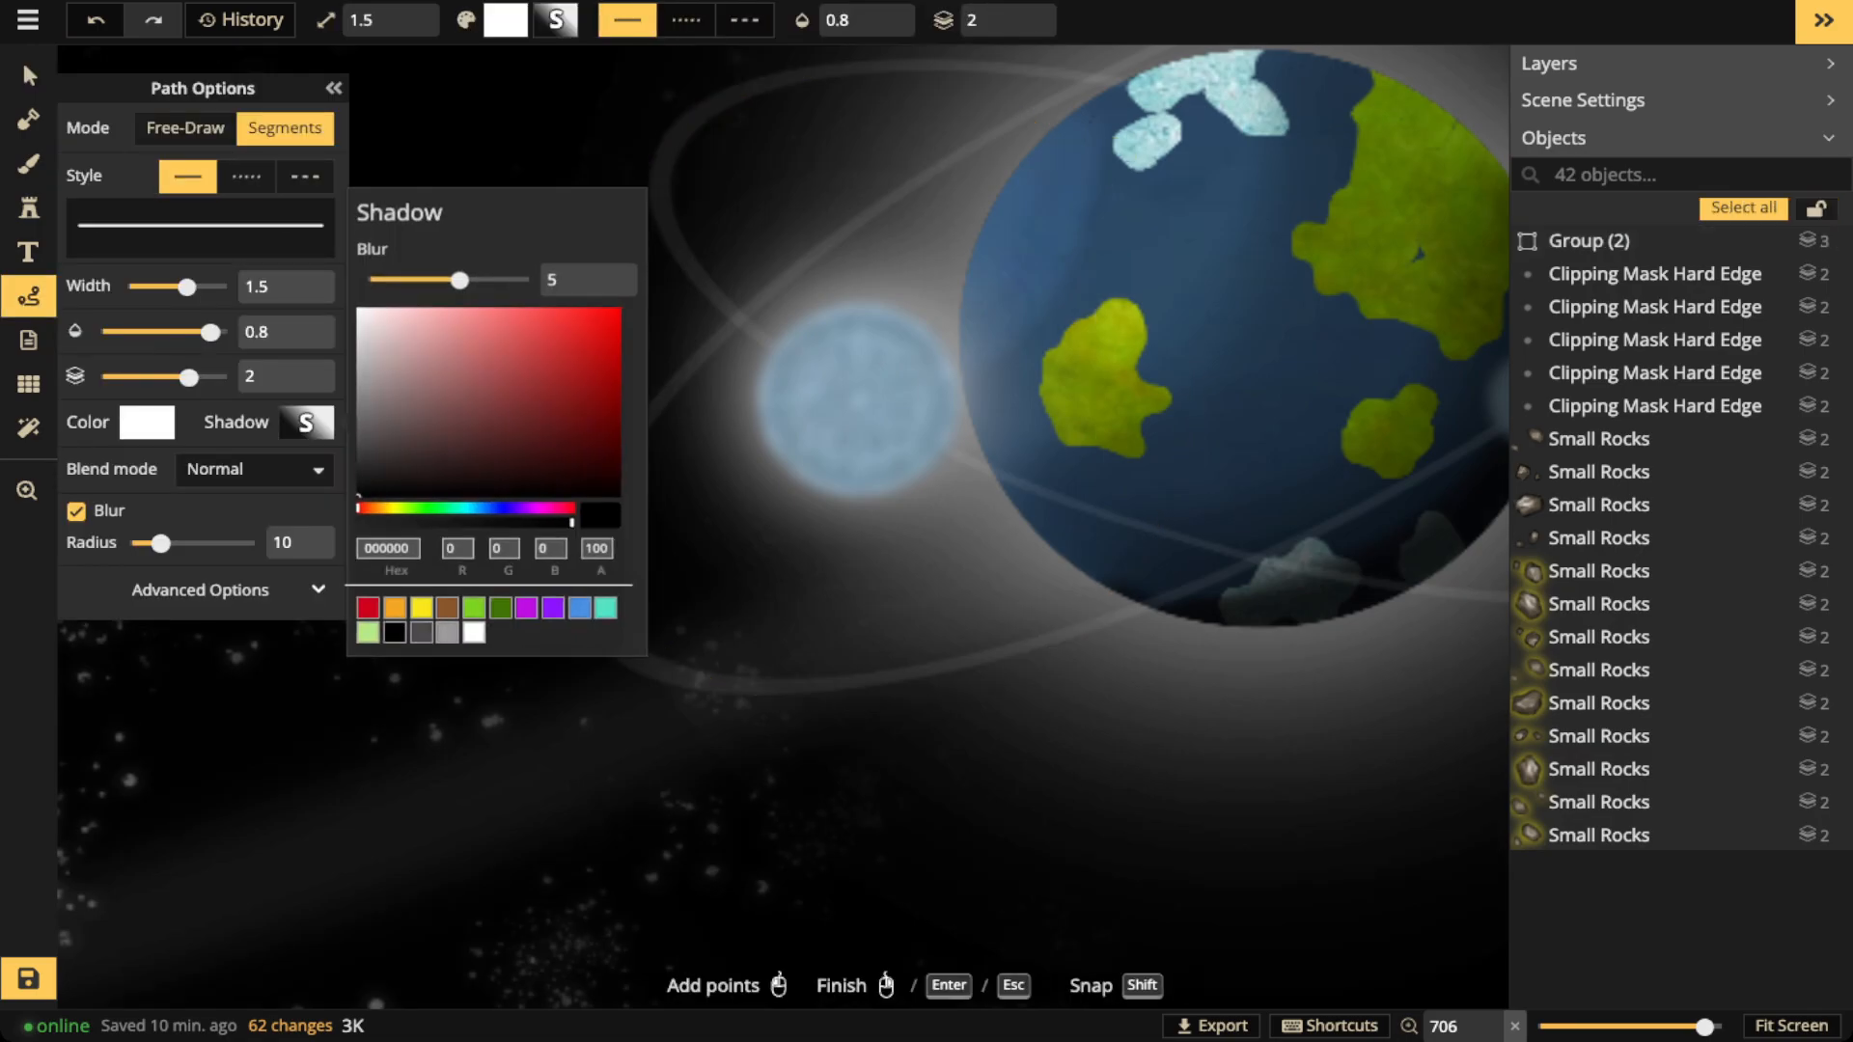
pyautogui.click(146, 421)
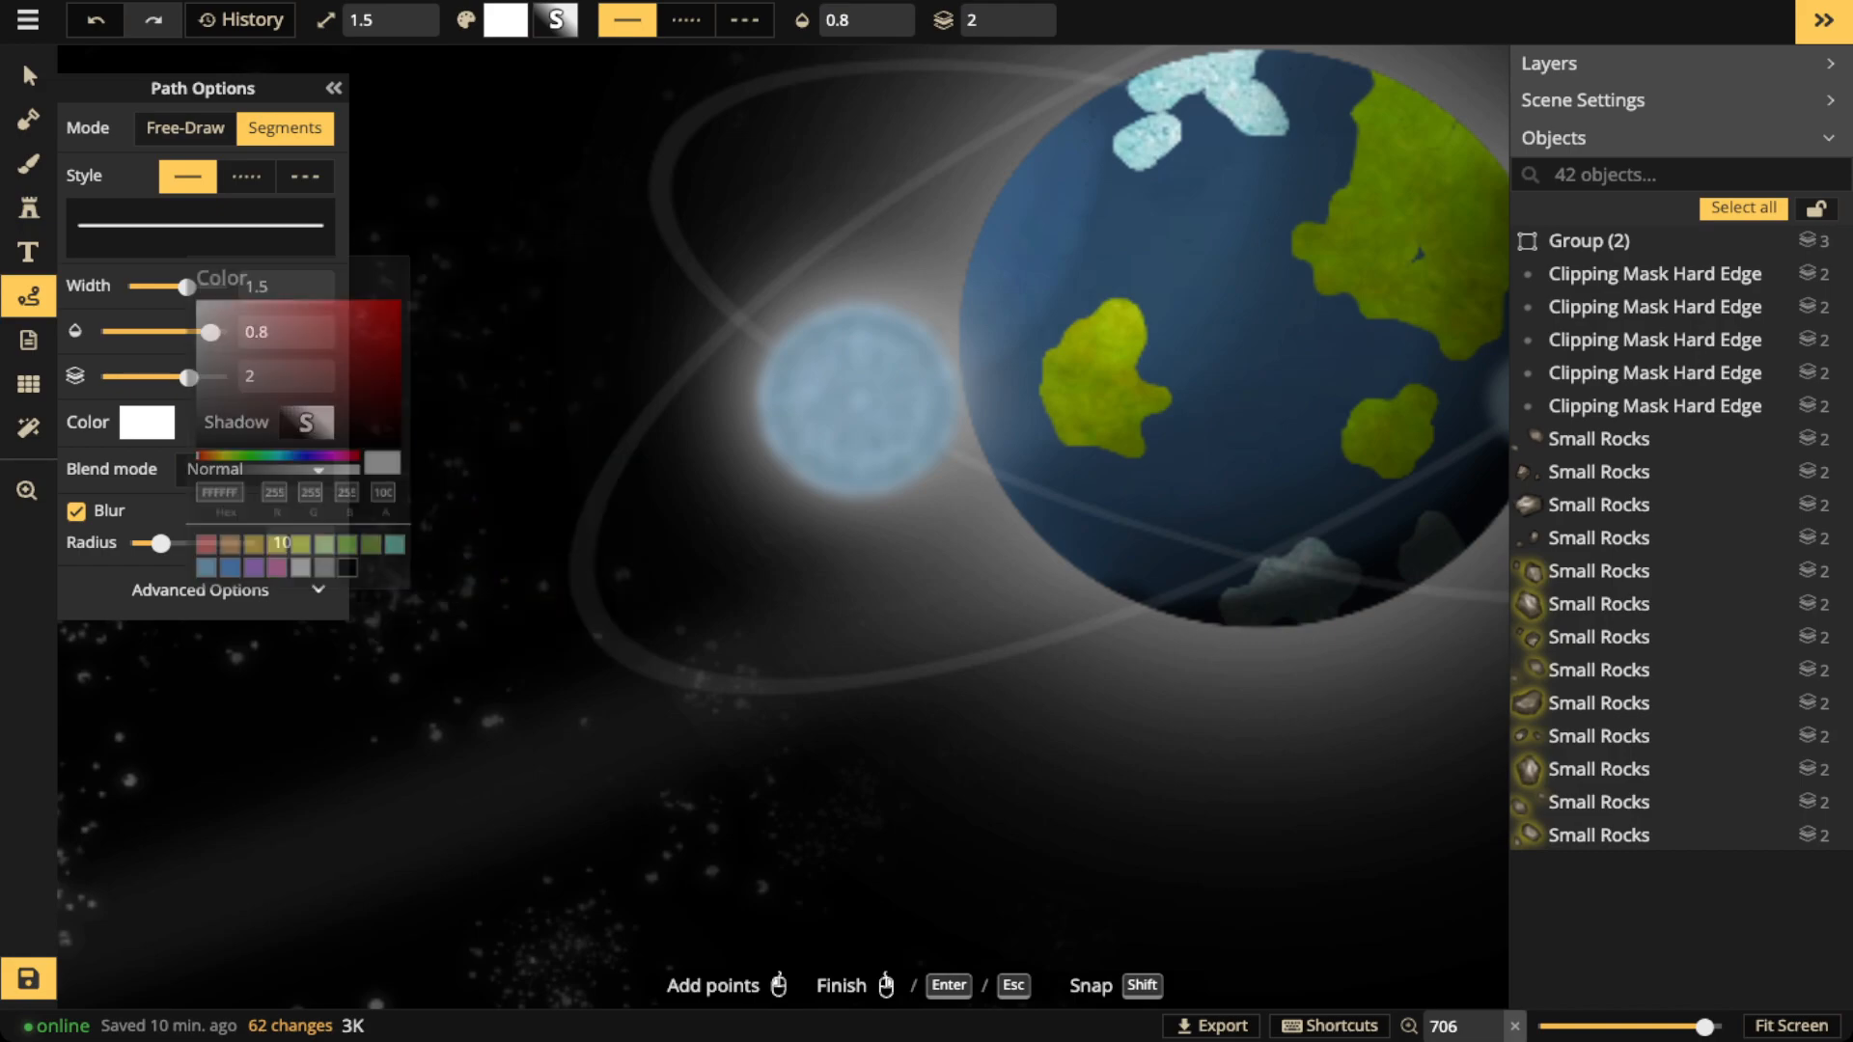
pyautogui.click(367, 585)
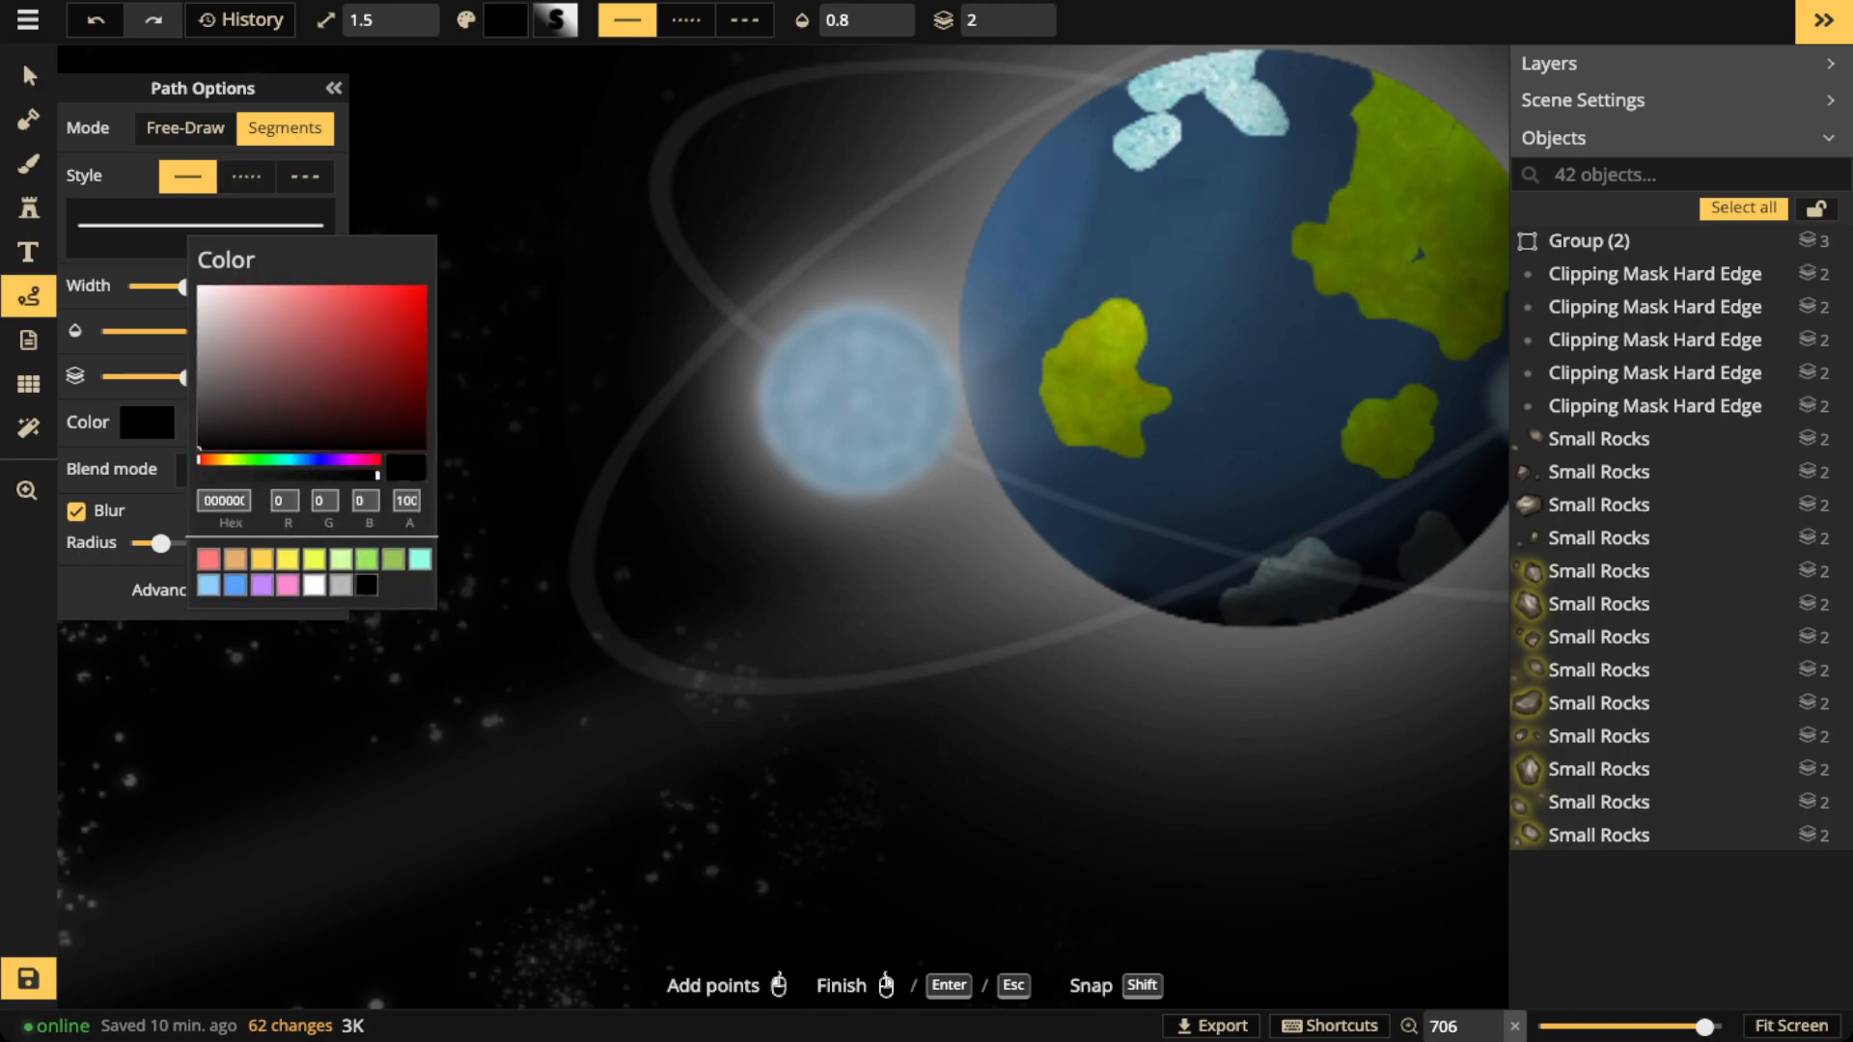
pyautogui.click(184, 127)
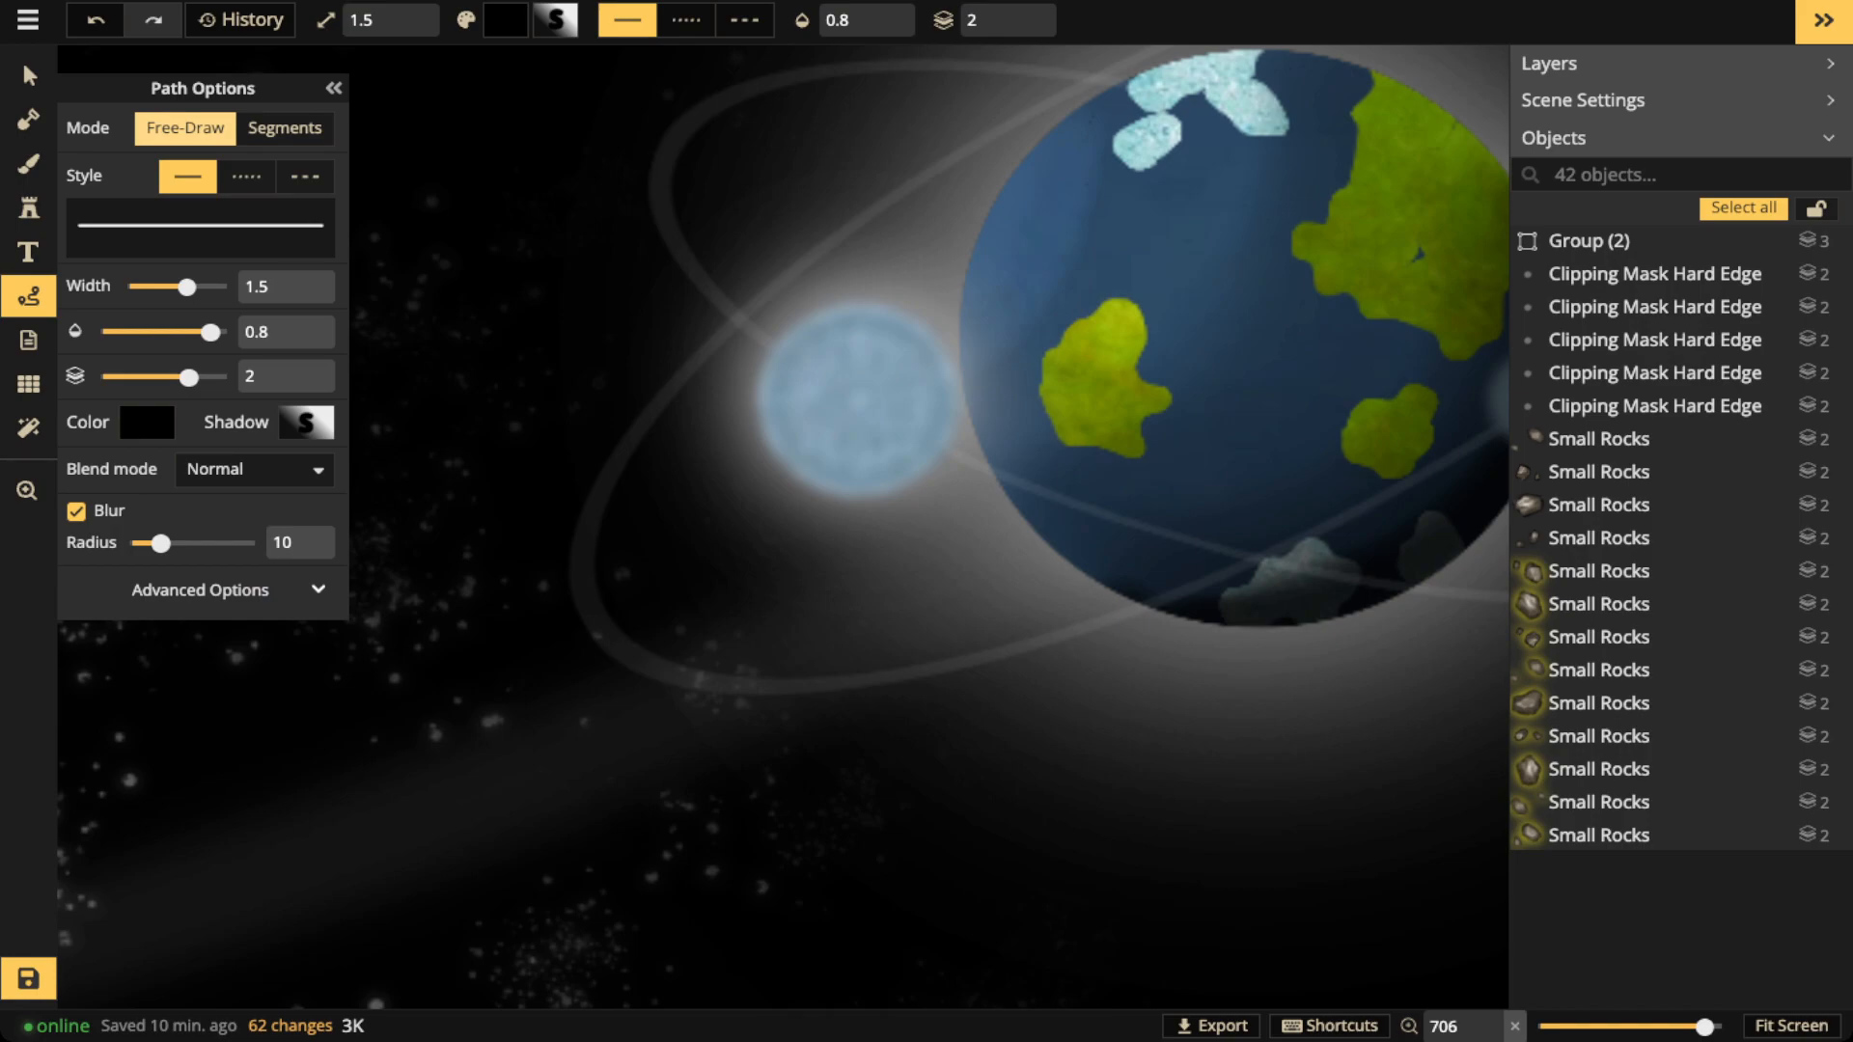
pyautogui.moveTo(210, 332); pyautogui.dragTo(208, 286)
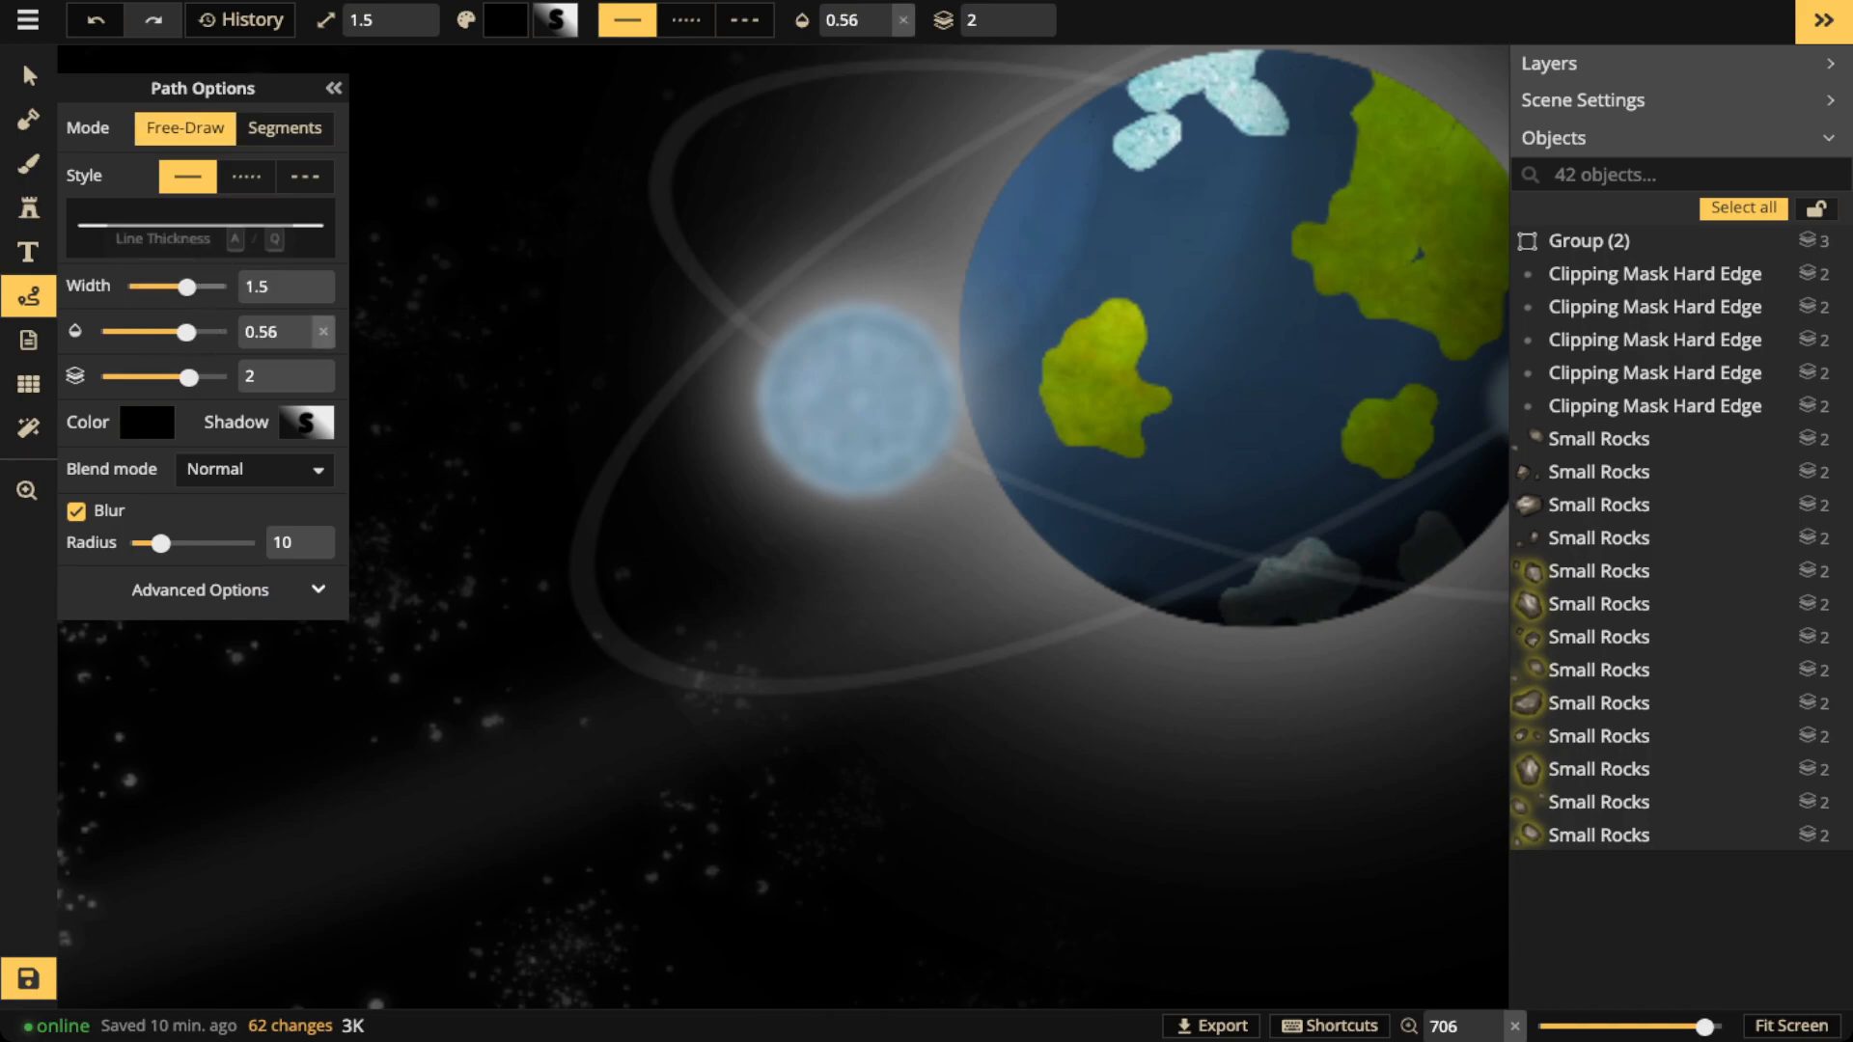
# Draw a freehand black shading path of width 2.9 along the large moon's lower-right side
pyautogui.moveTo(941, 420); pyautogui.dragTo(854, 494)
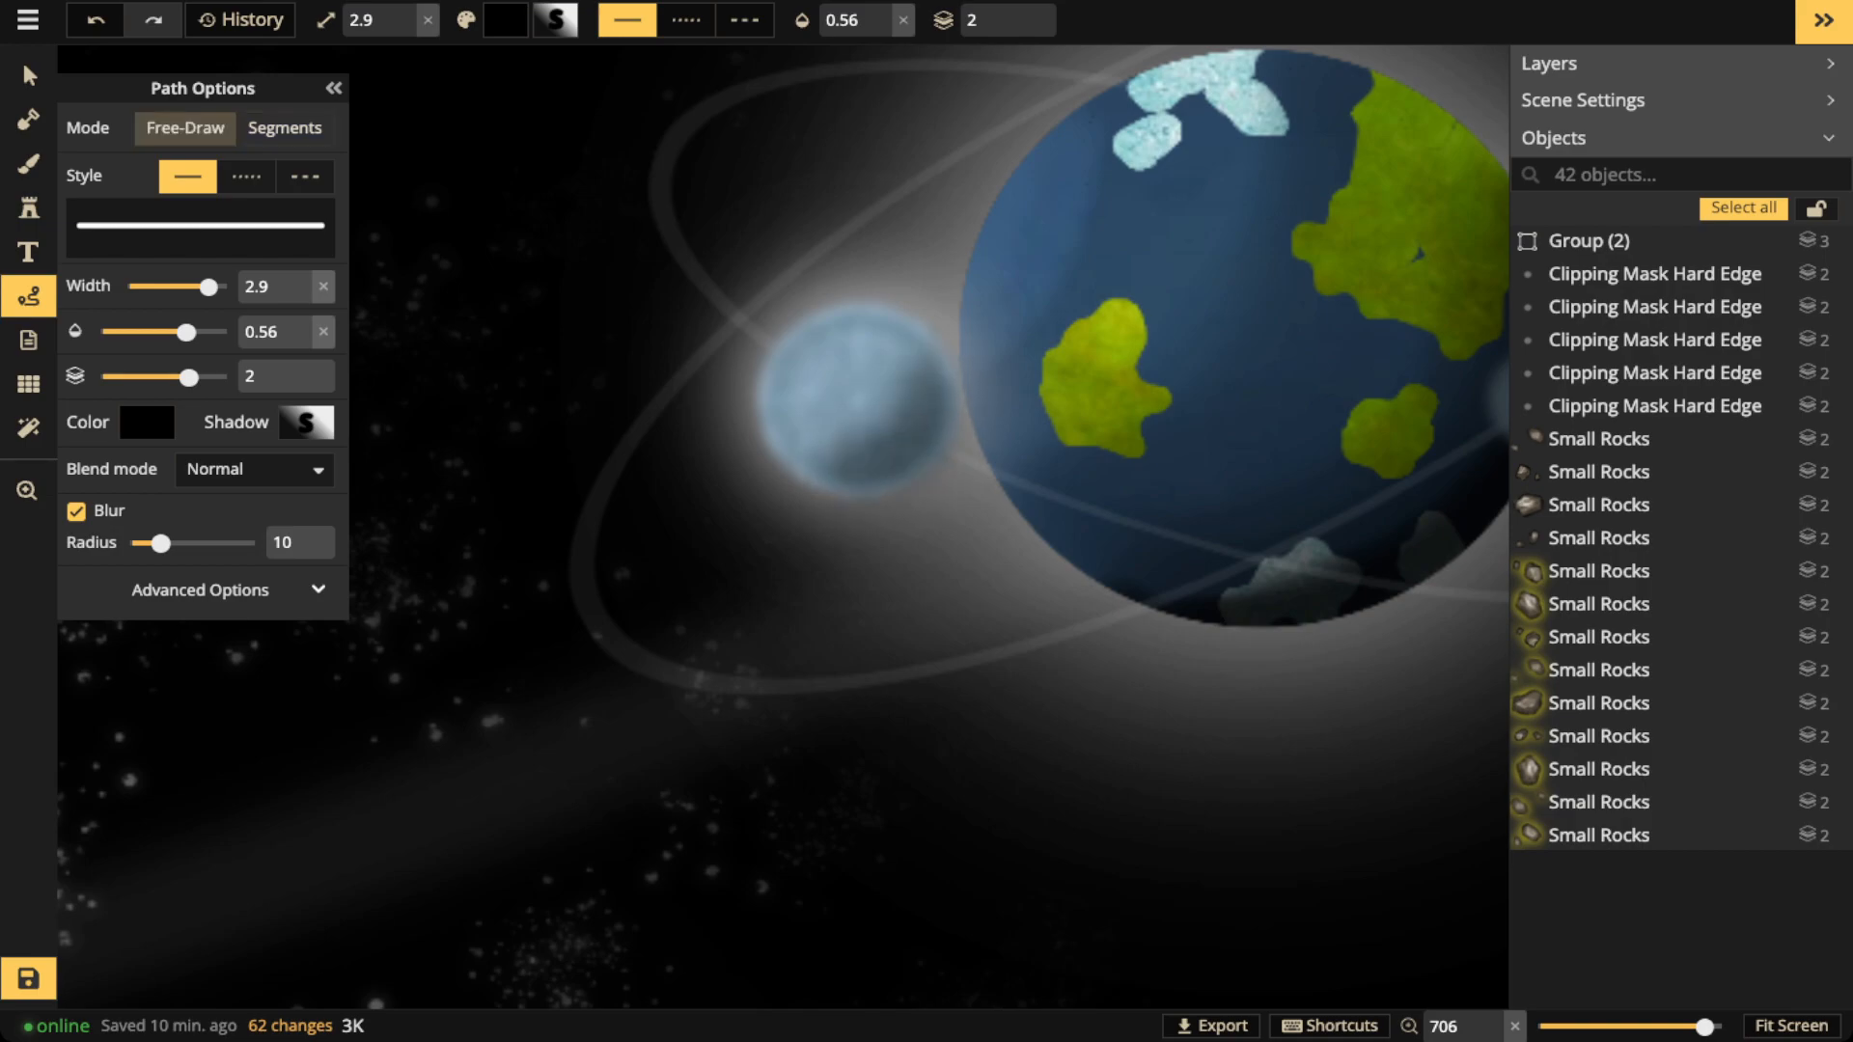
pyautogui.moveTo(837, 467)
pyautogui.mouseDown()
pyautogui.moveTo(815, 460)
pyautogui.moveTo(899, 392)
pyautogui.mouseUp()
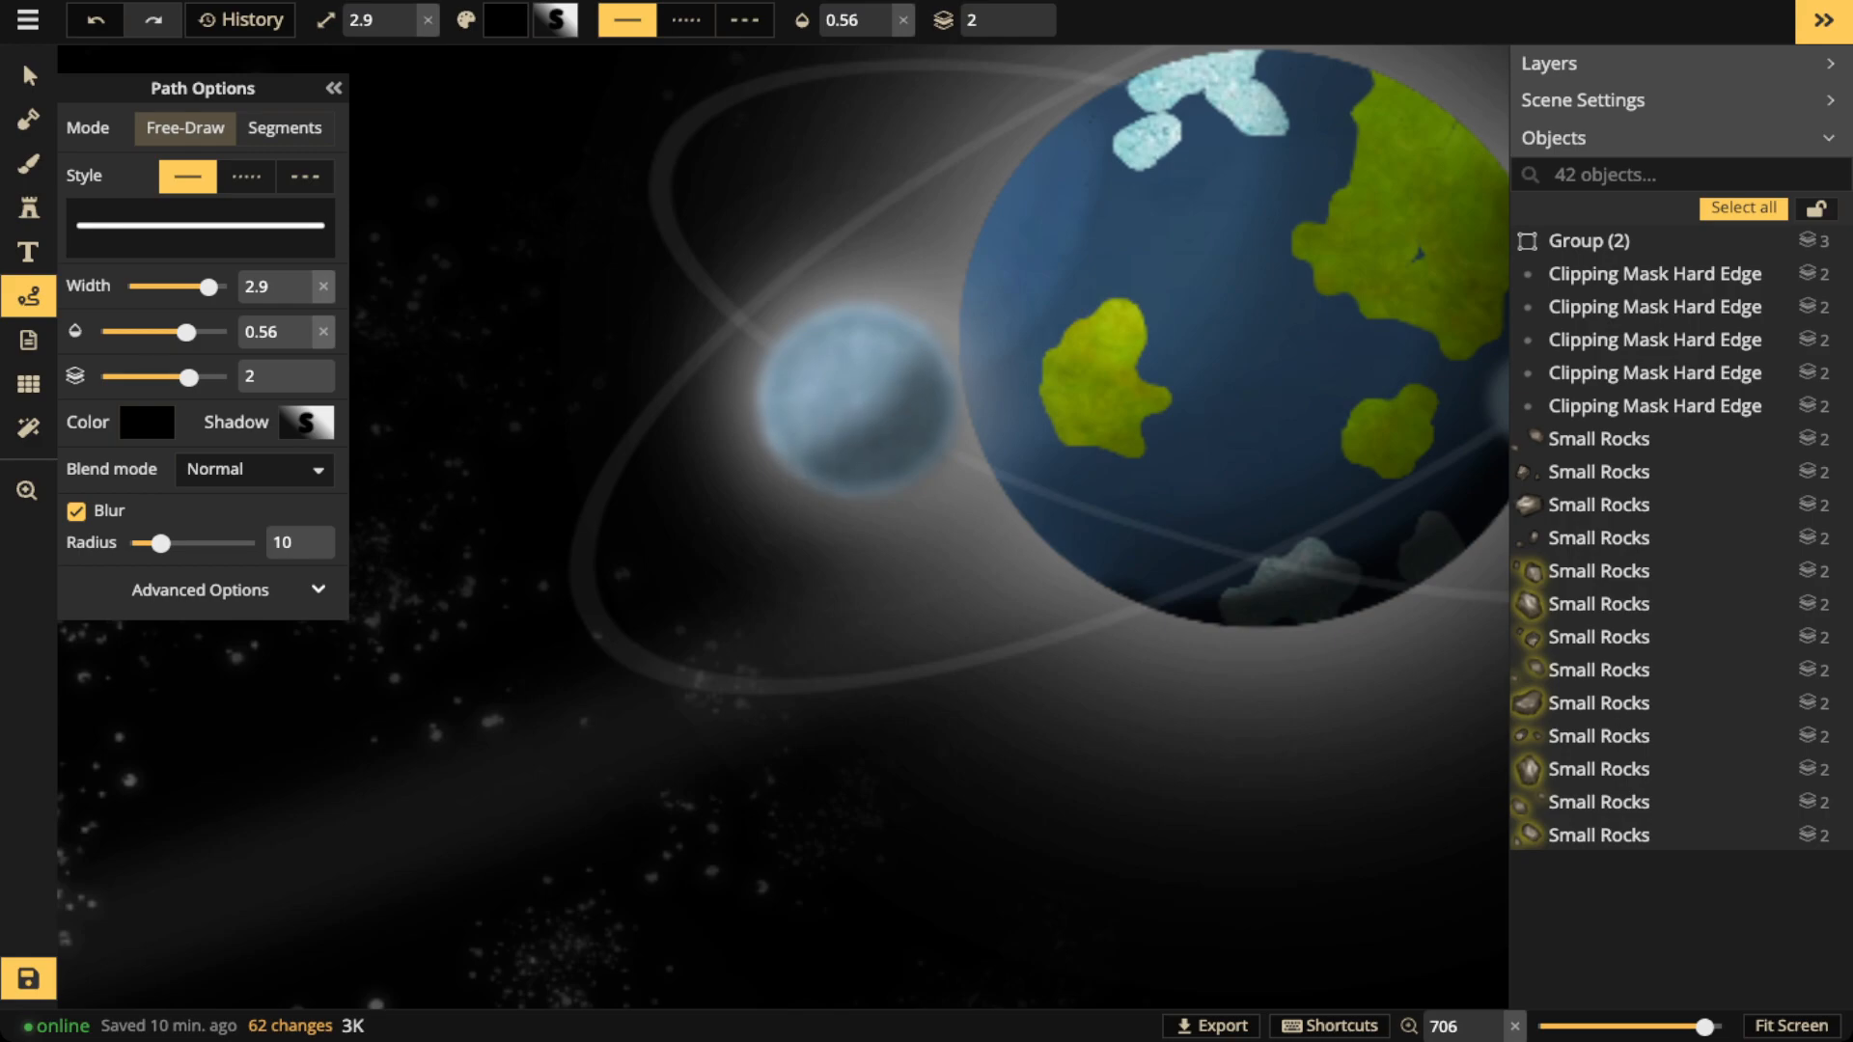
pyautogui.moveTo(879, 410)
pyautogui.mouseDown()
pyautogui.moveTo(917, 350)
pyautogui.moveTo(935, 363)
pyautogui.mouseUp()
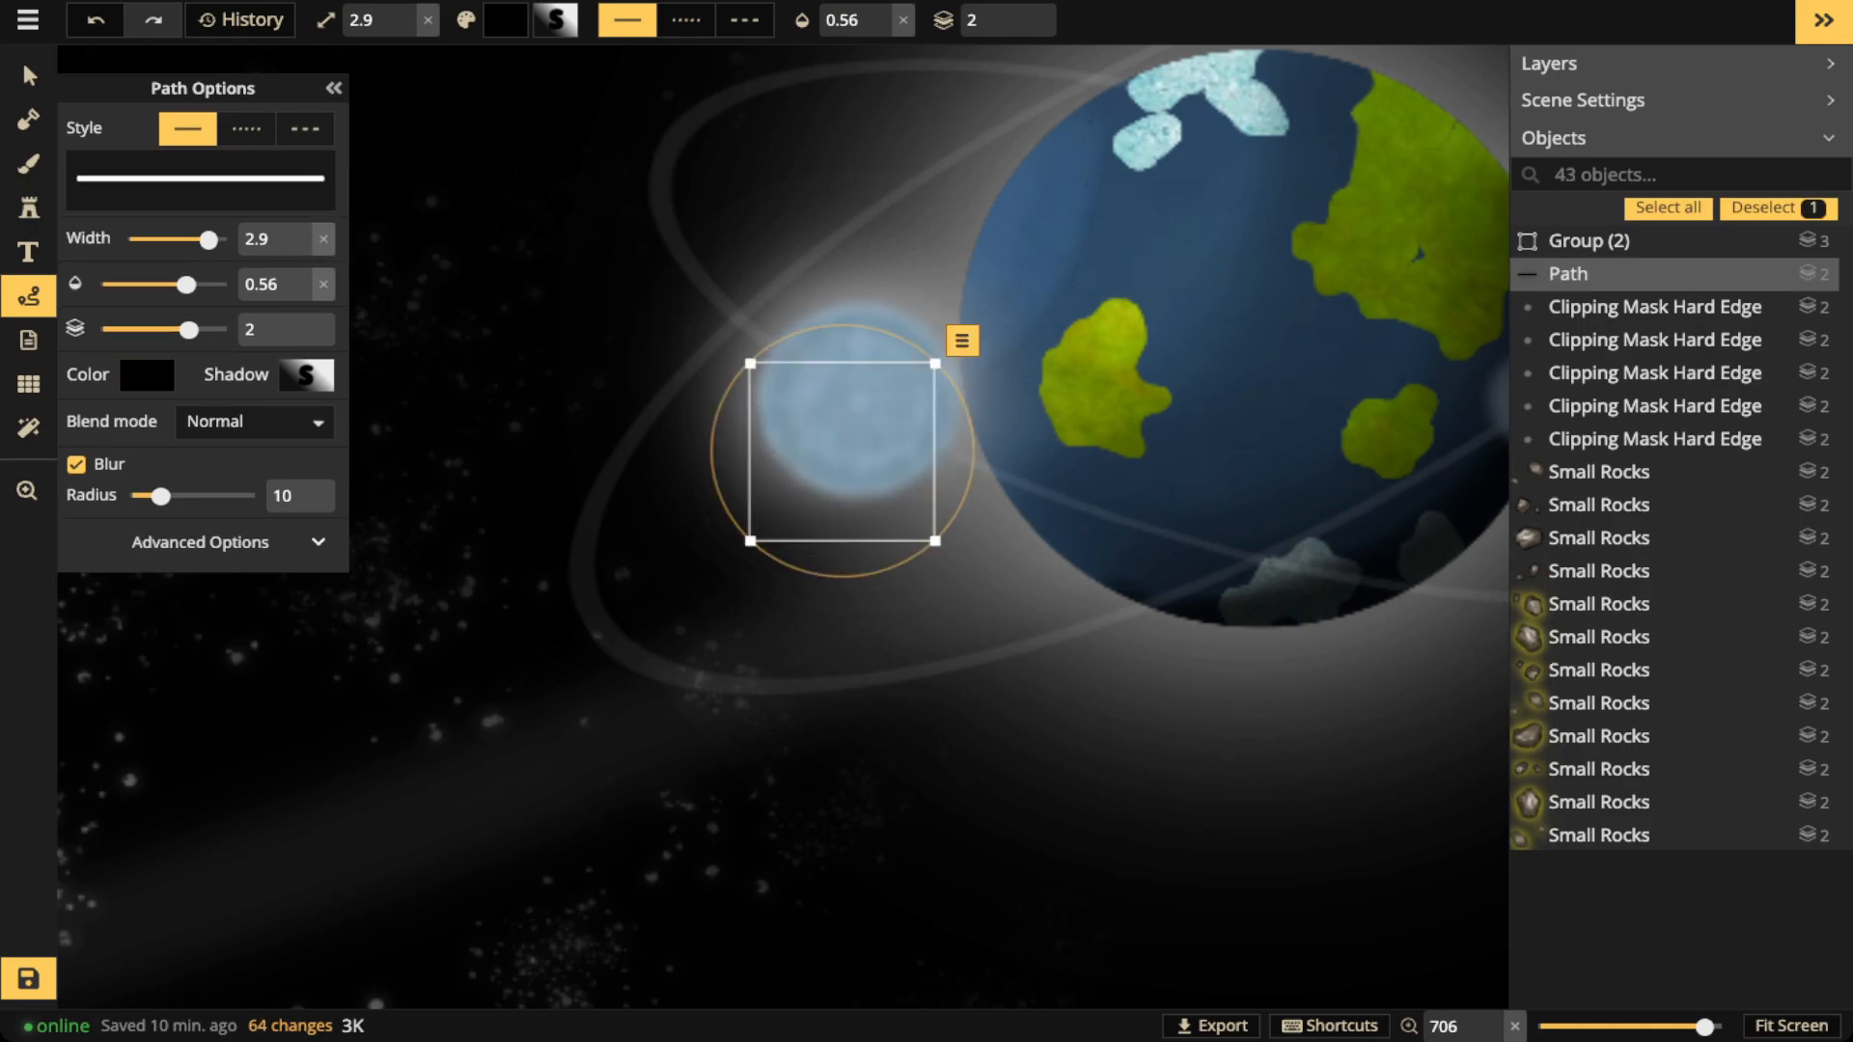
# Undo the last two changes, including the moon's shading path, and redo them
pyautogui.hotkey('ctrl', 'z')
pyautogui.hotkey('ctrl', 'z')
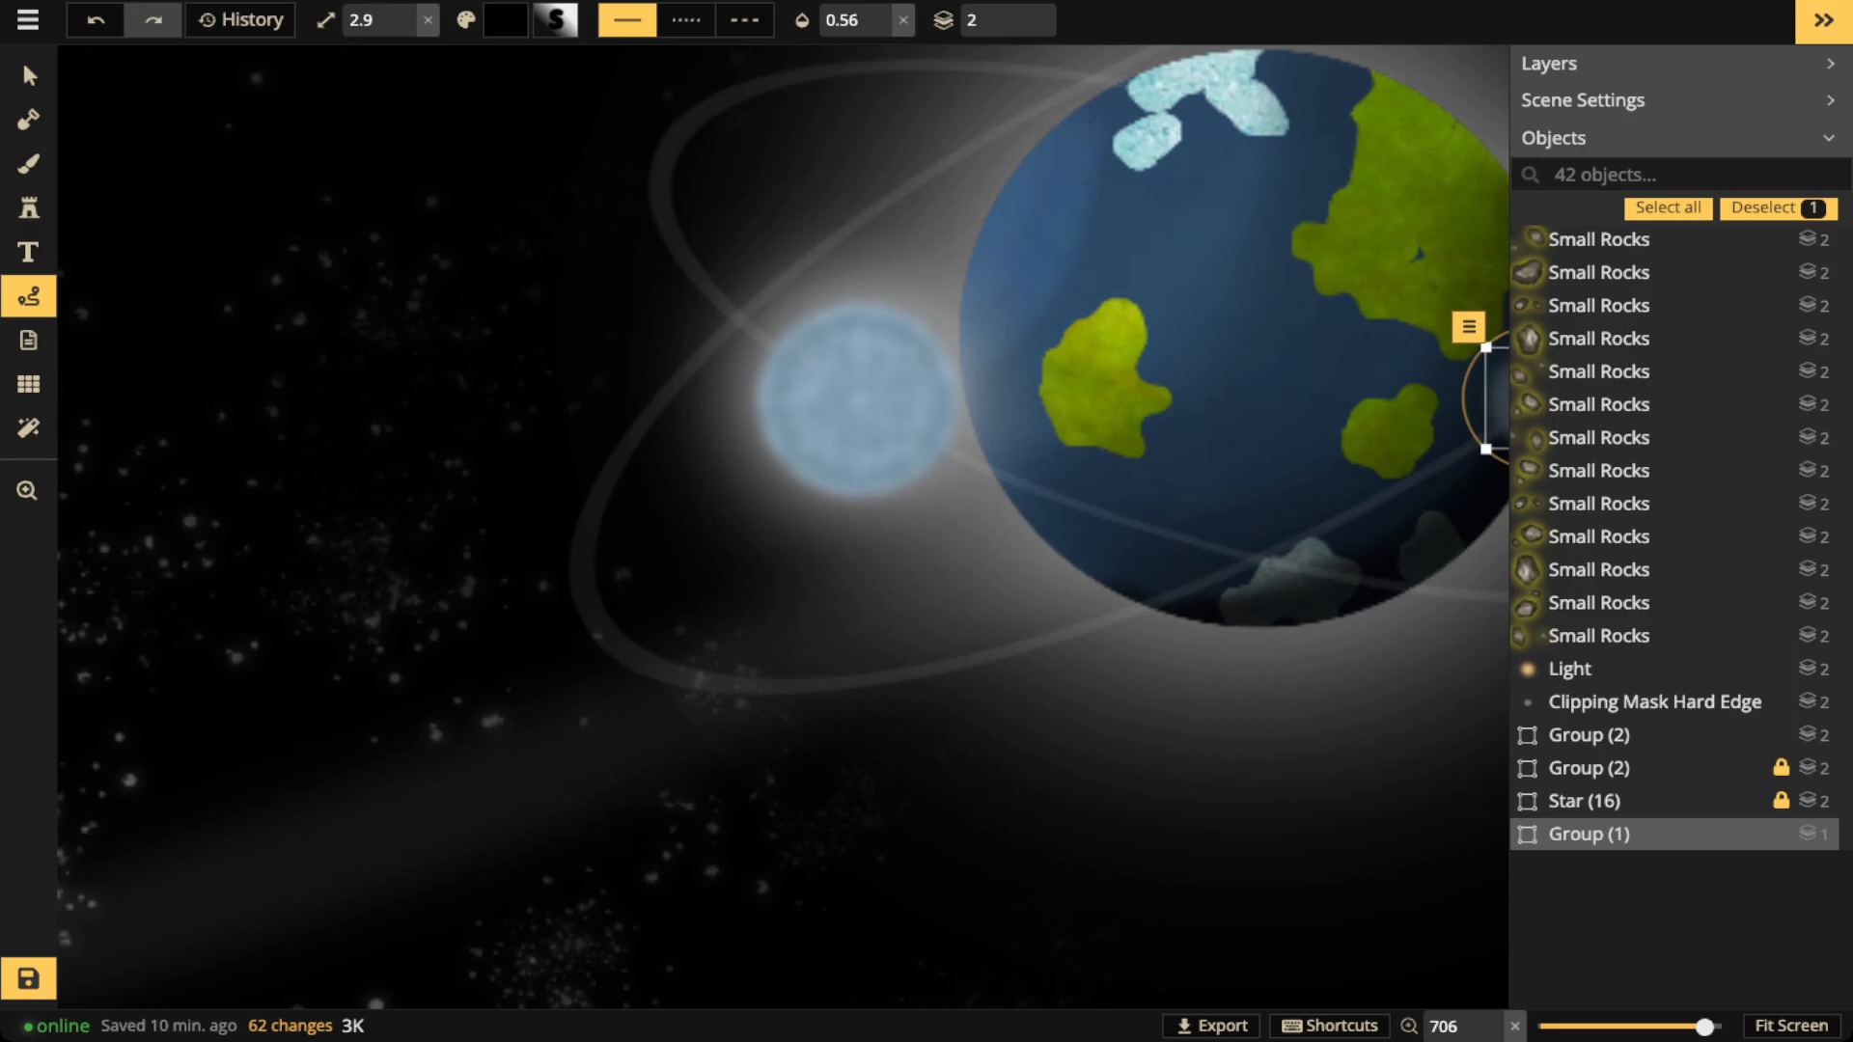
pyautogui.click(153, 19)
pyautogui.click(154, 19)
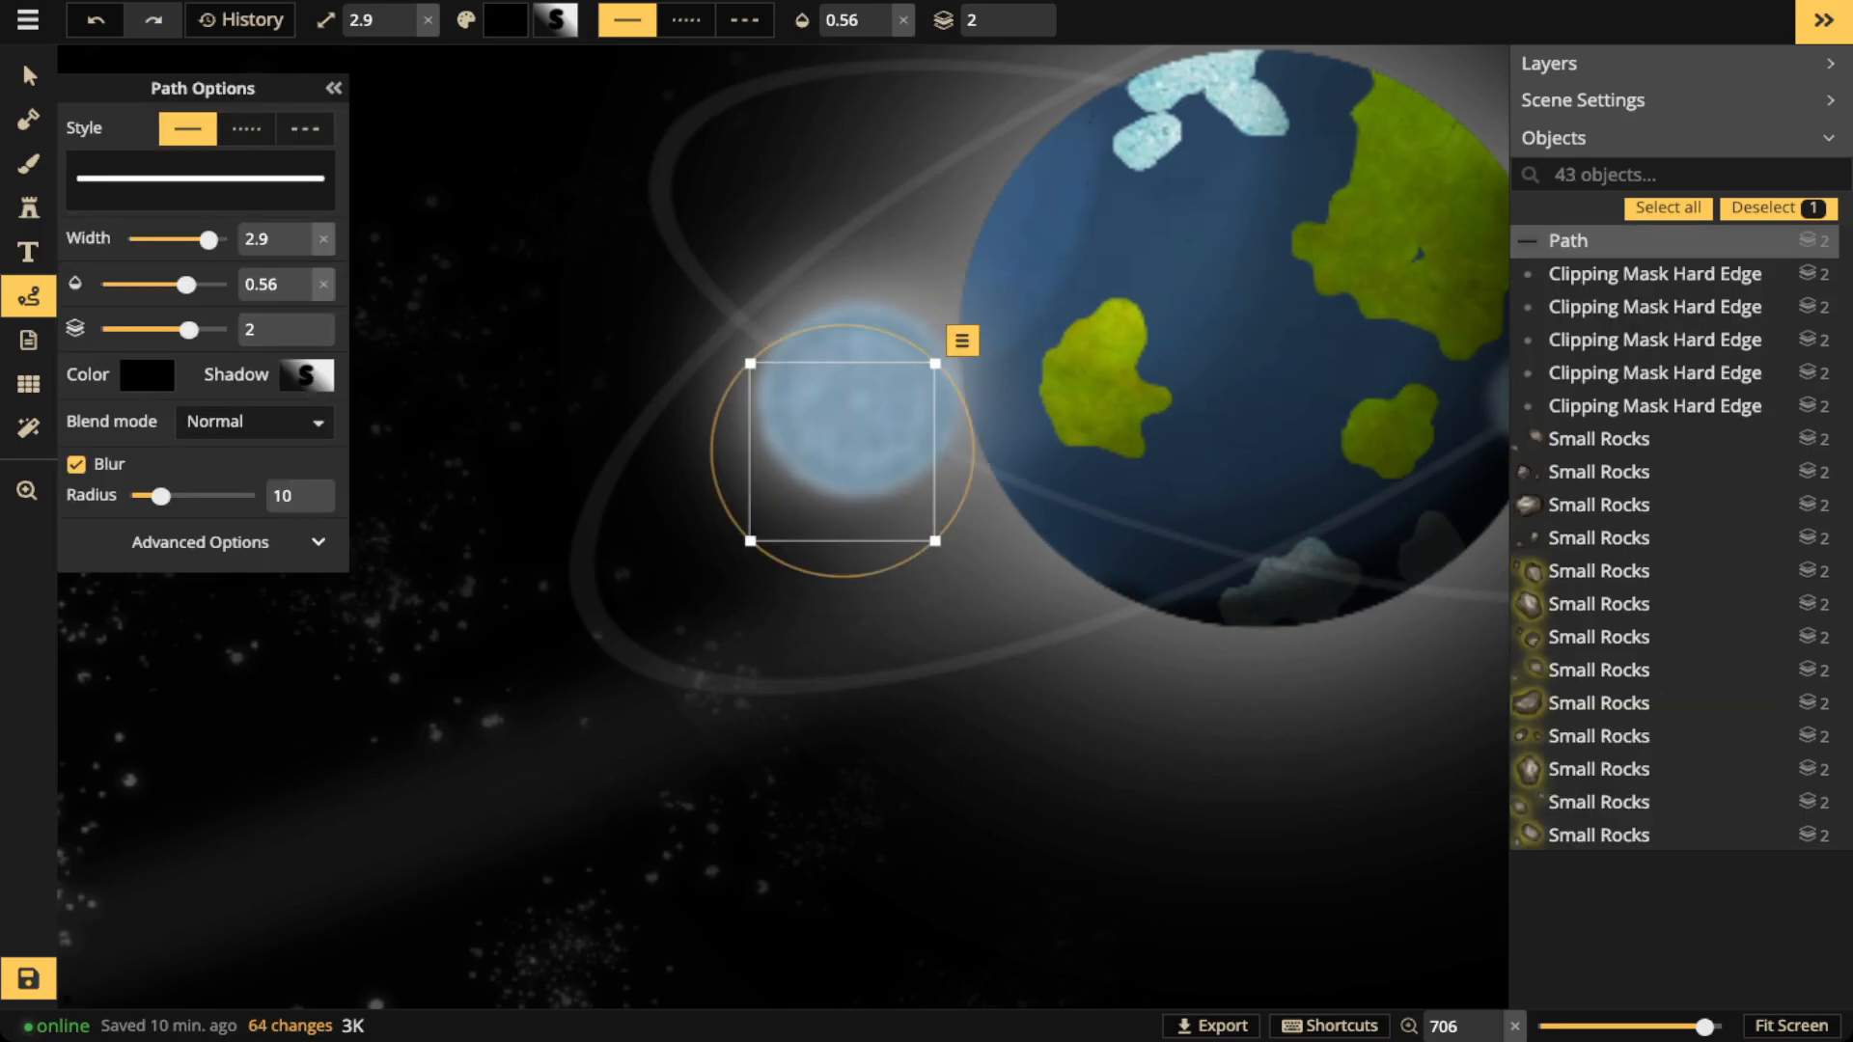
# Raise the large moon's shading path to layer 3
pyautogui.click(1024, 15)
pyautogui.moveTo(859, 449); pyautogui.dragTo(1264, 412)
pyautogui.scroll(-5, 815, 432)
pyautogui.press('space')
pyautogui.scroll(-4, 907, 470)
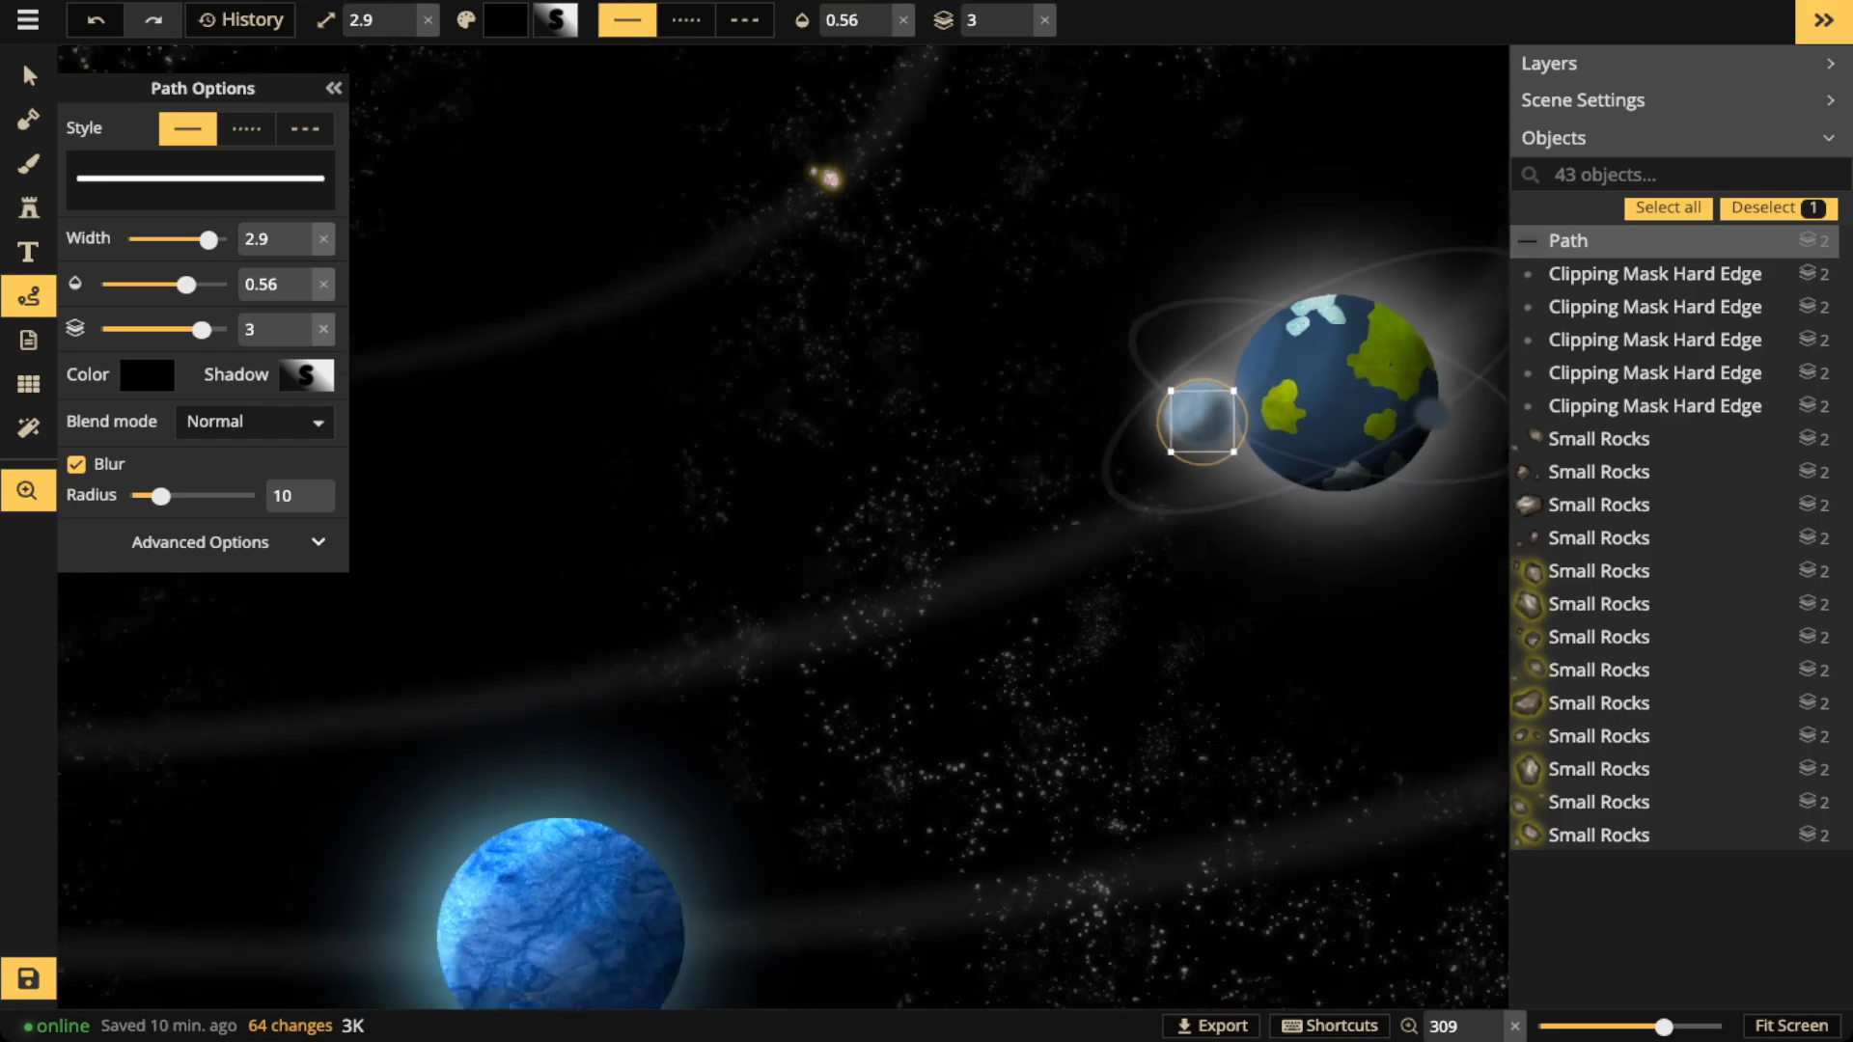
pyautogui.moveTo(908, 471); pyautogui.dragTo(1253, 562)
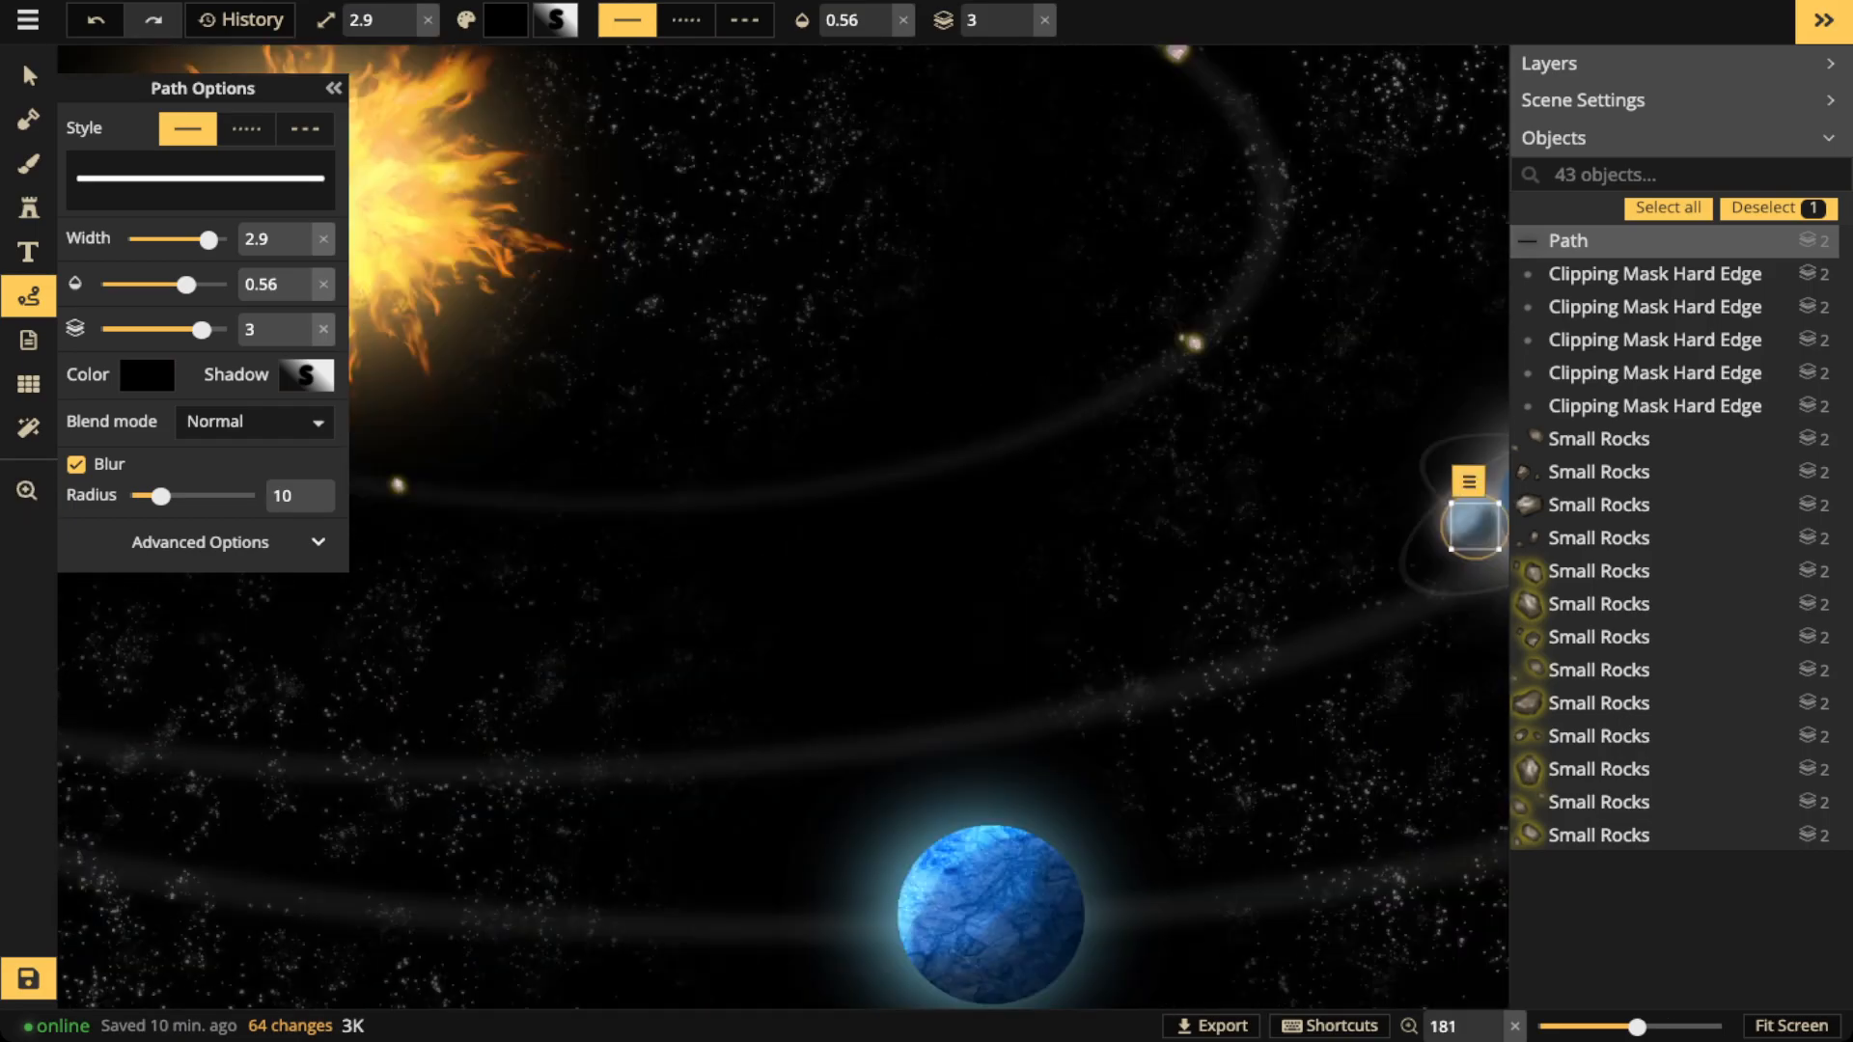
# Draw a second blurred black shading path on layer 3 along the large moon's lower-right edge
pyautogui.click(1461, 522)
pyautogui.scroll(1, 1460, 522)
pyautogui.press('space')
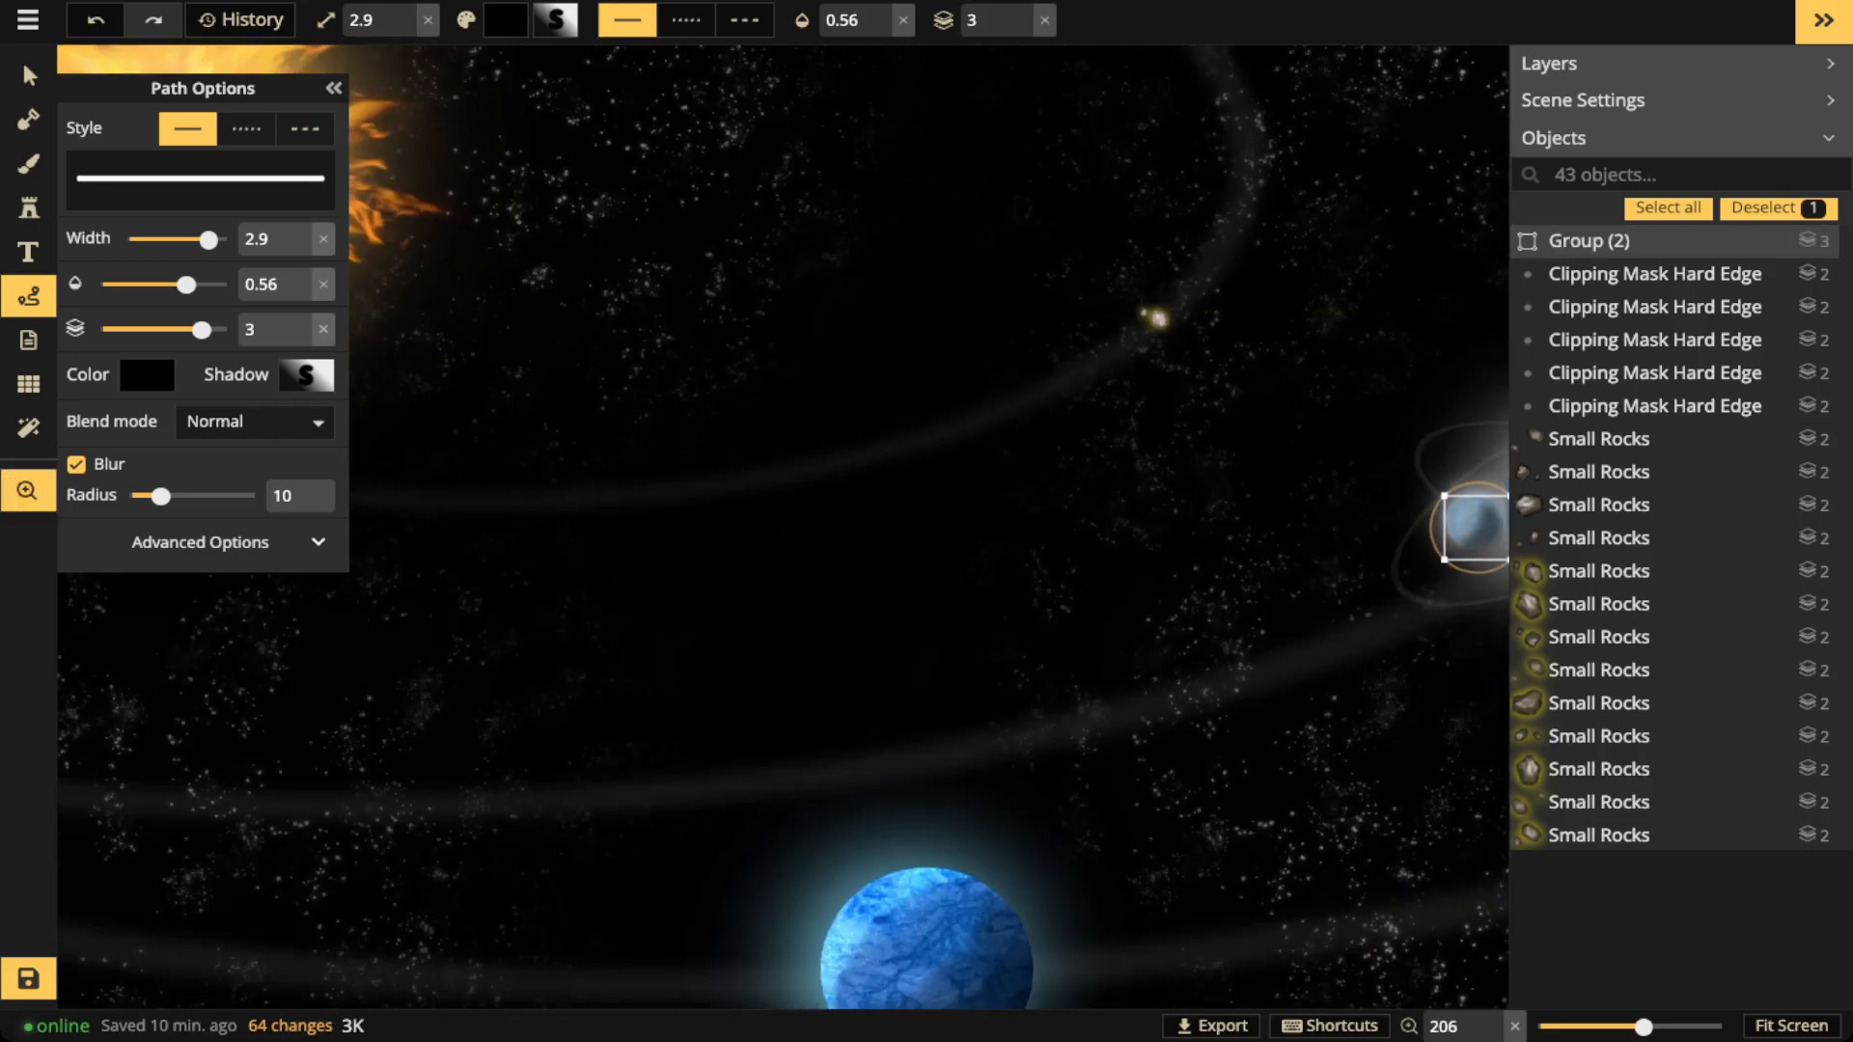
pyautogui.moveTo(1461, 521); pyautogui.dragTo(1117, 525)
pyautogui.scroll(5, 1116, 525)
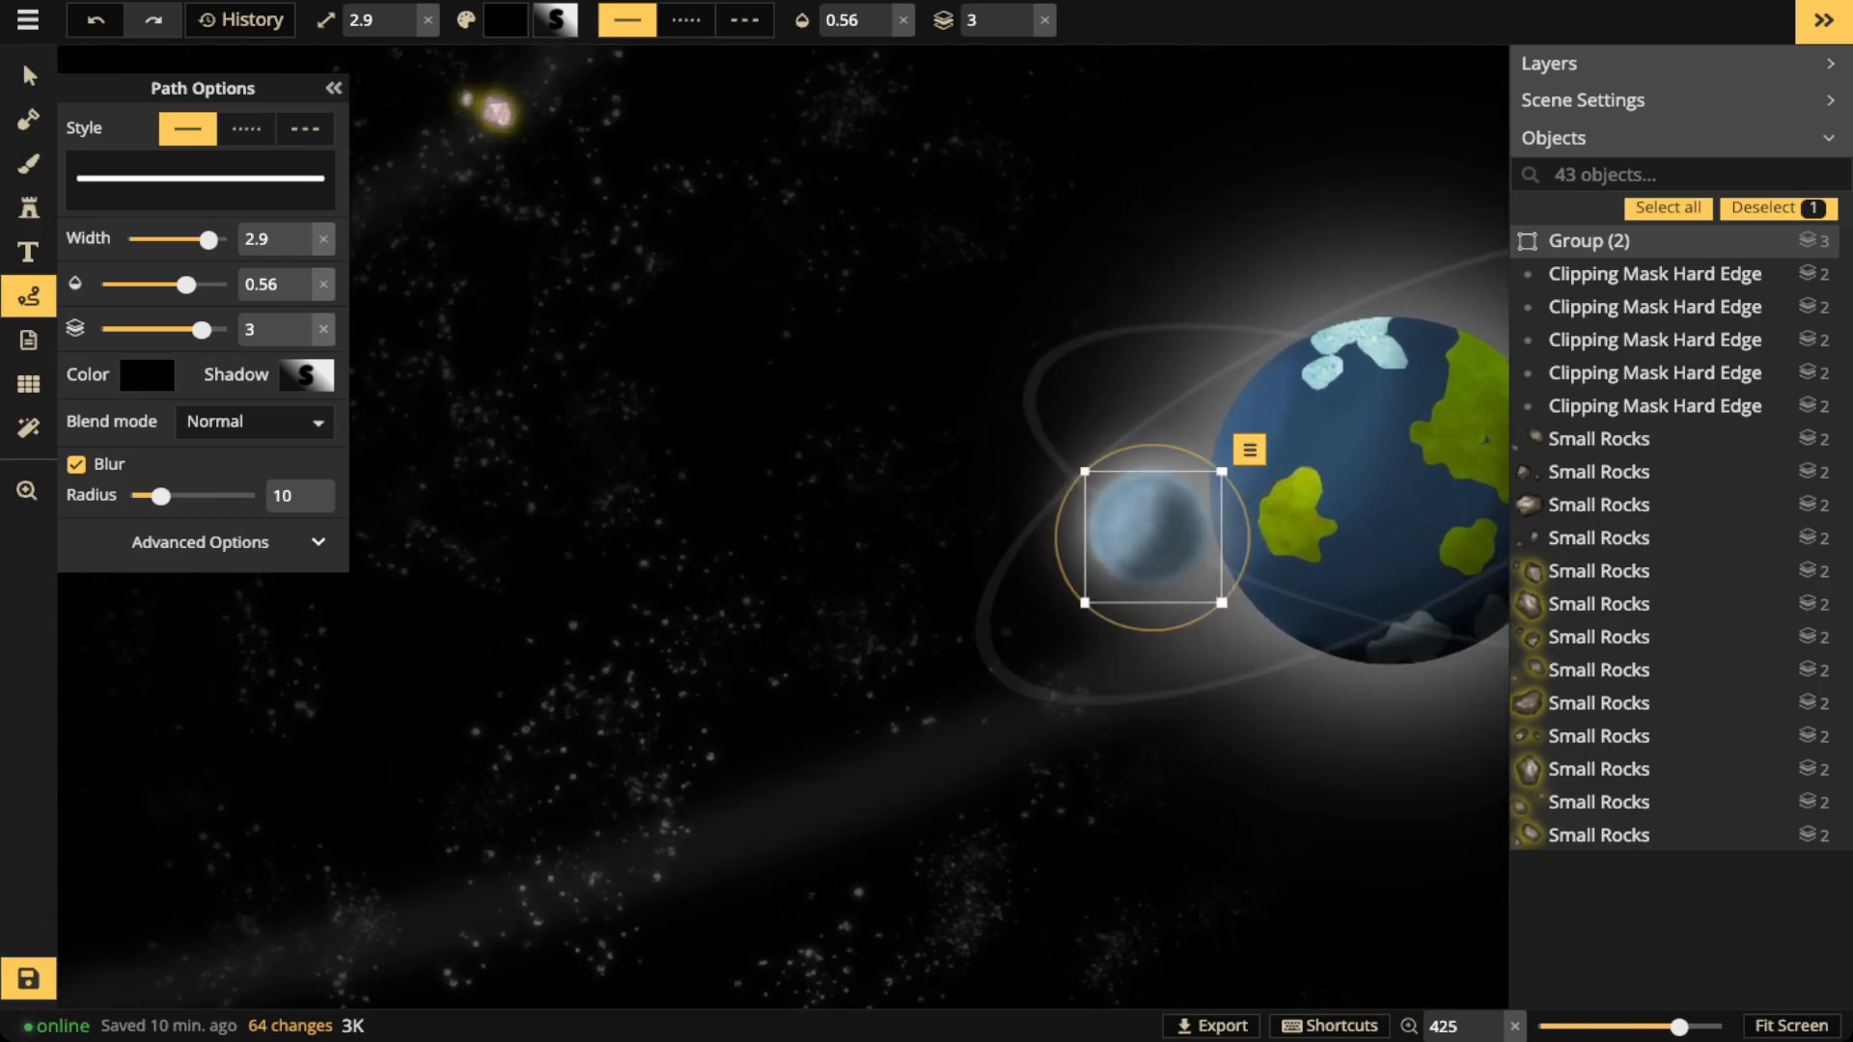
pyautogui.click(29, 297)
pyautogui.press('Escape')
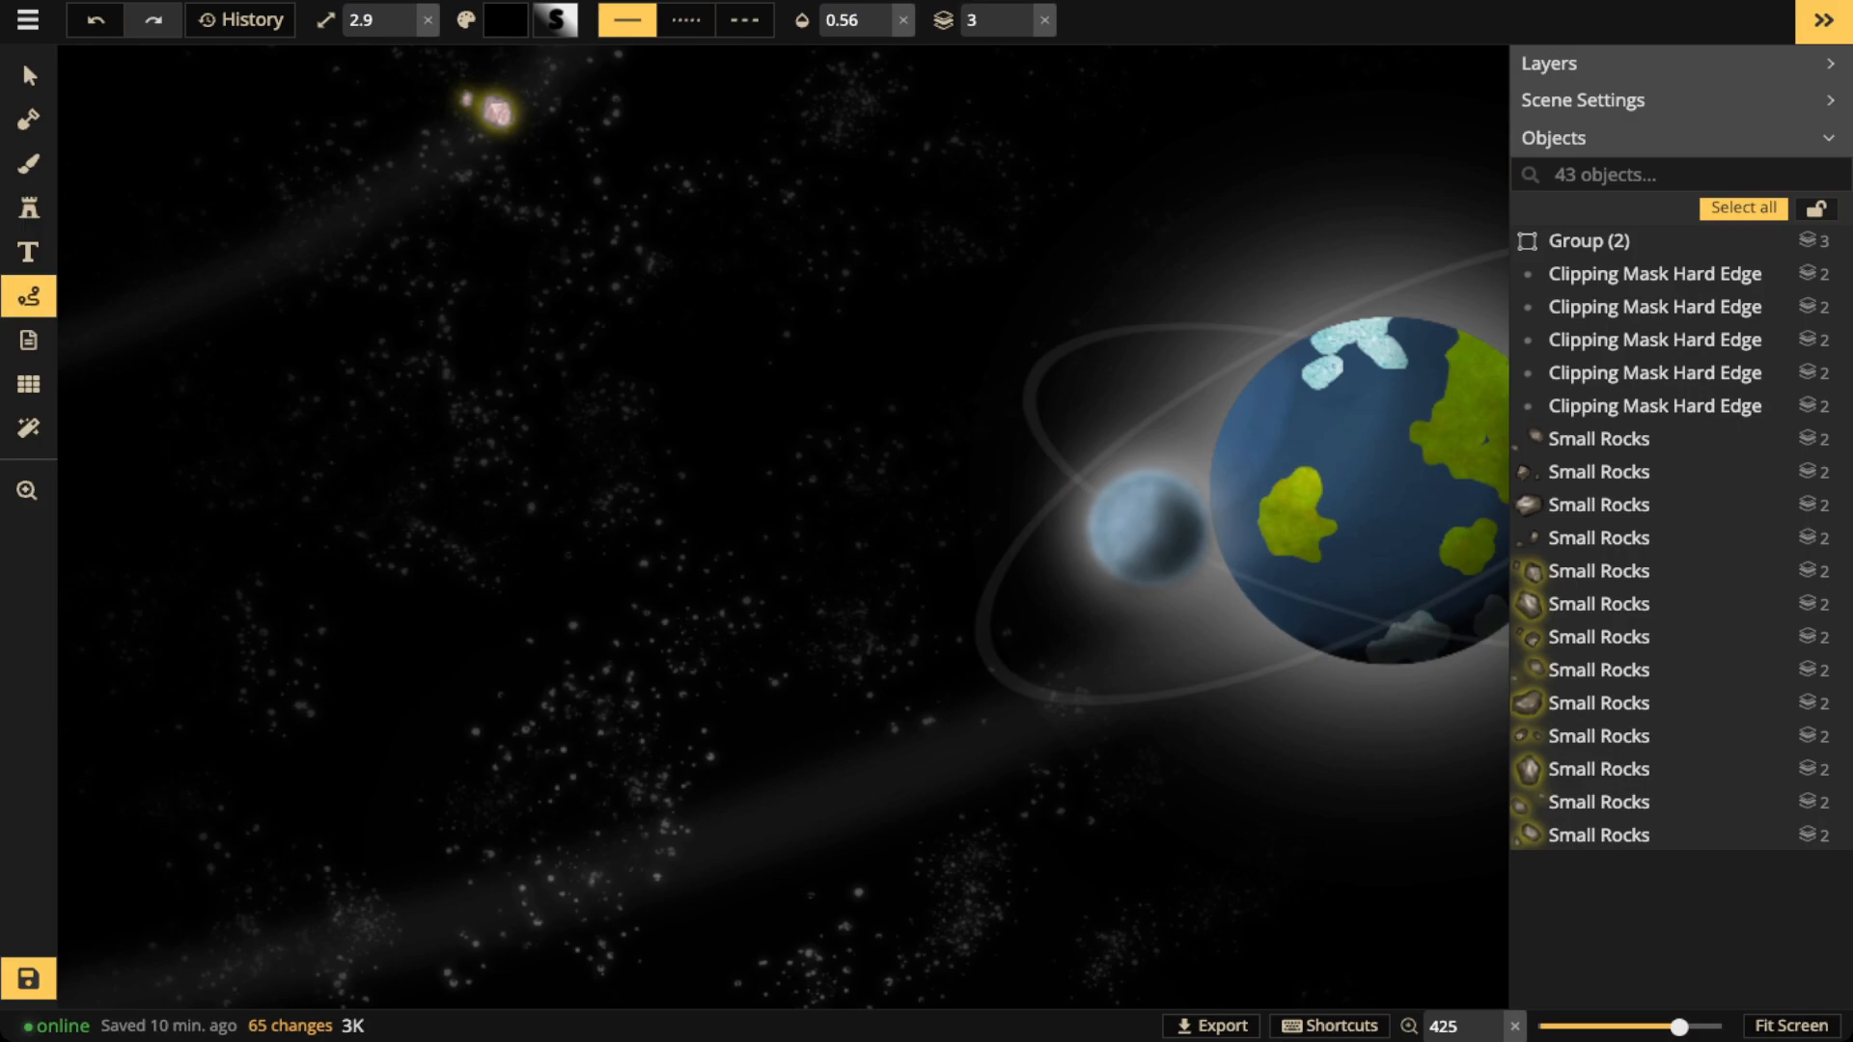
pyautogui.moveTo(1193, 503); pyautogui.dragTo(1150, 578)
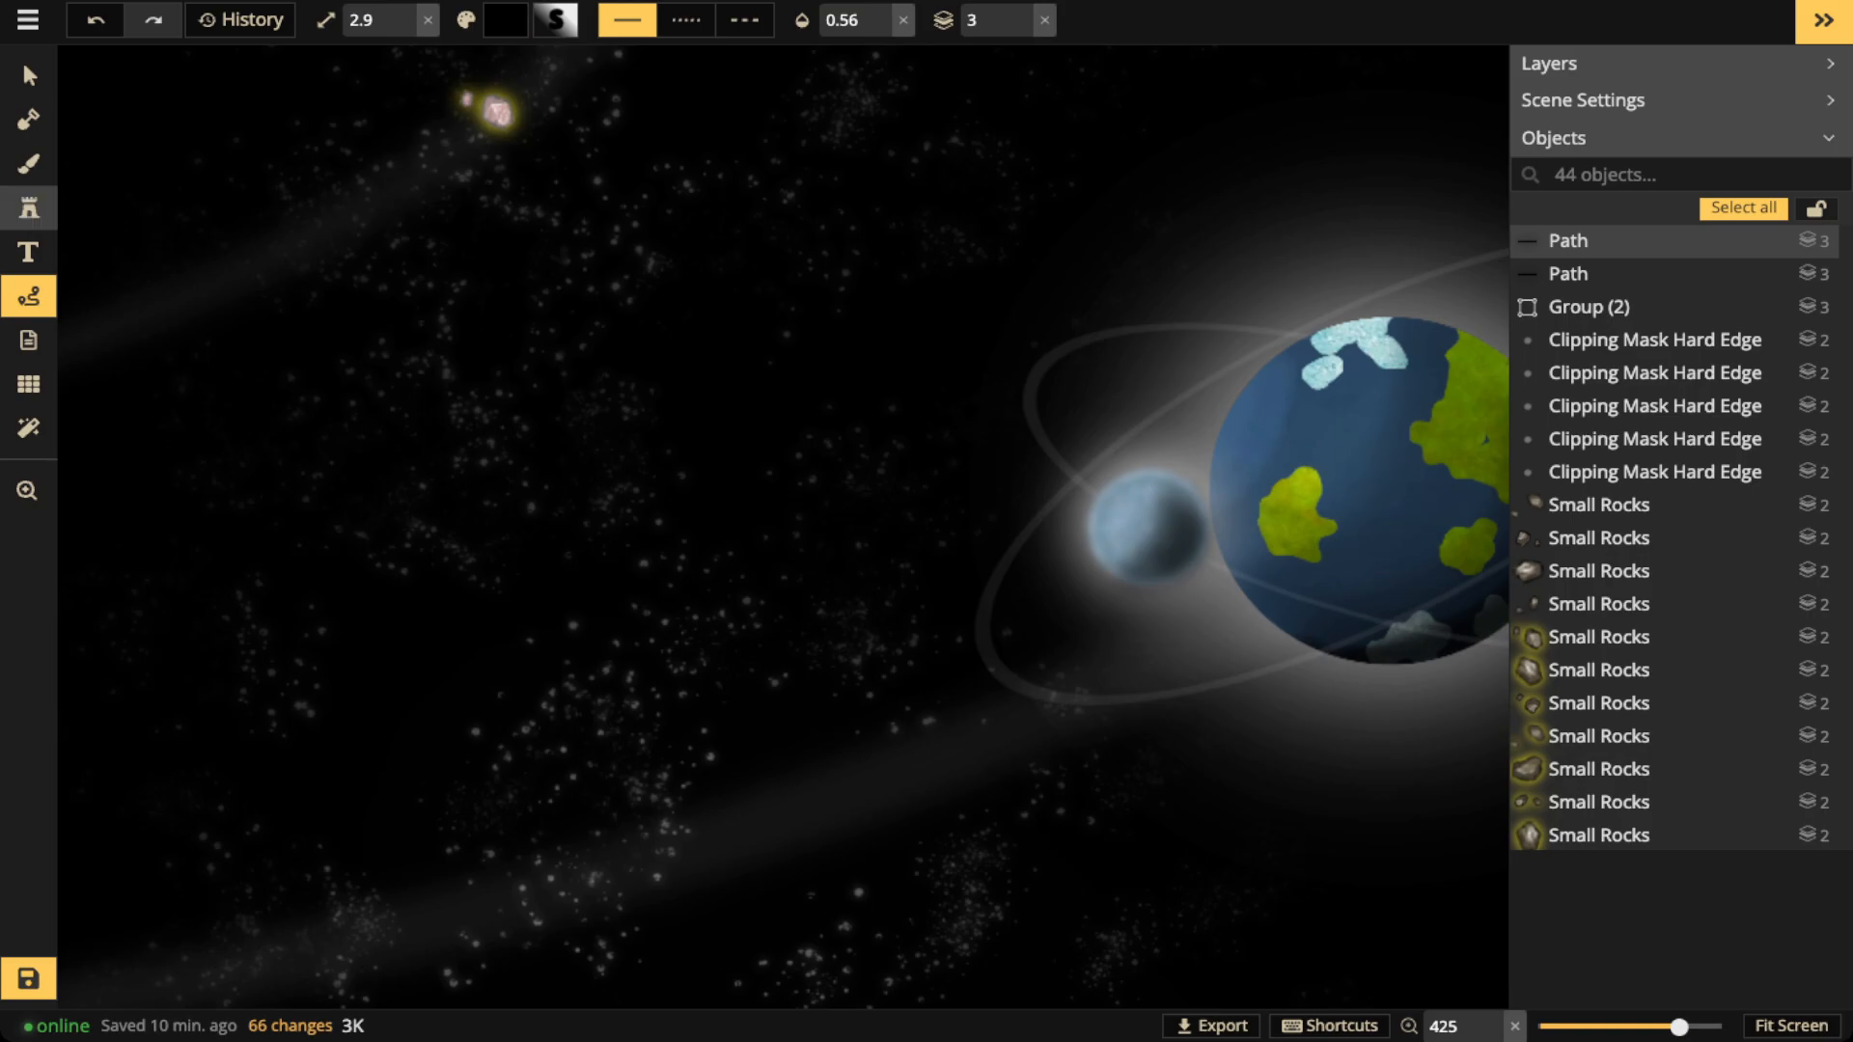
# Leave path drawing, view the whole solar system and save the map
pyautogui.click(28, 75)
pyautogui.scroll(-10, 540, 328)
pyautogui.scroll(-5, 540, 328)
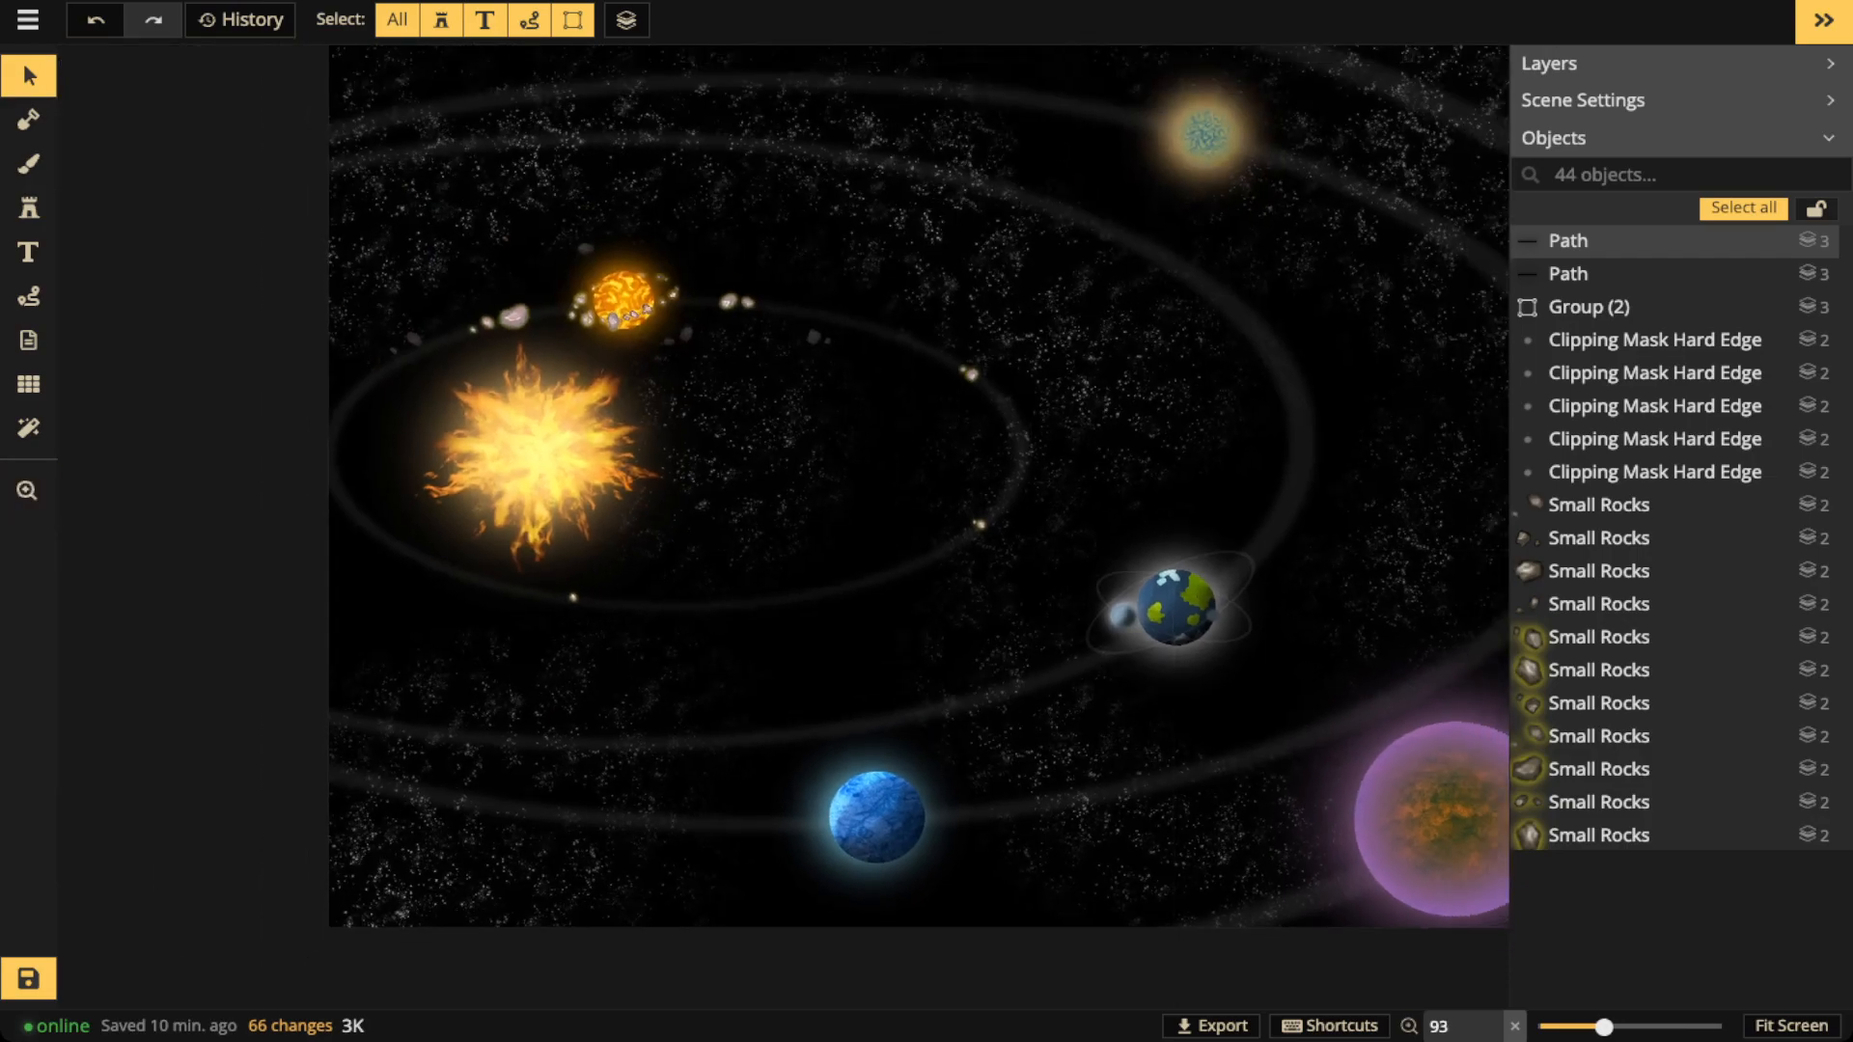
pyautogui.click(28, 978)
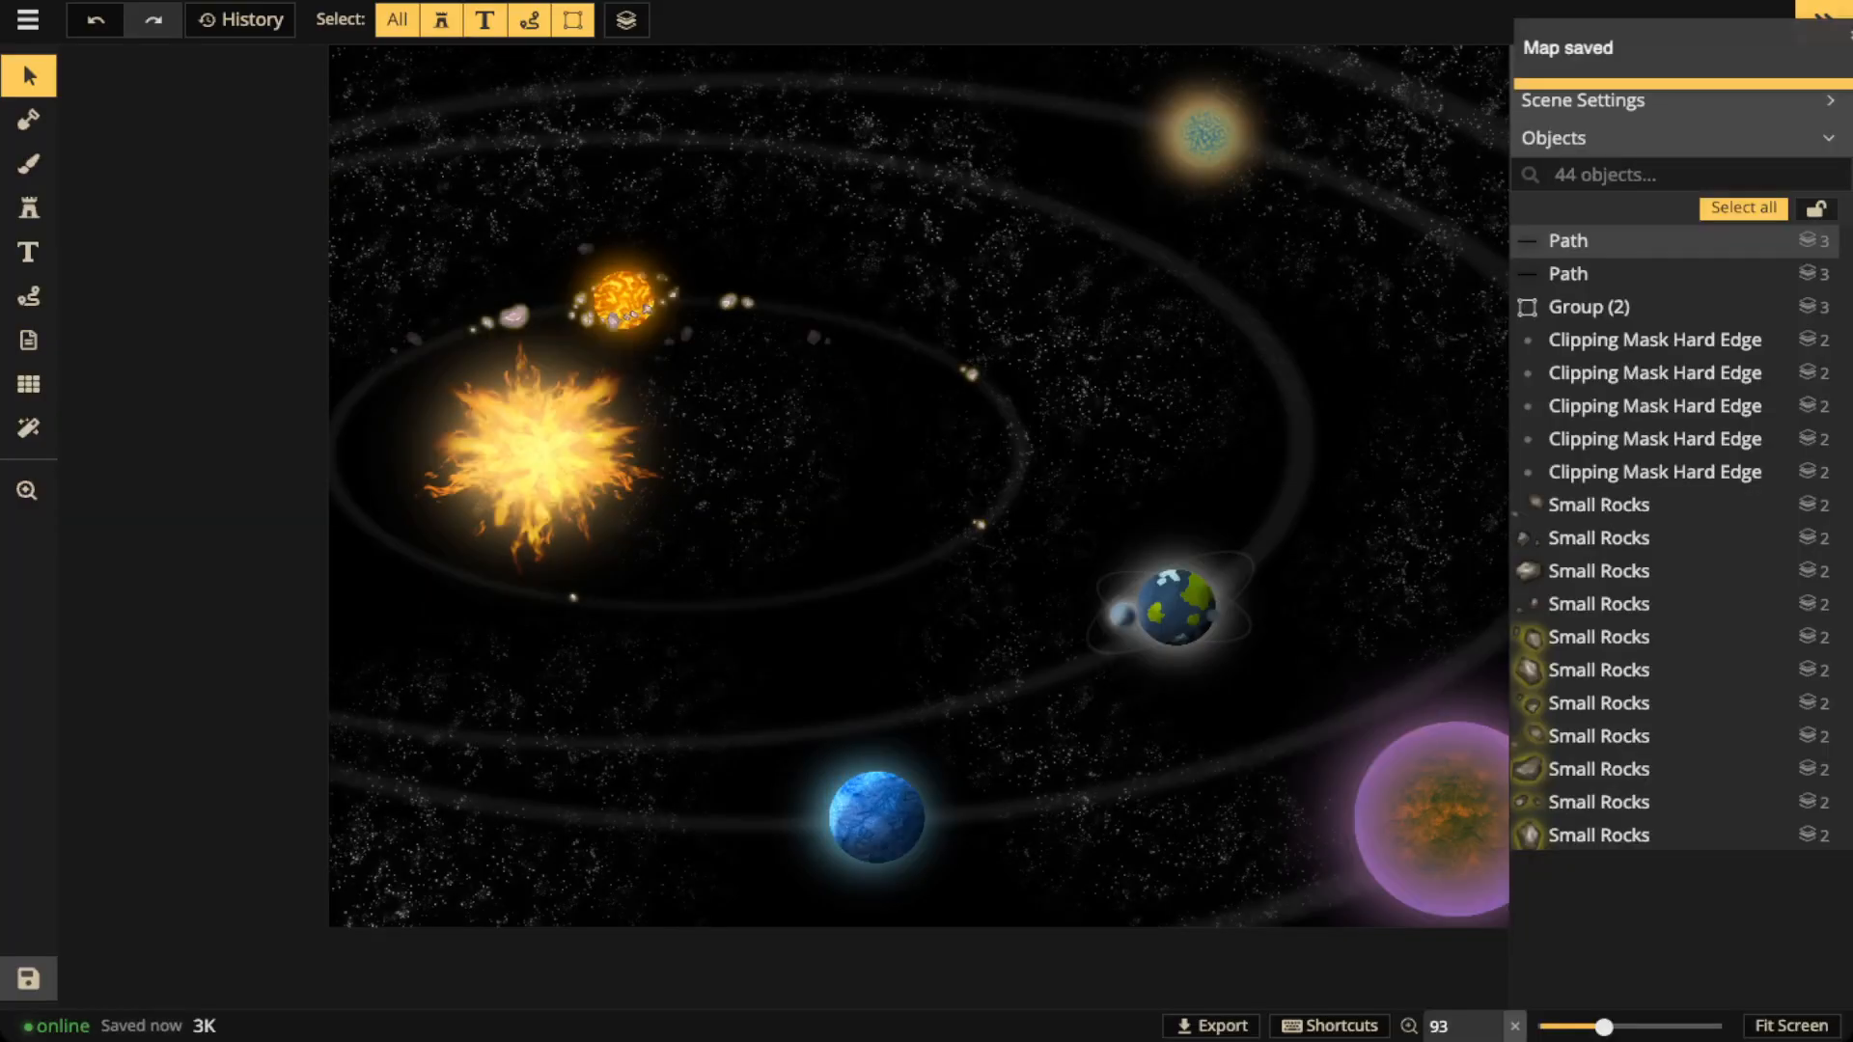
# Draw a blurred freehand cloud-shaped path of width 2.9 in the empty space above the Earth-like planet
pyautogui.scroll(10, 1145, 473)
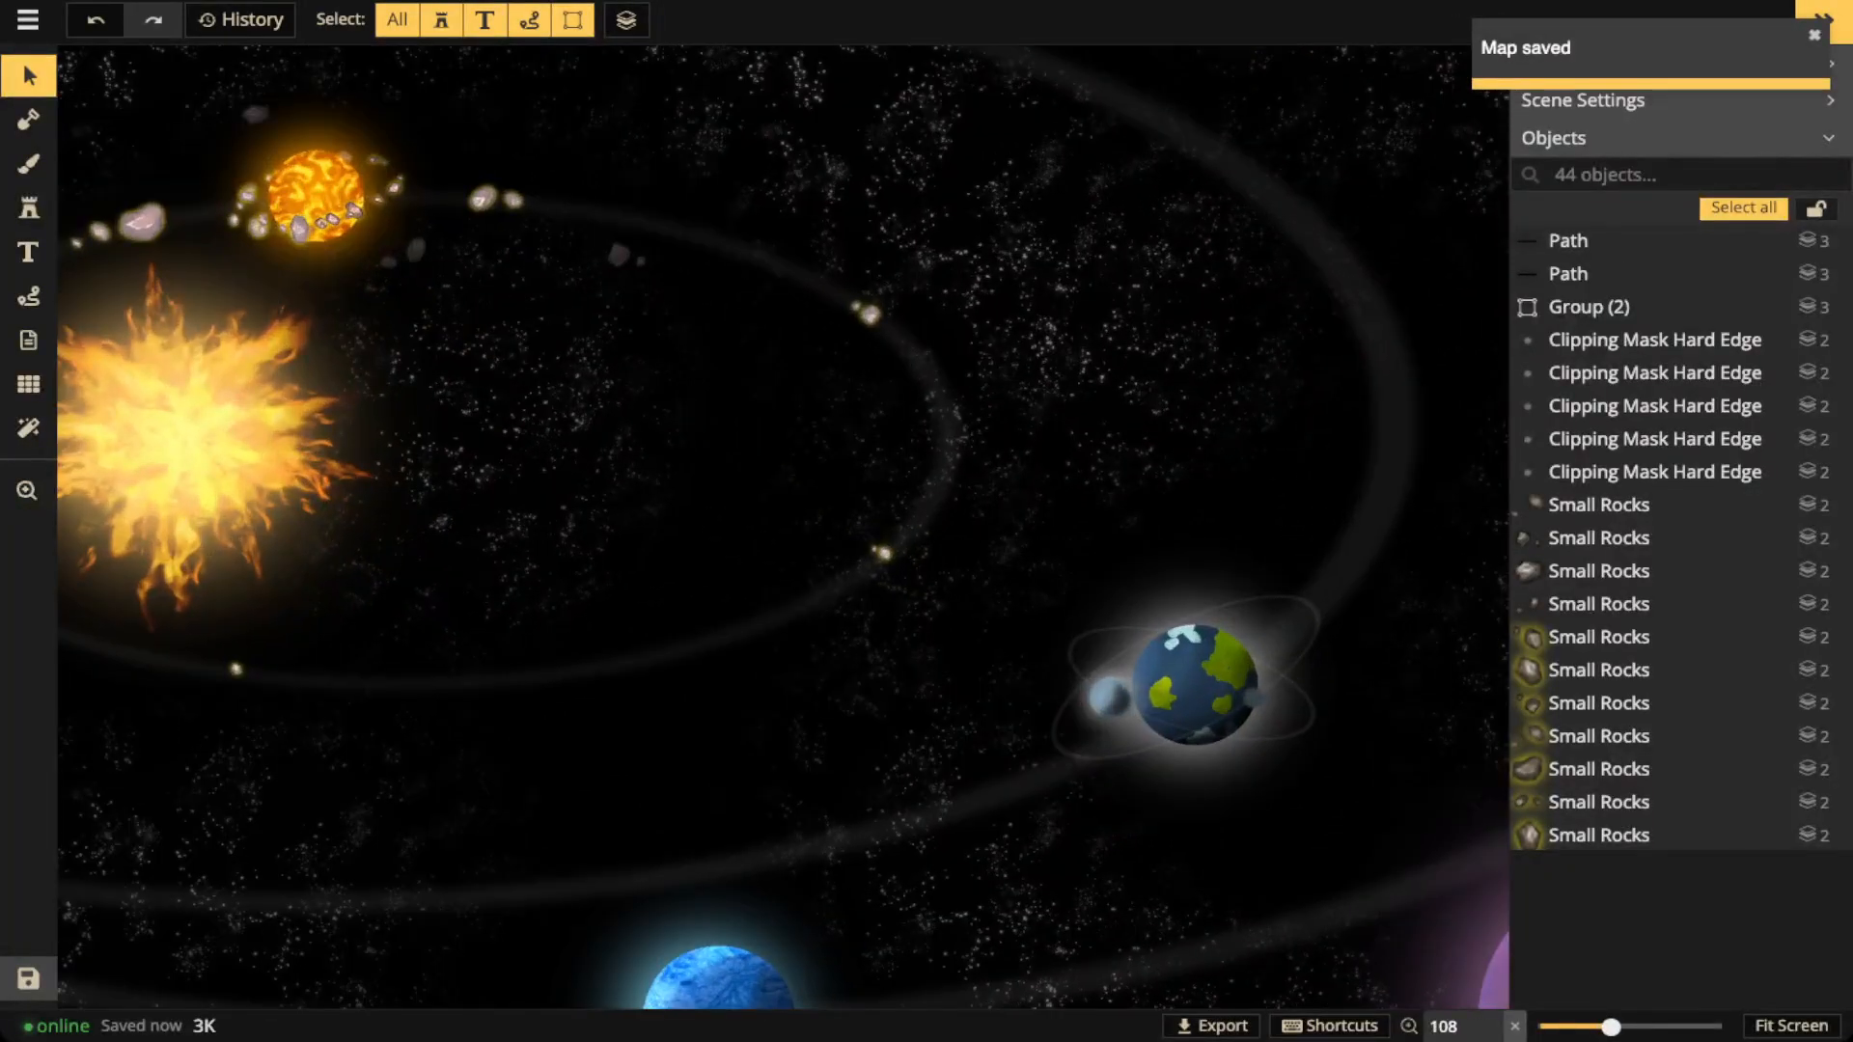
pyautogui.press('space')
pyautogui.moveTo(1144, 472); pyautogui.dragTo(676, 183)
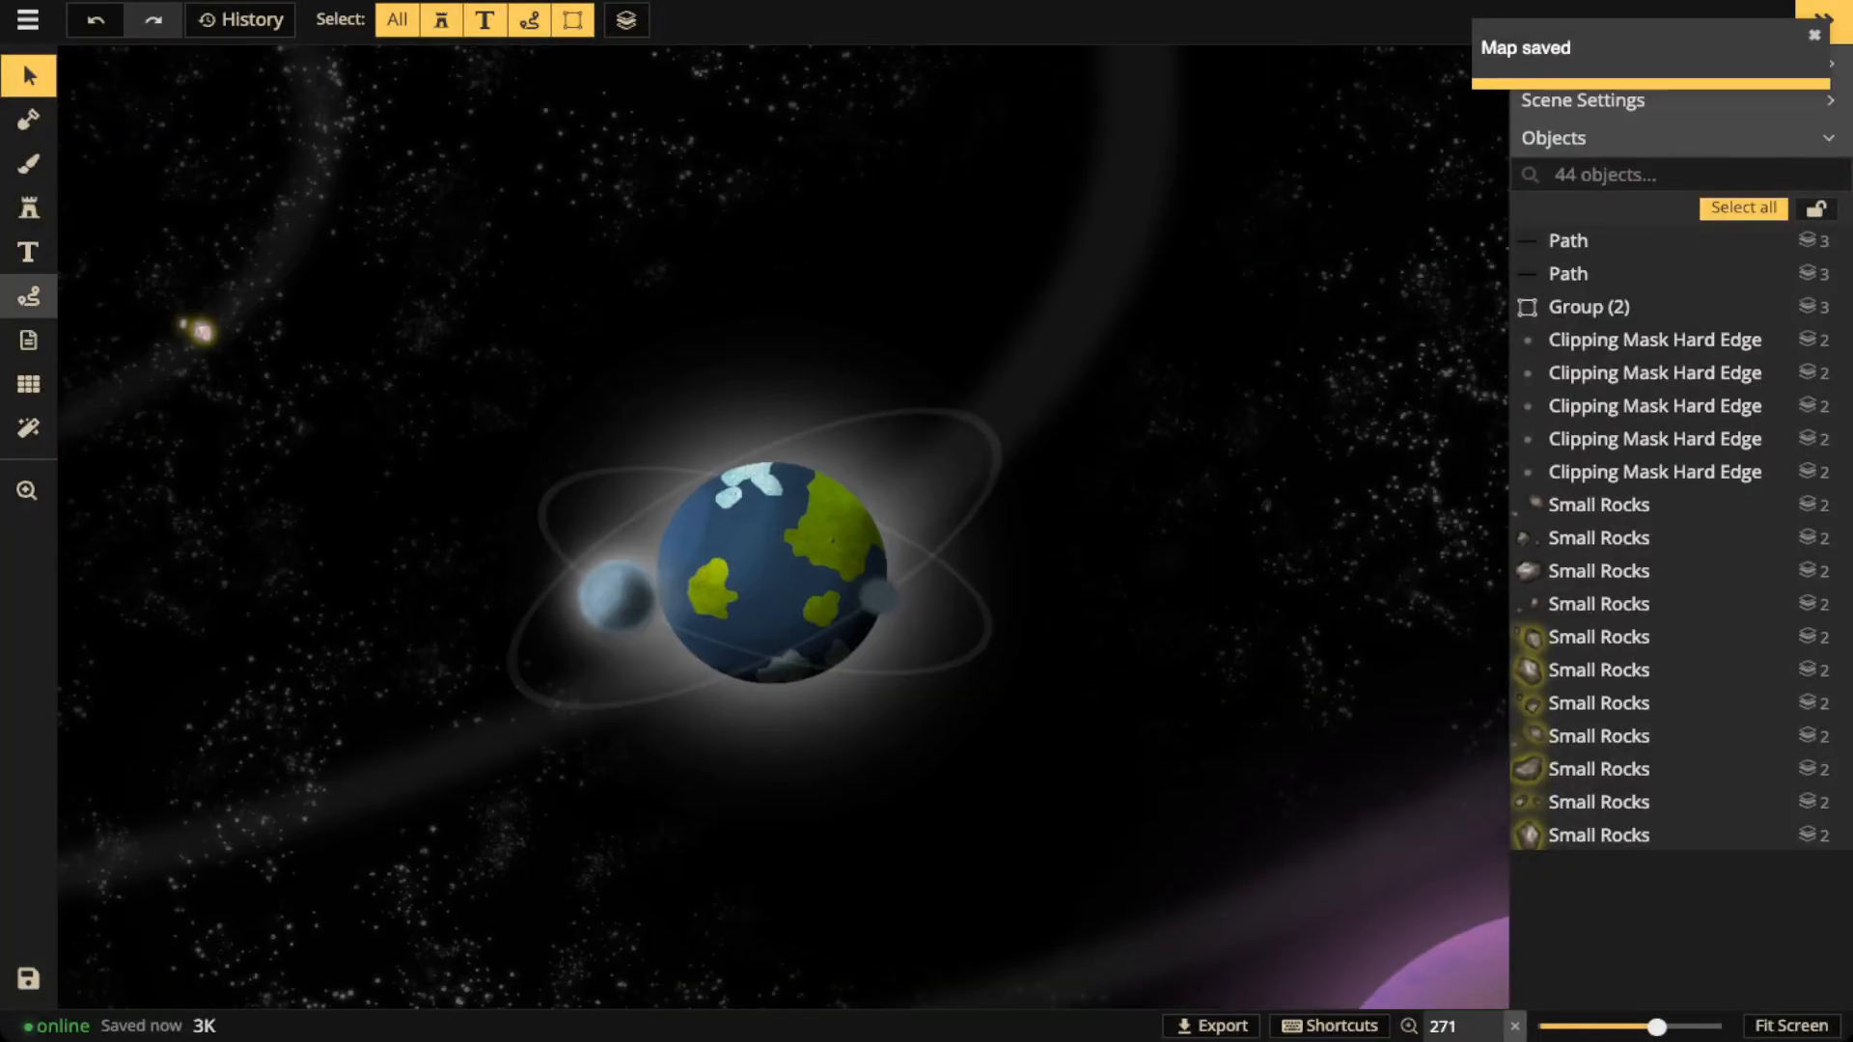
pyautogui.click(29, 297)
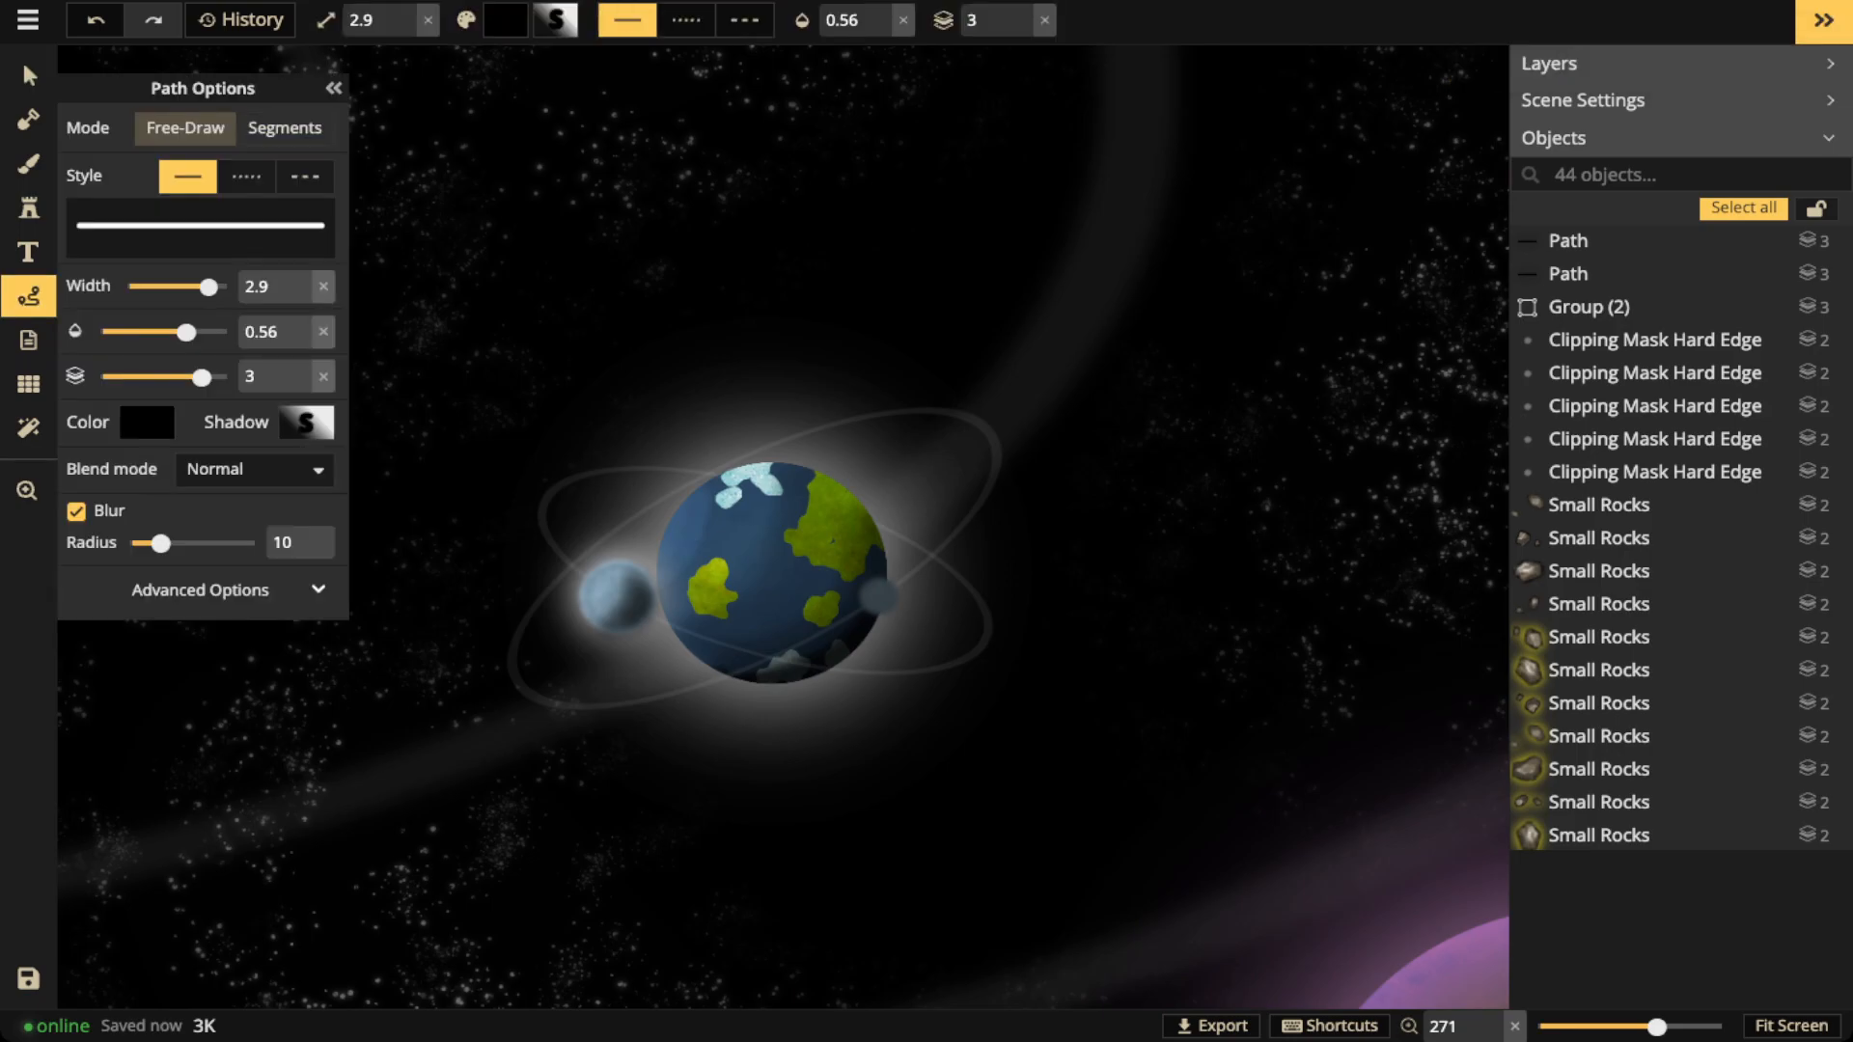
pyautogui.moveTo(617, 345); pyautogui.dragTo(780, 267)
# Change the cloud path's color and shadow to white and move it onto the Earth-like planet
pyautogui.click(147, 376)
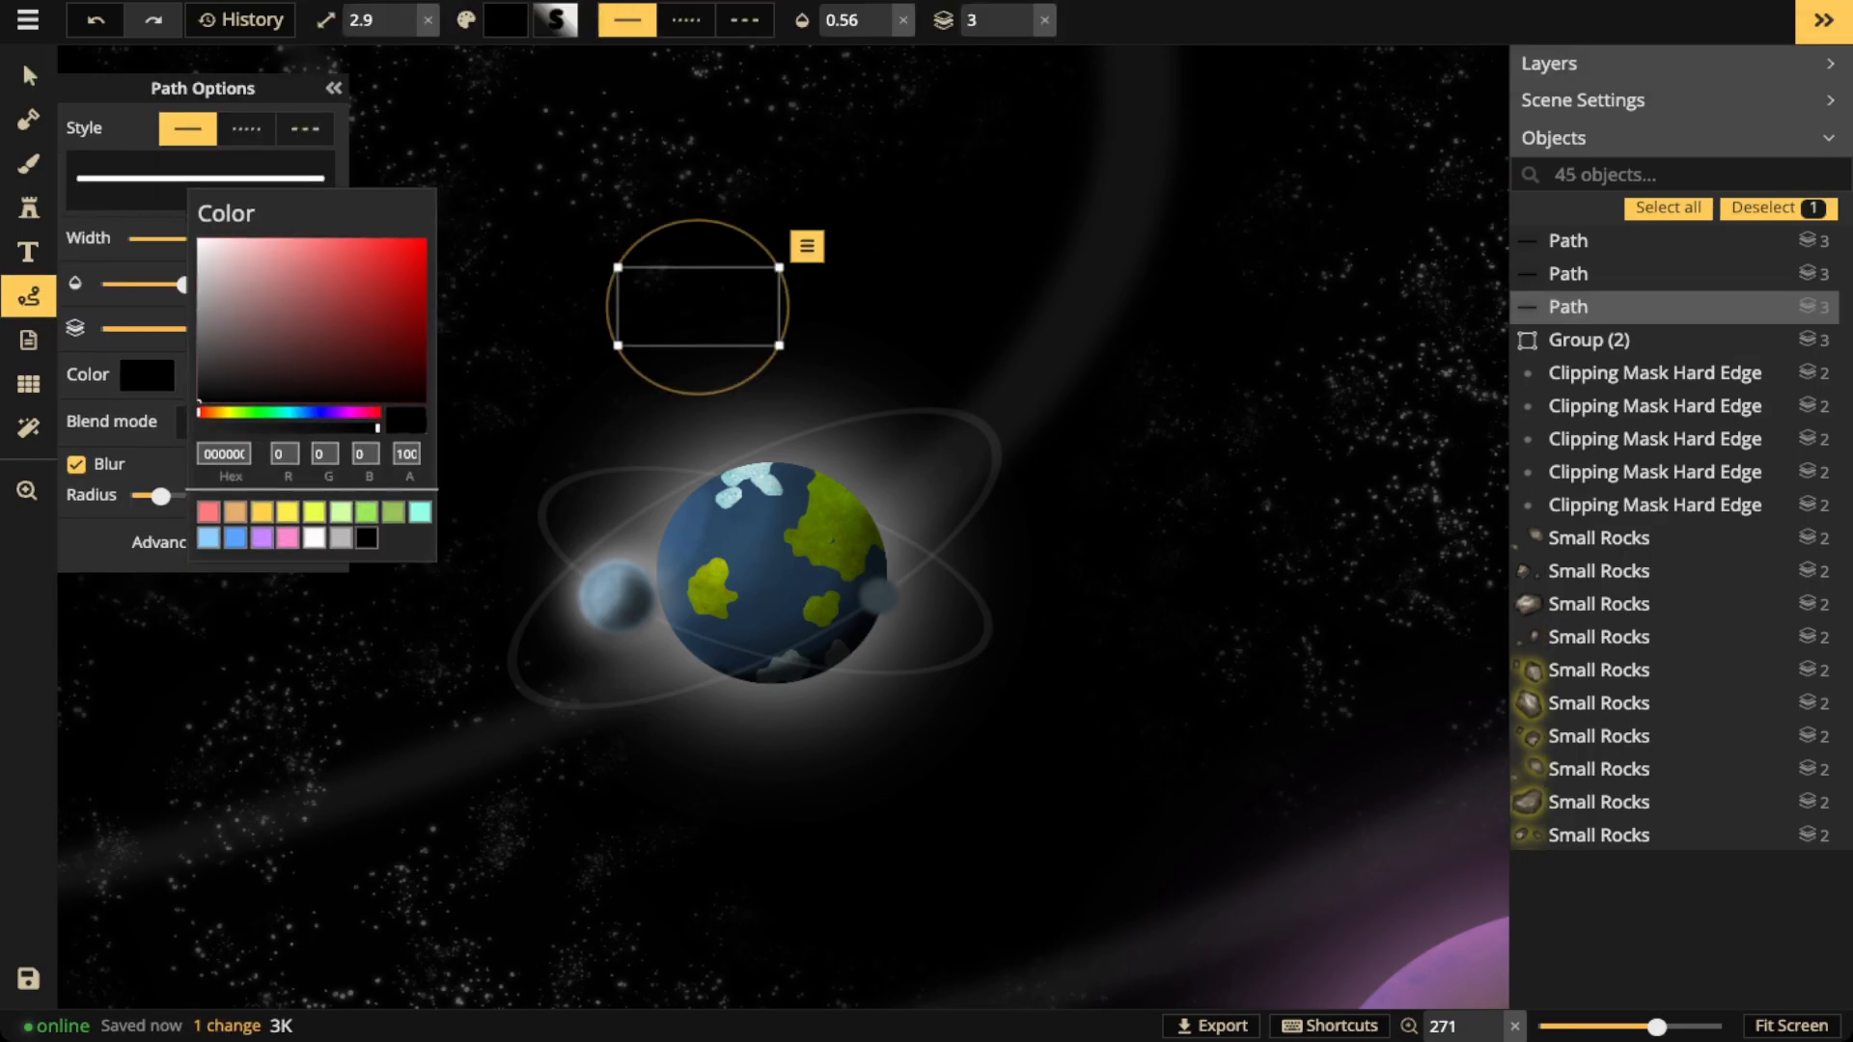
pyautogui.click(313, 539)
pyautogui.click(483, 386)
pyautogui.click(306, 375)
pyautogui.click(474, 585)
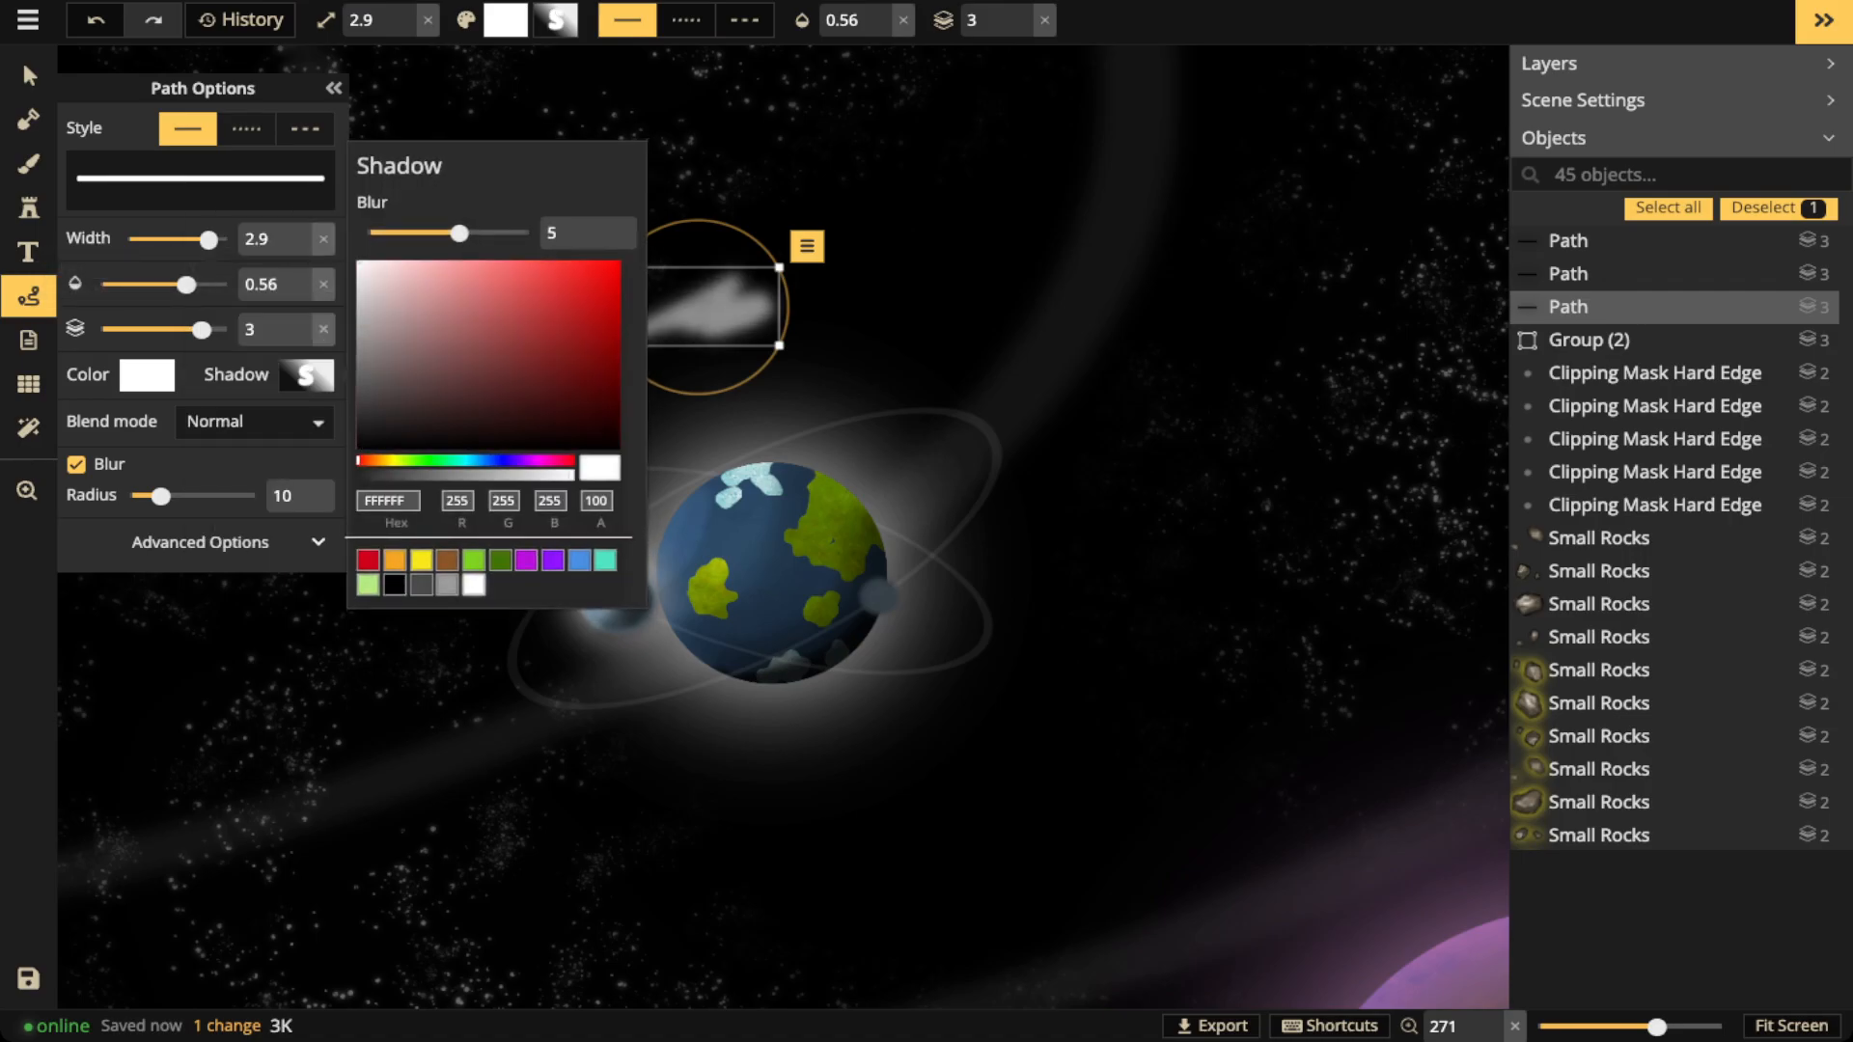
pyautogui.click(502, 676)
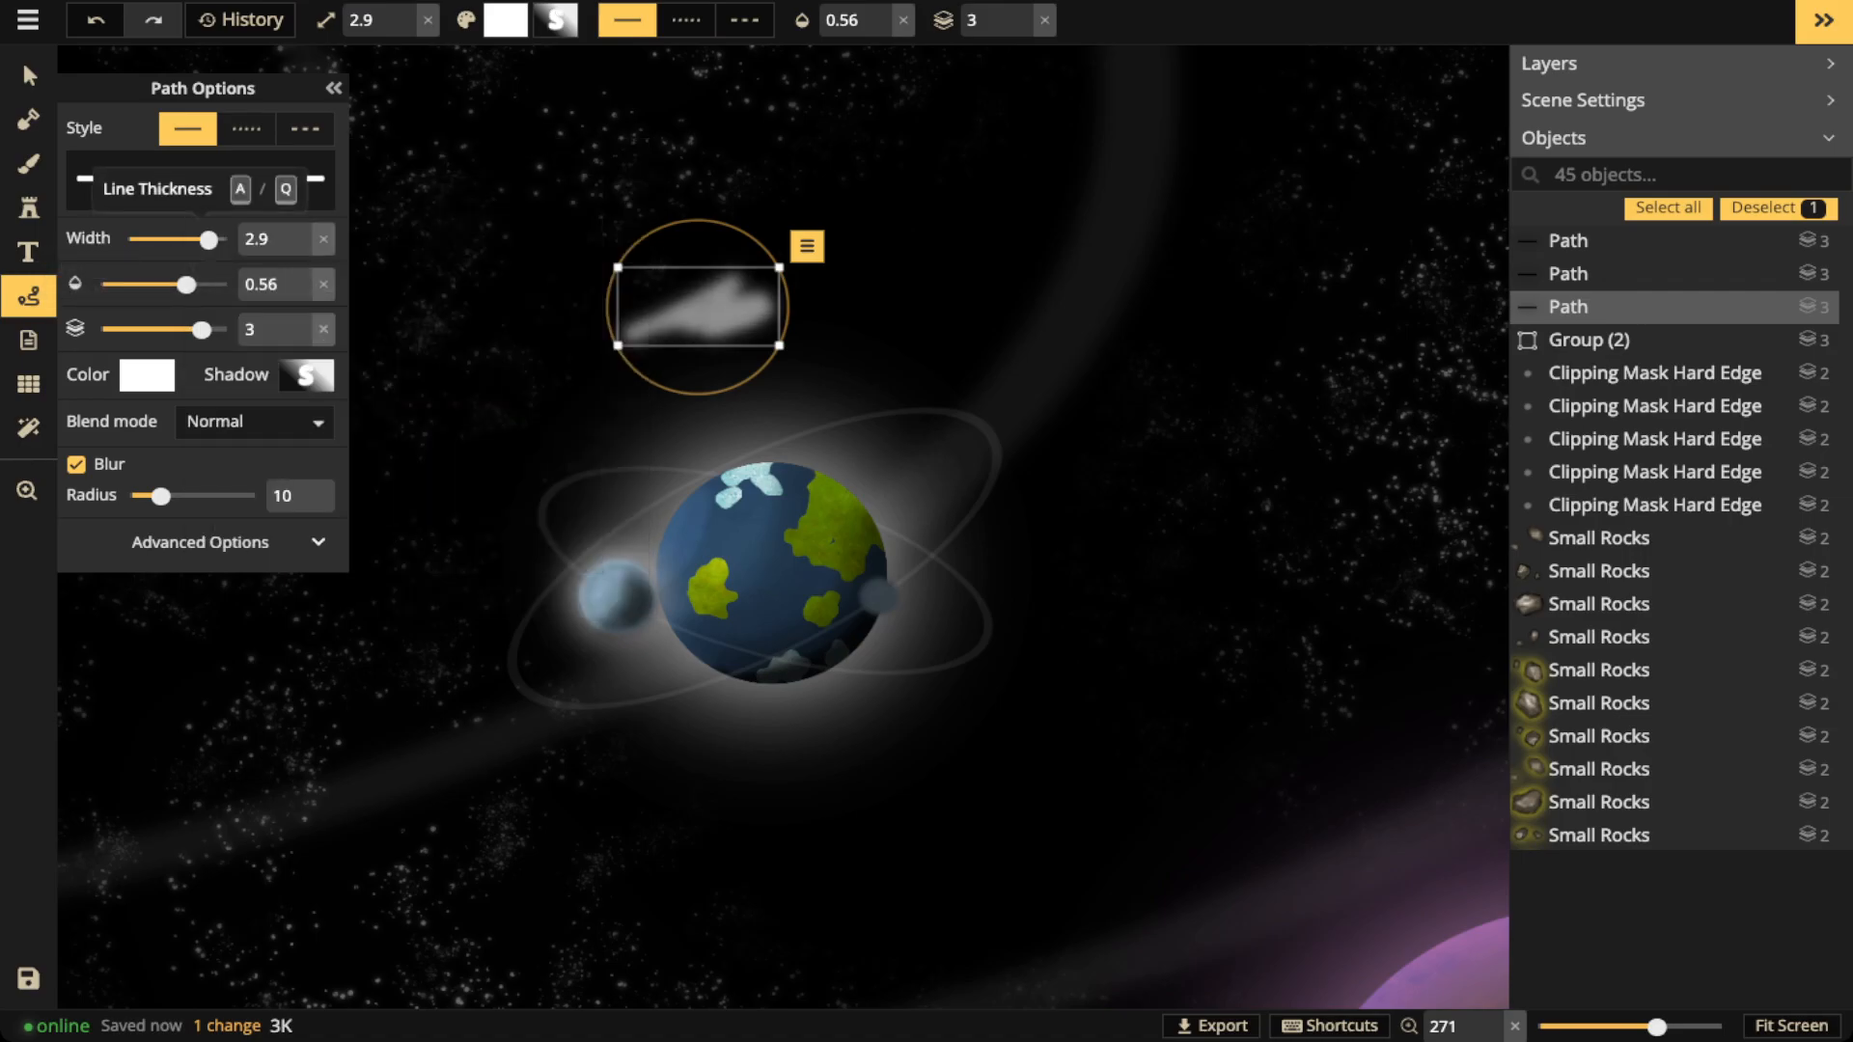
pyautogui.moveTo(711, 312); pyautogui.dragTo(739, 551)
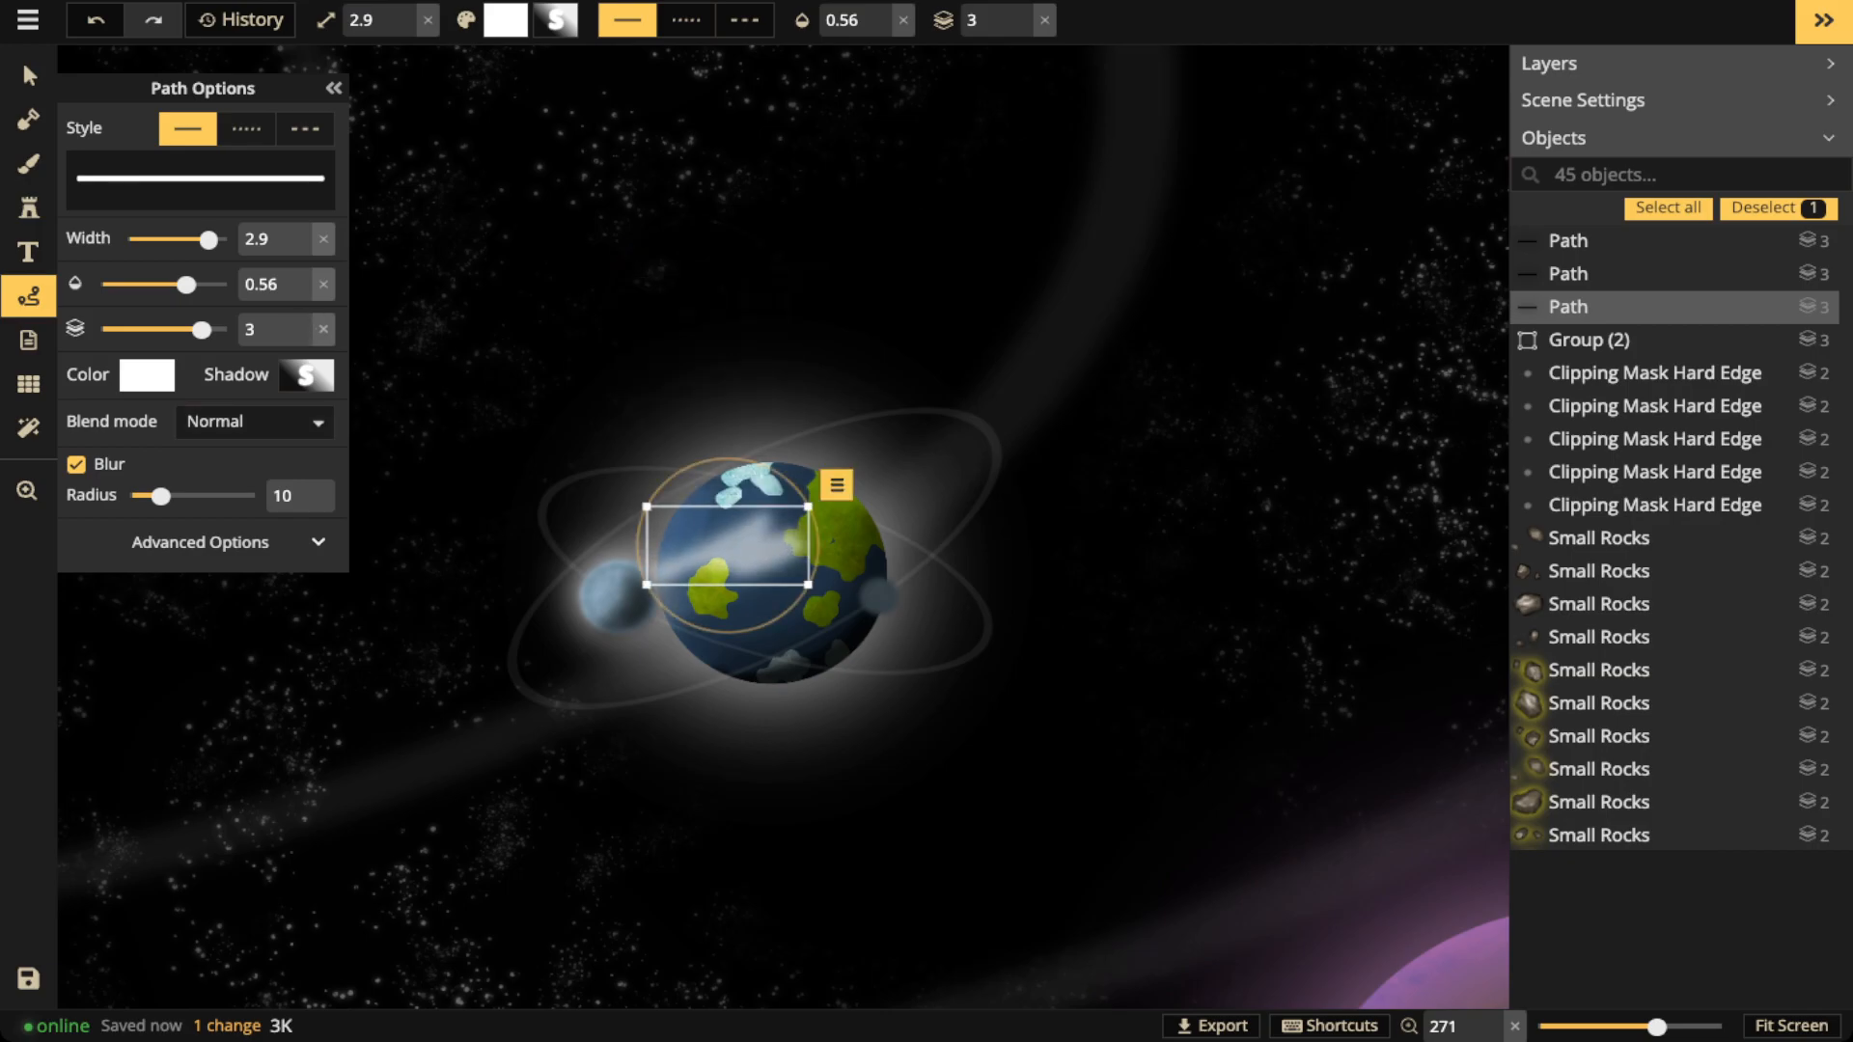
# Lower the white cloud path's opacity to 0.46 and delete that trial path from the Earth-like planet
pyautogui.moveTo(187, 284); pyautogui.dragTo(184, 284)
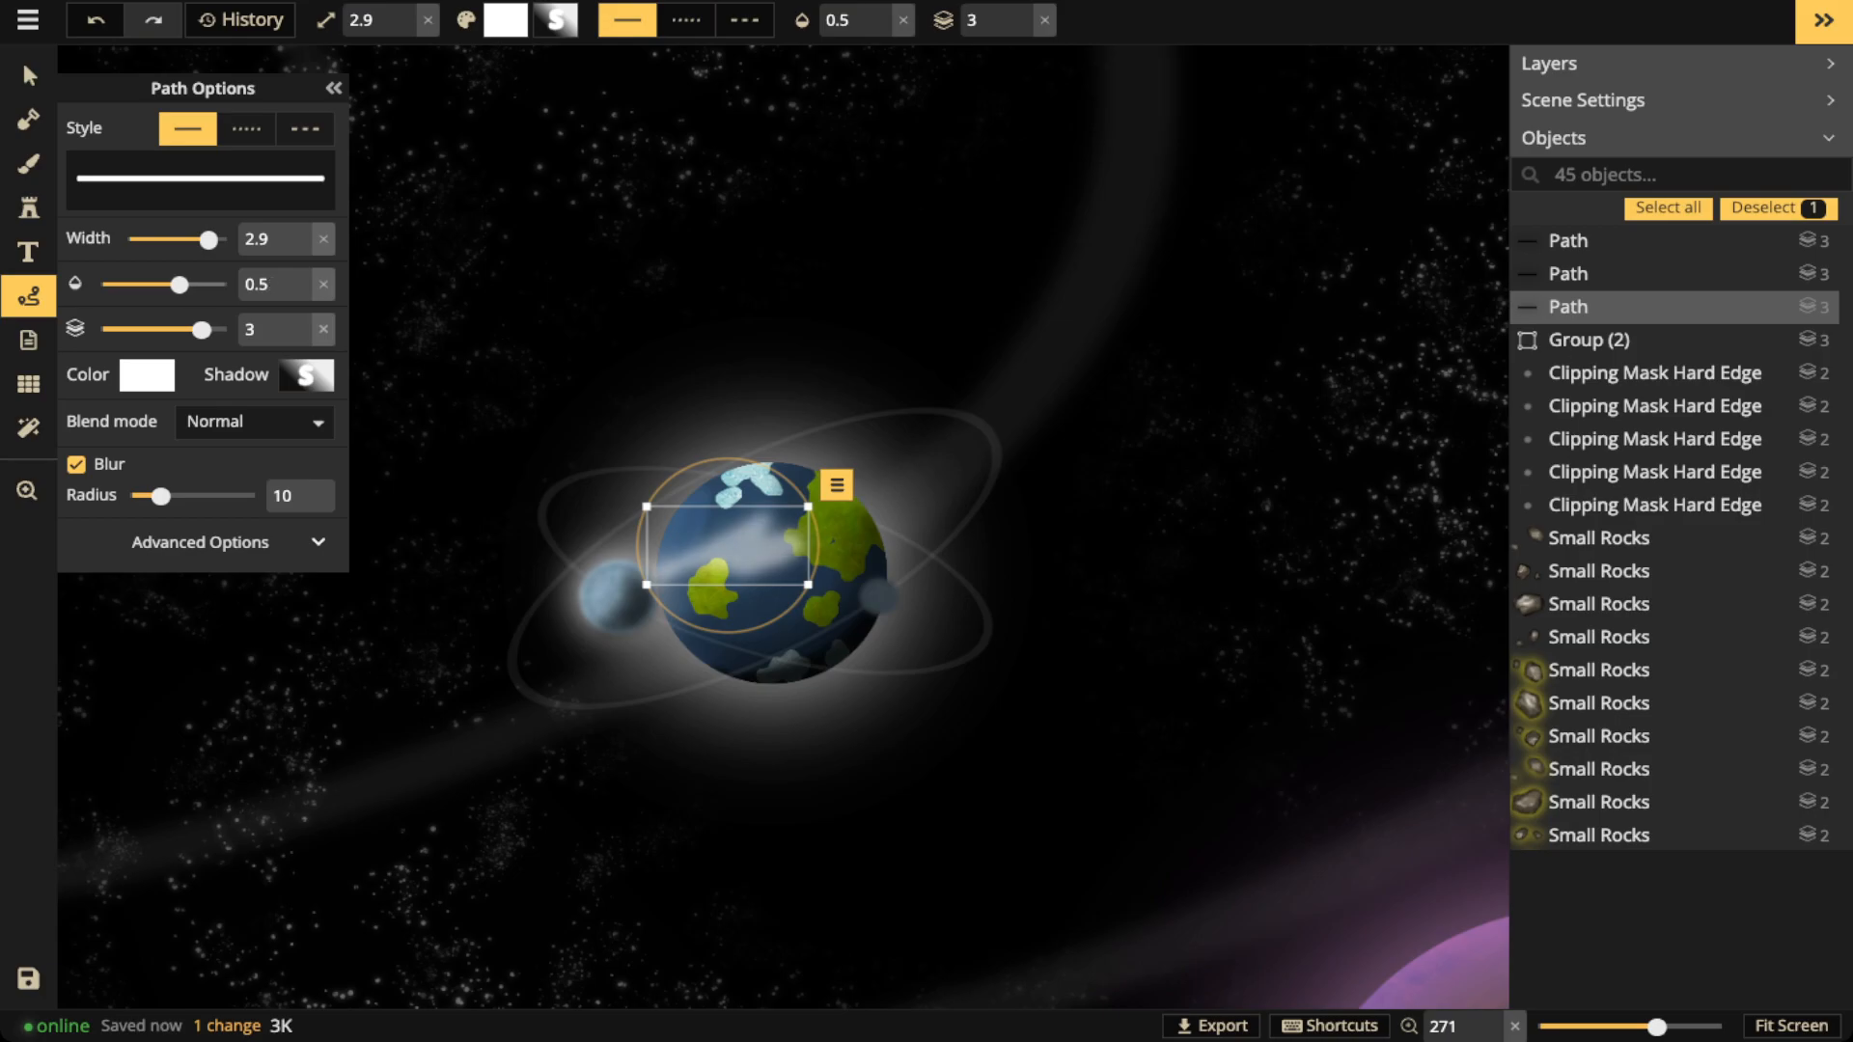
pyautogui.press('Delete')
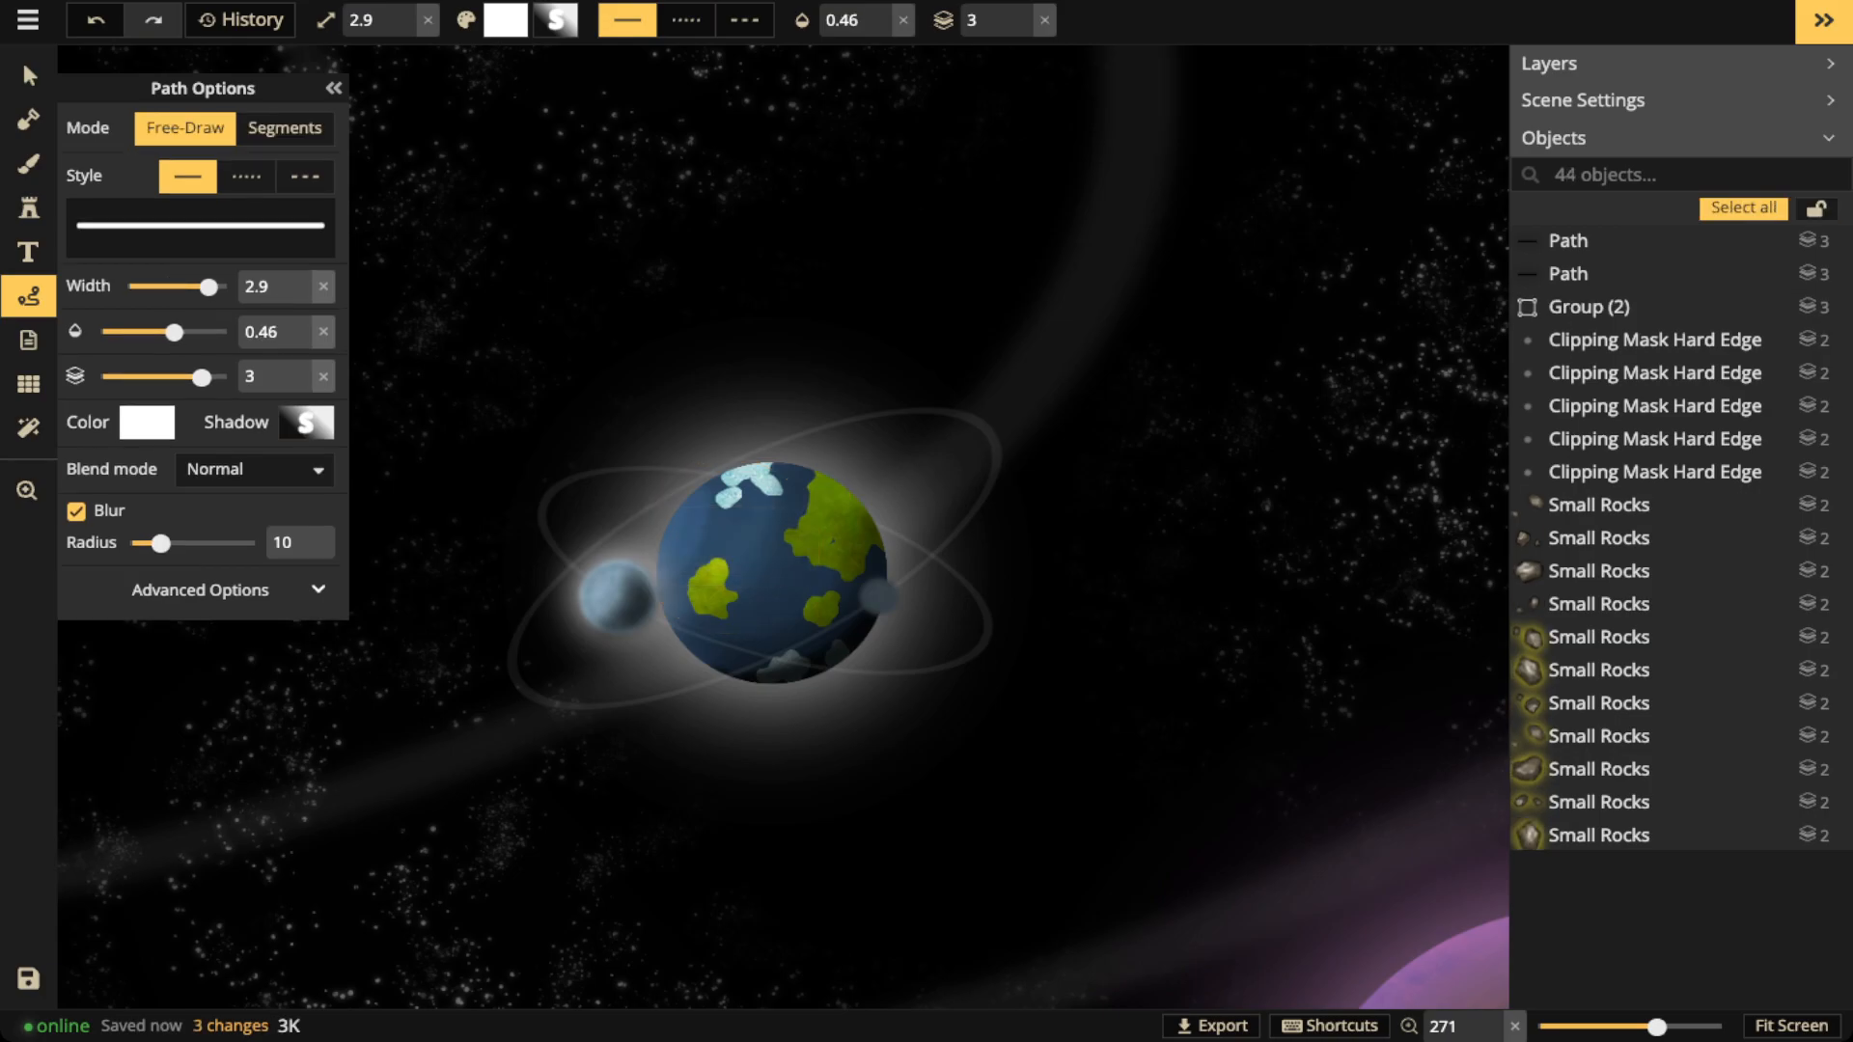
# Draw two blurred white freehand cloud paths at opacity 0.46 down the western side of the Earth-like planet
pyautogui.scroll(5, 622, 516)
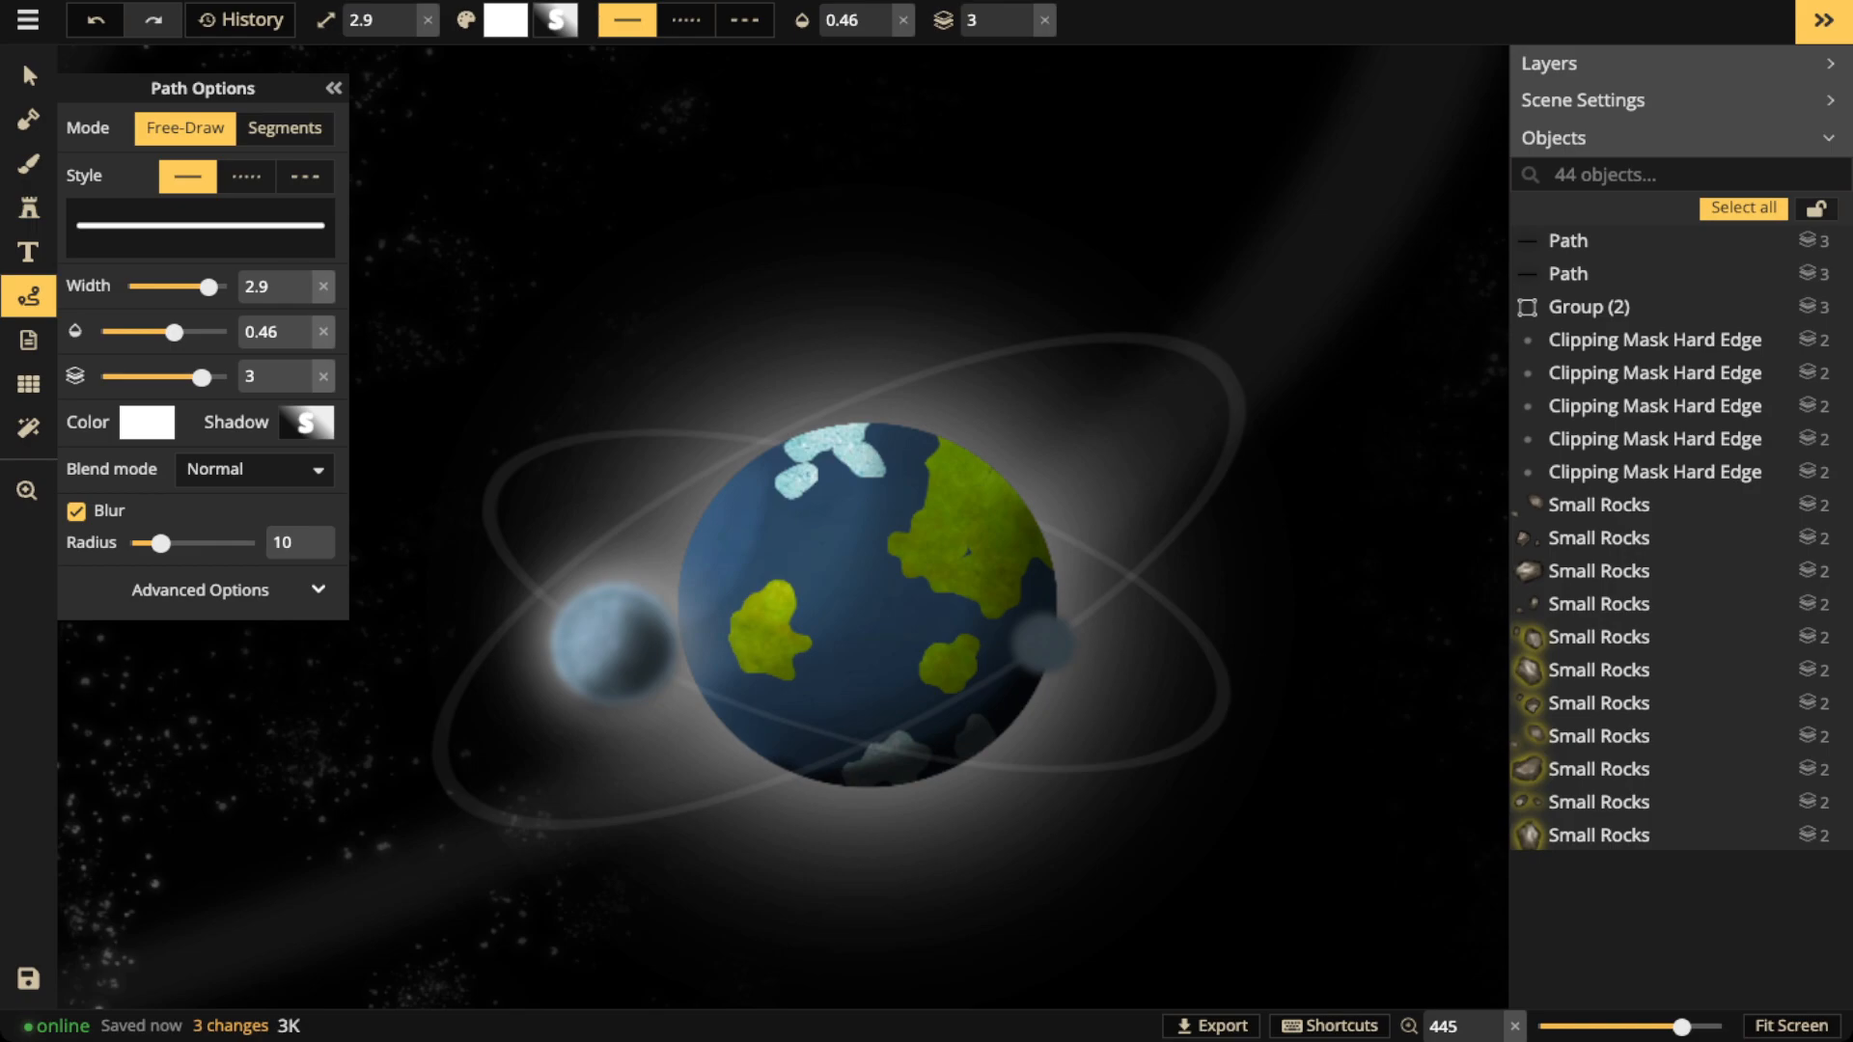
pyautogui.moveTo(781, 431)
pyautogui.mouseDown()
pyautogui.moveTo(708, 489)
pyautogui.moveTo(755, 471)
pyautogui.moveTo(752, 491)
pyautogui.moveTo(820, 487)
pyautogui.moveTo(699, 541)
pyautogui.moveTo(665, 579)
pyautogui.moveTo(715, 632)
pyautogui.moveTo(743, 555)
pyautogui.moveTo(806, 618)
pyautogui.moveTo(739, 656)
pyautogui.moveTo(810, 719)
pyautogui.moveTo(827, 662)
pyautogui.mouseUp()
pyautogui.press('Escape')
pyautogui.moveTo(731, 731); pyautogui.dragTo(775, 769)
pyautogui.press('Escape')
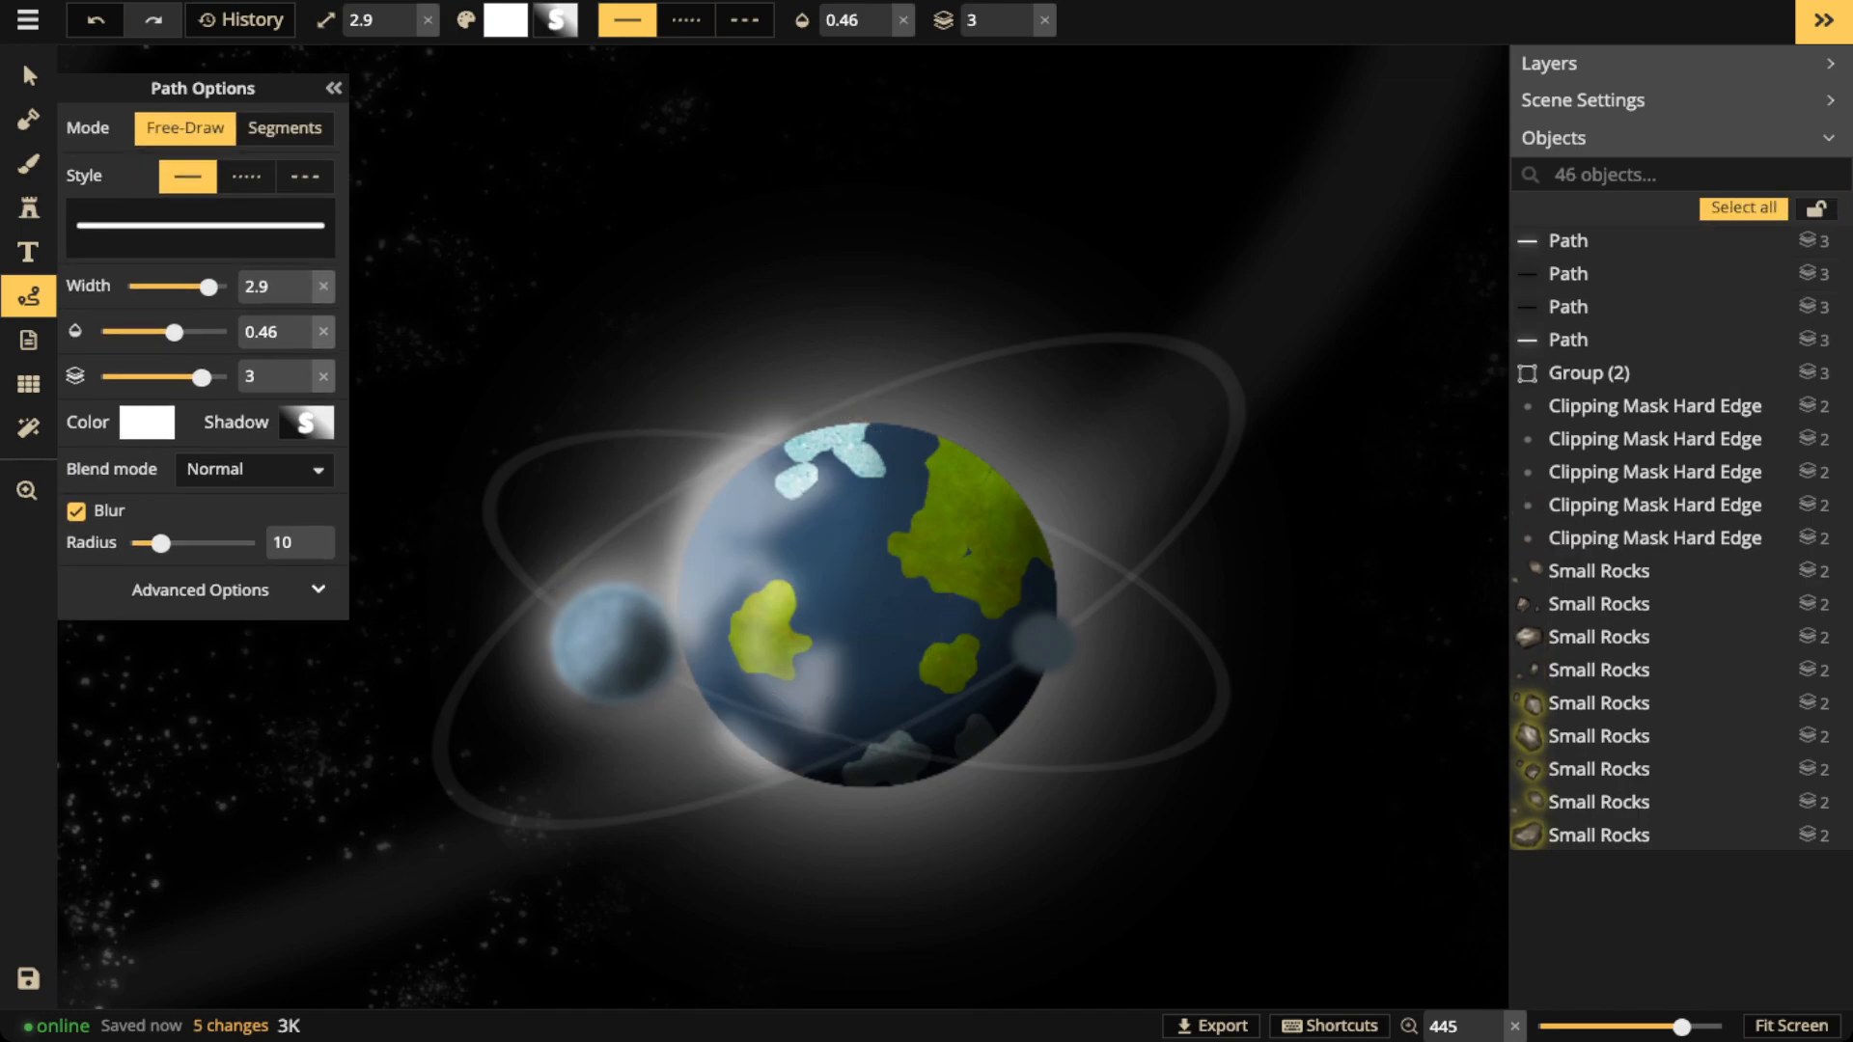
# Draw blurred white cloud paths over the Earth-like planet's large northeastern continent and the ocean at its center
pyautogui.moveTo(883, 415)
pyautogui.mouseDown()
pyautogui.moveTo(970, 473)
pyautogui.moveTo(902, 497)
pyautogui.moveTo(1015, 512)
pyautogui.moveTo(987, 563)
pyautogui.mouseUp()
pyautogui.press('Escape')
pyautogui.moveTo(855, 560)
pyautogui.mouseDown()
pyautogui.moveTo(845, 575)
pyautogui.moveTo(826, 557)
pyautogui.moveTo(892, 613)
pyautogui.mouseUp()
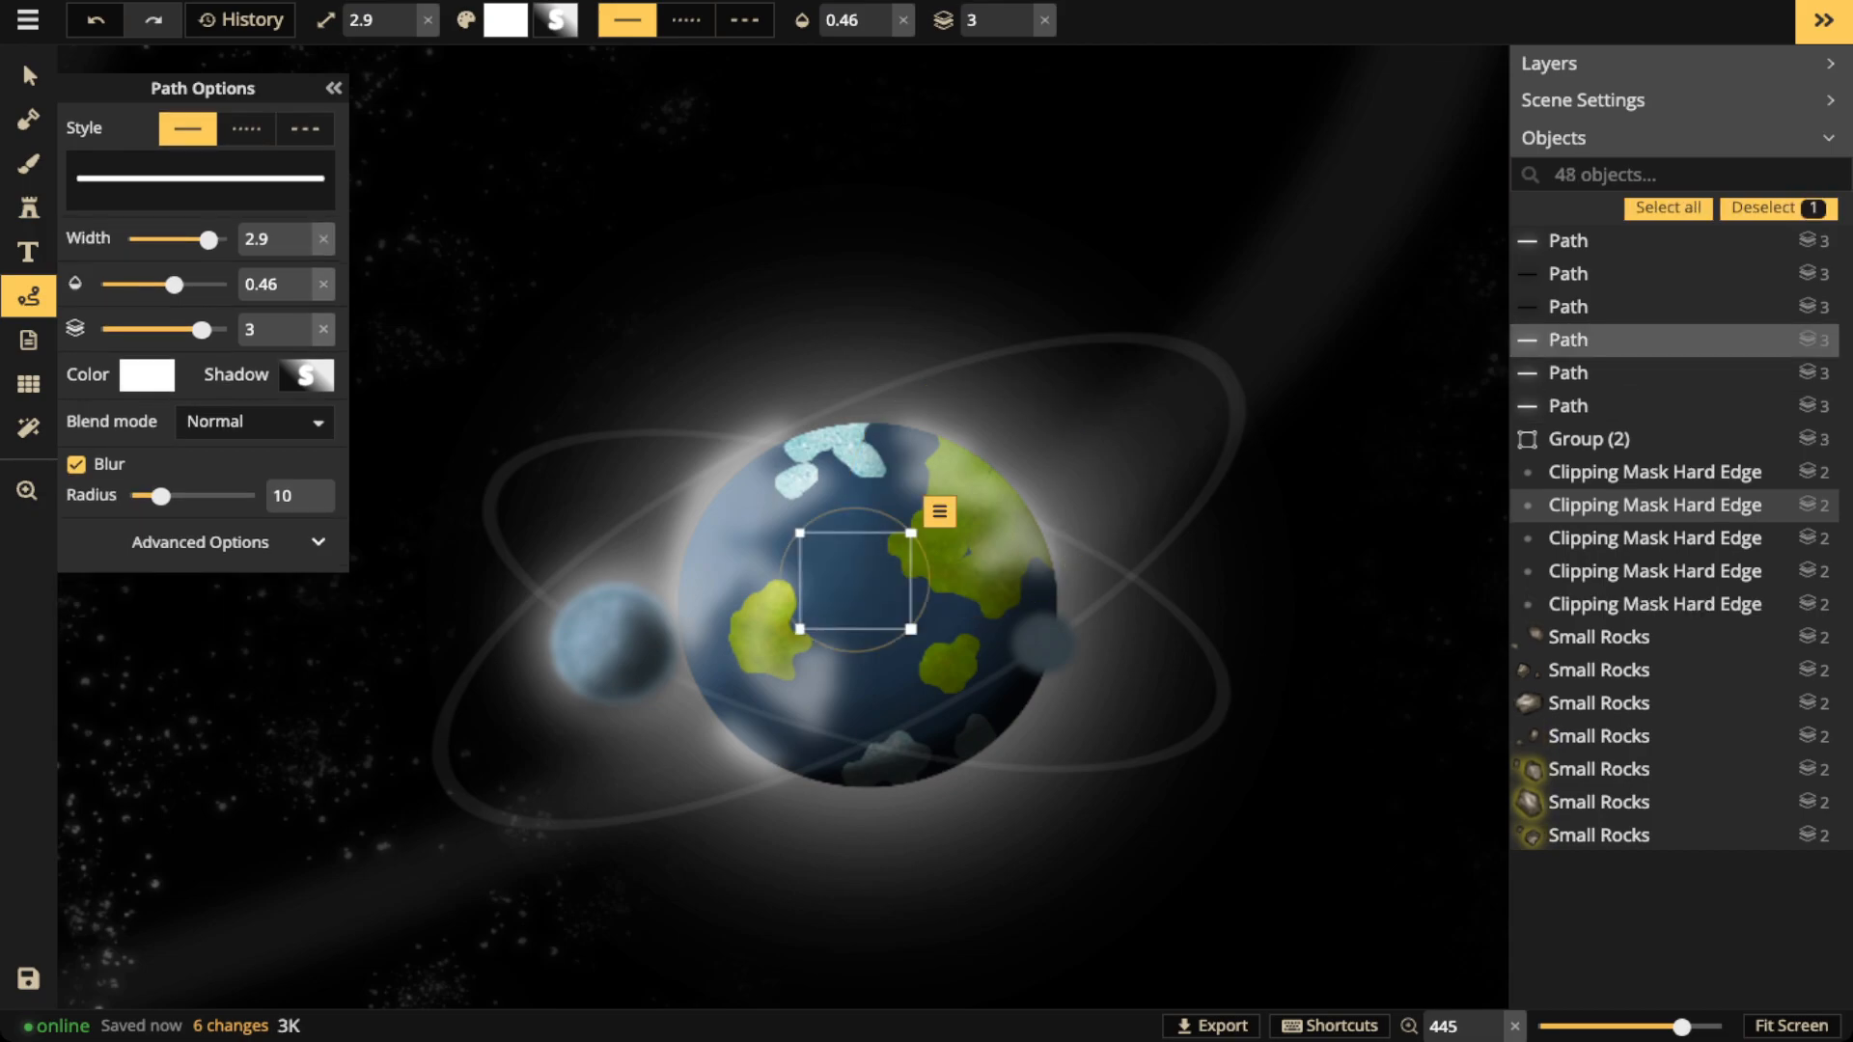
pyautogui.press('Escape')
pyautogui.moveTo(885, 526); pyautogui.dragTo(887, 528)
pyautogui.press('Escape')
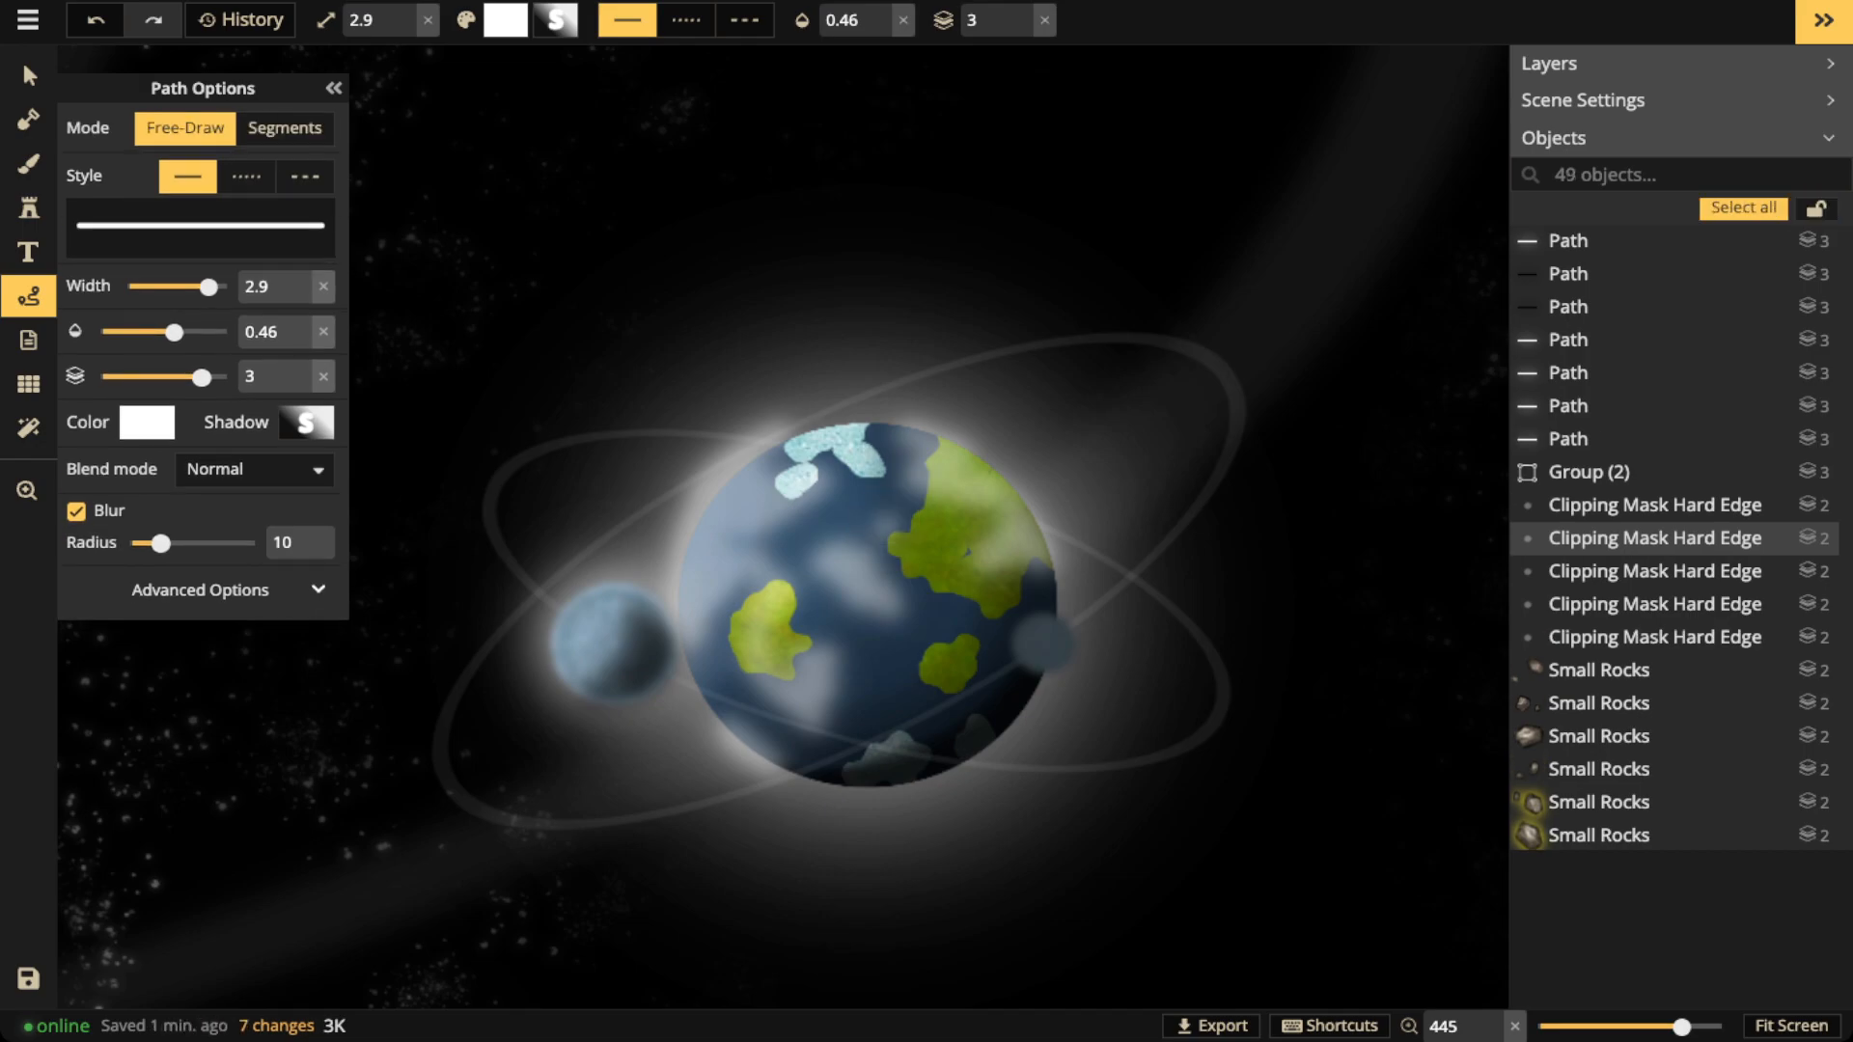
# Add small white cloud strokes beside the planet's central cloud and along its western edge to thicken the clouds
pyautogui.moveTo(907, 578); pyautogui.dragTo(911, 583)
pyautogui.moveTo(720, 664); pyautogui.dragTo(724, 666)
pyautogui.press('Escape')
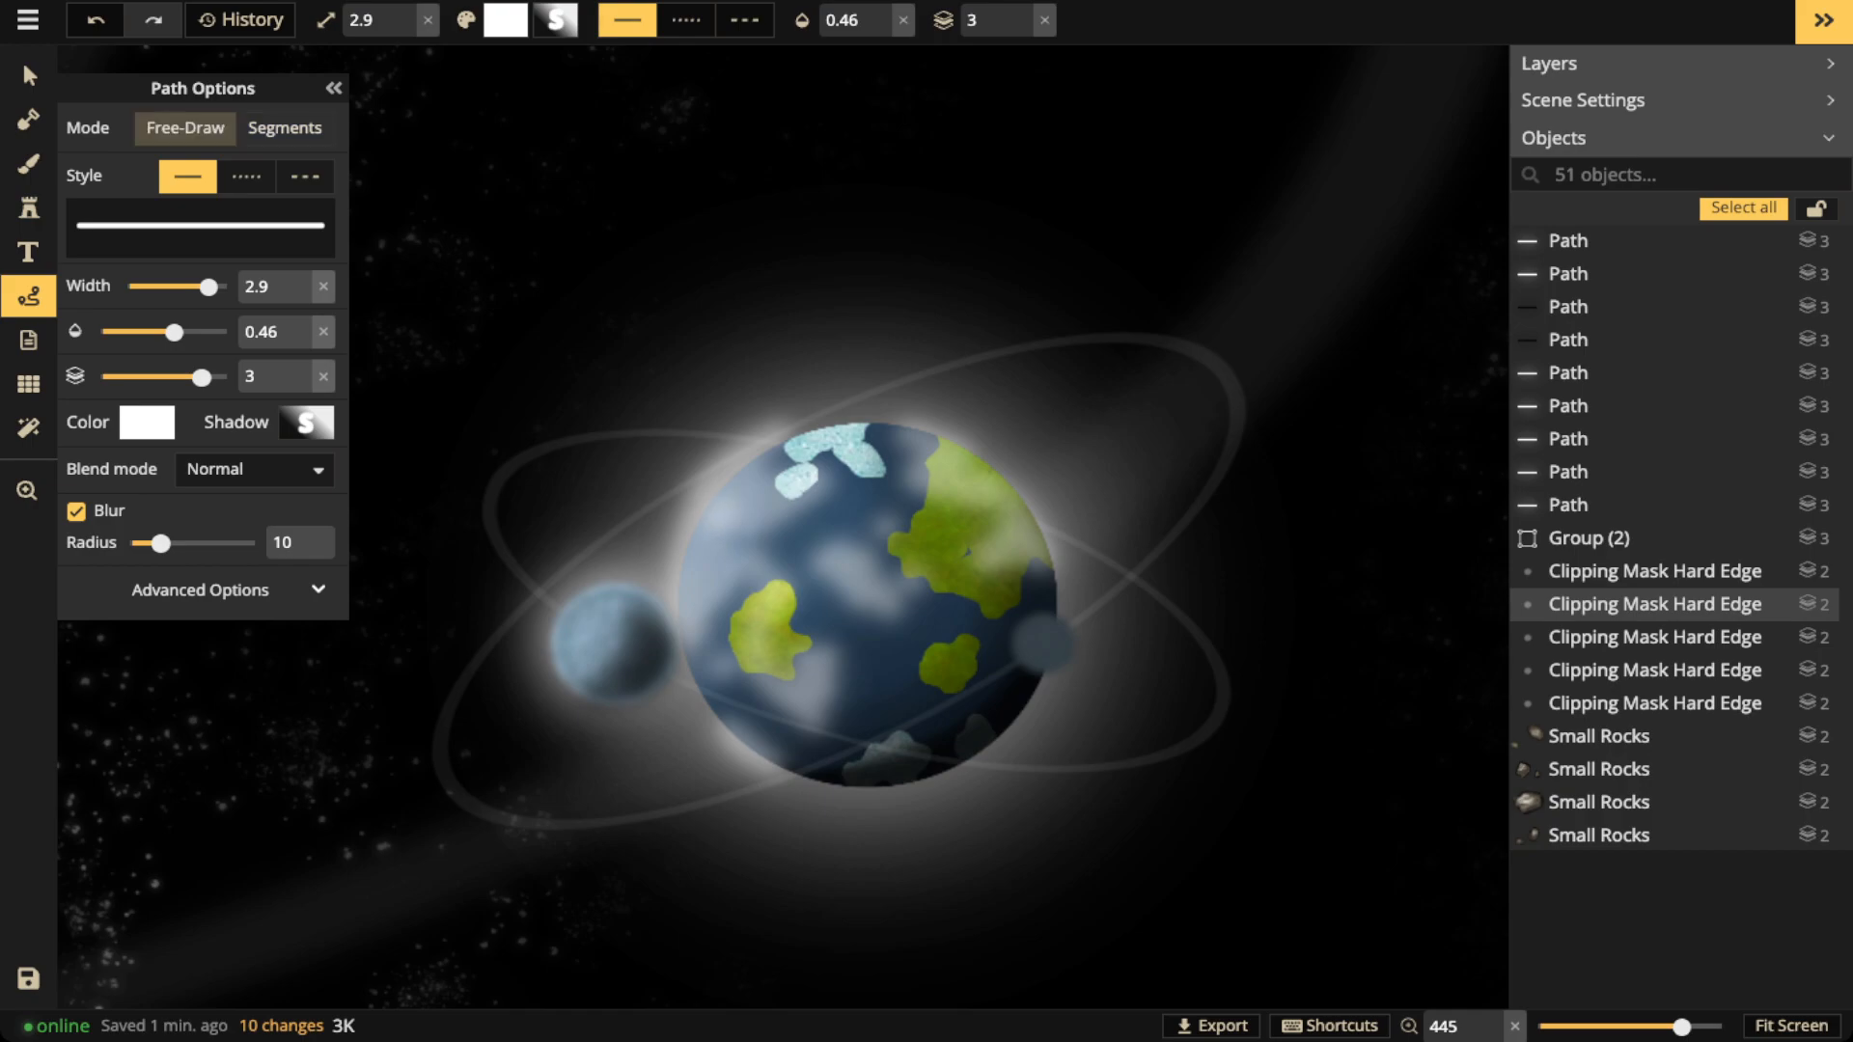
pyautogui.moveTo(738, 496); pyautogui.dragTo(744, 522)
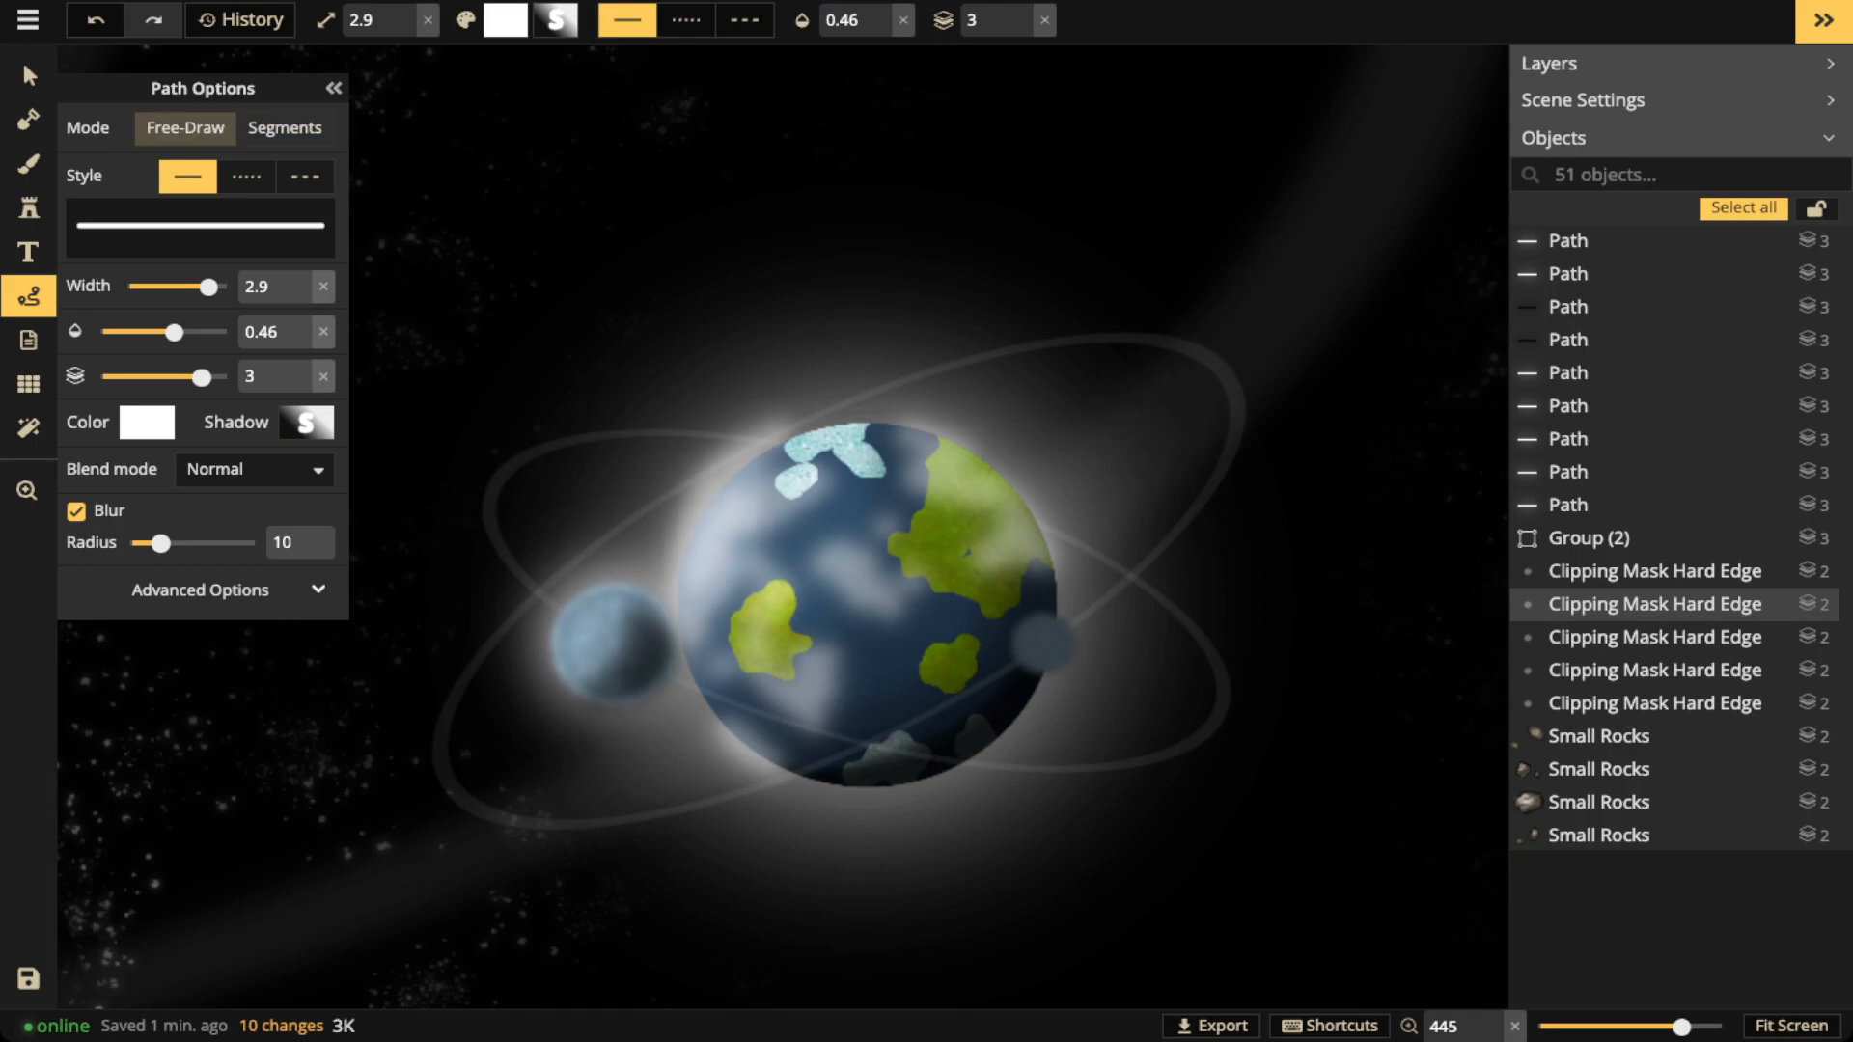
pyautogui.moveTo(691, 581); pyautogui.dragTo(688, 587)
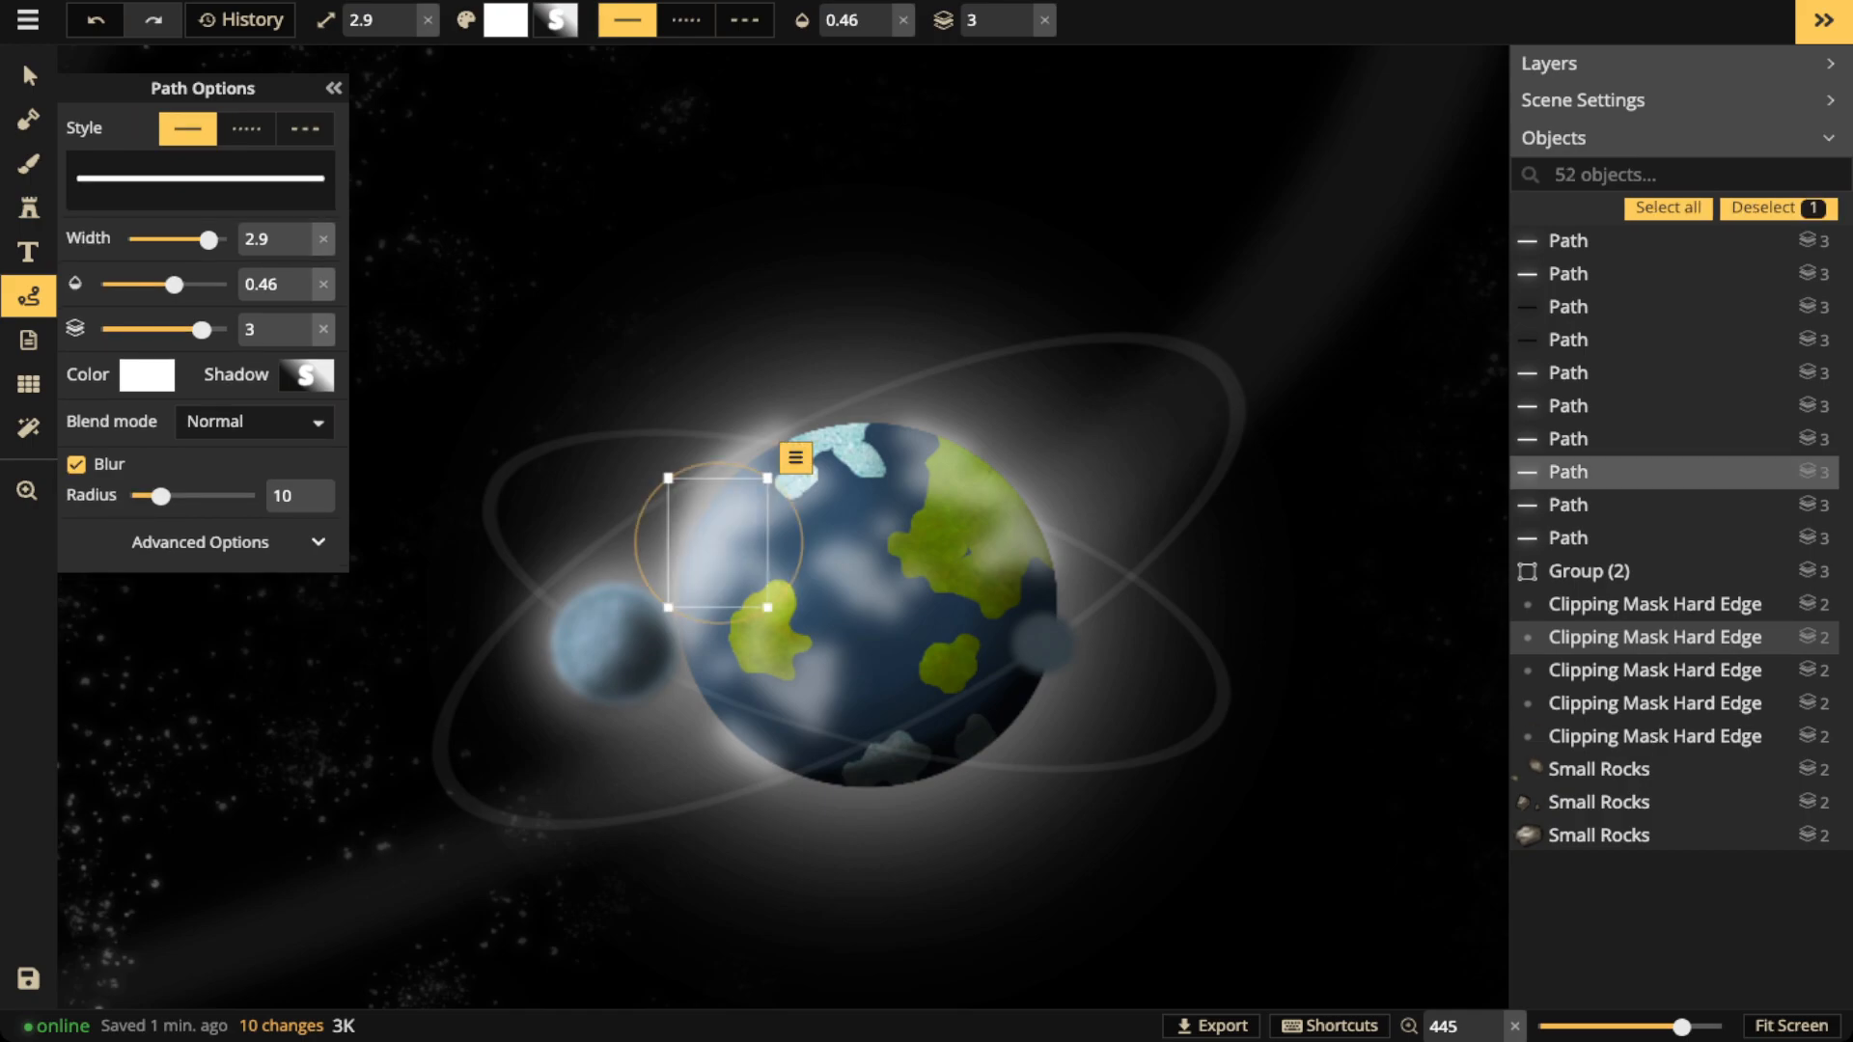
pyautogui.press('Escape')
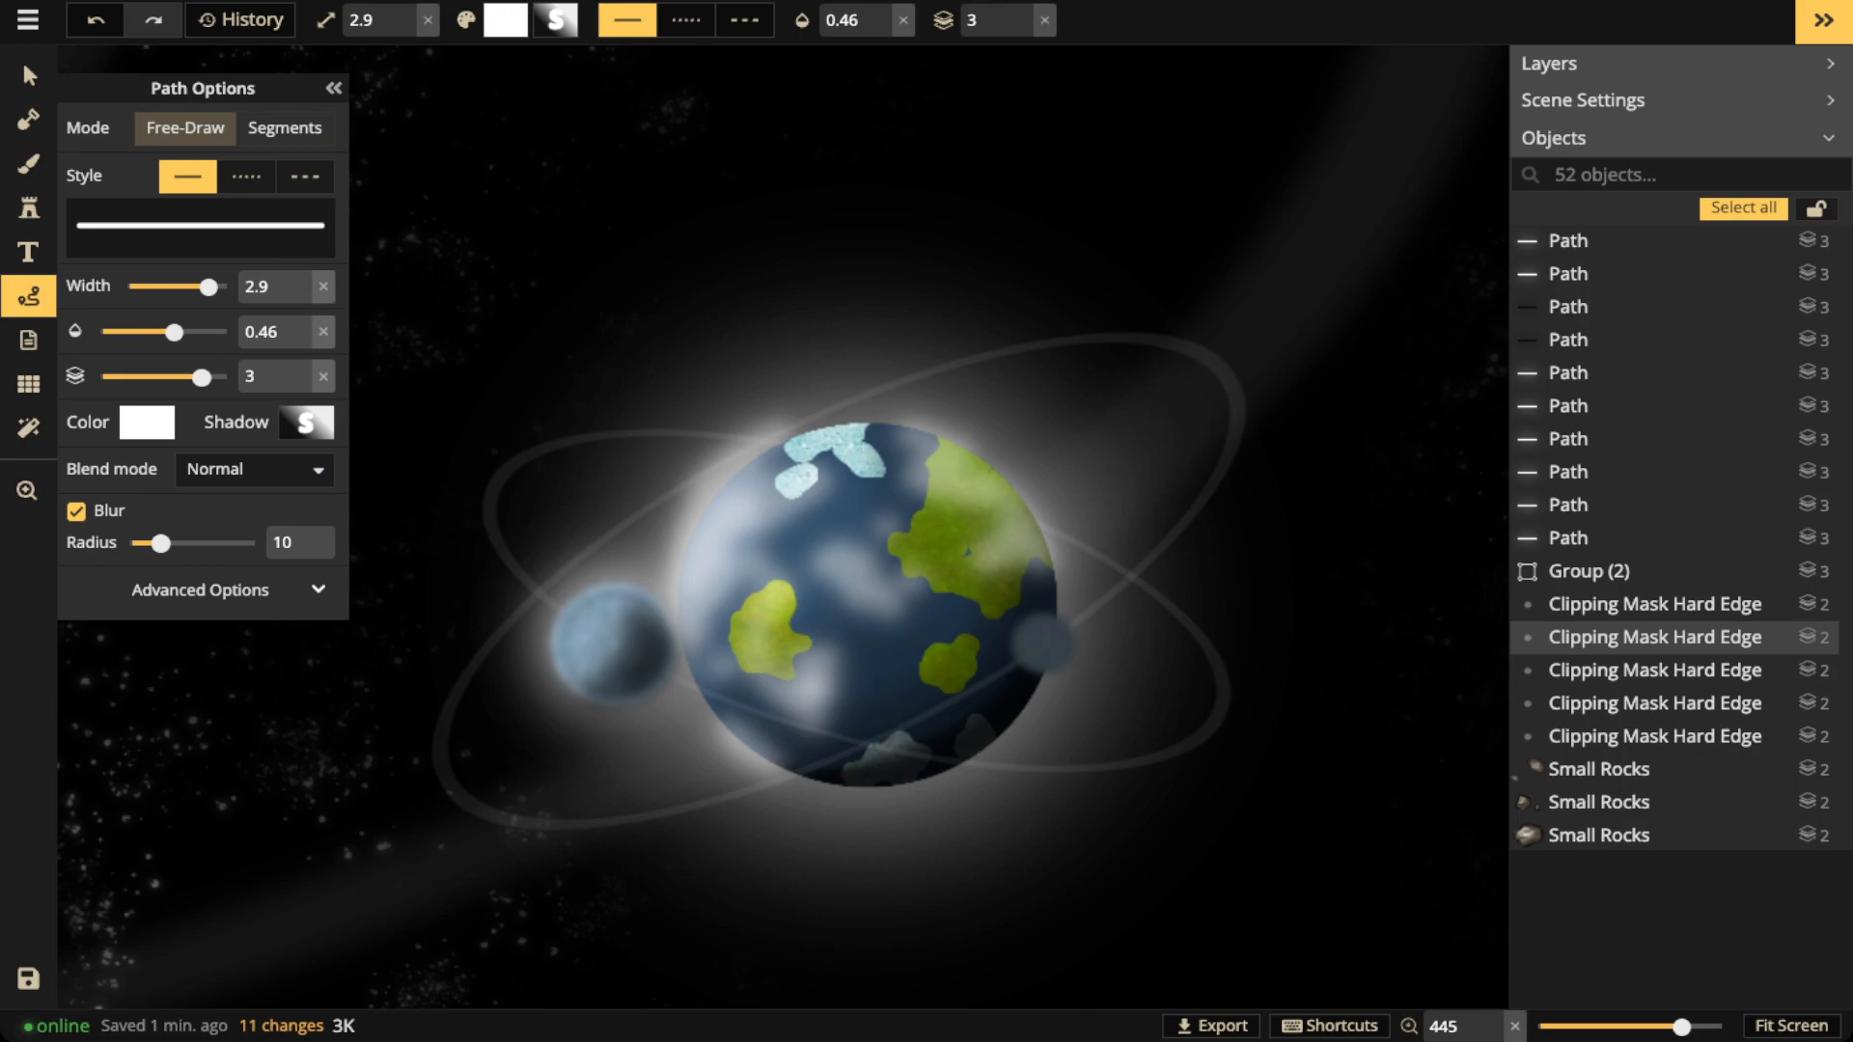
# Add white cloud strokes southeast of the small western continent and along the large continent's outer edge
pyautogui.moveTo(813, 682); pyautogui.dragTo(809, 691)
pyautogui.press('Escape')
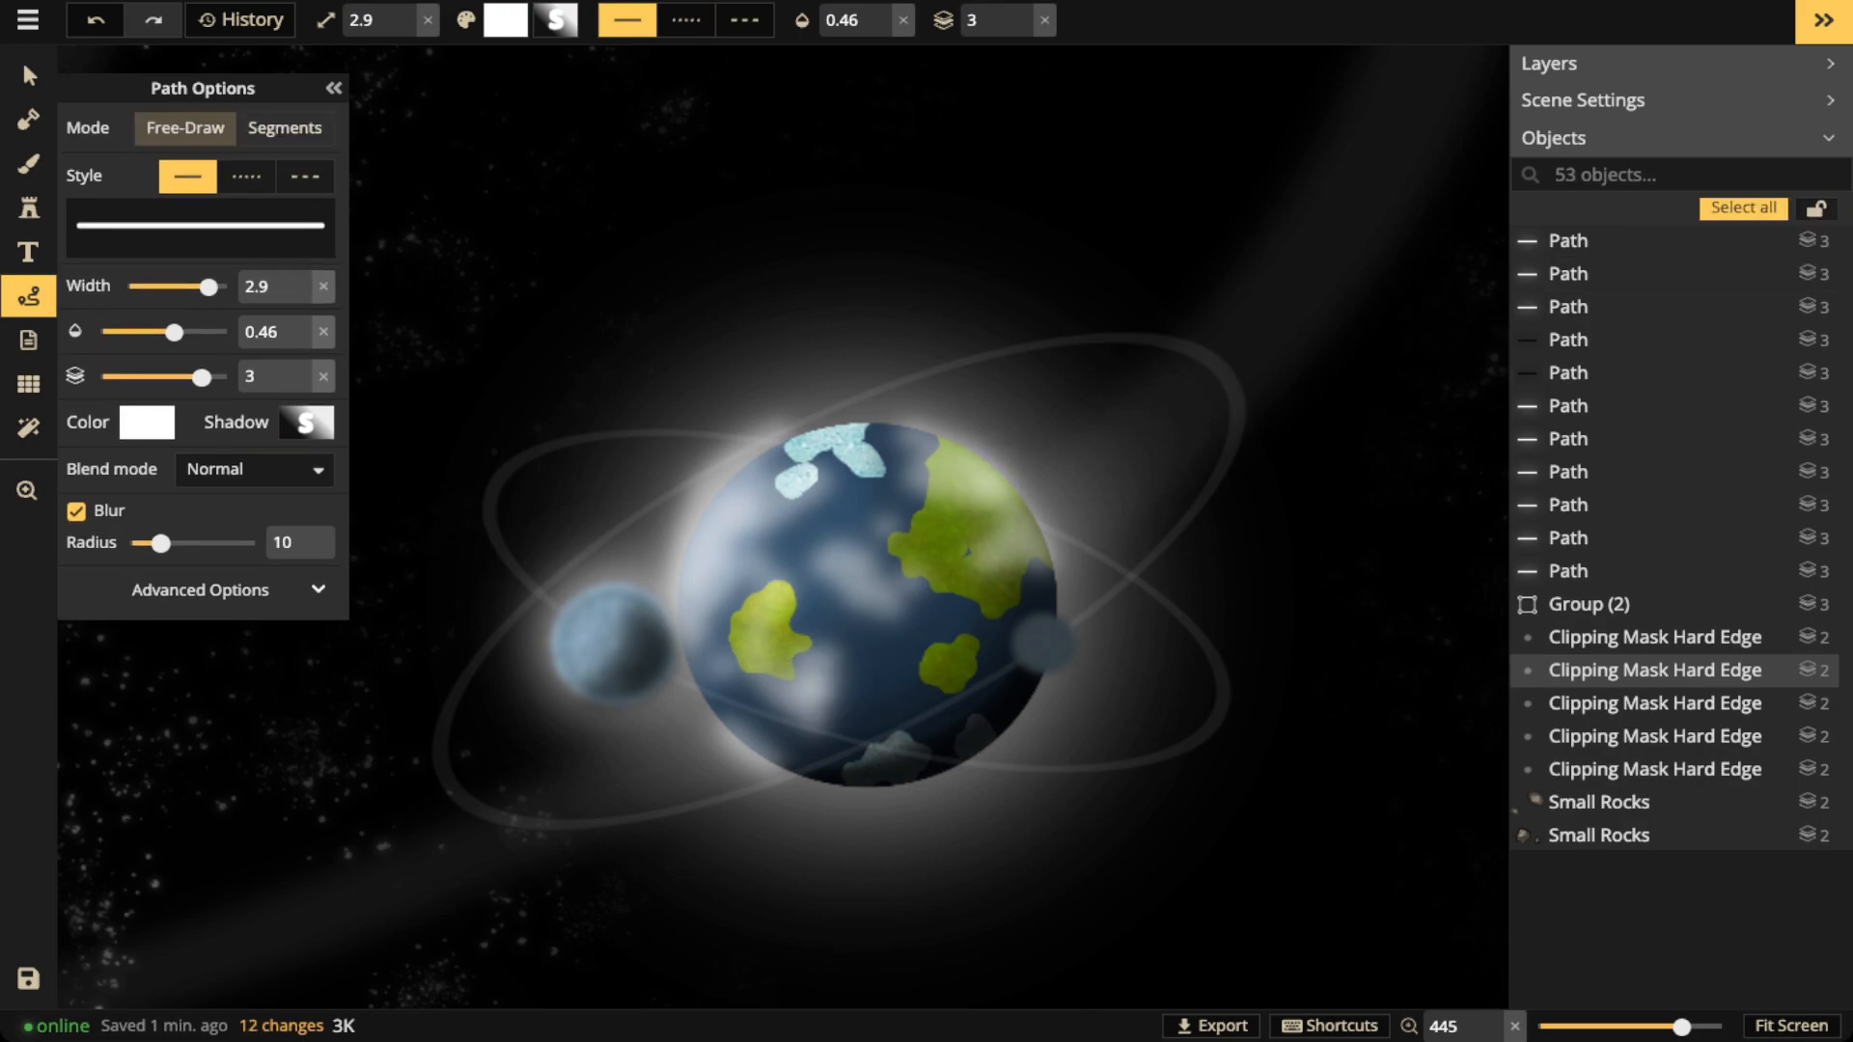
pyautogui.moveTo(967, 459); pyautogui.dragTo(1042, 542)
pyautogui.press('Escape')
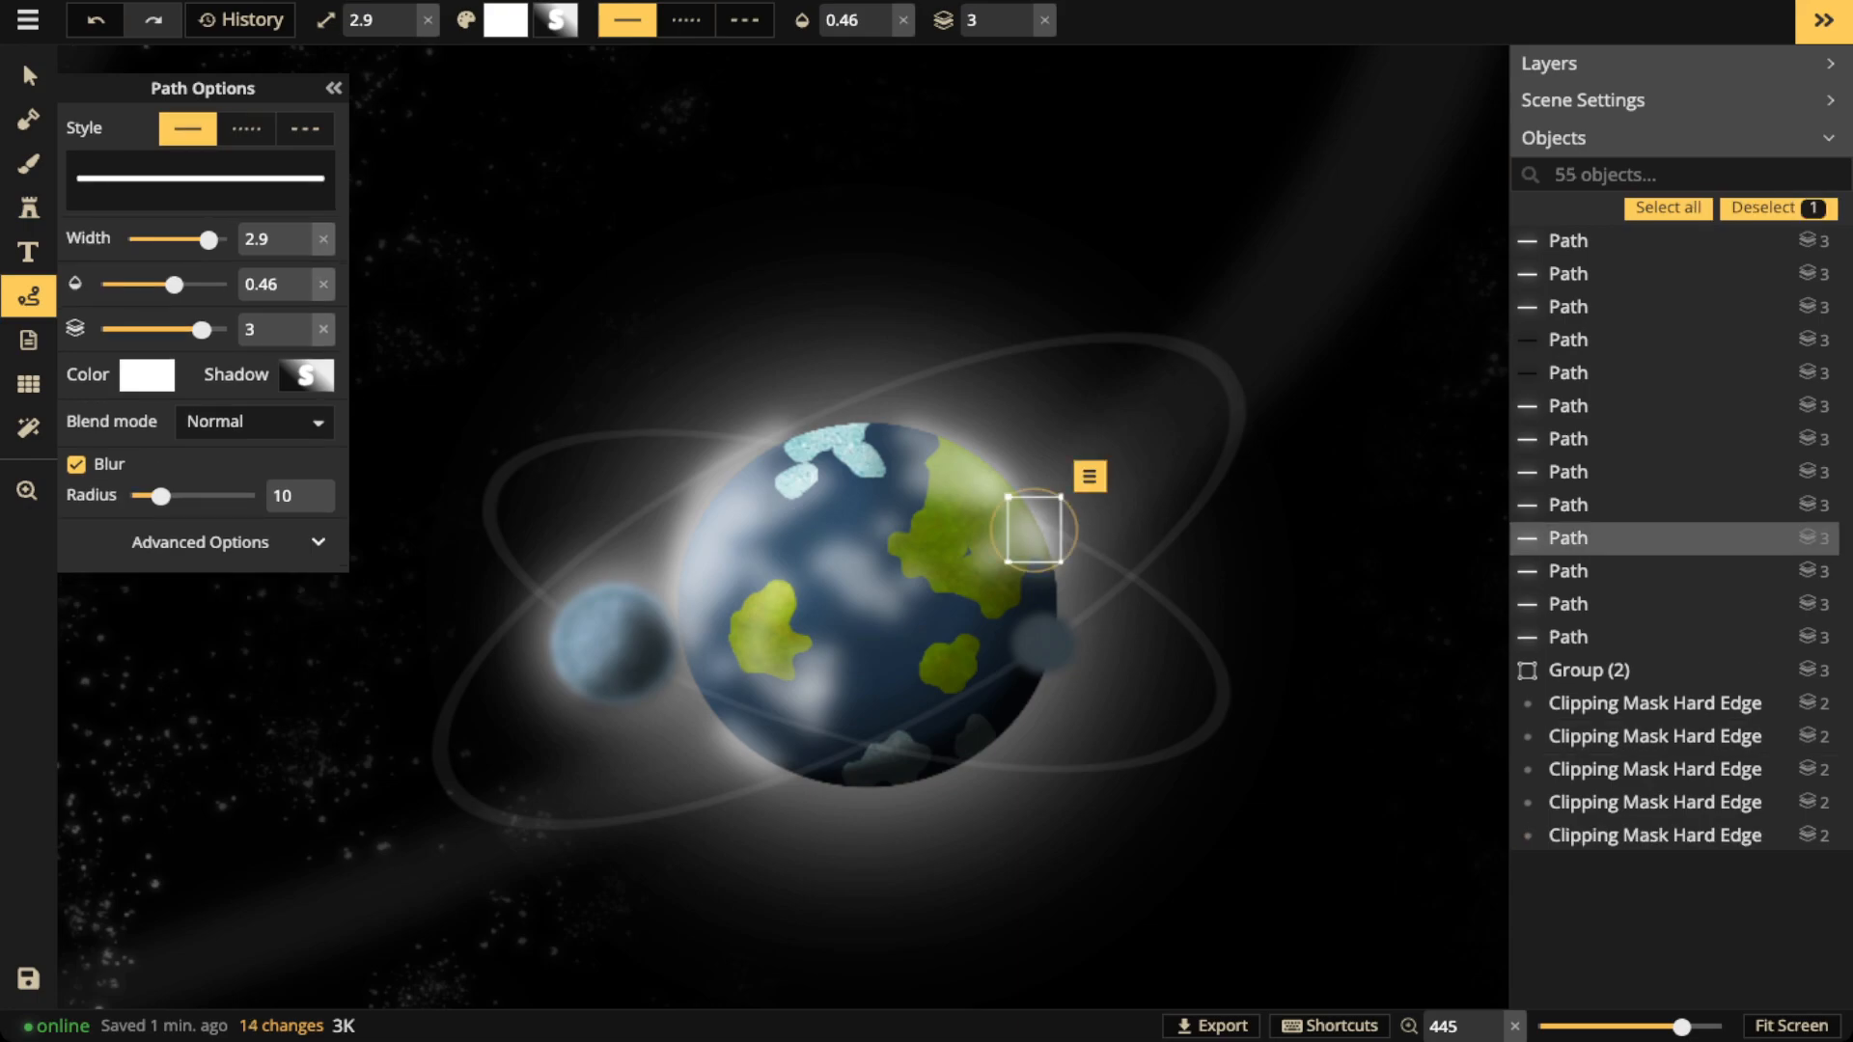
# Leave path drawing and examine the clouded Earth-like planet from several distances against the neighboring planets and orbits
pyautogui.scroll(-2, 782, 526)
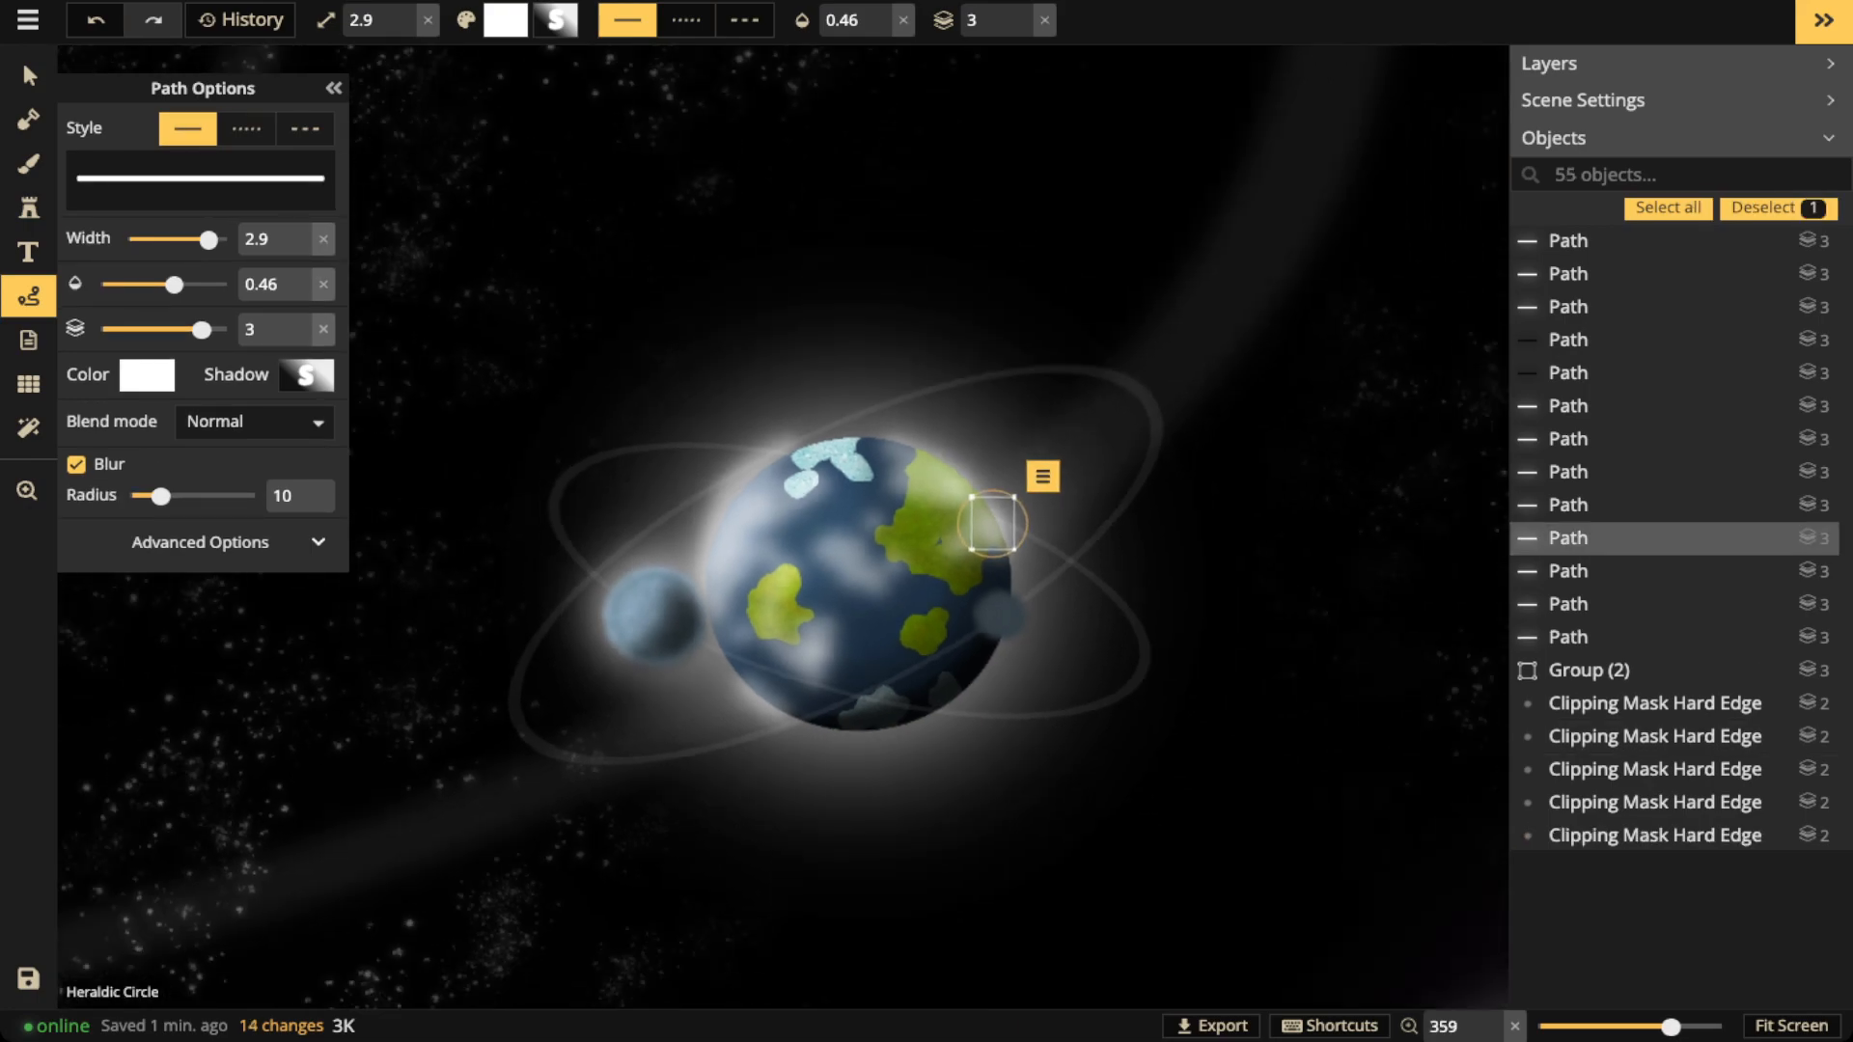
pyautogui.scroll(-2, 642, 391)
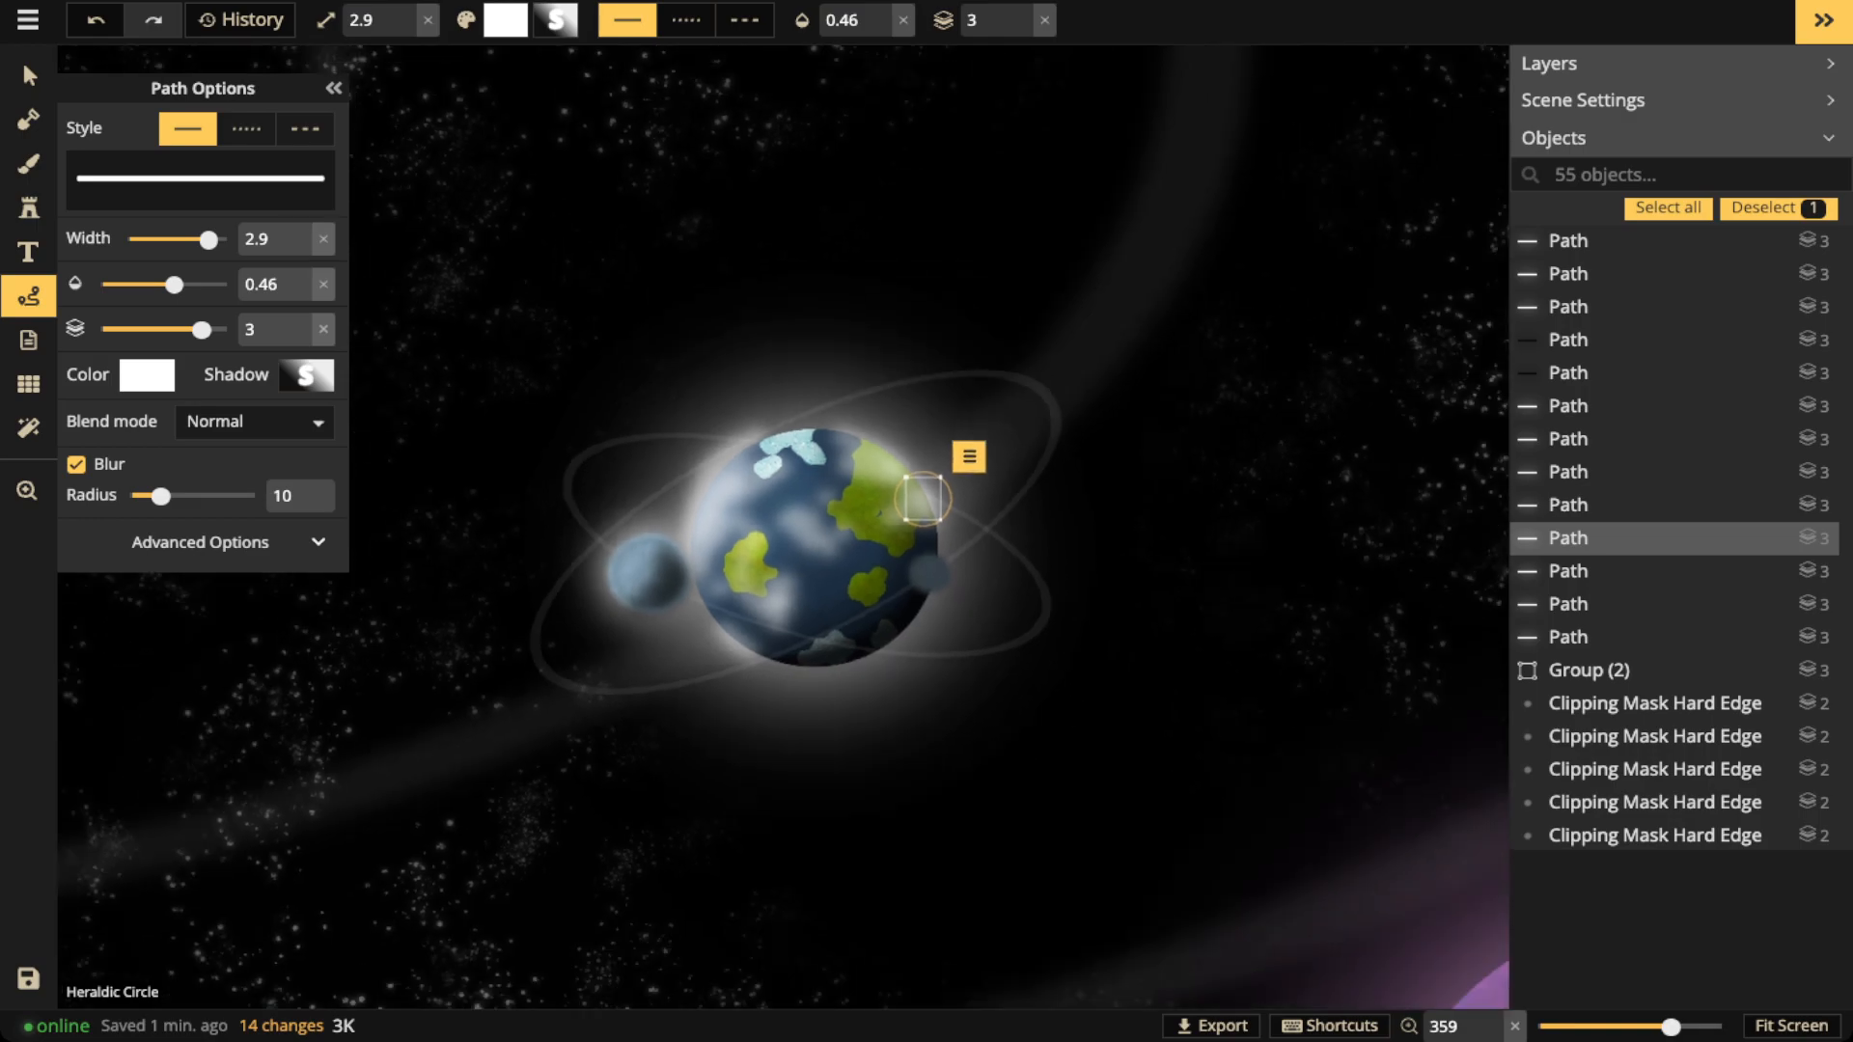
pyautogui.scroll(-2, 642, 415)
pyautogui.press('s')
pyautogui.scroll(-7, 648, 463)
pyautogui.moveTo(651, 475); pyautogui.dragTo(677, 465)
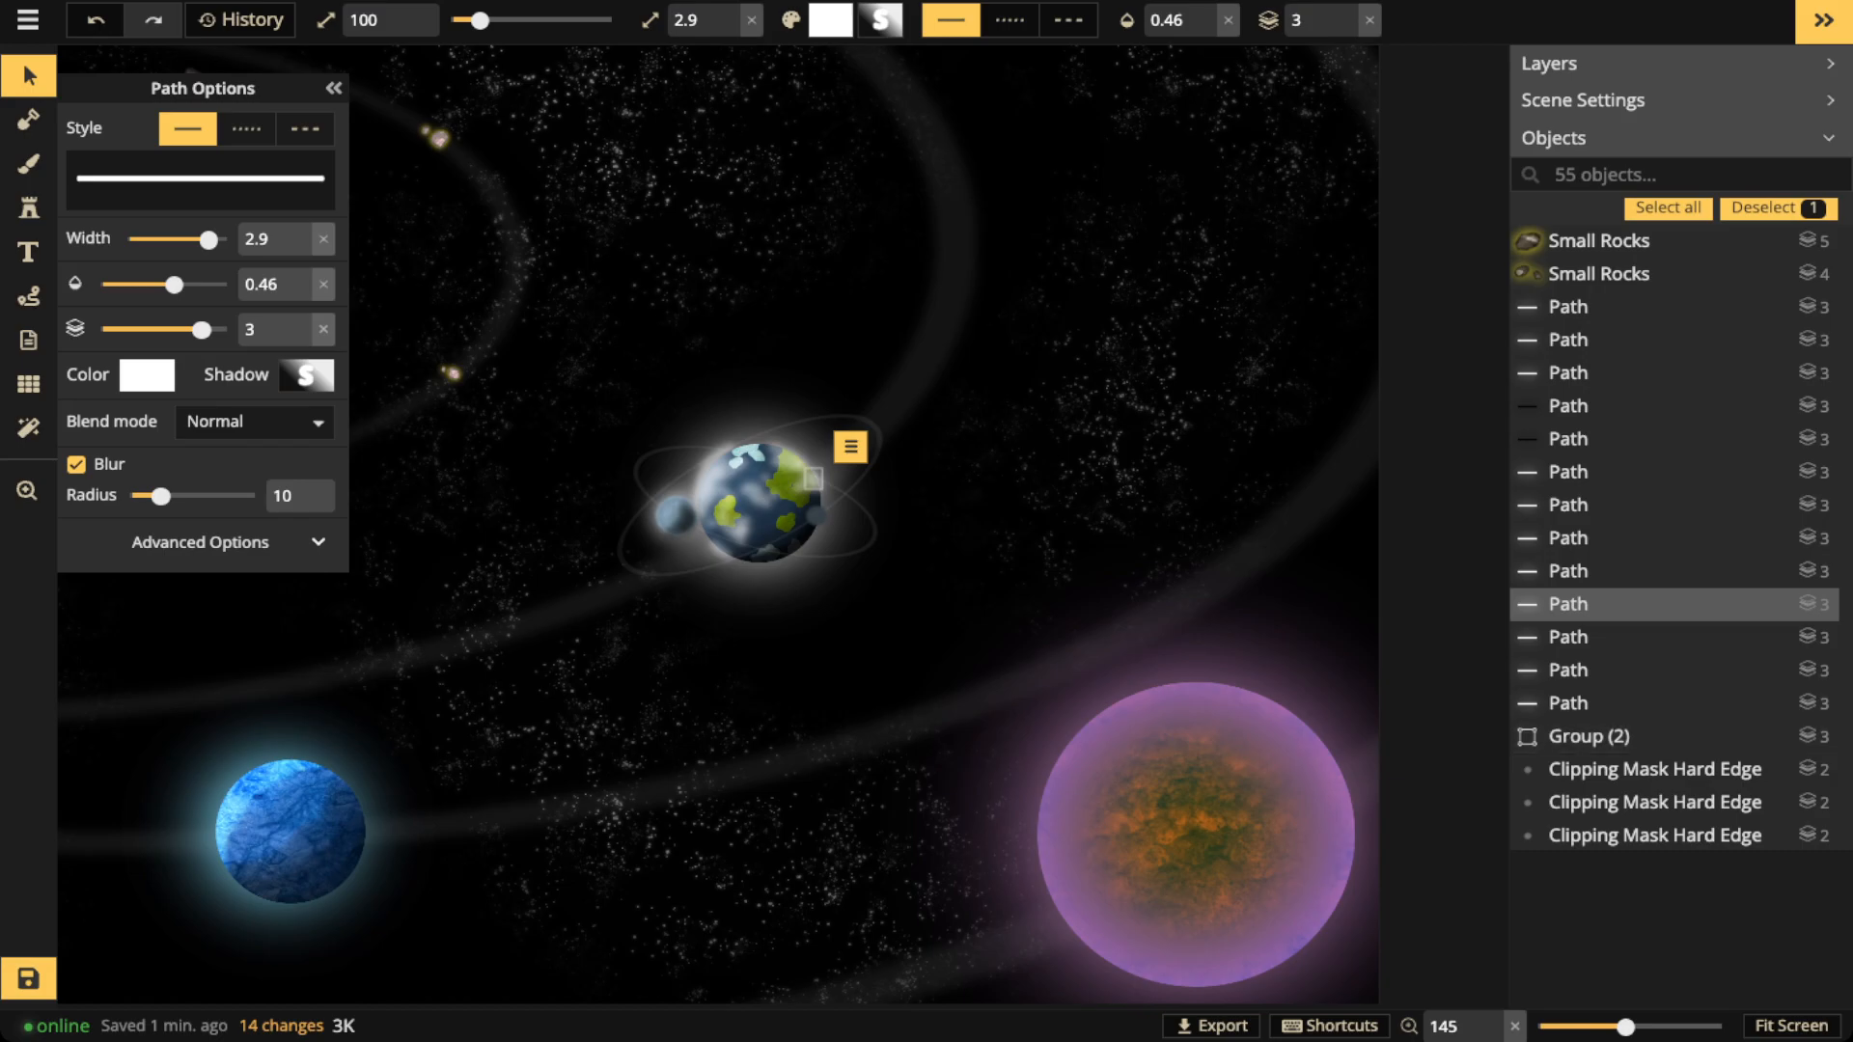
pyautogui.click(29, 76)
pyautogui.scroll(3, 681, 506)
pyautogui.moveTo(685, 514); pyautogui.dragTo(648, 477)
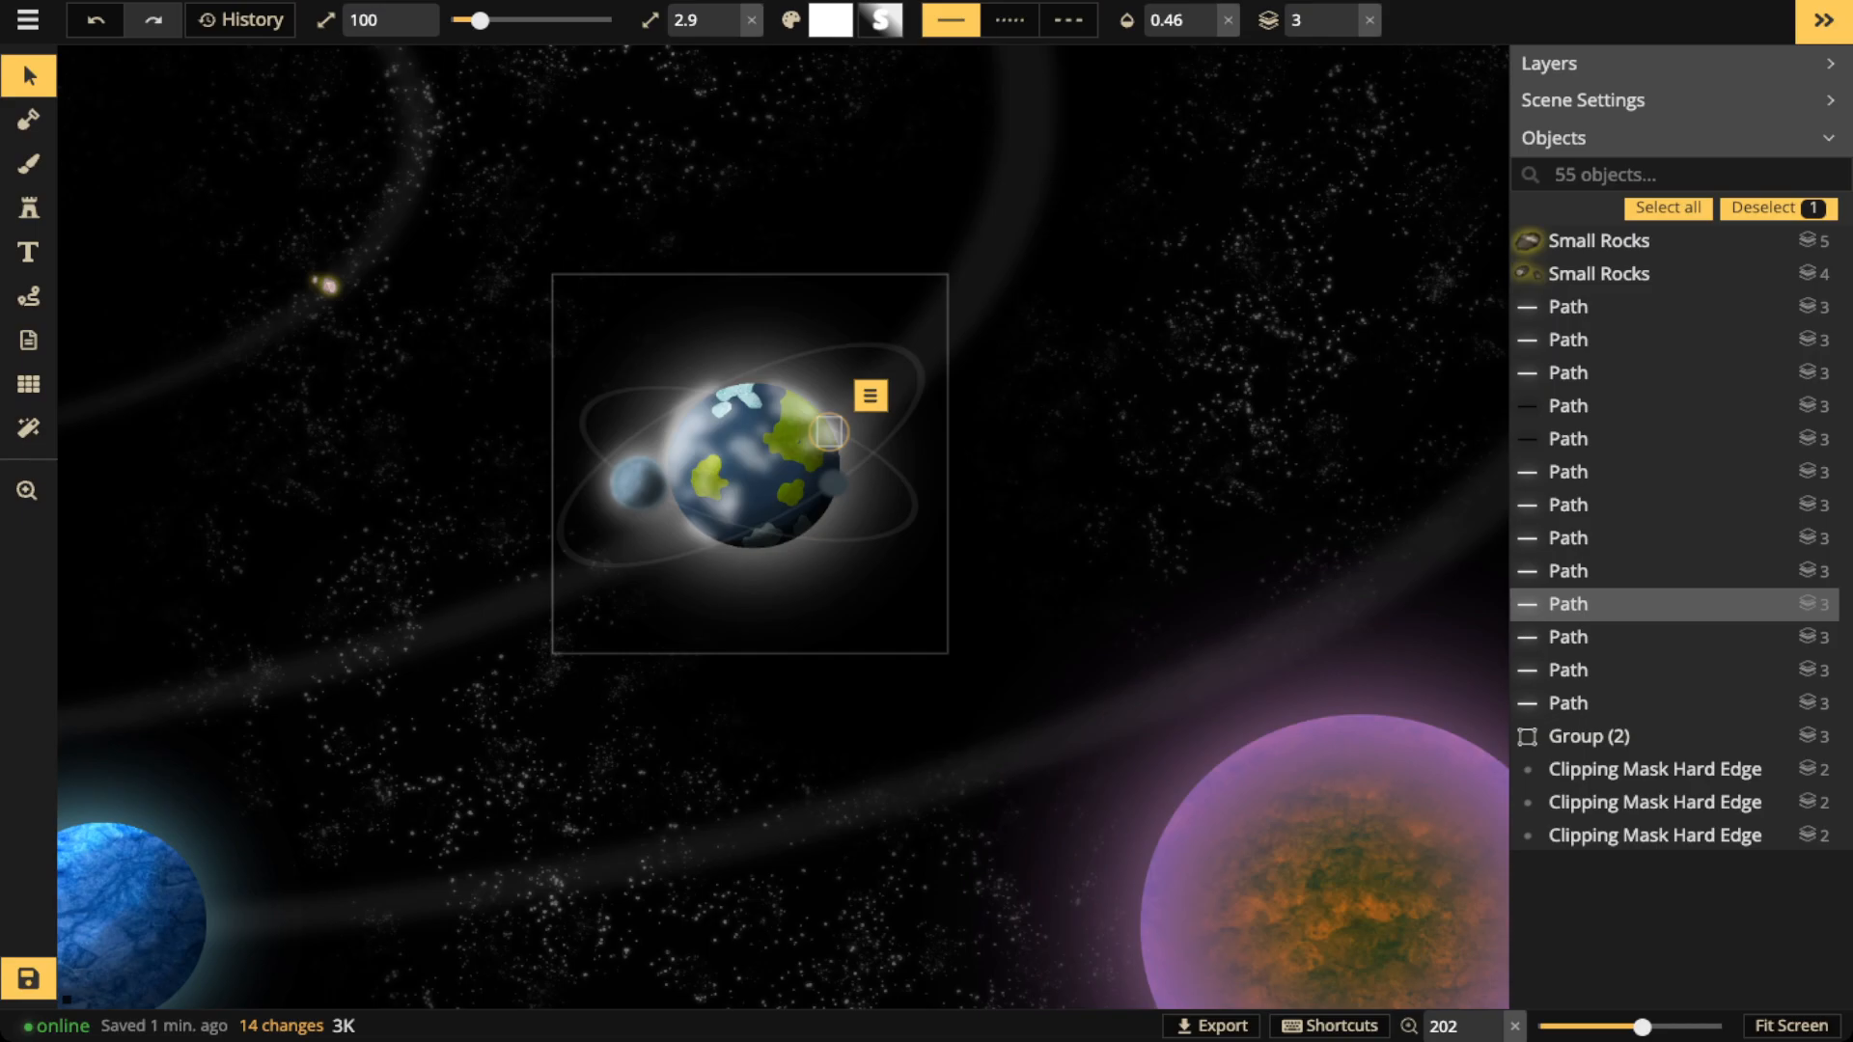
pyautogui.press('z')
pyautogui.scroll(-2, 744, 401)
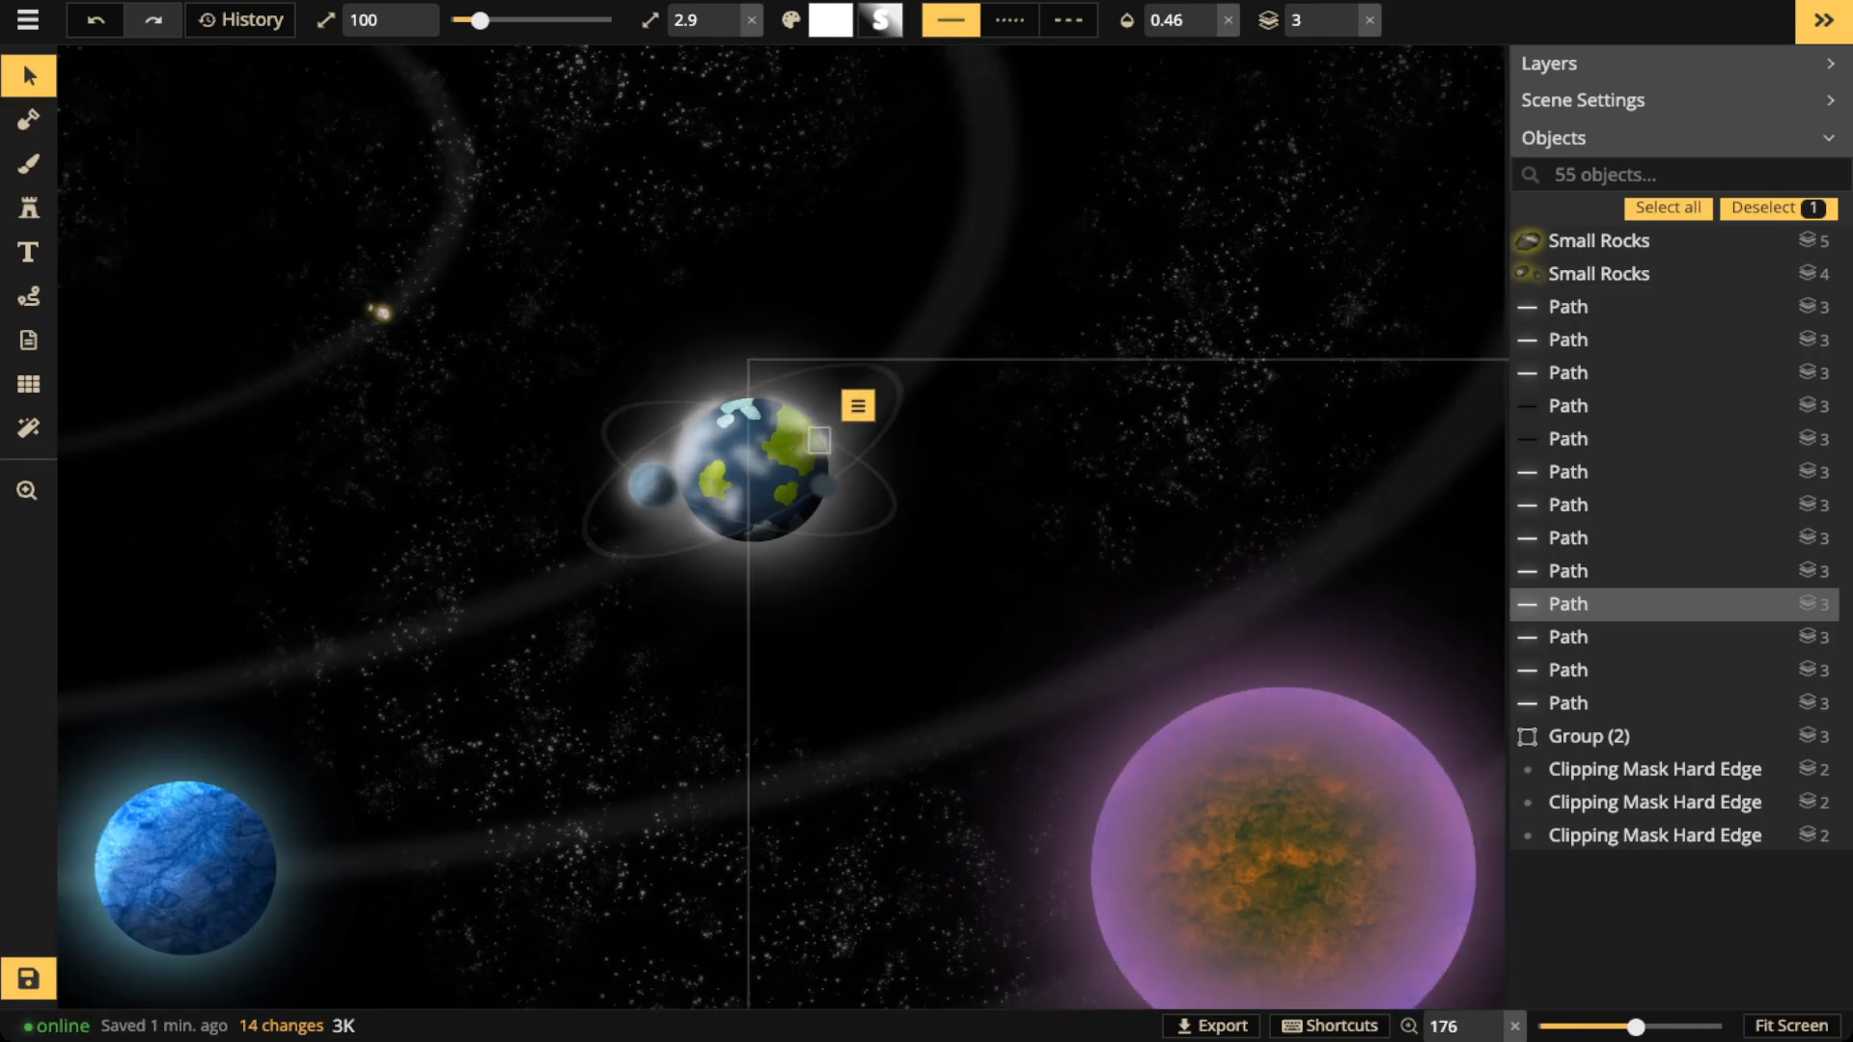
pyautogui.moveTo(745, 401); pyautogui.dragTo(896, 400)
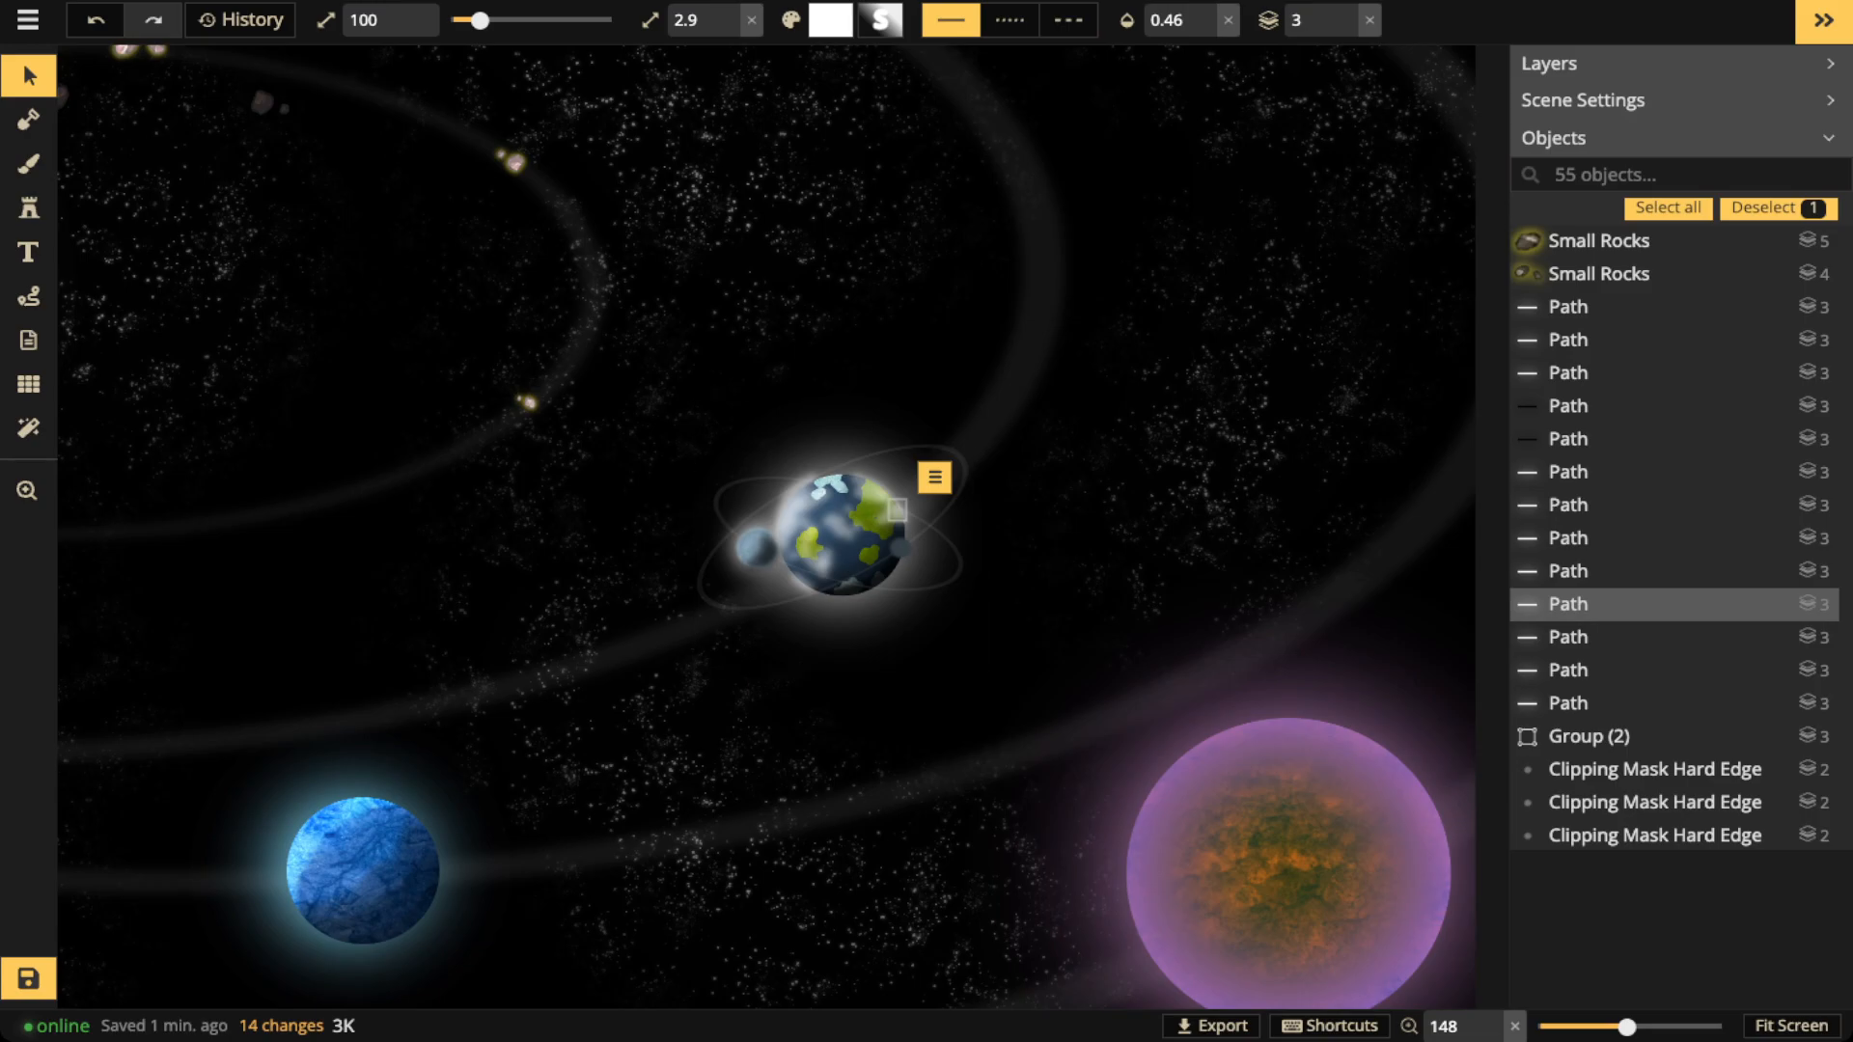
pyautogui.scroll(-1, 502, 724)
pyautogui.scroll(2, 820, 555)
pyautogui.press('space')
pyautogui.moveTo(820, 555); pyautogui.dragTo(823, 443)
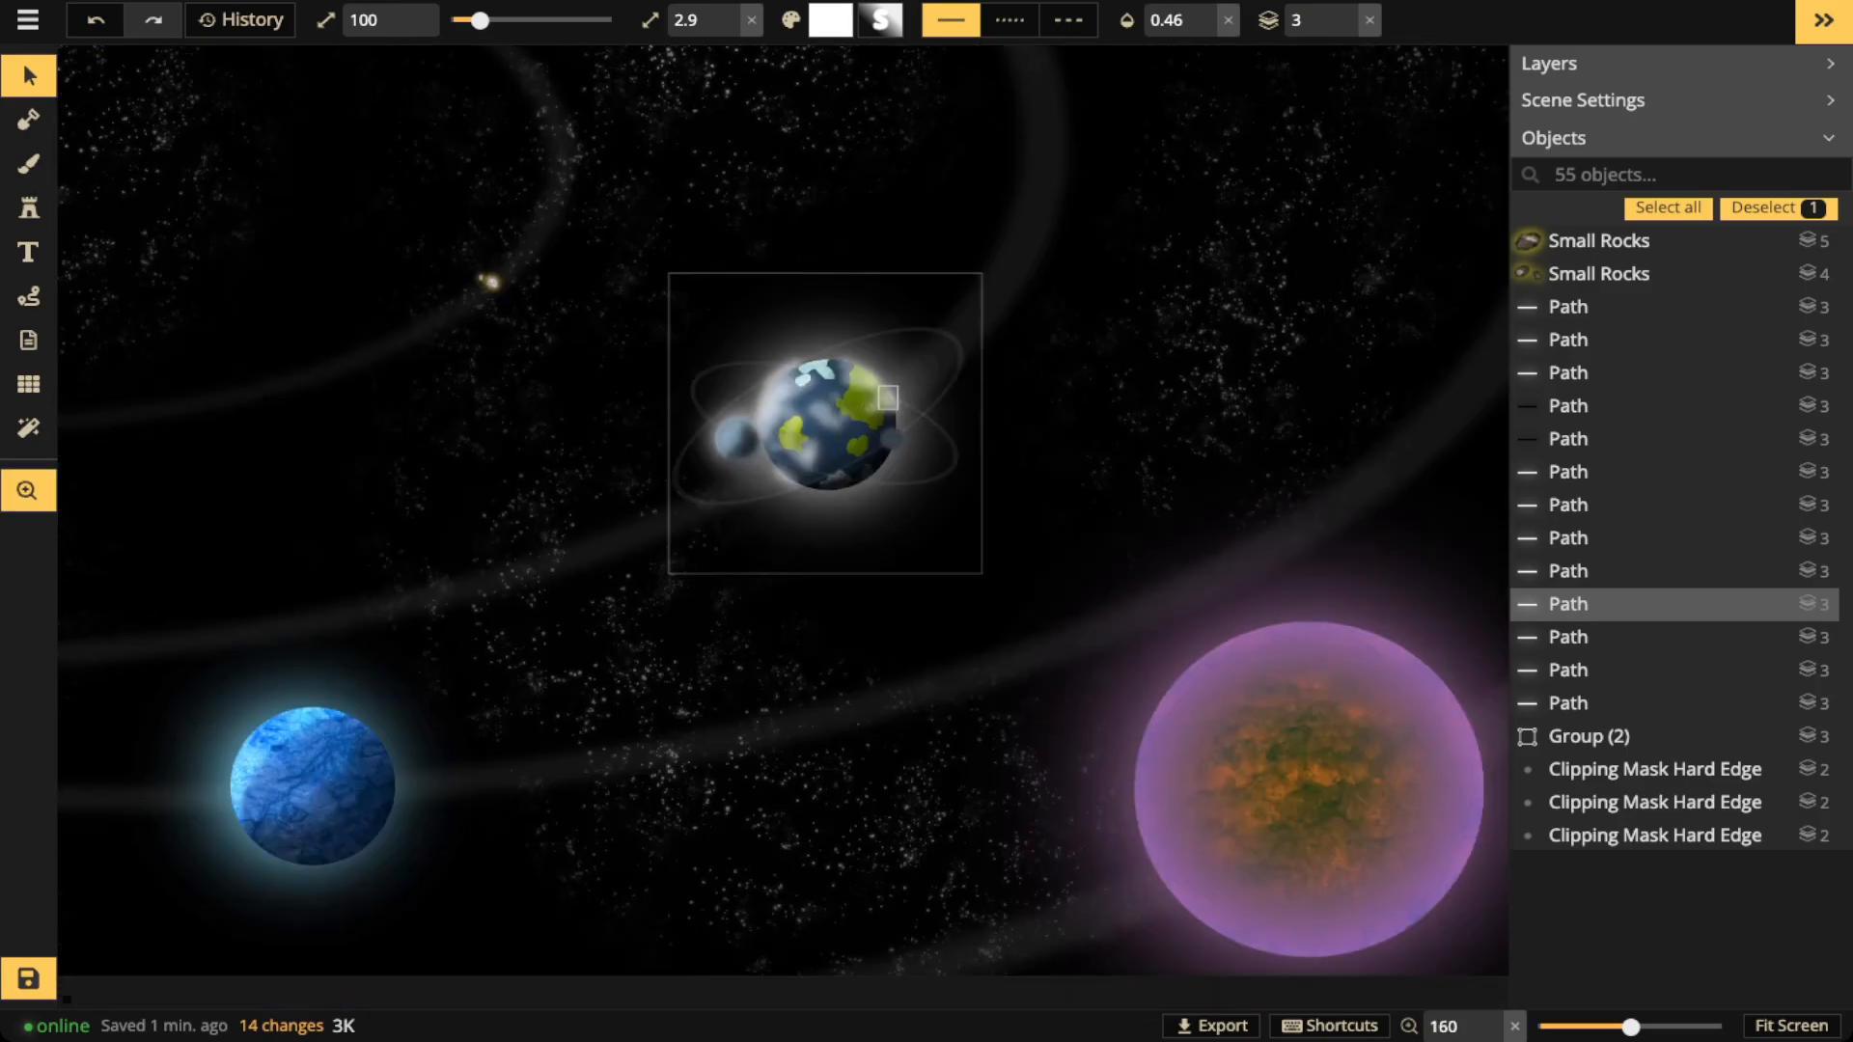
pyautogui.scroll(2, 772, 415)
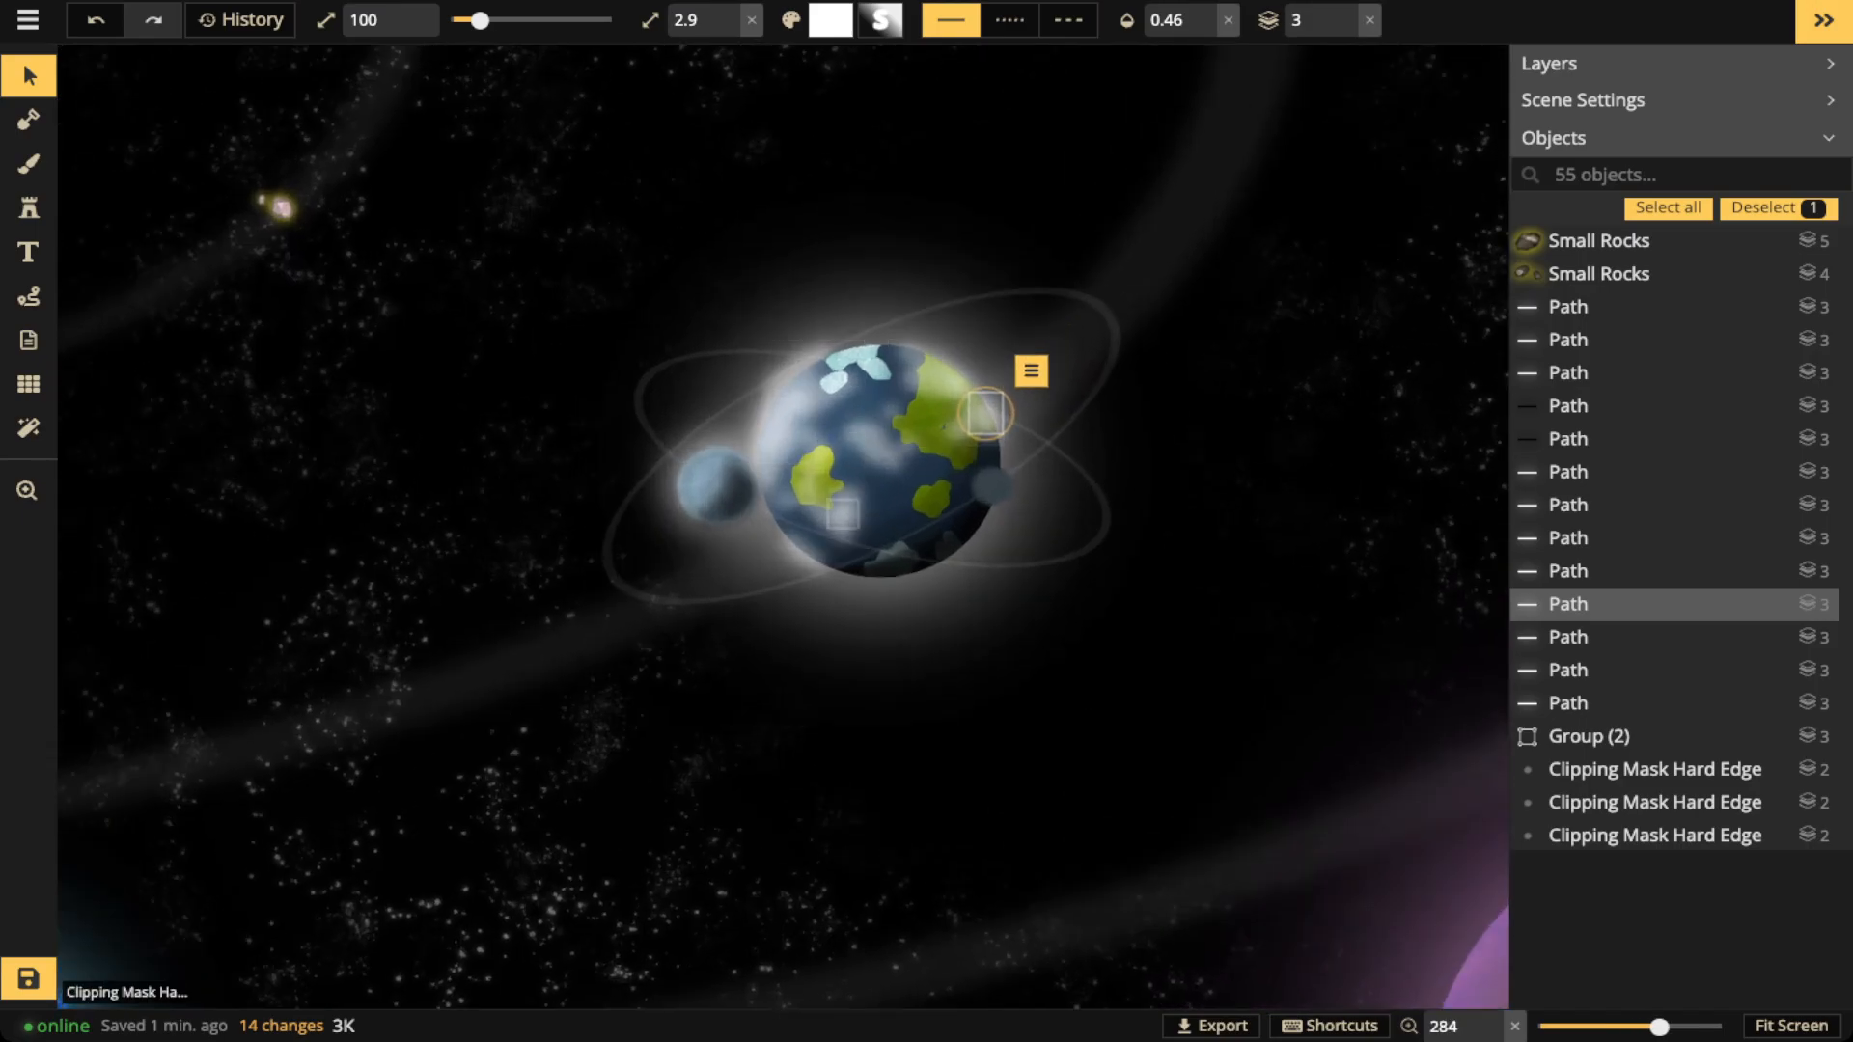
pyautogui.scroll(1, 869, 463)
# Search the stamp catalog for SPARK and choose the Sparks stamp set from Effects
pyautogui.press('s')
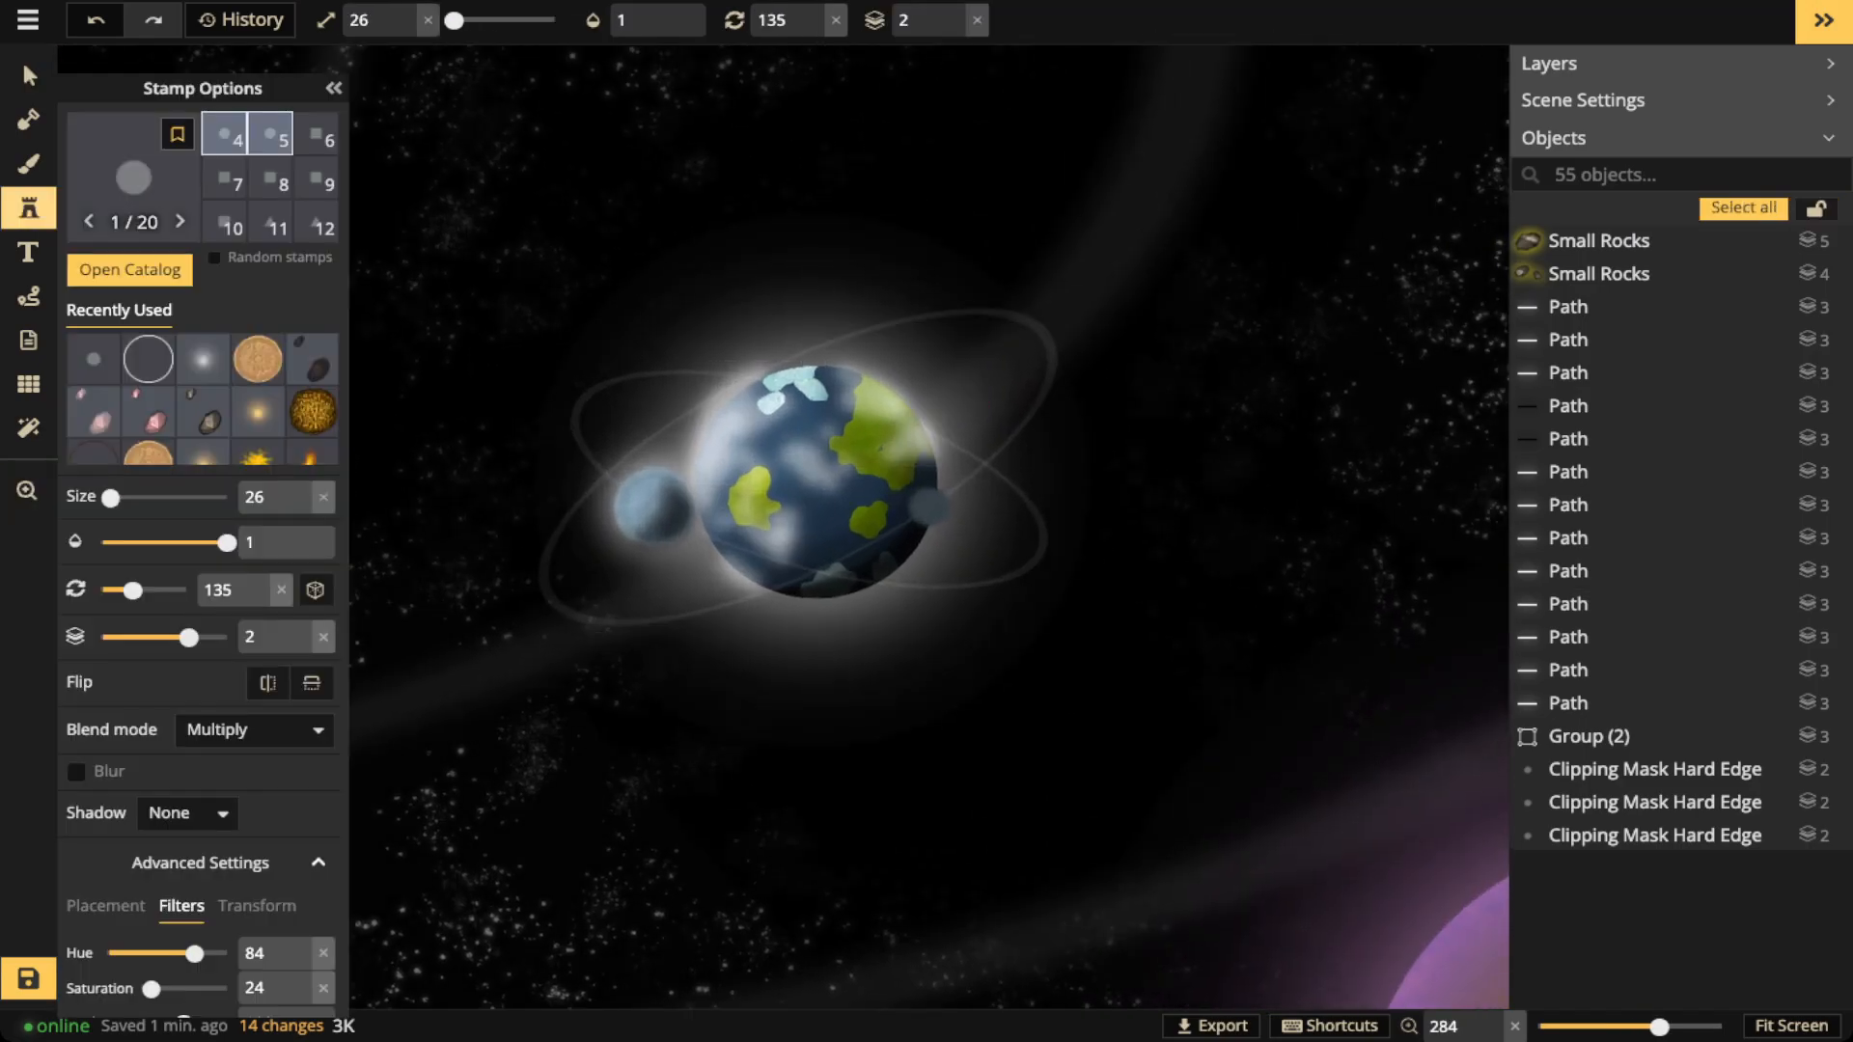
pyautogui.press('f')
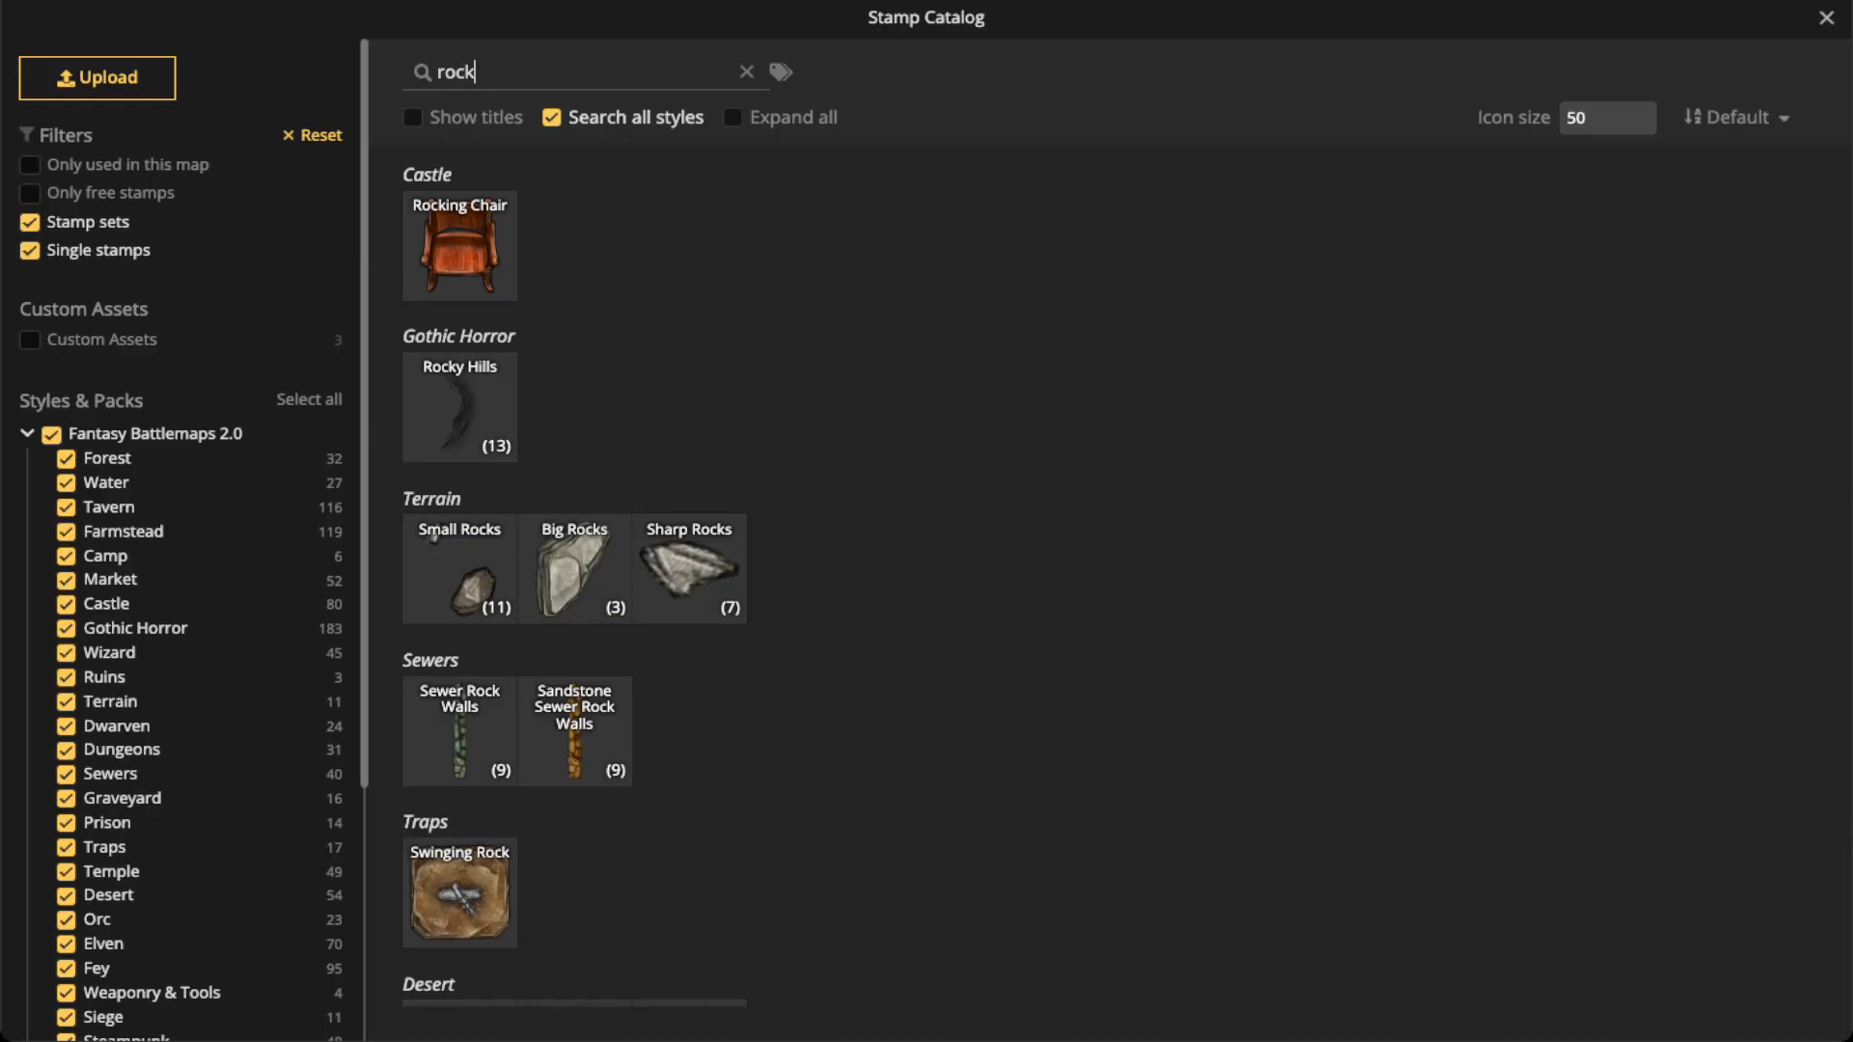
pyautogui.hotkey('ctrl', 'a')
pyautogui.write('SPA')
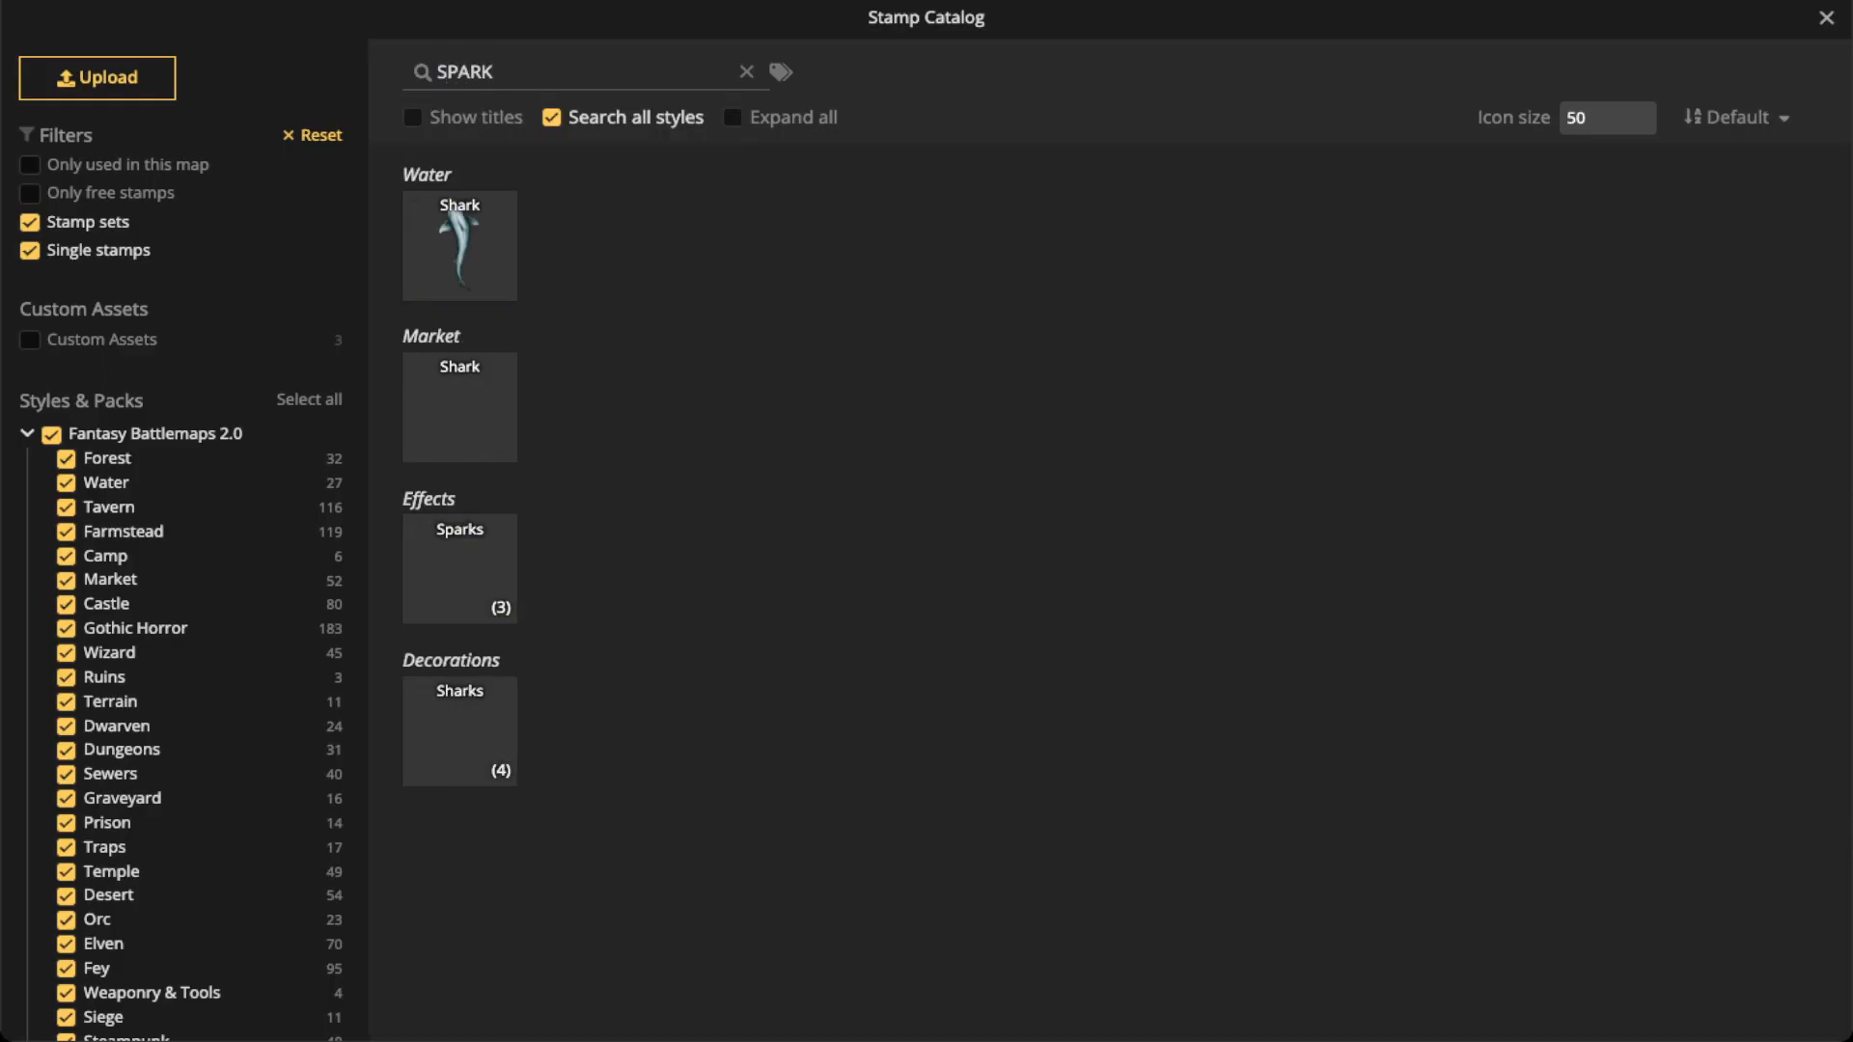
pyautogui.click(460, 564)
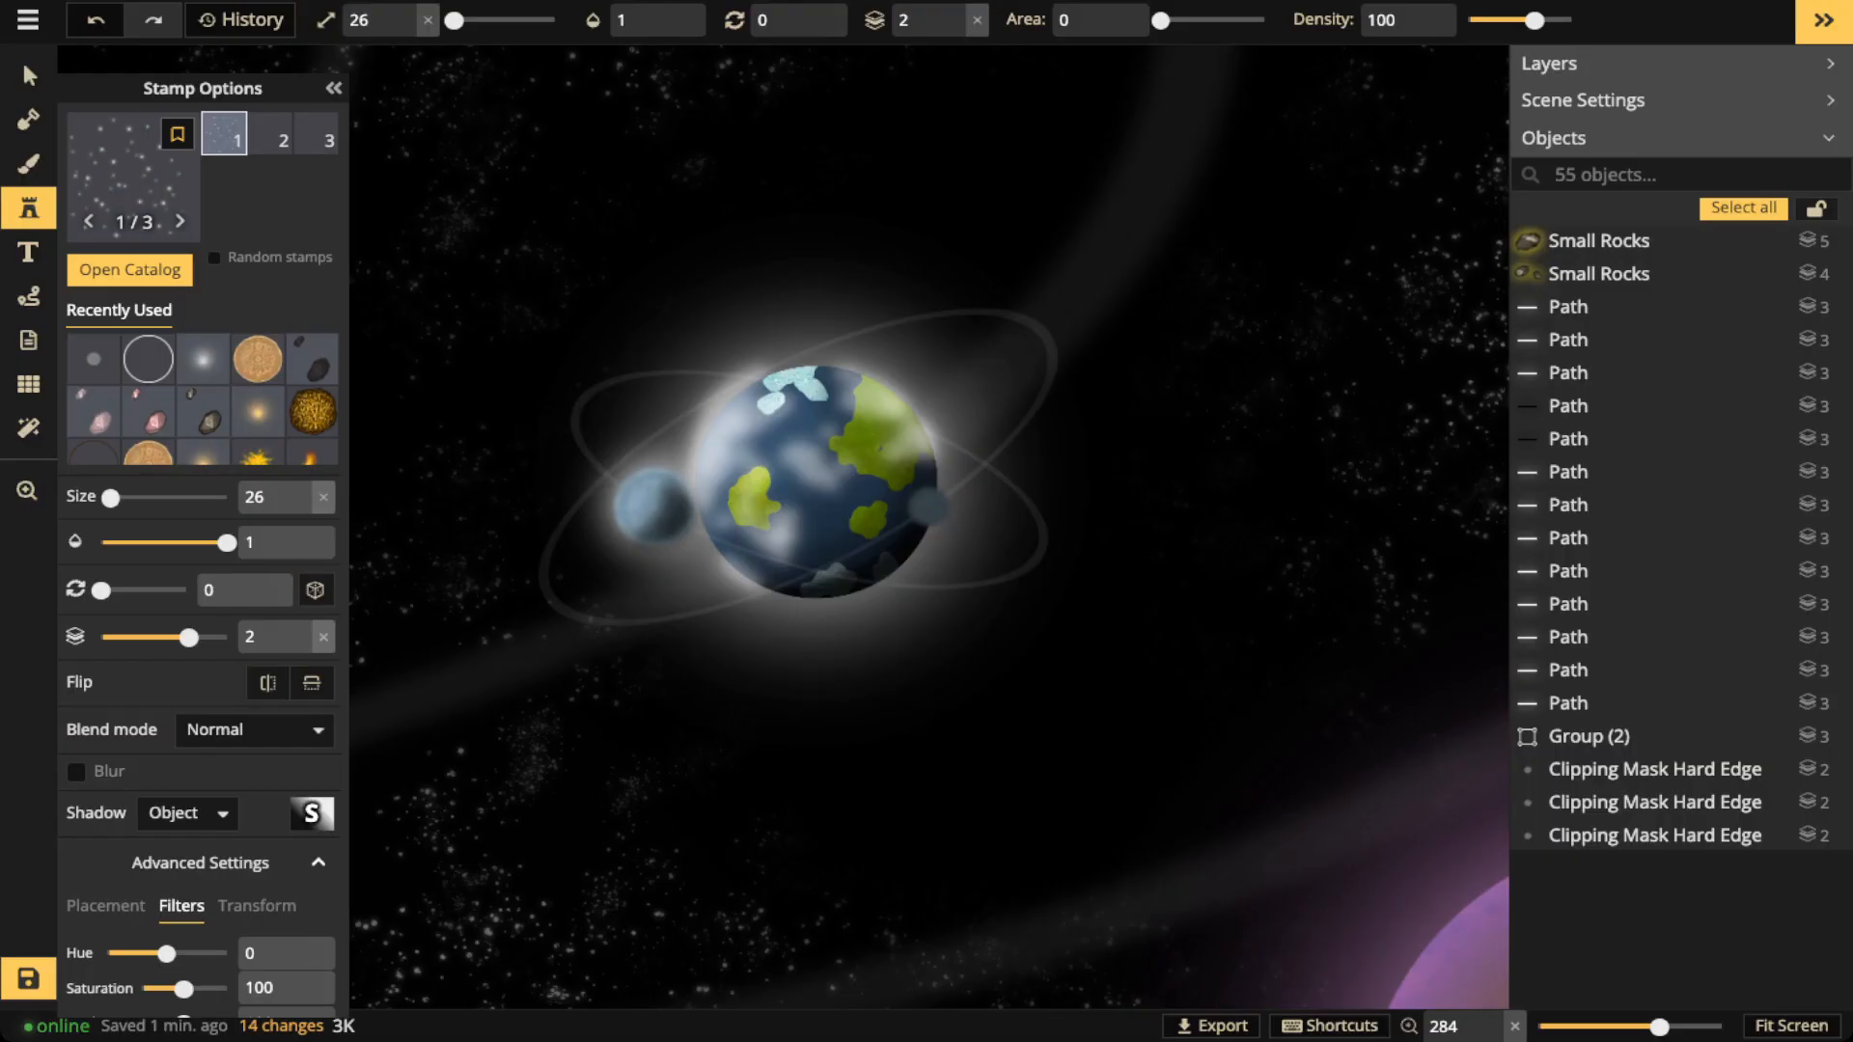
# Place a Sparks stamp of size 96 on layer 2 over the blue planet, rotated 15 degrees
pyautogui.scroll(8, 822, 483)
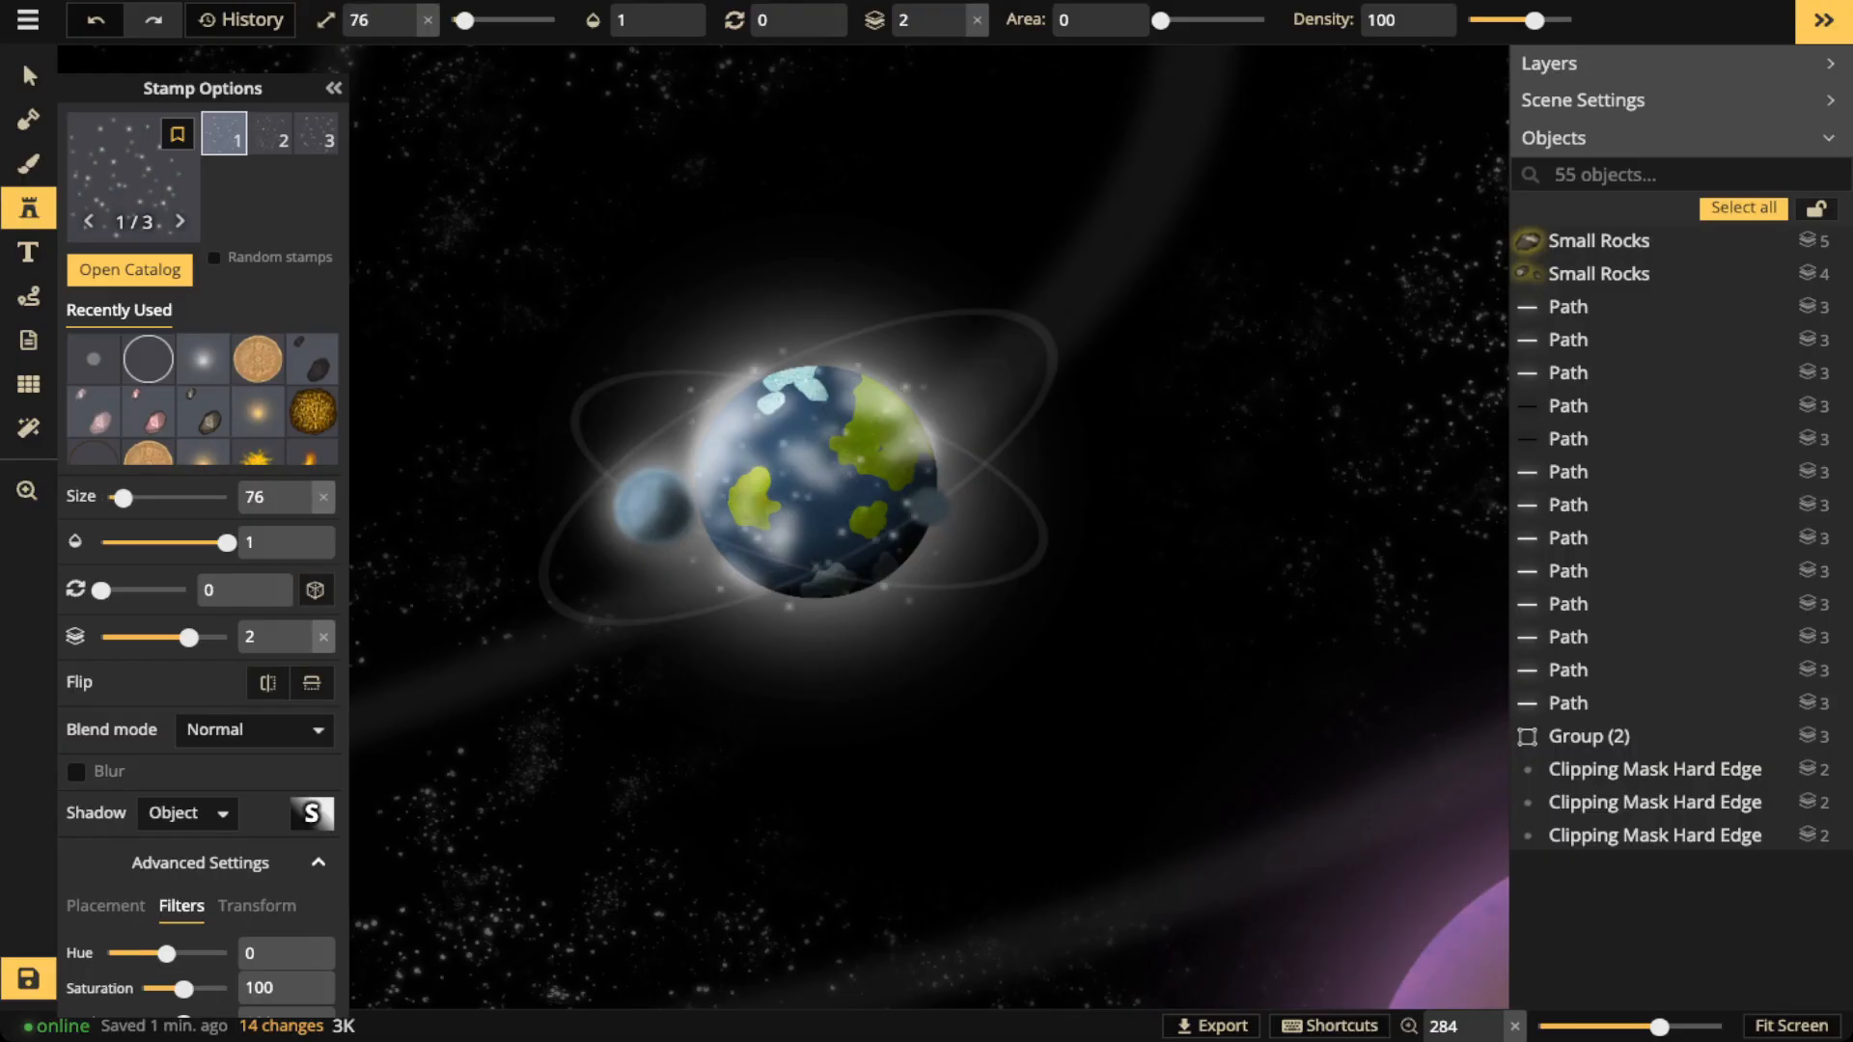
pyautogui.scroll(1, 819, 479)
pyautogui.scroll(-1, 820, 479)
pyautogui.press('space')
pyautogui.moveTo(820, 480); pyautogui.dragTo(1063, 131)
pyautogui.moveTo(866, 660); pyautogui.dragTo(1296, 173)
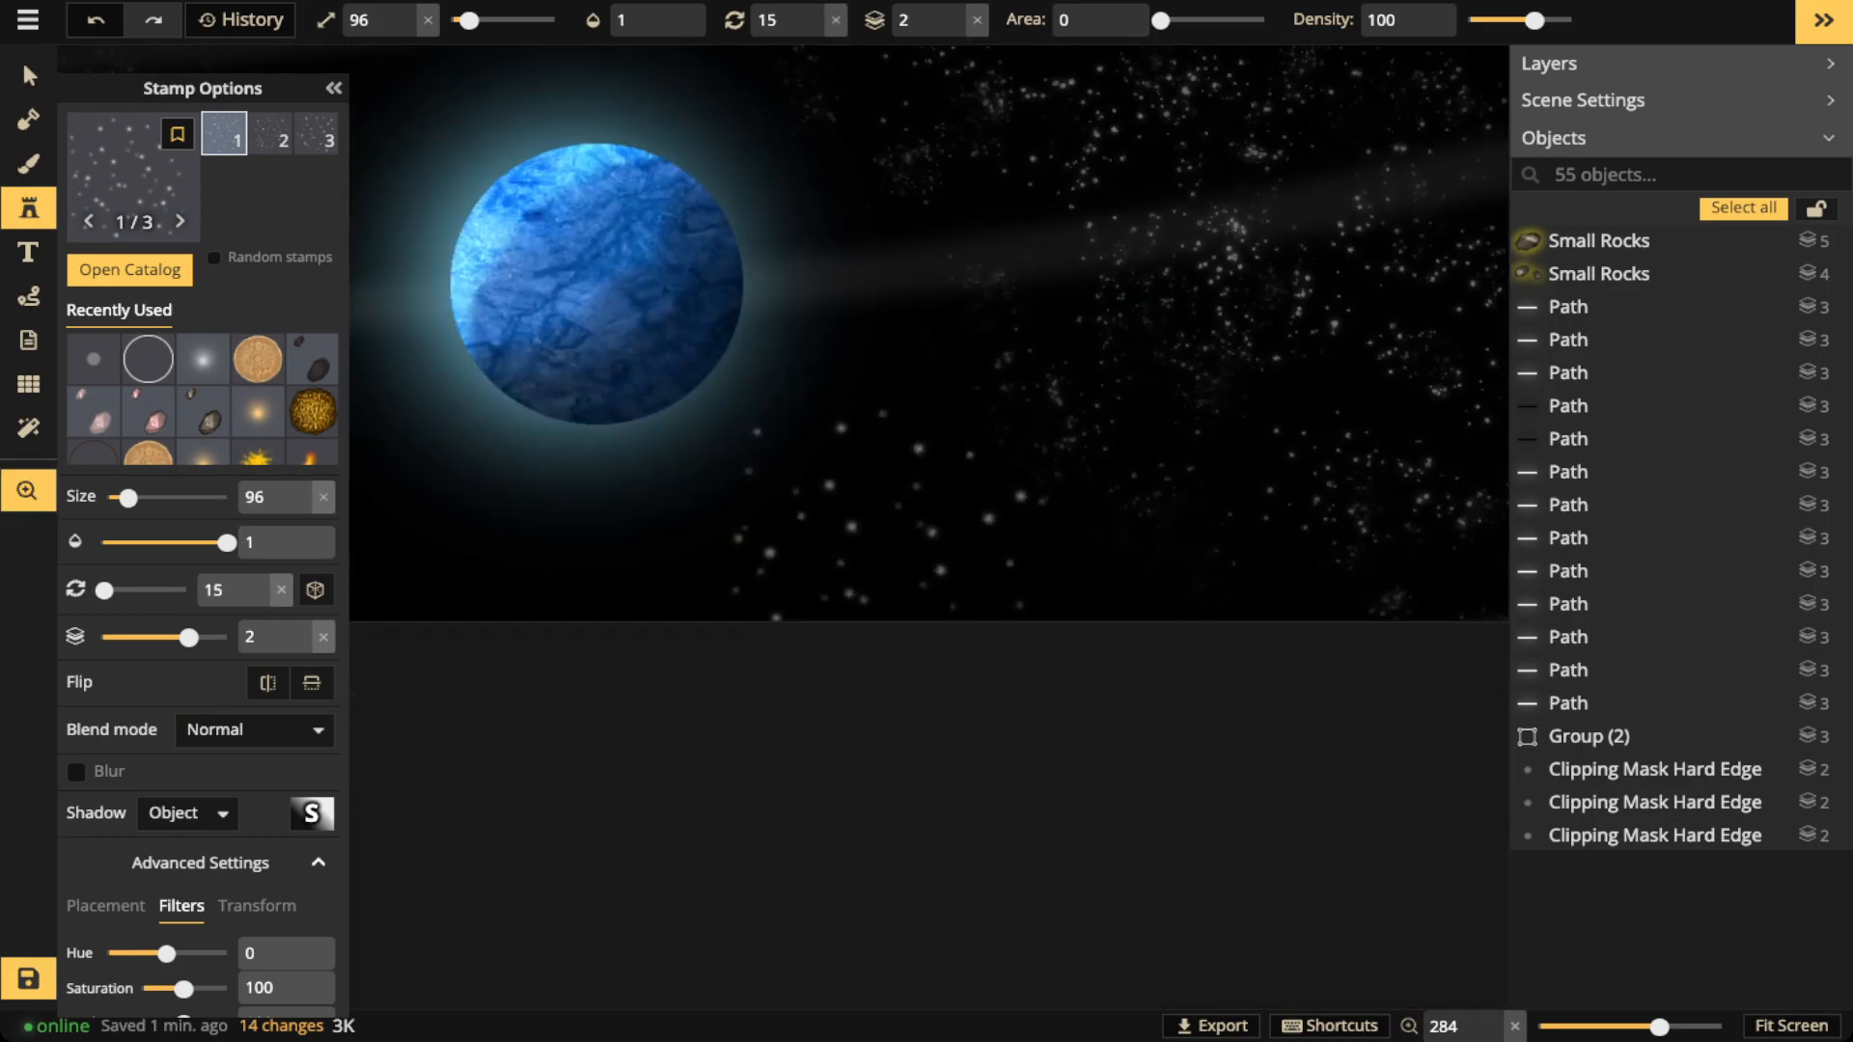
pyautogui.moveTo(581, 302); pyautogui.dragTo(807, 233)
pyautogui.click(806, 227)
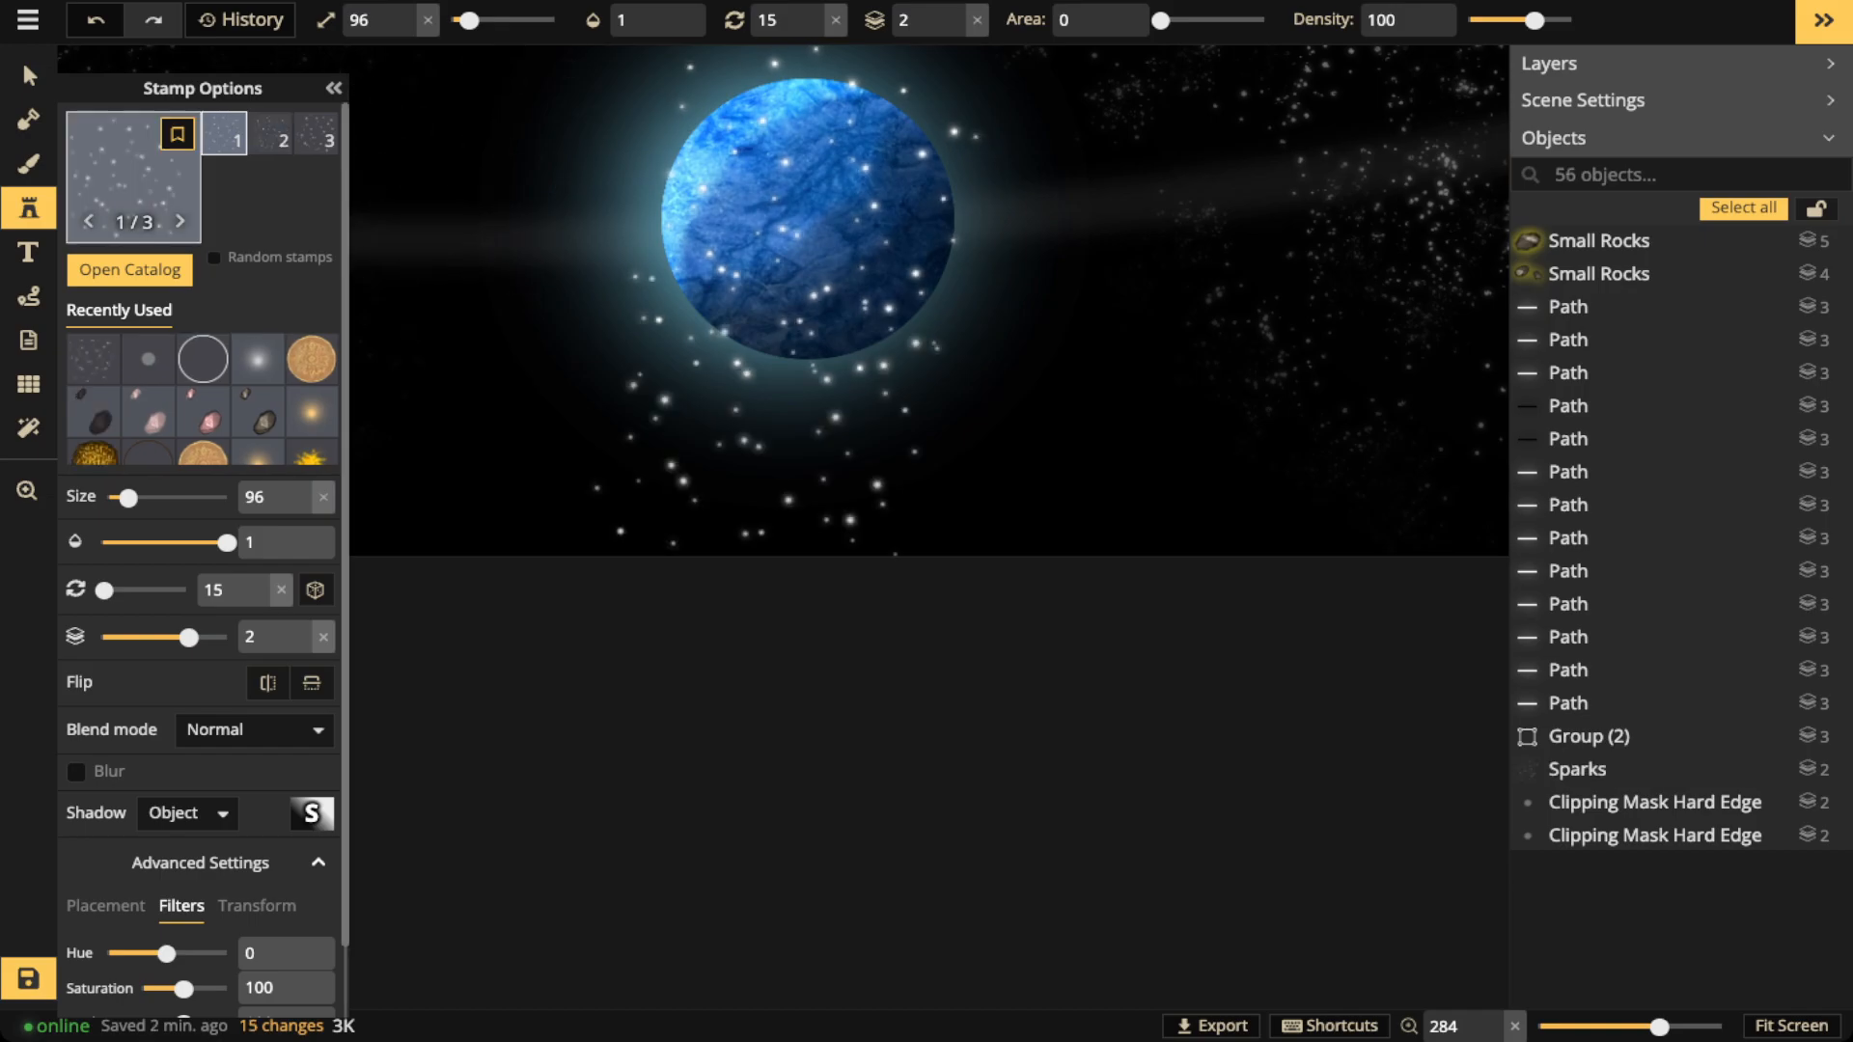
# Select the placed Sparks stamp, rotate it to 45 degrees and deselect it
pyautogui.click(28, 76)
pyautogui.scroll(1, 807, 226)
pyautogui.scroll(2, 807, 227)
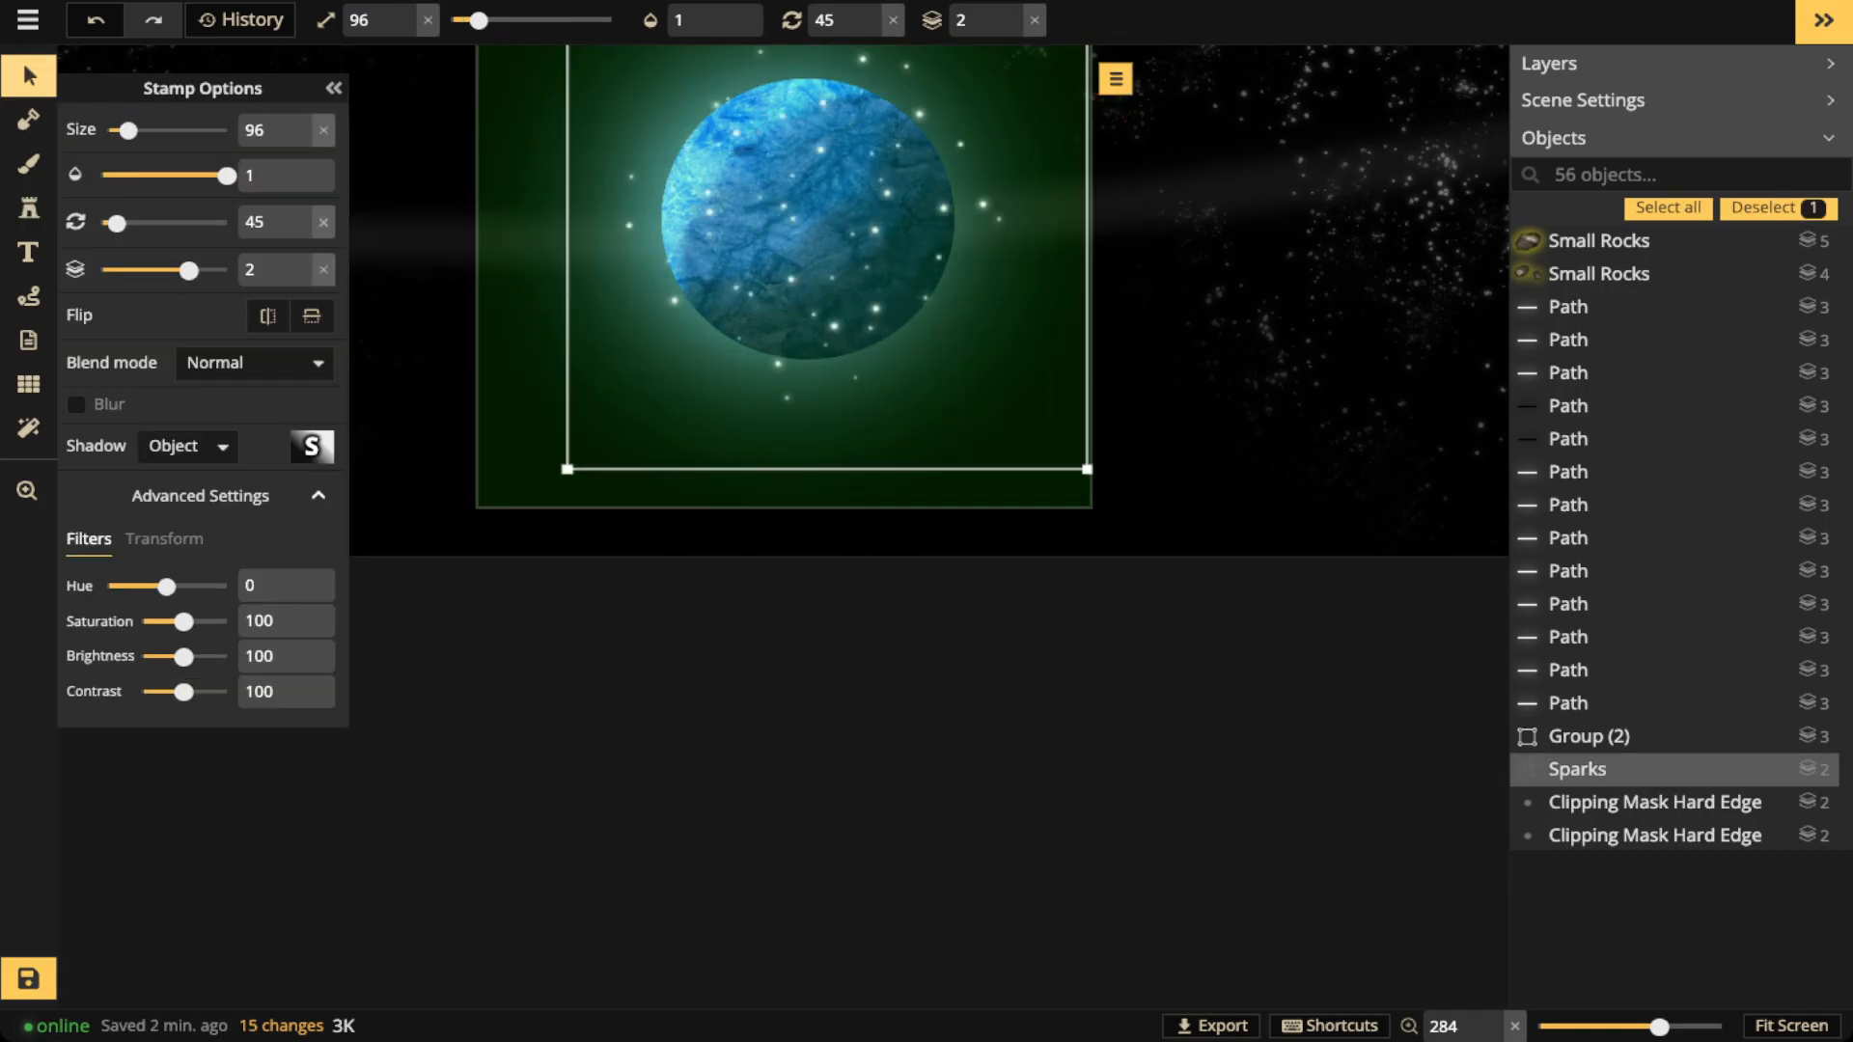
pyautogui.moveTo(807, 227); pyautogui.dragTo(348, 838)
pyautogui.press('Escape')
# Examine the Earth-like planet and its moon alongside the sparkling blue planet
pyautogui.scroll(-5, 778, 207)
pyautogui.press('space')
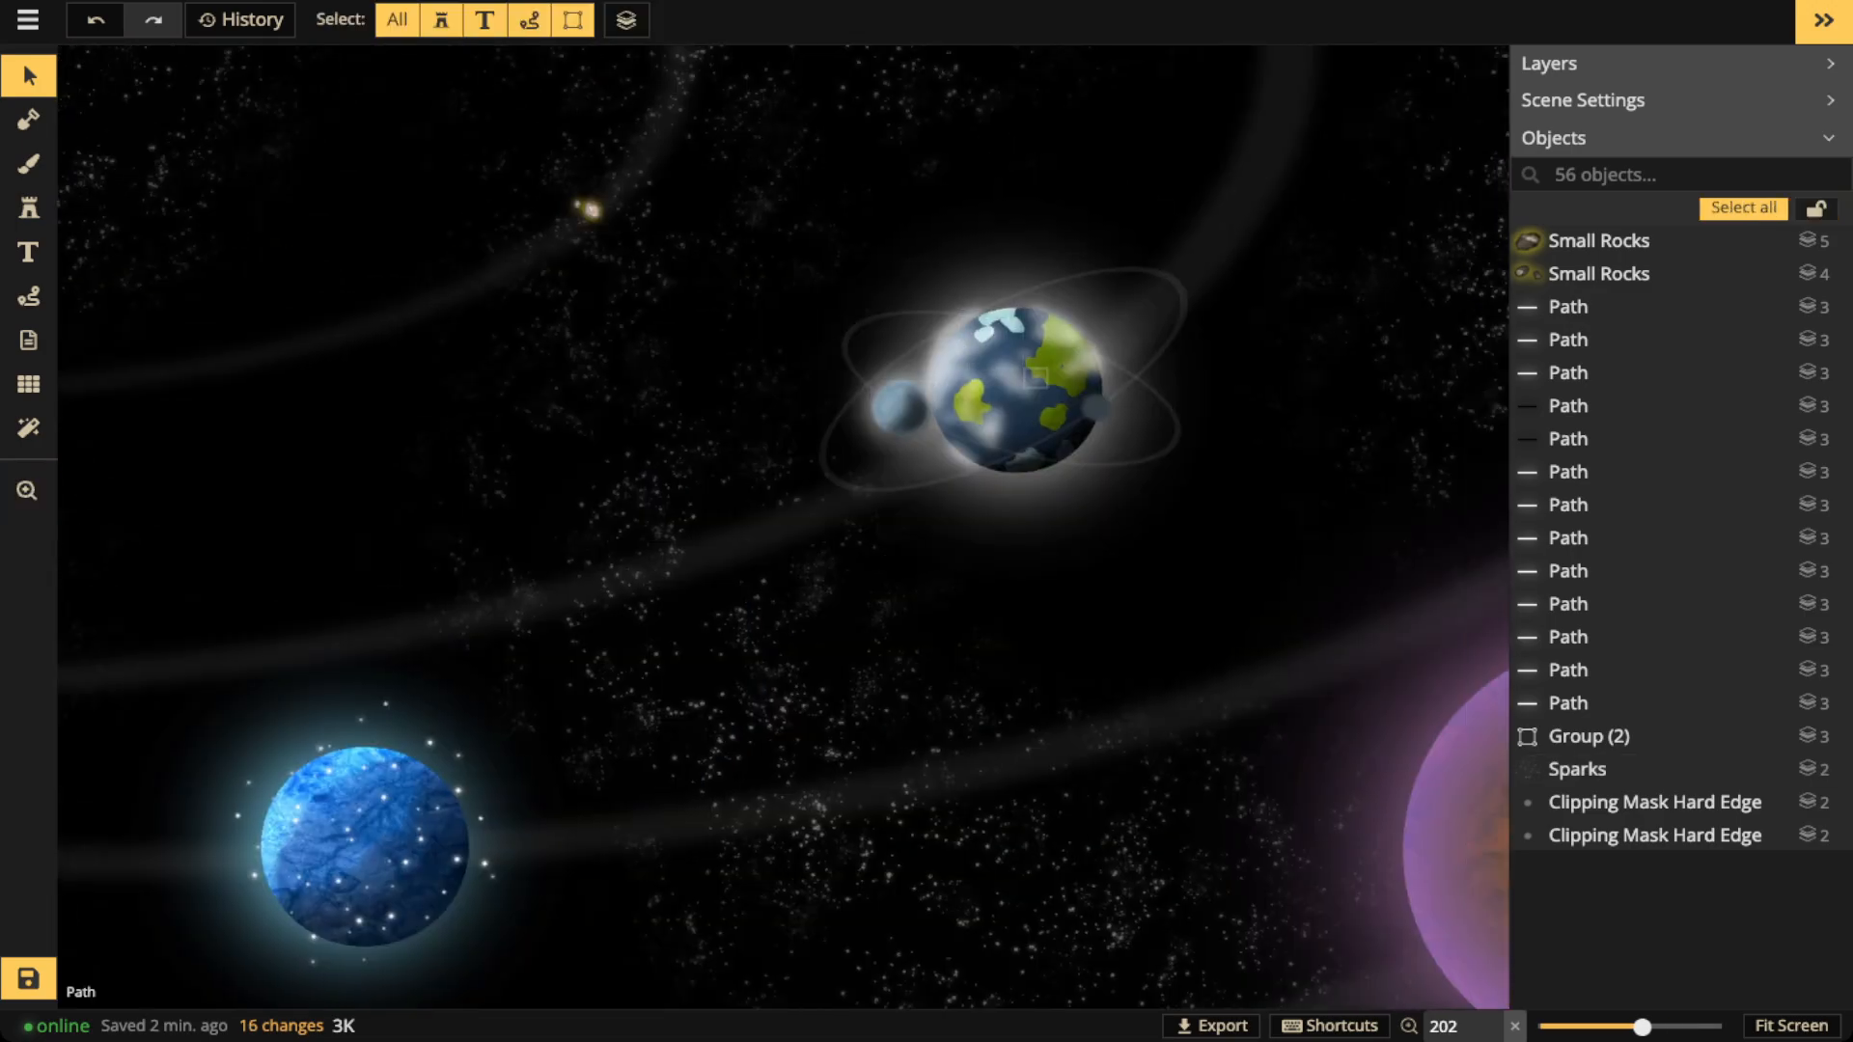
pyautogui.scroll(5, 980, 397)
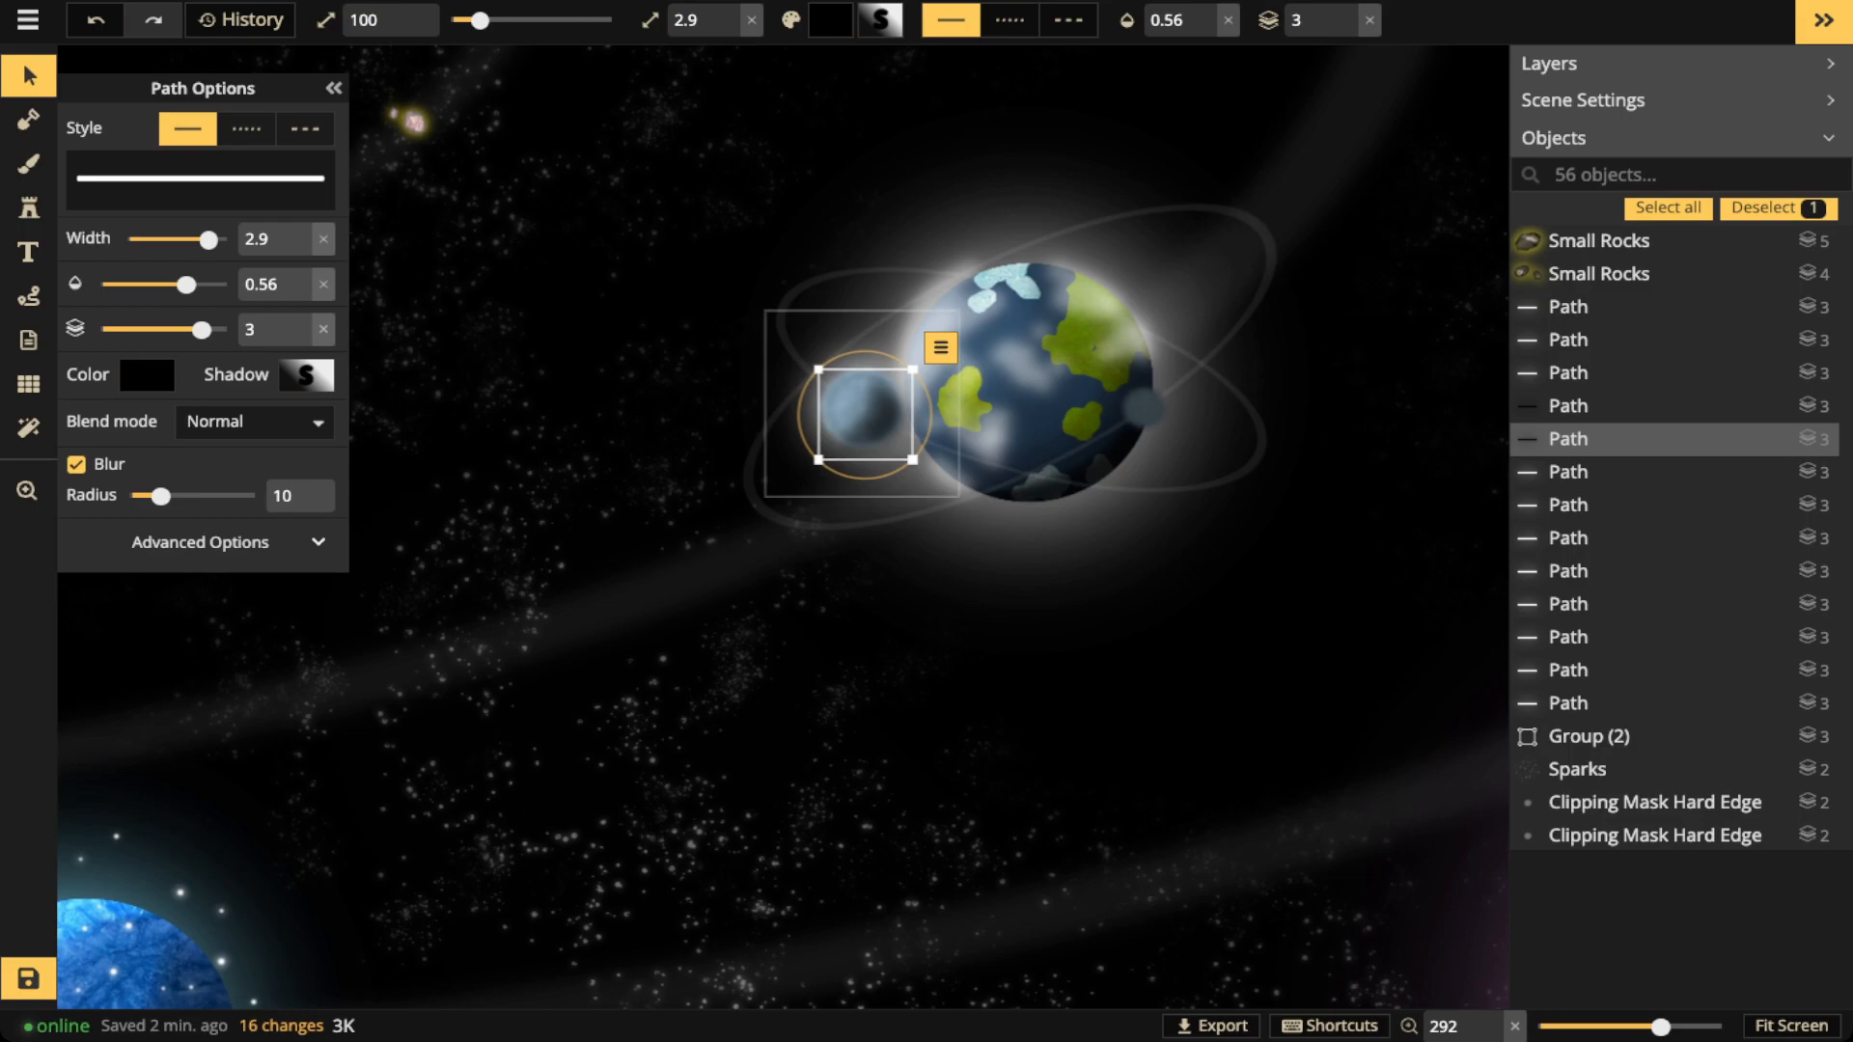
pyautogui.press('Escape')
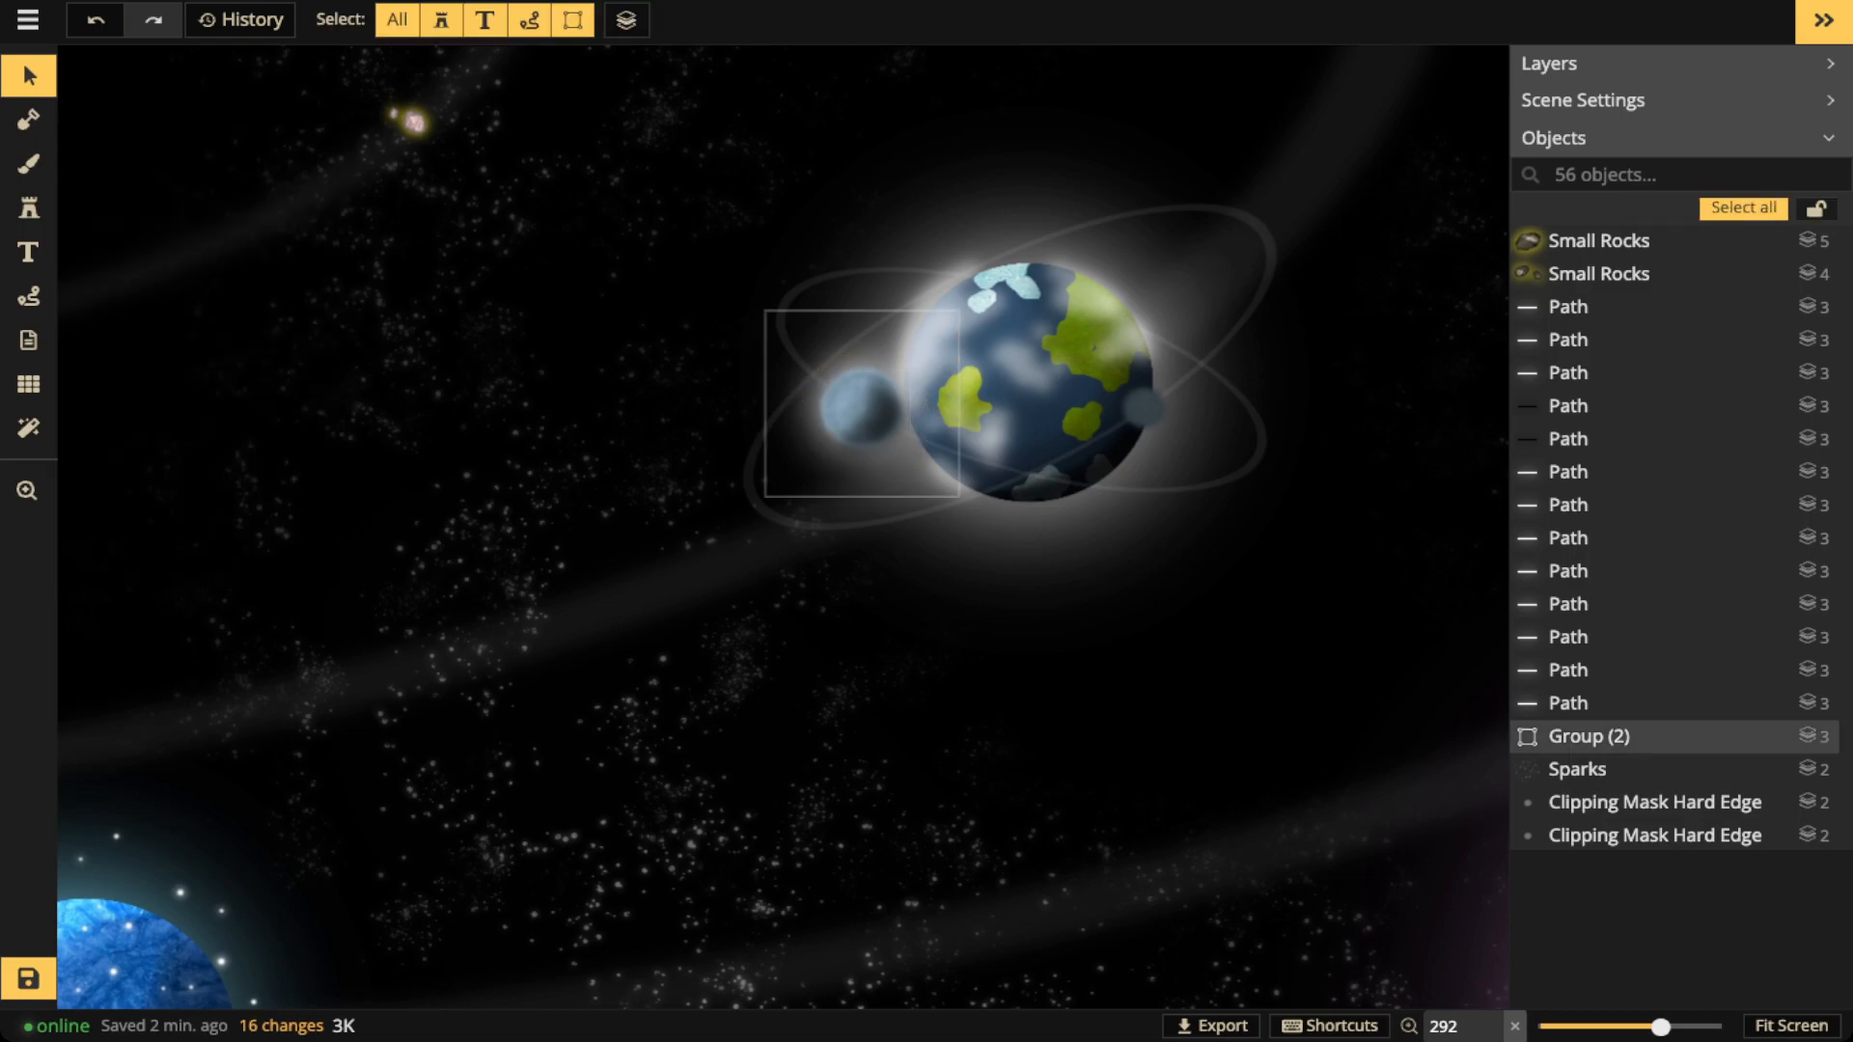
pyautogui.scroll(-5, 840, 311)
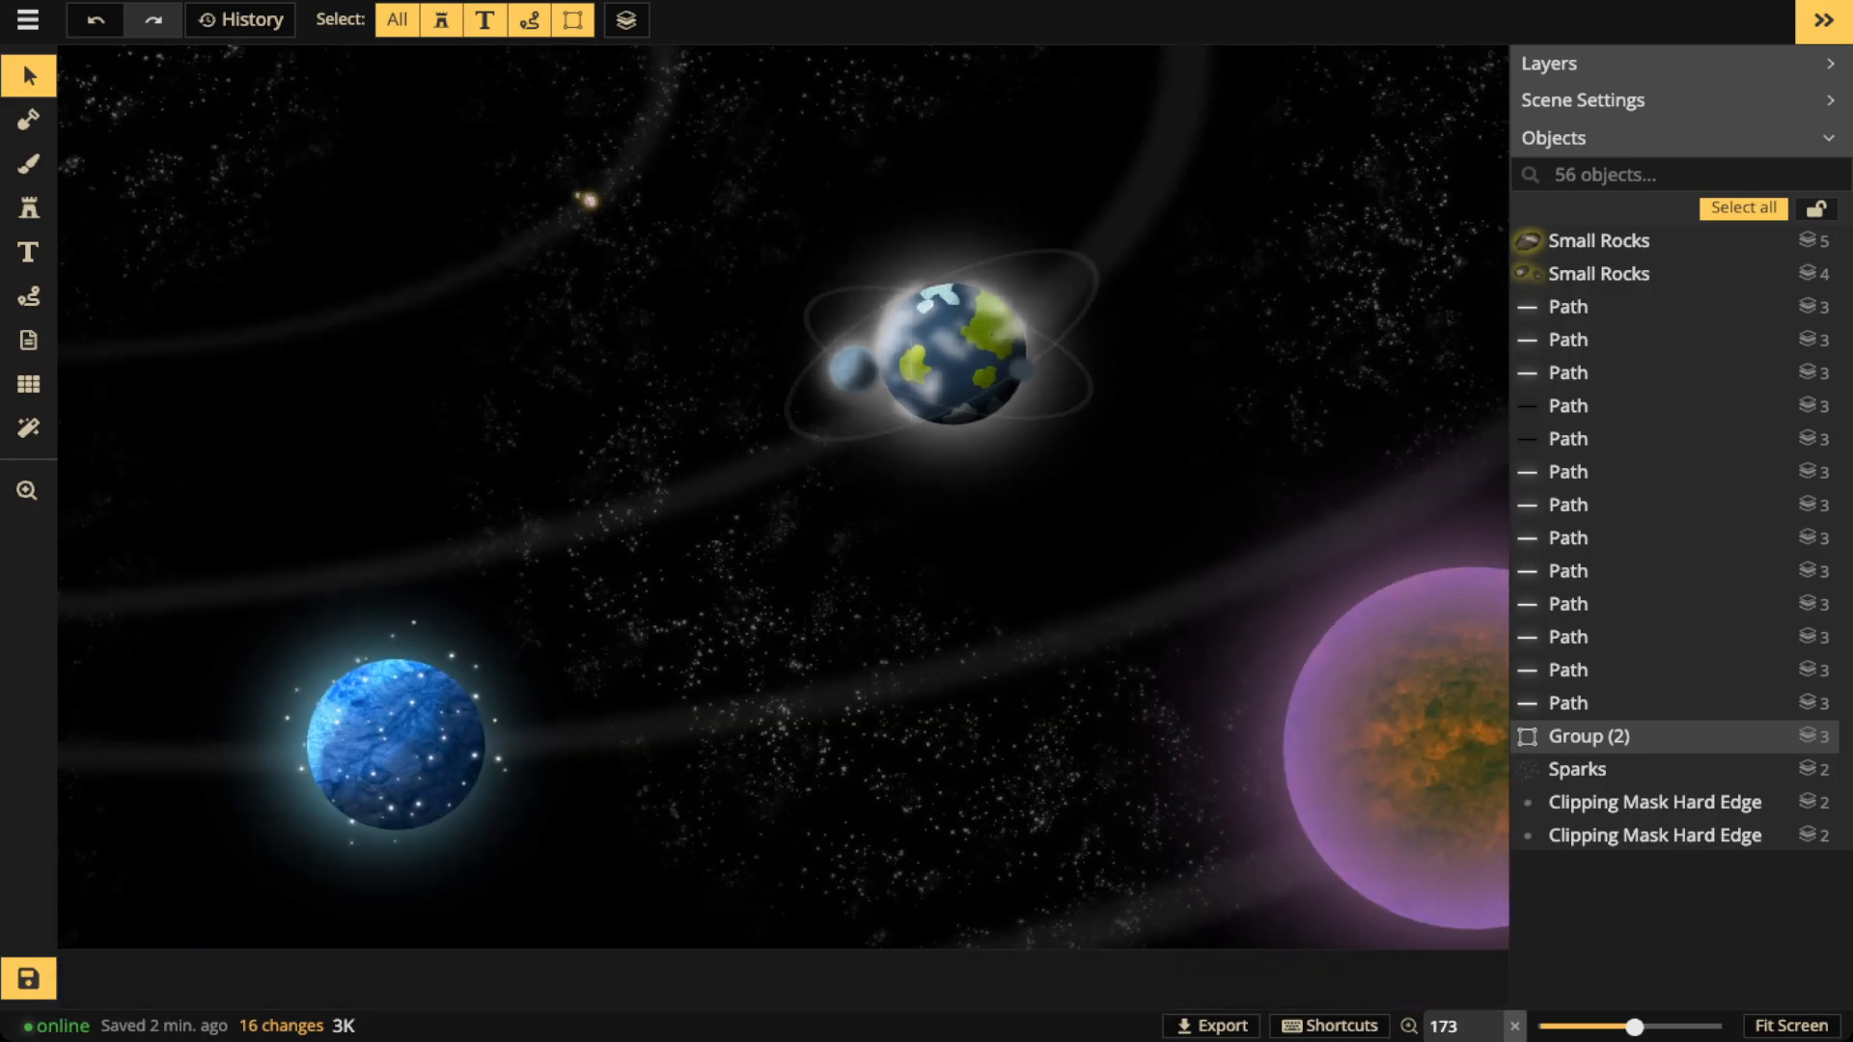
pyautogui.scroll(2, 890, 346)
pyautogui.scroll(-1, 890, 345)
pyautogui.moveTo(890, 345); pyautogui.dragTo(872, 357)
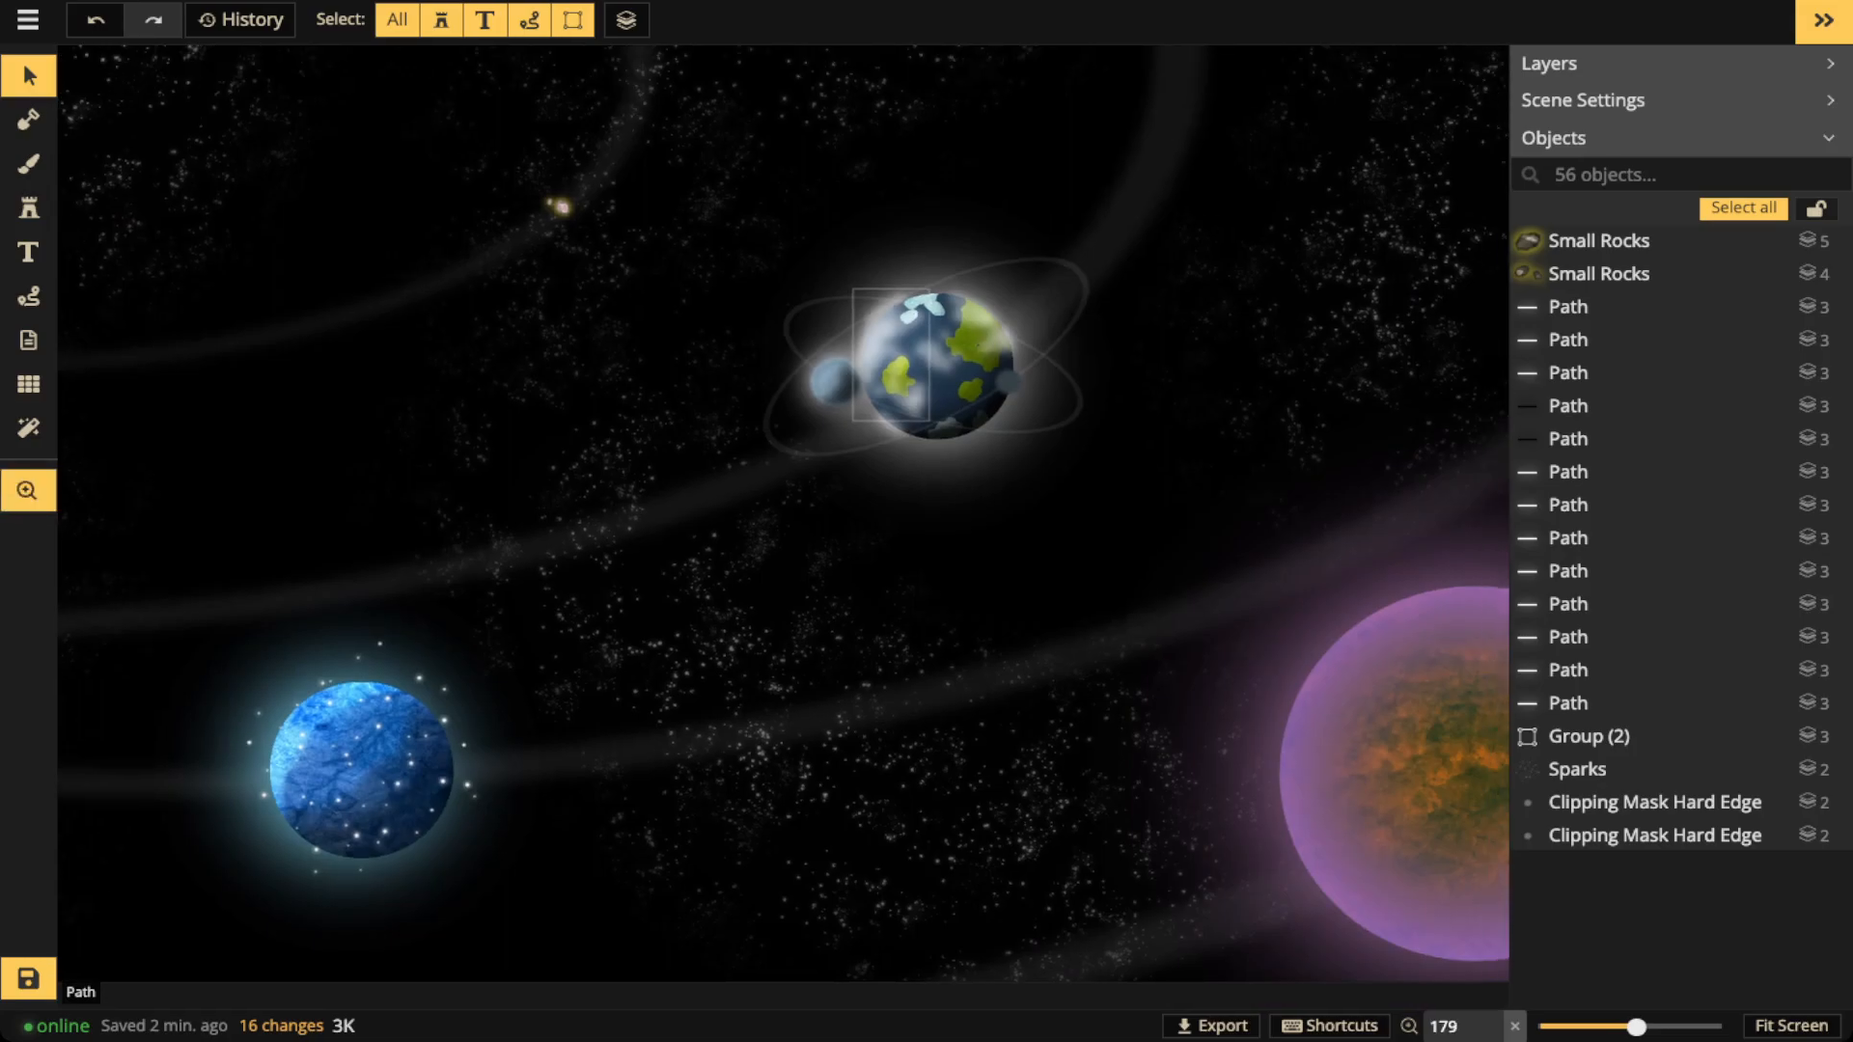
pyautogui.moveTo(1031, 357); pyautogui.dragTo(801, 365)
# Select the blue planet's group, nudge it slightly beneath the sparkles and deselect it
pyautogui.scroll(-6, 801, 364)
pyautogui.moveTo(447, 543); pyautogui.dragTo(830, 733)
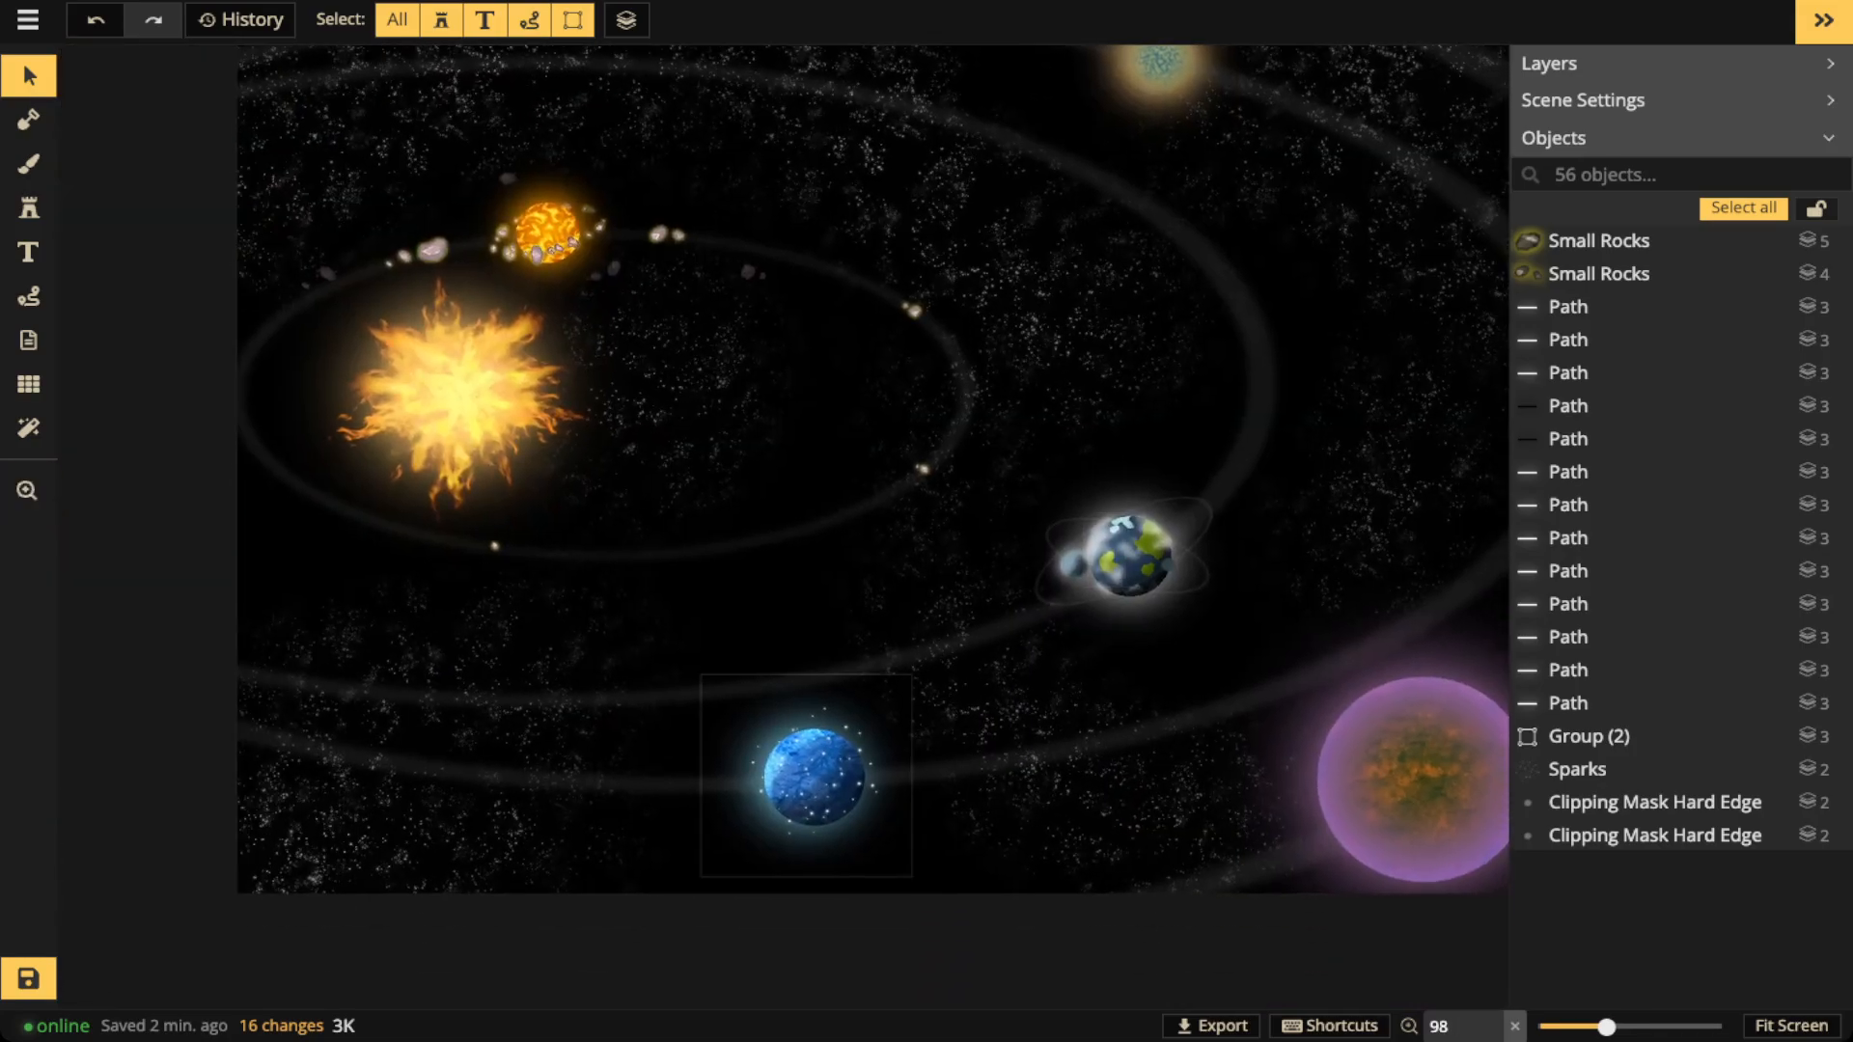
pyautogui.click(816, 772)
pyautogui.scroll(4, 816, 772)
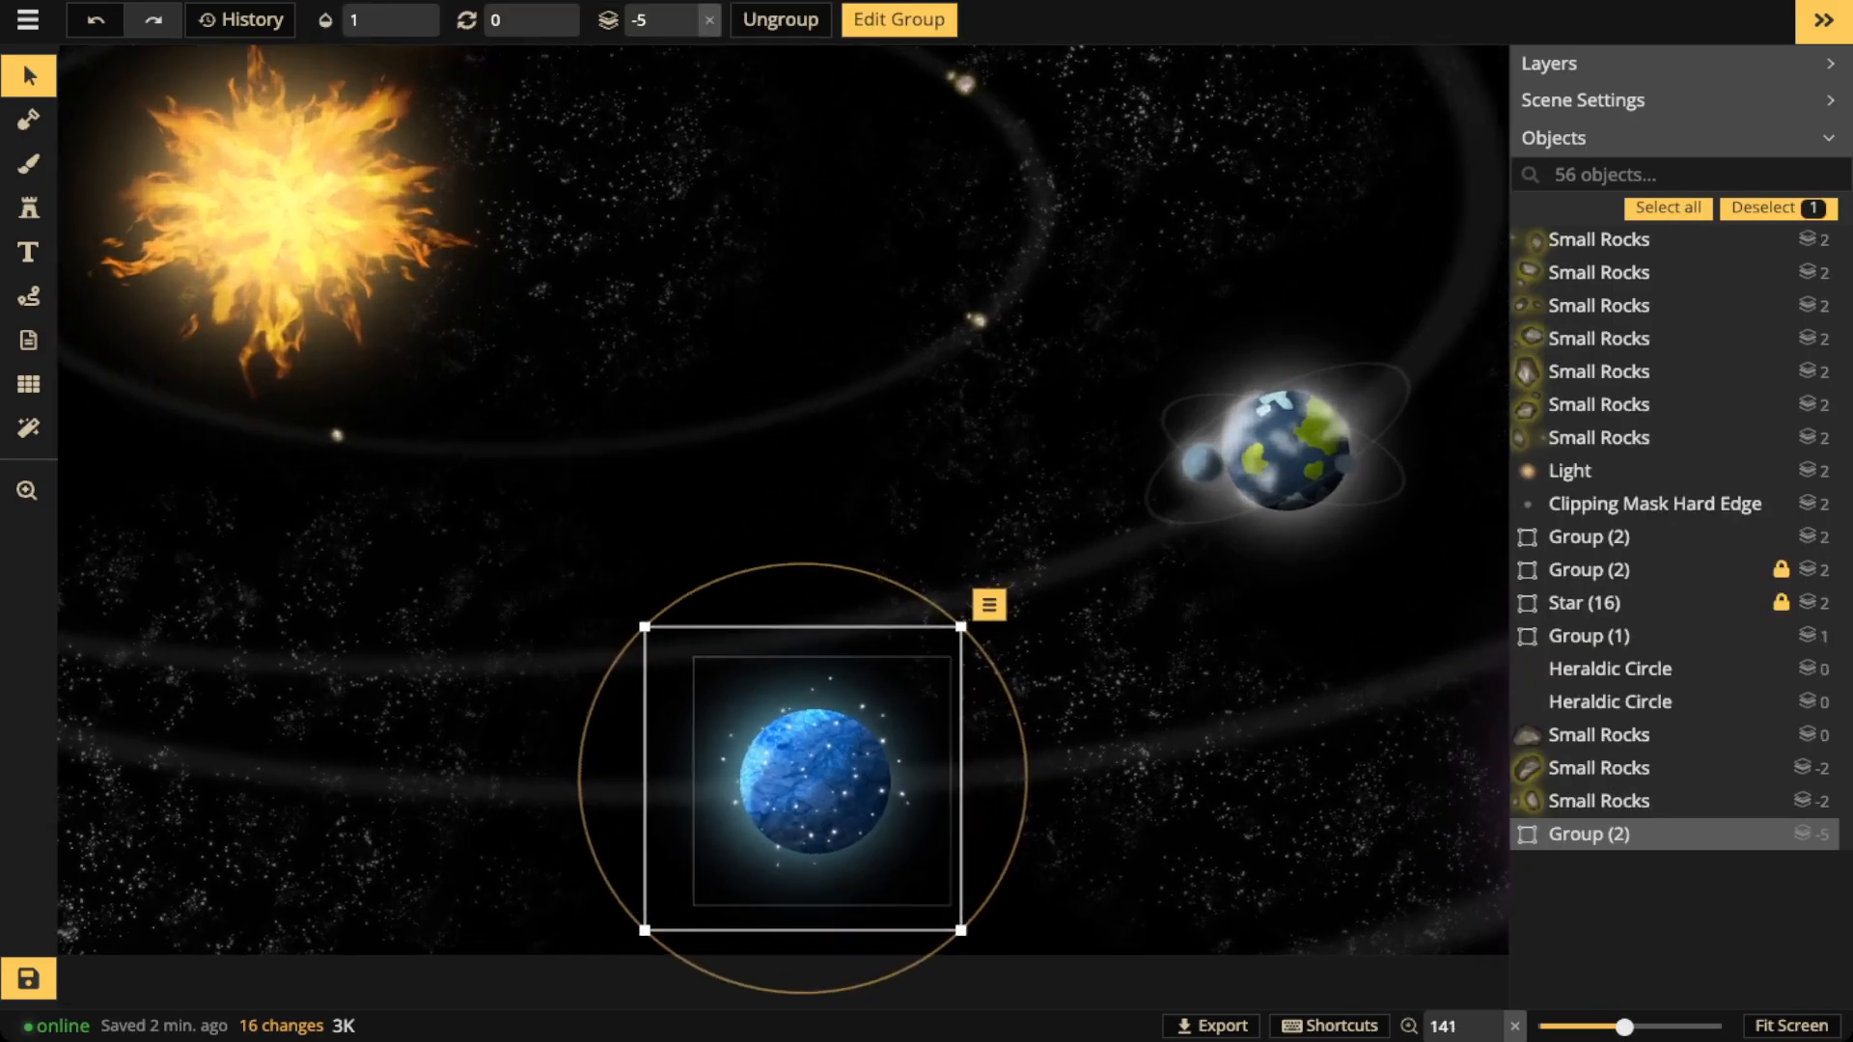
pyautogui.scroll(5, 816, 781)
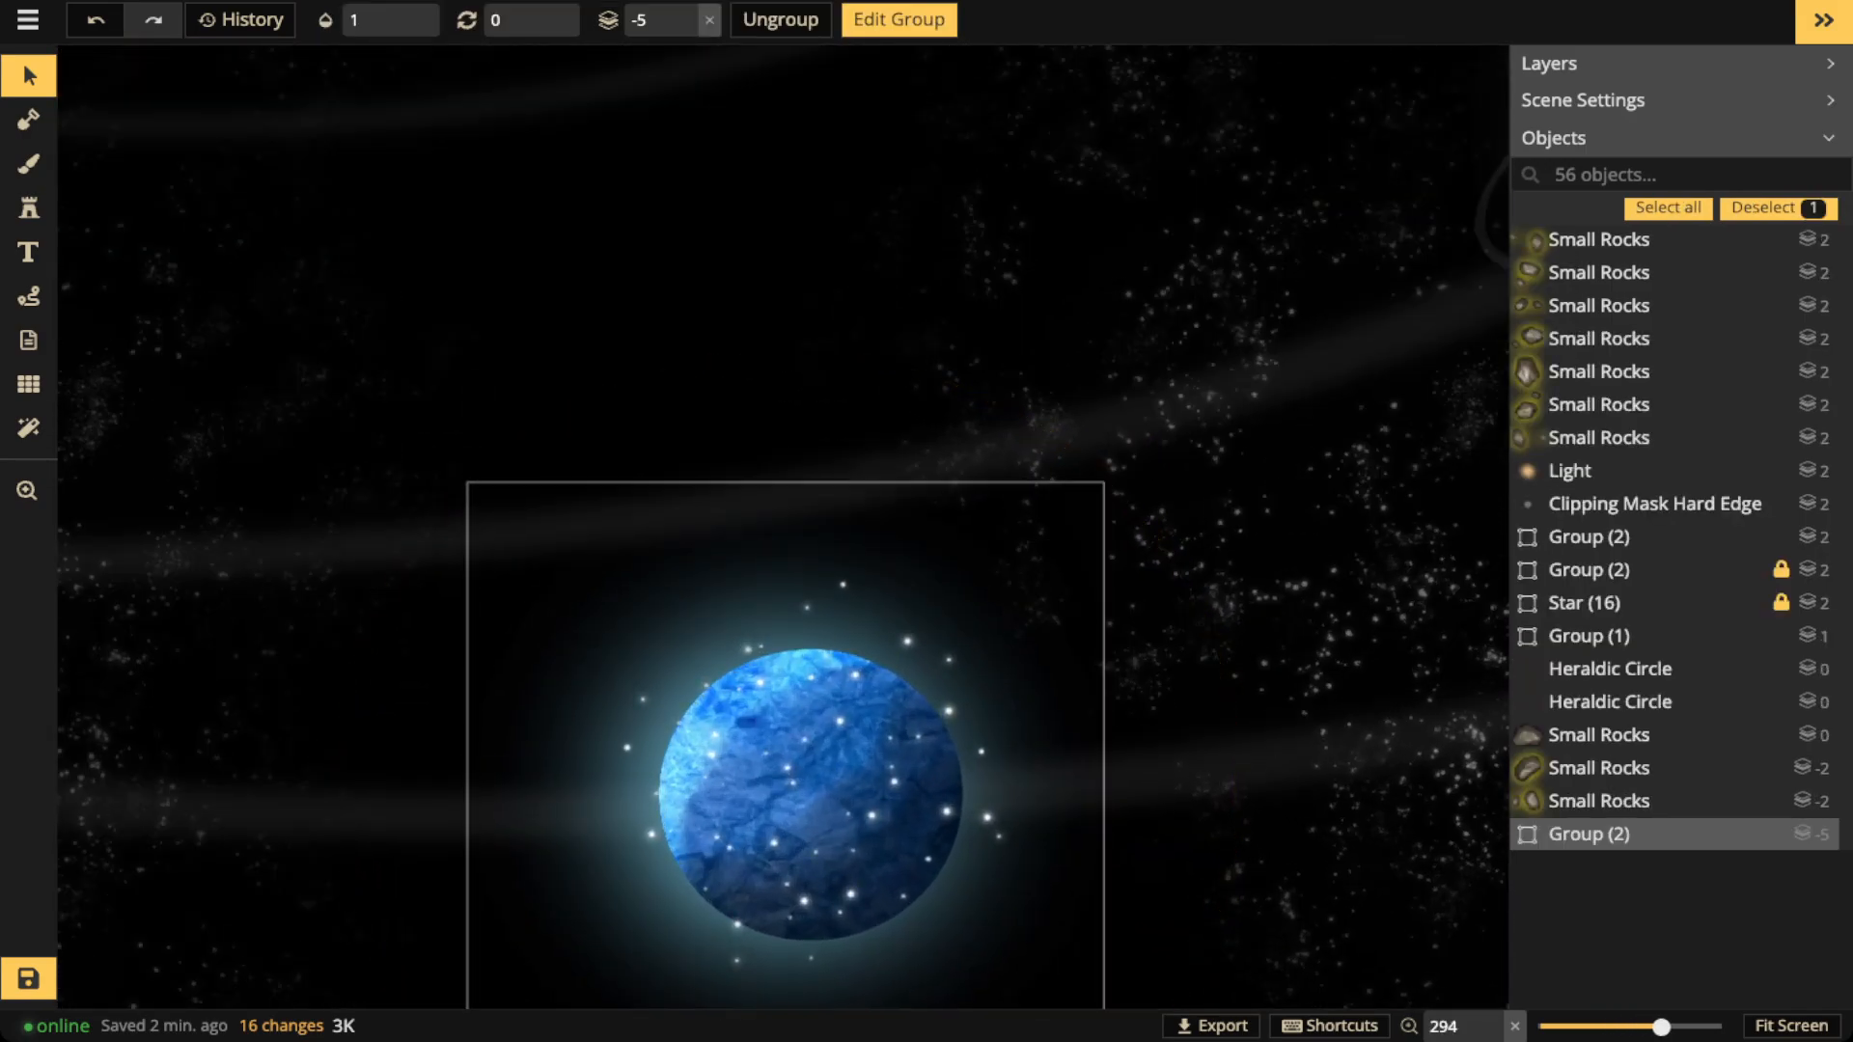
pyautogui.press('Escape')
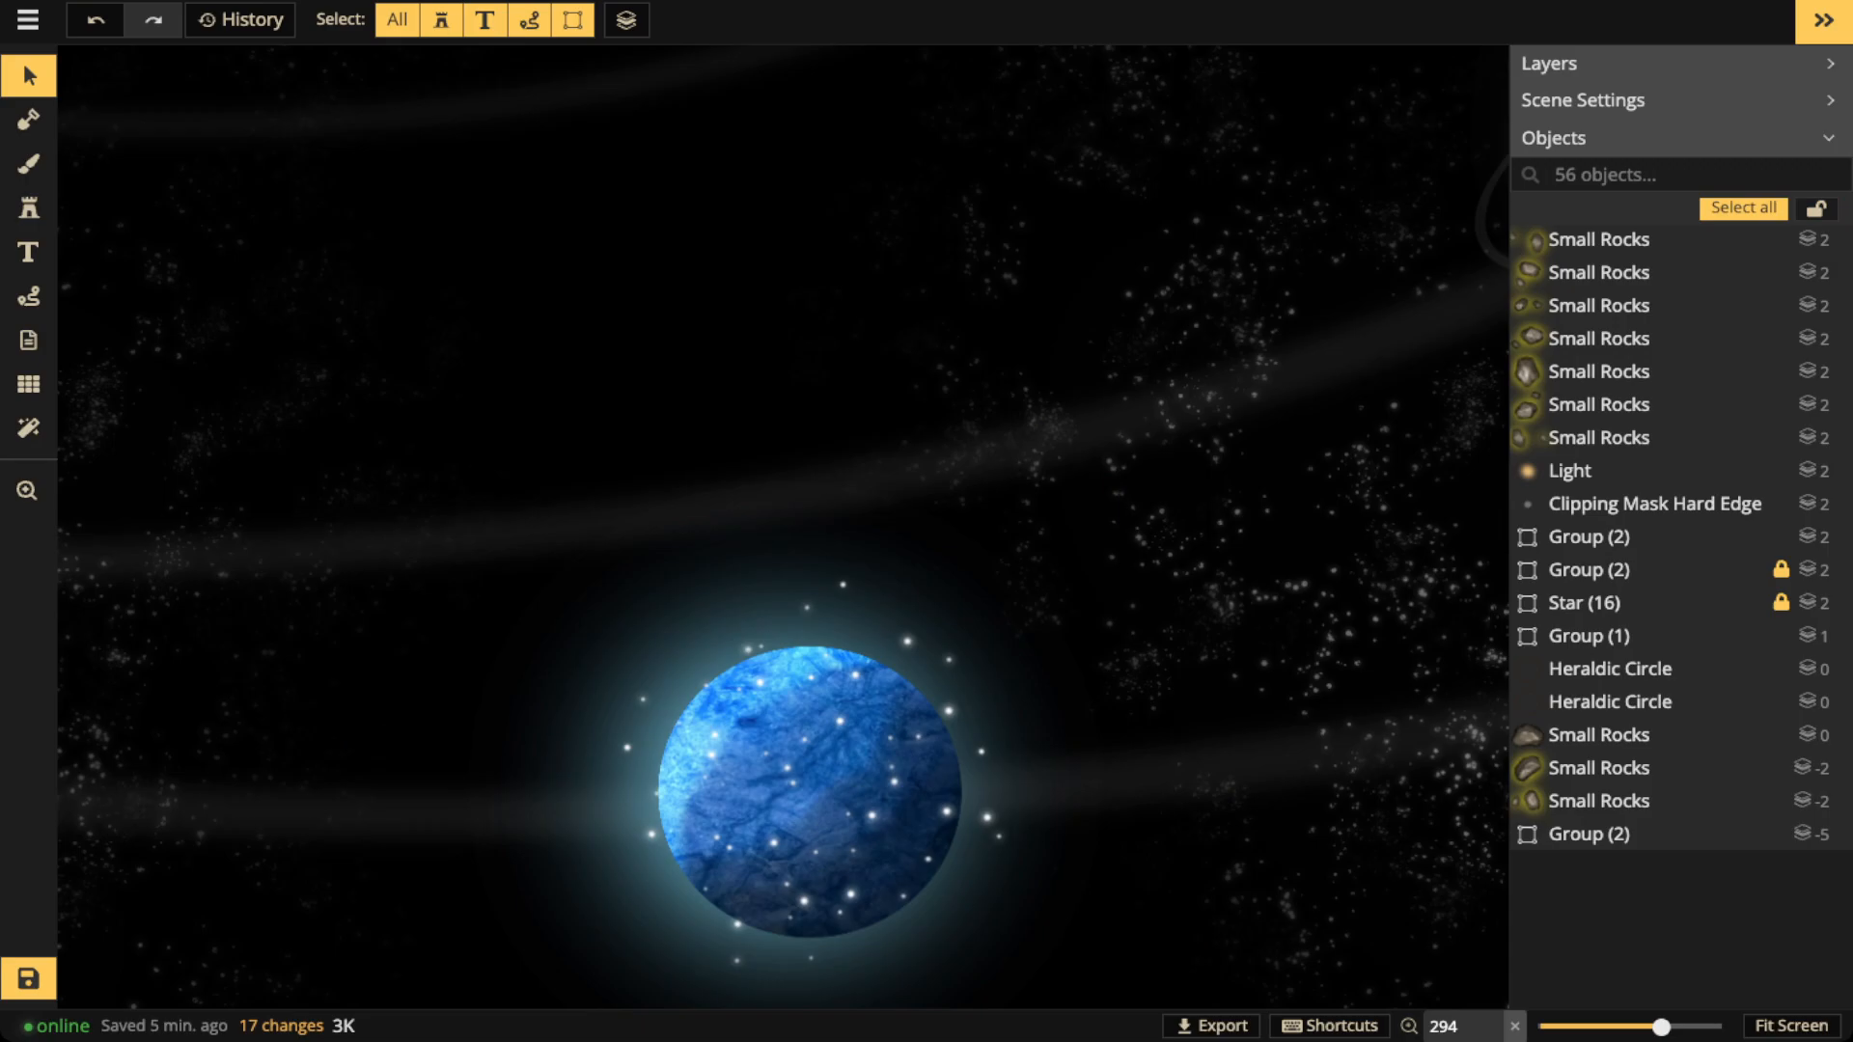
# Search the stamp catalog for ICEBERG and choose the first stamp of the Icebergs set
pyautogui.click(29, 209)
pyautogui.click(133, 179)
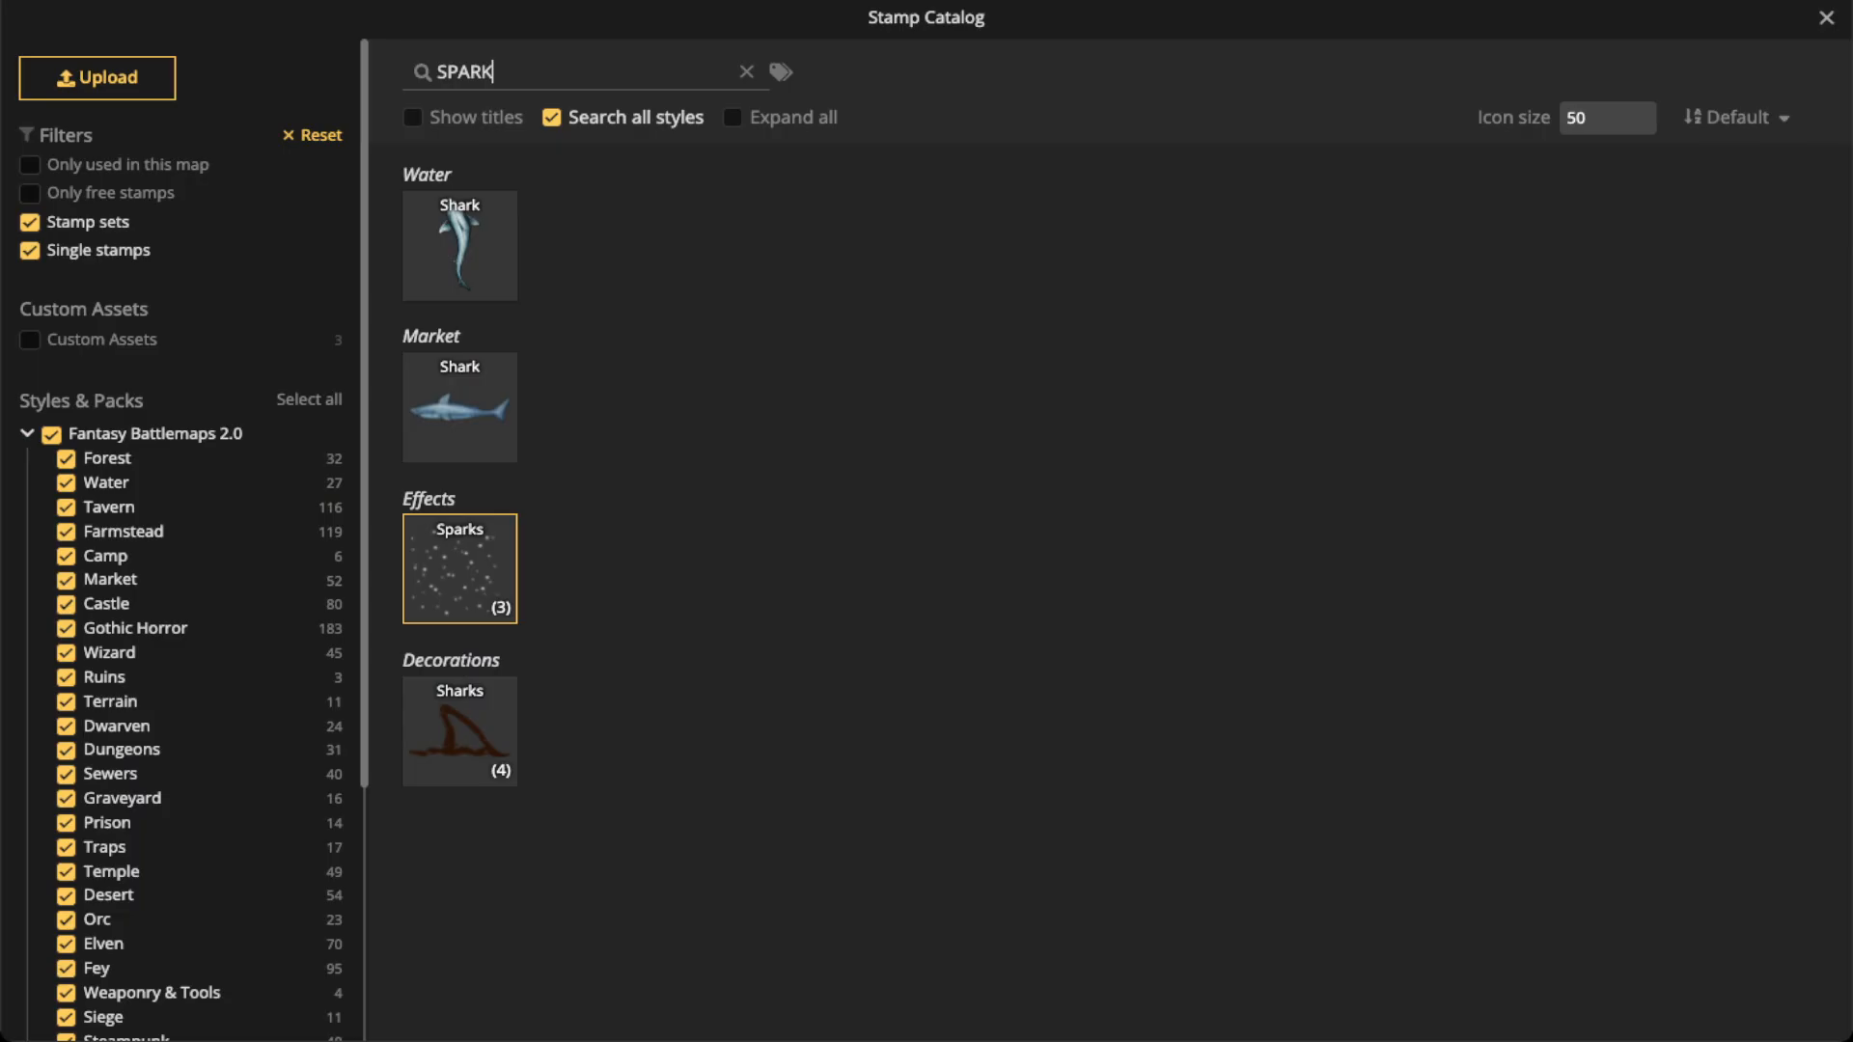
pyautogui.hotkey('ctrl', 'a')
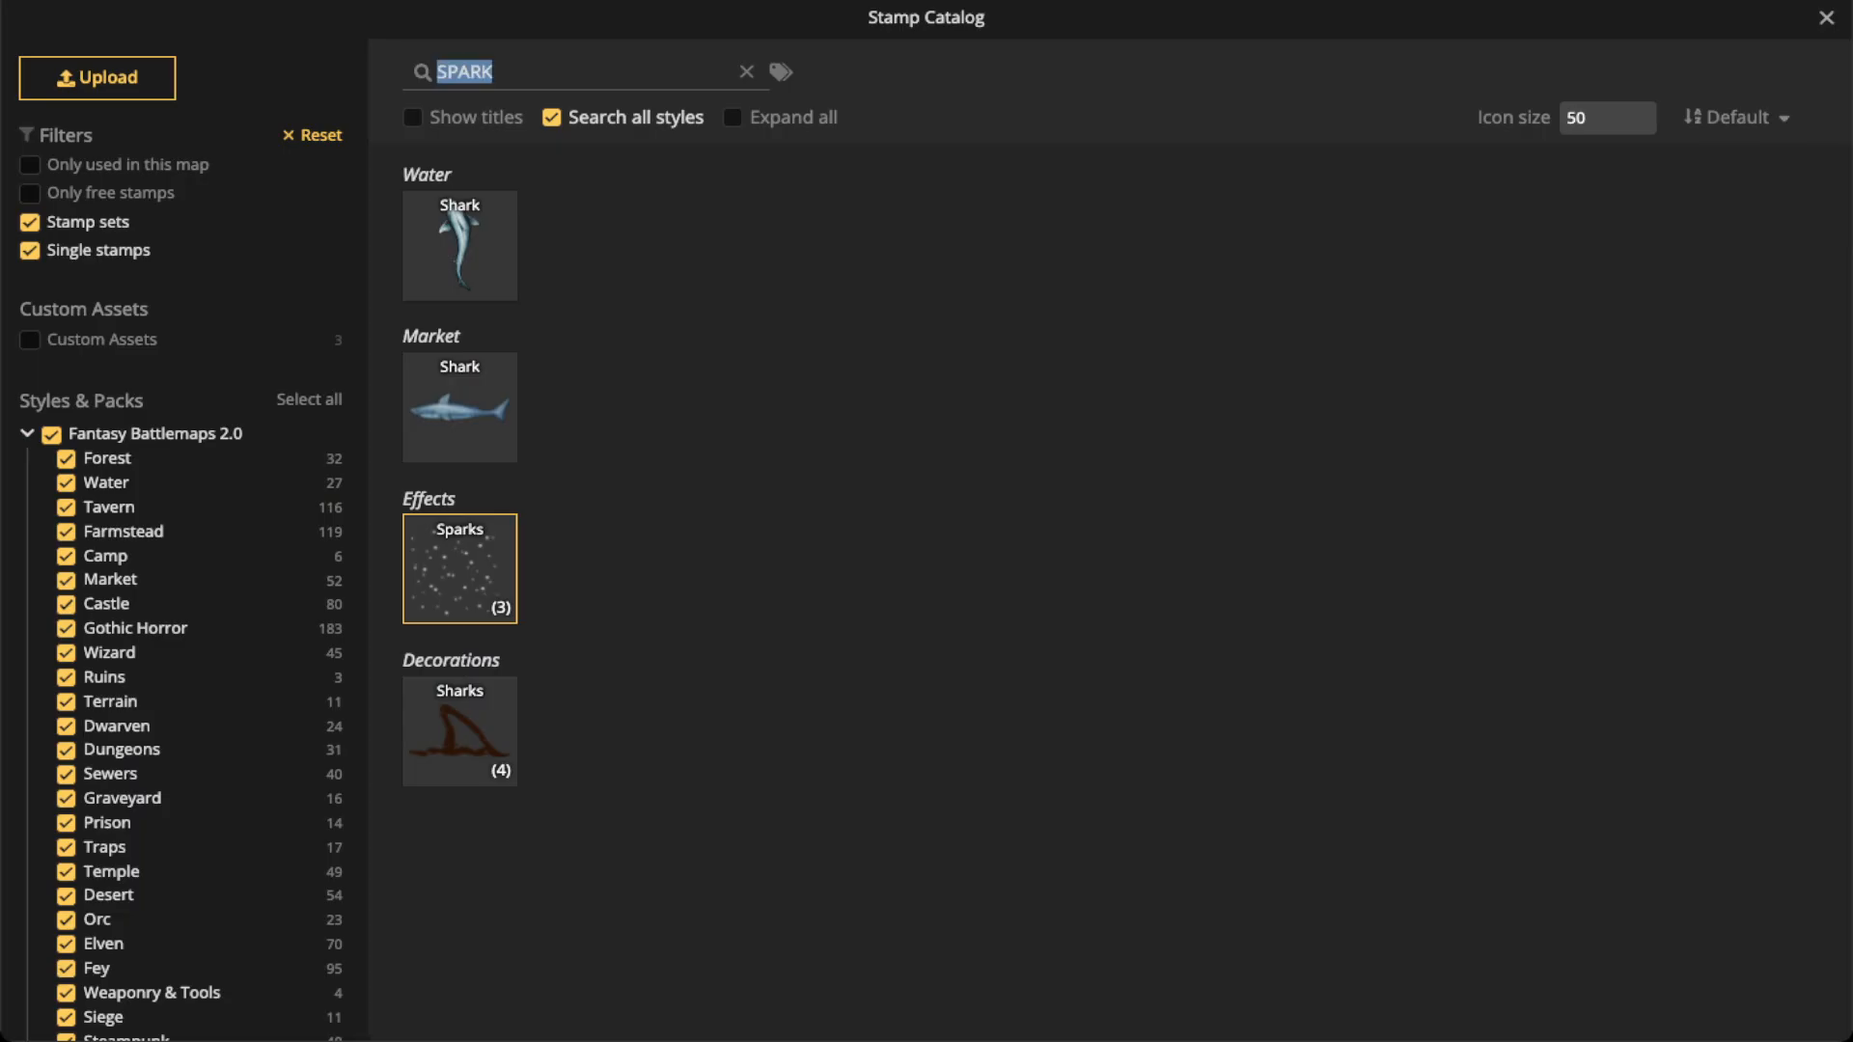
pyautogui.press('BackSpace')
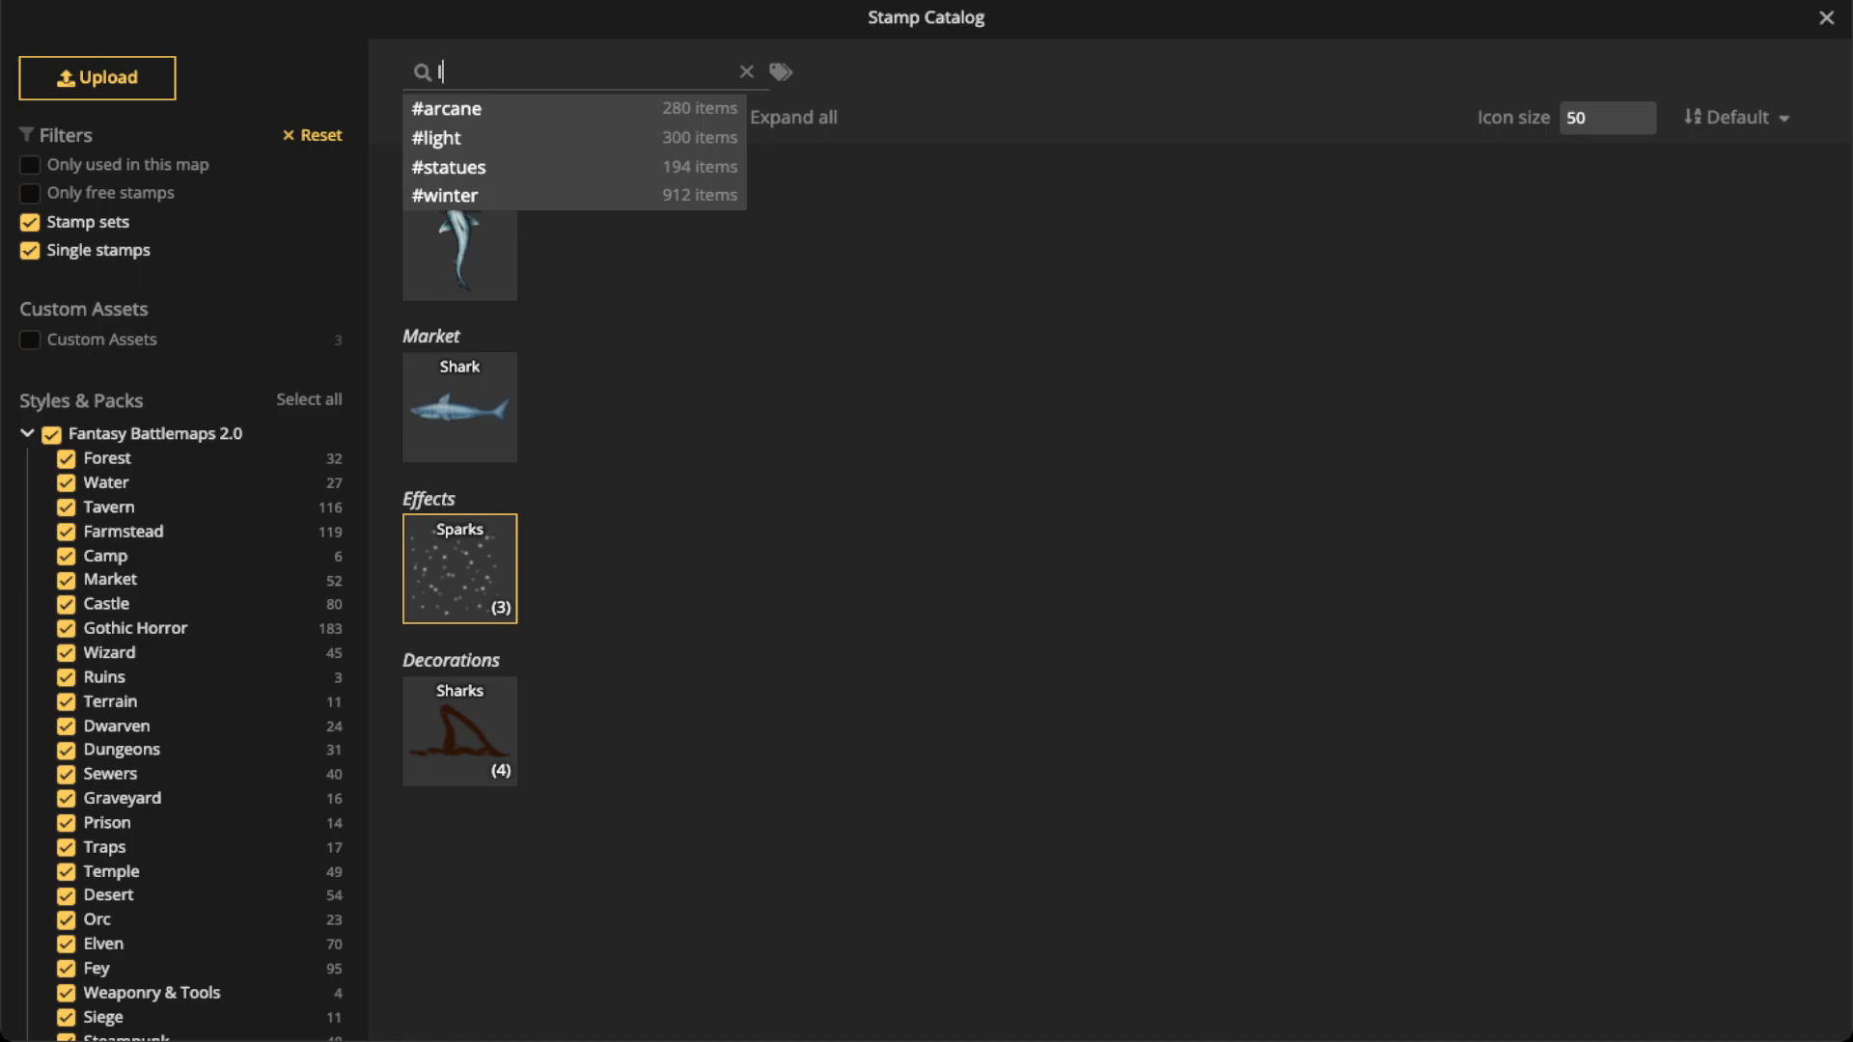
pyautogui.write('ICEBERG')
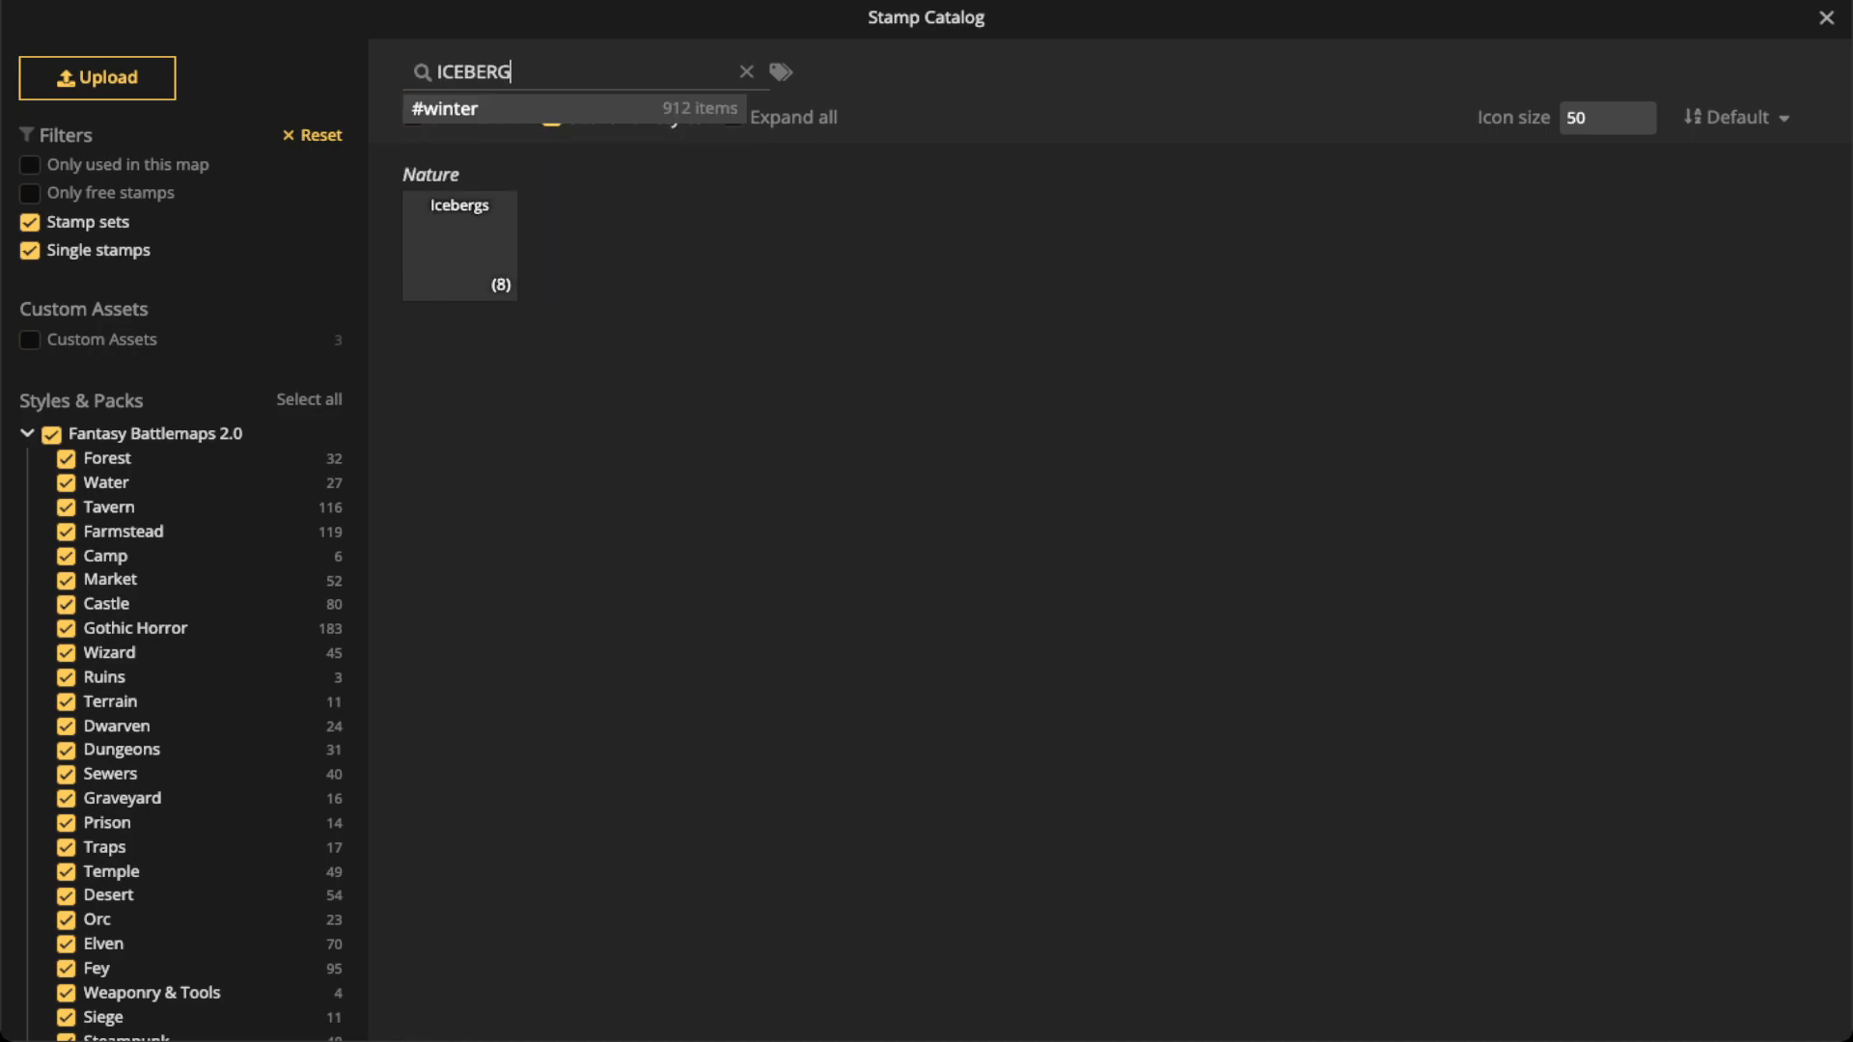
pyautogui.click(490, 284)
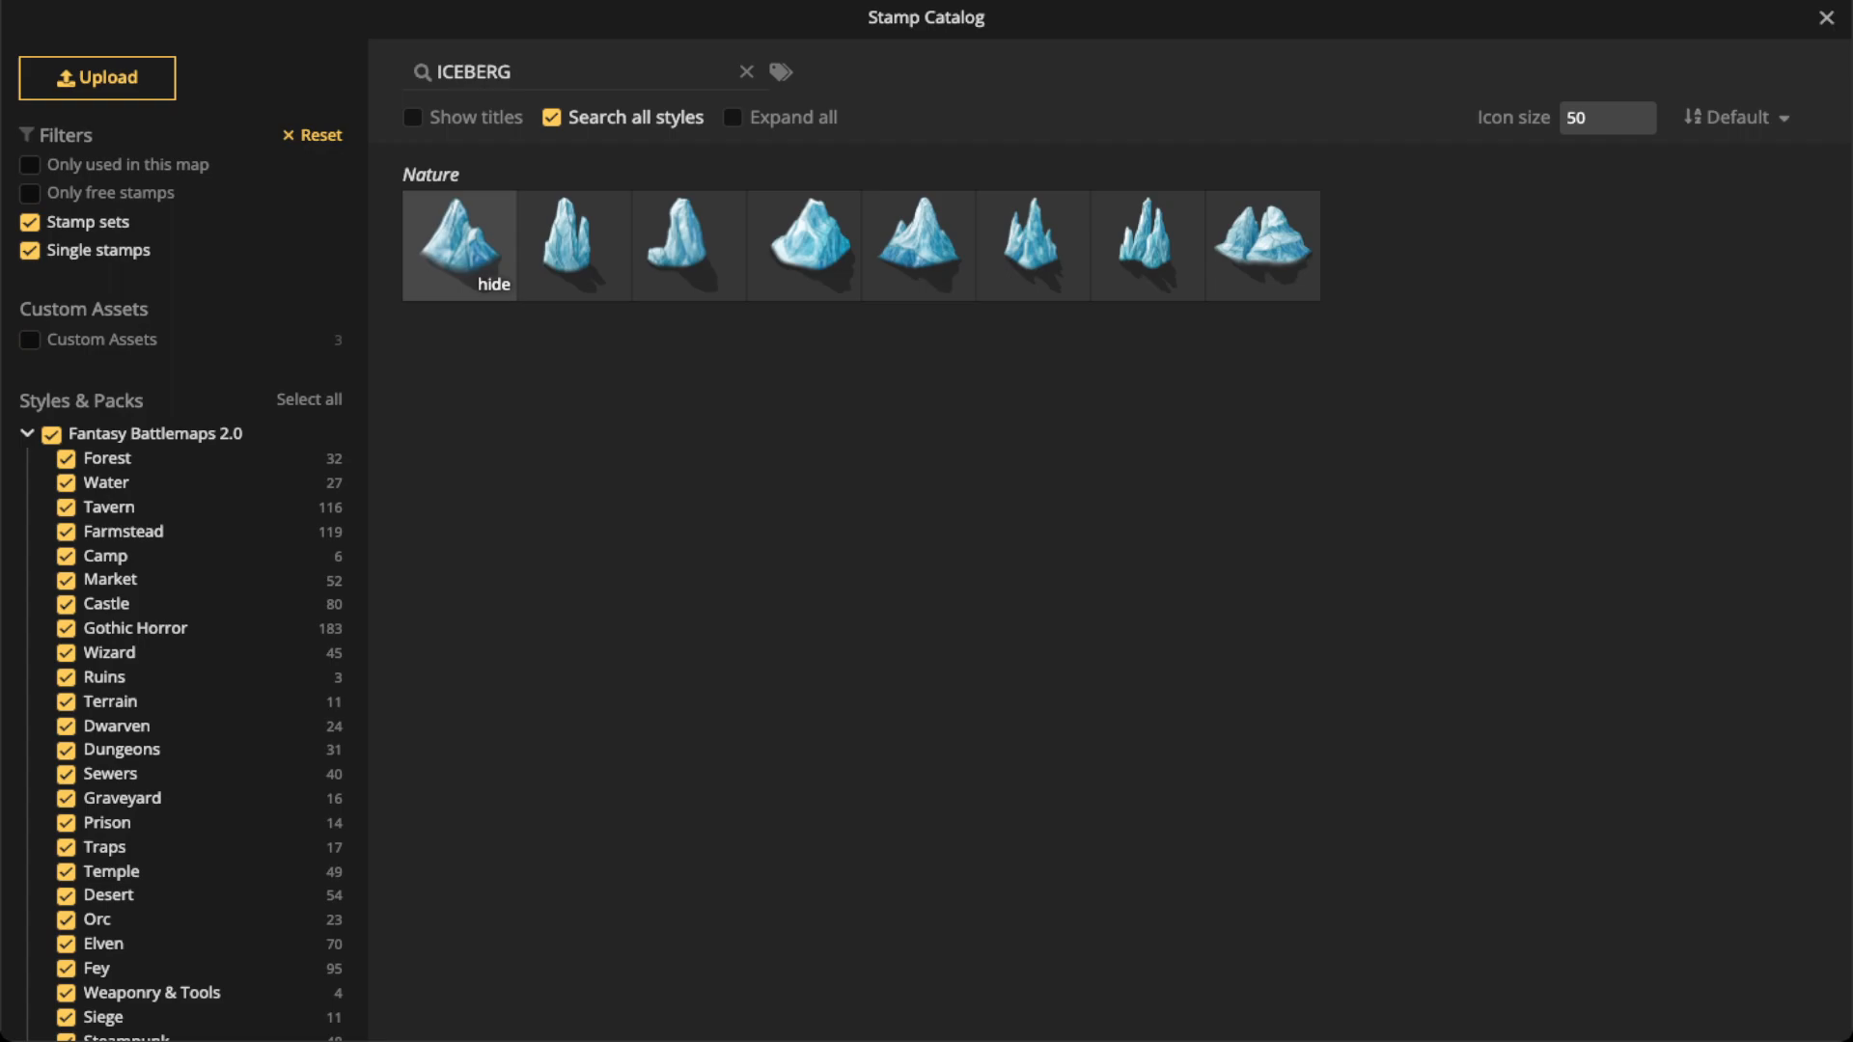
pyautogui.click(460, 241)
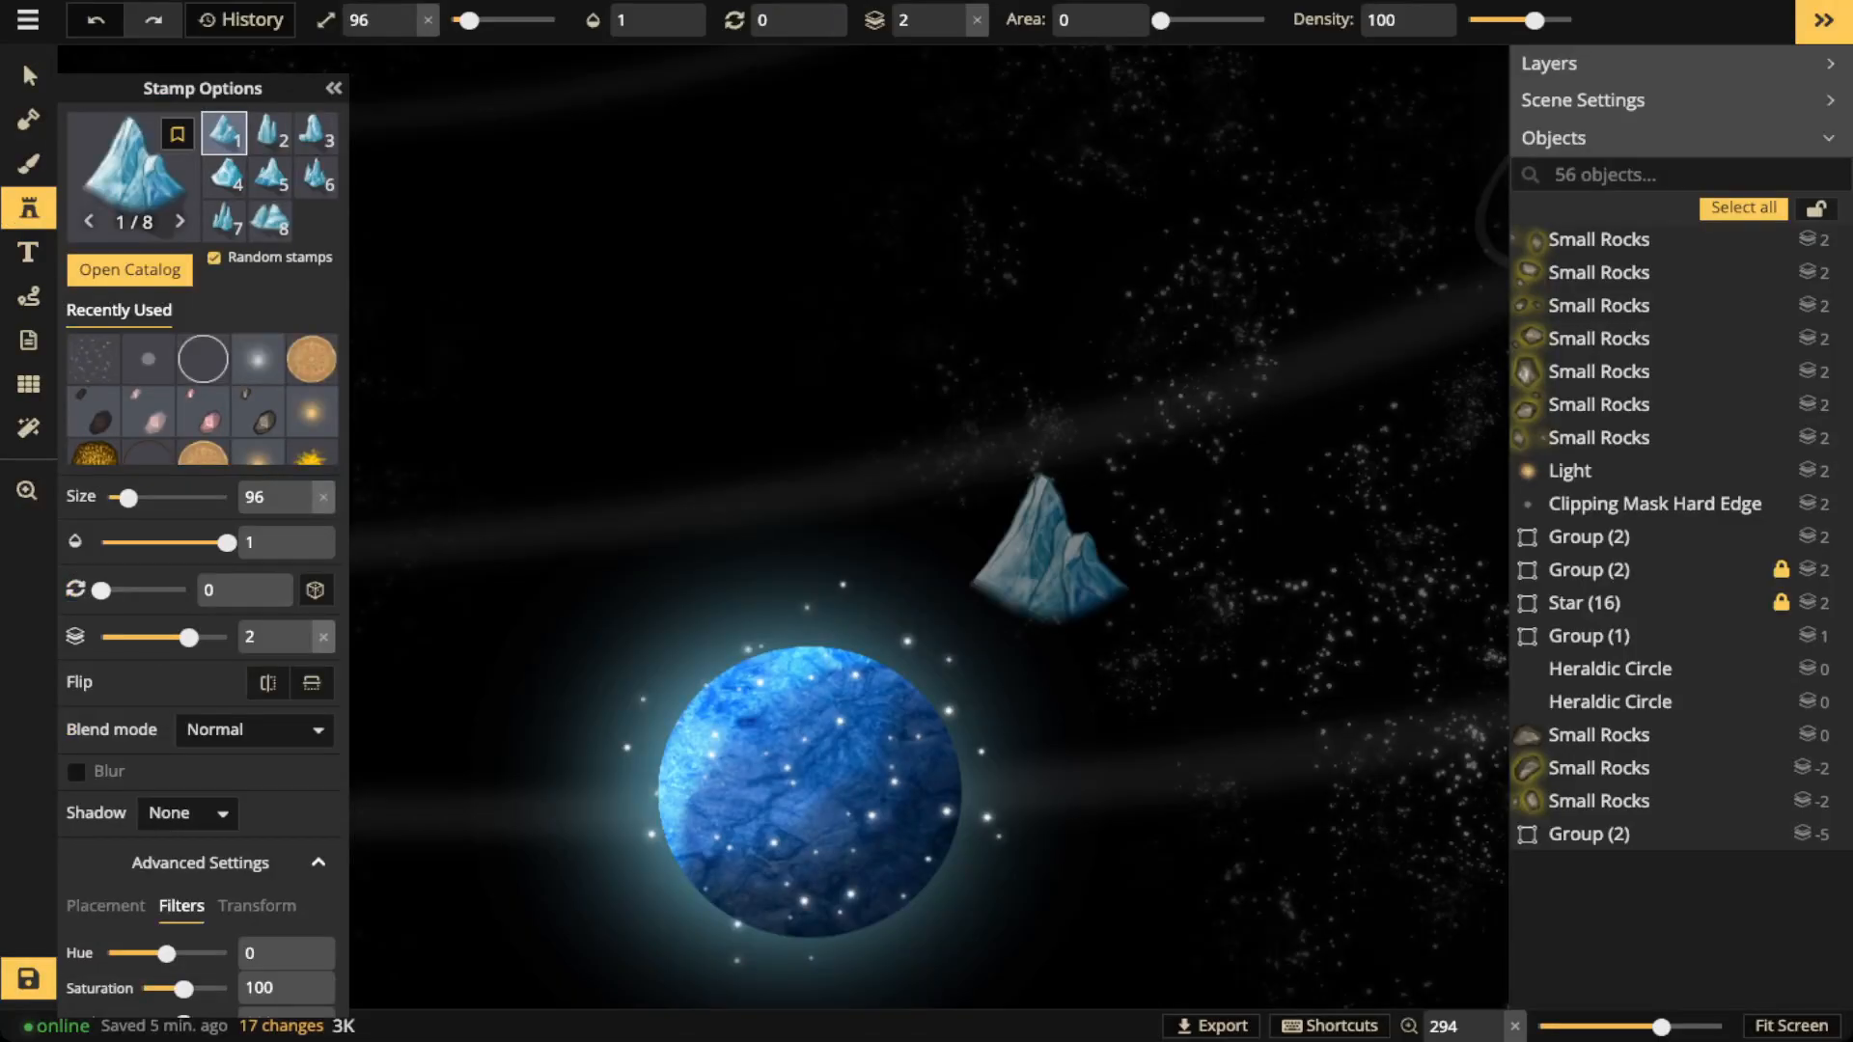
# Place an iceberg stamp of size 16, rotated 15 degrees, on layer 2 at the blue planet's upper edge
pyautogui.scroll(5, 886, 700)
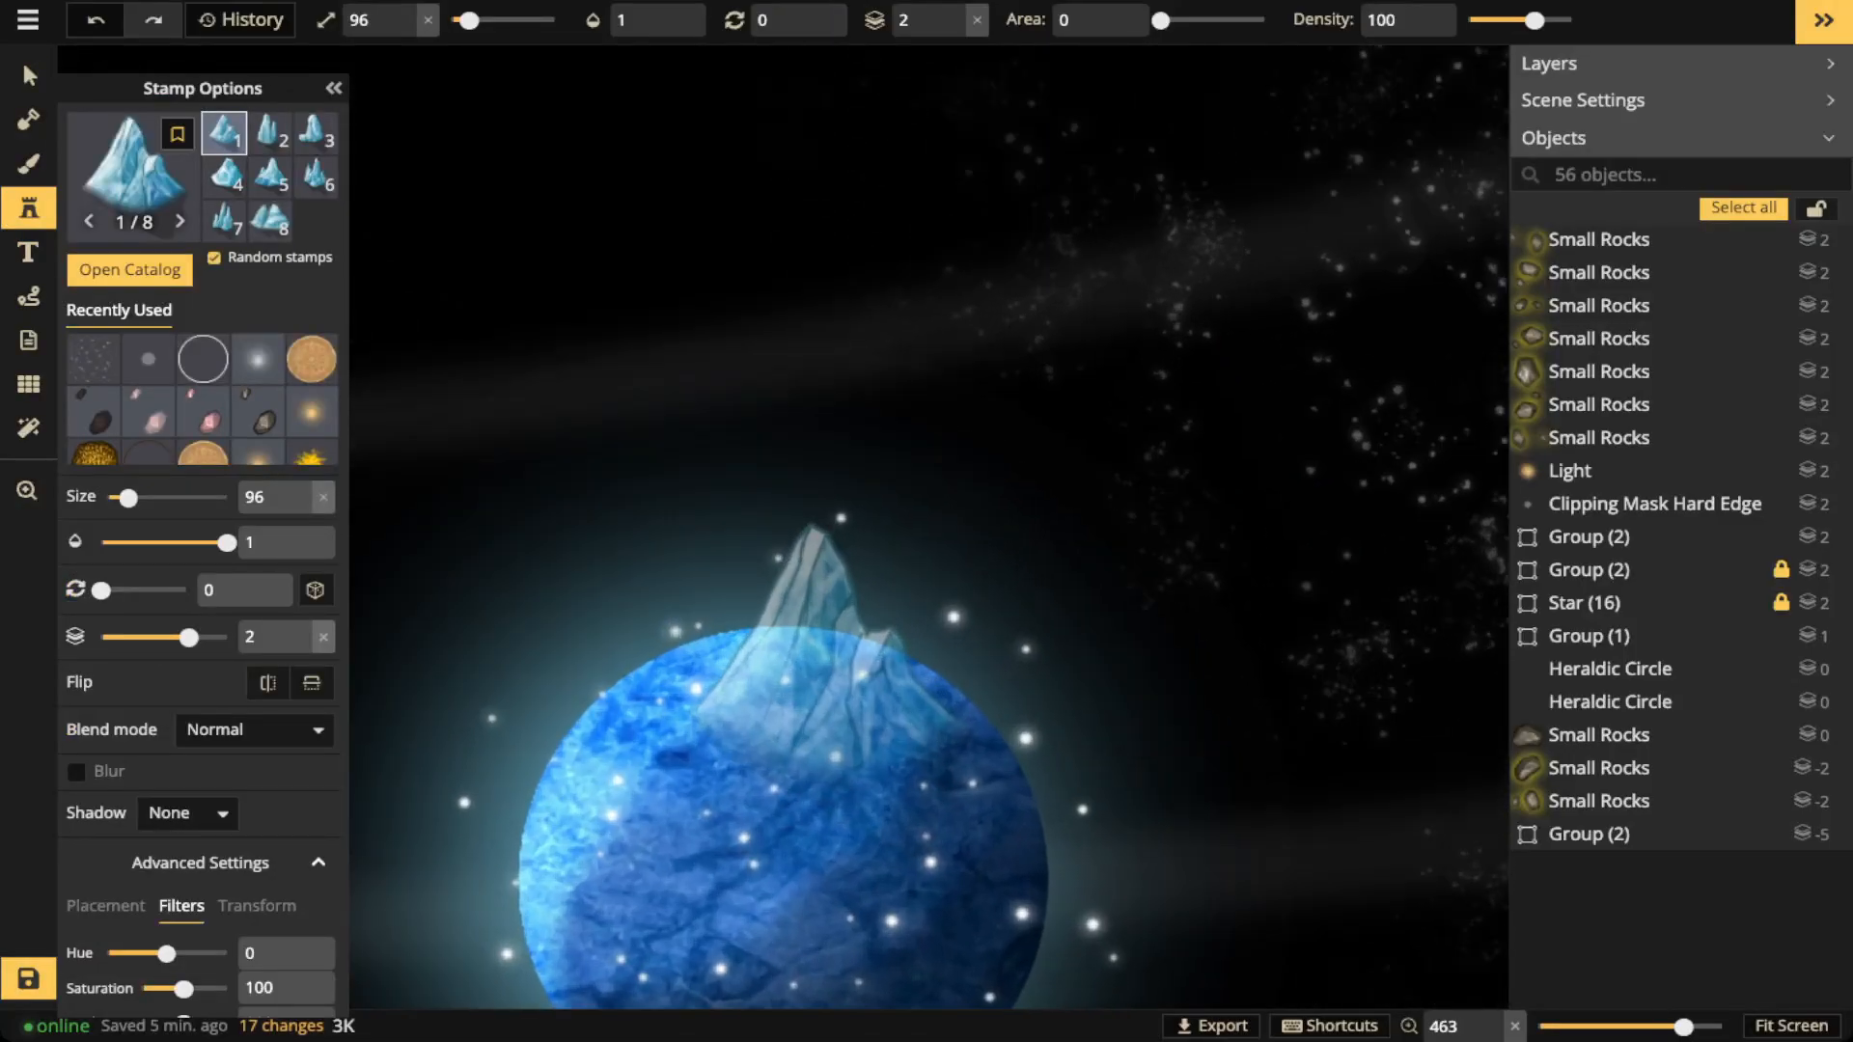
pyautogui.scroll(3, 830, 648)
pyautogui.scroll(-6, 830, 648)
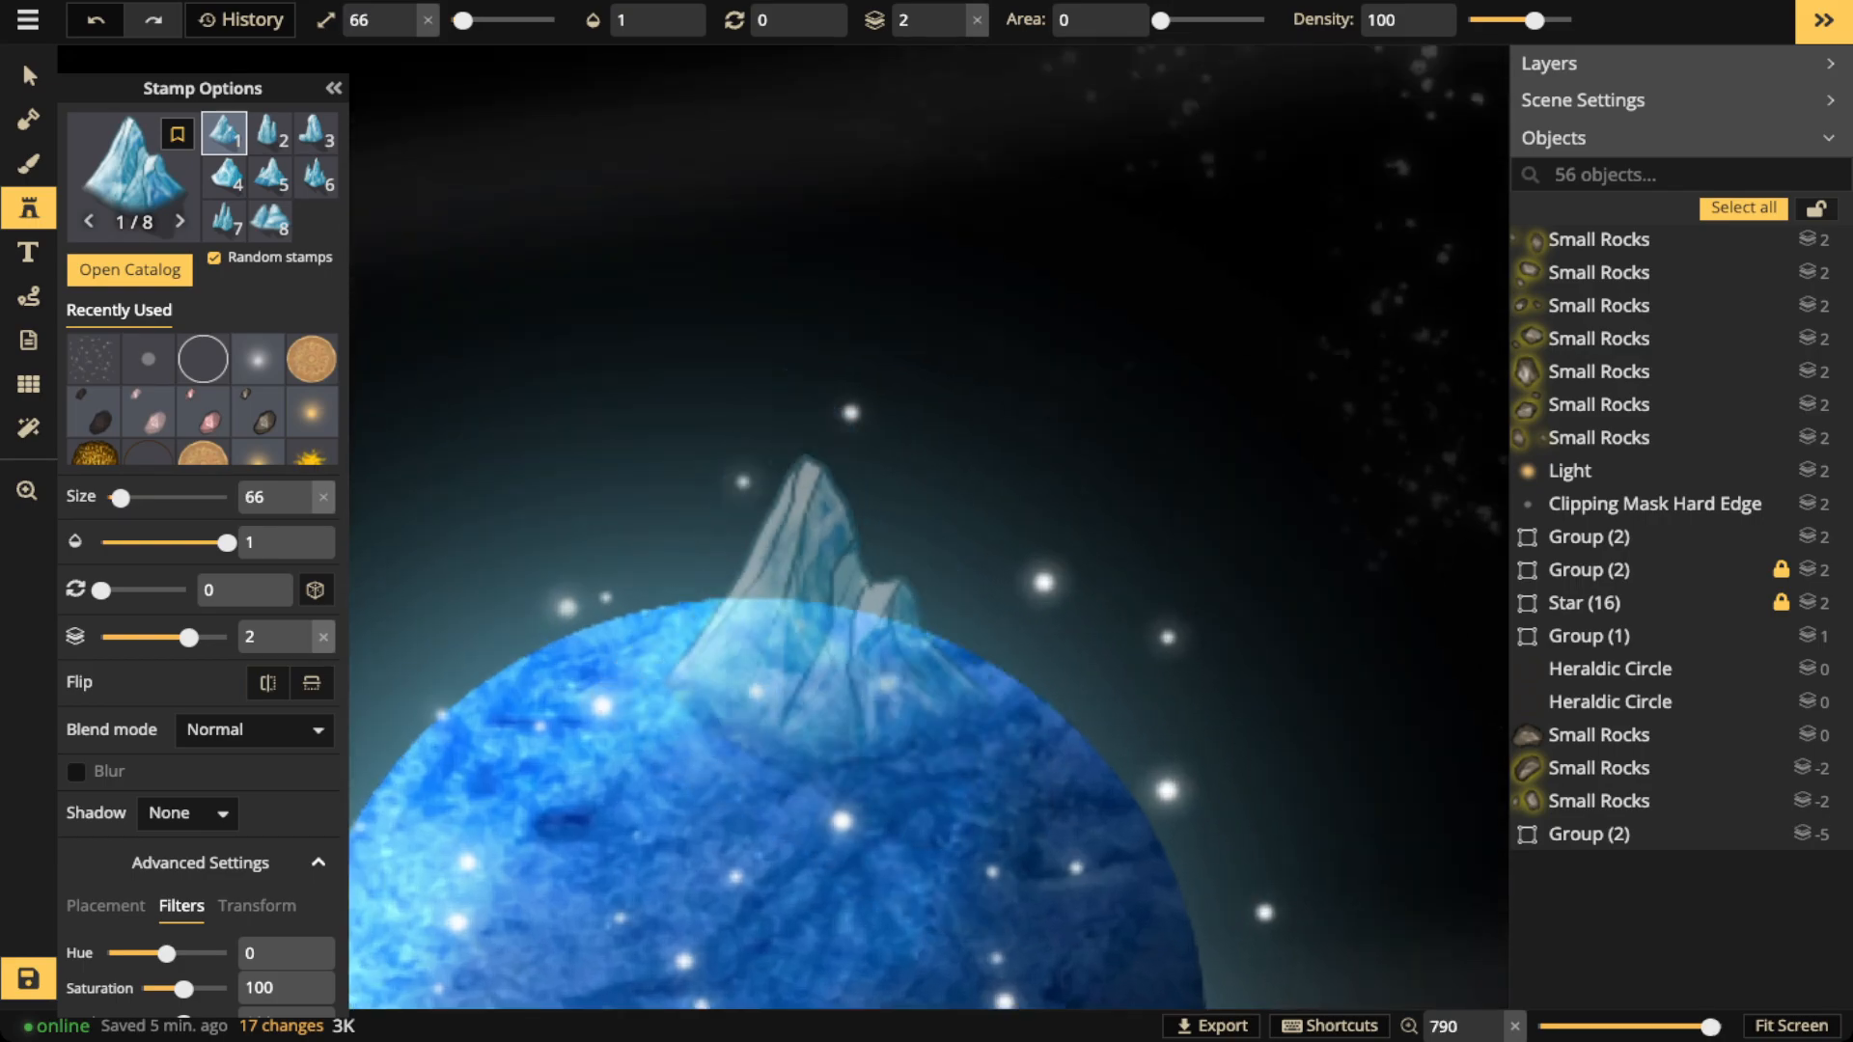
pyautogui.scroll(-2, 827, 628)
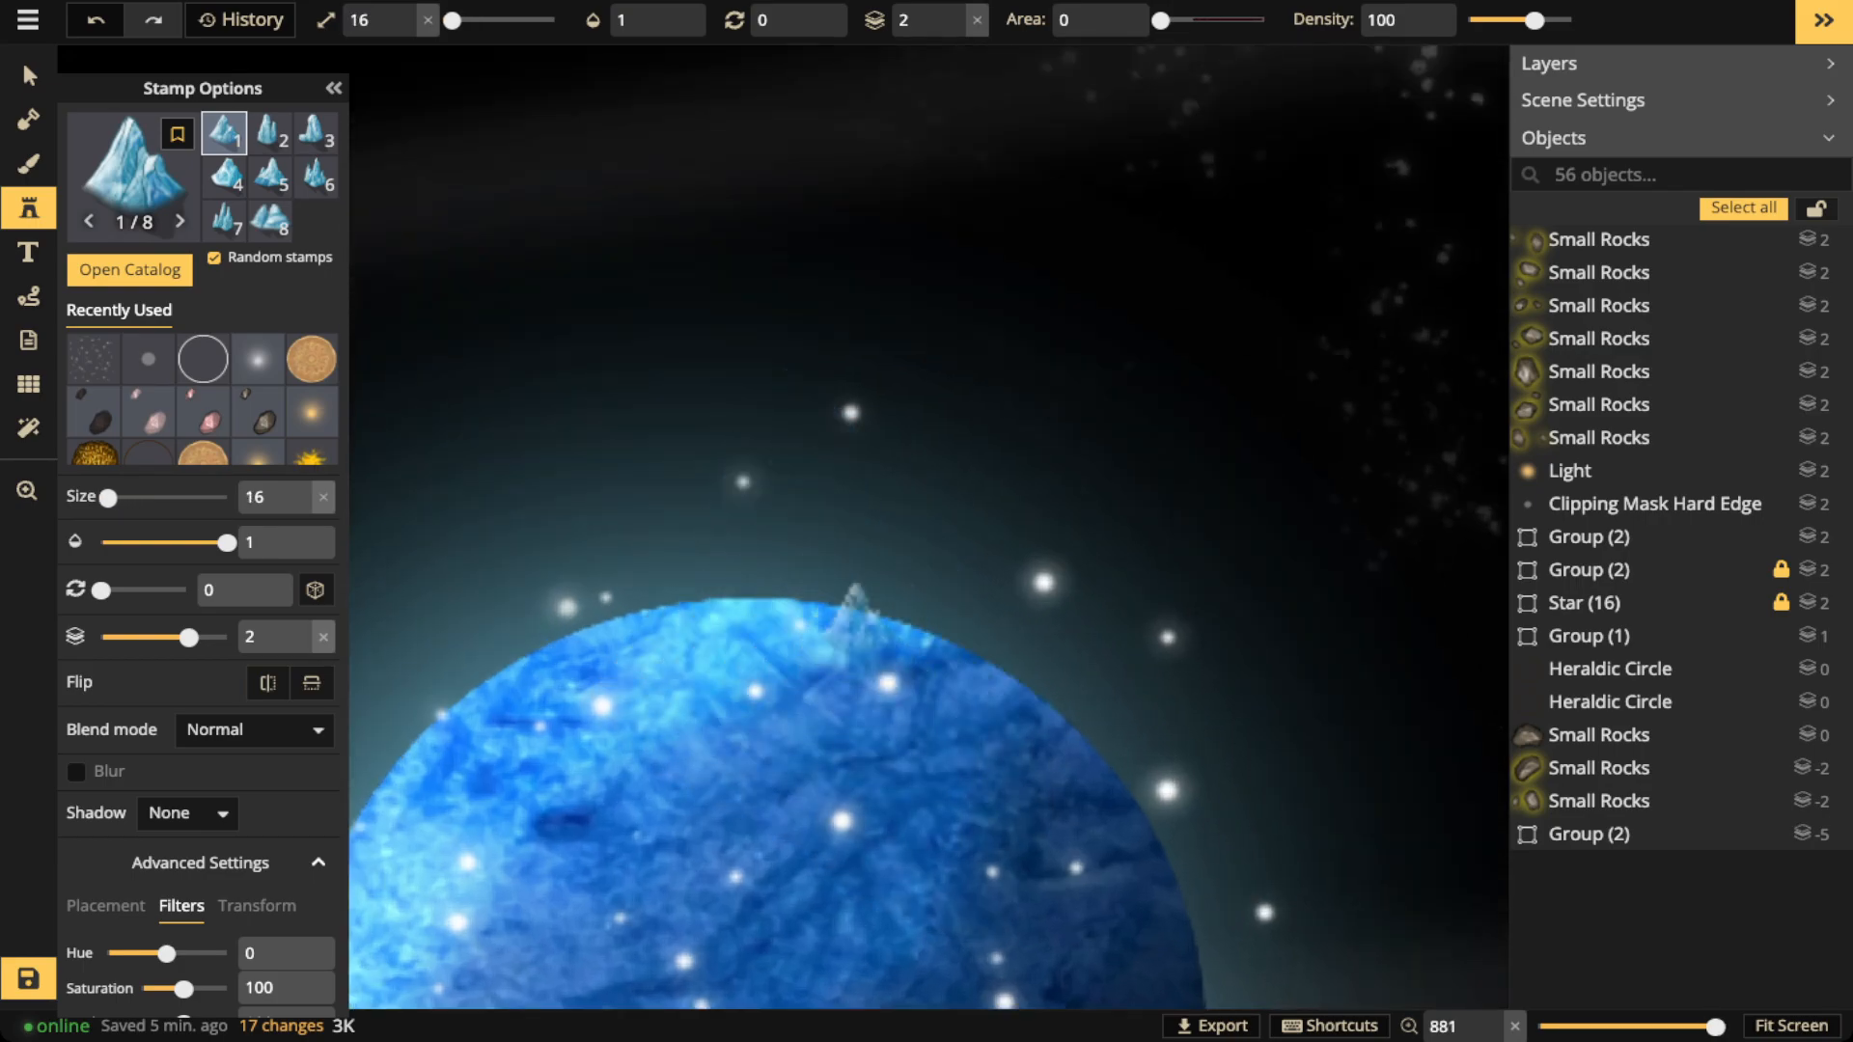
pyautogui.scroll(3, 869, 615)
pyautogui.click(873, 603)
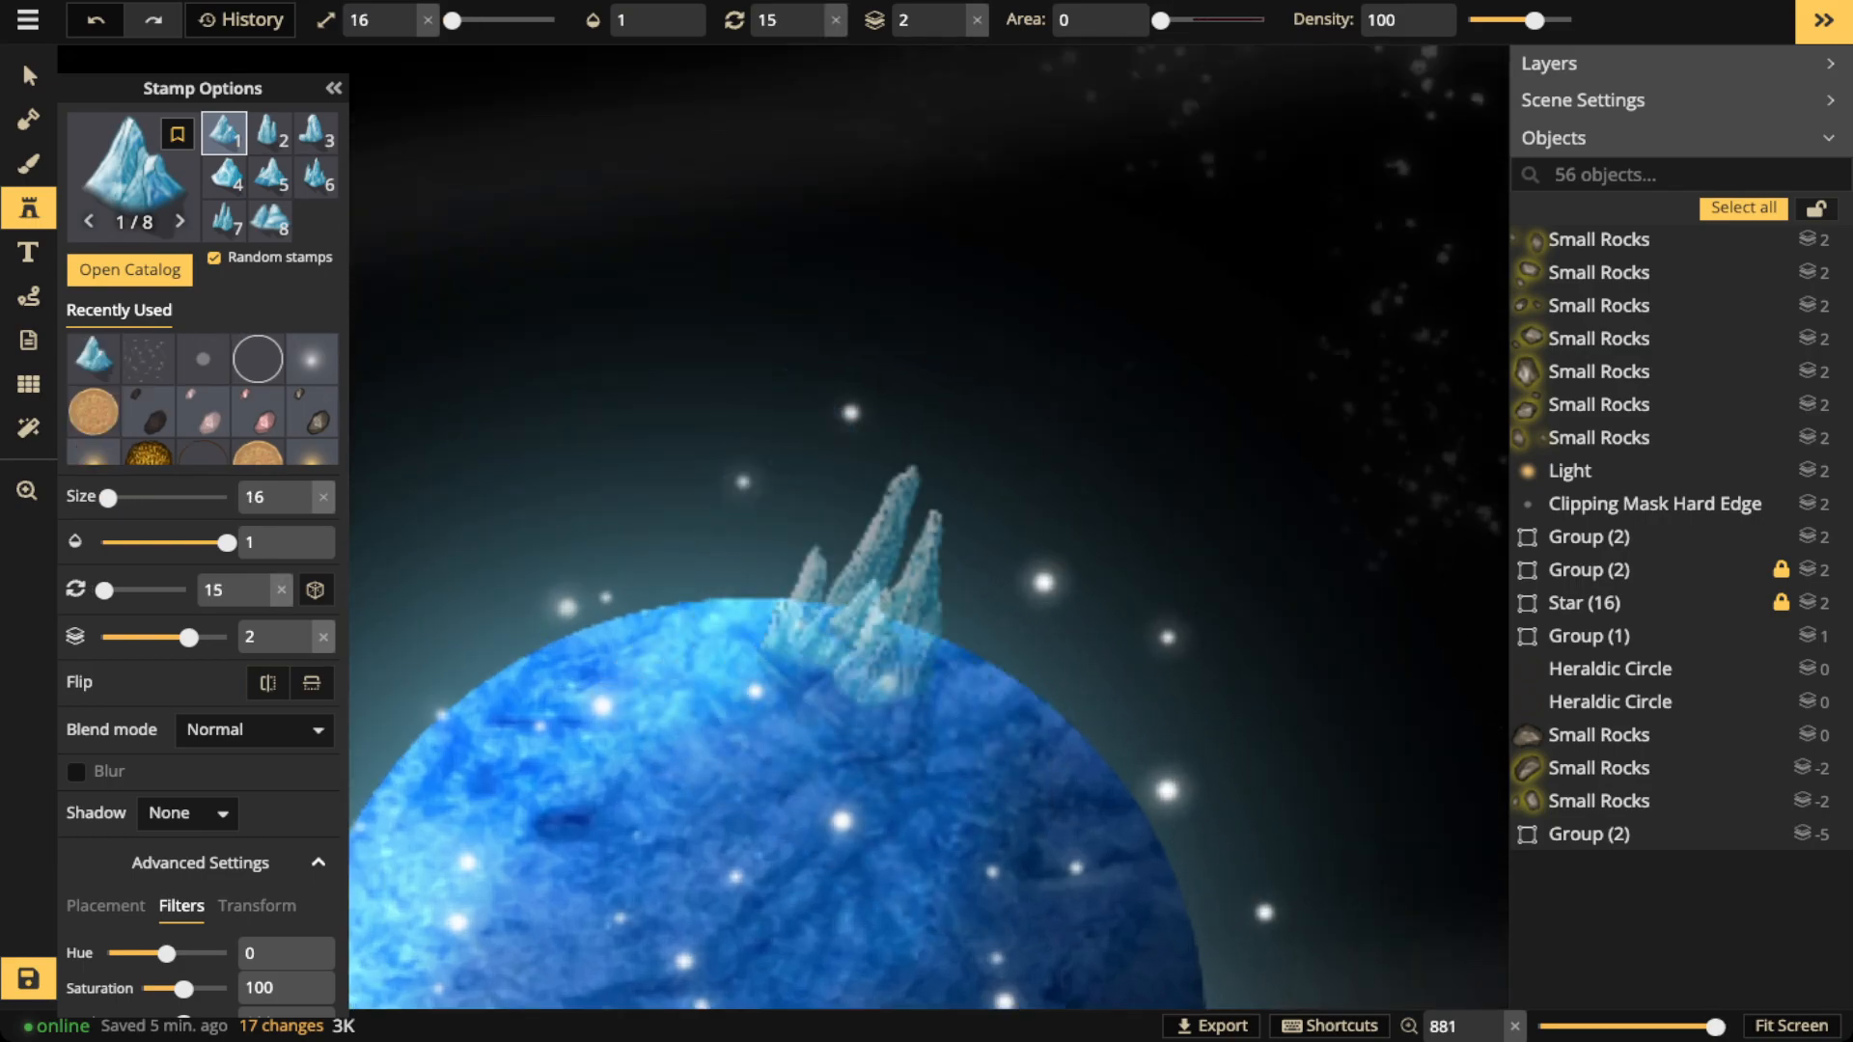
# Set the placed iceberg's hue to 7, saturation to 200, brightness to 74 and contrast to 97, and enlarge it to size 20
pyautogui.click(29, 76)
pyautogui.scroll(1, 907, 690)
pyautogui.click(867, 617)
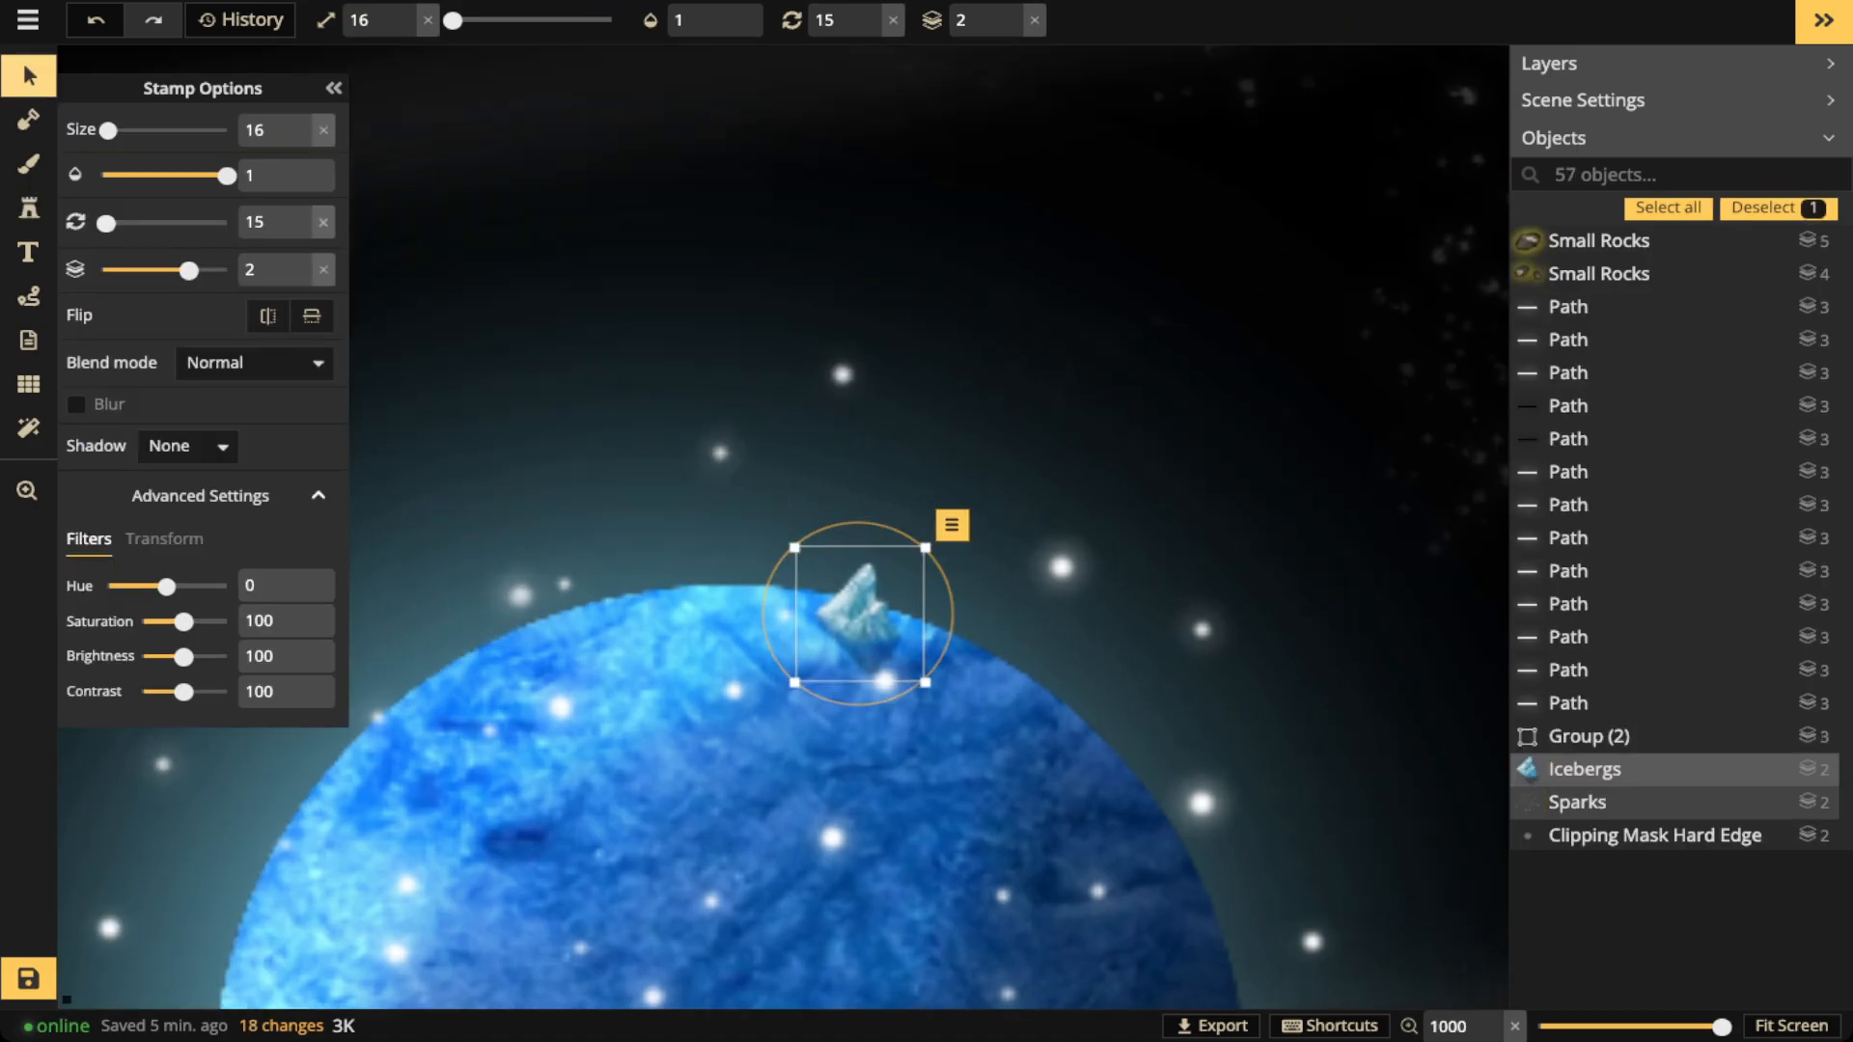
pyautogui.moveTo(184, 656); pyautogui.dragTo(169, 586)
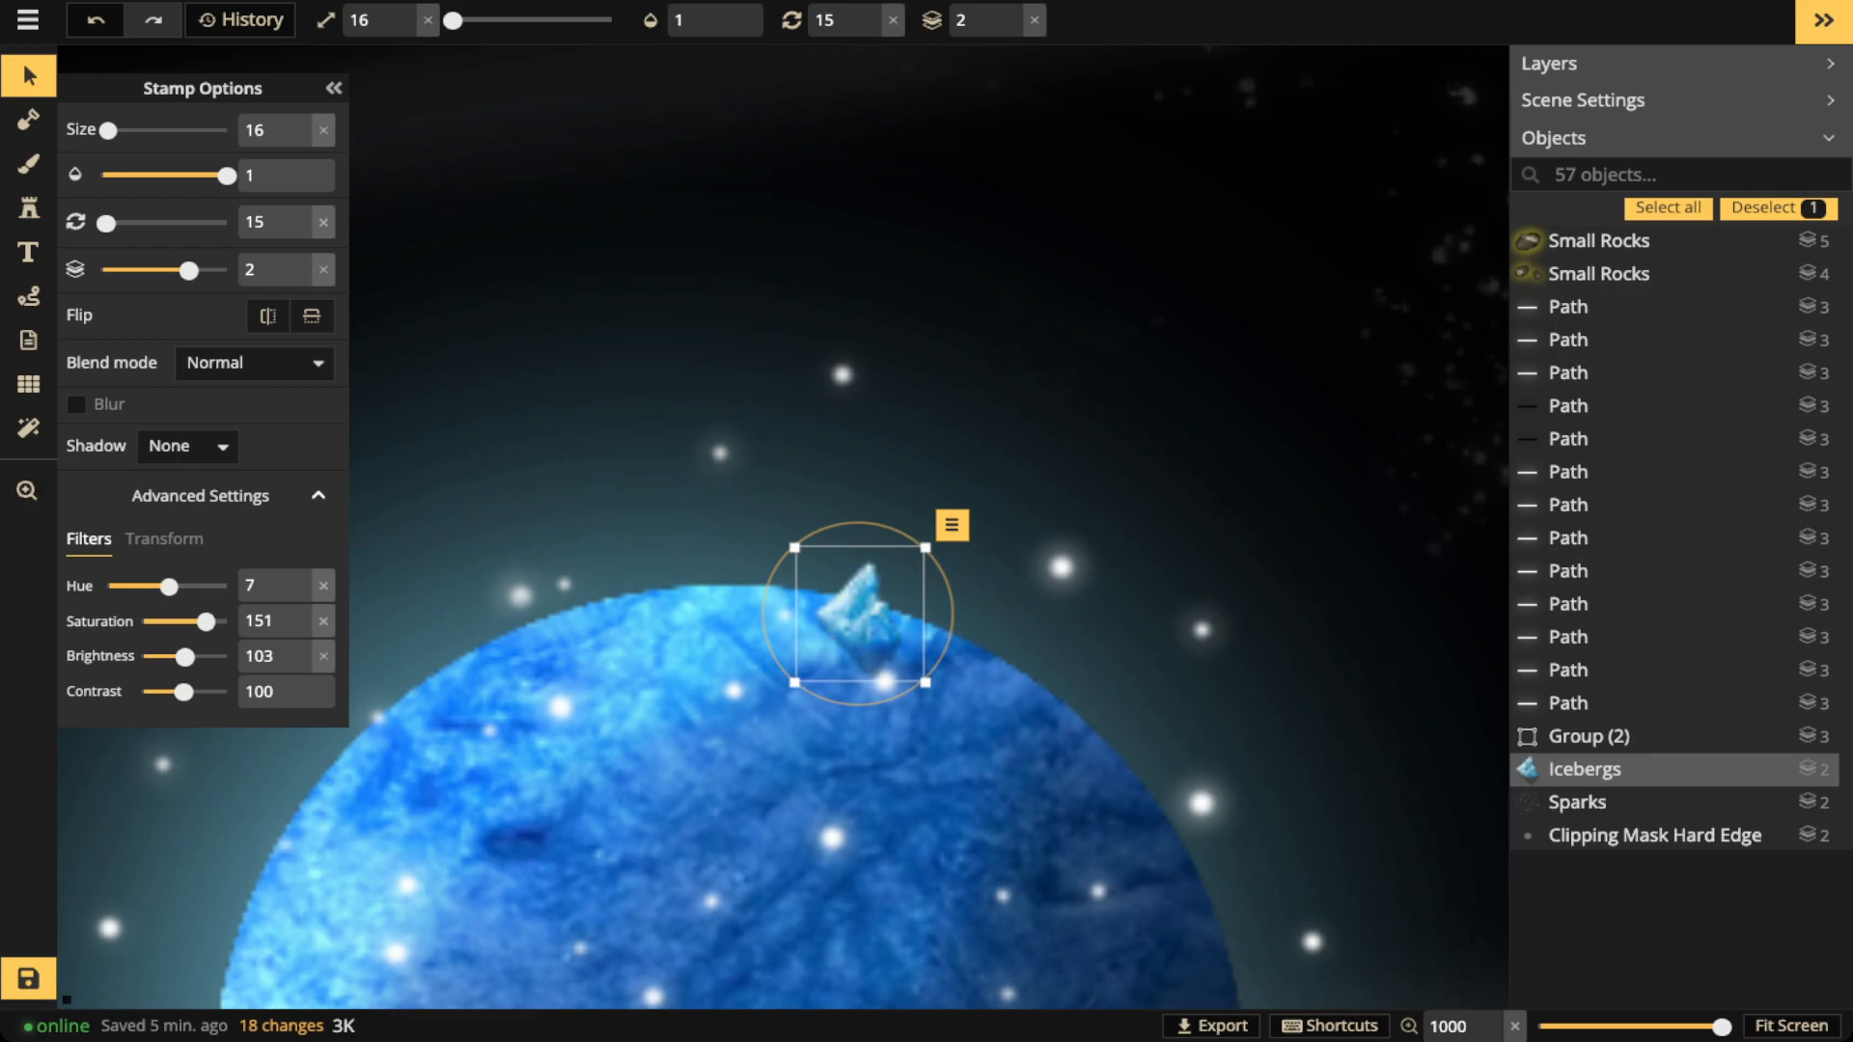
pyautogui.moveTo(184, 656); pyautogui.dragTo(176, 656)
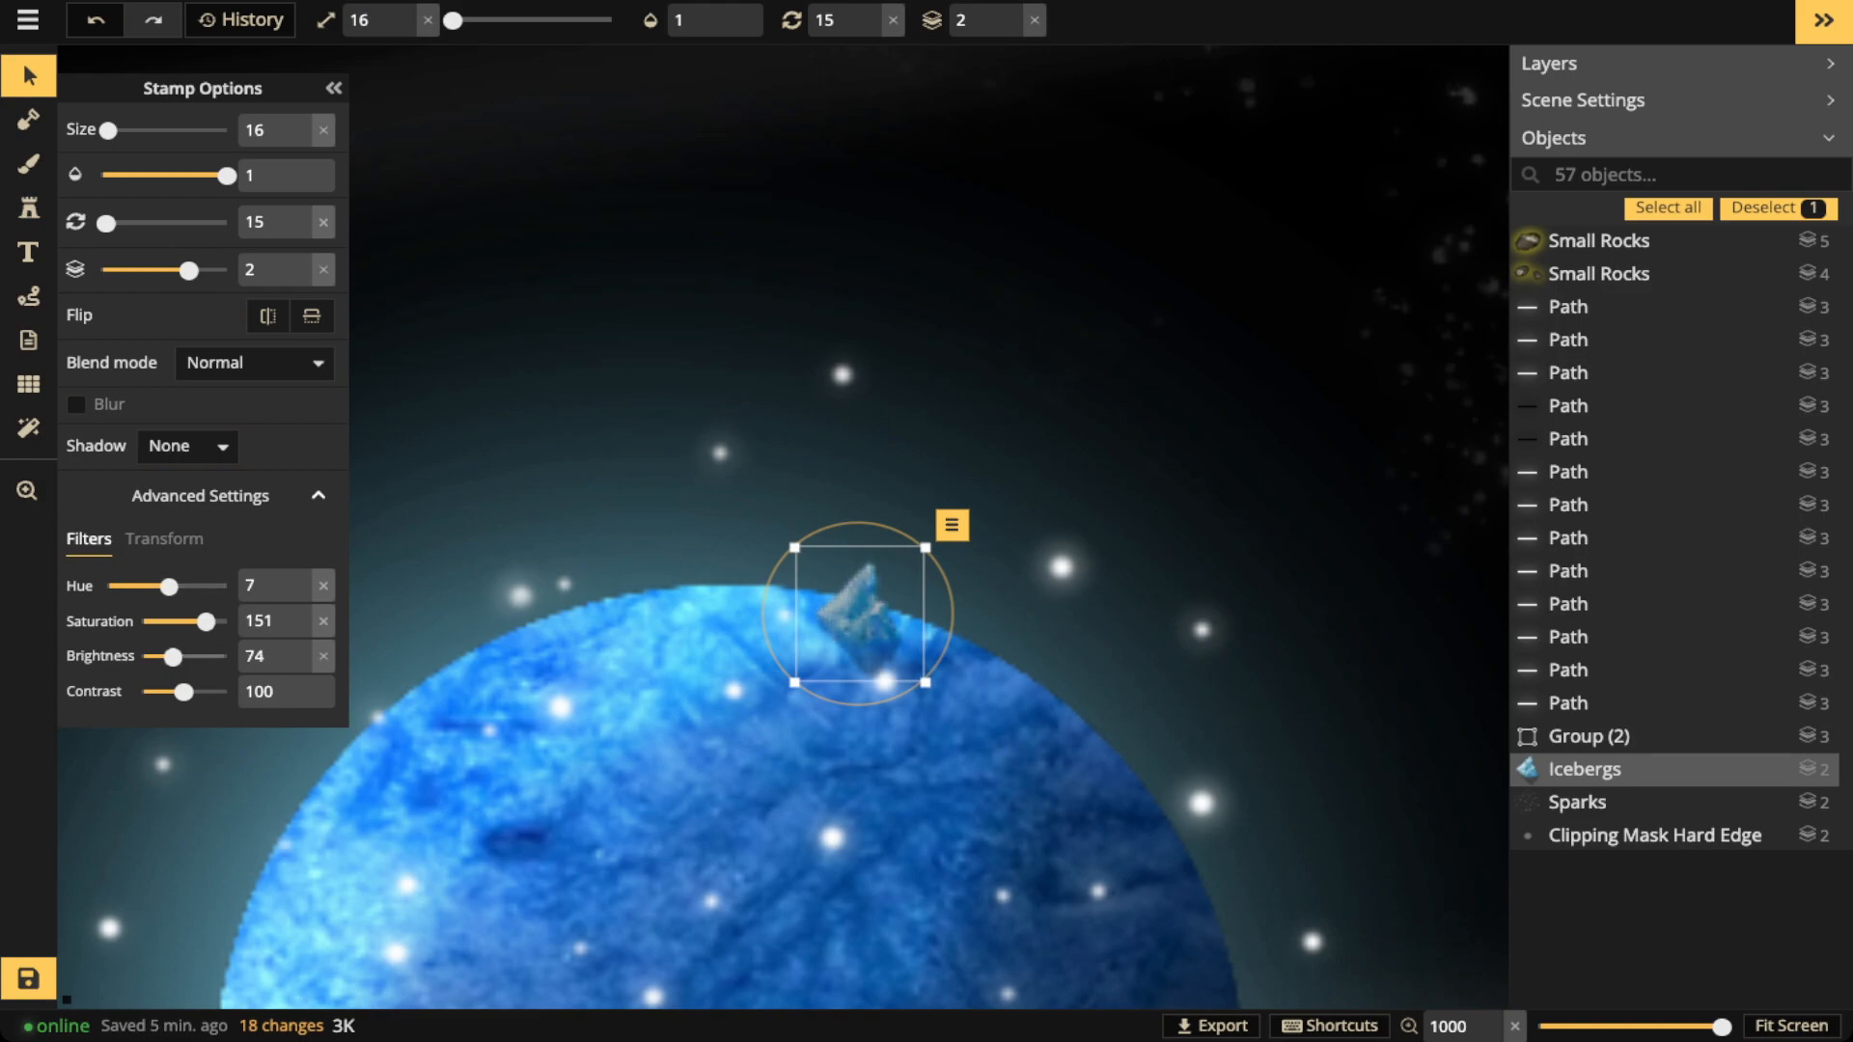
pyautogui.moveTo(206, 621); pyautogui.dragTo(228, 621)
pyautogui.moveTo(183, 692); pyautogui.dragTo(182, 692)
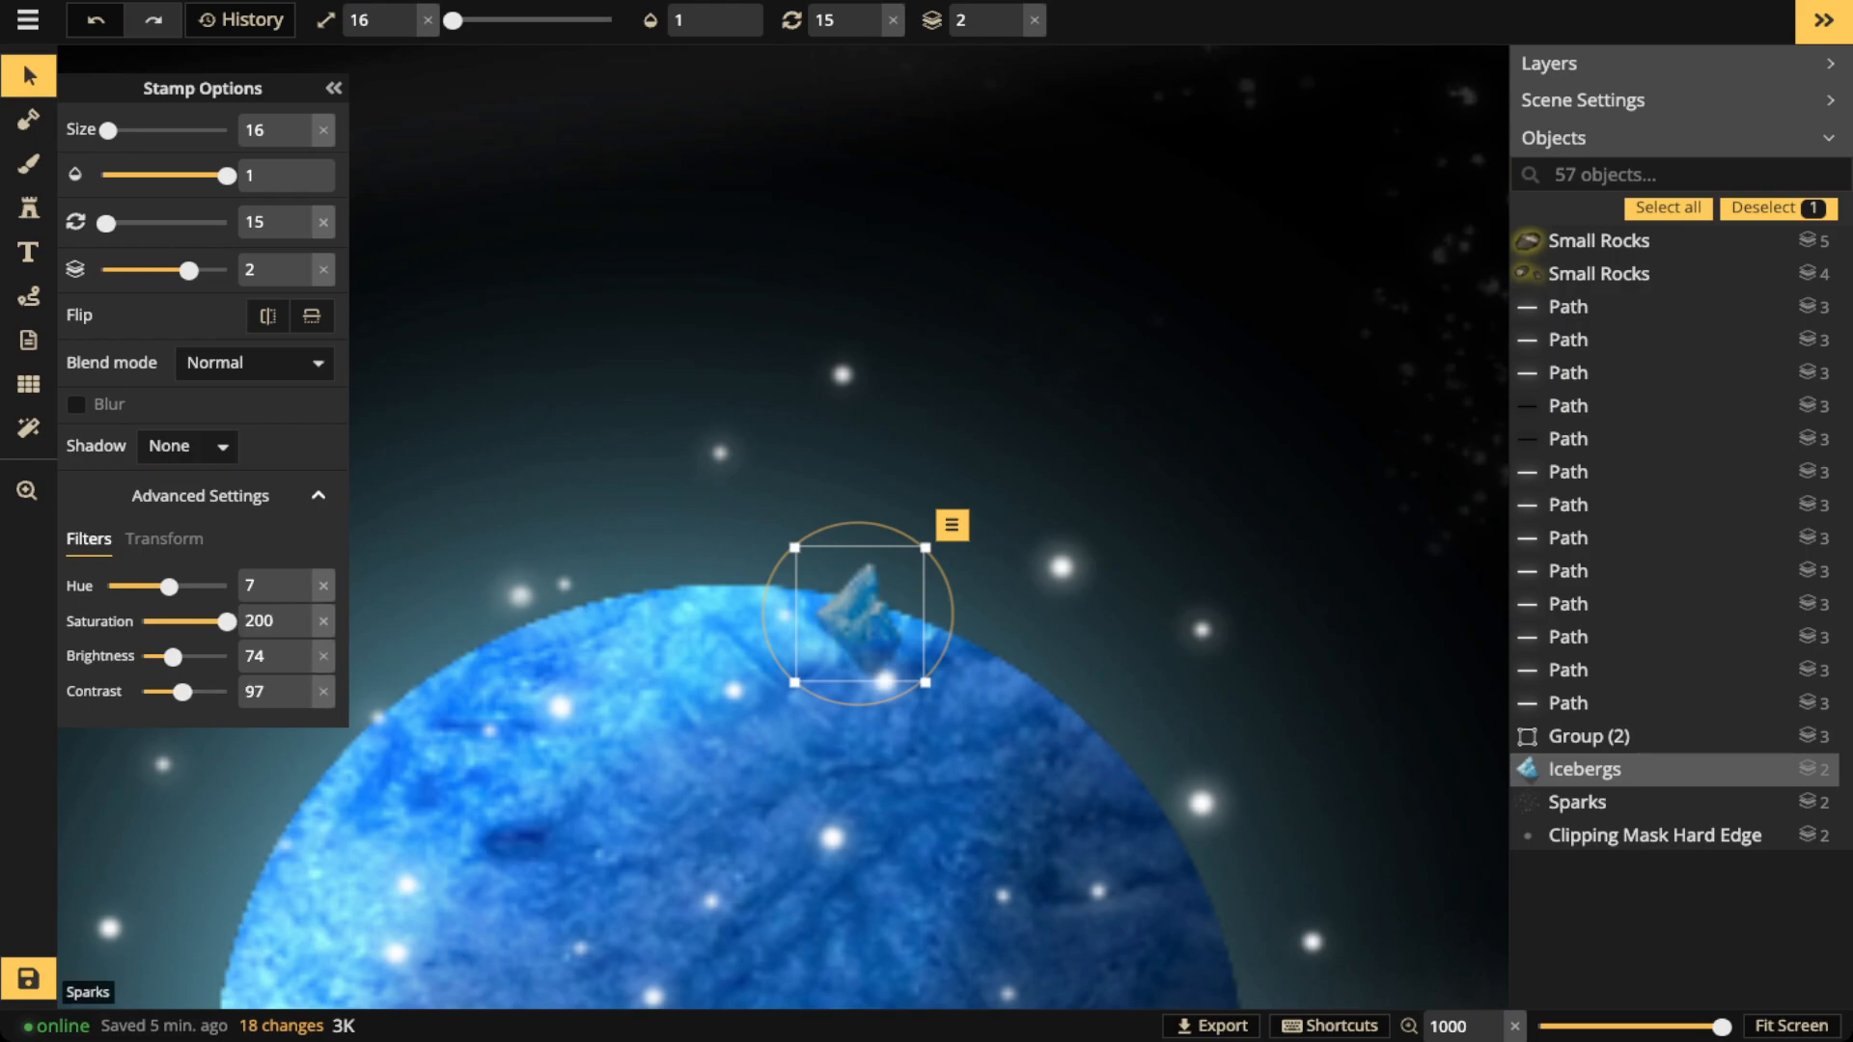
pyautogui.moveTo(925, 682); pyautogui.dragTo(850, 611)
pyautogui.scroll(1, 858, 614)
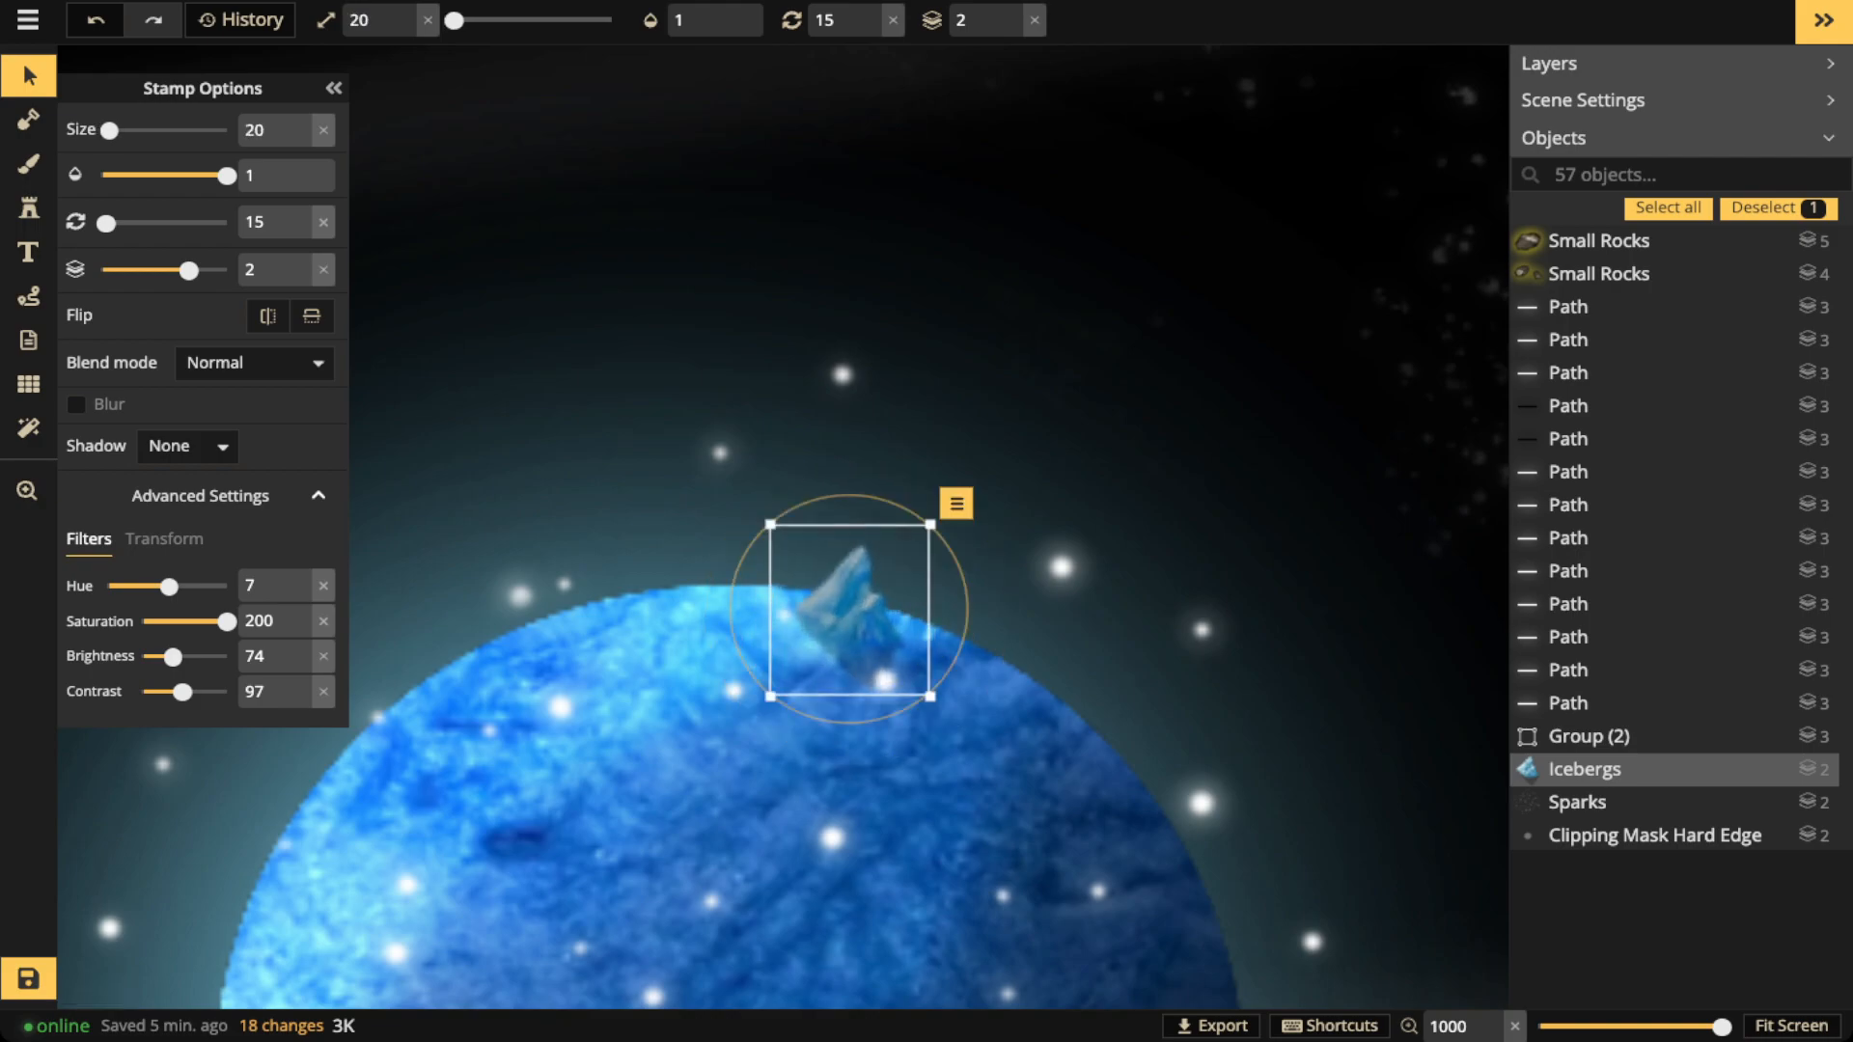
pyautogui.click(29, 208)
pyautogui.scroll(-2, 765, 581)
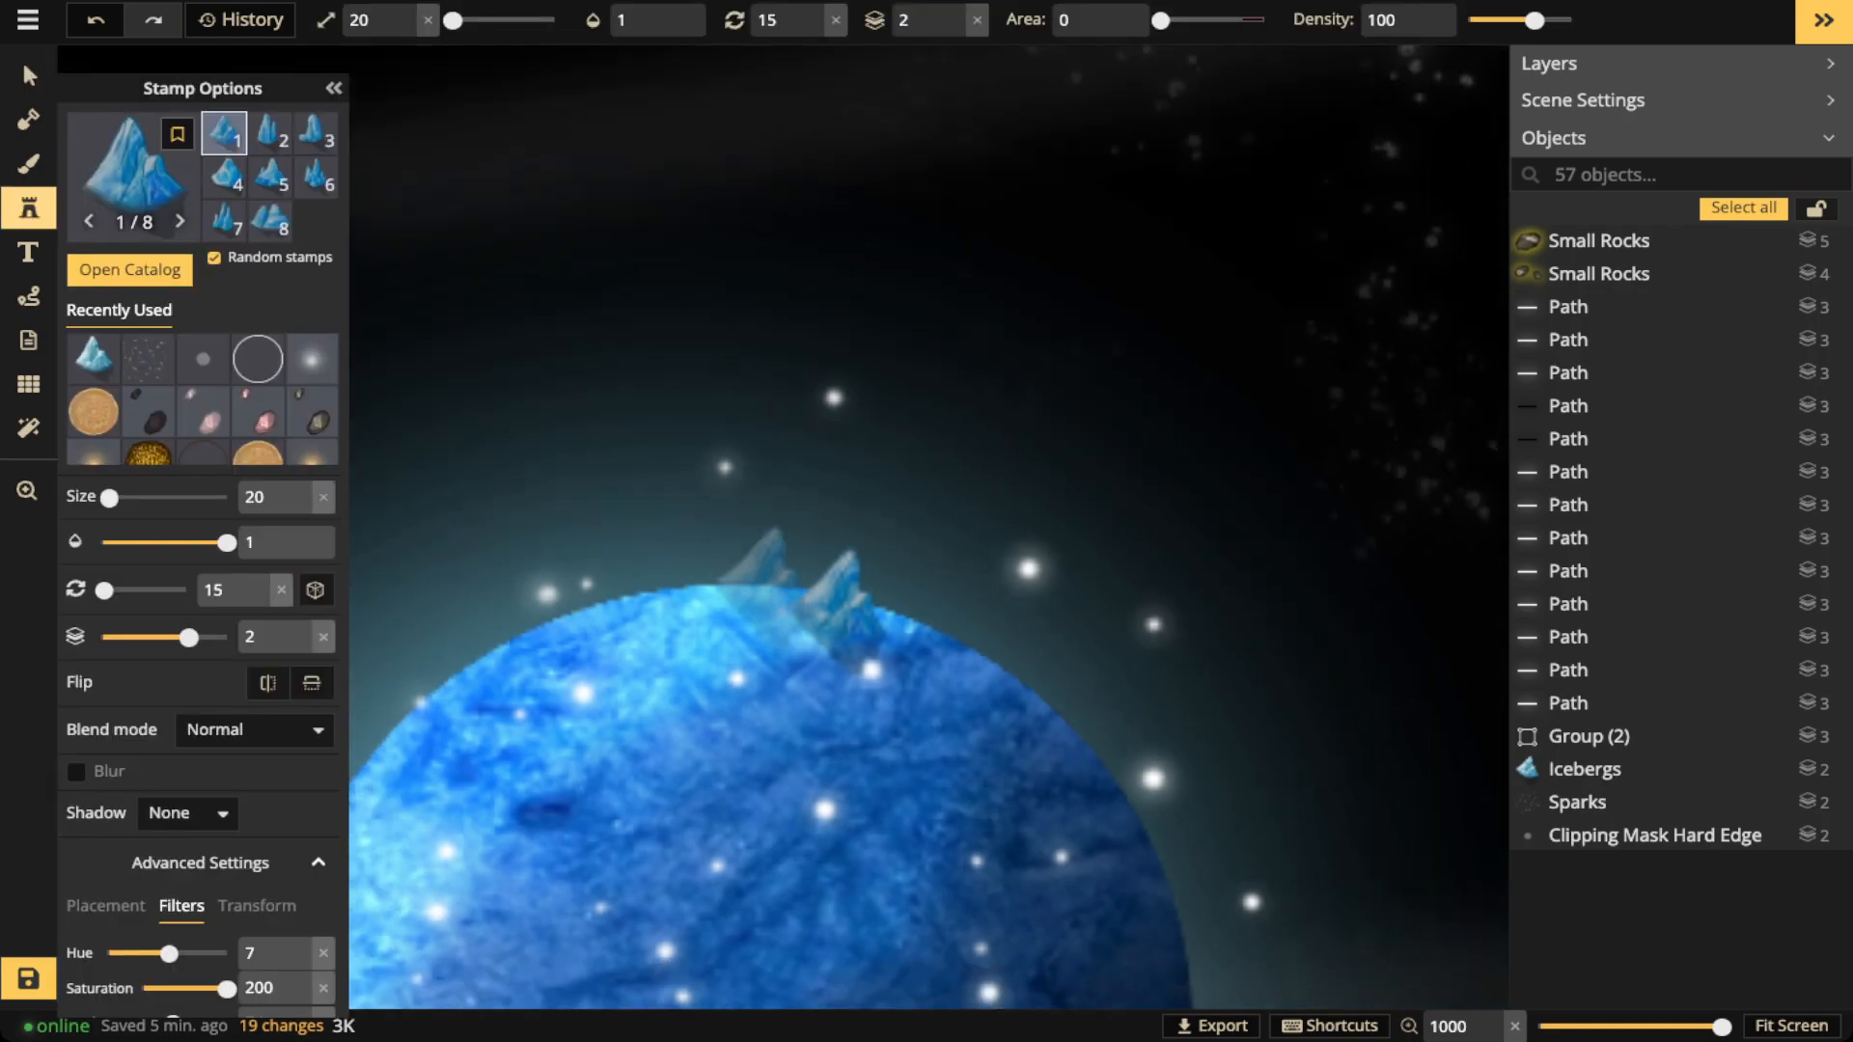
pyautogui.press('Left')
pyautogui.scroll(-1, 828, 752)
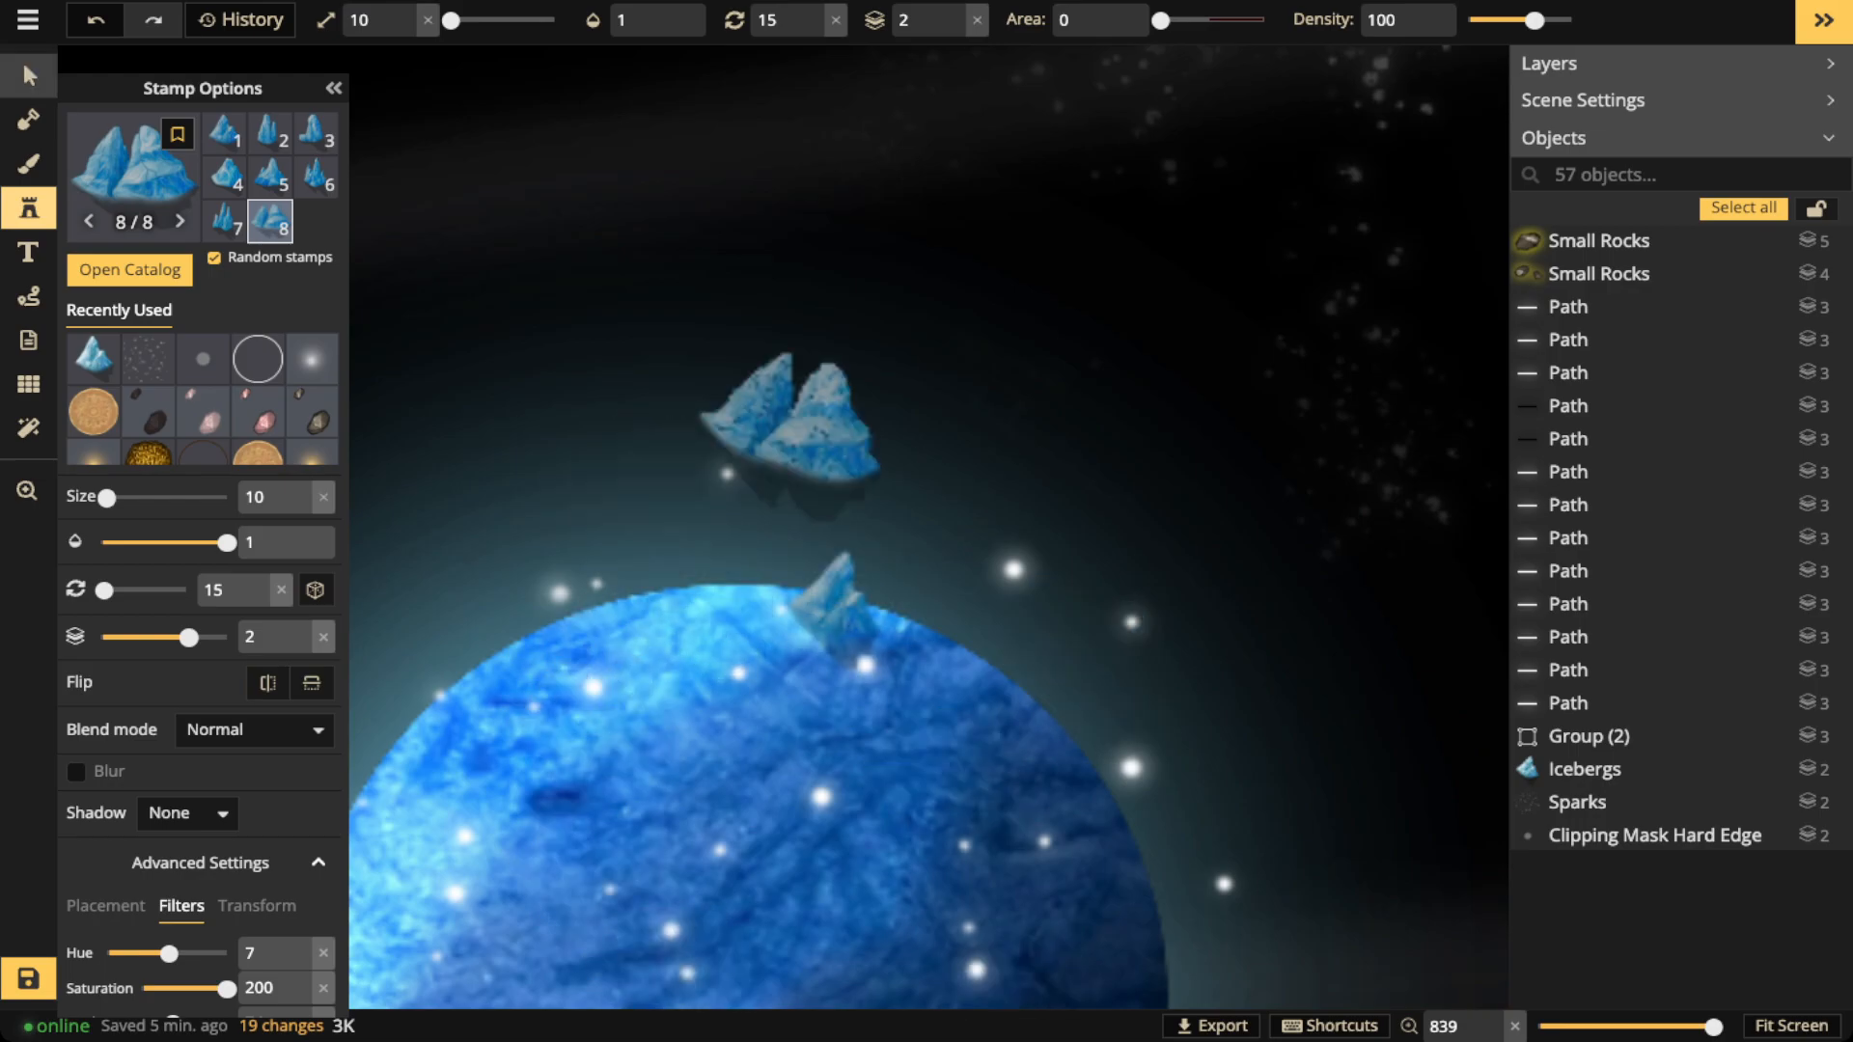
# Delete the iceberg from the blue planet's upper edge
pyautogui.click(29, 76)
pyautogui.click(830, 603)
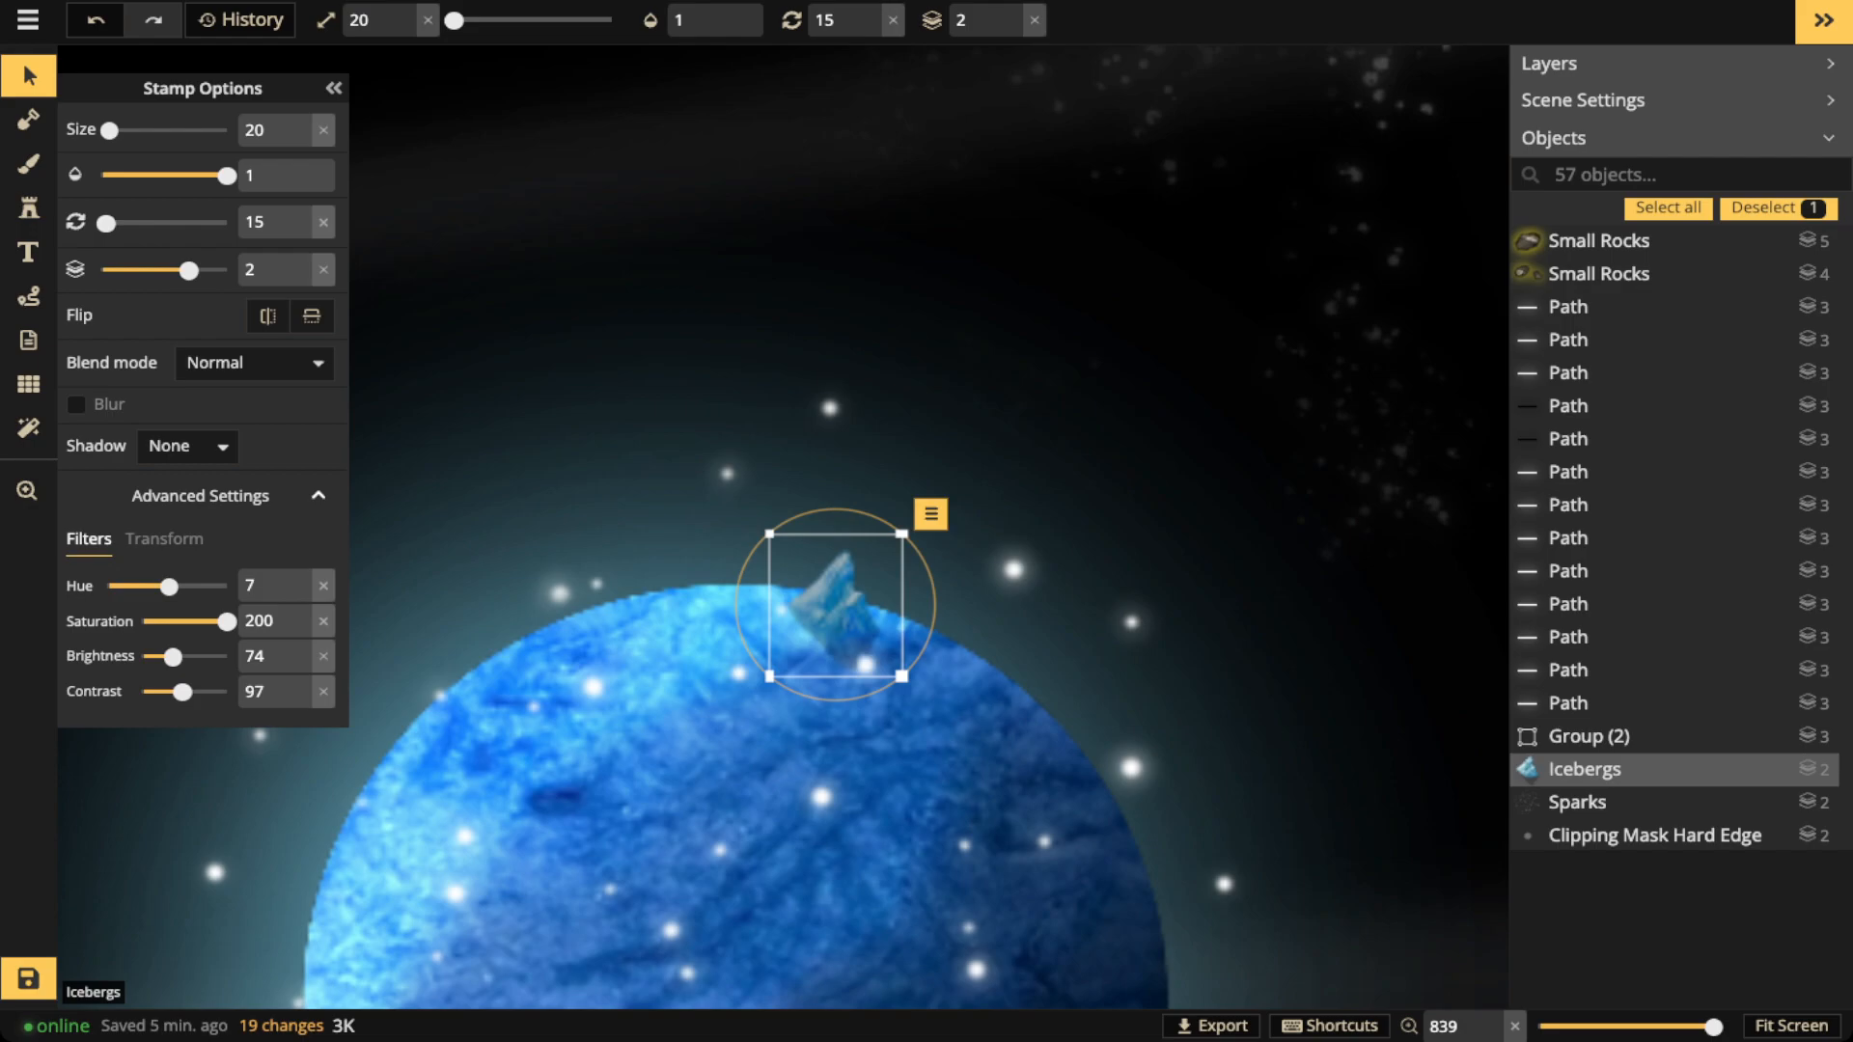
pyautogui.press('Delete')
# Free-draw a short white dotted path of width 2.9 across the blue planet's upper-left surface
pyautogui.click(29, 296)
pyautogui.click(246, 177)
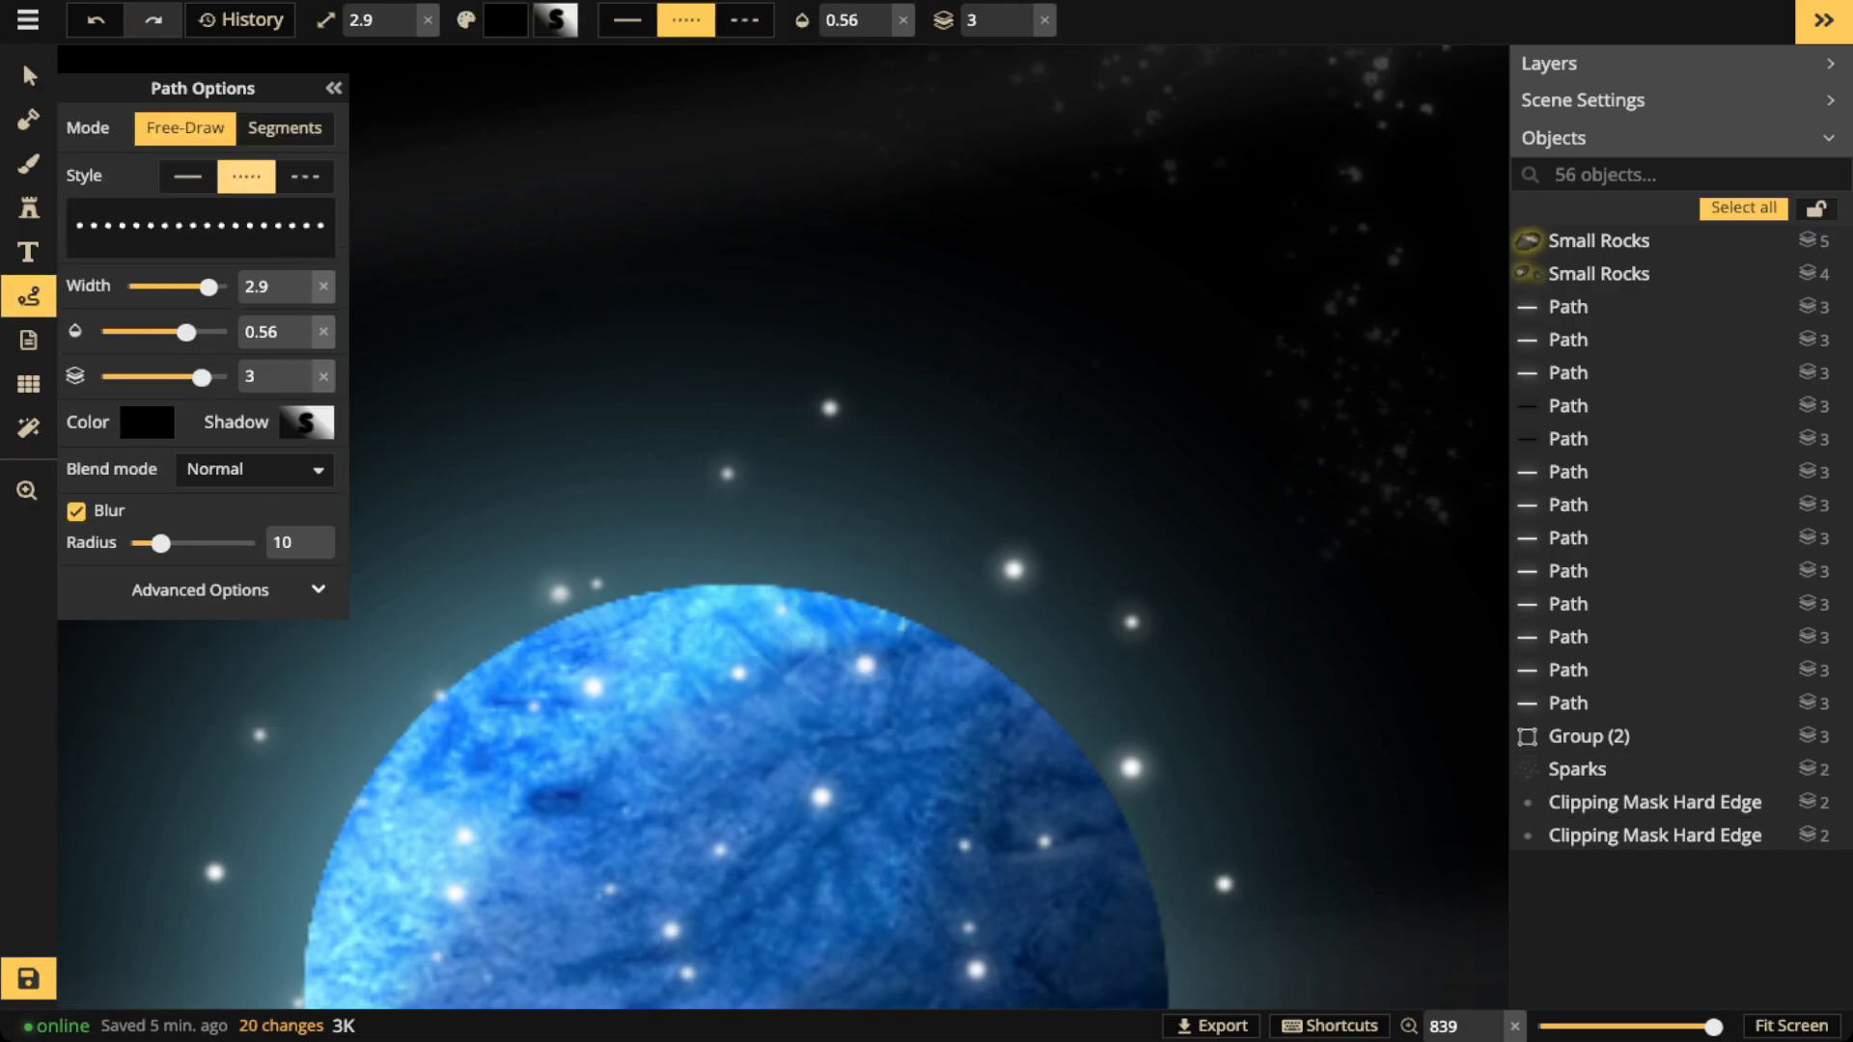
pyautogui.click(147, 423)
pyautogui.click(314, 585)
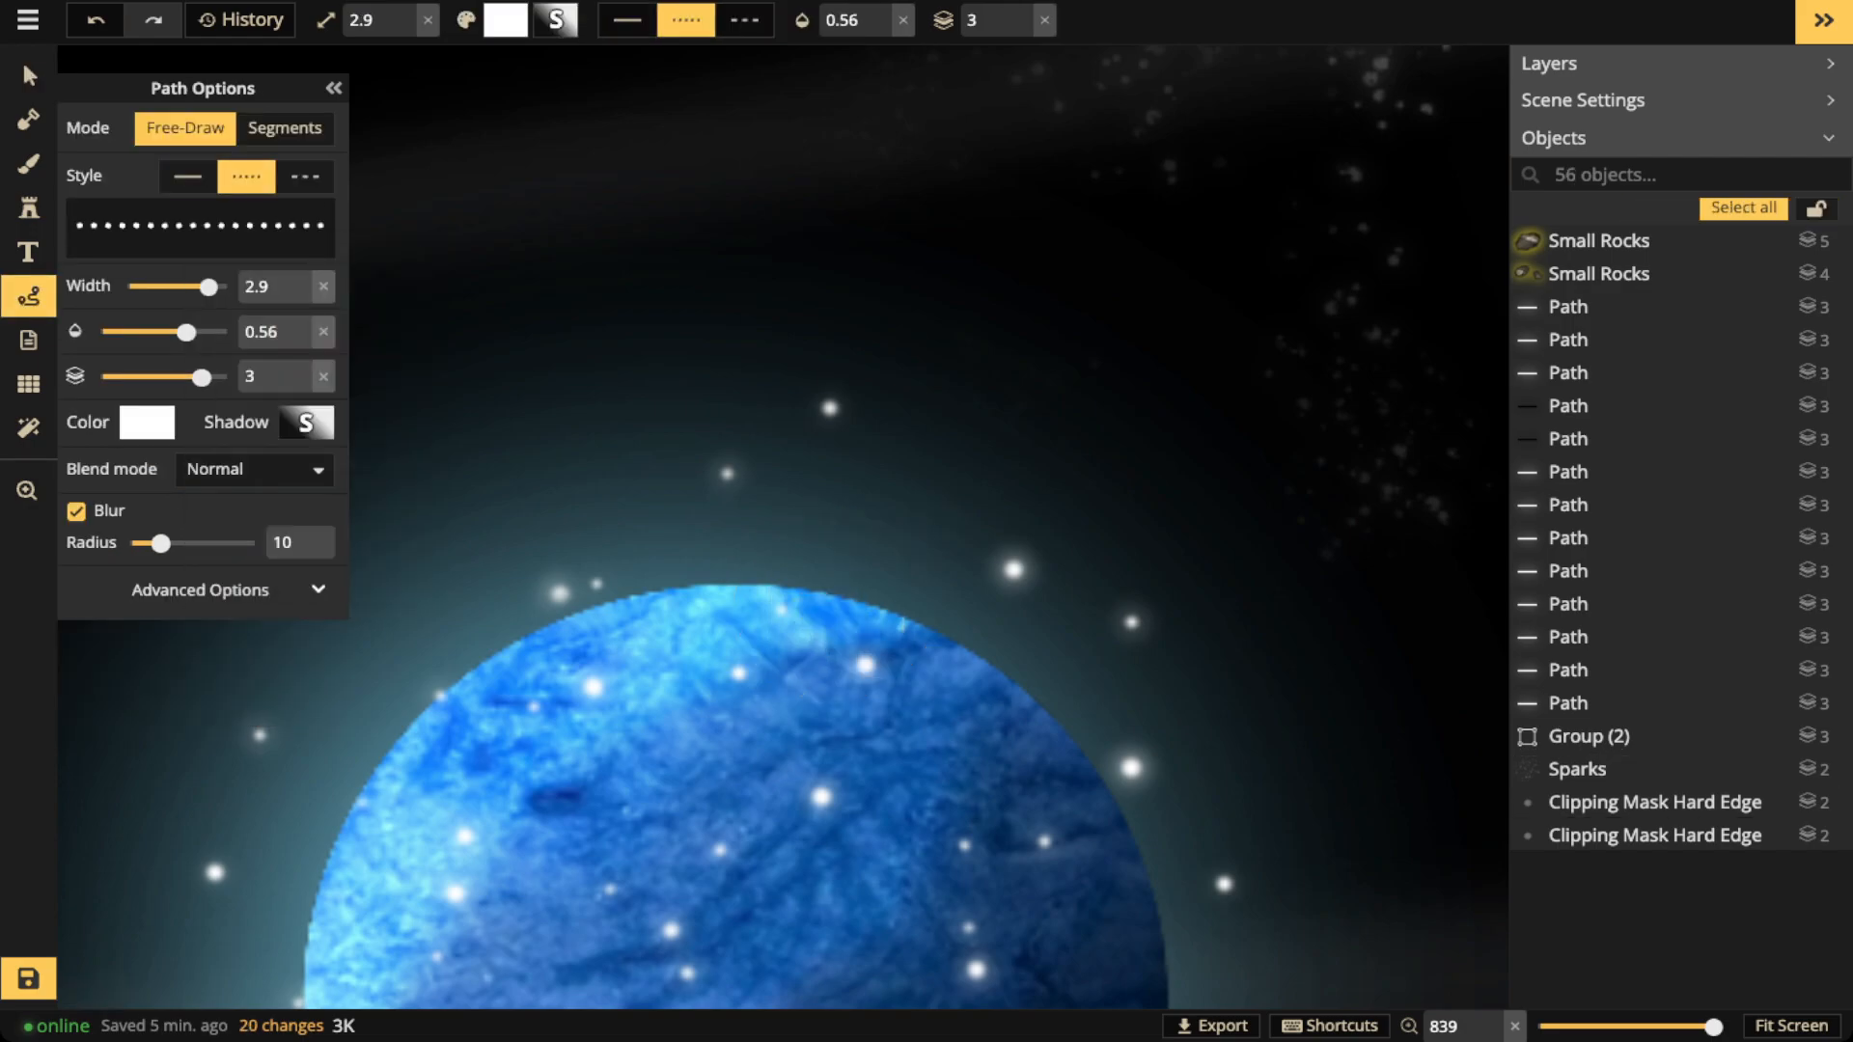
pyautogui.moveTo(514, 647); pyautogui.dragTo(678, 737)
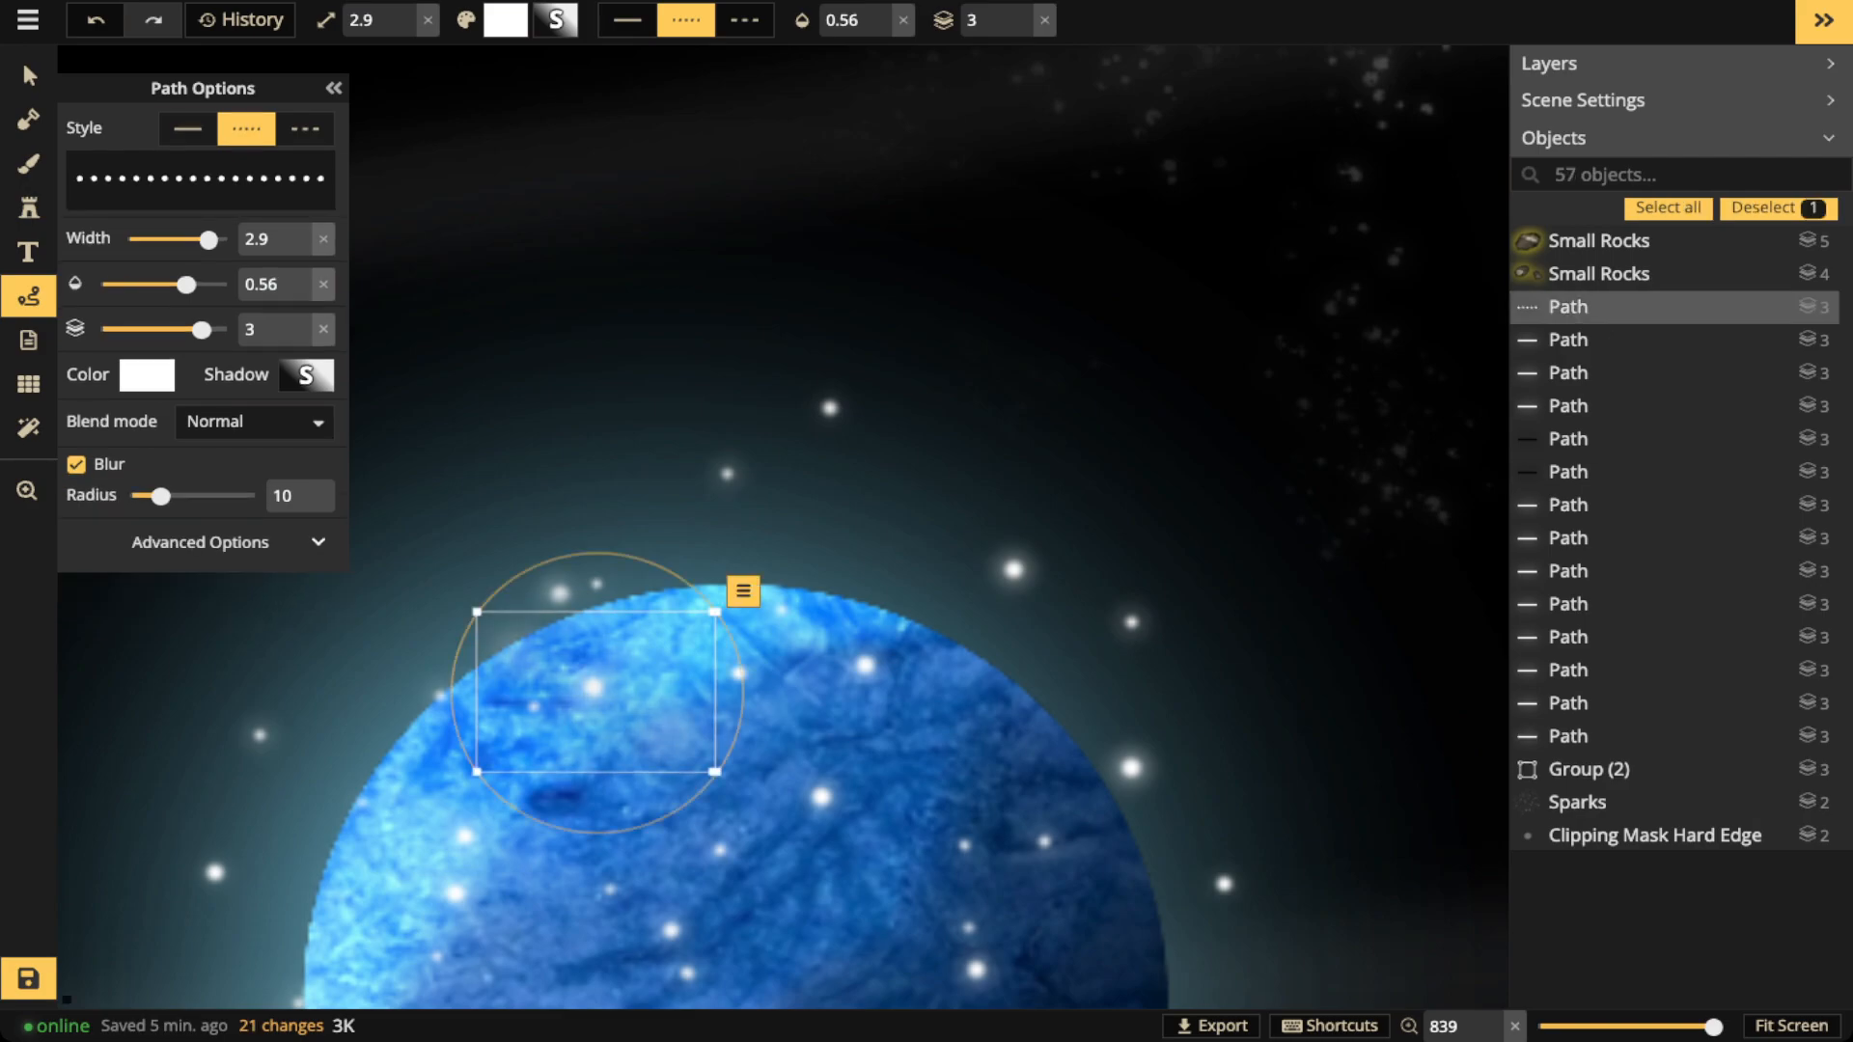
# Turn off the dotted path's blur, set its width to 0.5 and opacity to 1, and delete this test path
pyautogui.click(76, 465)
pyautogui.moveTo(208, 240); pyautogui.dragTo(227, 284)
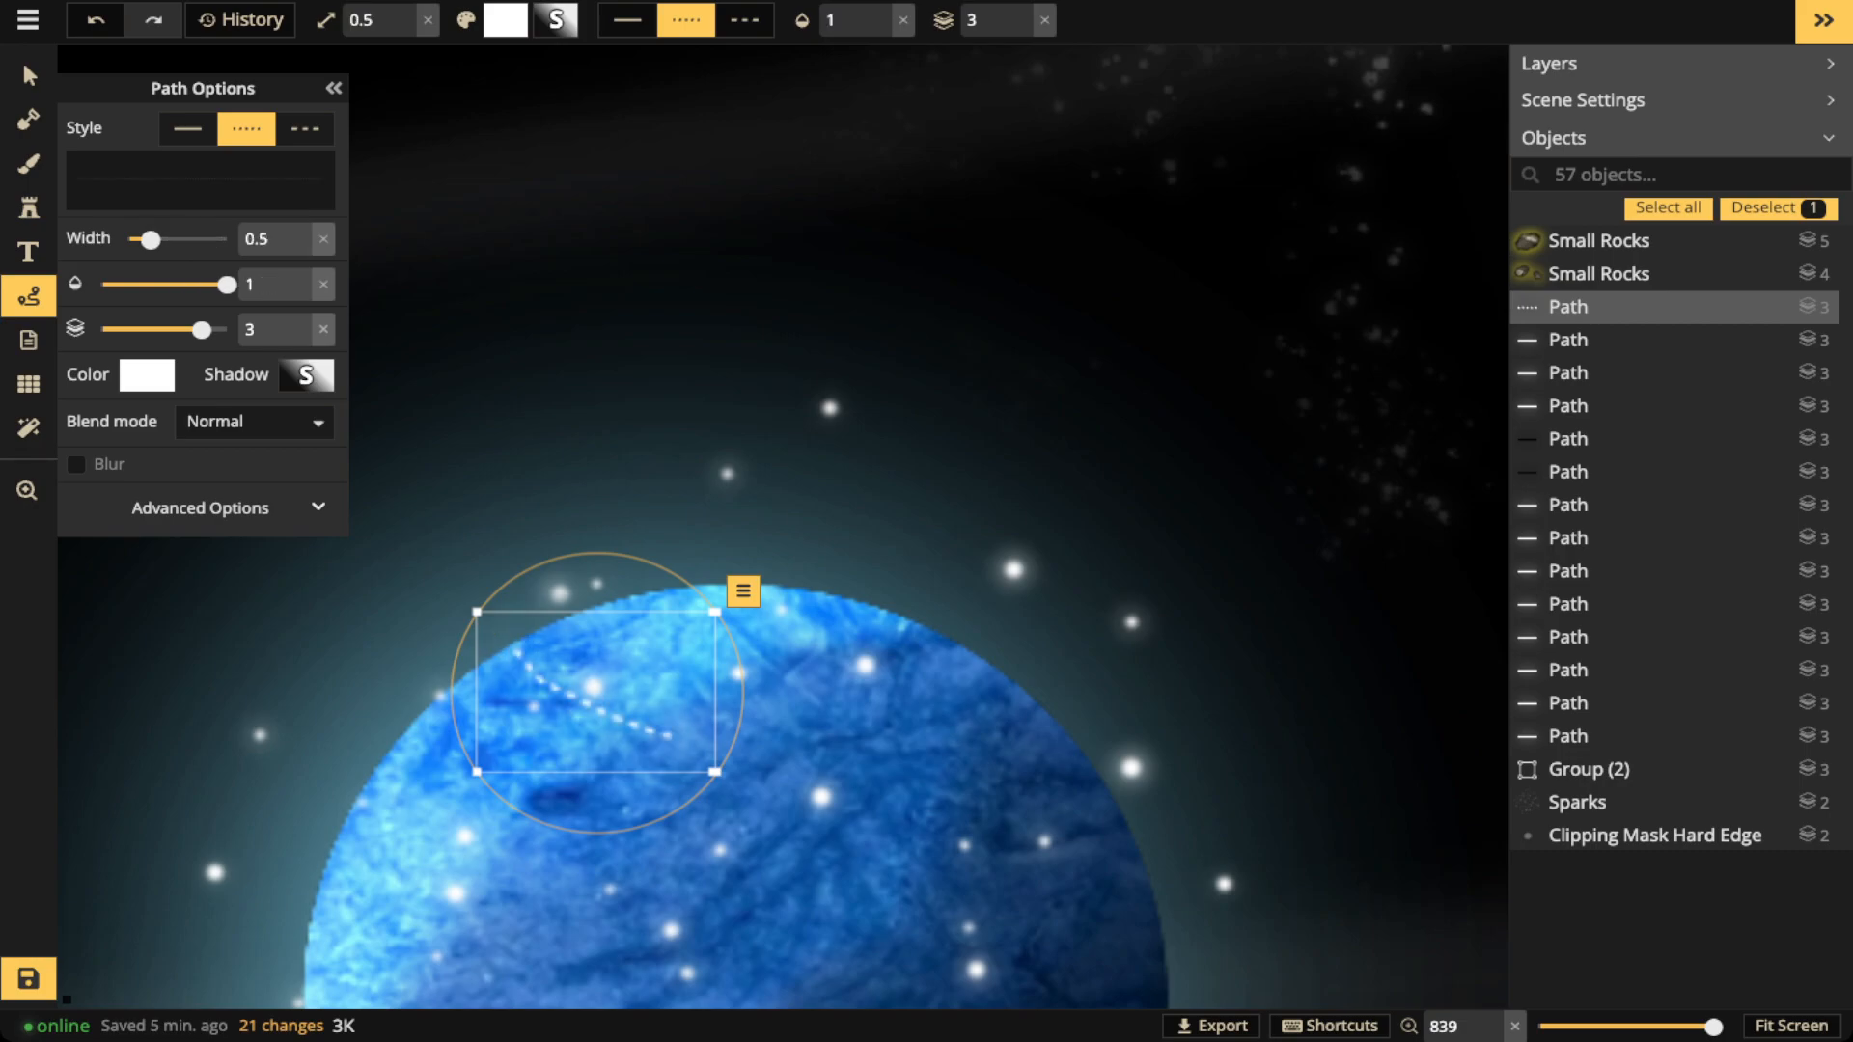
pyautogui.press('Delete')
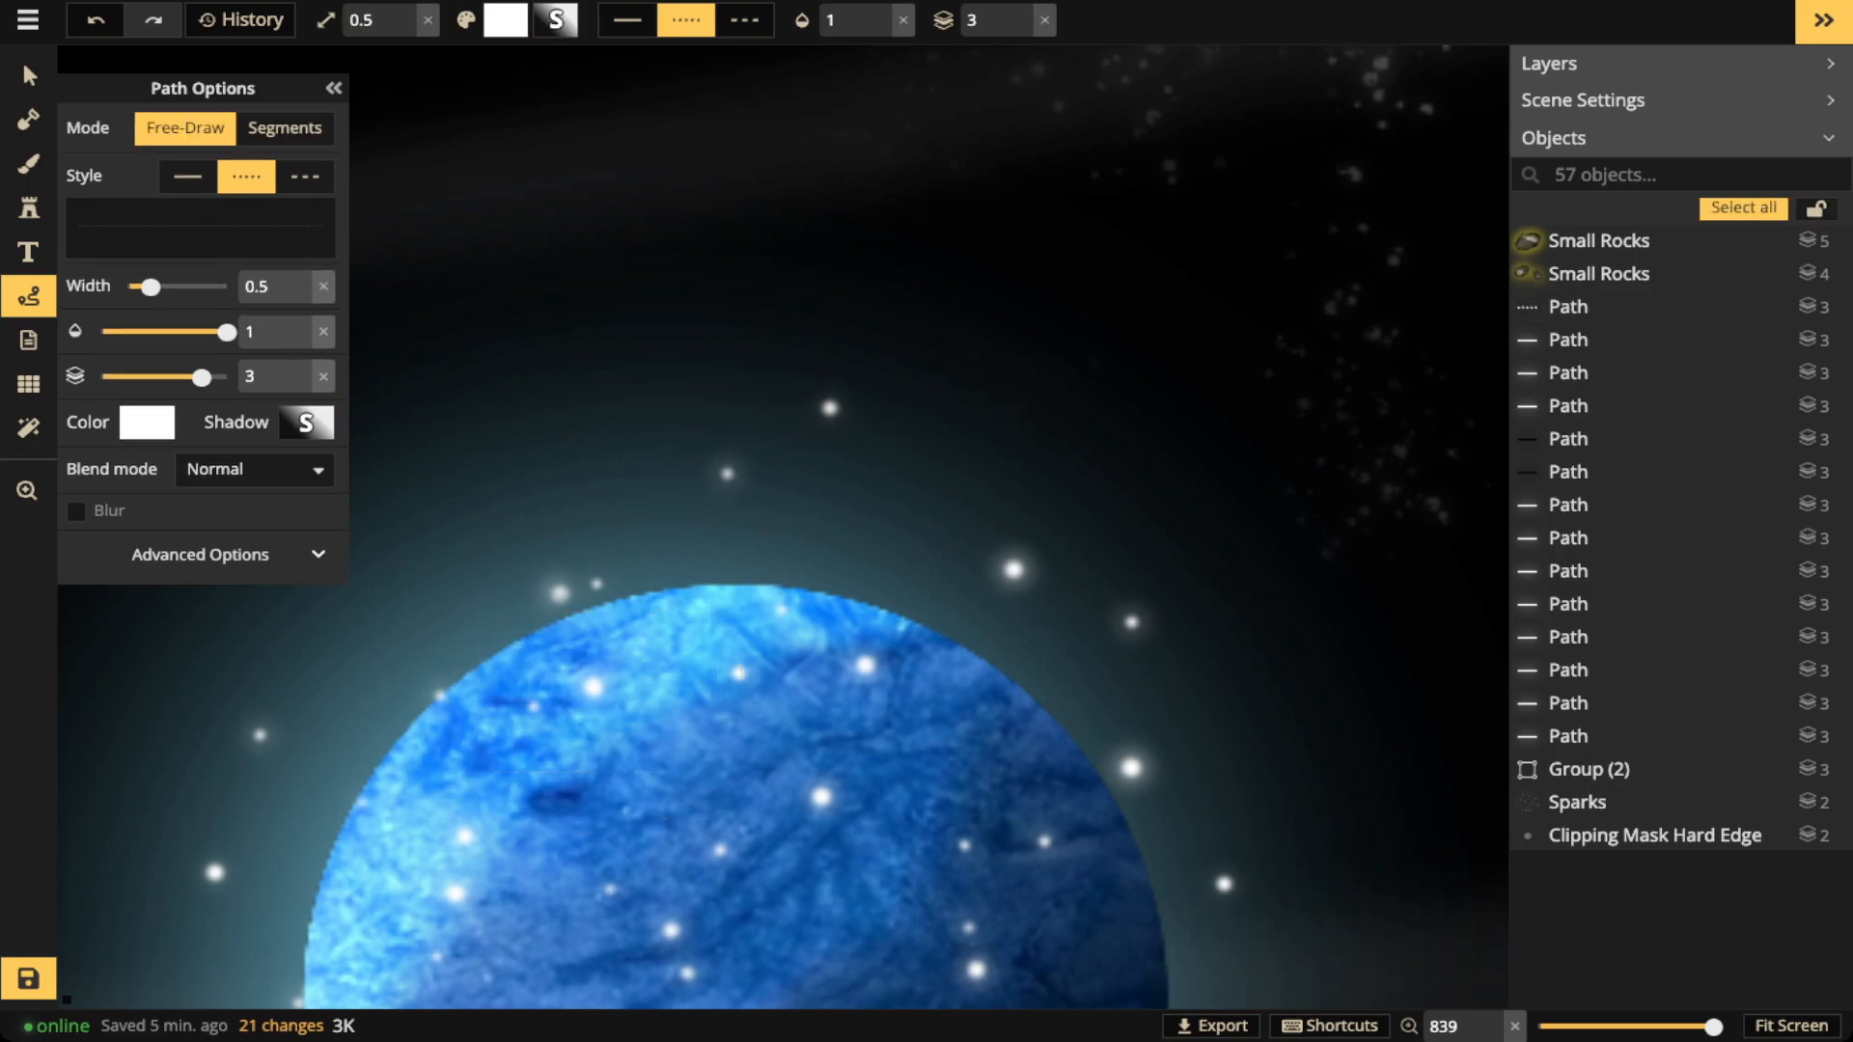
# Free-draw a curved white dotted path across the upper half of the blue planet and rotate it slightly clockwise
pyautogui.moveTo(476, 685)
pyautogui.mouseDown()
pyautogui.moveTo(504, 727)
pyautogui.moveTo(664, 790)
pyautogui.moveTo(831, 816)
pyautogui.moveTo(1092, 758)
pyautogui.mouseUp()
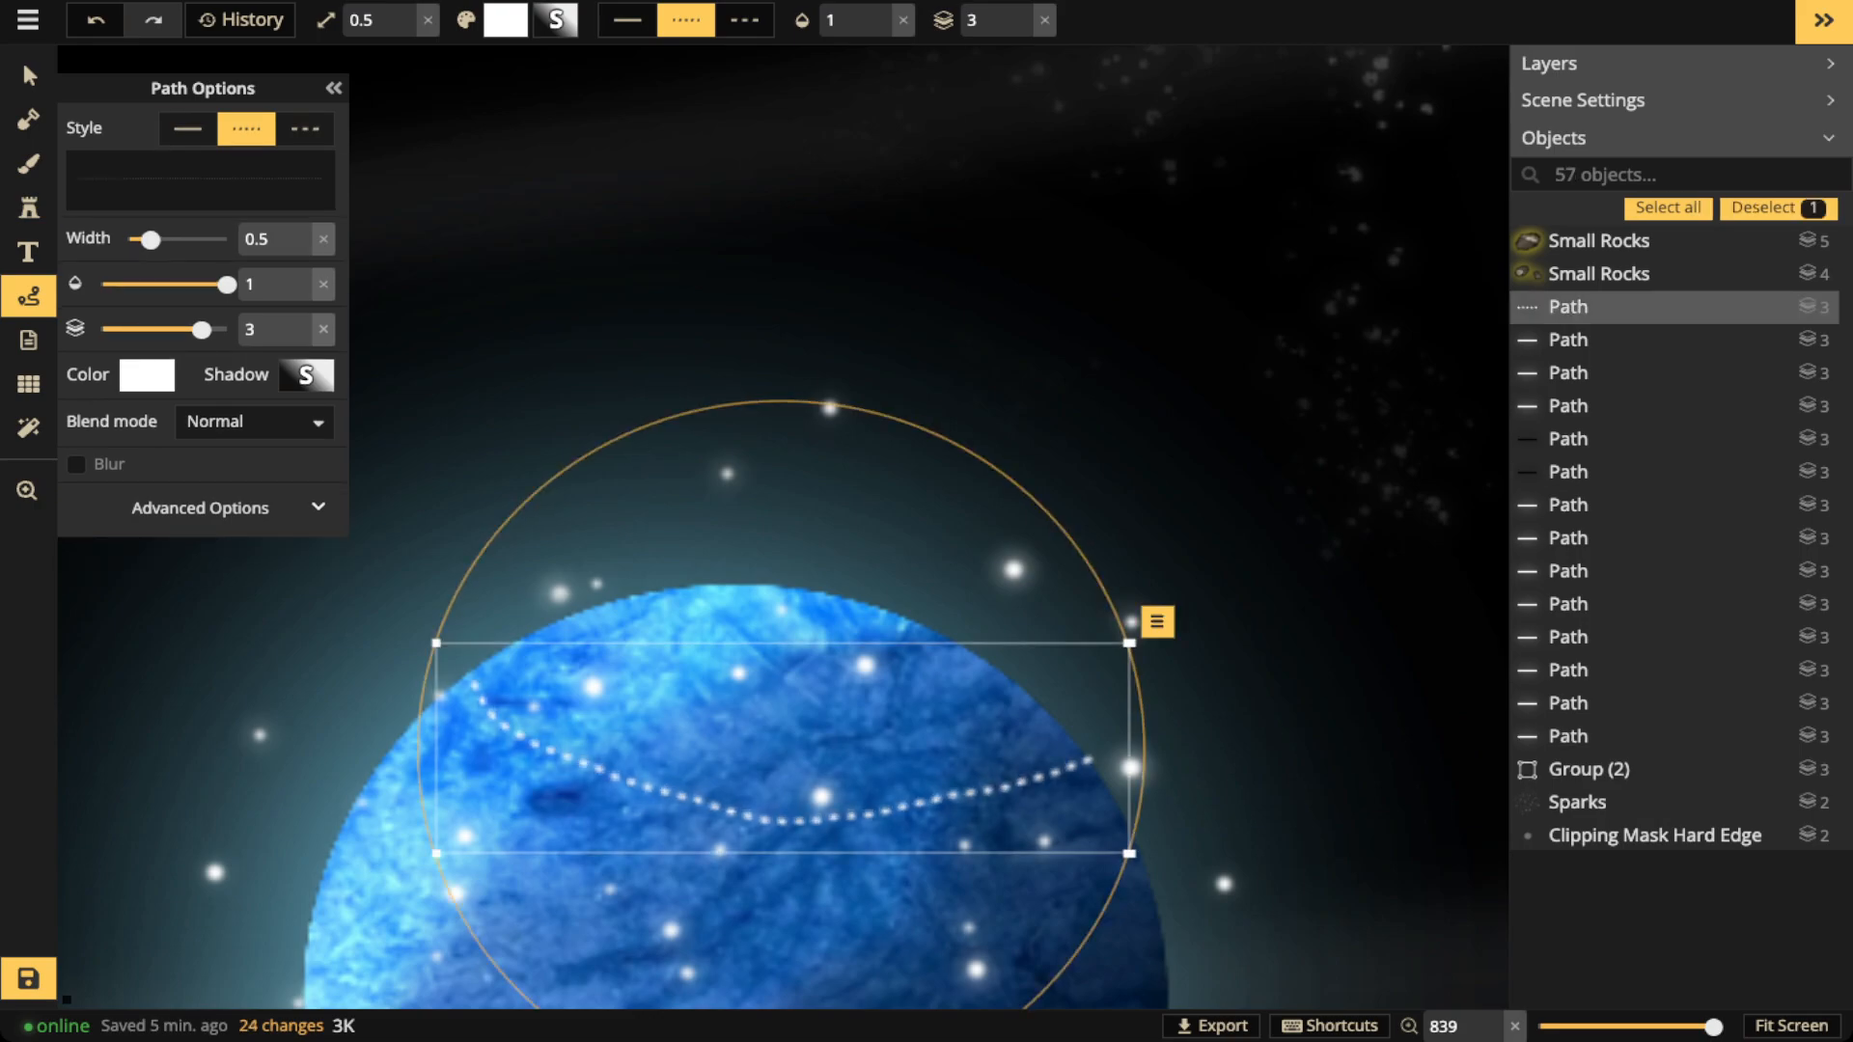
pyautogui.scroll(-5, 1010, 170)
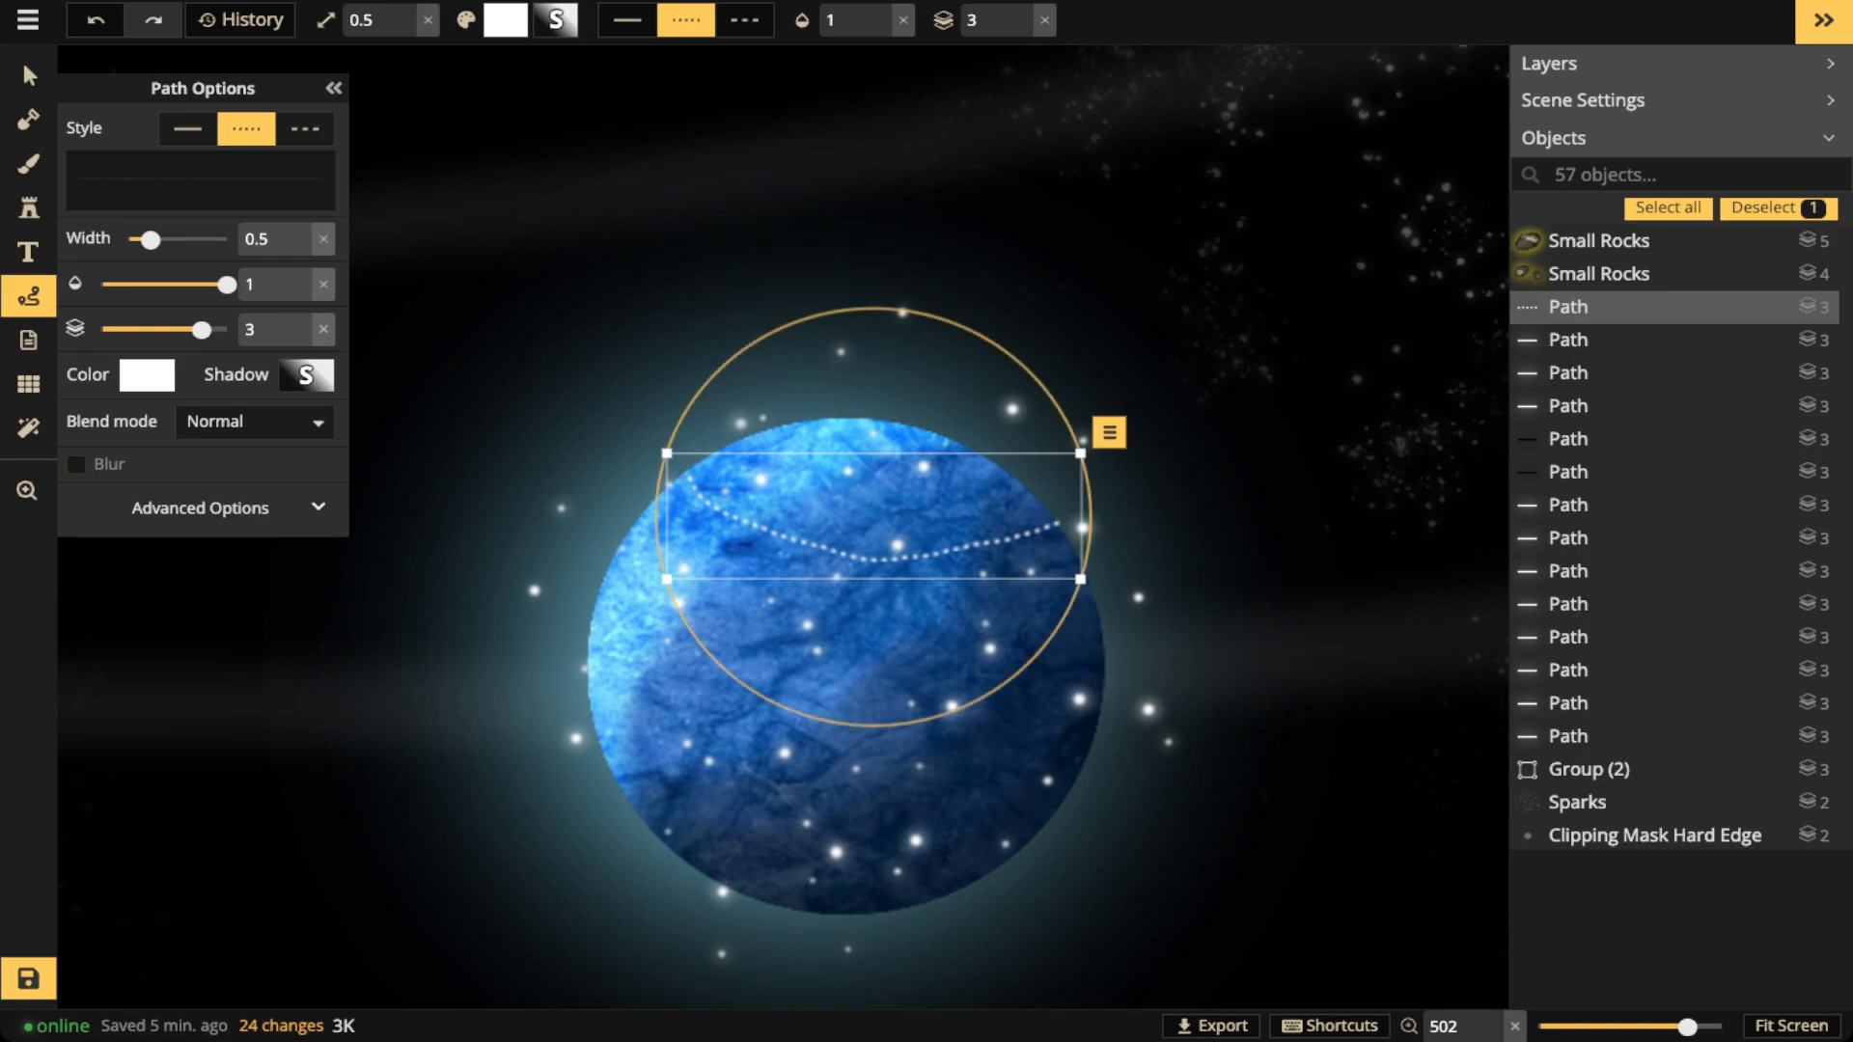
pyautogui.moveTo(1019, 361); pyautogui.dragTo(1028, 370)
pyautogui.moveTo(898, 547); pyautogui.dragTo(900, 549)
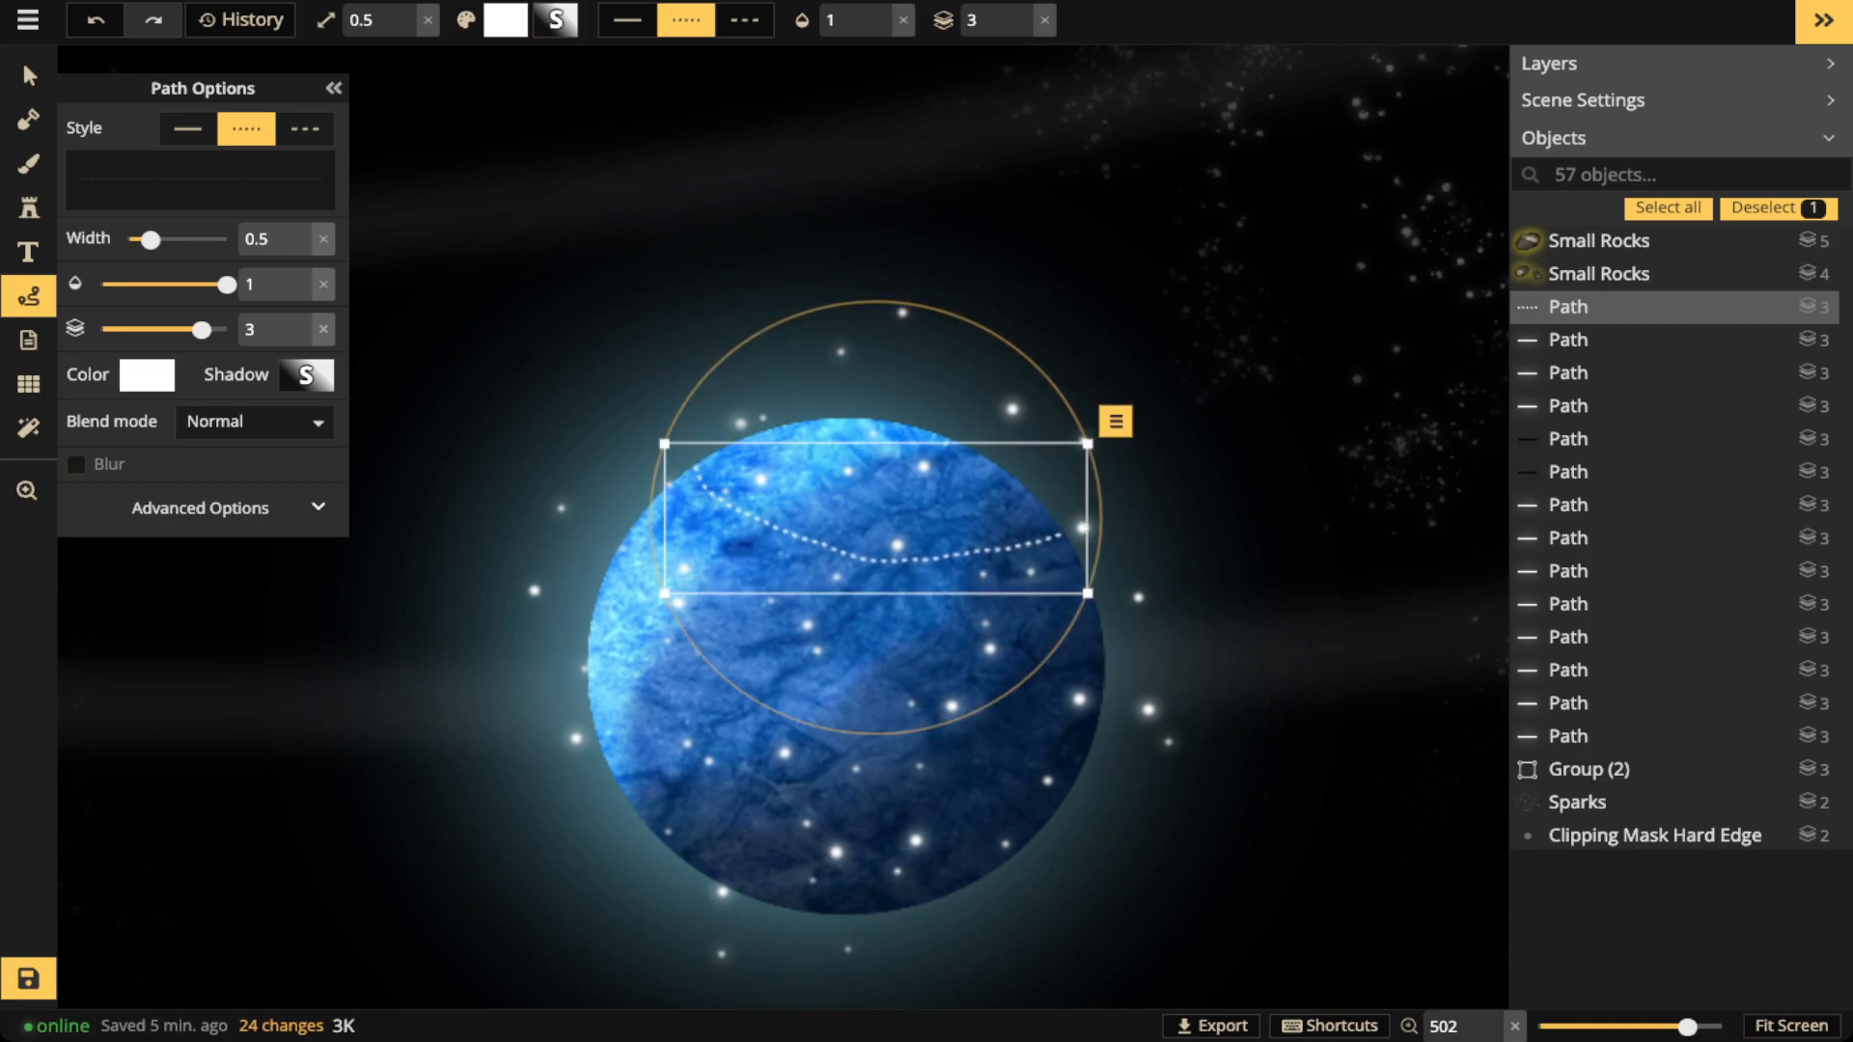
pyautogui.moveTo(1030, 360); pyautogui.dragTo(1046, 377)
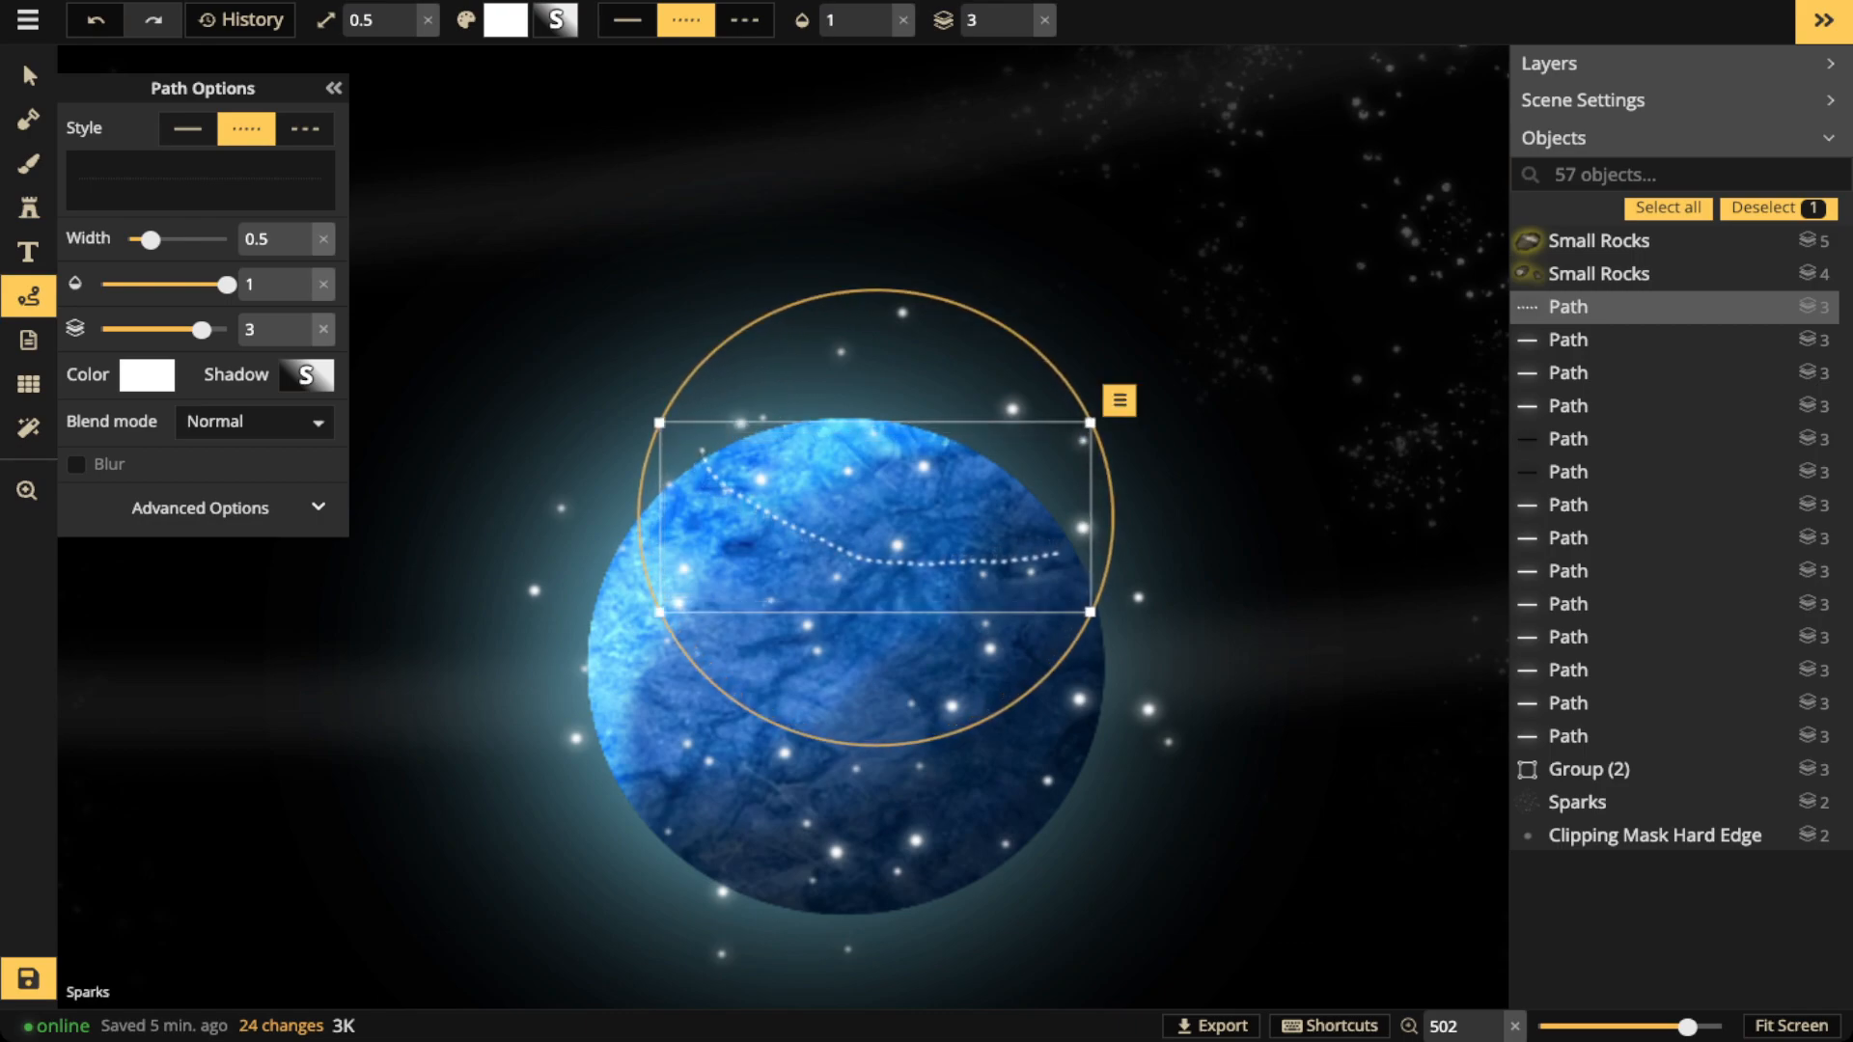
# Shift the dotted guide path slightly right across the planet and rotate it a little counterclockwise
pyautogui.moveTo(898, 561); pyautogui.dragTo(911, 562)
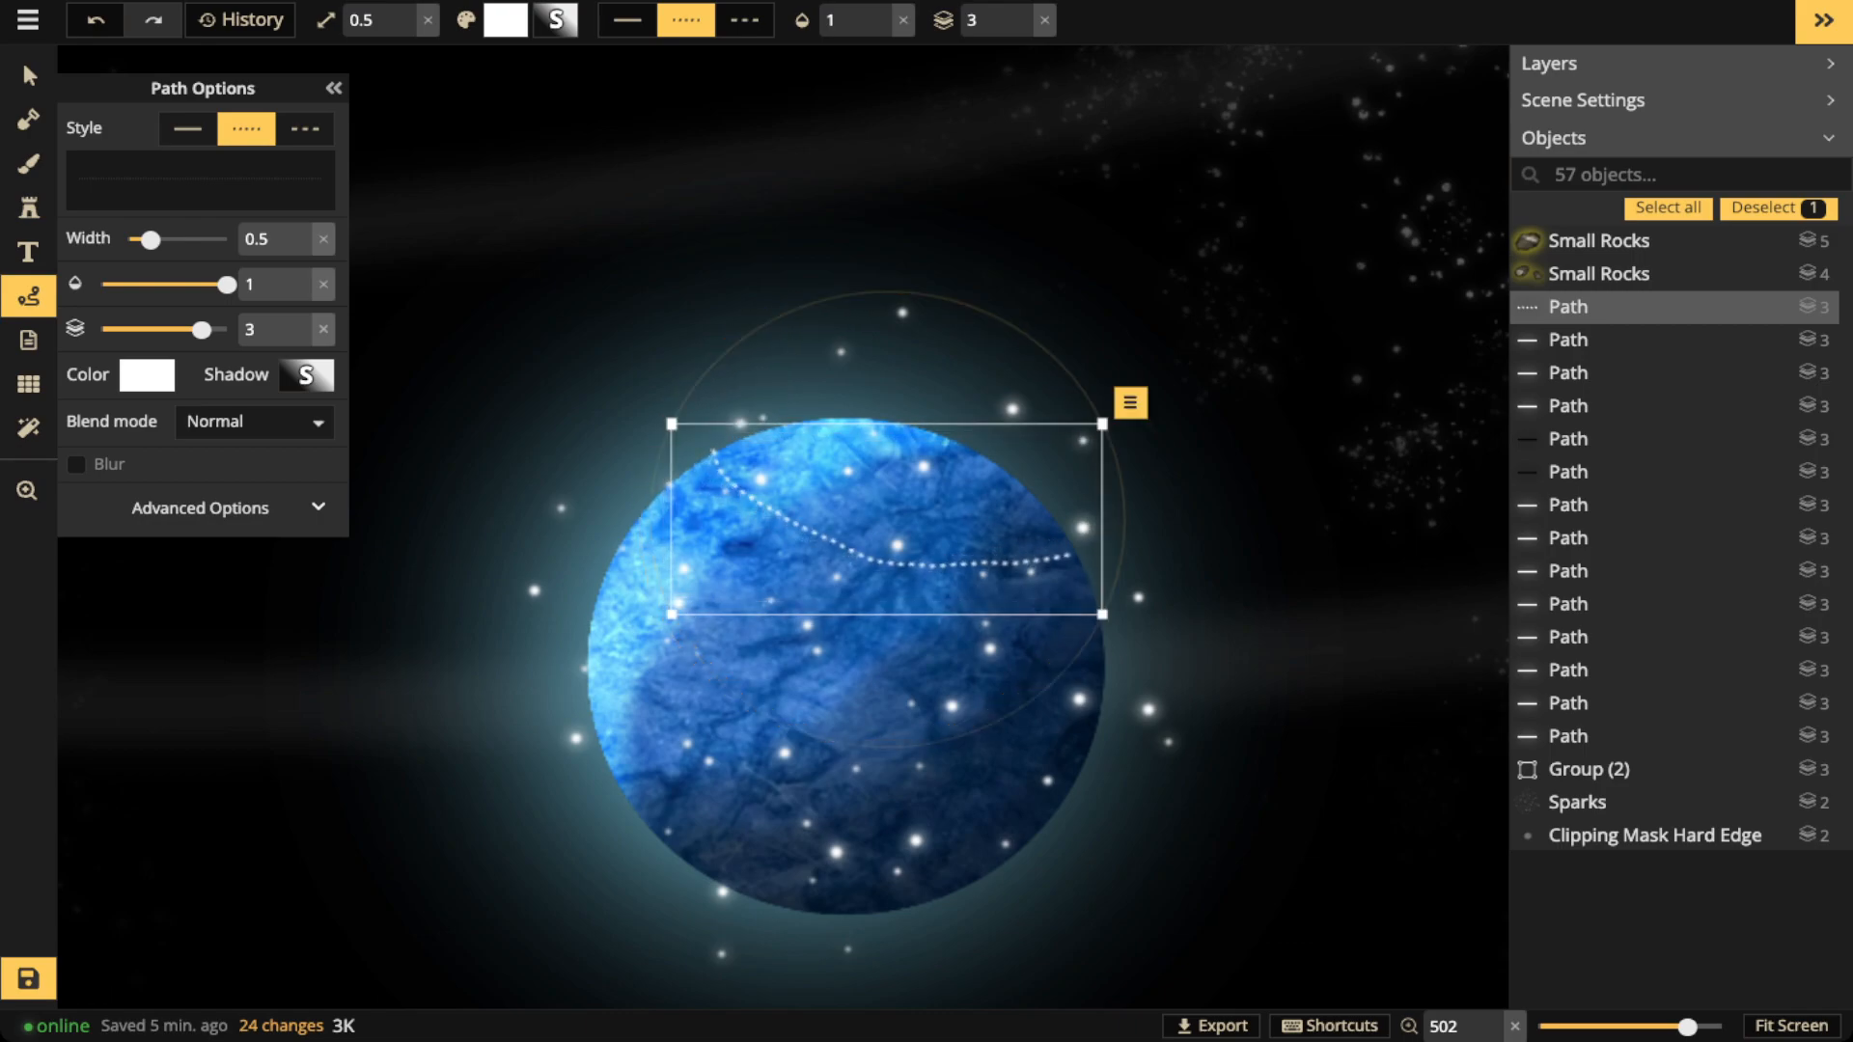
pyautogui.moveTo(1047, 347); pyautogui.dragTo(1043, 344)
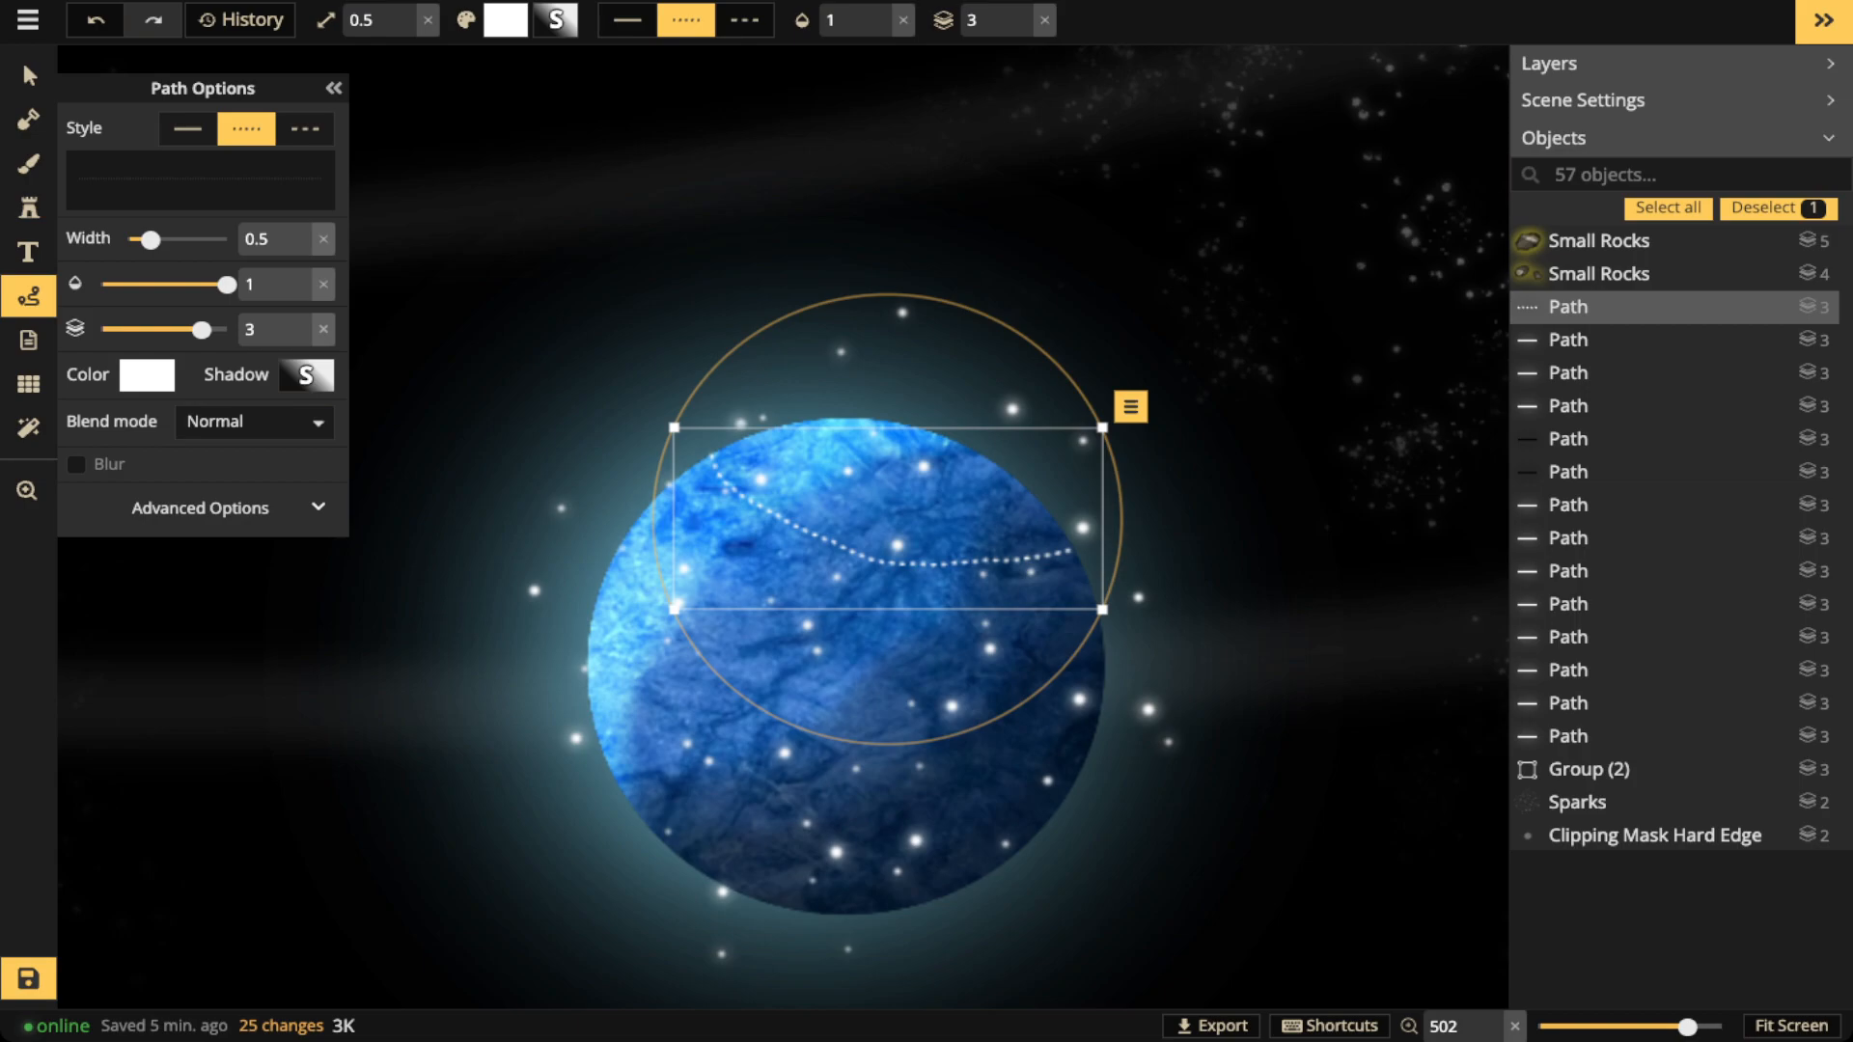
pyautogui.scroll(4, 868, 513)
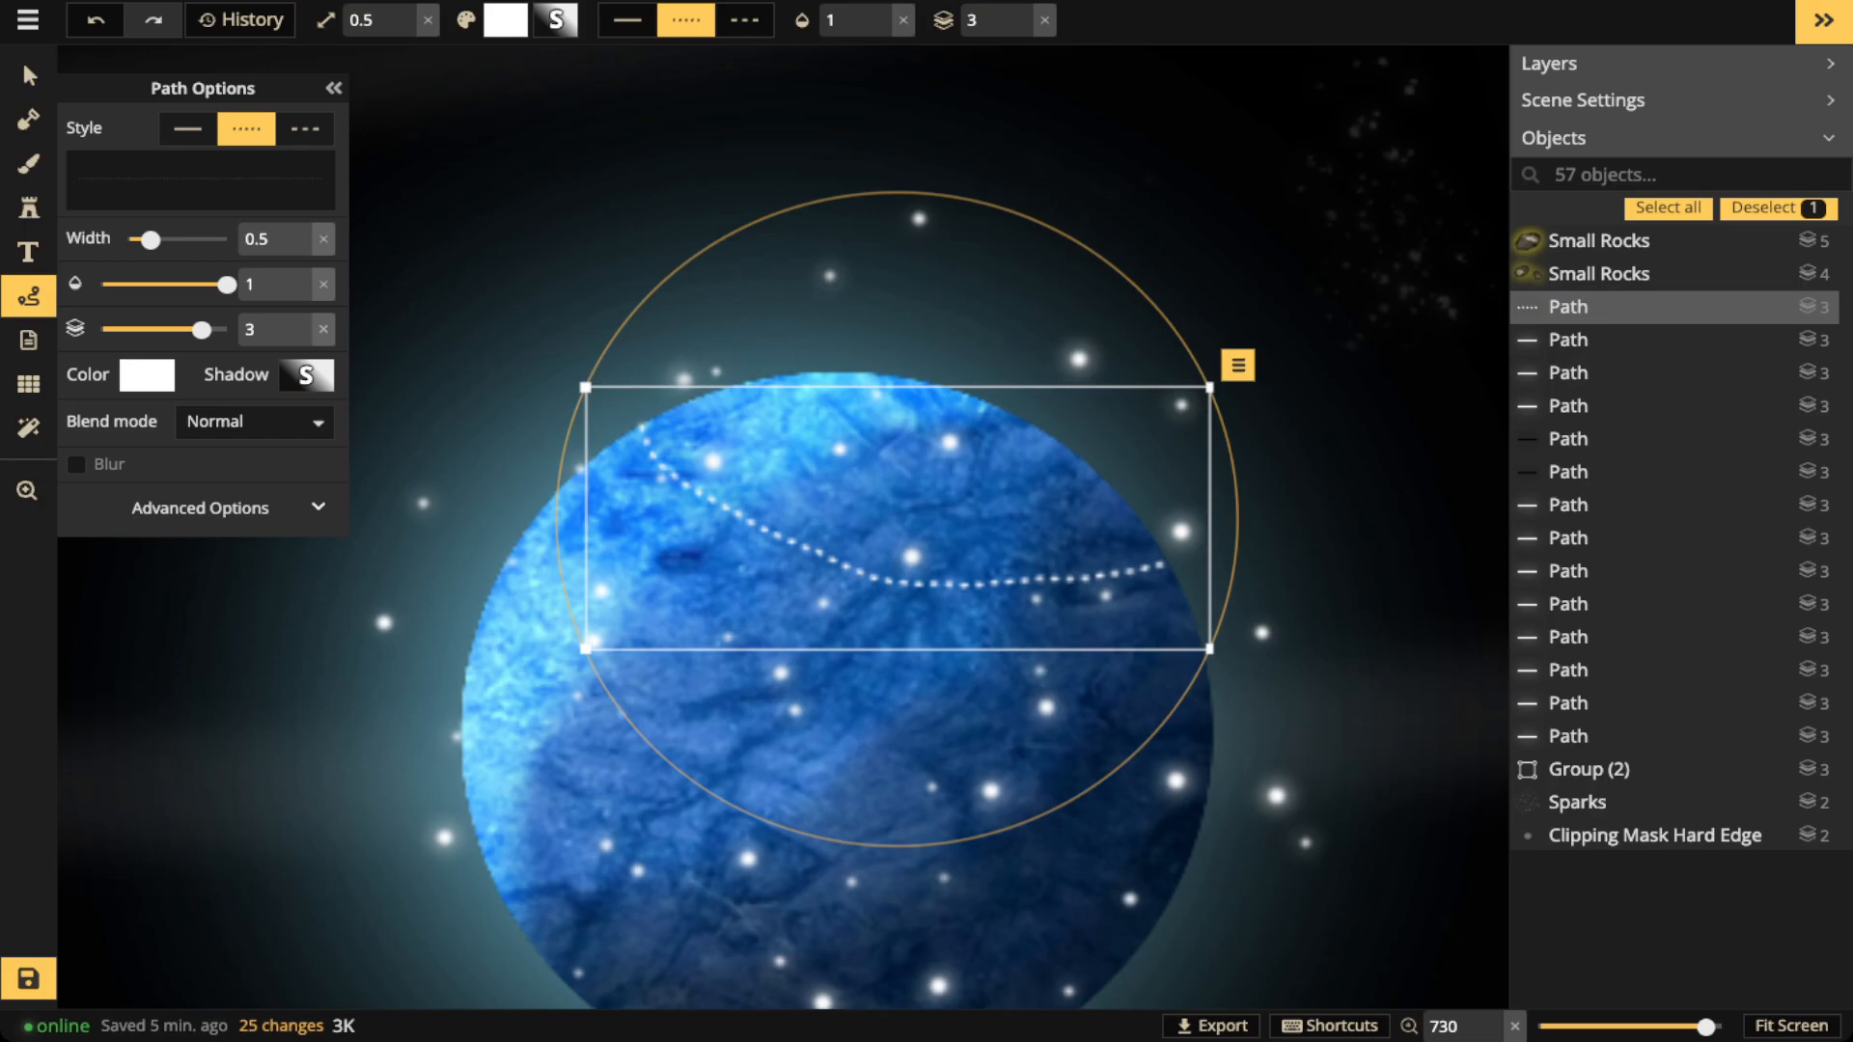
# Stamp an iceberg of size 20, rotated 330 degrees, on the planet's upper-left edge where the dotted path begins
pyautogui.click(29, 209)
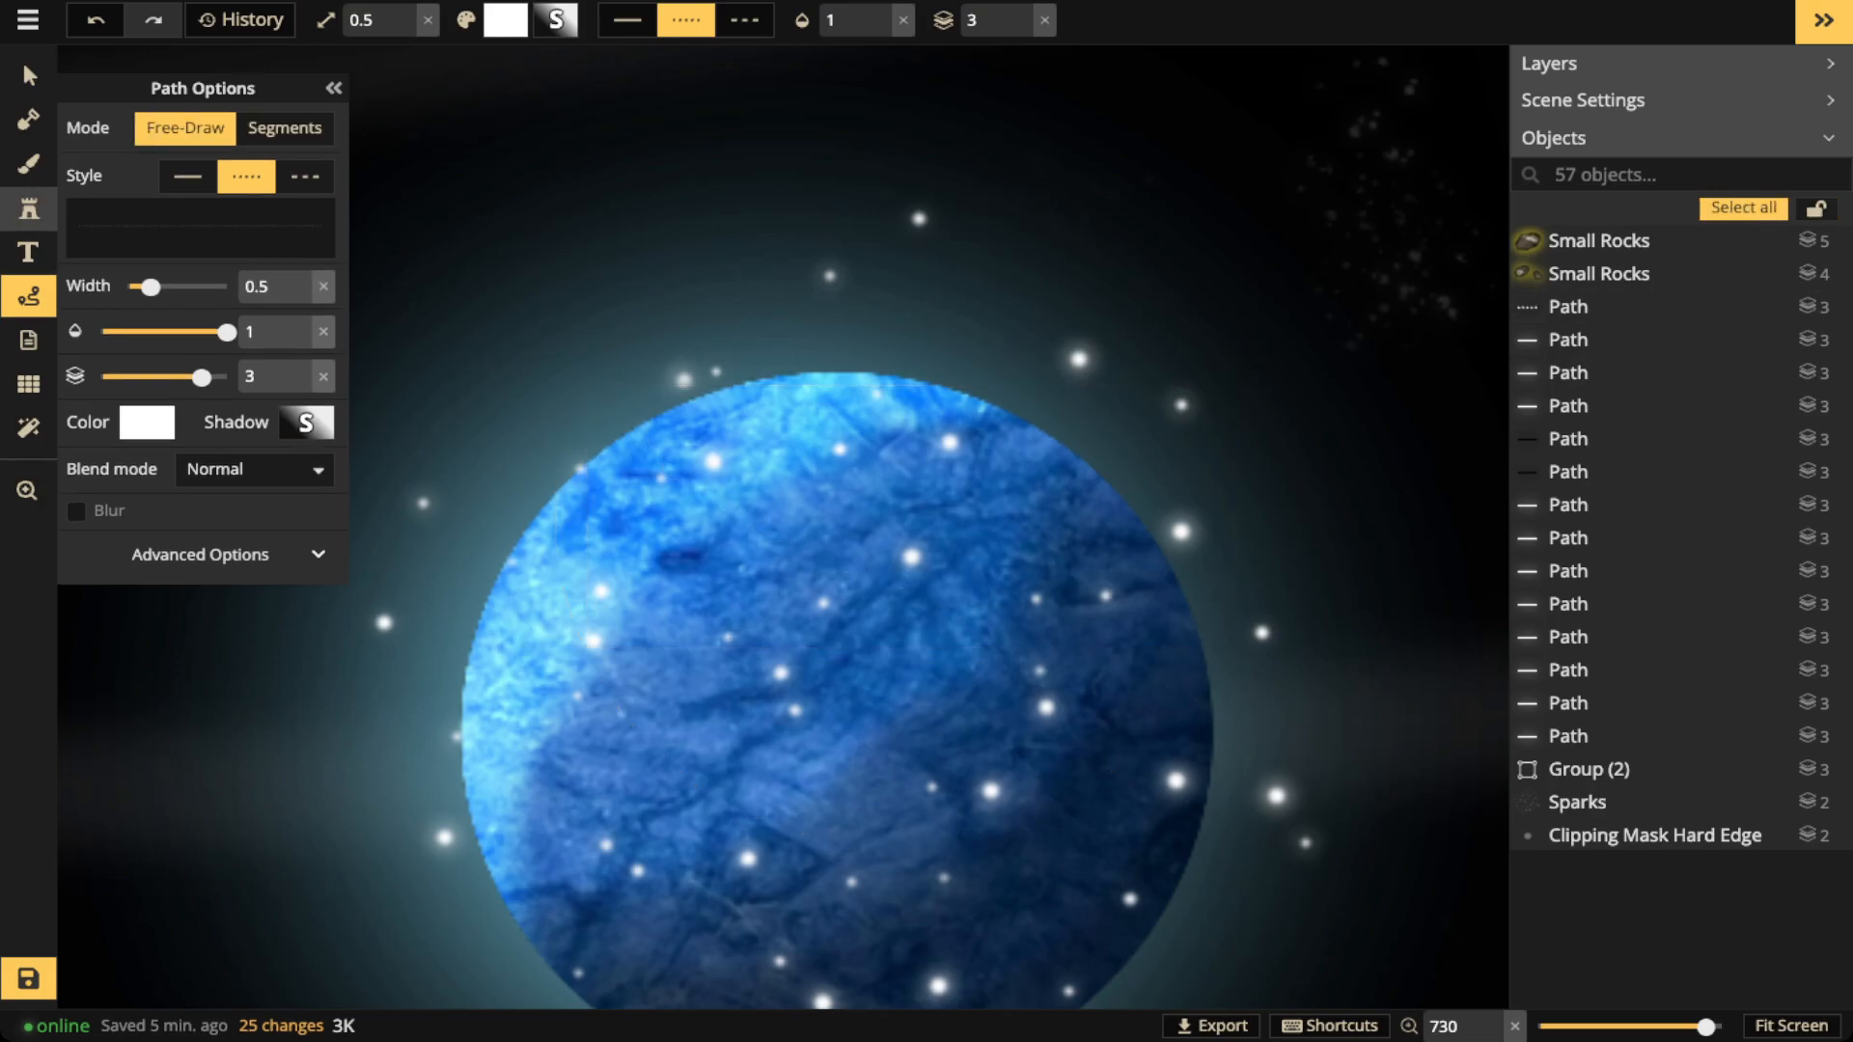
pyautogui.press('.')
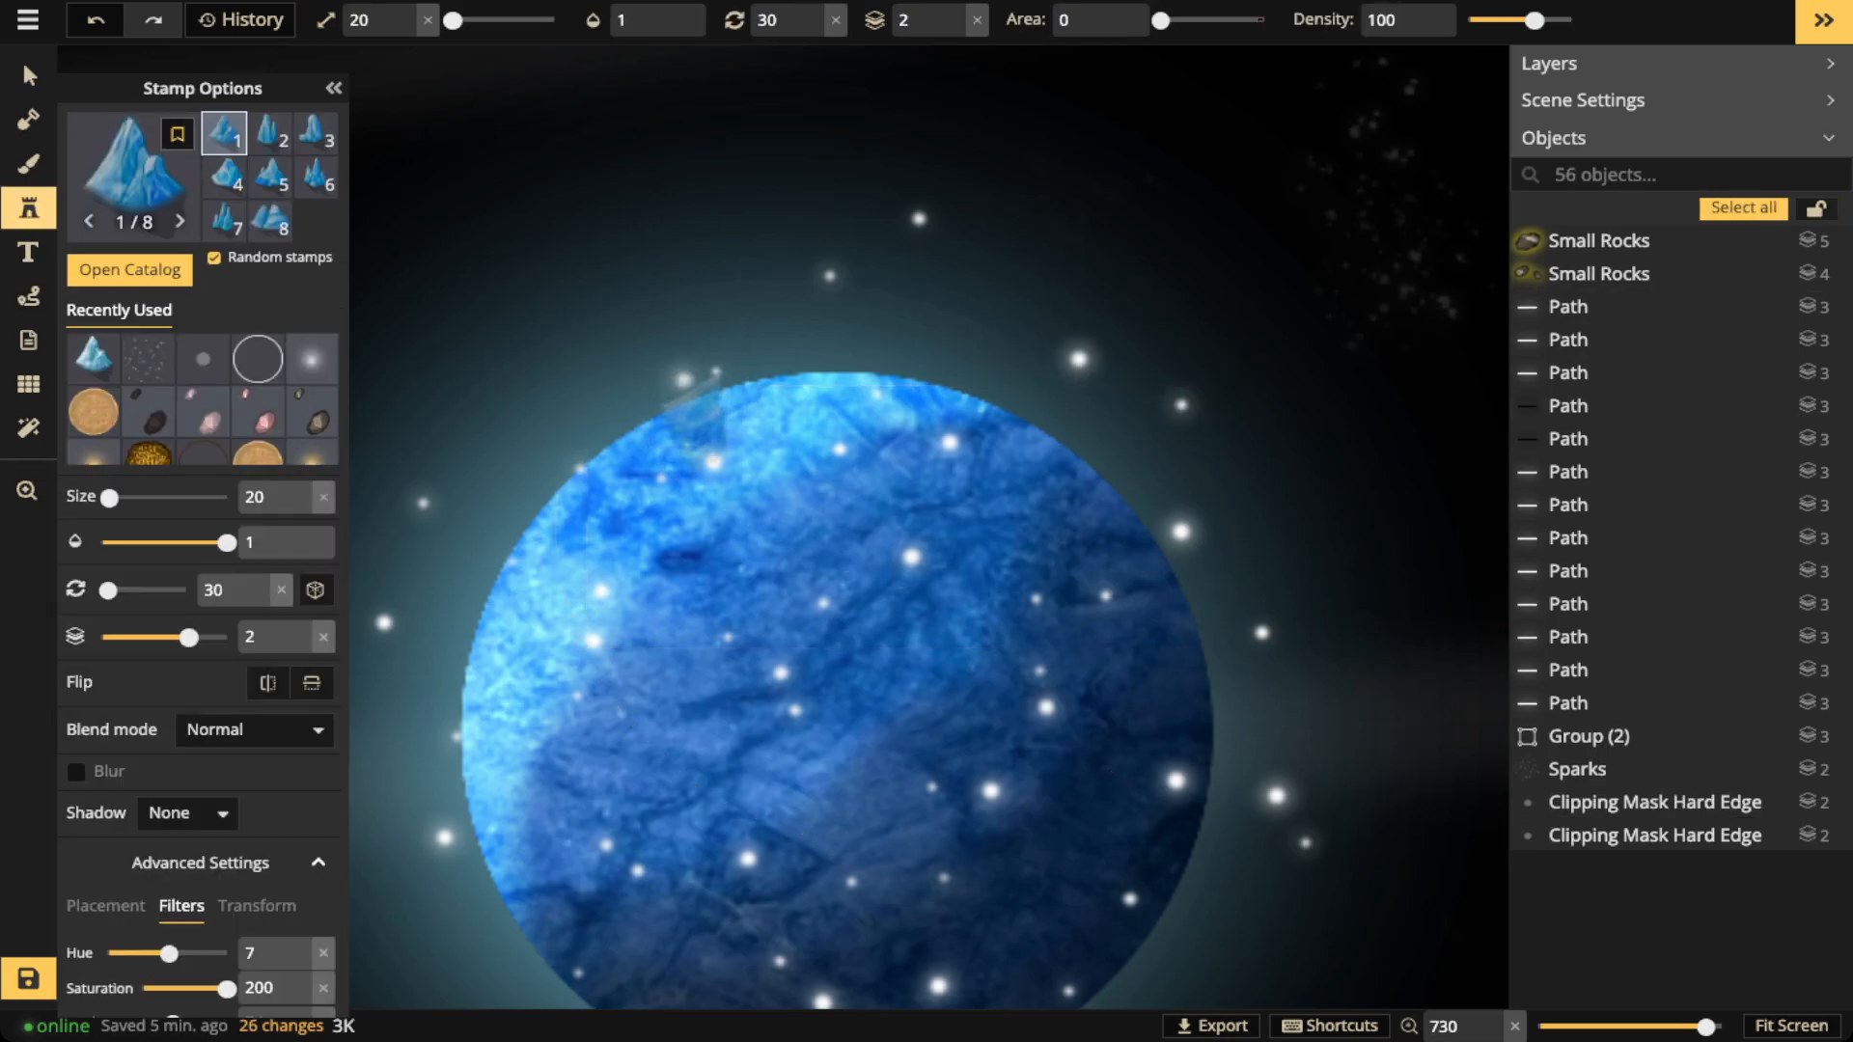
pyautogui.hotkey('ctrl', 'z')
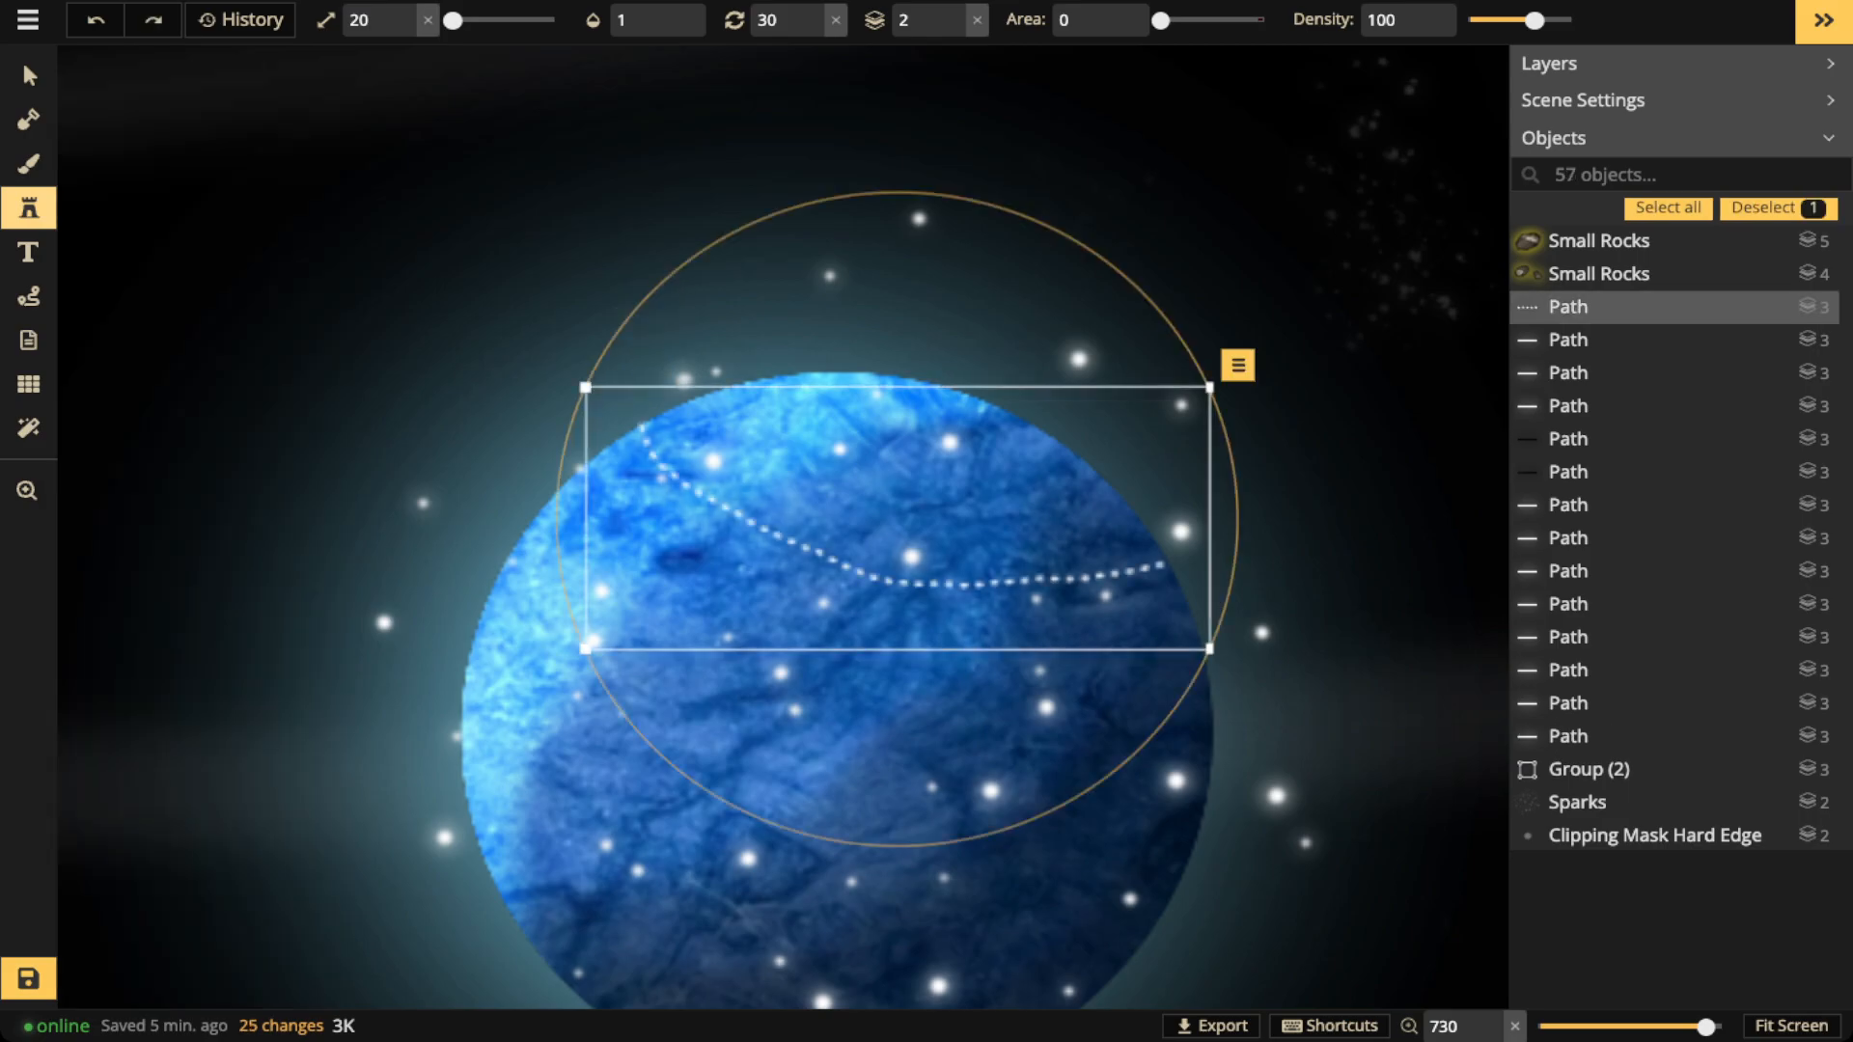
pyautogui.press('Escape')
pyautogui.press(',')
pyautogui.press(',')
pyautogui.press(',')
pyautogui.press(',')
pyautogui.press(',')
pyautogui.press('.')
pyautogui.click(632, 415)
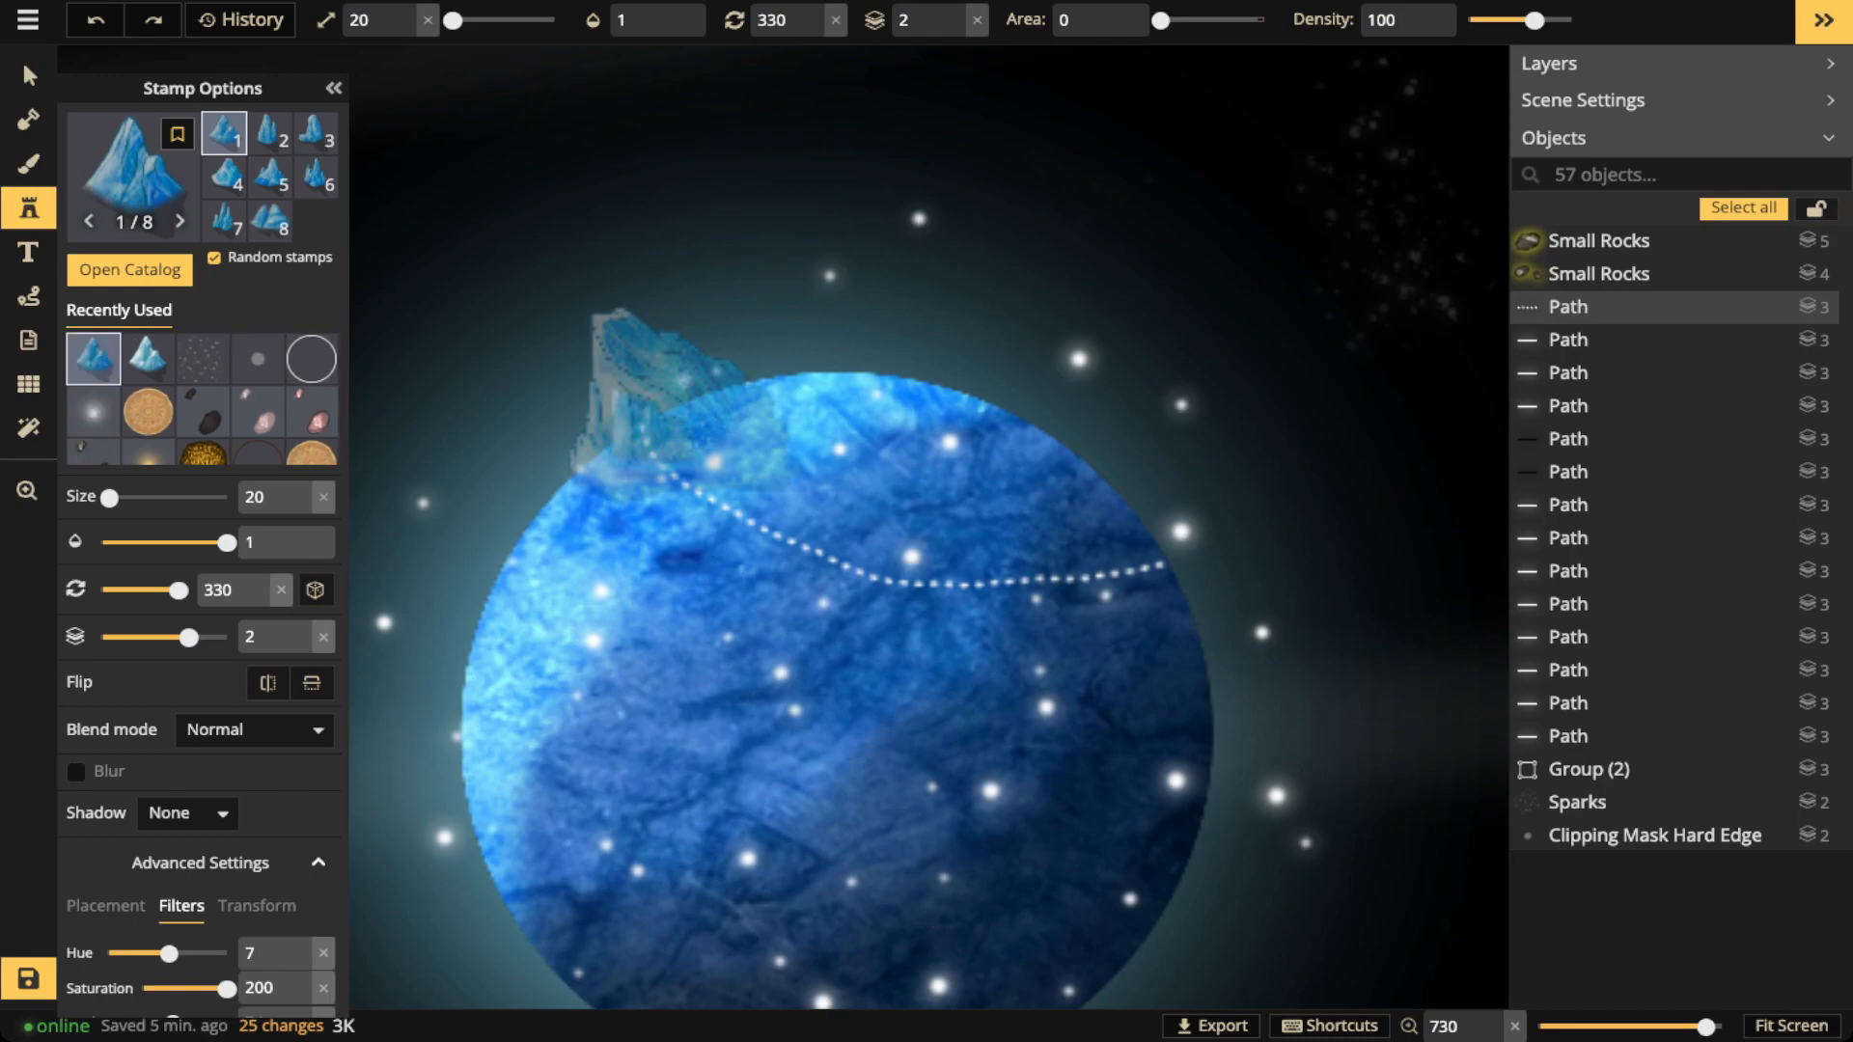
# Stamp a size 10 iceberg, rotated 60 degrees, on the planet's right edge where the dotted path ends
pyautogui.press('Left')
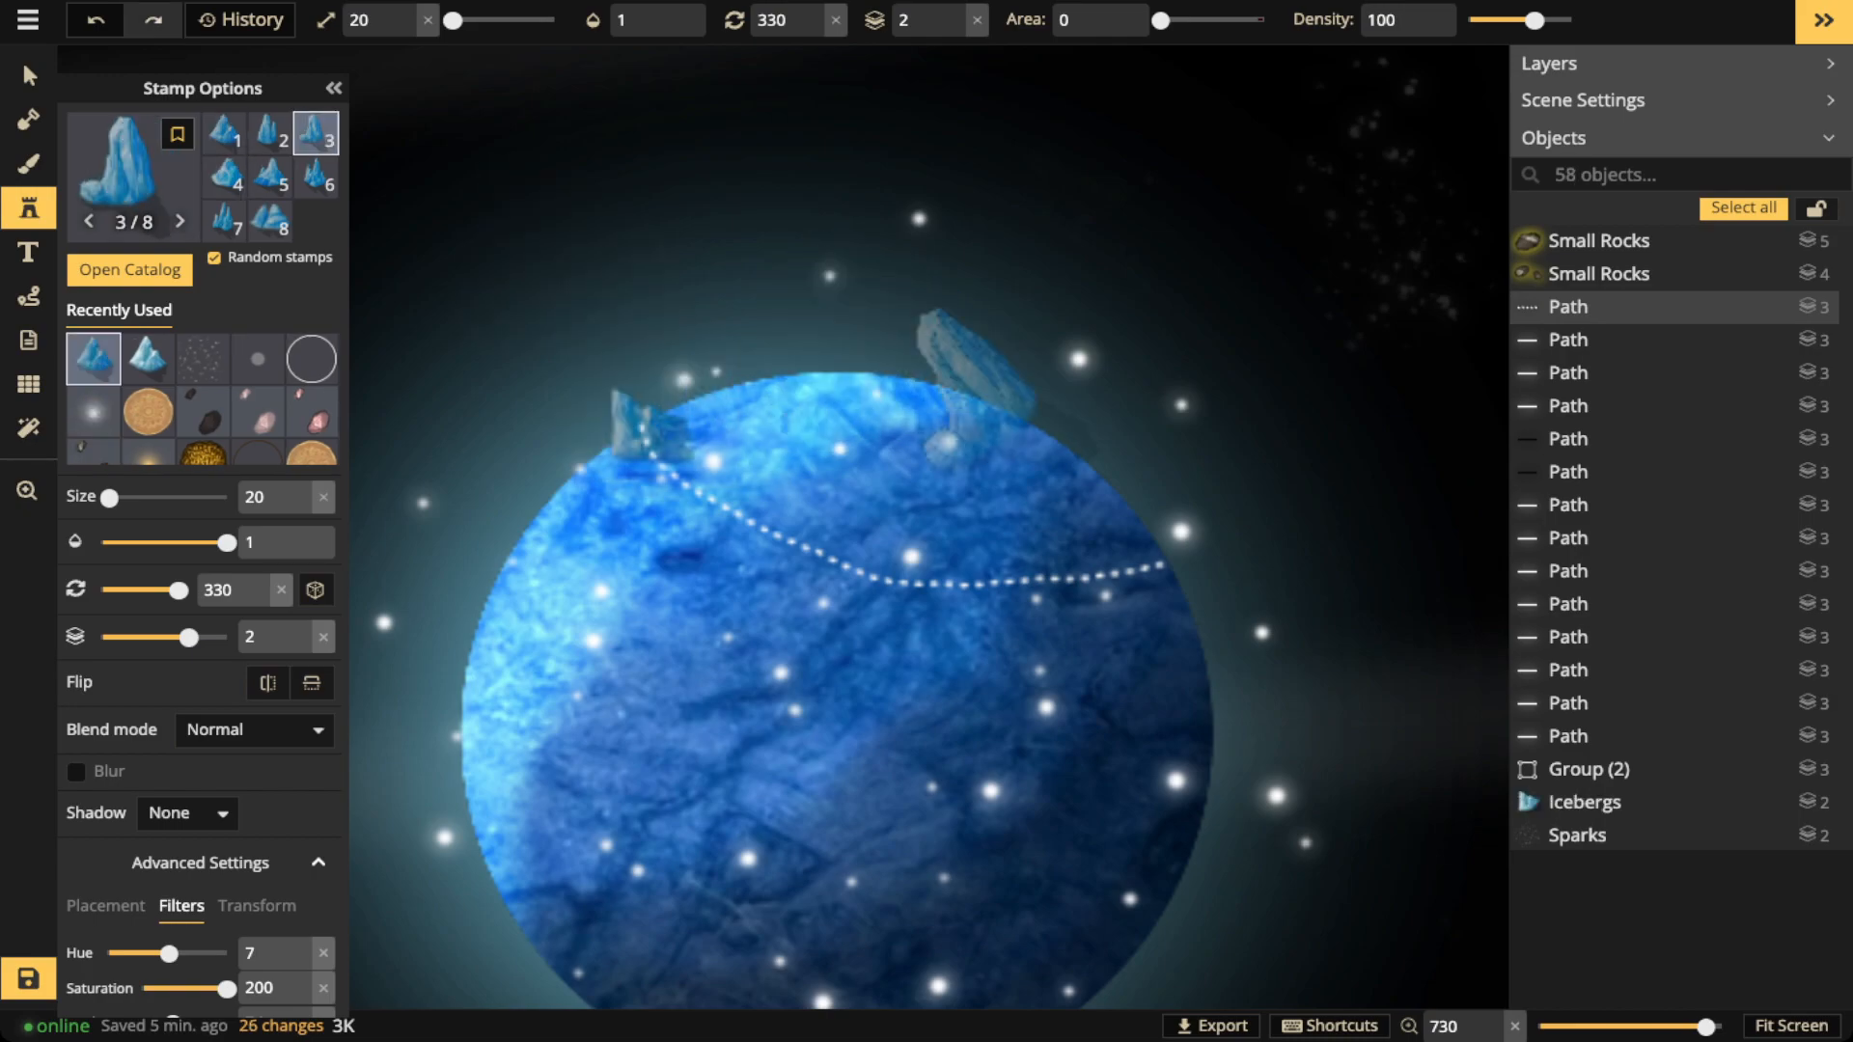
pyautogui.press('Left')
pyautogui.press('[')
pyautogui.press('.')
pyautogui.press('.')
pyautogui.press('.')
pyautogui.press('.')
pyautogui.press('.')
pyautogui.press('.')
pyautogui.press(',')
pyautogui.press('.')
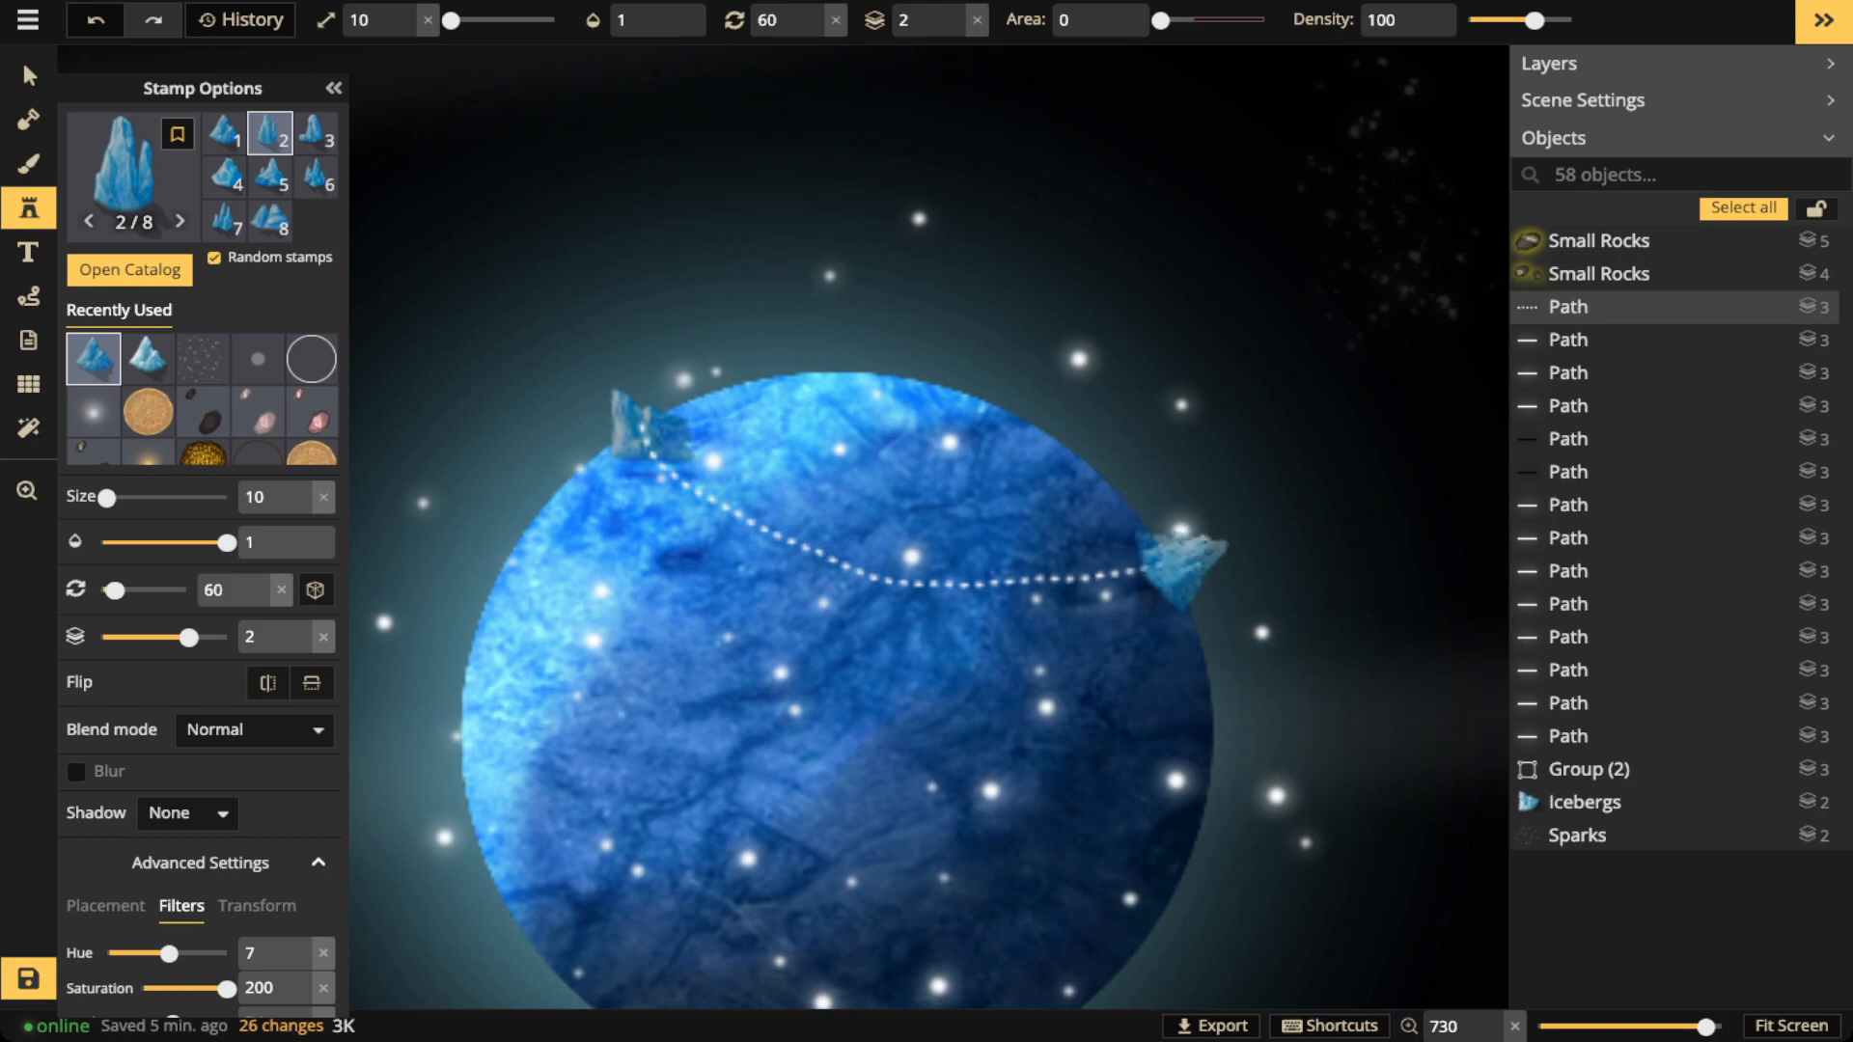
pyautogui.click(1166, 569)
# Stamp two size 10 icebergs along the upper-left part of the dotted path, rotated 345 and 330 degrees
pyautogui.press(',')
pyautogui.press(',')
pyautogui.press(',')
pyautogui.press(',')
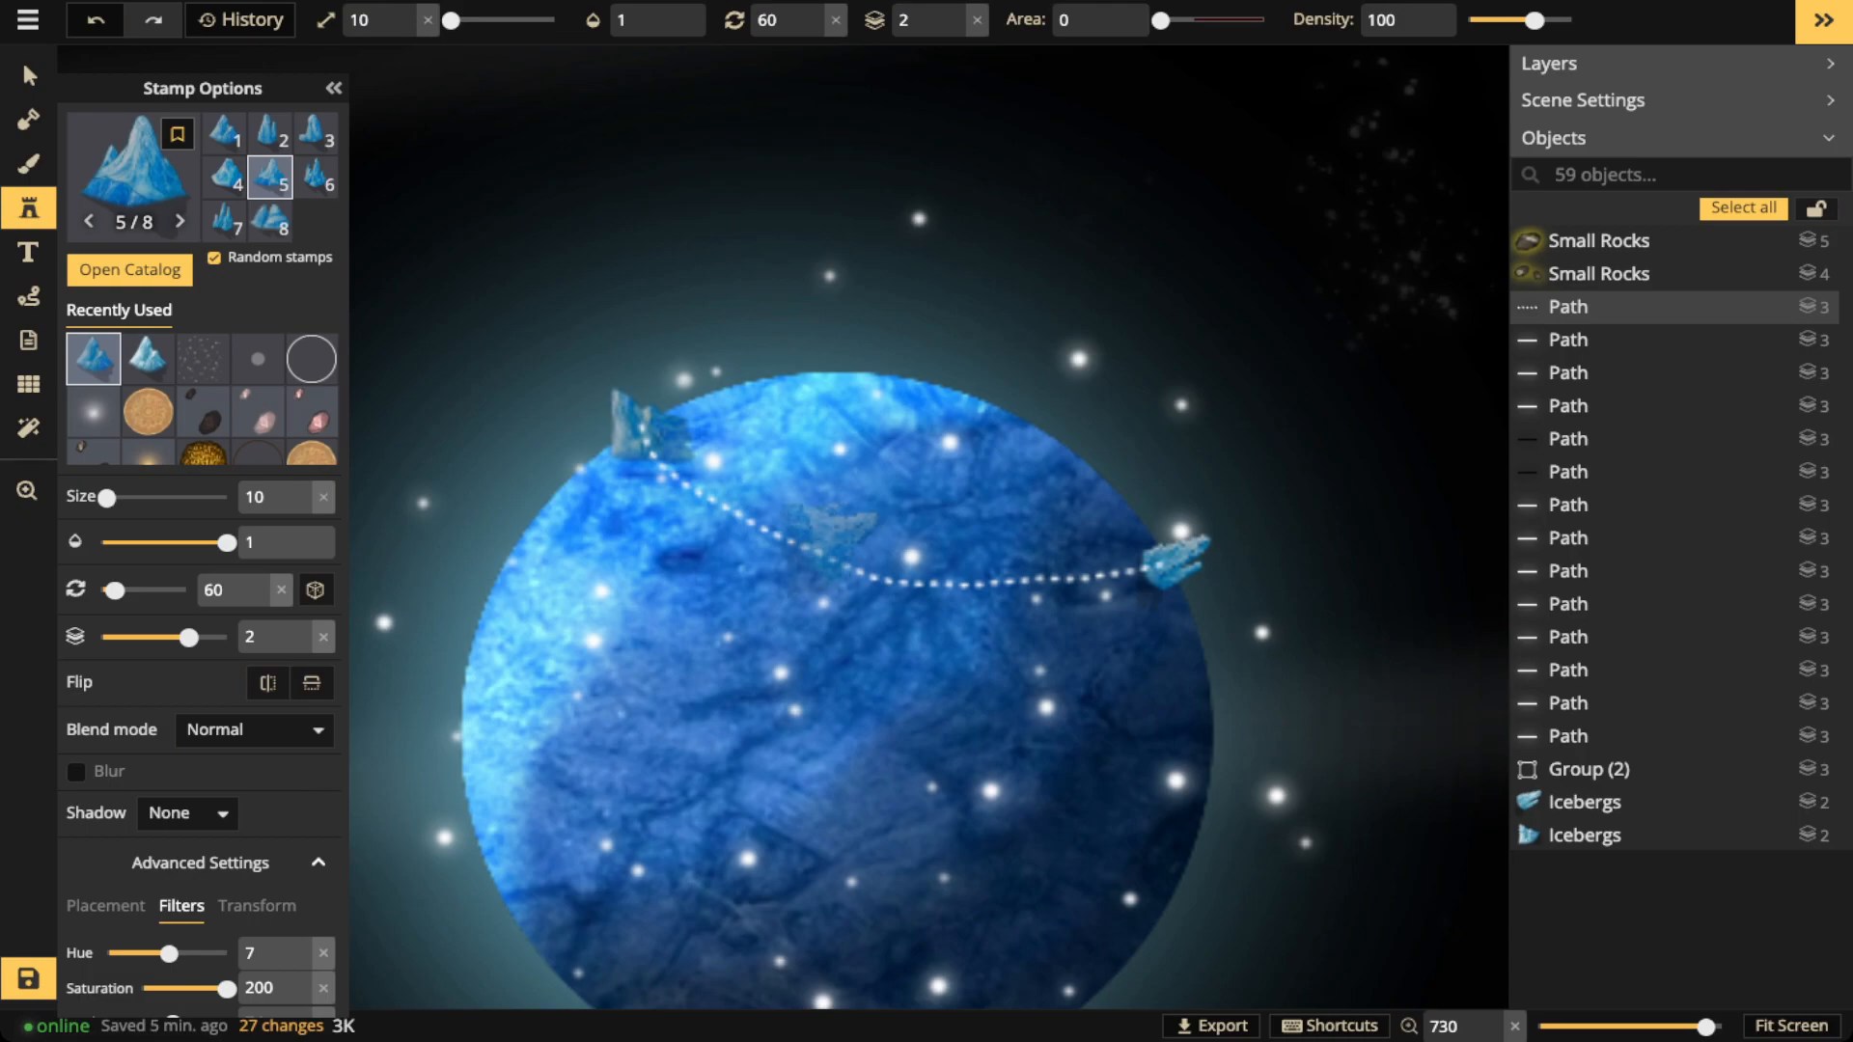
pyautogui.press(',')
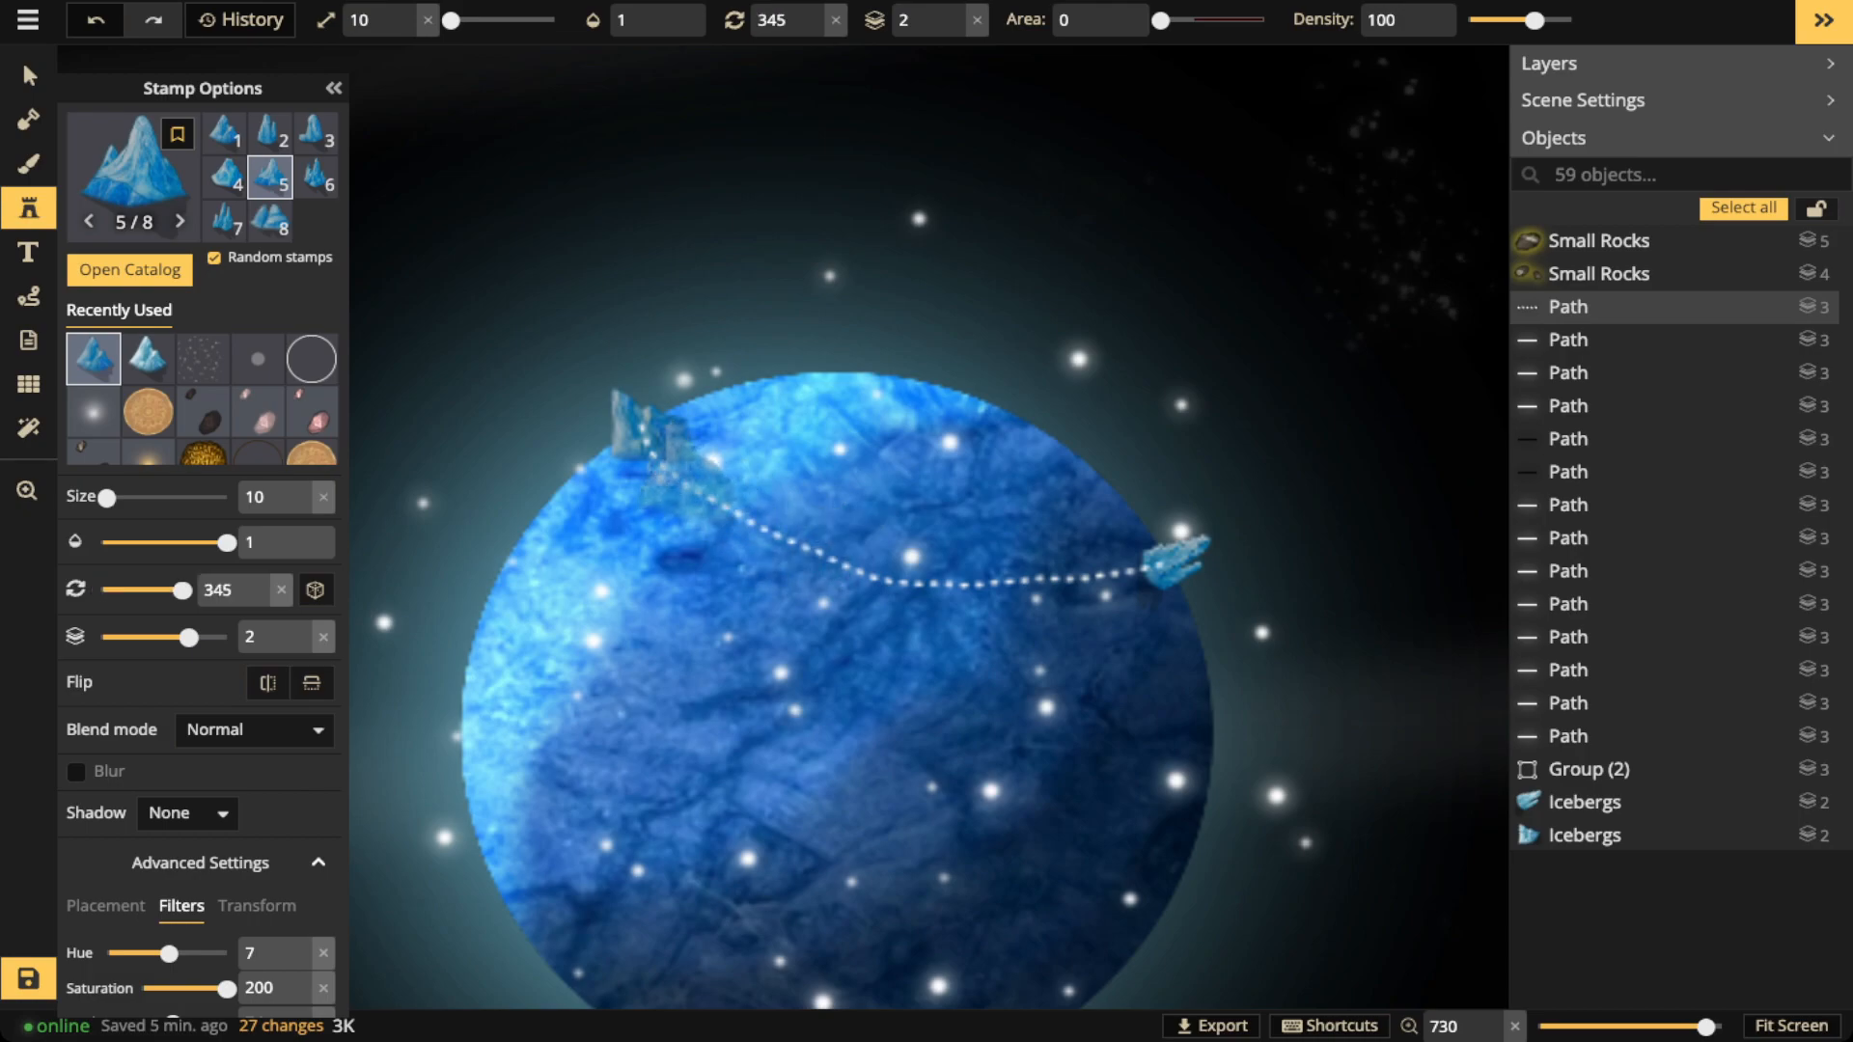
pyautogui.click(693, 479)
pyautogui.press(',')
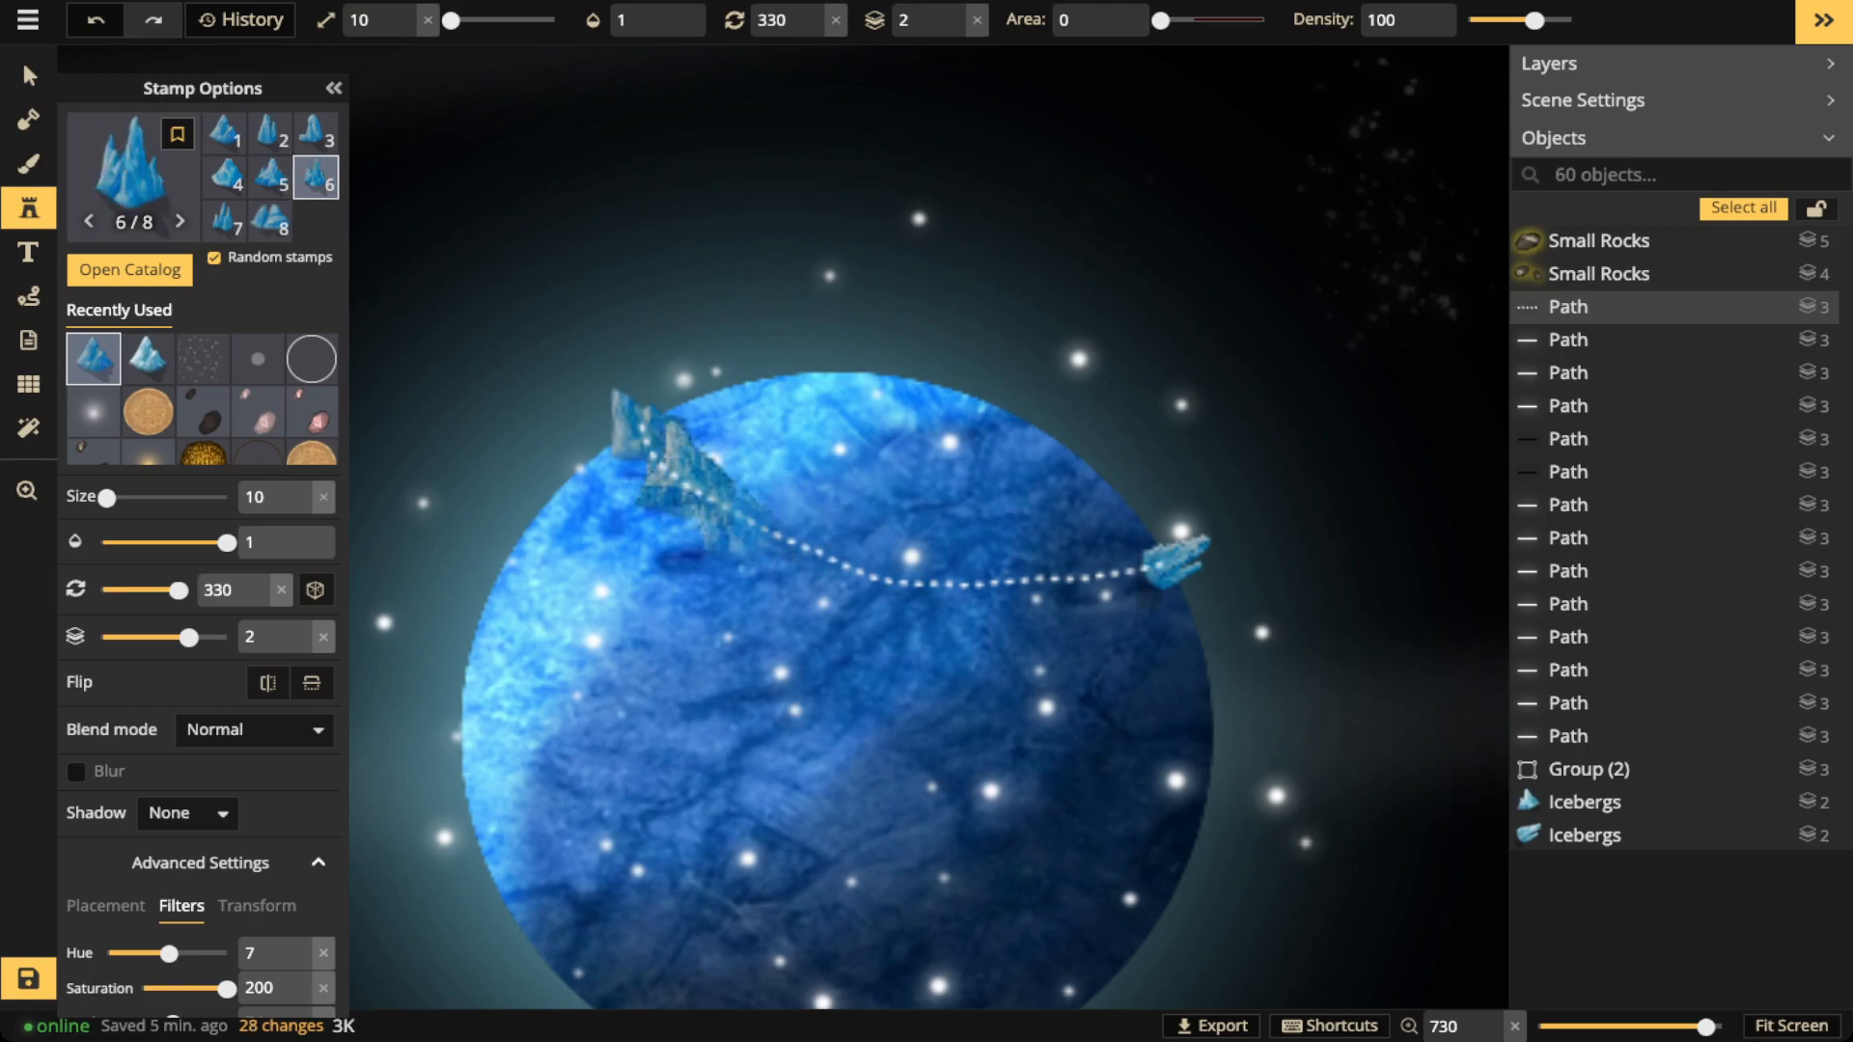
pyautogui.click(739, 511)
# Stamp two more size 10 icebergs on the dotted path, one rotated 30 degrees near its right end and one rotated 15 degrees mid-path
pyautogui.press('.')
pyautogui.press('.')
pyautogui.press('.')
pyautogui.press('.')
pyautogui.click(1062, 581)
pyautogui.press(',')
pyautogui.click(908, 557)
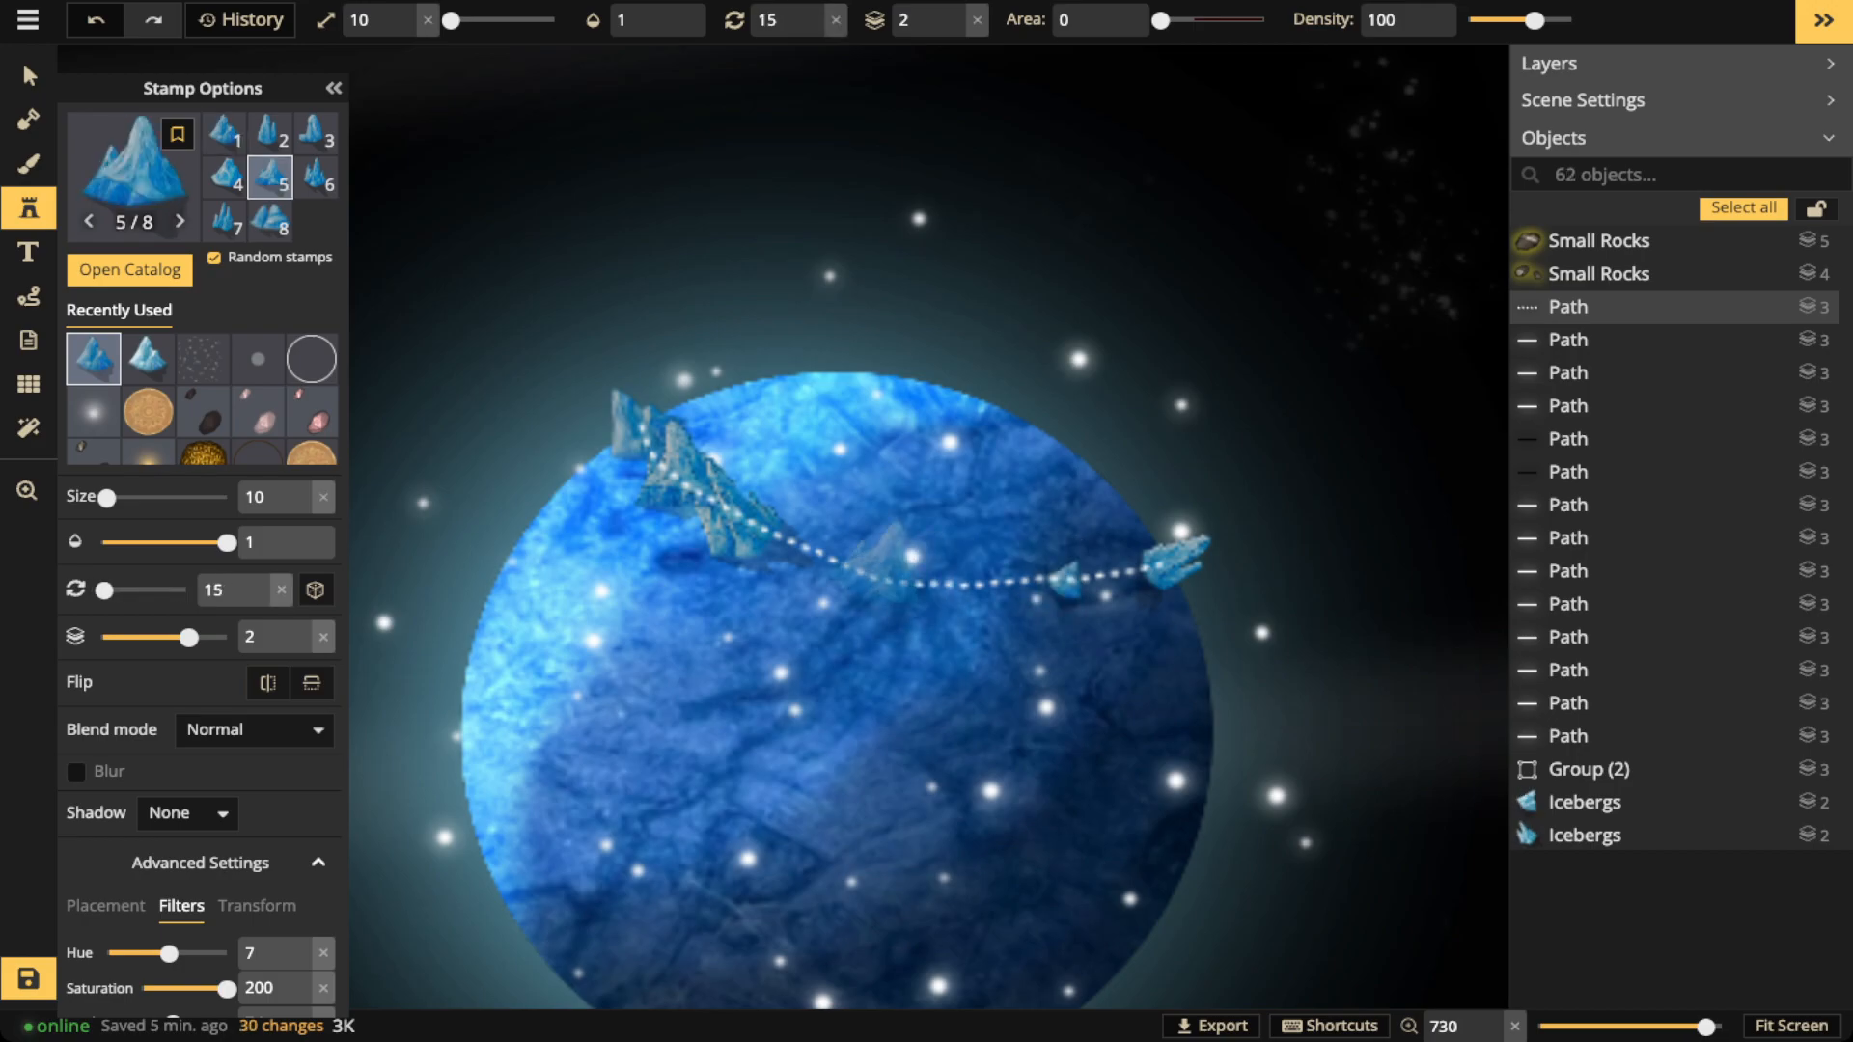
pyautogui.click(873, 574)
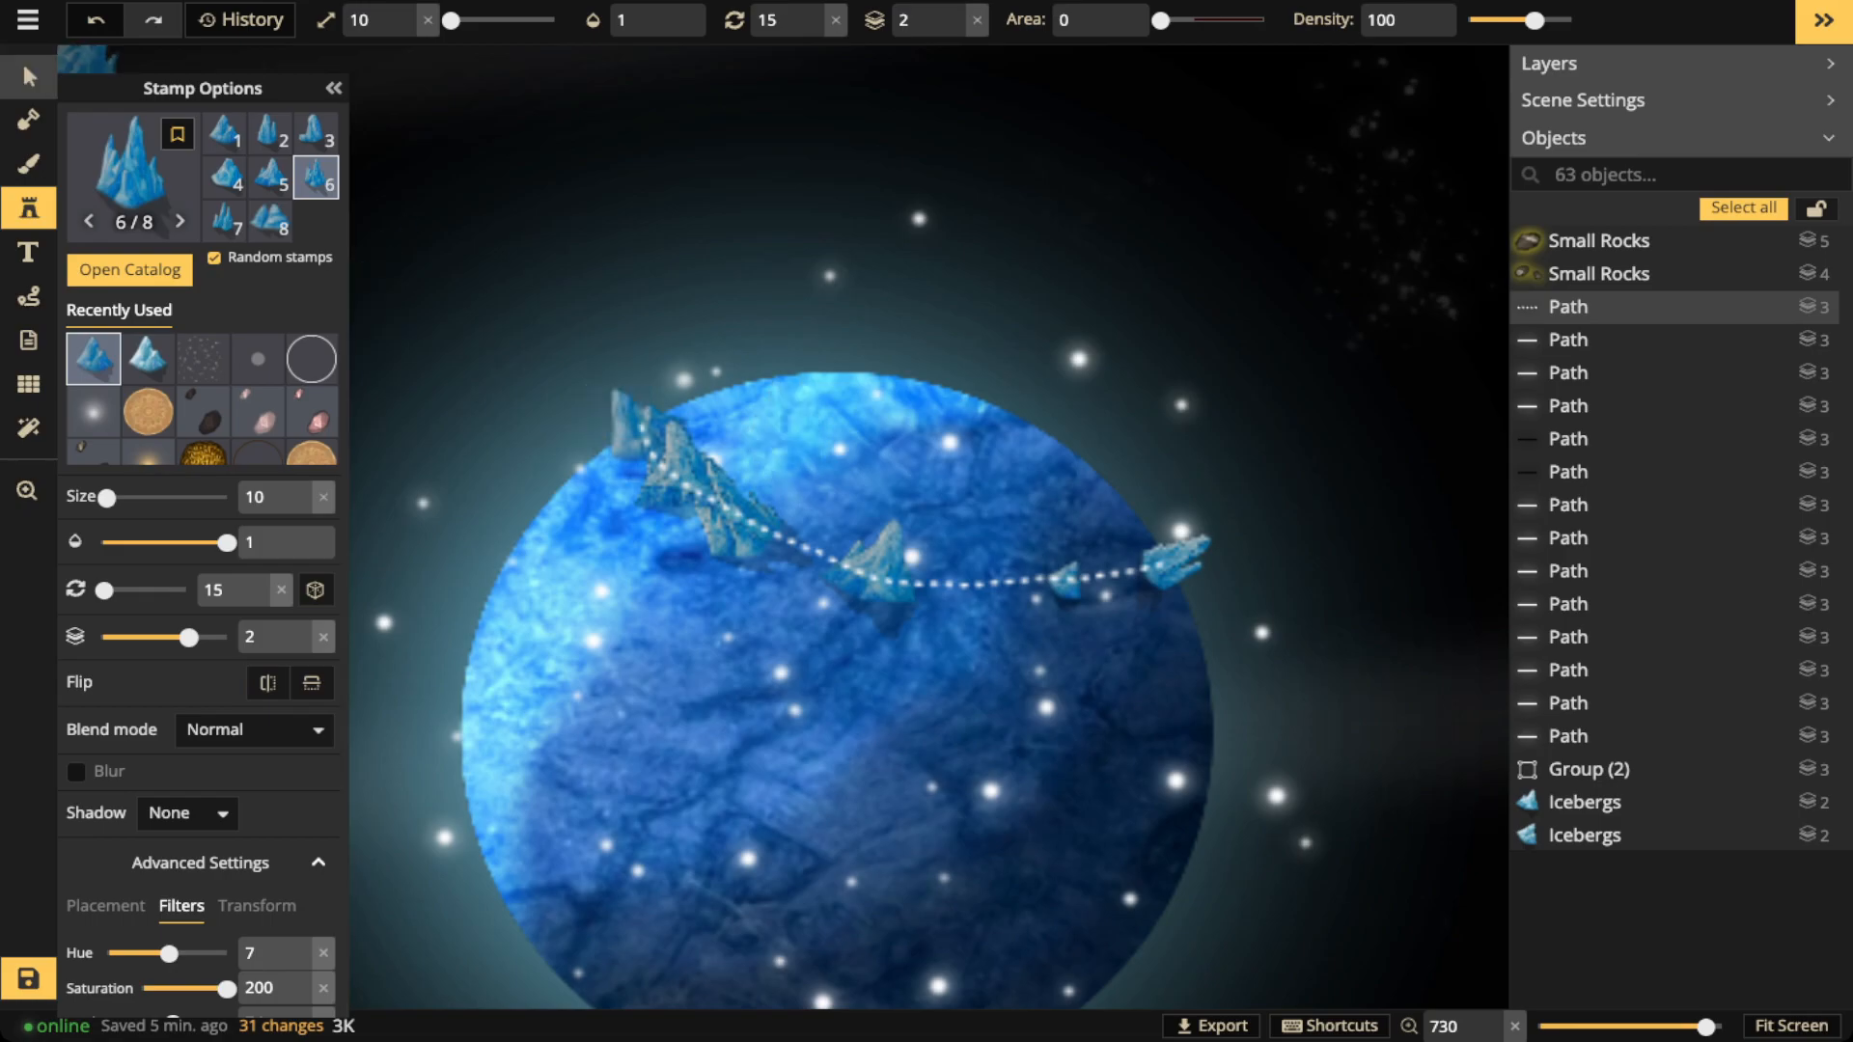
# Delete the dotted guide path from the planet
pyautogui.click(29, 77)
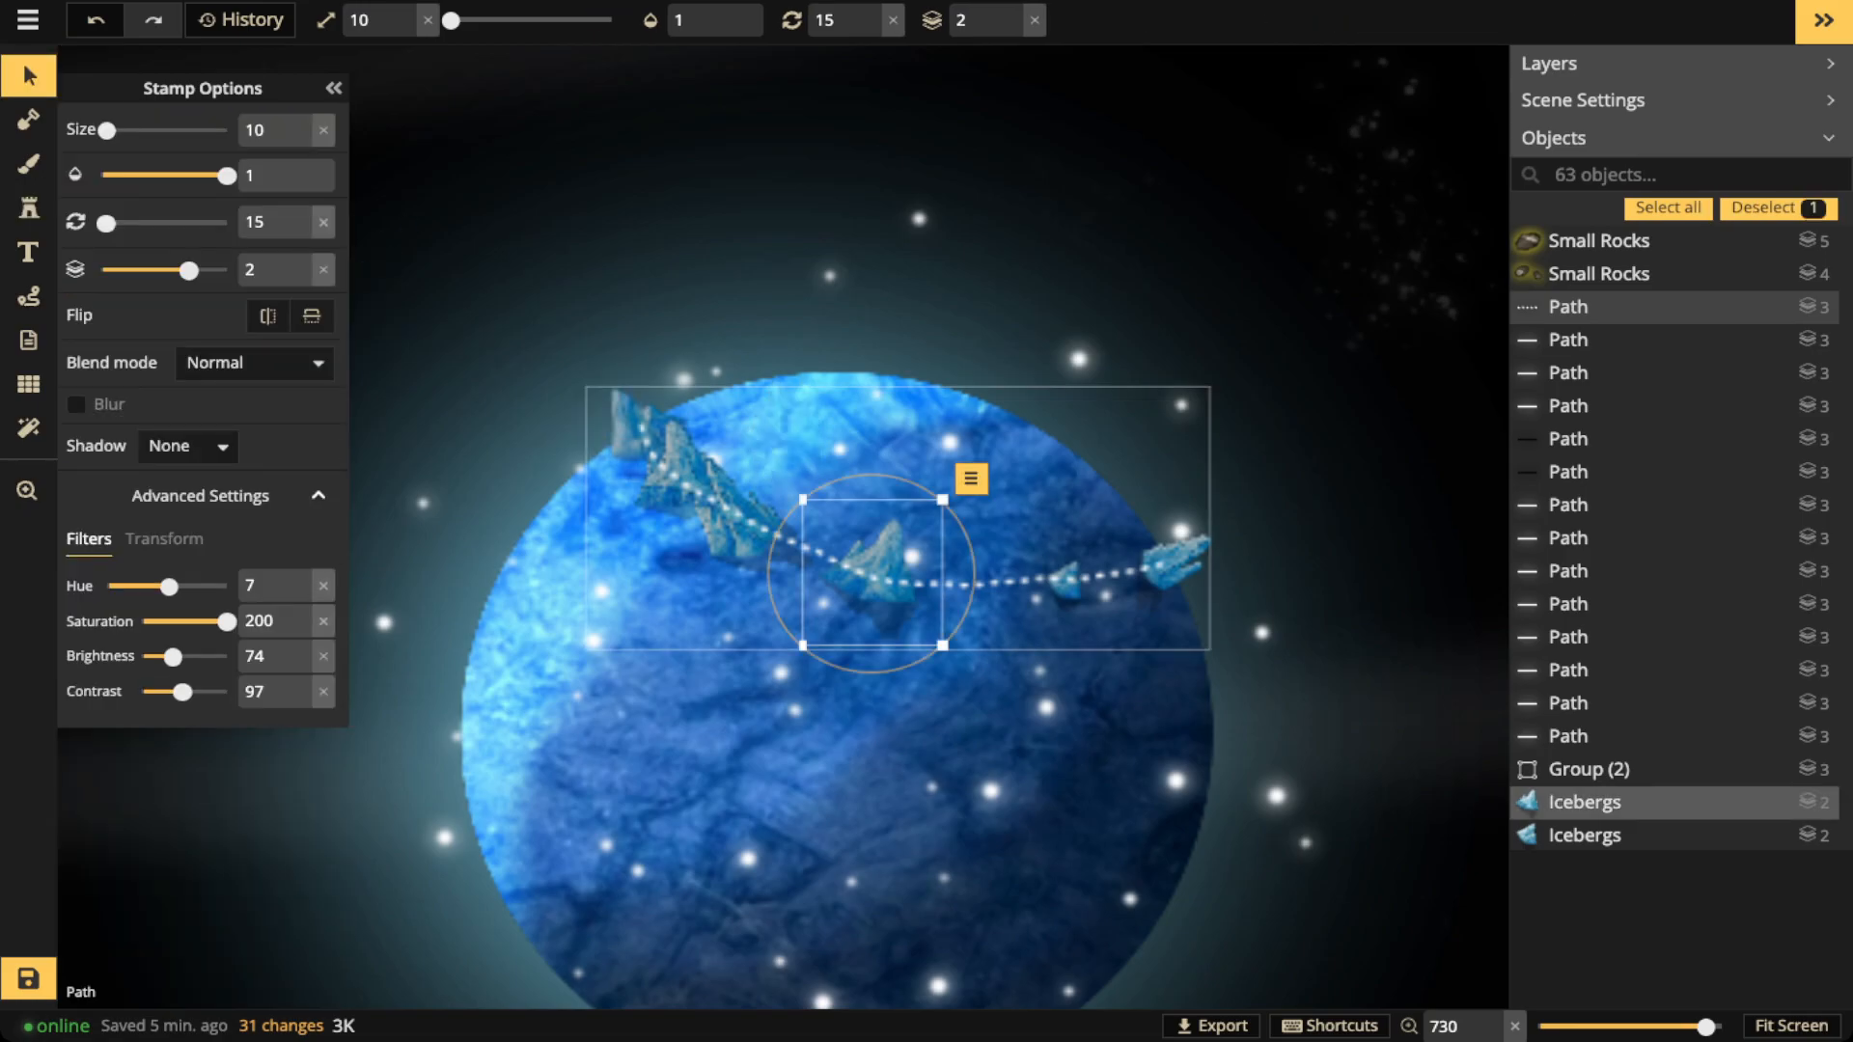
pyautogui.click(984, 584)
pyautogui.press('Delete')
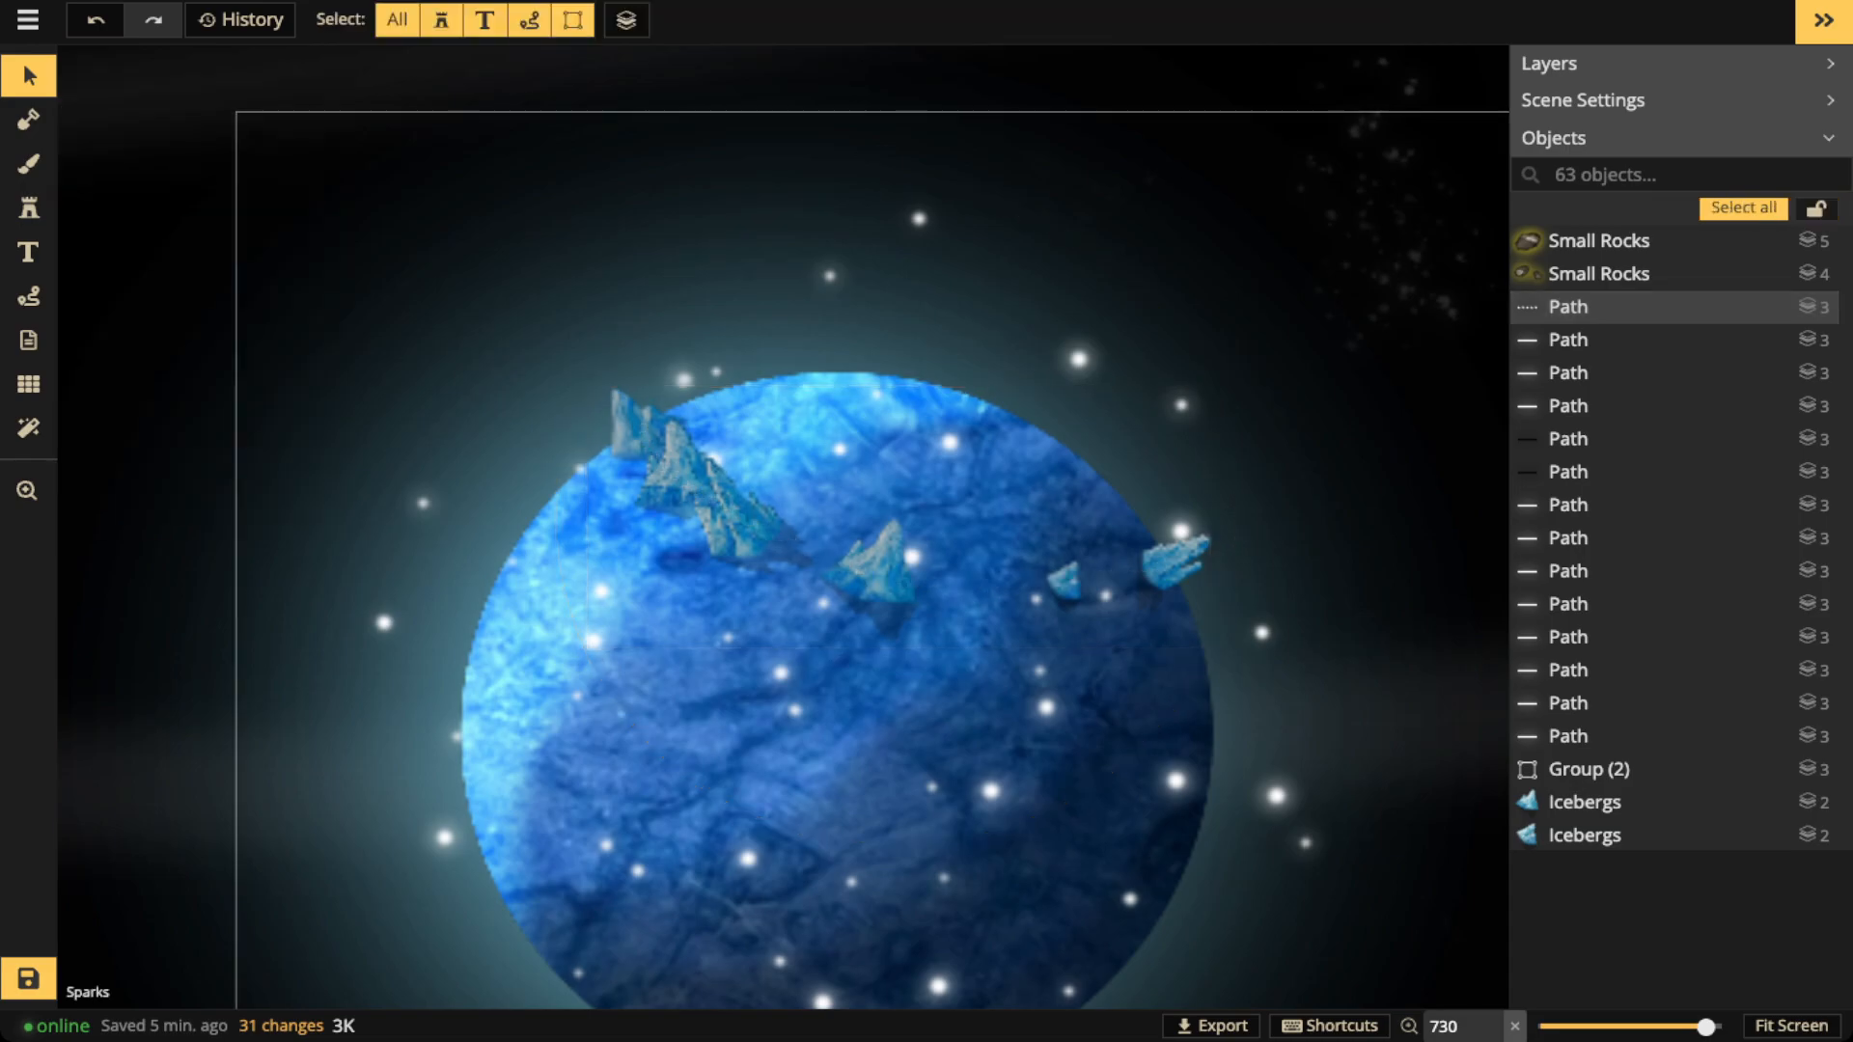
# Nudge the upper-left iceberg slightly, and set the blend mode of all six icebergs to Luminosity
pyautogui.click(876, 571)
pyautogui.moveTo(630, 431); pyautogui.dragTo(626, 432)
pyautogui.click(677, 473)
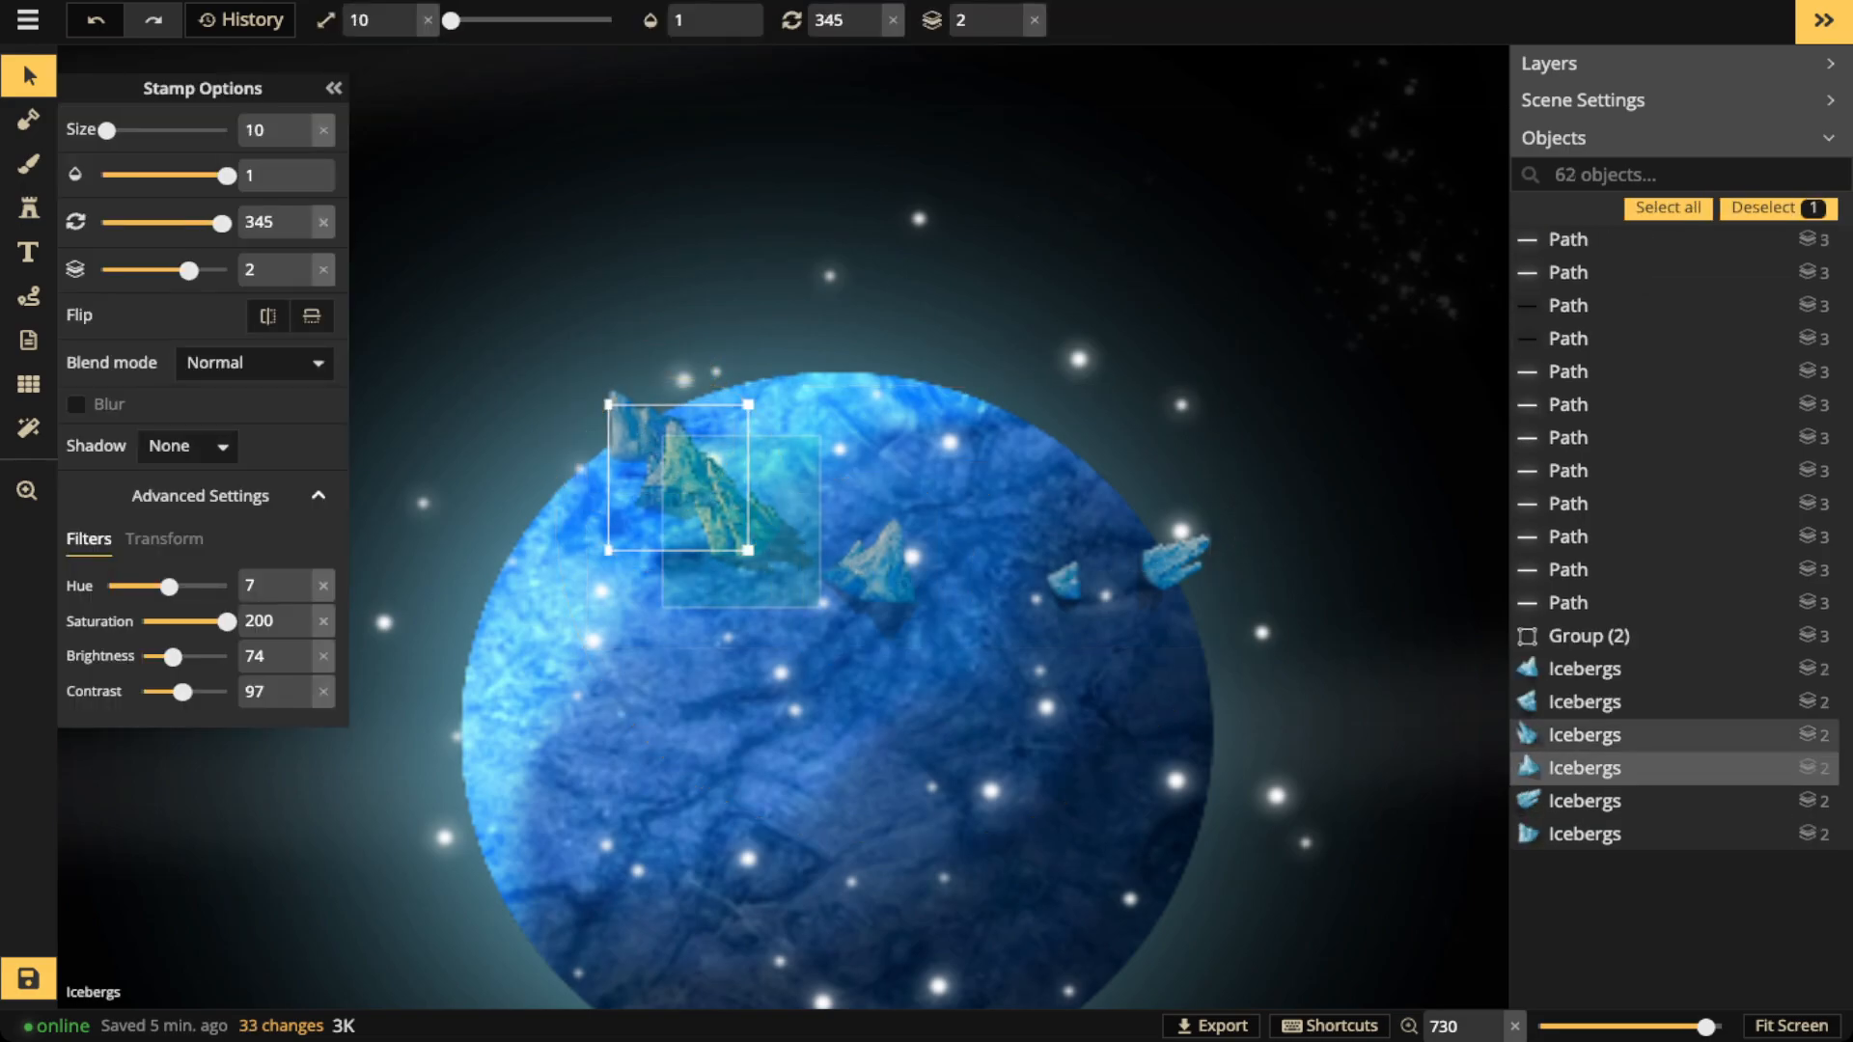
pyautogui.keyDown('shift'); pyautogui.click(740, 522); pyautogui.keyUp('shift')
pyautogui.keyDown('shift'); pyautogui.click(875, 572); pyautogui.keyUp('shift')
pyautogui.keyDown('shift'); pyautogui.click(1066, 579); pyautogui.keyUp('shift')
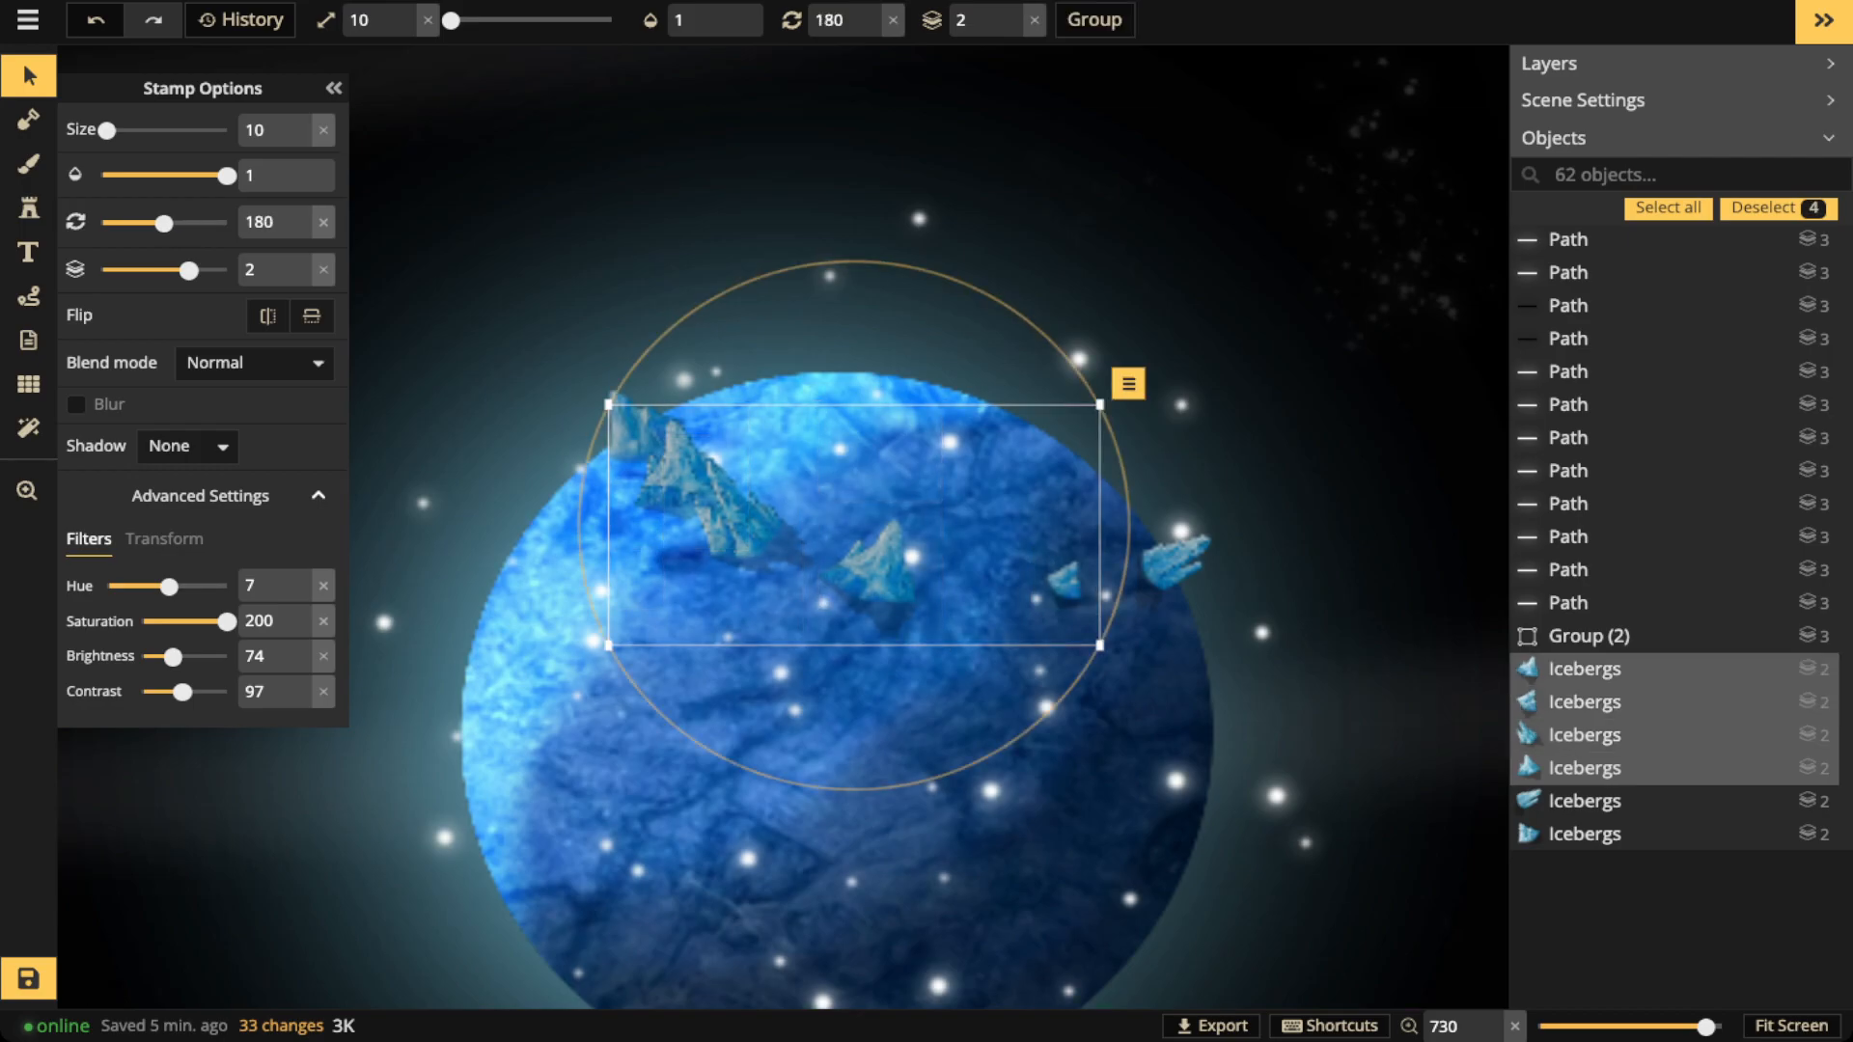
pyautogui.click(627, 430)
pyautogui.click(627, 430)
pyautogui.keyDown('shift'); pyautogui.click(678, 473); pyautogui.keyUp('shift')
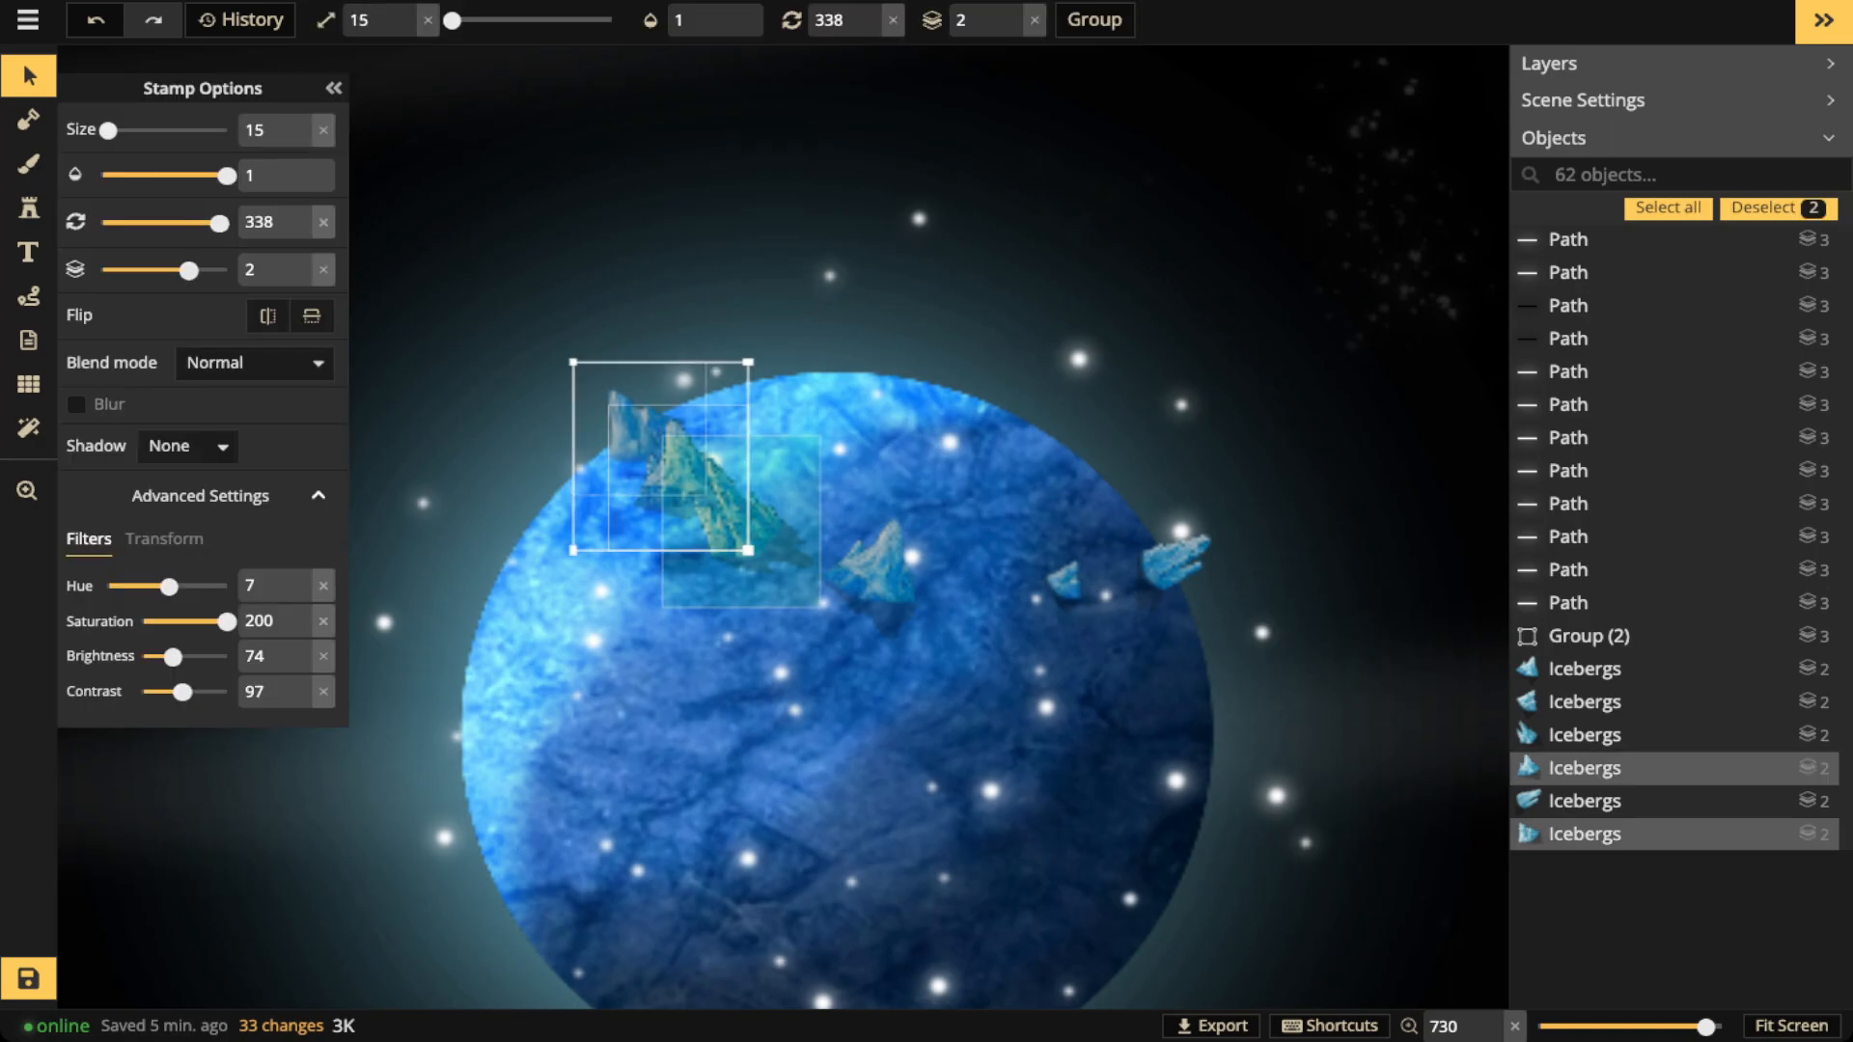
pyautogui.keyDown('shift'); pyautogui.click(736, 517); pyautogui.keyUp('shift')
pyautogui.keyDown('shift'); pyautogui.click(877, 570); pyautogui.keyUp('shift')
pyautogui.keyDown('shift'); pyautogui.click(1066, 581); pyautogui.keyUp('shift')
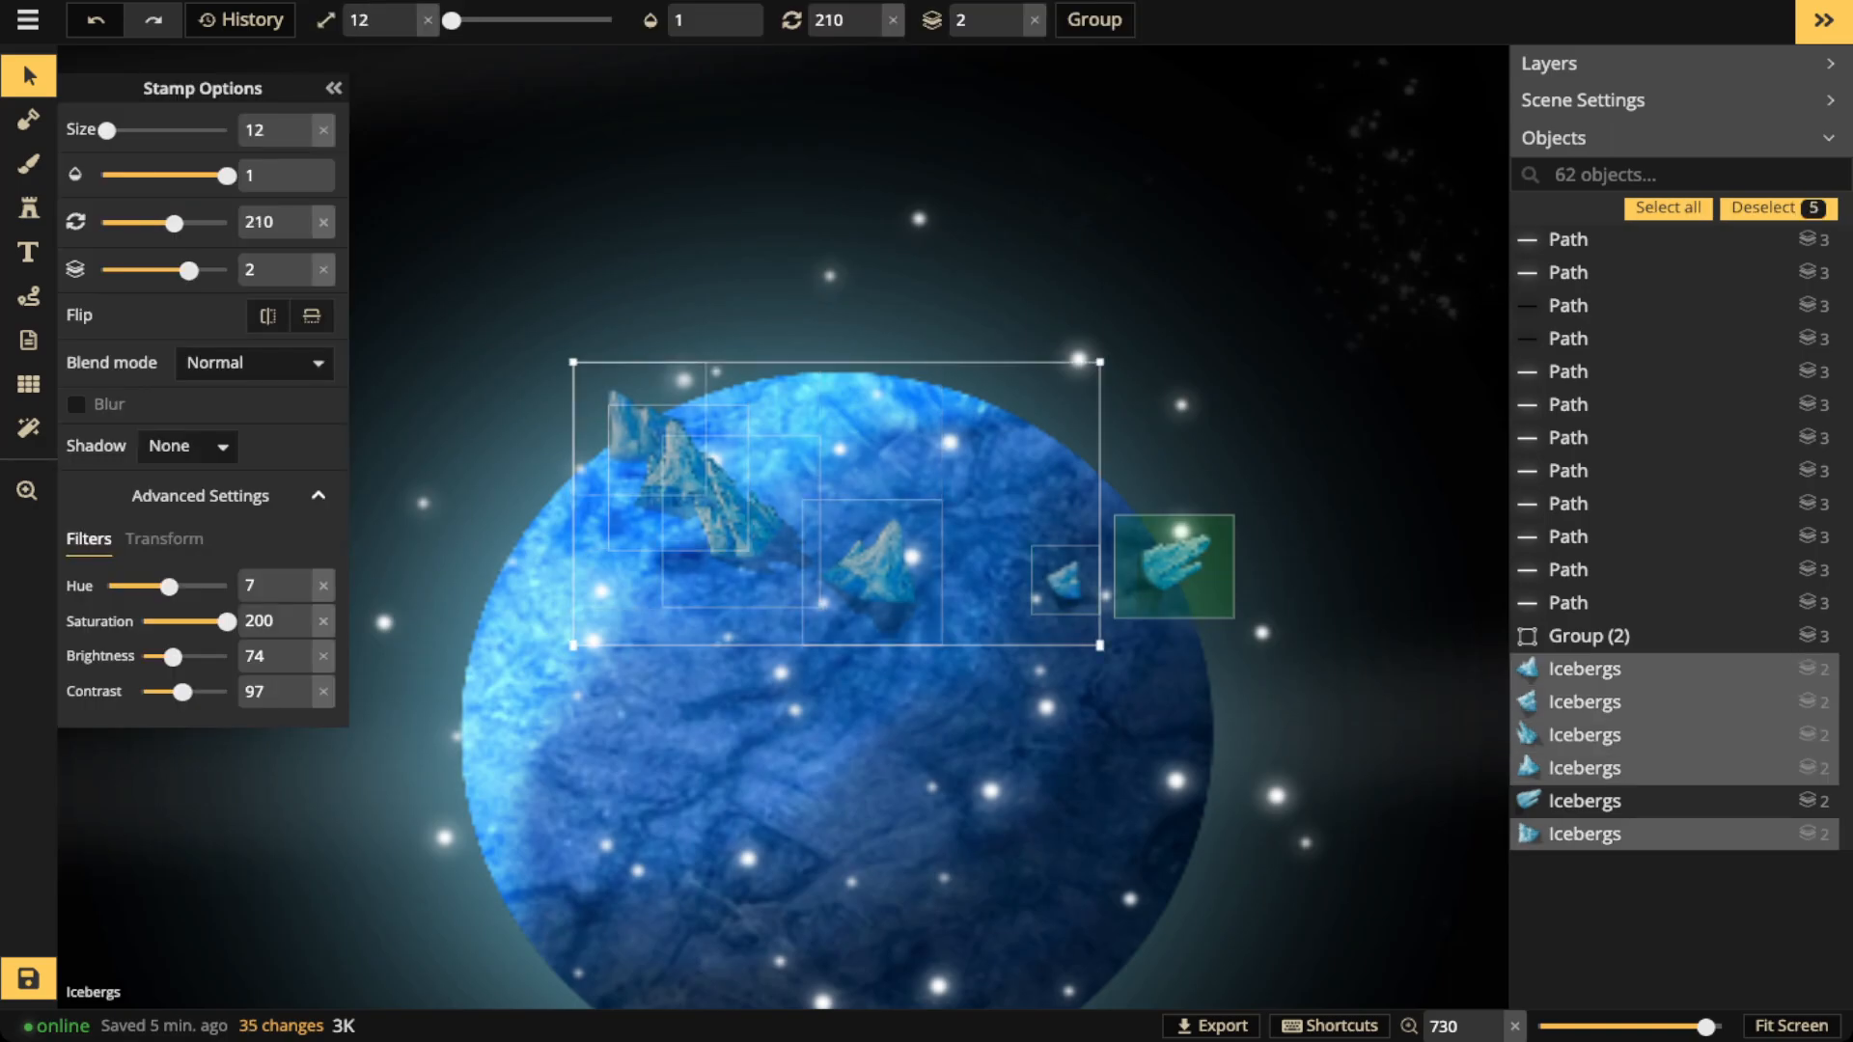
pyautogui.keyDown('shift'); pyautogui.click(1173, 563); pyautogui.keyUp('shift')
pyautogui.click(253, 363)
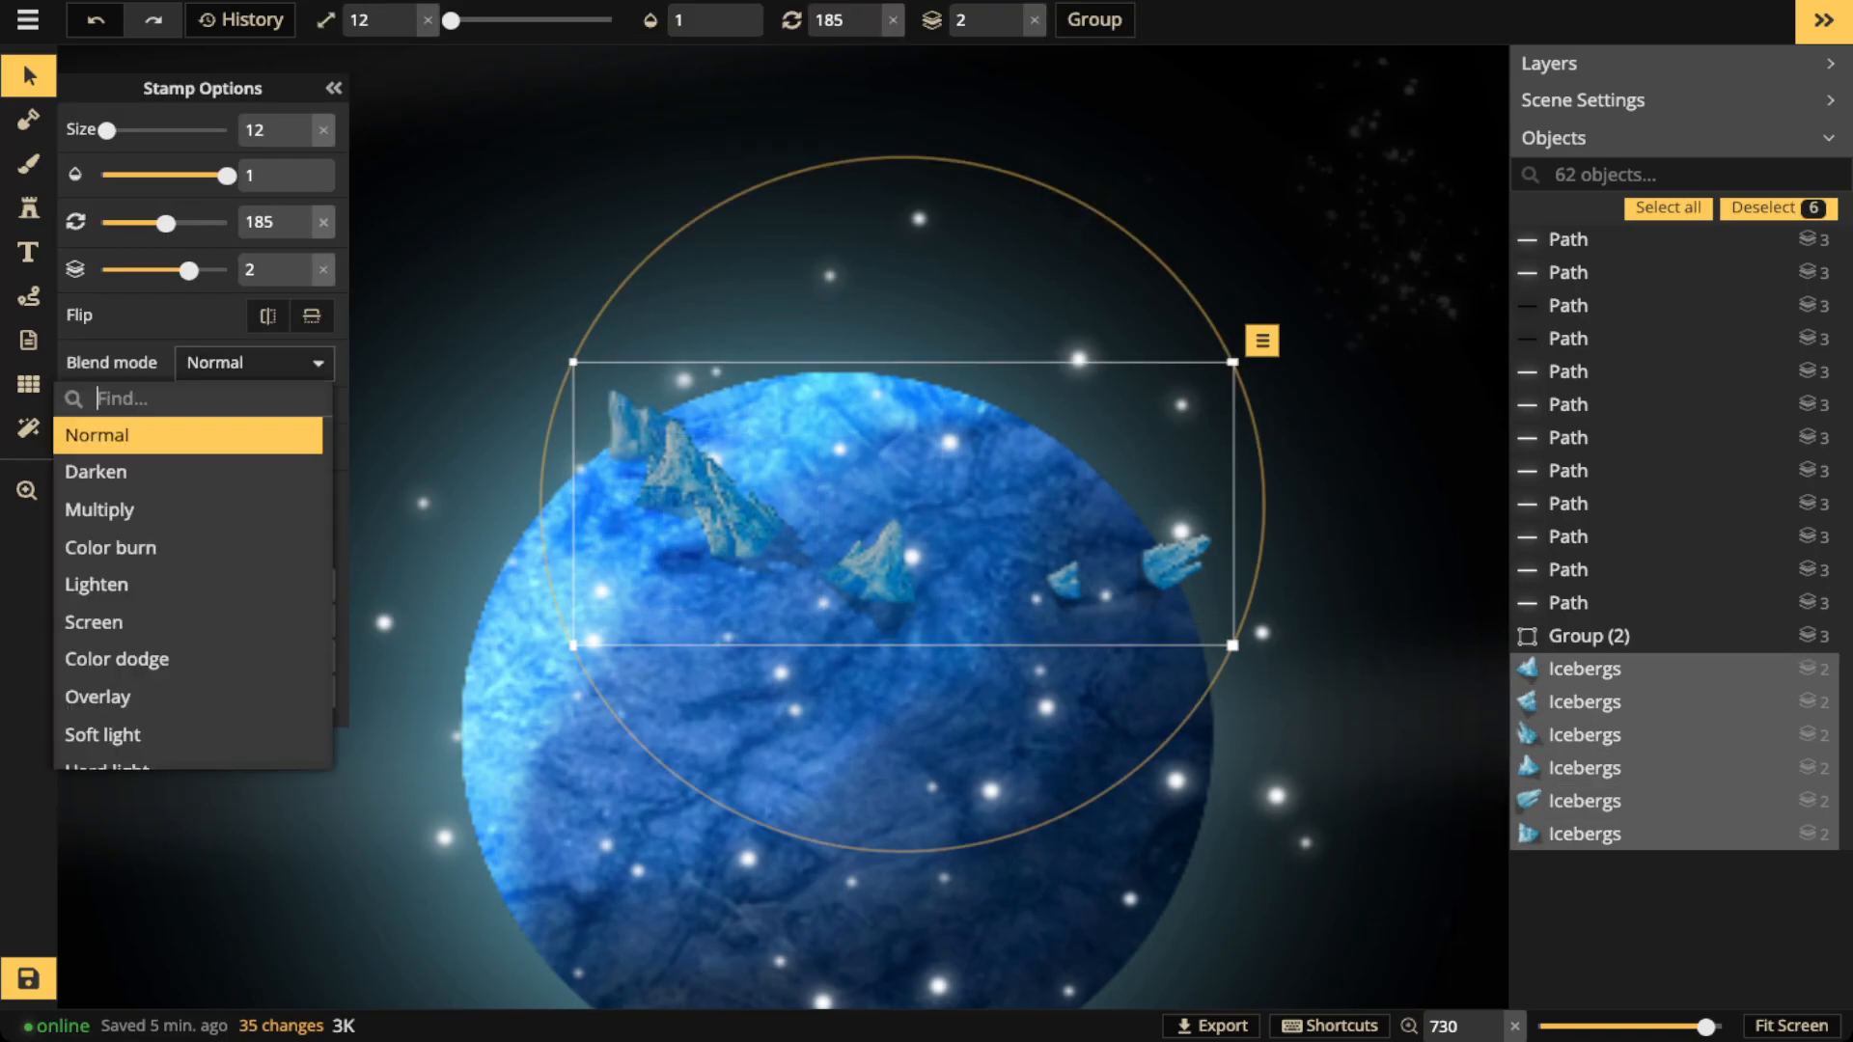
pyautogui.scroll(-3, 193, 579)
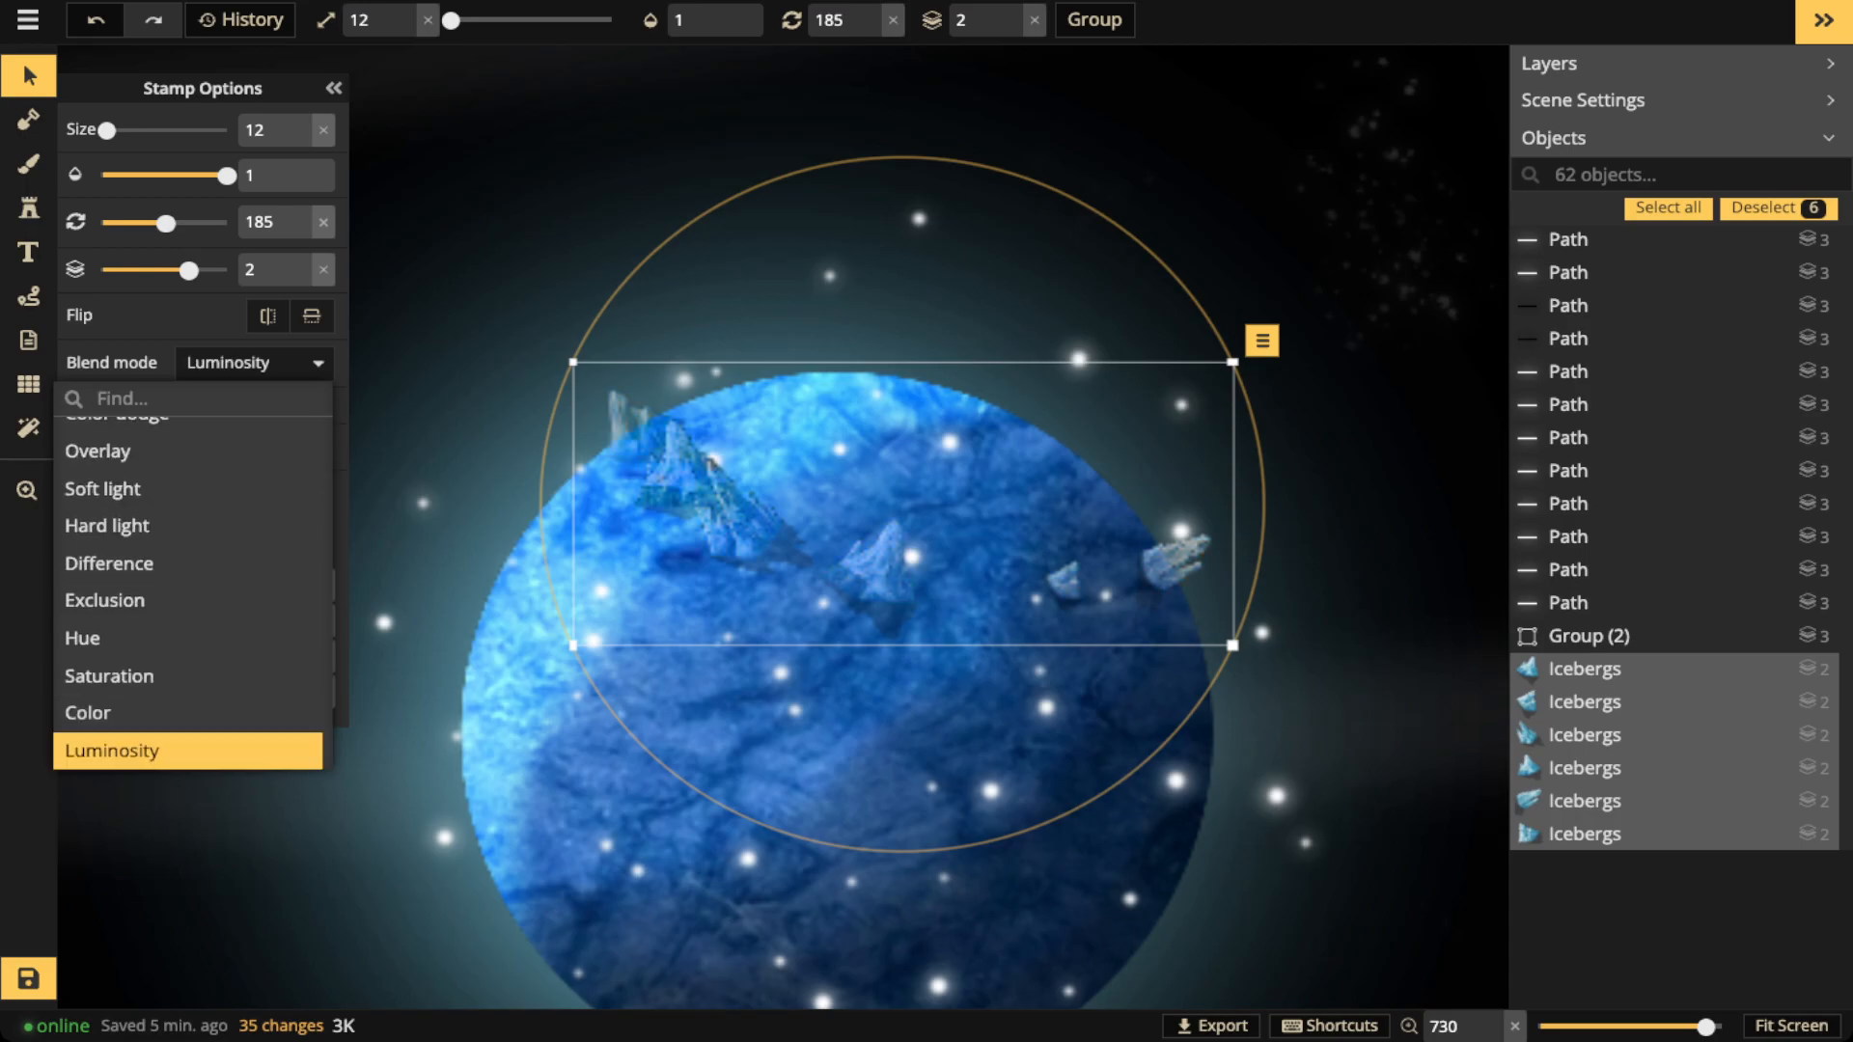
pyautogui.click(145, 751)
# Configure the background brush with the light blue texture at size 1, opacity 1 and softness 0
pyautogui.scroll(3, 1115, 535)
pyautogui.moveTo(475, 396); pyautogui.dragTo(717, 448)
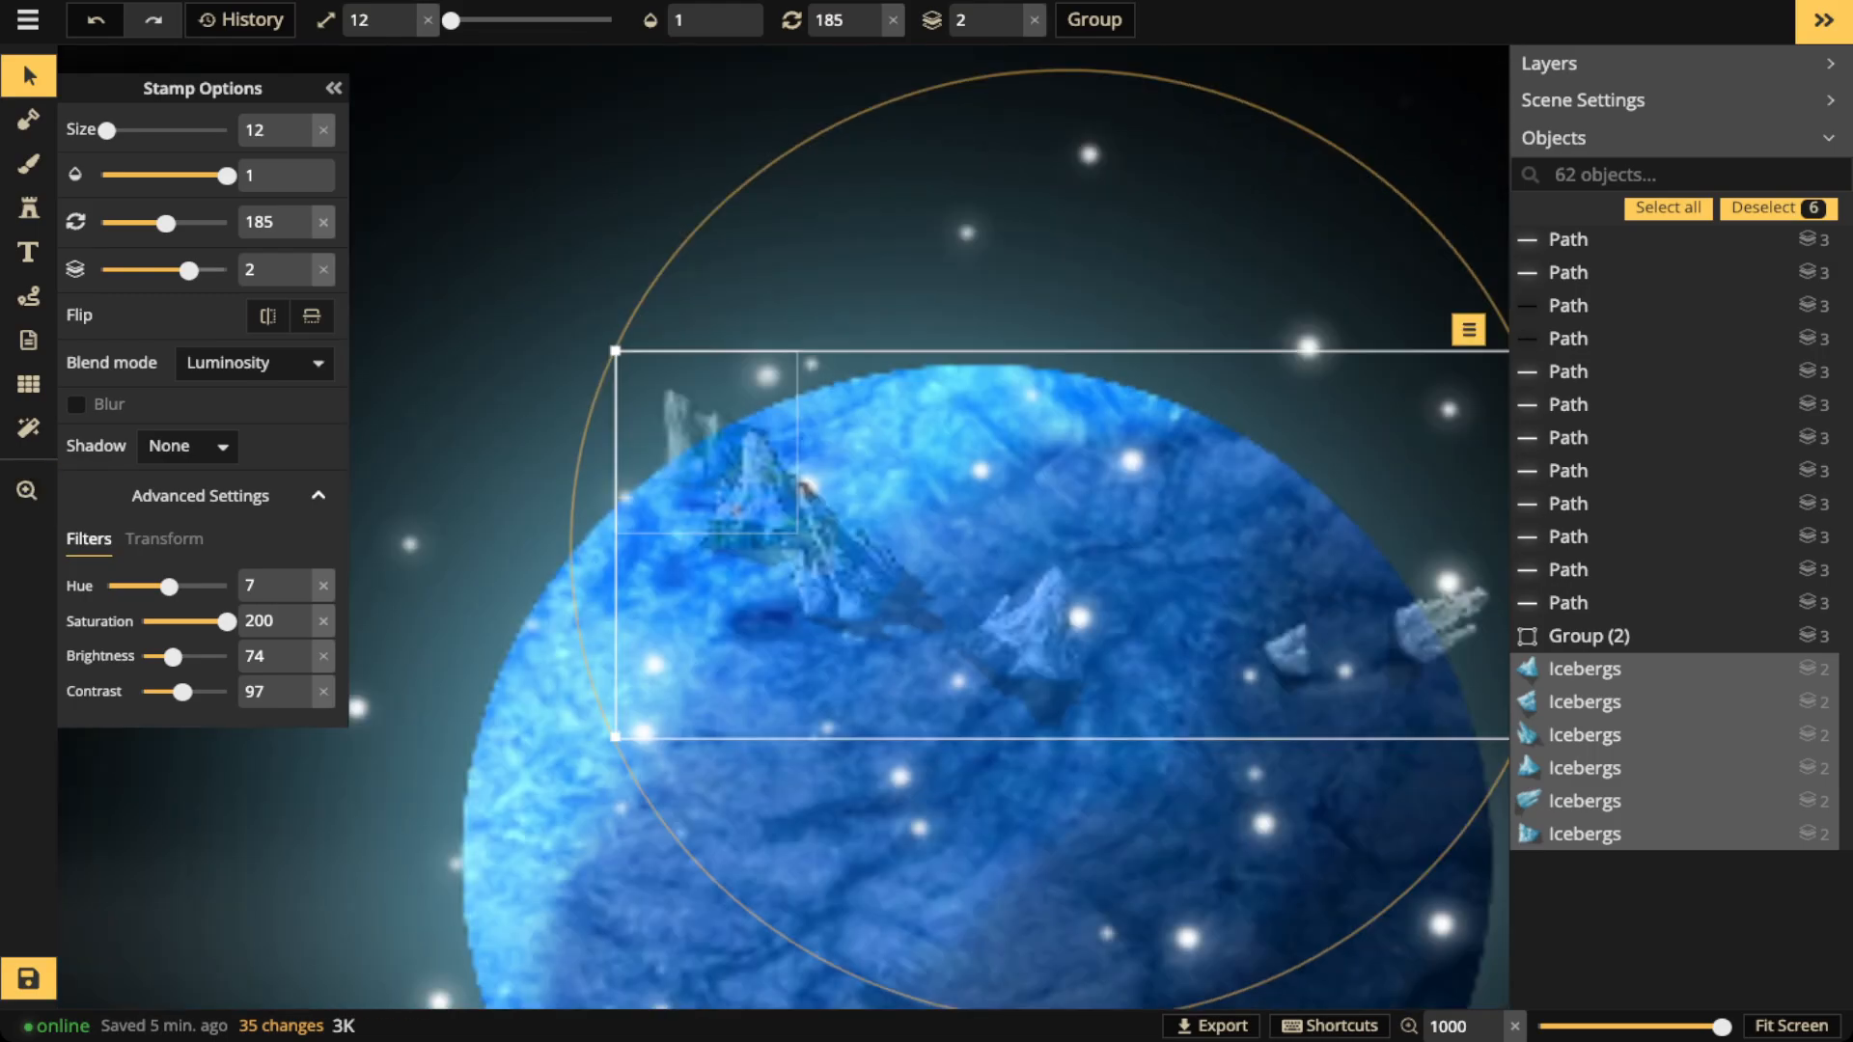
pyautogui.click(28, 163)
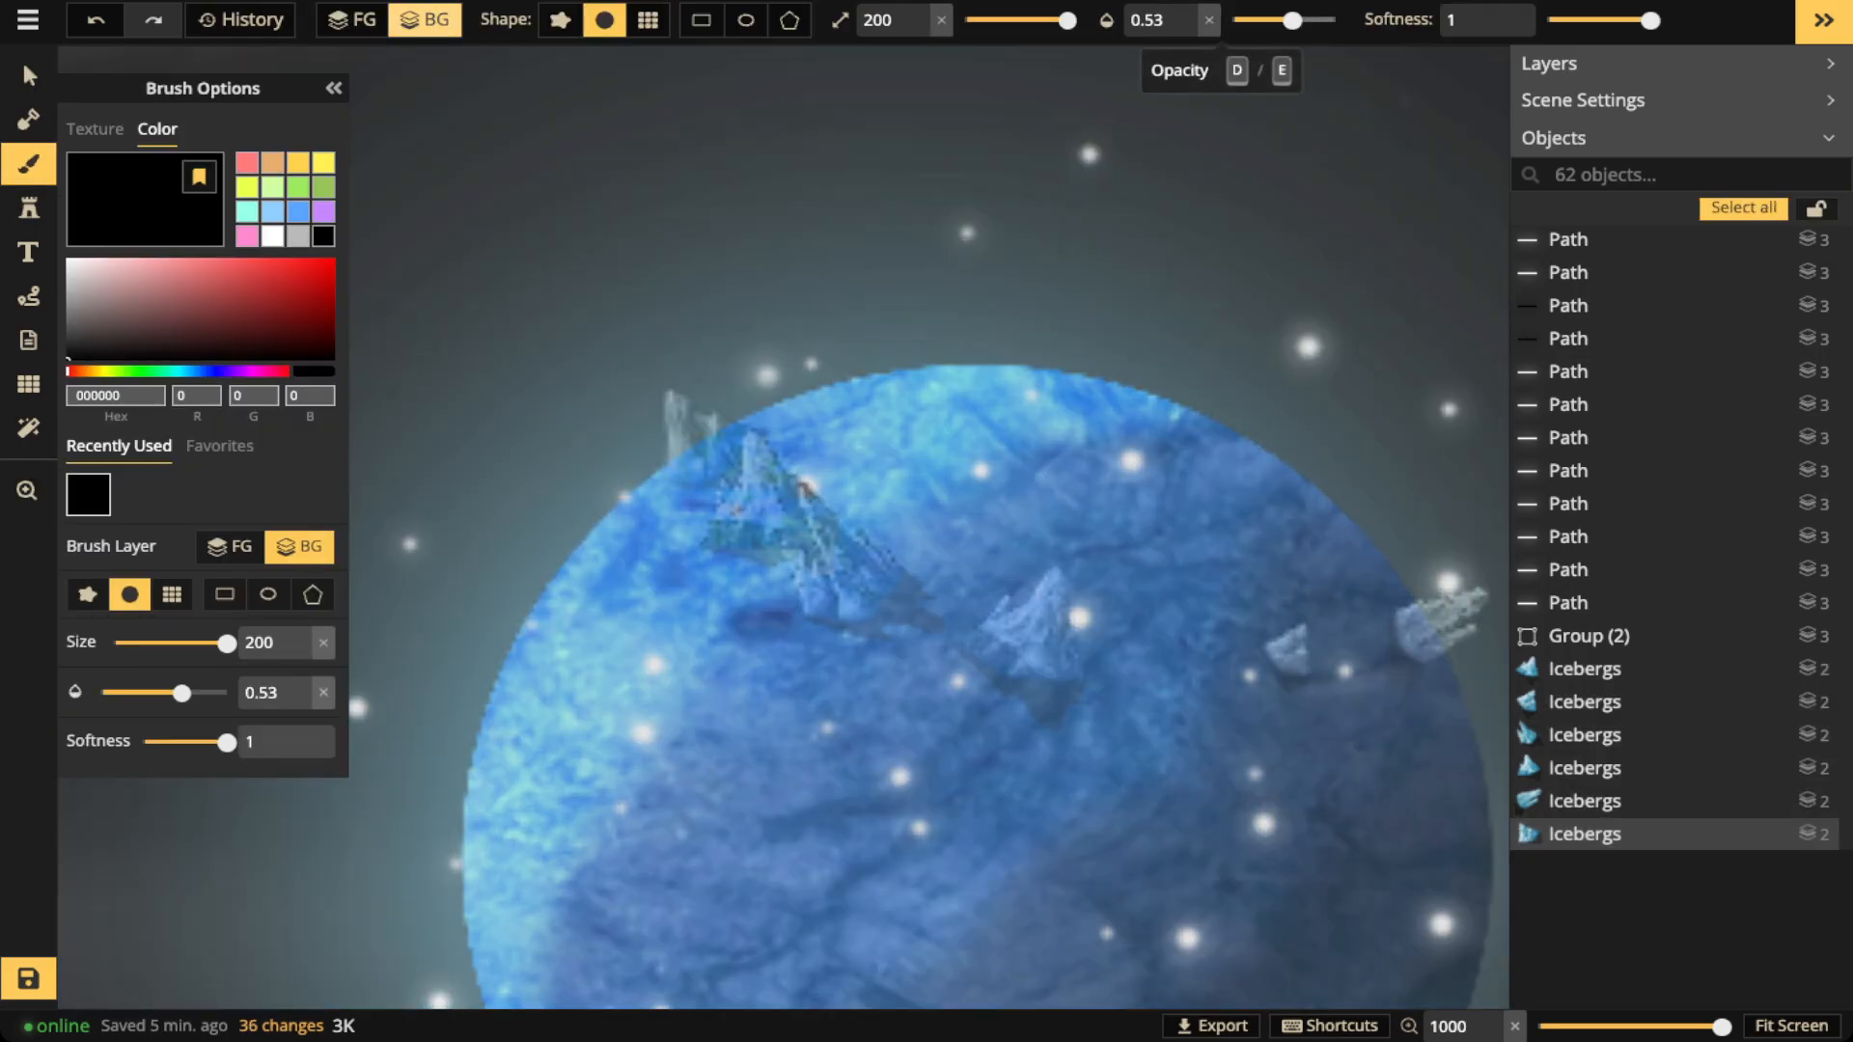
pyautogui.moveTo(1291, 20); pyautogui.dragTo(1336, 21)
pyautogui.click(94, 129)
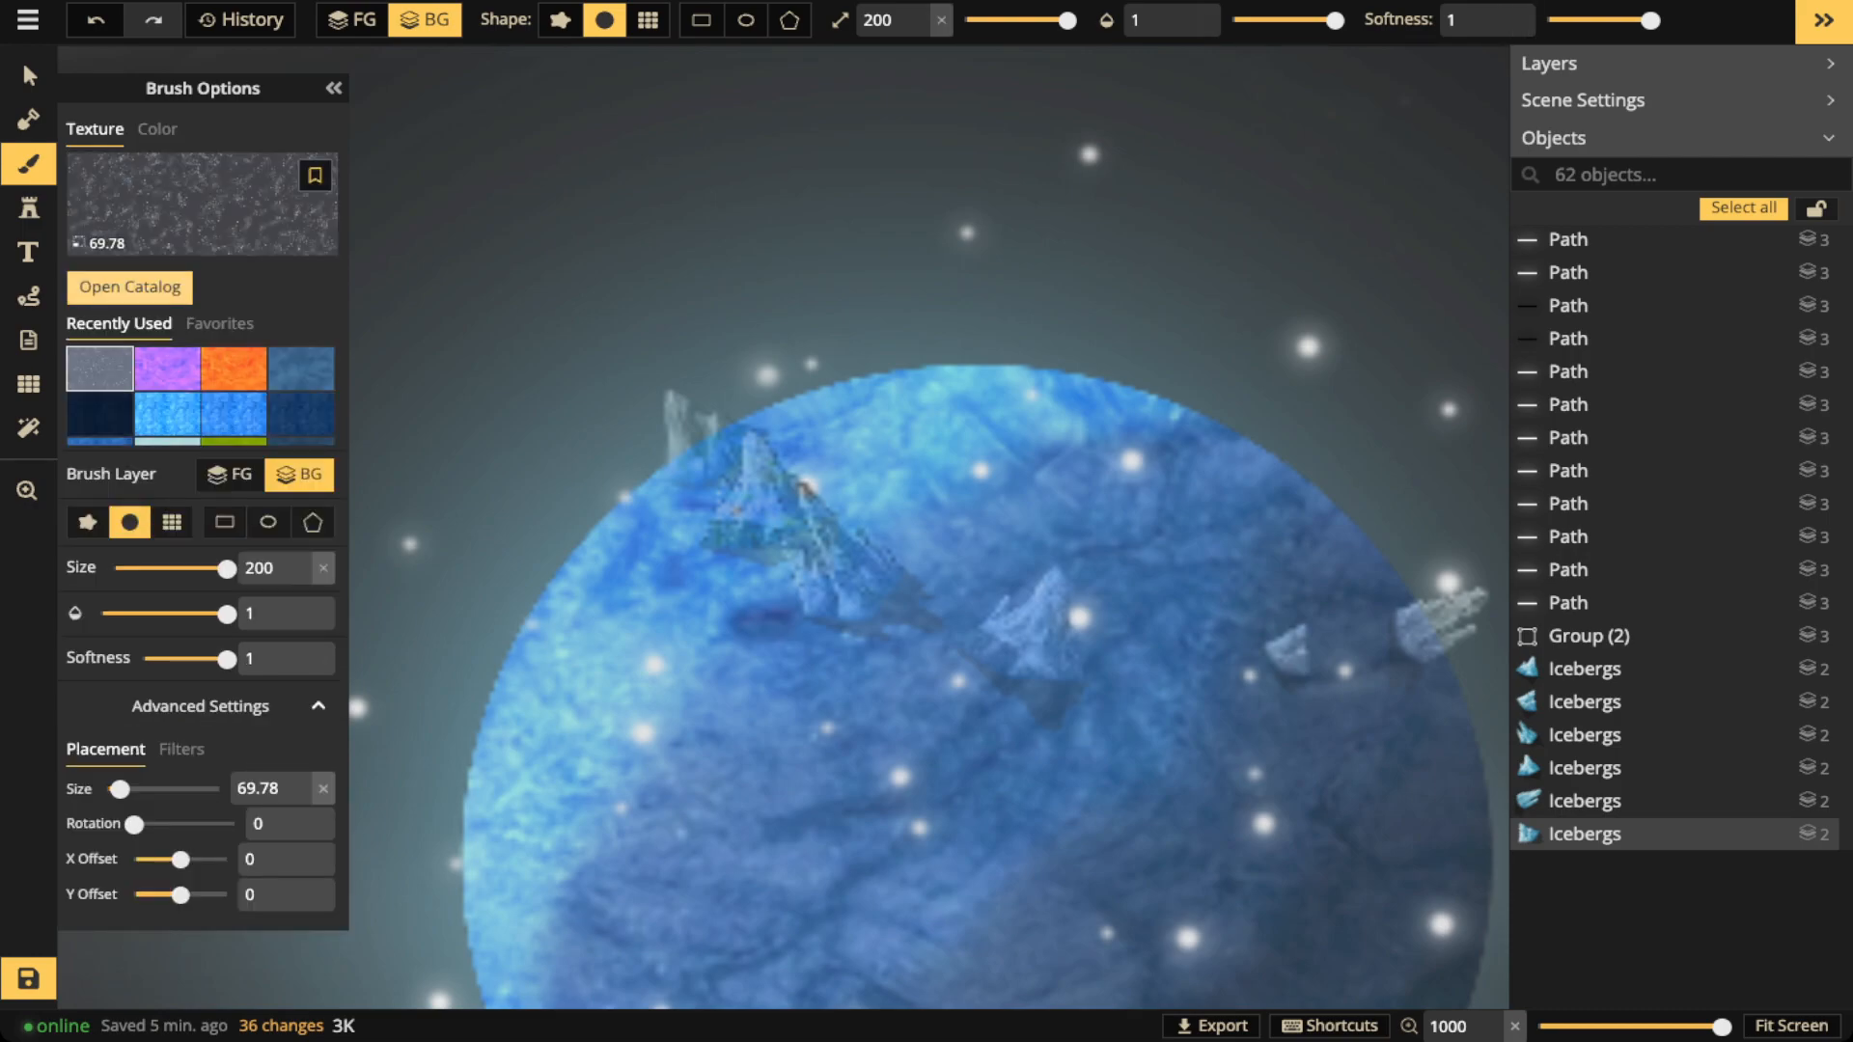
pyautogui.scroll(-1, 169, 394)
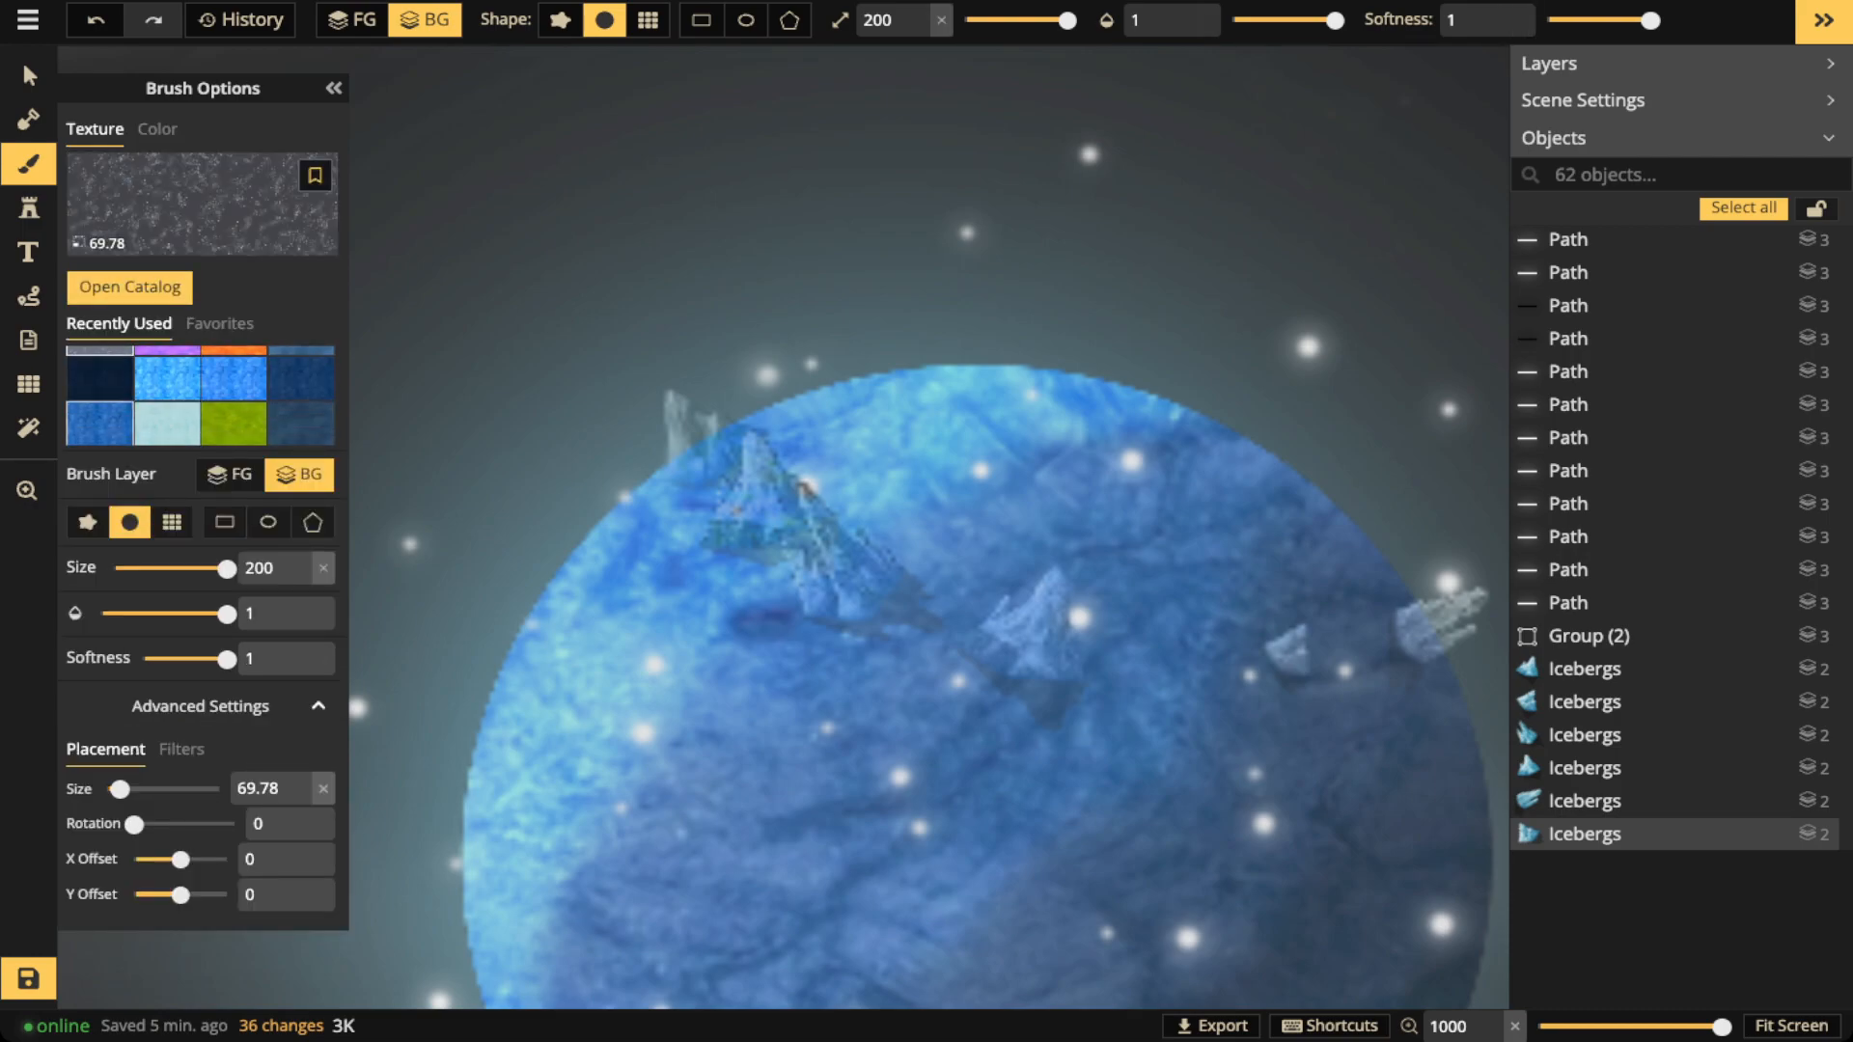
pyautogui.click(104, 424)
pyautogui.click(167, 379)
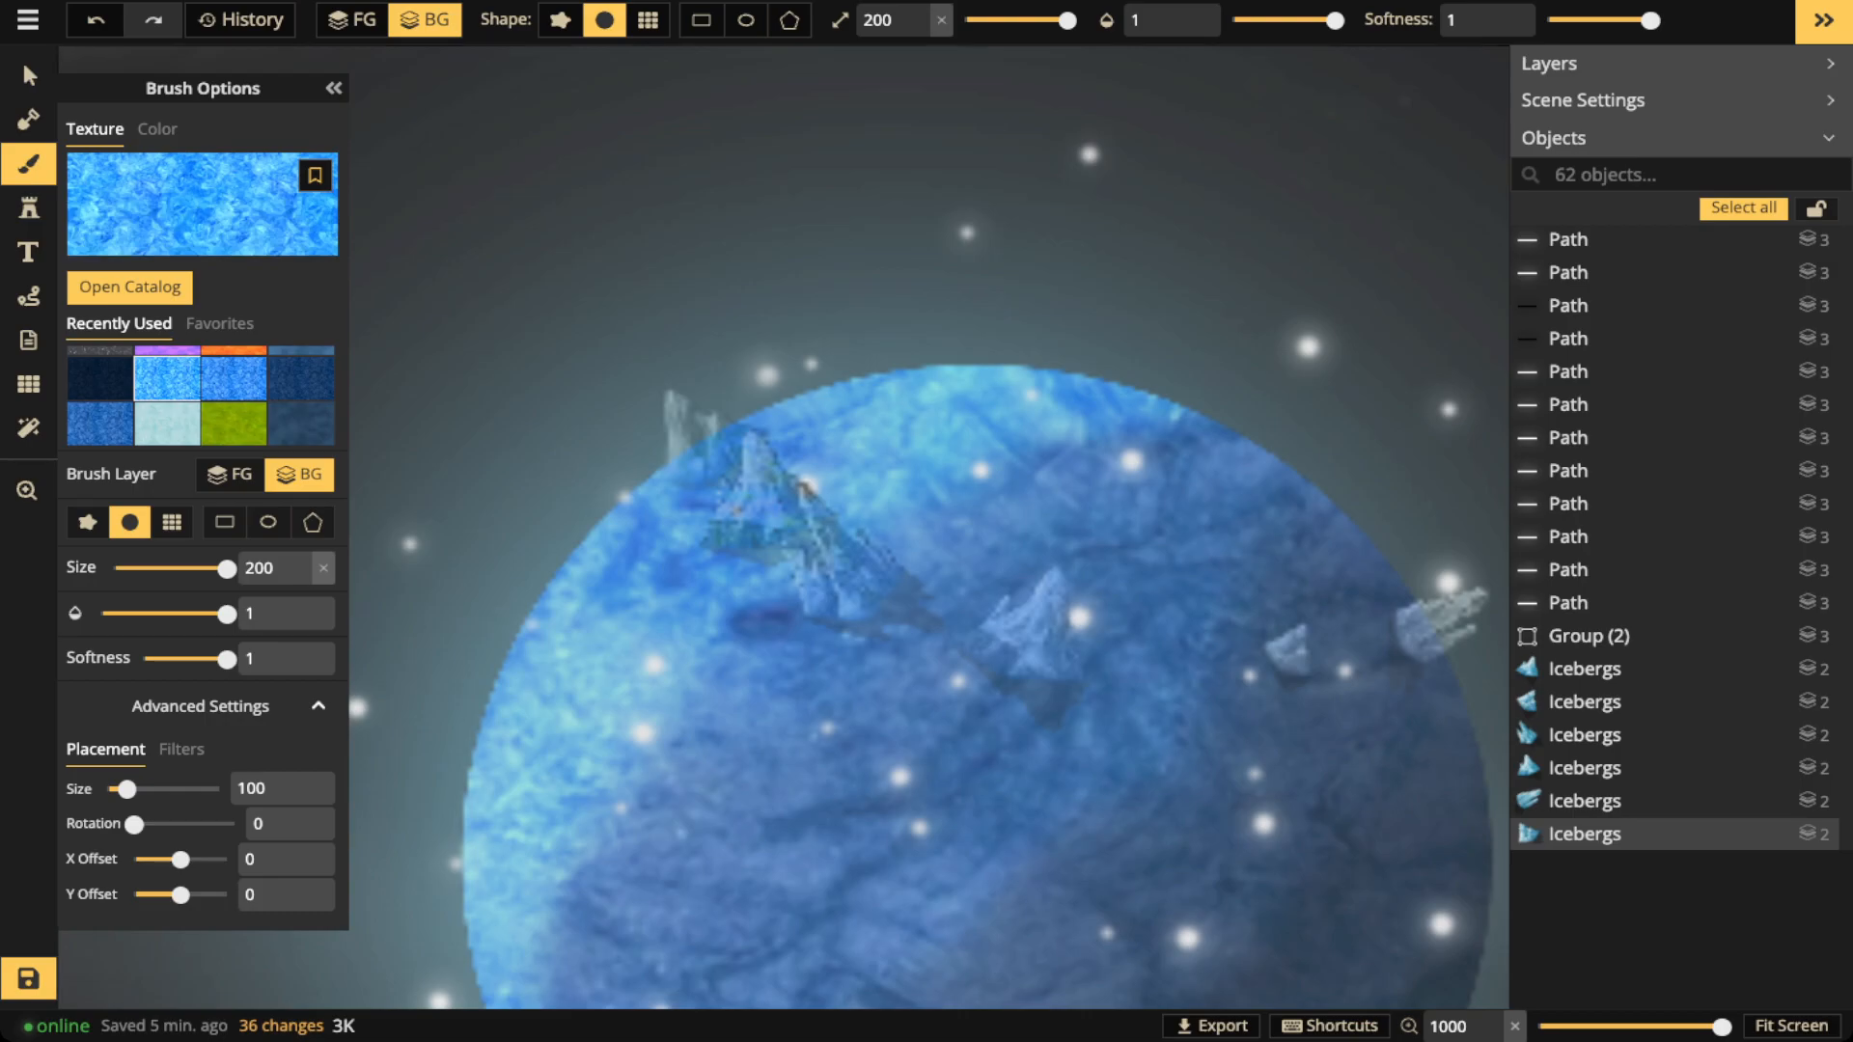
pyautogui.moveTo(1651, 20); pyautogui.dragTo(1547, 20)
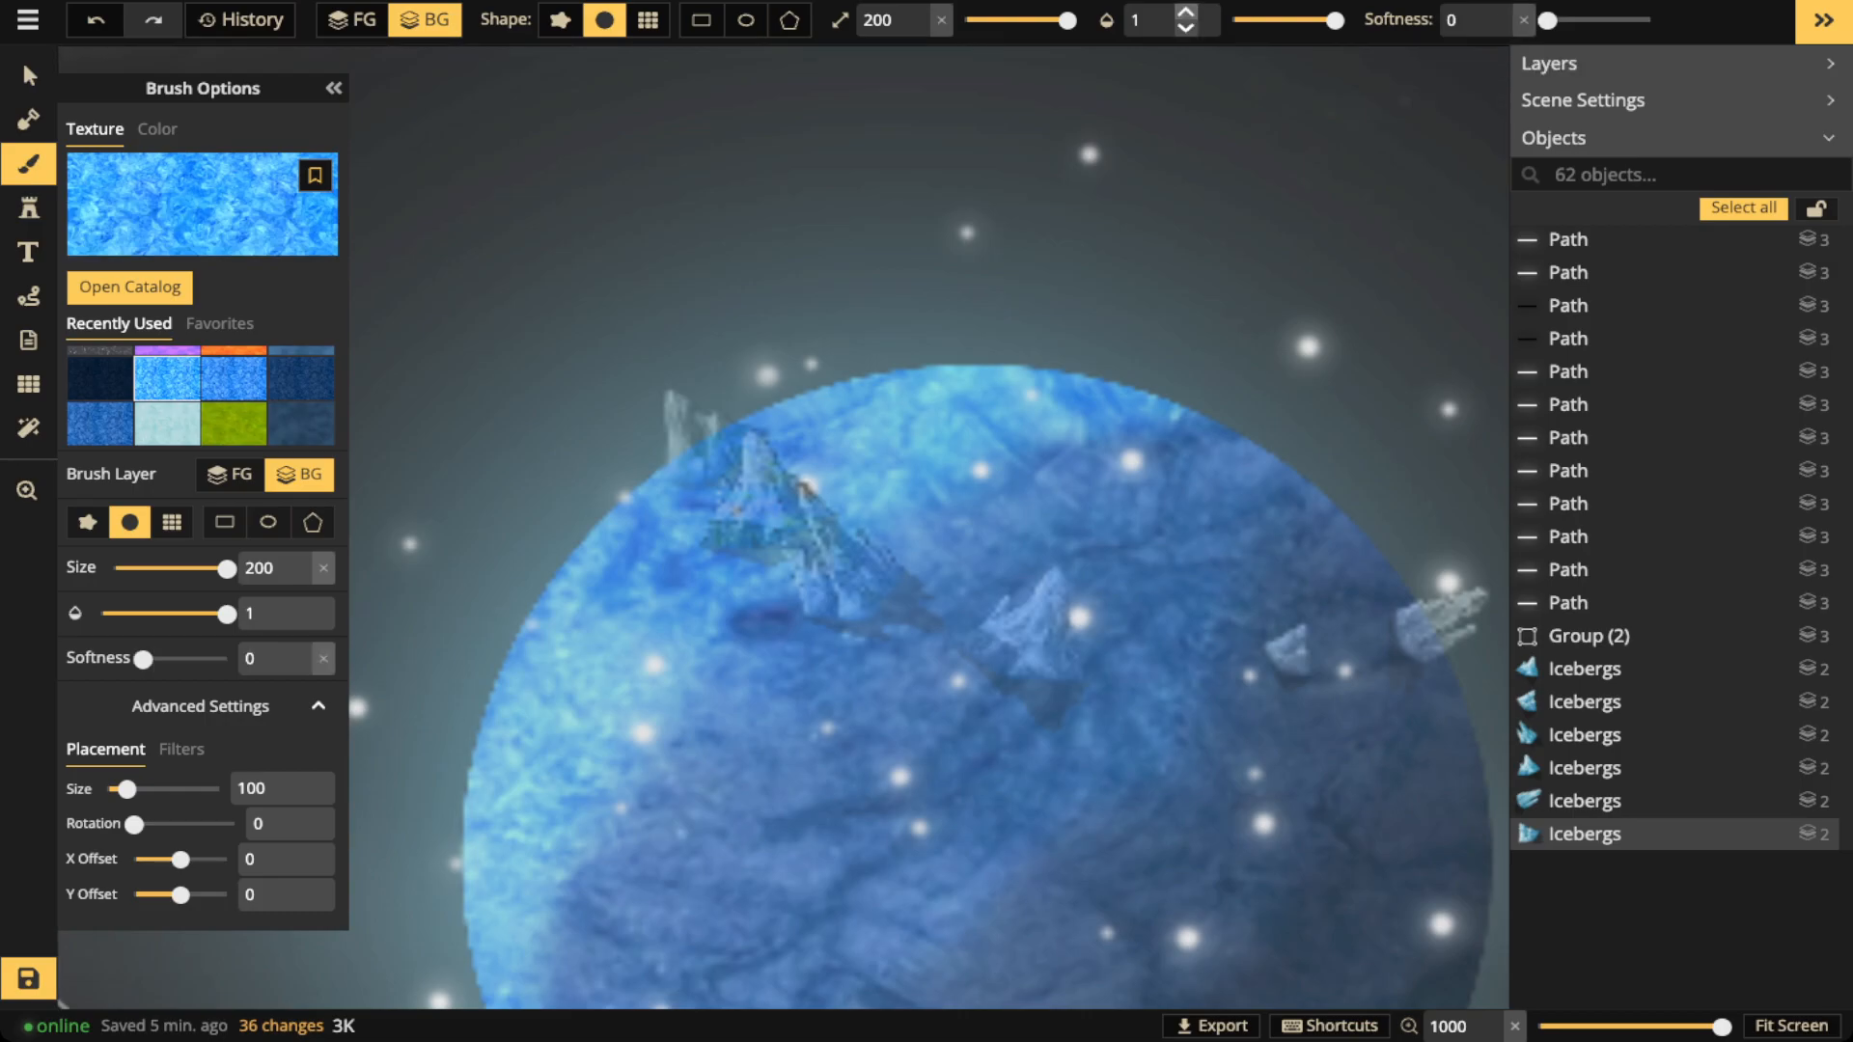
pyautogui.moveTo(1068, 20); pyautogui.dragTo(964, 20)
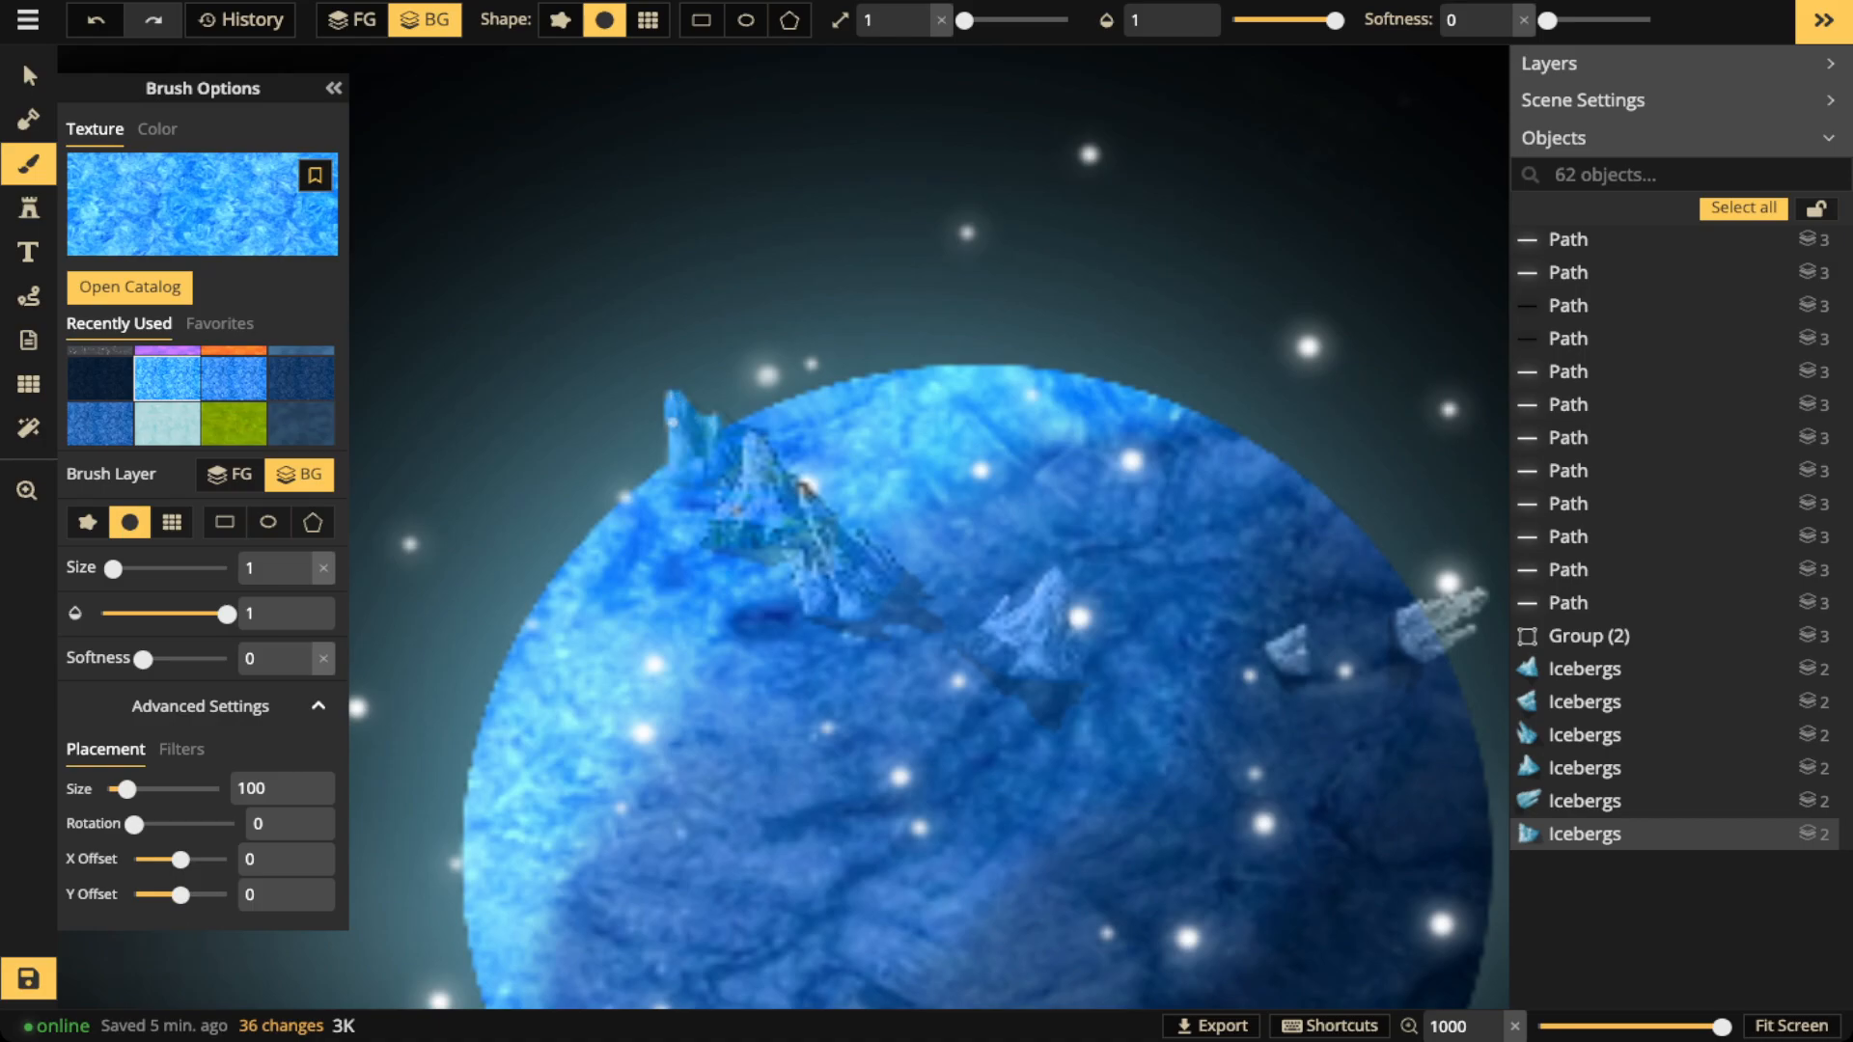
# Paint light blue texture behind the iceberg on the planet's upper-left edge and dark blue texture behind the one on its right edge
pyautogui.moveTo(672, 422); pyautogui.dragTo(673, 393)
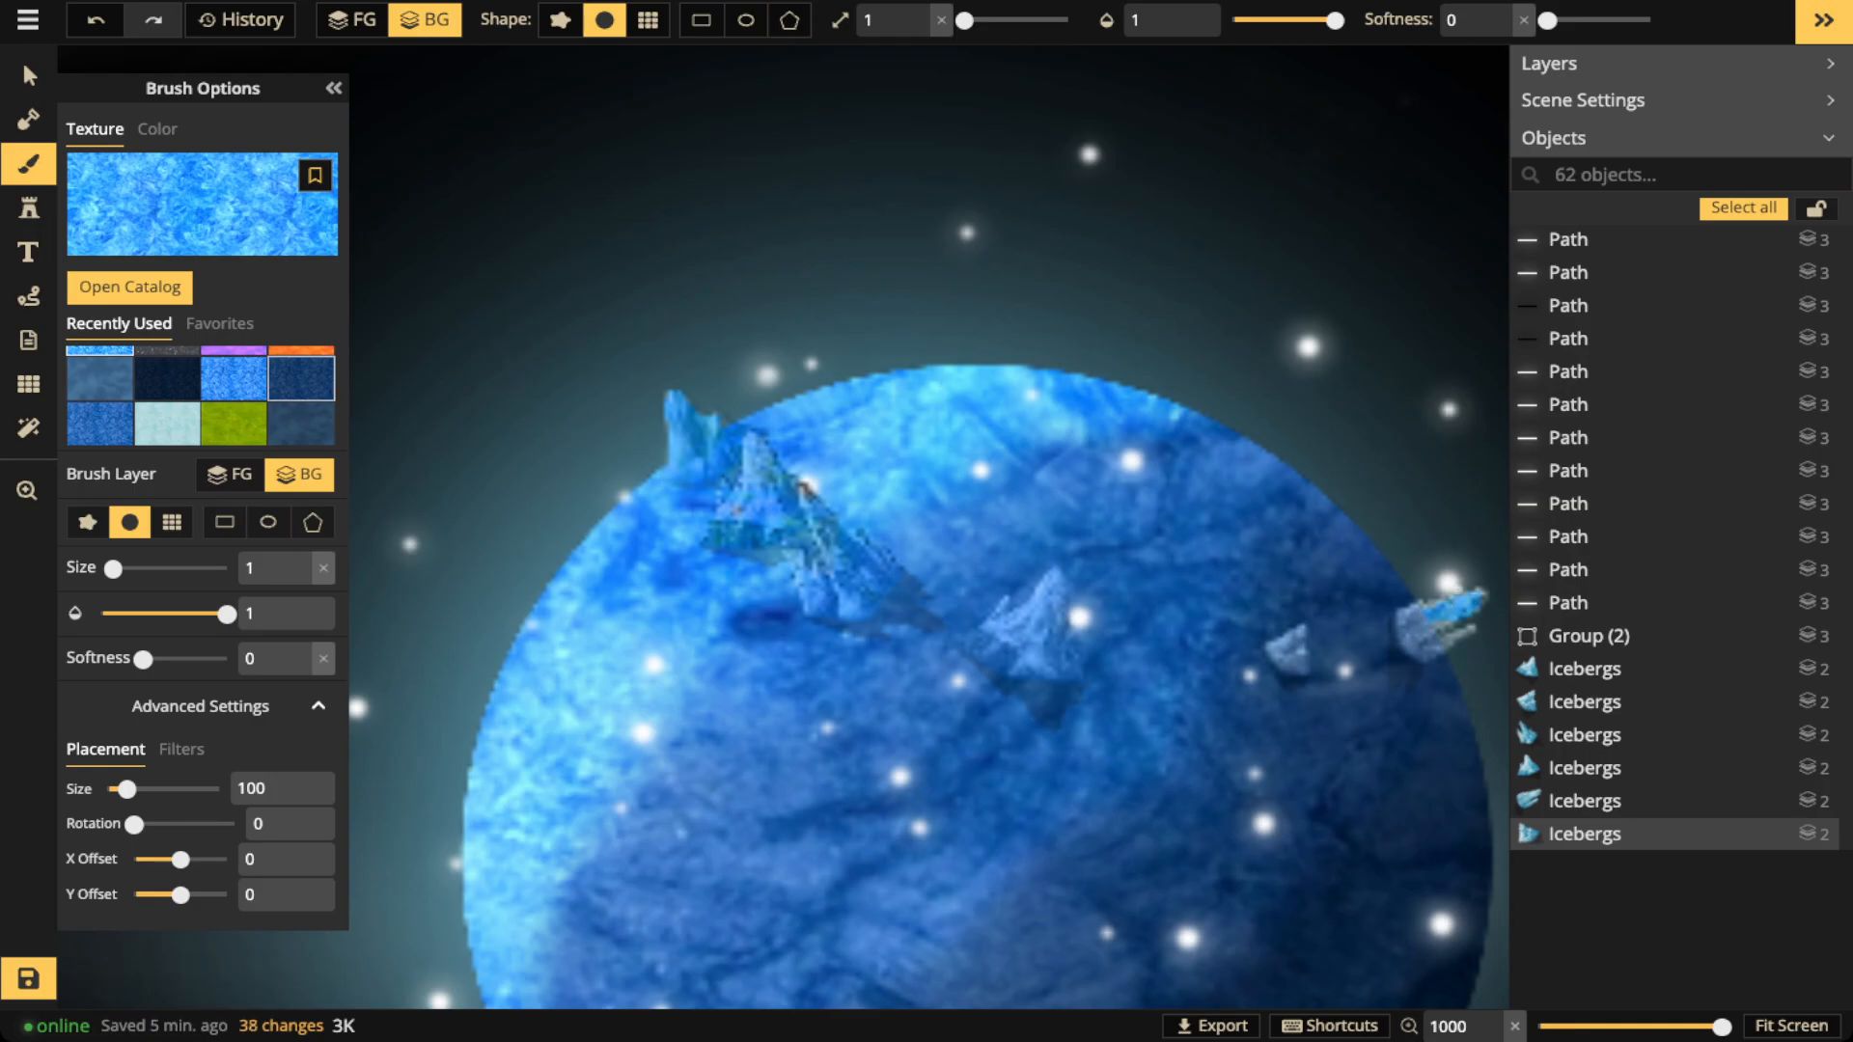
pyautogui.click(301, 378)
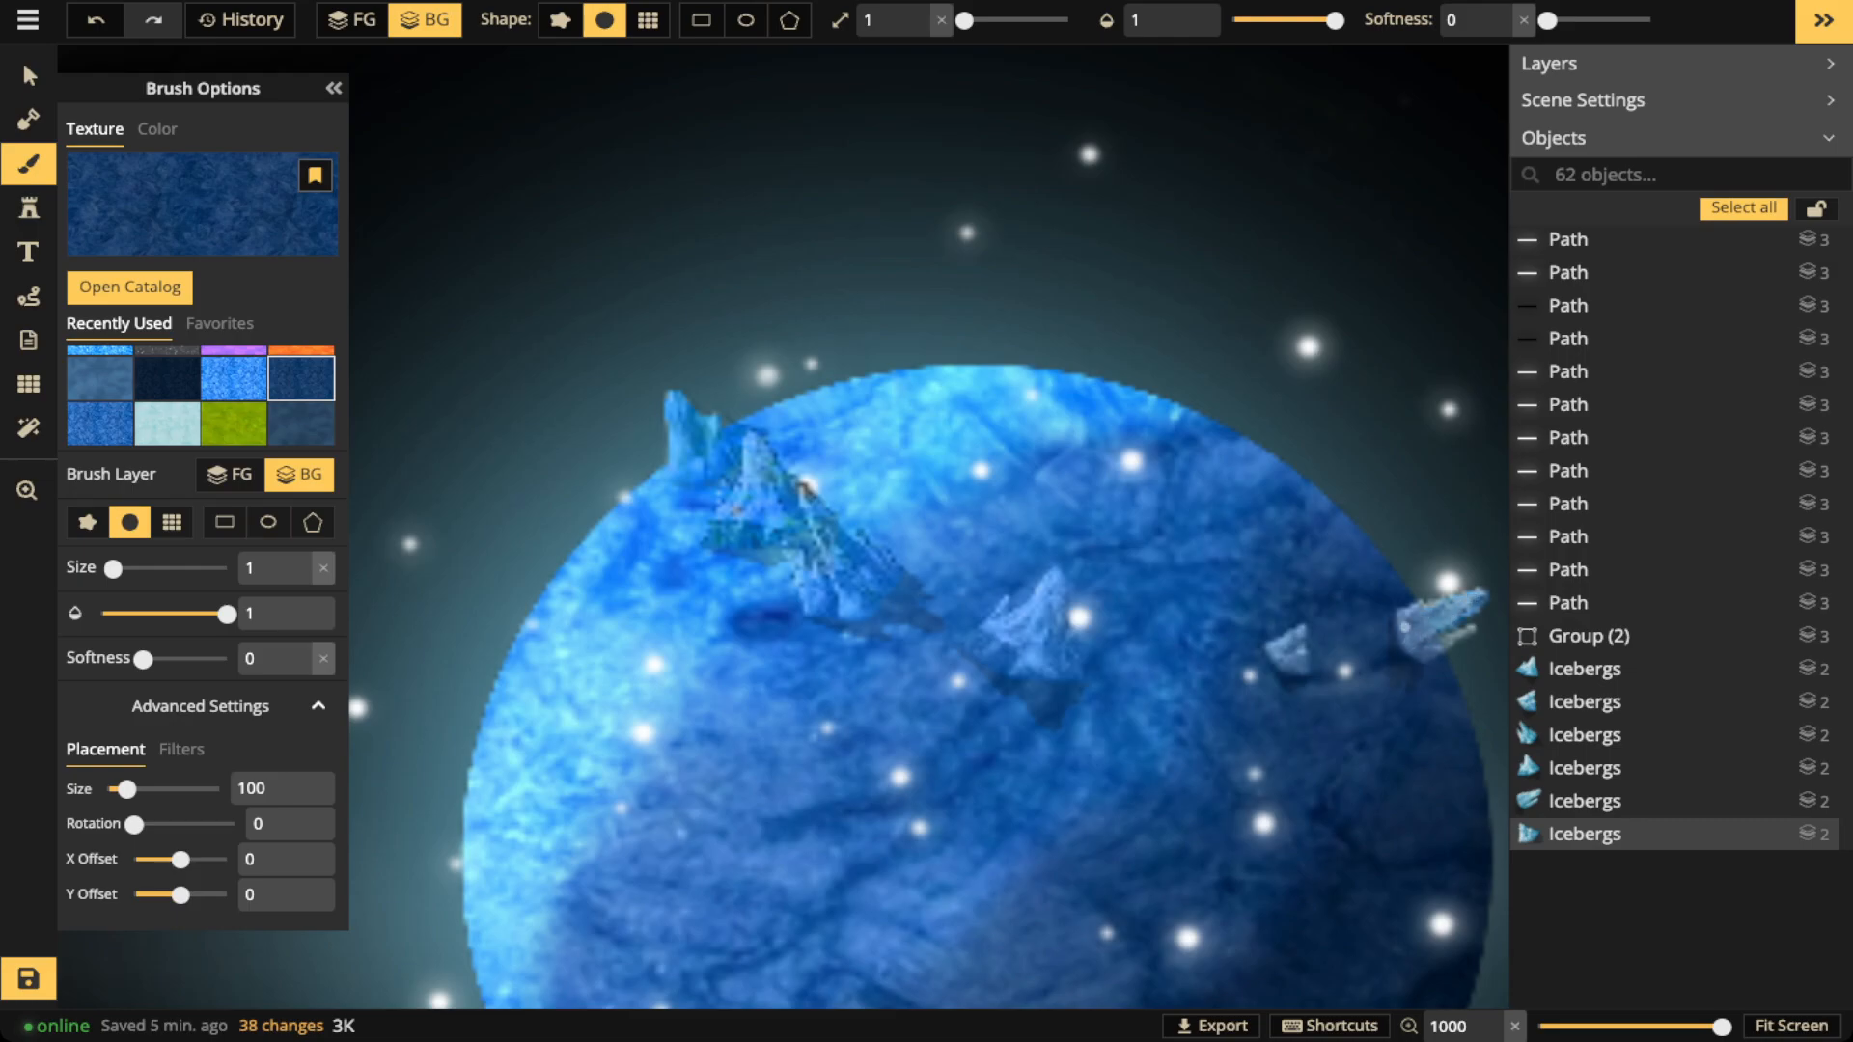
pyautogui.click(1467, 610)
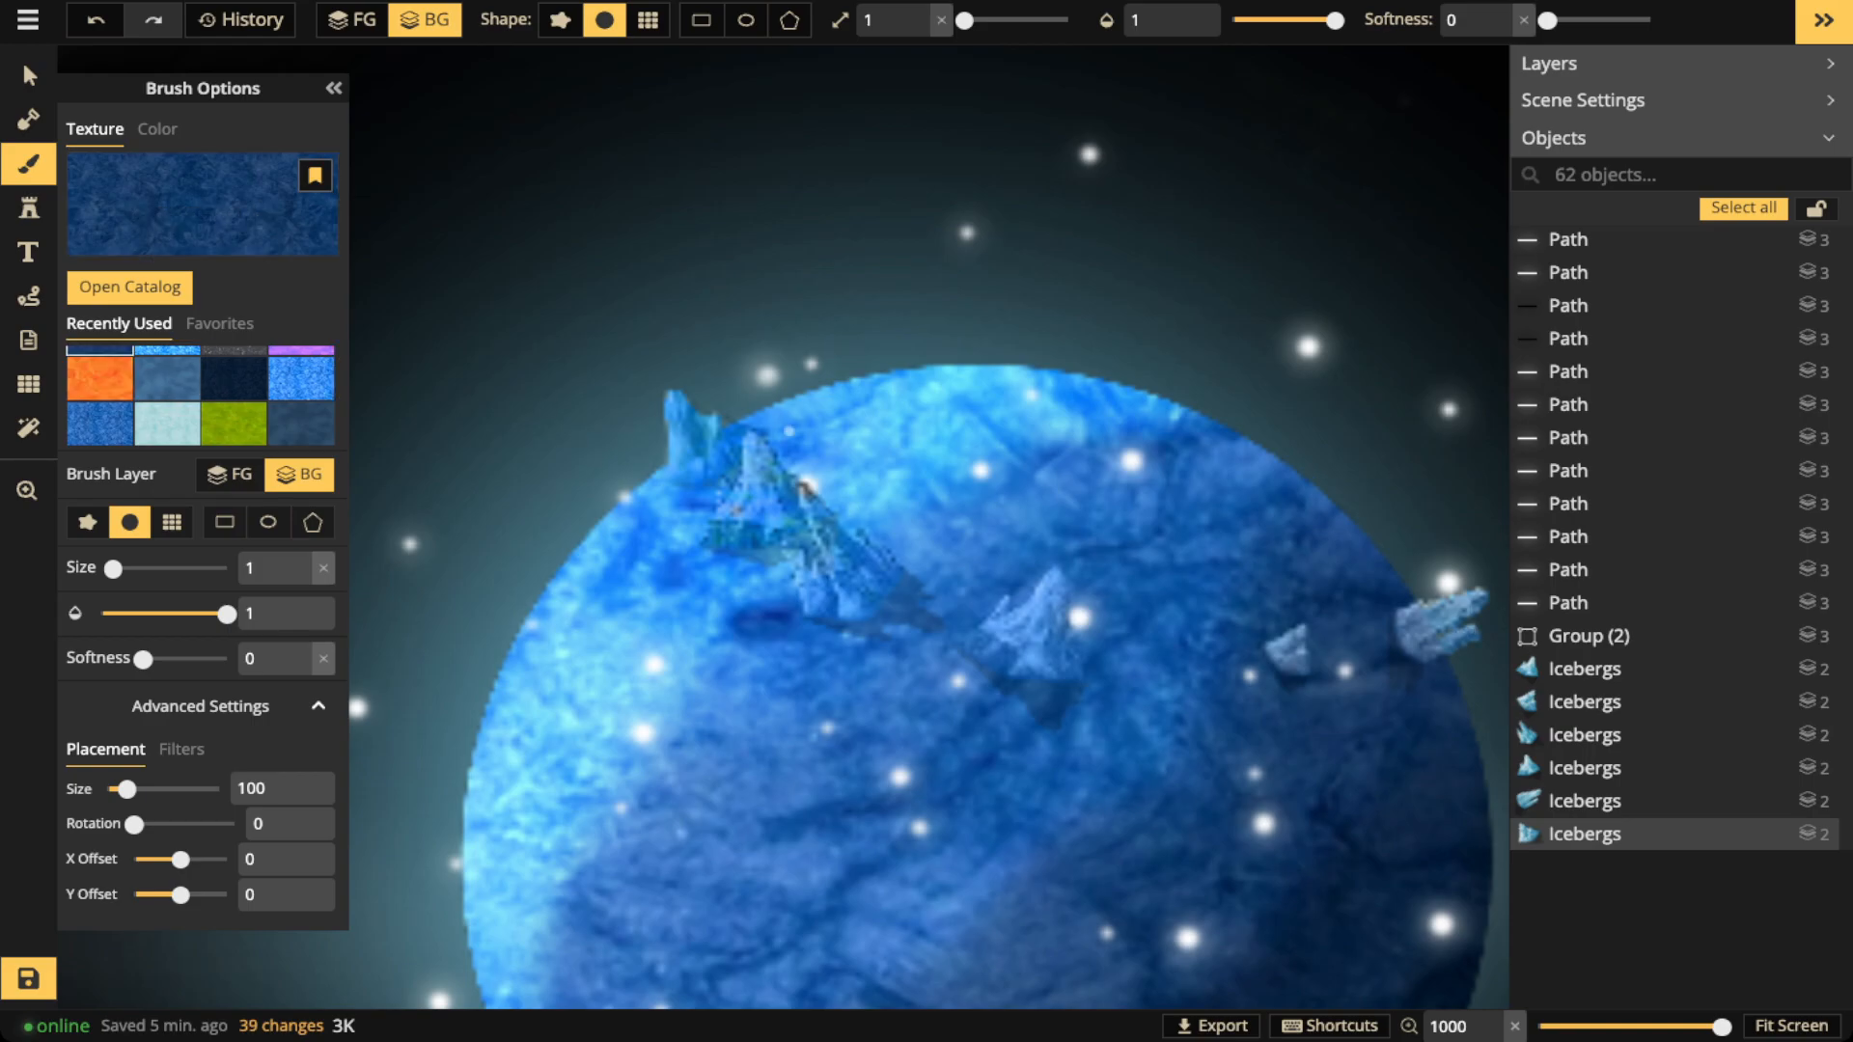
# Set the brightness of the two icebergs on the planet's dark right side to 37
pyautogui.click(29, 76)
pyautogui.click(1290, 648)
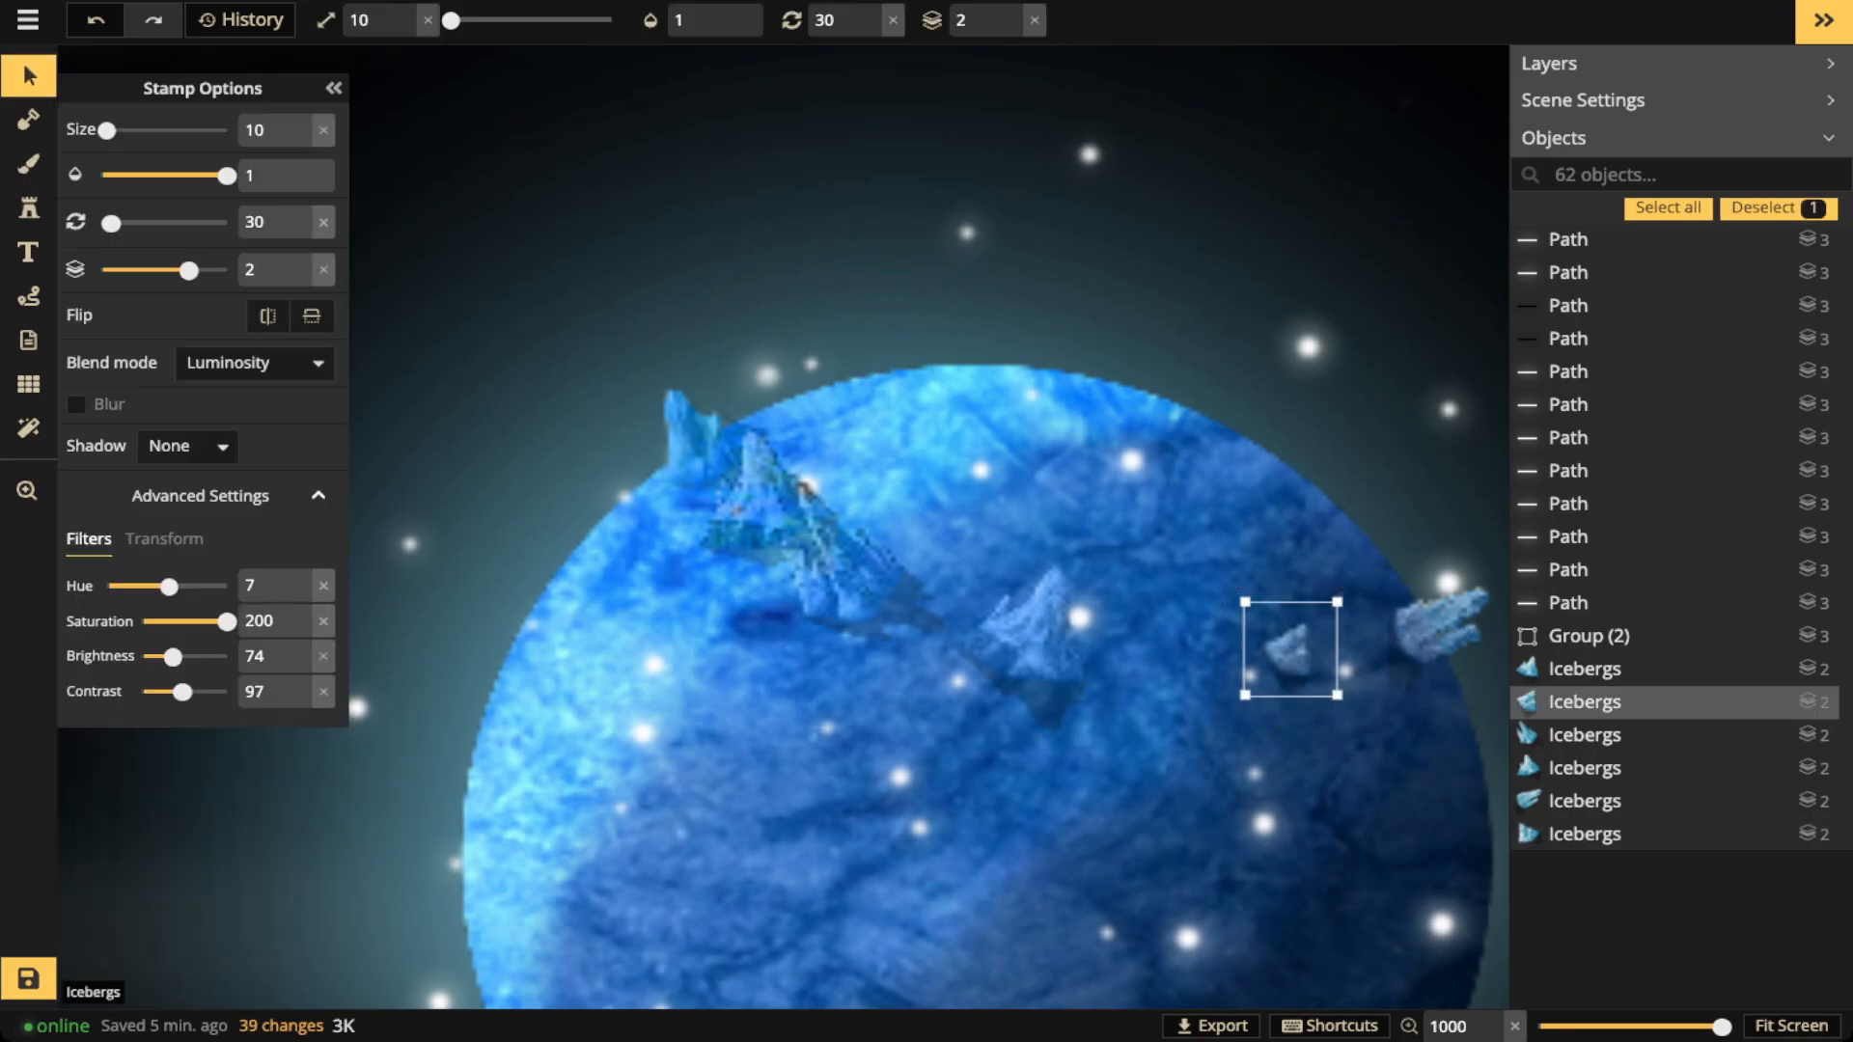
pyautogui.keyDown('shift'); pyautogui.click(1438, 622); pyautogui.keyUp('shift')
pyautogui.moveTo(172, 657); pyautogui.dragTo(157, 657)
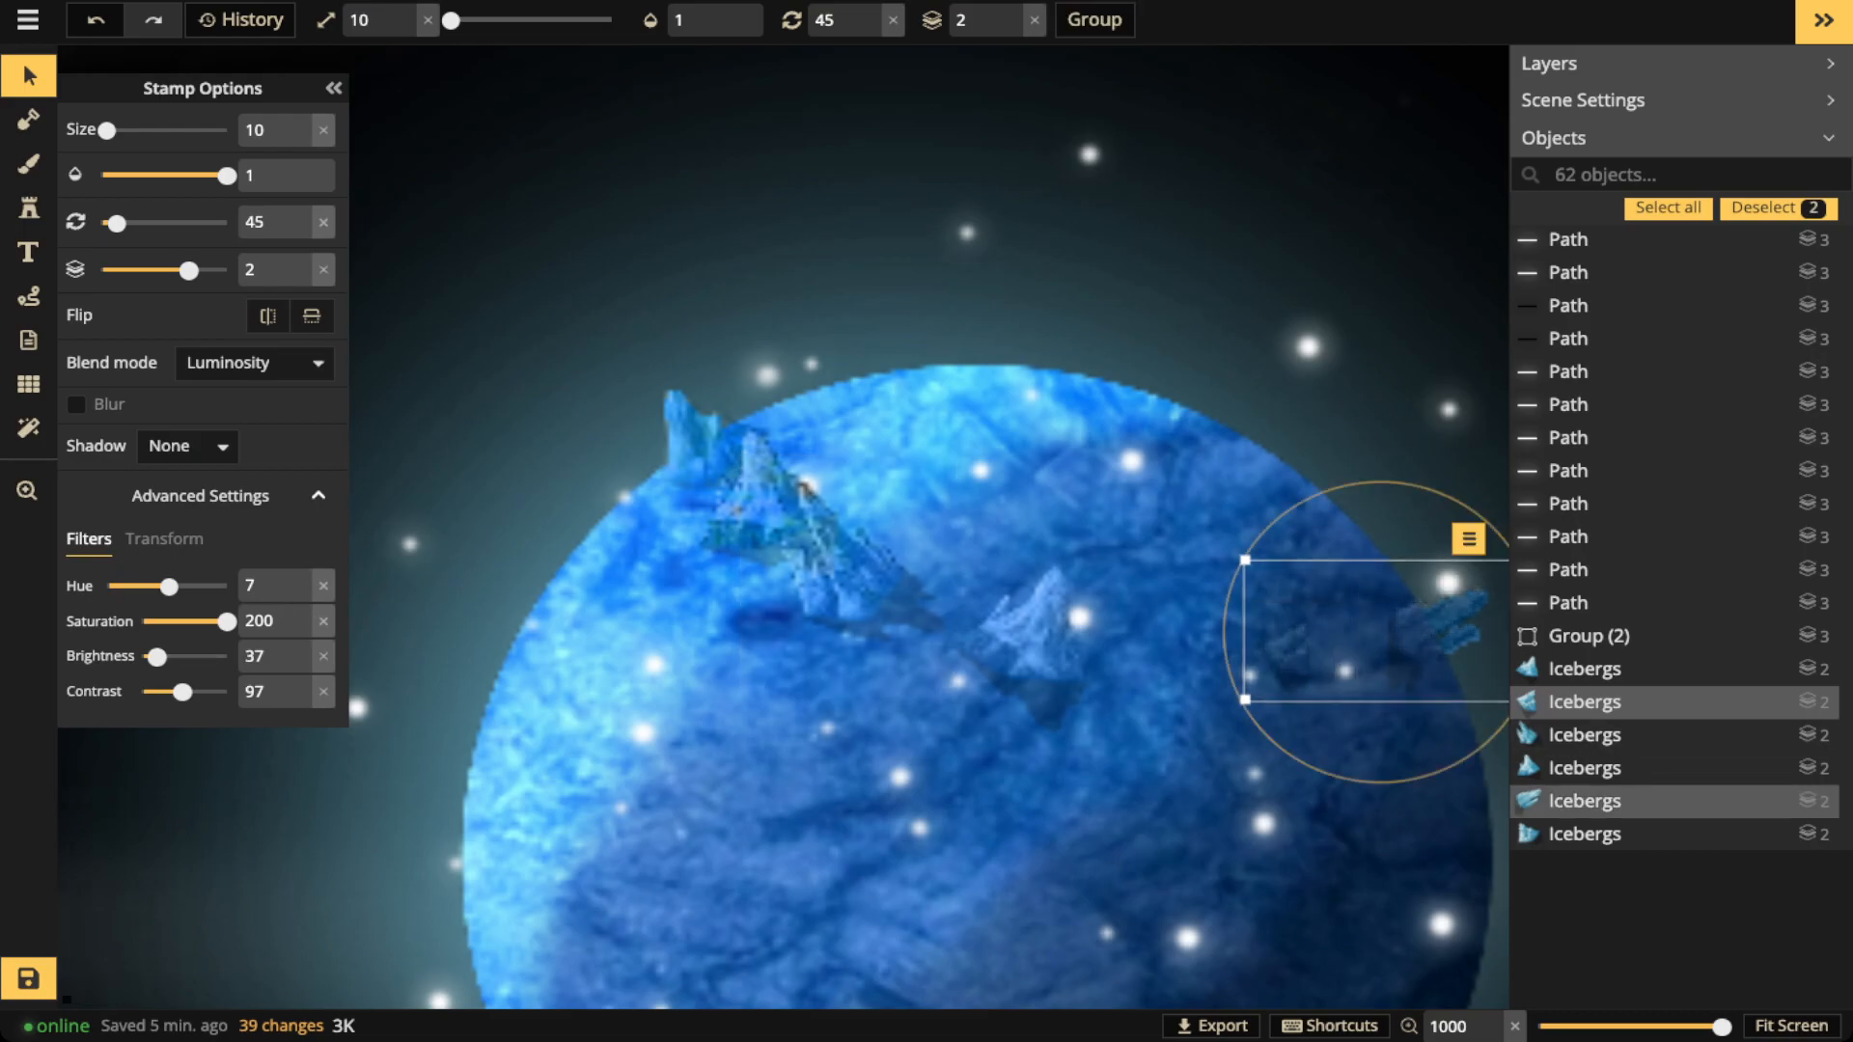
pyautogui.click(402, 471)
pyautogui.scroll(-3, 401, 472)
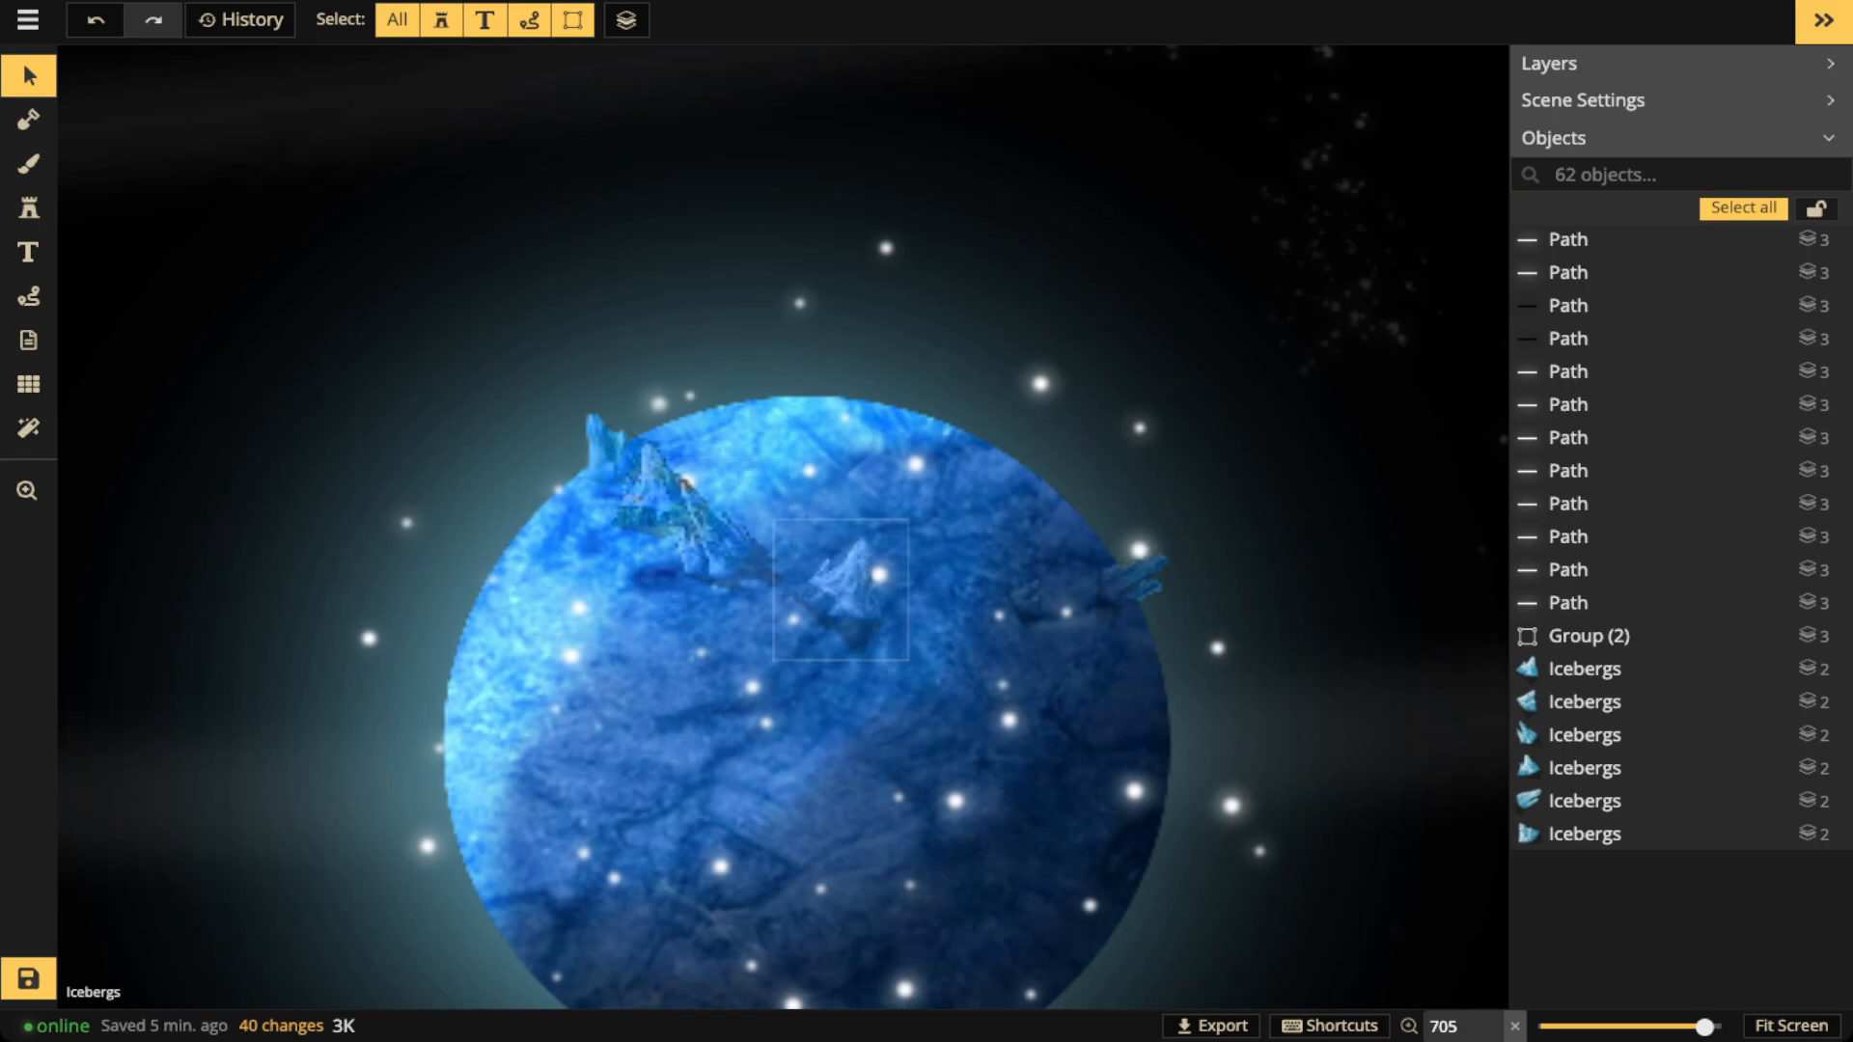
# Set the brightness of the small iceberg near the middle of the planet's upper half to 58
pyautogui.click(846, 588)
pyautogui.moveTo(173, 657); pyautogui.dragTo(166, 656)
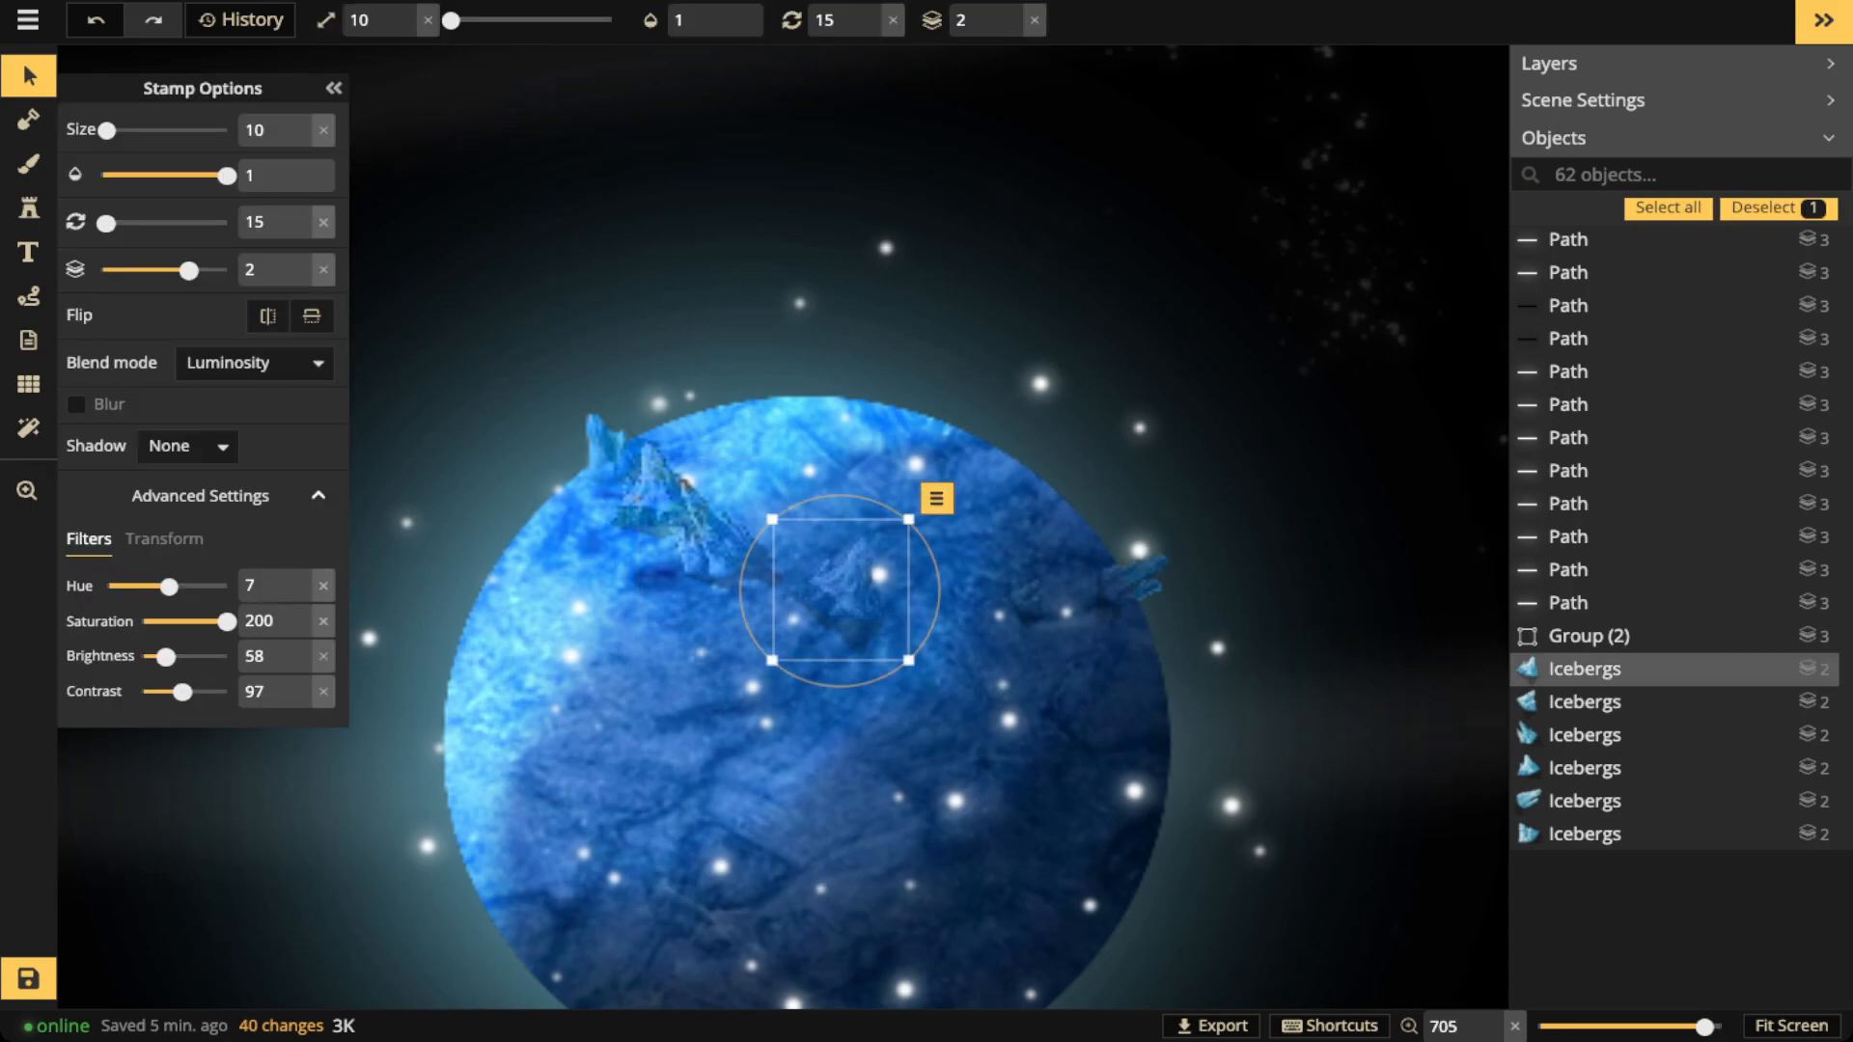
pyautogui.click(774, 459)
# Examine the blue planet and its icebergs within the wider space scene and up close
pyautogui.scroll(-3, 774, 458)
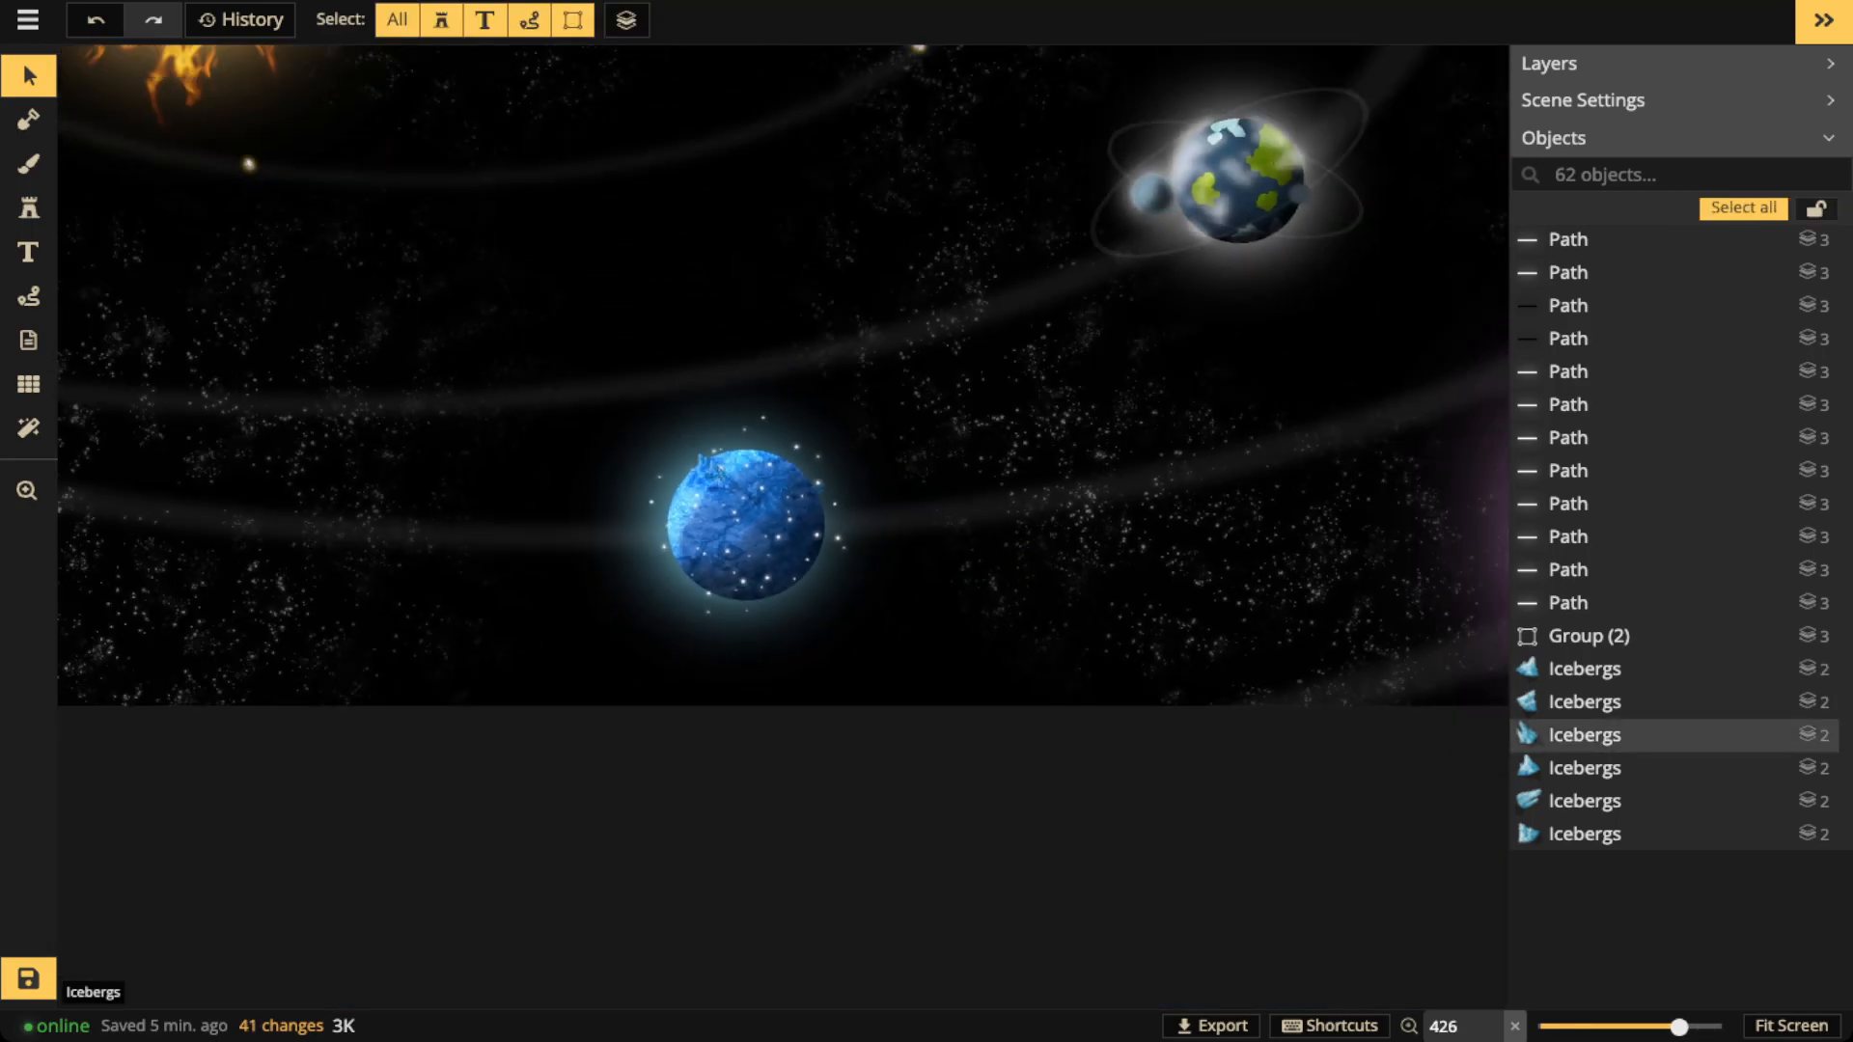
pyautogui.scroll(-1, 703, 497)
pyautogui.moveTo(702, 497); pyautogui.dragTo(671, 565)
pyautogui.scroll(1, 671, 564)
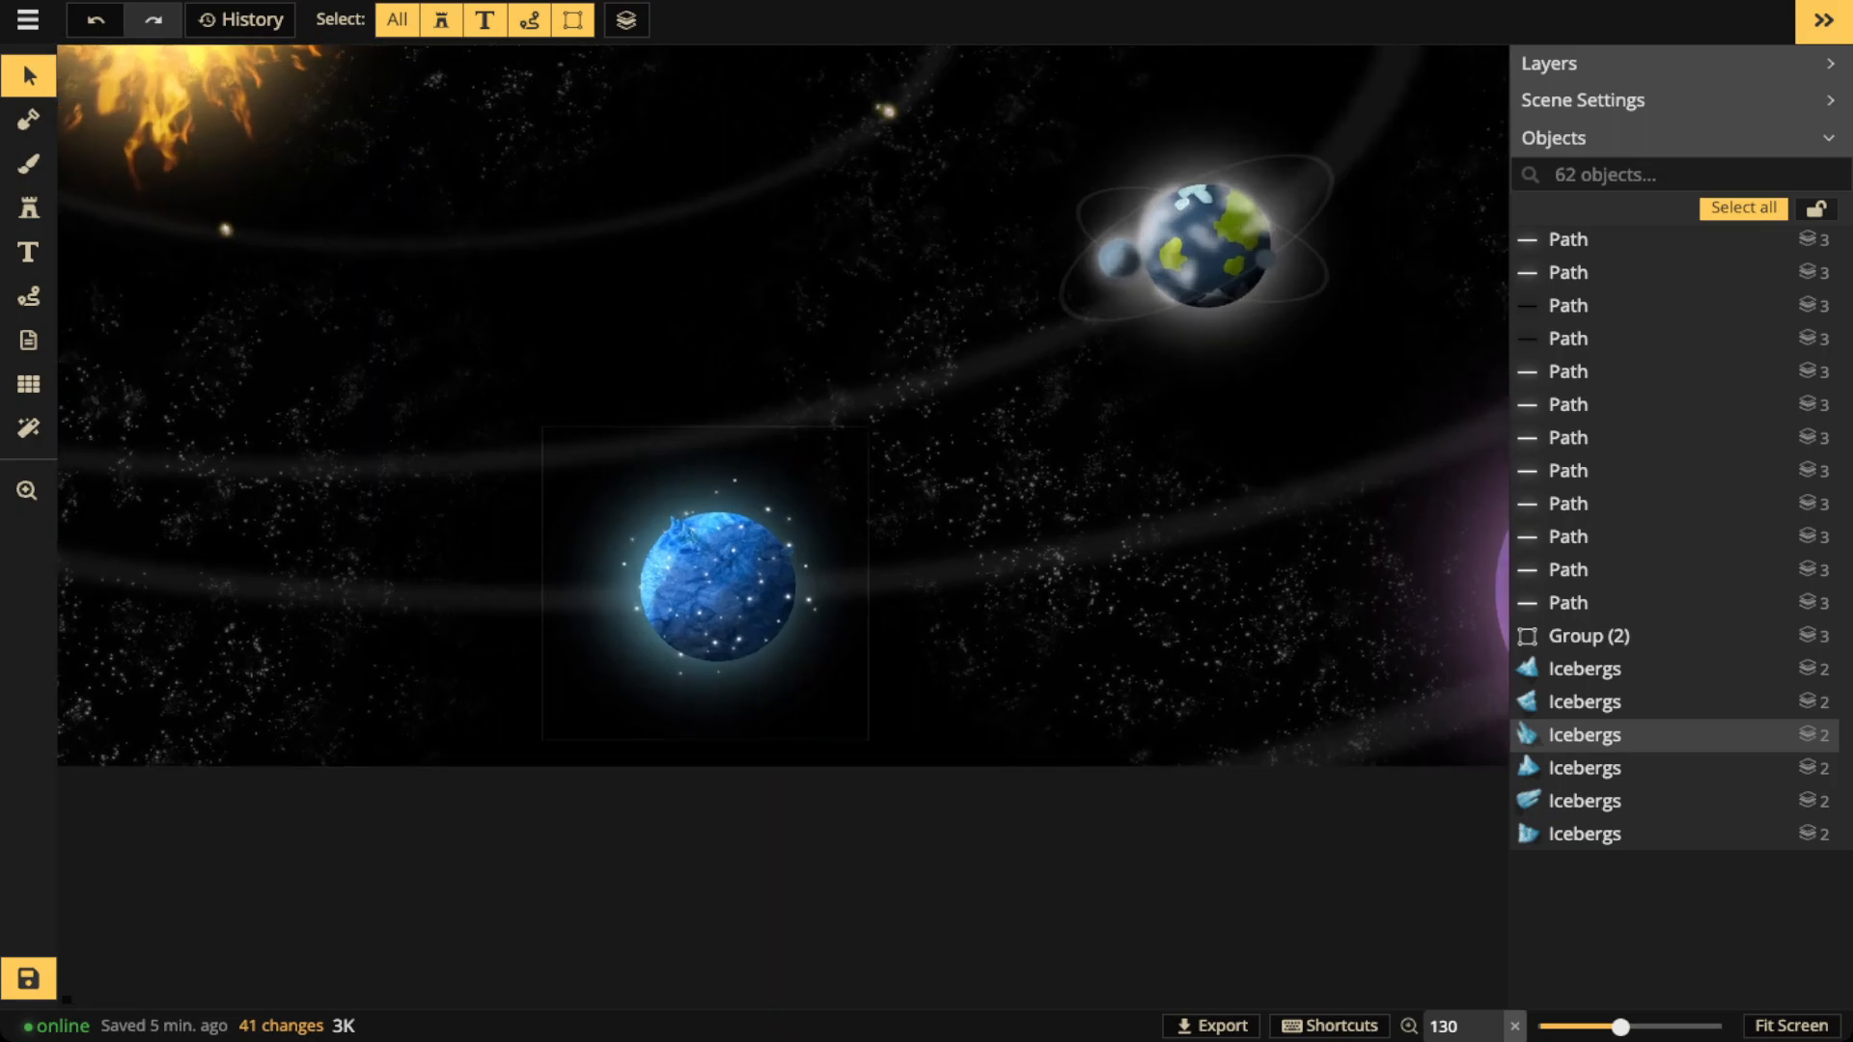
pyautogui.scroll(4, 675, 517)
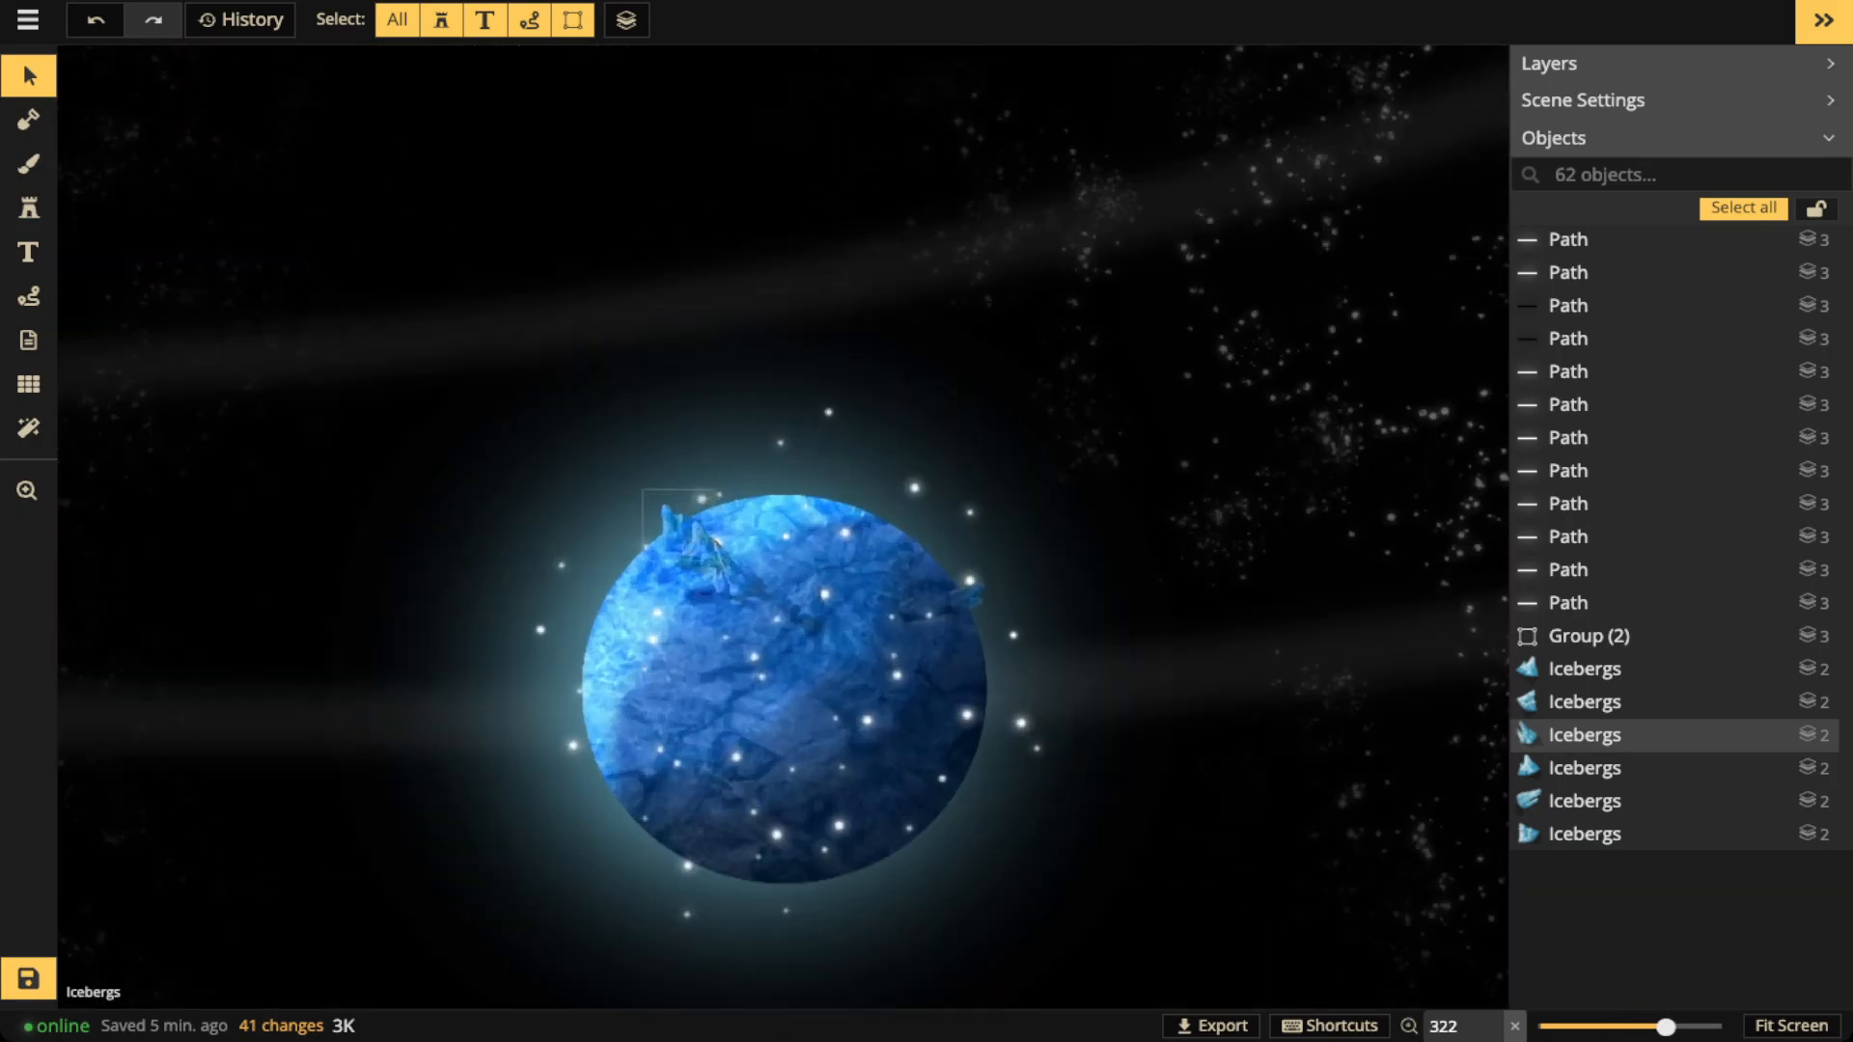
pyautogui.scroll(1, 678, 512)
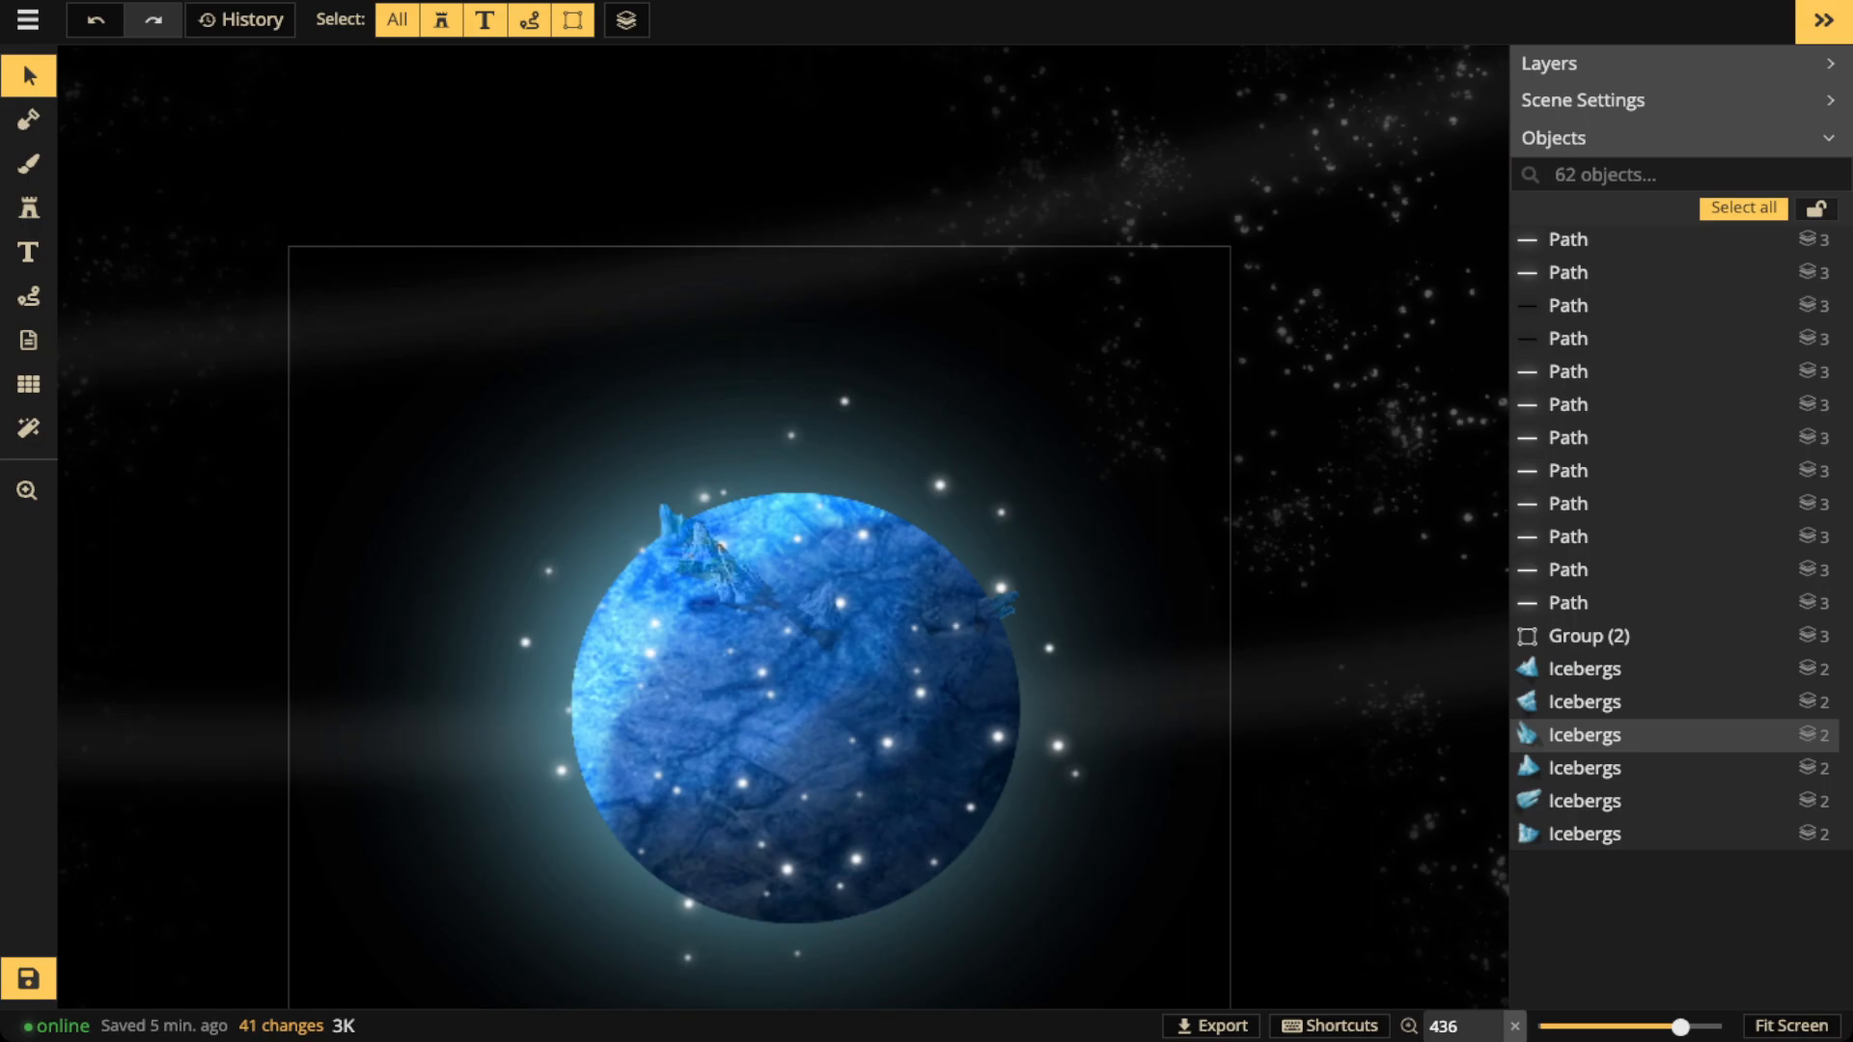
pyautogui.scroll(2, 672, 494)
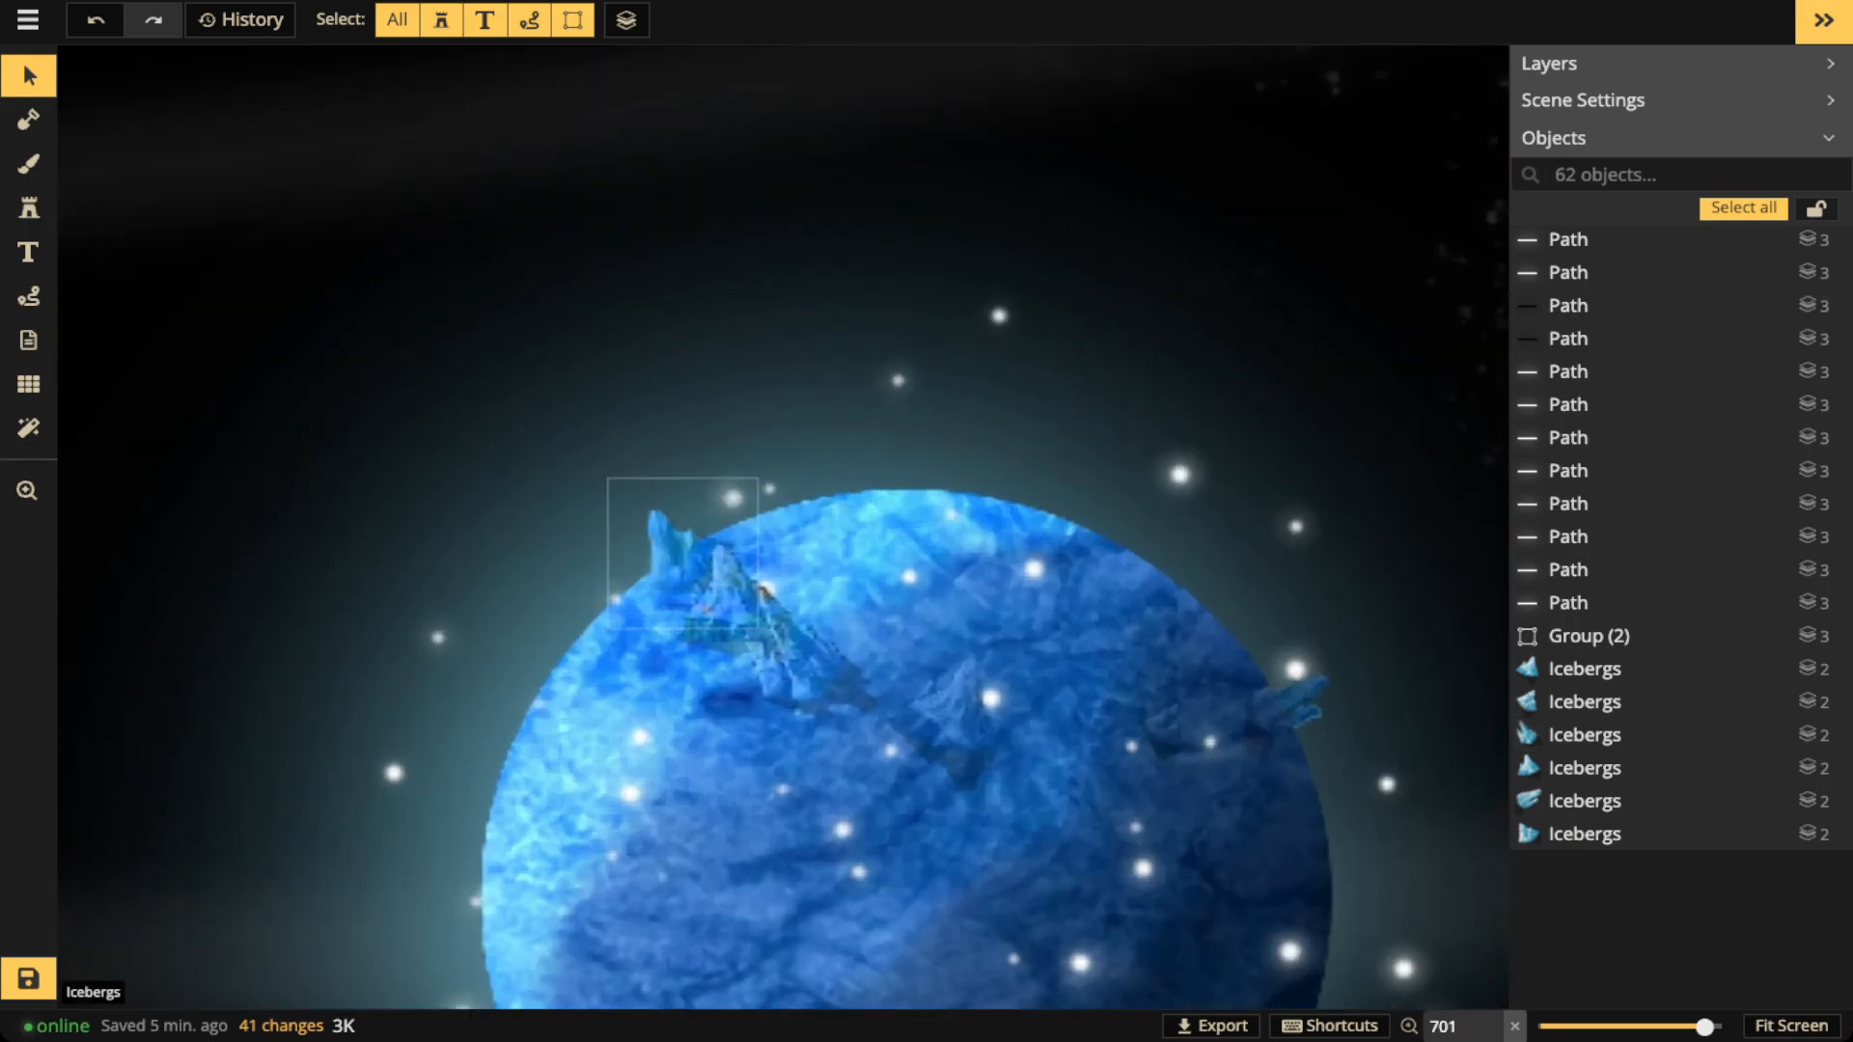
pyautogui.moveTo(675, 517); pyautogui.dragTo(627, 498)
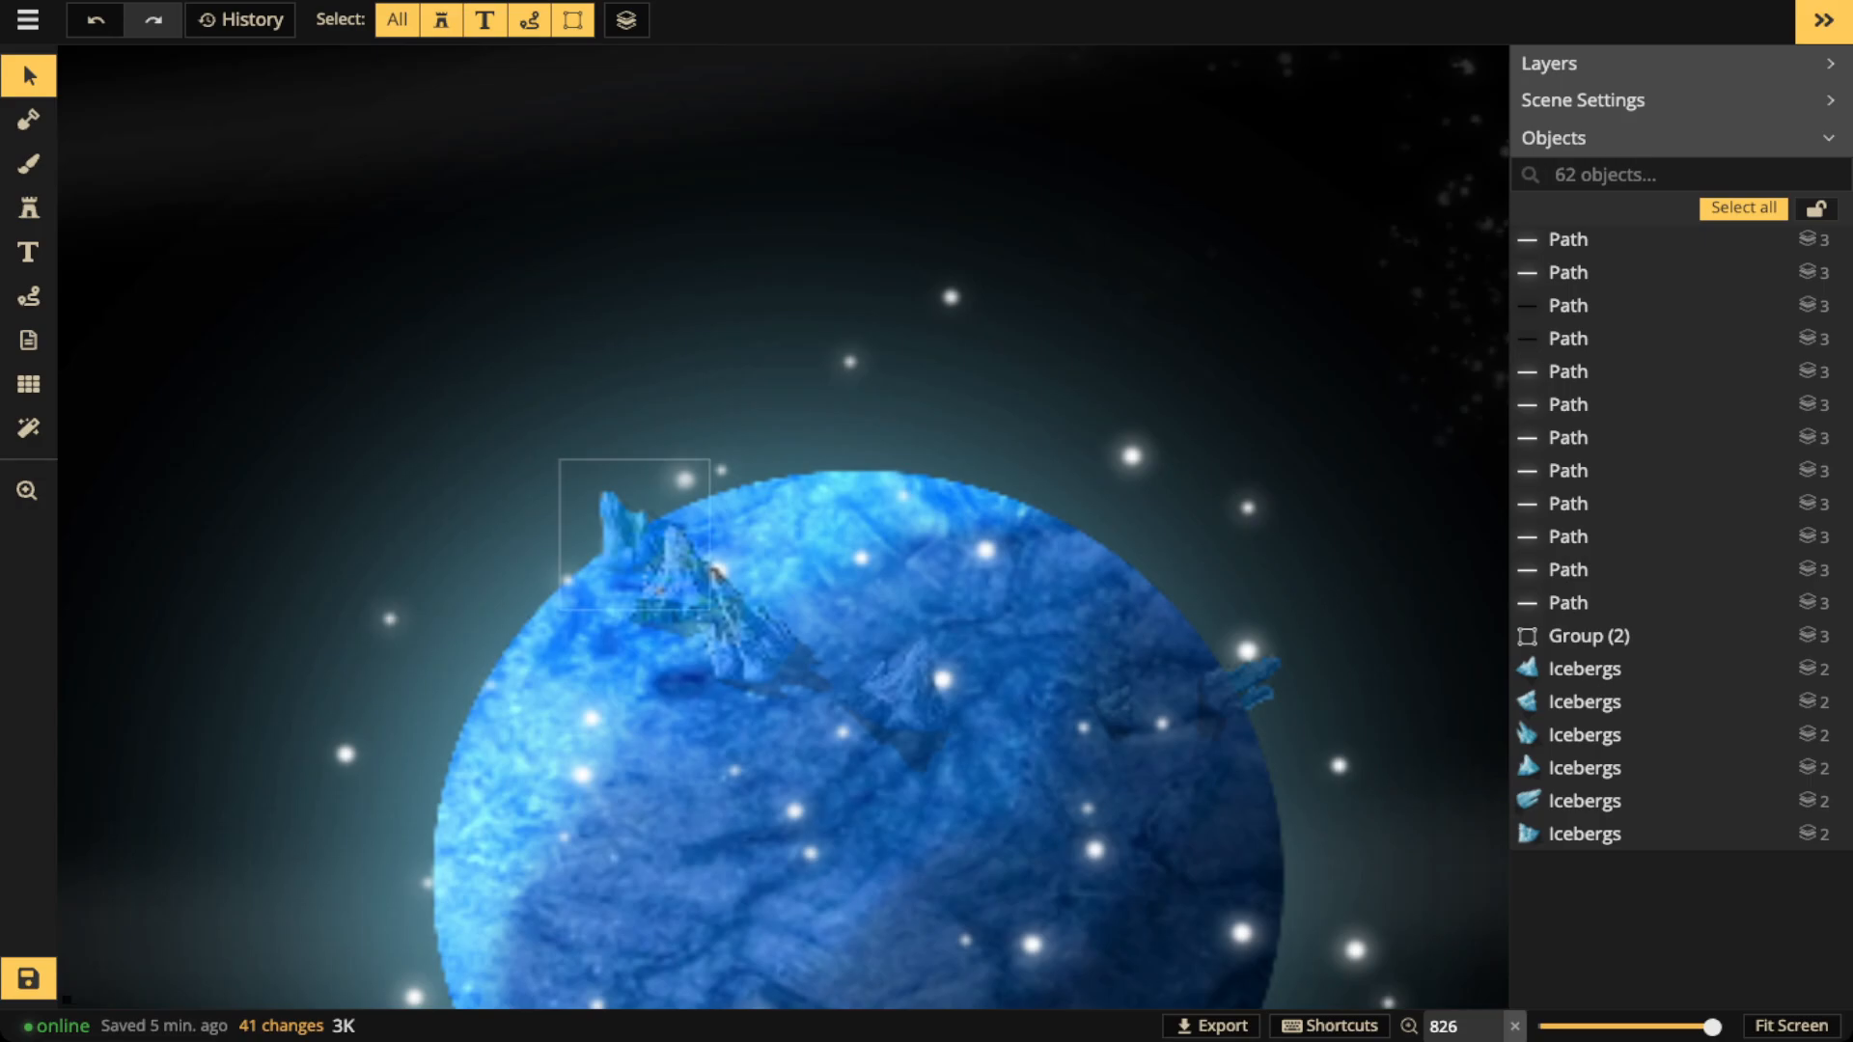
pyautogui.click(748, 641)
# Stamp spiky iceberg variant 6 on the planet's upper edge at size 20 and rotation 15
pyautogui.click(29, 209)
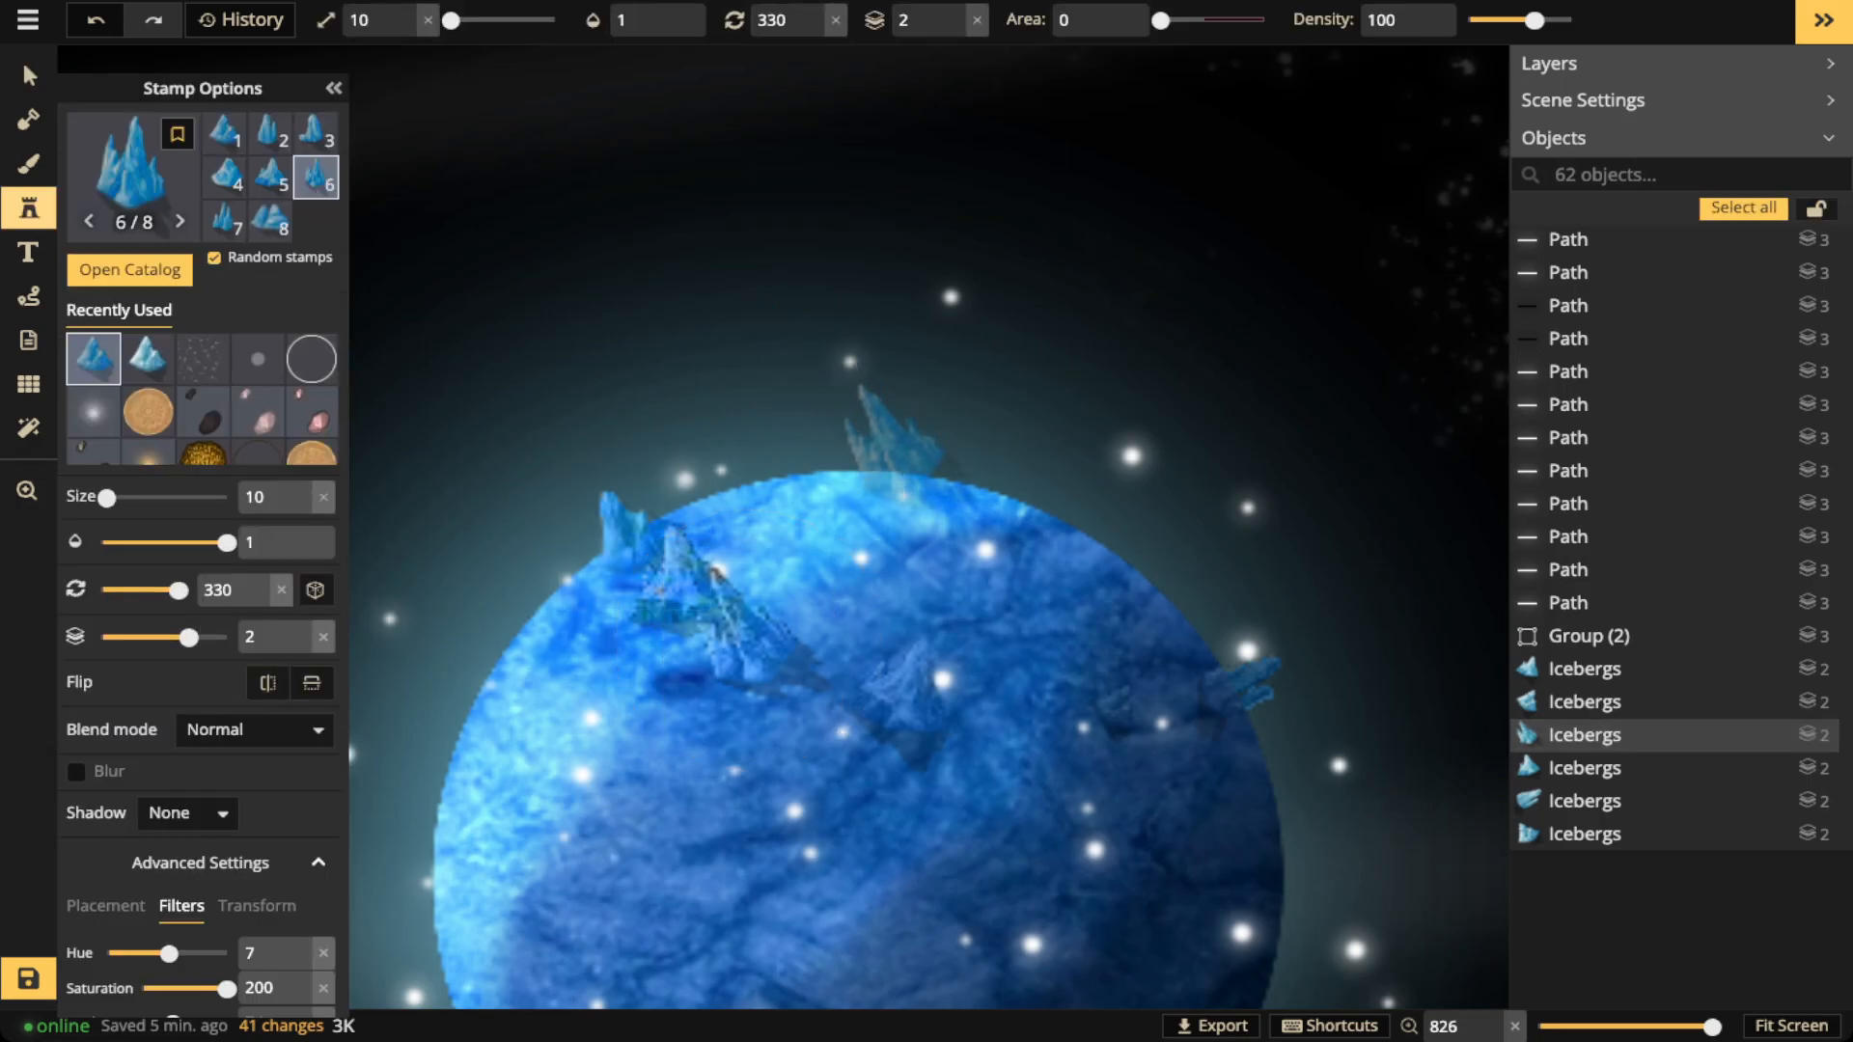
pyautogui.scroll(2, 965, 413)
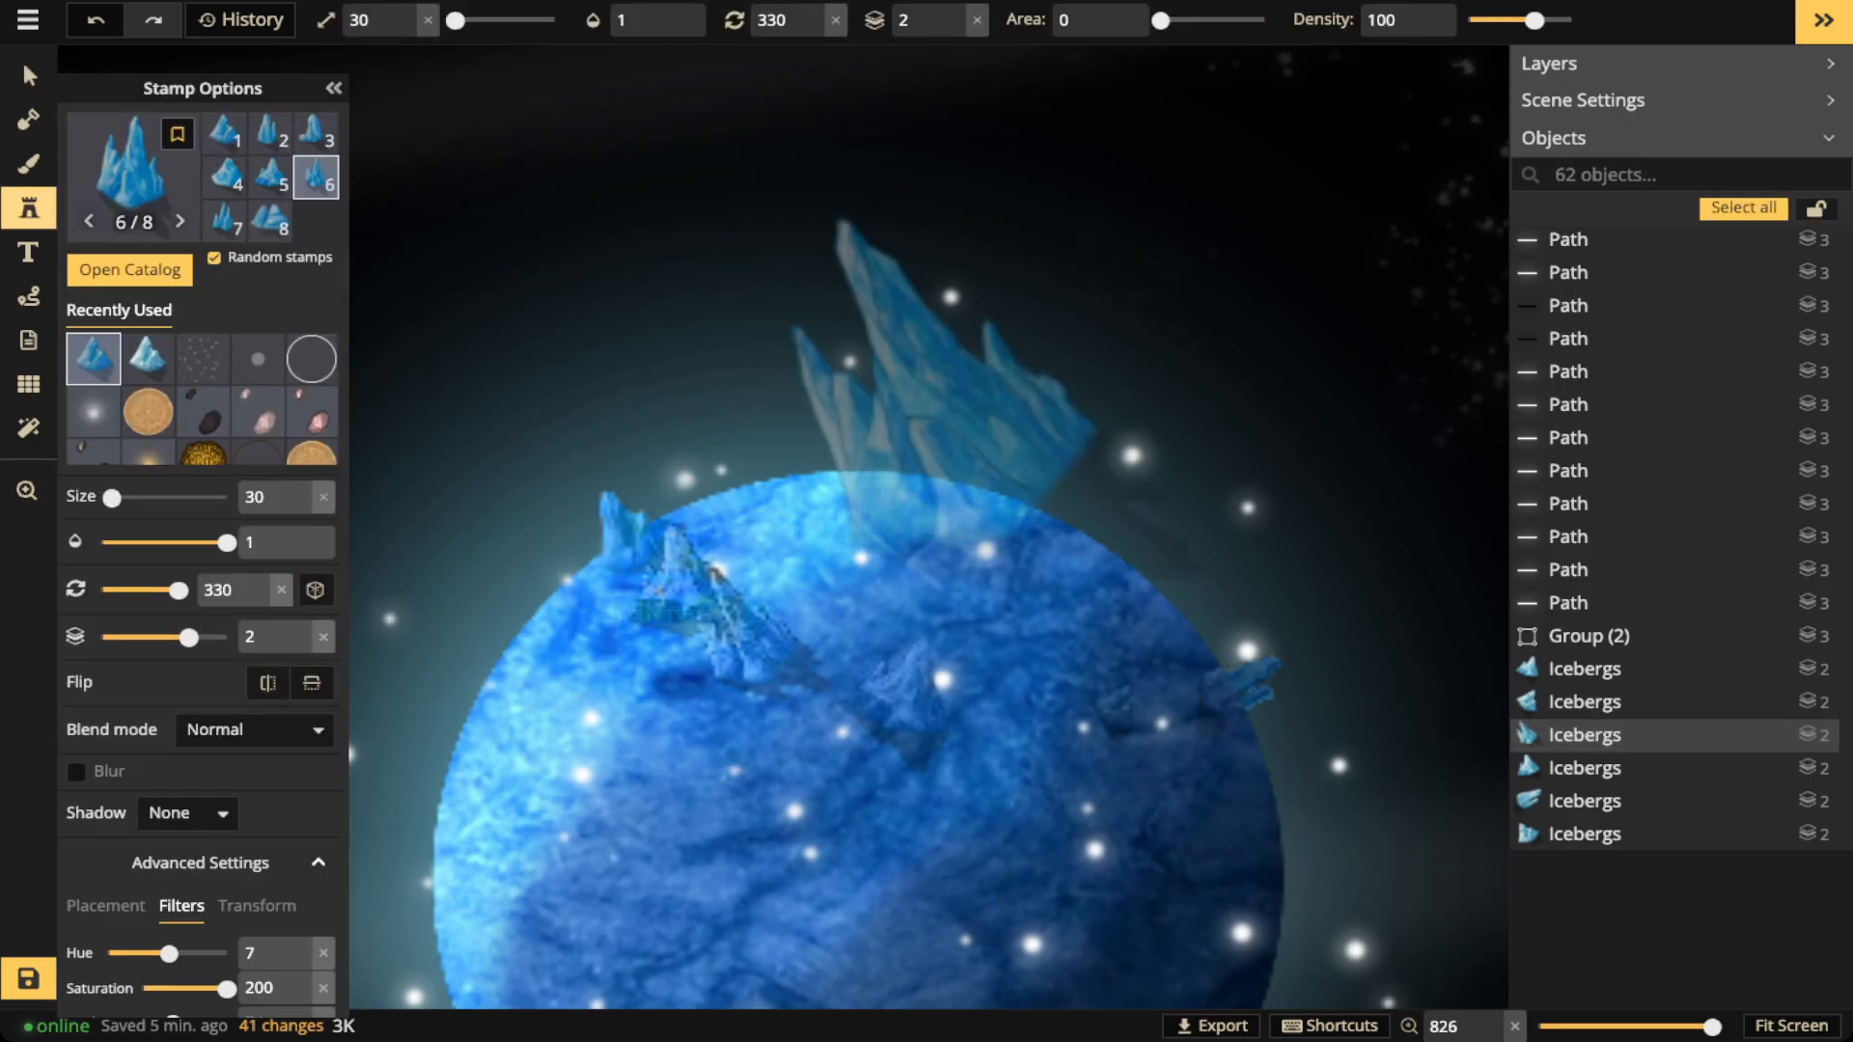
pyautogui.scroll(-1, 953, 415)
pyautogui.scroll(4, 953, 420)
pyautogui.scroll(-1, 956, 429)
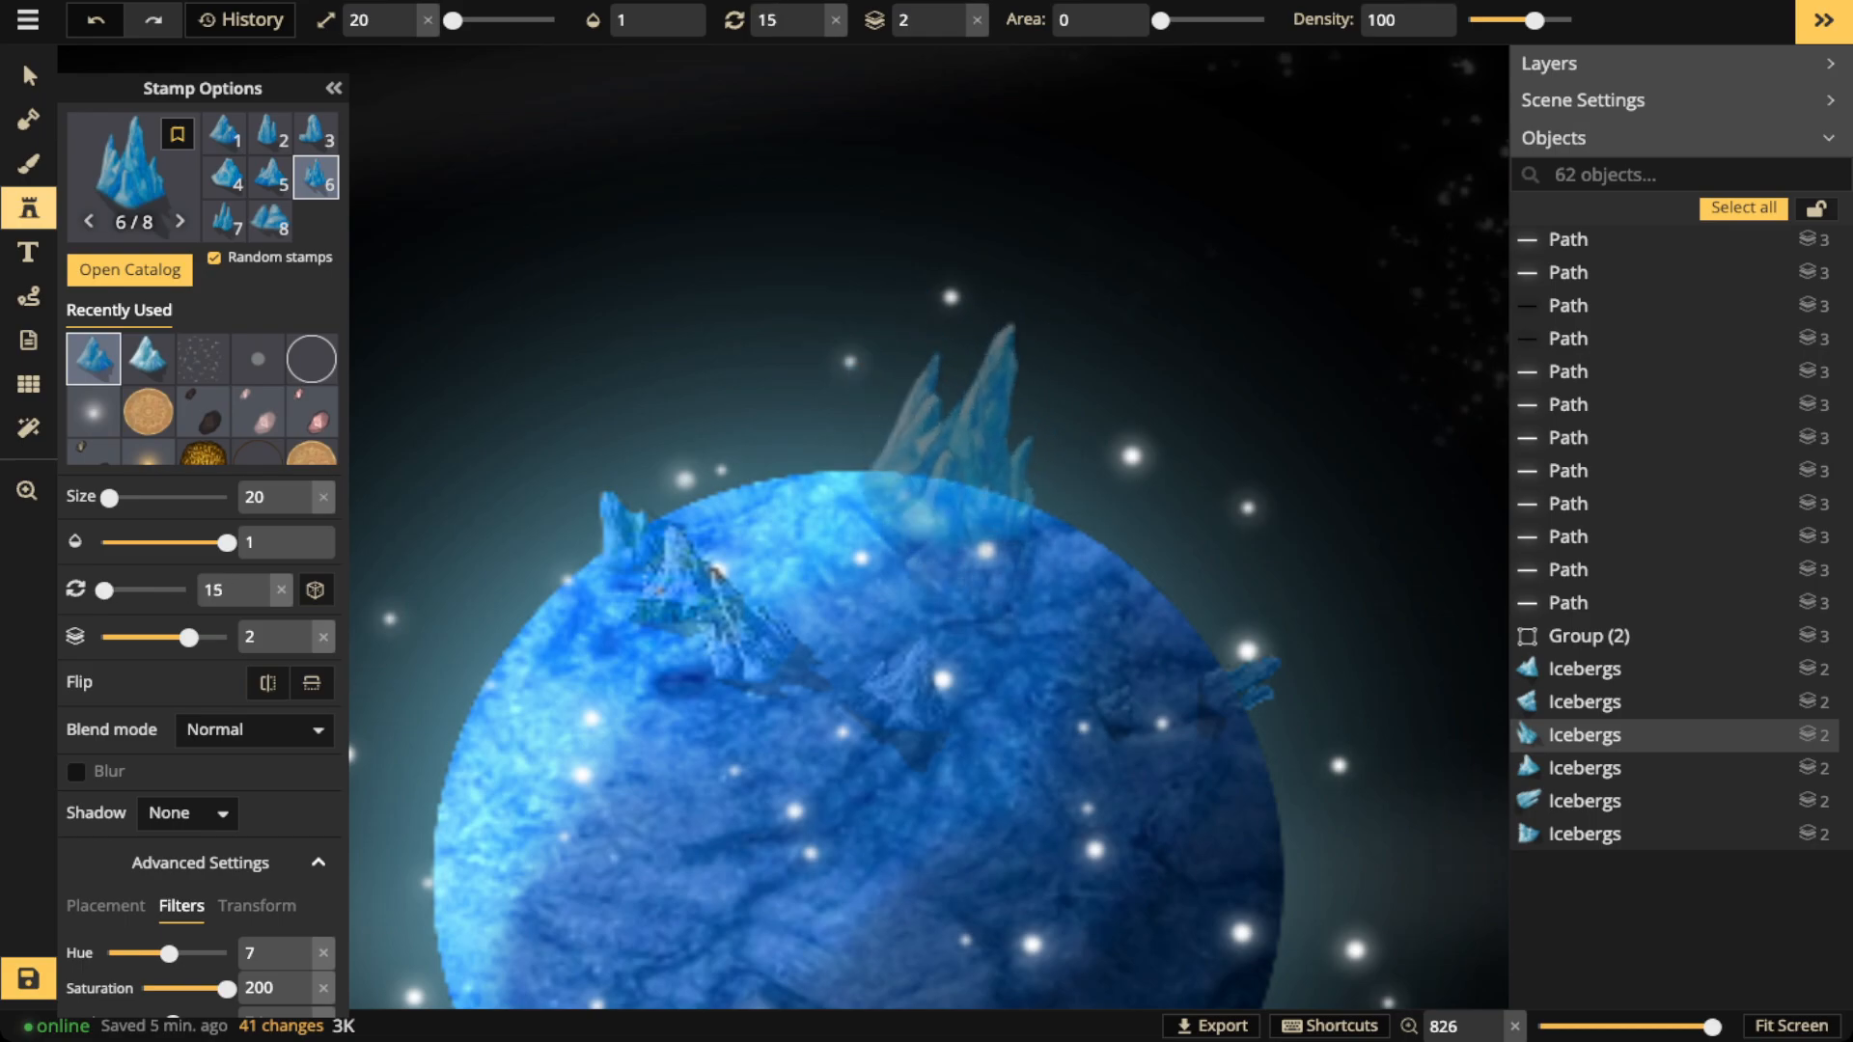
pyautogui.click(956, 434)
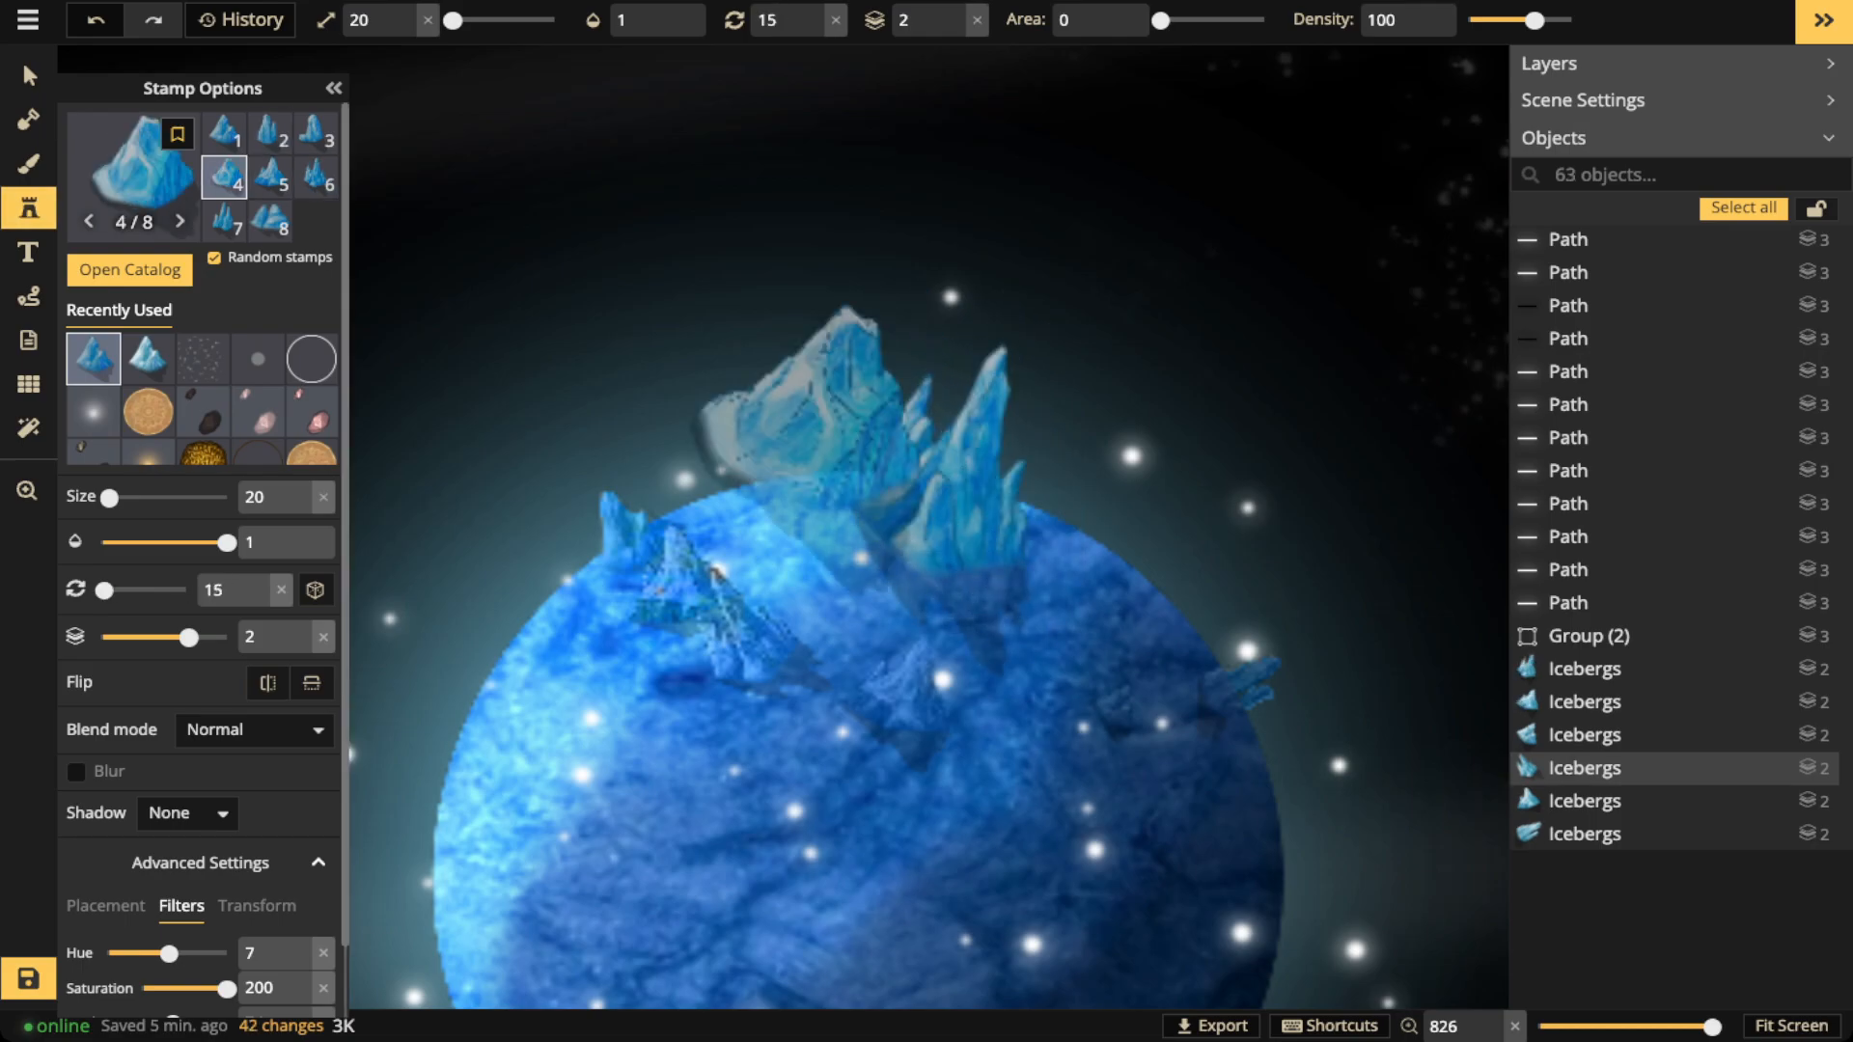
# Reduce the new spiky iceberg to size 16, rotate it to 13, and seat it on the planet's upper edge
pyautogui.click(28, 75)
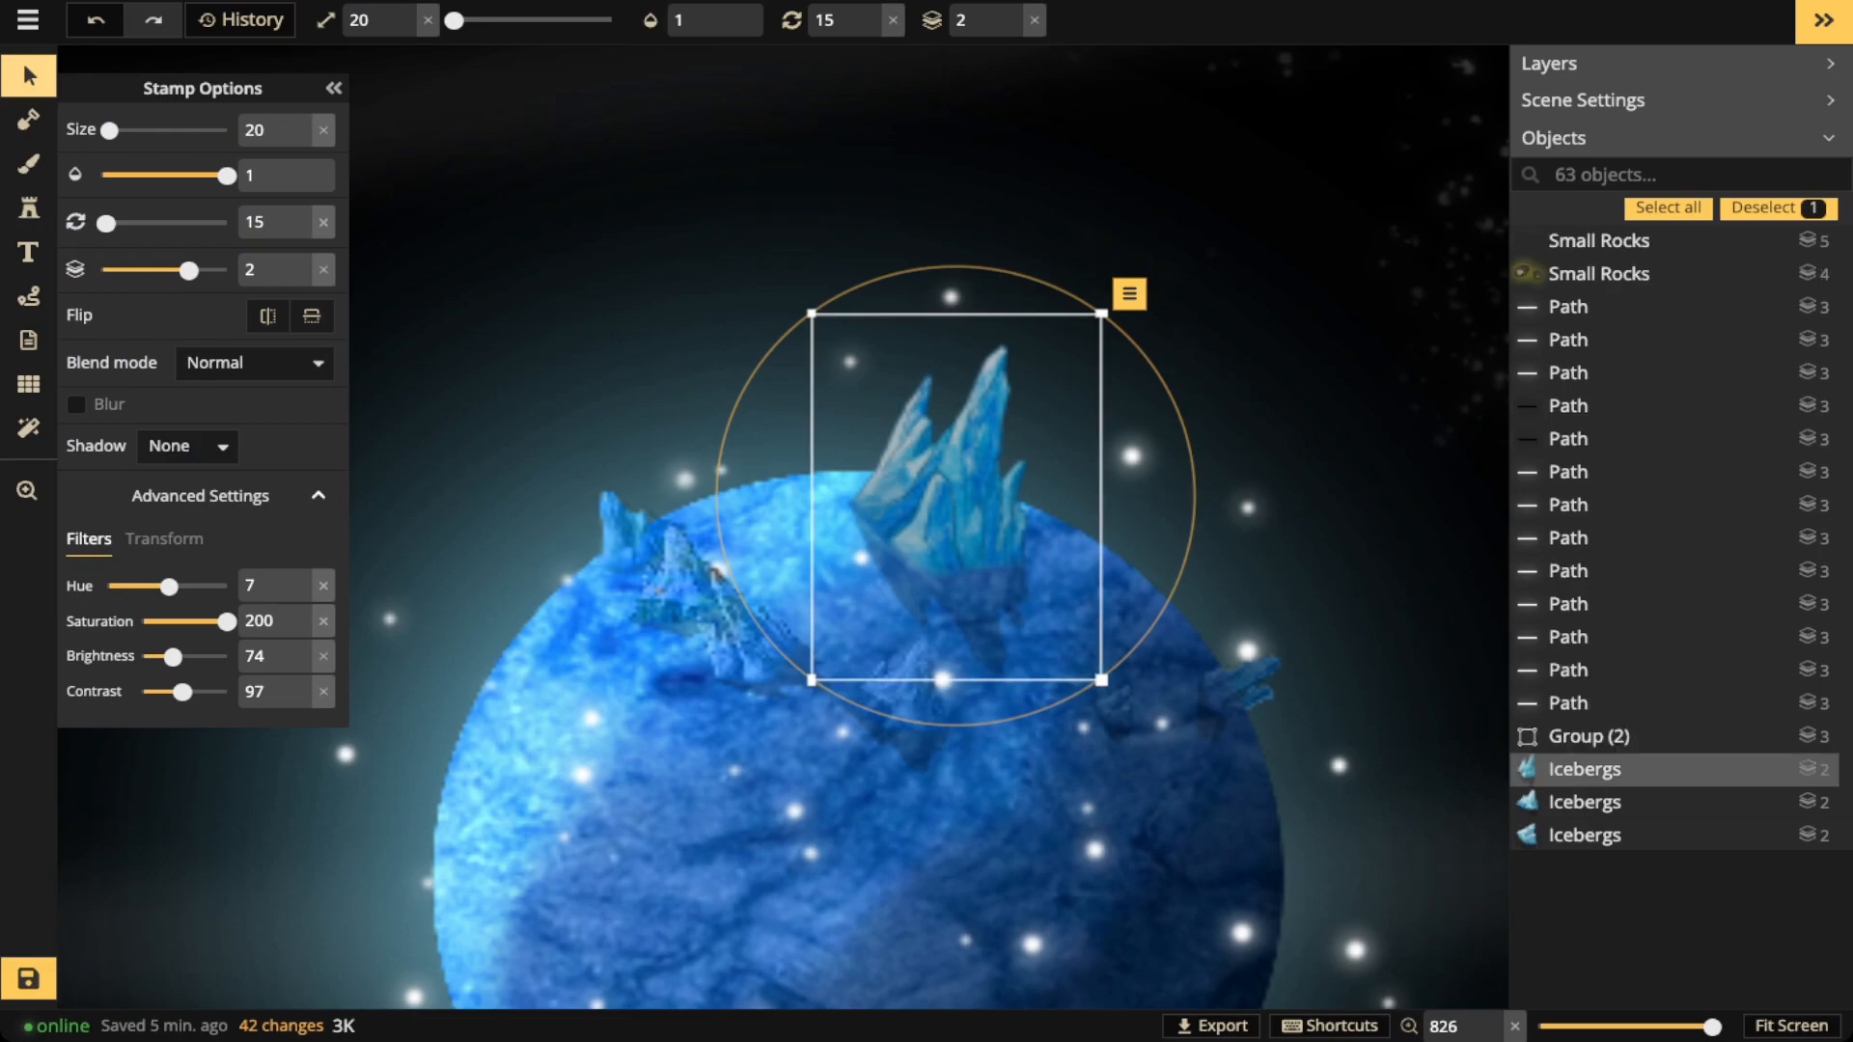
pyautogui.moveTo(1056, 630); pyautogui.dragTo(1042, 612)
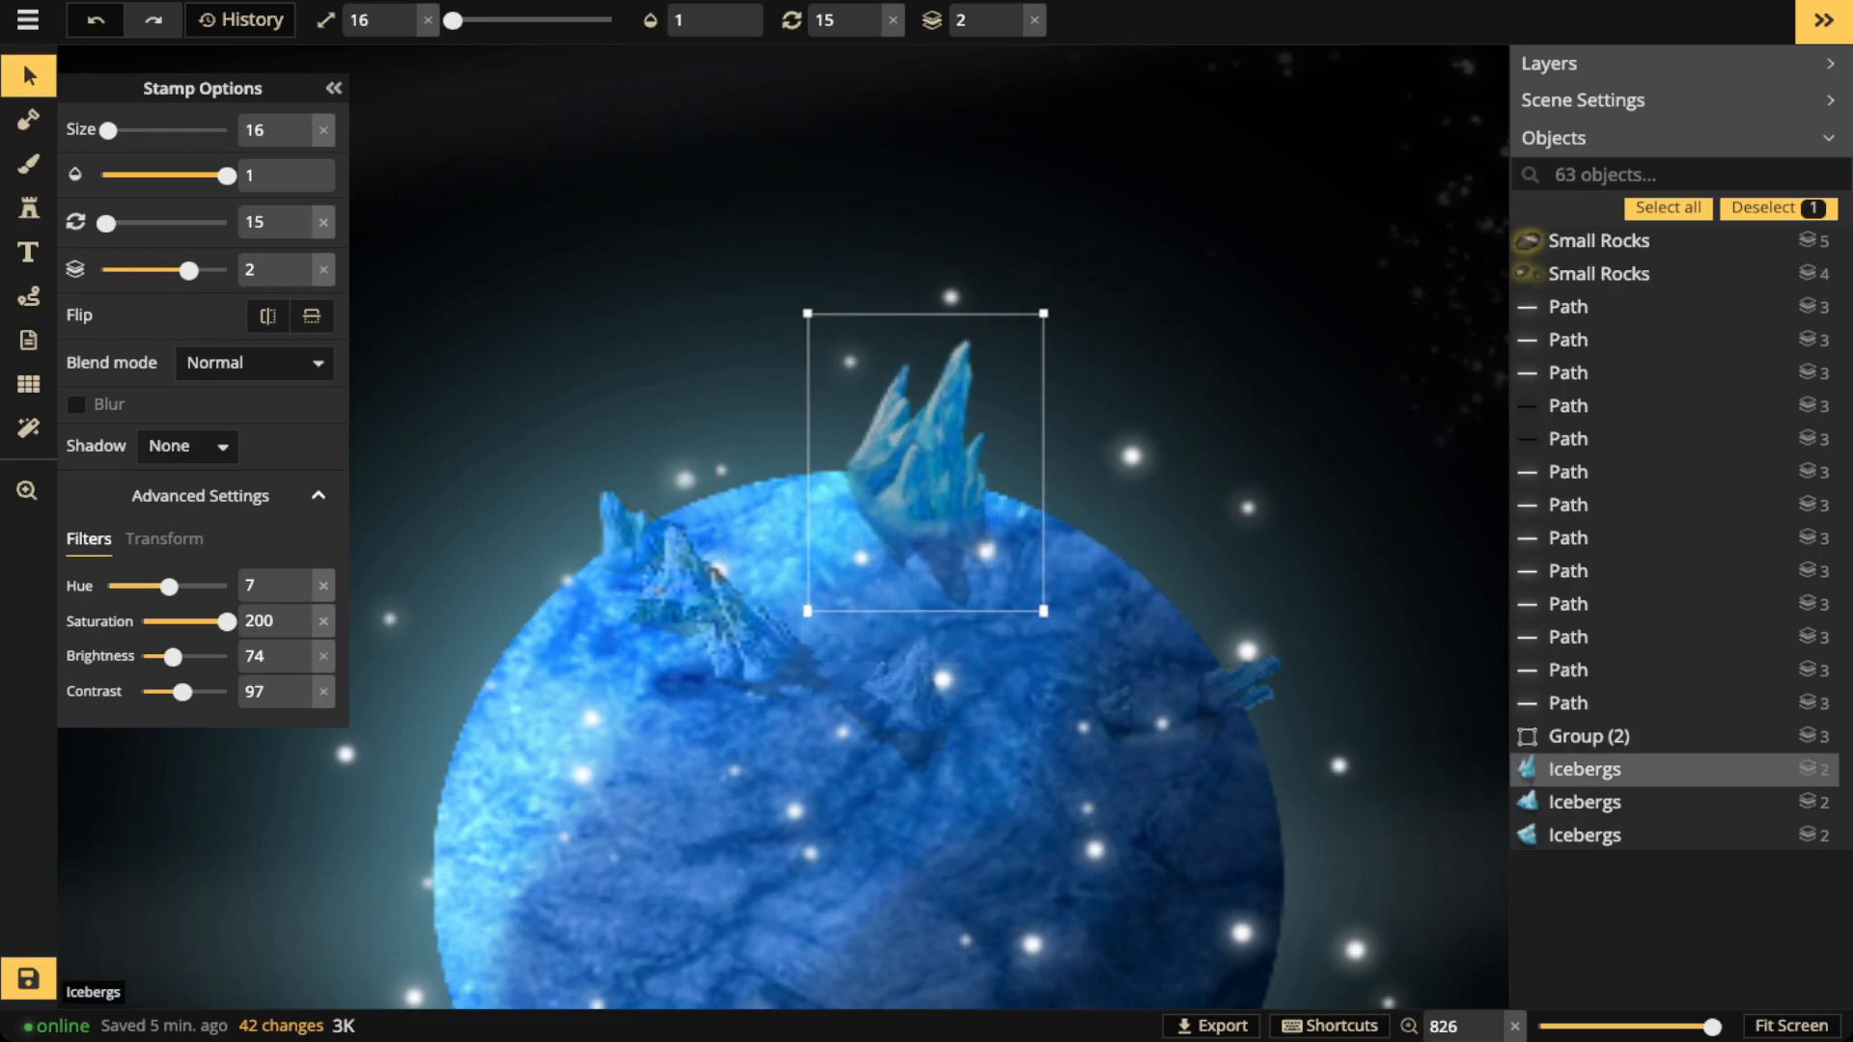
pyautogui.moveTo(794, 594); pyautogui.dragTo(807, 604)
pyautogui.moveTo(919, 499); pyautogui.dragTo(928, 506)
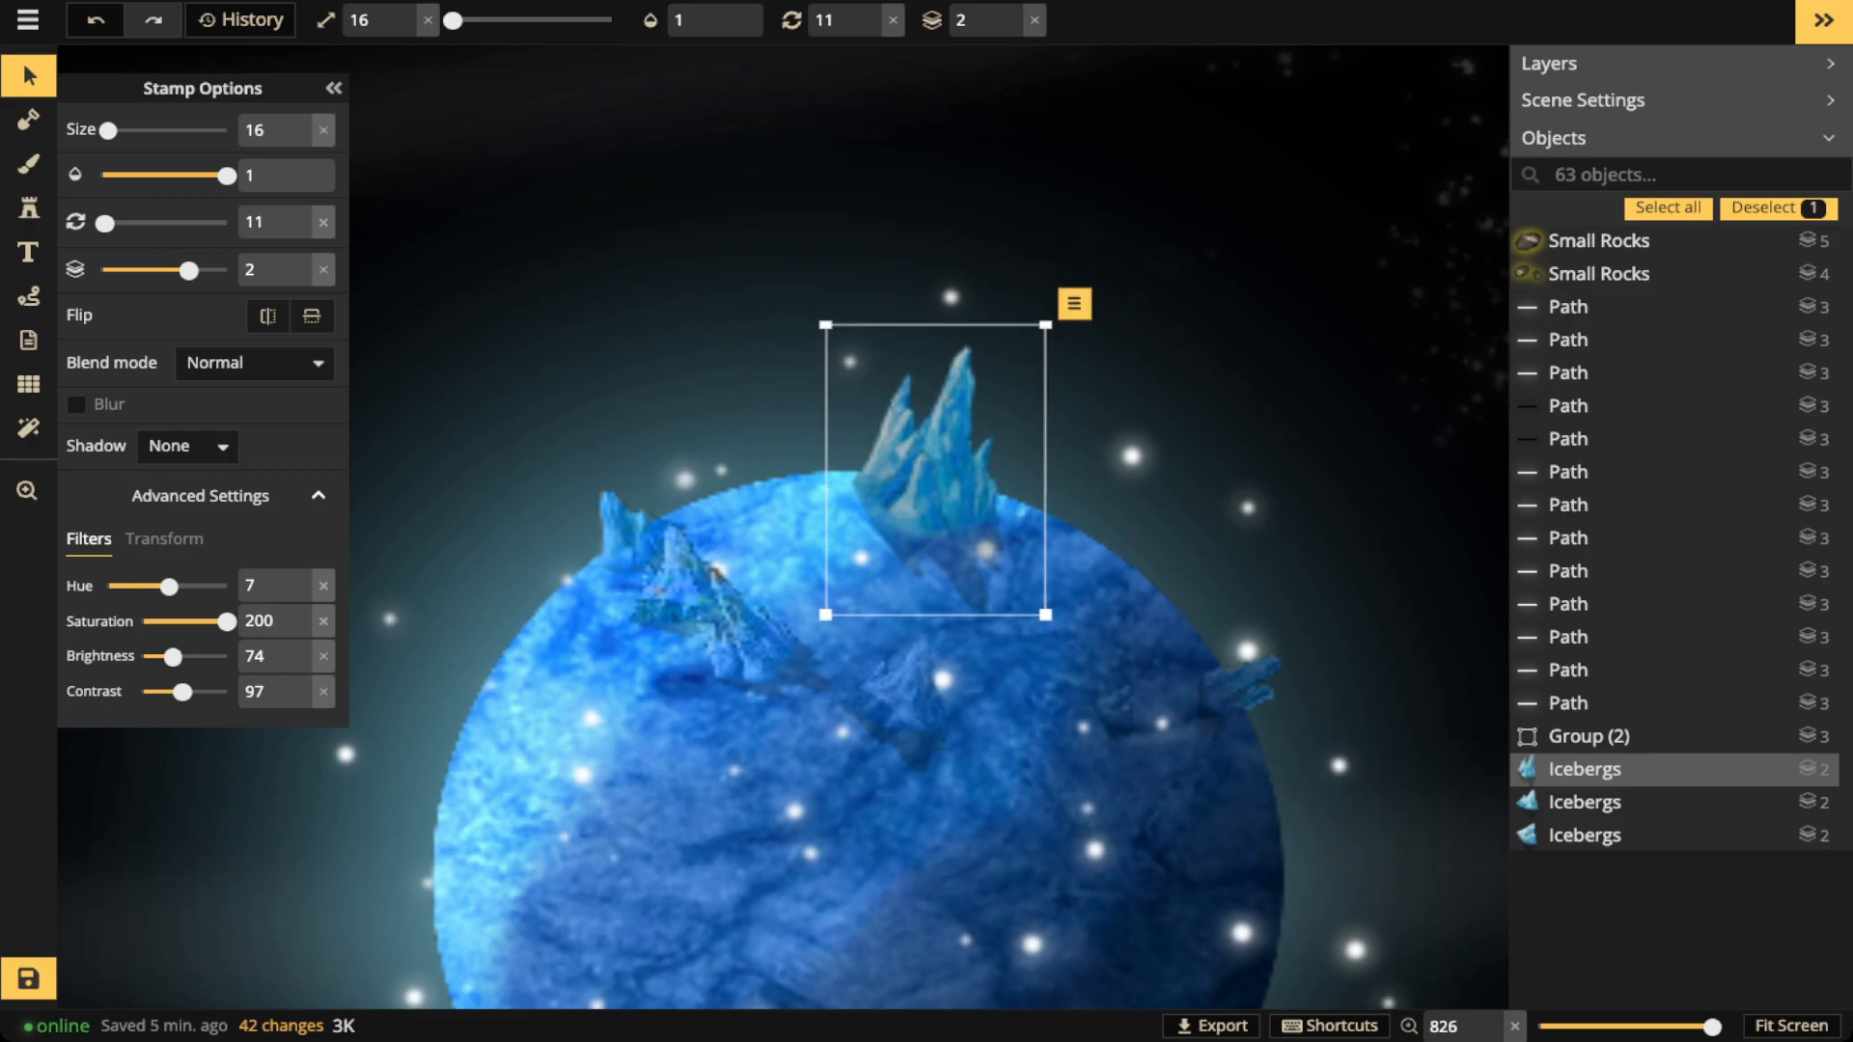
pyautogui.scroll(-5, 891, 445)
pyautogui.moveTo(1038, 462); pyautogui.dragTo(1038, 466)
pyautogui.moveTo(919, 463); pyautogui.dragTo(928, 468)
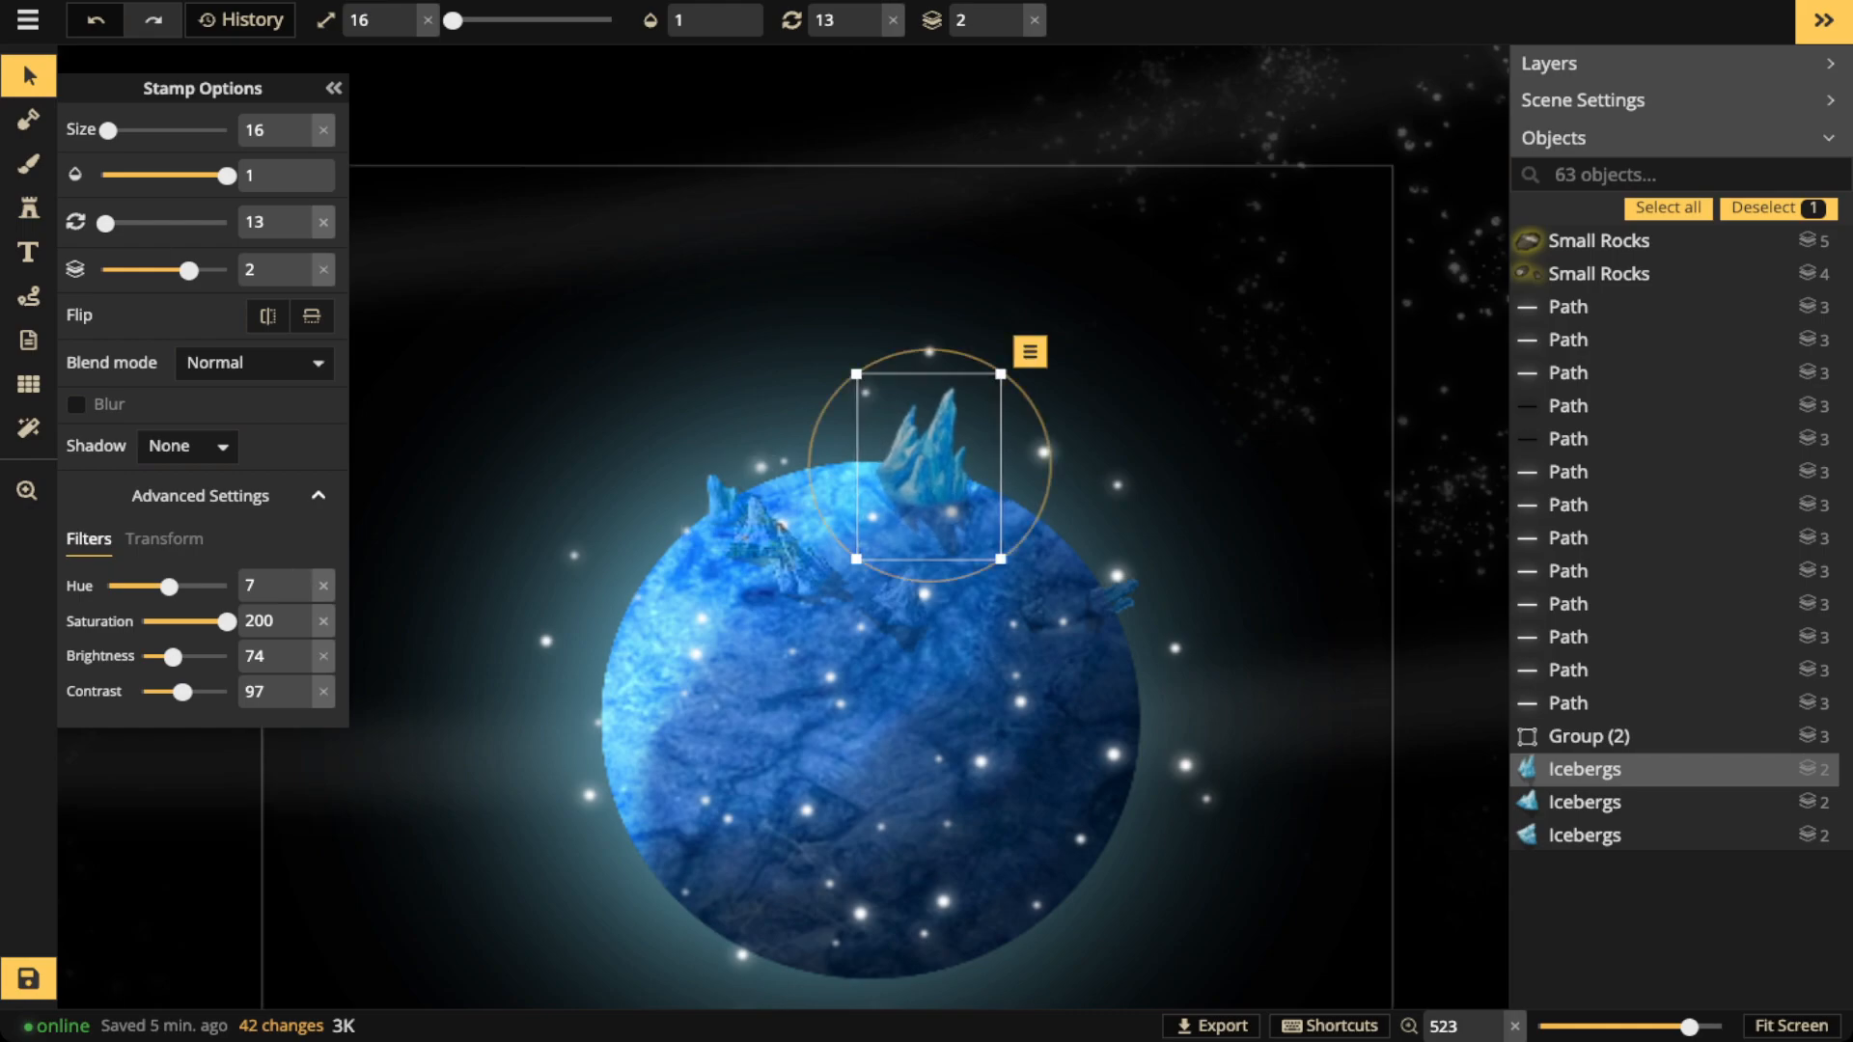
# Set the spiky iceberg's blend mode to Luminosity
pyautogui.click(254, 363)
pyautogui.scroll(-3, 188, 600)
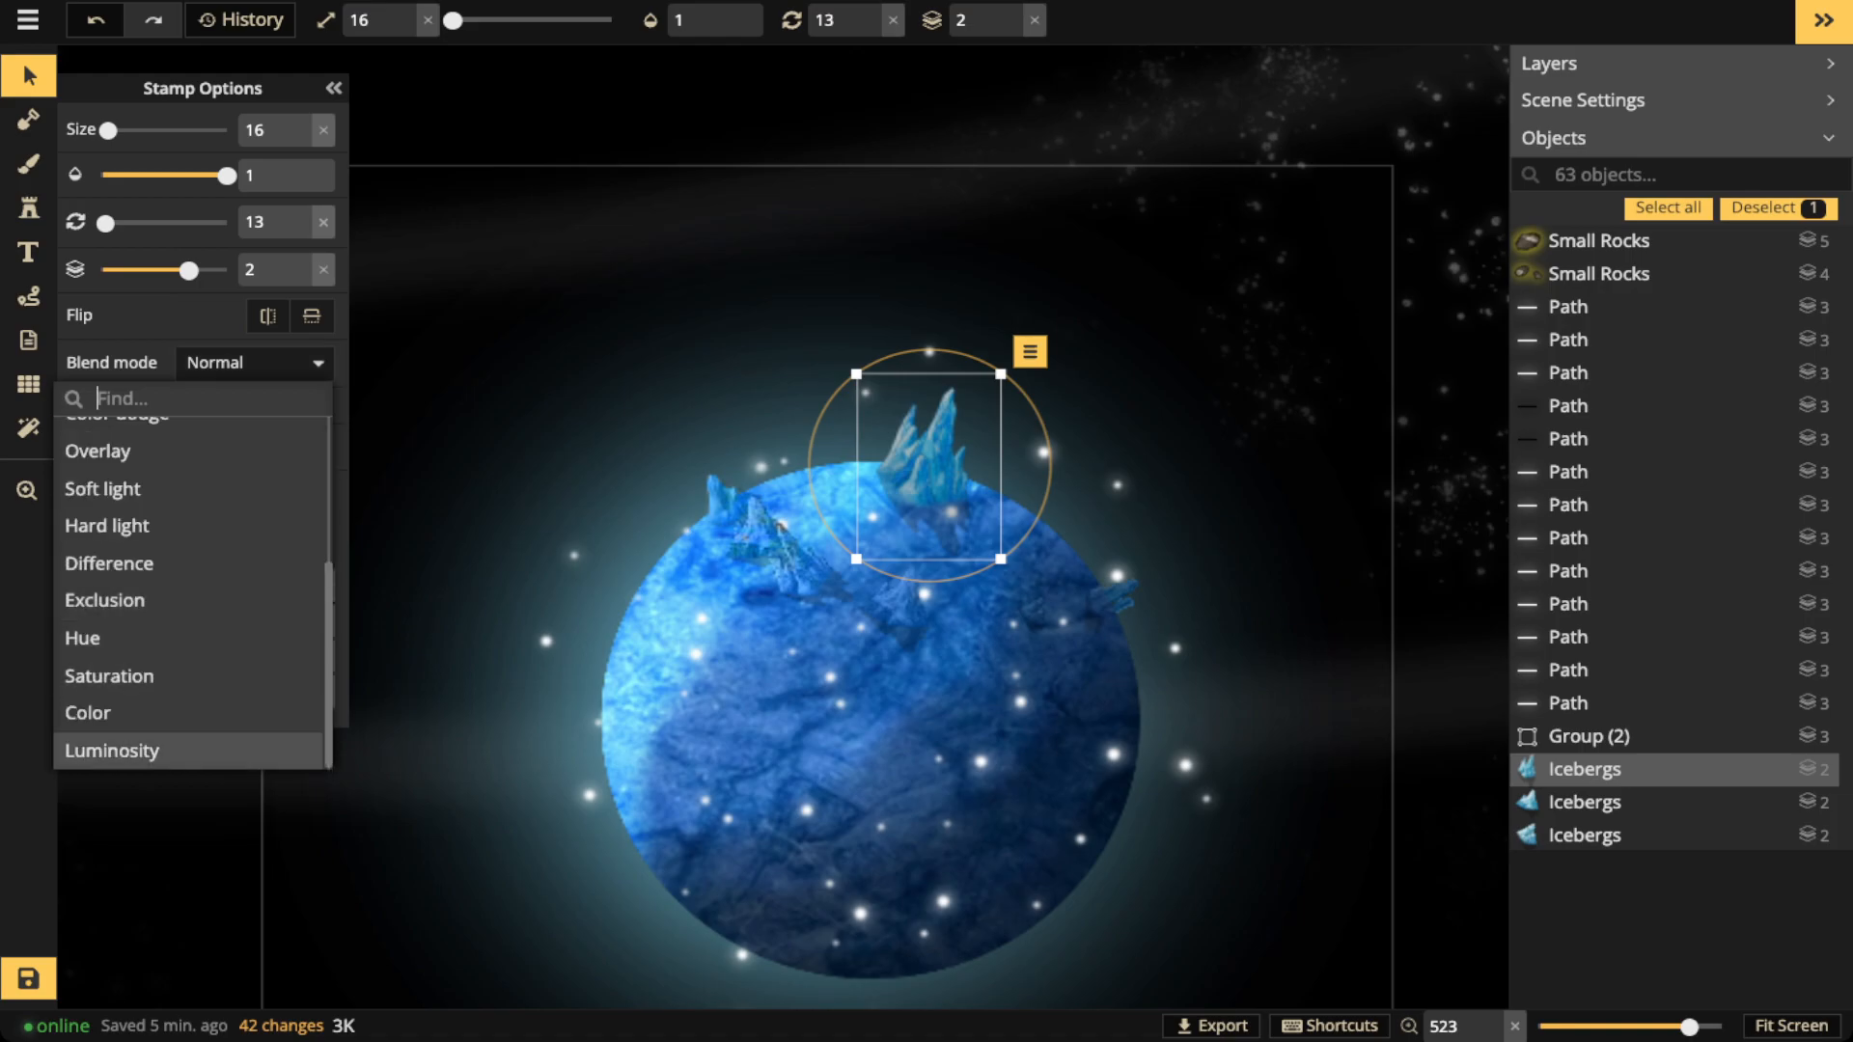
pyautogui.click(188, 750)
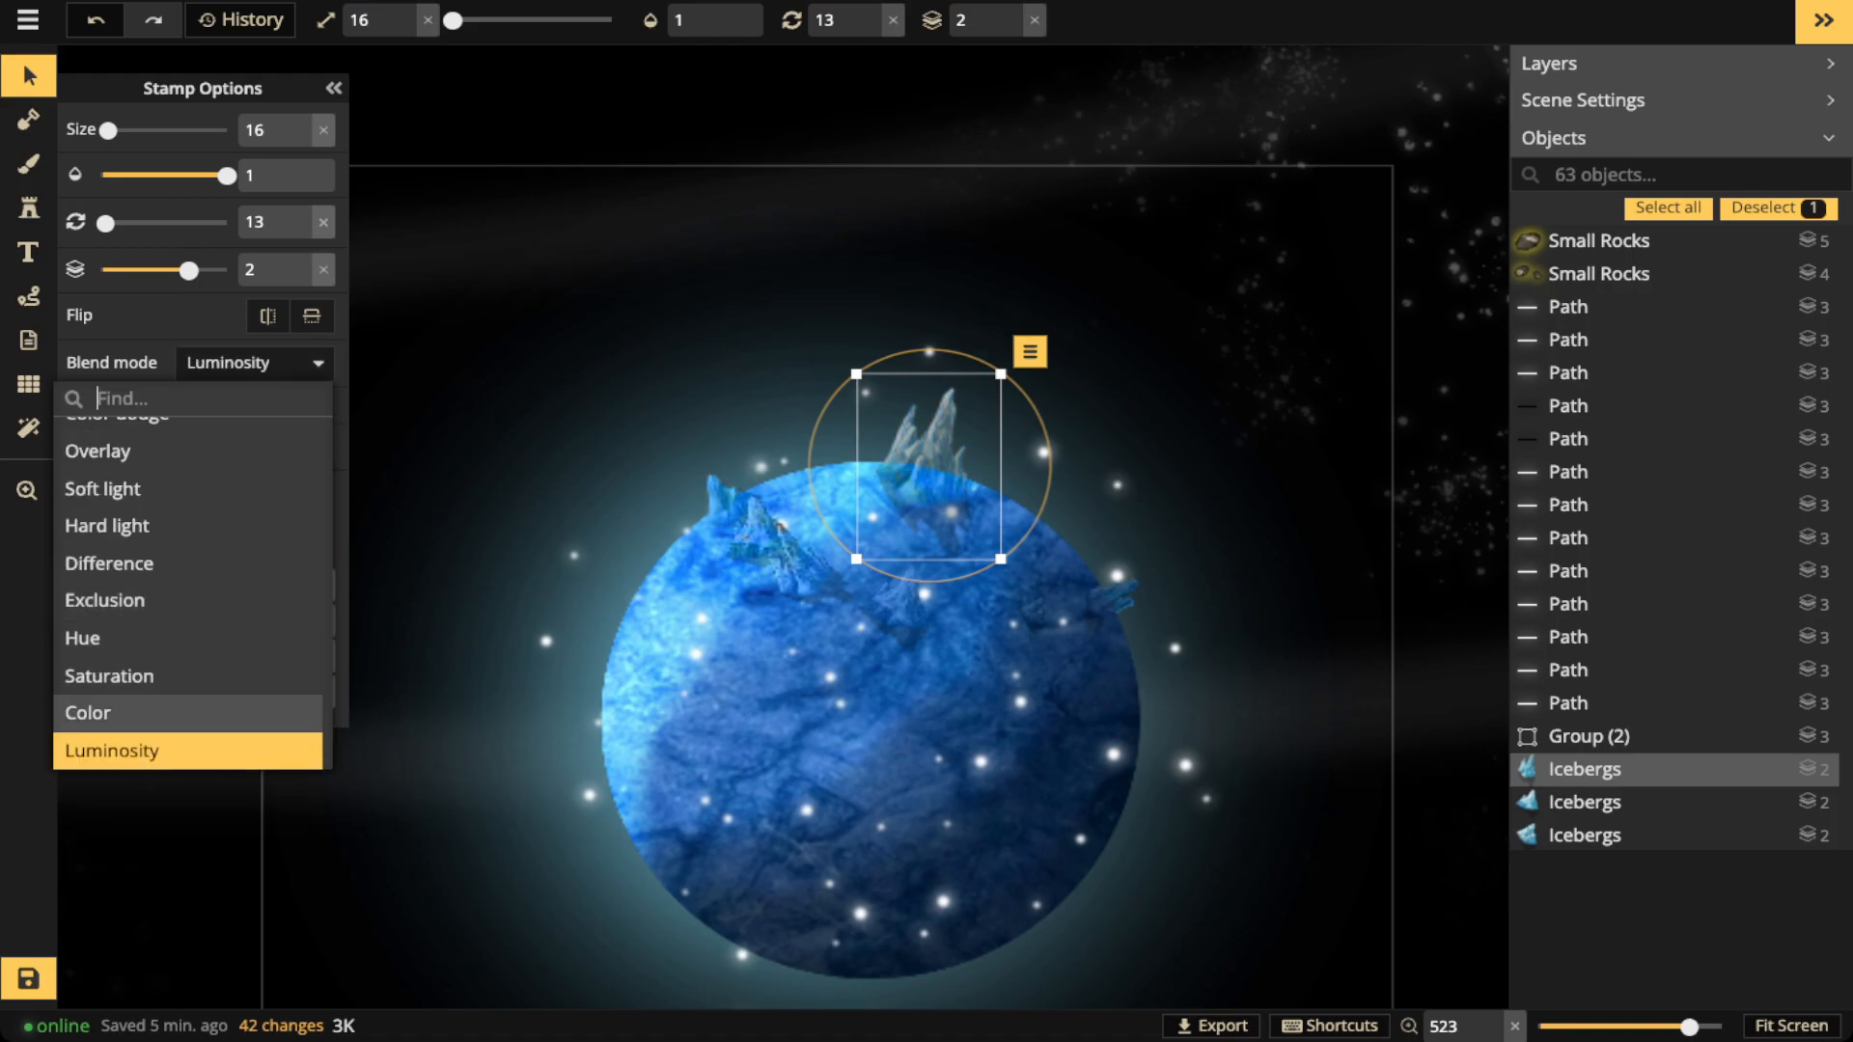
# Nudge the spiky iceberg slightly along the planet's upper edge and set its rotation to 14
pyautogui.scroll(4, 941, 454)
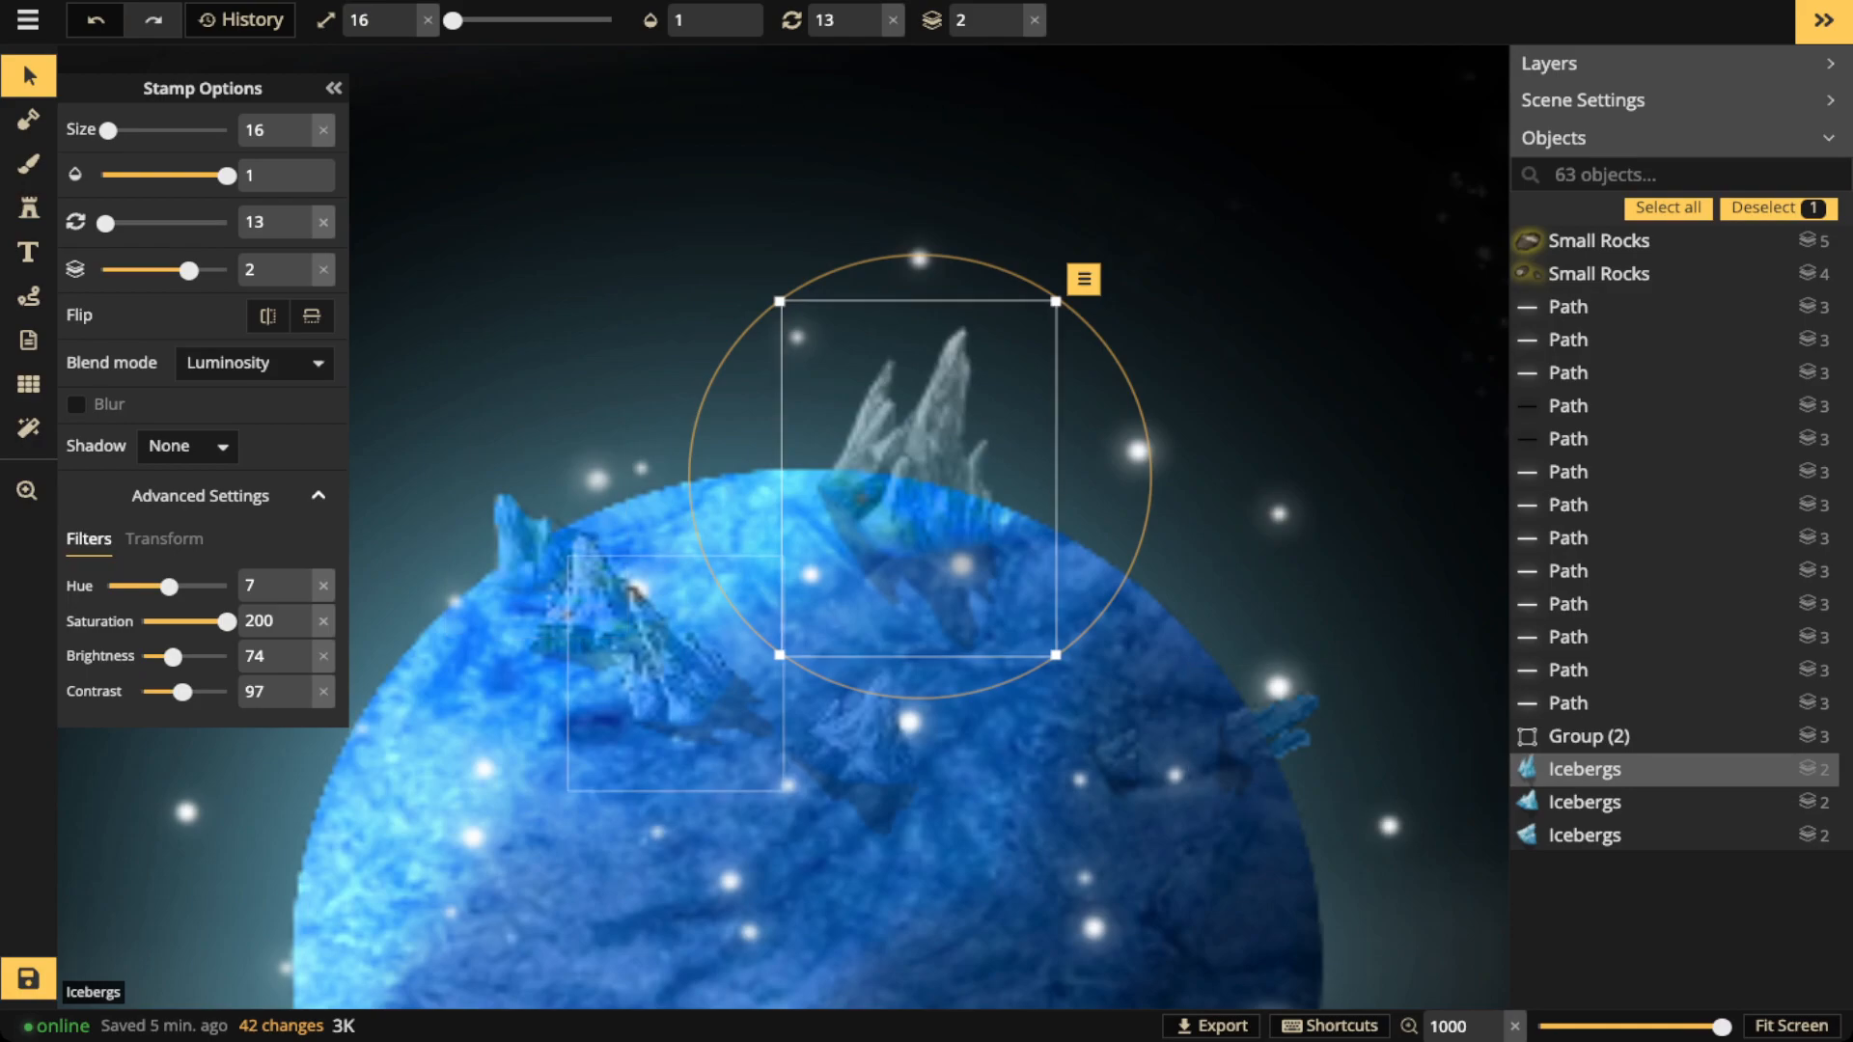
pyautogui.moveTo(921, 473); pyautogui.dragTo(935, 475)
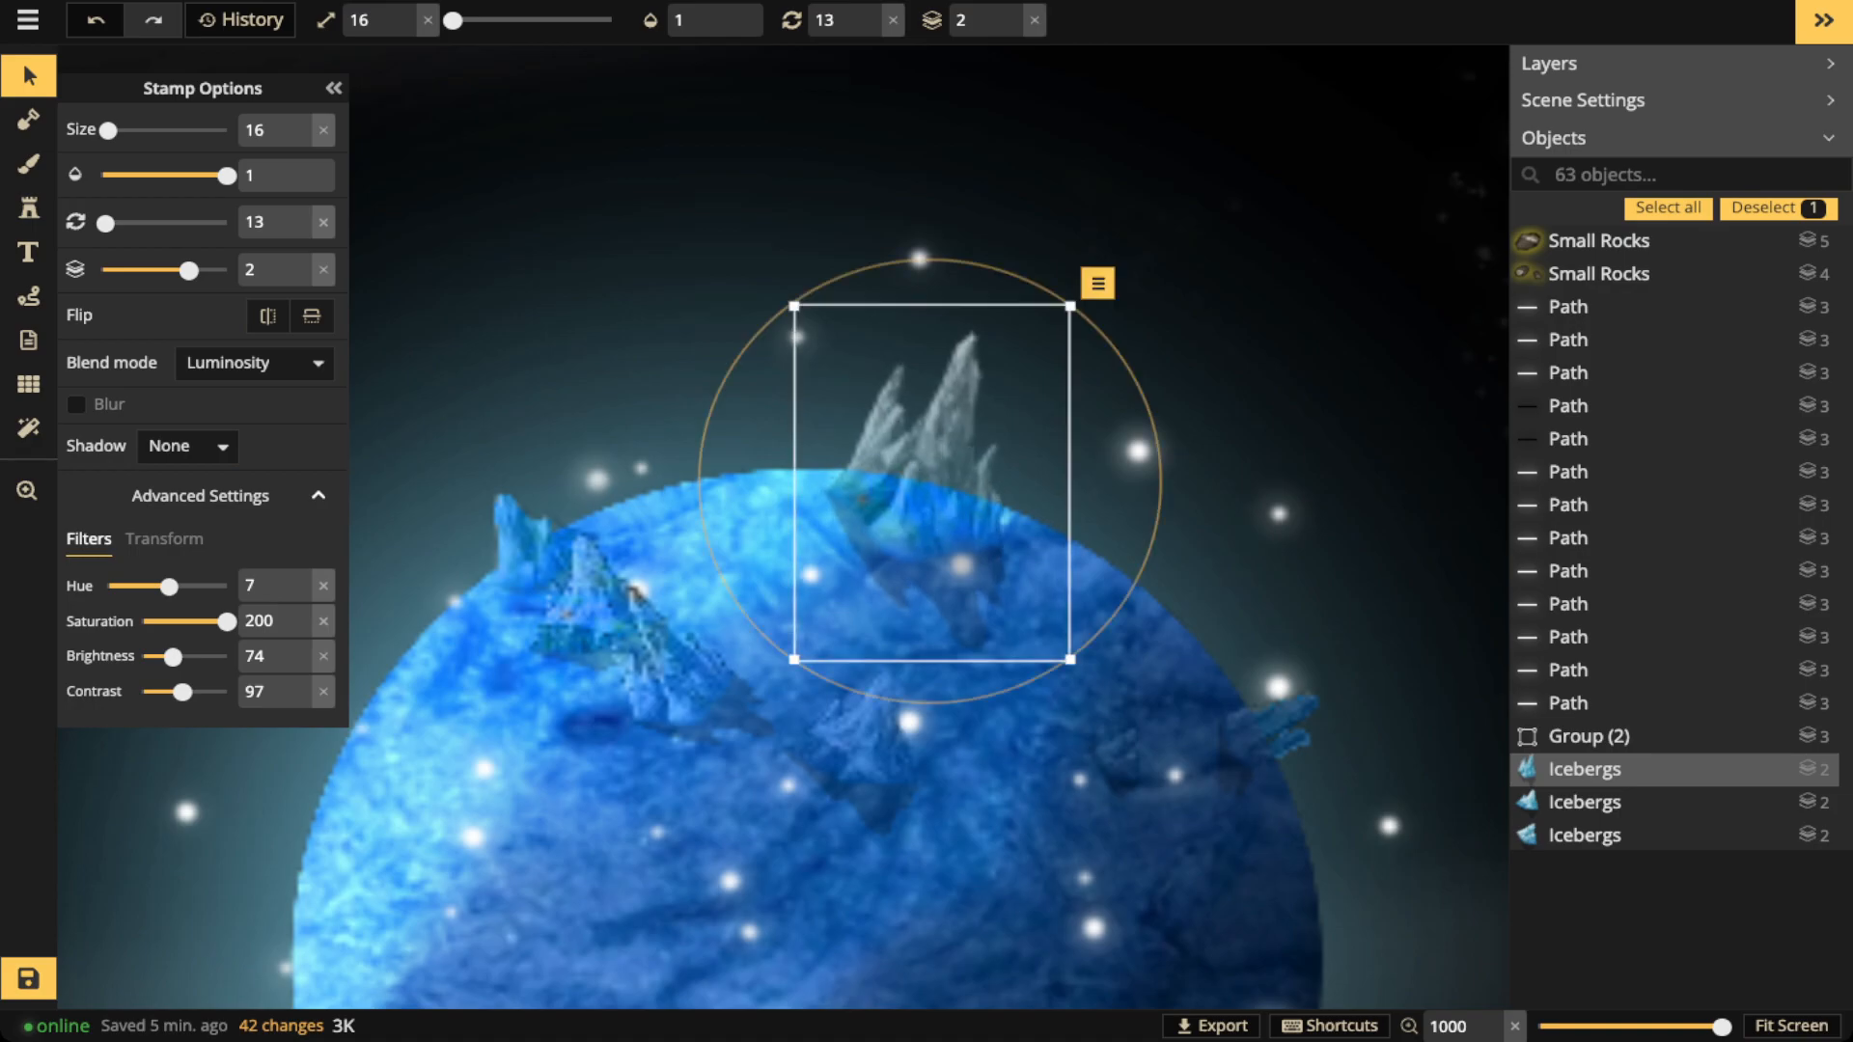
pyautogui.moveTo(1164, 468); pyautogui.dragTo(1165, 473)
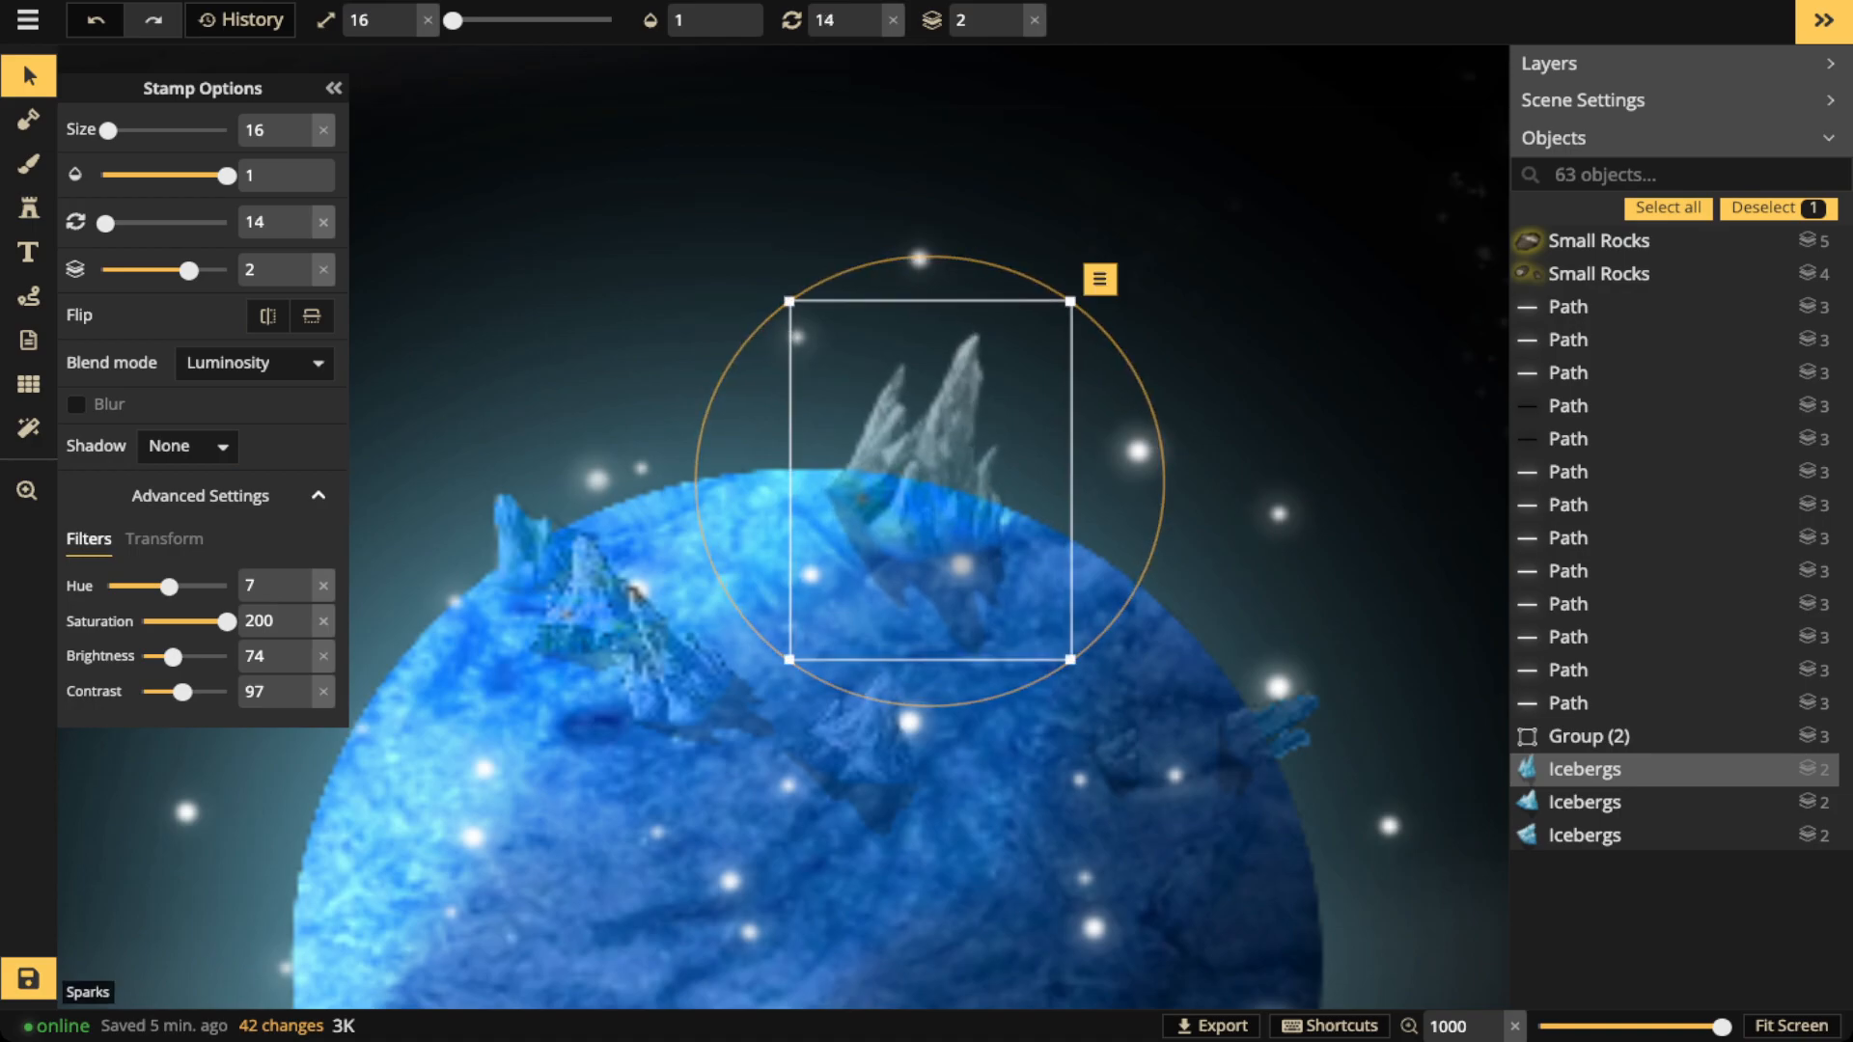
pyautogui.scroll(-5, 833, 544)
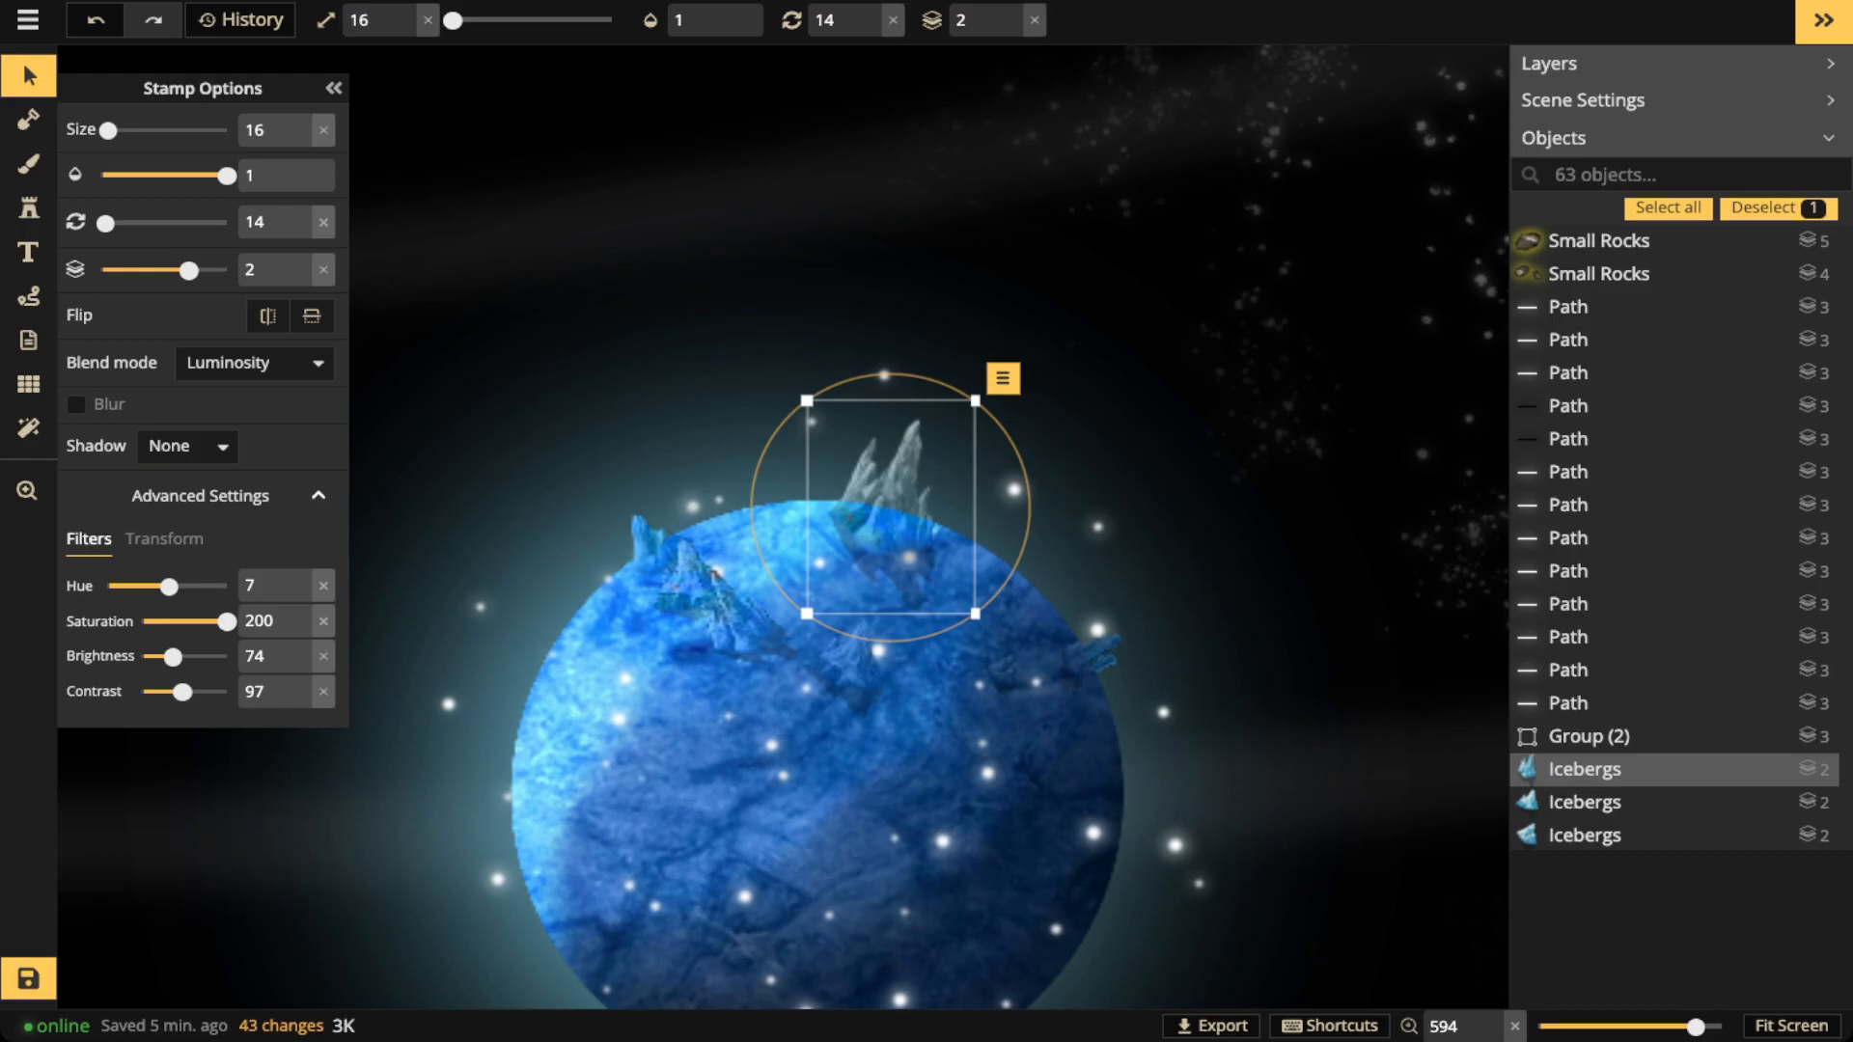
# Resize the spiky iceberg to 18 and reposition it so its base overlaps the planet's upper edge
pyautogui.scroll(5, 892, 468)
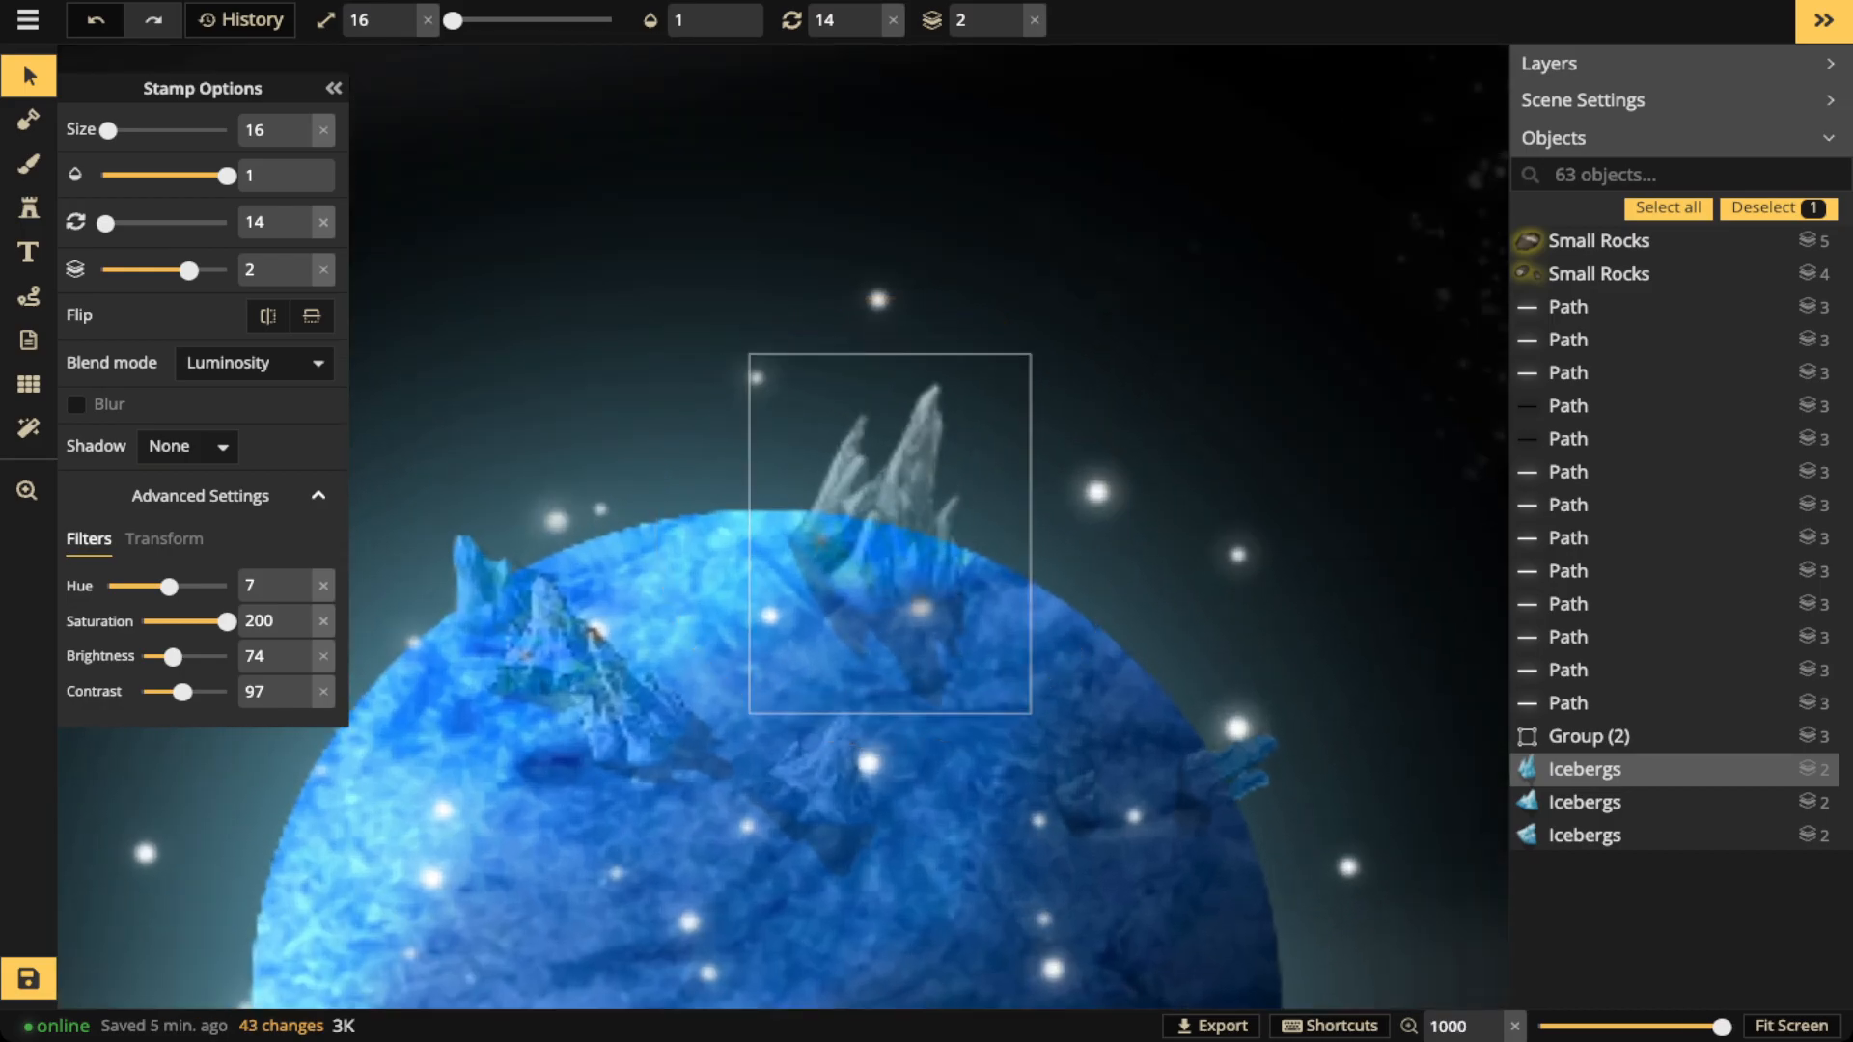
pyautogui.moveTo(889, 534); pyautogui.dragTo(893, 520)
pyautogui.moveTo(1034, 699); pyautogui.dragTo(981, 631)
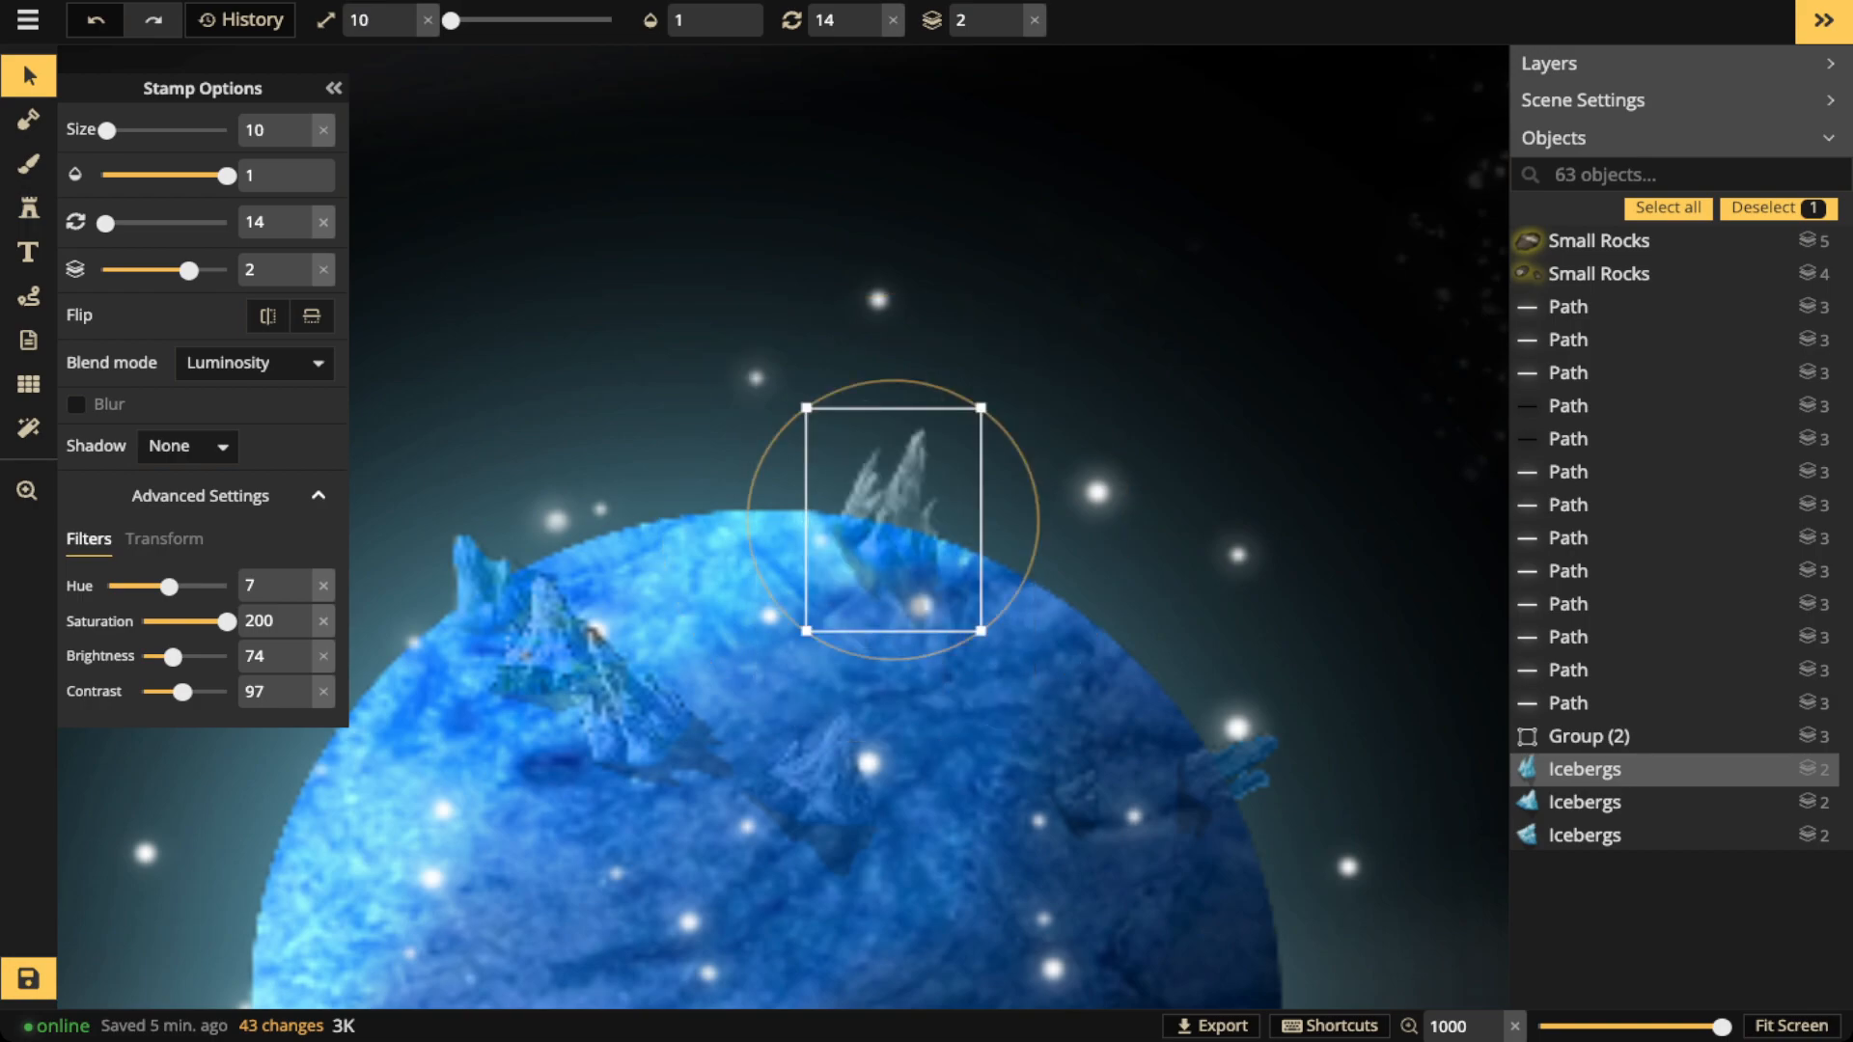
pyautogui.moveTo(981, 407); pyautogui.dragTo(1064, 331)
pyautogui.moveTo(905, 536); pyautogui.dragTo(892, 524)
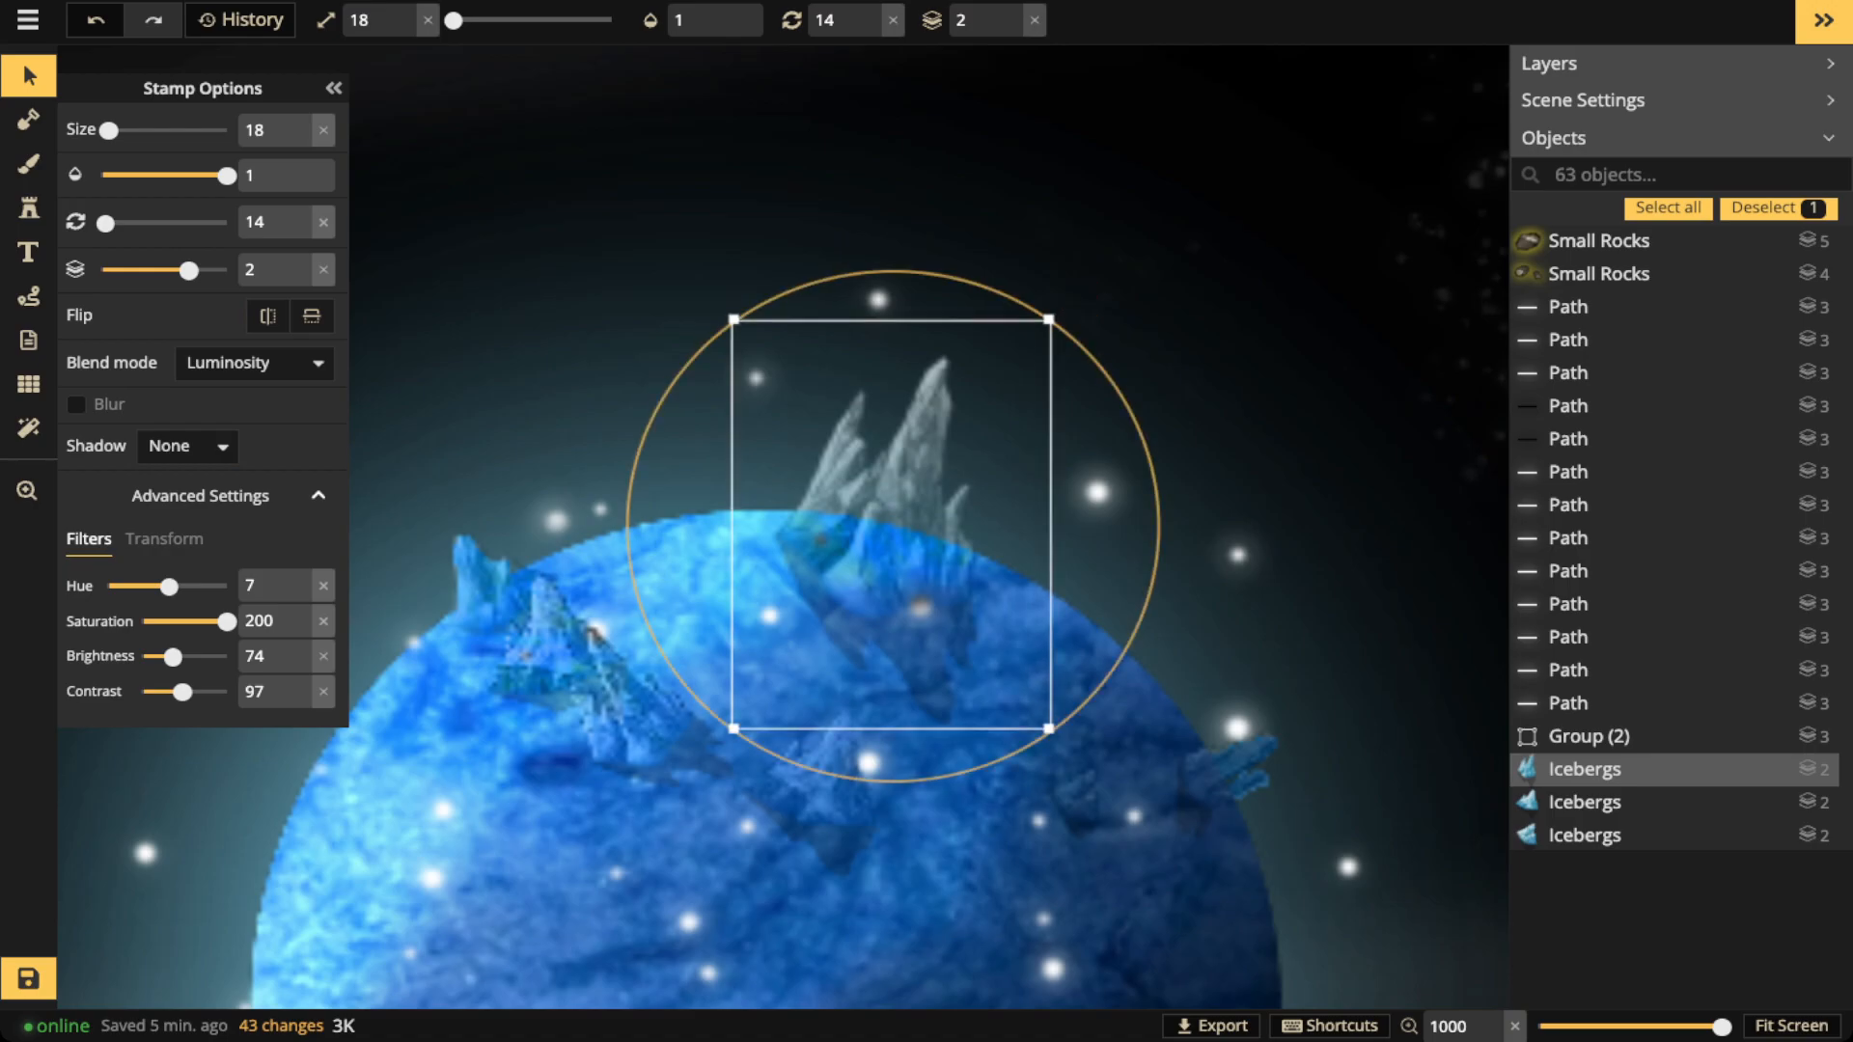
pyautogui.moveTo(1049, 729); pyautogui.dragTo(1039, 715)
pyautogui.moveTo(888, 519); pyautogui.dragTo(896, 528)
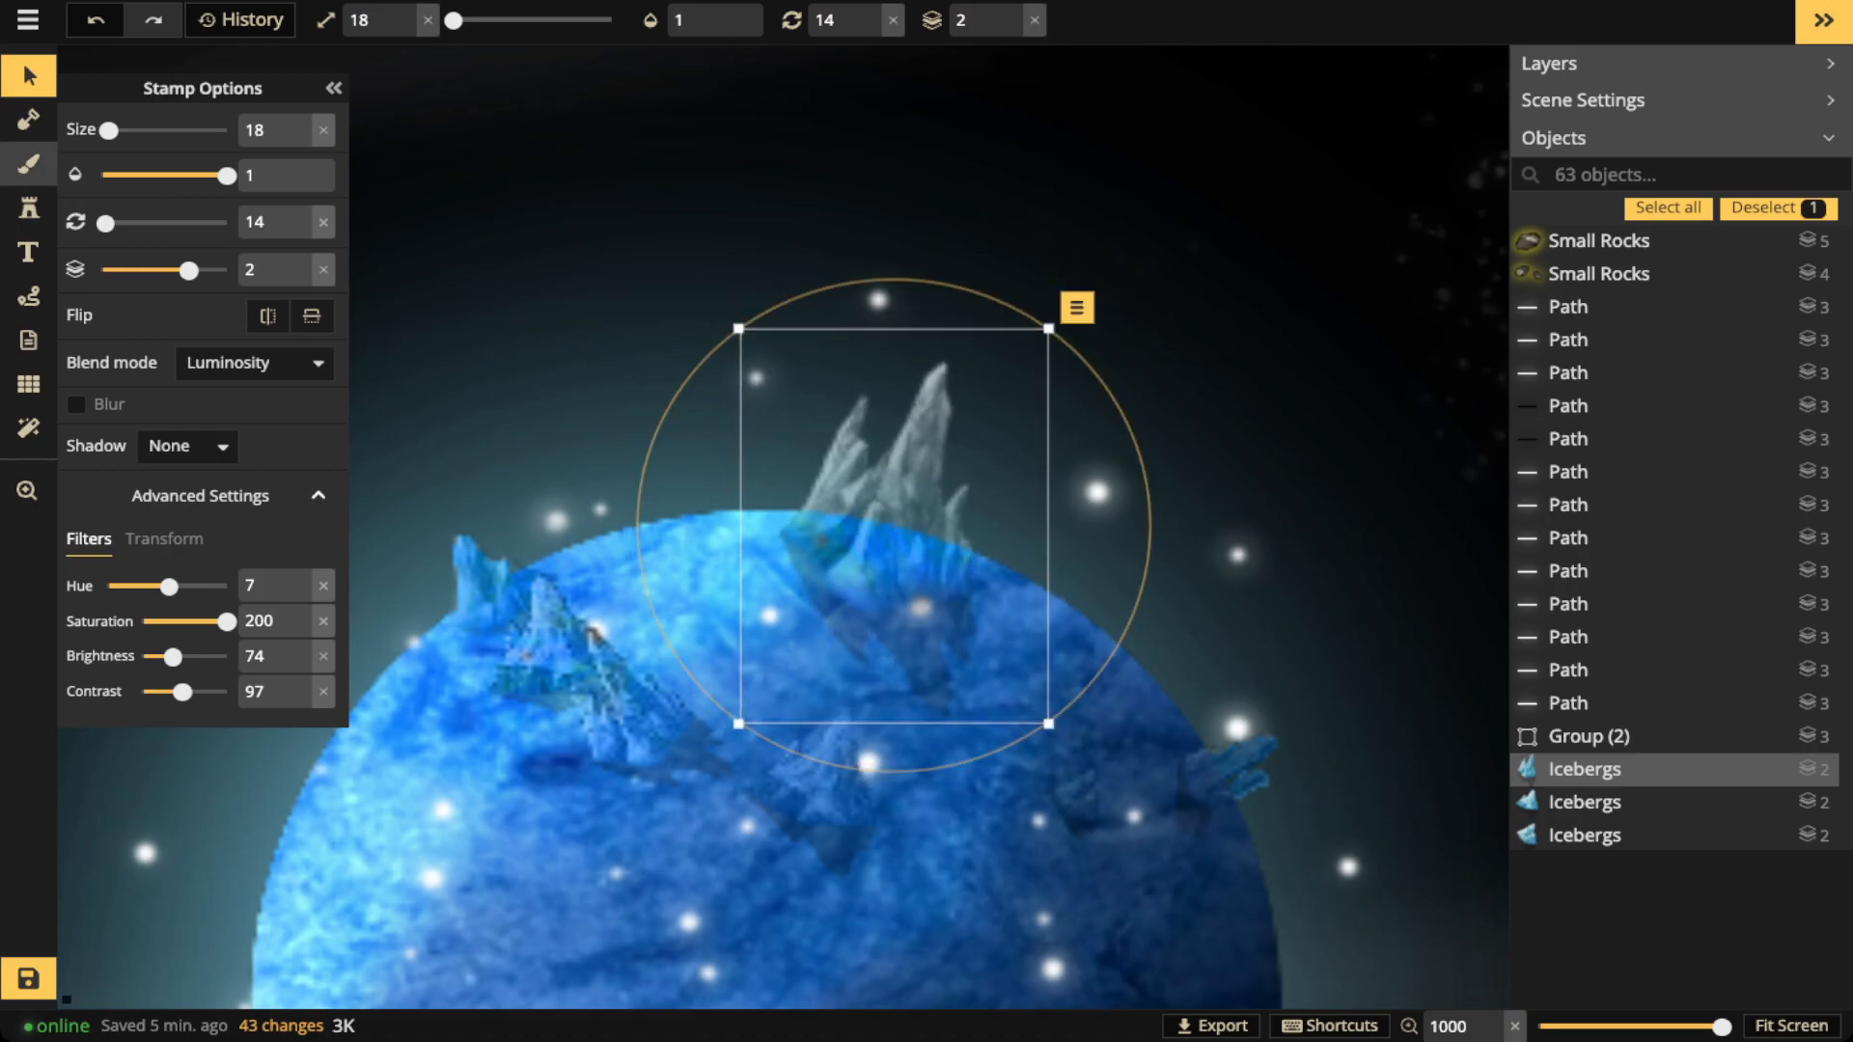
# Paint light blue texture on the background layer behind the spiky iceberg's peaks, using brush size 1
pyautogui.click(28, 163)
pyautogui.click(167, 368)
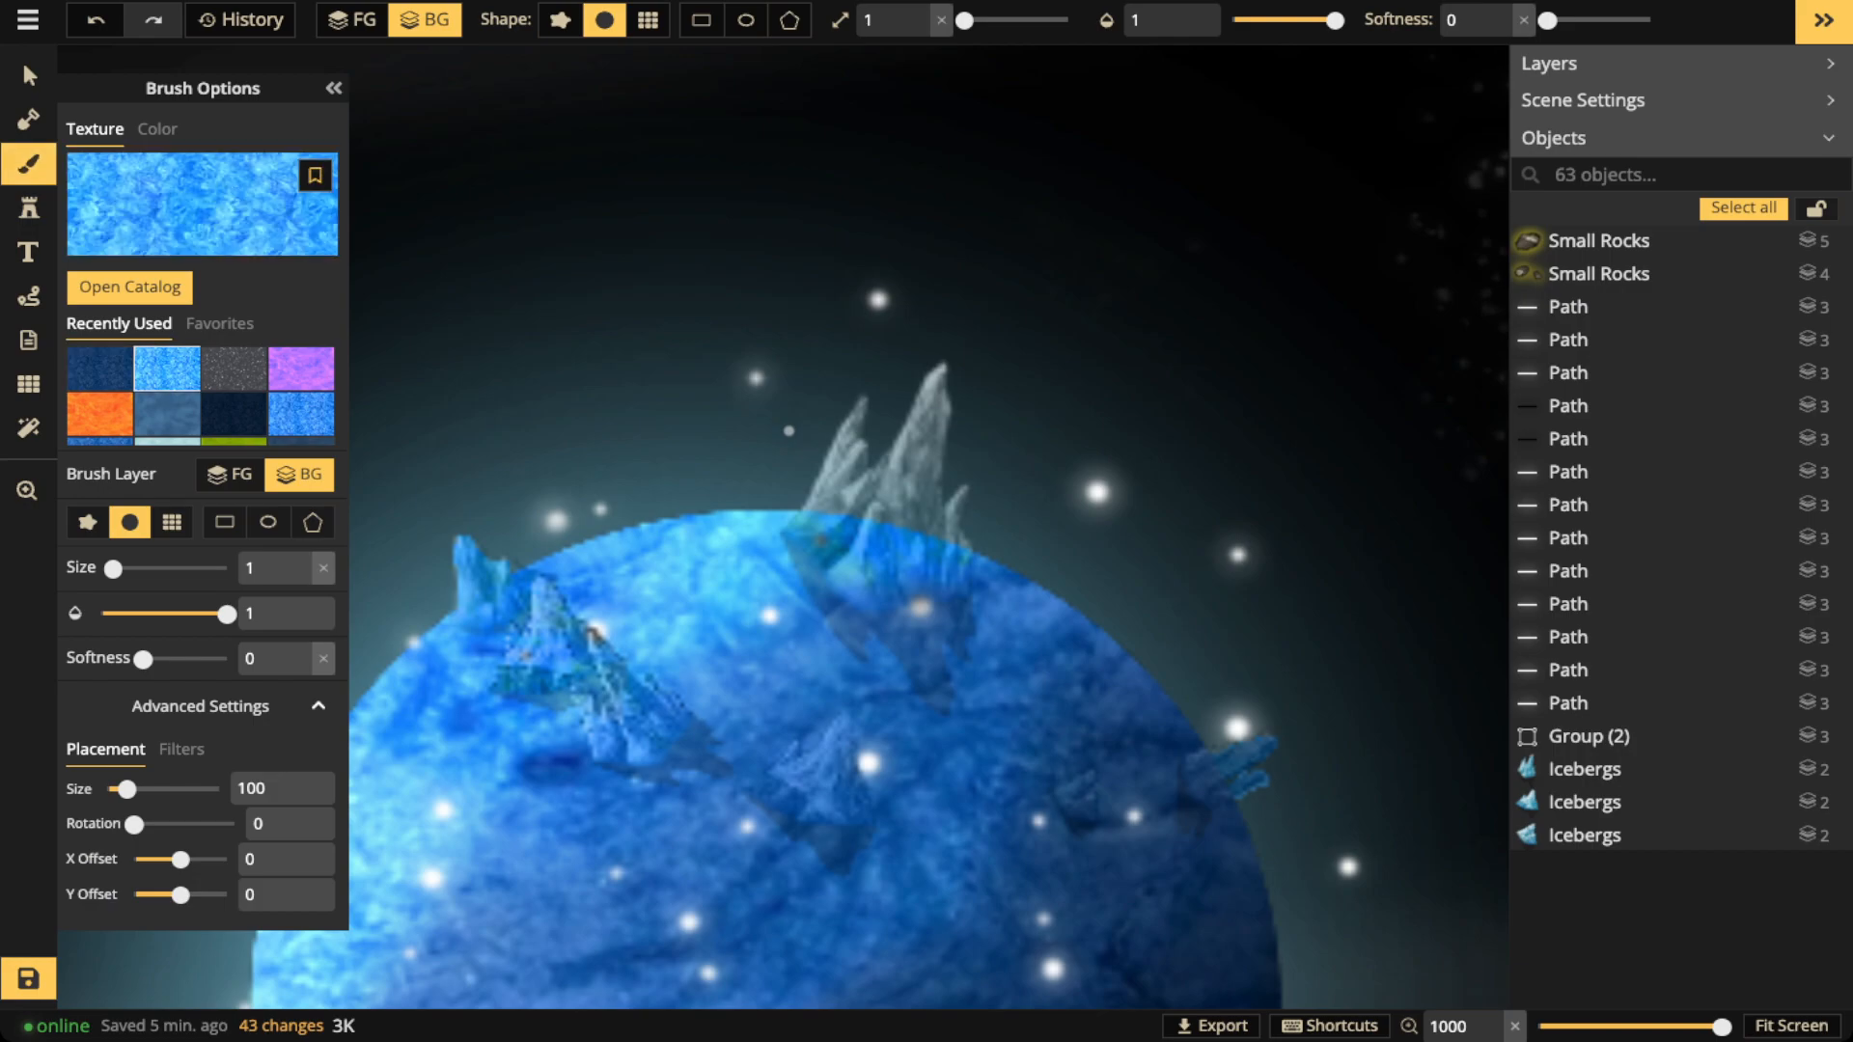
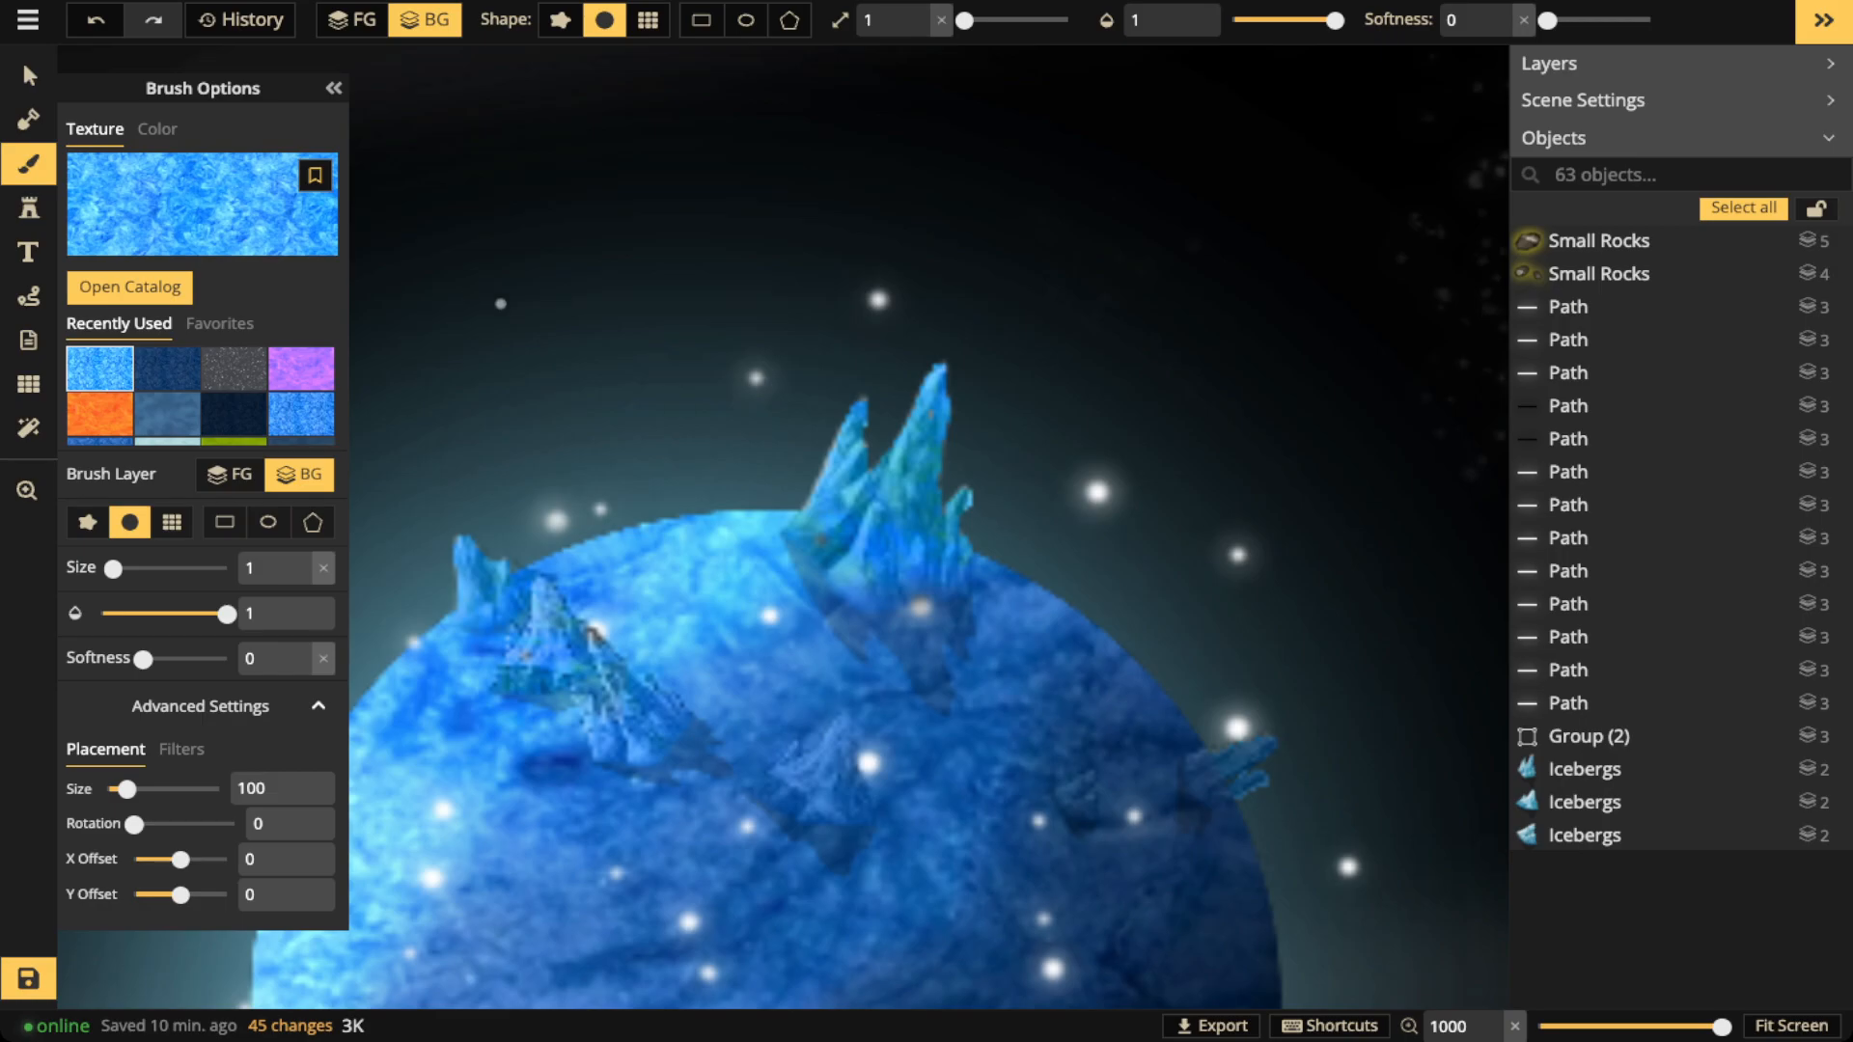
pyautogui.scroll(-5, 576, 325)
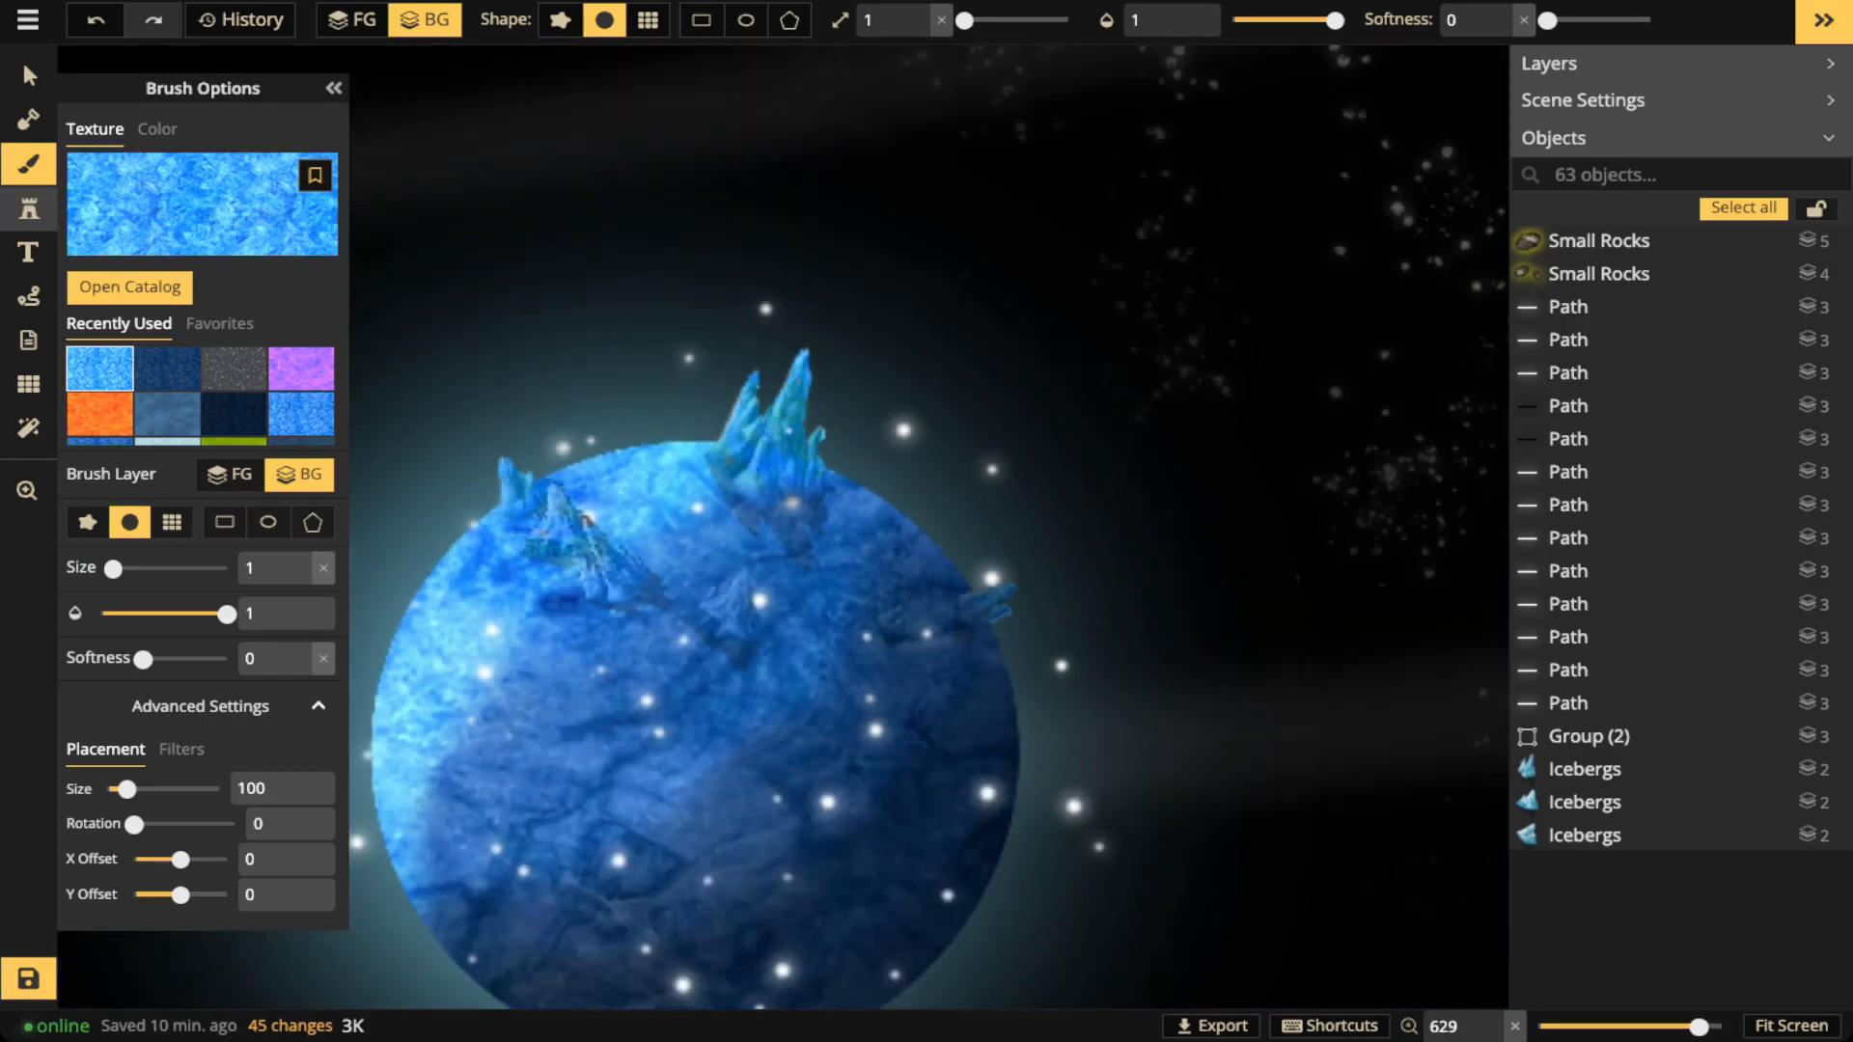
# Select iceberg variant 4 for stamping and set the stamp's blend mode to Luminosity
pyautogui.click(29, 209)
pyautogui.click(224, 177)
pyautogui.scroll(5, 579, 485)
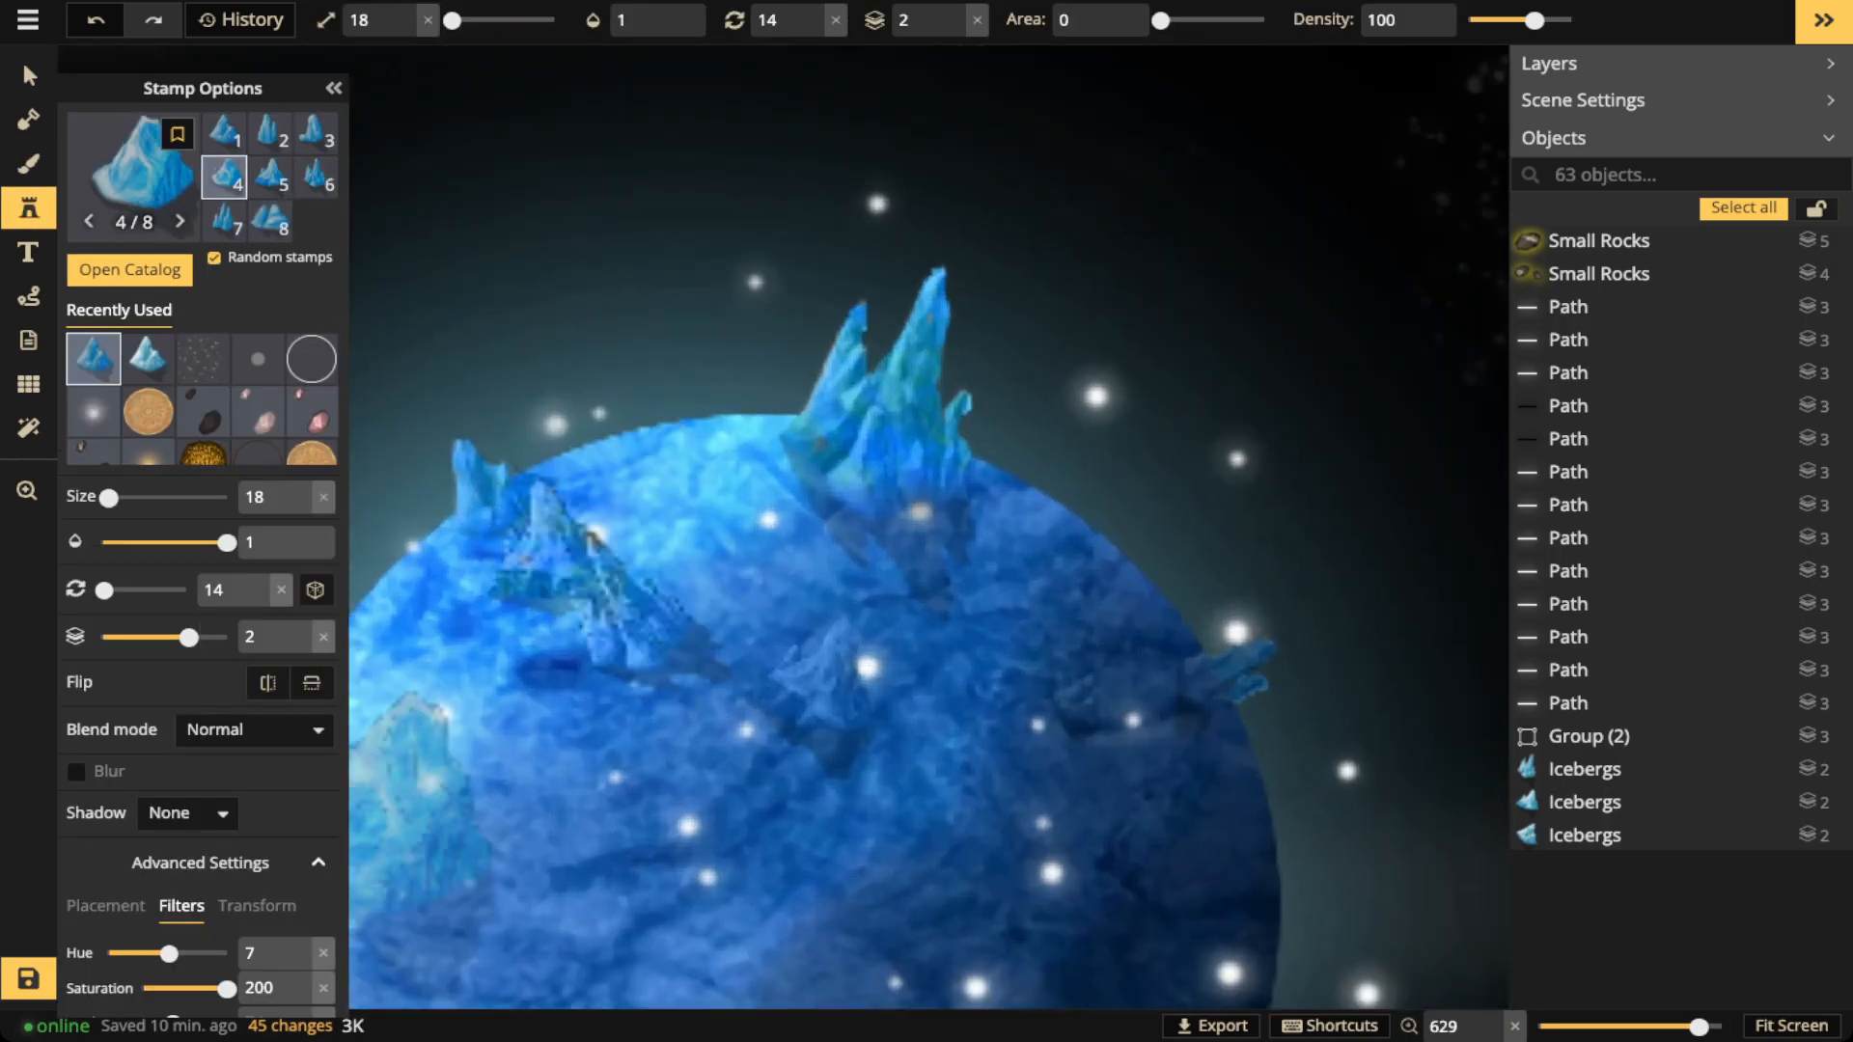
pyautogui.click(253, 730)
pyautogui.scroll(-2, 188, 493)
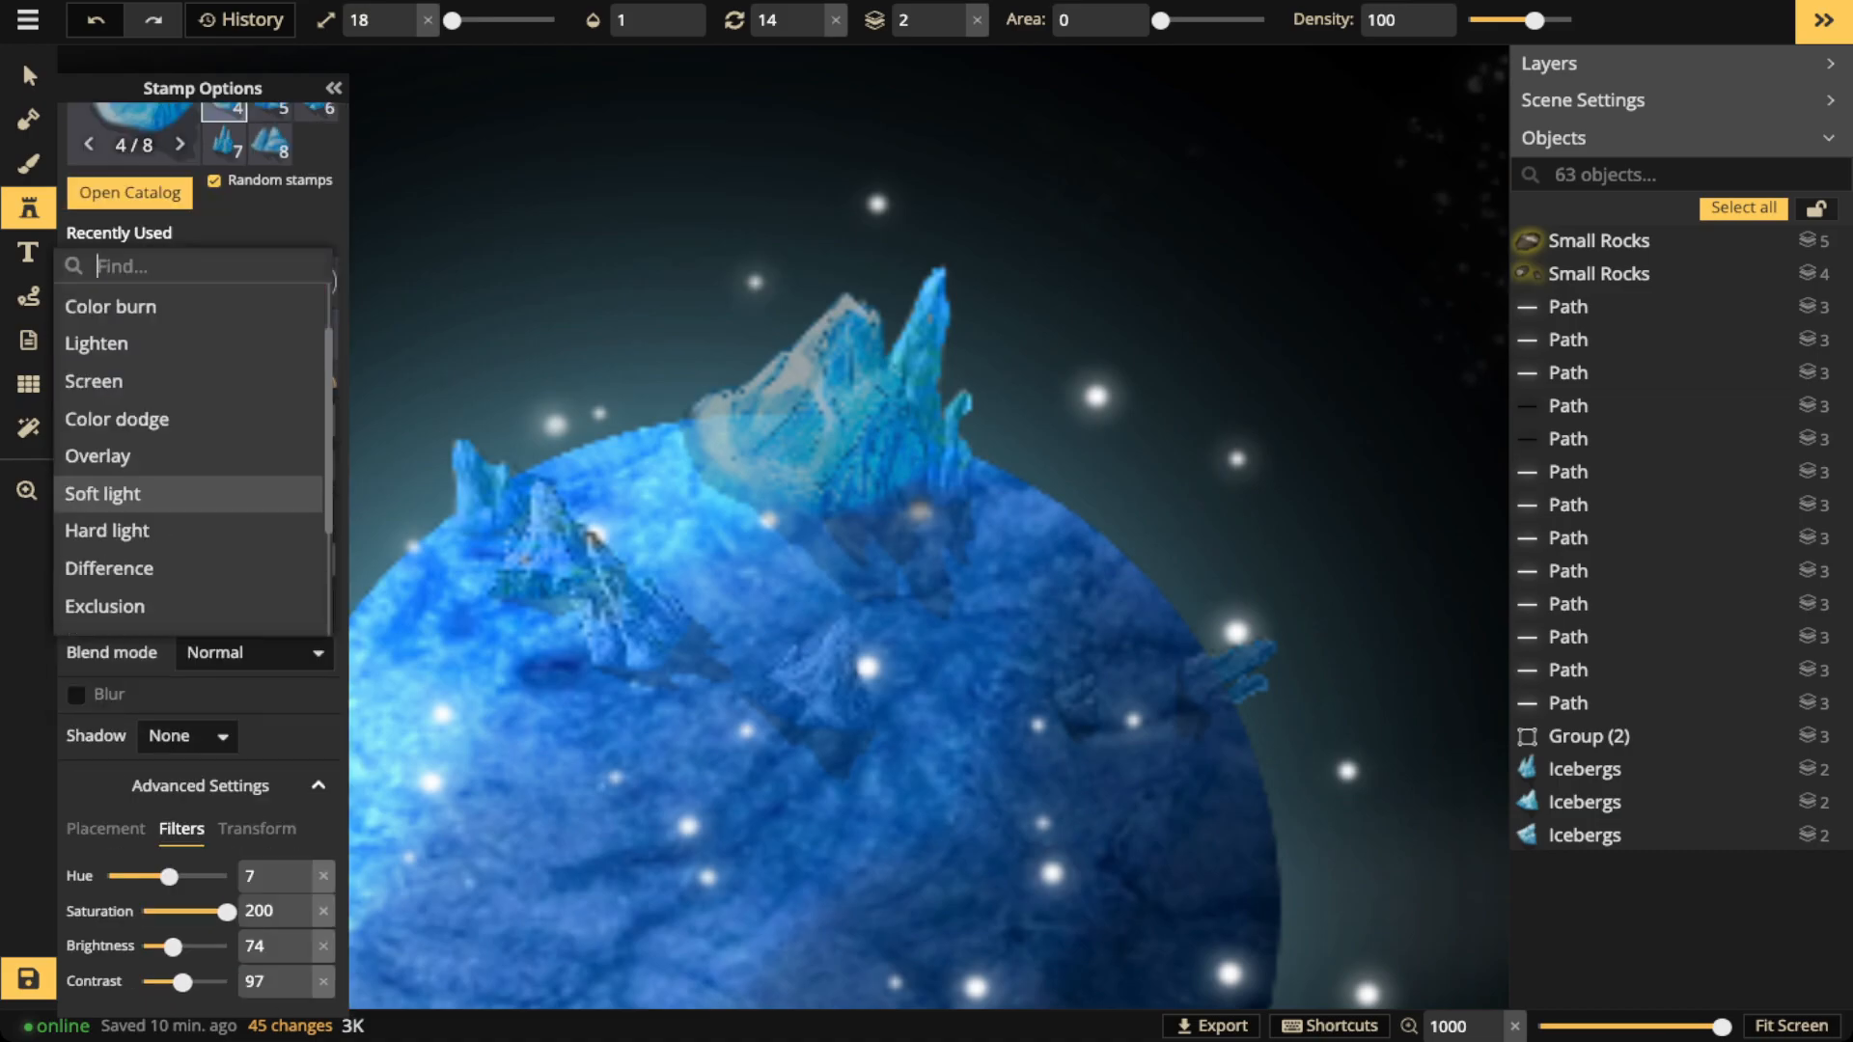
pyautogui.scroll(-3, 188, 493)
pyautogui.click(188, 618)
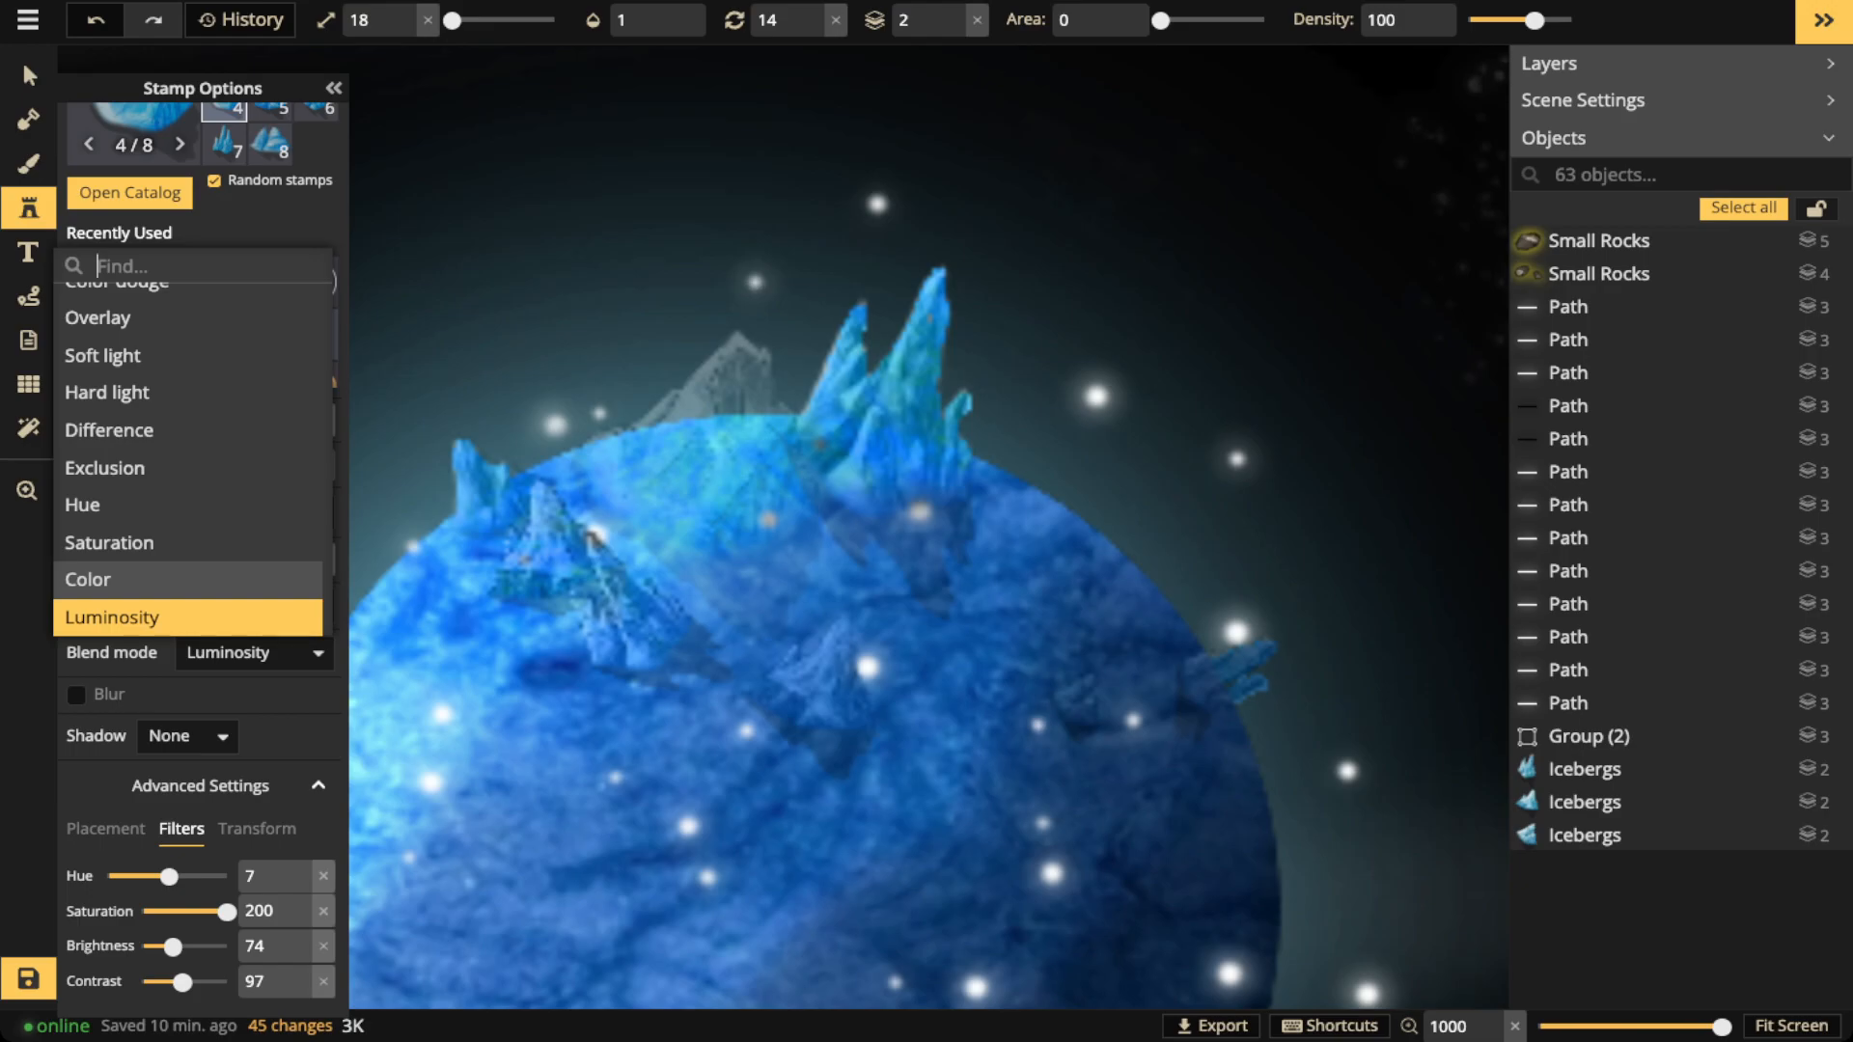
# Stamp the iceberg at size 10 and rotation 344 on the planet's upper edge, left of the spiky iceberg, and select it
pyautogui.click(716, 421)
pyautogui.moveTo(709, 420); pyautogui.dragTo(721, 577)
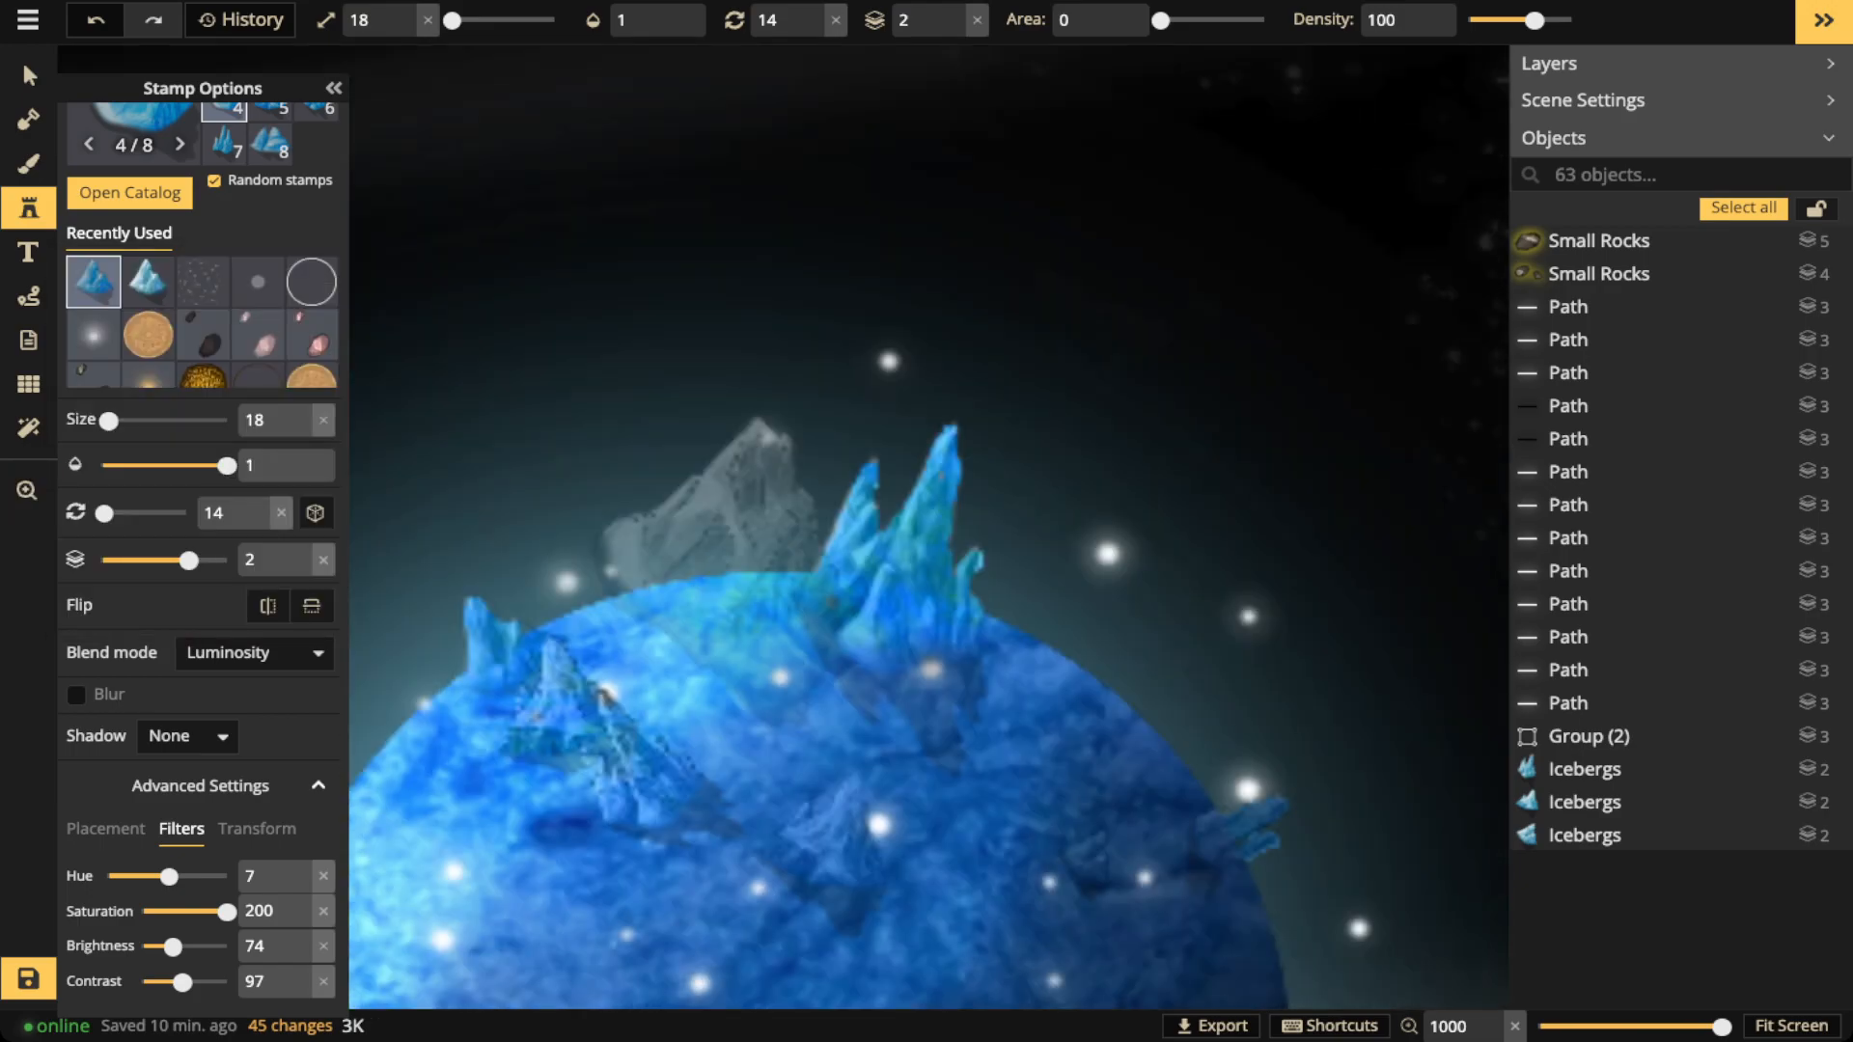
pyautogui.scroll(-4, 734, 678)
pyautogui.scroll(-3, 719, 645)
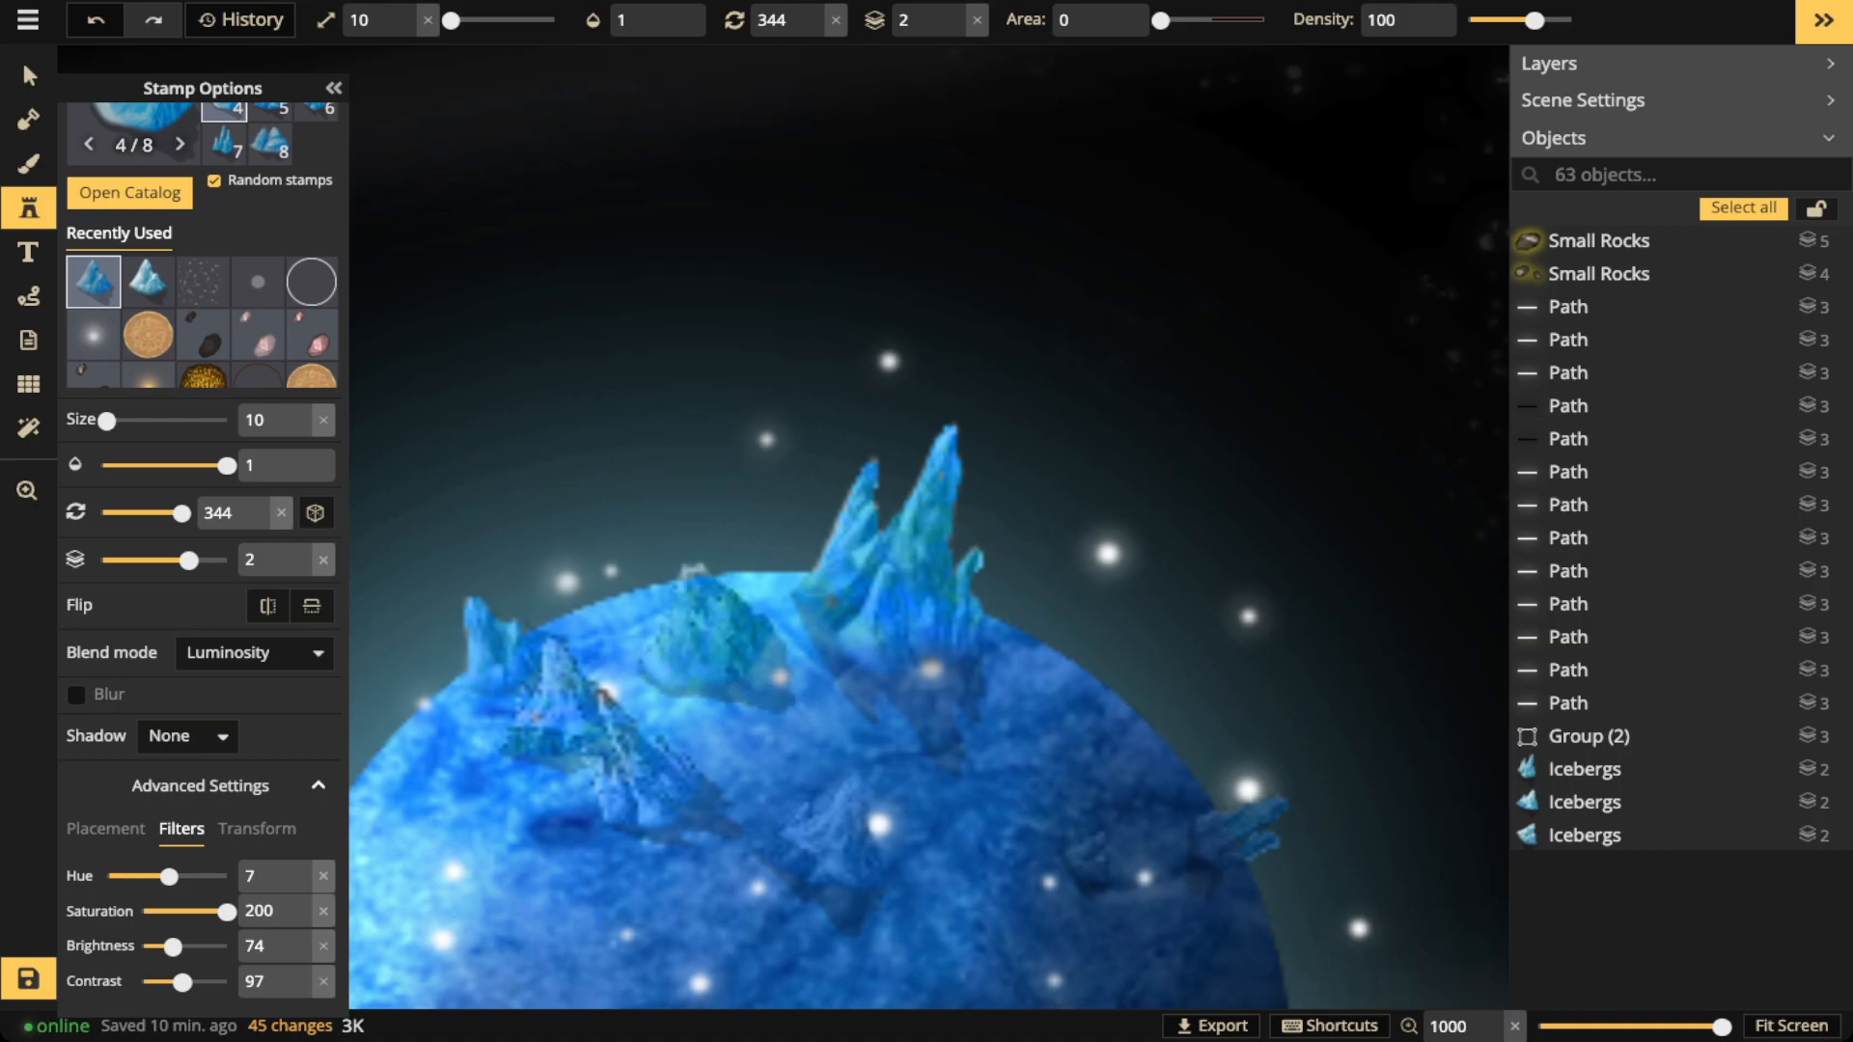
pyautogui.click(722, 632)
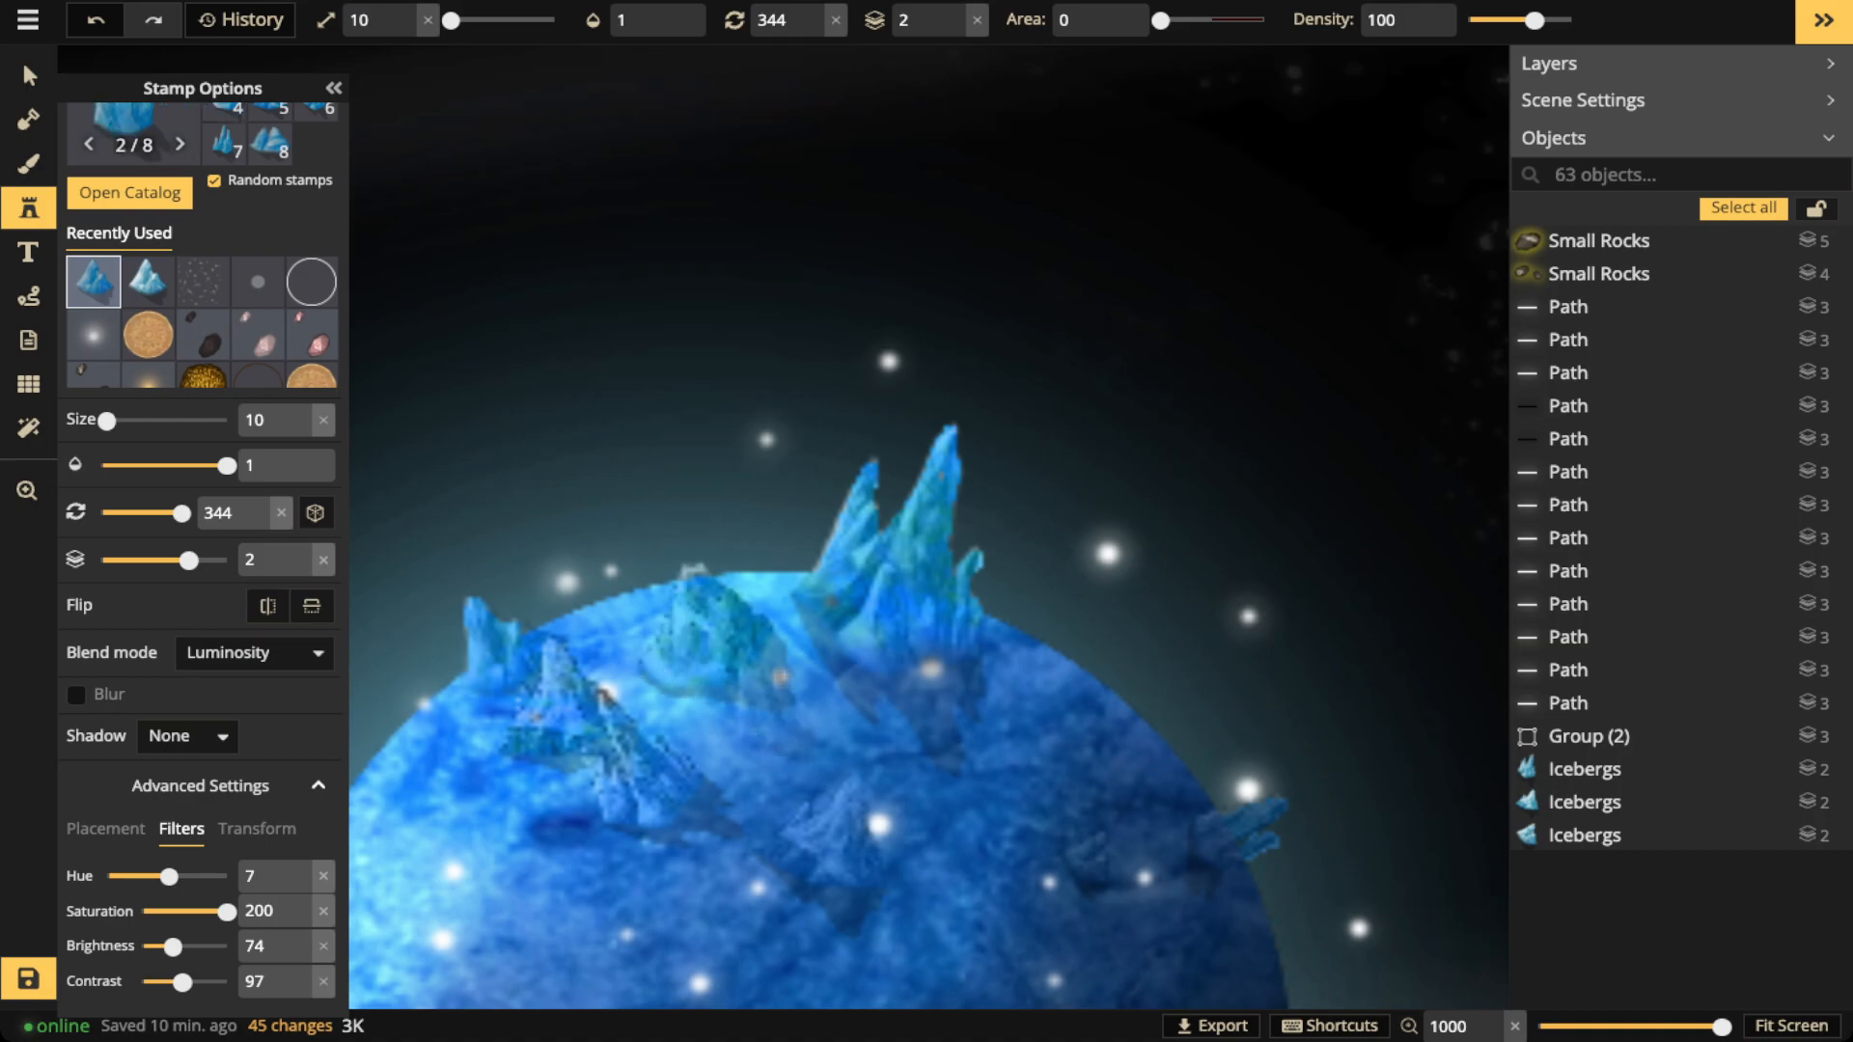
pyautogui.press('v')
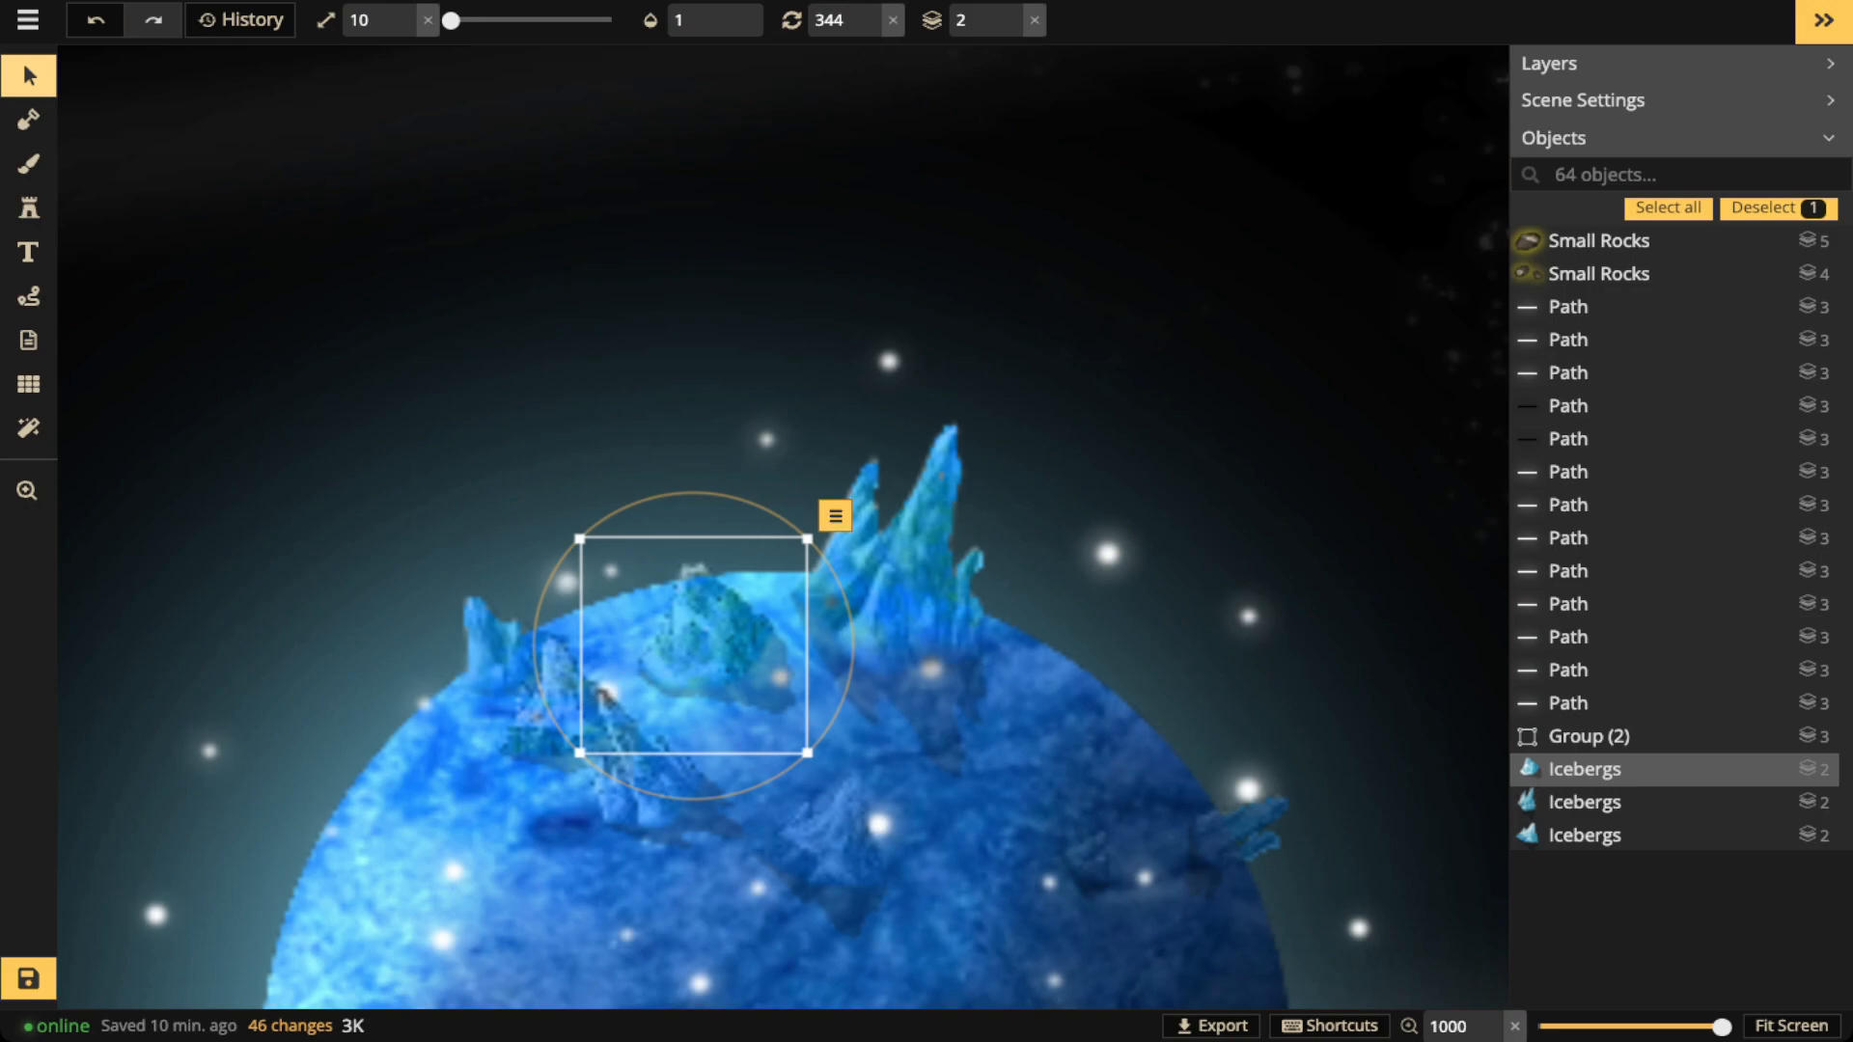
# Shrink the iceberg left of the spiky one and move it slightly down and left on the planet's upper edge
pyautogui.moveTo(722, 632); pyautogui.dragTo(719, 629)
pyautogui.moveTo(803, 748); pyautogui.dragTo(759, 705)
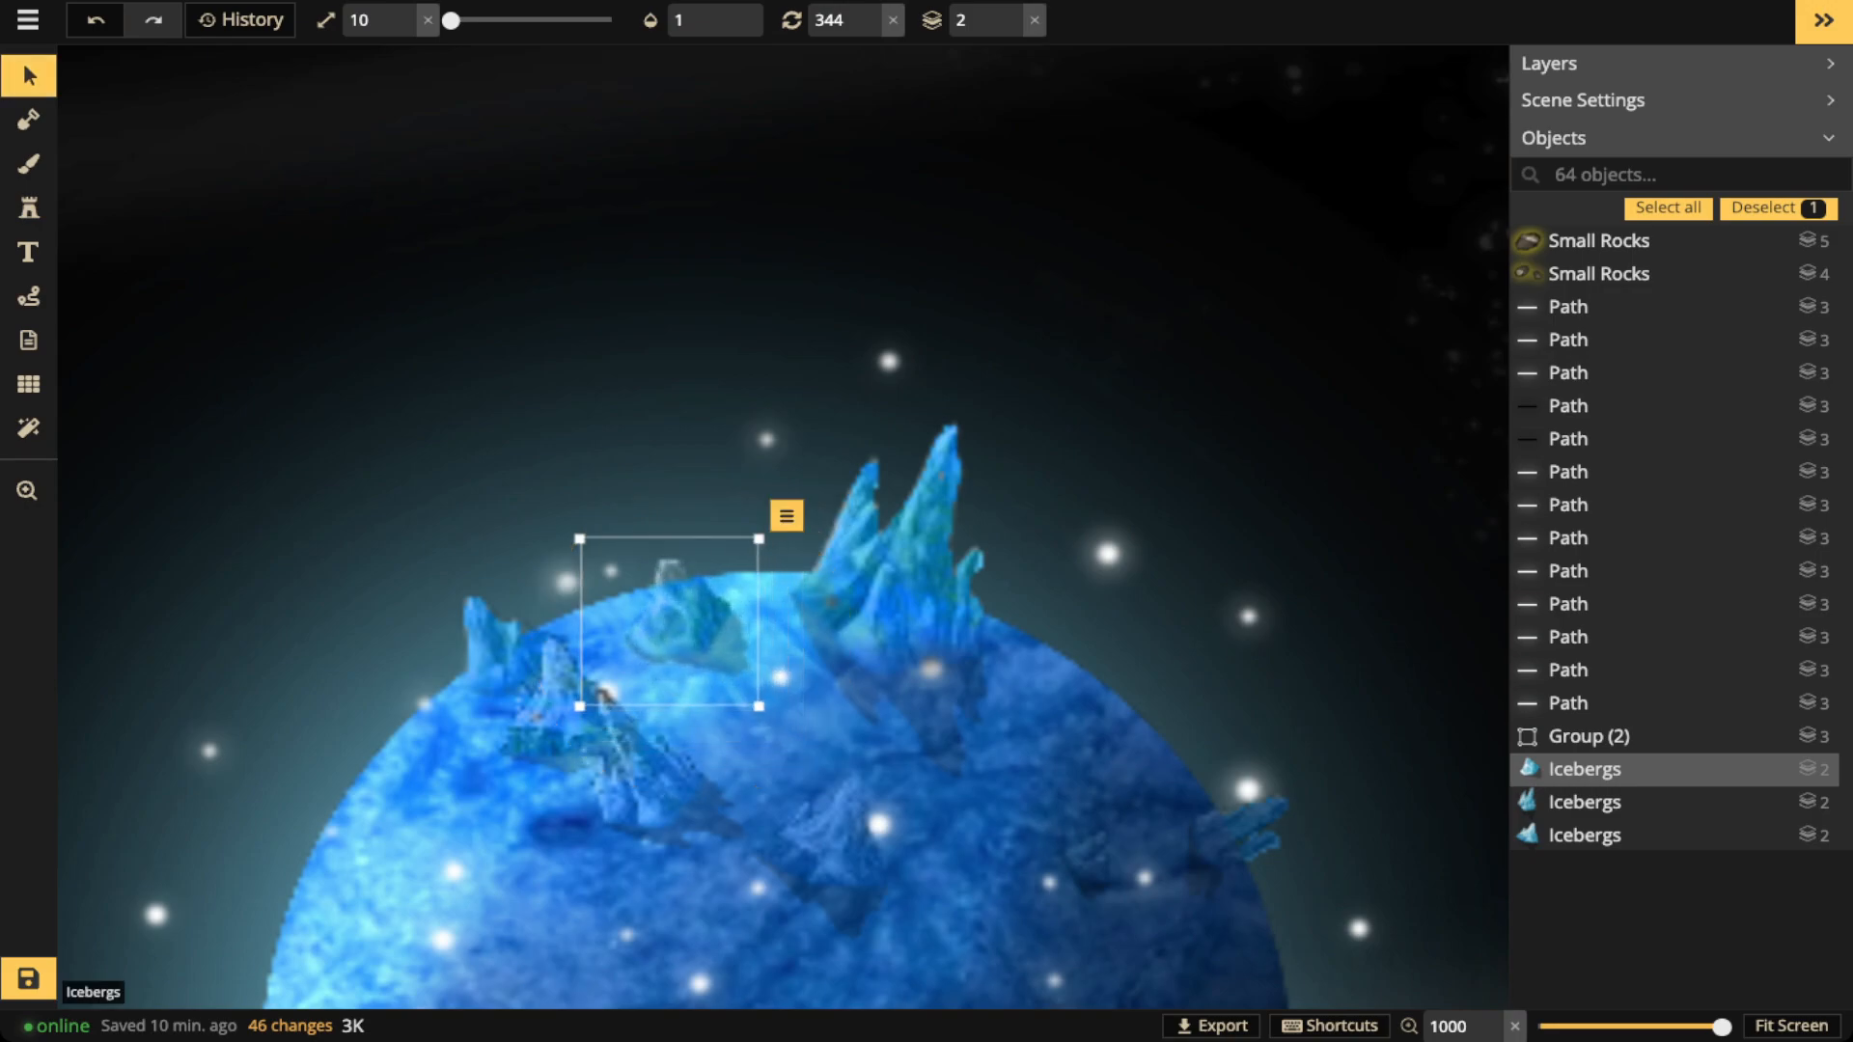
pyautogui.moveTo(680, 628); pyautogui.dragTo(675, 651)
pyautogui.moveTo(753, 730); pyautogui.dragTo(736, 713)
pyautogui.moveTo(671, 637); pyautogui.dragTo(664, 638)
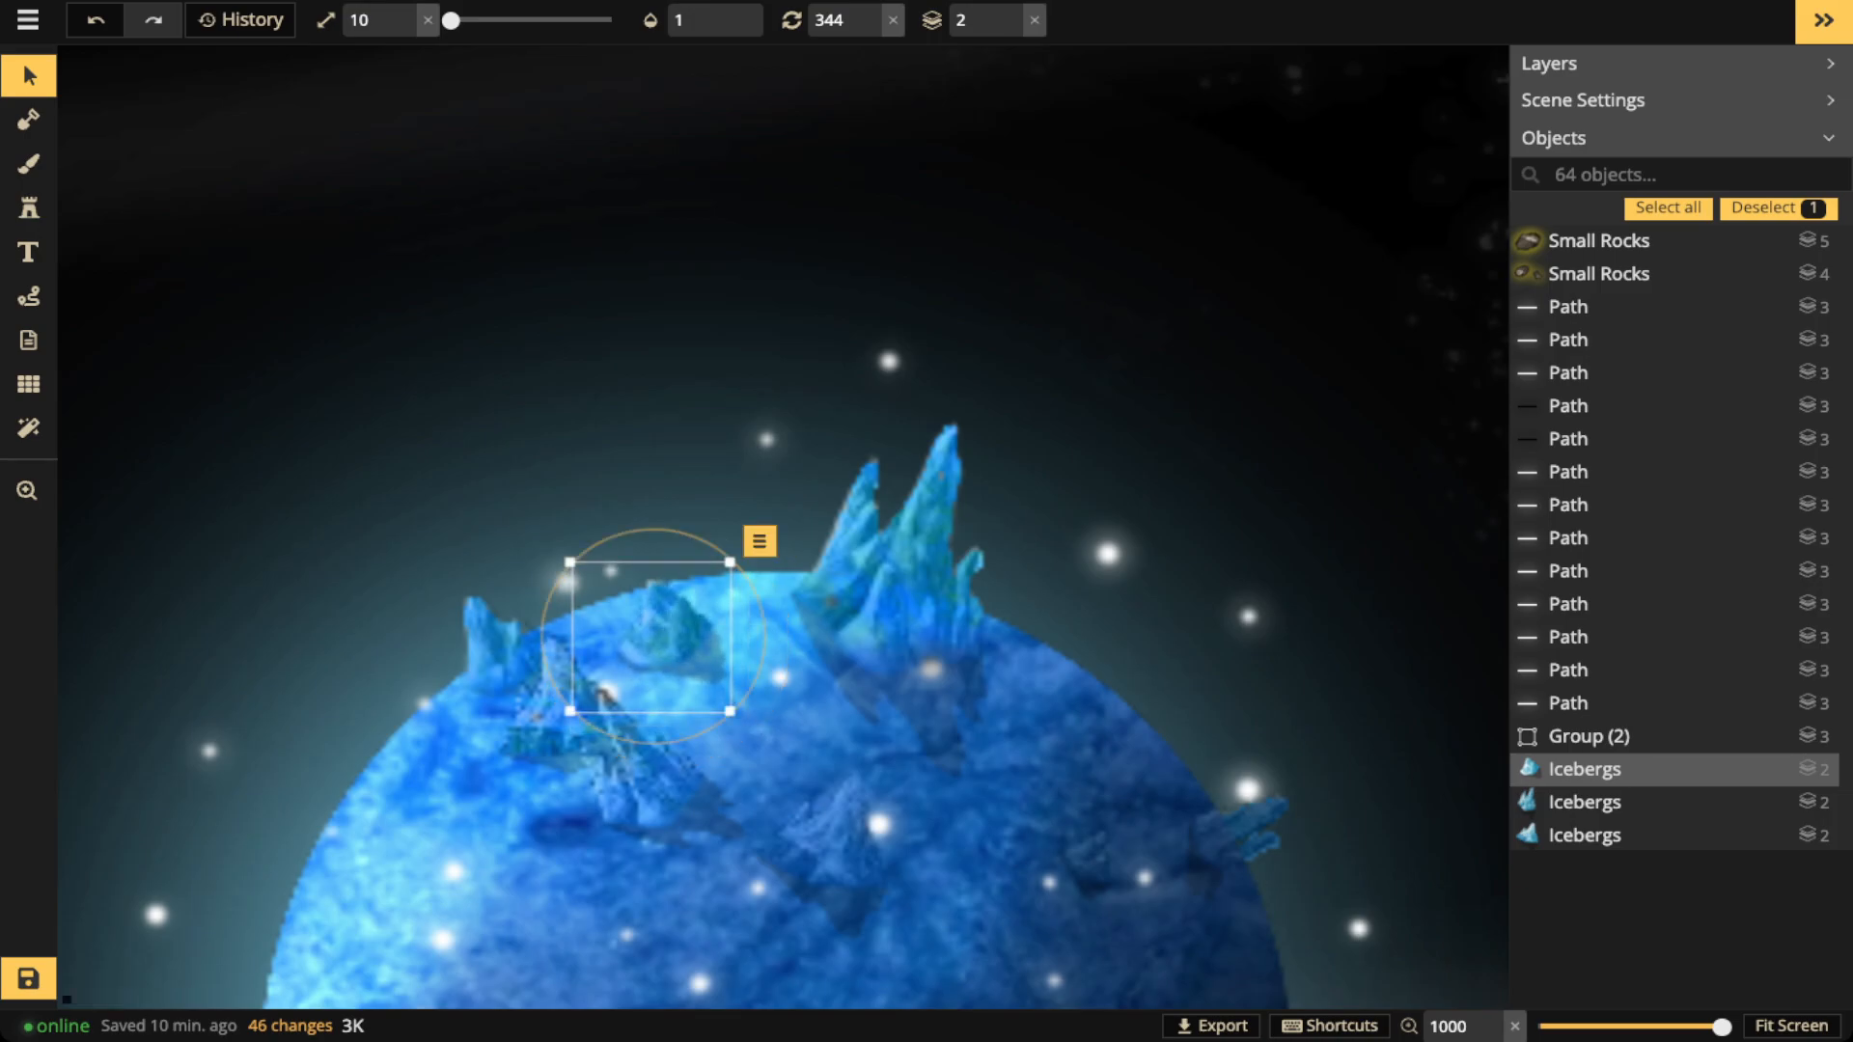
pyautogui.click(620, 472)
pyautogui.scroll(-2, 619, 473)
pyautogui.scroll(-6, 628, 449)
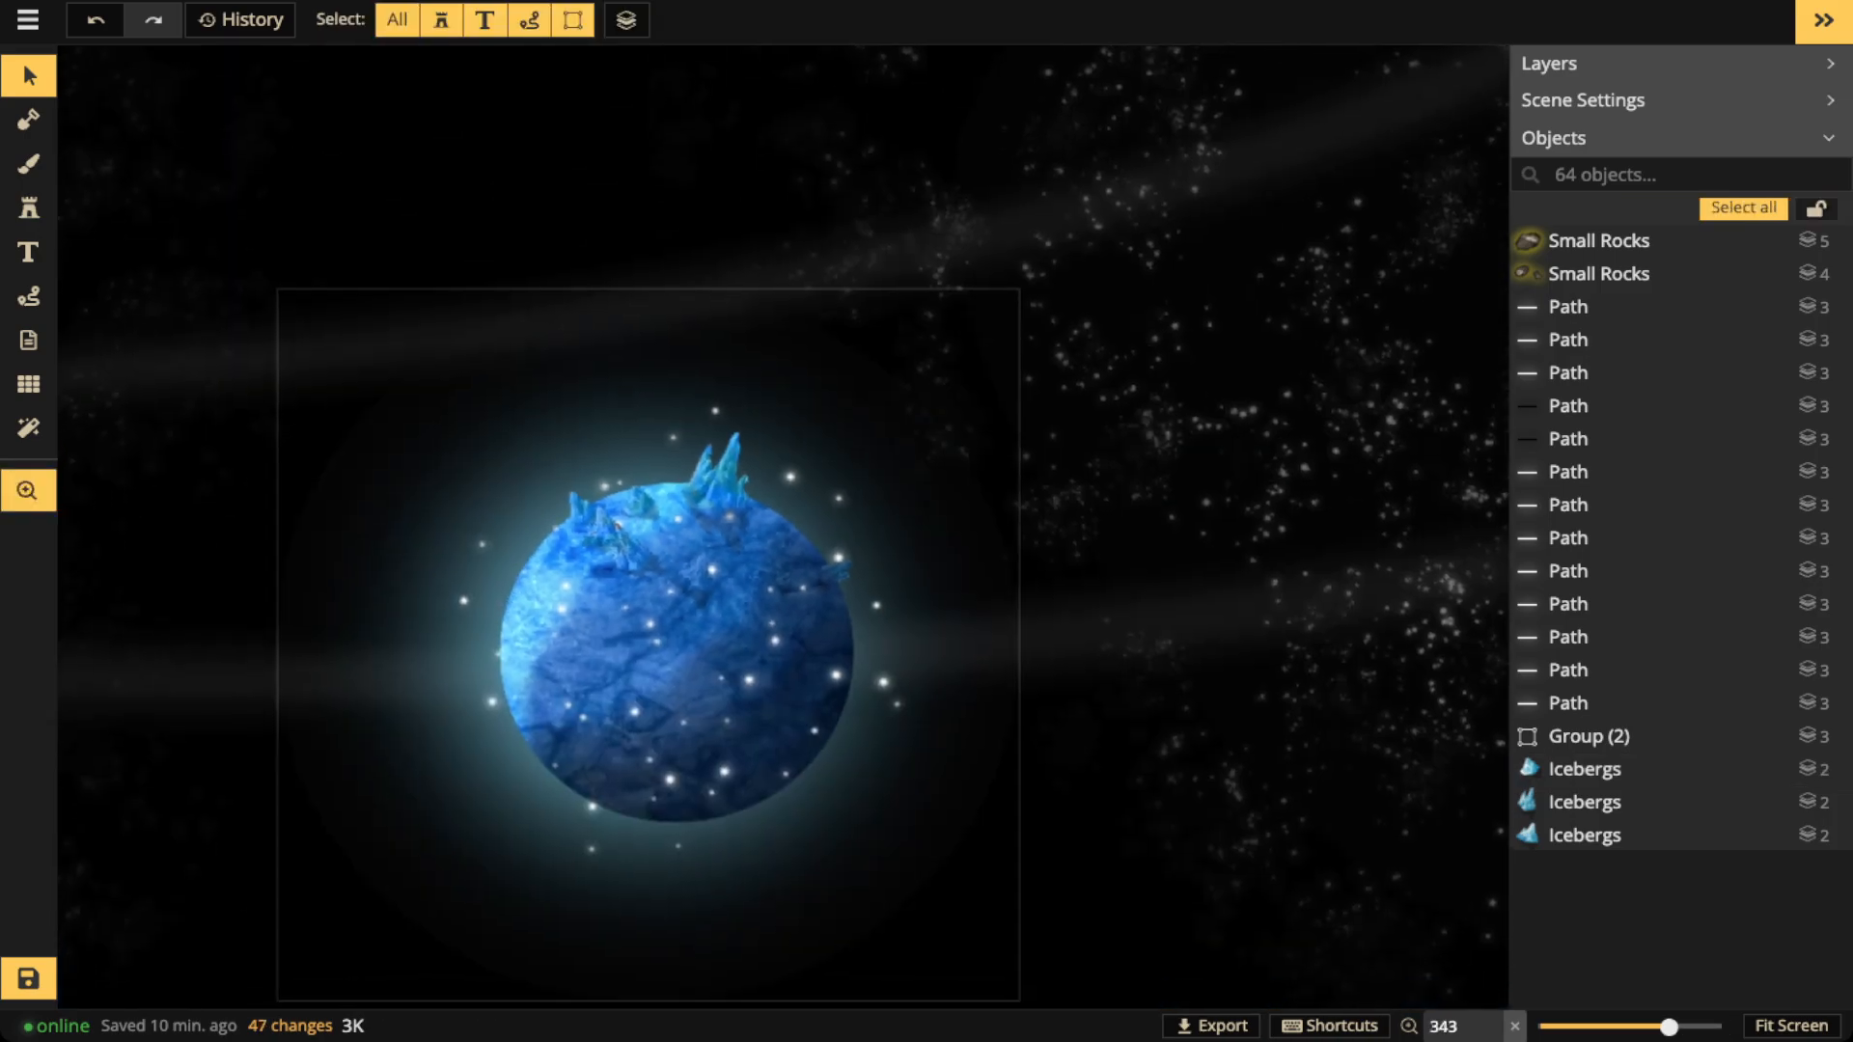
pyautogui.press('space')
pyautogui.moveTo(690, 580)
pyautogui.mouseDown()
pyautogui.moveTo(680, 600)
pyautogui.moveTo(697, 564)
pyautogui.mouseUp()
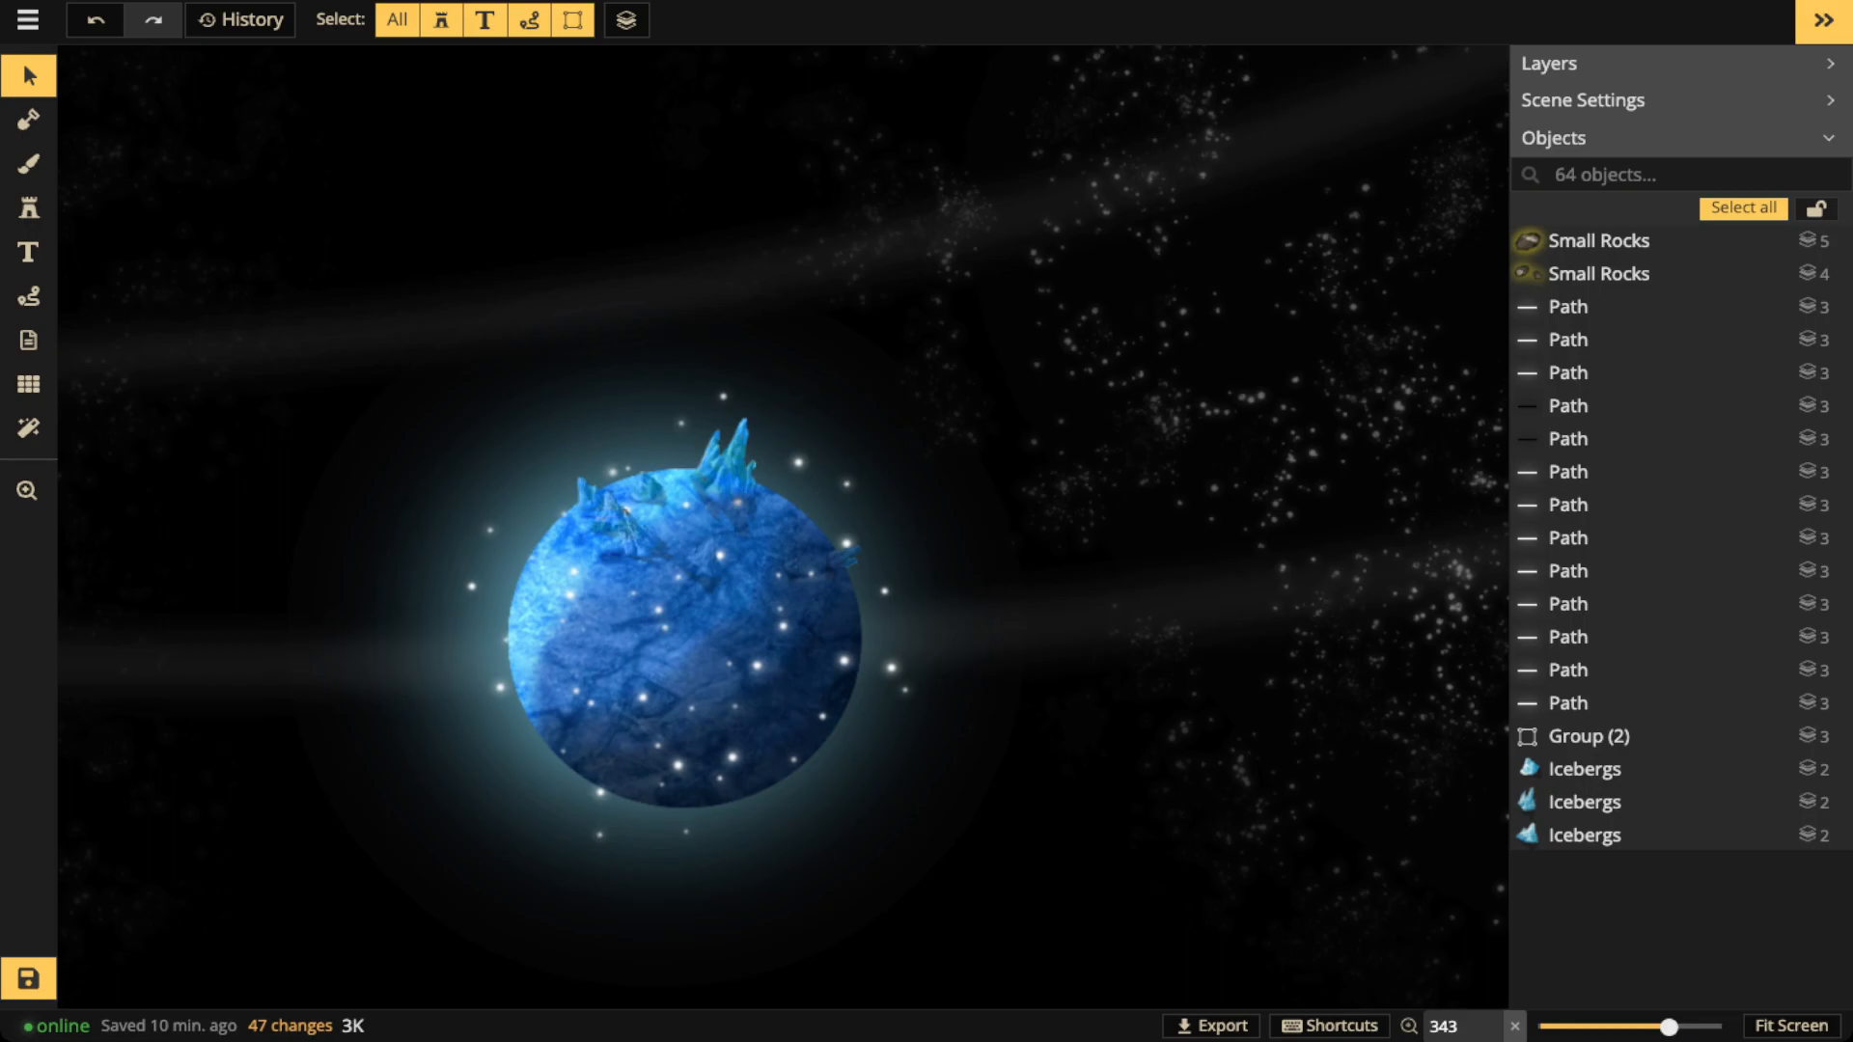
pyautogui.scroll(4, 683, 587)
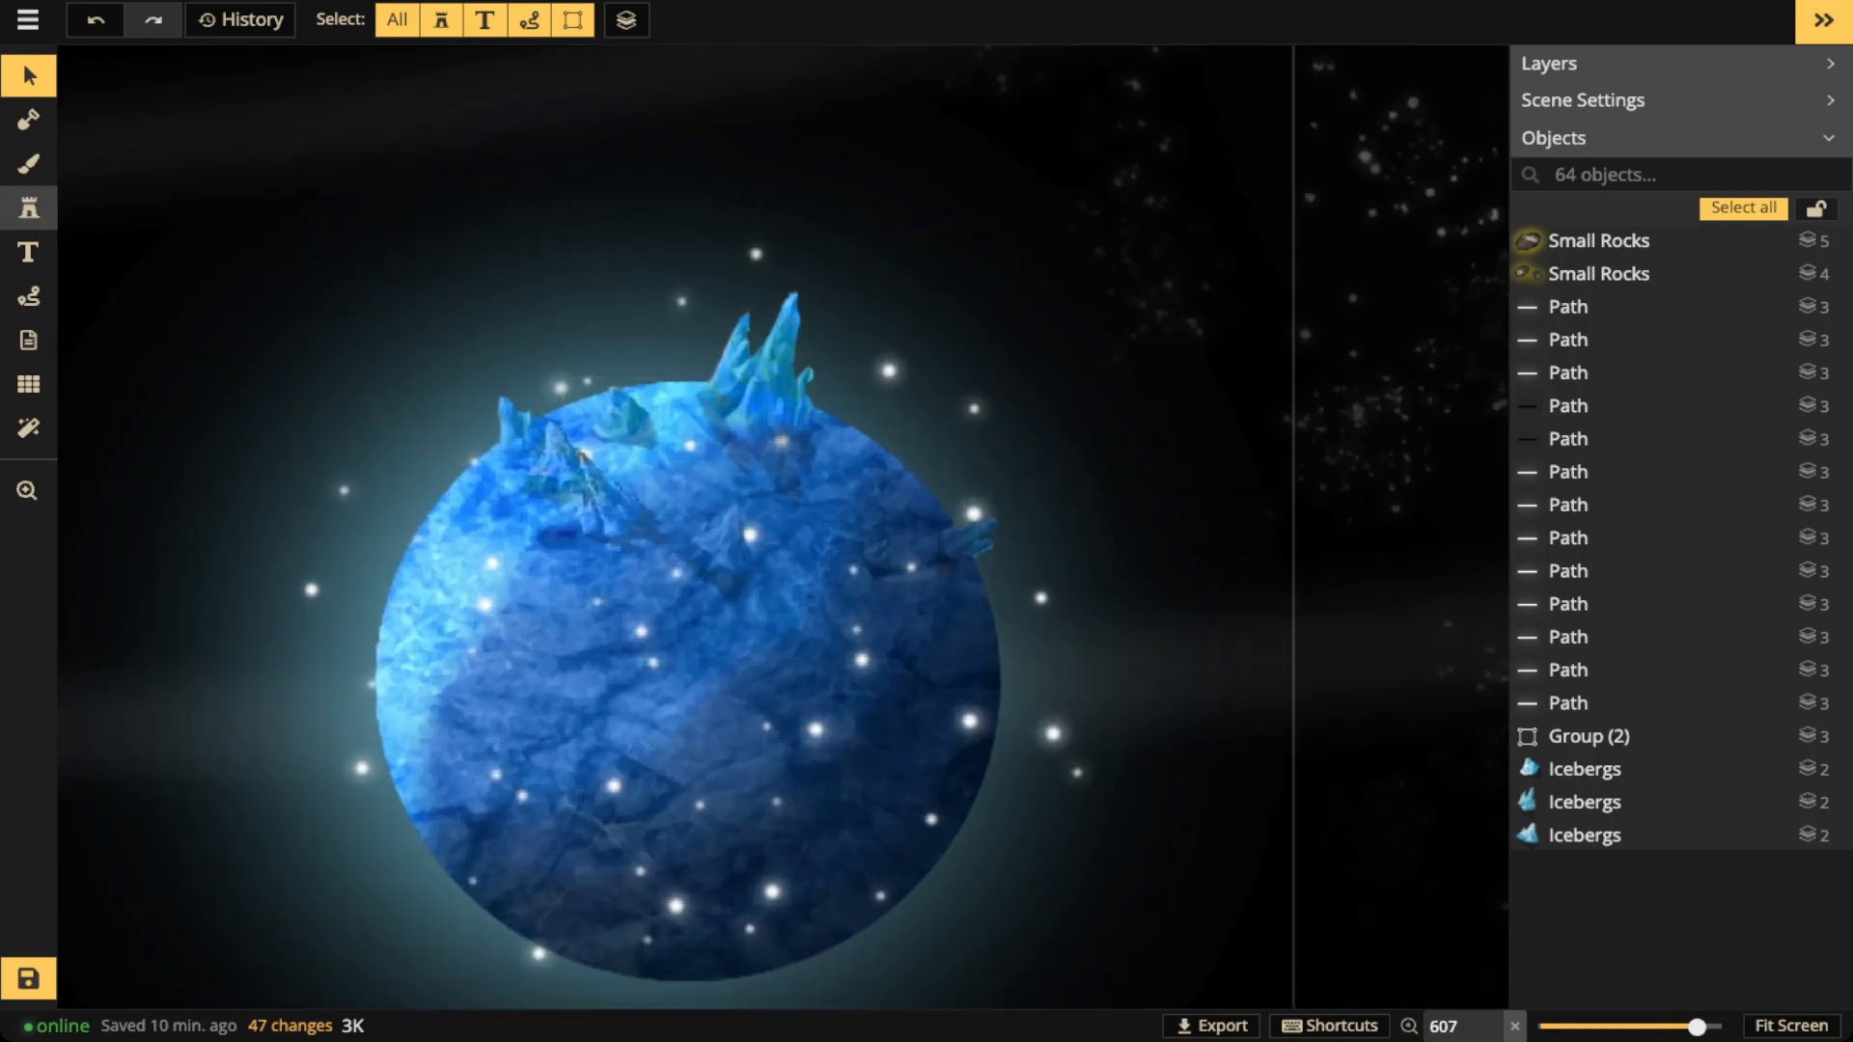
pyautogui.click(29, 207)
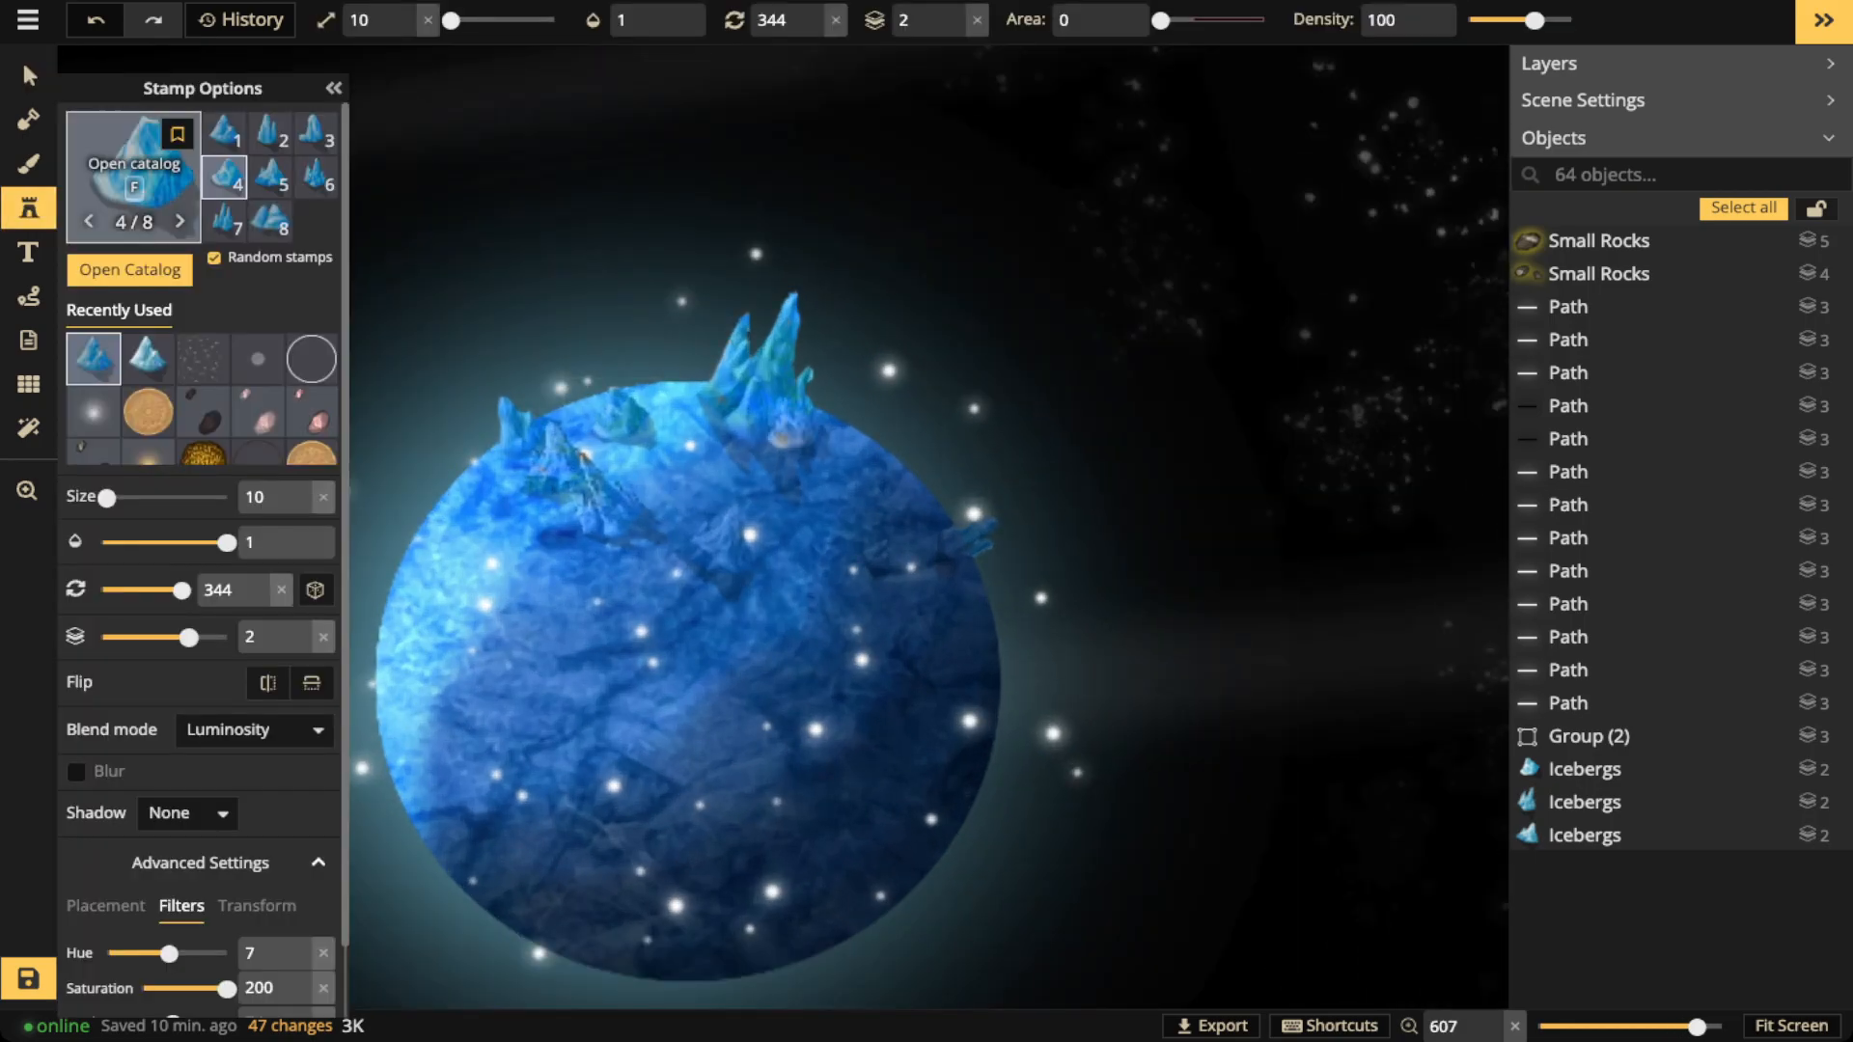
pyautogui.click(133, 176)
pyautogui.press('Escape')
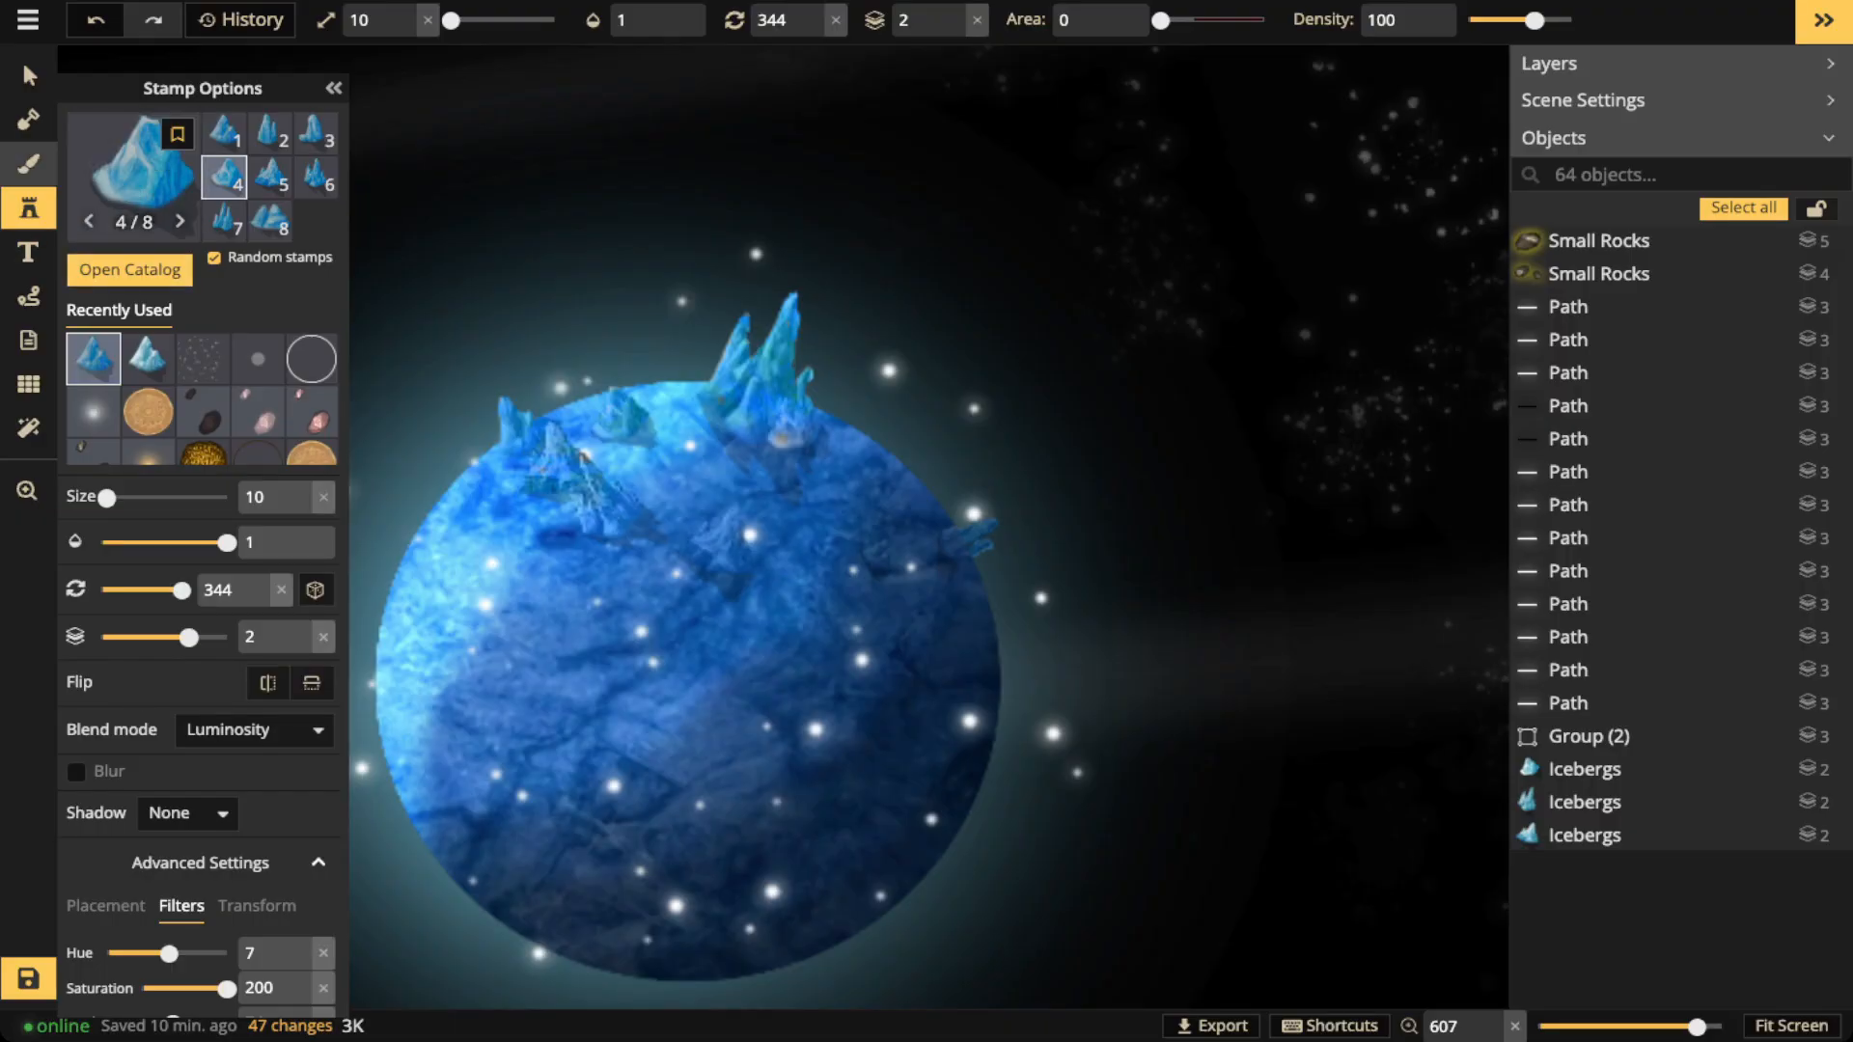
pyautogui.click(29, 75)
pyautogui.scroll(-2, 721, 473)
pyautogui.moveTo(721, 473); pyautogui.dragTo(755, 543)
# Search the stamp catalog for FOG and choose the Creeping Fog stamp set
pyautogui.click(29, 207)
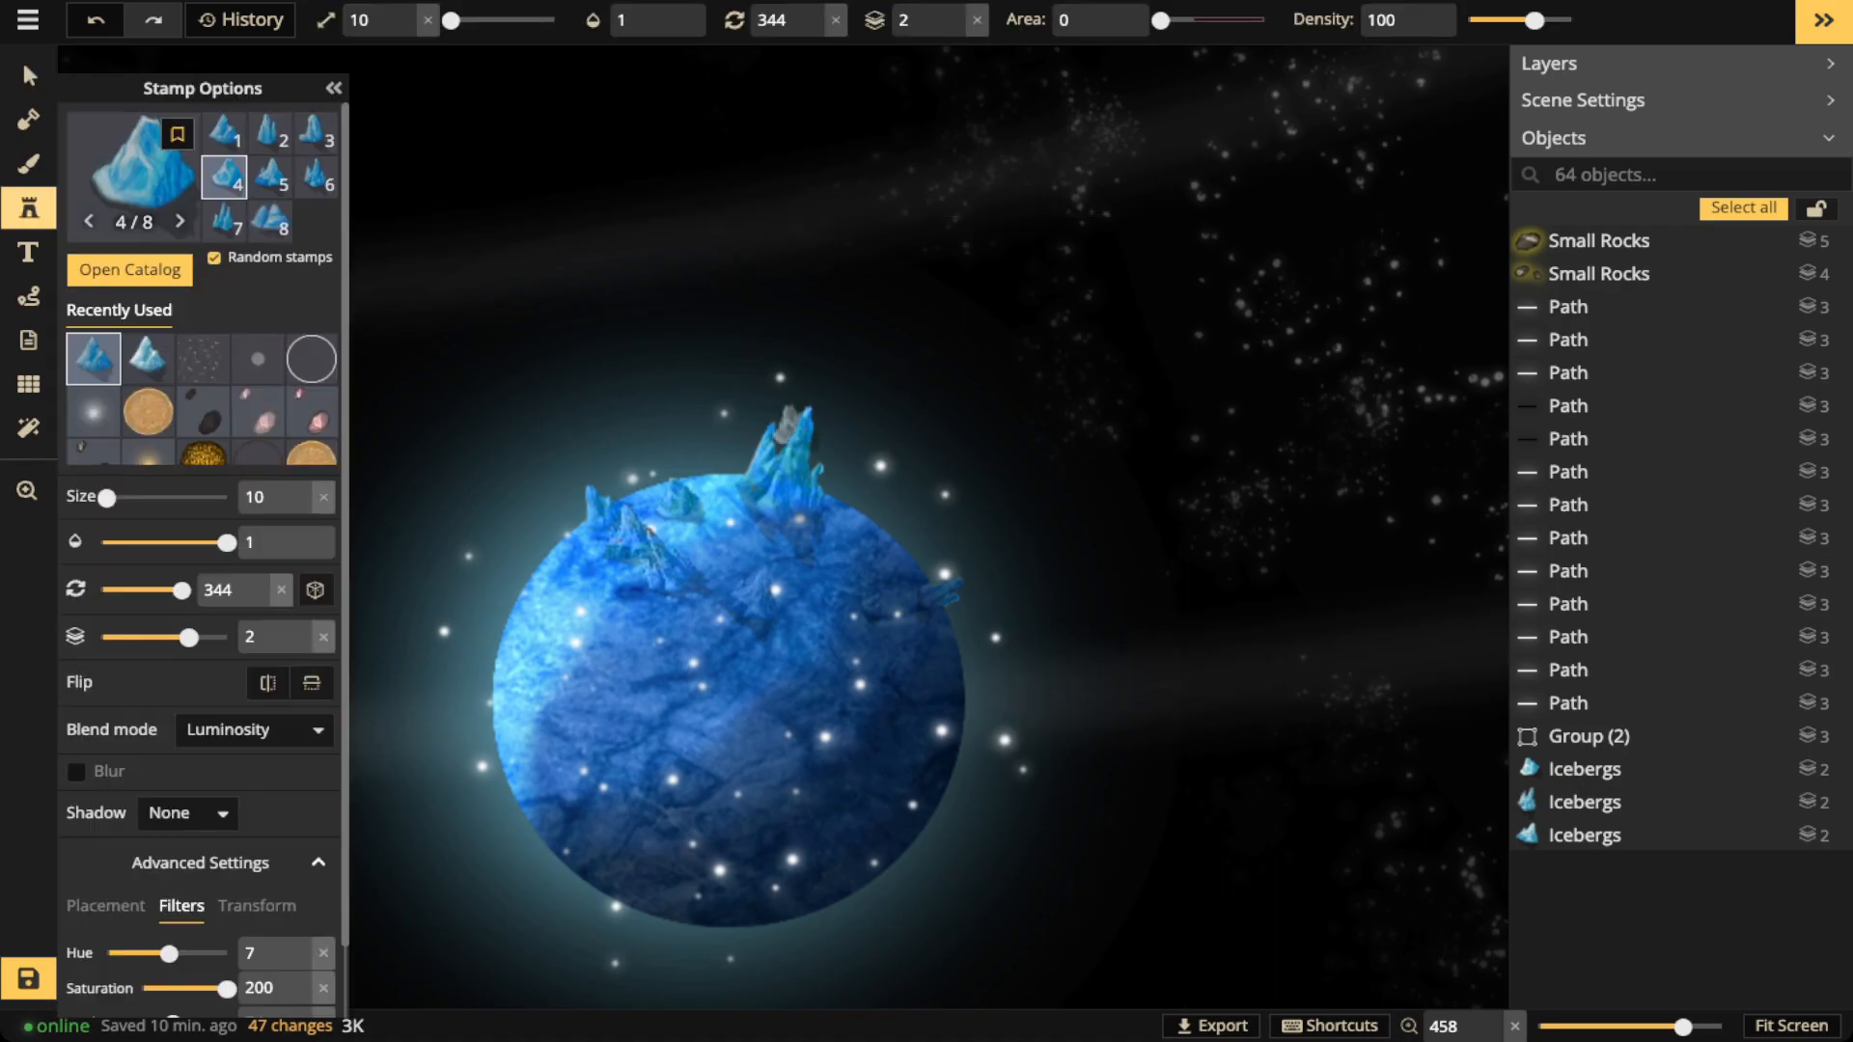
pyautogui.click(133, 176)
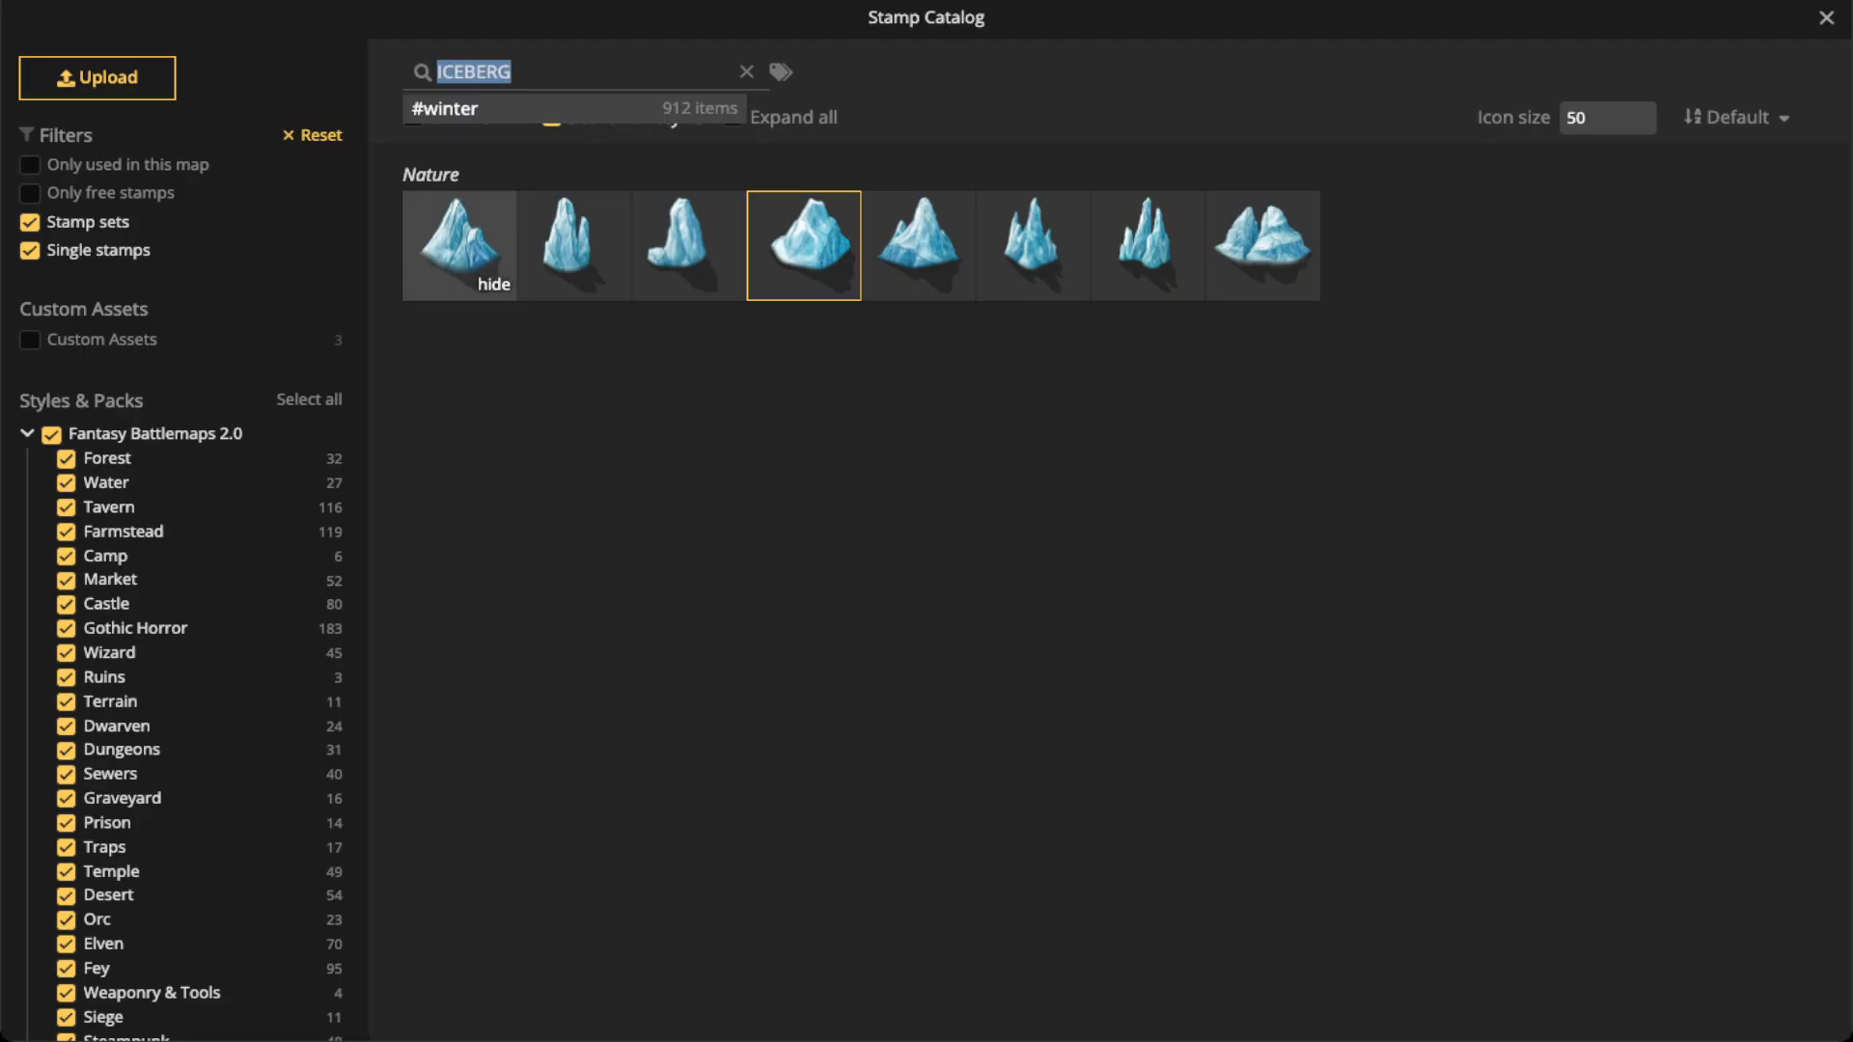
pyautogui.write('FO')
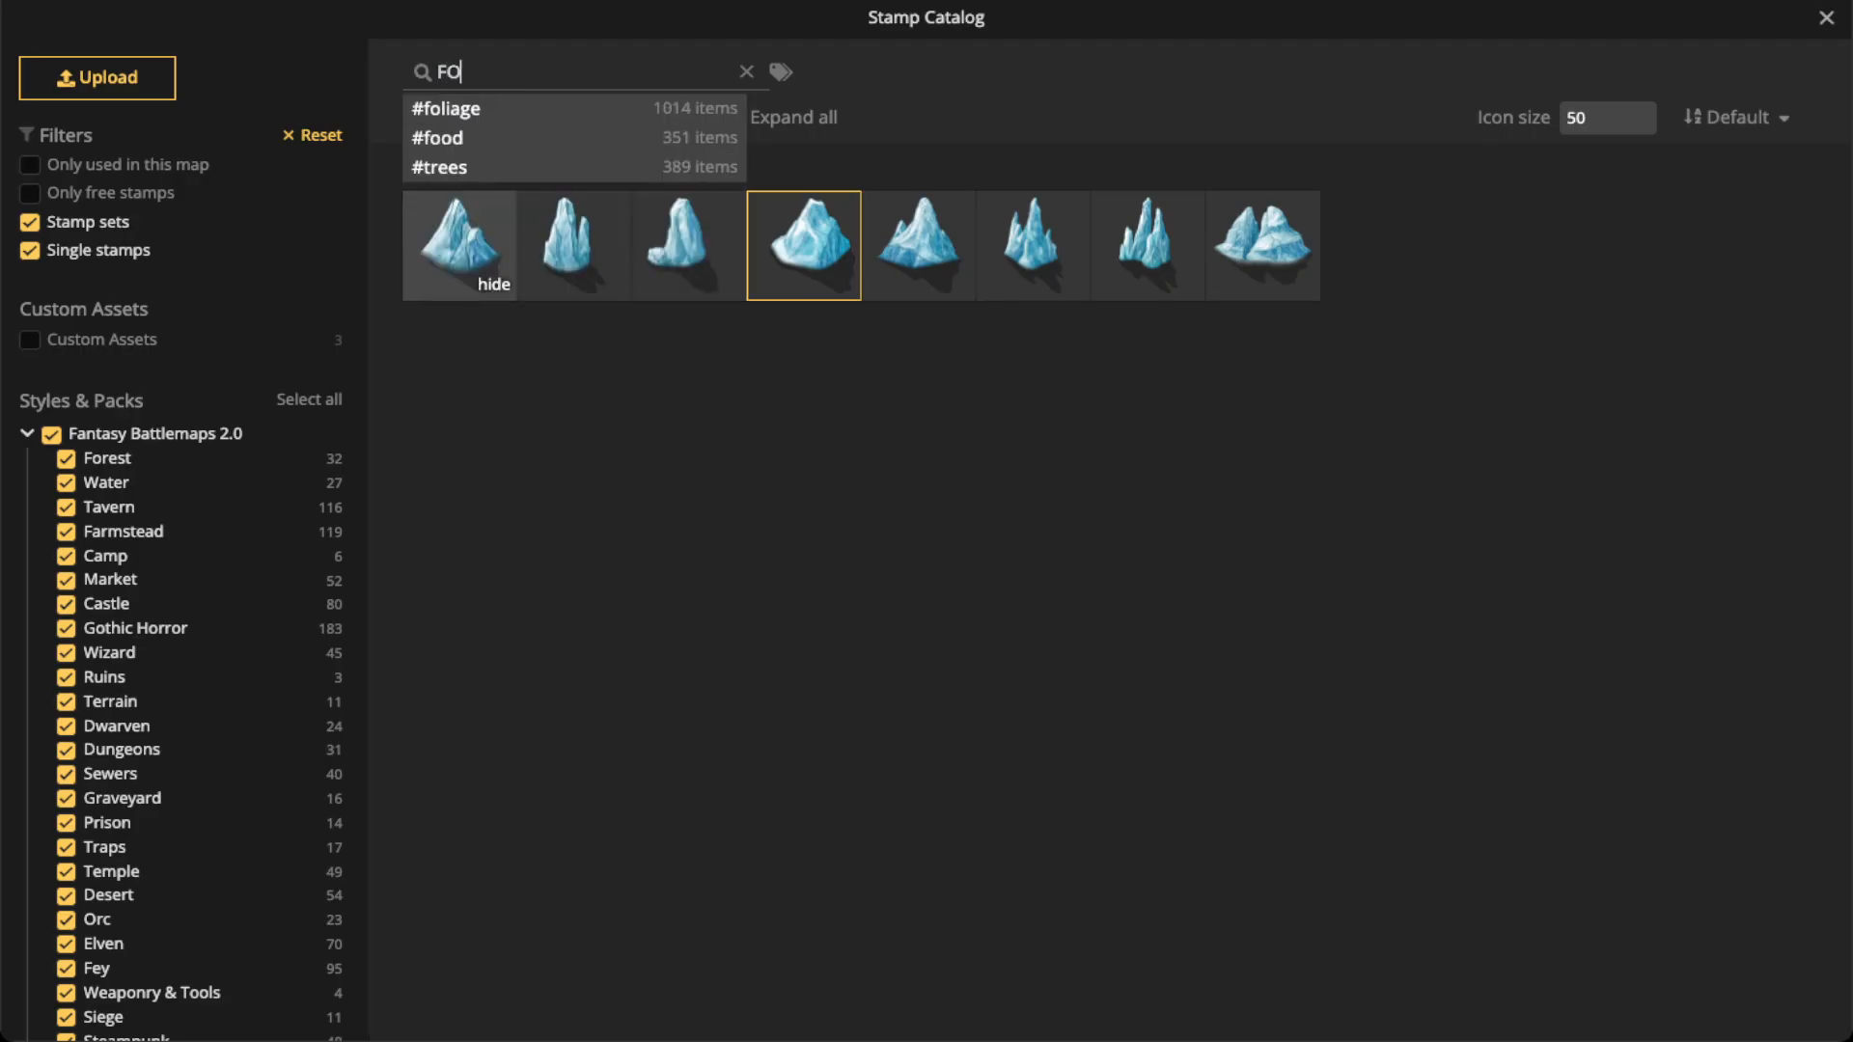
pyautogui.write('G')
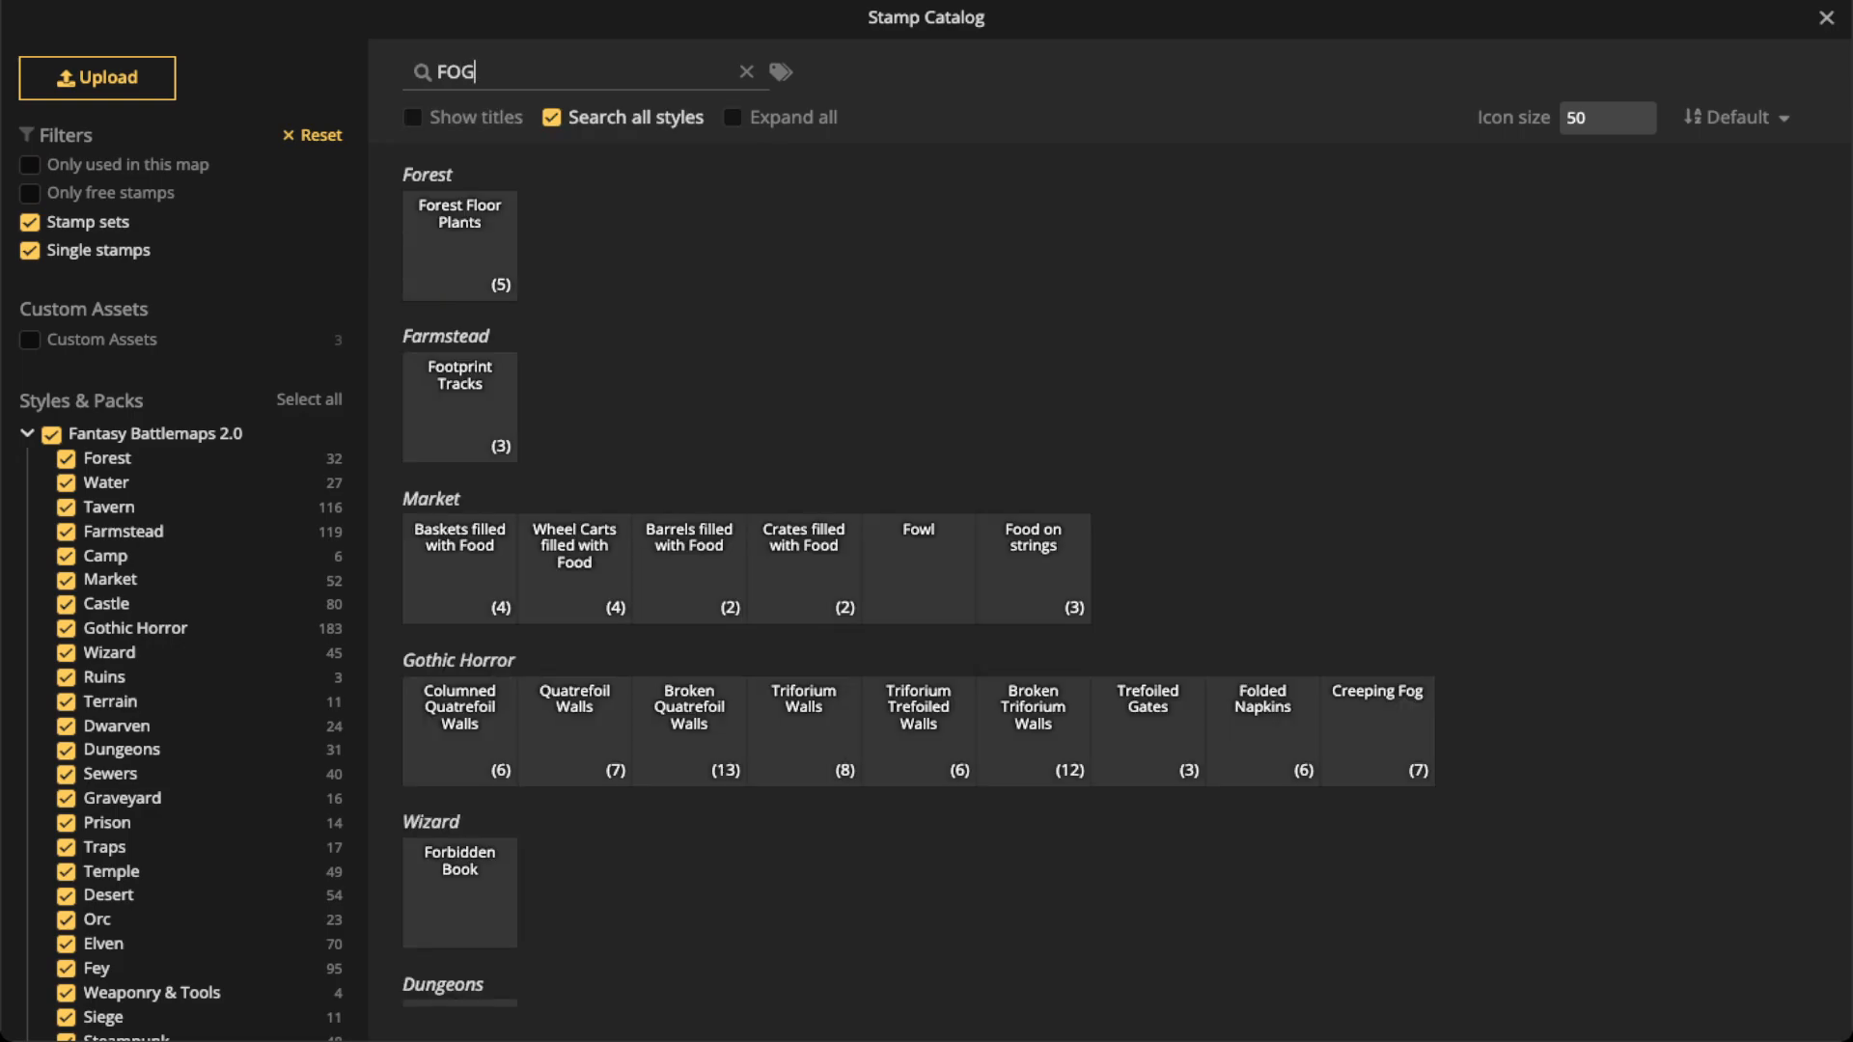
pyautogui.click(459, 246)
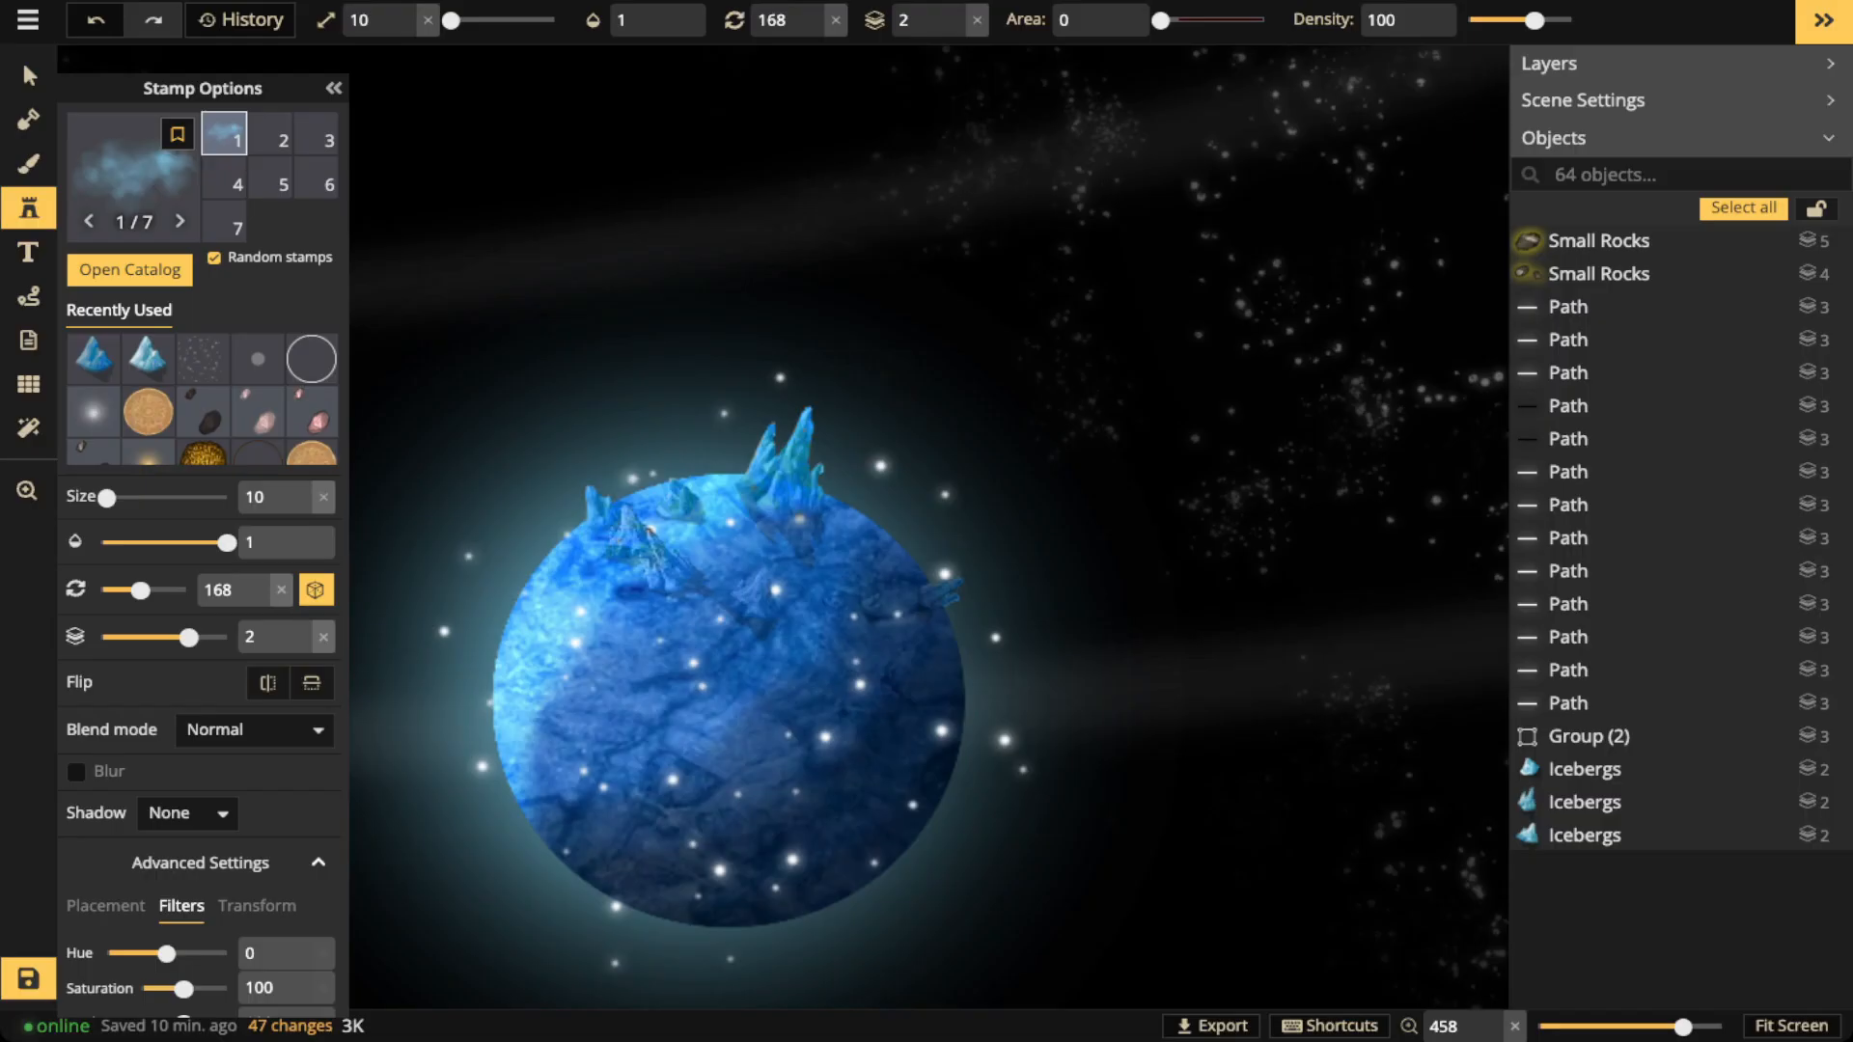
# Stamp Creeping Fog three times at size 87 over the planet: near its upper edge, on its left side and on its lower right
pyautogui.scroll(8, 603, 367)
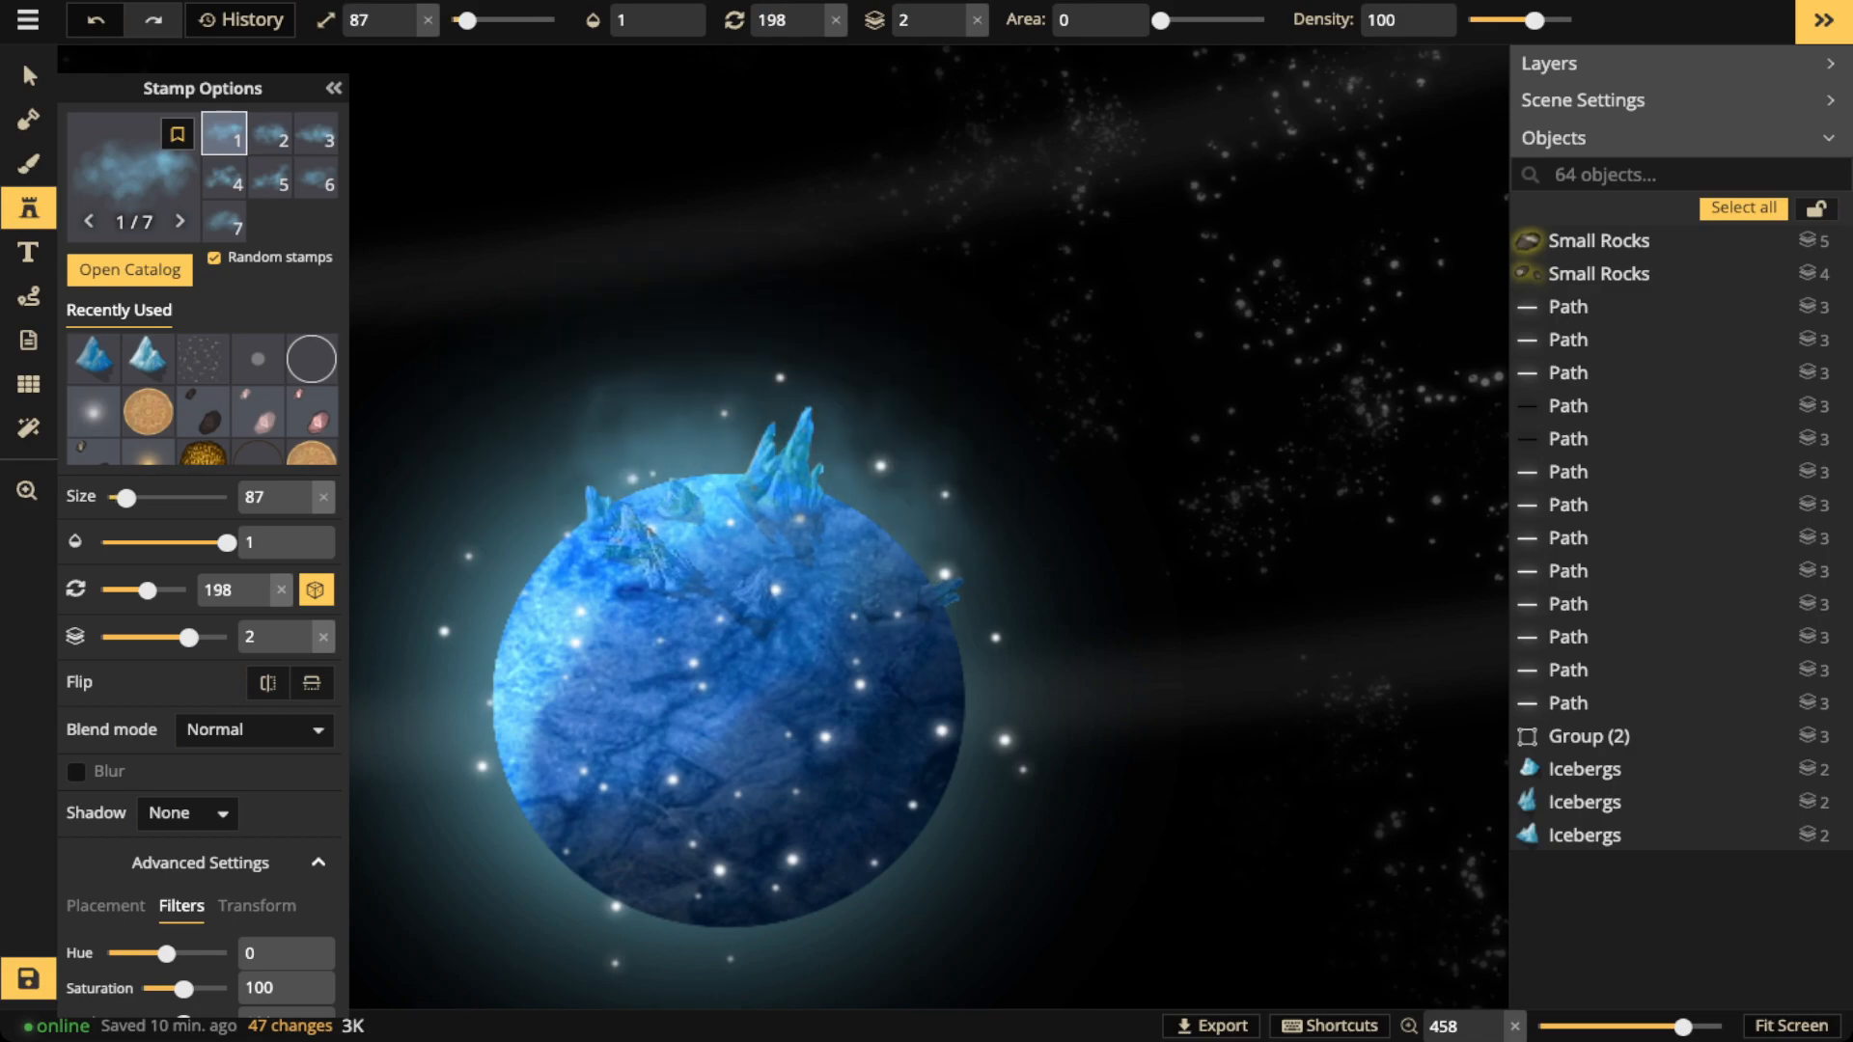
pyautogui.click(743, 464)
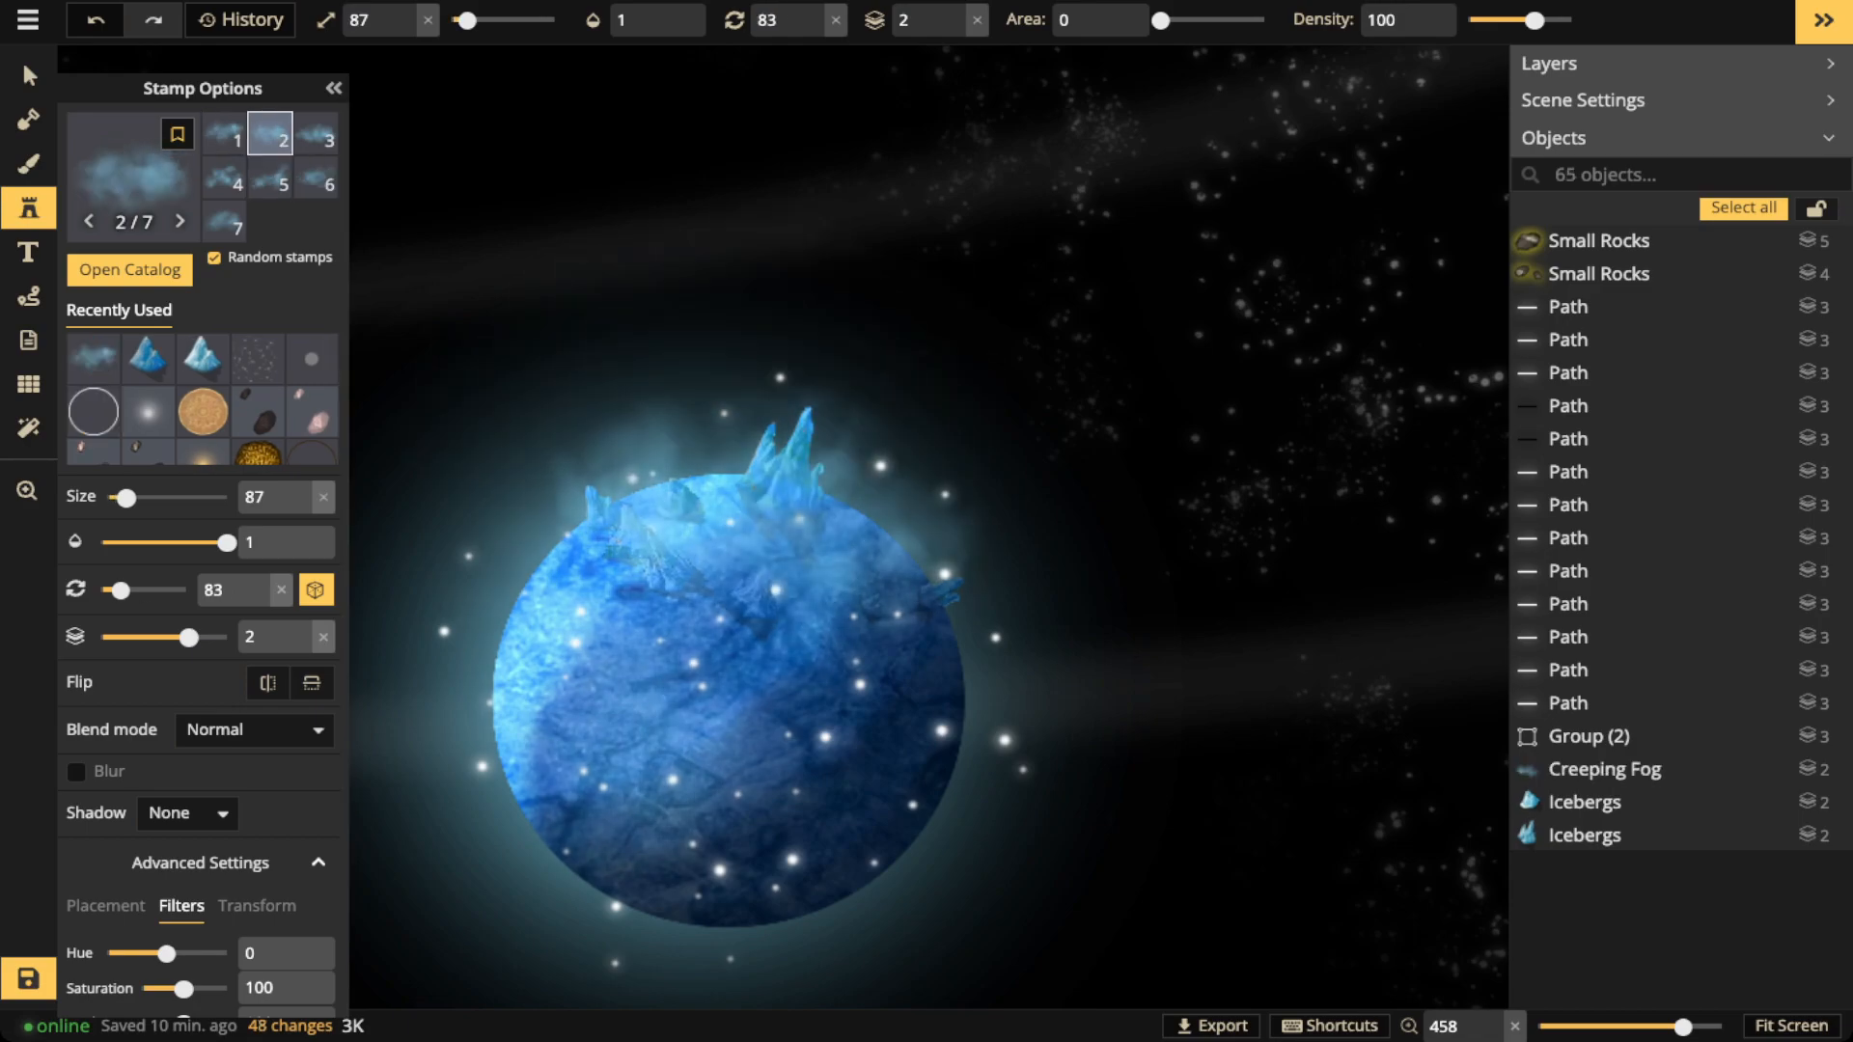
pyautogui.scroll(3, 555, 608)
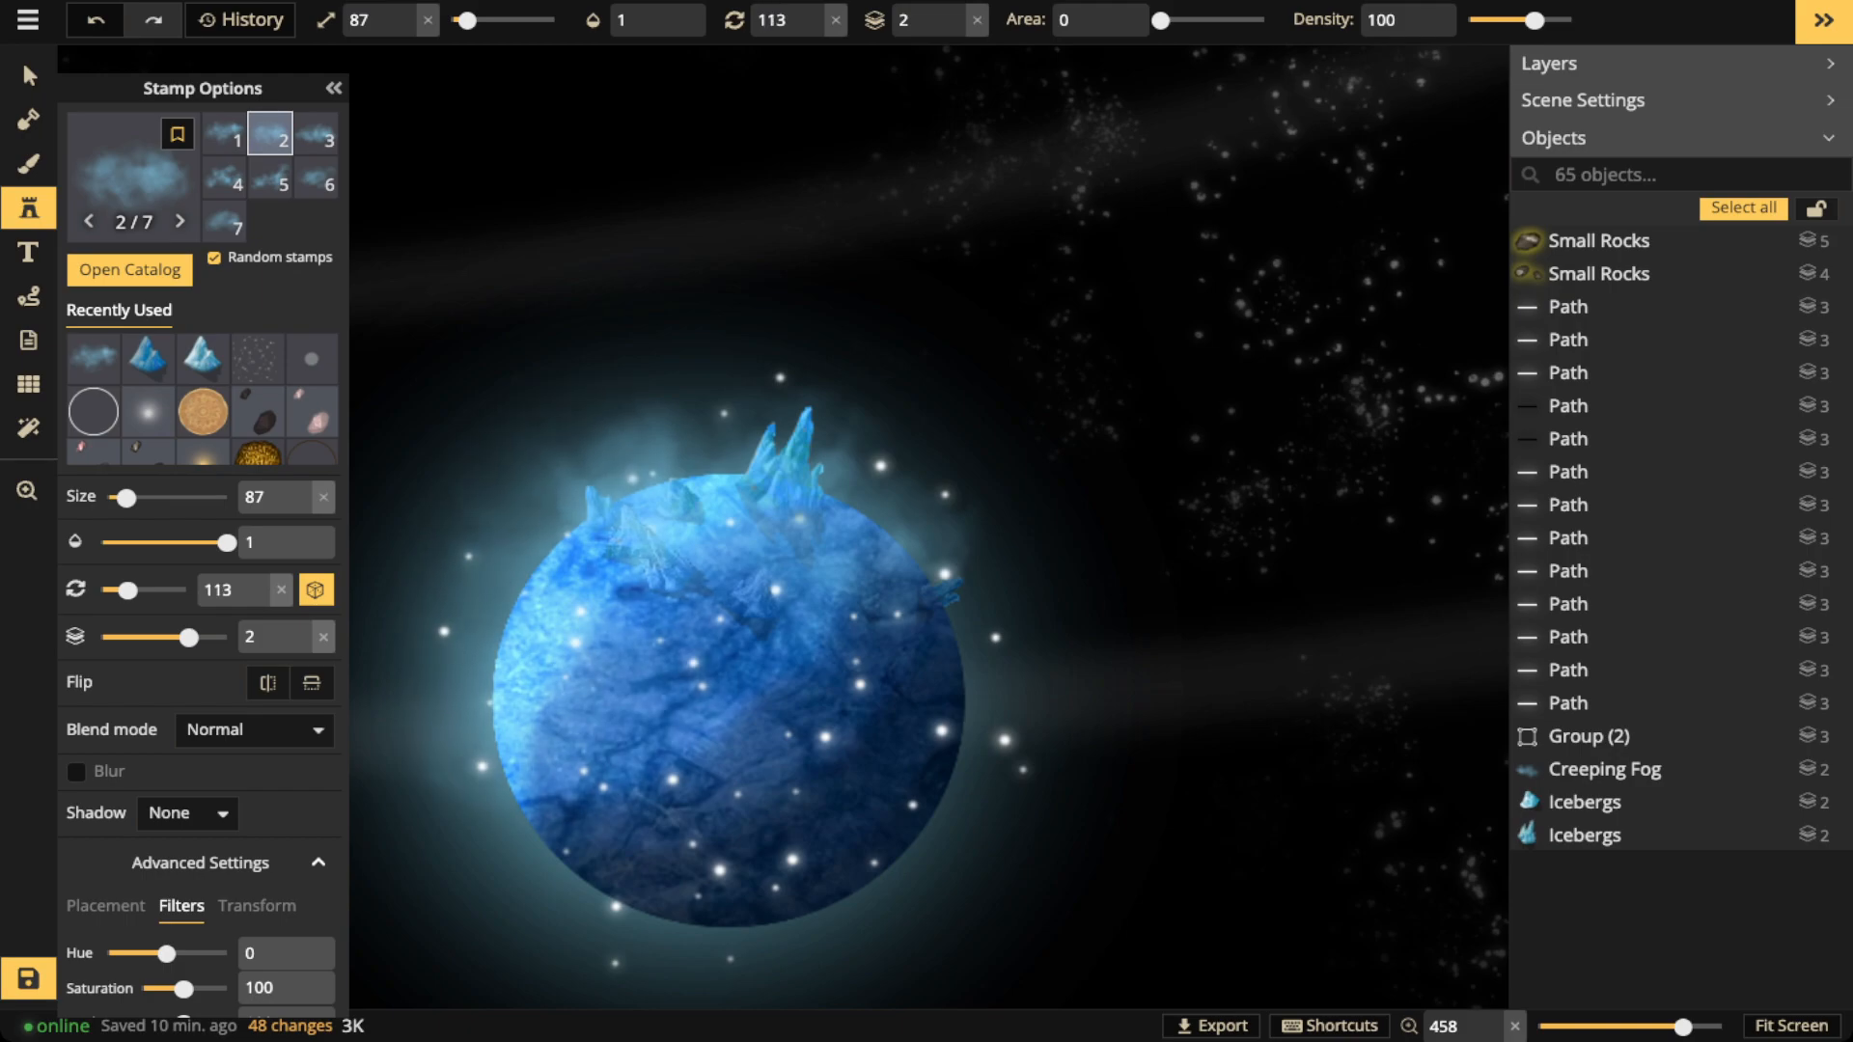
pyautogui.click(553, 610)
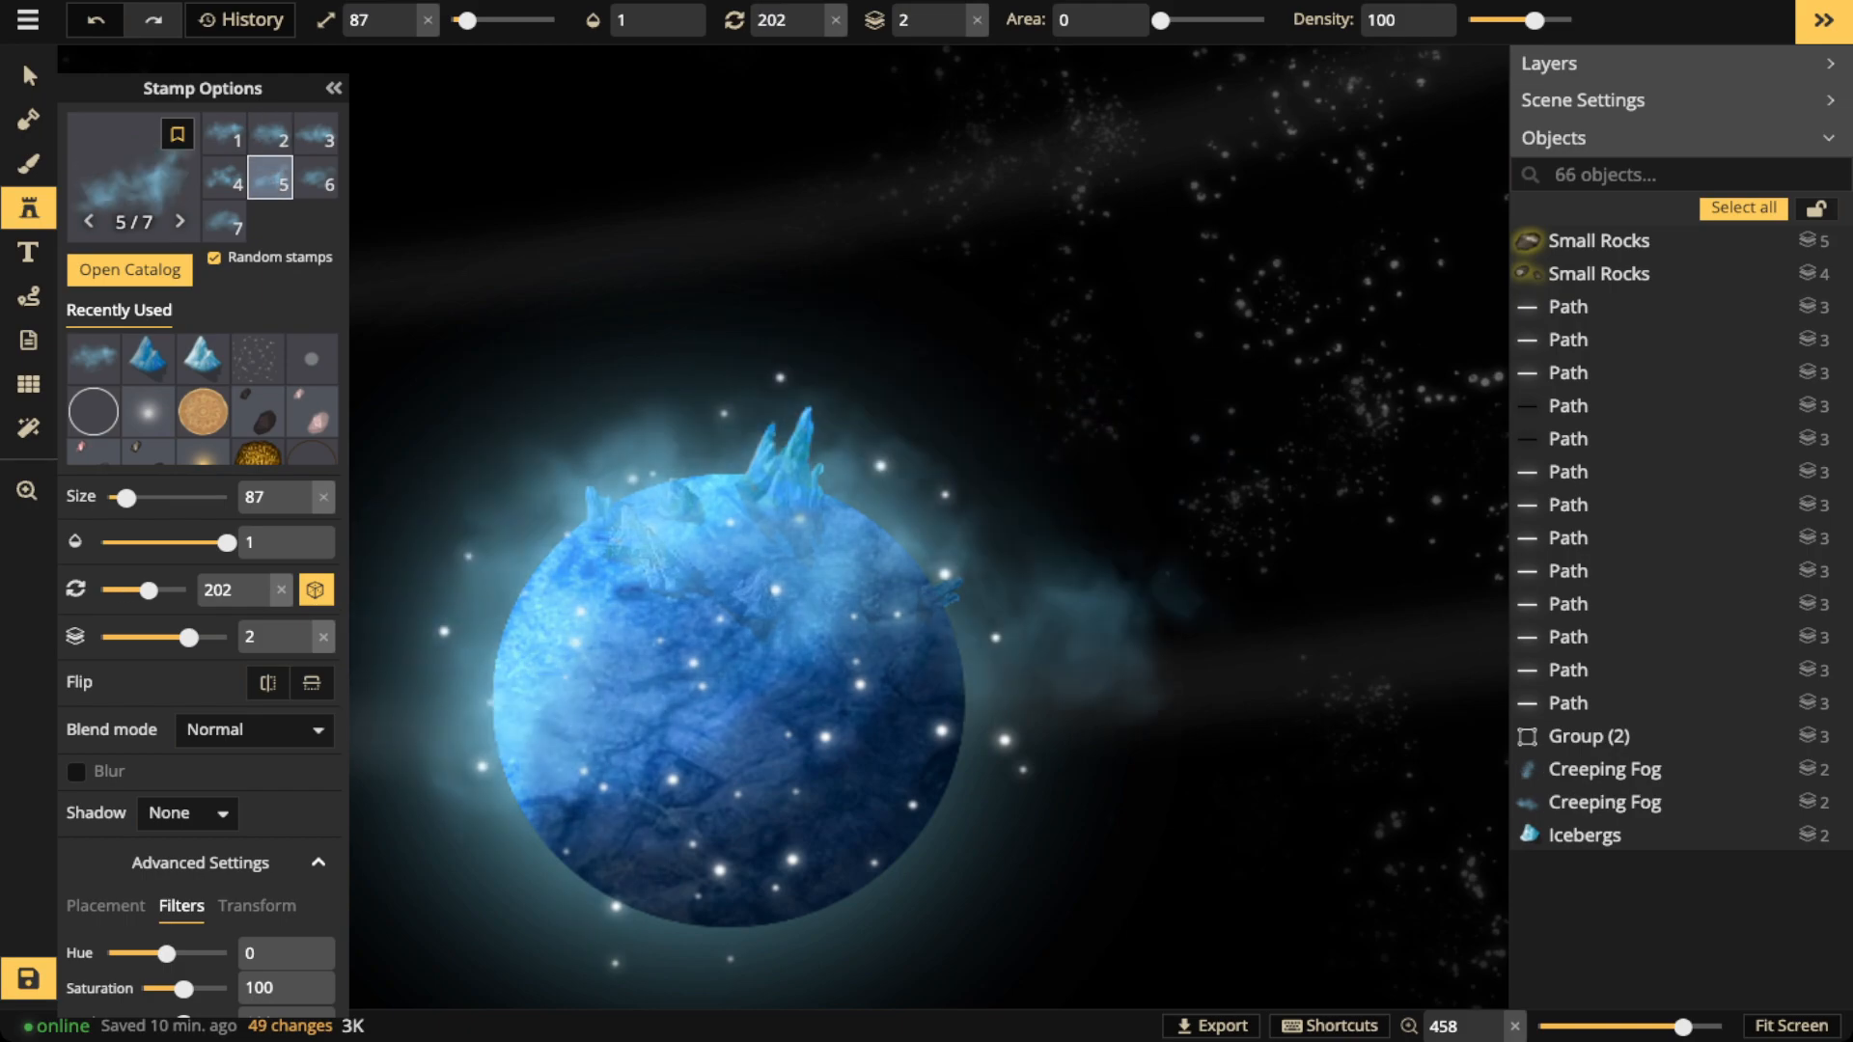
pyautogui.scroll(5, 850, 734)
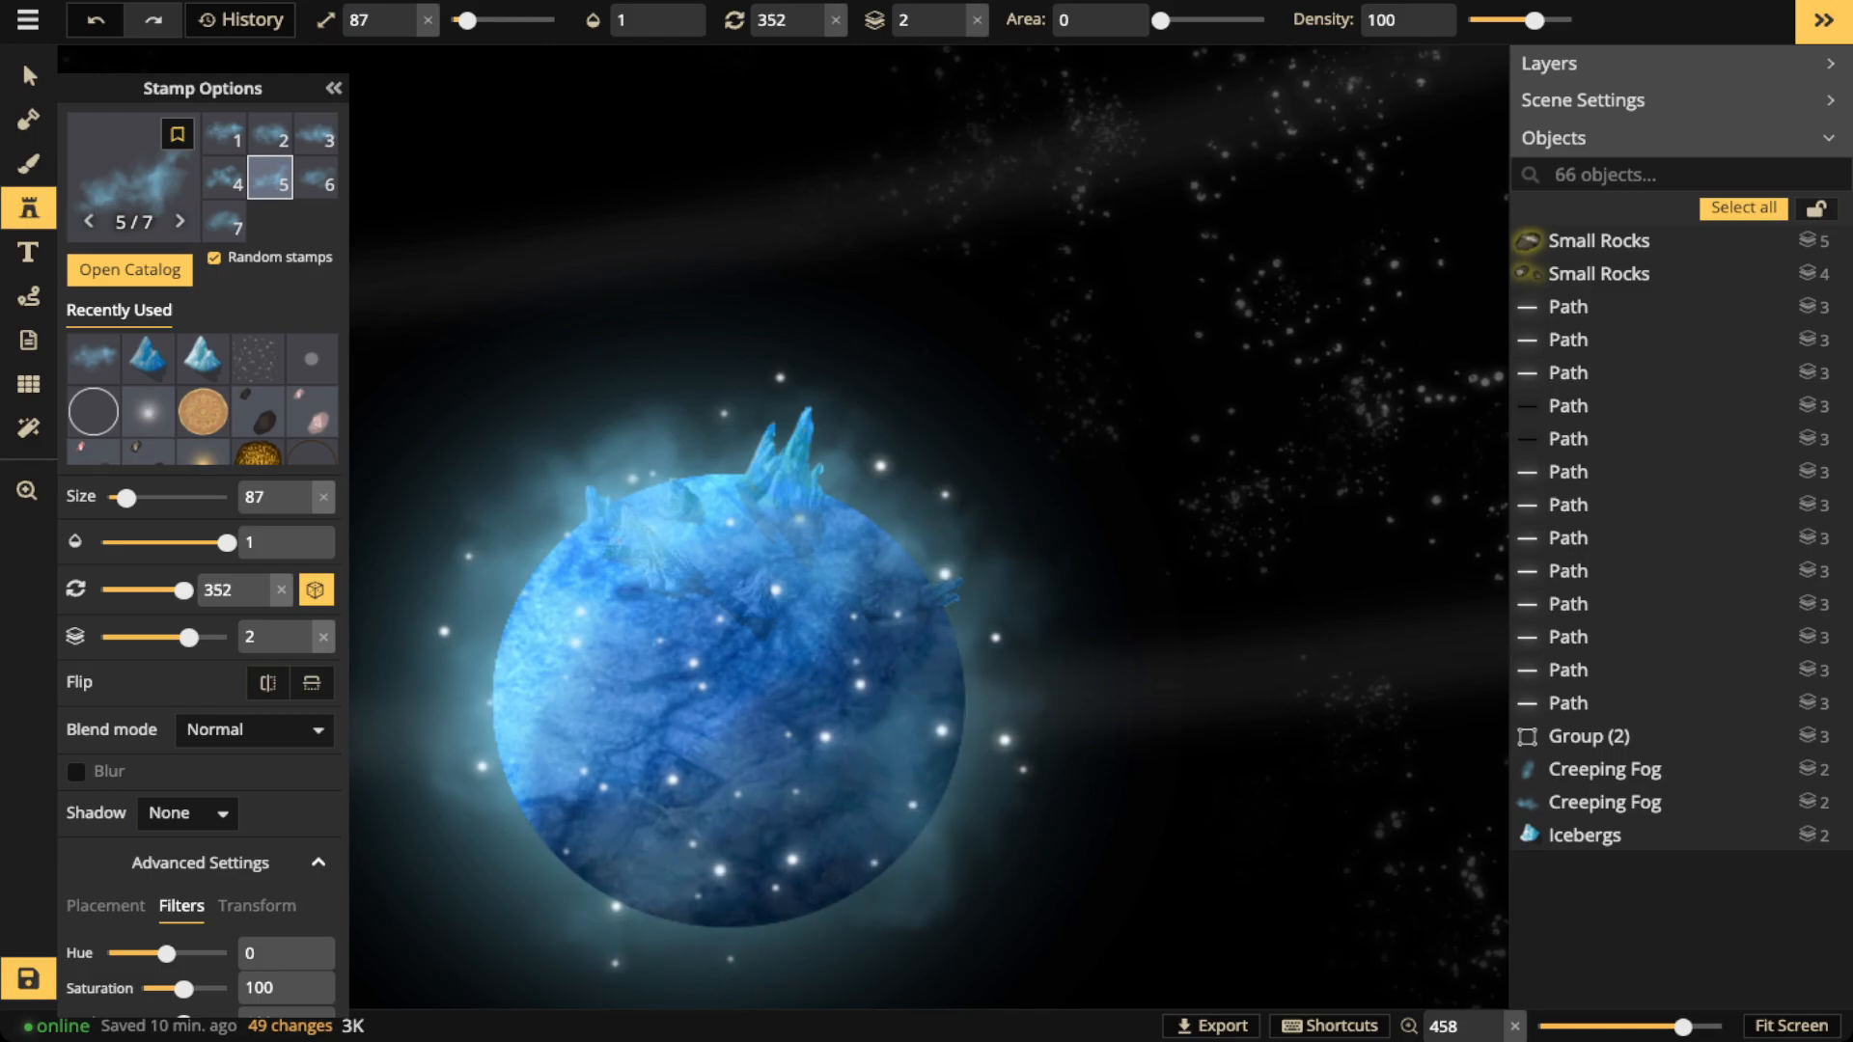
pyautogui.click(849, 734)
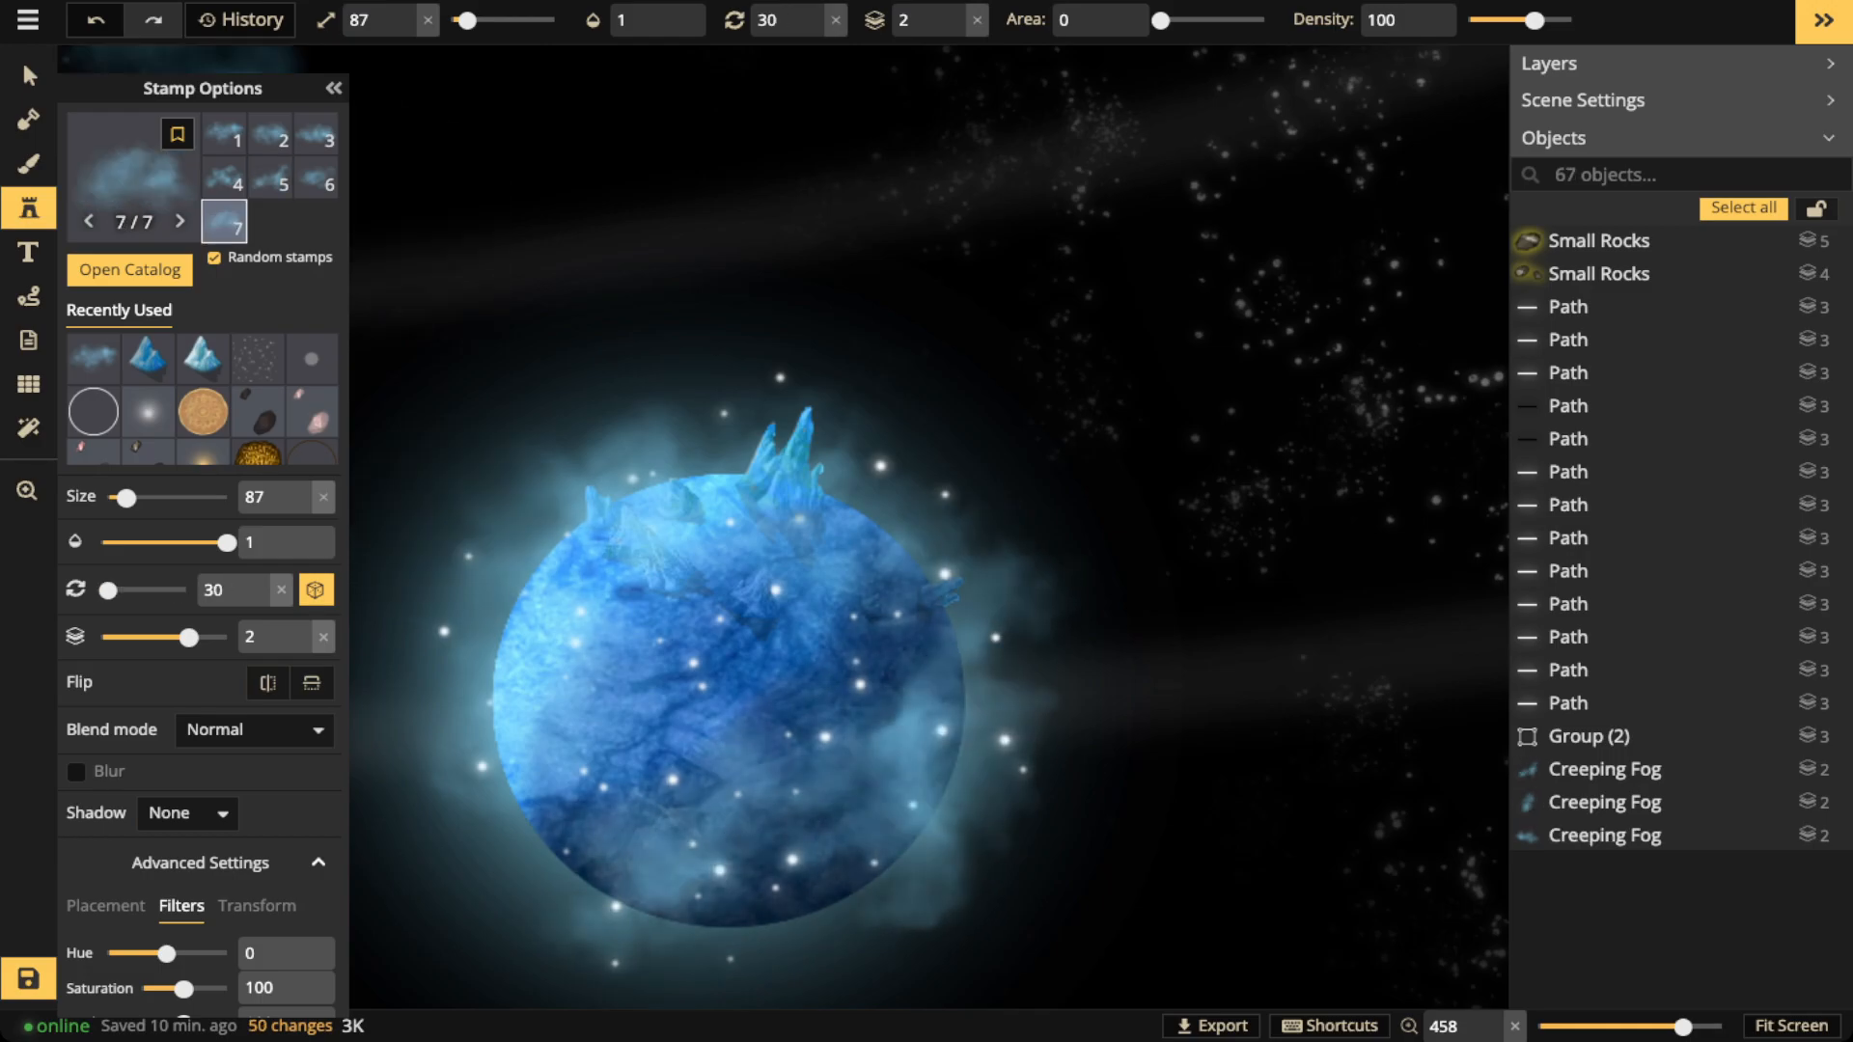
# Lower the brightness of the Creeping Fog on the planet's lower right, then clear the selection
pyautogui.click(29, 76)
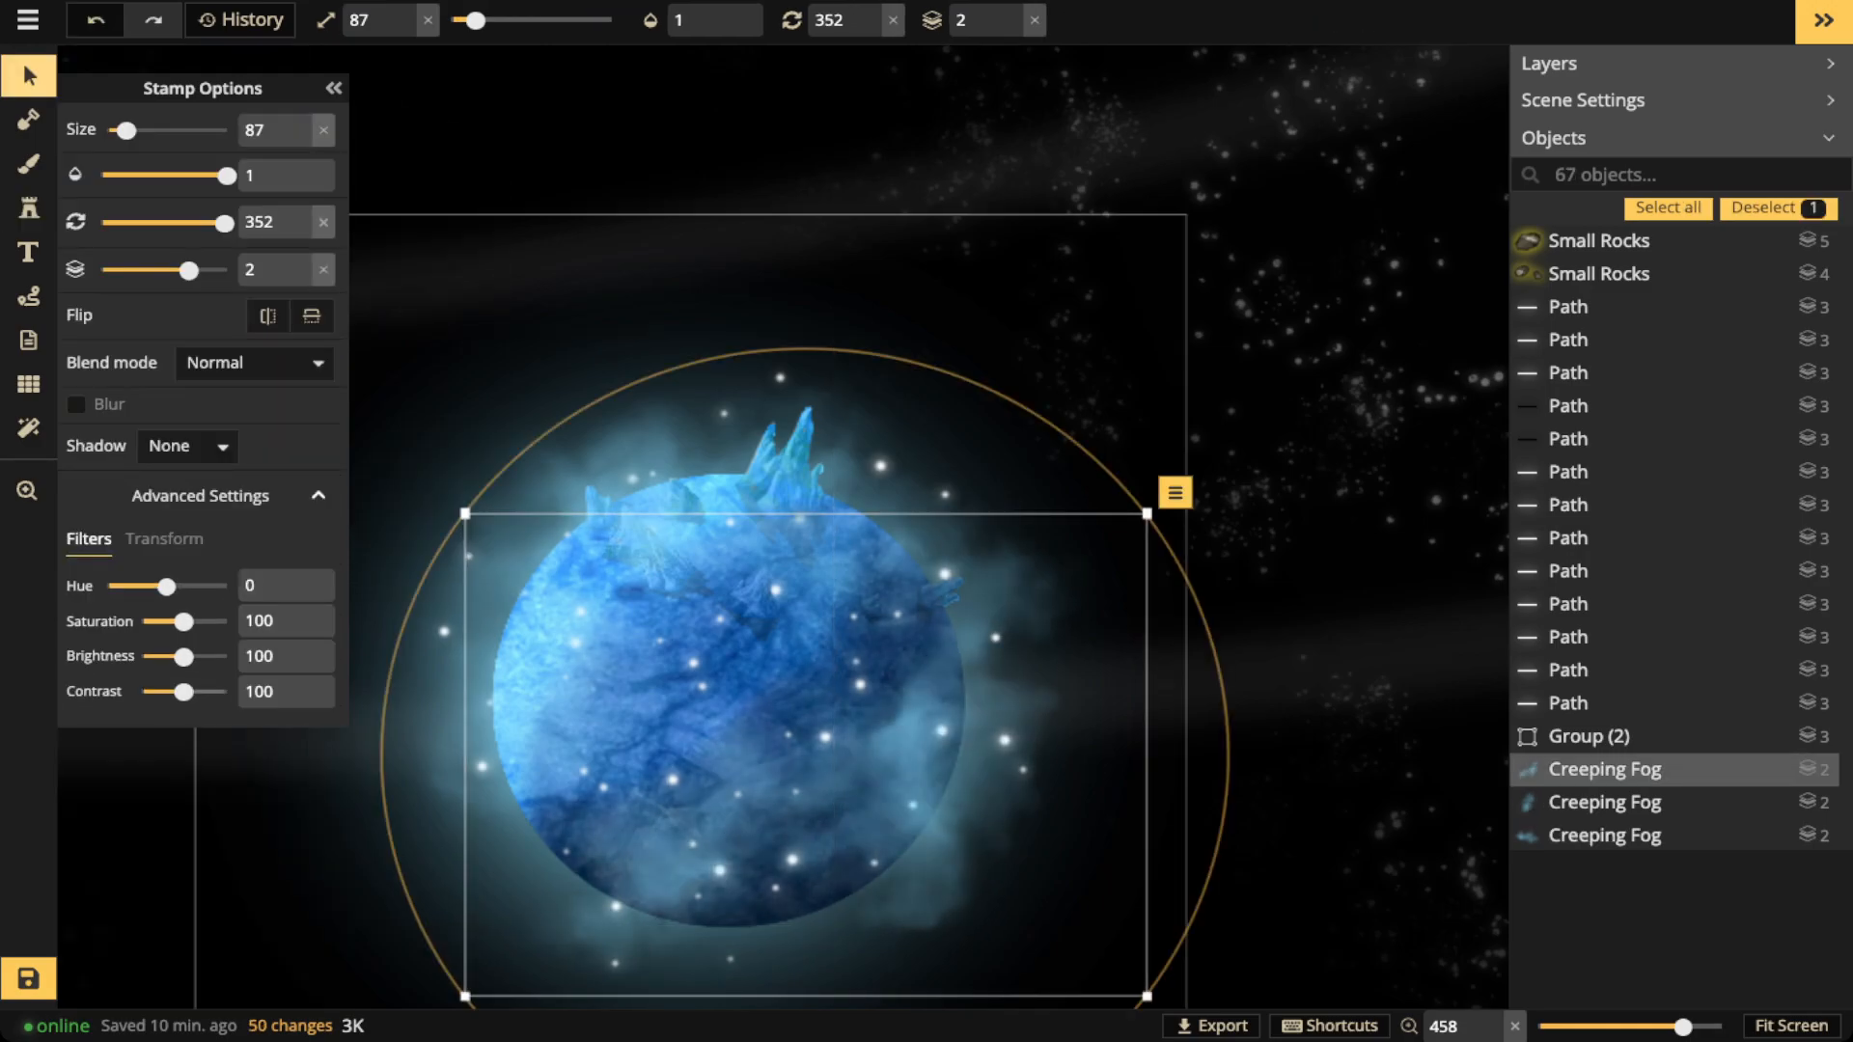
pyautogui.moveTo(184, 656); pyautogui.dragTo(154, 656)
pyautogui.press('Escape')
pyautogui.scroll(-5, 375, 469)
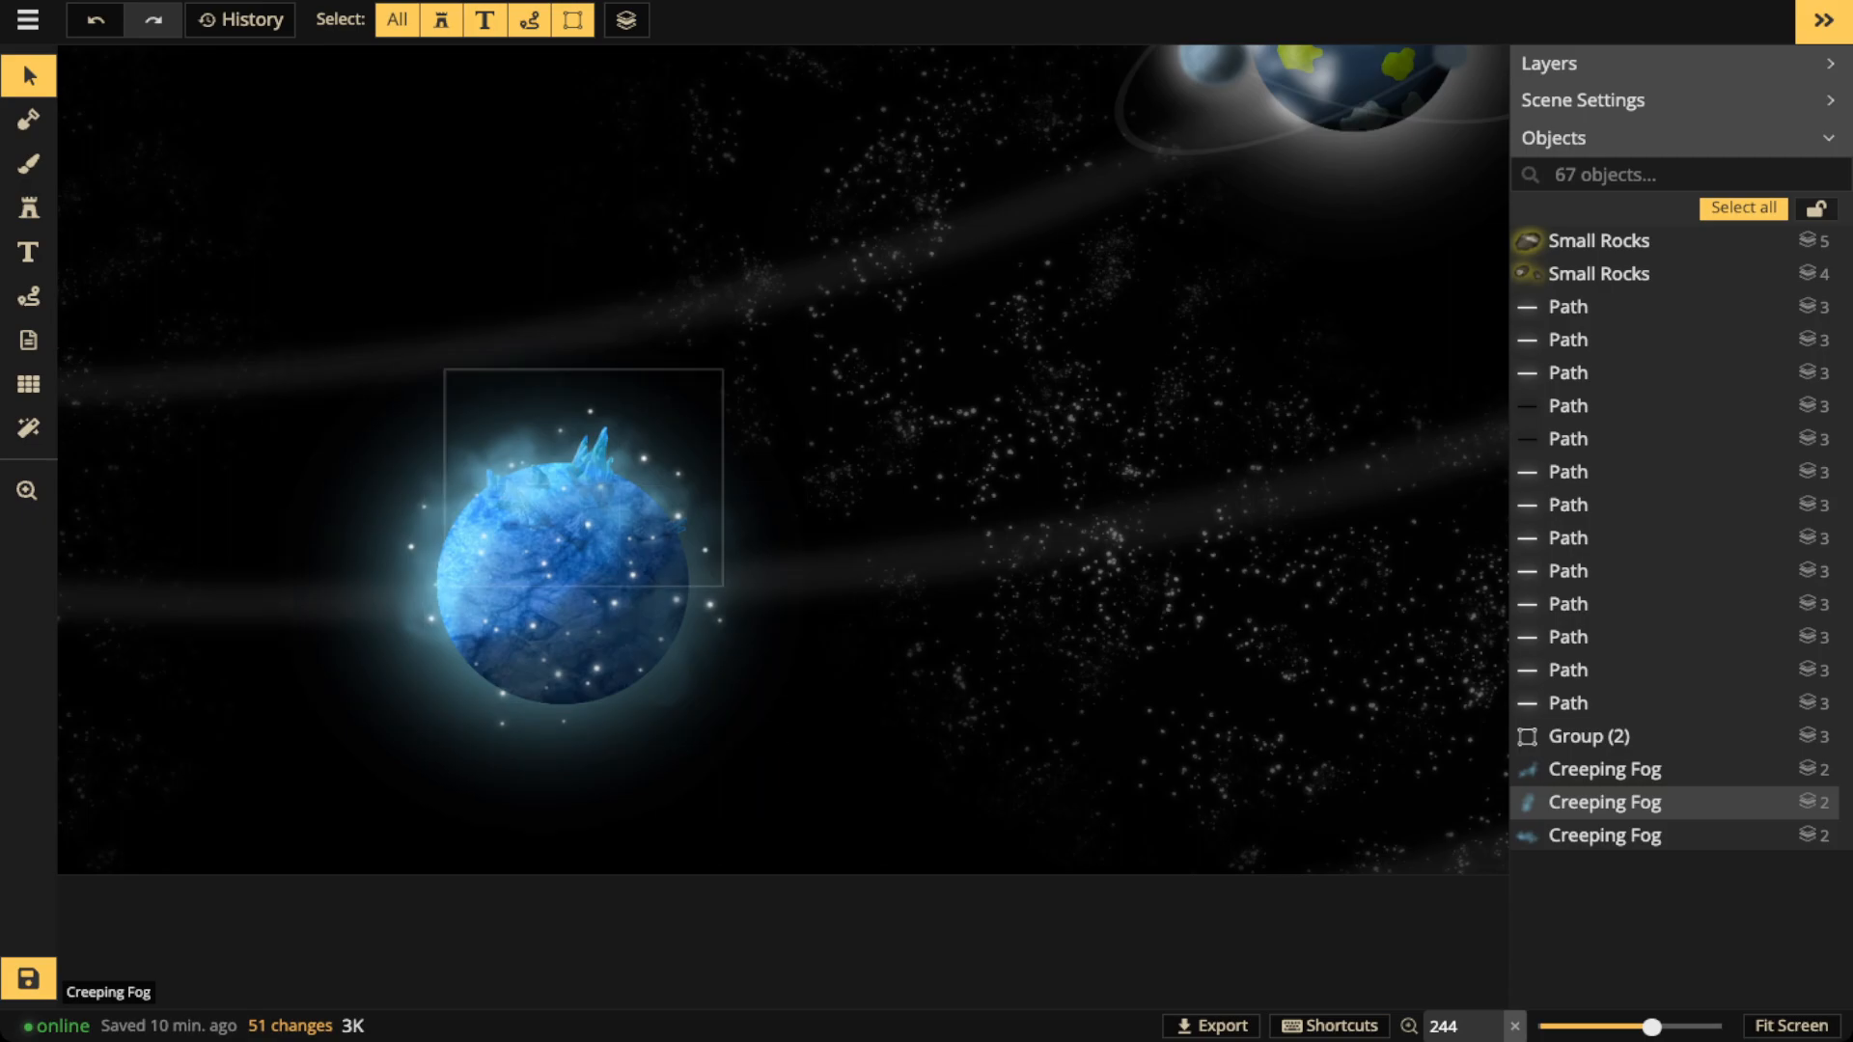
# Reuse the spiky iceberg's stamp settings and stamp variant 6 at size 10 and rotation 344 in the empty space right of the planet
pyautogui.scroll(5, 473, 550)
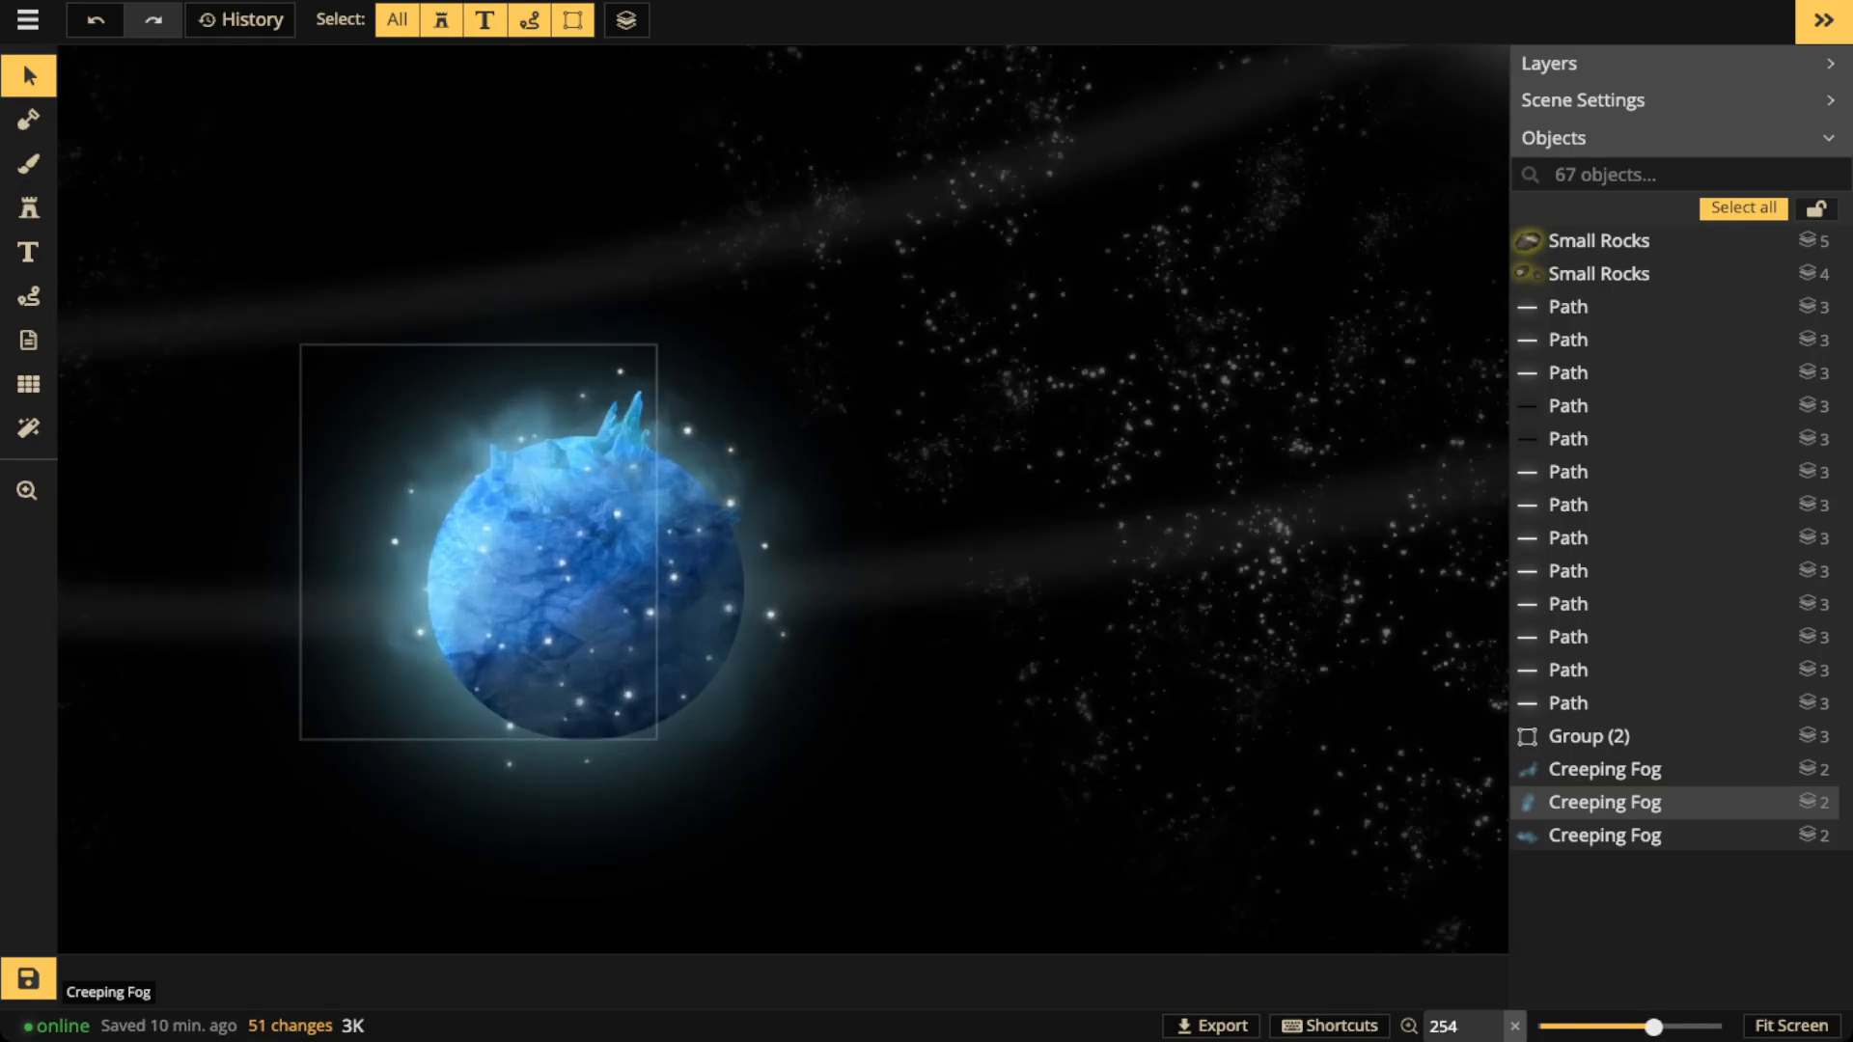
pyautogui.scroll(1, 485, 521)
pyautogui.click(710, 372)
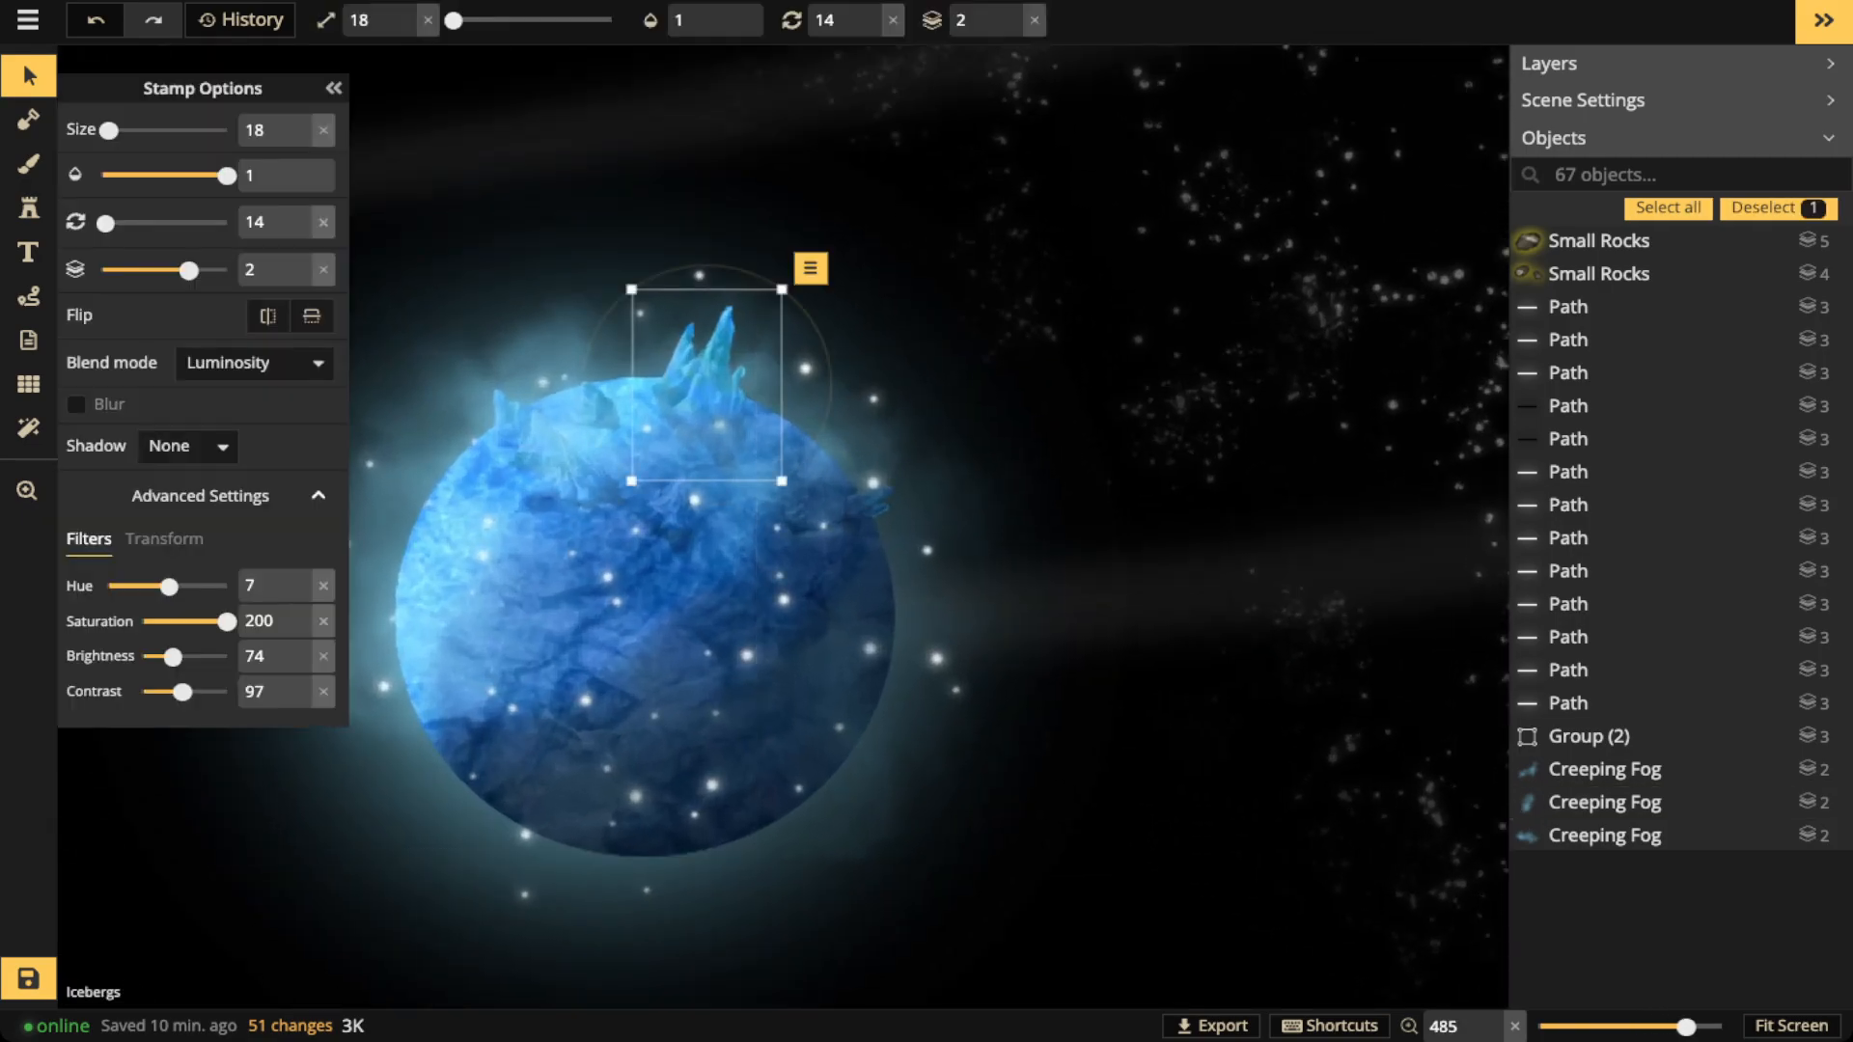
pyautogui.click(29, 208)
pyautogui.scroll(4, 994, 473)
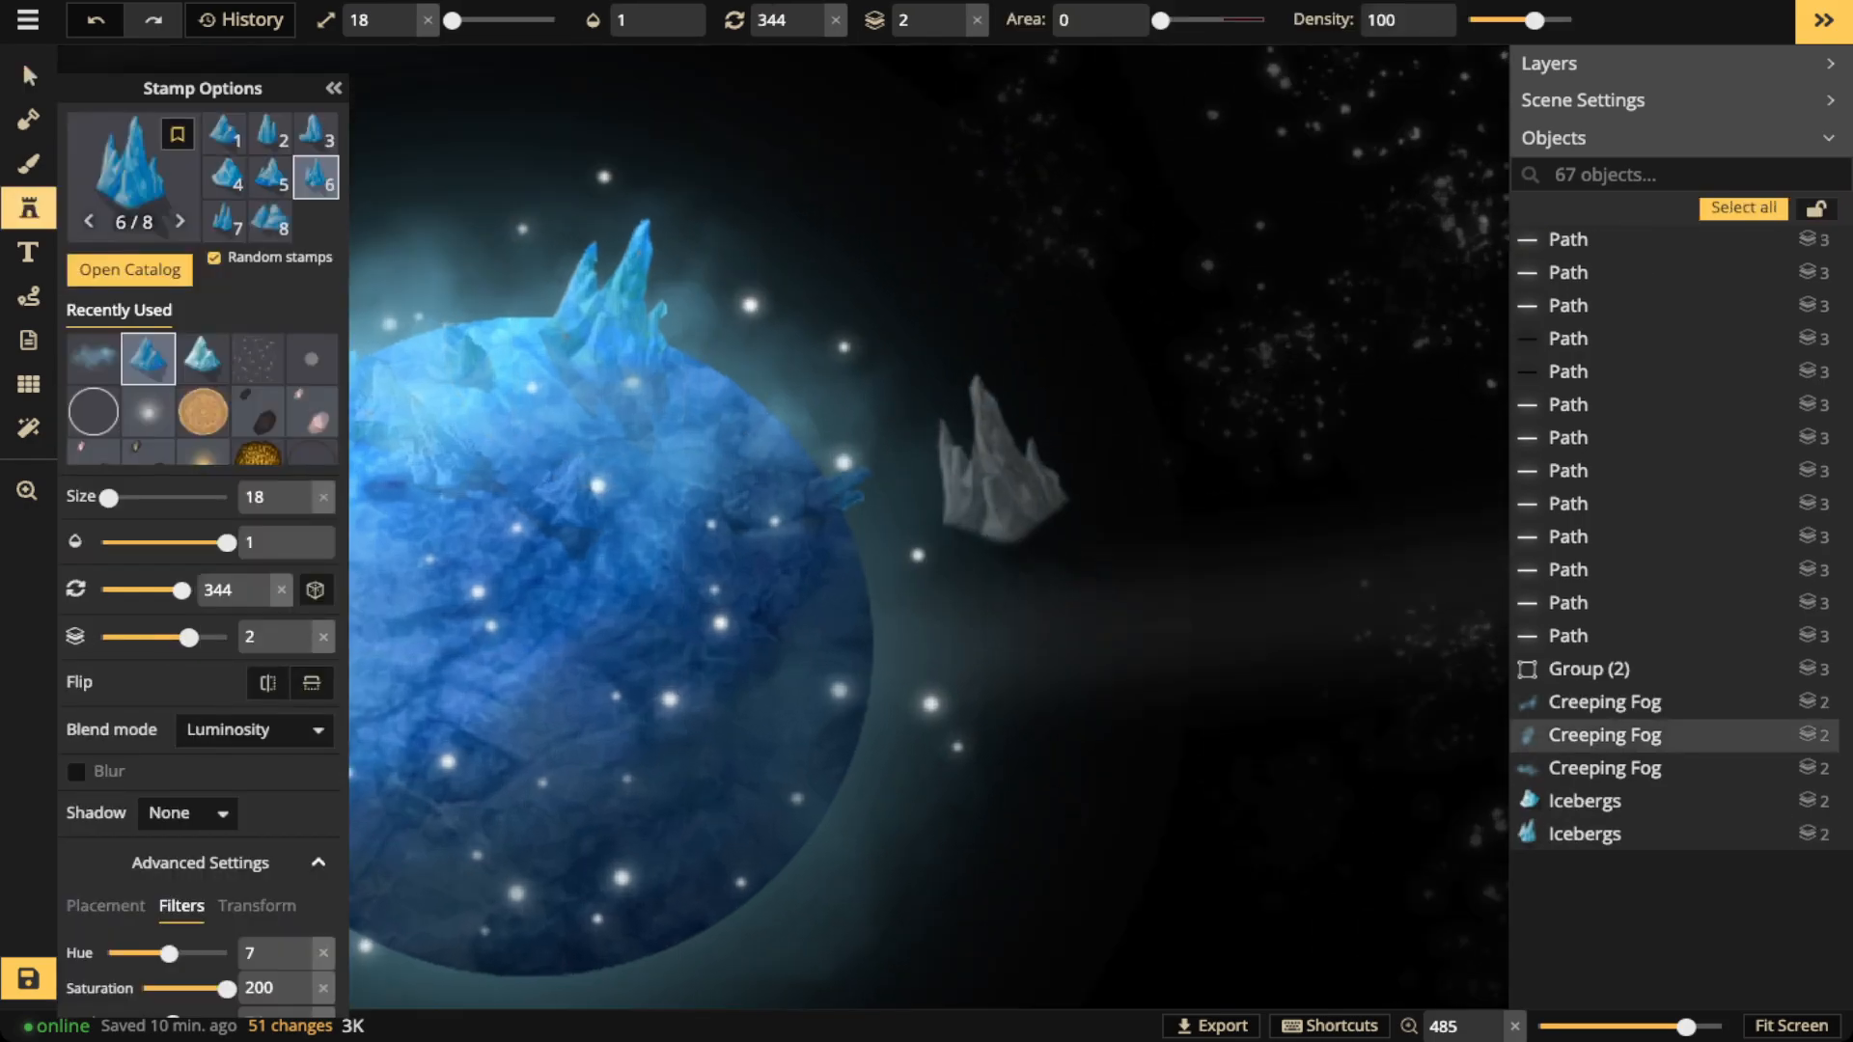
pyautogui.scroll(-4, 1021, 463)
pyautogui.click(1018, 453)
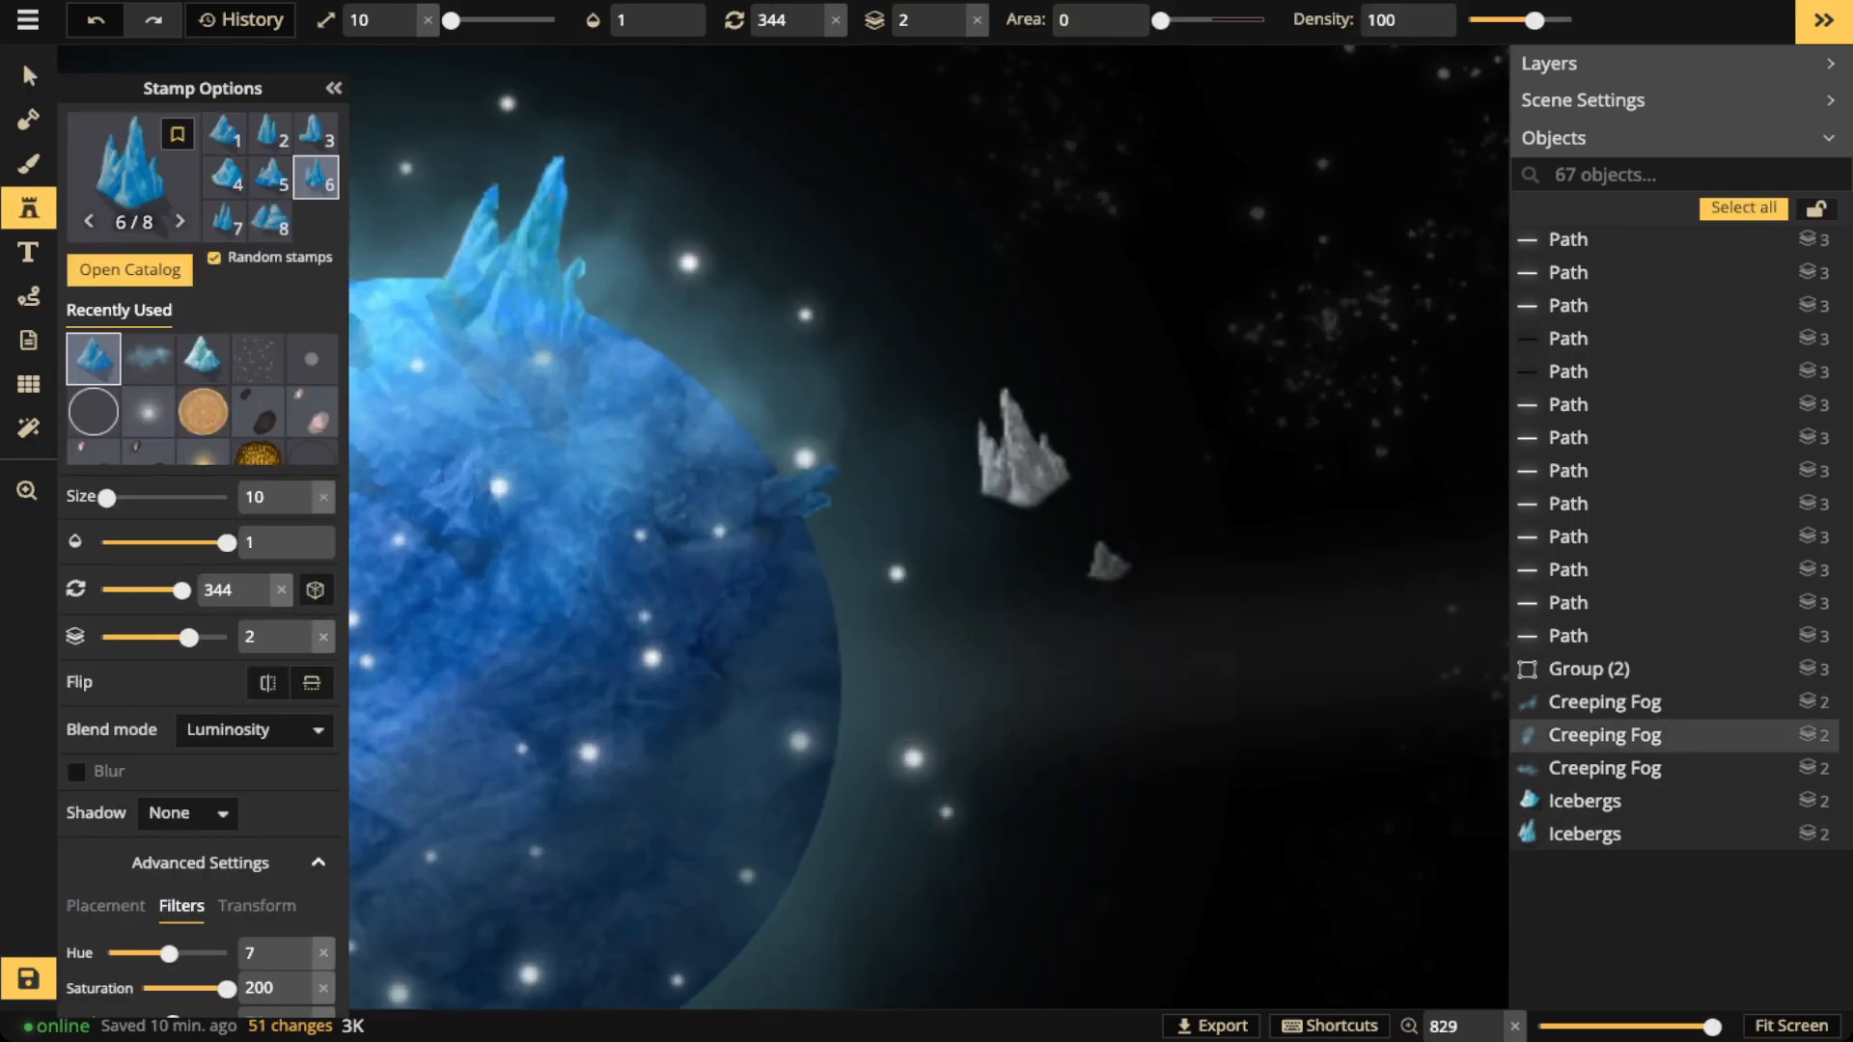
# Stamp iceberg variant 1 at size 20 and rotation 164 beneath the floating iceberg, so their bases overlap
pyautogui.scroll(4, 1058, 534)
pyautogui.scroll(4, 1057, 528)
pyautogui.scroll(1, 1043, 517)
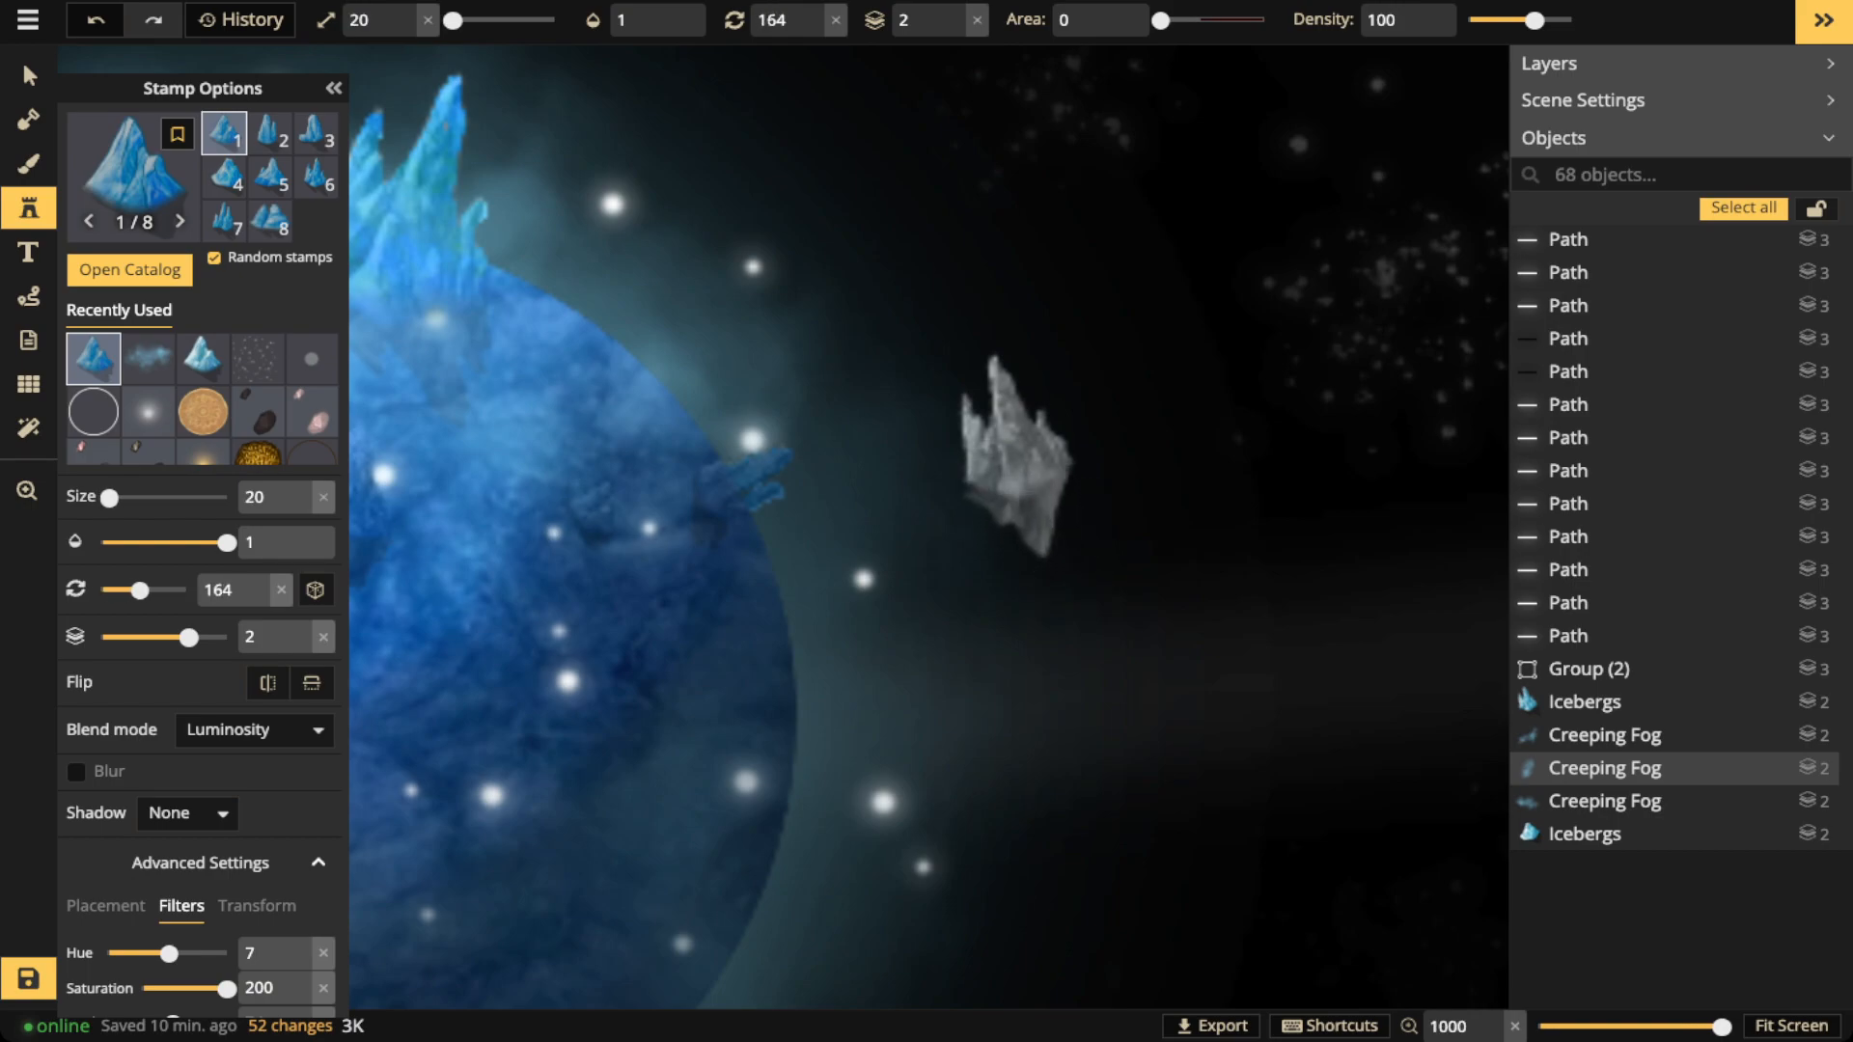
pyautogui.scroll(1, 1019, 516)
pyautogui.scroll(-1, 1018, 473)
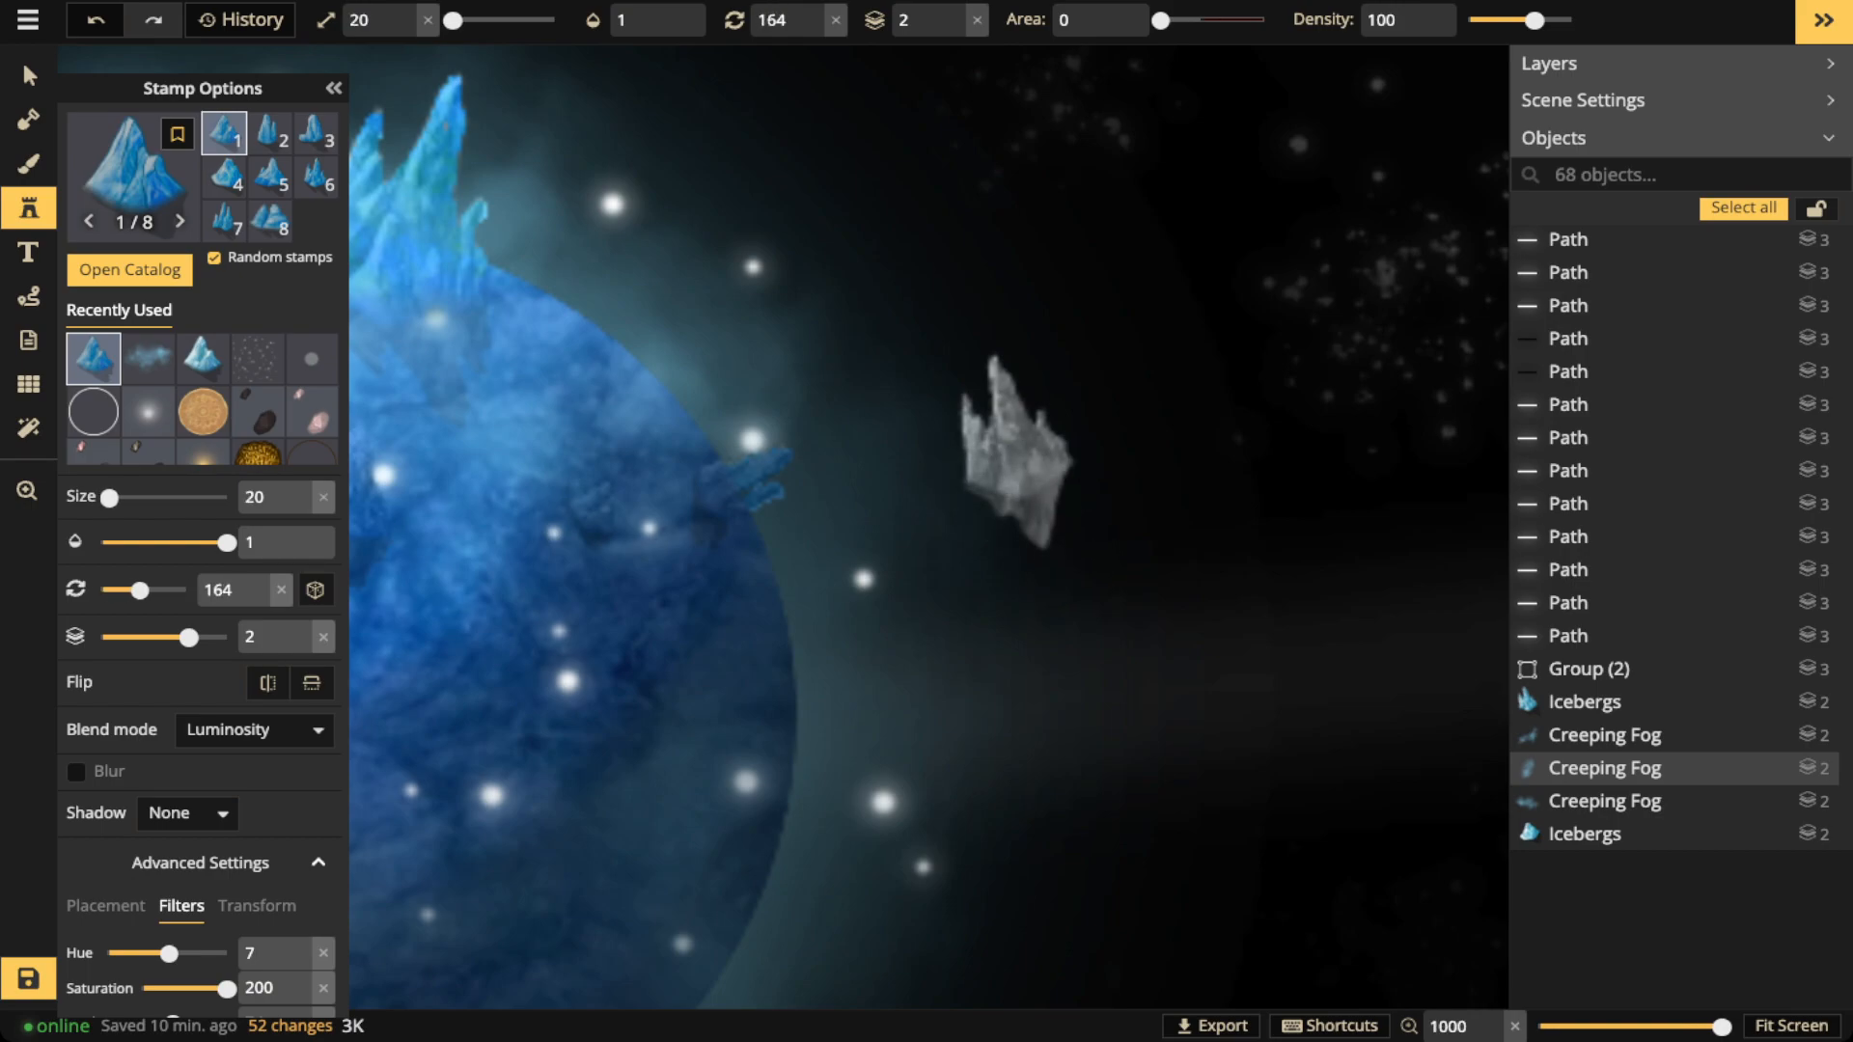
pyautogui.click(1013, 453)
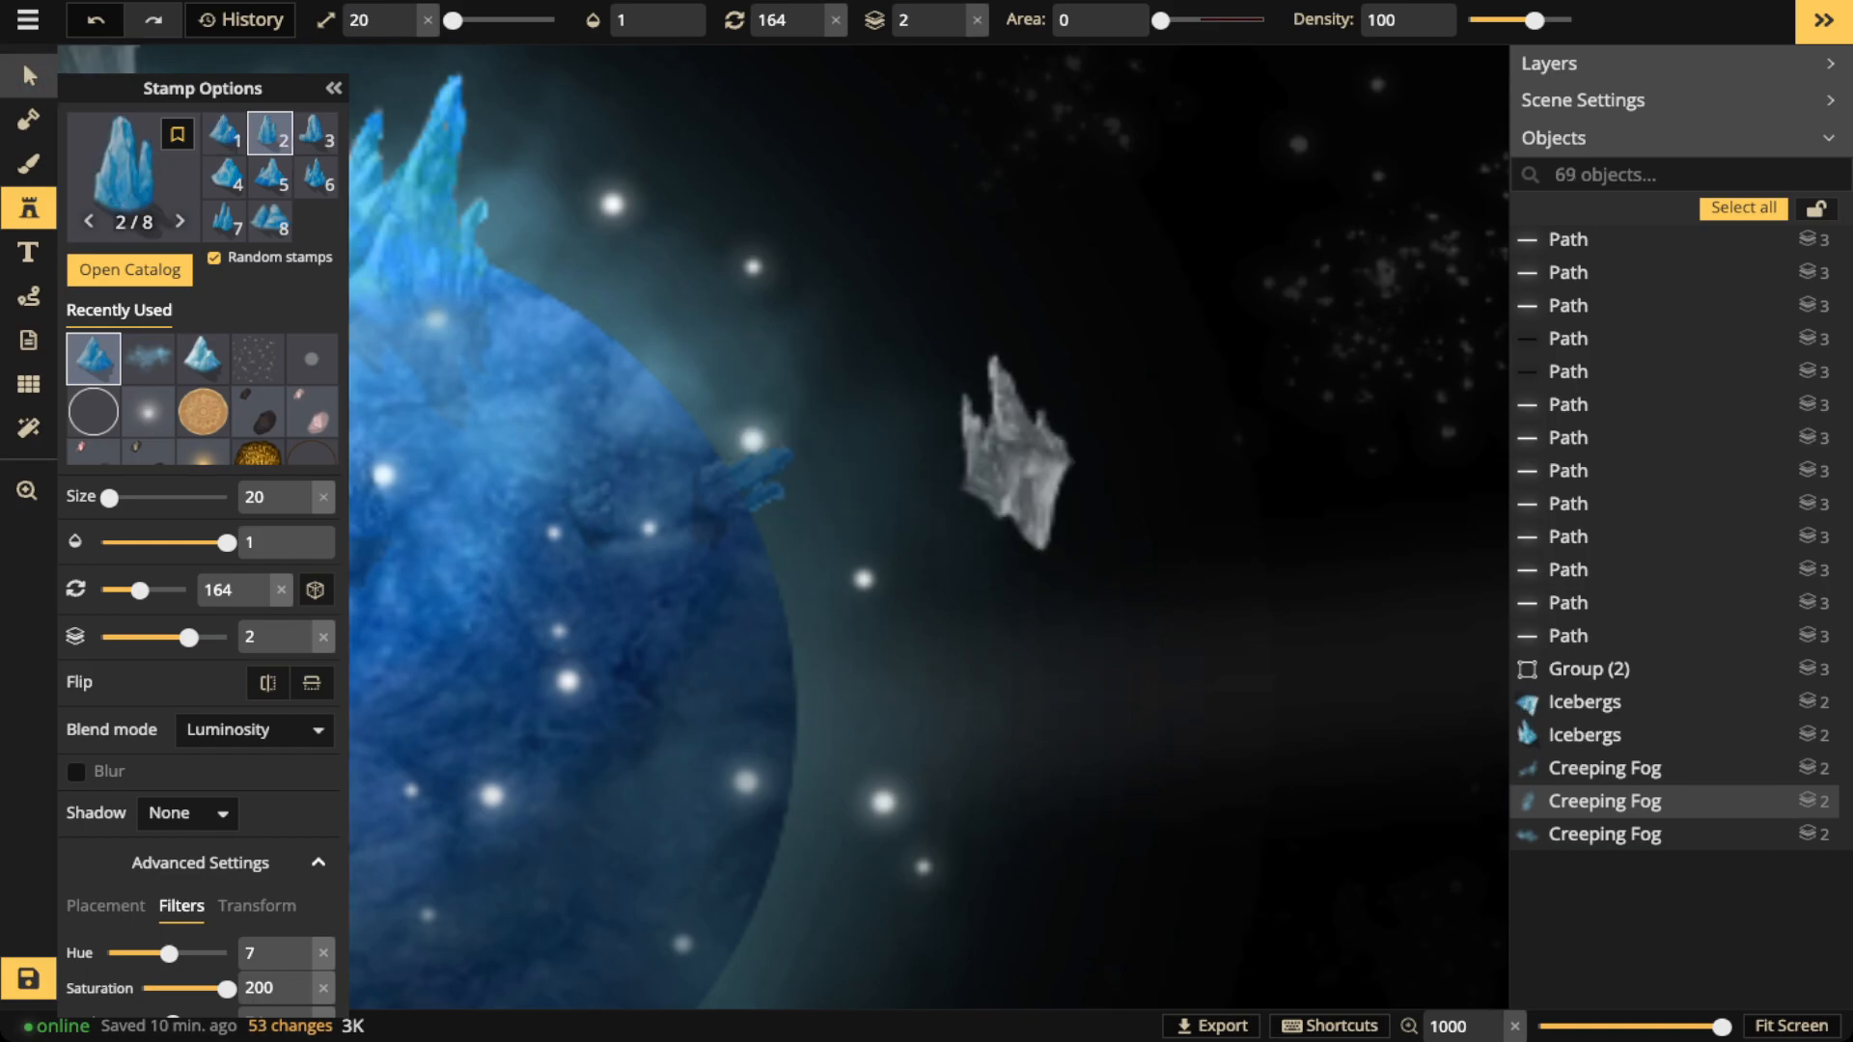
# Select both floating icebergs and reset their hue, saturation, brightness and contrast filters
pyautogui.click(29, 76)
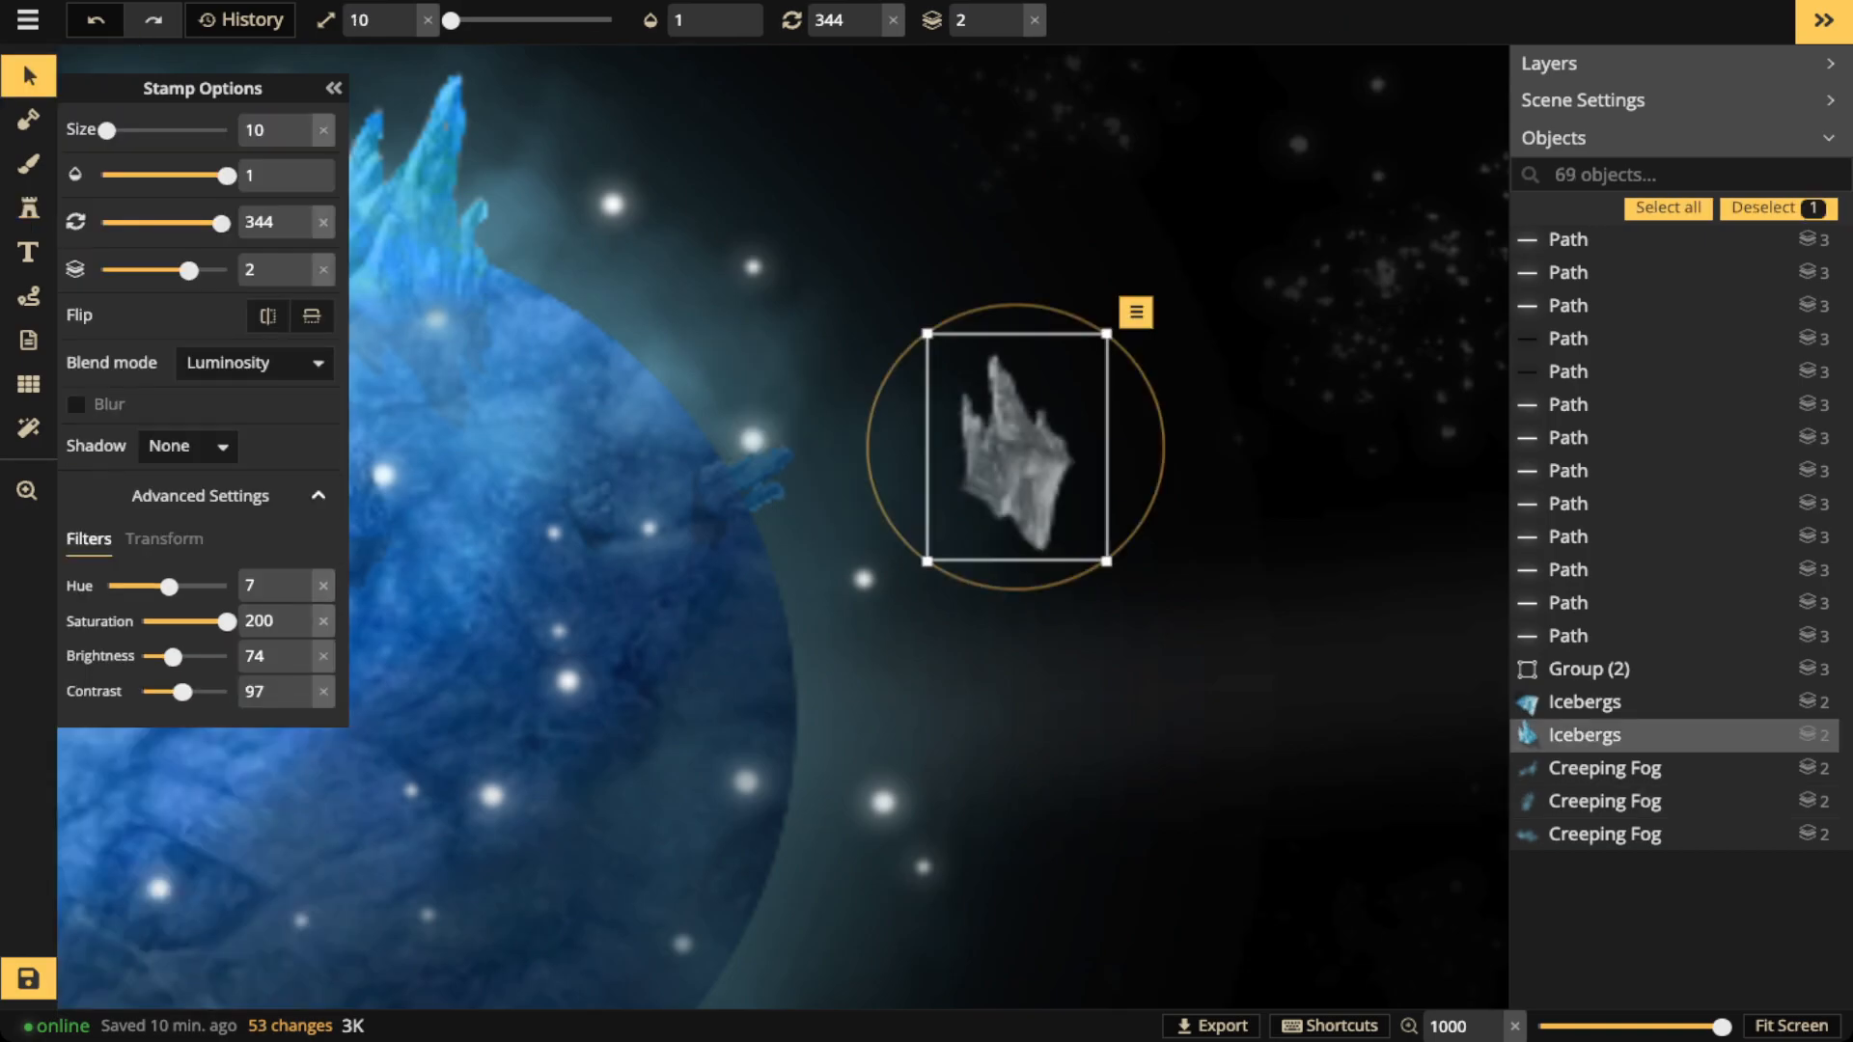
pyautogui.press('Escape')
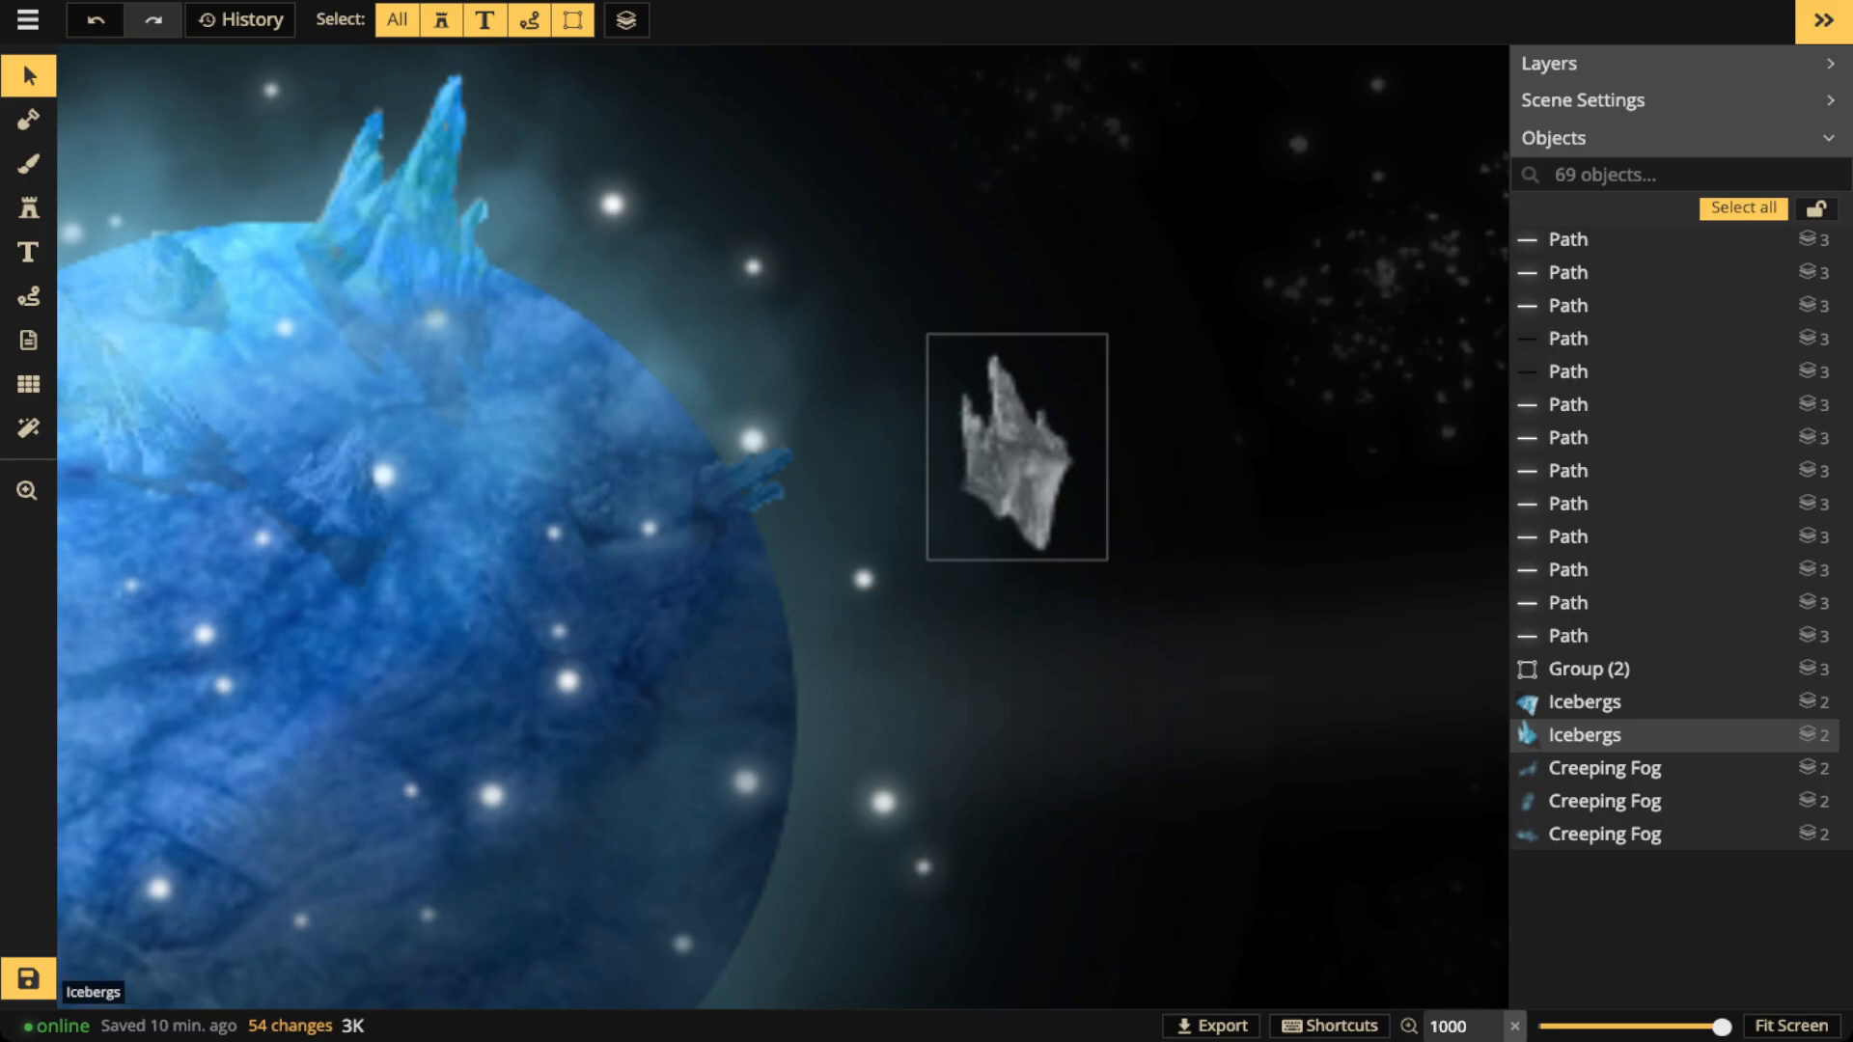
pyautogui.click(1013, 463)
pyautogui.keyDown('shift'); pyautogui.click(1013, 463); pyautogui.keyUp('shift')
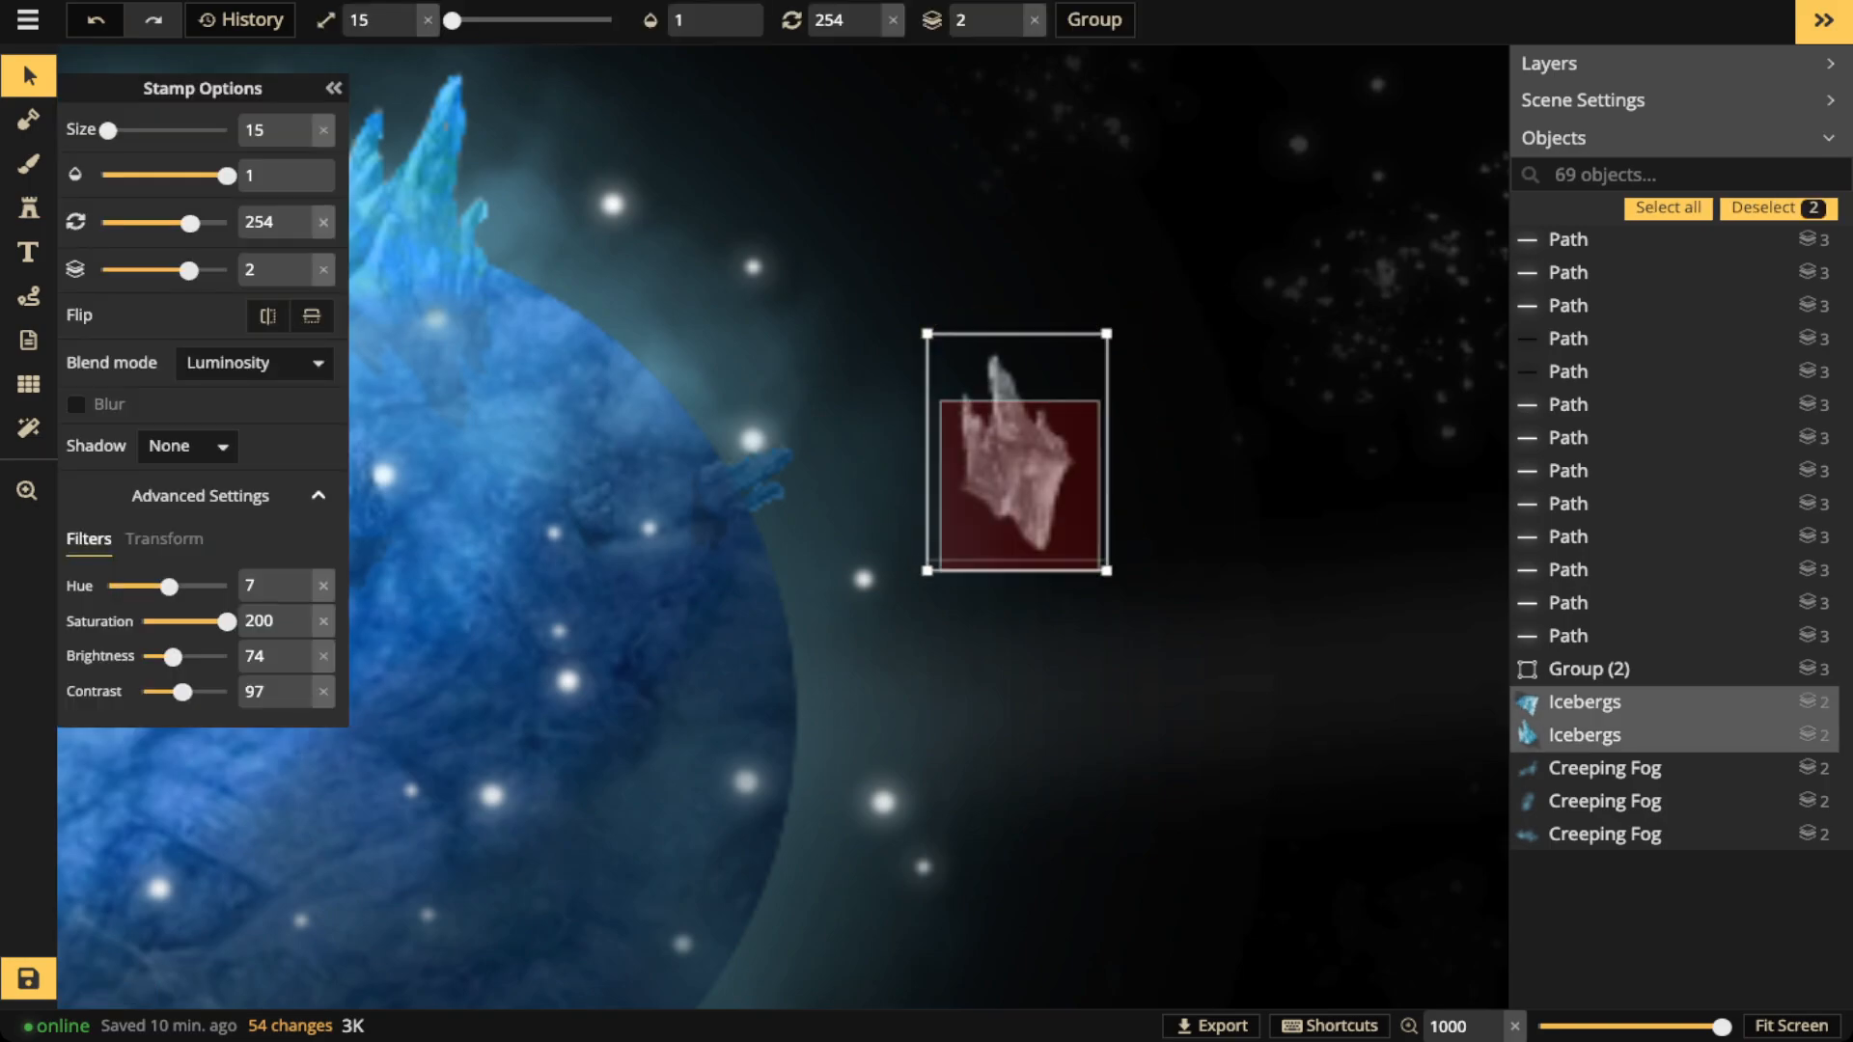
pyautogui.click(324, 585)
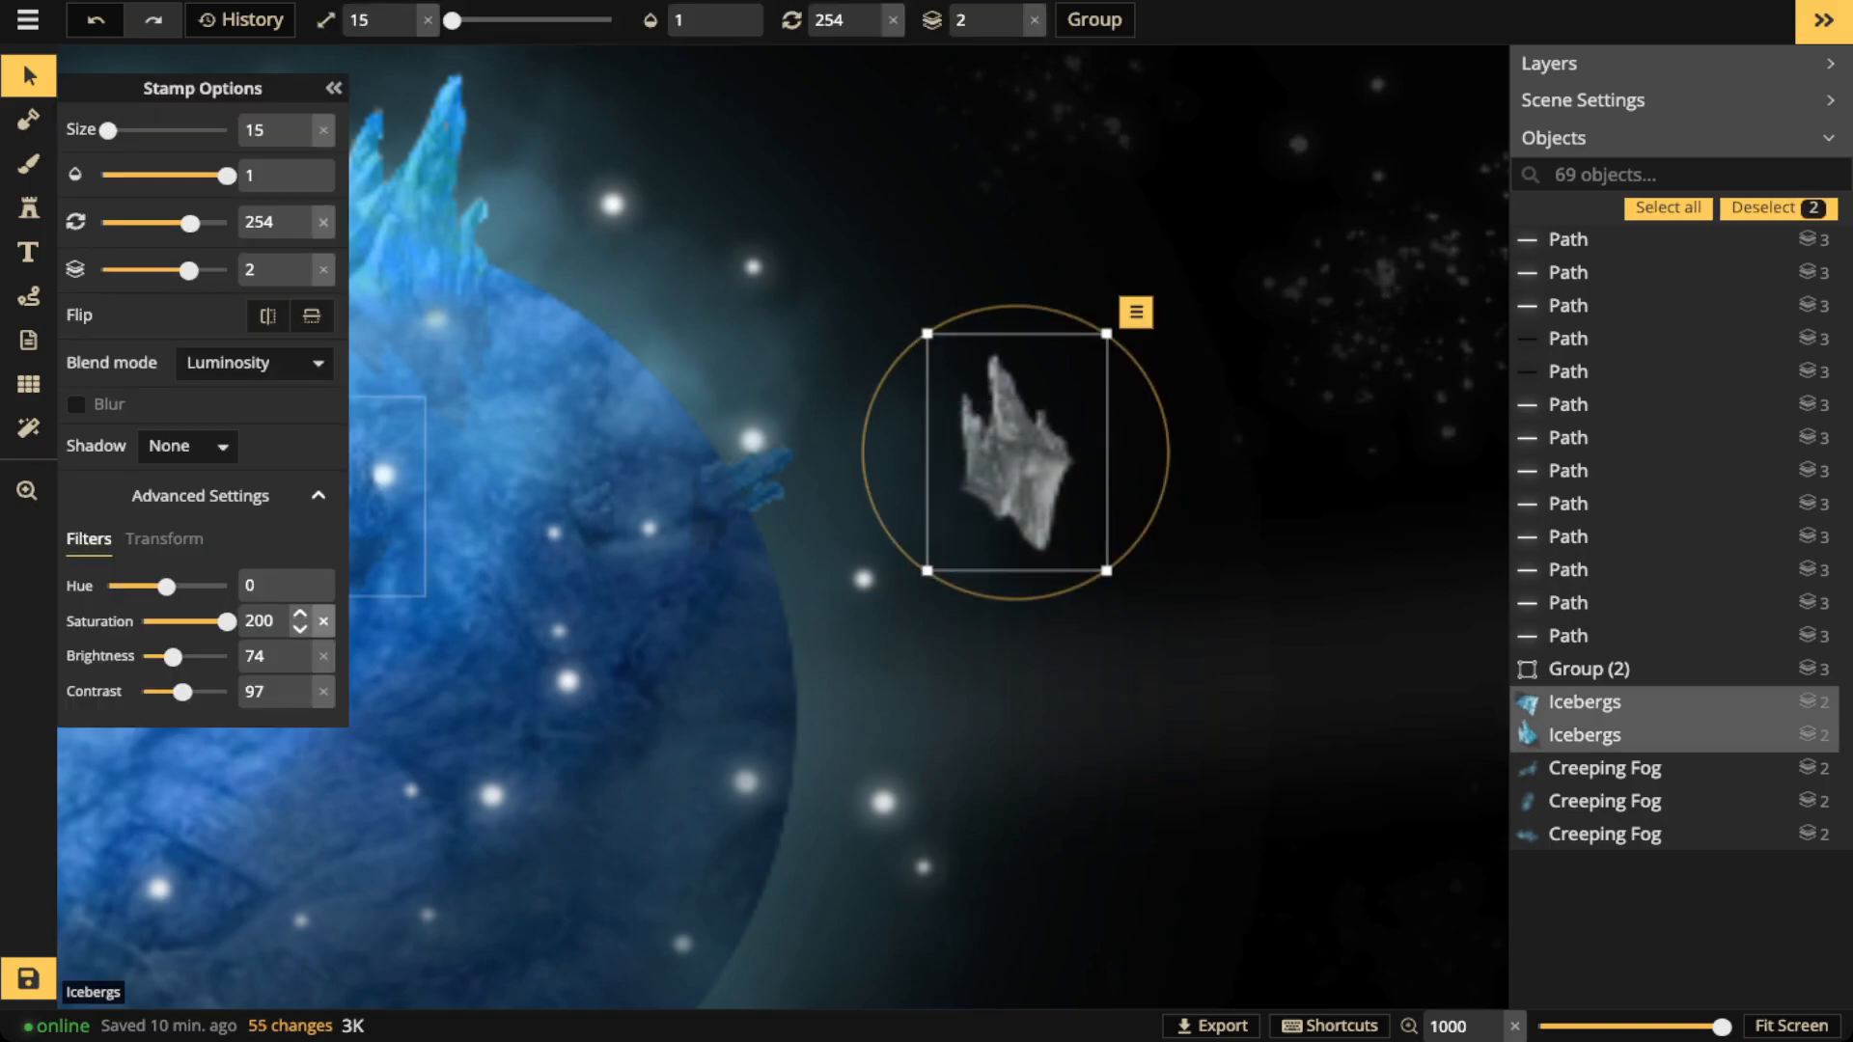
pyautogui.click(324, 656)
pyautogui.click(323, 692)
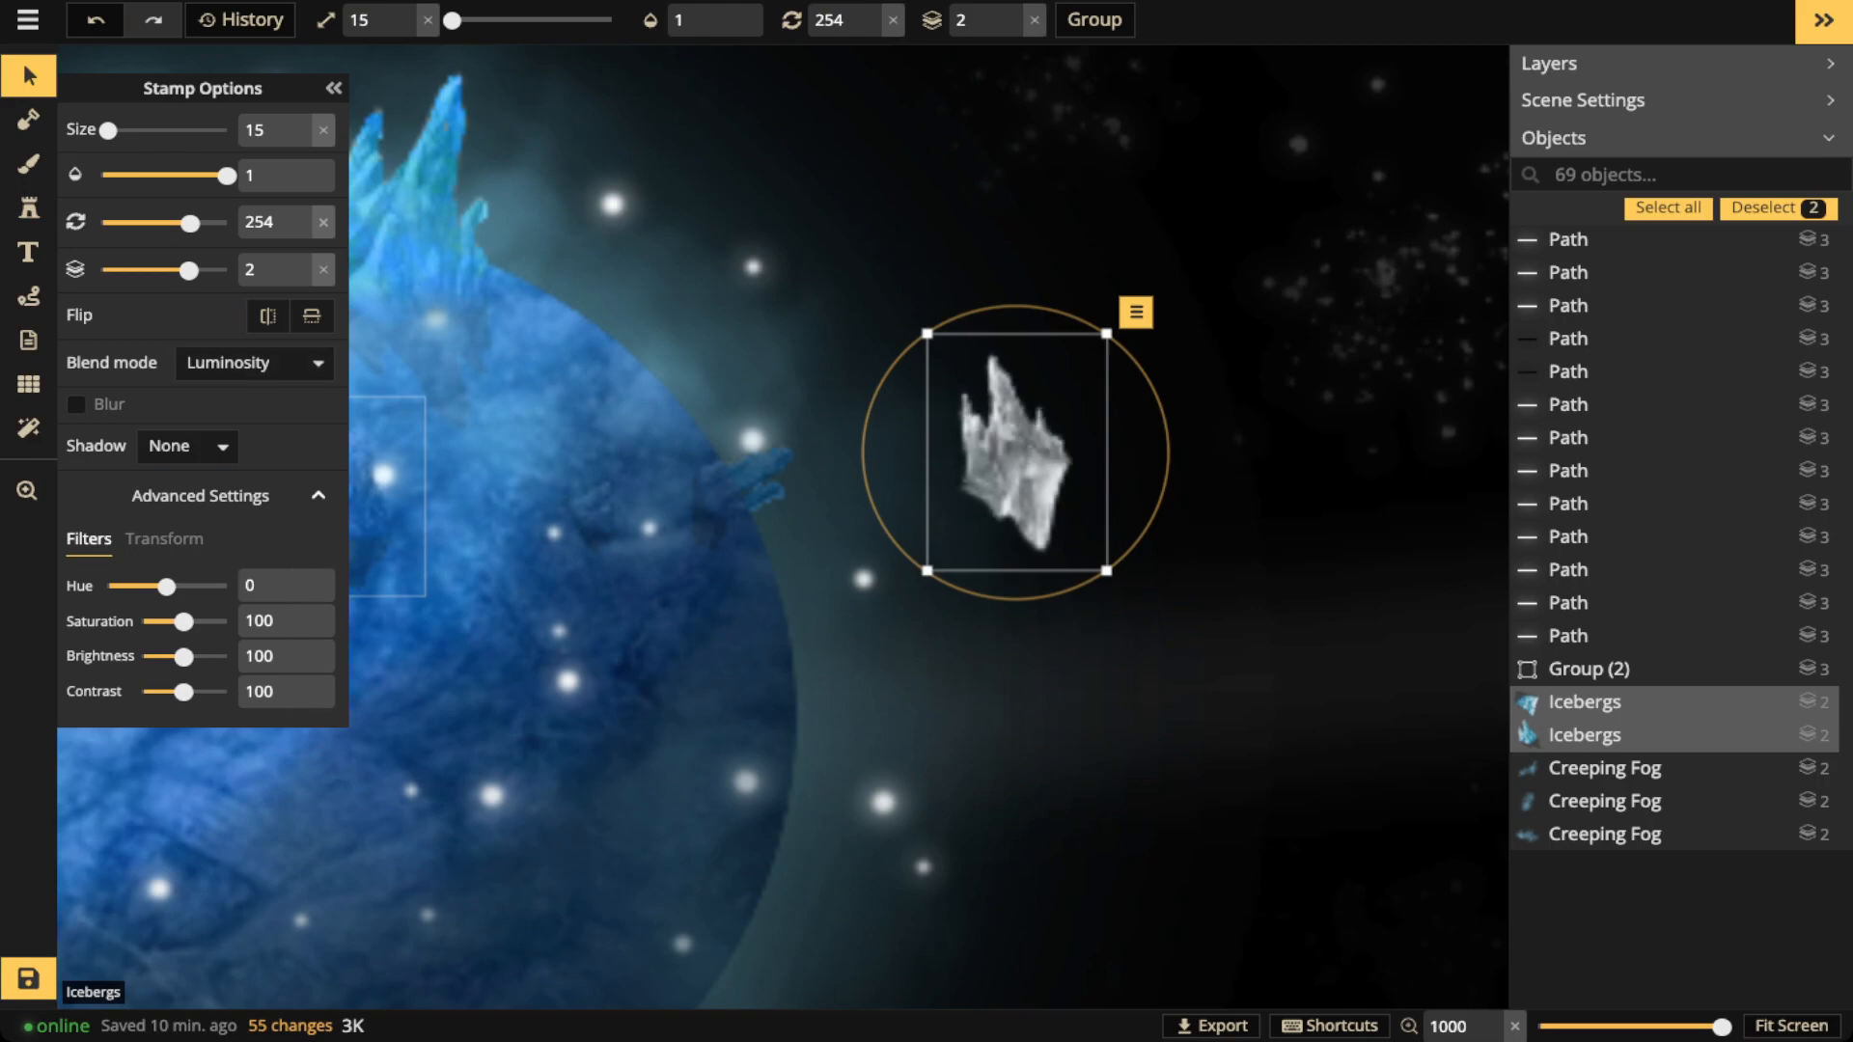
# Set both floating icebergs to Normal blend mode with hue 10, saturation 200 and brightness 55
pyautogui.click(252, 363)
pyautogui.click(188, 436)
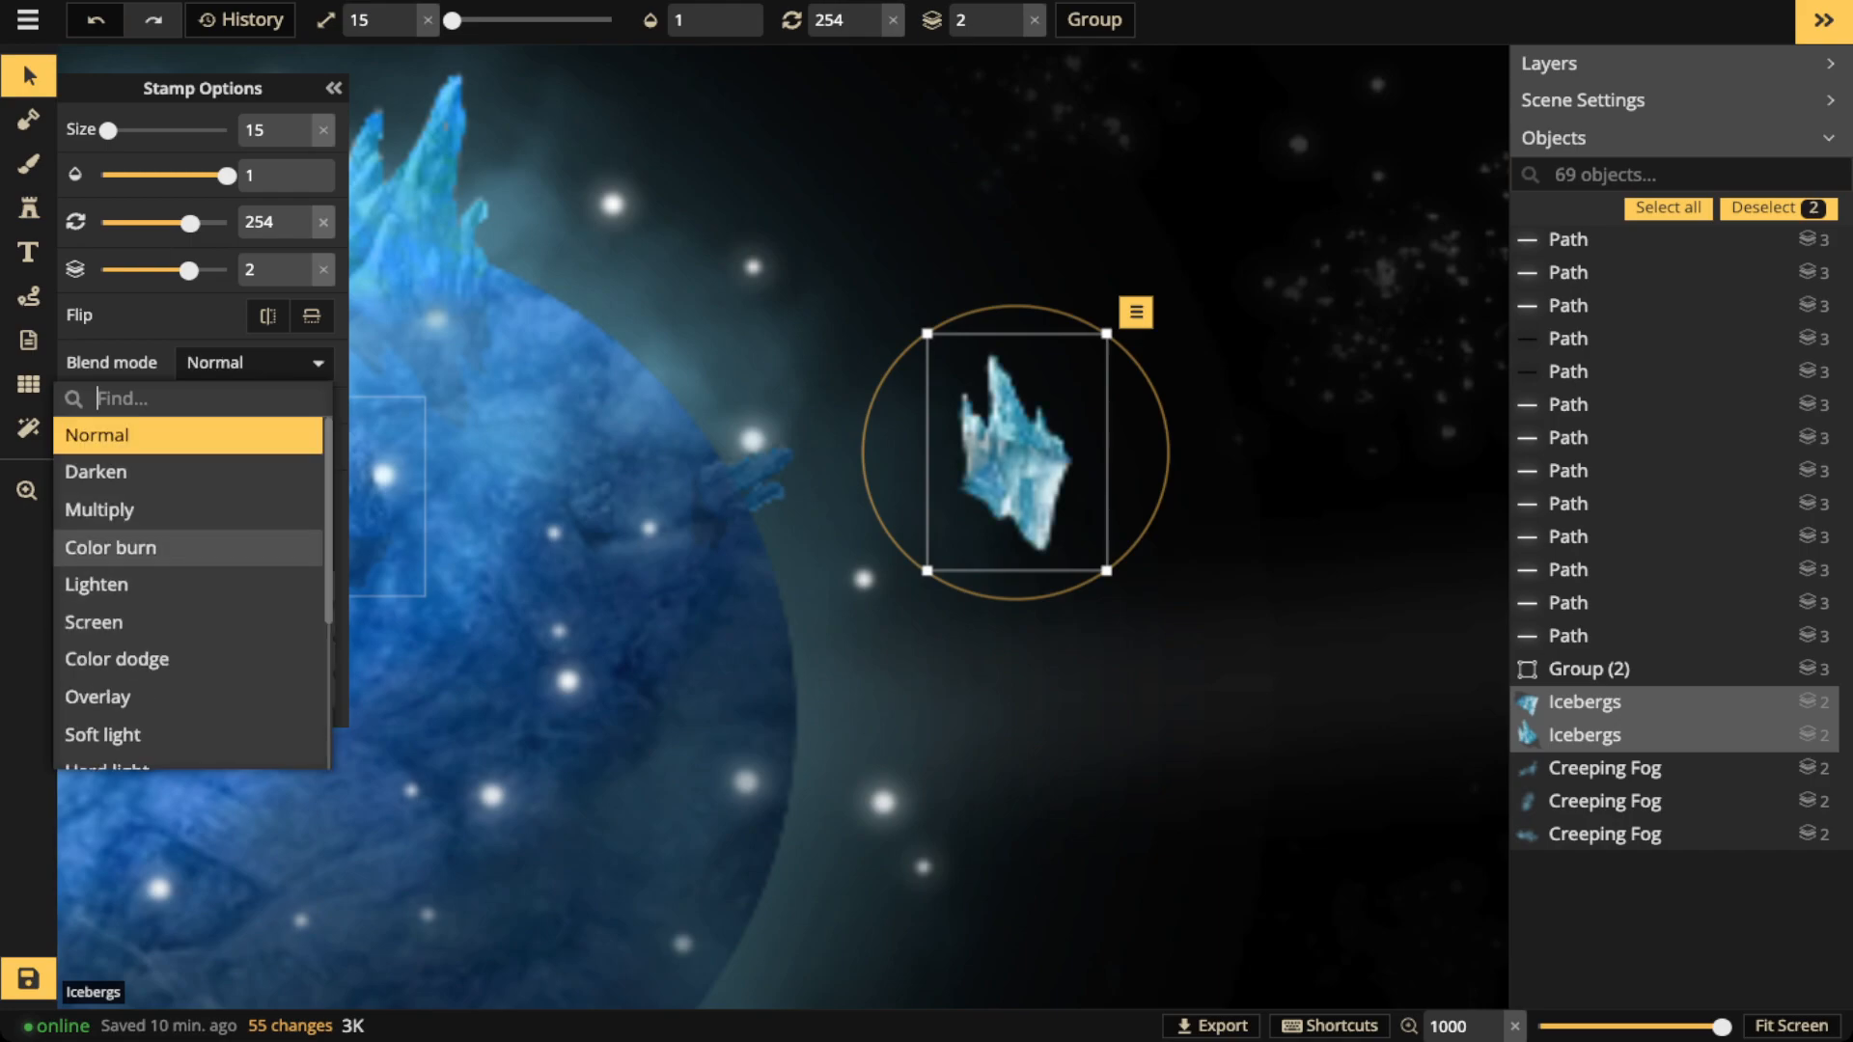
pyautogui.click(253, 363)
pyautogui.moveTo(184, 621); pyautogui.dragTo(226, 622)
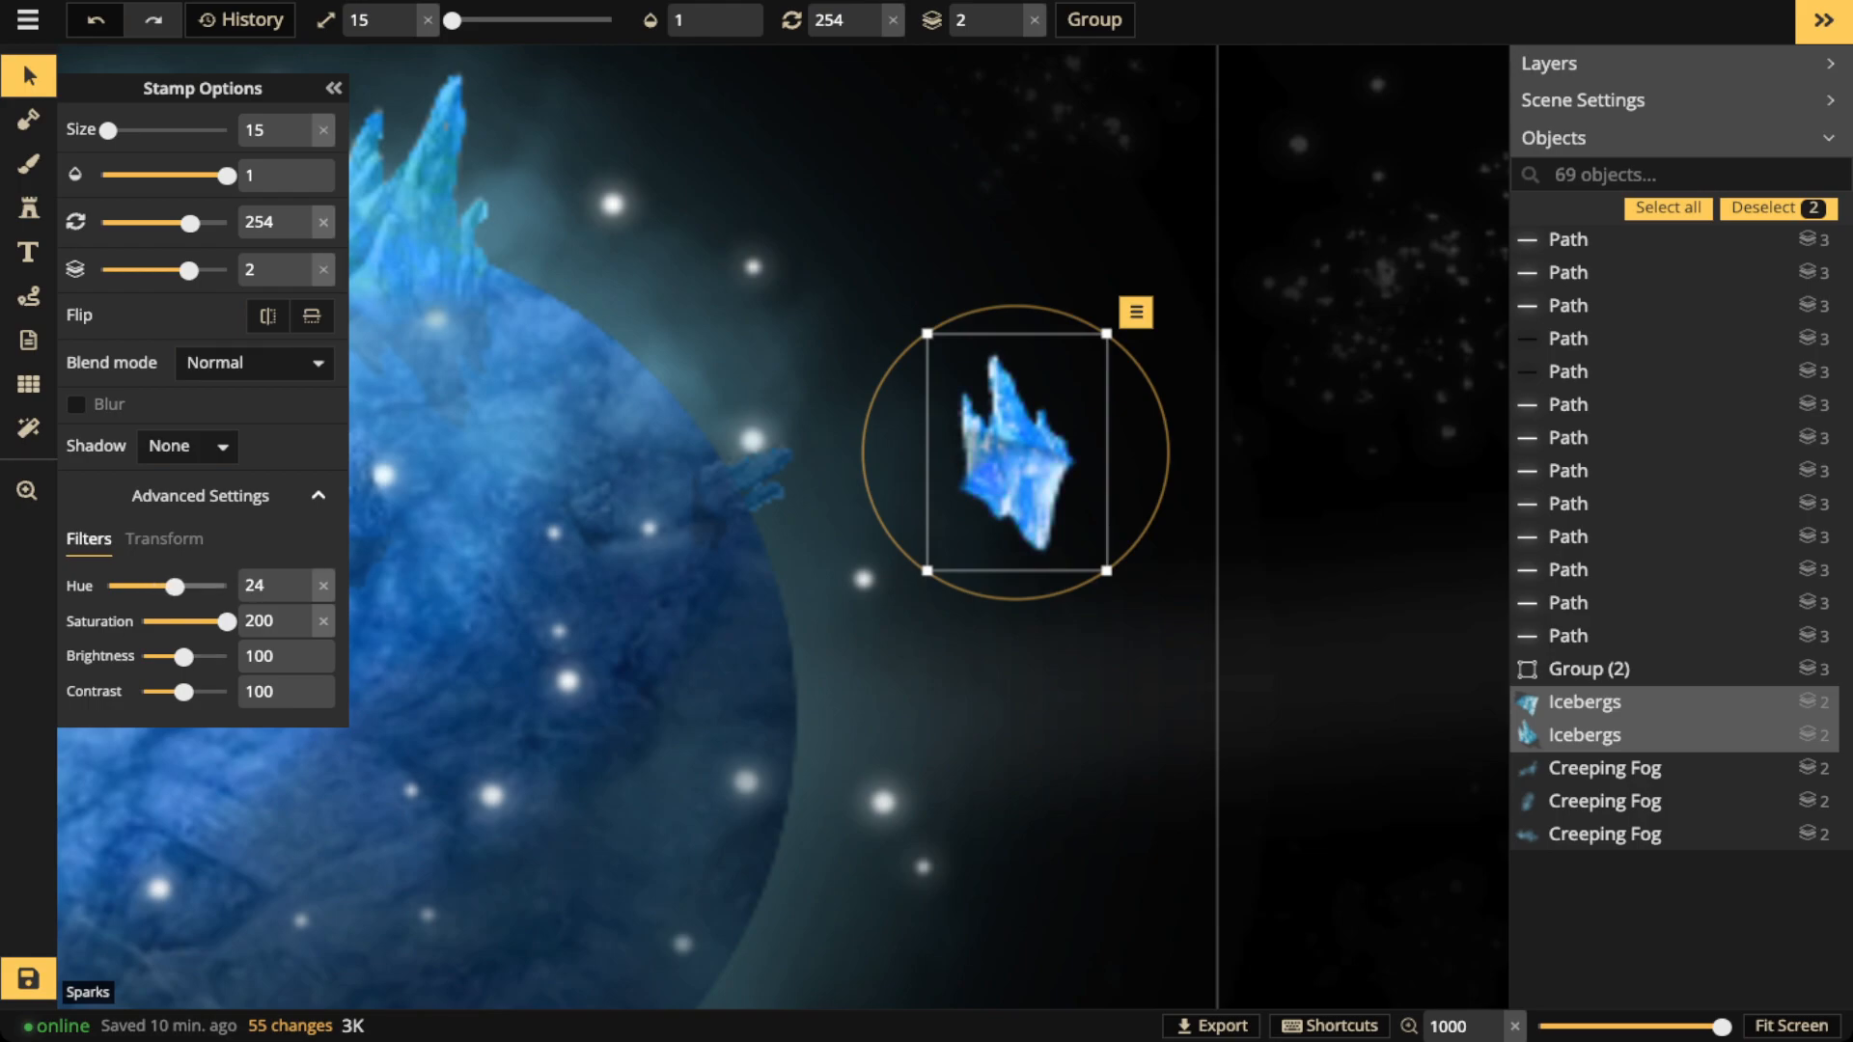
pyautogui.moveTo(183, 656); pyautogui.dragTo(164, 656)
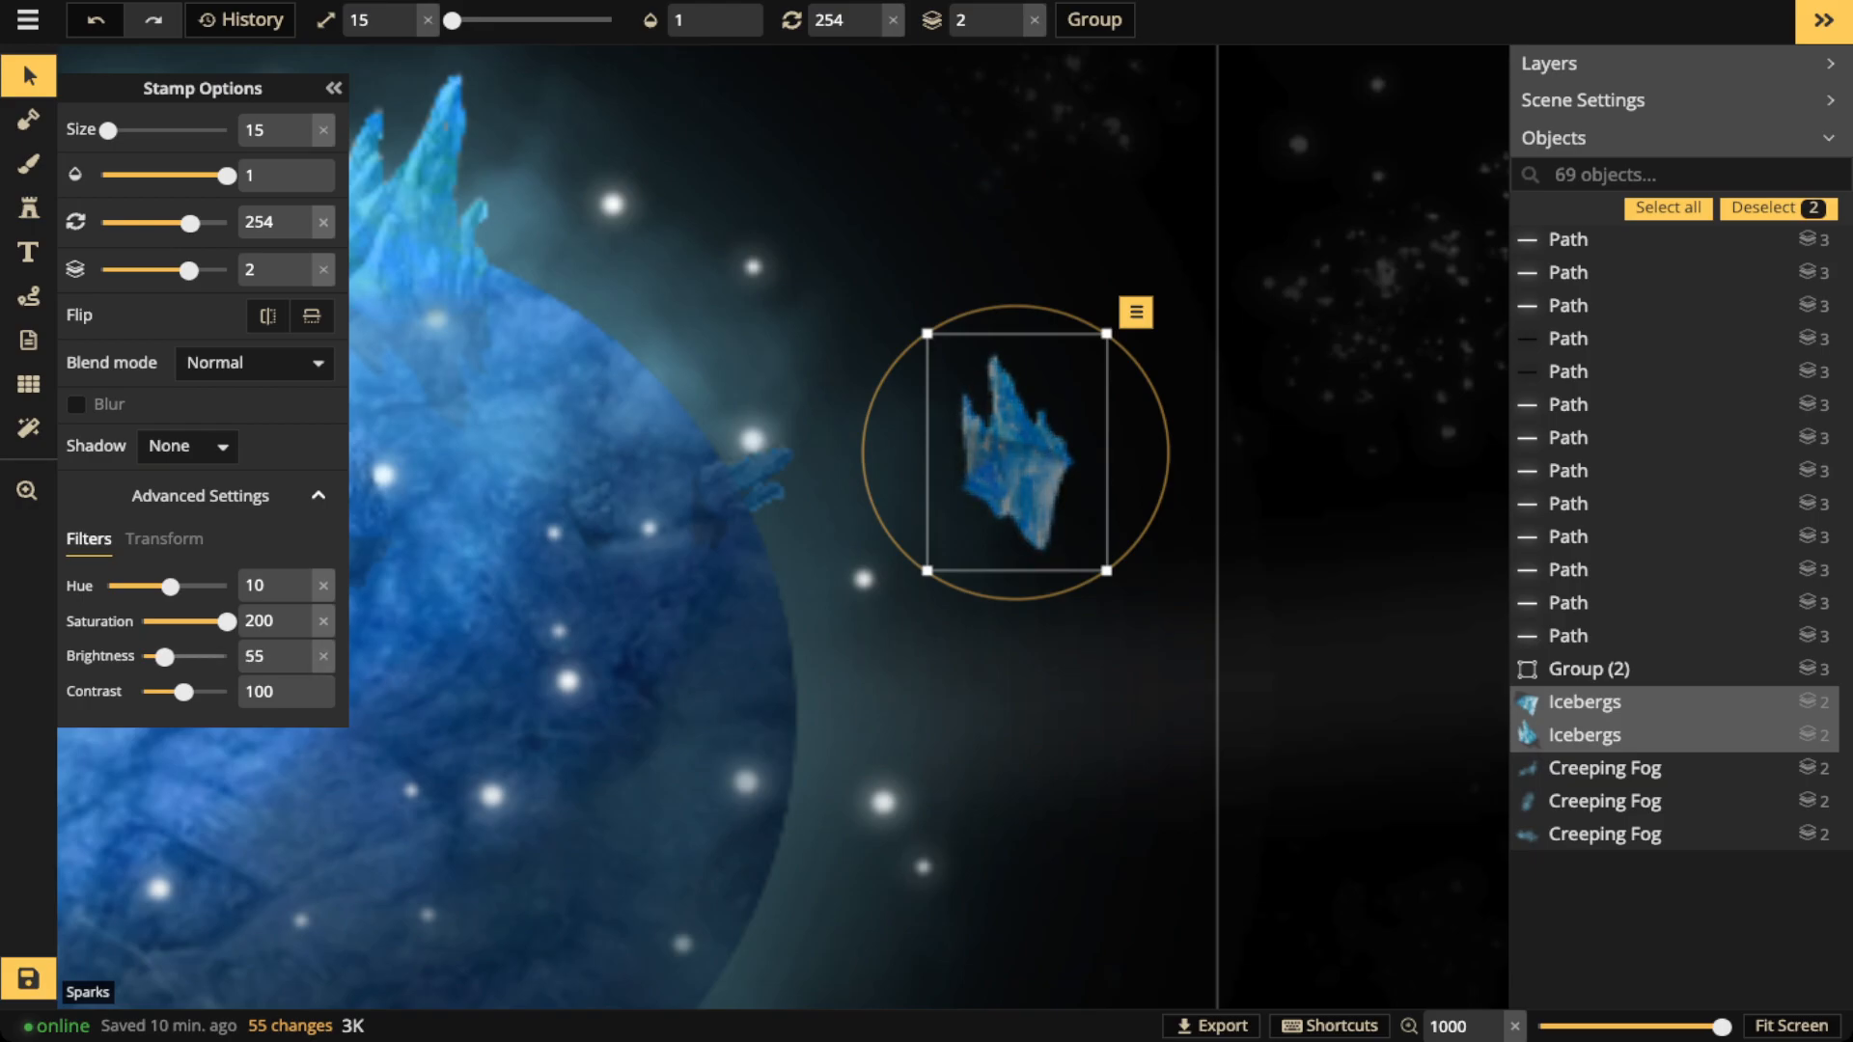
# Group the two floating icebergs and move the group to the empty space beside the planet's upper left edge
pyautogui.click(1093, 19)
pyautogui.scroll(-1, 975, 467)
pyautogui.moveTo(975, 467); pyautogui.dragTo(816, 579)
pyautogui.scroll(-3, 425, 248)
pyautogui.scroll(-3, 821, 574)
pyautogui.scroll(-2, 879, 600)
pyautogui.scroll(-2, 1029, 521)
pyautogui.scroll(-2, 805, 584)
pyautogui.moveTo(805, 583); pyautogui.dragTo(577, 412)
# Rotate the floating iceberg group to 135 degrees and deselect it
pyautogui.press('space')
pyautogui.scroll(-2, 615, 457)
pyautogui.scroll(-3, 577, 412)
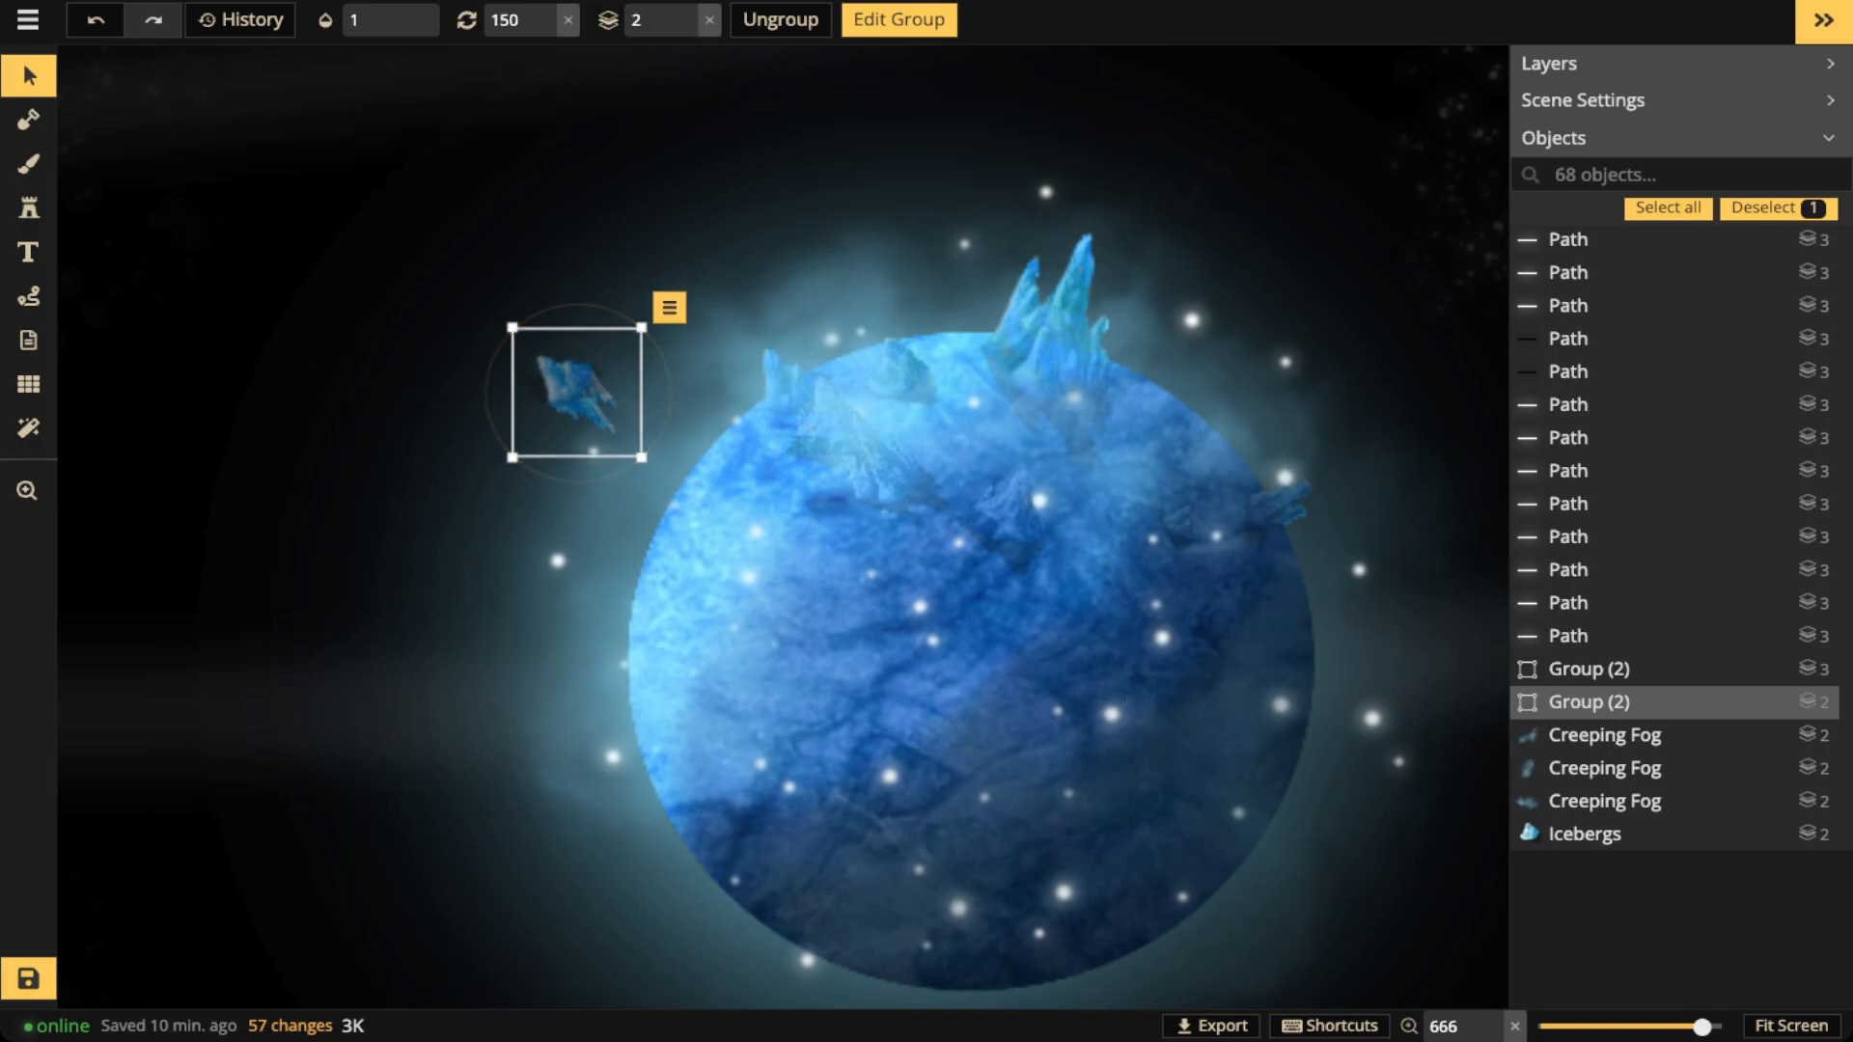
pyautogui.scroll(-2, 577, 392)
pyautogui.scroll(1, 577, 394)
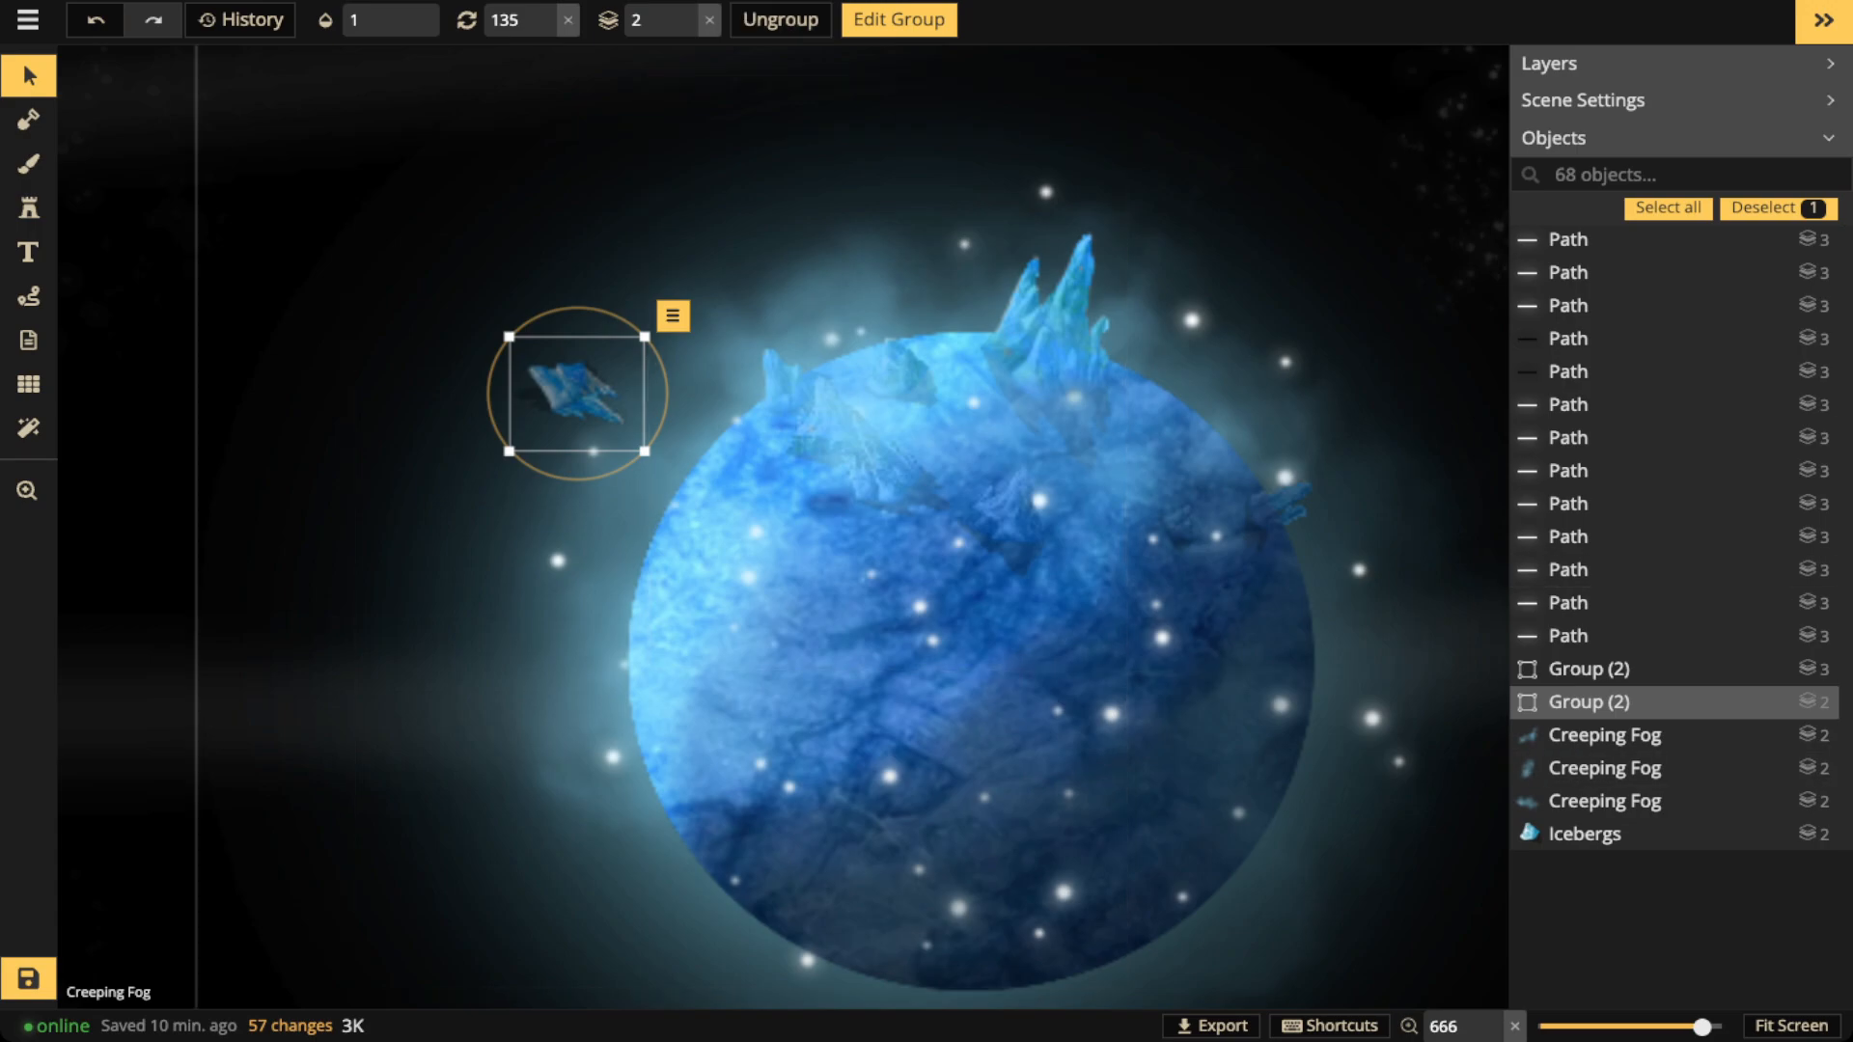
pyautogui.press('Escape')
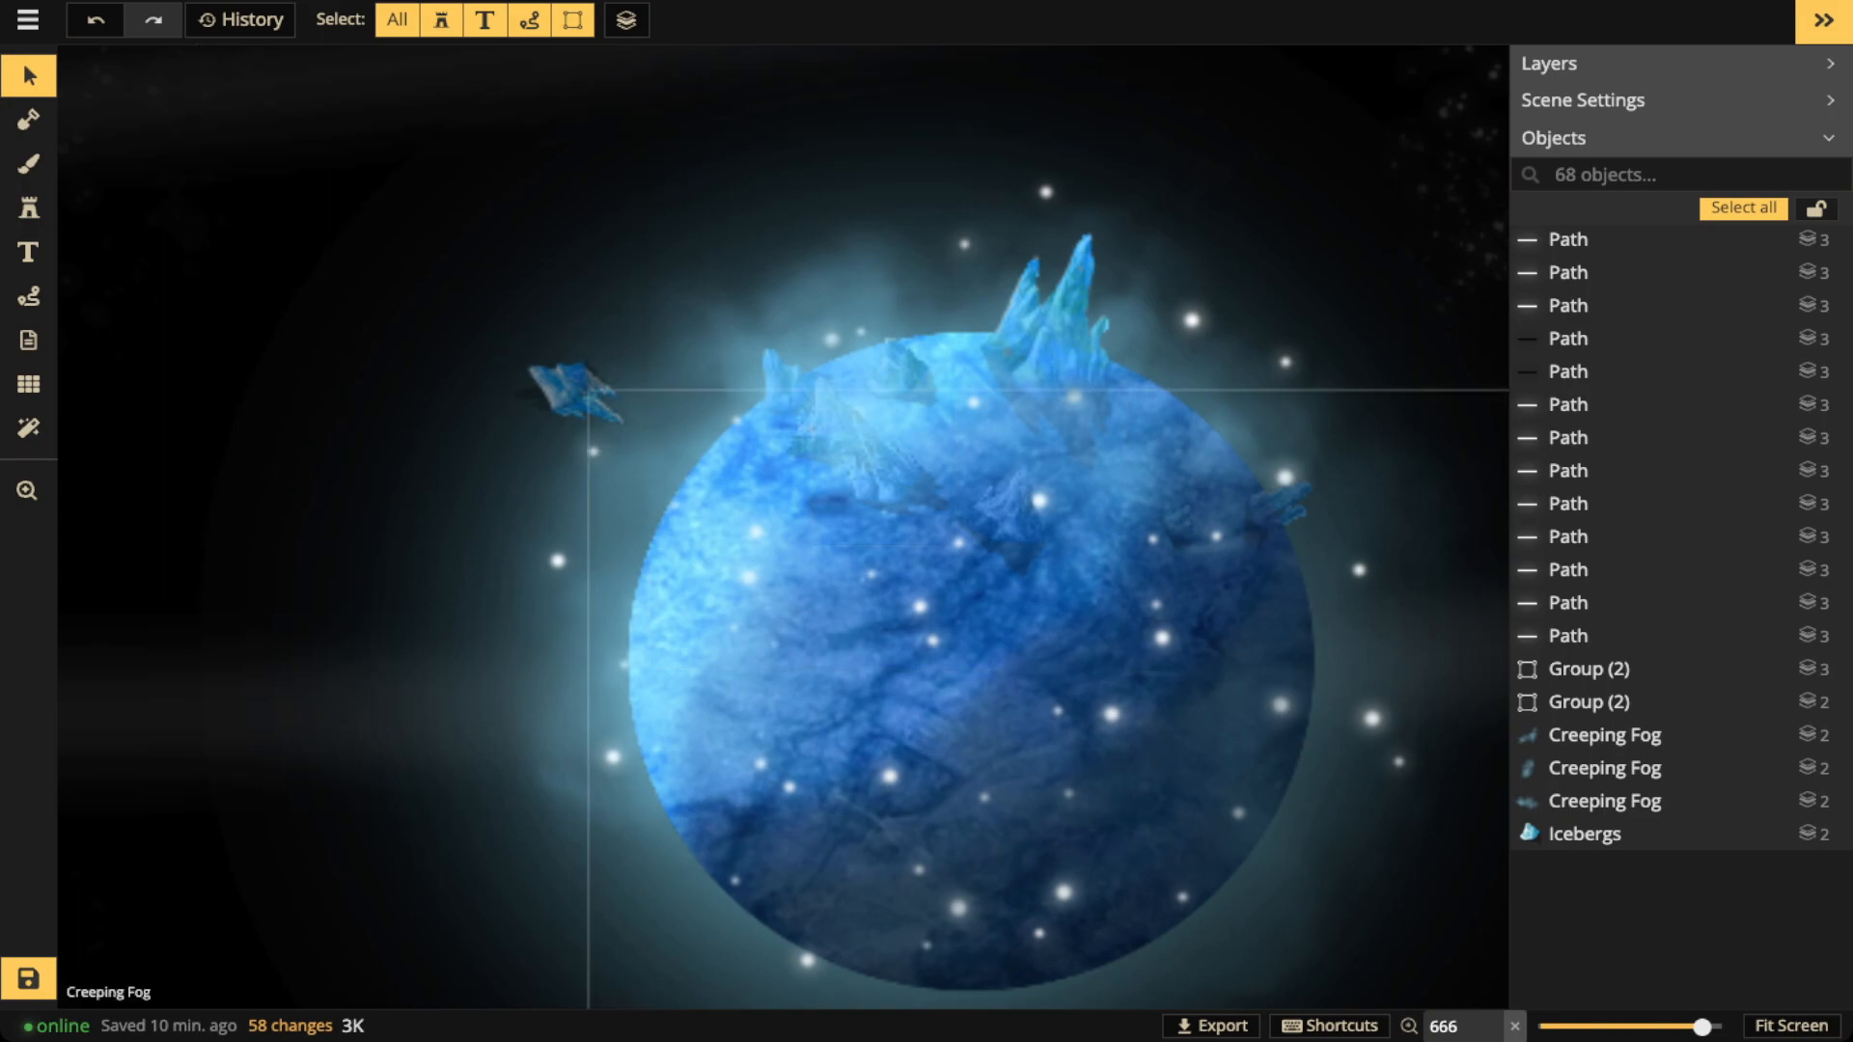
# Search the stamp catalog for CRYSTAL and pick the Crystals set from the Dungeons pack
pyautogui.scroll(-2, 927, 624)
pyautogui.scroll(-2, 928, 624)
pyautogui.moveTo(927, 625); pyautogui.dragTo(803, 621)
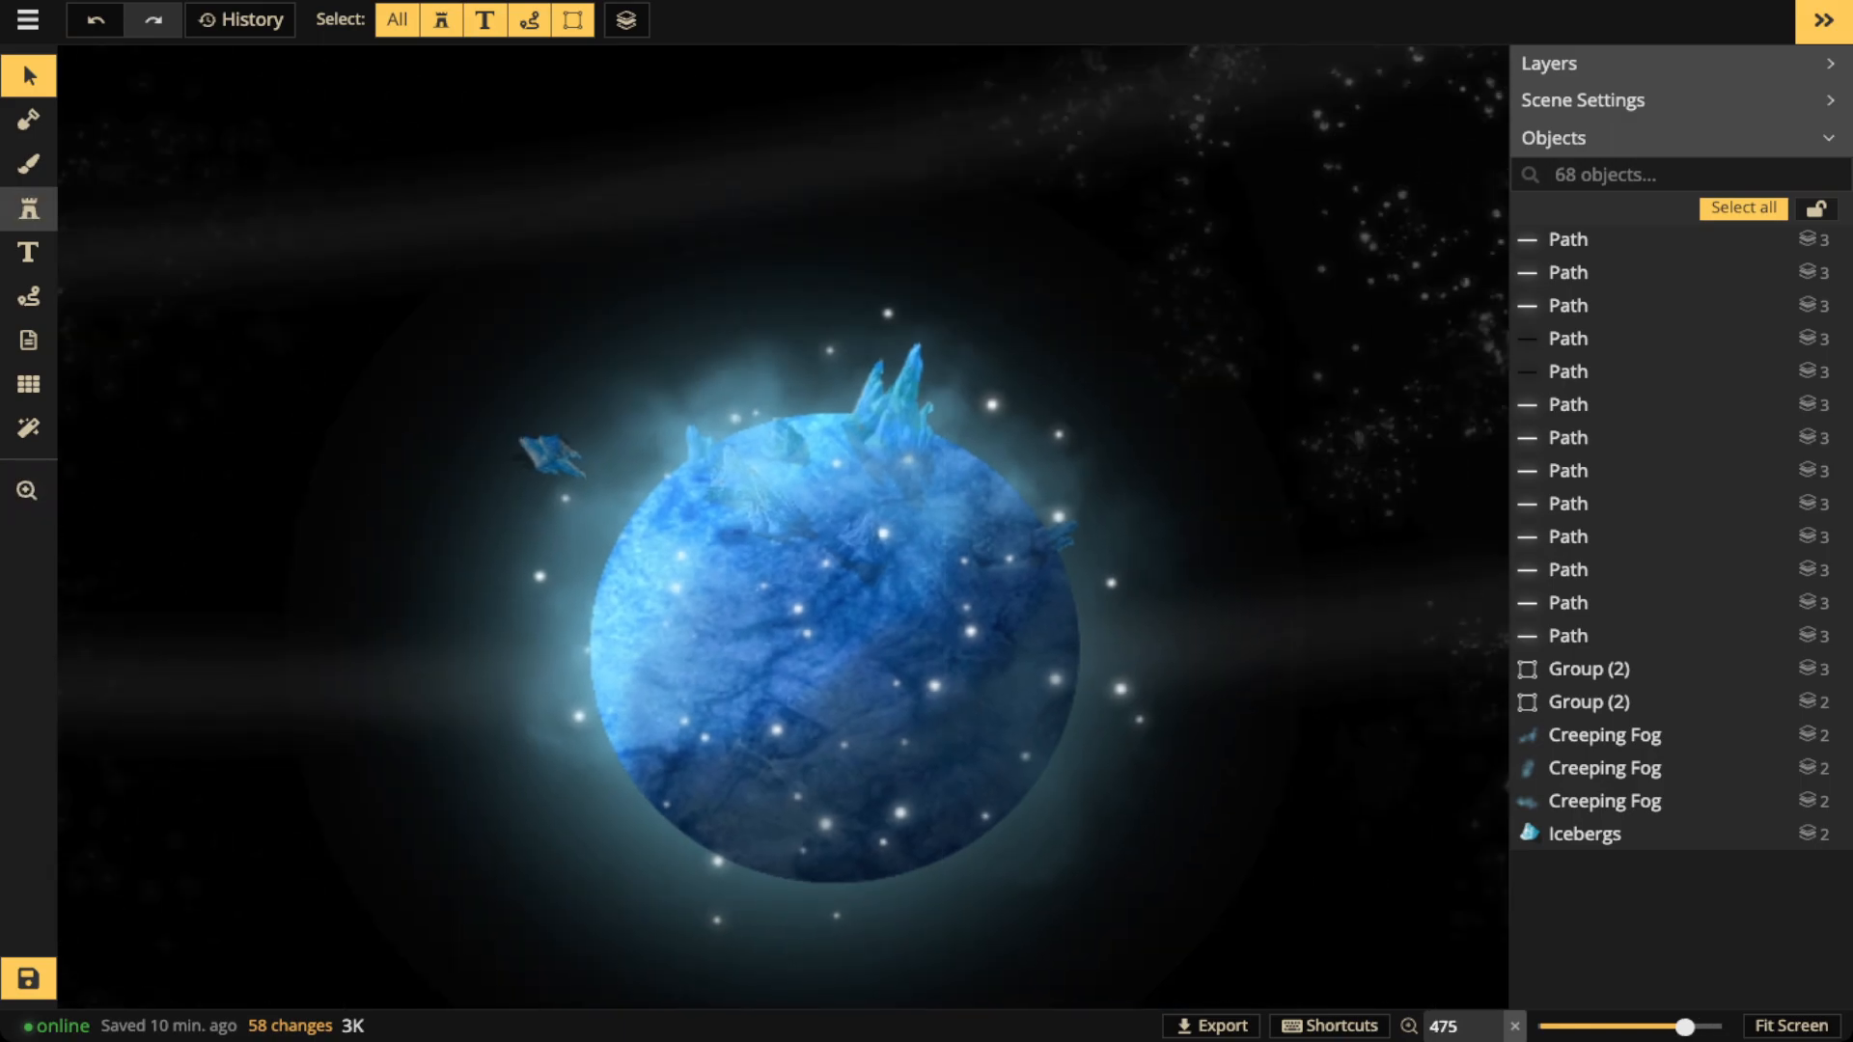
pyautogui.click(29, 208)
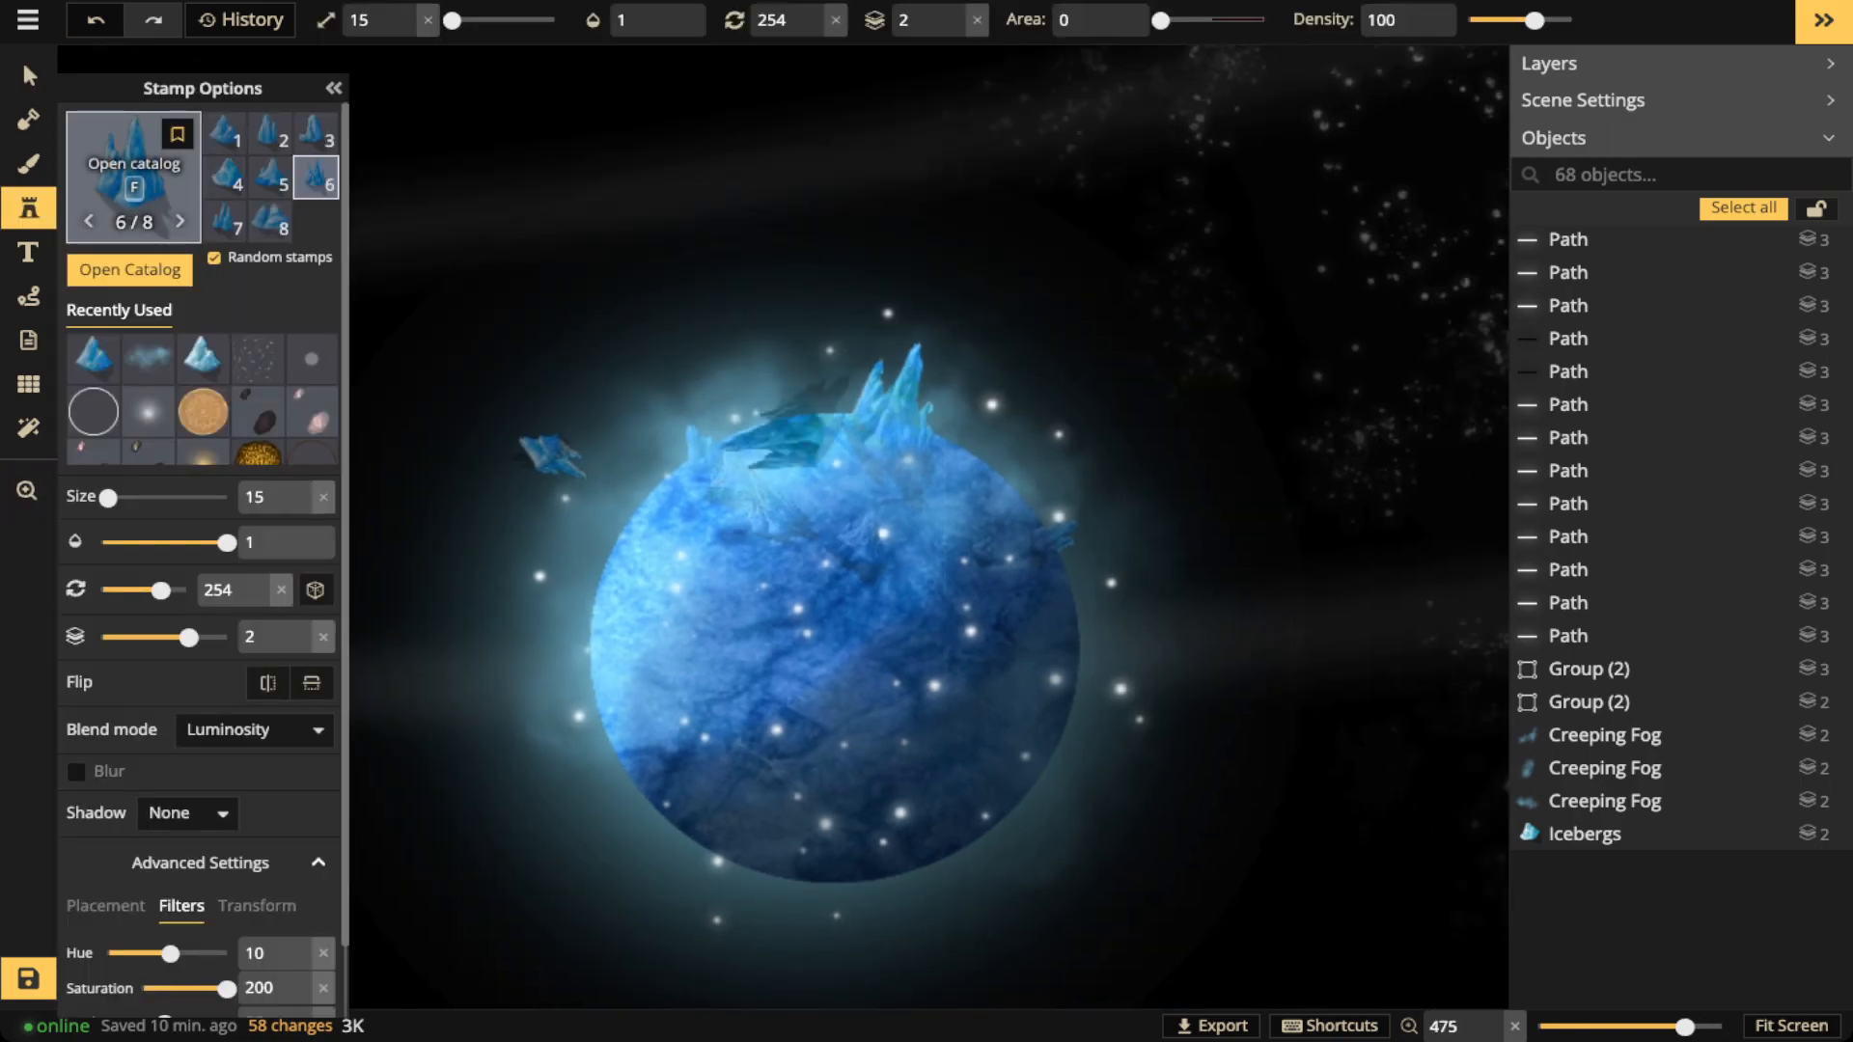
pyautogui.click(134, 173)
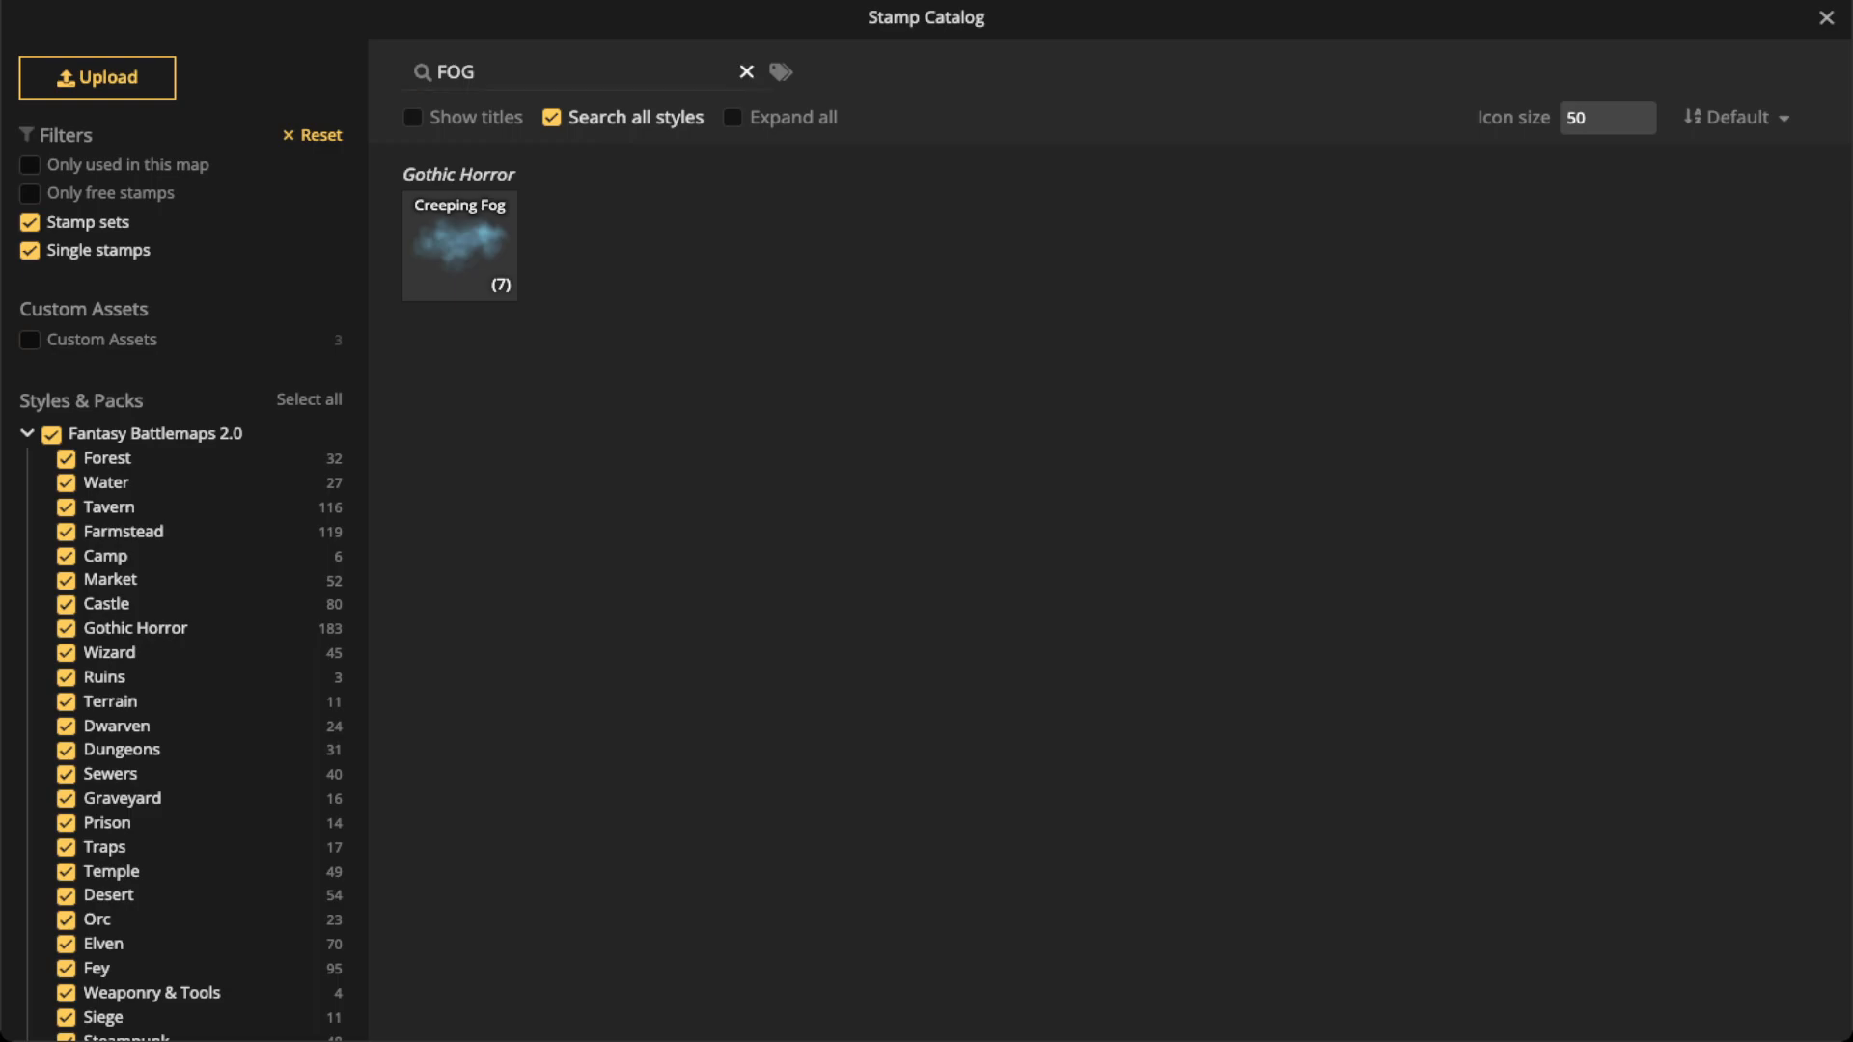
pyautogui.click(746, 72)
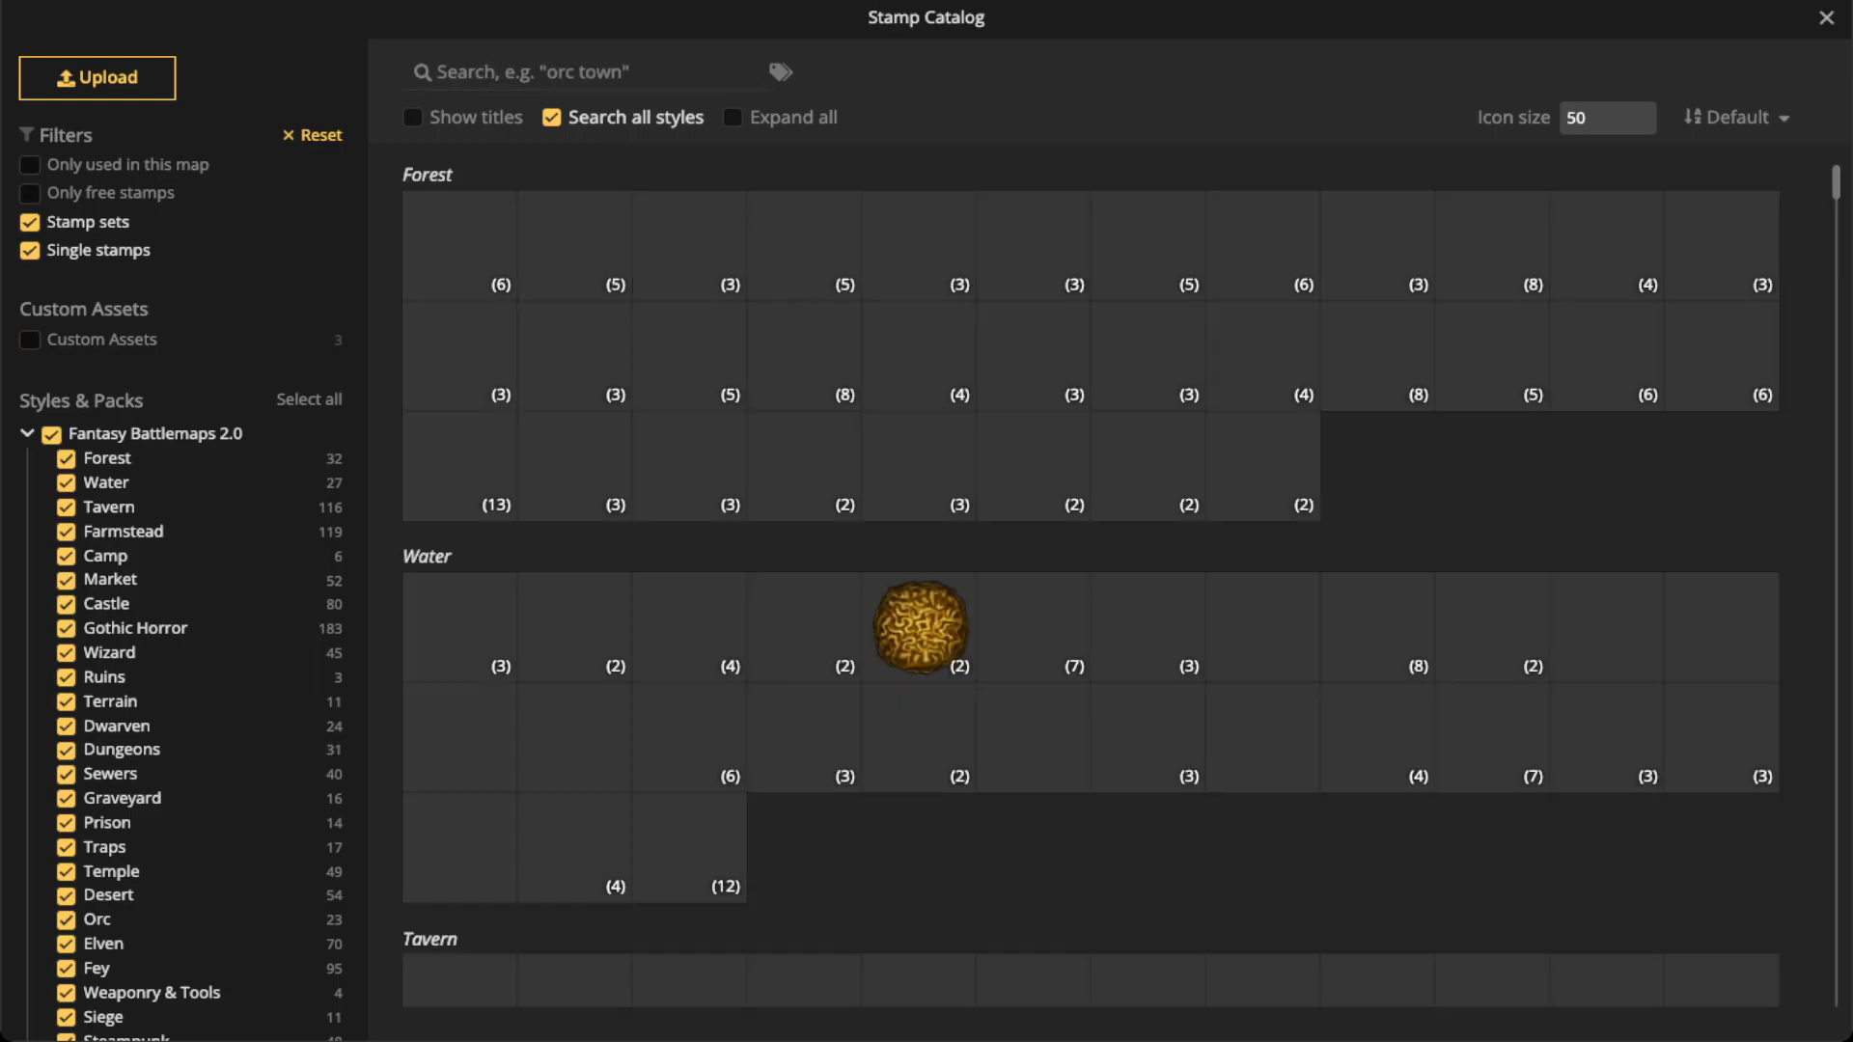
pyautogui.write('CRYSTAL')
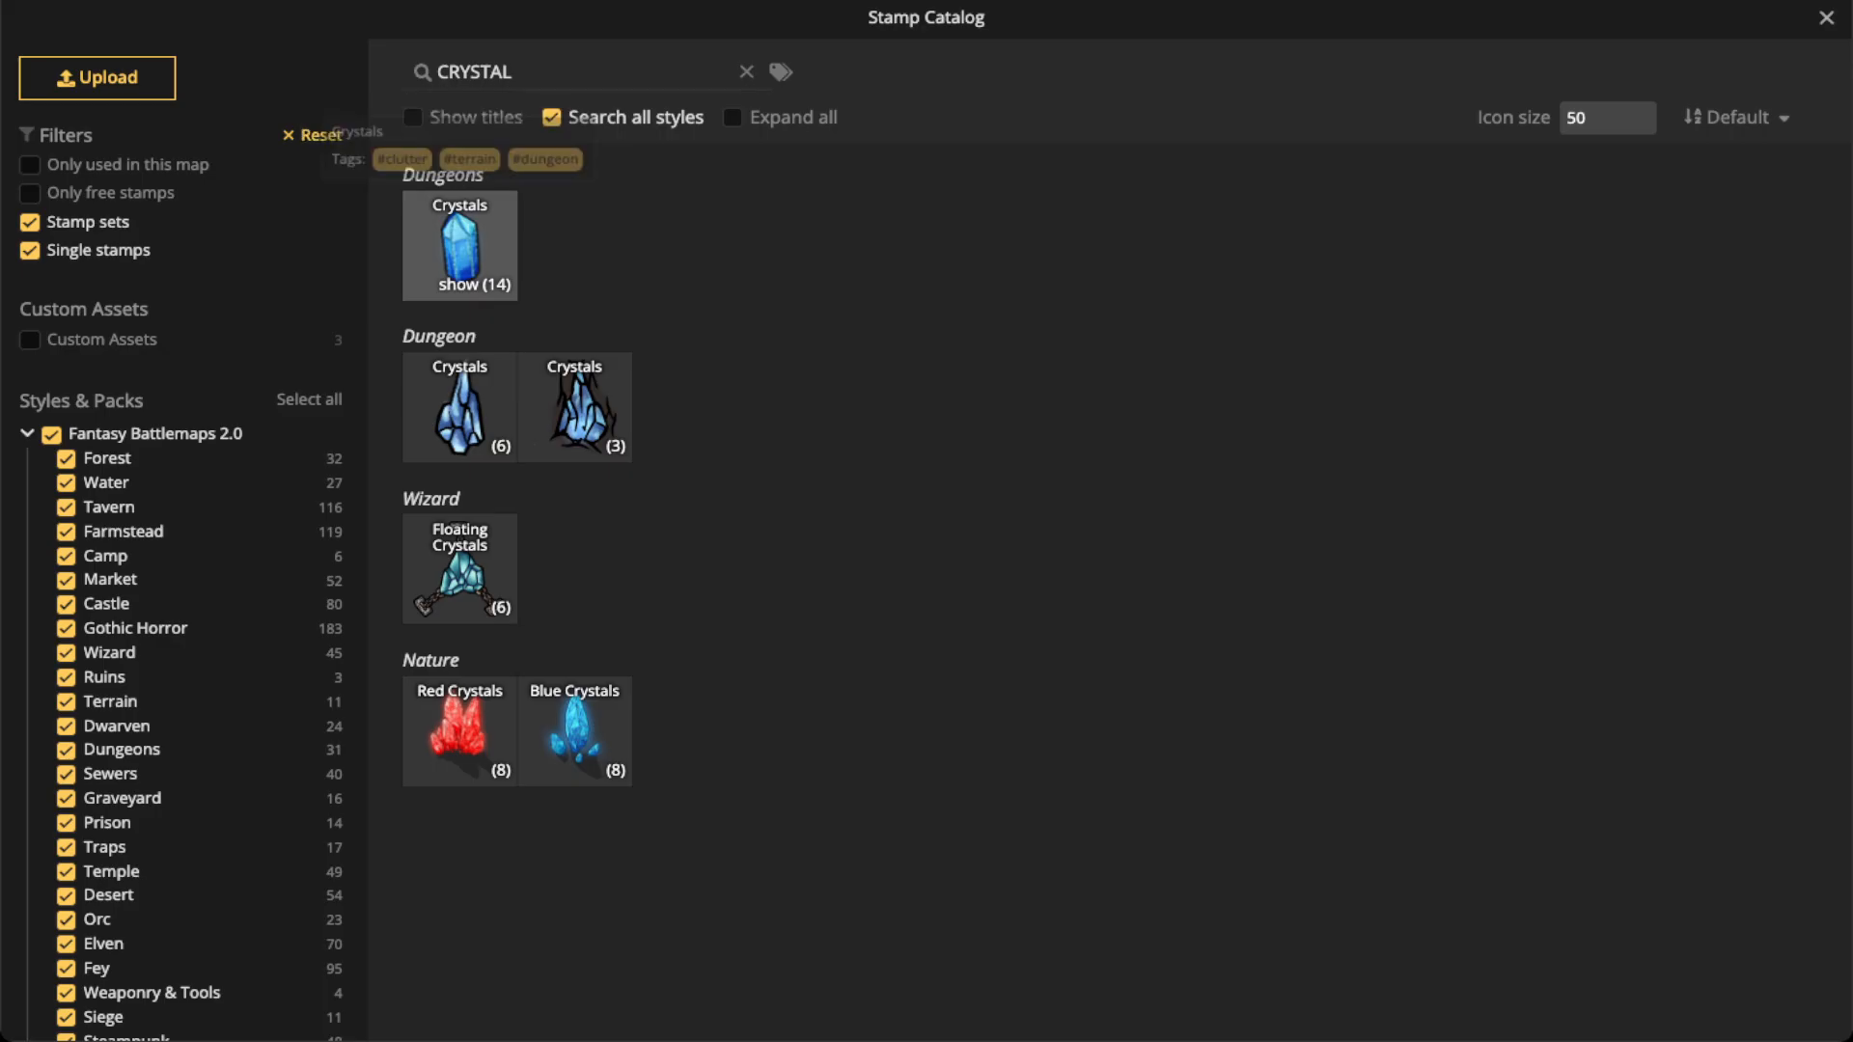
pyautogui.click(459, 244)
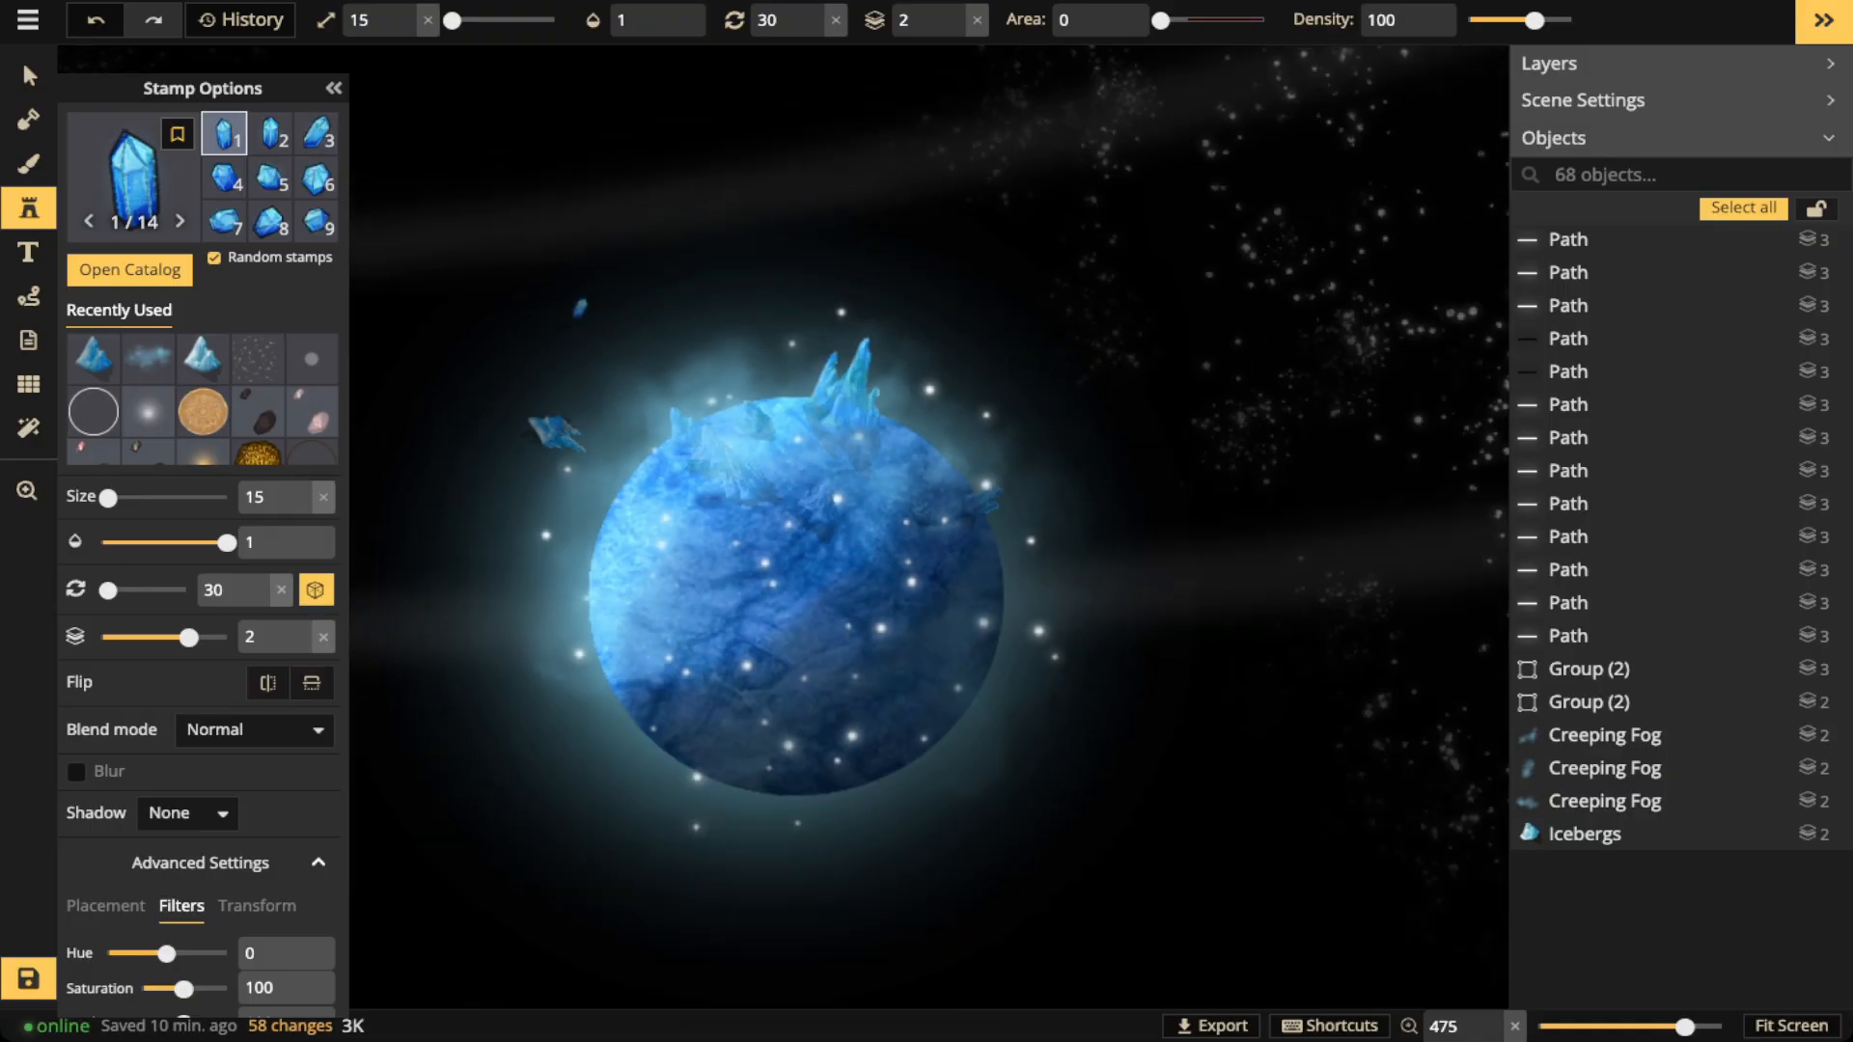
# Stamp crystal variant 1 at size 35 and rotation 30 in the dark space left of the floating iceberg
pyautogui.scroll(3, 658, 736)
pyautogui.scroll(3, 543, 547)
pyautogui.scroll(-2, 543, 544)
pyautogui.press('space')
pyautogui.moveTo(544, 512); pyautogui.dragTo(1065, 602)
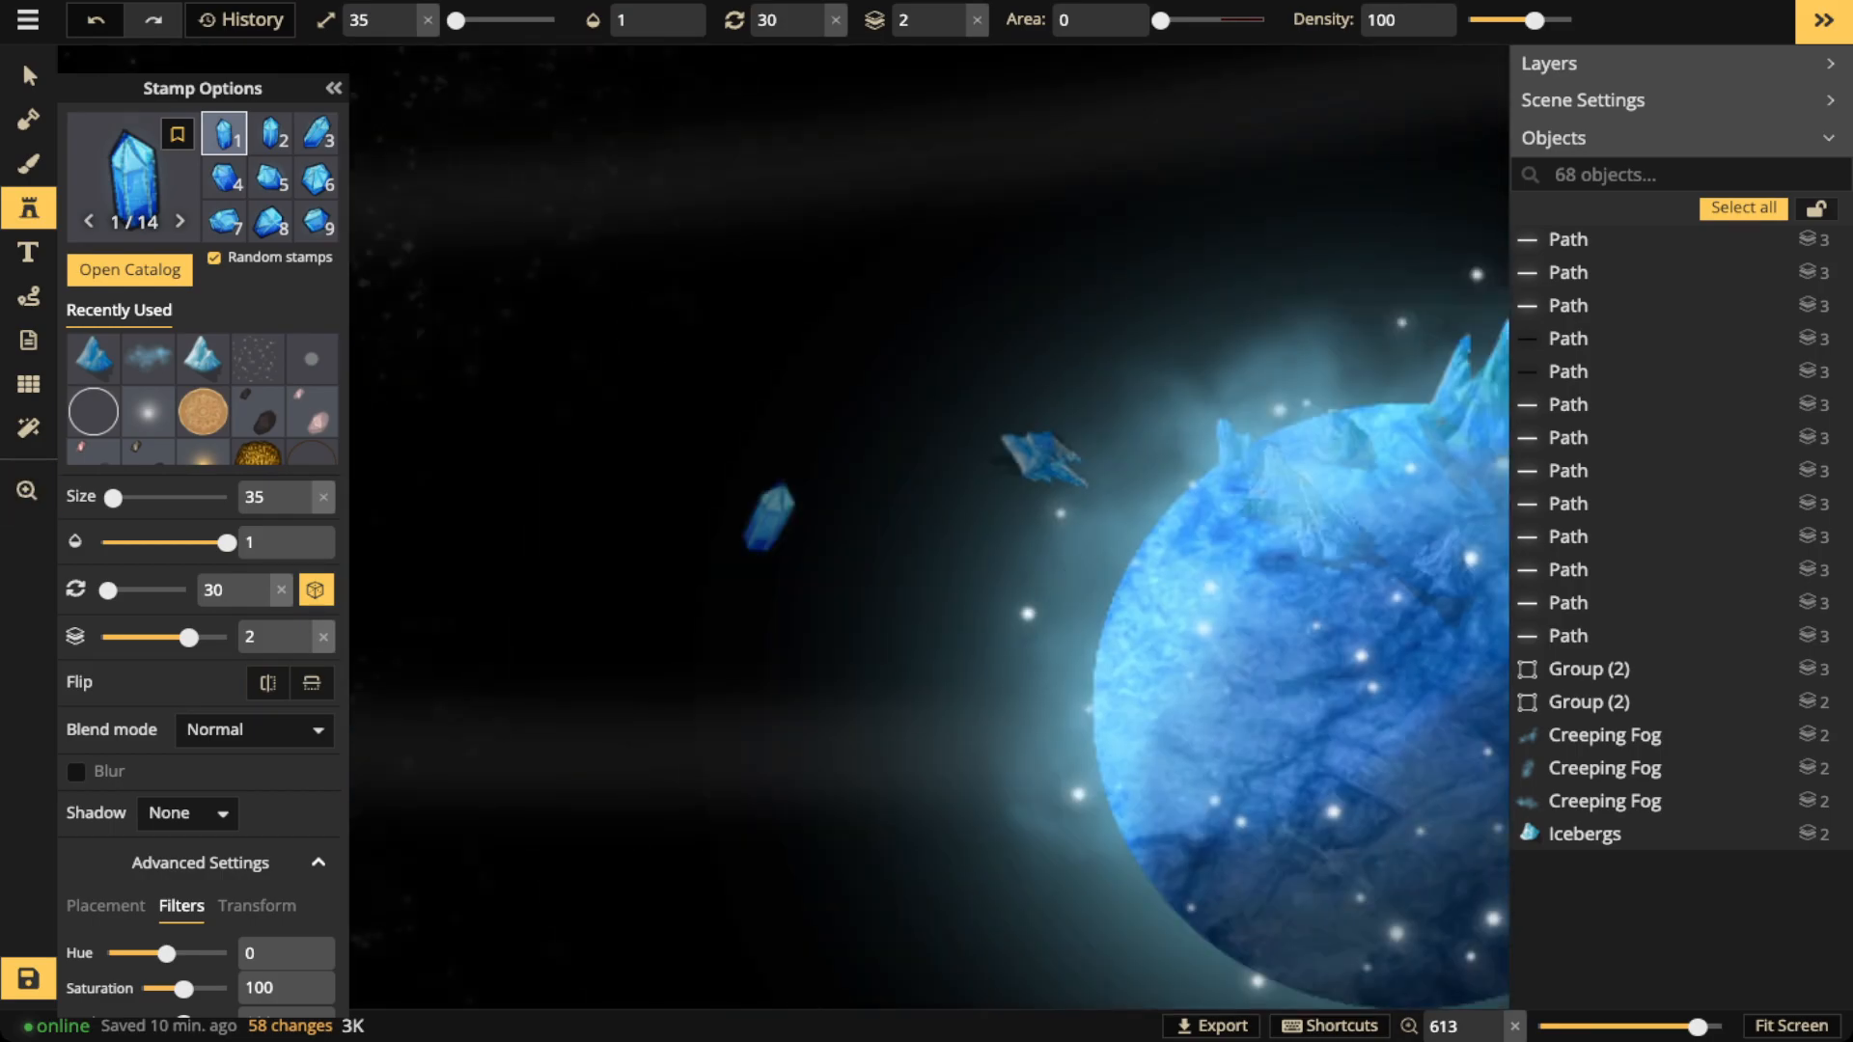
pyautogui.click(724, 490)
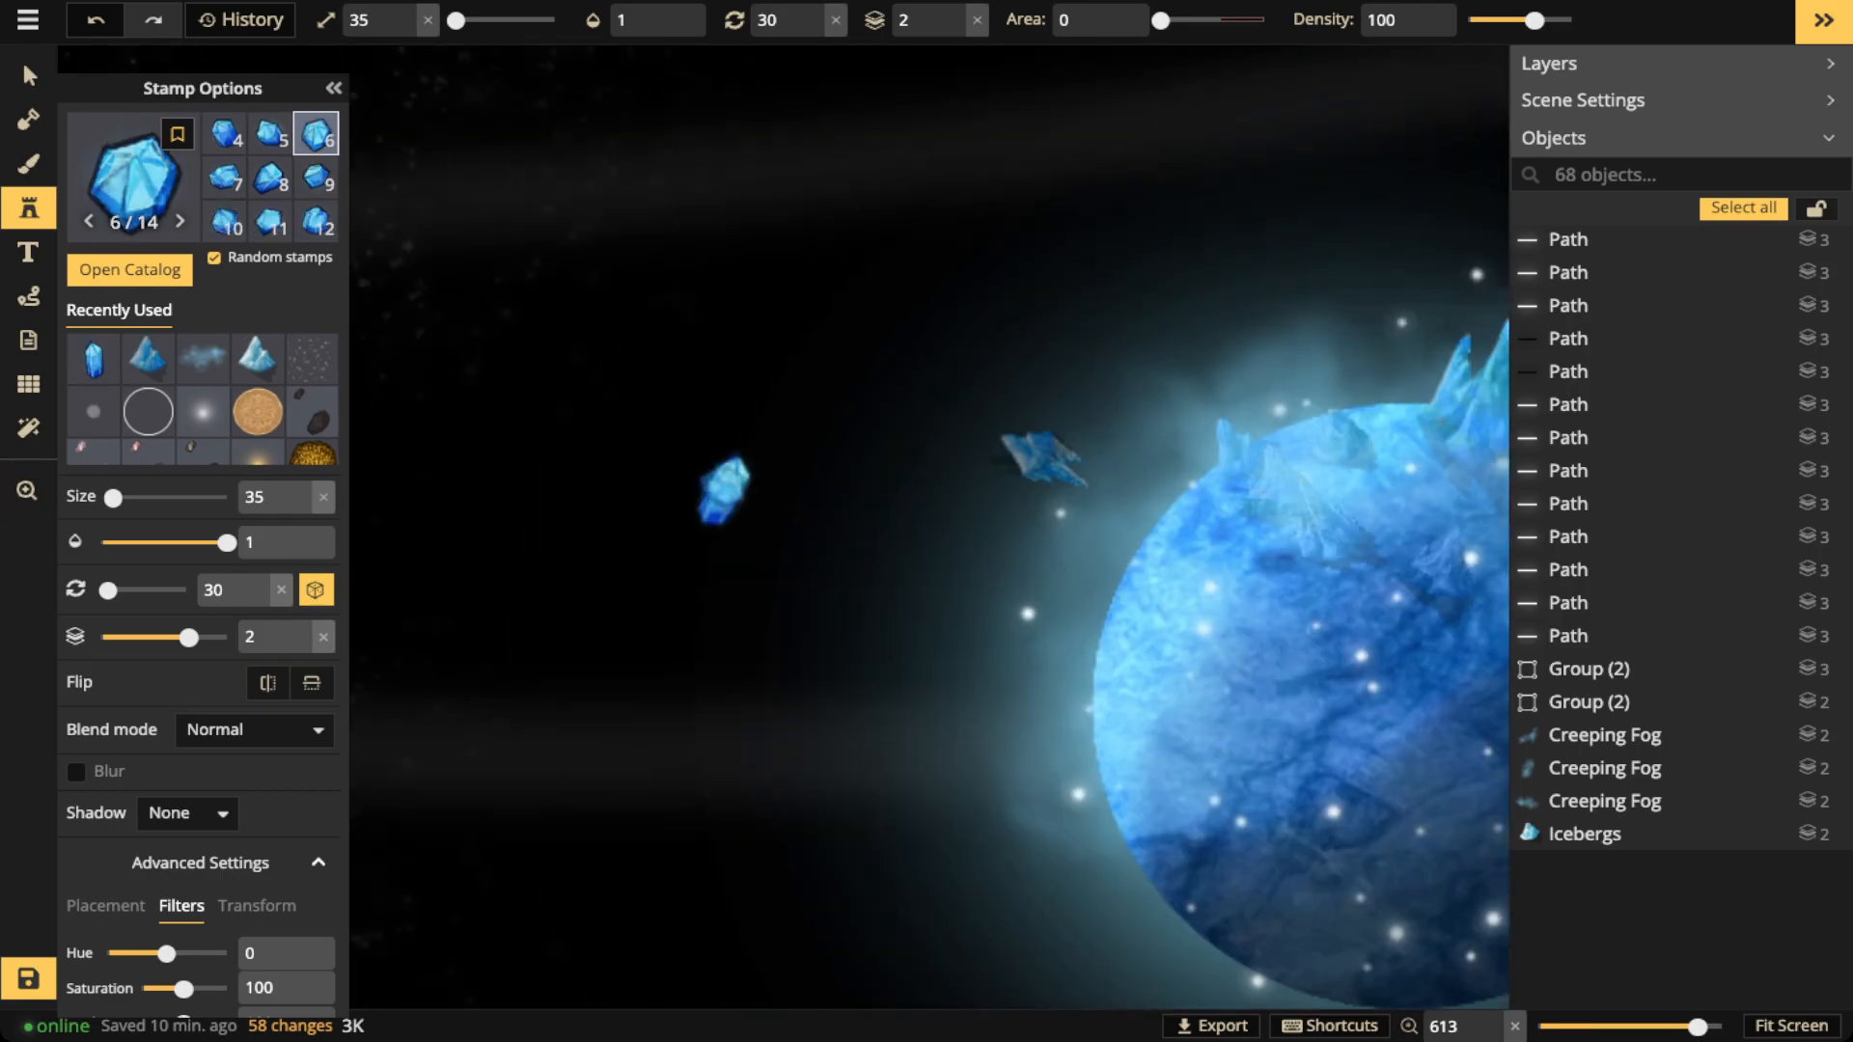
# Select the newly stamped crystal and delete it
pyautogui.click(29, 76)
pyautogui.click(724, 491)
pyautogui.scroll(3, 752, 511)
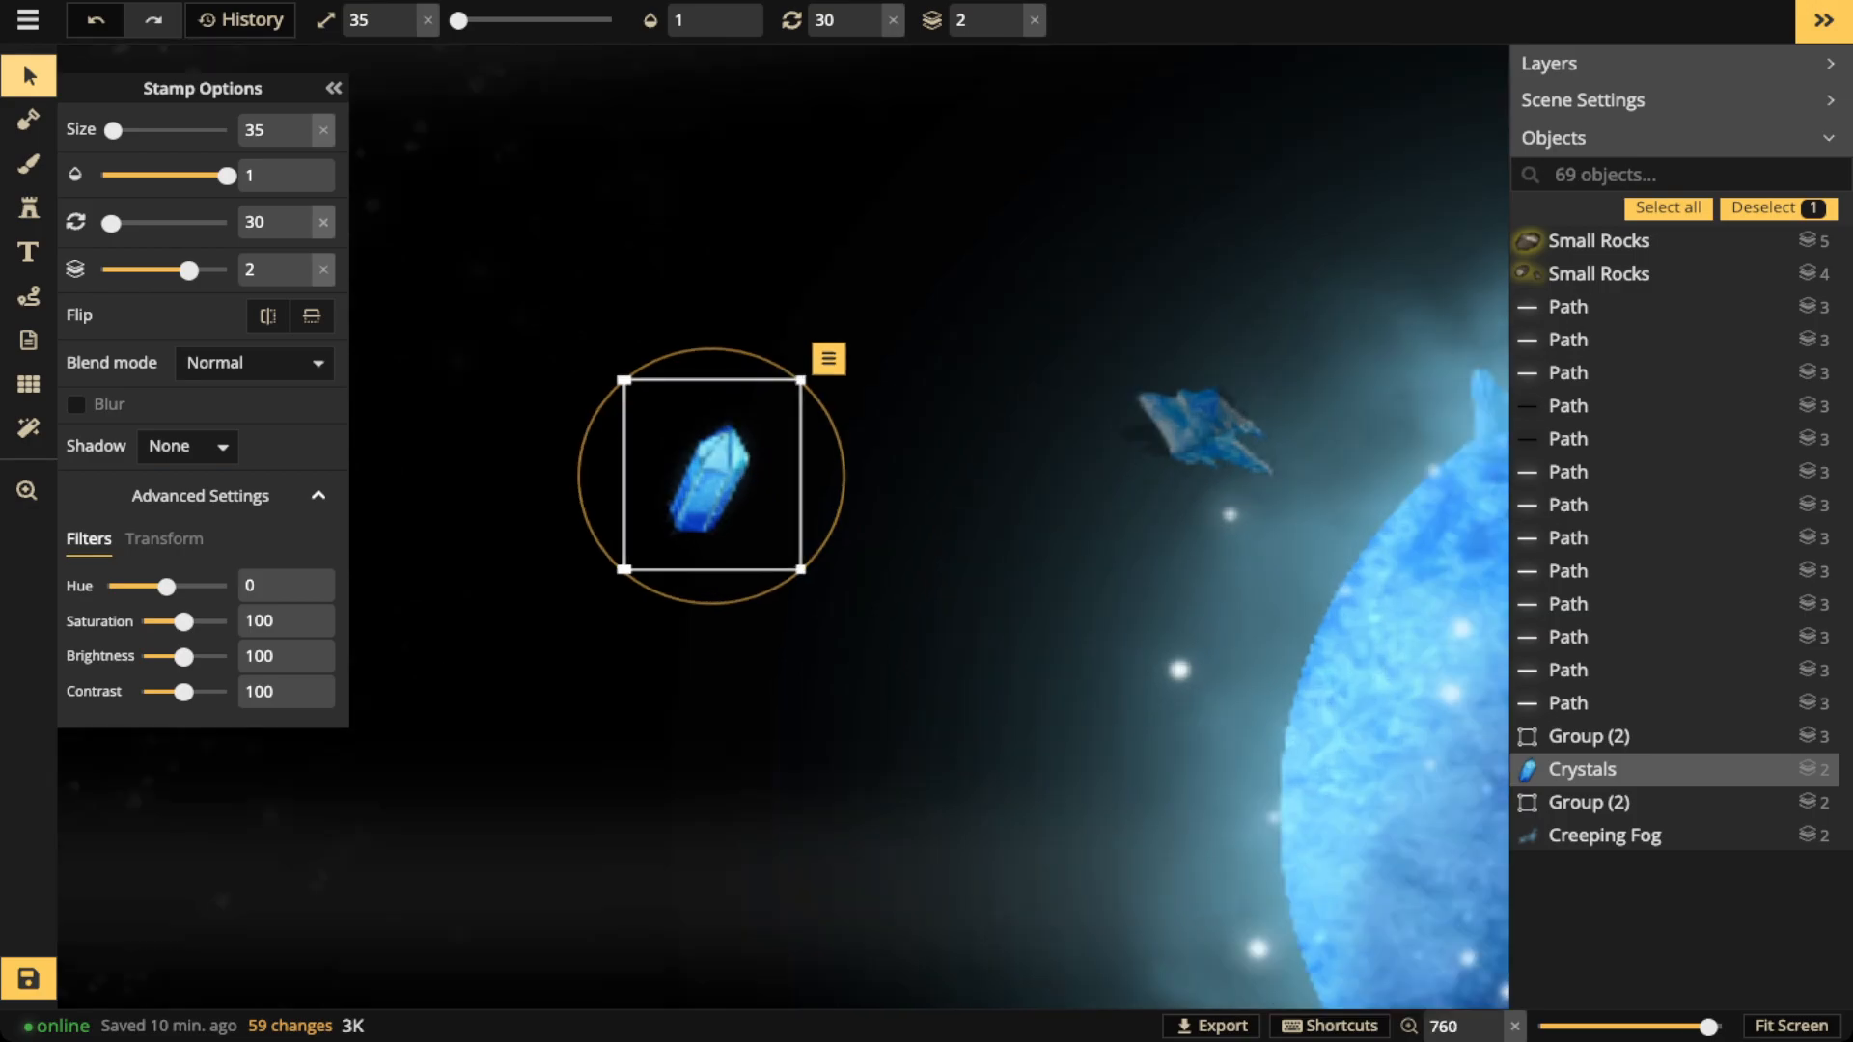
pyautogui.press('Delete')
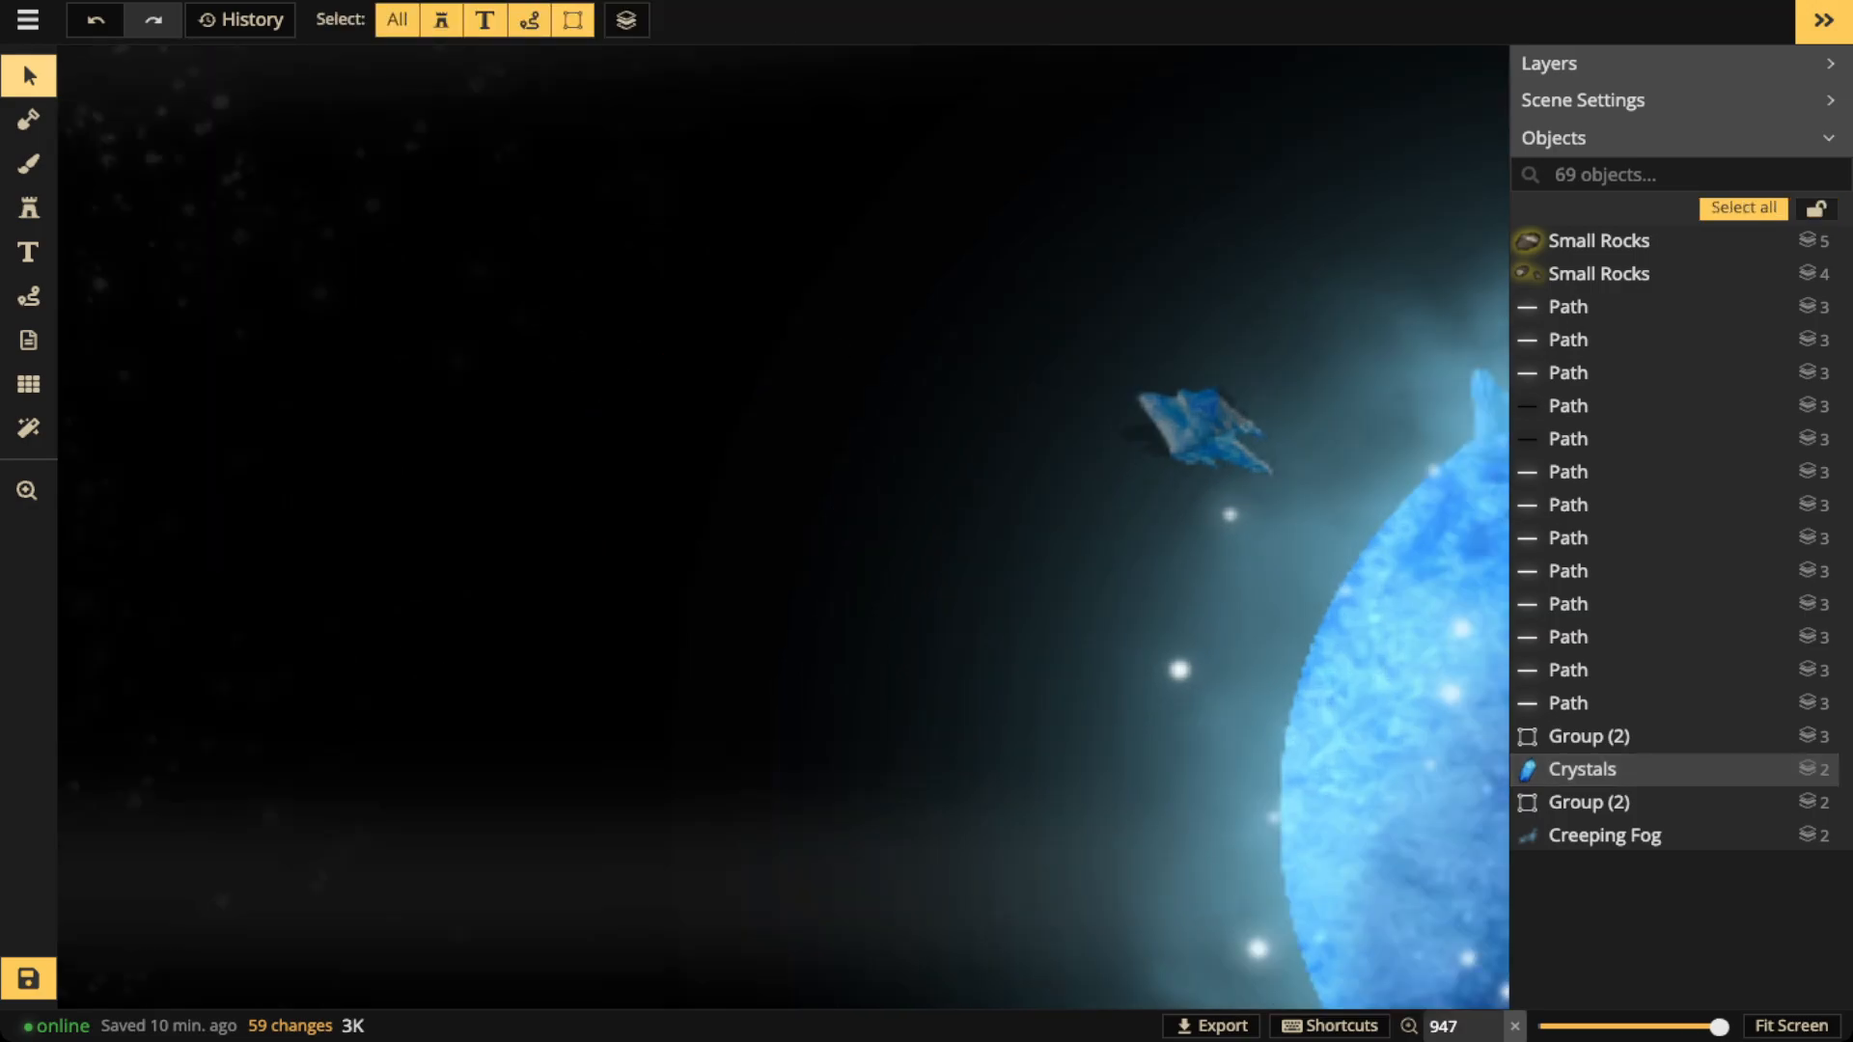
# Give the crystal stamp an object shadow in blue 4A90E2 with blur 2.4, keeping Normal blend mode
pyautogui.click(29, 208)
pyautogui.click(254, 729)
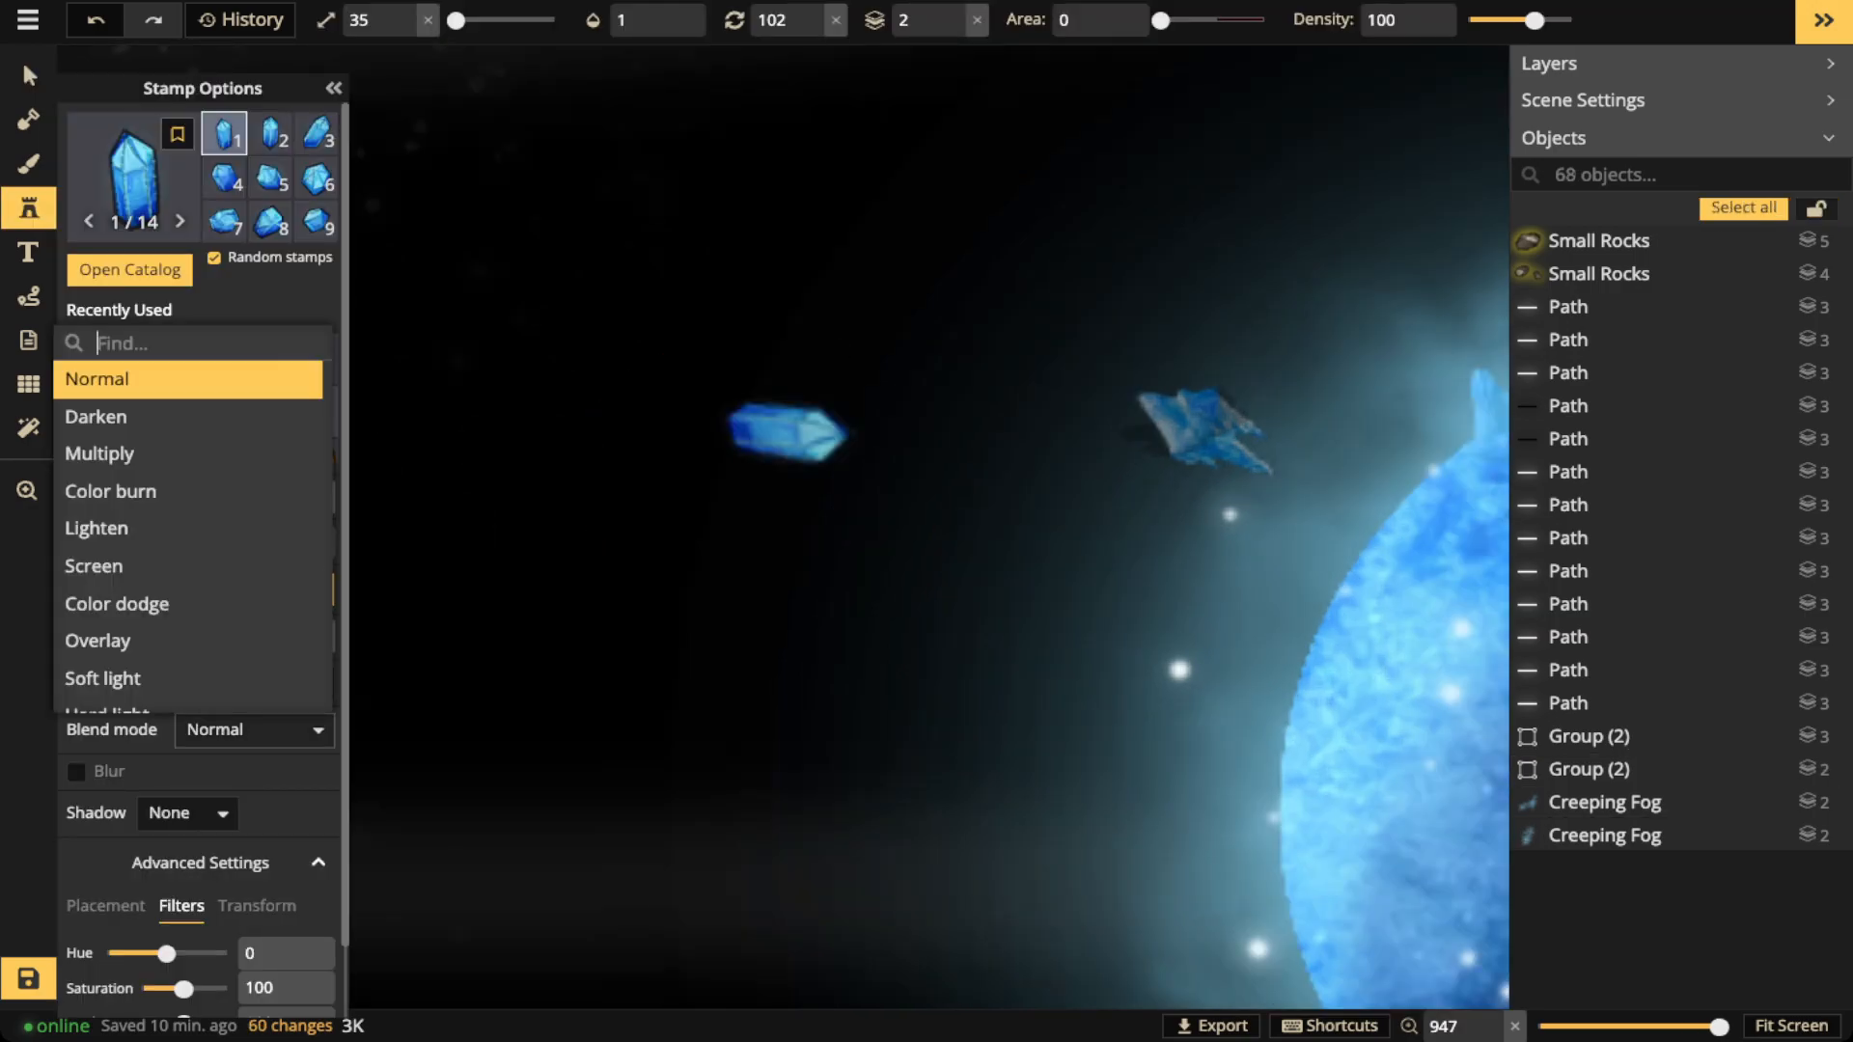
pyautogui.click(254, 730)
pyautogui.click(254, 730)
pyautogui.scroll(-3, 193, 606)
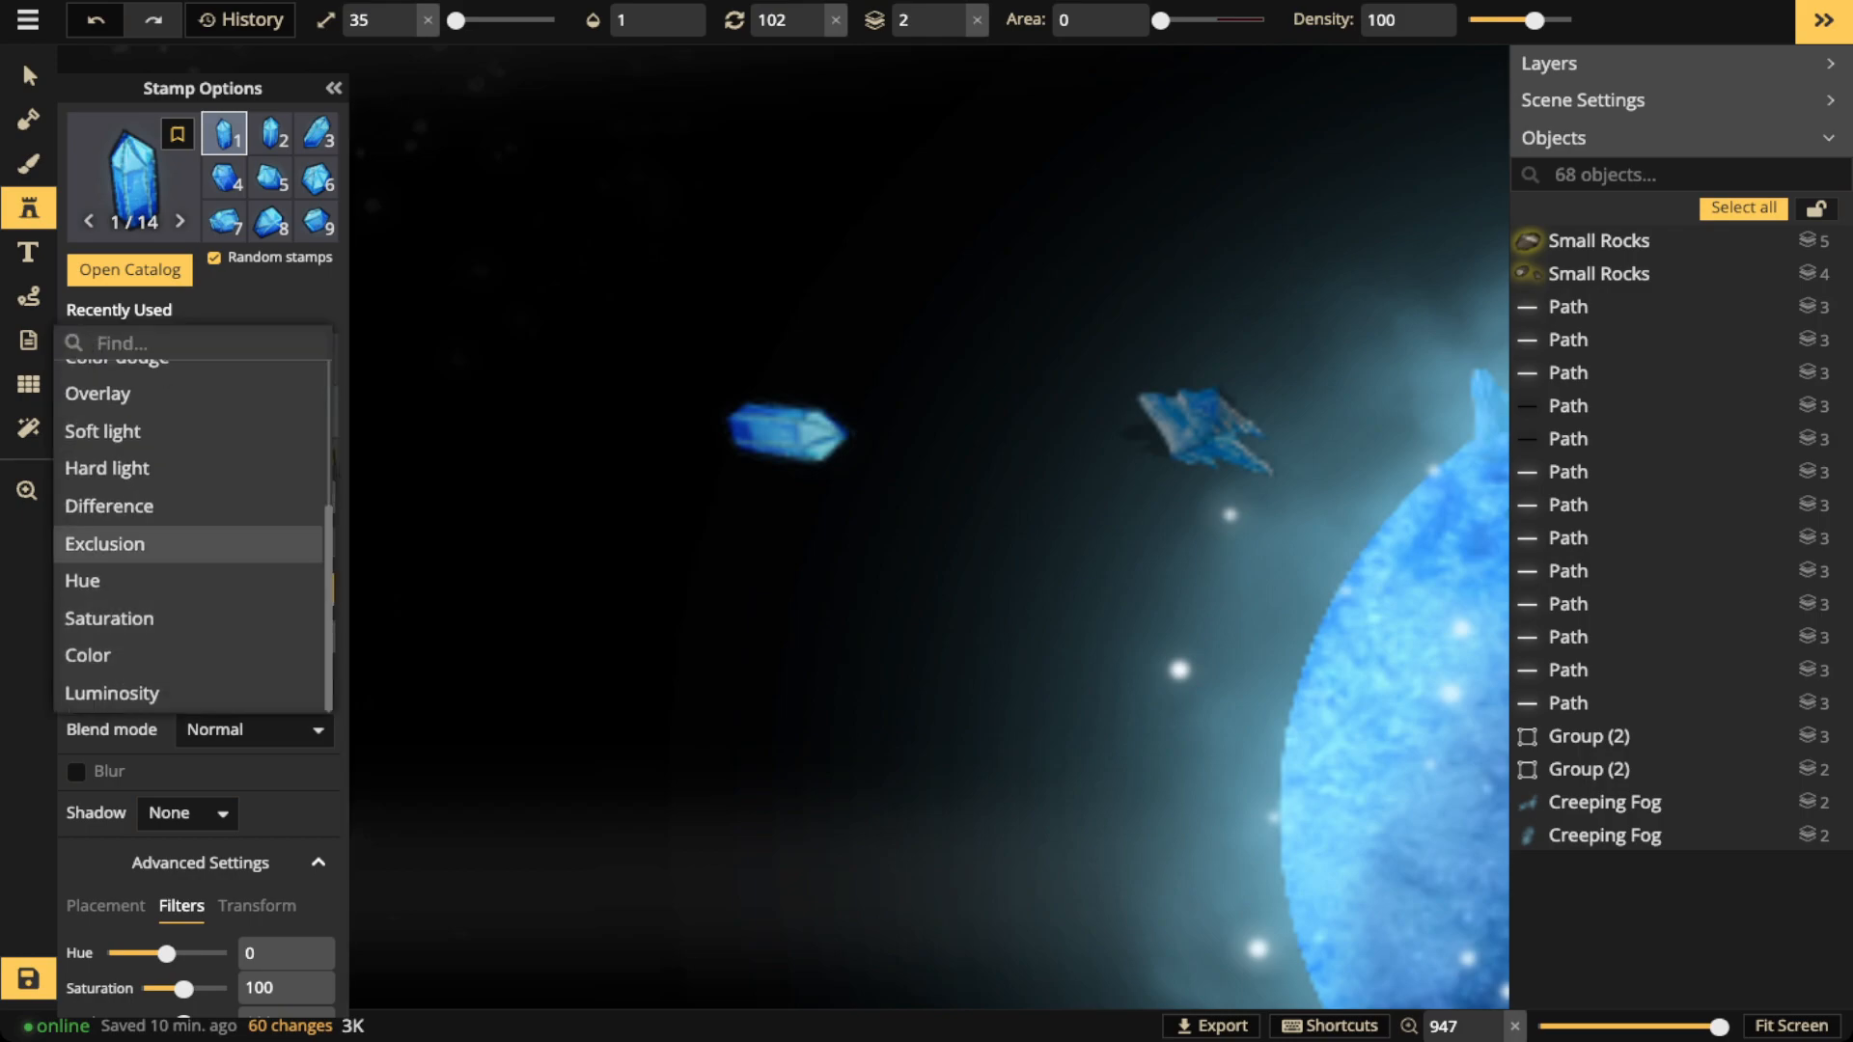
pyautogui.click(193, 813)
pyautogui.click(193, 812)
pyautogui.click(251, 927)
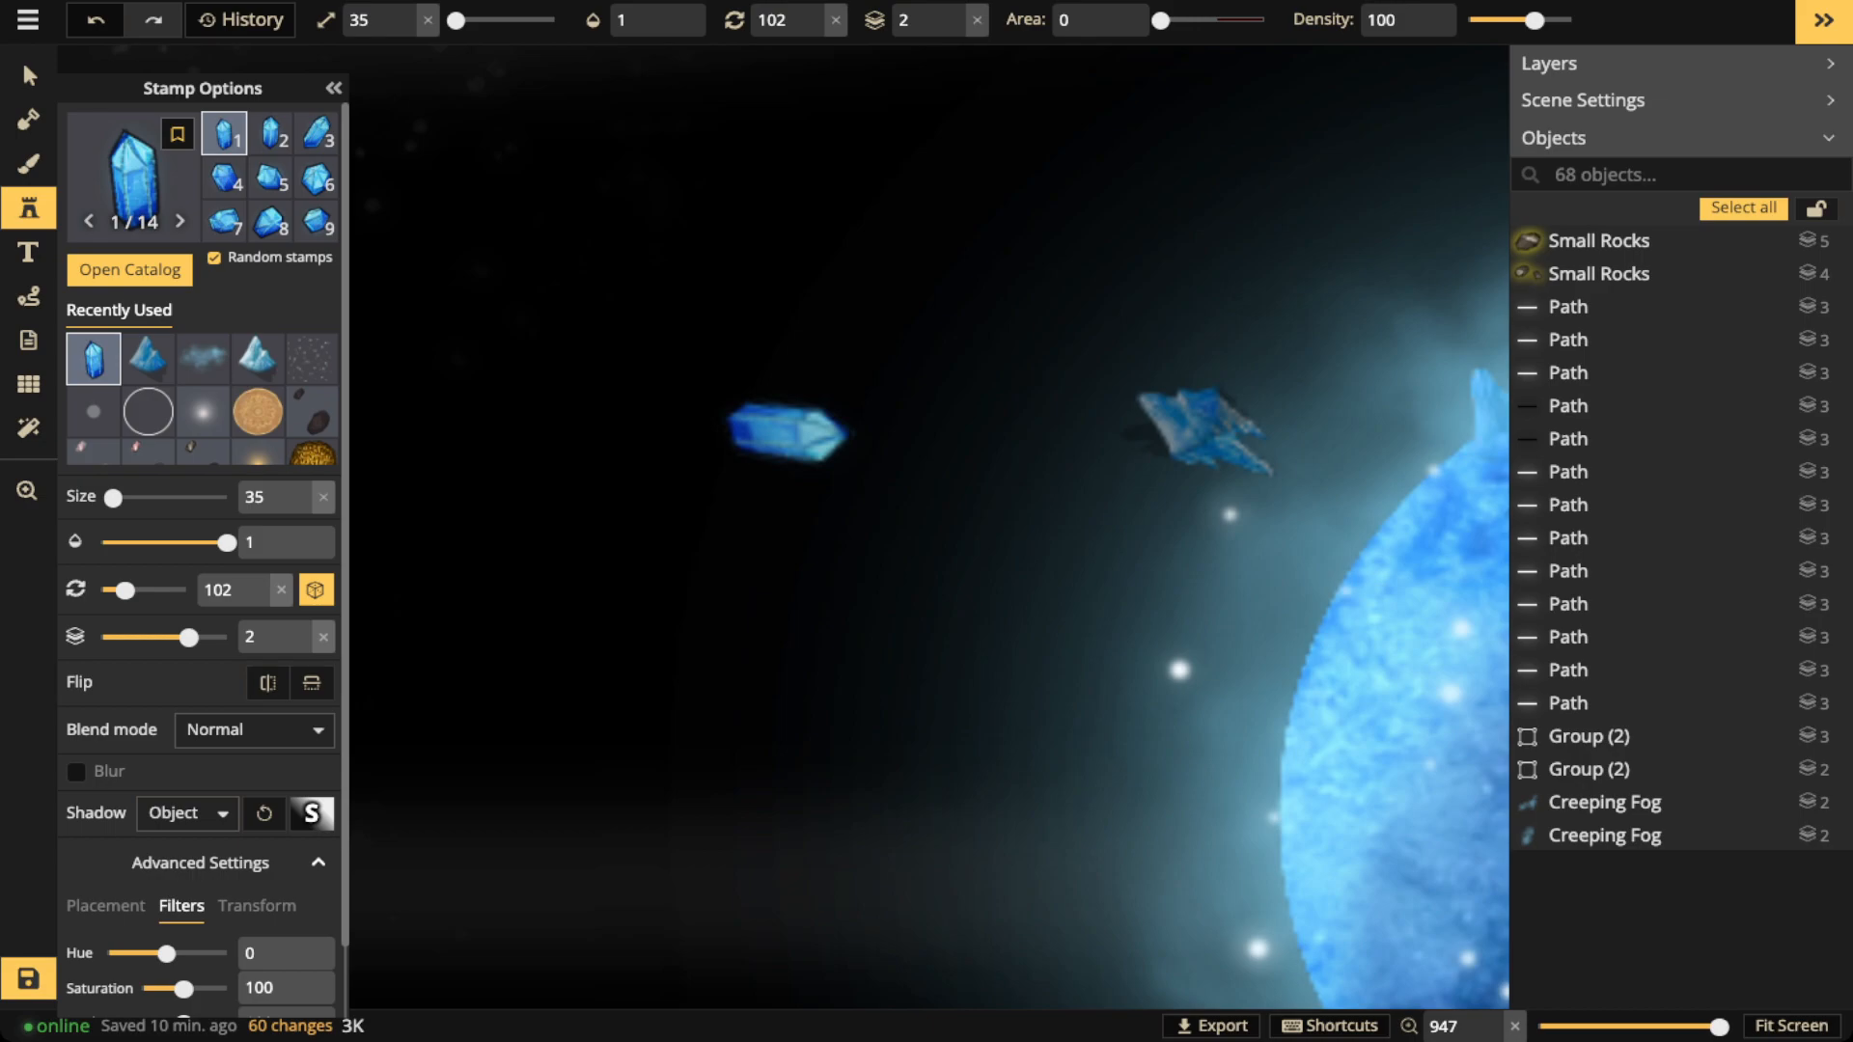
pyautogui.click(311, 813)
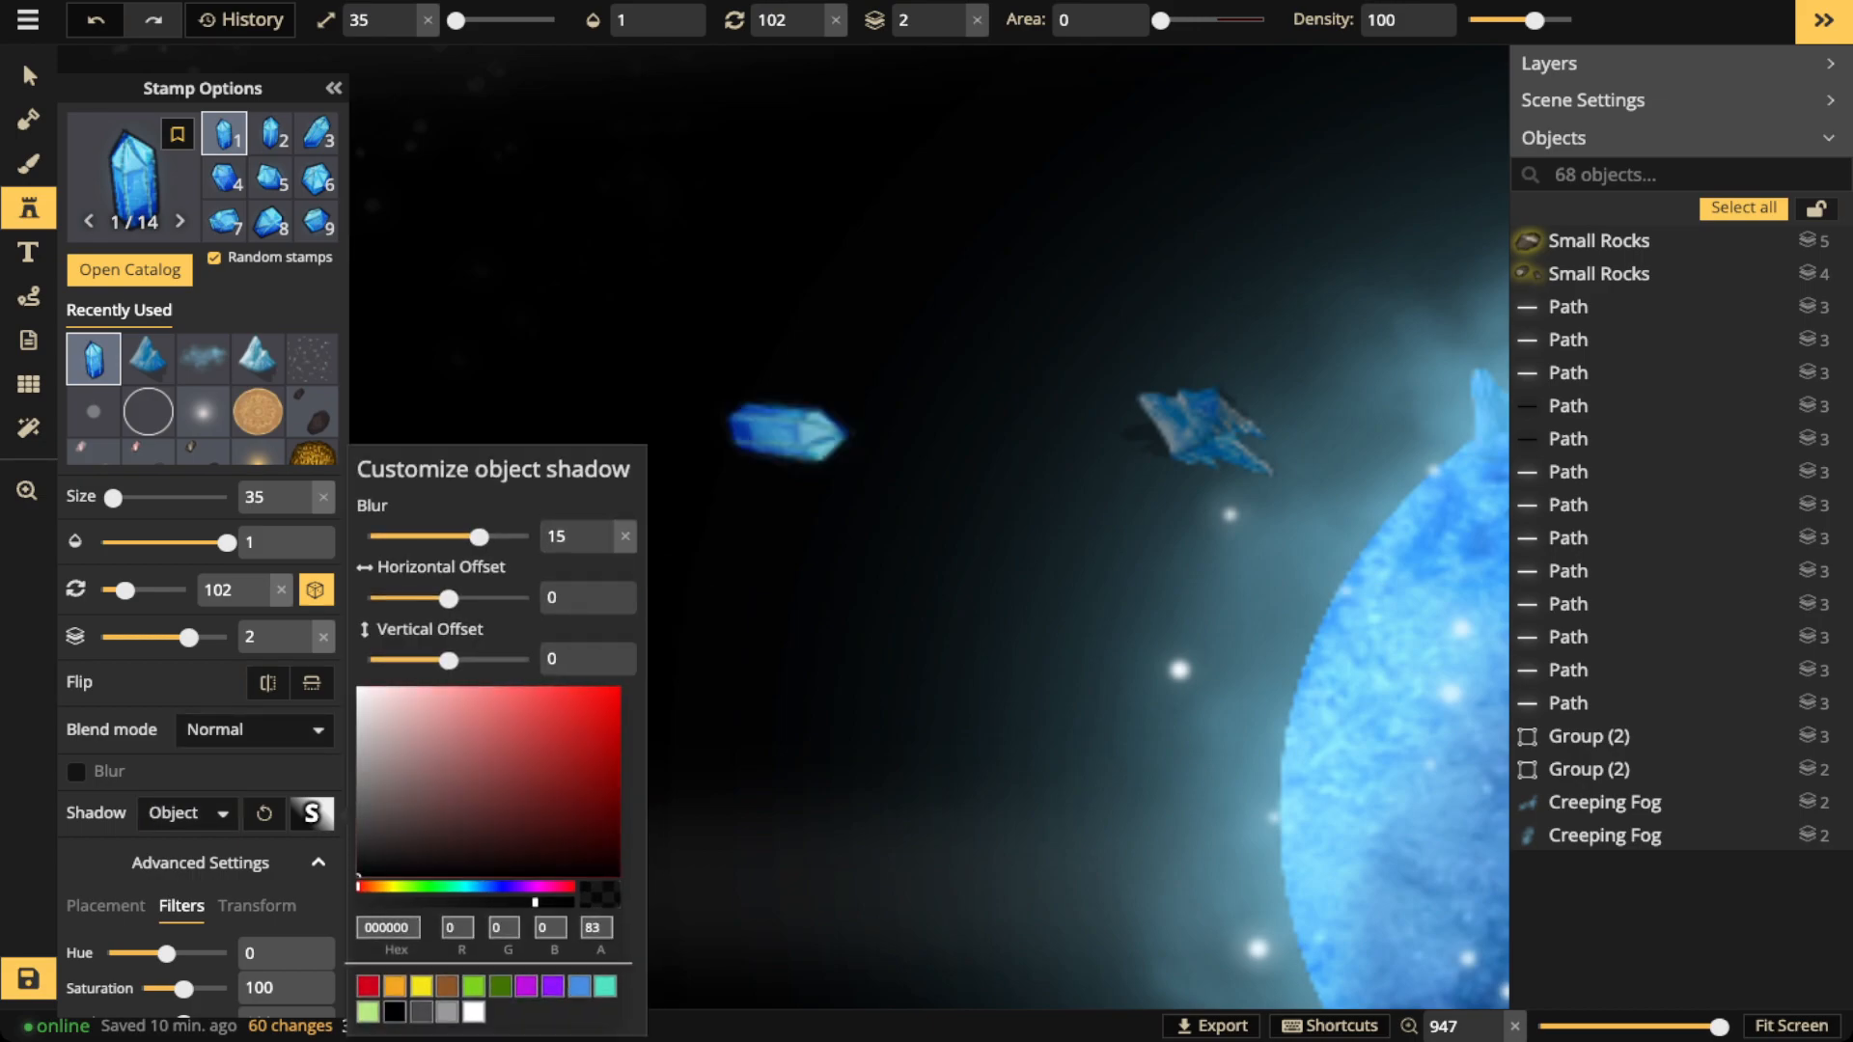
pyautogui.click(579, 985)
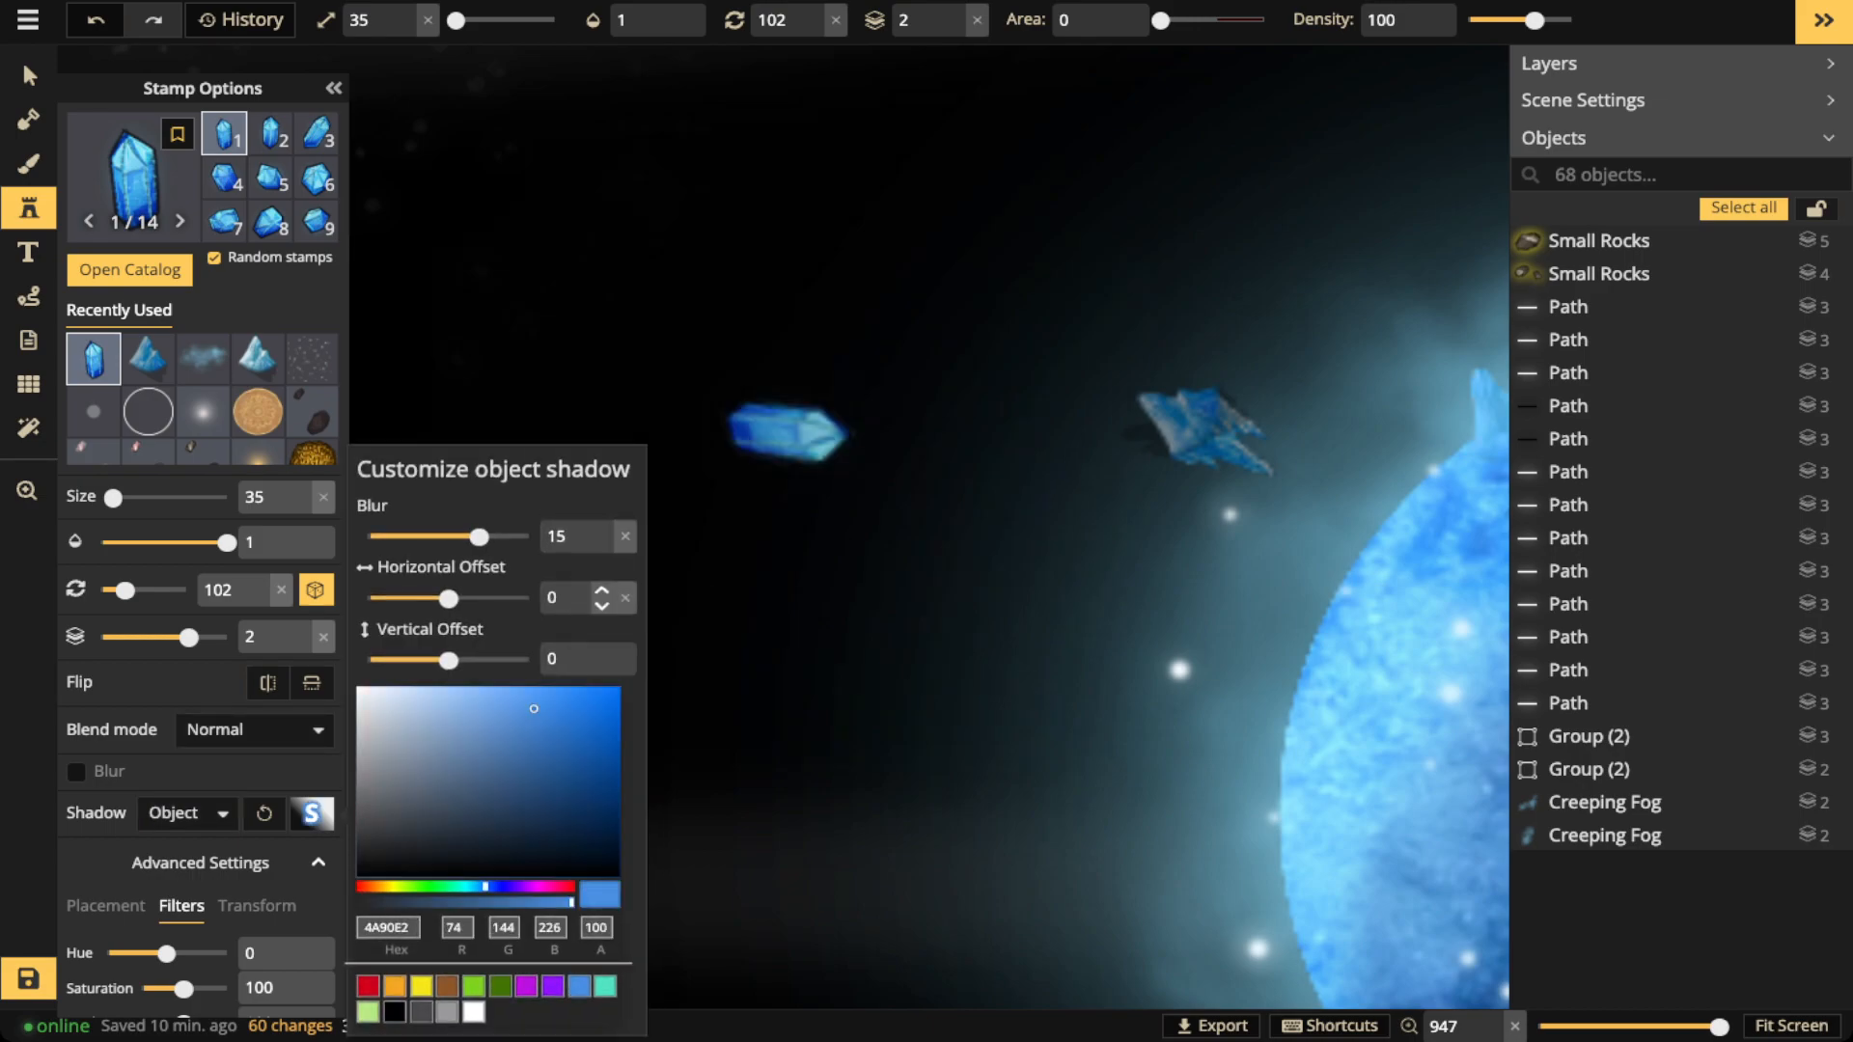
pyautogui.moveTo(479, 536); pyautogui.dragTo(415, 536)
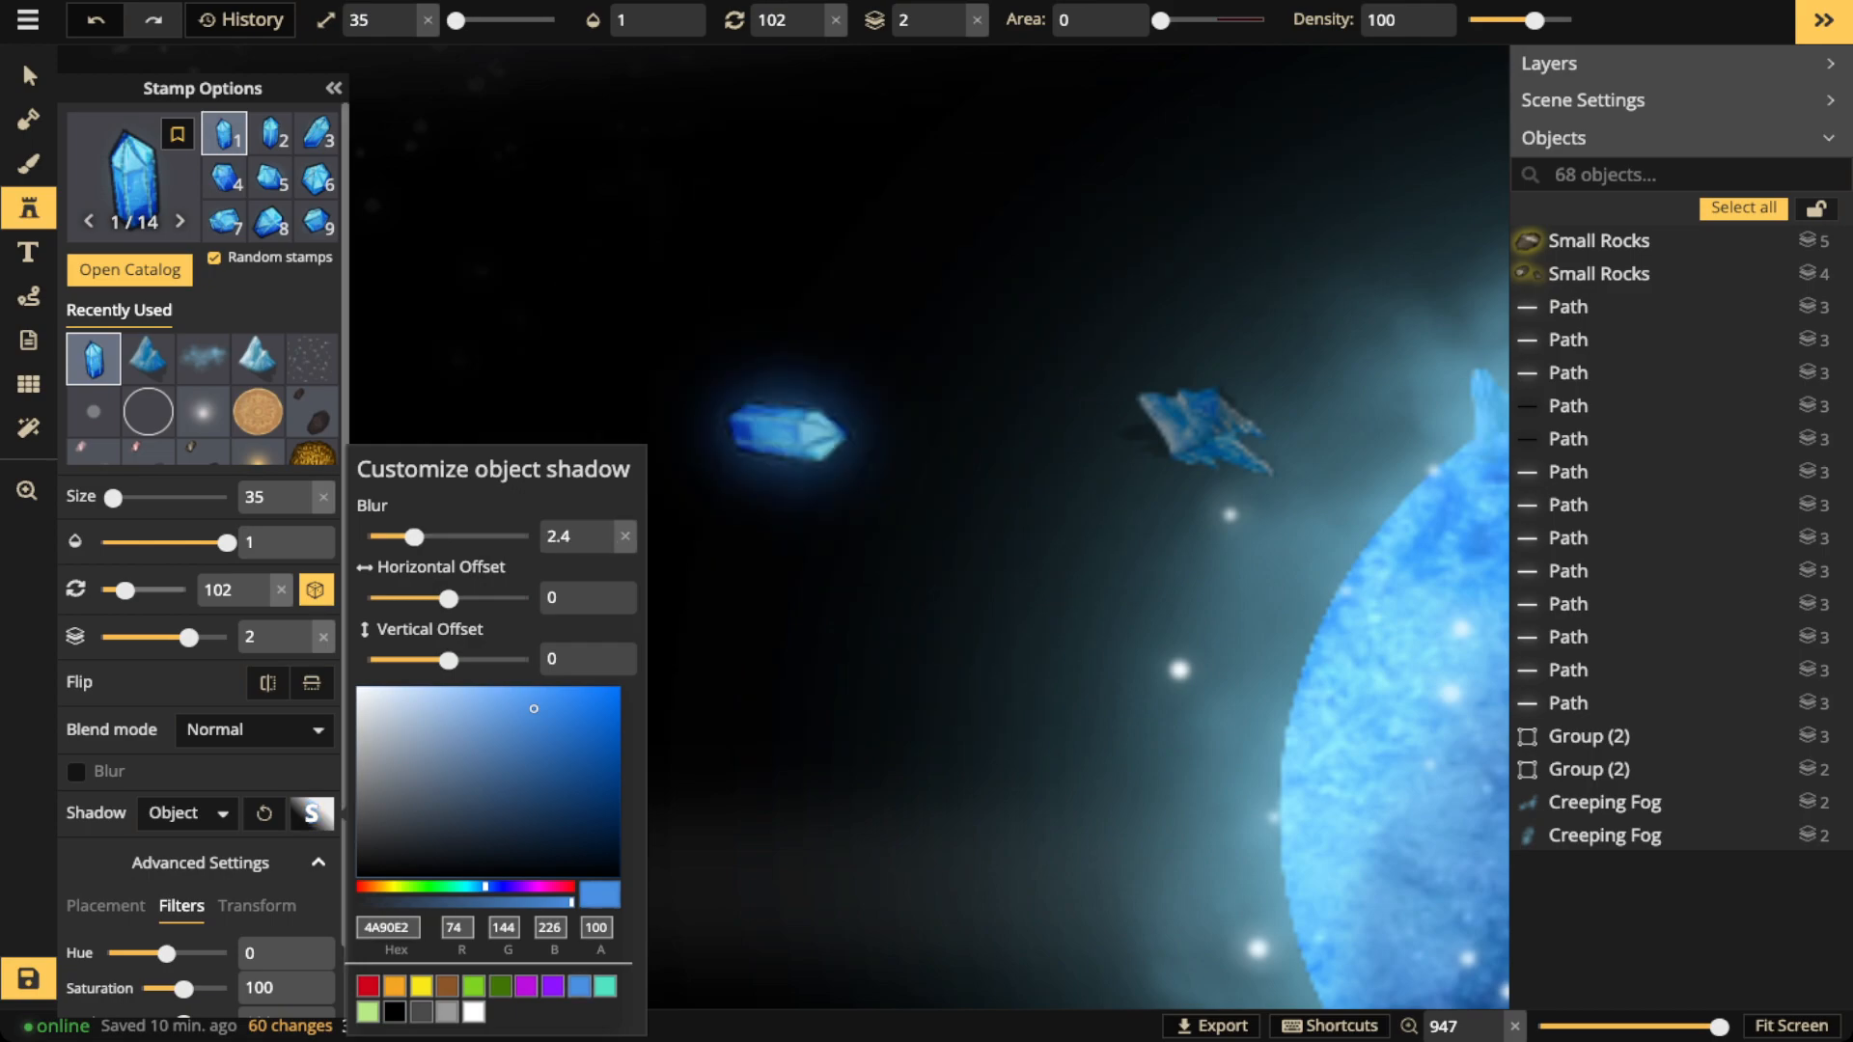
# Try successive blend modes on the crystal stamp and set it to Lighten
pyautogui.click(253, 730)
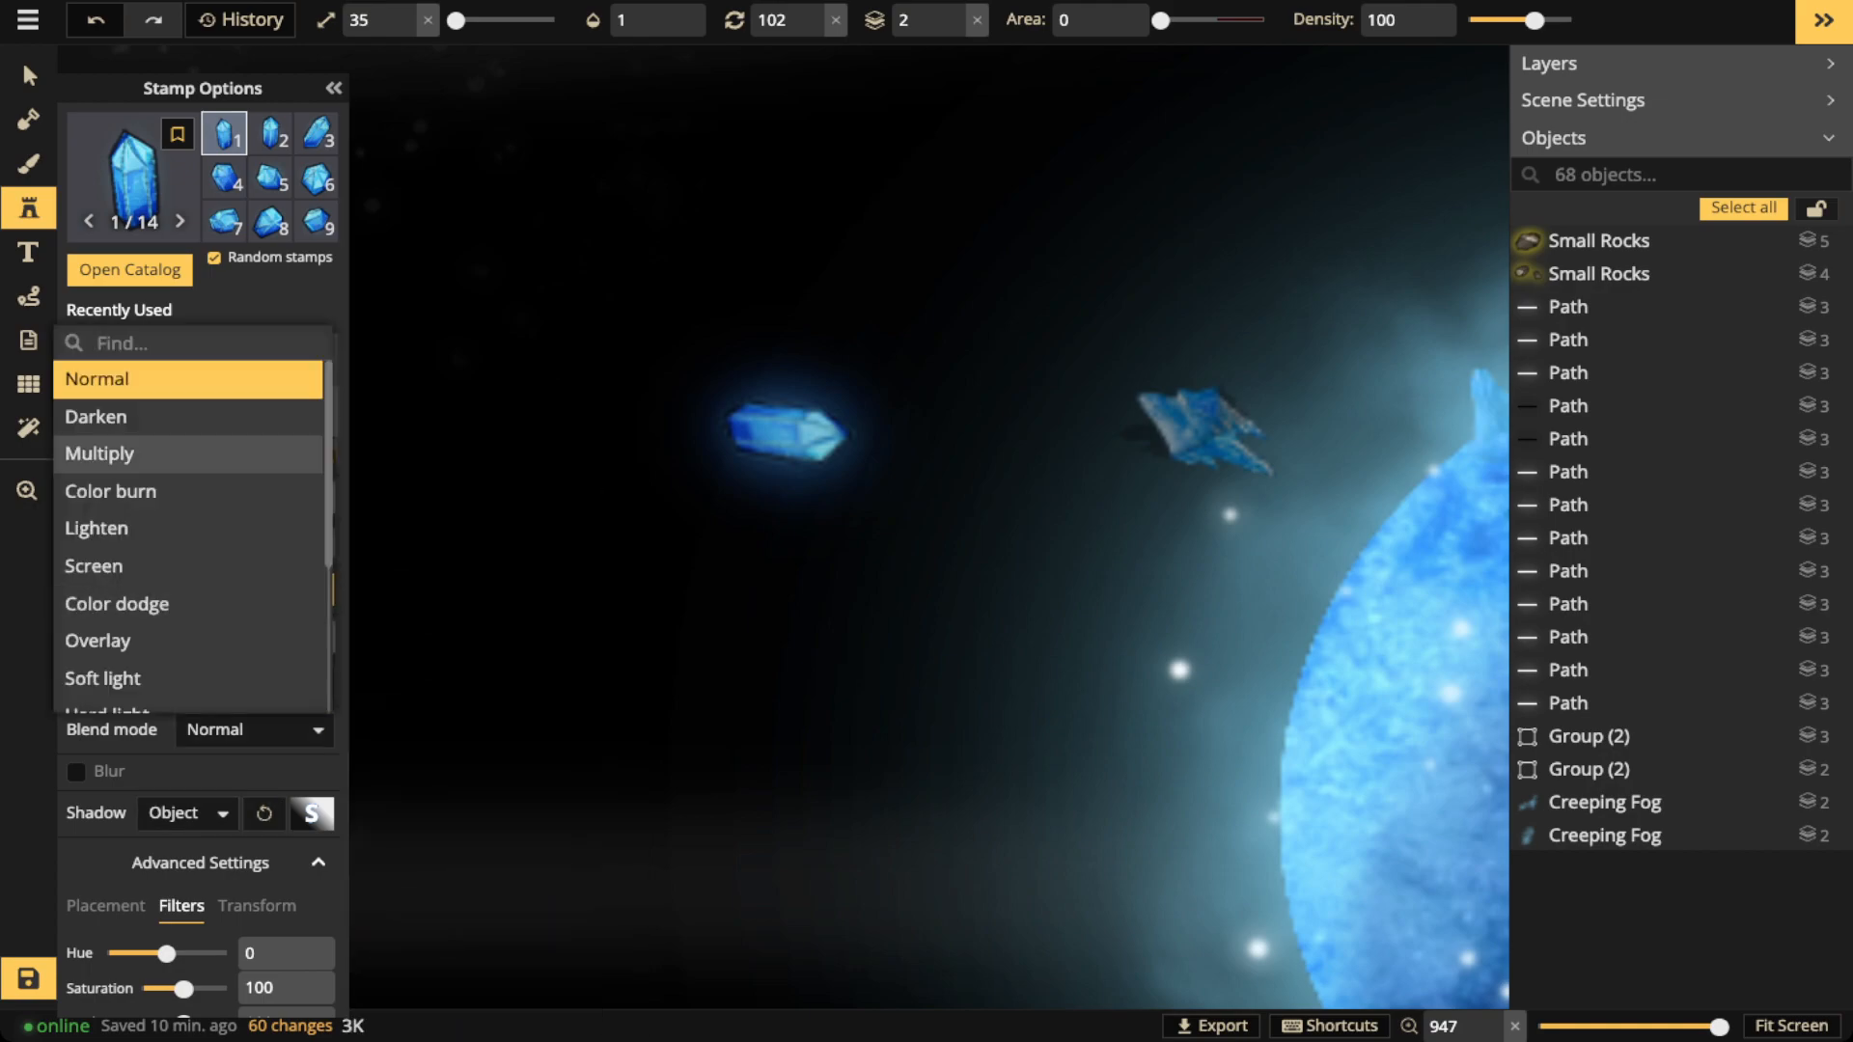
pyautogui.press('Down')
pyautogui.press('Down')
pyautogui.press('Down')
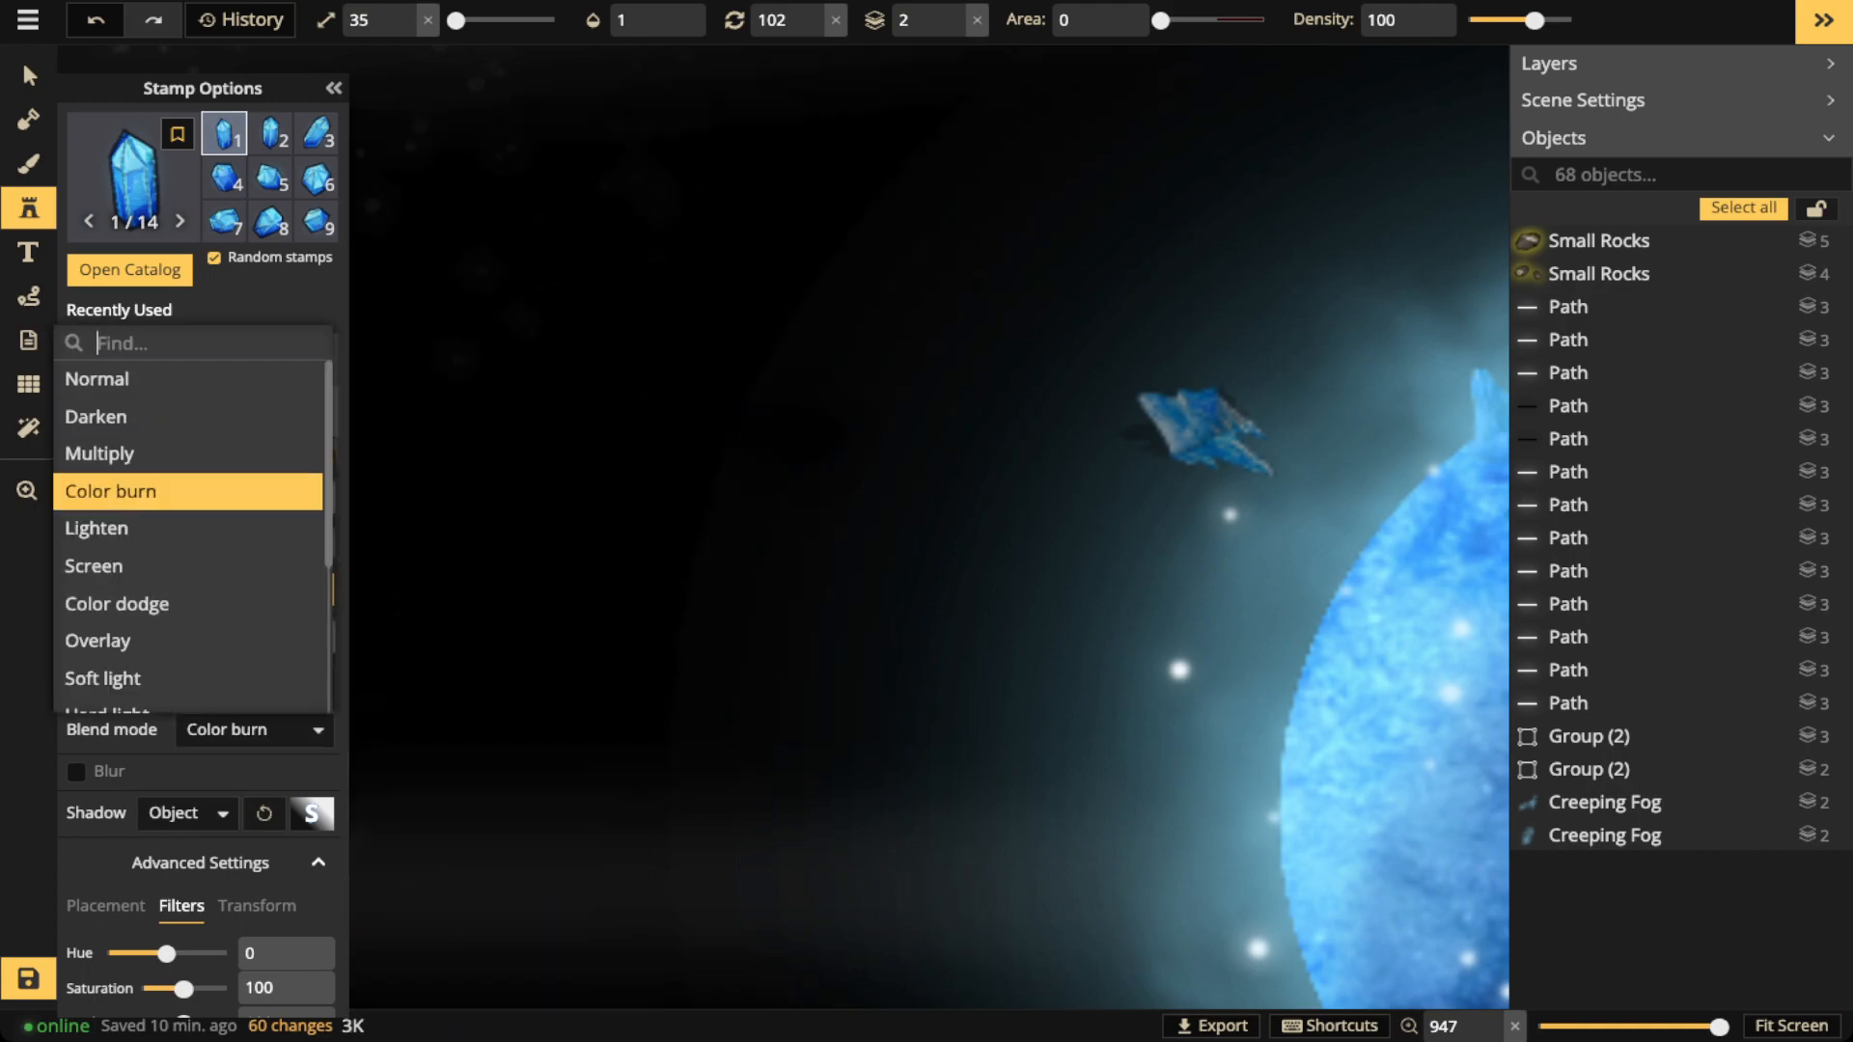
pyautogui.press('Down')
pyautogui.press('Down')
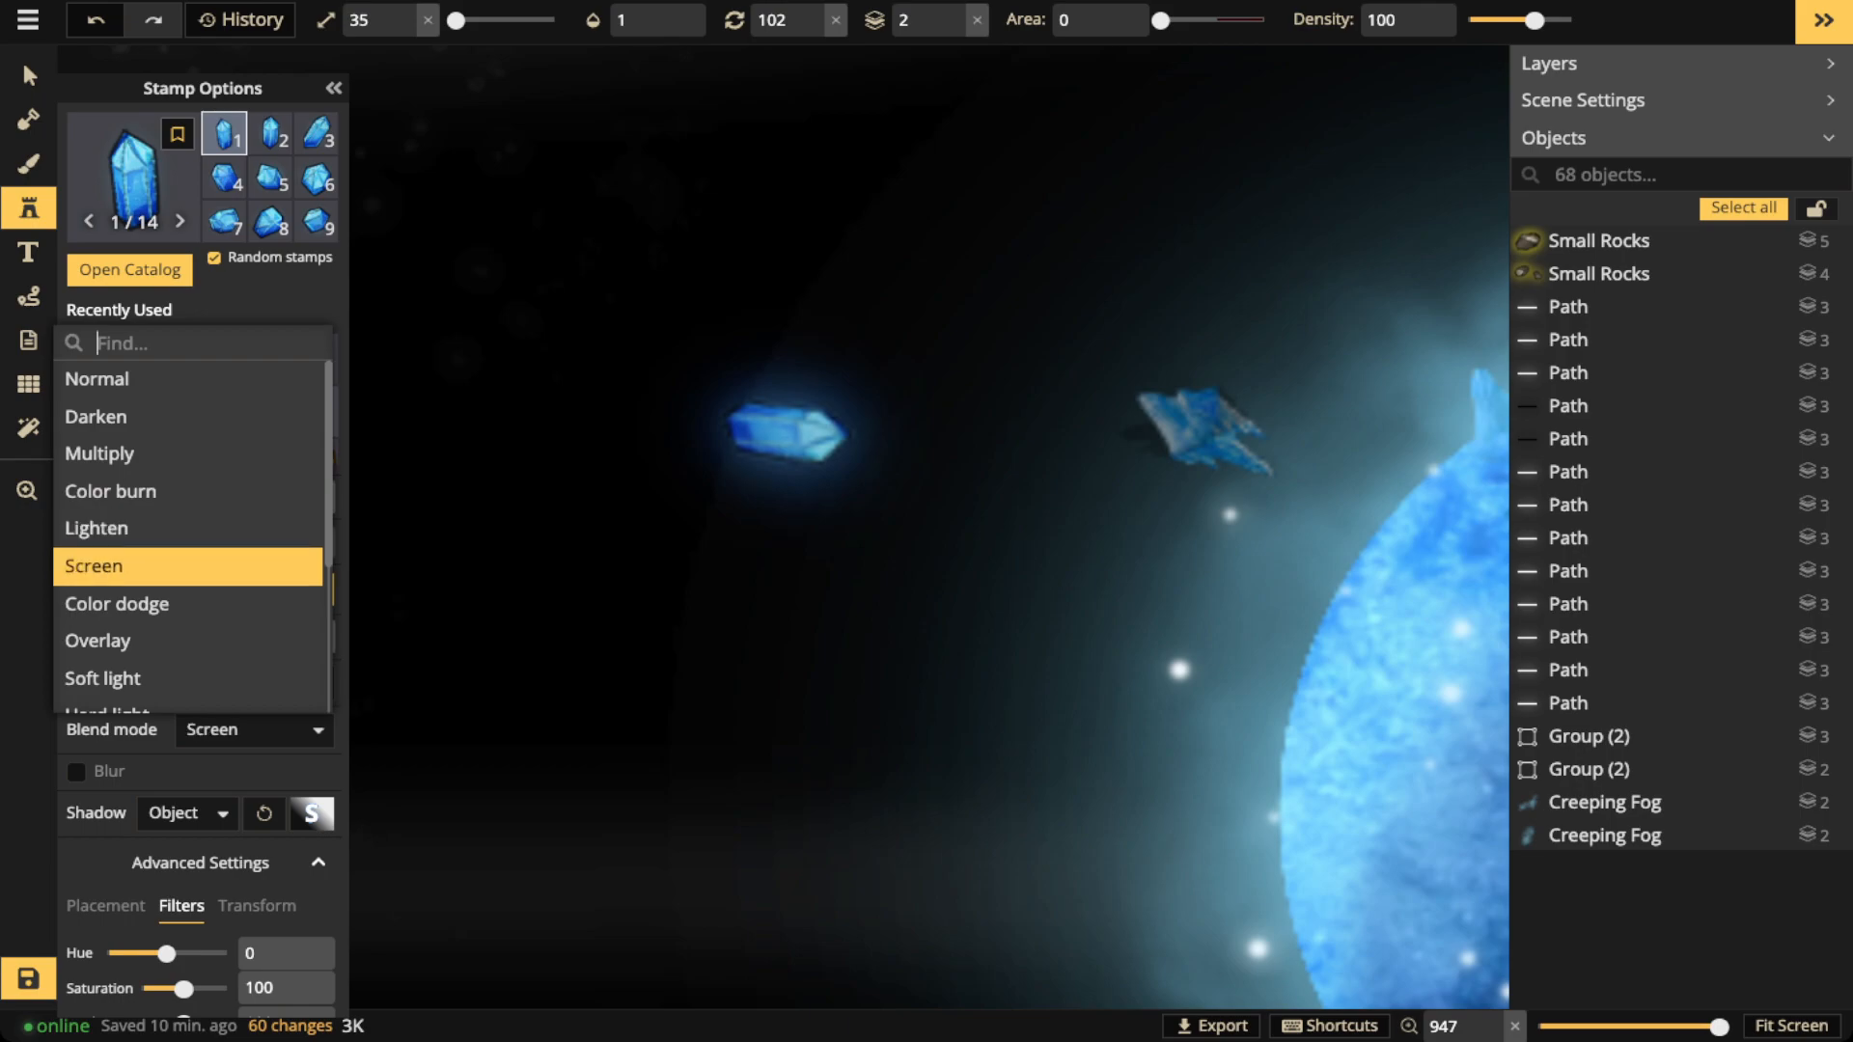
pyautogui.press('Down')
pyautogui.press('Down')
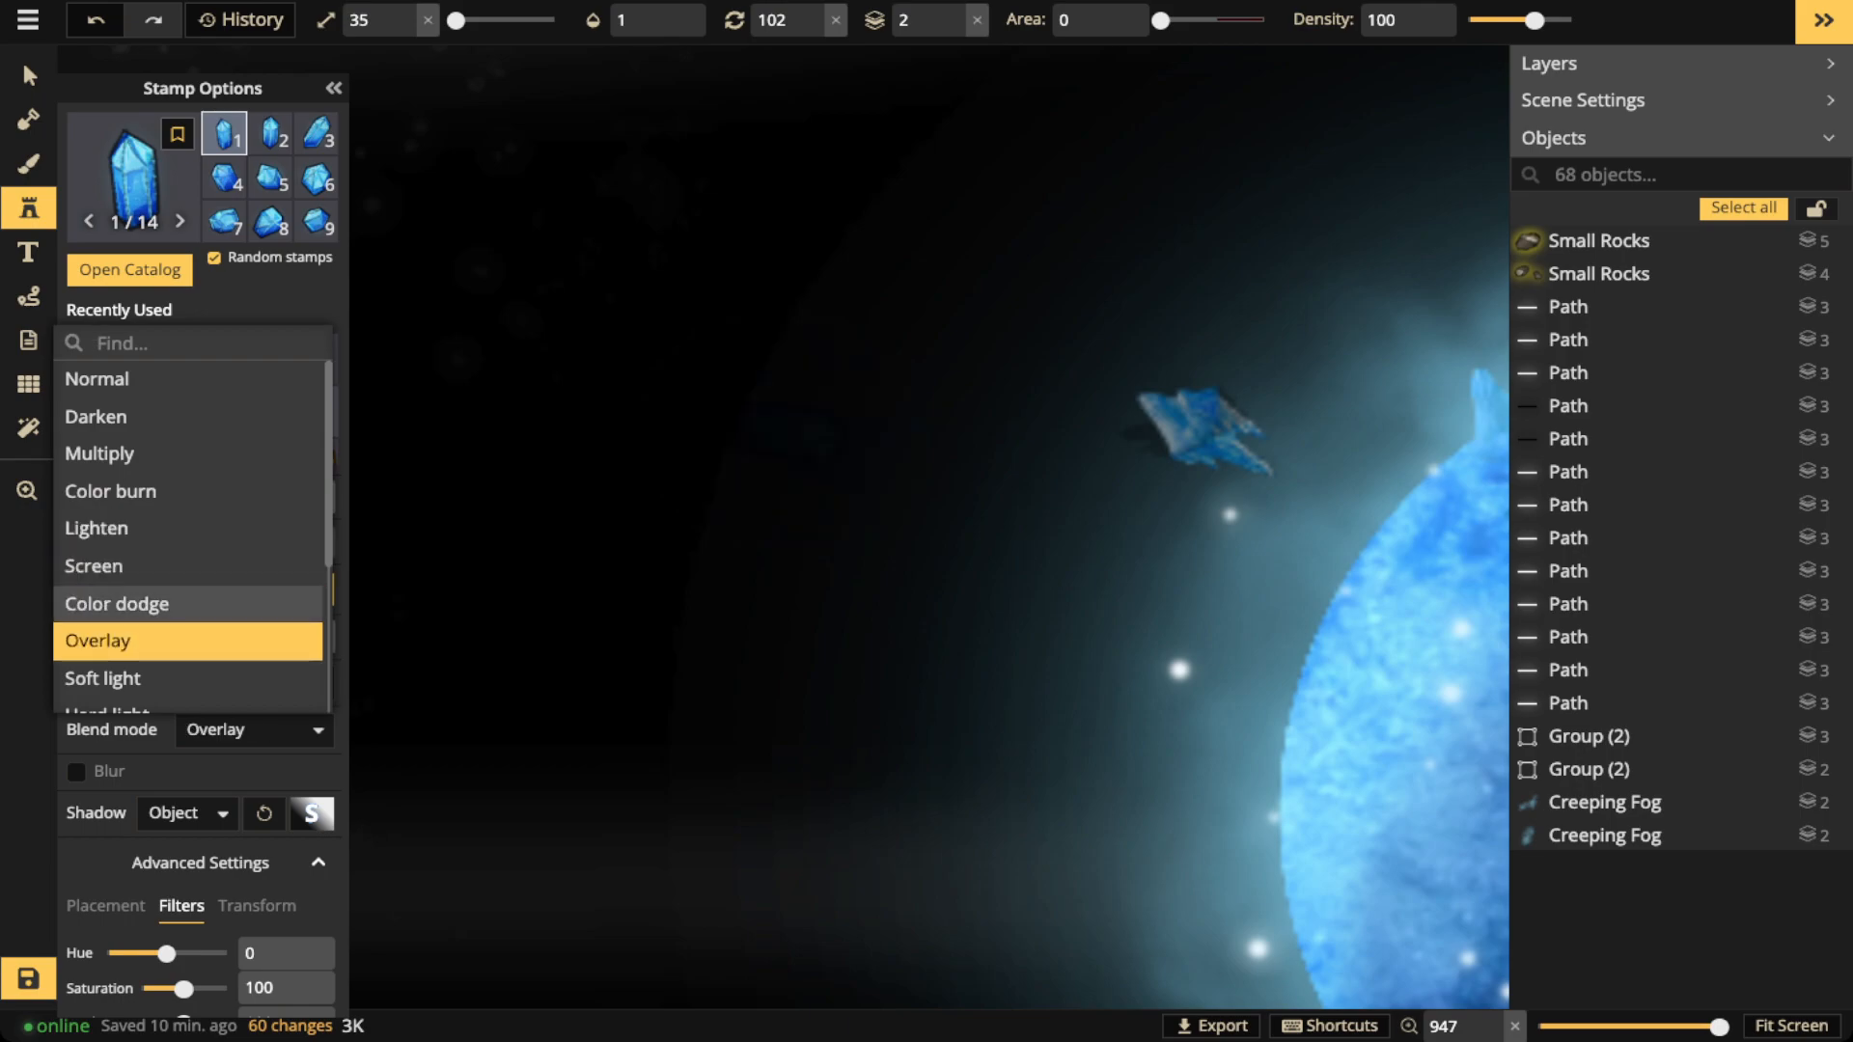
pyautogui.press('Up')
pyautogui.press('Up')
pyautogui.press('Up')
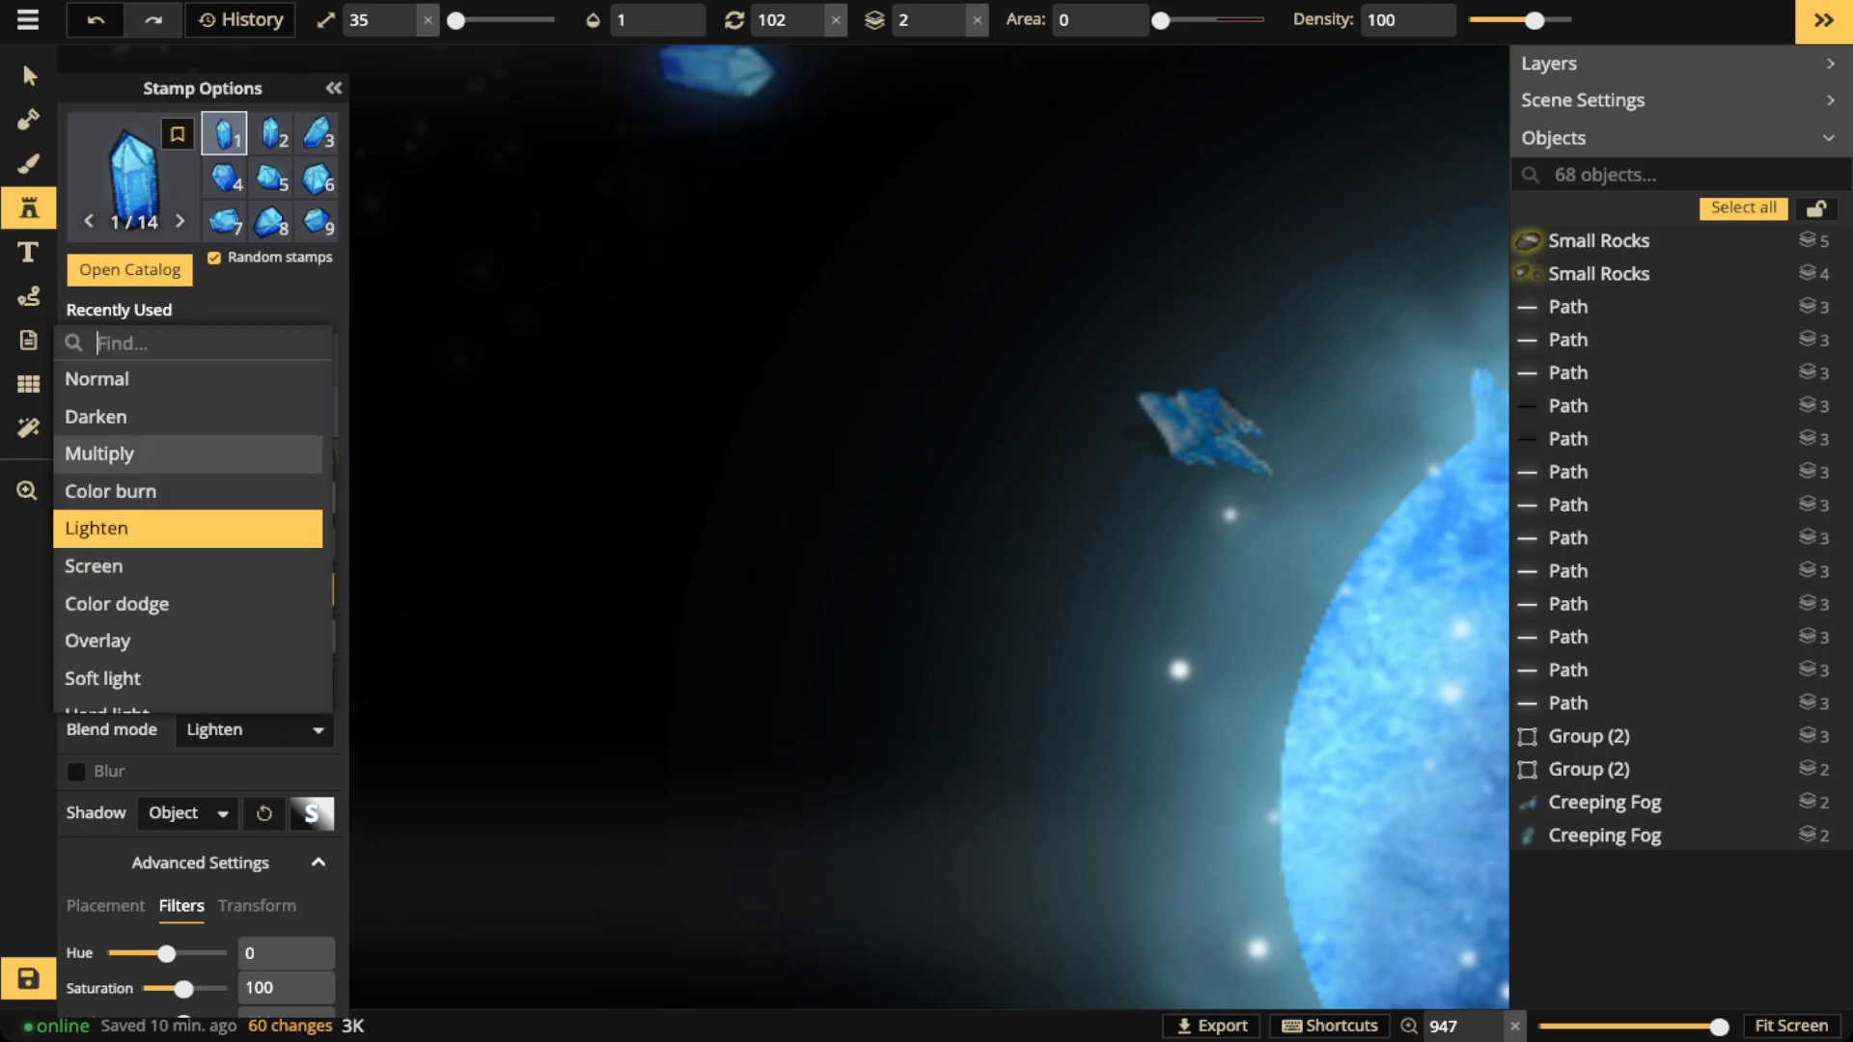
# Set the crystal stamp to opacity 0.75 and size 20, with placement set to Multiple
pyautogui.click(657, 19)
pyautogui.write('0.75')
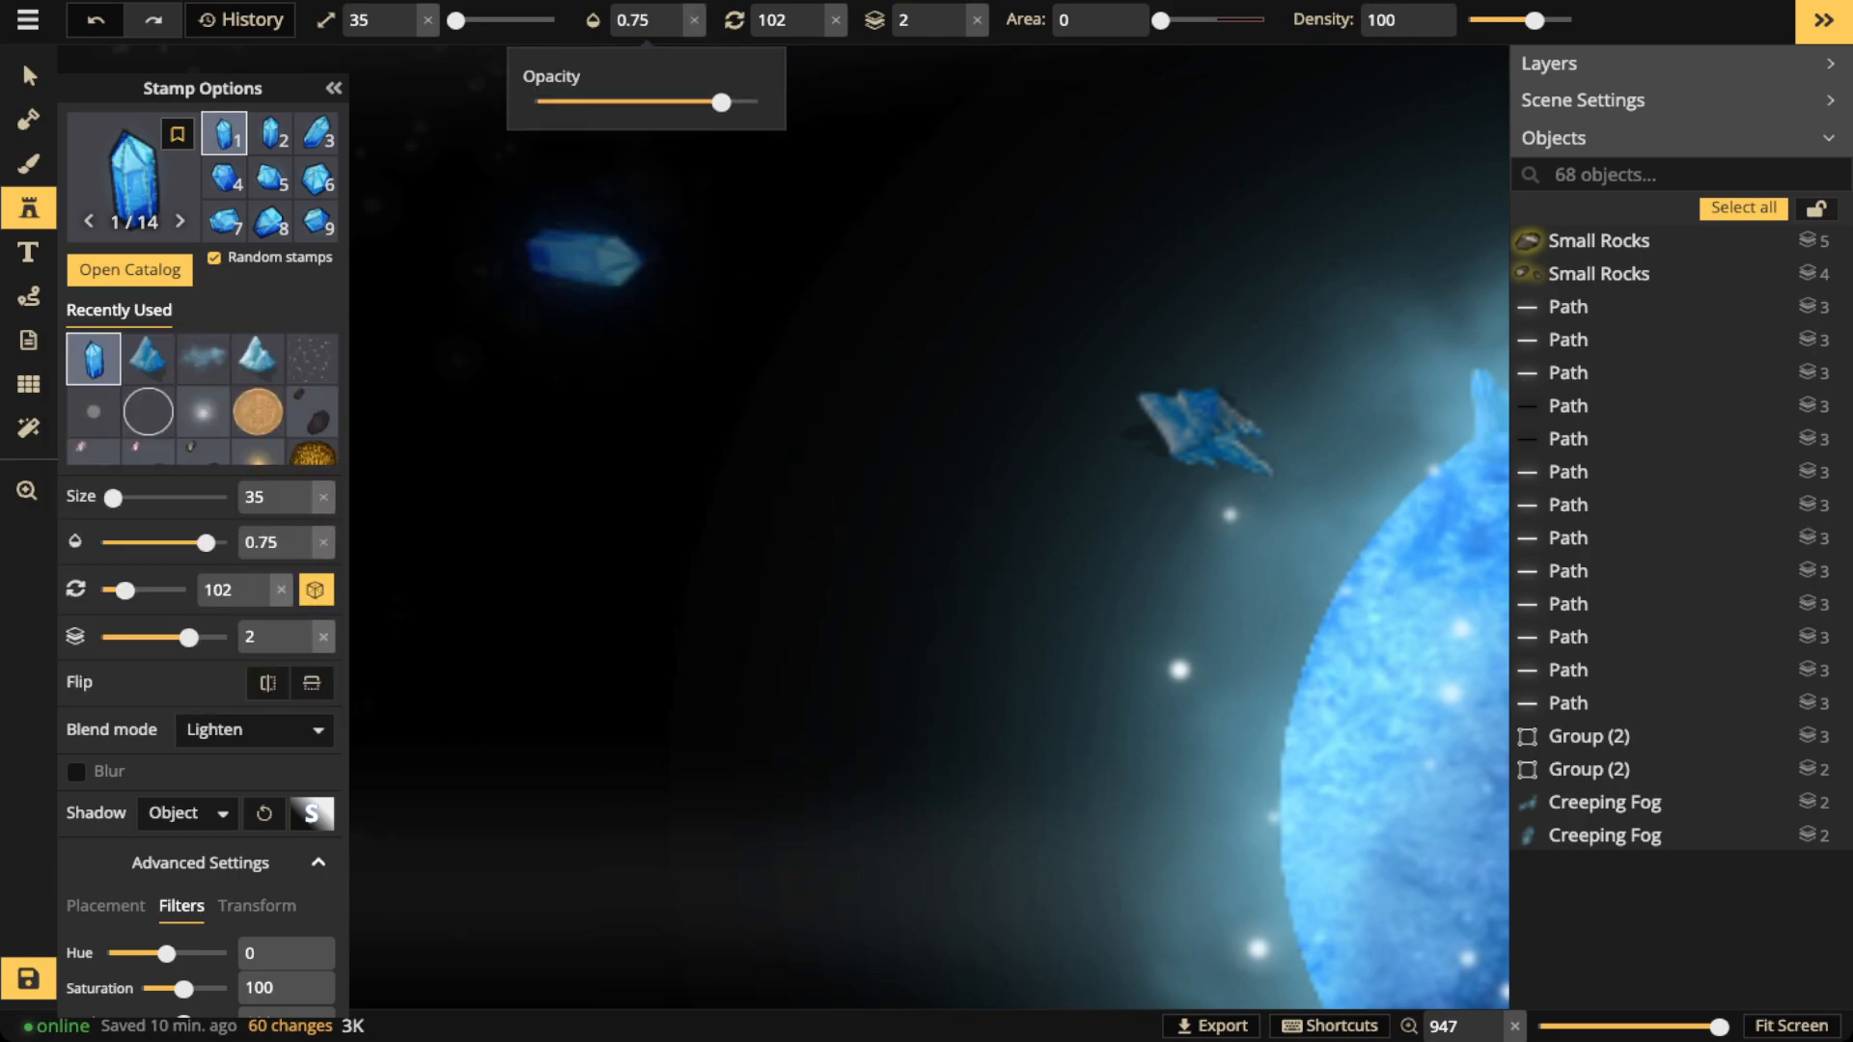
pyautogui.scroll(-1, 705, 444)
pyautogui.scroll(-5, 705, 444)
pyautogui.scroll(2, 707, 443)
pyautogui.click(105, 905)
pyautogui.scroll(-2, 135, 869)
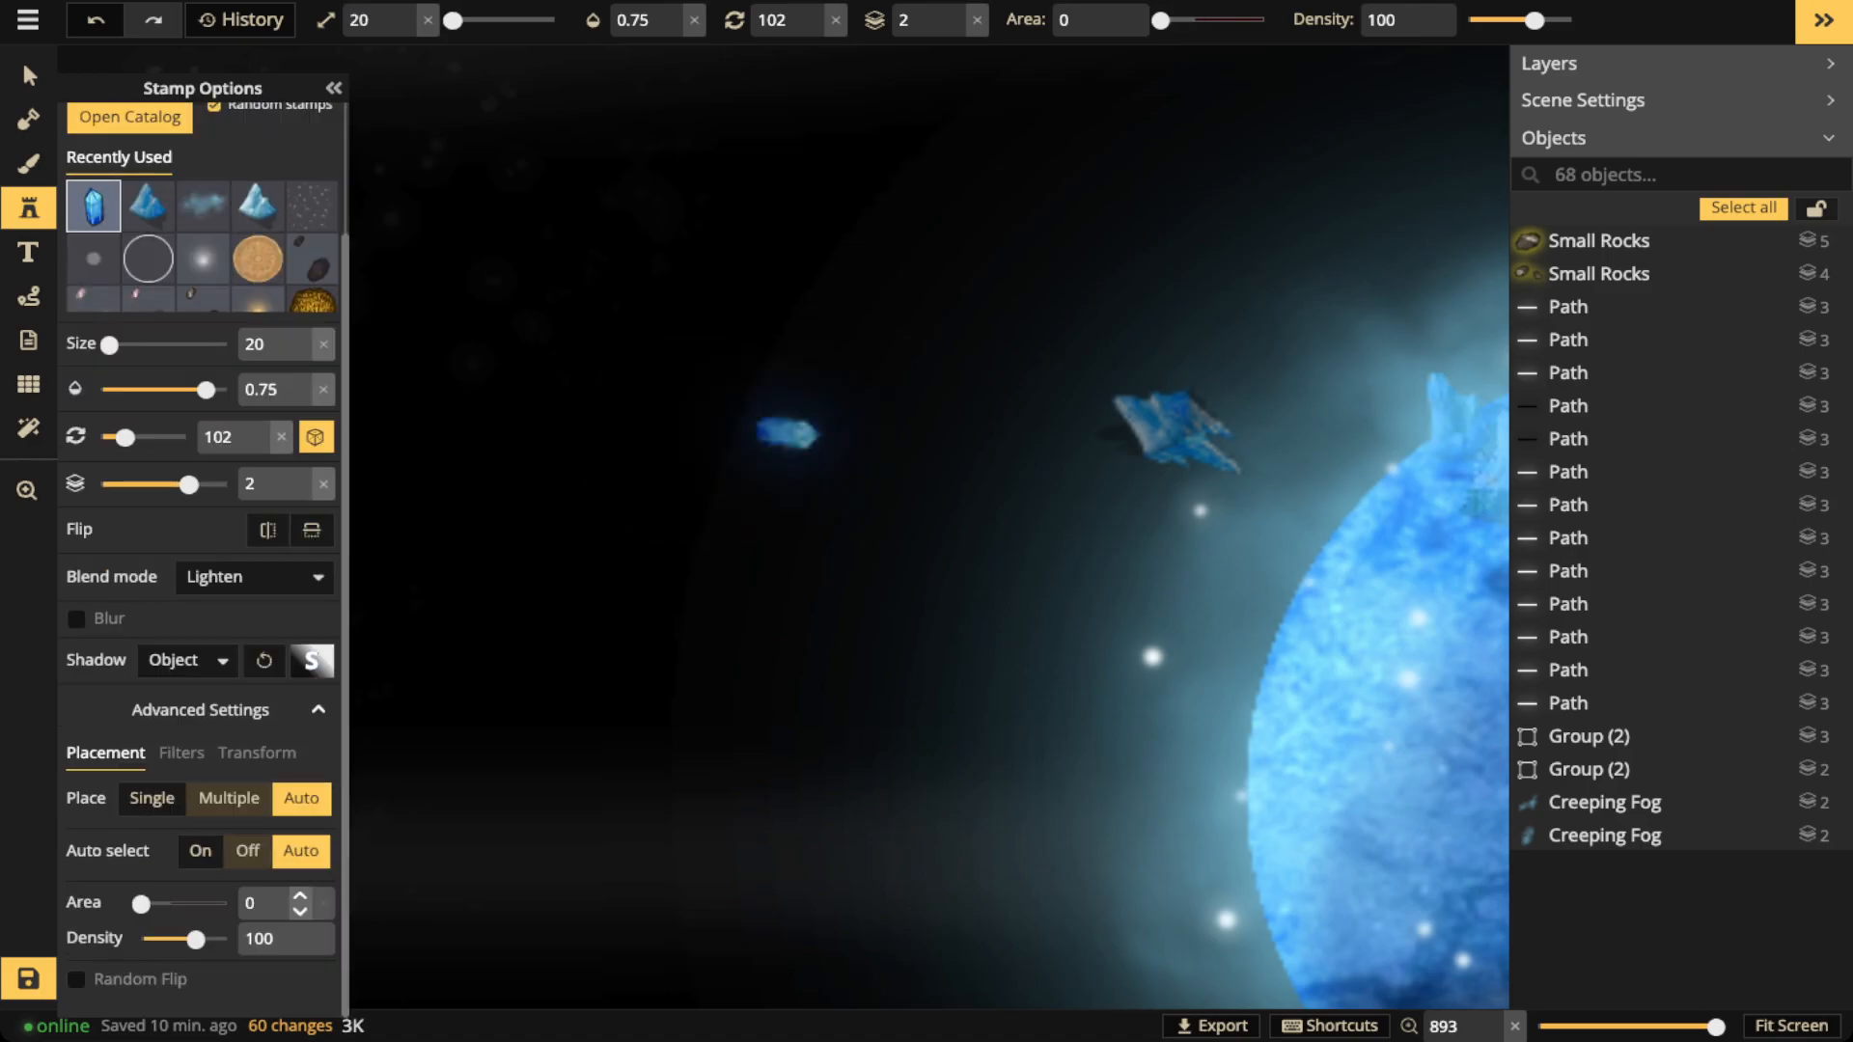
pyautogui.click(229, 799)
# Try scattering small crystals in the dark space left of the planet, and undo them
pyautogui.click(657, 625)
pyautogui.click(635, 668)
pyautogui.click(687, 709)
pyautogui.click(767, 645)
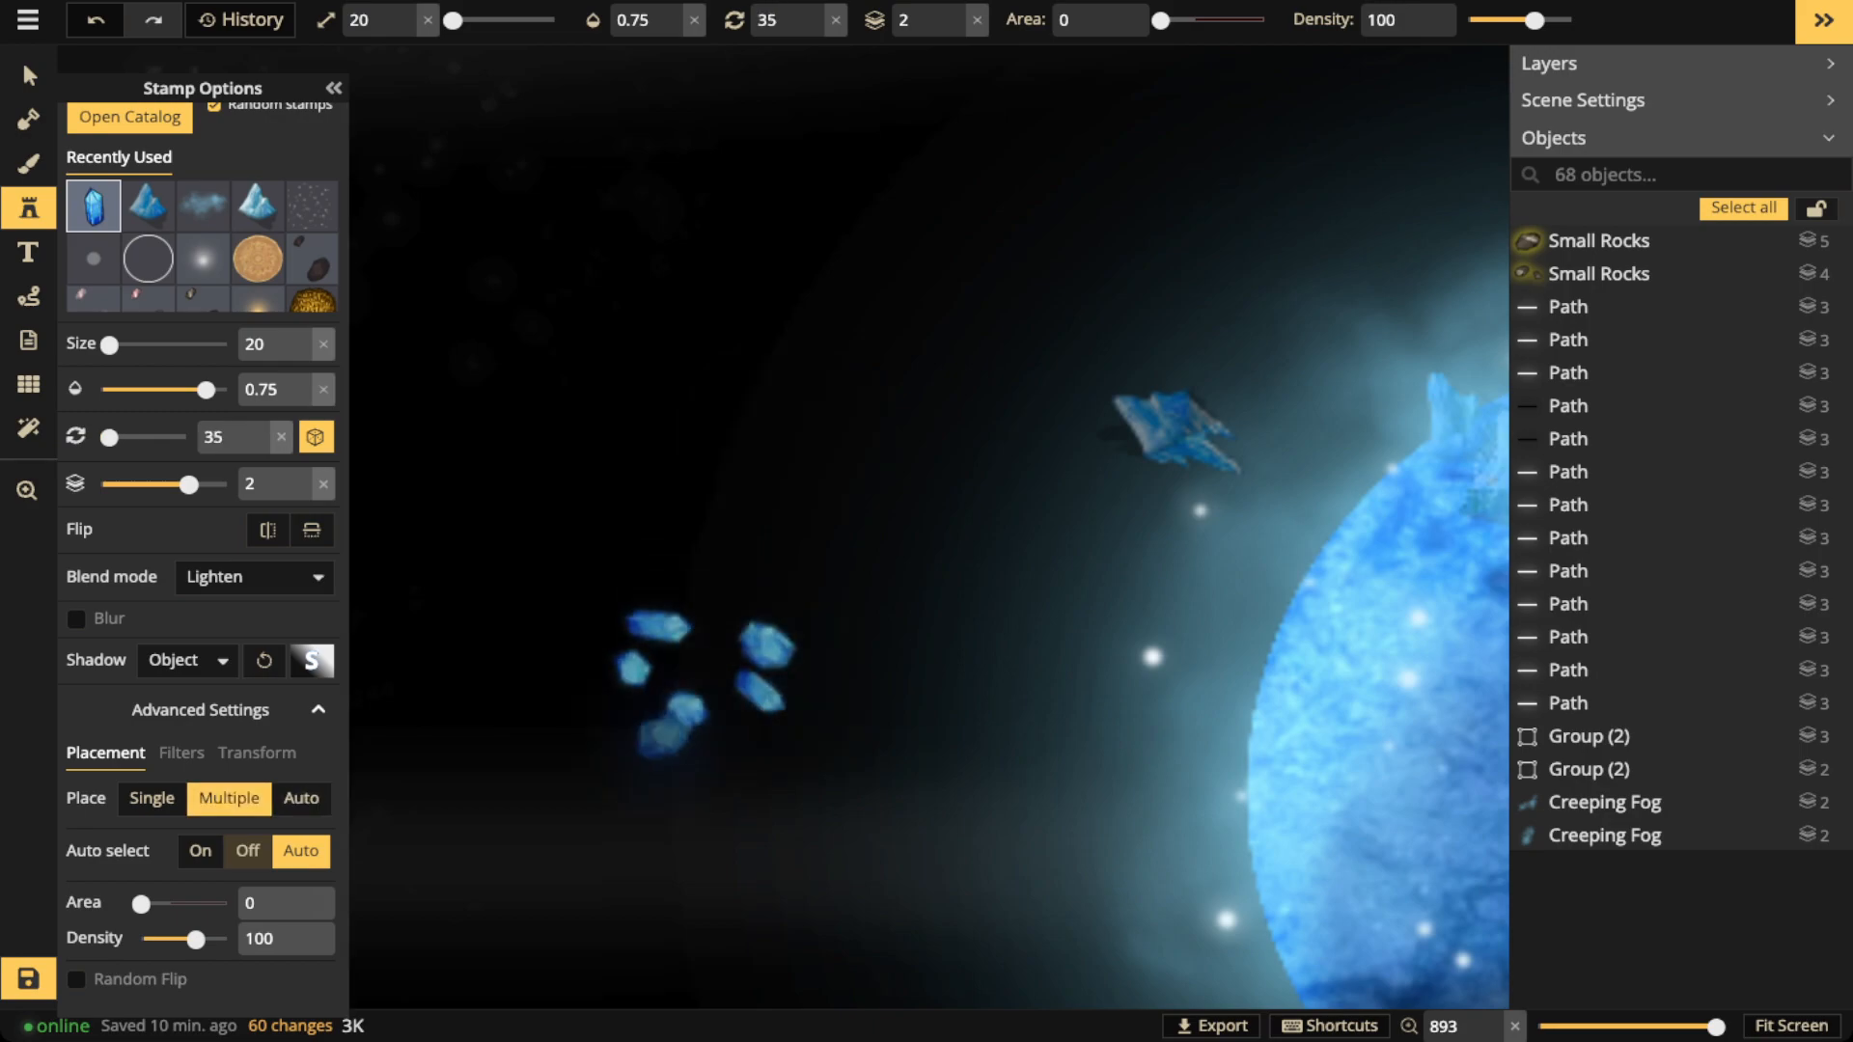
pyautogui.click(566, 620)
pyautogui.click(569, 673)
pyautogui.click(637, 731)
pyautogui.click(597, 483)
pyautogui.hotkey('ctrl', 'z')
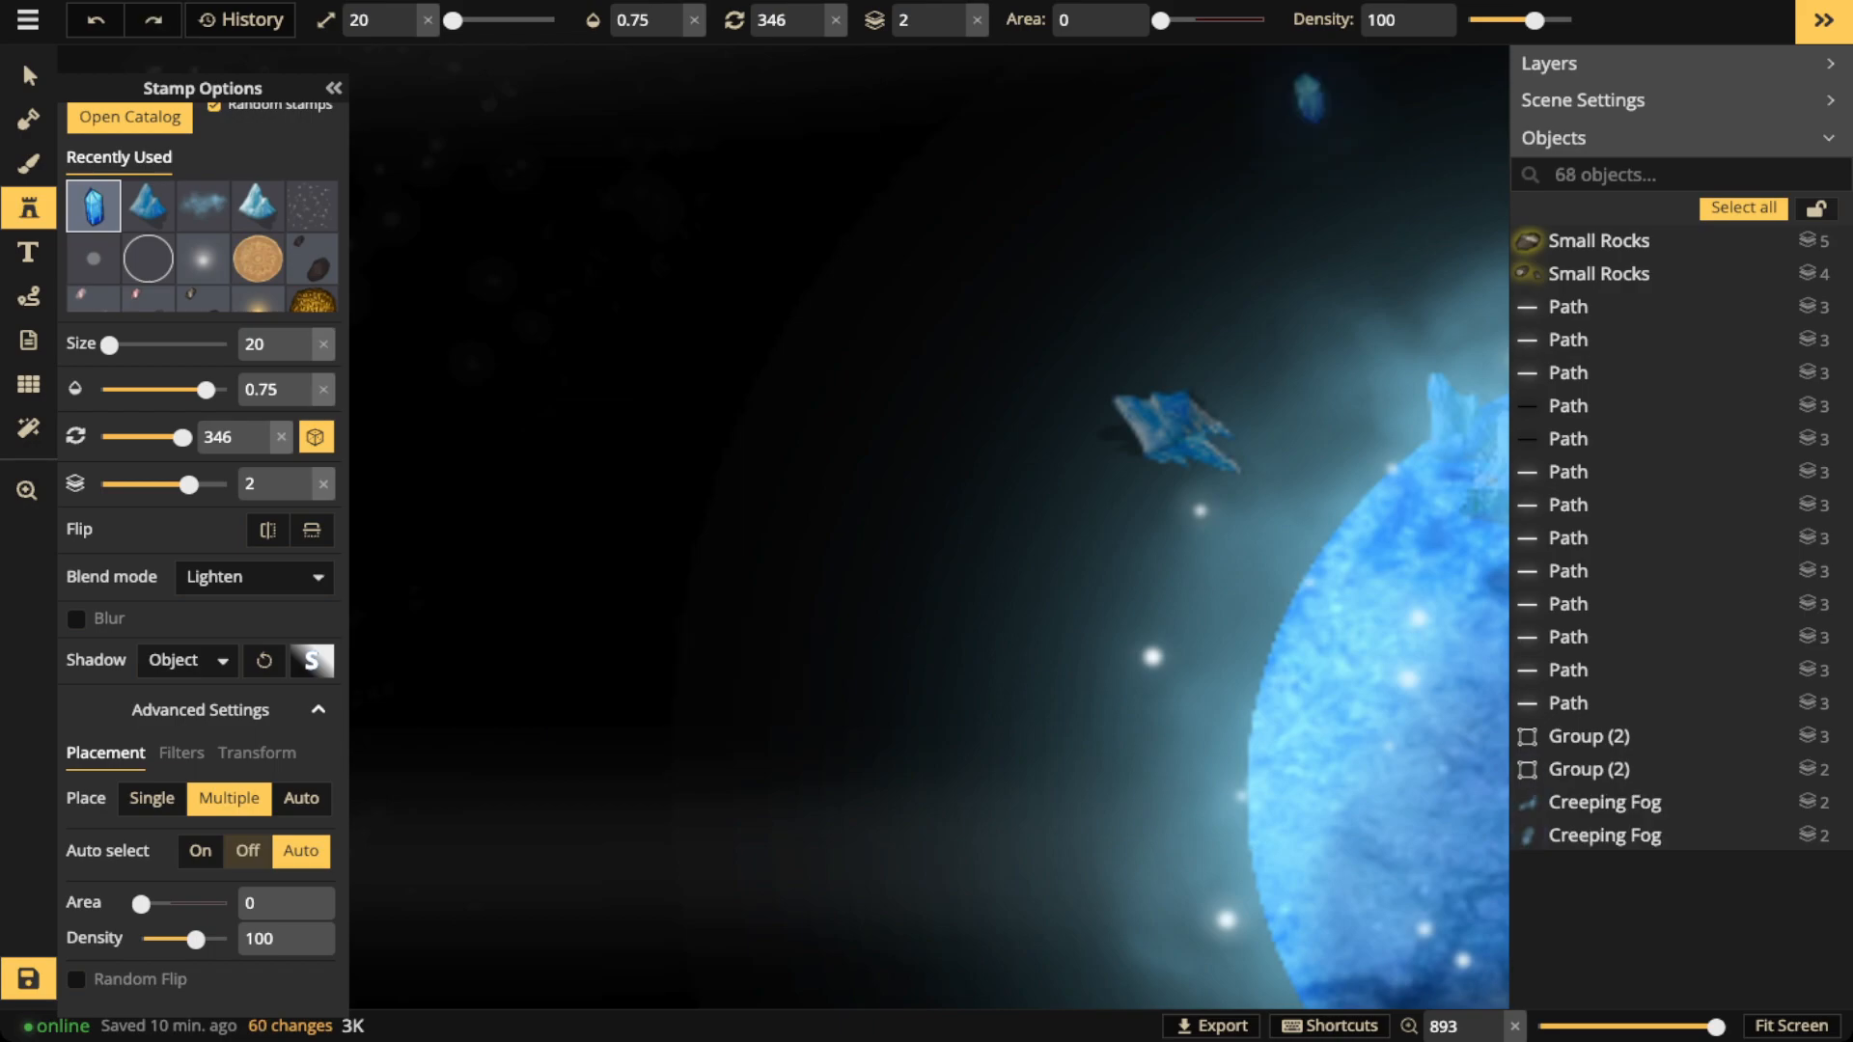
# Try scattering crystal clusters left of the planet at densities 130 and 150, and undo both clusters
pyautogui.moveTo(1535, 20); pyautogui.dragTo(1546, 21)
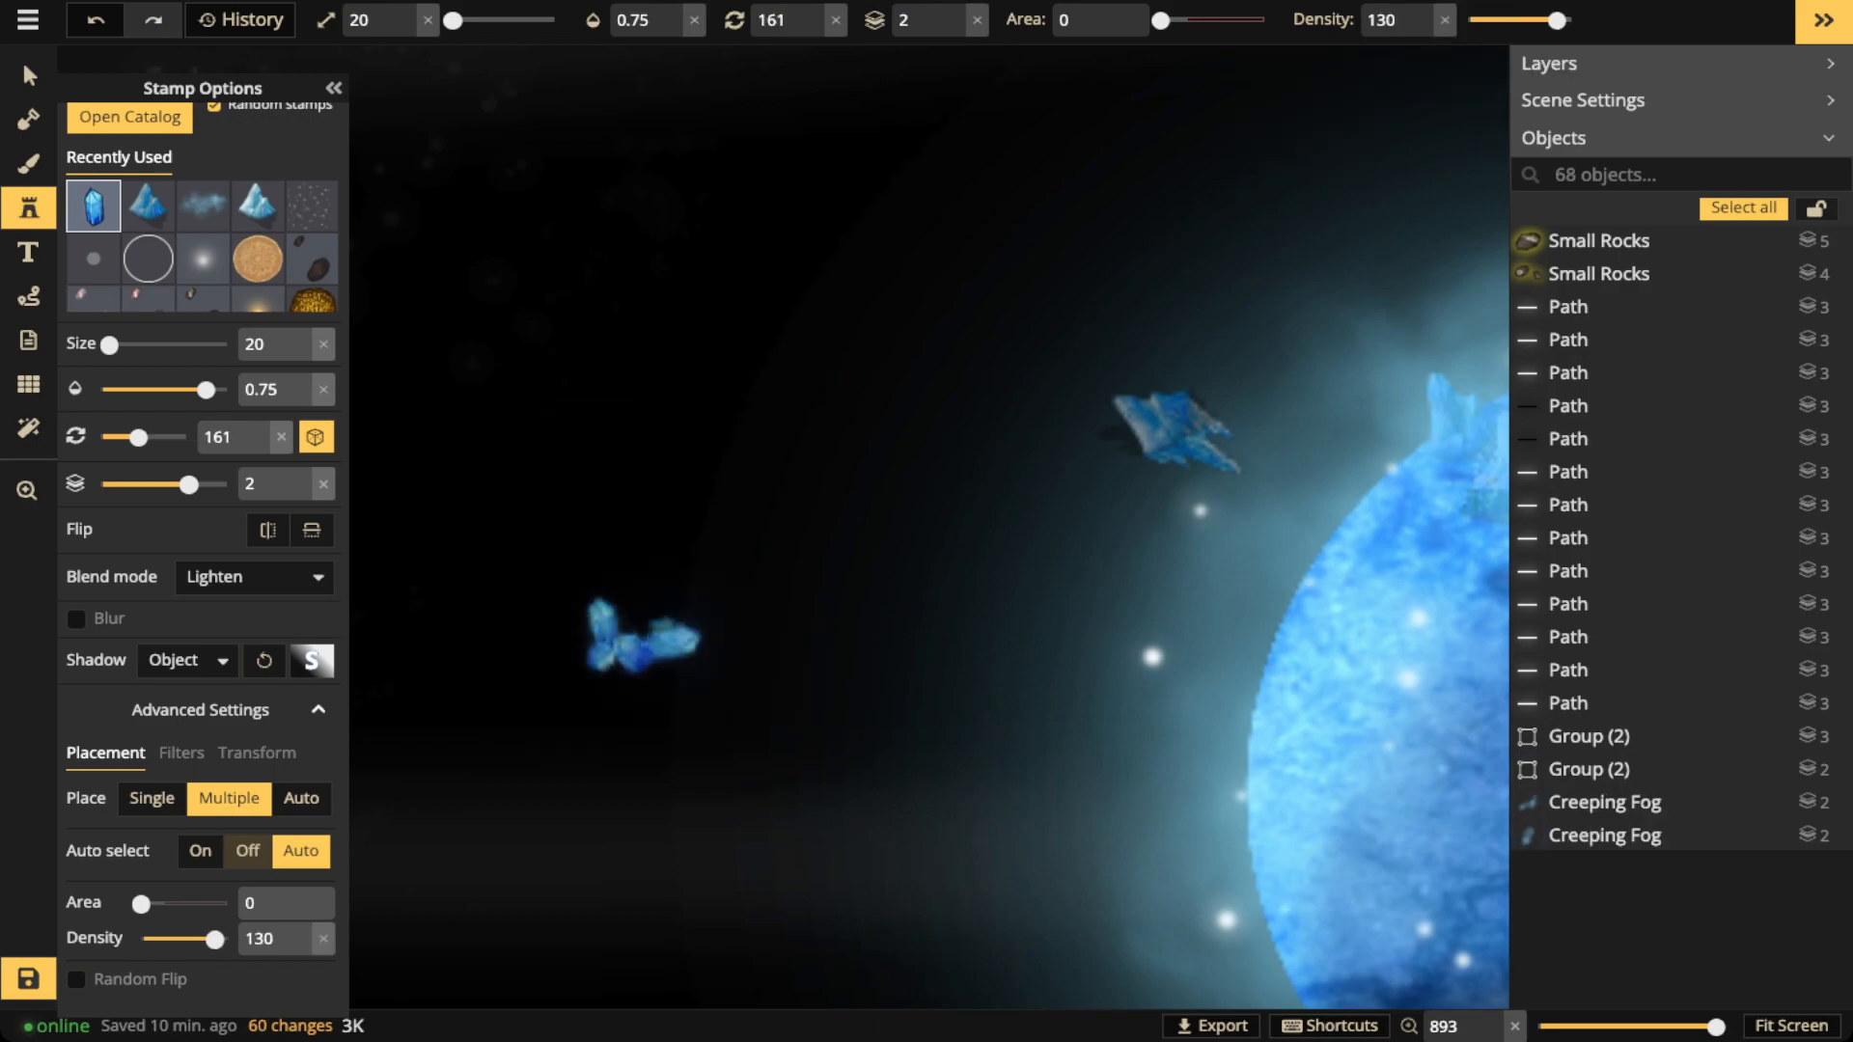
pyautogui.click(641, 637)
pyautogui.moveTo(1558, 20); pyautogui.dragTo(1572, 20)
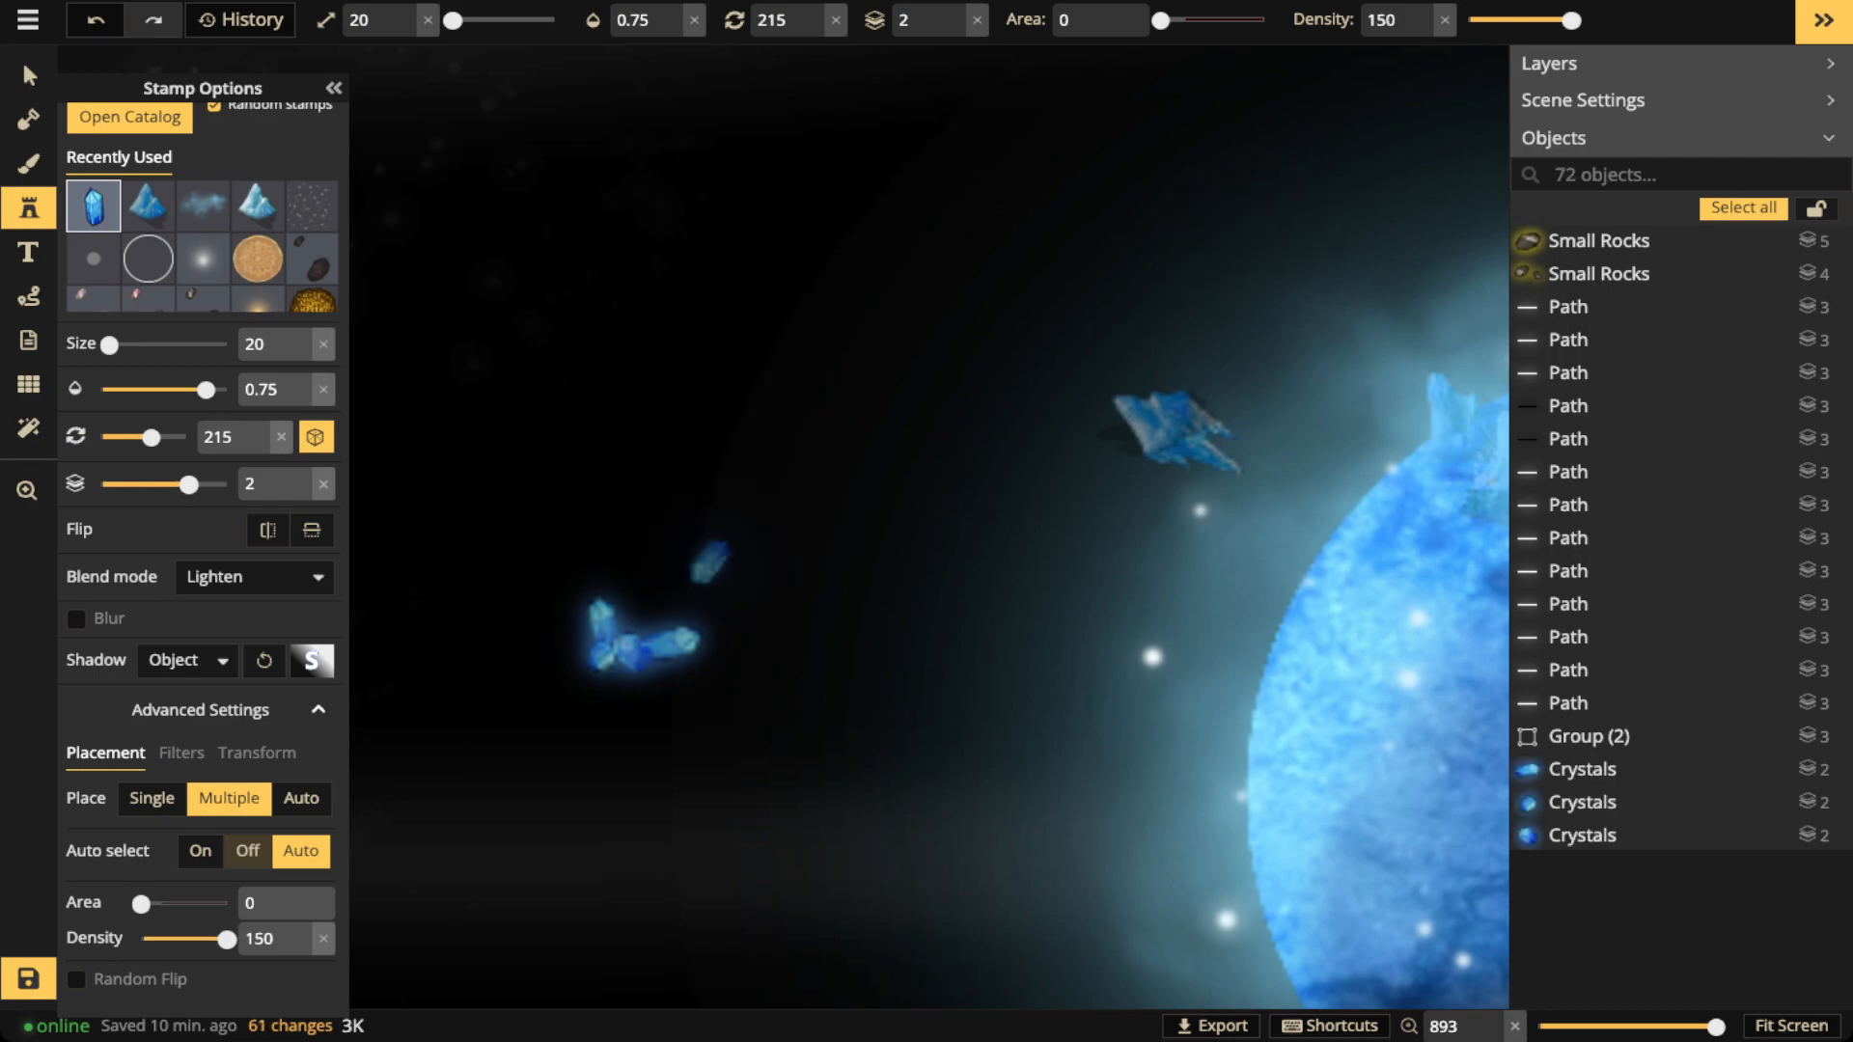
pyautogui.moveTo(711, 466)
pyautogui.mouseDown()
pyautogui.moveTo(714, 508)
pyautogui.moveTo(817, 511)
pyautogui.moveTo(669, 489)
pyautogui.moveTo(739, 475)
pyautogui.moveTo(643, 431)
pyautogui.mouseUp()
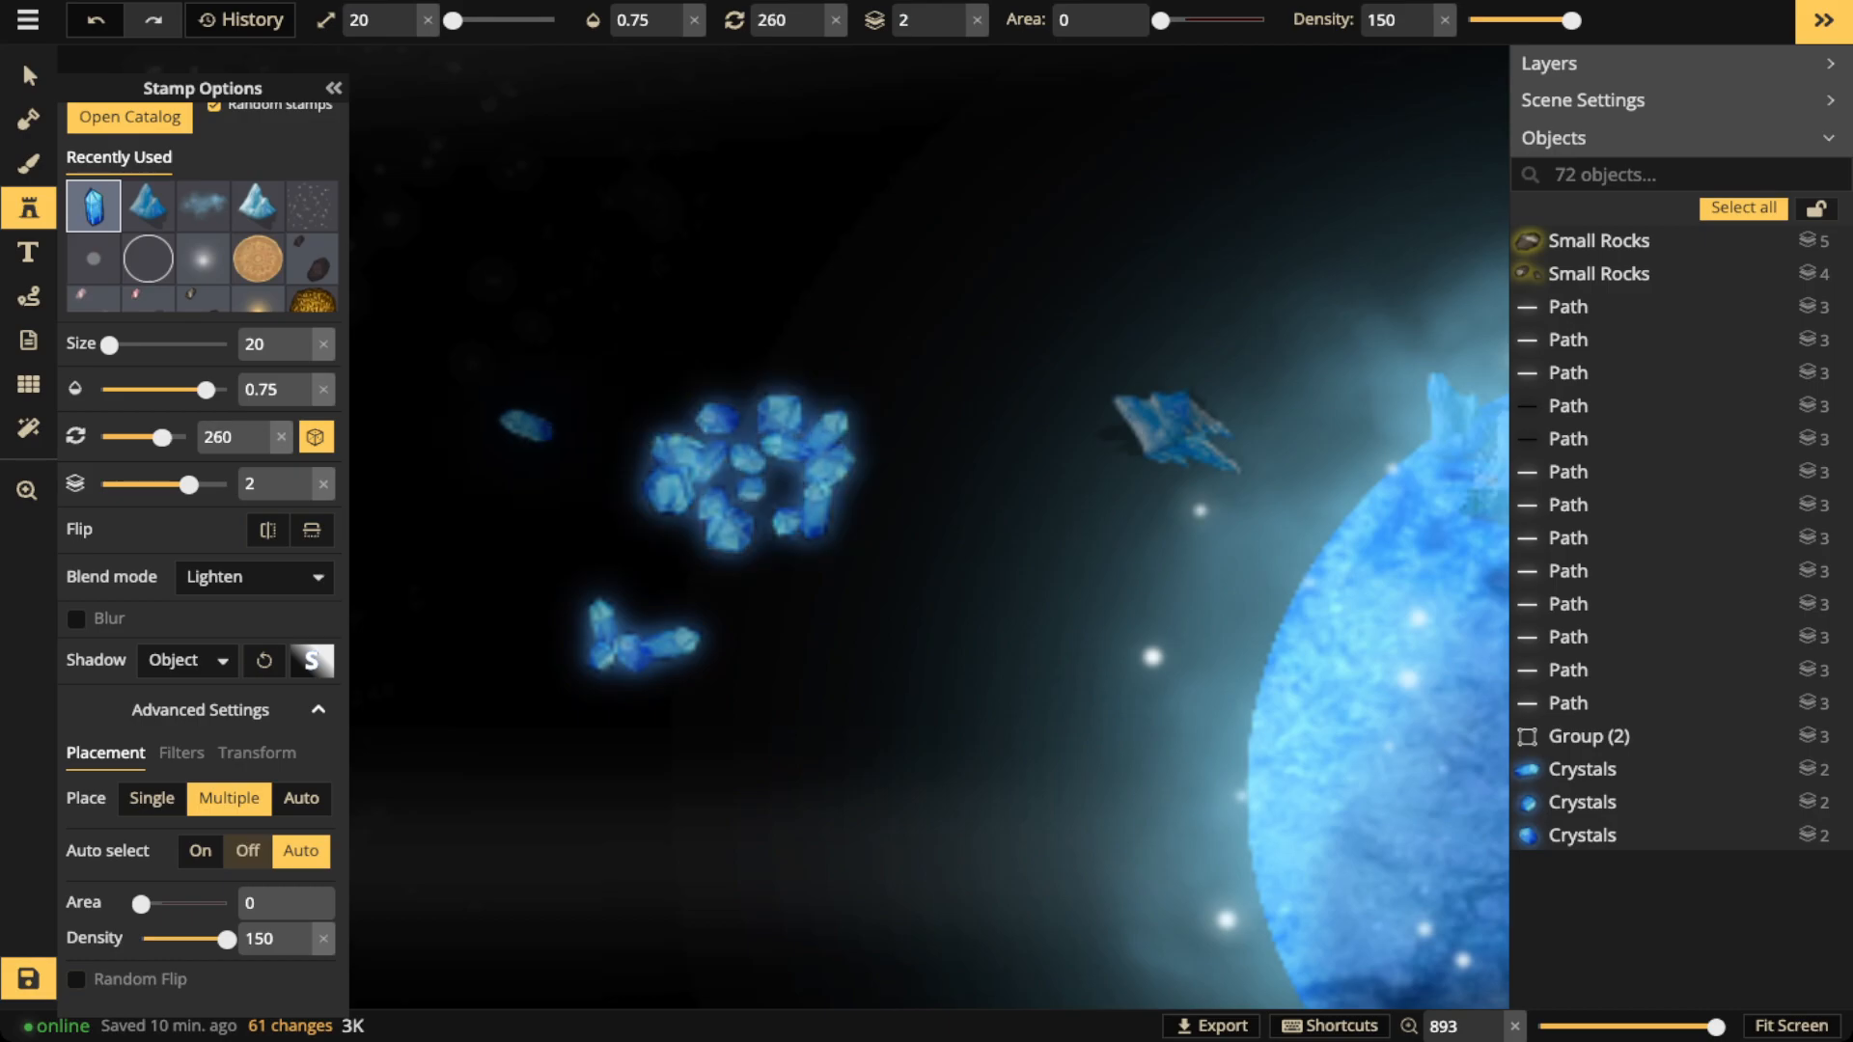
pyautogui.hotkey('ctrl', 'z')
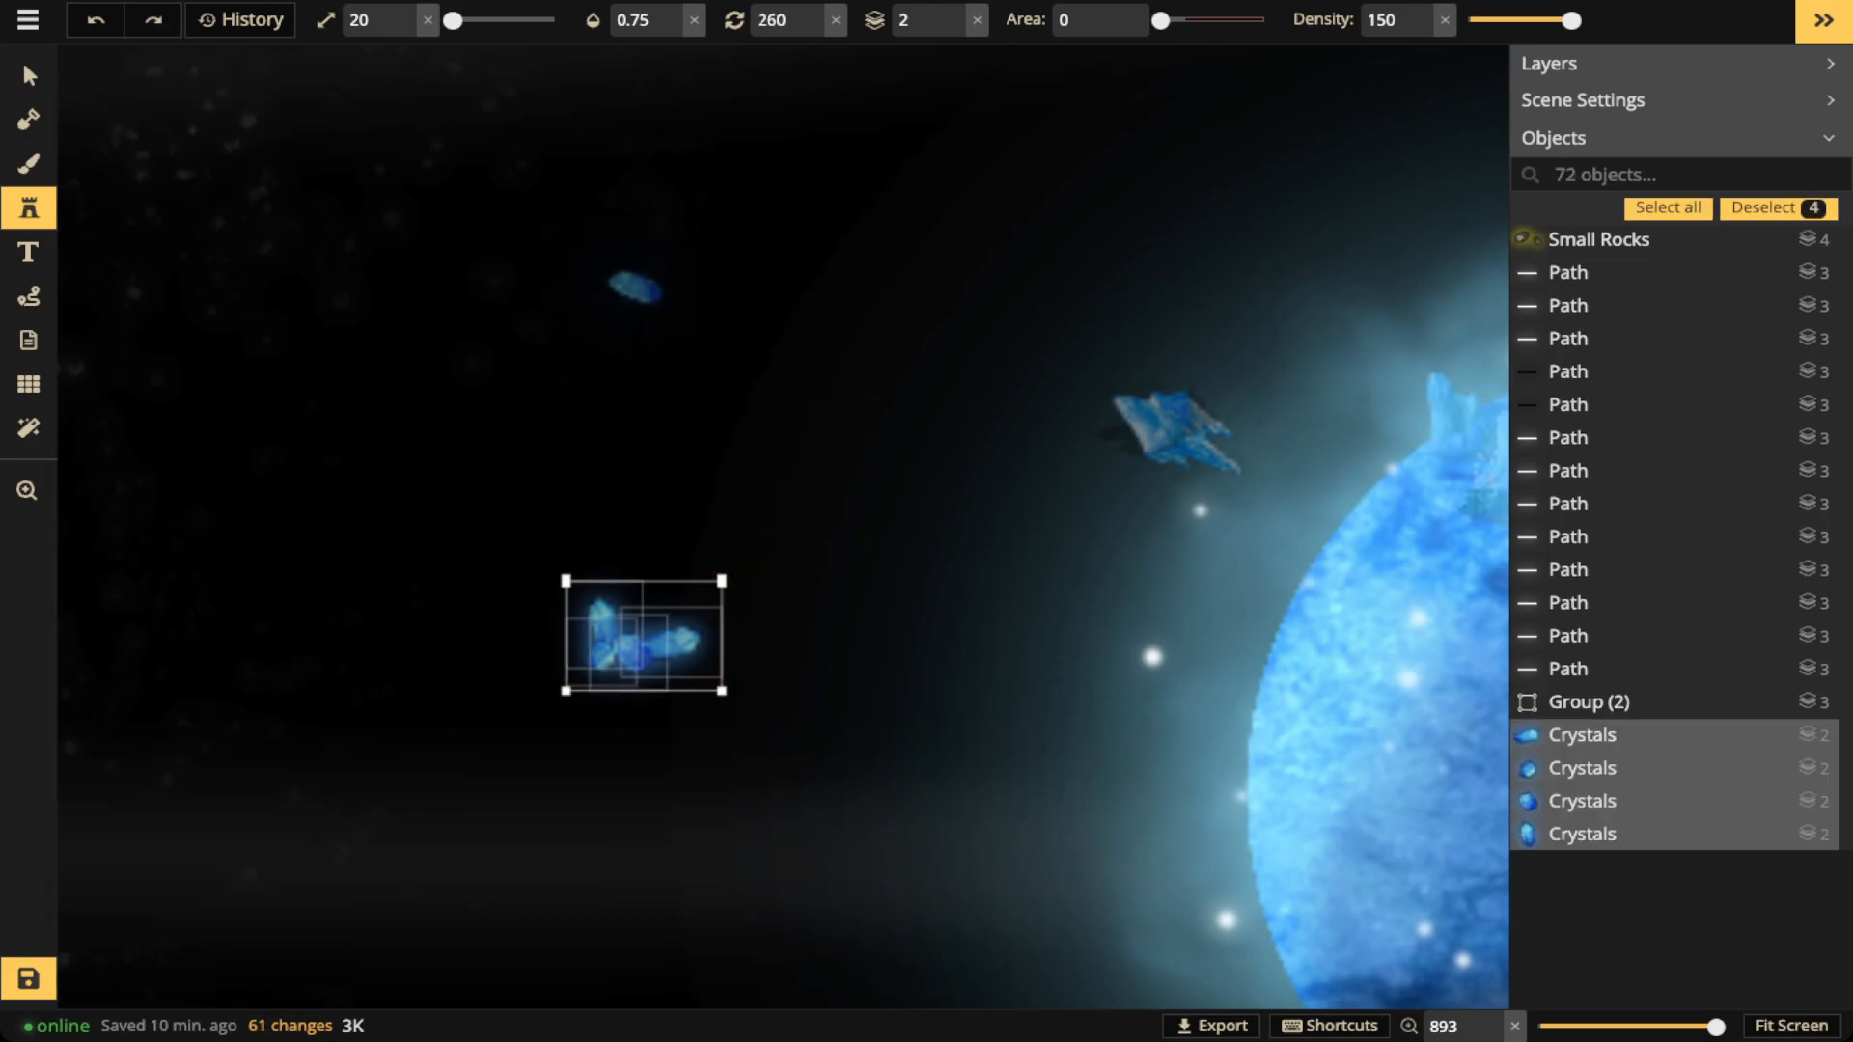
pyautogui.hotkey('ctrl', 'z')
# Reselect the crystal stamp and set its blend mode to Lighten
pyautogui.scroll(-3, 606, 468)
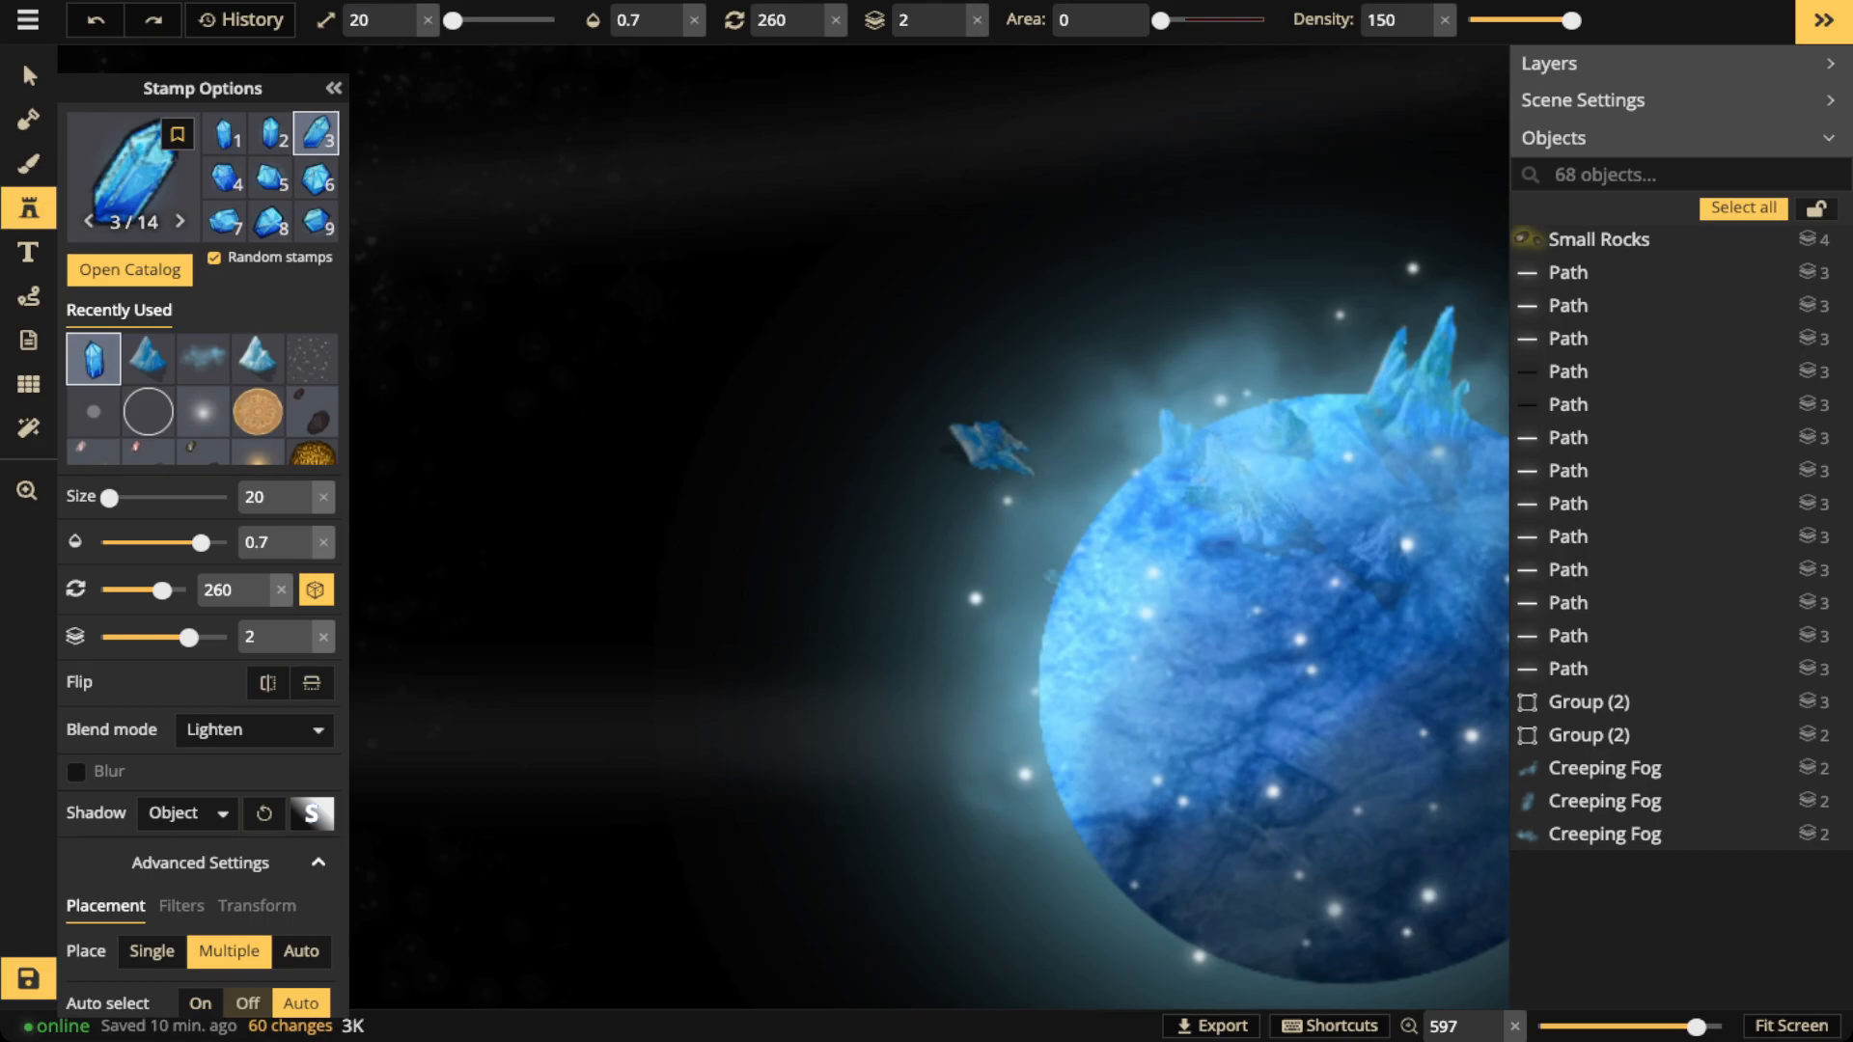
pyautogui.scroll(-2, 1042, 588)
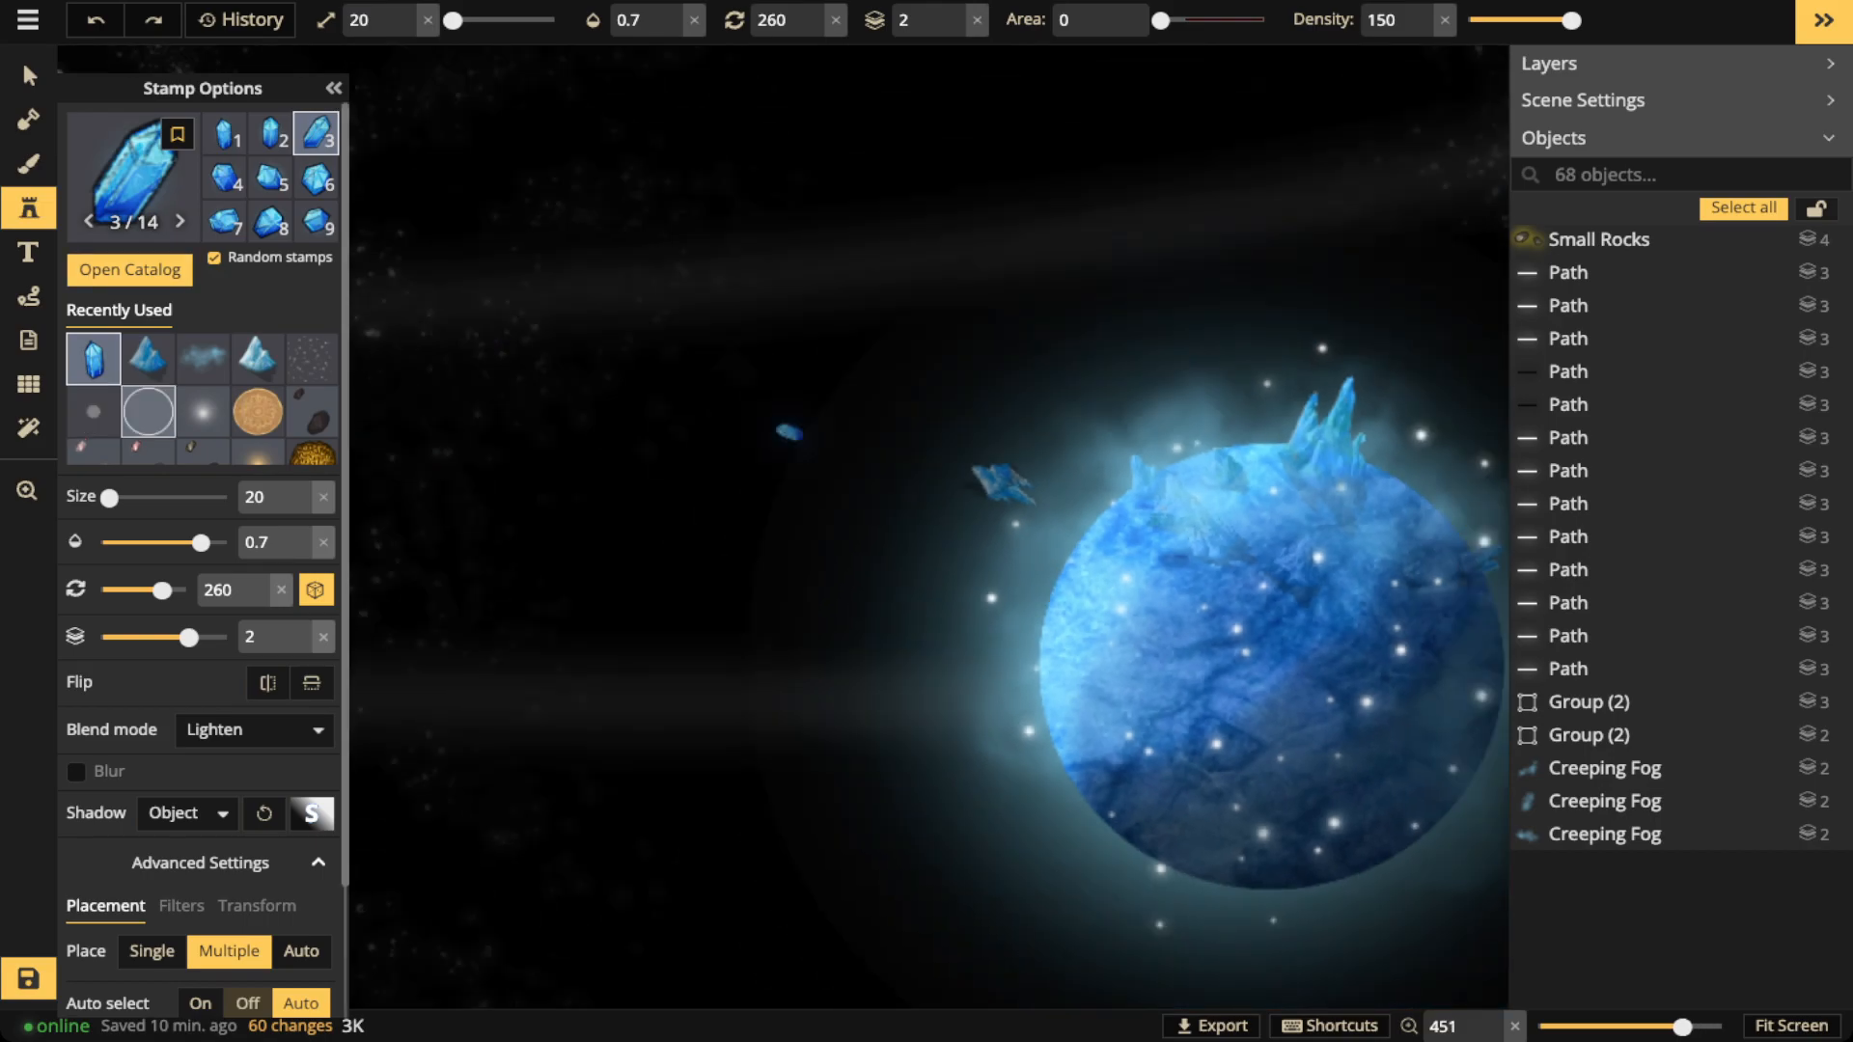
pyautogui.click(149, 412)
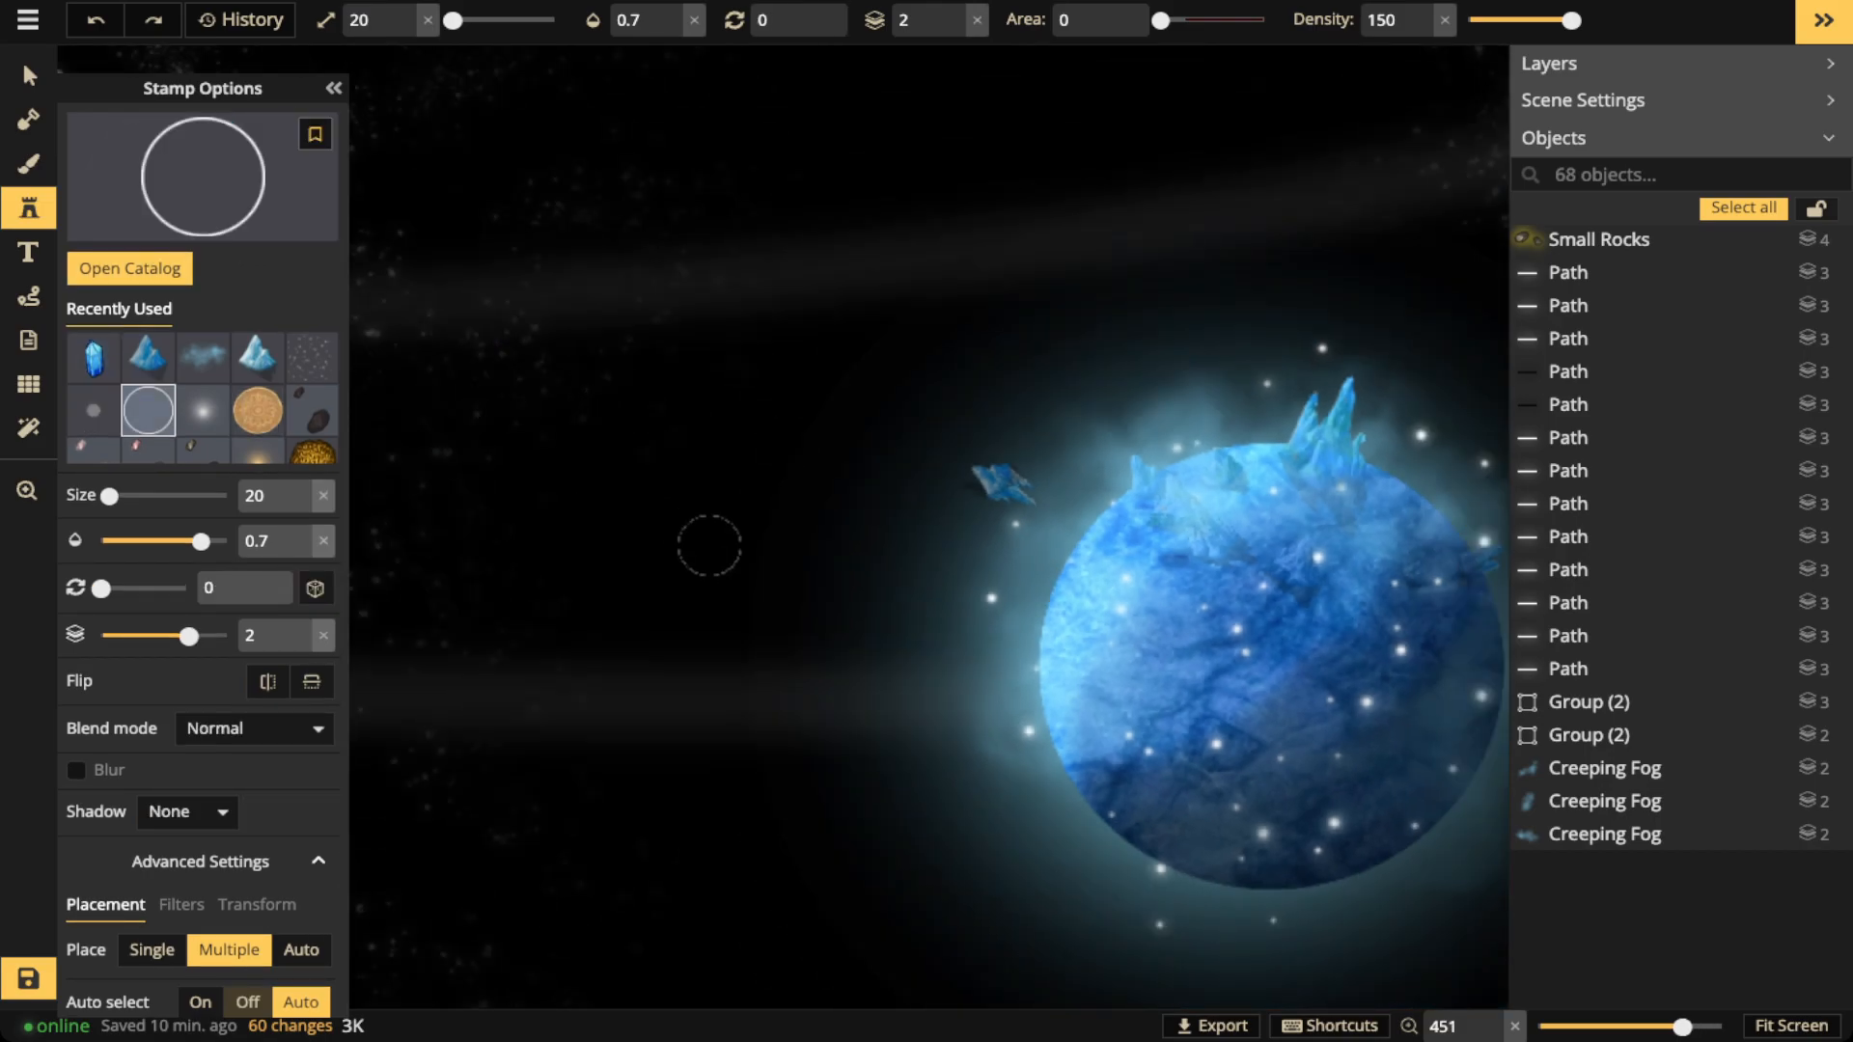
pyautogui.click(94, 357)
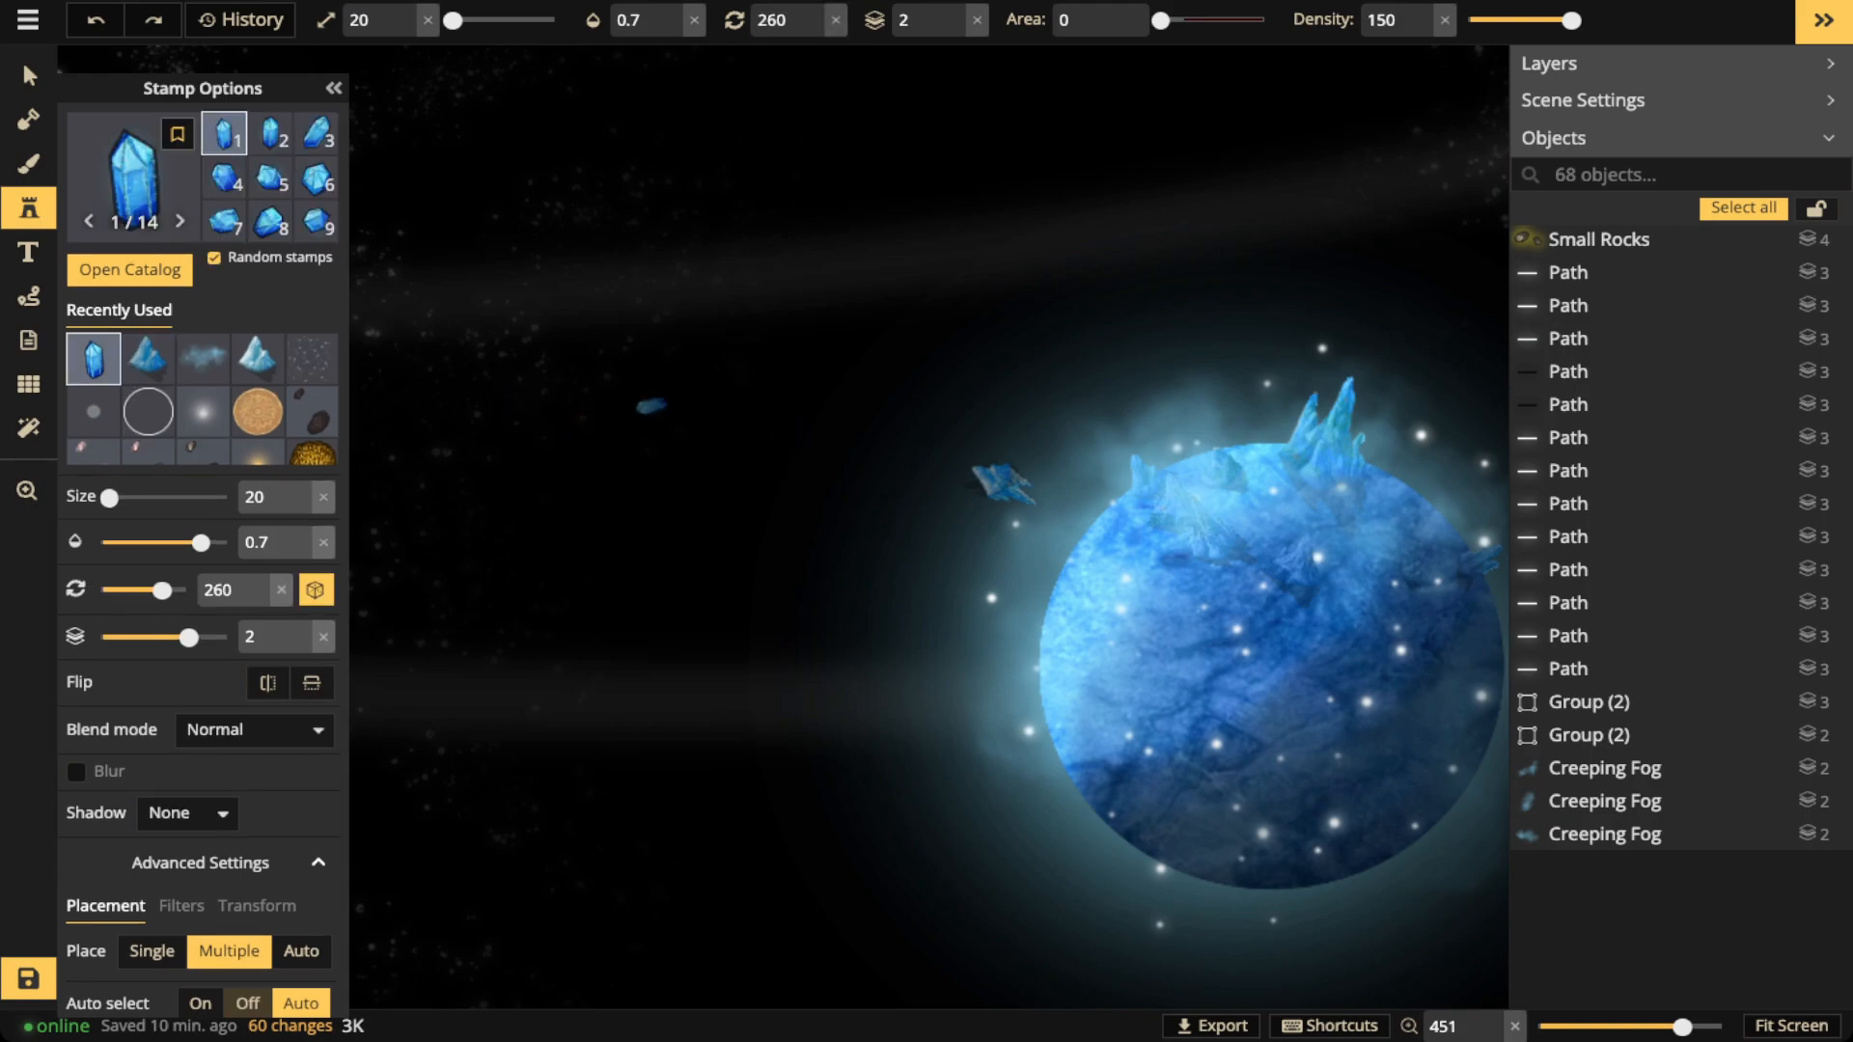
pyautogui.click(253, 730)
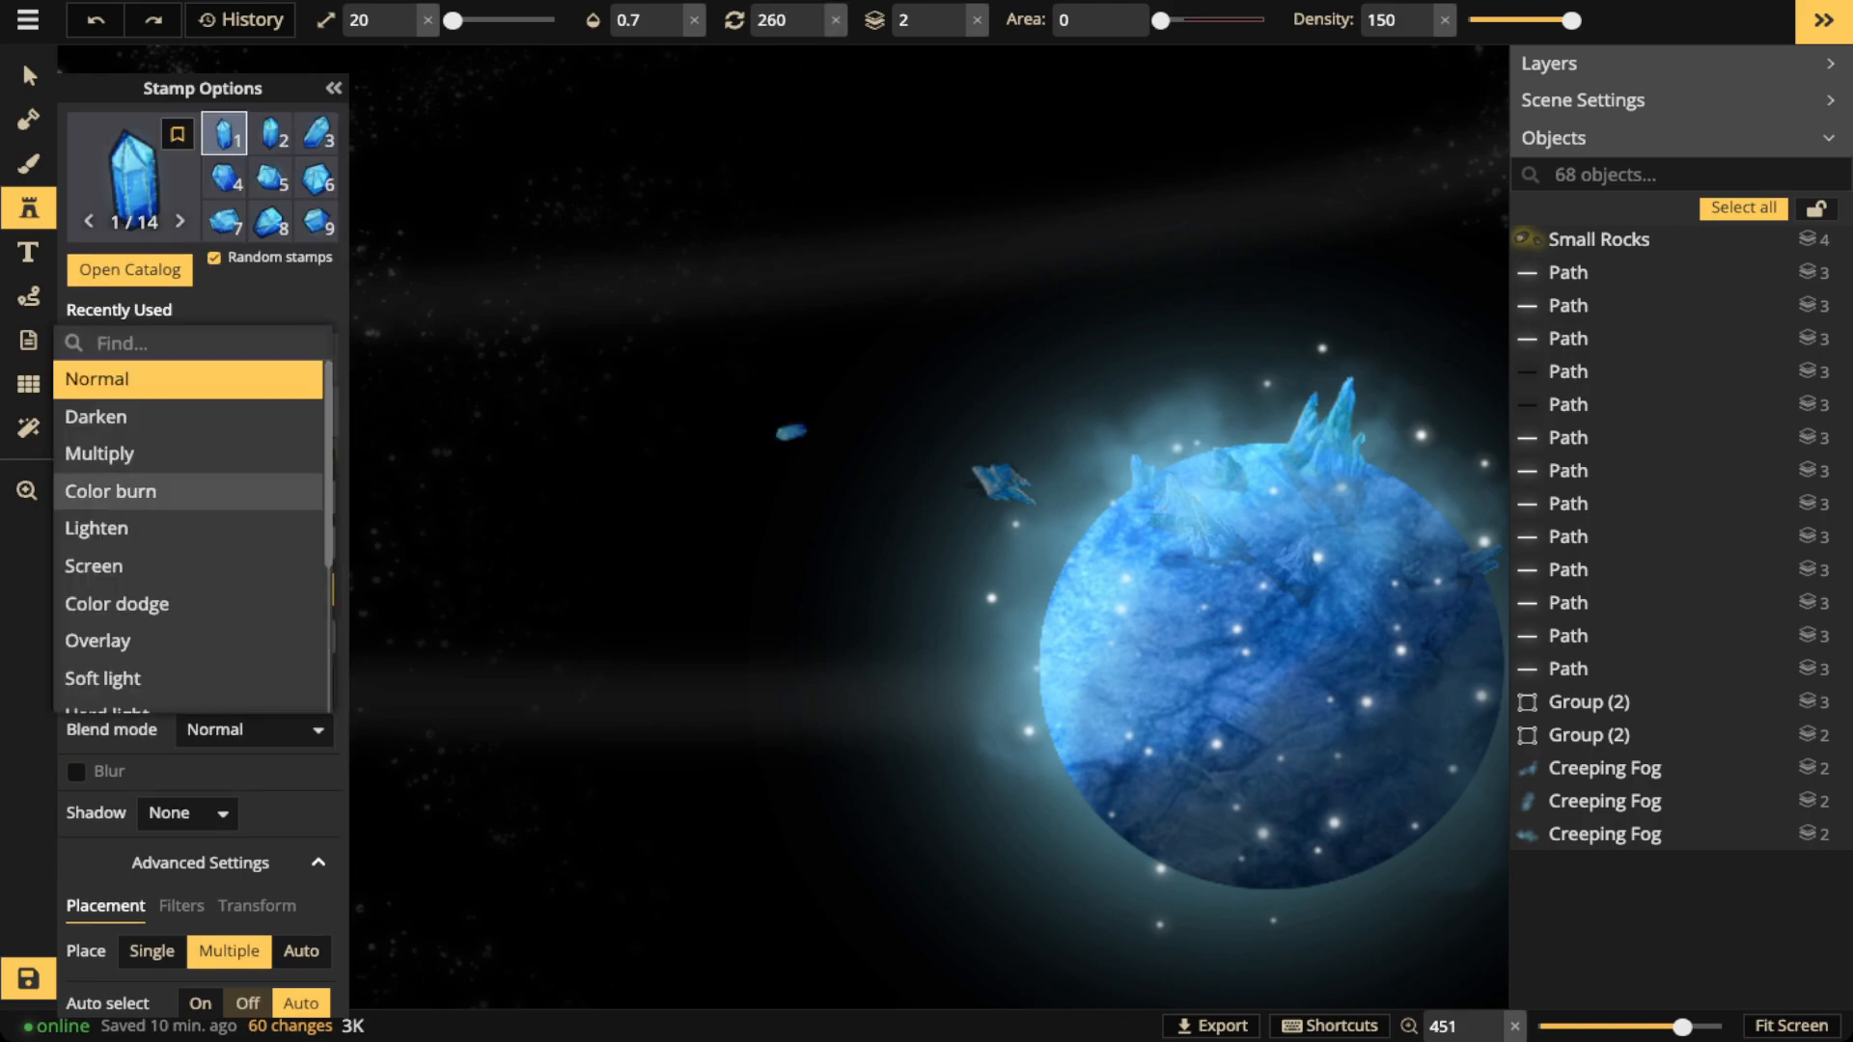
pyautogui.click(792, 433)
pyautogui.click(253, 730)
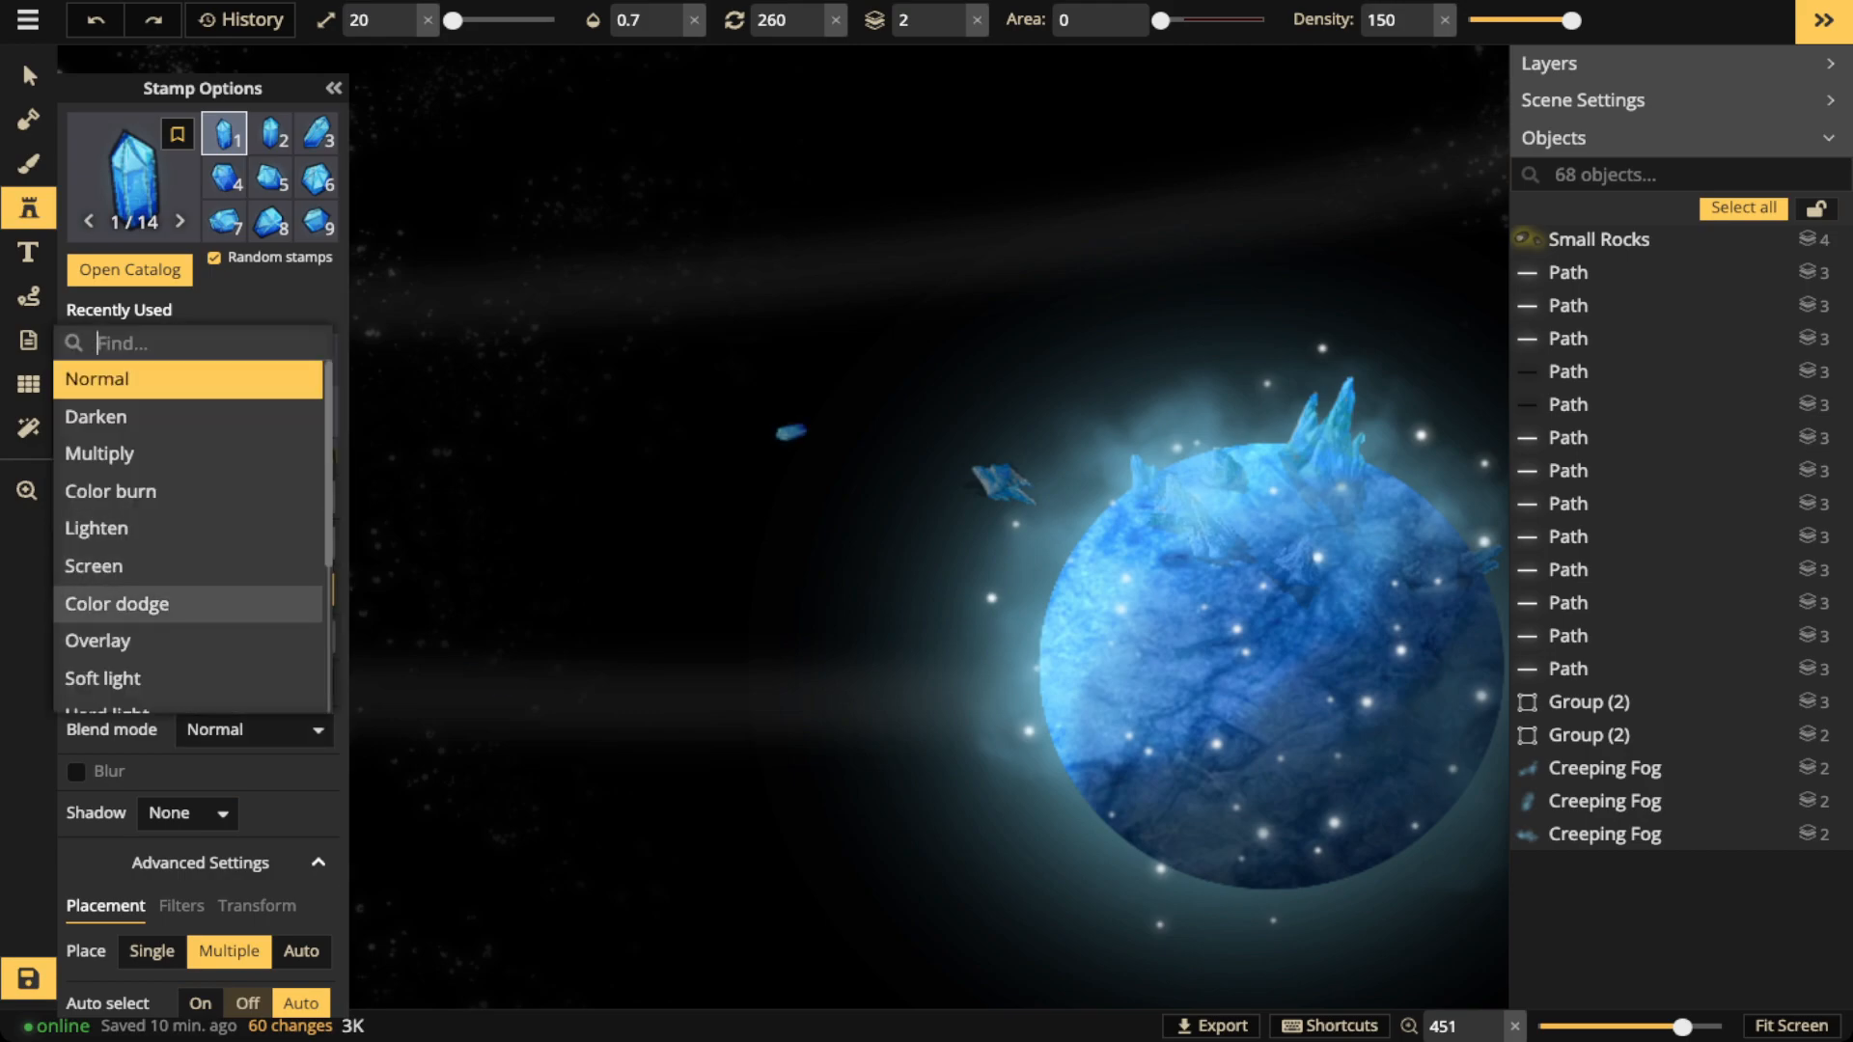
pyautogui.click(188, 603)
pyautogui.click(189, 528)
pyautogui.click(217, 529)
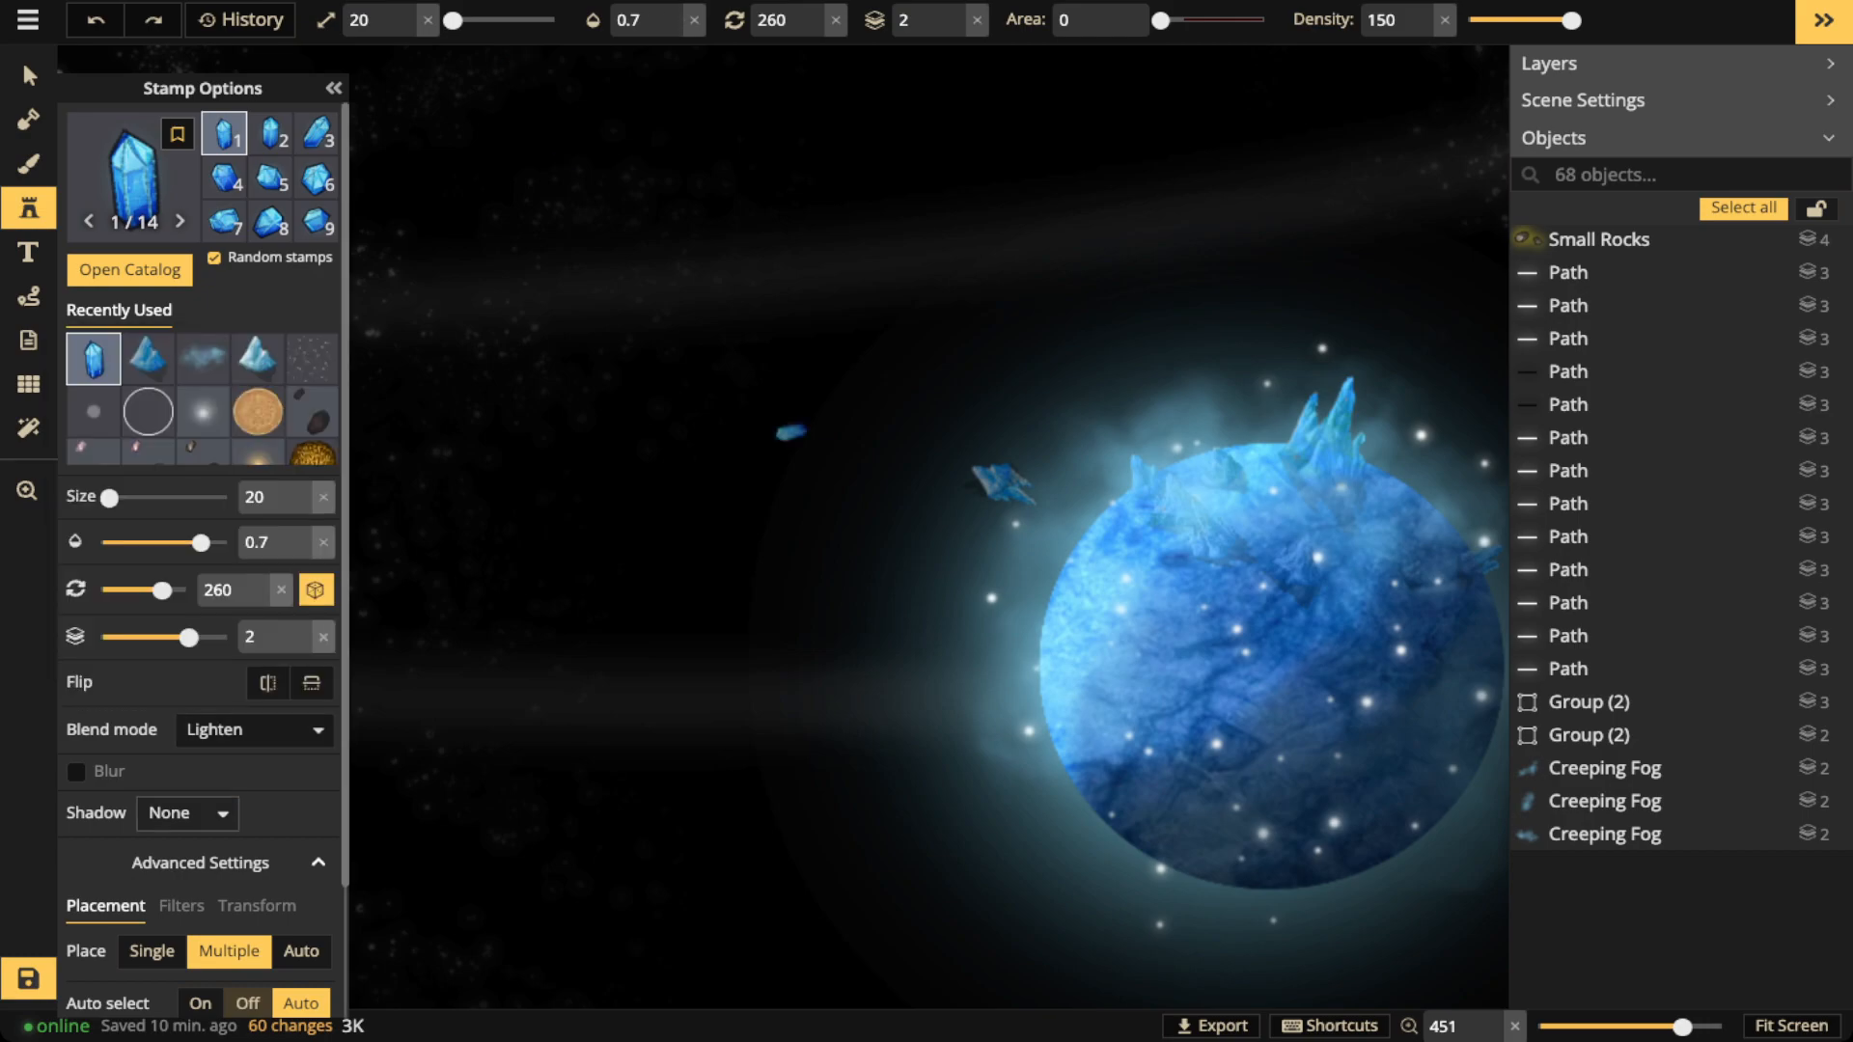
# Give the crystal stamp an object shadow in blue 4A90E2 with blur 4.6
pyautogui.click(188, 813)
pyautogui.click(218, 927)
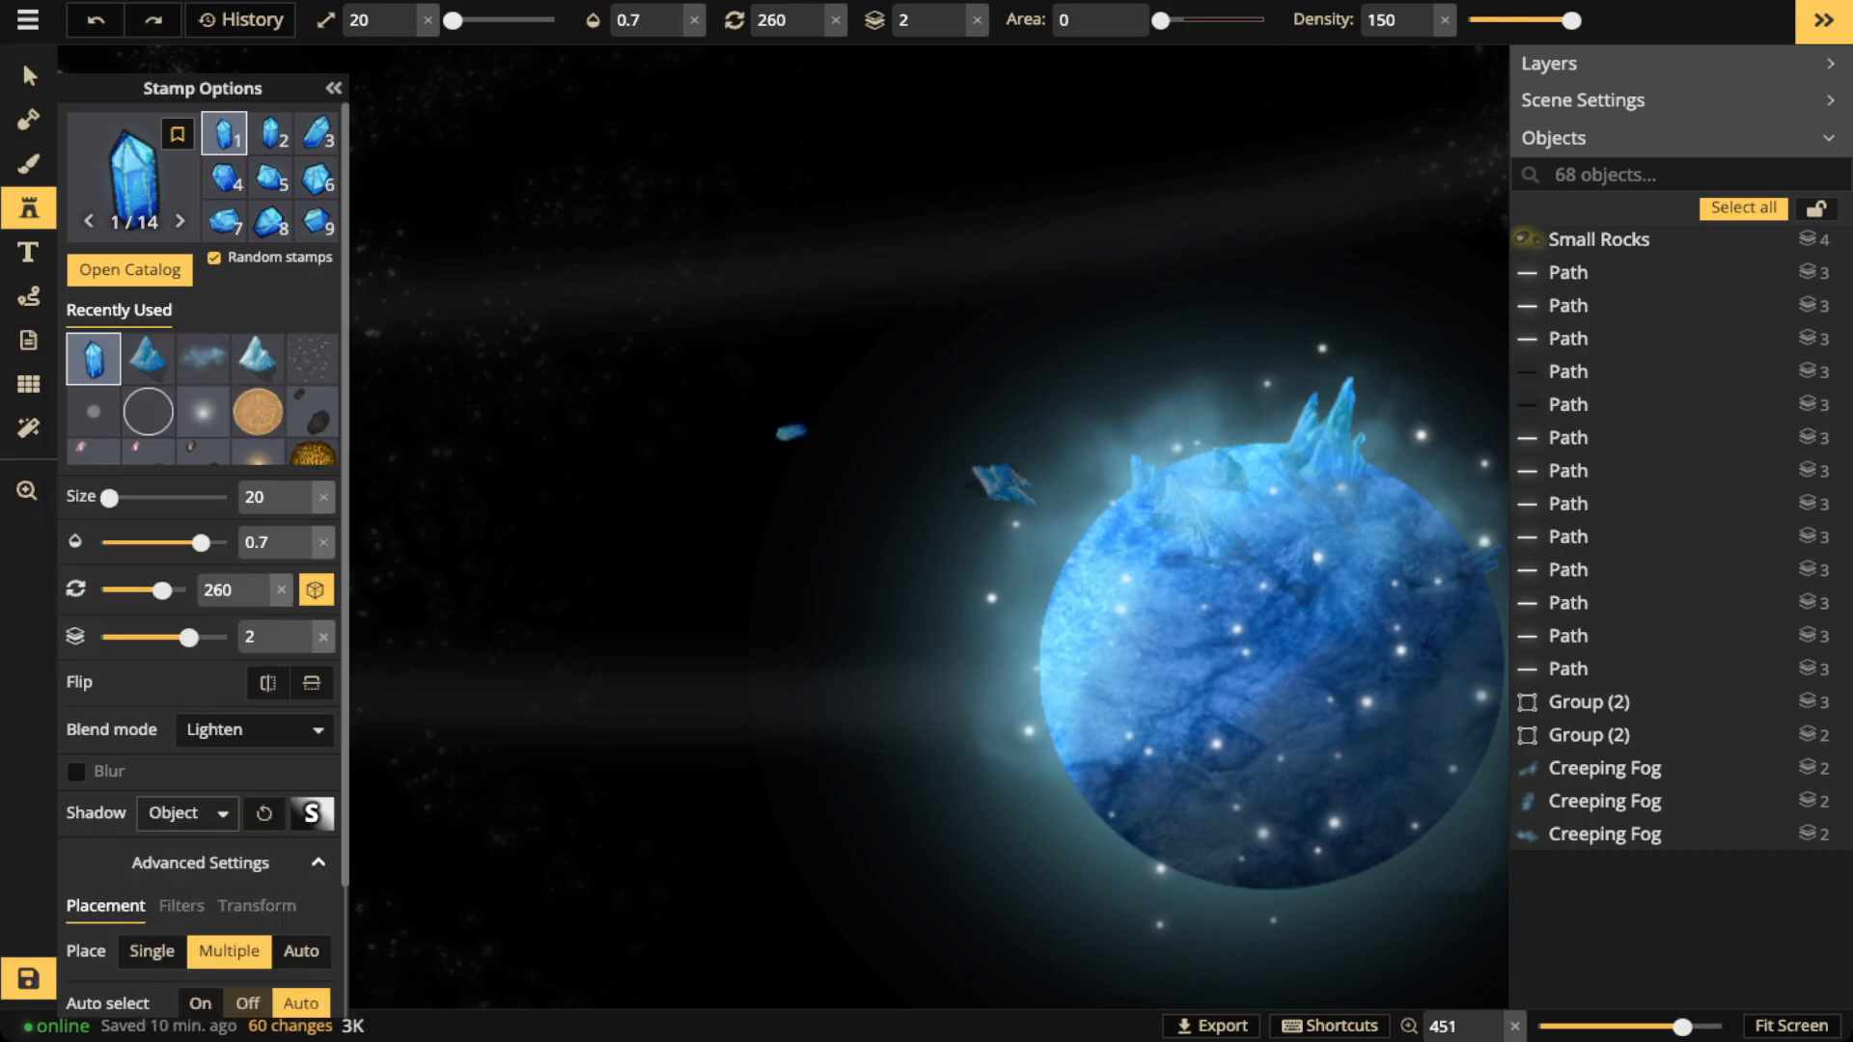
pyautogui.click(311, 813)
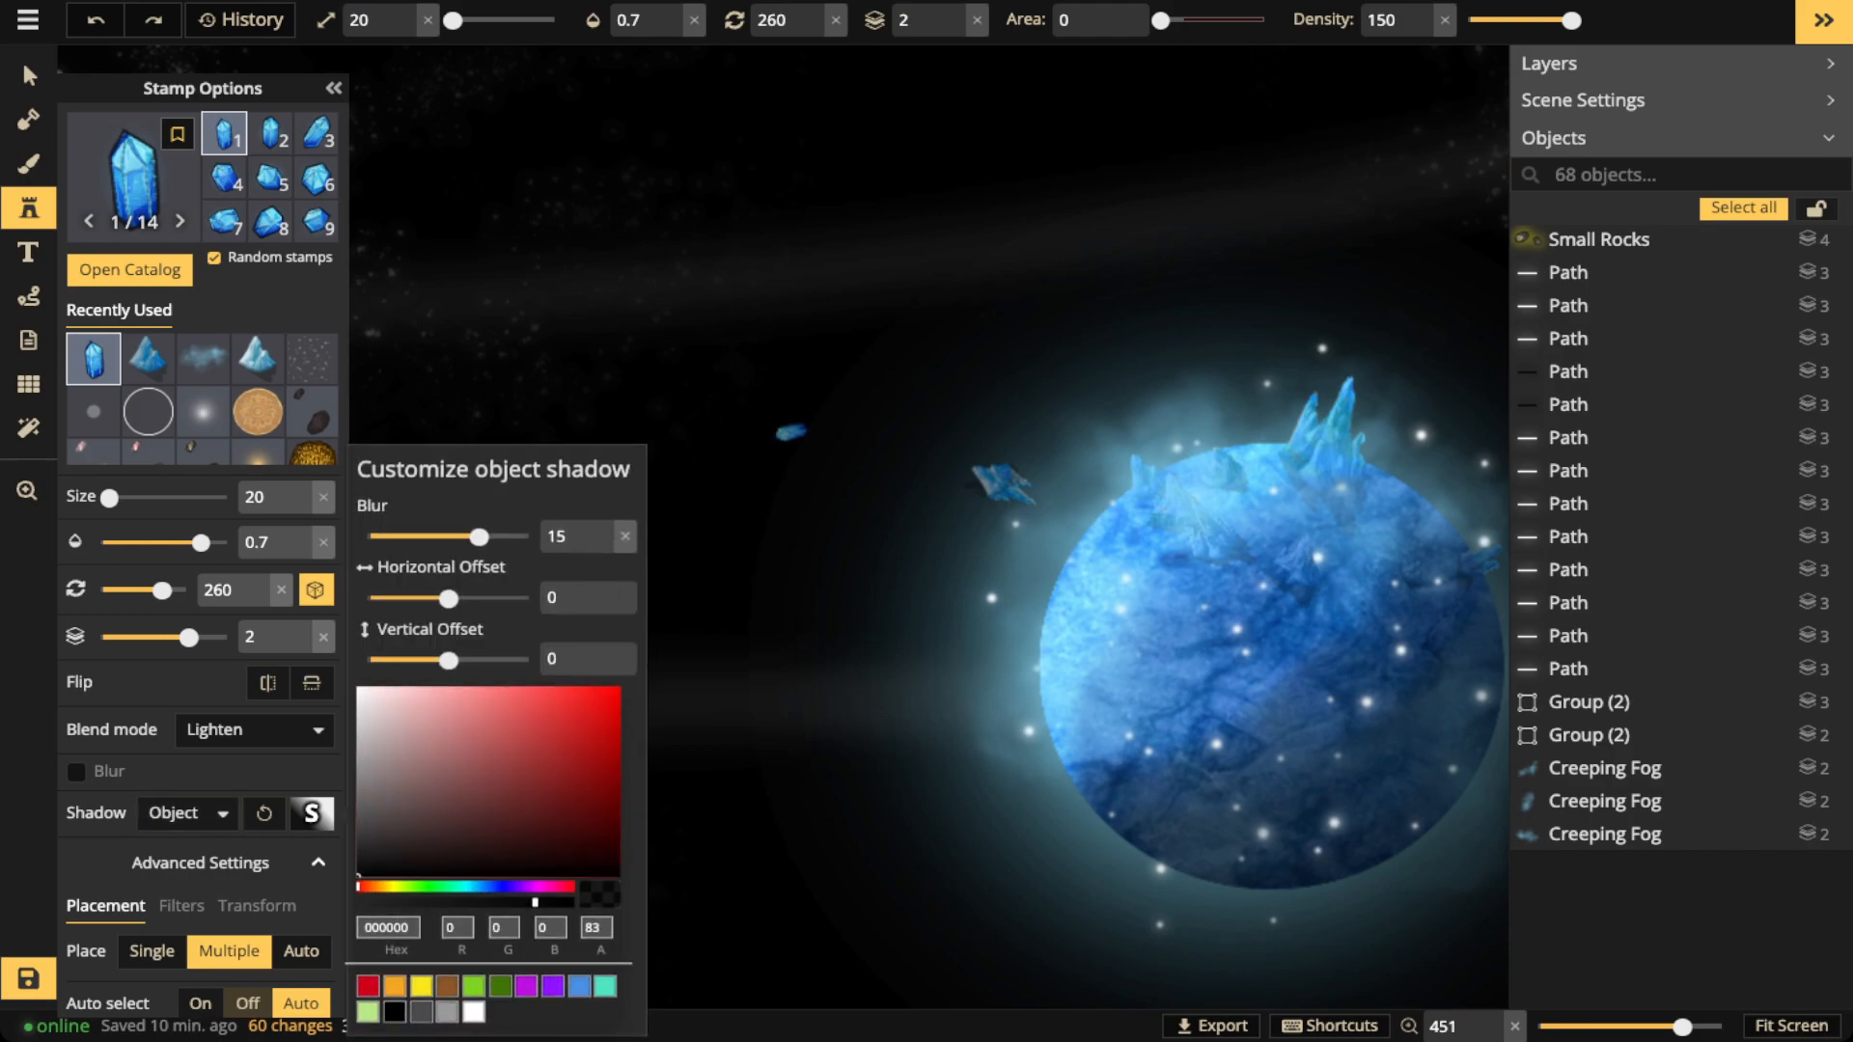
pyautogui.click(579, 985)
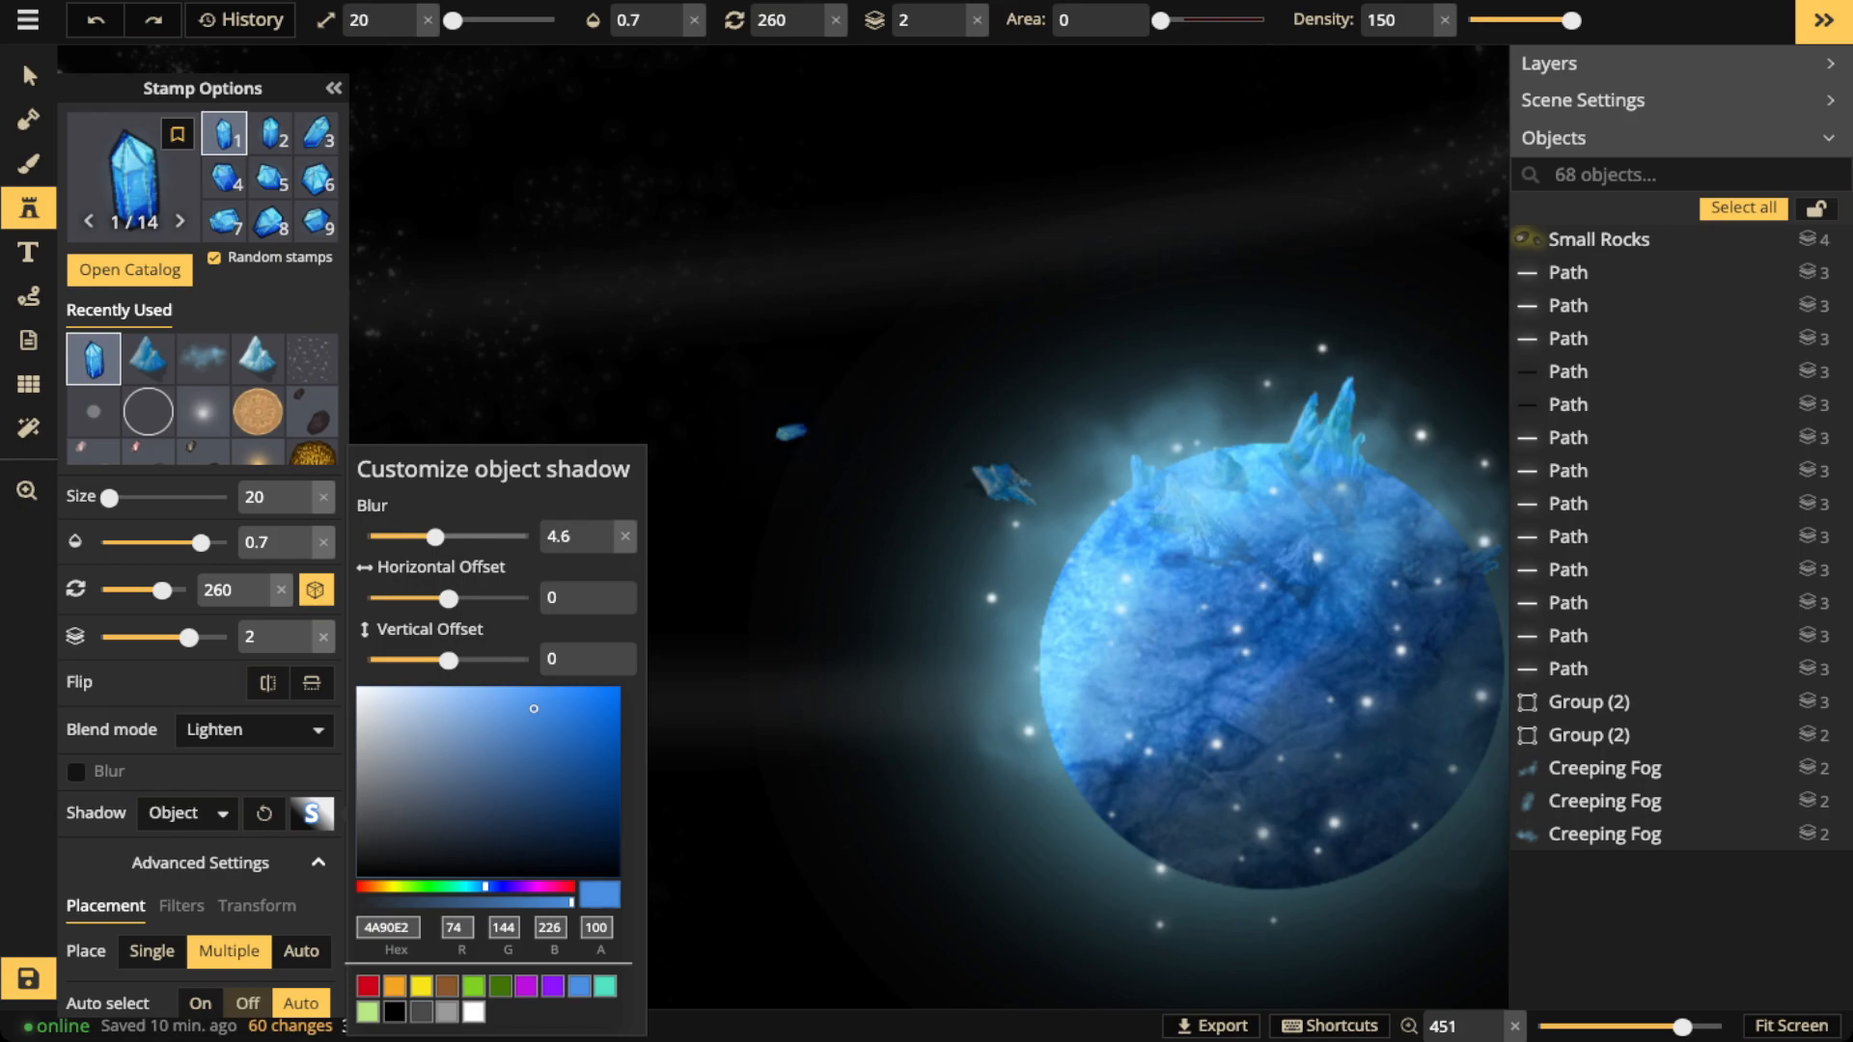
pyautogui.click(584, 269)
# Place a single crystal of size 56 in the dark space above and left of the planet
pyautogui.moveTo(453, 21); pyautogui.dragTo(468, 21)
pyautogui.press('s')
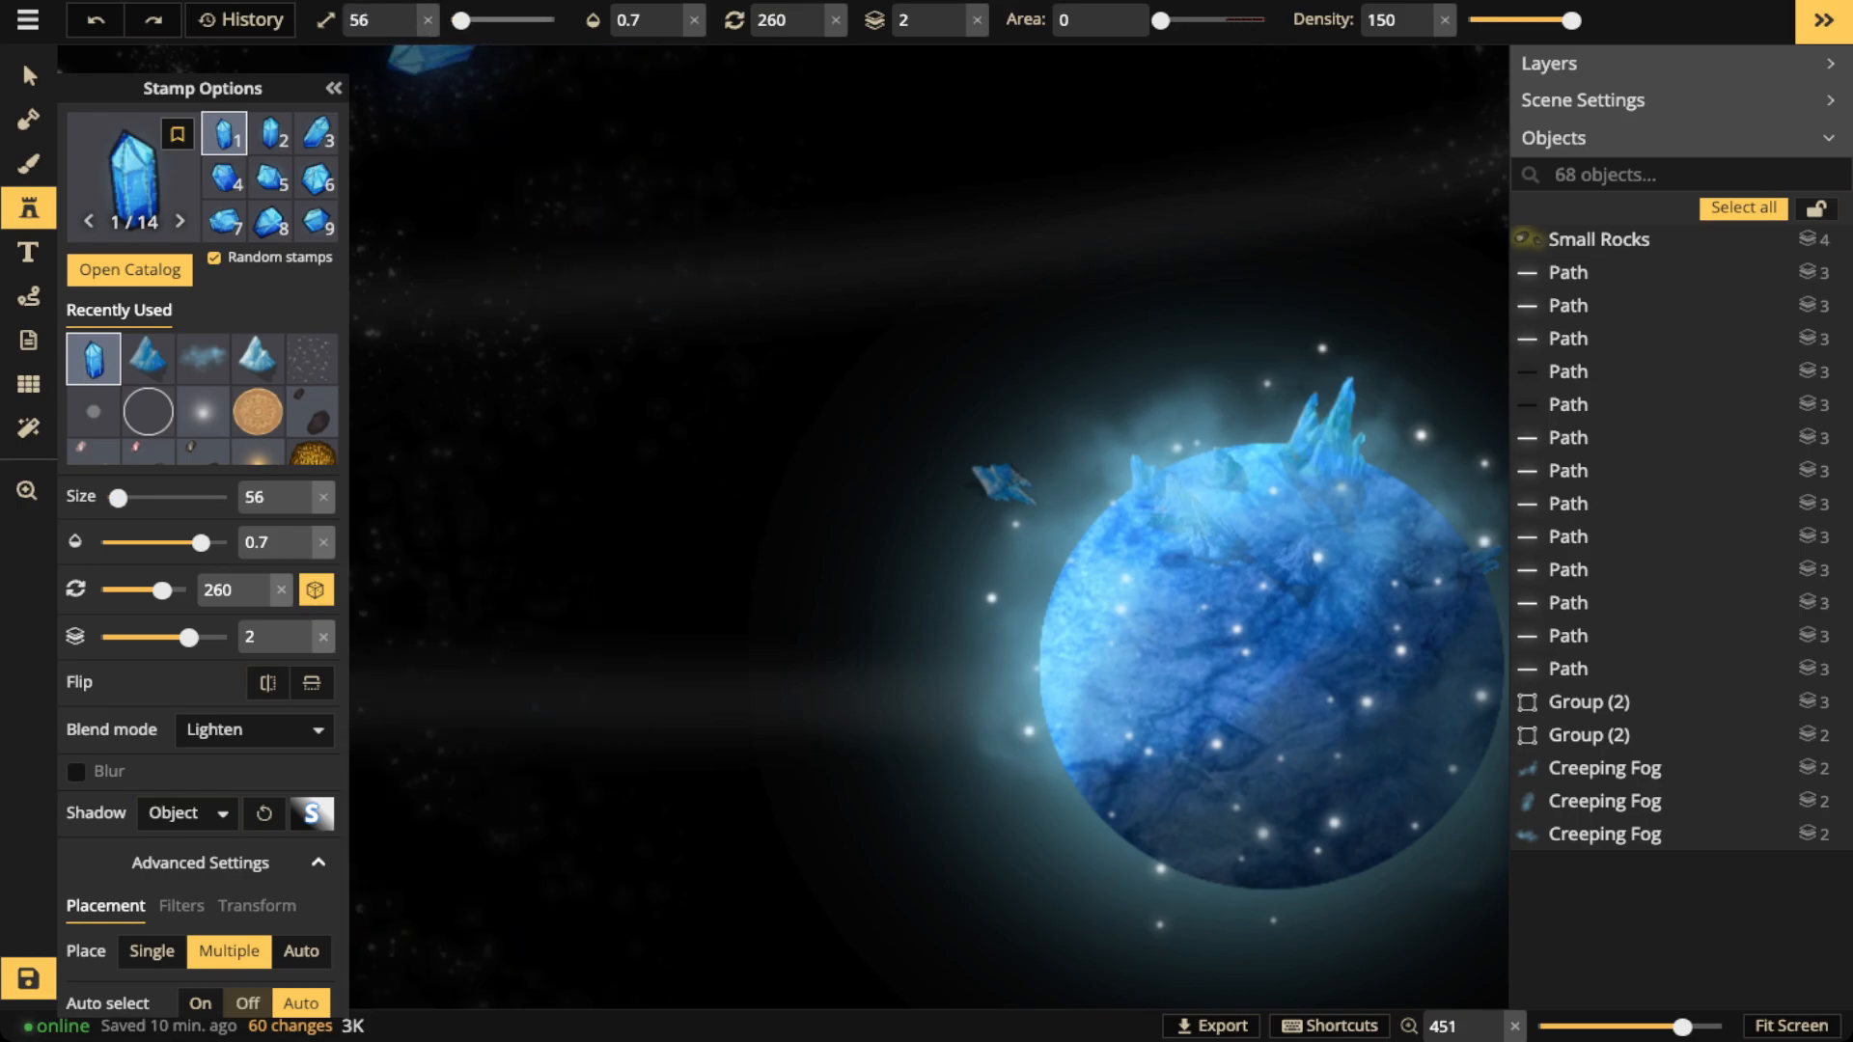
pyautogui.click(492, 159)
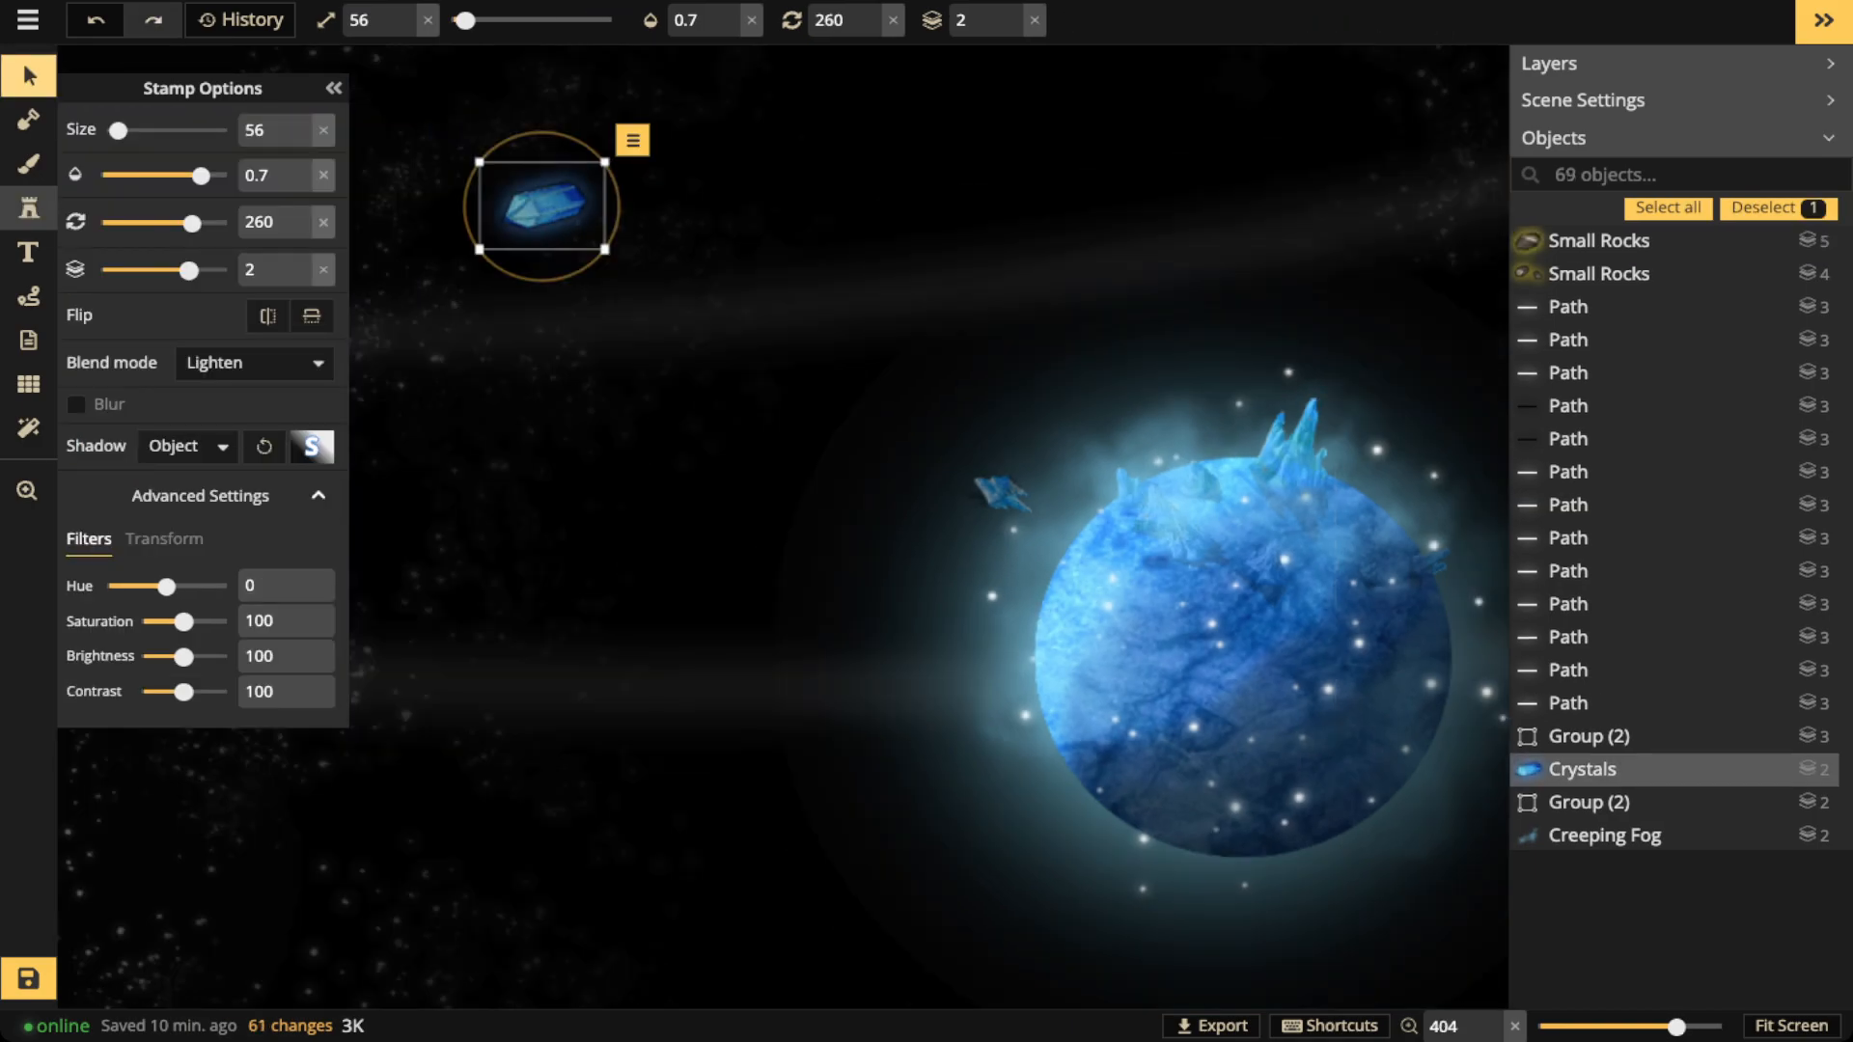
# Stamp a Heraldic Circle of size 256 beside the planet's left edge
pyautogui.click(29, 208)
pyautogui.click(148, 411)
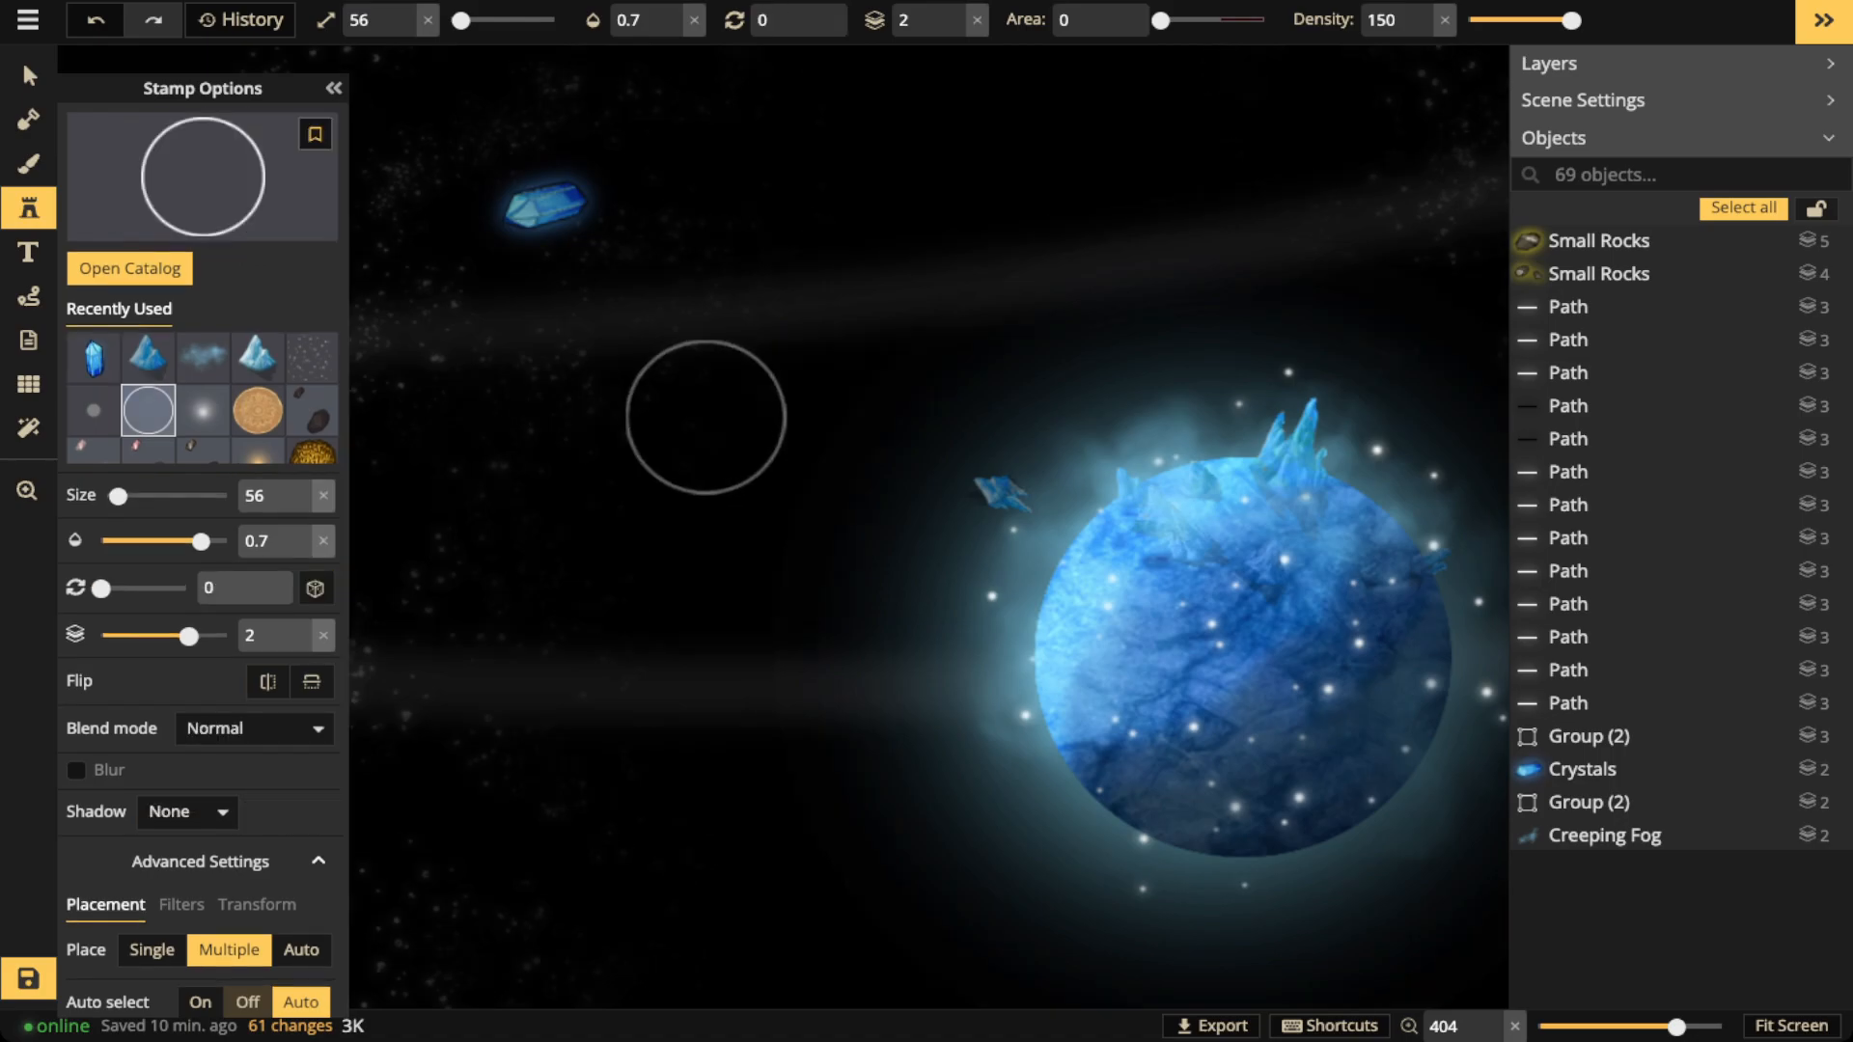
pyautogui.scroll(4, 756, 500)
pyautogui.scroll(1, 755, 499)
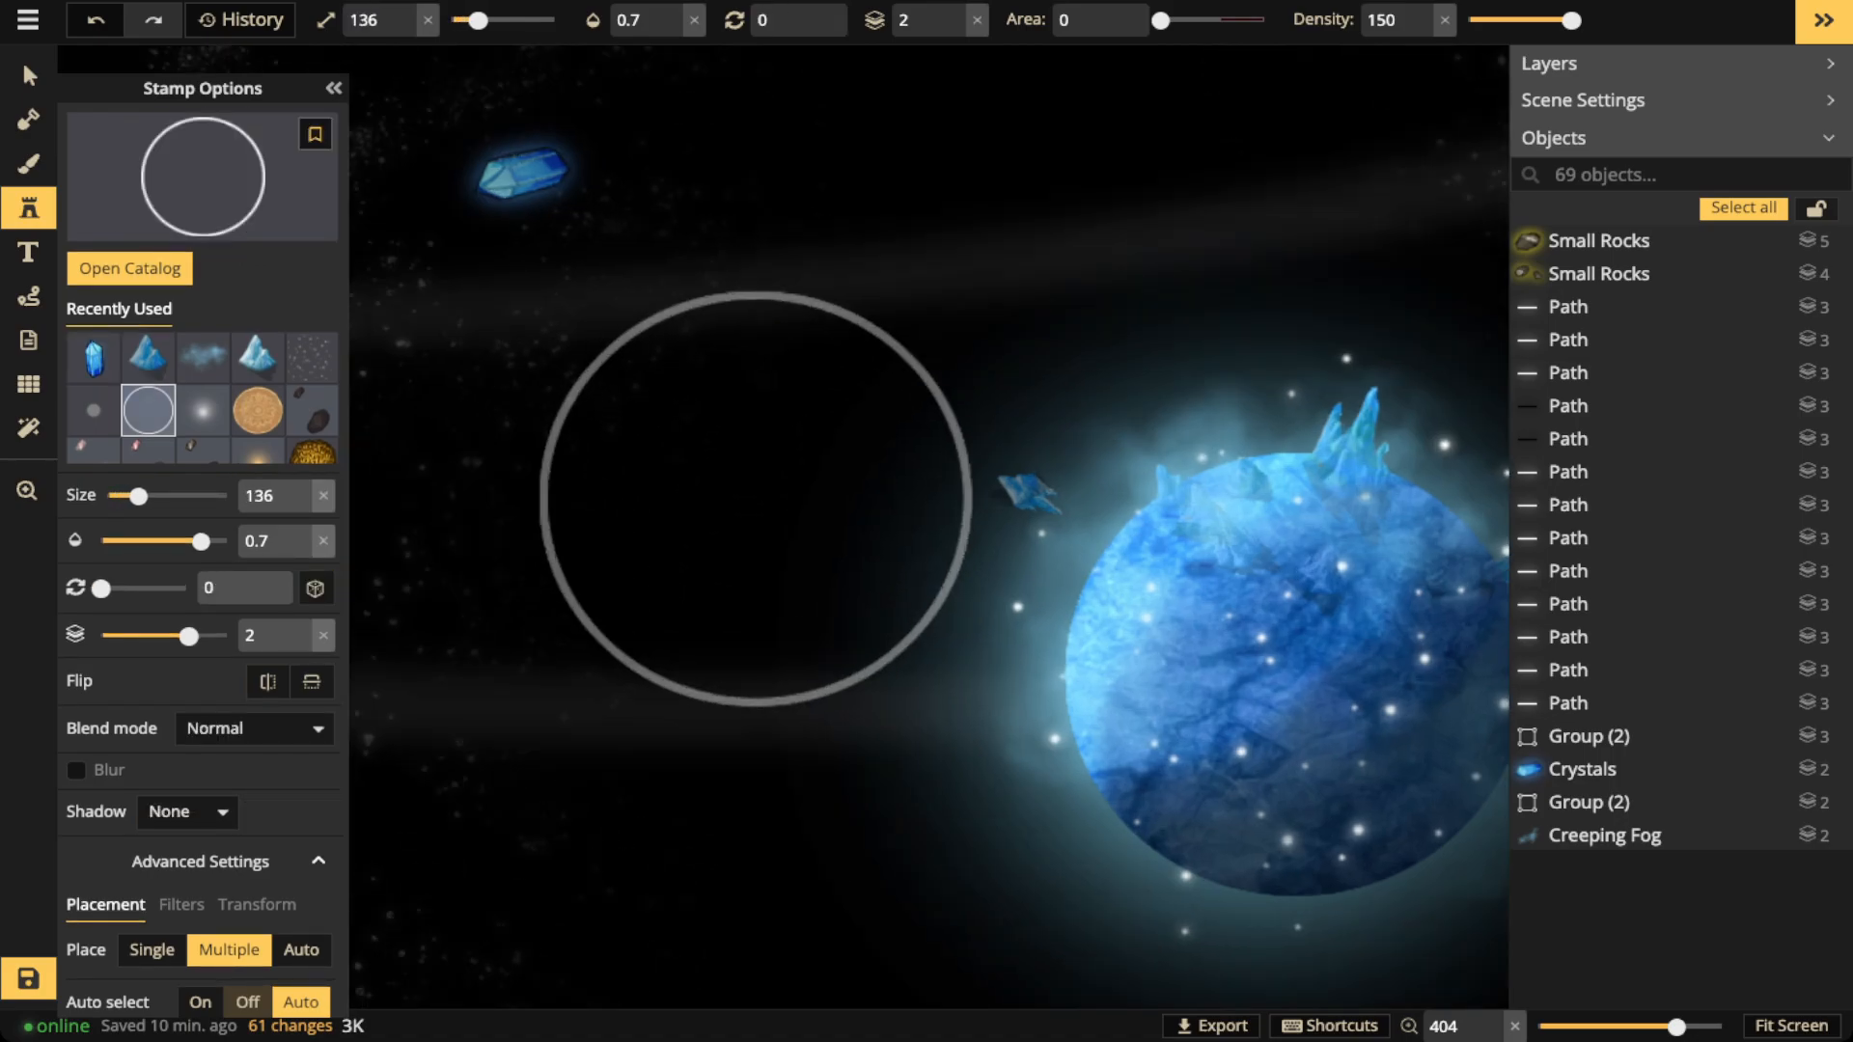
pyautogui.scroll(-2, 754, 499)
pyautogui.scroll(-4, 753, 499)
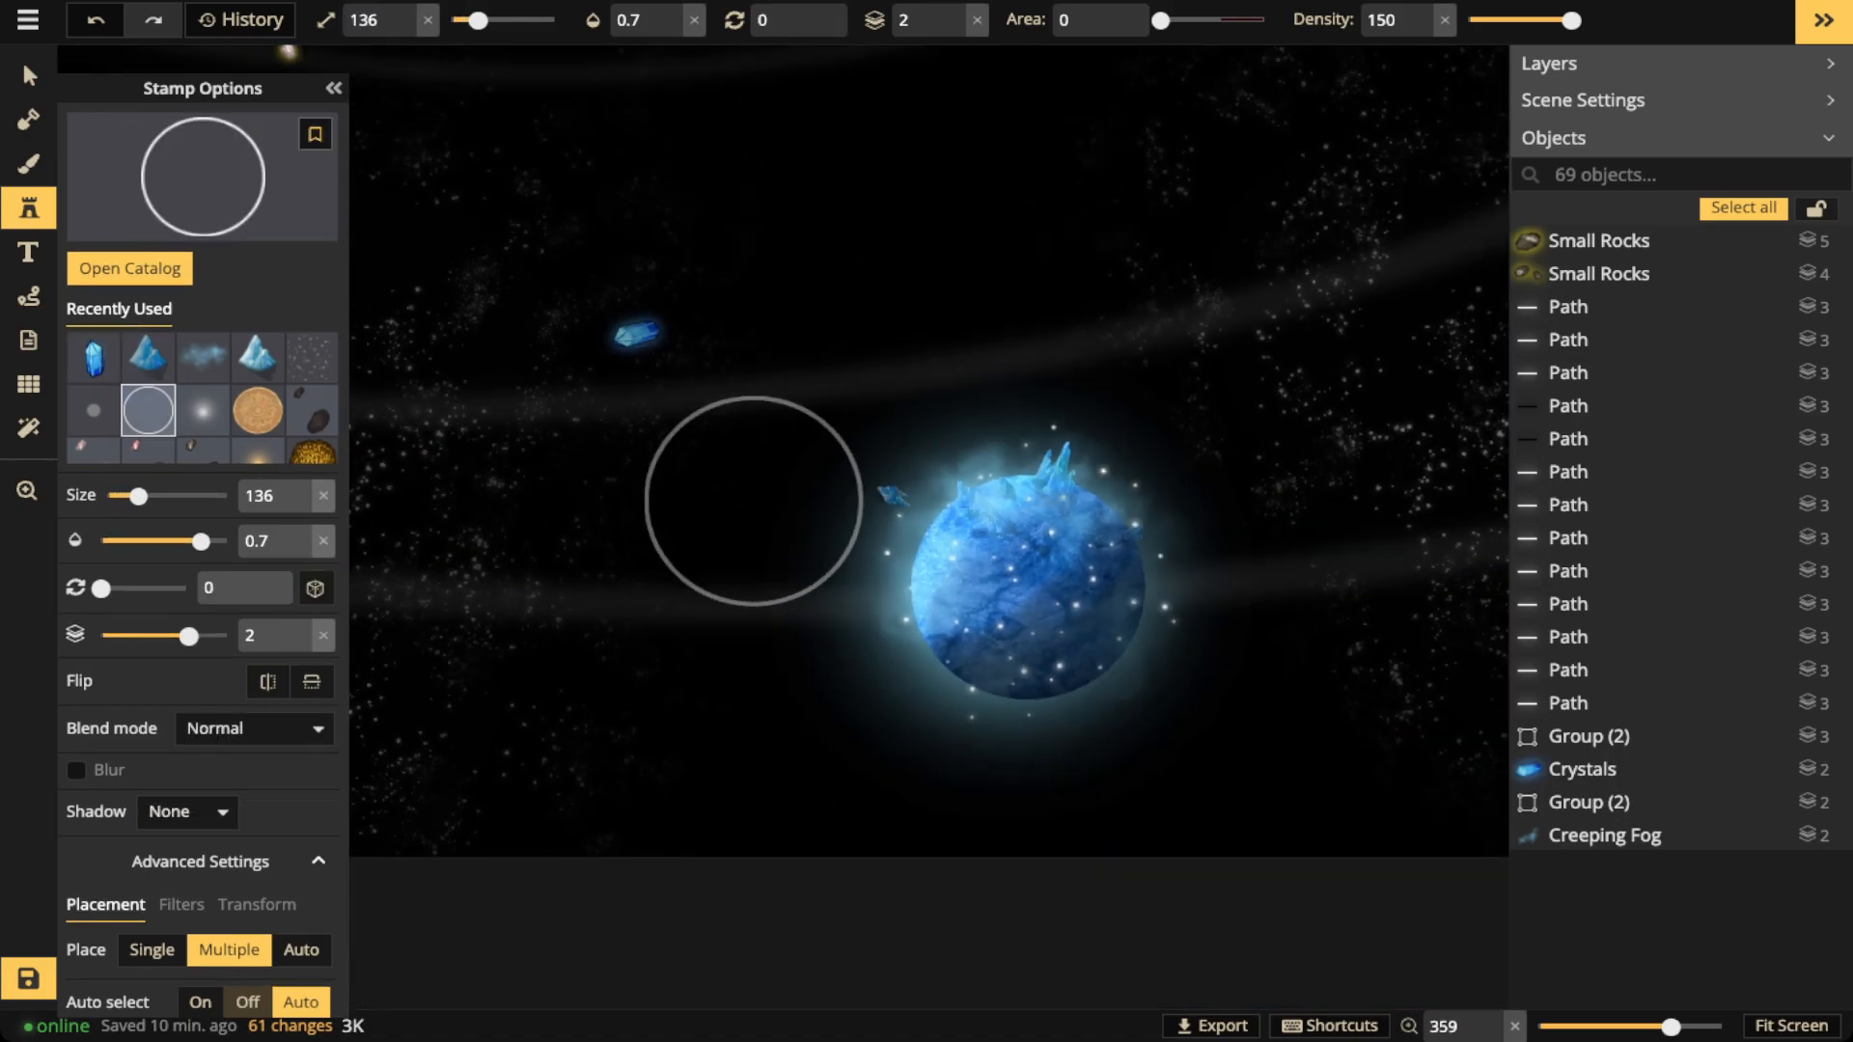
pyautogui.scroll(6, 747, 555)
pyautogui.scroll(6, 743, 559)
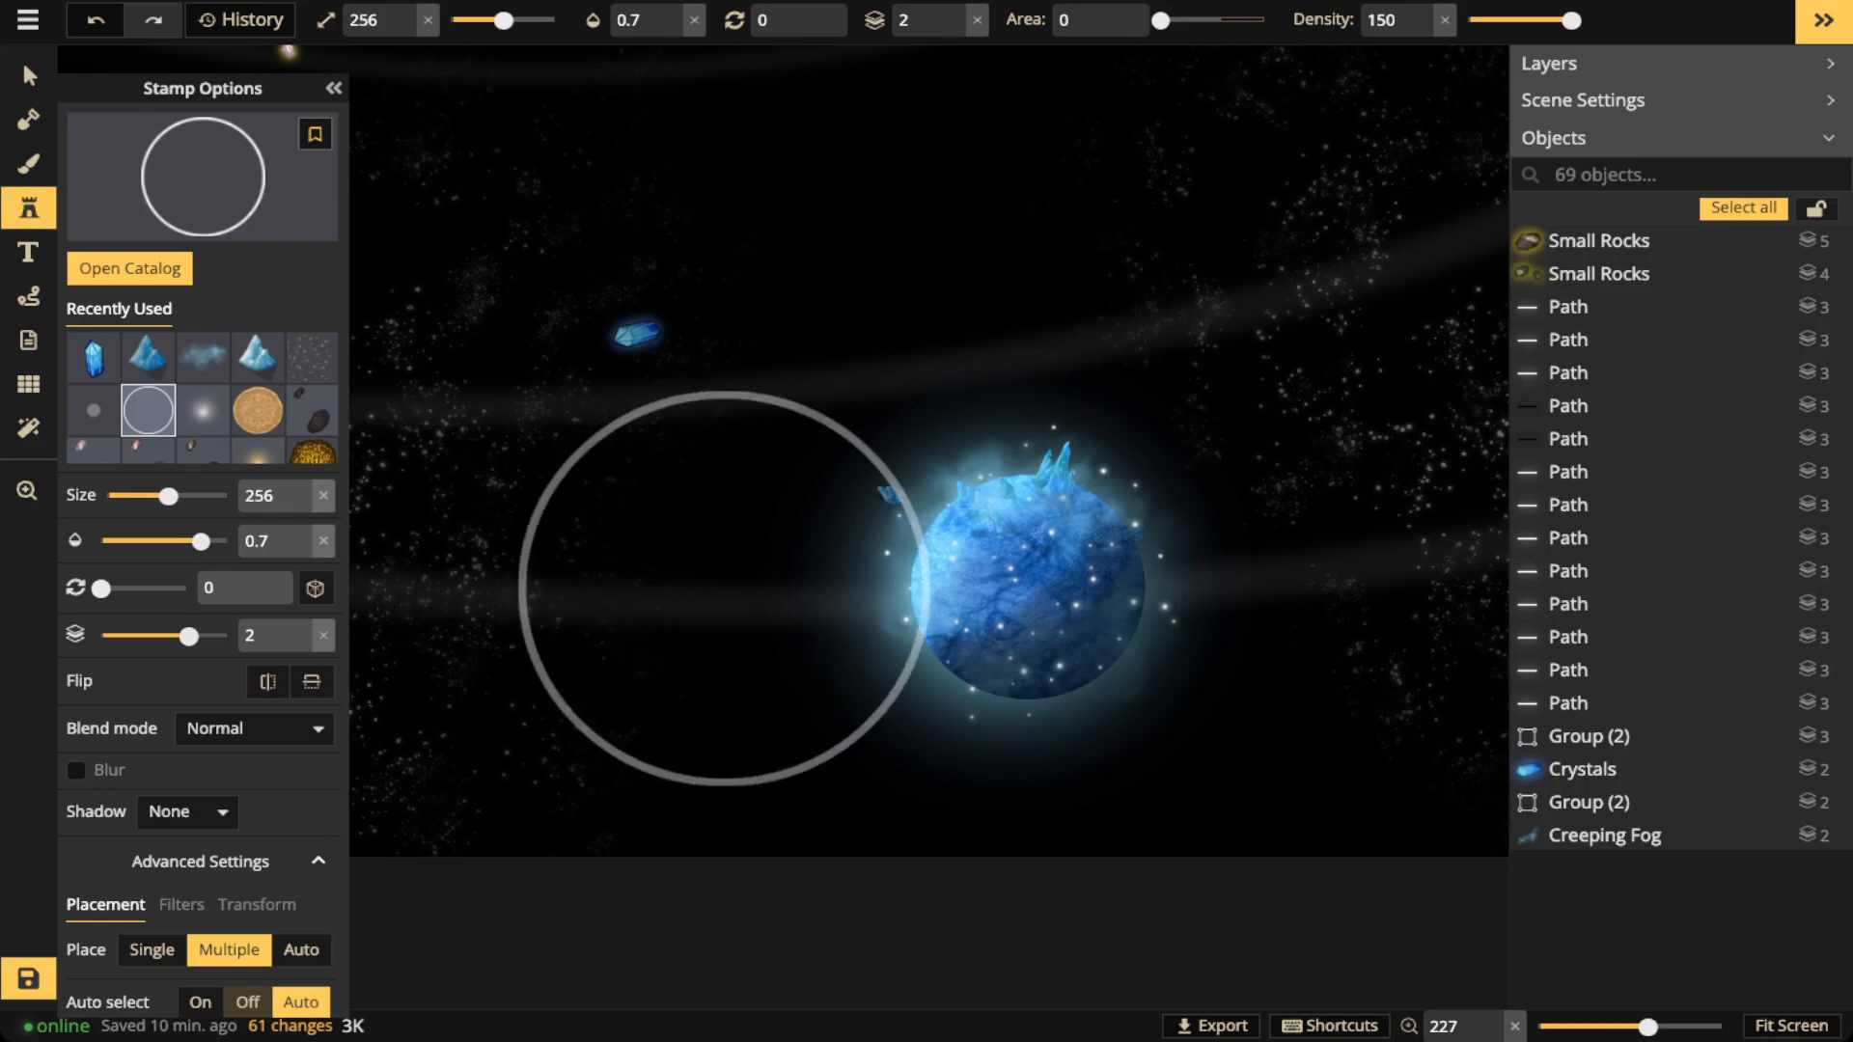
pyautogui.click(724, 587)
# Set the circle's opacity to 0.23 and flatten it into an ellipse with height 32
pyautogui.click(29, 76)
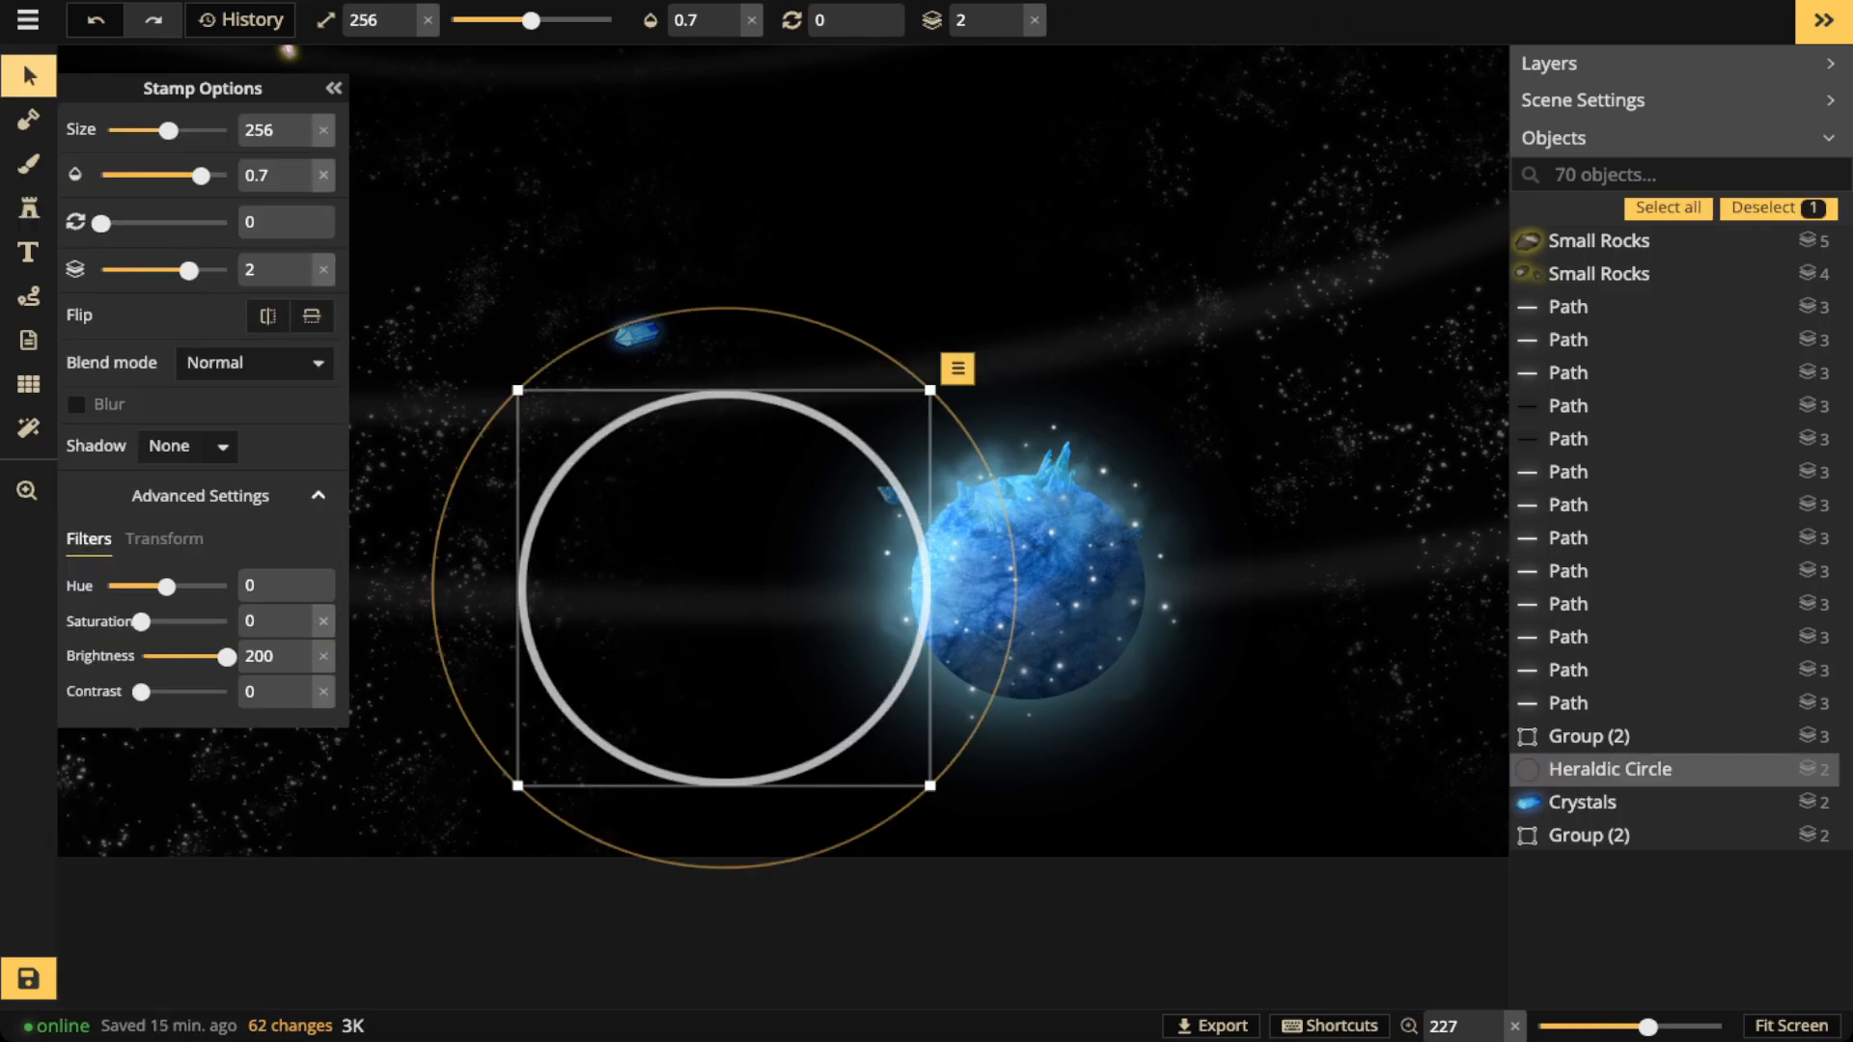
pyautogui.moveTo(201, 175); pyautogui.dragTo(141, 175)
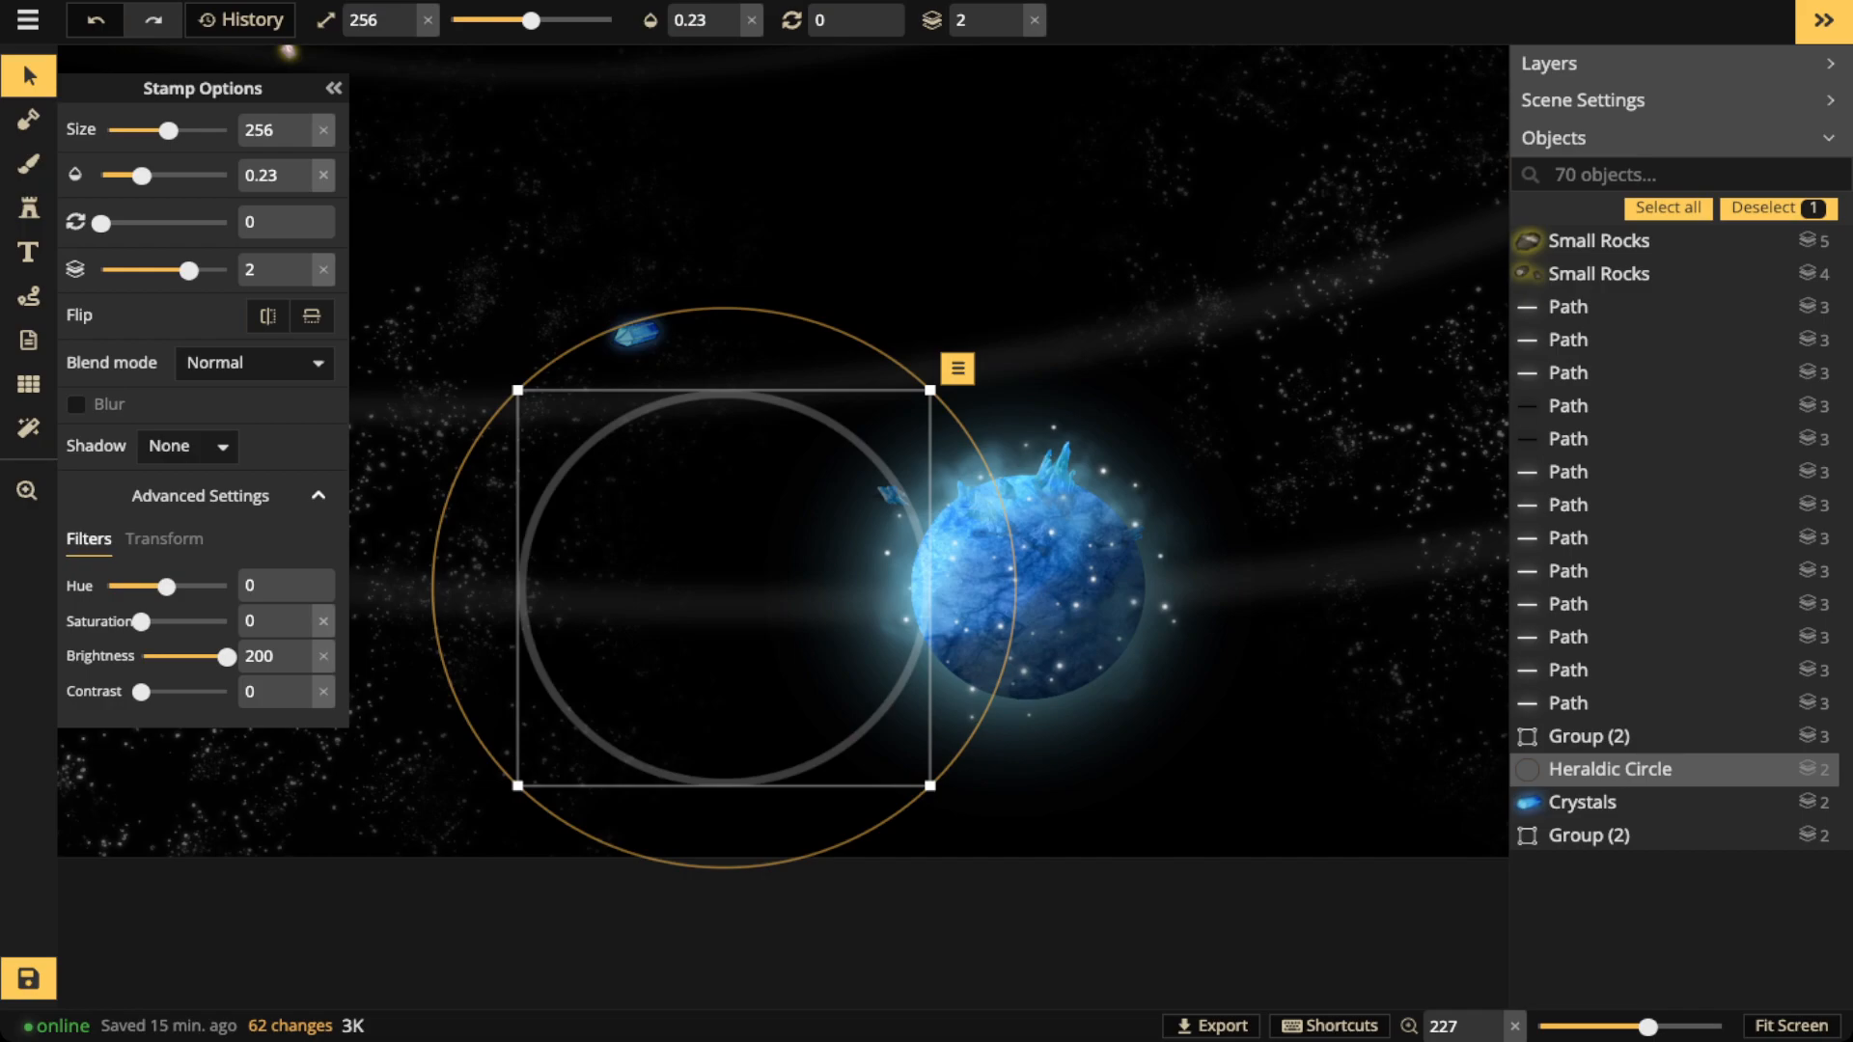
pyautogui.click(165, 540)
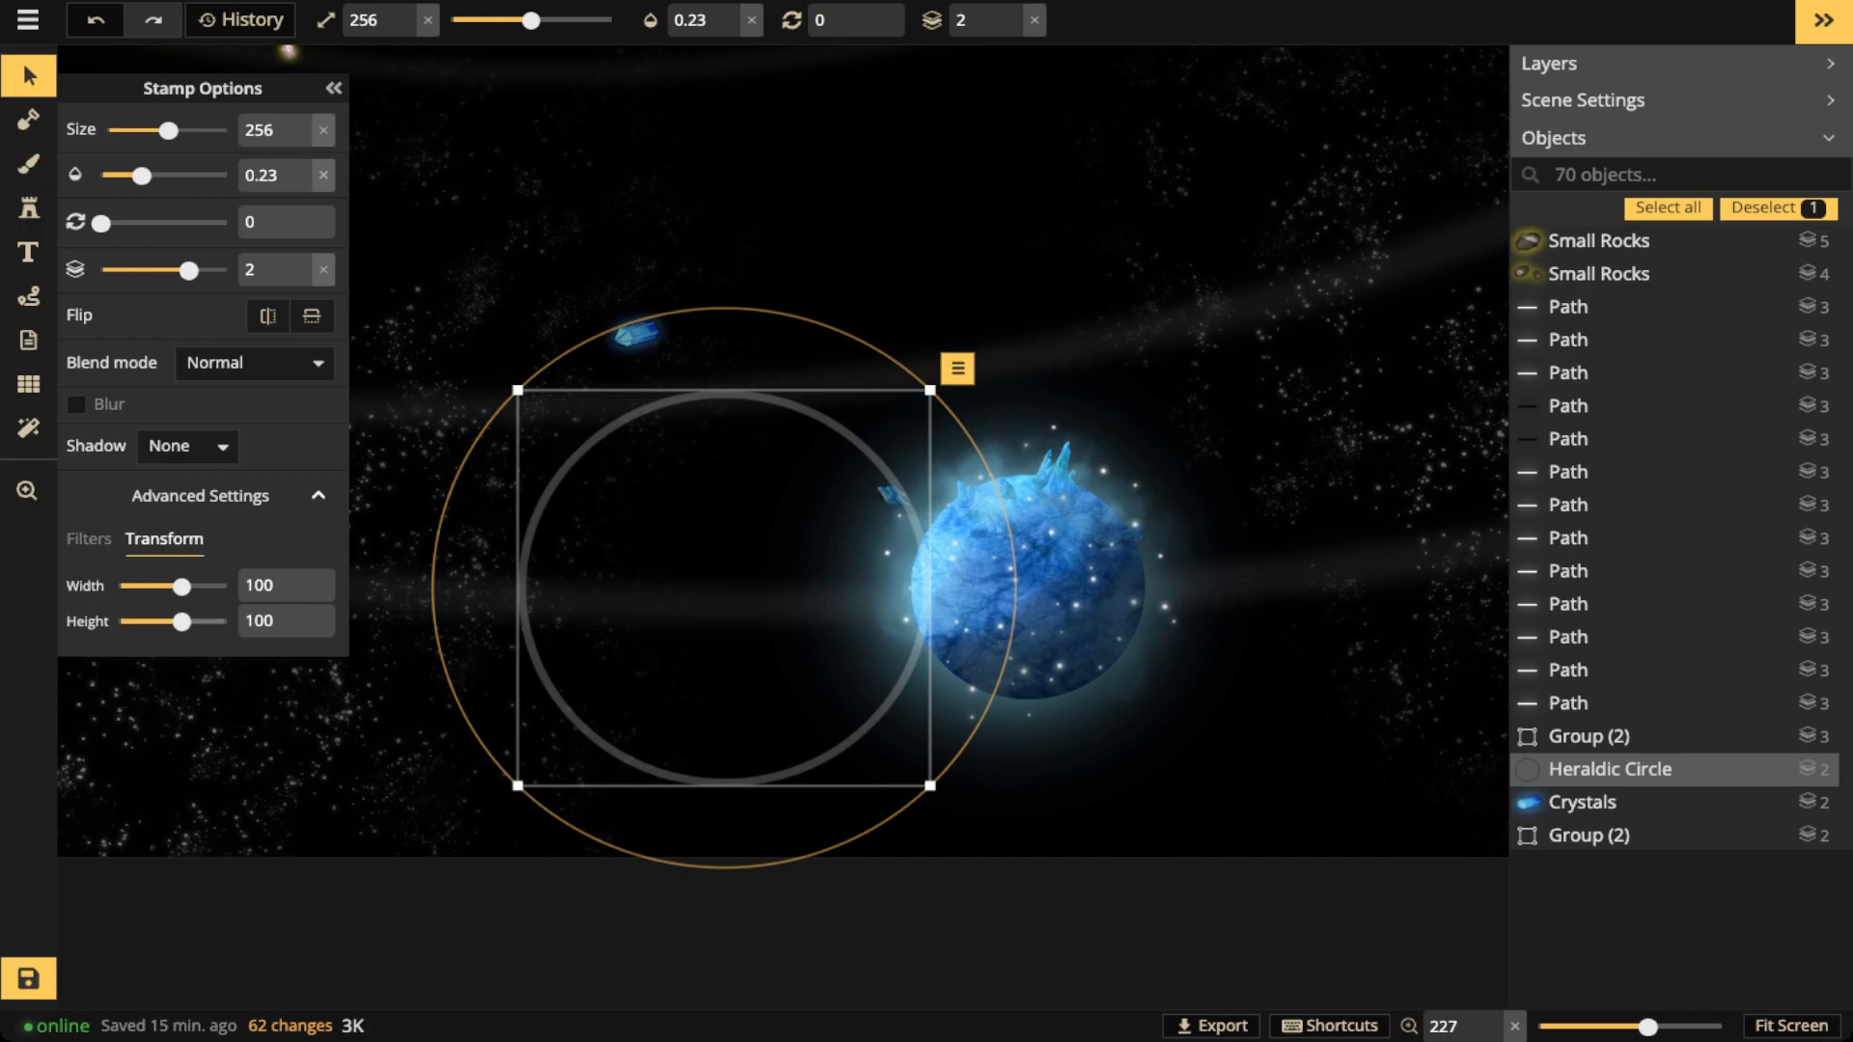
pyautogui.moveTo(182, 622); pyautogui.dragTo(149, 621)
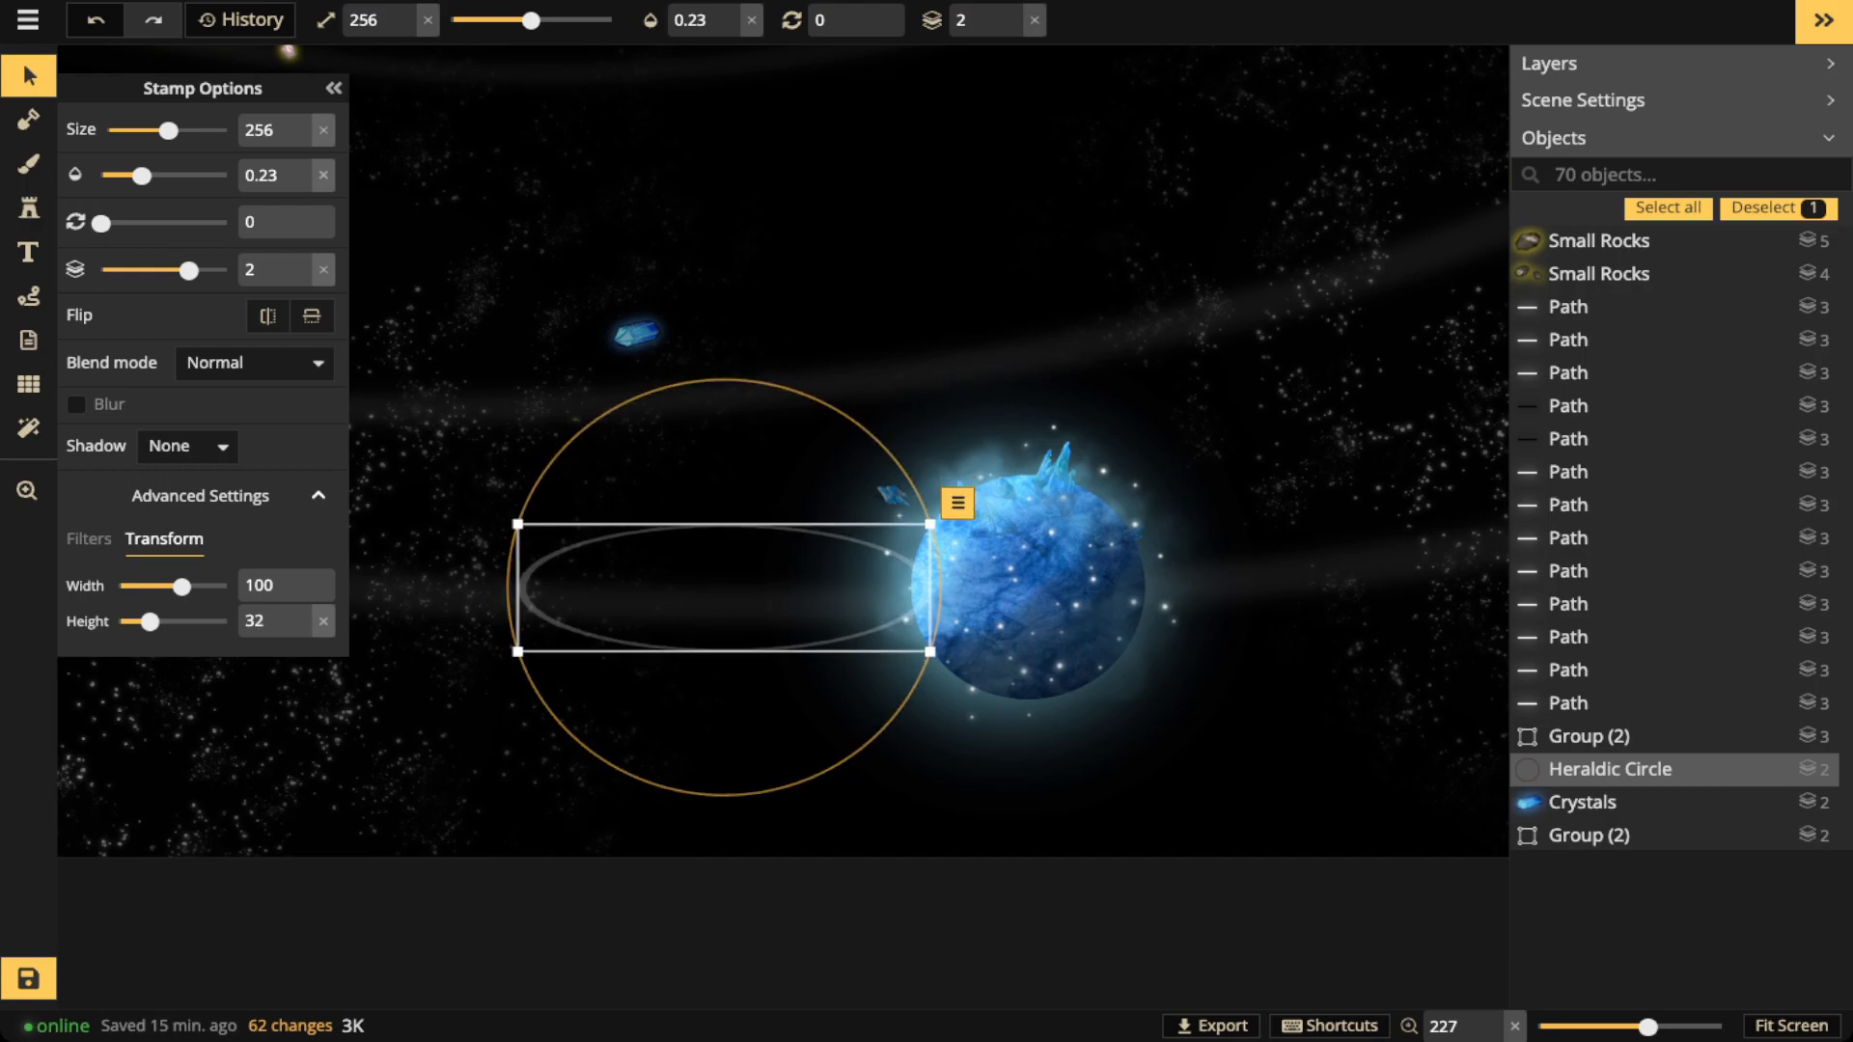
# Enlarge the elliptical ring to size 296 and move it over the blue planet
pyautogui.moveTo(930, 524); pyautogui.dragTo(947, 520)
pyautogui.scroll(1, 680, 589)
pyautogui.scroll(1, 680, 589)
pyautogui.moveTo(681, 589); pyautogui.dragTo(904, 698)
pyautogui.scroll(-5, 956, 570)
pyautogui.press('space')
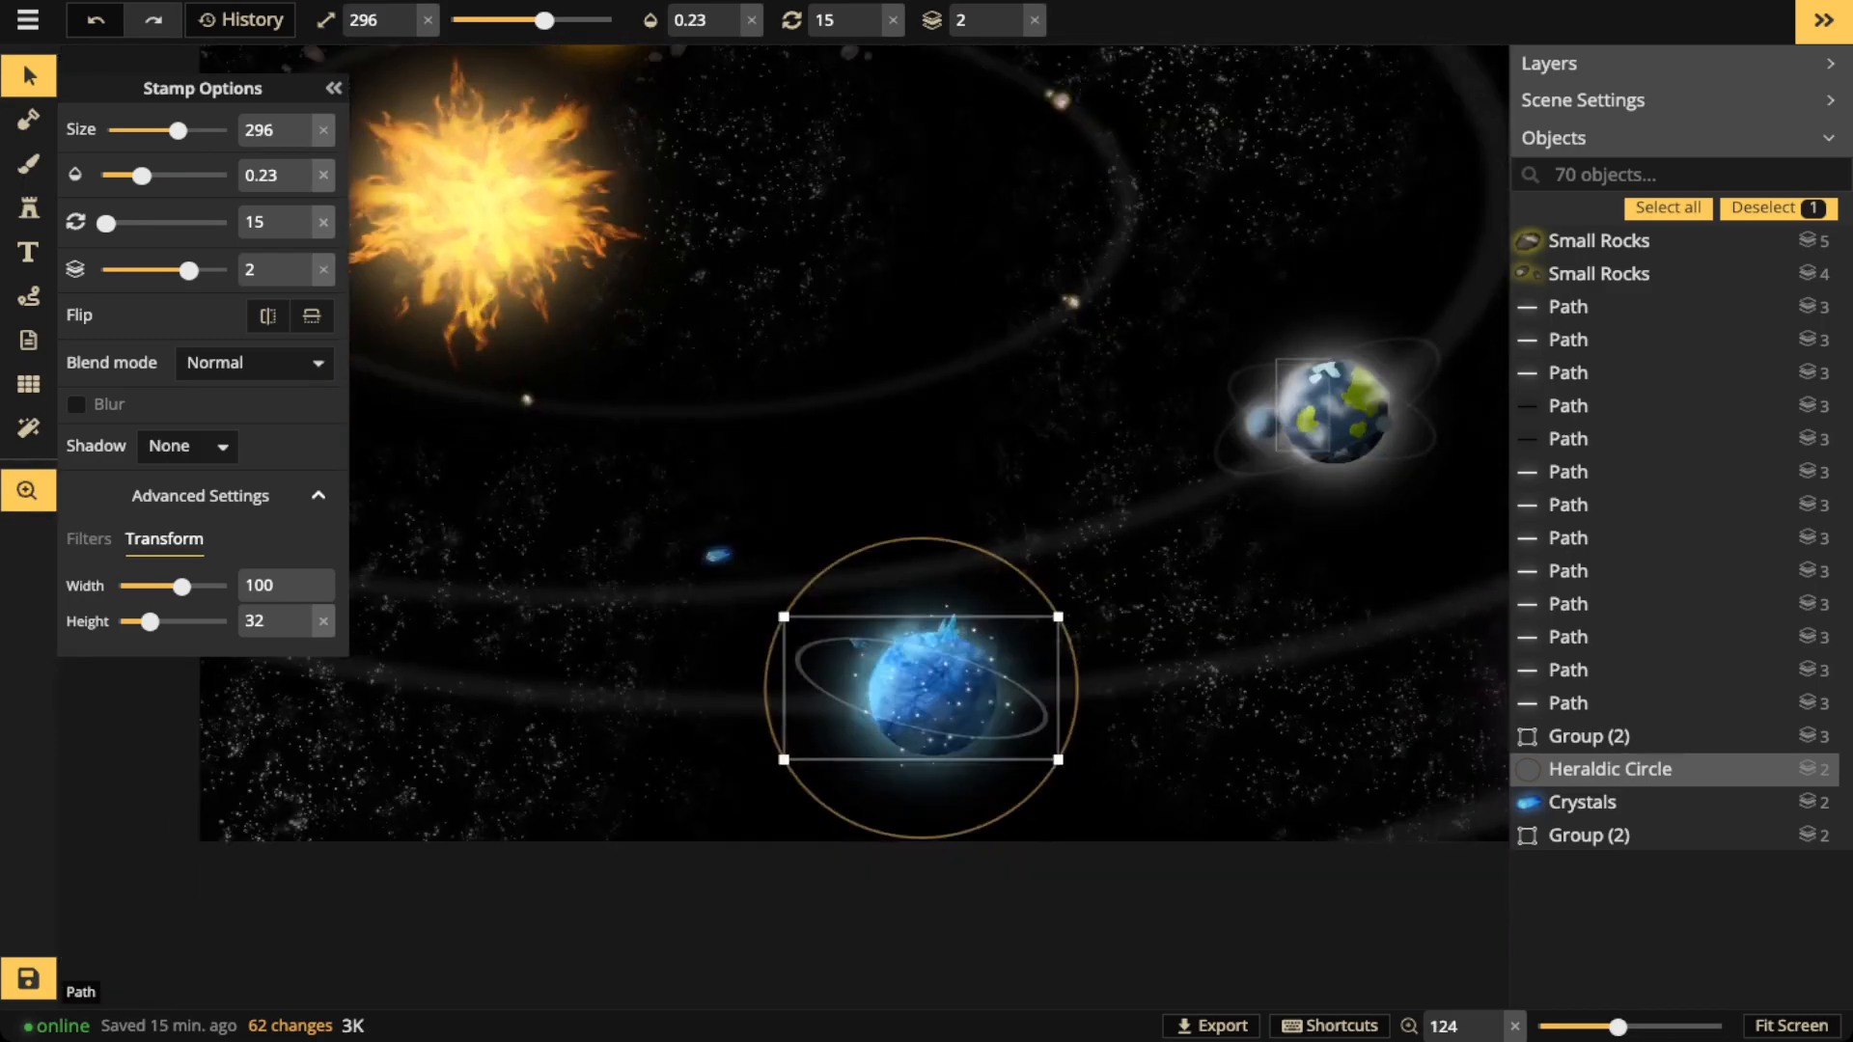
# Rotate the ring to 315 and nudge it so it encircles the planet
pyautogui.scroll(-3, 907, 694)
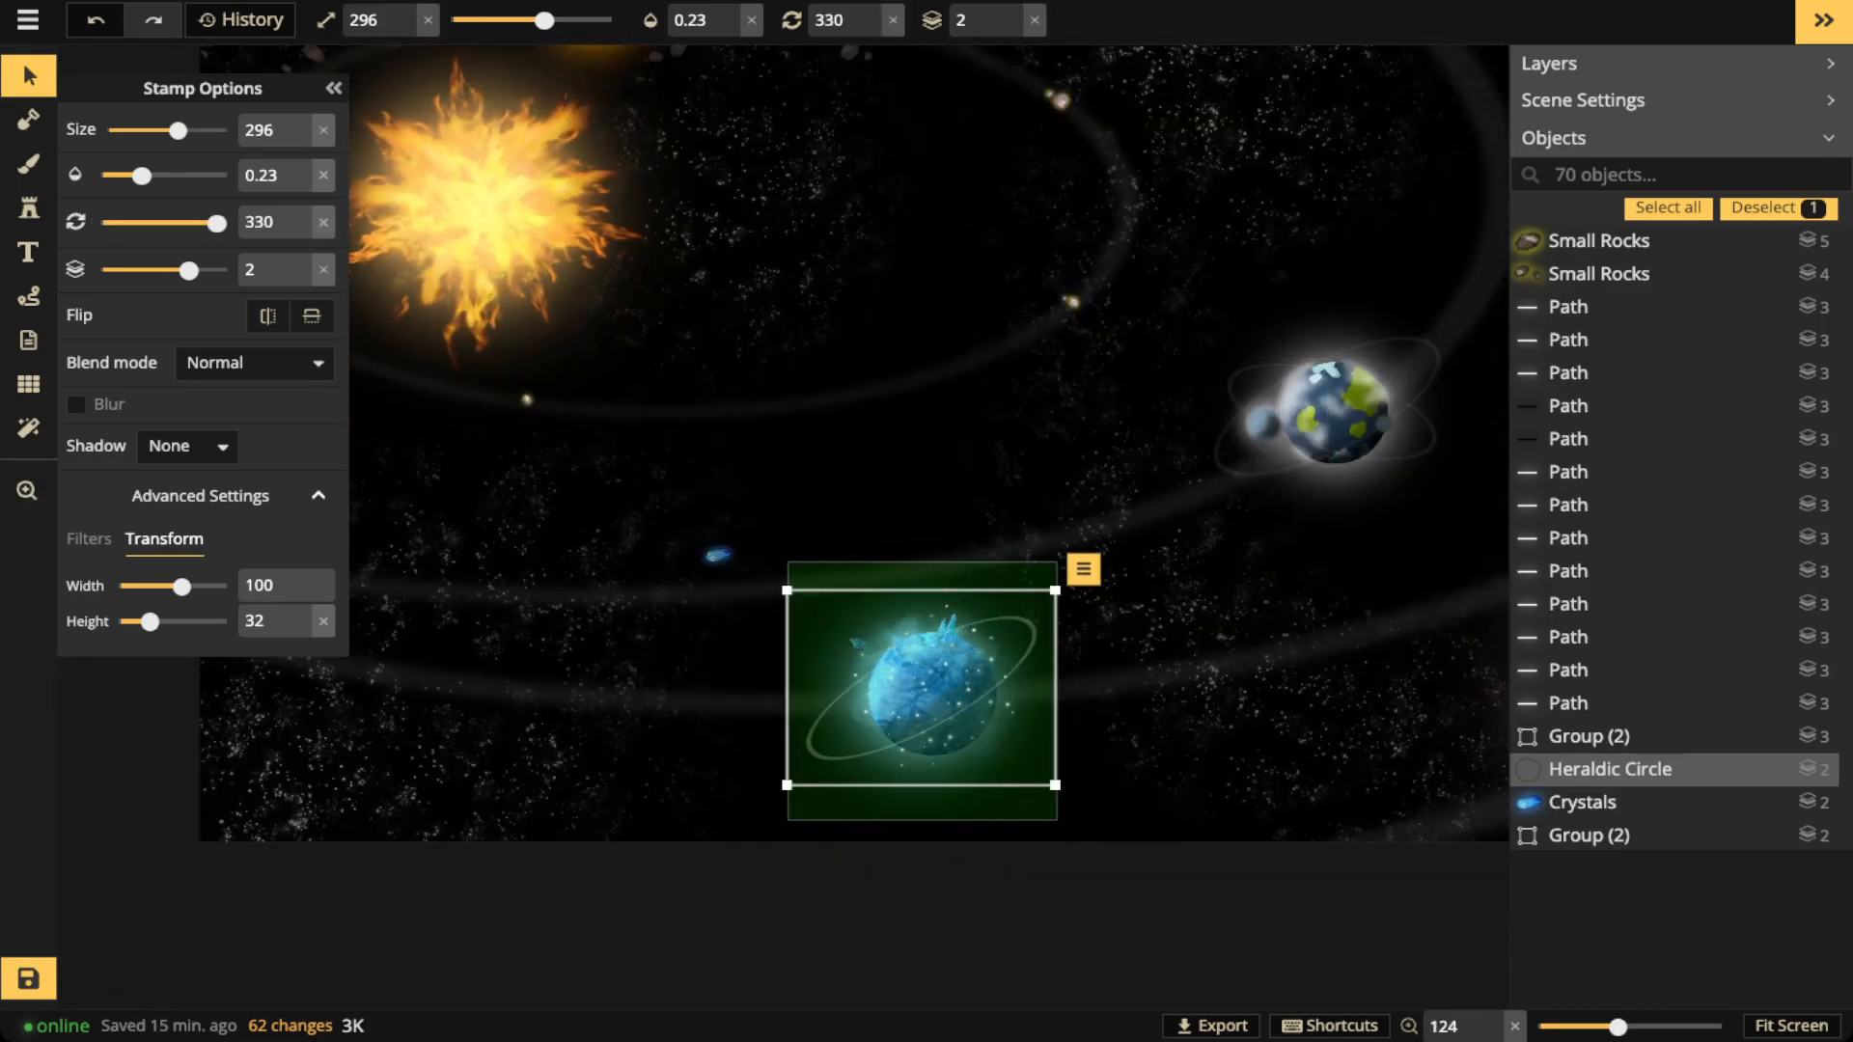
pyautogui.scroll(-1, 922, 690)
pyautogui.keyDown('shift'); pyautogui.click(922, 690); pyautogui.keyUp('shift')
pyautogui.scroll(-5, 921, 690)
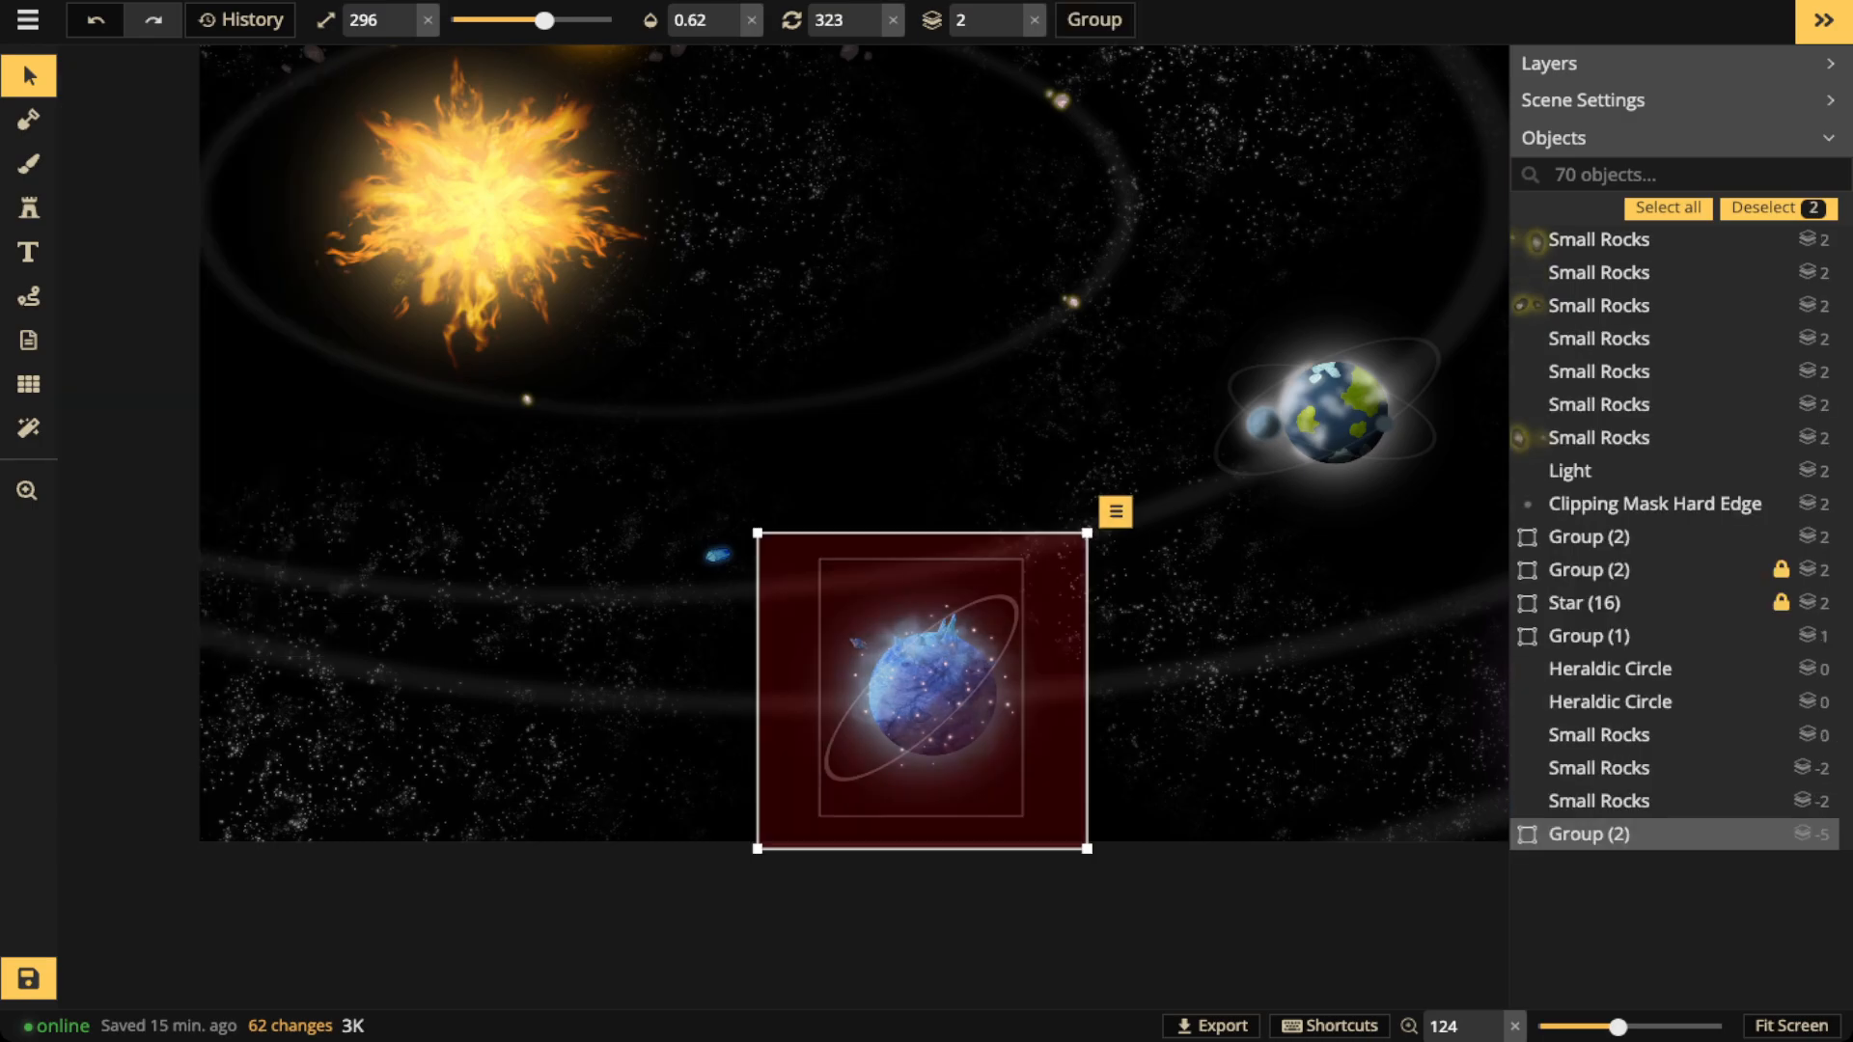
pyautogui.scroll(-7, 922, 690)
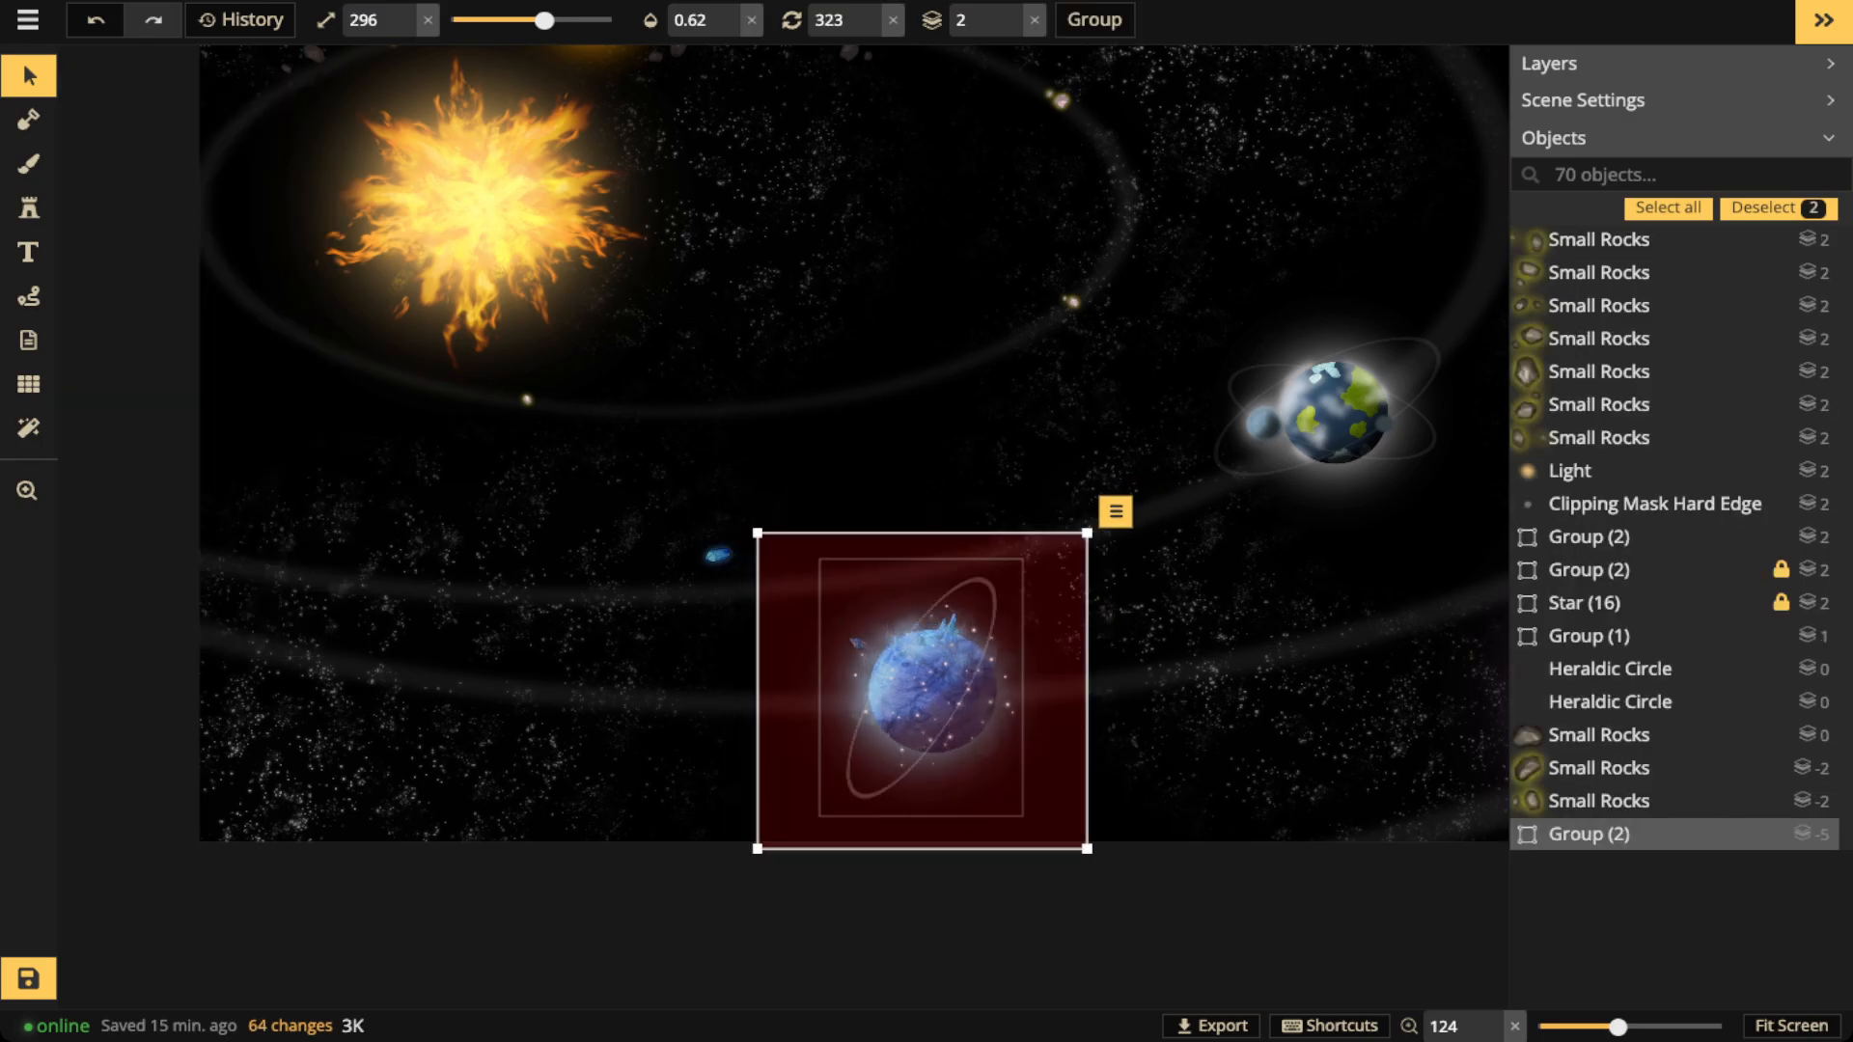
pyautogui.press('Escape')
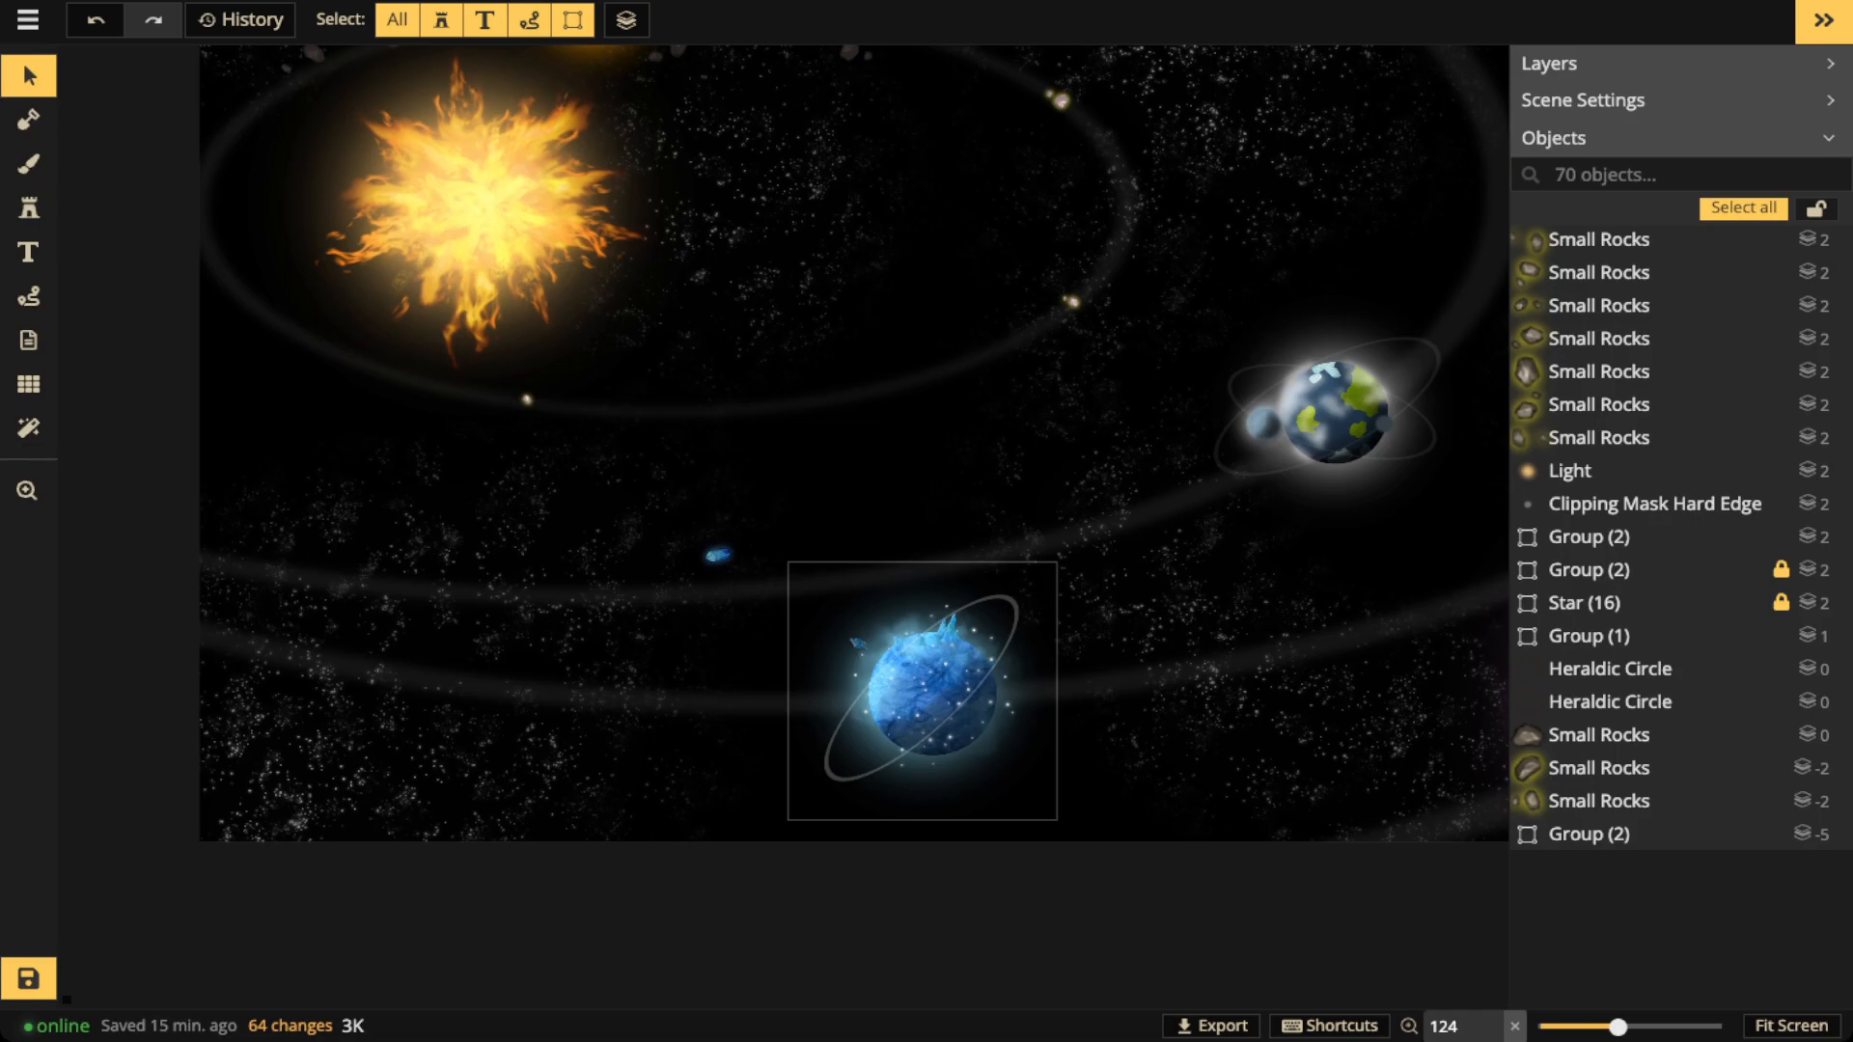
pyautogui.scroll(1, 937, 716)
pyautogui.scroll(2, 931, 705)
pyautogui.moveTo(858, 677); pyautogui.dragTo(868, 686)
pyautogui.scroll(1, 867, 686)
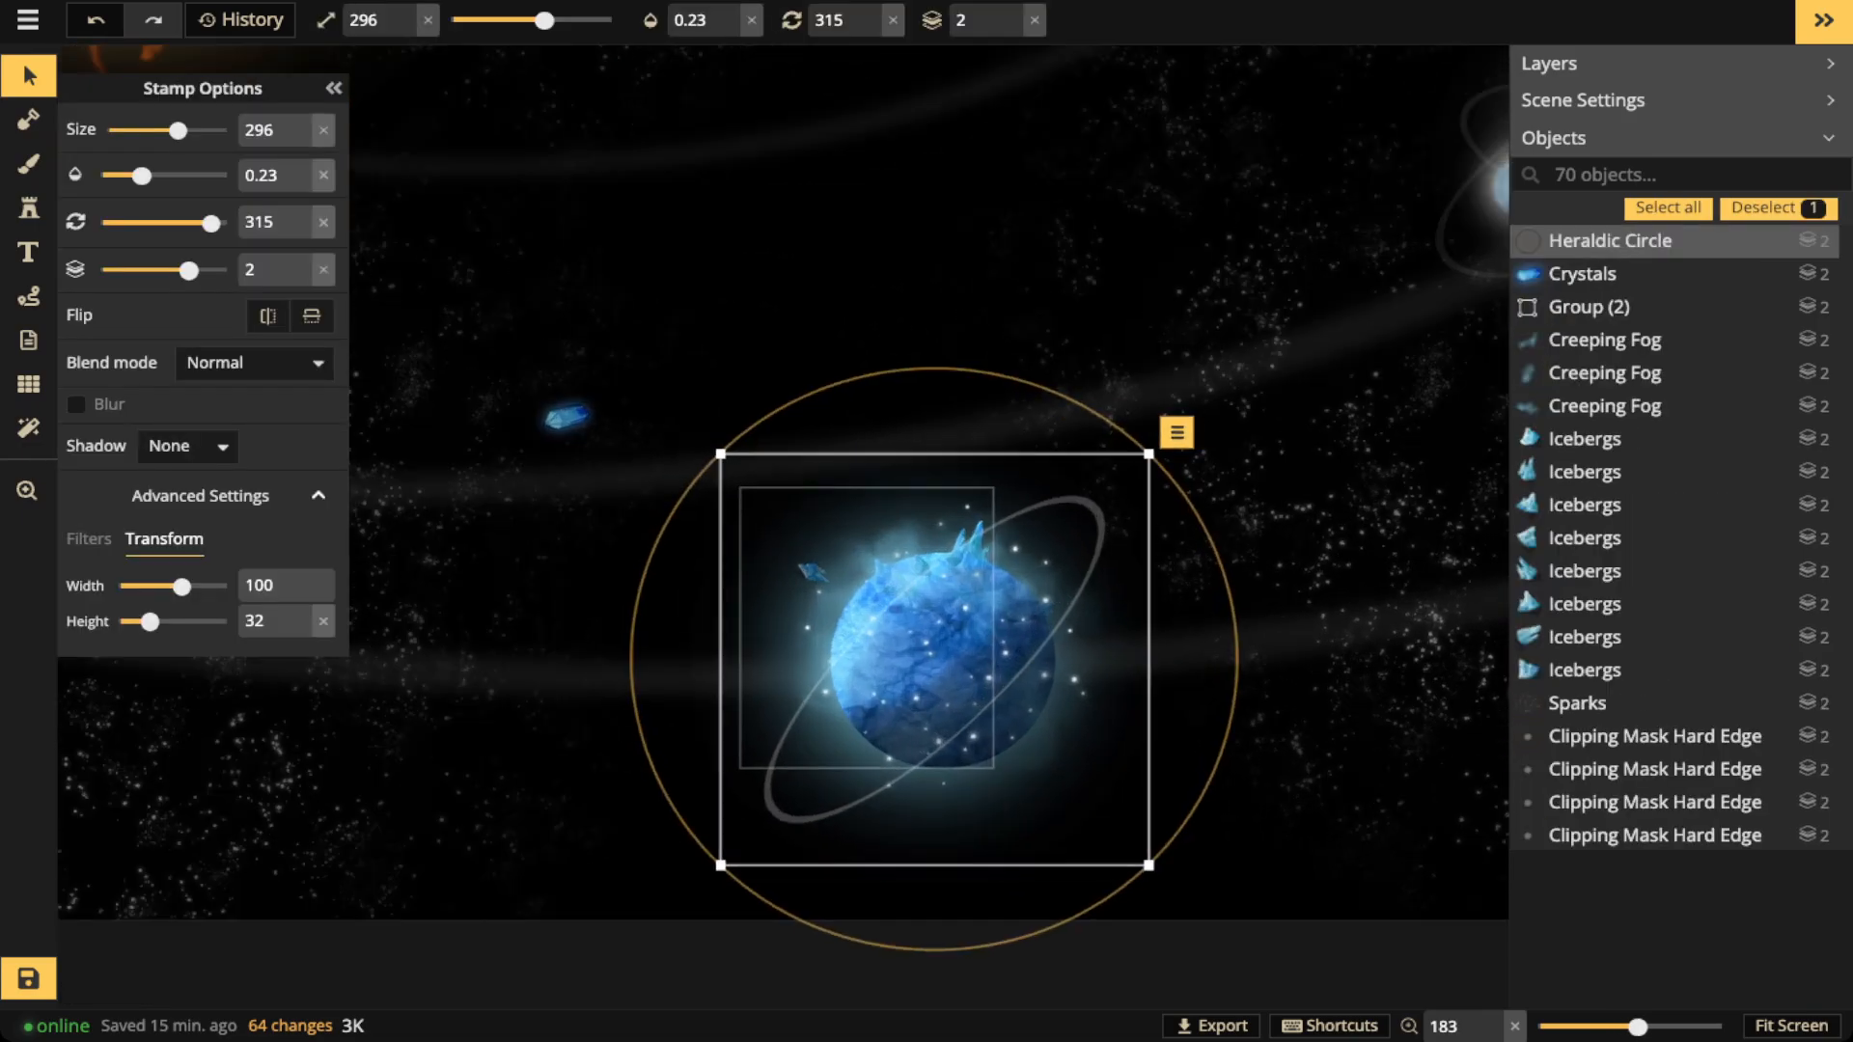
pyautogui.scroll(4, 869, 665)
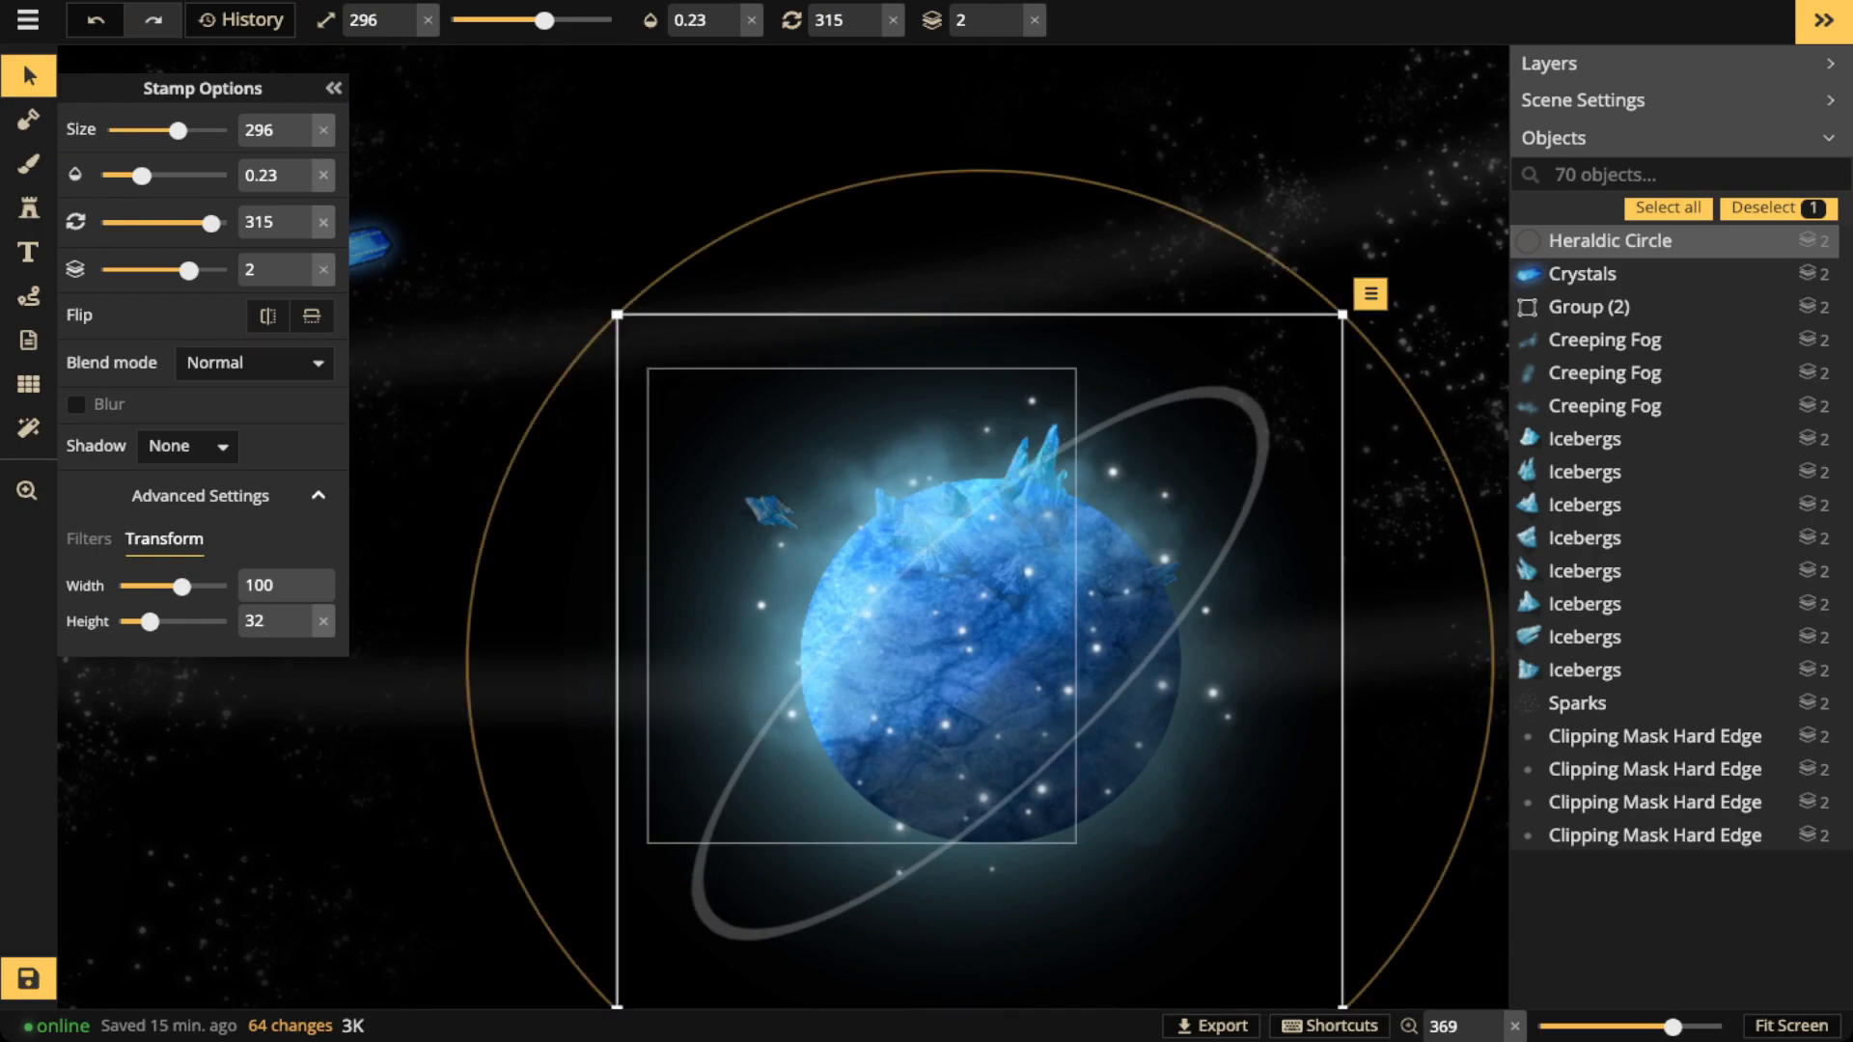
# Try the loose crystal on the ring at size 26, and delete it
pyautogui.moveTo(372, 247); pyautogui.dragTo(684, 744)
pyautogui.scroll(-3, 684, 745)
pyautogui.scroll(2, 684, 744)
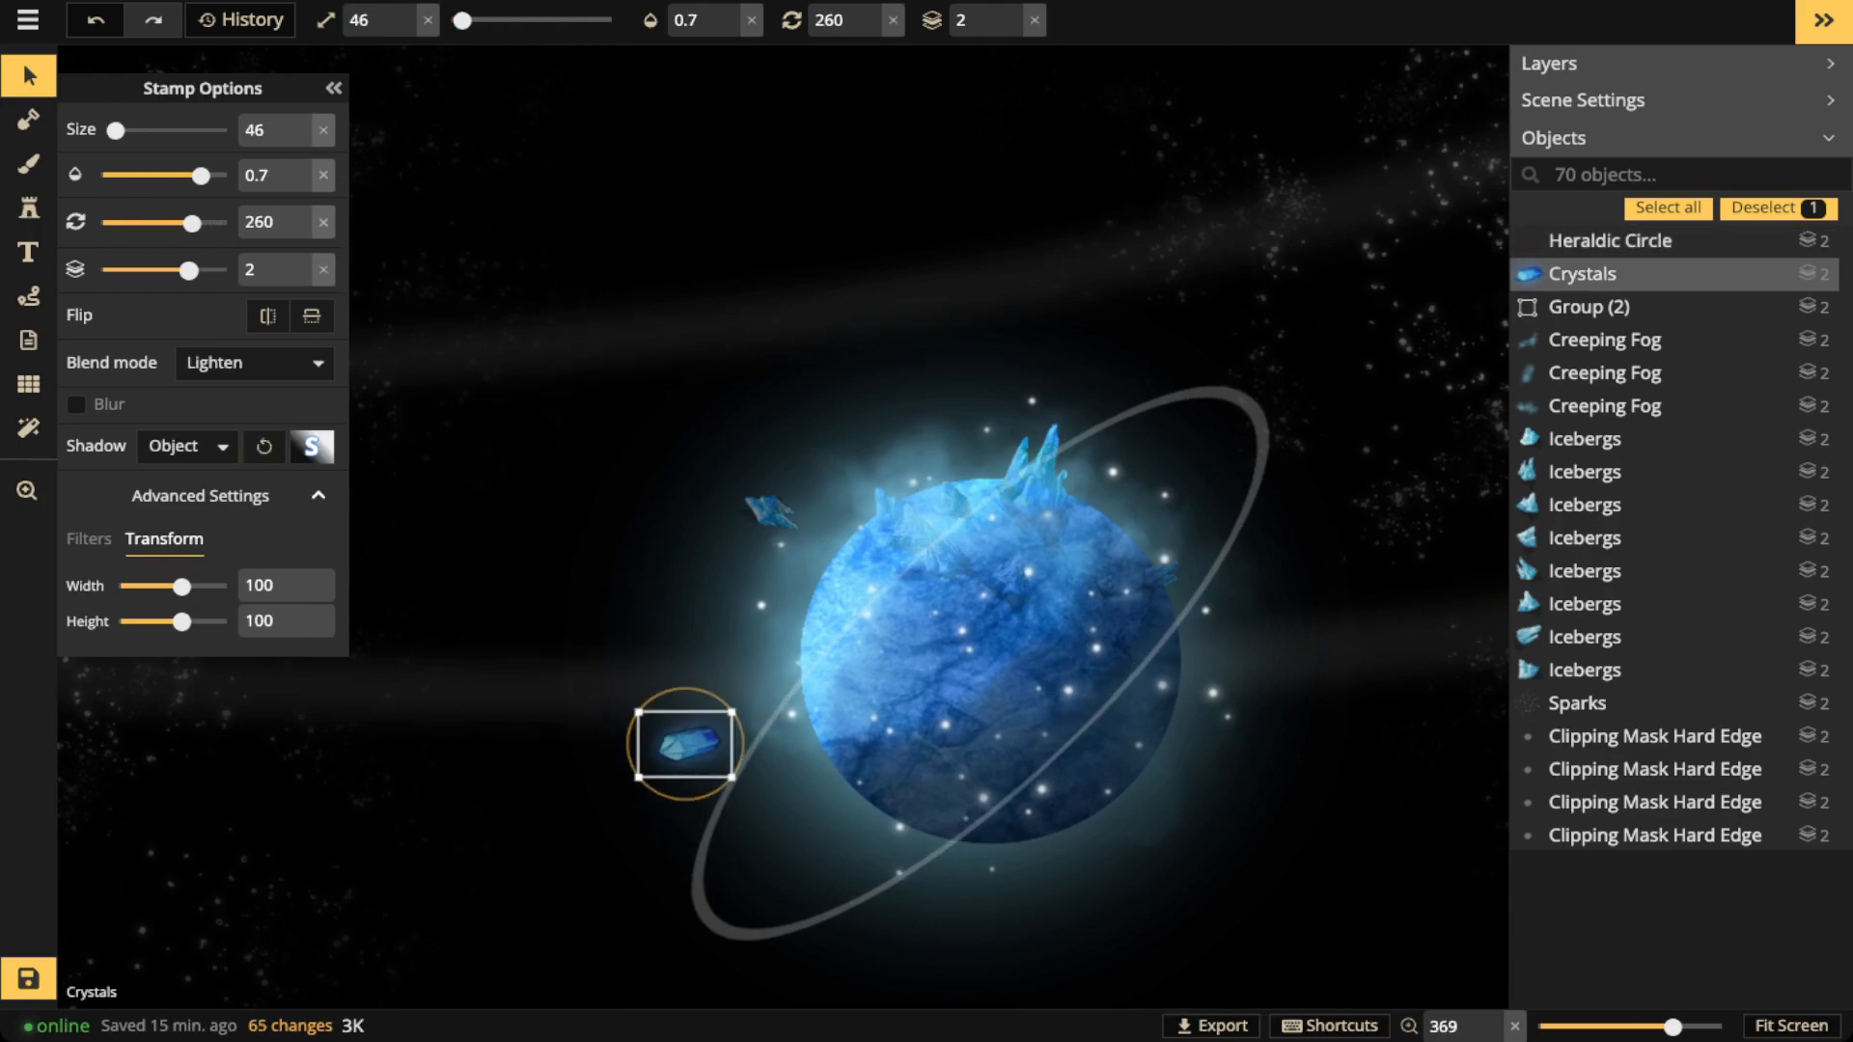
pyautogui.scroll(-2, 684, 744)
pyautogui.moveTo(684, 745); pyautogui.dragTo(751, 740)
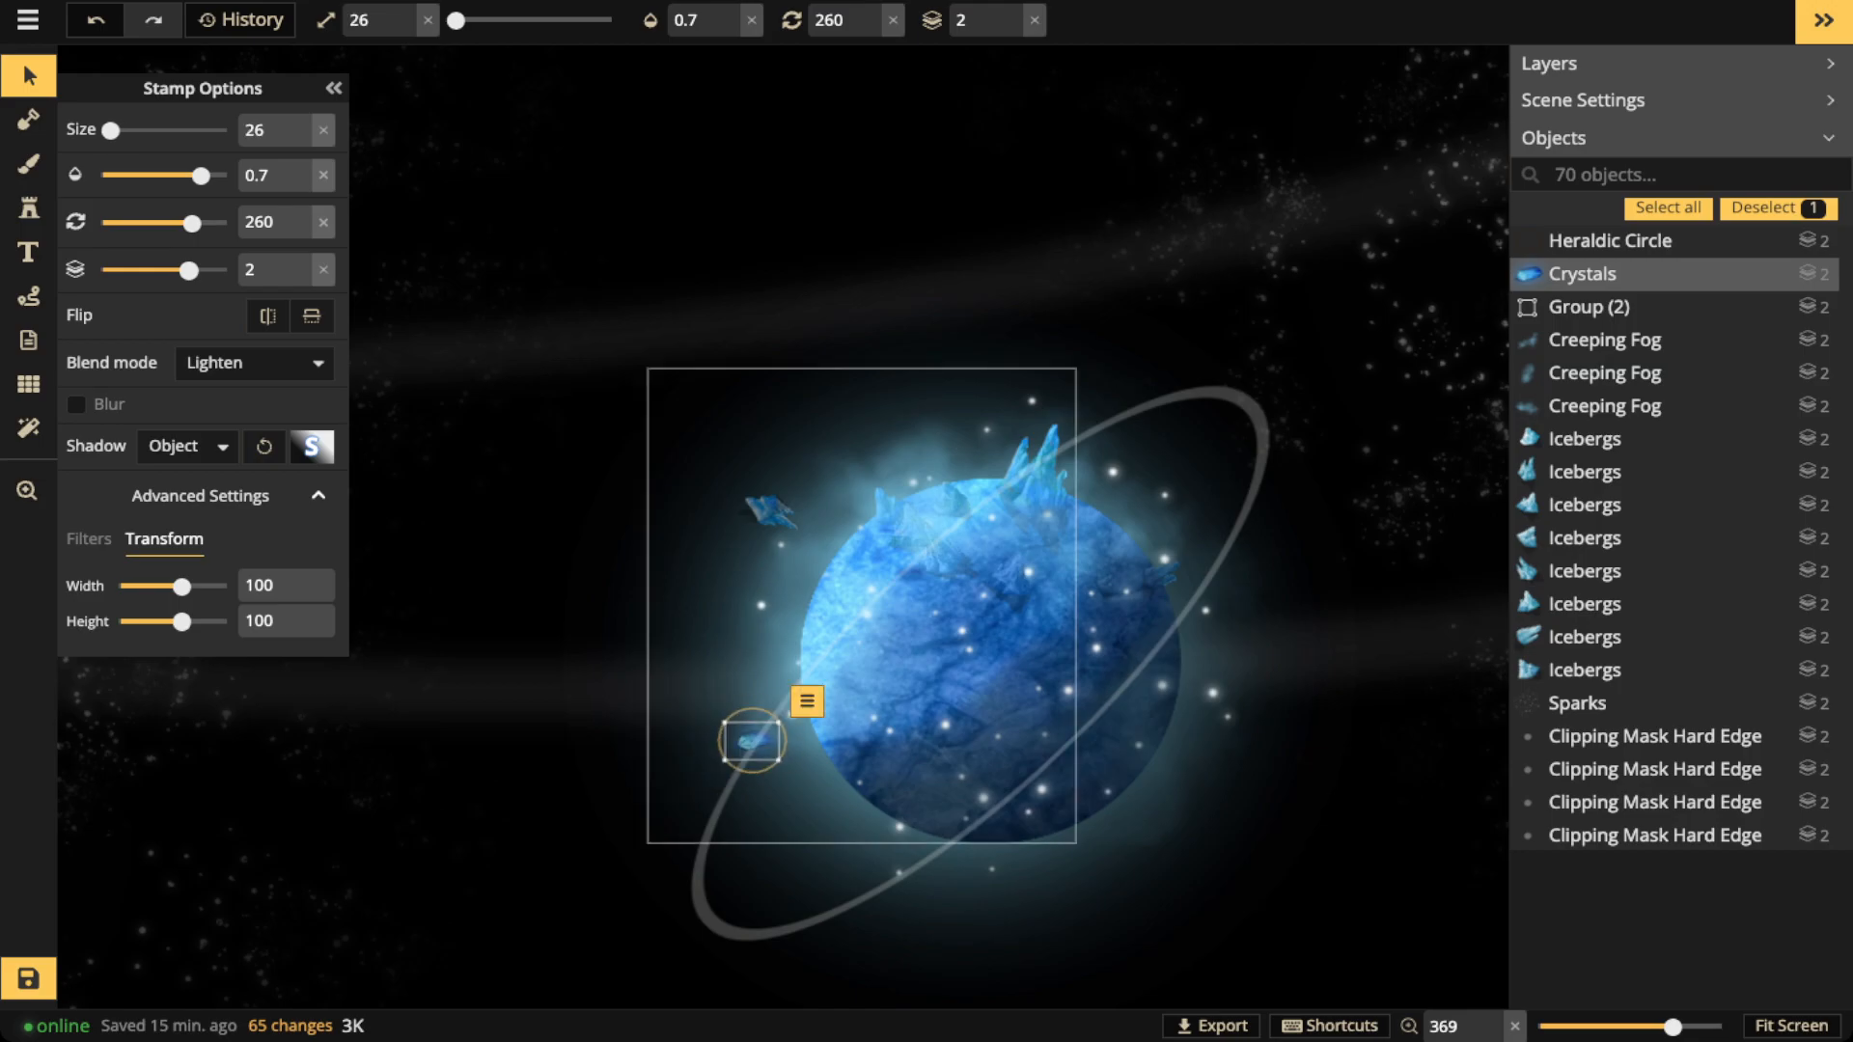
pyautogui.press('Delete')
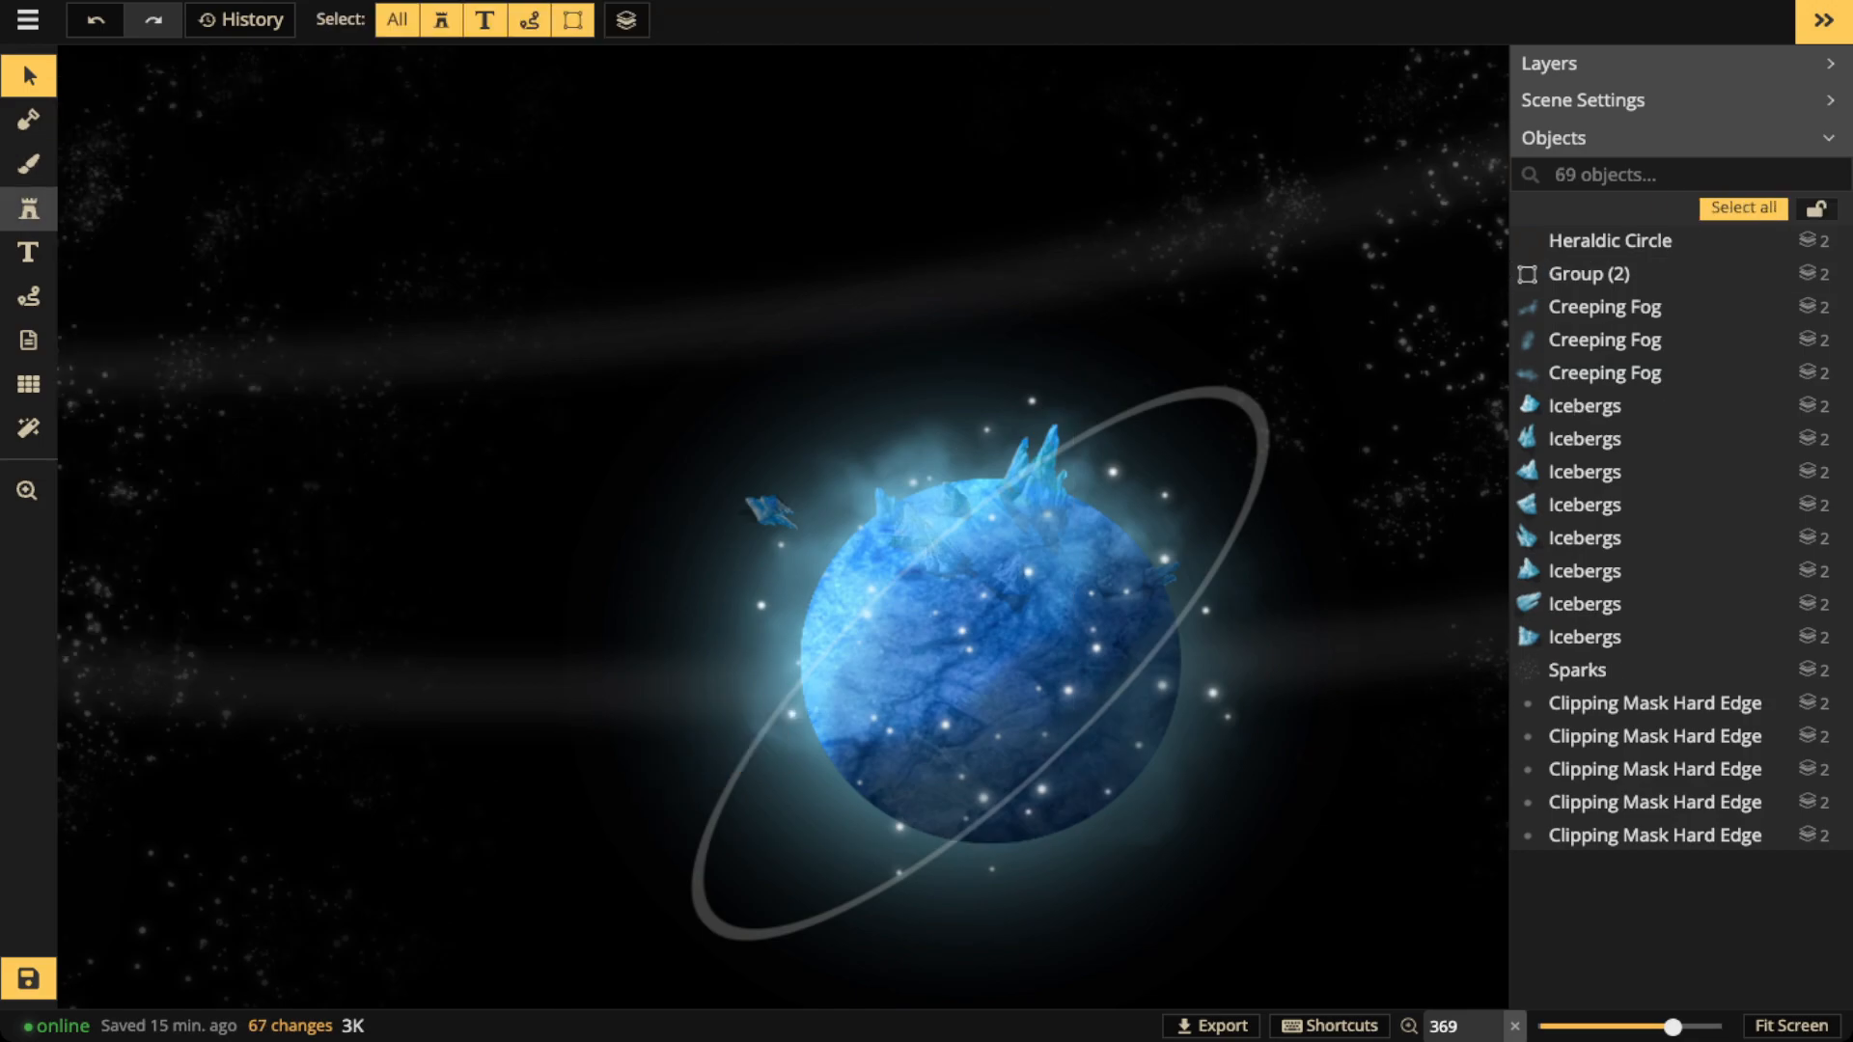
# Scatter glowing crystals of size 26 along the ring, on both its front and outer arcs
pyautogui.click(28, 208)
pyautogui.press('space')
pyautogui.moveTo(937, 664); pyautogui.dragTo(1034, 394)
pyautogui.moveTo(858, 463)
pyautogui.mouseDown()
pyautogui.moveTo(848, 443)
pyautogui.moveTo(885, 460)
pyautogui.moveTo(794, 559)
pyautogui.moveTo(834, 658)
pyautogui.moveTo(813, 668)
pyautogui.moveTo(975, 633)
pyautogui.mouseUp()
pyautogui.moveTo(1106, 507)
pyautogui.mouseDown()
pyautogui.moveTo(1220, 413)
pyautogui.moveTo(1126, 522)
pyautogui.mouseUp()
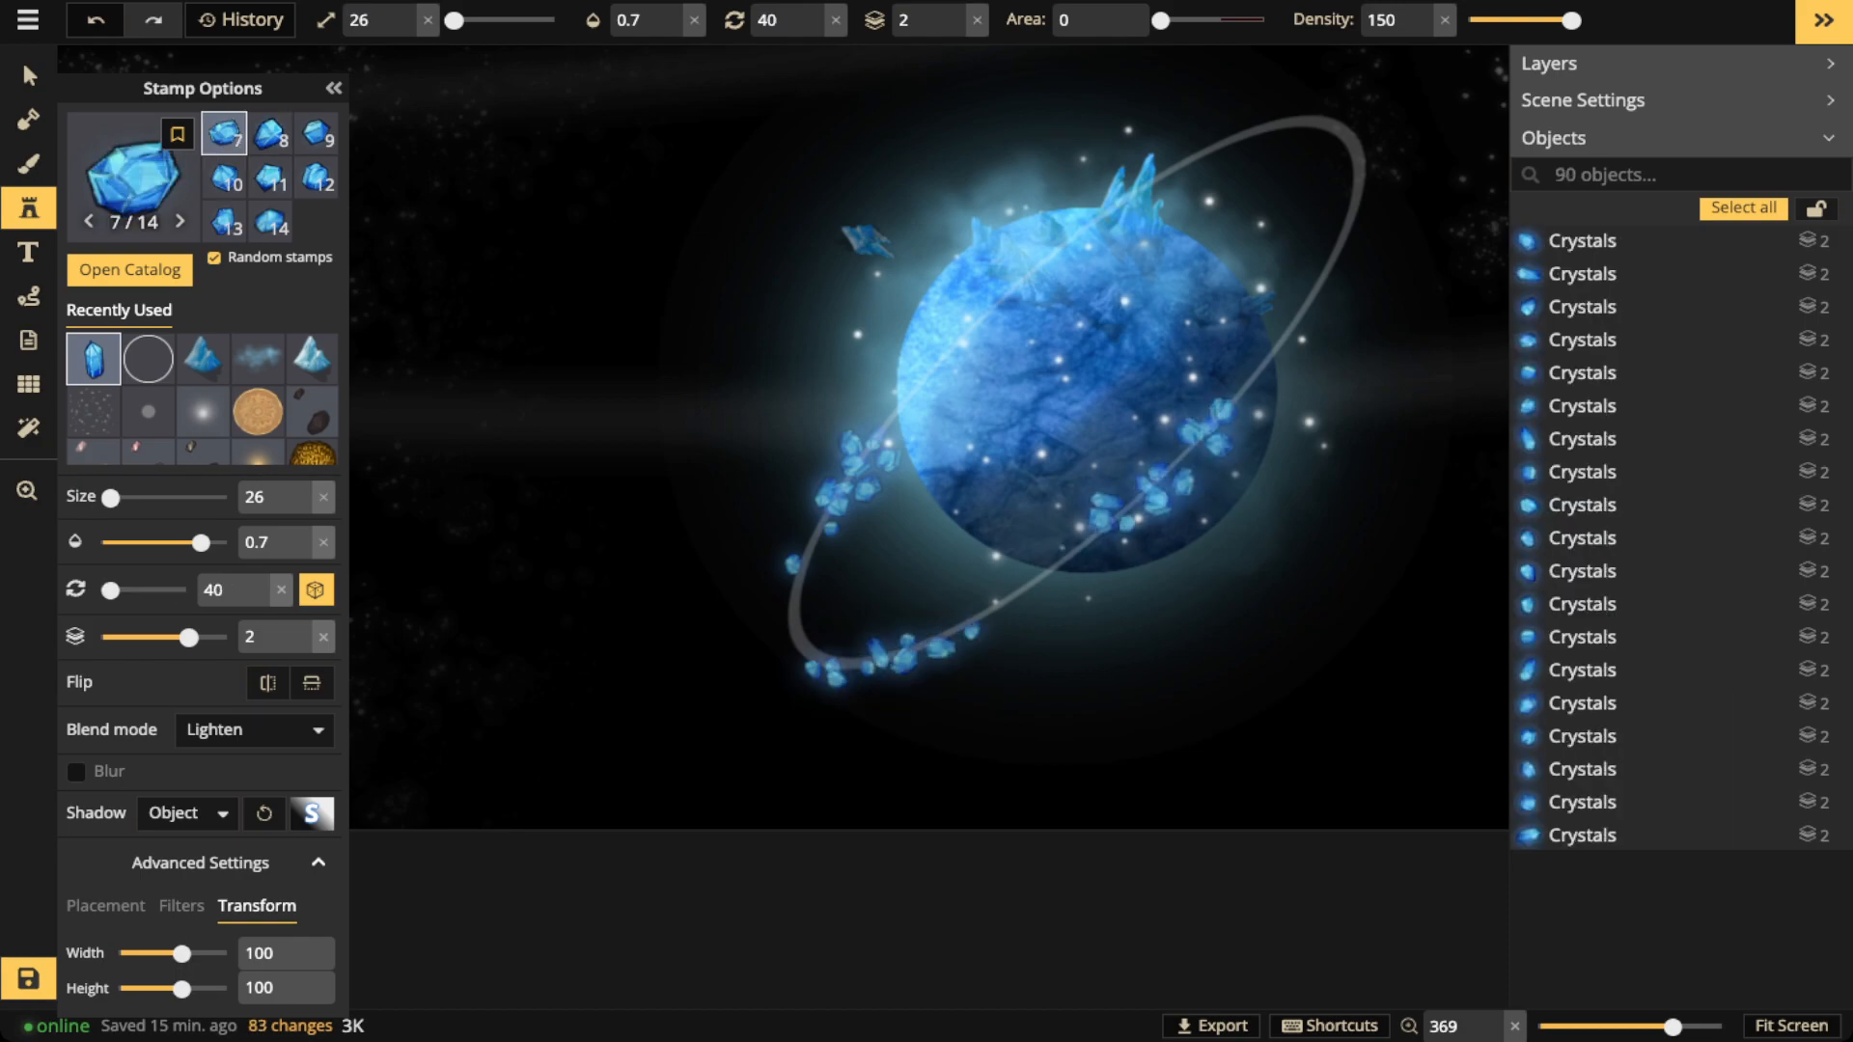
pyautogui.moveTo(1307, 295)
pyautogui.mouseDown()
pyautogui.moveTo(1355, 127)
pyautogui.moveTo(1320, 116)
pyautogui.moveTo(1280, 152)
pyautogui.moveTo(1251, 141)
pyautogui.moveTo(1181, 154)
pyautogui.mouseUp()
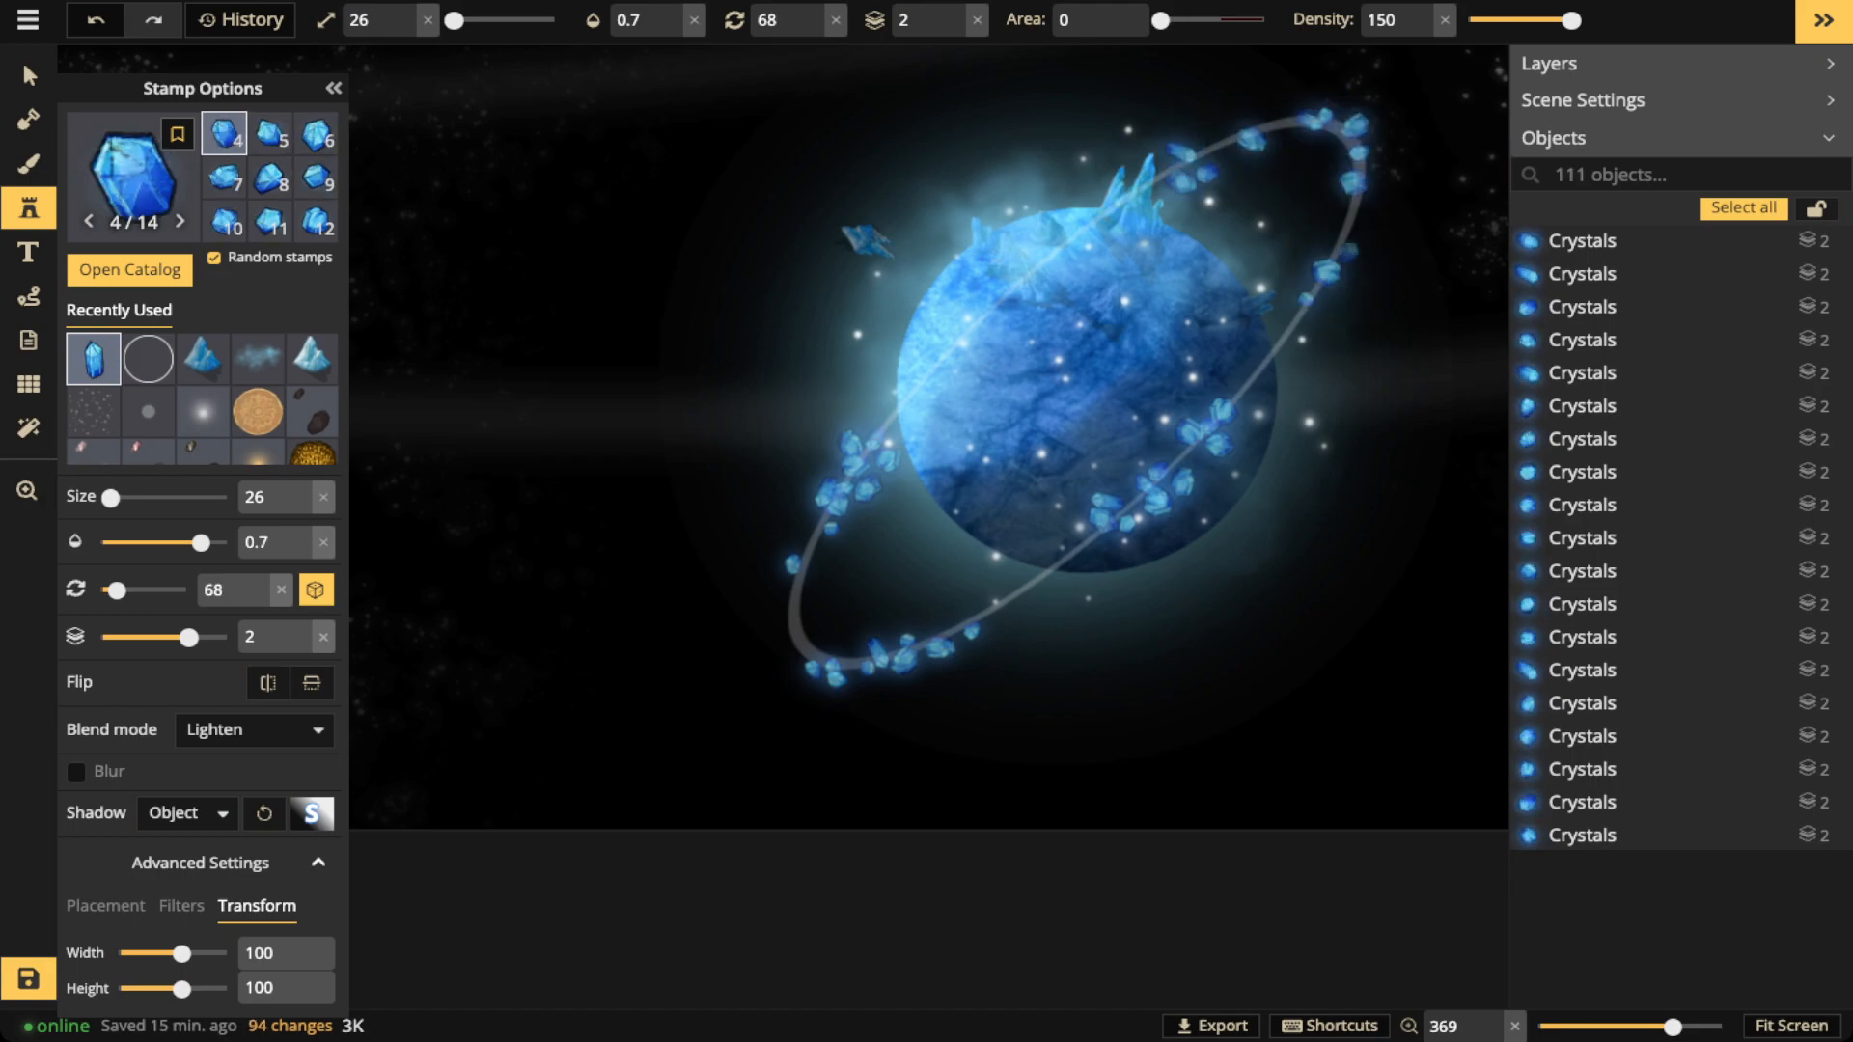
pyautogui.click(1359, 200)
# Add a larger crystal of size 63 among the small ones on the ring's lower-left curve
pyautogui.scroll(10, 1359, 202)
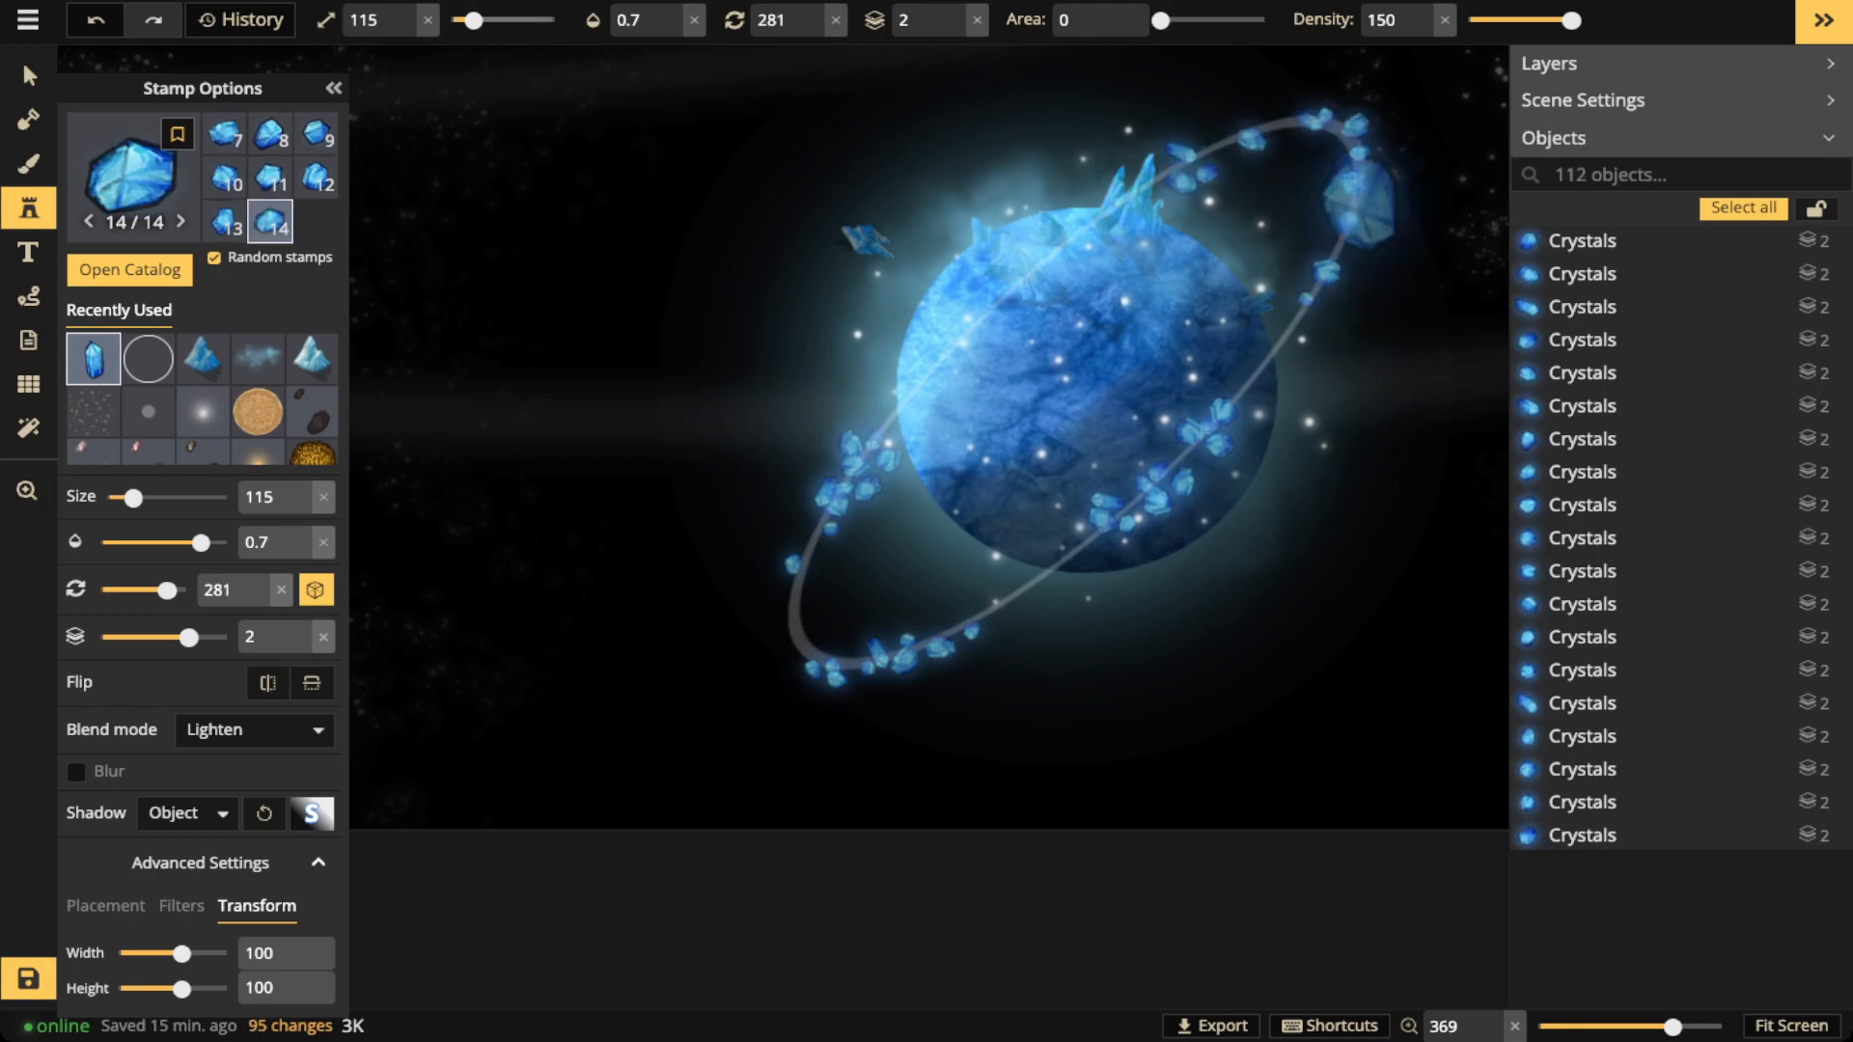
pyautogui.scroll(-6, 1359, 200)
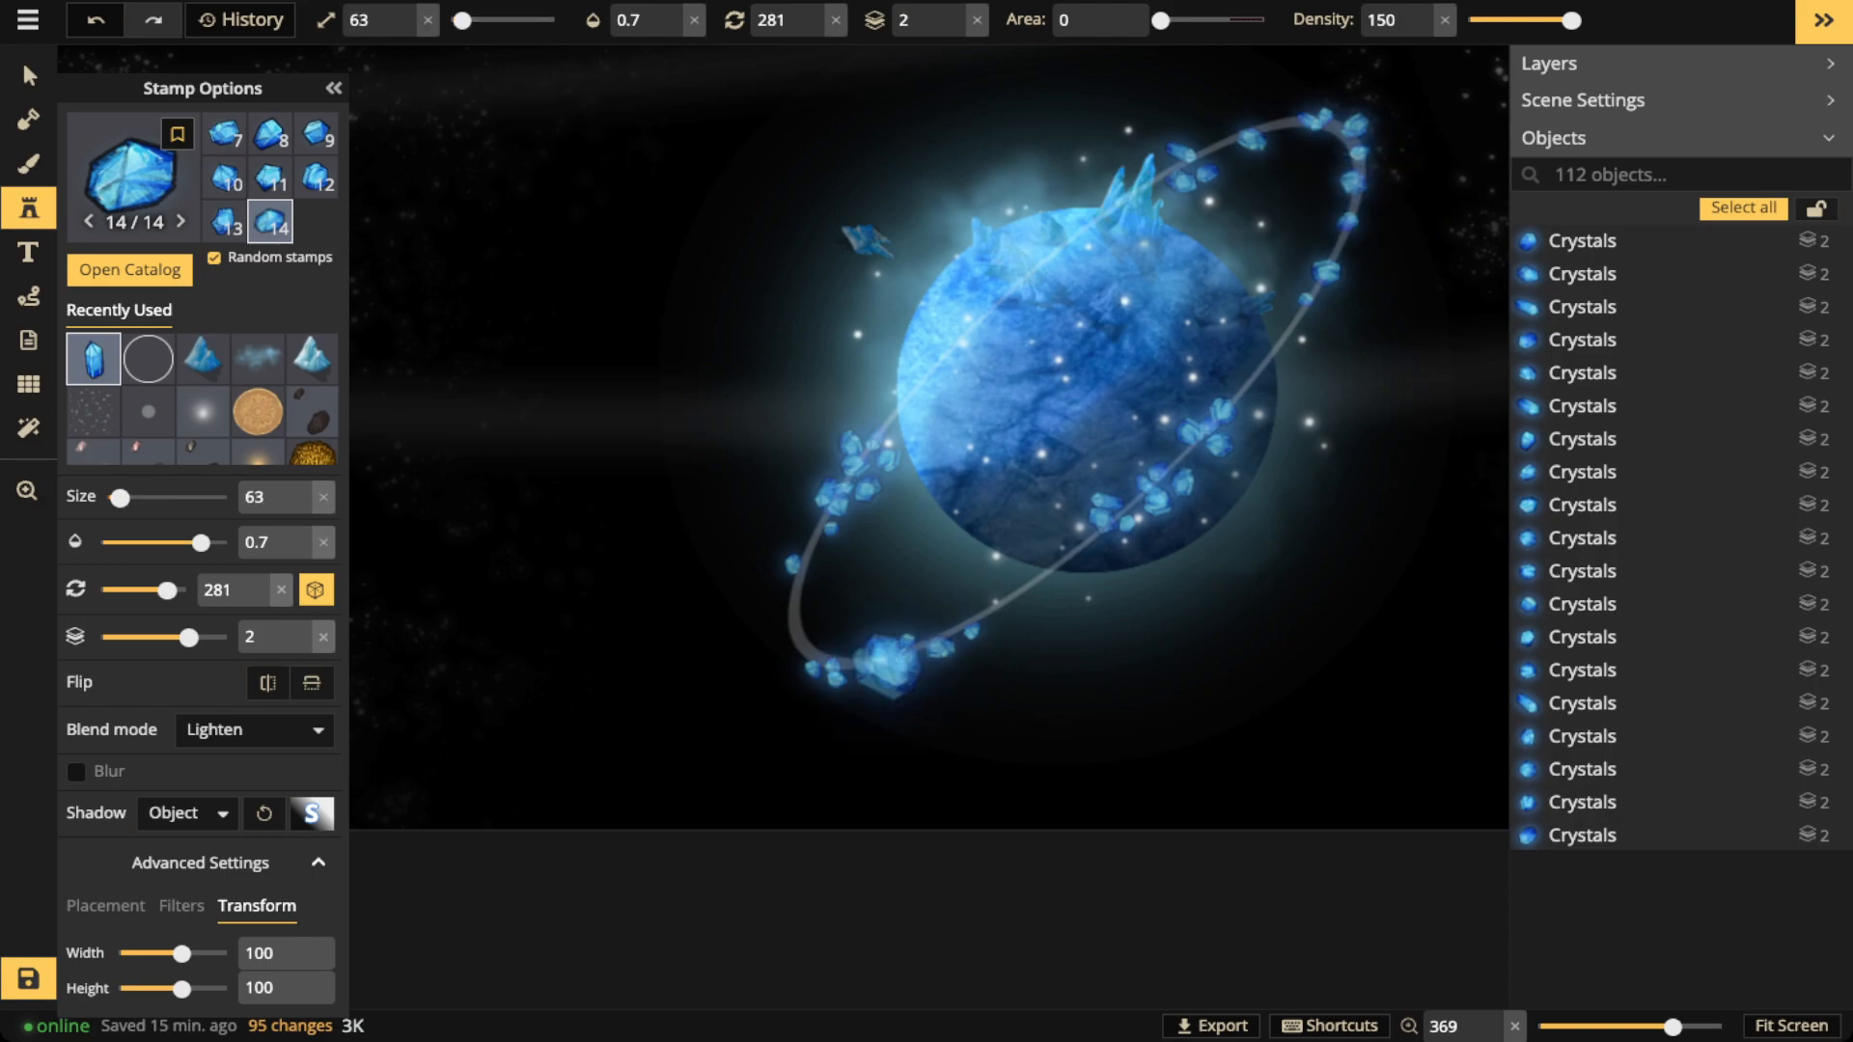
pyautogui.click(894, 653)
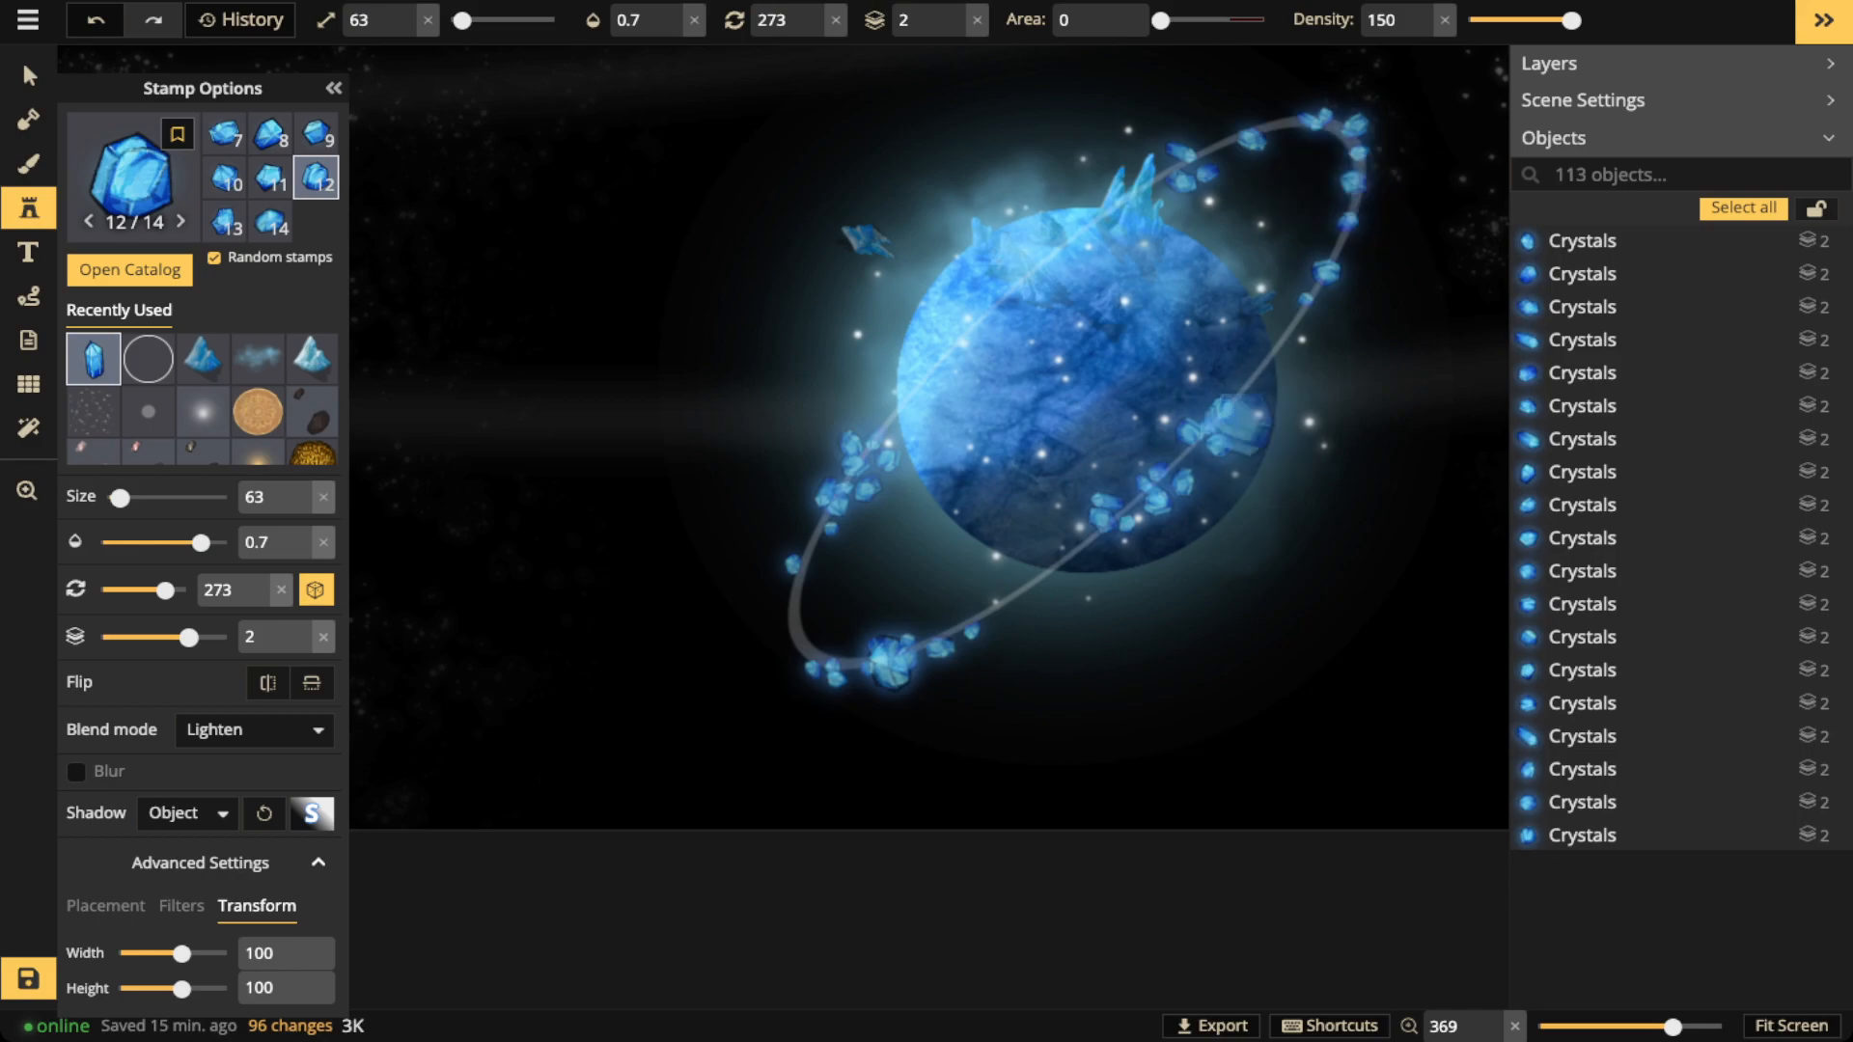
# Place two more size 63 crystals on the ring, one on the front arc over the planet and one on the upper arc
pyautogui.click(1172, 460)
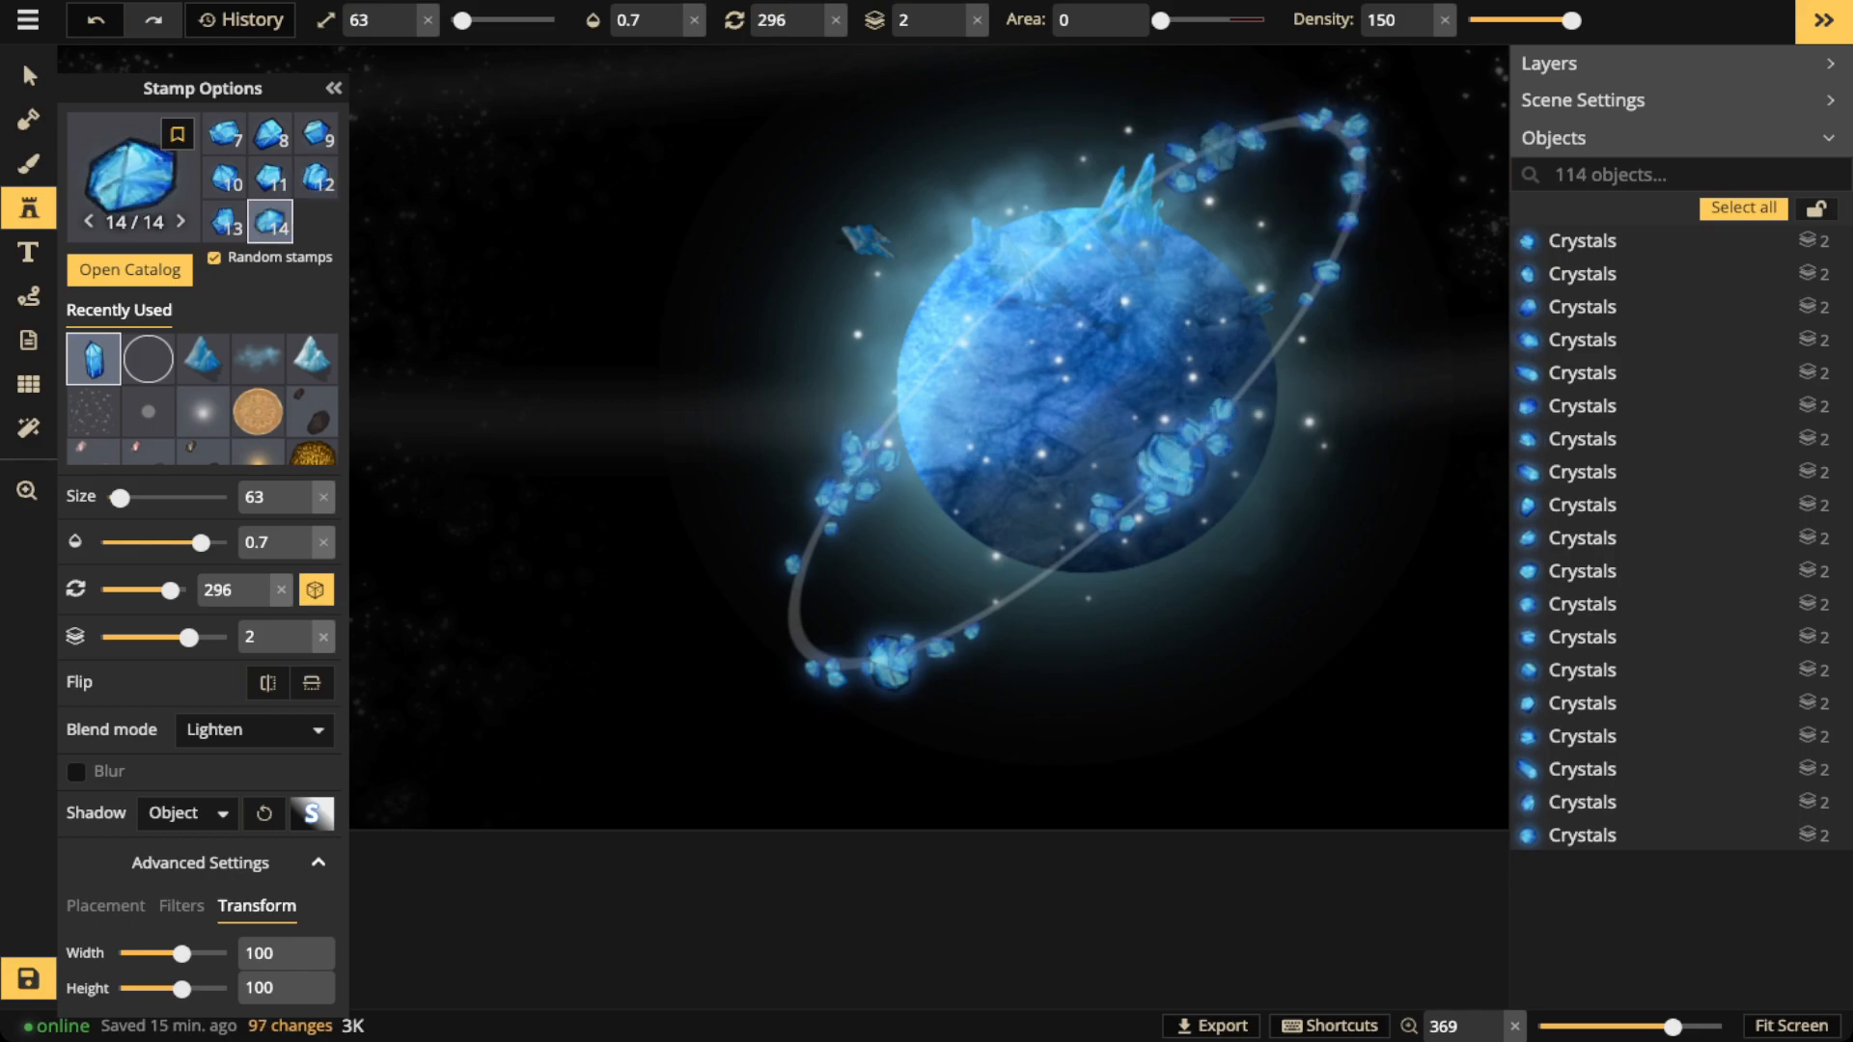
pyautogui.click(1224, 138)
pyautogui.scroll(-1, 1224, 137)
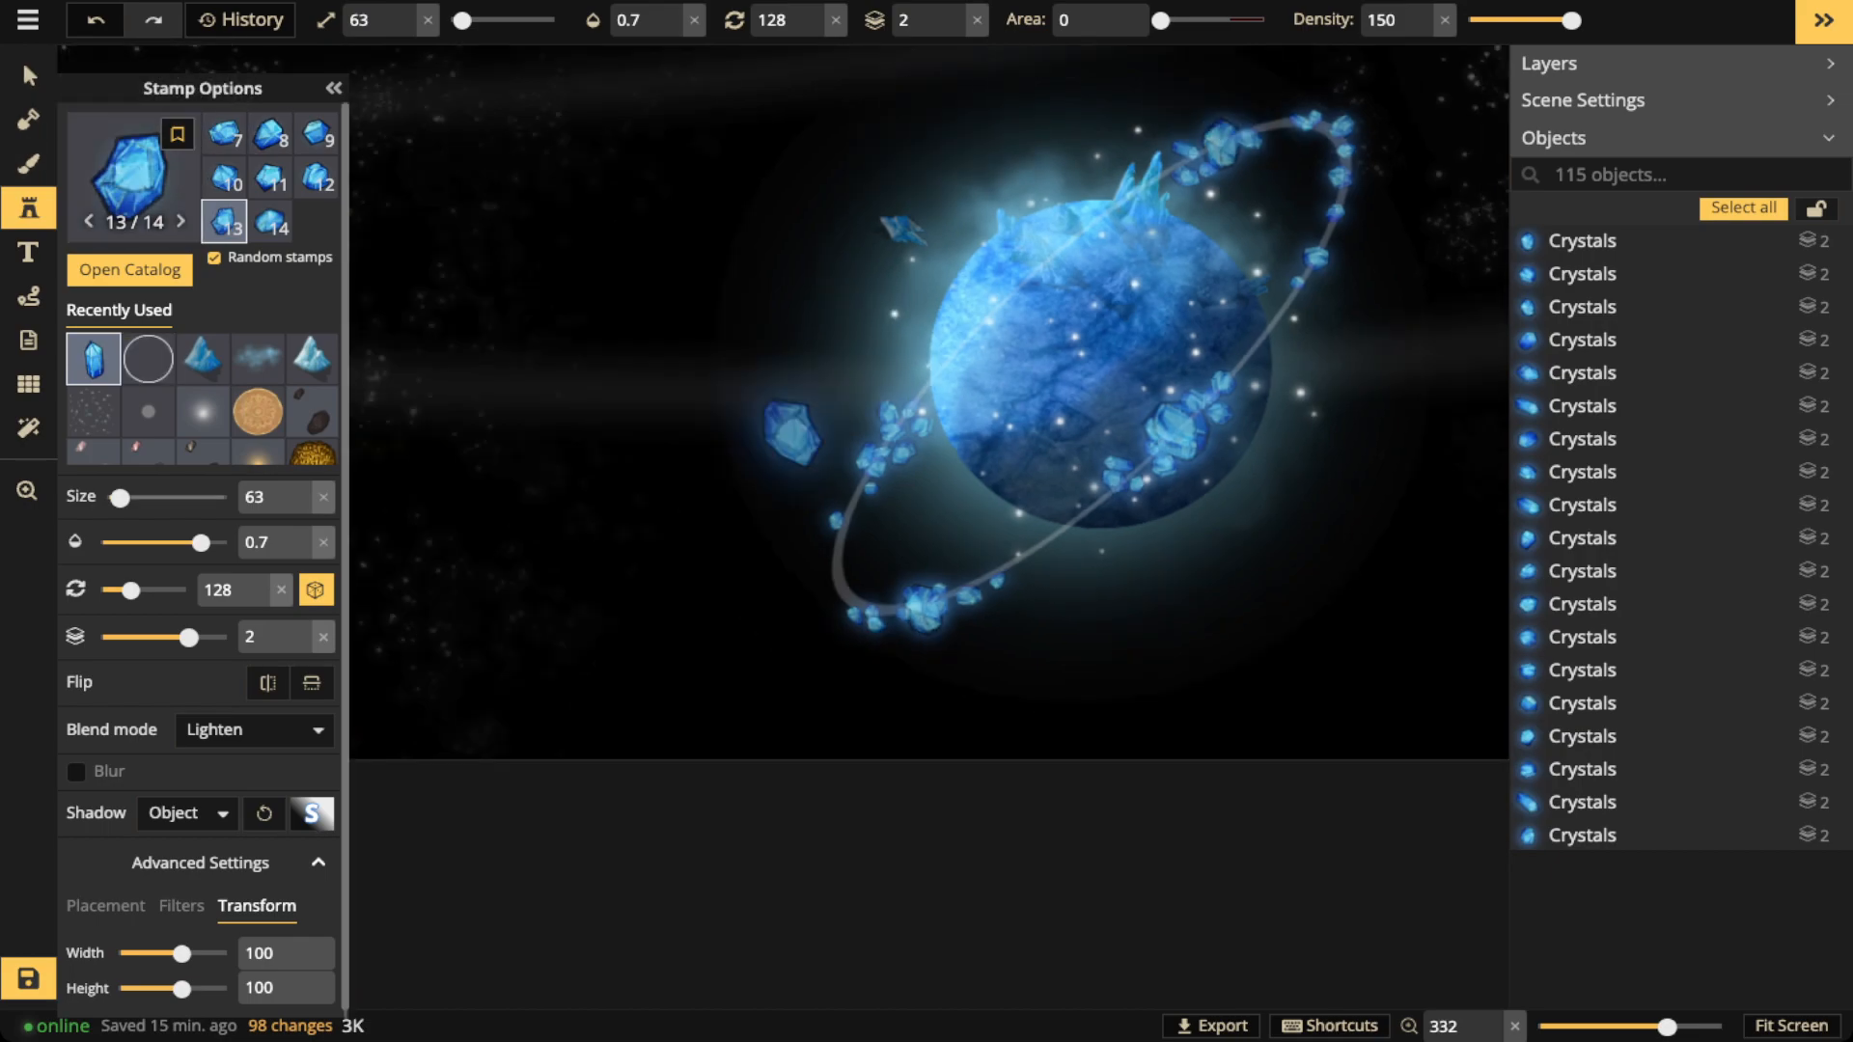
# Set the crystal size to 10 and scatter tiny crystals around the ring's lower-left curve
pyautogui.click(404, 30)
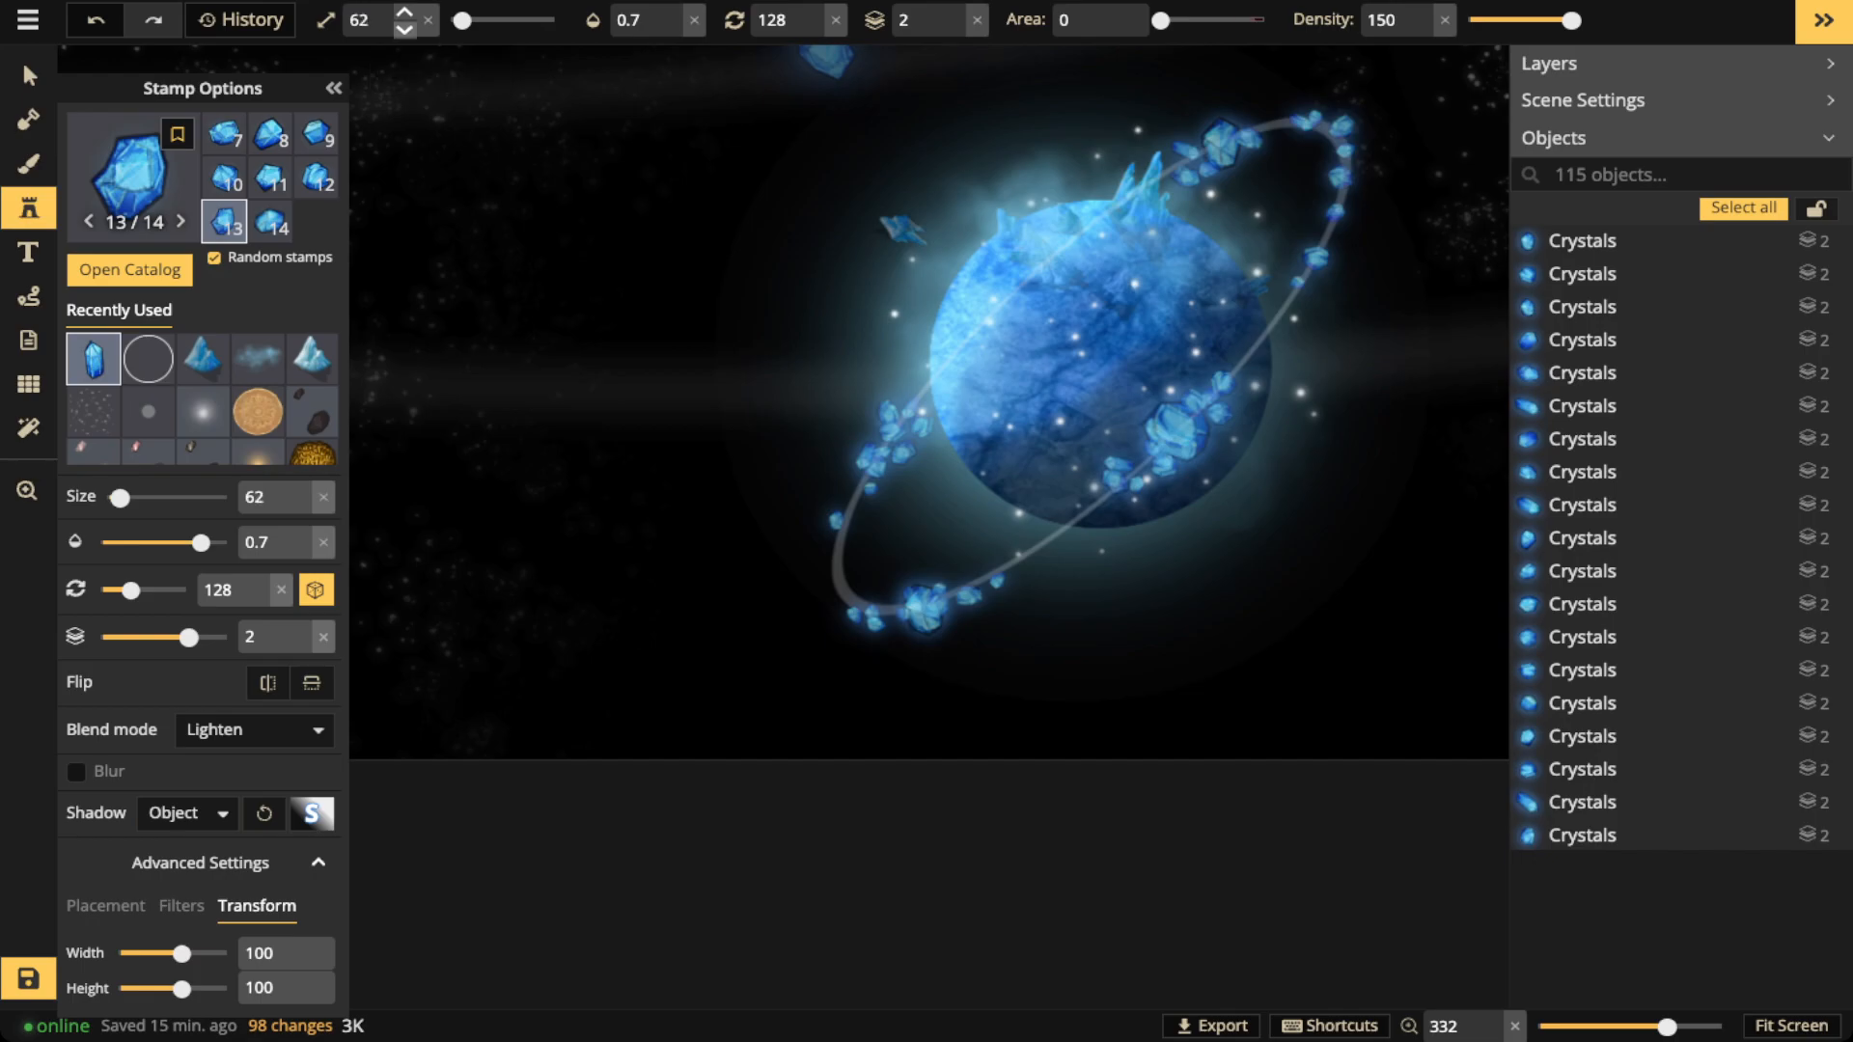
pyautogui.scroll(4, 785, 448)
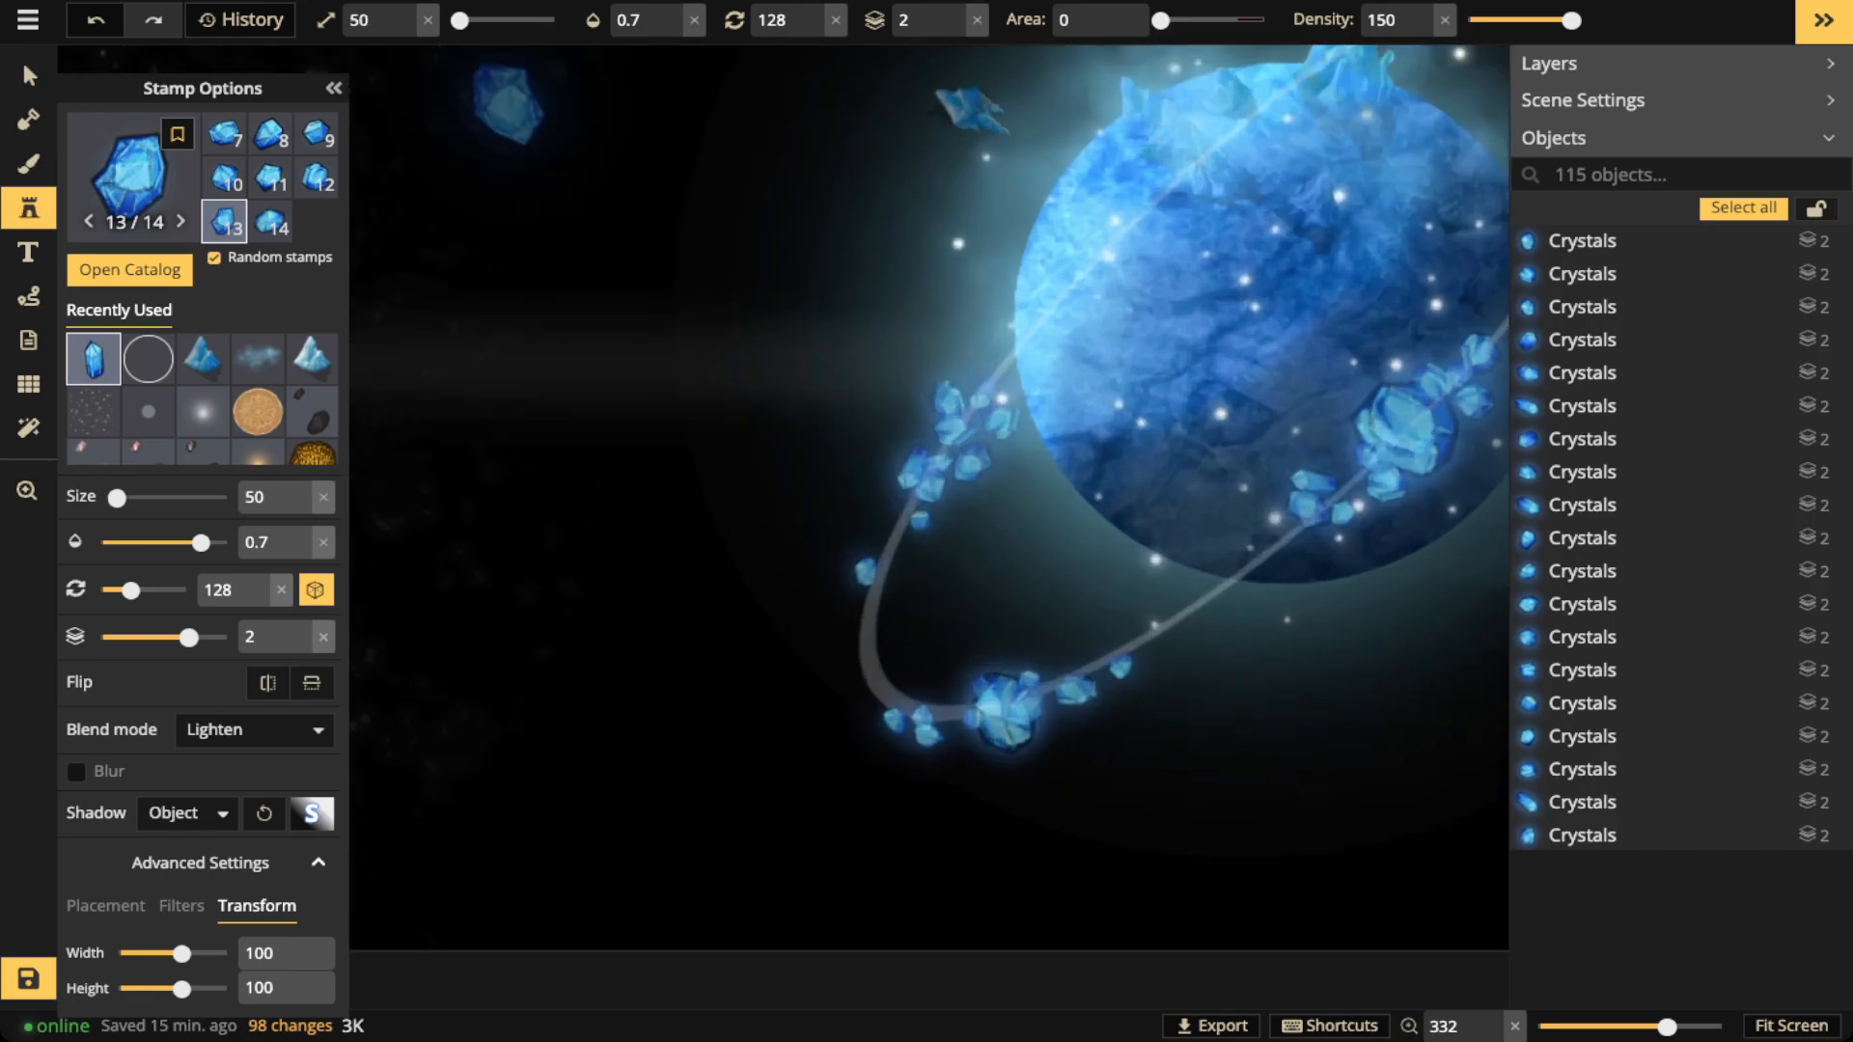
pyautogui.click(404, 30)
pyautogui.moveTo(460, 20); pyautogui.dragTo(437, 20)
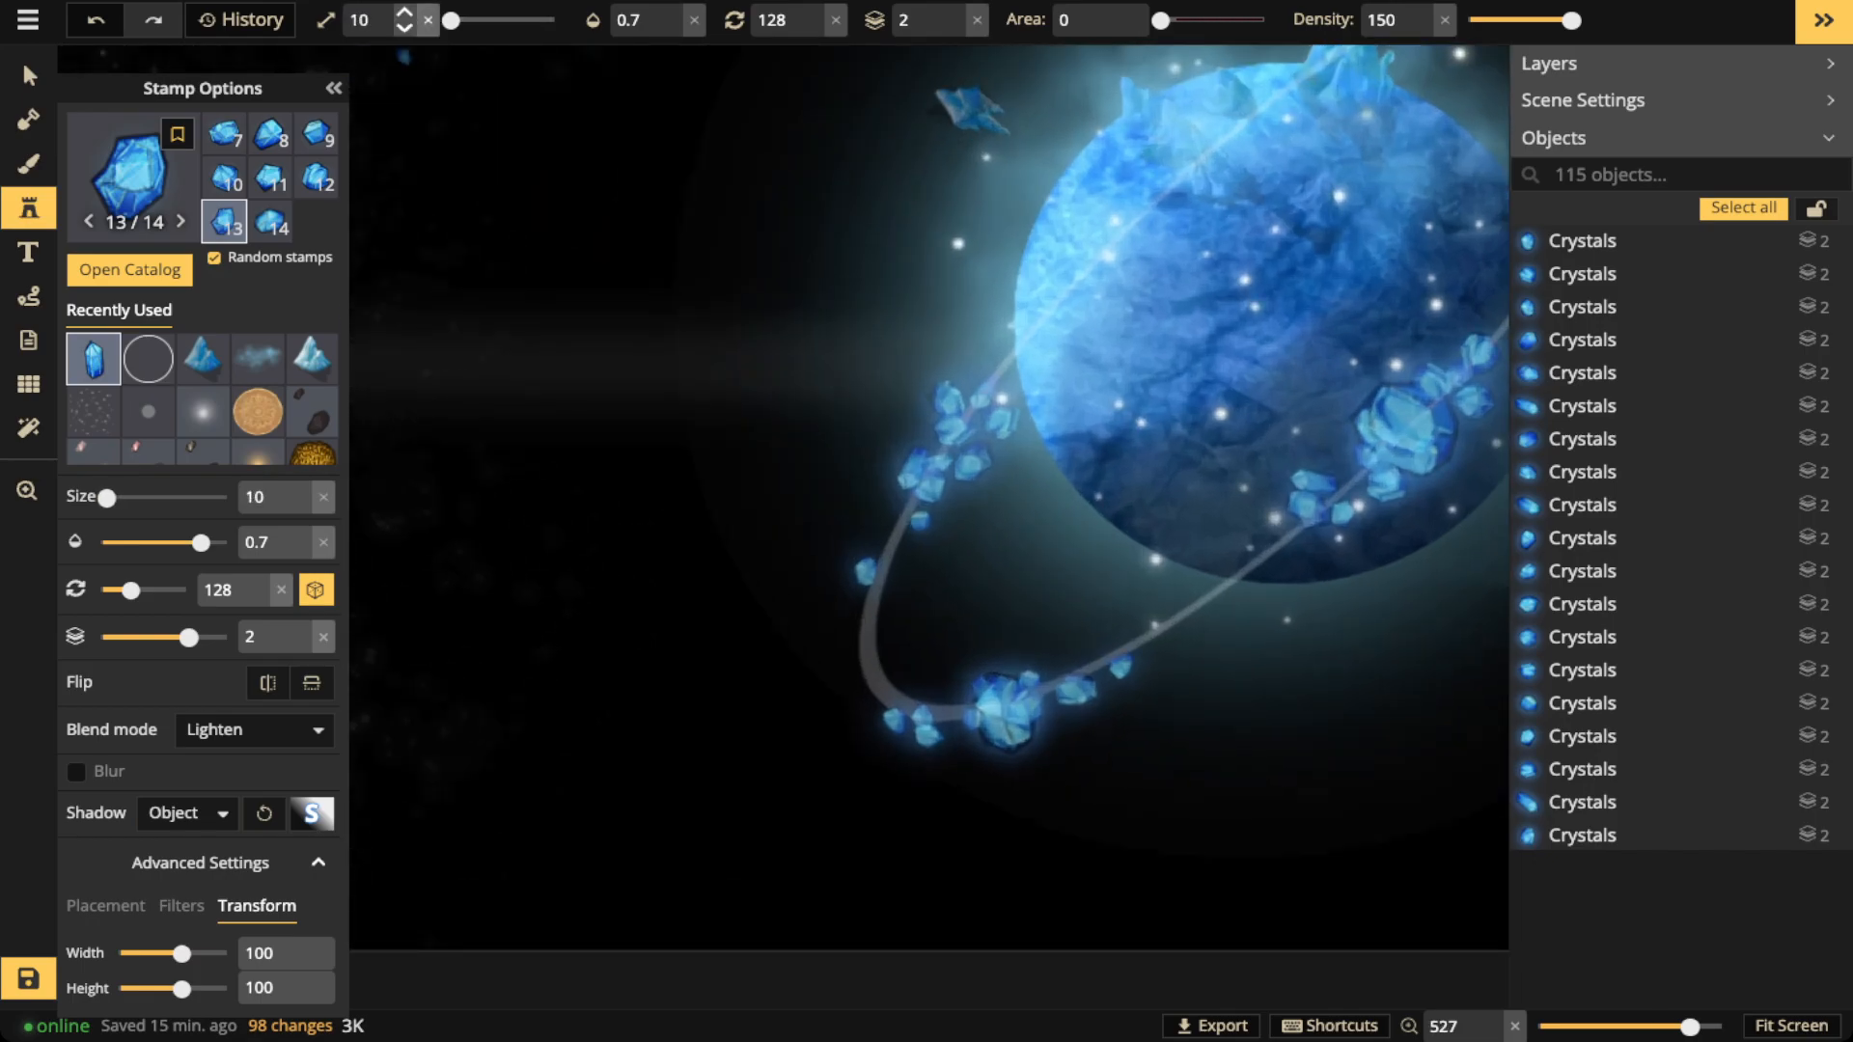
pyautogui.scroll(2, 1076, 424)
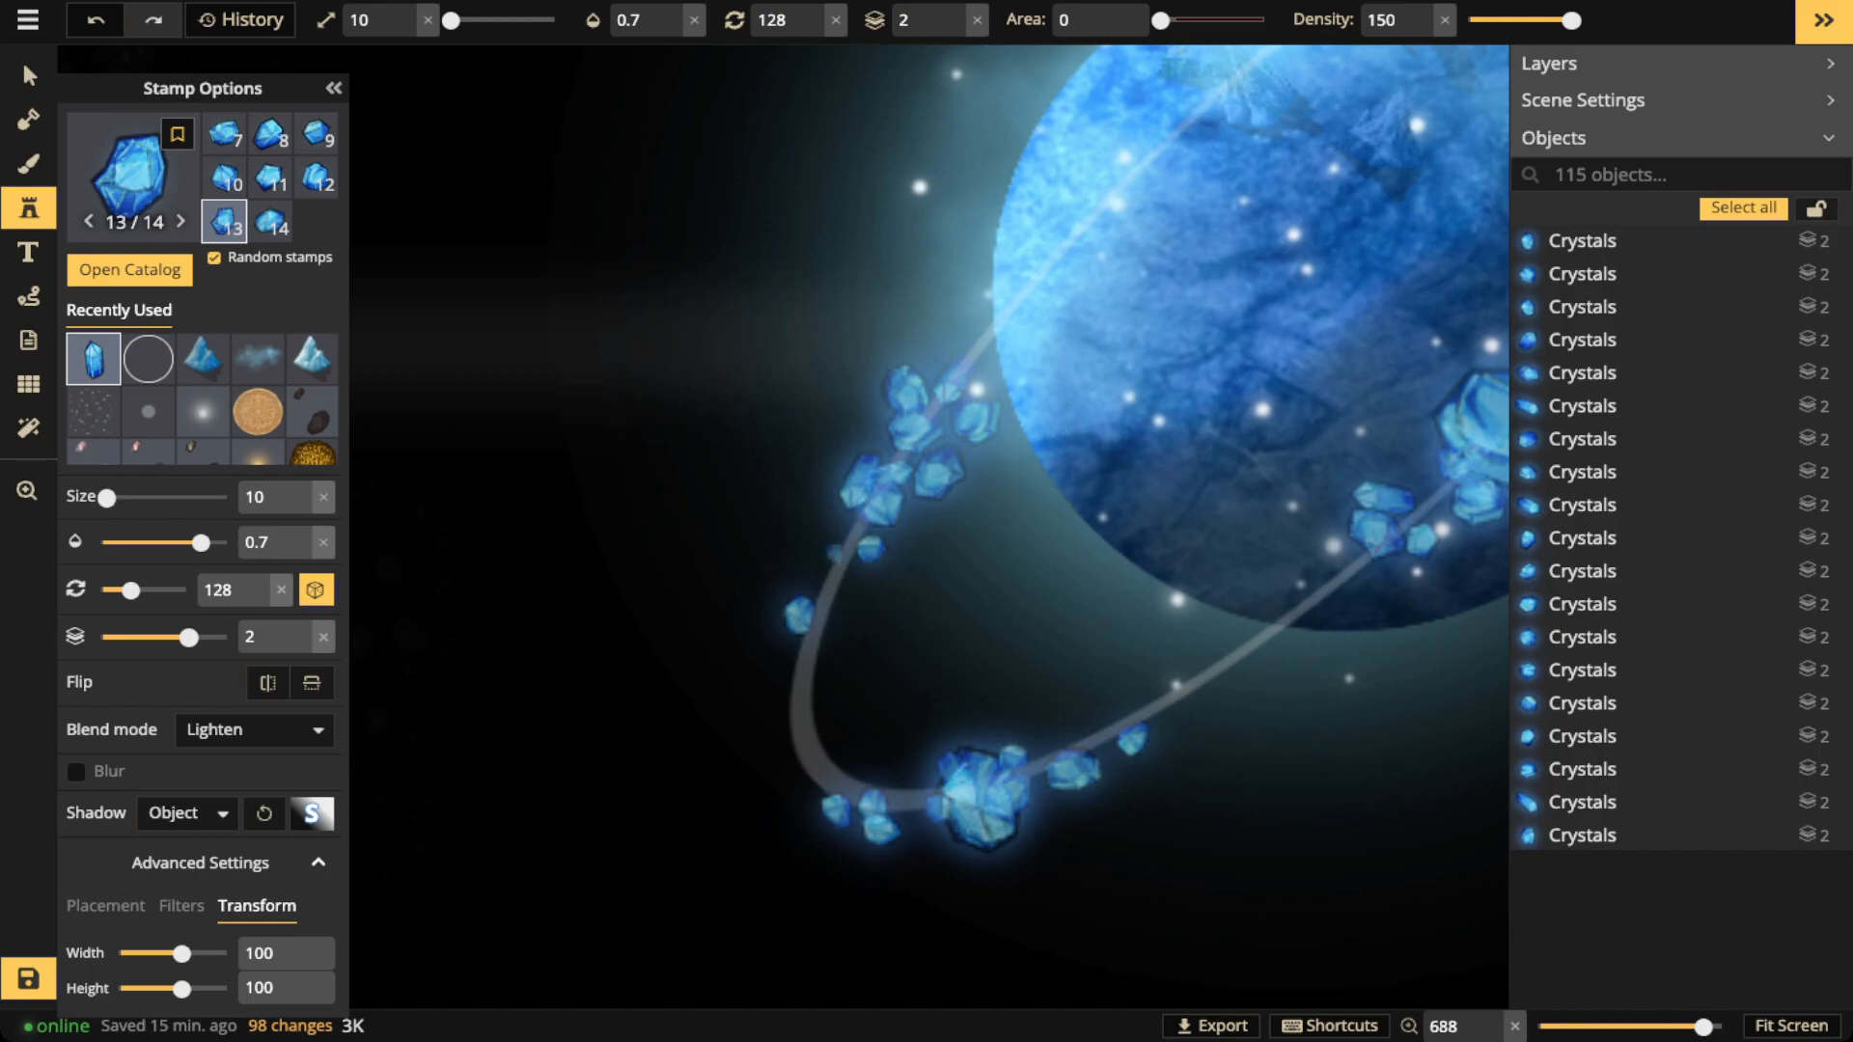
pyautogui.moveTo(821, 568); pyautogui.dragTo(825, 596)
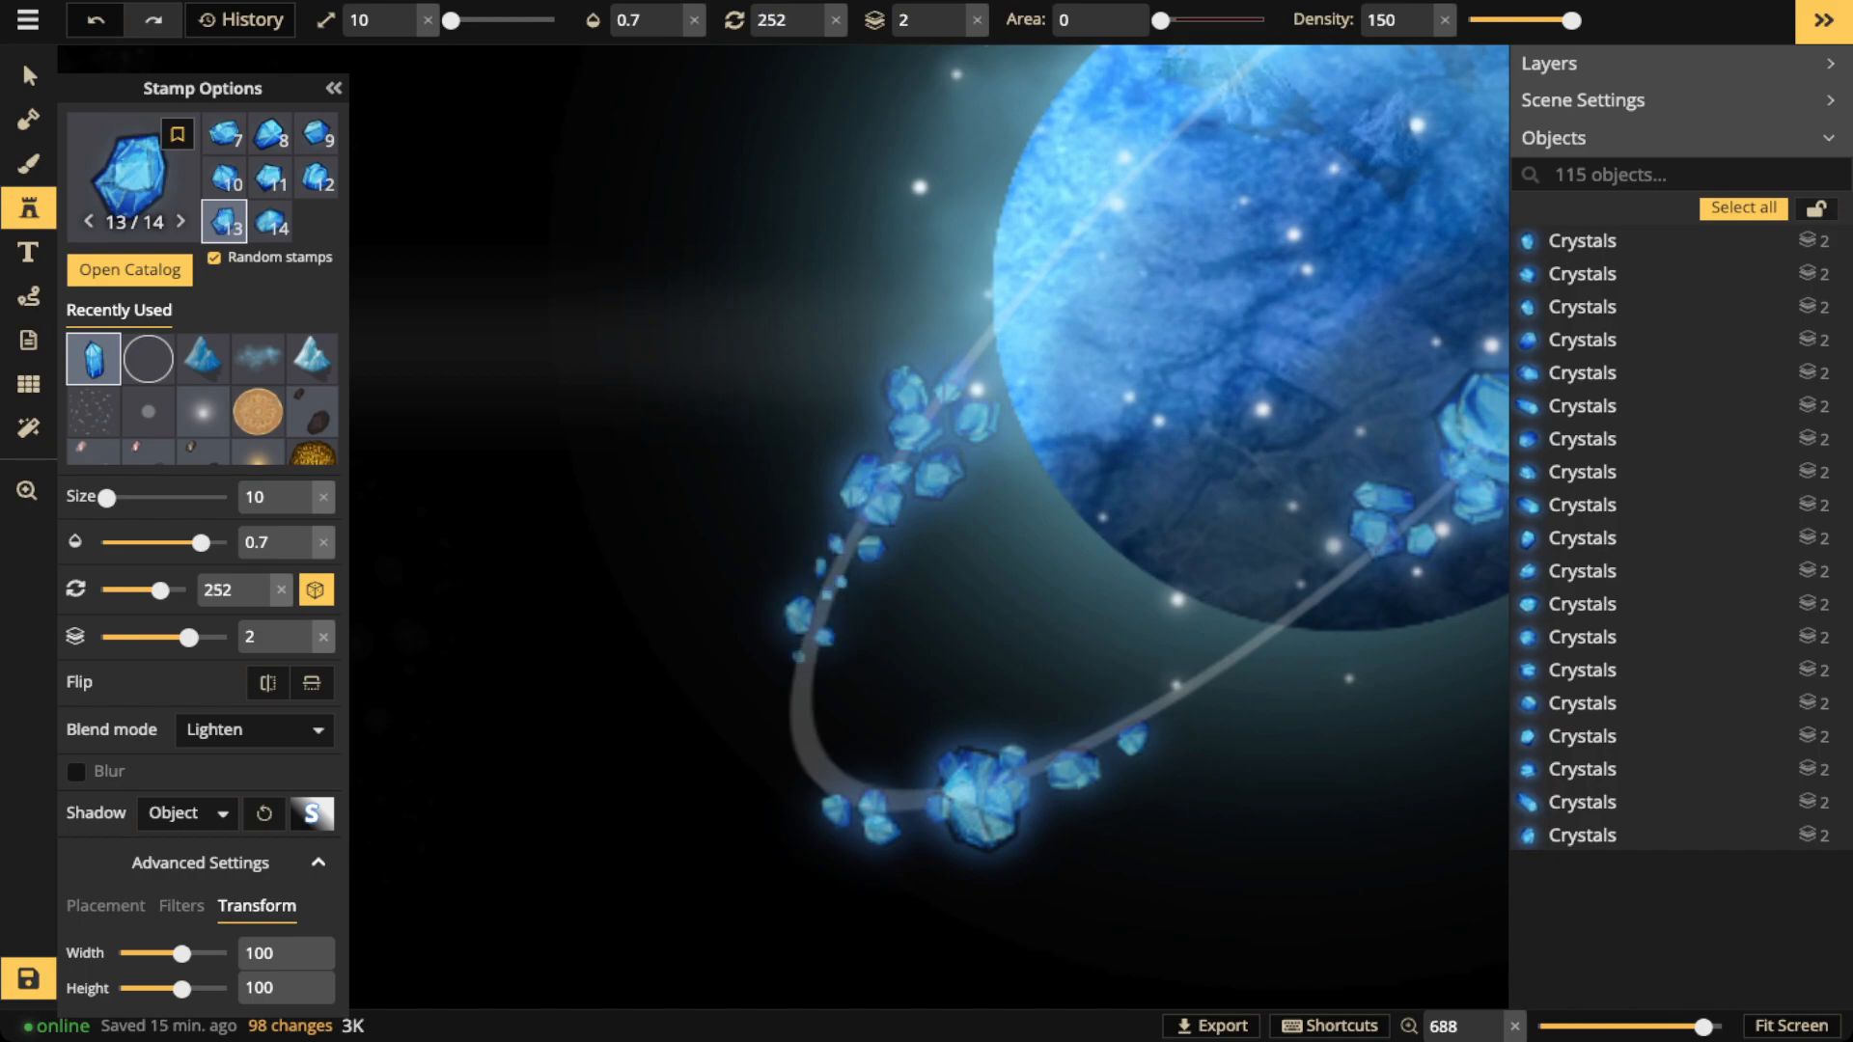
pyautogui.click(798, 695)
pyautogui.click(808, 765)
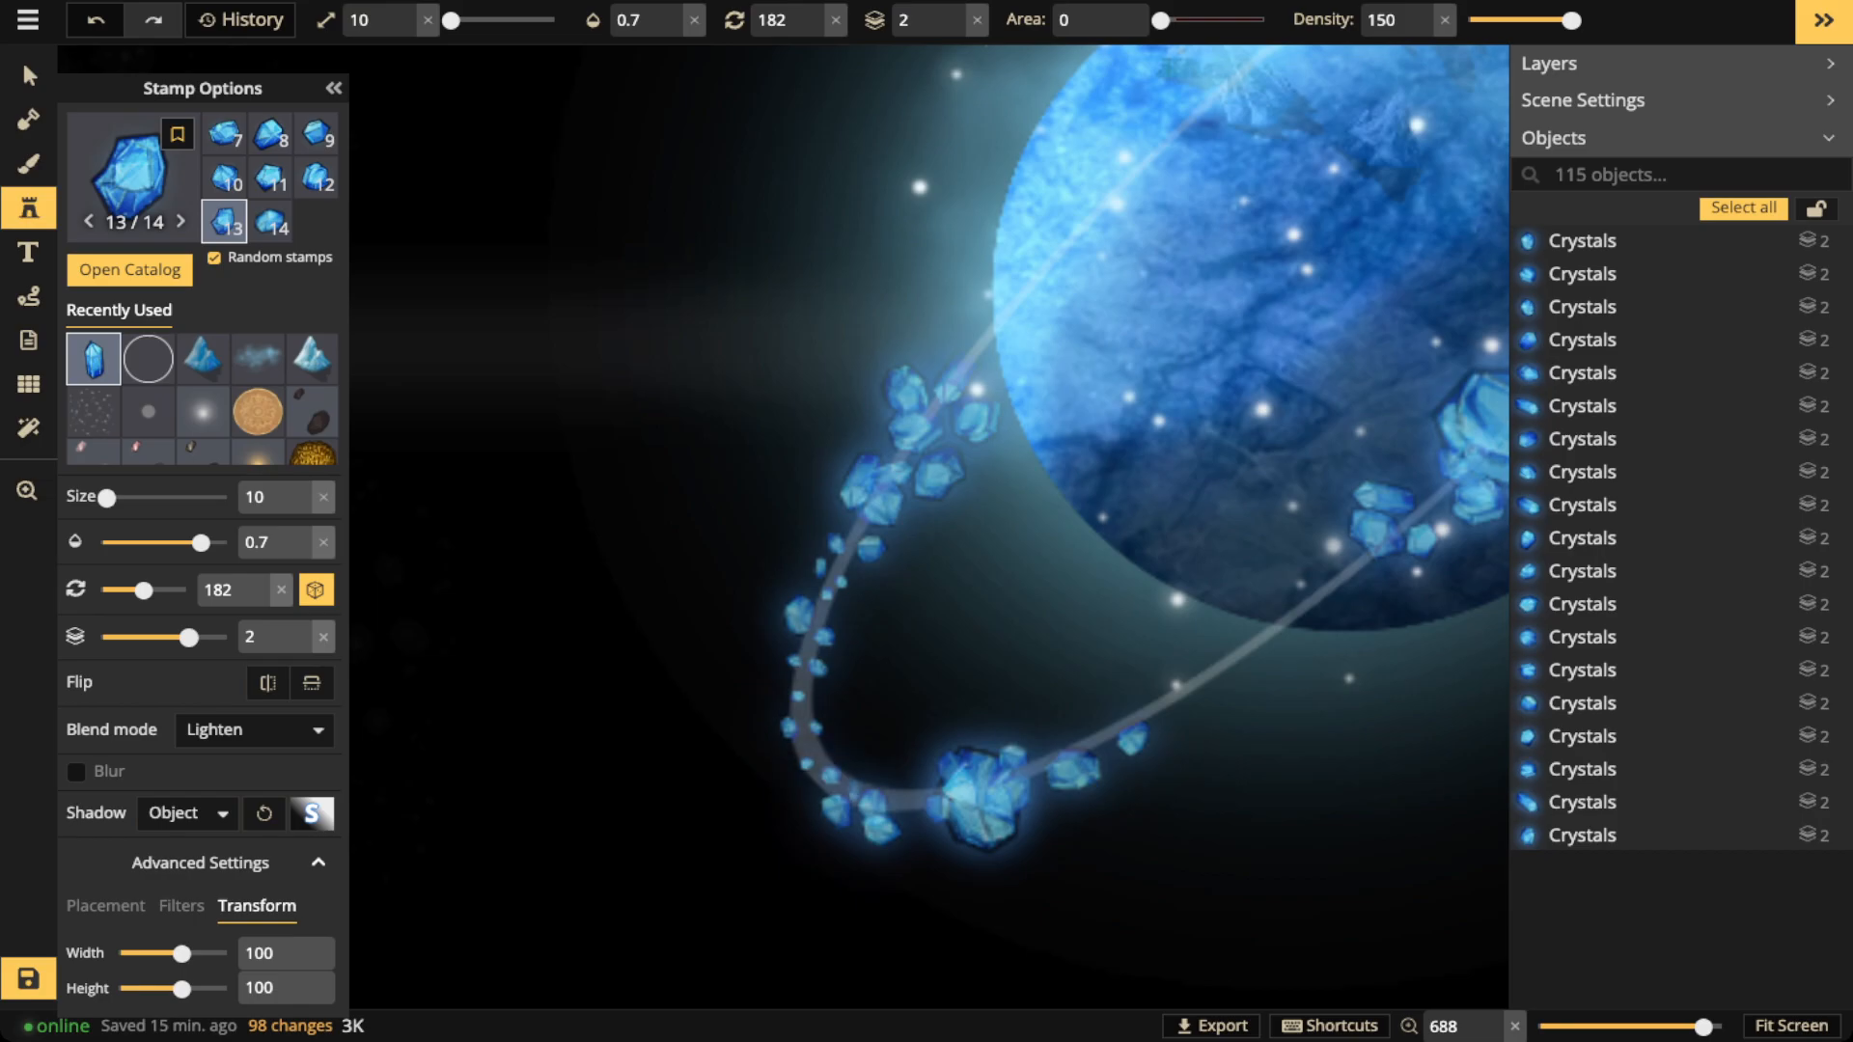
pyautogui.click(831, 774)
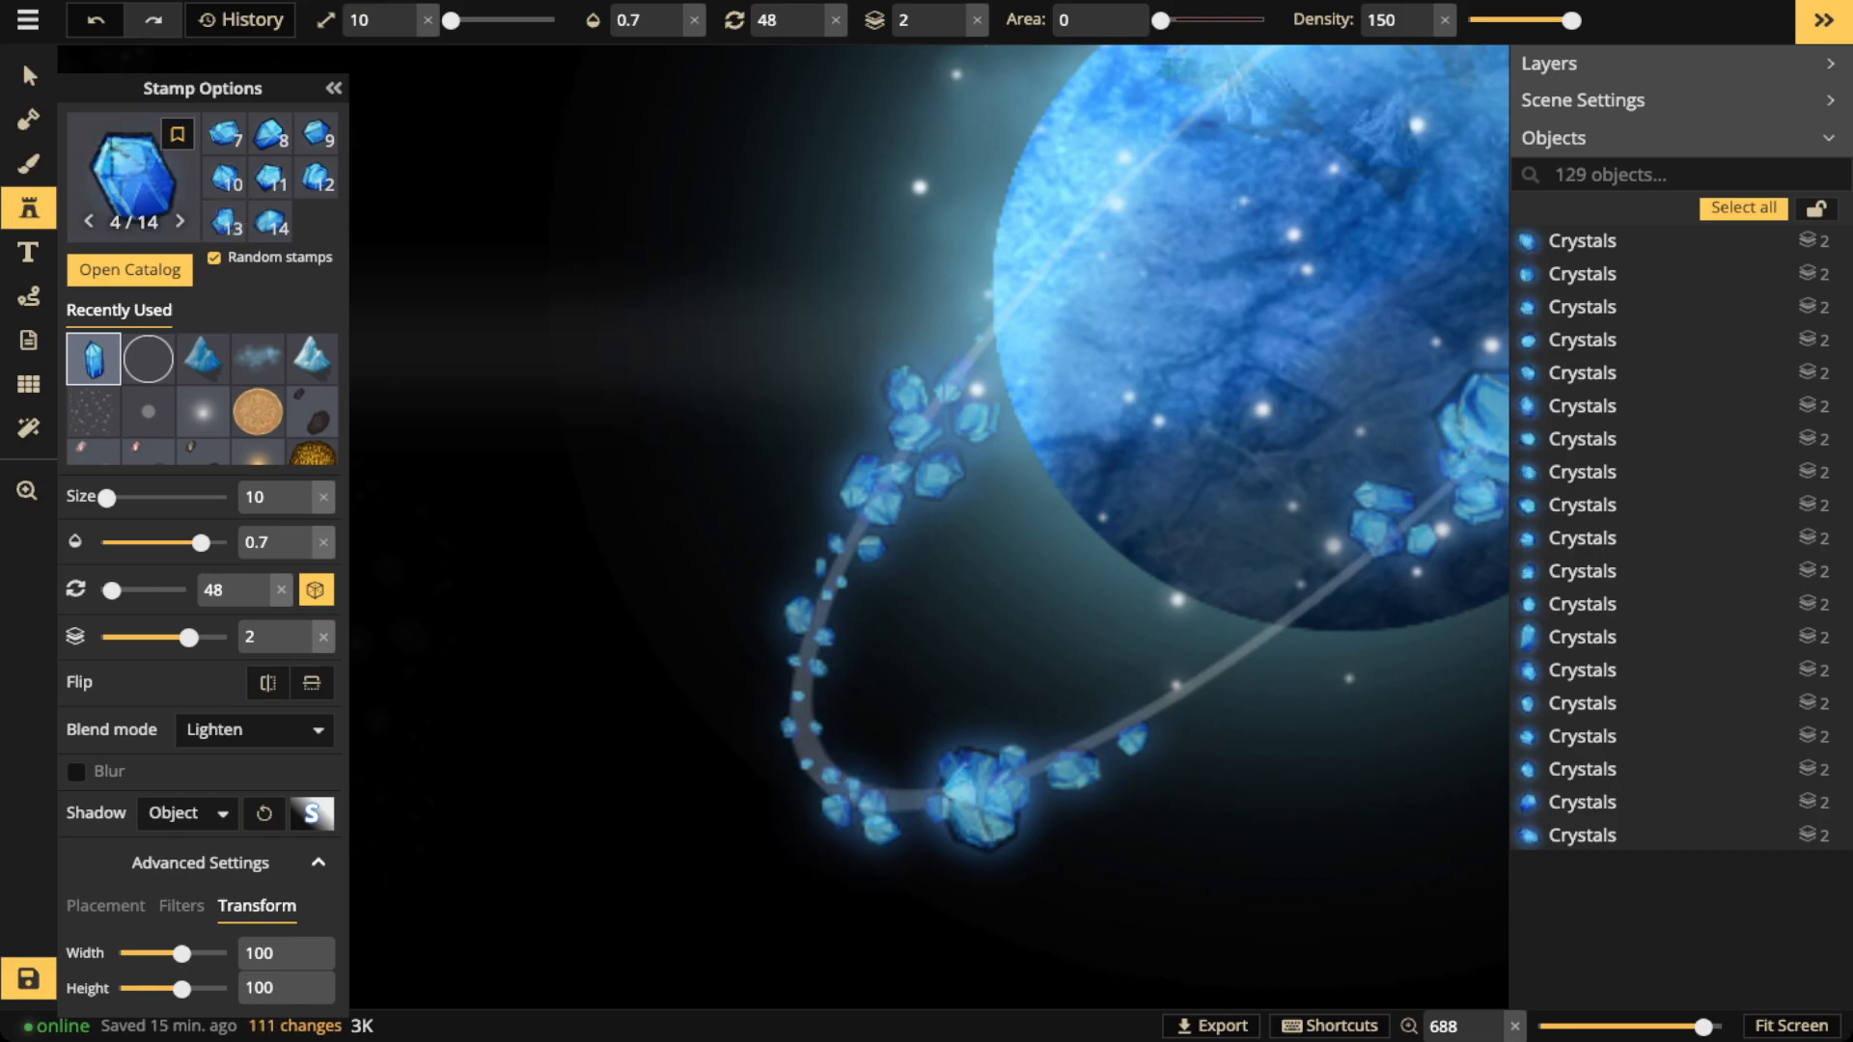
# Scatter tiny size 10 crystals along the ring's front arc, from the planet down to the big crystal at the lower curve
pyautogui.moveTo(1225, 466); pyautogui.dragTo(1092, 328)
pyautogui.click(1170, 454)
pyautogui.click(1174, 486)
pyautogui.click(1142, 493)
pyautogui.click(1129, 512)
pyautogui.click(1101, 543)
pyautogui.click(1070, 542)
pyautogui.click(1057, 559)
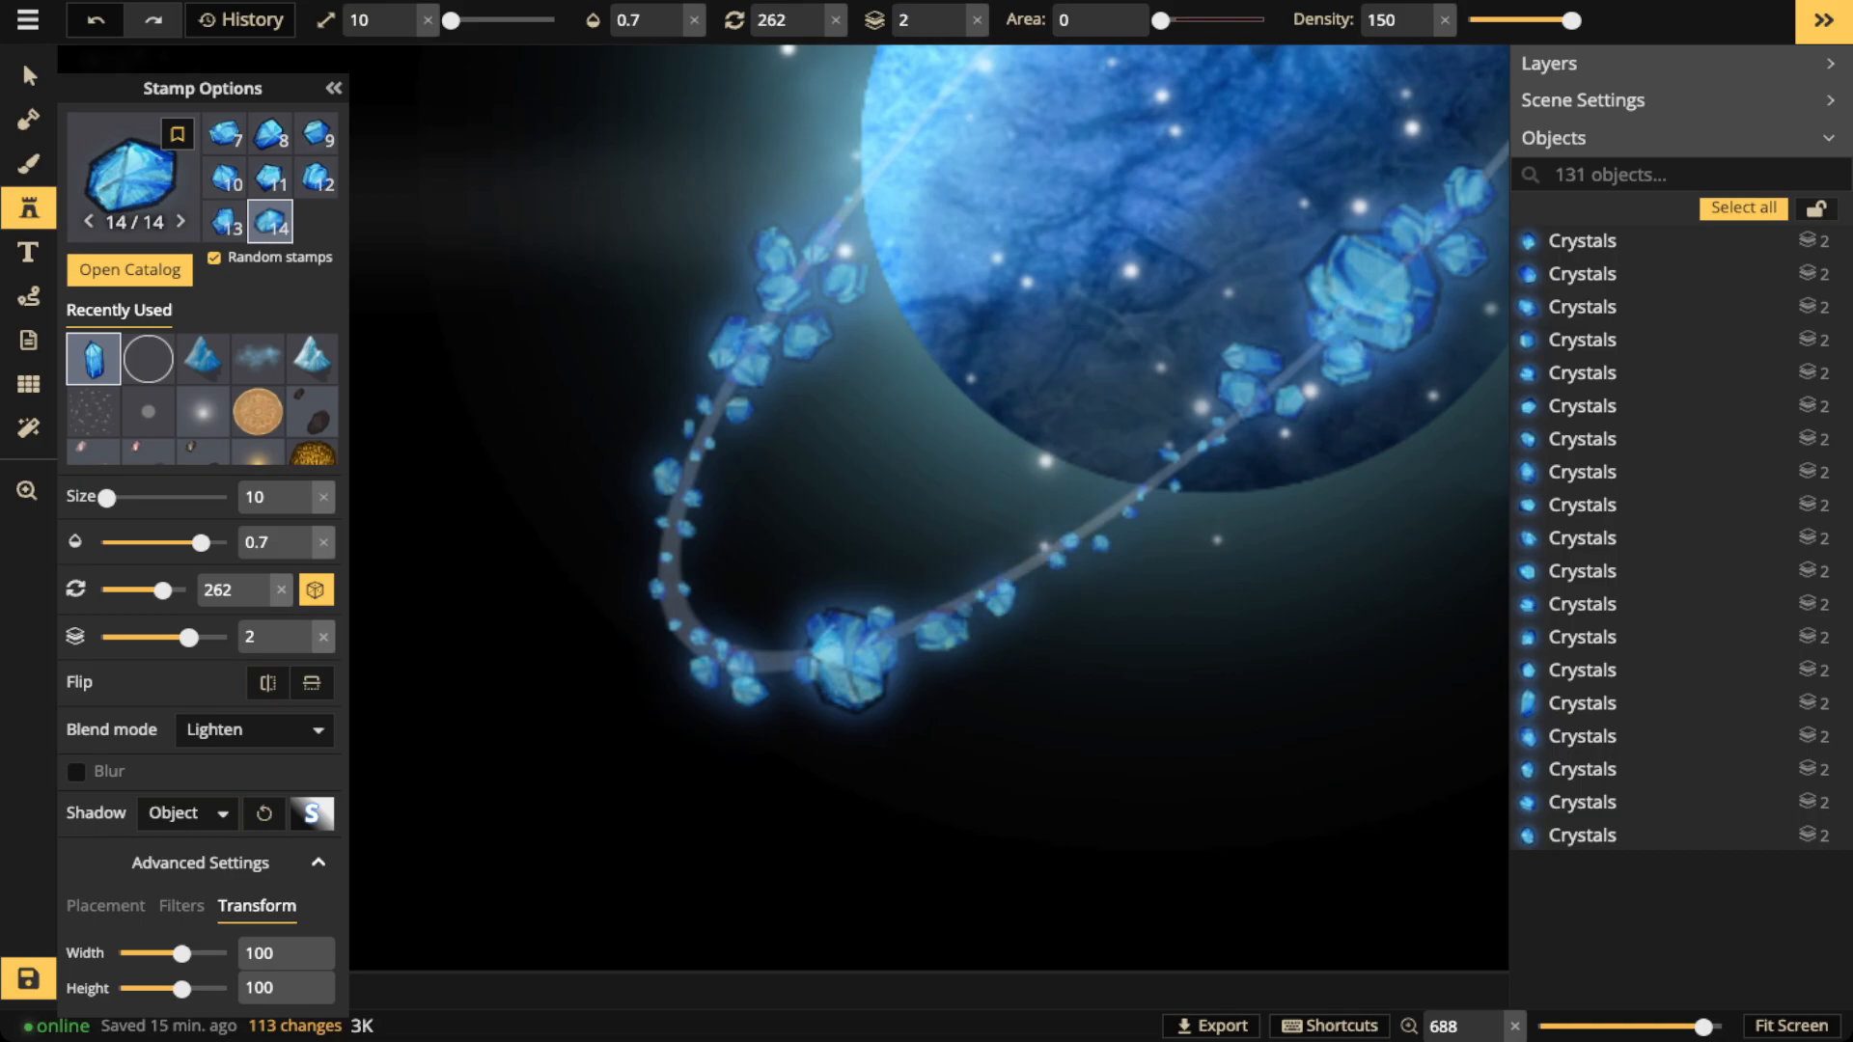
pyautogui.click(963, 598)
pyautogui.click(971, 625)
pyautogui.click(899, 635)
pyautogui.click(789, 675)
pyautogui.click(773, 653)
pyautogui.click(760, 667)
# Fill the ring's right side and upper curve with size 10 crystals, reaching back to the icebergs at the planet's top
pyautogui.click(851, 201)
pyautogui.moveTo(859, 205); pyautogui.dragTo(478, 507)
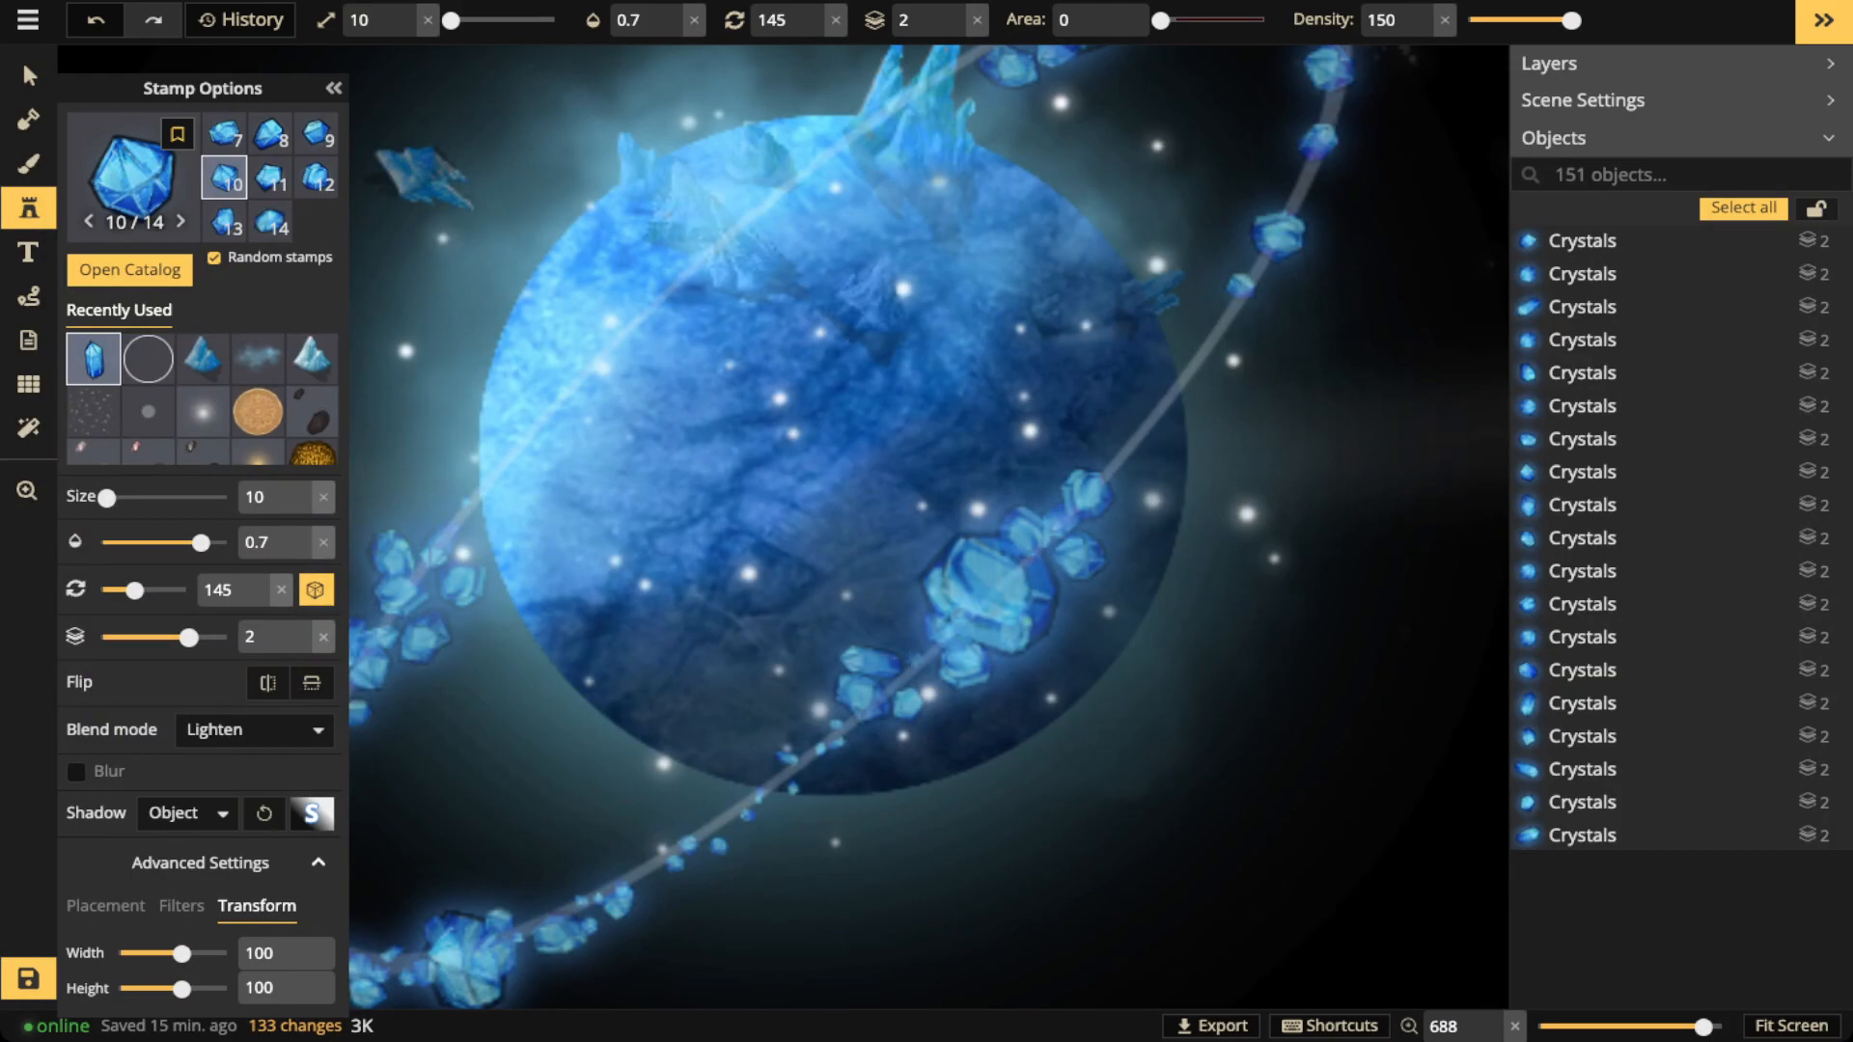
pyautogui.moveTo(1118, 467); pyautogui.dragTo(1226, 325)
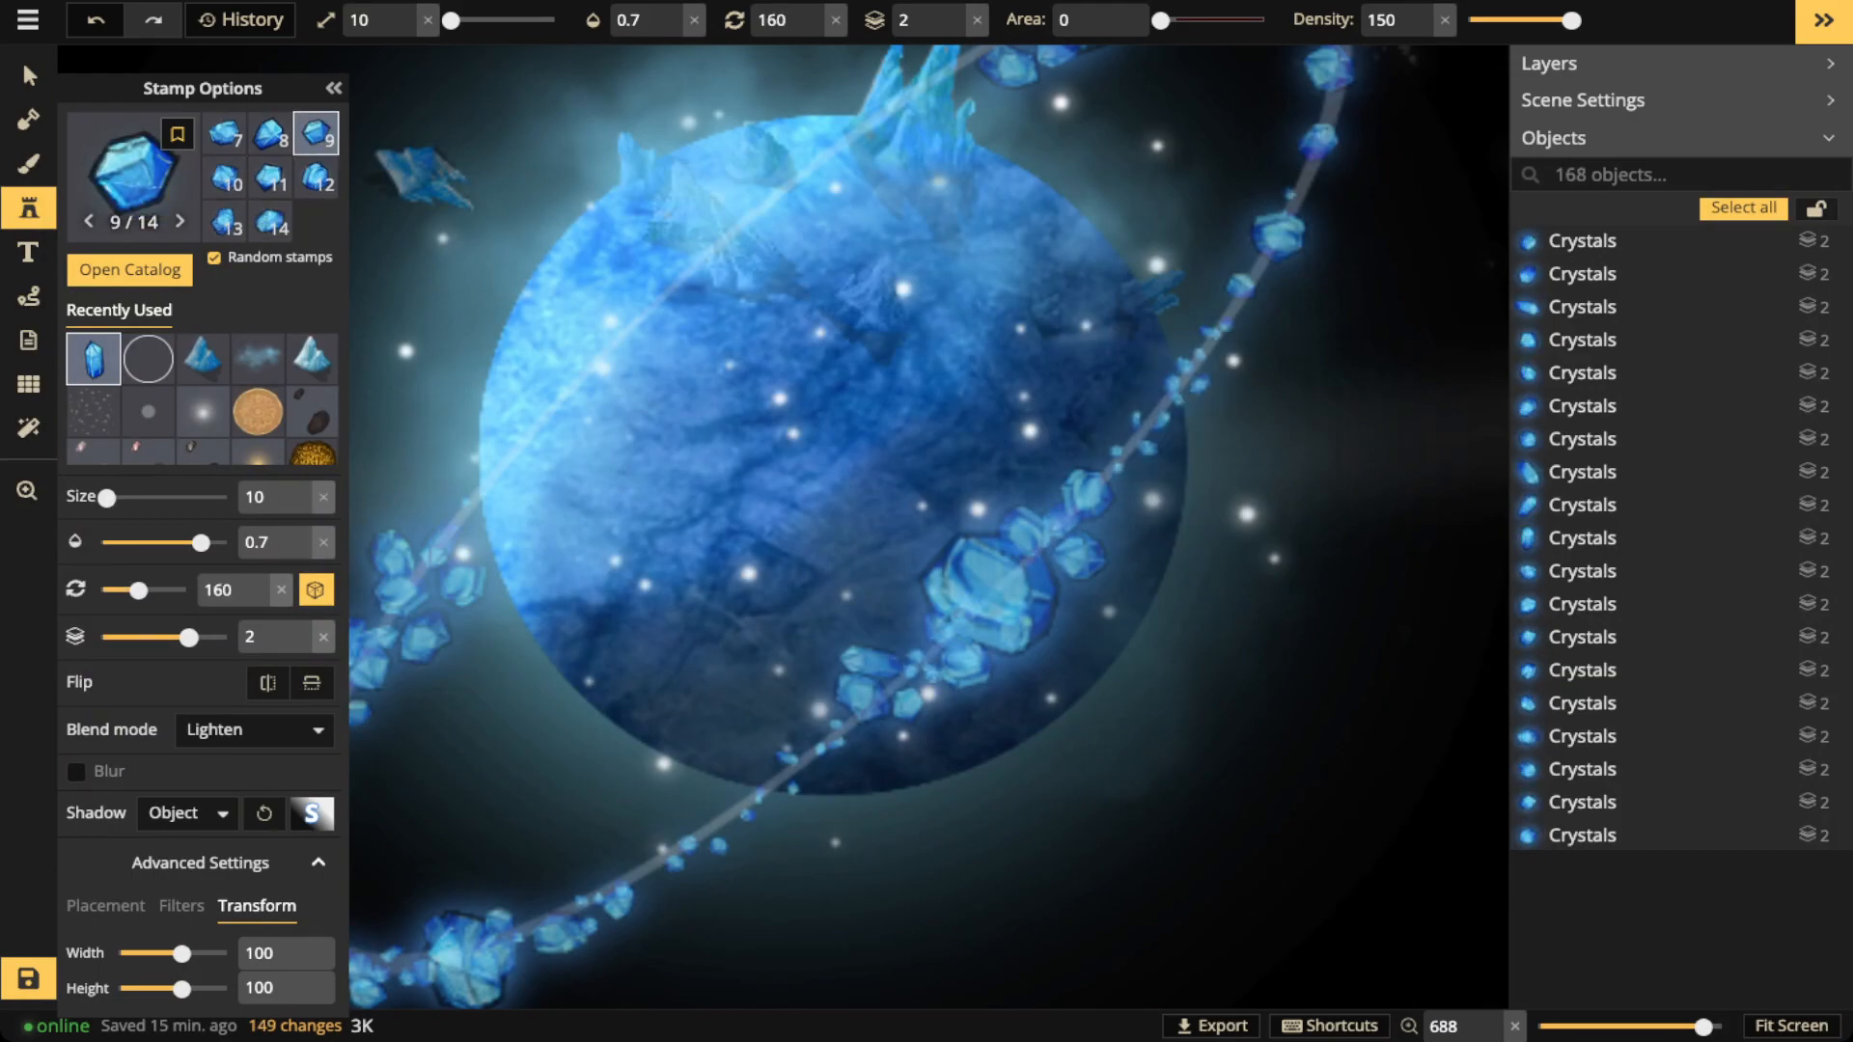
pyautogui.click(1309, 174)
pyautogui.click(1336, 110)
pyautogui.press('space')
pyautogui.moveTo(1322, 125); pyautogui.dragTo(1282, 360)
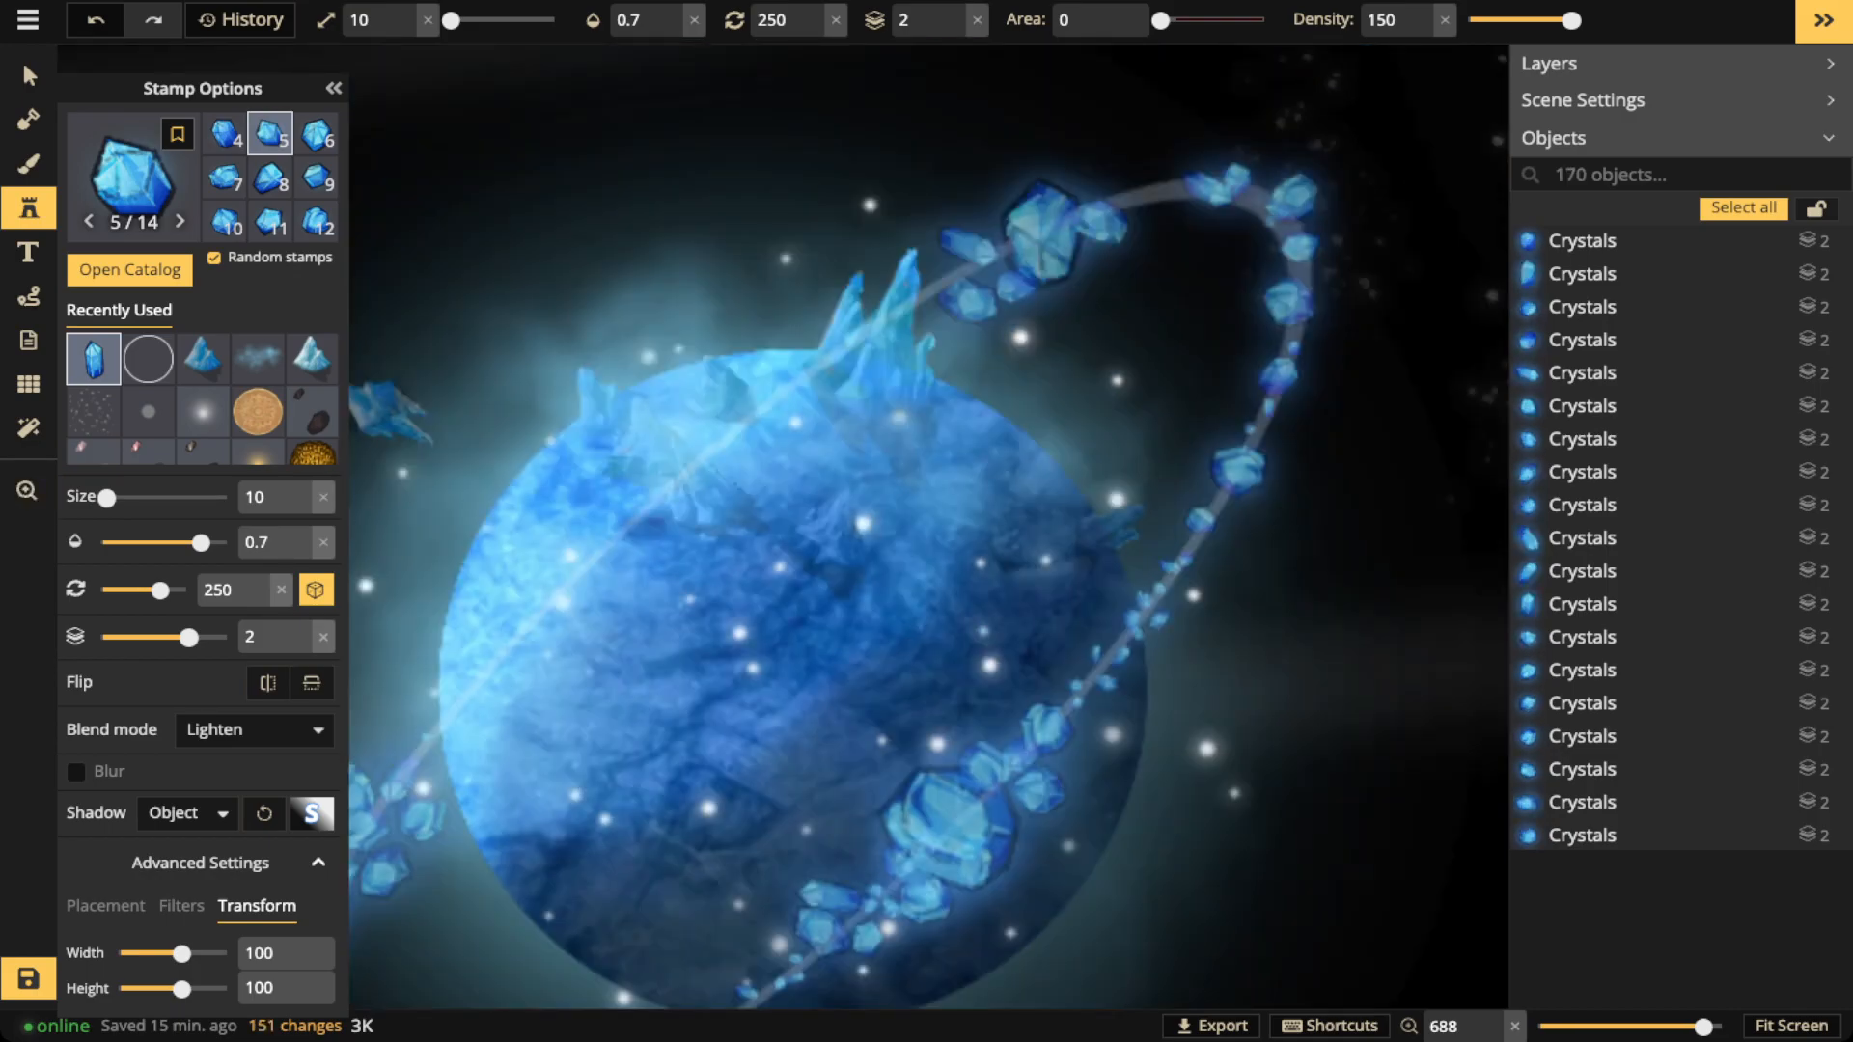
pyautogui.click(1127, 200)
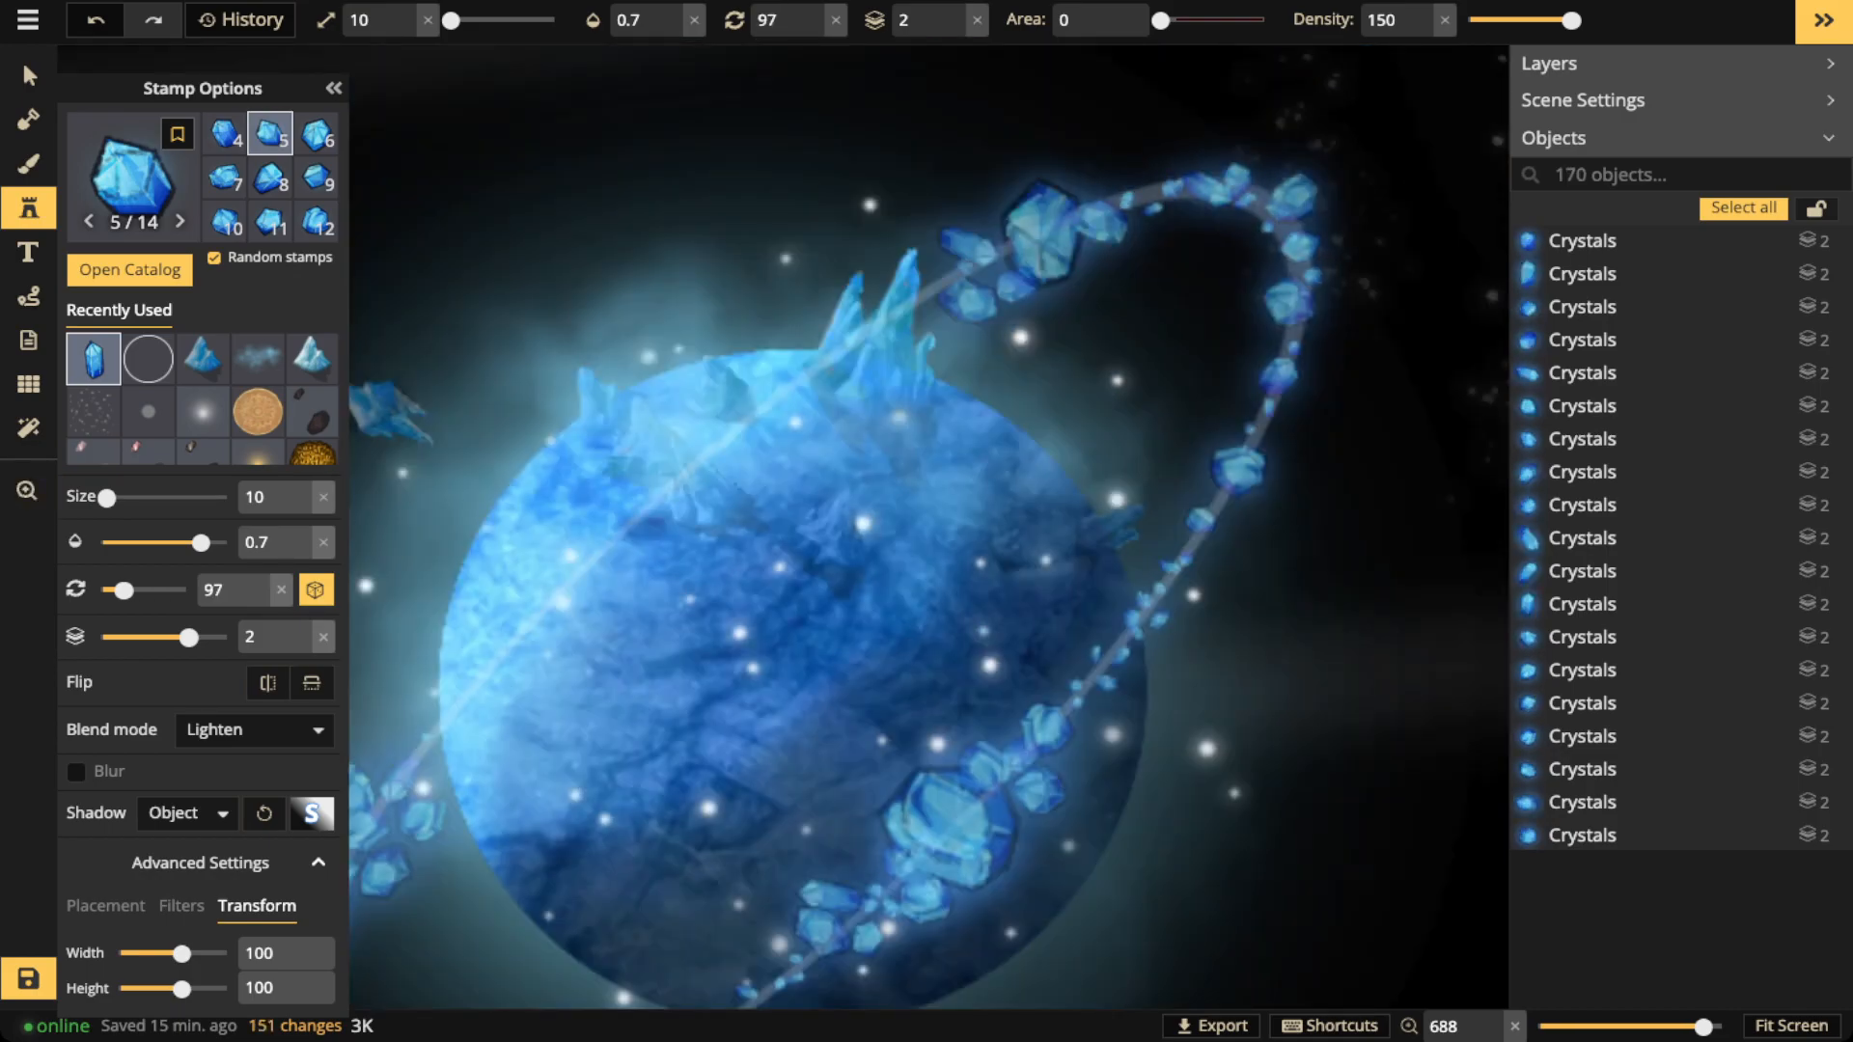
pyautogui.moveTo(953, 275); pyautogui.dragTo(913, 287)
pyautogui.scroll(-3, 912, 285)
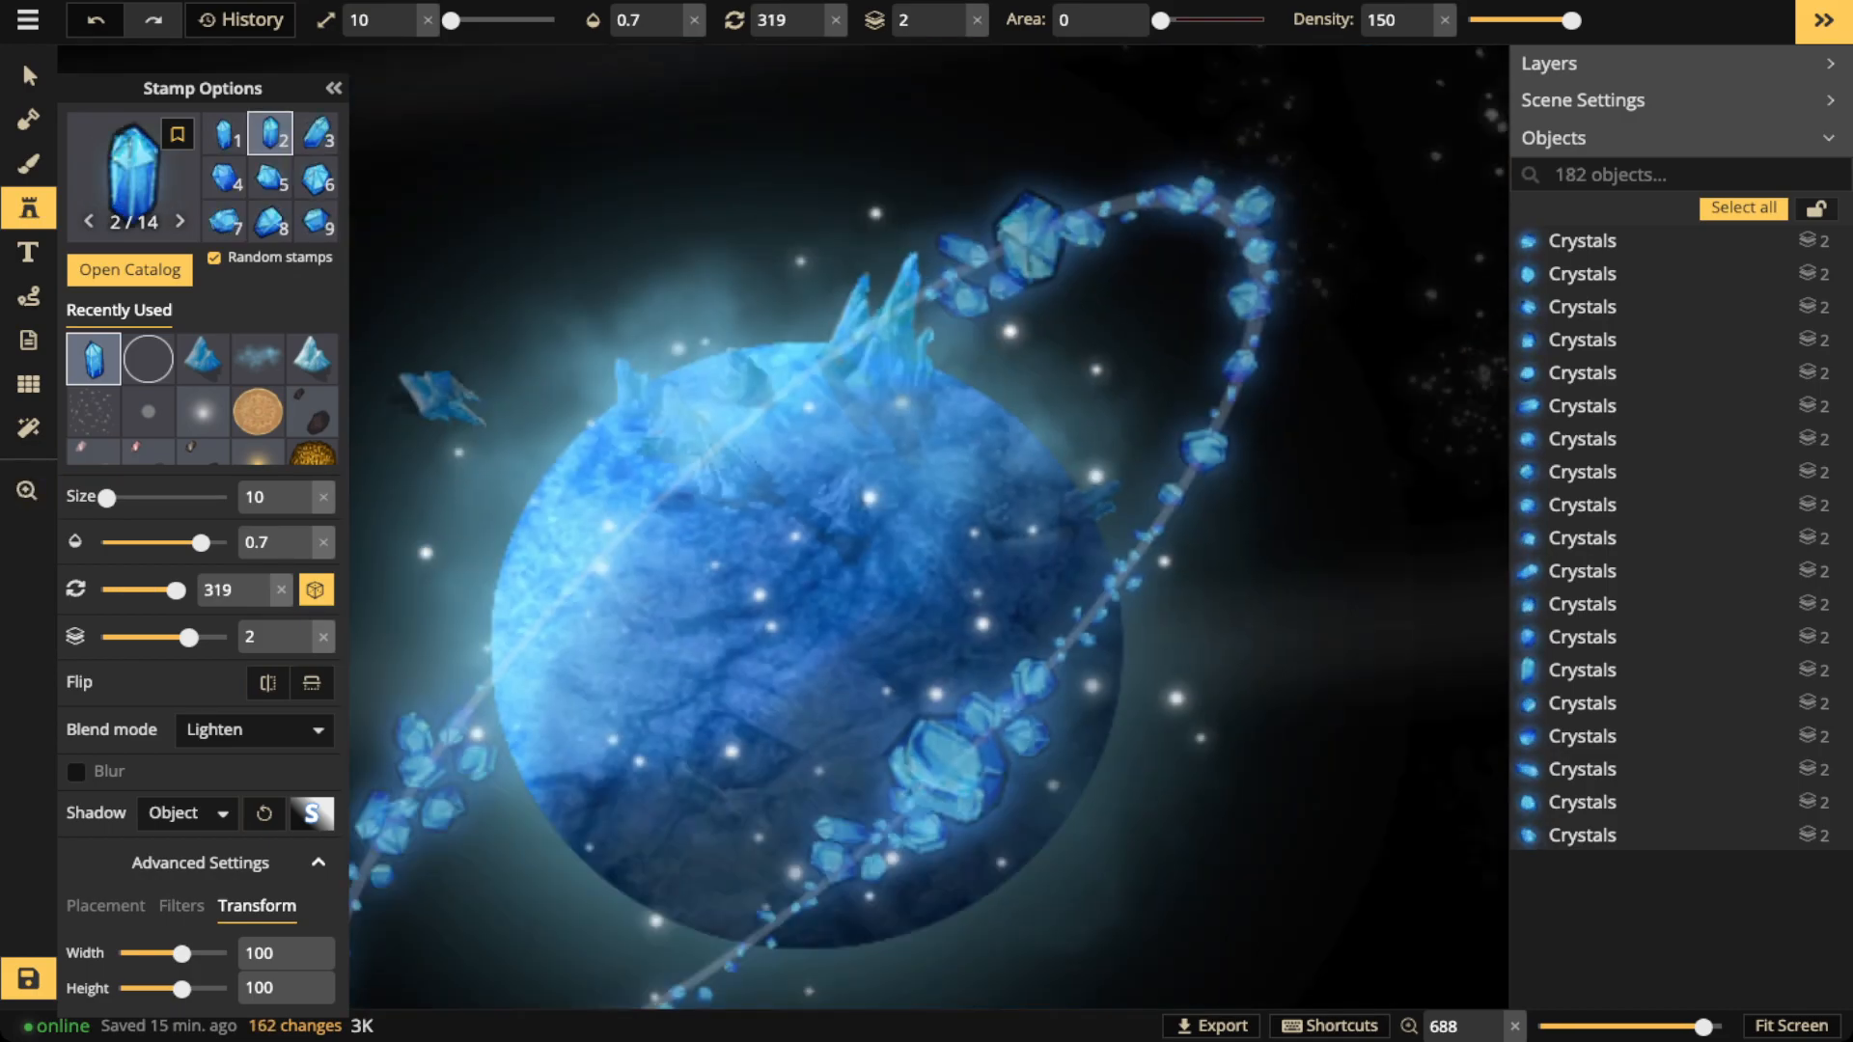
# Try to select the ring's circle beneath the crystals directly on the canvas
pyautogui.click(29, 75)
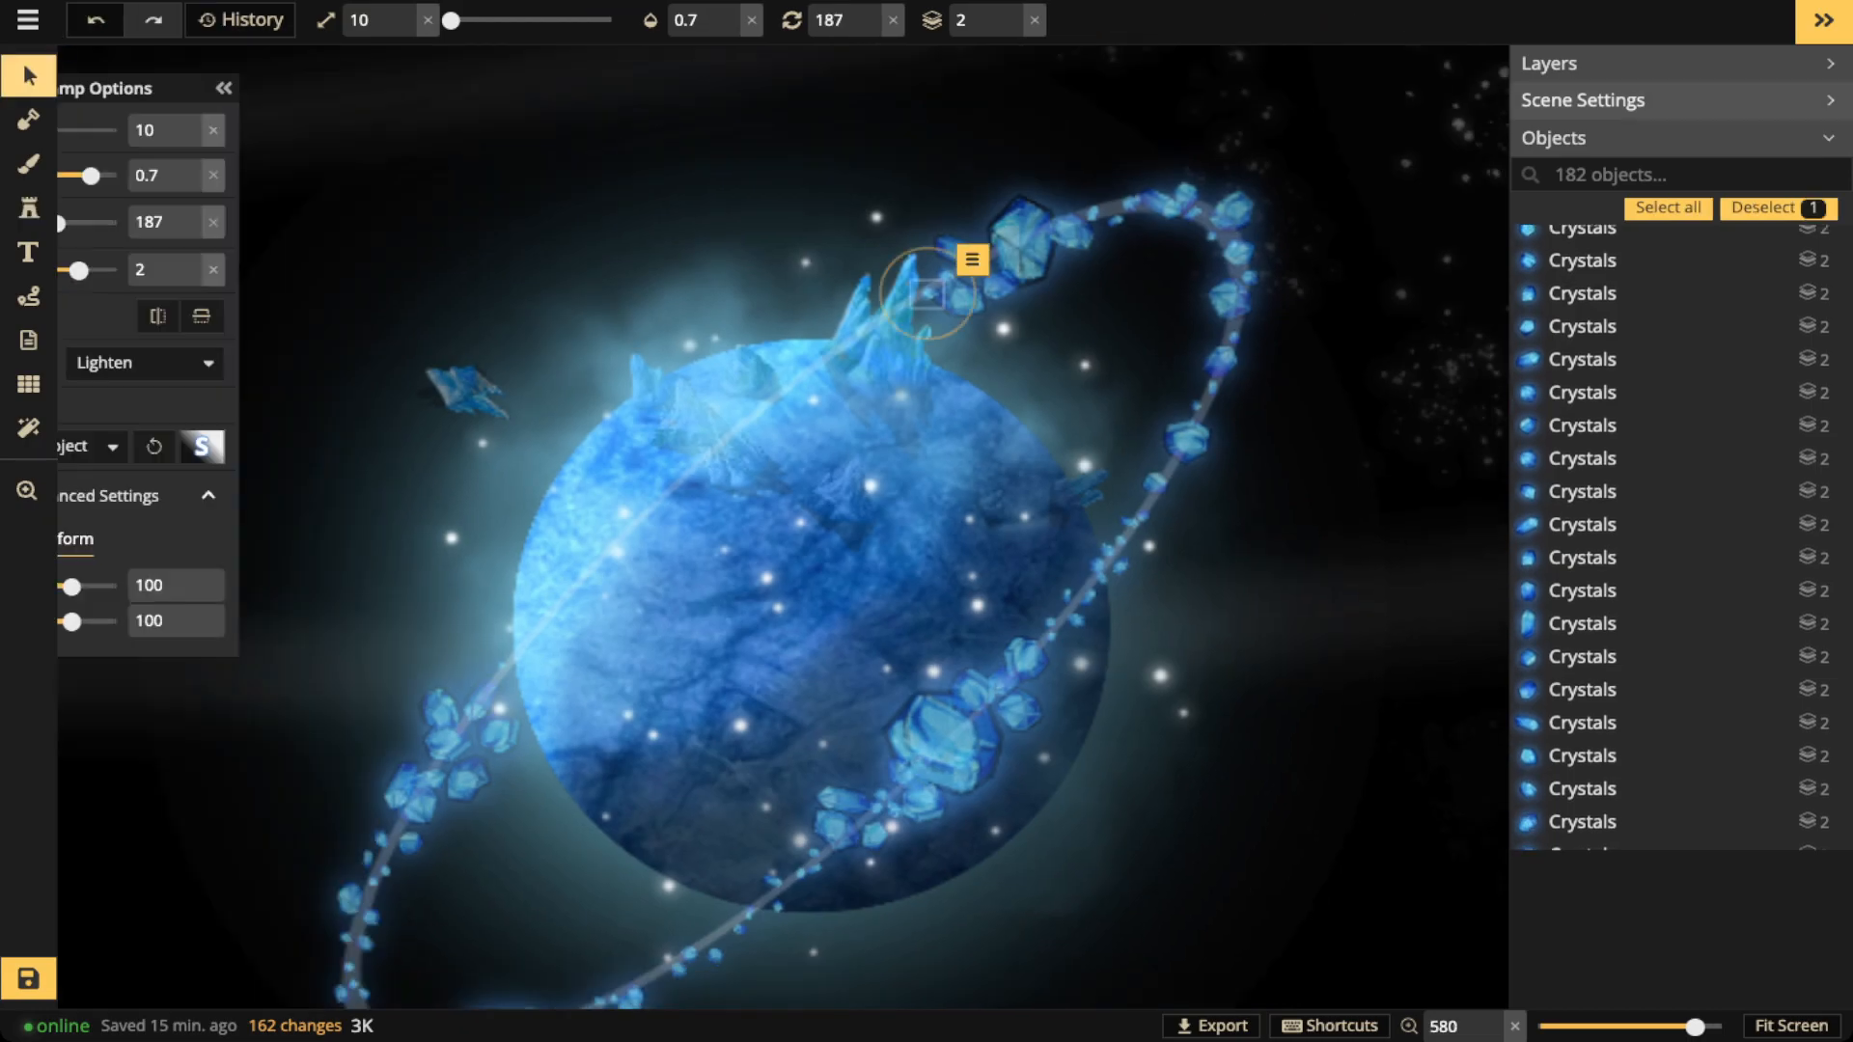
pyautogui.scroll(-2, 1684, 376)
pyautogui.click(1158, 396)
pyautogui.click(1322, 513)
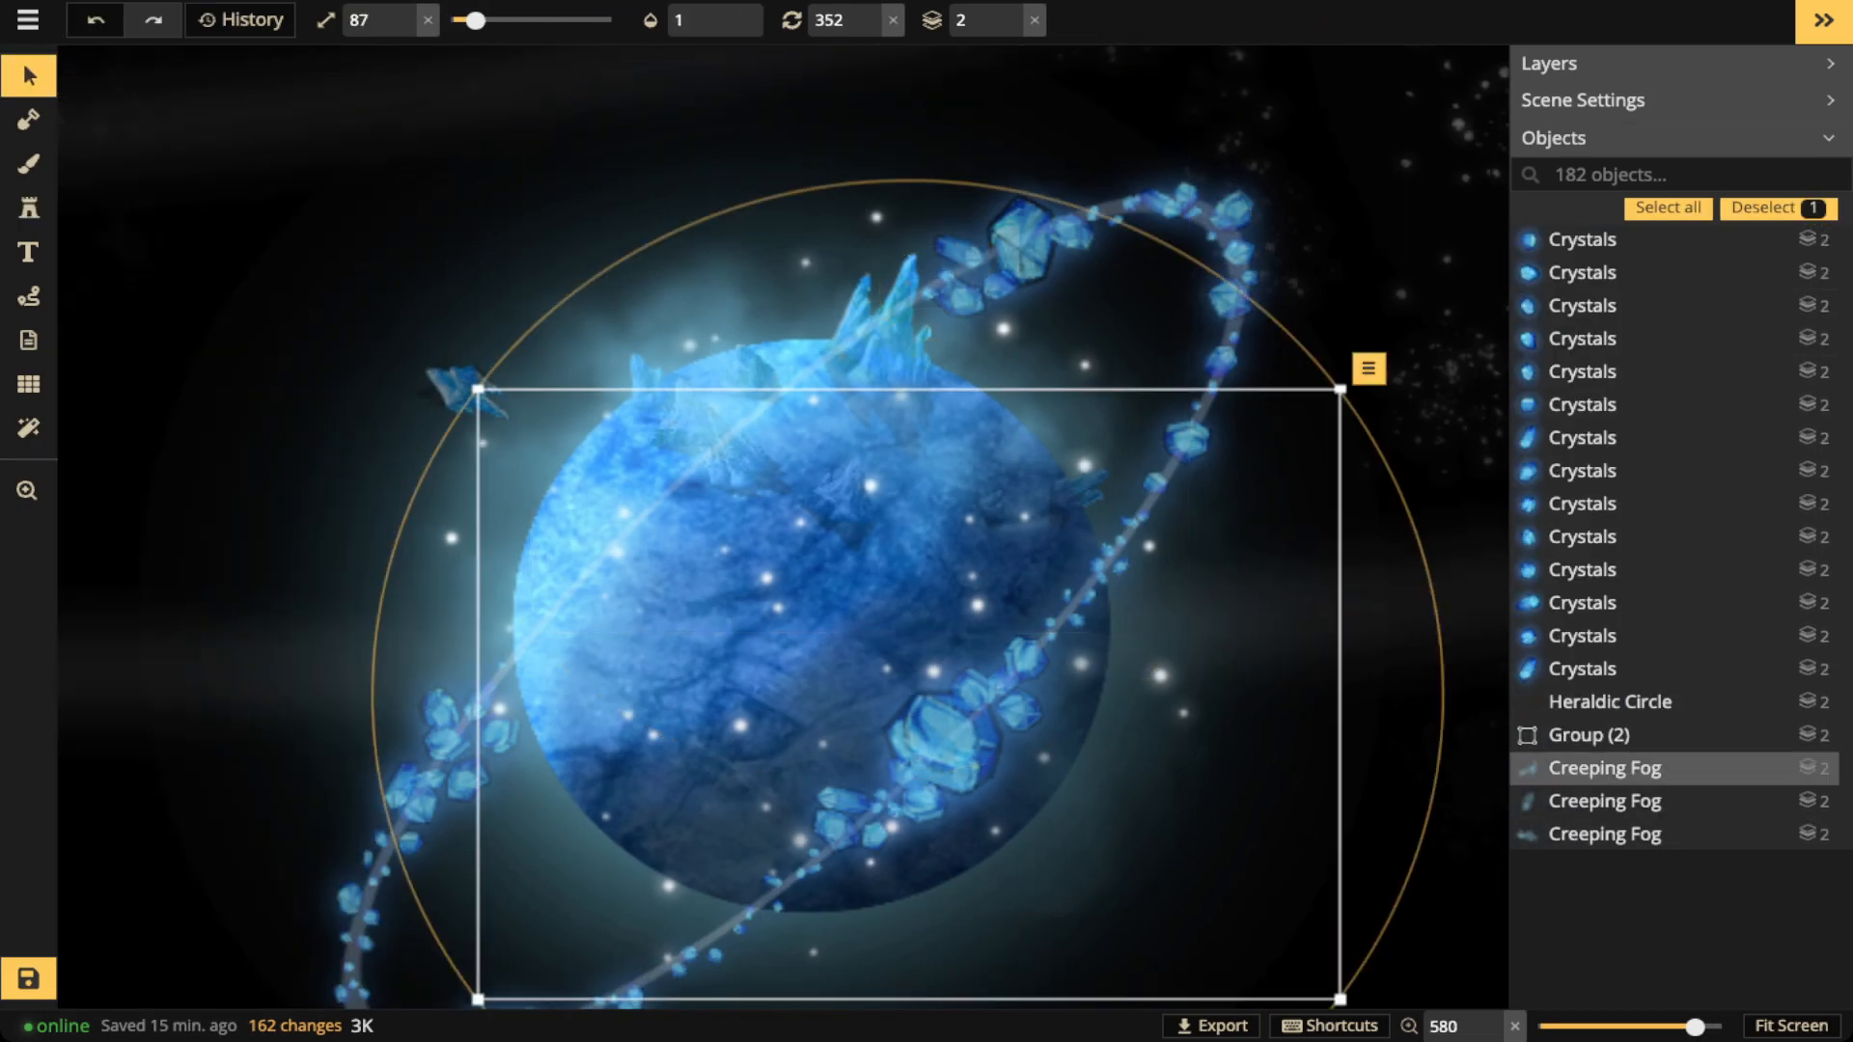
pyautogui.scroll(-3, 1325, 514)
pyautogui.click(1365, 398)
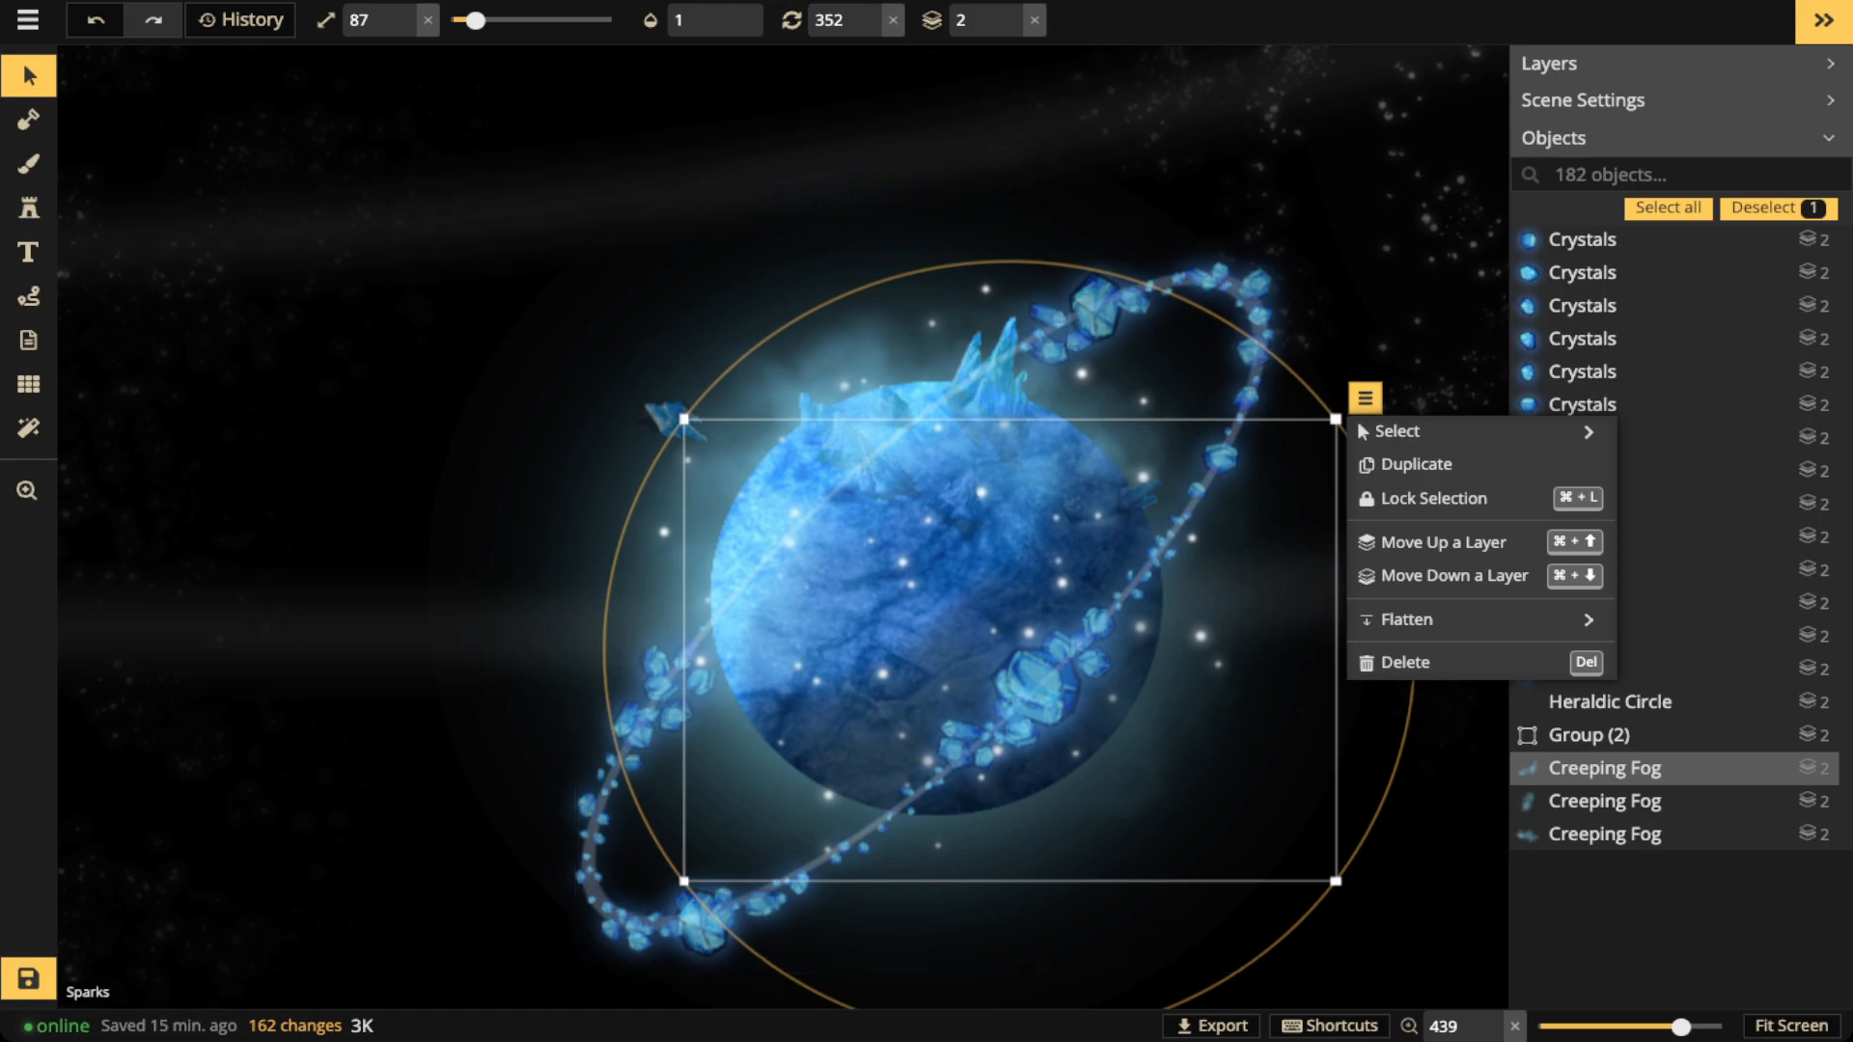
pyautogui.click(1400, 333)
# Delete the crystal at the ring's upper-right end and undo the deletion
pyautogui.click(1255, 285)
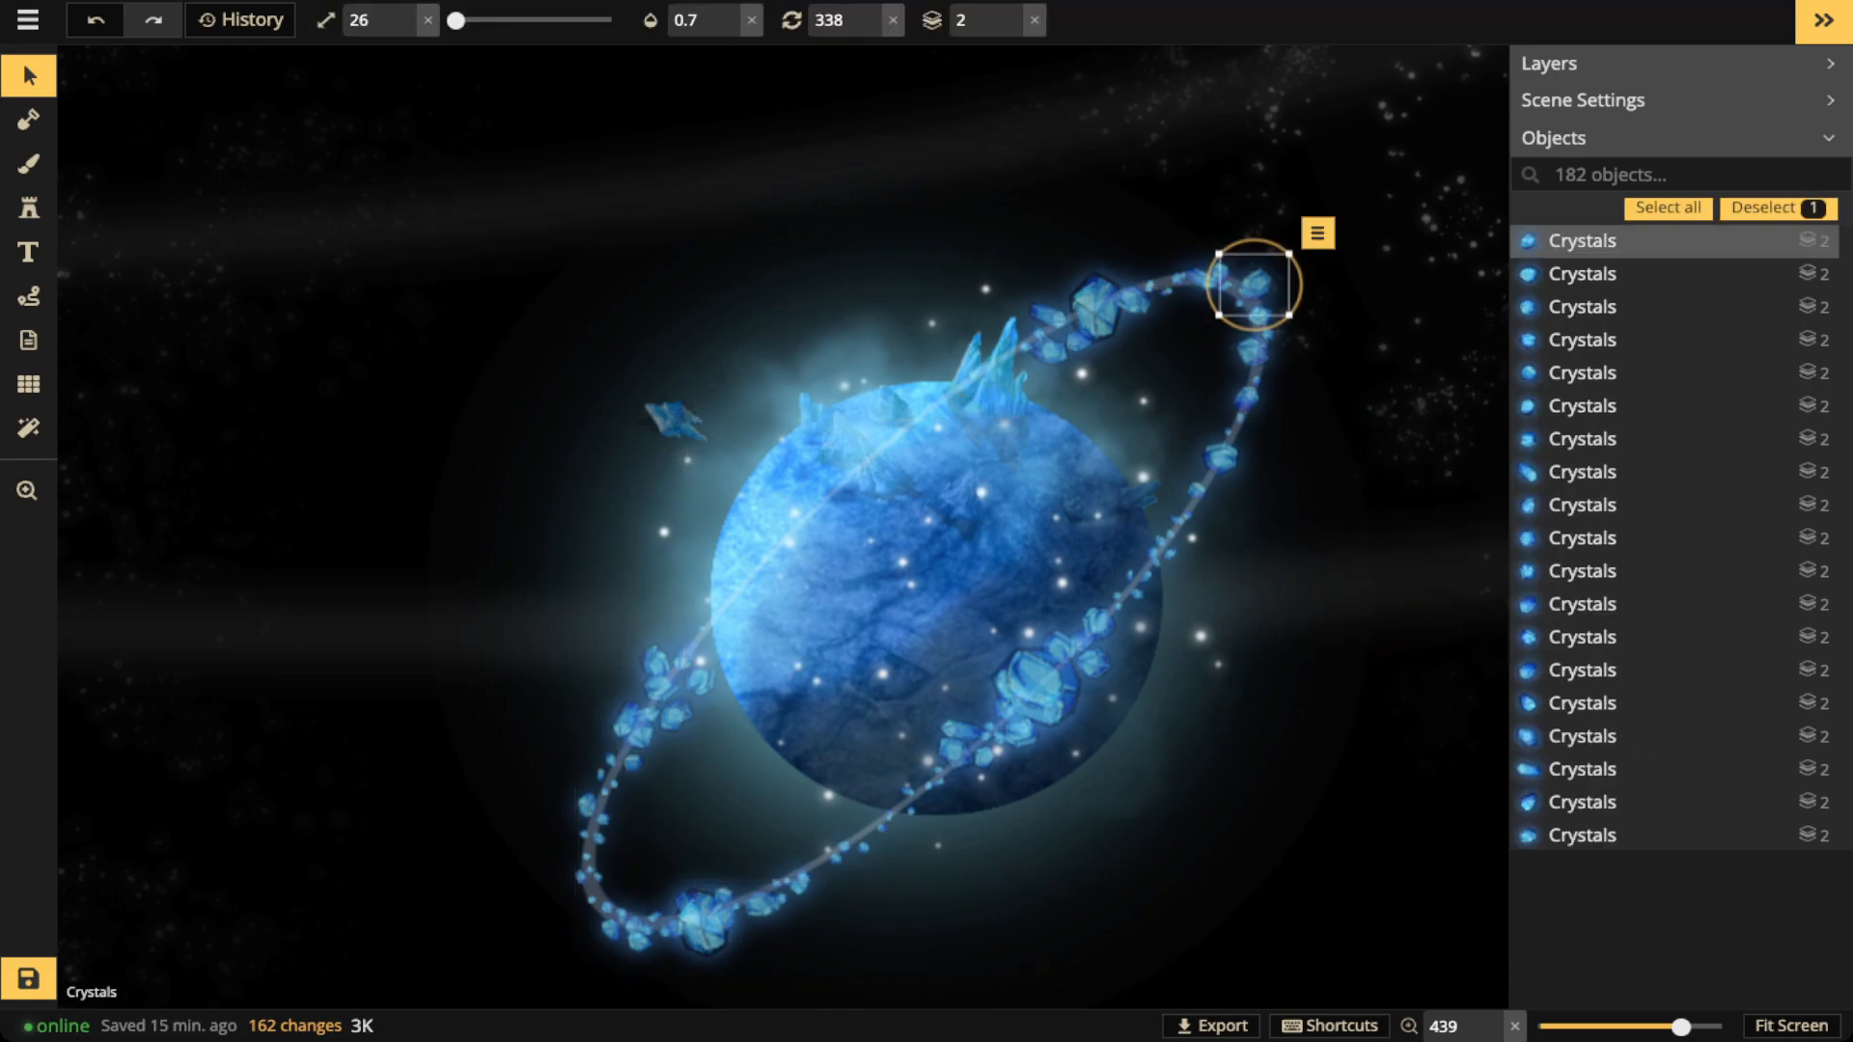
pyautogui.click(1254, 285)
pyautogui.press('Delete')
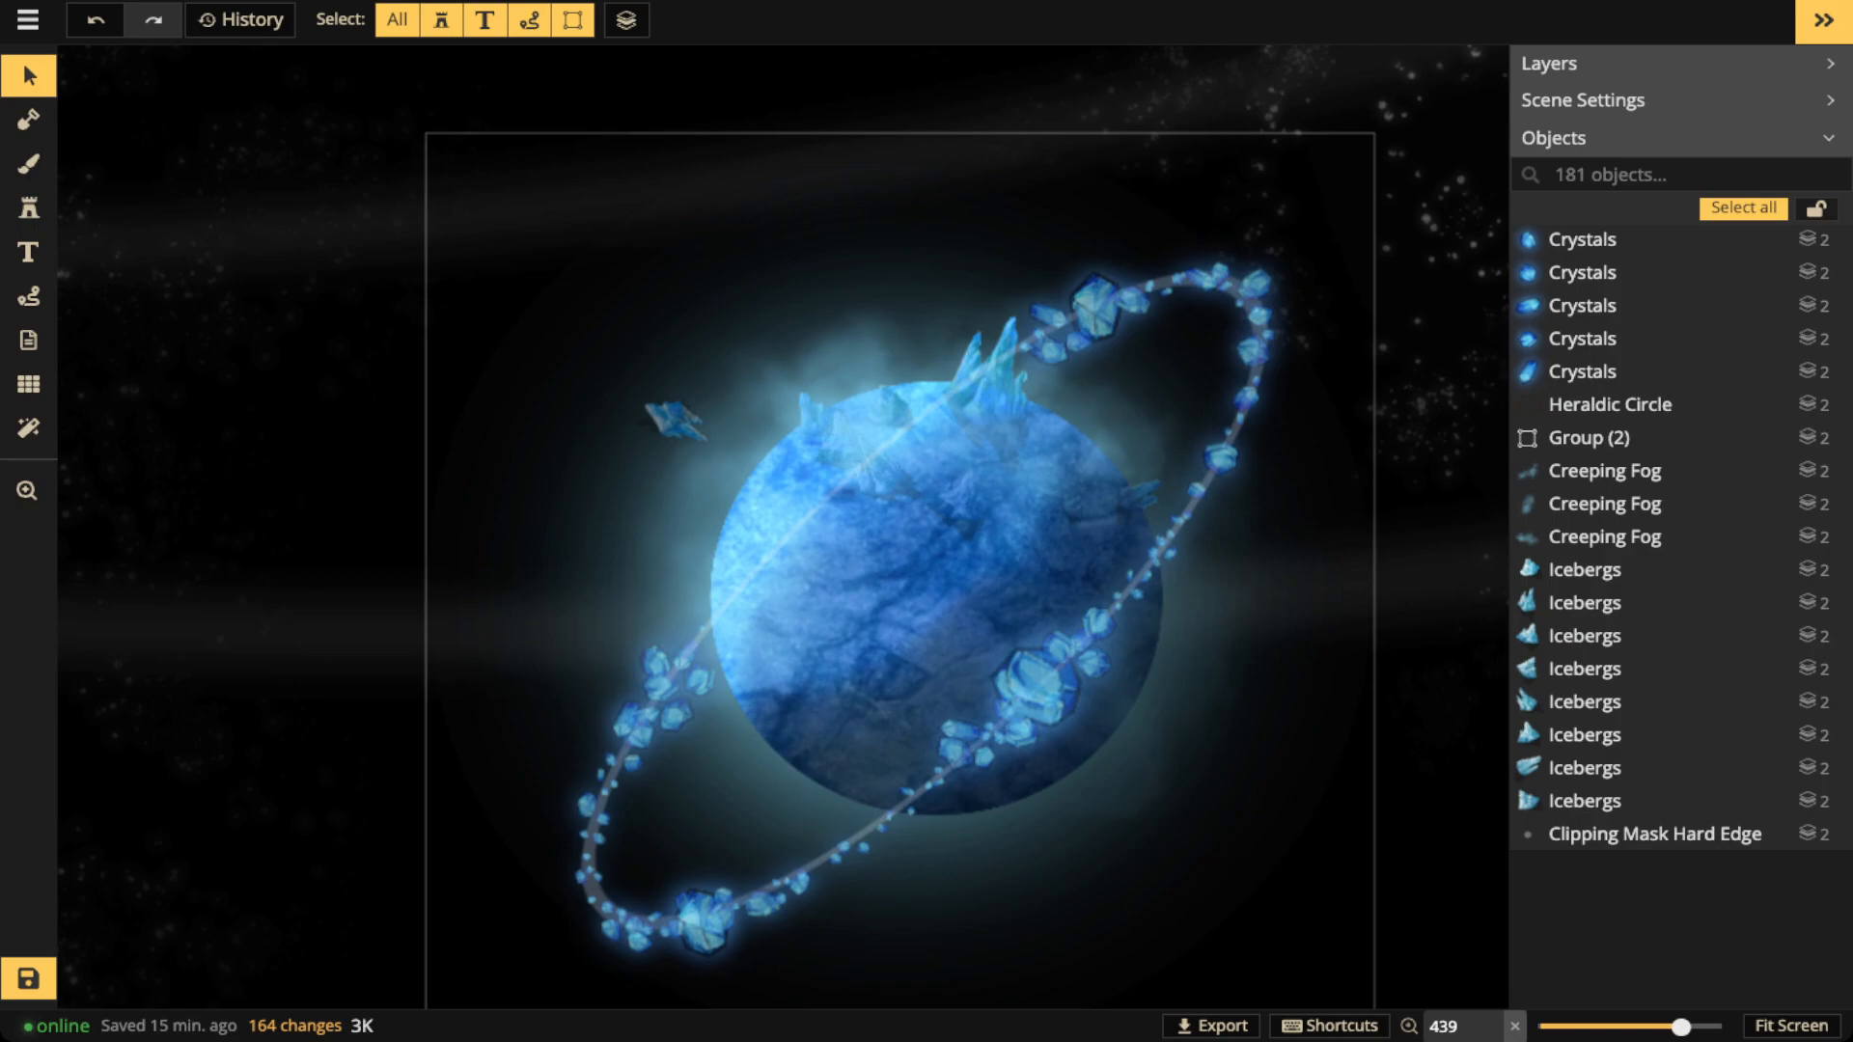
pyautogui.hotkey('ctrl', 'z')
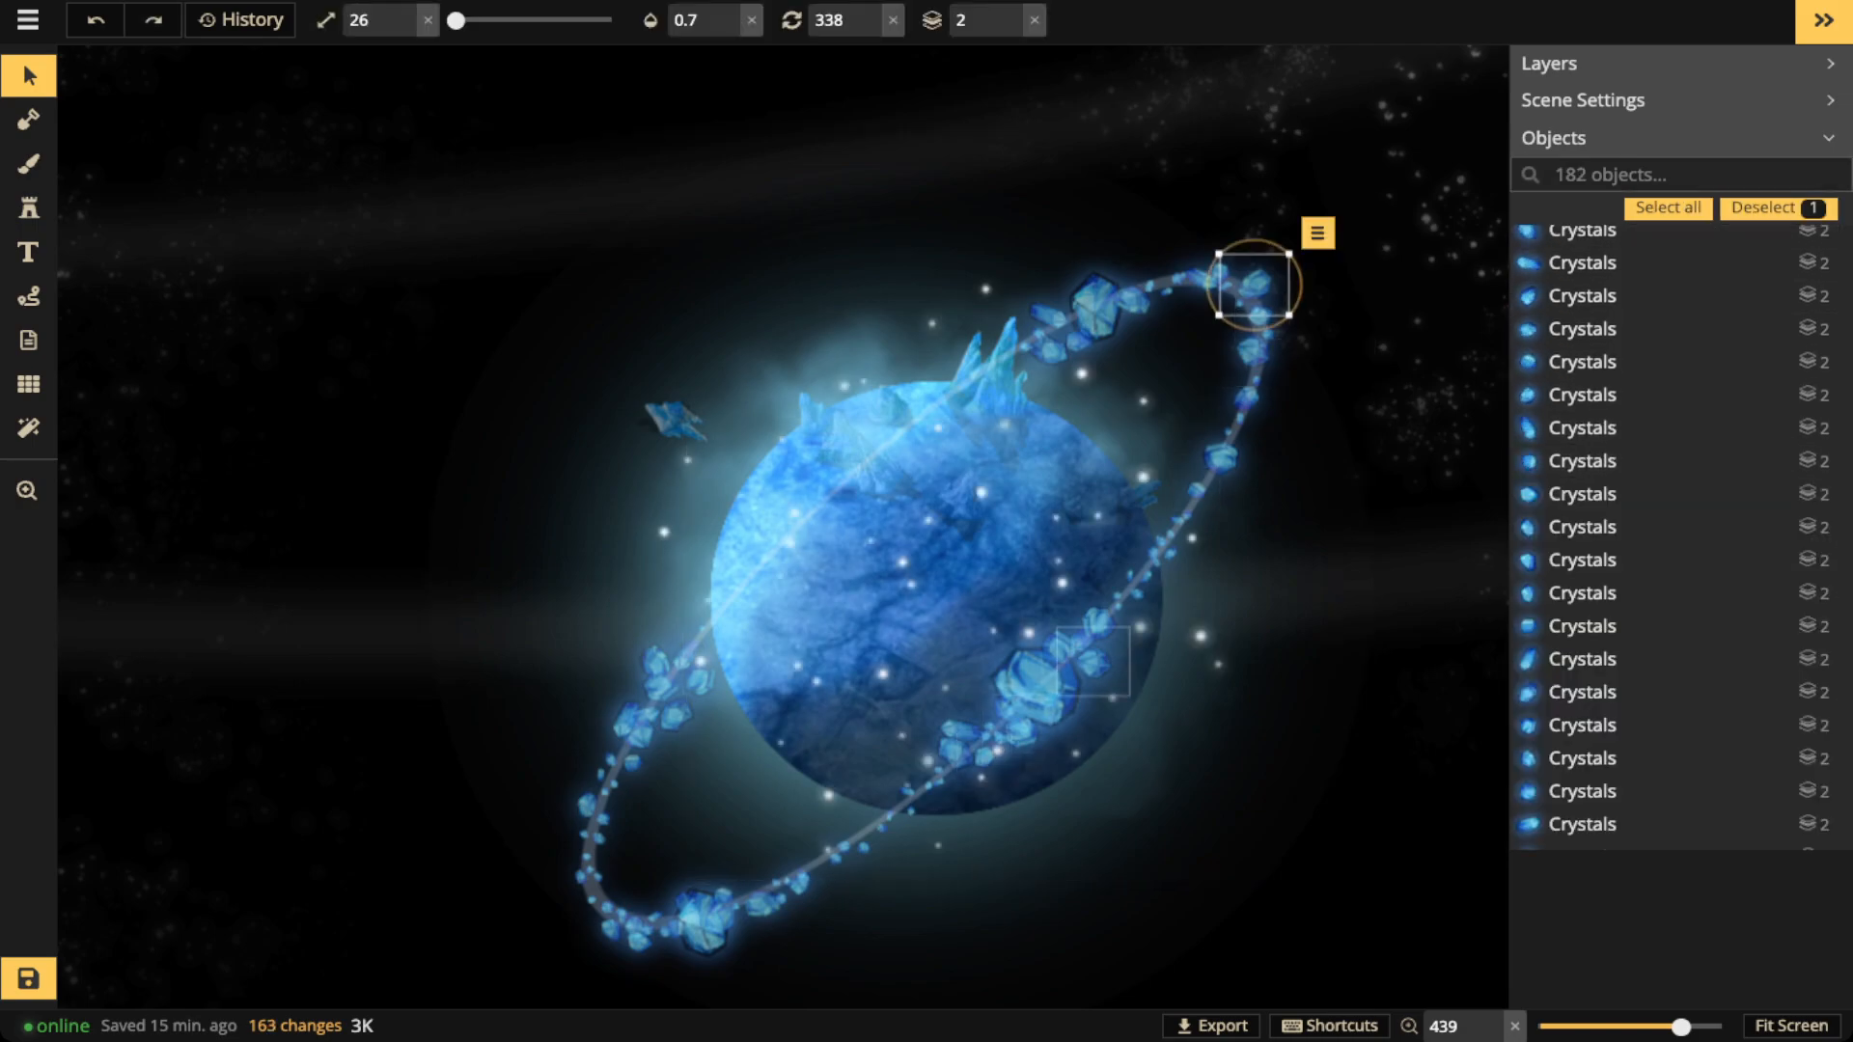
# Filter the objects by "heral" and delete the layer 2 Heraldic Circle that forms the ice planet's ring
pyautogui.write('heral')
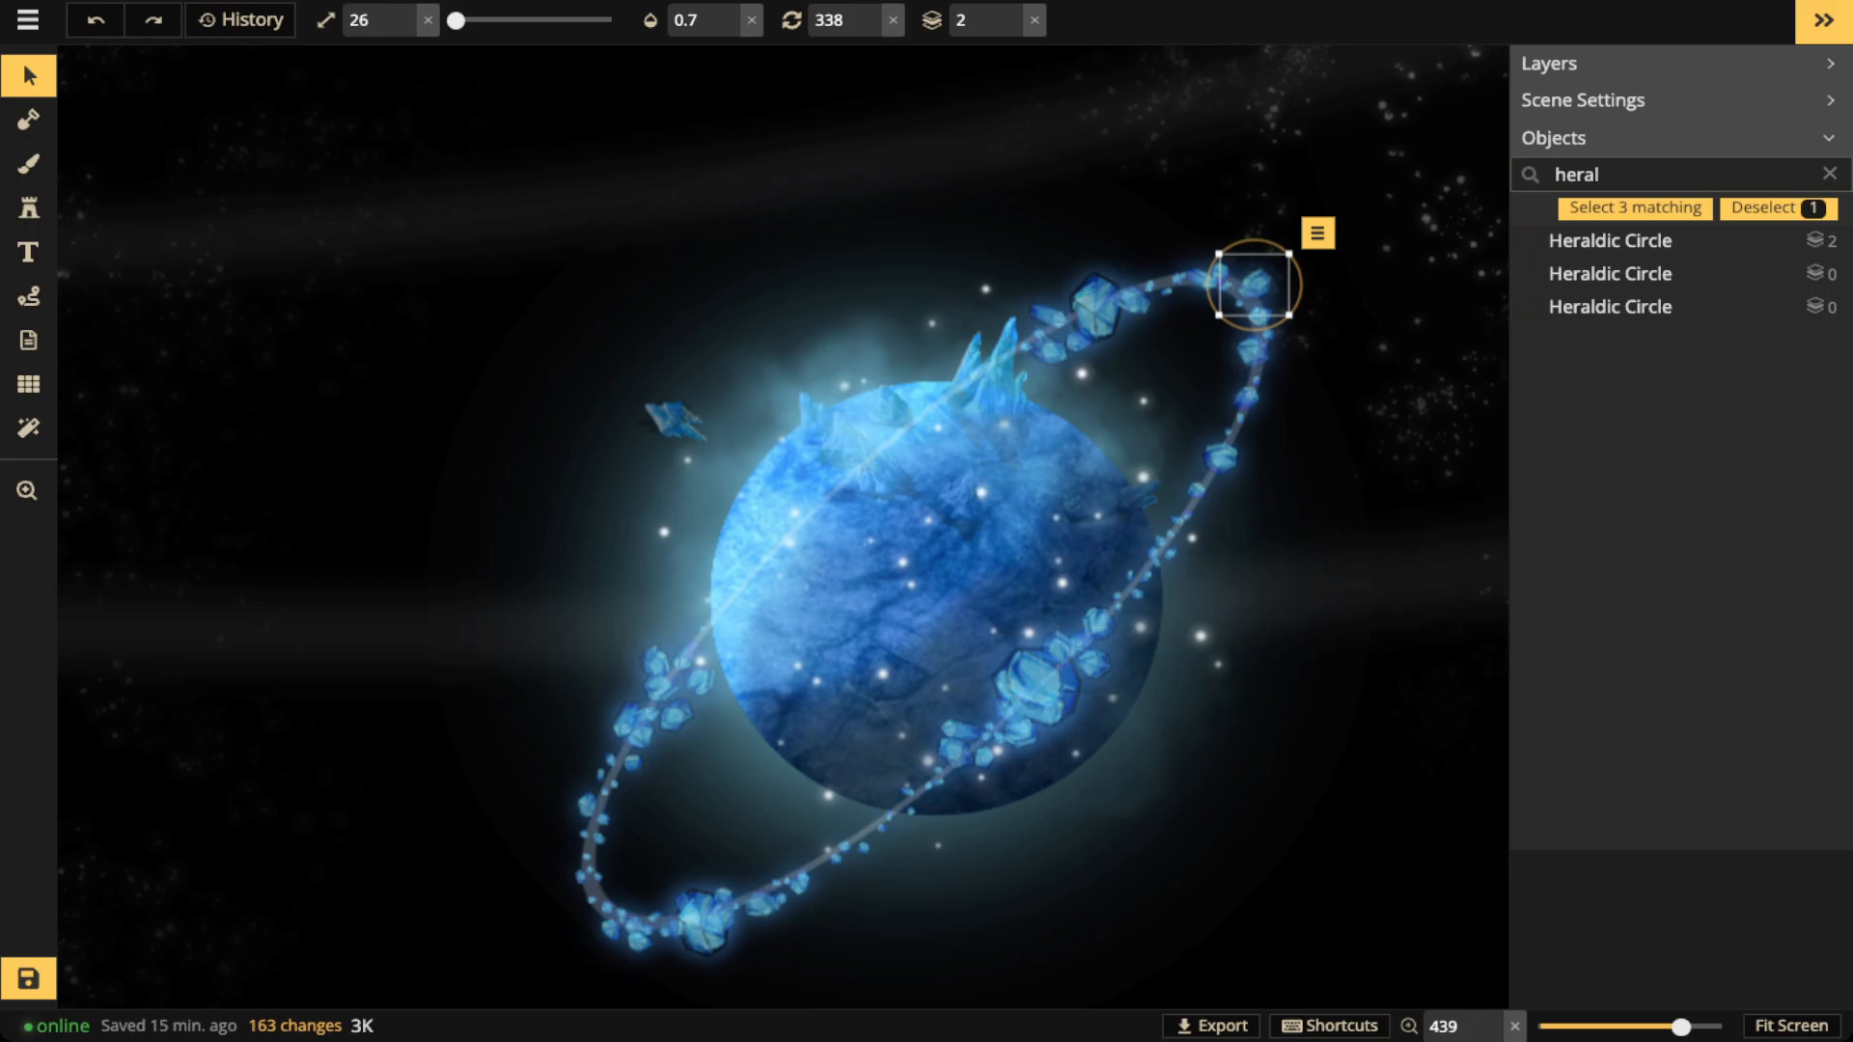
pyautogui.click(1610, 242)
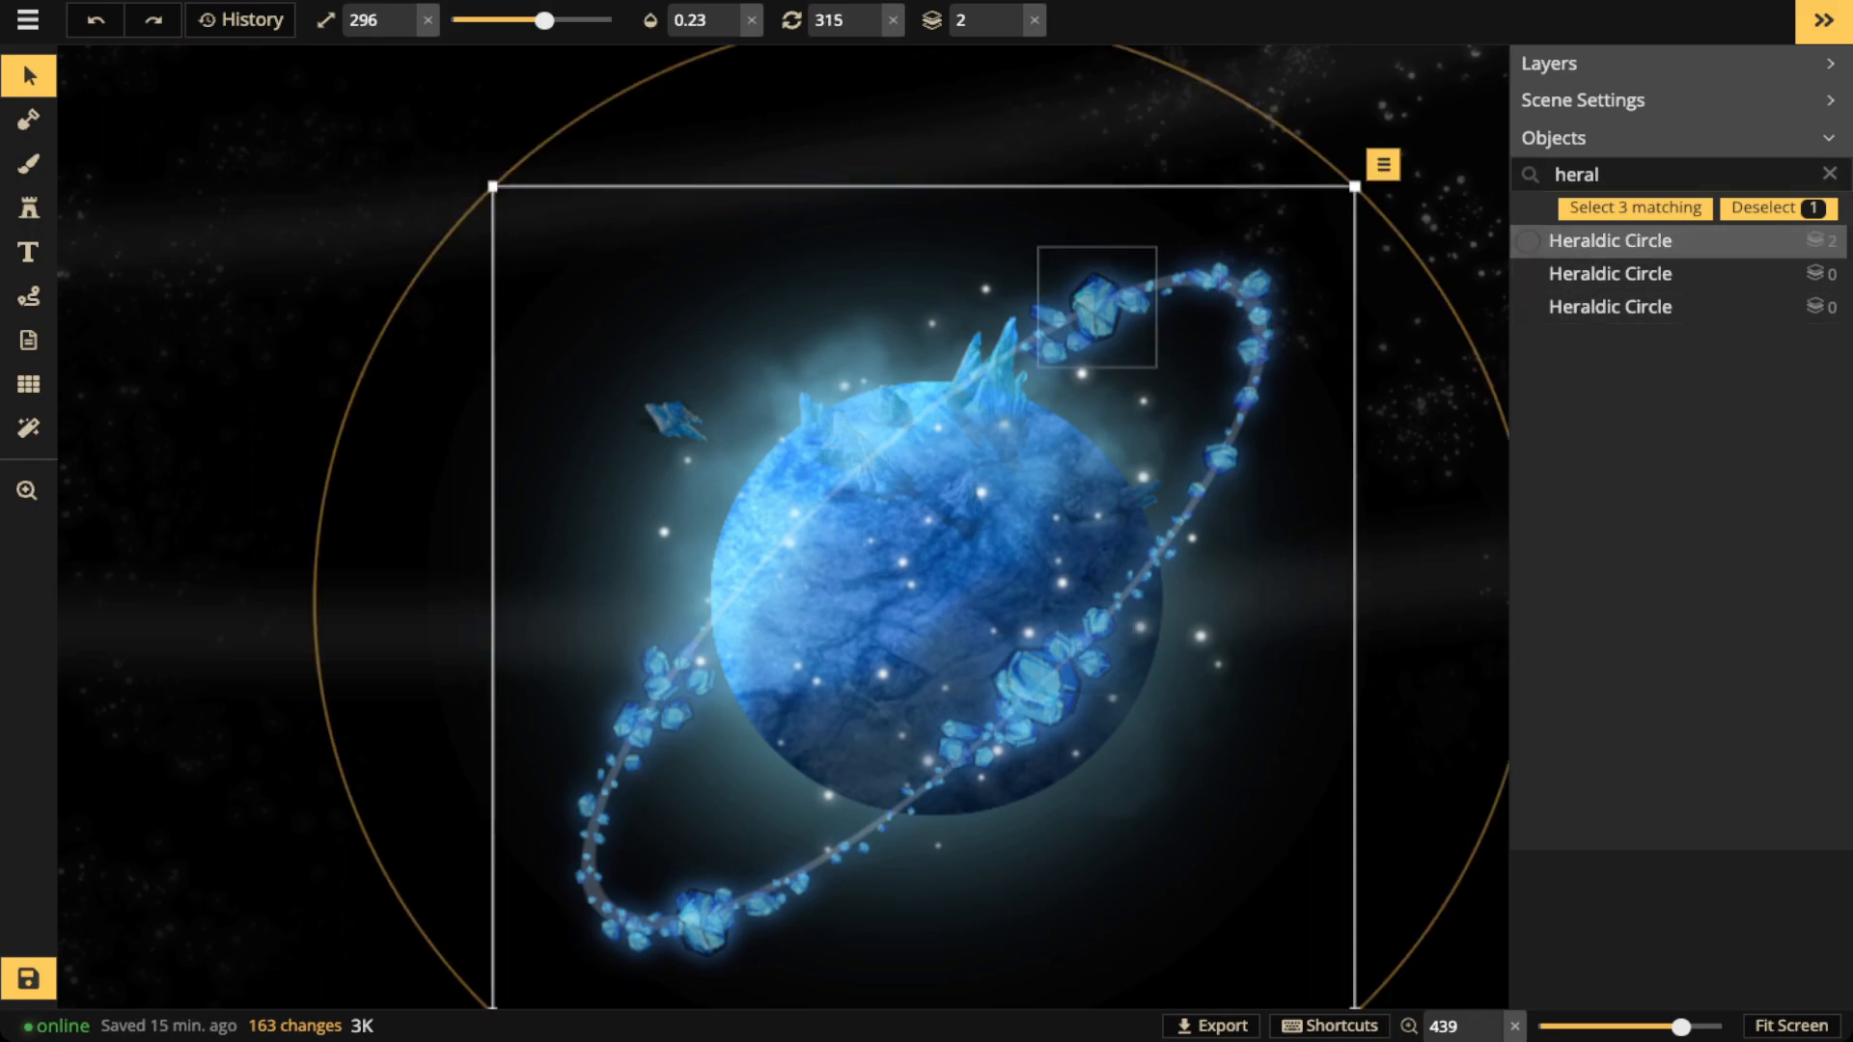
pyautogui.press('Delete')
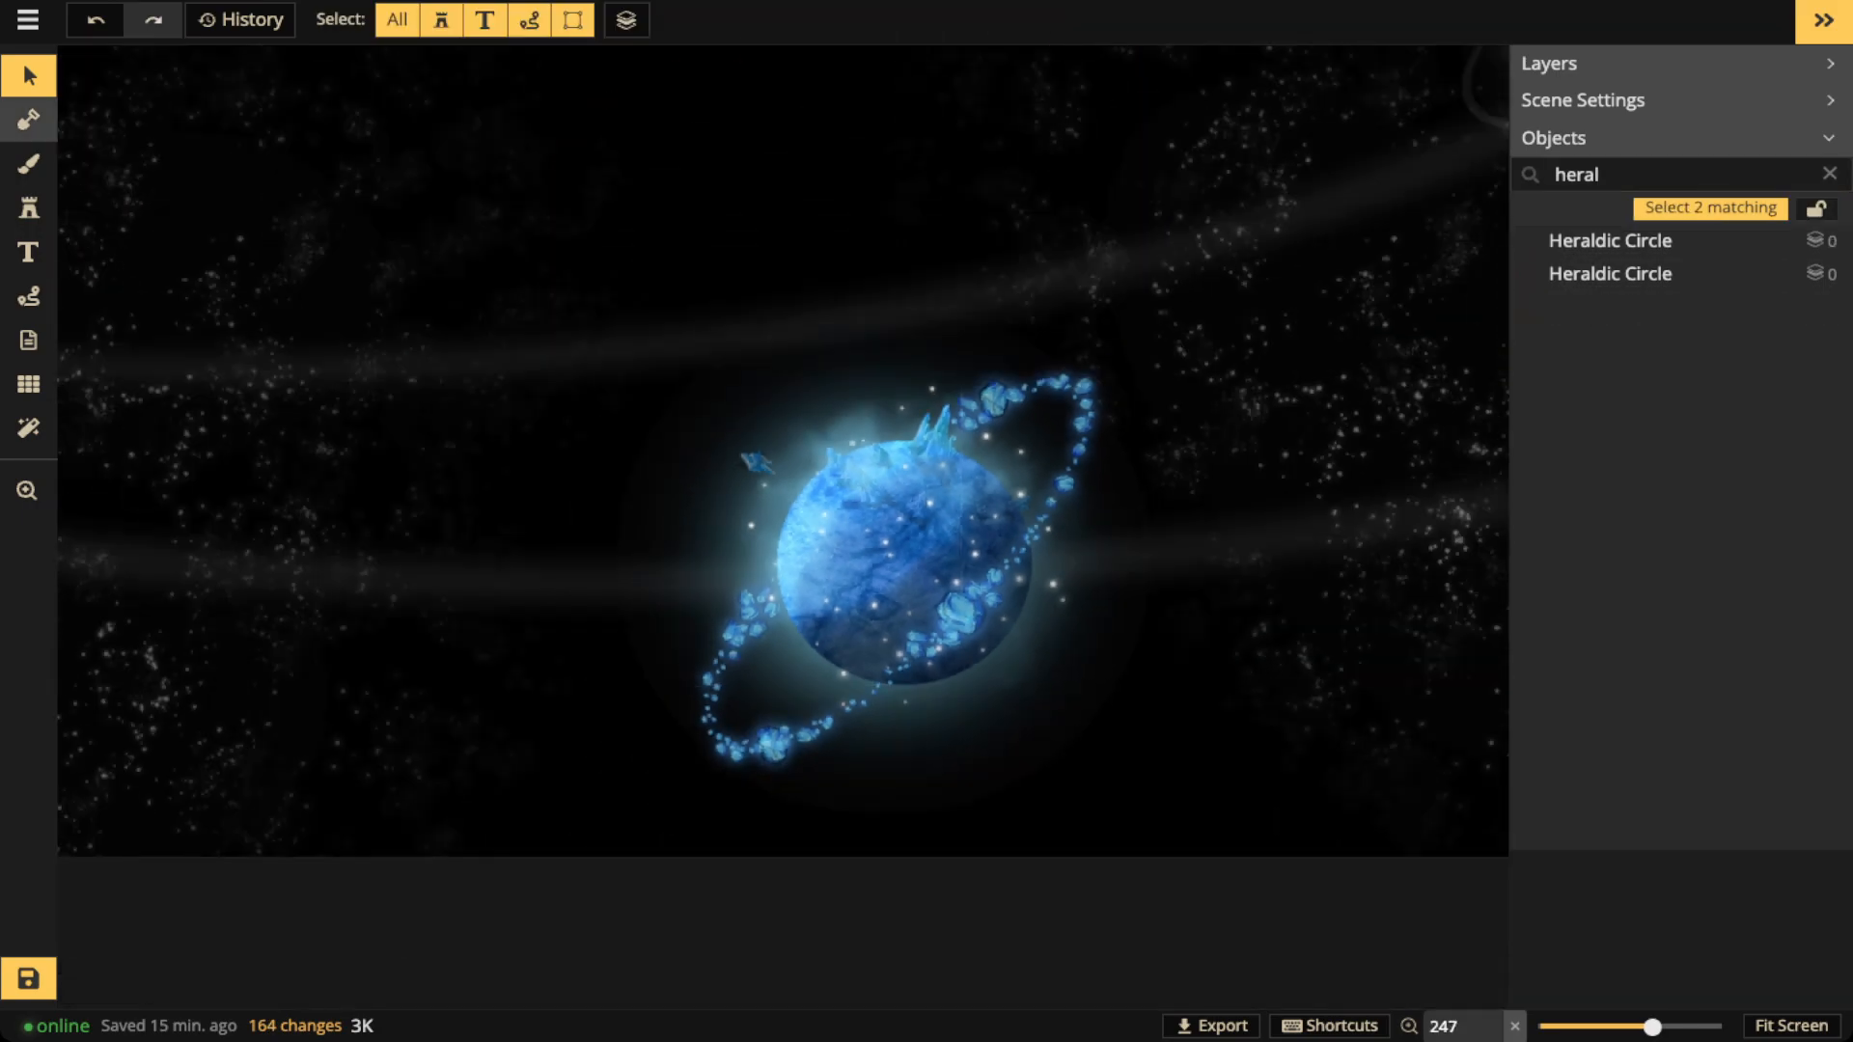
# Save the map with the finished crystal-ringed ice planet
pyautogui.scroll(-3, 447, 494)
pyautogui.moveTo(447, 494); pyautogui.dragTo(583, 483)
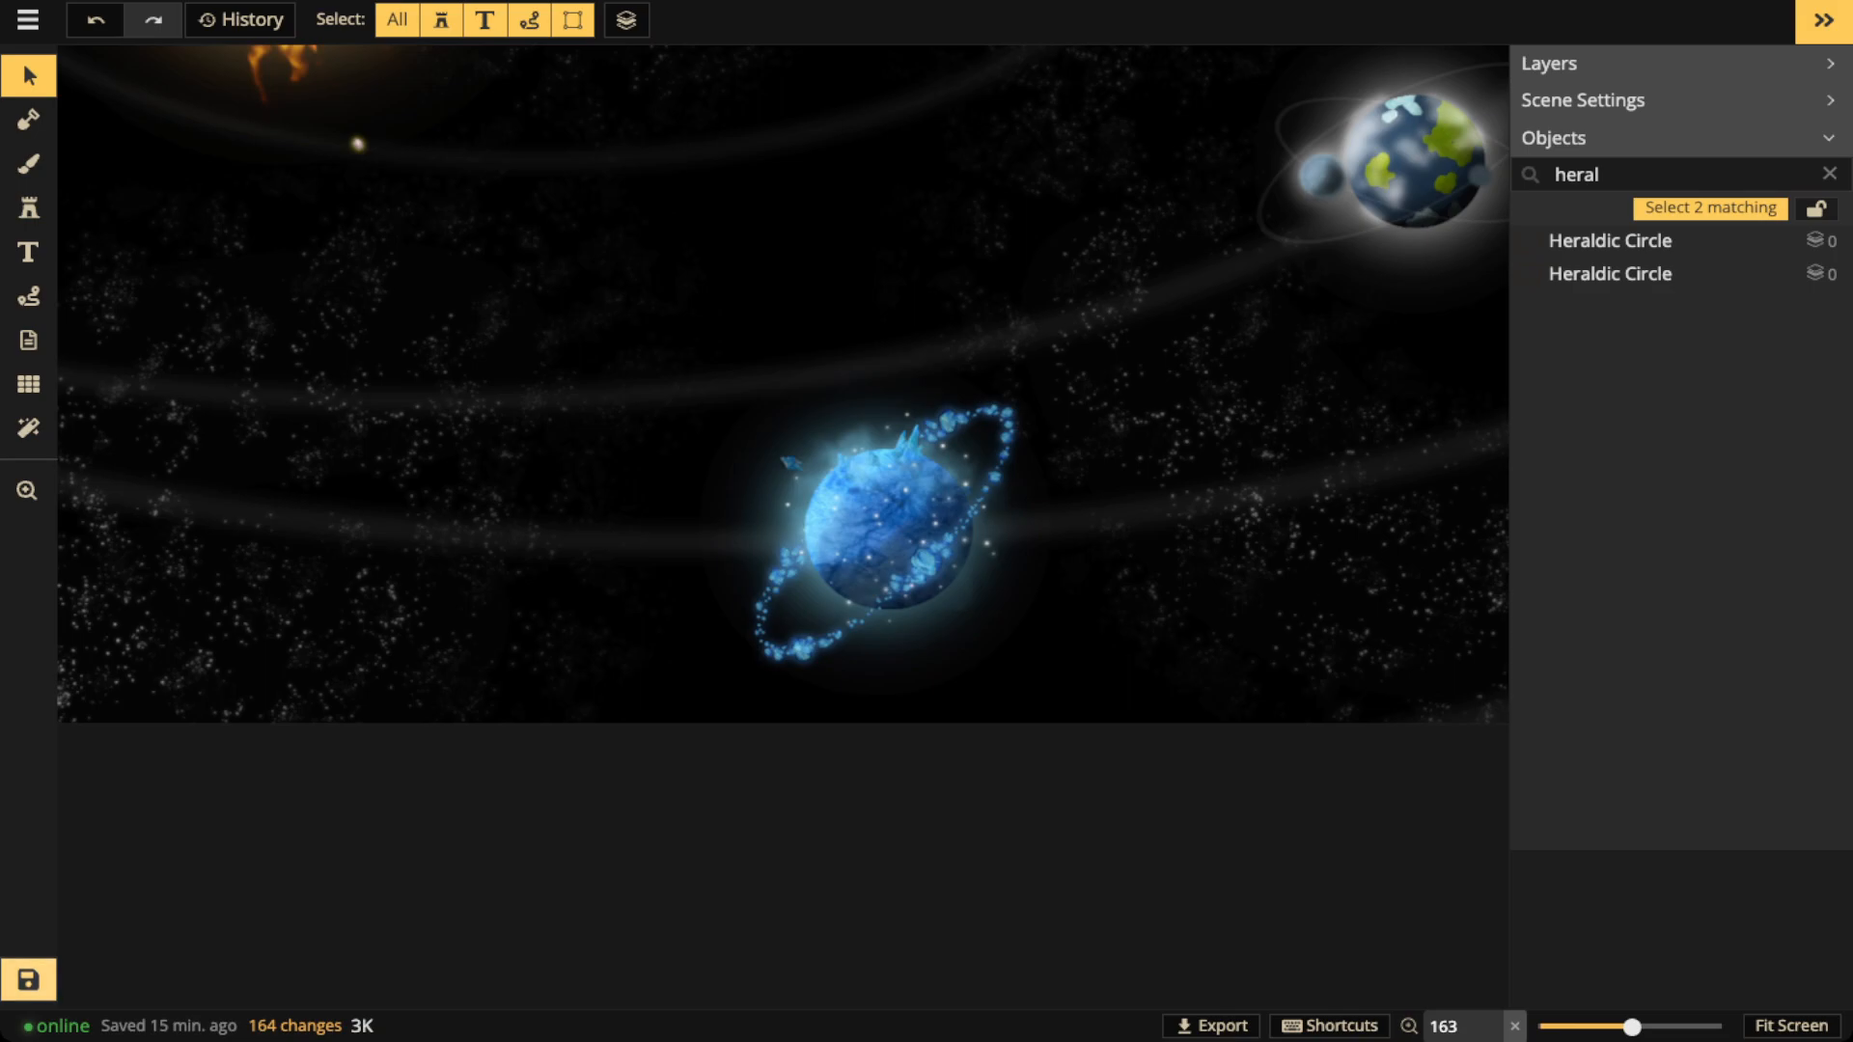
pyautogui.hotkey('ctrl', 's')
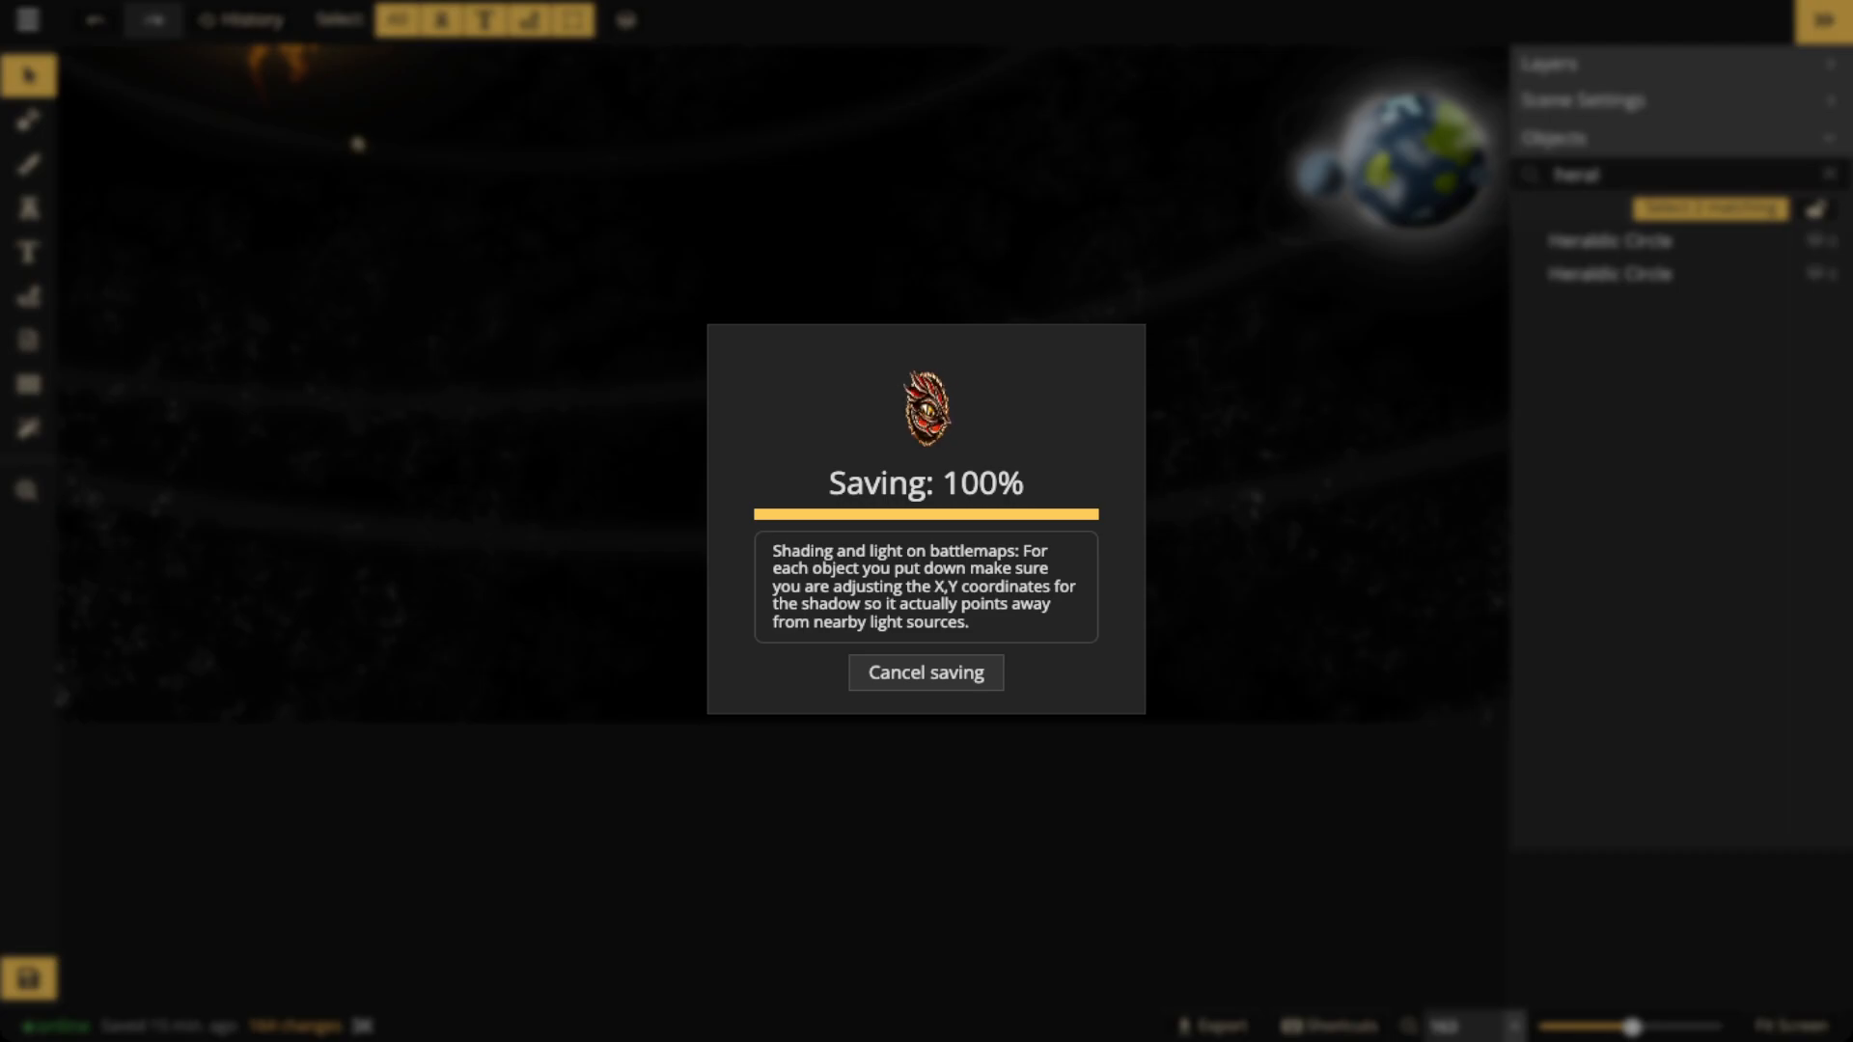
# Bring the glowing orange and teal planet into view, open the stamp catalog and clear its crystal search
pyautogui.scroll(-5, 704, 427)
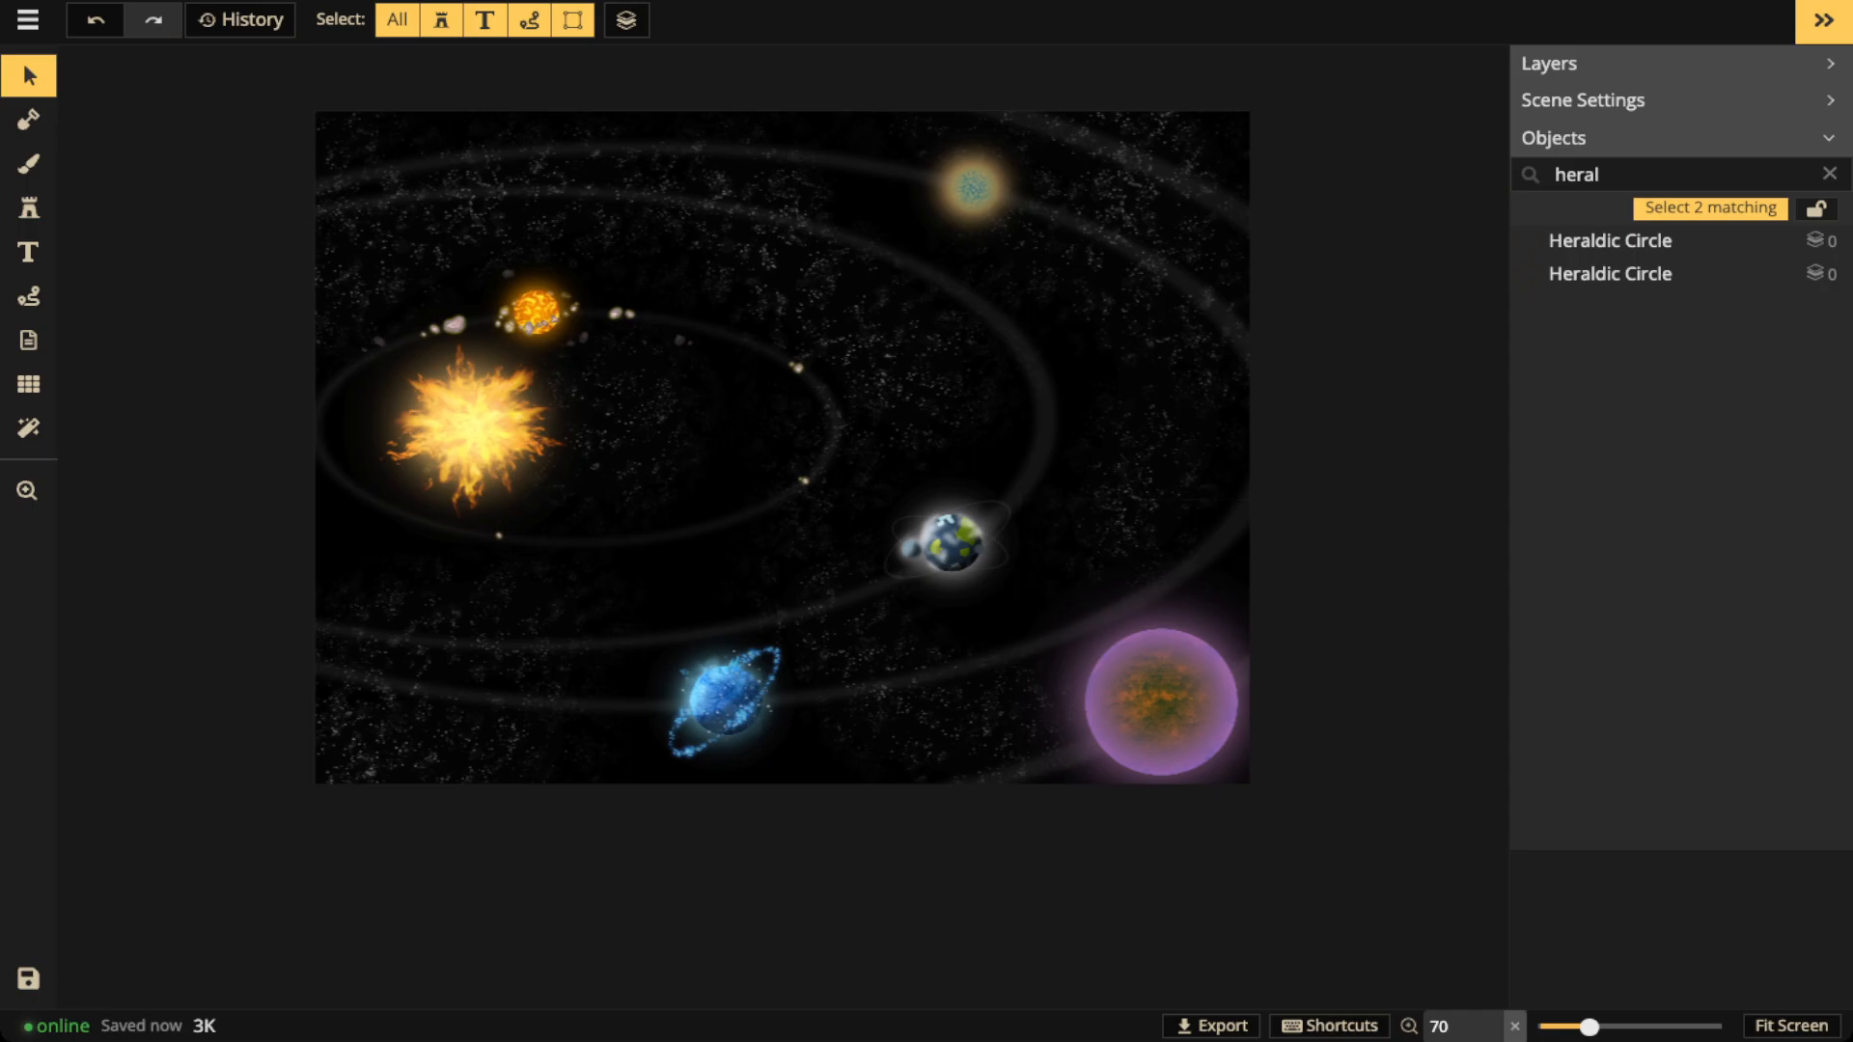
pyautogui.scroll(10, 986, 238)
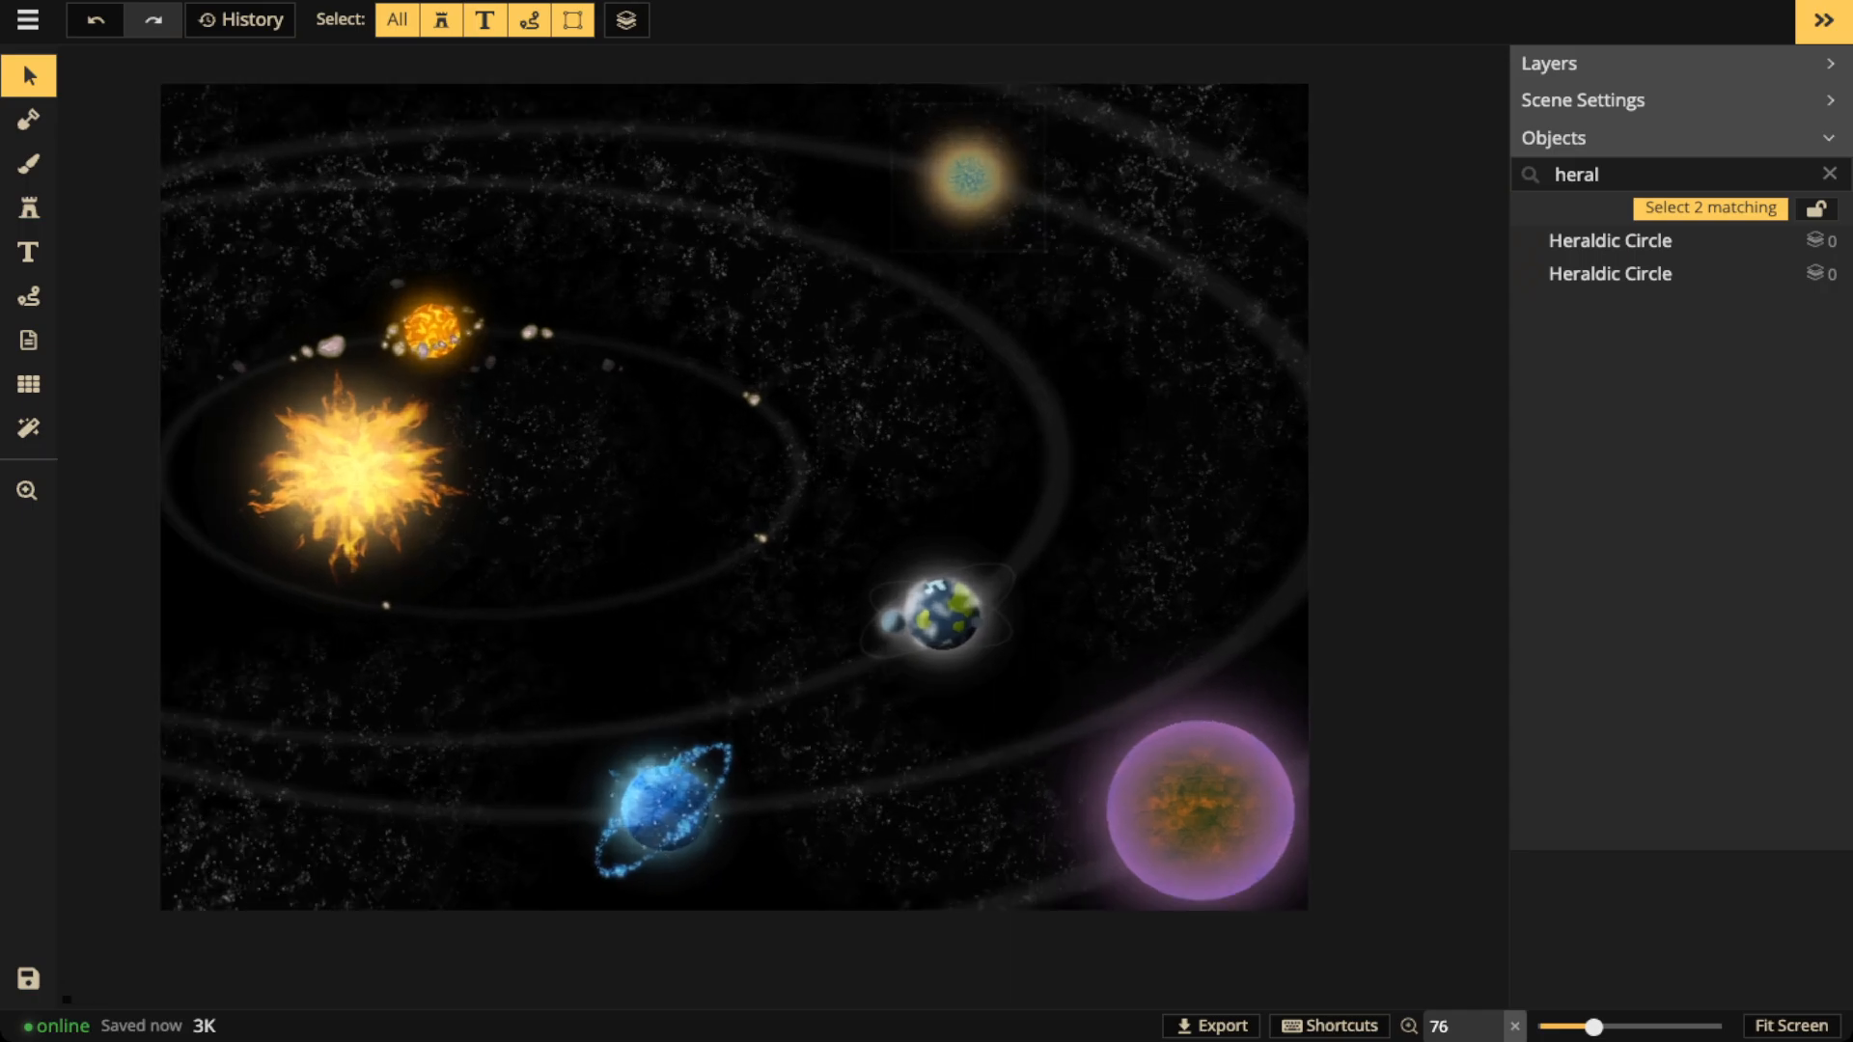
pyautogui.scroll(10, 965, 242)
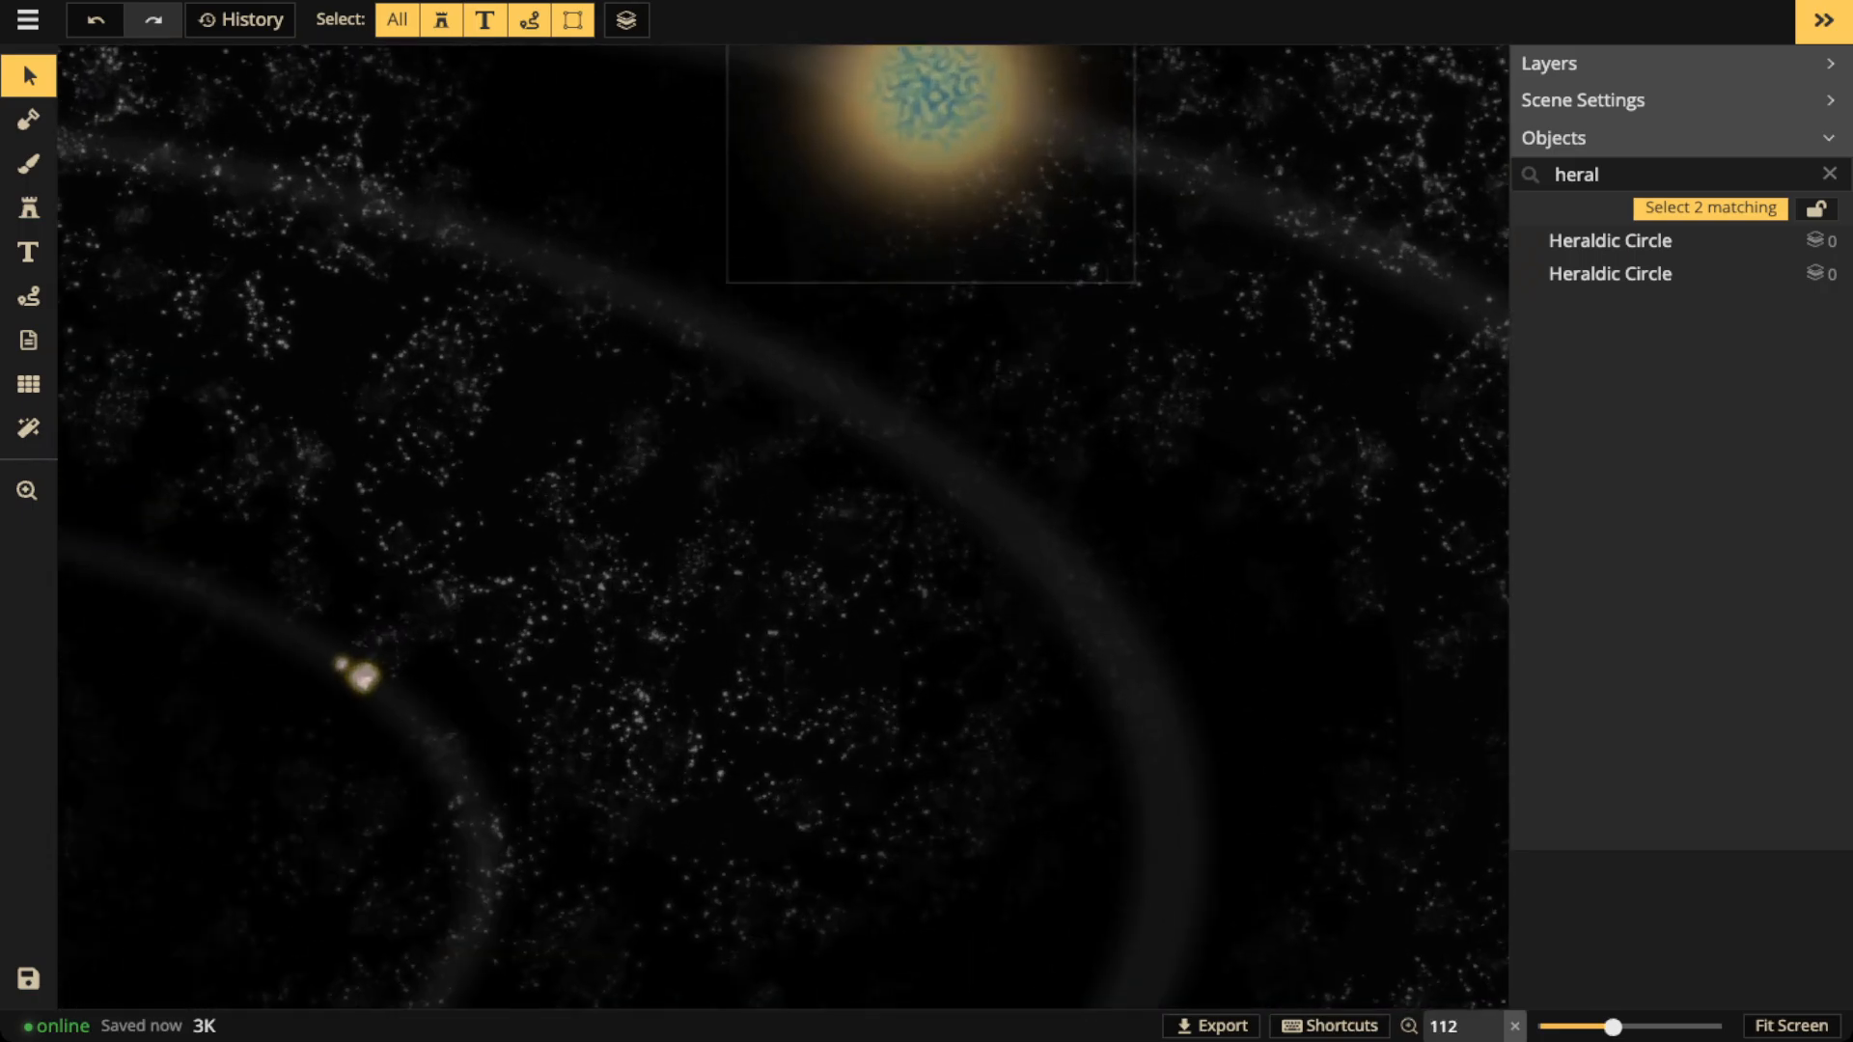
pyautogui.scroll(2, 965, 241)
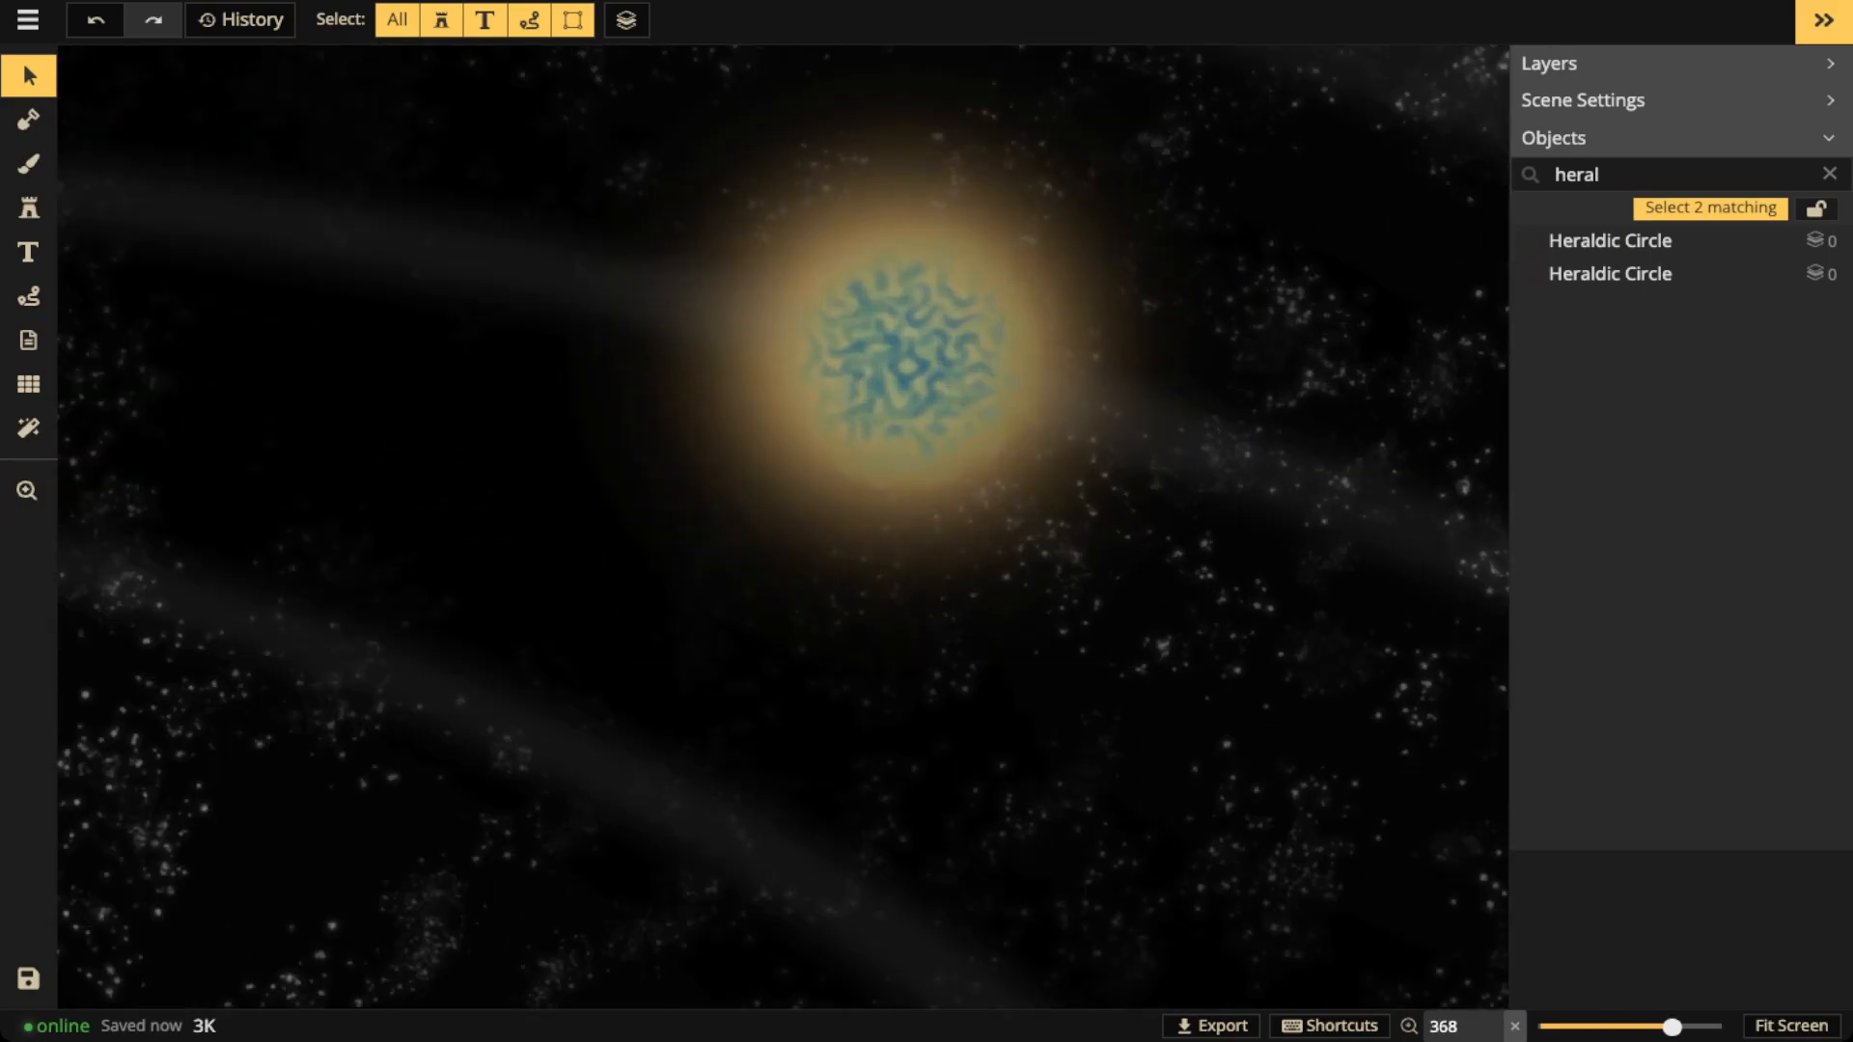
pyautogui.click(28, 209)
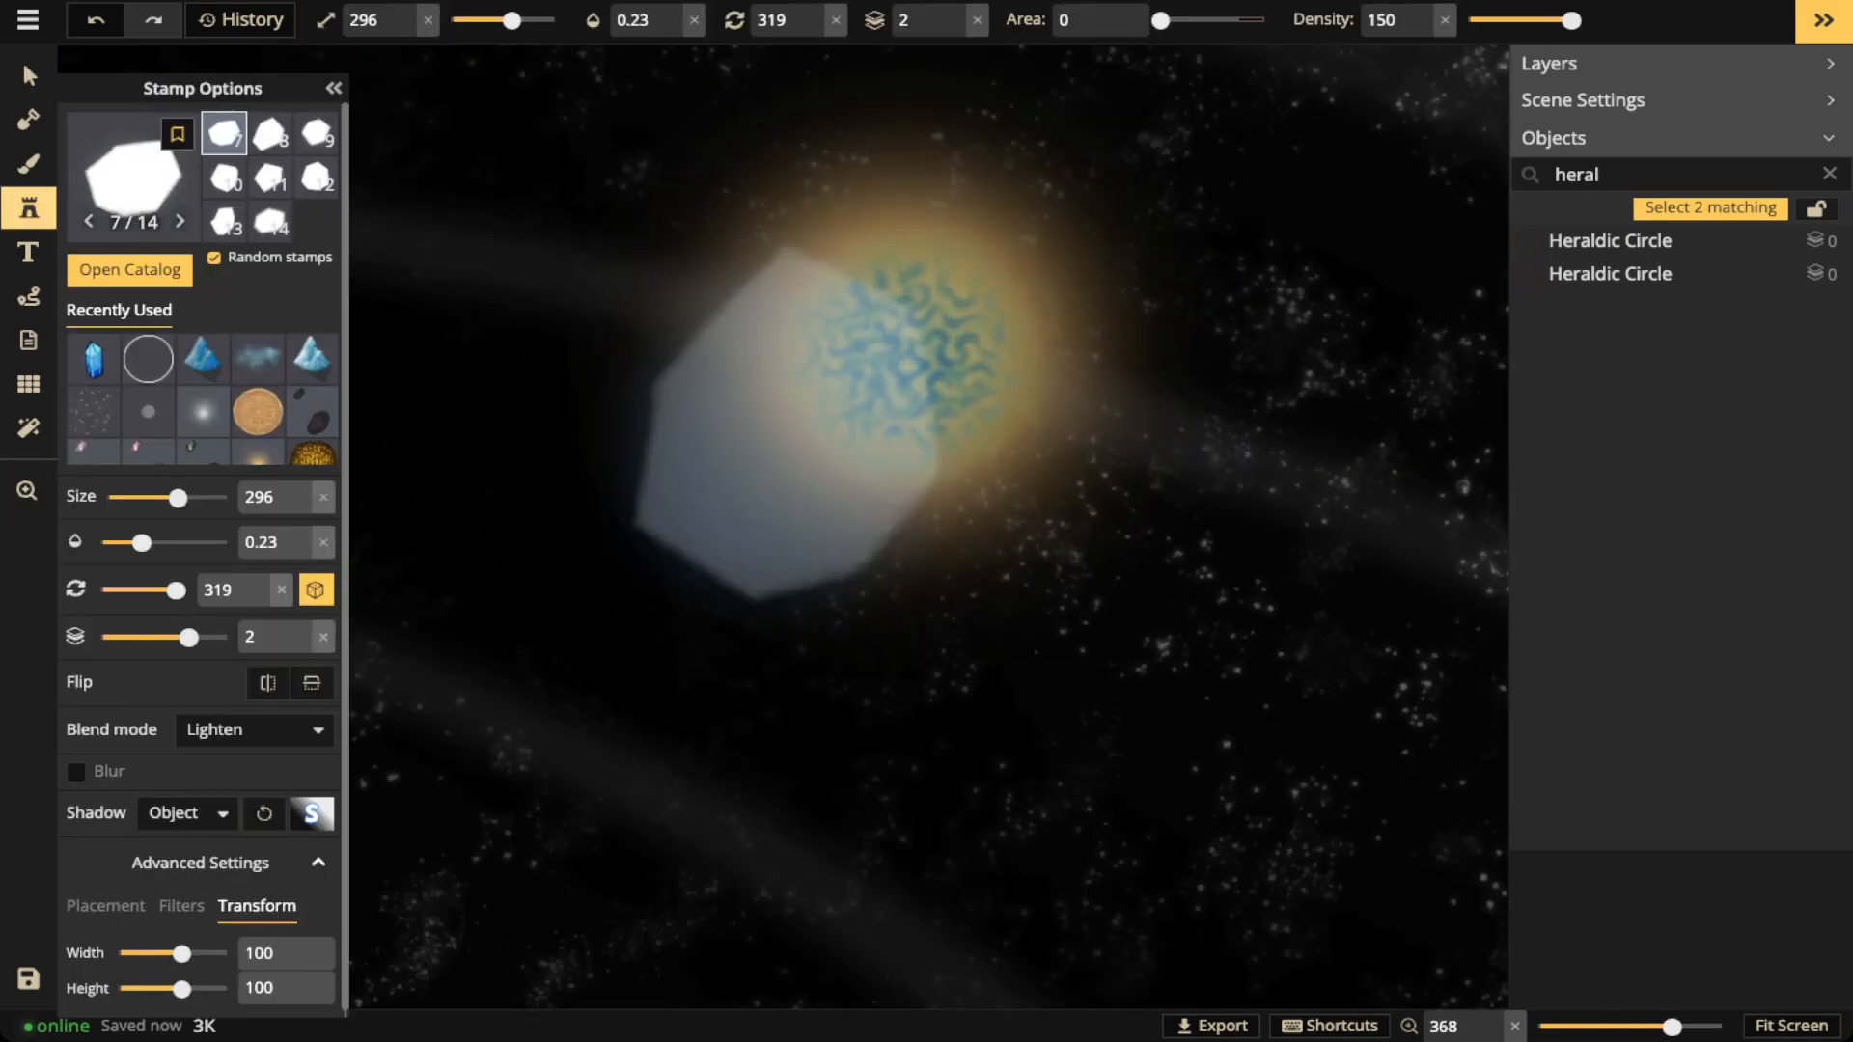
pyautogui.click(136, 173)
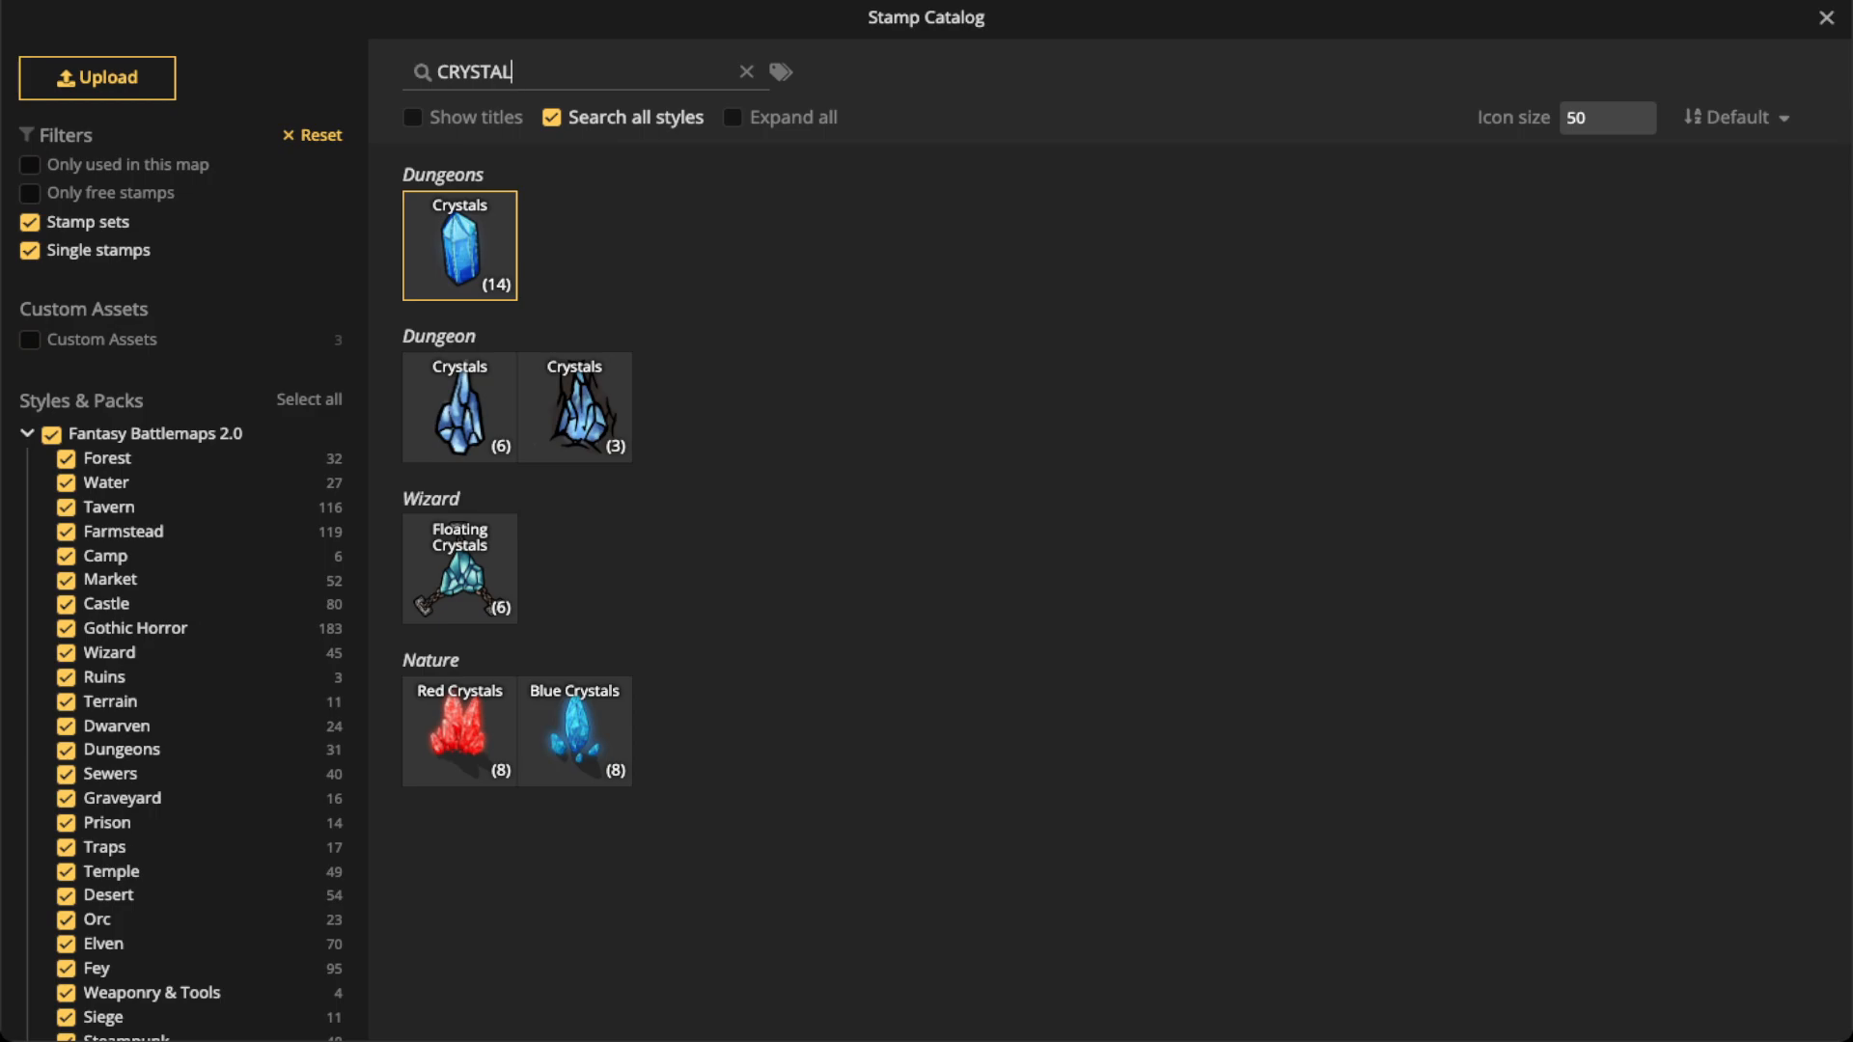
pyautogui.hotkey('ctrl', 'a')
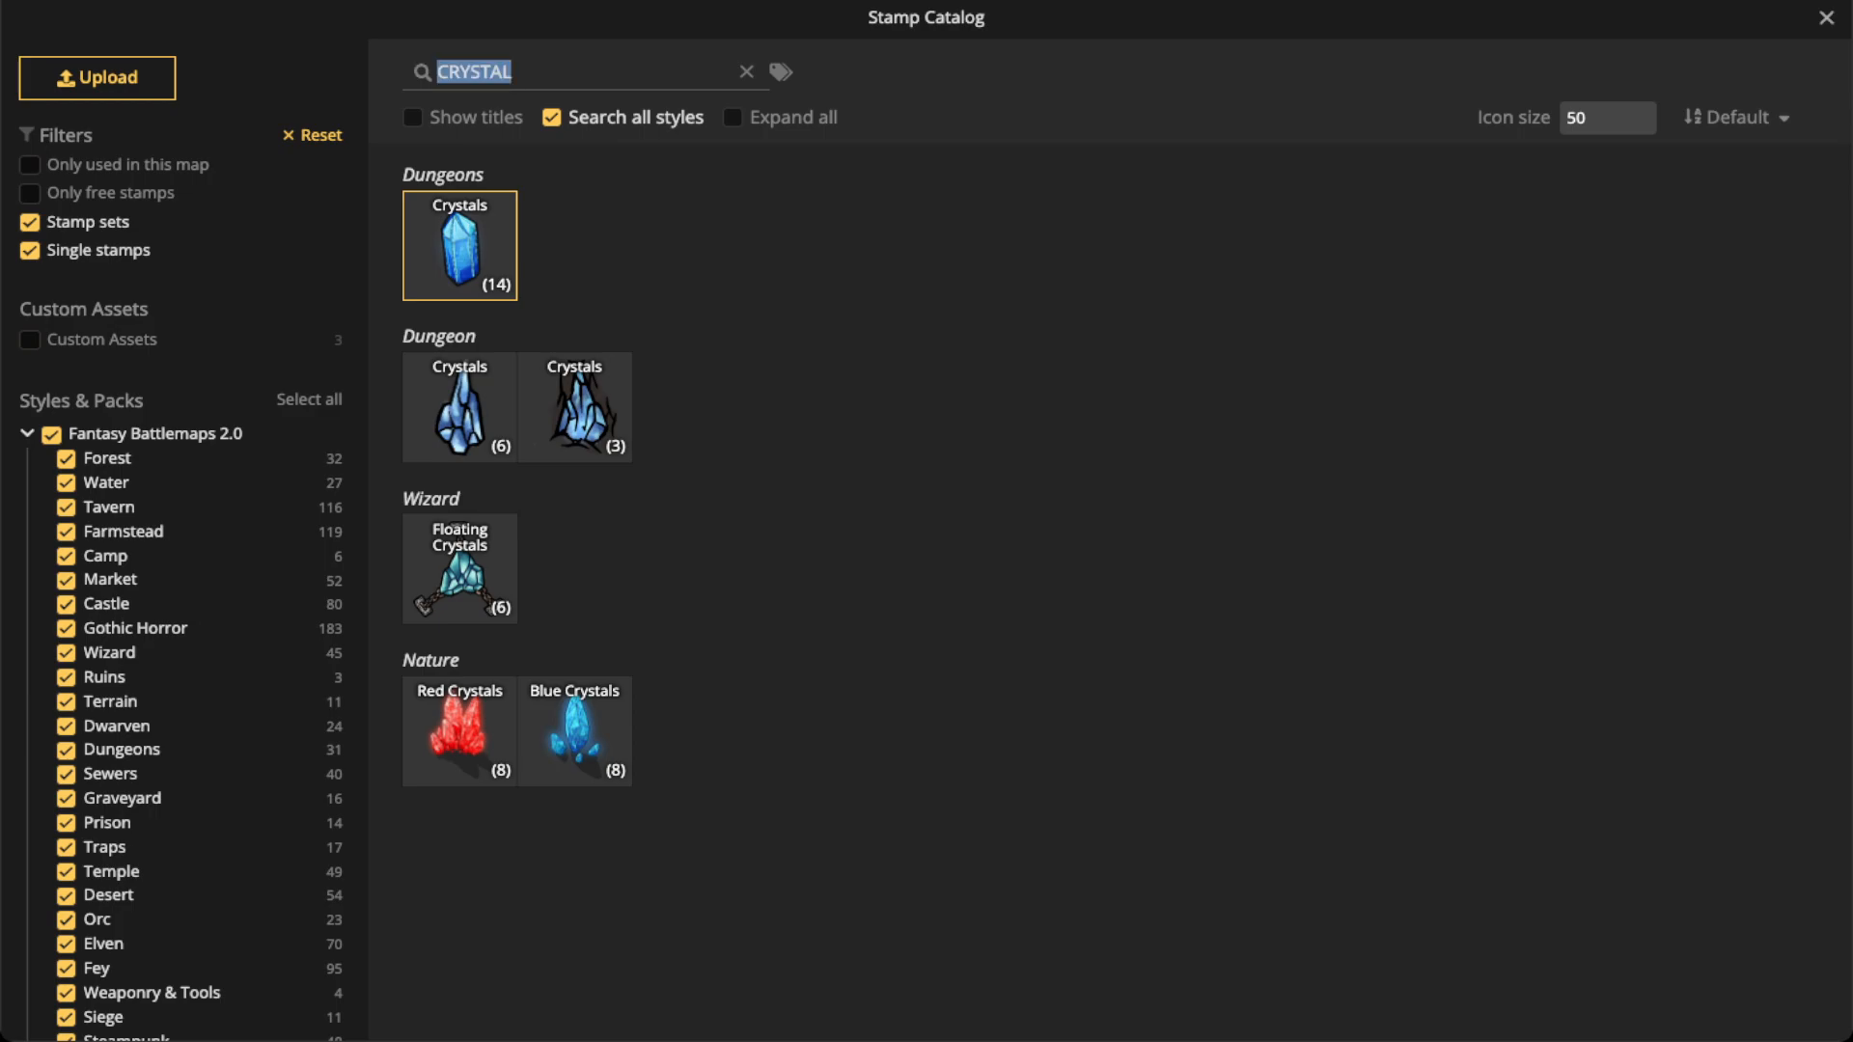
pyautogui.press('BackSpace')
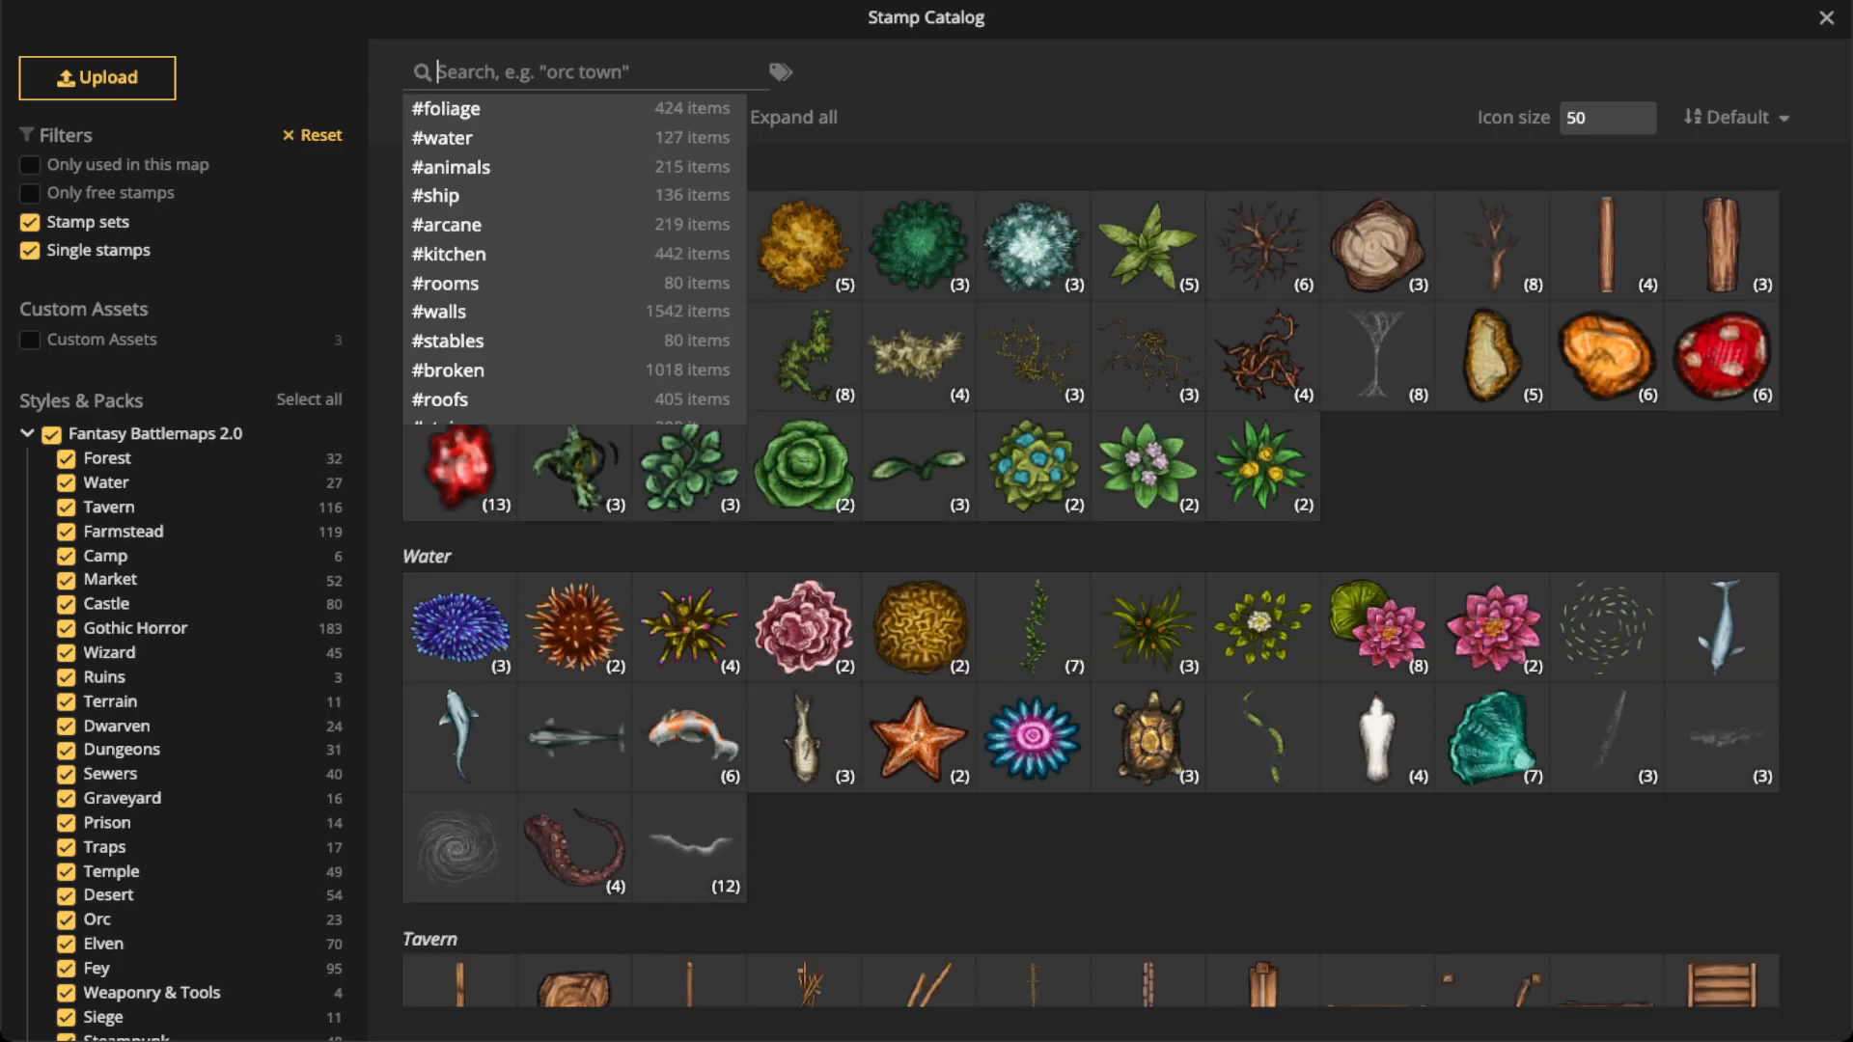
pyautogui.press('Down')
pyautogui.press('Down')
pyautogui.press('Down')
pyautogui.press('Escape')
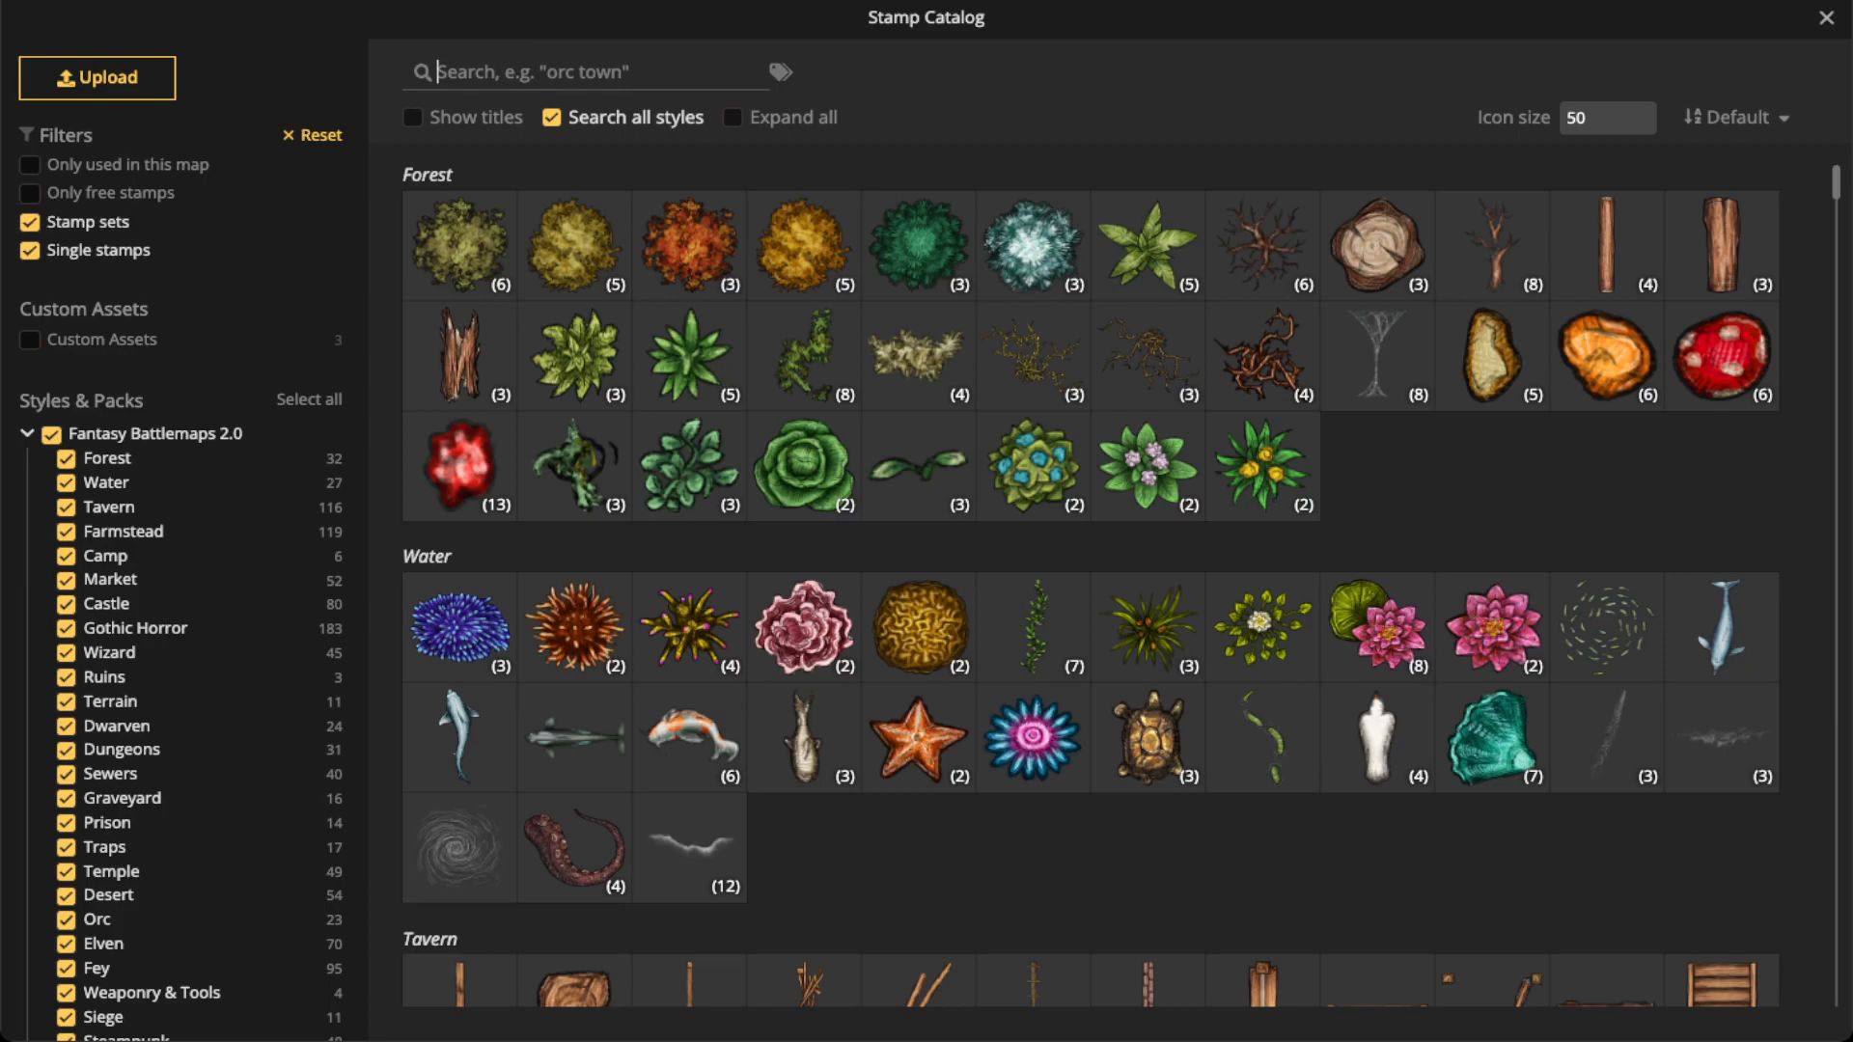
# Search the stamp catalog for "debris" and choose the Broken Metal Wall Debris set
pyautogui.scroll(-5, 917, 463)
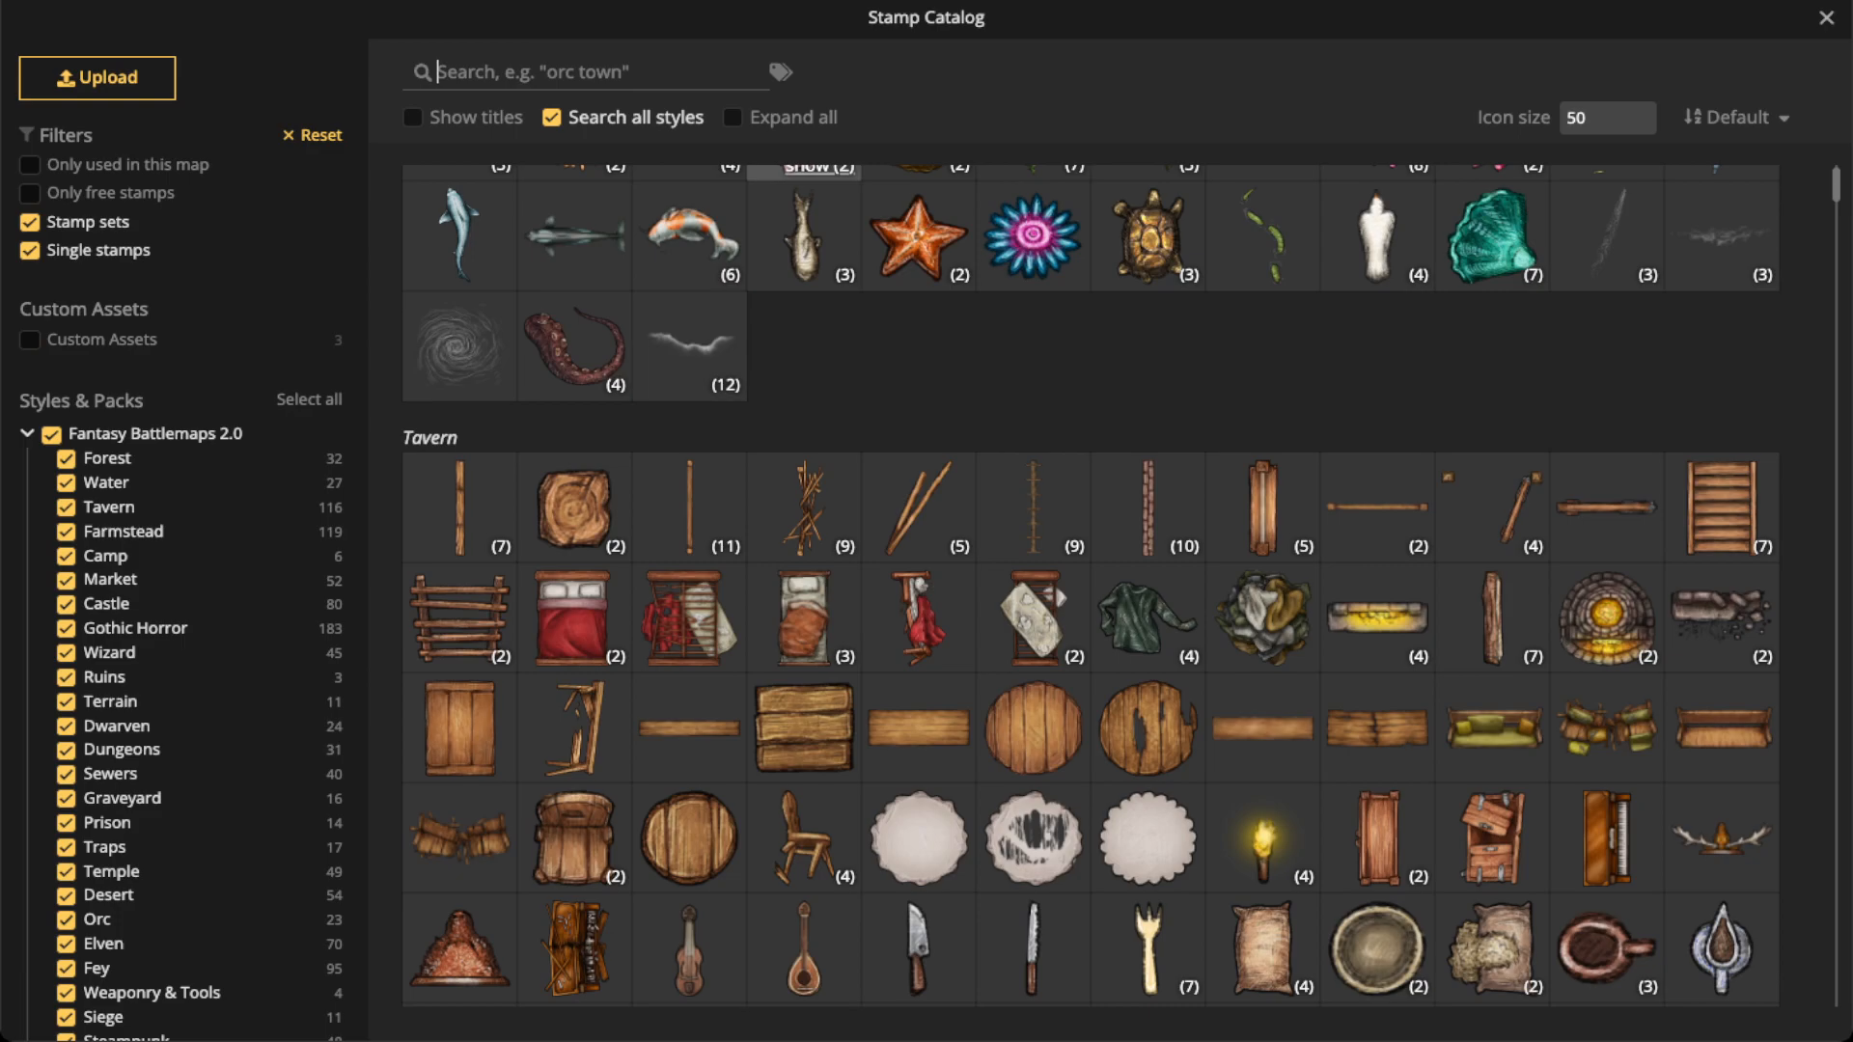
pyautogui.scroll(-2, 1091, 579)
pyautogui.write('debris')
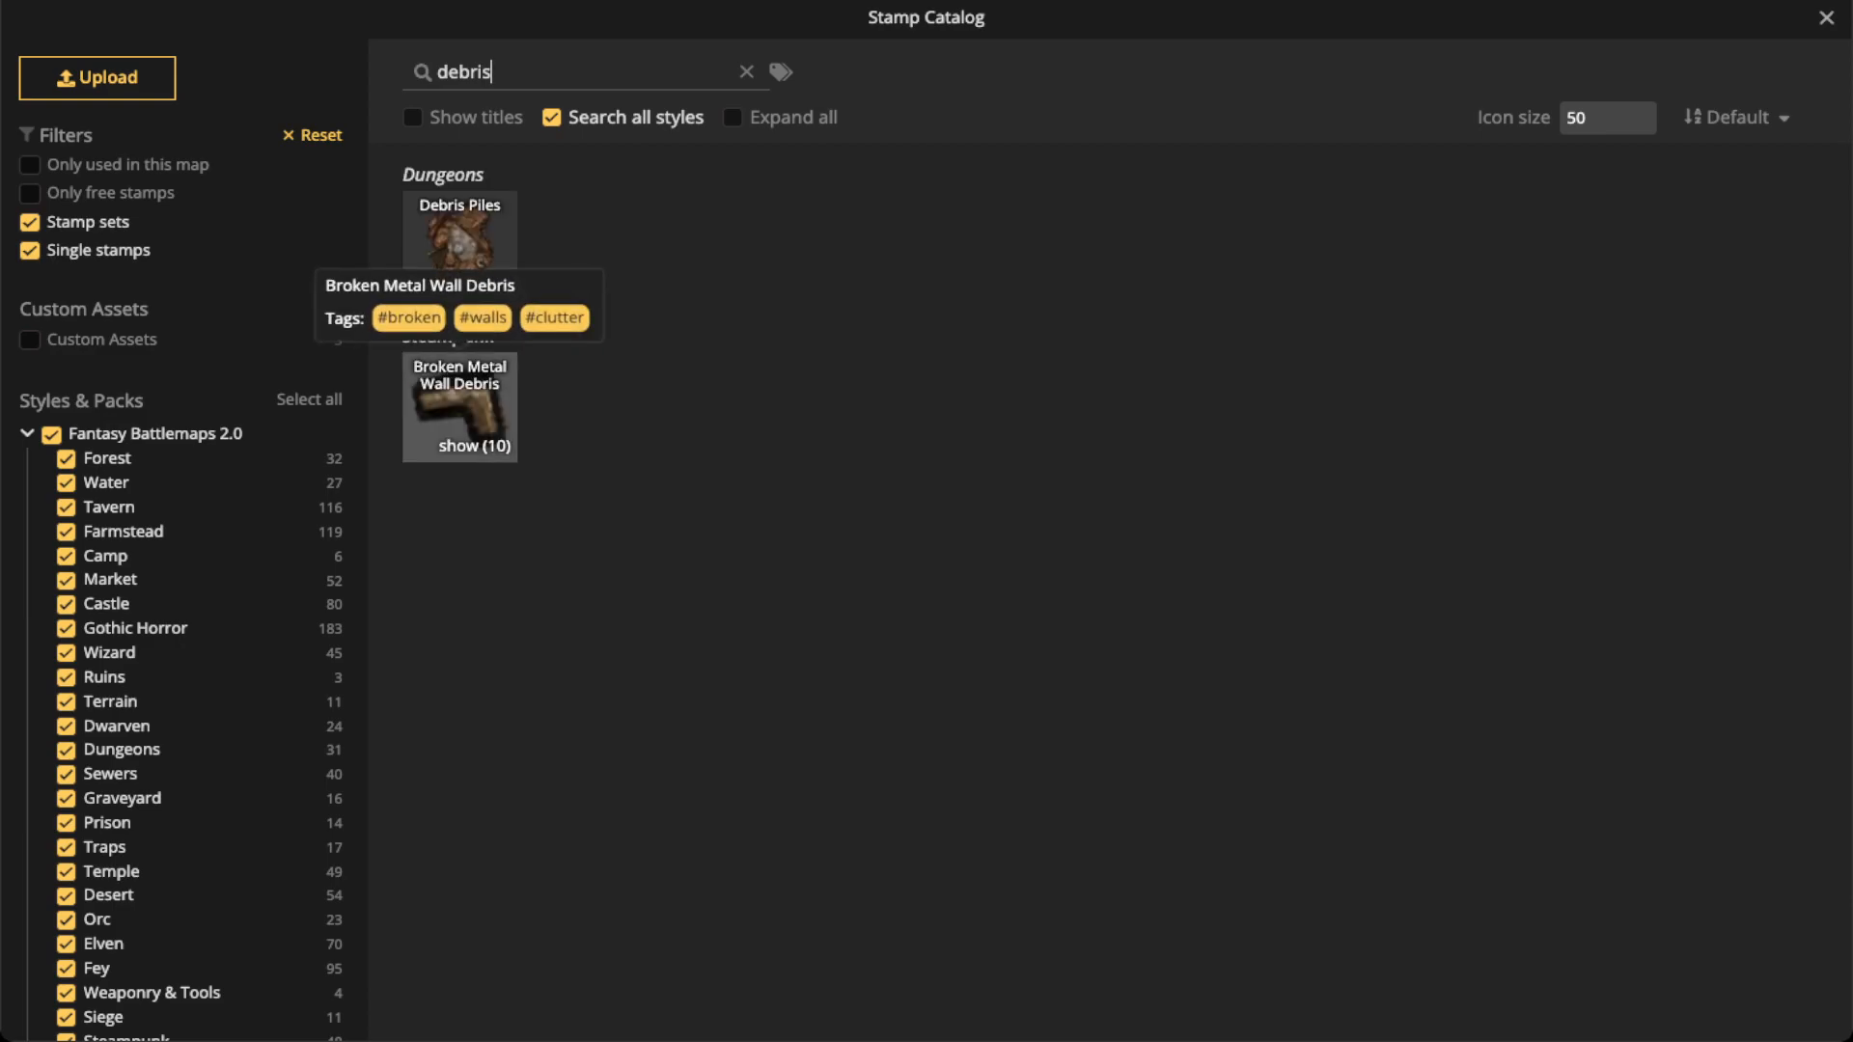
pyautogui.click(459, 410)
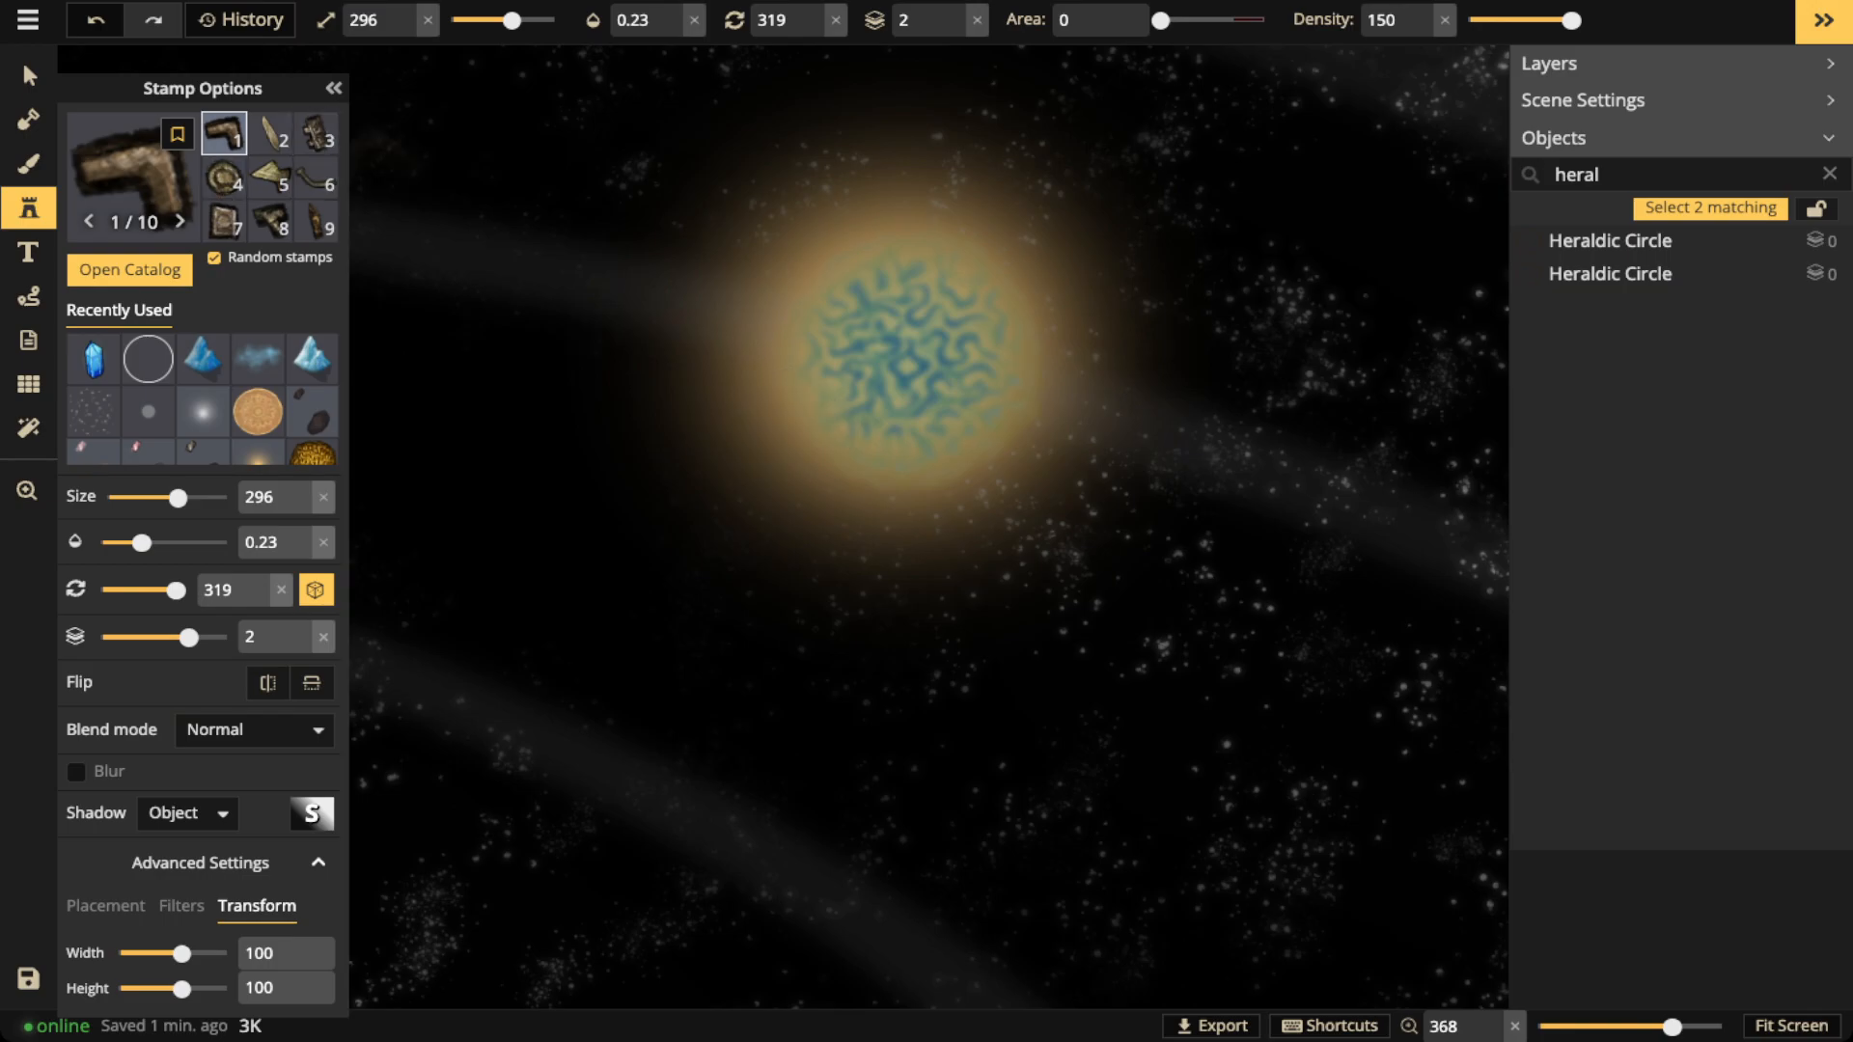
# Set the debris stamp's opacity to 1 and its size to 40
pyautogui.scroll(2, 797, 453)
pyautogui.click(694, 20)
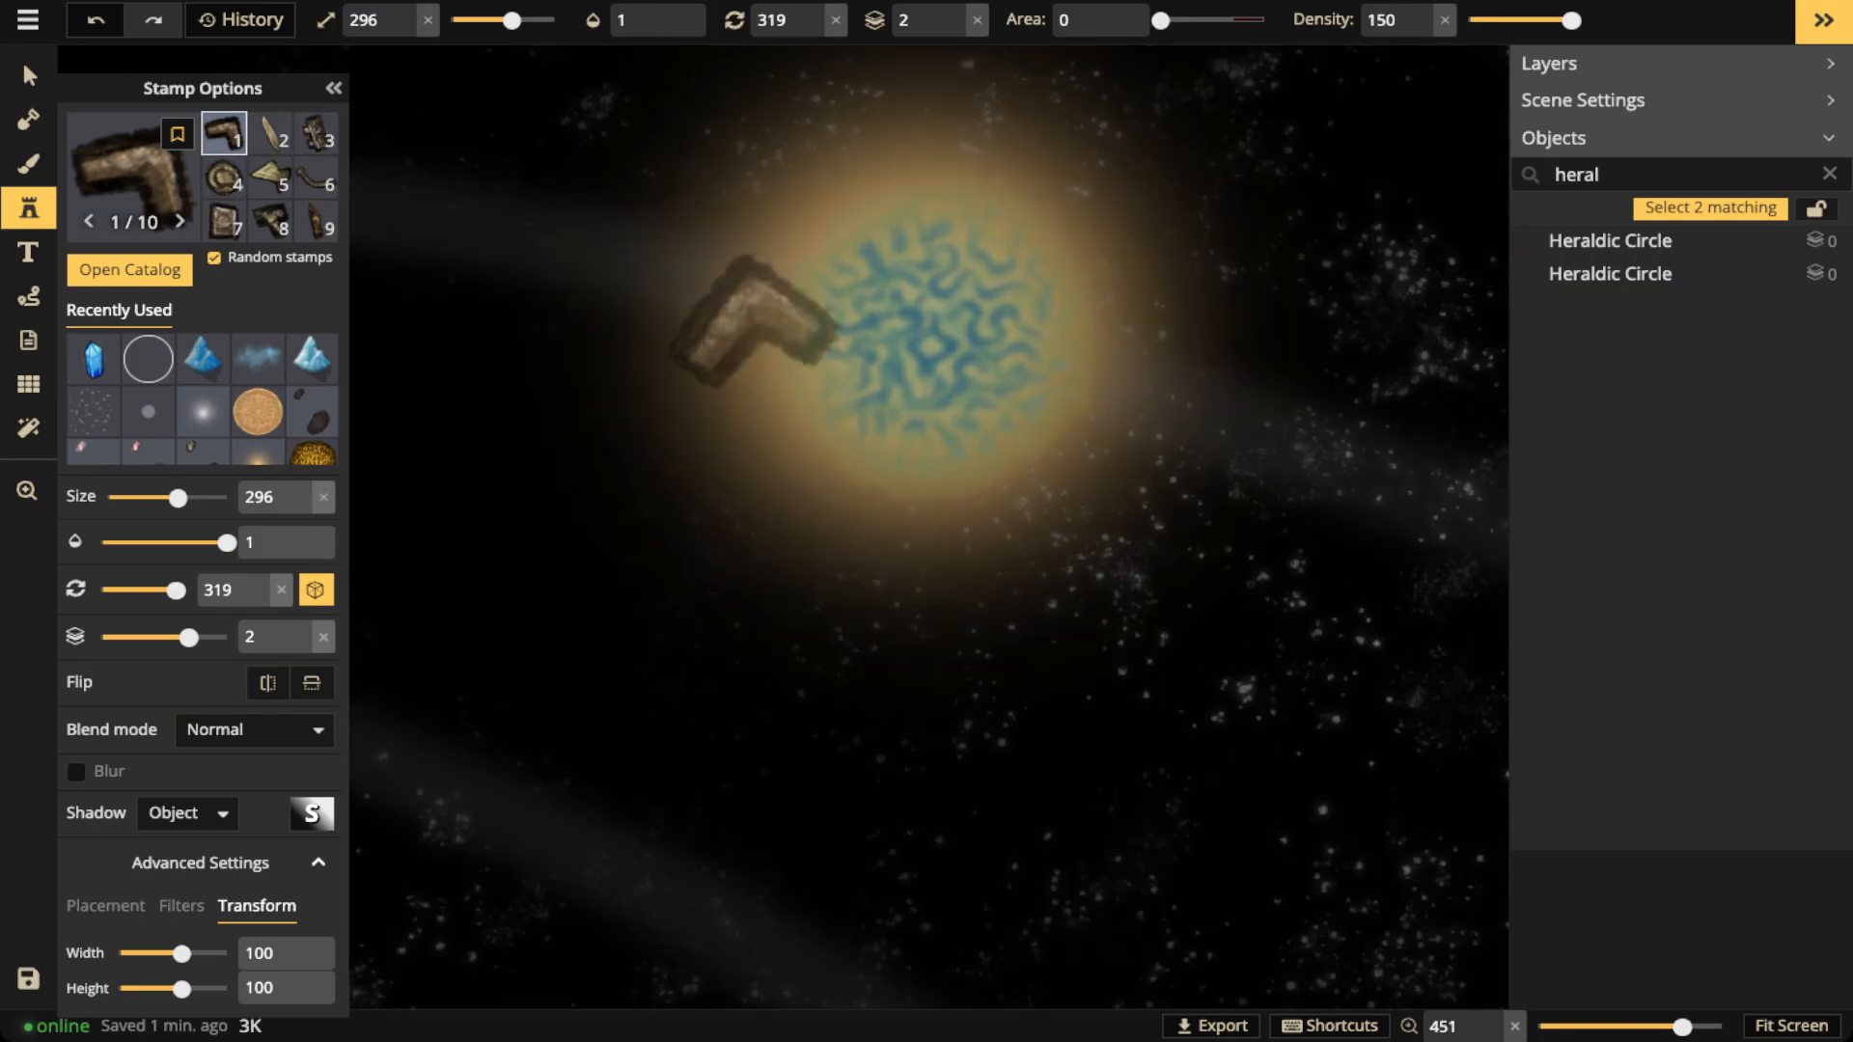
pyautogui.click(427, 21)
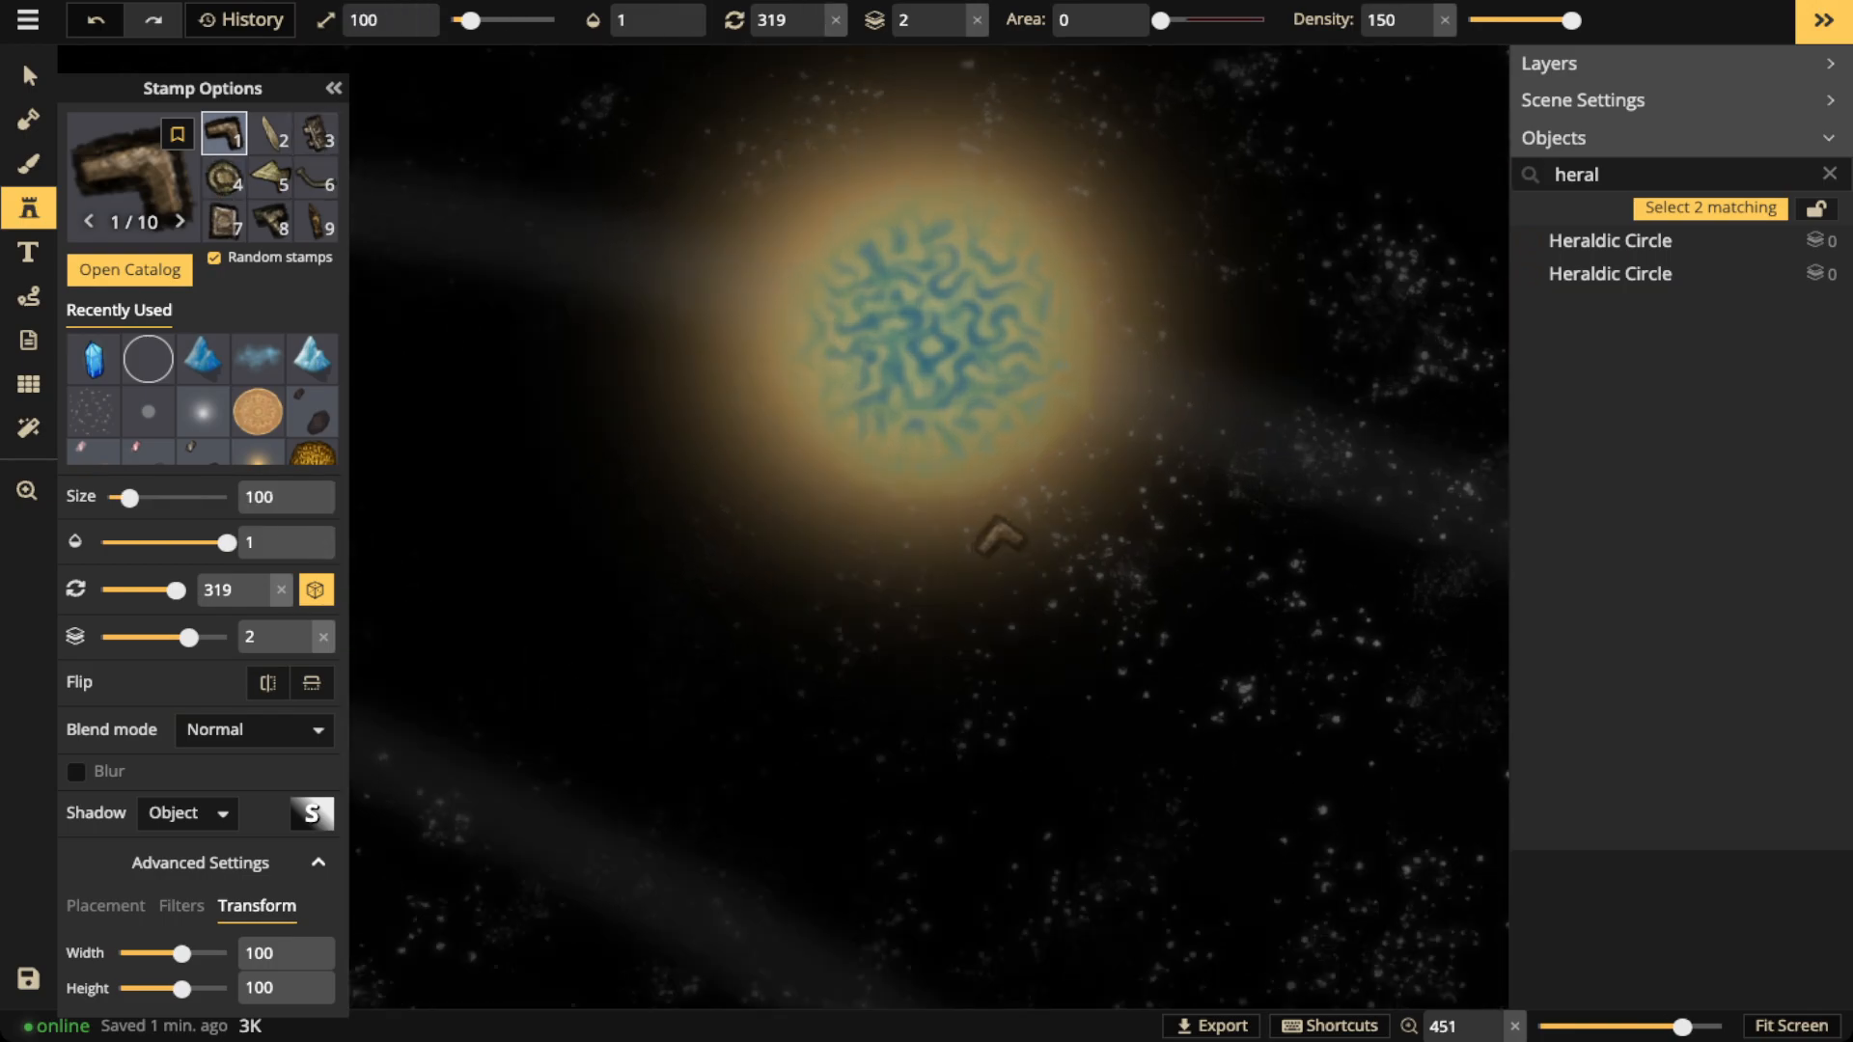
pyautogui.scroll(2, 980, 497)
pyautogui.press('[')
pyautogui.press('[')
pyautogui.press('[')
pyautogui.press('[')
pyautogui.press('[')
pyautogui.press('[')
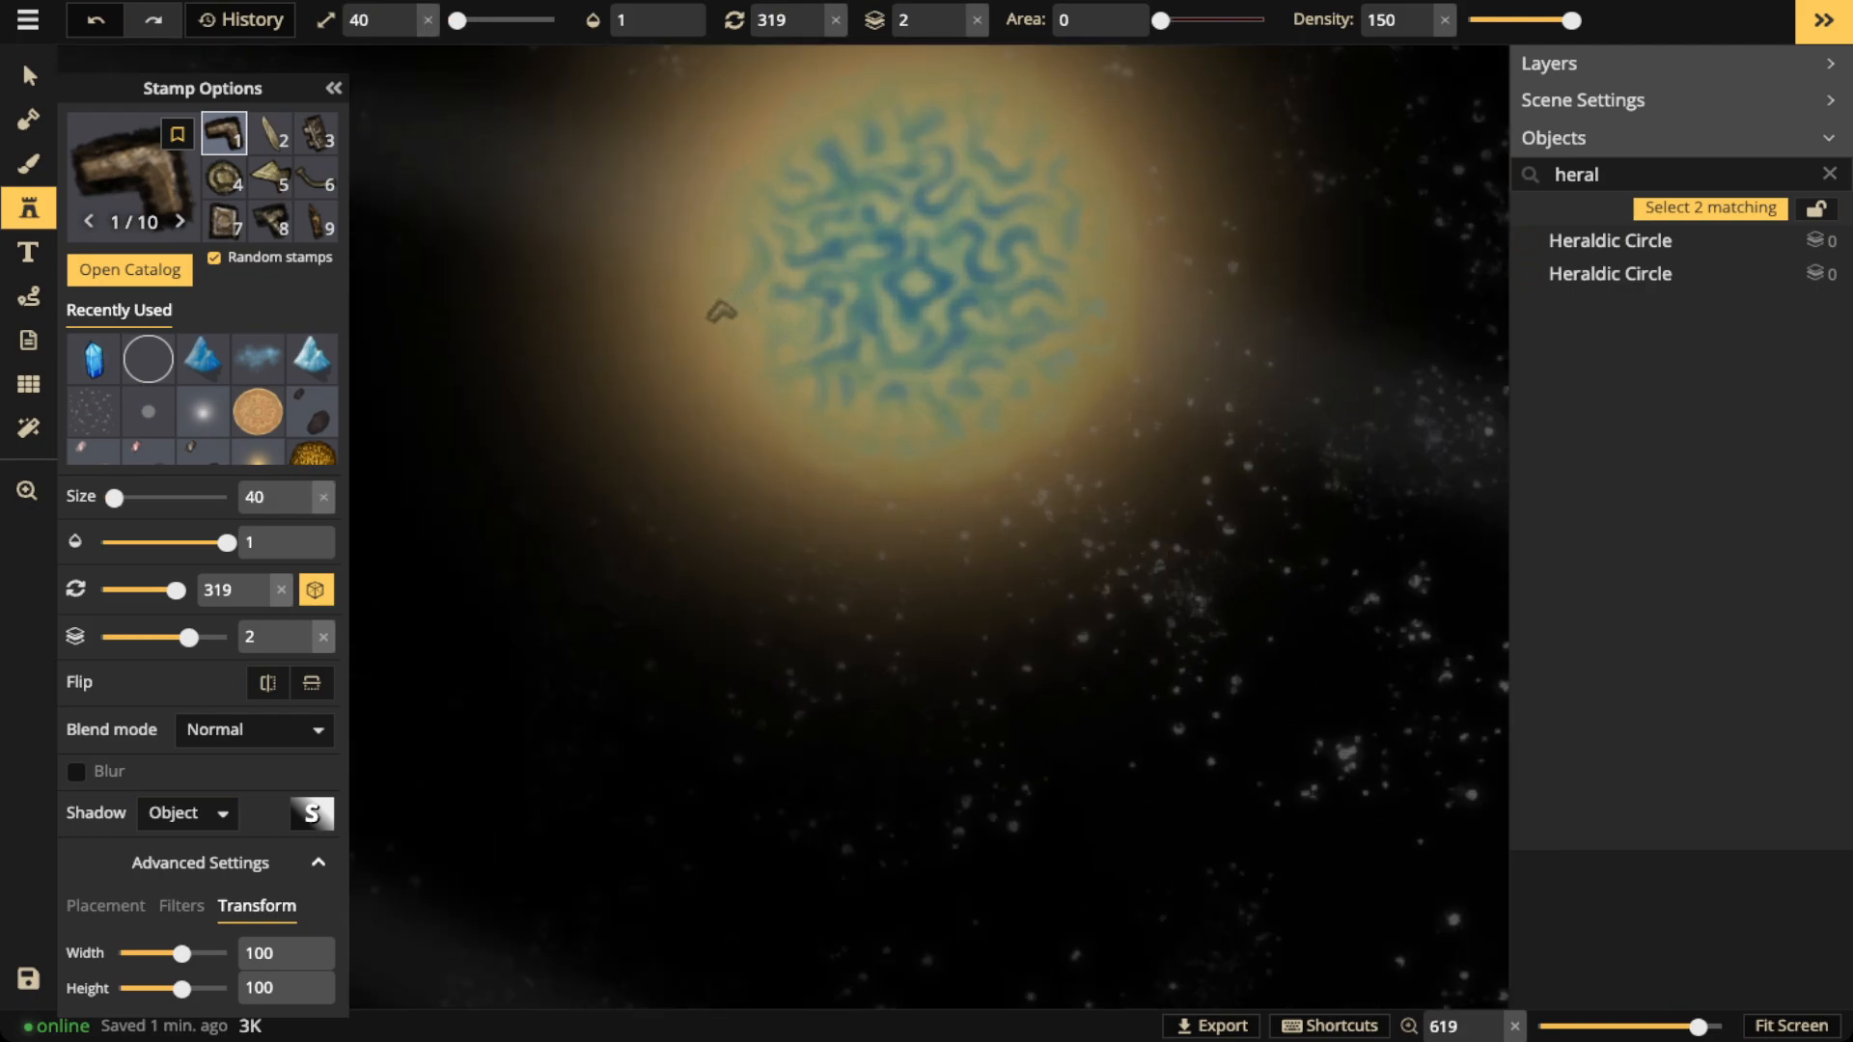
# Scatter a trial band of metal debris below the orange and teal planet and undo it
pyautogui.moveTo(566, 679)
pyautogui.mouseDown()
pyautogui.moveTo(632, 776)
pyautogui.moveTo(589, 826)
pyautogui.moveTo(619, 729)
pyautogui.moveTo(849, 792)
pyautogui.moveTo(927, 762)
pyautogui.moveTo(718, 808)
pyautogui.moveTo(425, 700)
pyautogui.moveTo(420, 649)
pyautogui.moveTo(544, 709)
pyautogui.moveTo(1035, 775)
pyautogui.mouseUp()
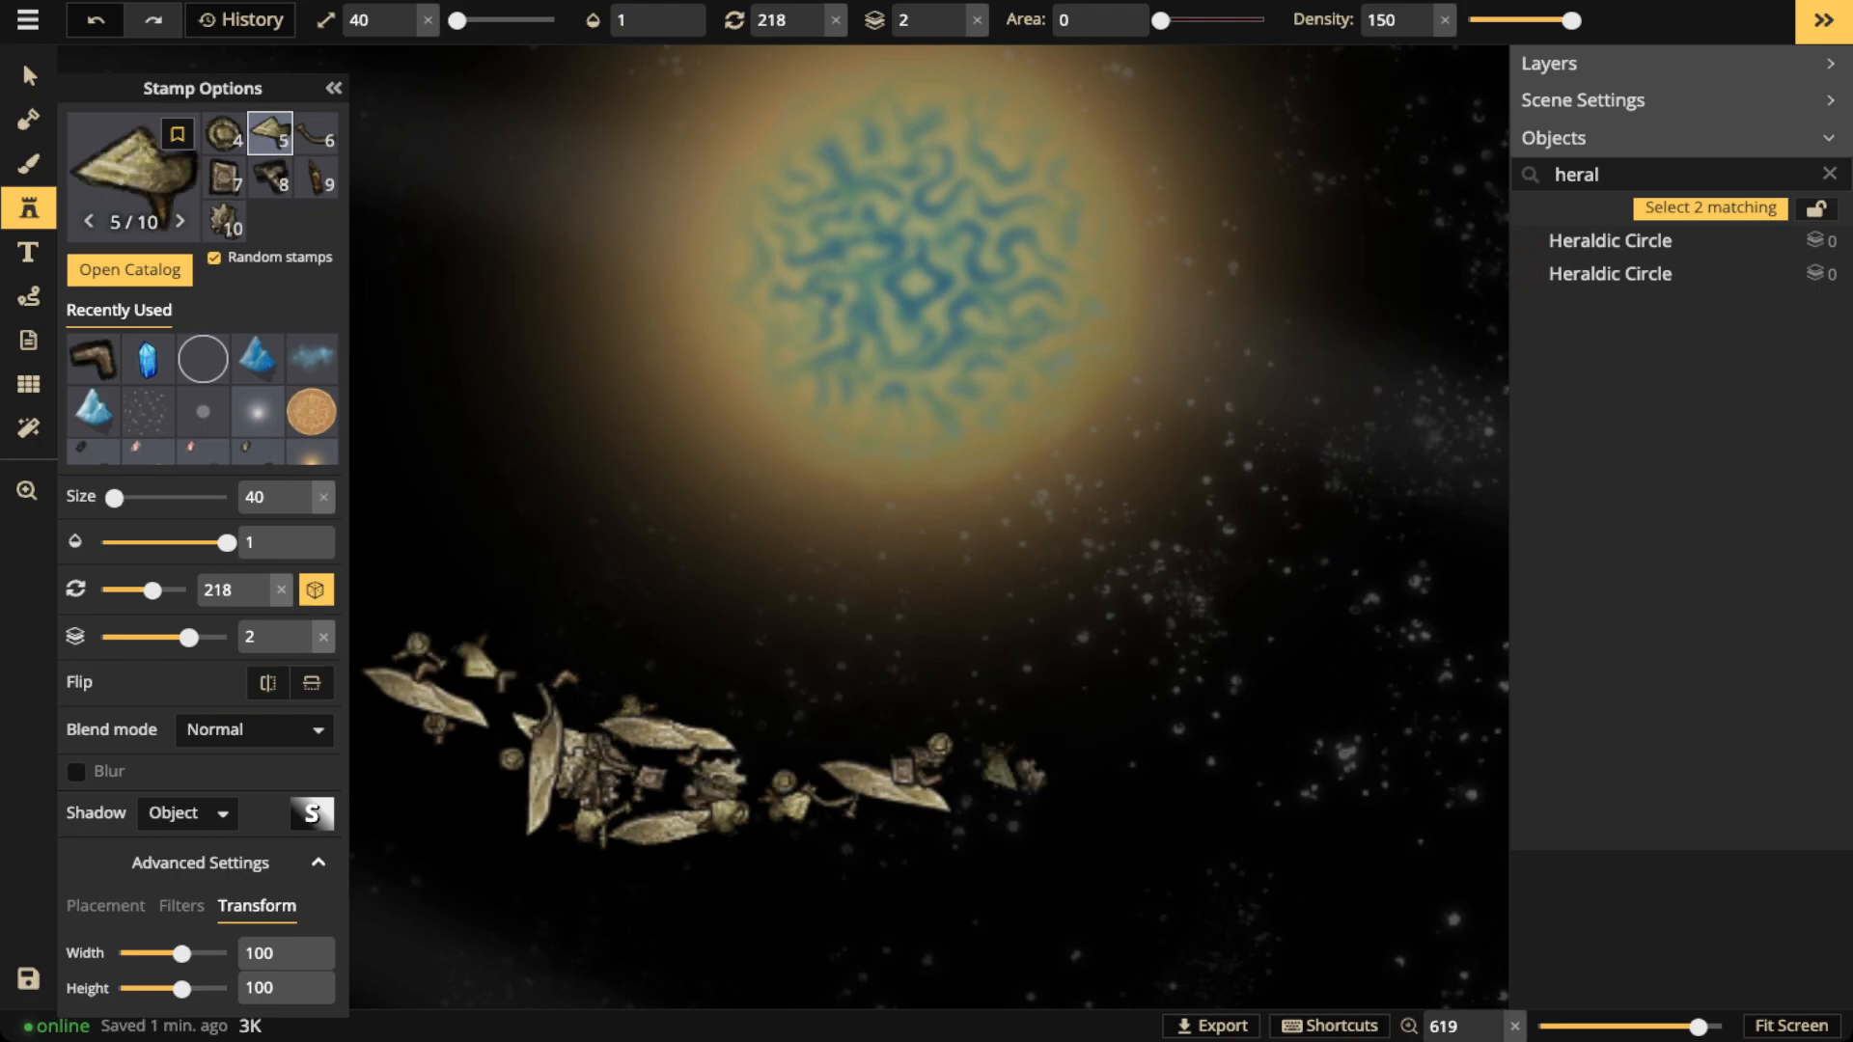
pyautogui.hotkey('ctrl', 'z')
# Copy the second listed Heraldic Circle, the flattened one with height 37, and paste it around the orange and teal planet
pyautogui.scroll(-3, 713, 513)
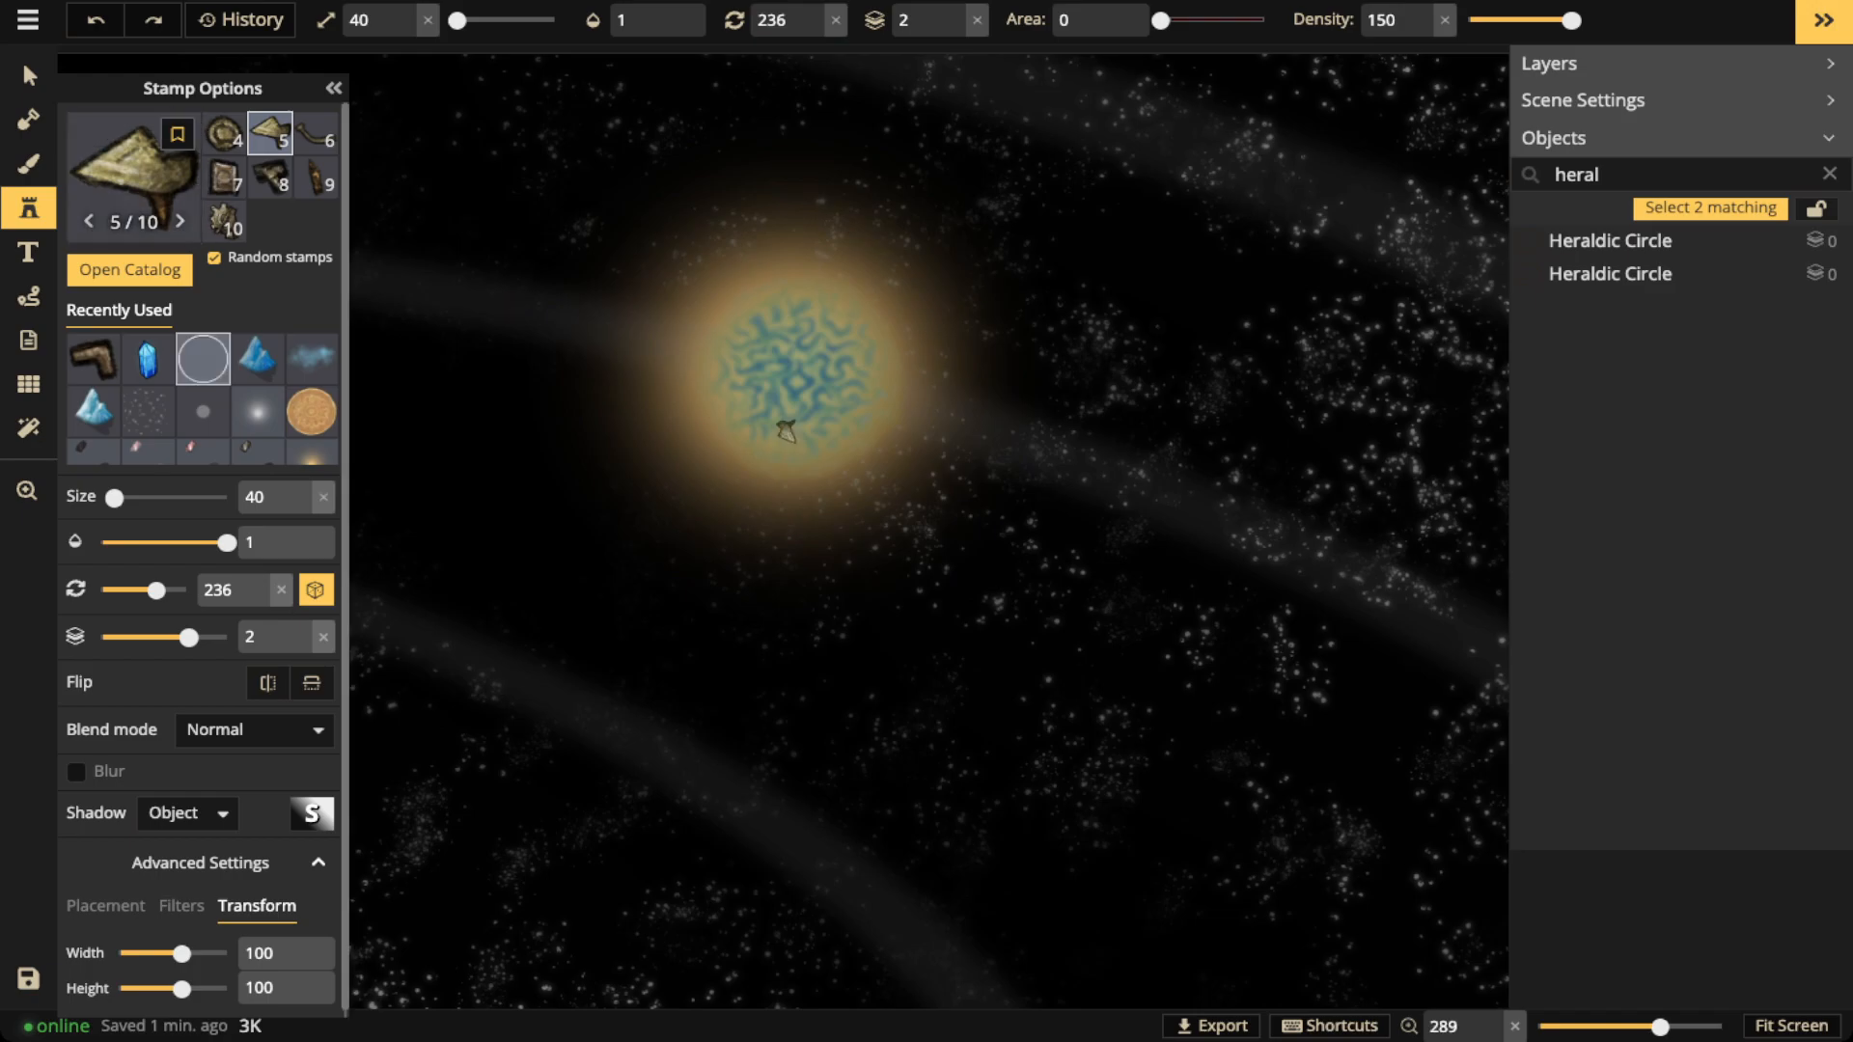
pyautogui.click(202, 358)
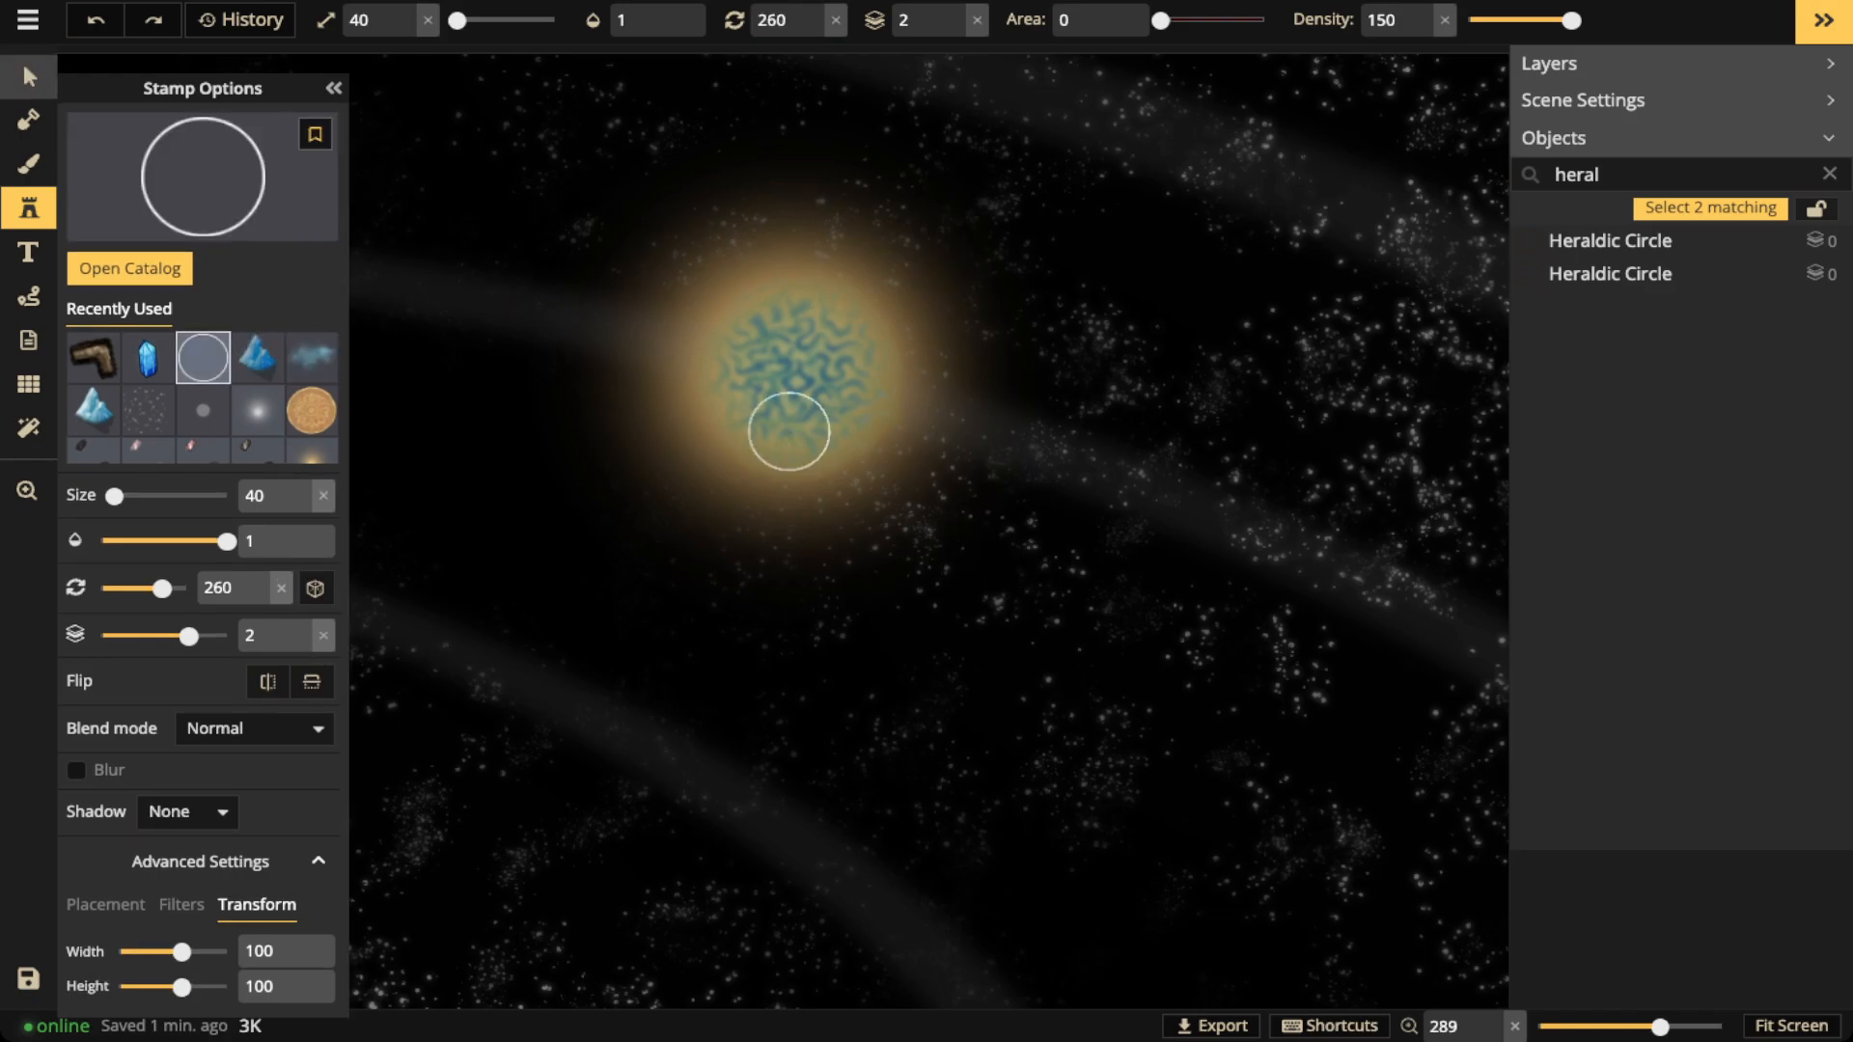
pyautogui.click(29, 76)
pyautogui.click(1610, 273)
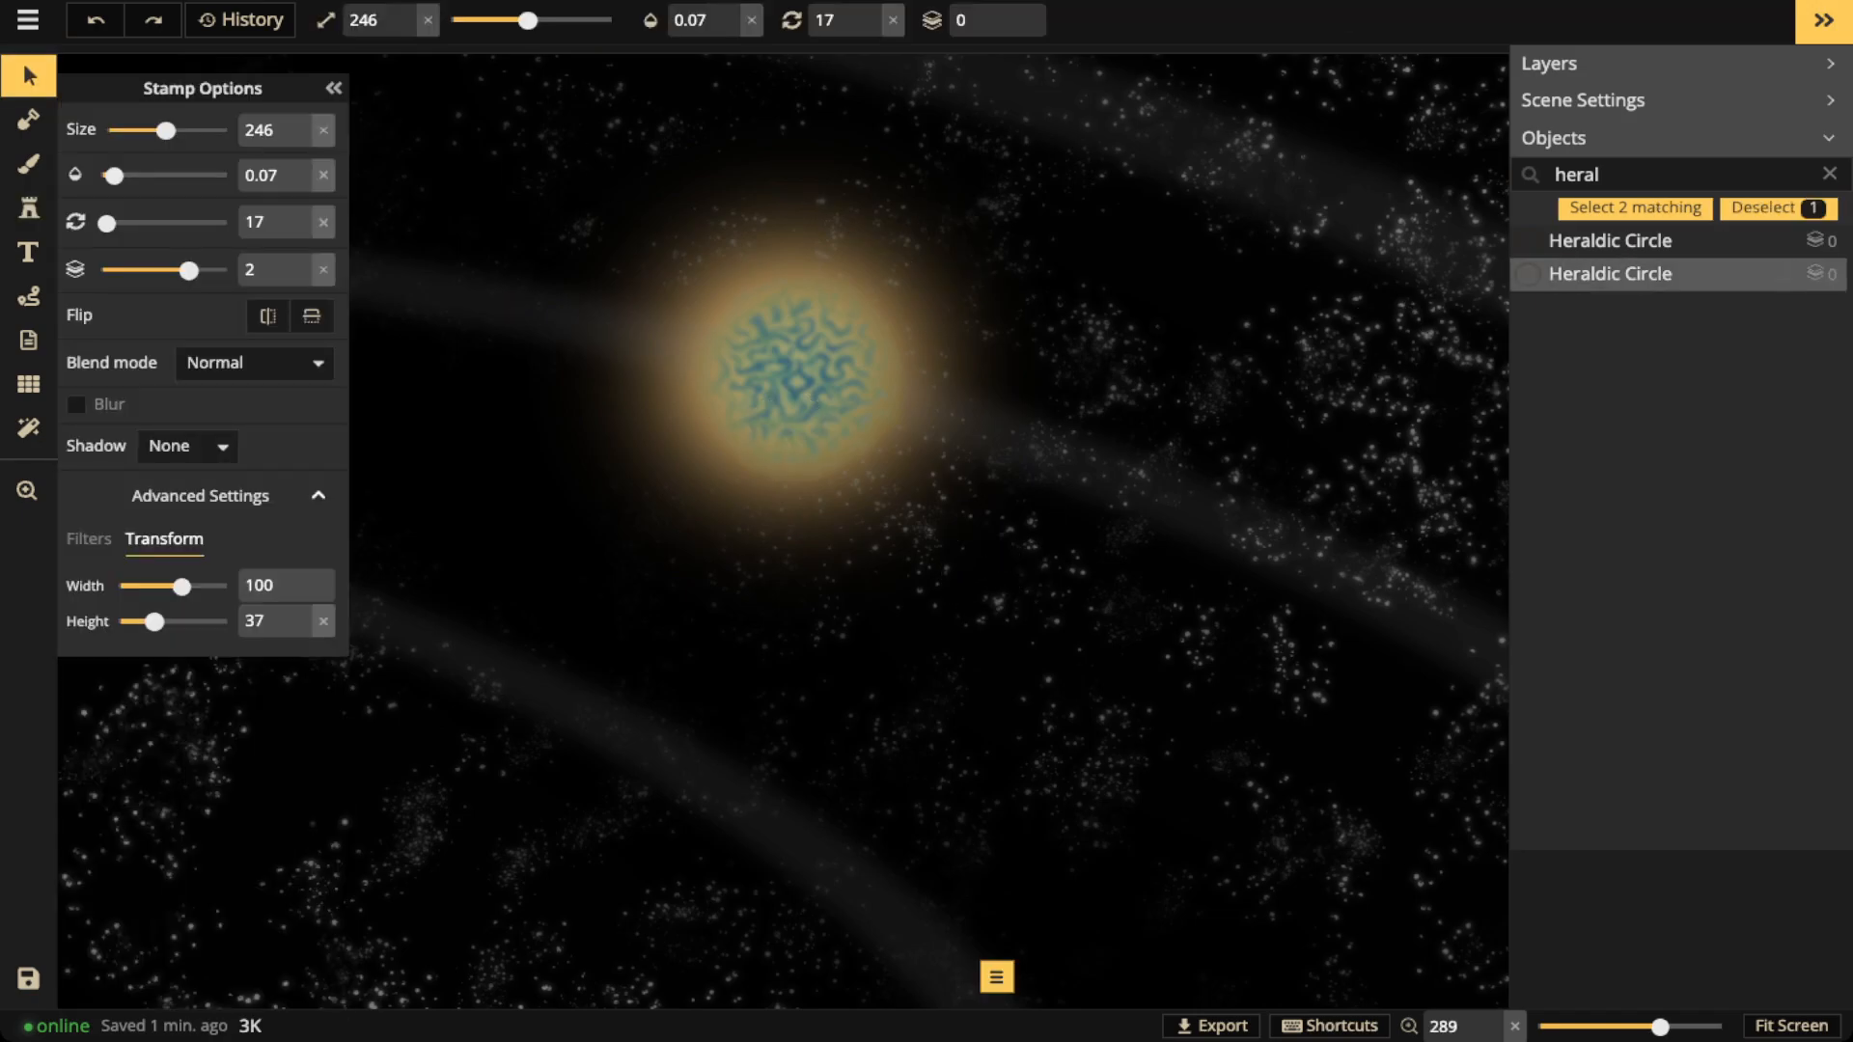
pyautogui.moveTo(907, 328); pyautogui.dragTo(911, 552)
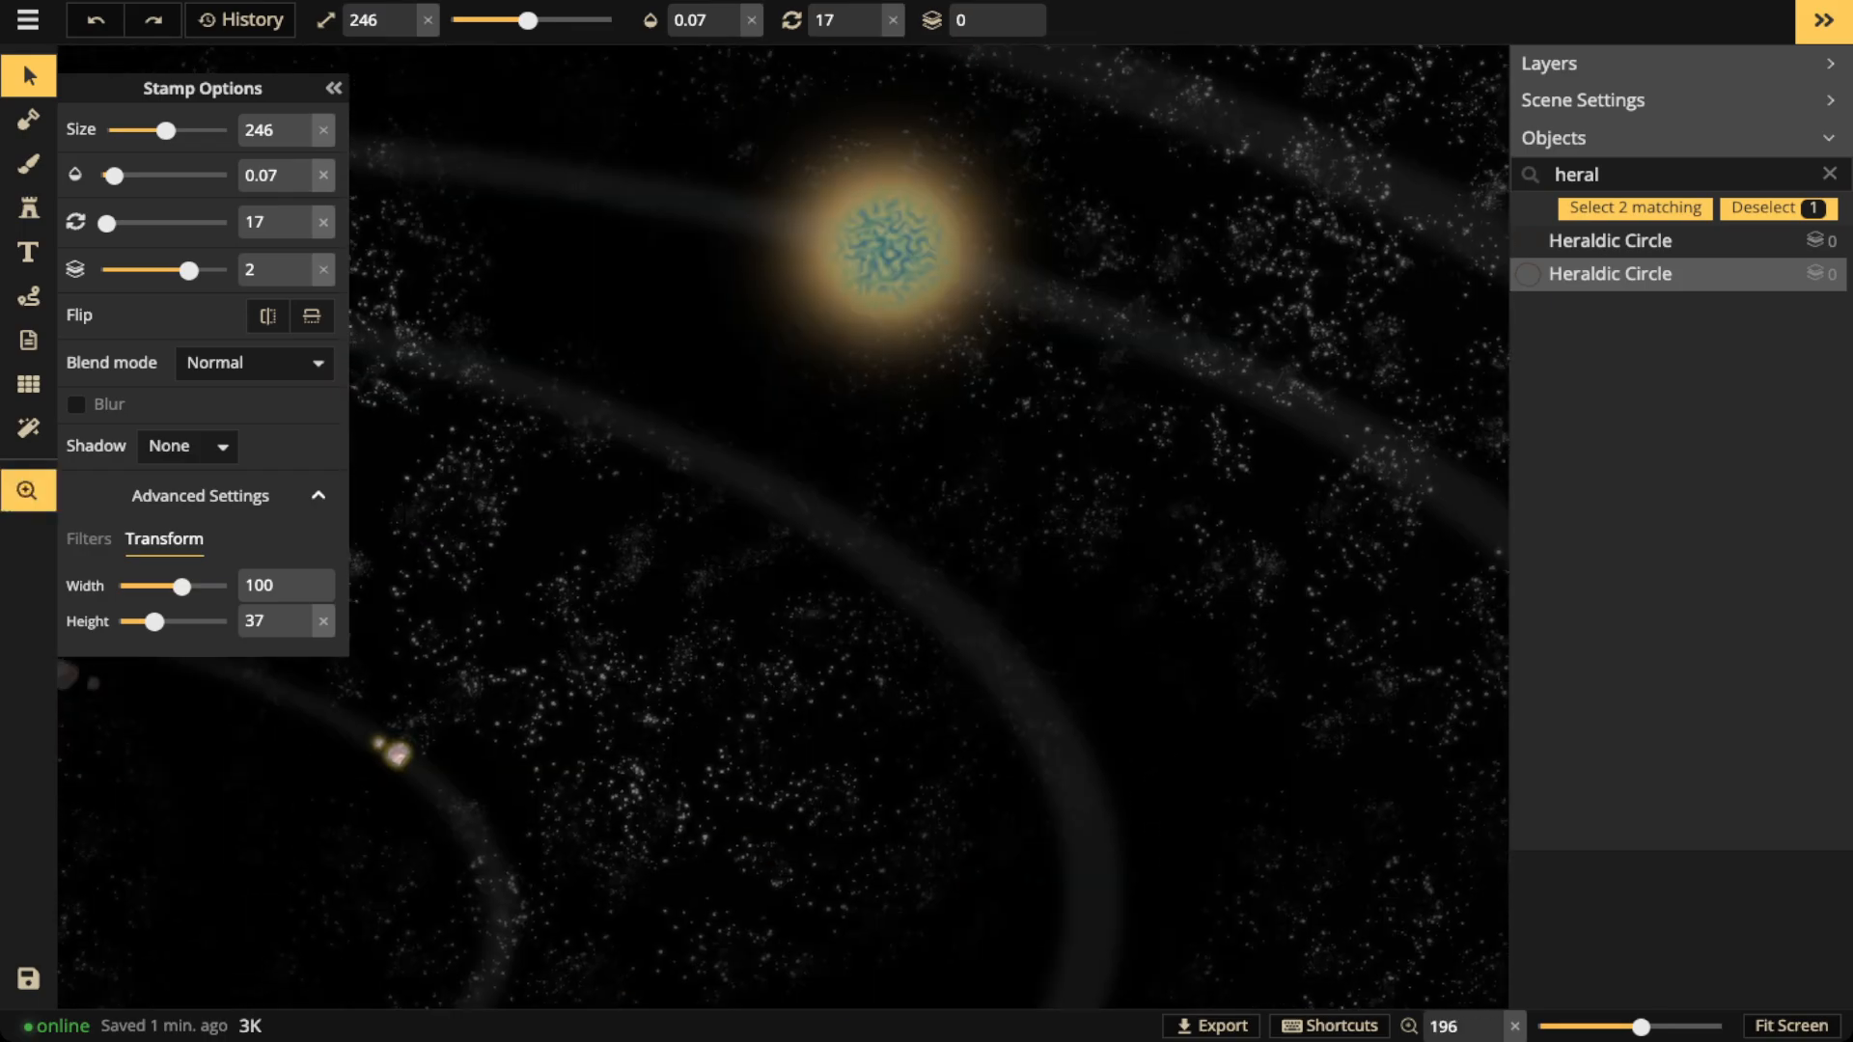
pyautogui.hotkey('ctrl', 'v')
pyautogui.scroll(5, 909, 251)
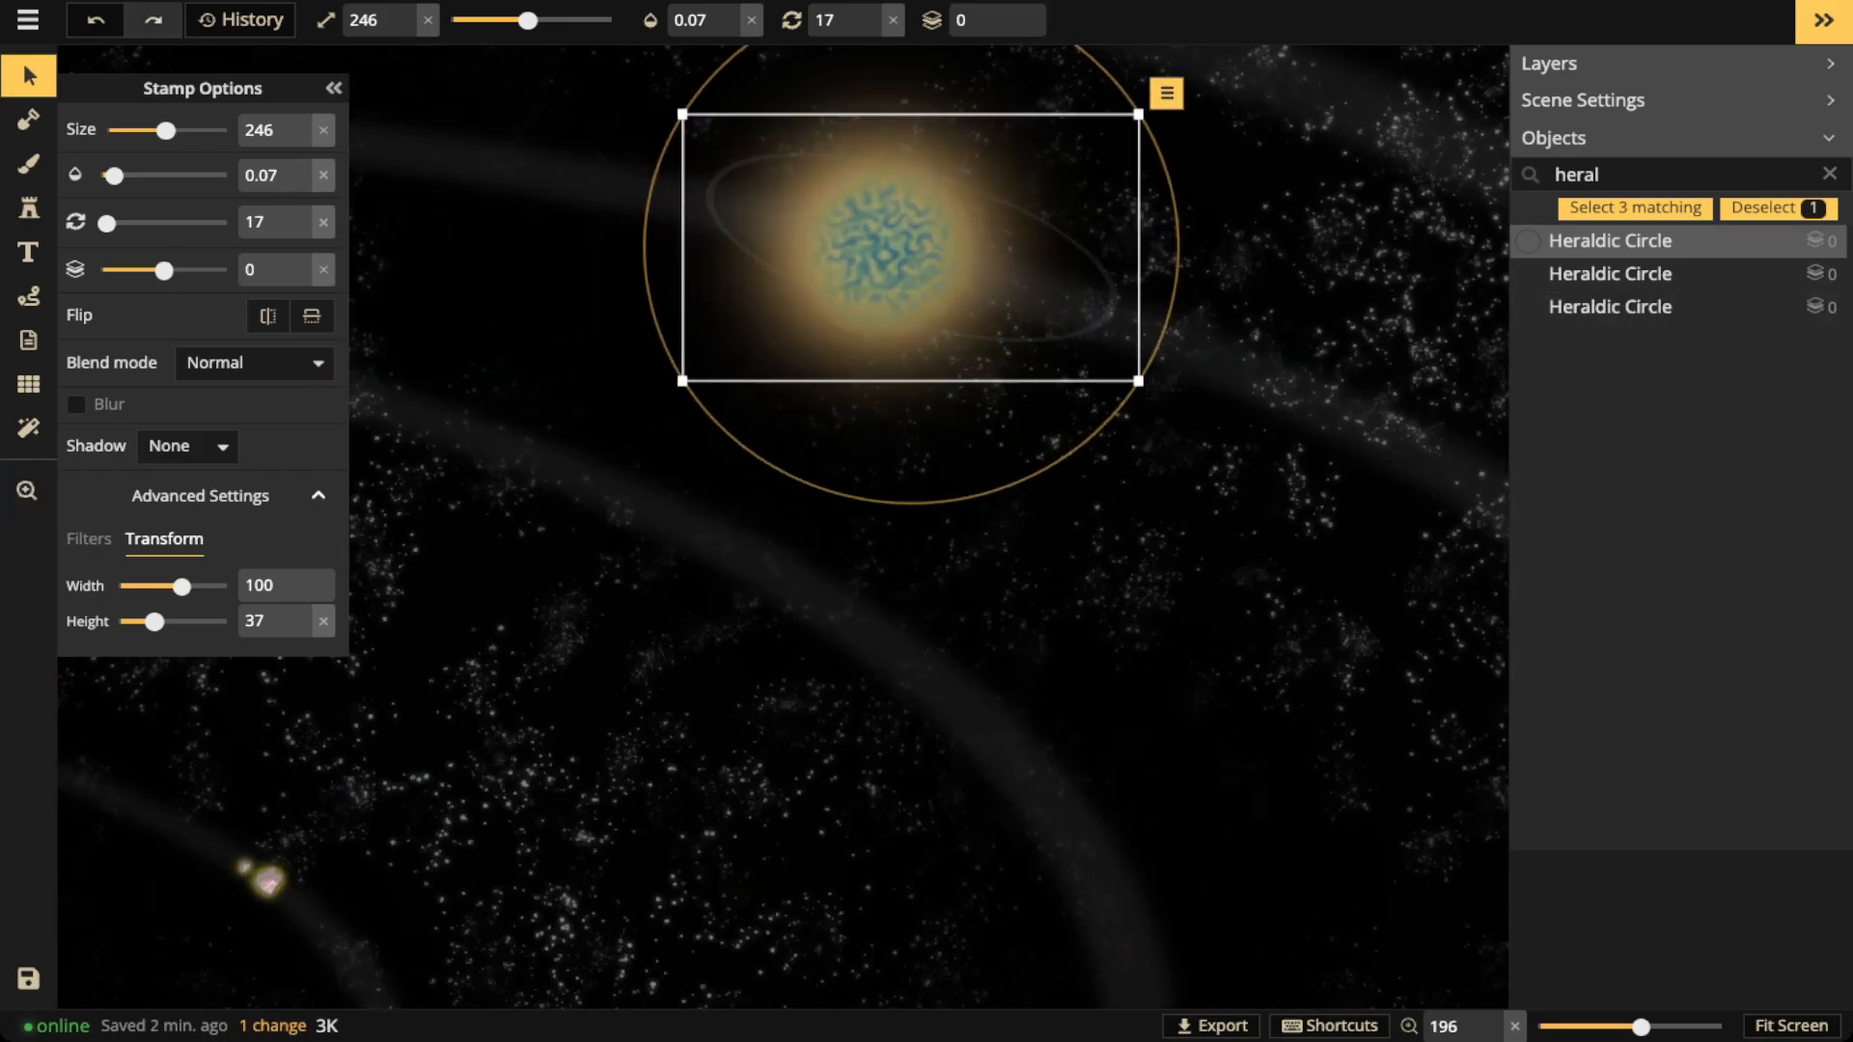
# Rotate the pasted Heraldic Circle to 10 and center it on the orange and teal planet as its ring
pyautogui.click(222, 222)
pyautogui.moveTo(911, 246); pyautogui.dragTo(869, 248)
pyautogui.scroll(1, 885, 253)
pyautogui.moveTo(1169, 253); pyautogui.dragTo(1165, 296)
pyautogui.moveTo(870, 248); pyautogui.dragTo(882, 239)
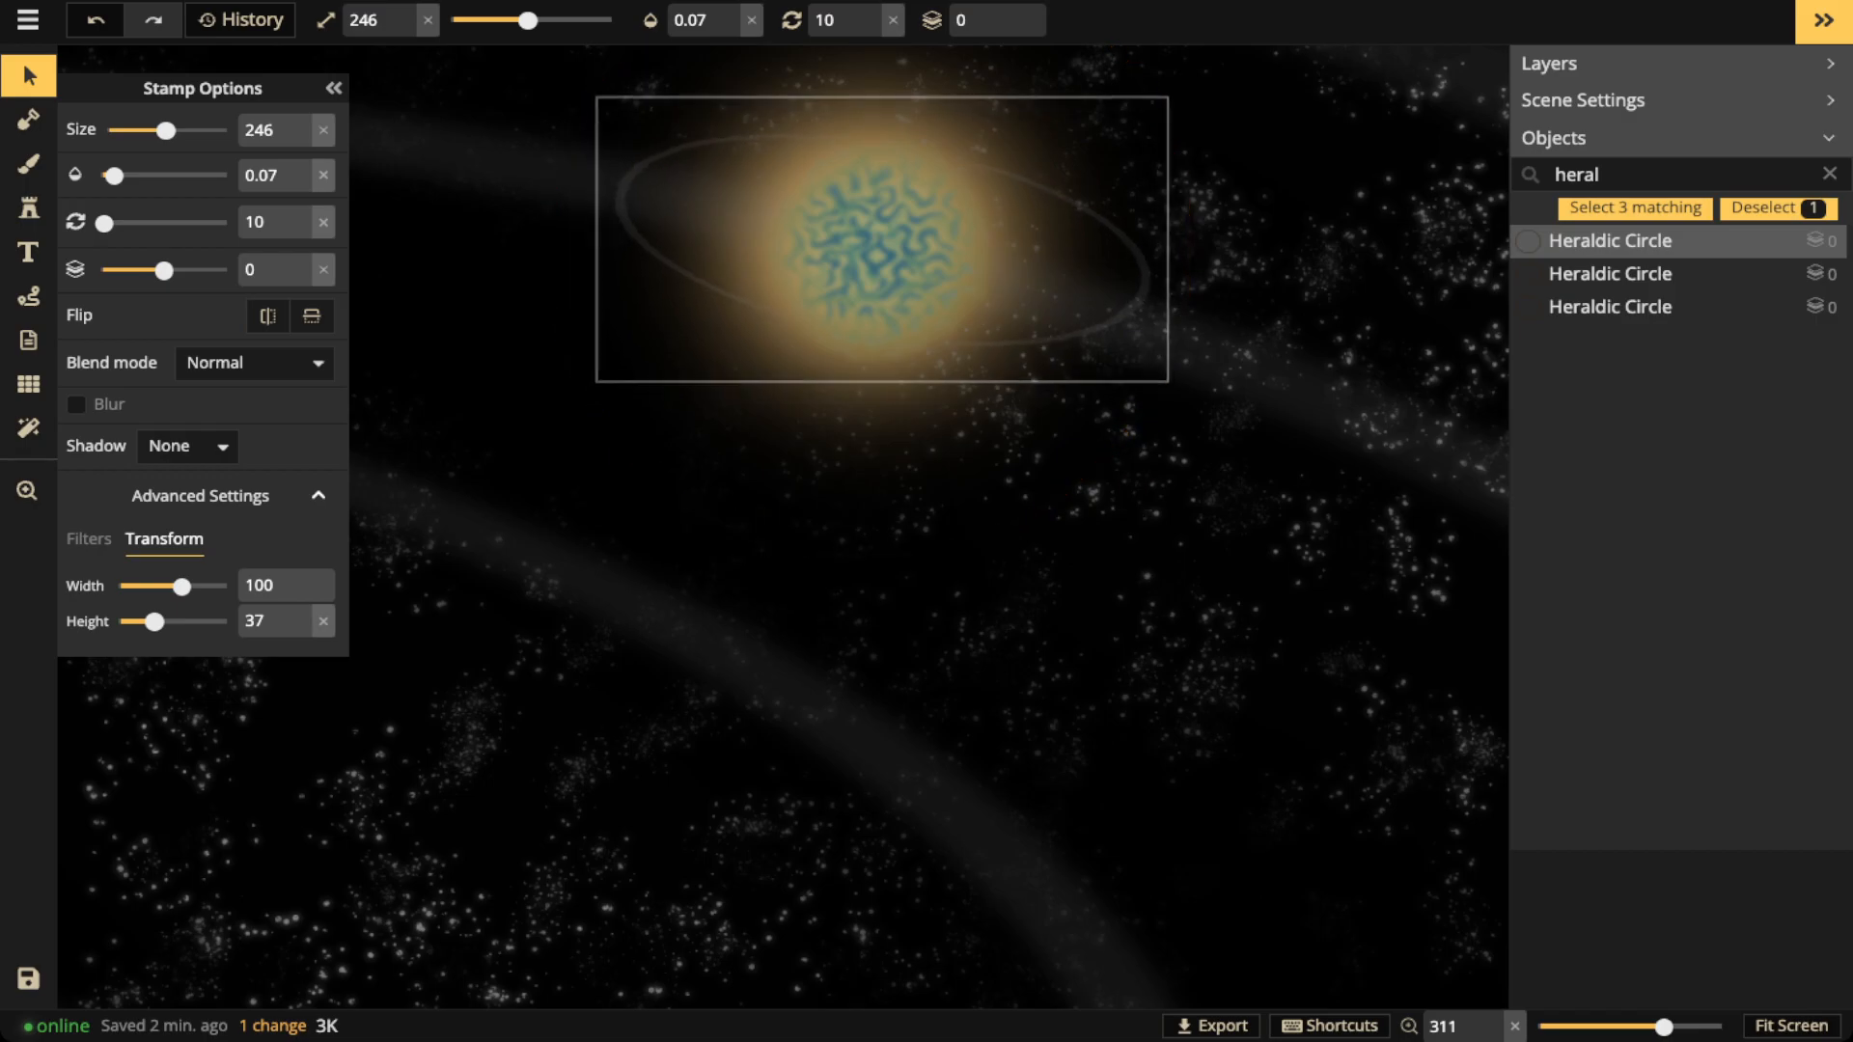
pyautogui.scroll(-3, 882, 241)
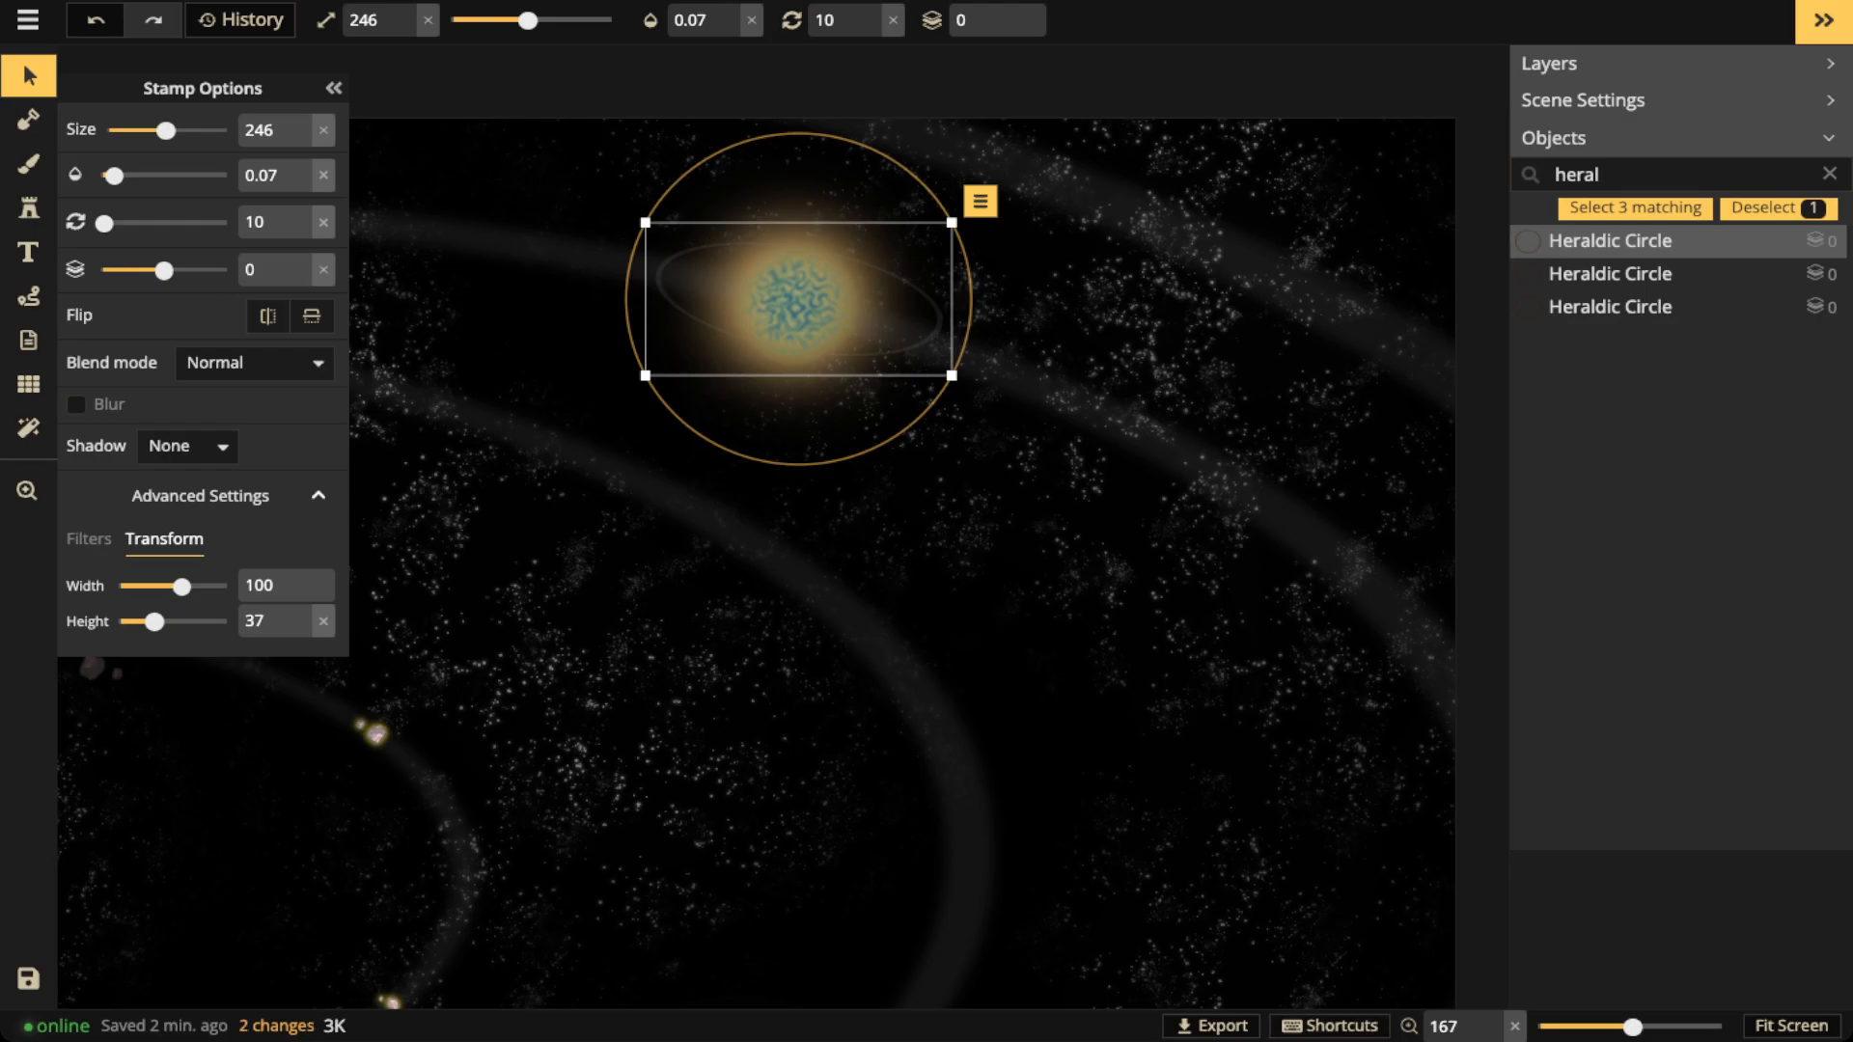
pyautogui.scroll(5, 835, 343)
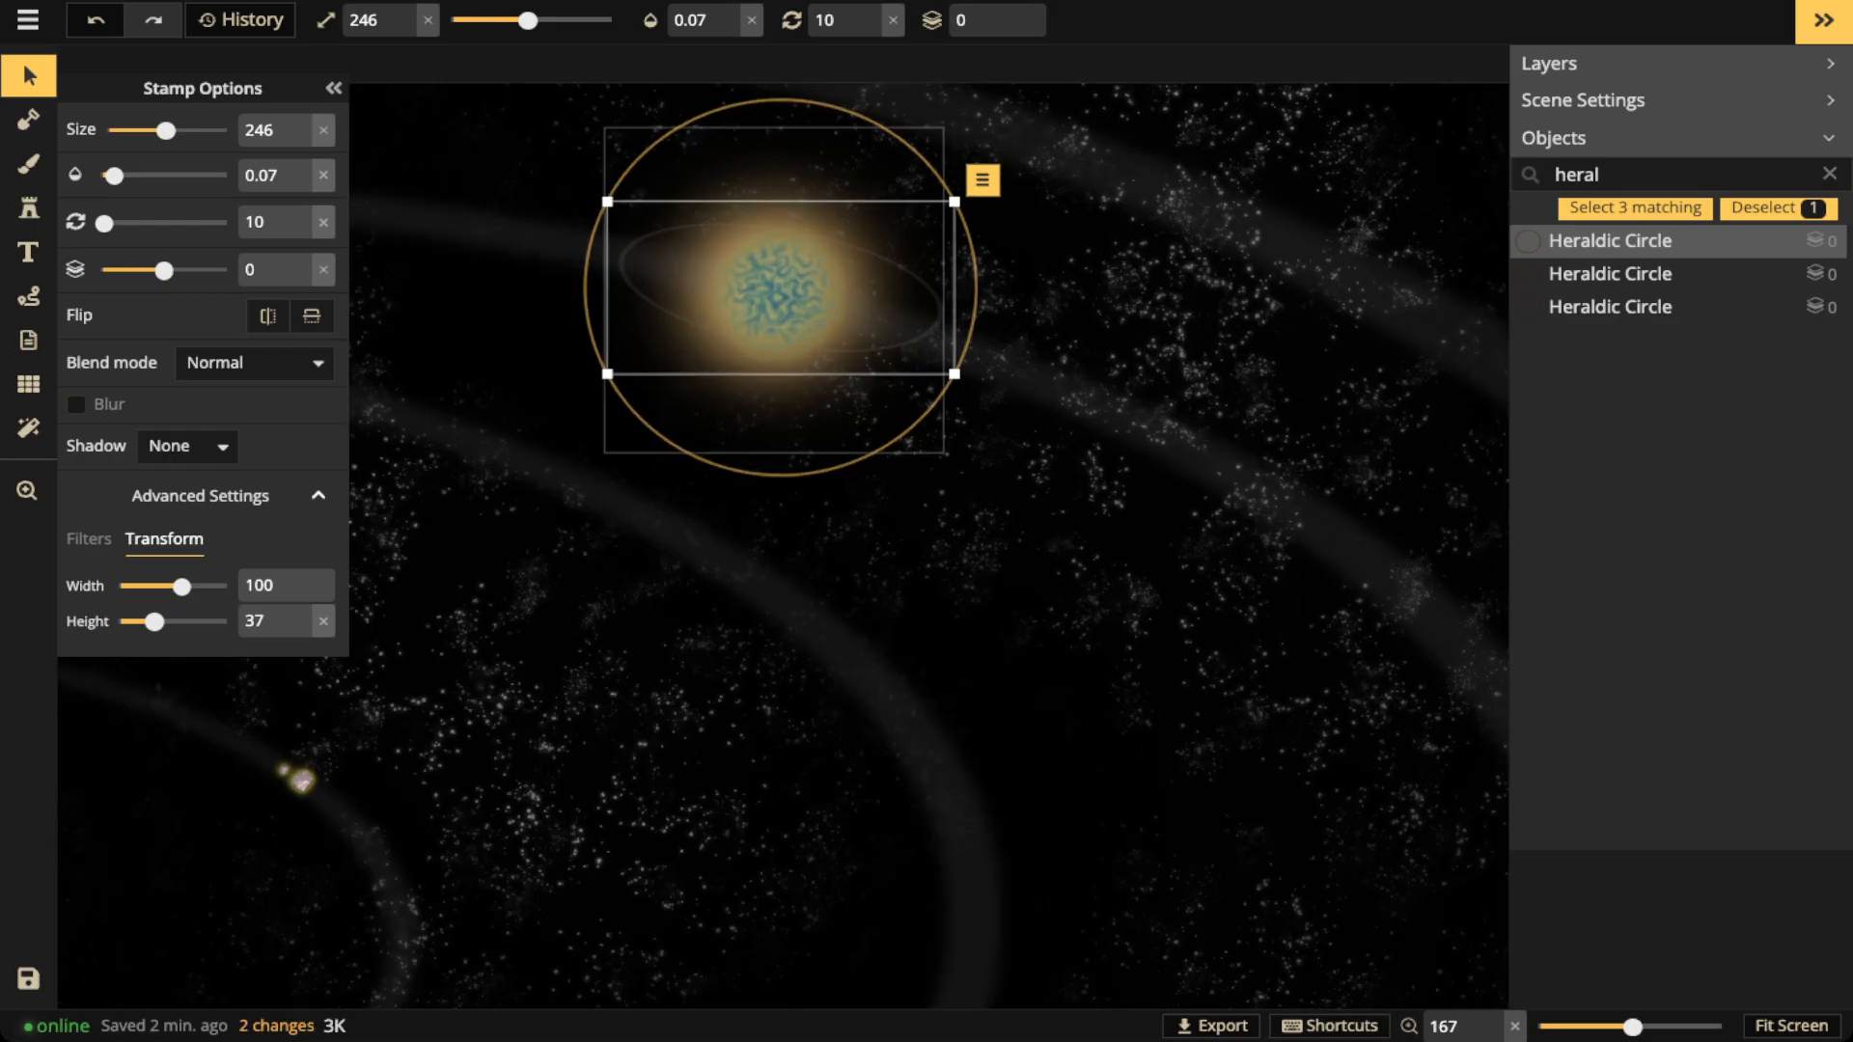
pyautogui.moveTo(835, 343); pyautogui.dragTo(1131, 519)
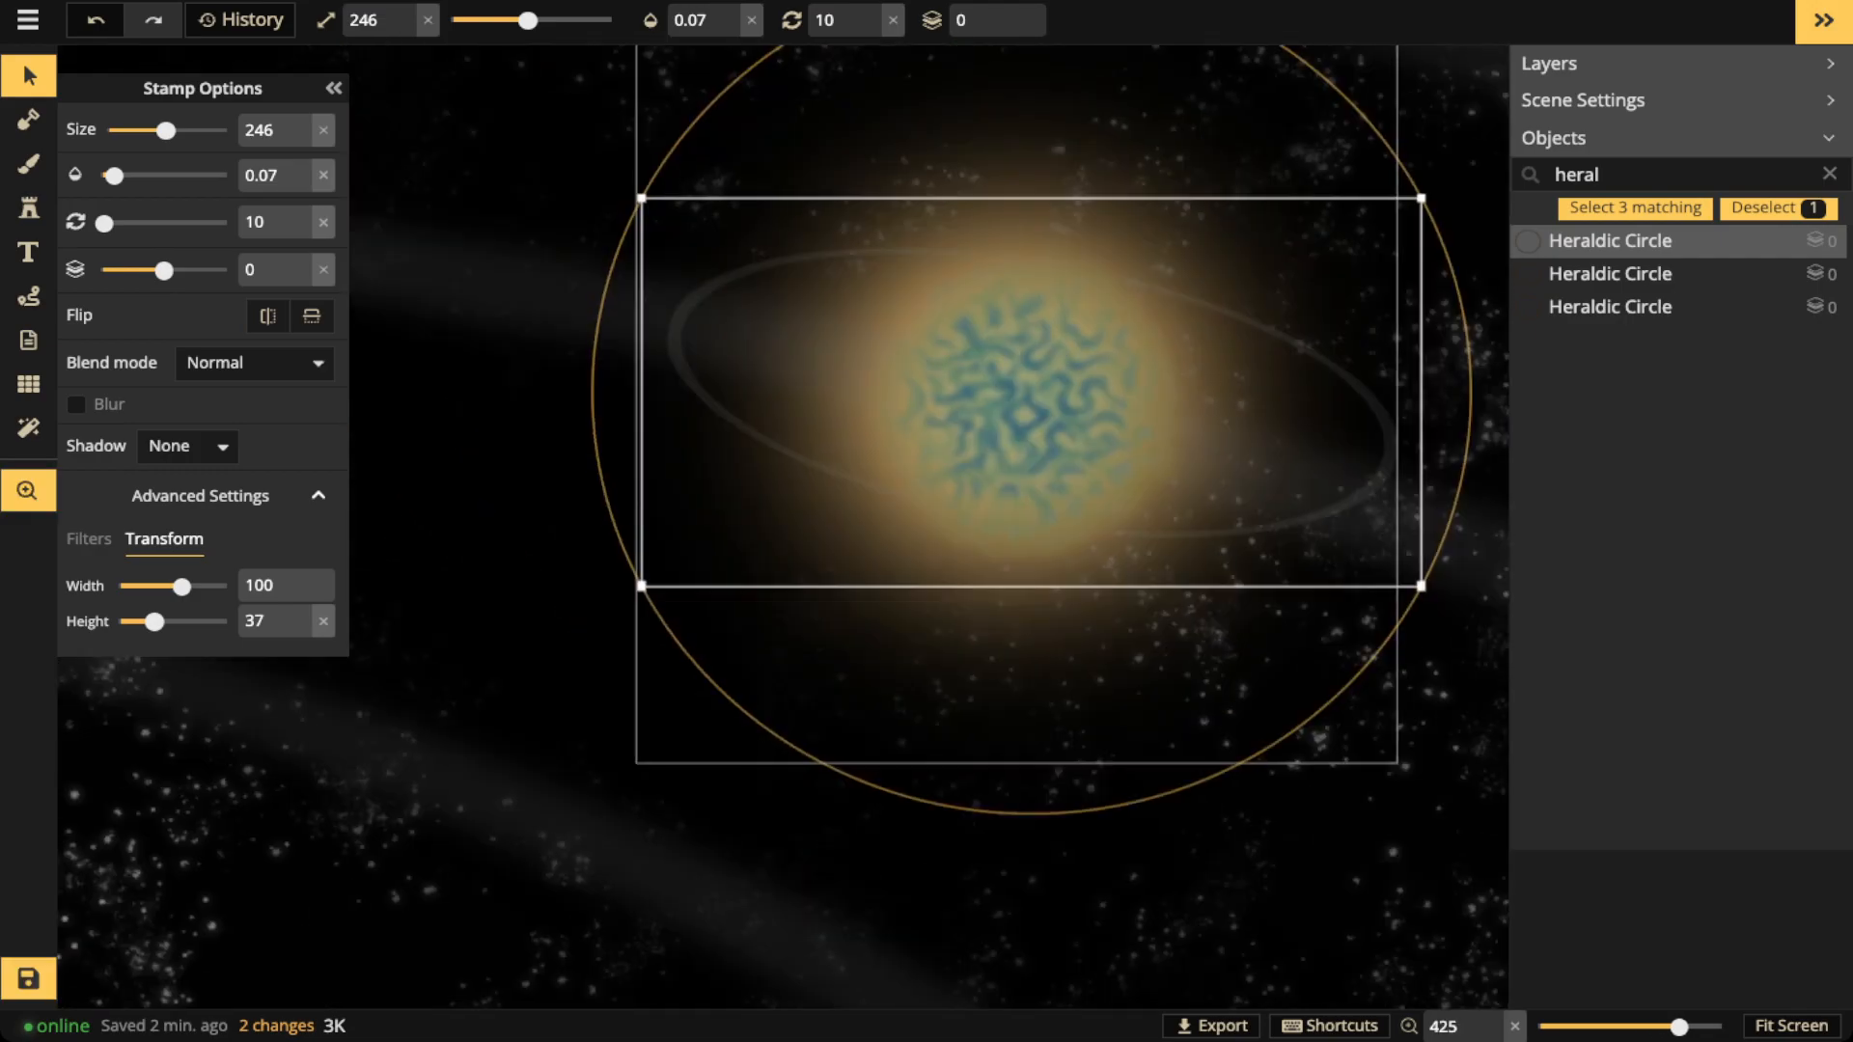
# Clear the object filter and scatter Broken Metal Wall Debris at opacity 1 and size 36 along the ring's left end on layer 0
pyautogui.click(28, 208)
pyautogui.scroll(1, 593, 452)
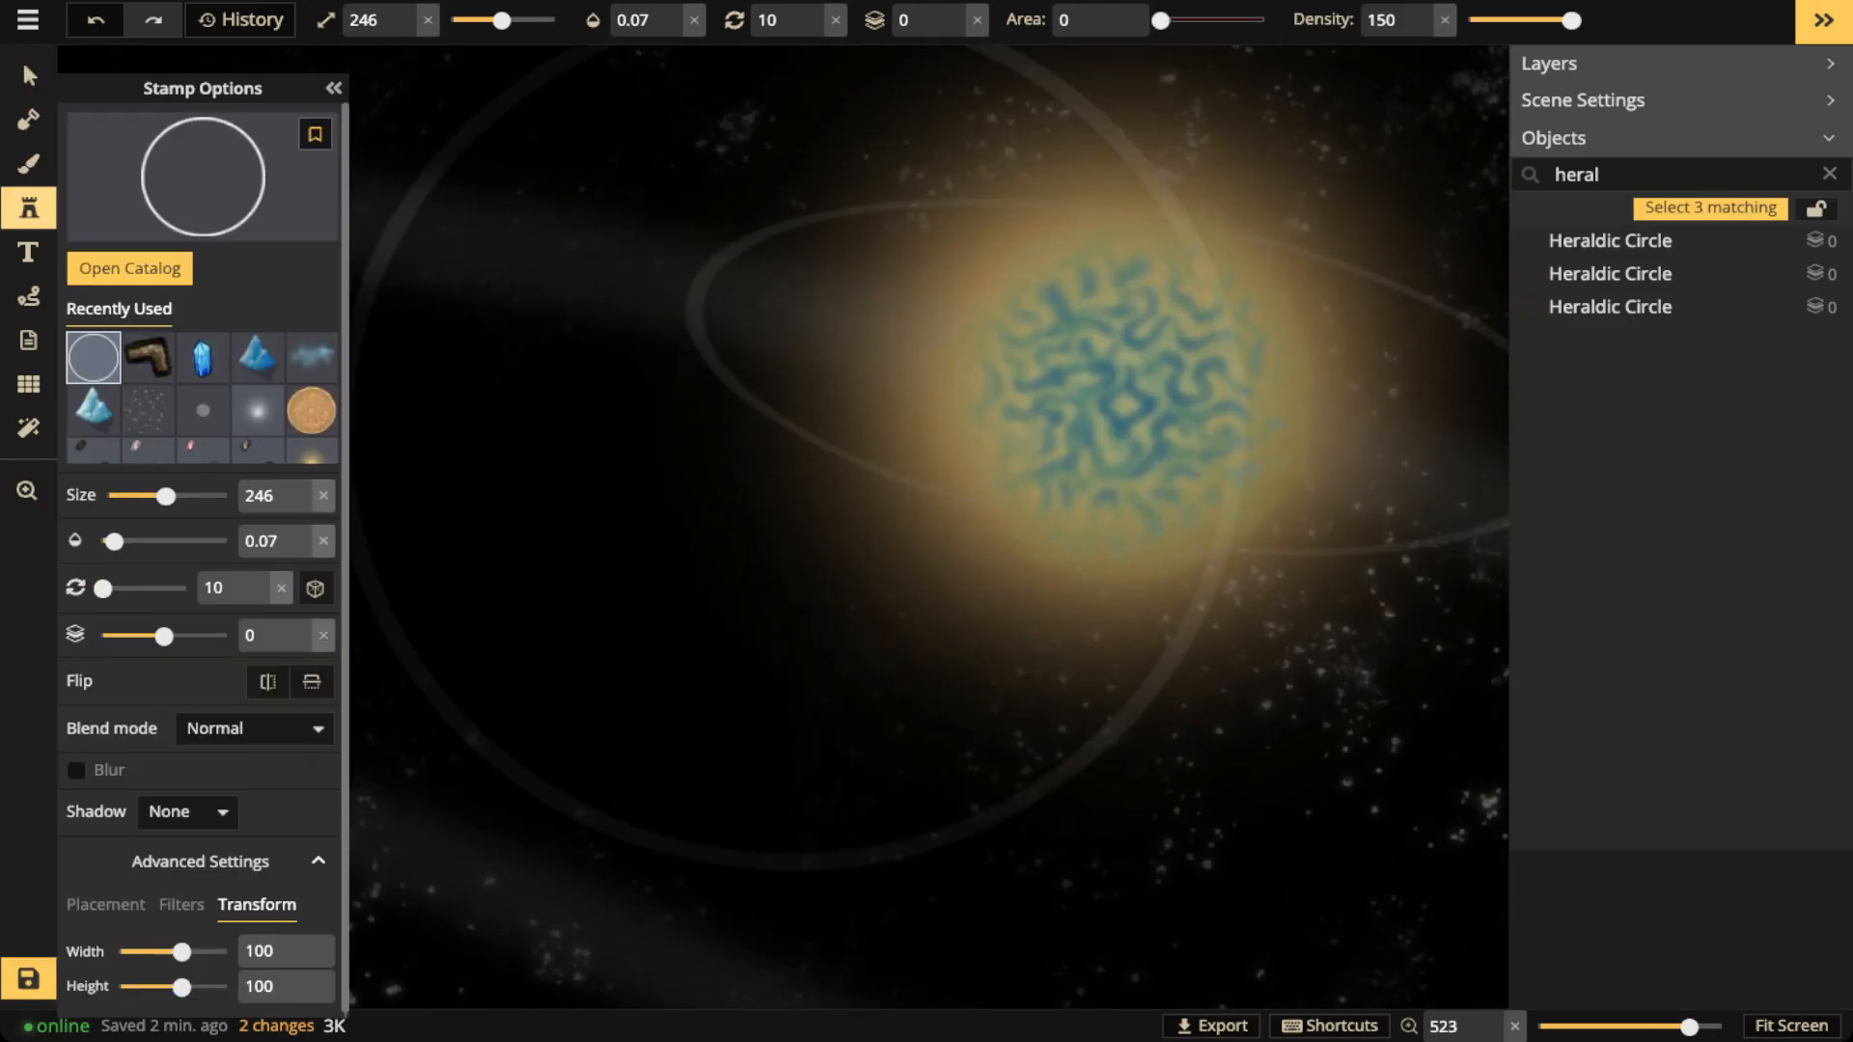
pyautogui.click(147, 358)
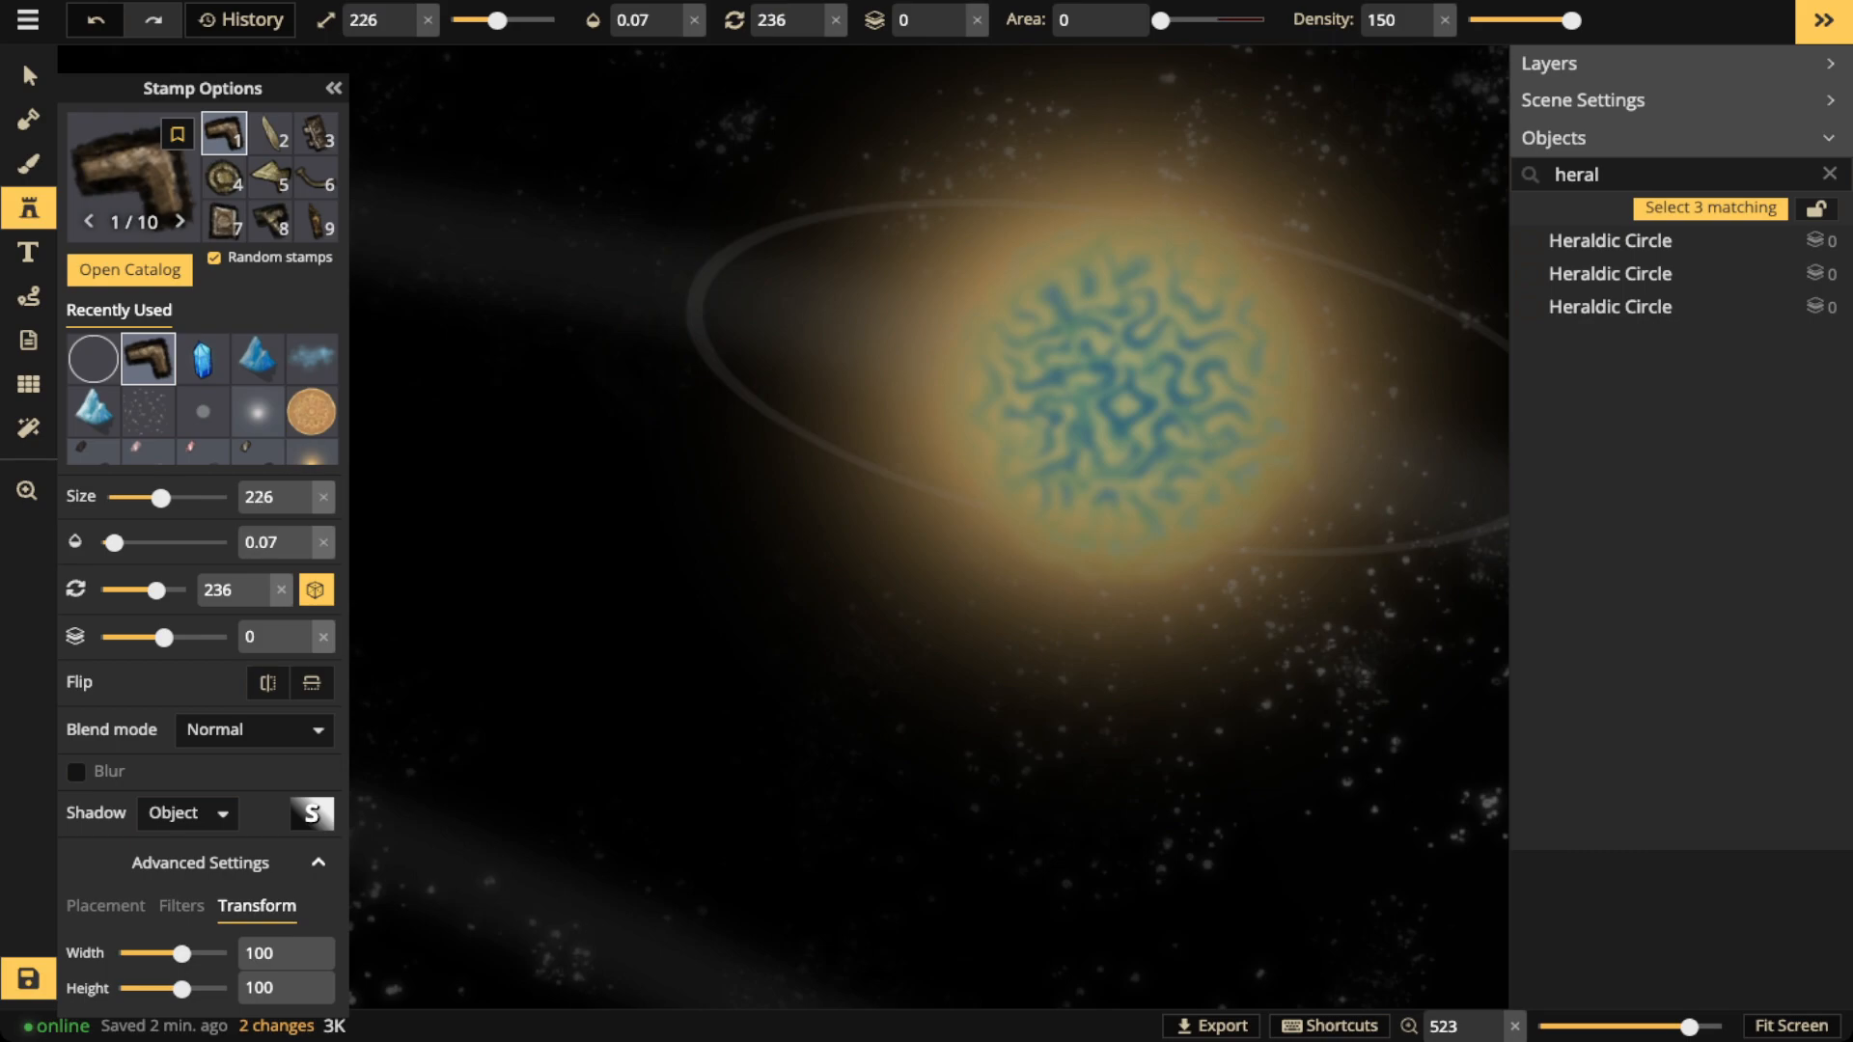
pyautogui.click(694, 20)
pyautogui.scroll(-8, 743, 311)
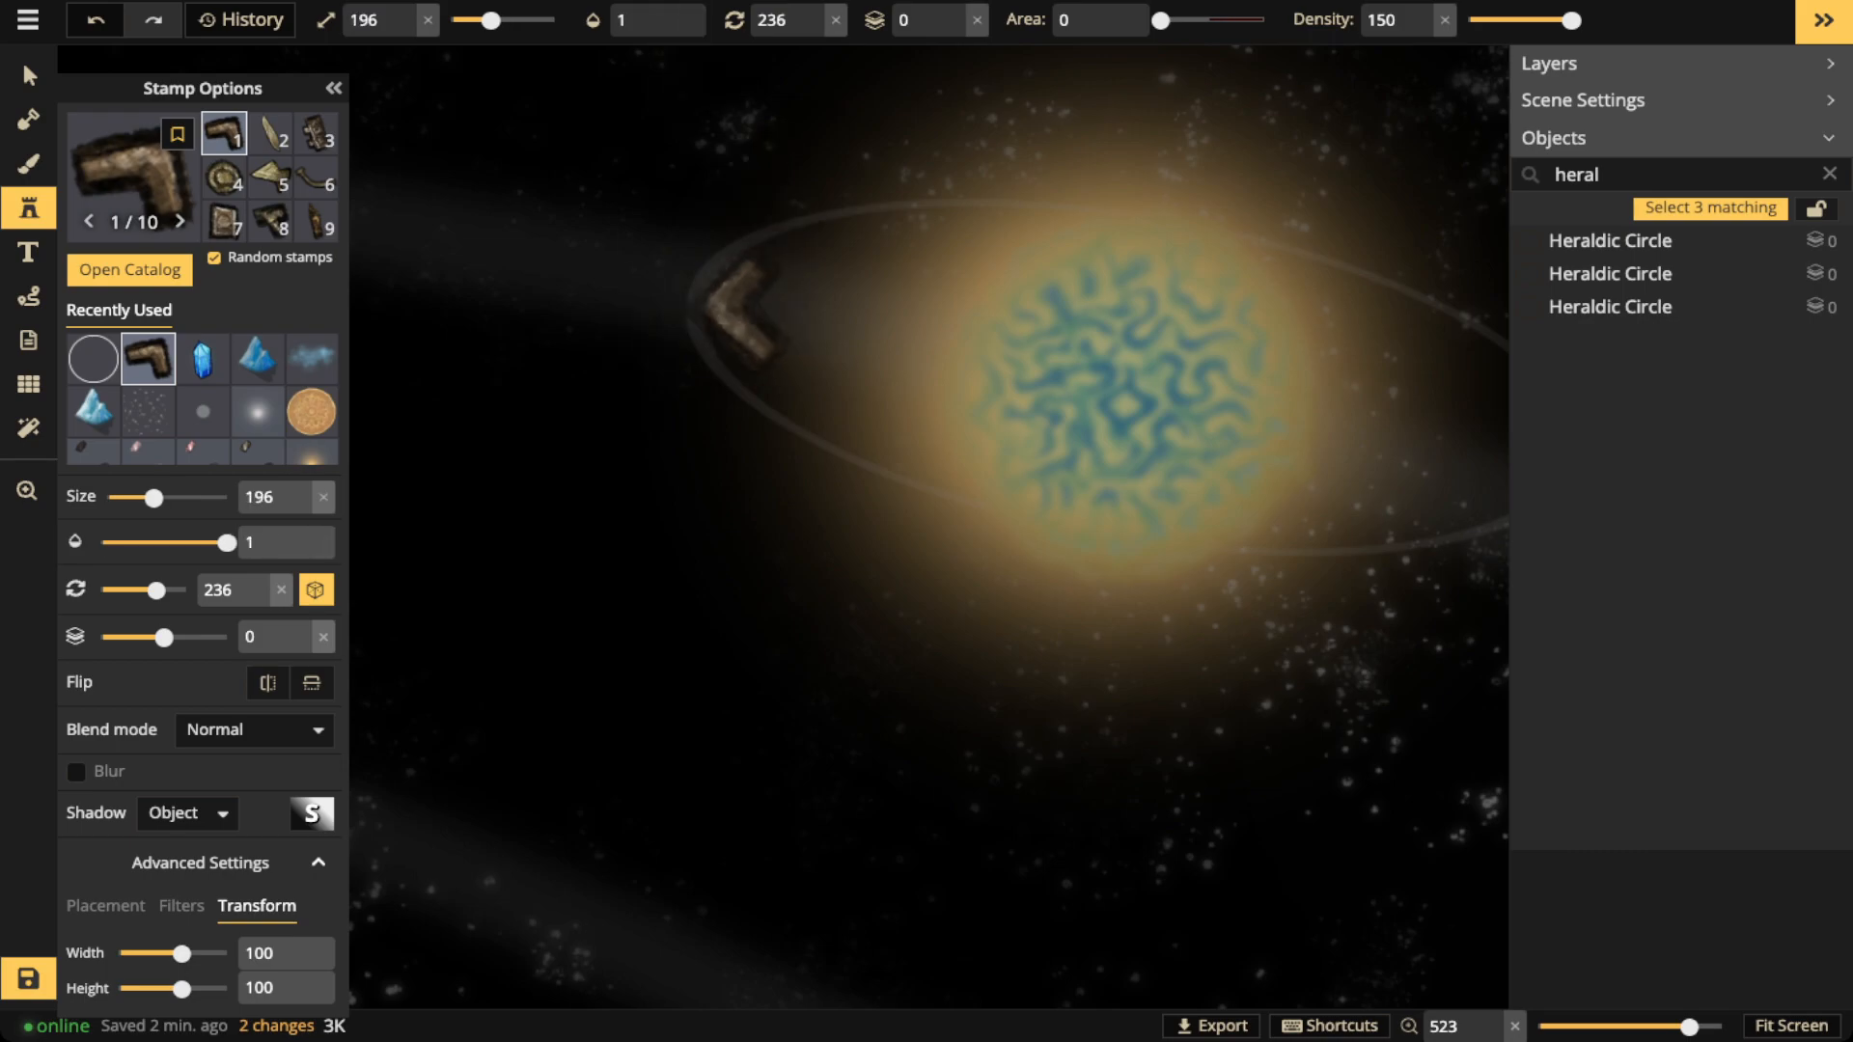
pyautogui.scroll(-10, 739, 309)
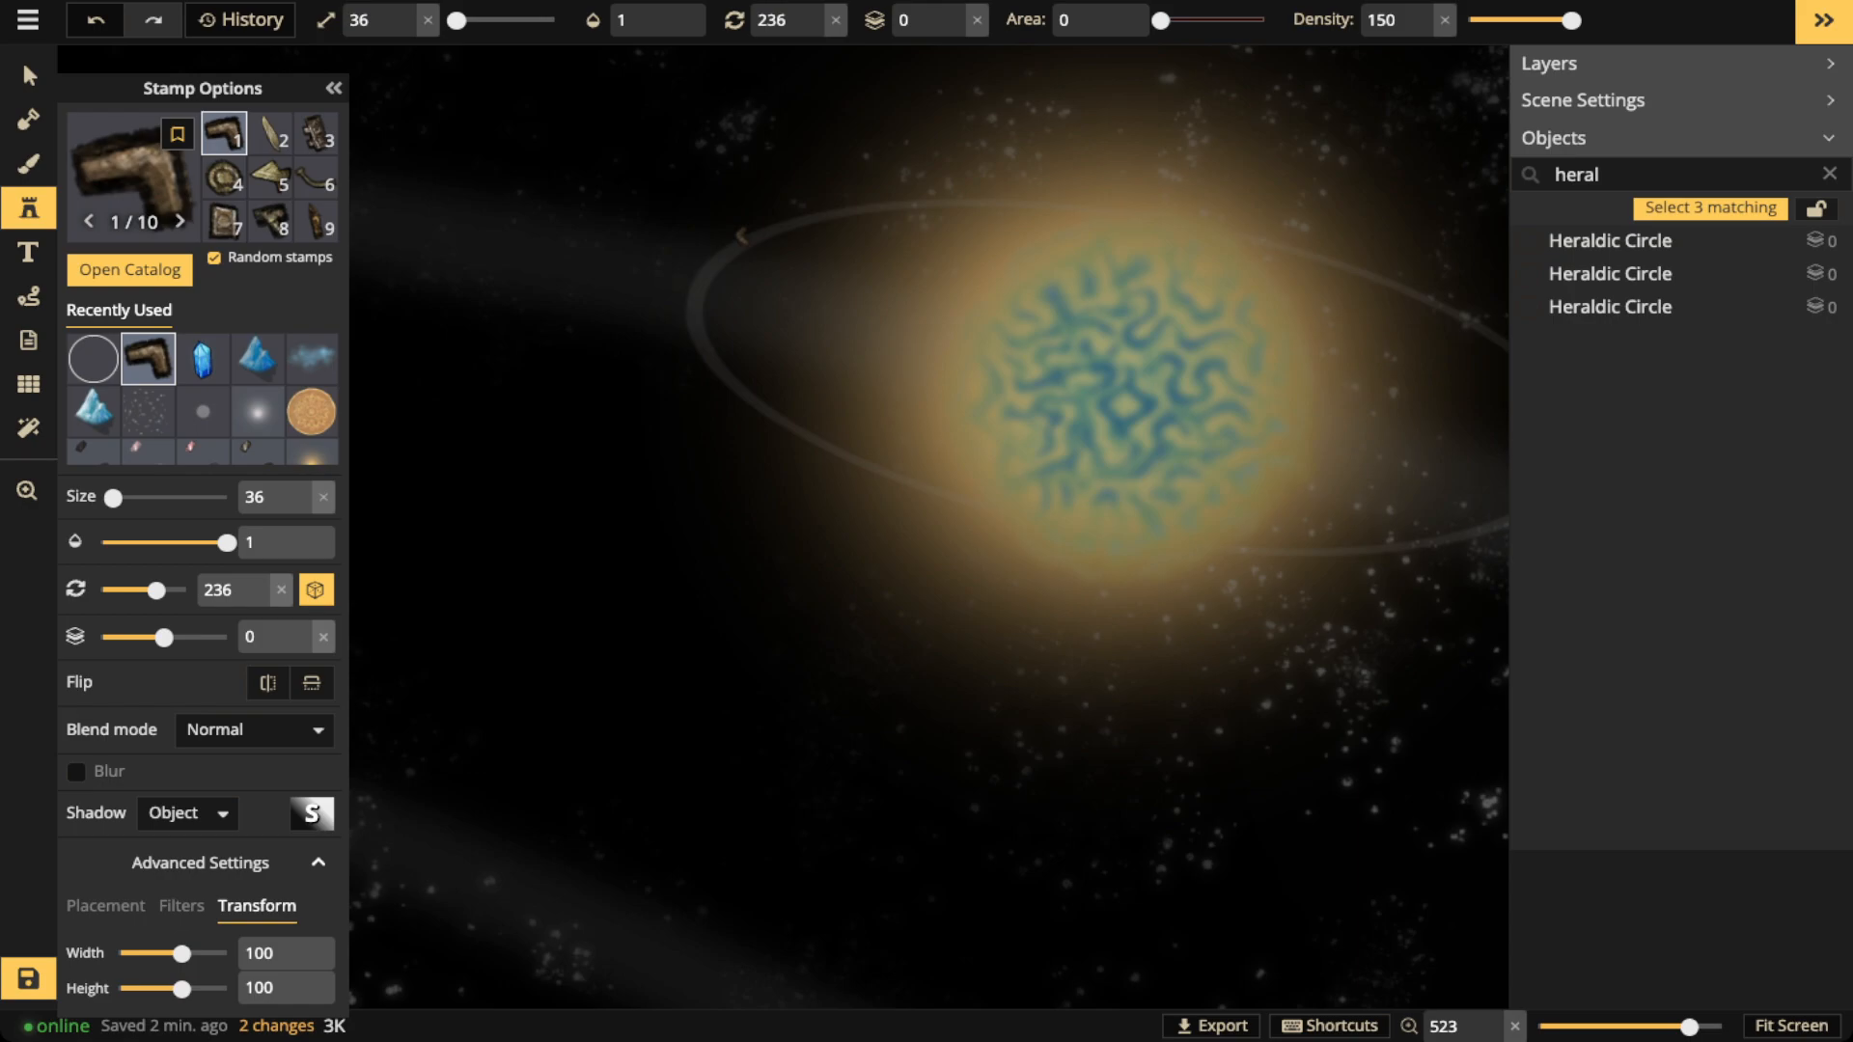
pyautogui.click(1829, 174)
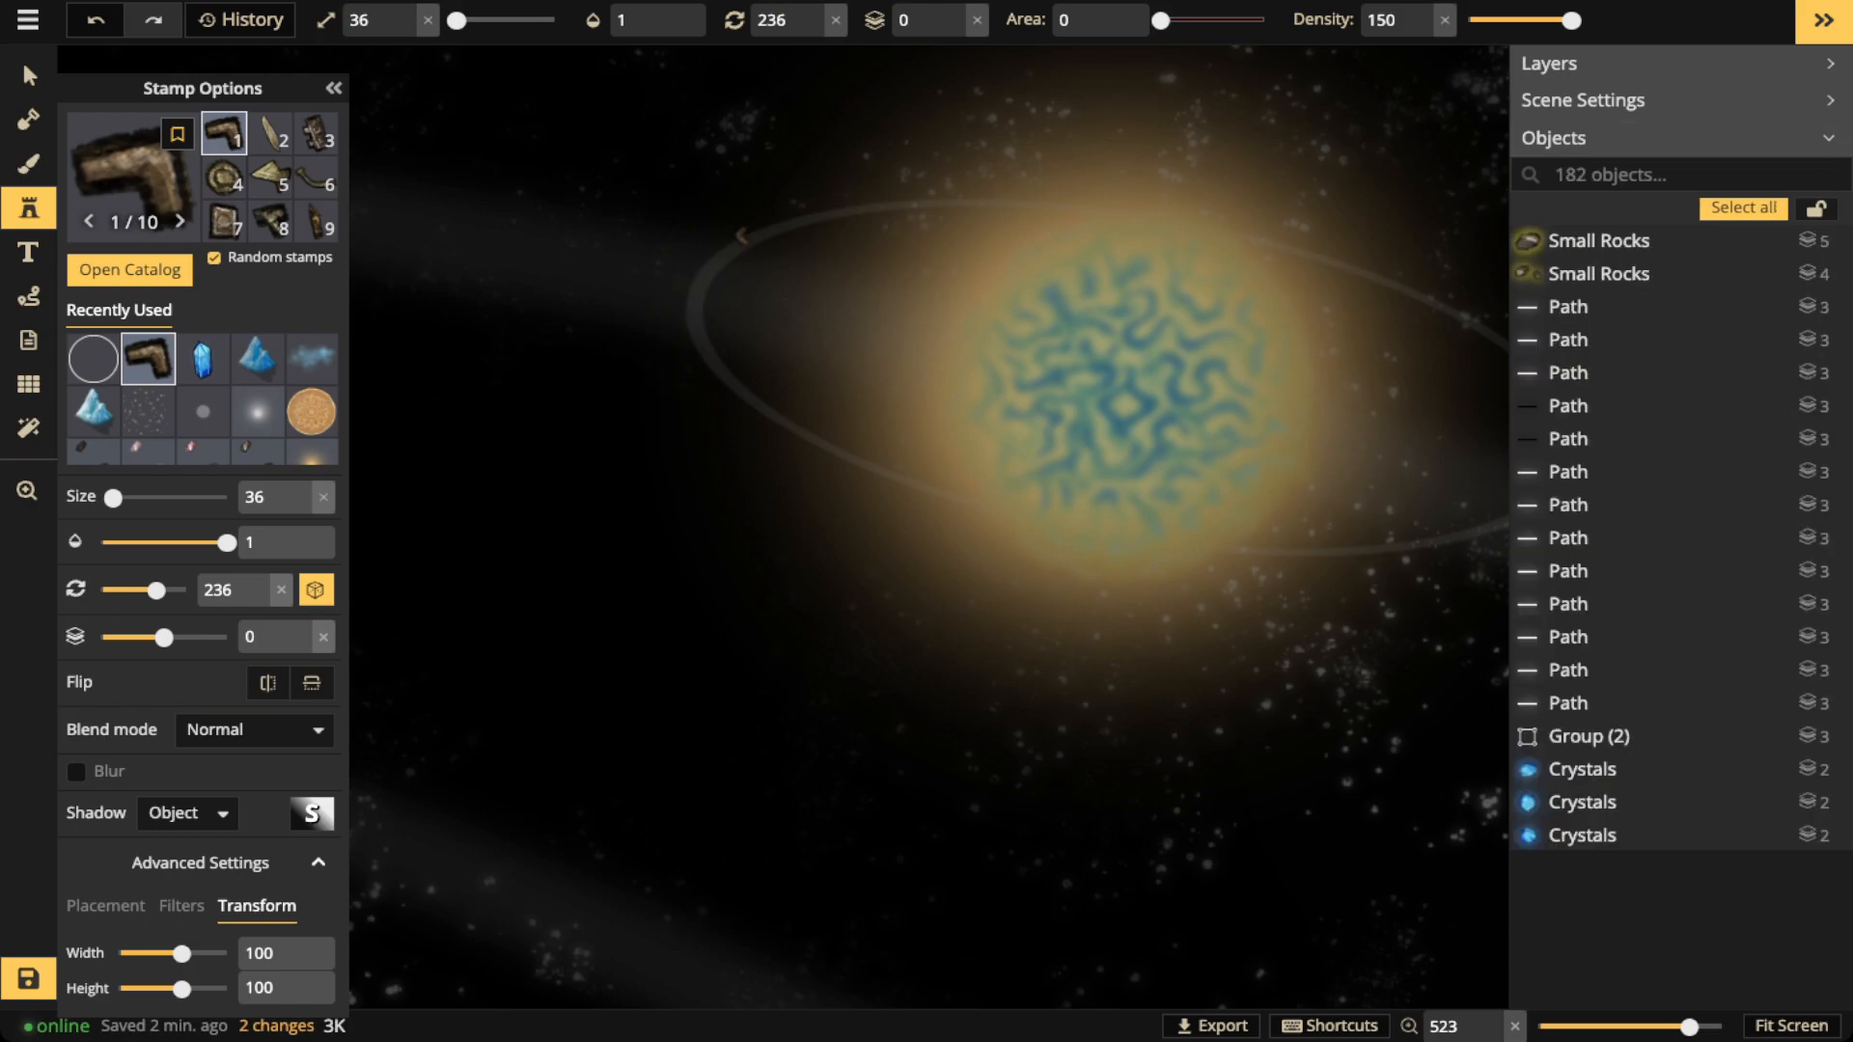
pyautogui.moveTo(907, 204)
pyautogui.mouseDown()
pyautogui.moveTo(762, 234)
pyautogui.moveTo(703, 323)
pyautogui.moveTo(758, 417)
pyautogui.moveTo(881, 492)
pyautogui.mouseUp()
pyautogui.click(1312, 565)
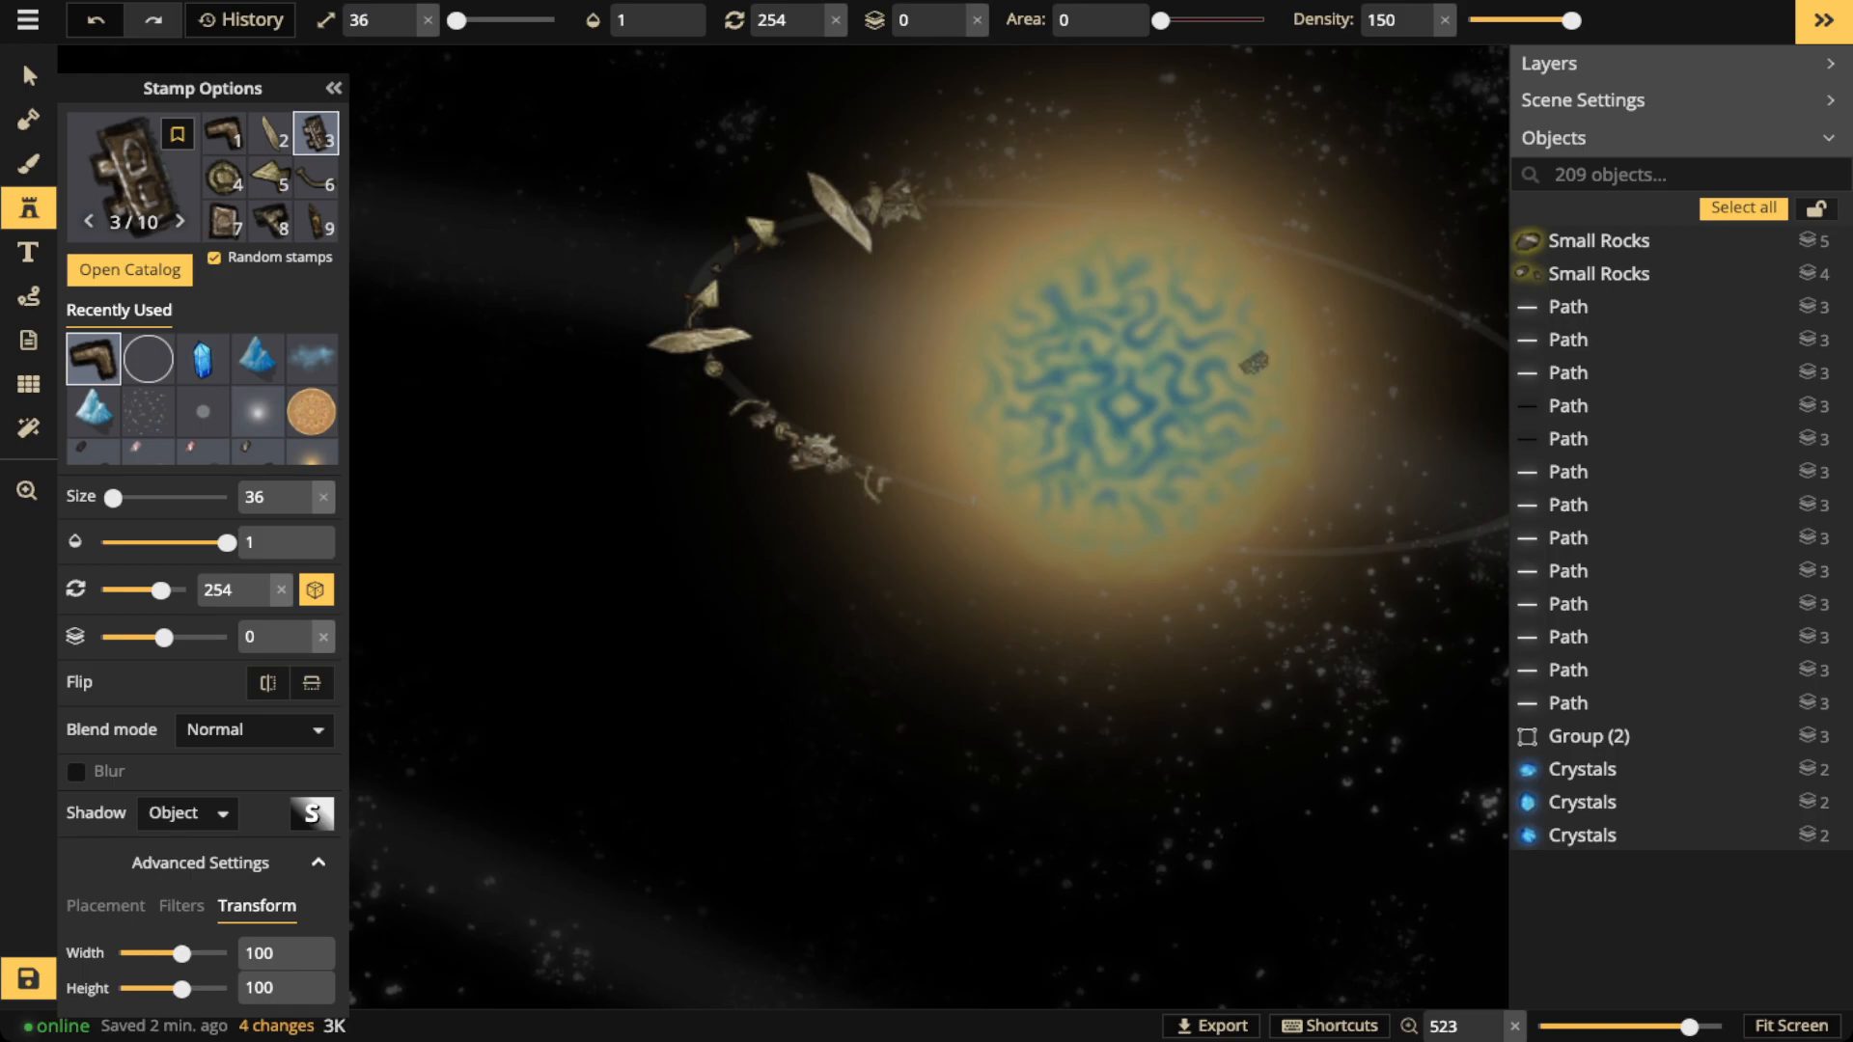
# Undo the last debris stroke and scatter debris on layer 3 along the ring's front edge and right end
pyautogui.click(954, 11)
pyautogui.click(954, 11)
pyautogui.hotkey('ctrl', 'z')
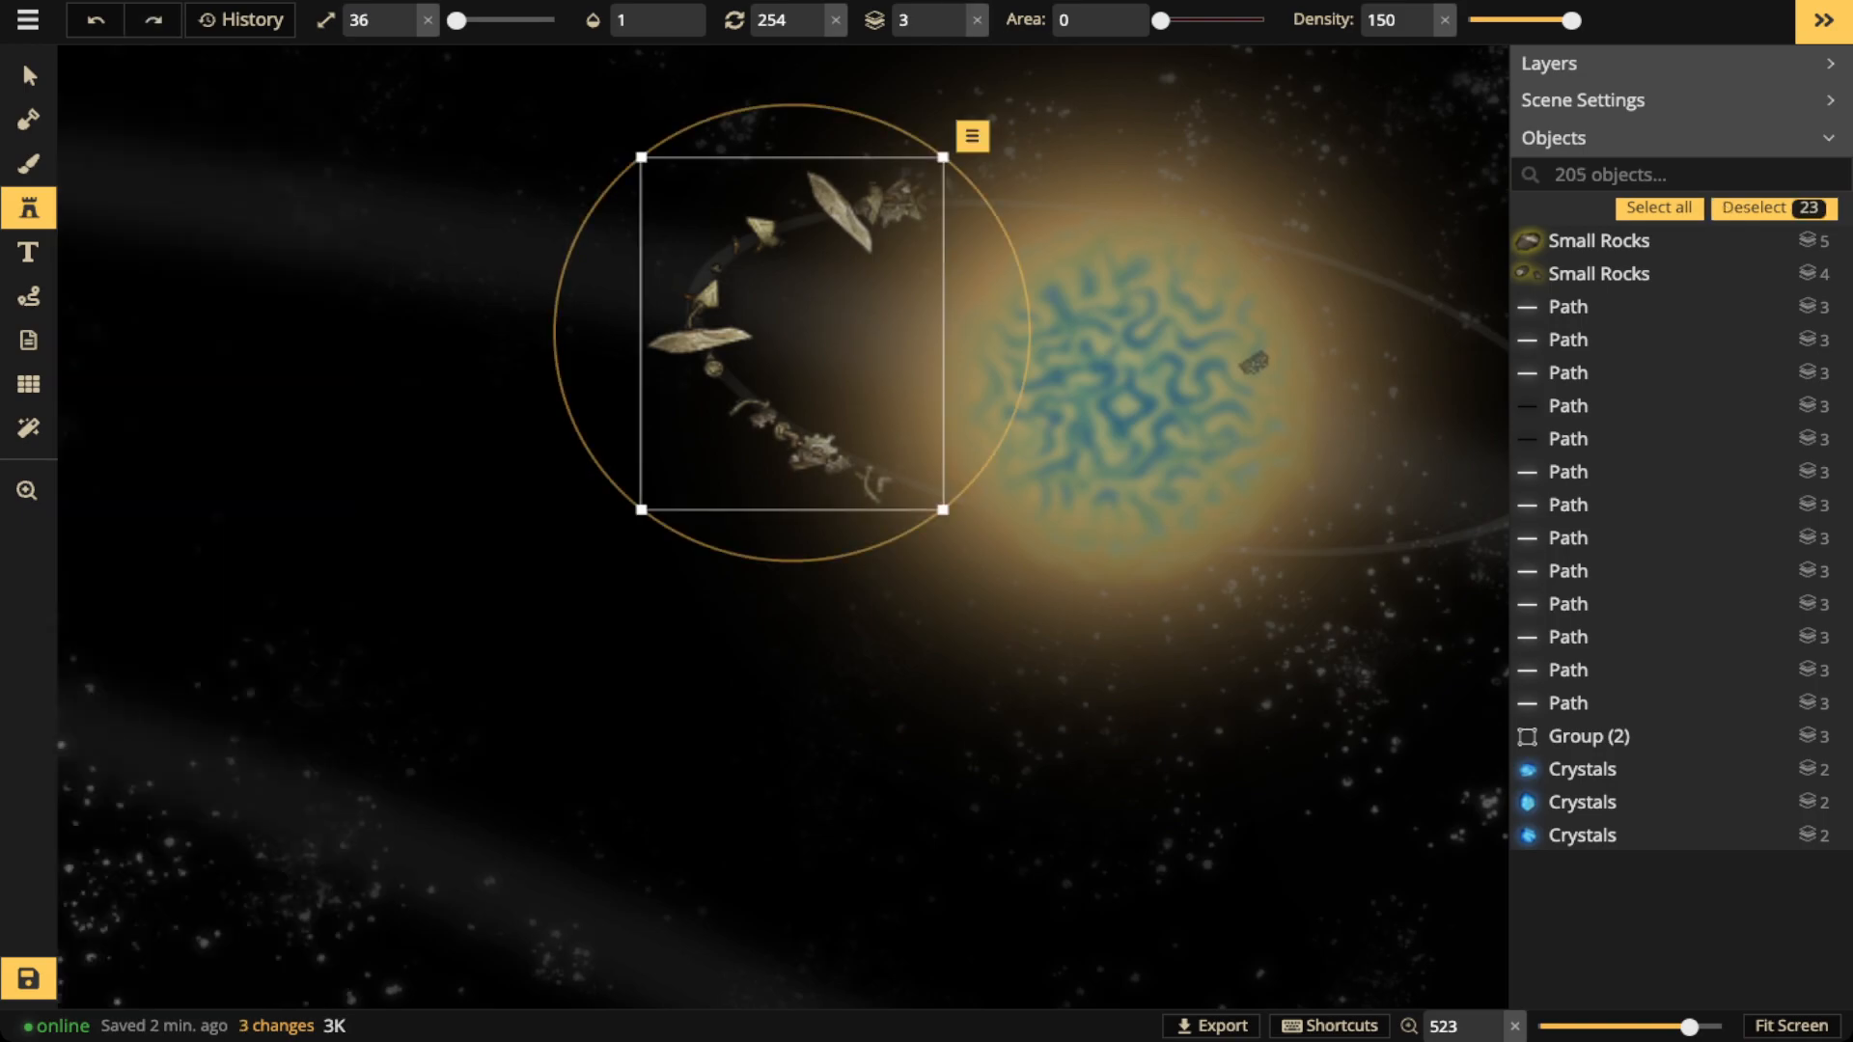
pyautogui.click(1017, 533)
pyautogui.moveTo(995, 521)
pyautogui.mouseDown()
pyautogui.moveTo(1205, 564)
pyautogui.moveTo(1337, 558)
pyautogui.mouseUp()
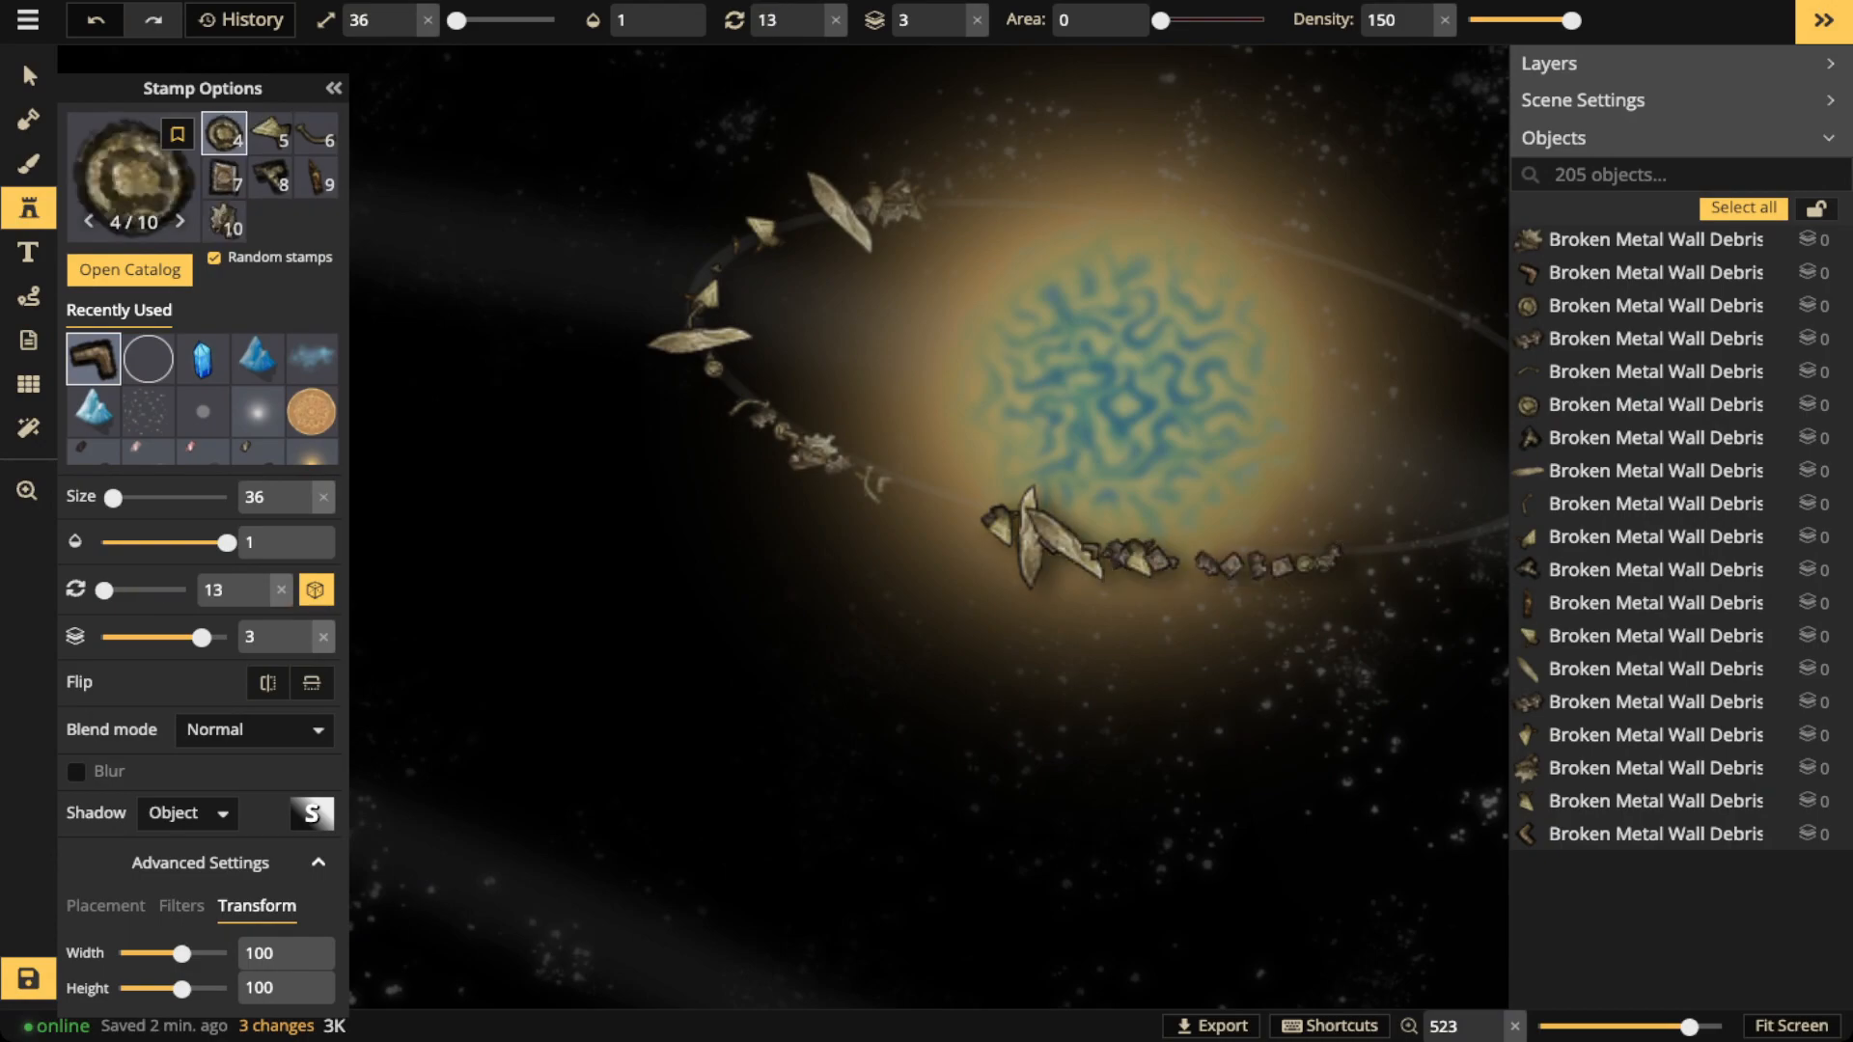
pyautogui.moveTo(1338, 356); pyautogui.dragTo(1034, 394)
pyautogui.moveTo(1148, 342); pyautogui.dragTo(1248, 432)
pyautogui.moveTo(1256, 516)
pyautogui.mouseDown()
pyautogui.moveTo(1210, 555)
pyautogui.moveTo(1150, 560)
pyautogui.mouseUp()
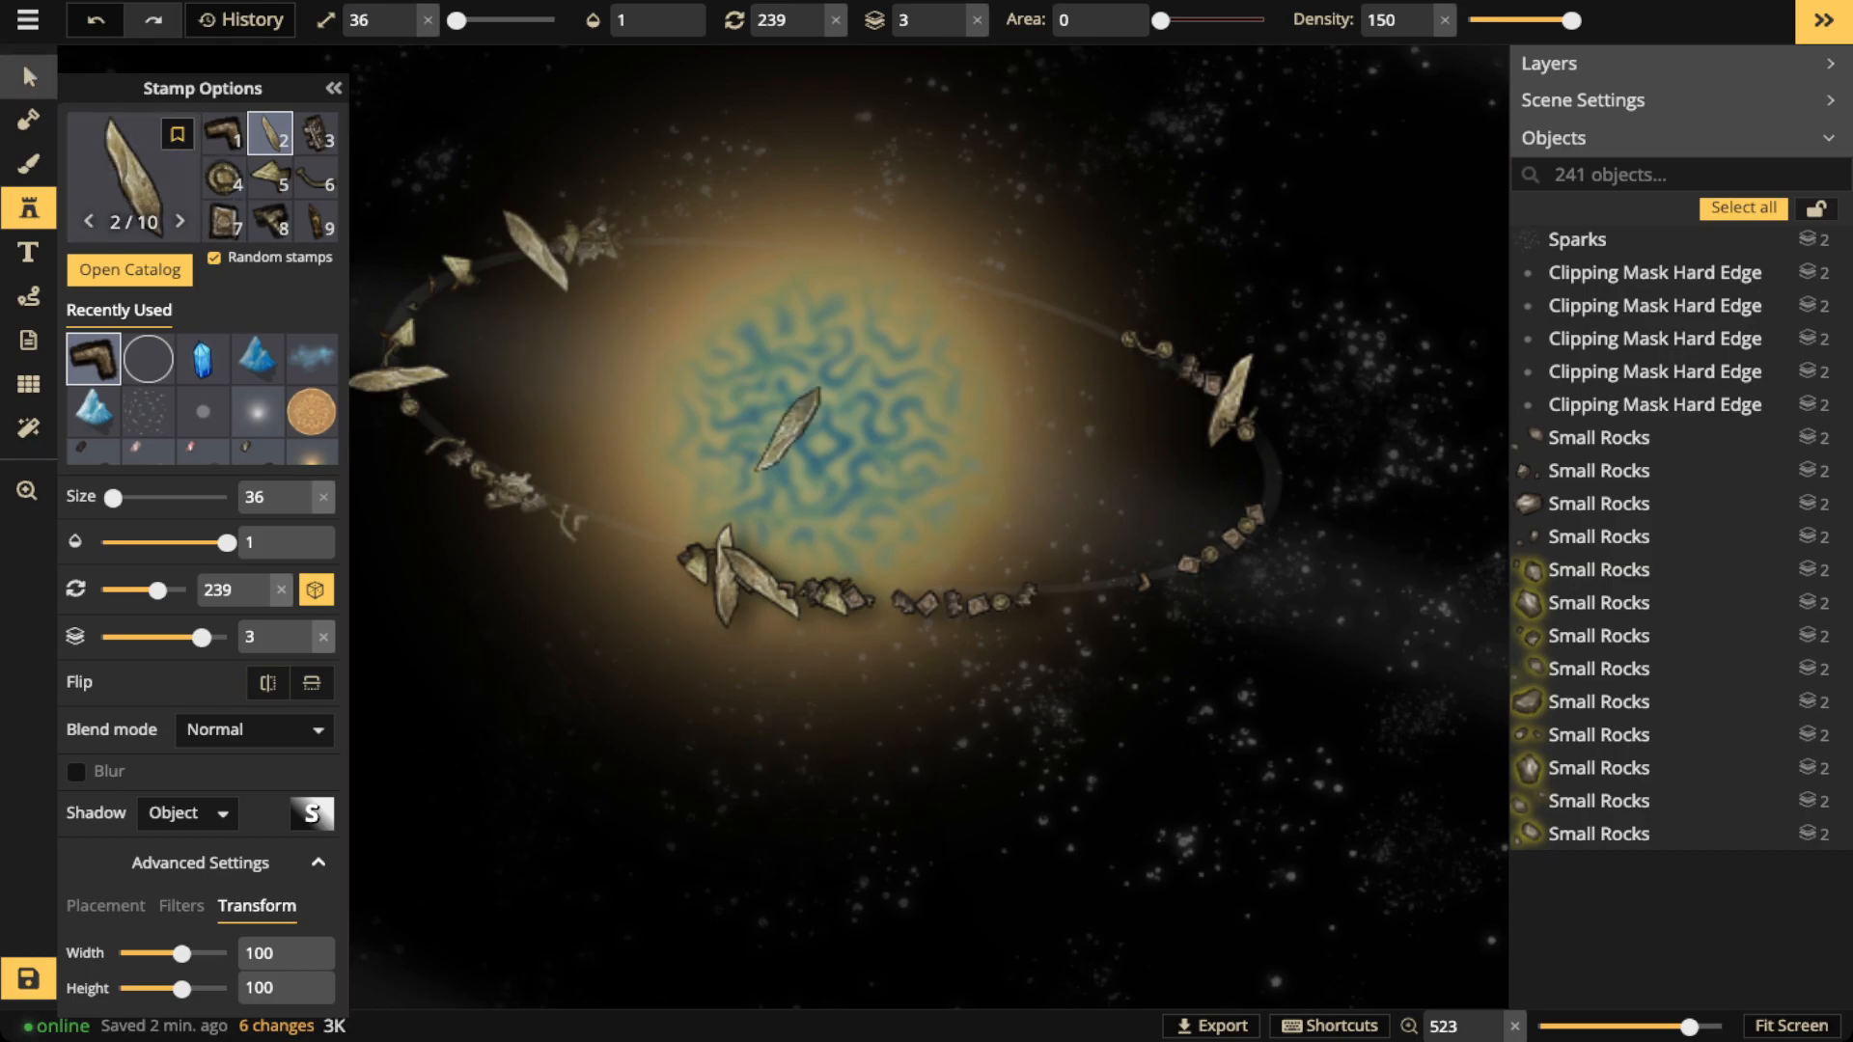
# Enlarge the debris clump on the ring's lower-left part to size 56 and rotate it to 29
pyautogui.click(29, 77)
pyautogui.scroll(3, 489, 475)
pyautogui.click(496, 481)
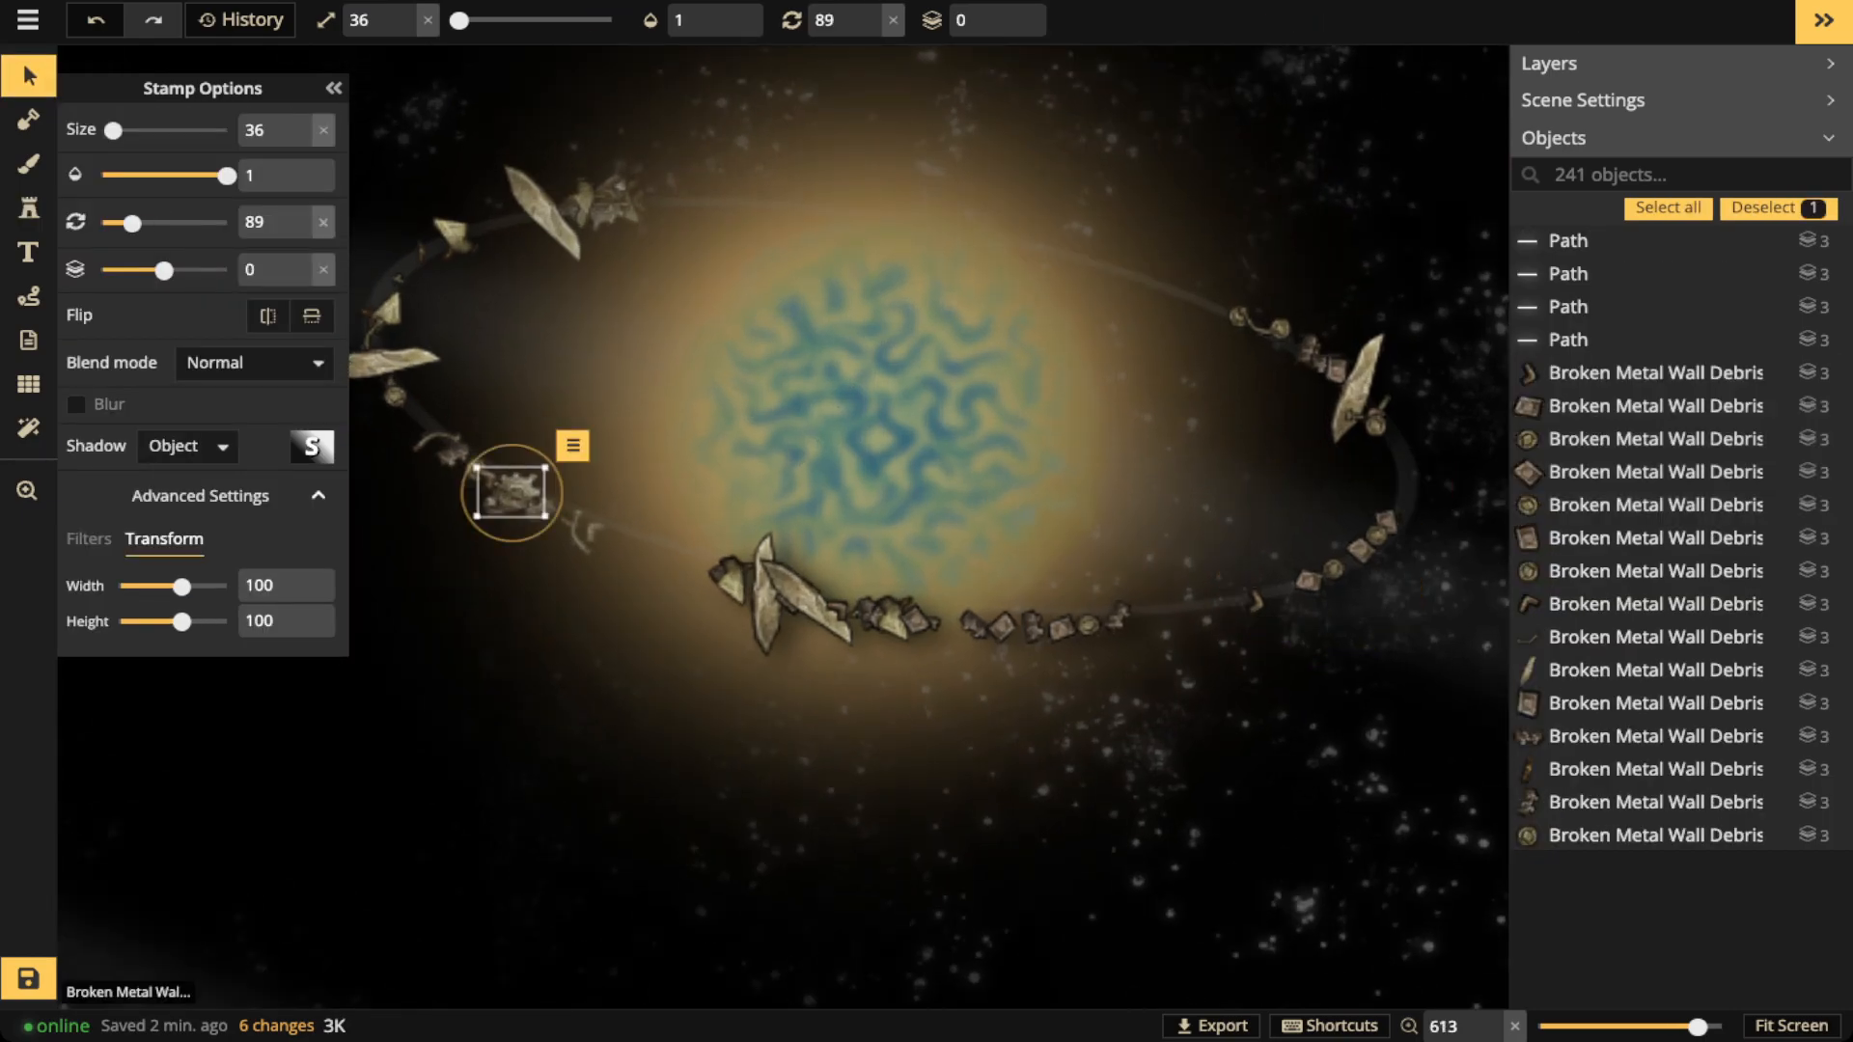
pyautogui.scroll(4, 511, 492)
pyautogui.moveTo(511, 492); pyautogui.dragTo(514, 486)
pyautogui.scroll(-2, 514, 487)
pyautogui.scroll(-4, 514, 487)
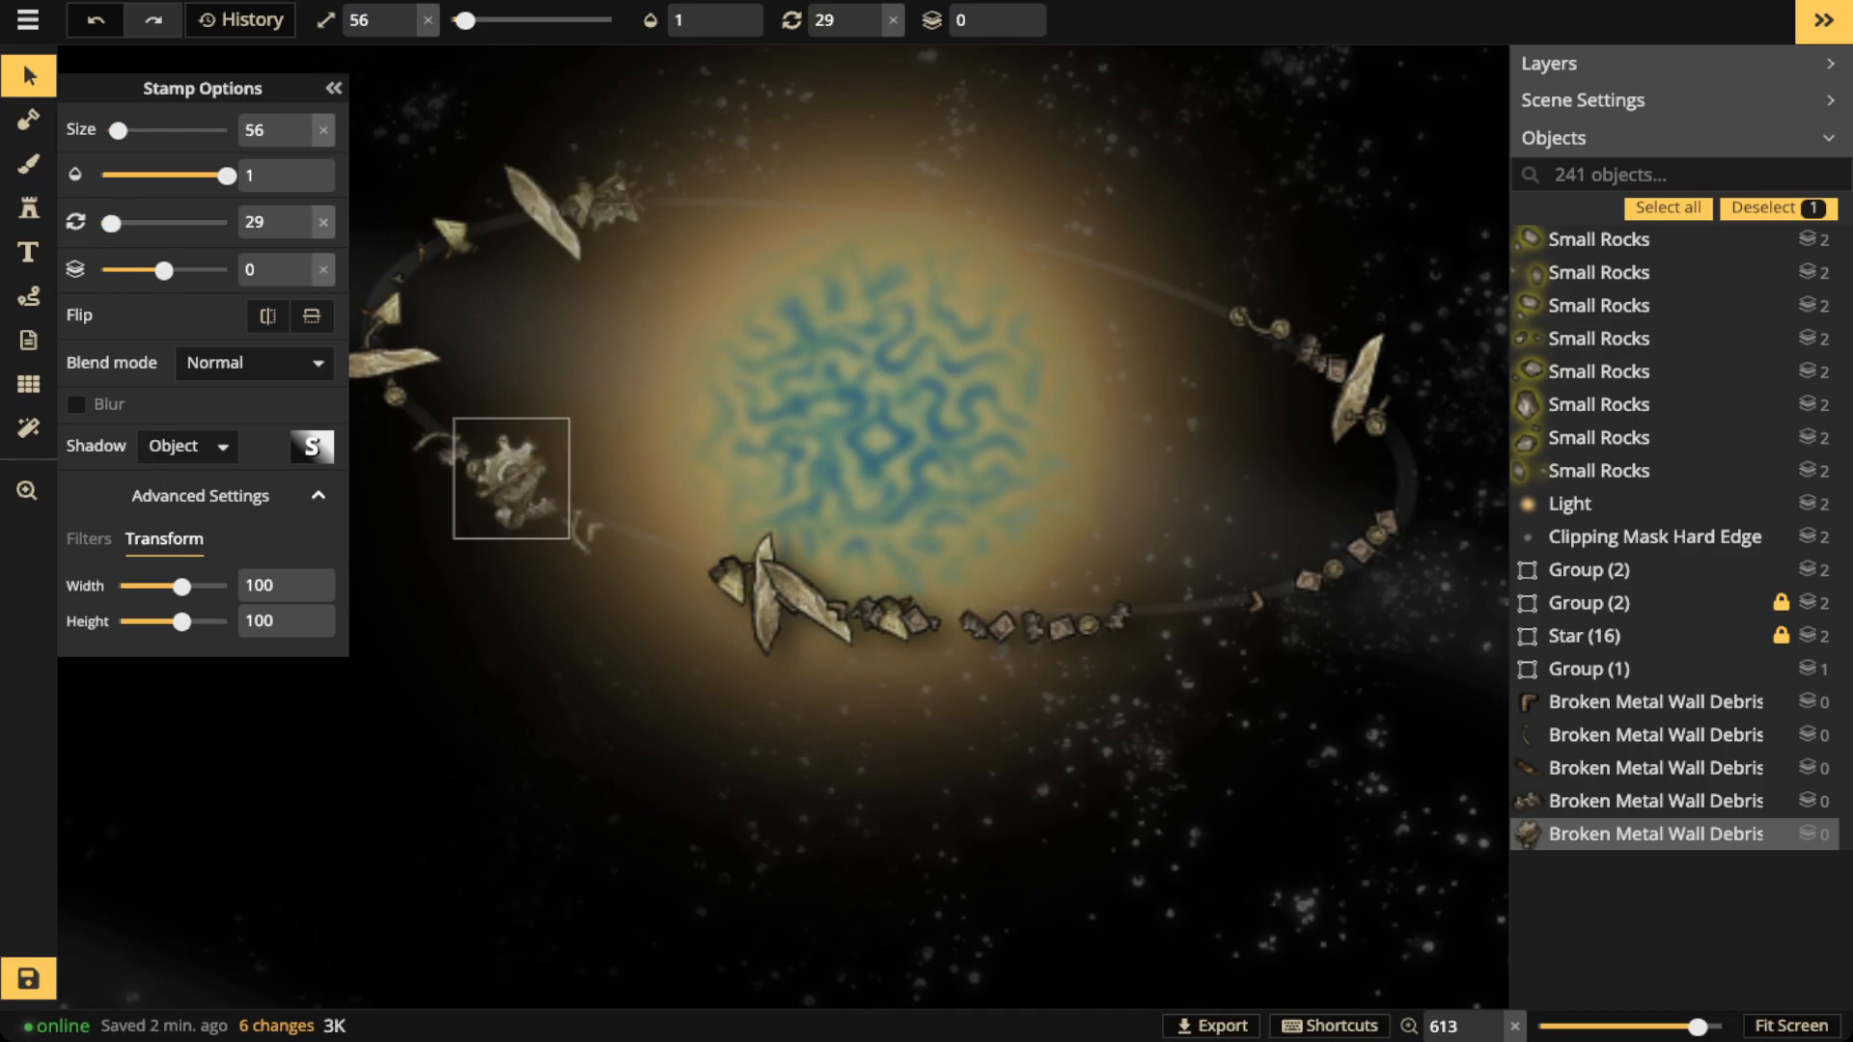
# Shrink the long shard at the ring's upper left to size 20 and rotate the right-end shard to roughly horizontal
pyautogui.click(544, 214)
pyautogui.scroll(-3, 544, 214)
pyautogui.scroll(1, 544, 214)
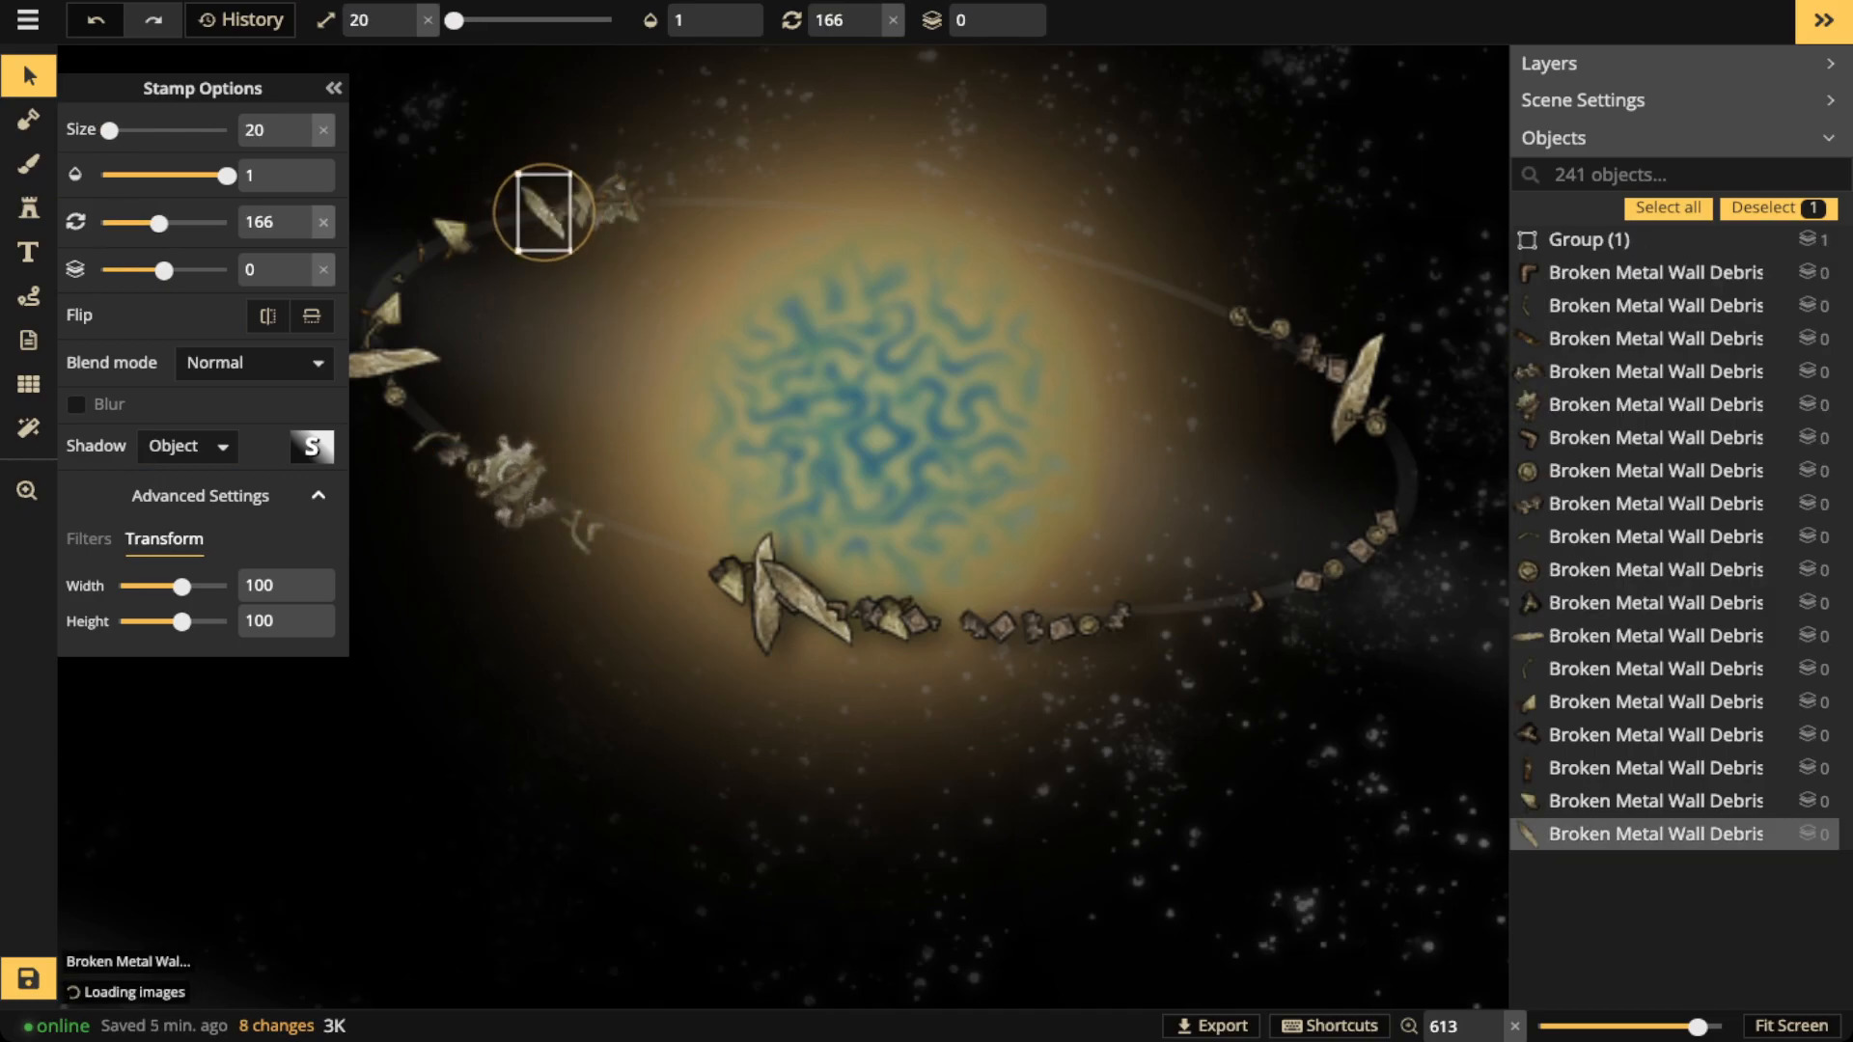
pyautogui.click(1357, 387)
pyautogui.scroll(3, 1357, 387)
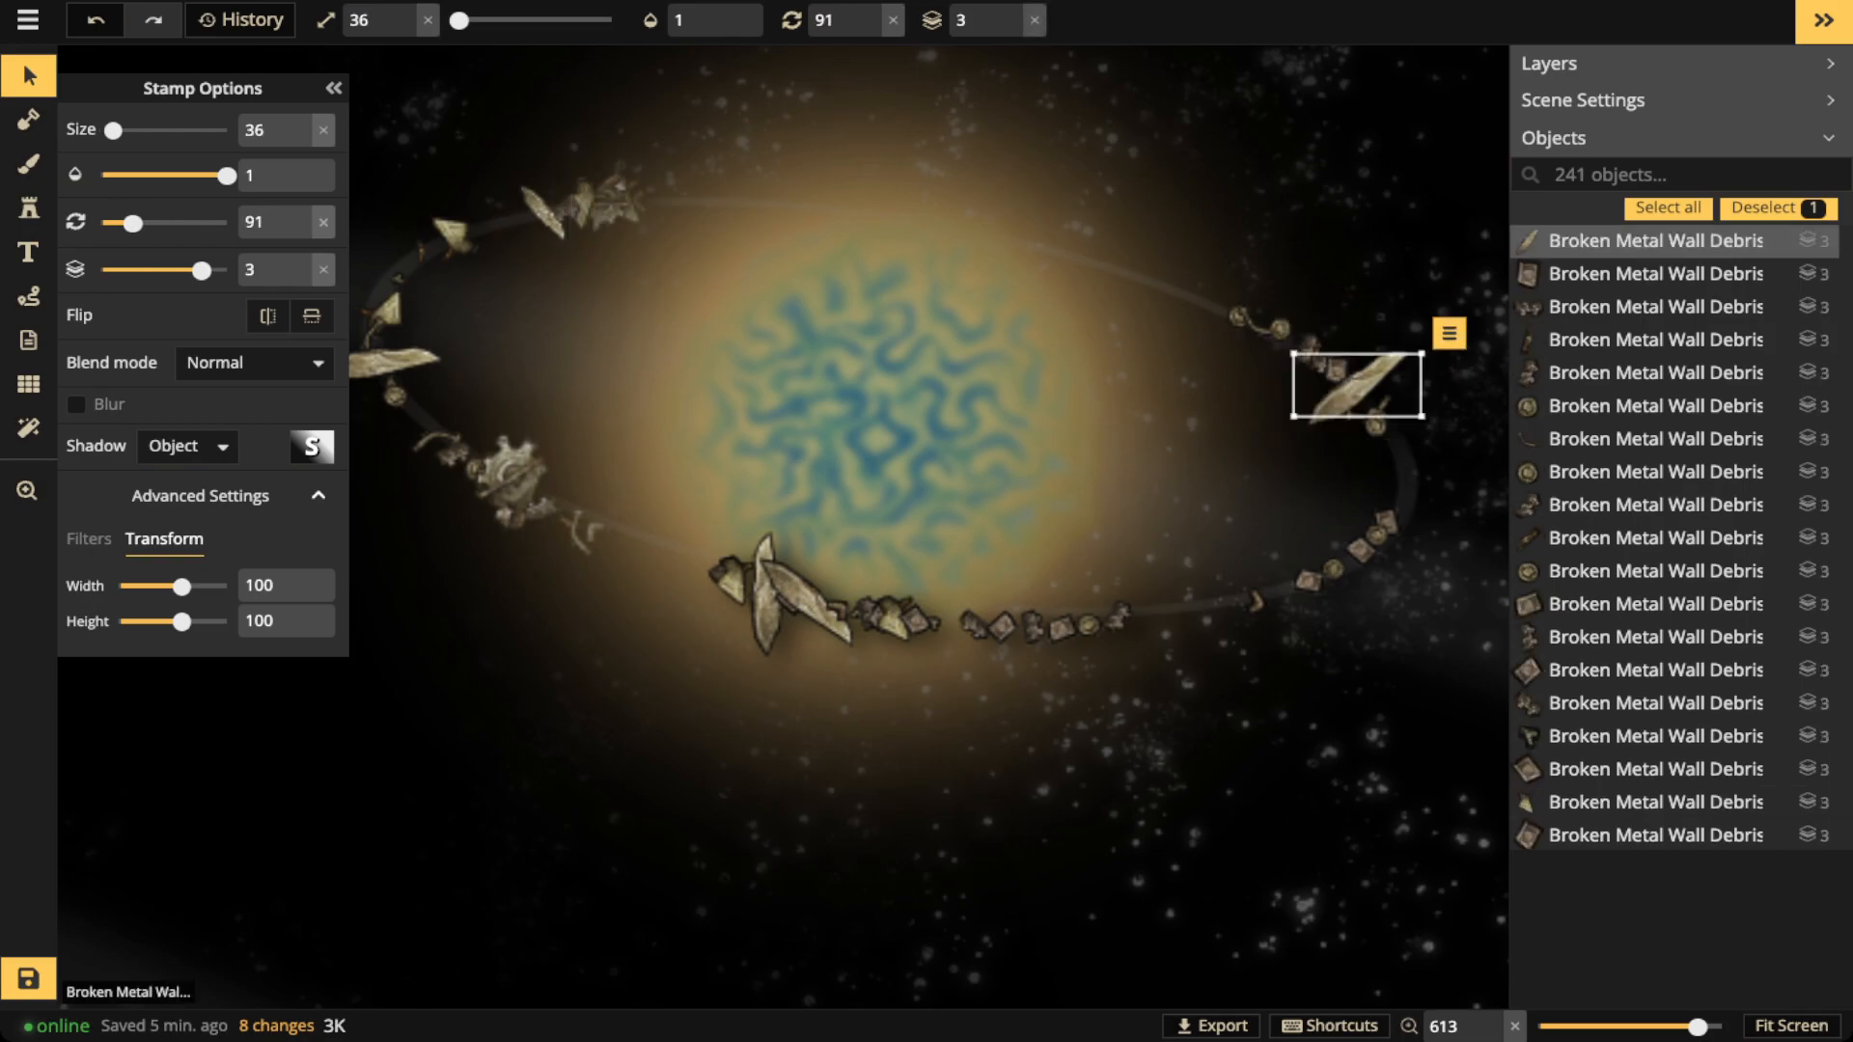
pyautogui.scroll(1, 1357, 387)
# Move the curved debris piece to the ring's right end at size 46, and enlarge the upper-right round piece to 76, shifting it slightly outward
pyautogui.moveTo(1259, 321); pyautogui.dragTo(1366, 454)
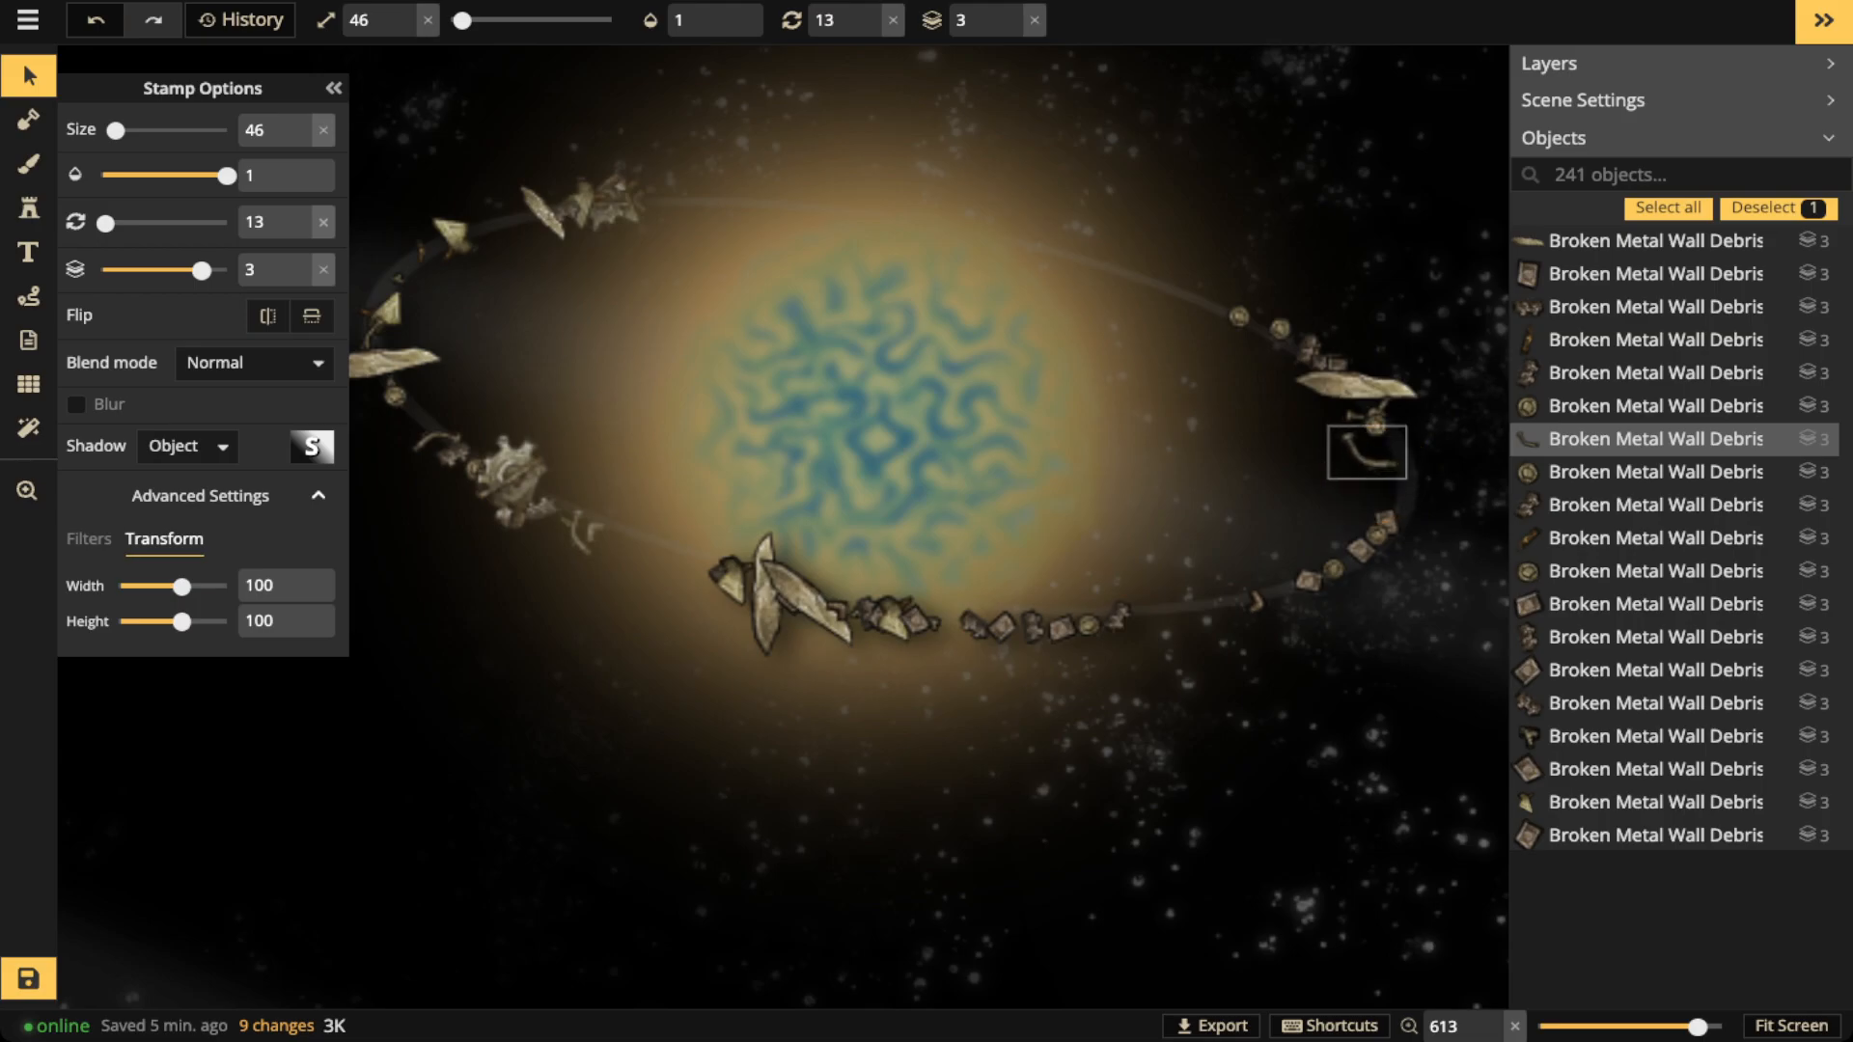
pyautogui.scroll(-2, 1366, 454)
pyautogui.click(1260, 323)
pyautogui.click(1239, 316)
pyautogui.scroll(4, 1239, 315)
pyautogui.moveTo(1239, 315); pyautogui.dragTo(1220, 301)
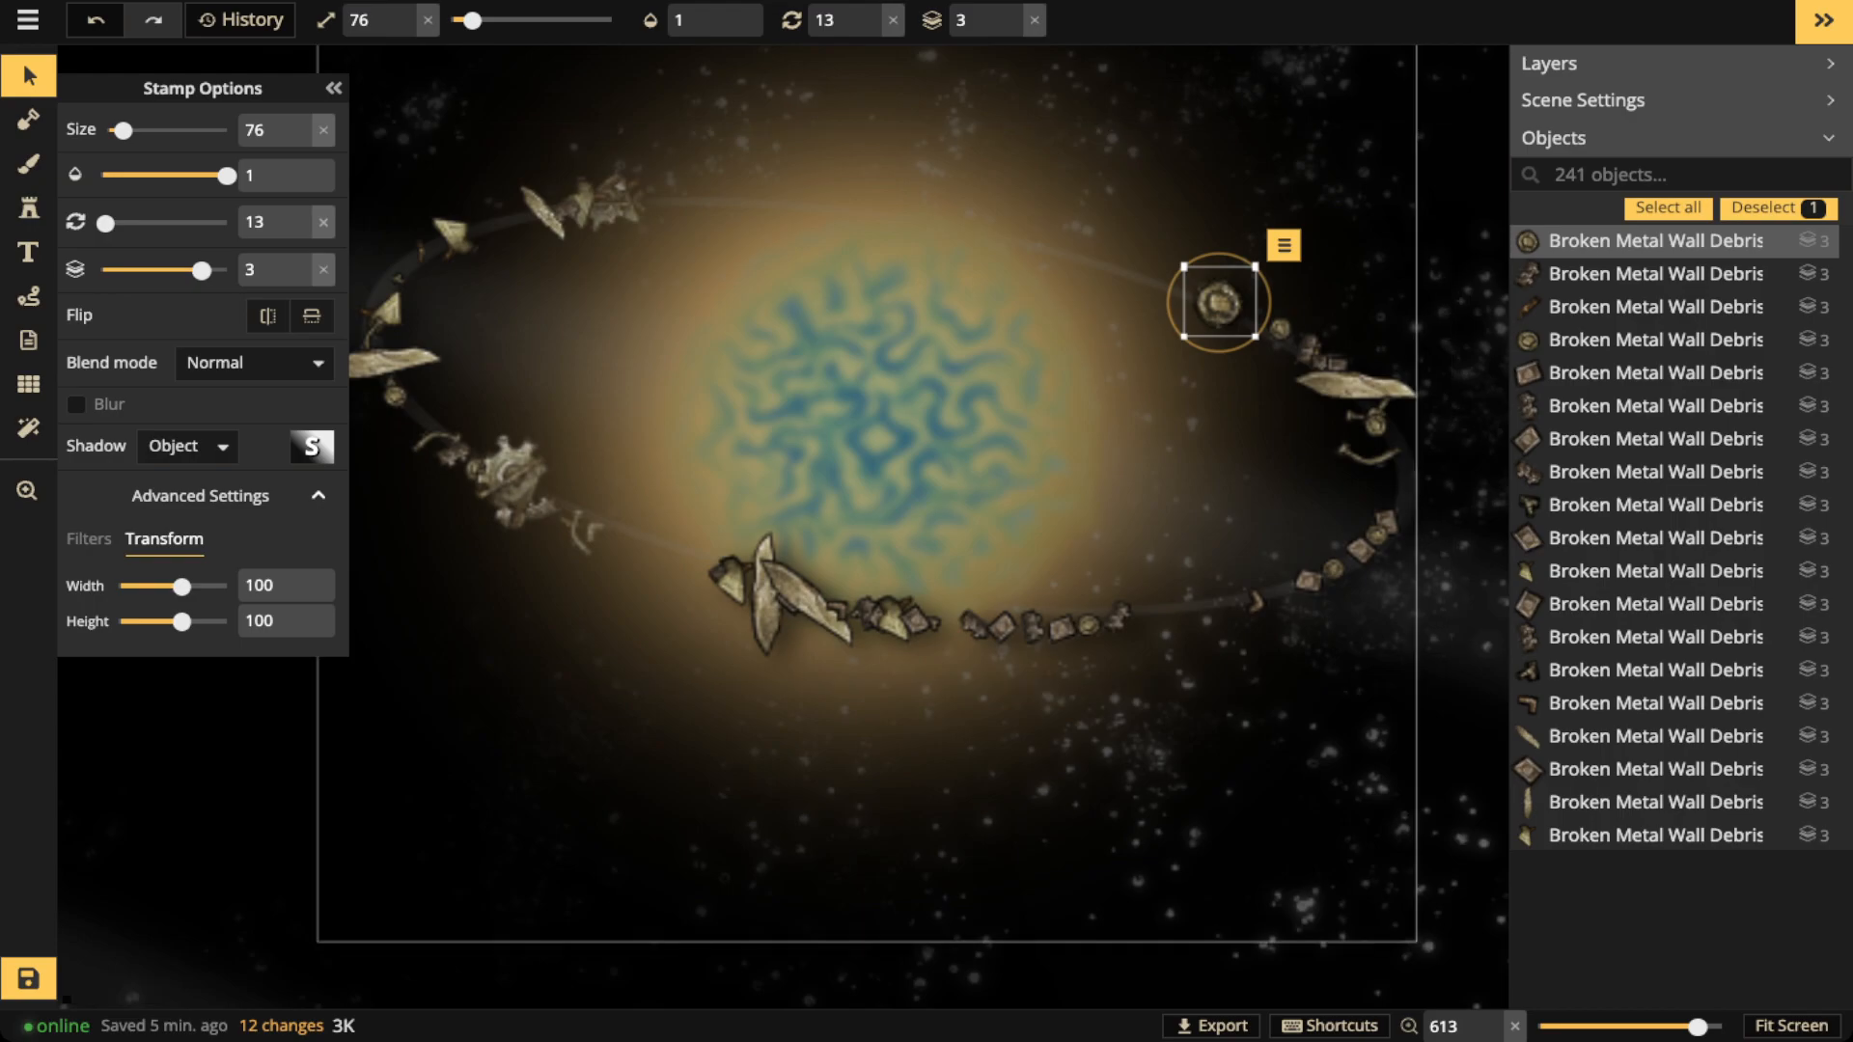
# Shrink the slanted front shard to size 20 with rotation 217, and move the L-shaped piece into the gap on the ring's lower left
pyautogui.scroll(2, 1023, 402)
pyautogui.click(733, 641)
pyautogui.click(765, 649)
pyautogui.scroll(-3, 764, 648)
pyautogui.scroll(1, 764, 649)
pyautogui.scroll(4, 764, 649)
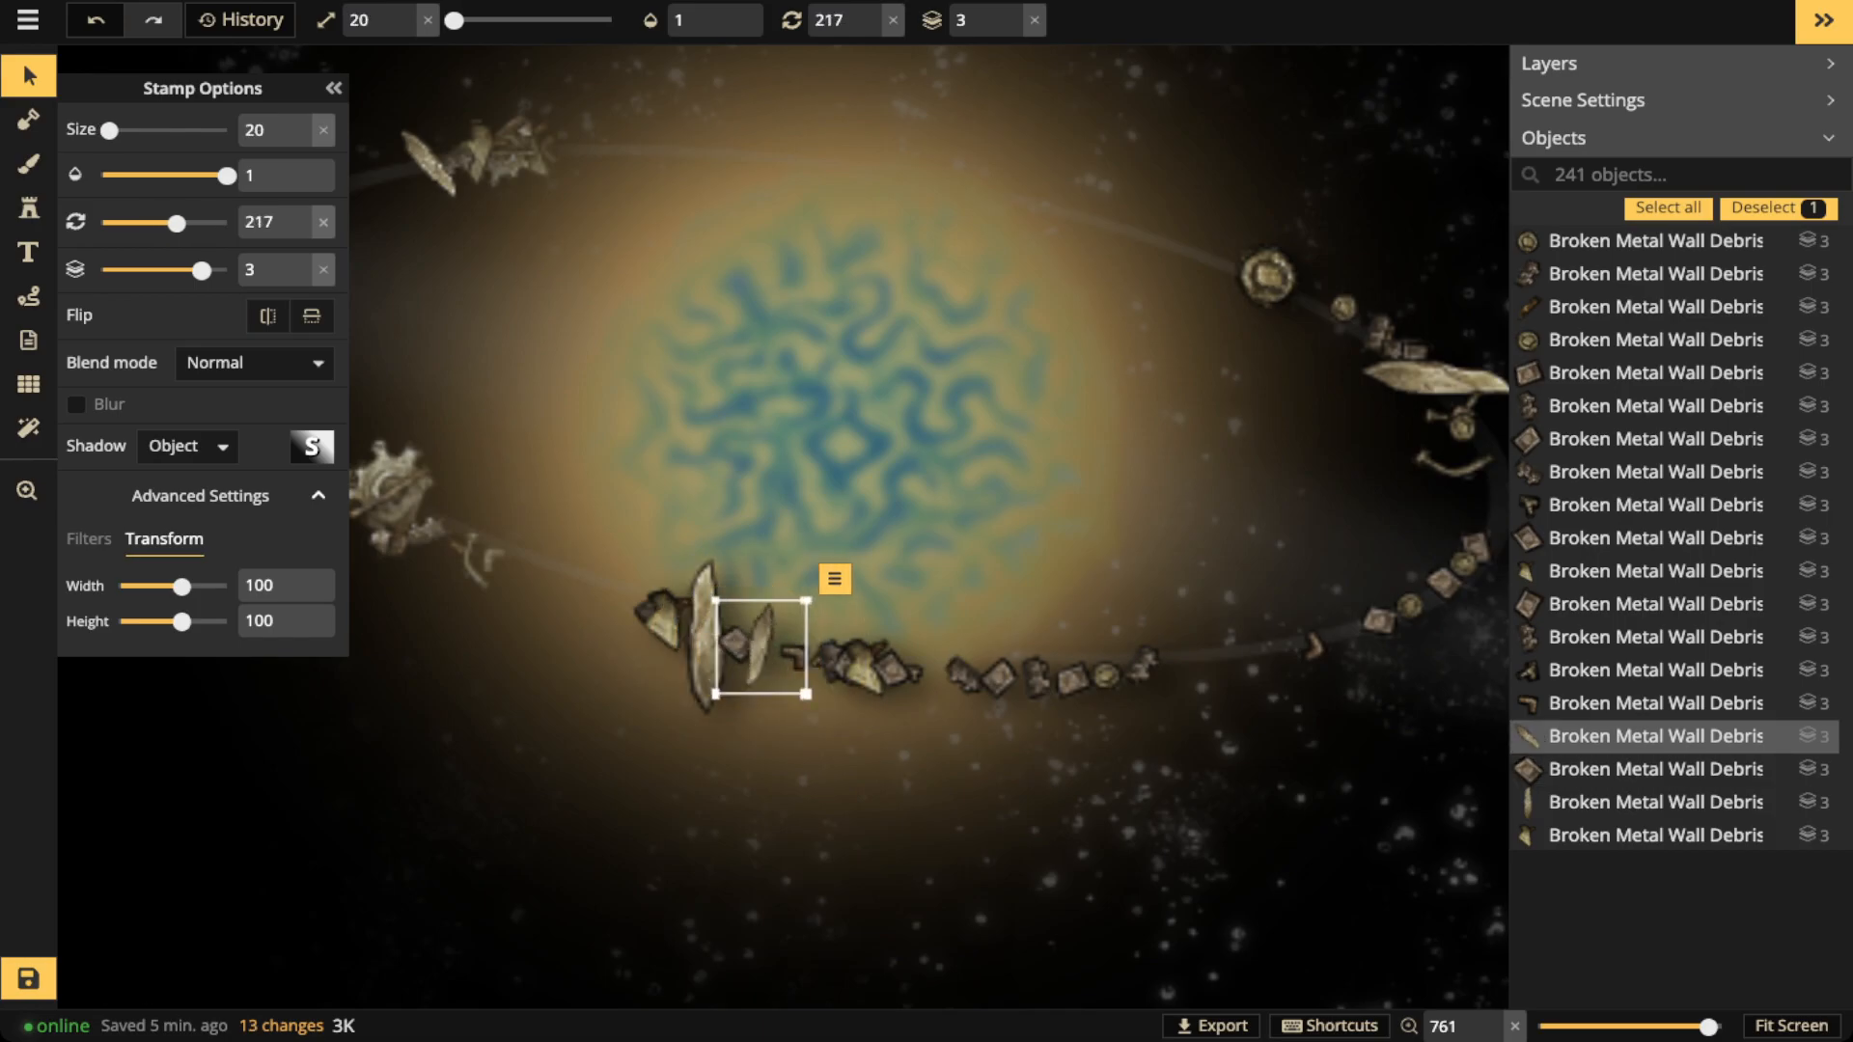
pyautogui.moveTo(794, 656); pyautogui.dragTo(558, 603)
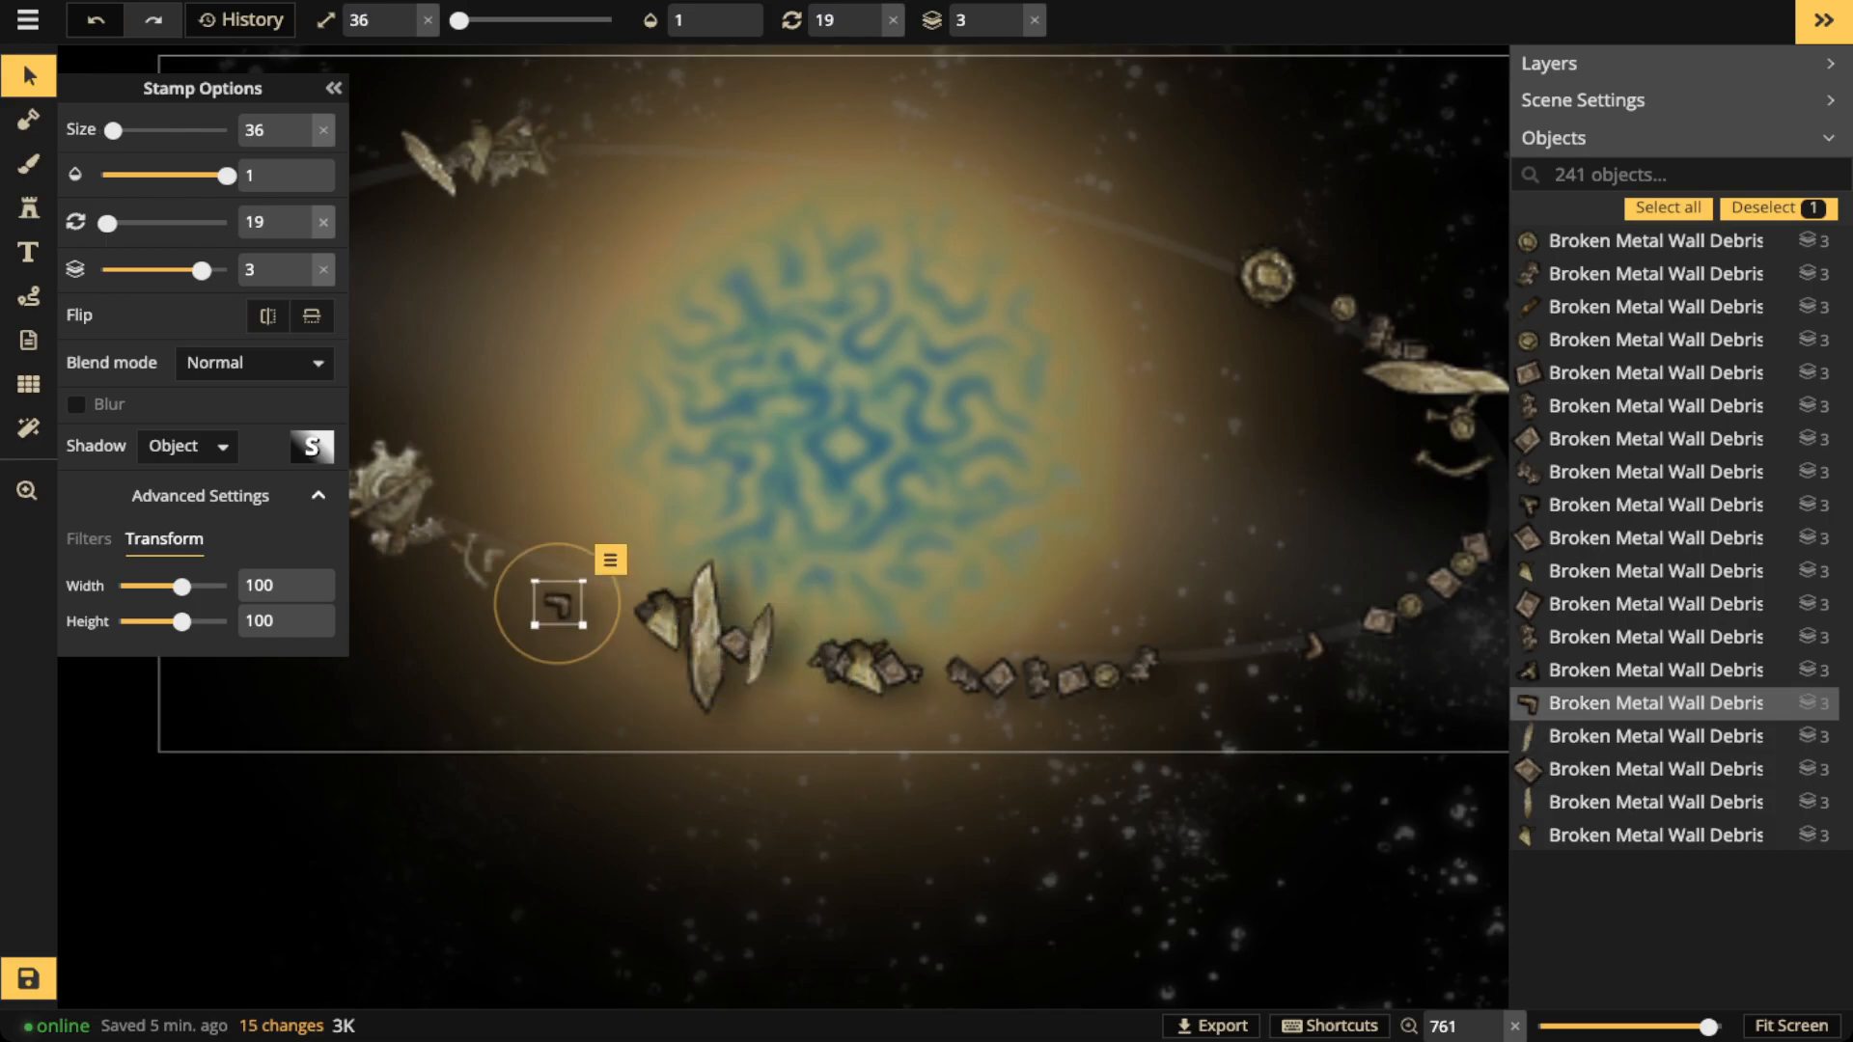
# Rotate the large shard at the ring's right end to 256
pyautogui.scroll(-5, 985, 393)
pyautogui.press('Escape')
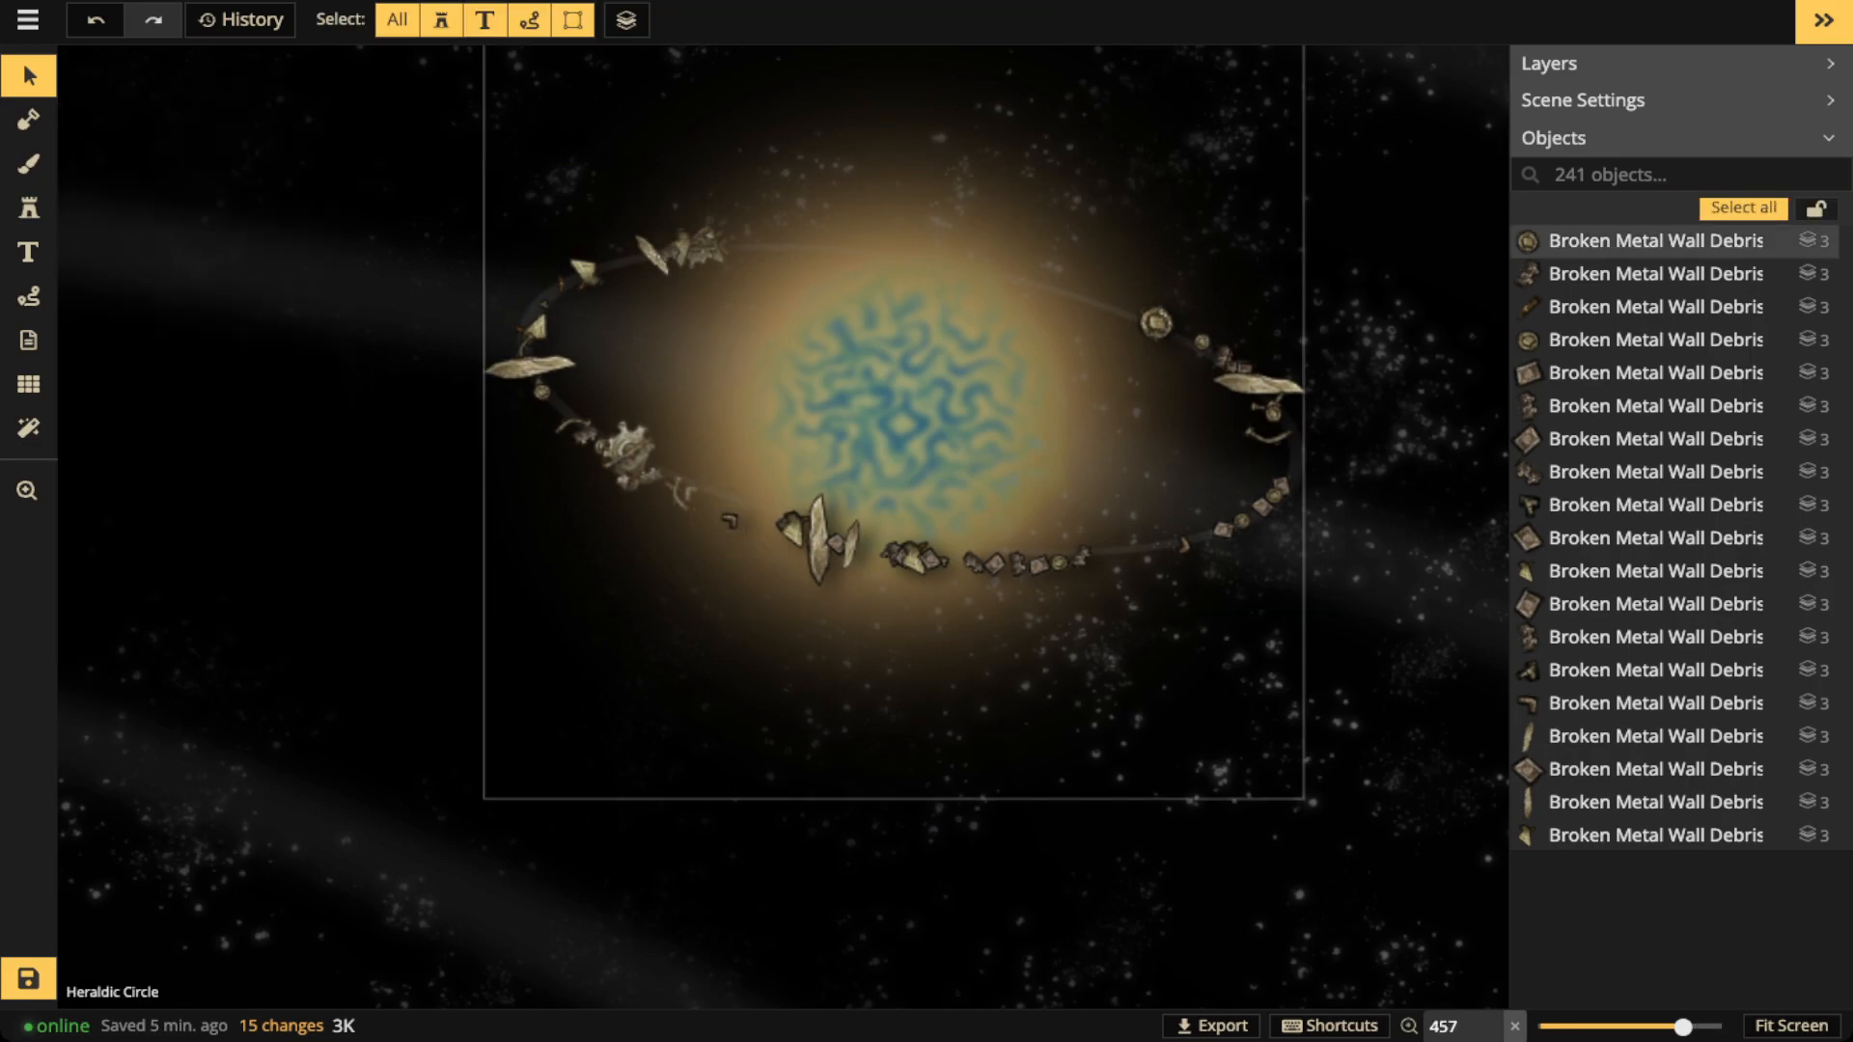
pyautogui.click(653, 255)
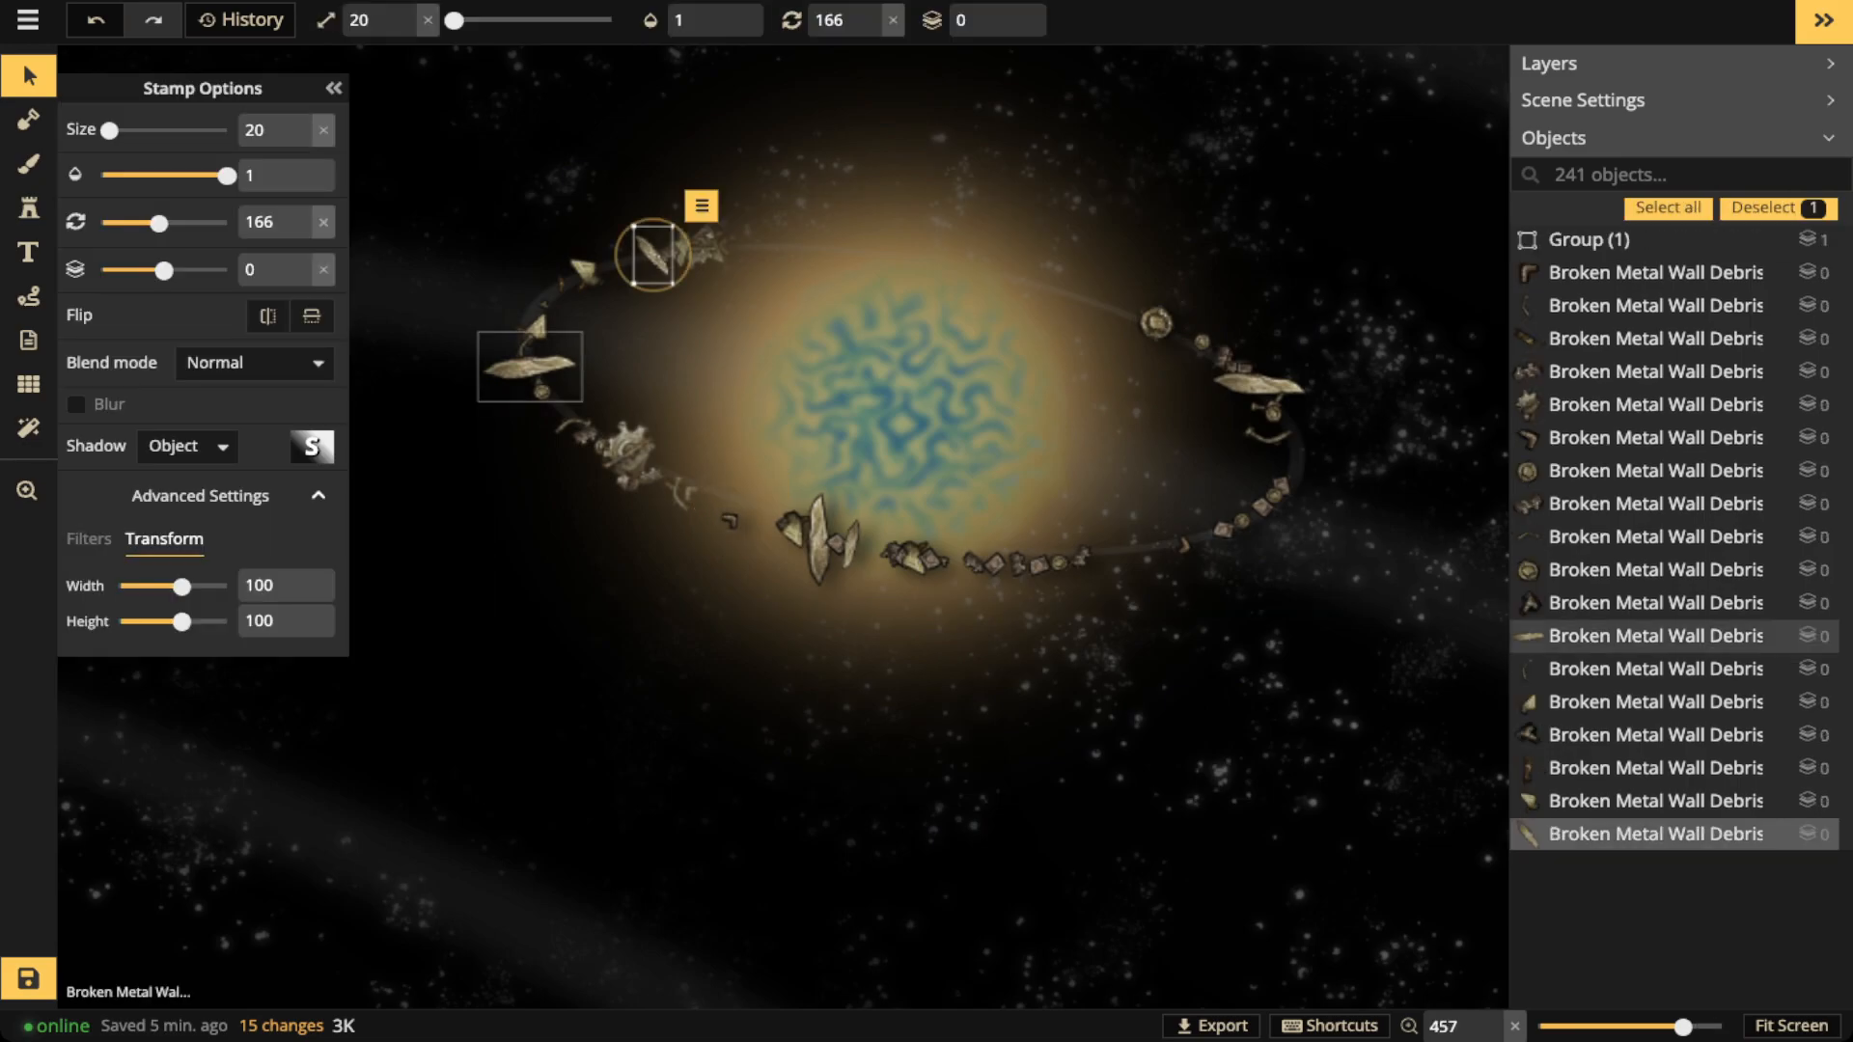
pyautogui.click(530, 368)
pyautogui.click(1246, 373)
pyautogui.click(1260, 385)
pyautogui.scroll(9, 1261, 385)
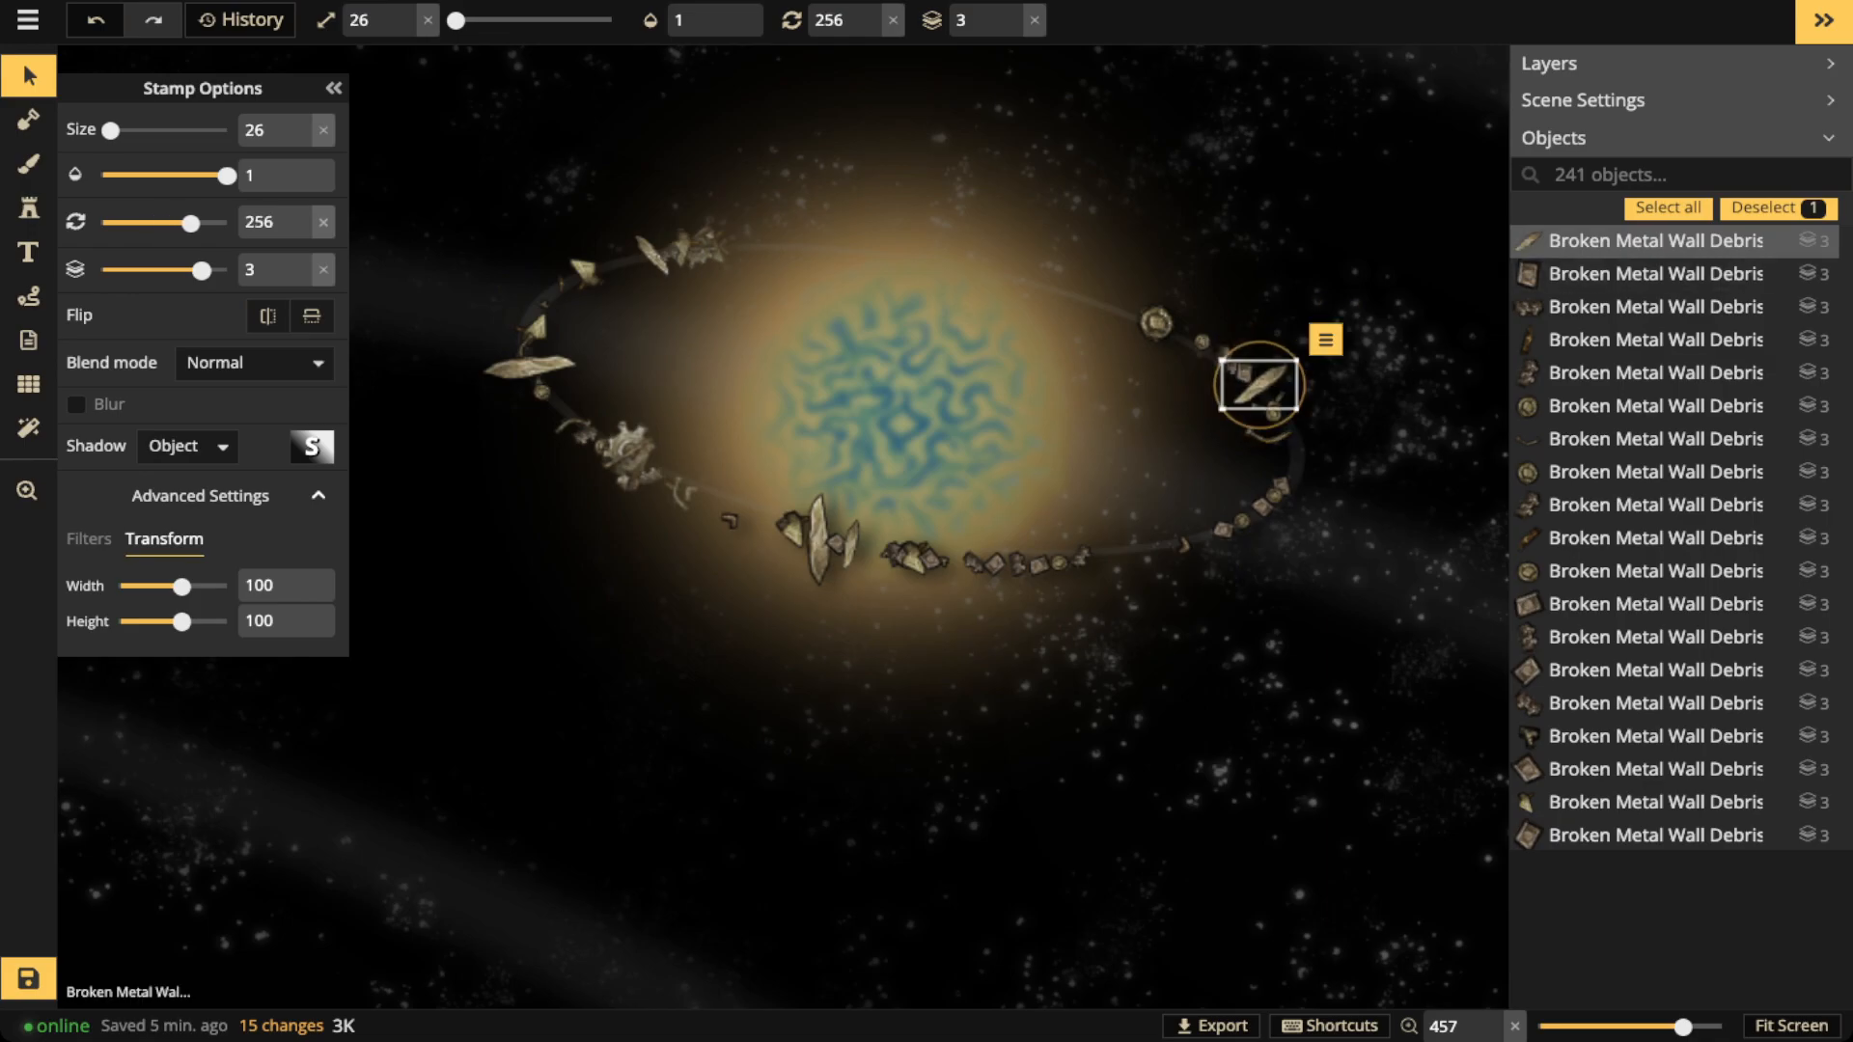
# Rotate the large front shard to 339 and move it beside the debris clump on the ring's lower left
pyautogui.press('Escape')
pyautogui.click(818, 538)
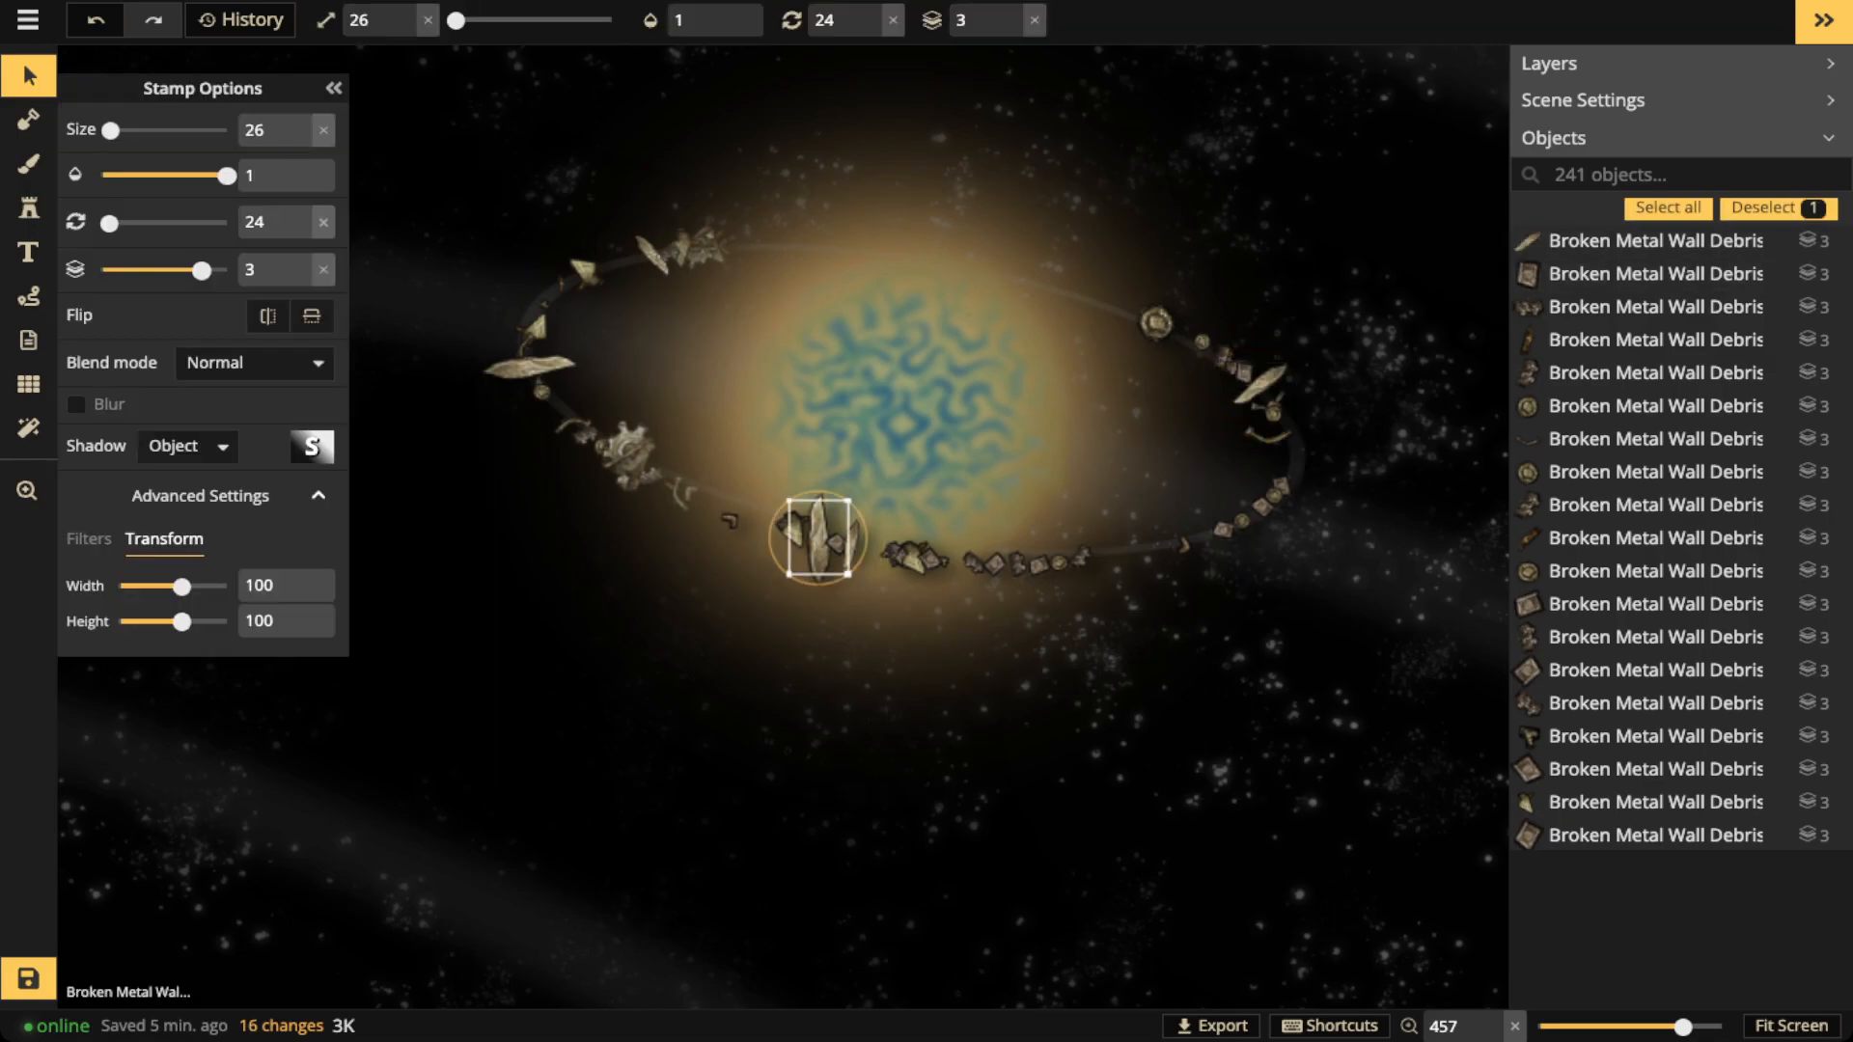
pyautogui.scroll(-4, 818, 538)
pyautogui.moveTo(819, 539); pyautogui.dragTo(650, 472)
pyautogui.scroll(1, 651, 472)
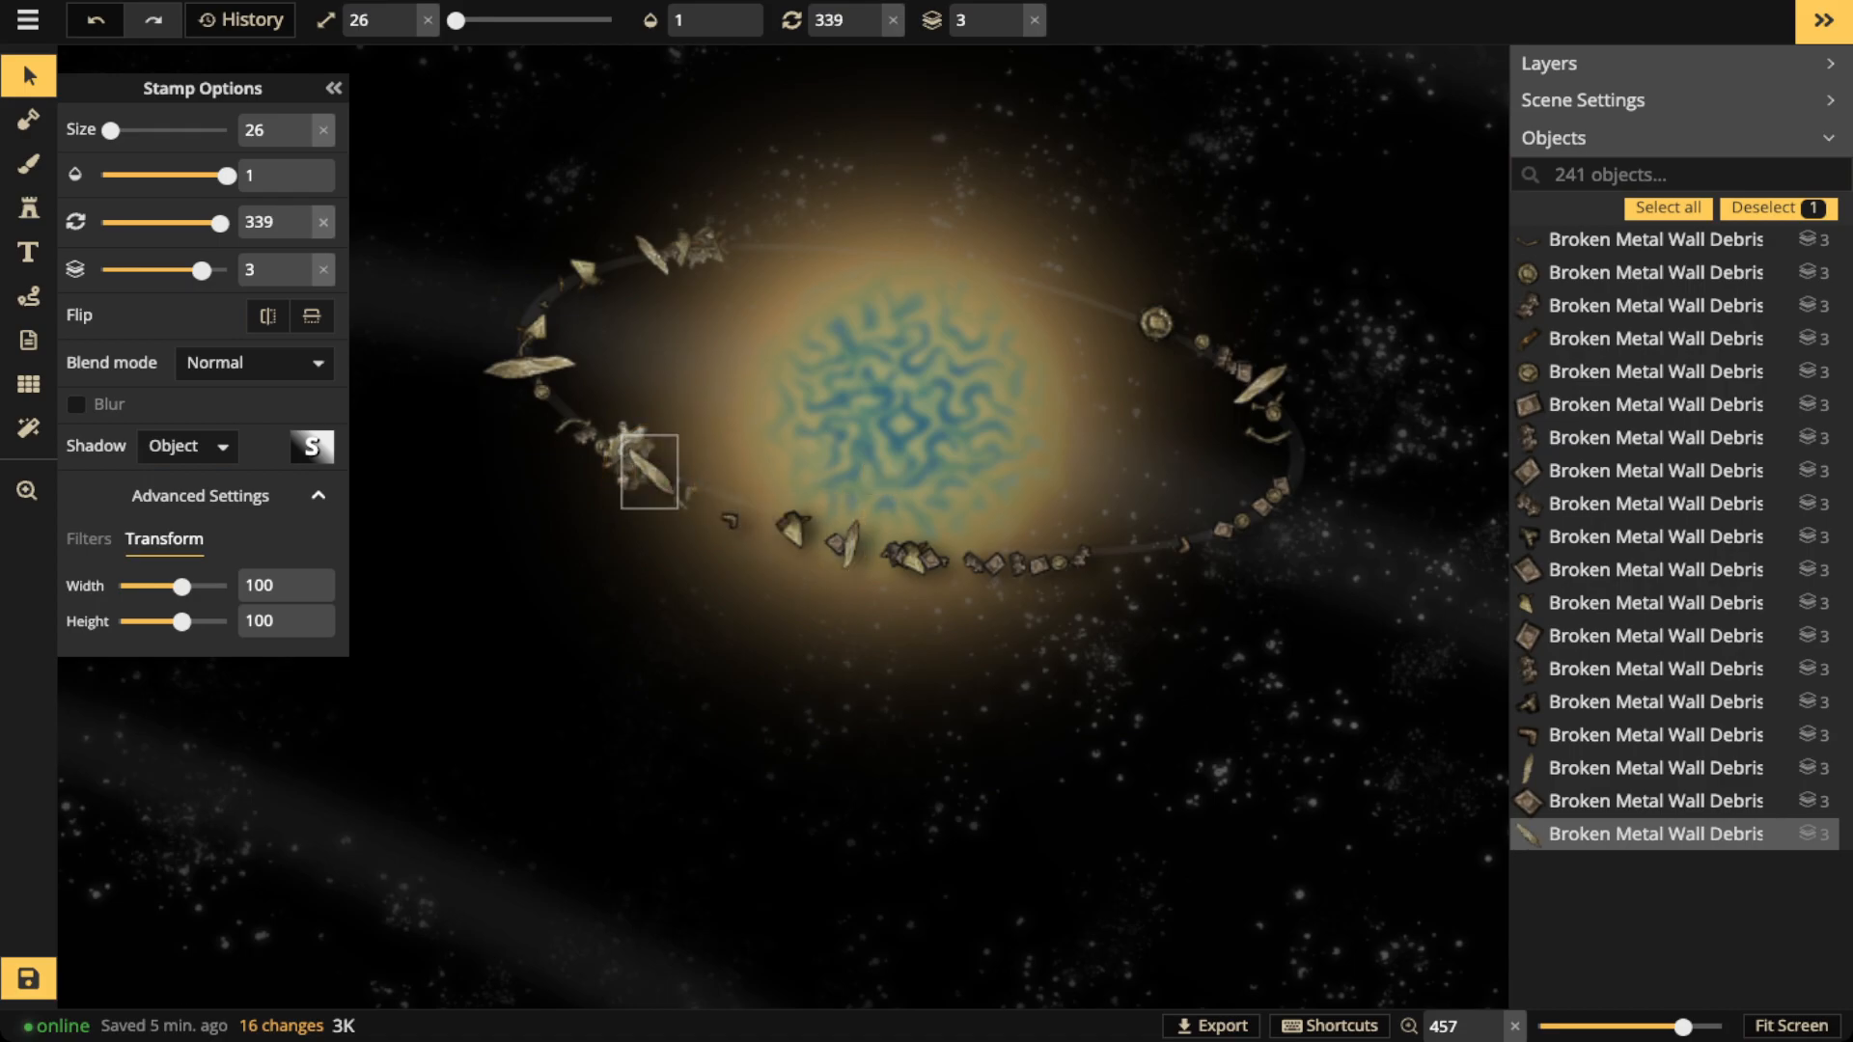
pyautogui.press('Escape')
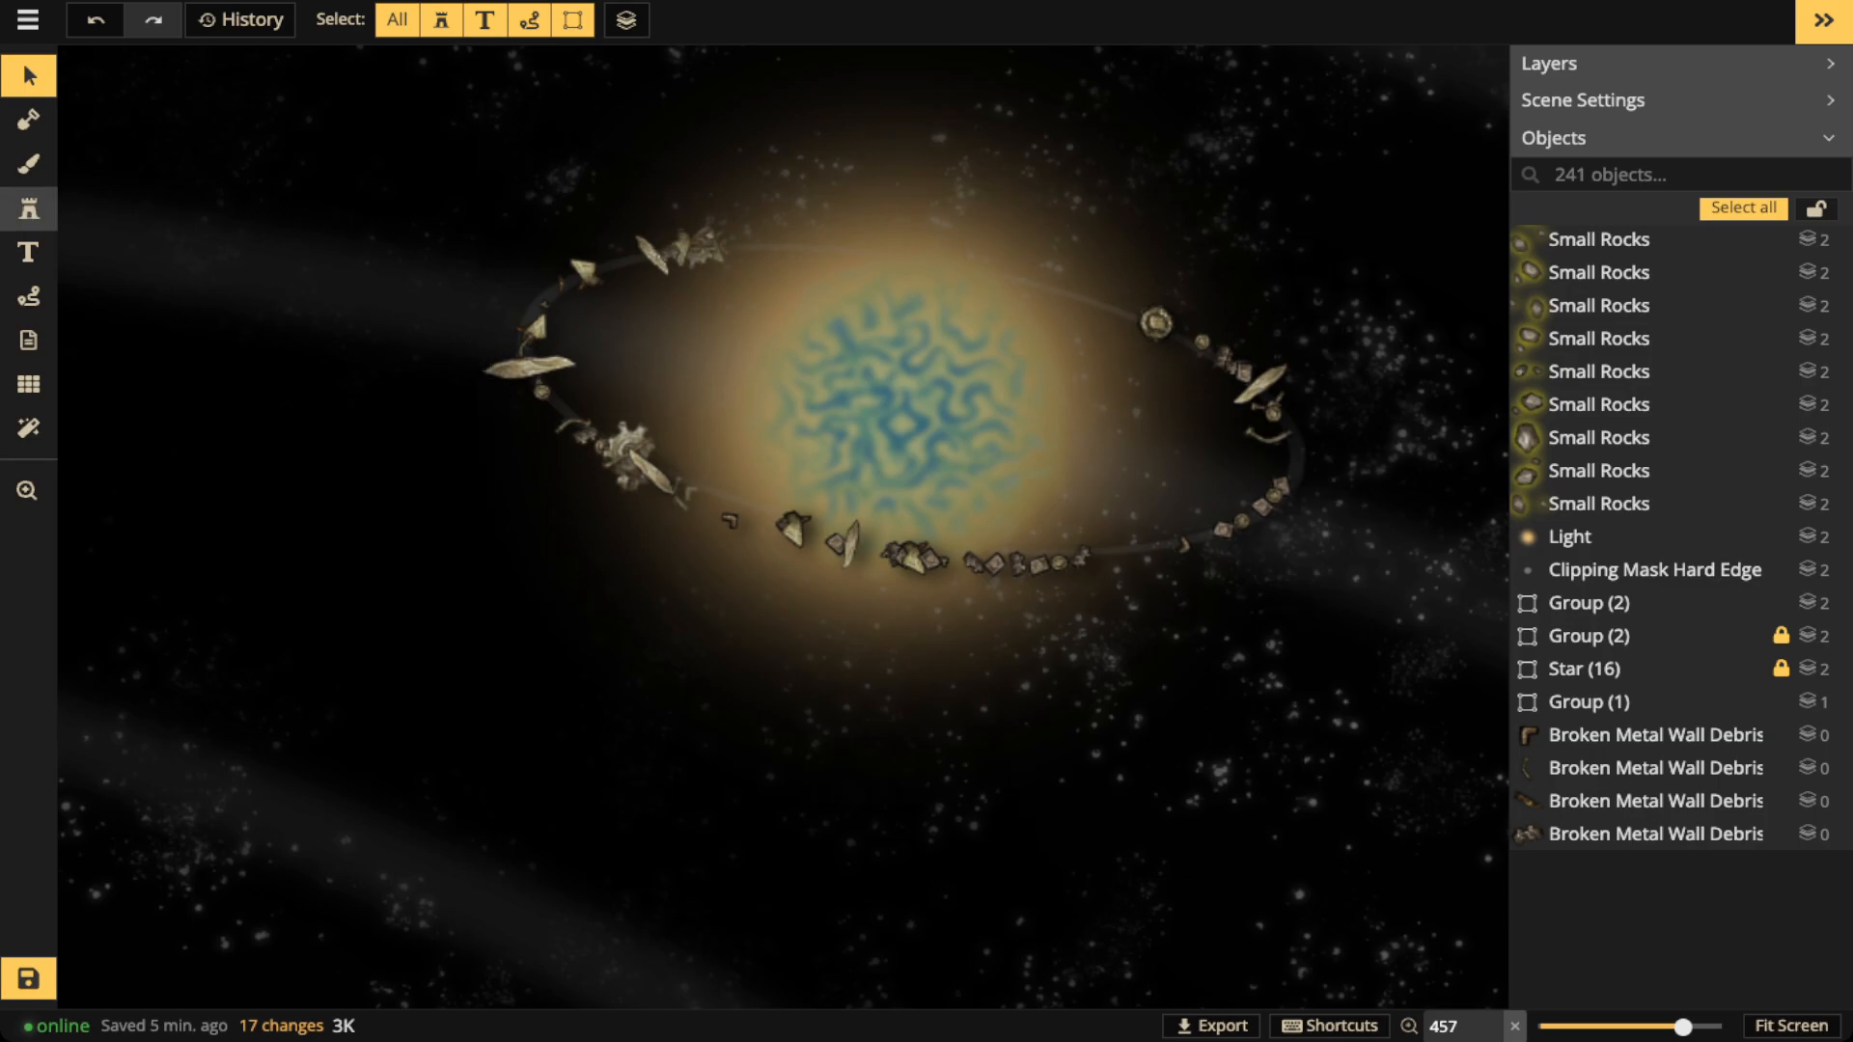
# Place a Debris Piles stamp at size 10 and rotation 210 just outside the ring's lower left
pyautogui.click(29, 208)
pyautogui.click(145, 180)
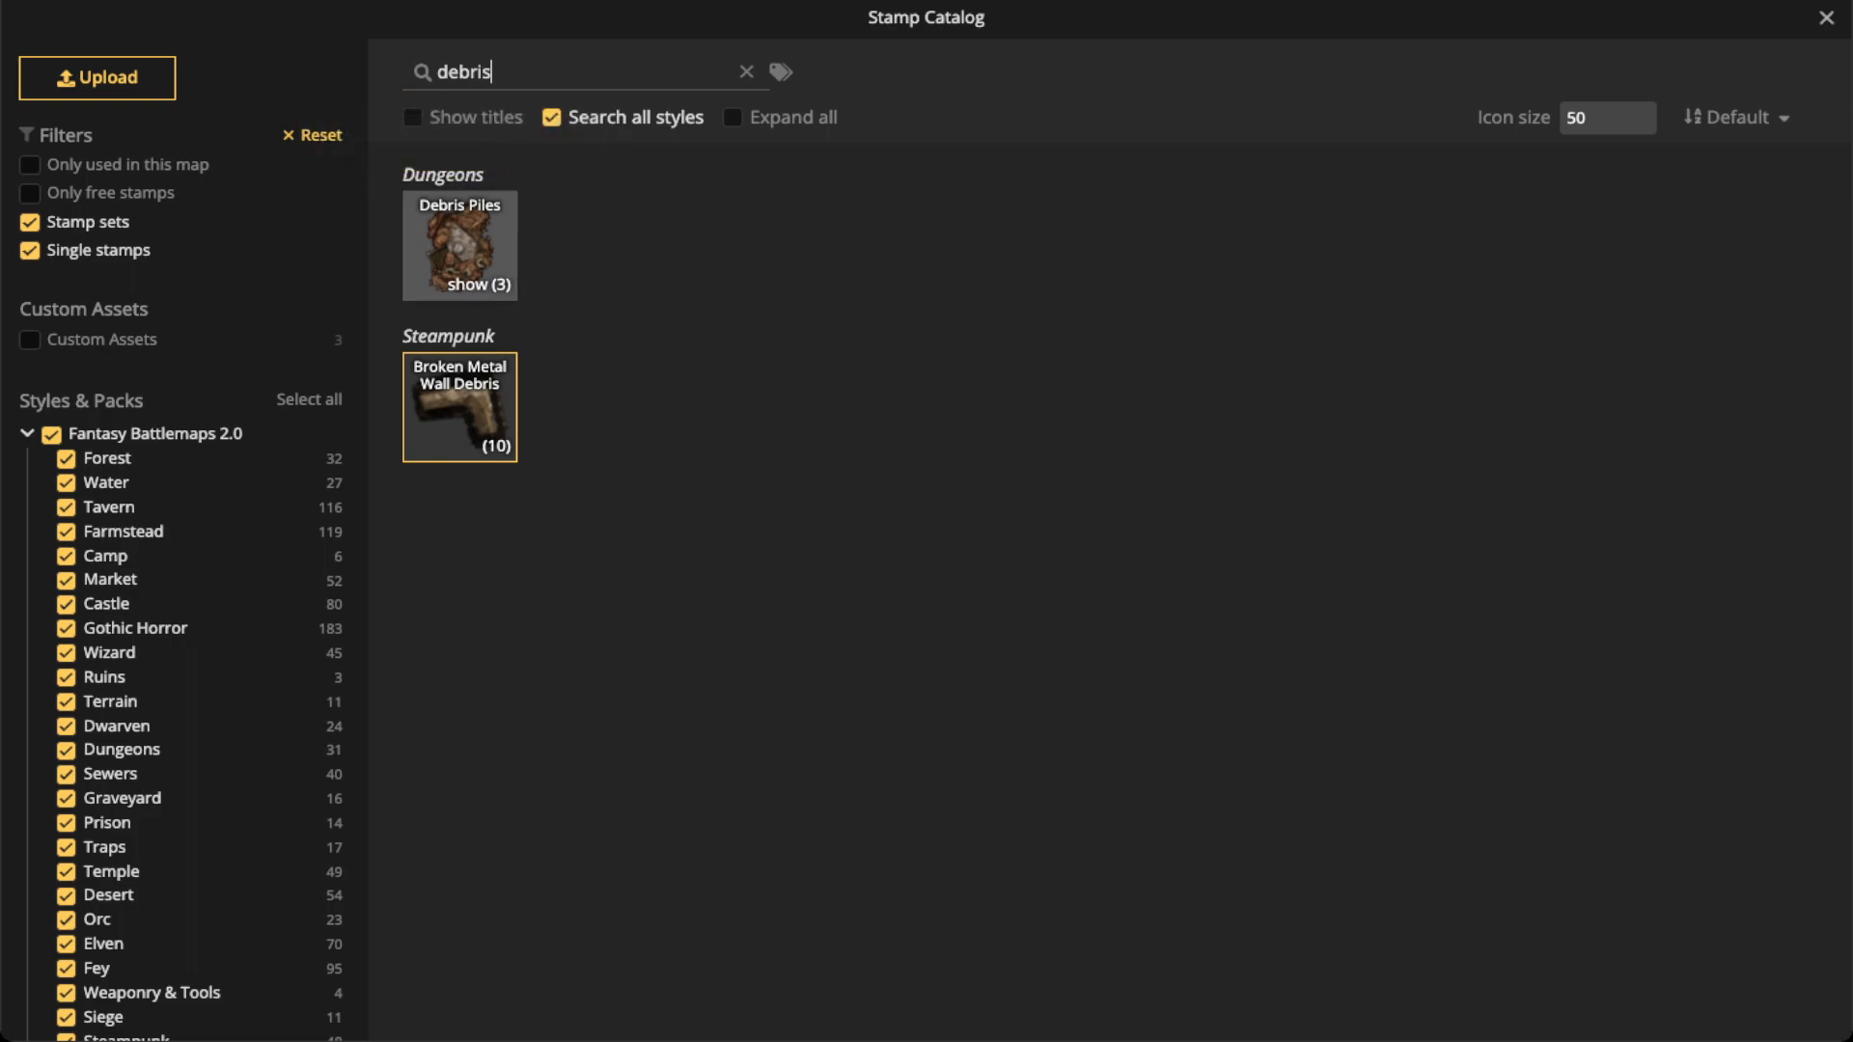
pyautogui.click(459, 245)
pyautogui.scroll(5, 618, 348)
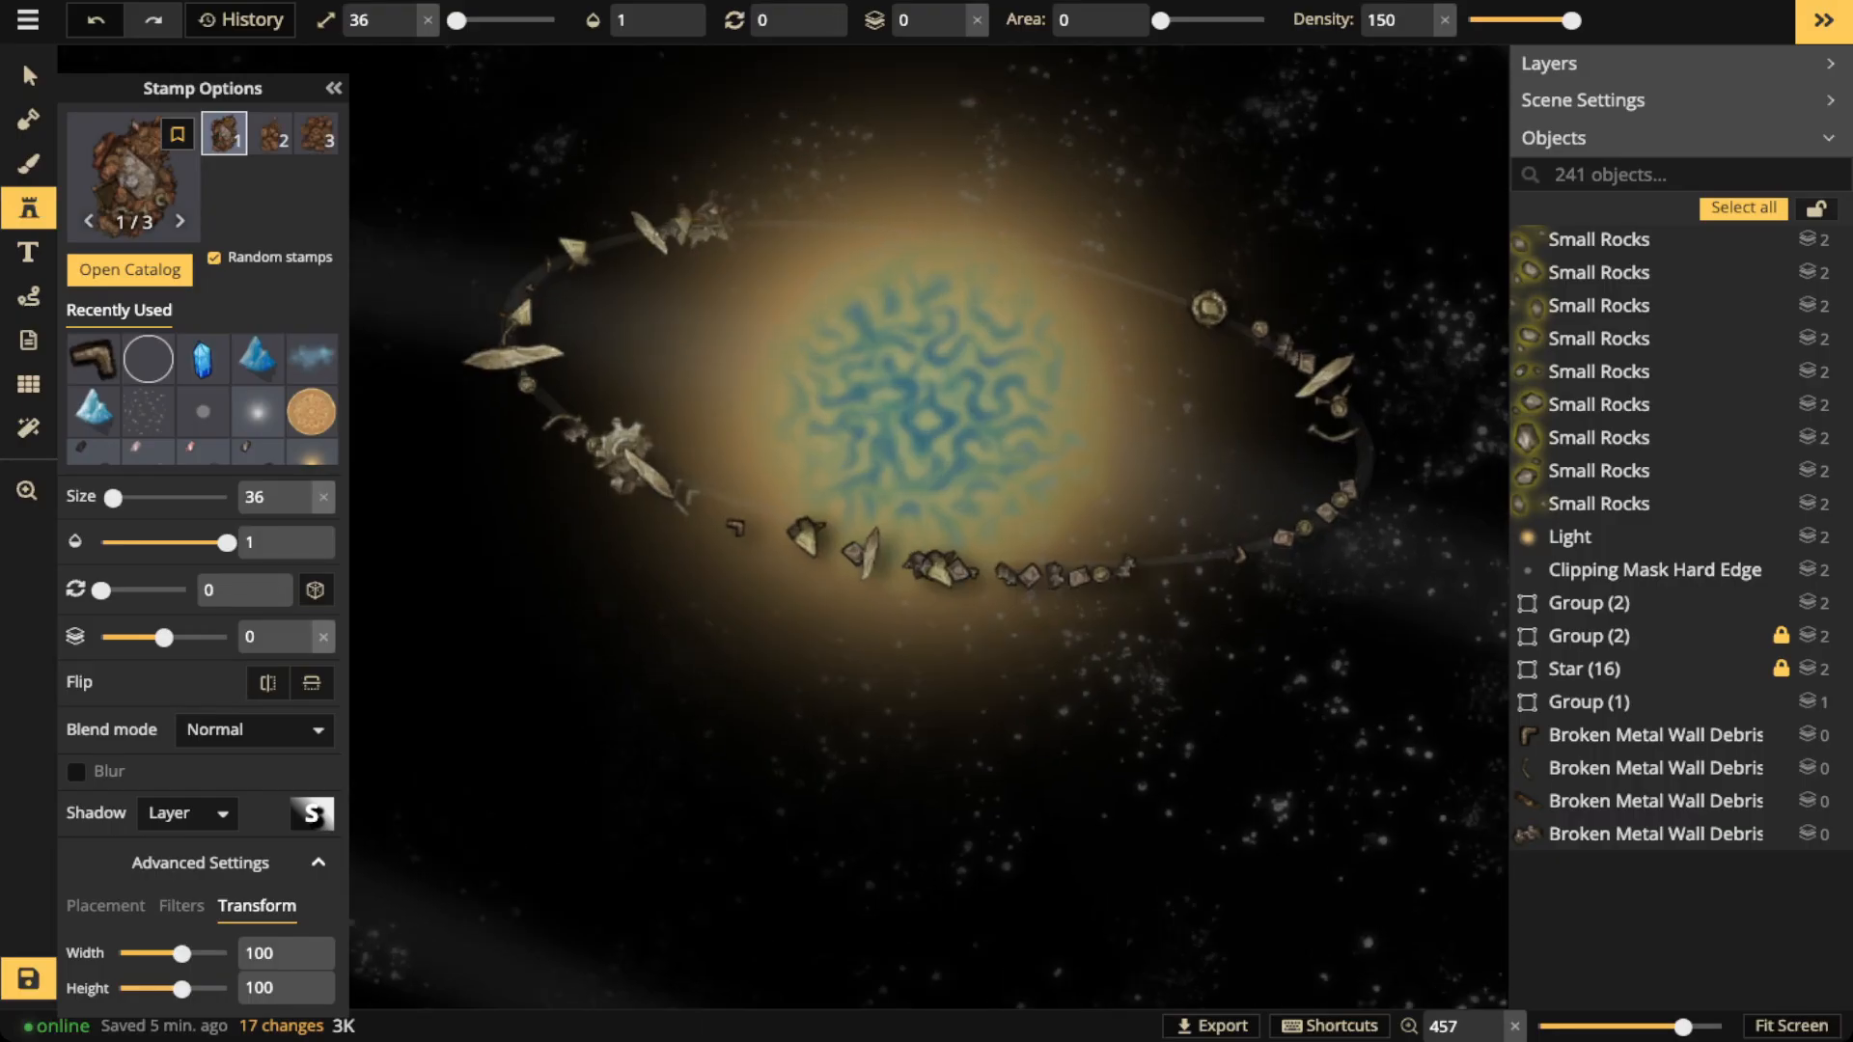
pyautogui.scroll(-5, 653, 323)
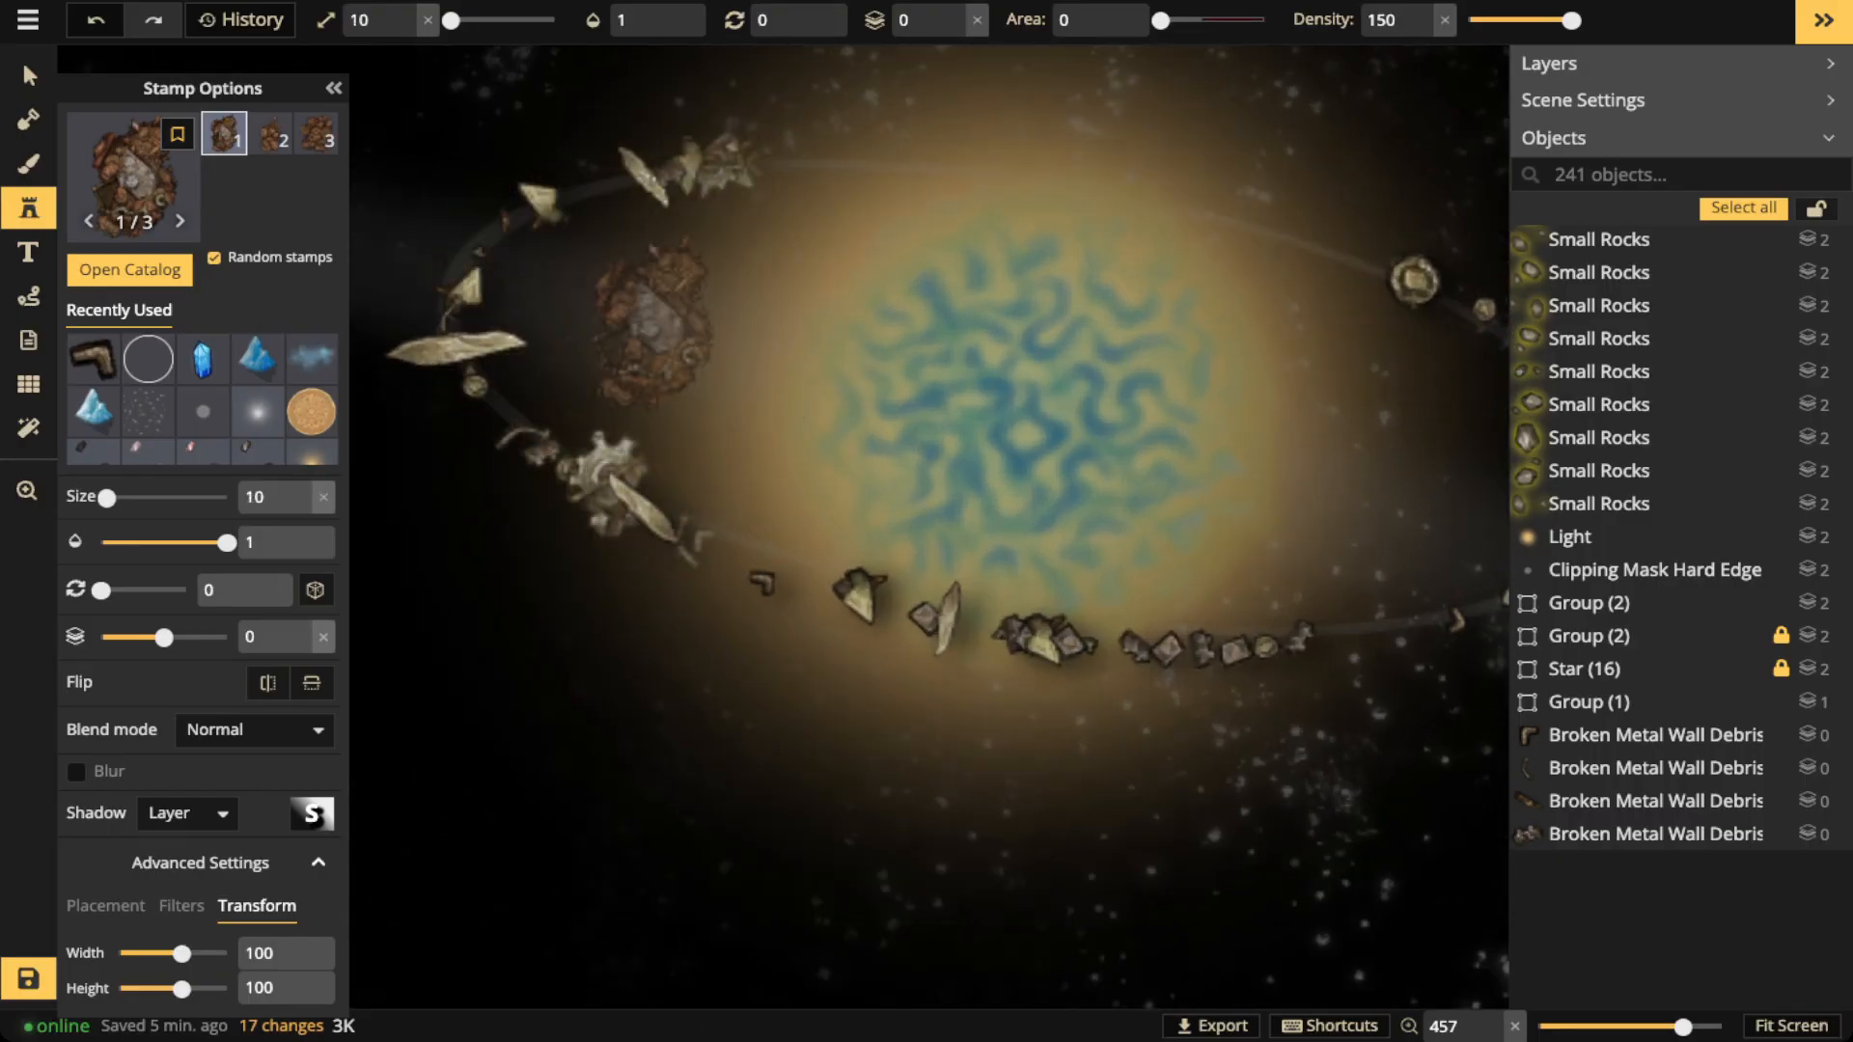
pyautogui.scroll(-9, 620, 321)
pyautogui.scroll(-6, 620, 322)
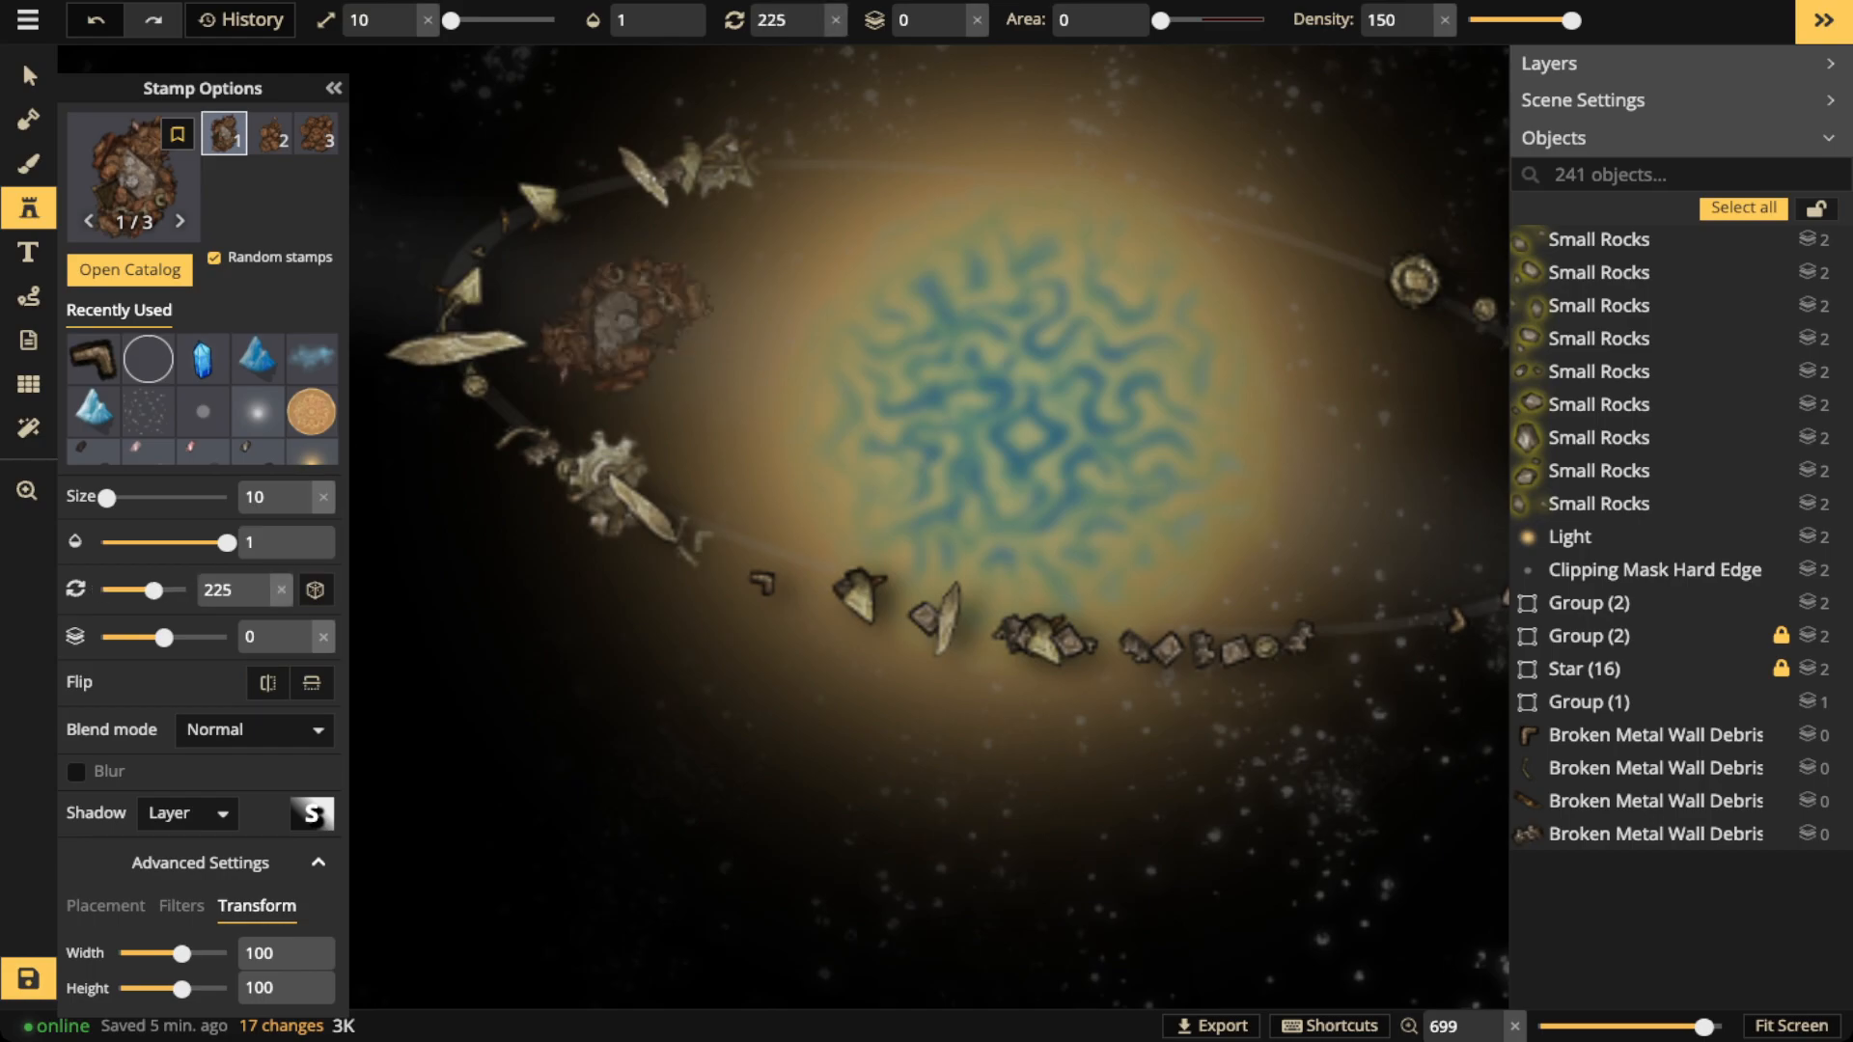
pyautogui.click(457, 555)
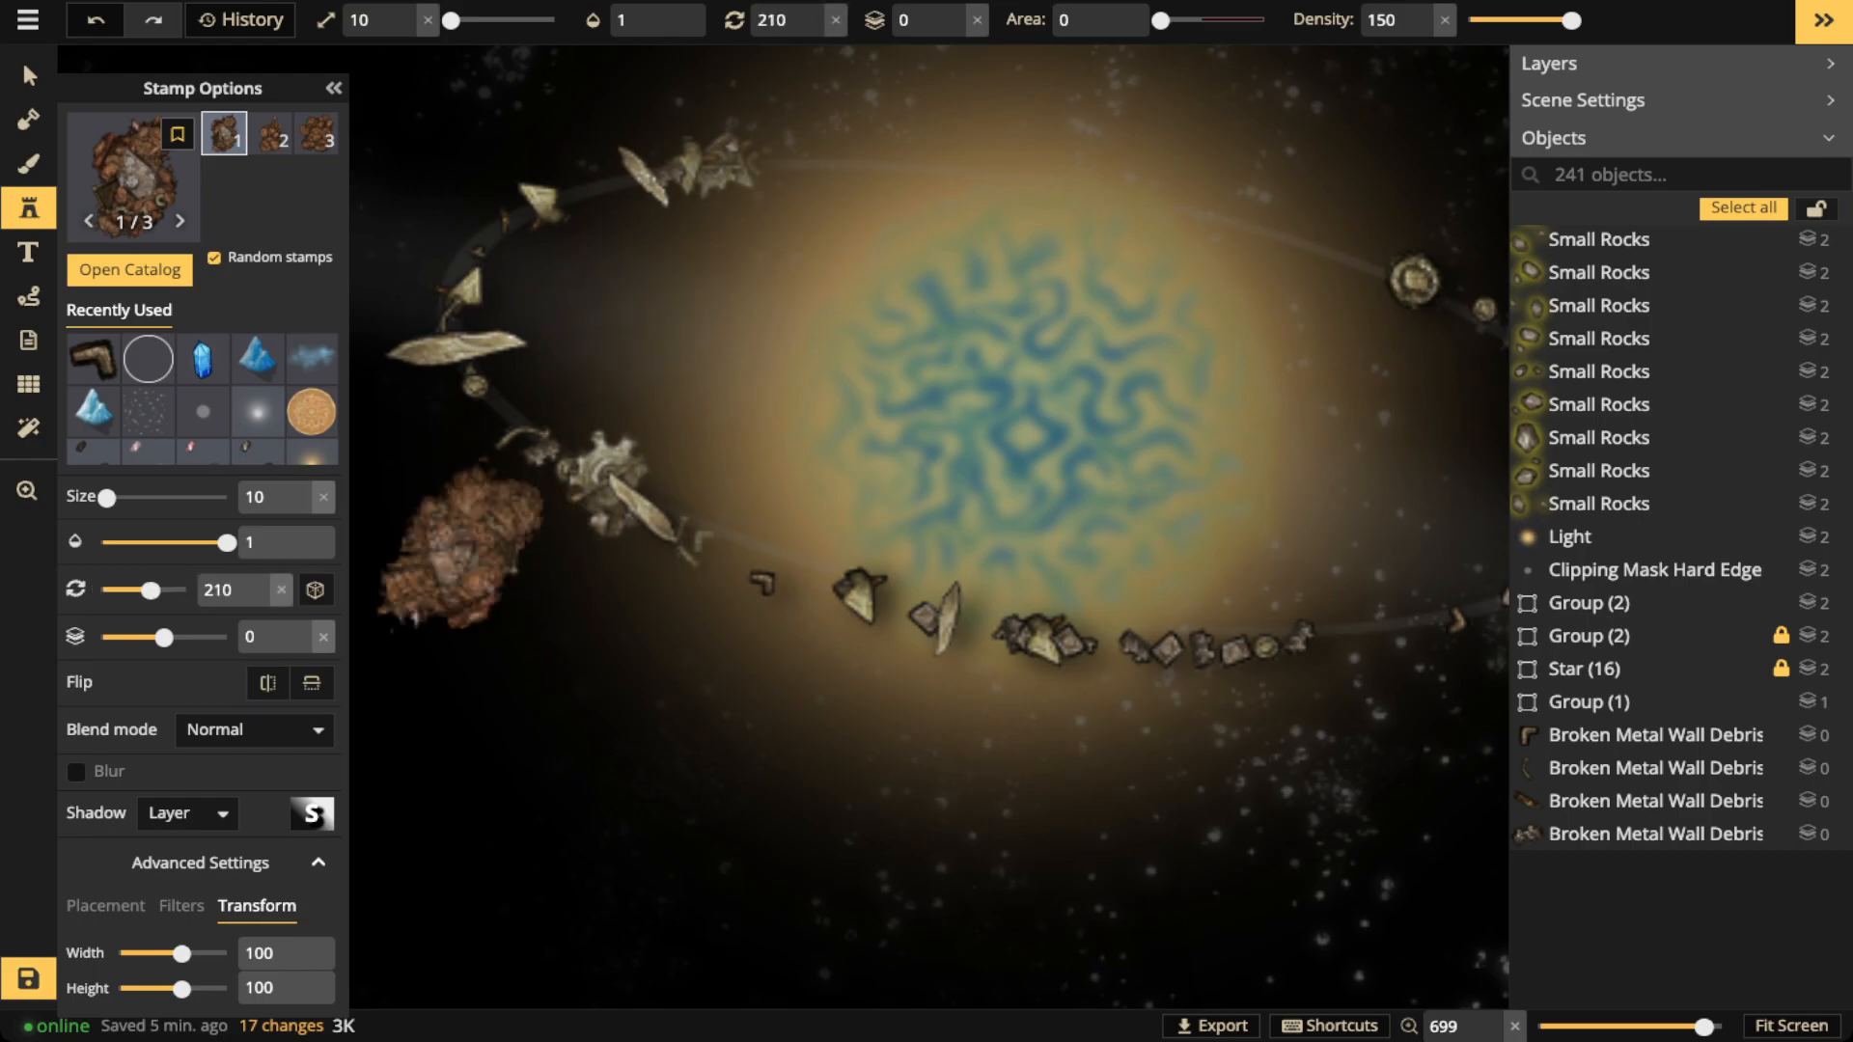
# Set the debris pile's saturation to 48 and brightness to 105
pyautogui.rightClick(558, 654)
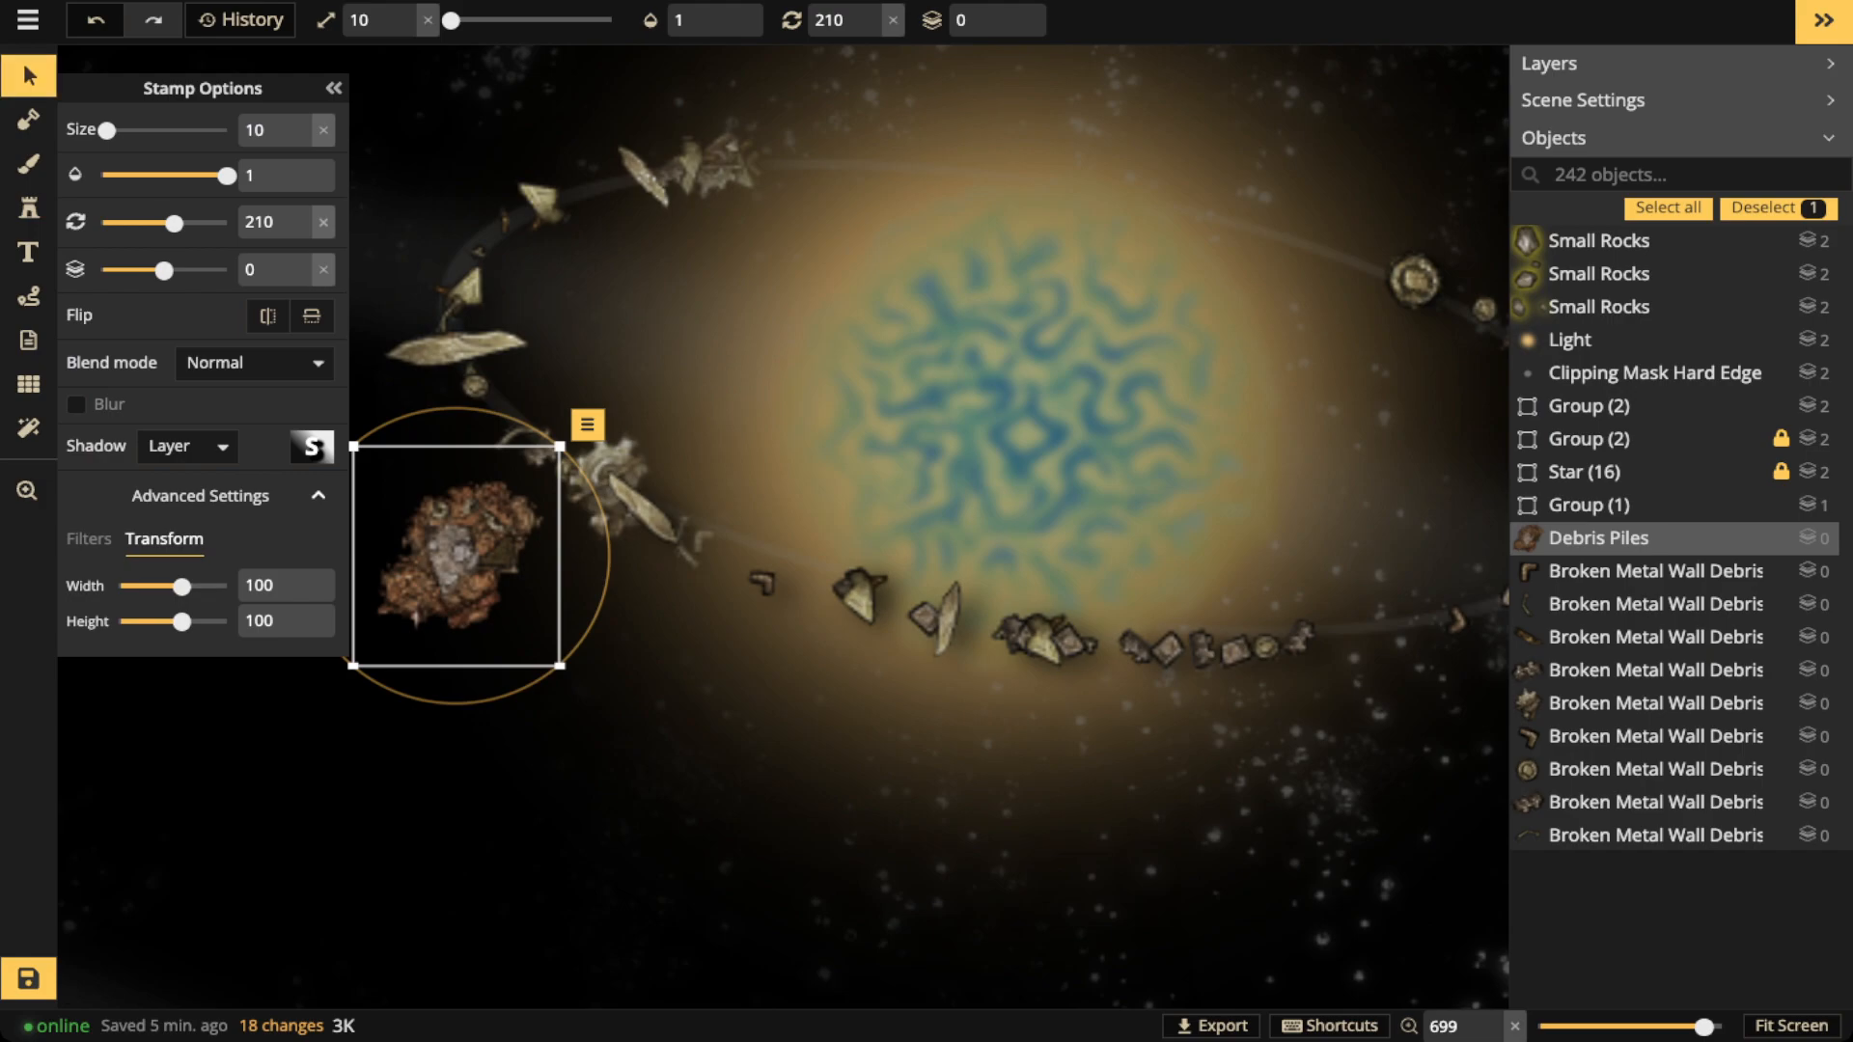
pyautogui.click(89, 539)
pyautogui.moveTo(182, 622); pyautogui.dragTo(141, 623)
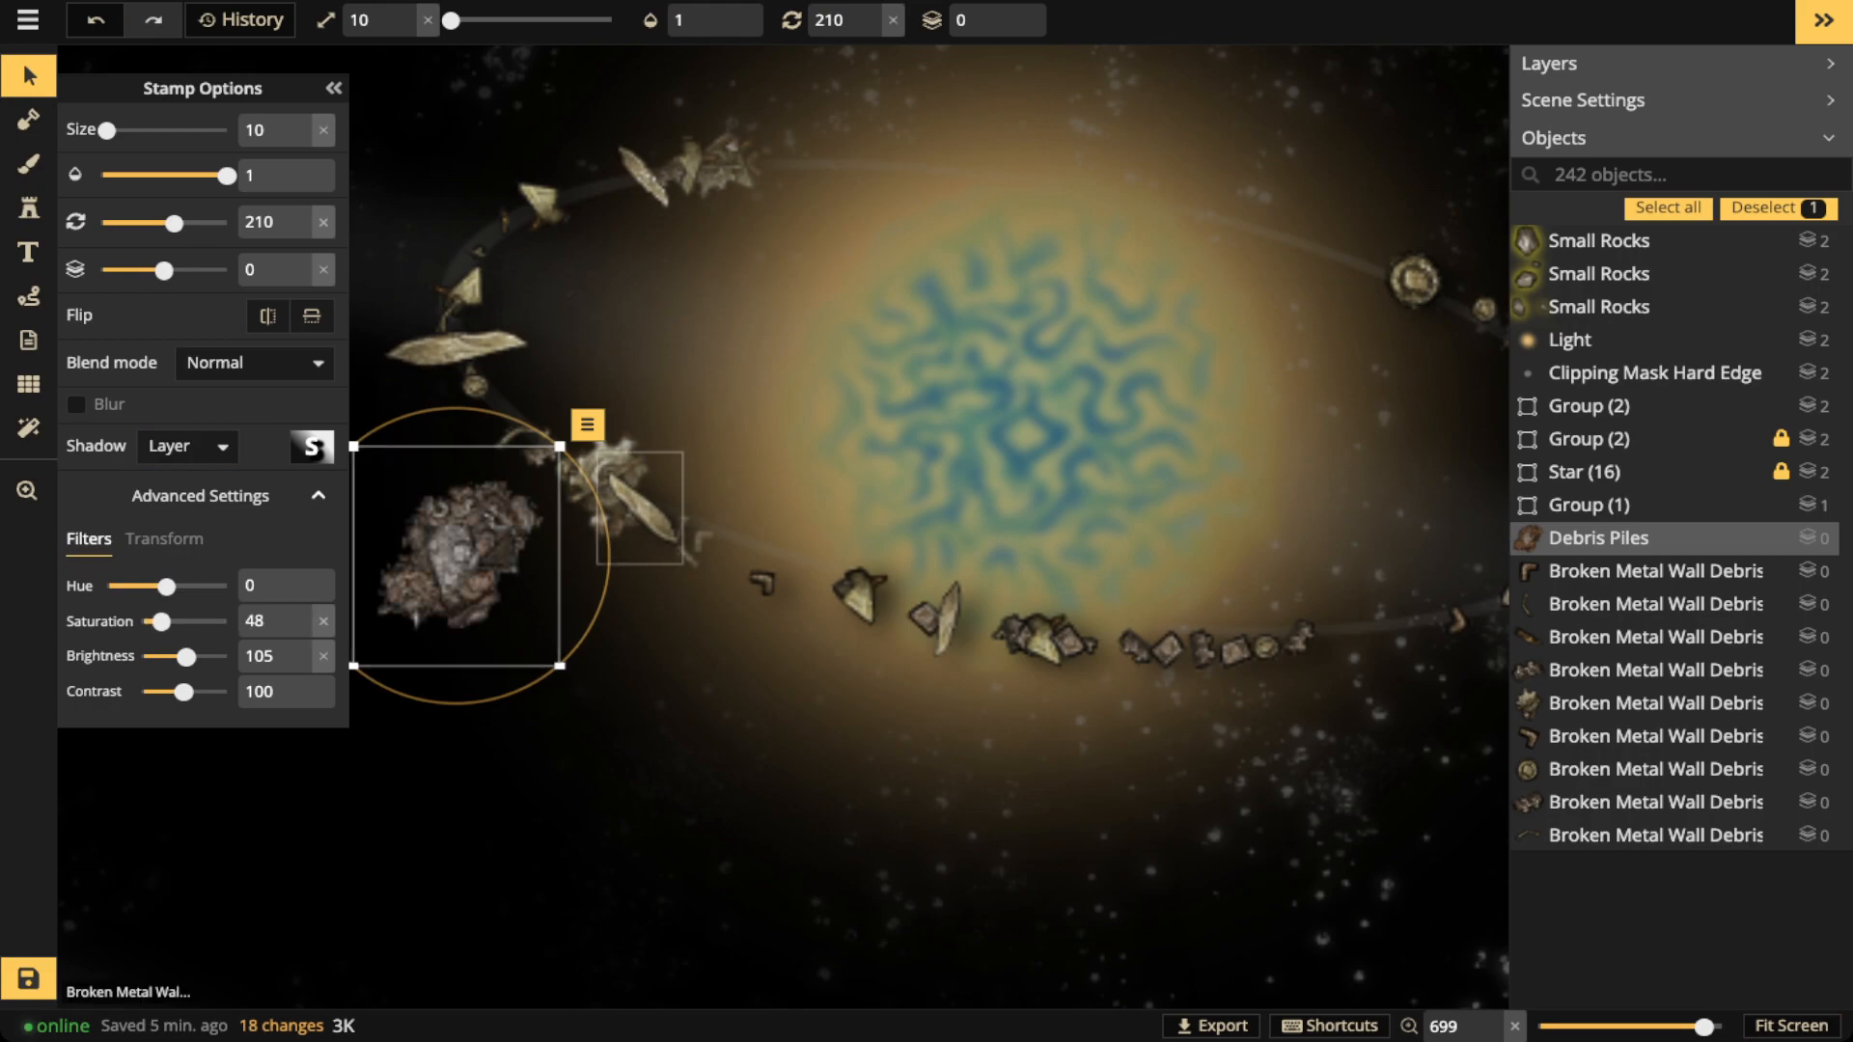
# Raise the debris pile to layer 2, rotate it to 90 and move it onto the front of the ring
pyautogui.scroll(-5, 455, 556)
pyautogui.moveTo(455, 556); pyautogui.dragTo(1027, 599)
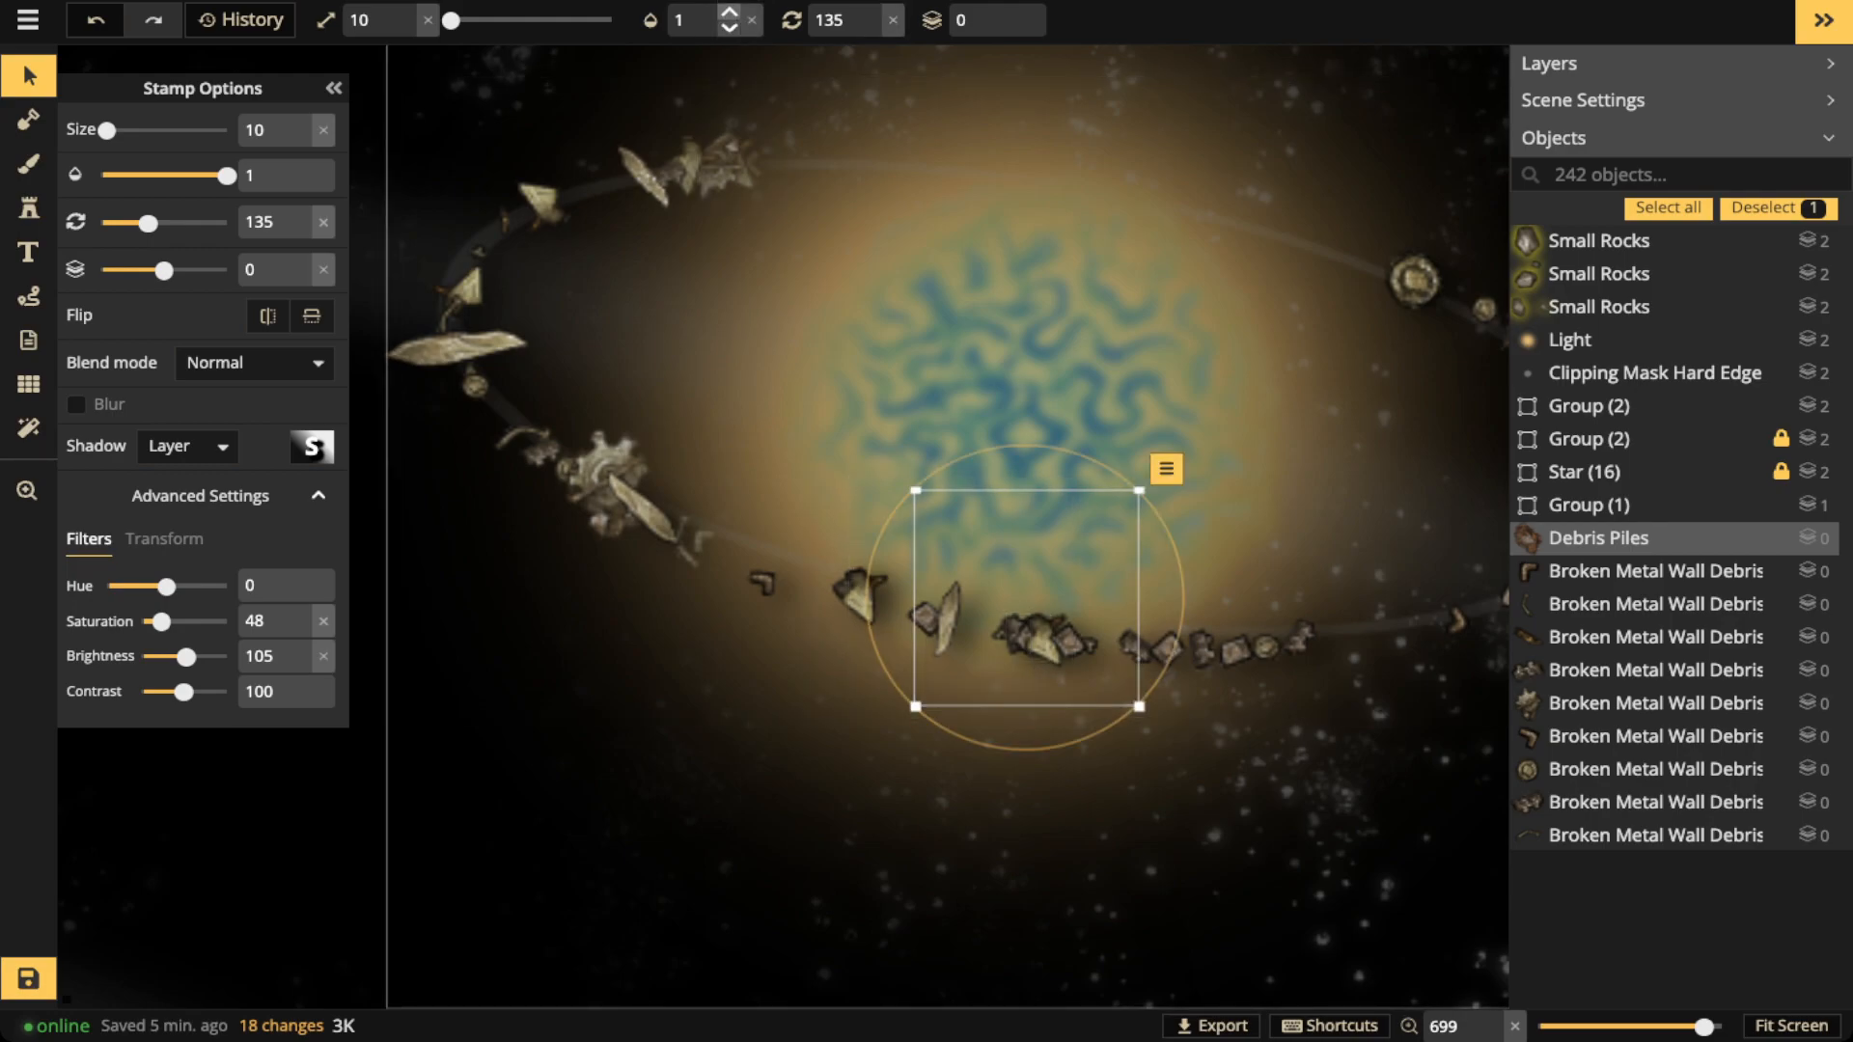
pyautogui.click(1011, 13)
pyautogui.click(1011, 13)
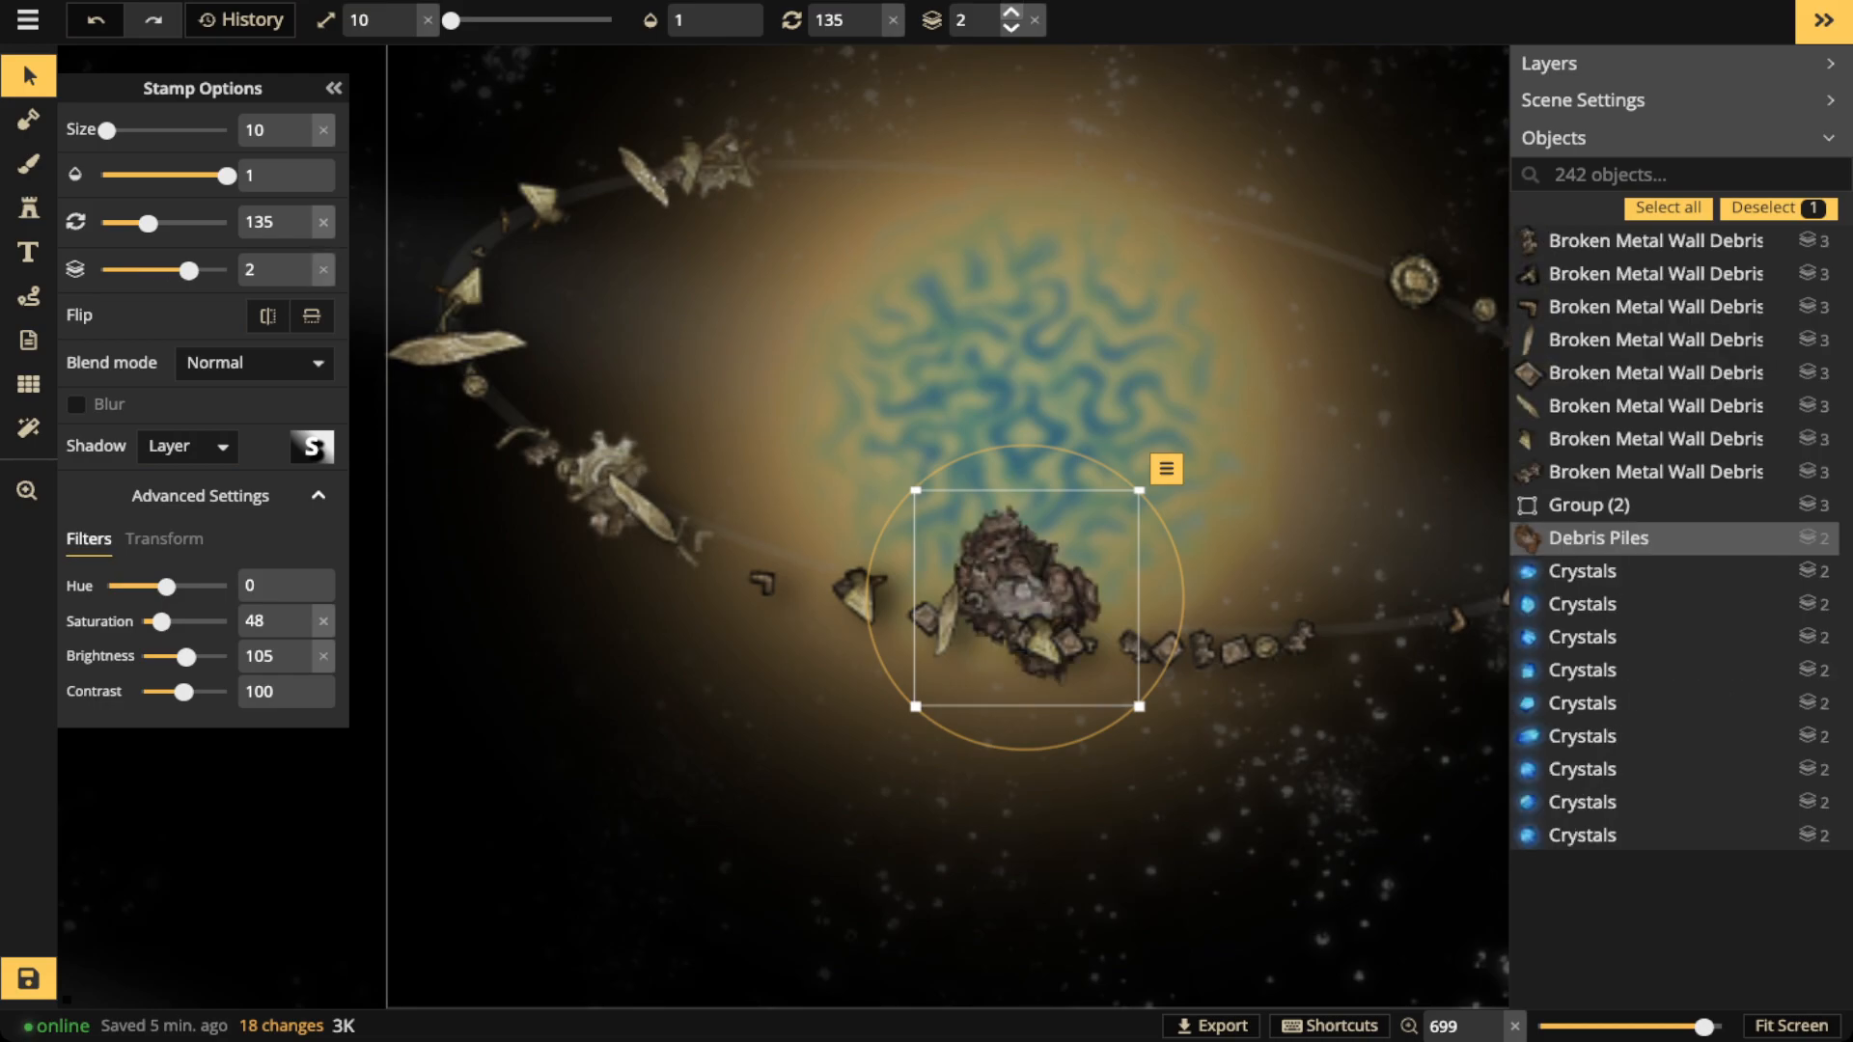
pyautogui.scroll(-2, 1025, 598)
pyautogui.moveTo(1025, 598); pyautogui.dragTo(1009, 669)
pyautogui.scroll(-1, 1043, 641)
# Rotate the pointed metal piece at the front pile's lower edge to 317, and set the slanted shard upright on the pile's upper edge
pyautogui.scroll(3, 1009, 667)
pyautogui.scroll(2, 1008, 669)
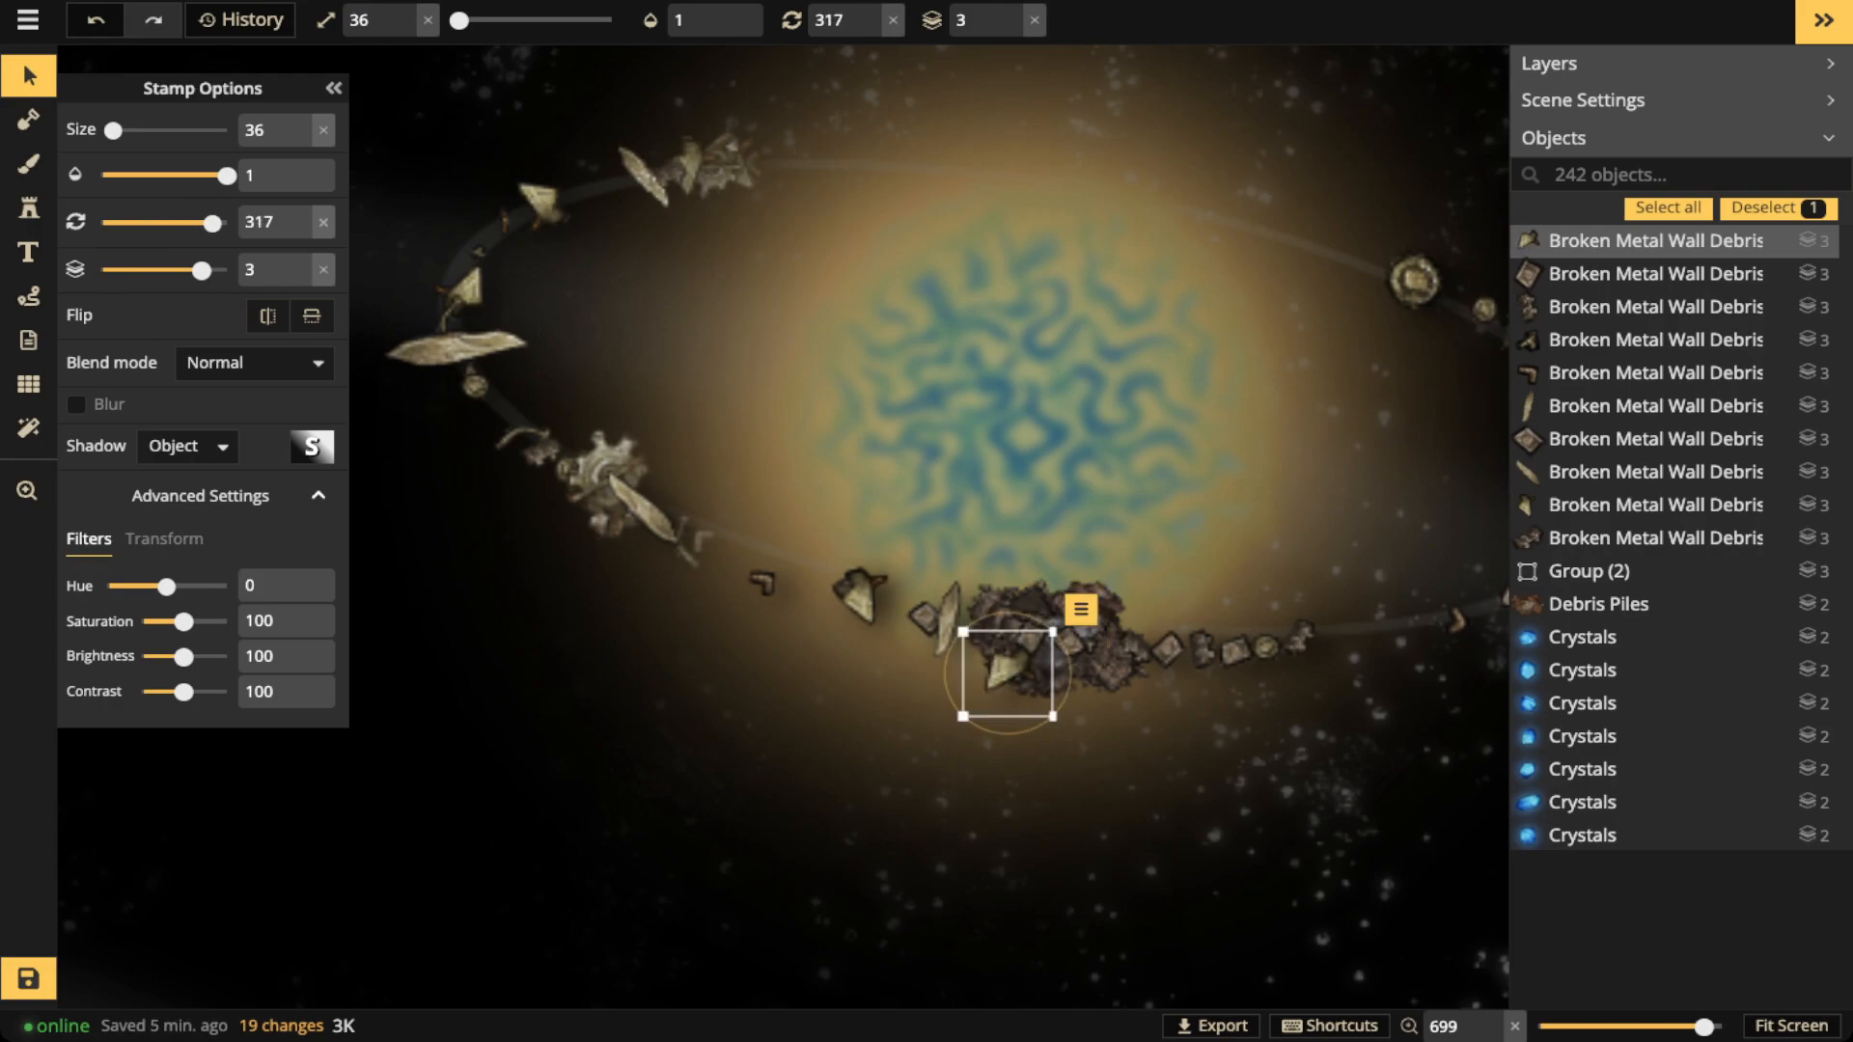
pyautogui.click(1094, 606)
pyautogui.moveTo(1094, 606); pyautogui.dragTo(1060, 605)
pyautogui.scroll(-1, 1103, 604)
# Move a square plate onto the front pile's centre with brightness 111, and shift the upright shard slightly right
pyautogui.moveTo(1167, 649); pyautogui.dragTo(1062, 656)
pyautogui.click(1069, 641)
pyautogui.moveTo(183, 657); pyautogui.dragTo(189, 657)
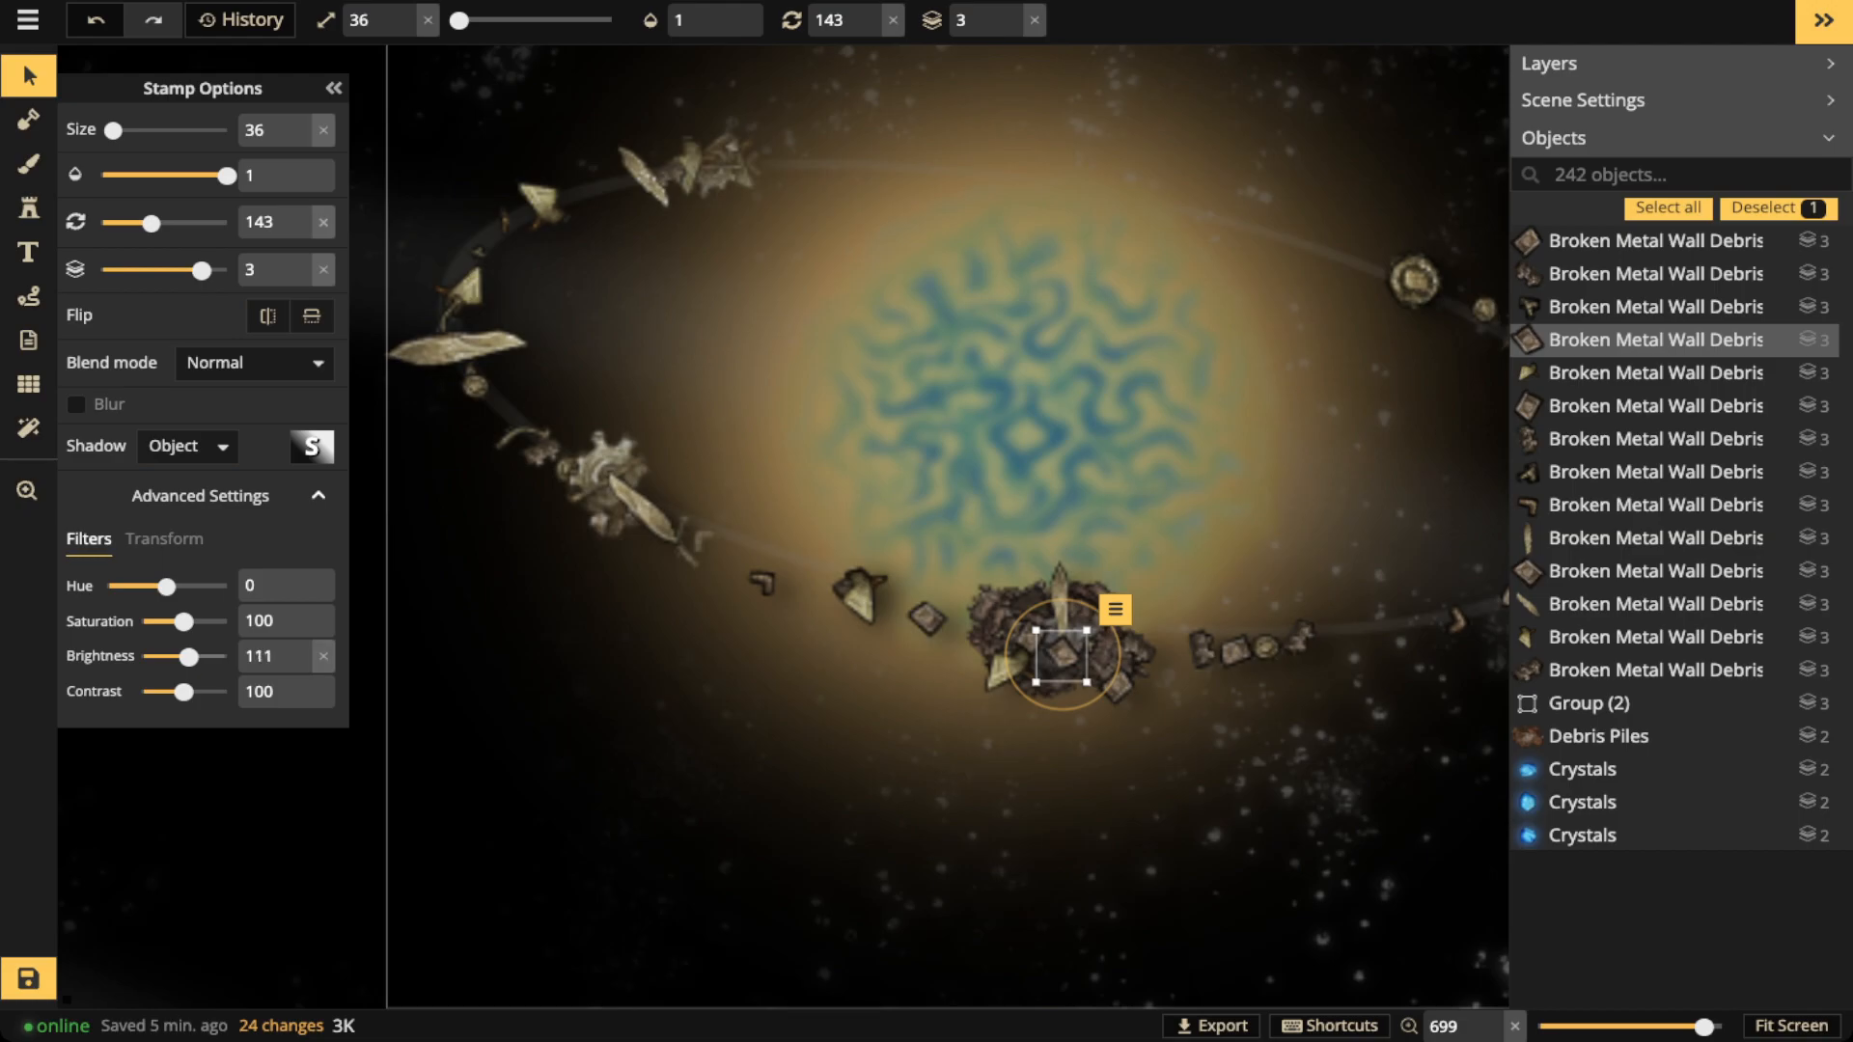
pyautogui.click(1083, 612)
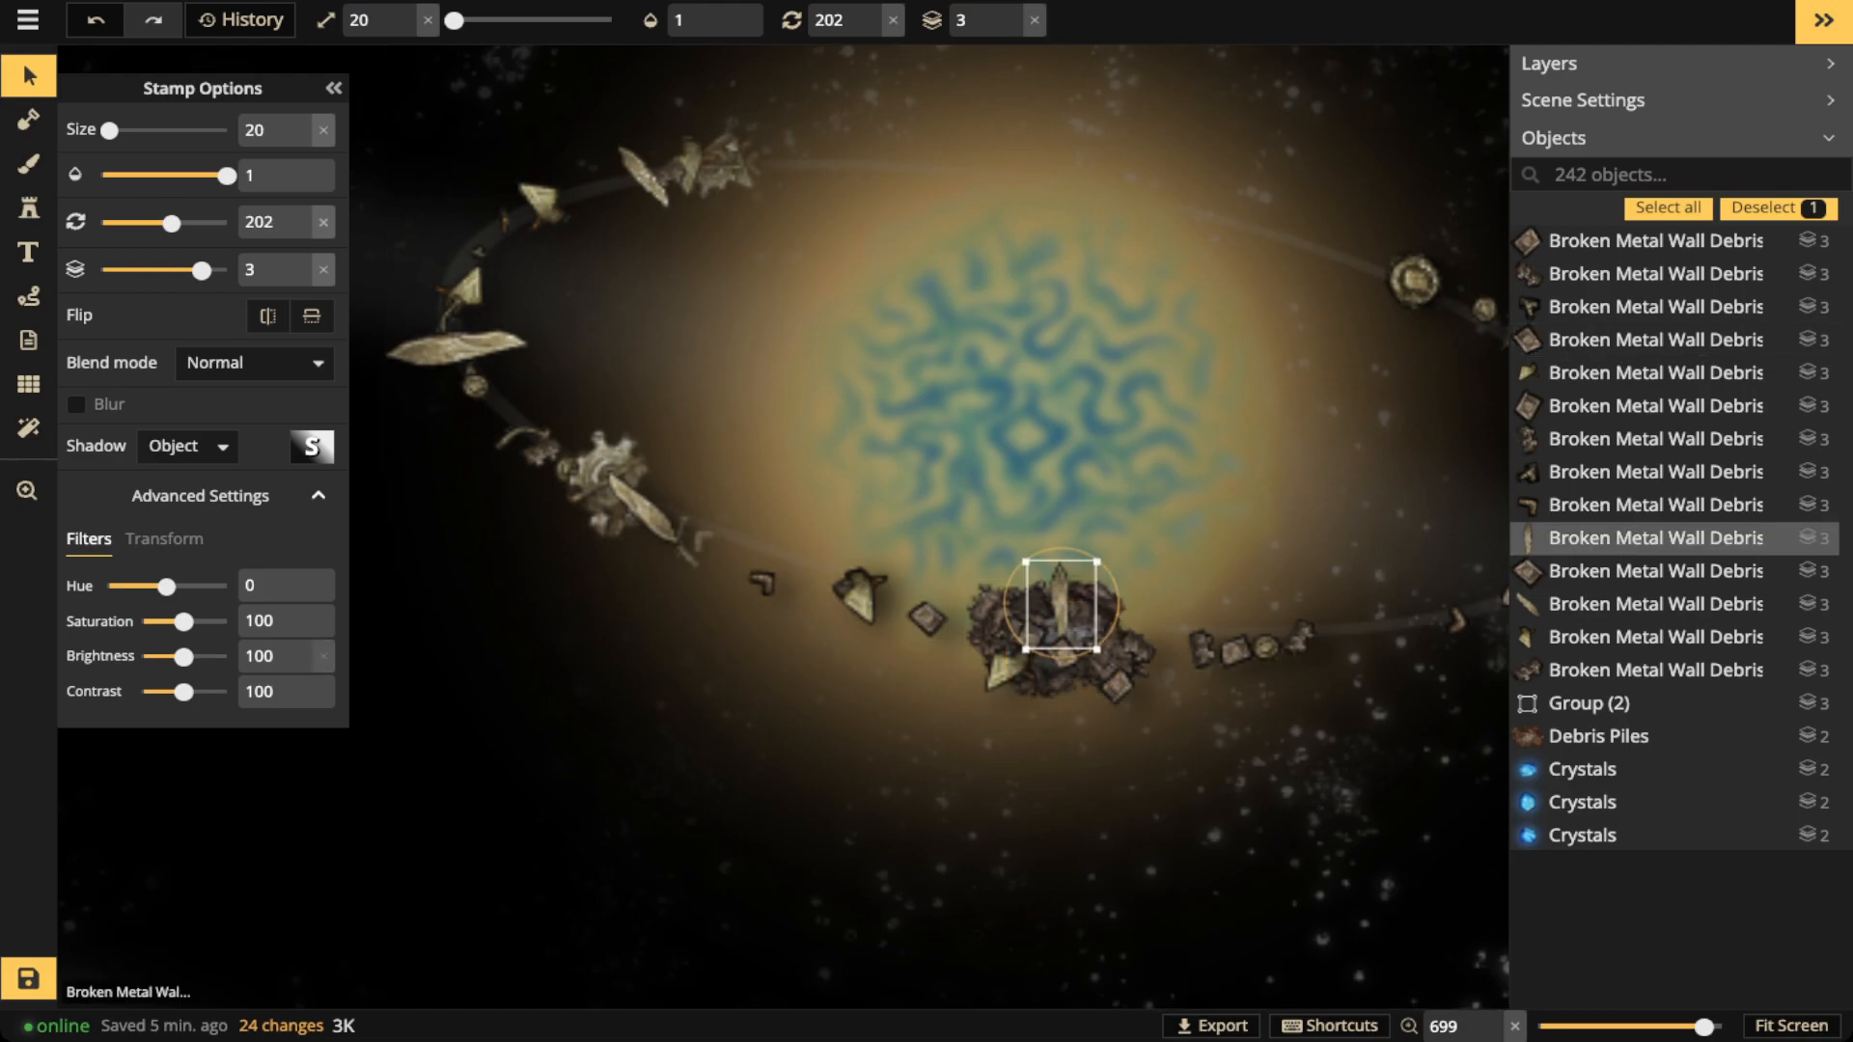
pyautogui.moveTo(1083, 612); pyautogui.dragTo(1093, 610)
# Duplicate the front debris pile, rotate the copy and move it to the clump on the ring's upper left
pyautogui.click(1015, 651)
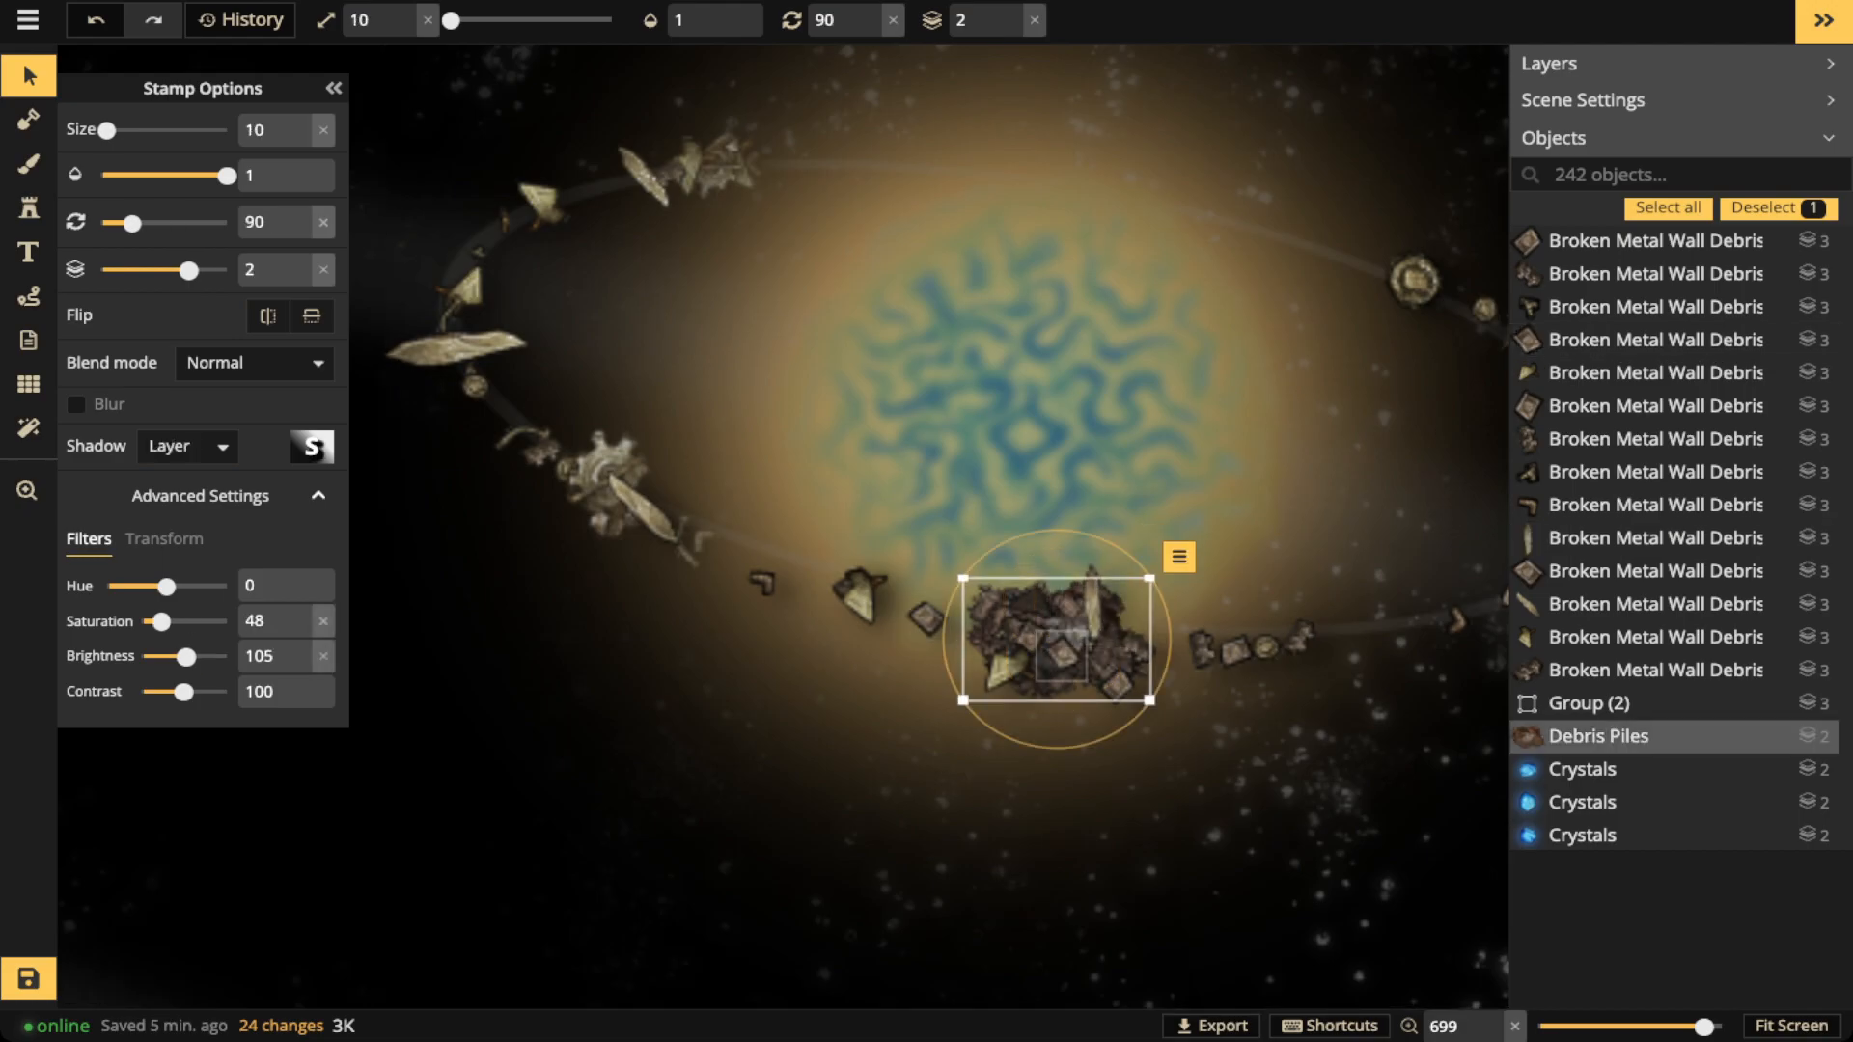
pyautogui.scroll(-3, 1017, 649)
pyautogui.hotkey('ctrl', 'v')
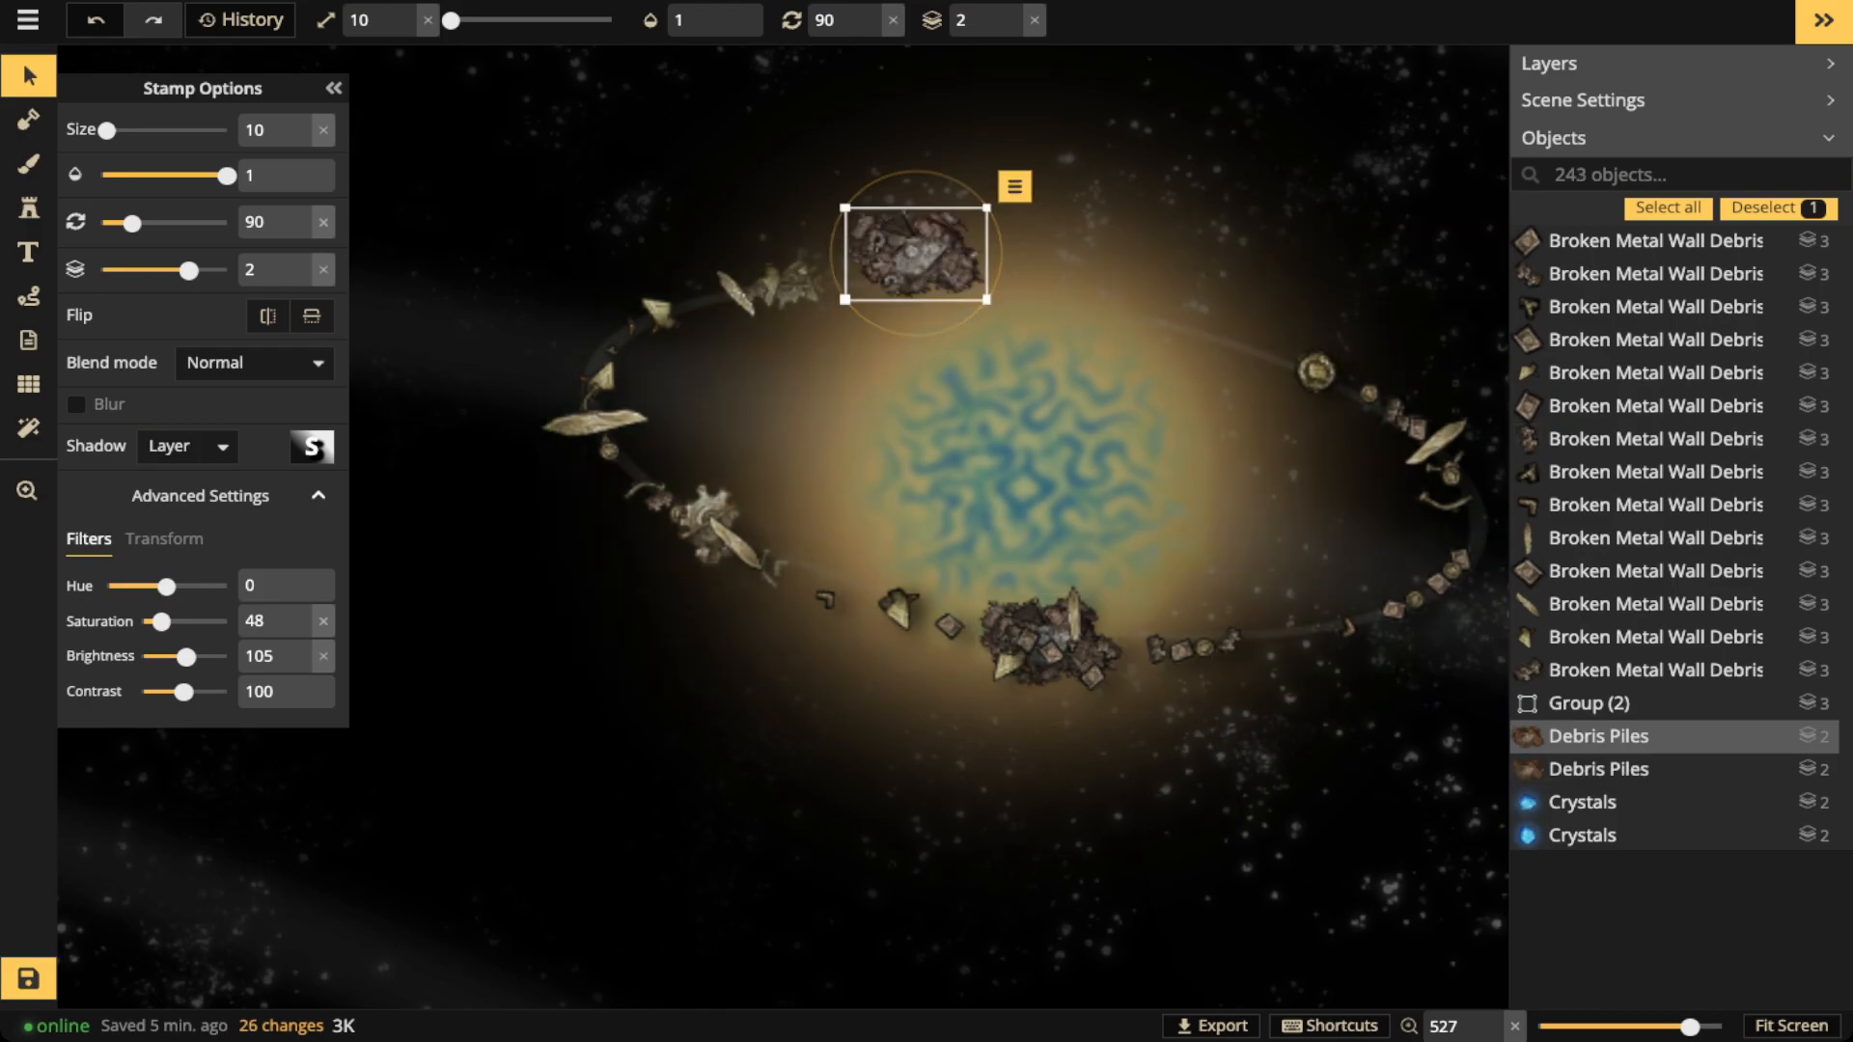
pyautogui.scroll(-2, 915, 253)
pyautogui.moveTo(915, 253); pyautogui.dragTo(771, 283)
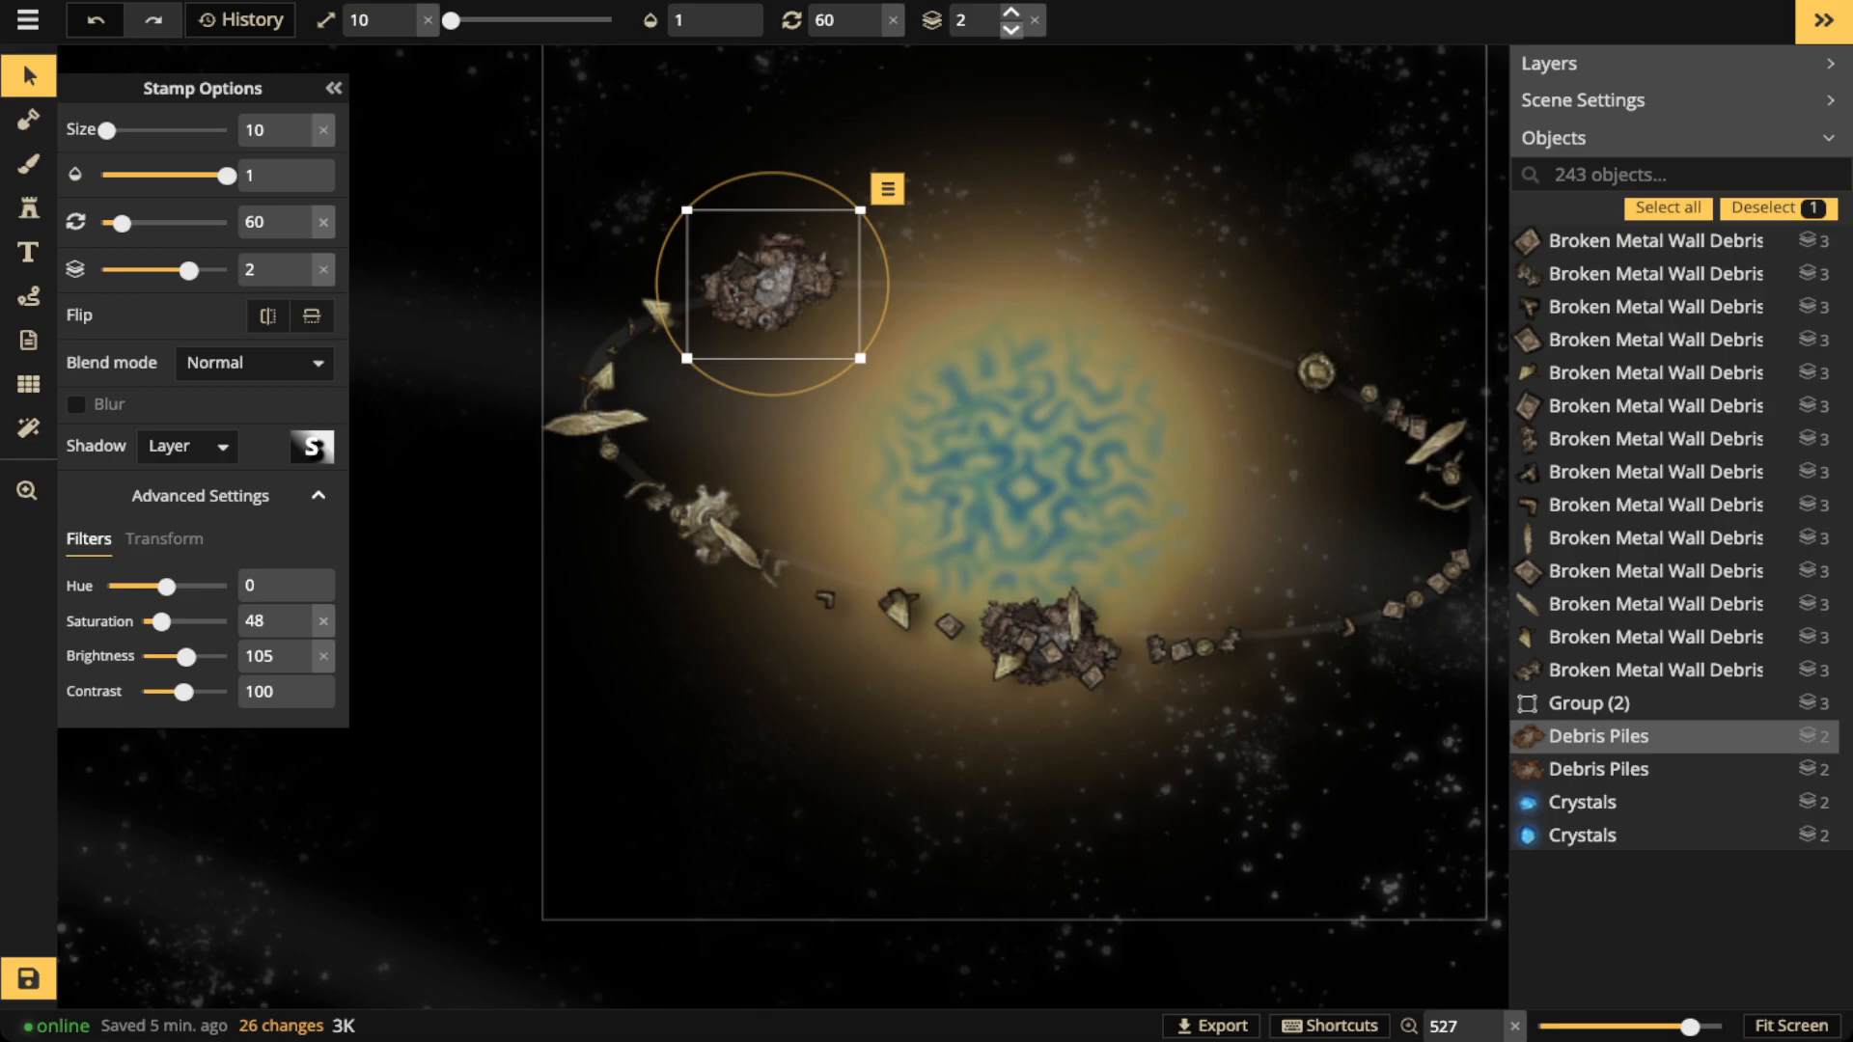
# Lower the copied pile to layer -1 and fit it behind the upper-left metal debris at rotation 71
pyautogui.click(1010, 30)
pyautogui.click(1010, 30)
pyautogui.click(1010, 30)
pyautogui.moveTo(860, 358); pyautogui.dragTo(804, 282)
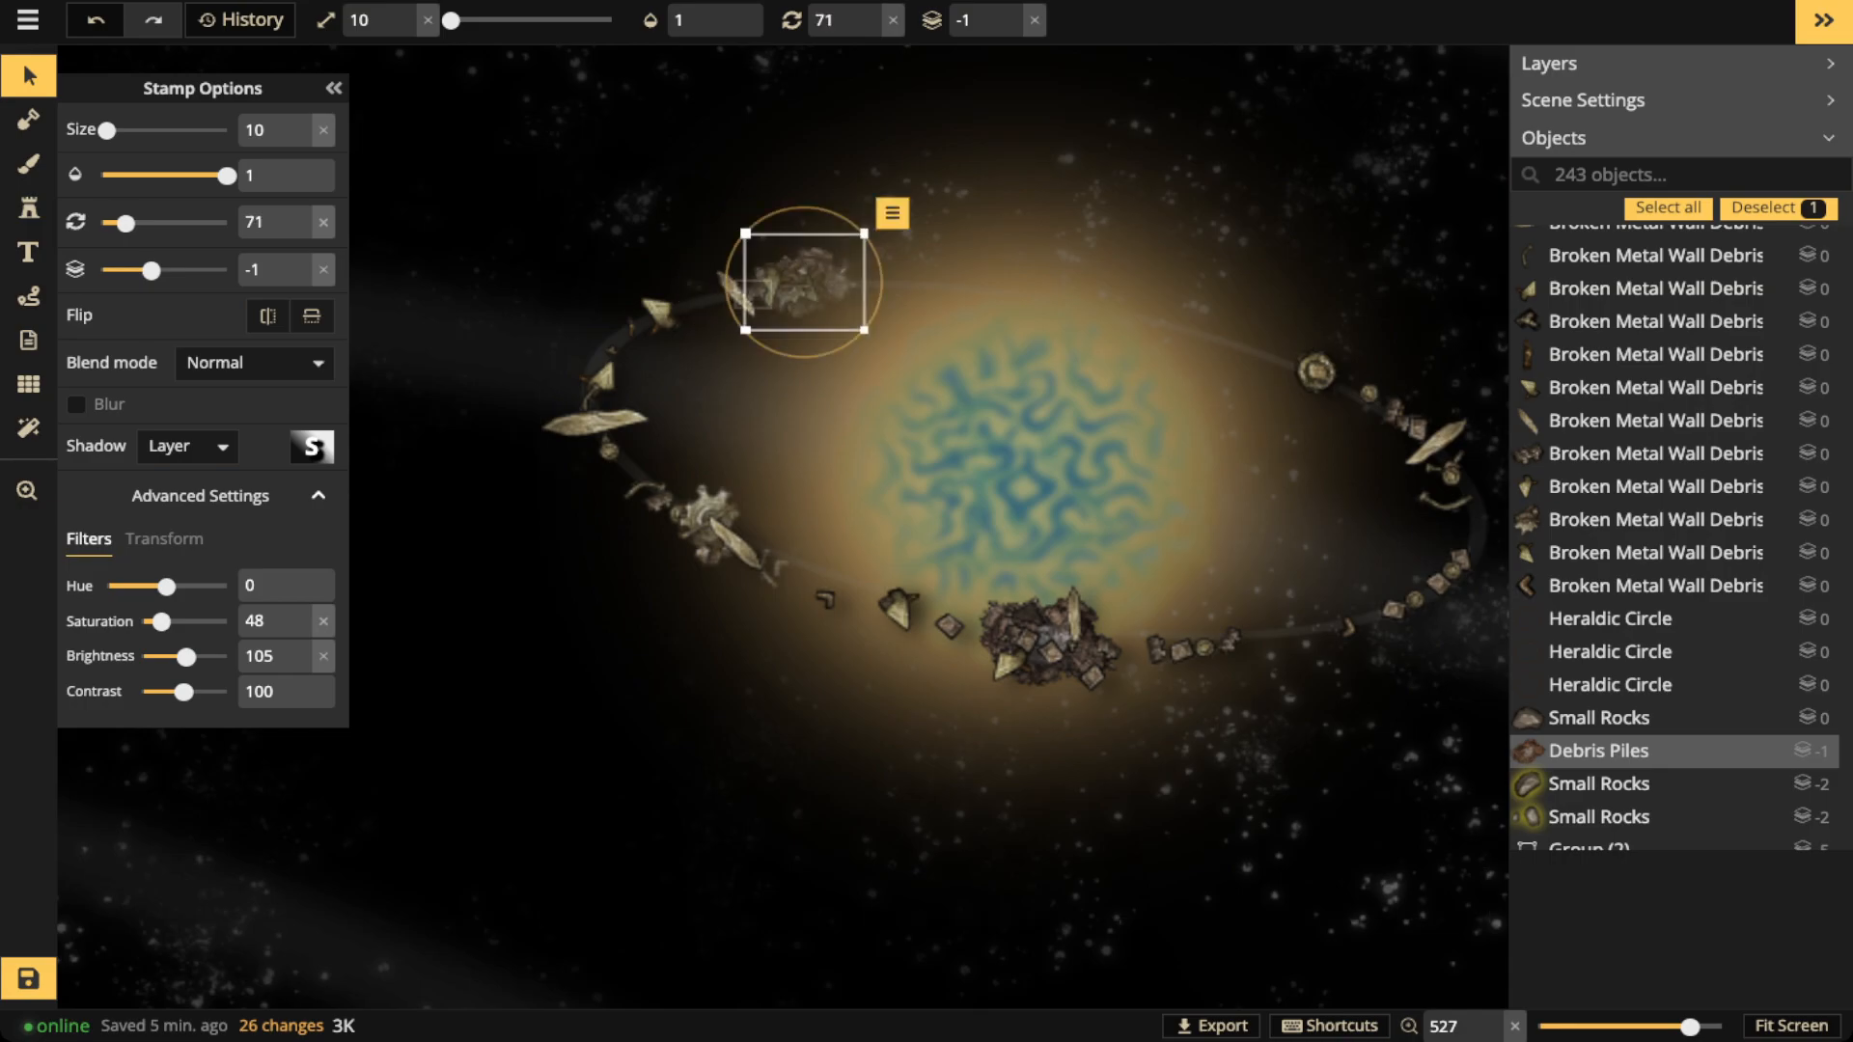
pyautogui.click(629, 243)
pyautogui.scroll(-3, 629, 243)
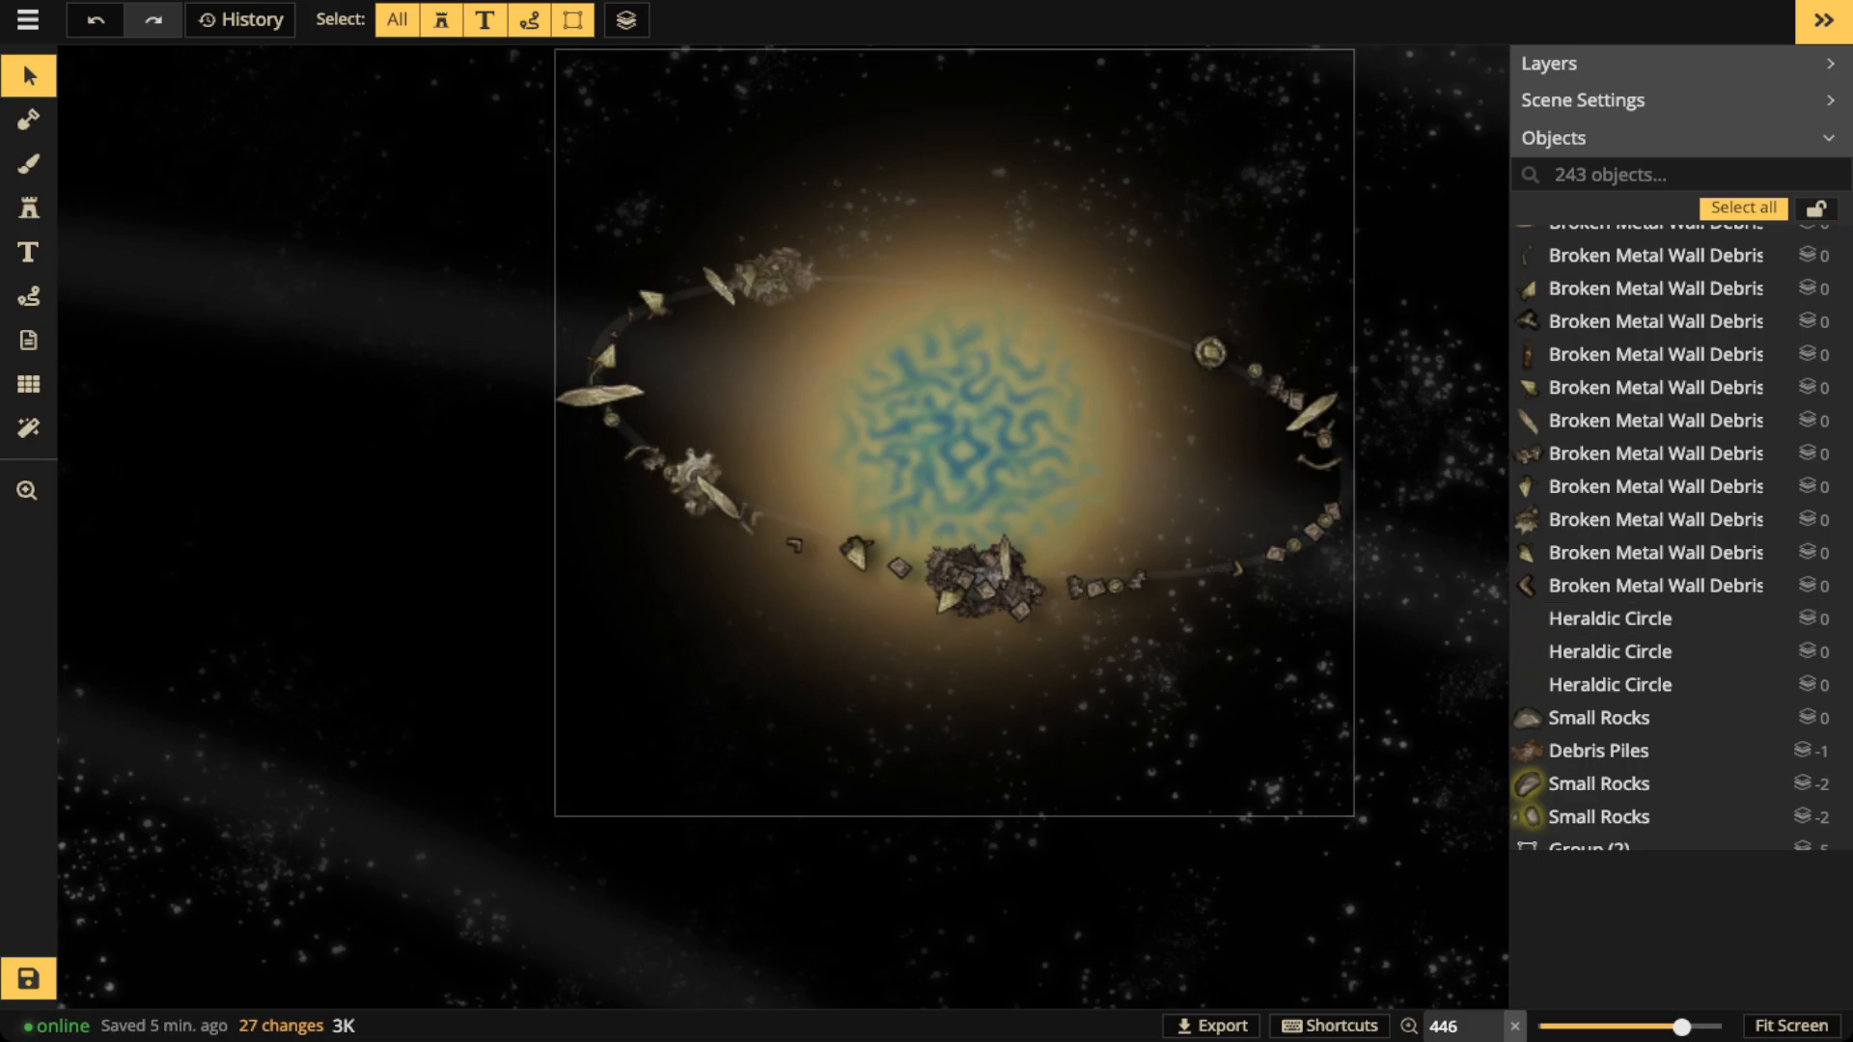
pyautogui.scroll(2, 956, 435)
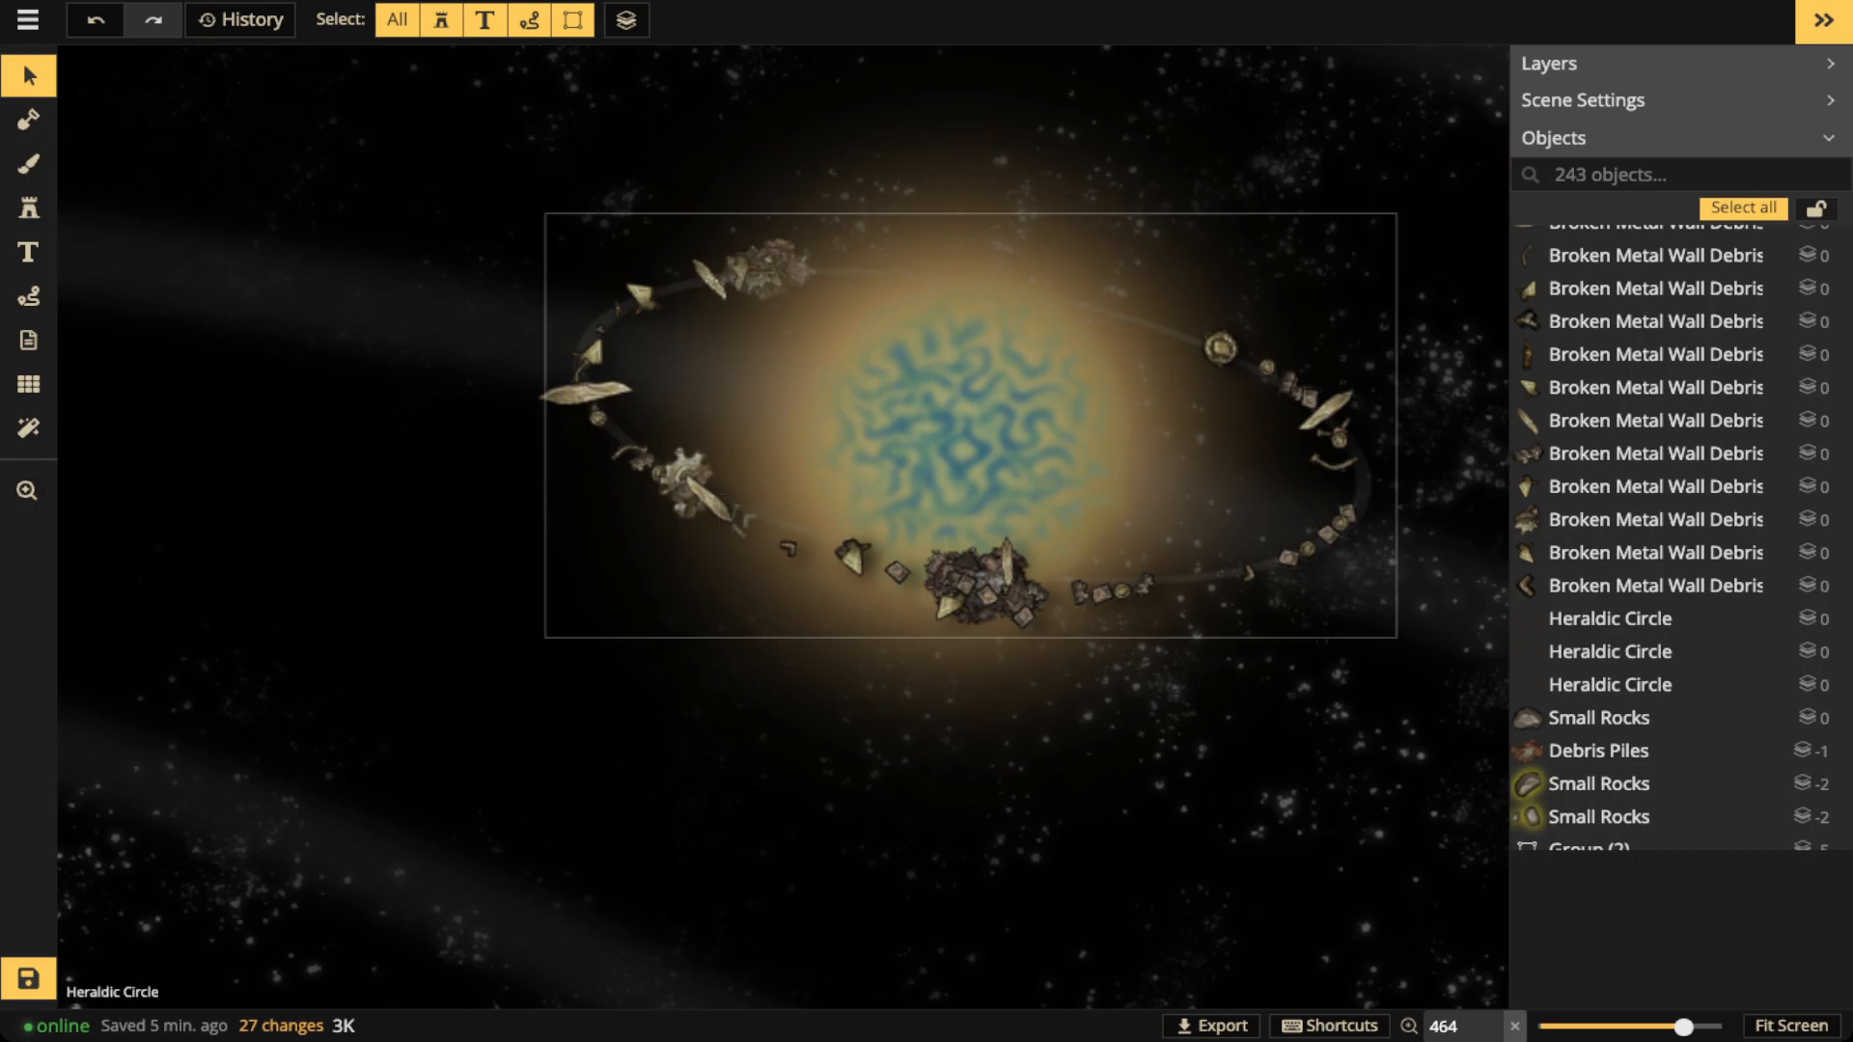
# Enlarge the faint Heraldic Circle around the debris to size 356 and rotate it to 325
pyautogui.click(772, 527)
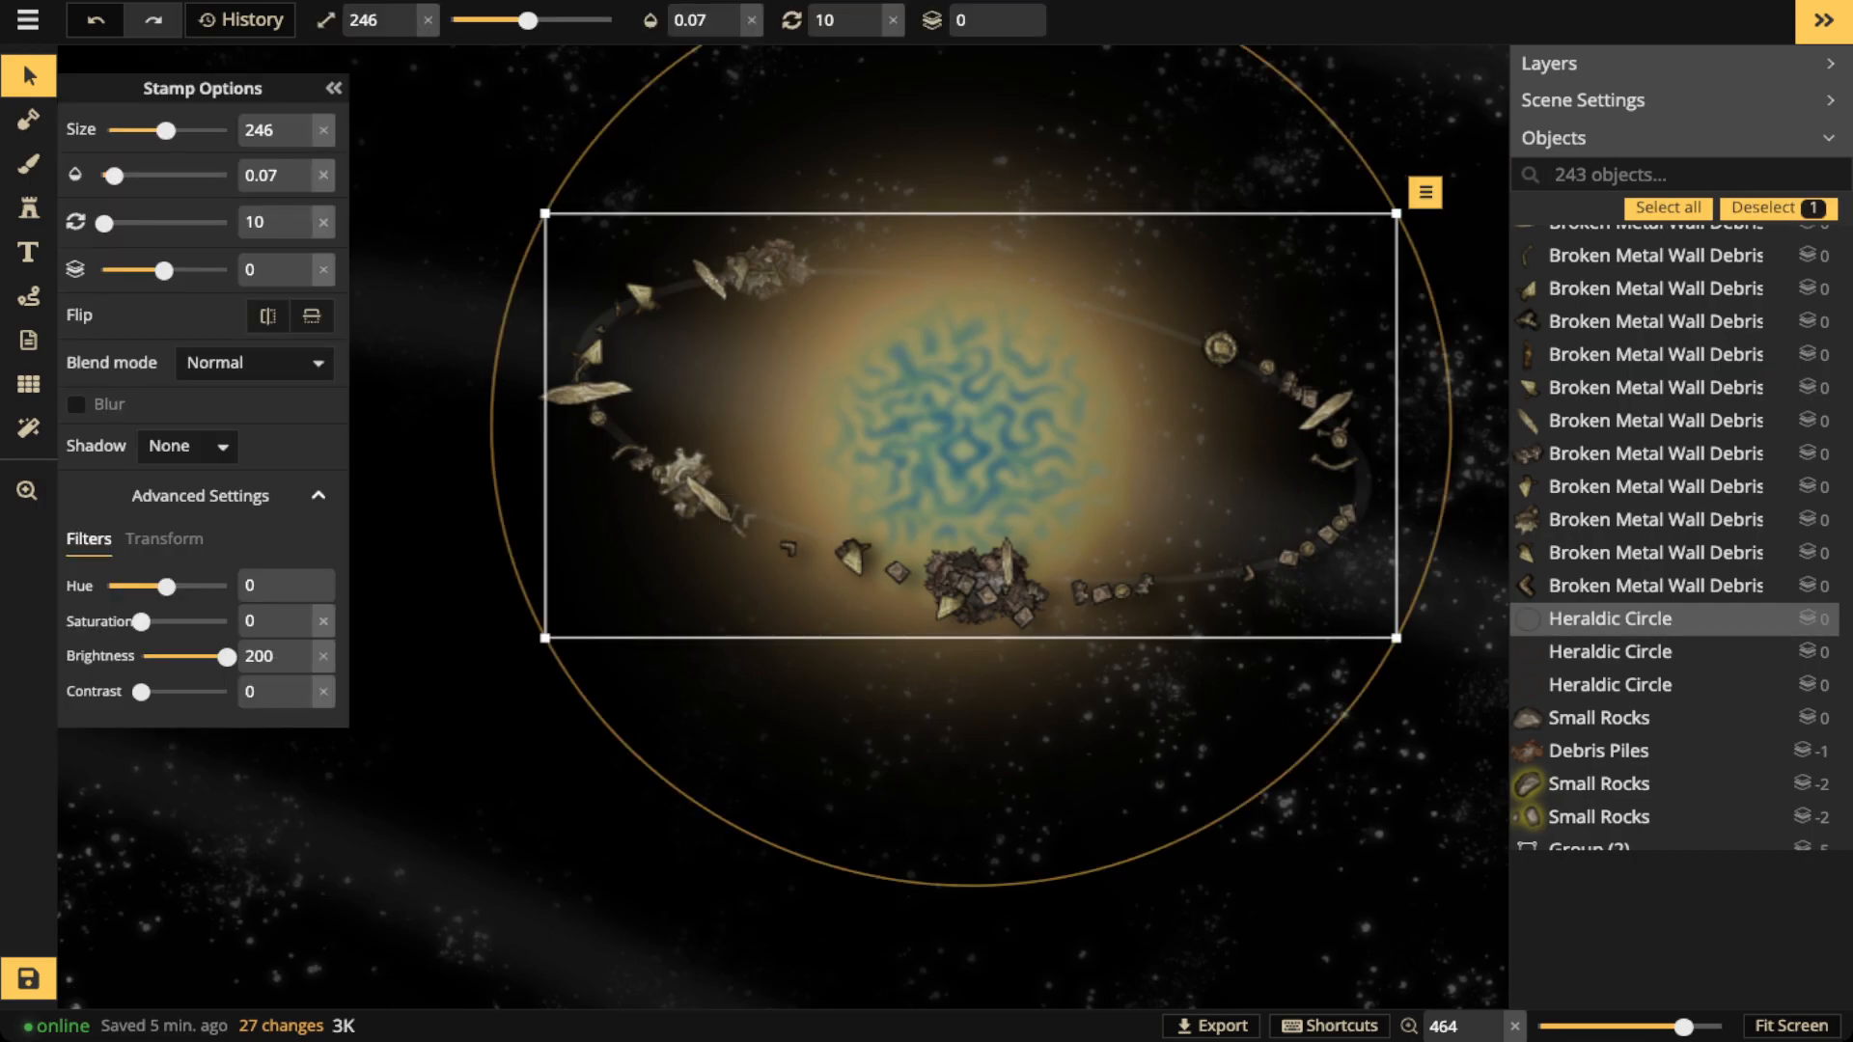
pyautogui.scroll(-4, 772, 527)
pyautogui.scroll(2, 772, 527)
pyautogui.scroll(9, 772, 527)
pyautogui.scroll(2, 772, 527)
pyautogui.scroll(-1, 773, 527)
pyautogui.moveTo(772, 527); pyautogui.dragTo(750, 530)
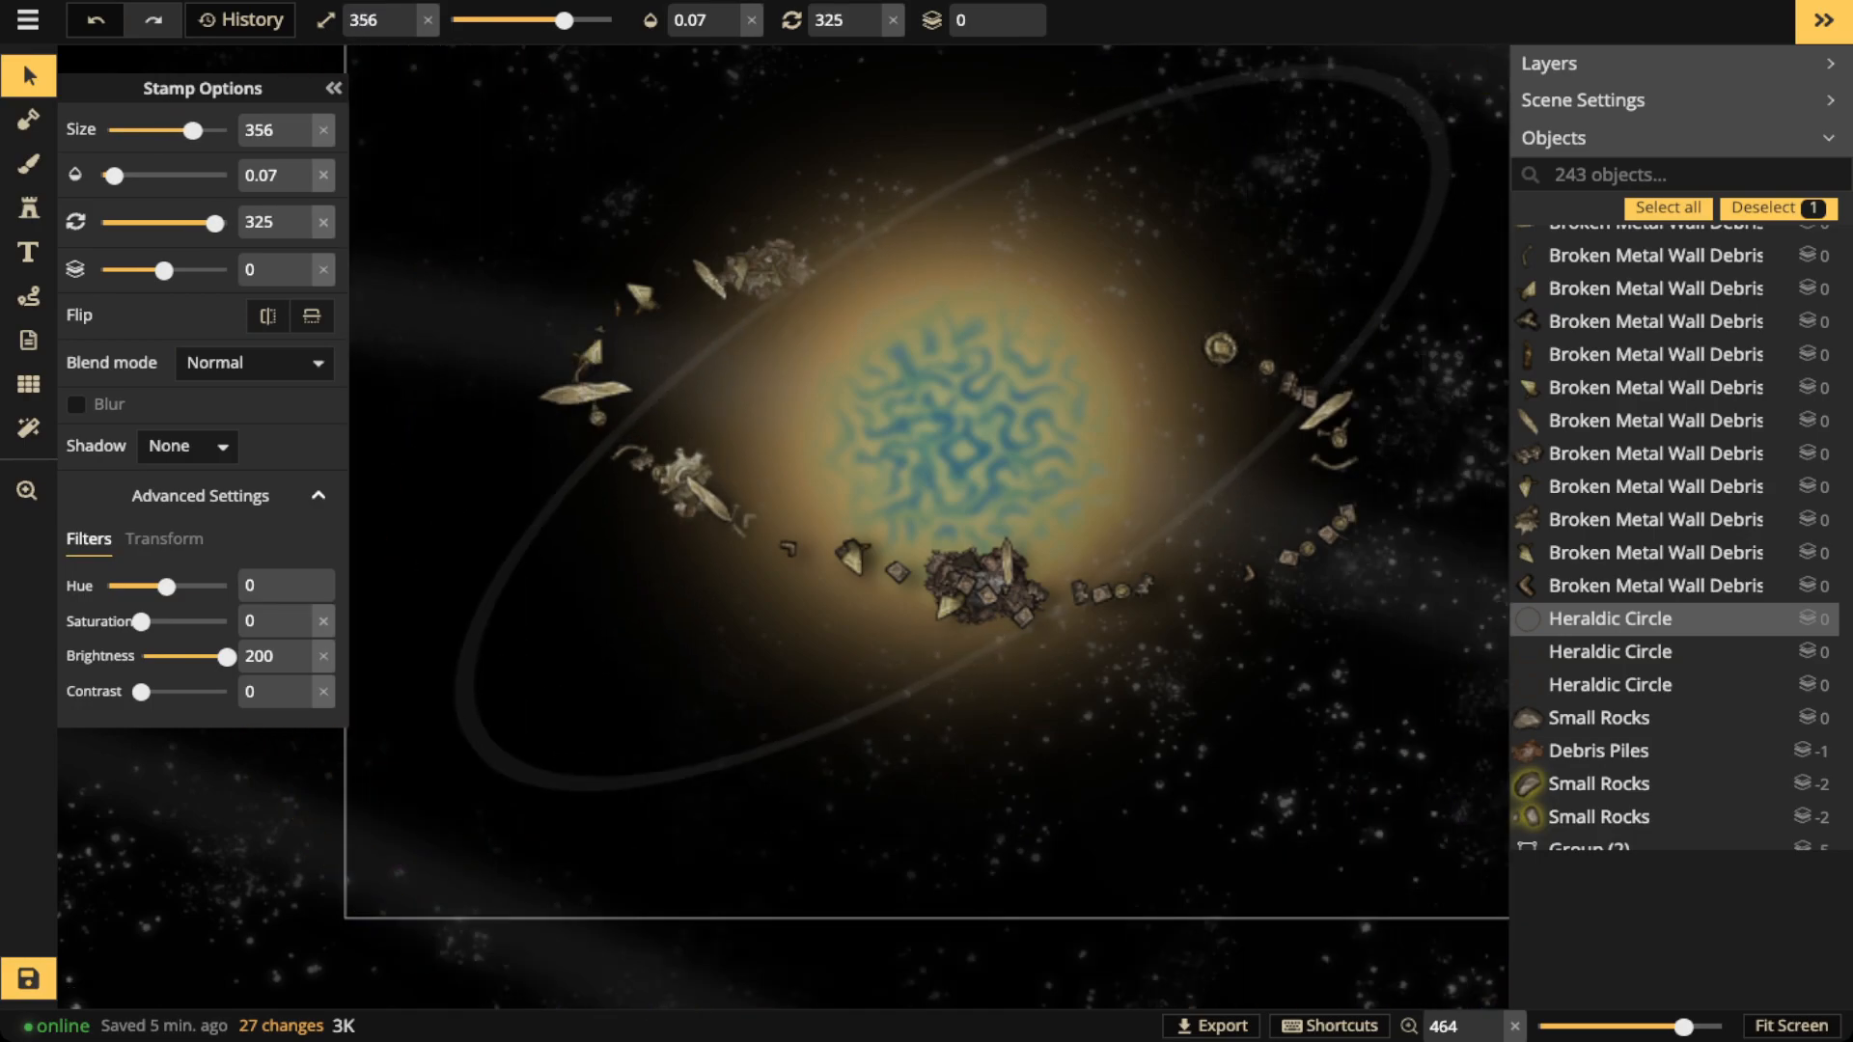
# Shift the outer metal piece of the upper-left clump slightly left over the debris pile
pyautogui.click(741, 275)
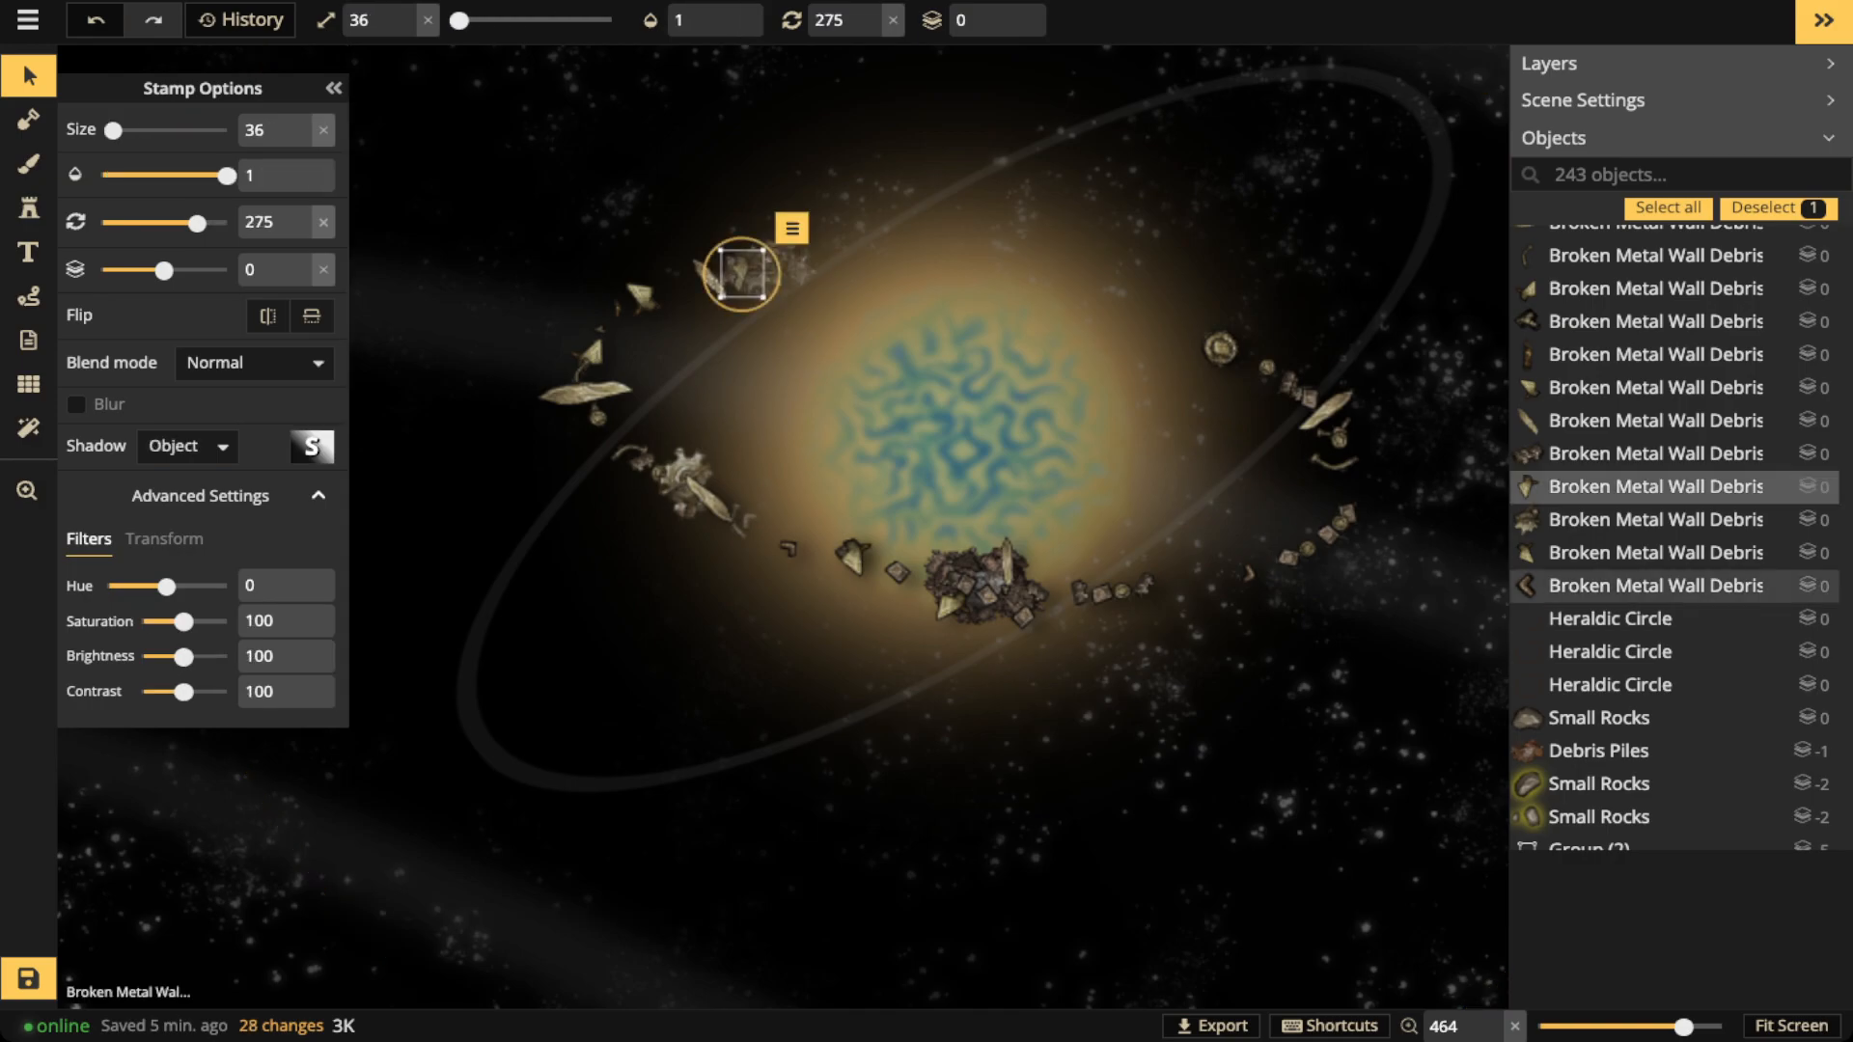
pyautogui.moveTo(799, 263); pyautogui.dragTo(782, 270)
pyautogui.scroll(1, 799, 261)
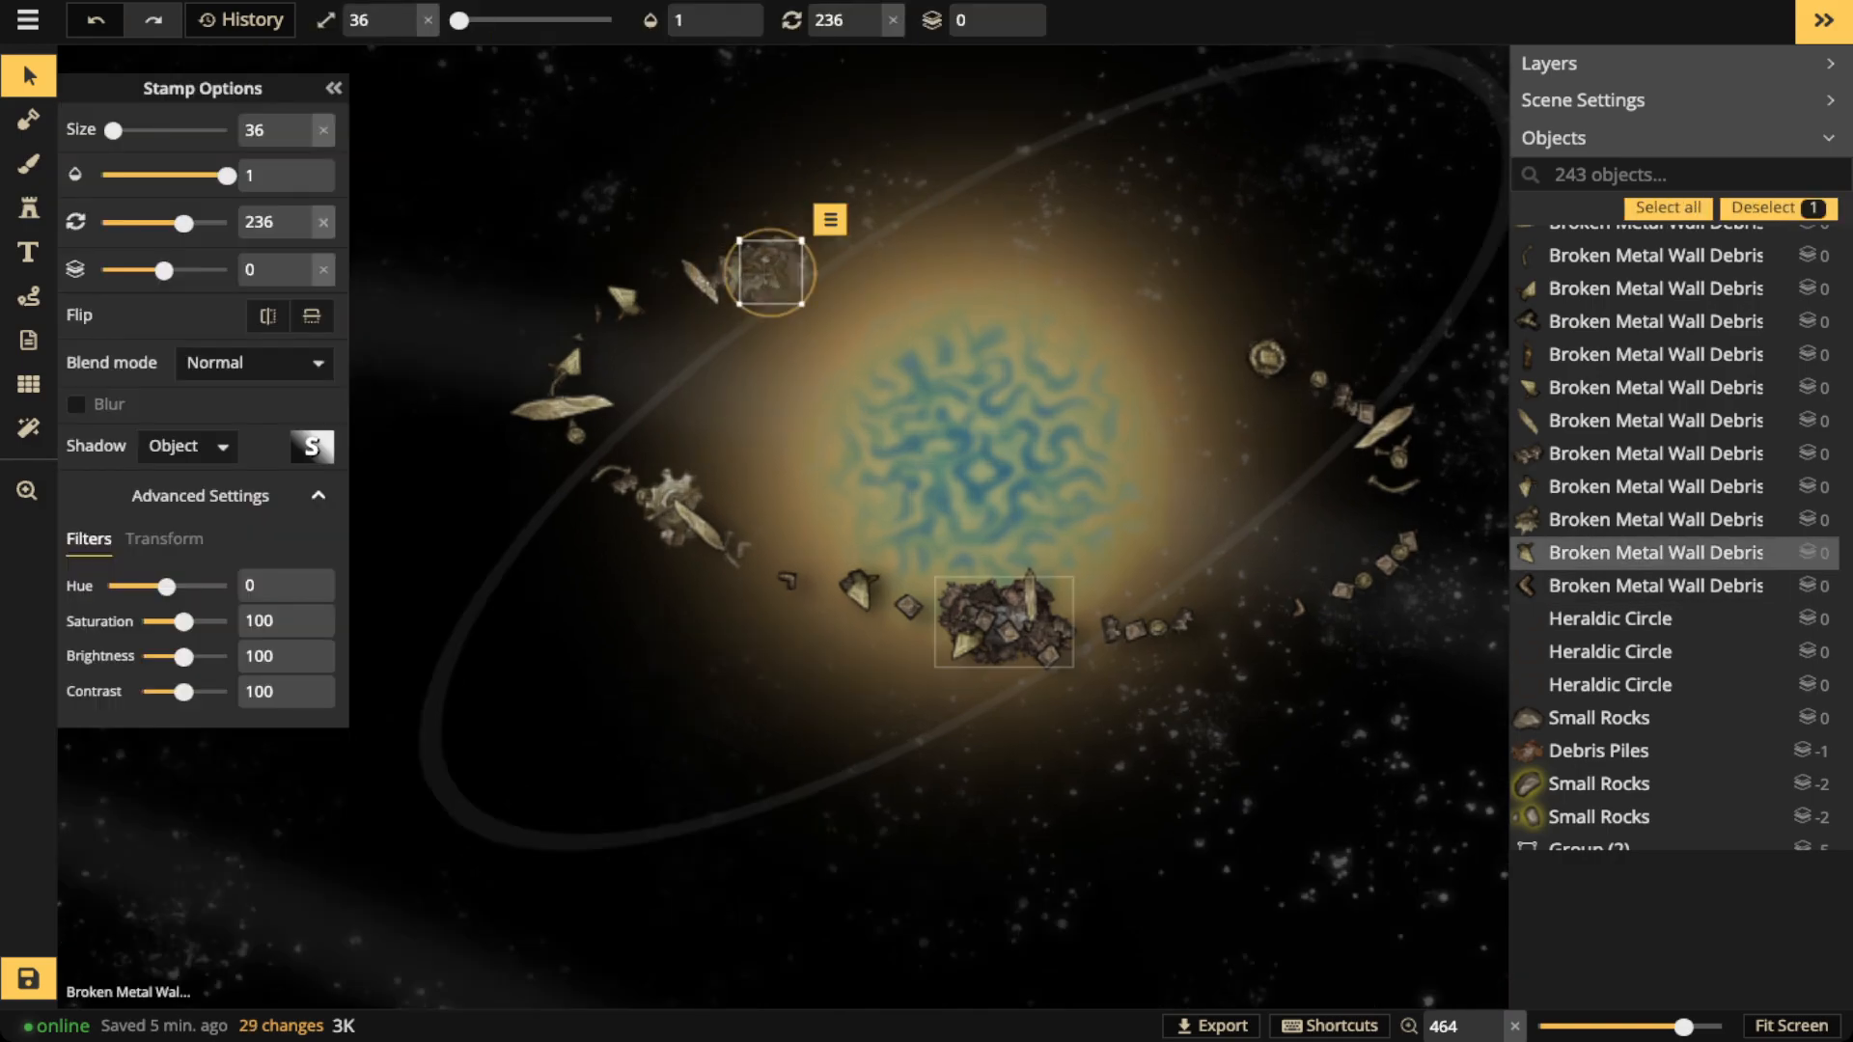
# Paste two copies of the front debris pile onto the enlarged circle's upper right, overlapping them with the second rotated to 330
pyautogui.click(1003, 622)
pyautogui.hotkey('ctrl', 'v')
pyautogui.moveTo(1345, 189); pyautogui.dragTo(1038, 496)
pyautogui.press('r')
pyautogui.hotkey('ctrl', 'v')
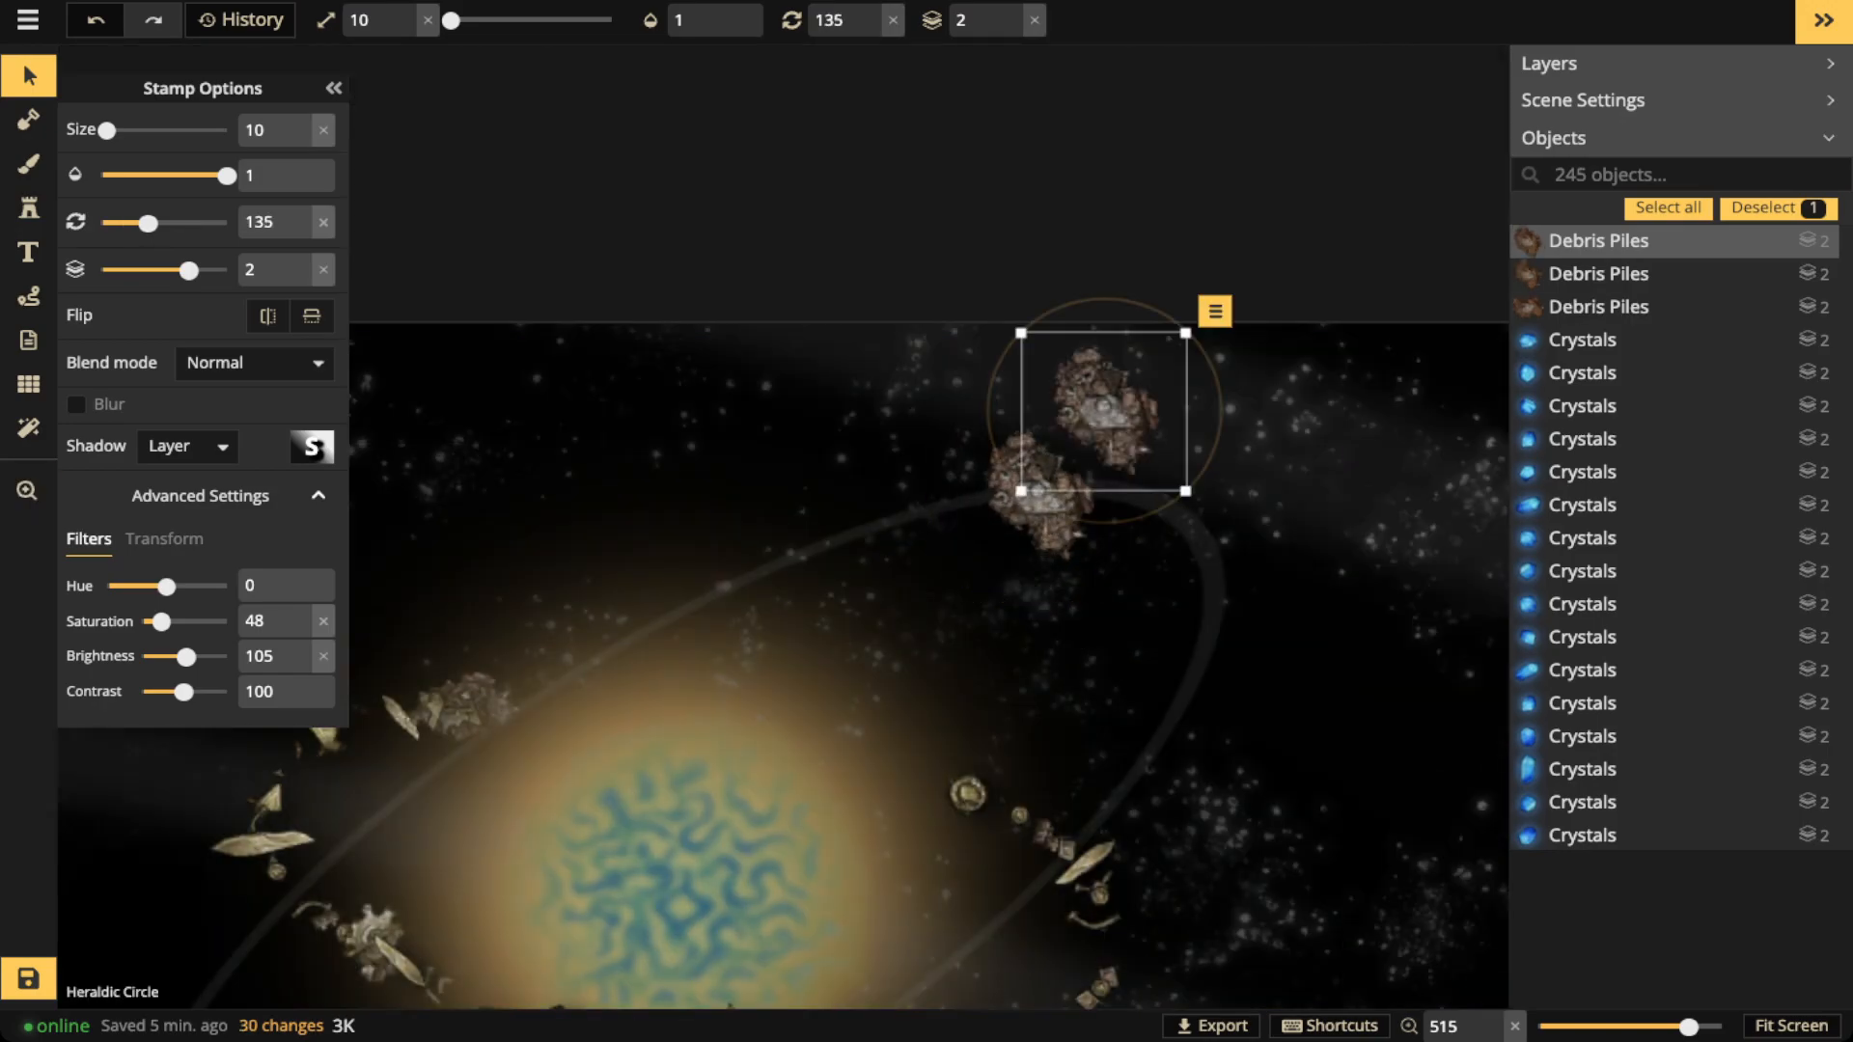
pyautogui.scroll(11, 1103, 413)
pyautogui.moveTo(1103, 413); pyautogui.dragTo(1082, 472)
pyautogui.scroll(1, 1083, 462)
pyautogui.scroll(1, 1081, 472)
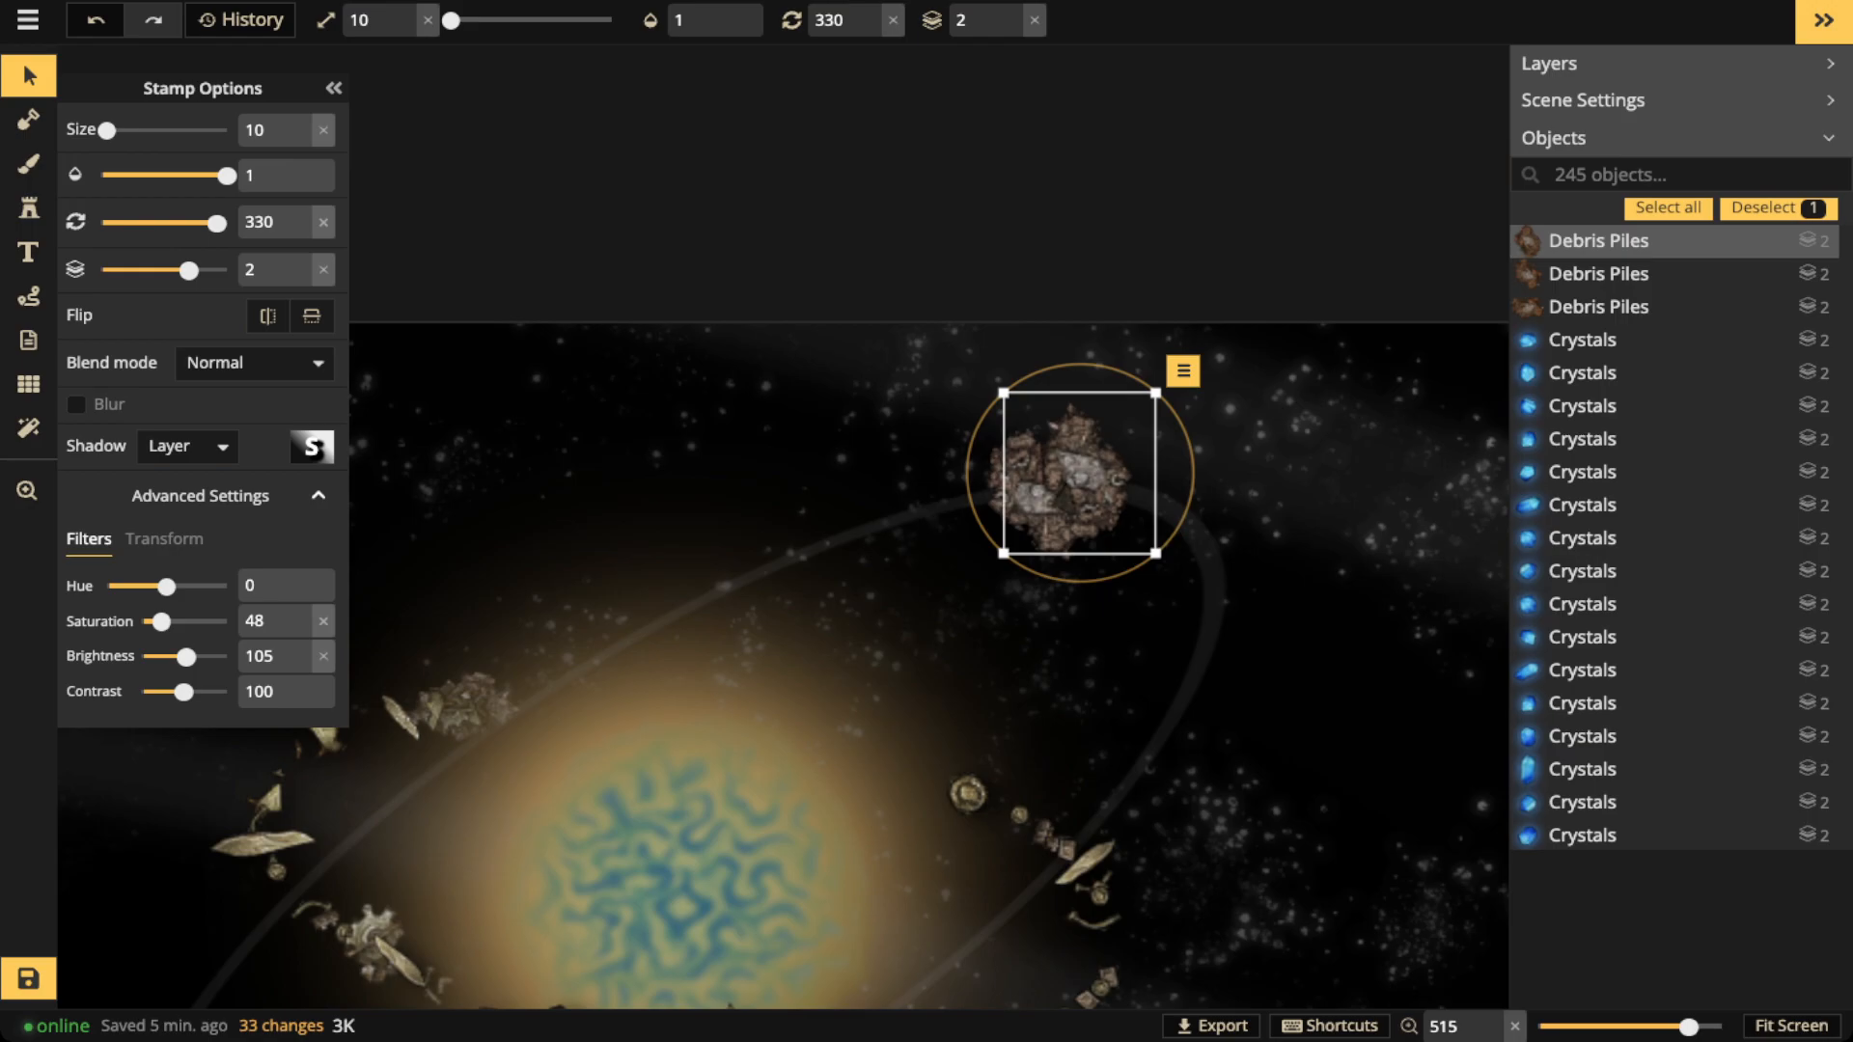
# Stamp broken metal wall pieces on layer 3 around the new upper-right pile and along the circle, starting at size 76 and reducing to 56
pyautogui.click(968, 794)
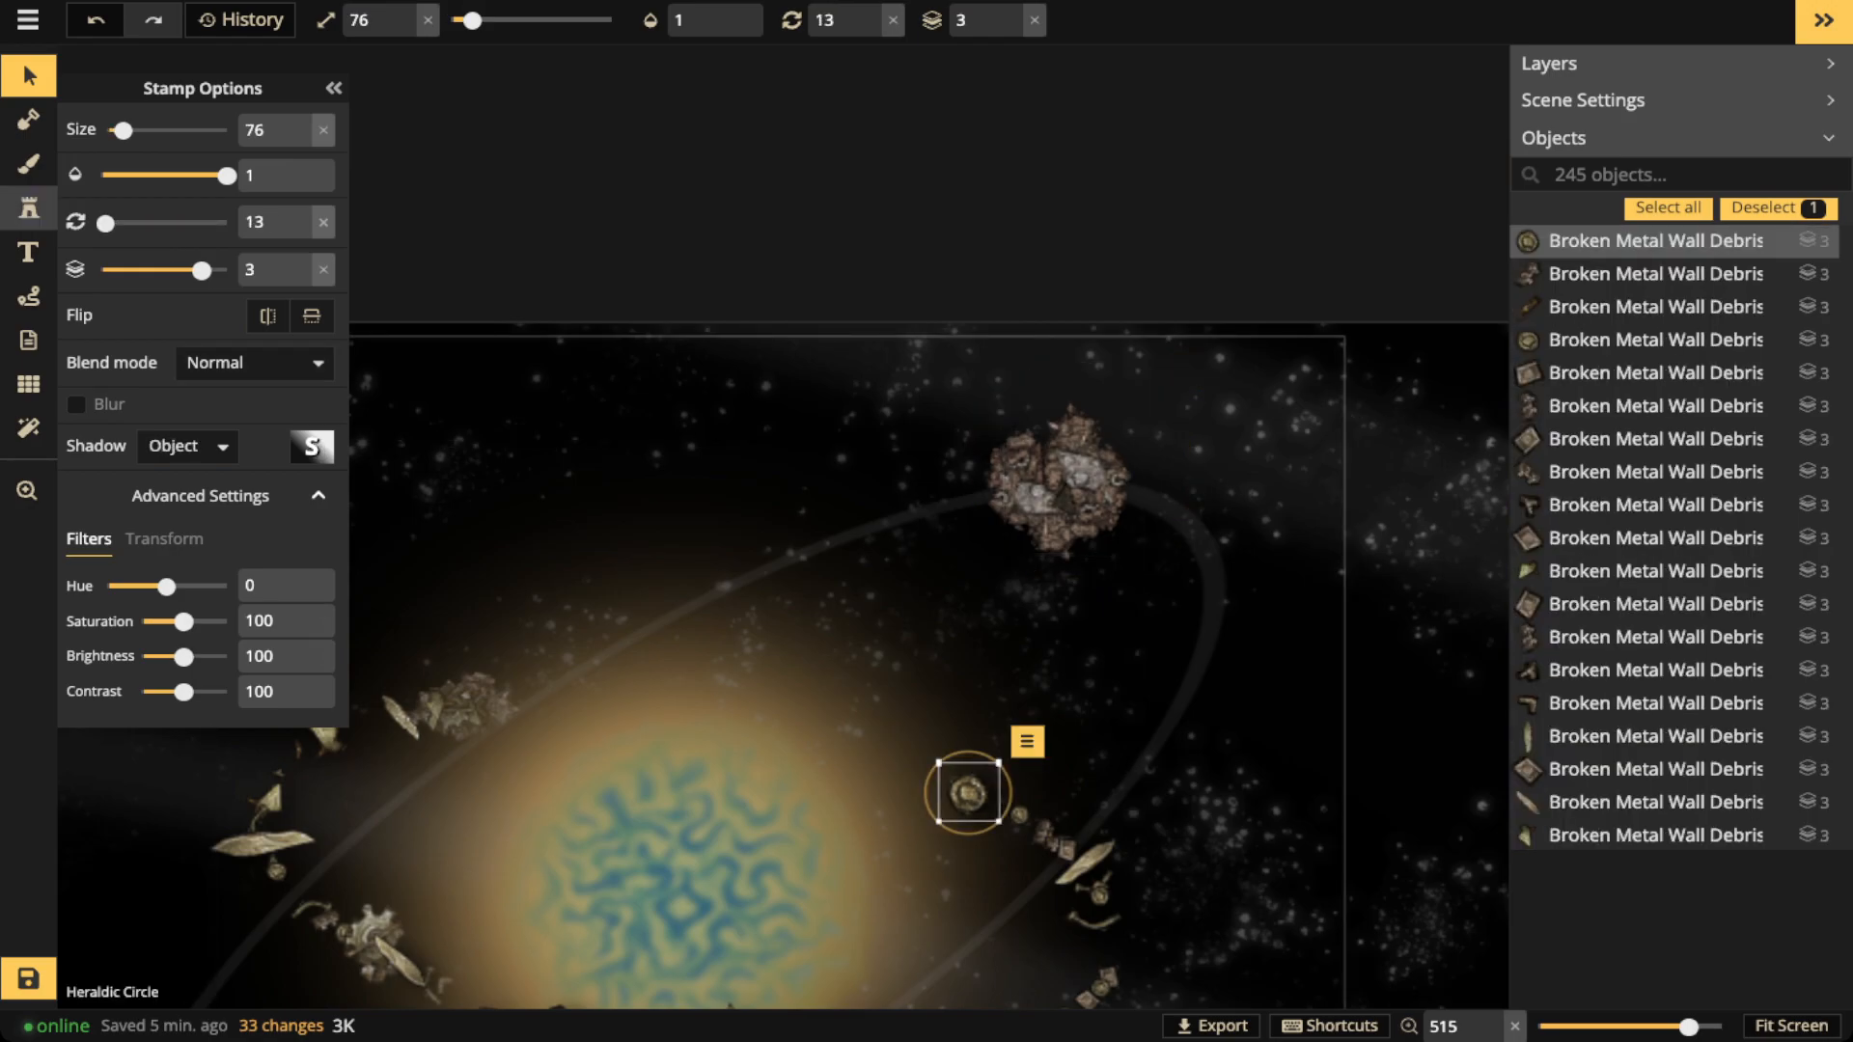
pyautogui.click(28, 209)
pyautogui.scroll(3, 945, 475)
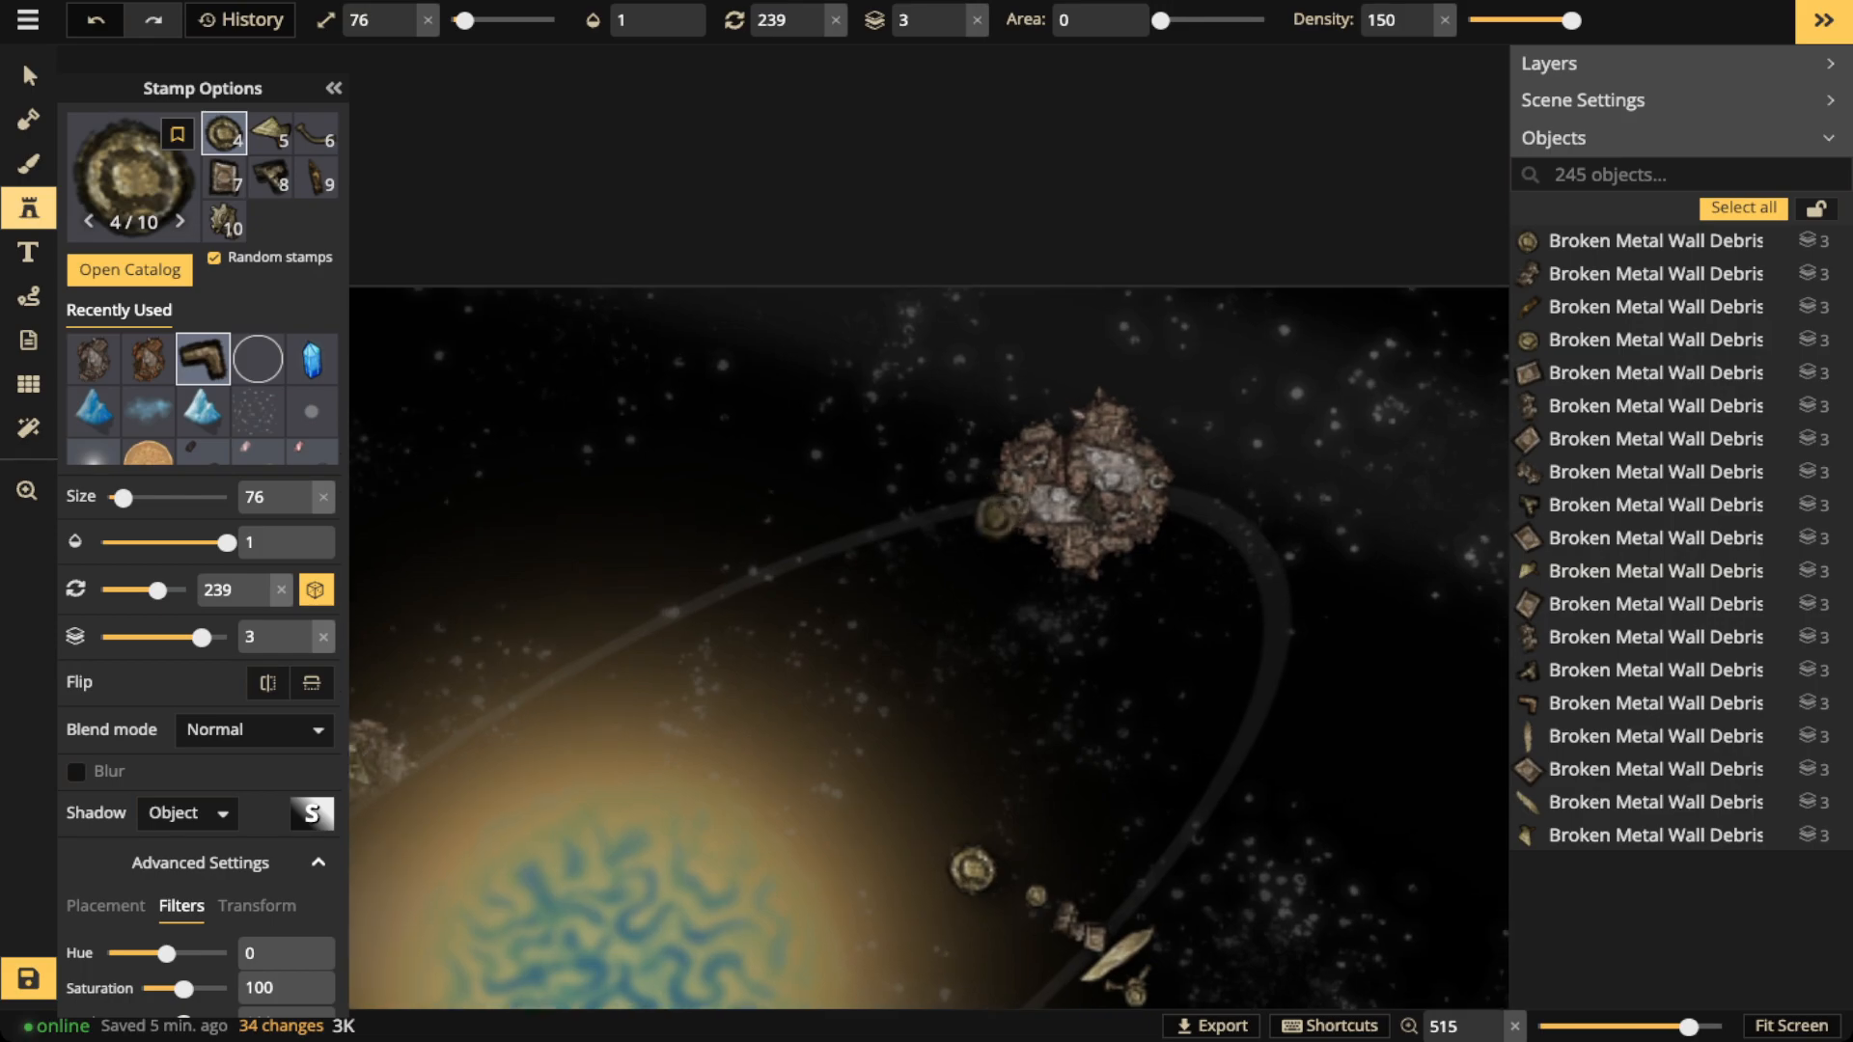
pyautogui.click(993, 521)
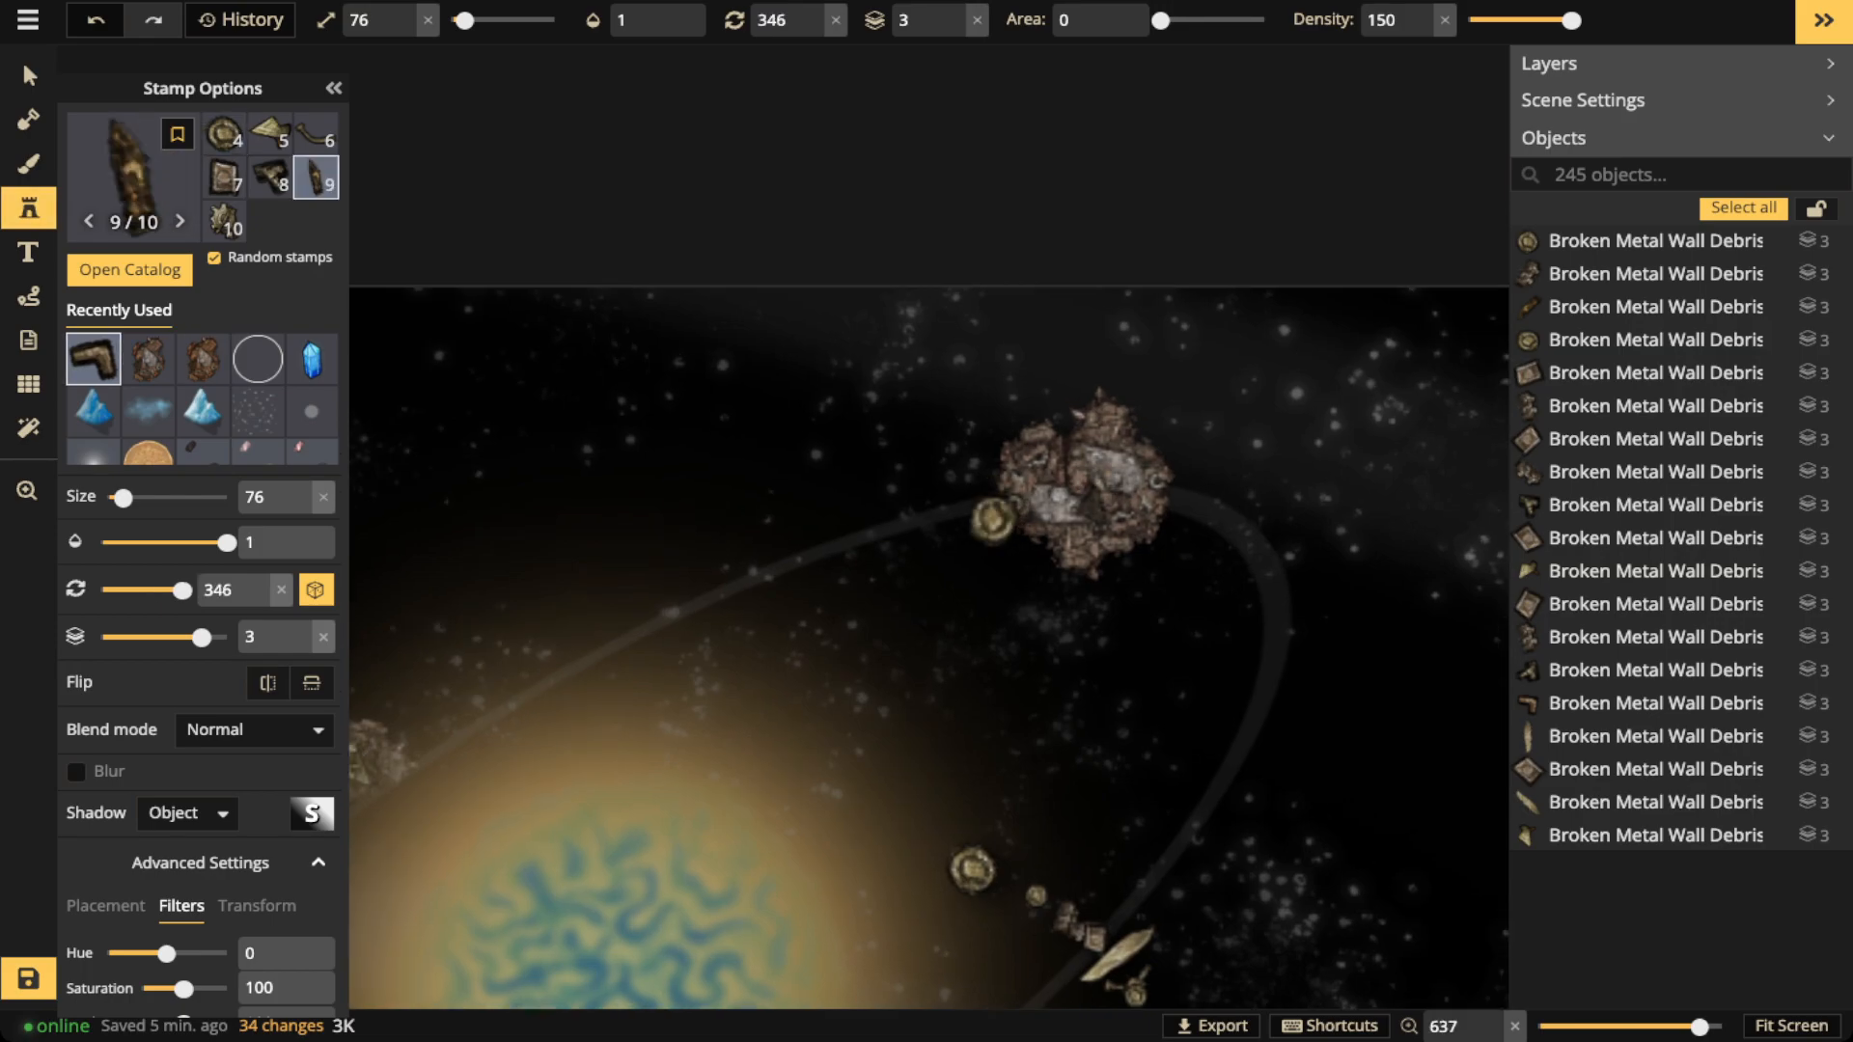
pyautogui.click(1178, 421)
pyautogui.press('[')
pyautogui.click(1118, 560)
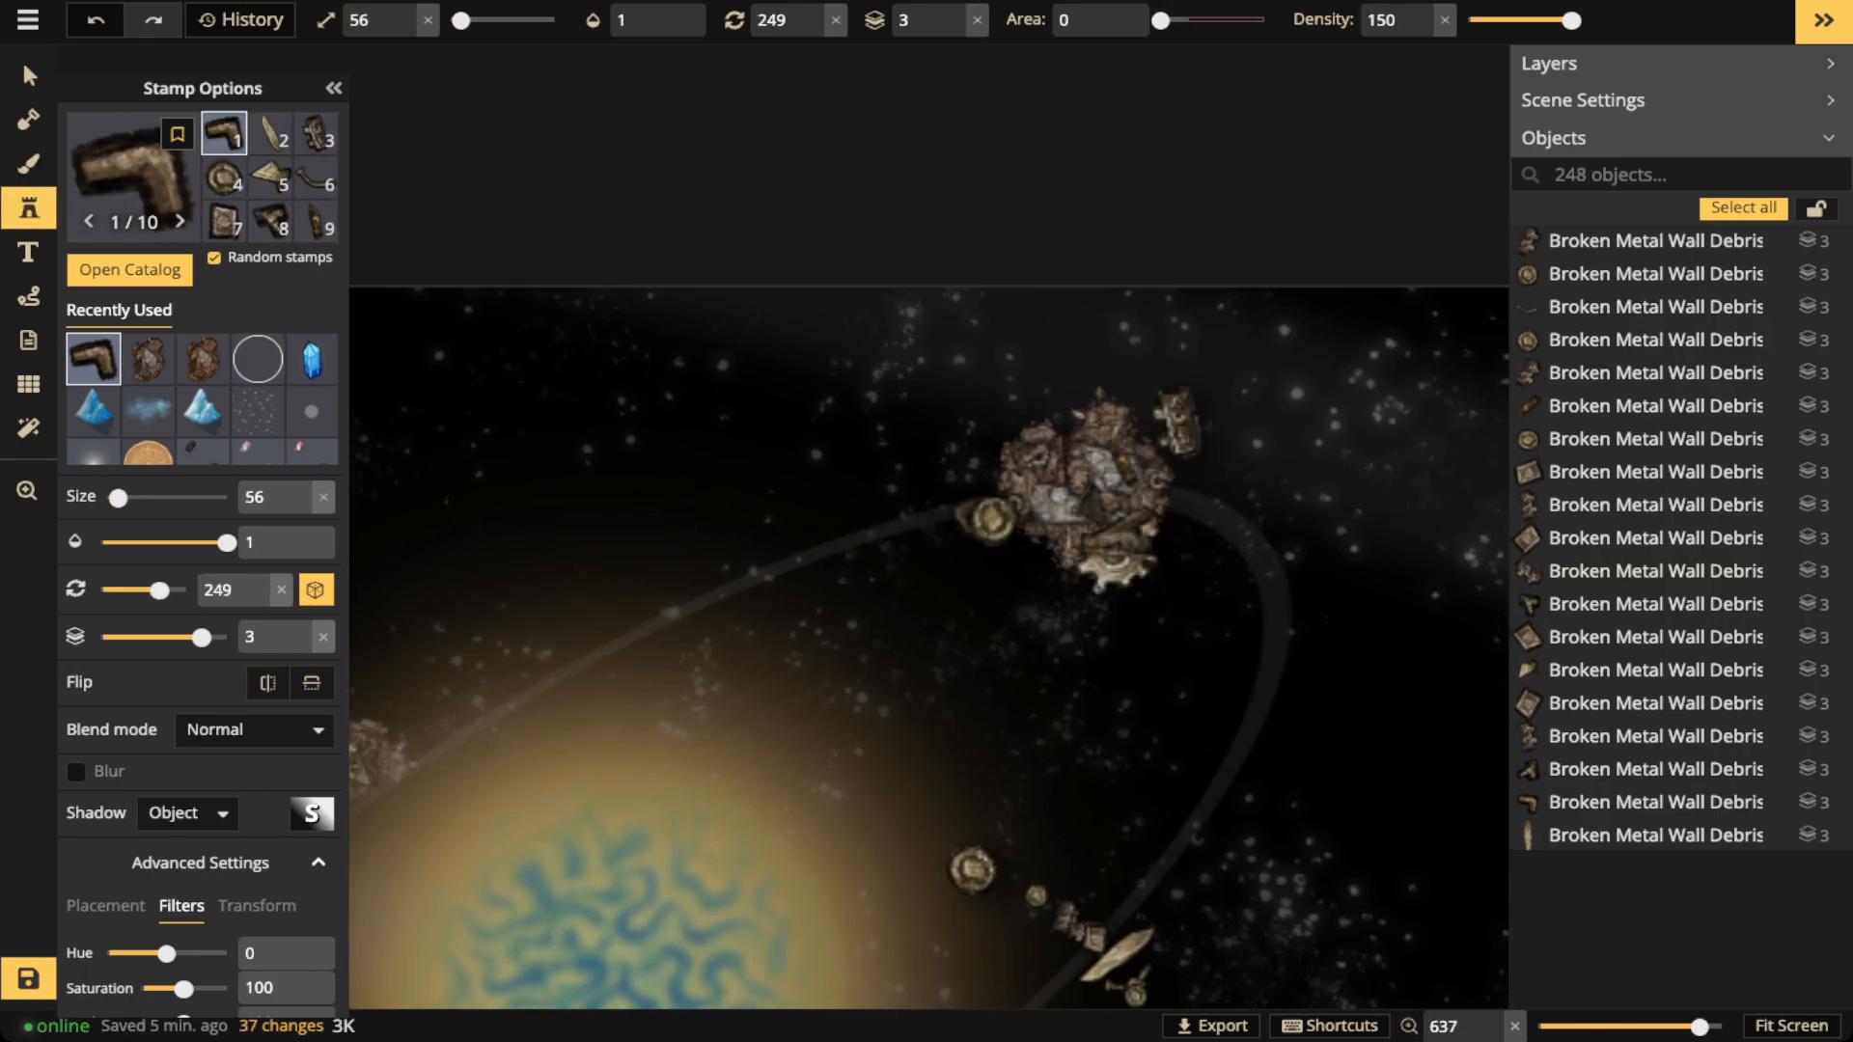
pyautogui.click(890, 529)
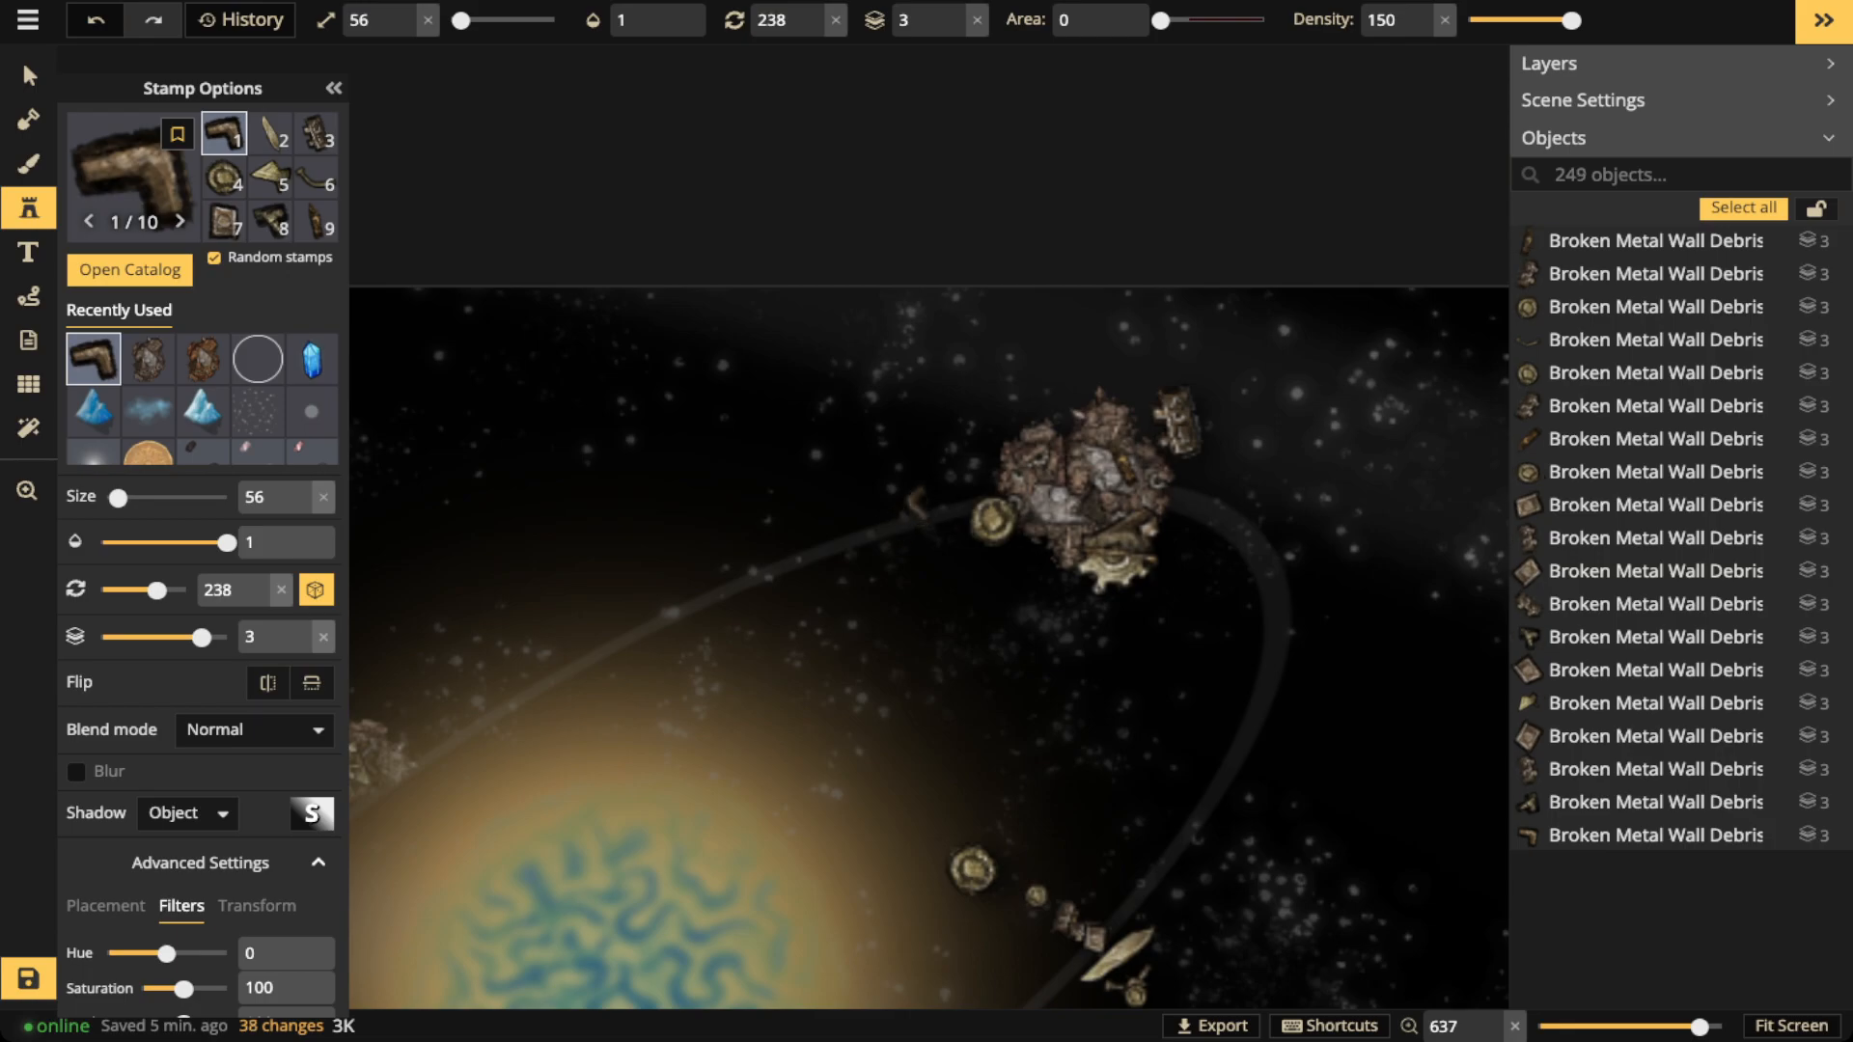
# Stamp broken metal wall pieces at size 56 on the circle on both sides of the upper-right debris pile
pyautogui.click(1225, 497)
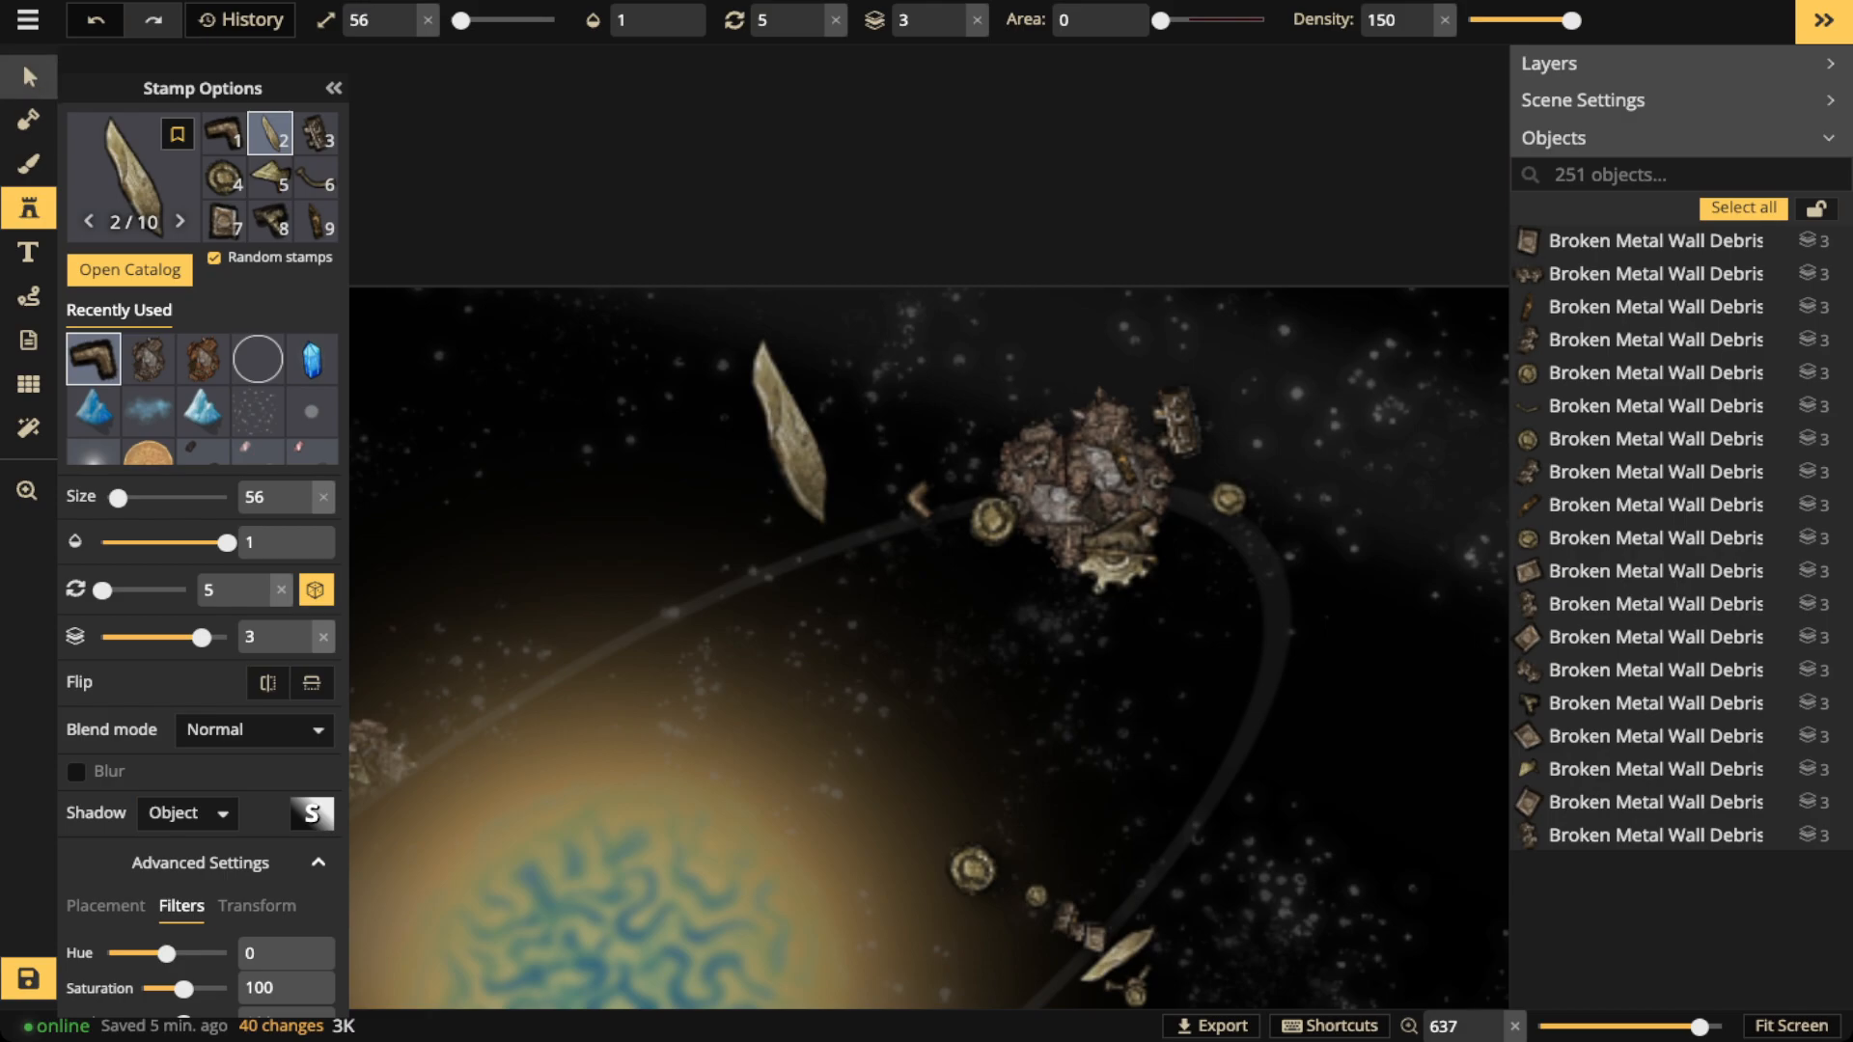
pyautogui.click(29, 76)
pyautogui.scroll(-10, 825, 497)
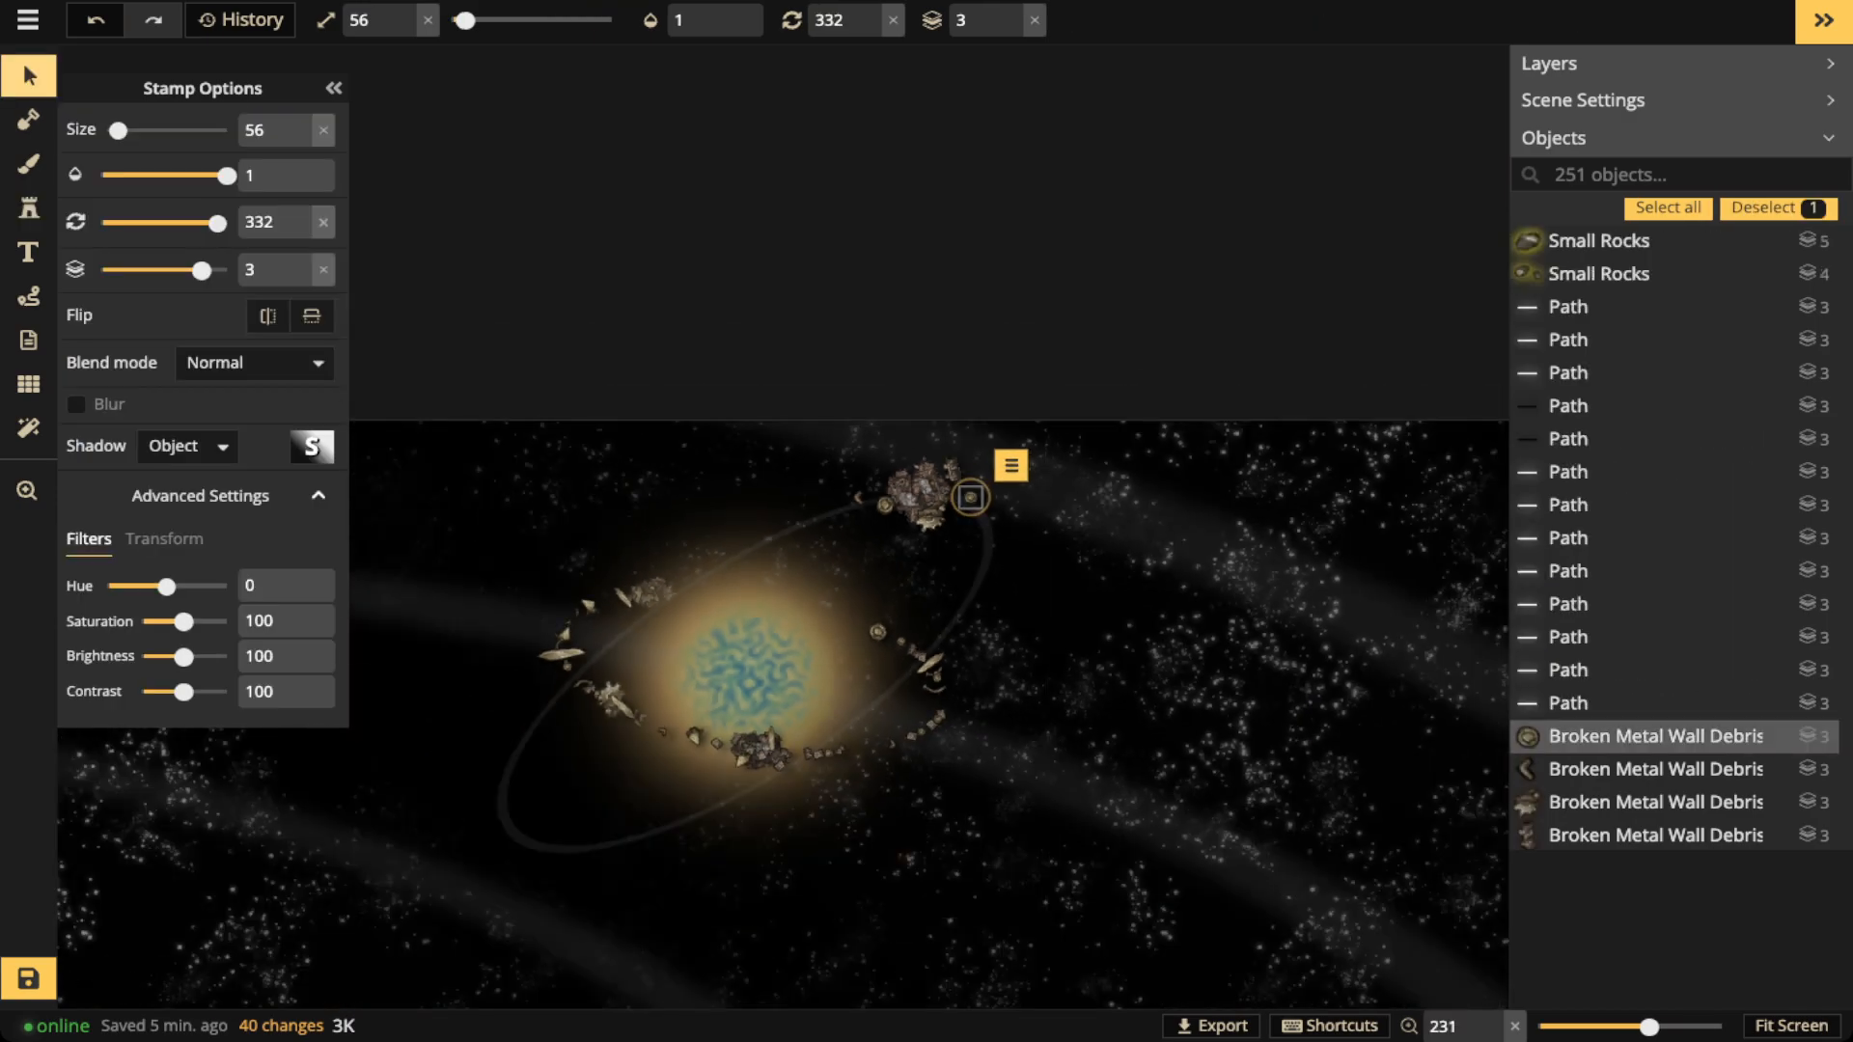
pyautogui.click(29, 77)
# Examine the solar system map from the debris-ringed planet down to the purple planet in the lower-right corner
pyautogui.scroll(-3, 639, 492)
pyautogui.moveTo(639, 492); pyautogui.dragTo(829, 456)
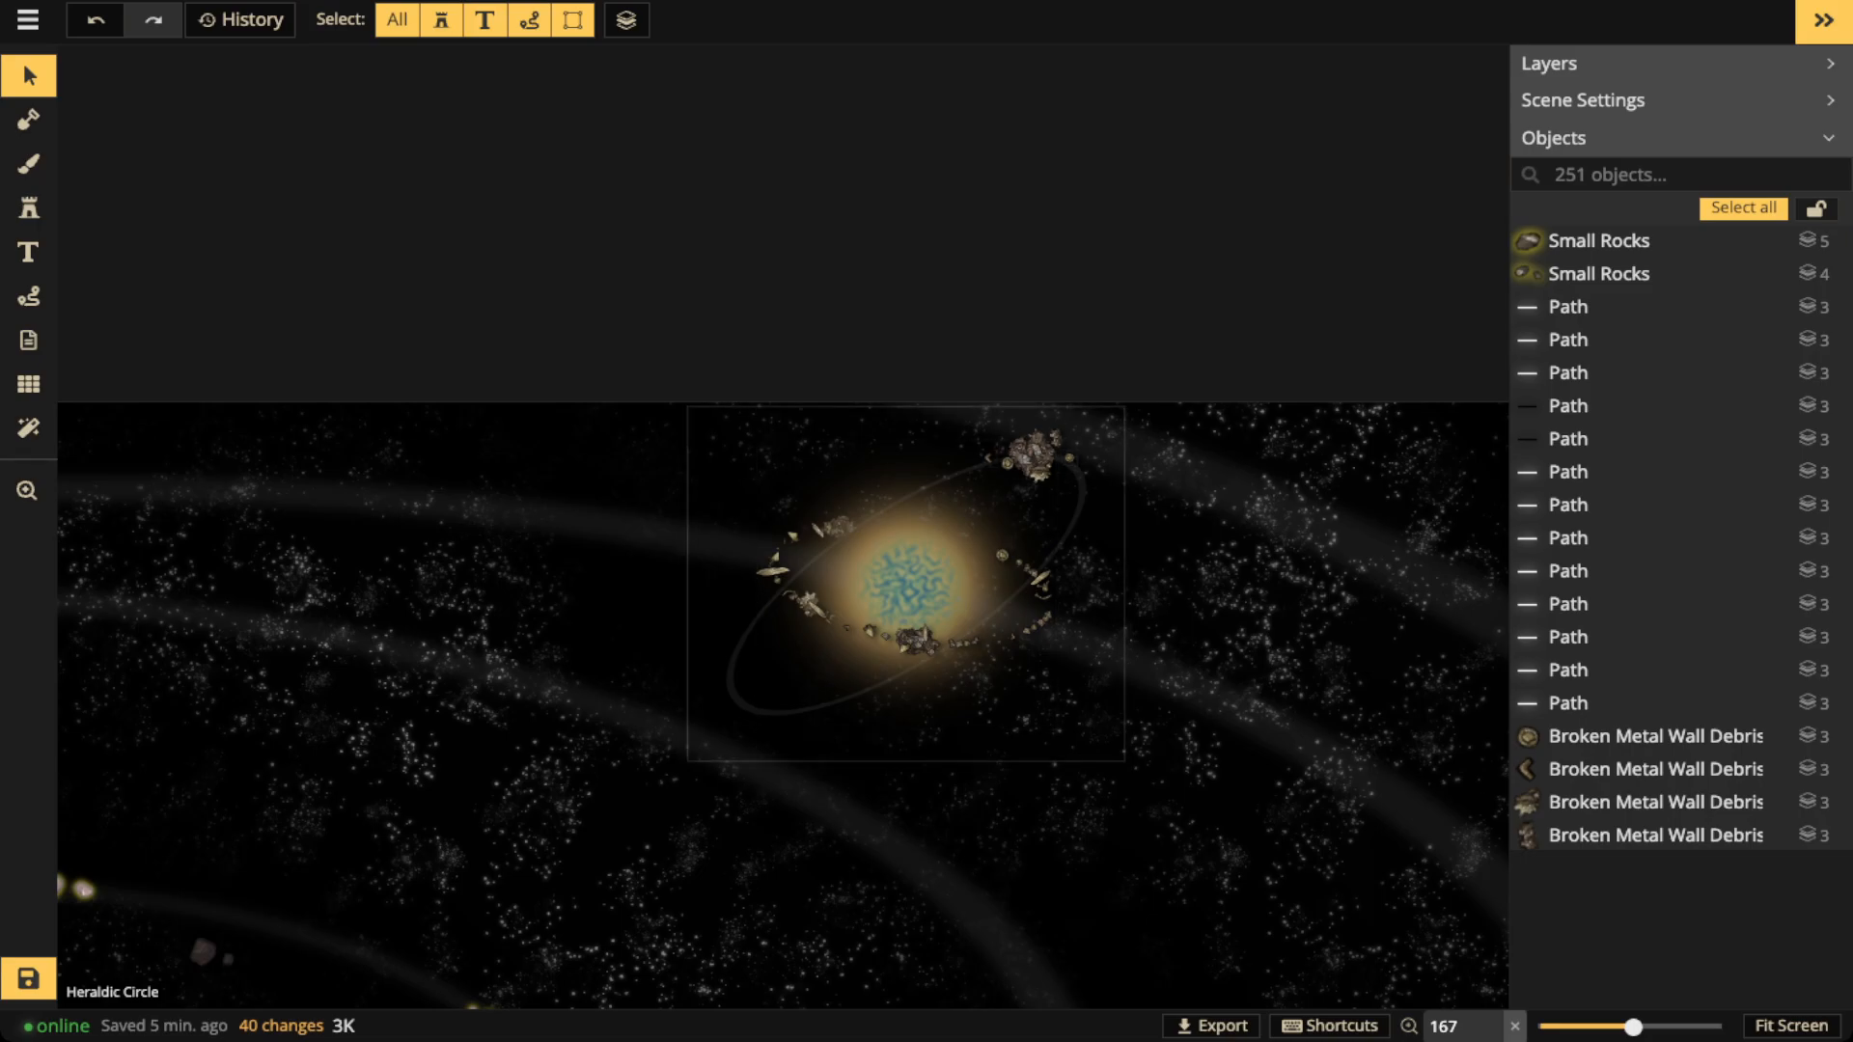
pyautogui.scroll(-3, 833, 814)
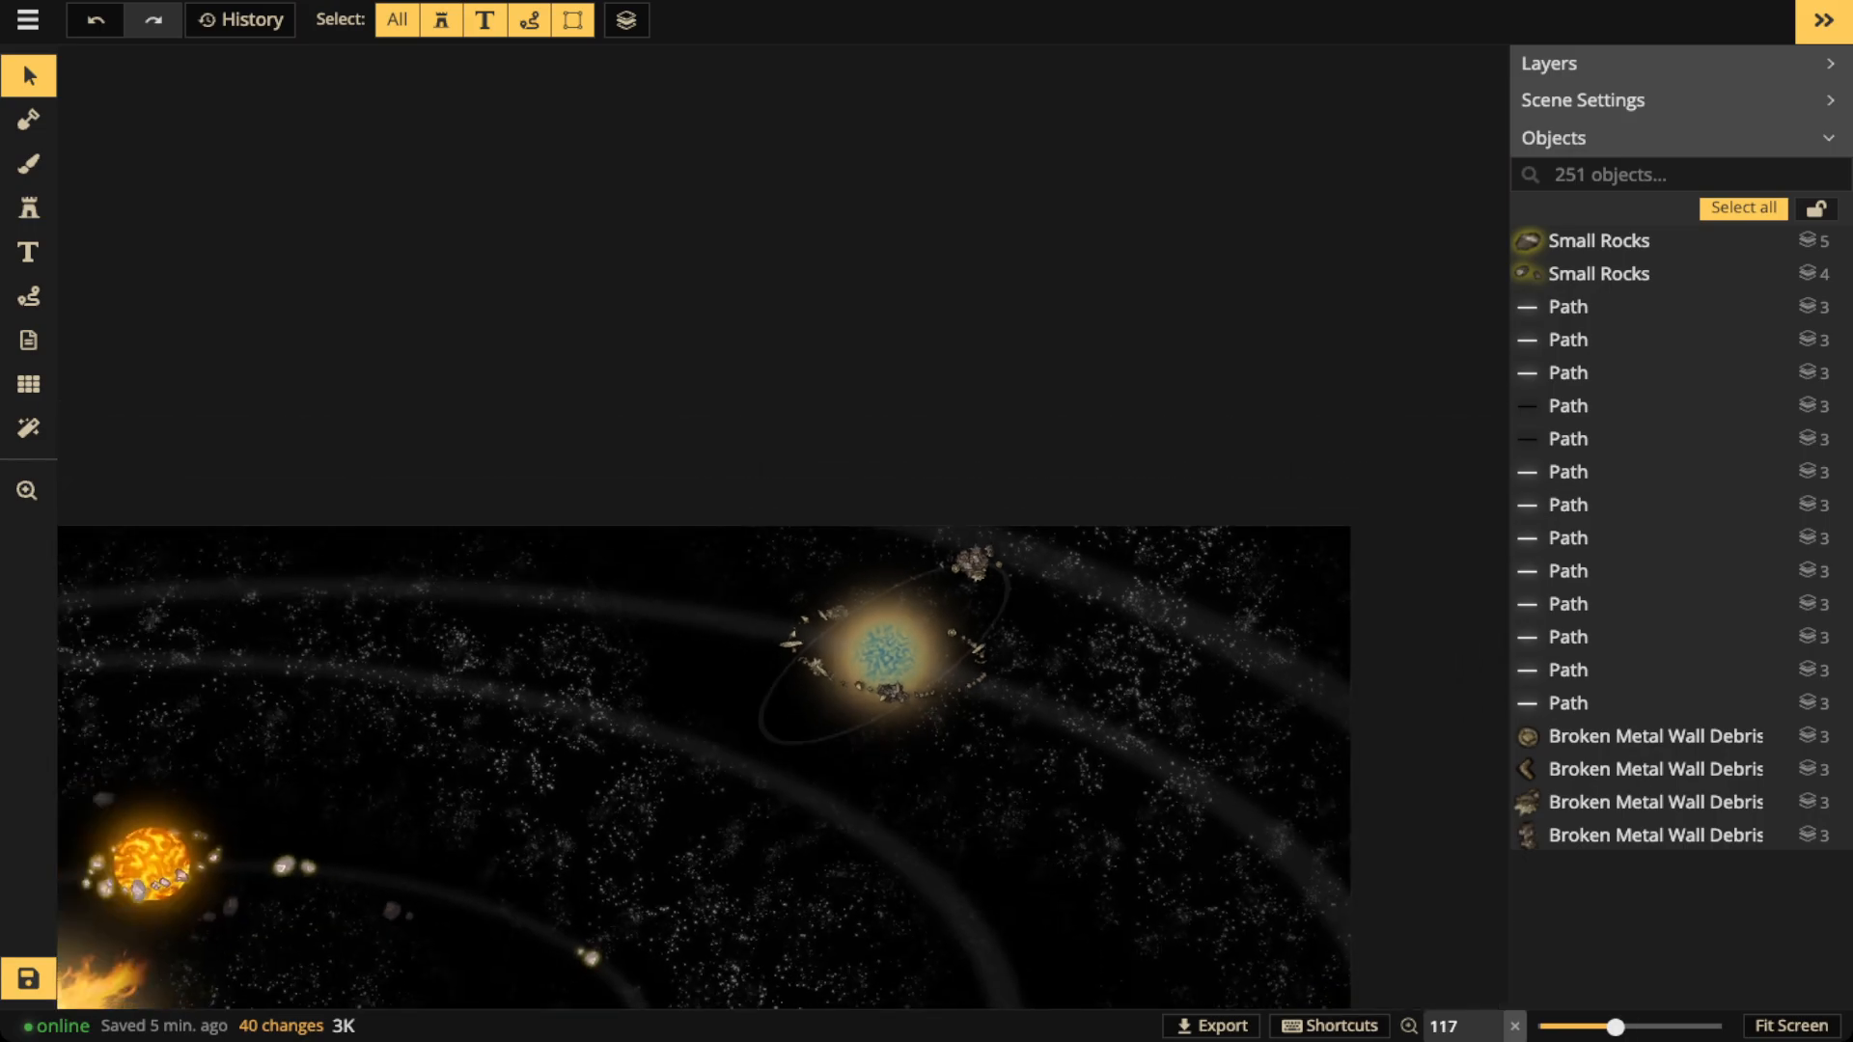
pyautogui.scroll(-1, 526, 601)
pyautogui.press('space')
pyautogui.moveTo(526, 623); pyautogui.dragTo(508, 48)
pyautogui.scroll(5, 1201, 893)
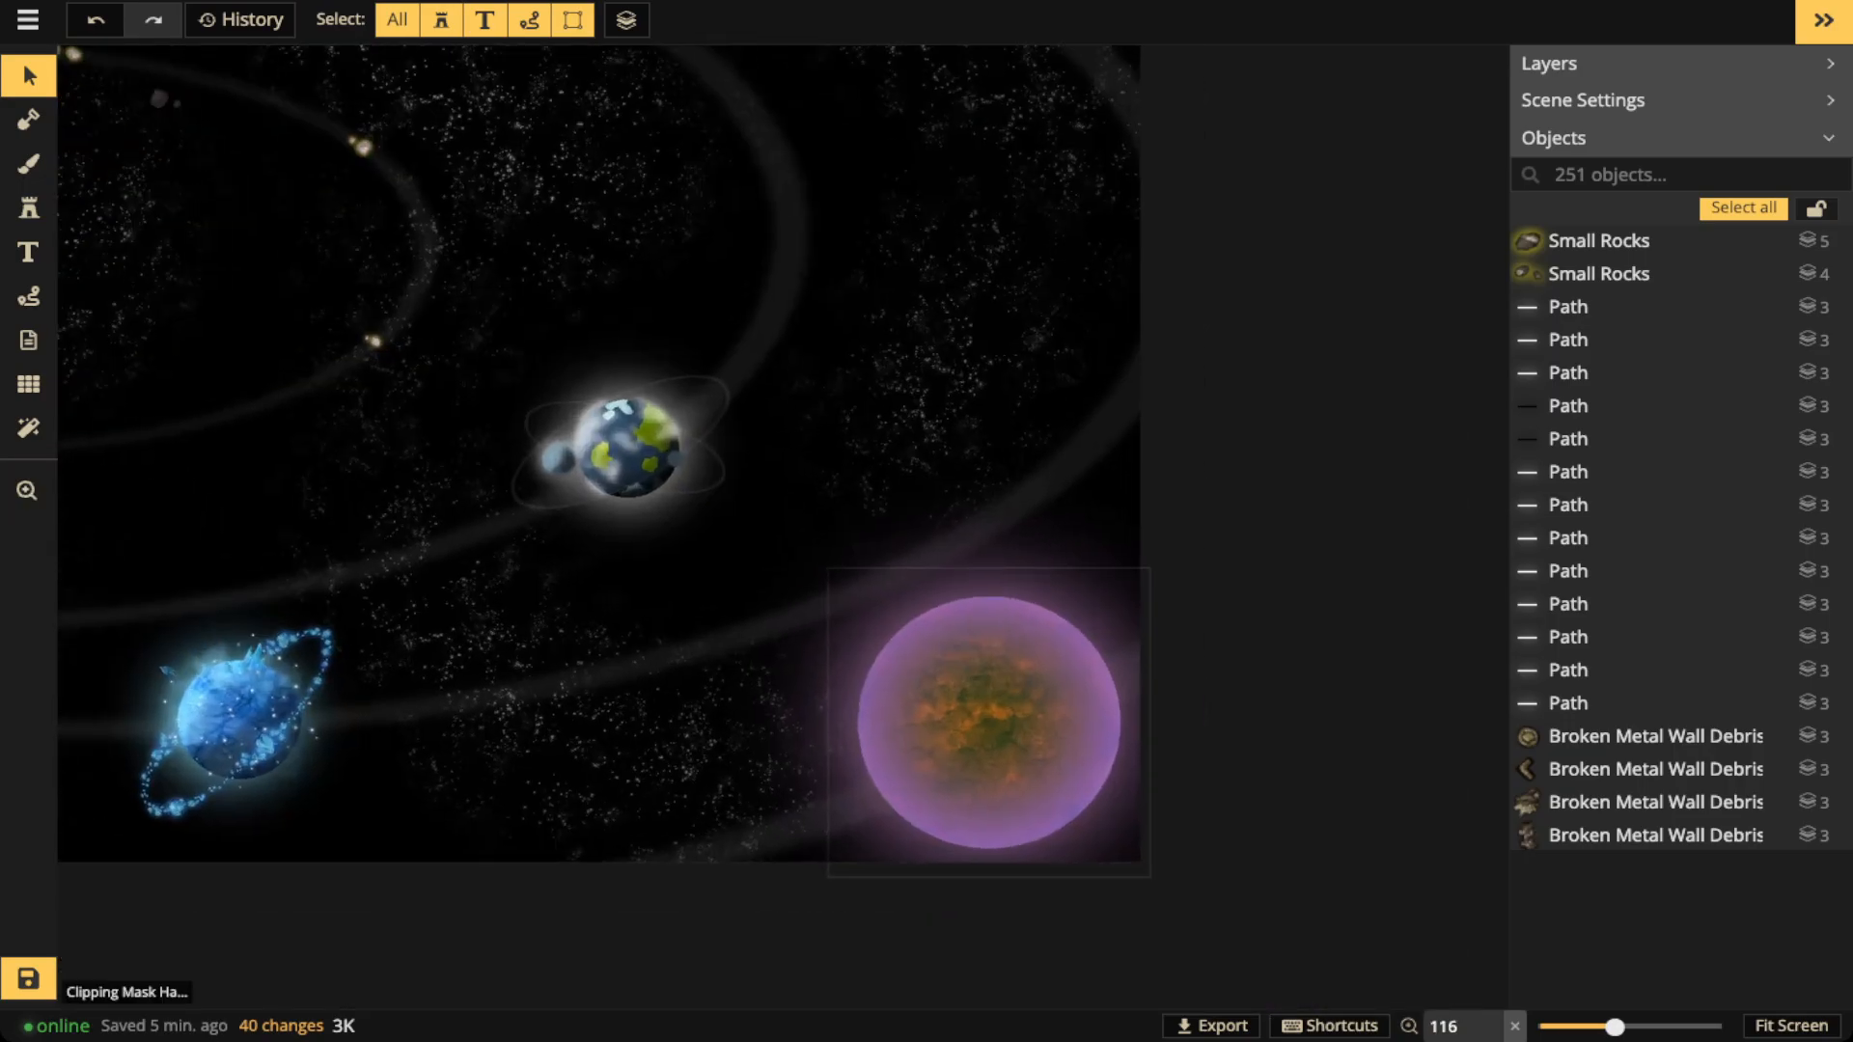
pyautogui.moveTo(994, 759); pyautogui.dragTo(959, 747)
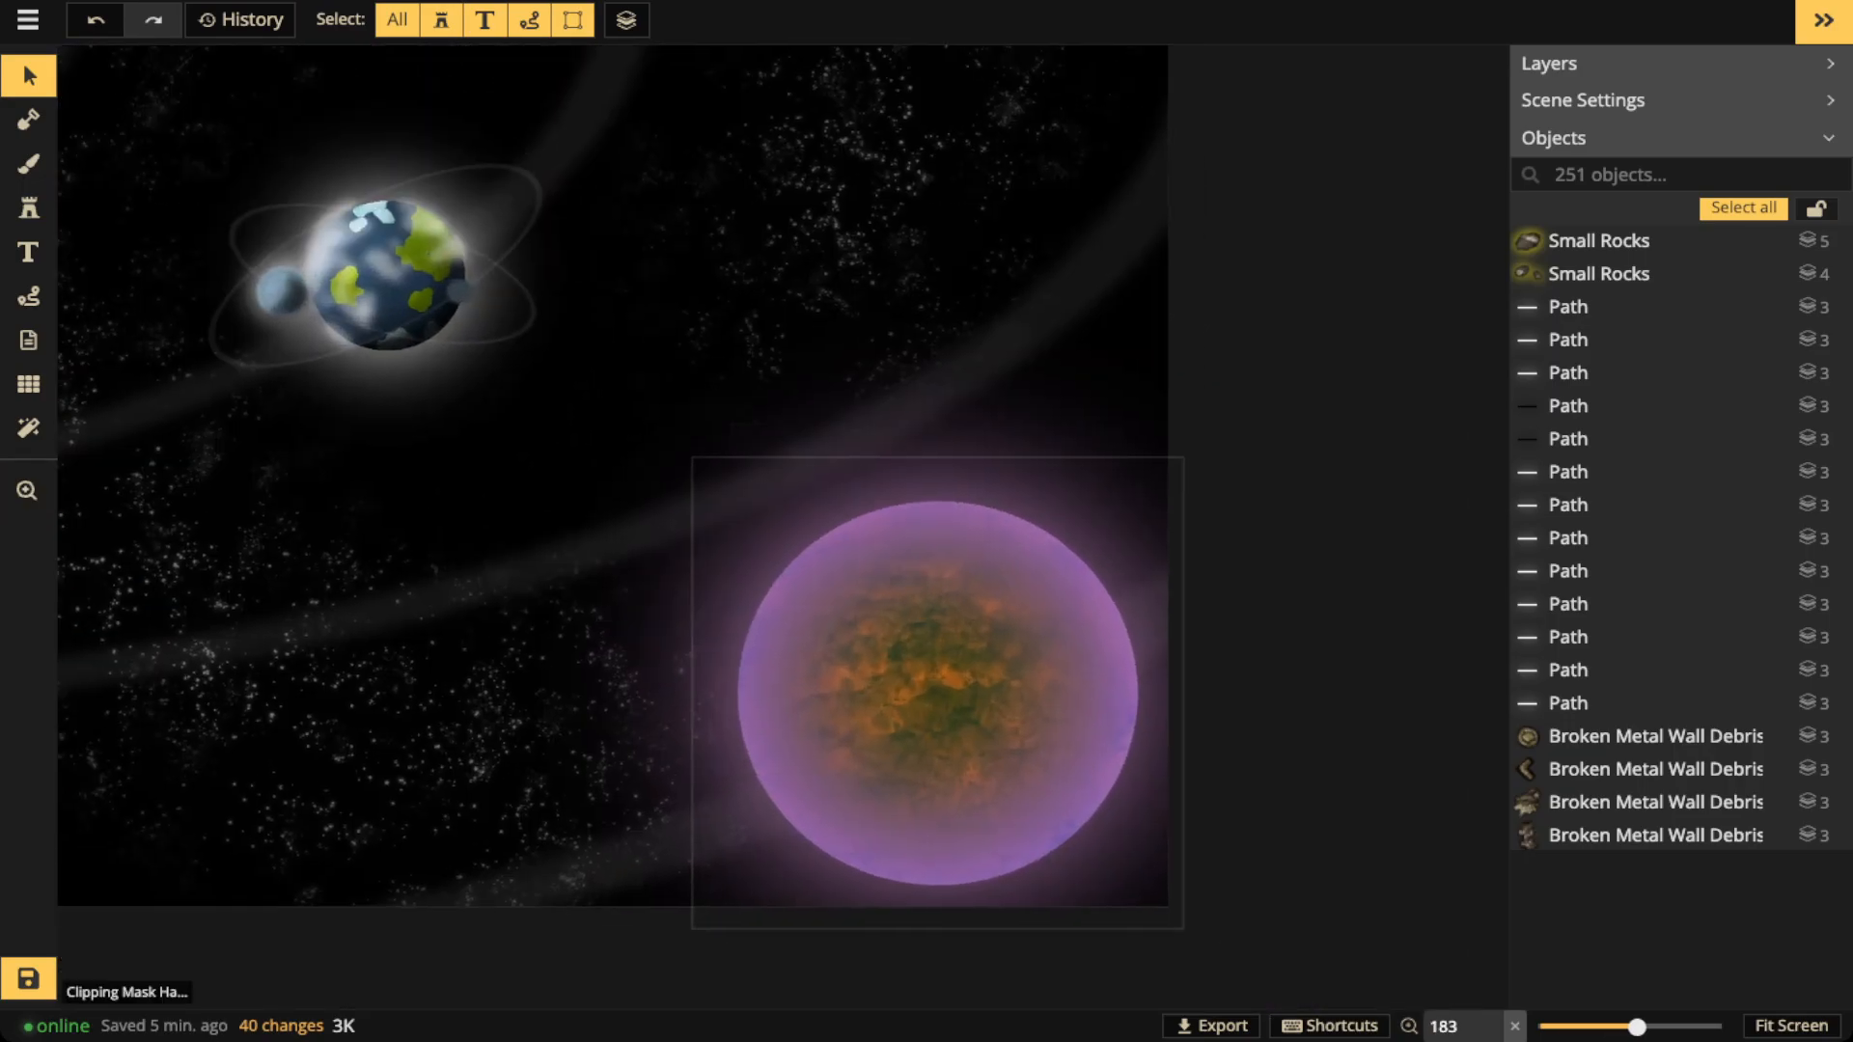
pyautogui.scroll(-2, 958, 747)
pyautogui.press('space')
pyautogui.scroll(1, 968, 731)
pyautogui.scroll(1, 598, 463)
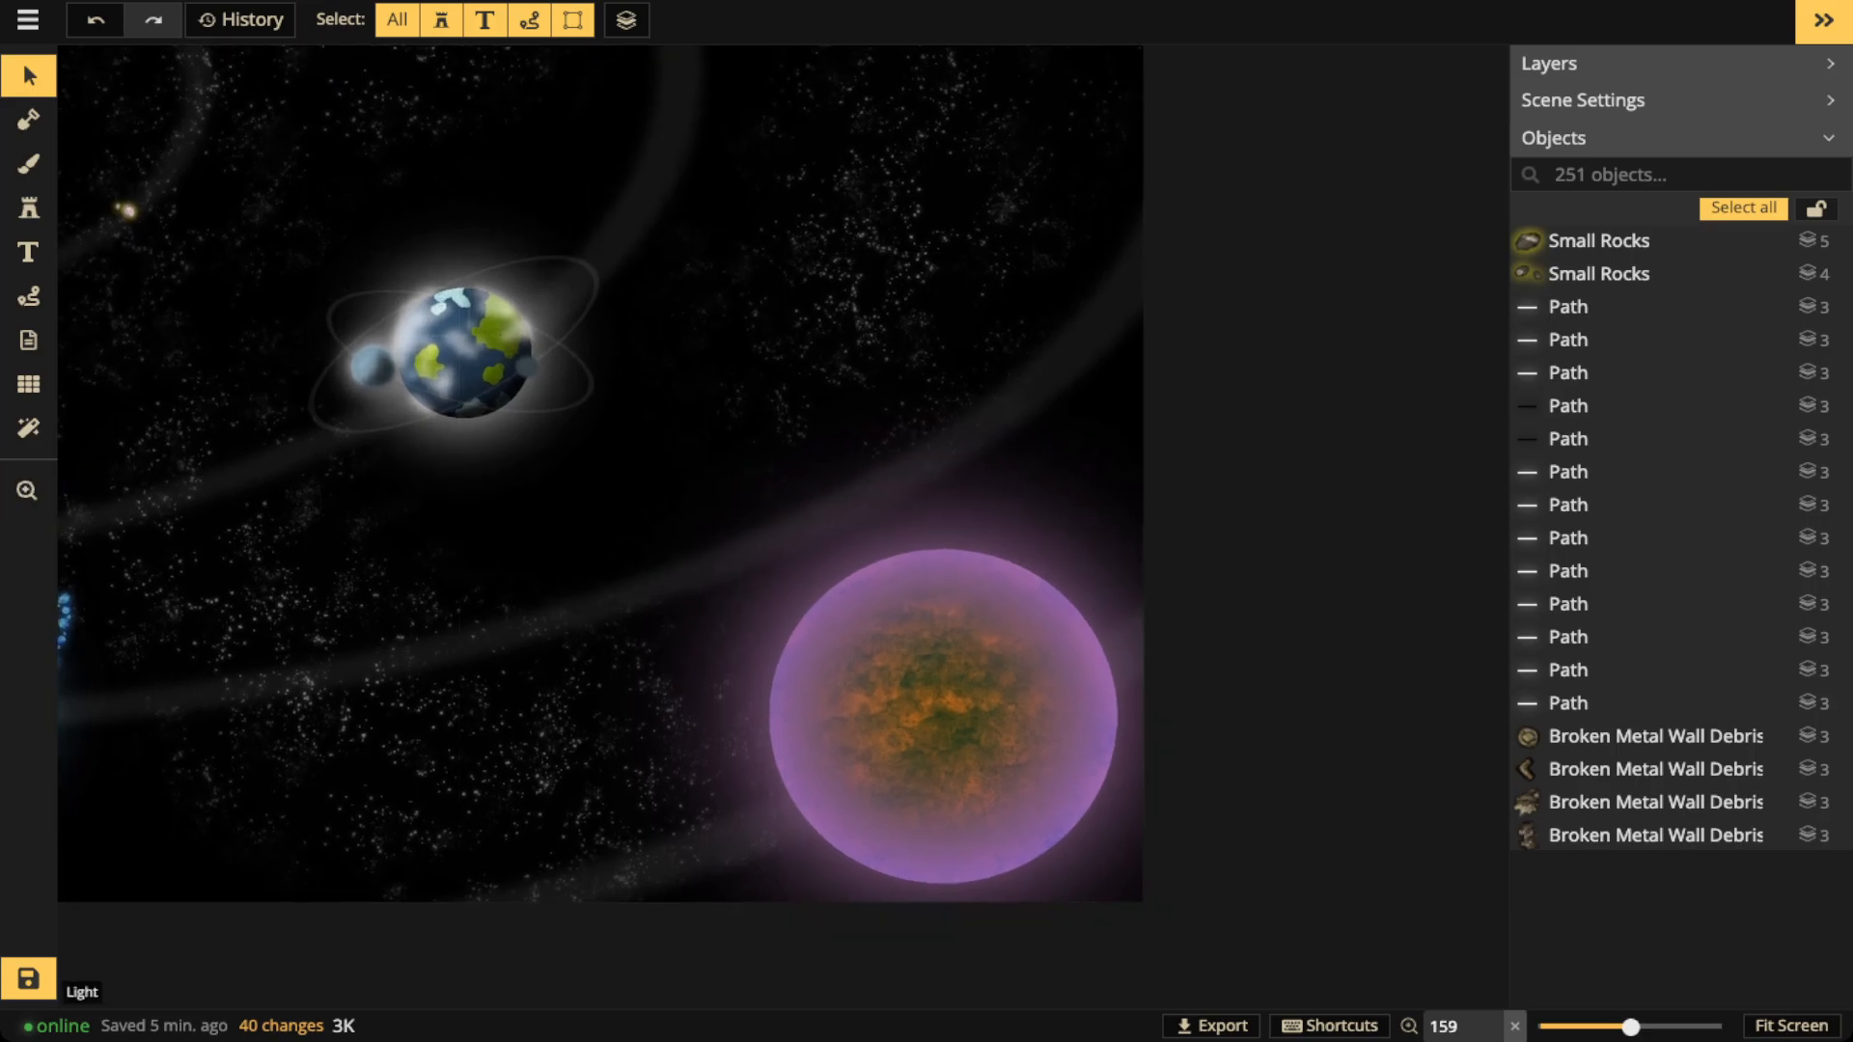
# Search the stamp catalog for "squid" and "octopu" to compare the available creature stamps
pyautogui.click(28, 208)
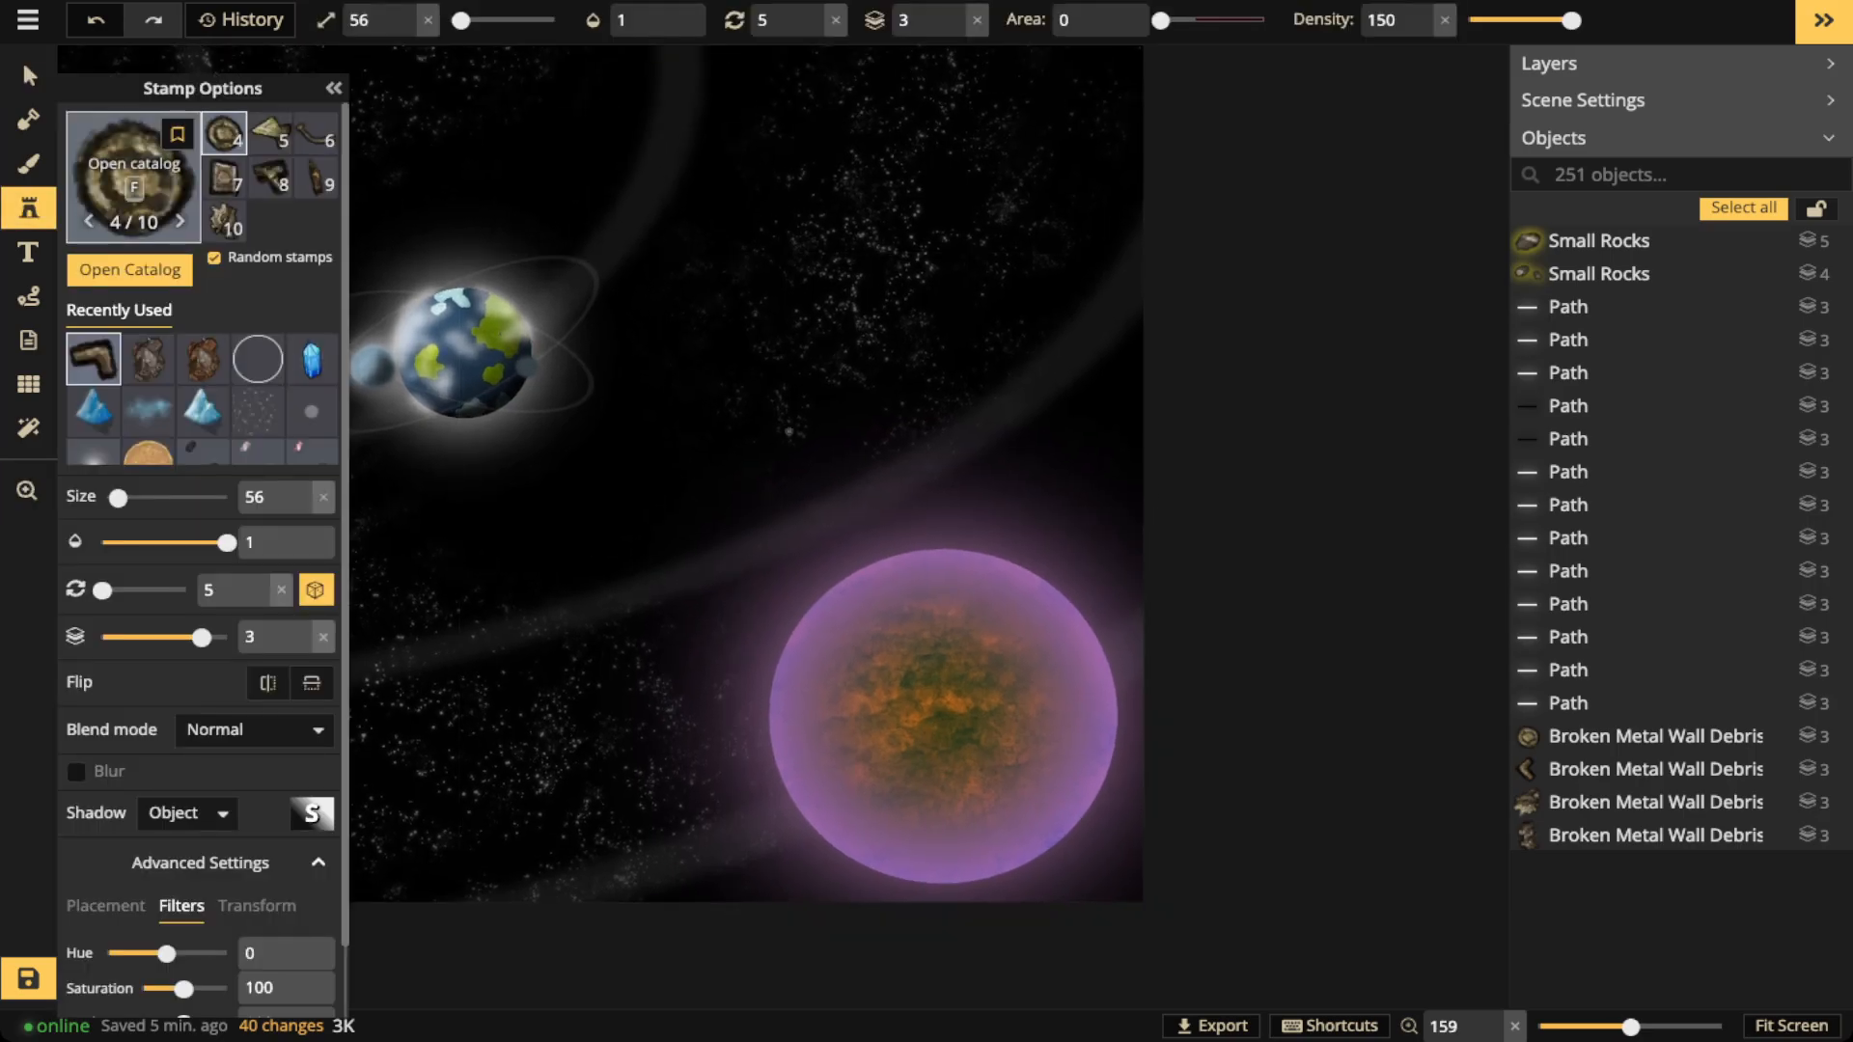
pyautogui.click(108, 271)
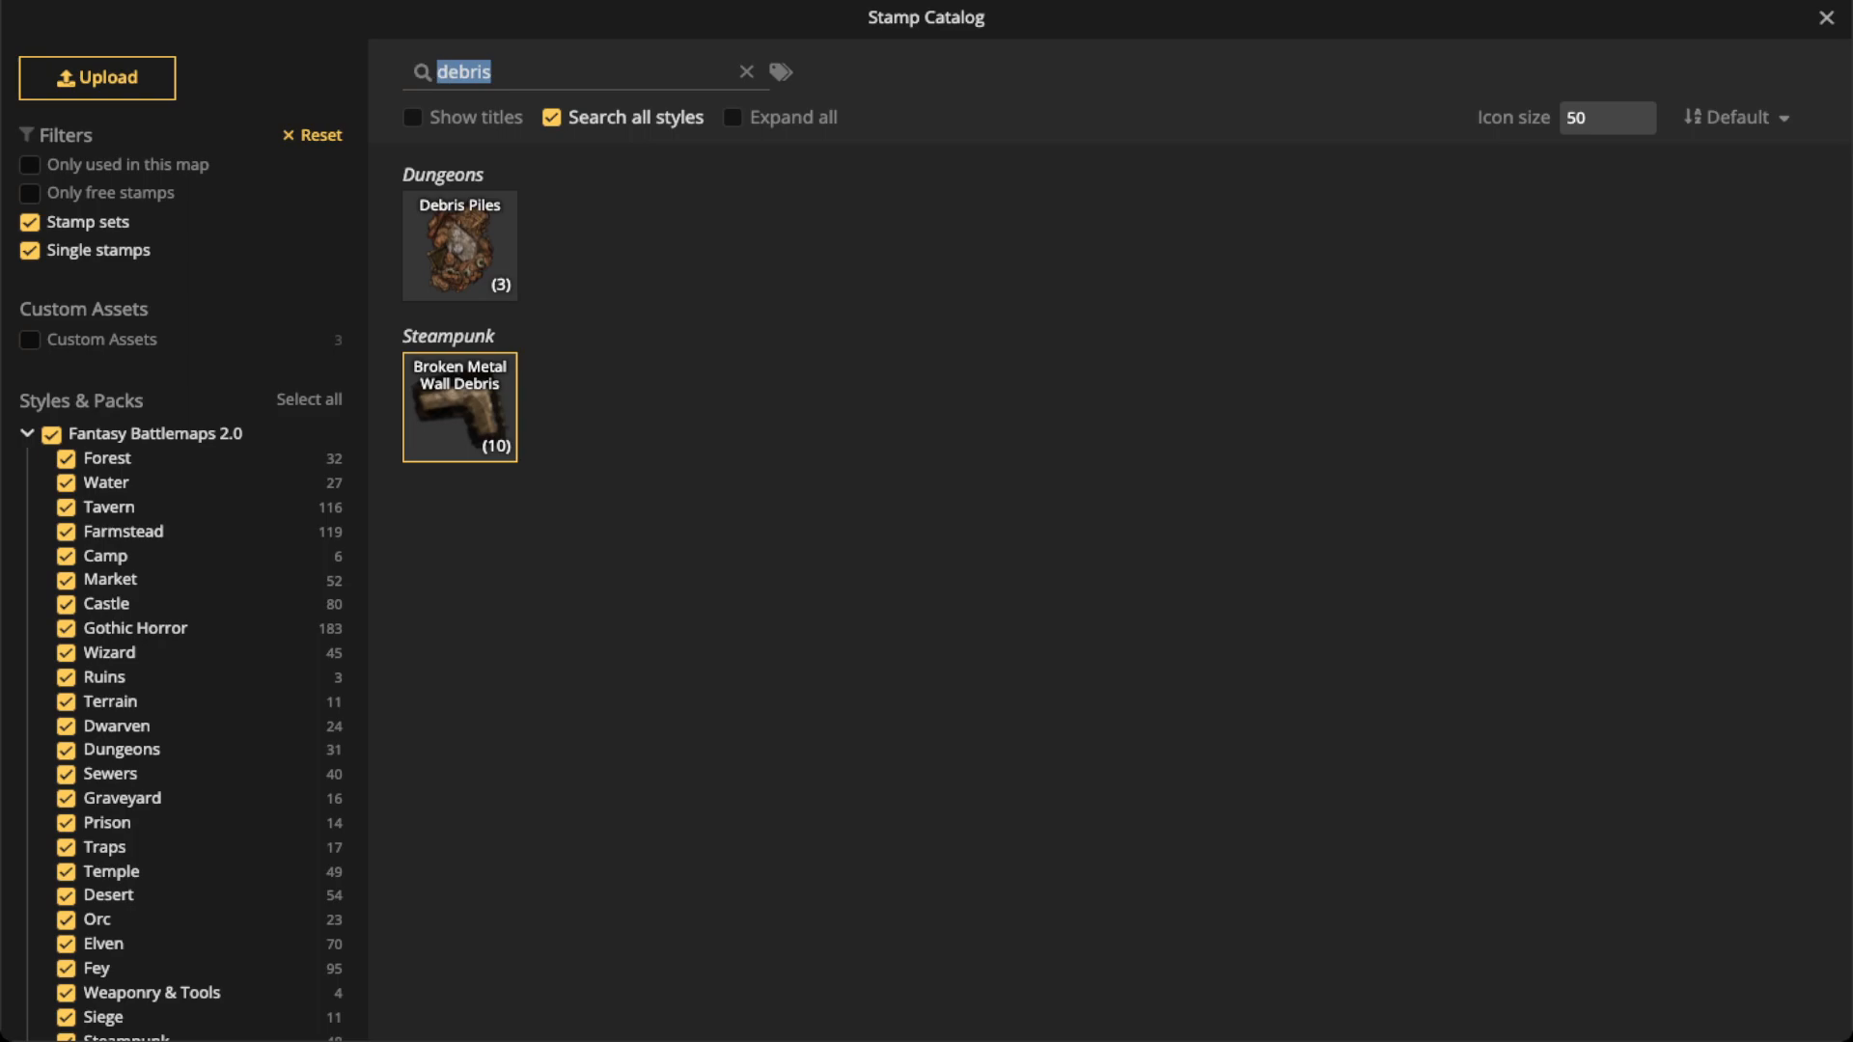
pyautogui.write('s')
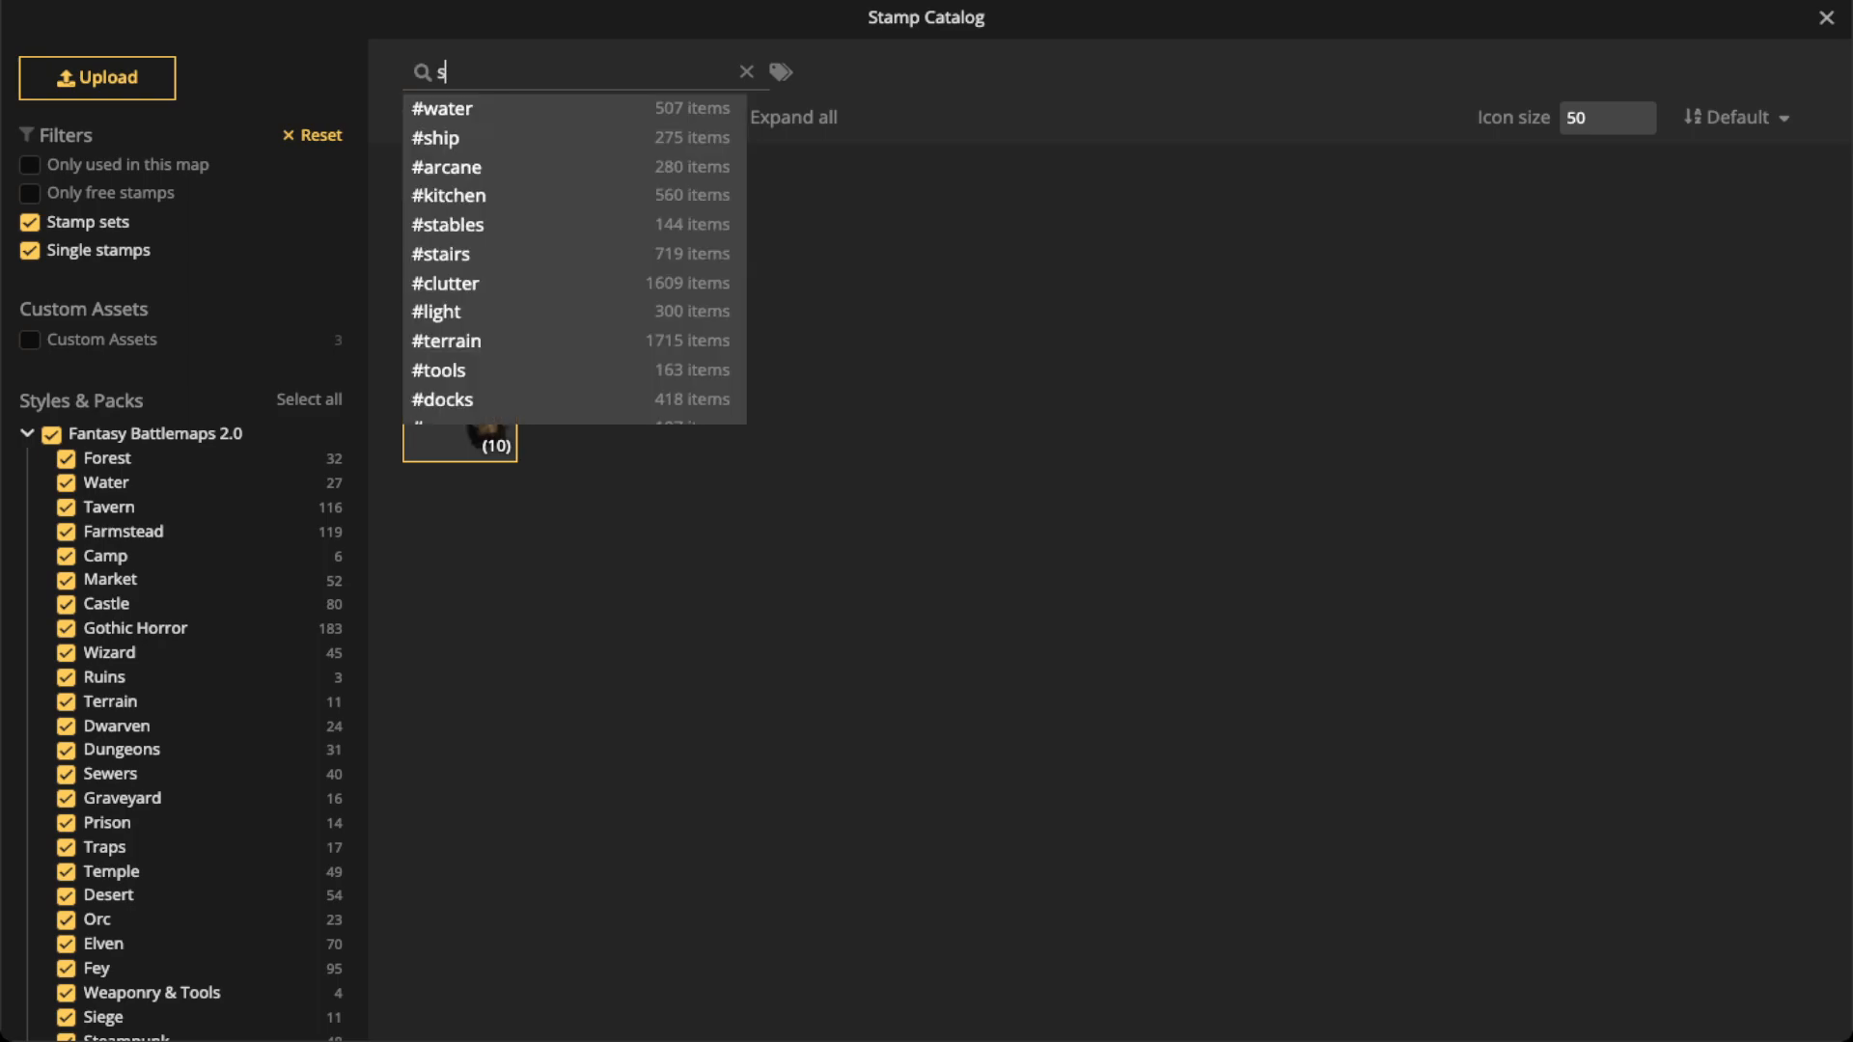
pyautogui.write('quid')
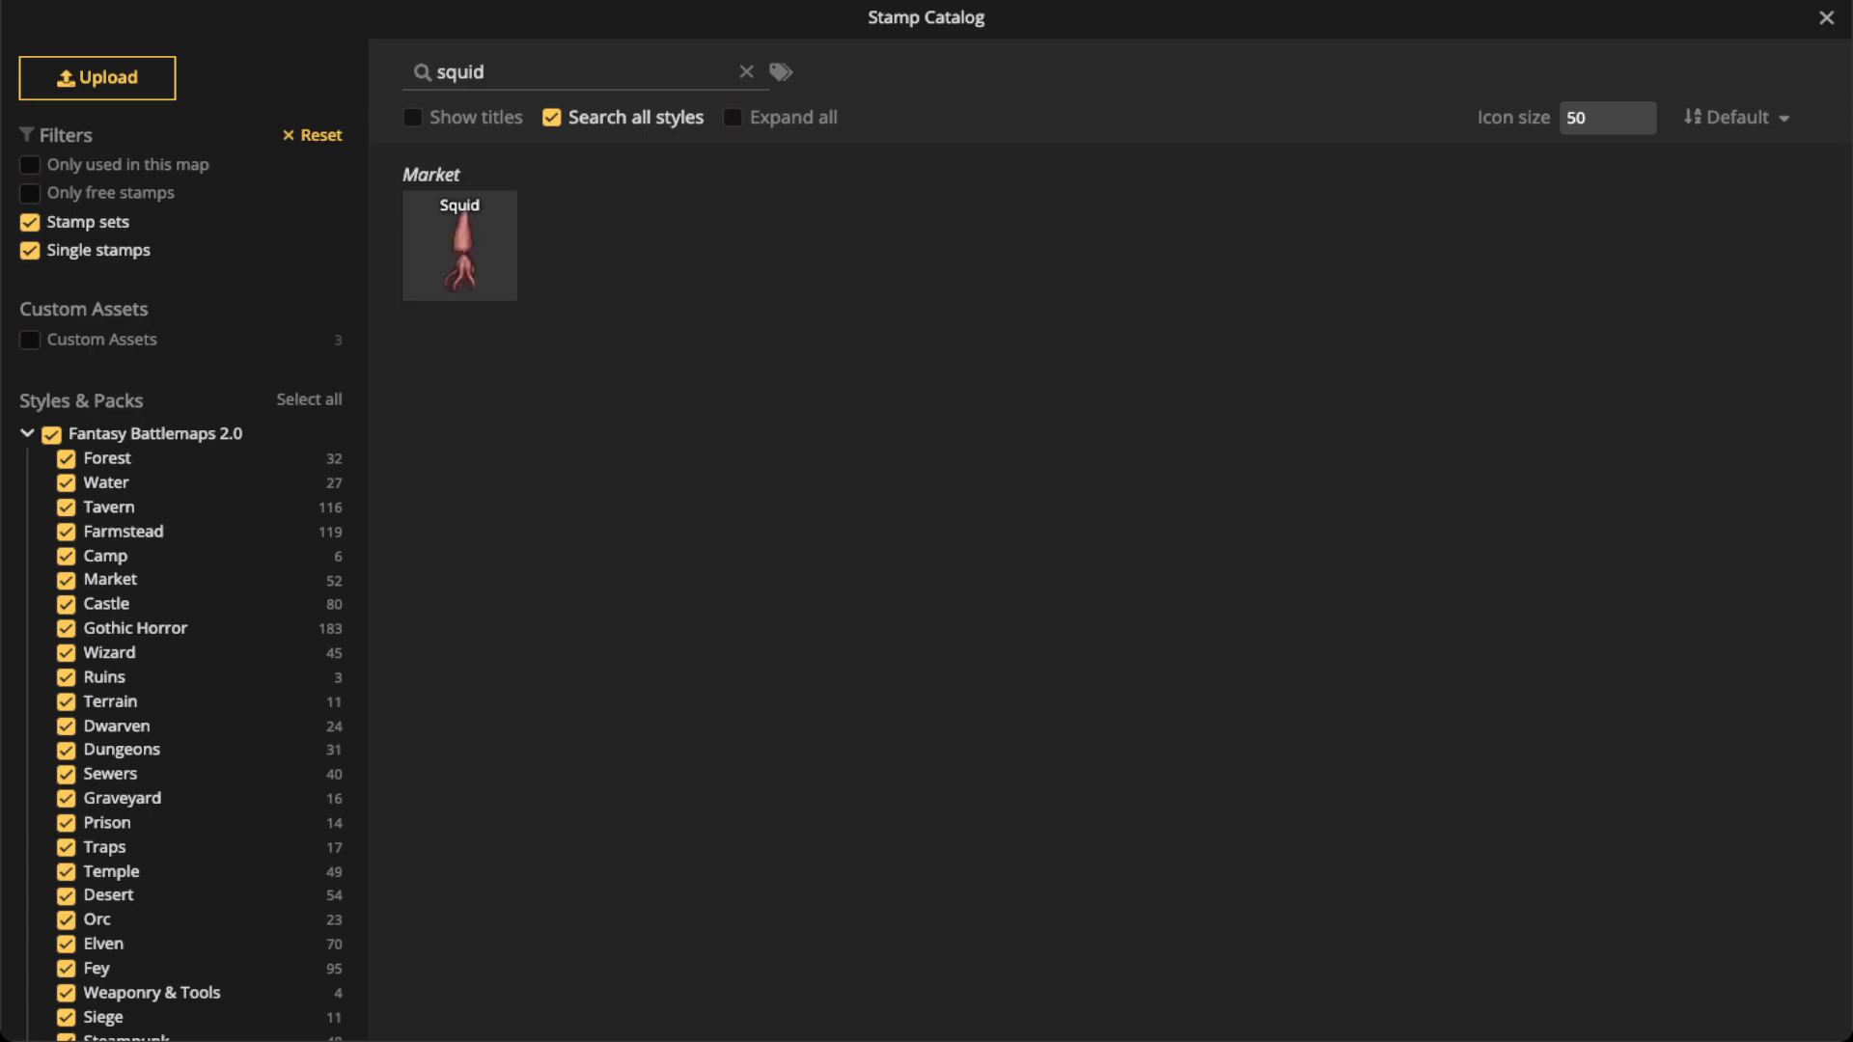
pyautogui.hotkey('ctrl', 'a')
pyautogui.write('o')
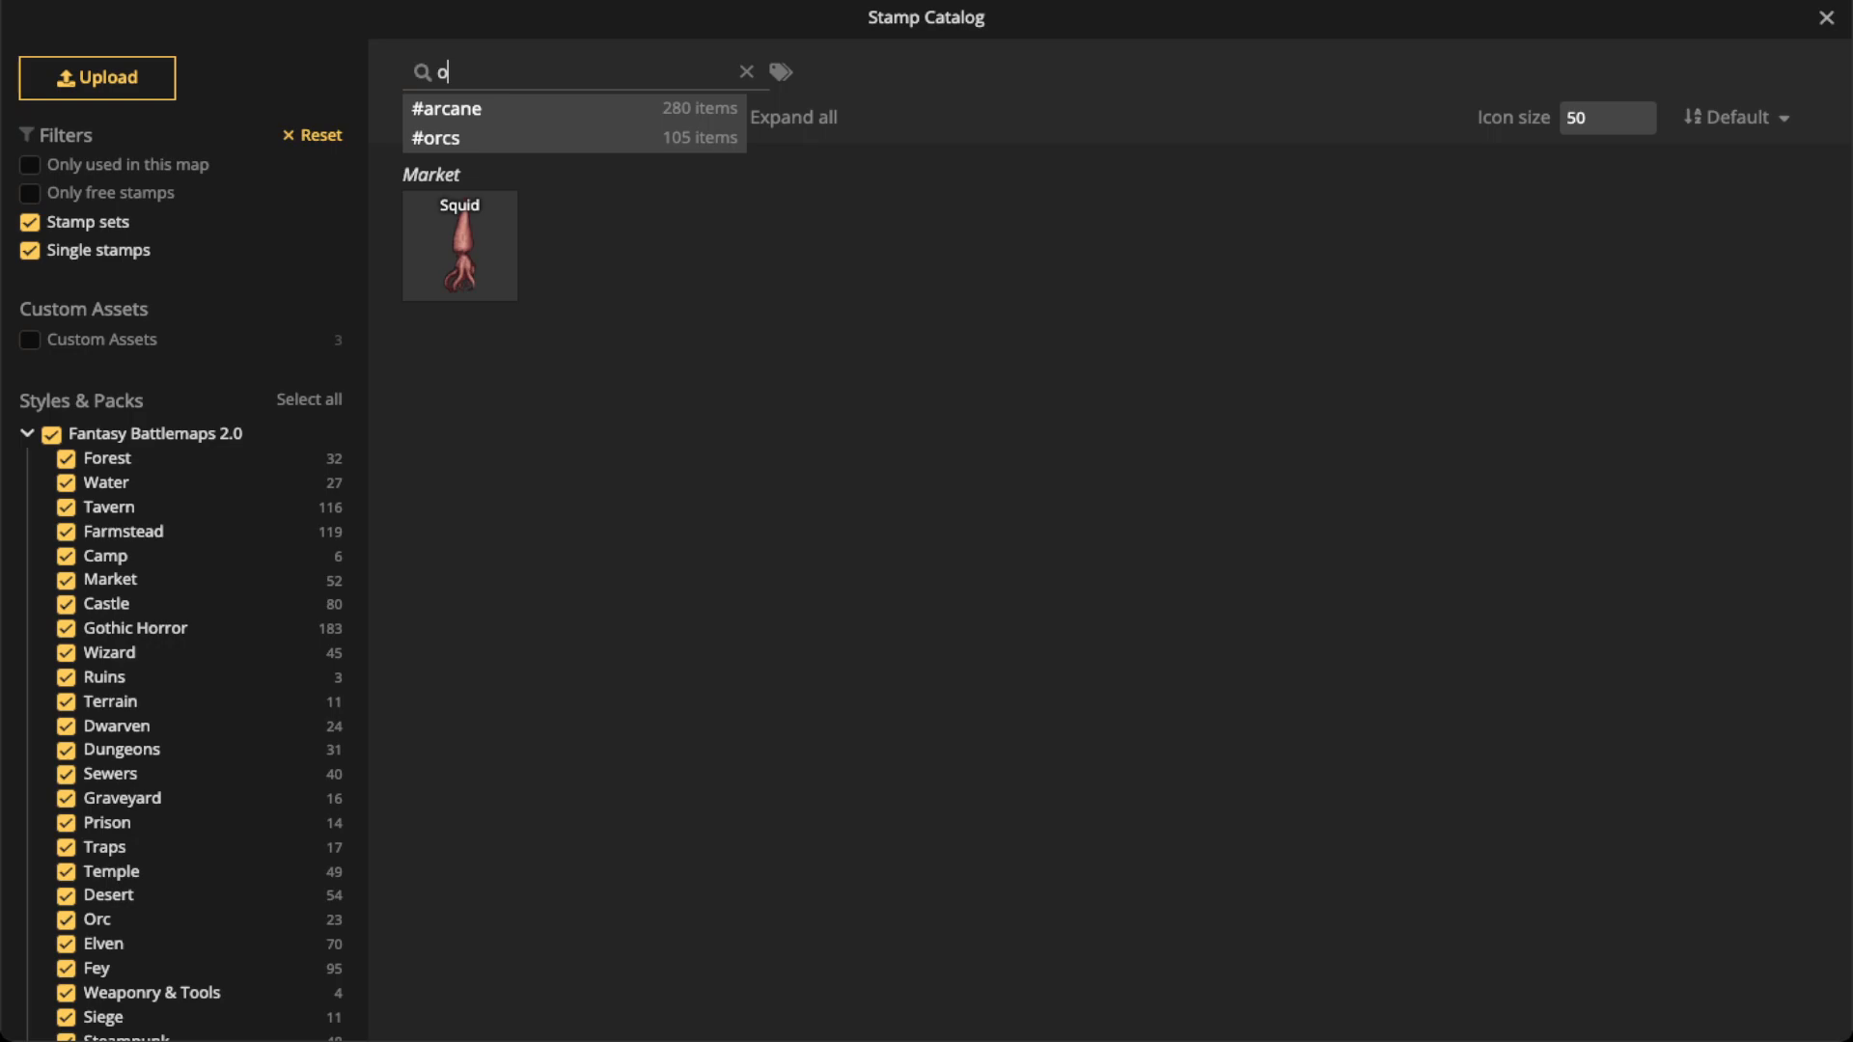
pyautogui.write('ctopu')
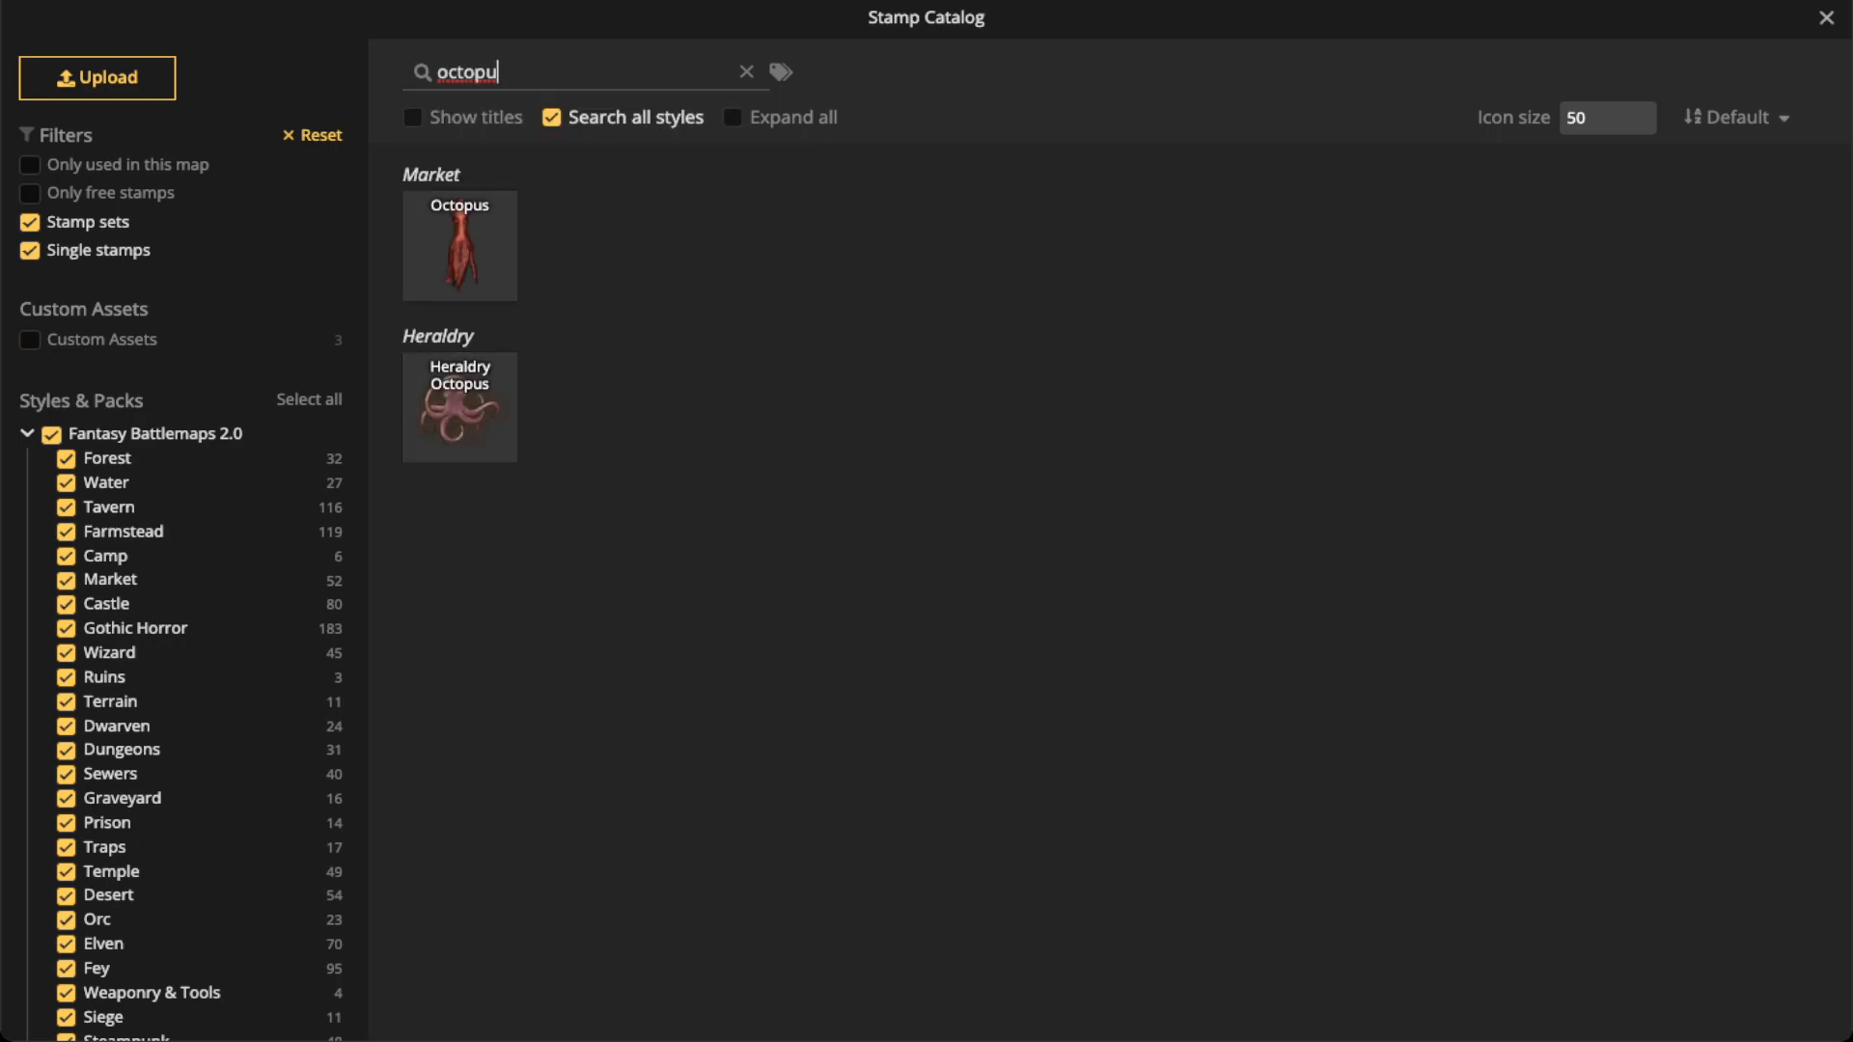
# Search the stamp catalog for "squid" again and choose the Squid stamp
pyautogui.hotkey('ctrl', 'a')
pyautogui.write('s')
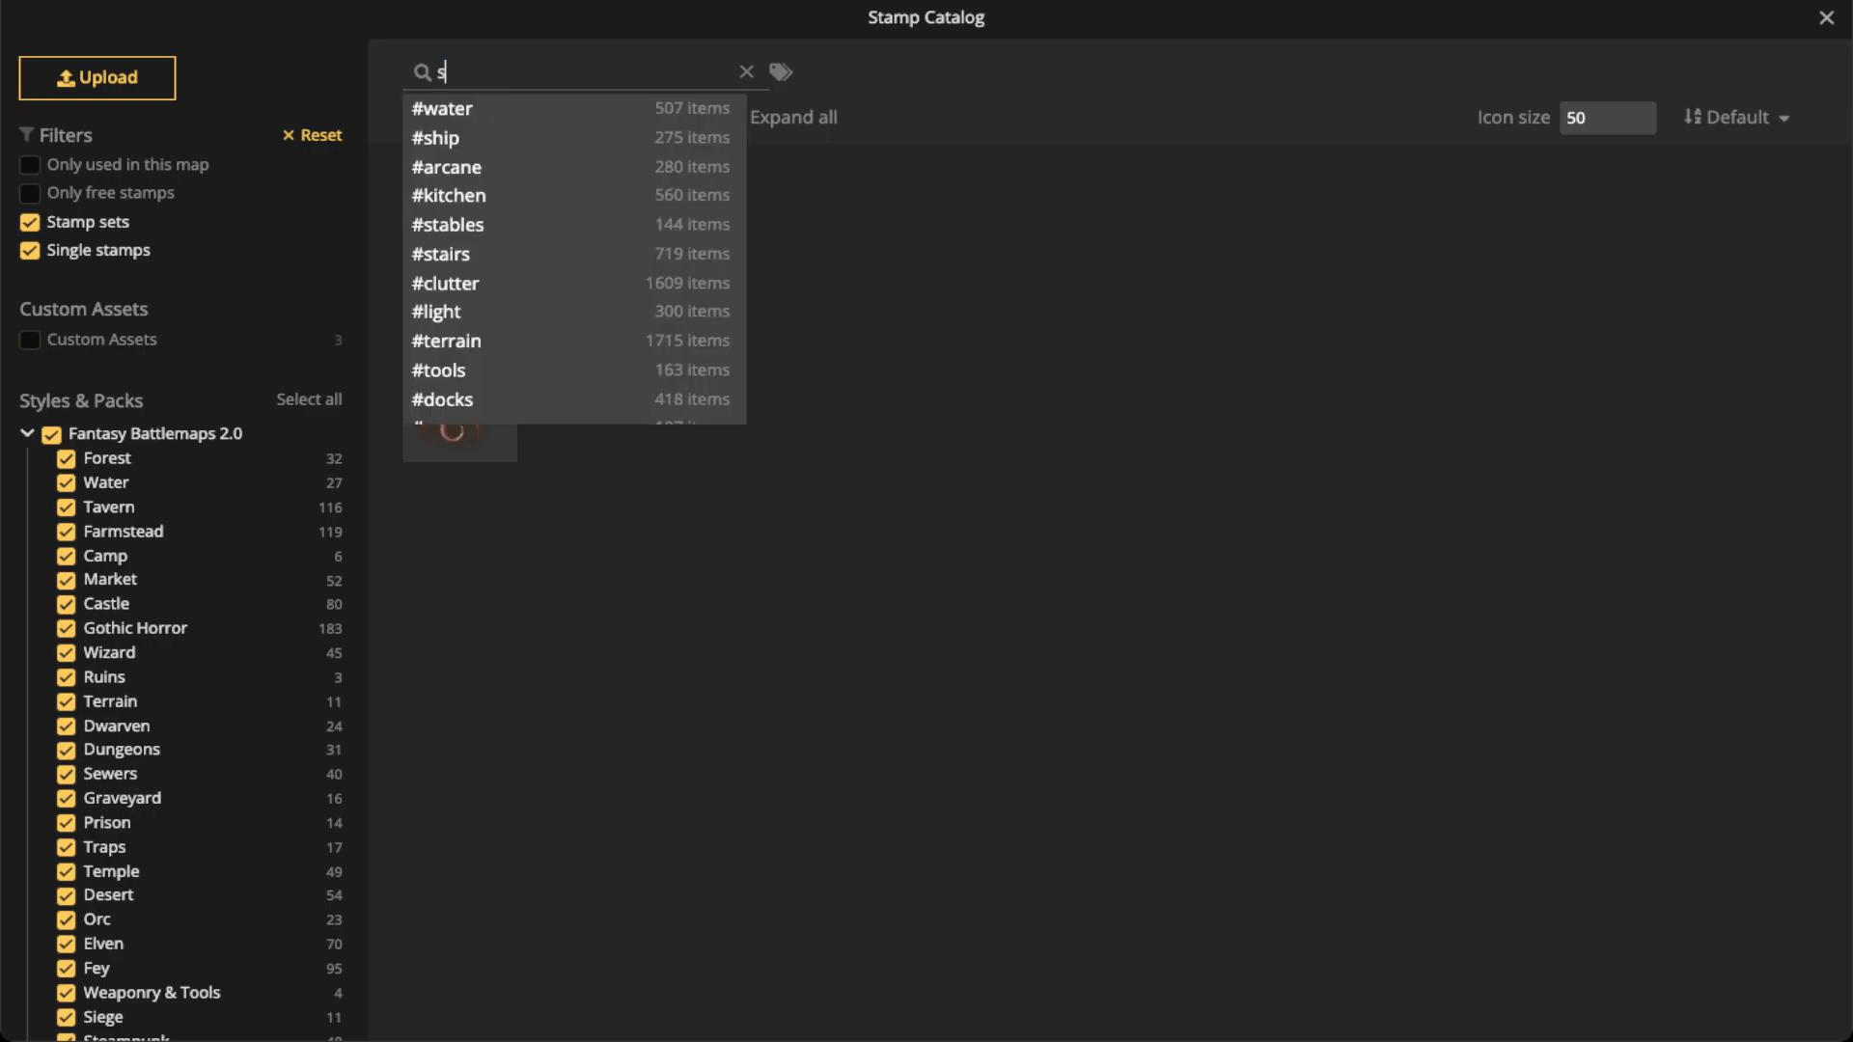
pyautogui.write('quid')
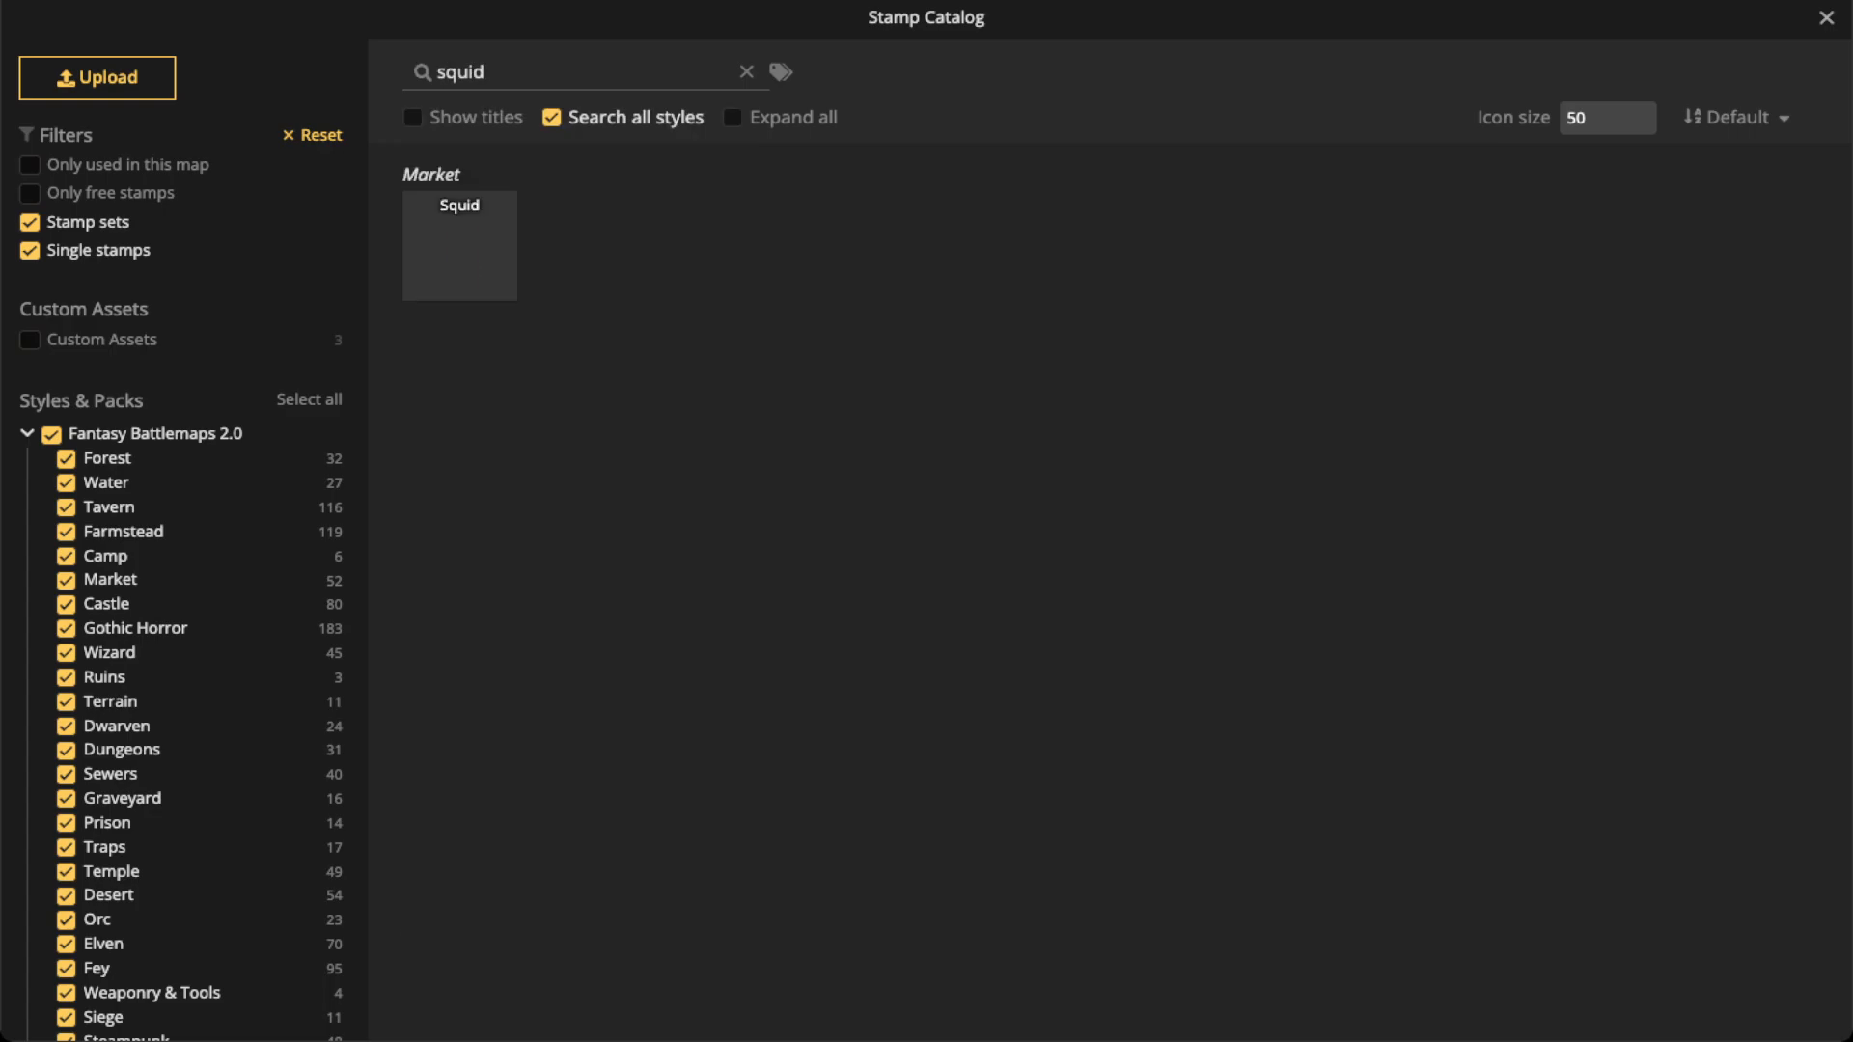
pyautogui.press('Return')
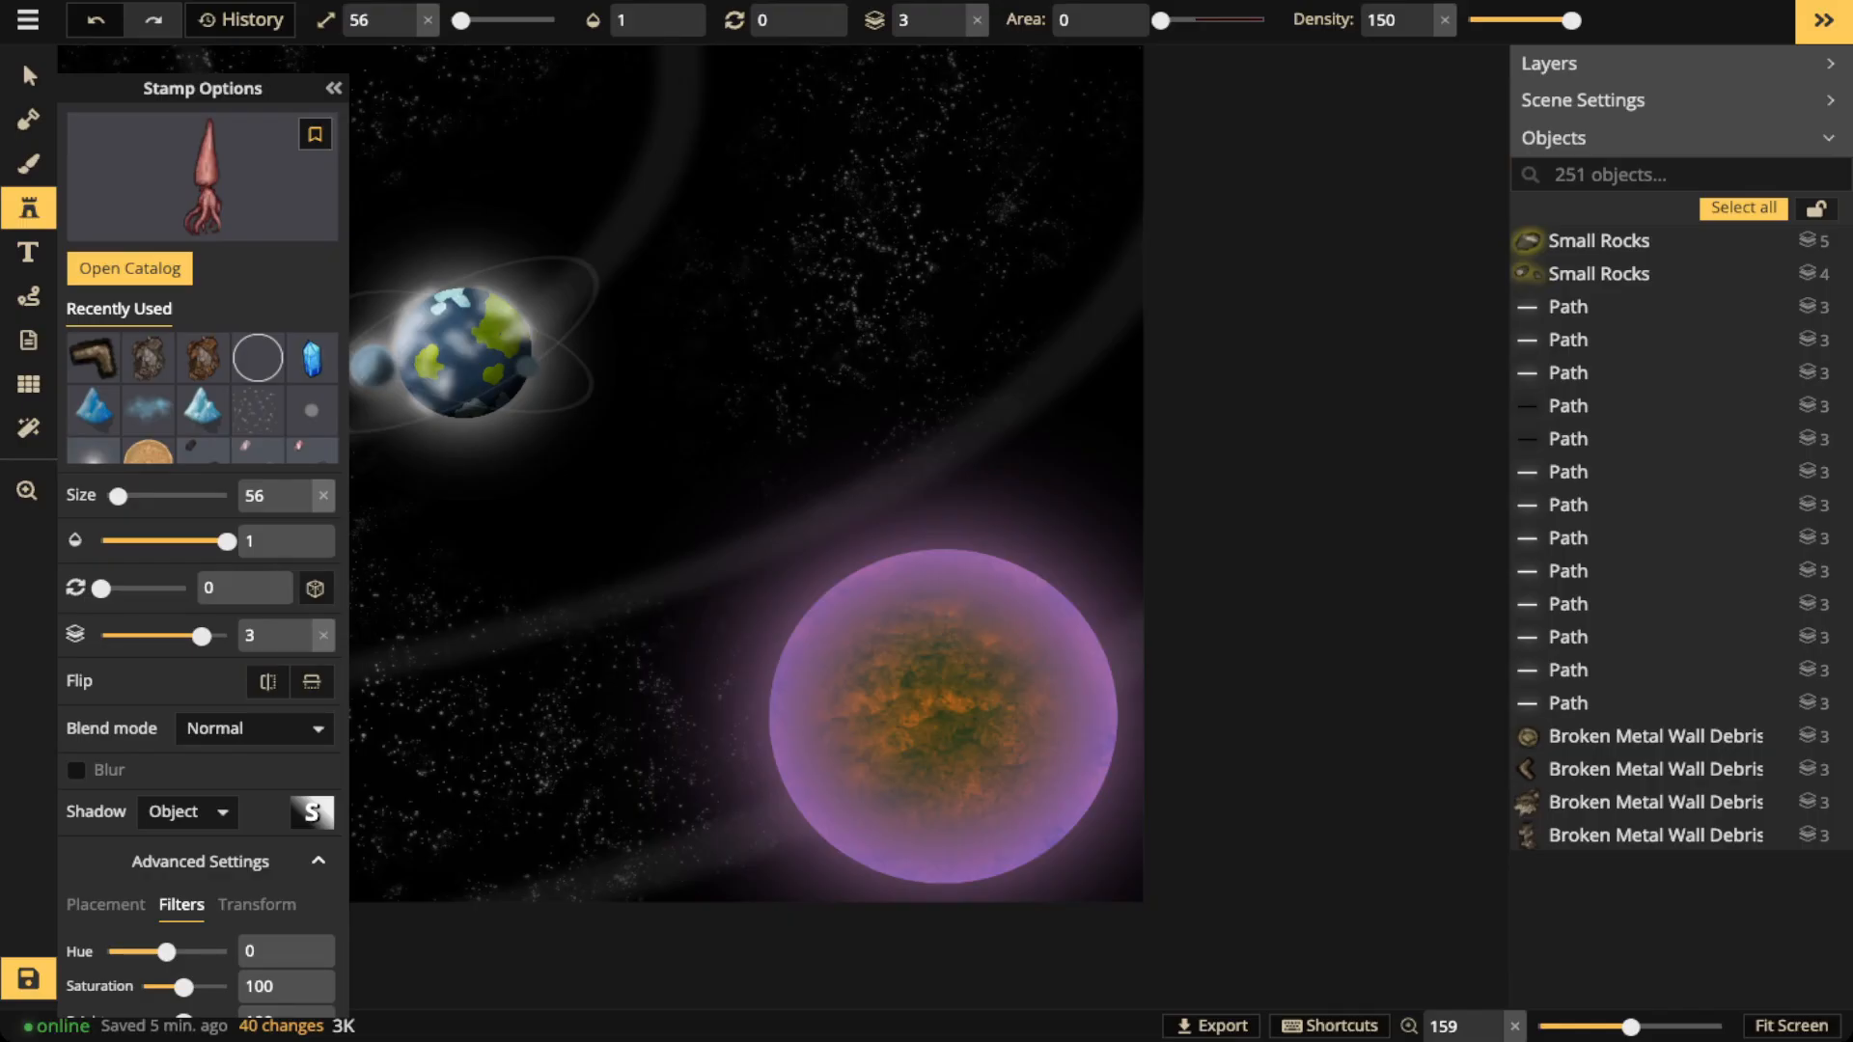
# Stamp a Squid at size 216, rotated to 345 on layer 3, in the starfield up and right of the Earth-like planet
pyautogui.scroll(13, 852, 444)
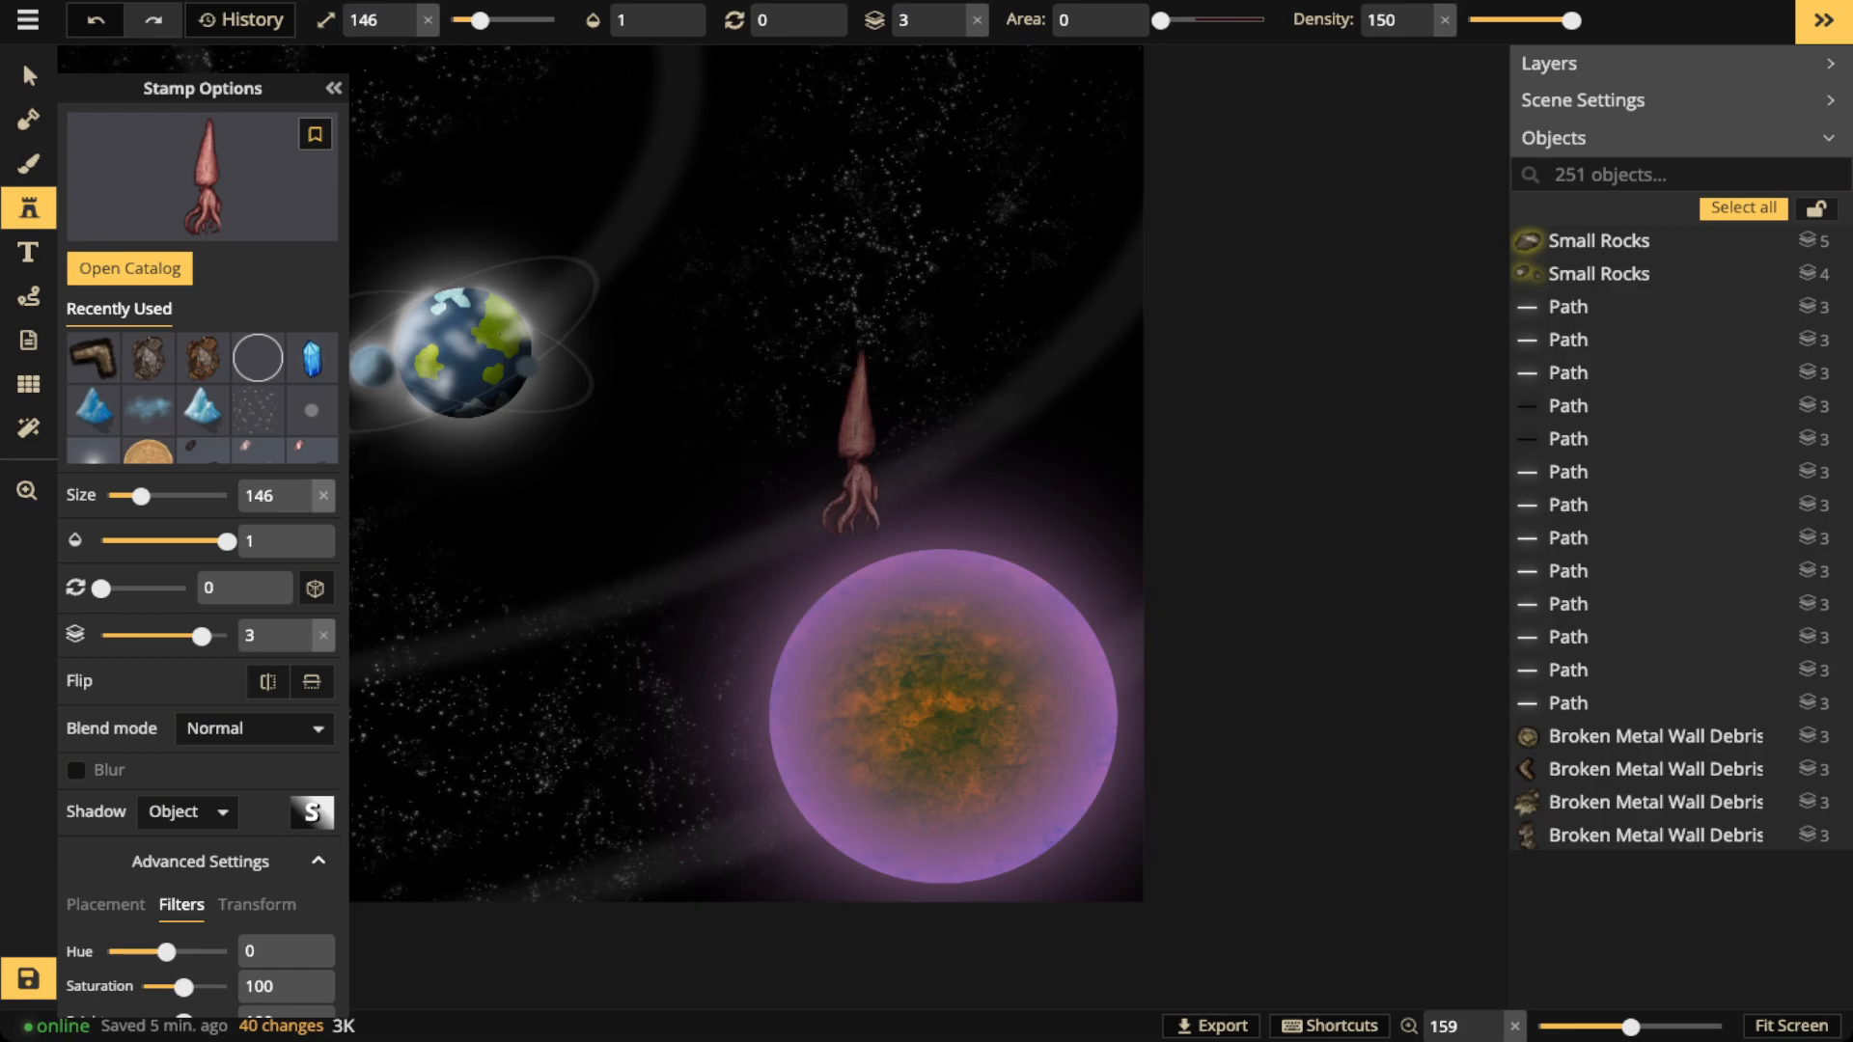
pyautogui.scroll(3, 852, 444)
pyautogui.scroll(-2, 852, 444)
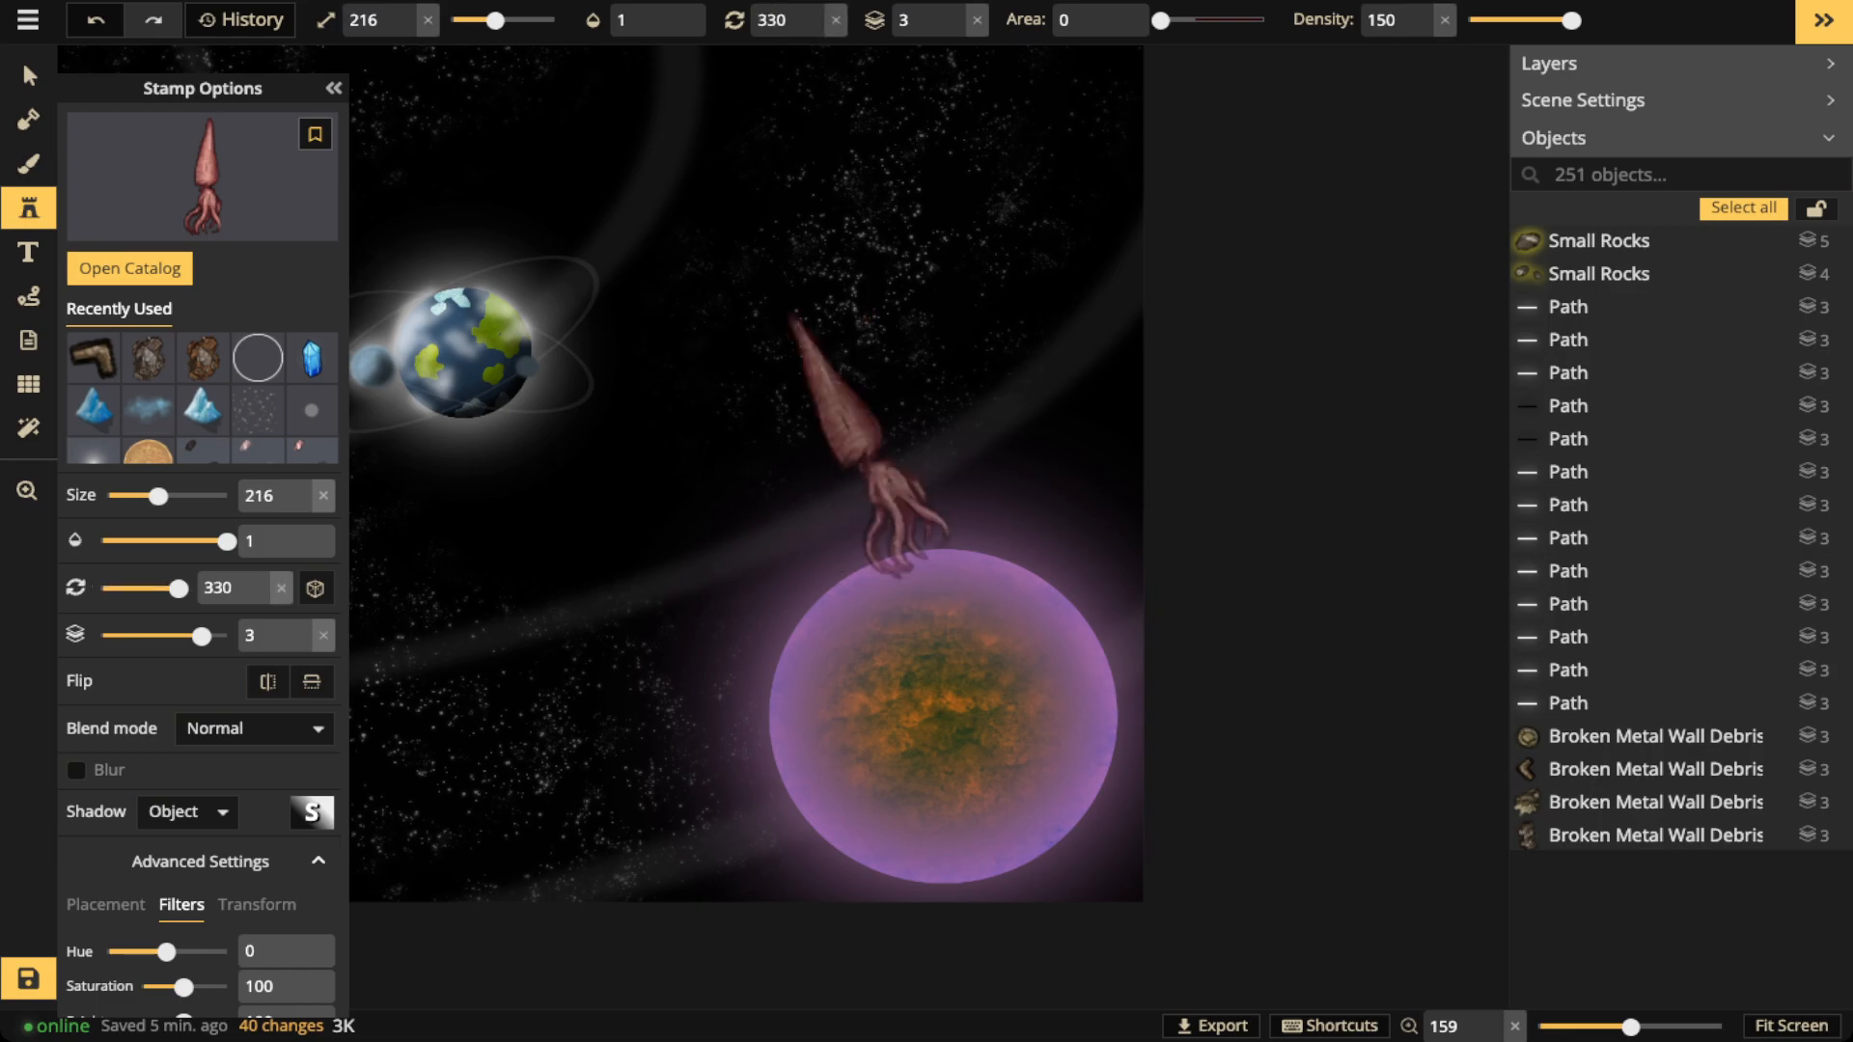
pyautogui.scroll(1, 871, 447)
pyautogui.press('space')
pyautogui.moveTo(679, 367); pyautogui.dragTo(1142, 651)
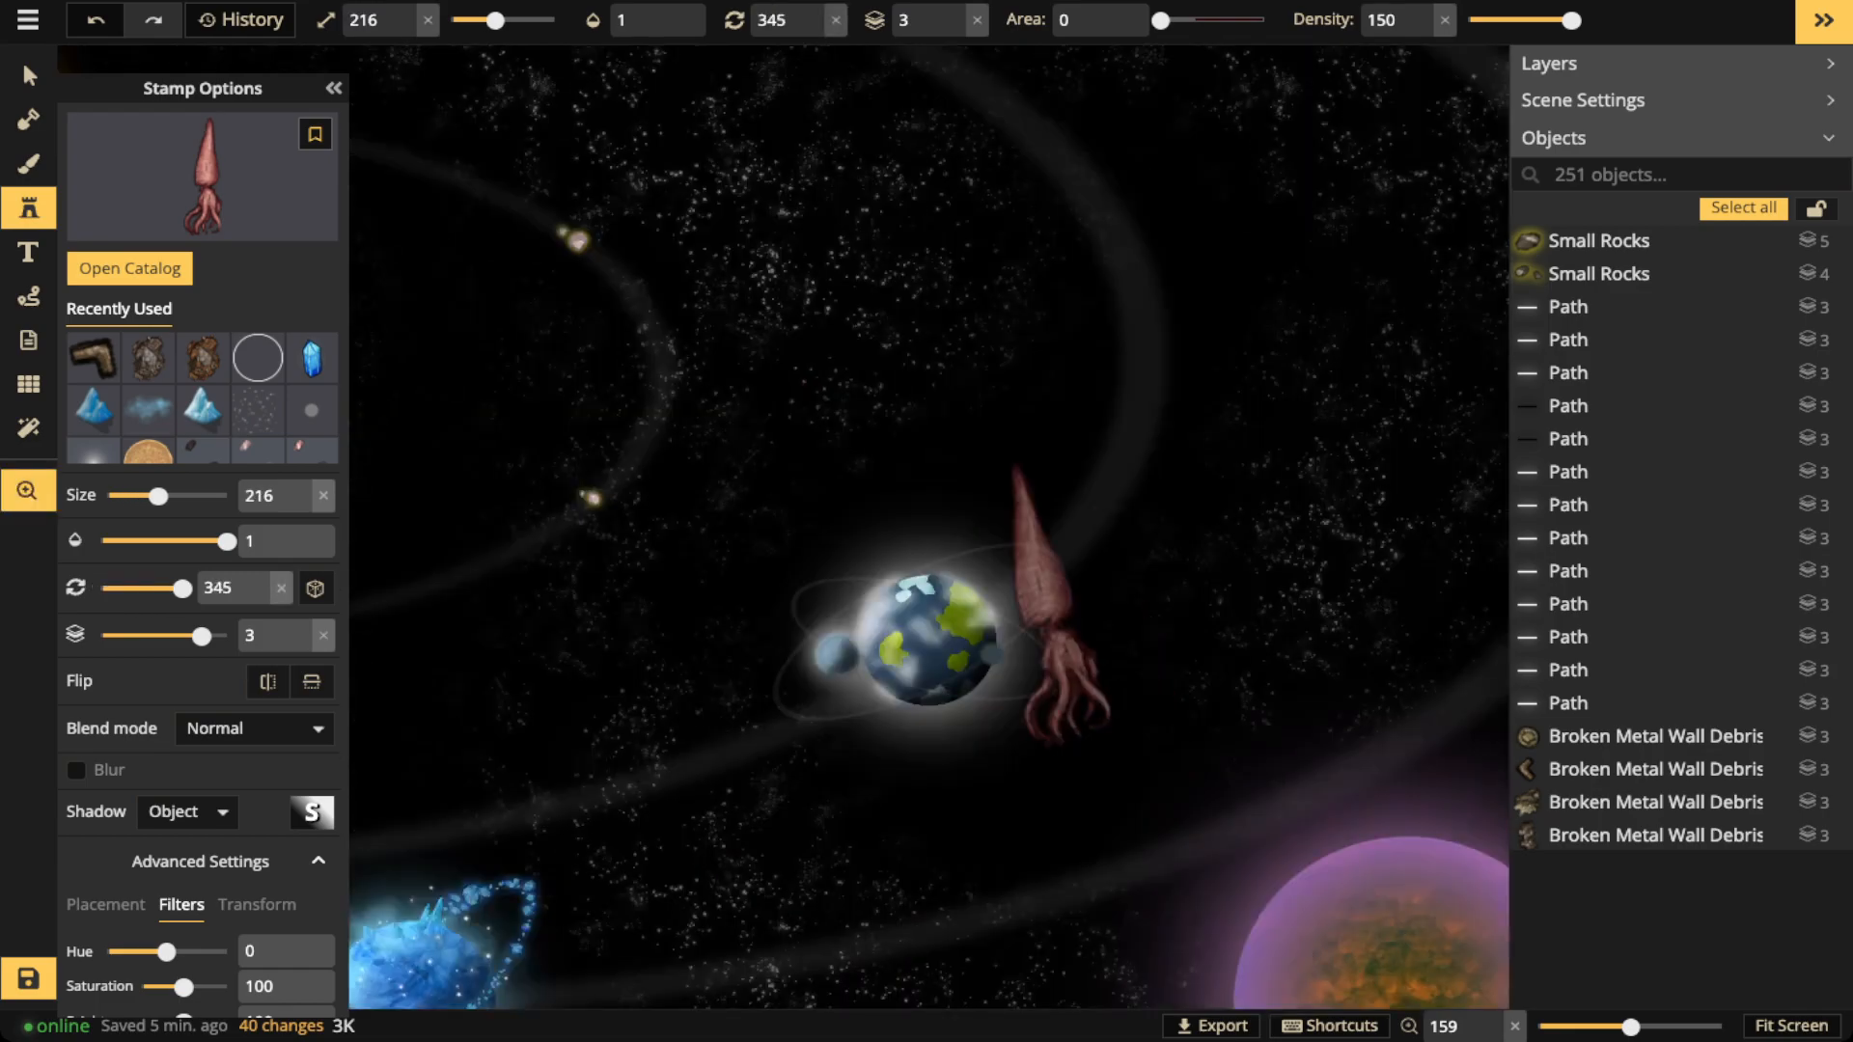
pyautogui.moveTo(450, 292); pyautogui.dragTo(1225, 473)
pyautogui.press('space')
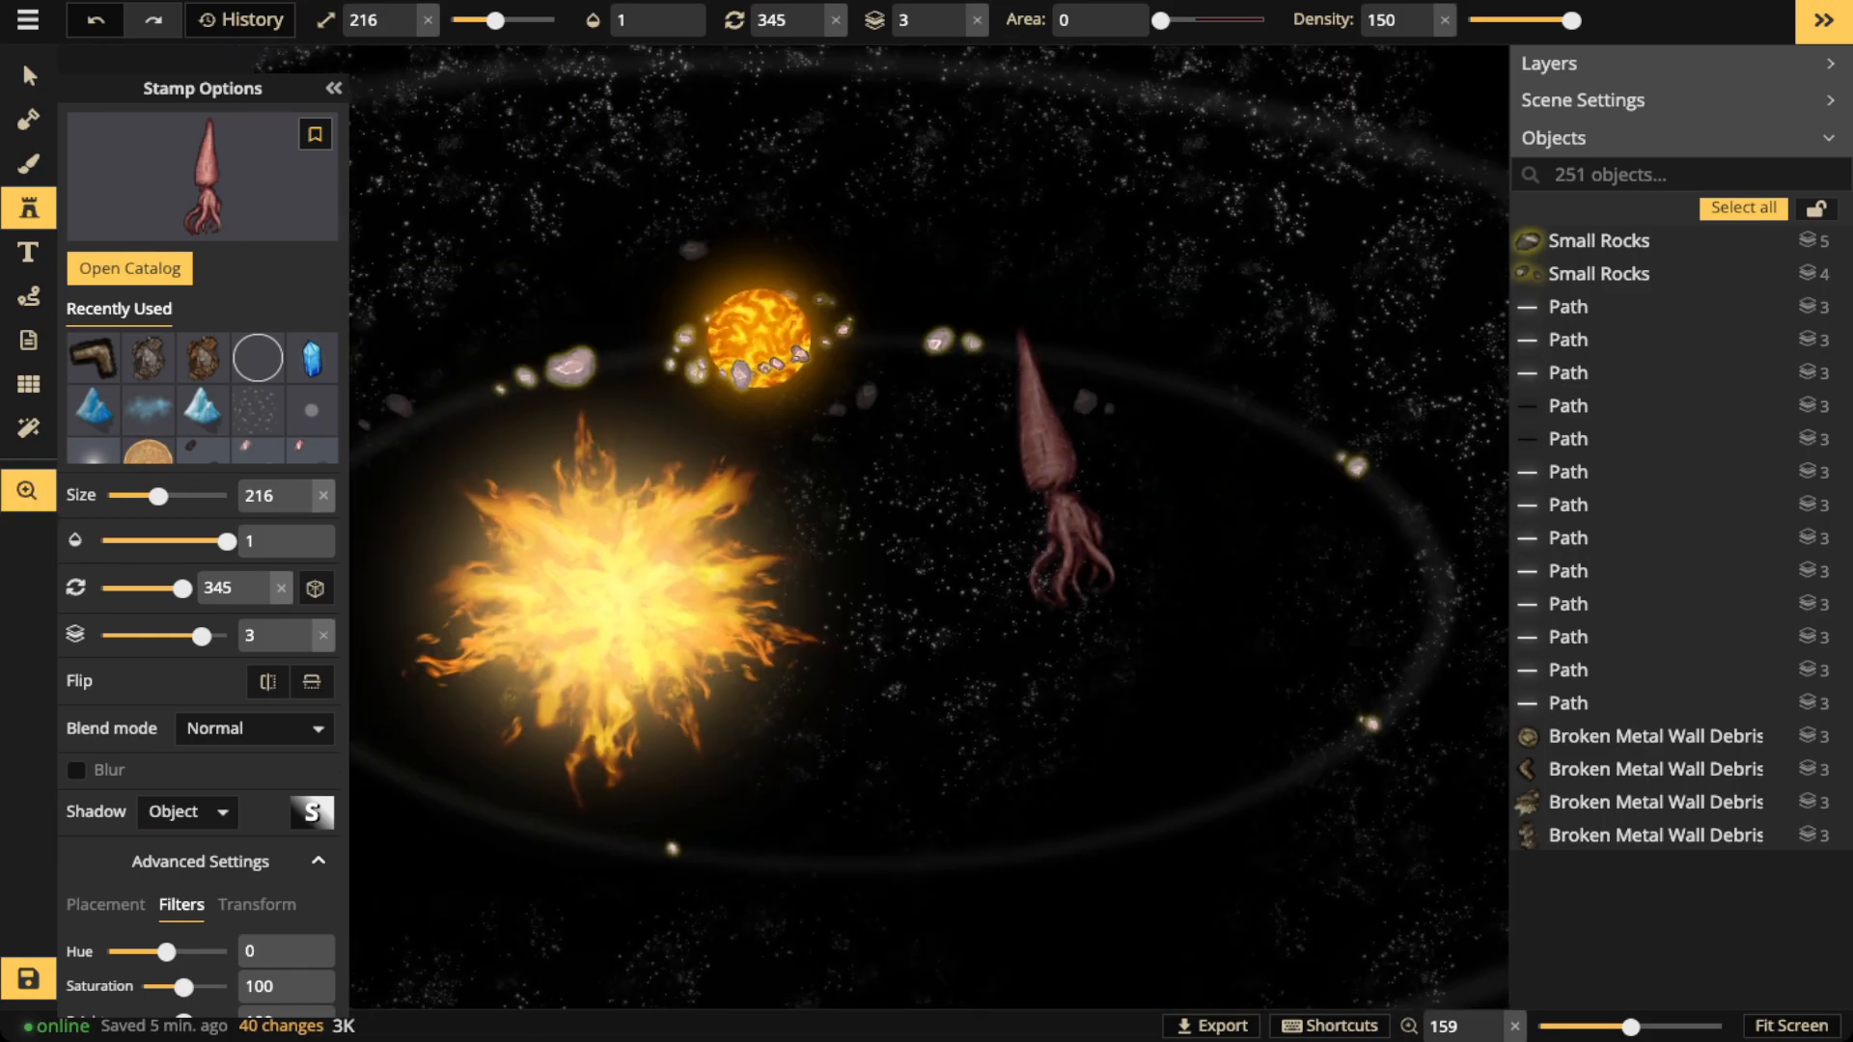
pyautogui.moveTo(867, 492); pyautogui.dragTo(1109, 350)
pyautogui.moveTo(1092, 721); pyautogui.dragTo(919, 551)
pyautogui.moveTo(1186, 661)
pyautogui.mouseDown()
pyautogui.moveTo(975, 460)
pyautogui.moveTo(666, 426)
pyautogui.mouseUp()
pyautogui.moveTo(854, 422); pyautogui.dragTo(576, 480)
pyautogui.moveTo(1108, 391)
pyautogui.mouseDown()
pyautogui.moveTo(780, 478)
pyautogui.moveTo(990, 636)
pyautogui.moveTo(991, 554)
pyautogui.moveTo(928, 503)
pyautogui.moveTo(1001, 294)
pyautogui.mouseUp()
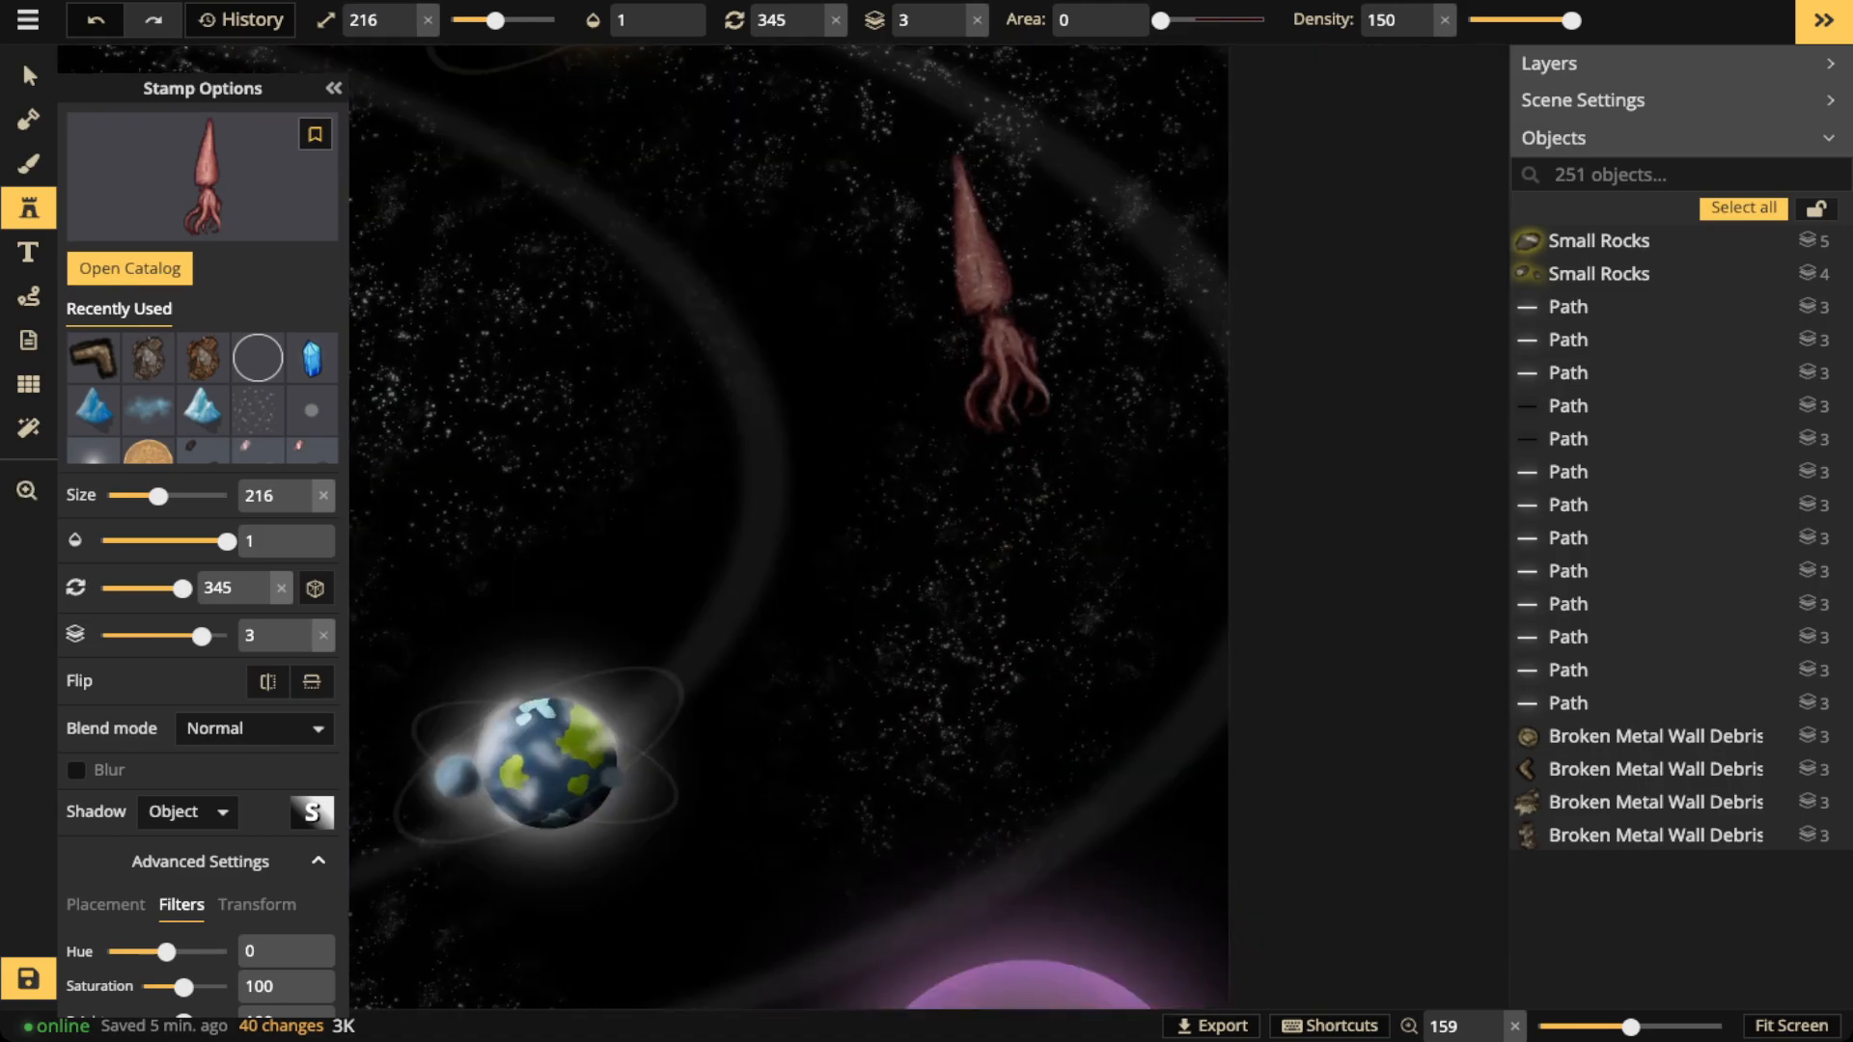
pyautogui.click(1002, 294)
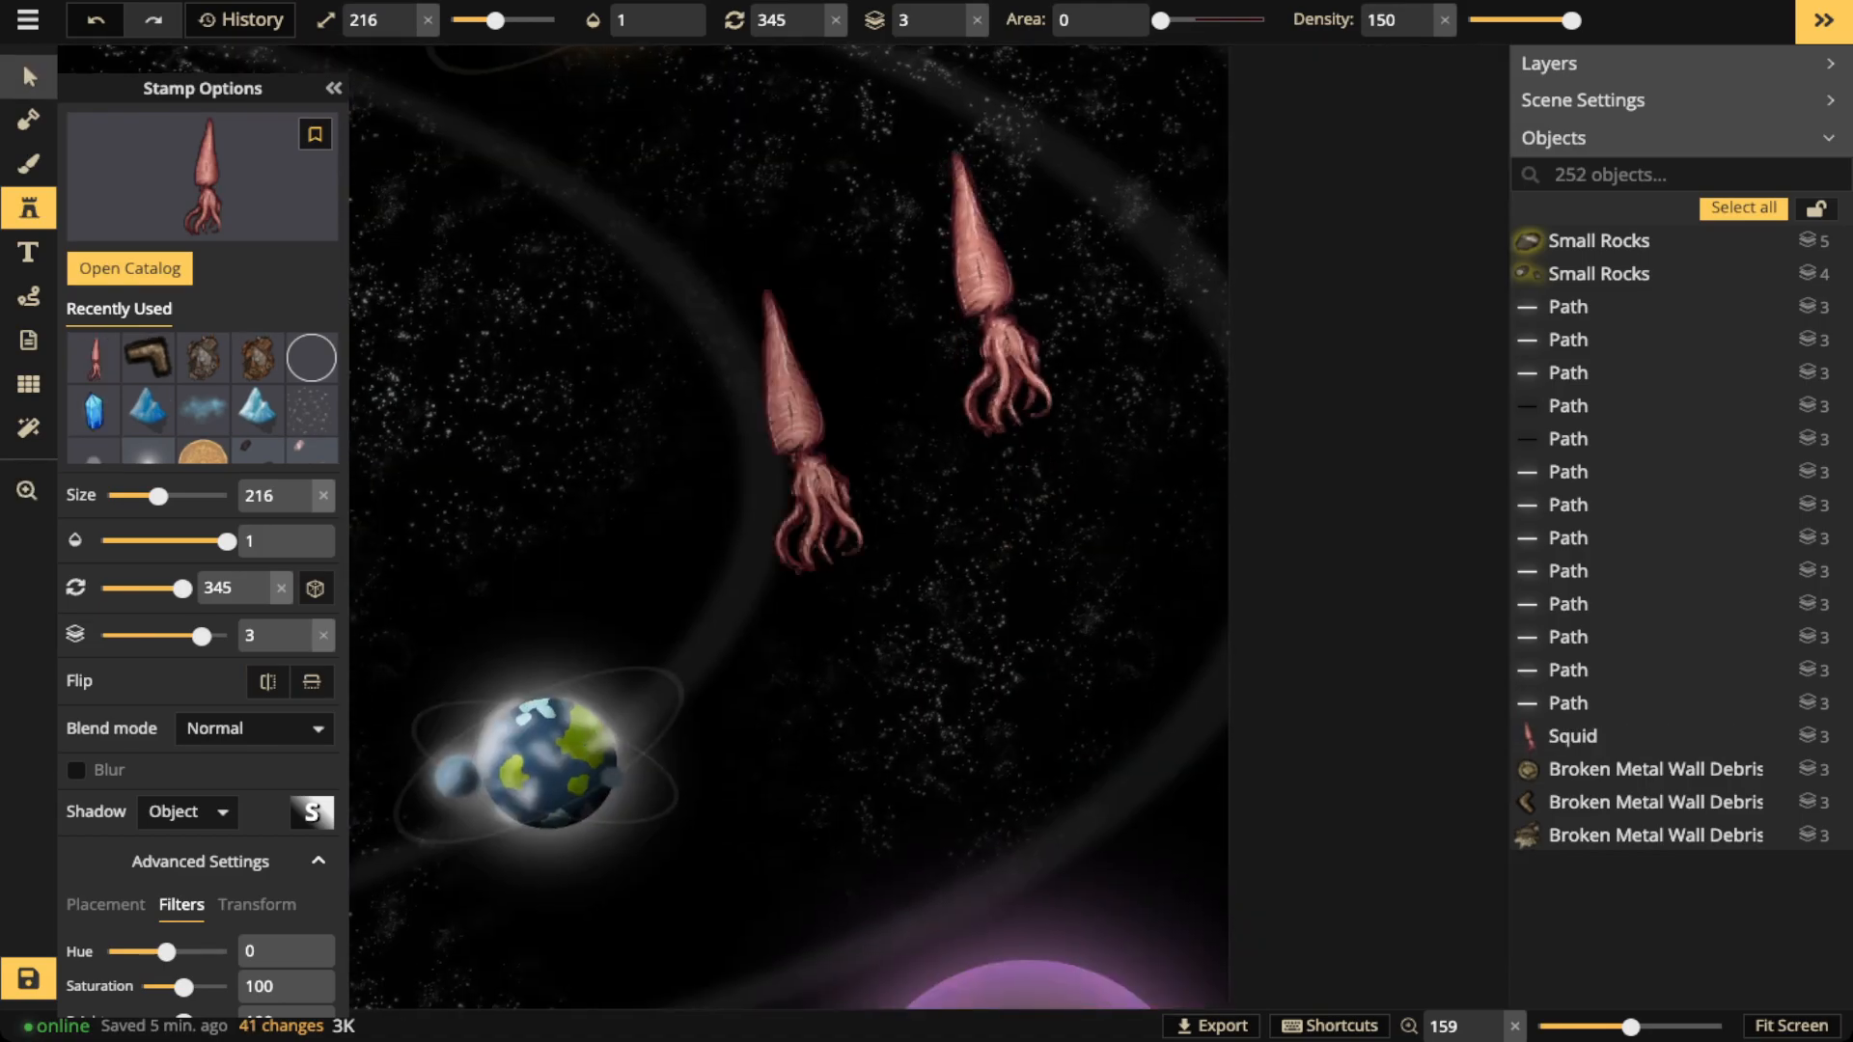
pyautogui.press('Escape')
# Return to the purple planet and choose the recently used Creeping Fog stamp
pyautogui.moveTo(820, 772); pyautogui.dragTo(726, 429)
pyautogui.moveTo(849, 637); pyautogui.dragTo(812, 490)
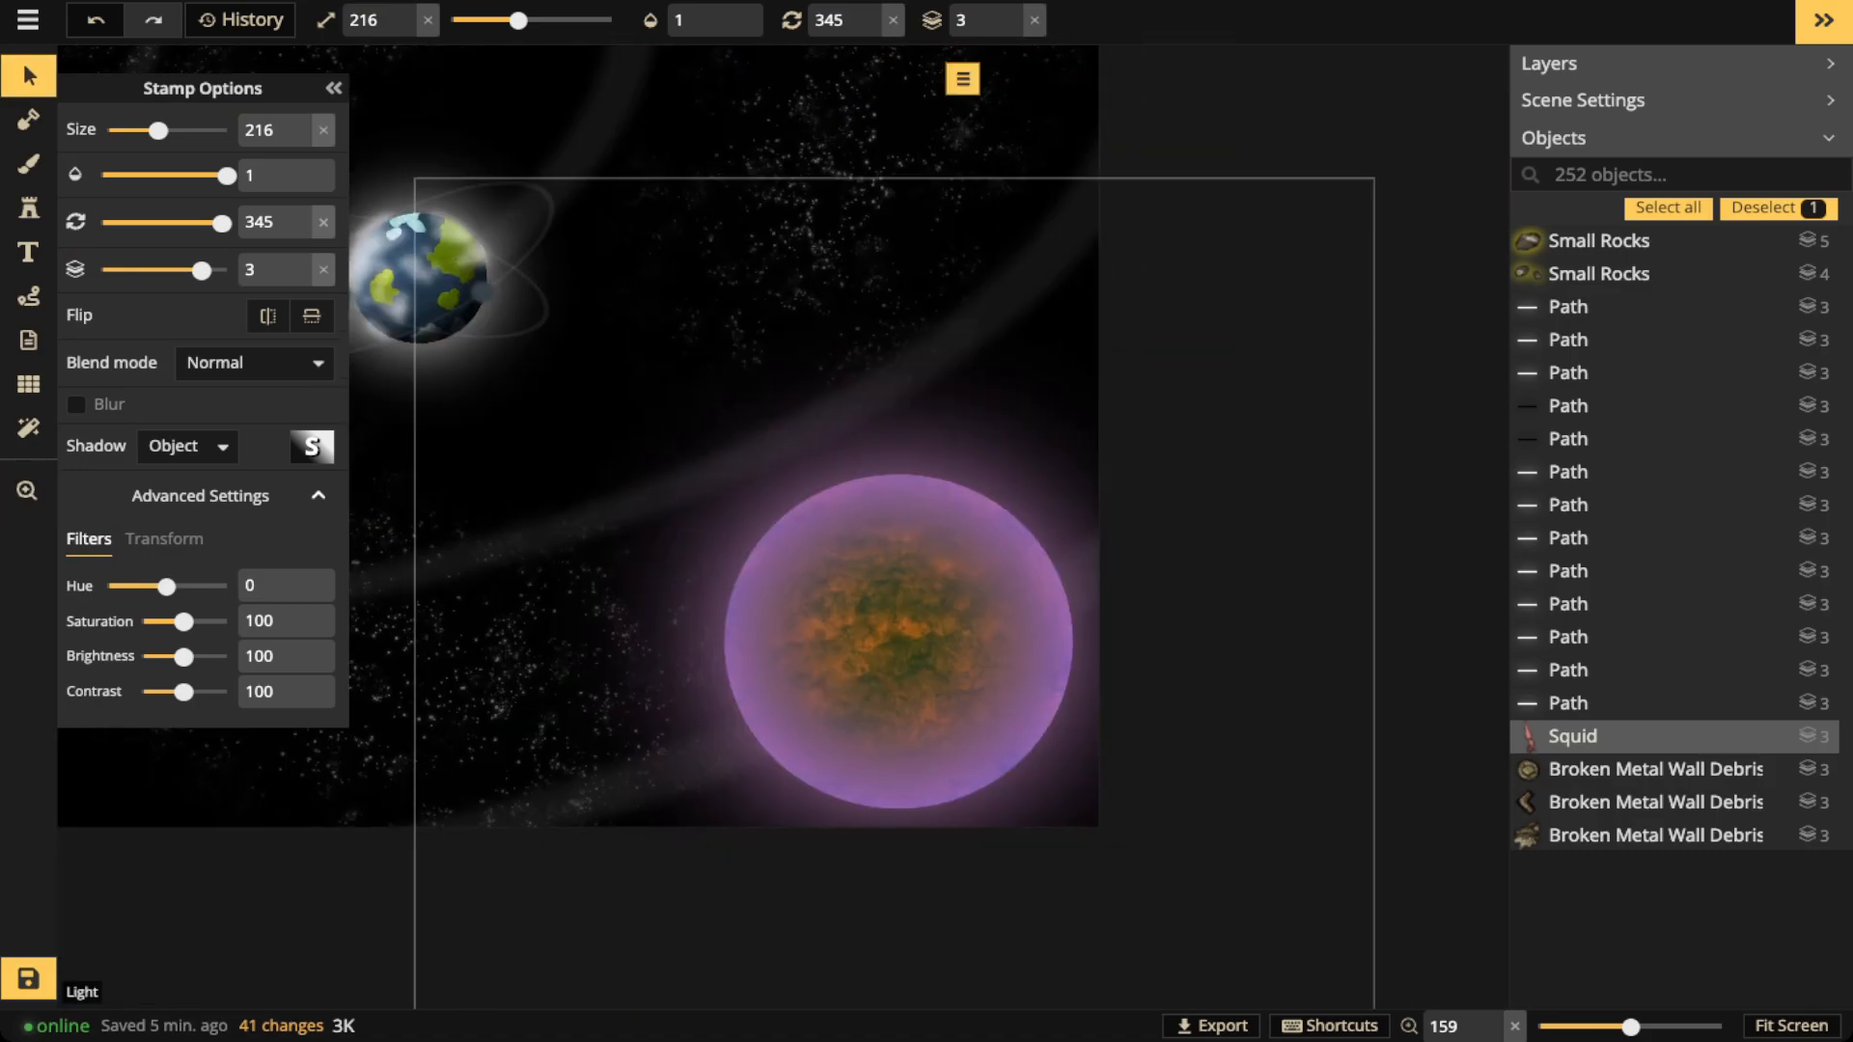
pyautogui.scroll(-3, 967, 658)
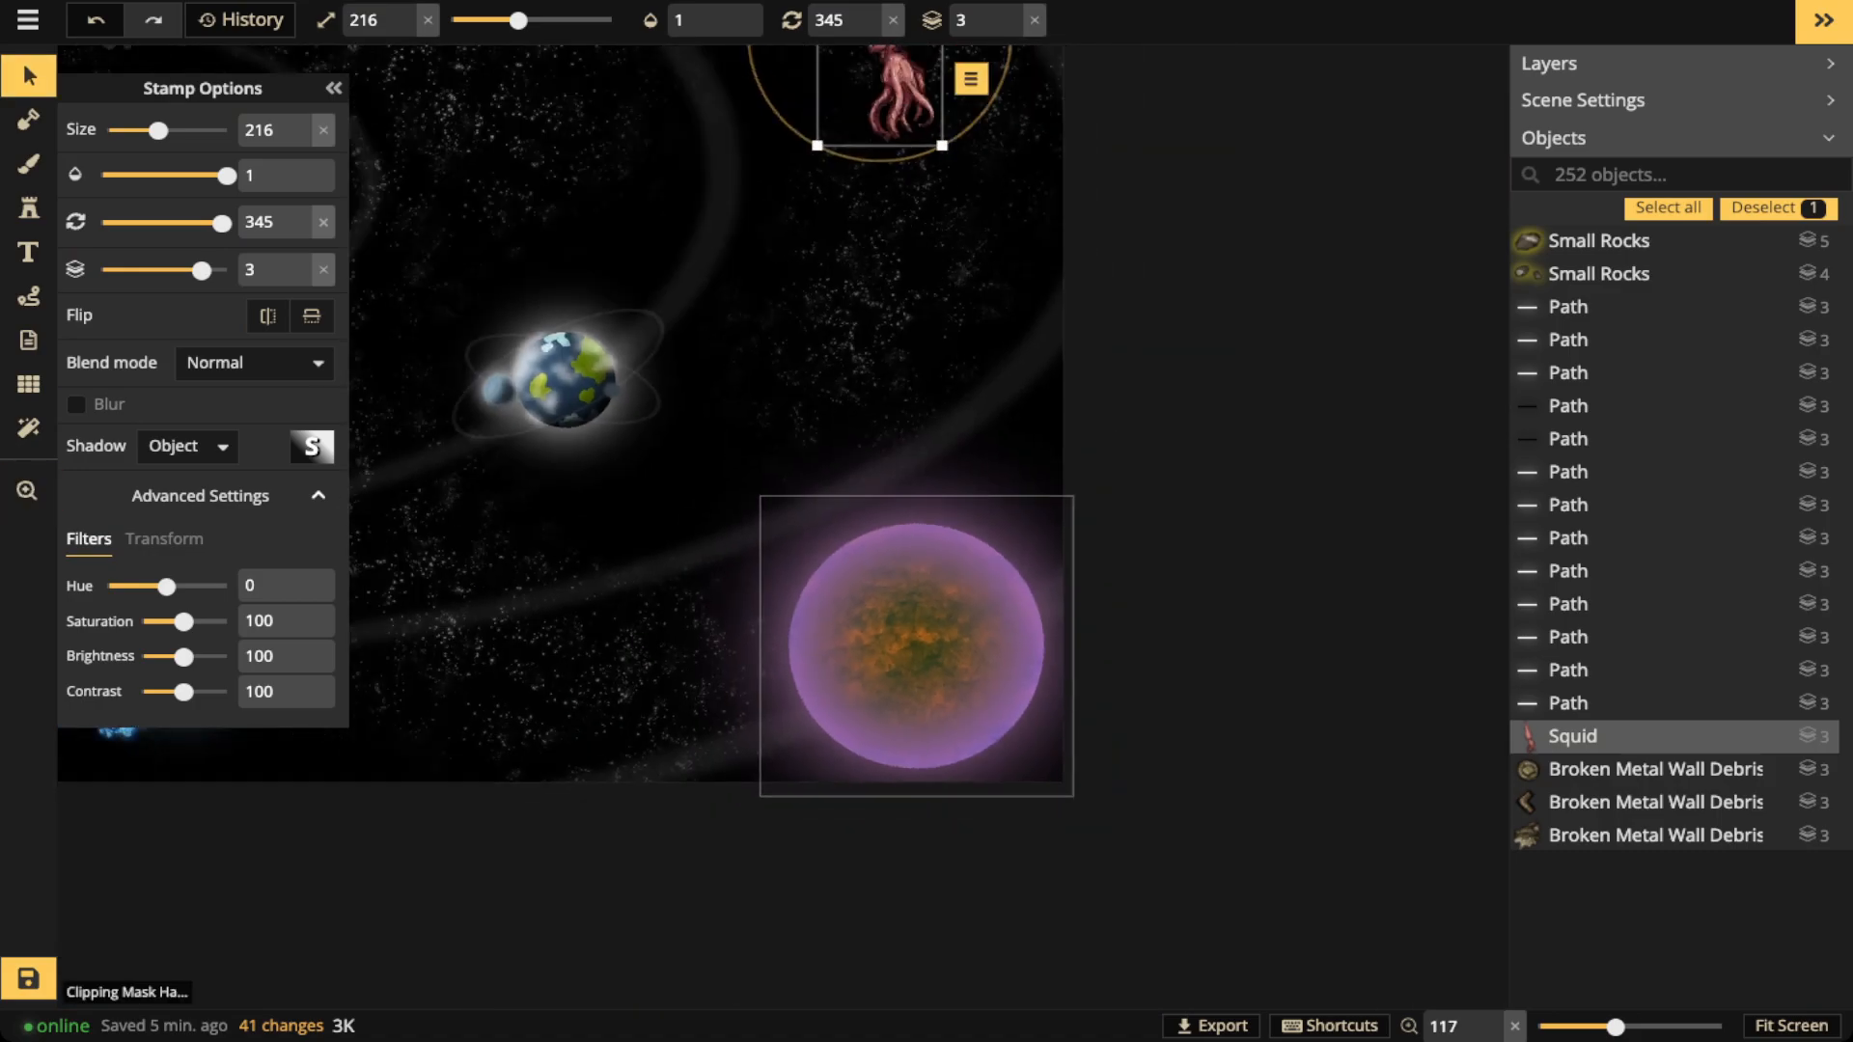
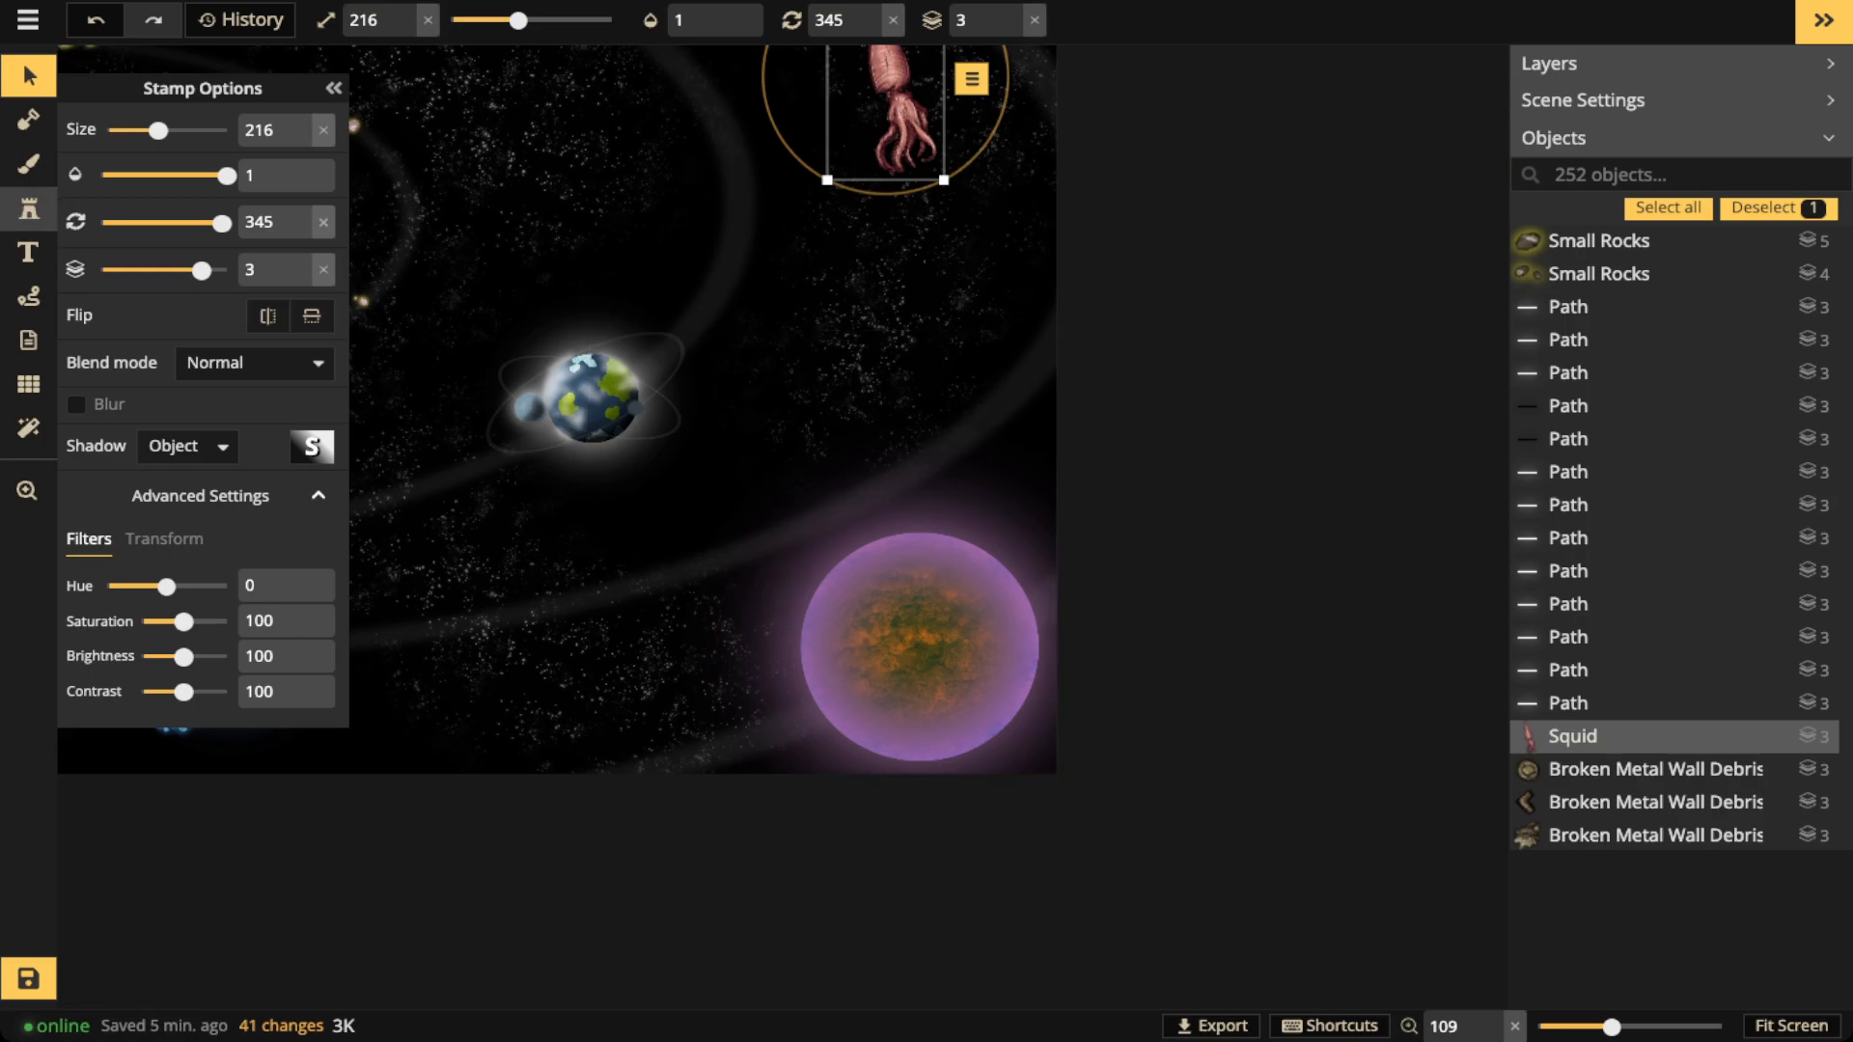
pyautogui.click(29, 209)
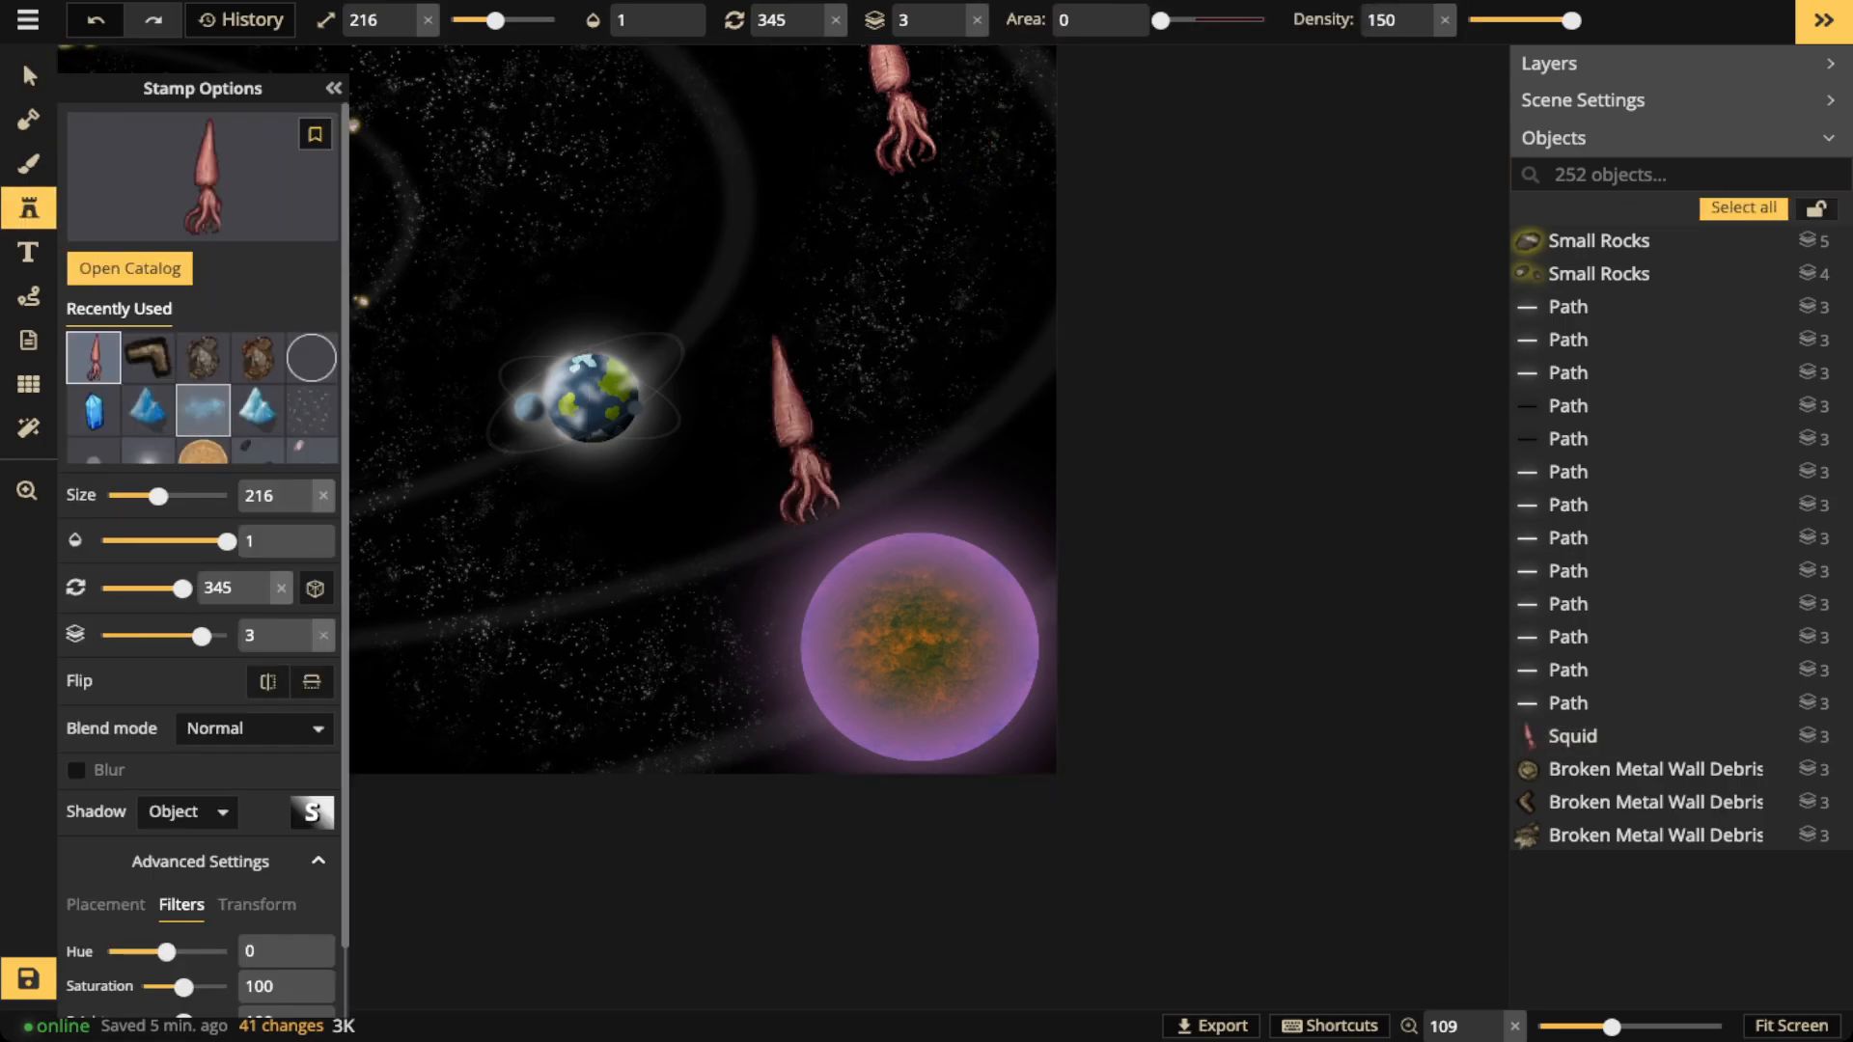
pyautogui.click(203, 410)
pyautogui.click(791, 436)
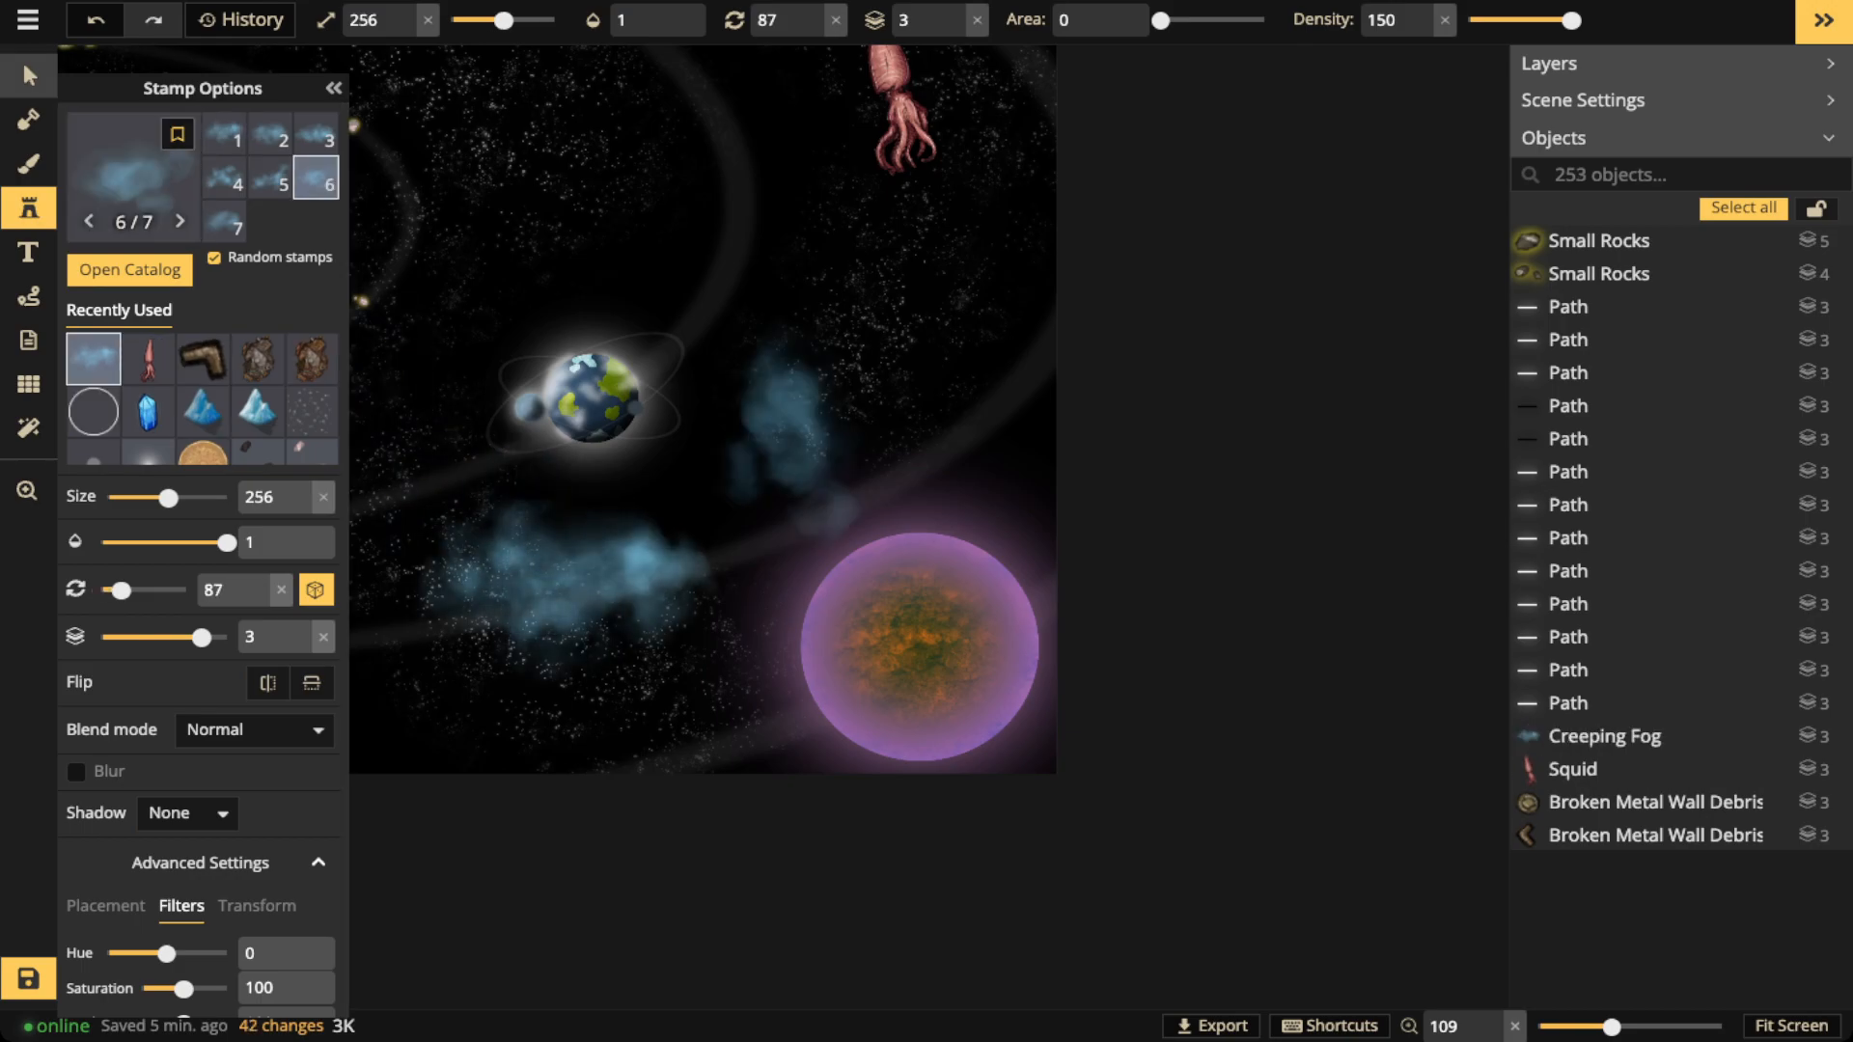
pyautogui.click(29, 76)
pyautogui.press('Delete')
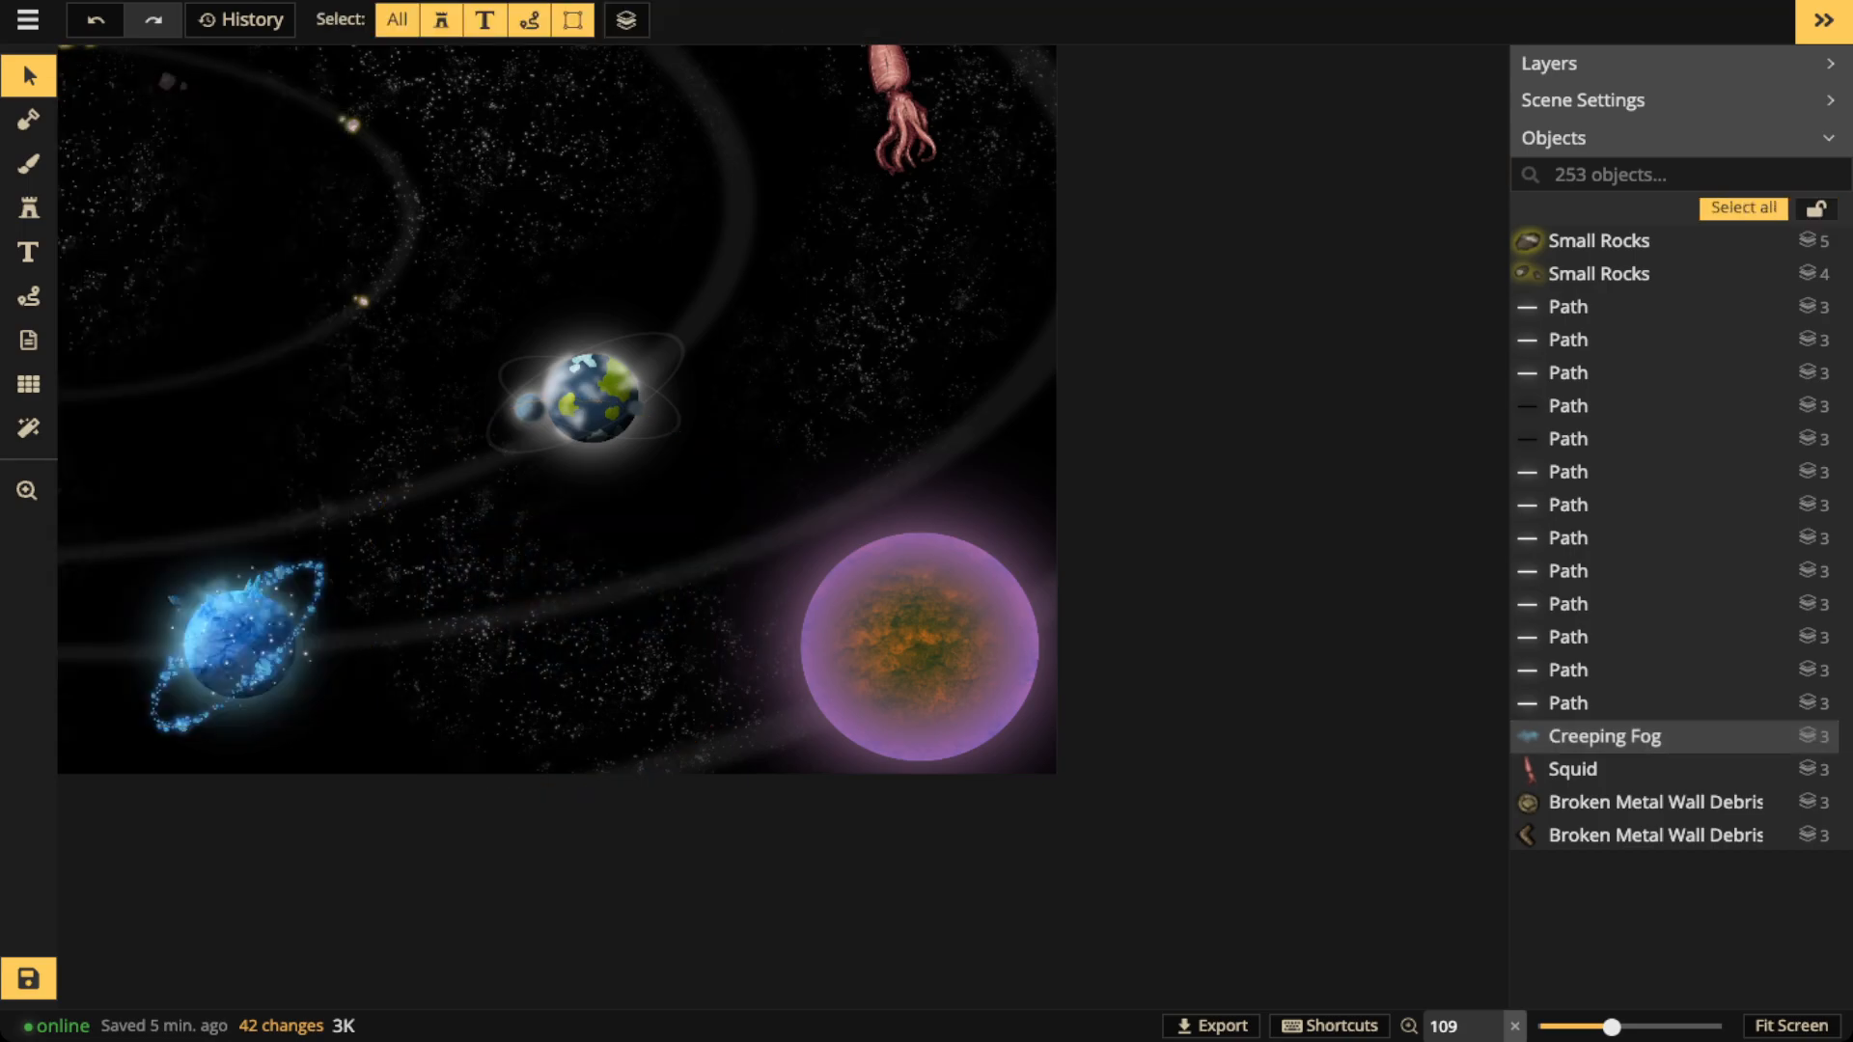
# Stamp two Creeping Fog pieces with hue -82 and size 266 on layer 3 around the purple planet
pyautogui.press('s')
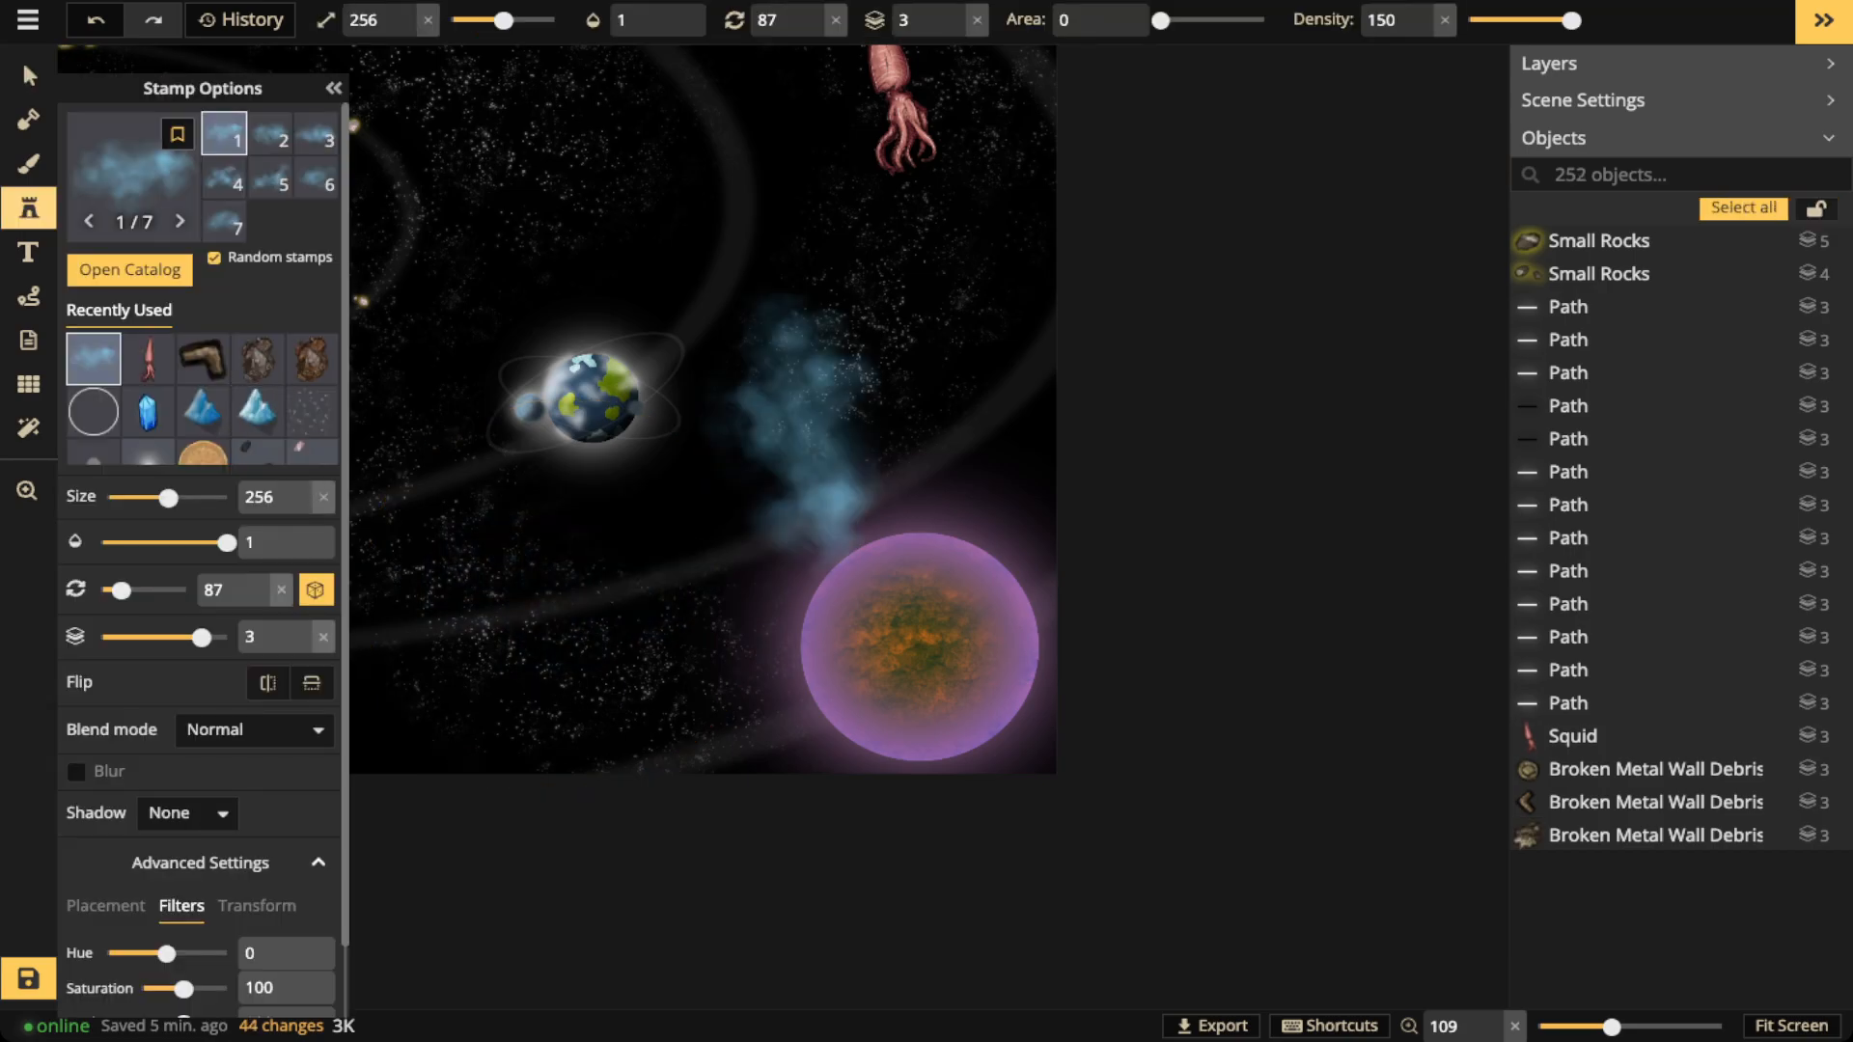
pyautogui.scroll(-2, 201, 560)
pyautogui.moveTo(167, 876); pyautogui.dragTo(158, 877)
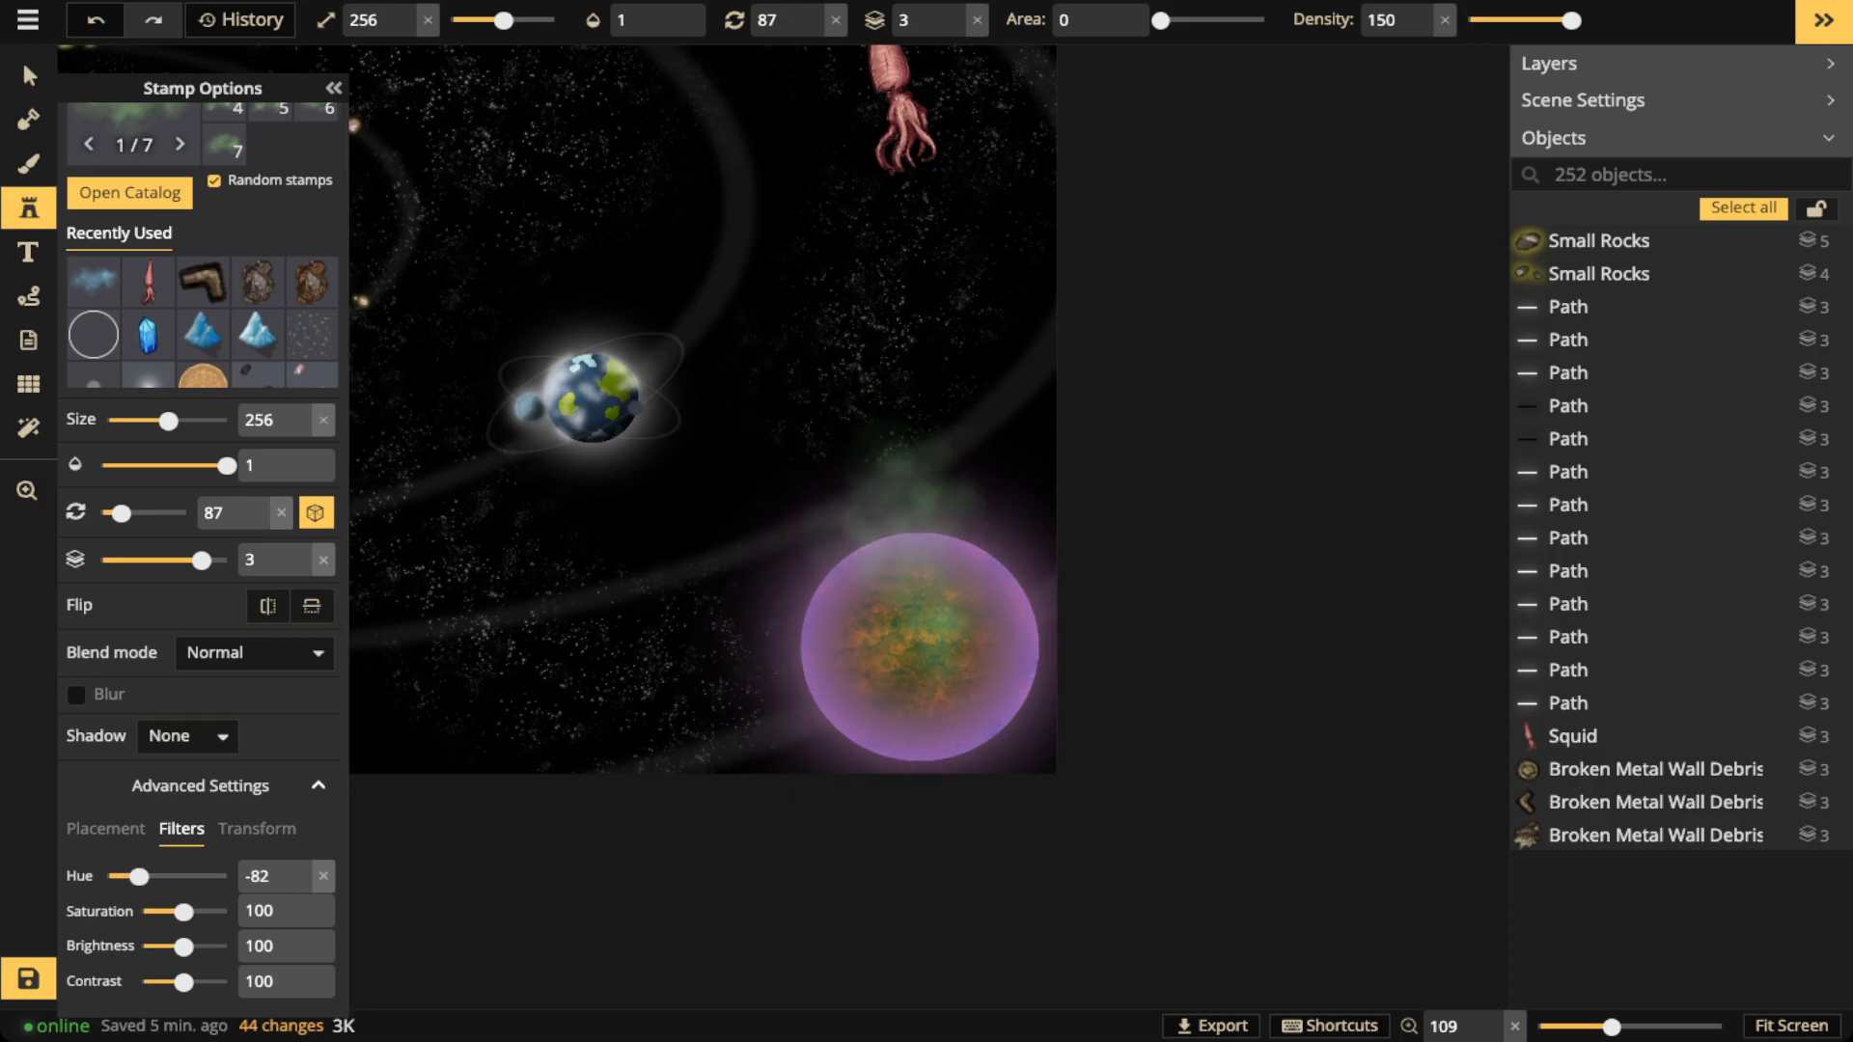
pyautogui.scroll(-5, 906, 541)
pyautogui.scroll(-4, 897, 531)
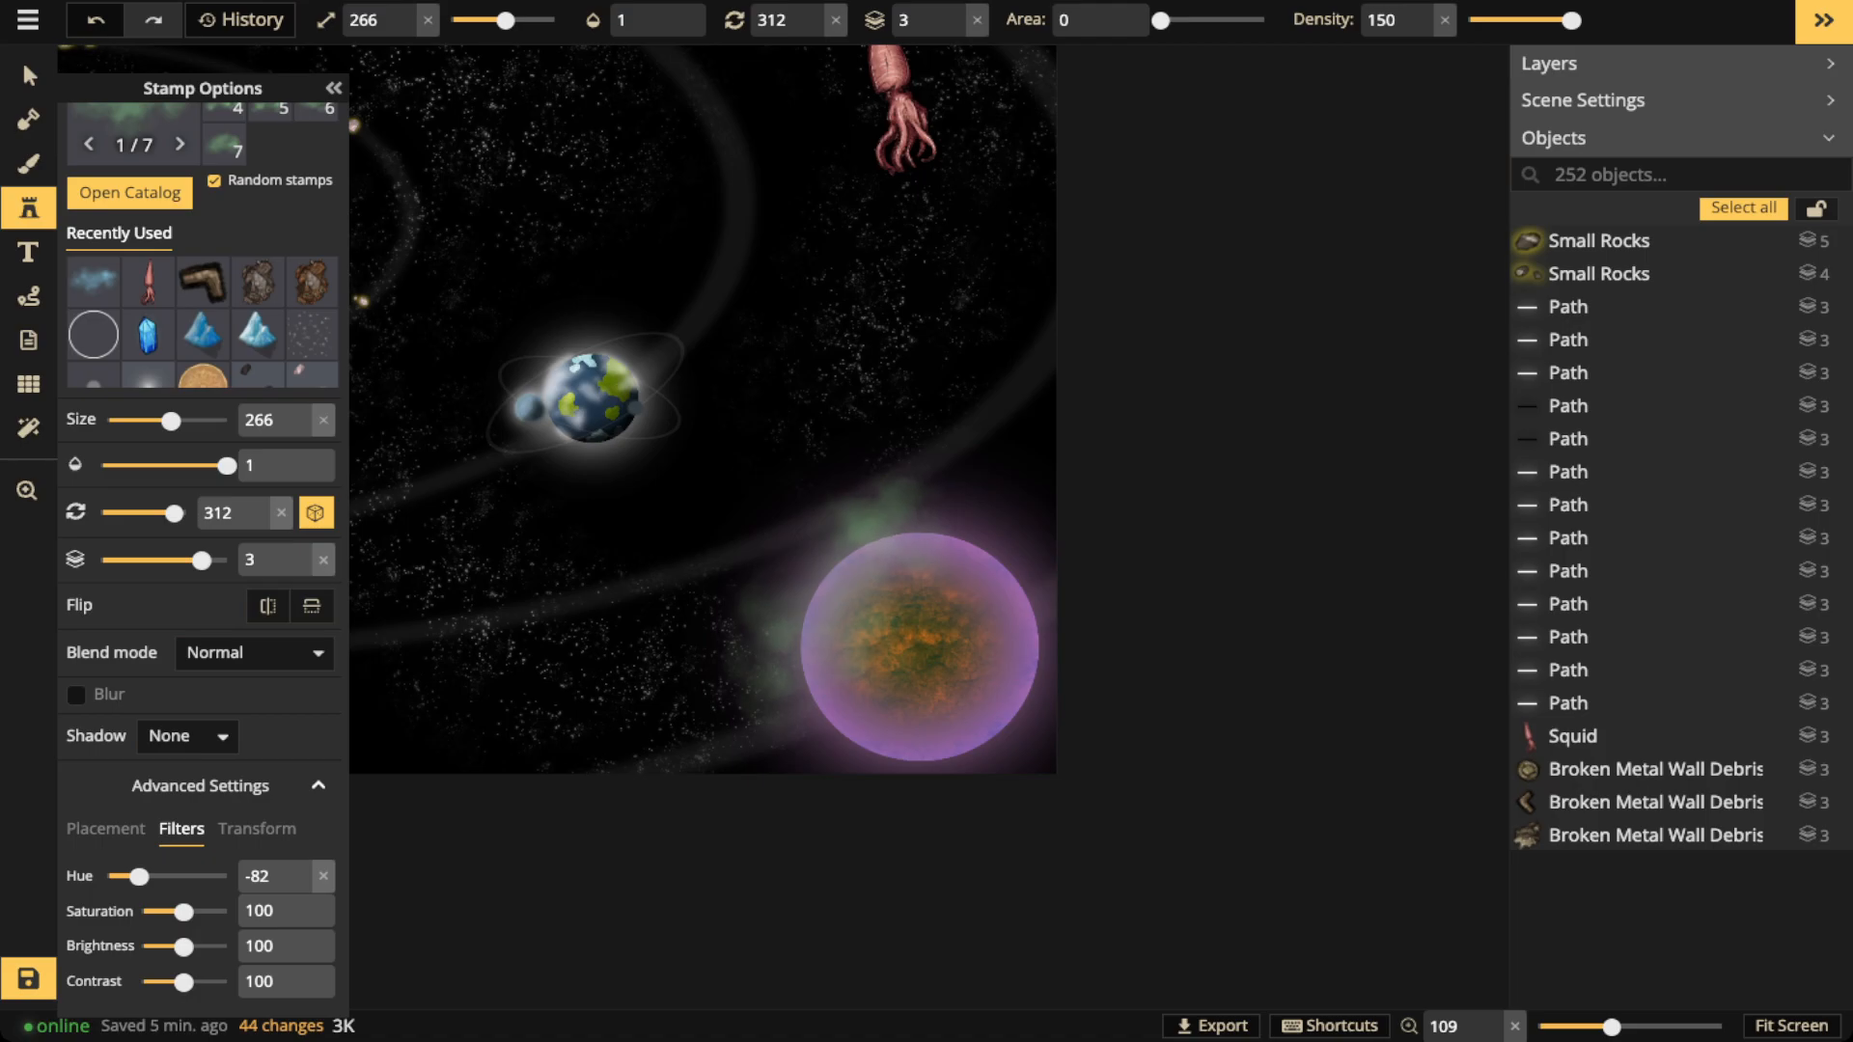
pyautogui.scroll(1, 888, 531)
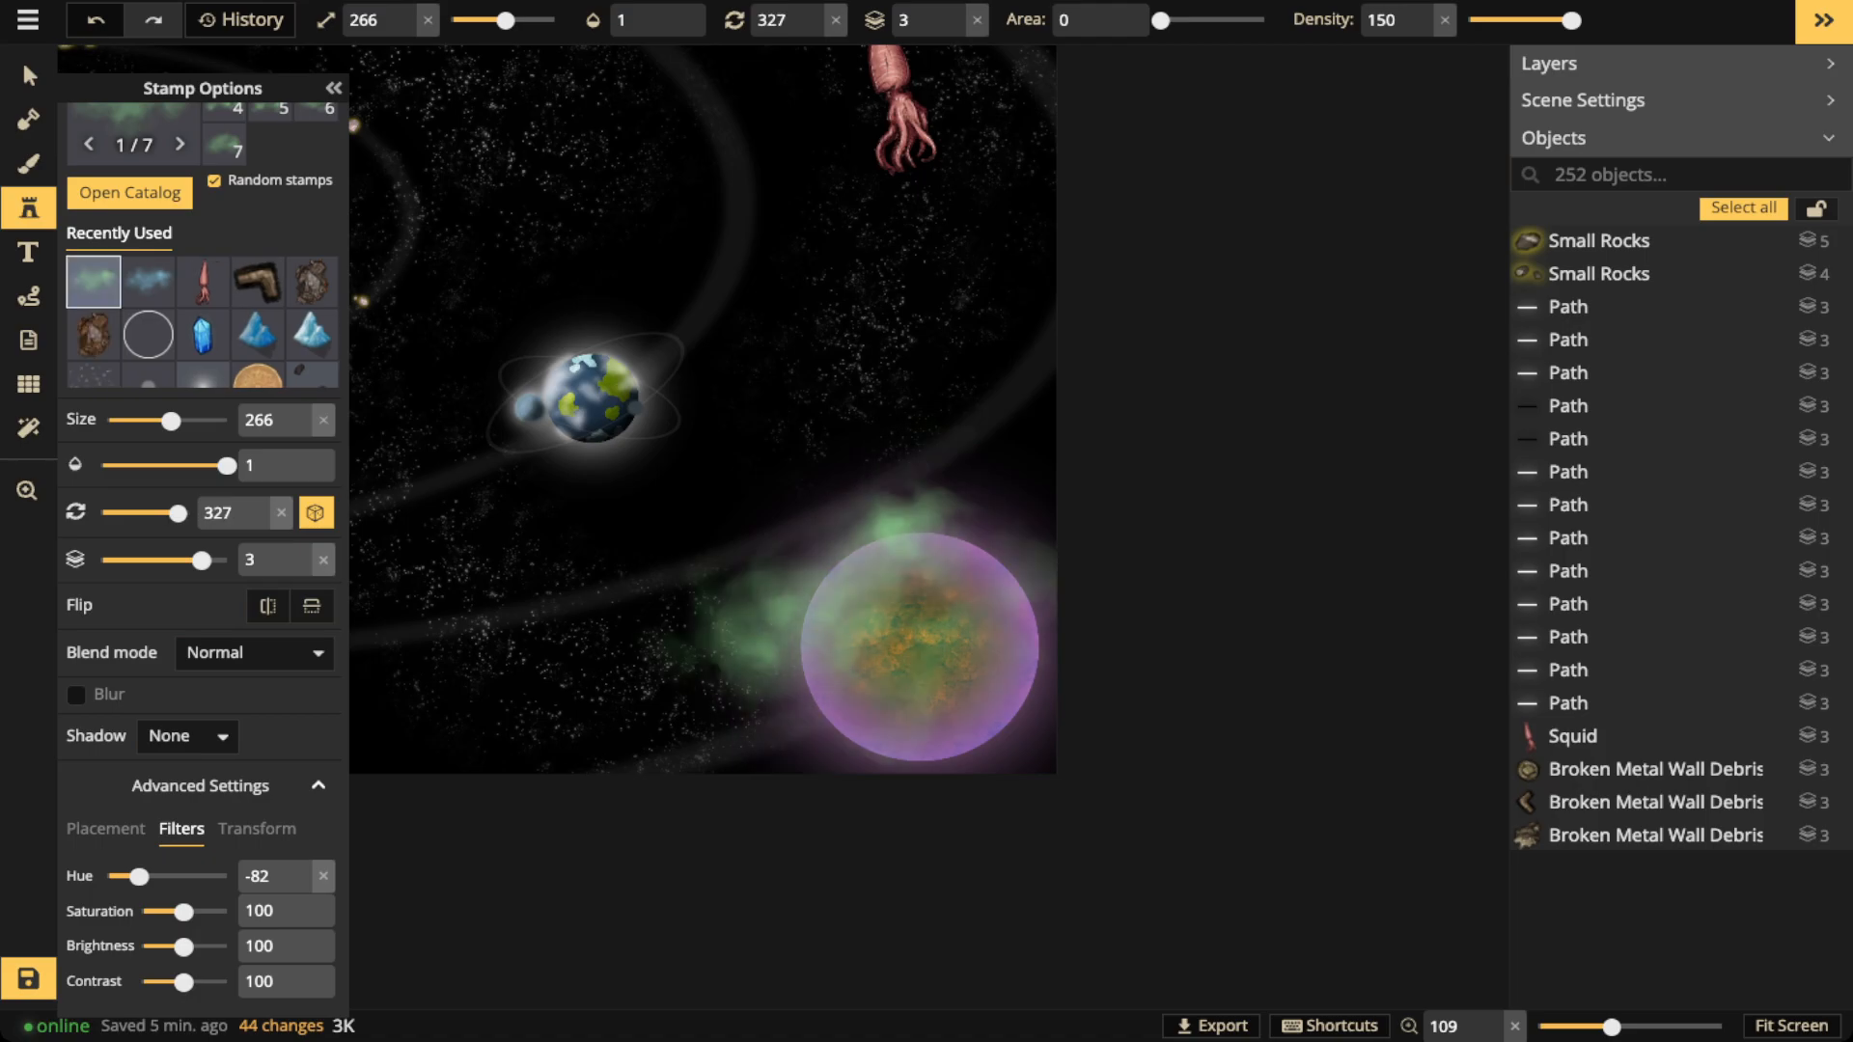
pyautogui.click(874, 564)
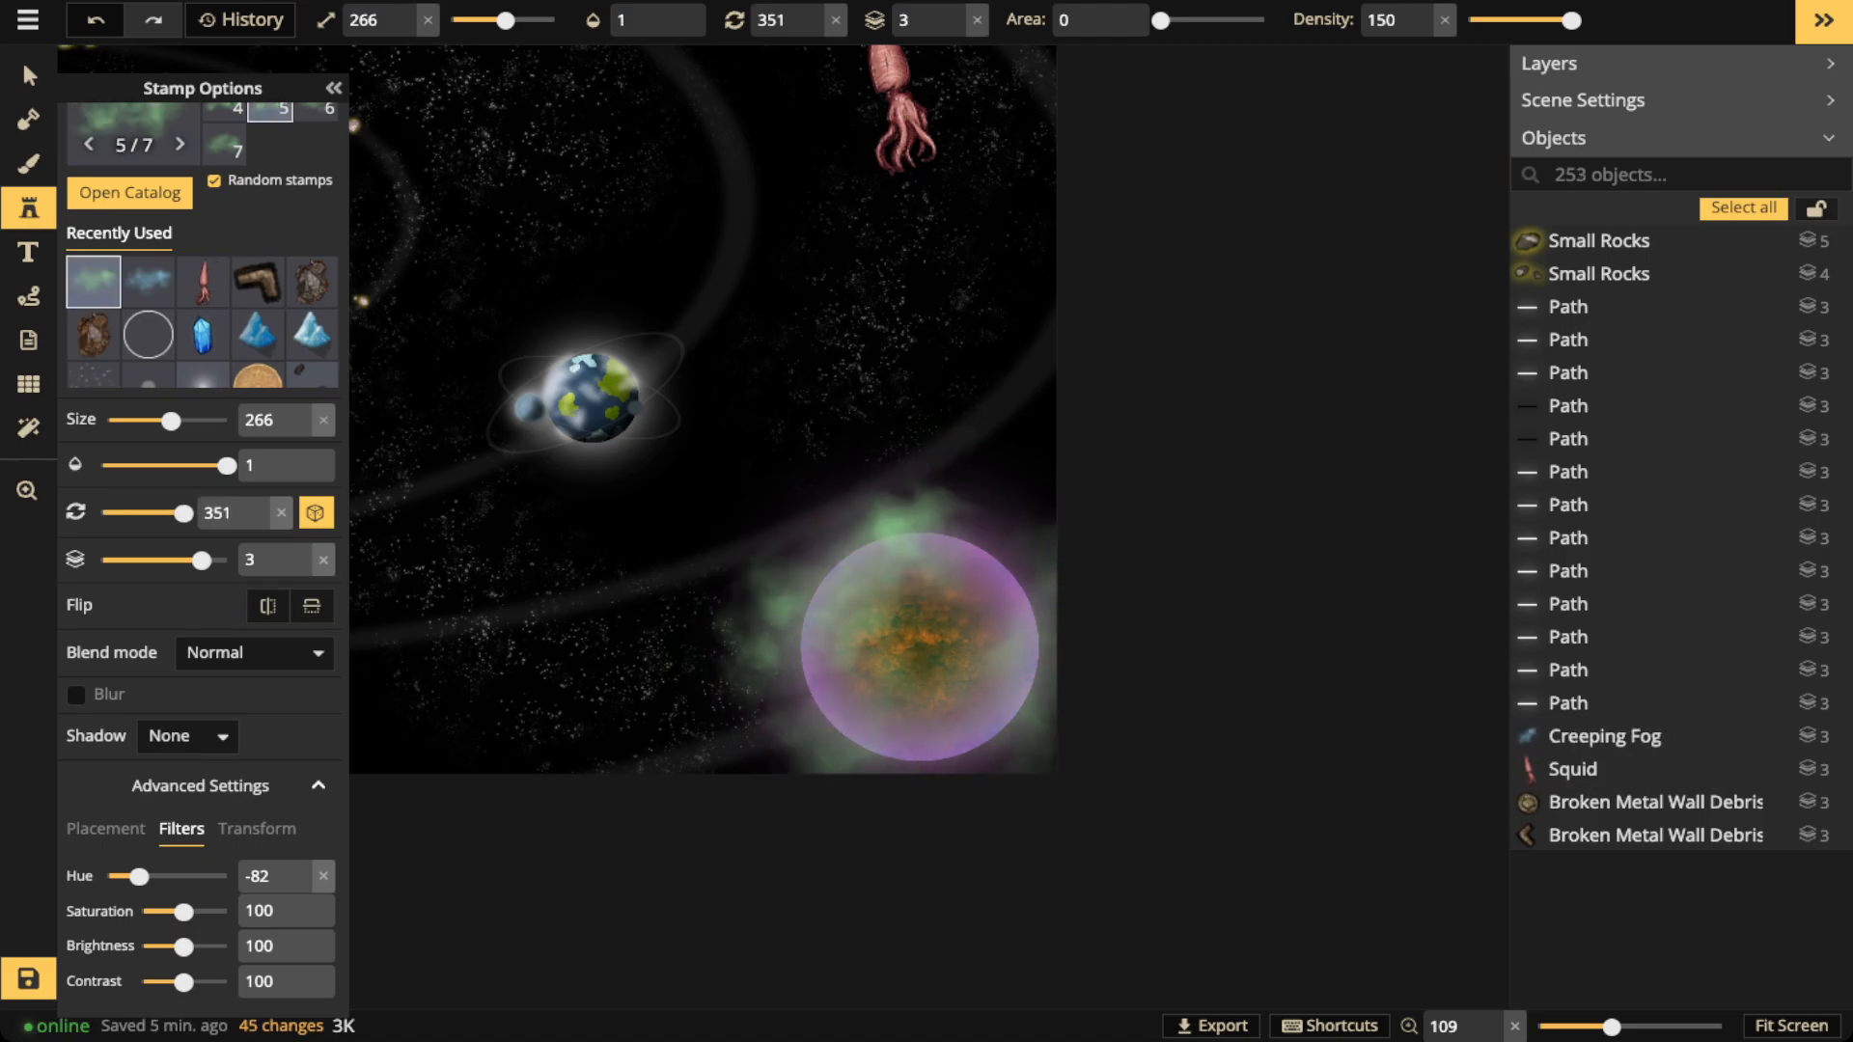
pyautogui.click(435, 208)
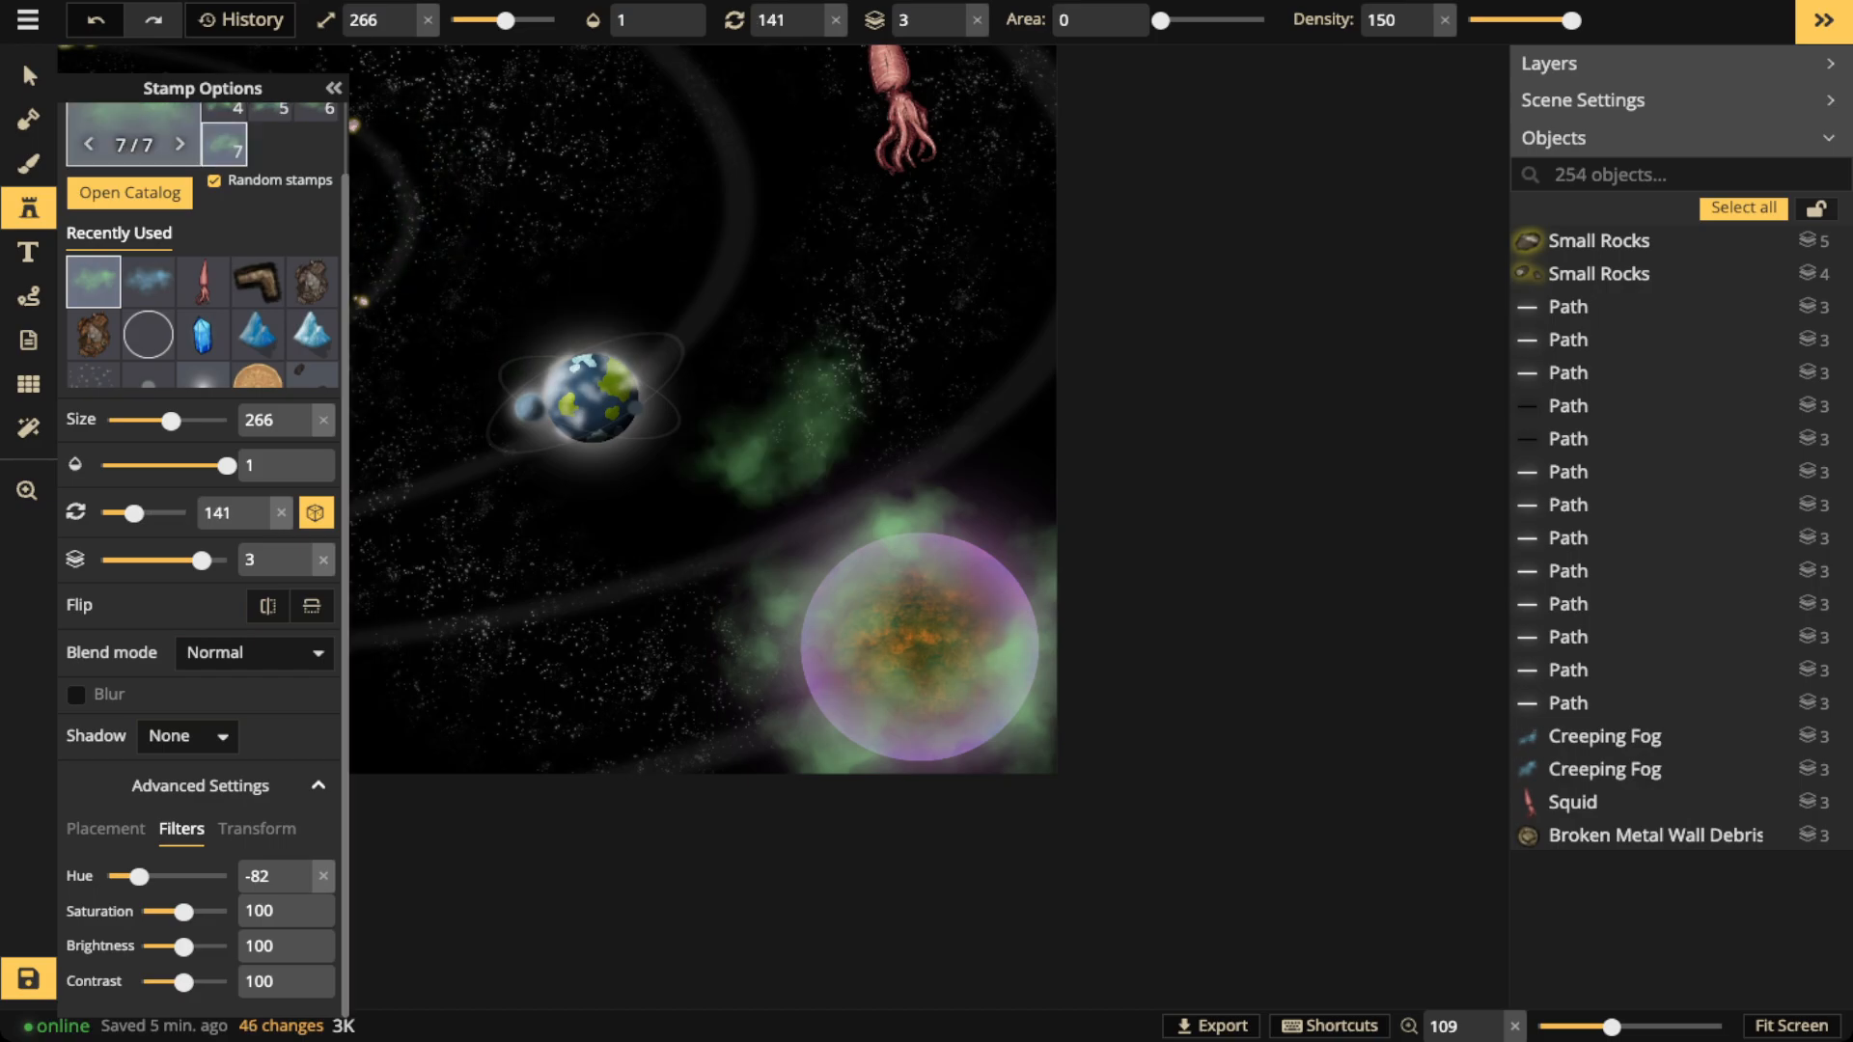
pyautogui.click(21, 60)
pyautogui.scroll(-2, 745, 570)
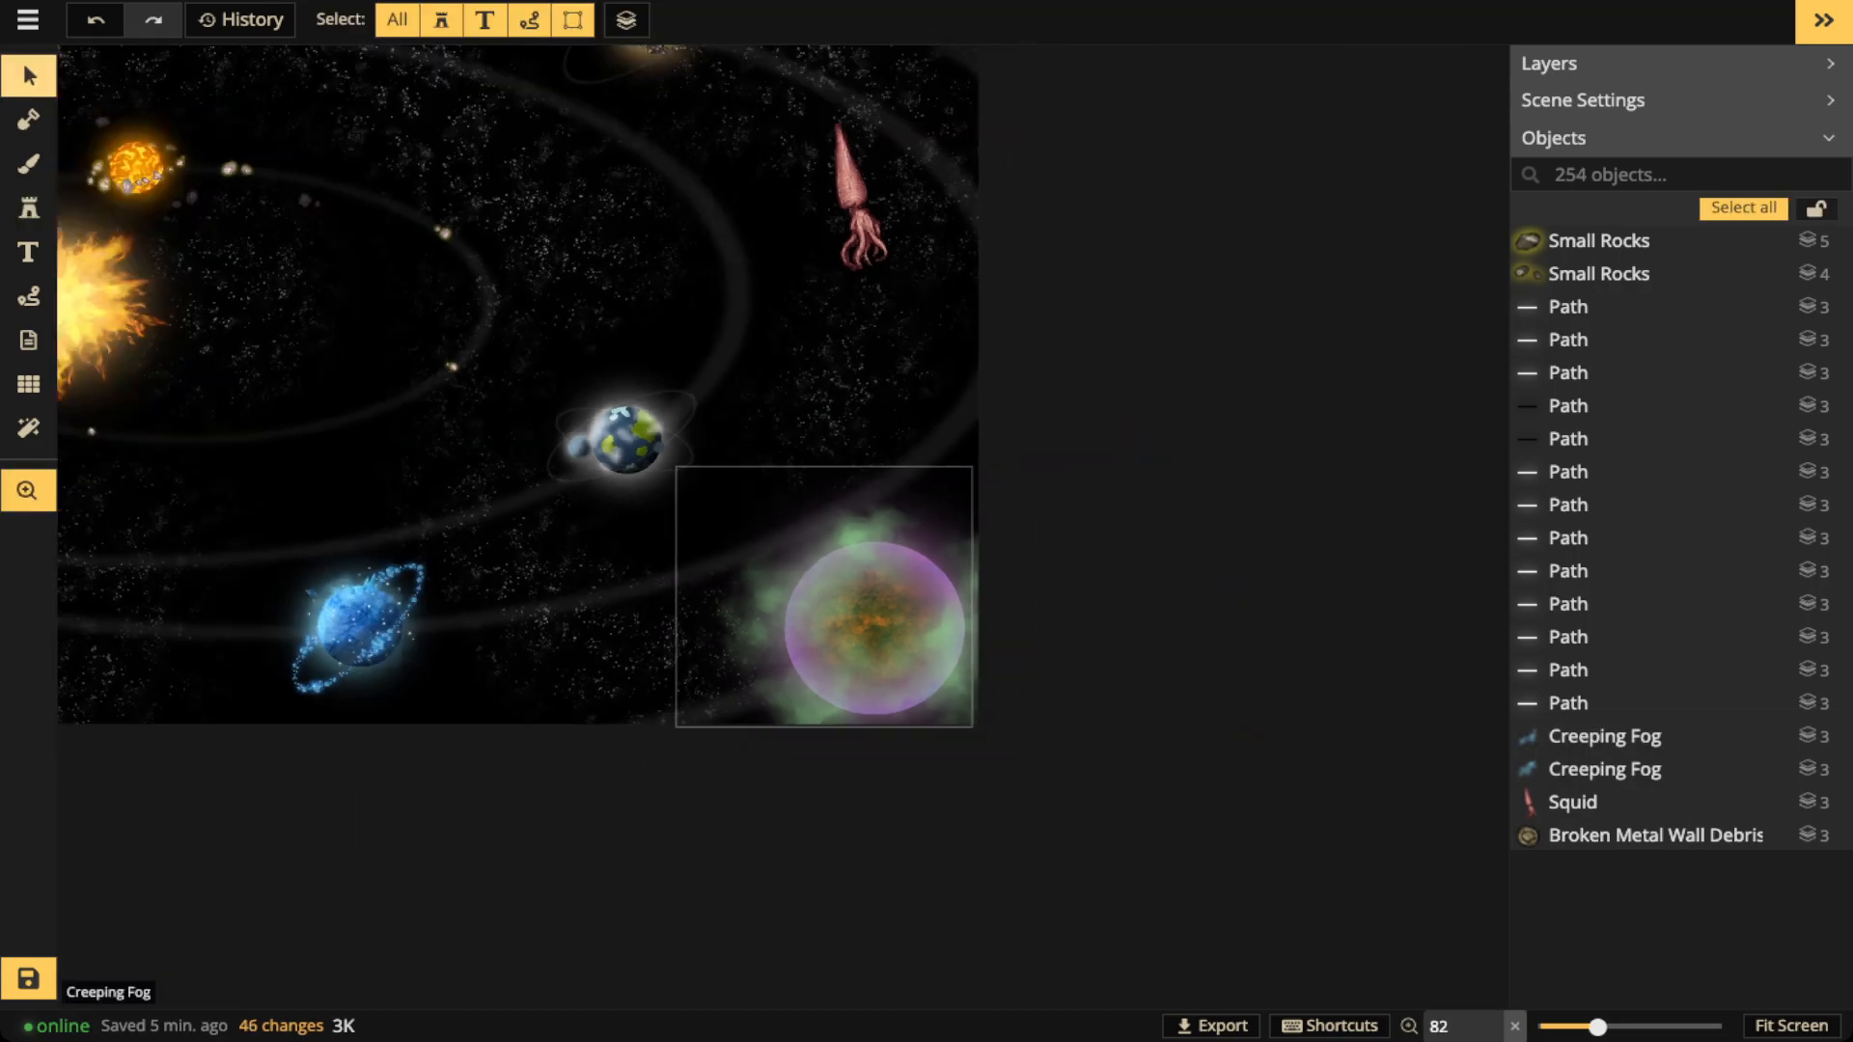
# Move the Squid slightly down and left in the starfield above the purple planet
pyautogui.moveTo(873, 713); pyautogui.dragTo(830, 568)
pyautogui.scroll(2, 830, 567)
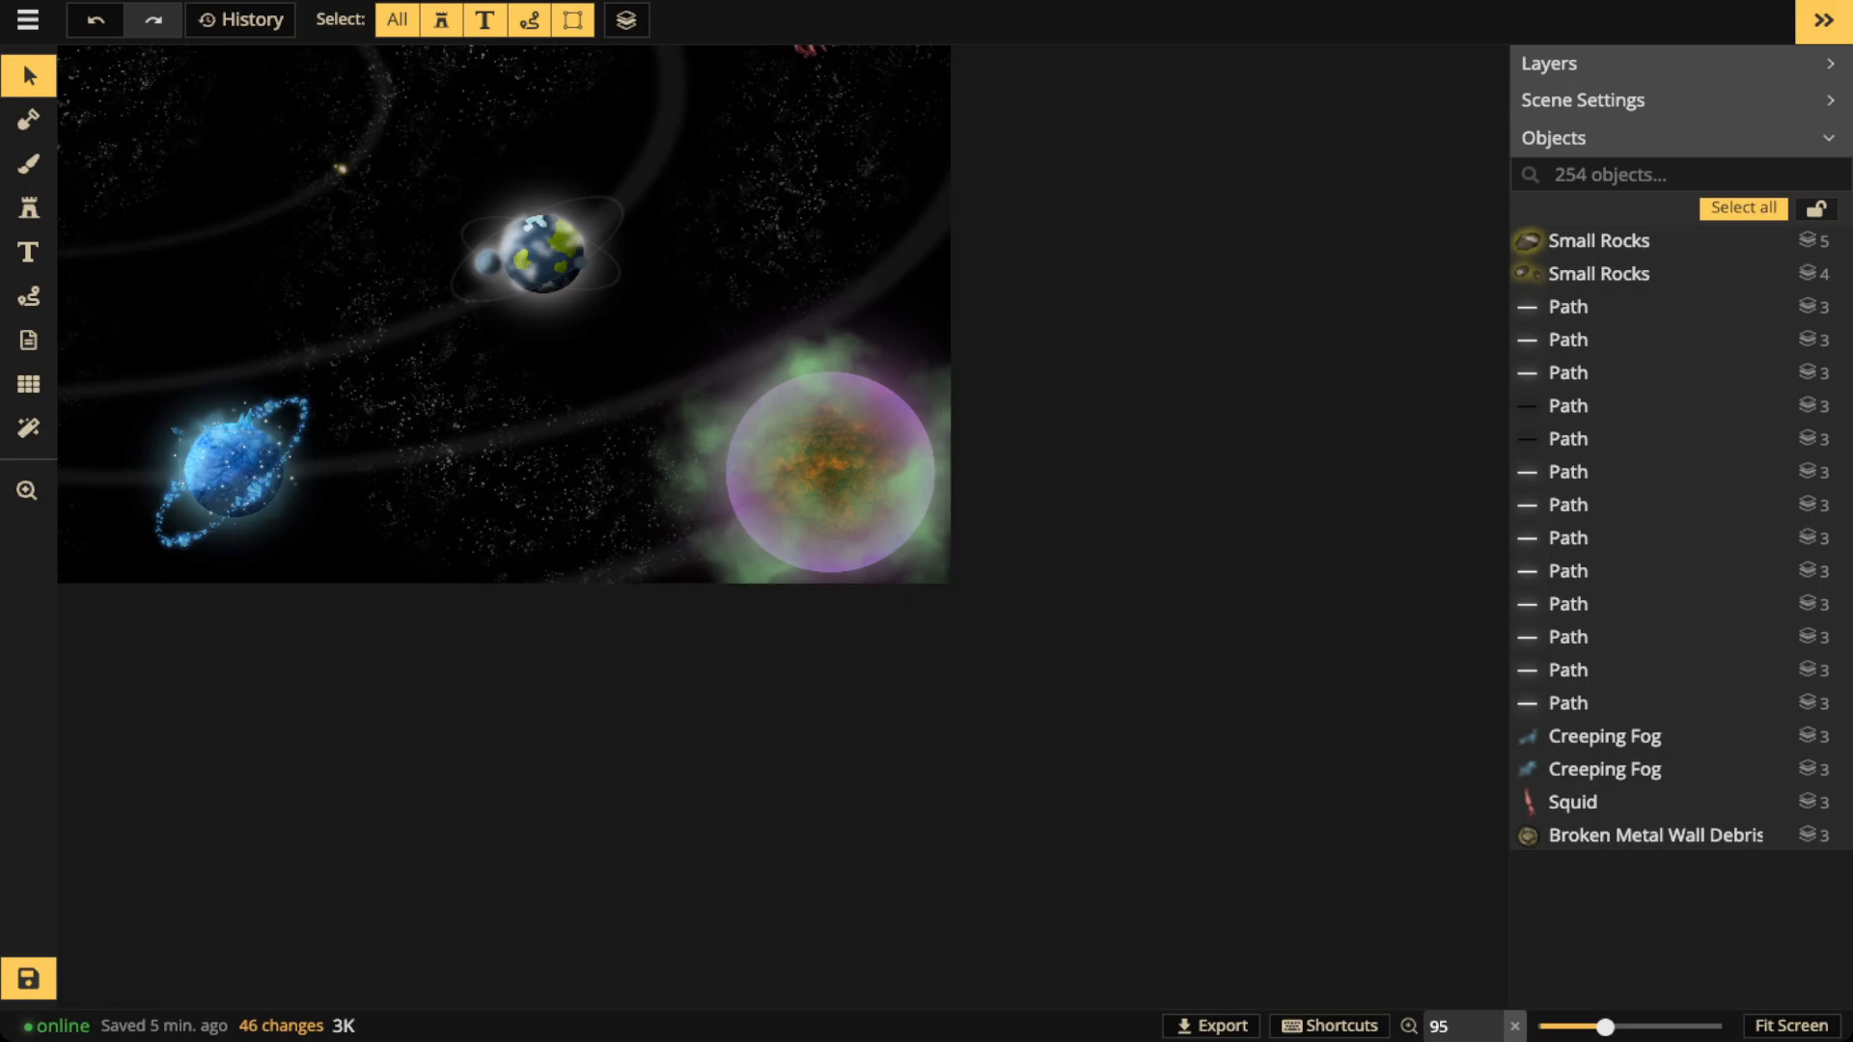
pyautogui.scroll(5, 816, 463)
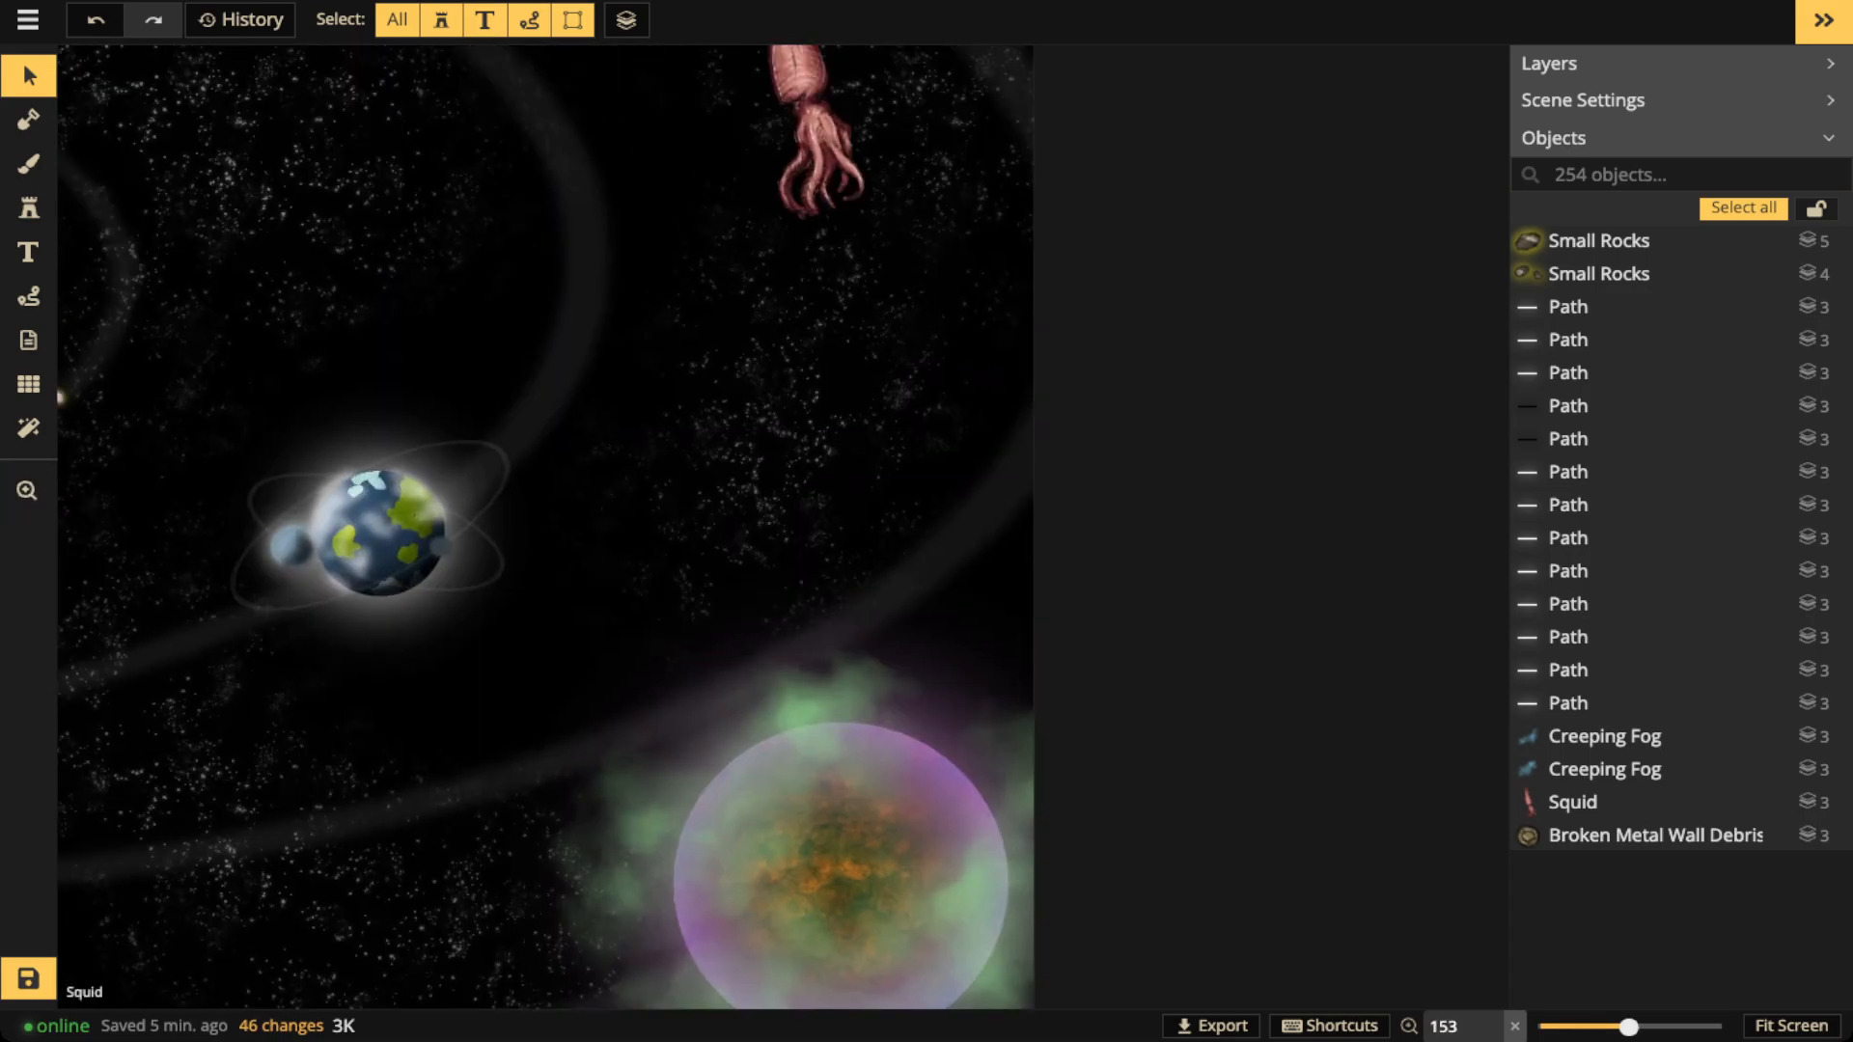
pyautogui.moveTo(809, 116); pyautogui.dragTo(763, 190)
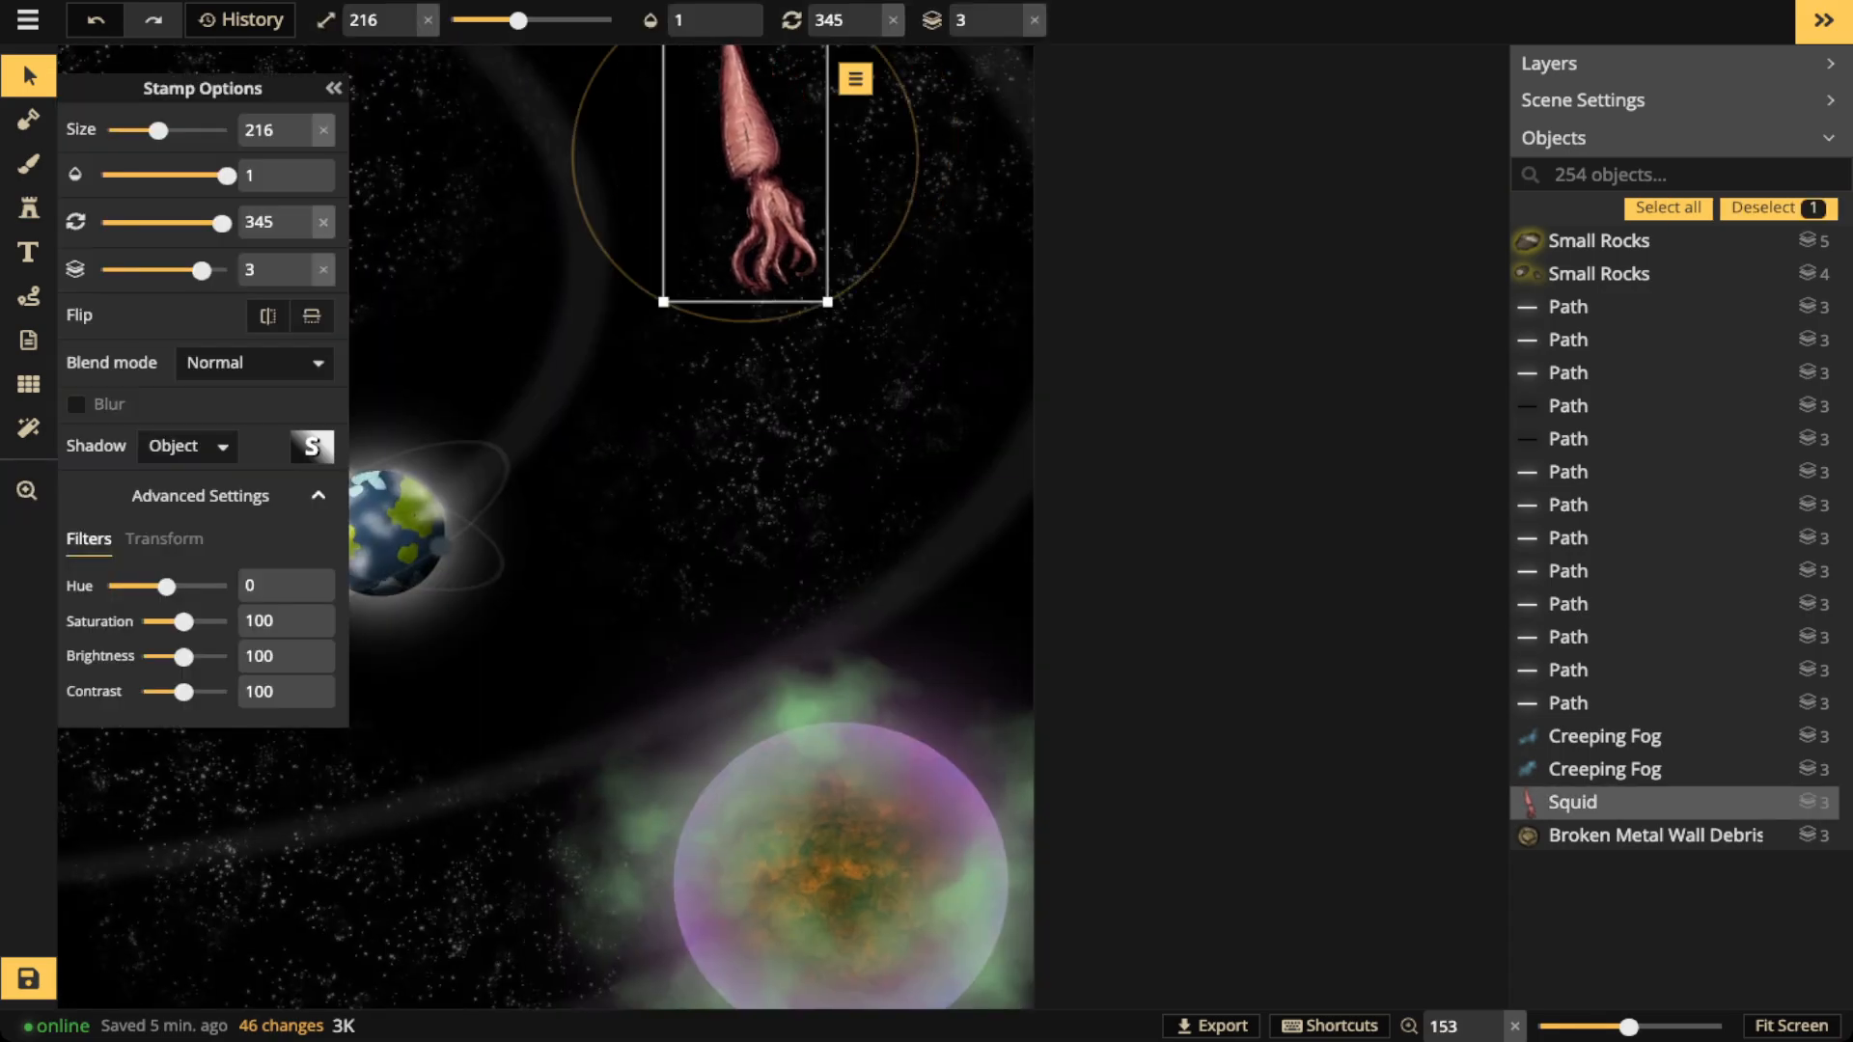
# Shift the Squid a little further down toward the purple planet to fine-tune its placement
pyautogui.moveTo(772, 434); pyautogui.dragTo(772, 290)
pyautogui.scroll(2, 788, 685)
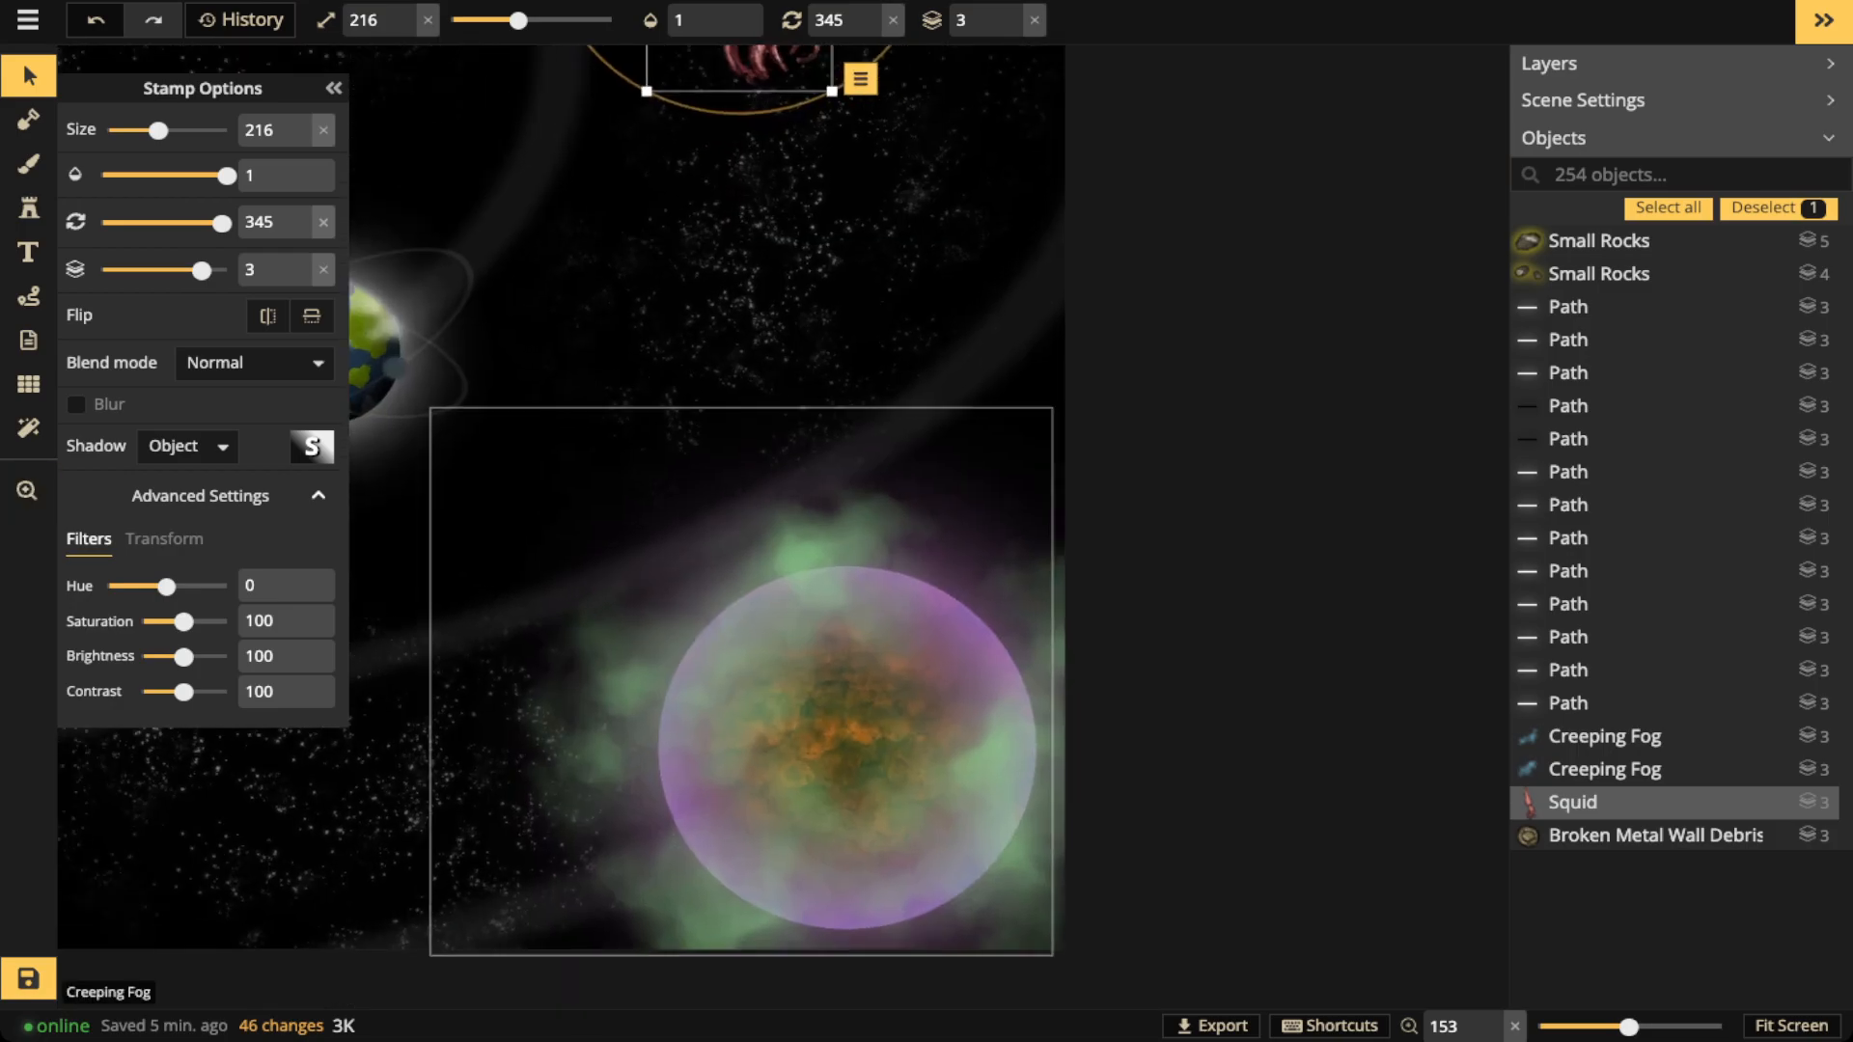
pyautogui.scroll(-1, 806, 471)
pyautogui.moveTo(806, 471); pyautogui.dragTo(817, 779)
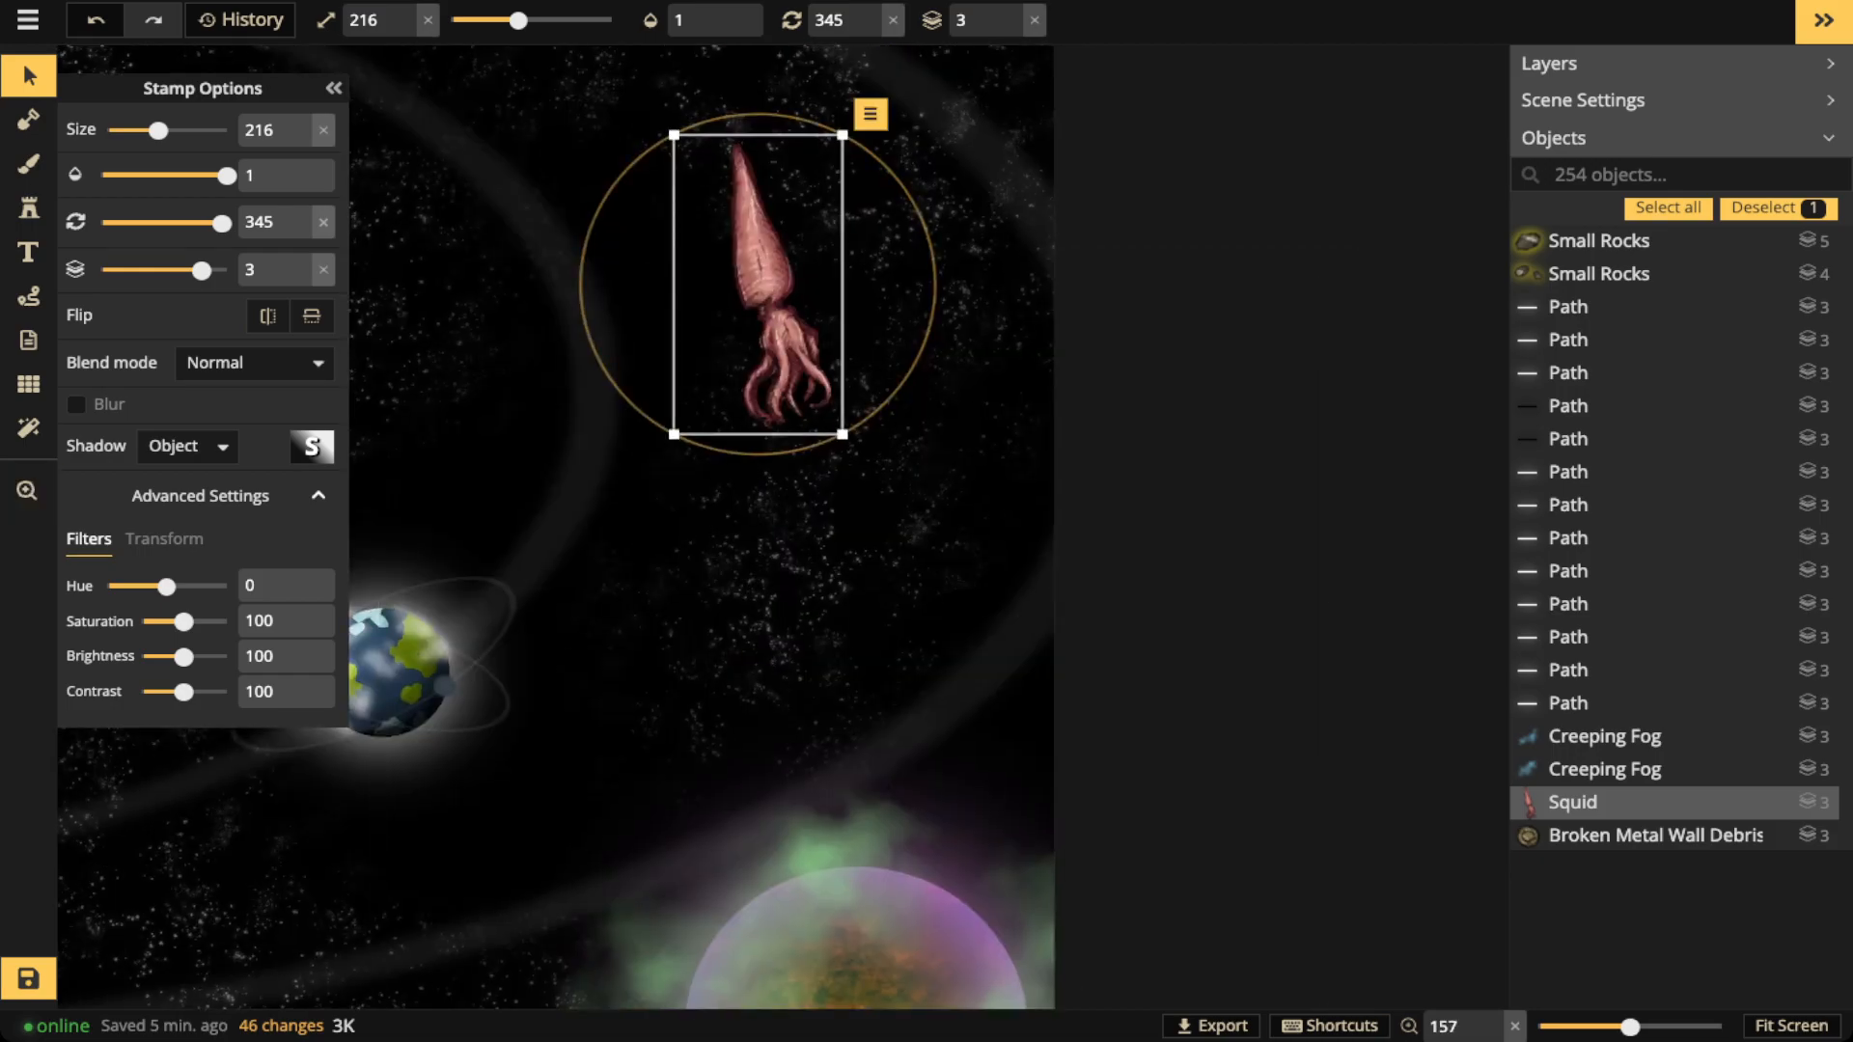
pyautogui.scroll(-1, 757, 361)
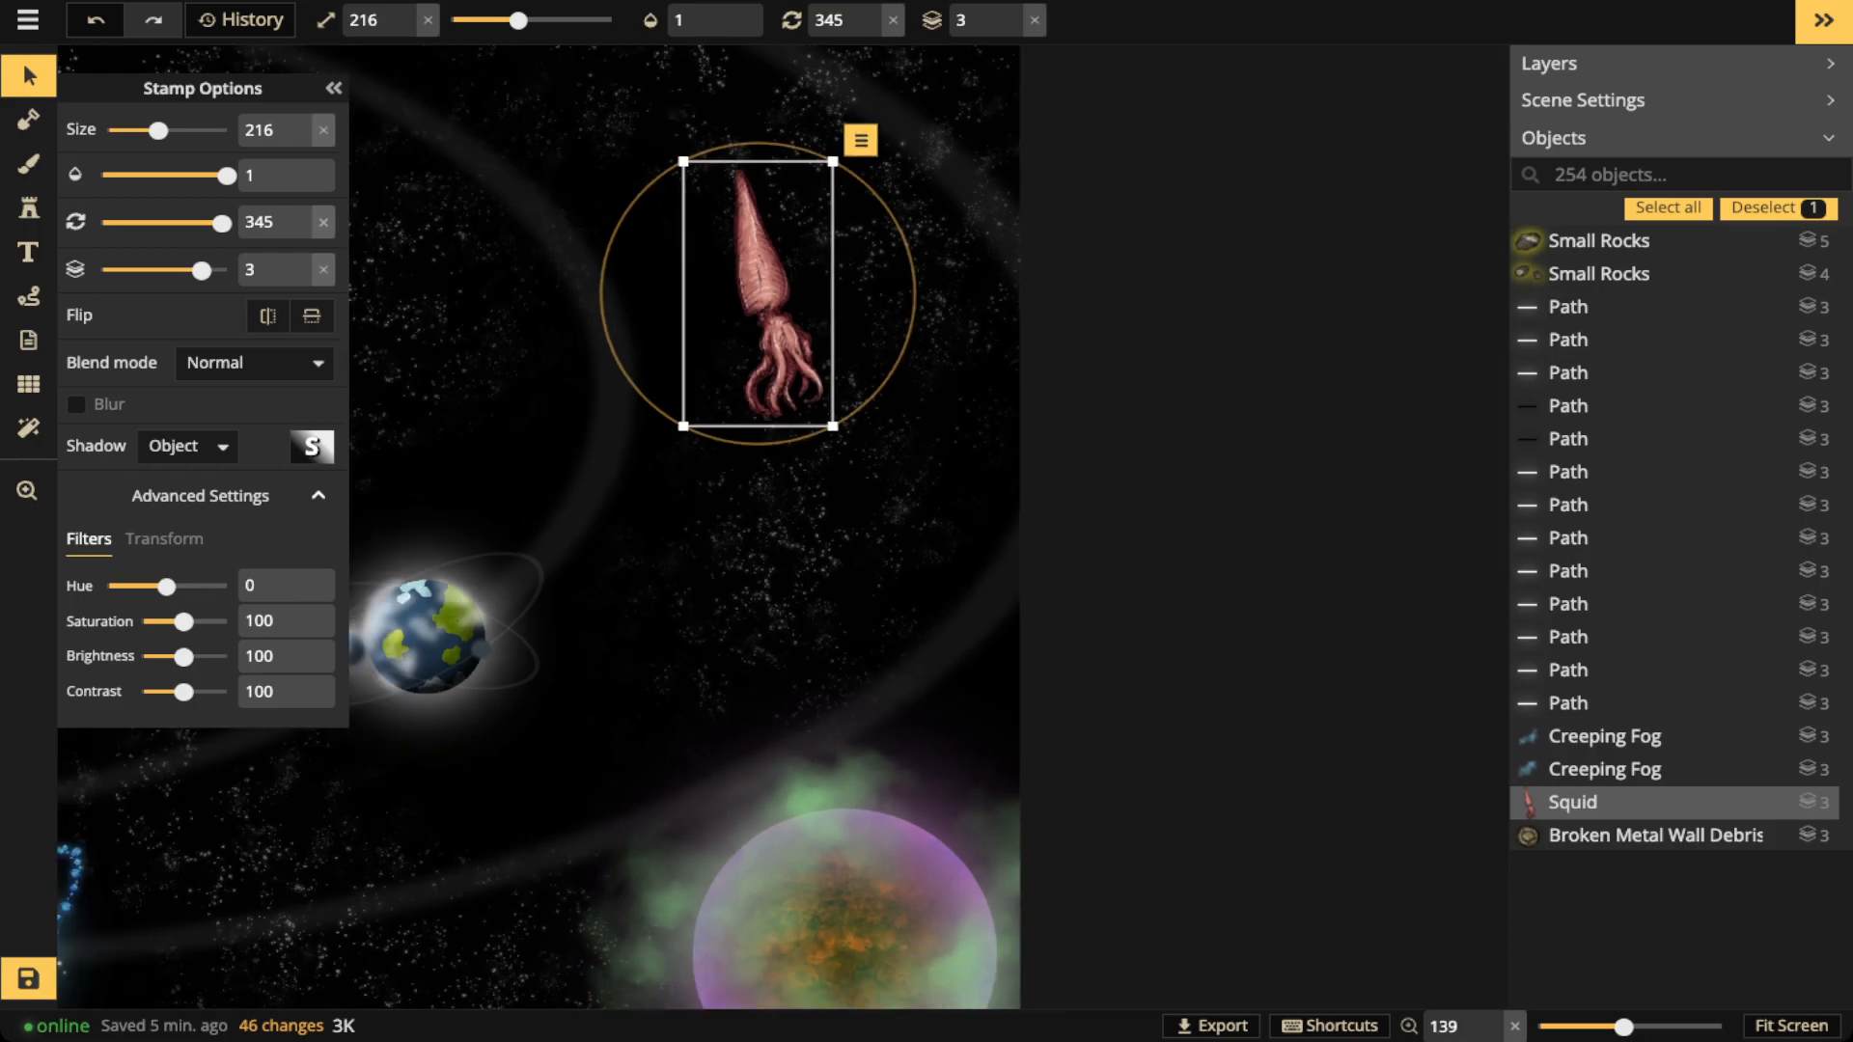
pyautogui.scroll(-1, 845, 496)
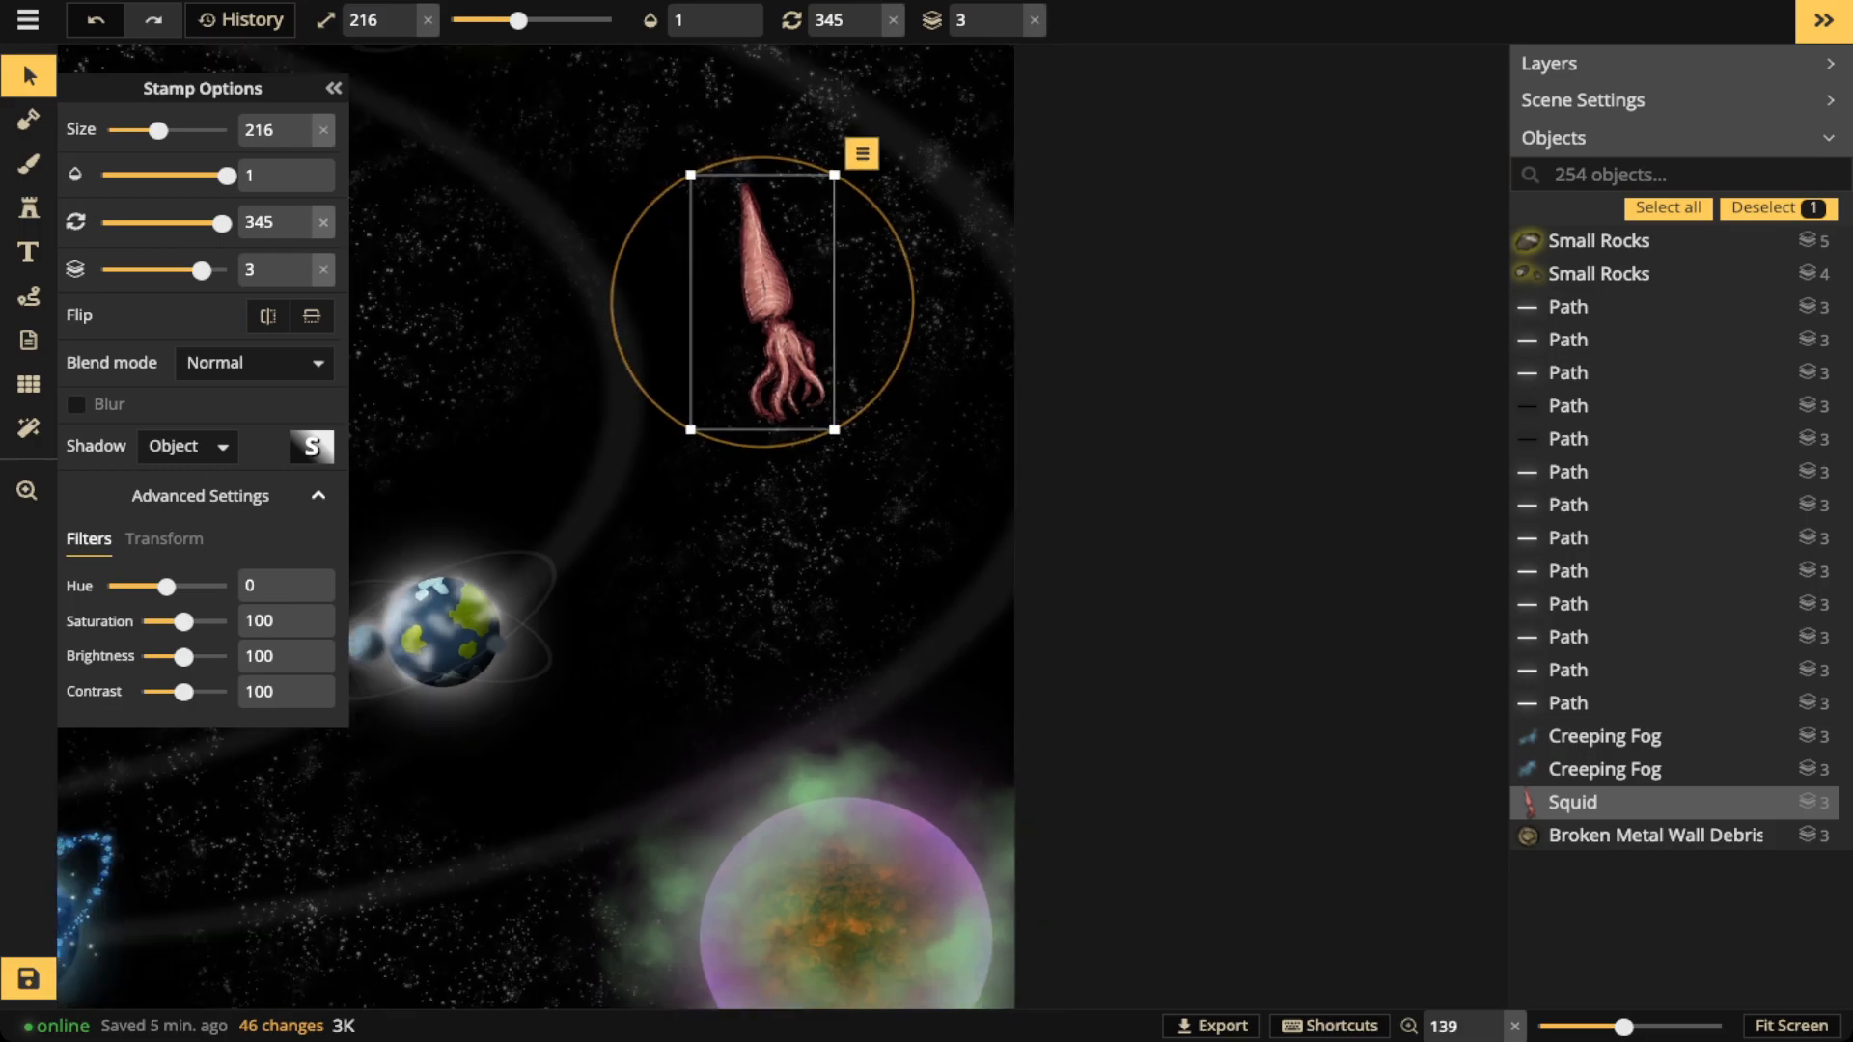
pyautogui.moveTo(846, 608); pyautogui.dragTo(848, 482)
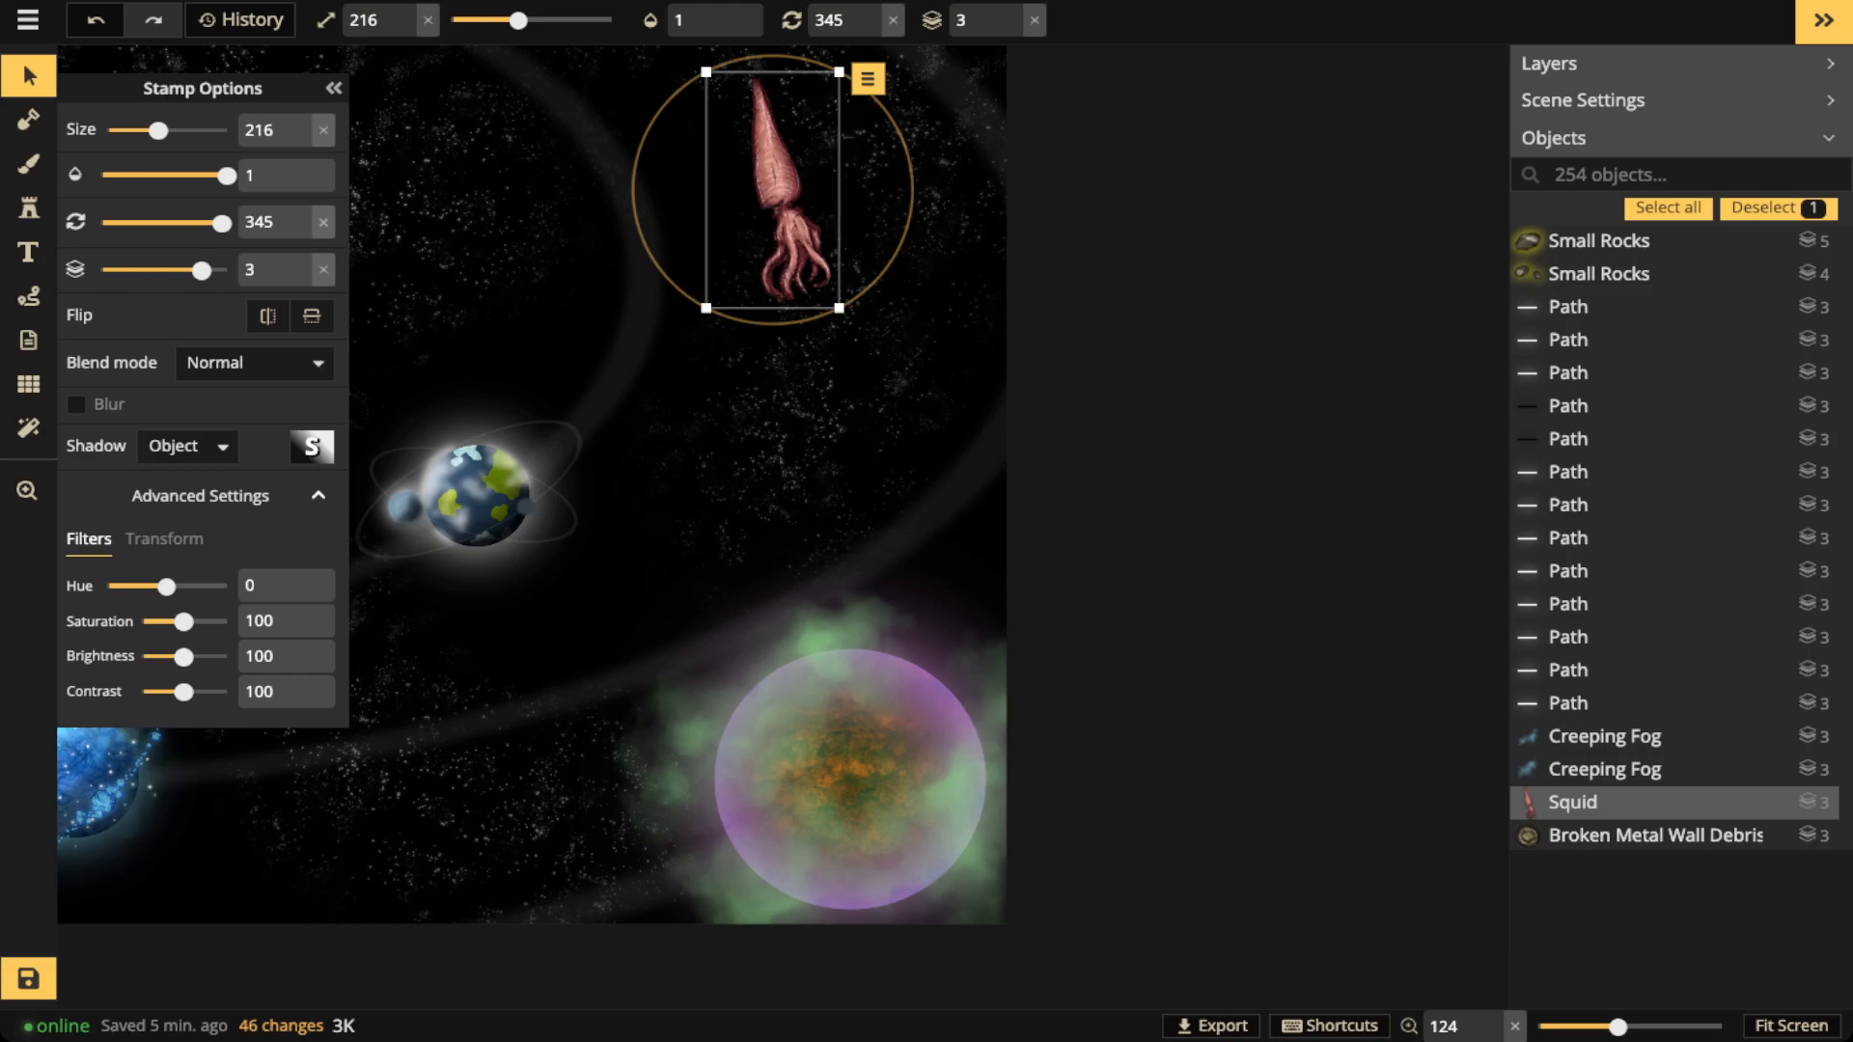
pyautogui.moveTo(776, 193); pyautogui.dragTo(779, 239)
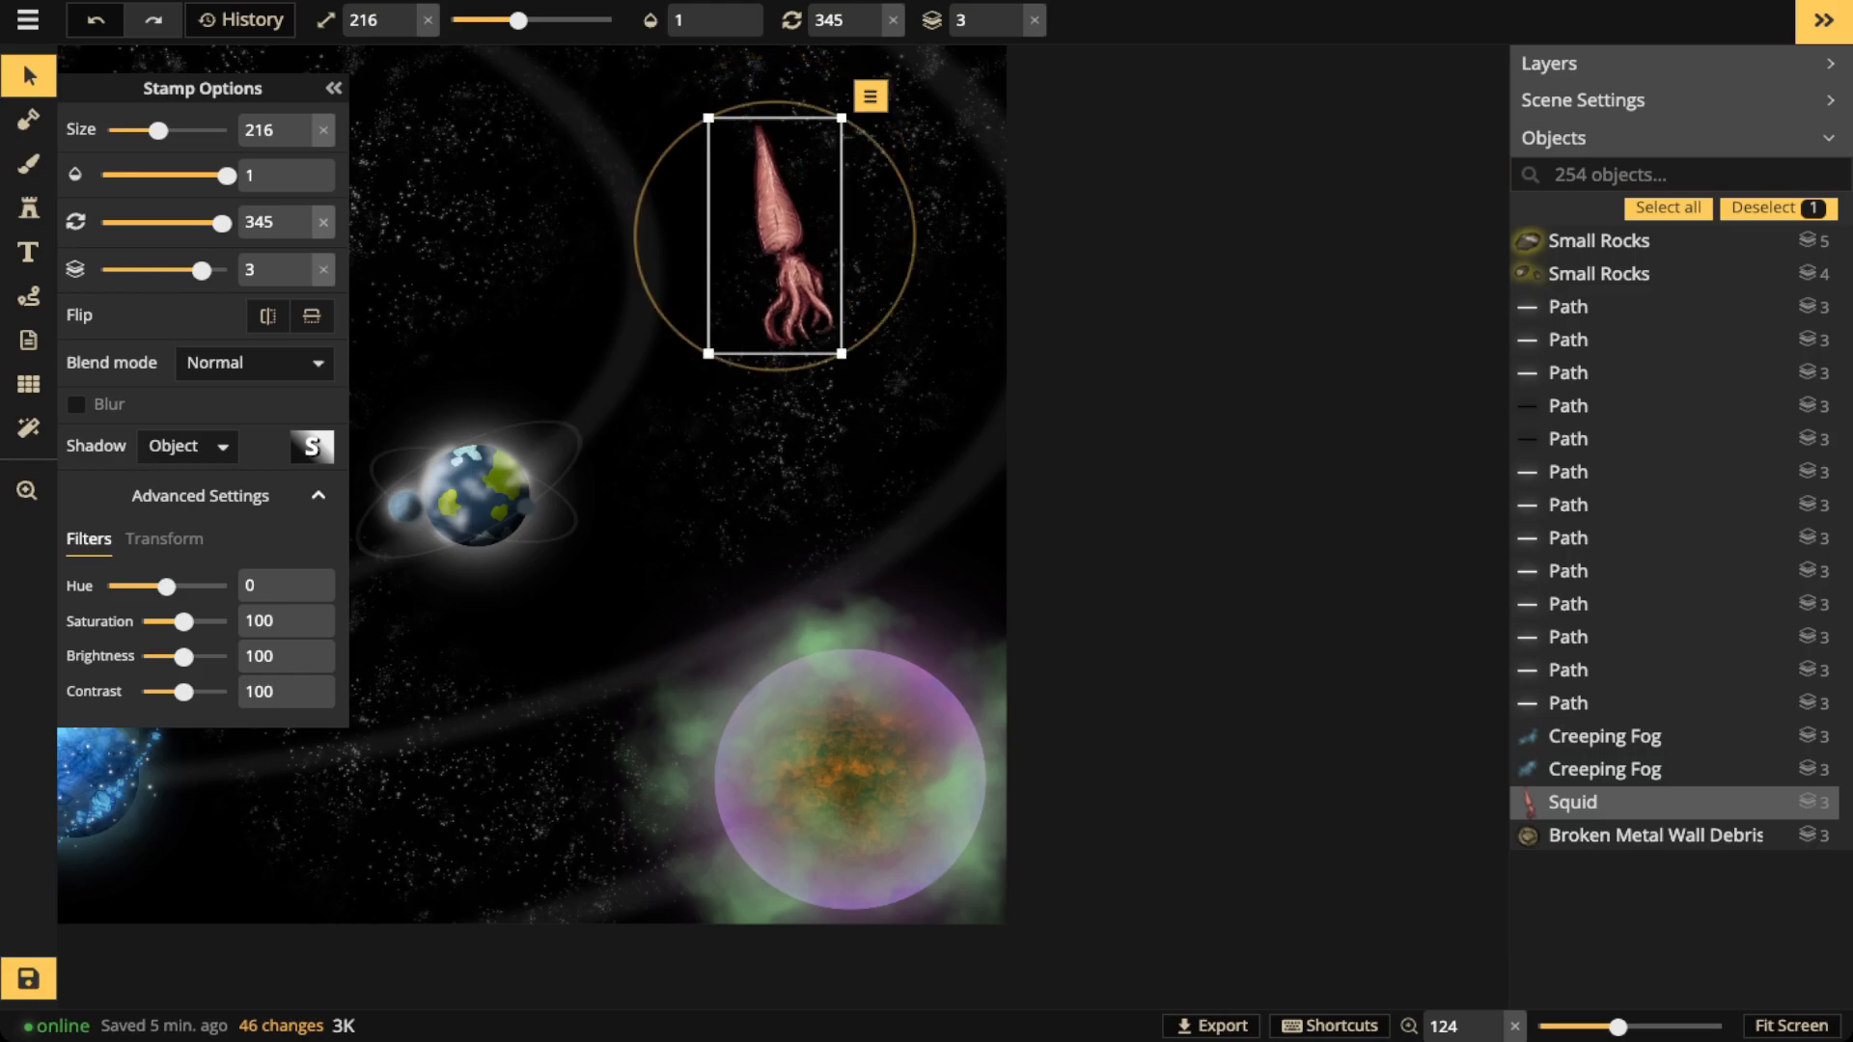
# Search the stamp catalog for "orb" and choose the Magic Orbs stamp
pyautogui.scroll(3, 802, 743)
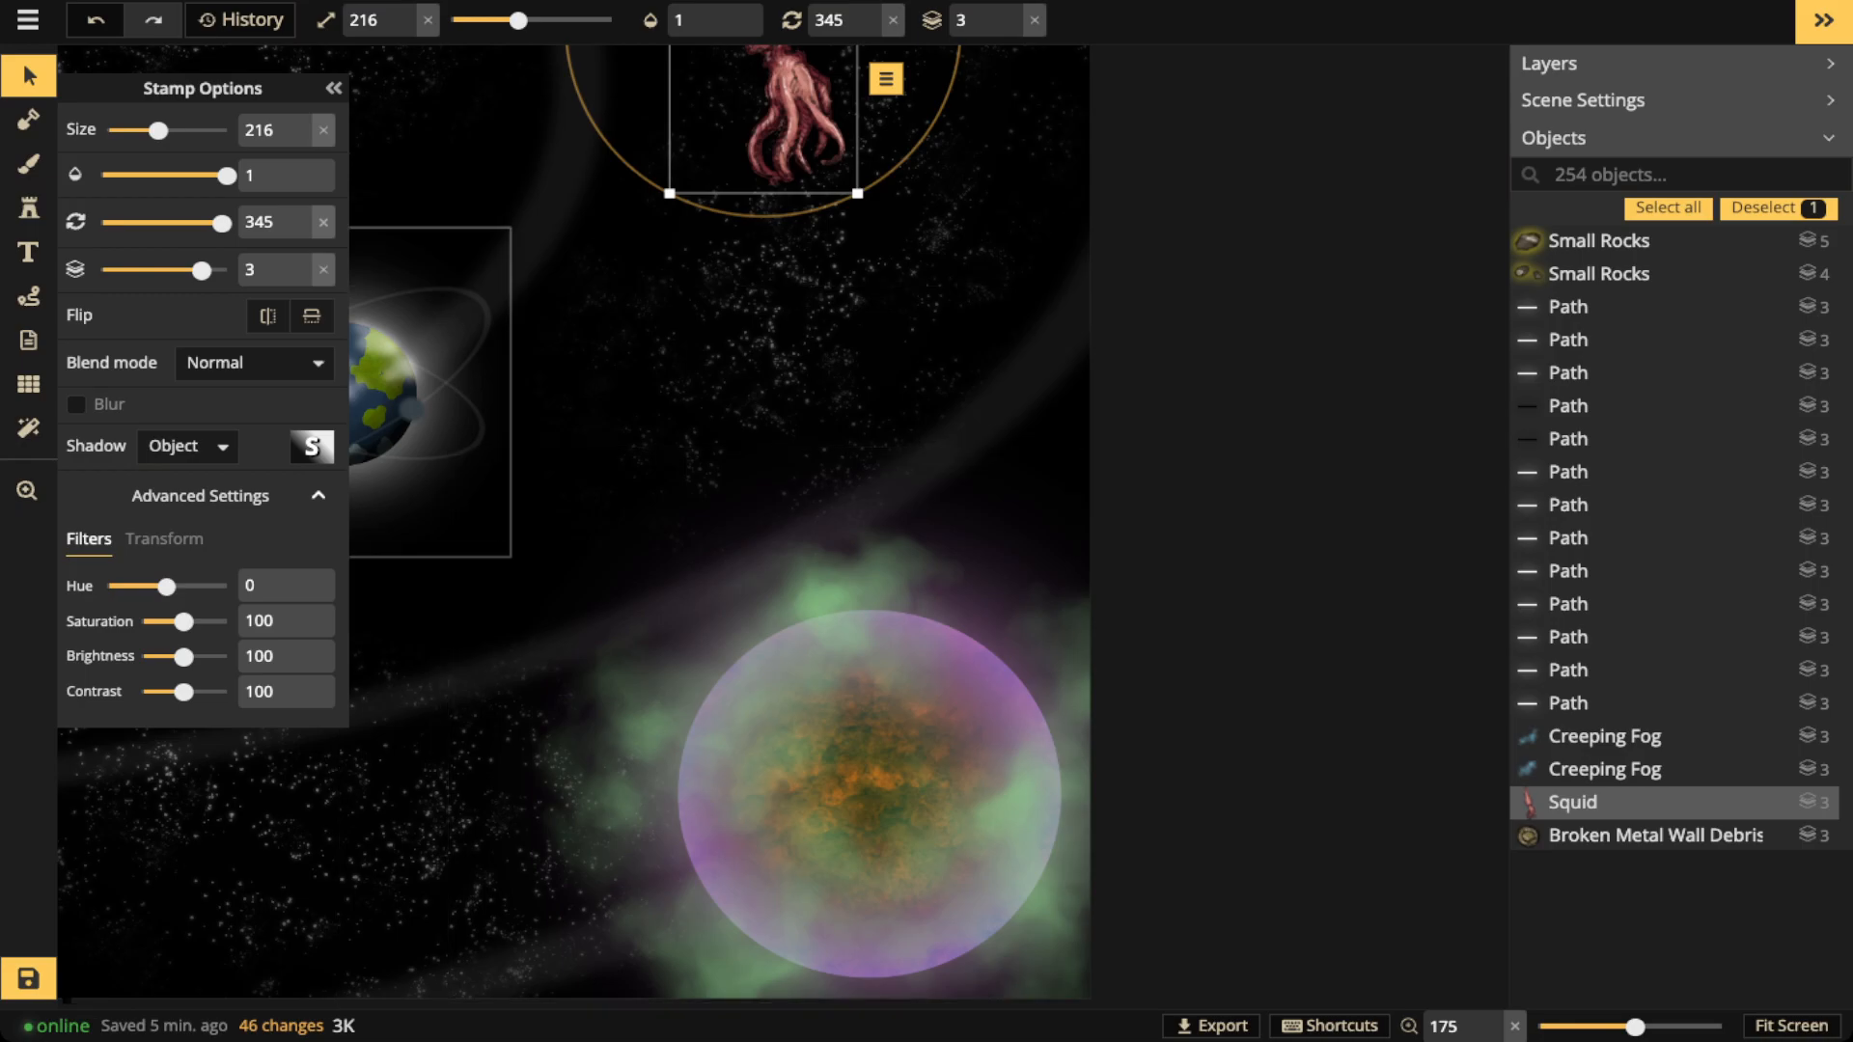
pyautogui.click(29, 208)
pyautogui.click(189, 145)
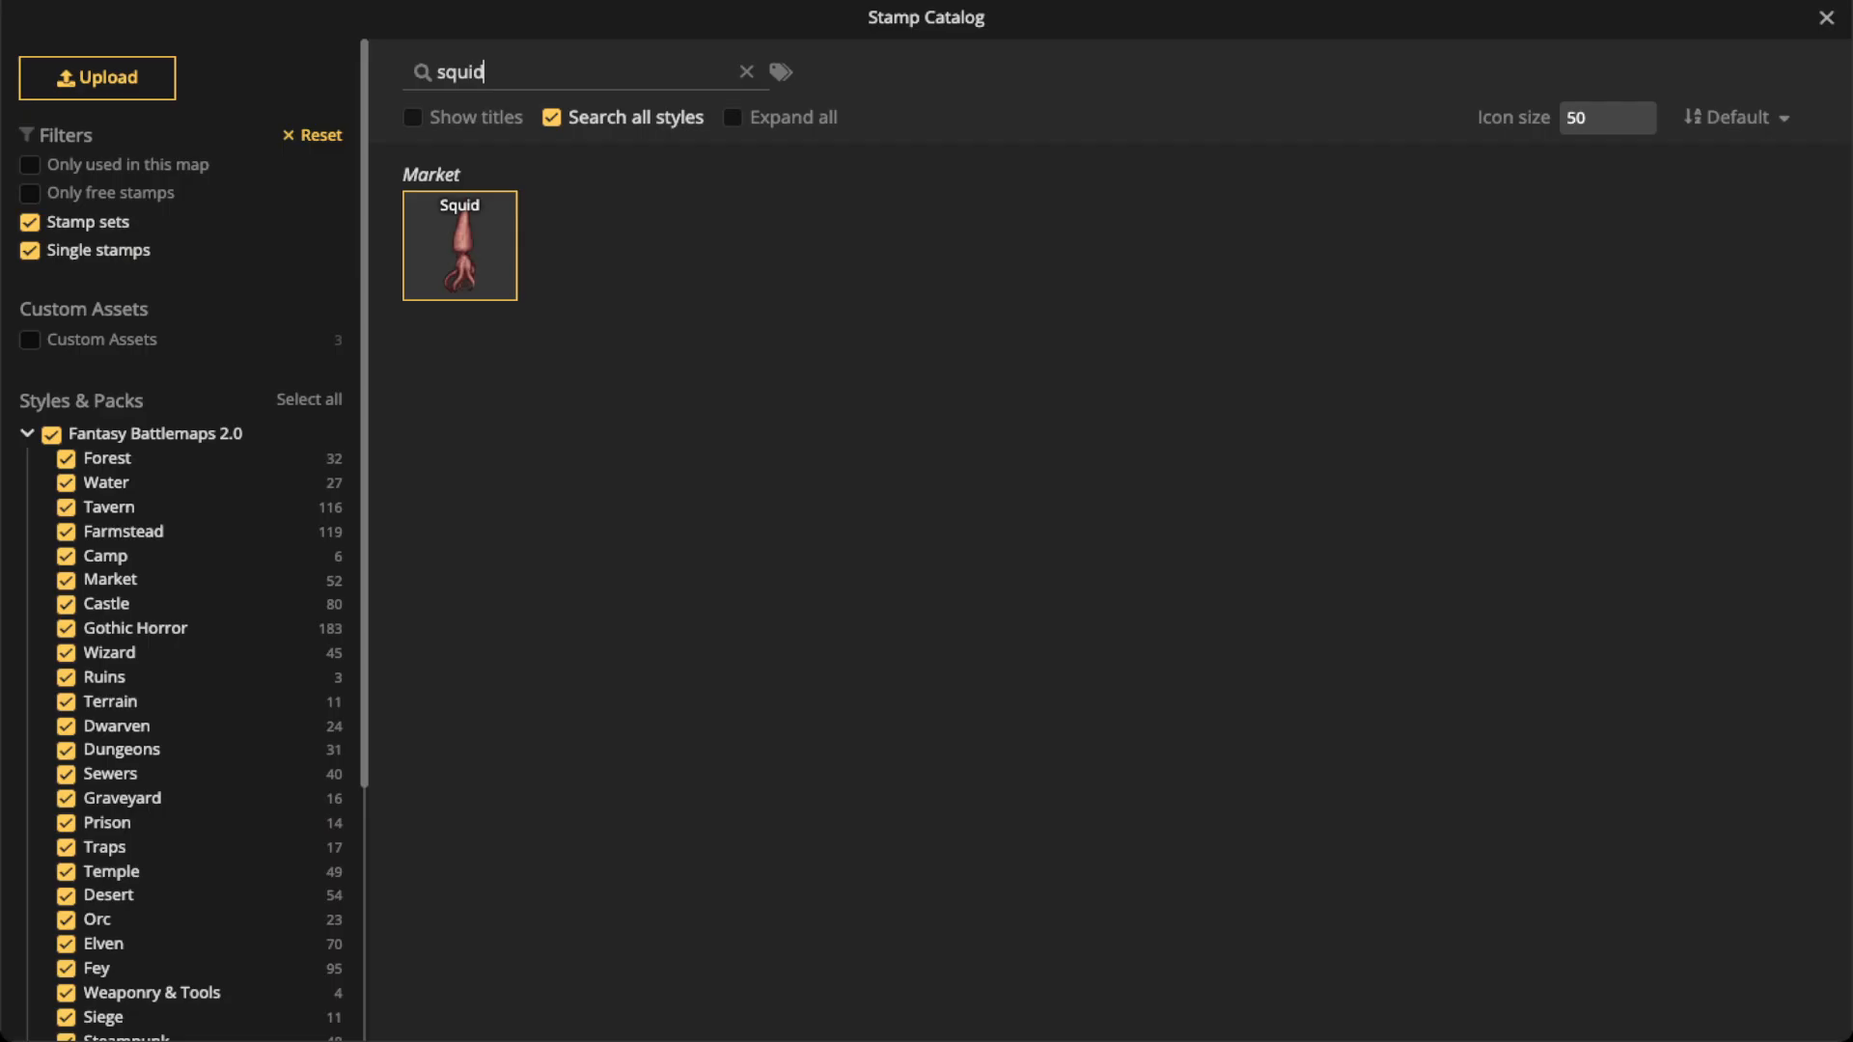
pyautogui.moveTo(490, 72); pyautogui.dragTo(355, 77)
pyautogui.write('o')
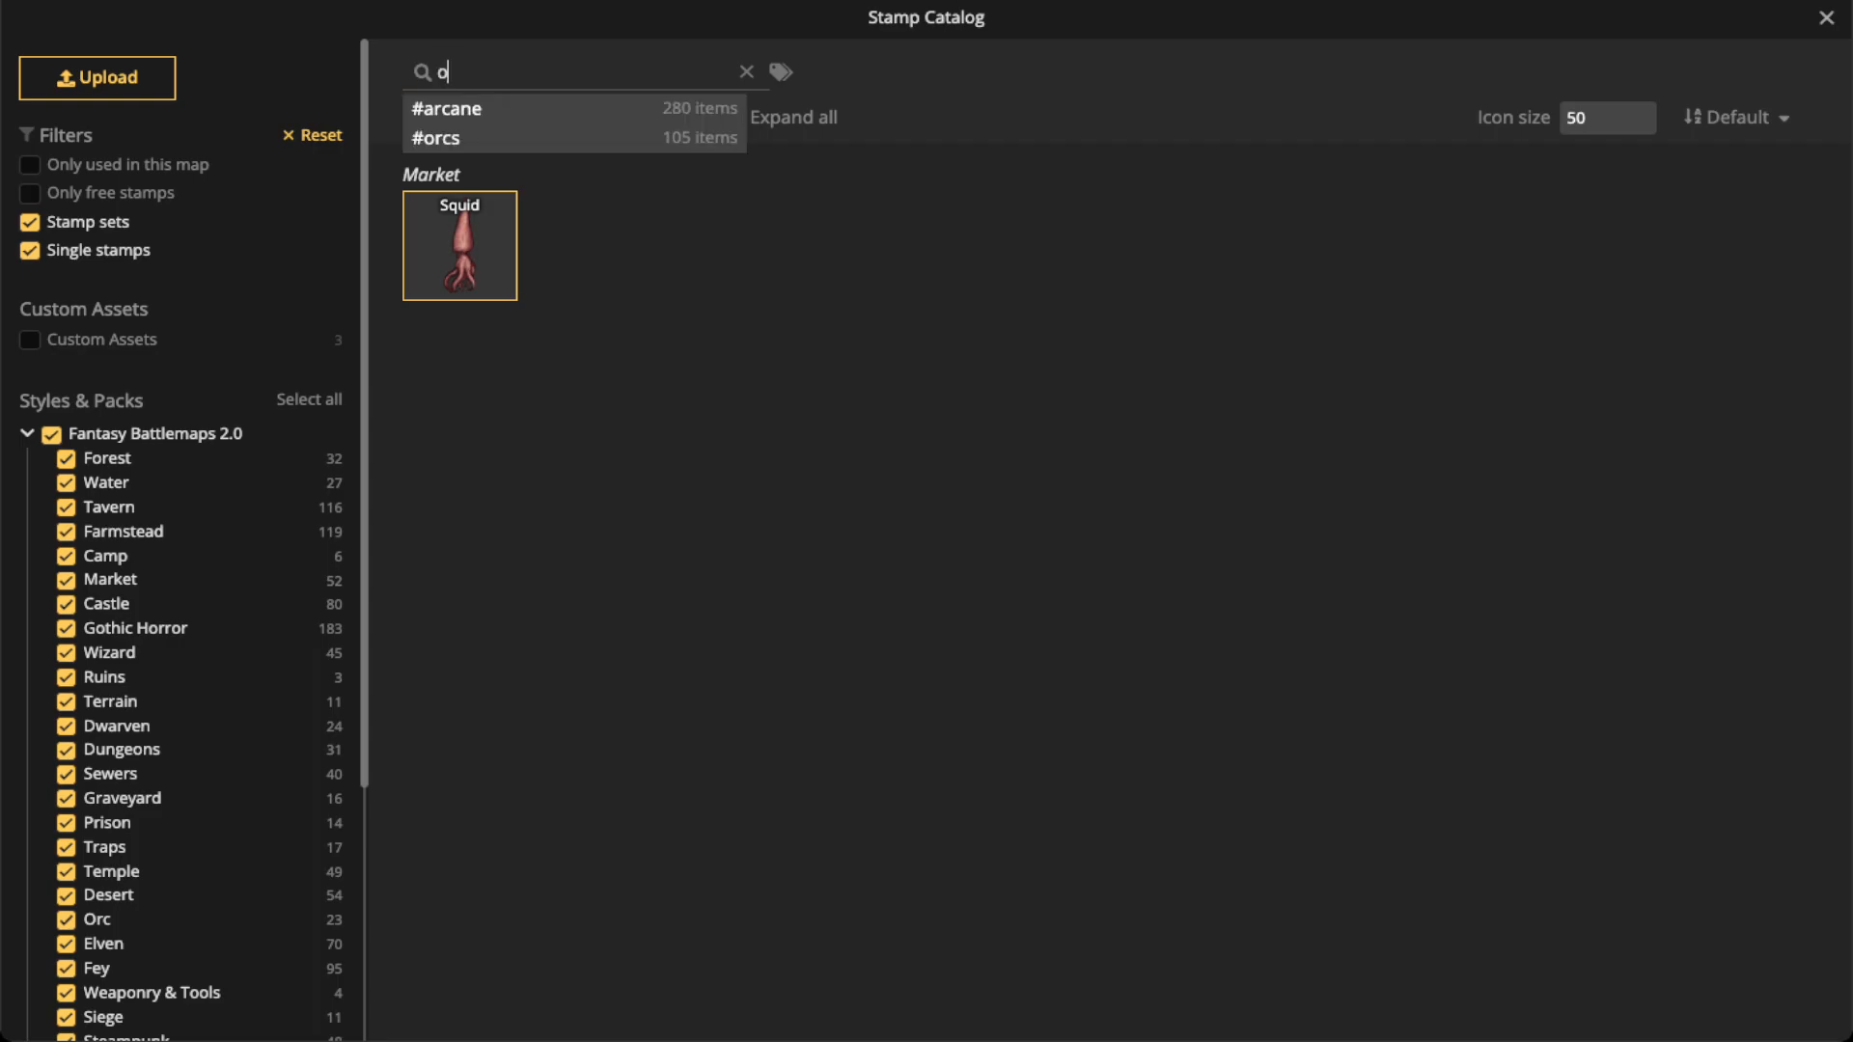
pyautogui.write('rb')
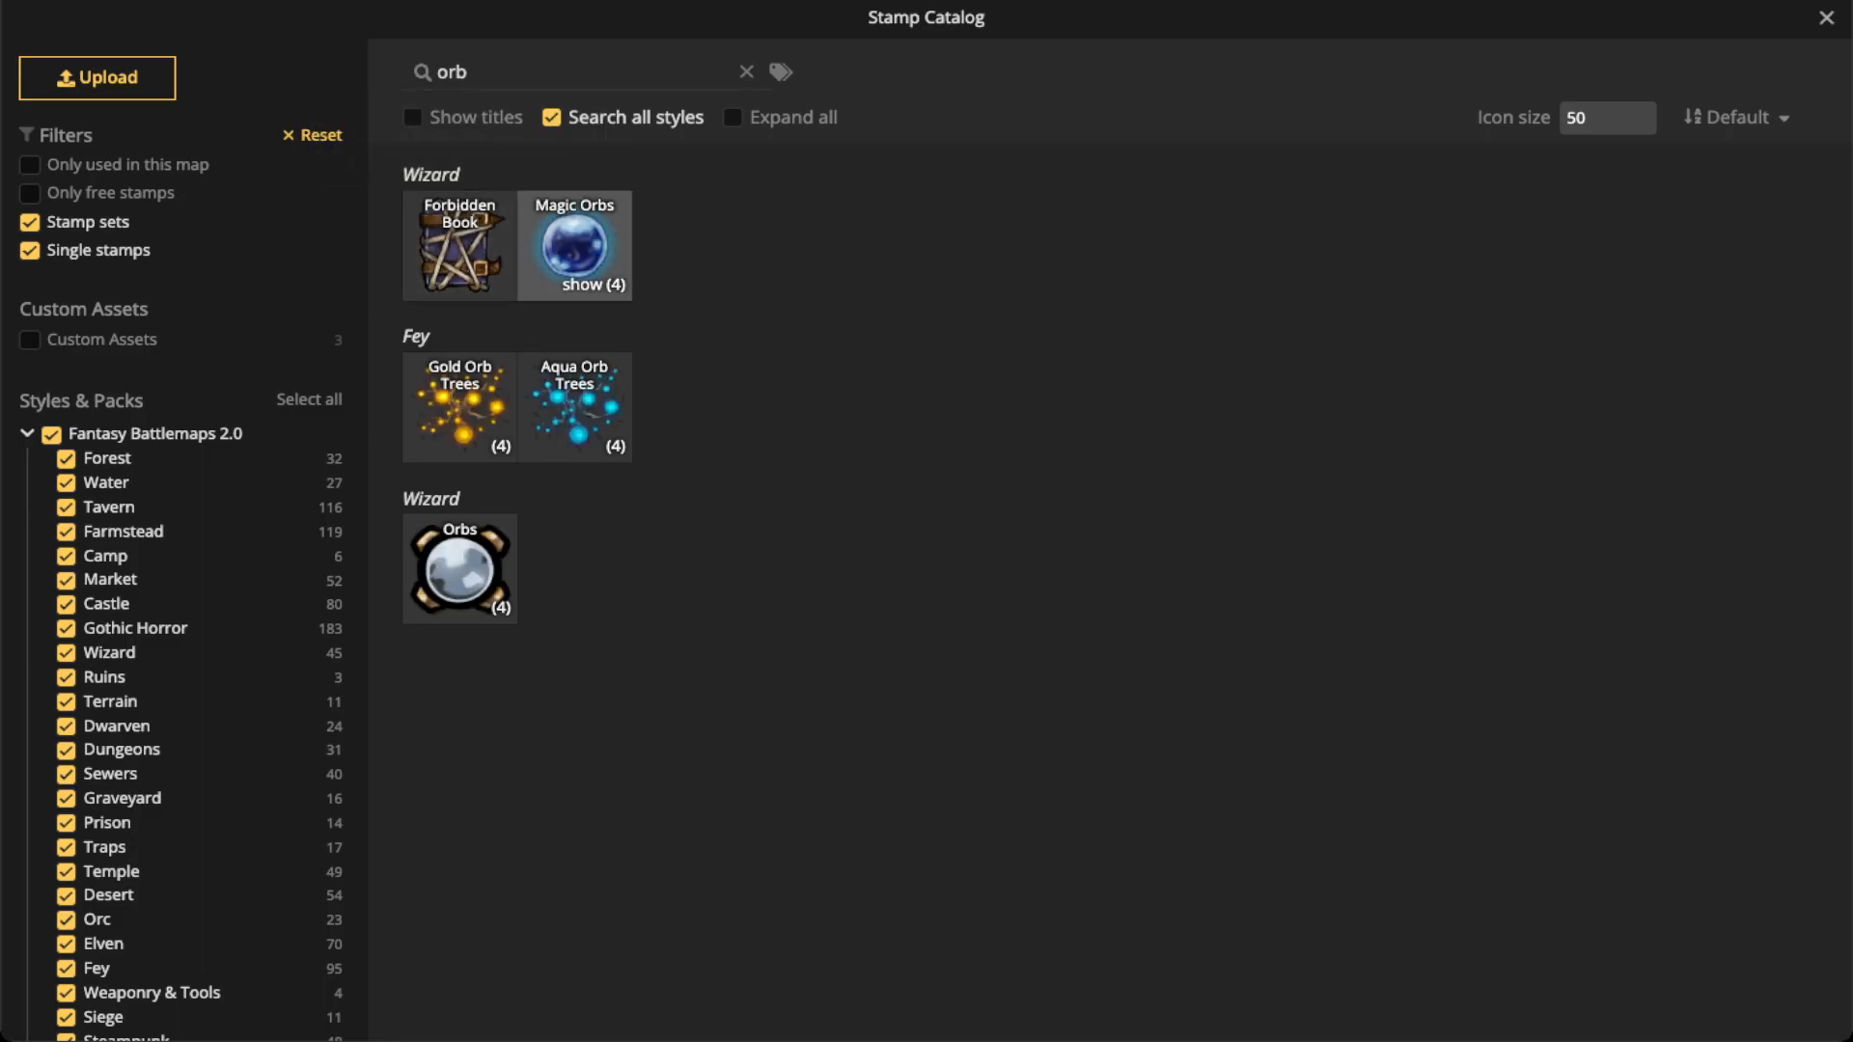
pyautogui.click(577, 241)
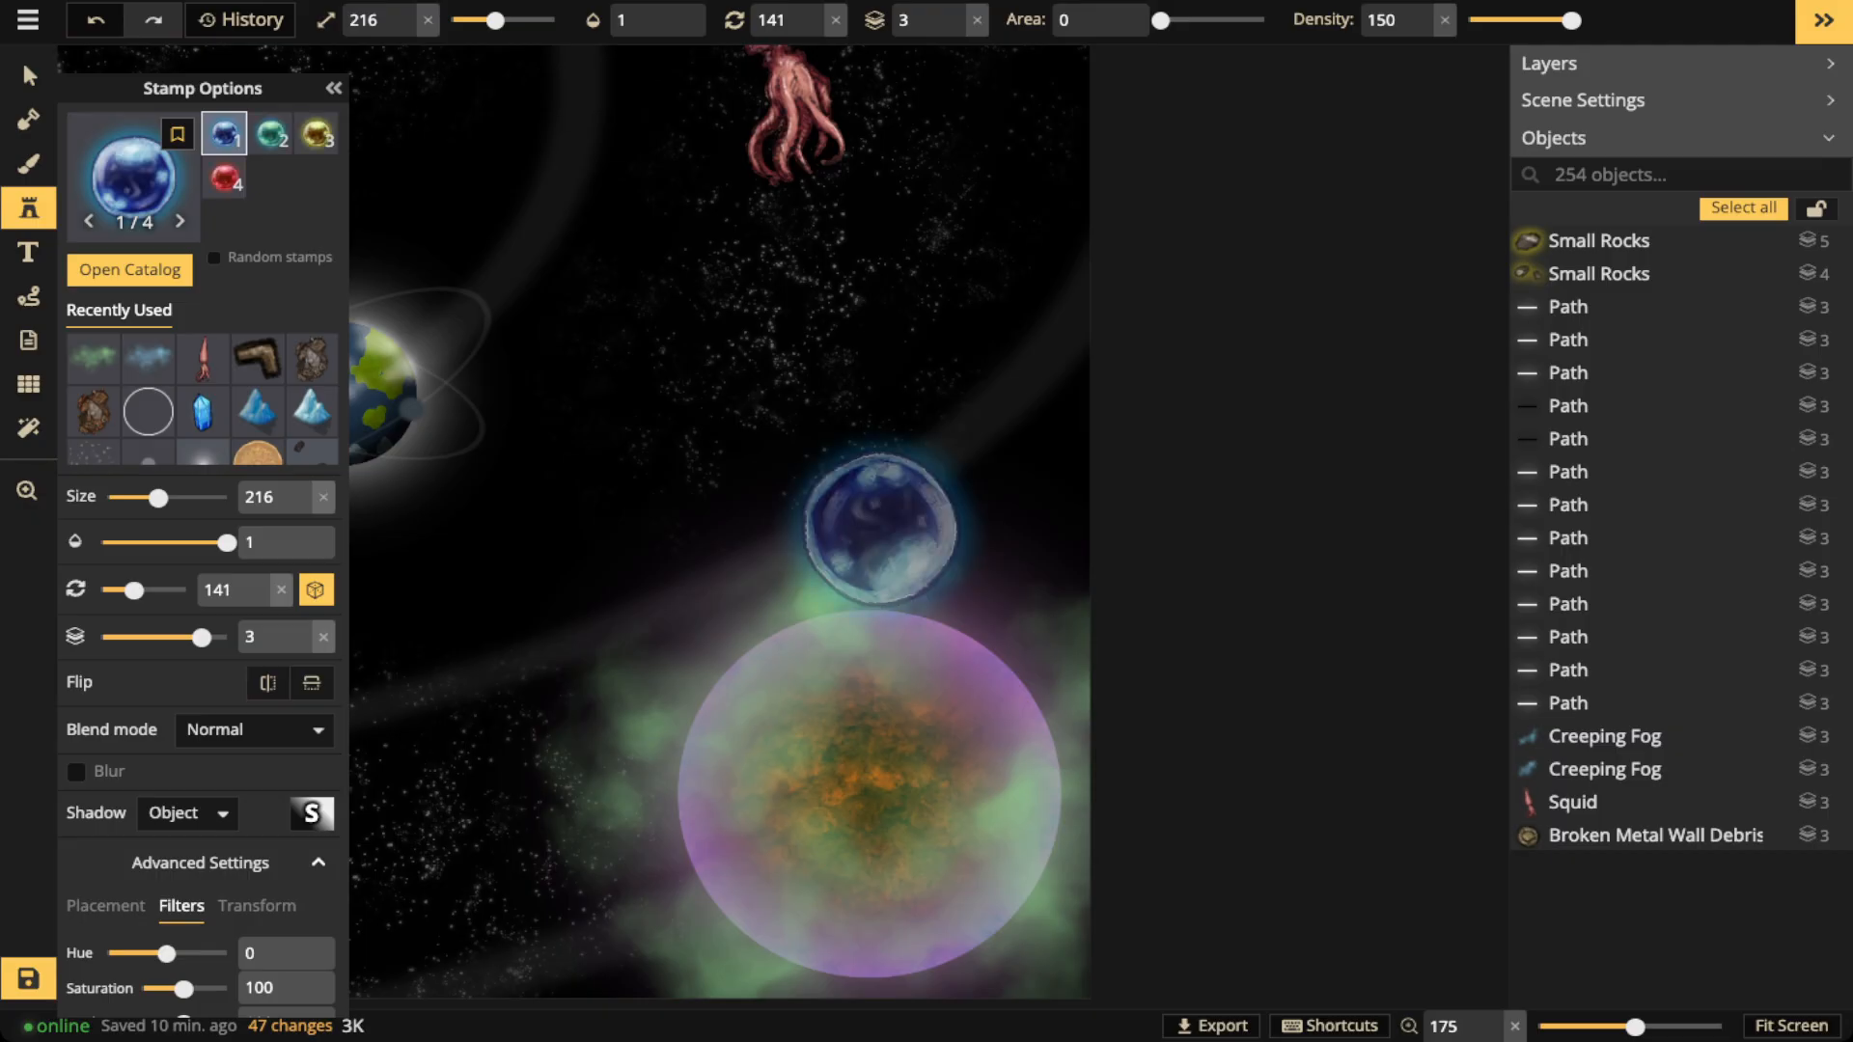
# Stamp a blue Magic Orb at size 126, rotated to 291 on layer 3, at the purple planet's upper-left edge
pyautogui.scroll(-2, 770, 528)
pyautogui.scroll(-3, 768, 527)
pyautogui.scroll(9, 681, 528)
pyautogui.scroll(3, 681, 528)
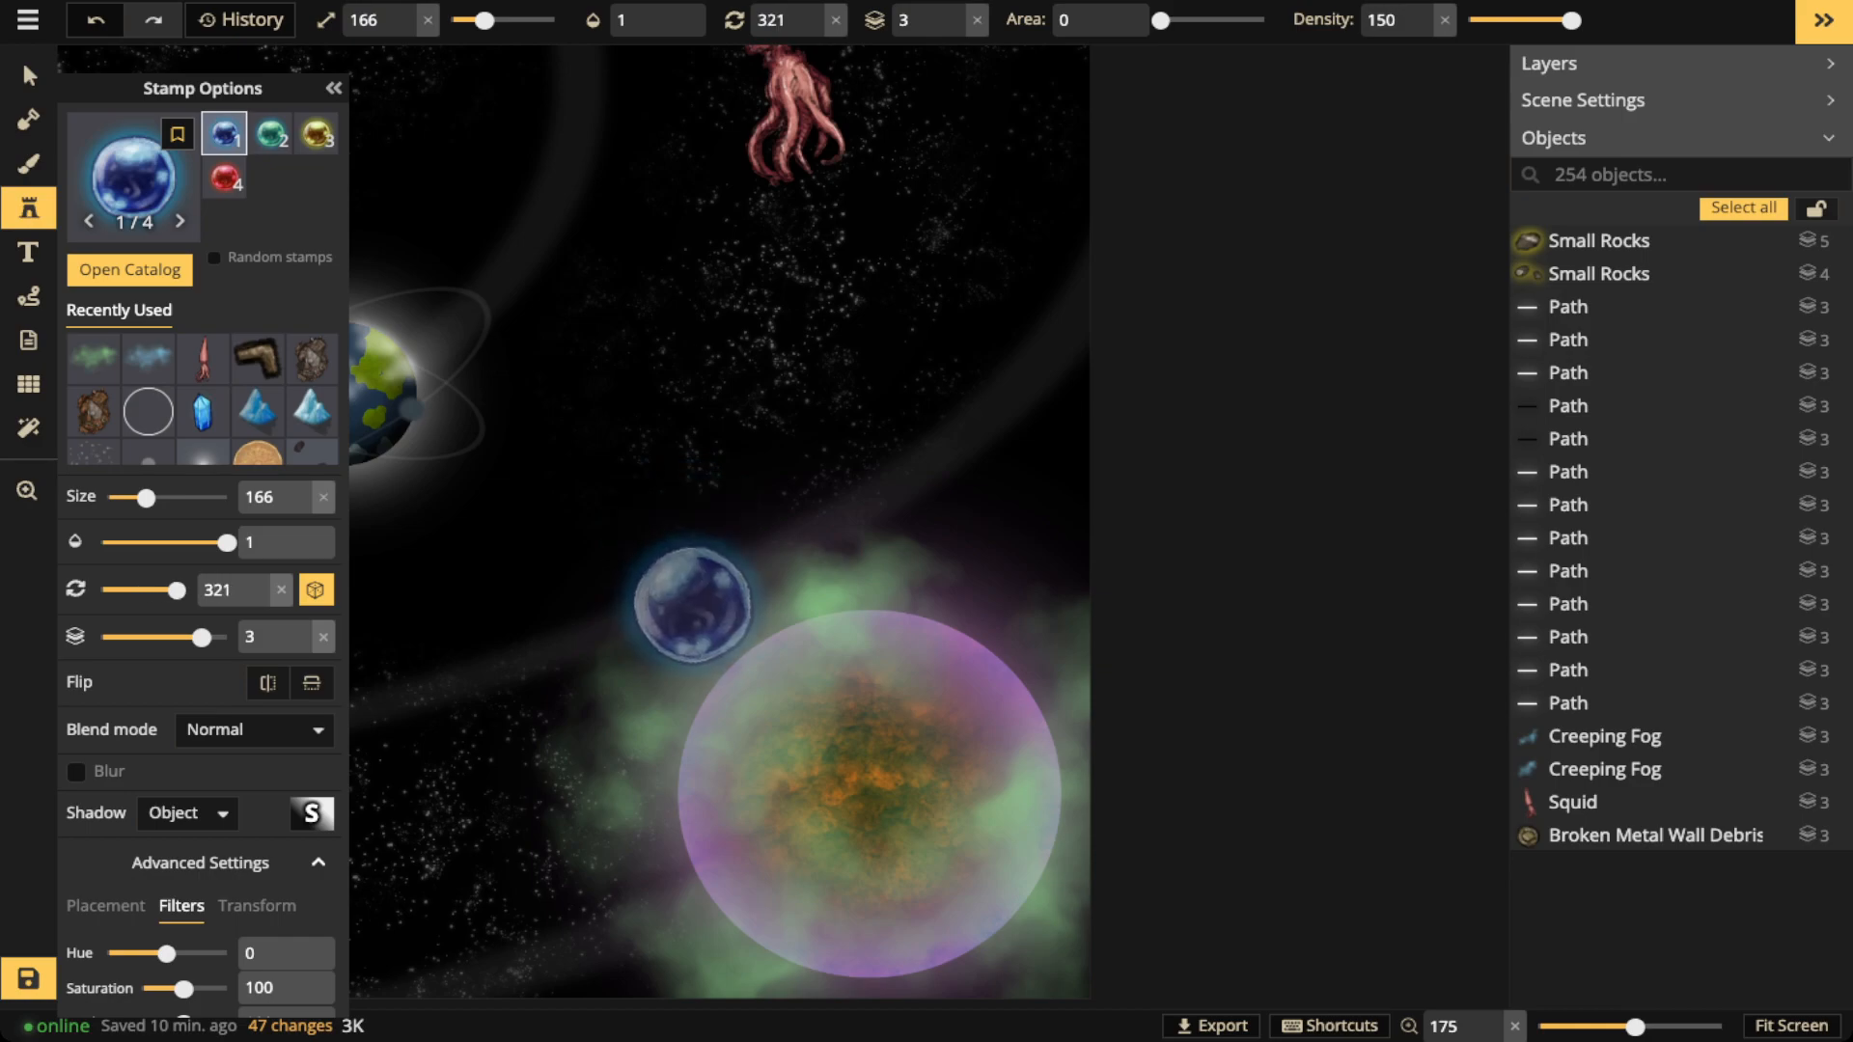
pyautogui.scroll(-4, 695, 591)
pyautogui.scroll(-2, 738, 622)
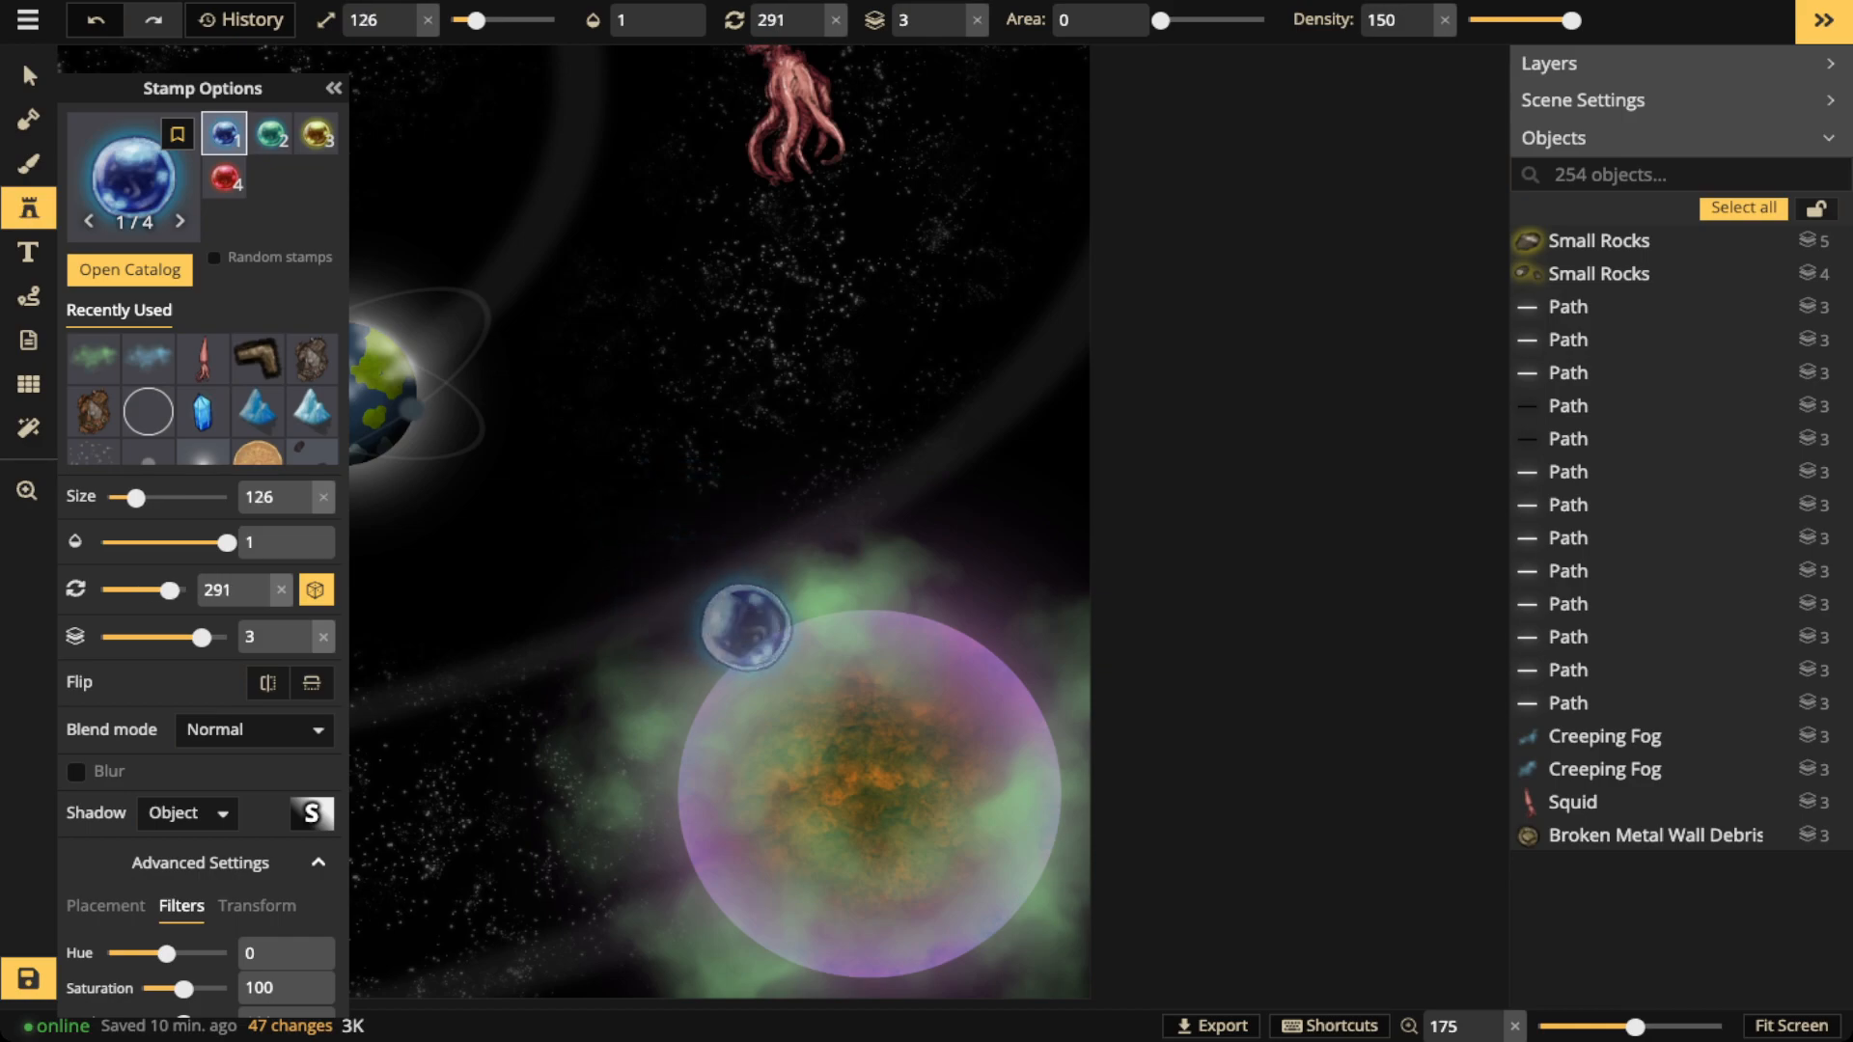
pyautogui.click(745, 628)
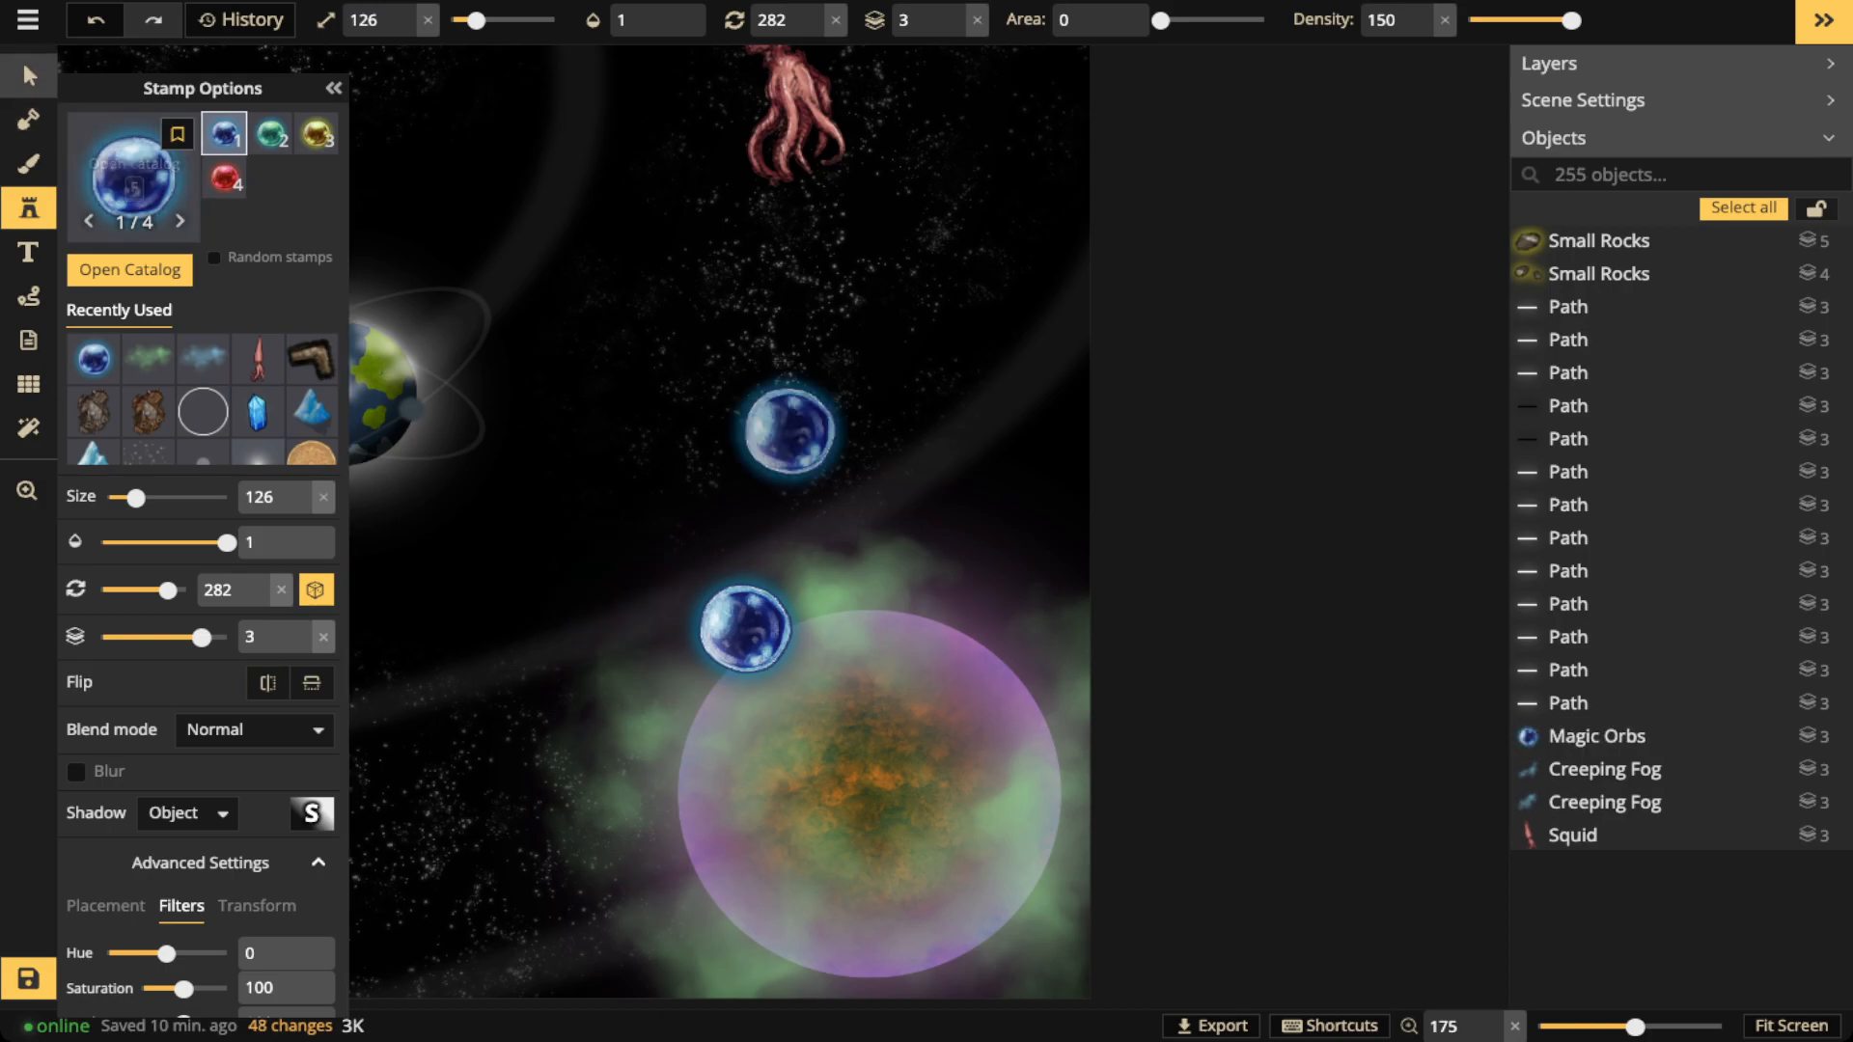
# Select the placed Magic Orb and set its shadow to None
pyautogui.click(29, 76)
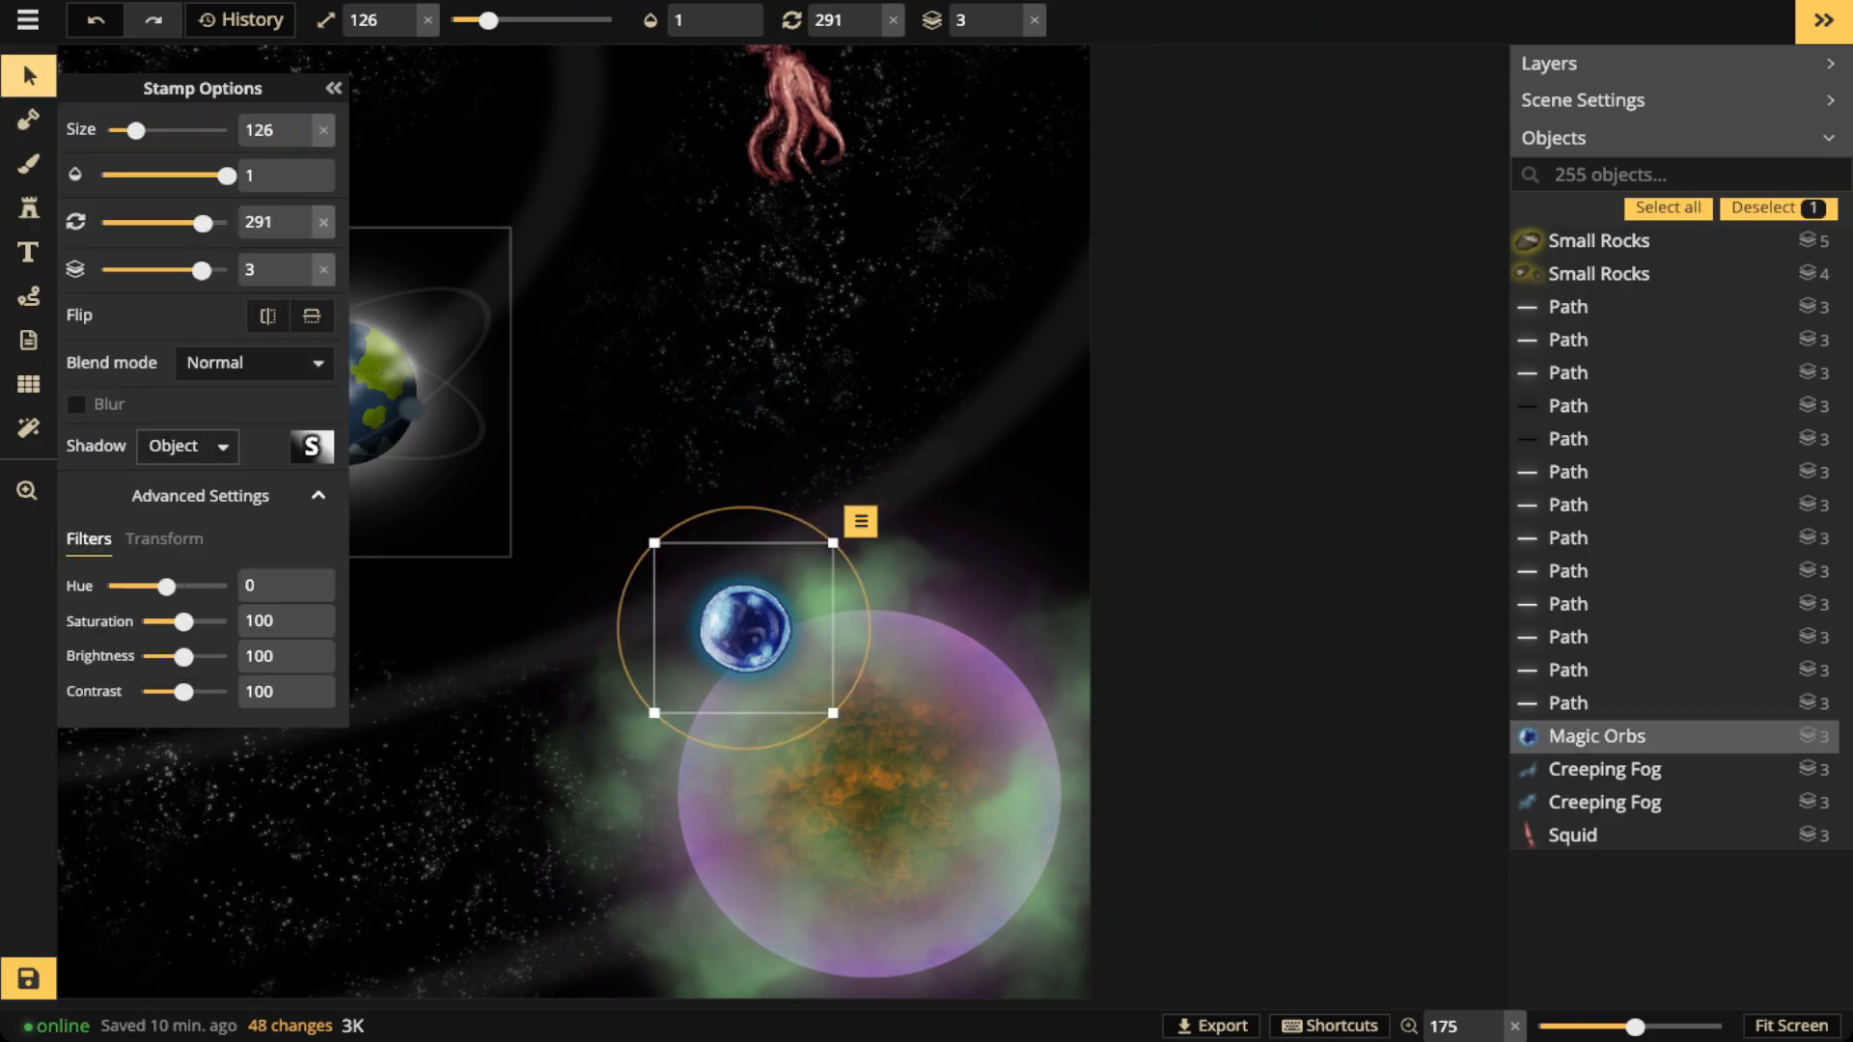
pyautogui.click(188, 446)
pyautogui.click(184, 488)
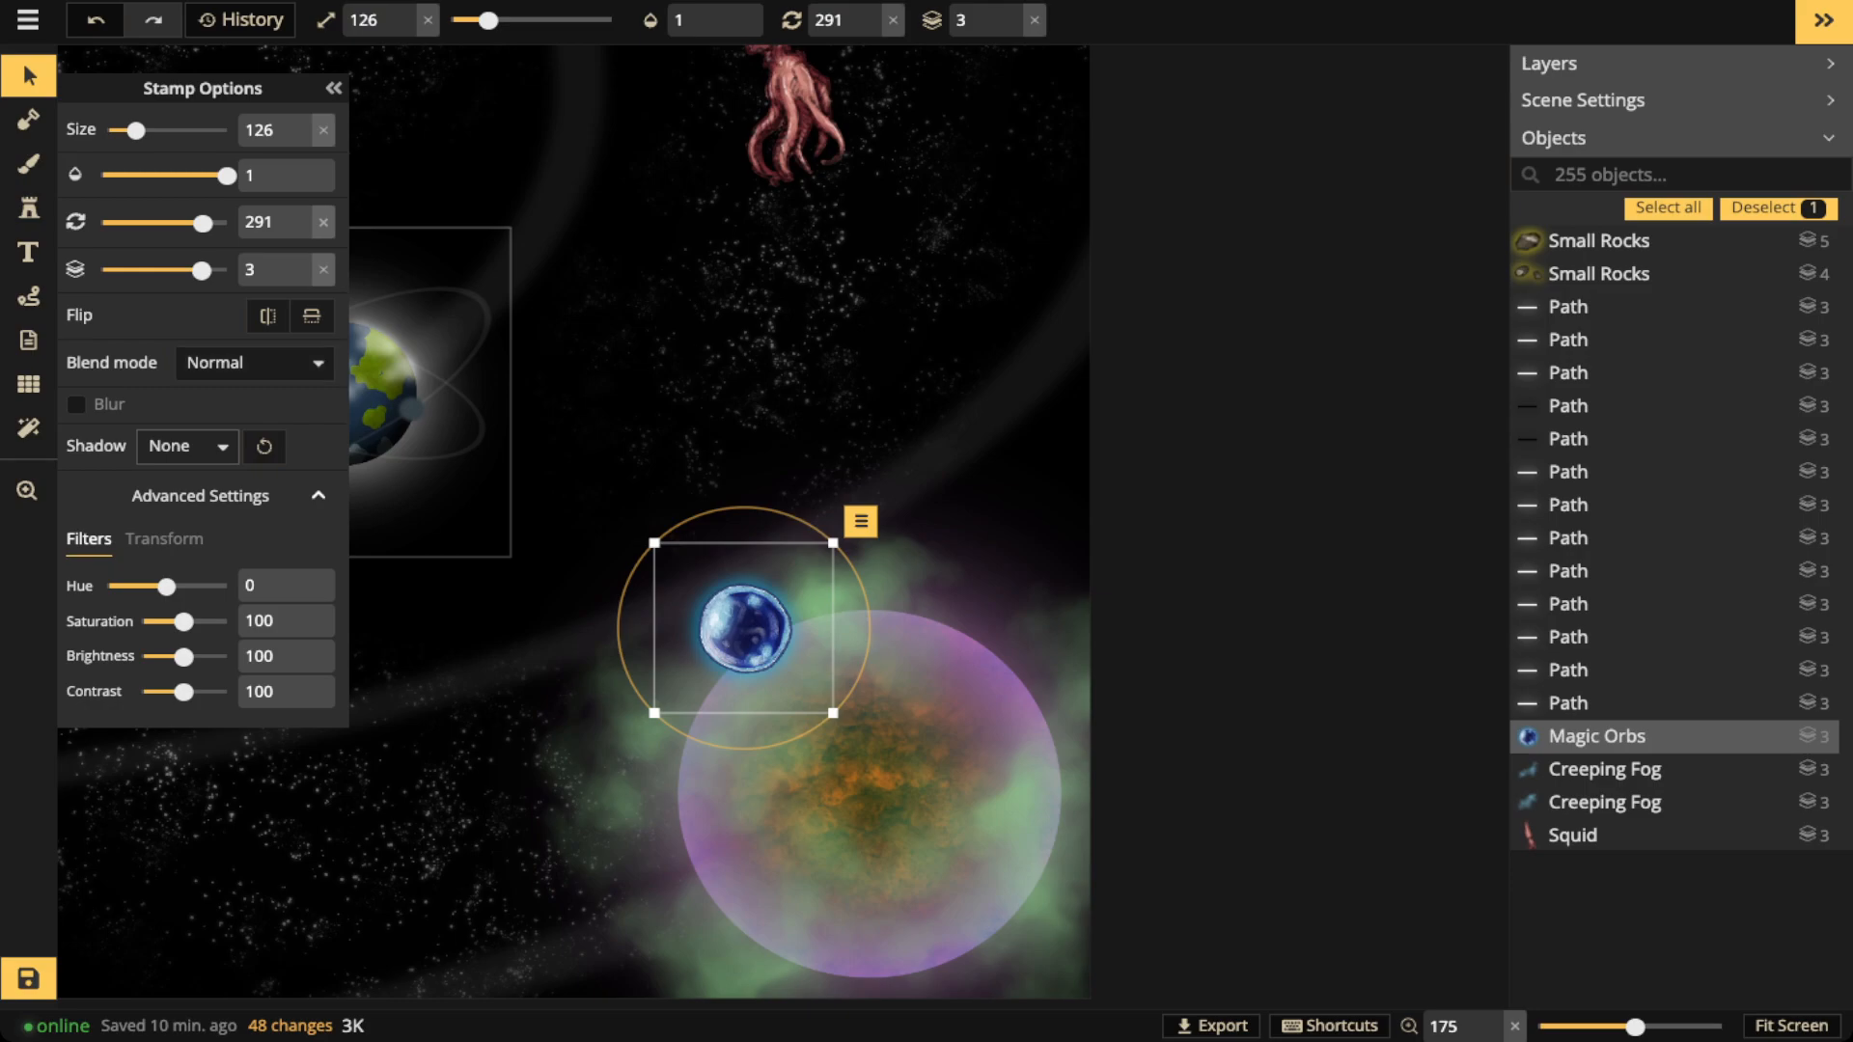
# Try several blend modes on the Magic Orb and set it to Color dodge
pyautogui.click(255, 364)
pyautogui.click(188, 472)
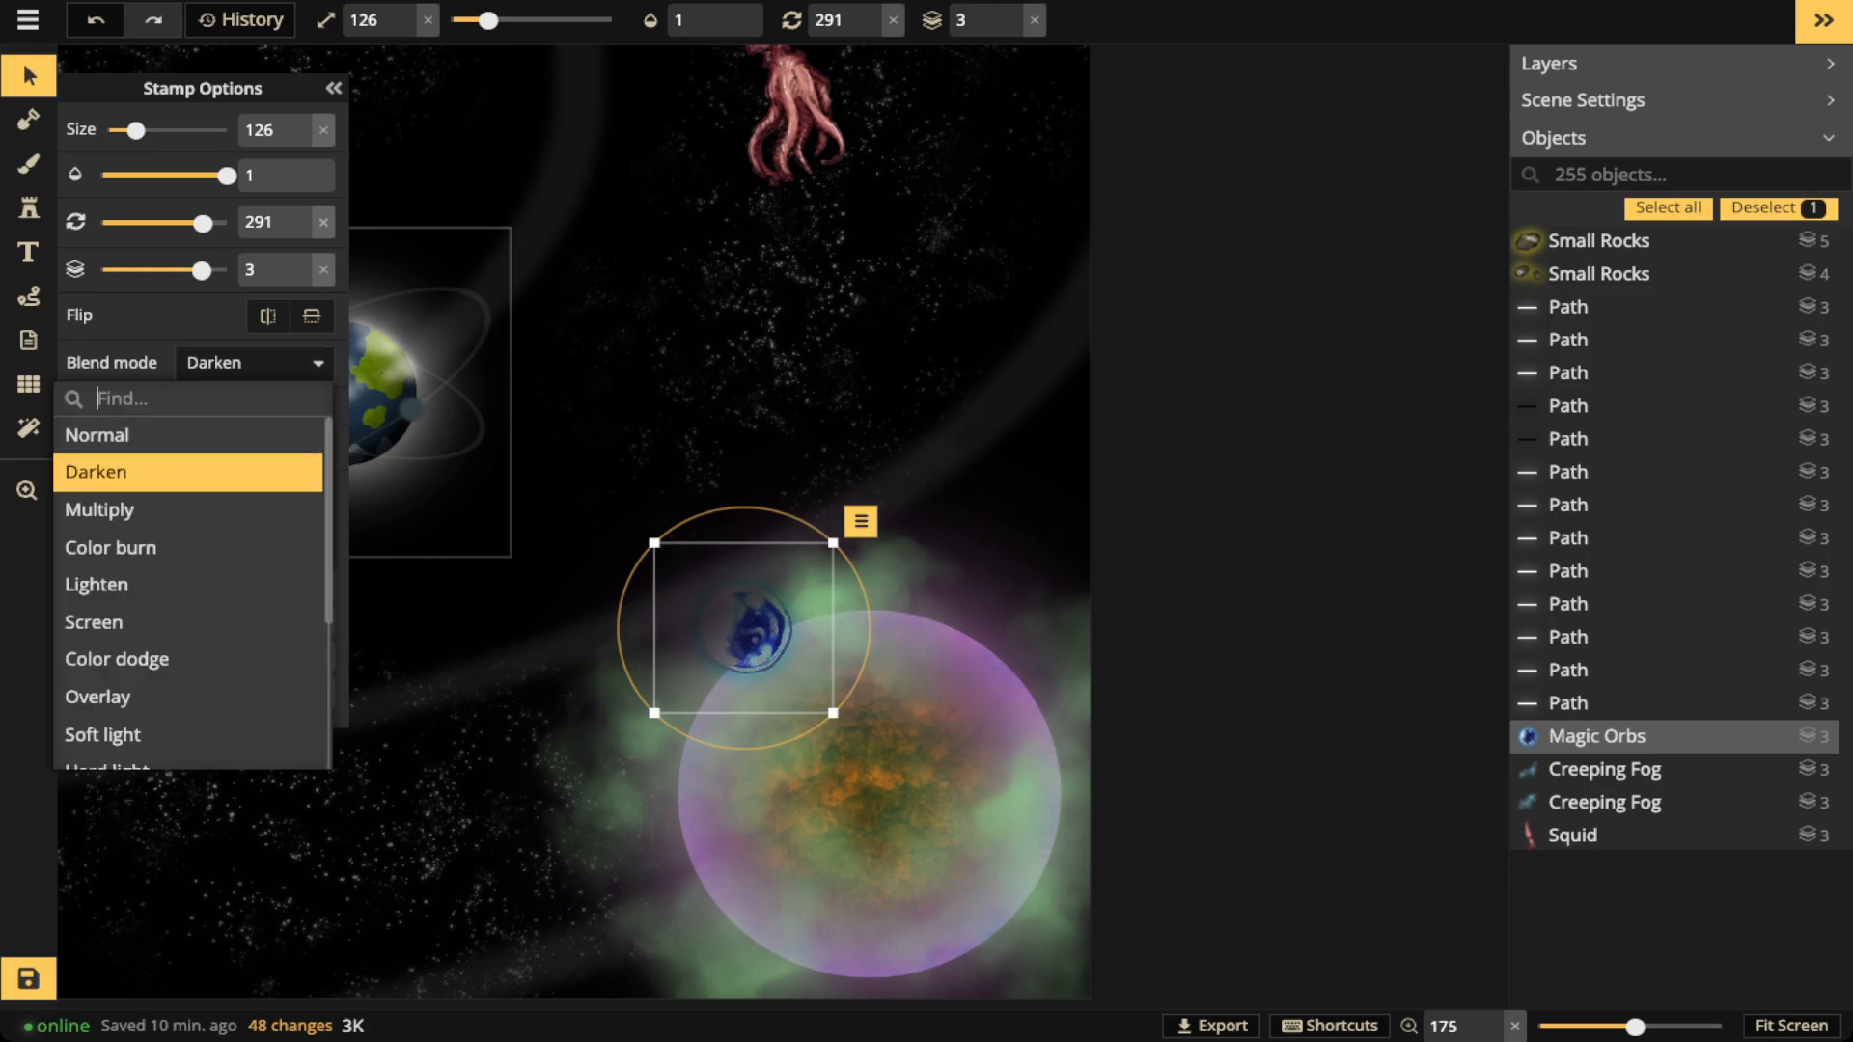
pyautogui.click(188, 510)
pyautogui.click(188, 547)
pyautogui.click(189, 585)
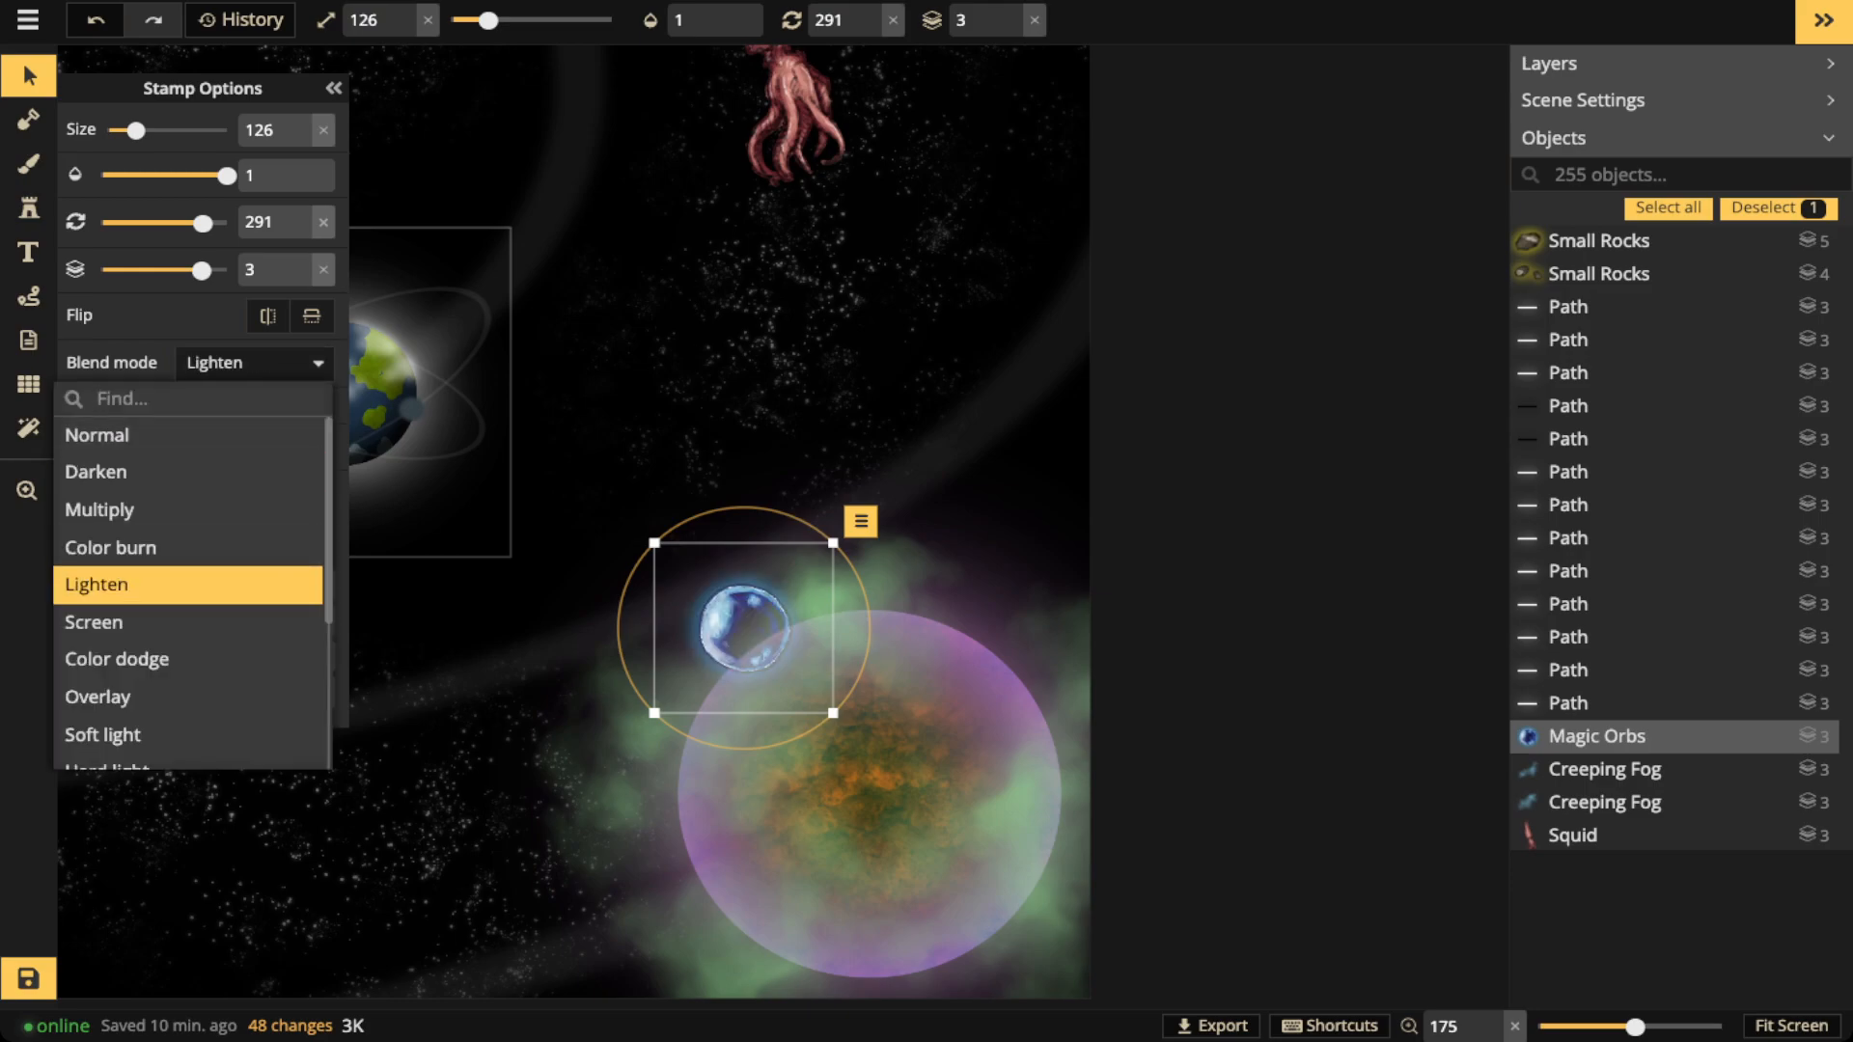
pyautogui.click(188, 622)
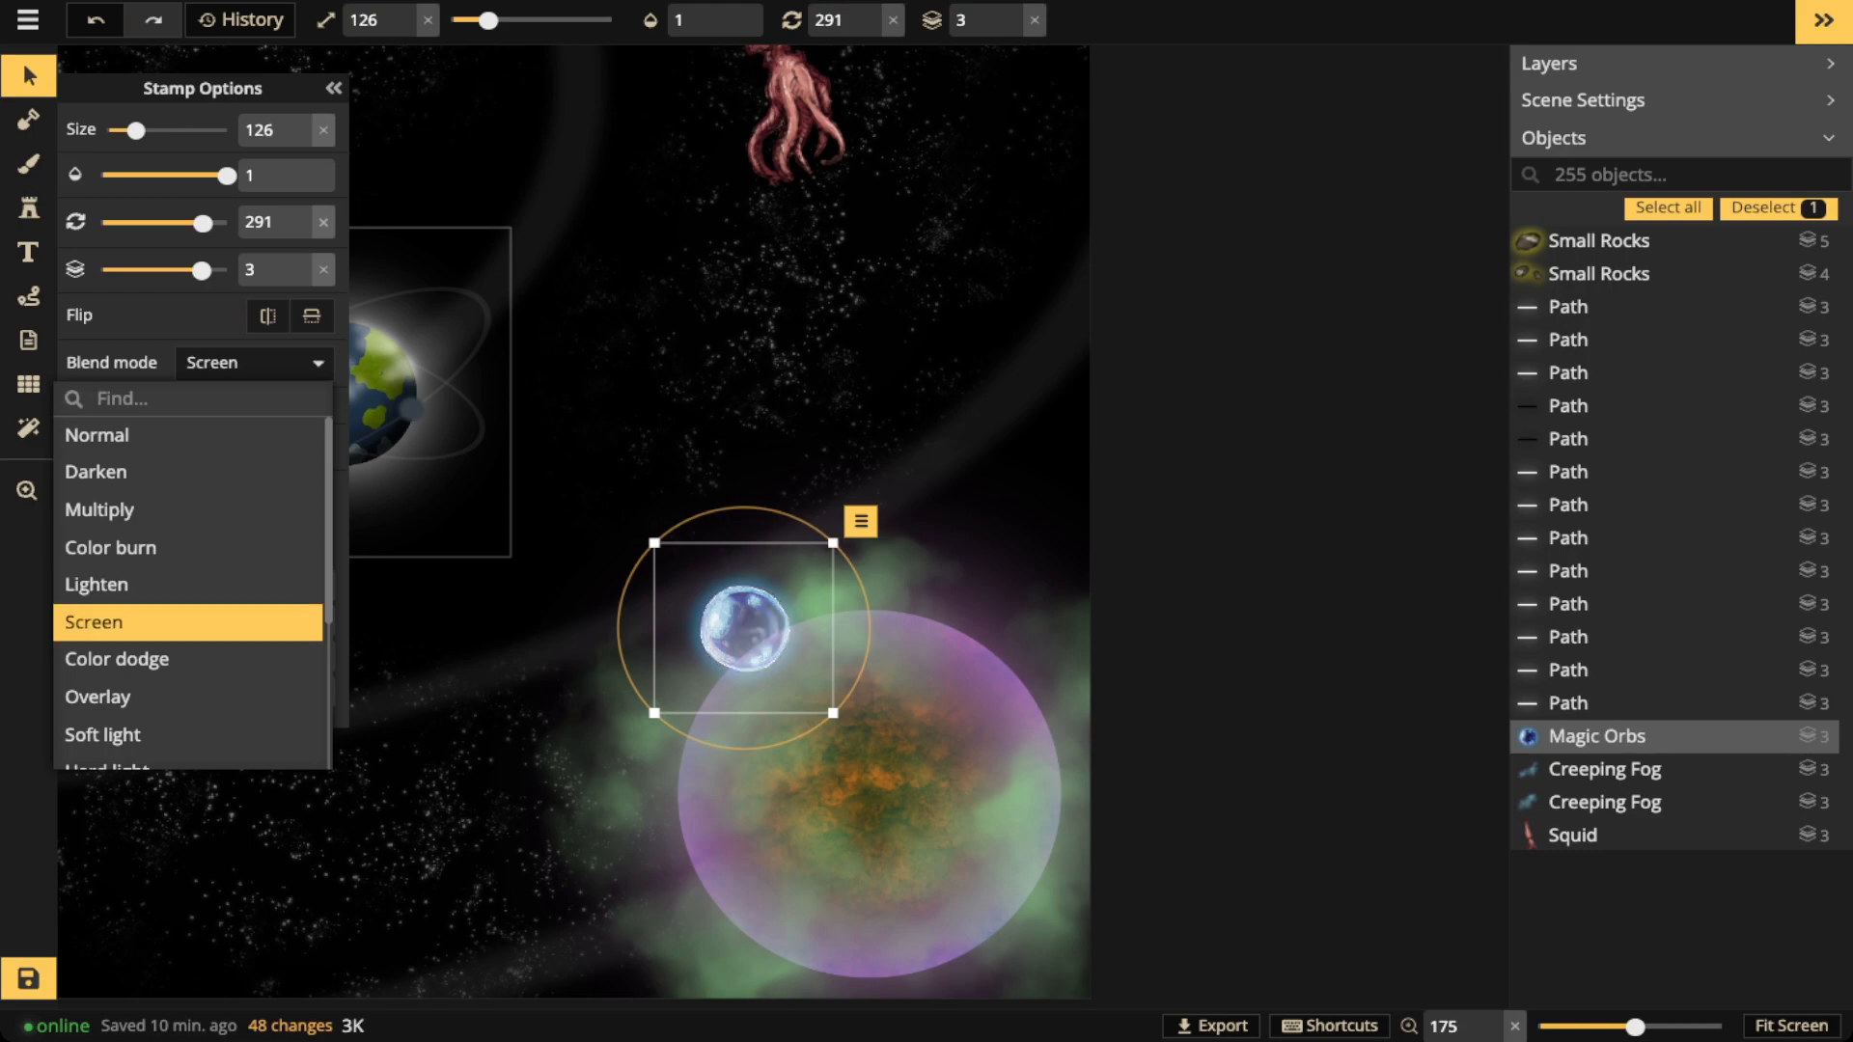
pyautogui.click(188, 659)
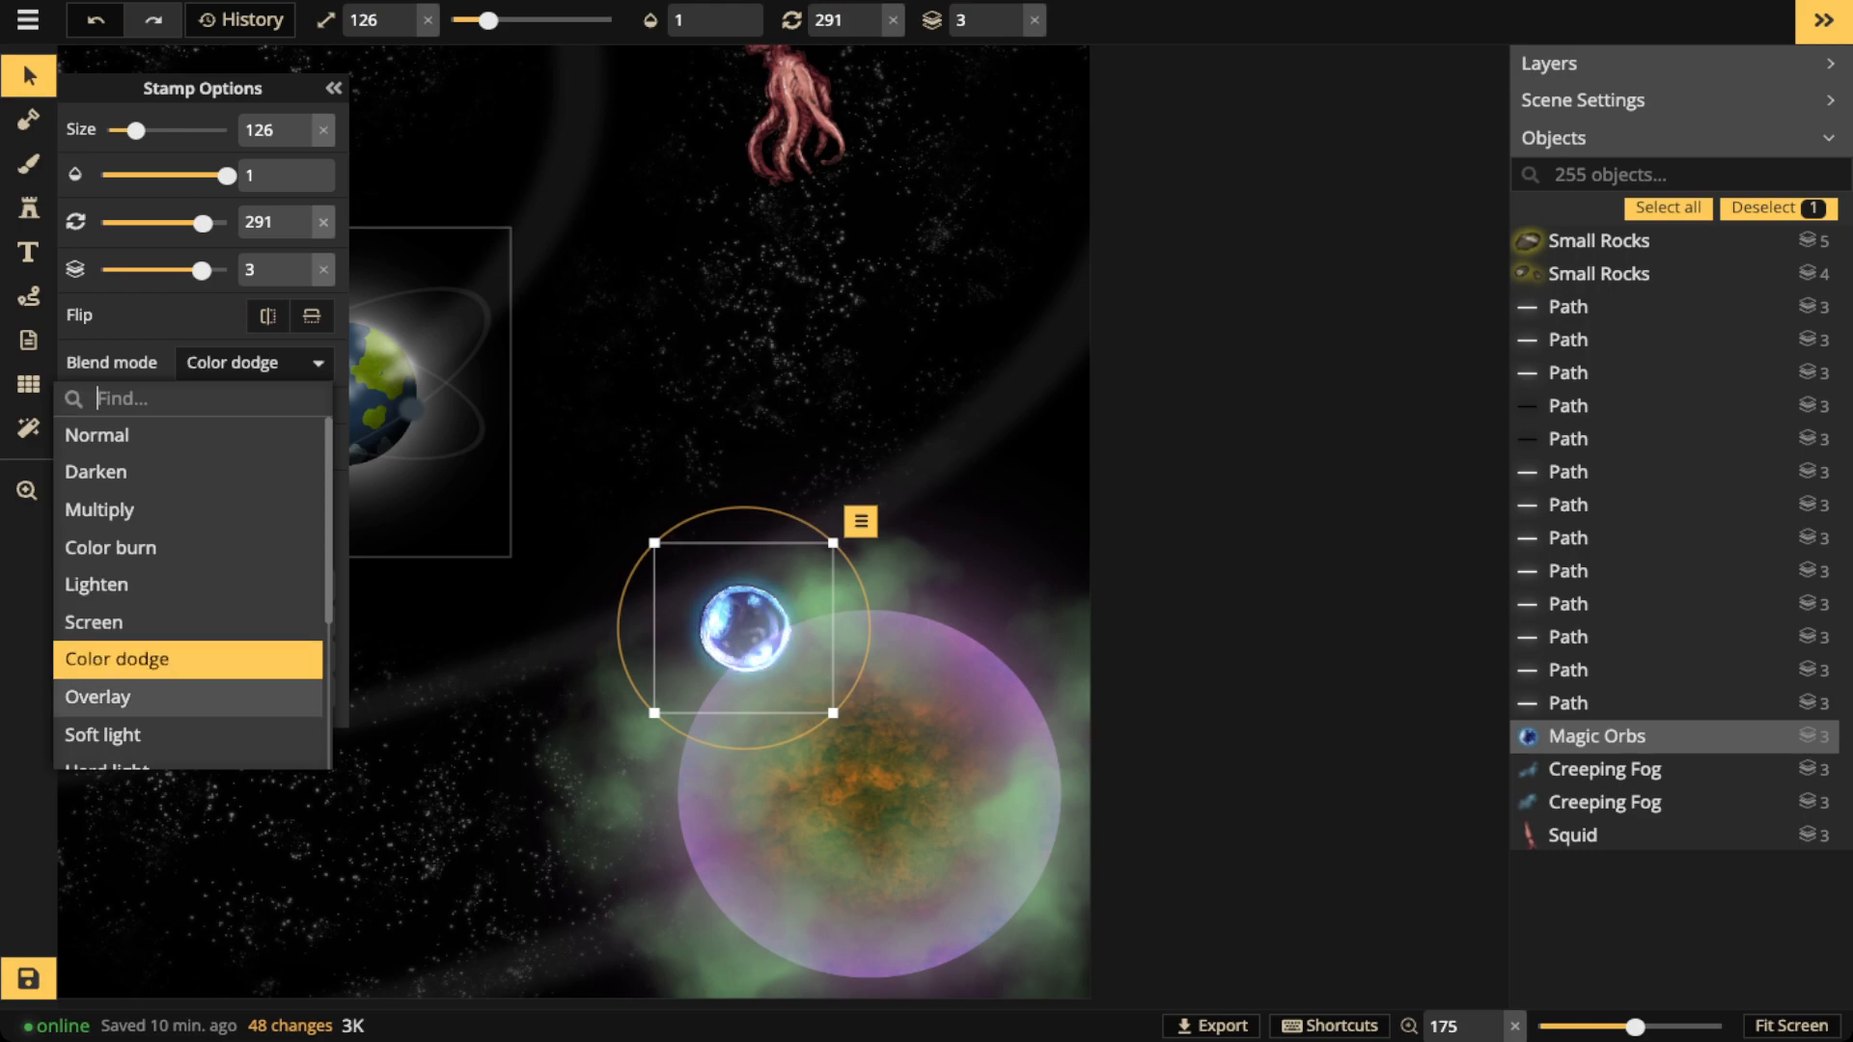
pyautogui.click(188, 697)
pyautogui.click(188, 659)
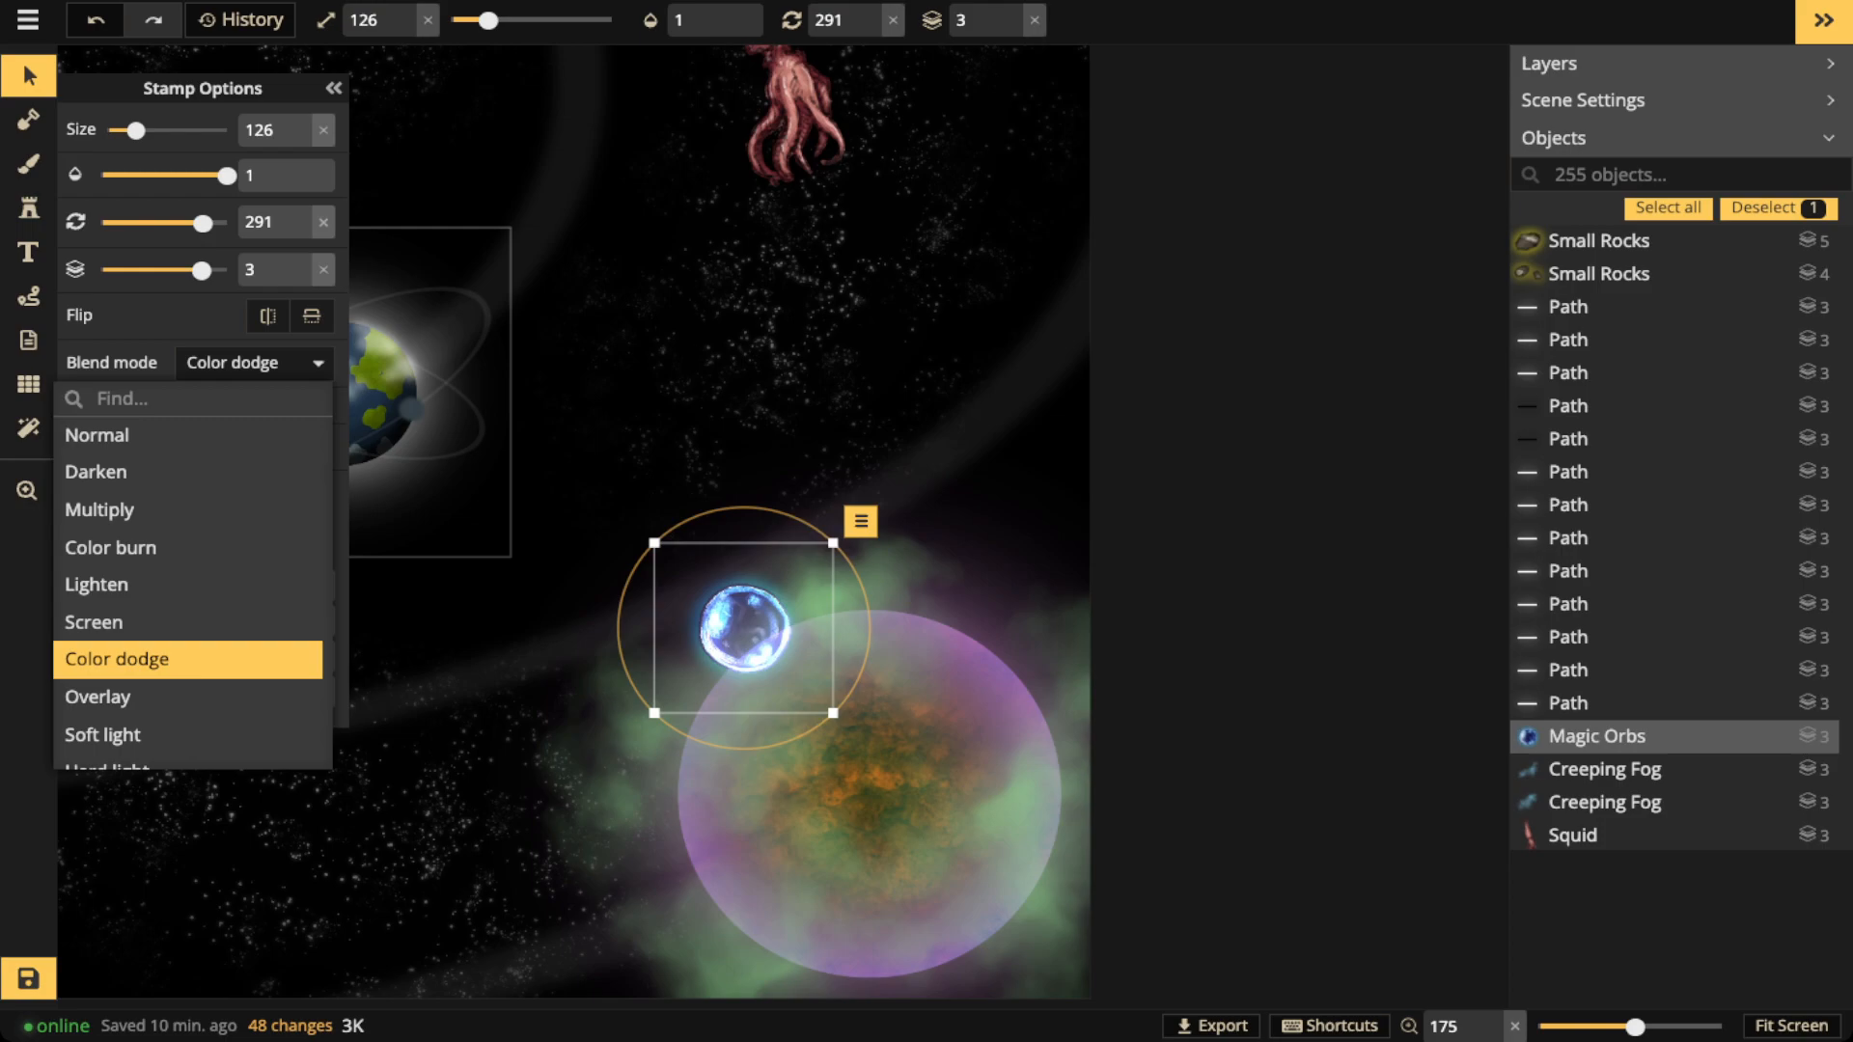
# Set the Magic Orb's opacity to 0.18, then move it onto the purple planet's upper-right area and shrink it
pyautogui.click(706, 20)
pyautogui.click(674, 102)
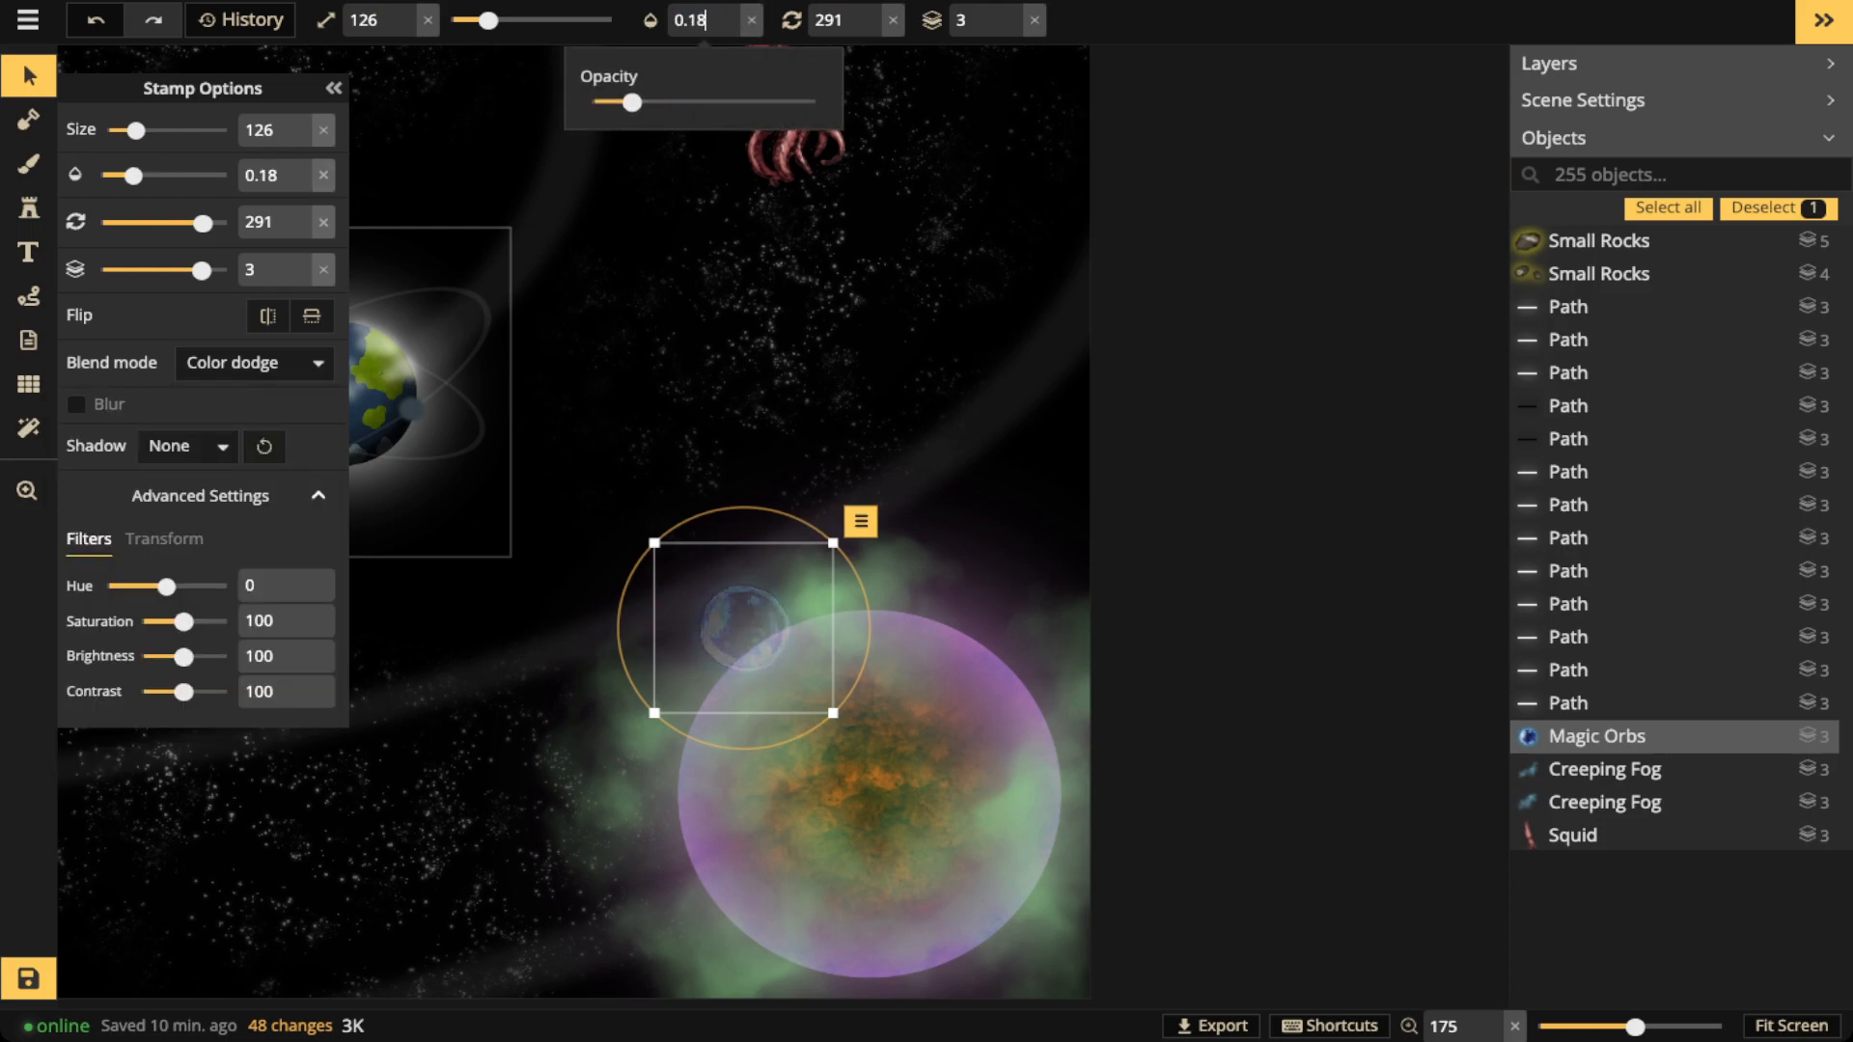
pyautogui.moveTo(743, 628); pyautogui.dragTo(972, 490)
pyautogui.scroll(3, 910, 701)
pyautogui.scroll(-5, 910, 702)
pyautogui.press('space')
# Duplicate the Magic Orb, reduce the copy to size 56 rotated to 276, and place it on the purple planet's left side
pyautogui.hotkey('ctrl', 'c')
pyautogui.hotkey('ctrl', 'v')
pyautogui.scroll(-1, 944, 702)
pyautogui.scroll(-1, 944, 703)
pyautogui.moveTo(943, 702); pyautogui.dragTo(630, 681)
pyautogui.scroll(-1, 607, 691)
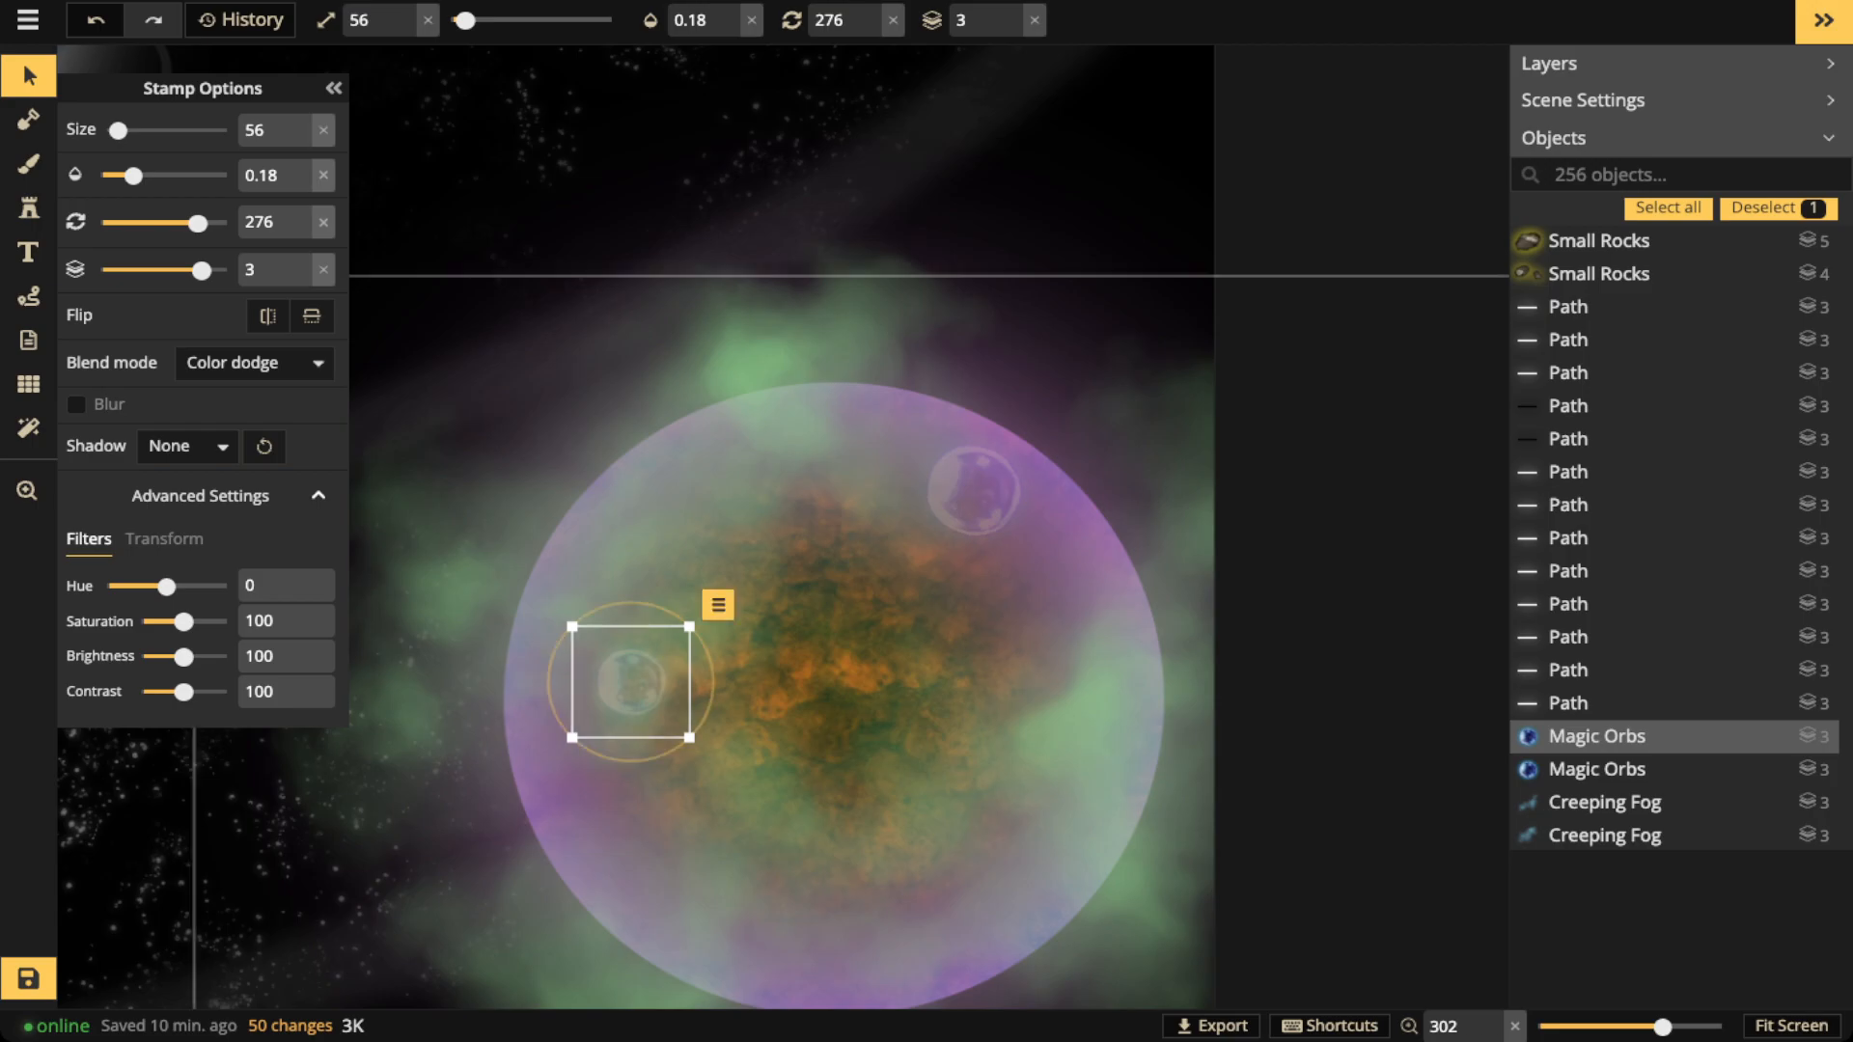
# Paste a copy of the Magic Orbs stamp near the large bubble's lower edge at size 76 and rotation 321
pyautogui.hotkey('ctrl', 'v')
pyautogui.scroll(2, 905, 907)
pyautogui.scroll(3, 905, 908)
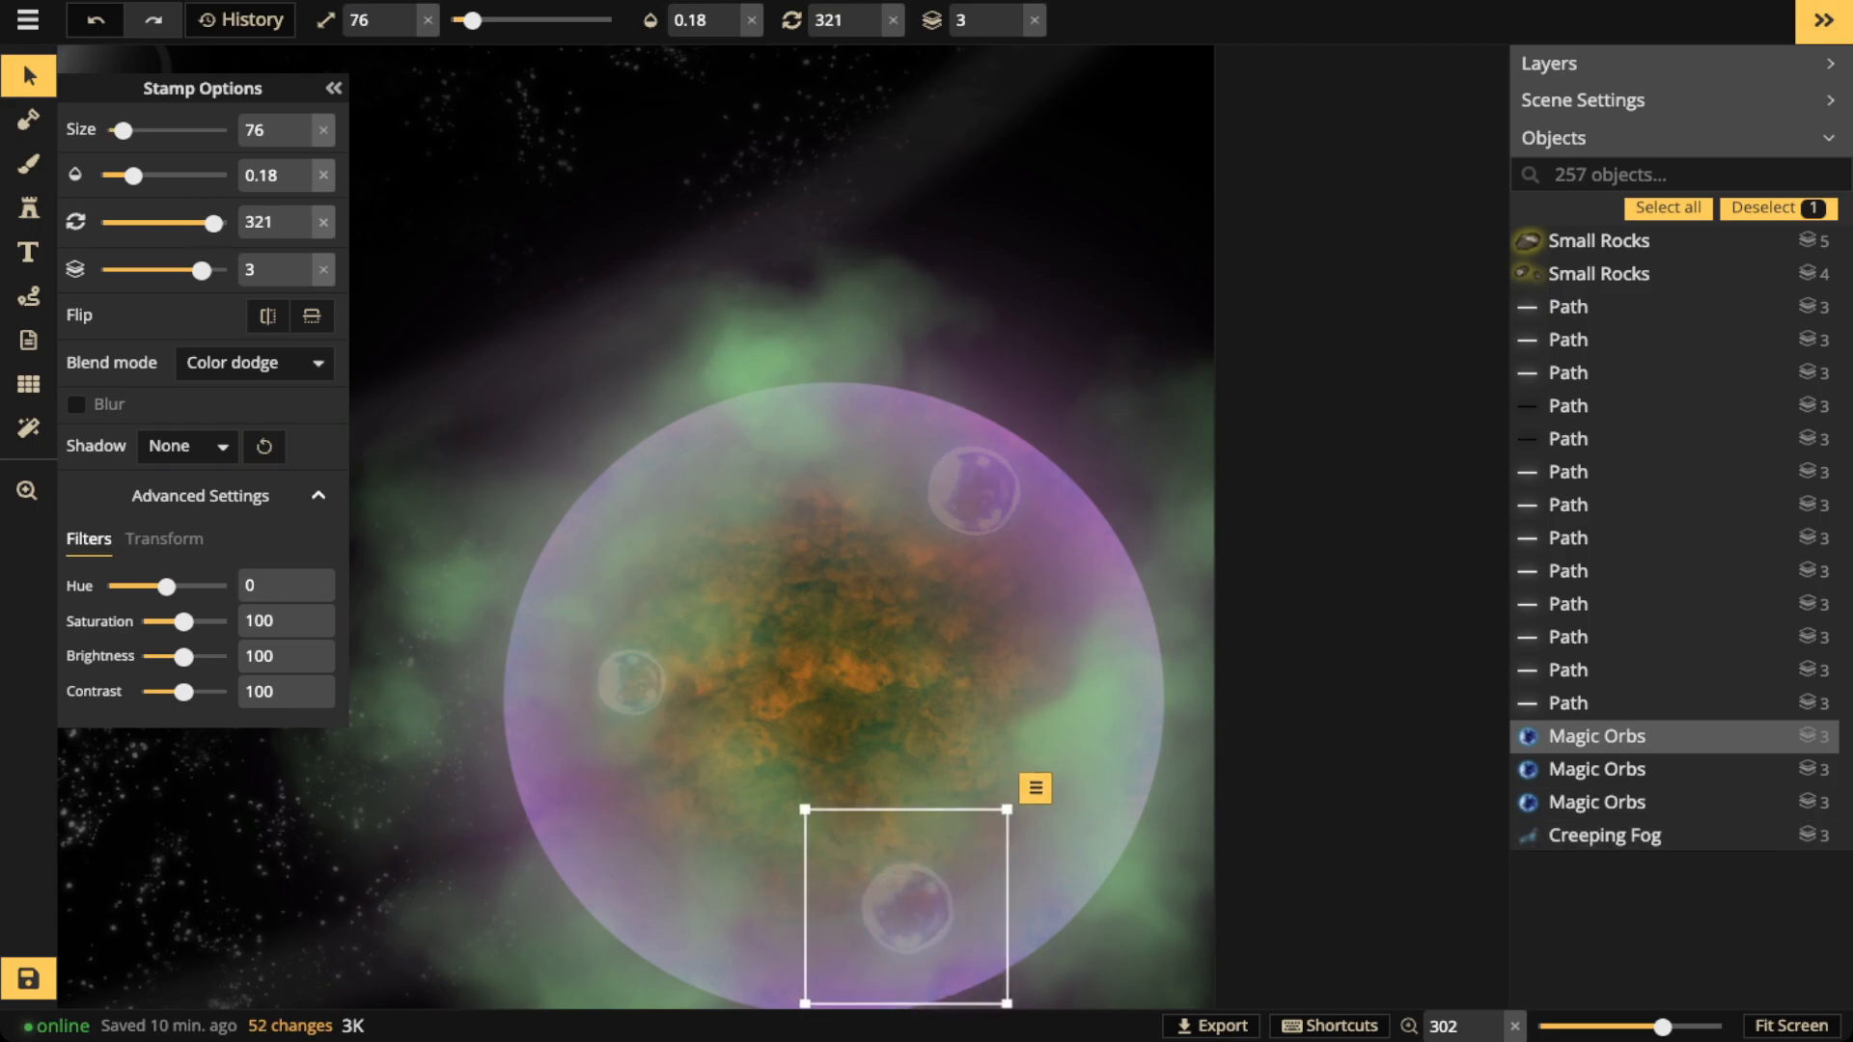
# Paste another Magic Orbs stamp at size 26 and rotation 276 near the large bubble's upper-left edge
pyautogui.hotkey('ctrl', 'v')
pyautogui.scroll(-2, 939, 621)
pyautogui.moveTo(939, 620); pyautogui.dragTo(652, 529)
pyautogui.scroll(-1, 666, 603)
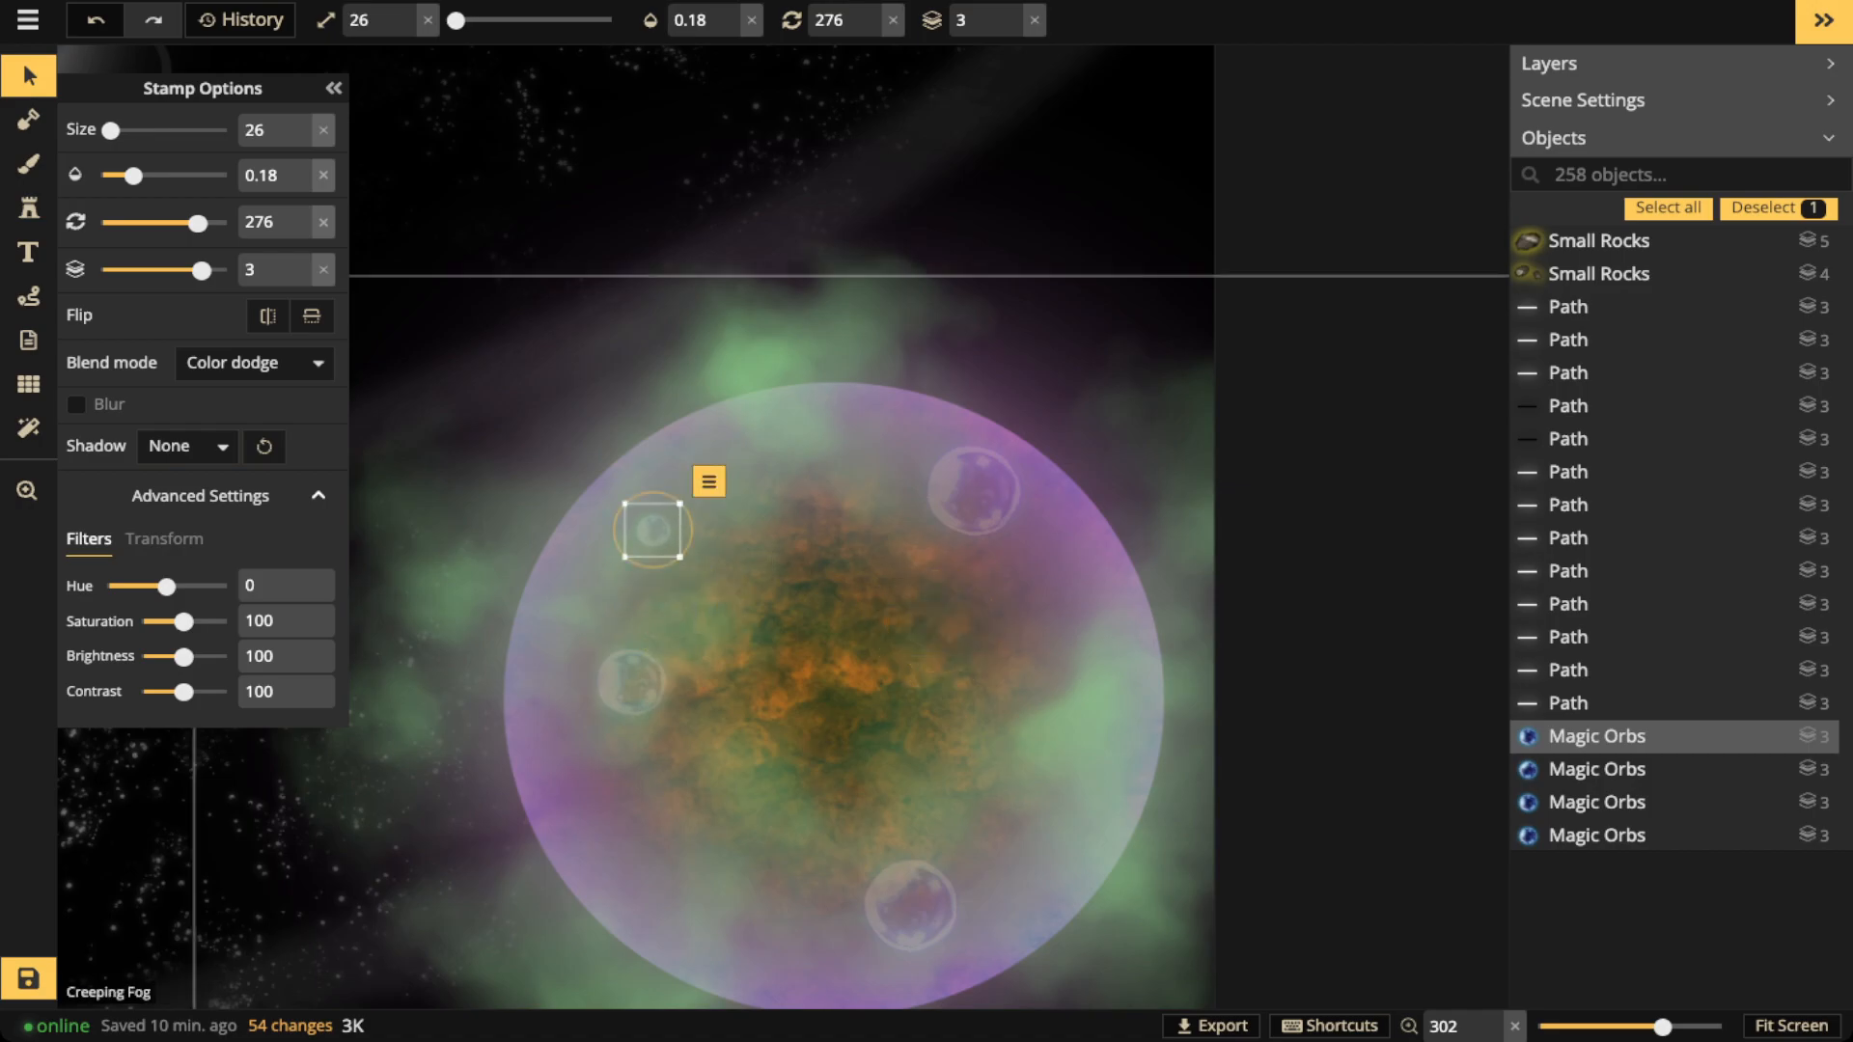
# Add a Magic Orbs stamp at size 36 and move it to the lower-left part of the large bubble
pyautogui.hotkey('ctrl', 'v')
pyautogui.scroll(-2, 702, 882)
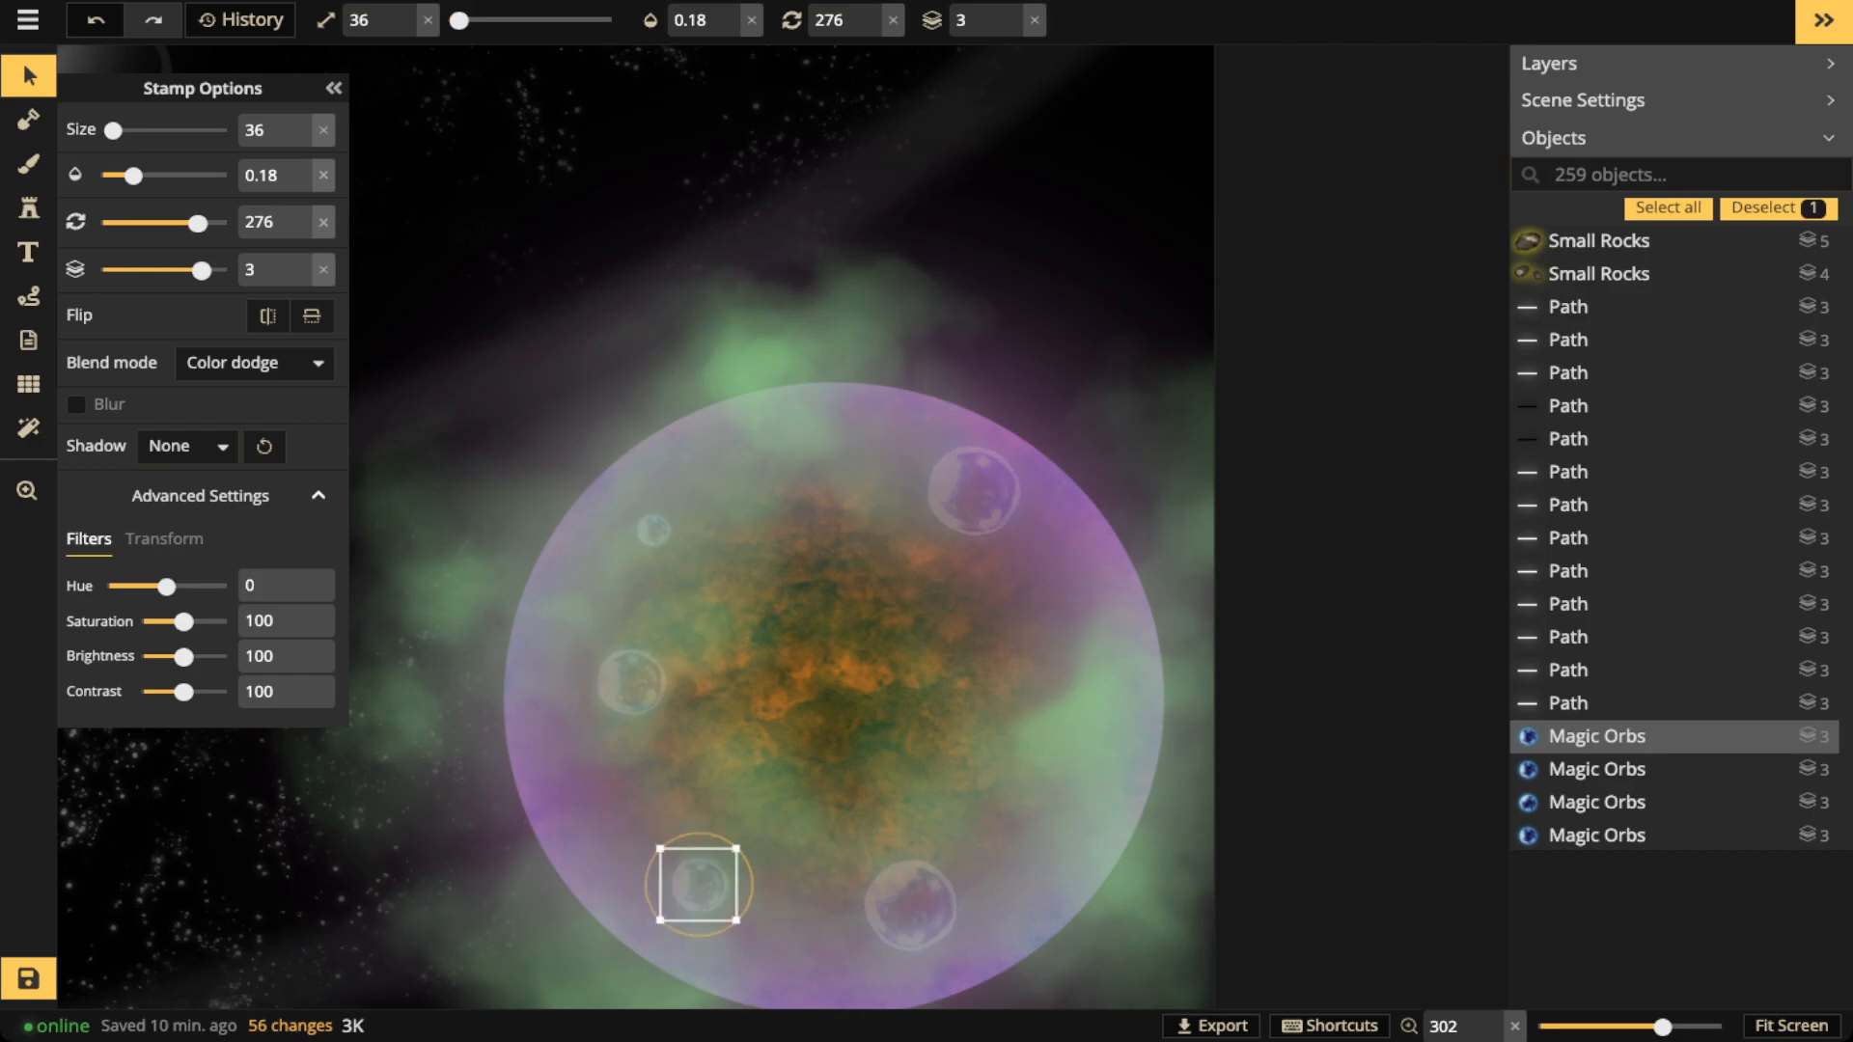
pyautogui.moveTo(699, 884); pyautogui.dragTo(673, 888)
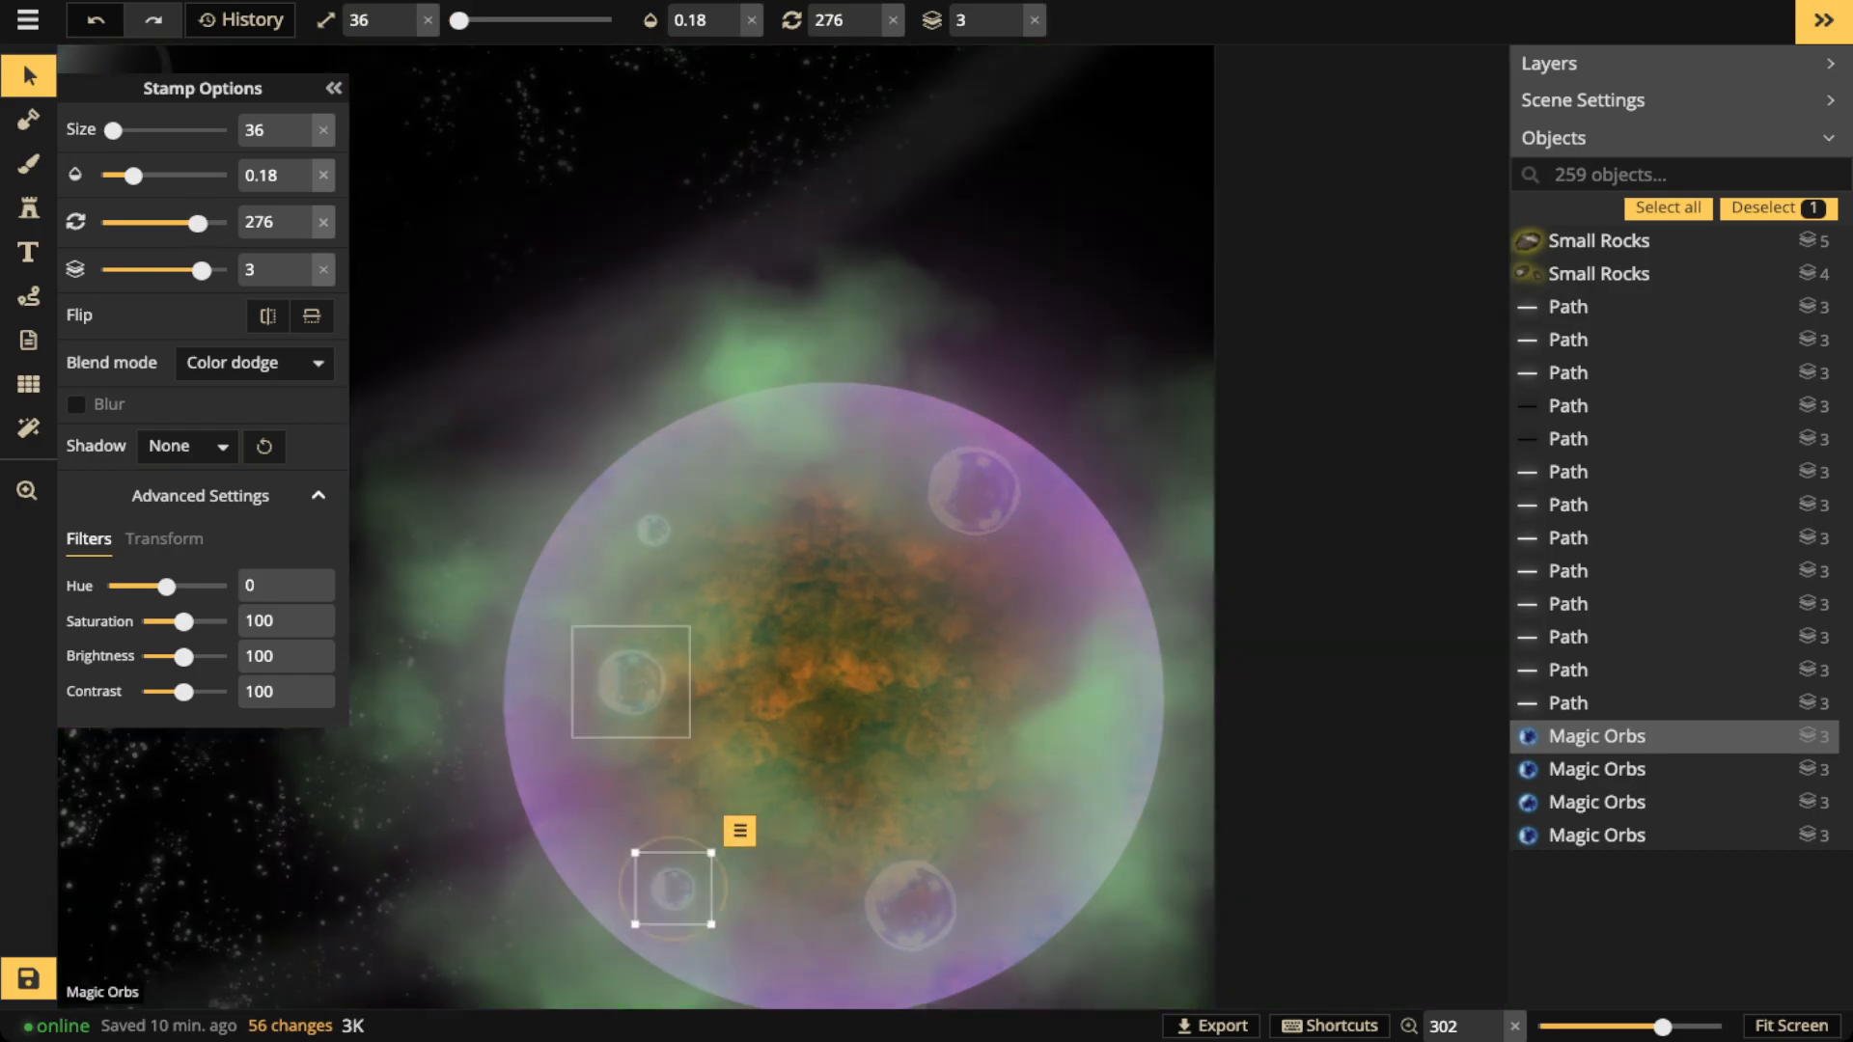
# Select the size 76 orb near the large bubble's lower edge and set its rotation to 306
pyautogui.click(630, 682)
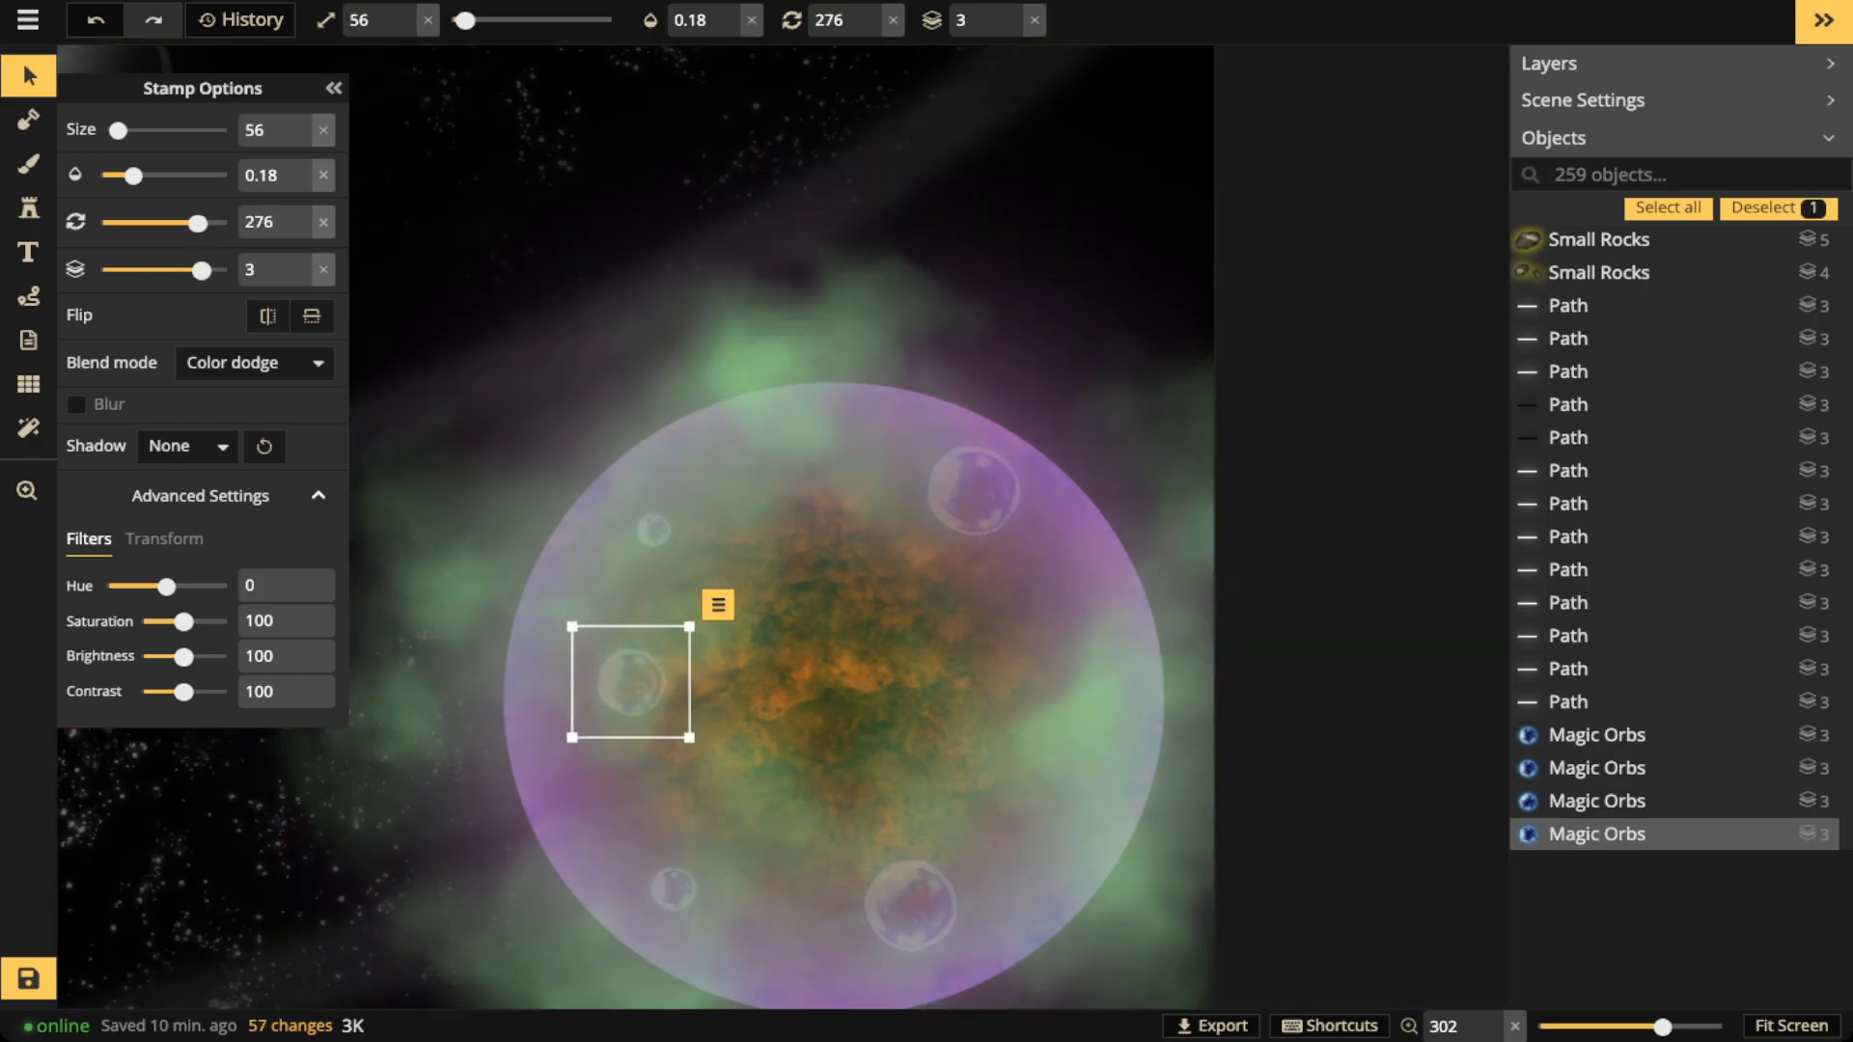
pyautogui.click(970, 492)
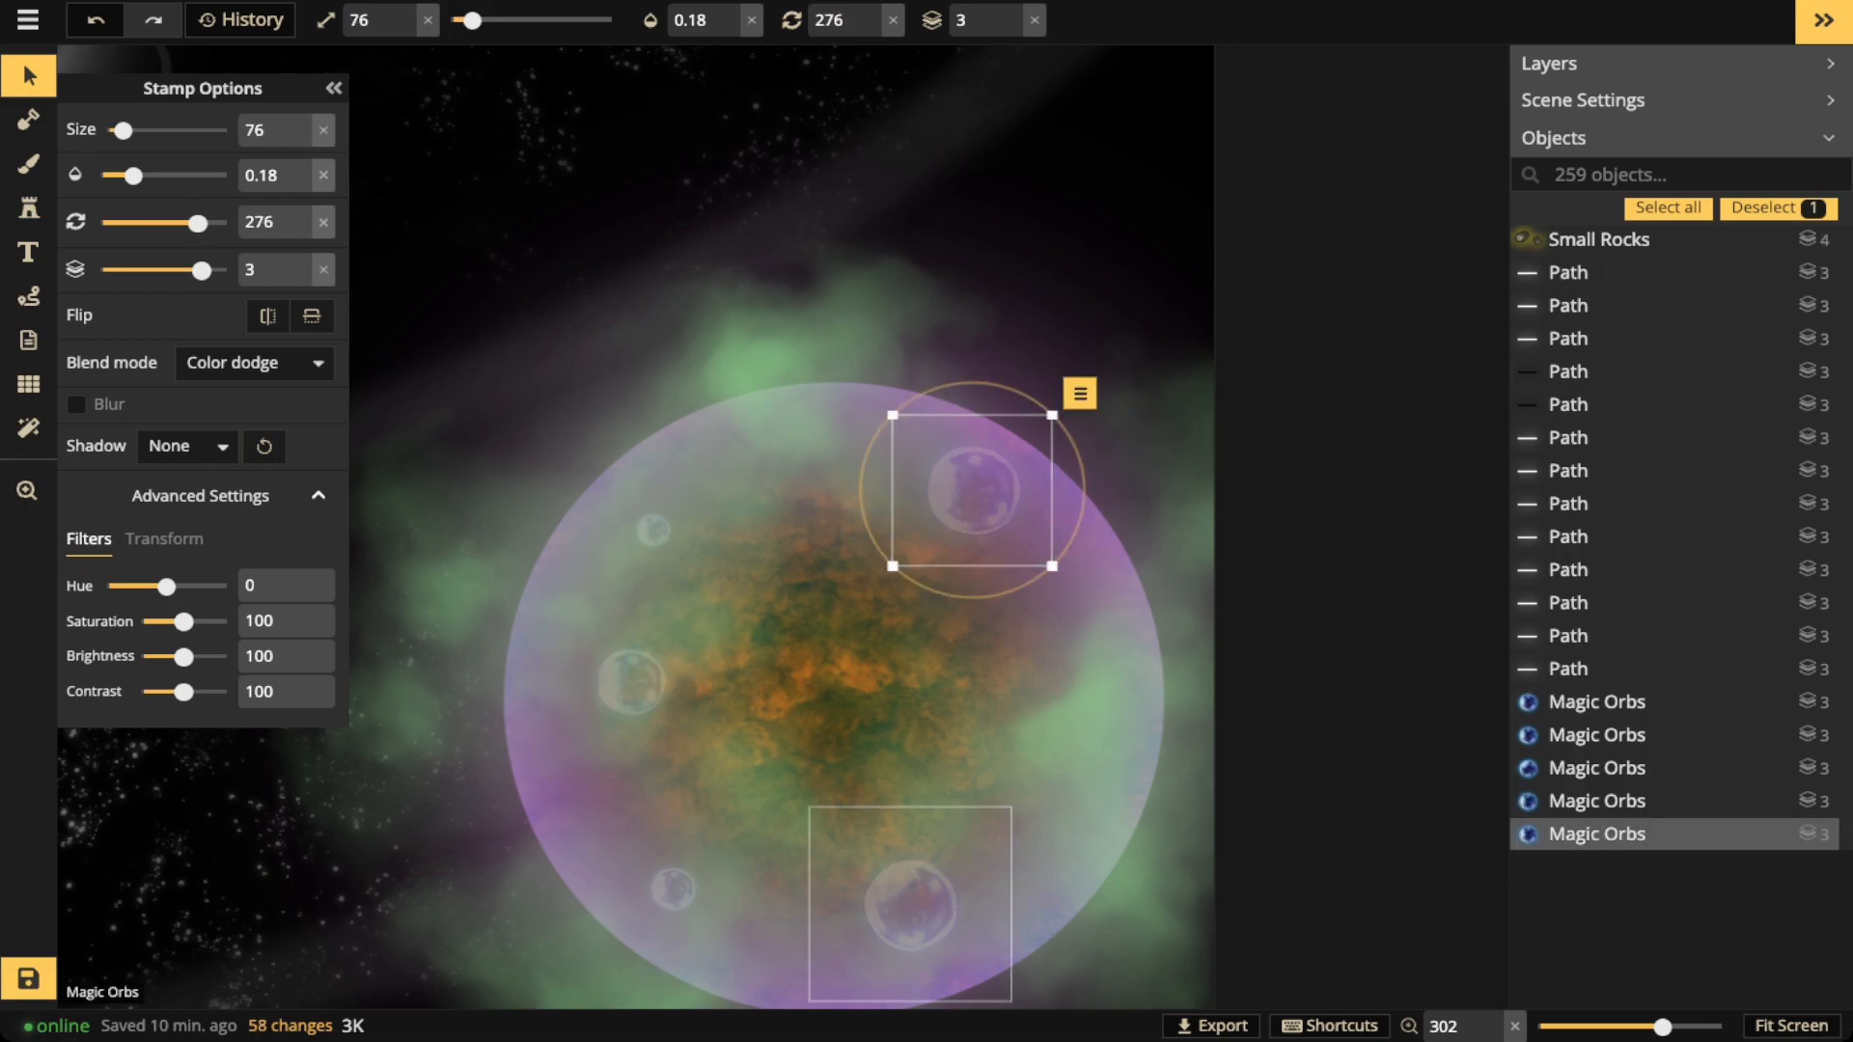
pyautogui.click(910, 902)
pyautogui.press(',')
pyautogui.press(',')
pyautogui.press(',')
pyautogui.press(',')
pyautogui.press('.')
pyautogui.press('.')
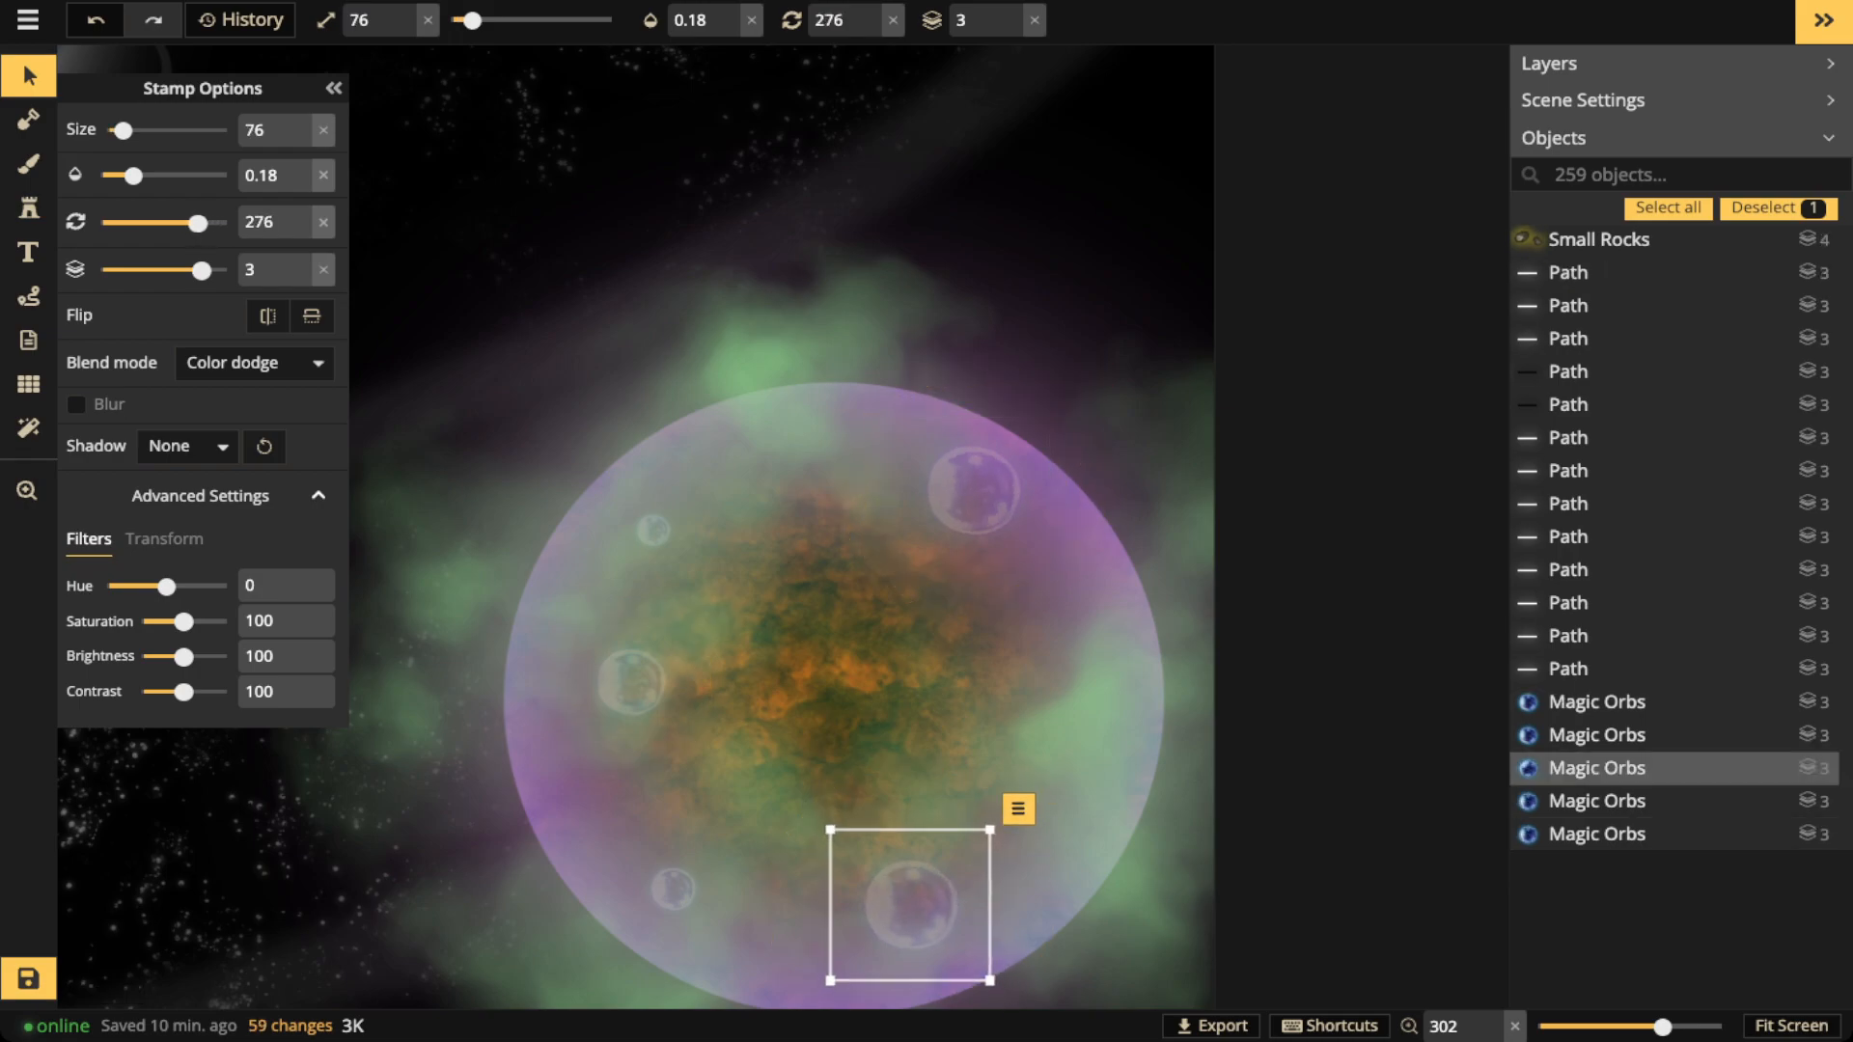
pyautogui.press('.')
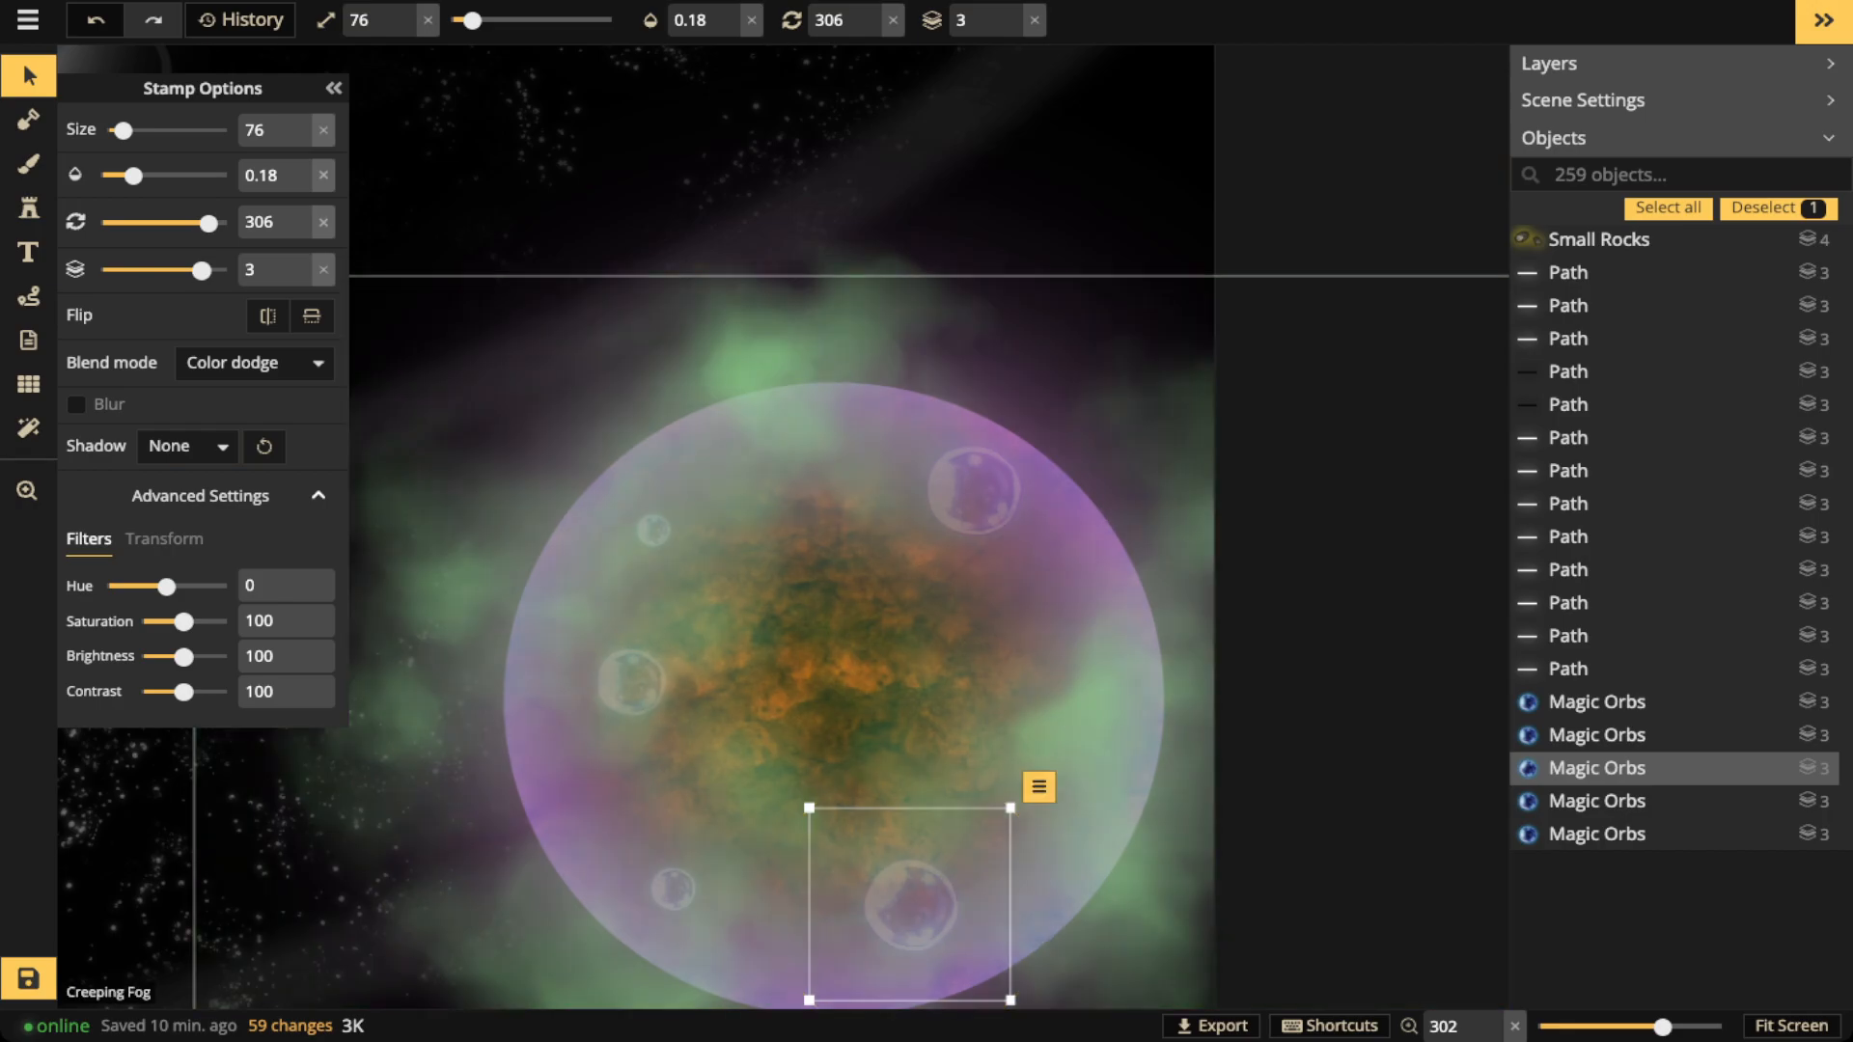
# Place another Magic Orbs stamp near the large bubble's centre and enlarge it to size 146
pyautogui.click(985, 697)
pyautogui.press(']')
pyautogui.press(']')
pyautogui.press(']')
pyautogui.press(']')
pyautogui.press(']')
pyautogui.moveTo(984, 697); pyautogui.dragTo(891, 695)
pyautogui.press(']')
pyautogui.press(']')
pyautogui.scroll(-3, 809, 620)
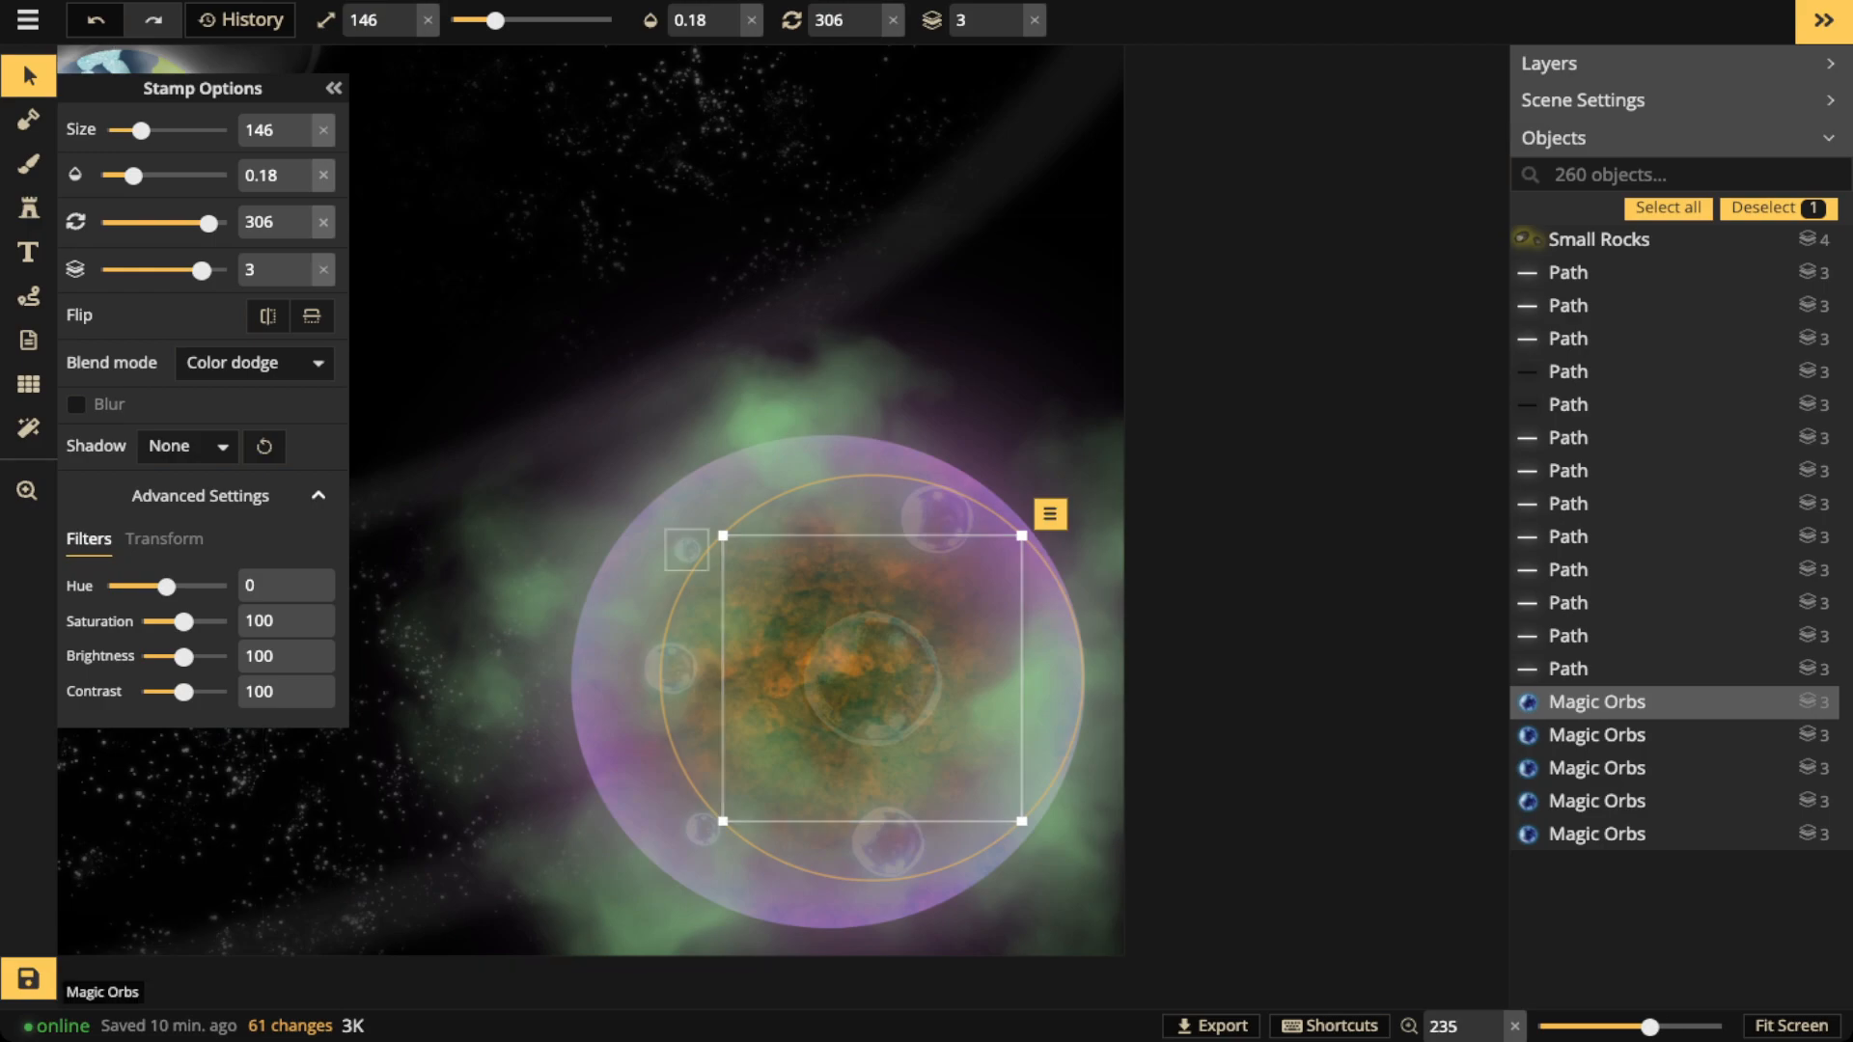
# Move the smallest orb to the large bubble's right side and shift the left-hand orb upward into the freed space
pyautogui.moveTo(687, 549); pyautogui.dragTo(815, 584)
pyautogui.moveTo(1012, 670); pyautogui.dragTo(1012, 670)
pyautogui.moveTo(670, 668); pyautogui.dragTo(669, 597)
# Shrink the upper-right orb to size 56, and enlarge the central orb to 156 and centre it in the large bubble
pyautogui.click(937, 520)
pyautogui.moveTo(992, 570); pyautogui.dragTo(976, 562)
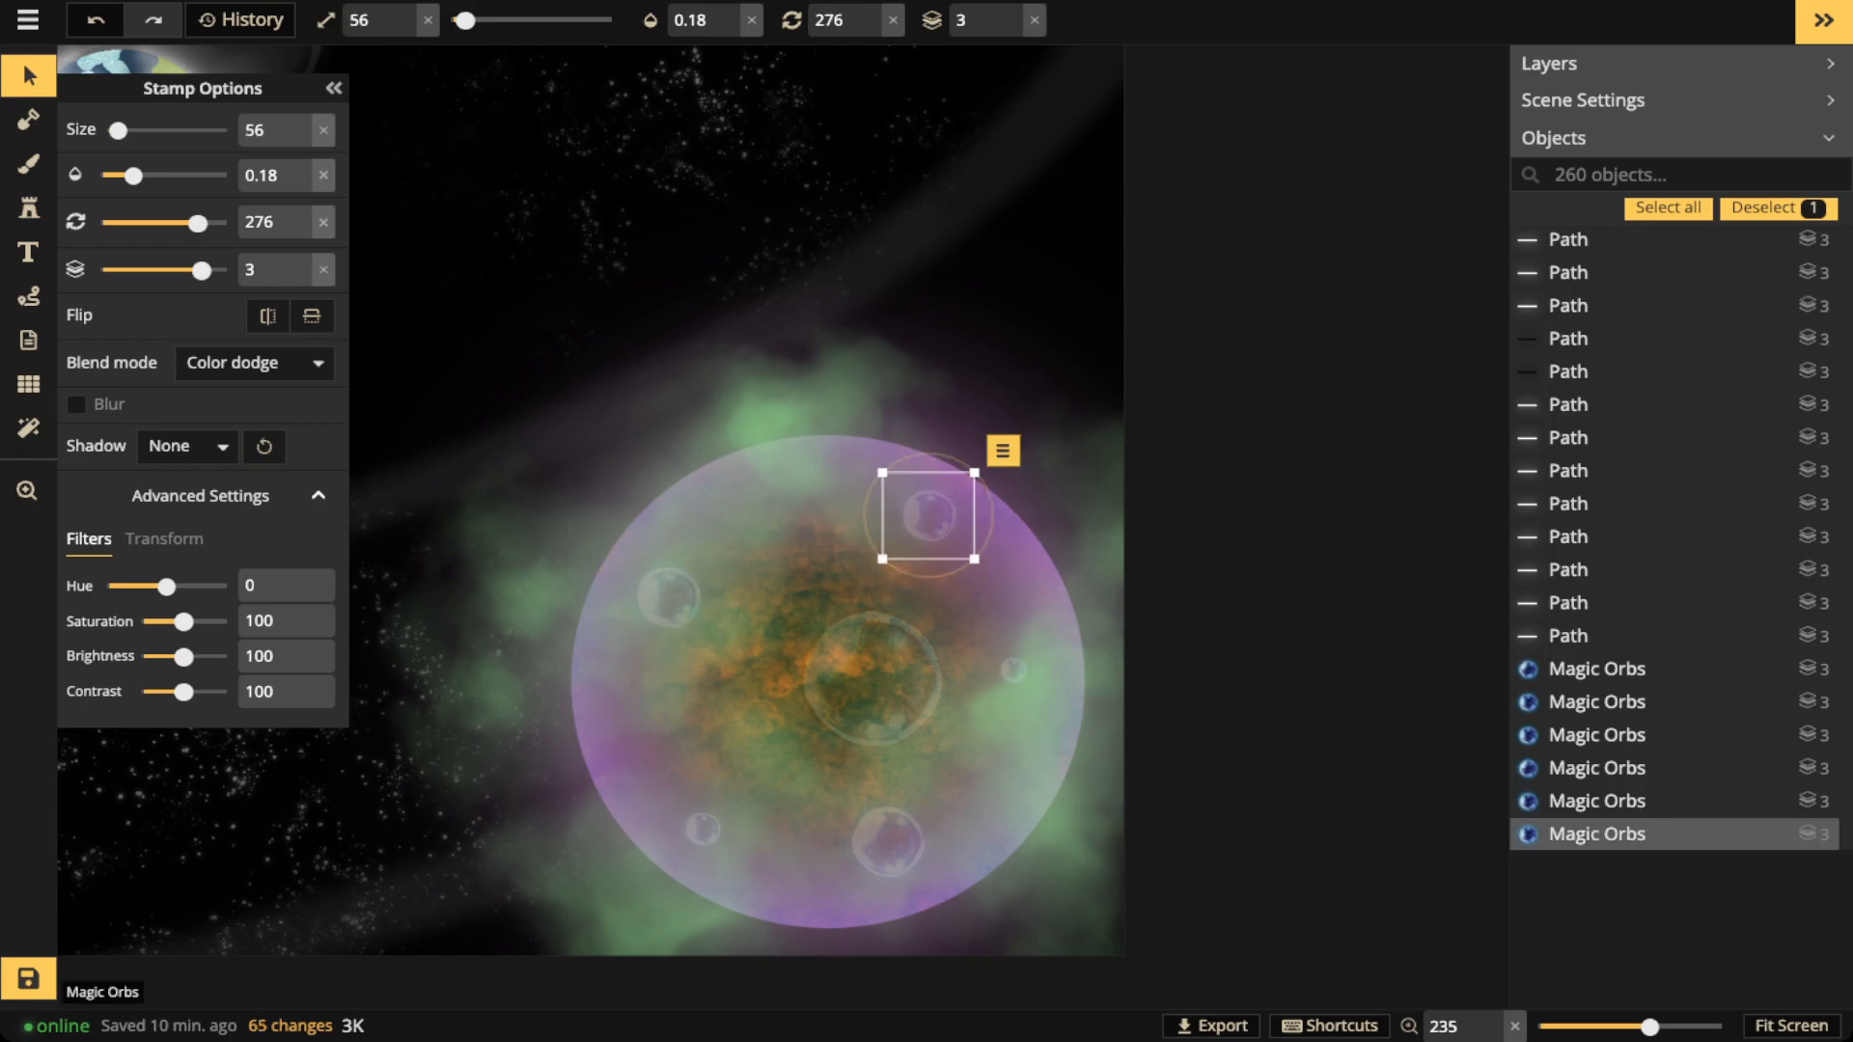
pyautogui.click(872, 678)
pyautogui.press(']')
pyautogui.moveTo(872, 679); pyautogui.dragTo(837, 673)
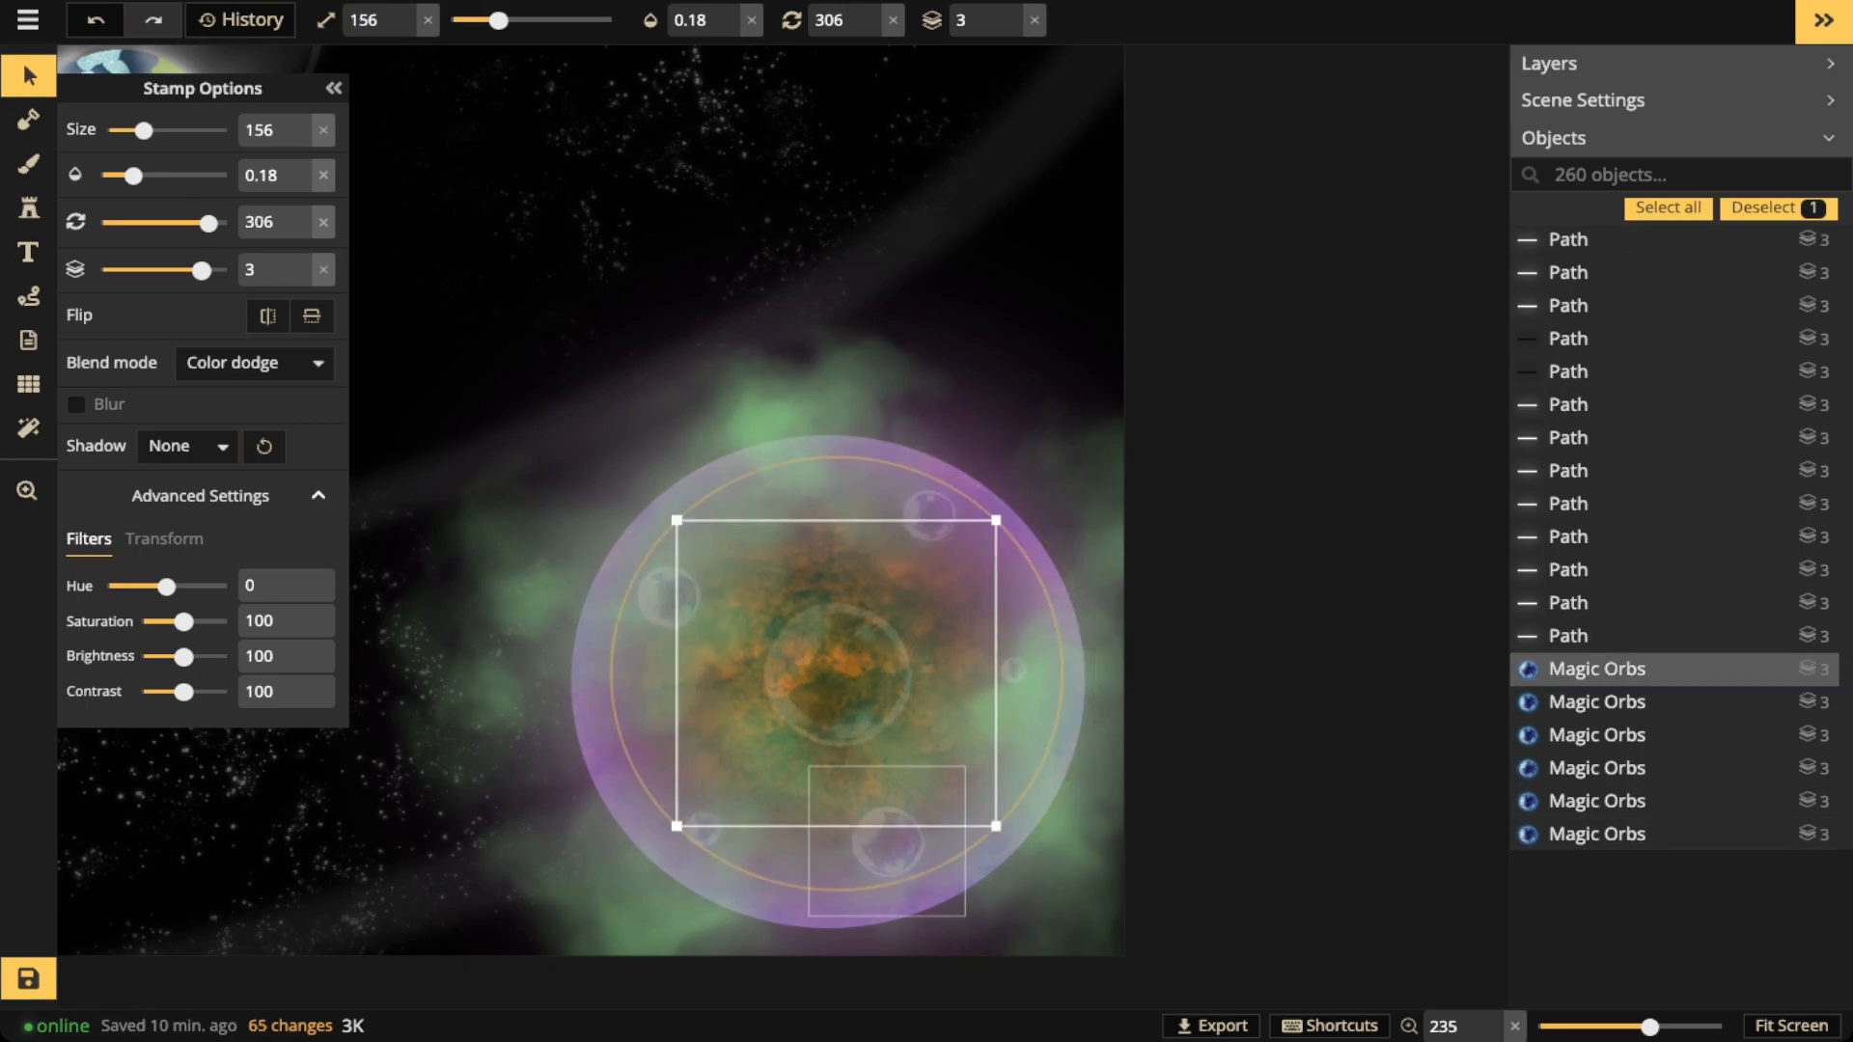
pyautogui.click(886, 839)
pyautogui.scroll(-2, 646, 571)
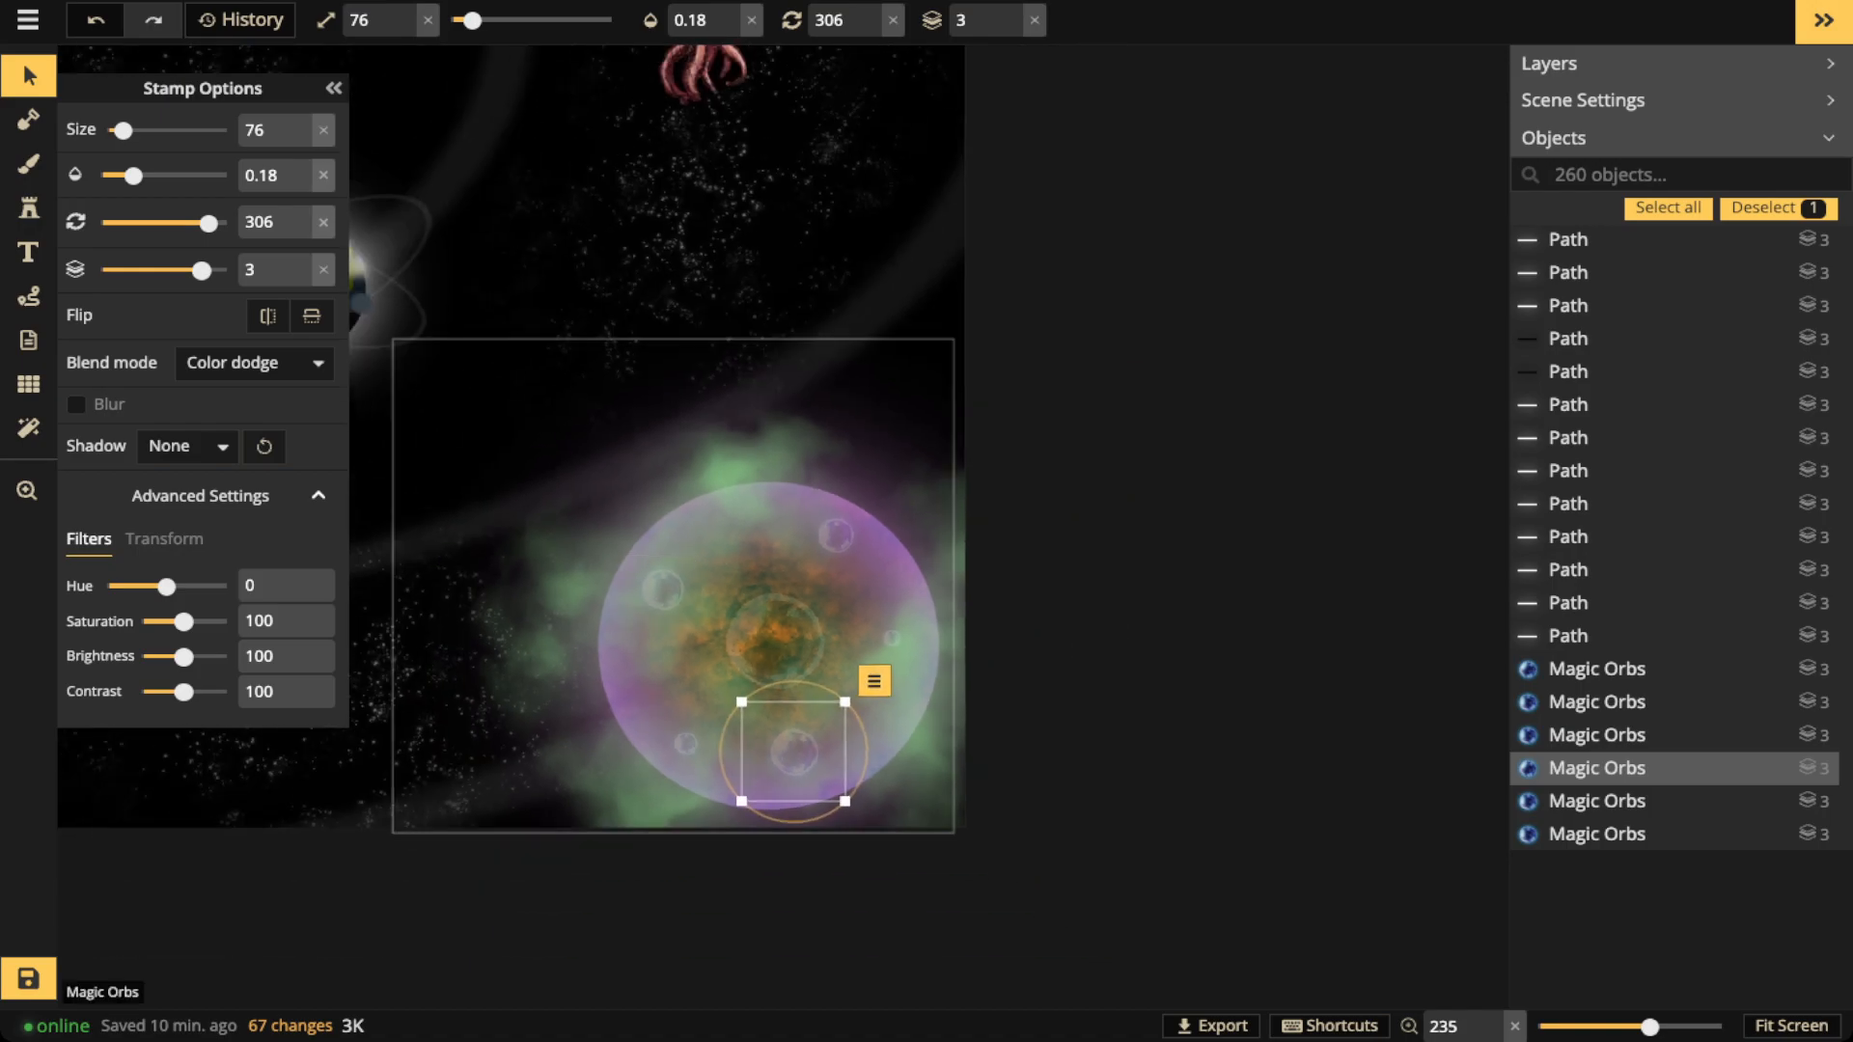
pyautogui.click(29, 76)
pyautogui.scroll(-3, 430, 333)
pyautogui.press('Escape')
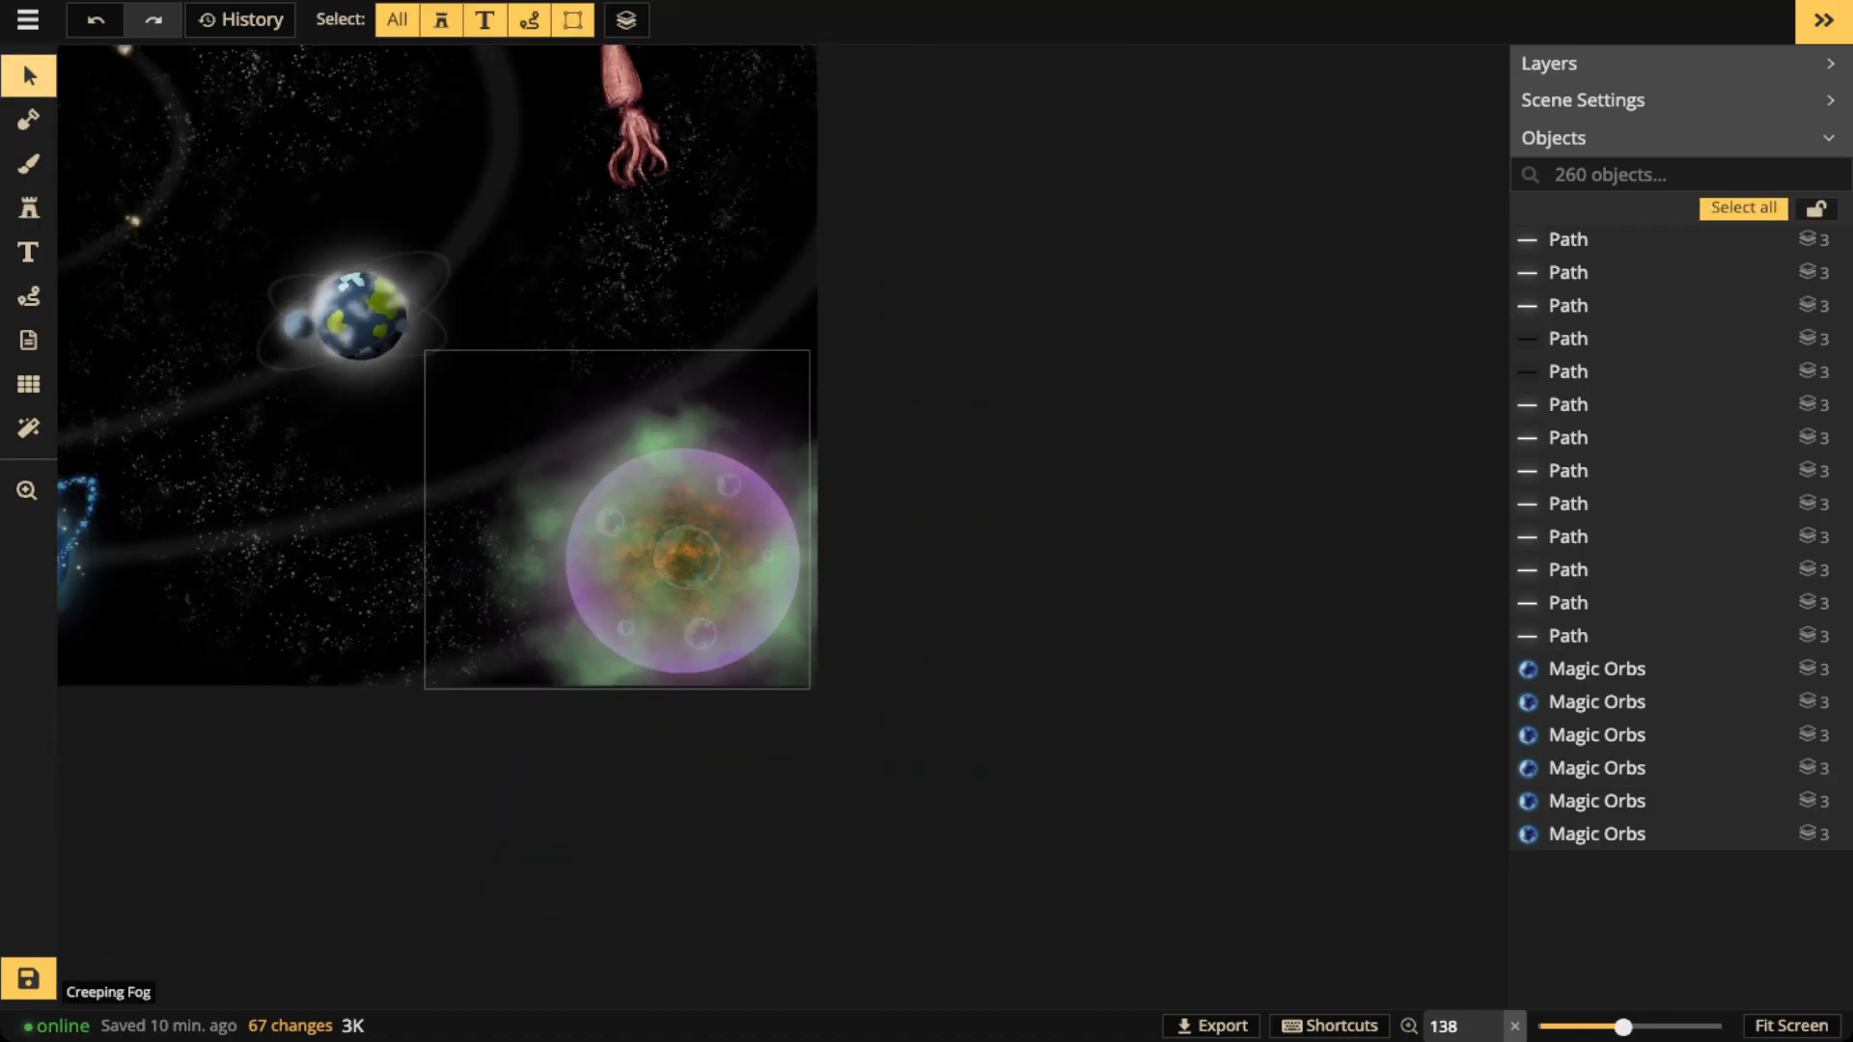
# Clear the catalog search, choose the Cooked Chicken stamp from the Tavern set and place it inside the central orb
pyautogui.scroll(-1, 579, 540)
pyautogui.moveTo(632, 584); pyautogui.dragTo(817, 610)
pyautogui.scroll(5, 869, 639)
pyautogui.scroll(3, 874, 579)
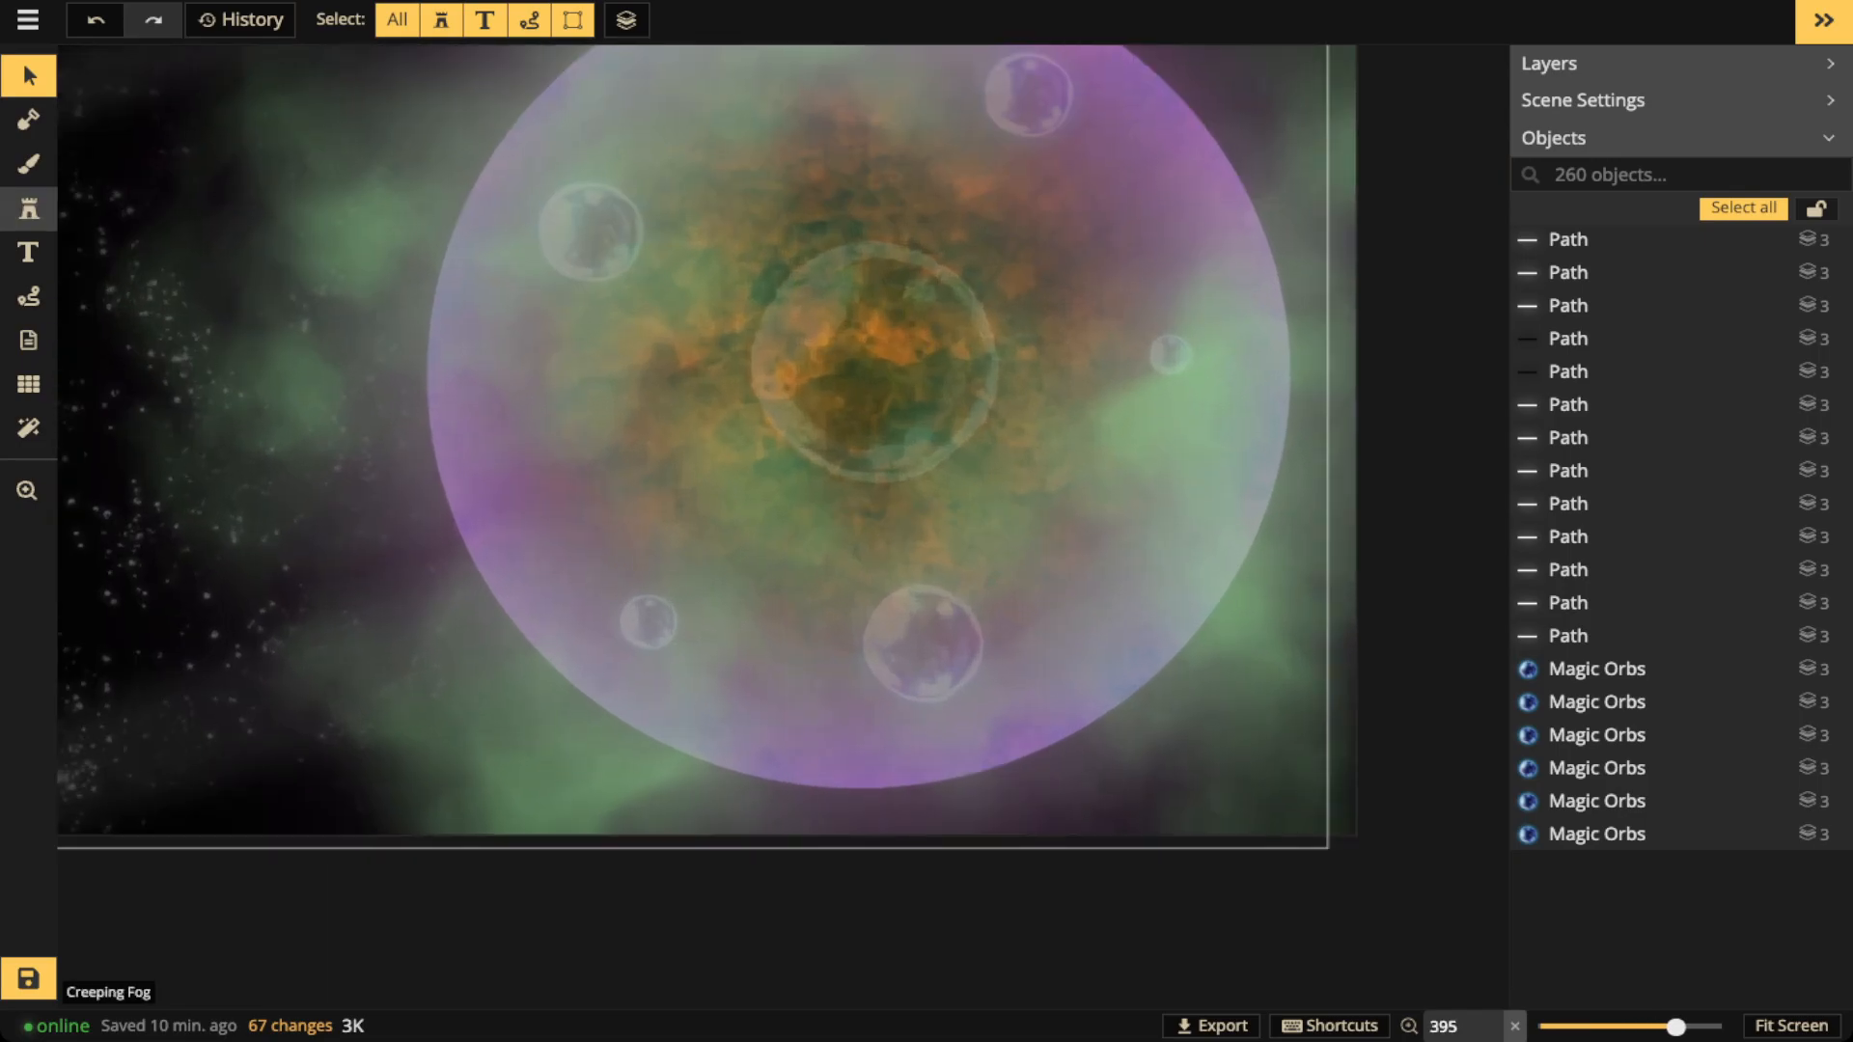
pyautogui.click(29, 208)
pyautogui.click(128, 270)
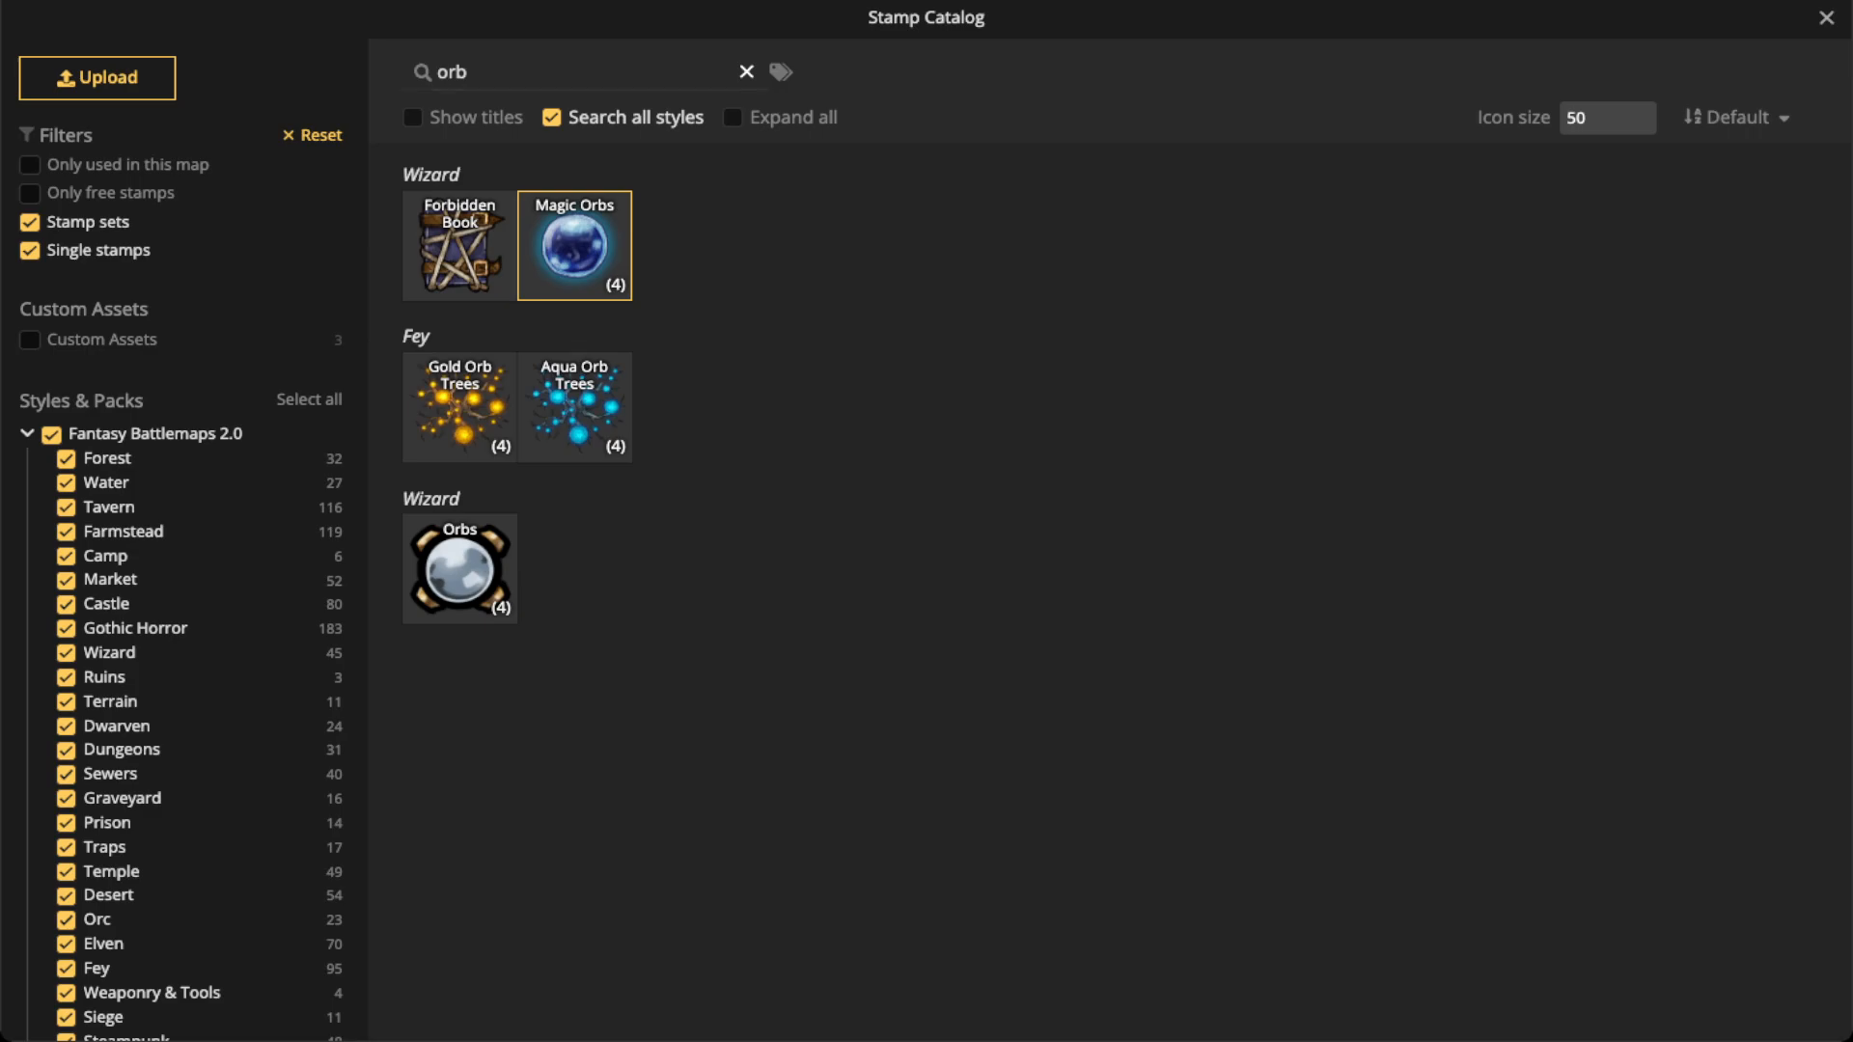
pyautogui.click(746, 72)
pyautogui.scroll(-7, 919, 291)
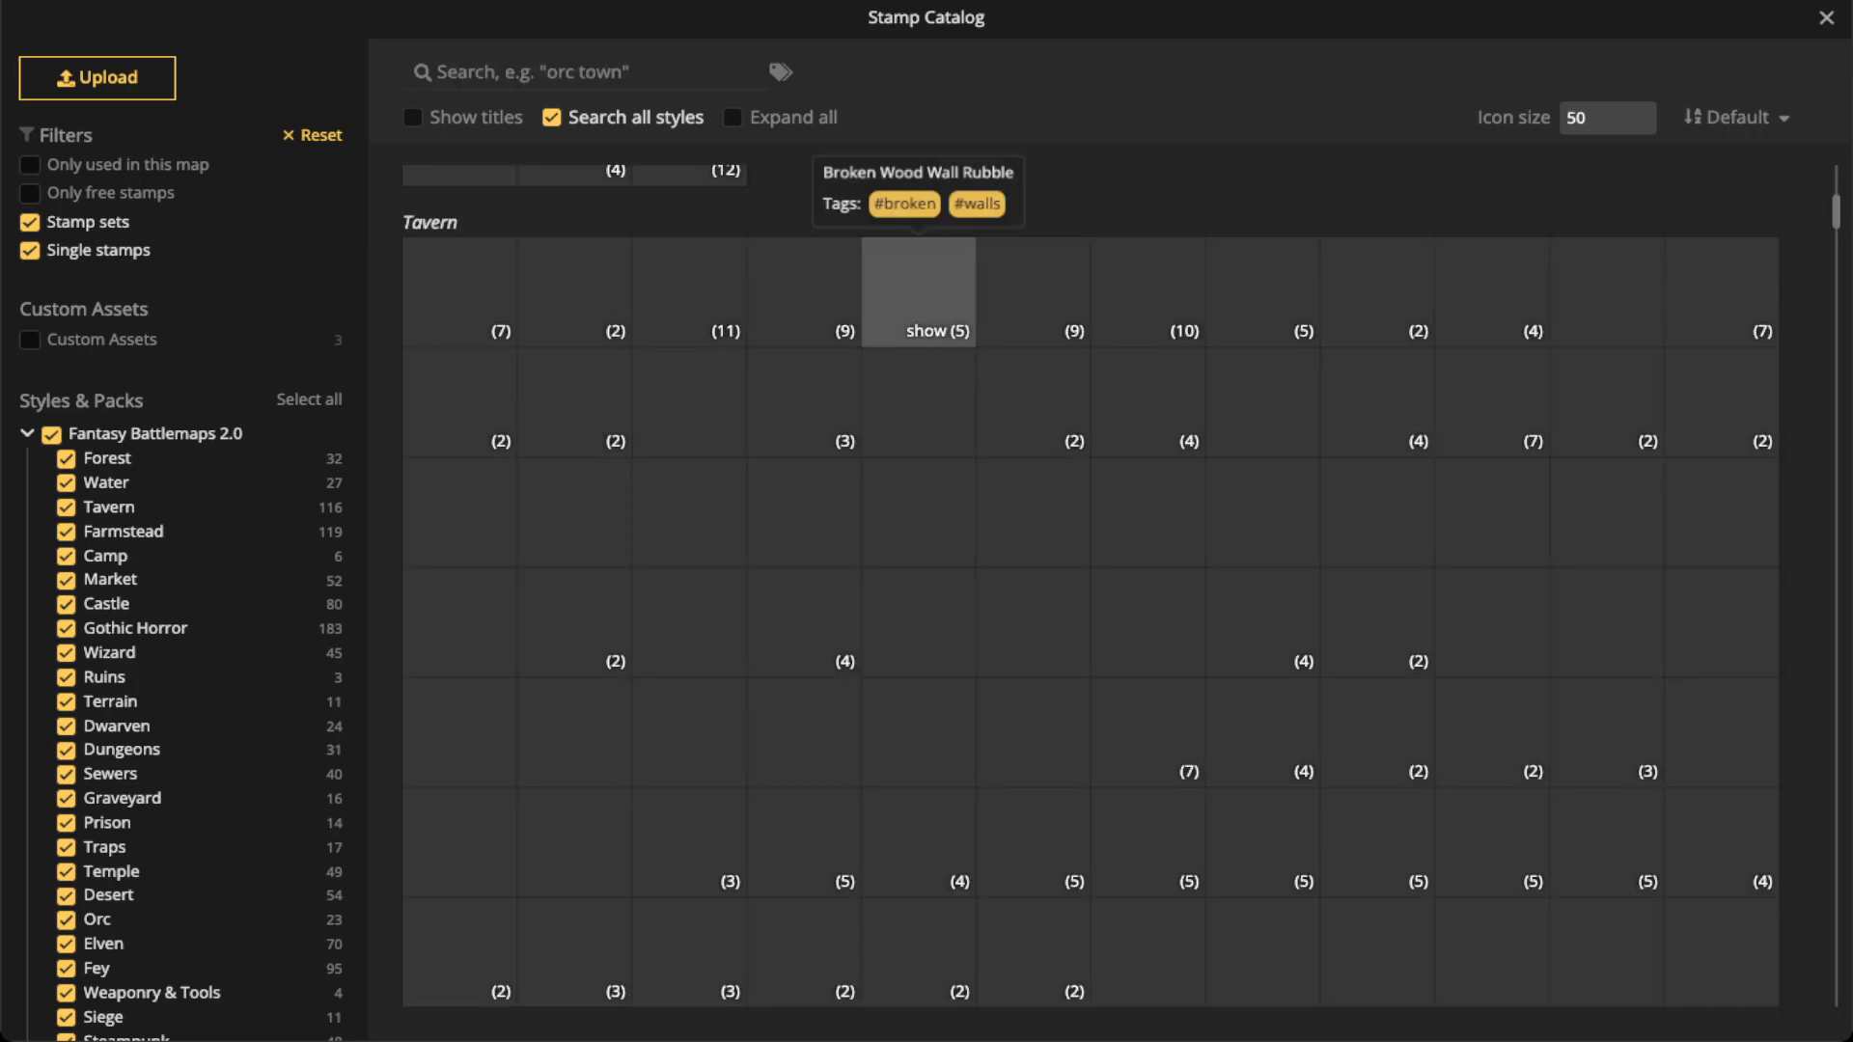
pyautogui.scroll(-7, 919, 400)
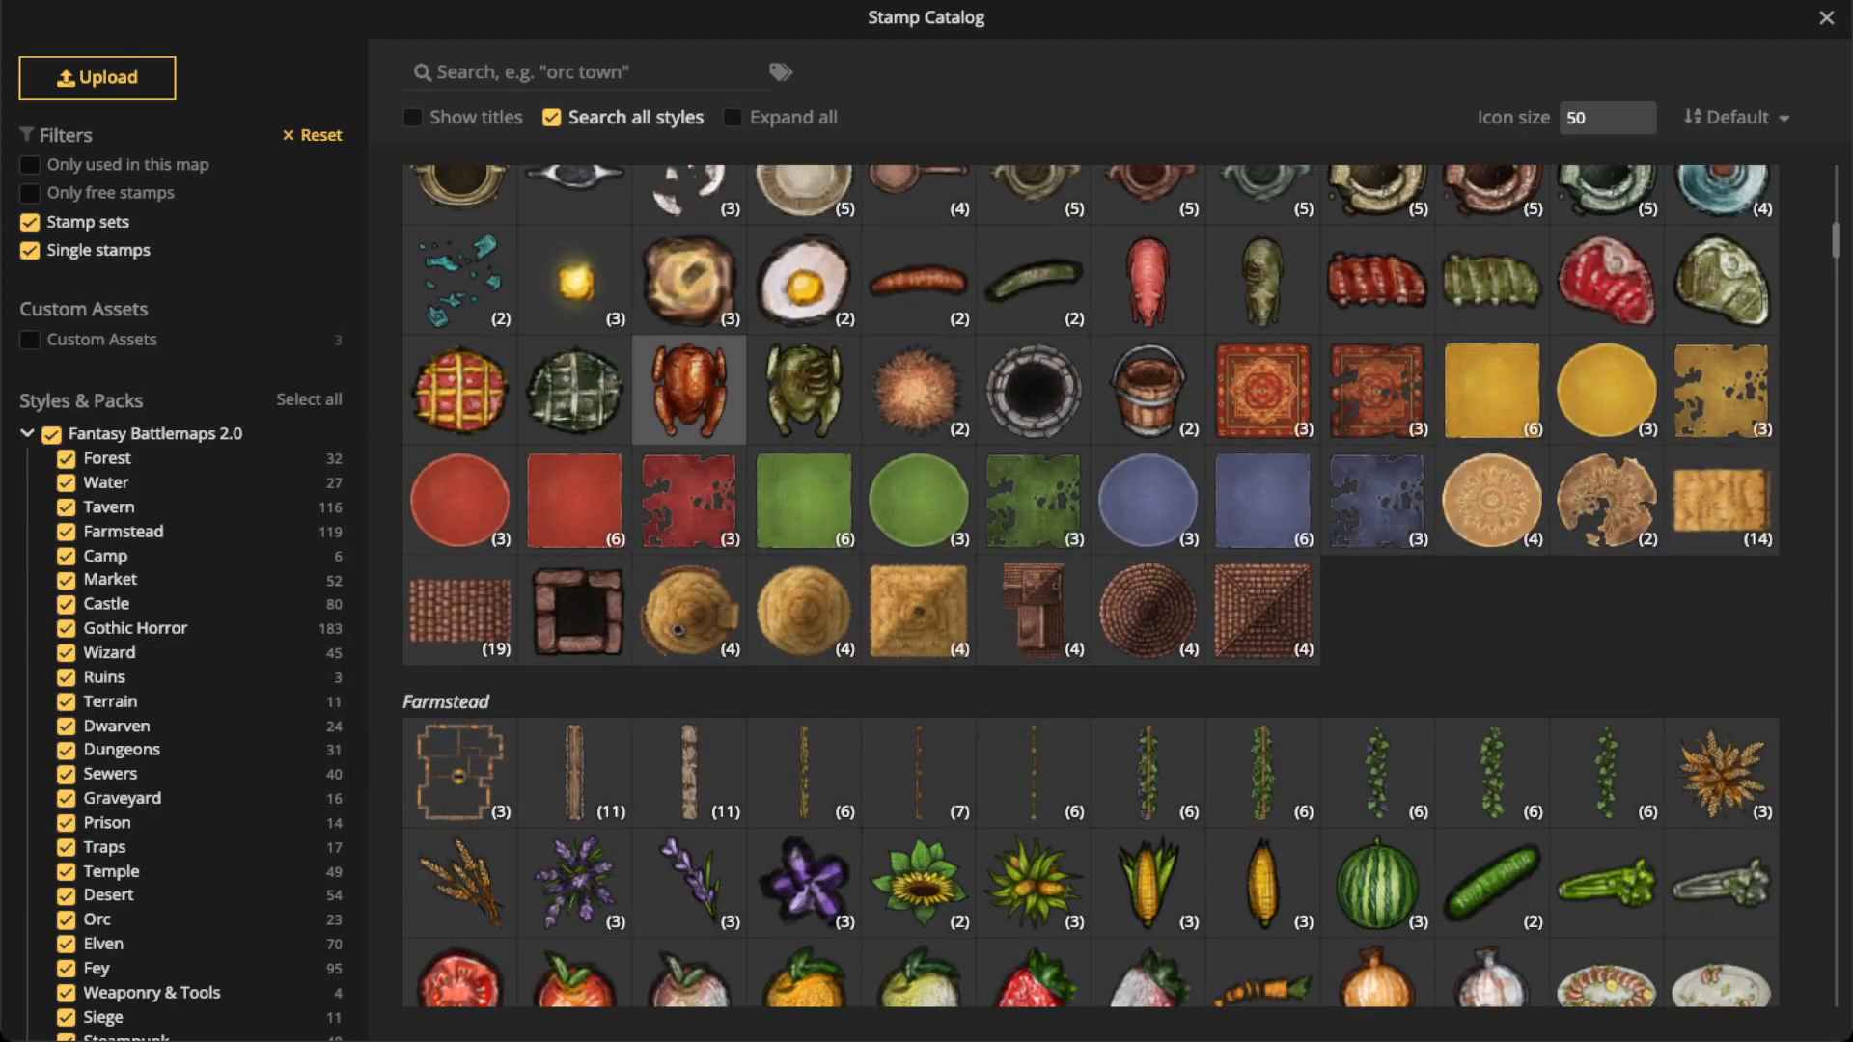
pyautogui.click(689, 390)
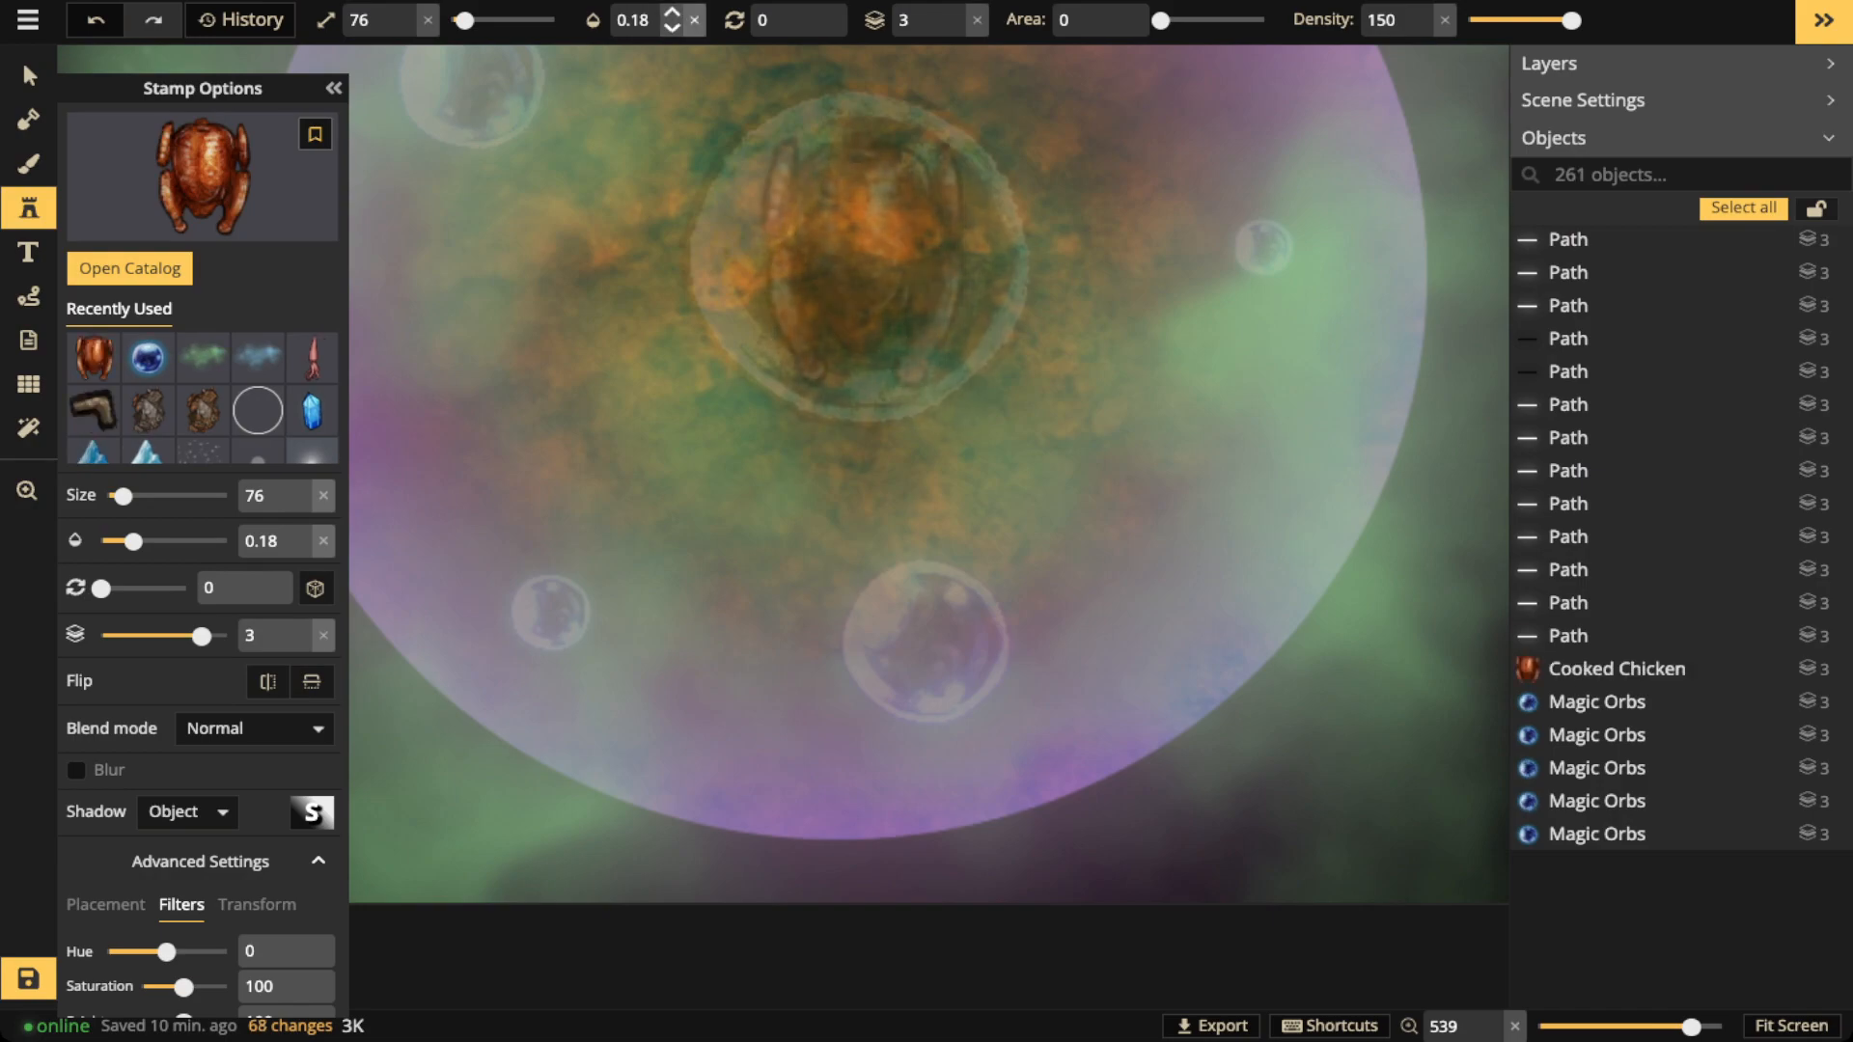
# Select the placed chicken and set its opacity to 1, size to 66 and rotation to 15
pyautogui.click(694, 20)
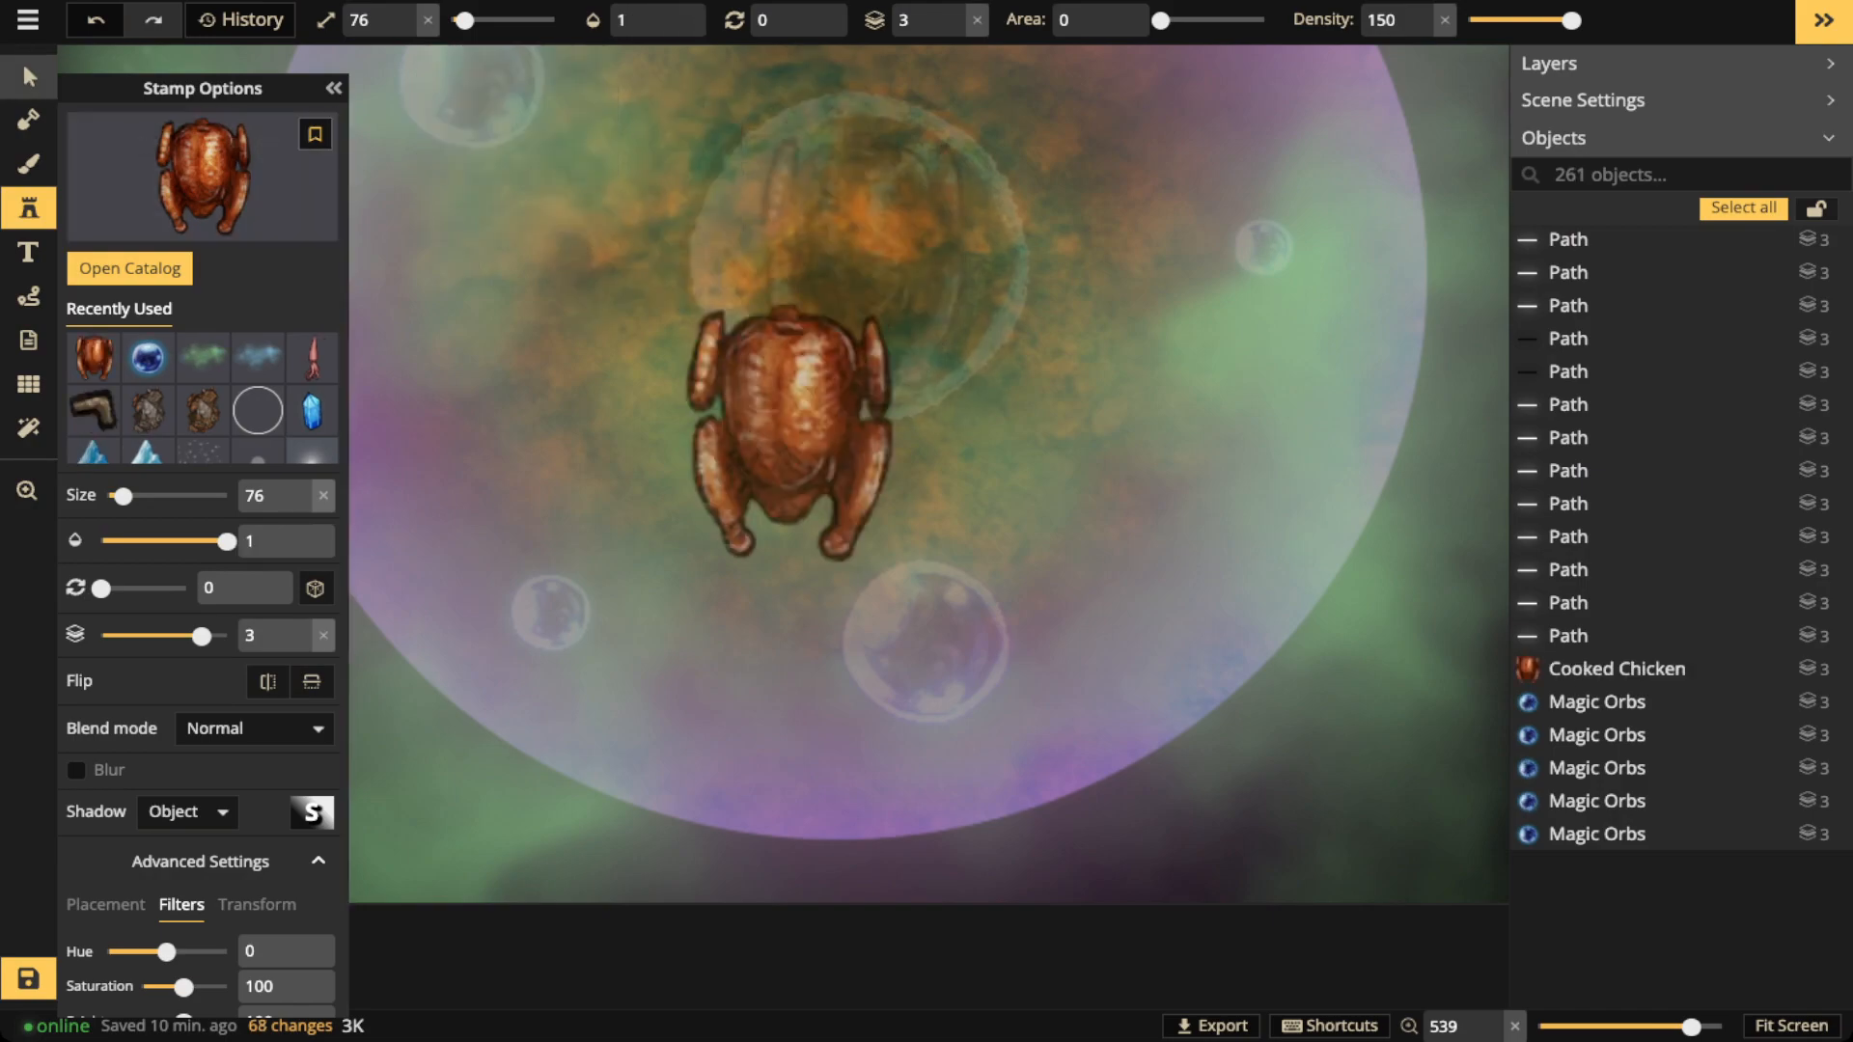
pyautogui.click(28, 76)
pyautogui.click(830, 463)
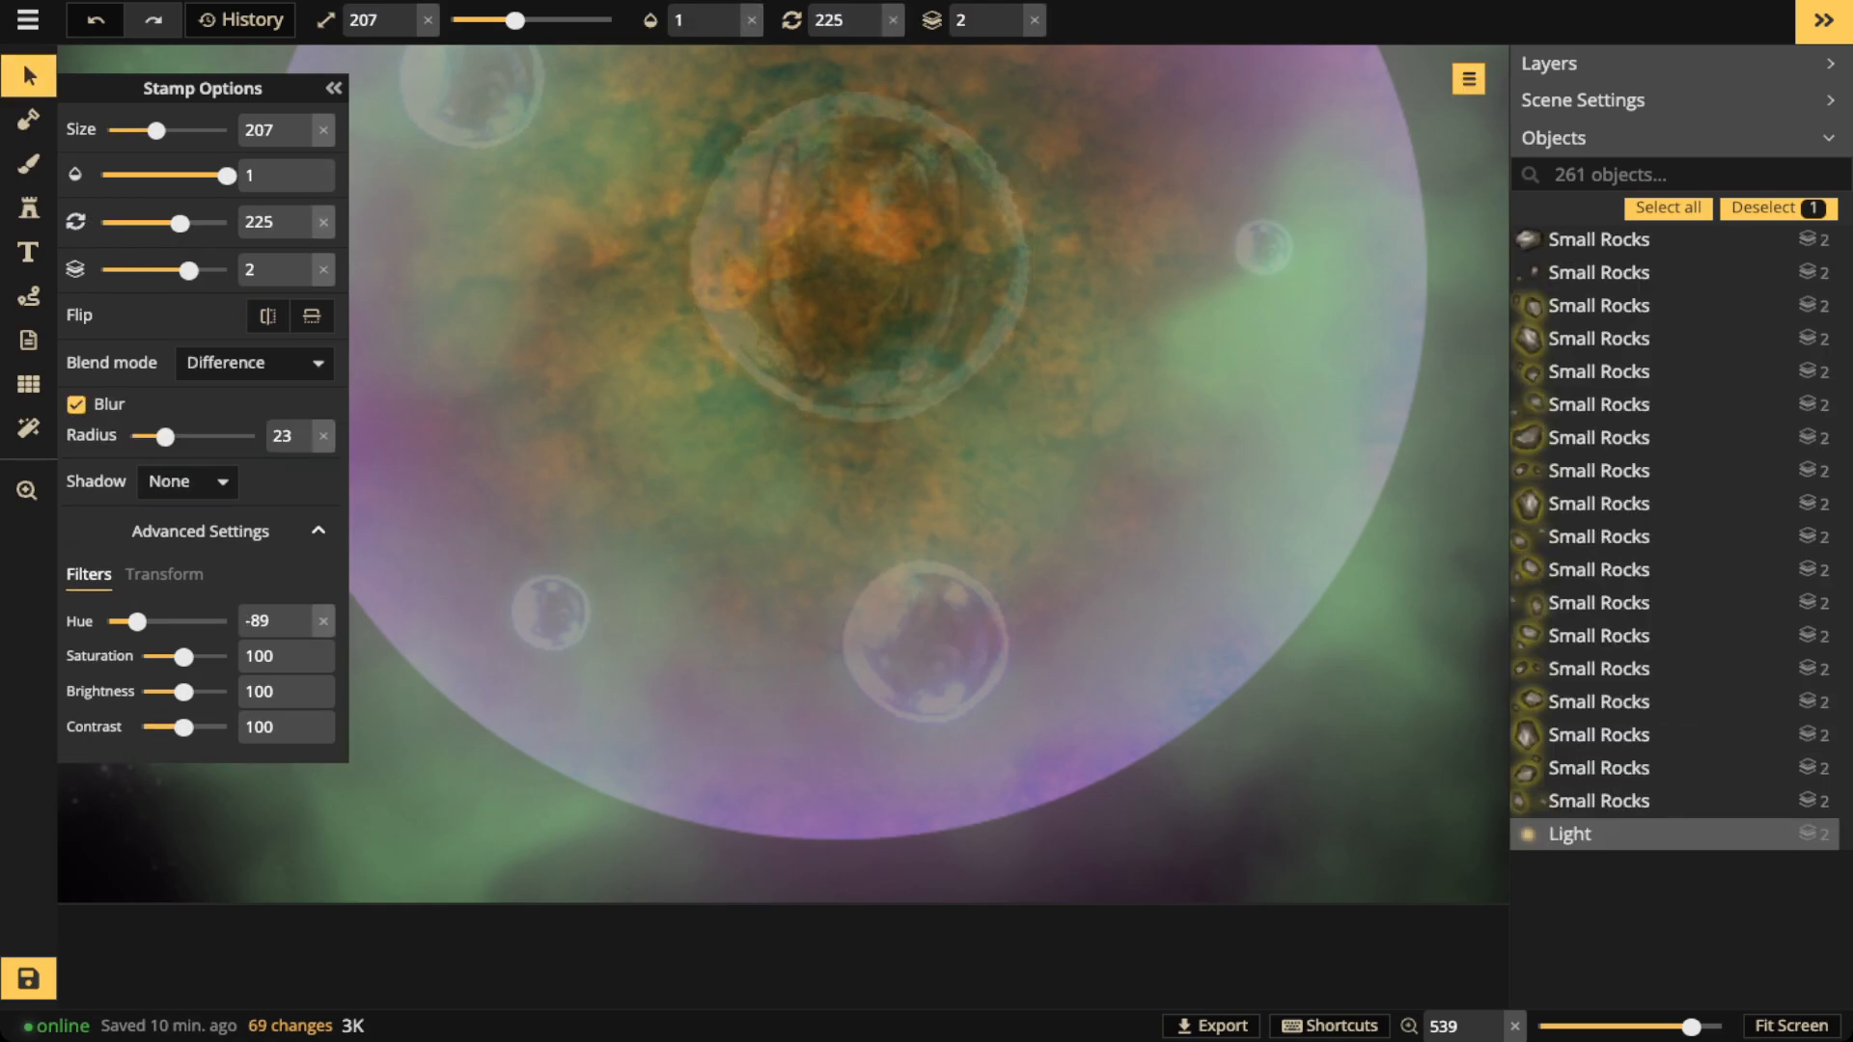
pyautogui.click(859, 280)
pyautogui.click(858, 280)
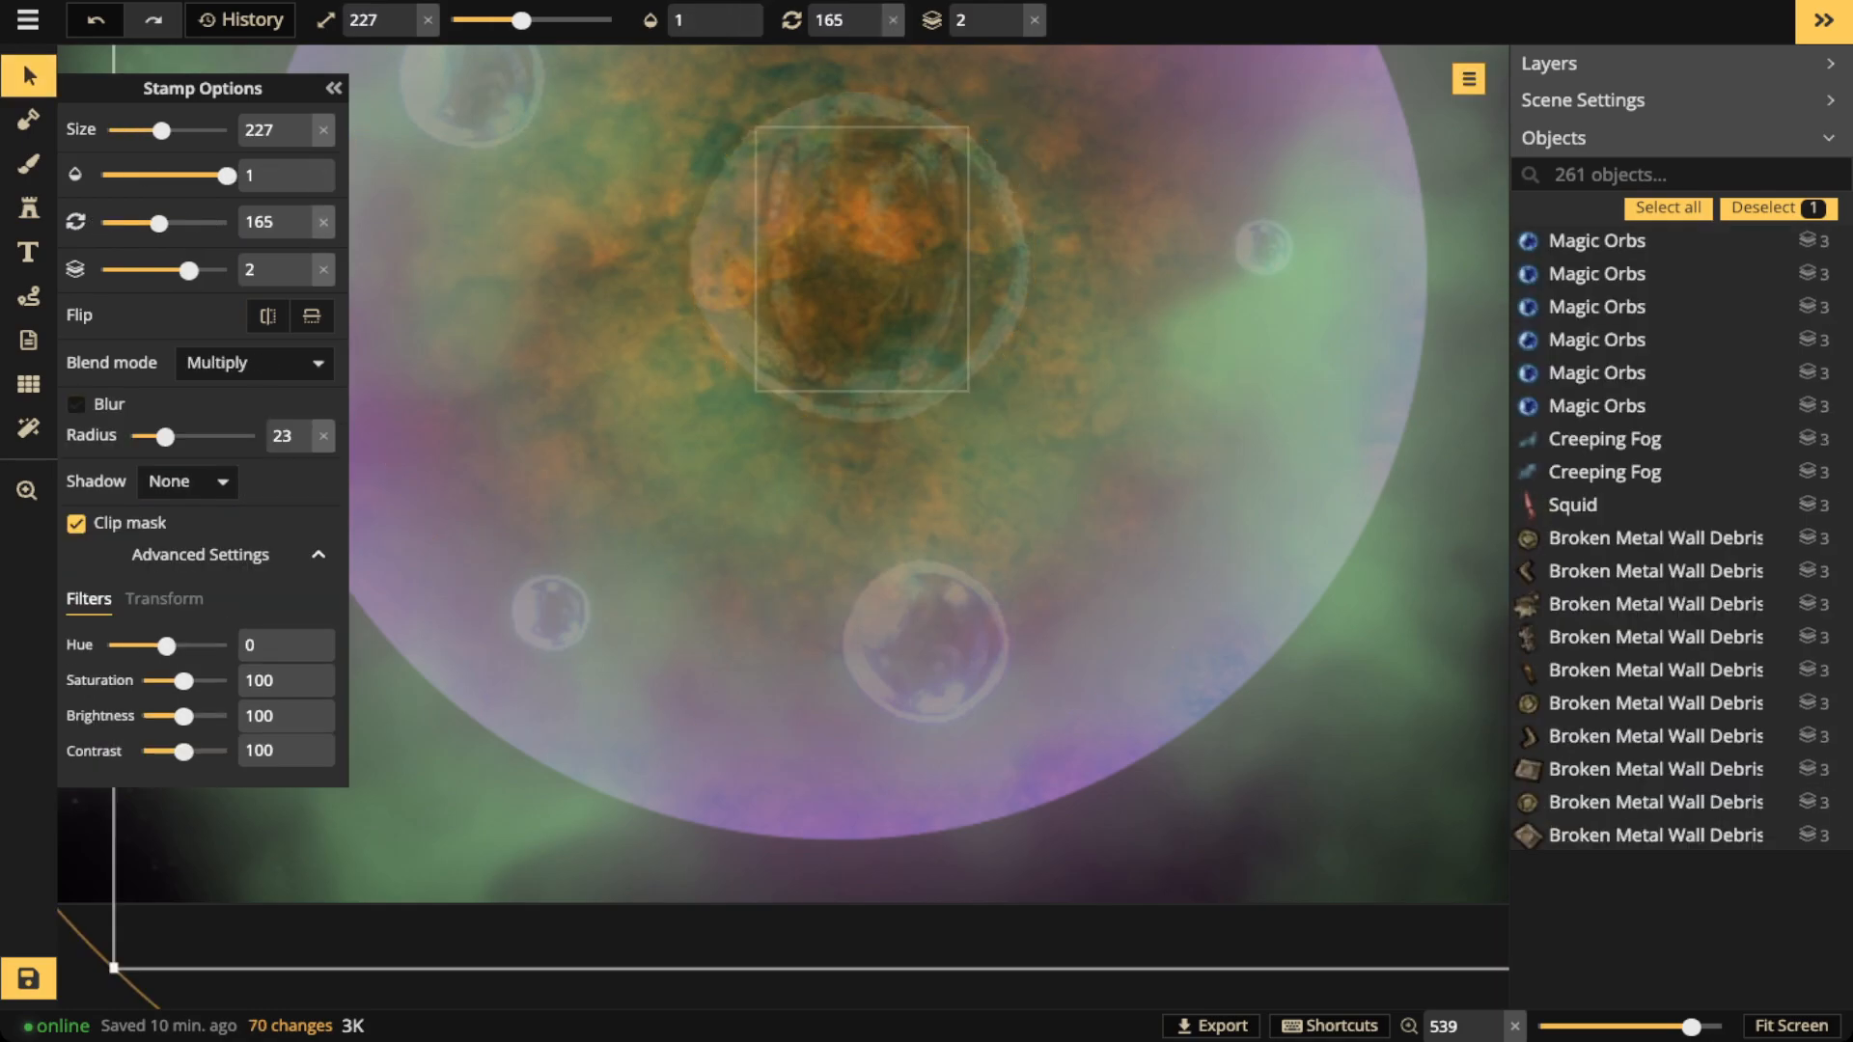
pyautogui.click(859, 266)
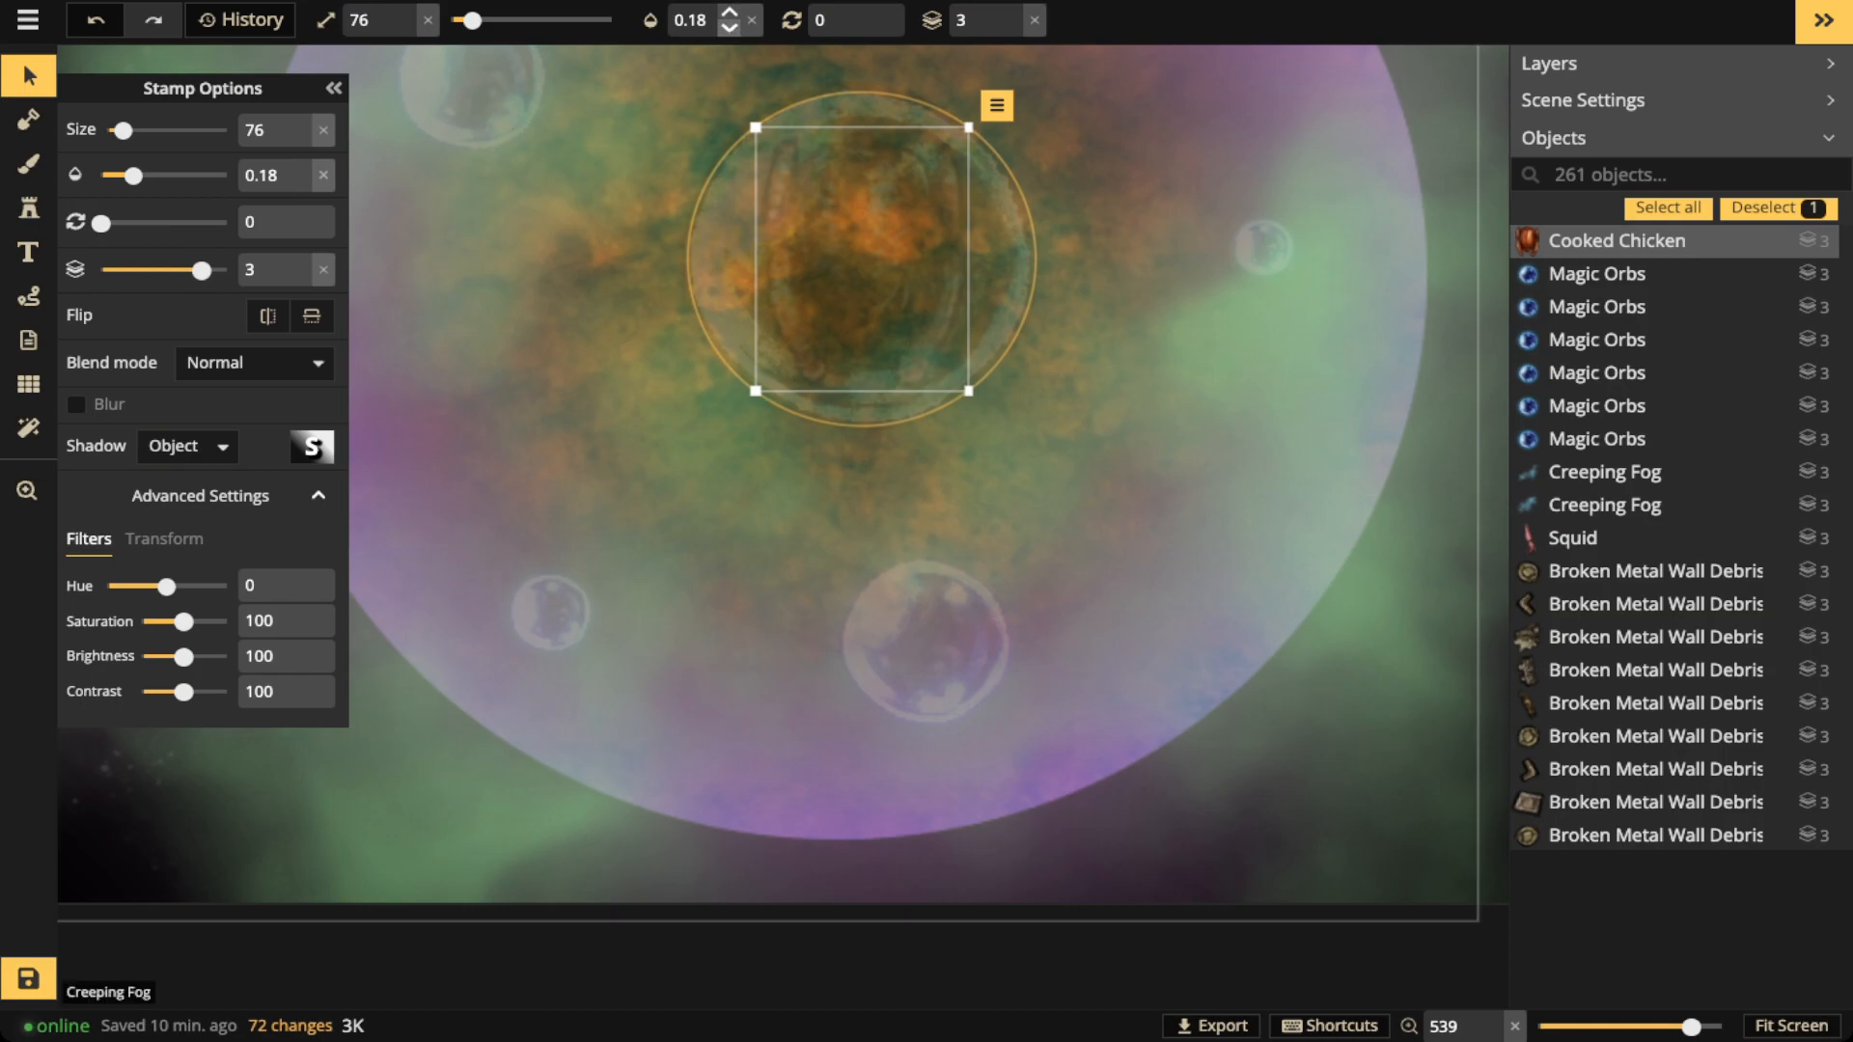
pyautogui.click(752, 20)
pyautogui.scroll(-1, 862, 265)
pyautogui.scroll(1, 862, 266)
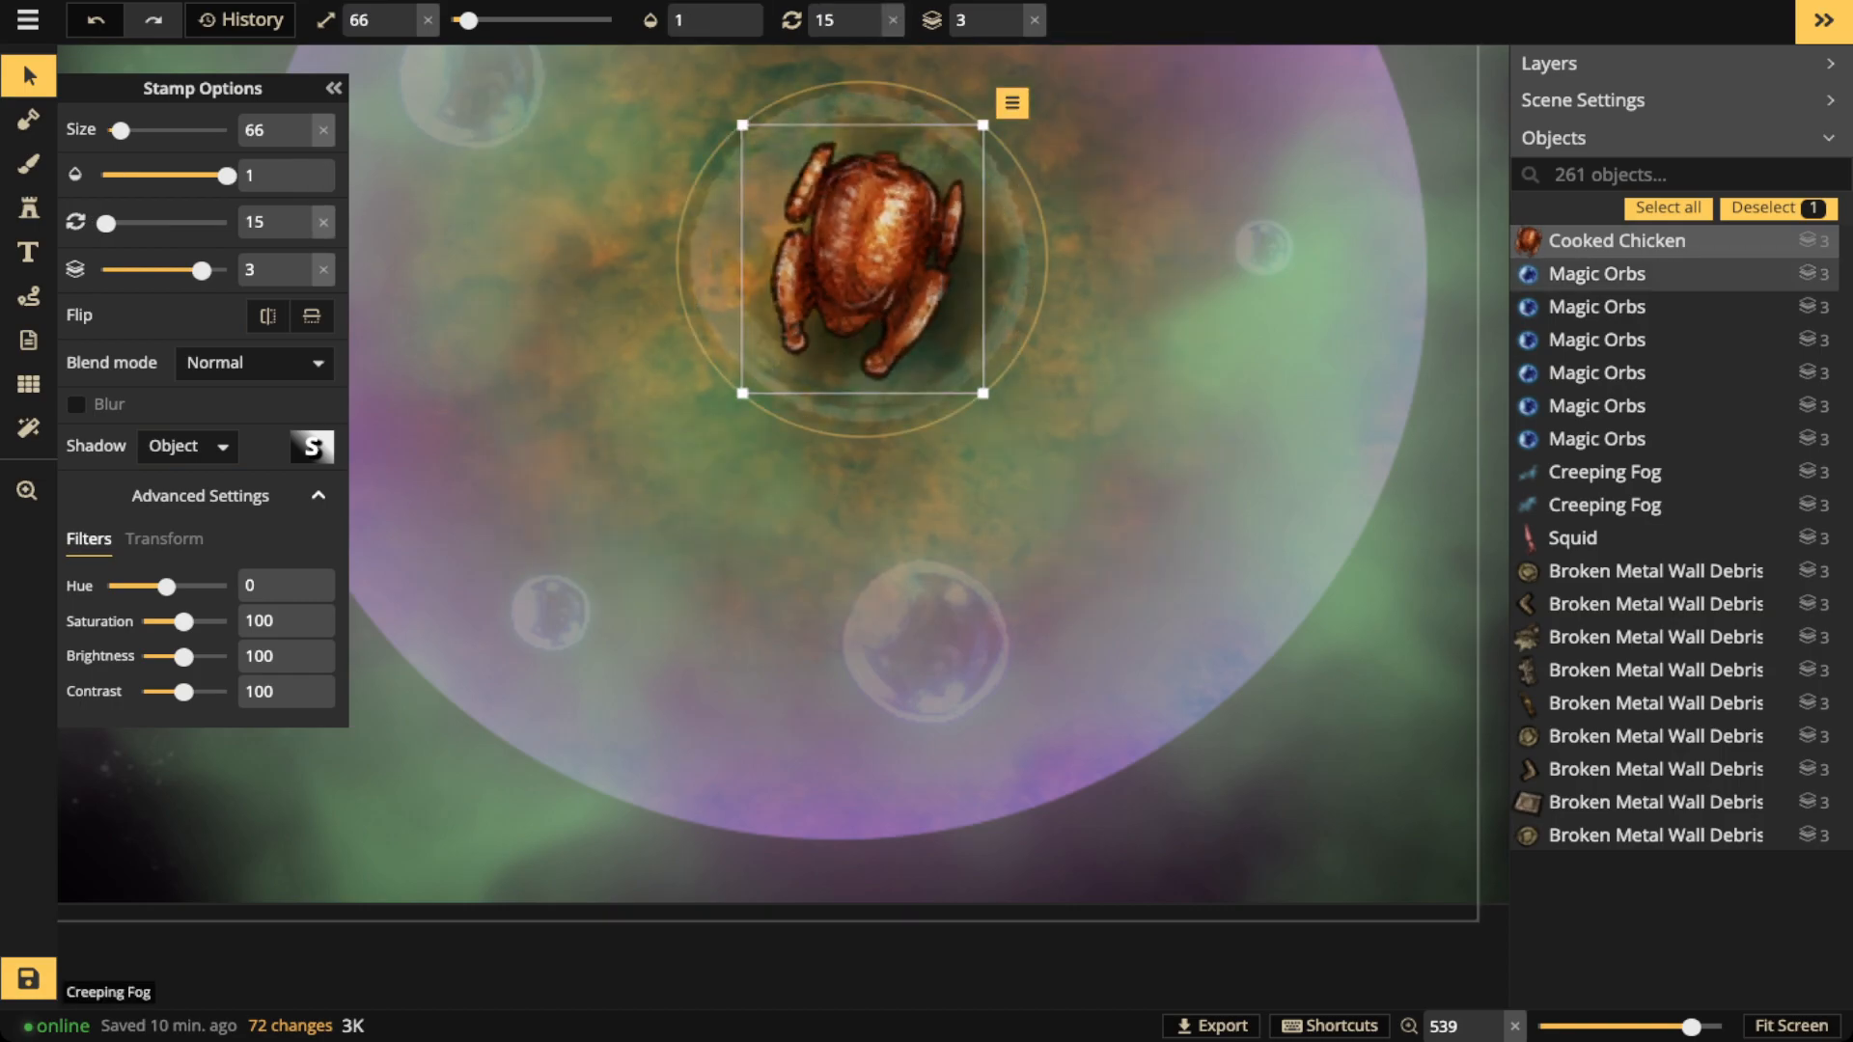
# Set the chicken's shadow to None and nudge it slightly within the central orb
pyautogui.click(188, 446)
pyautogui.click(169, 487)
pyautogui.click(618, 444)
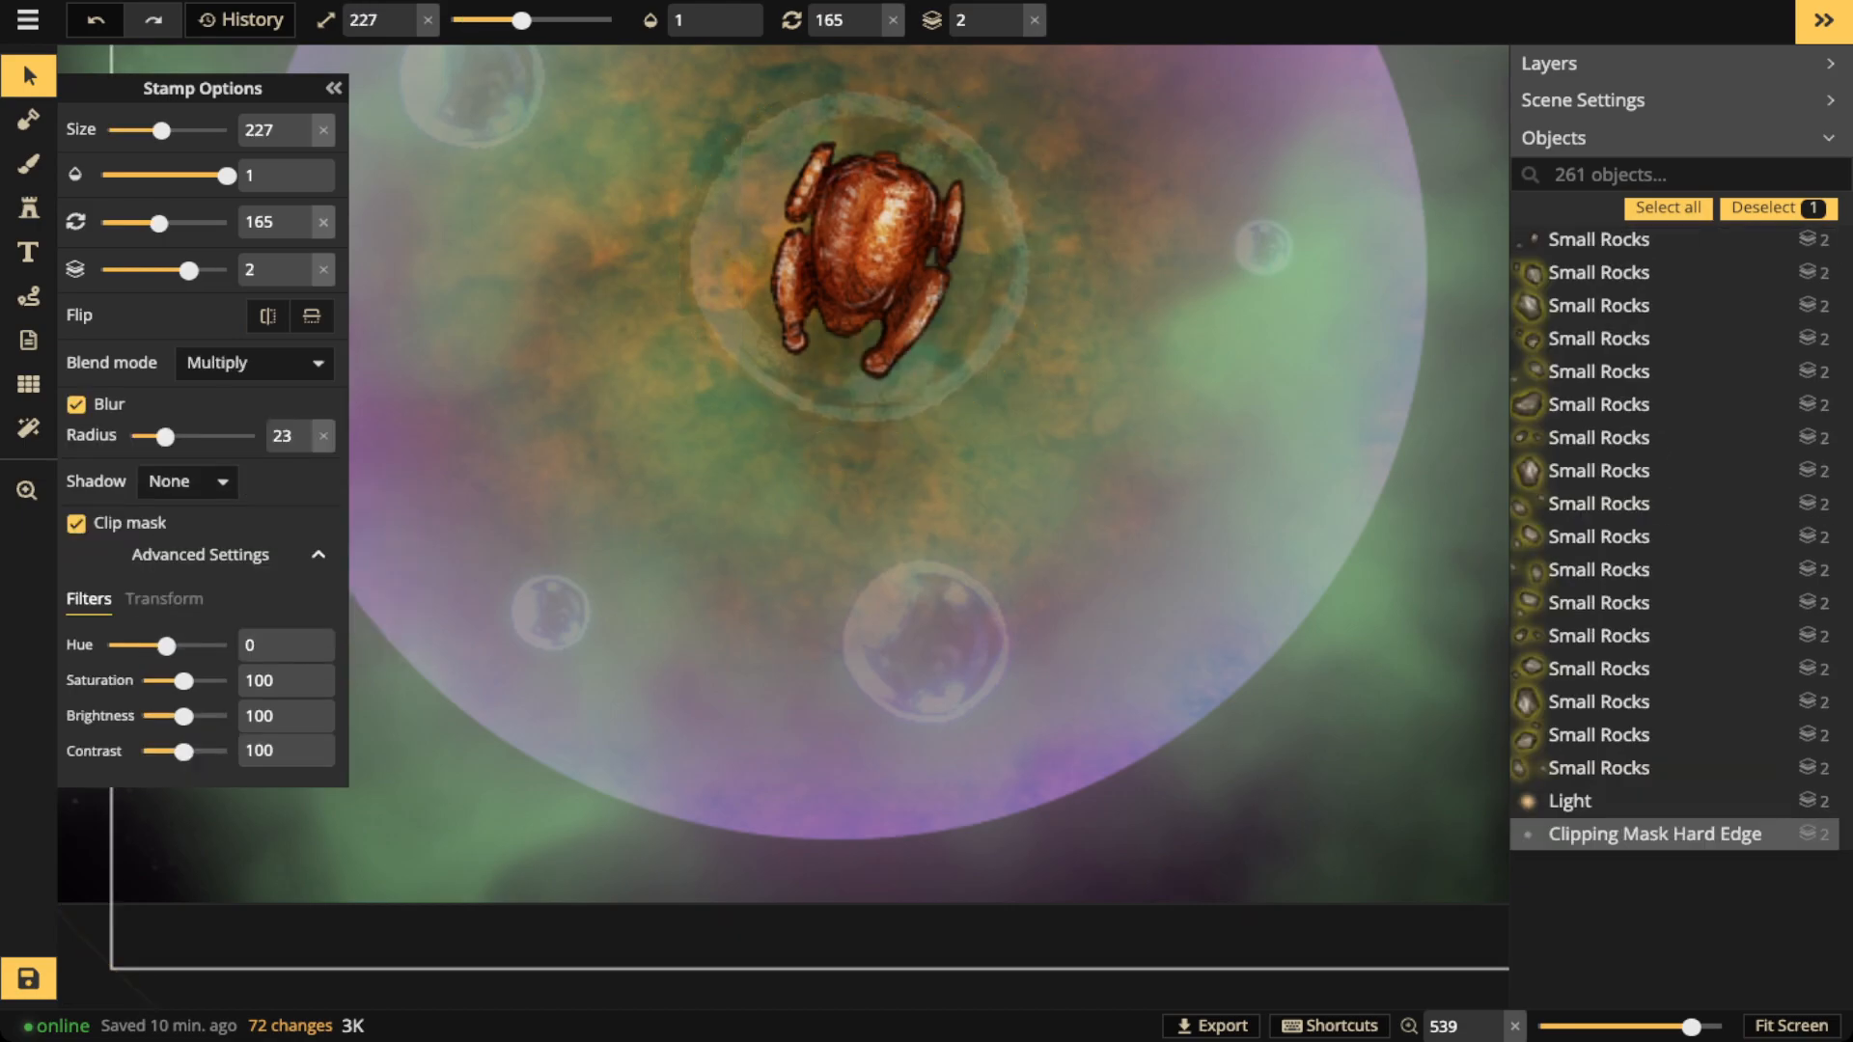
pyautogui.moveTo(618, 444); pyautogui.dragTo(609, 449)
pyautogui.click(862, 260)
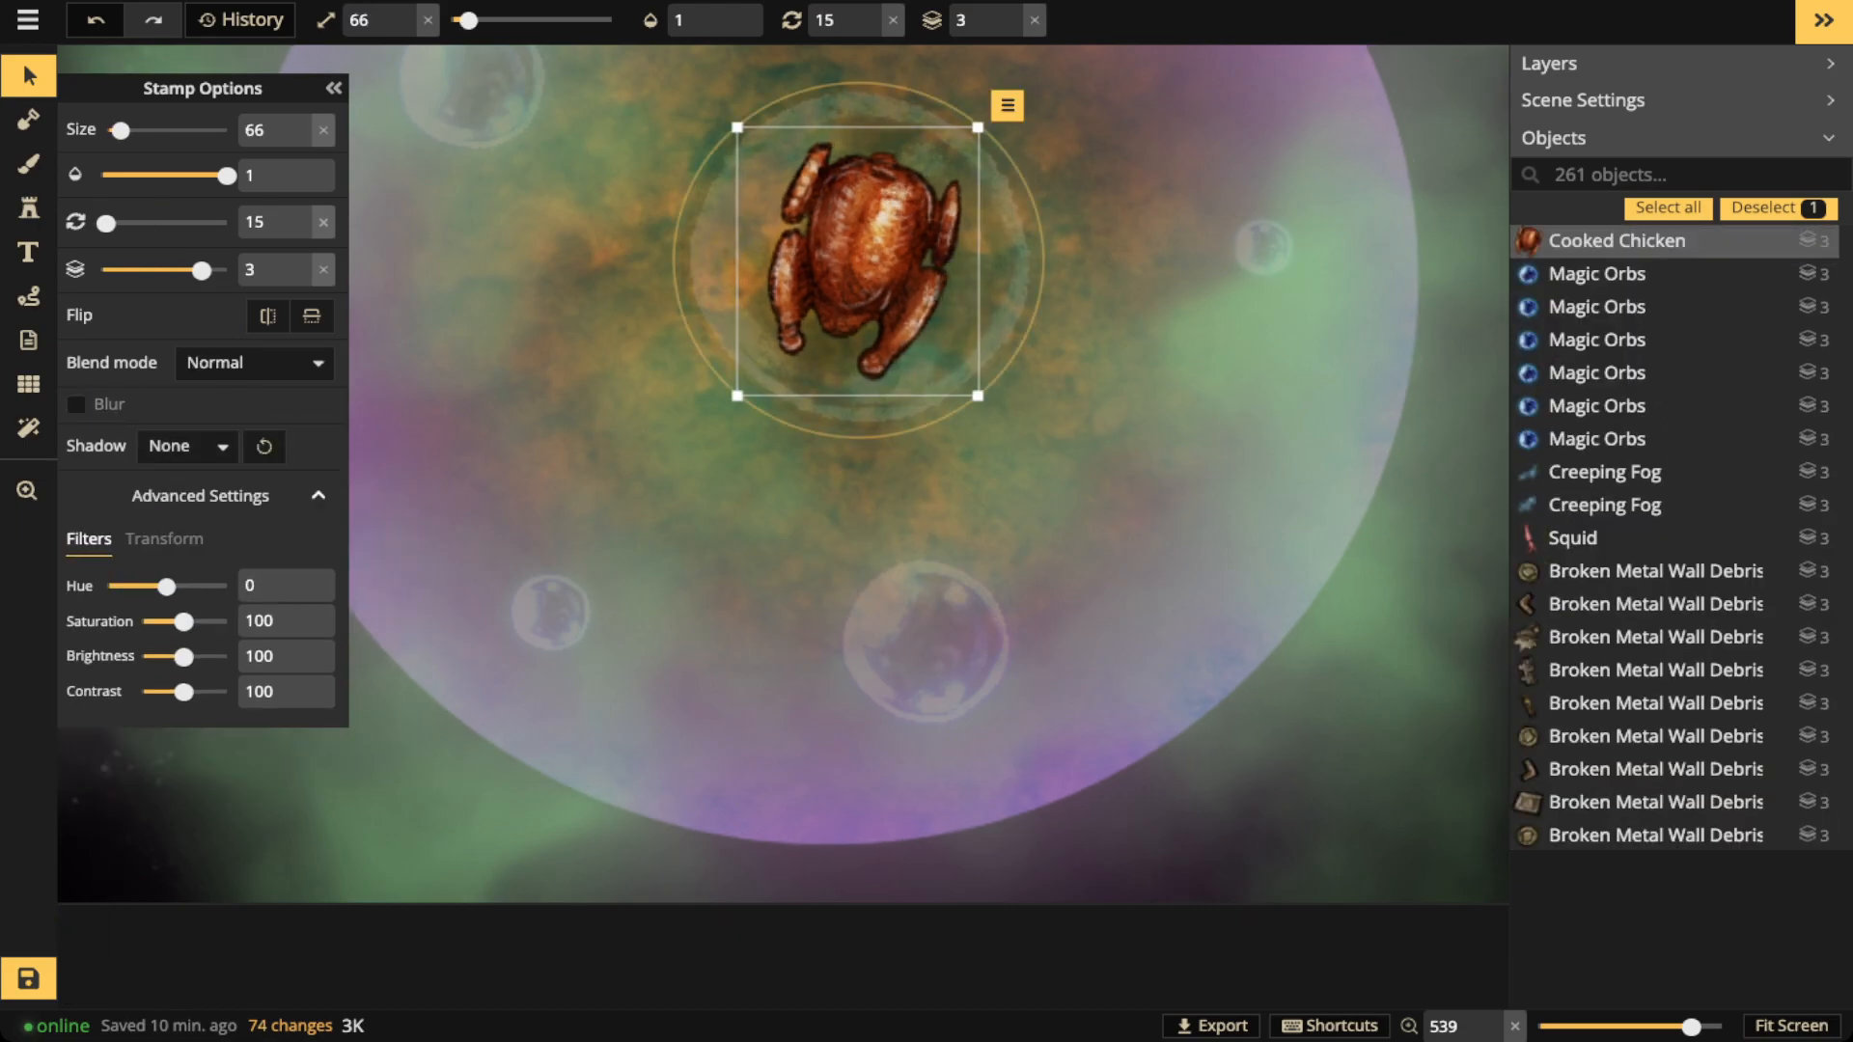
# Try the chicken at opacity 0.32 and rotation 60, and delete it from the central orb
pyautogui.scroll(-2, 621, 363)
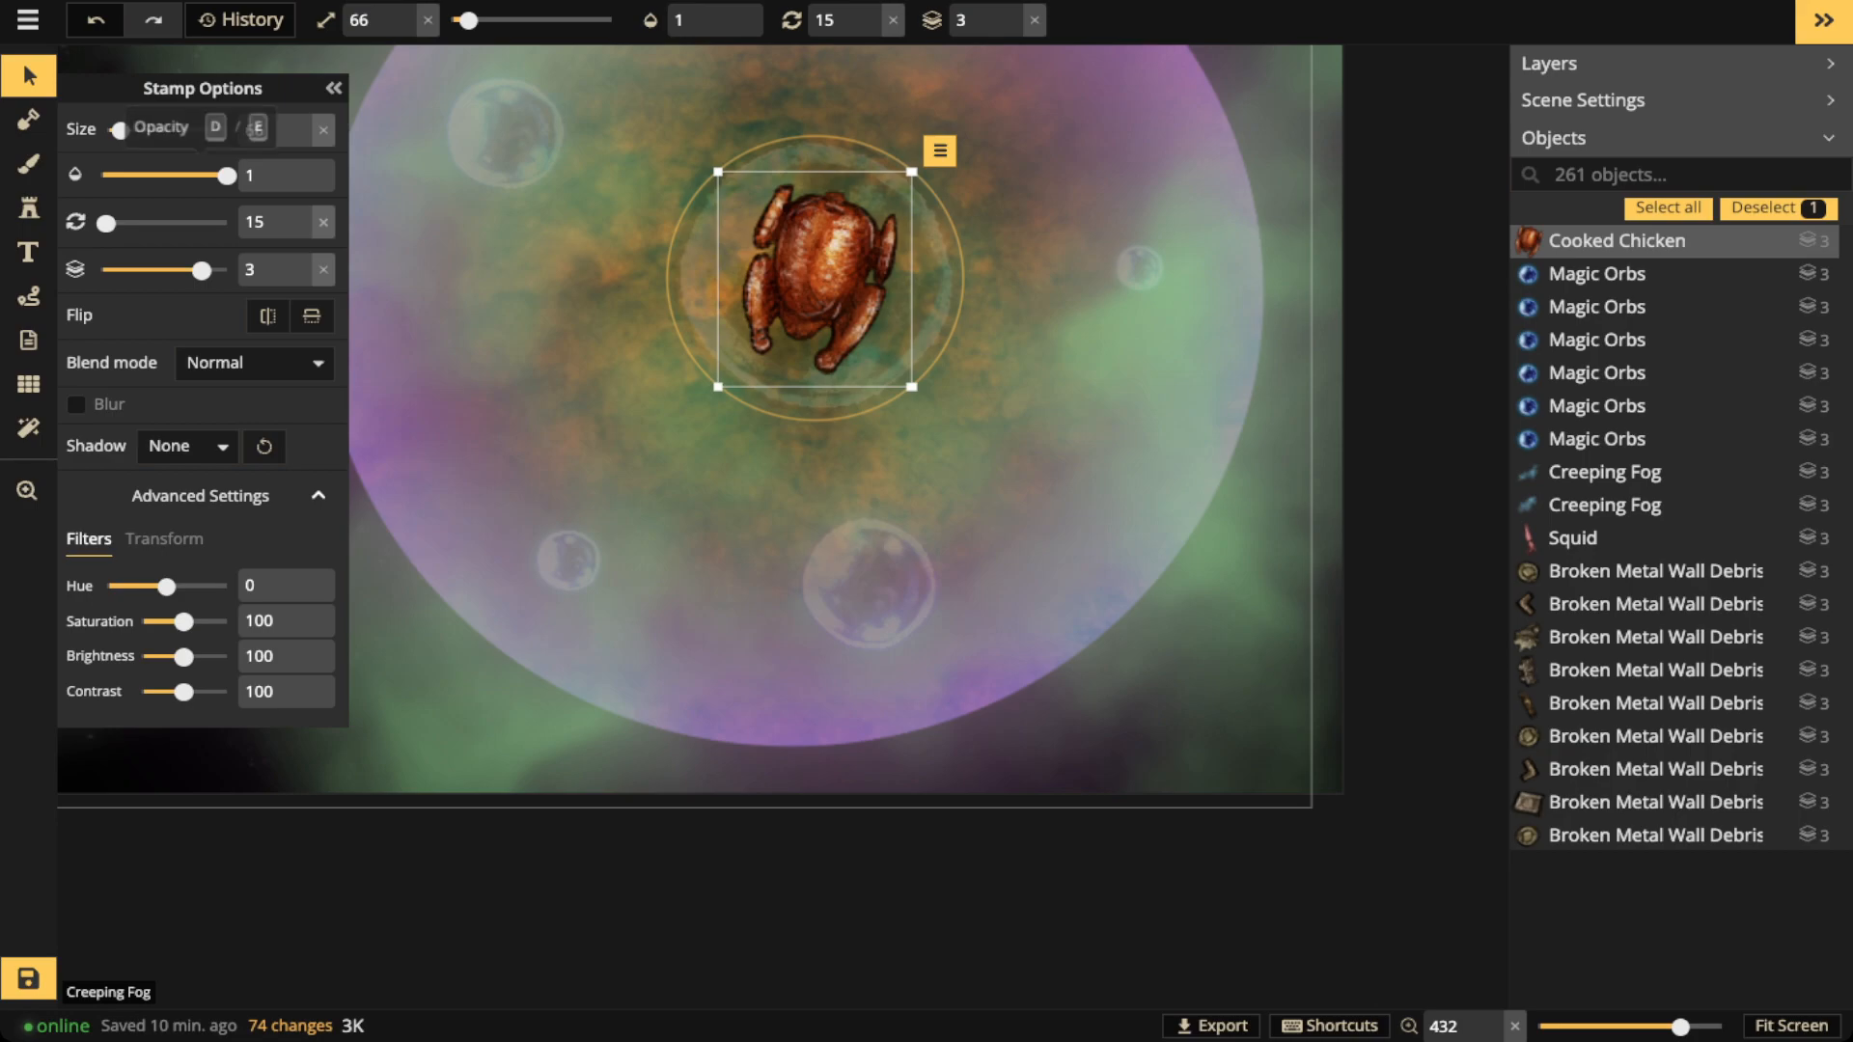
pyautogui.moveTo(227, 175); pyautogui.dragTo(154, 175)
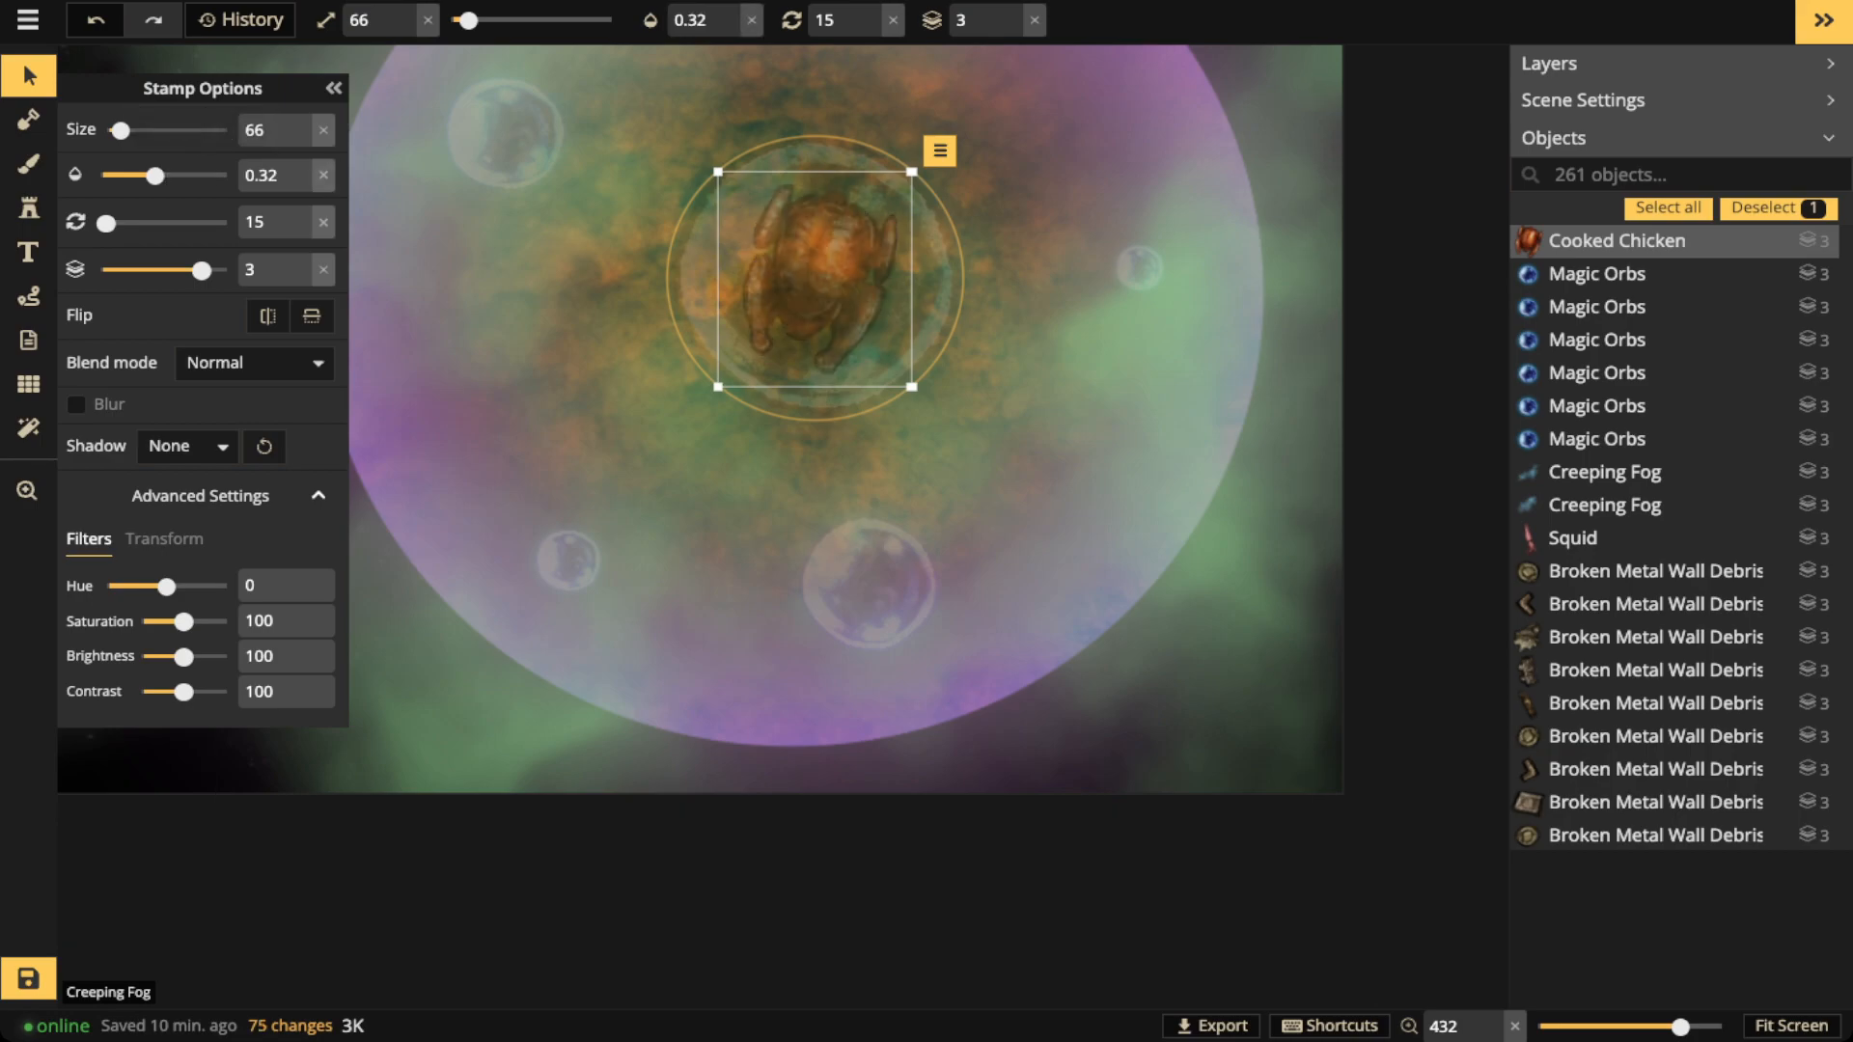
pyautogui.moveTo(107, 223)
pyautogui.mouseDown()
pyautogui.moveTo(222, 223)
pyautogui.moveTo(121, 223)
pyautogui.mouseUp()
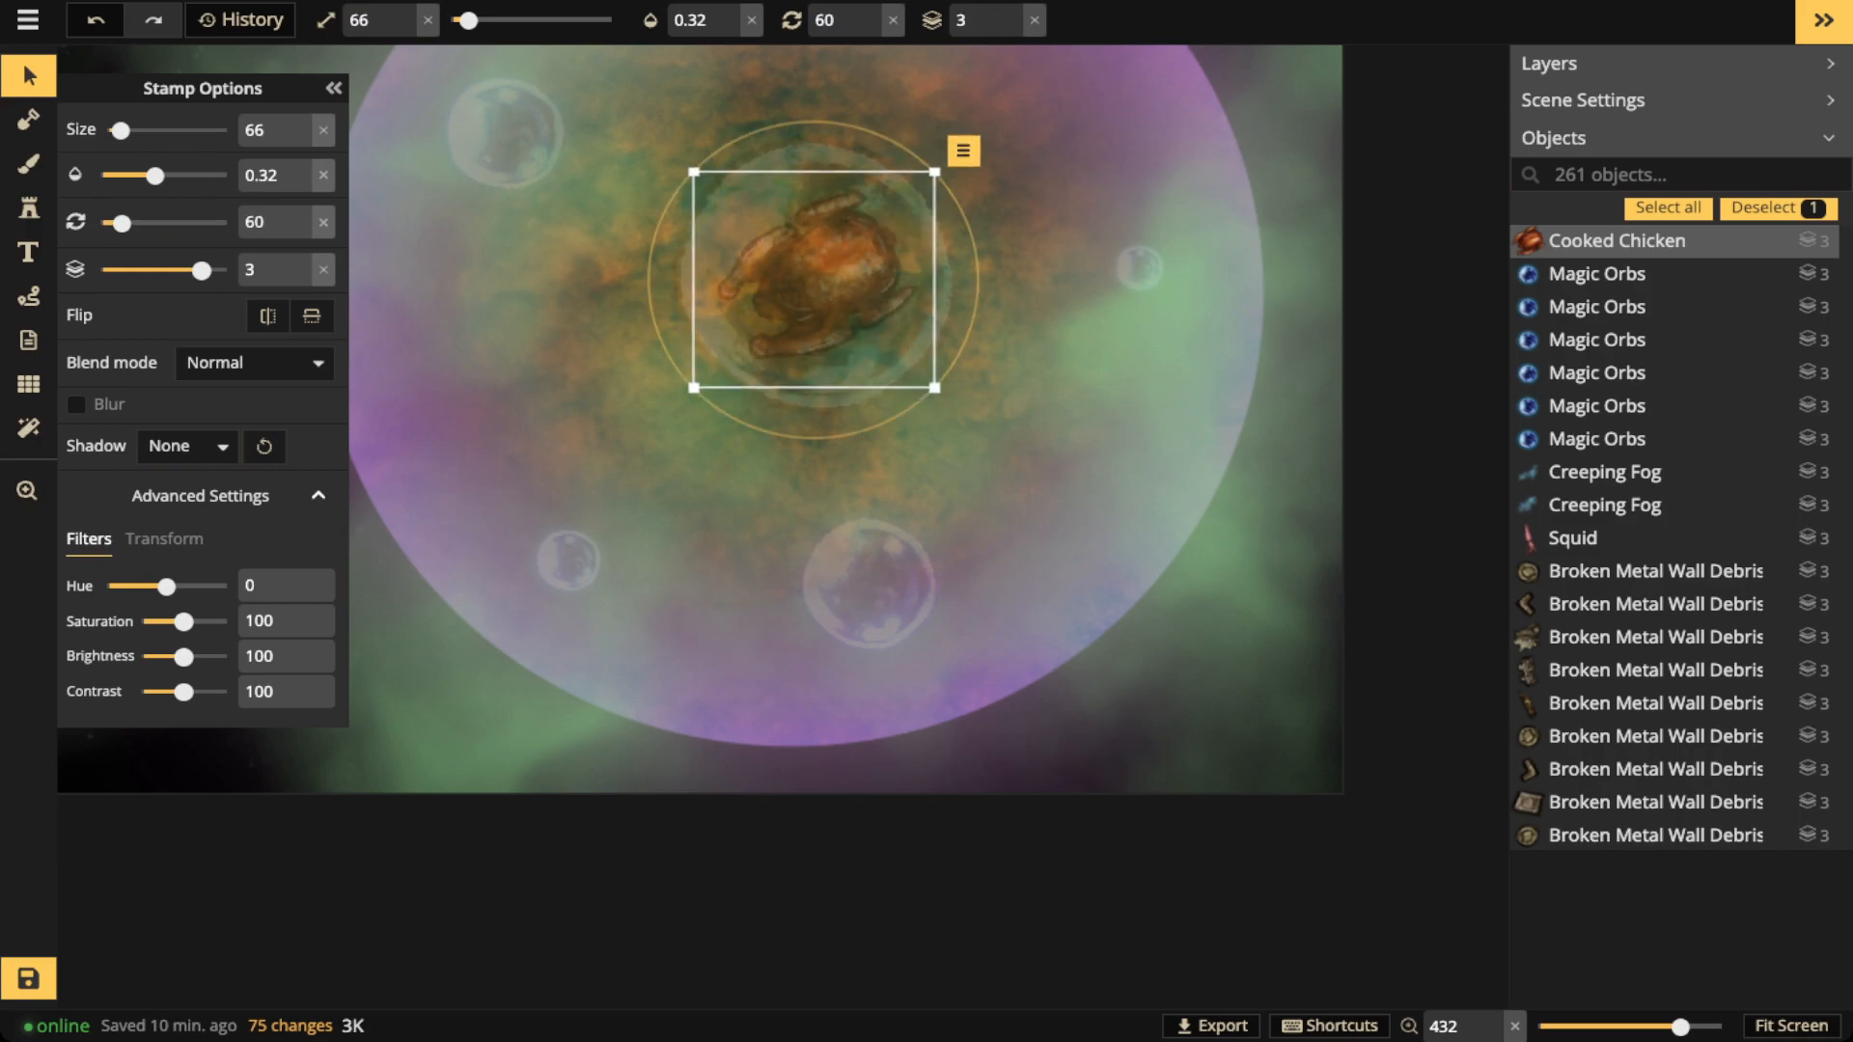
pyautogui.press('Delete')
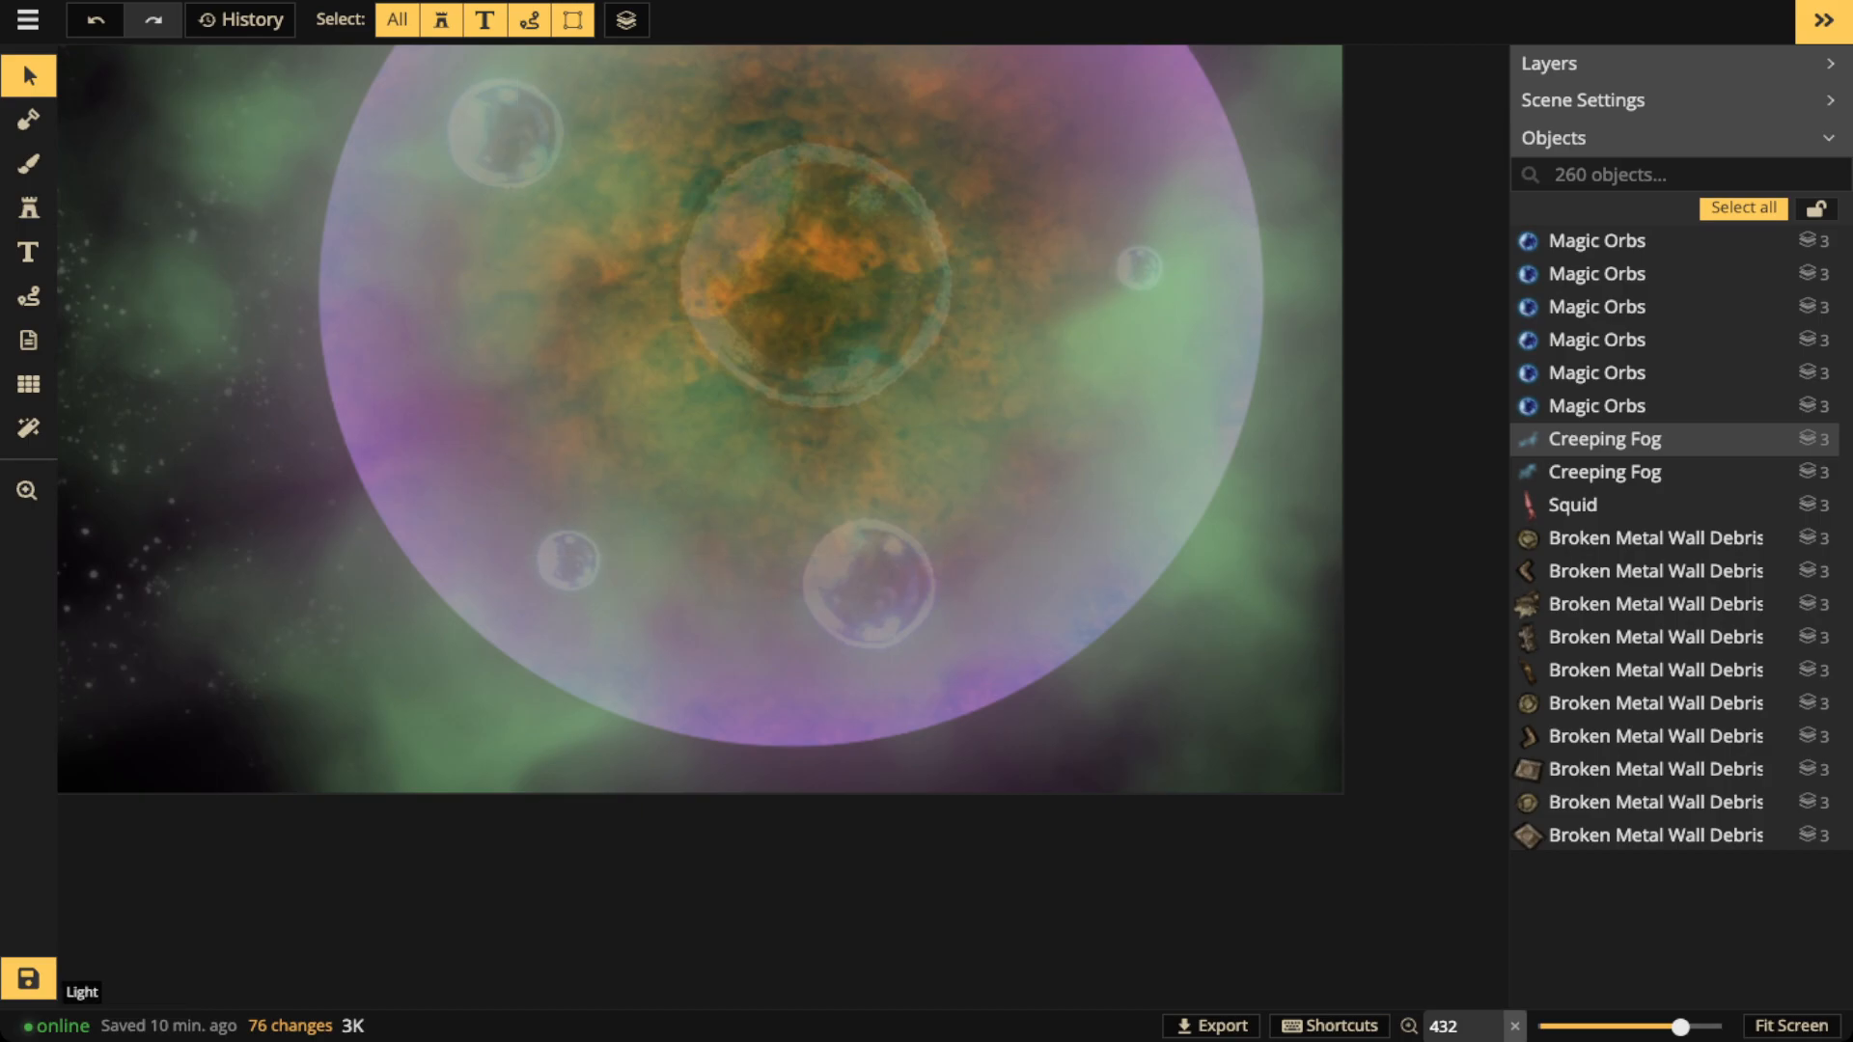
# Browse the stamp catalog and choose the four-variant brown animal stamp set with long ears from the Farmstead pack
pyautogui.click(29, 208)
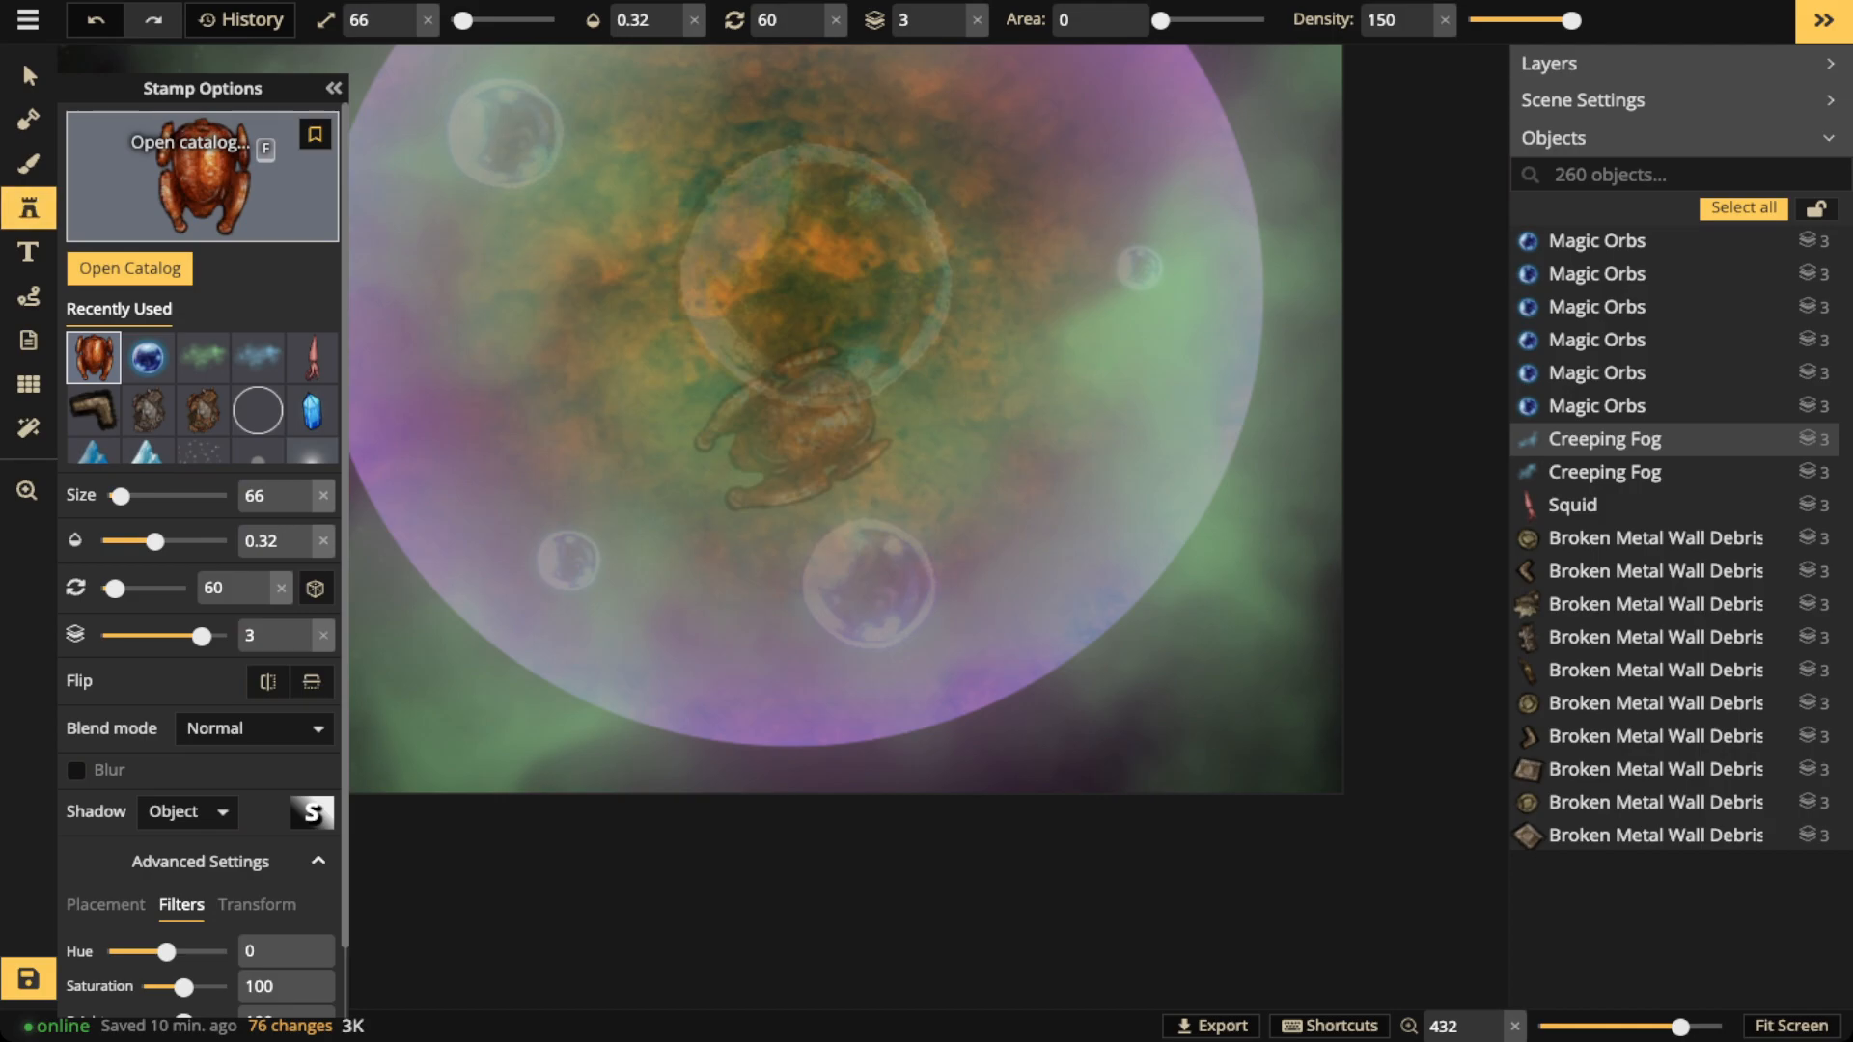
pyautogui.press('f')
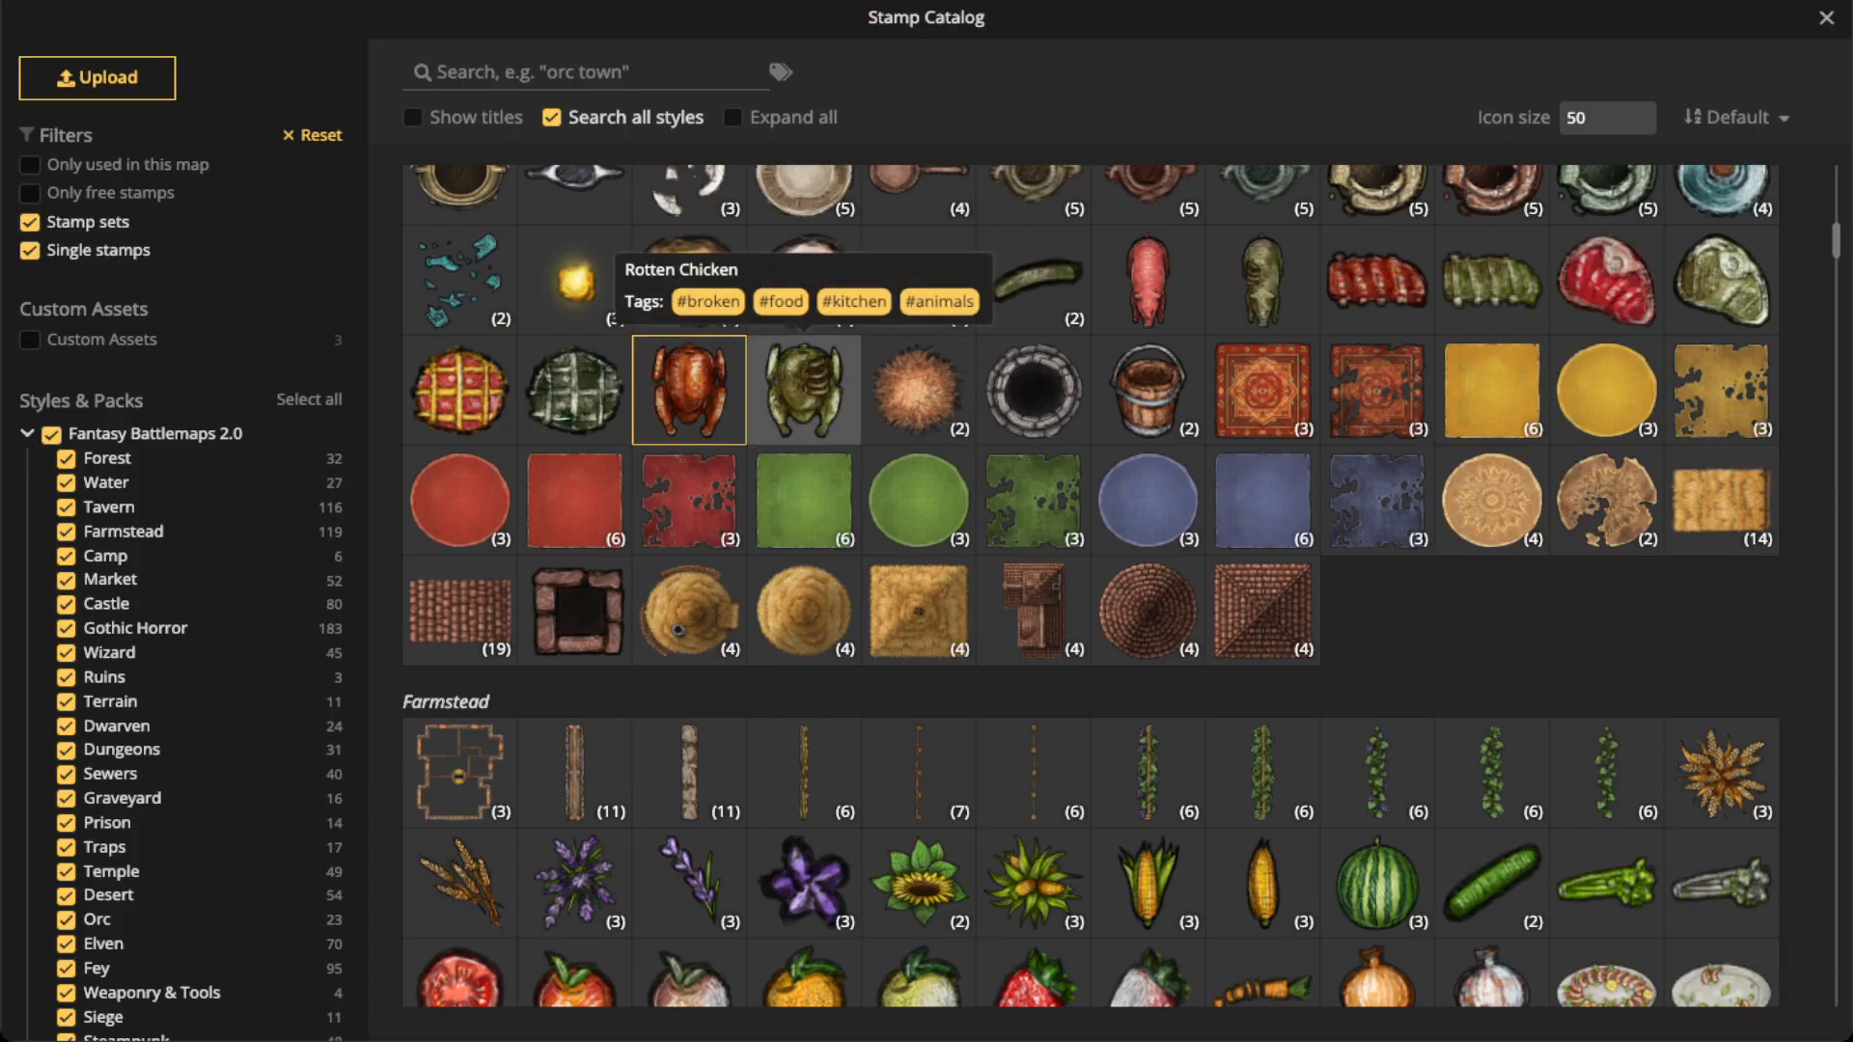
pyautogui.scroll(-2, 804, 391)
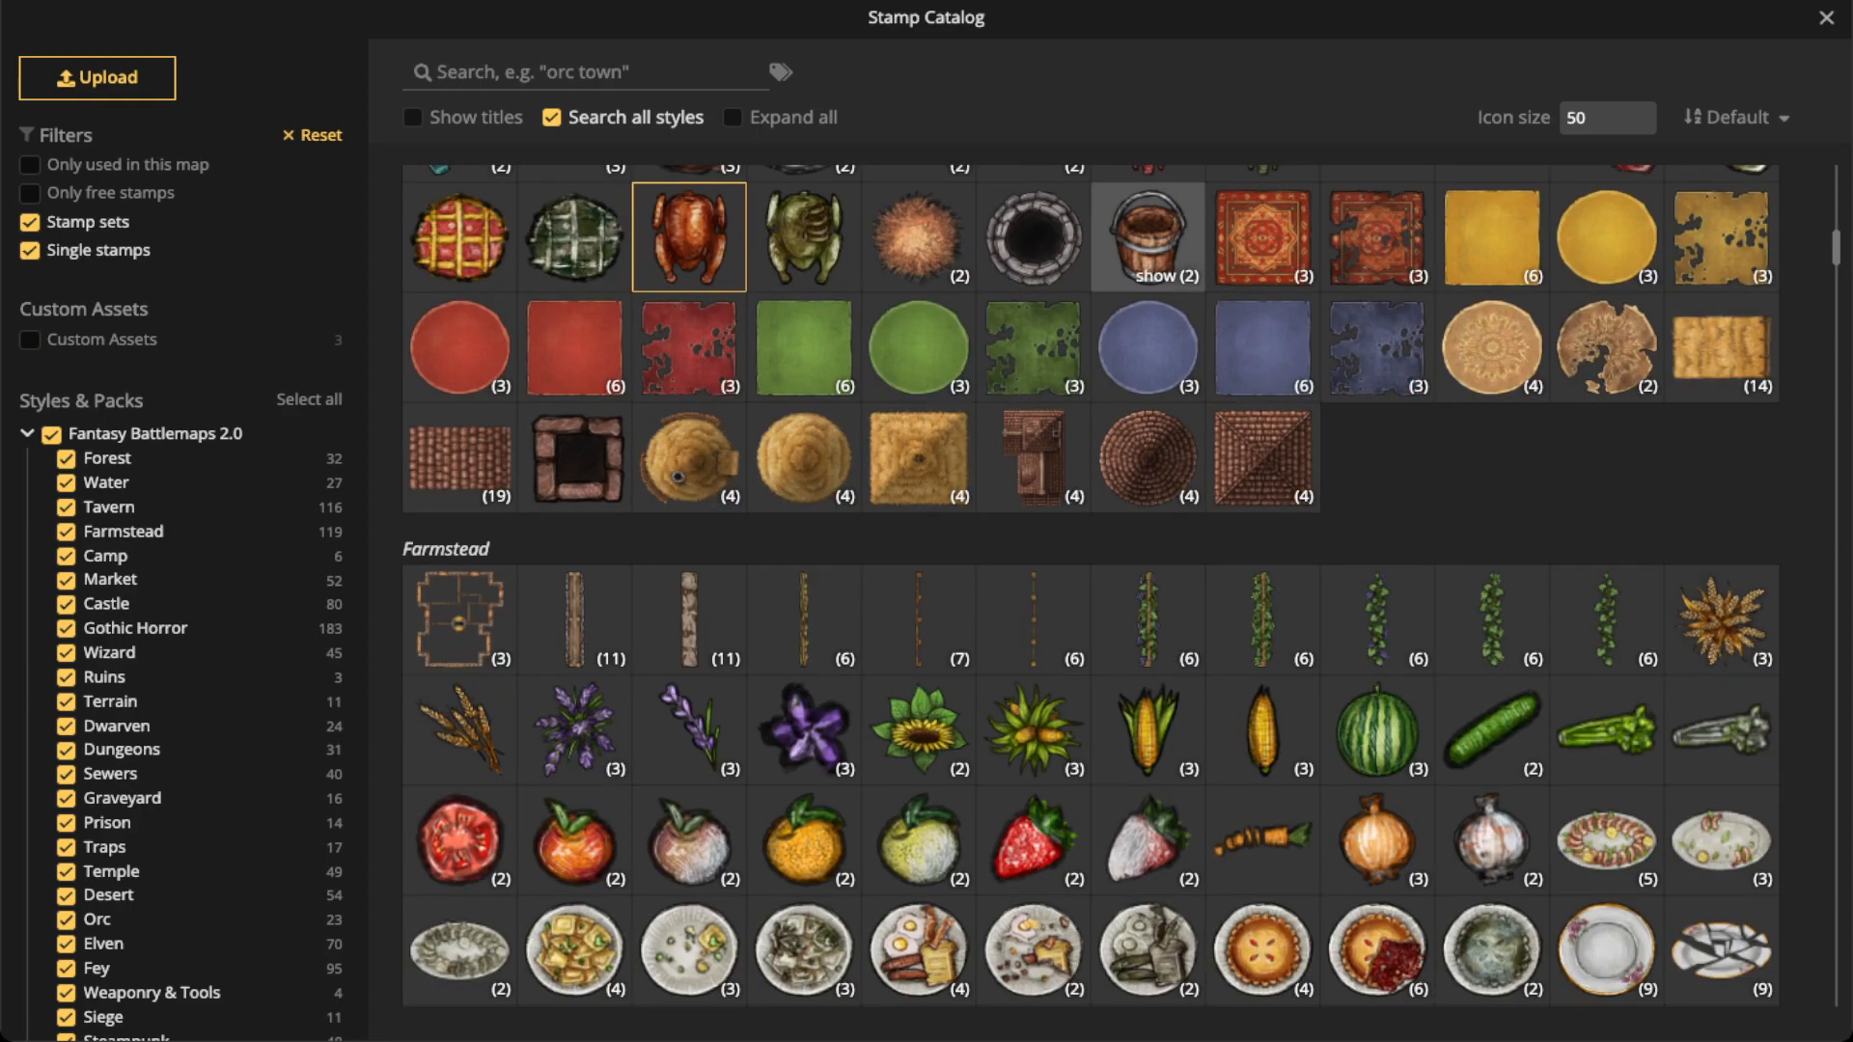
pyautogui.scroll(-10, 575, 835)
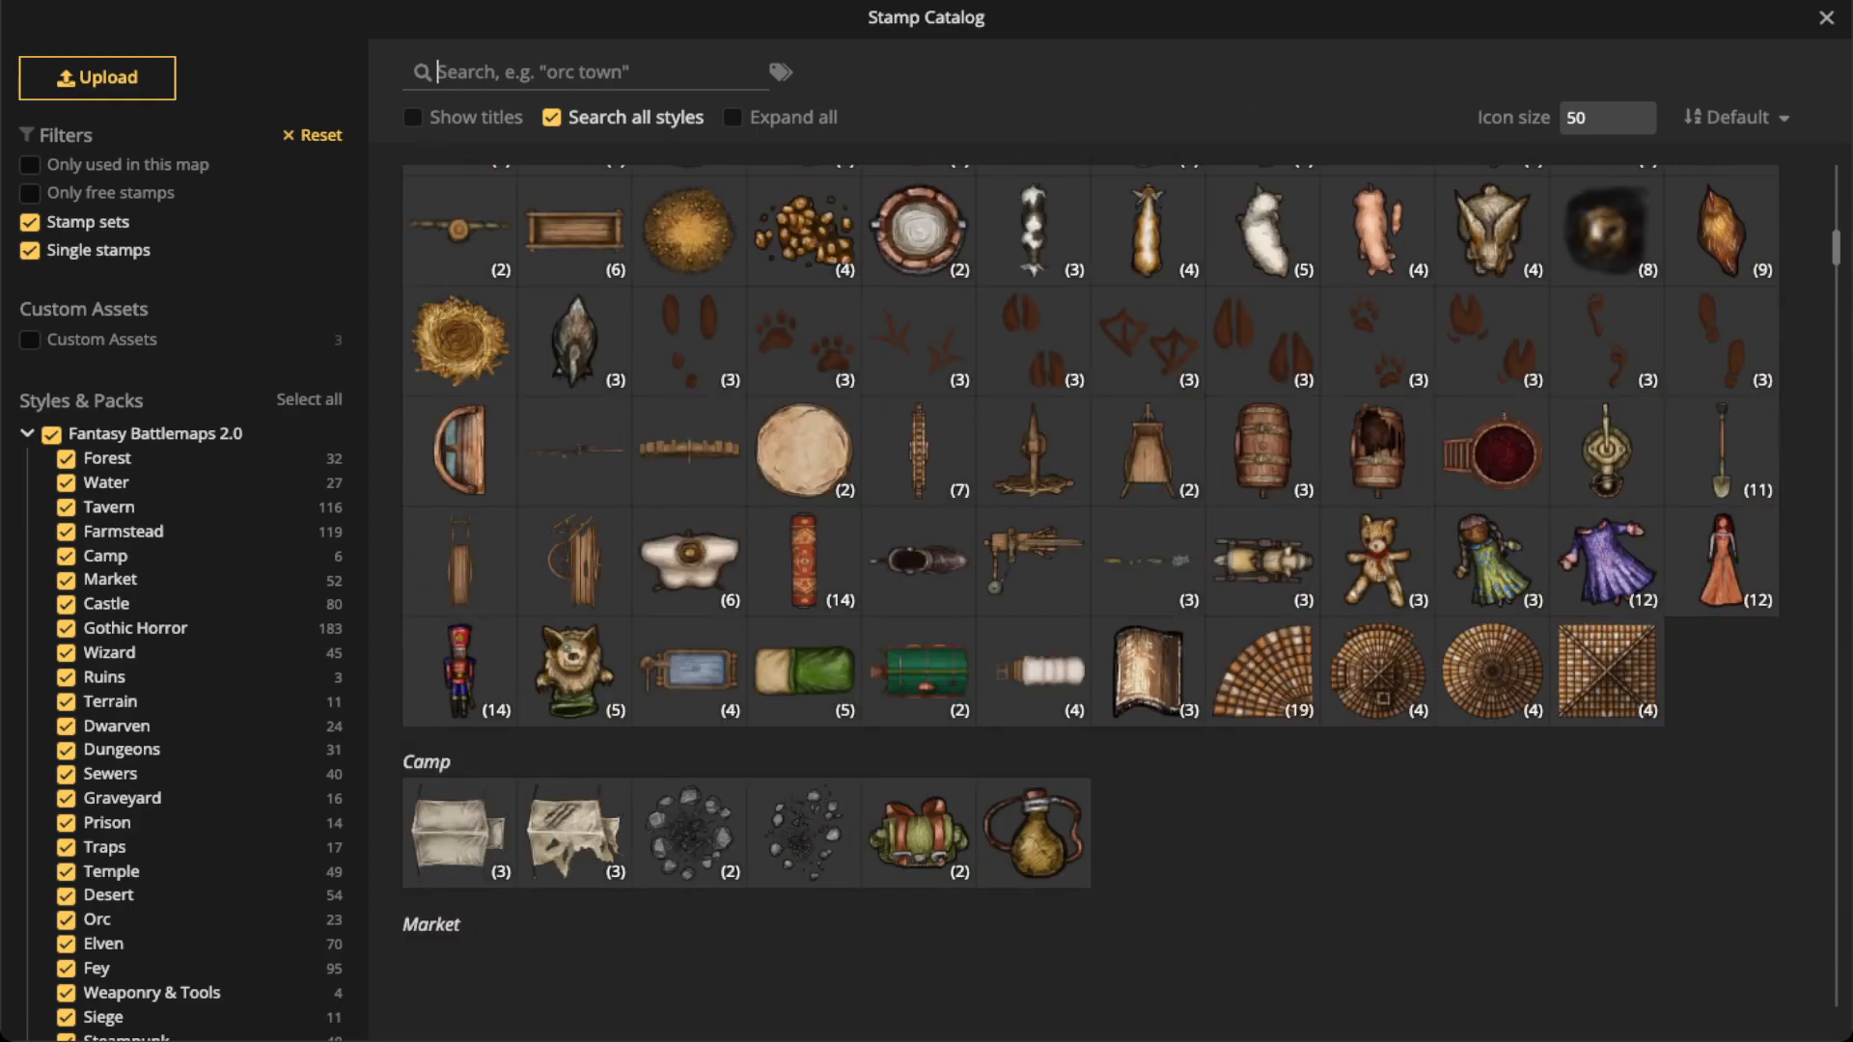
pyautogui.scroll(4, 1090, 585)
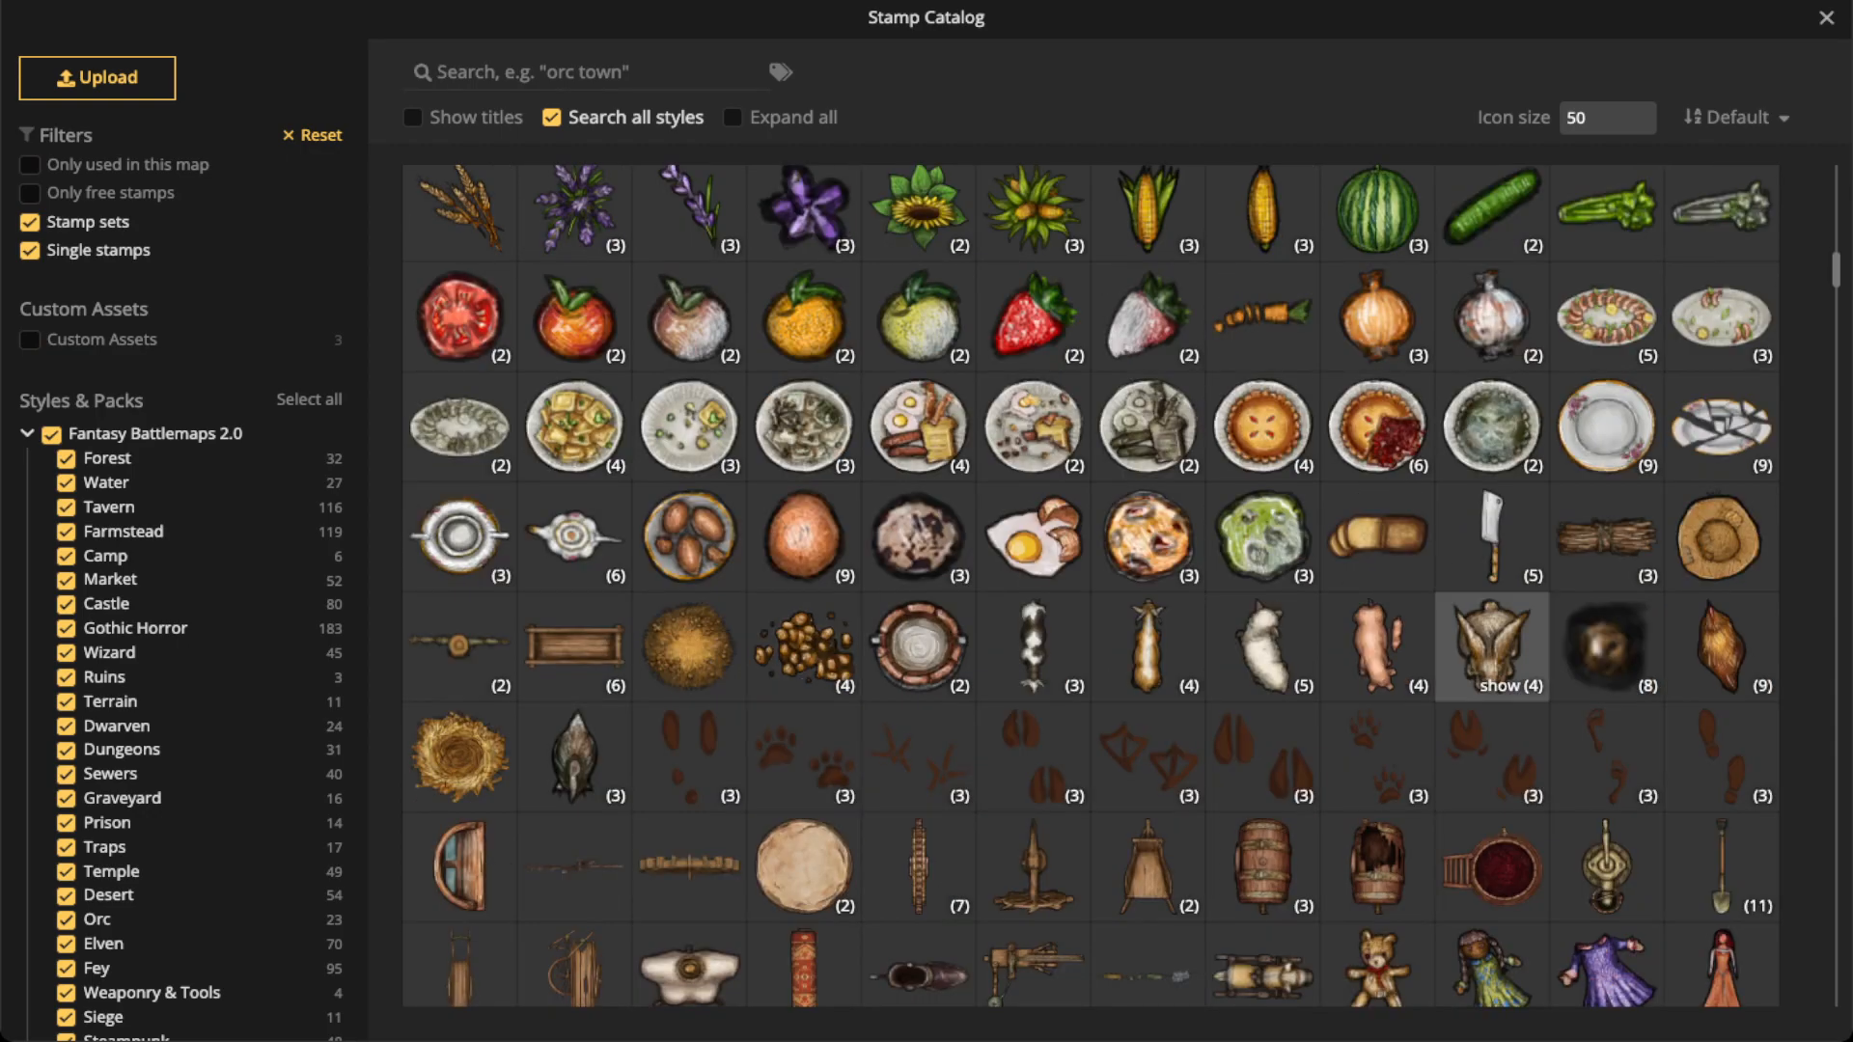
pyautogui.click(1493, 645)
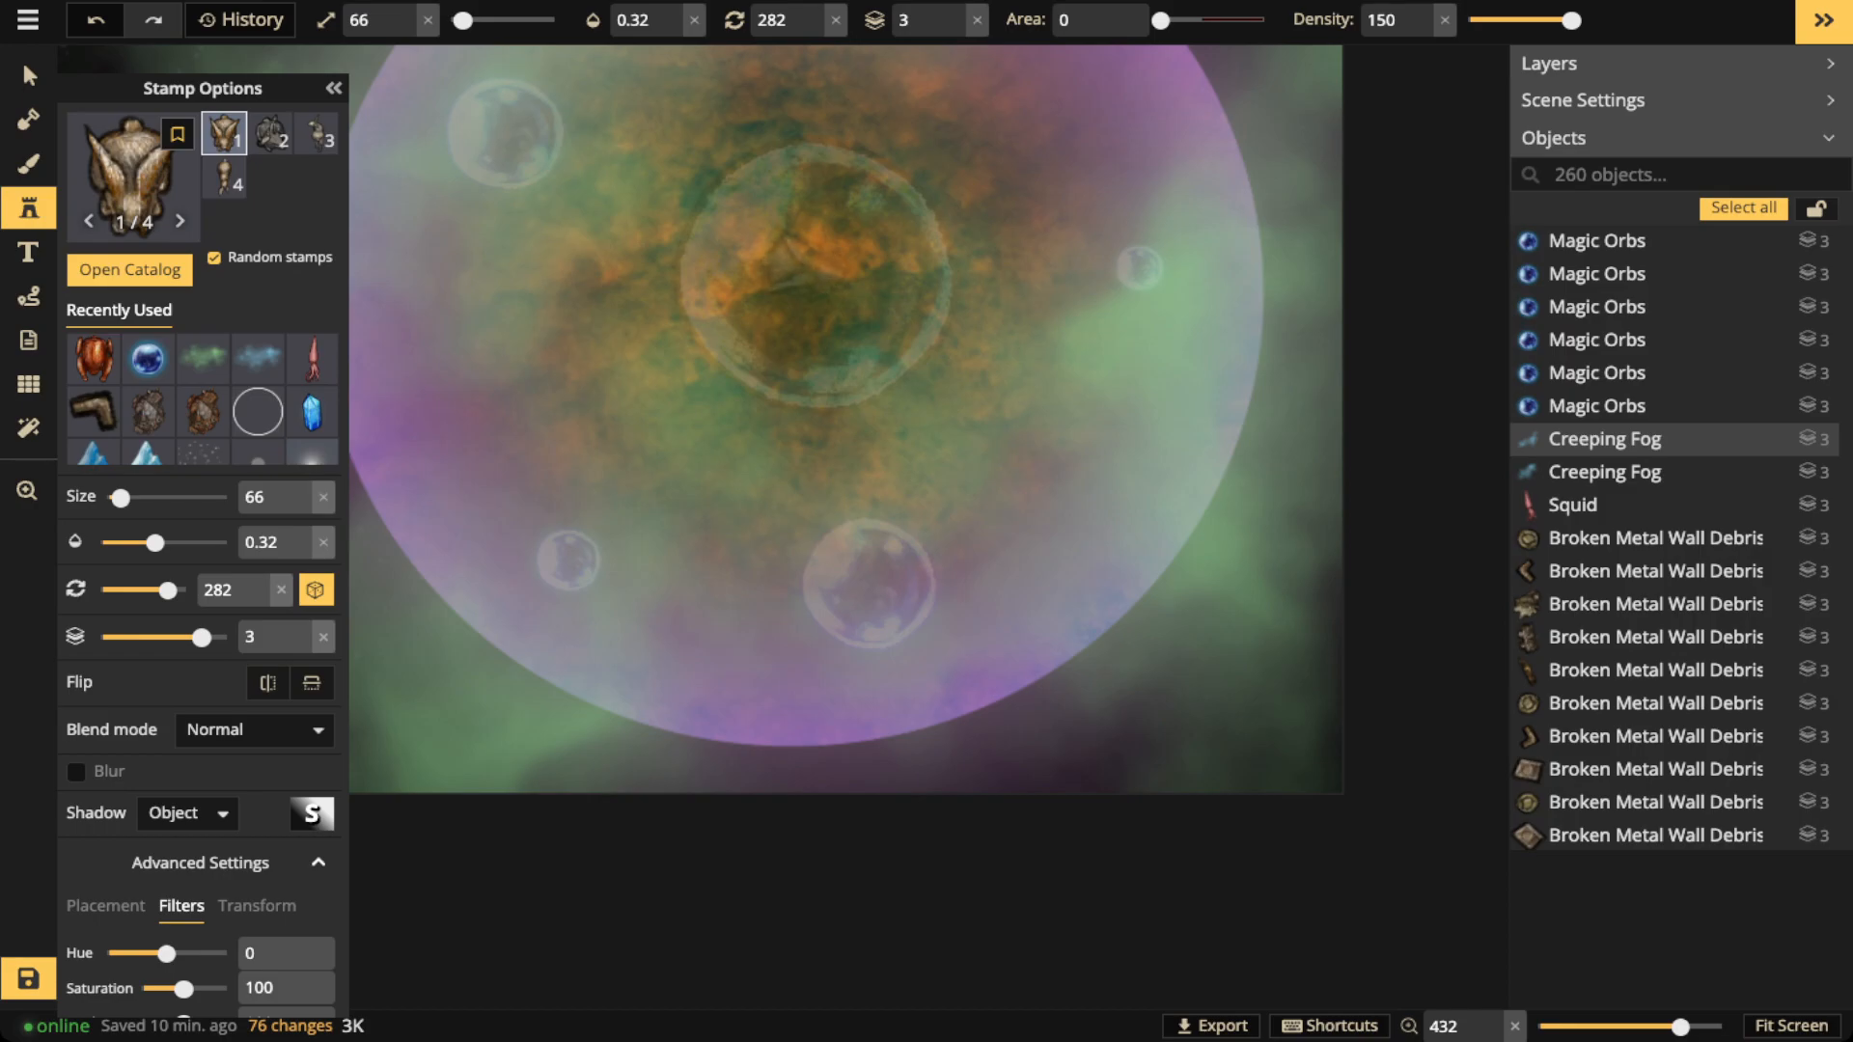
# Enlarge the brown animal stamp preview to size 116 before placing it
pyautogui.scroll(5, 821, 309)
pyautogui.scroll(17, 830, 279)
pyautogui.scroll(20, 816, 285)
pyautogui.scroll(5, 821, 289)
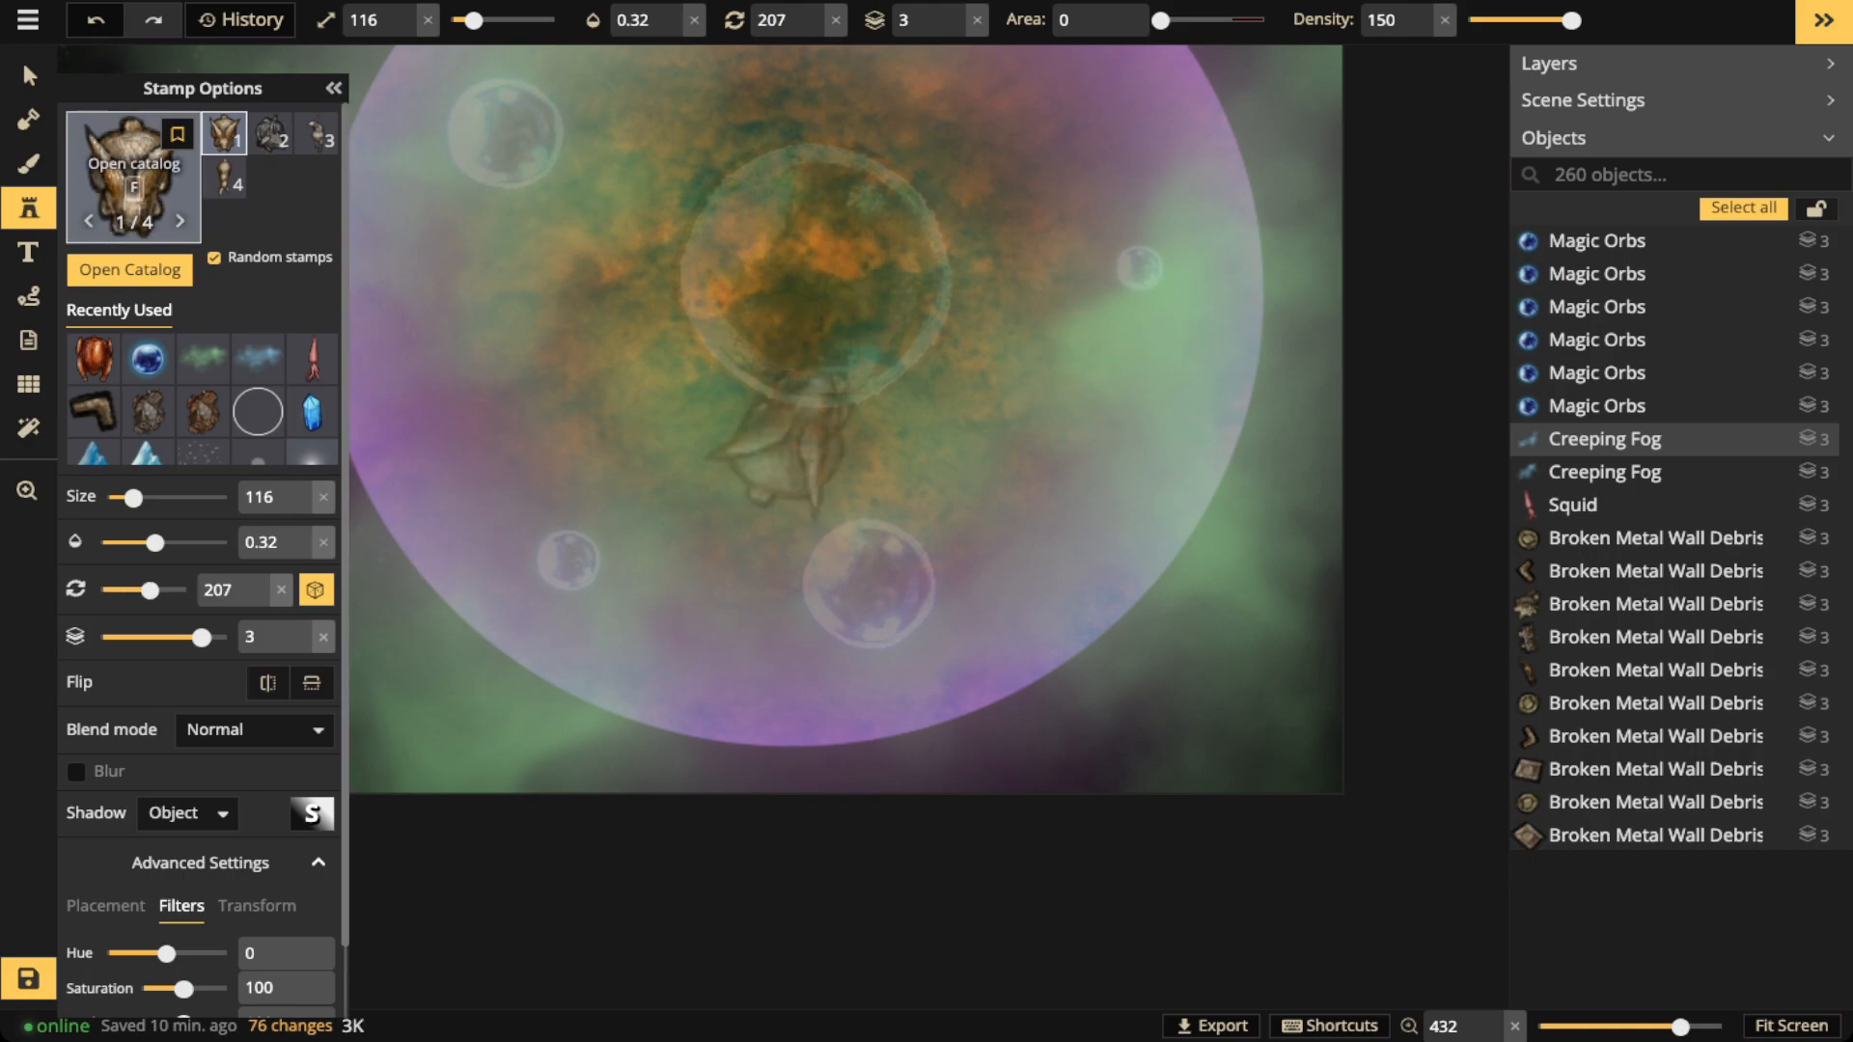
# Browse the stamp catalog from the Farmstead pack through Camp, Market, Castle and Gothic Horror for another object
pyautogui.click(133, 173)
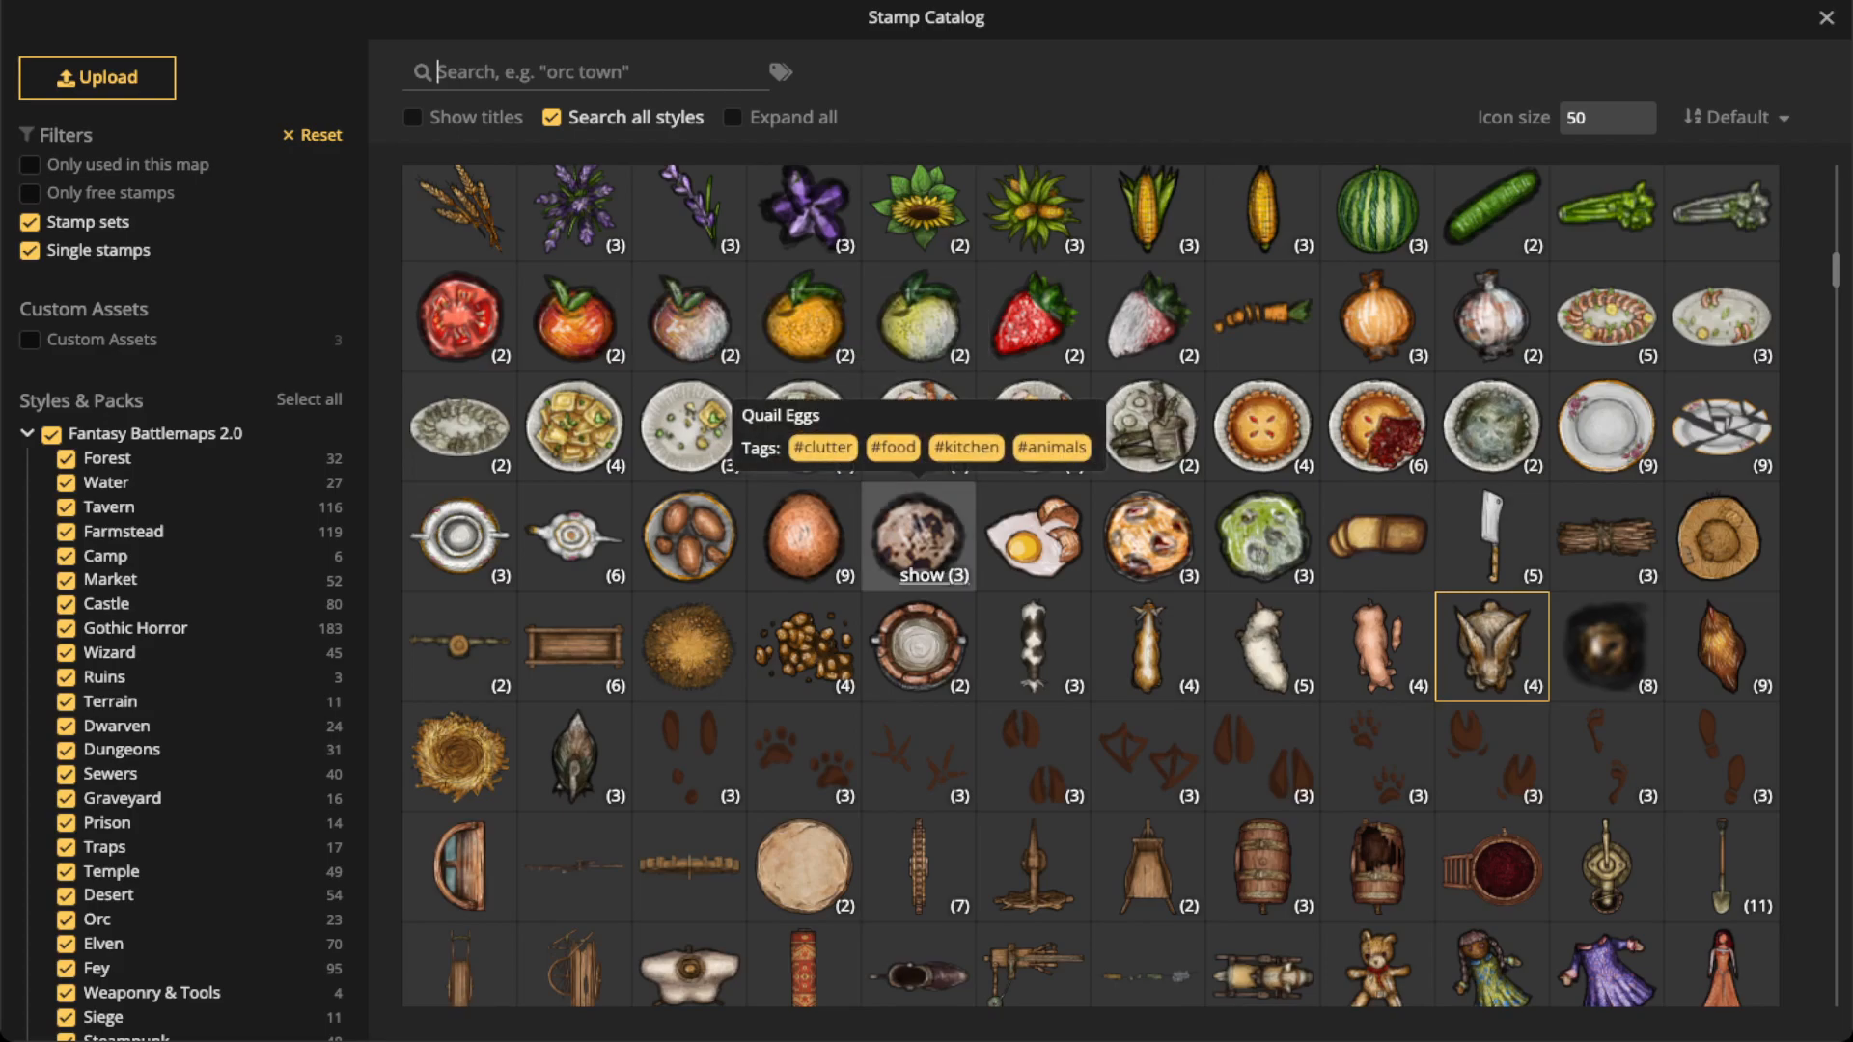
pyautogui.scroll(-2, 804, 540)
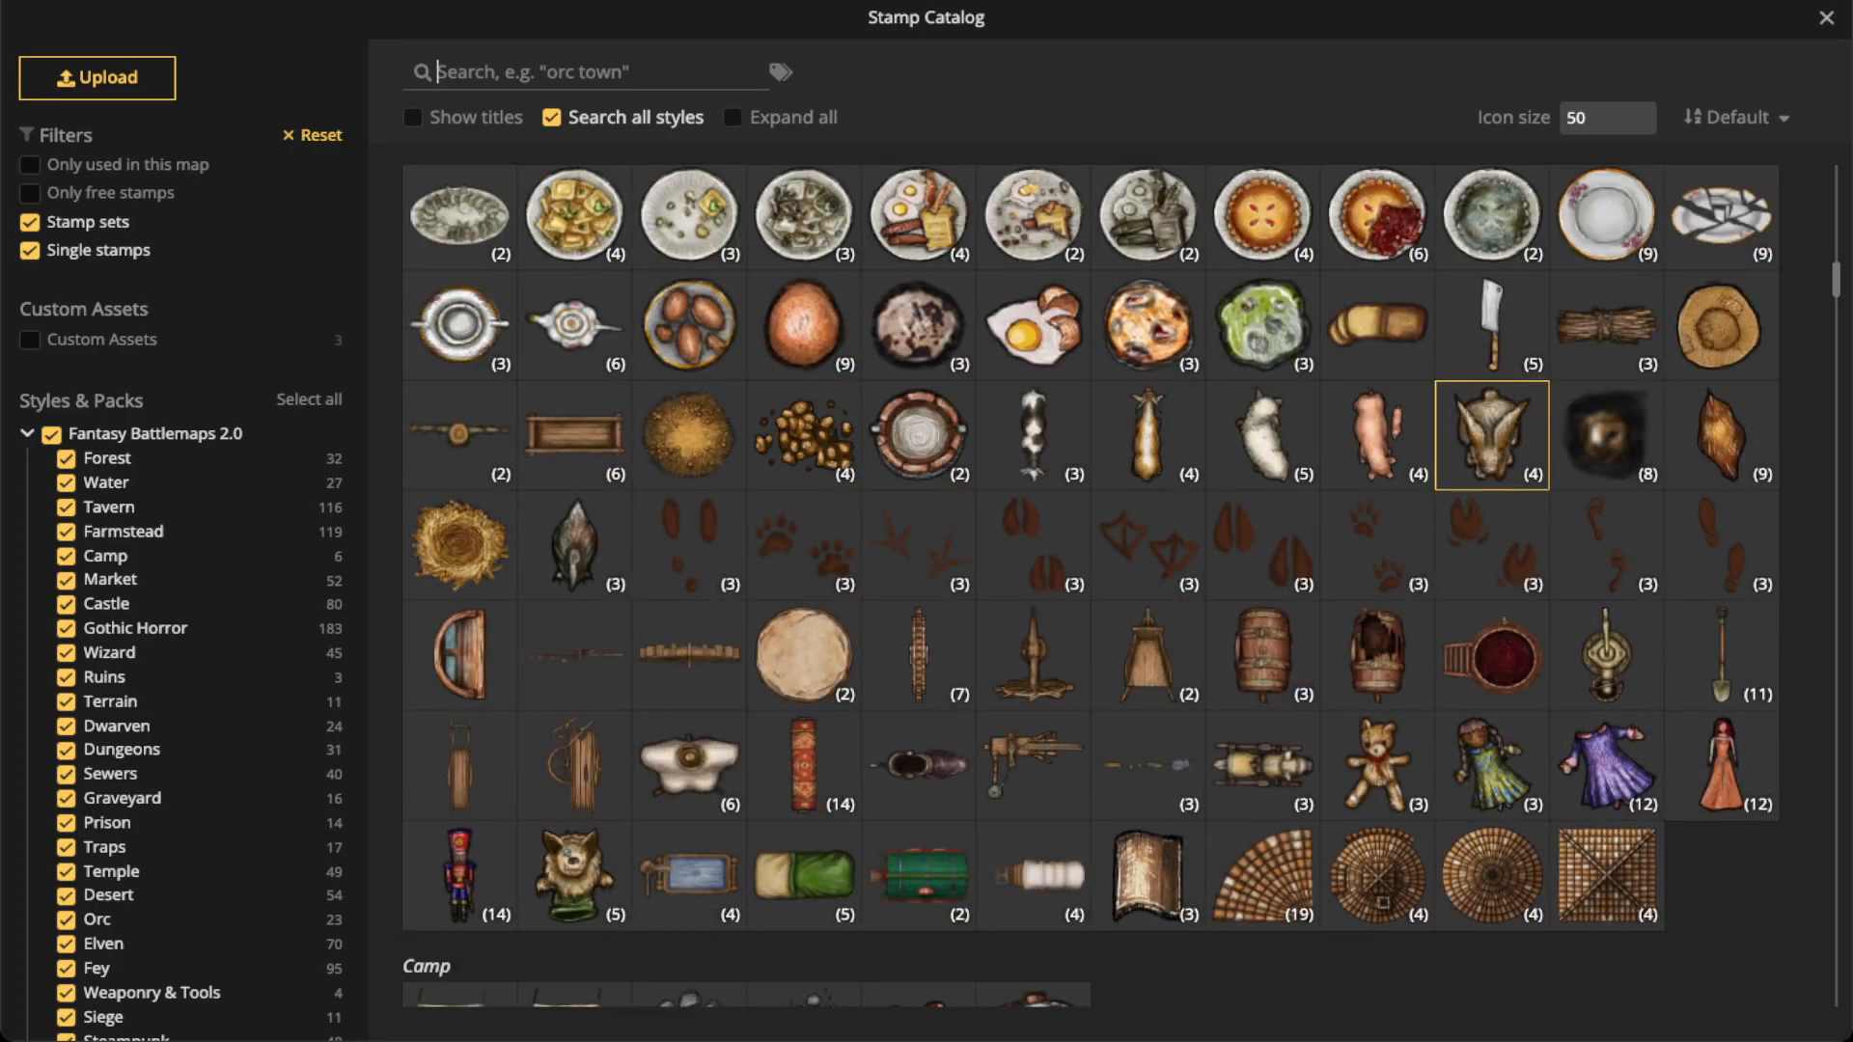
pyautogui.scroll(-5, 1492, 434)
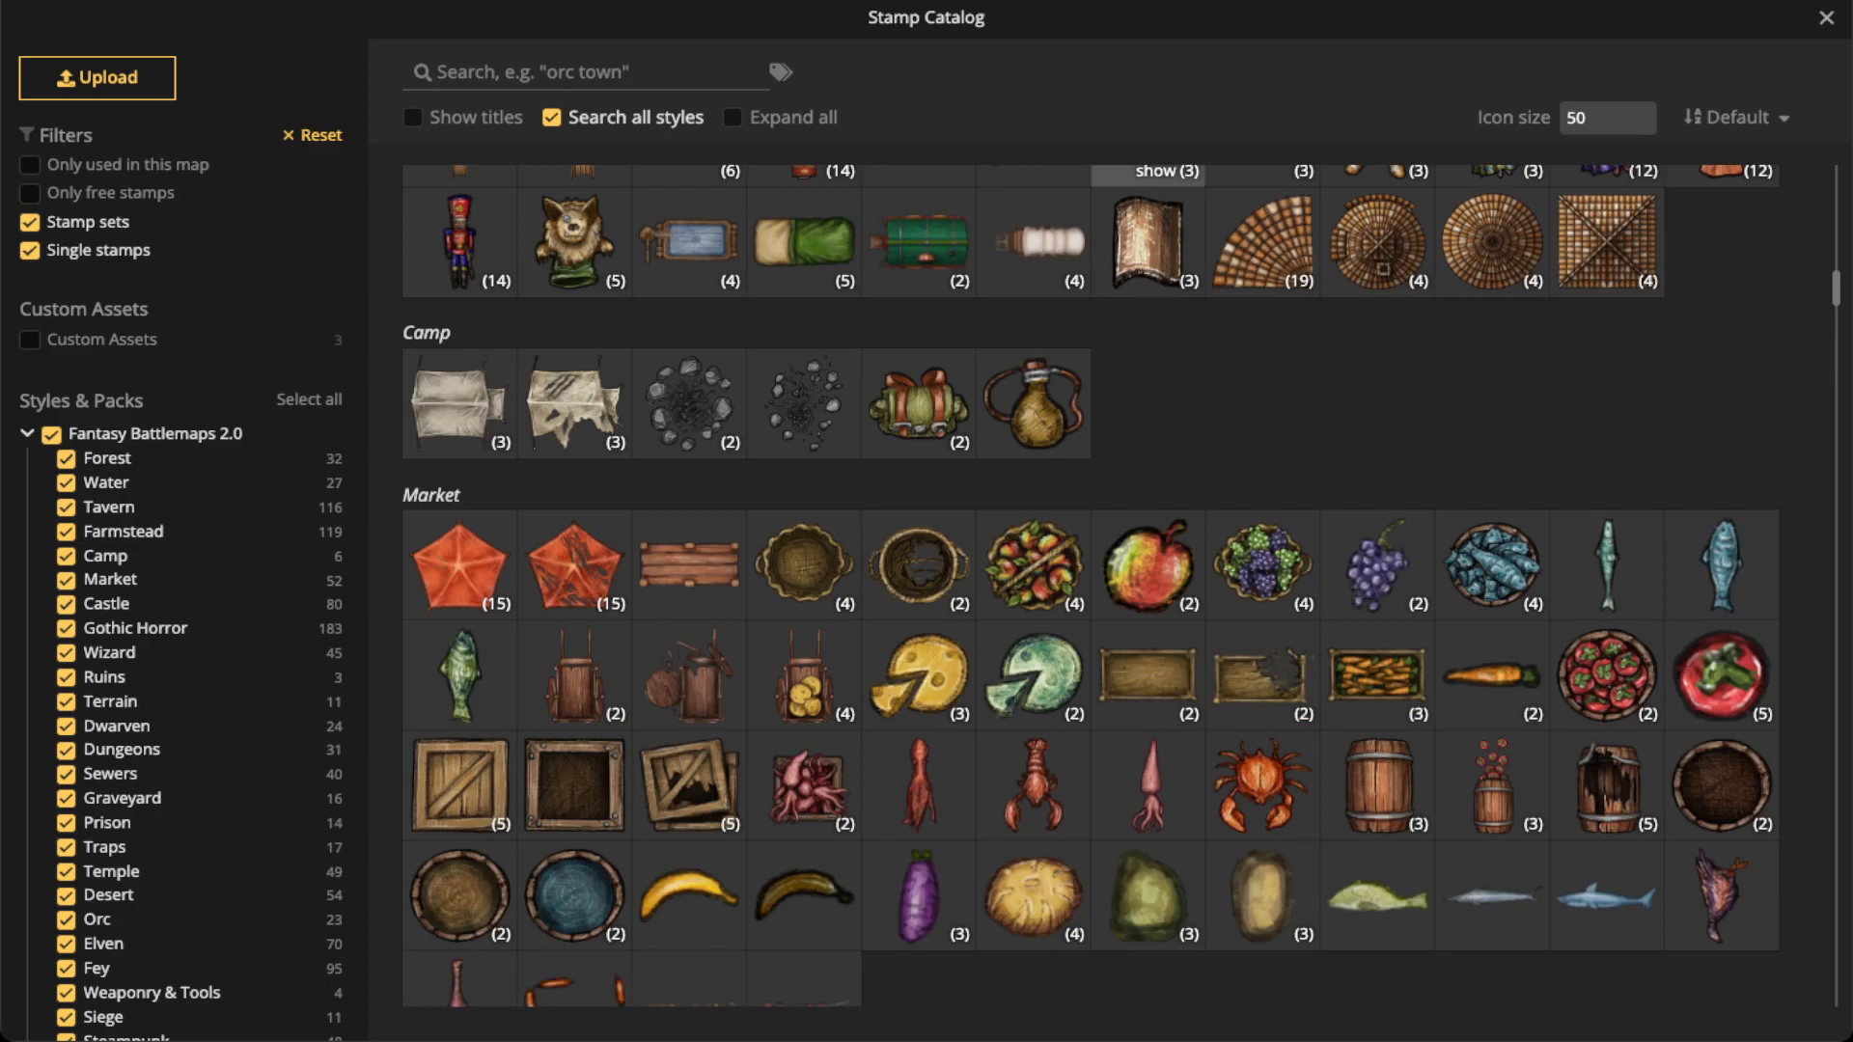
pyautogui.scroll(-1, 1091, 584)
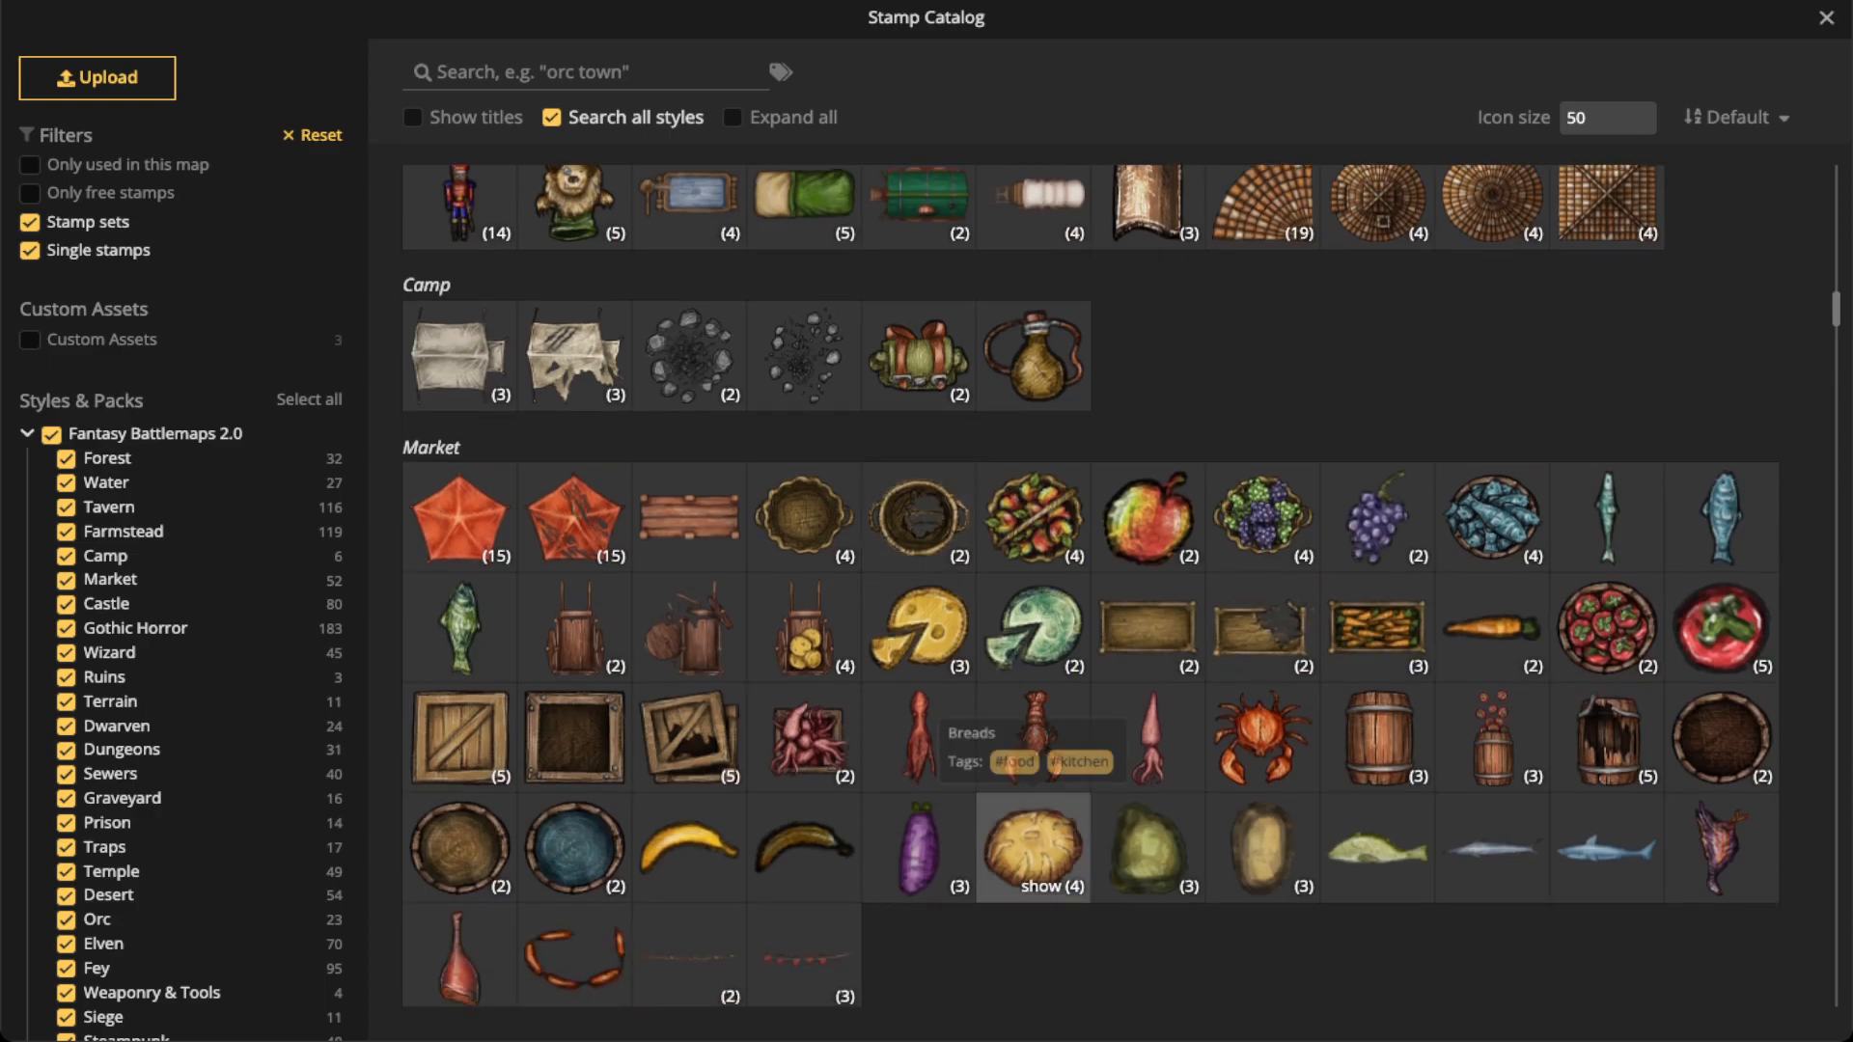
pyautogui.scroll(-4, 689, 627)
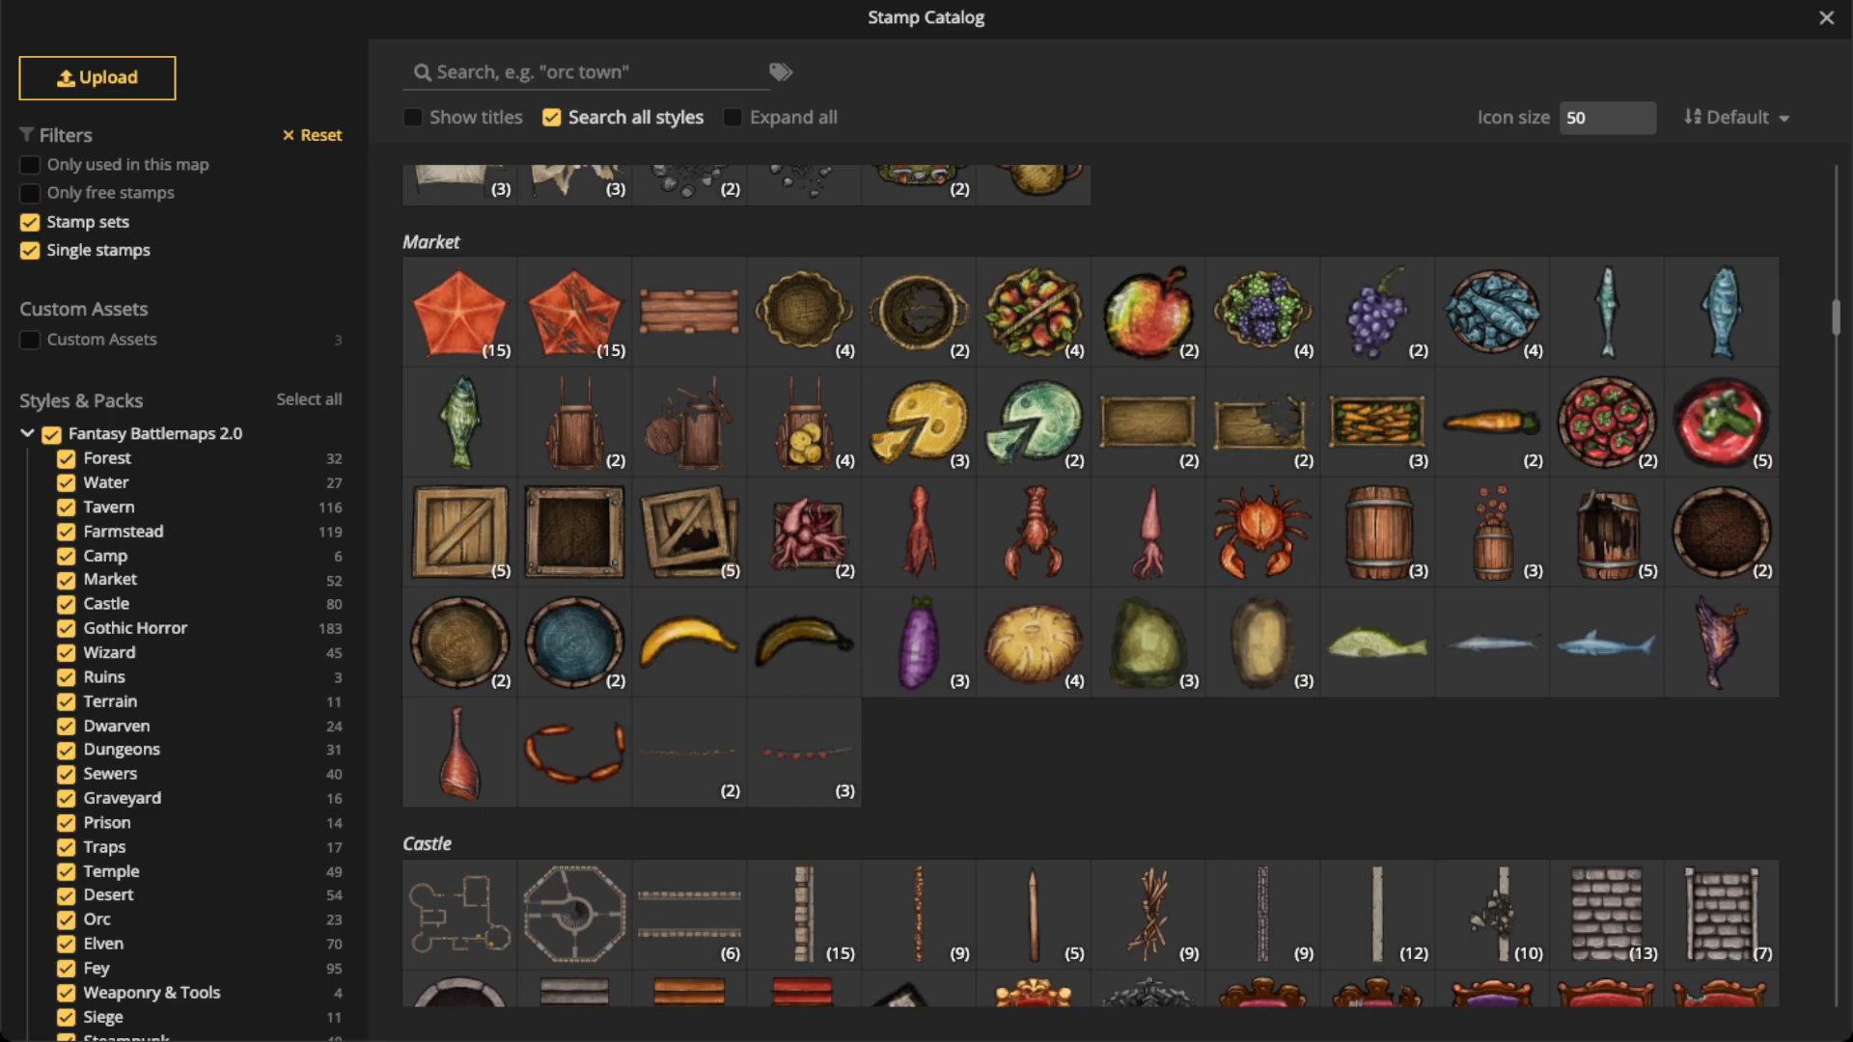
pyautogui.scroll(-4, 921, 434)
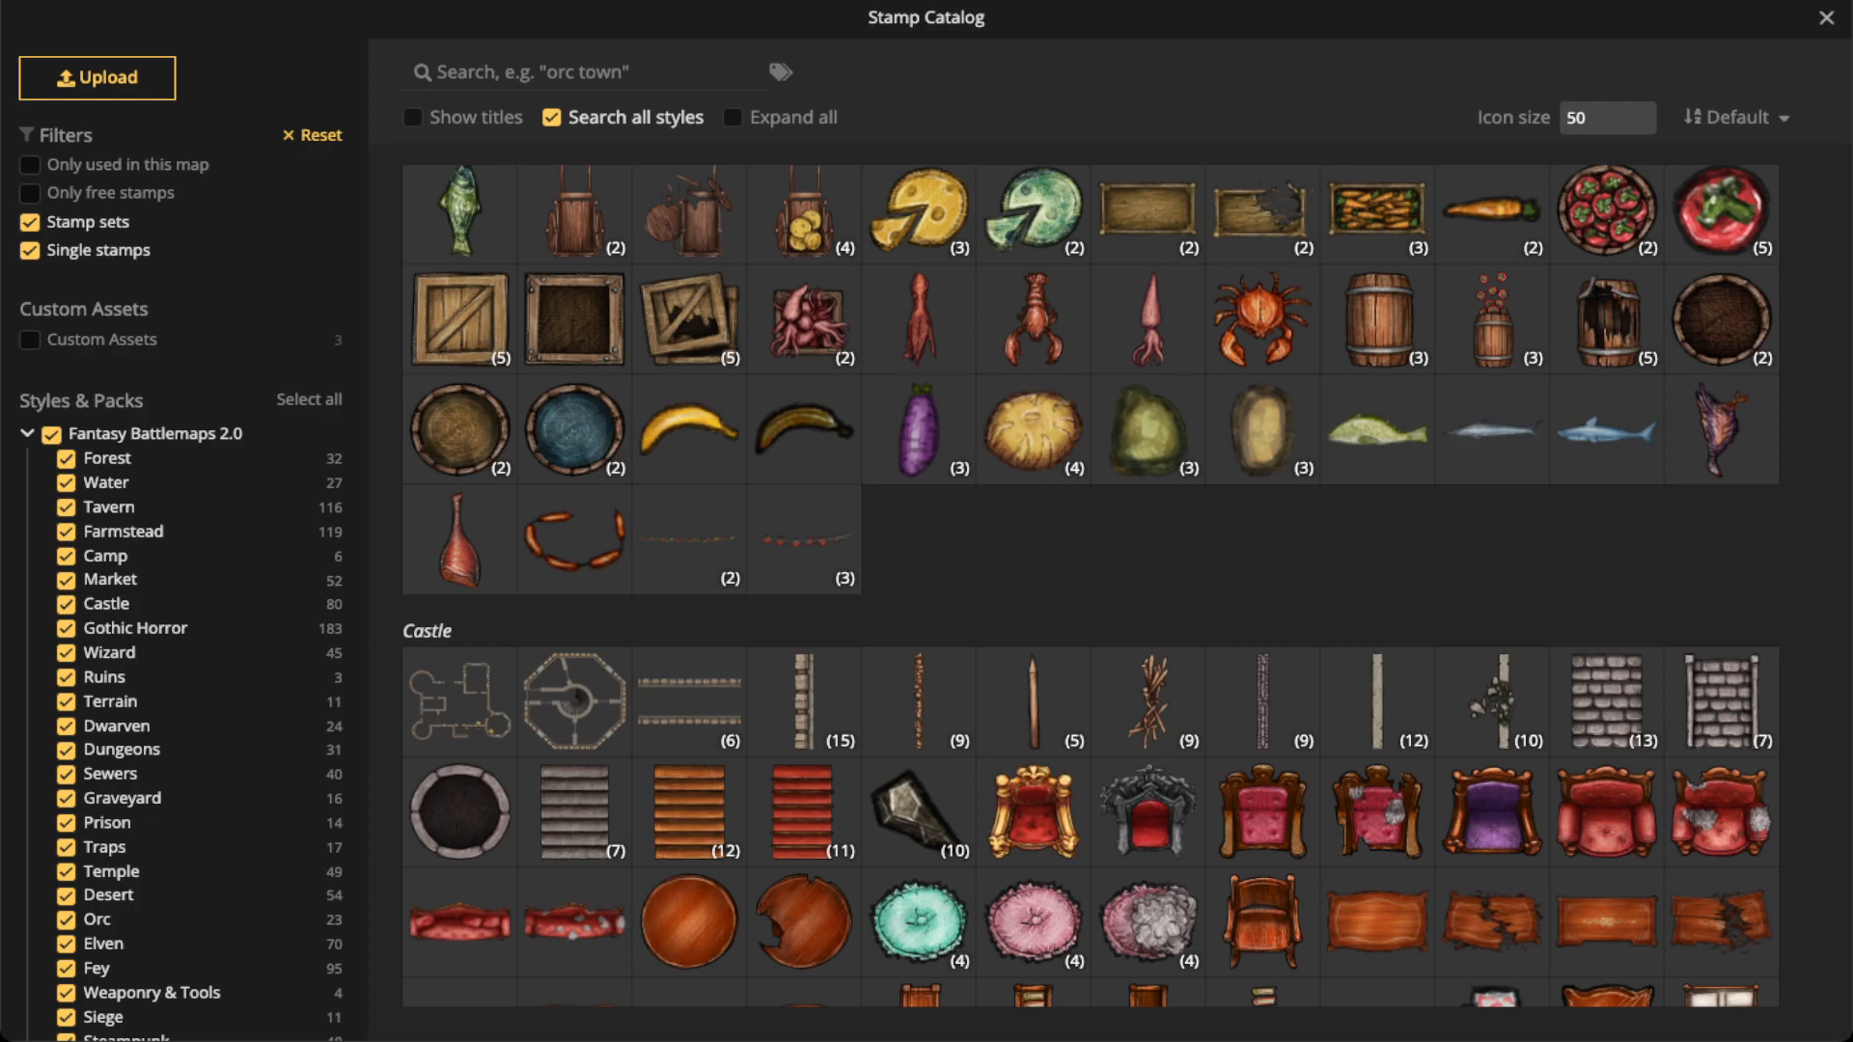
pyautogui.scroll(-15, 1090, 579)
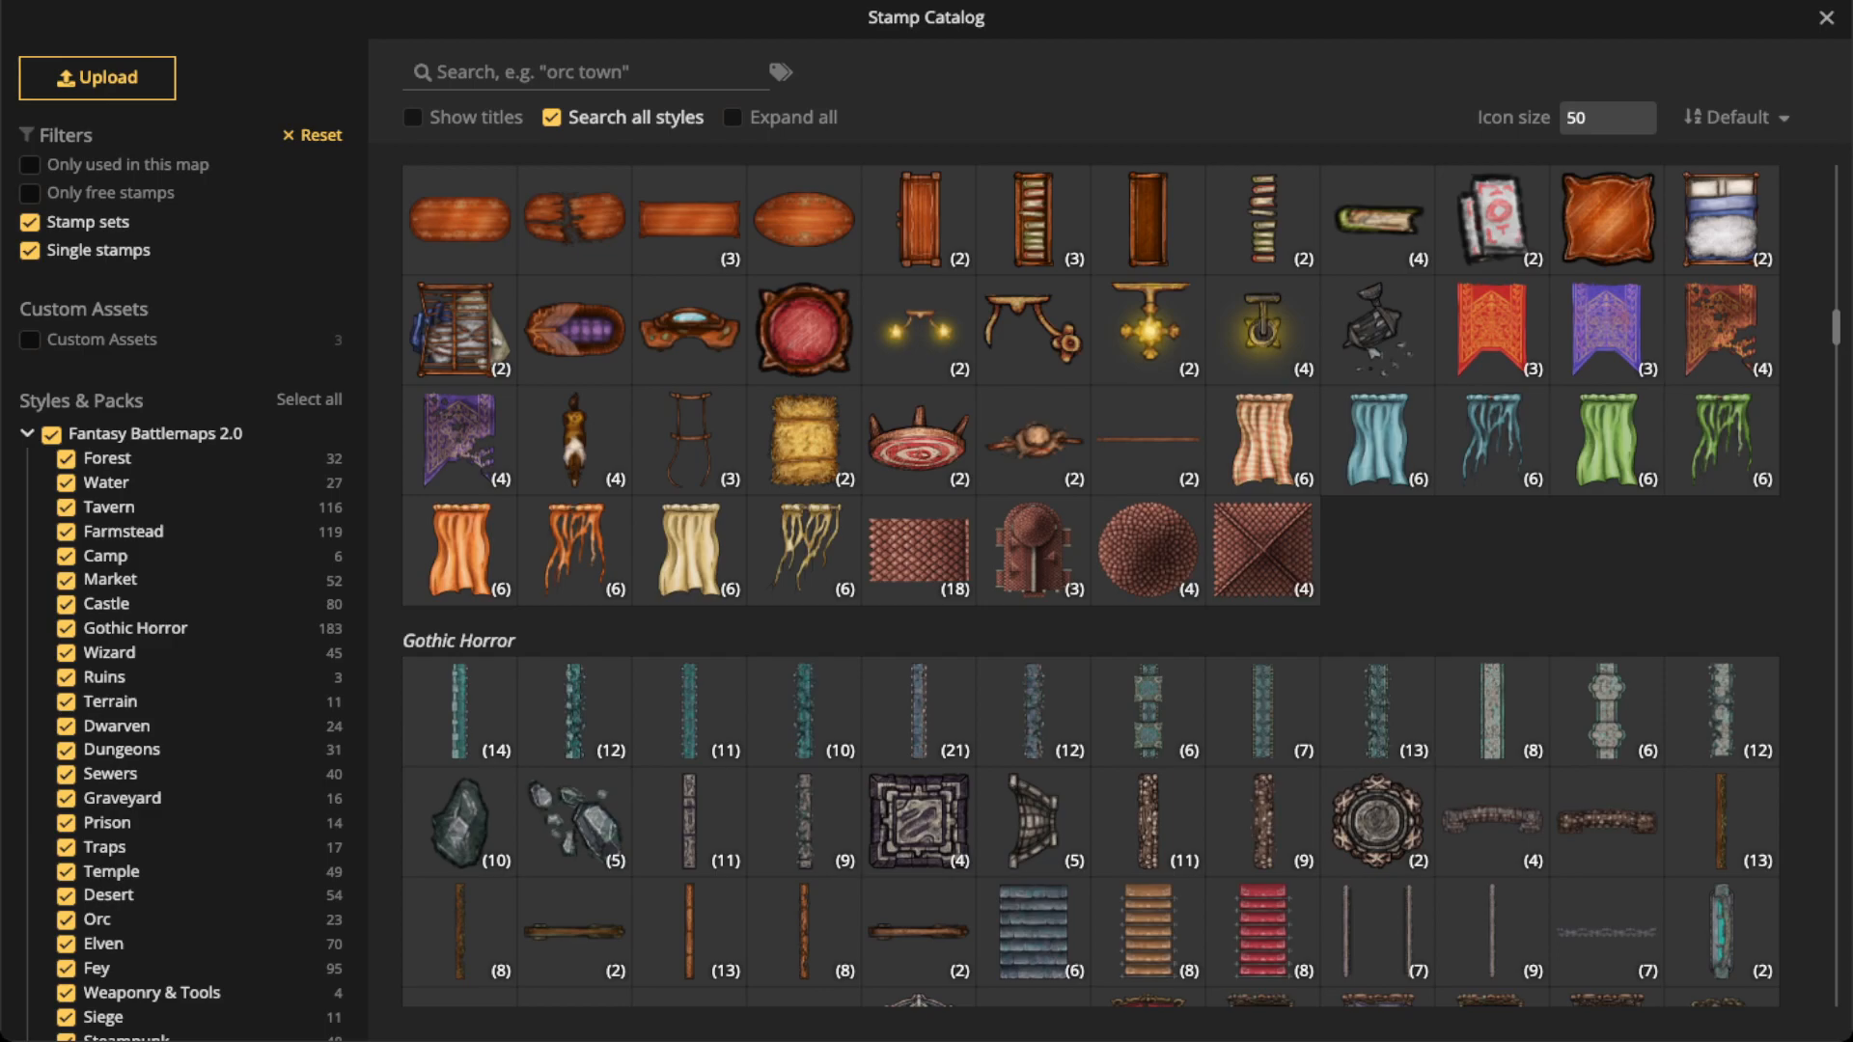
pyautogui.scroll(-4, 1090, 579)
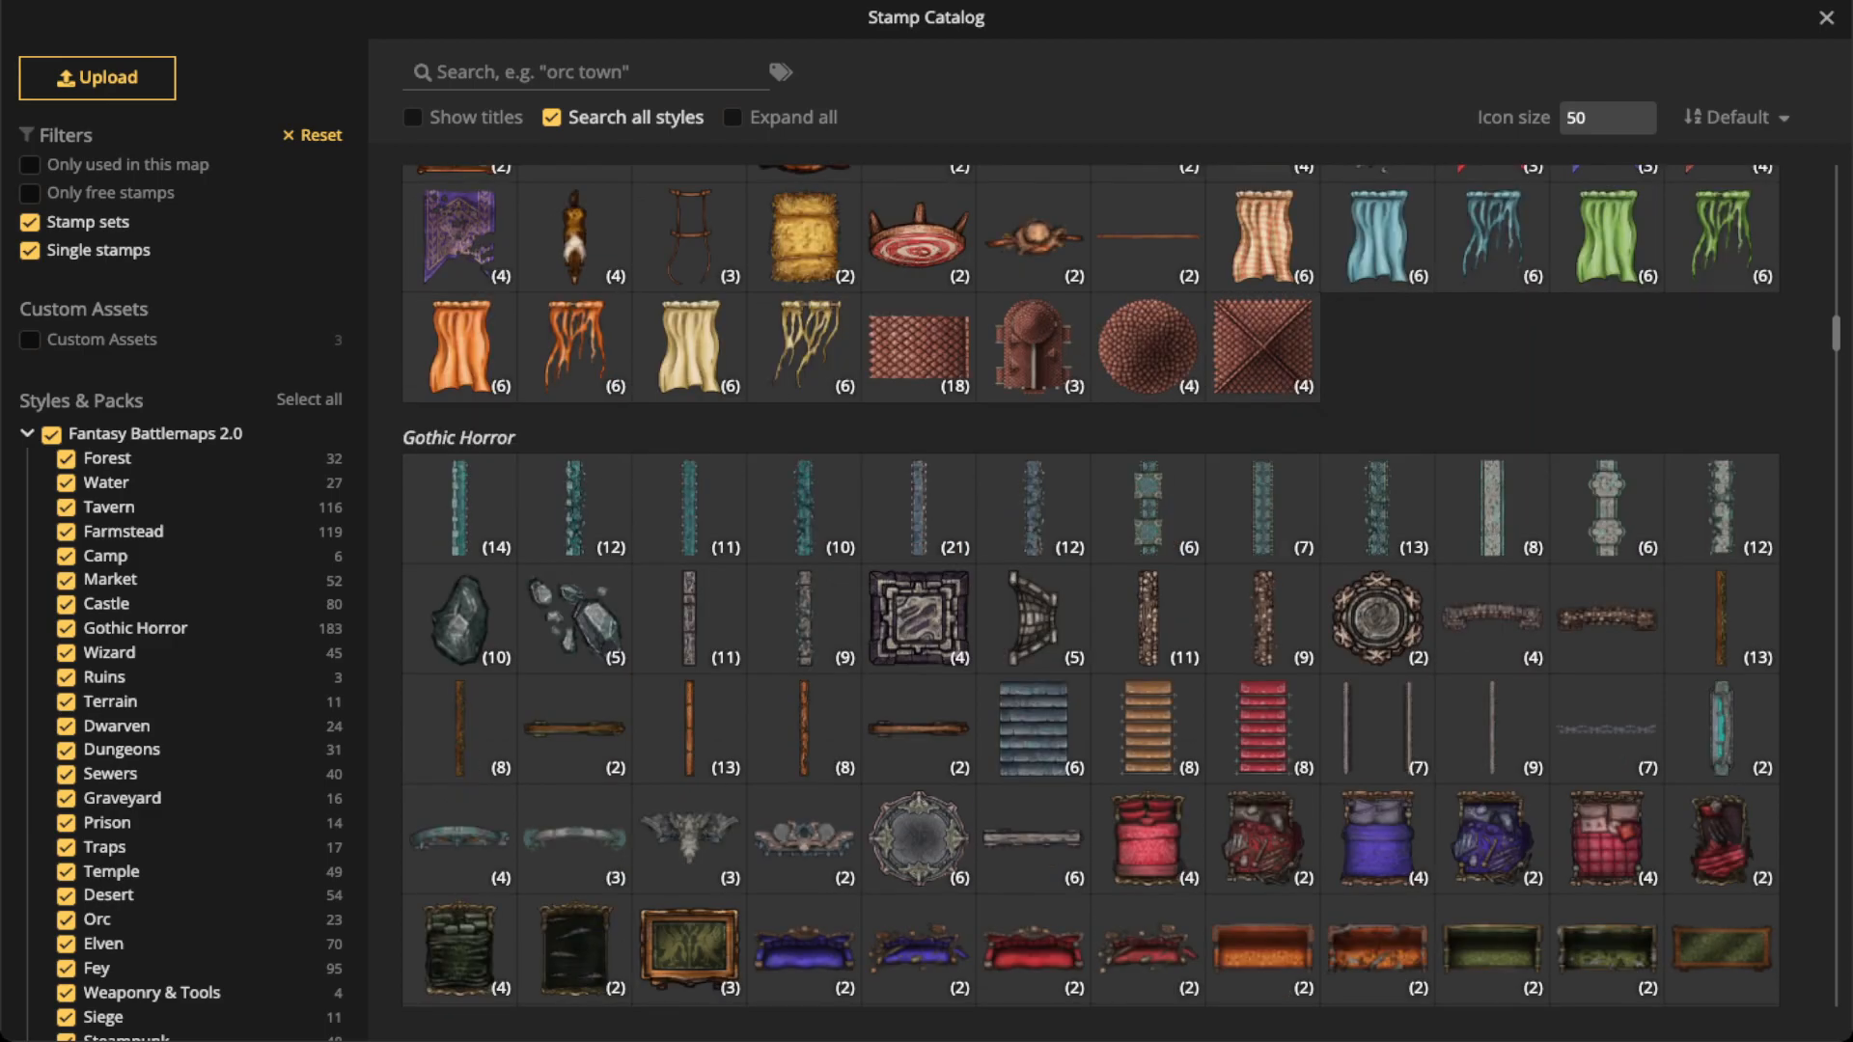
pyautogui.scroll(-7, 1149, 319)
pyautogui.scroll(-10, 1149, 318)
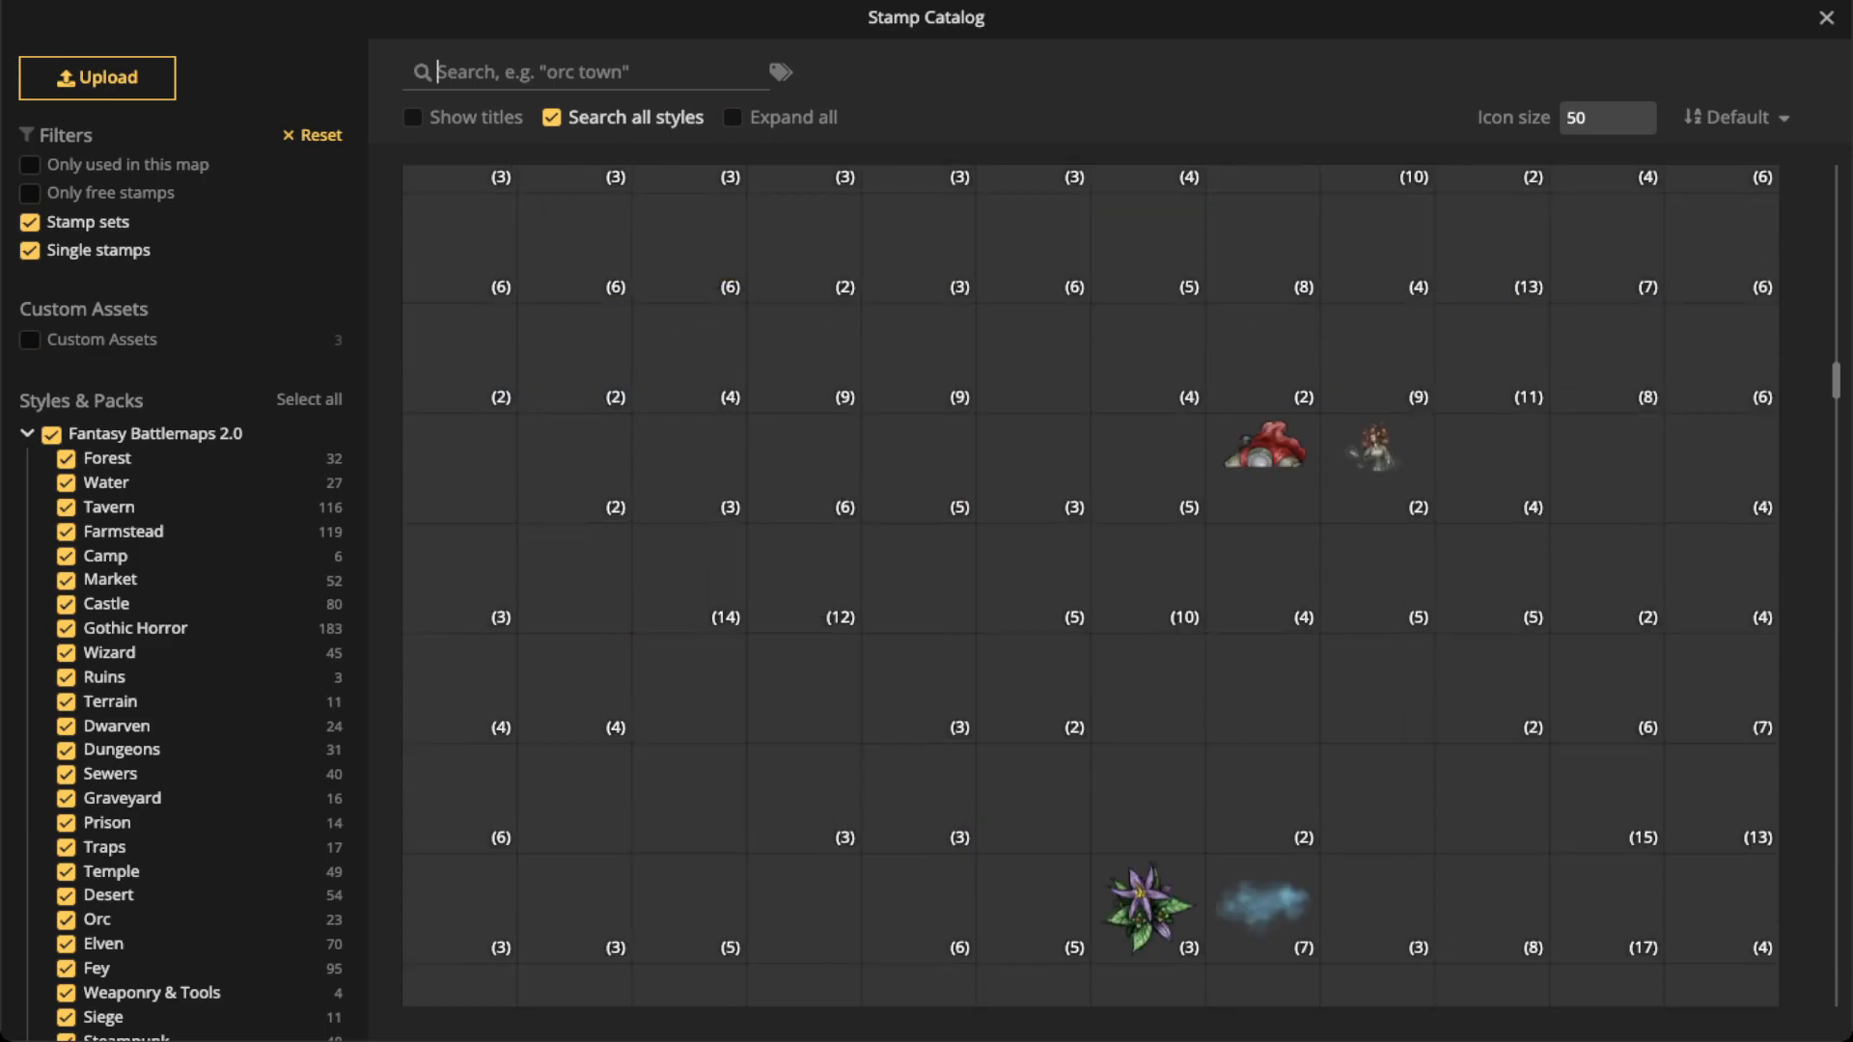
pyautogui.scroll(3, 1033, 719)
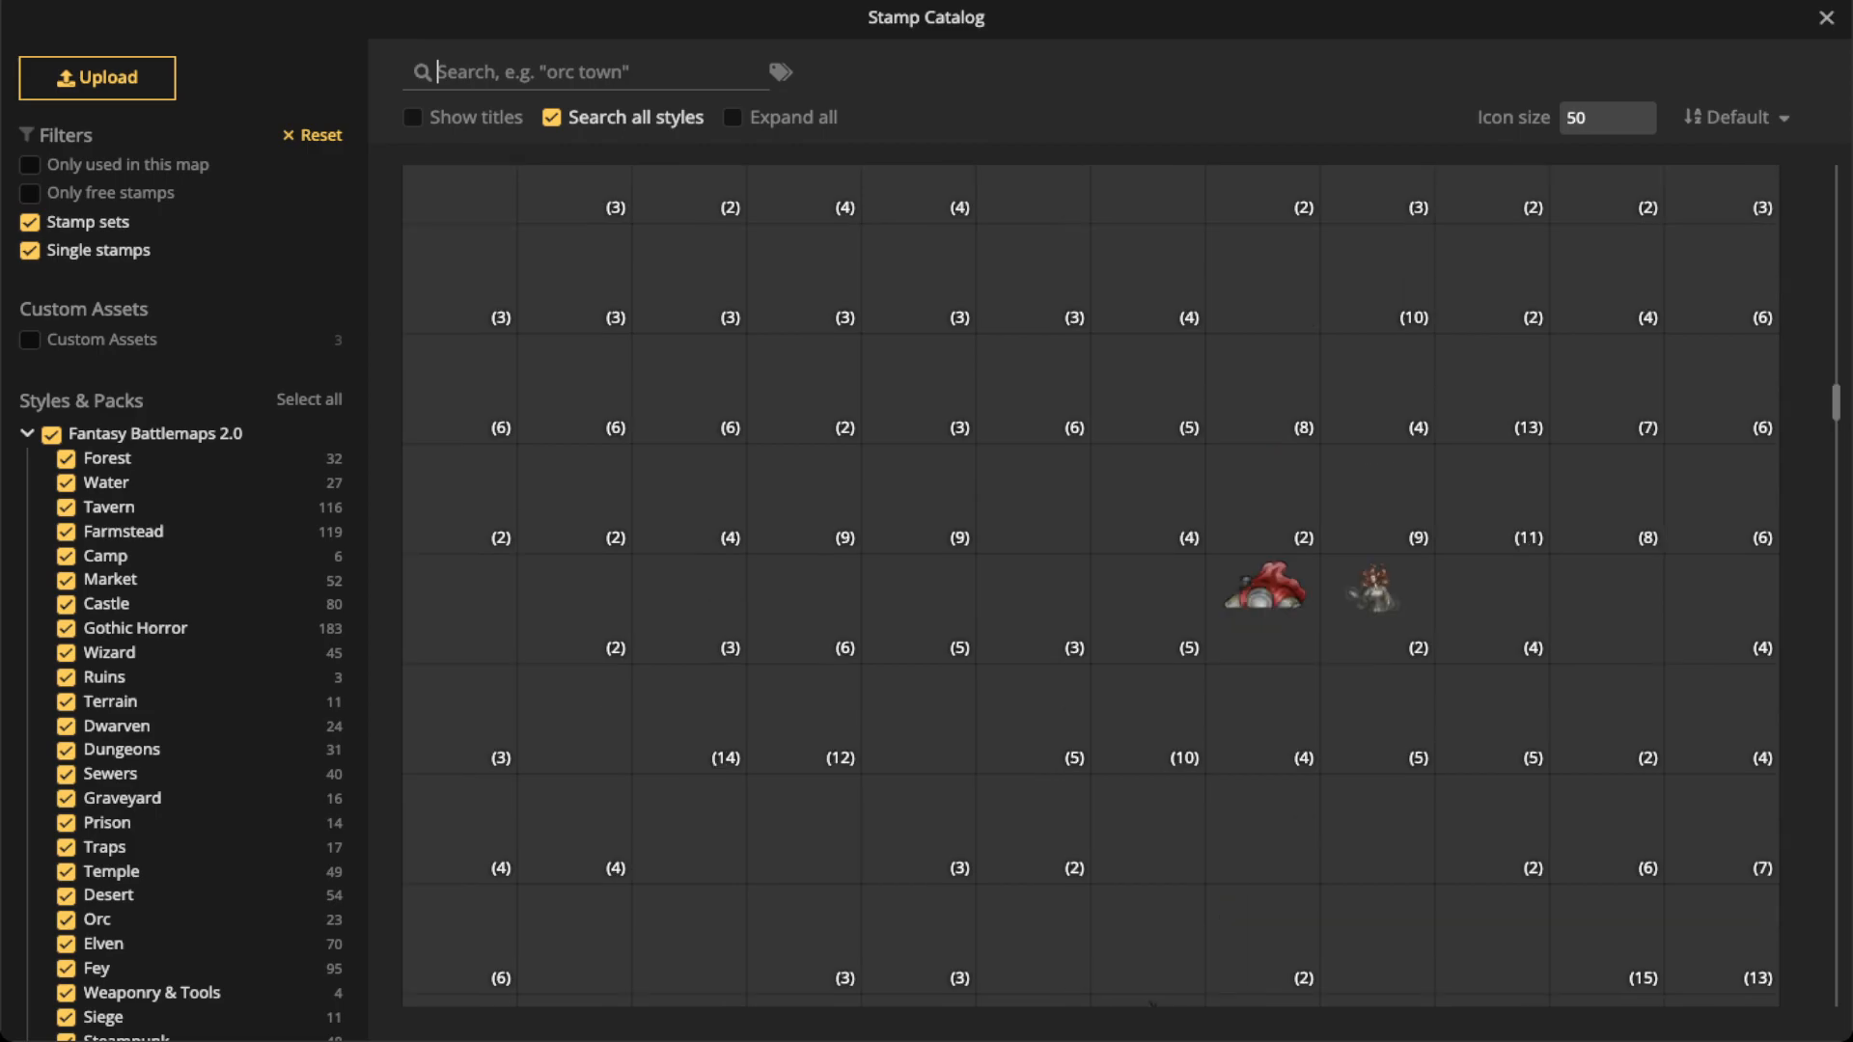
pyautogui.scroll(7, 1033, 719)
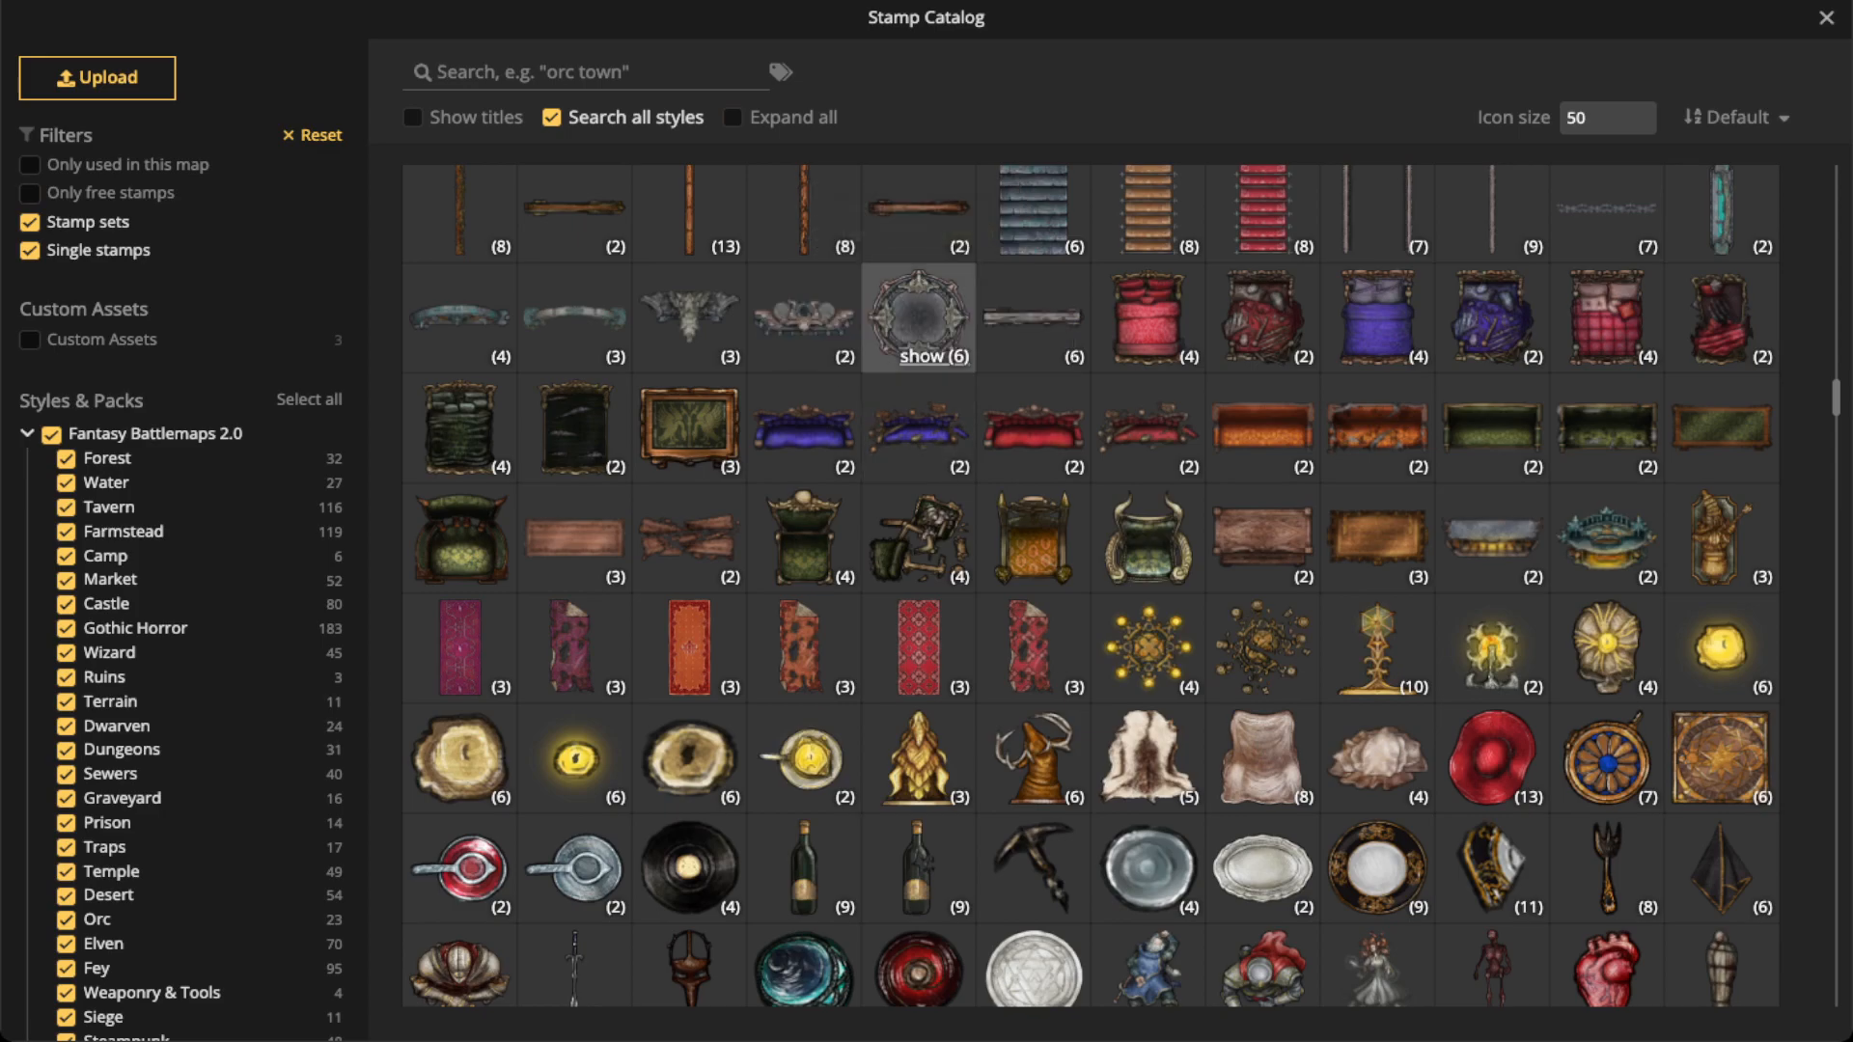
# Filter the stamp catalog to show only the Gothic Horror pack of Fantasy Battlemaps 2.0
pyautogui.click(585, 72)
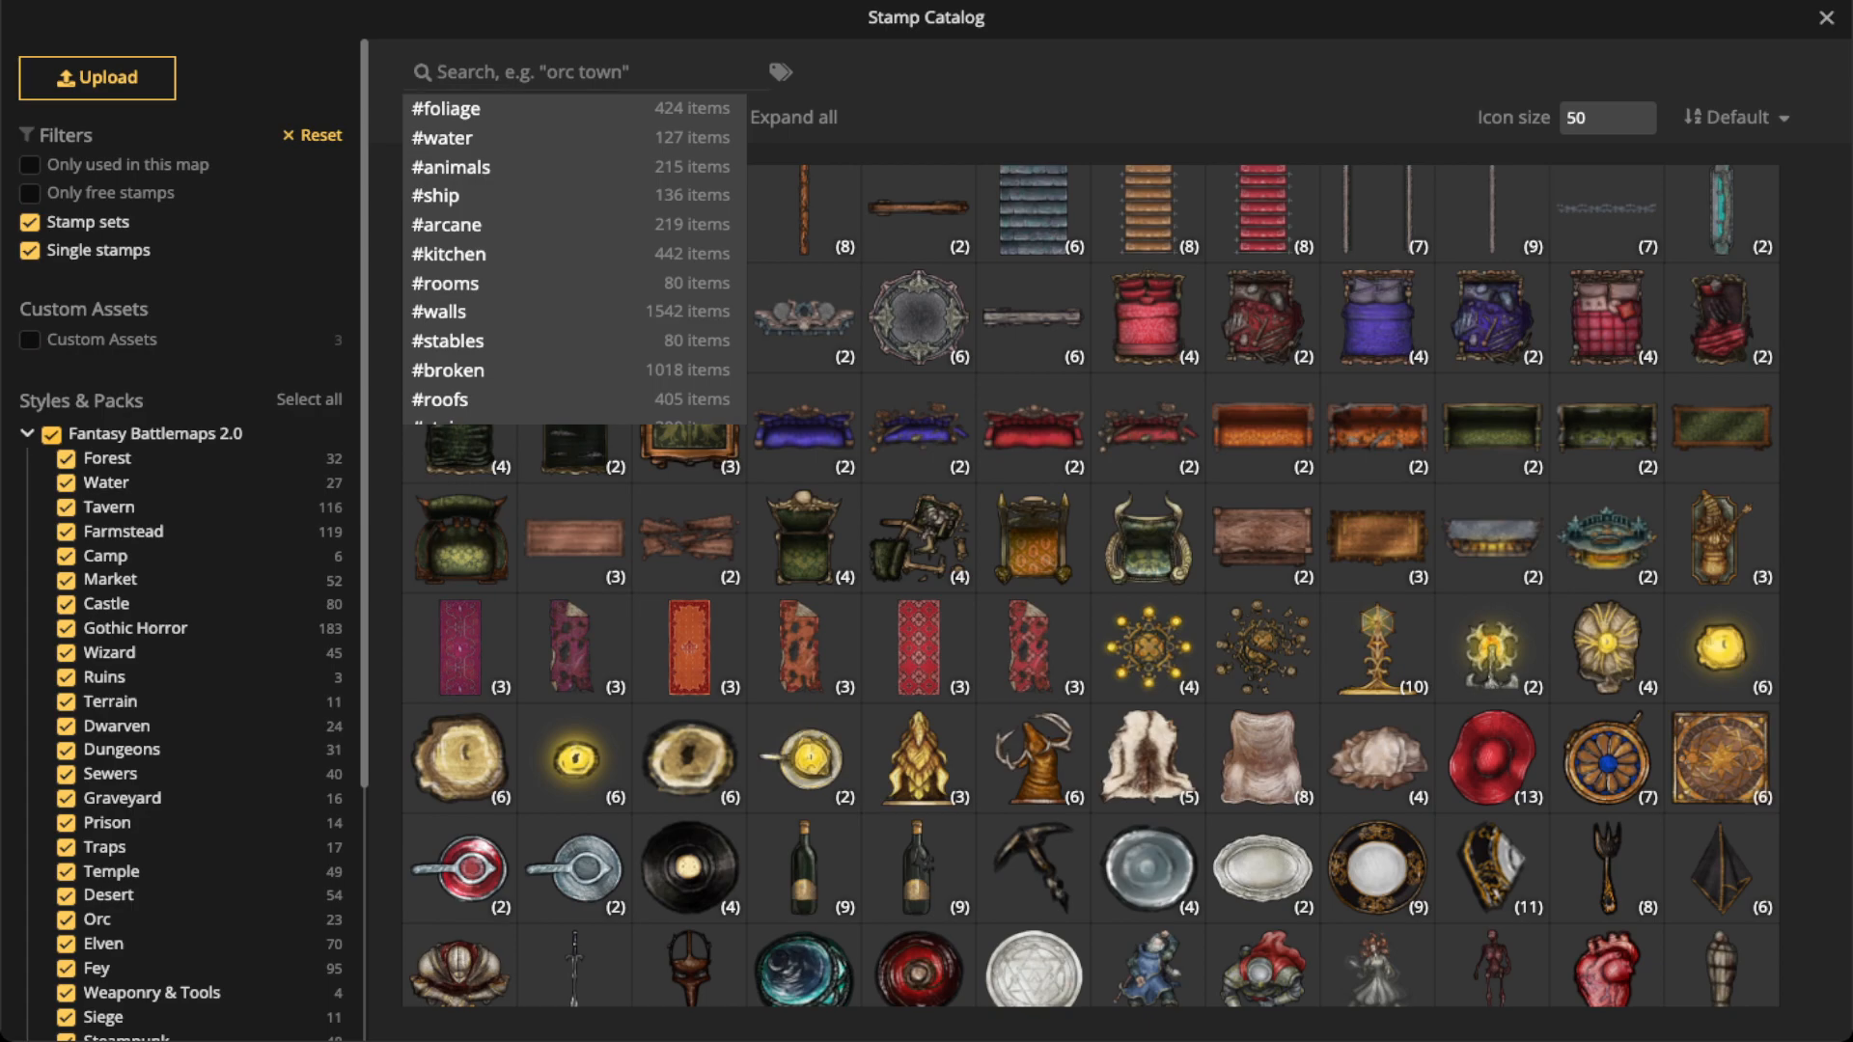
pyautogui.click(52, 436)
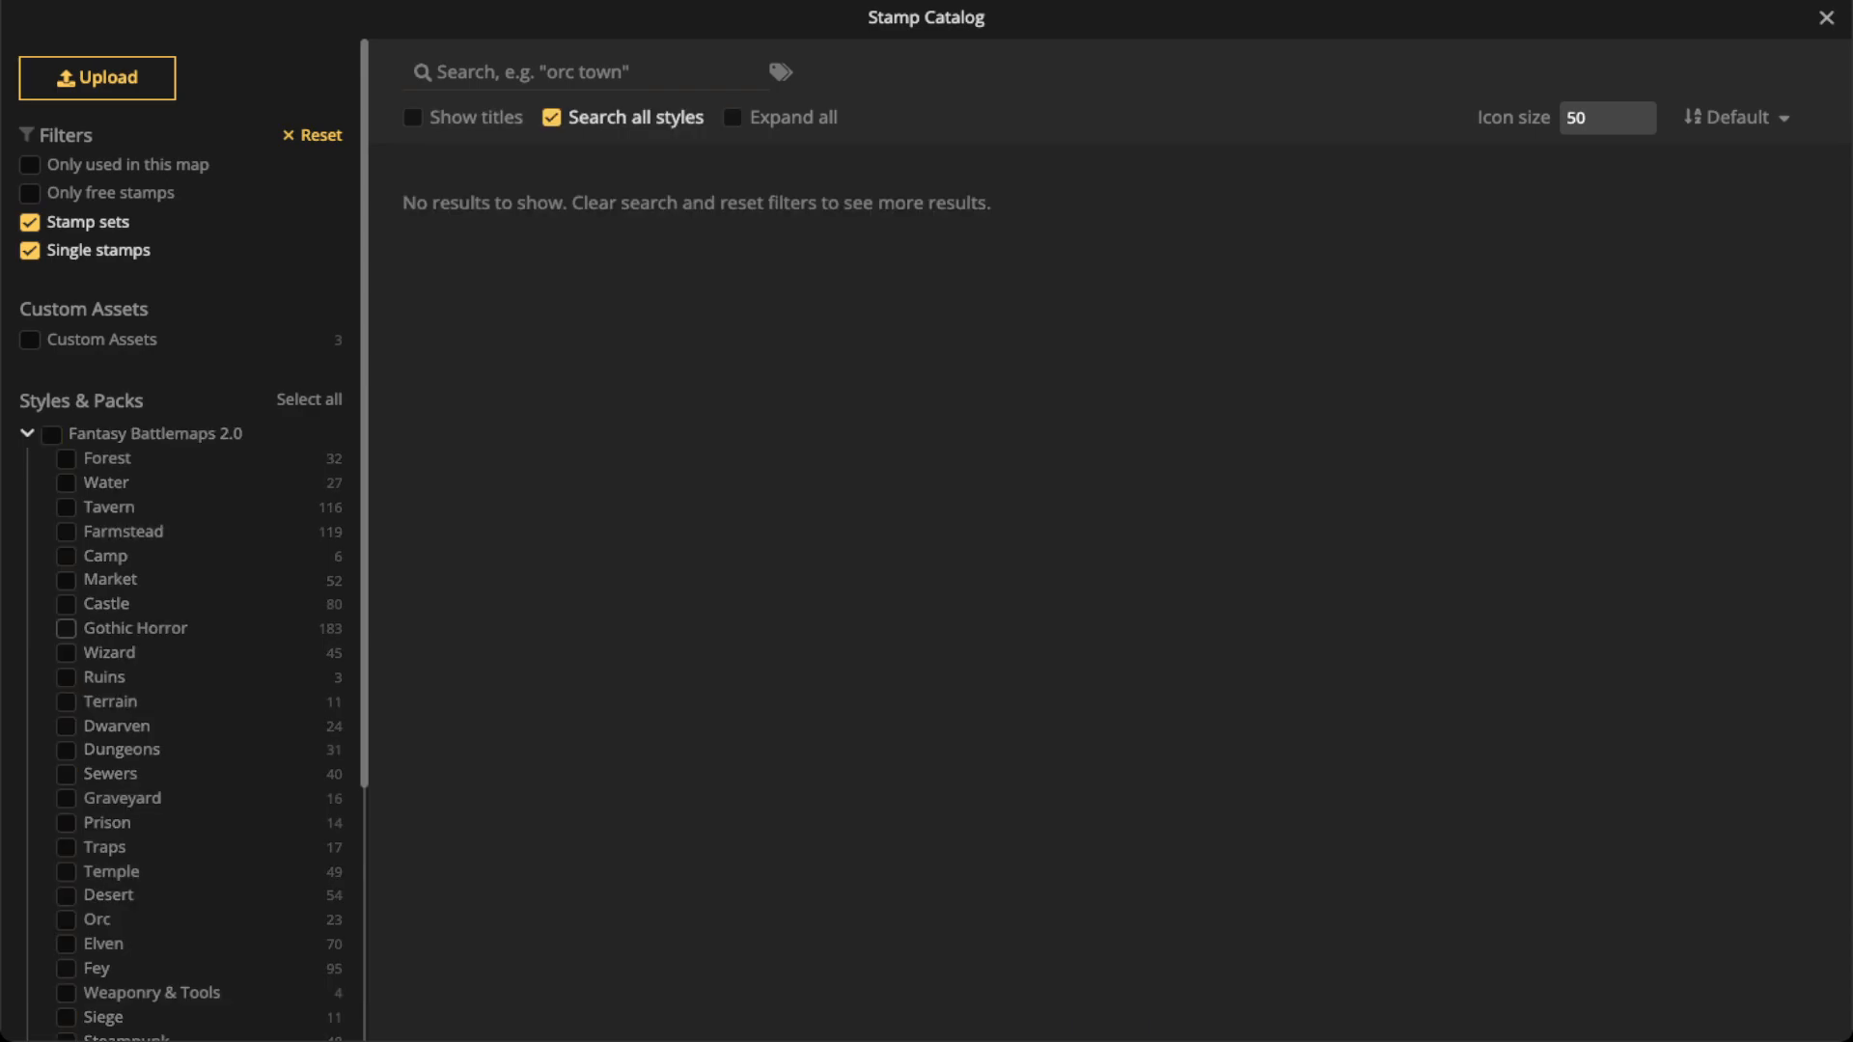
pyautogui.click(65, 628)
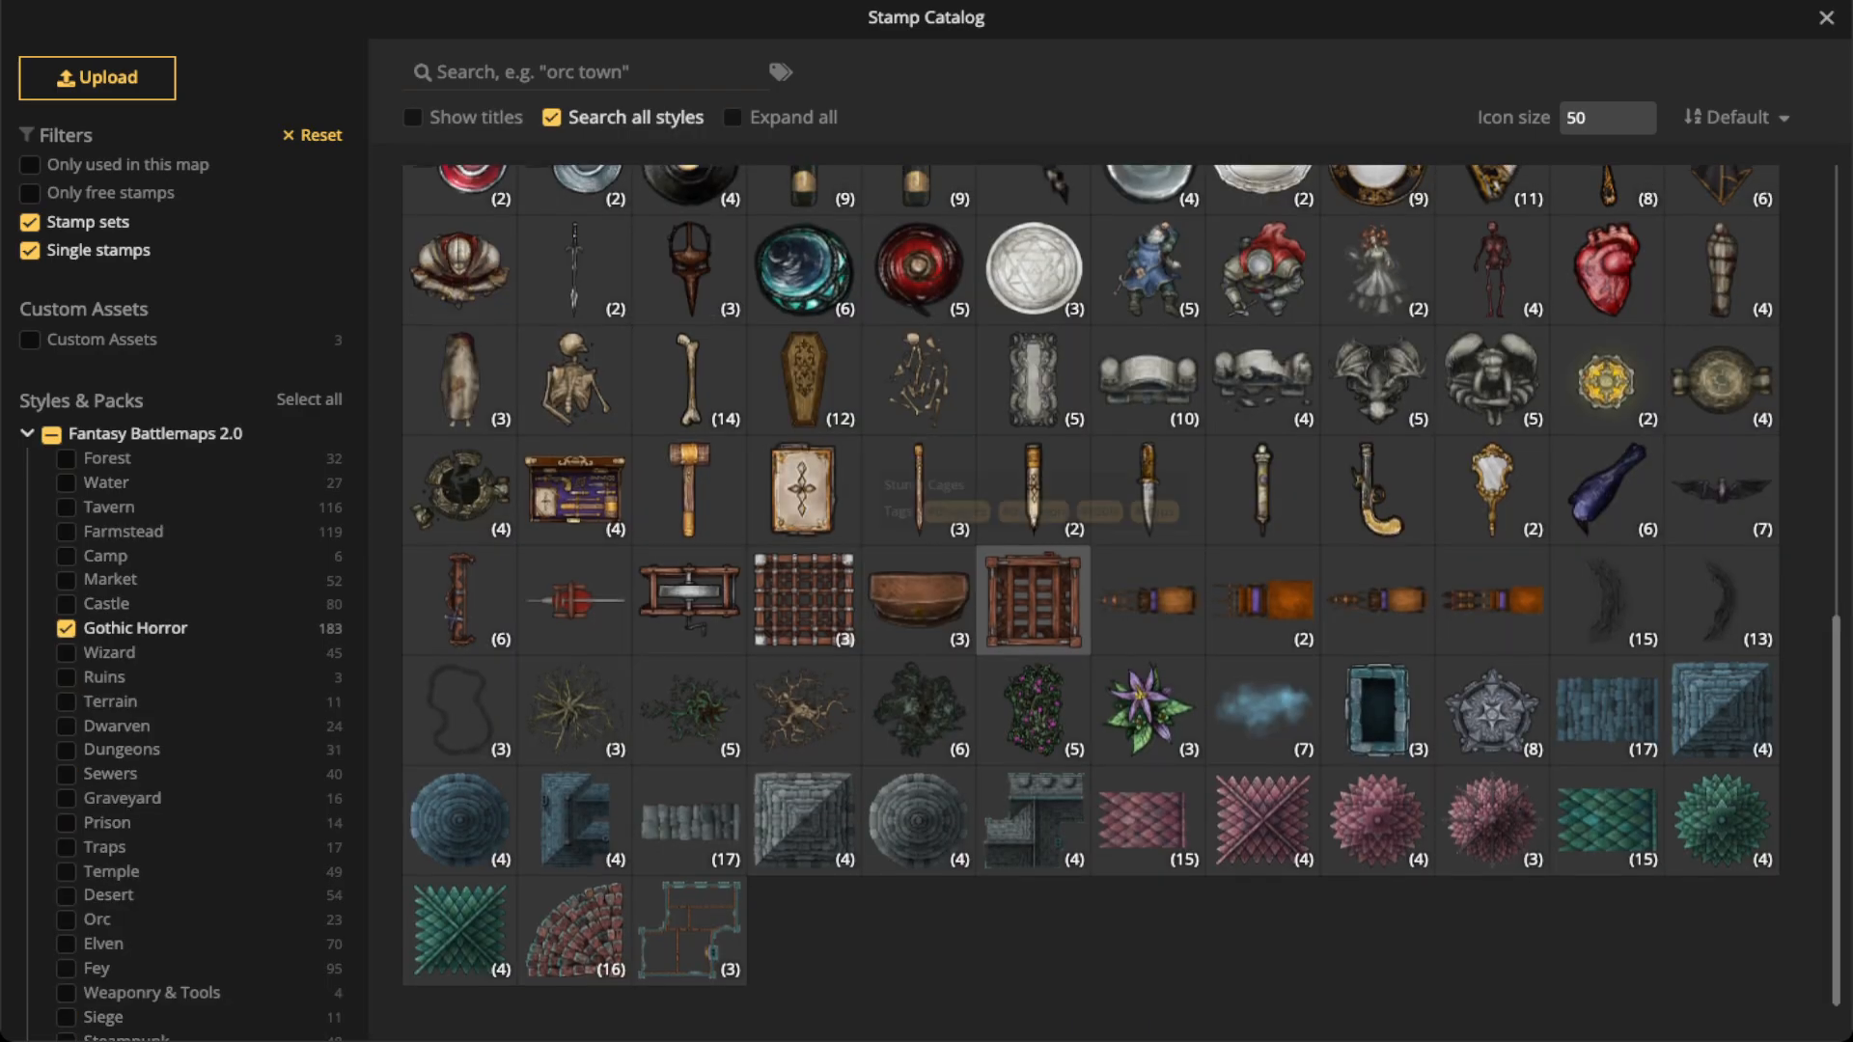
# Look through the Gothic Horror stamps and choose the eight-variant grey stone Pinnacles set with the pentagonal star ornament
pyautogui.scroll(4, 1377, 491)
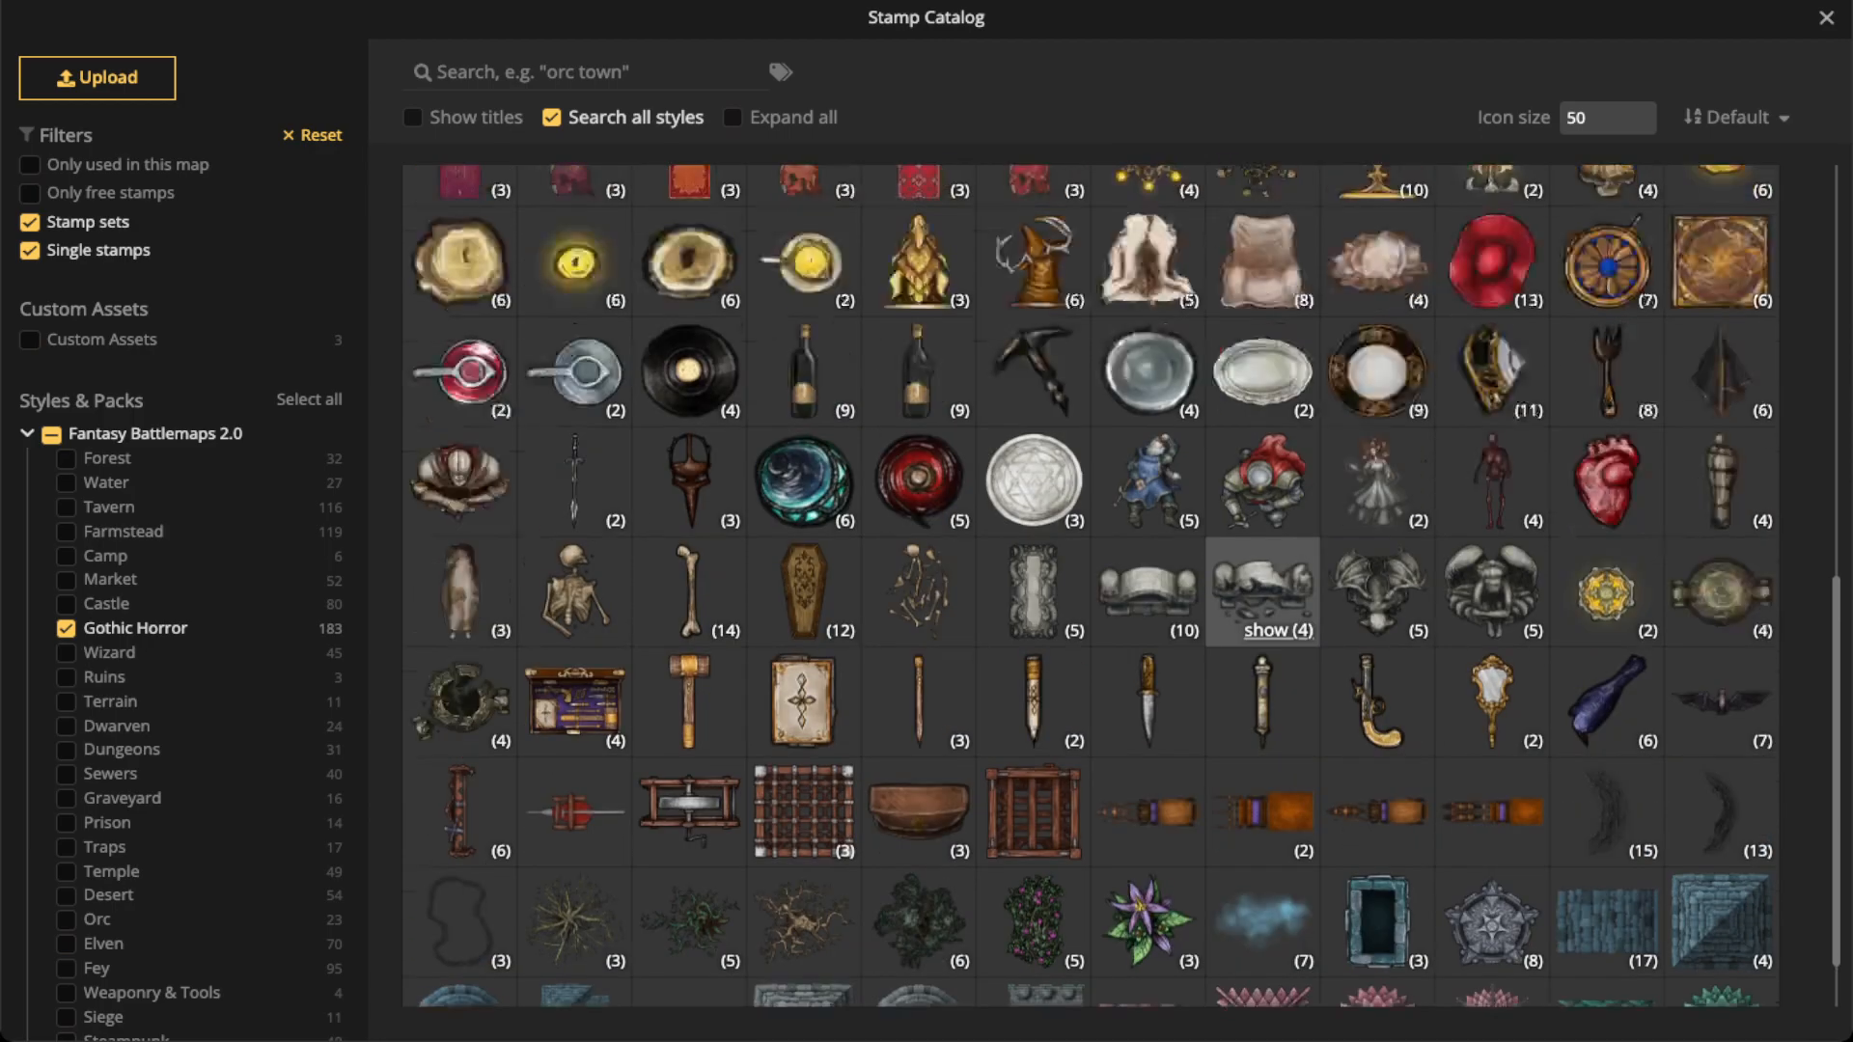
pyautogui.scroll(4, 1262, 697)
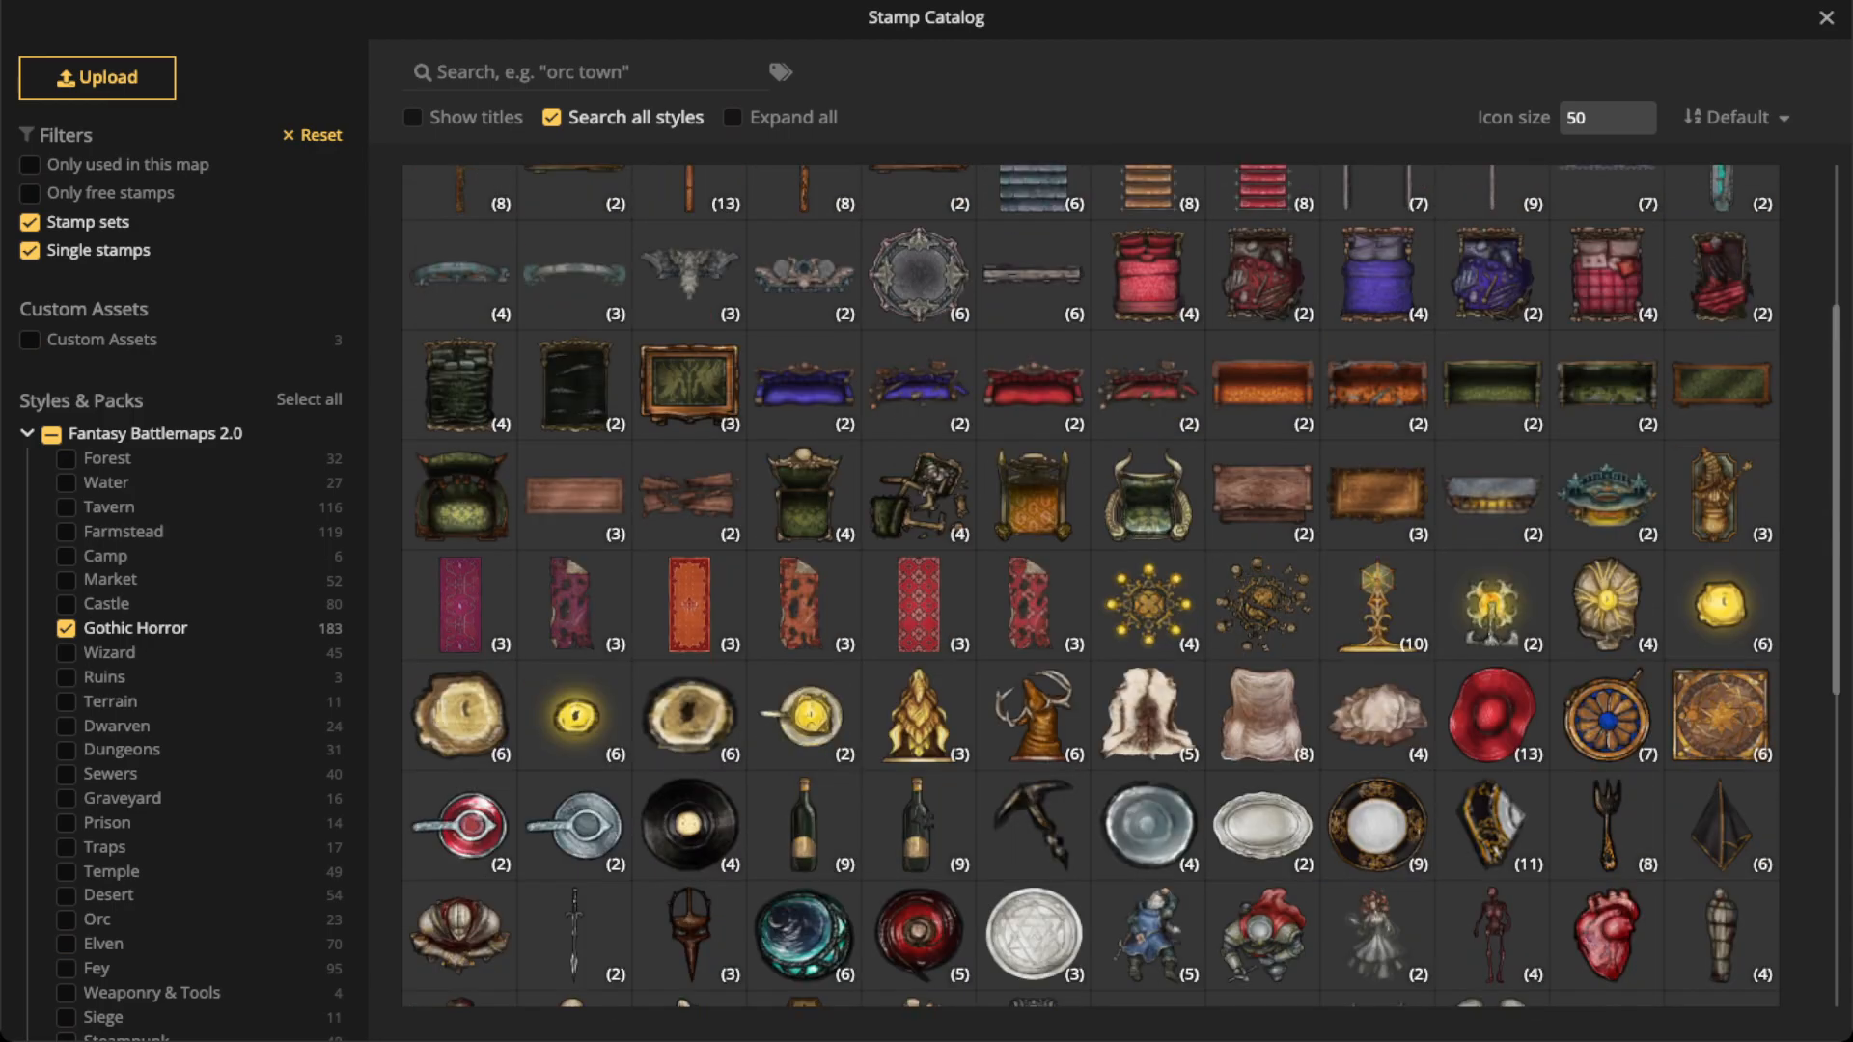
pyautogui.scroll(-6, 1090, 587)
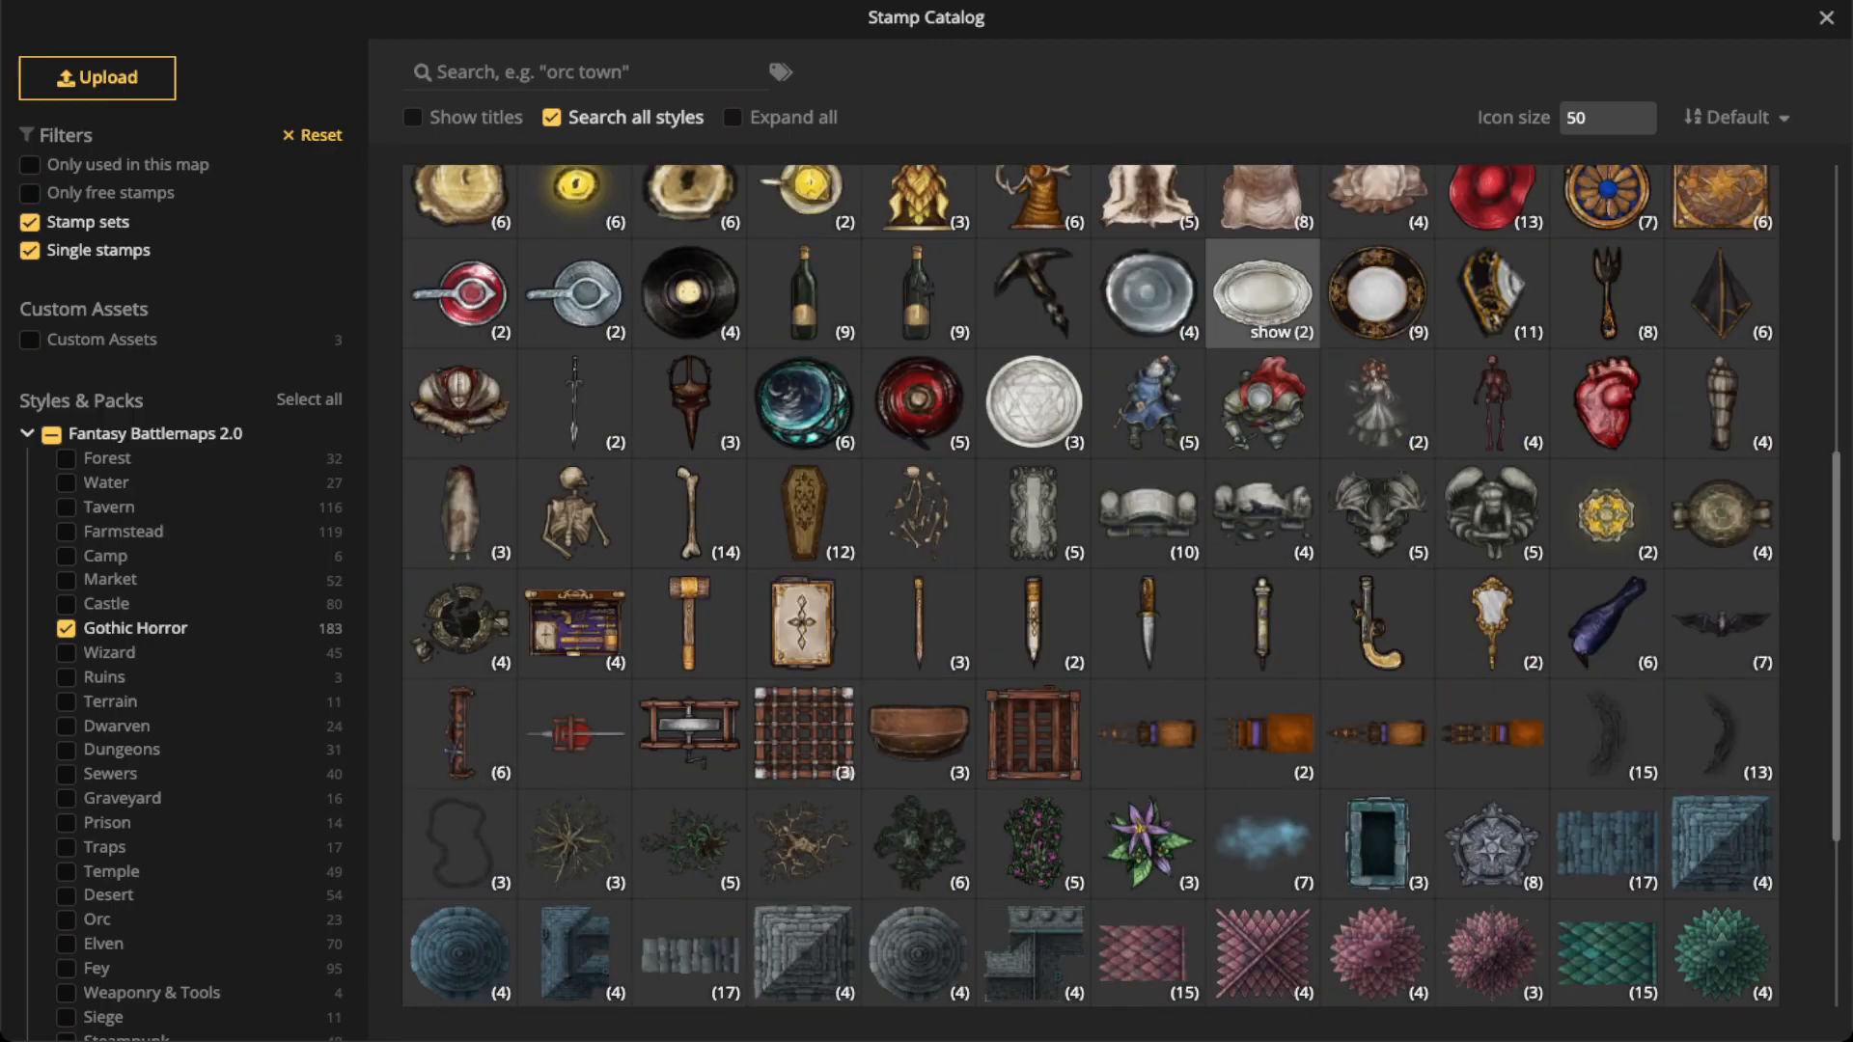
pyautogui.scroll(-2, 1091, 586)
pyautogui.scroll(3, 1090, 587)
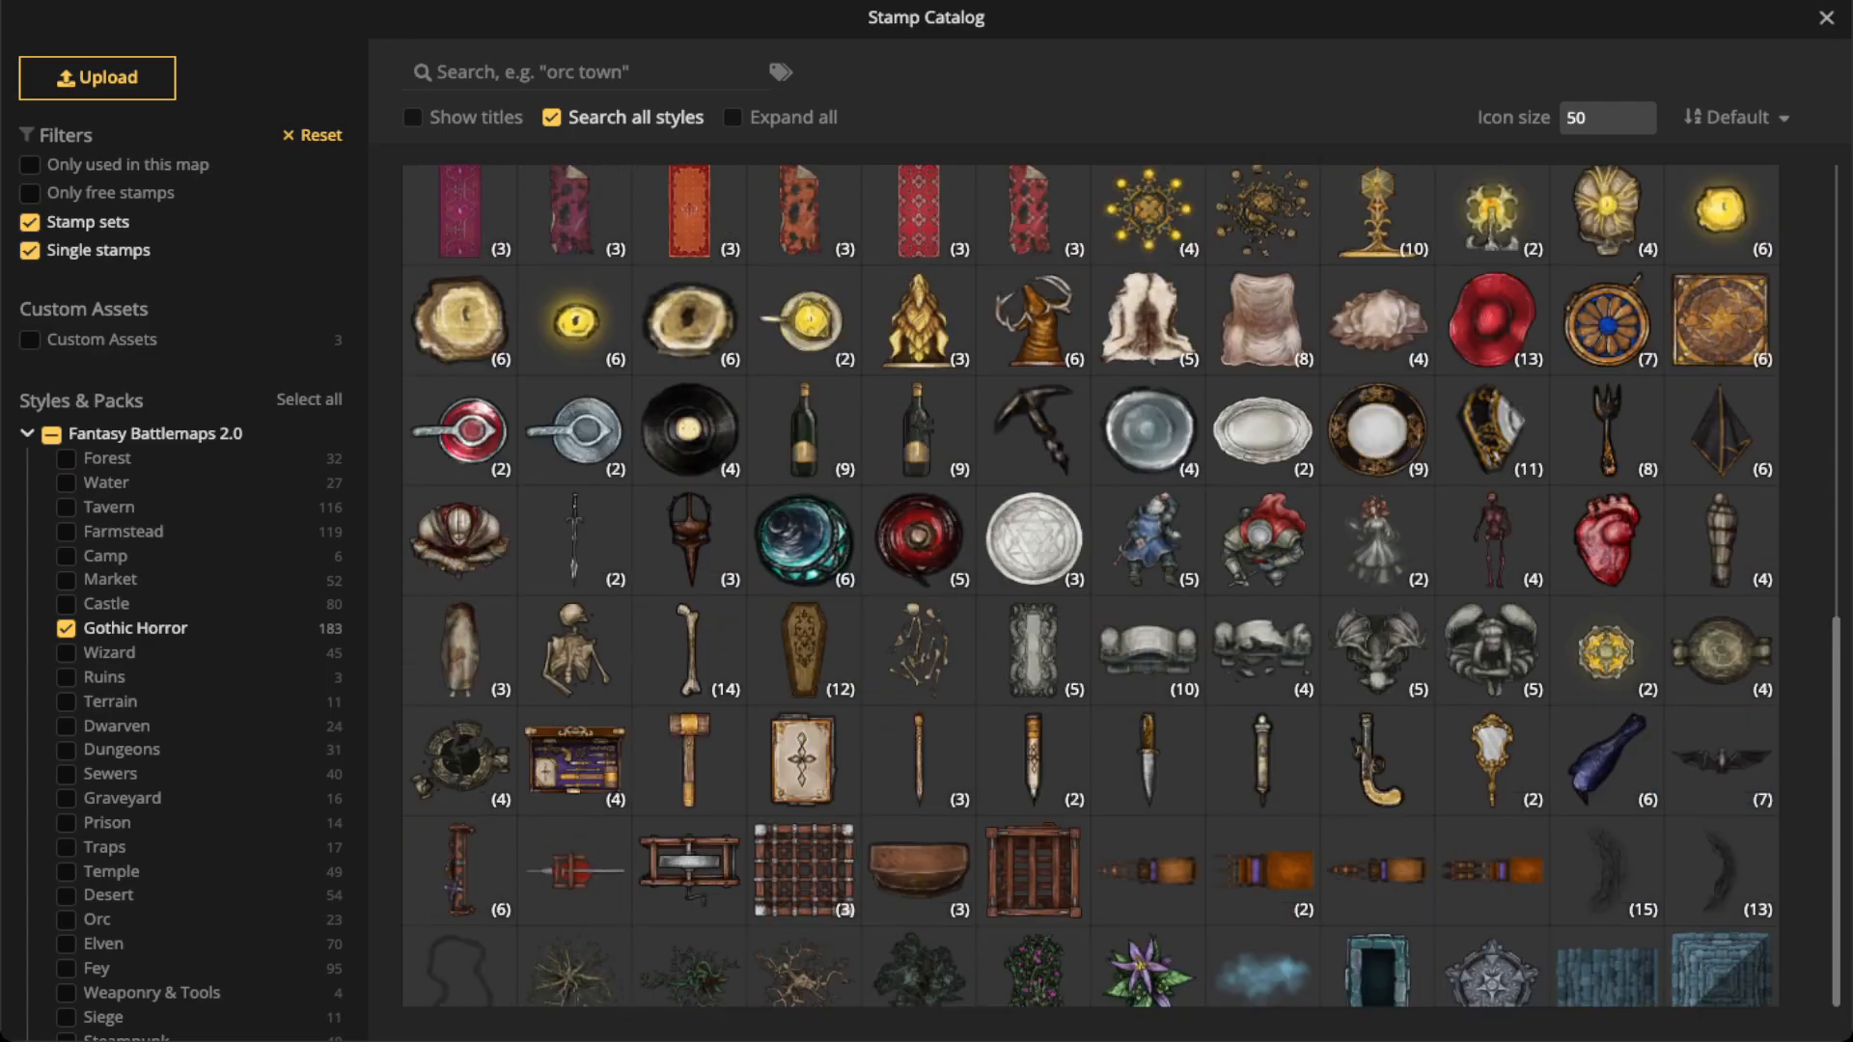
pyautogui.scroll(7, 1149, 444)
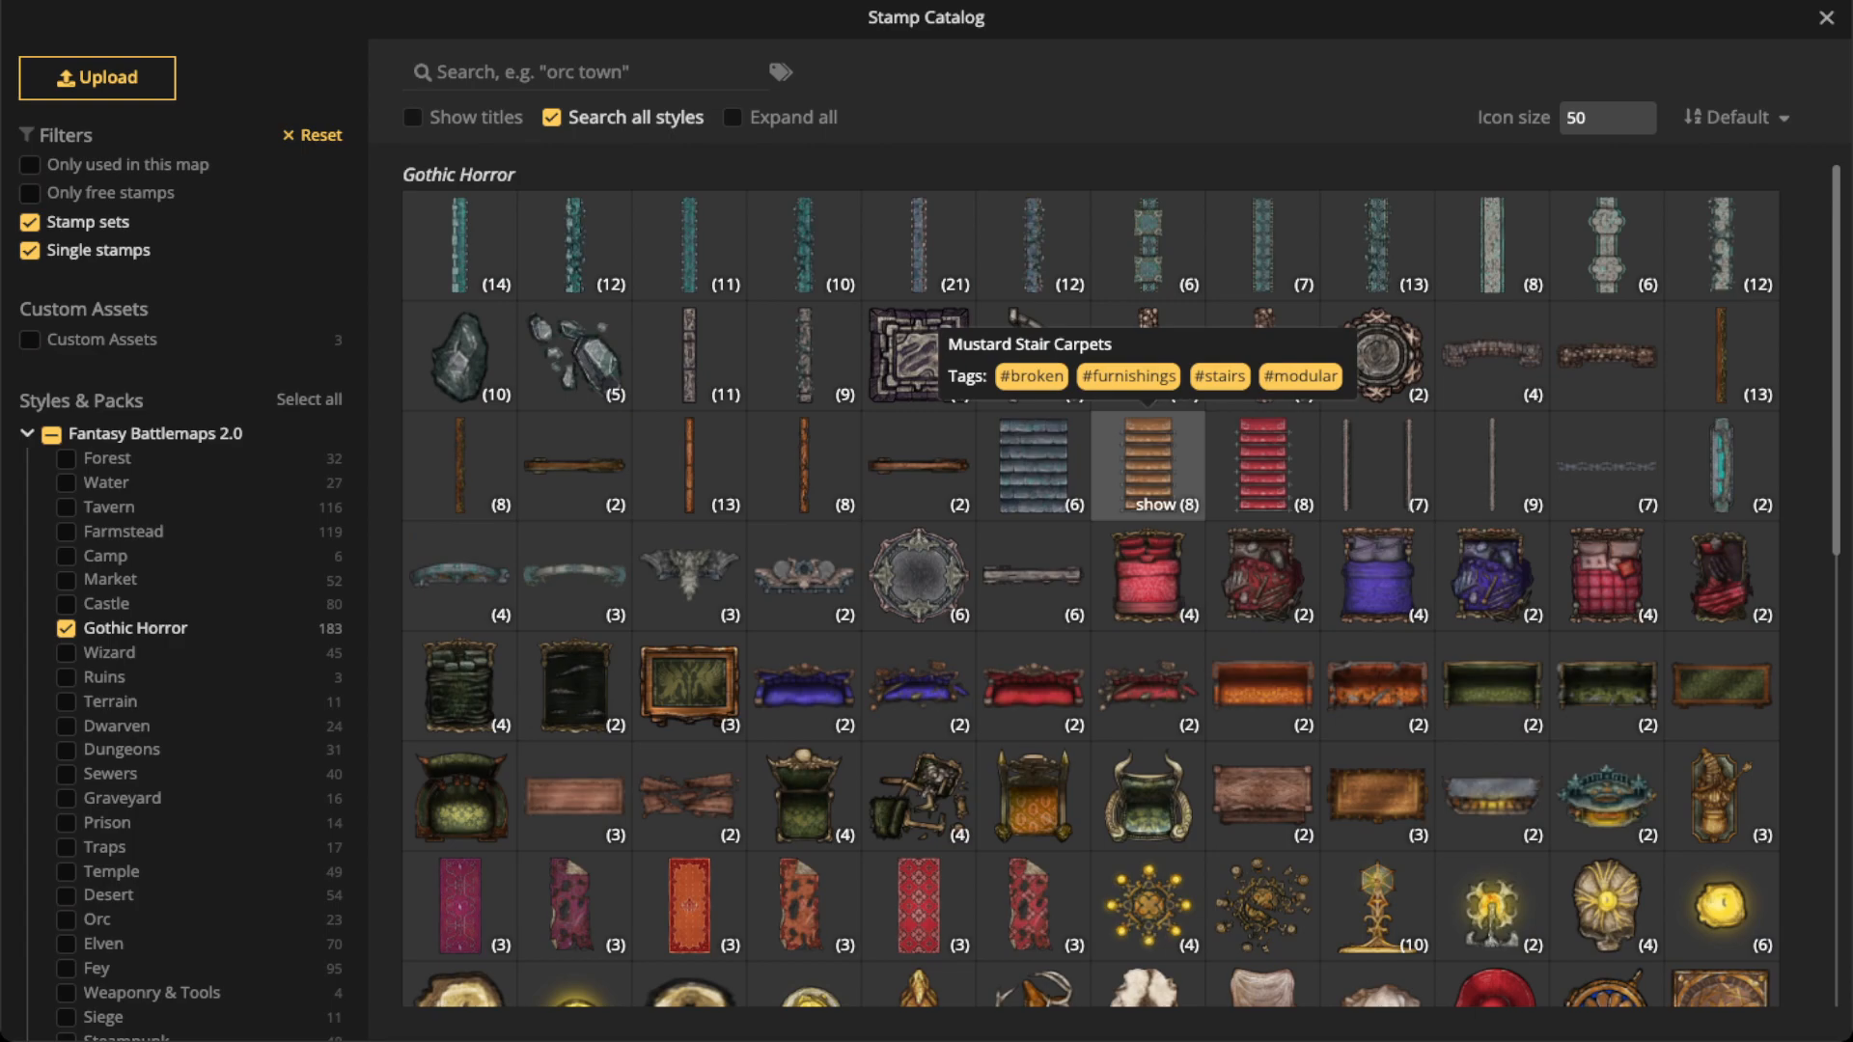
pyautogui.scroll(-4, 965, 483)
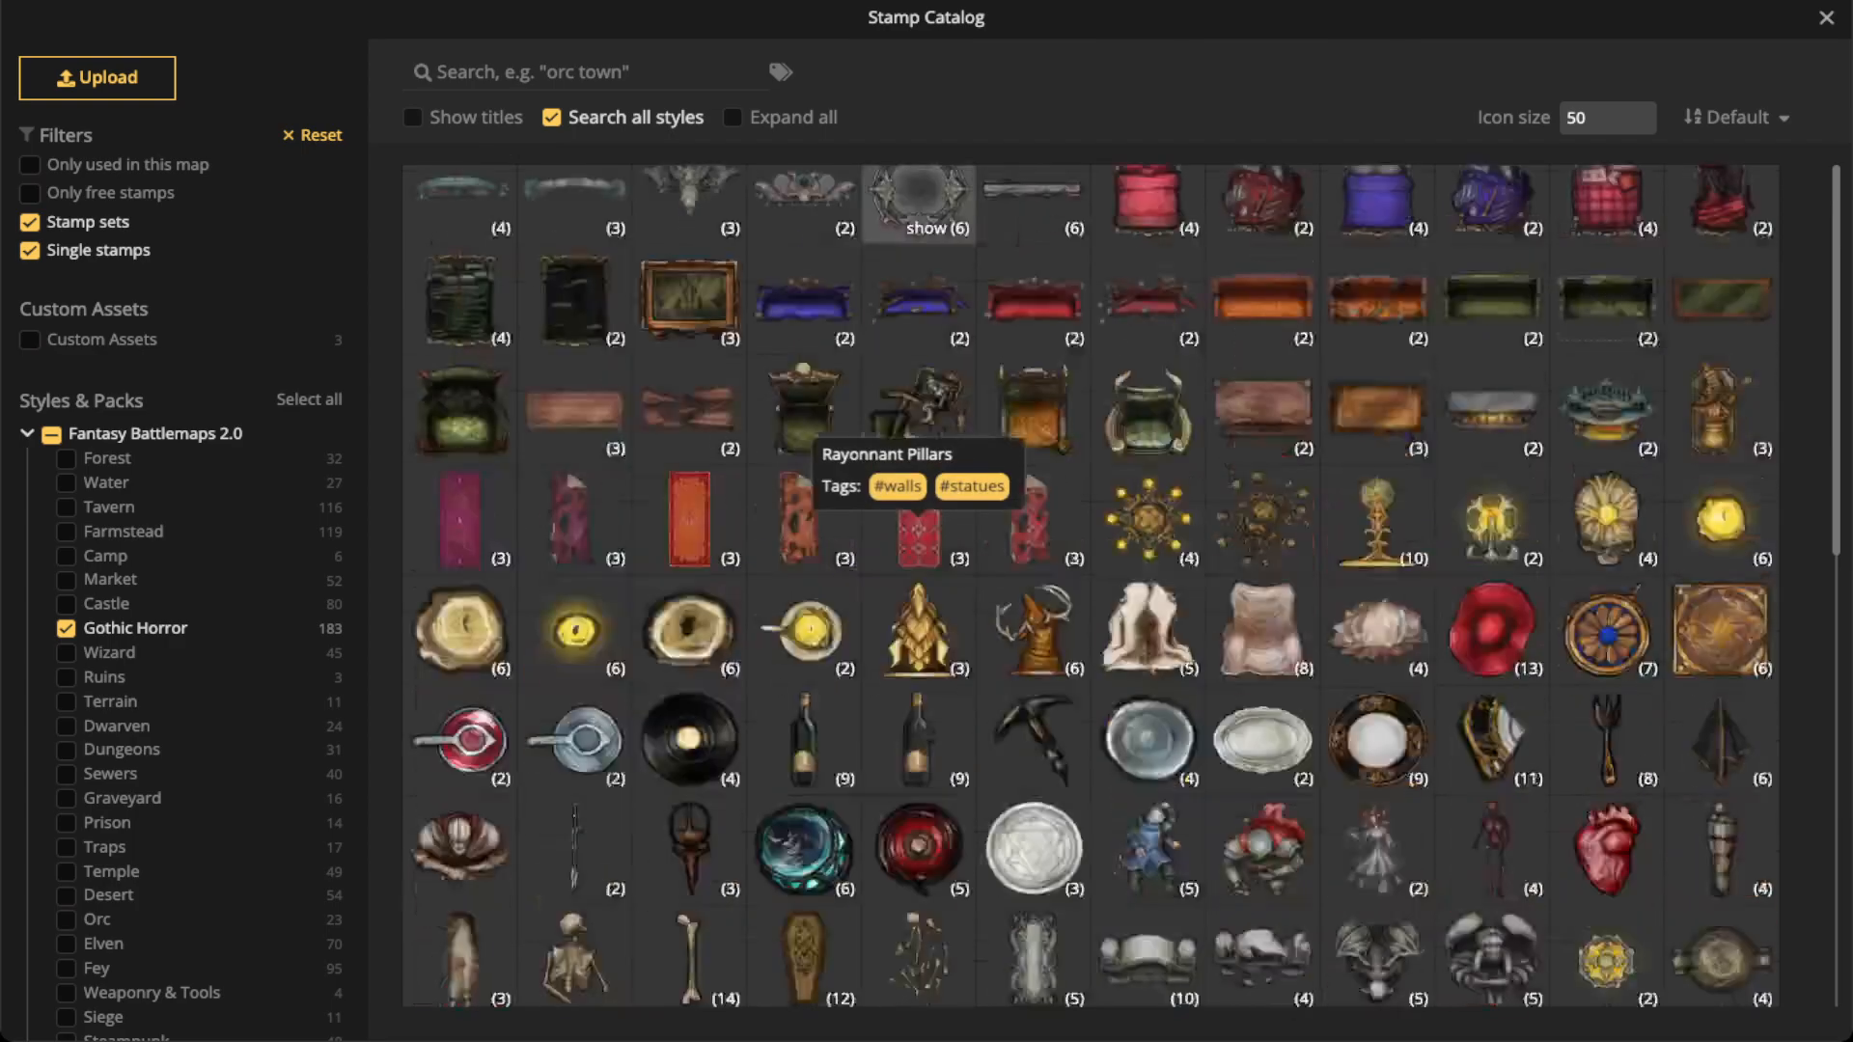
pyautogui.scroll(-4, 919, 521)
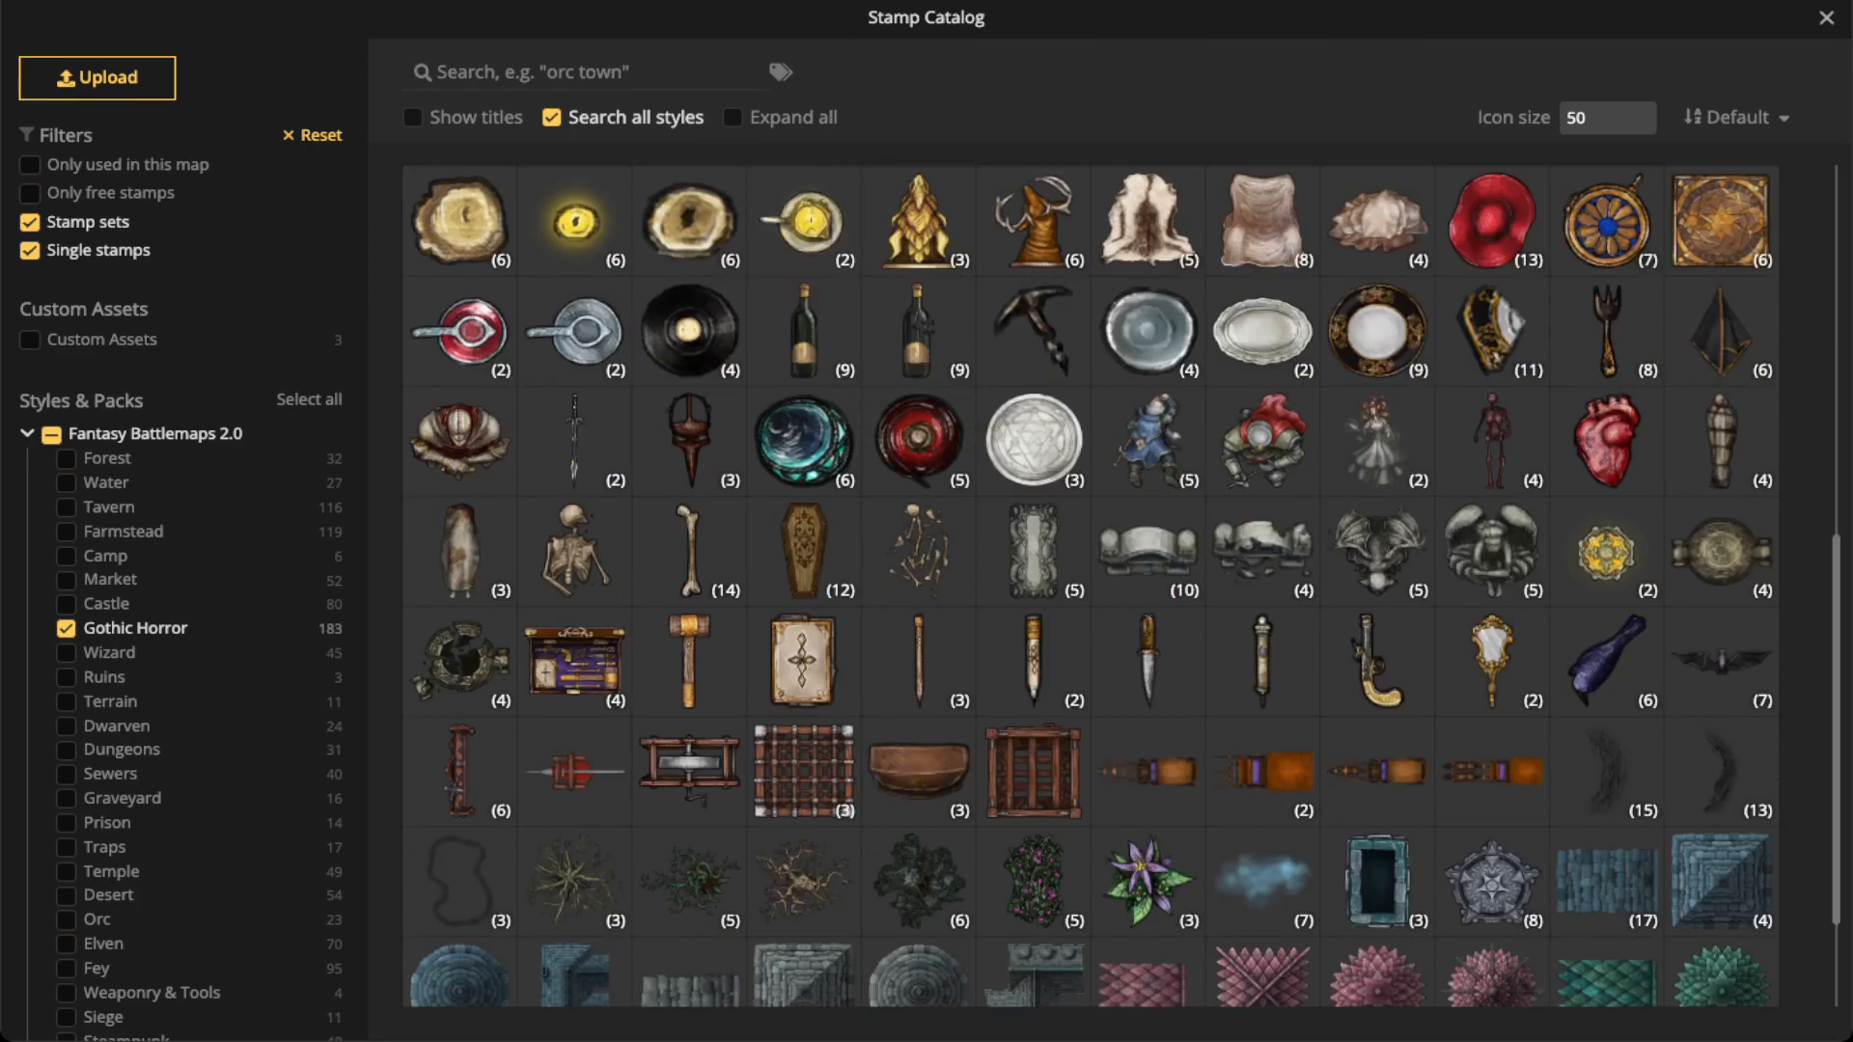
pyautogui.scroll(-2, 1148, 549)
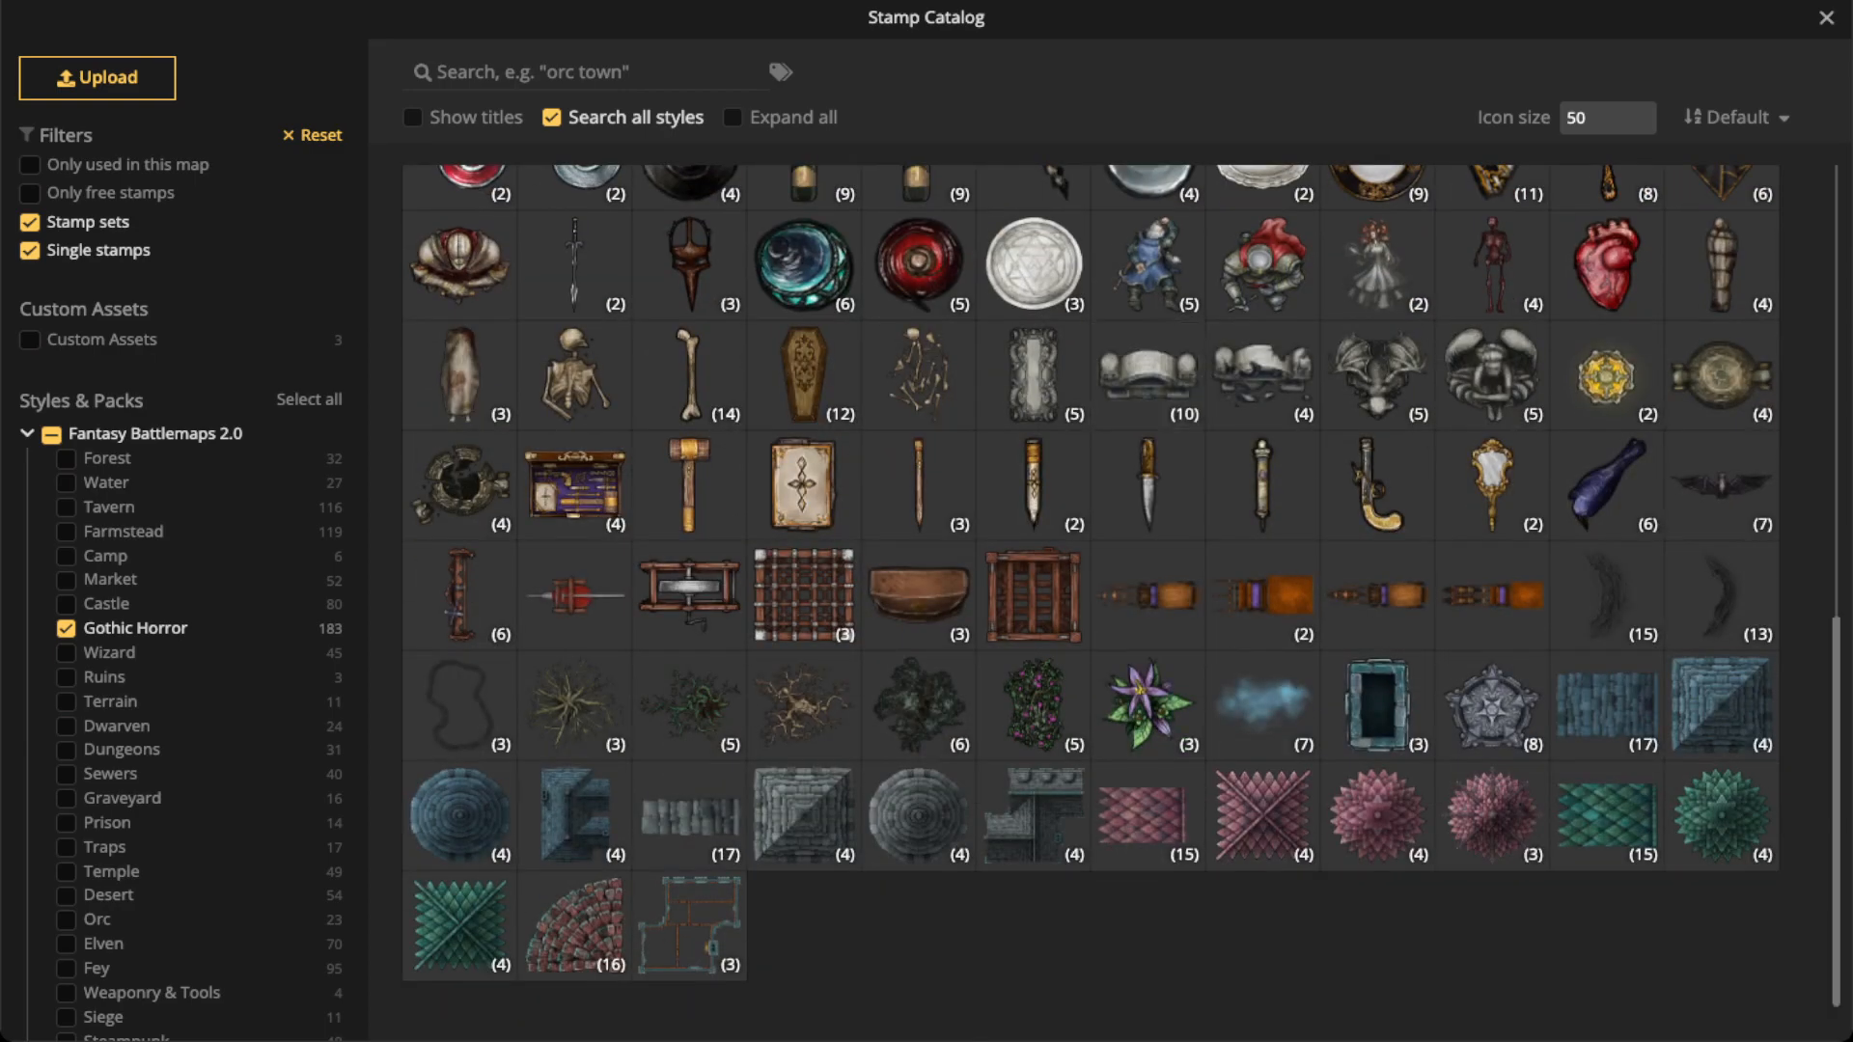
pyautogui.click(1492, 707)
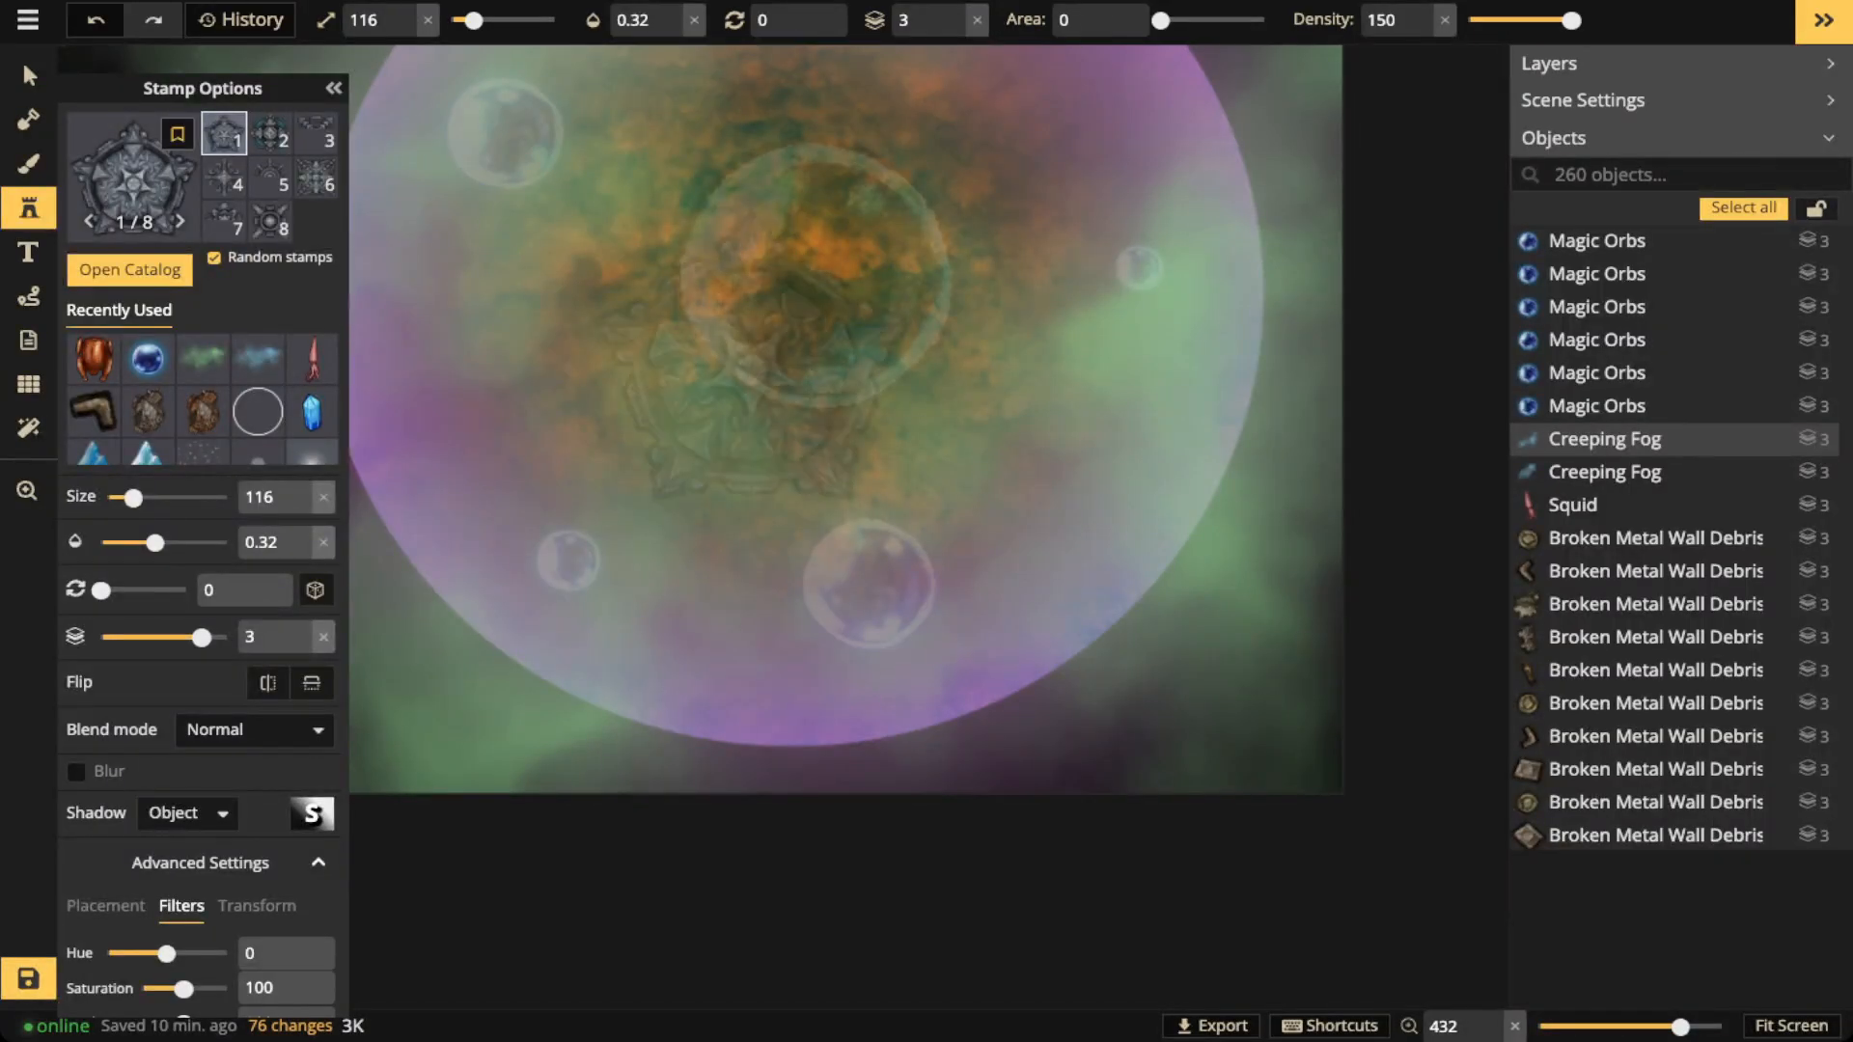
# Set the Pinnacles stamp to opacity 1 and size 96, and switch to variant 7
pyautogui.click(694, 20)
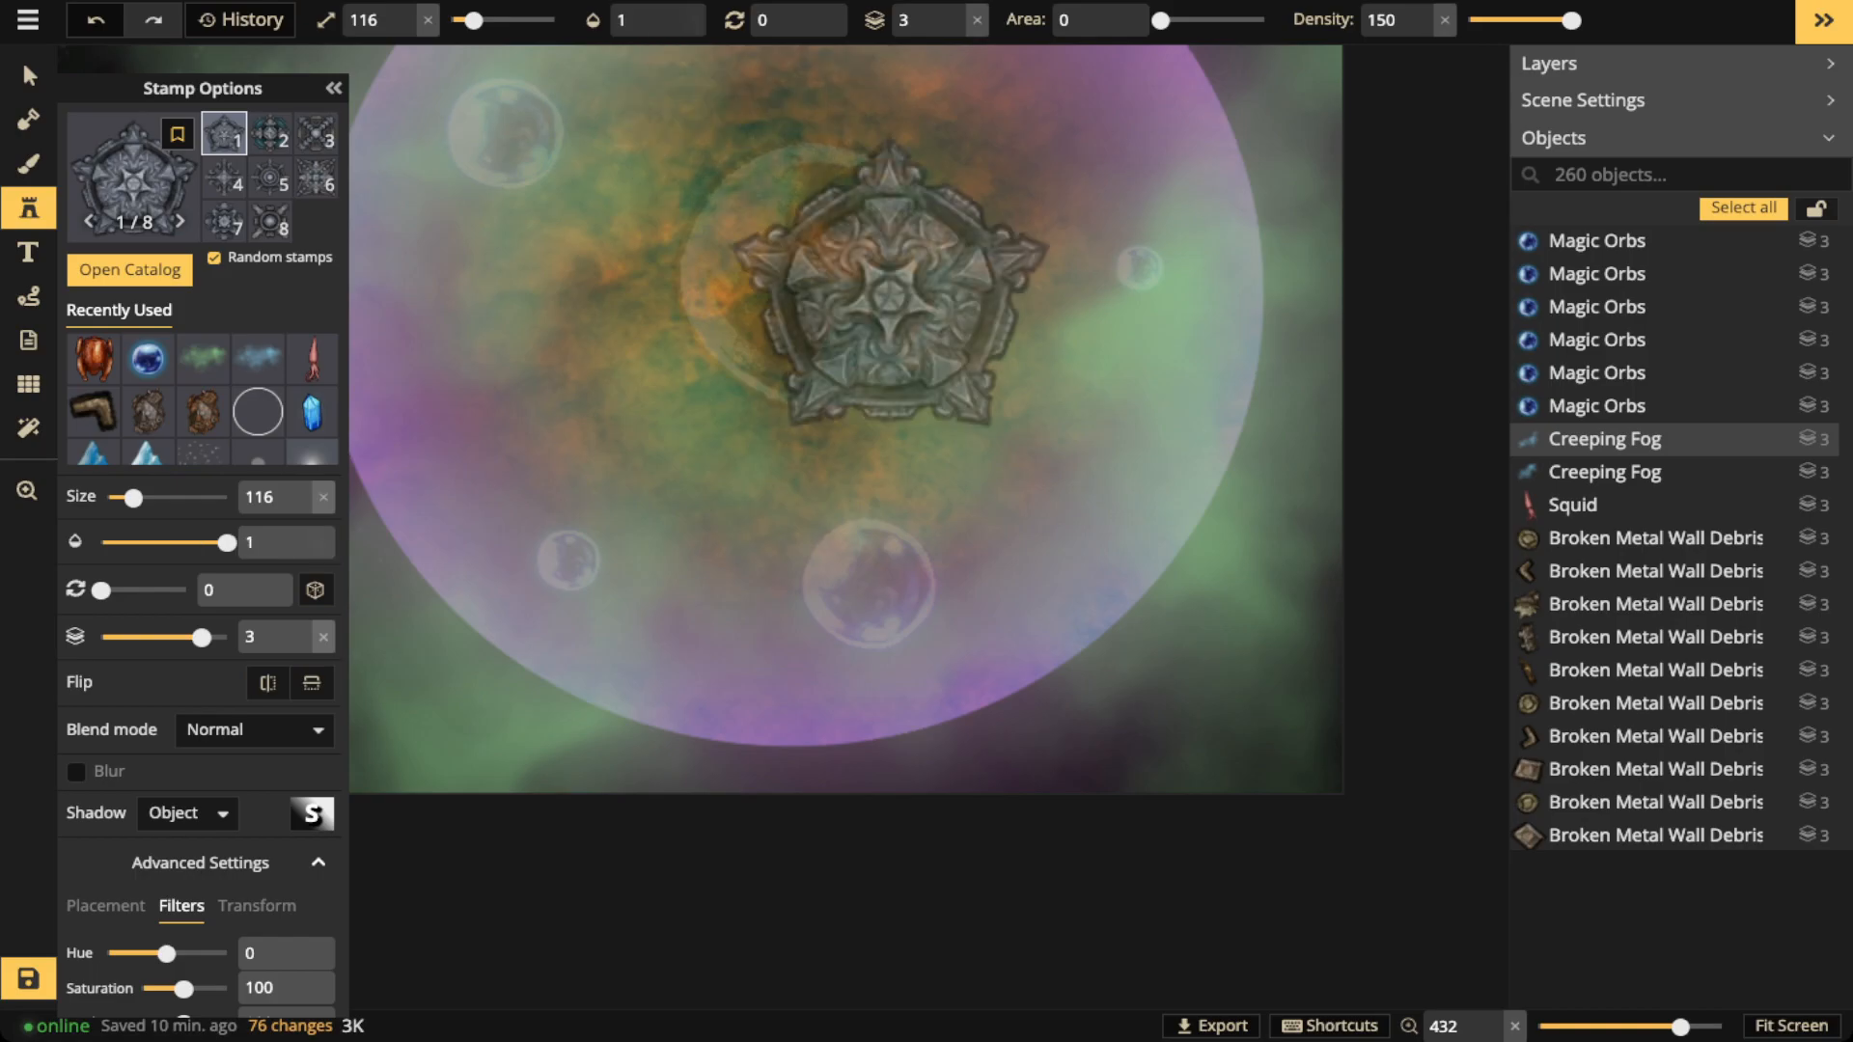
pyautogui.press('[')
pyautogui.press('[')
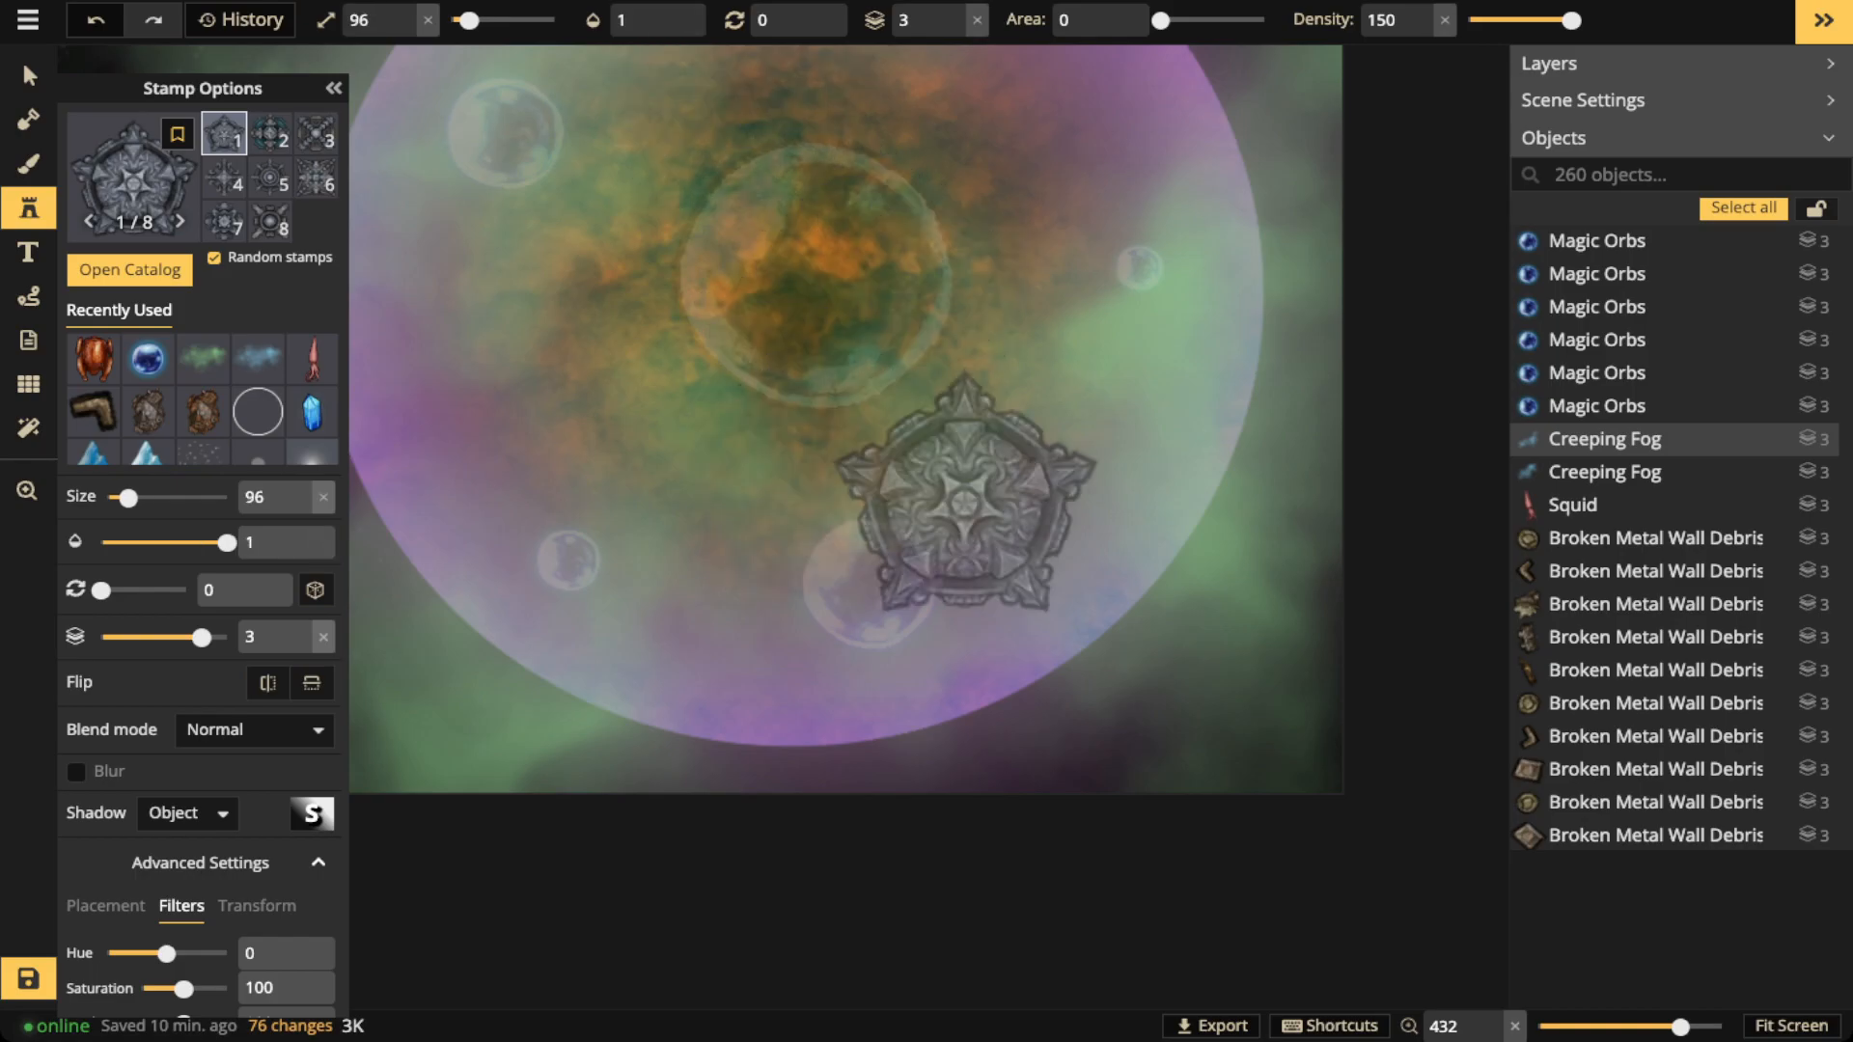
pyautogui.press('Left')
pyautogui.press('Left')
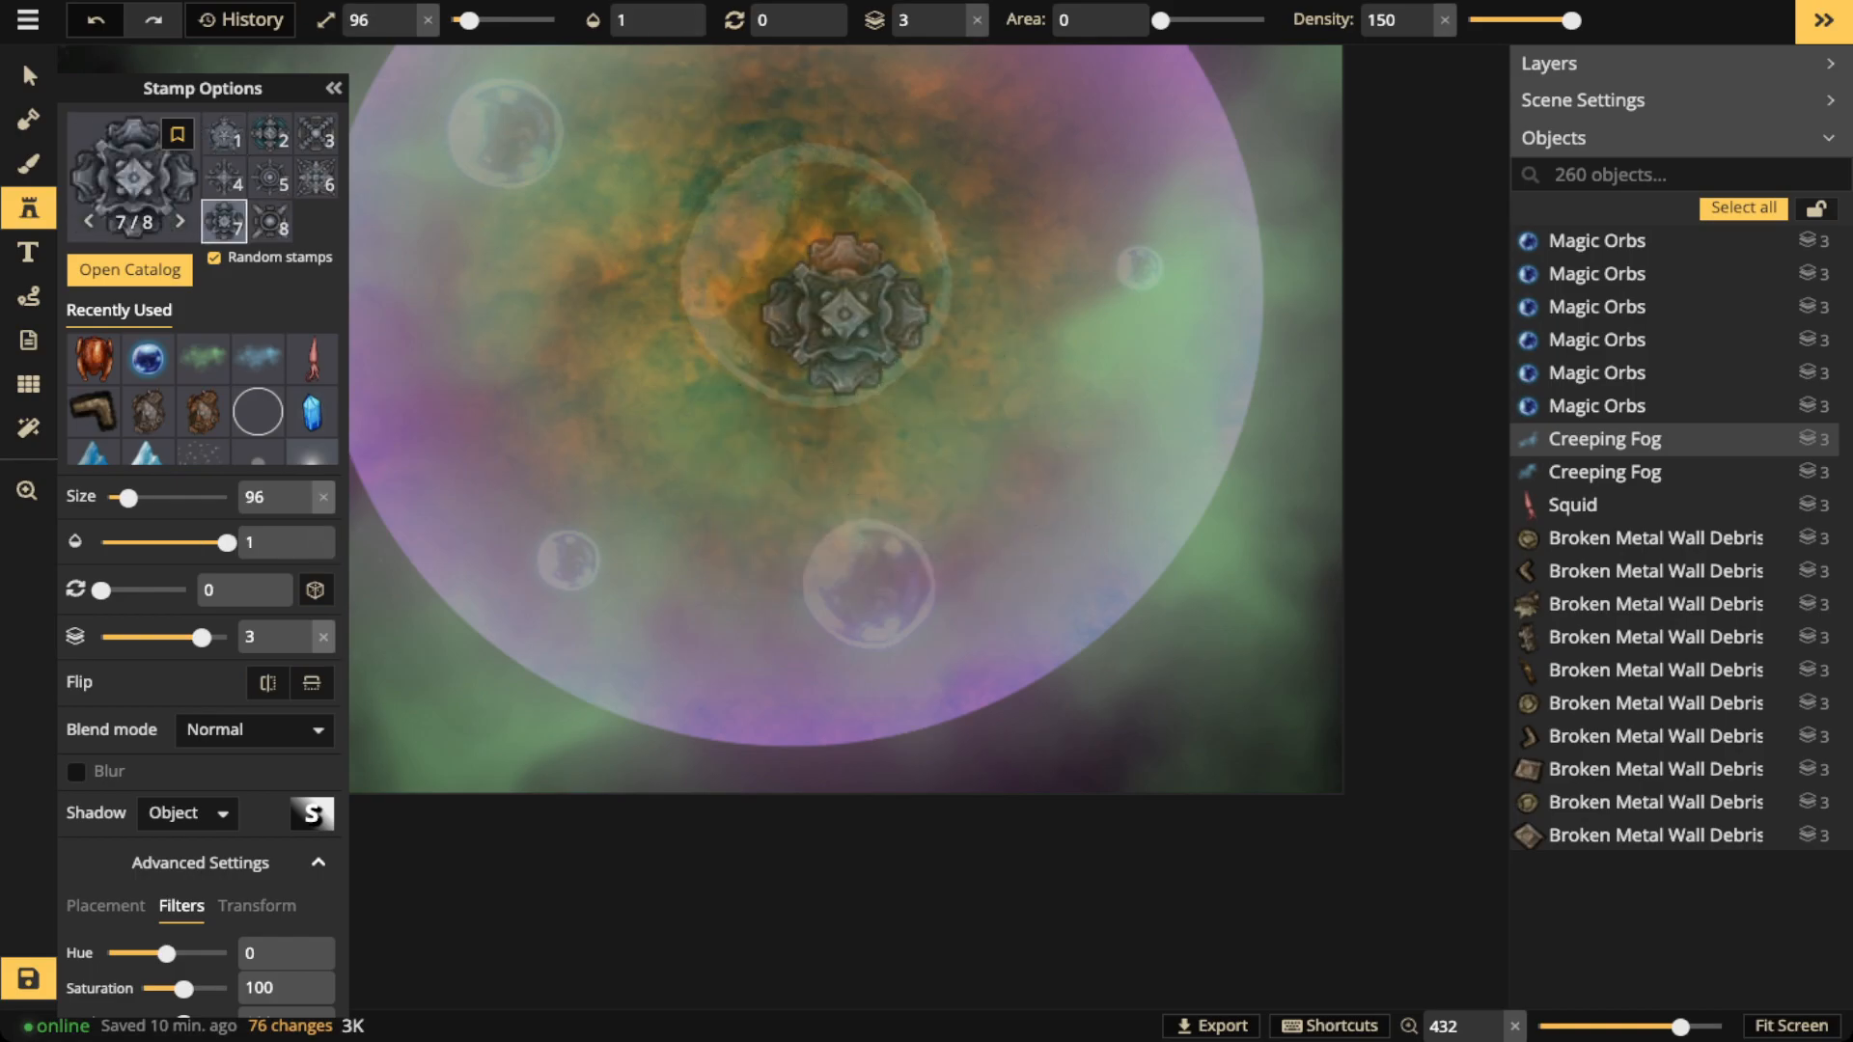
# Rotate the Pinnacles stamp to 90 and place it in the middle of the central orb
pyautogui.press('.')
pyautogui.press('.')
pyautogui.press('.')
pyautogui.press('.')
pyautogui.press('.')
pyautogui.press('.')
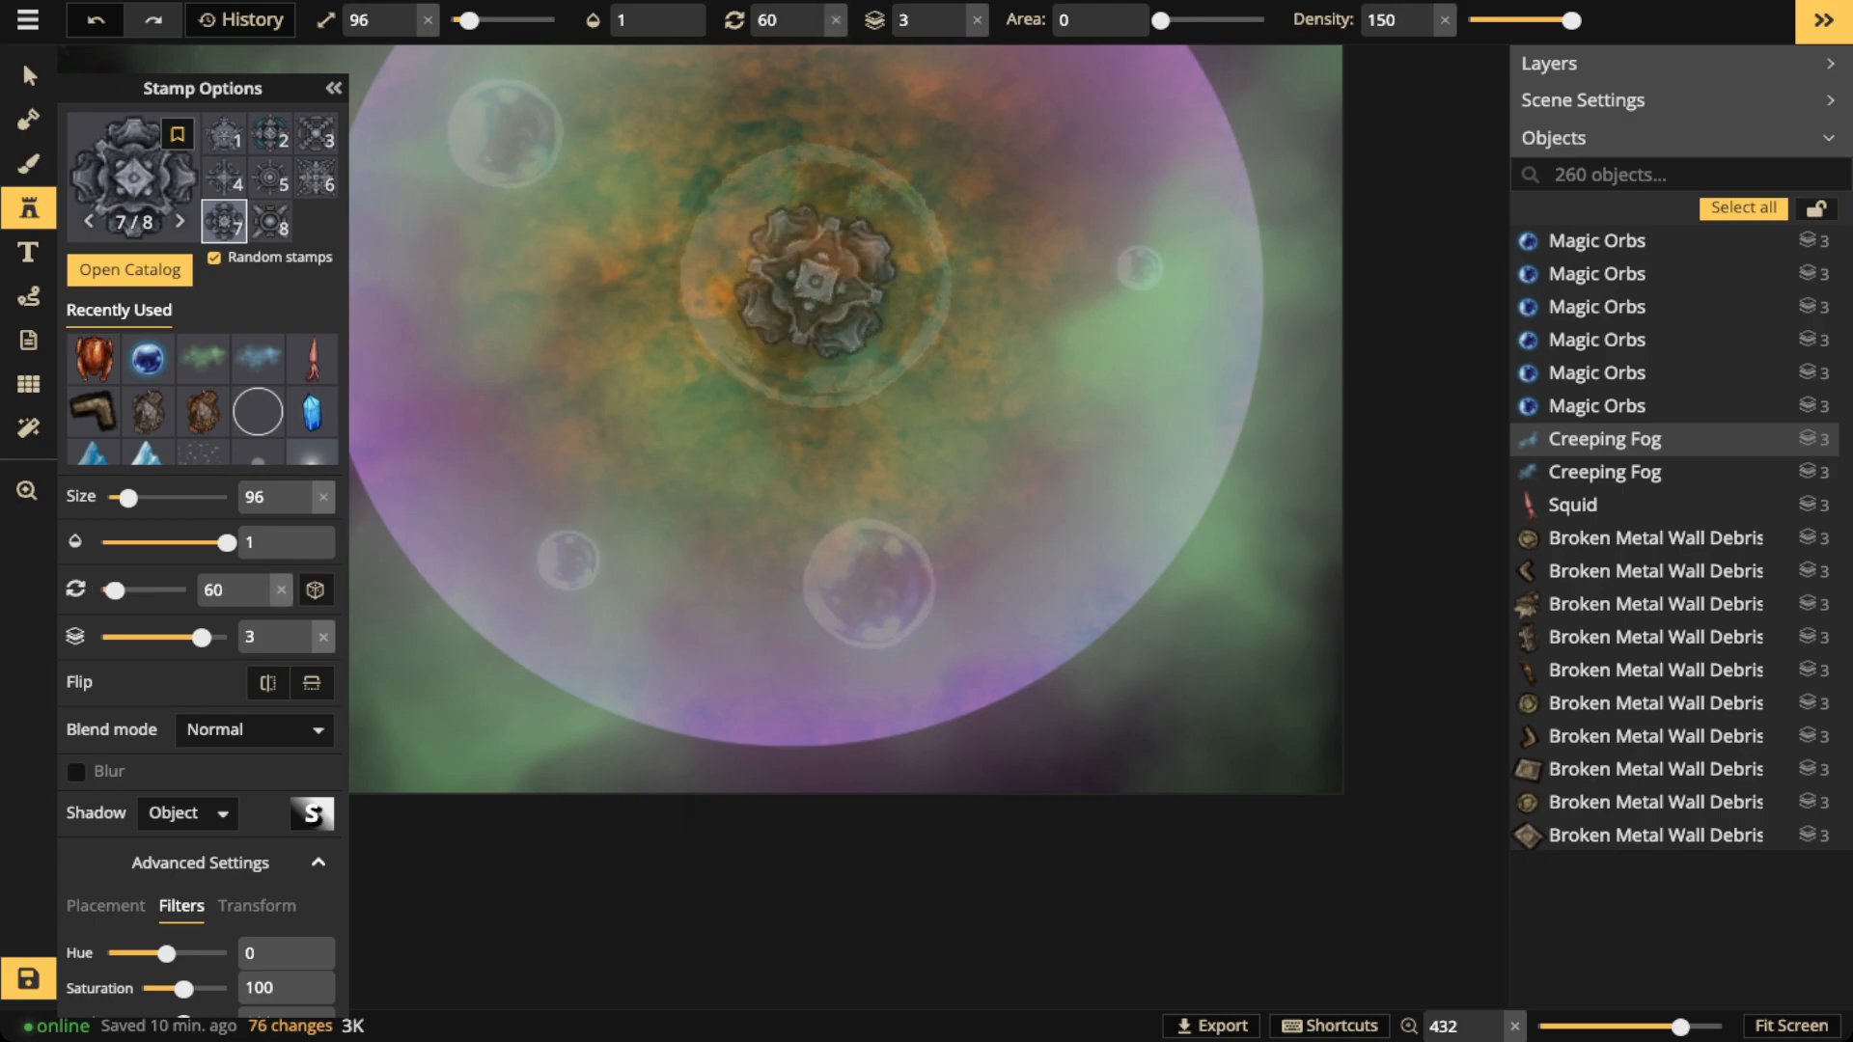
pyautogui.click(814, 278)
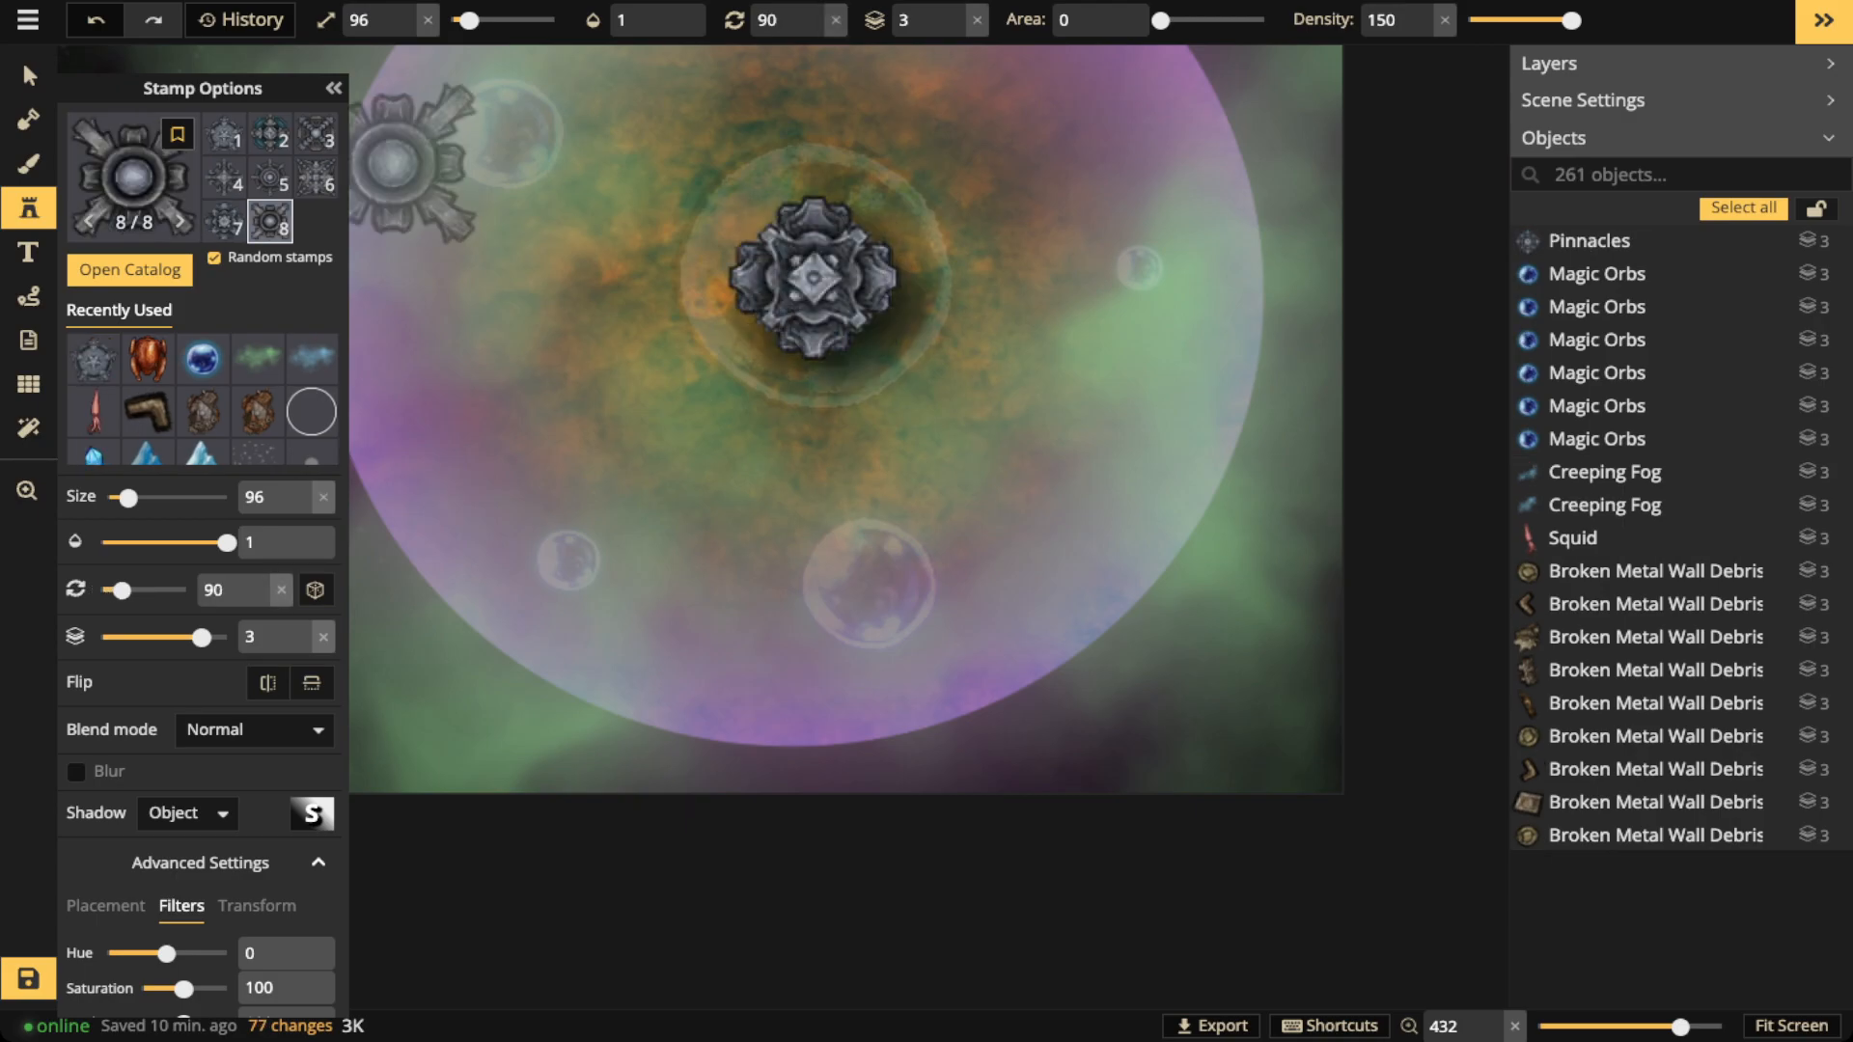
# Select the placed Pinnacles stamp and move it to layer 2
pyautogui.click(29, 76)
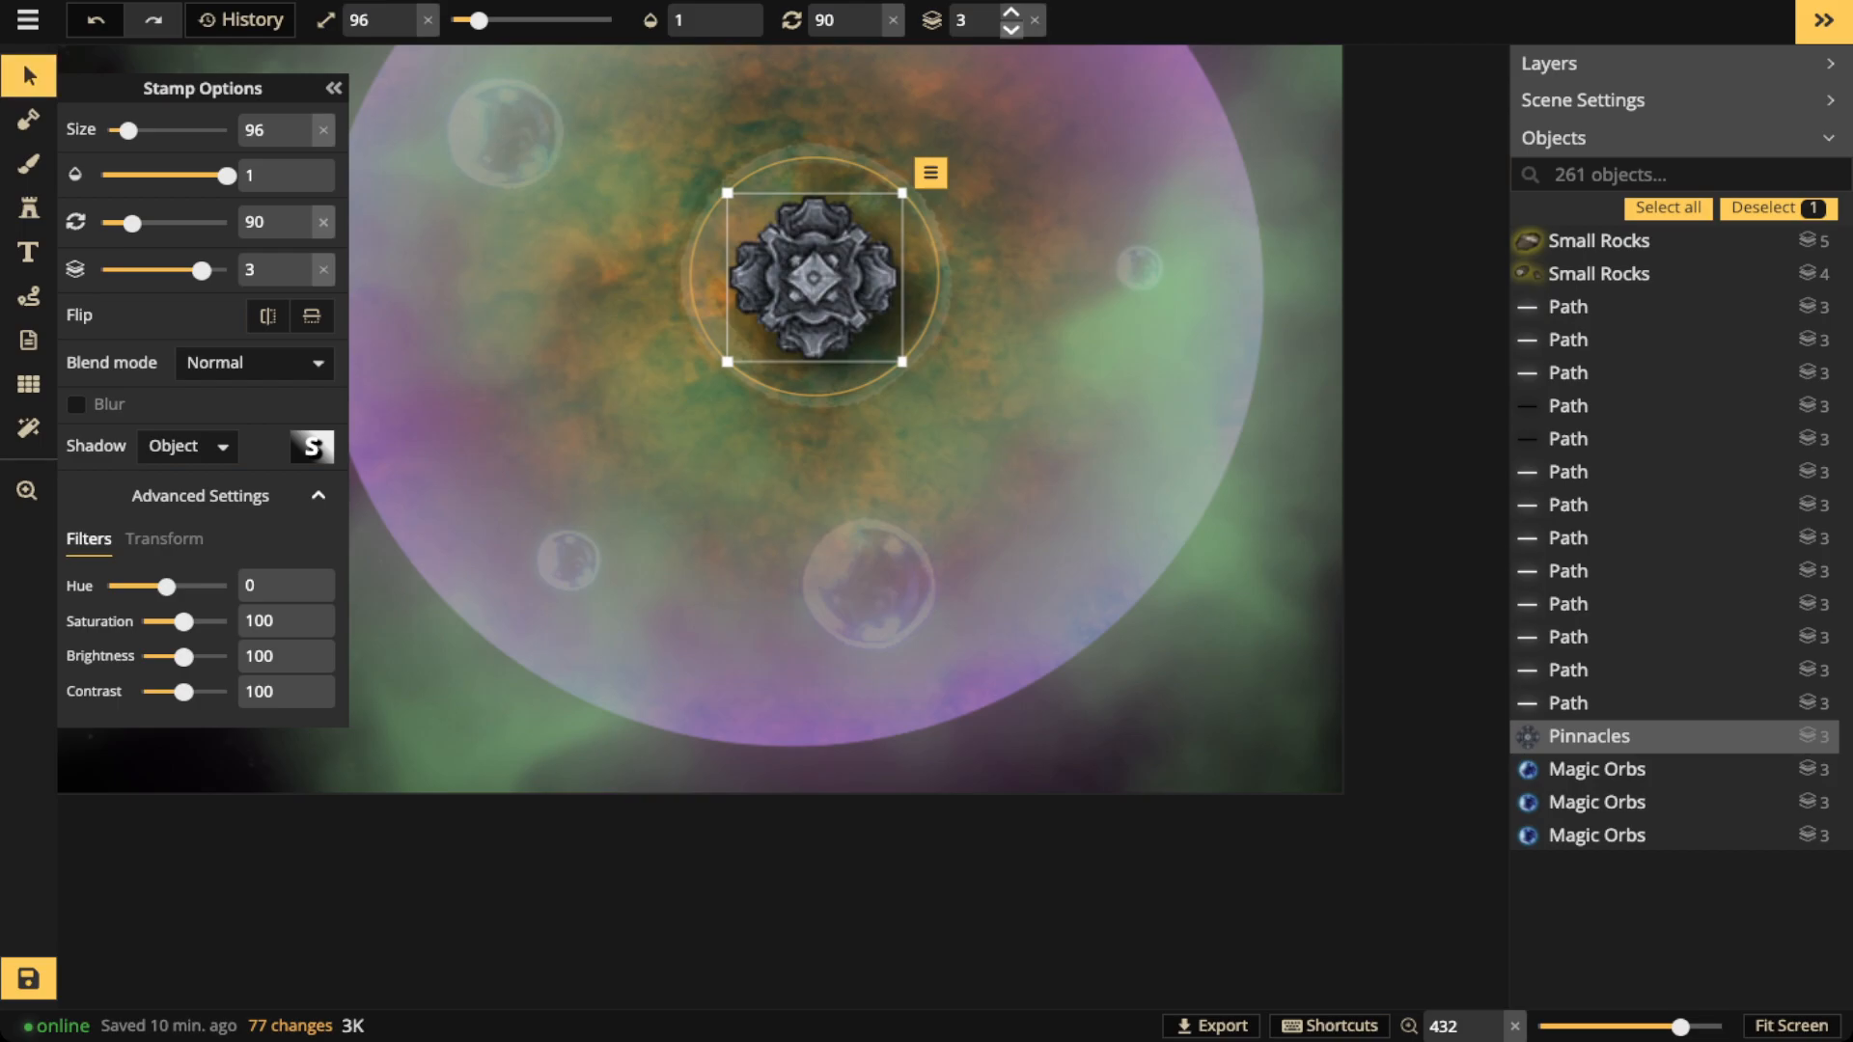
pyautogui.click(1011, 27)
pyautogui.click(1011, 27)
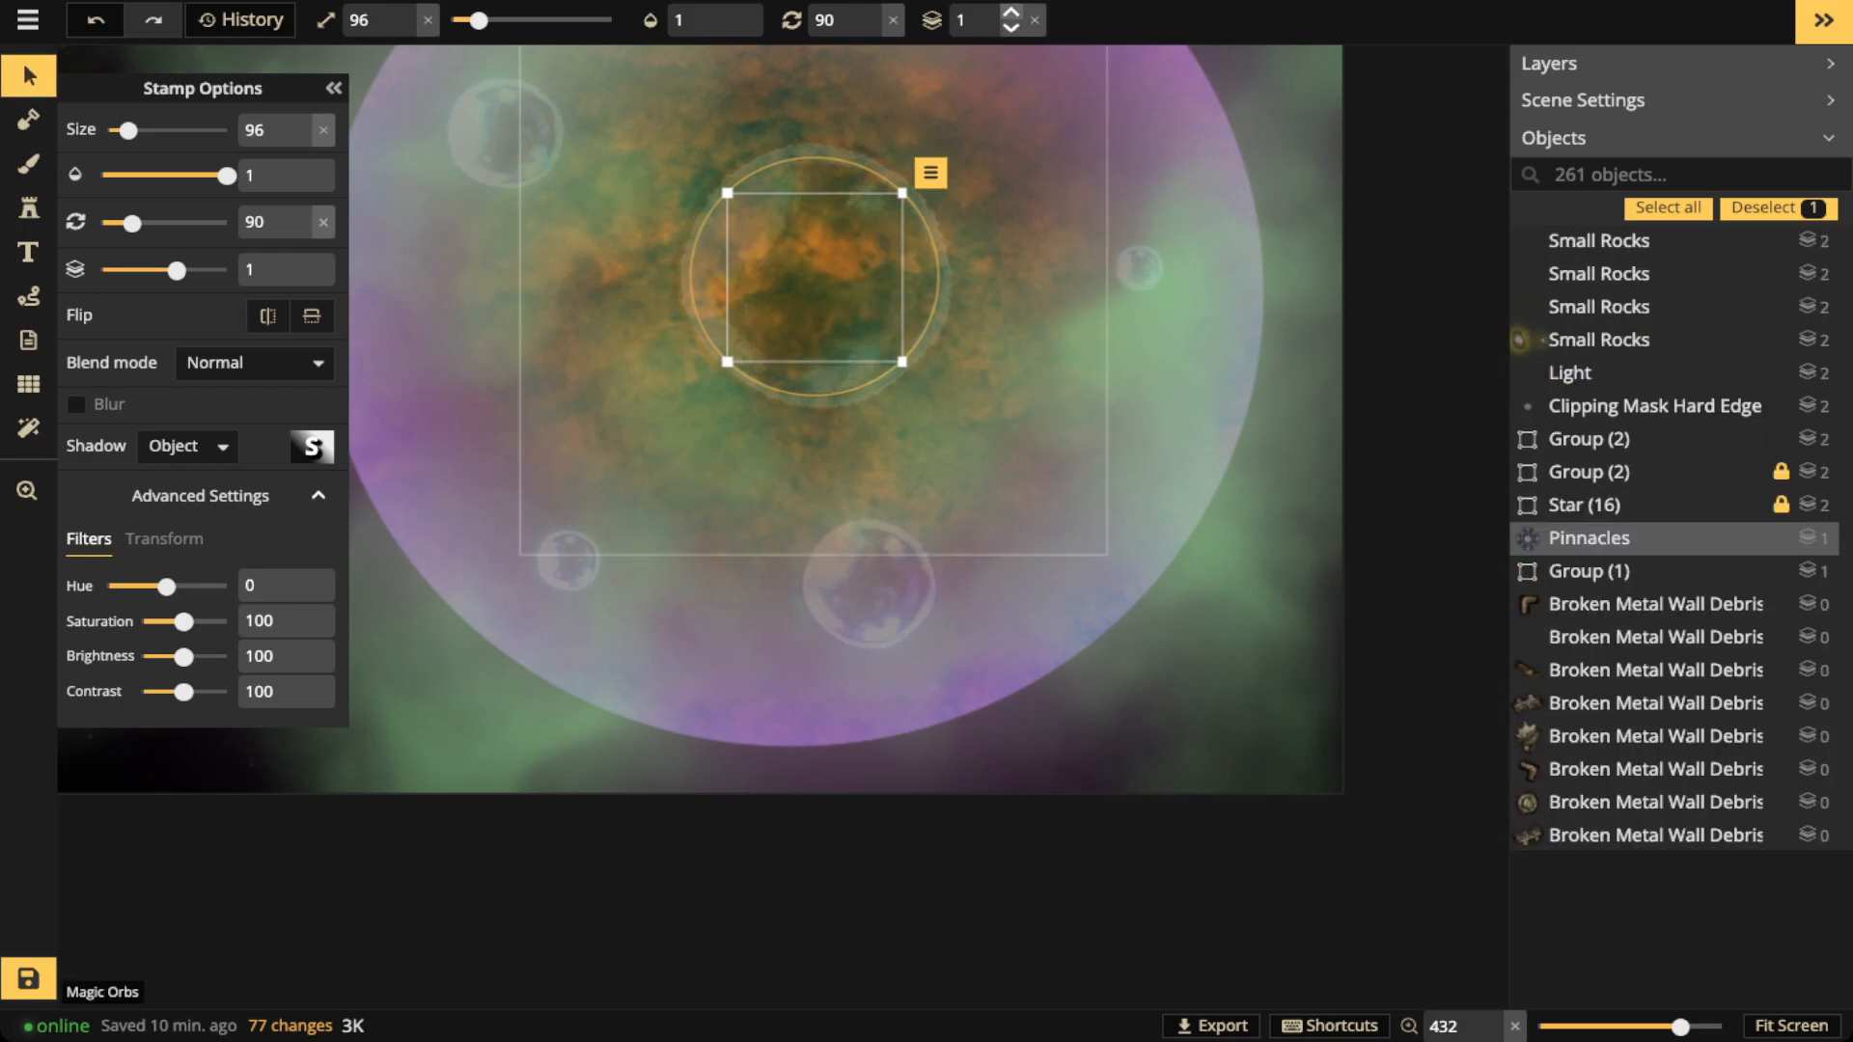
pyautogui.click(1011, 12)
# Try the Pinnacles stamp with its shadow set to None and return the shadow to Object
pyautogui.click(187, 446)
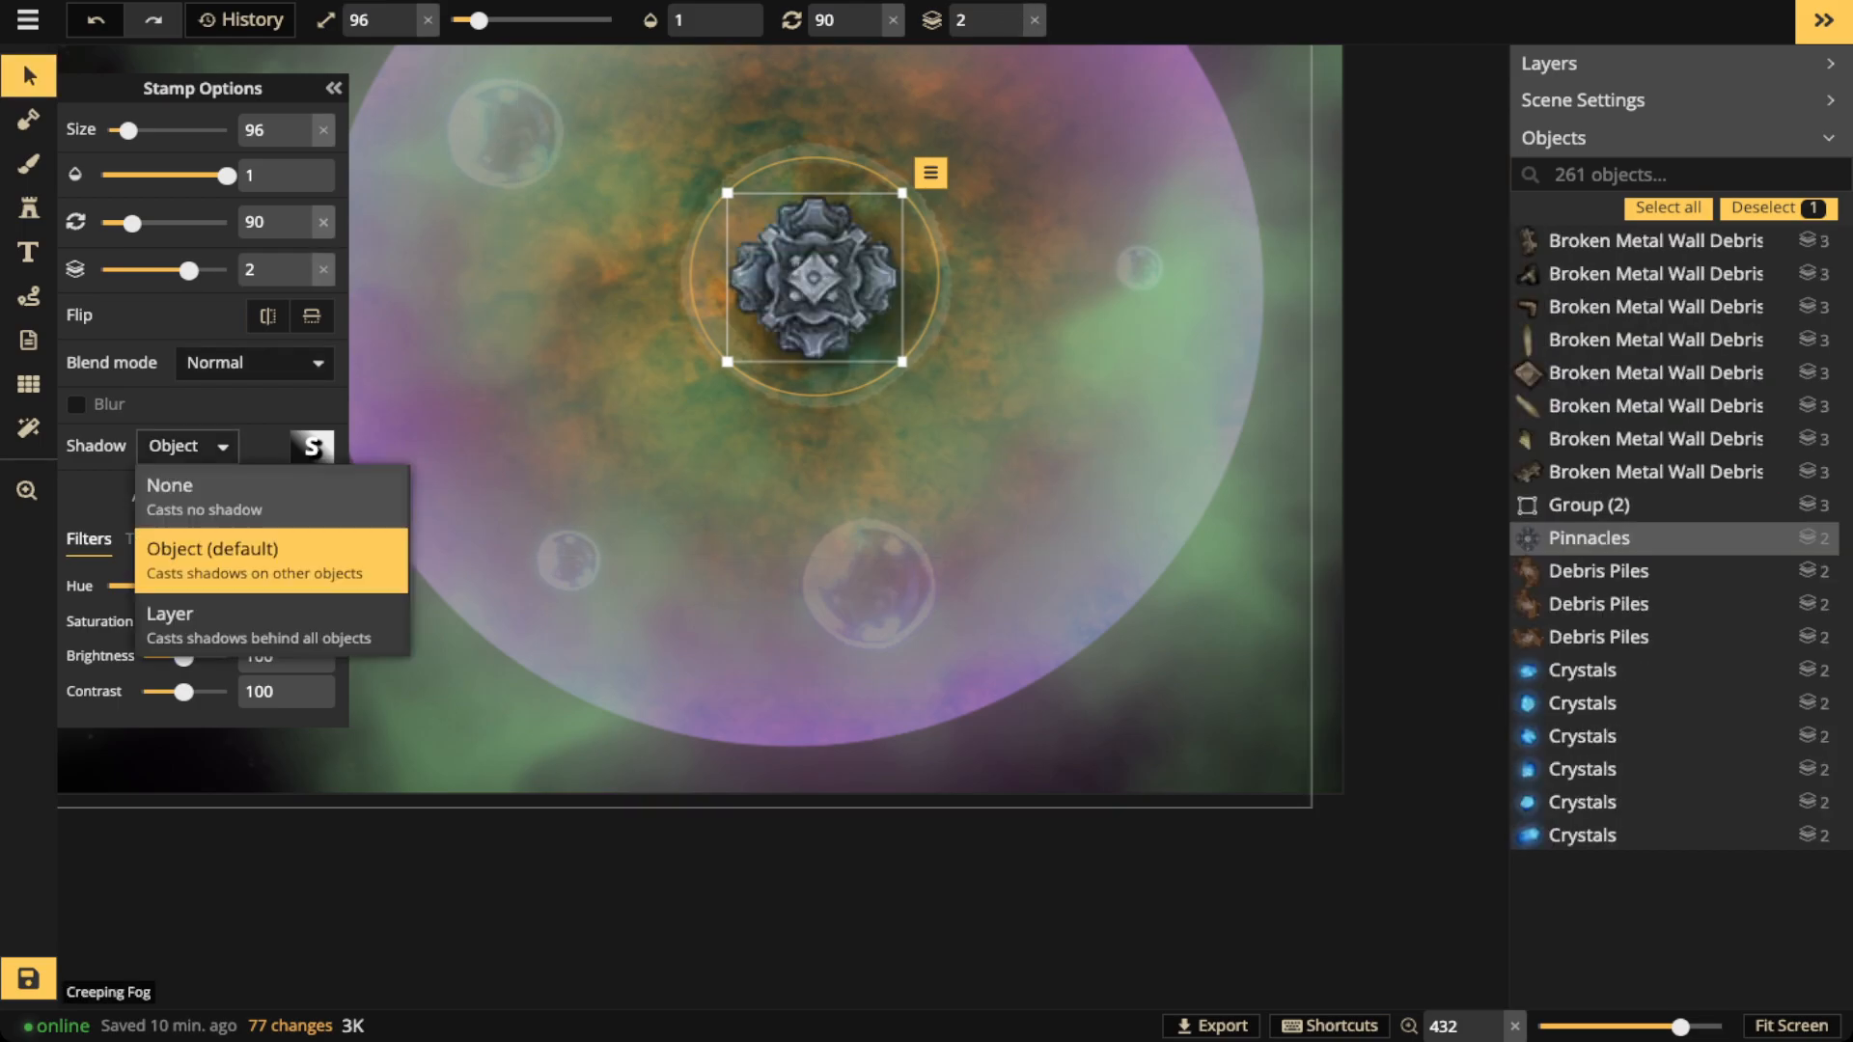
pyautogui.click(205, 497)
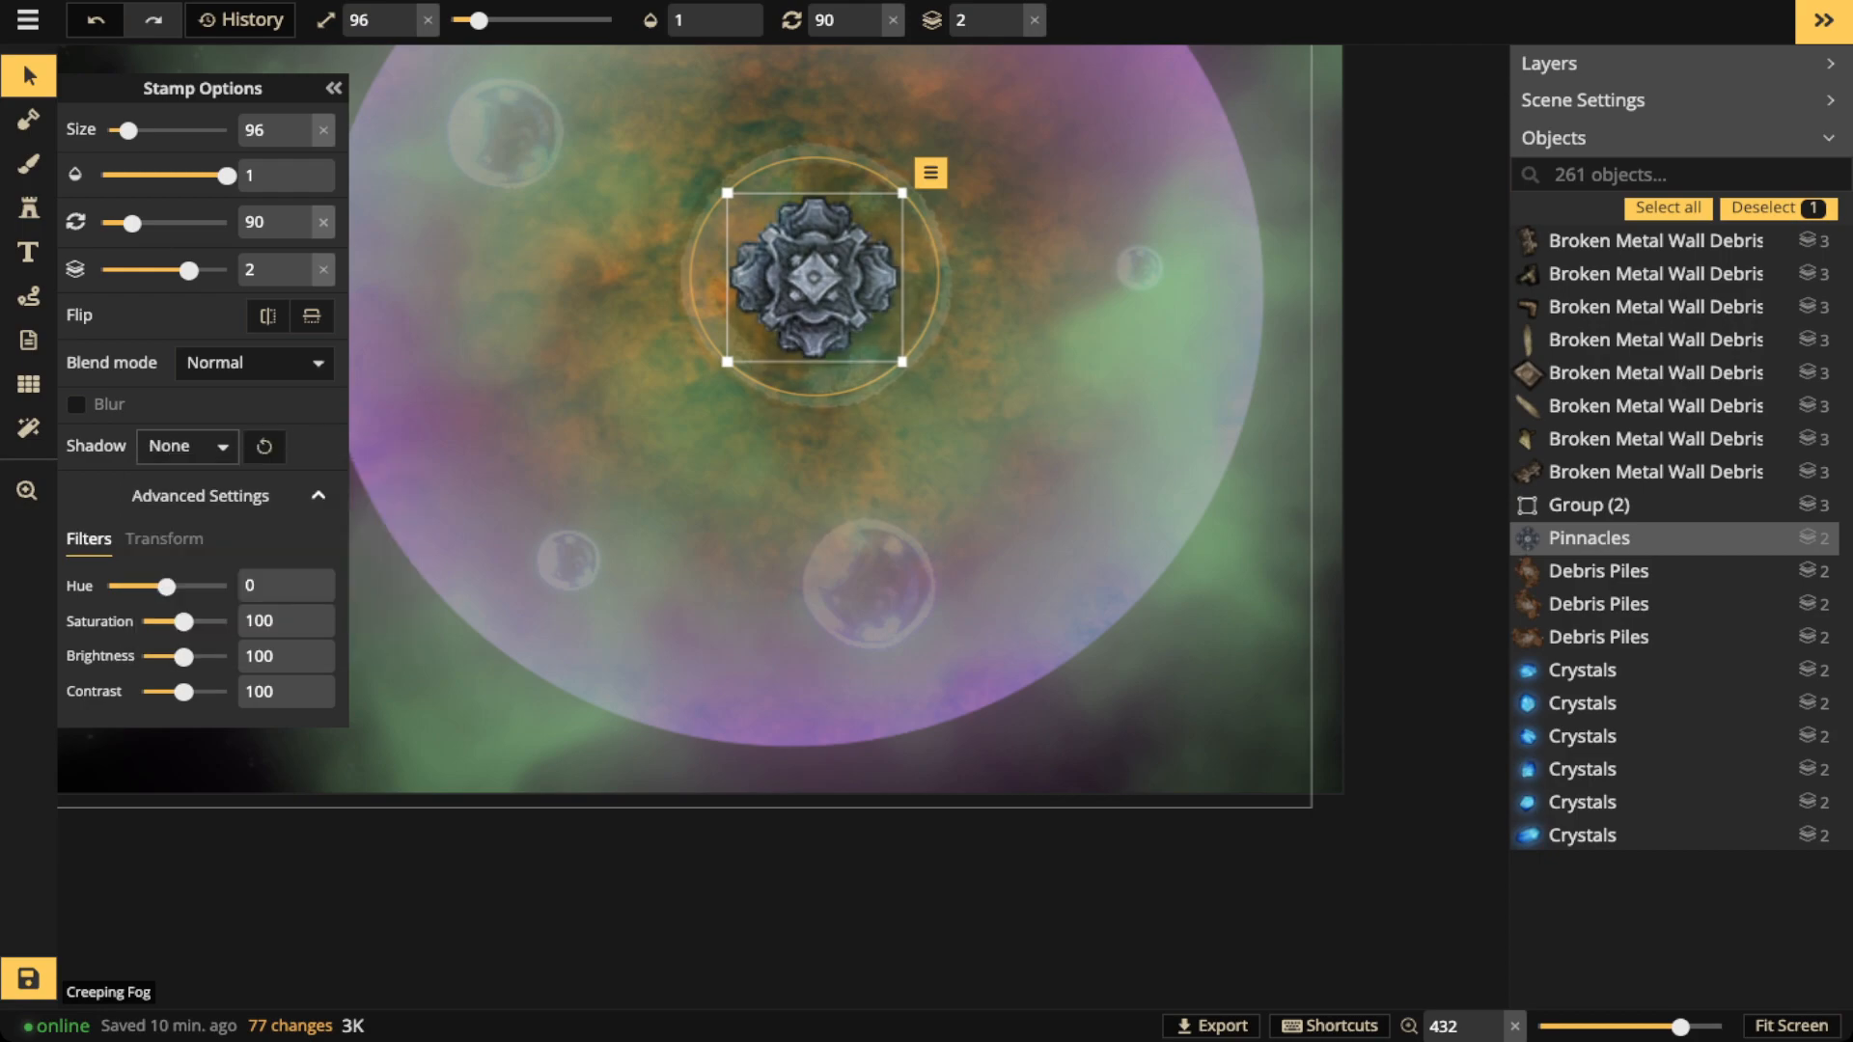
pyautogui.click(188, 445)
pyautogui.click(193, 552)
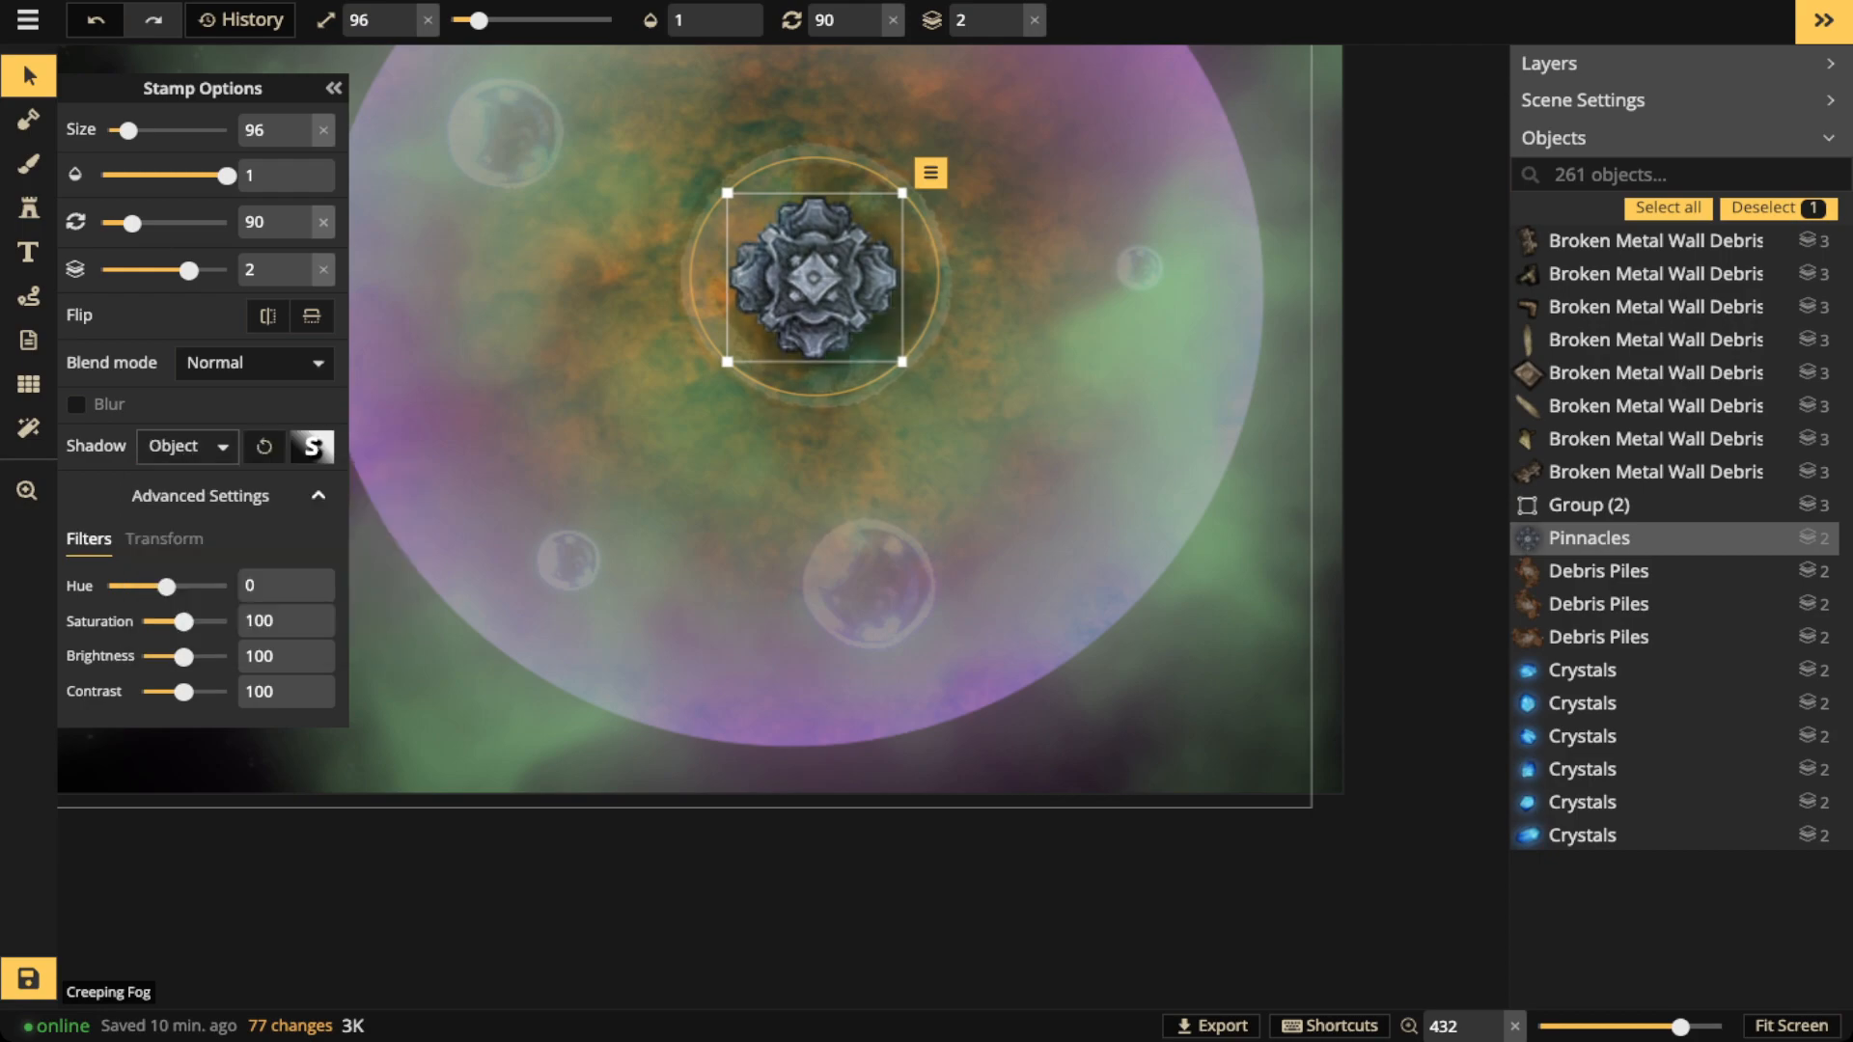
# Recolour the central Pinnacles stamp's object shadow to purple BD10E0 and set its horizontal and vertical offsets to 0
pyautogui.click(312, 446)
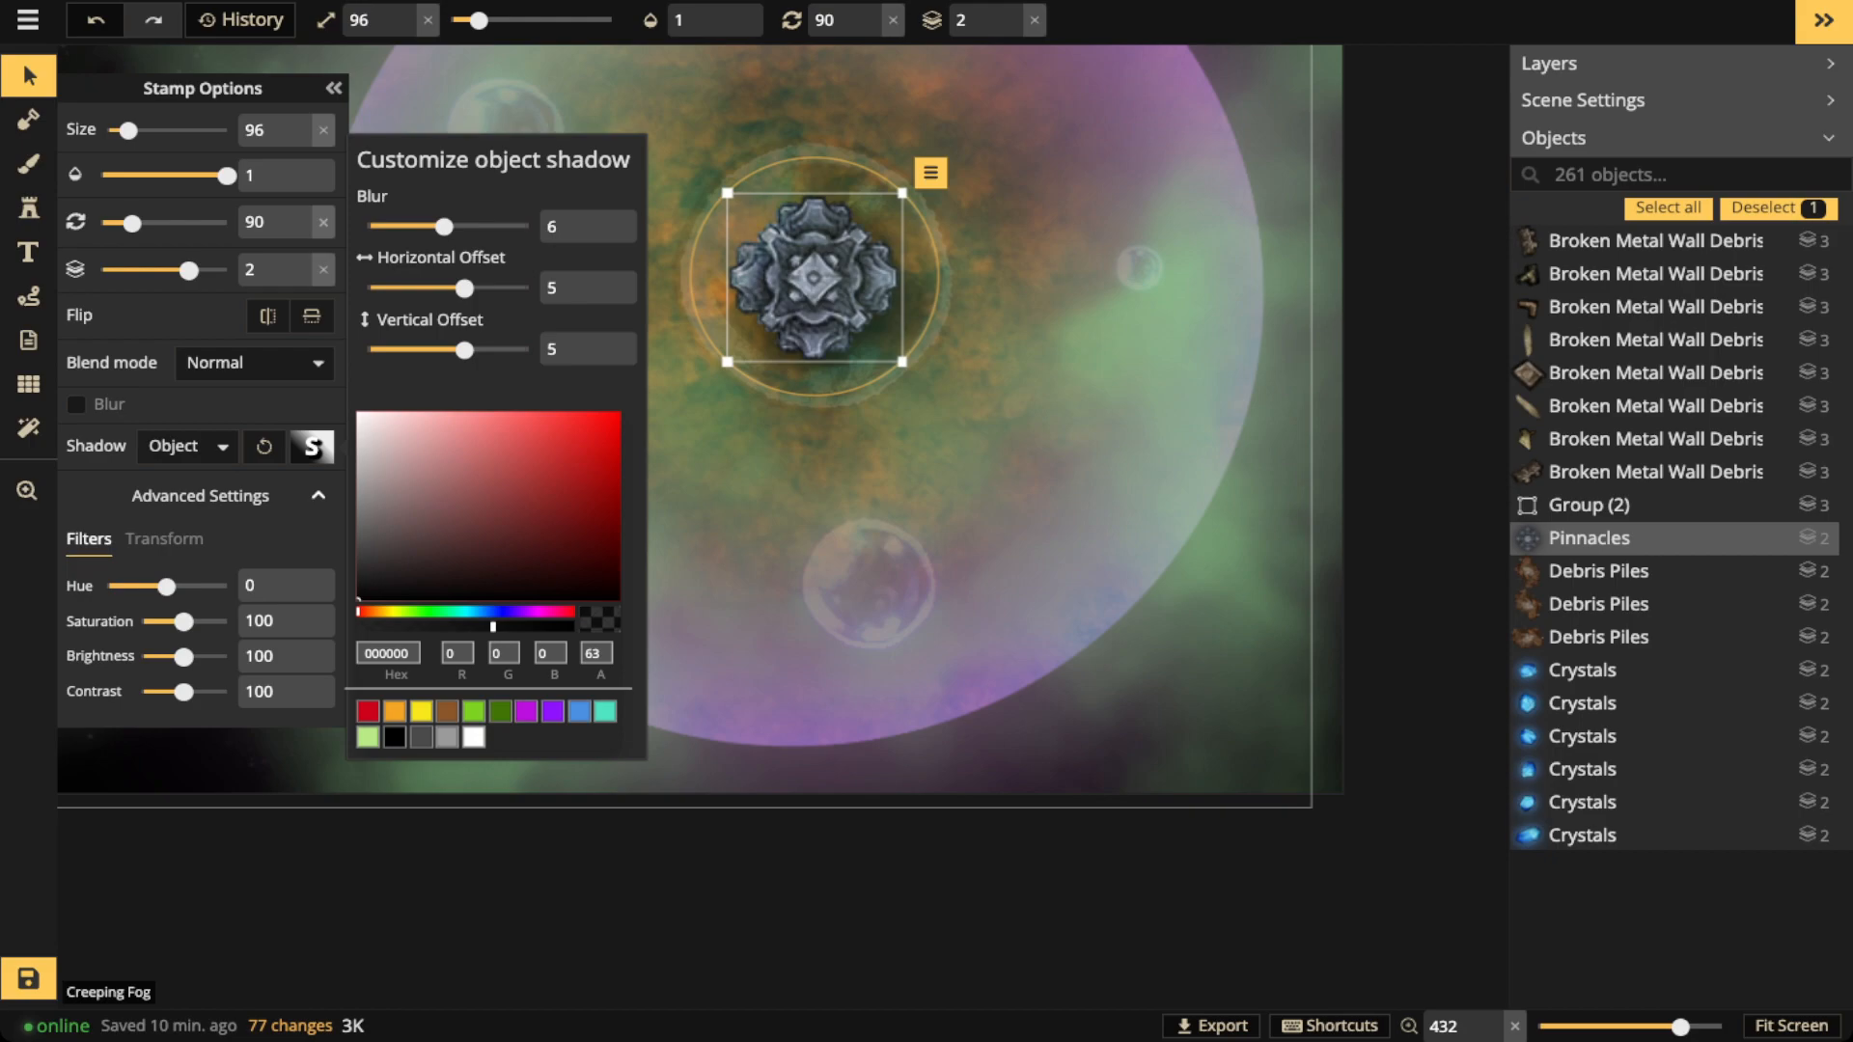
pyautogui.click(526, 712)
pyautogui.moveTo(581, 288); pyautogui.dragTo(521, 287)
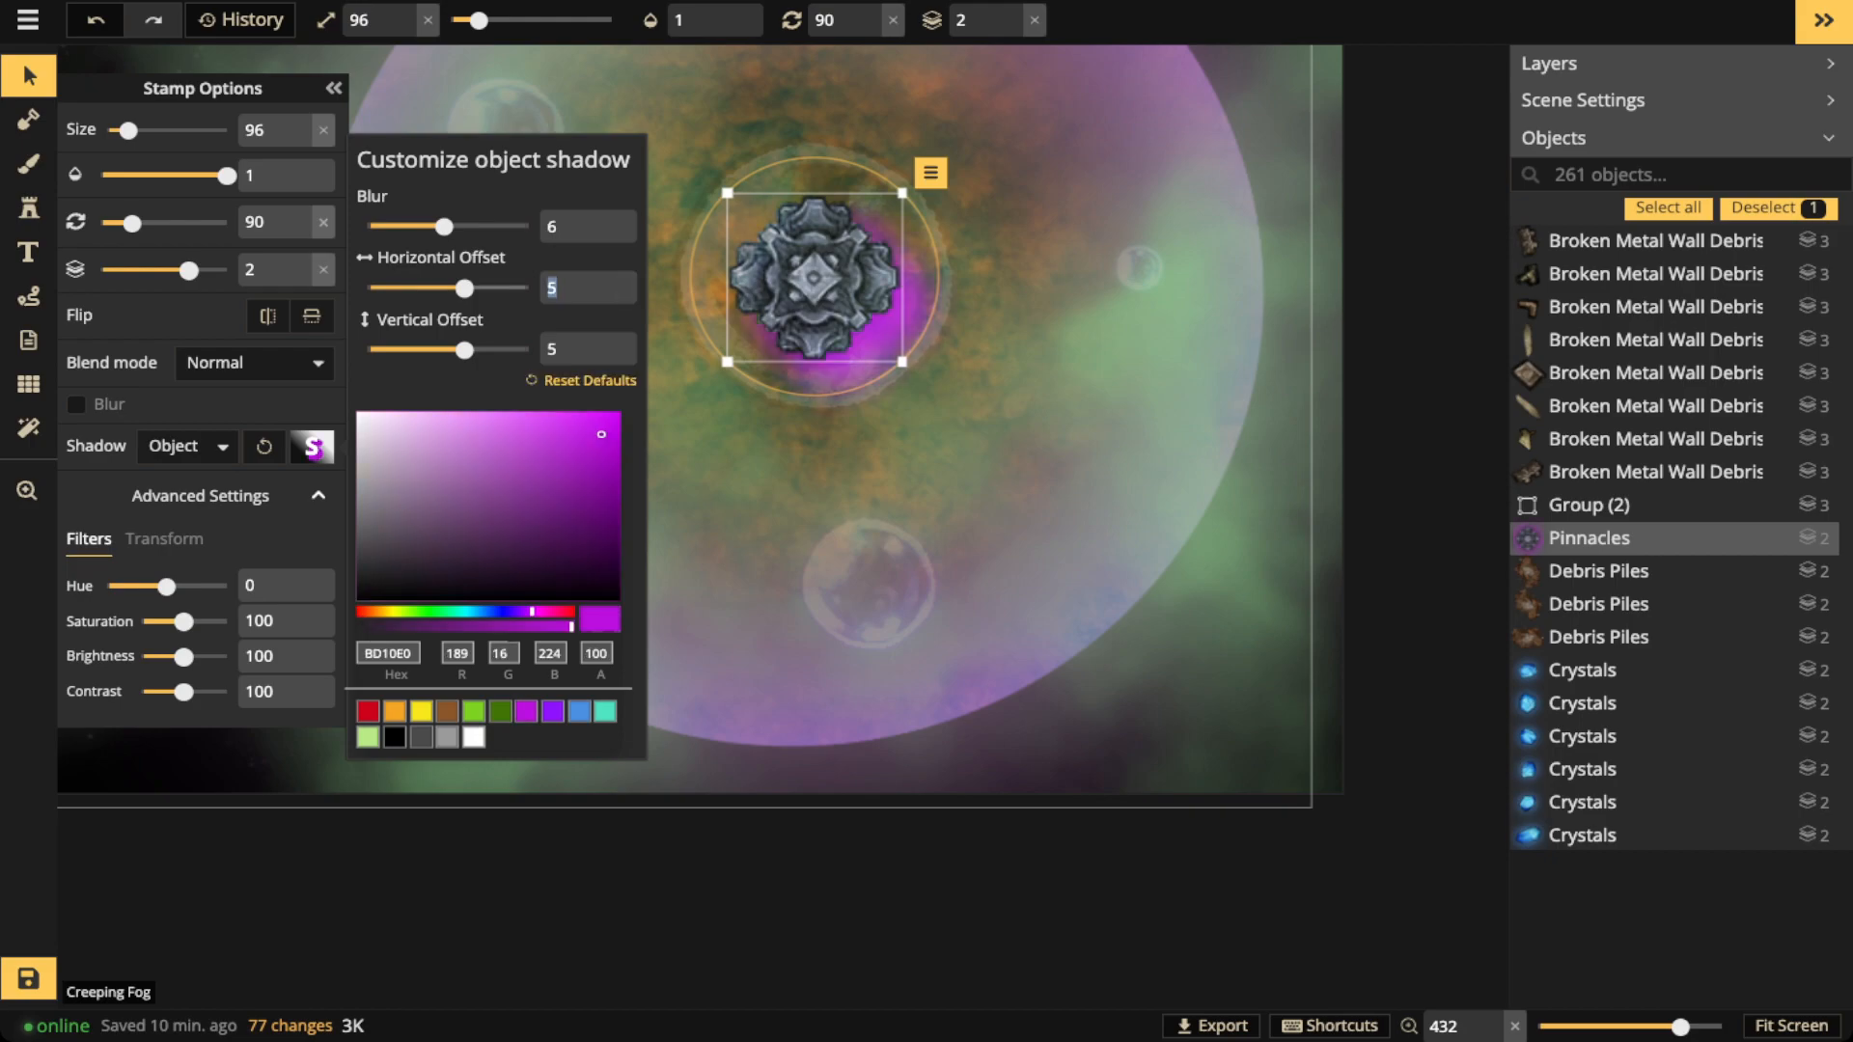
pyautogui.write('0')
pyautogui.press('Tab')
pyautogui.write('0')
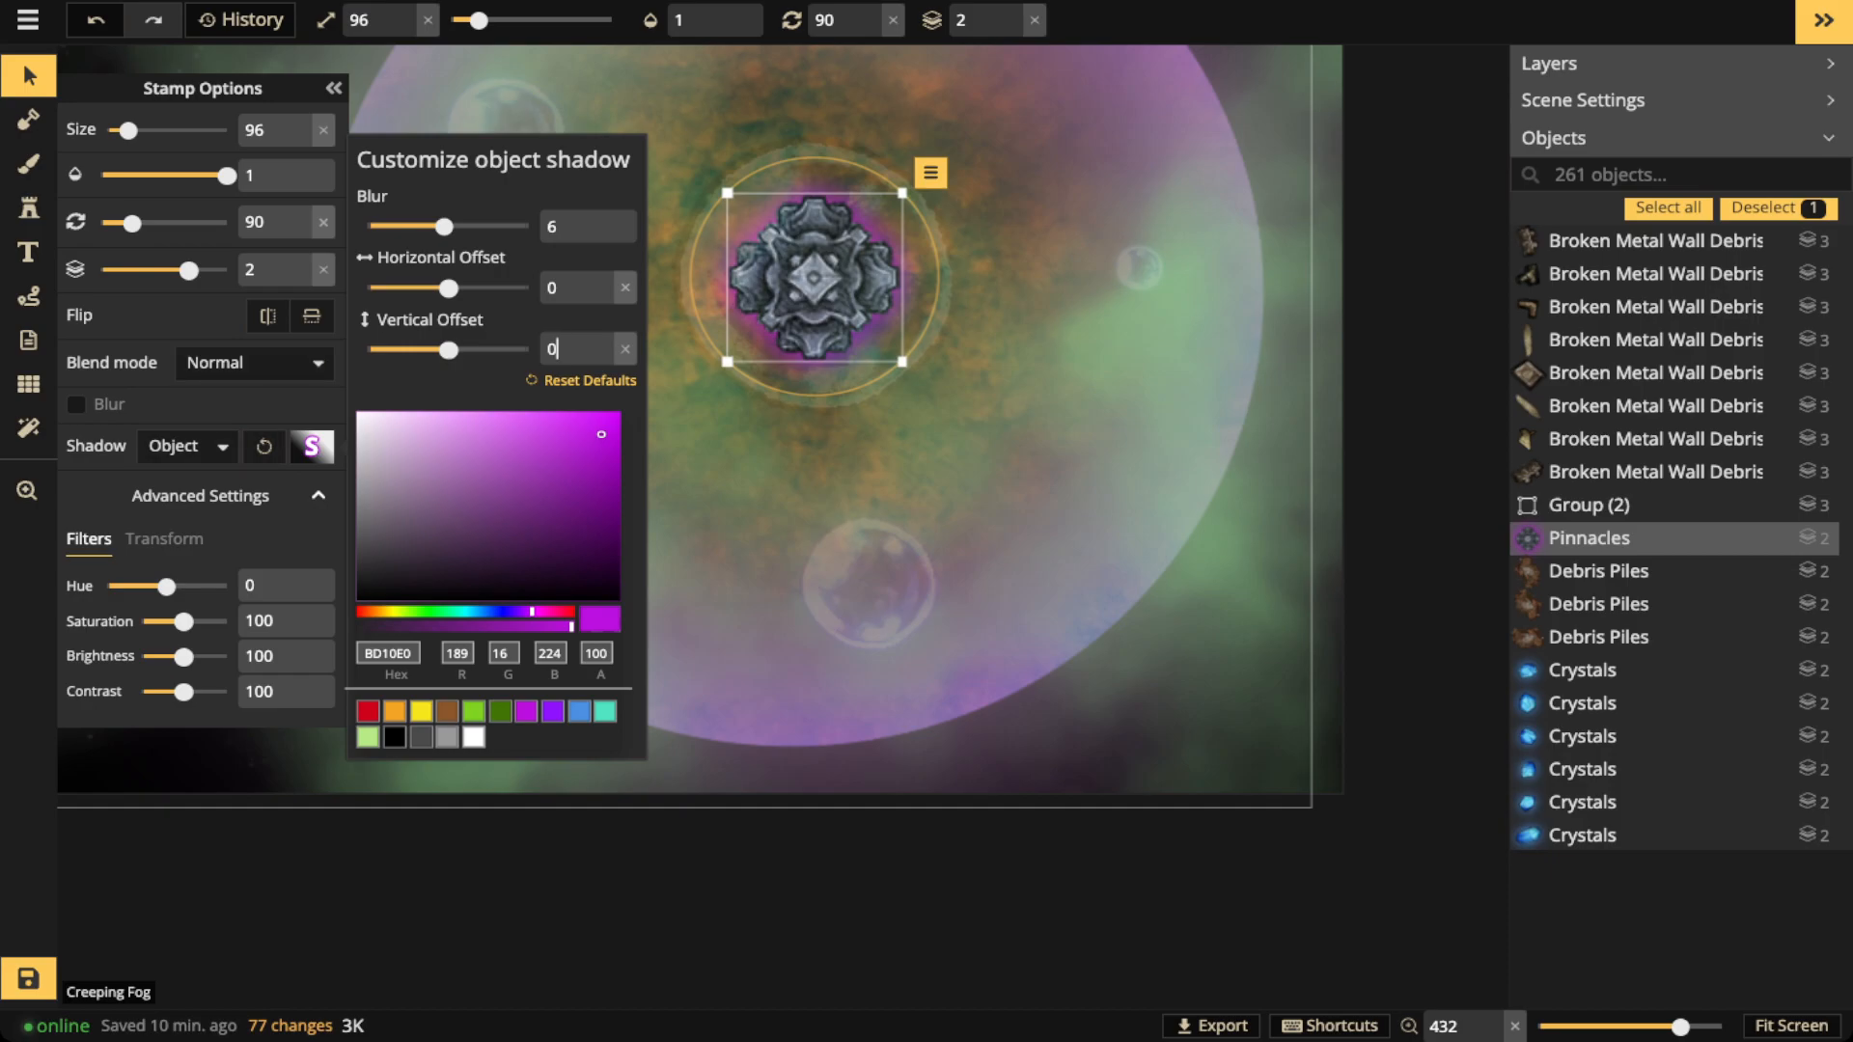
# Rotate the central Pinnacles stamp to 120 and set its hue to 86 and saturation to 200
pyautogui.moveTo(699, 323); pyautogui.dragTo(692, 258)
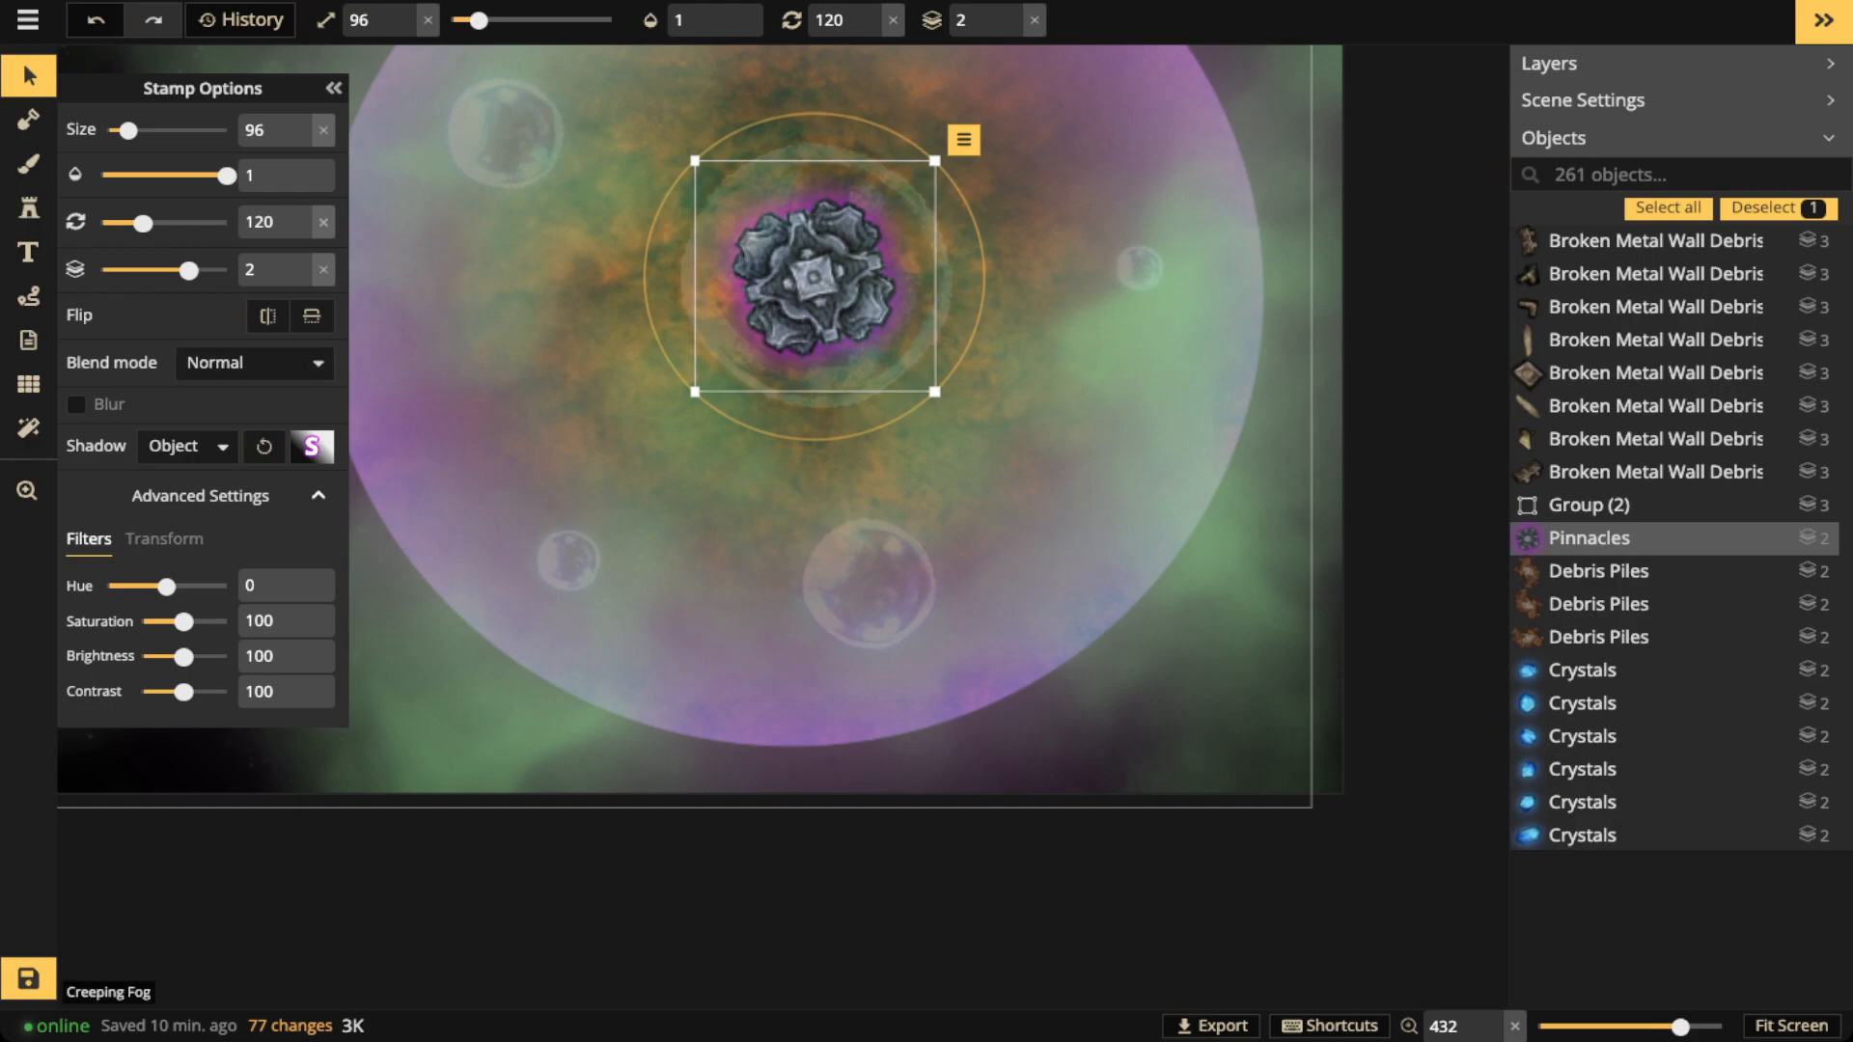
pyautogui.moveTo(184, 622); pyautogui.dragTo(194, 585)
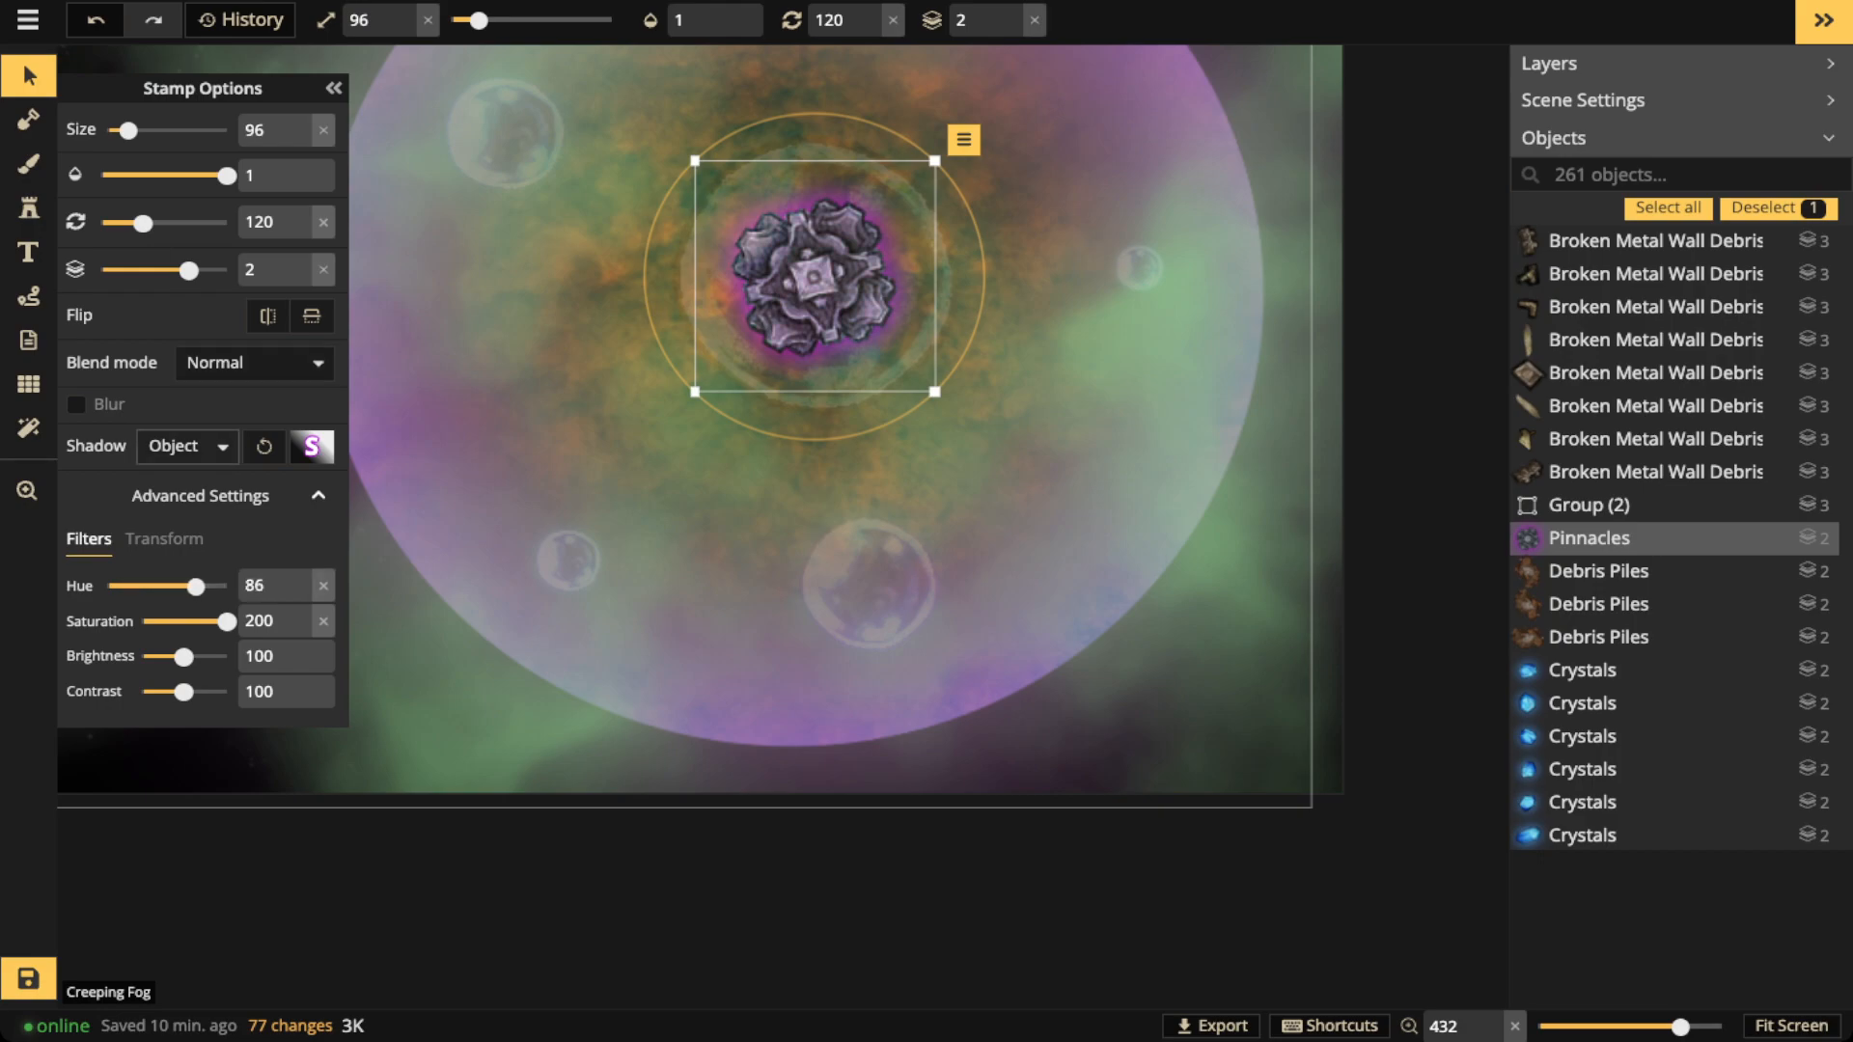
# Compare blend modes such as Multiply, Color dodge, Hard light and Saturation on the central Pinnacles stamp and set it to Exclusion
pyautogui.click(254, 363)
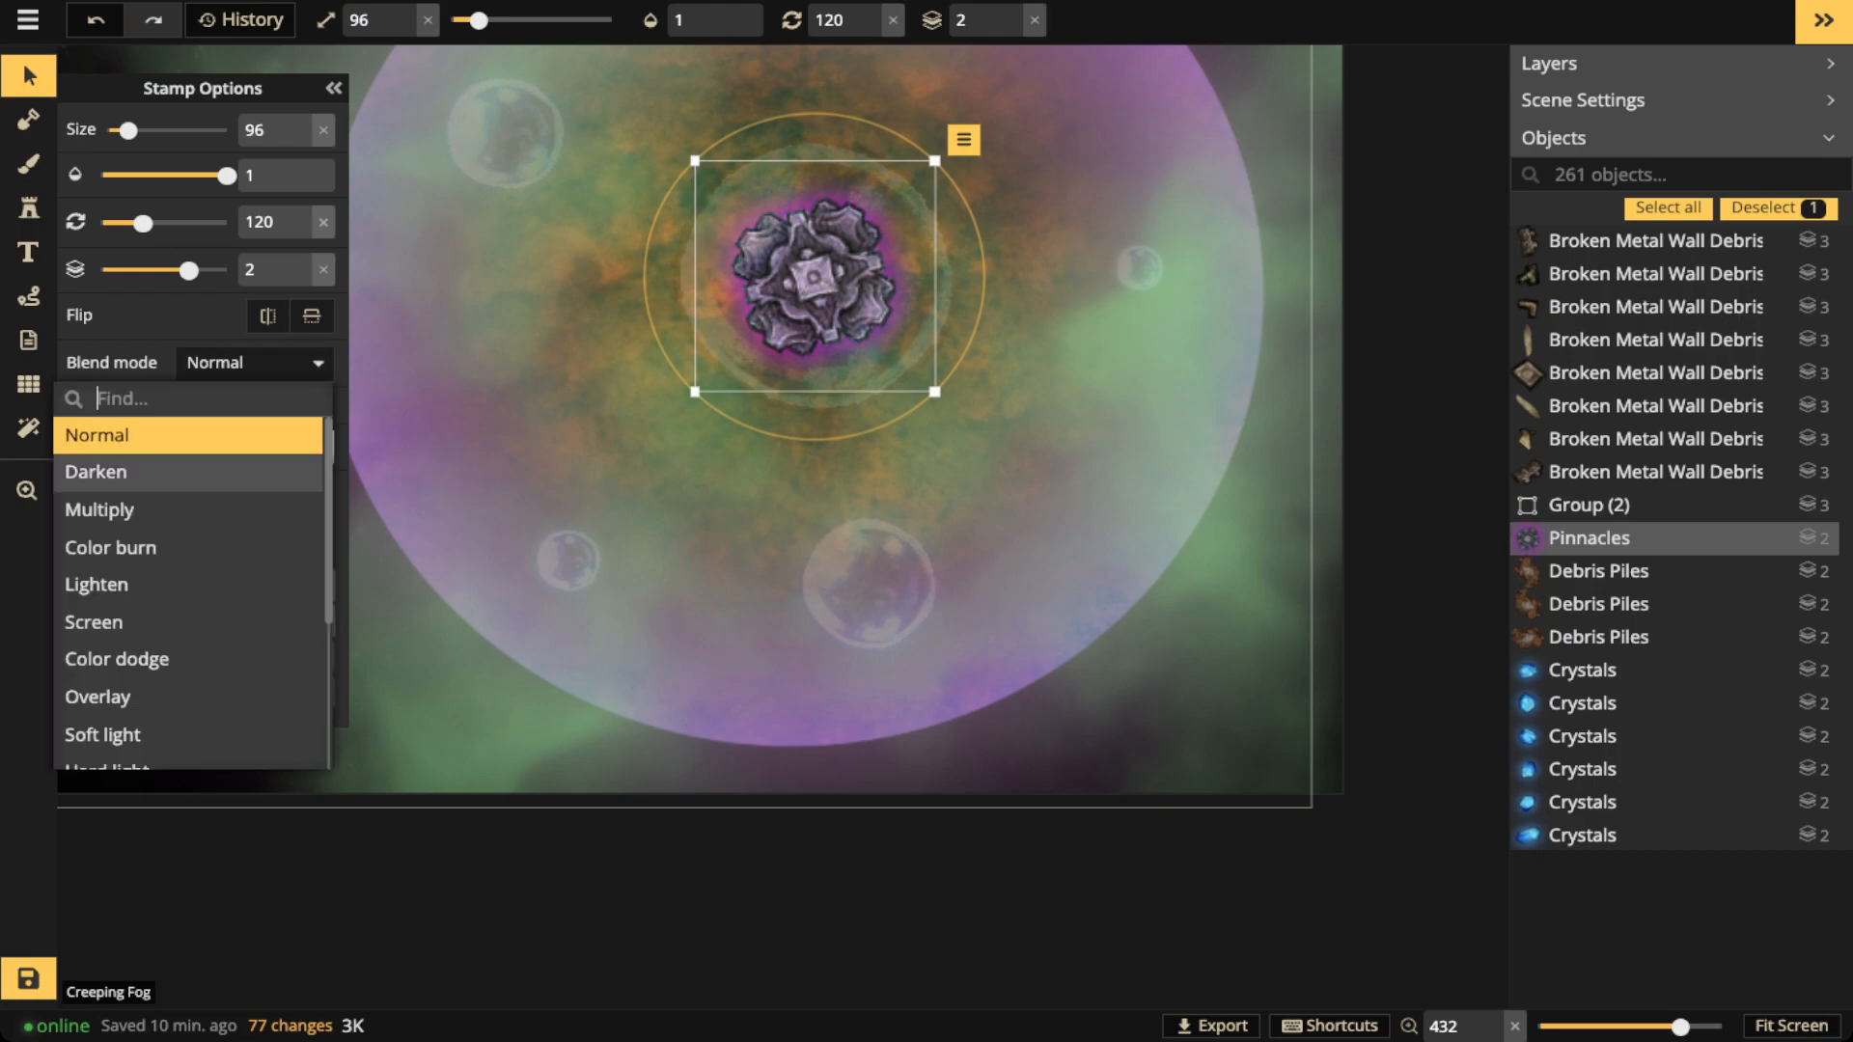
pyautogui.press('Down')
pyautogui.press('Down')
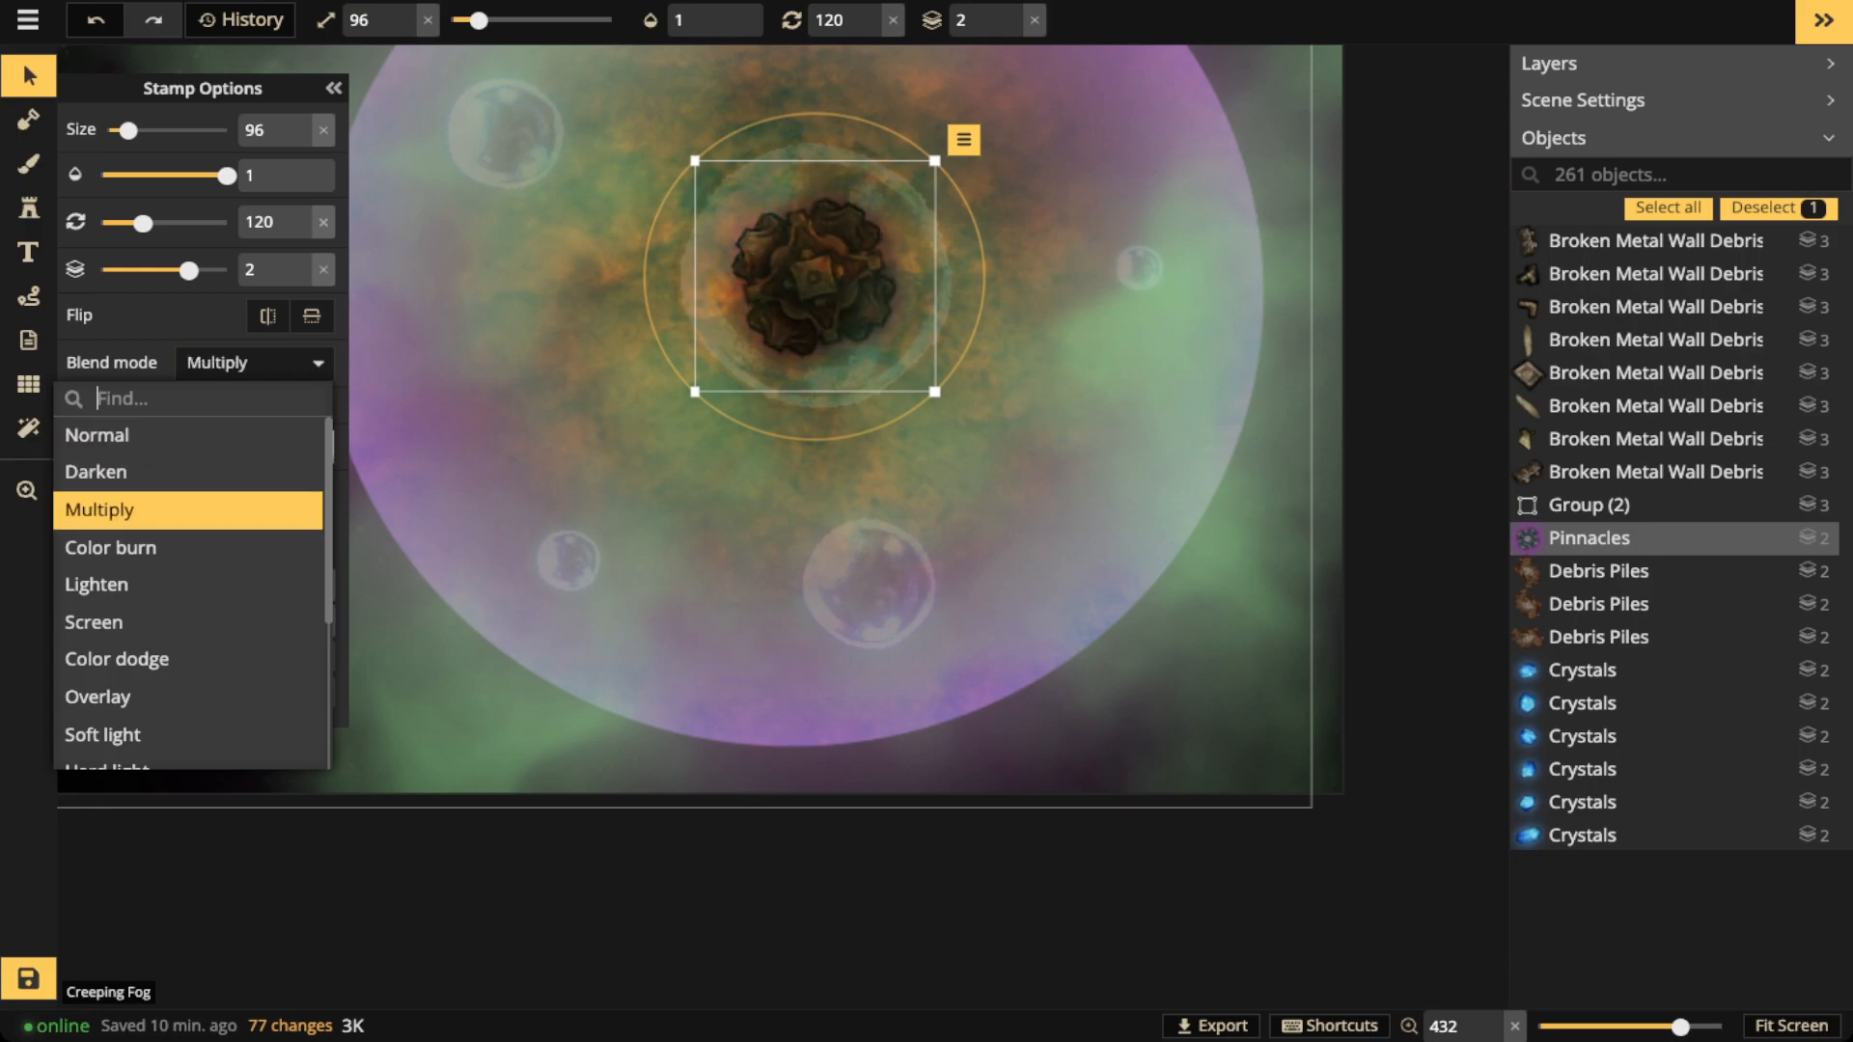
pyautogui.press('Down')
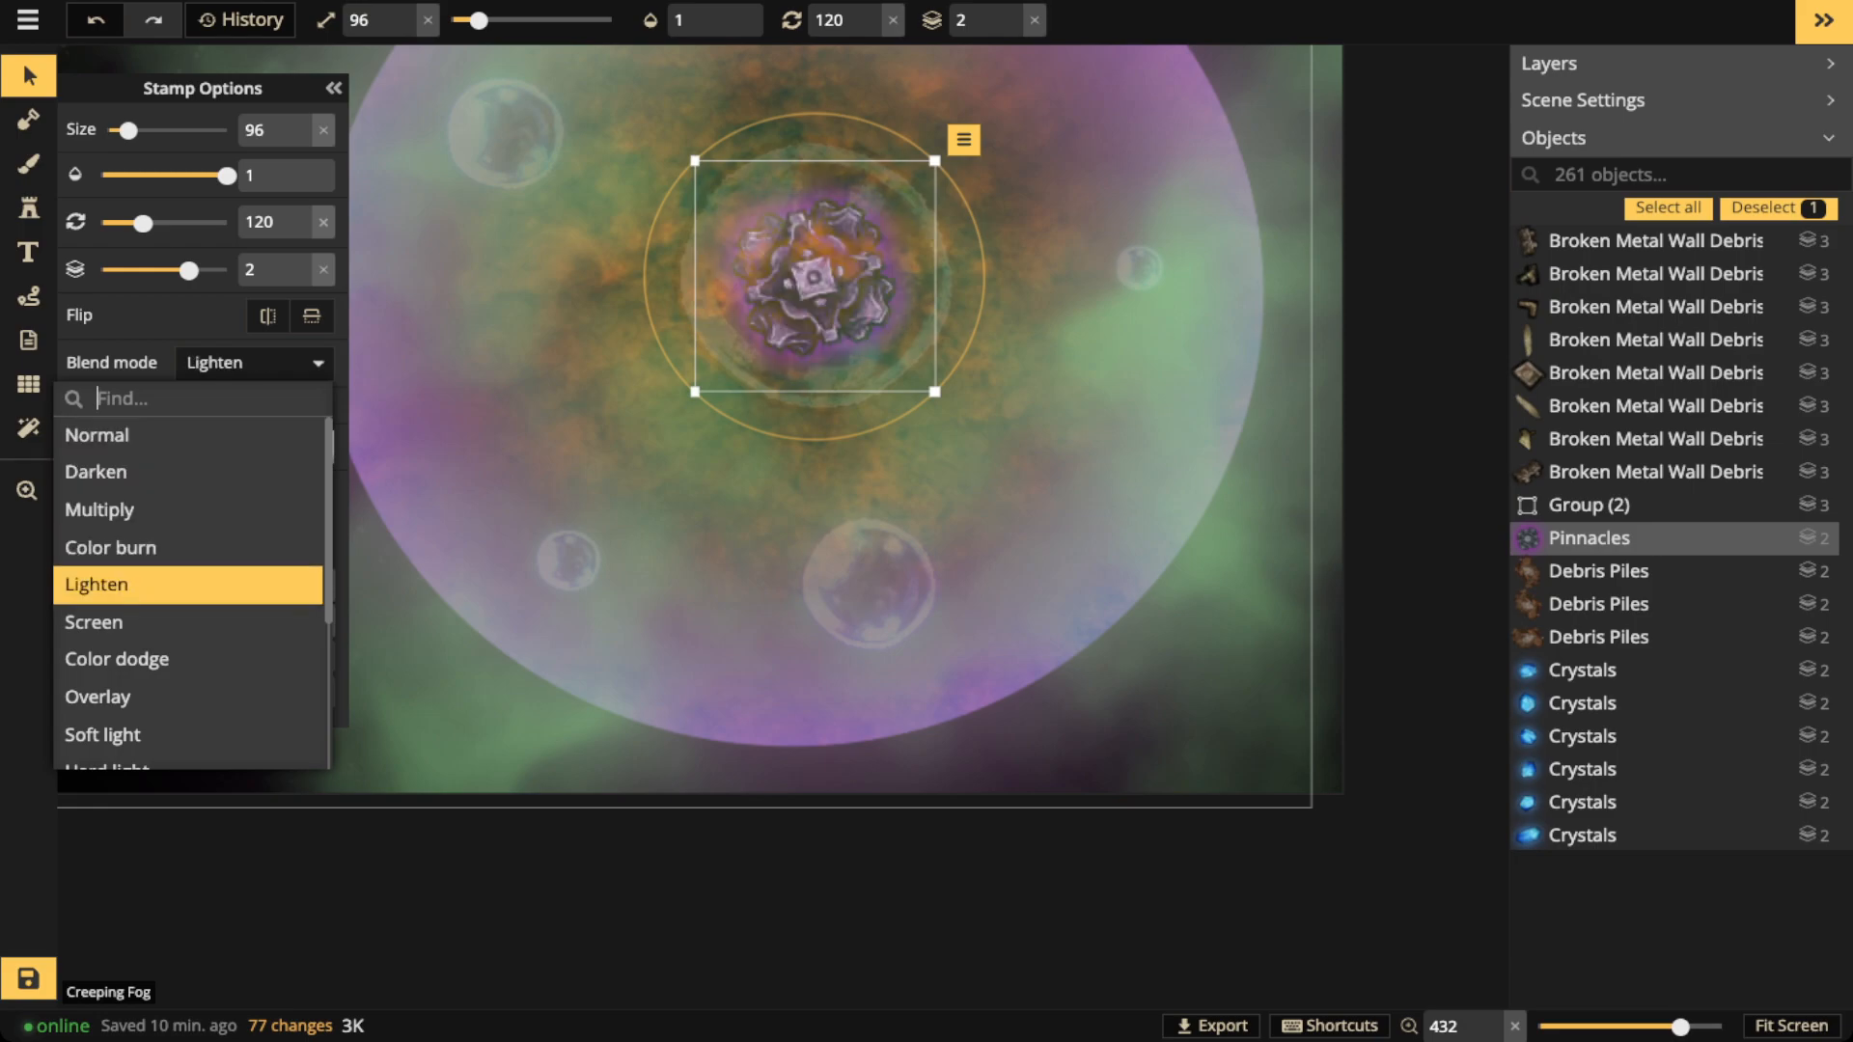
pyautogui.press('Down')
pyautogui.press('Down')
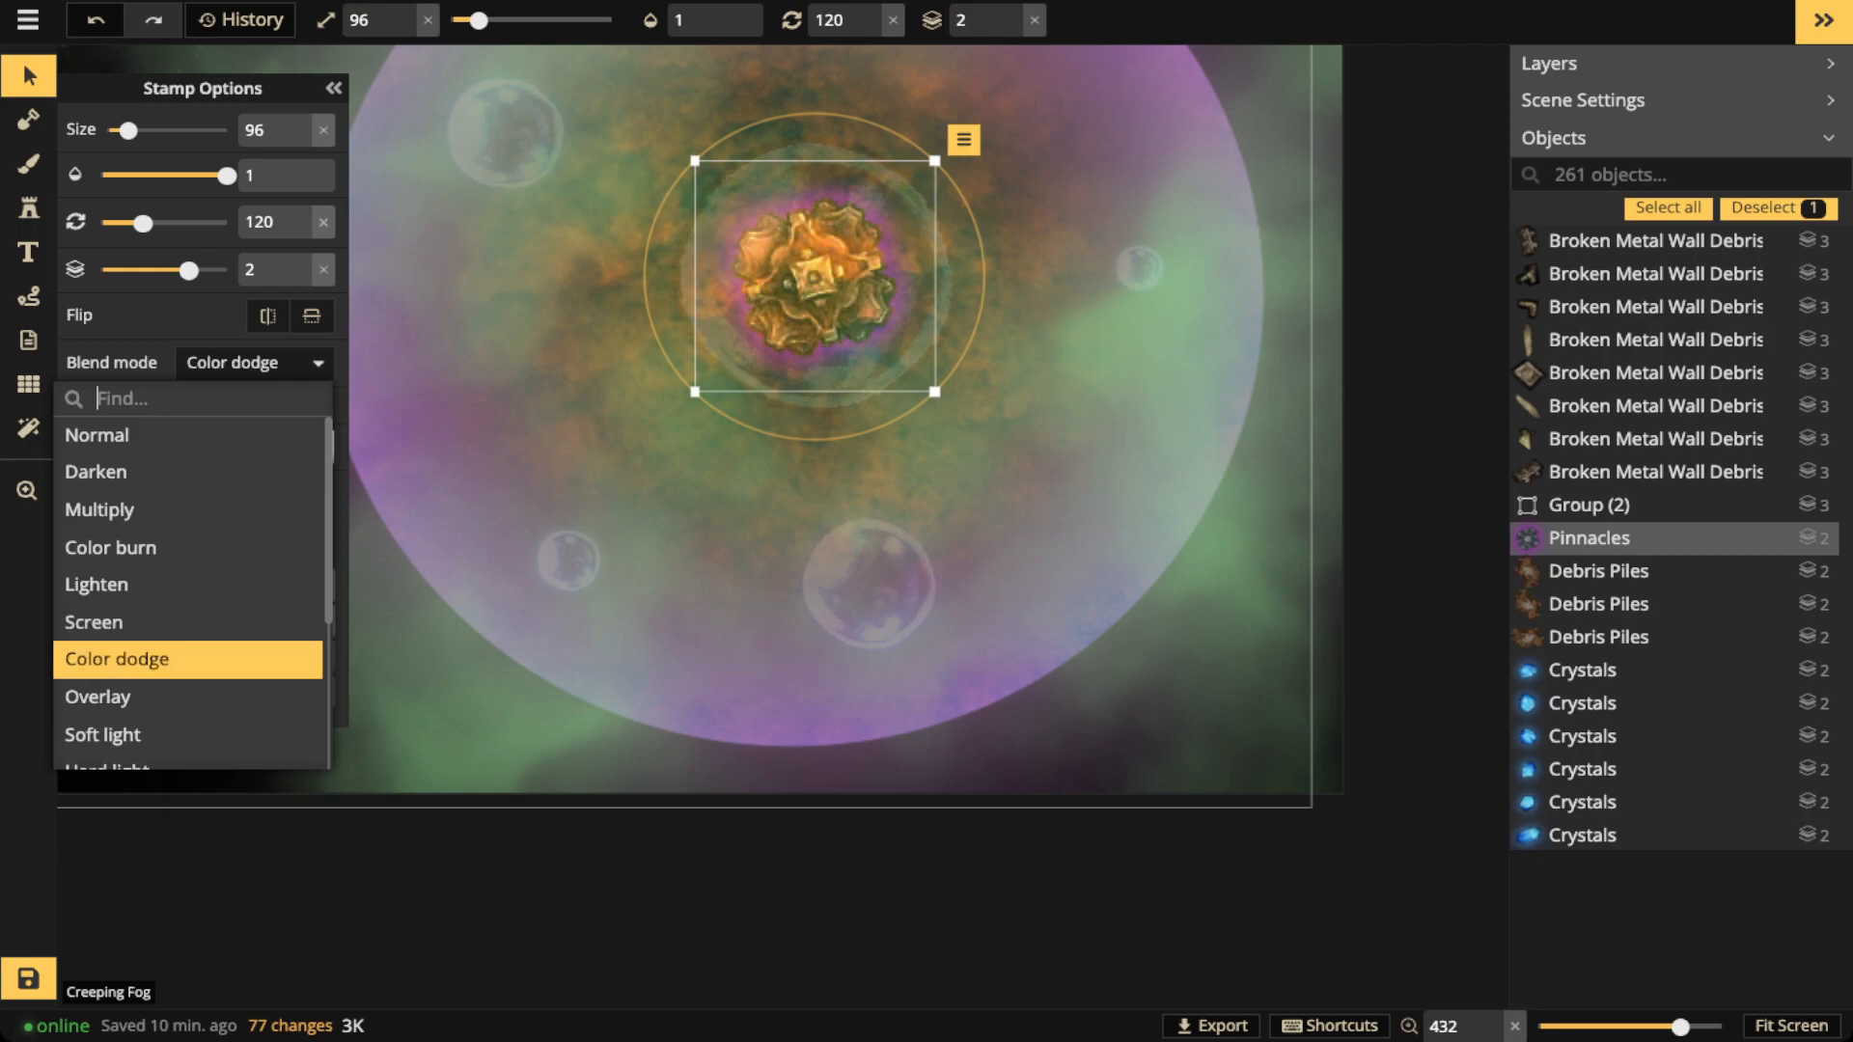
pyautogui.click(144, 696)
pyautogui.scroll(-2, 144, 585)
pyautogui.click(145, 585)
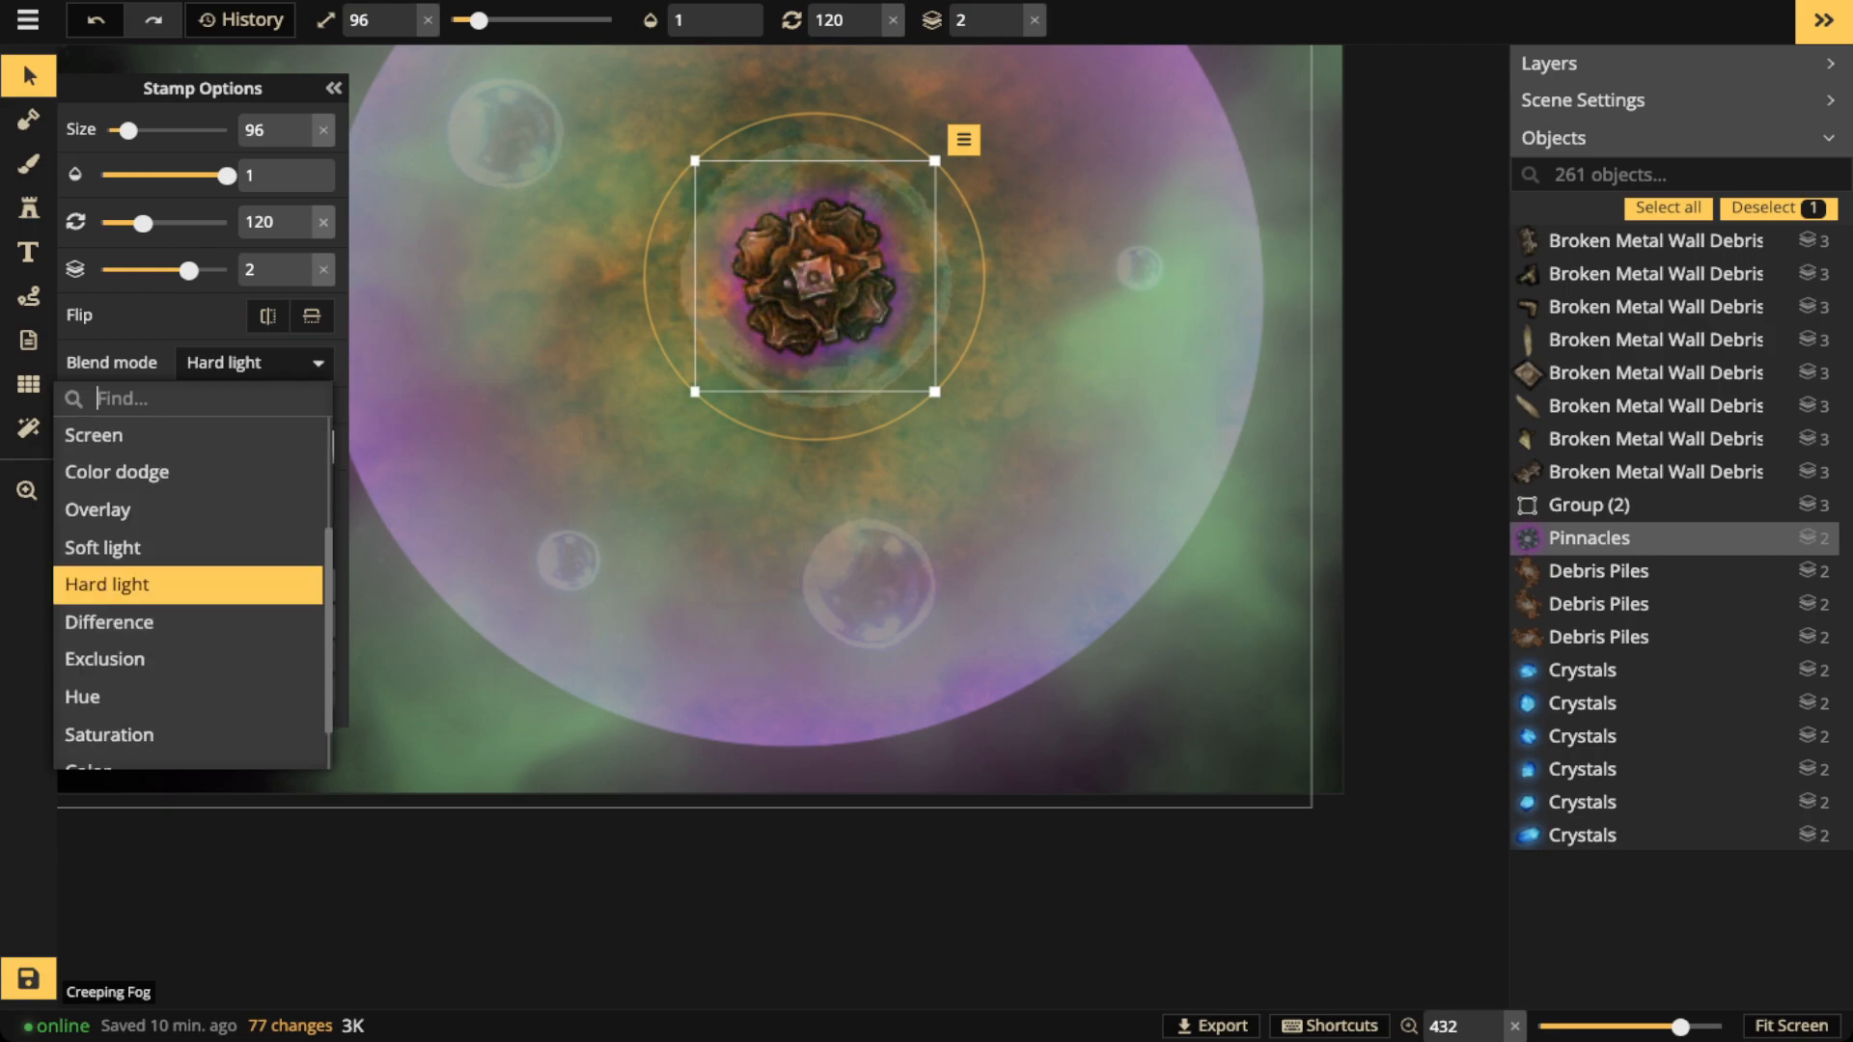
pyautogui.click(145, 548)
pyautogui.scroll(-1, 145, 637)
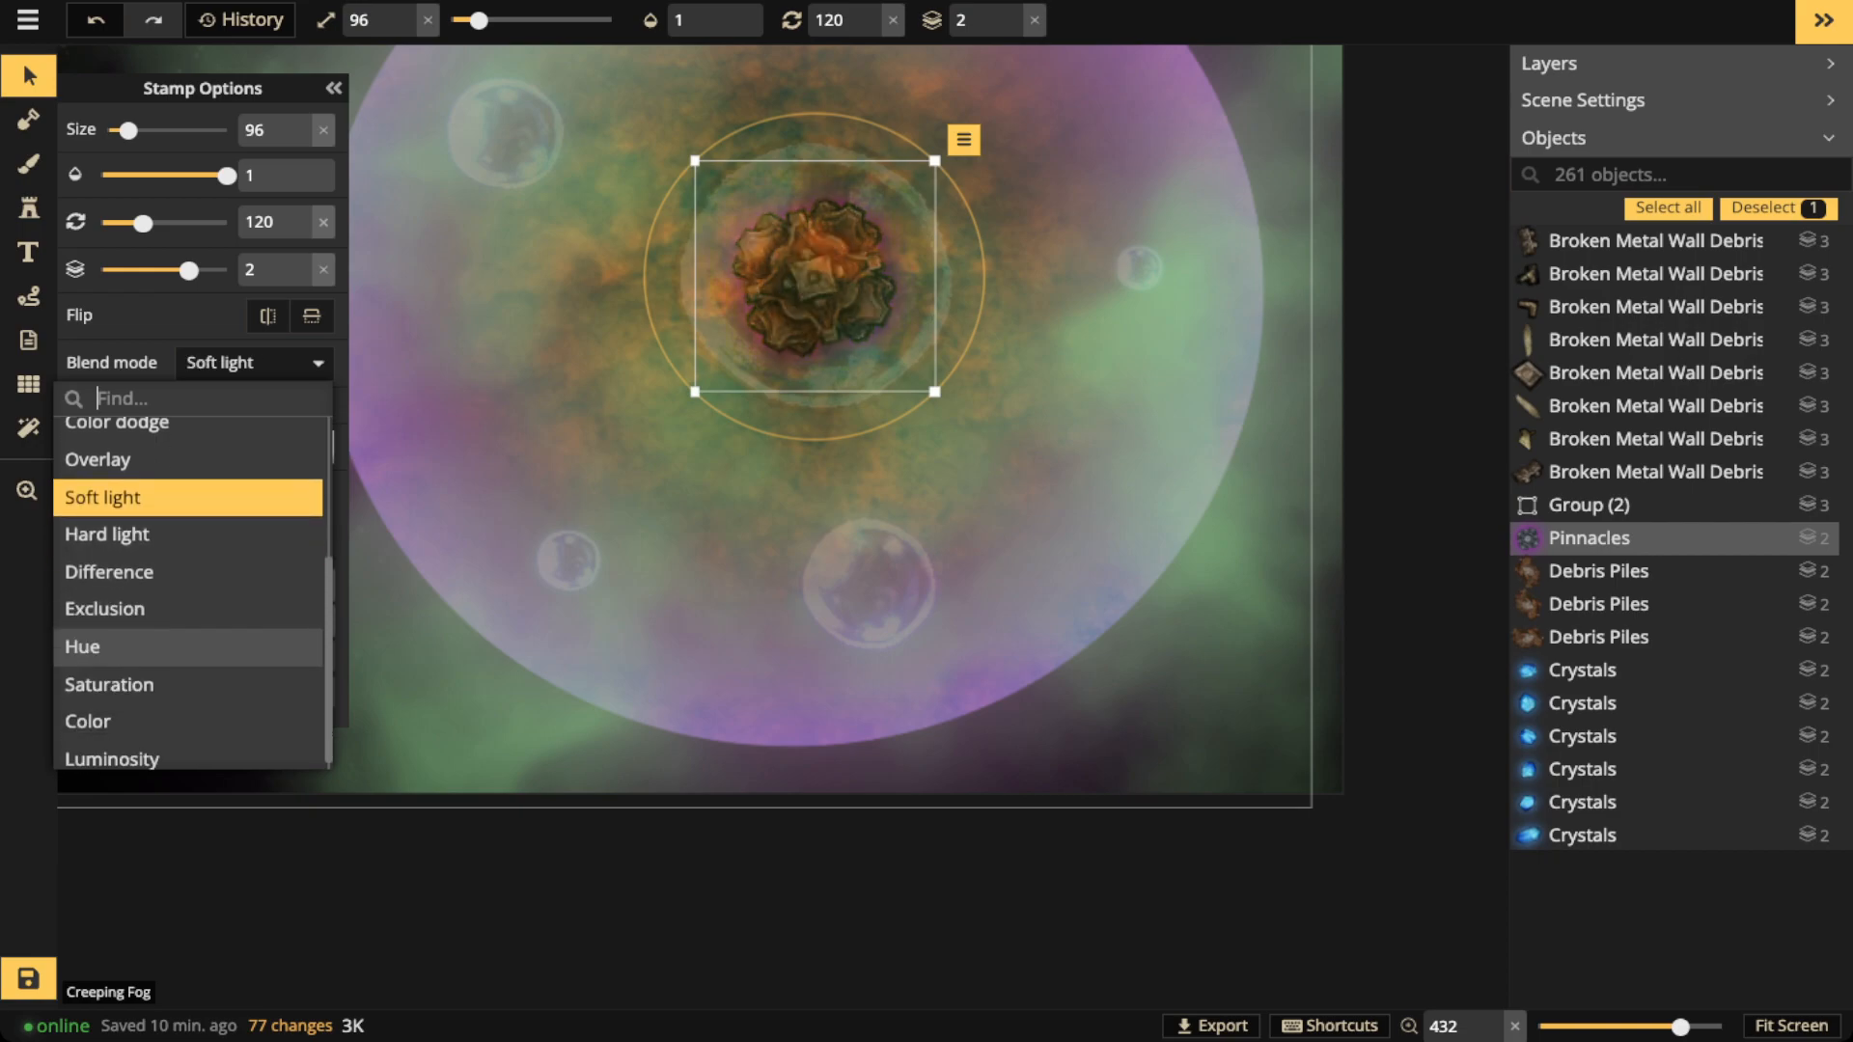
pyautogui.click(145, 649)
pyautogui.click(145, 684)
pyautogui.scroll(-1, 144, 586)
pyautogui.click(145, 716)
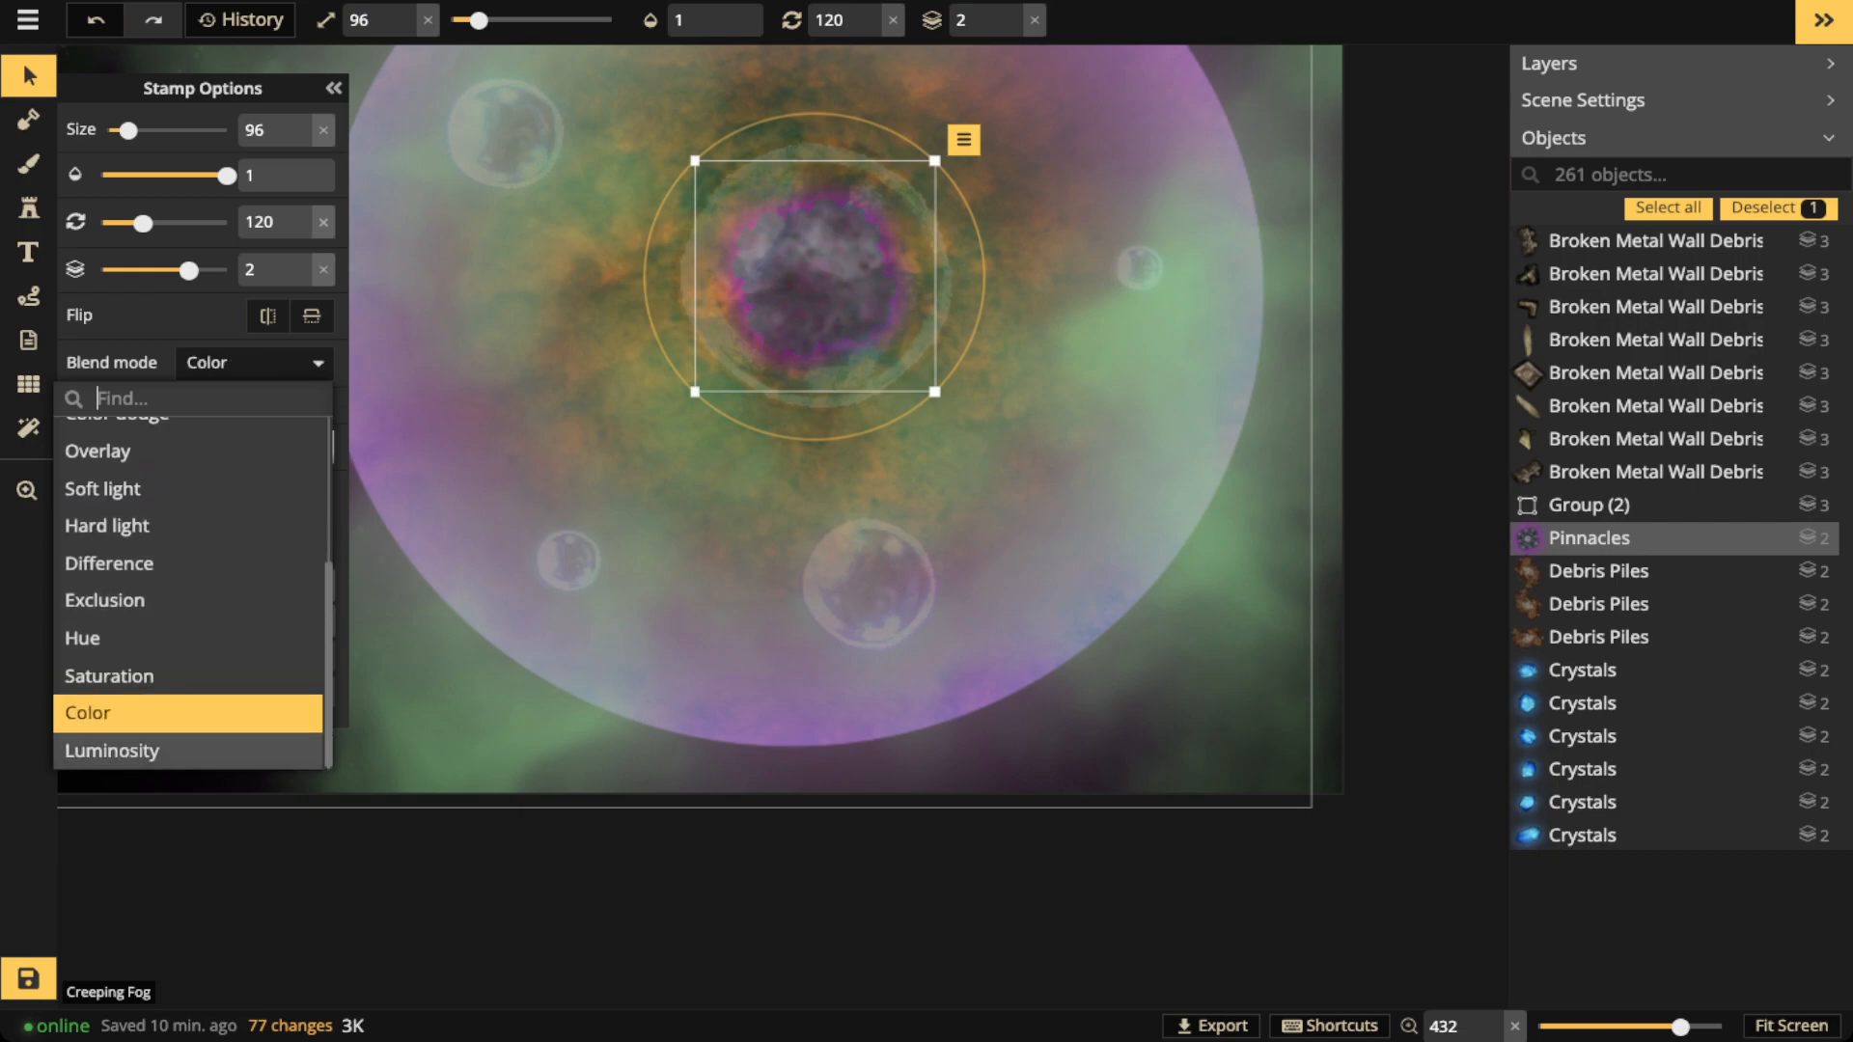
pyautogui.click(144, 751)
pyautogui.click(145, 715)
pyautogui.click(145, 678)
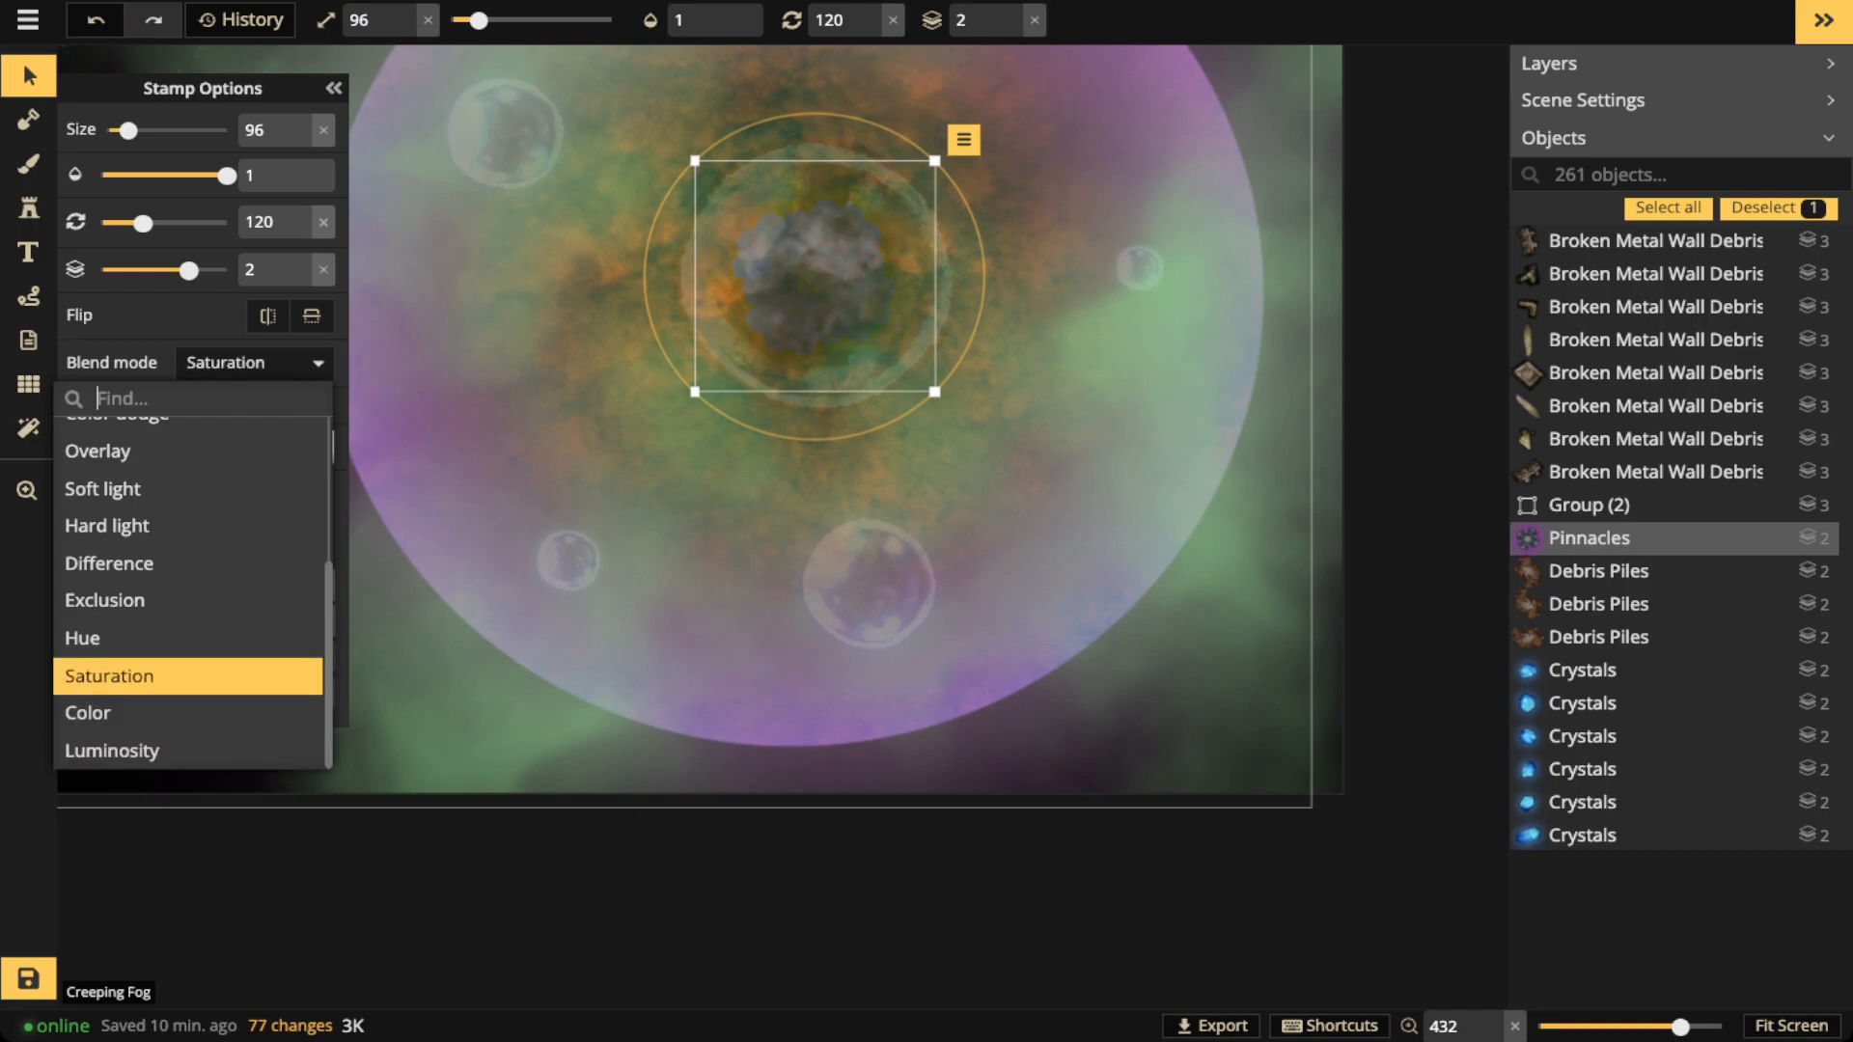
pyautogui.click(145, 639)
pyautogui.click(145, 600)
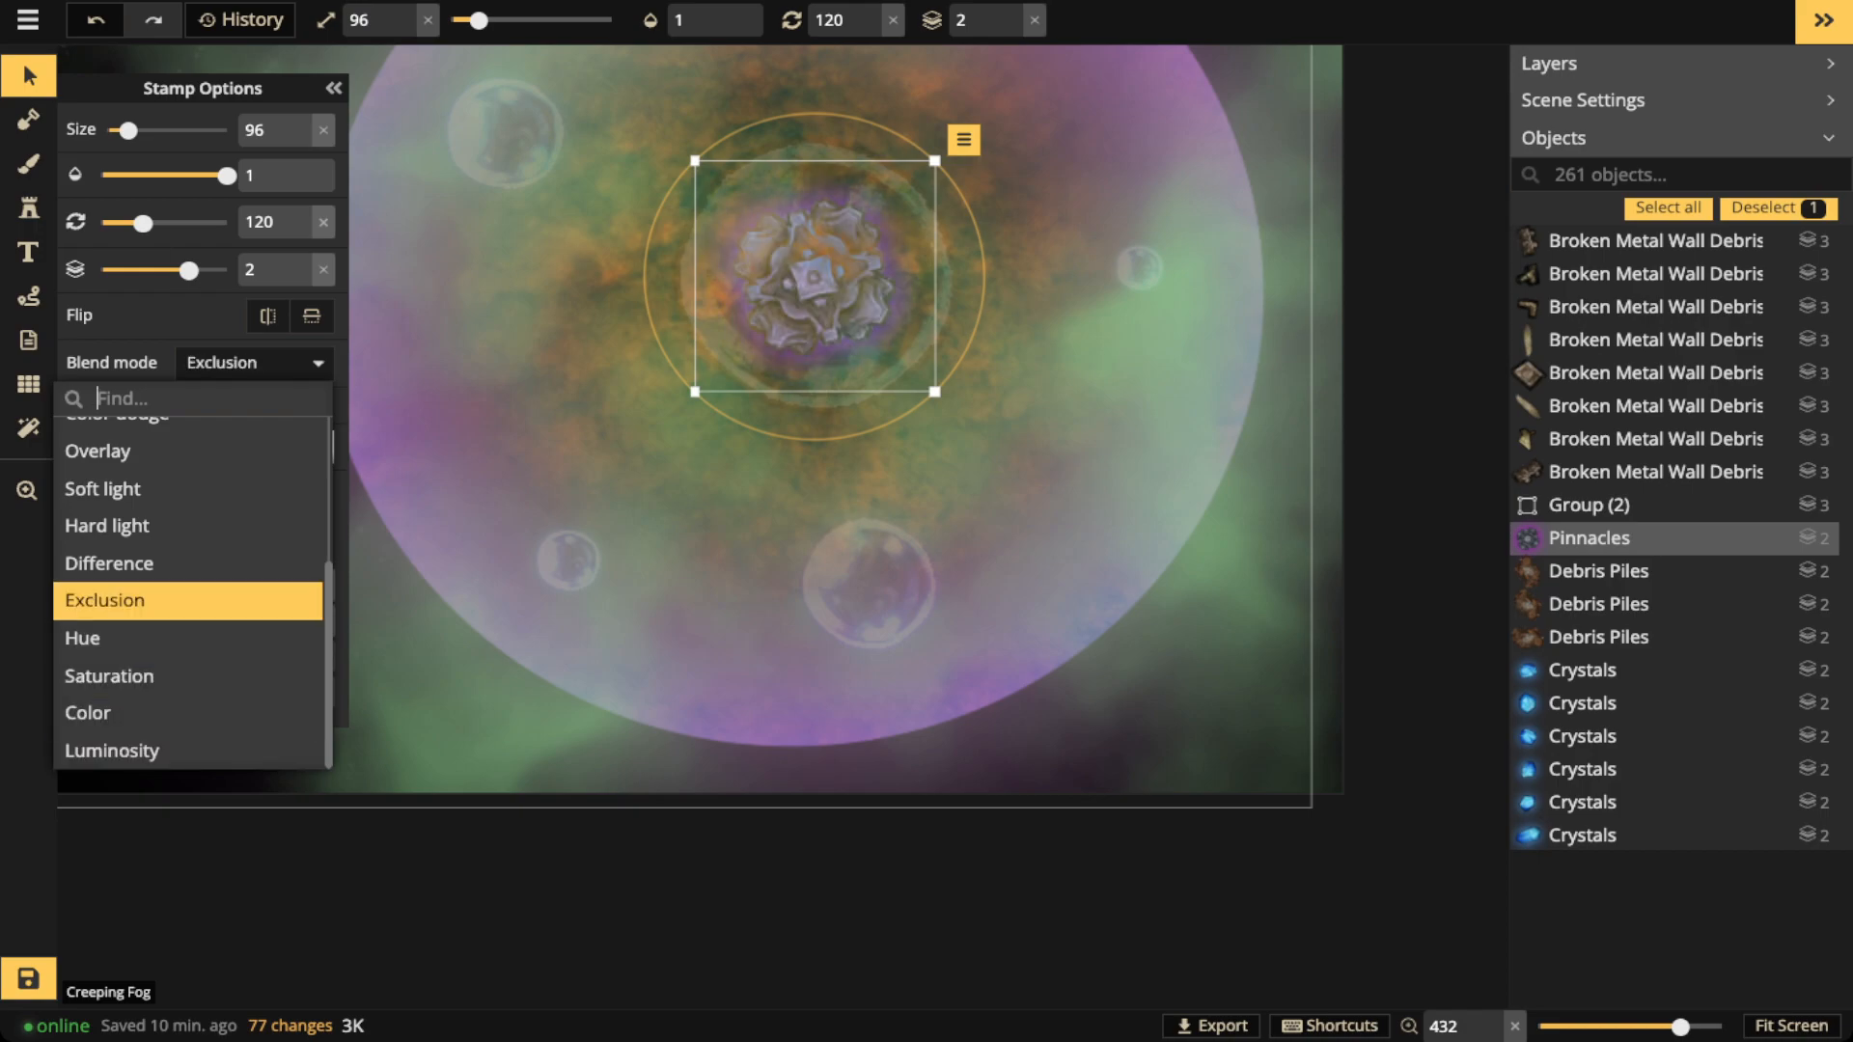
# Set the central Pinnacles stamp's opacity to 0.72 and its rotation to 165
pyautogui.click(714, 19)
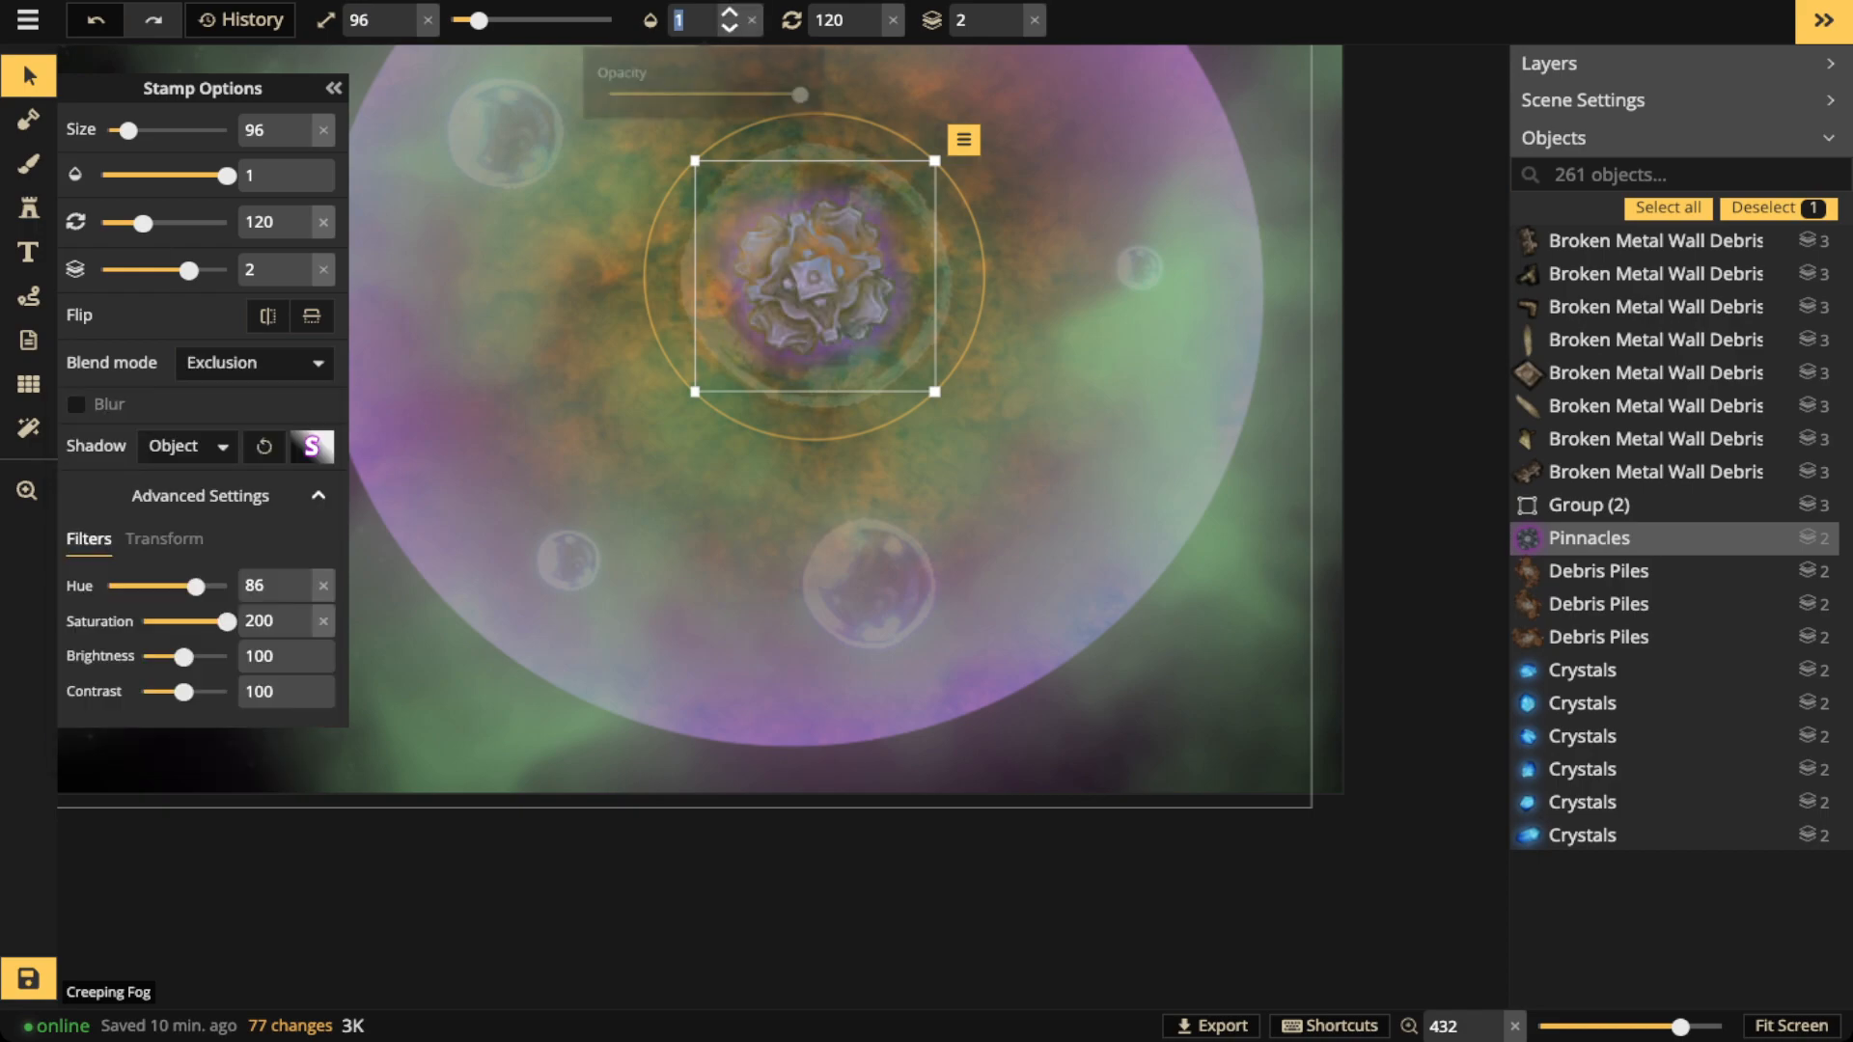
pyautogui.write('0.65')
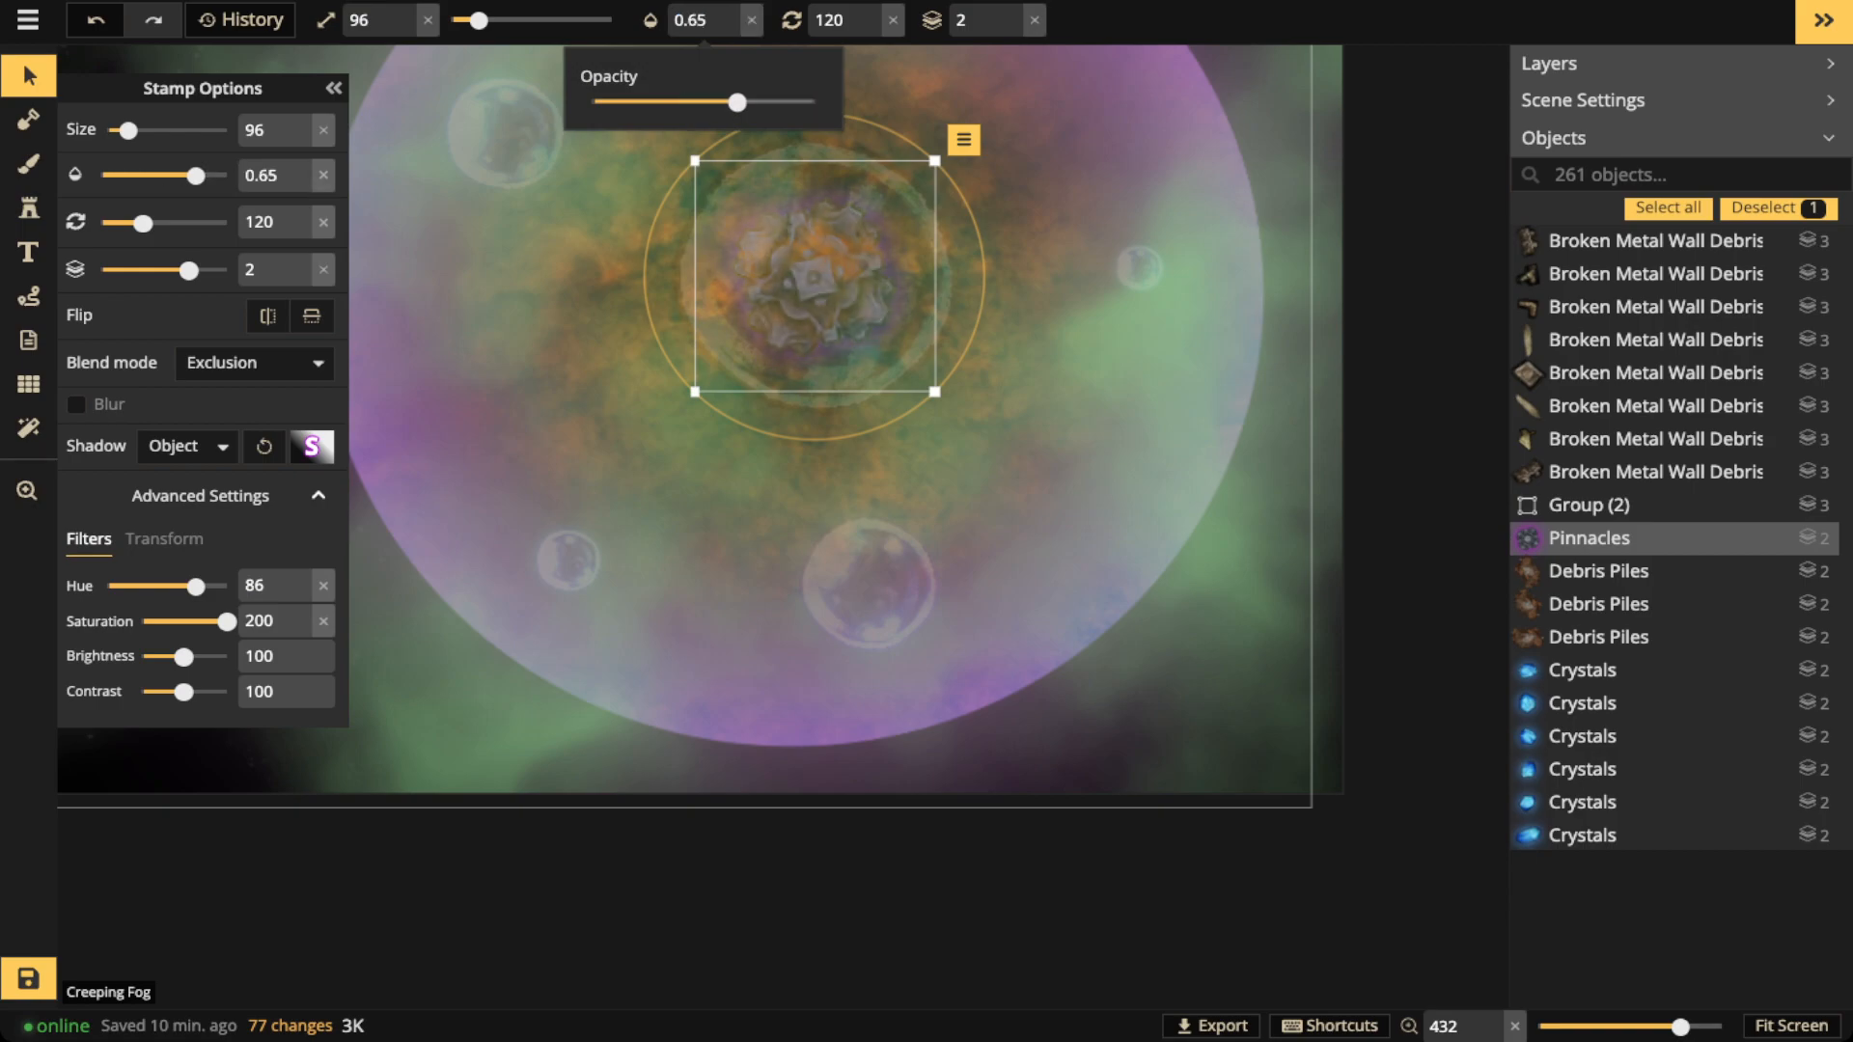
pyautogui.press('BackSpace')
pyautogui.press('BackSpace')
pyautogui.write('72')
pyautogui.scroll(3, 815, 280)
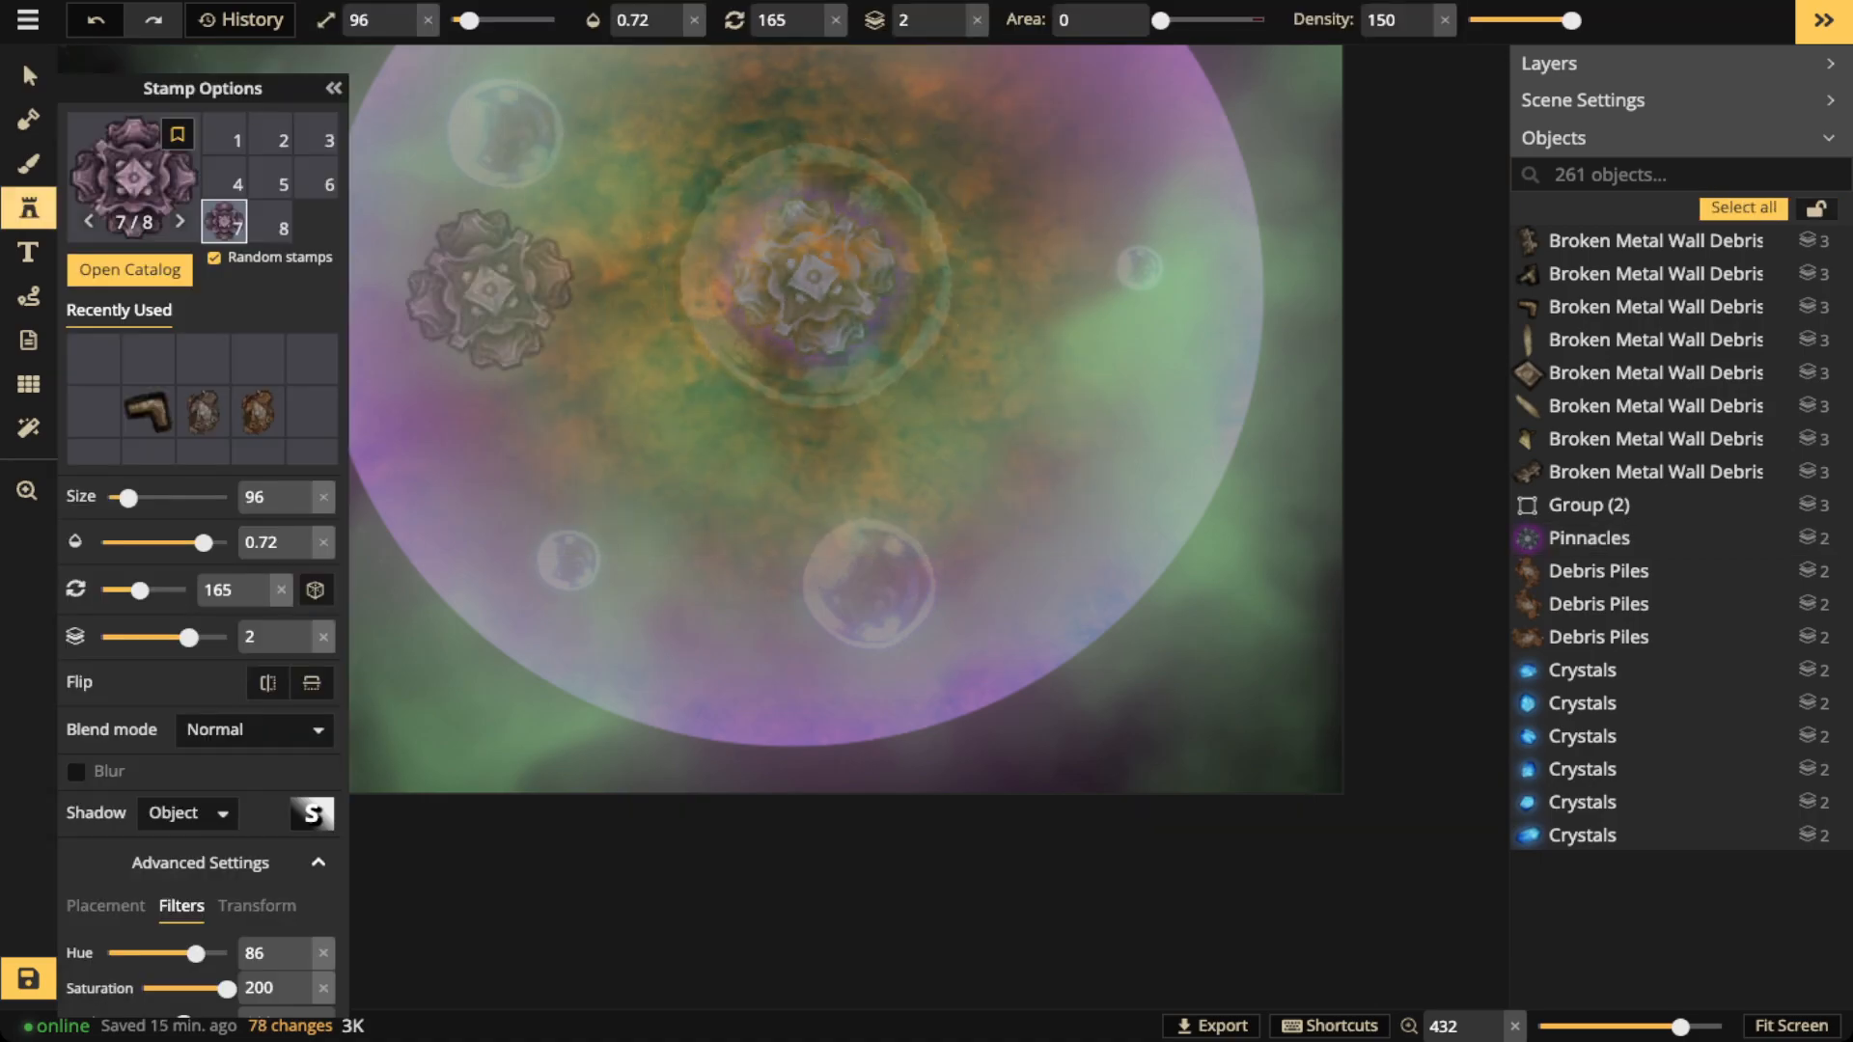
pyautogui.scroll(3, 492, 290)
pyautogui.scroll(2, 492, 289)
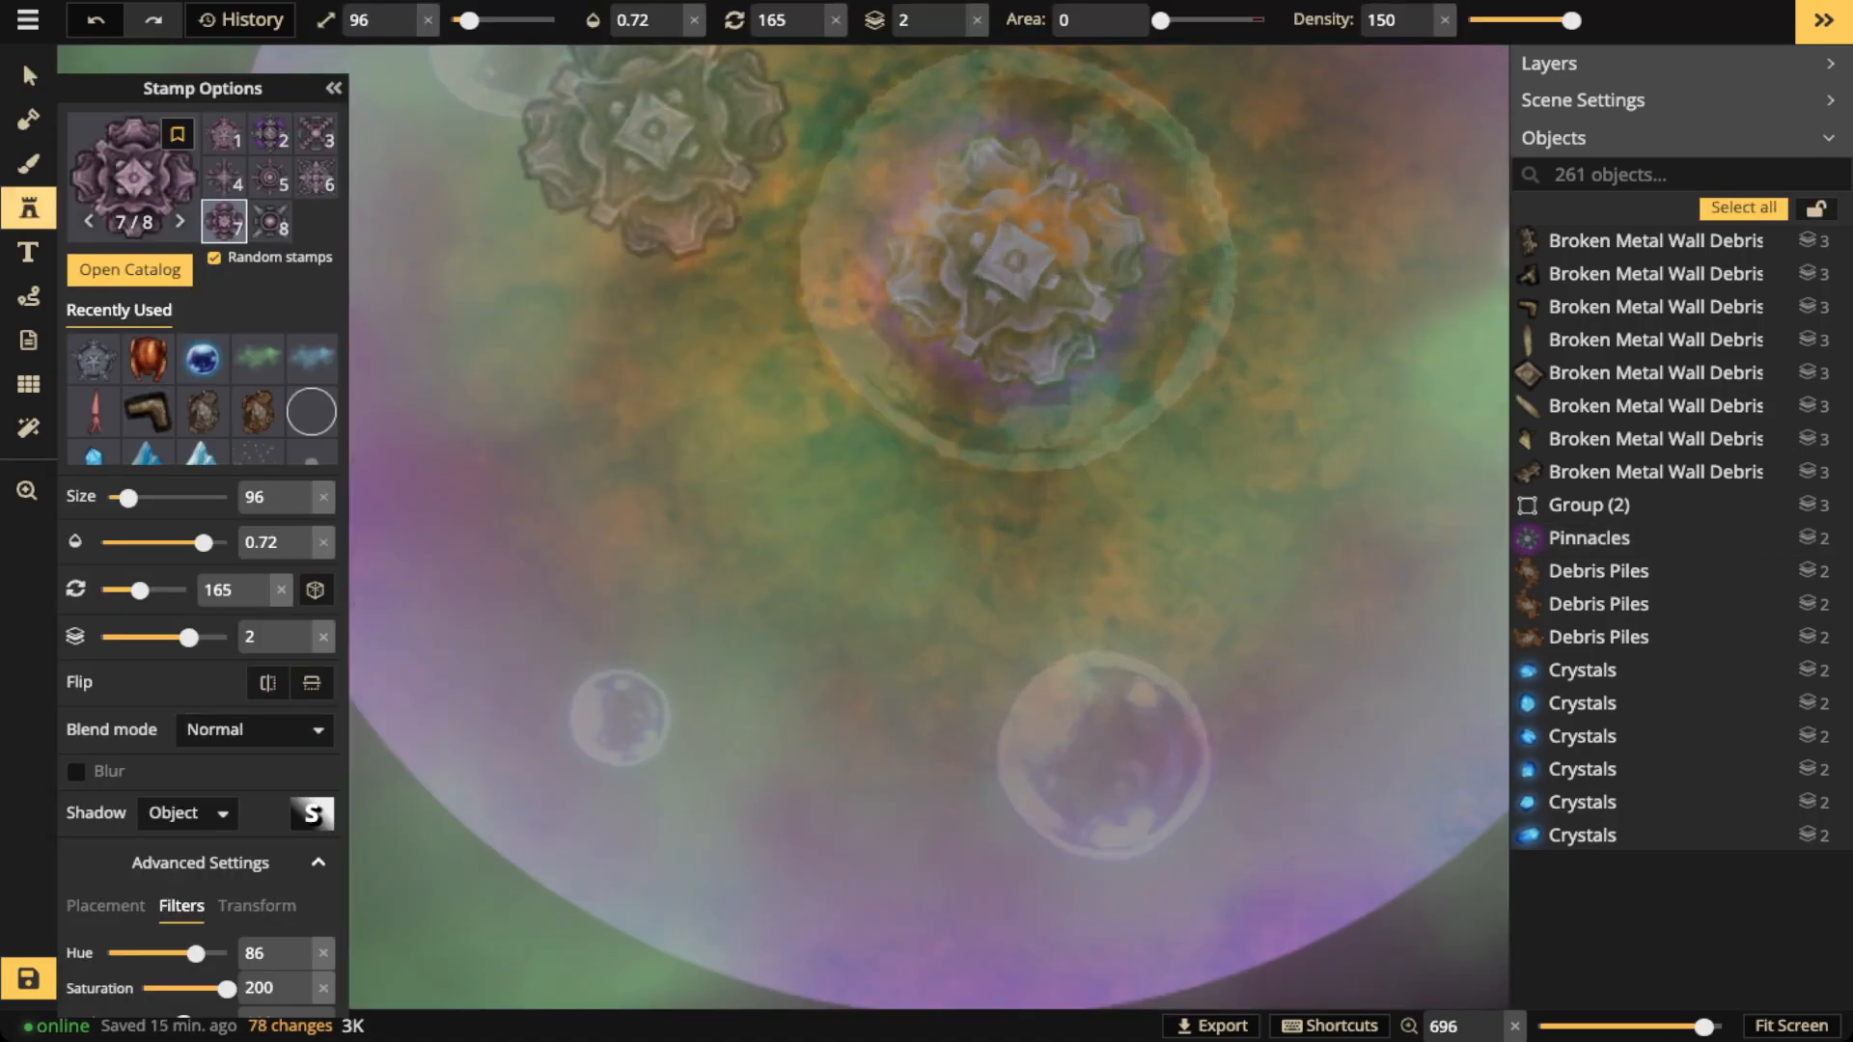
# Prepare a new Pinnacles stamp using variant 4 with the Exclusion blend mode of the placed one
pyautogui.press('v')
pyautogui.click(1013, 260)
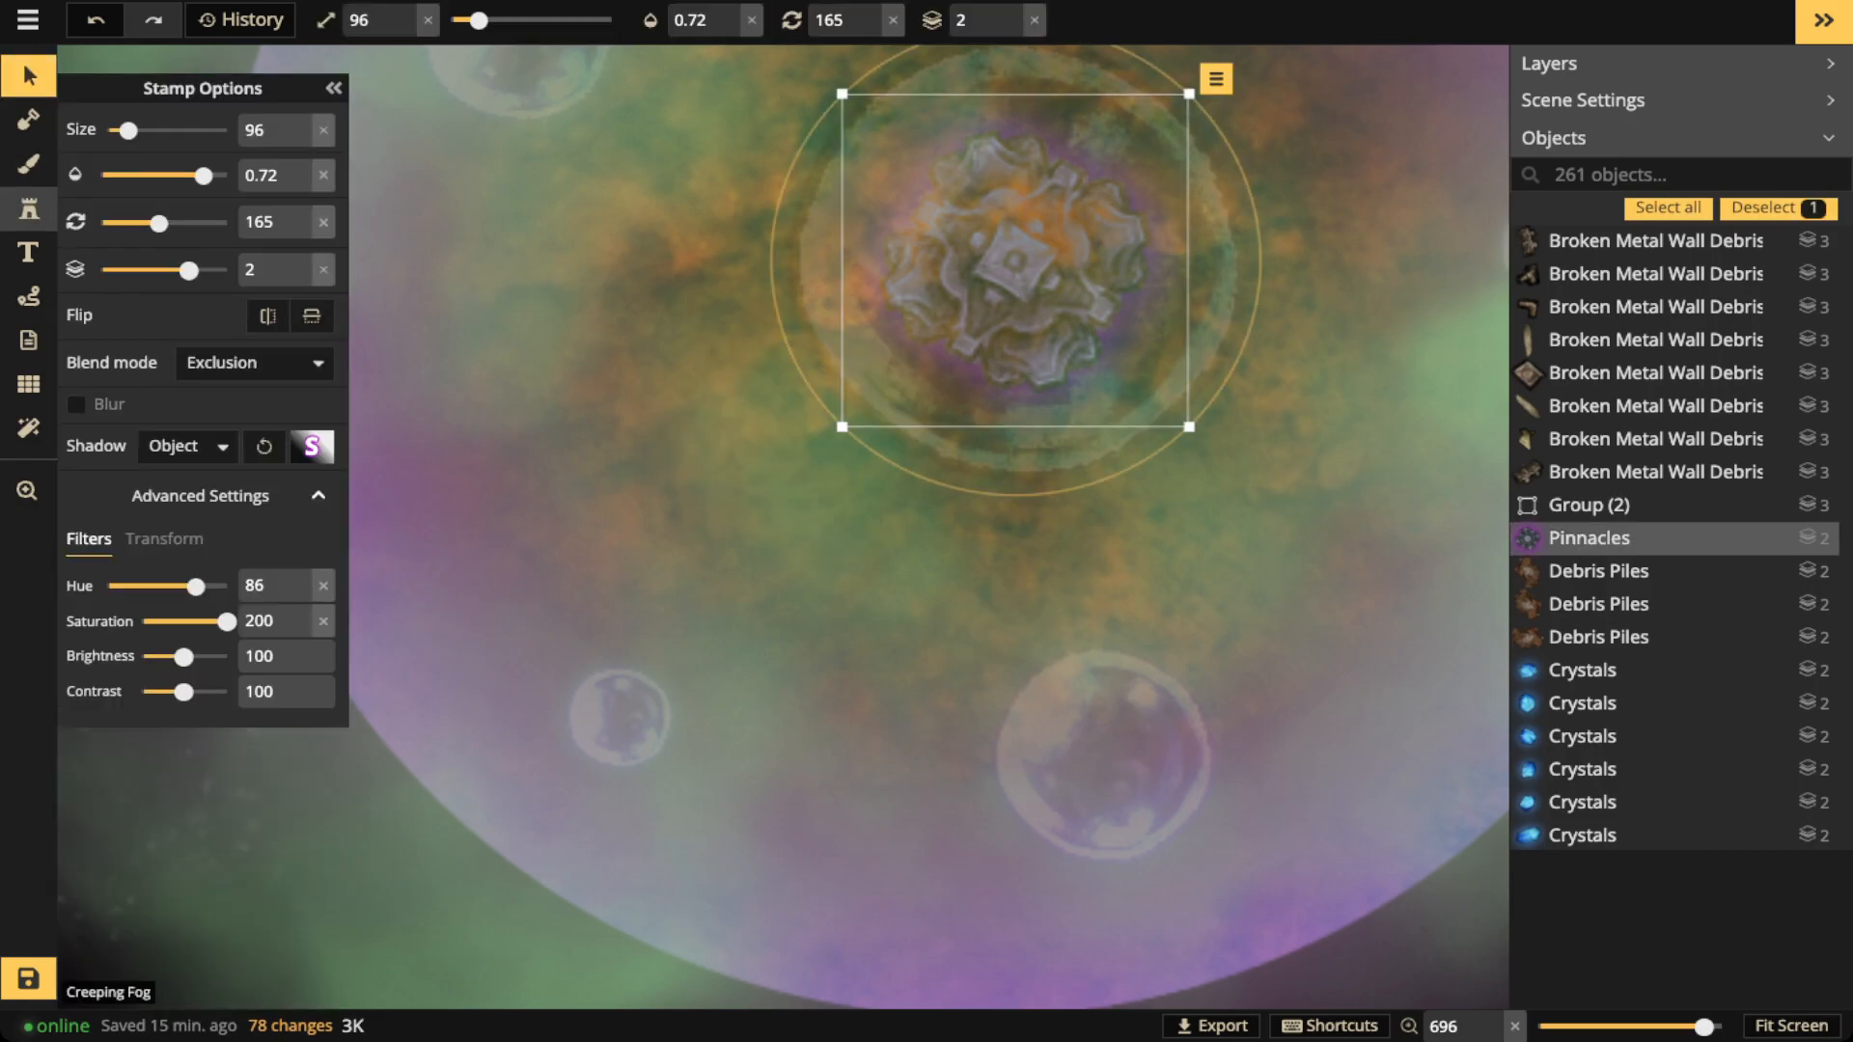
pyautogui.click(28, 207)
pyautogui.click(224, 177)
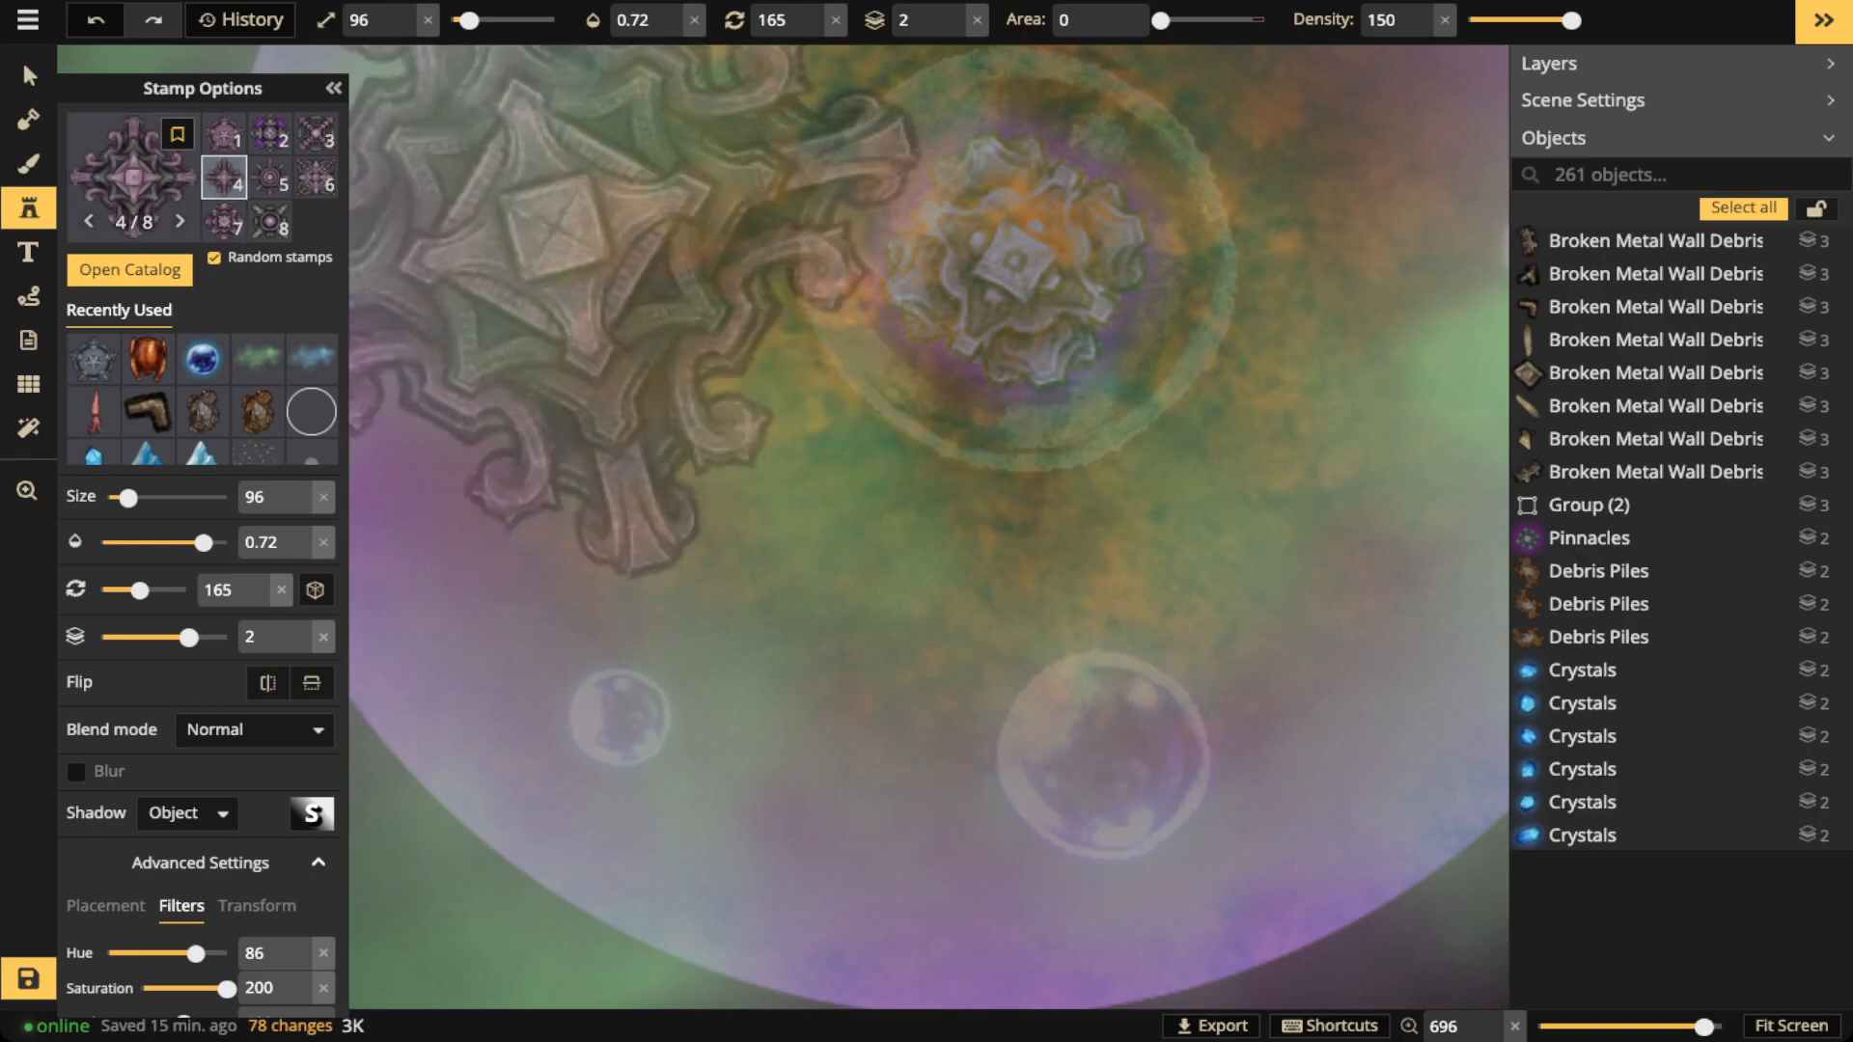
pyautogui.click(252, 730)
pyautogui.scroll(-4, 183, 502)
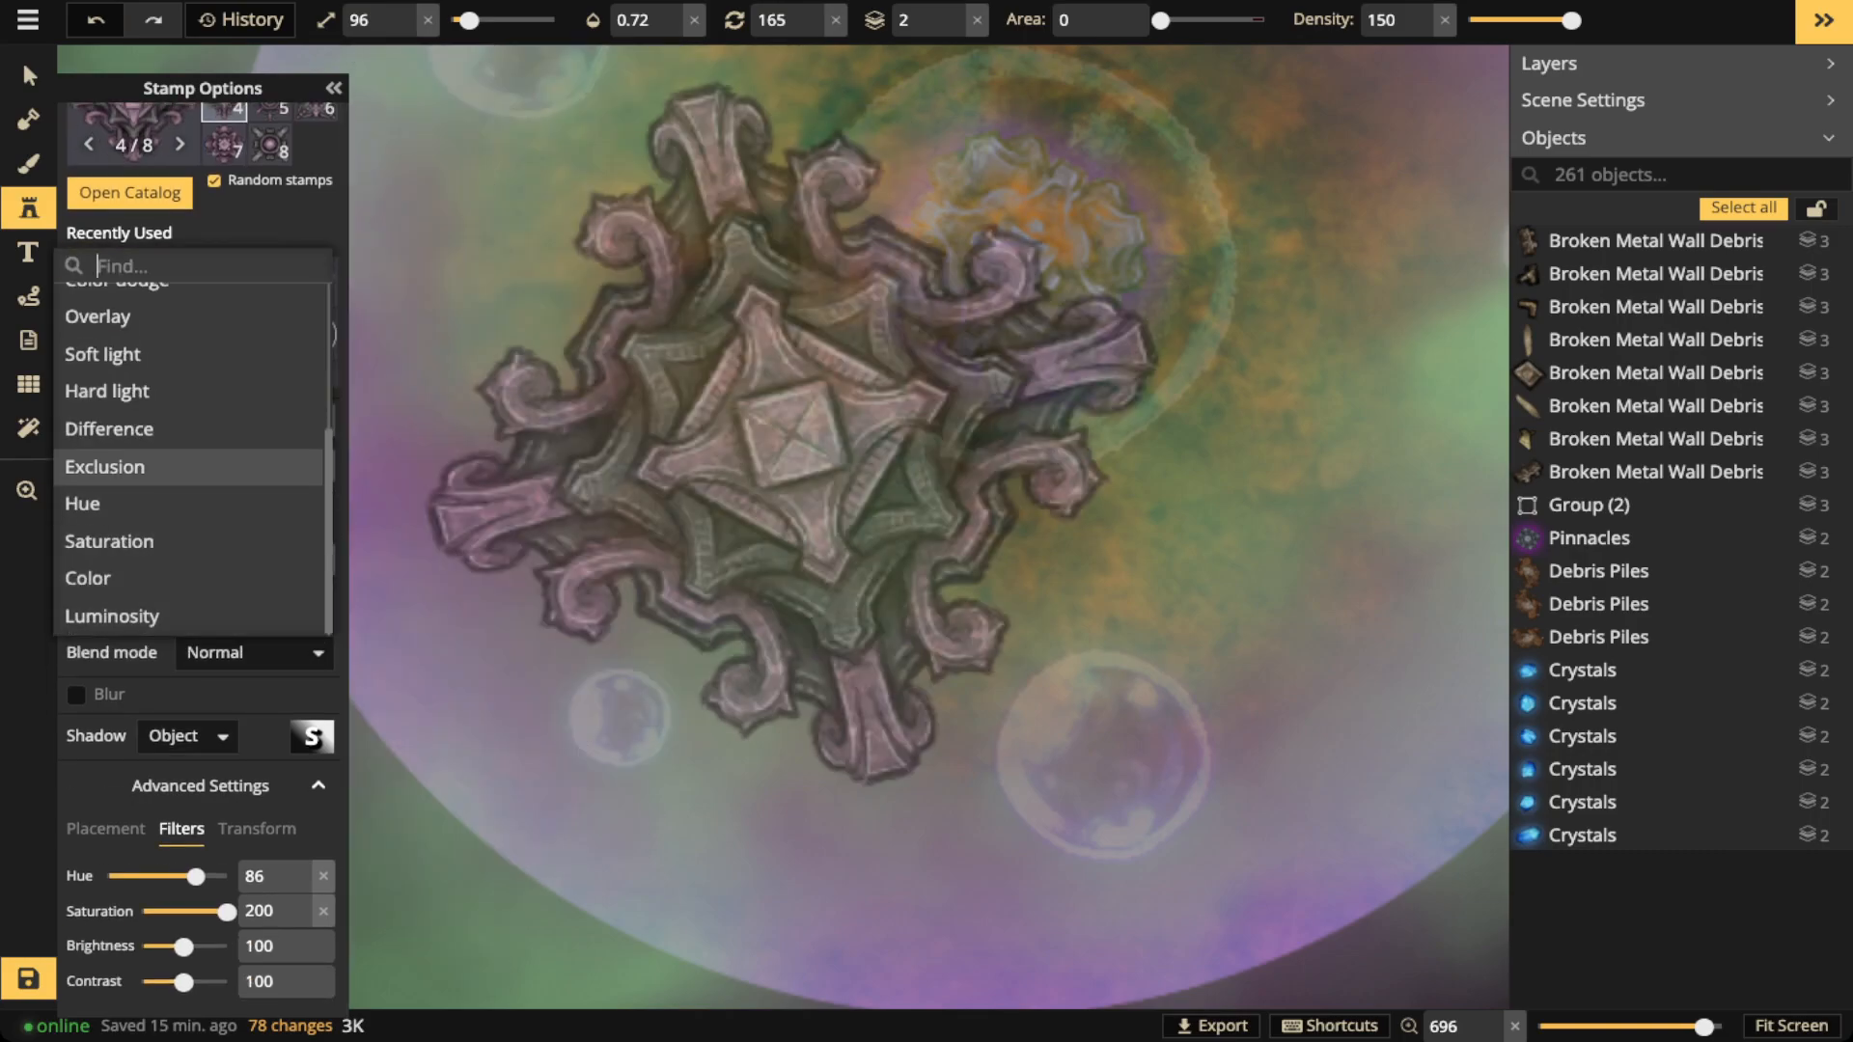
pyautogui.click(187, 467)
# Give the new stamp's object shadow the purple colour BD10E0 with horizontal and vertical offsets of 0
pyautogui.click(312, 736)
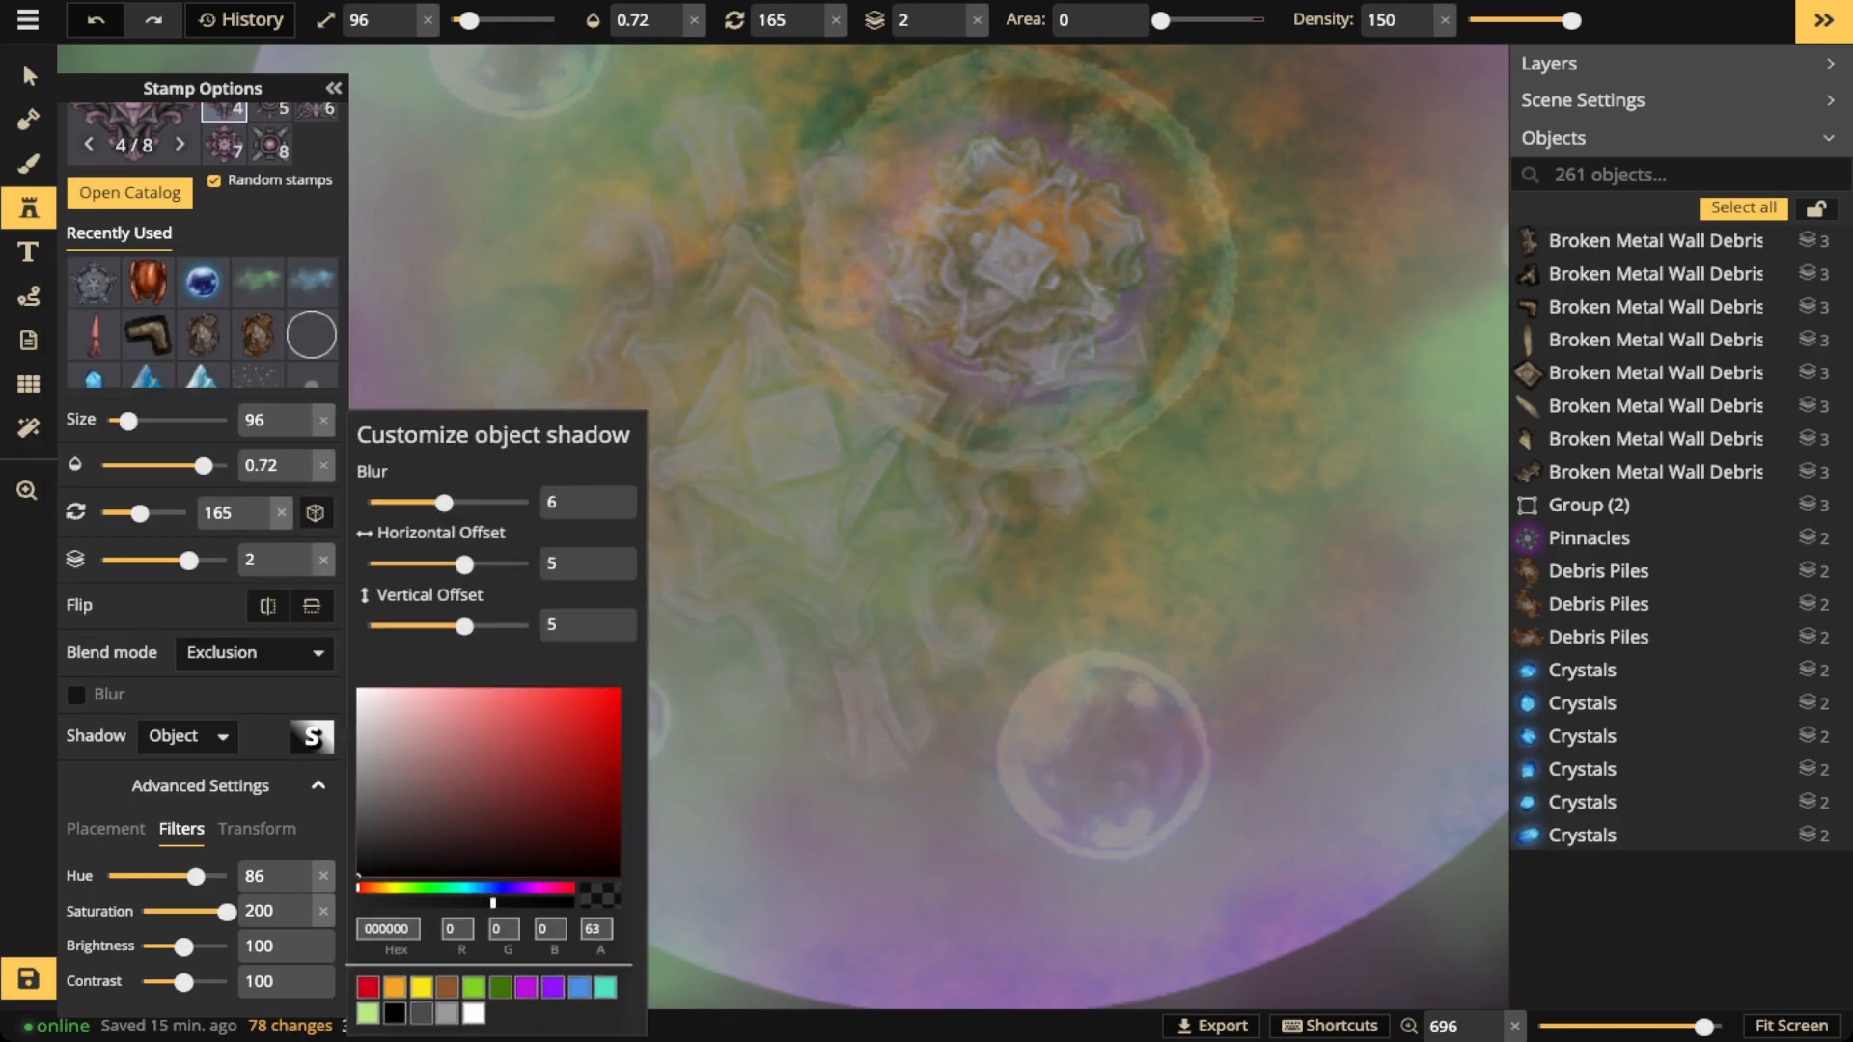
pyautogui.click(526, 986)
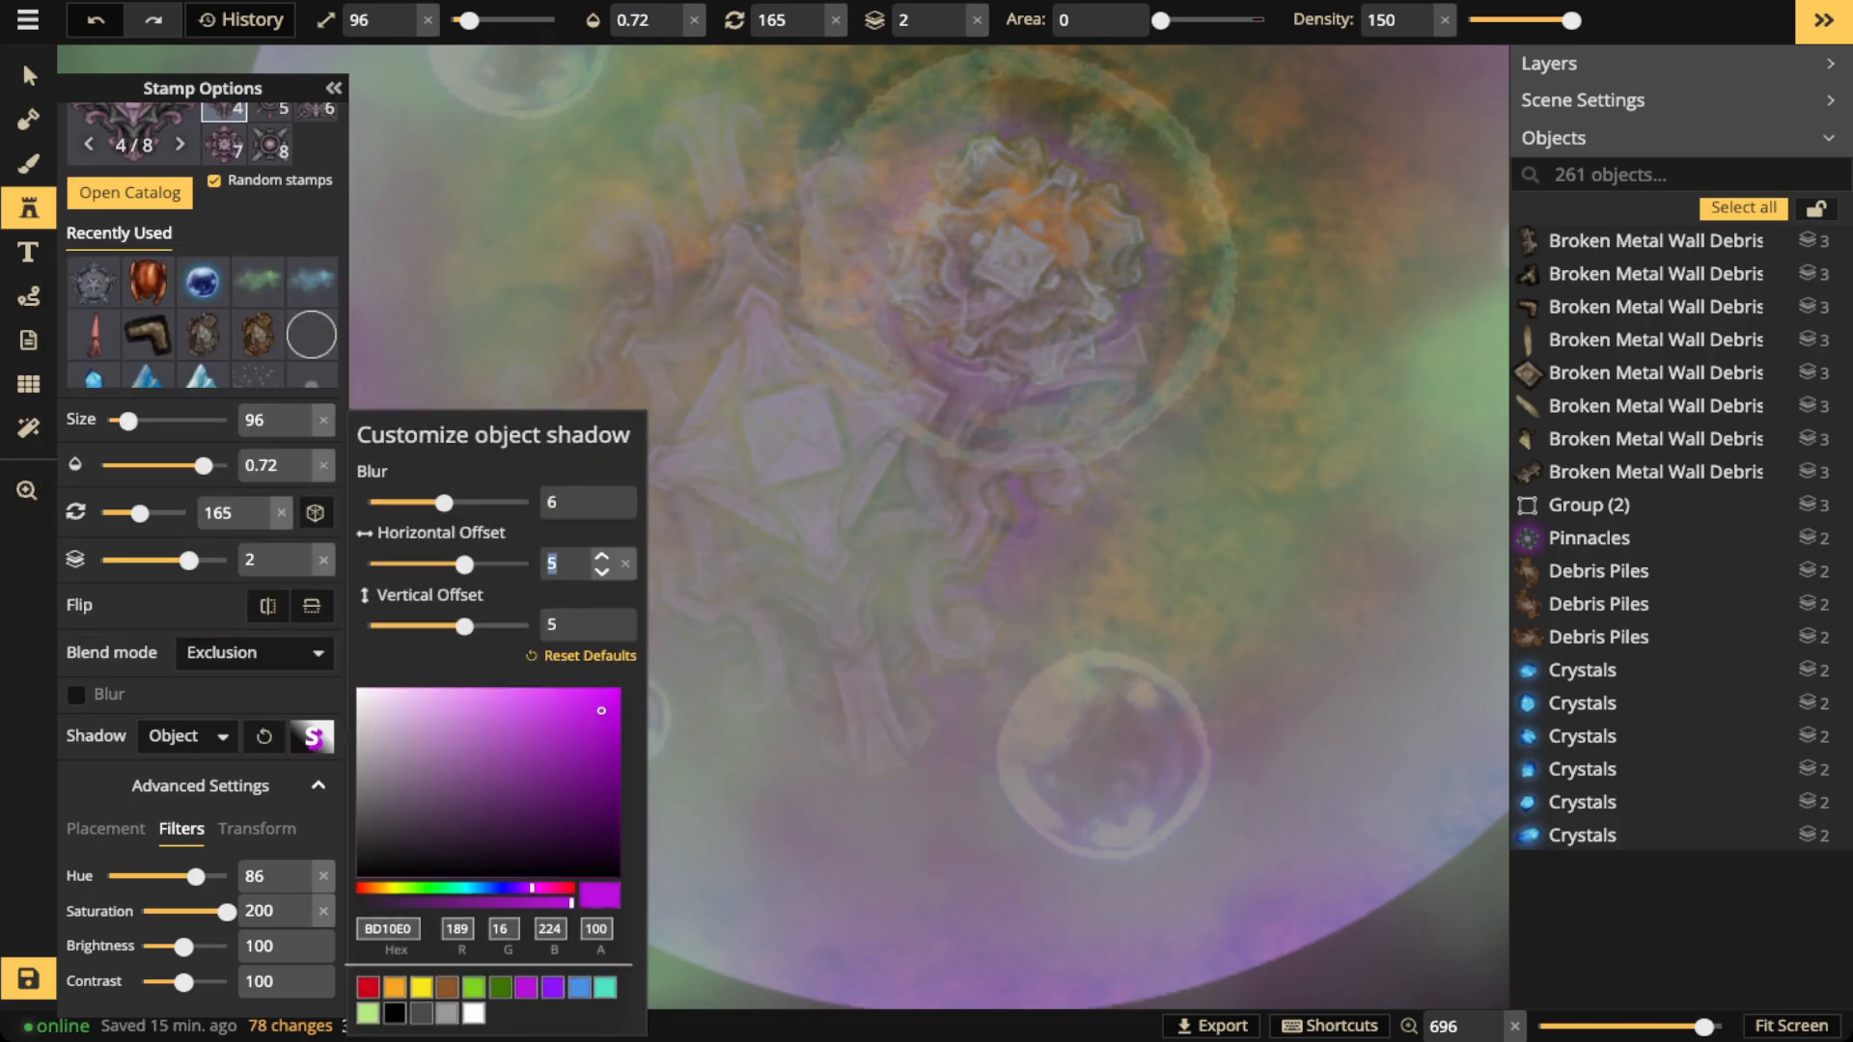
pyautogui.write('0')
pyautogui.press('Tab')
pyautogui.write('0')
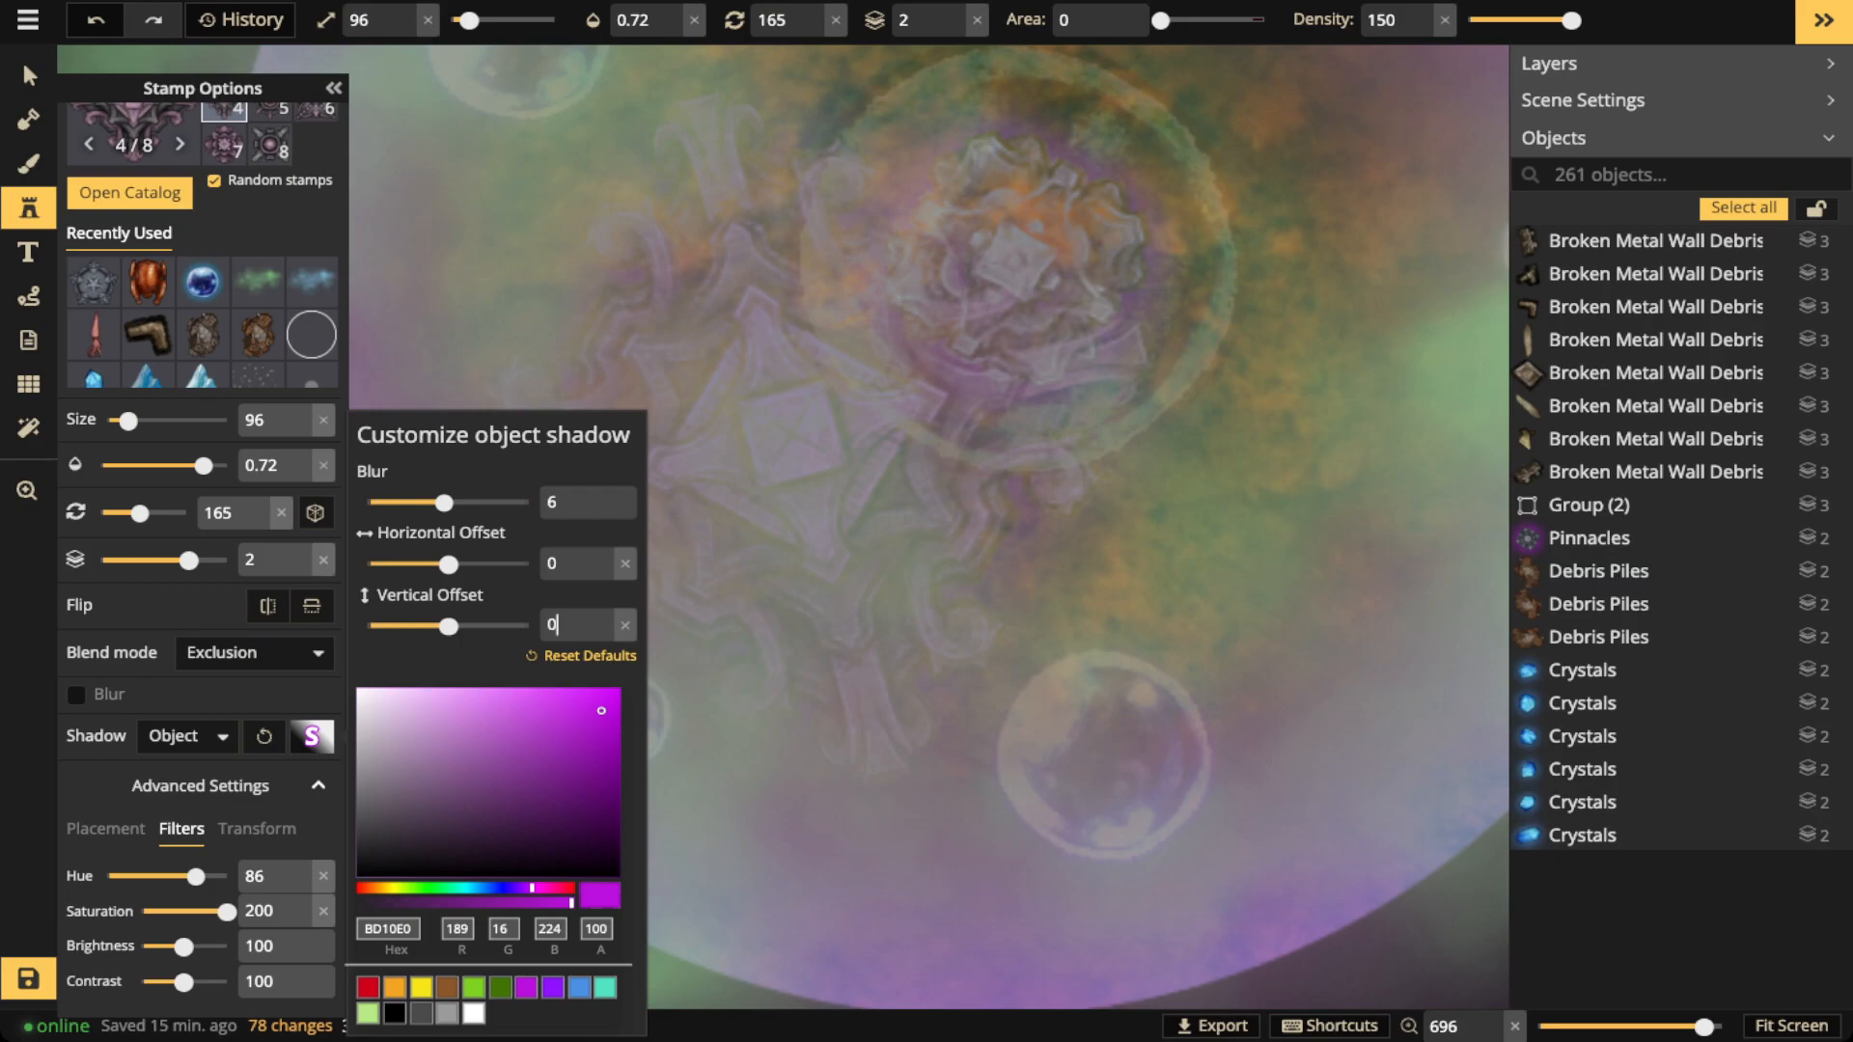
# Reduce the Pinnacles stamp to size 16 to fit the larger orb below the central one
pyautogui.click(821, 424)
pyautogui.scroll(-5, 1006, 543)
pyautogui.scroll(-3, 1005, 542)
pyautogui.press('space')
pyautogui.moveTo(1007, 528); pyautogui.dragTo(808, 458)
pyautogui.scroll(-1, 553, 811)
pyautogui.scroll(3, 912, 567)
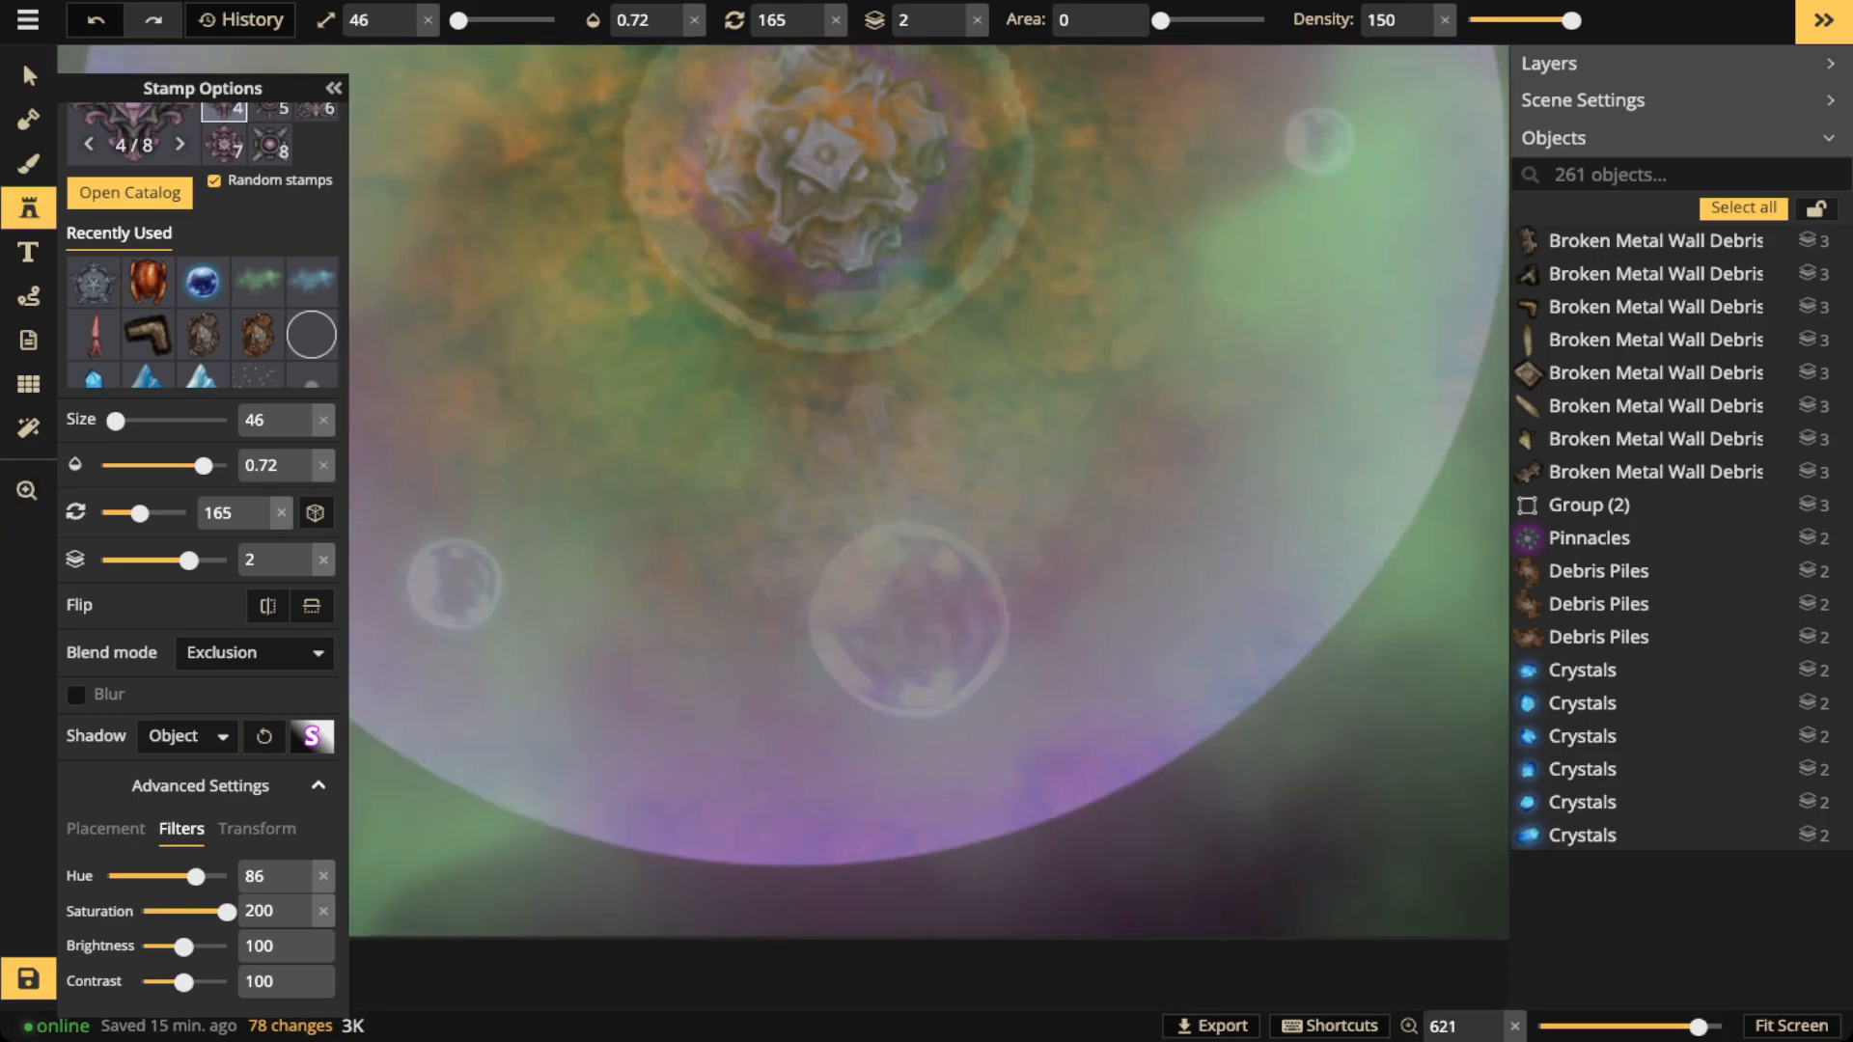
pyautogui.press('[')
pyautogui.press('[')
pyautogui.press('[')
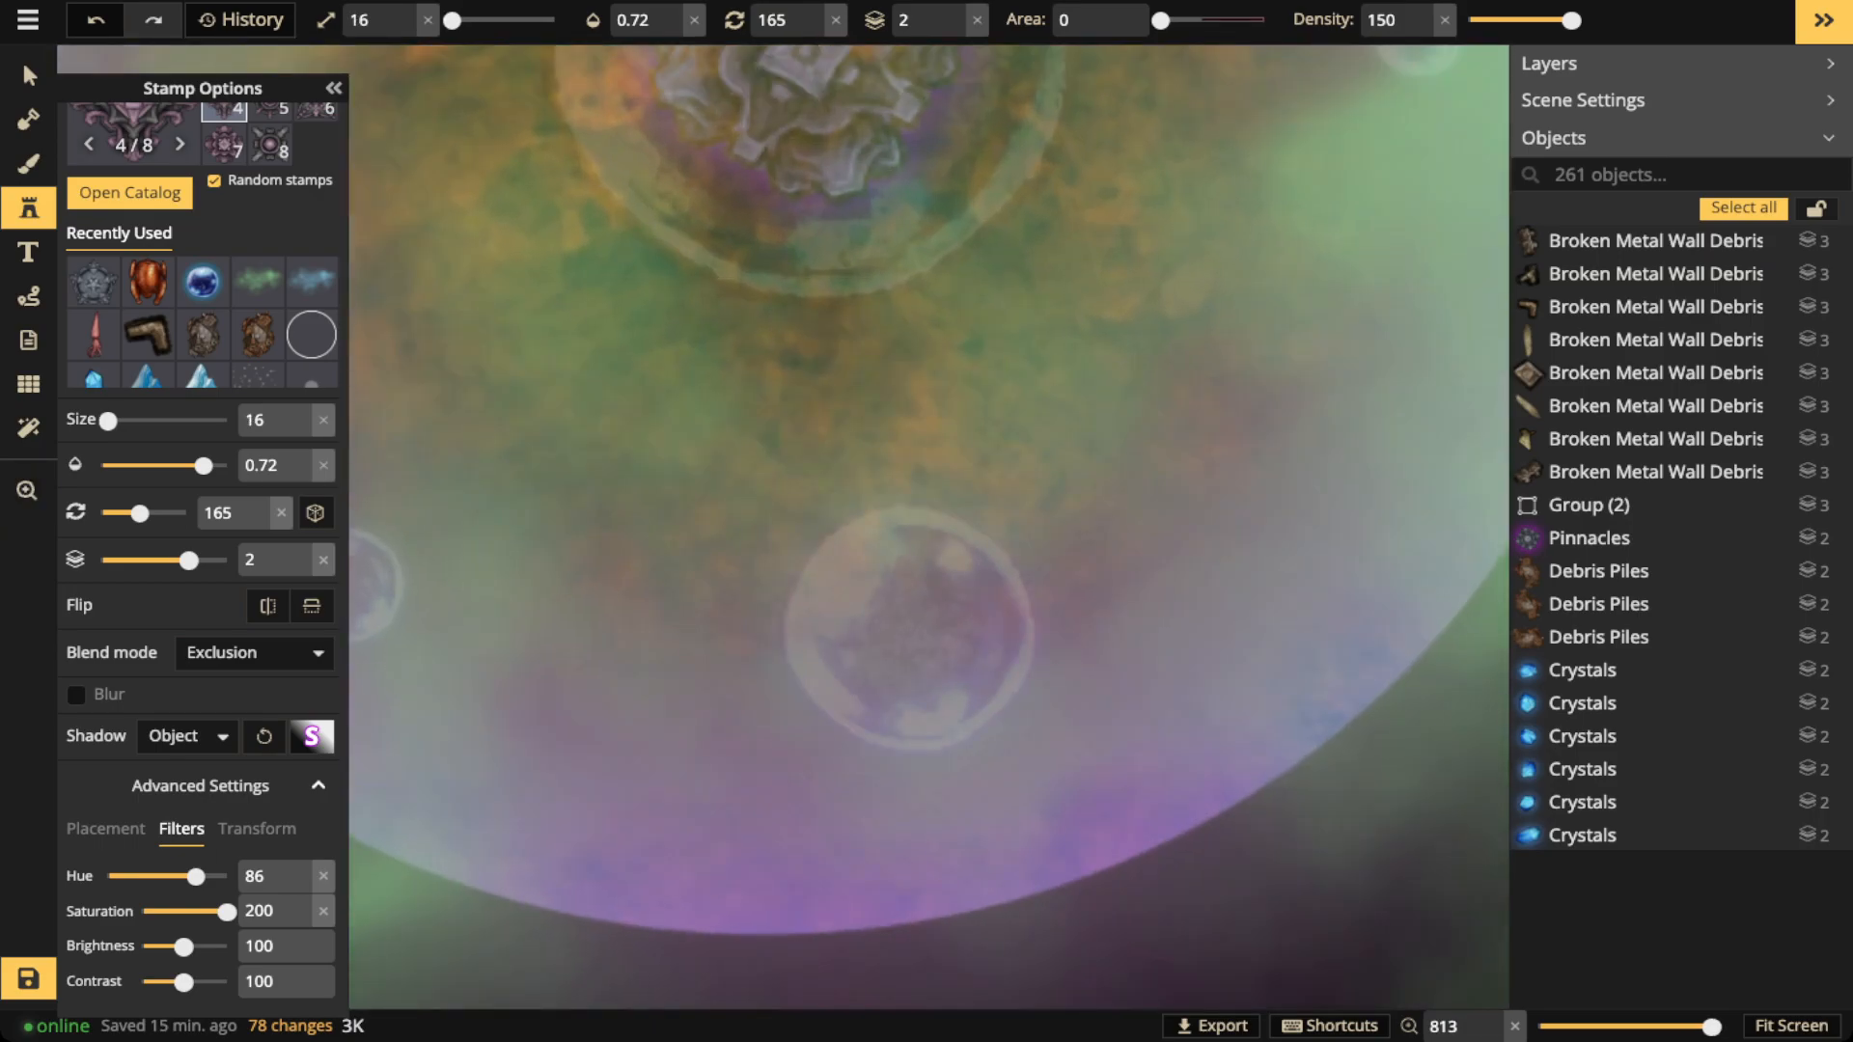
# Rotate the Pinnacles stamp to 225 and place it inside the larger orb below the central one
pyautogui.press('.')
pyautogui.press('.')
pyautogui.press('.')
pyautogui.press('.')
pyautogui.click(917, 627)
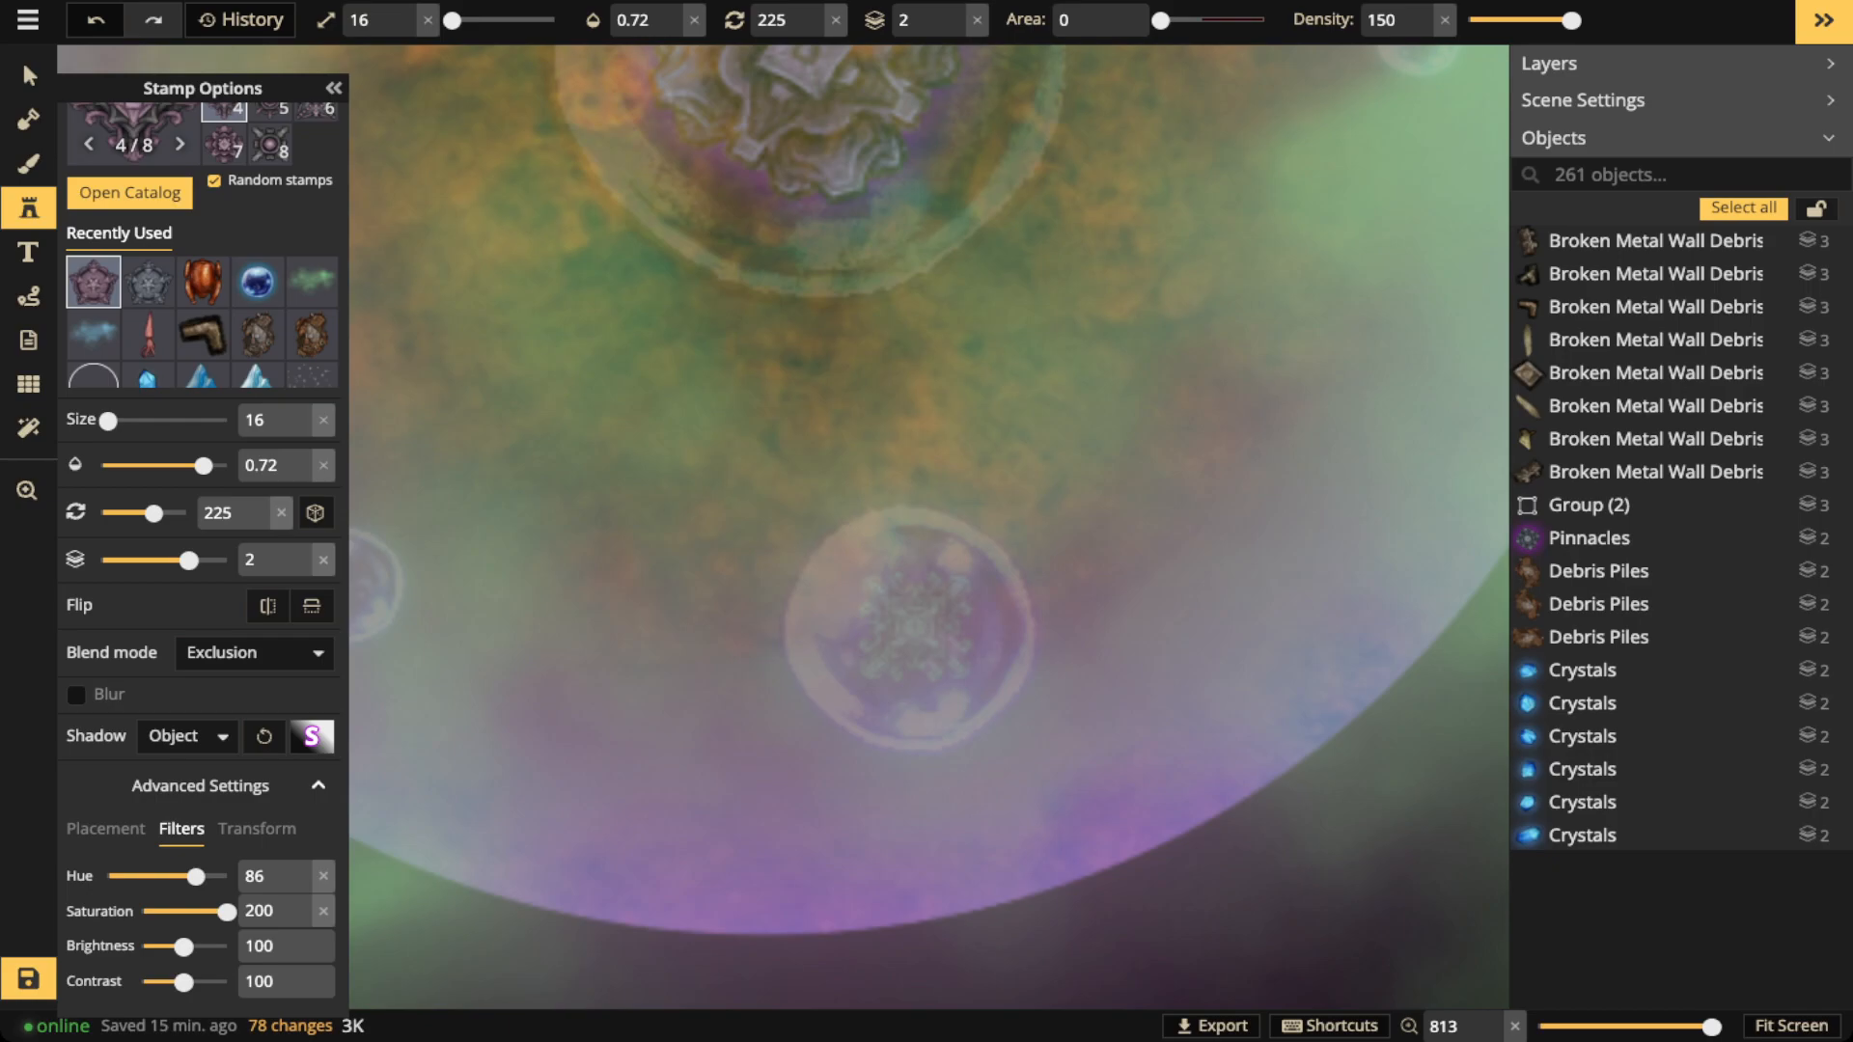
pyautogui.click(915, 627)
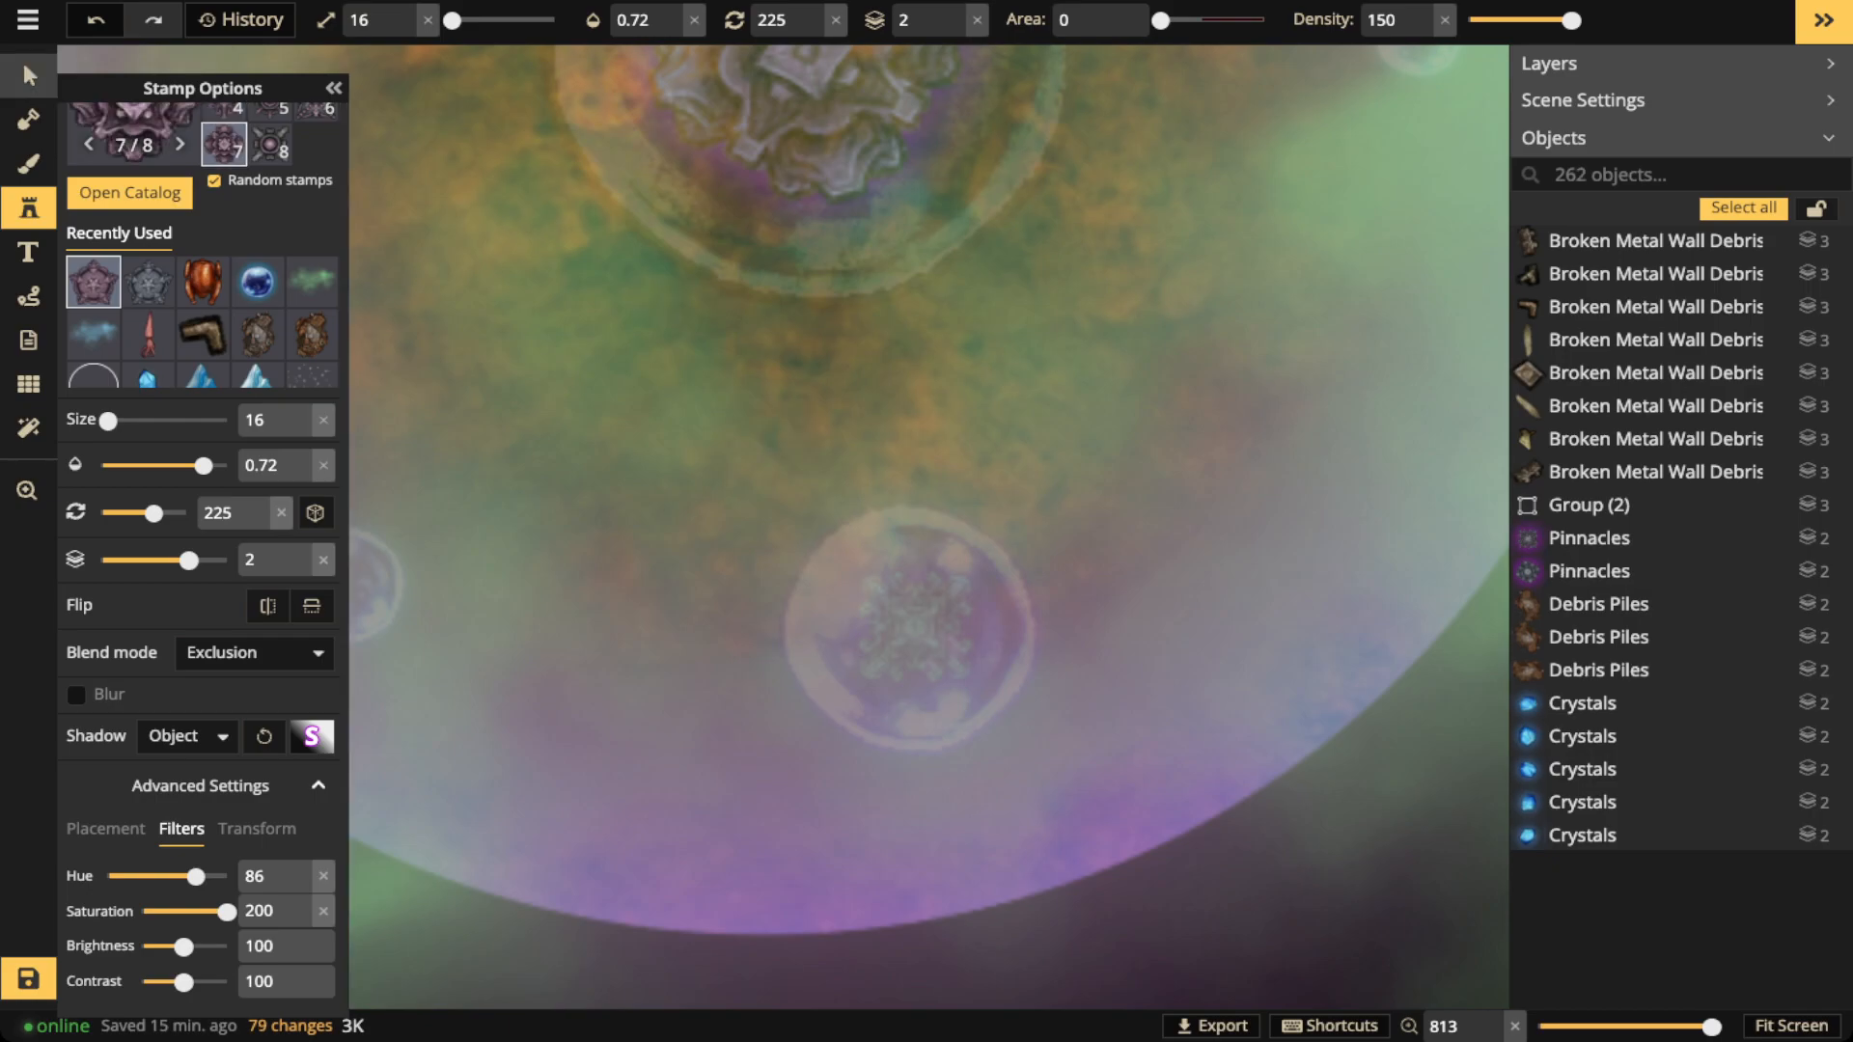
# Select the small placed Pinnacles stamp, rotate it to 240, nudge it toward the orb's centre and deselect it
pyautogui.click(29, 77)
pyautogui.click(915, 627)
pyautogui.press('.')
pyautogui.moveTo(915, 627); pyautogui.dragTo(915, 630)
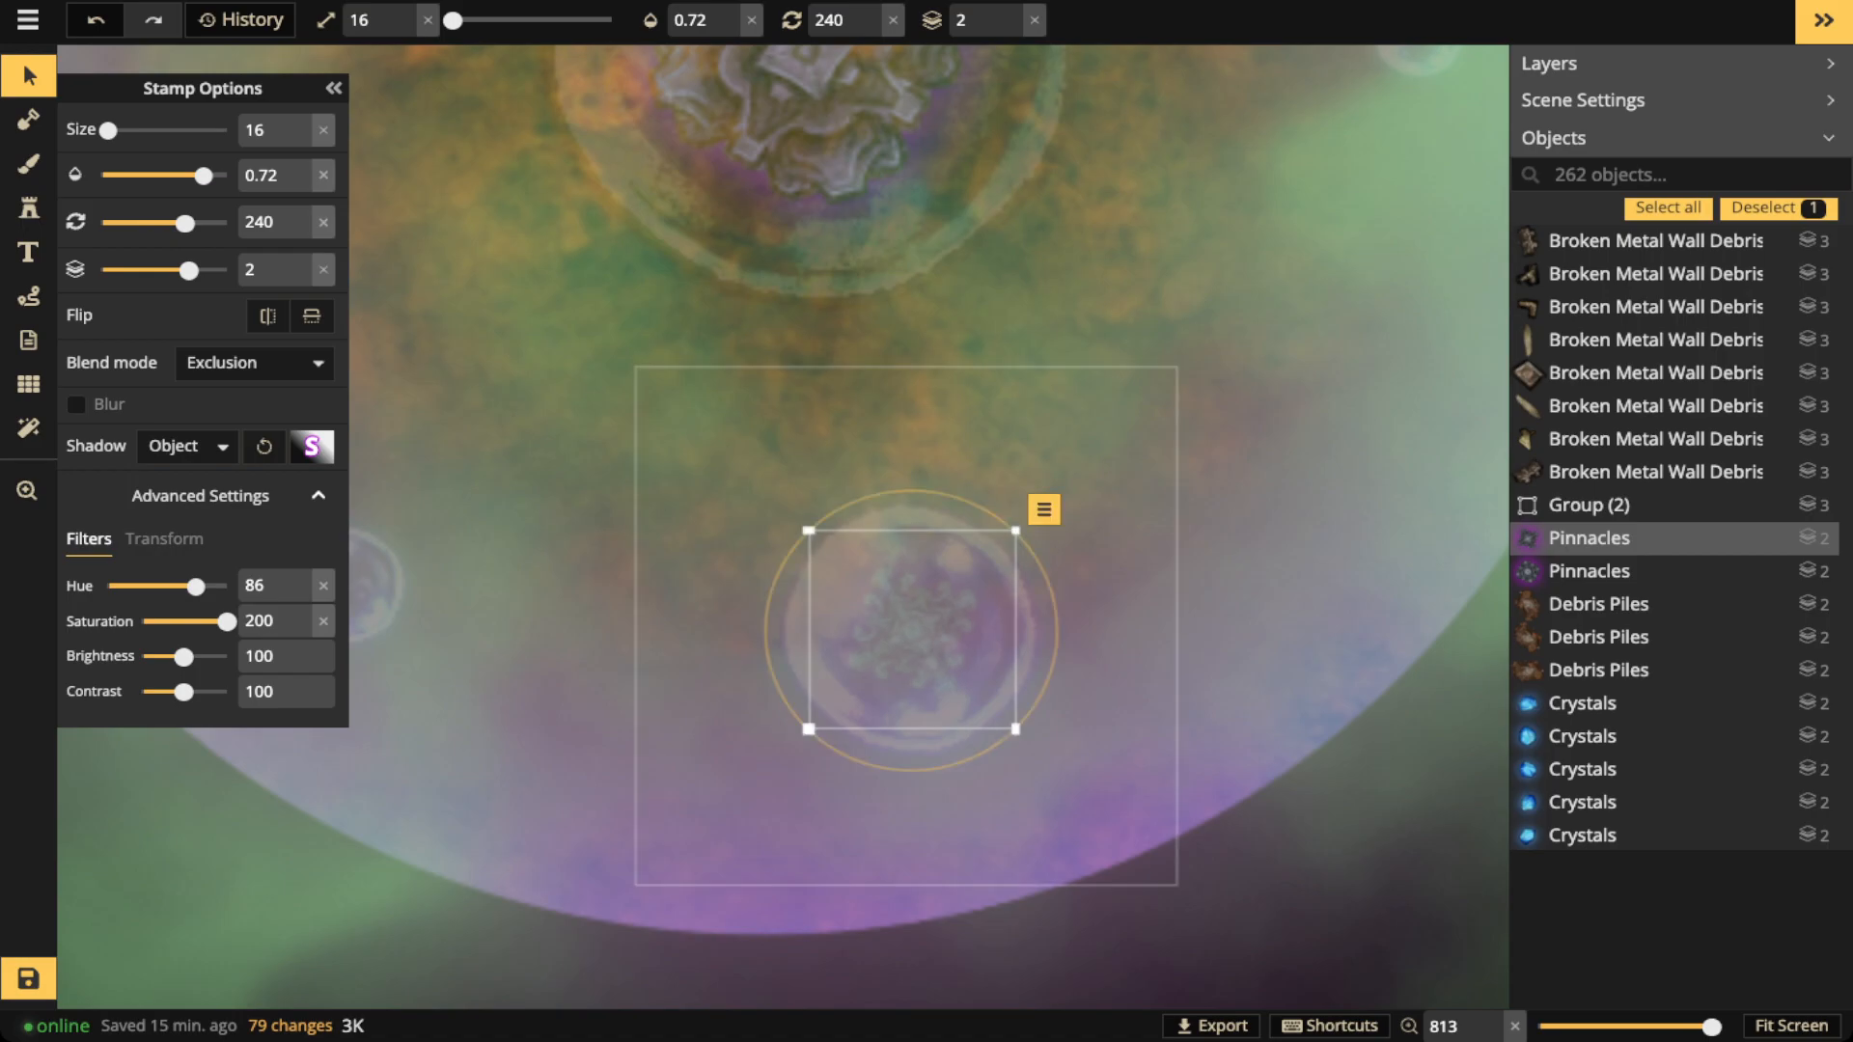
pyautogui.click(710, 558)
# Examine the planet's orbs and pinnacle objects up close and within the surrounding space map
pyautogui.scroll(-10, 709, 558)
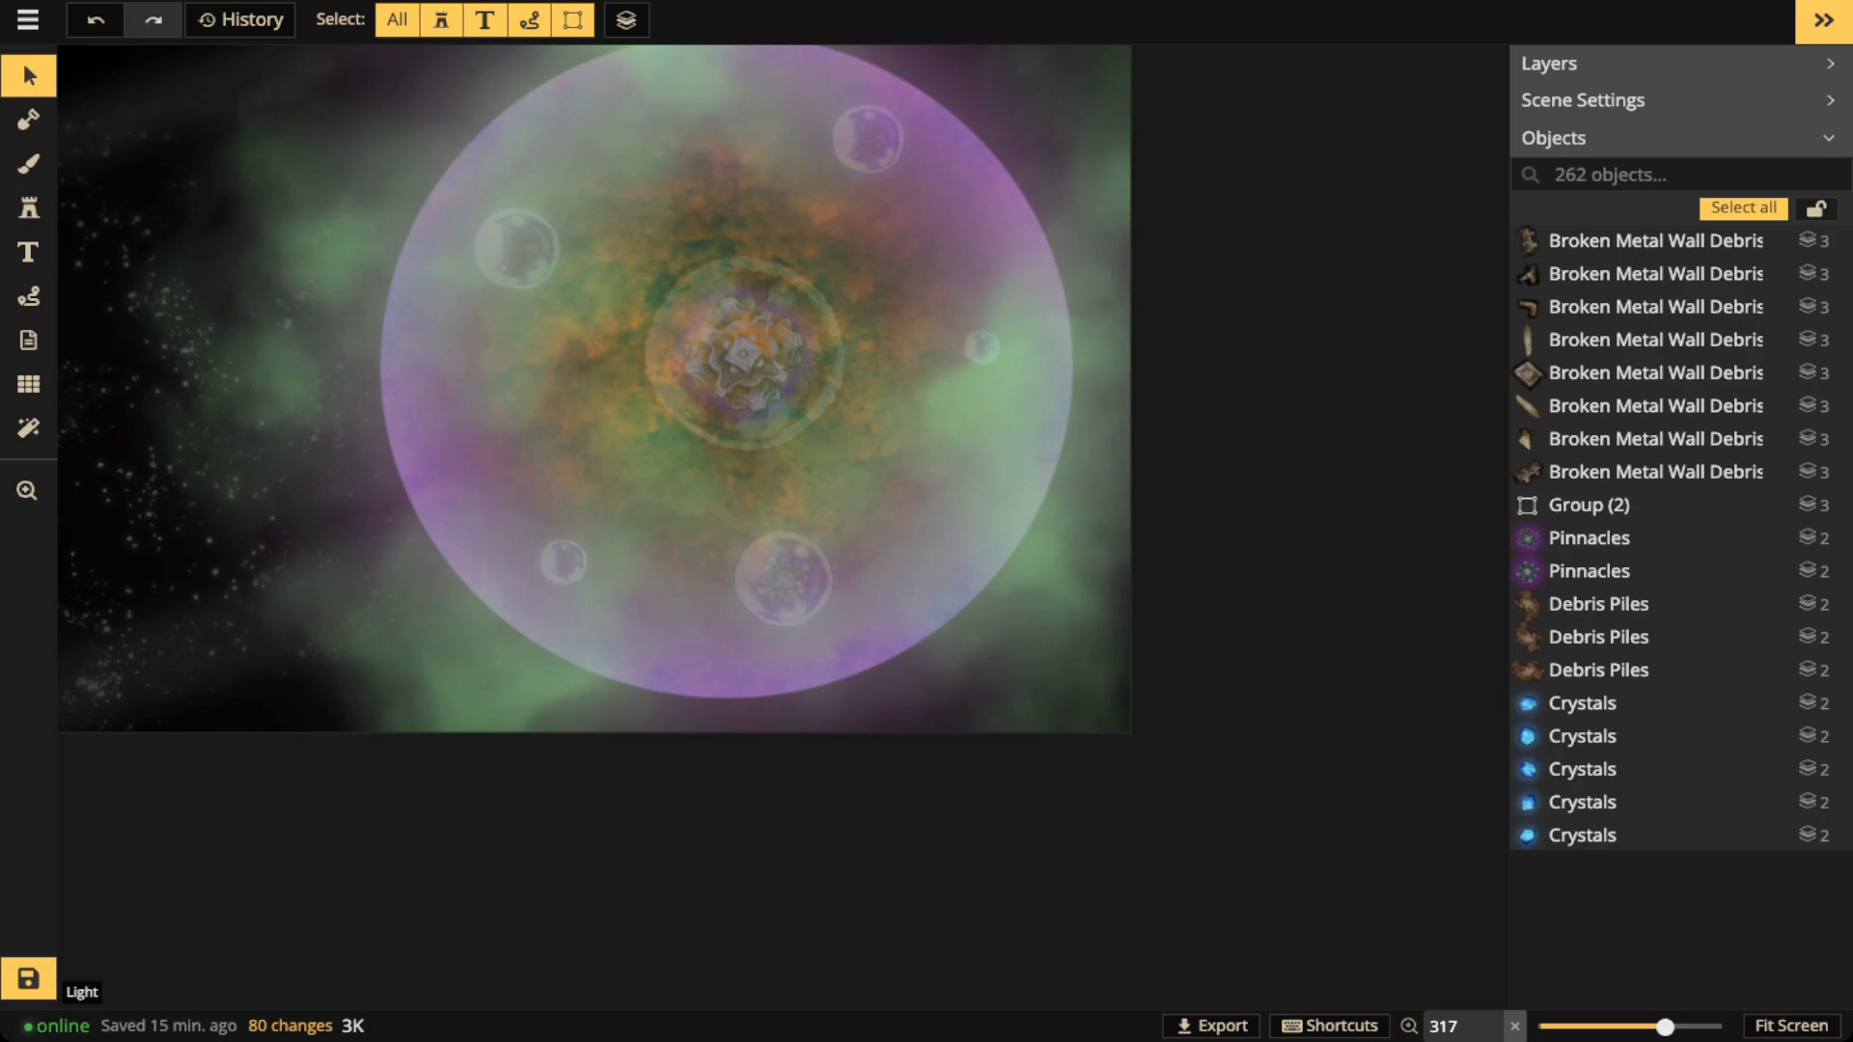
pyautogui.scroll(5, 584, 481)
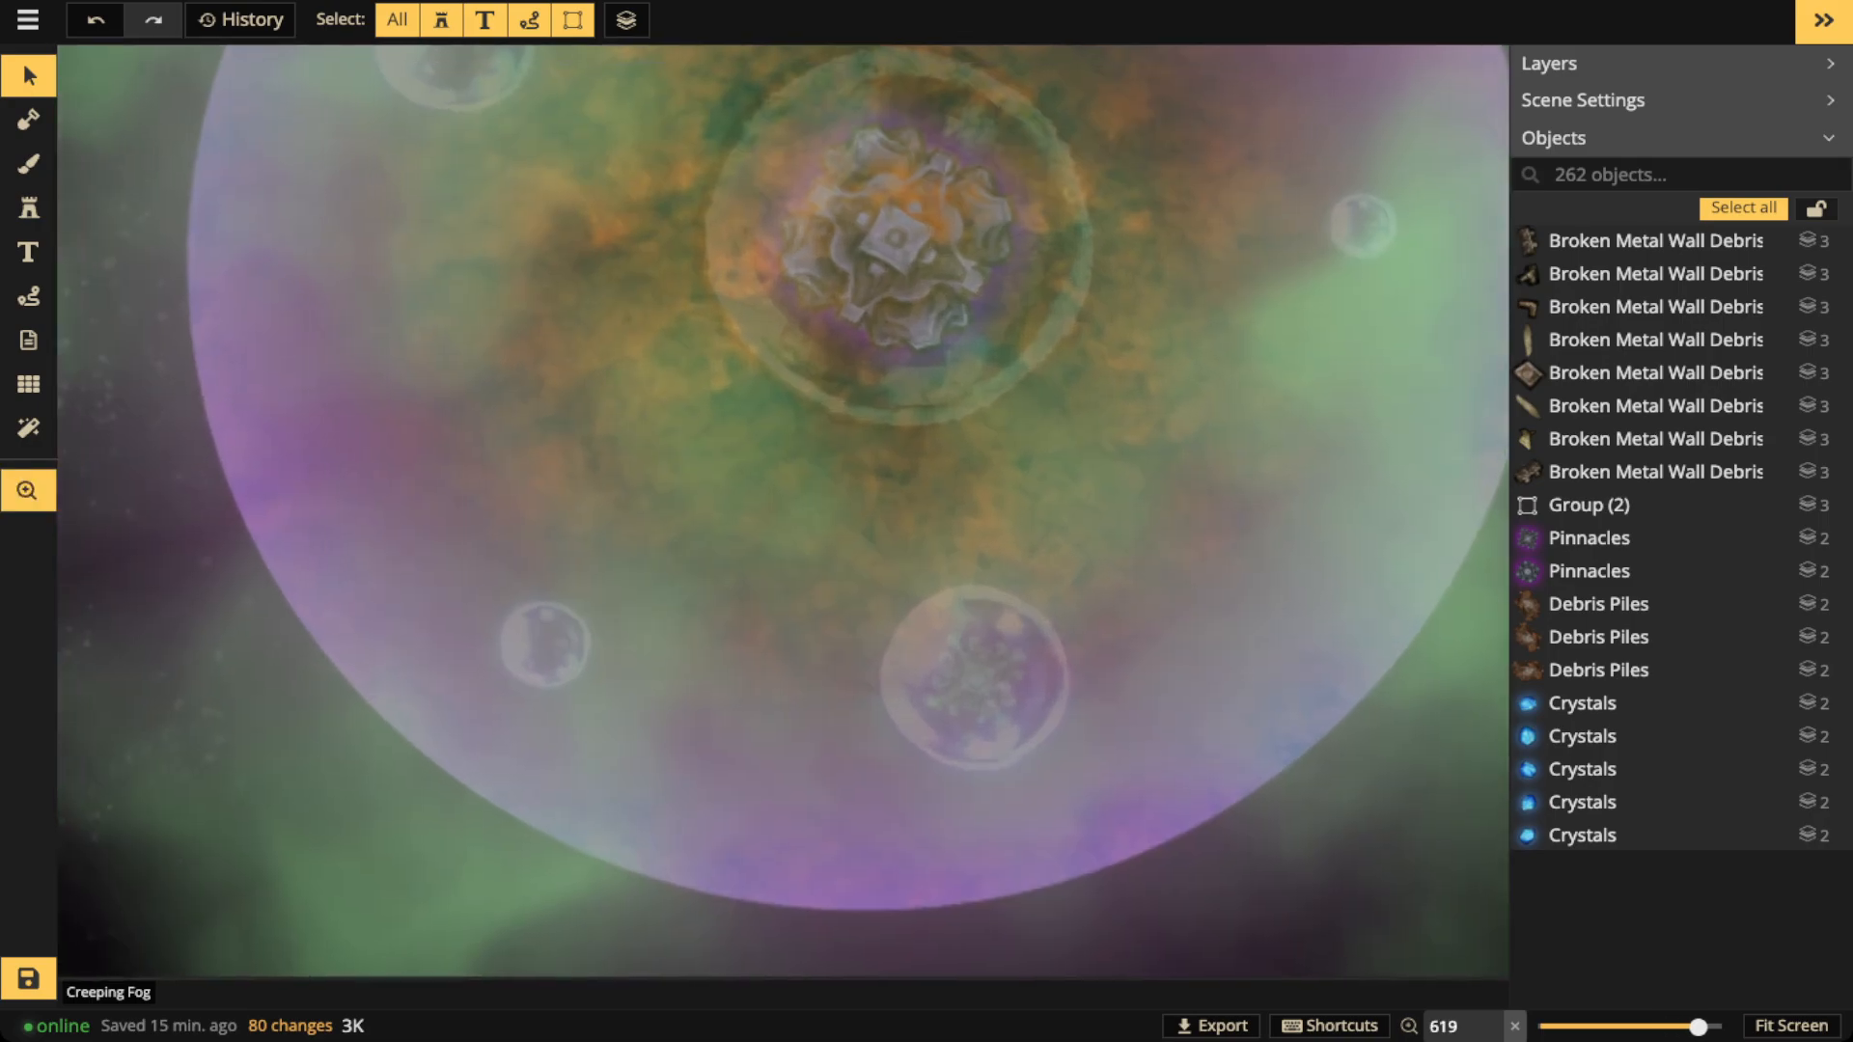
pyautogui.moveTo(584, 481); pyautogui.dragTo(653, 831)
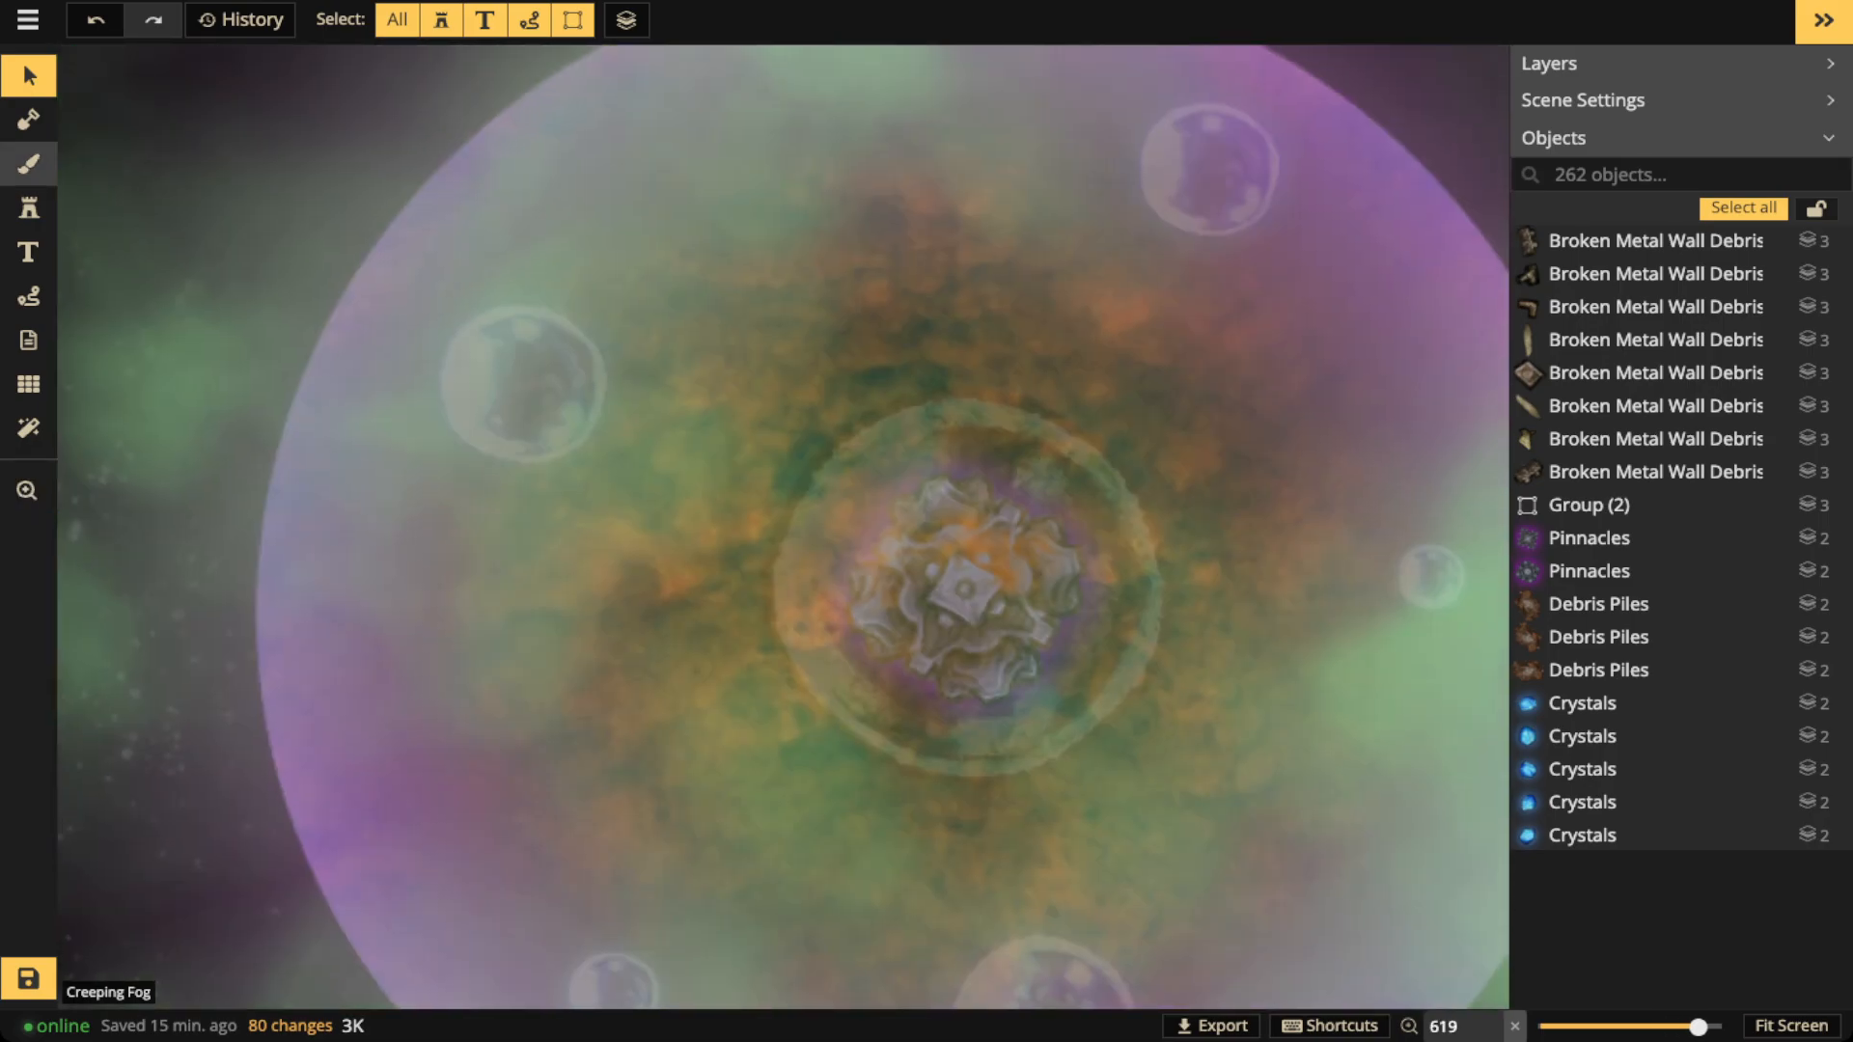
pyautogui.click(29, 208)
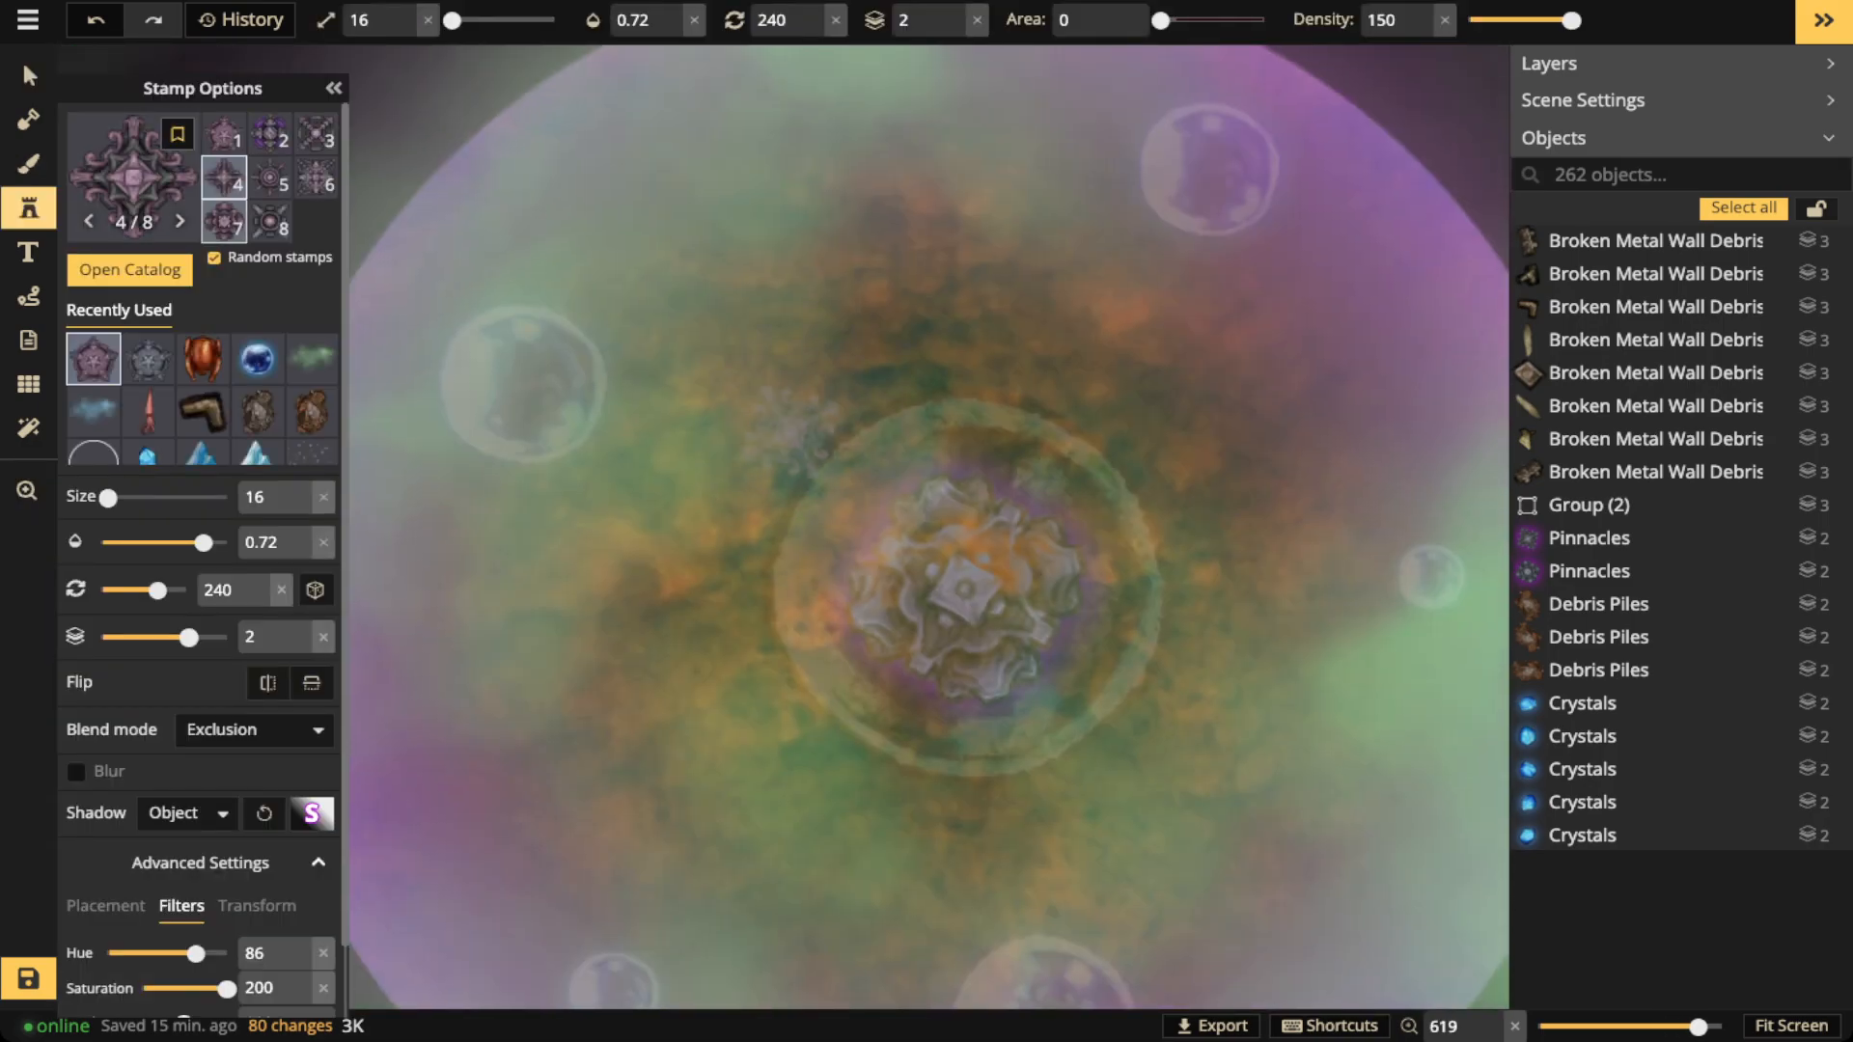
pyautogui.click(29, 76)
pyautogui.scroll(-5, 861, 464)
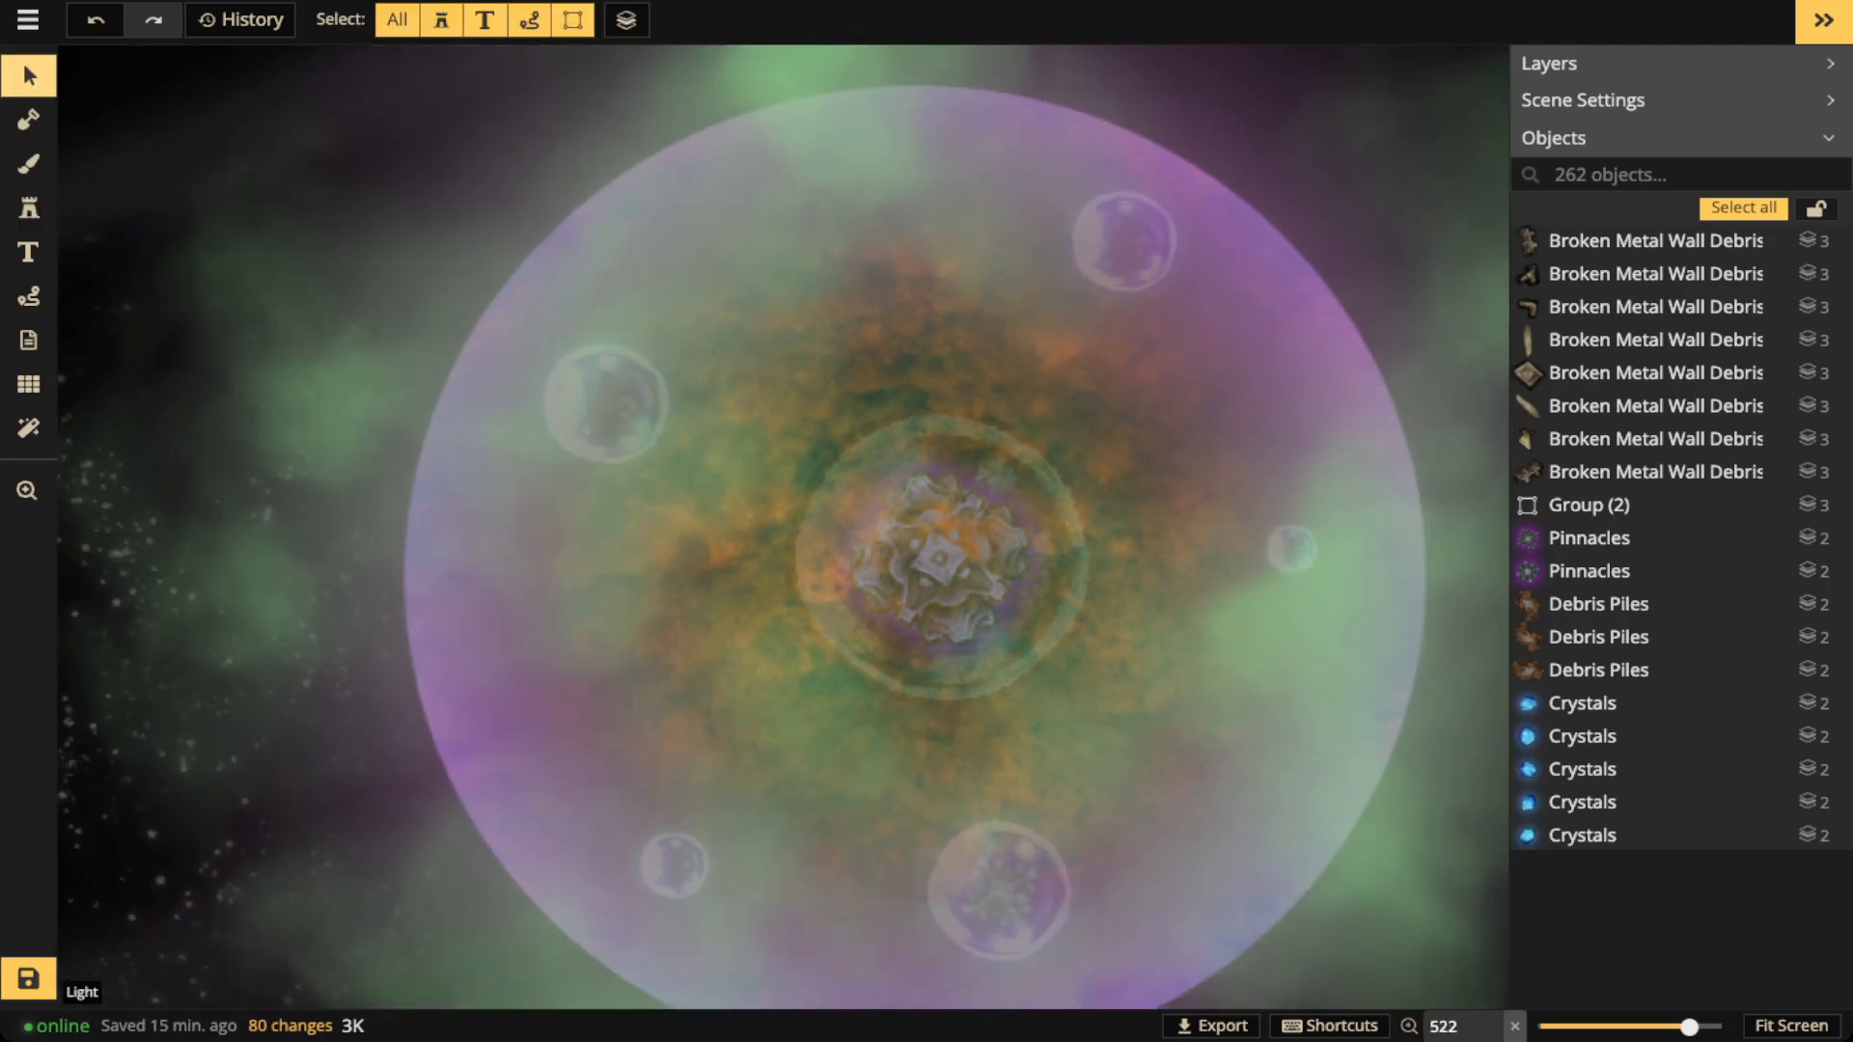
pyautogui.scroll(-7, 868, 541)
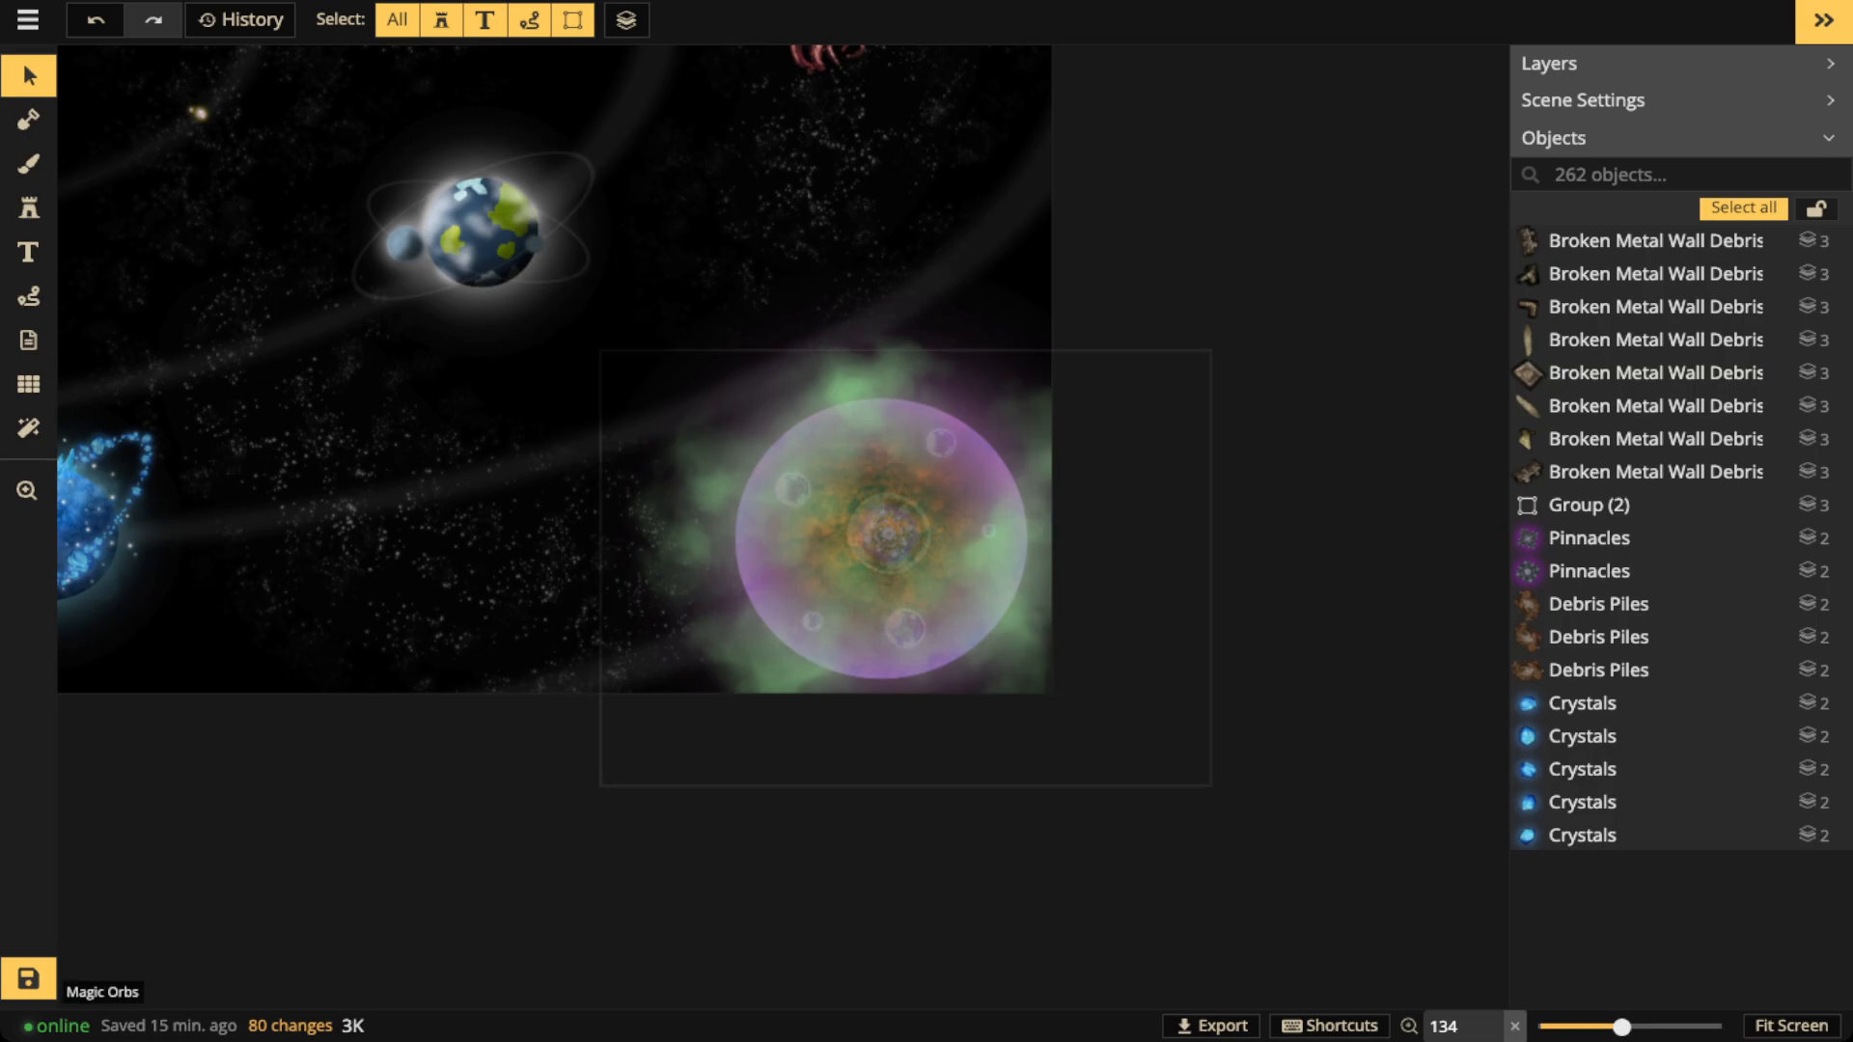
# Review the whole space map, examining the planets, the sun, the asteroid orbit and the squid up close and at full extent
pyautogui.press('space')
pyautogui.moveTo(599, 328); pyautogui.dragTo(982, 533)
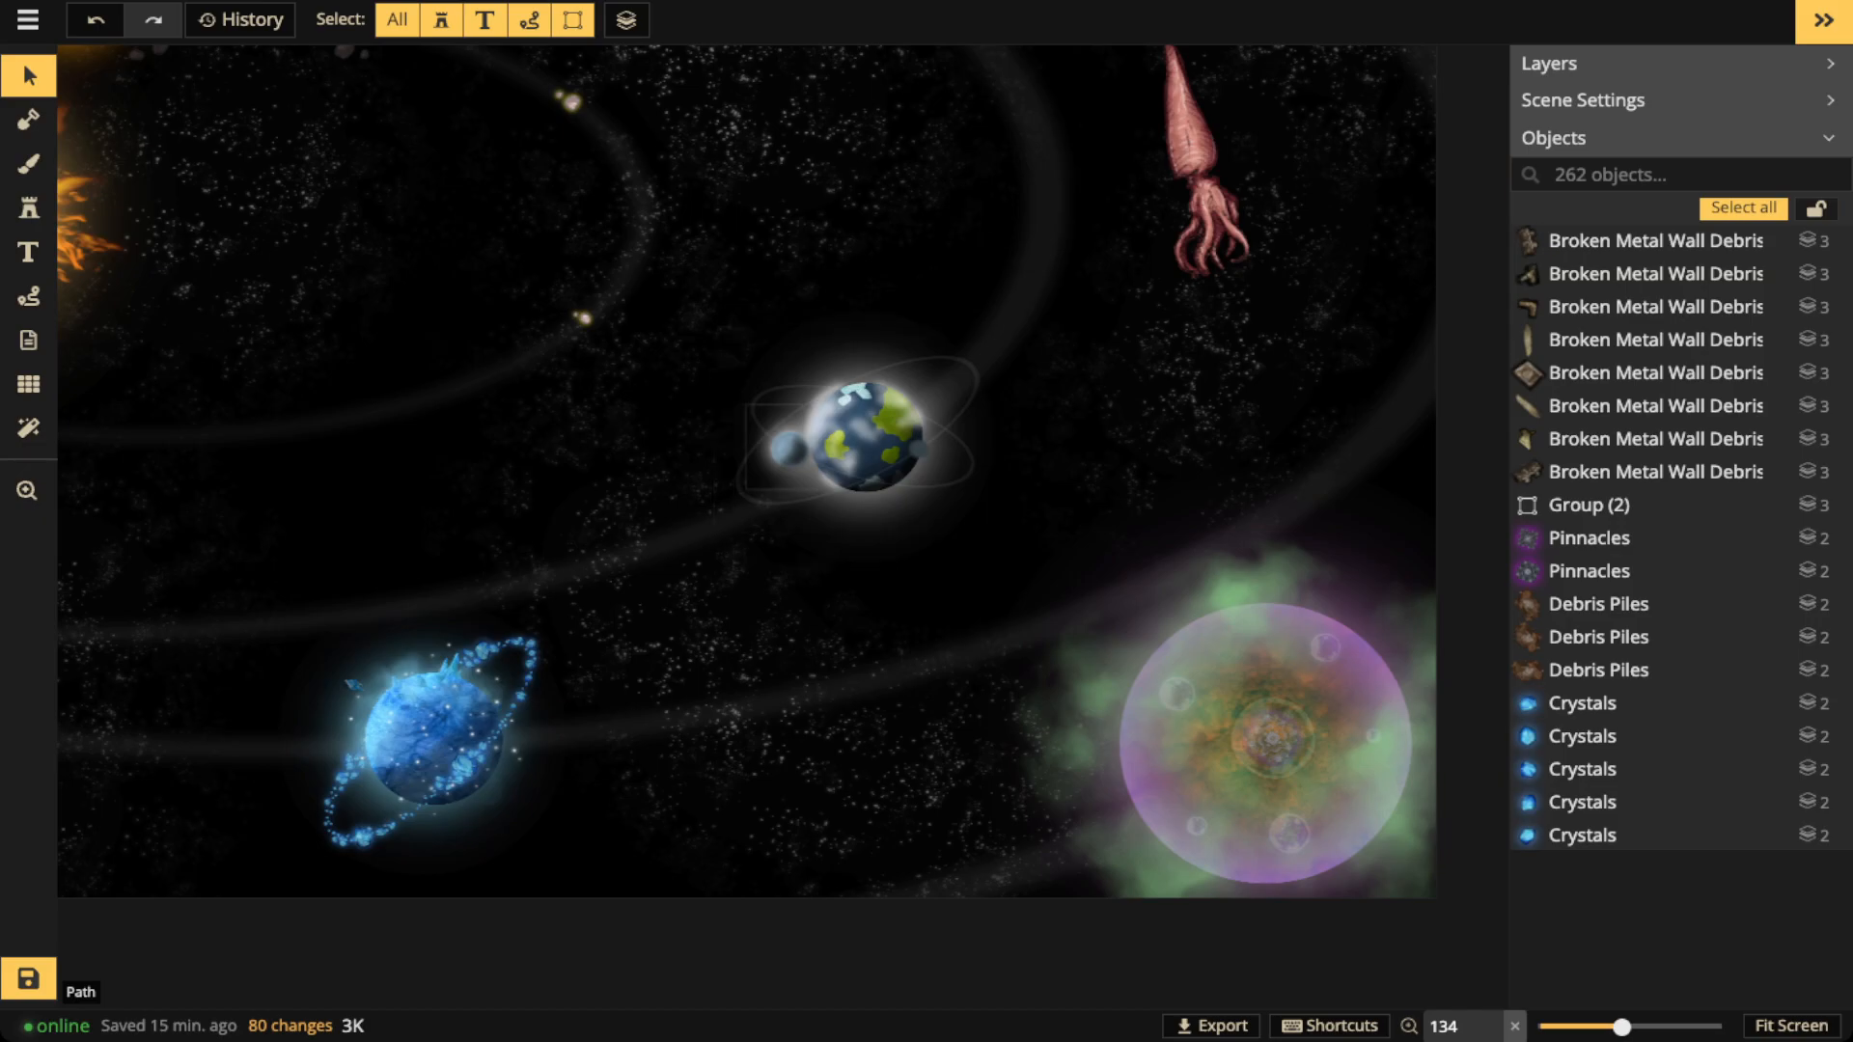
pyautogui.press('space')
pyautogui.moveTo(849, 444); pyautogui.dragTo(960, 736)
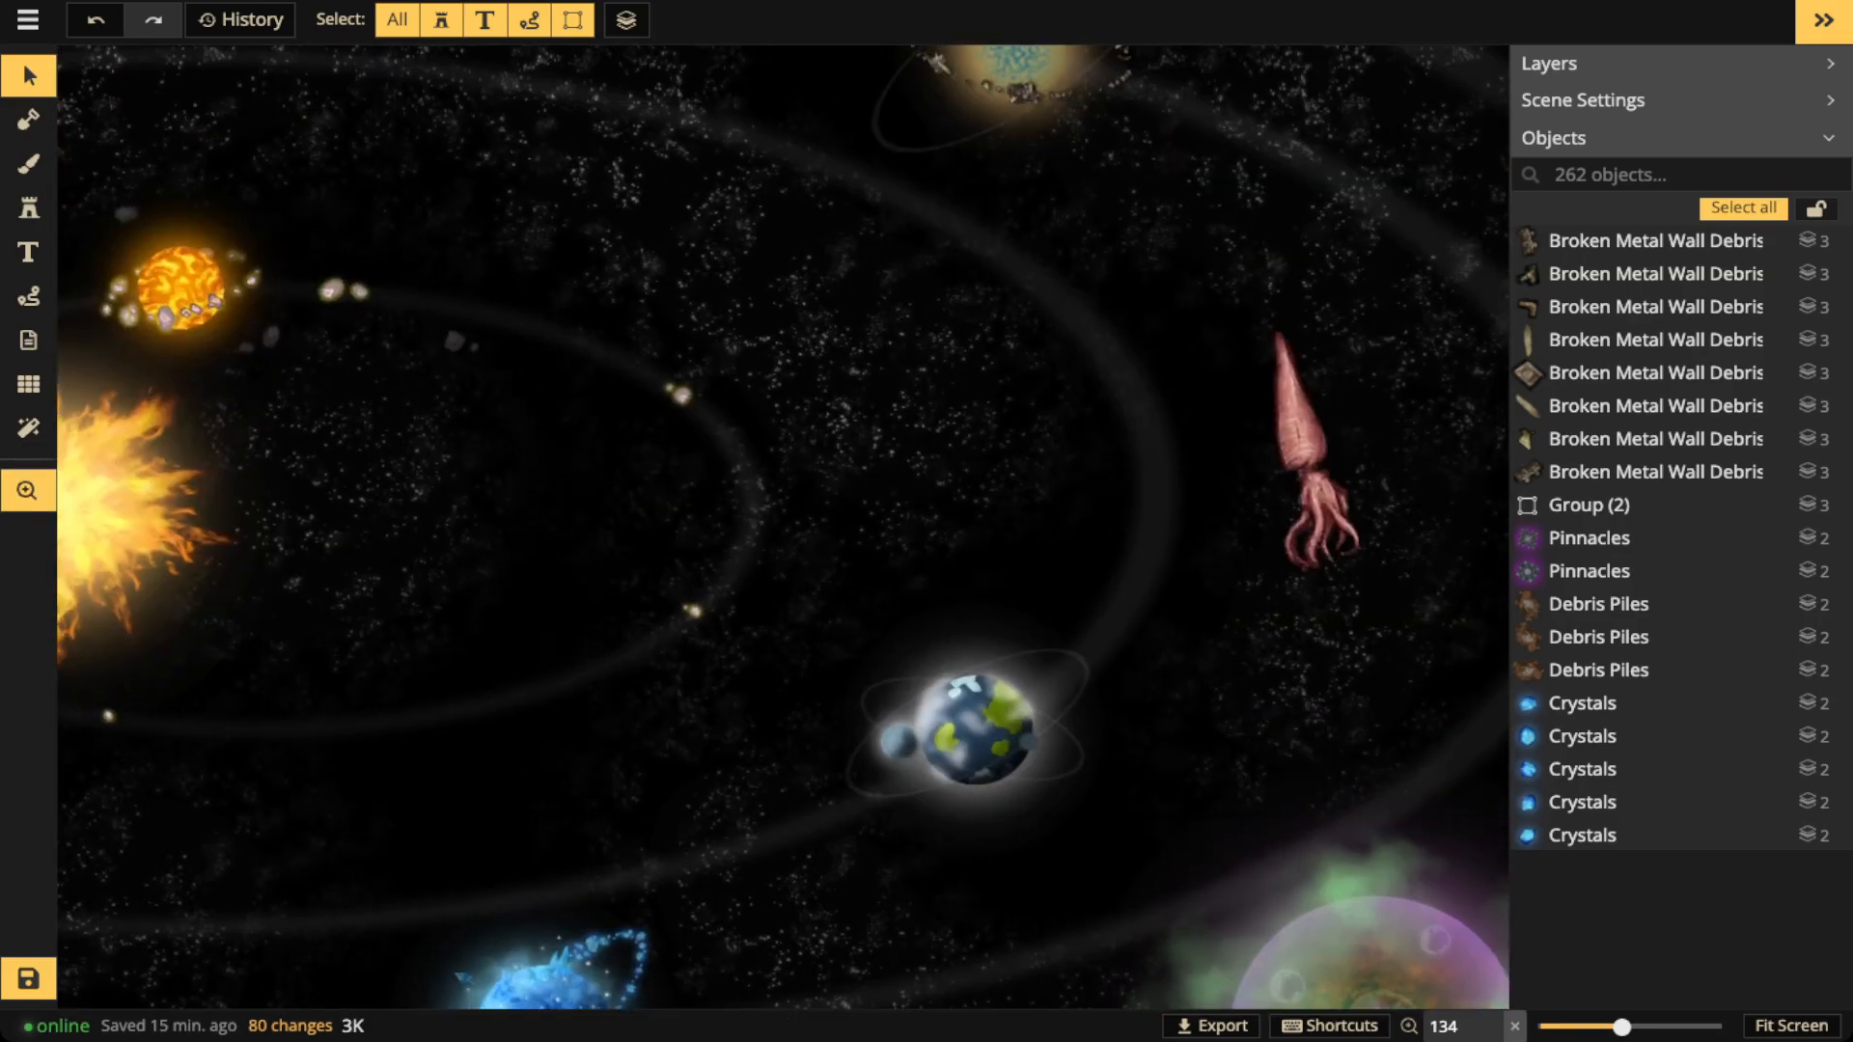
pyautogui.press('space')
pyautogui.moveTo(950, 463); pyautogui.dragTo(885, 725)
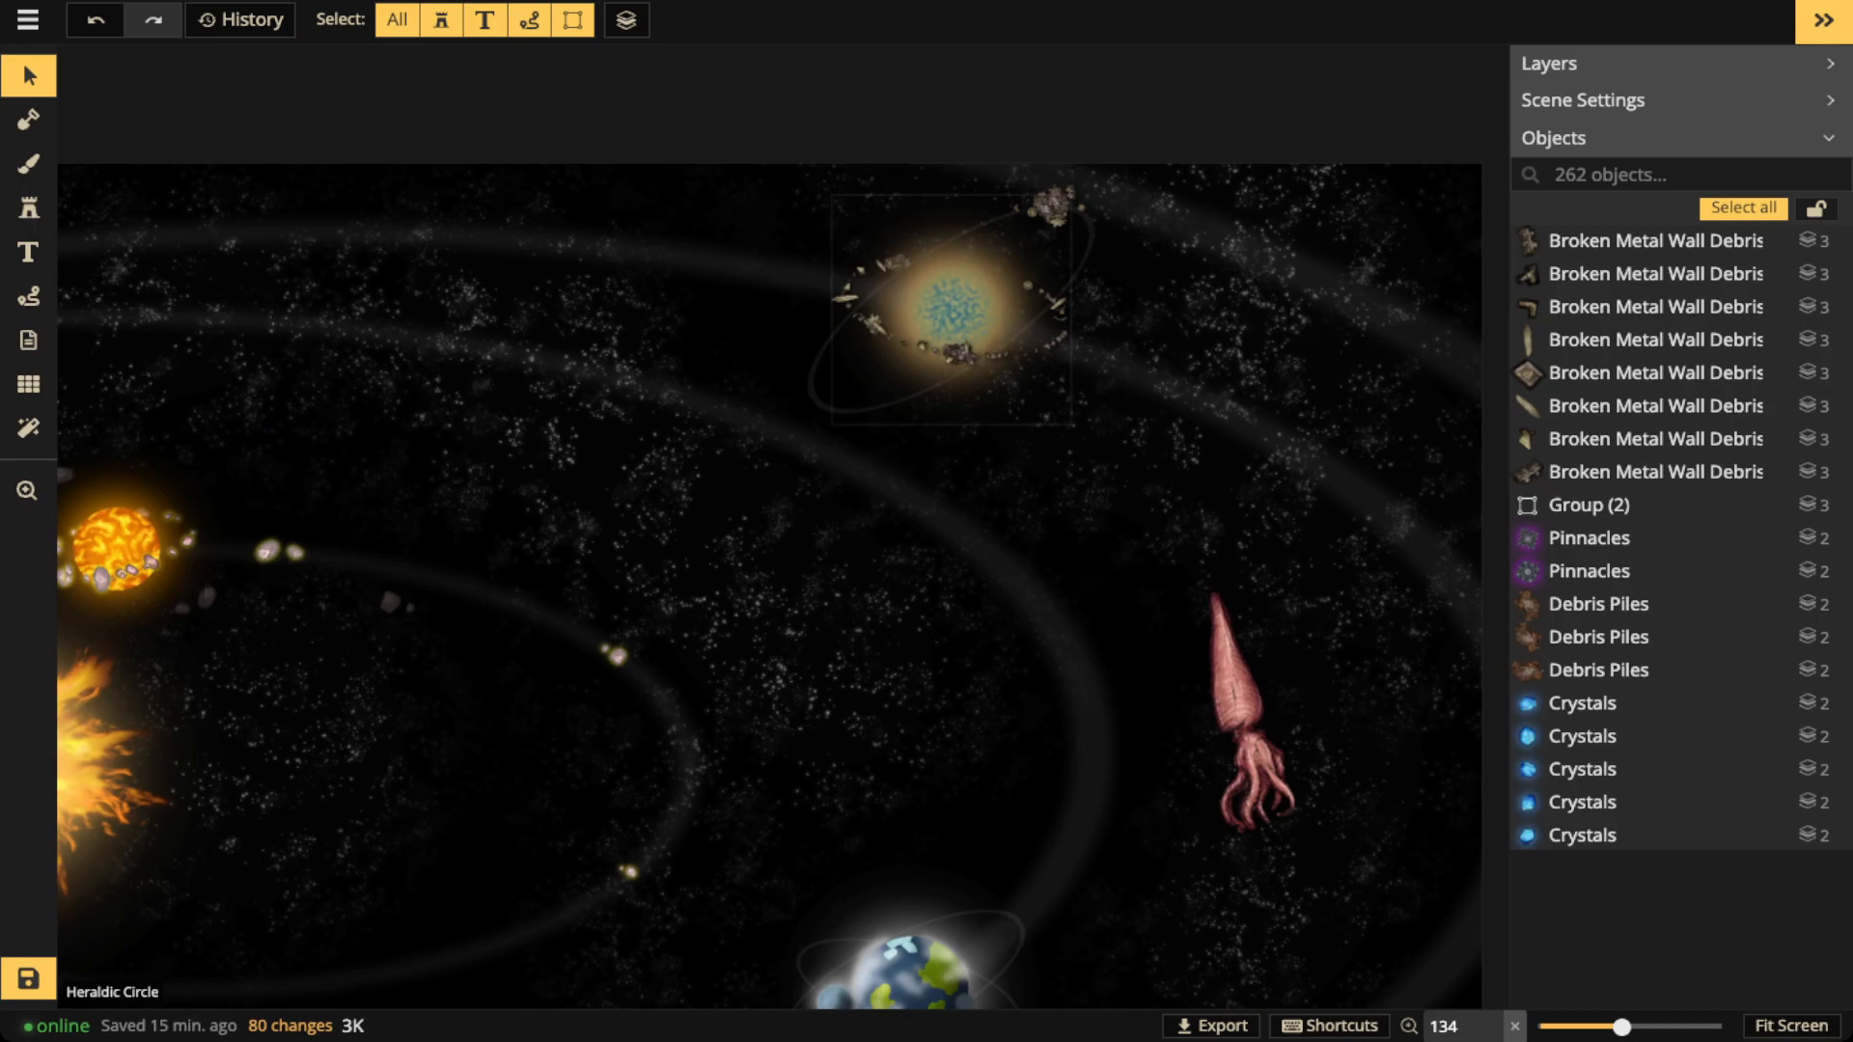
pyautogui.press('space')
pyautogui.moveTo(885, 734); pyautogui.dragTo(965, 152)
pyautogui.moveTo(569, 690); pyautogui.dragTo(757, 541)
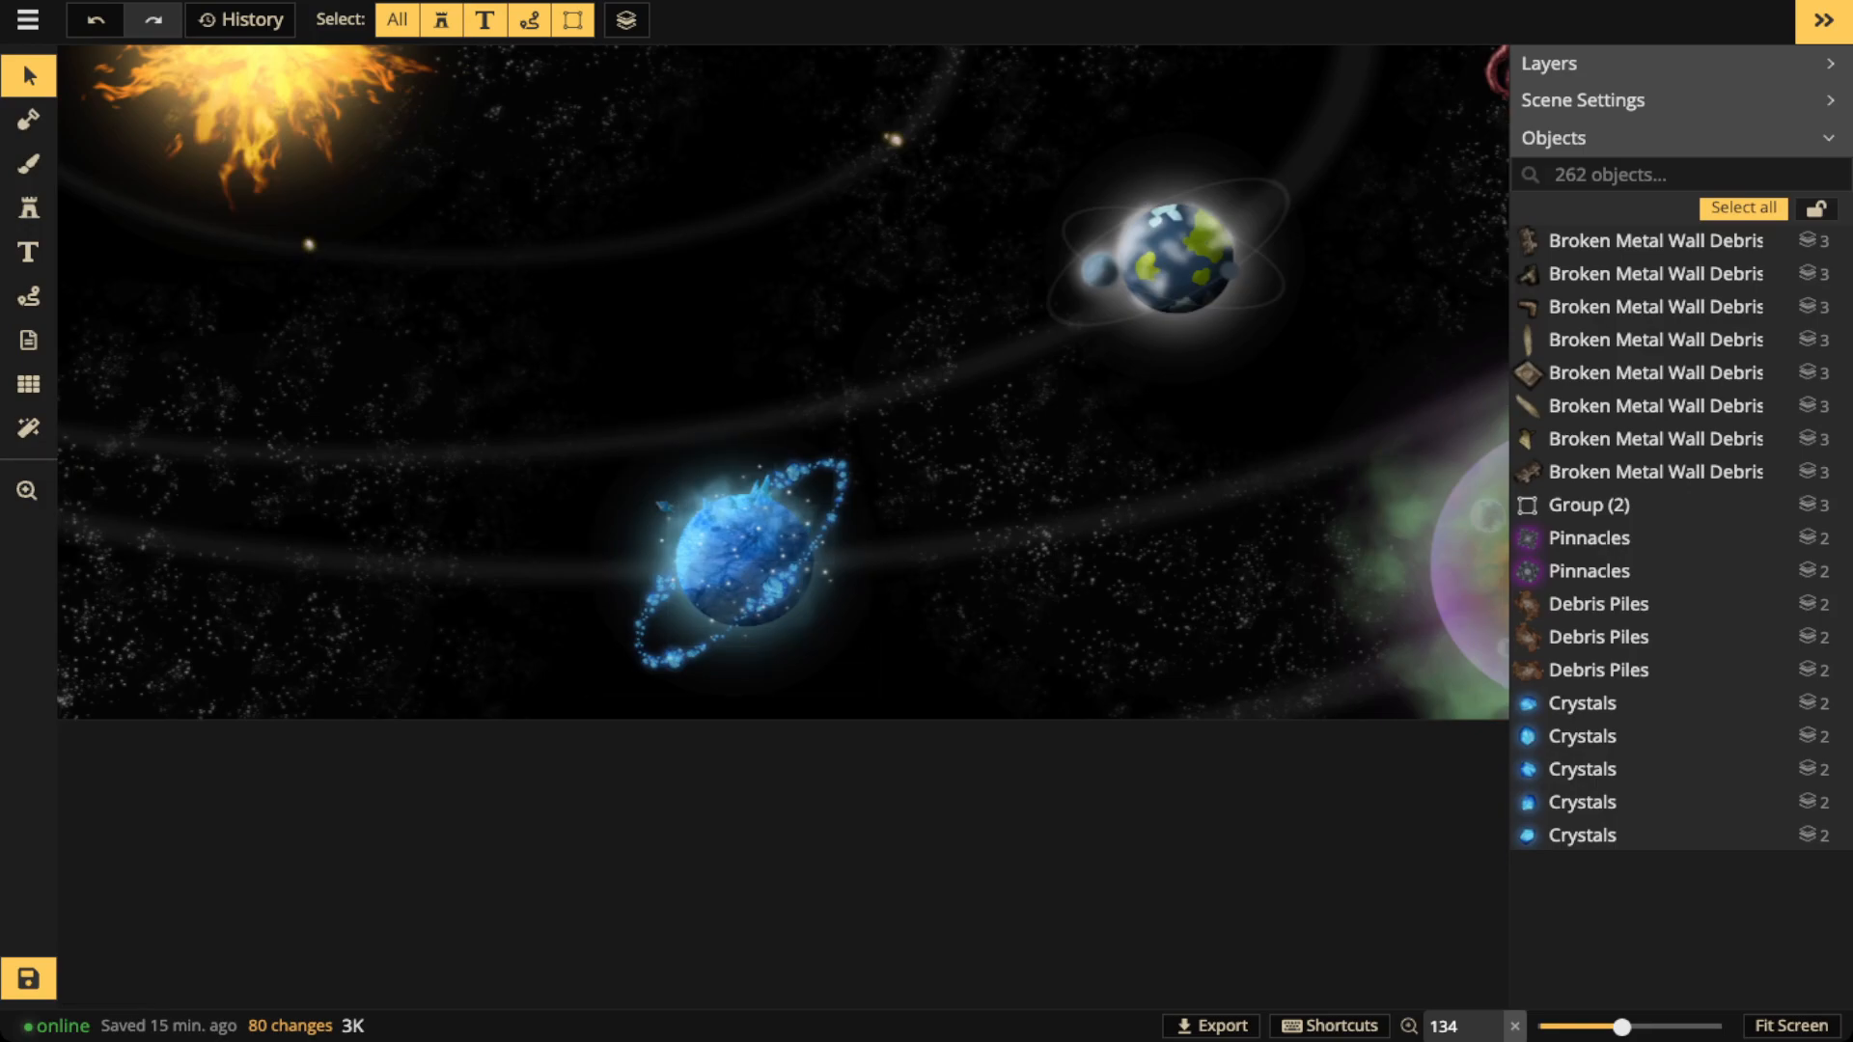
pyautogui.scroll(-2, 959, 350)
pyautogui.moveTo(959, 349); pyautogui.dragTo(1070, 683)
pyautogui.scroll(3, 579, 236)
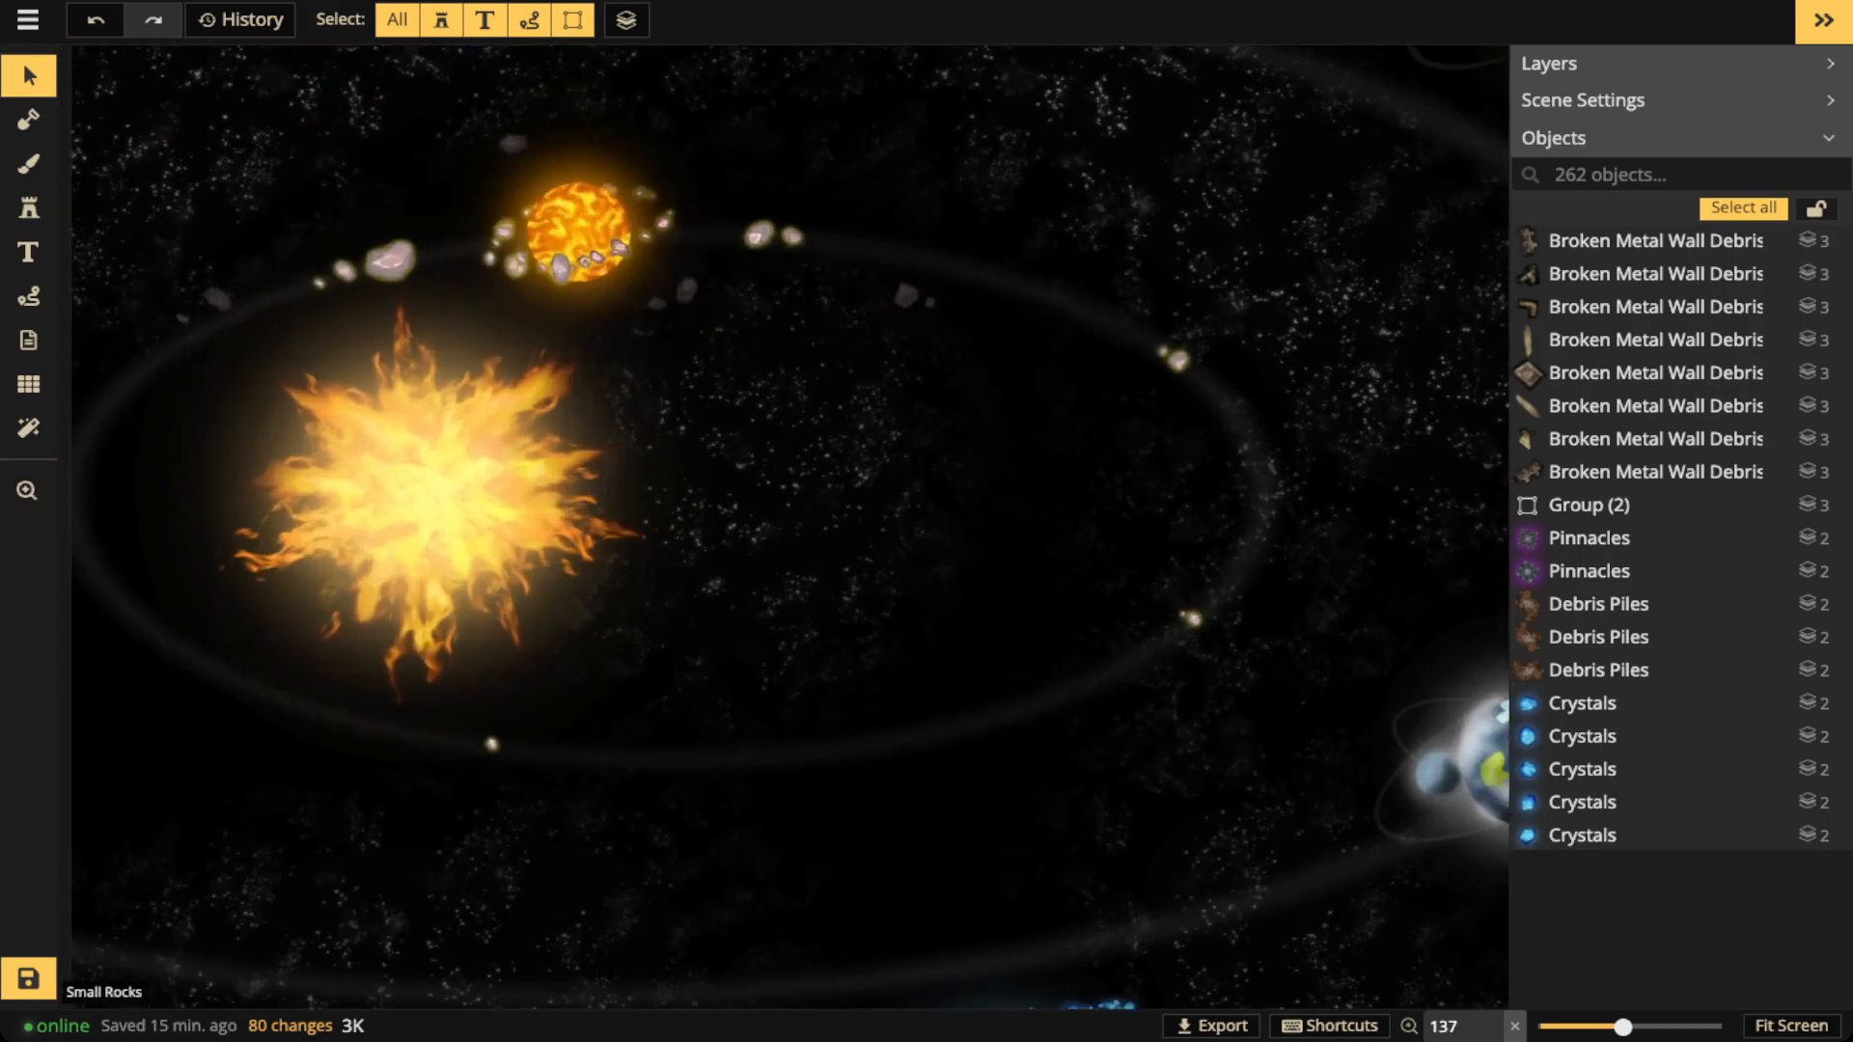
pyautogui.scroll(1, 579, 237)
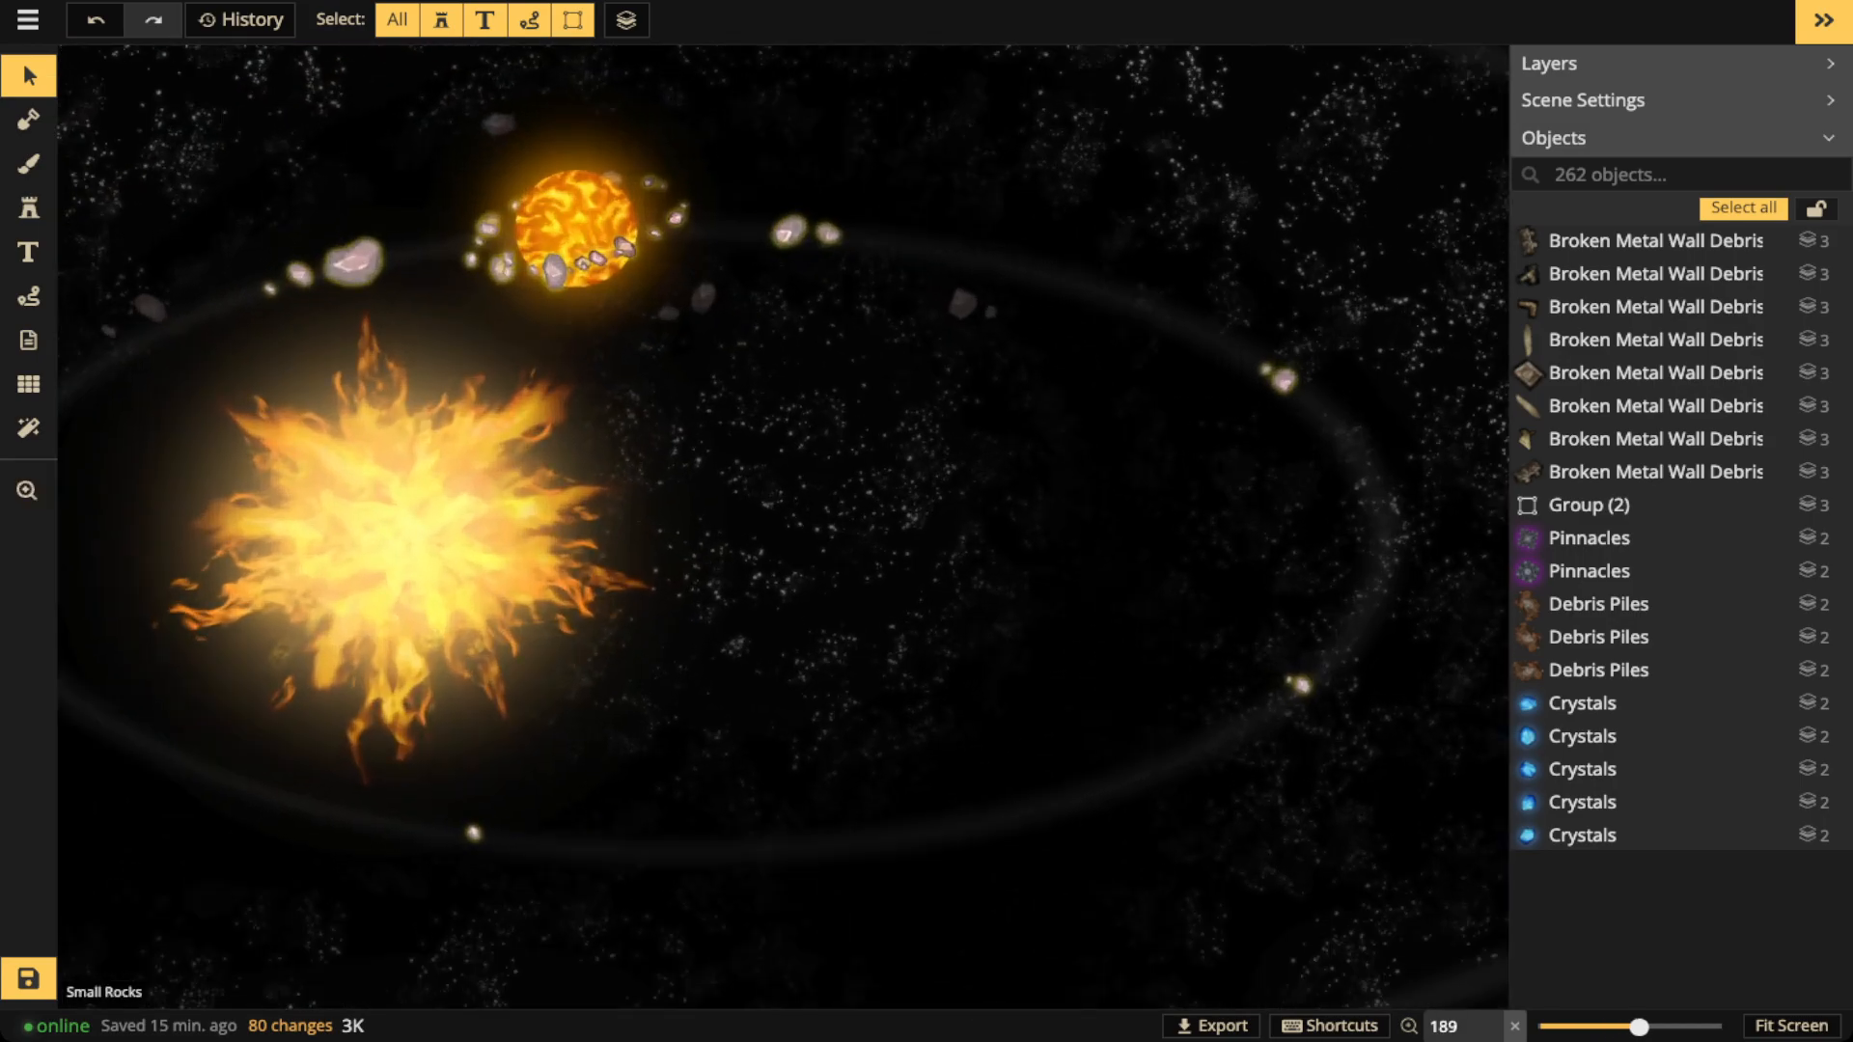
pyautogui.scroll(-1, 926, 419)
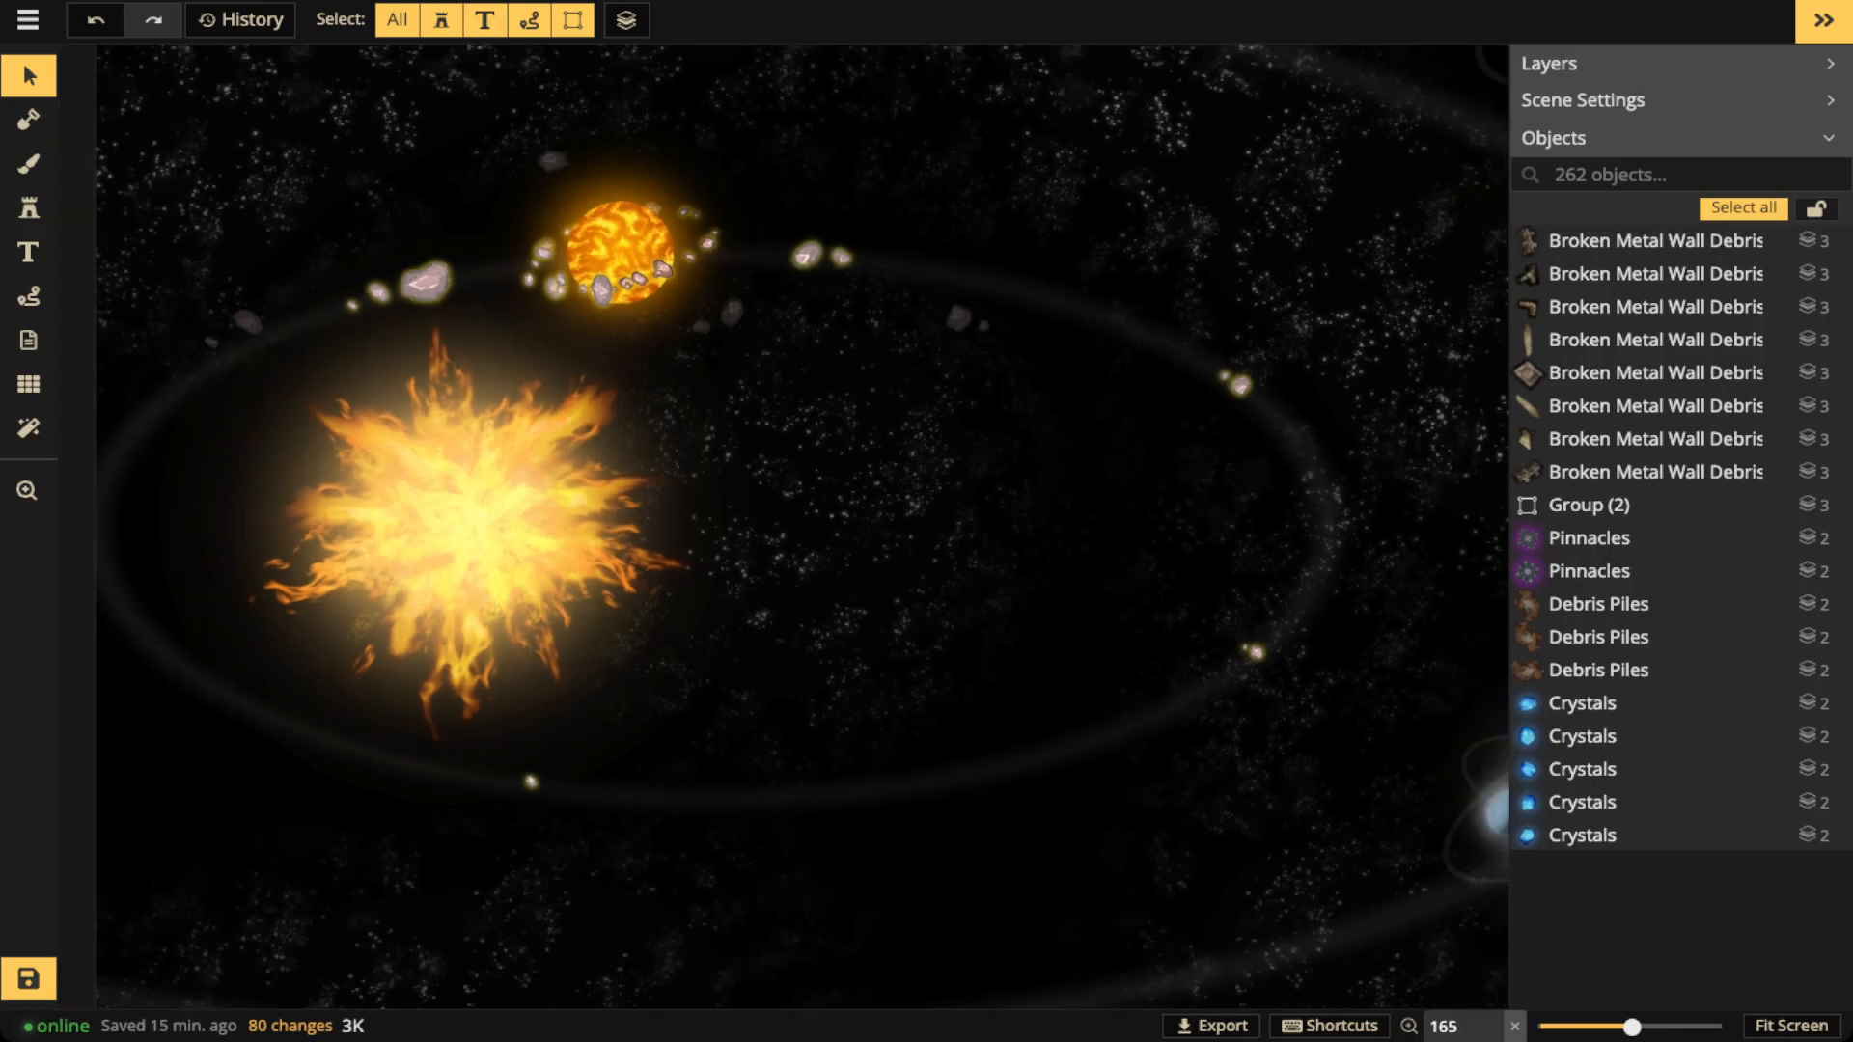
pyautogui.scroll(-3, 926, 419)
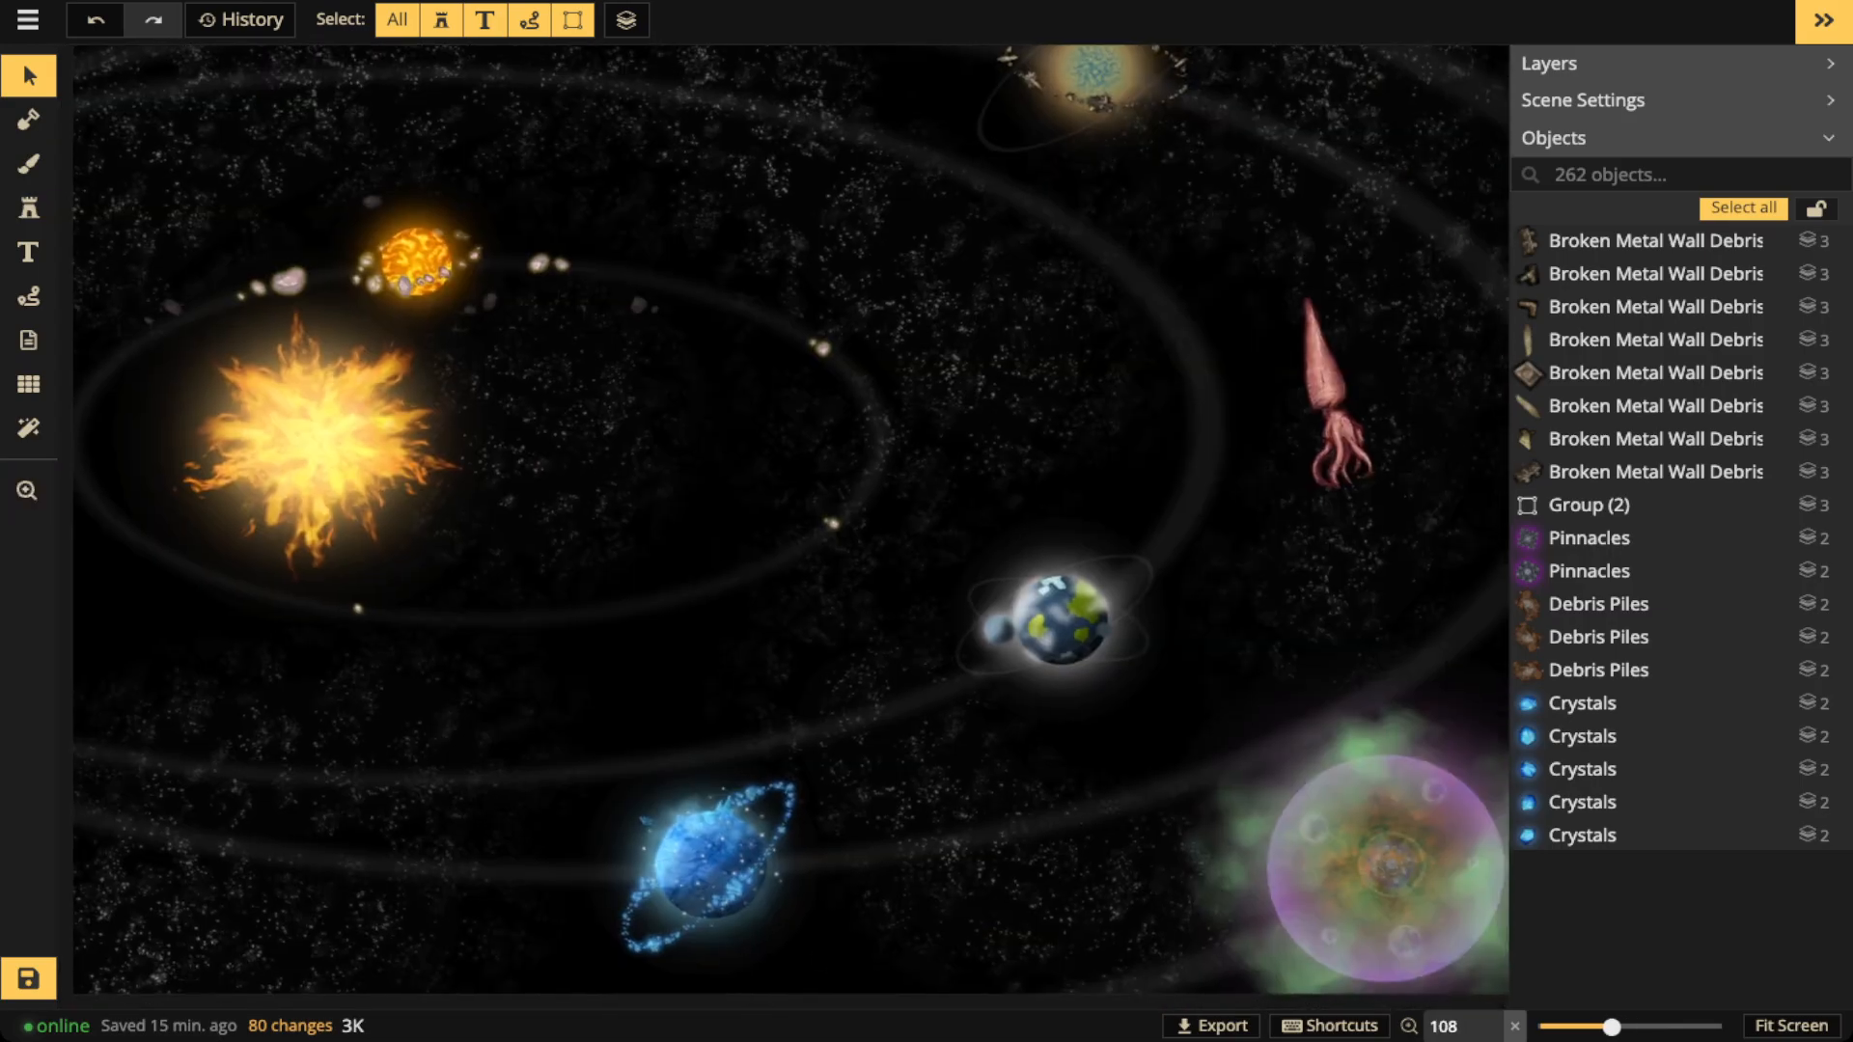
pyautogui.scroll(-1, 926, 419)
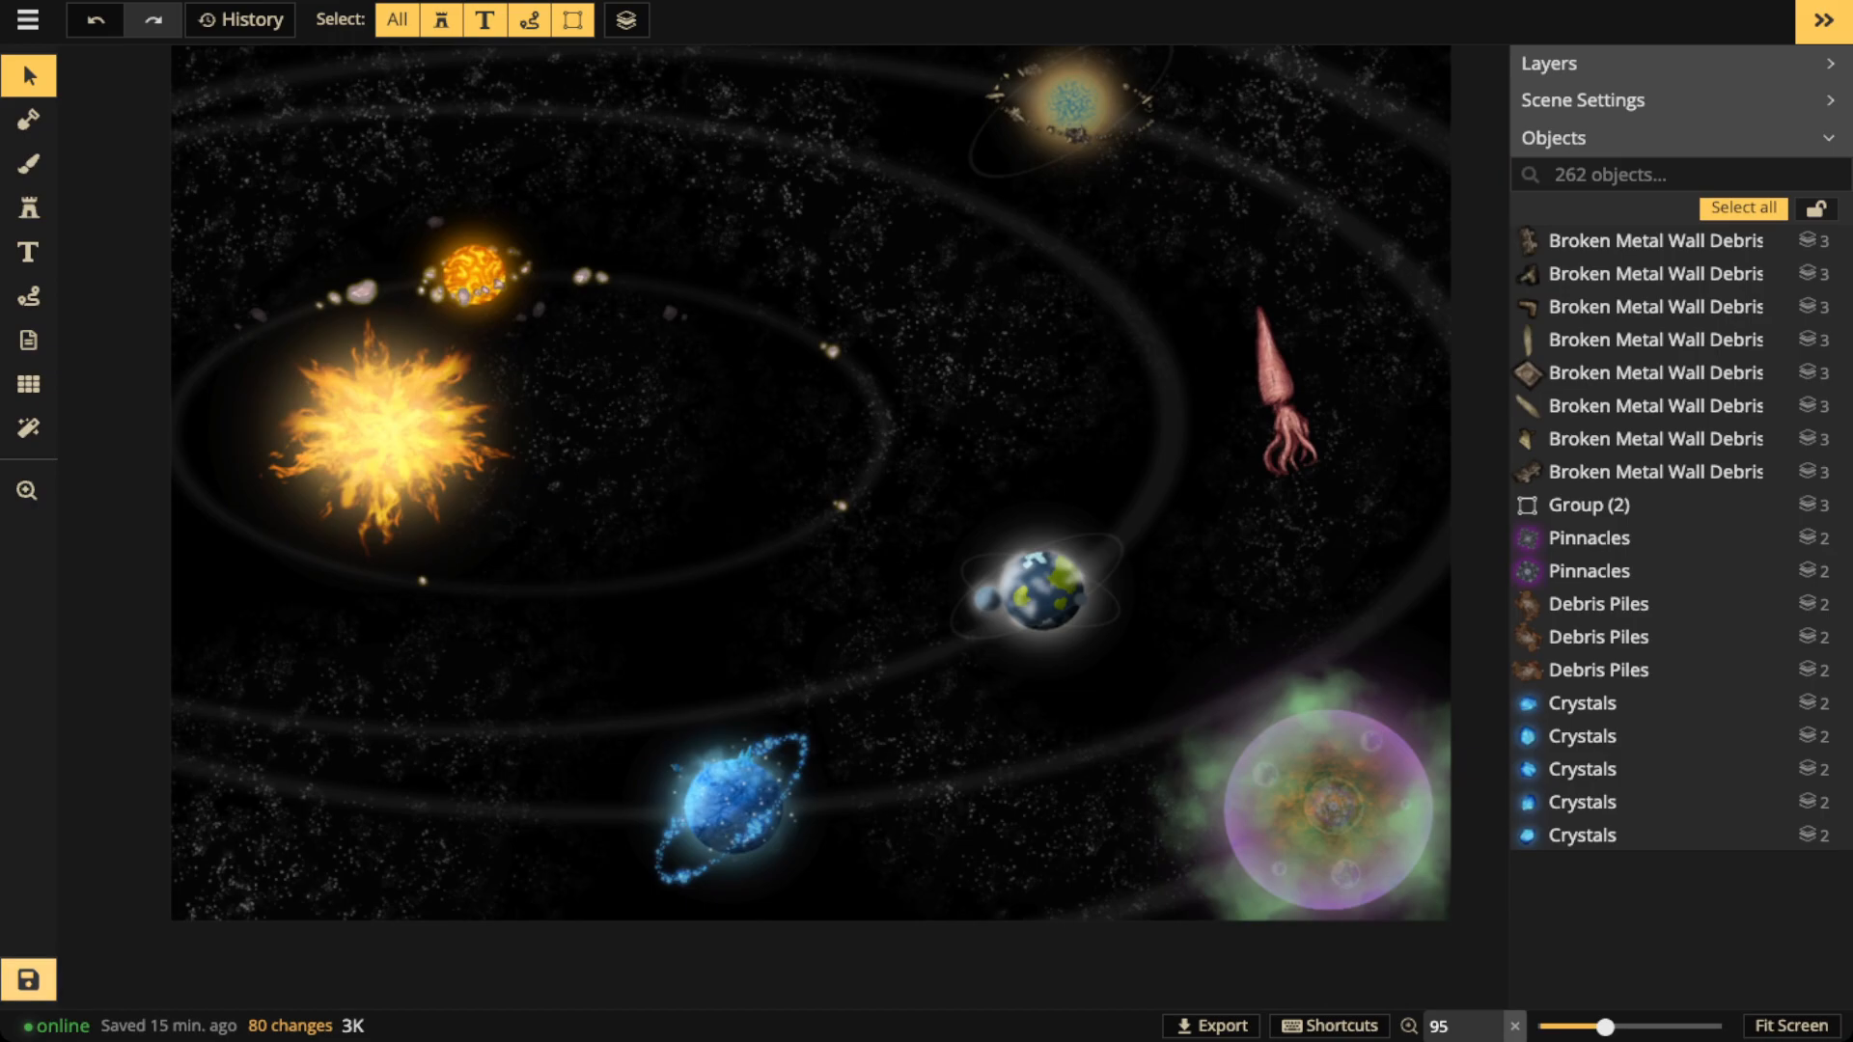
# Save the map and move the squid outward, closer to the map's outer edge
pyautogui.hotkey('ctrl', 's')
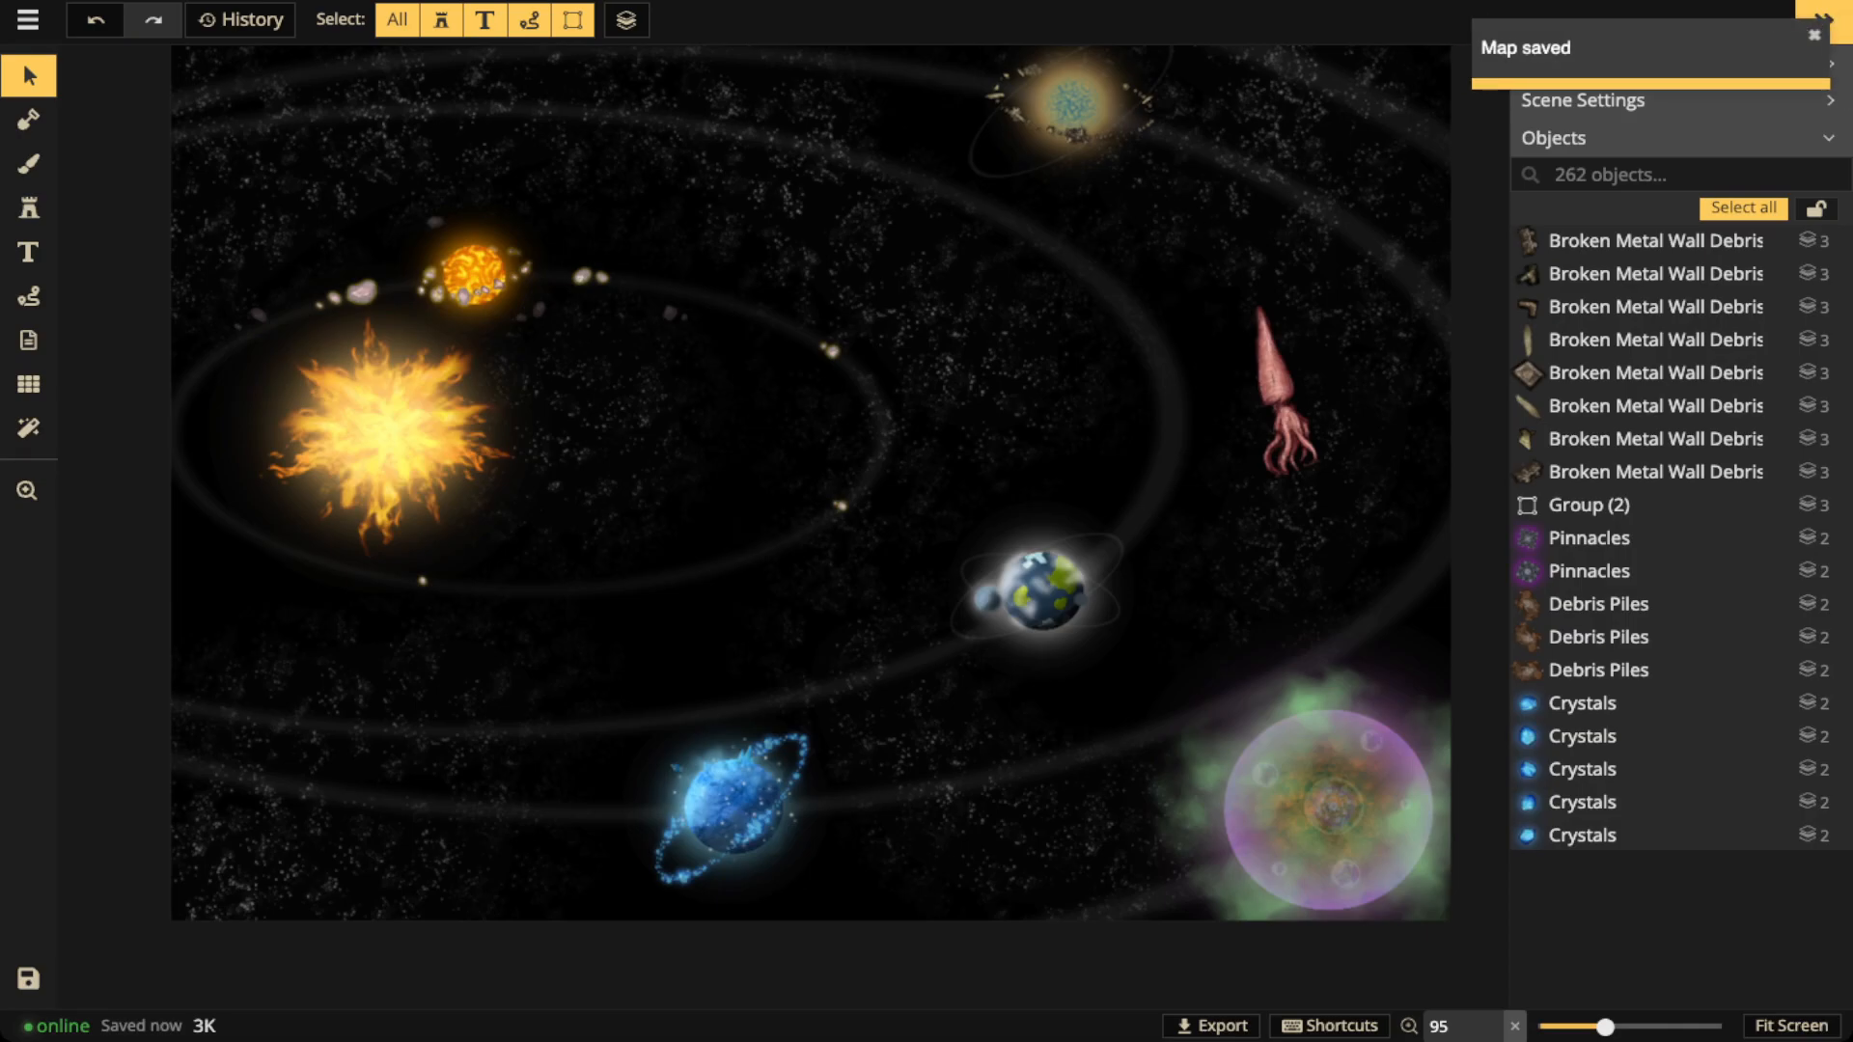
pyautogui.scroll(1, 925, 390)
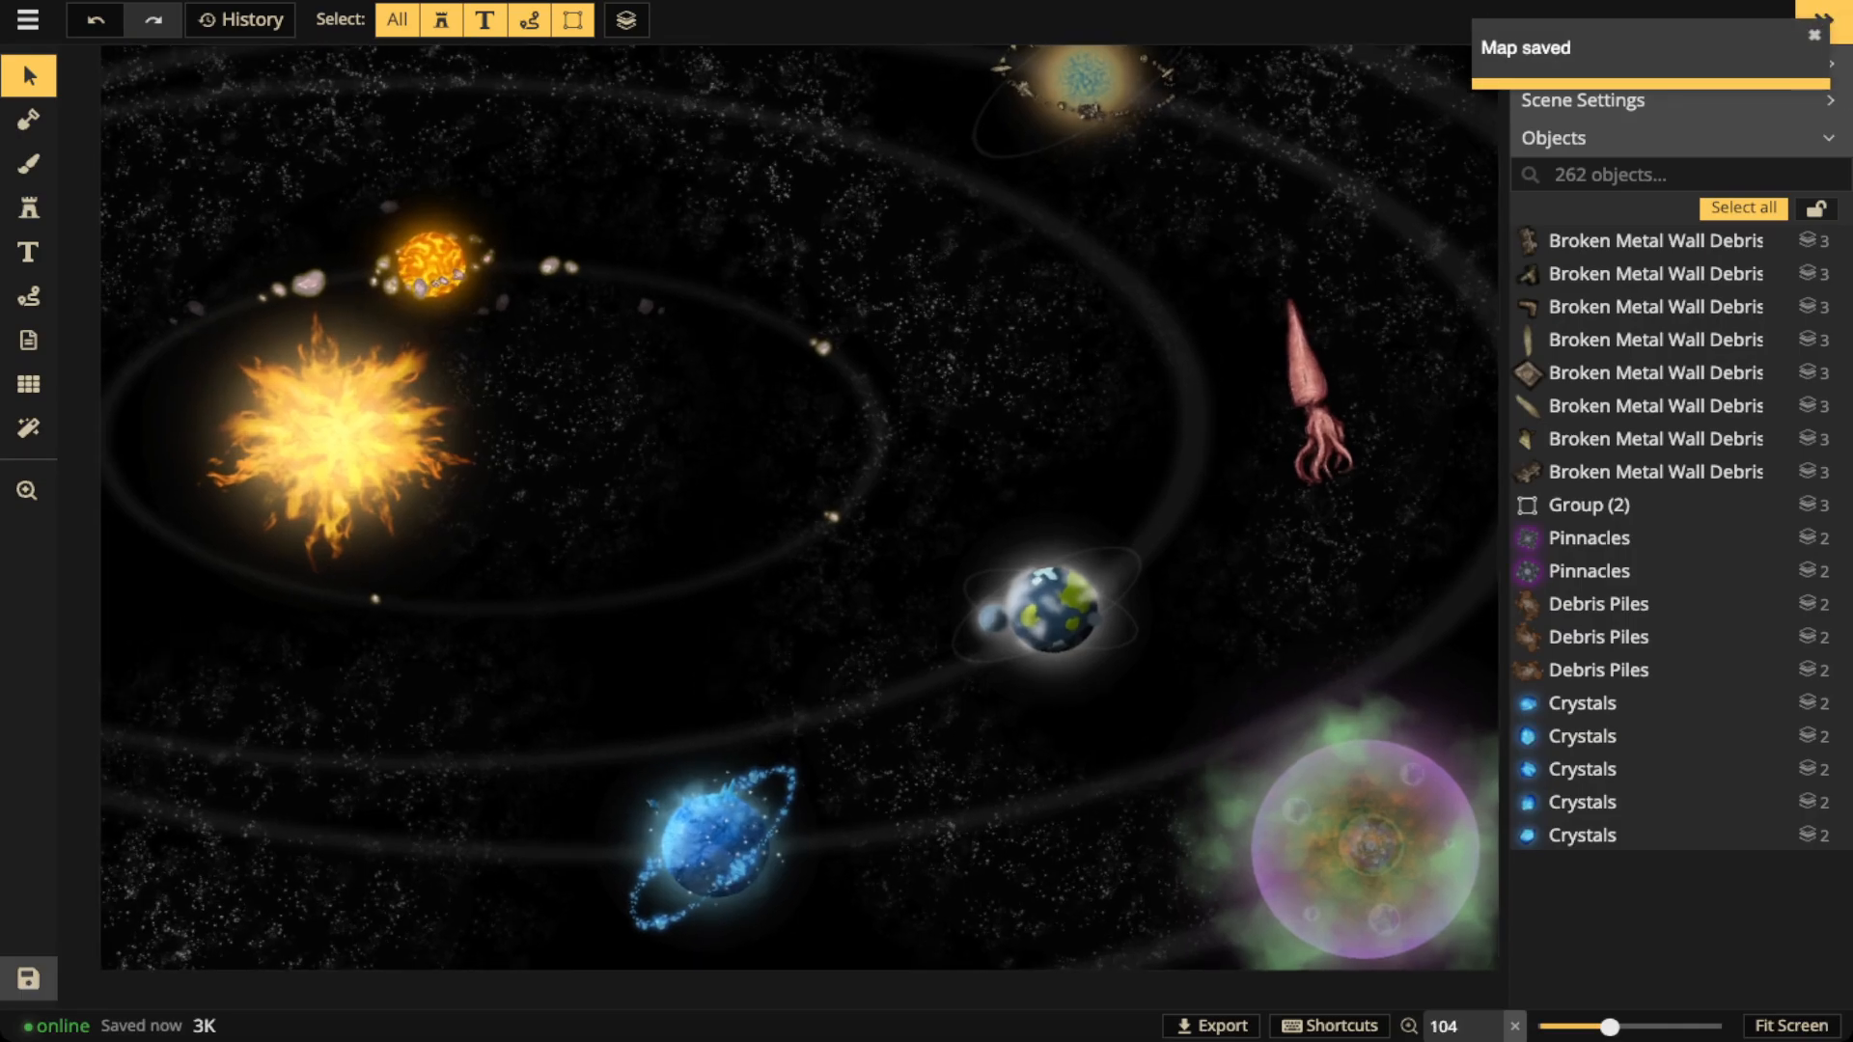
pyautogui.moveTo(1323, 391); pyautogui.dragTo(973, 400)
pyautogui.scroll(3, 973, 399)
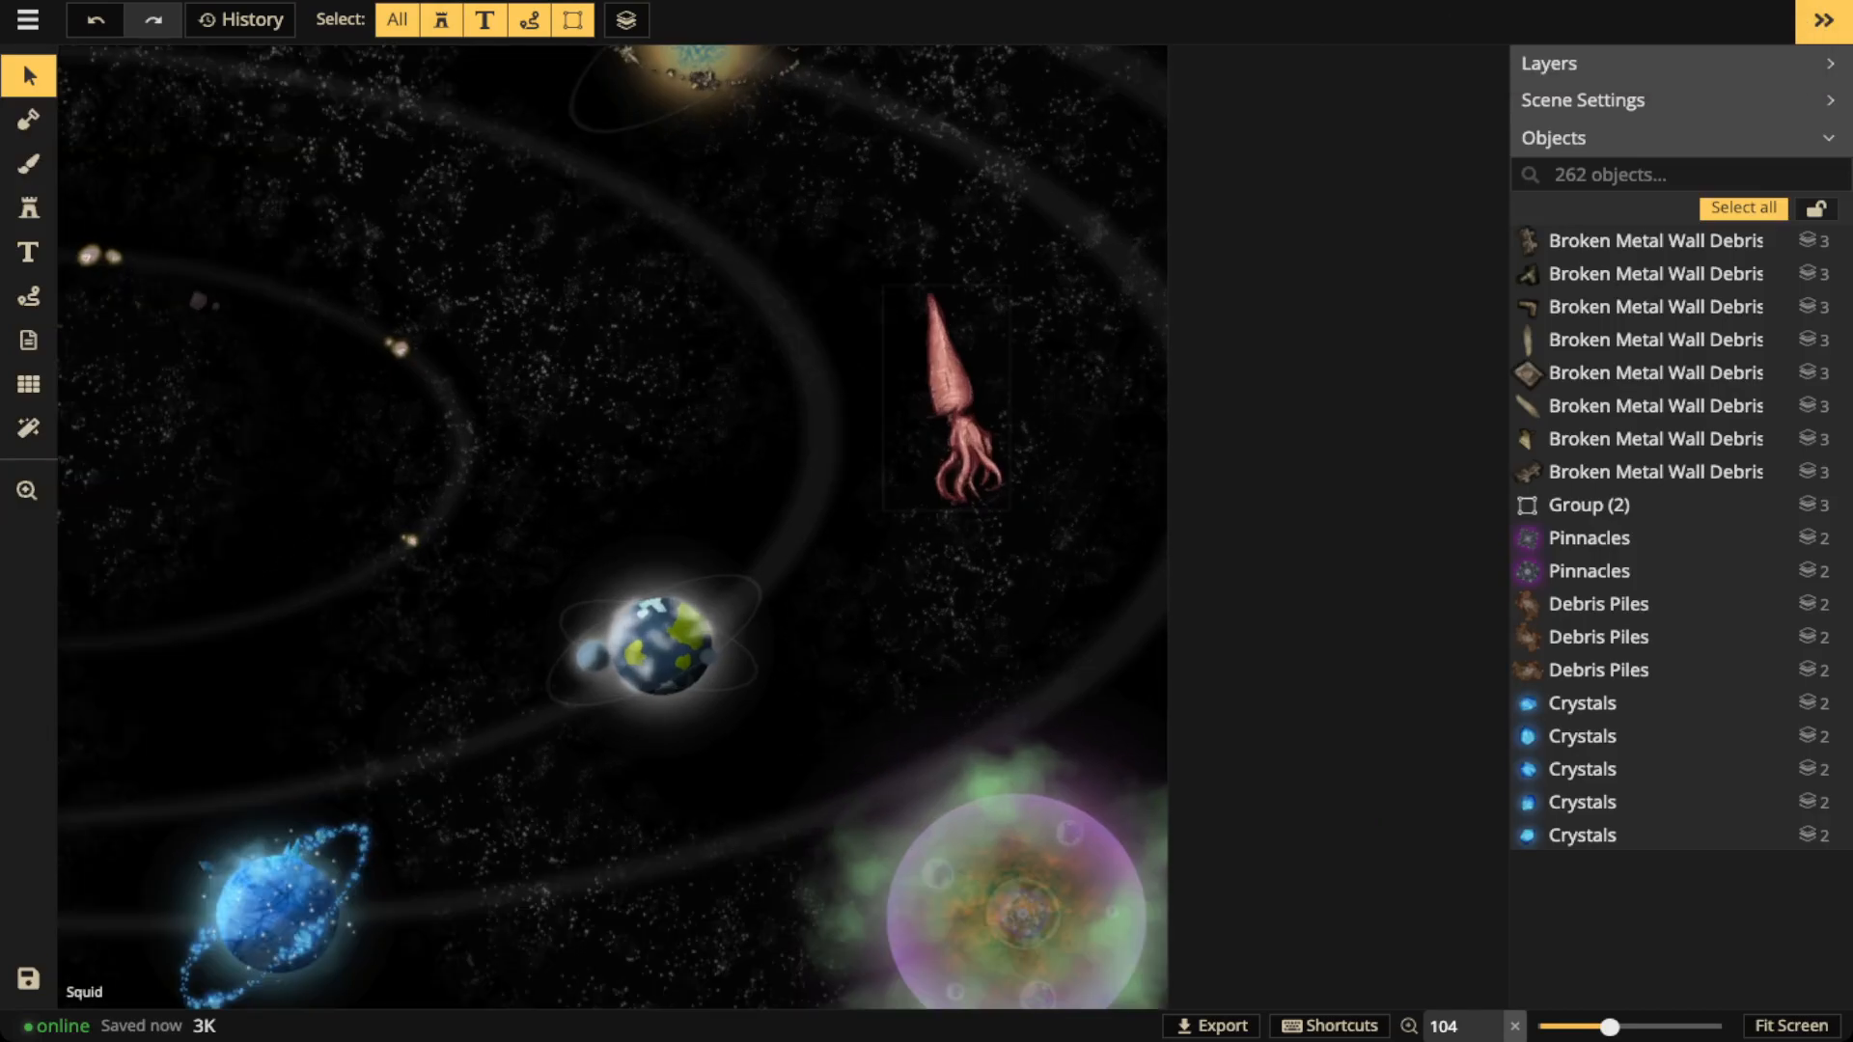
pyautogui.click(969, 399)
pyautogui.moveTo(1019, 524); pyautogui.dragTo(1029, 541)
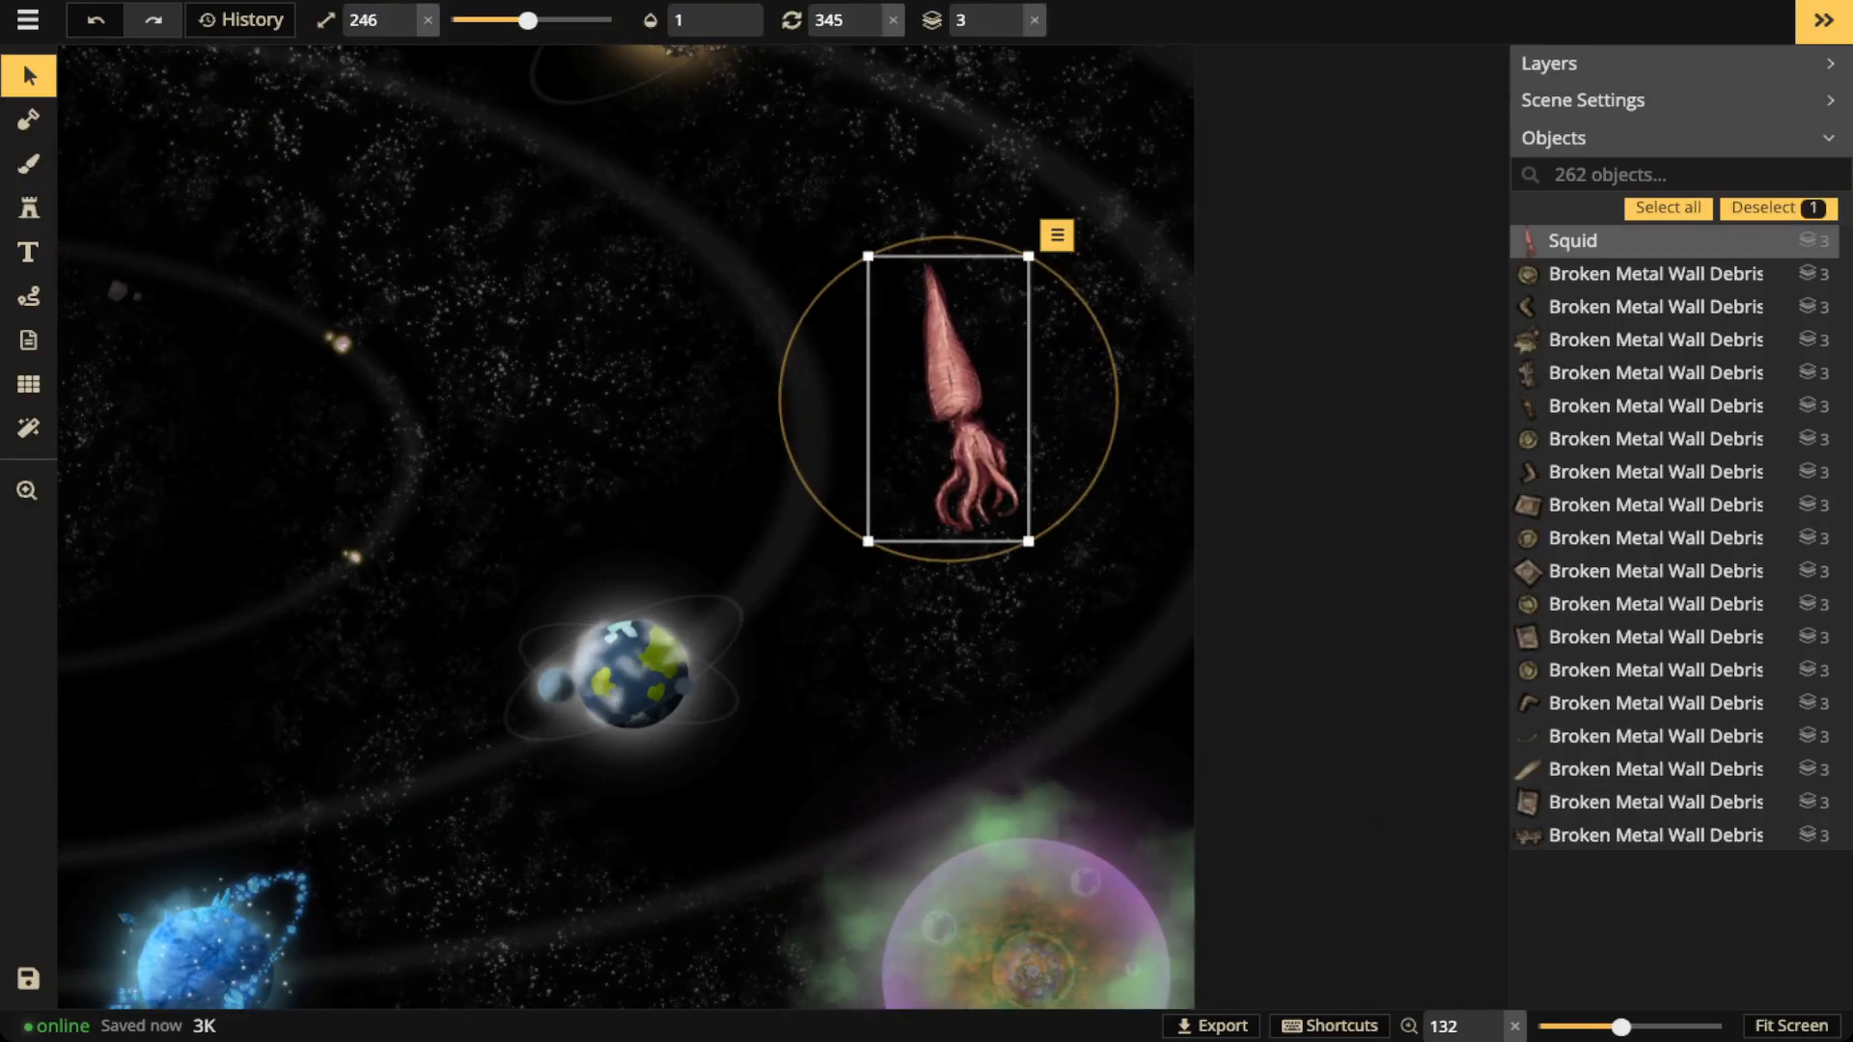
pyautogui.scroll(-1, 973, 391)
pyautogui.moveTo(973, 391); pyautogui.dragTo(1095, 379)
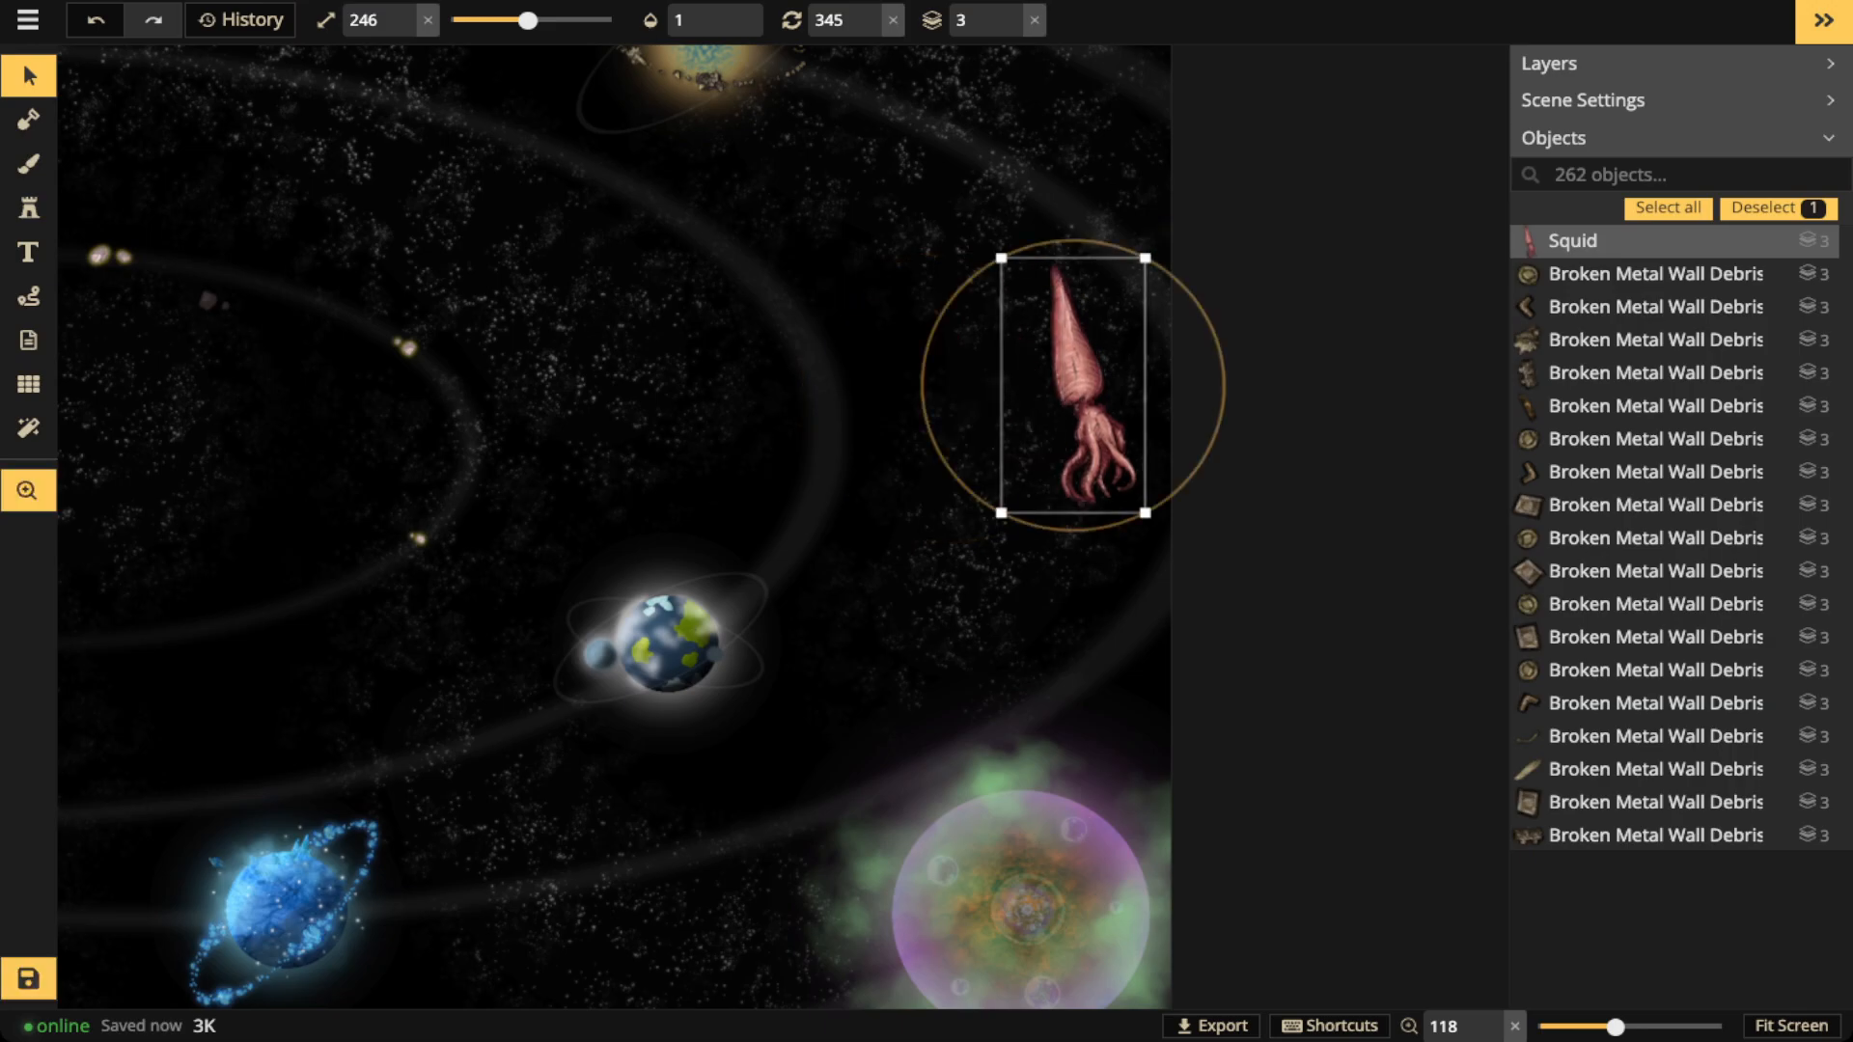
pyautogui.moveTo(951, 464); pyautogui.dragTo(1119, 397)
# Reuse a small rock from the inner orbit as the stamp and reset its hue, saturation, brightness and contrast filters to default
pyautogui.click(576, 281)
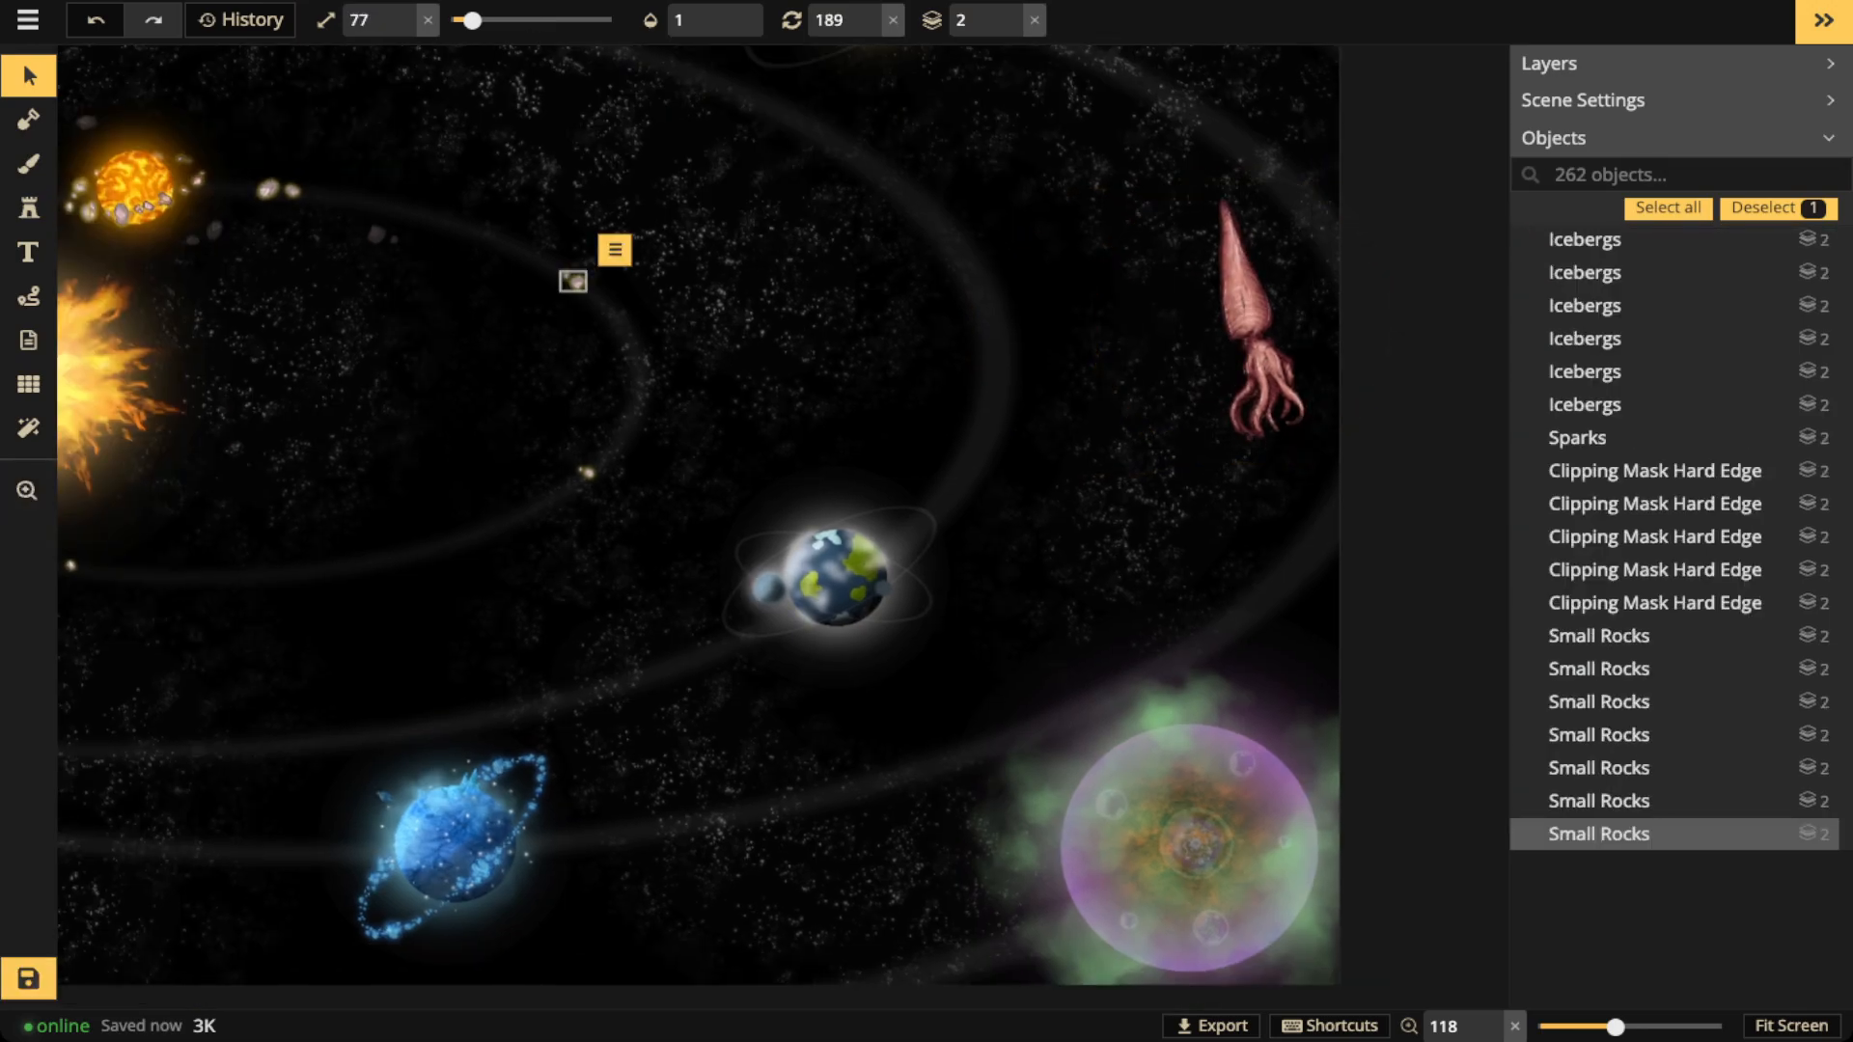
pyautogui.click(29, 209)
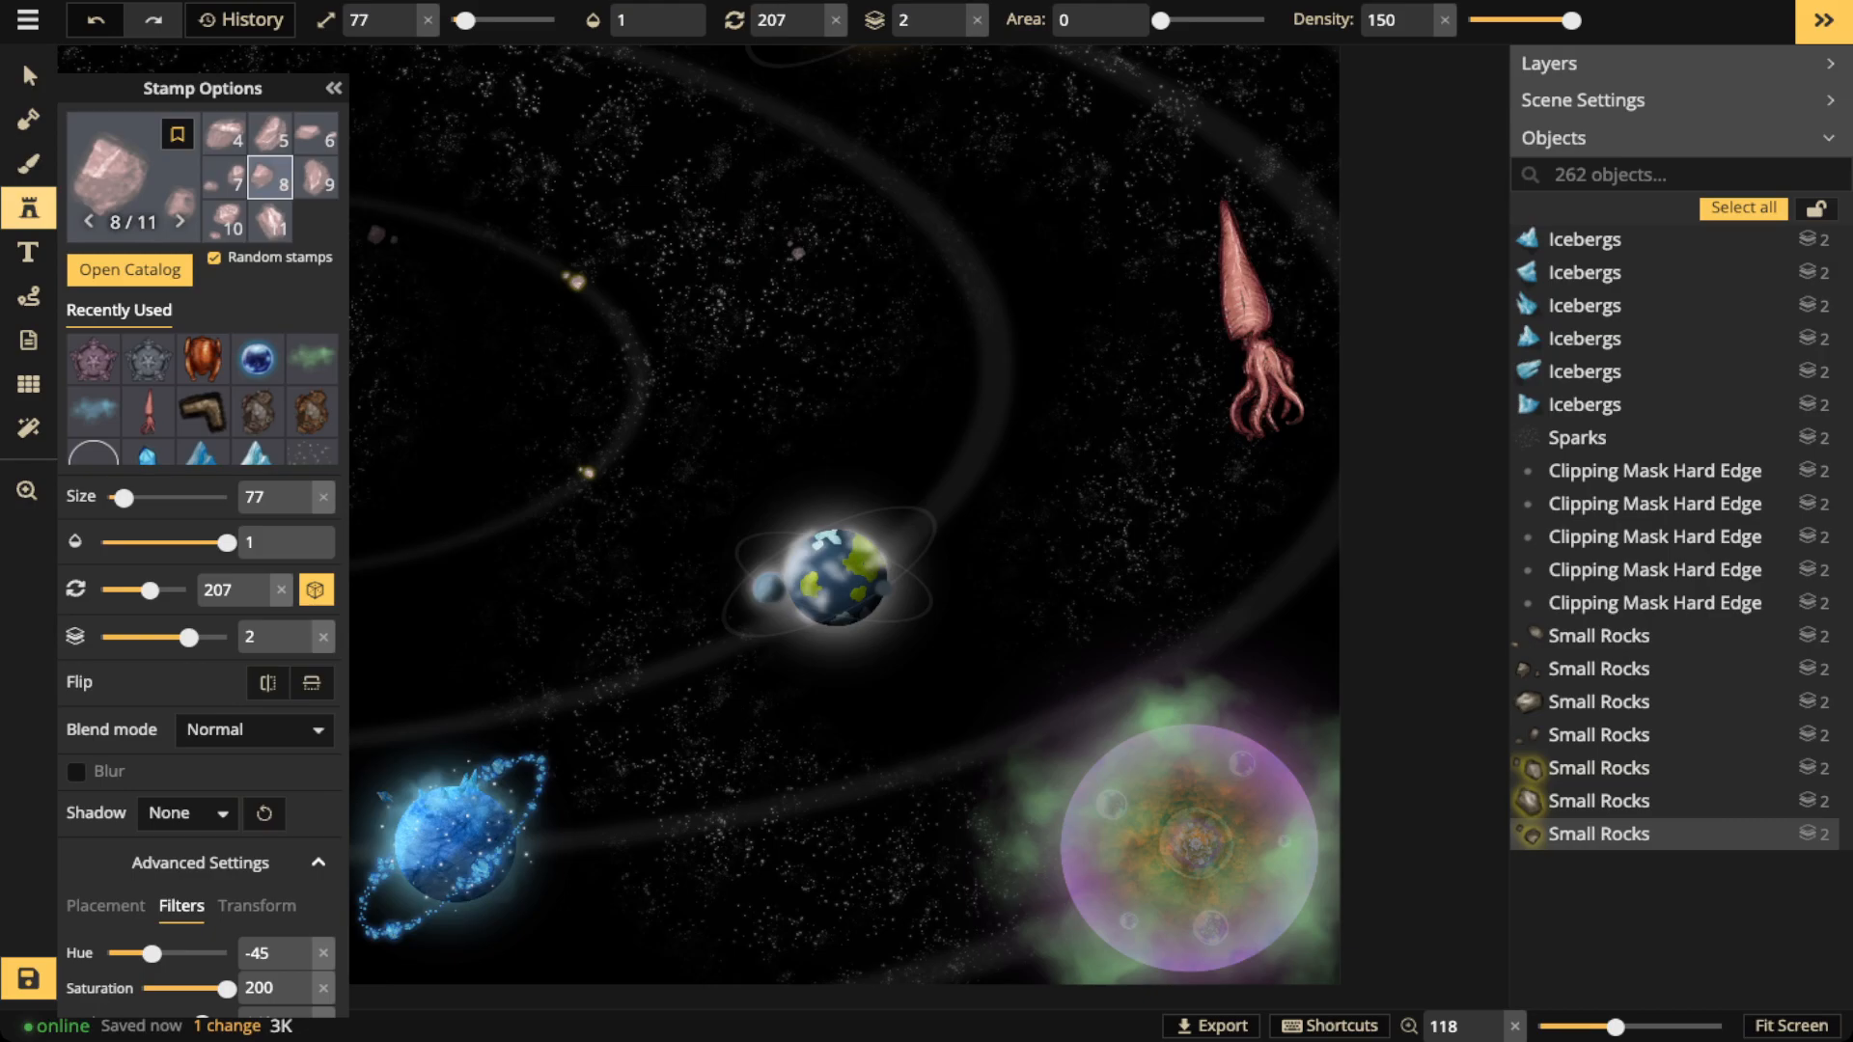
pyautogui.scroll(-2, 227, 752)
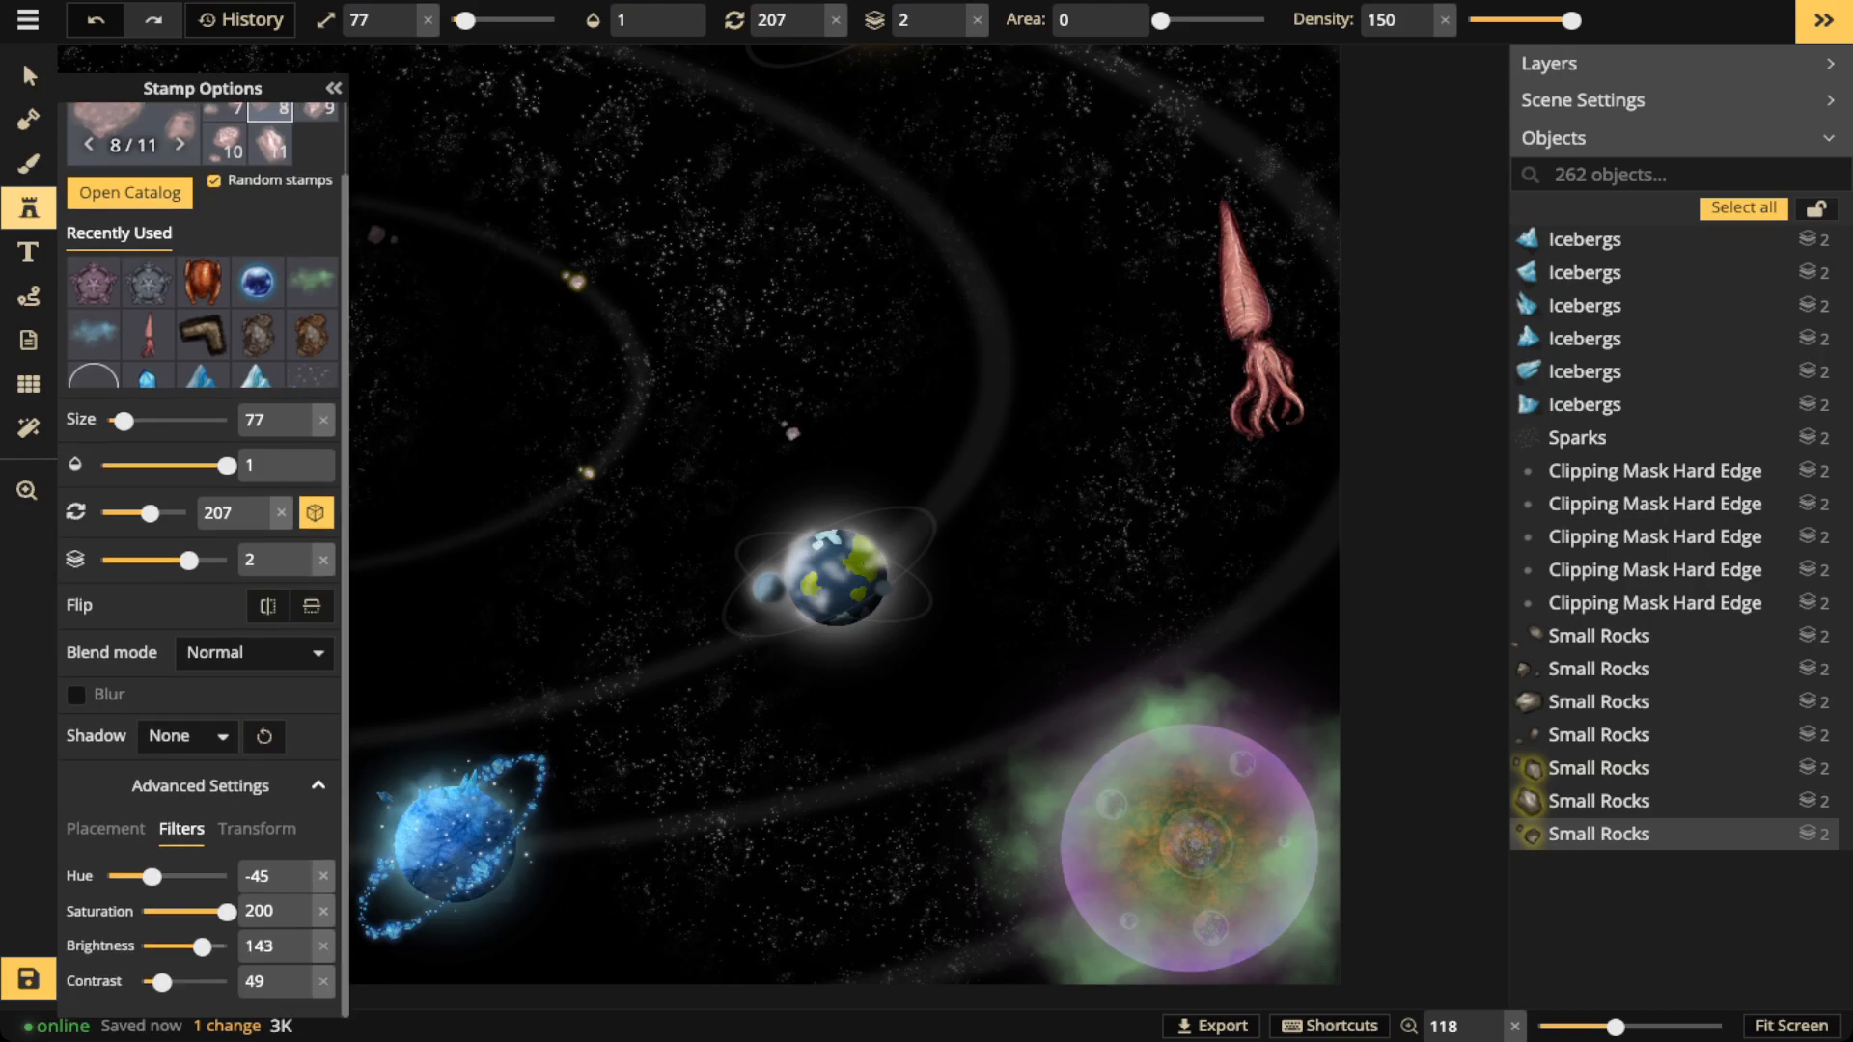
pyautogui.click(324, 946)
pyautogui.click(323, 911)
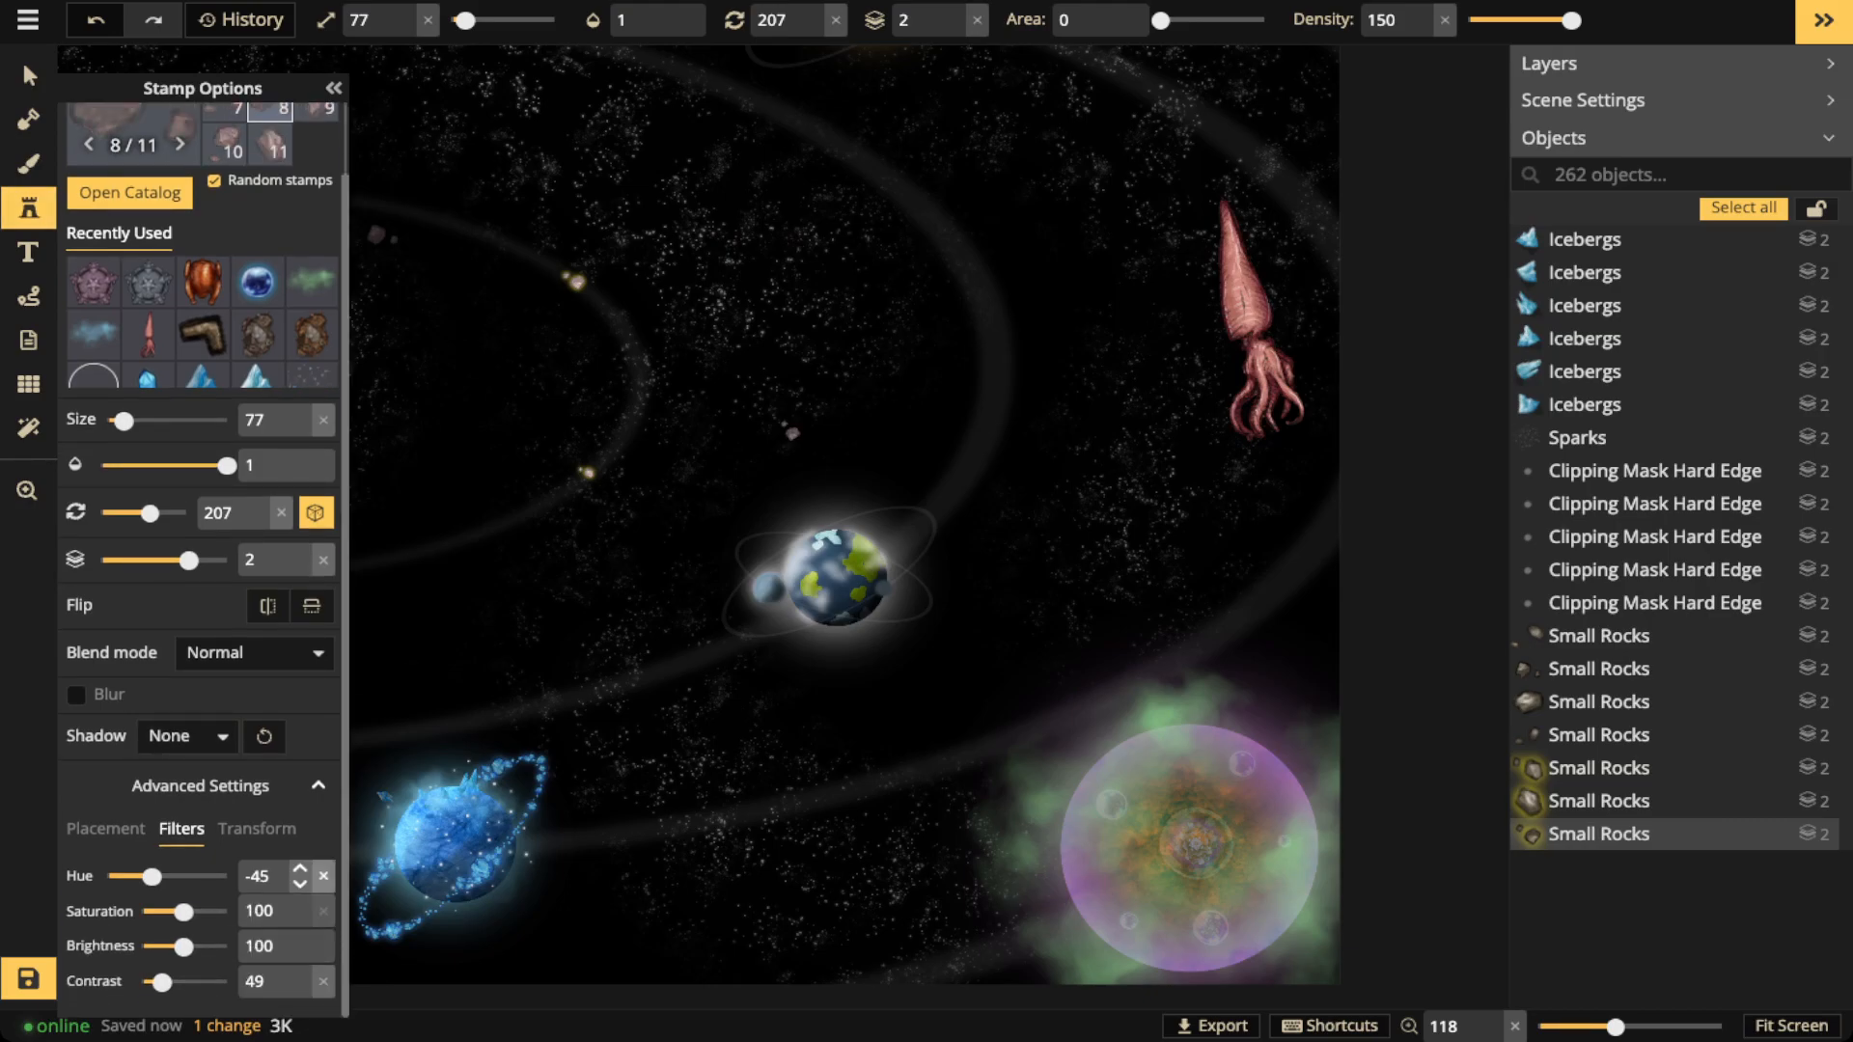
pyautogui.click(324, 877)
pyautogui.click(323, 982)
# Enlarge the Small Rocks stamp to 147 and place rock clusters along the upper and outer arc of the second orbit
pyautogui.scroll(7, 783, 334)
pyautogui.moveTo(809, 216); pyautogui.dragTo(817, 499)
pyautogui.scroll(1, 818, 472)
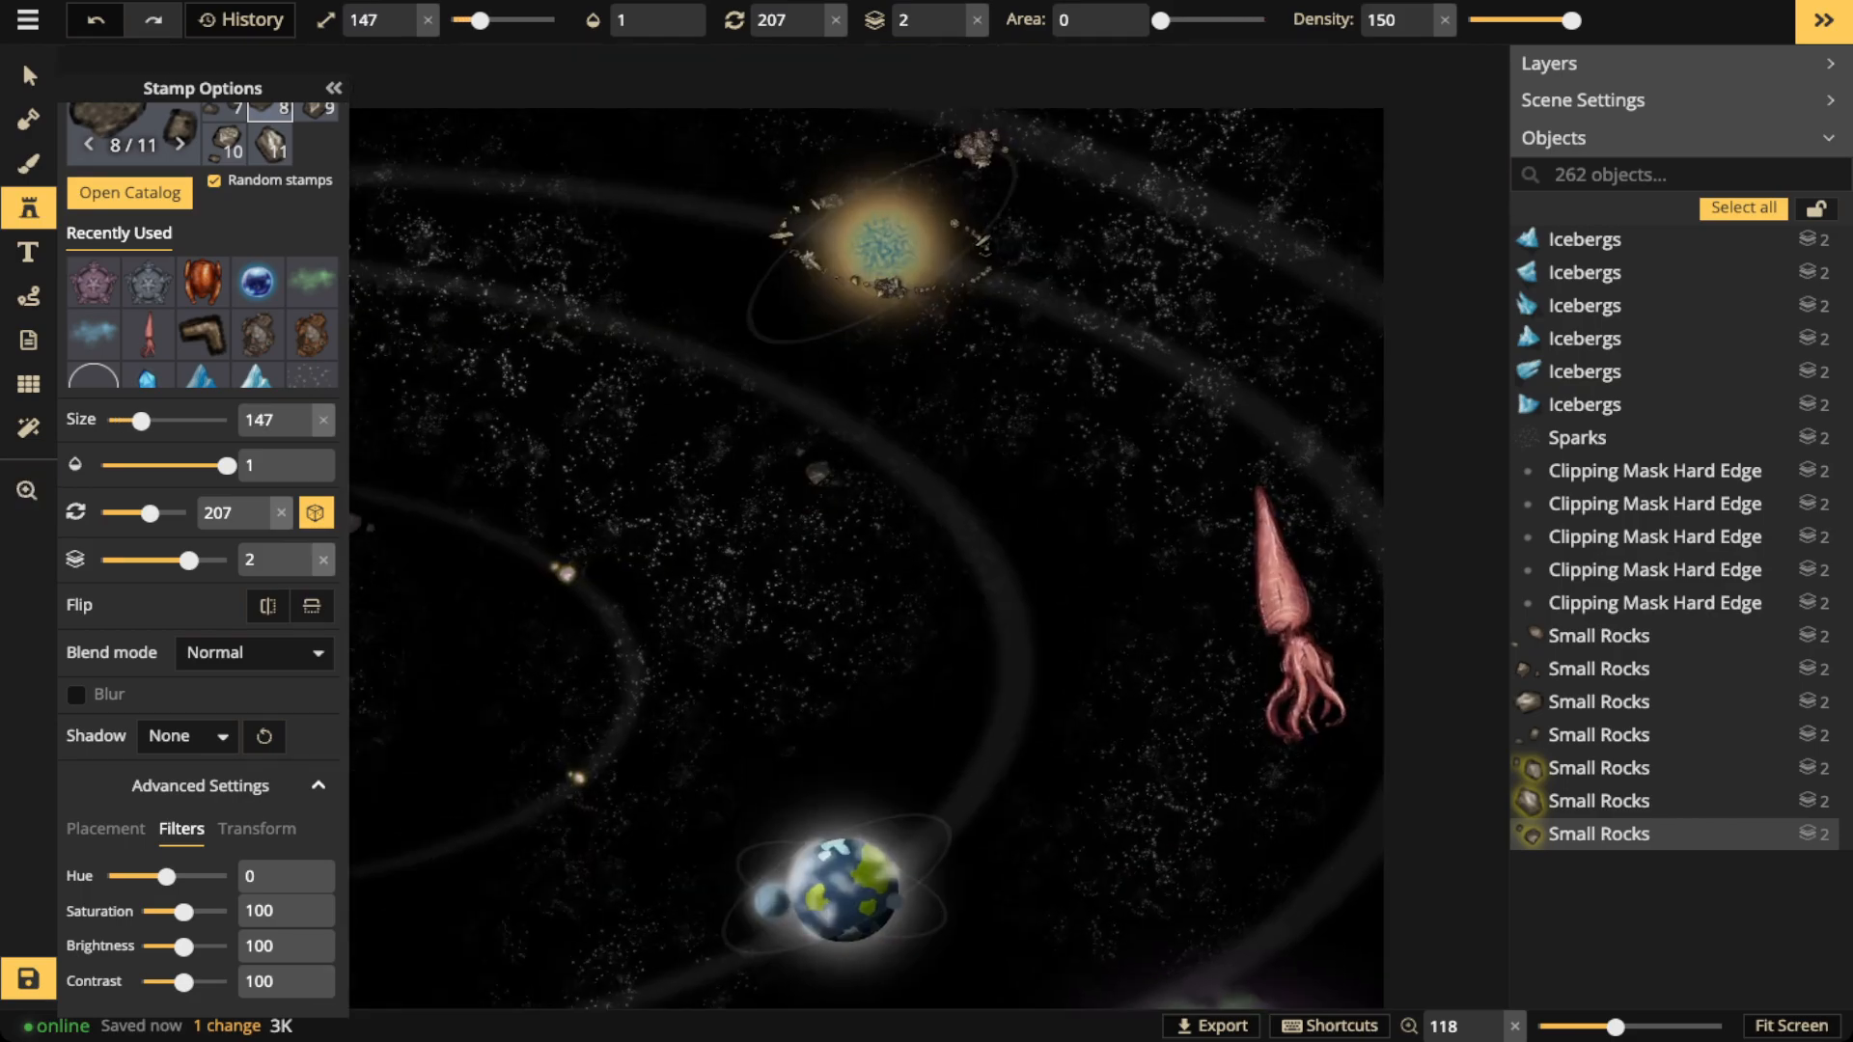
pyautogui.scroll(3, 815, 453)
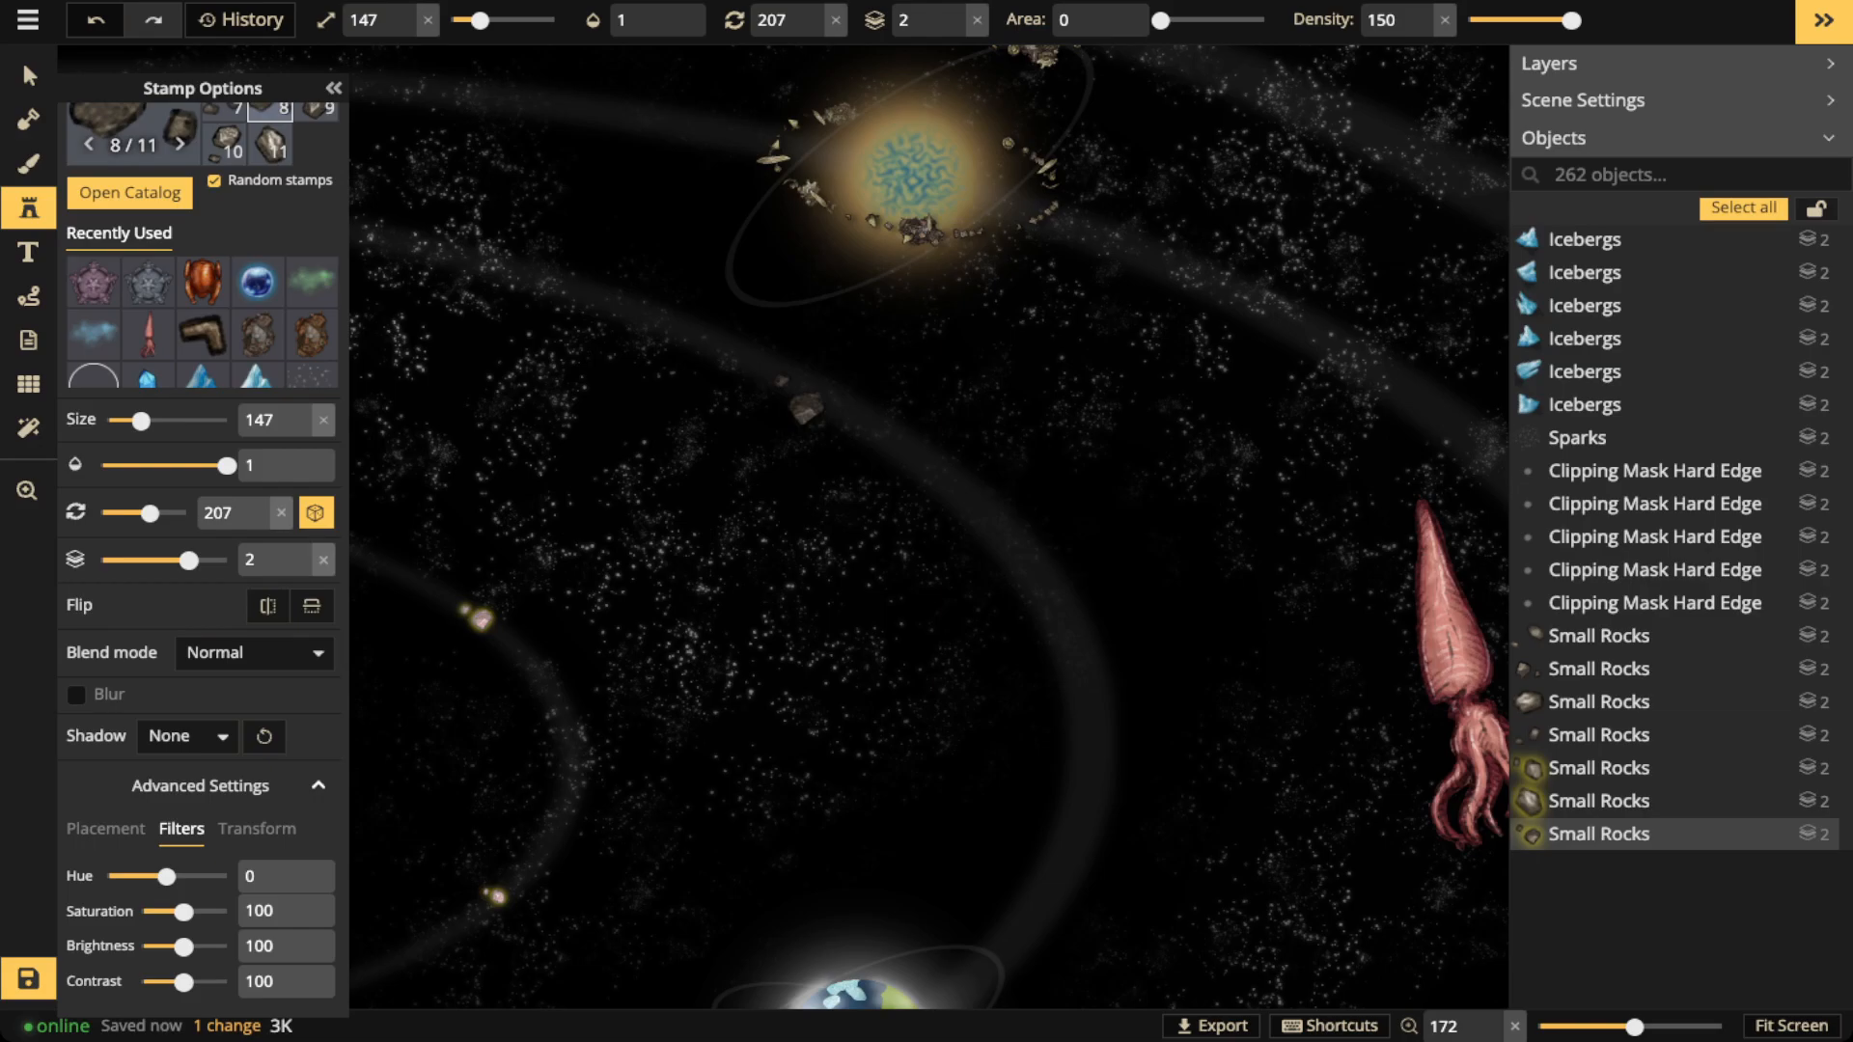
pyautogui.scroll(-2, 806, 408)
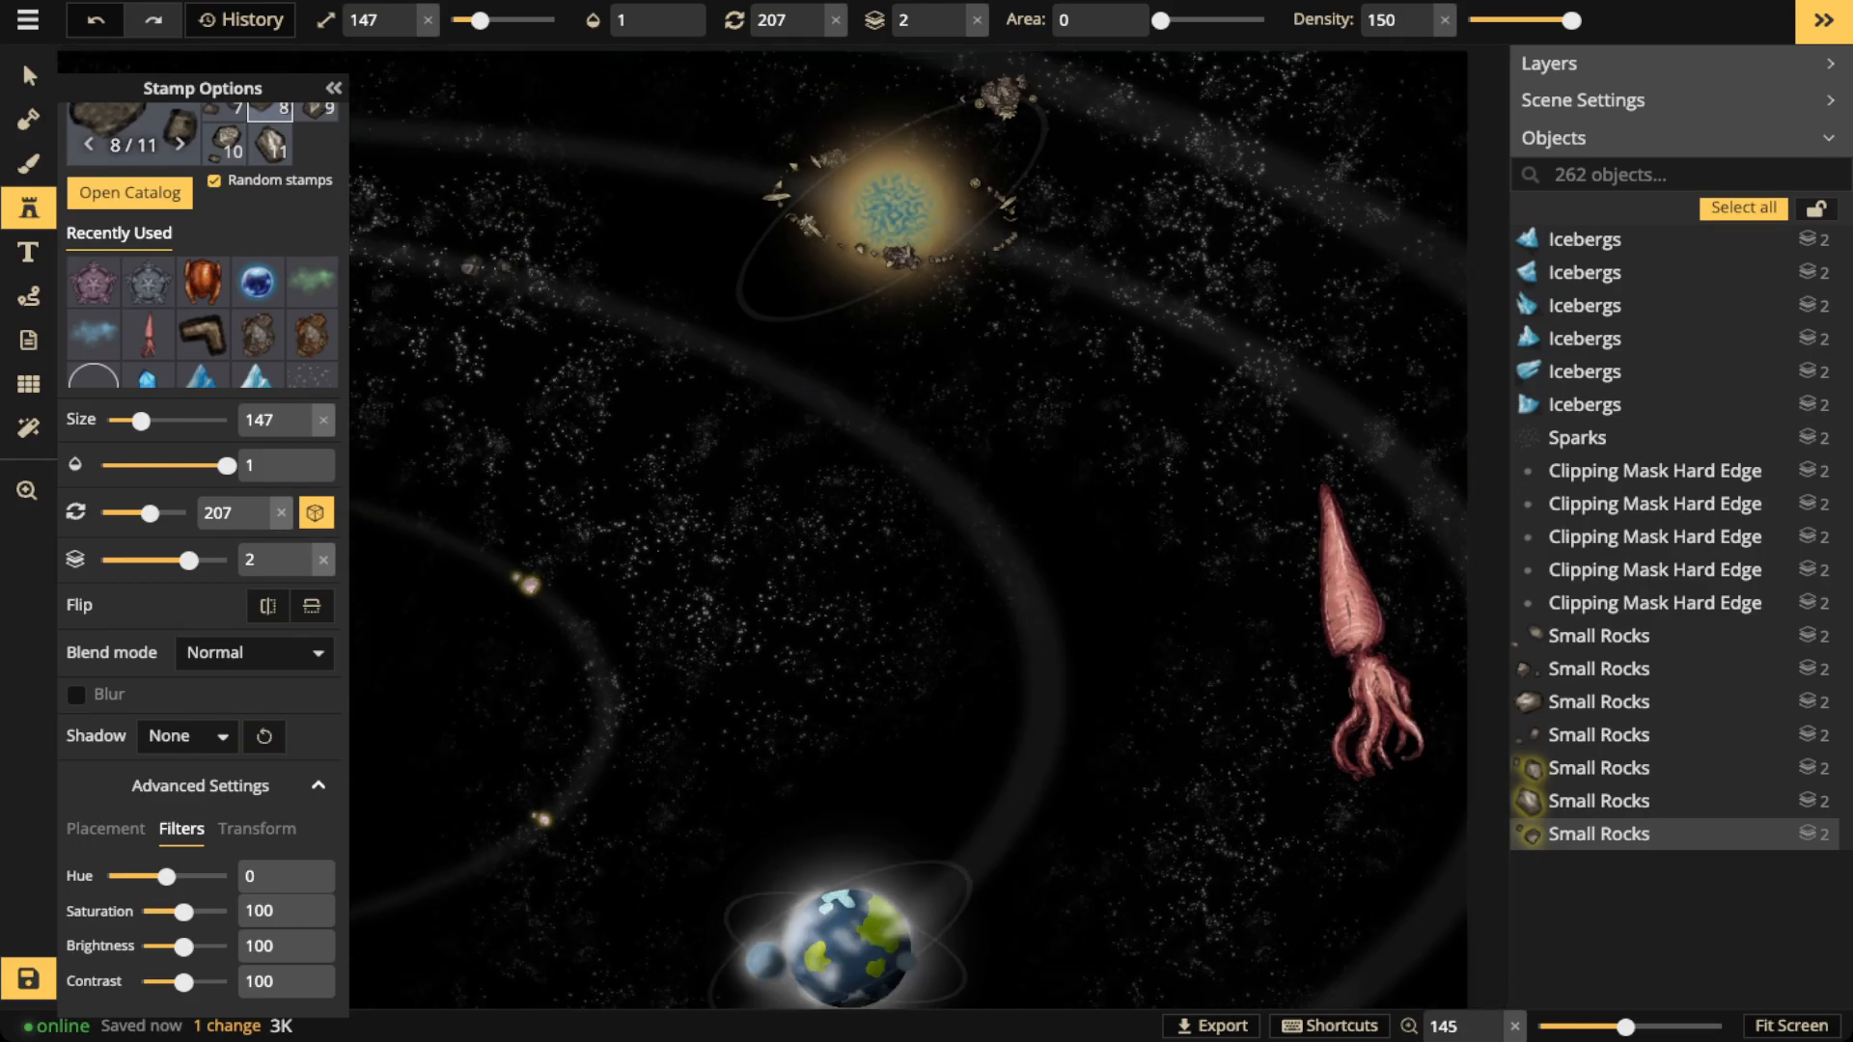
pyautogui.moveTo(475, 270); pyautogui.dragTo(632, 321)
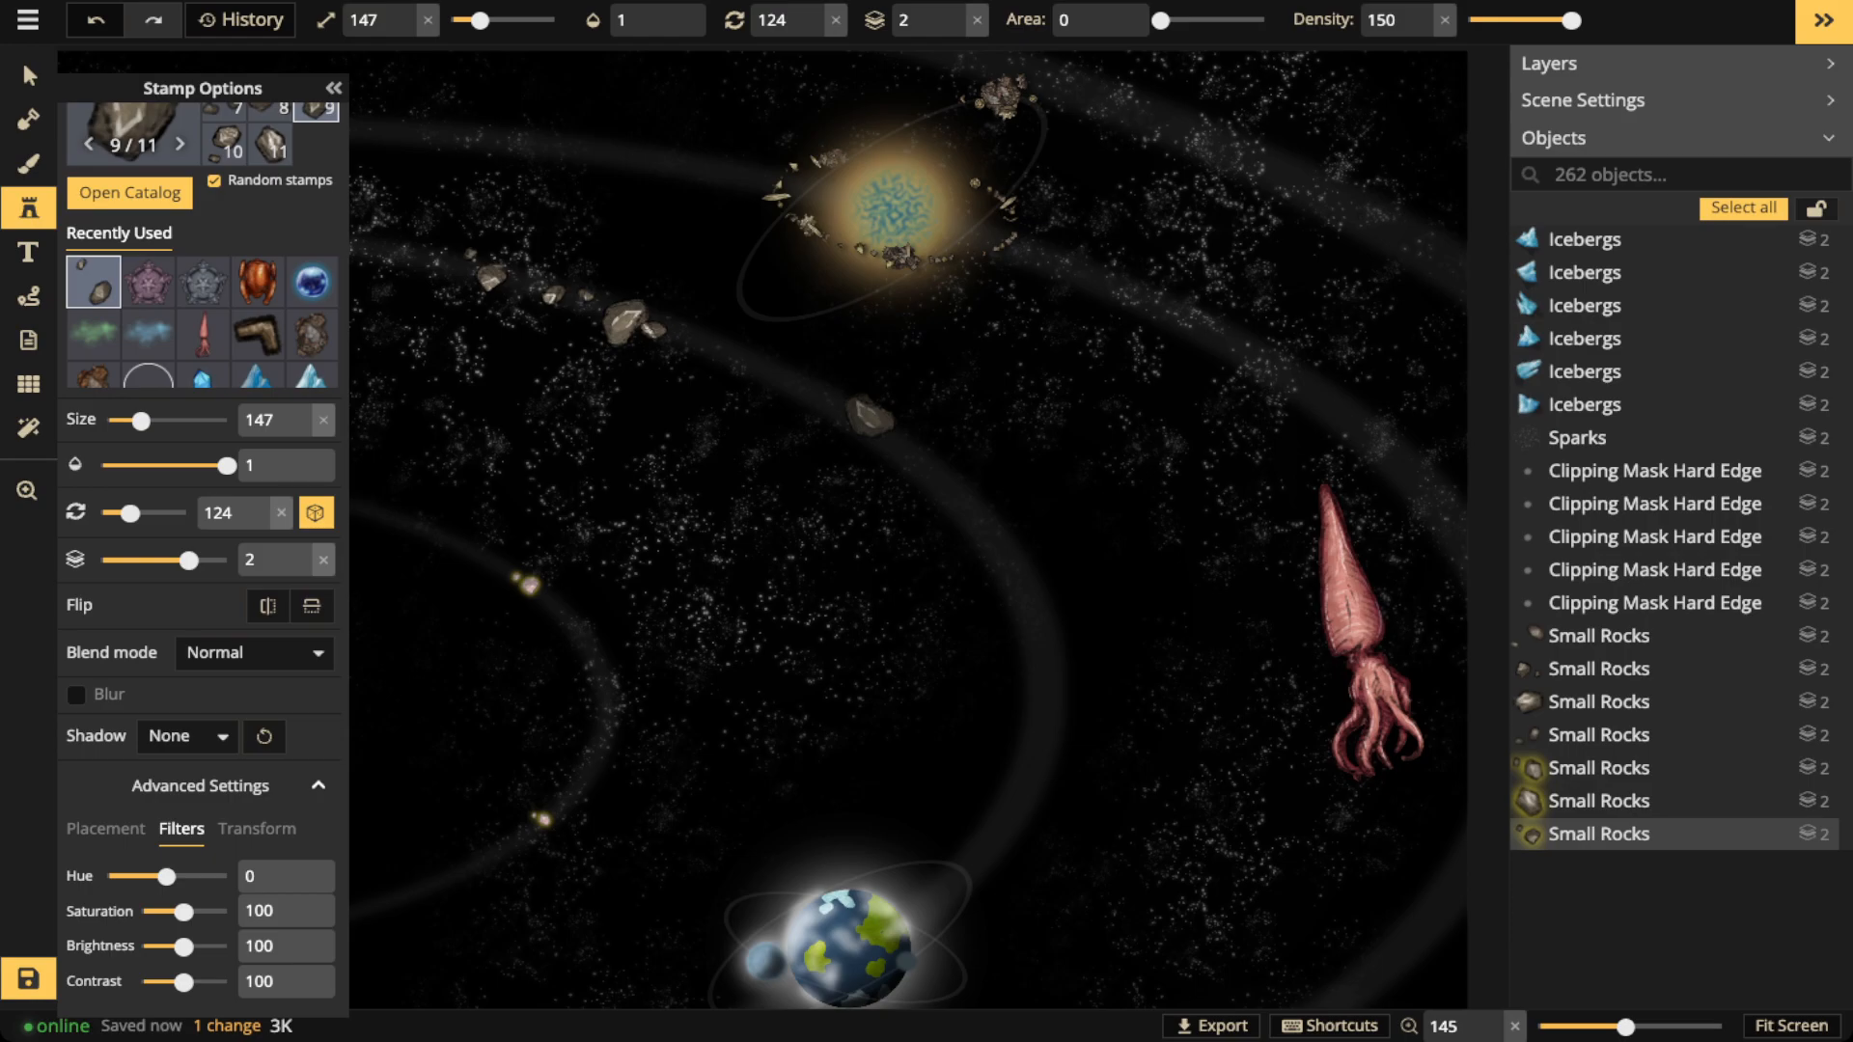
pyautogui.moveTo(869, 416); pyautogui.dragTo(1047, 690)
pyautogui.click(666, 294)
pyautogui.click(623, 253)
pyautogui.click(527, 253)
pyautogui.click(1010, 571)
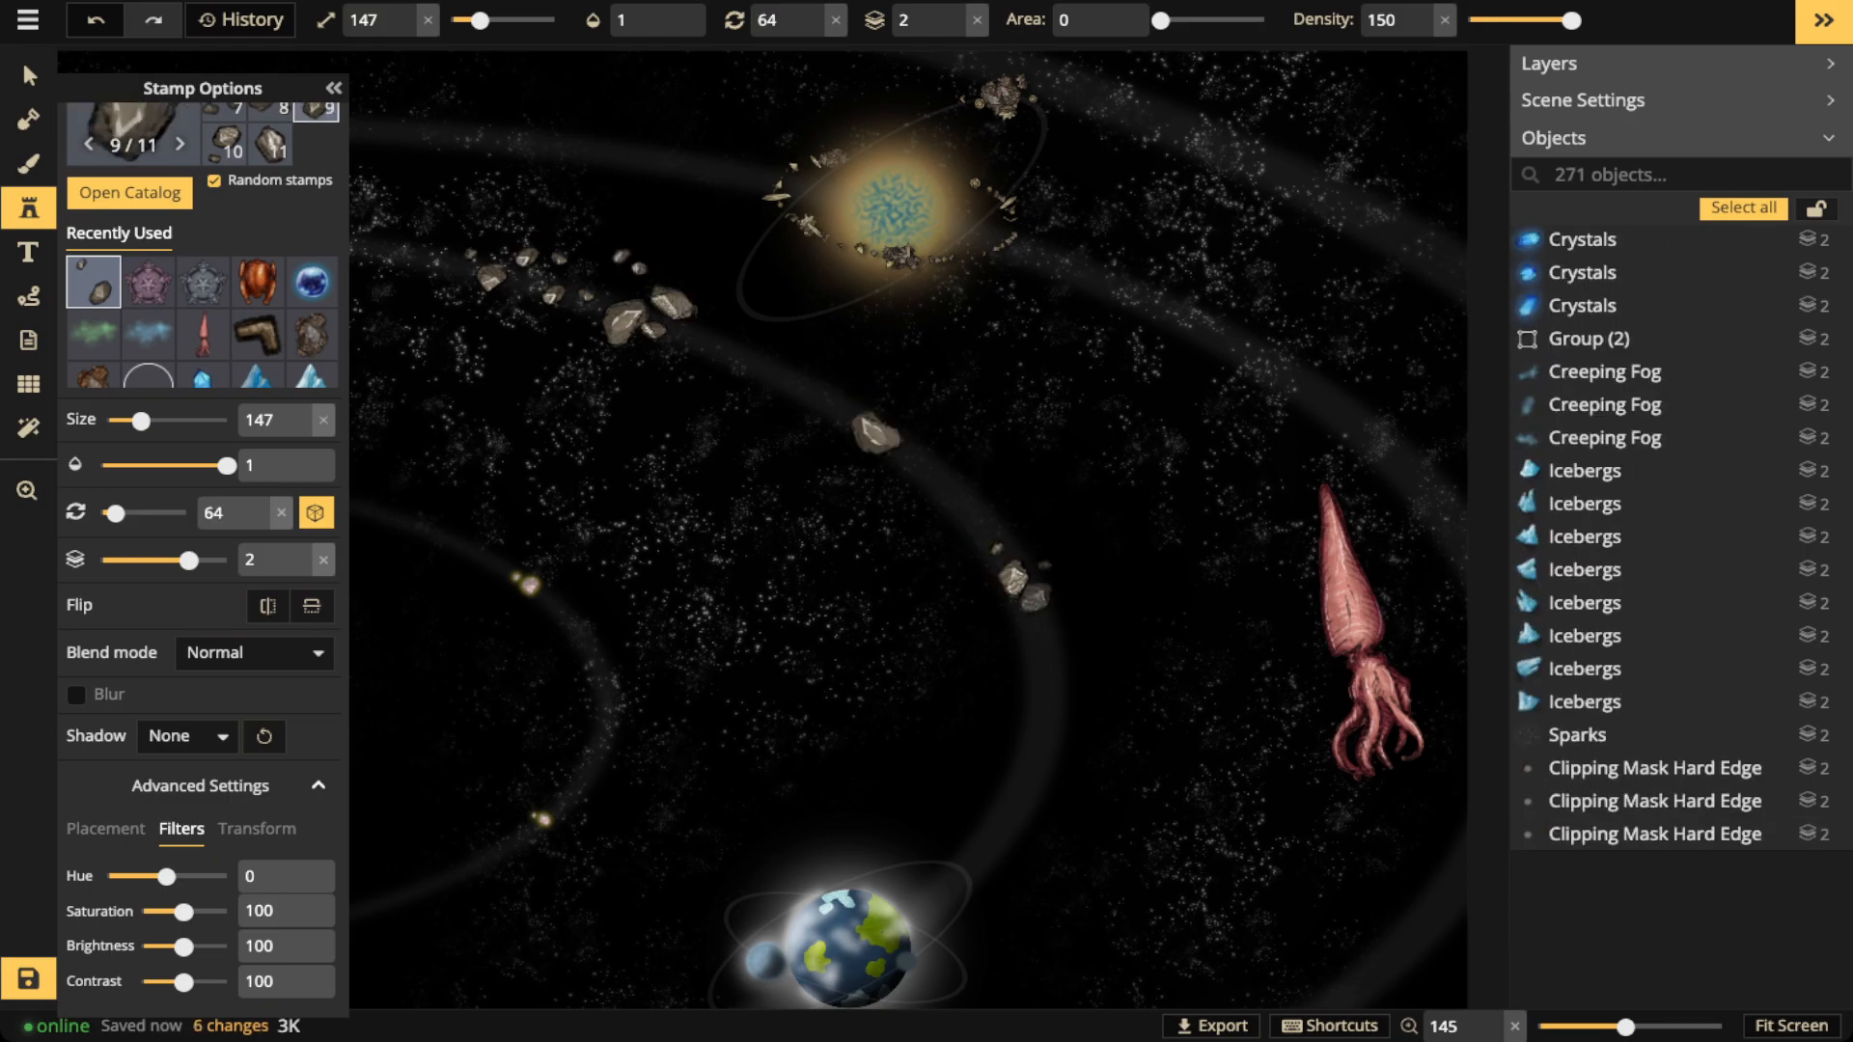
pyautogui.click(1046, 614)
# Place more size 147 rocks beside the Earth-like planet, above the blue ice planet and along the orbit at the map's far edge
pyautogui.press('space')
pyautogui.moveTo(1026, 446); pyautogui.dragTo(1279, 147)
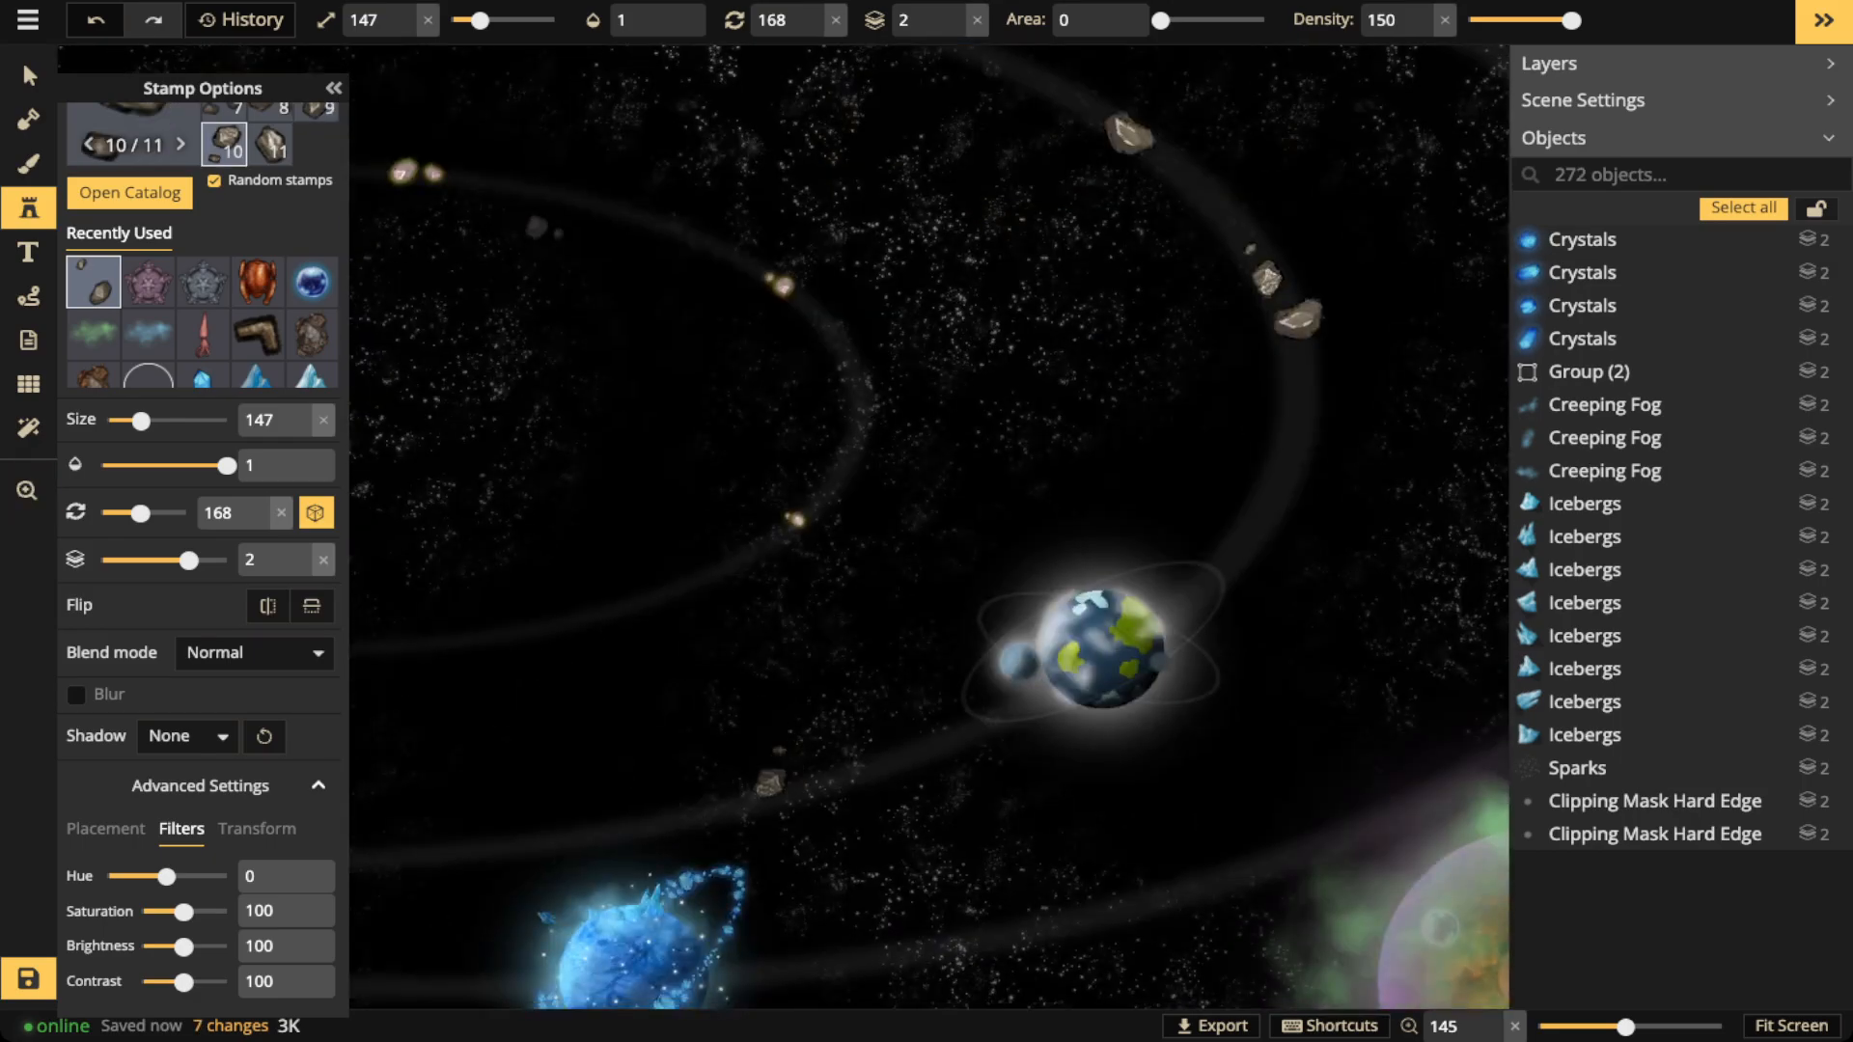
pyautogui.click(791, 799)
pyautogui.press('space')
pyautogui.moveTo(504, 846); pyautogui.dragTo(699, 499)
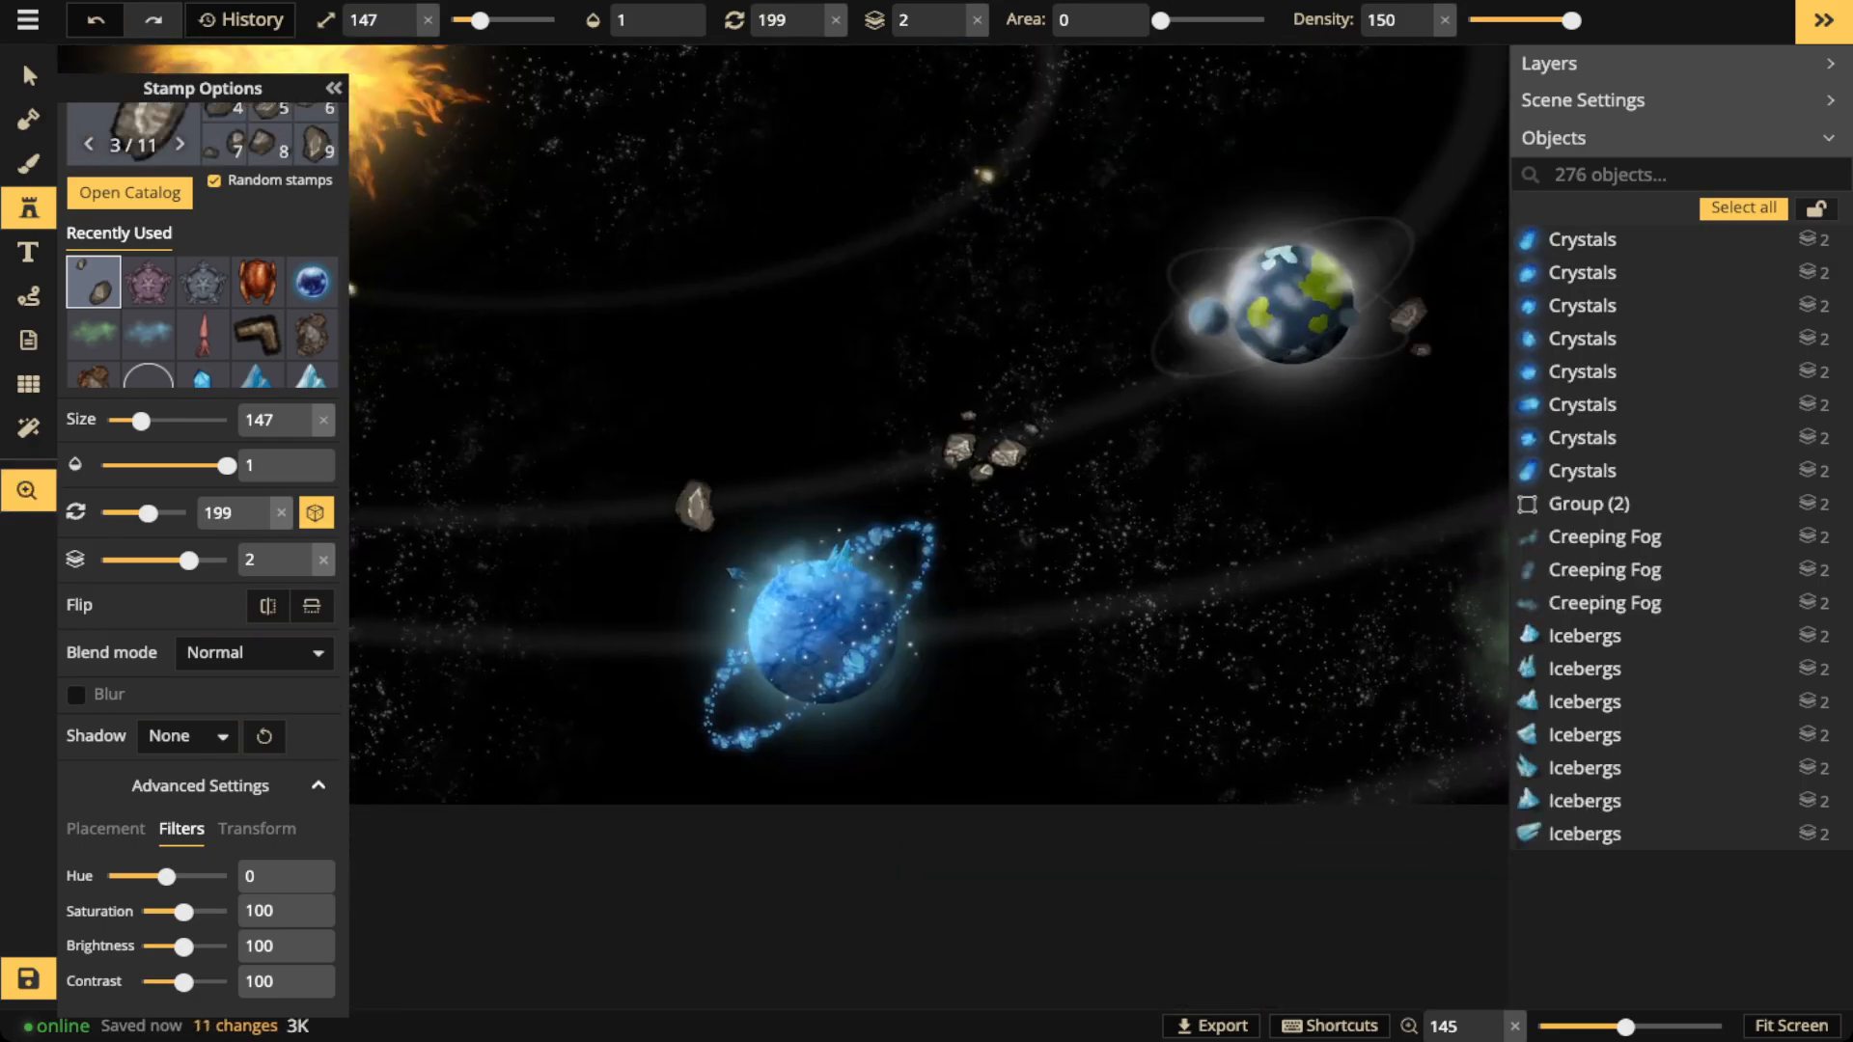
pyautogui.press('space')
pyautogui.moveTo(855, 586); pyautogui.dragTo(1324, 519)
pyautogui.moveTo(454, 486)
pyautogui.mouseDown()
pyautogui.moveTo(468, 515)
pyautogui.moveTo(546, 542)
pyautogui.mouseUp()
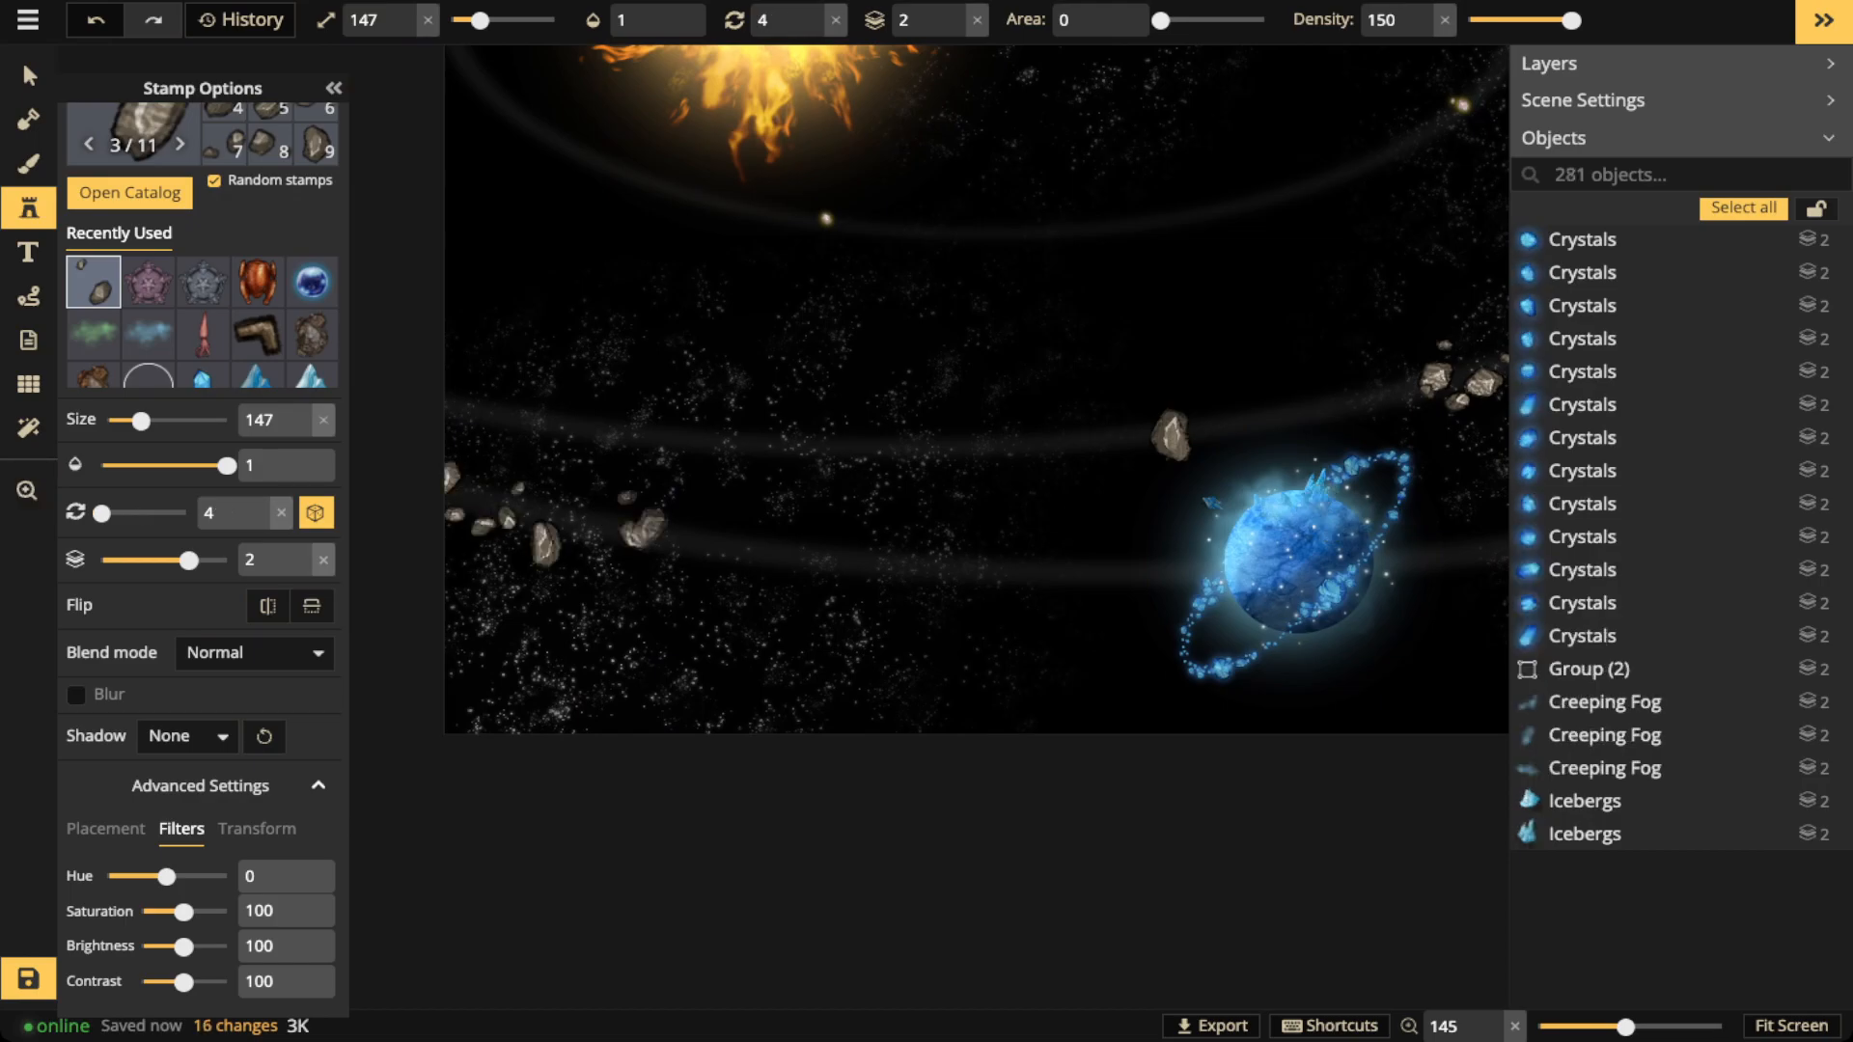
# Reduce the Small Rocks stamp to size 80 and place scattered single rocks along the second orbit
pyautogui.scroll(-5, 546, 542)
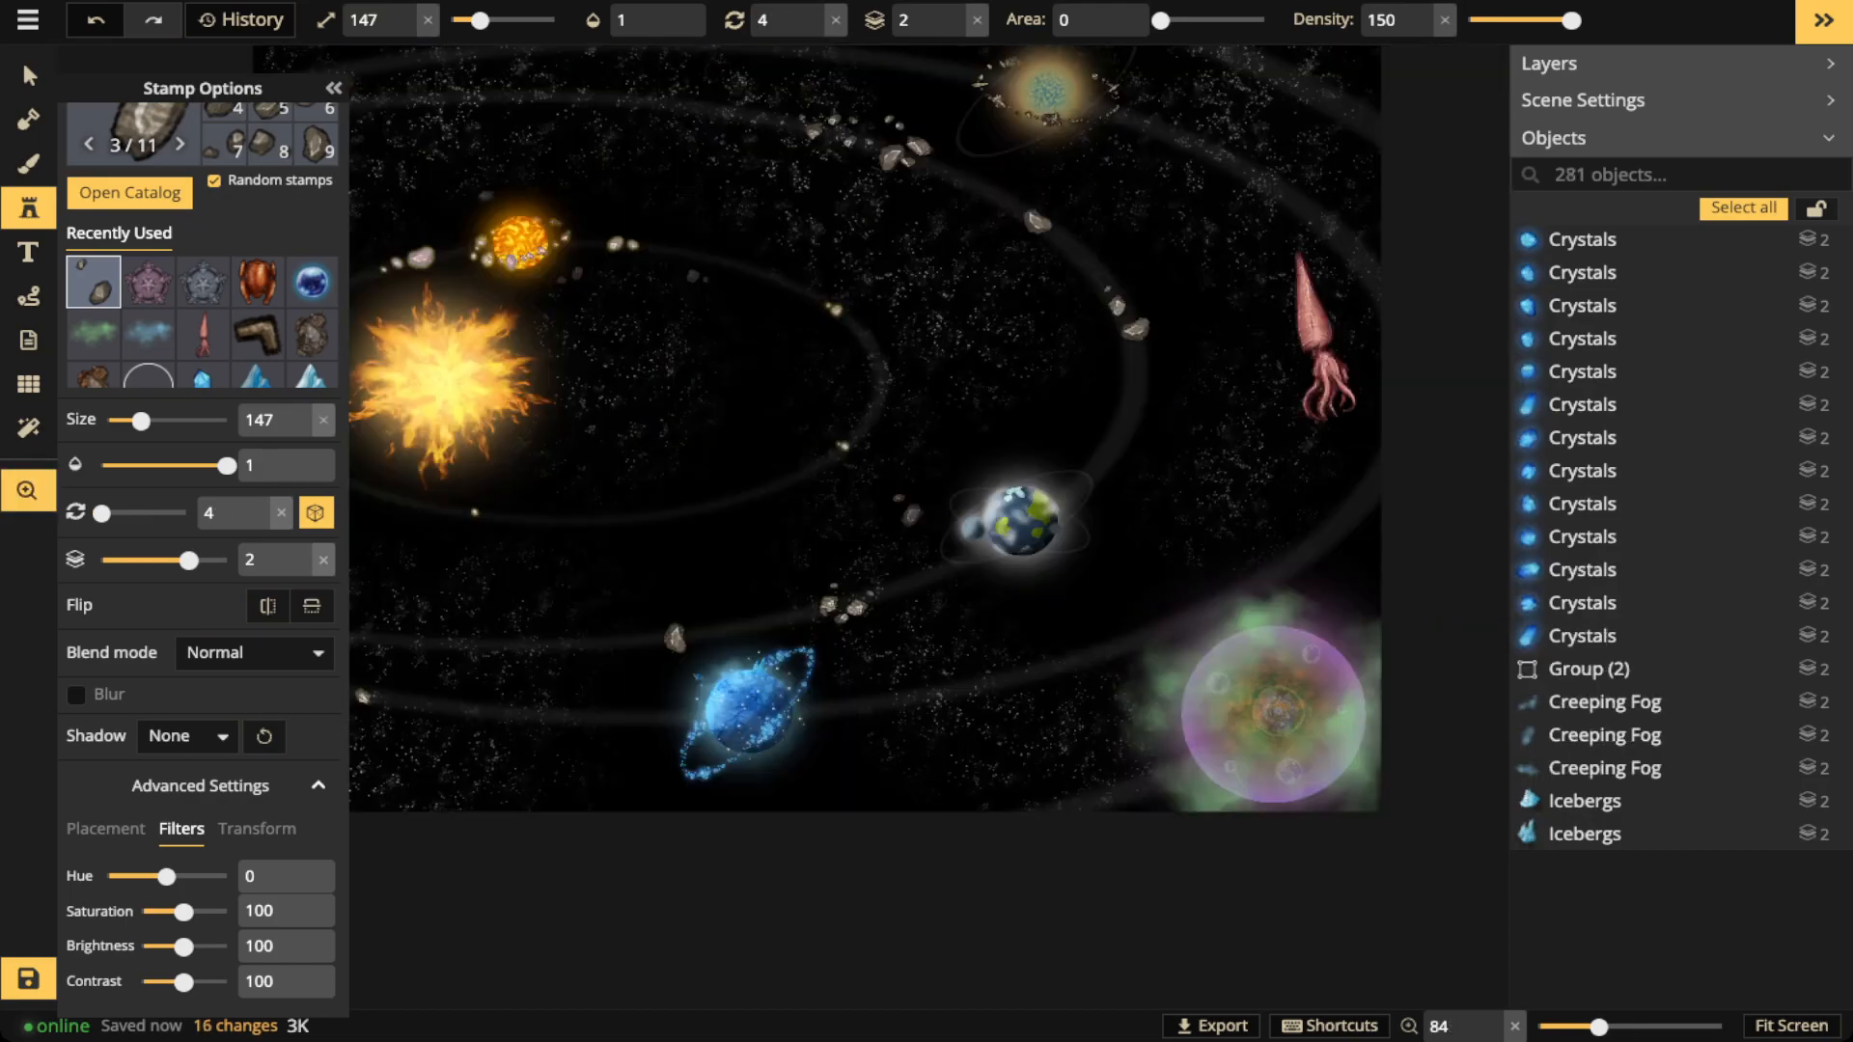
pyautogui.moveTo(483, 375); pyautogui.dragTo(791, 435)
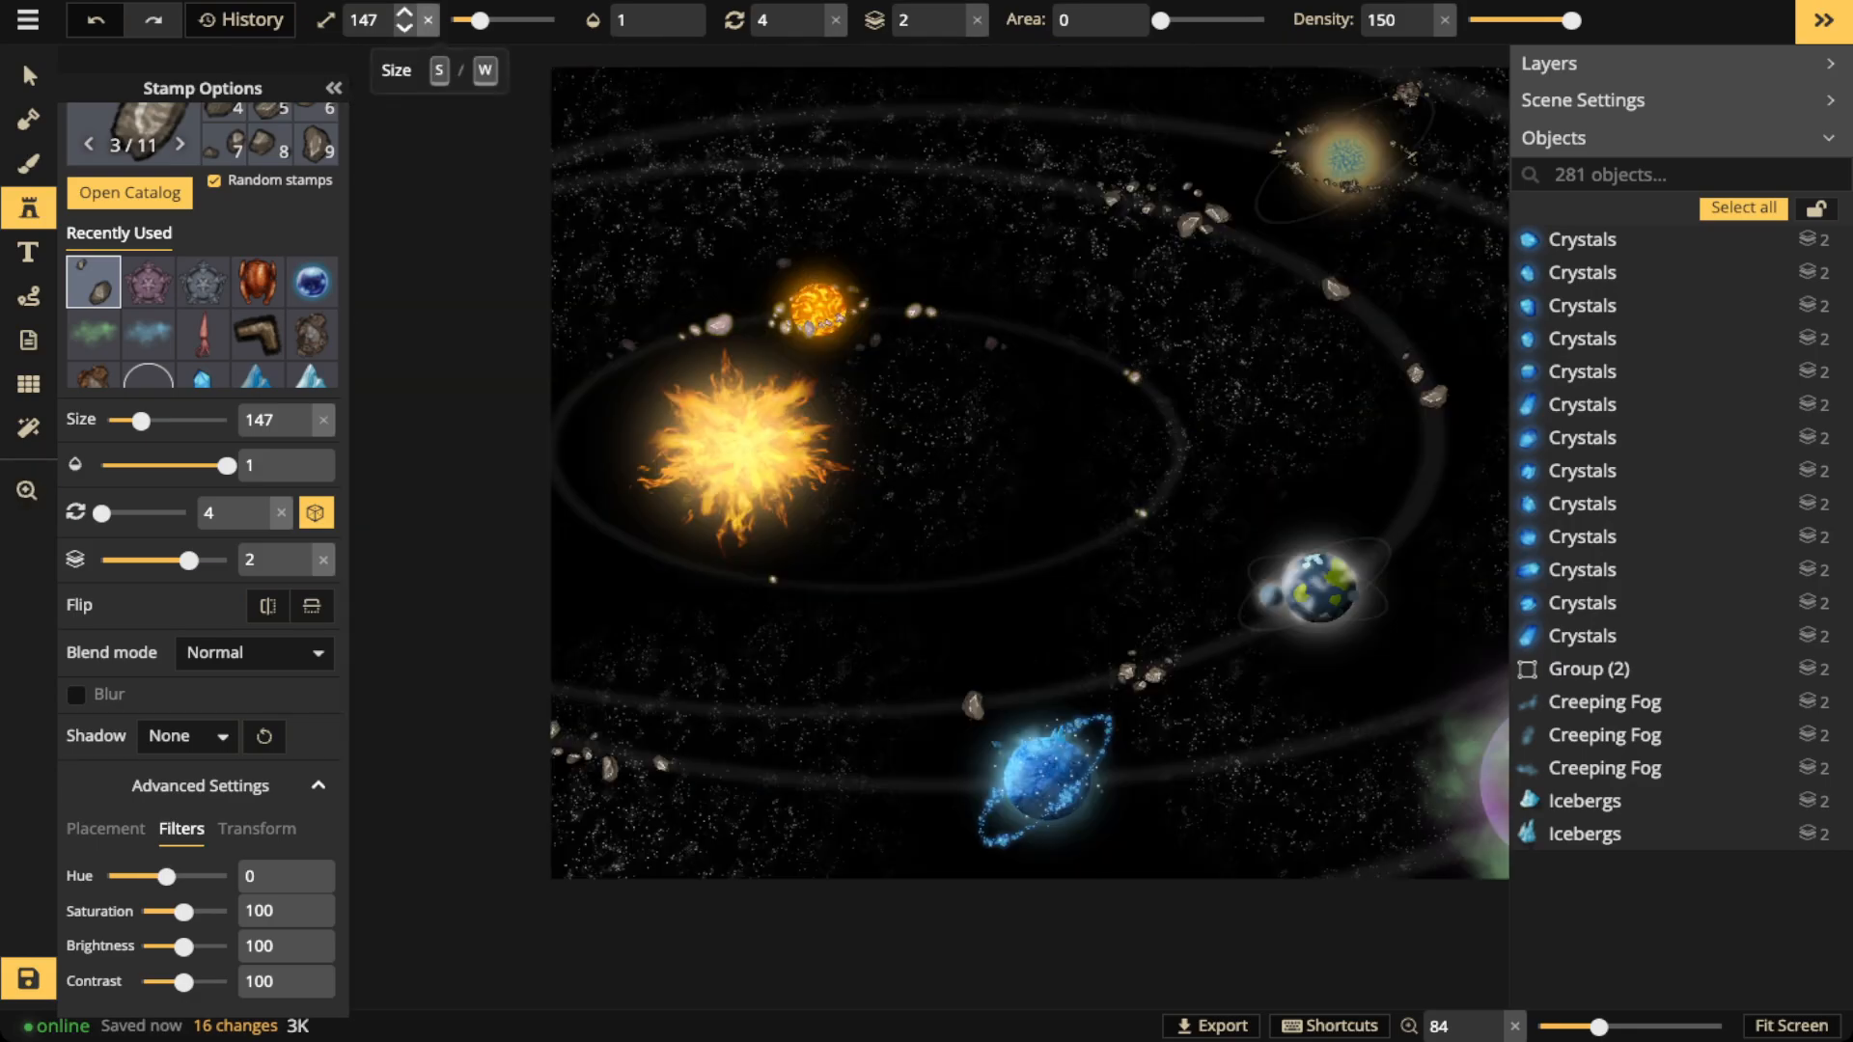
pyautogui.click(427, 19)
pyautogui.scroll(2, 1116, 173)
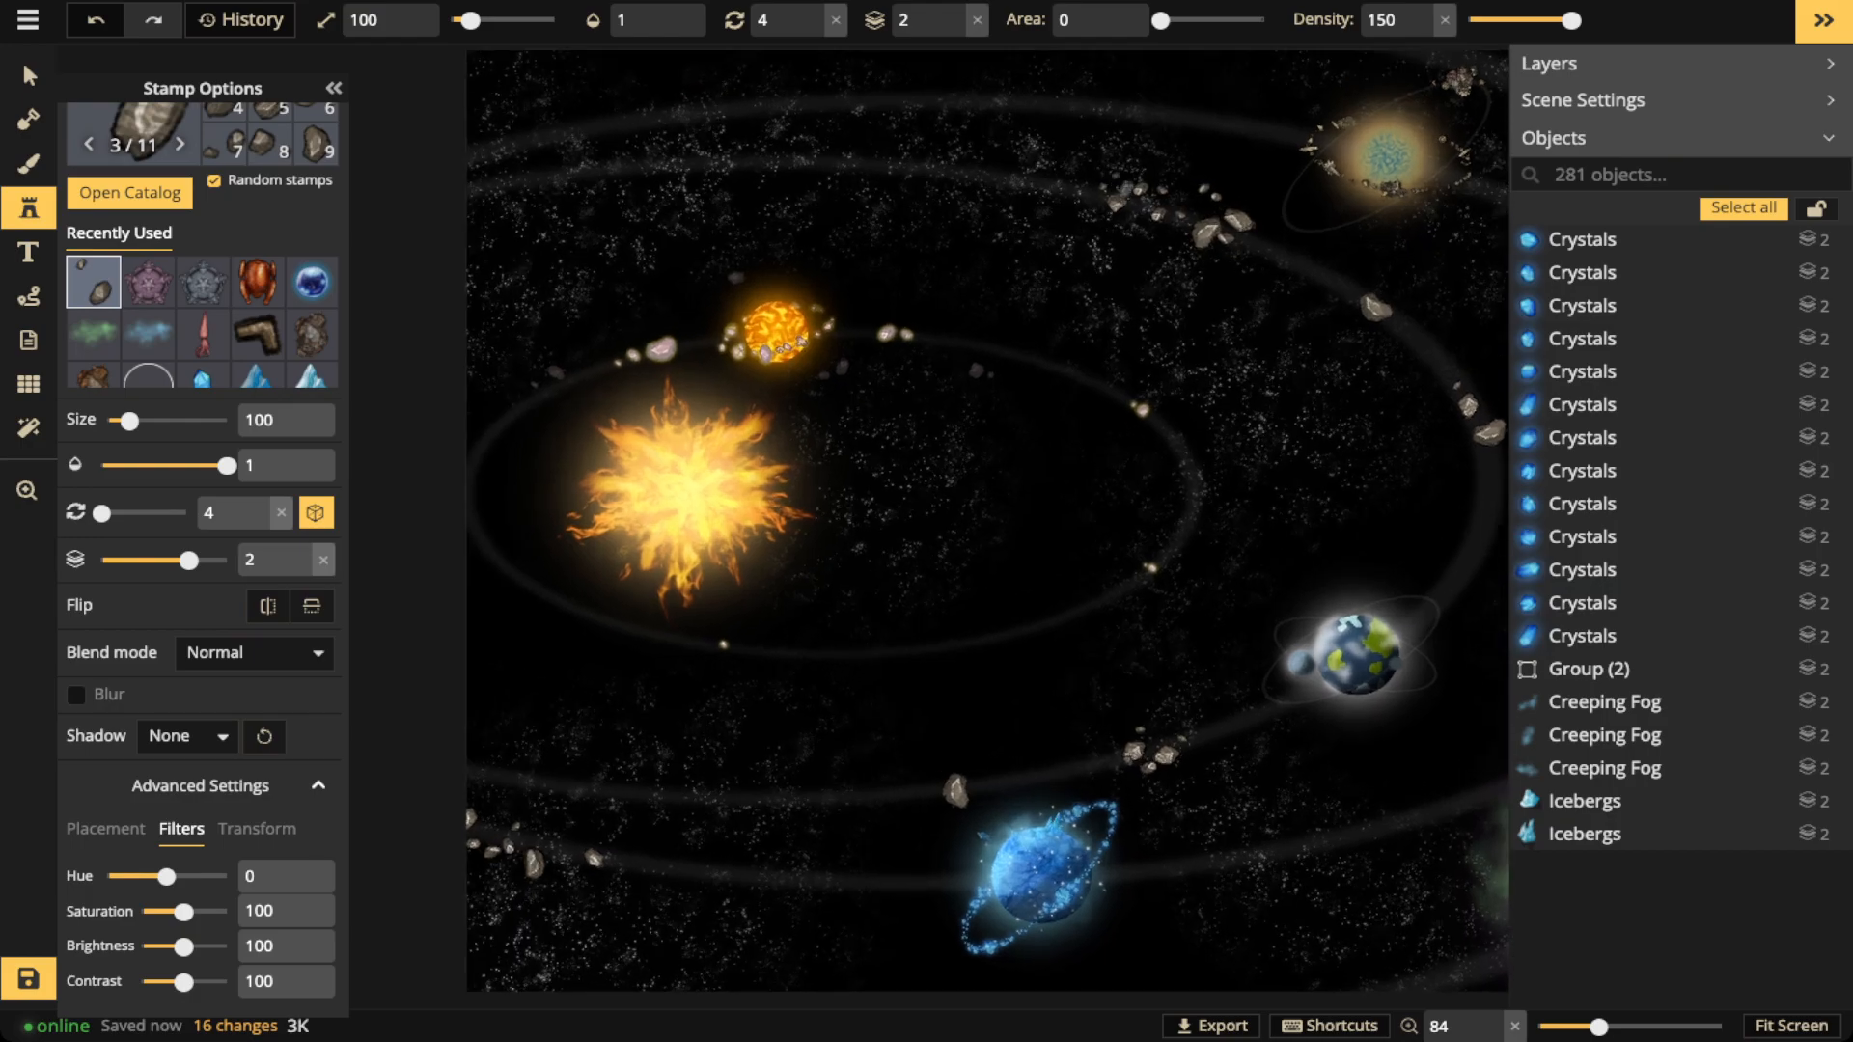
pyautogui.press('s')
pyautogui.scroll(-1, 1085, 200)
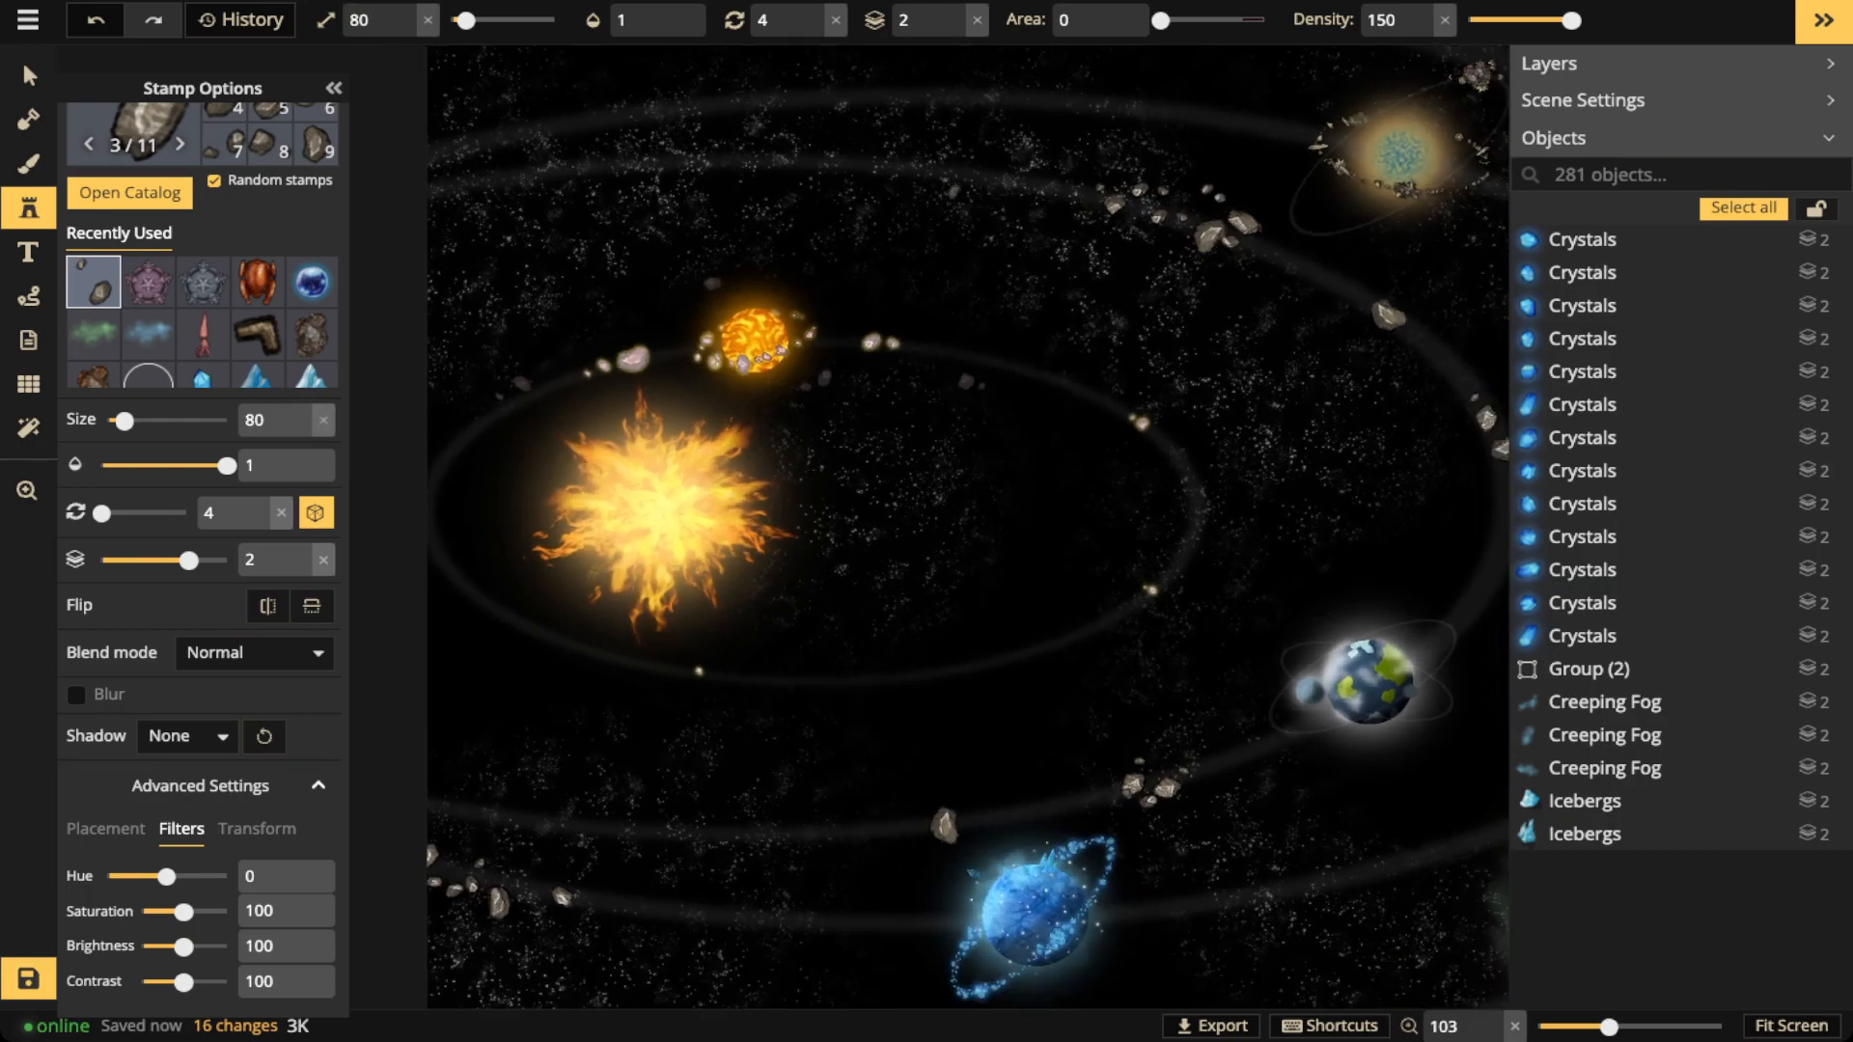
pyautogui.click(940, 171)
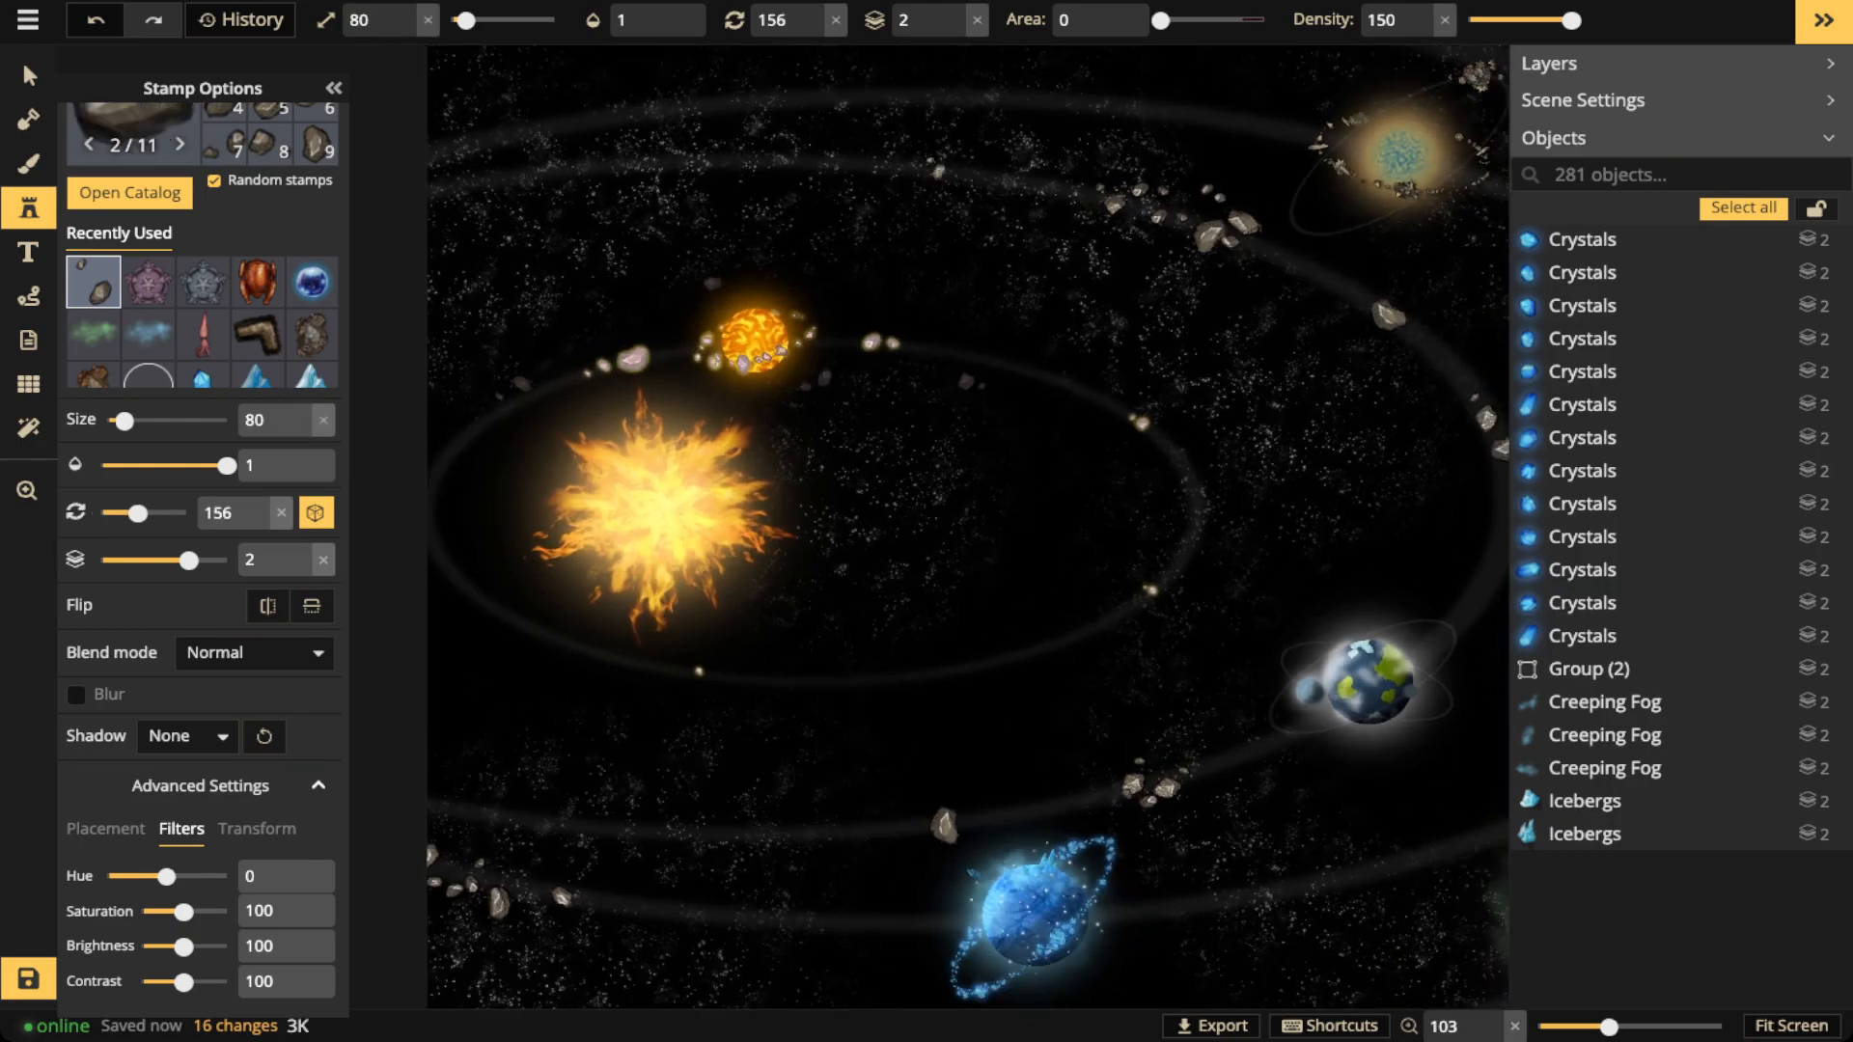
pyautogui.click(1158, 447)
pyautogui.click(1140, 762)
# Add small size 80 rocks above the Earth-like planet and along the lower arc of the second orbit
pyautogui.press('space')
pyautogui.moveTo(1139, 762); pyautogui.dragTo(876, 720)
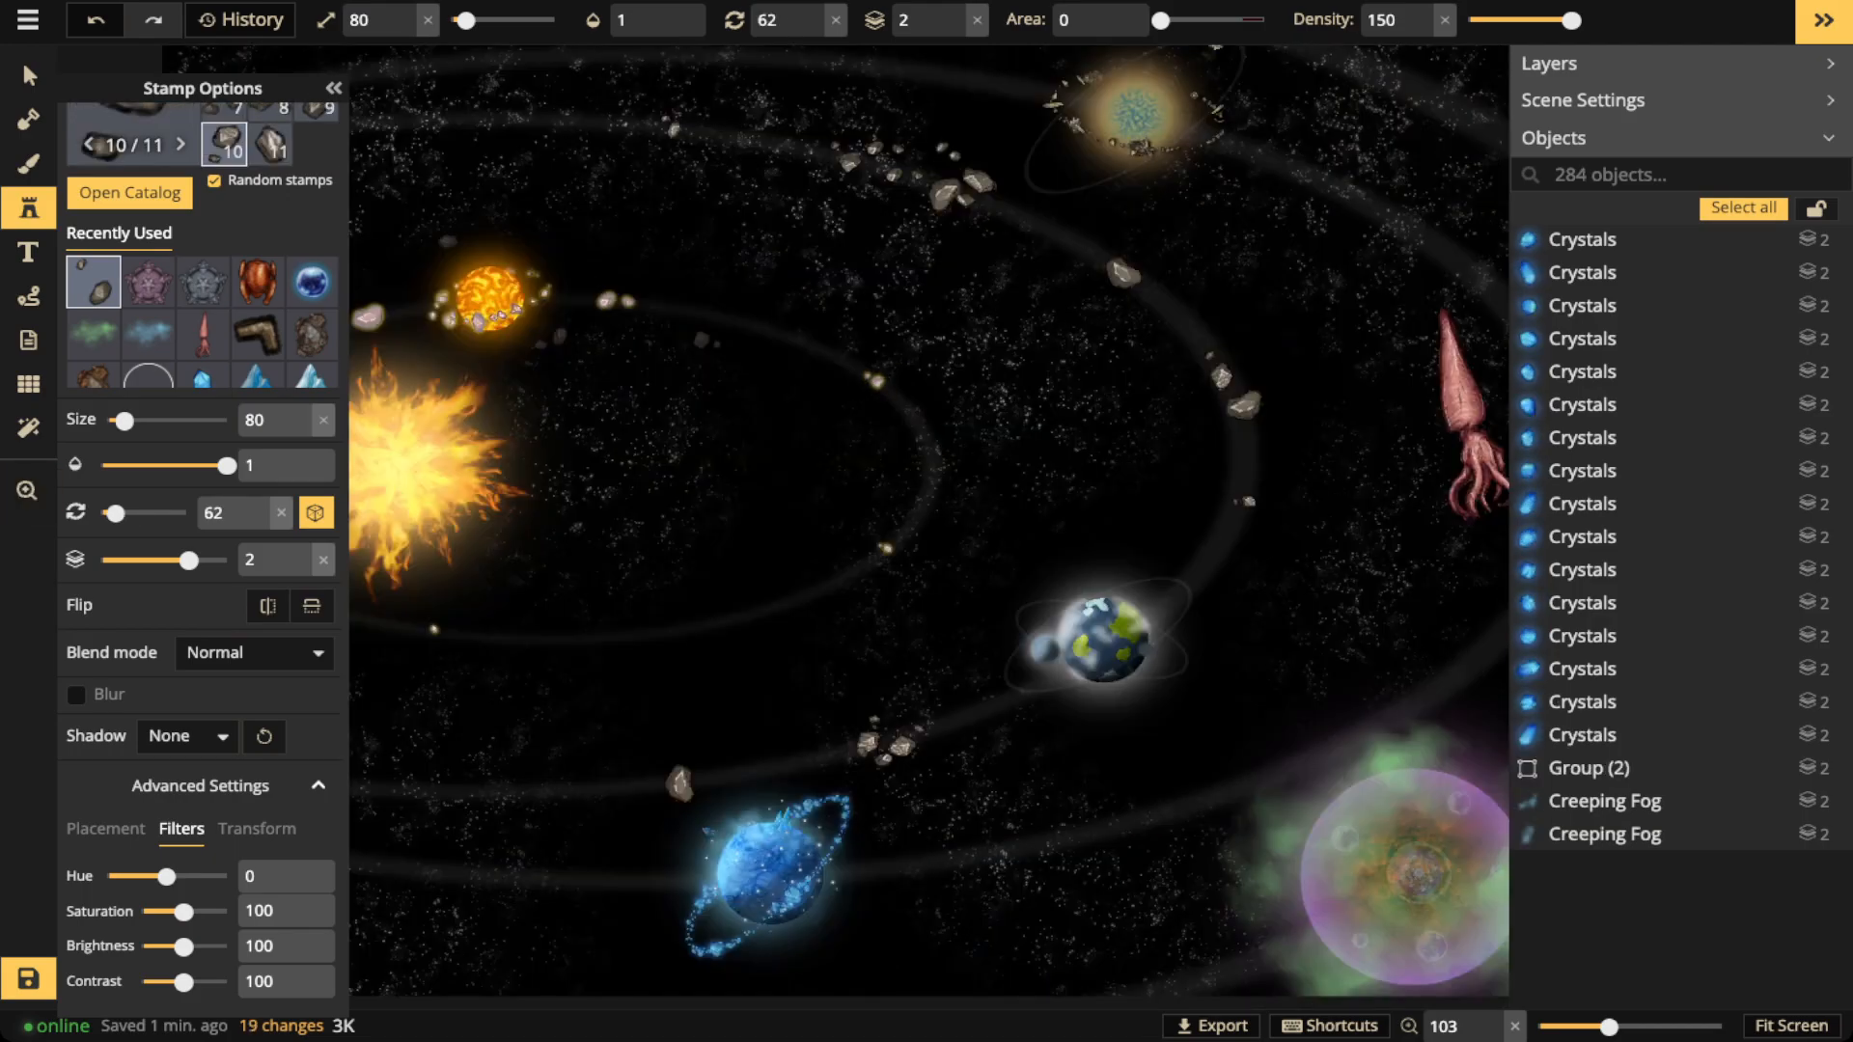
pyautogui.click(1246, 502)
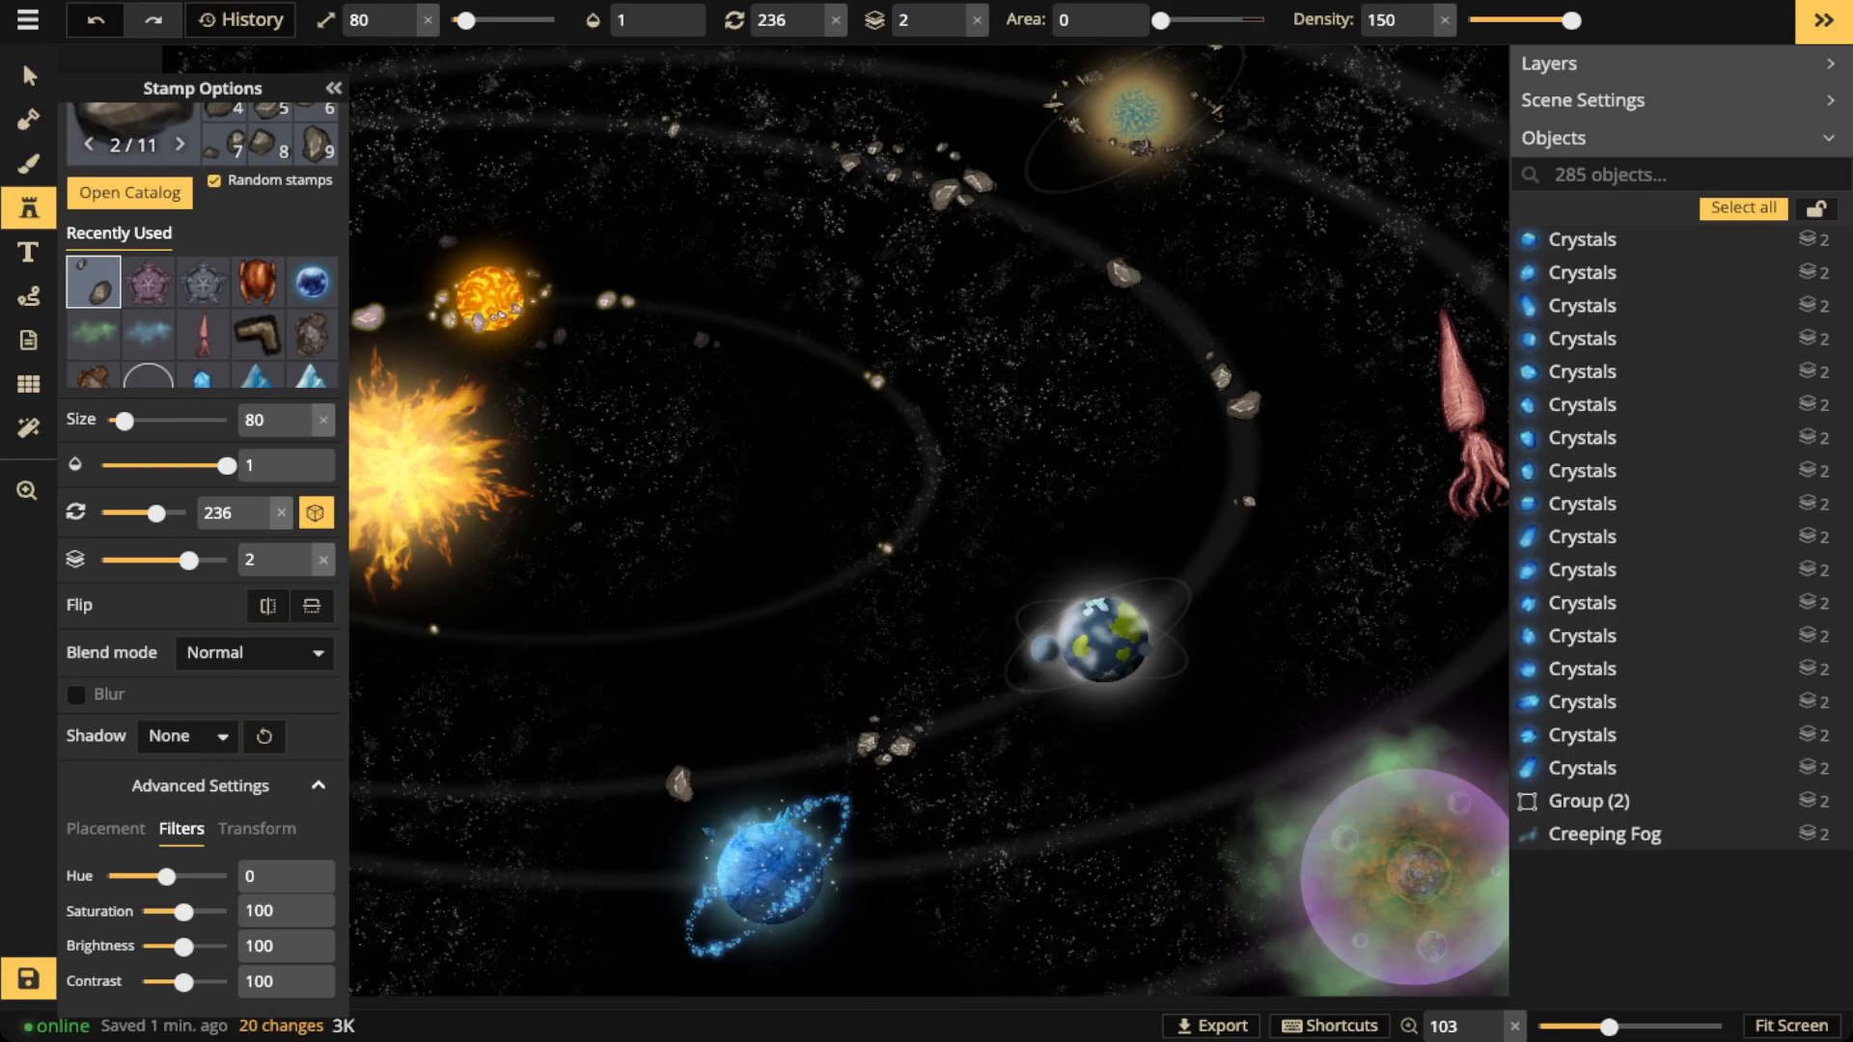
pyautogui.press('space')
pyautogui.moveTo(965, 540); pyautogui.dragTo(1078, 538)
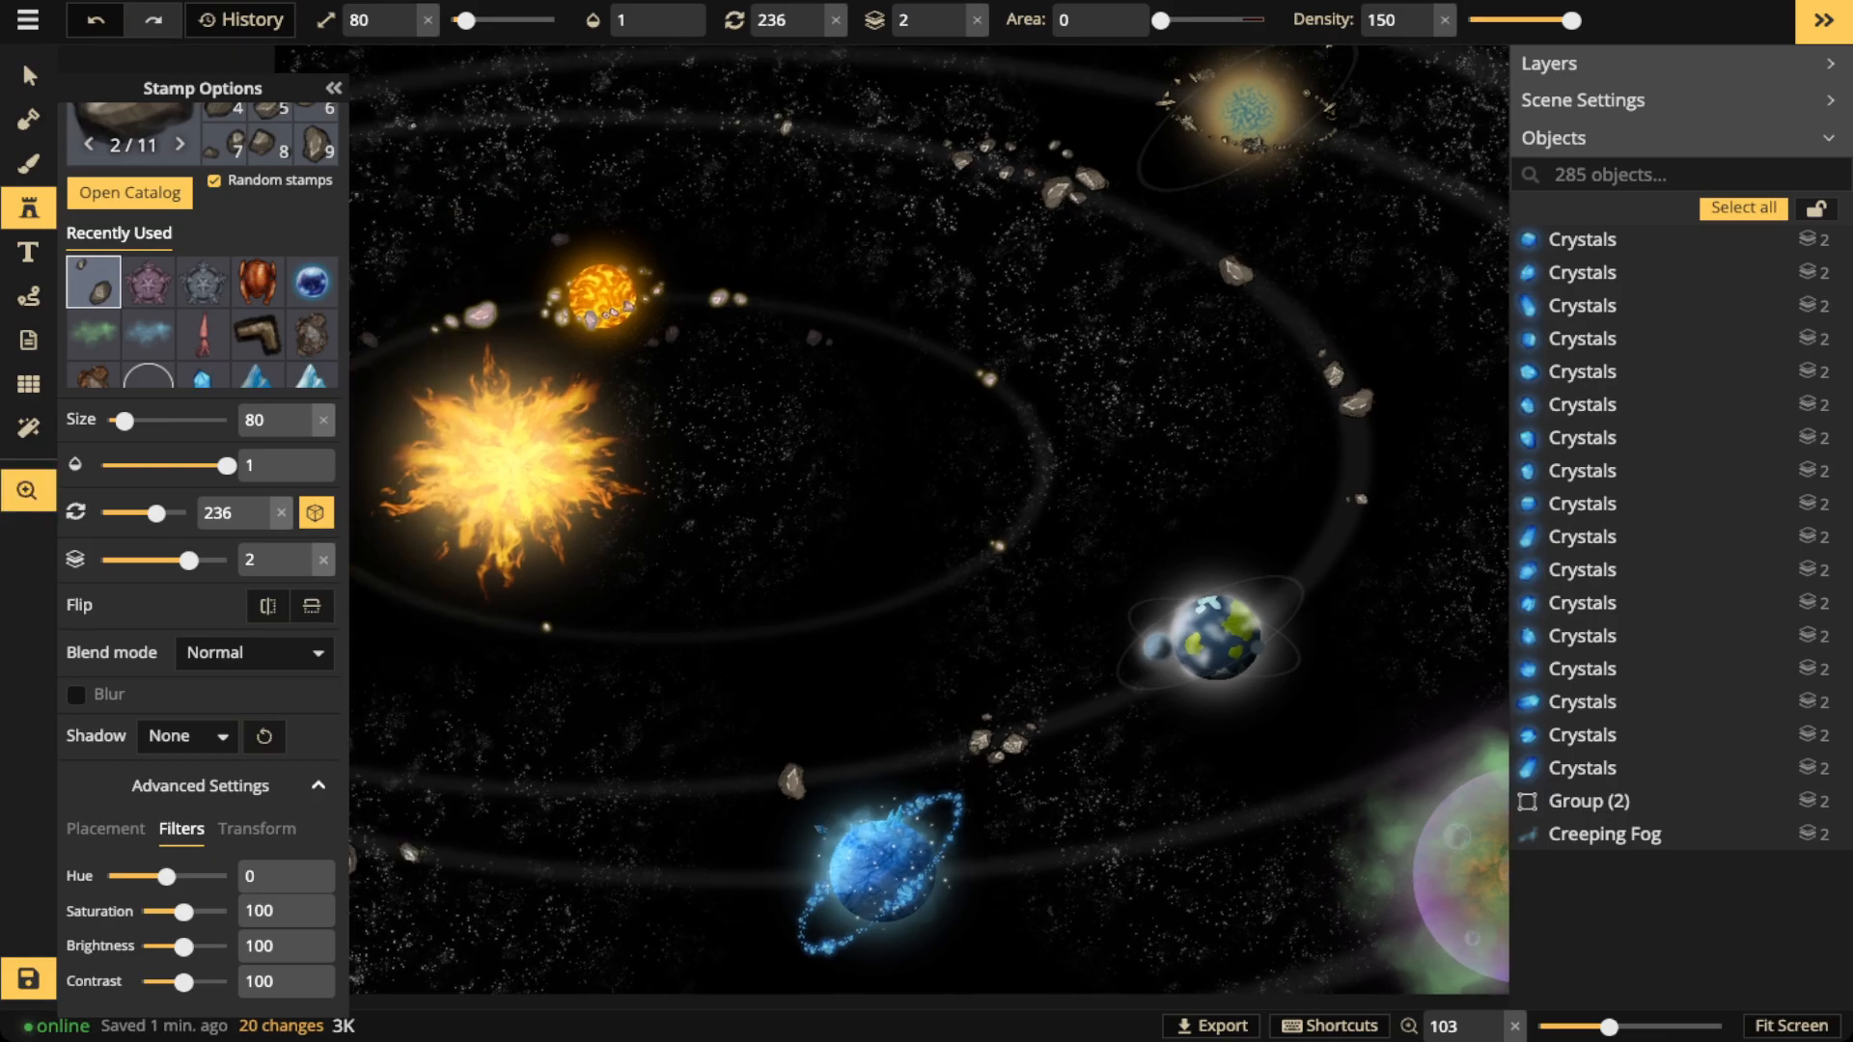
pyautogui.click(791, 780)
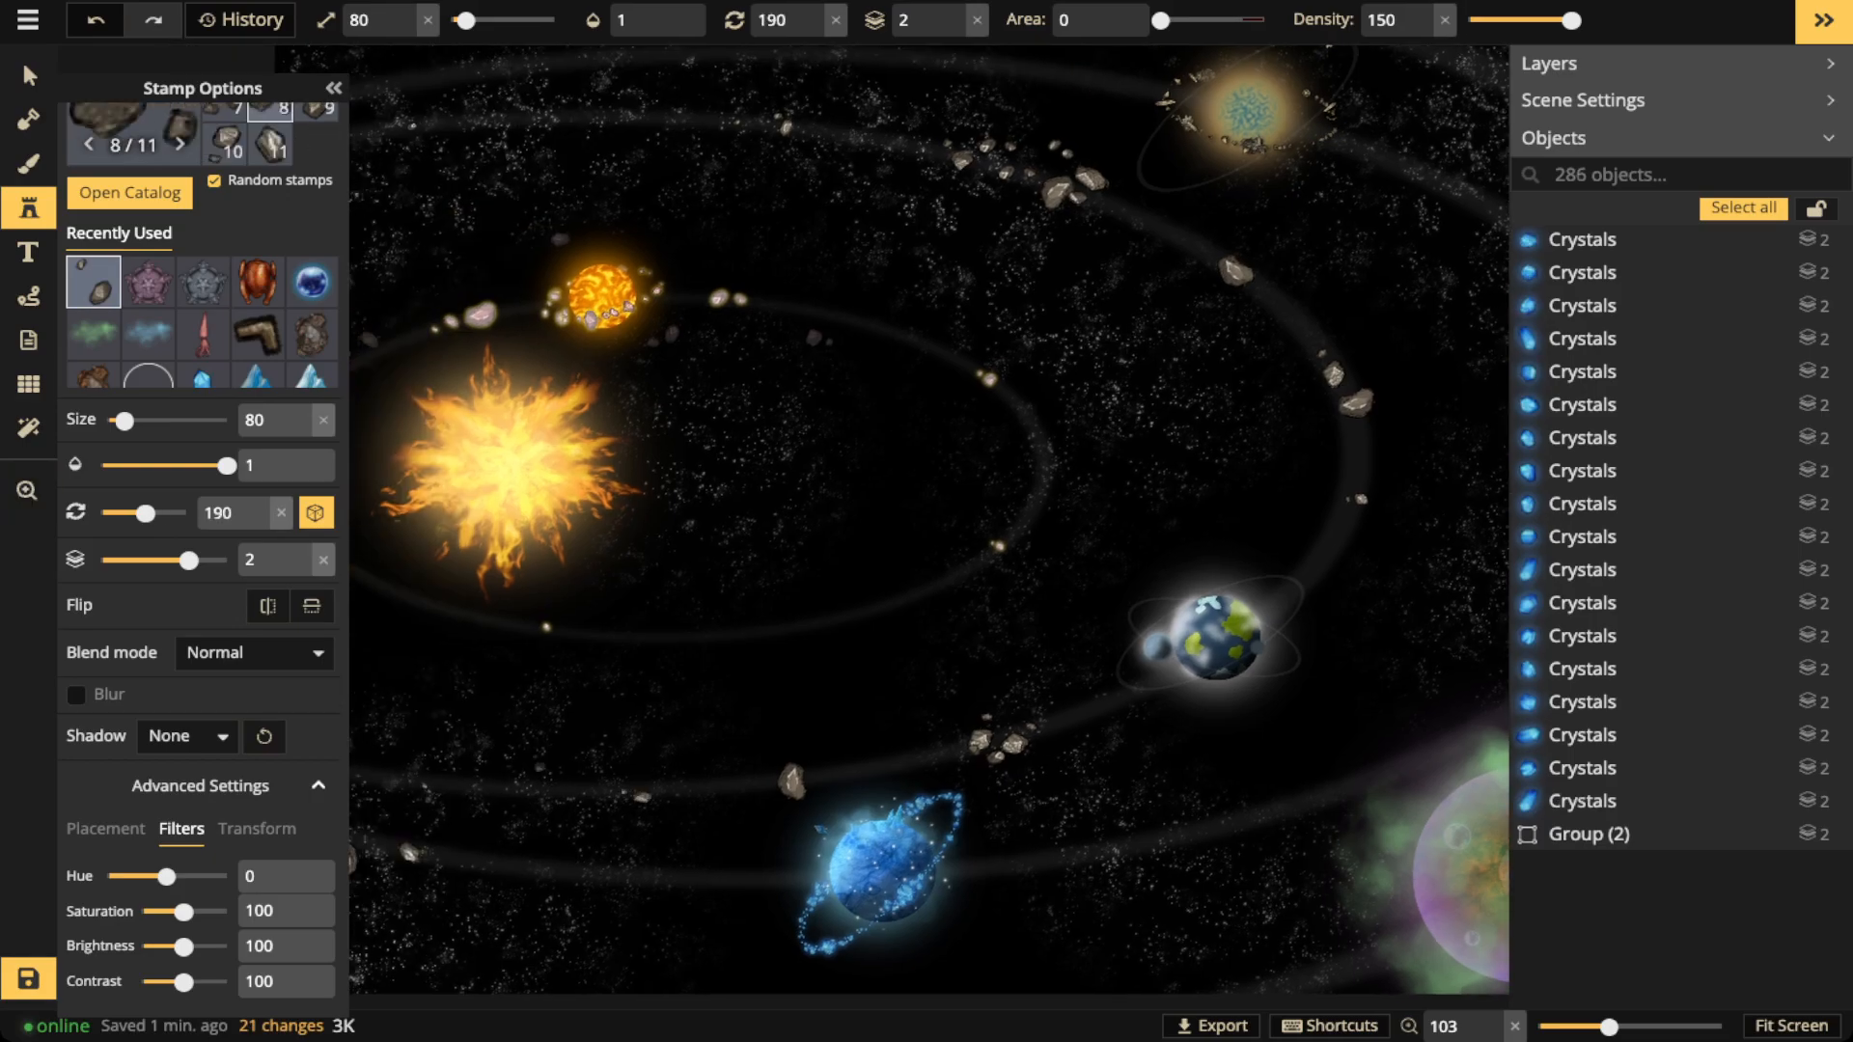
# Add a small size 80 rock to the second orbit's lower arc and three along the third orbit between the ice and gas planets
pyautogui.click(635, 796)
pyautogui.scroll(-3, 546, 517)
pyautogui.scroll(-2, 521, 453)
pyautogui.press('space')
pyautogui.moveTo(522, 434); pyautogui.dragTo(752, 441)
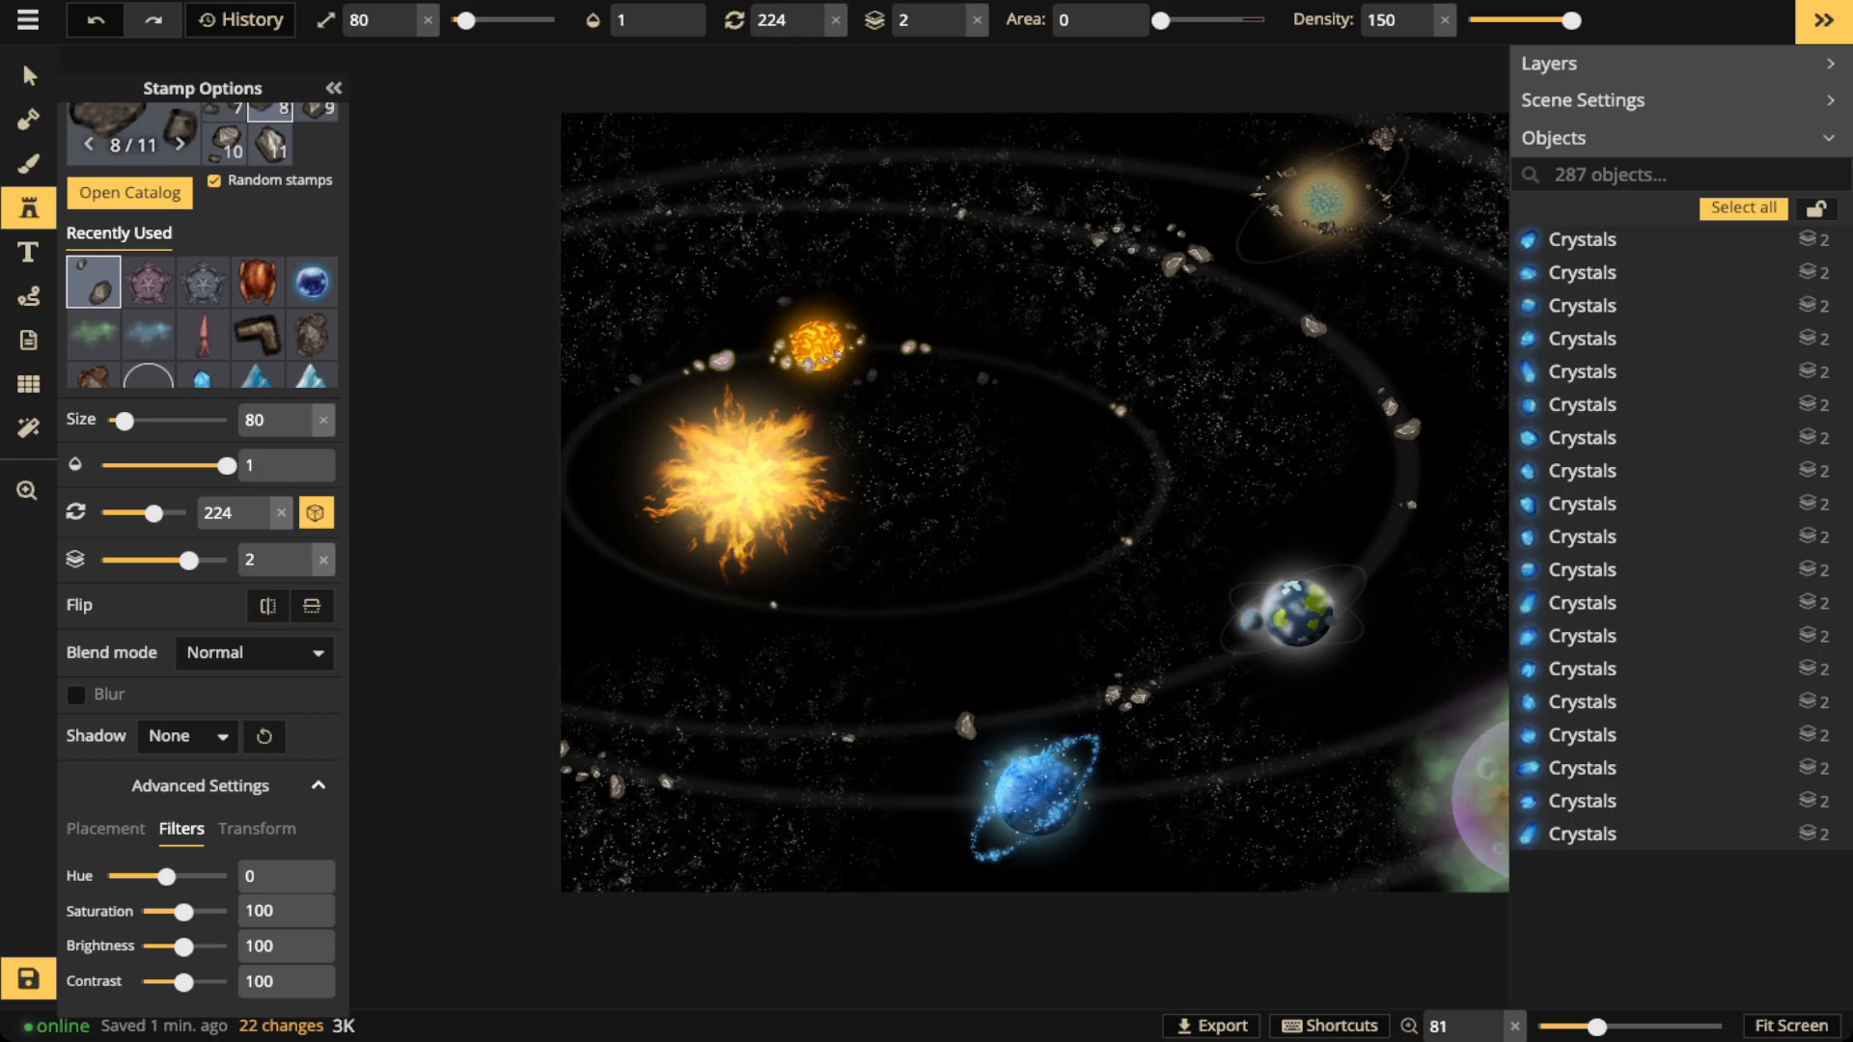
pyautogui.scroll(3, 1323, 676)
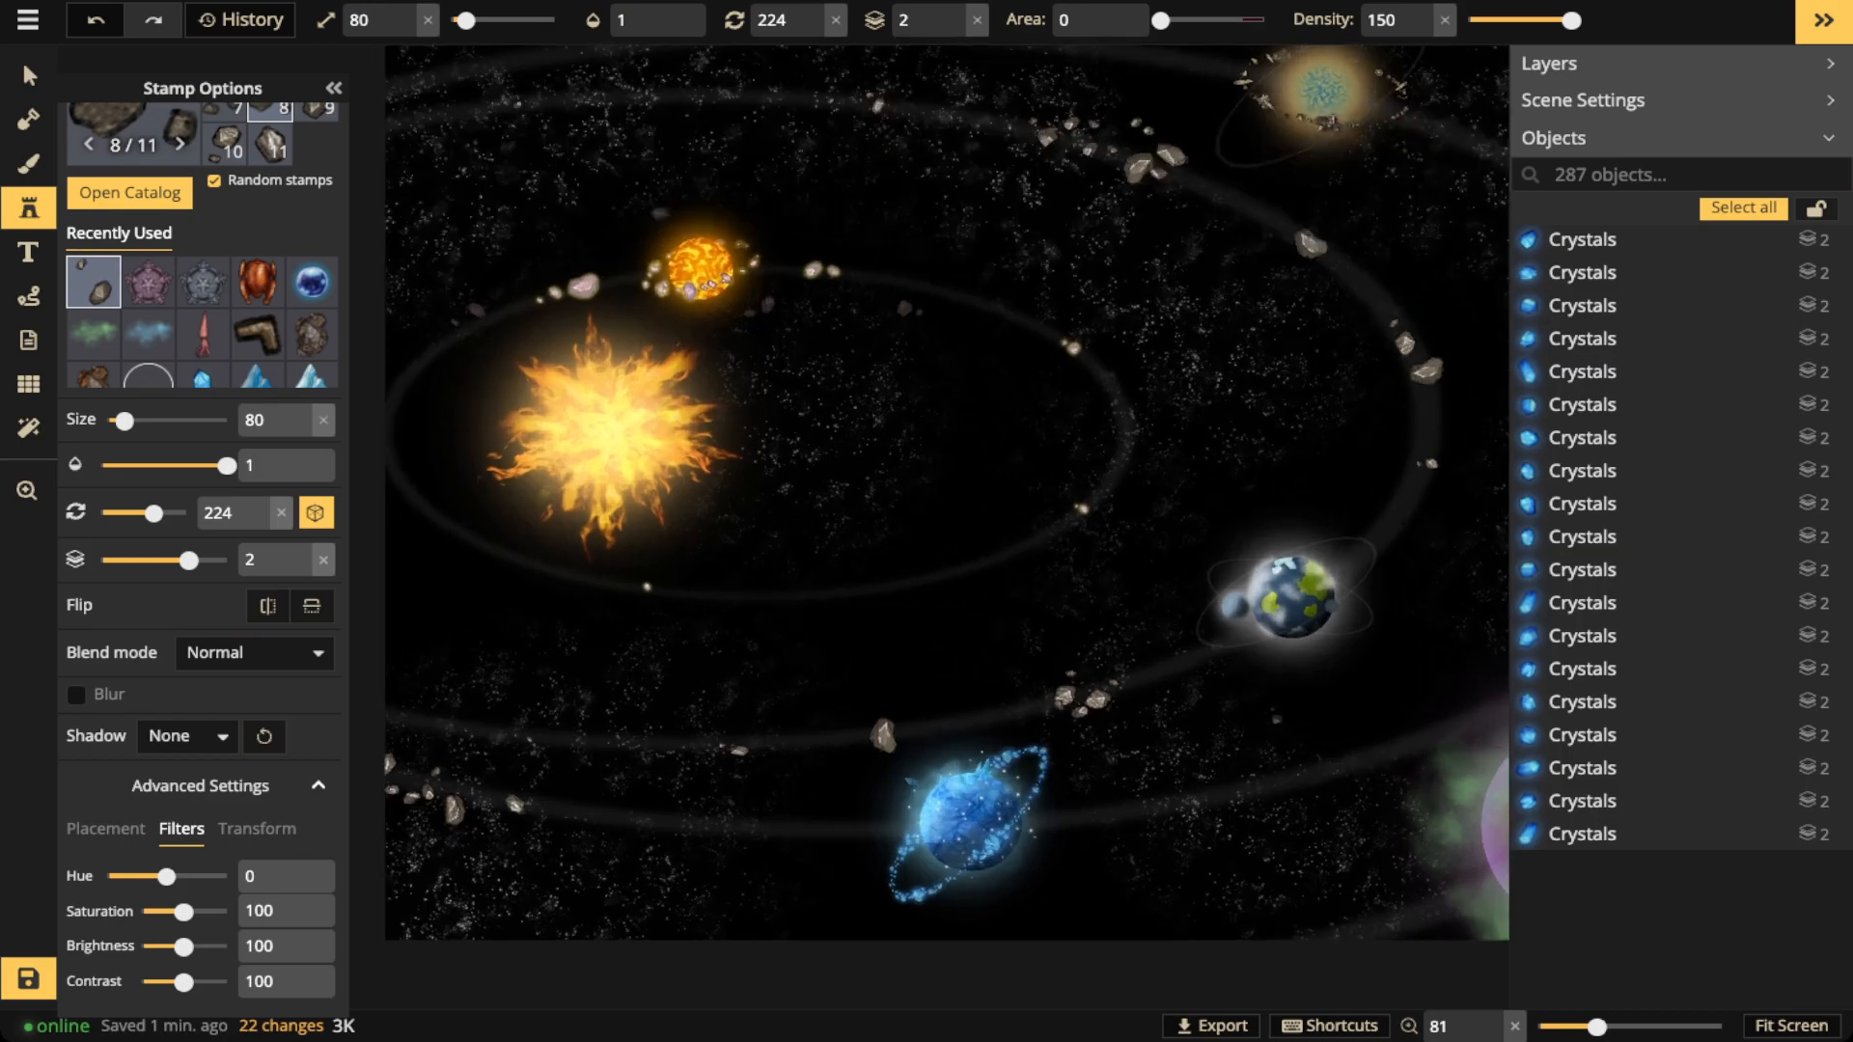
pyautogui.press('space')
pyautogui.moveTo(1345, 704); pyautogui.dragTo(938, 698)
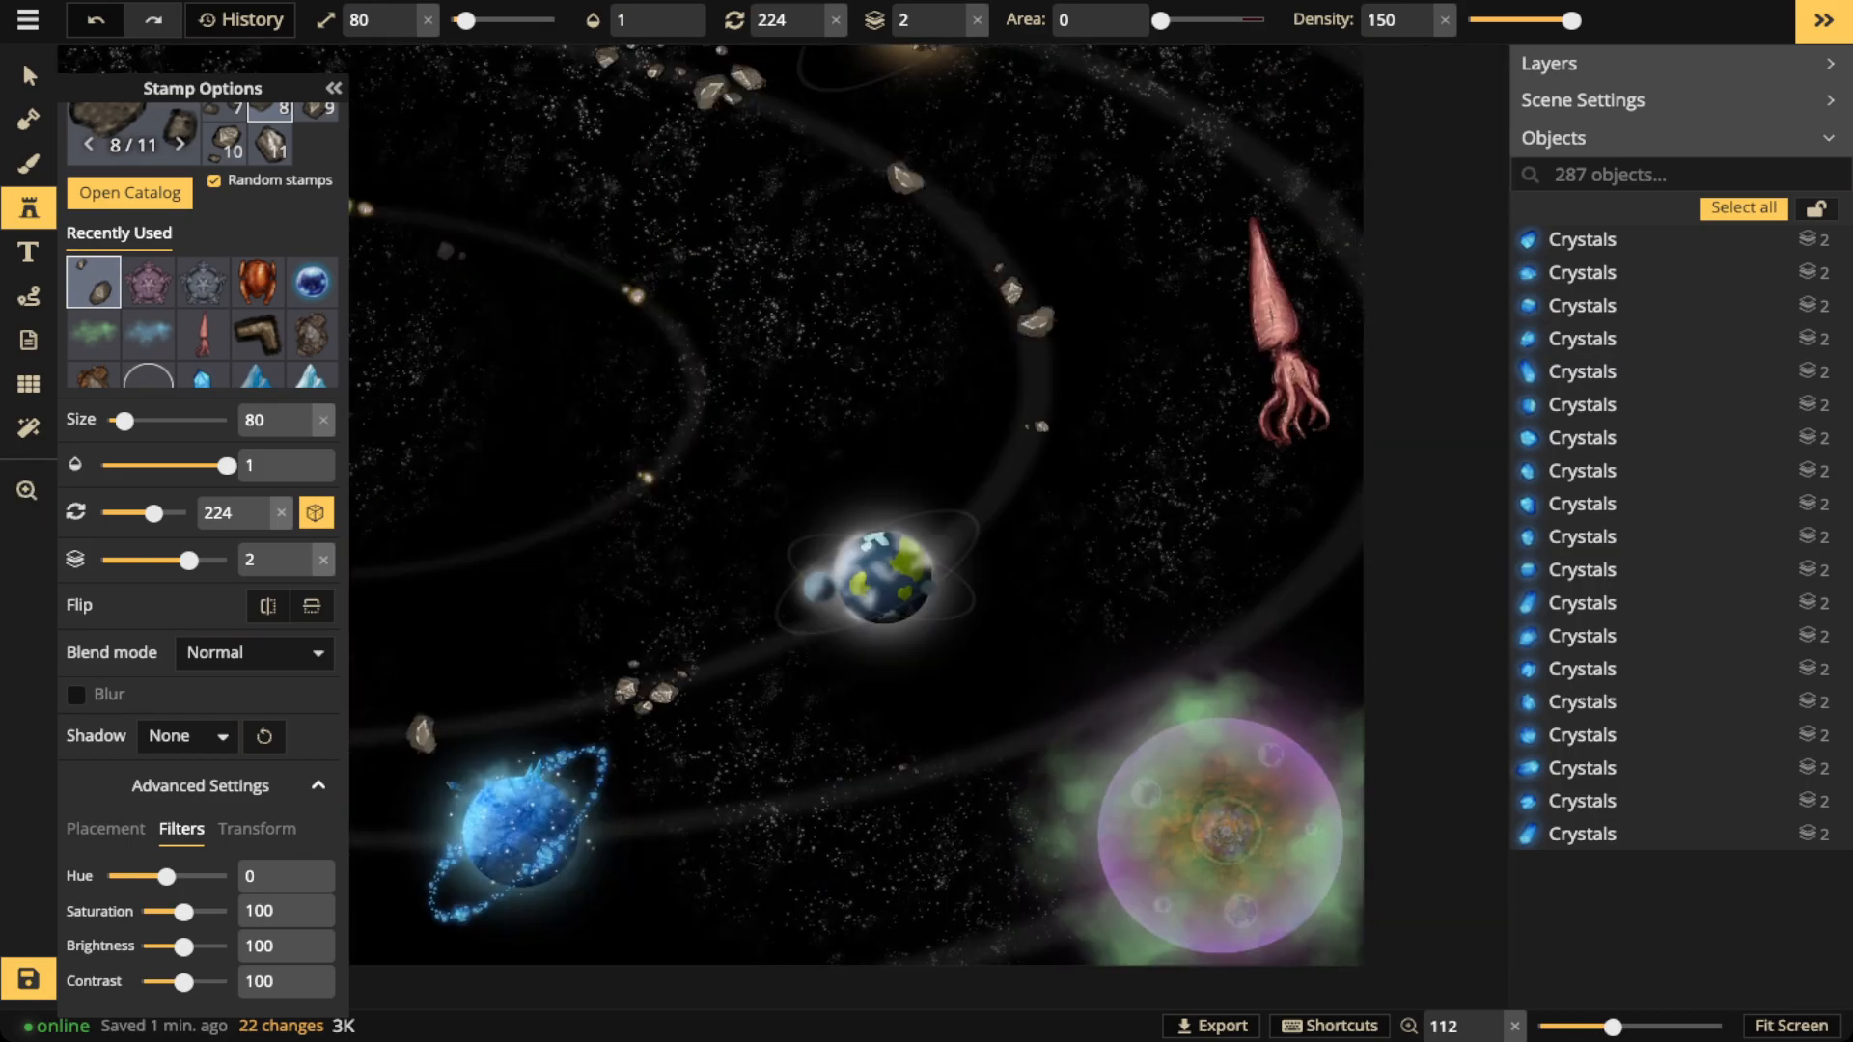
pyautogui.click(907, 771)
pyautogui.click(853, 791)
pyautogui.click(1225, 652)
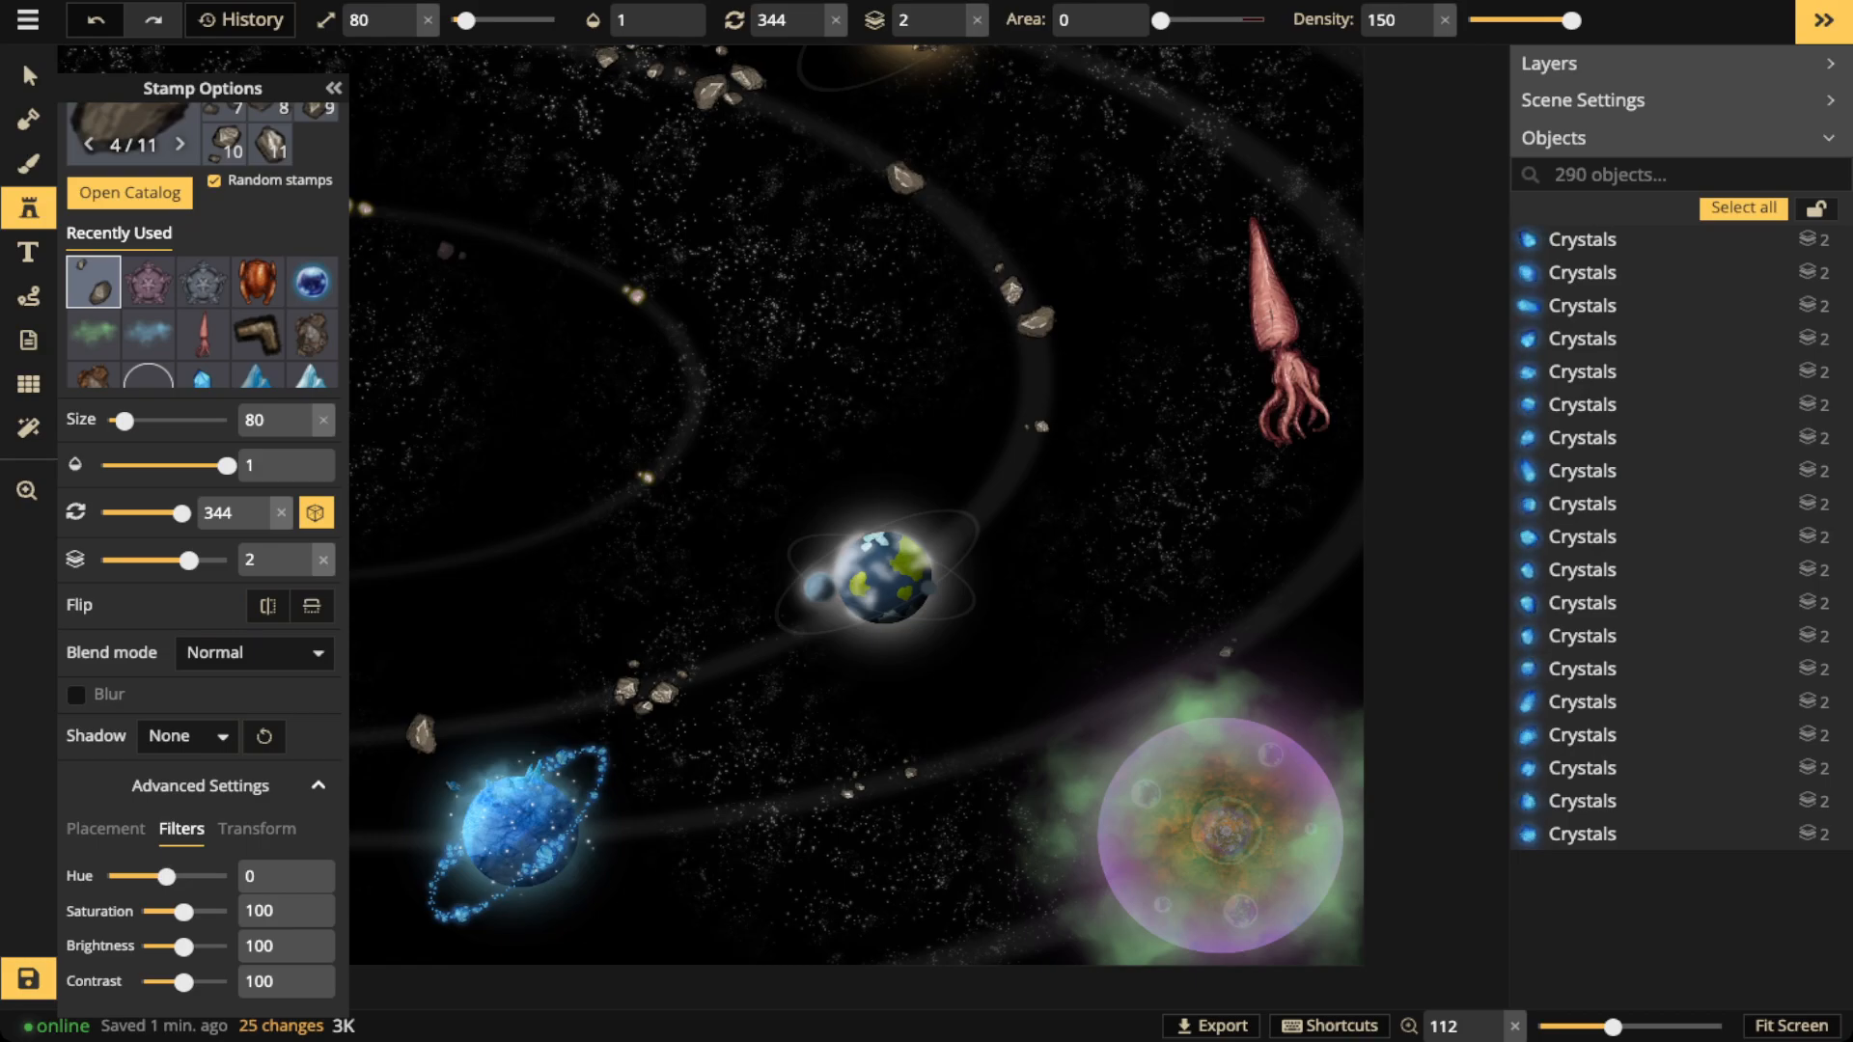
# Place more size 80 rocks along the third orbit's upper arc, between the teal planet with debris and the squid
pyautogui.moveTo(181, 514)
pyautogui.mouseDown()
pyautogui.moveTo(110, 513)
pyautogui.moveTo(125, 514)
pyautogui.mouseUp()
pyautogui.click(1313, 187)
pyautogui.click(1266, 154)
pyautogui.click(1249, 132)
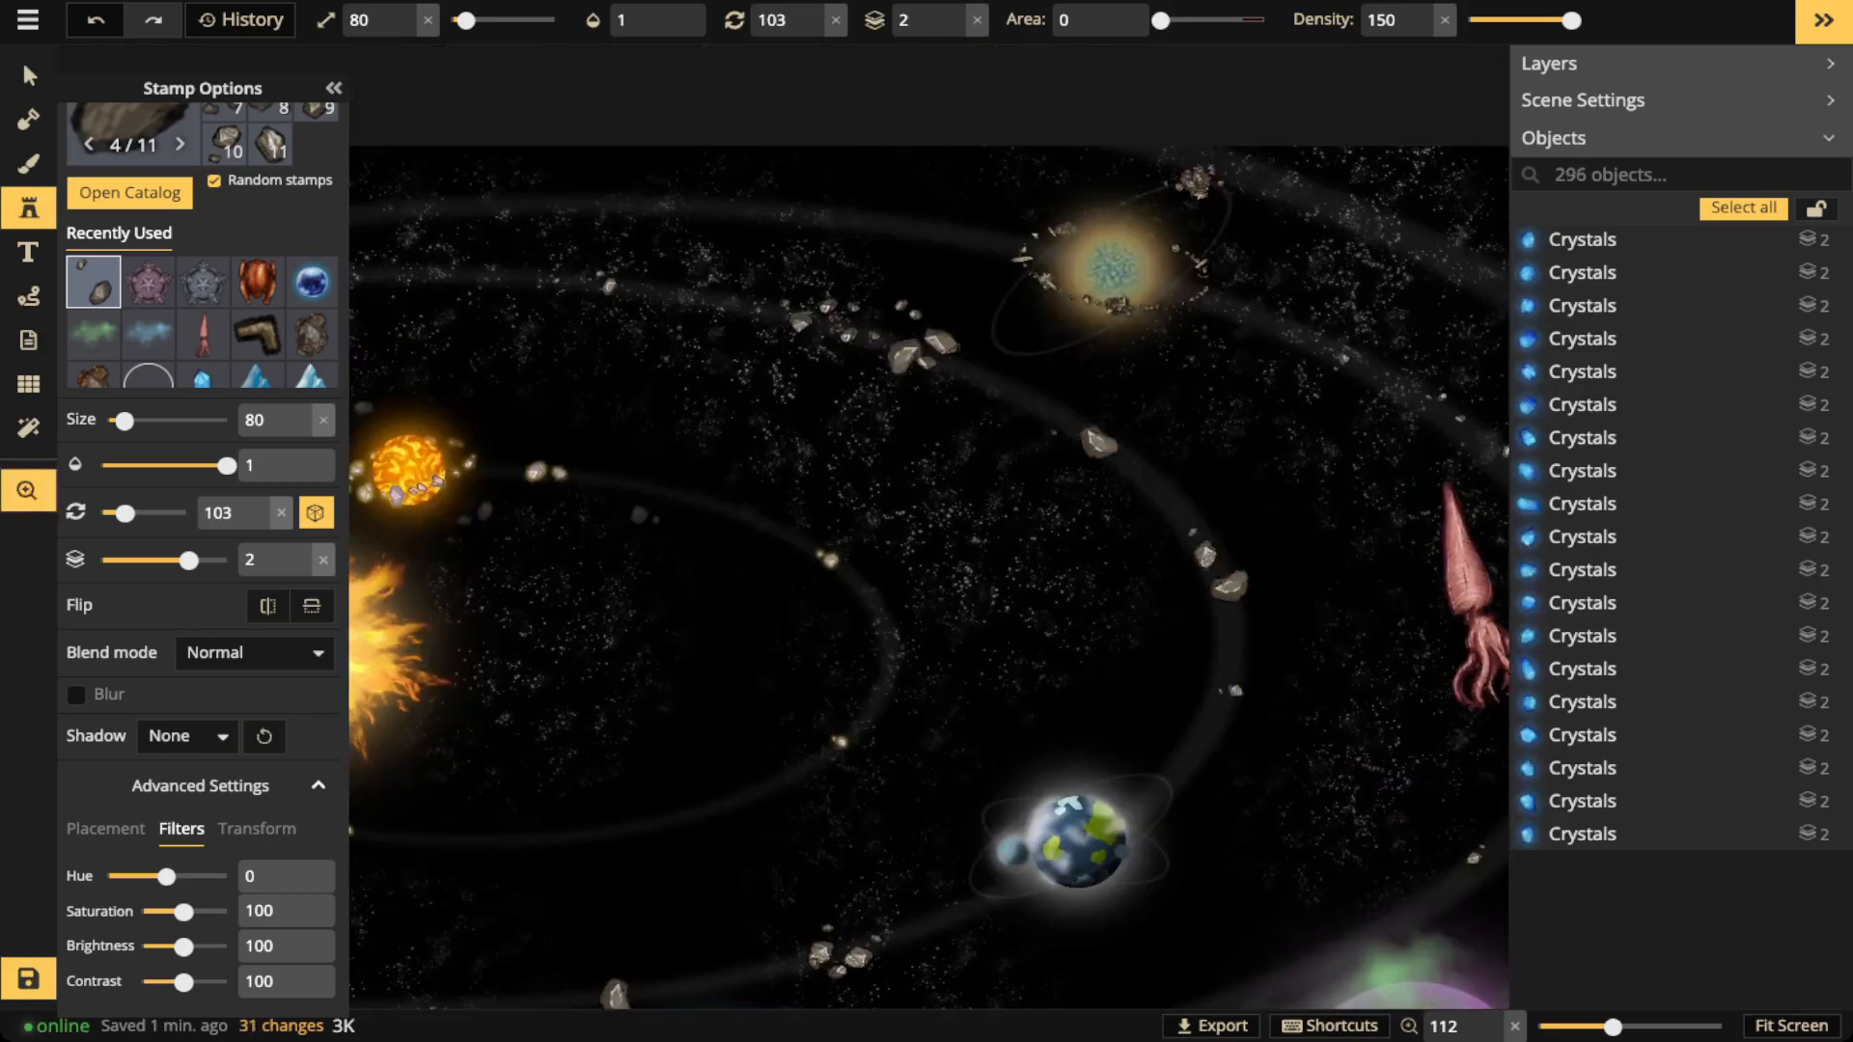
# Place size 80 rocks on the inner orbit's near edge and lower arc and where the second orbit meets the map's edge
pyautogui.scroll(5, 1337, 193)
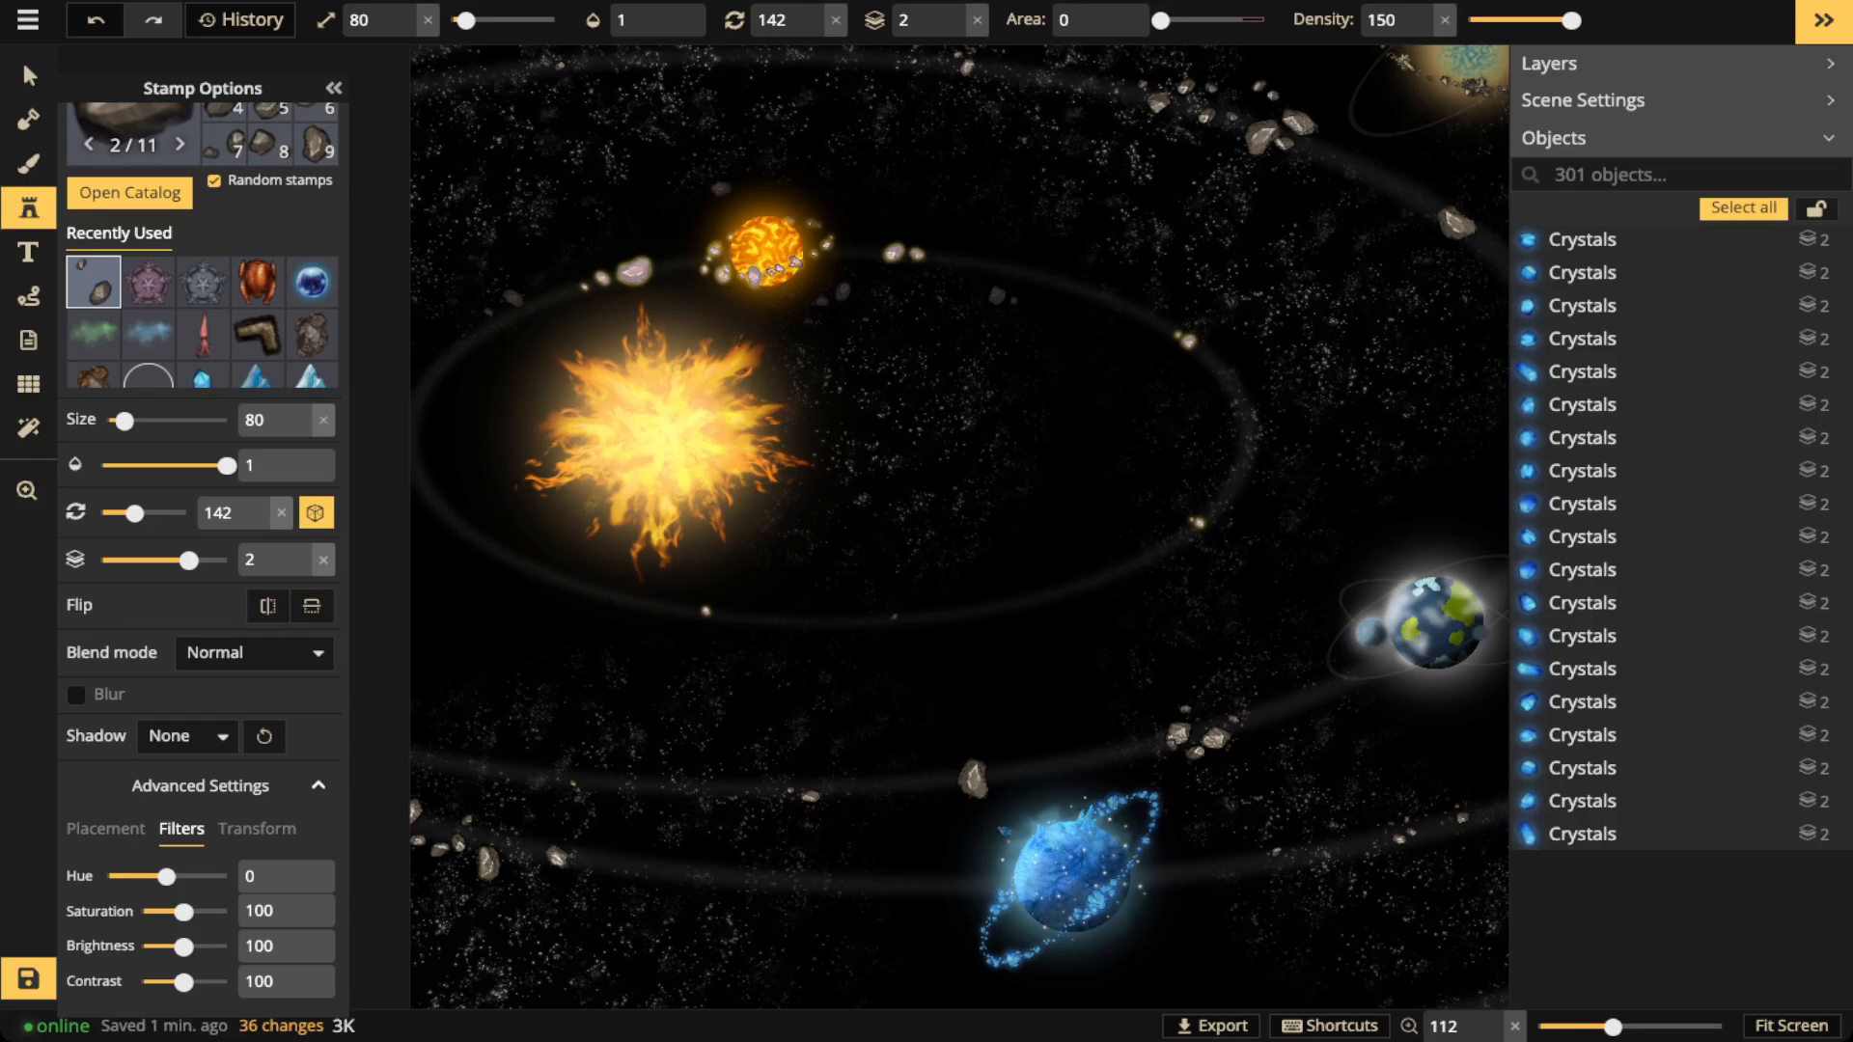
pyautogui.click(424, 478)
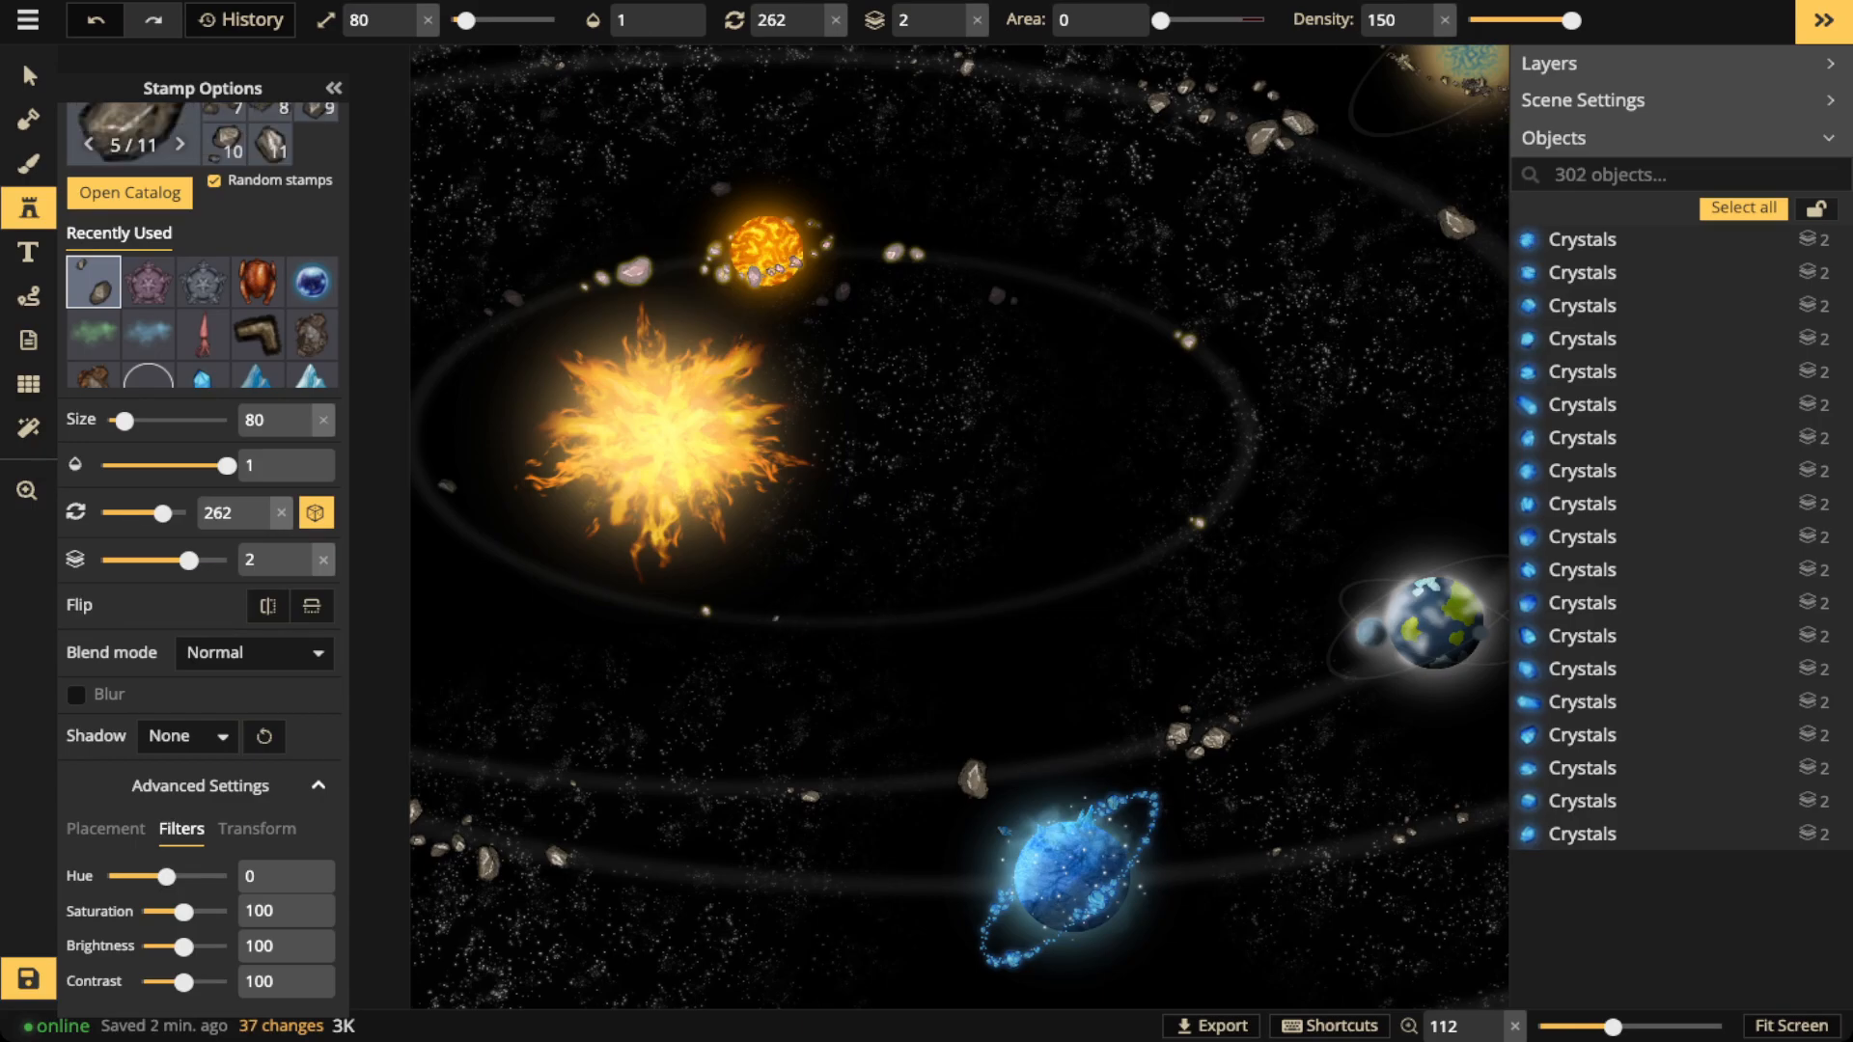
pyautogui.click(430, 480)
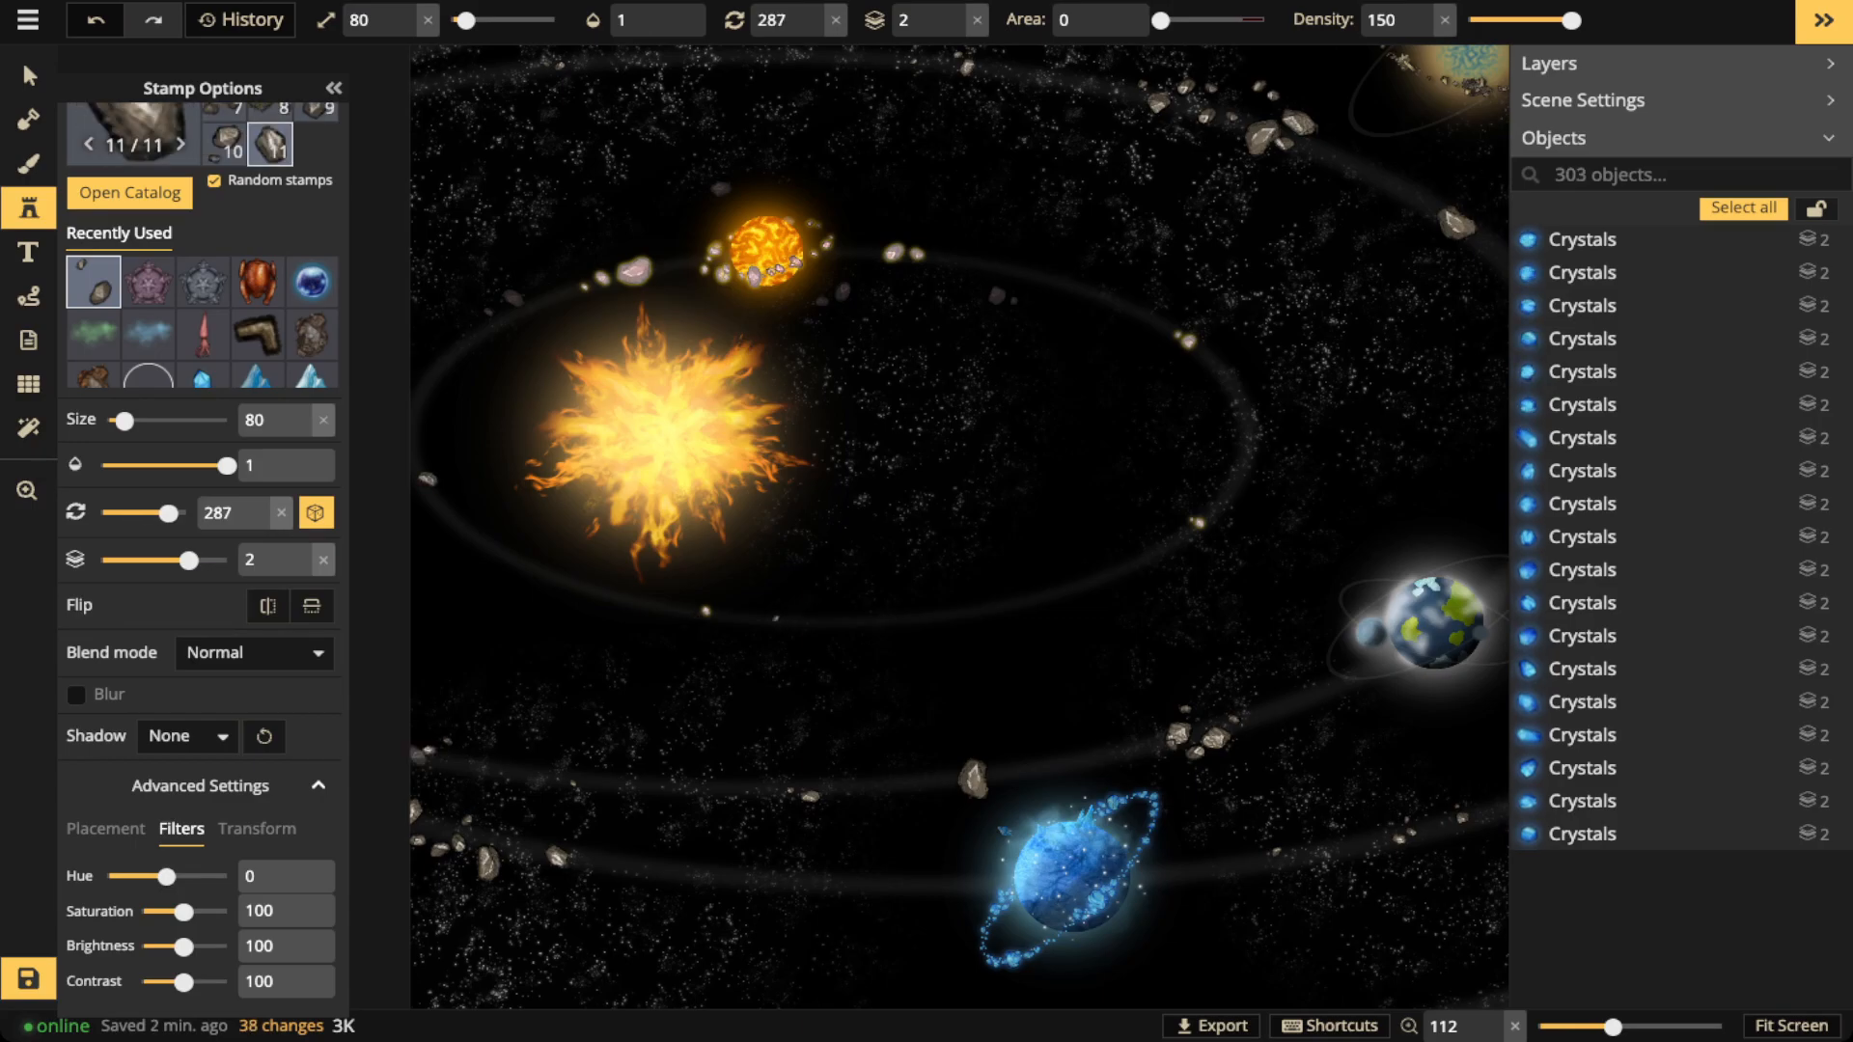
pyautogui.click(1336, 719)
pyautogui.scroll(-2, 1335, 720)
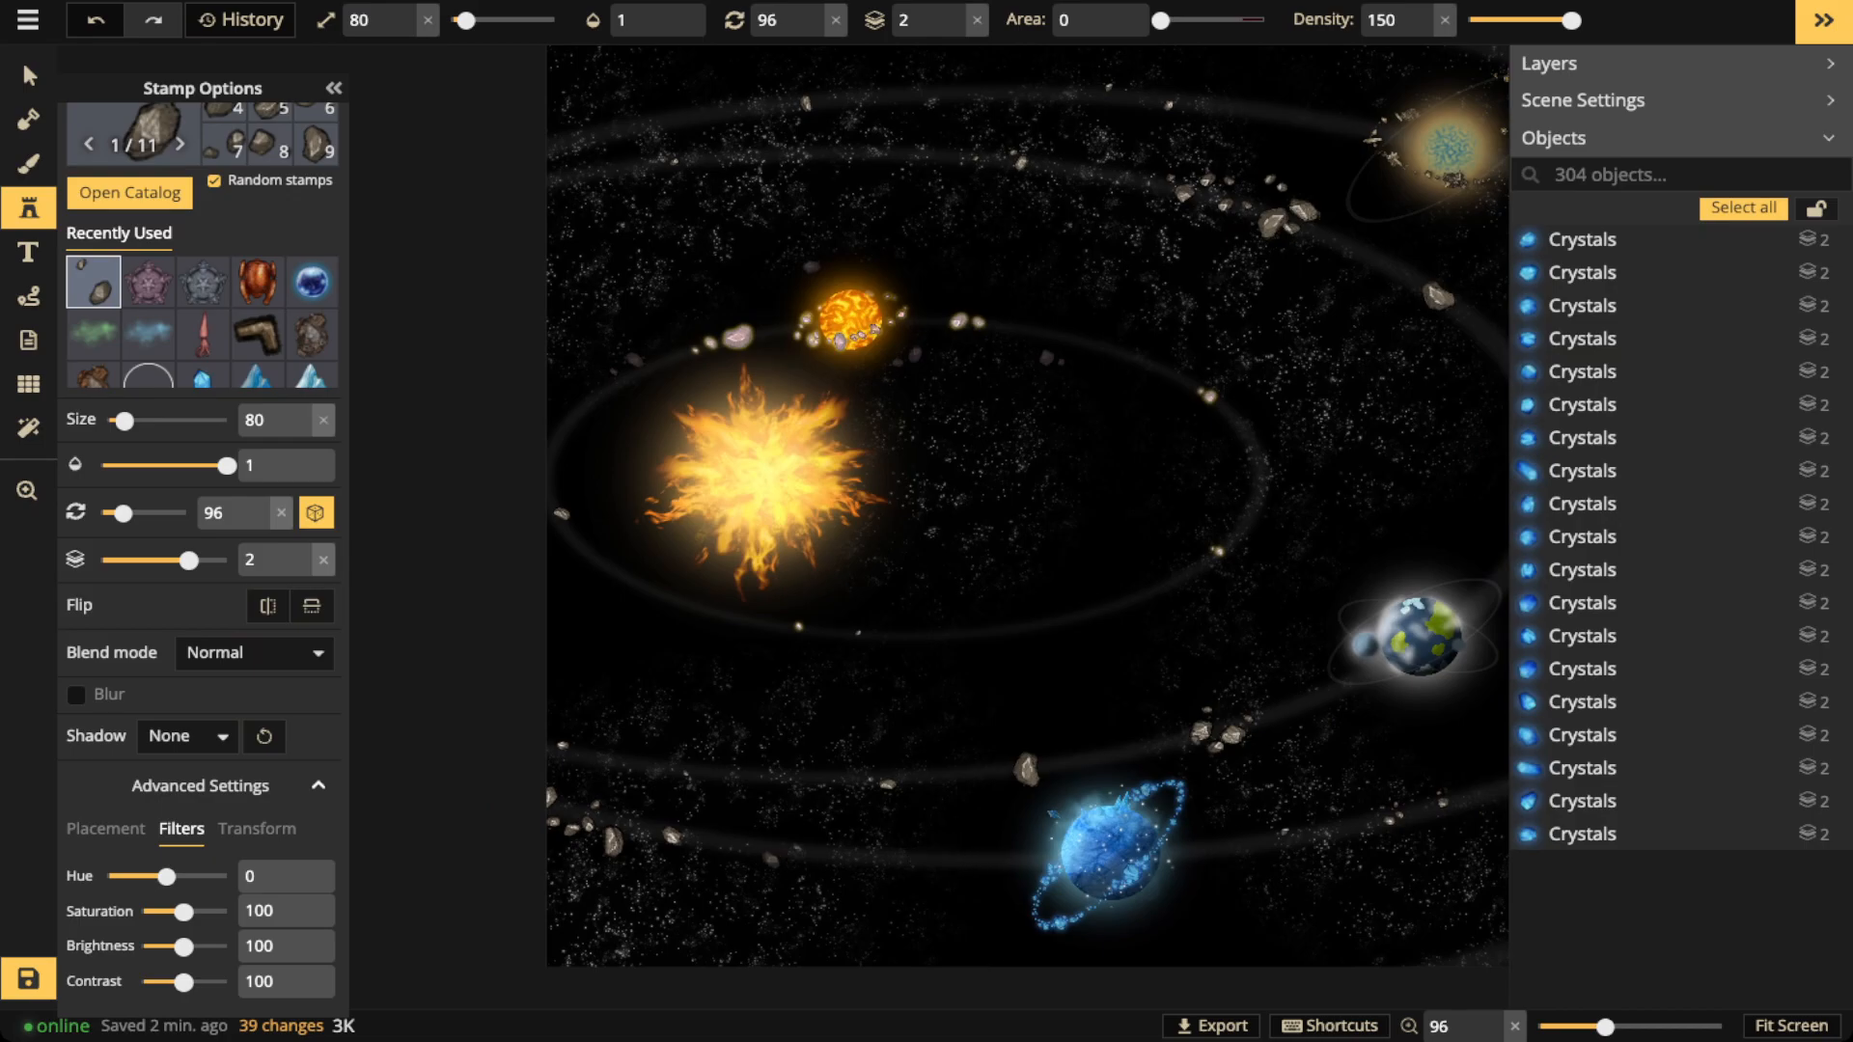
pyautogui.click(858, 634)
# Place one more size 80 rock on the outermost orbit at the map's lower edge and switch to the selection tool
pyautogui.scroll(-3, 862, 530)
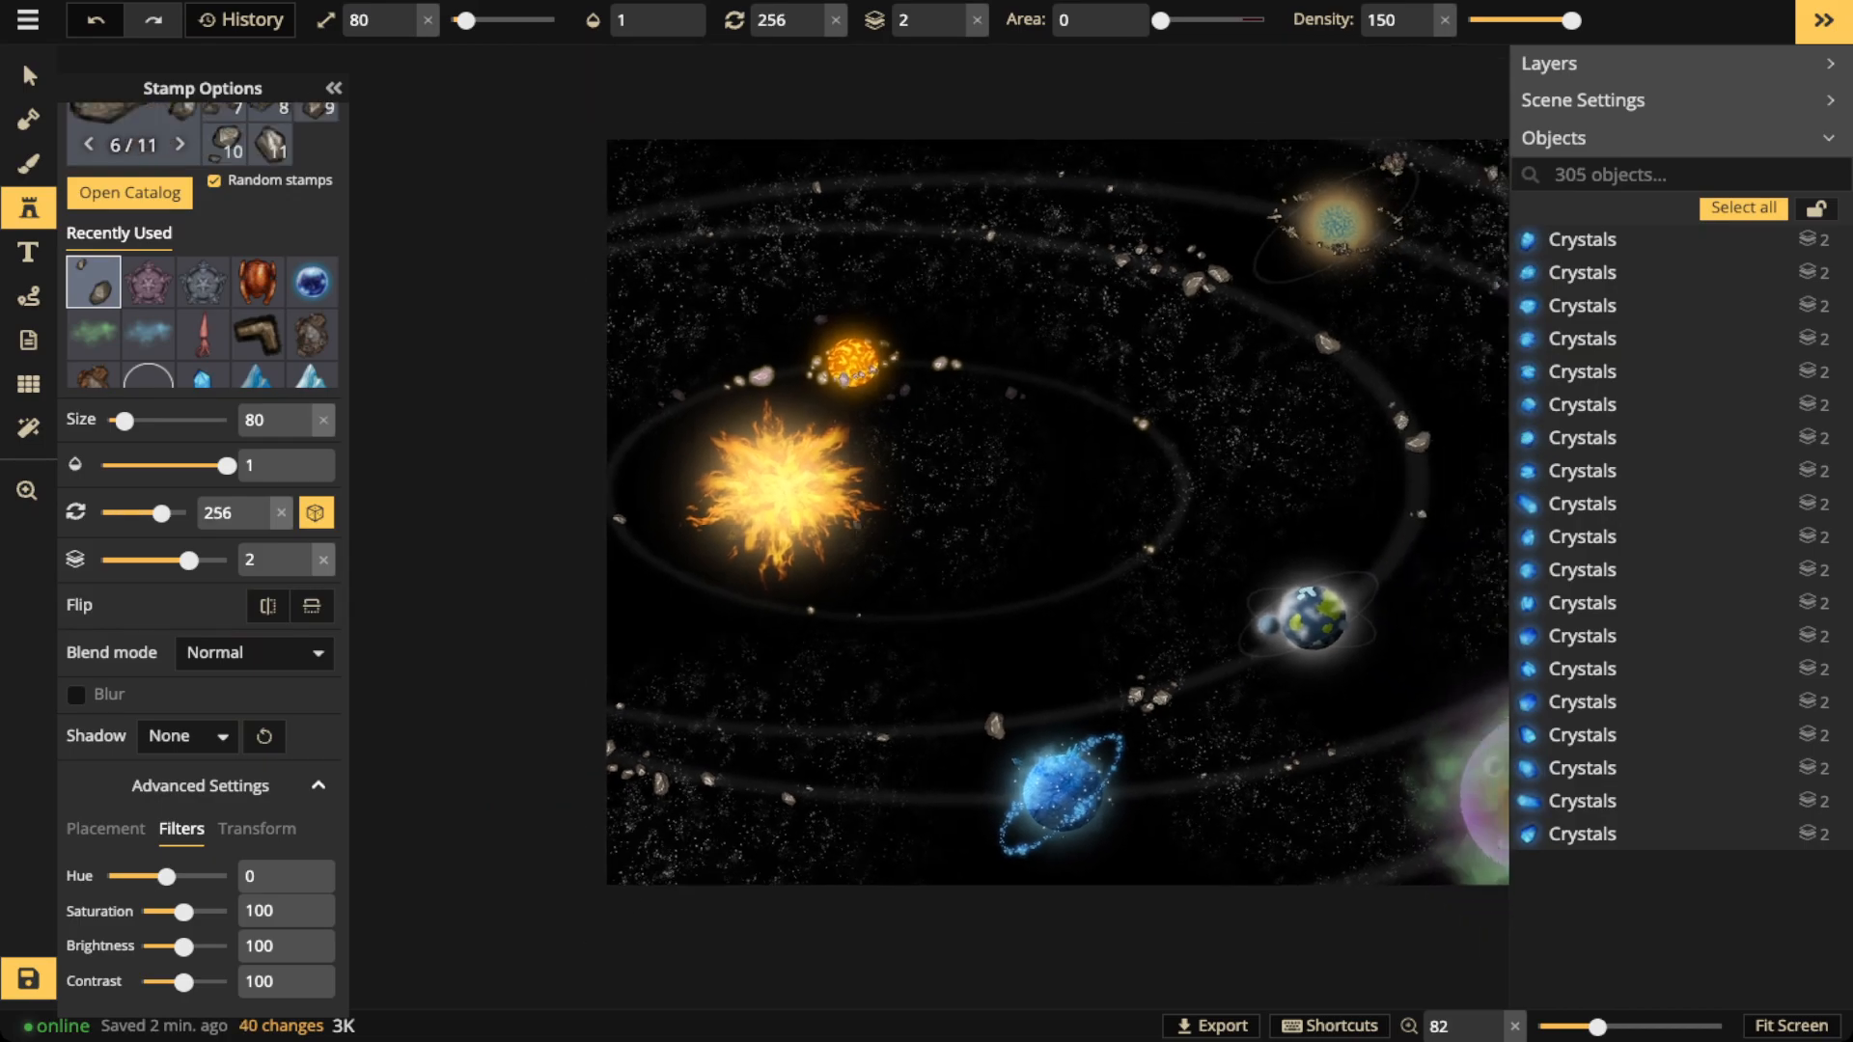
pyautogui.press('space')
pyautogui.moveTo(862, 531); pyautogui.dragTo(625, 524)
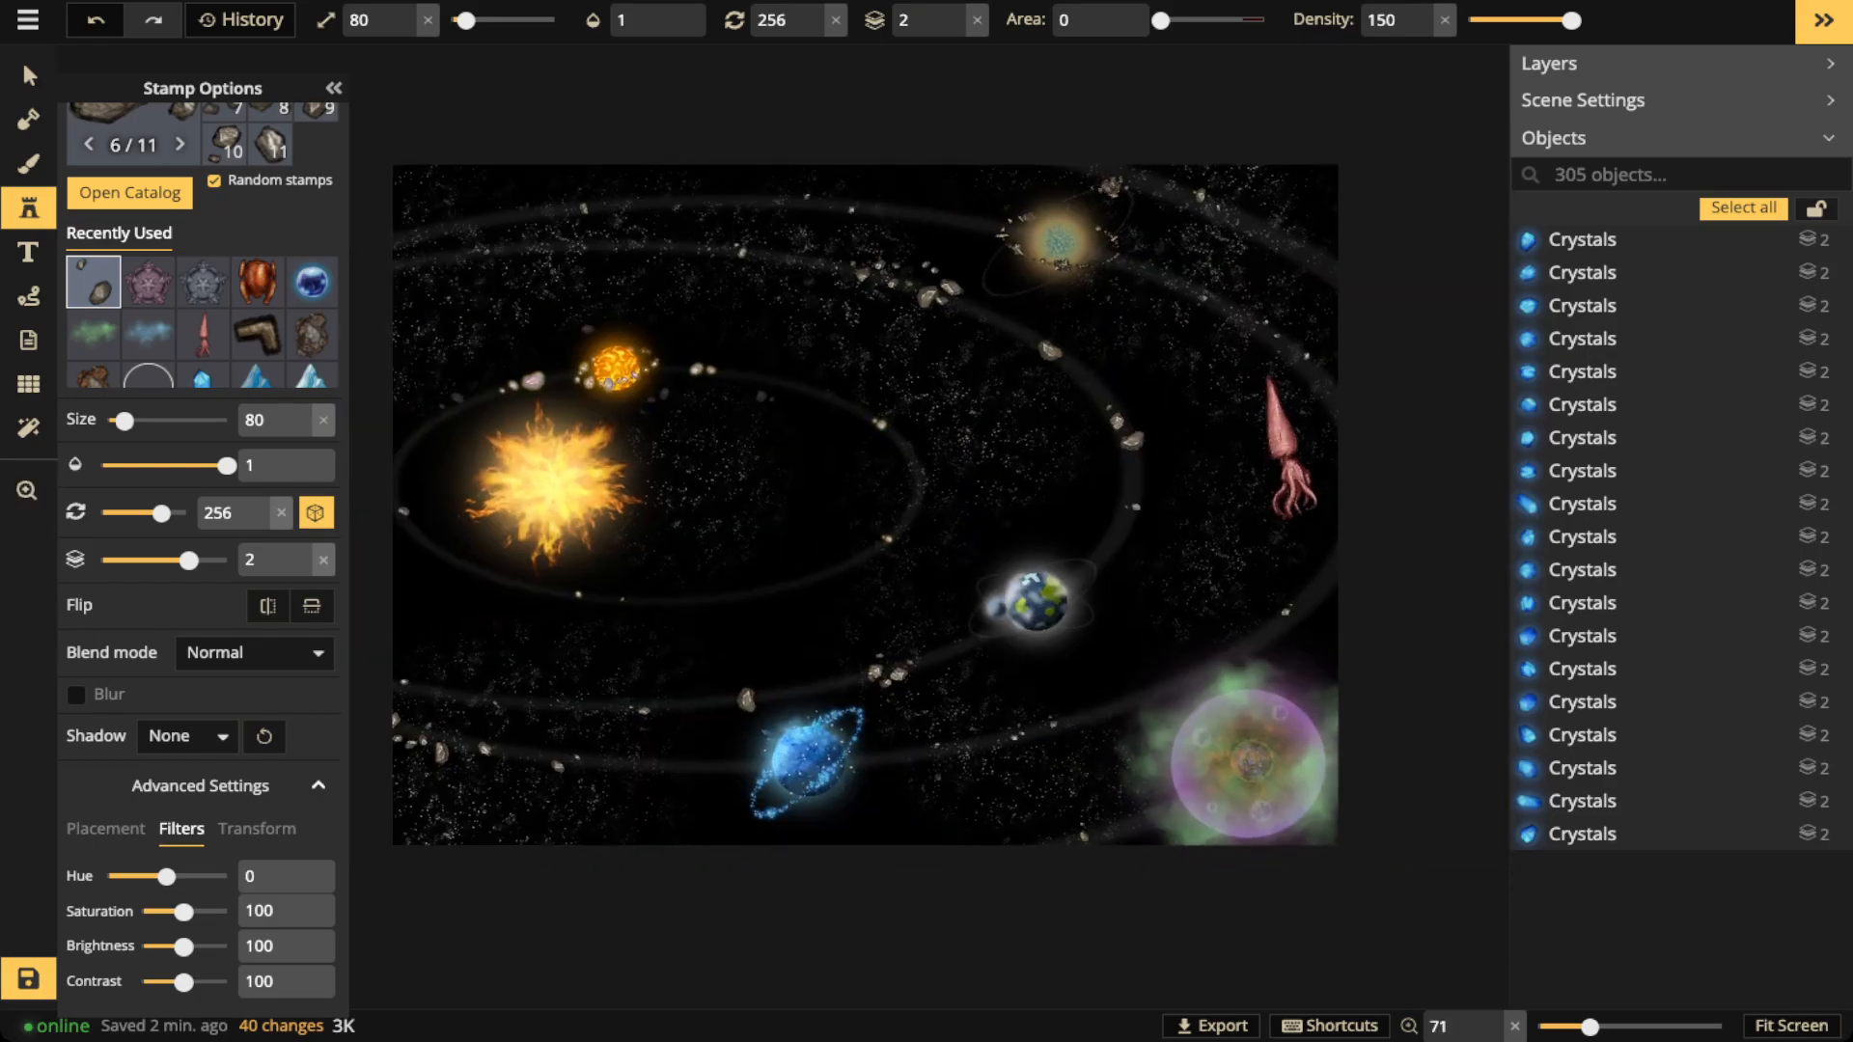
pyautogui.click(1083, 832)
pyautogui.press('v')
pyautogui.click(1082, 831)
pyautogui.click(757, 305)
pyautogui.scroll(-3, 758, 305)
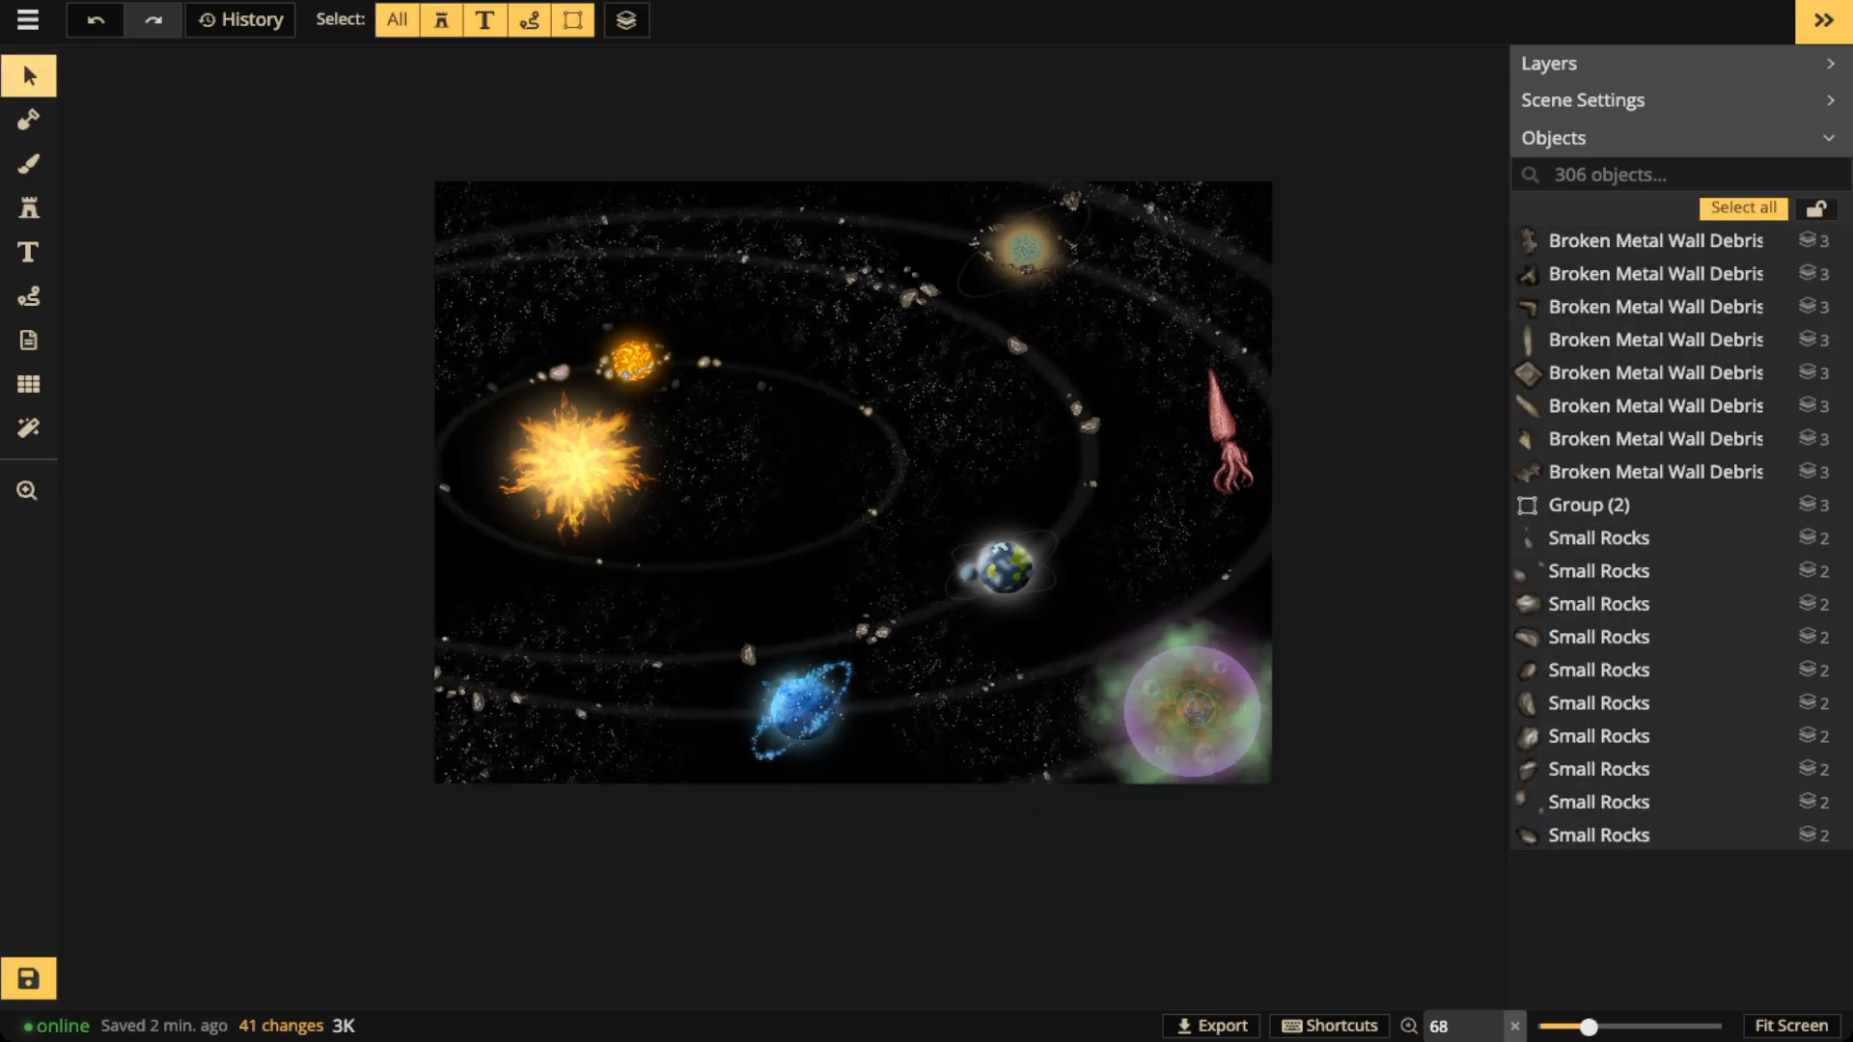
pyautogui.moveTo(758, 305); pyautogui.dragTo(677, 331)
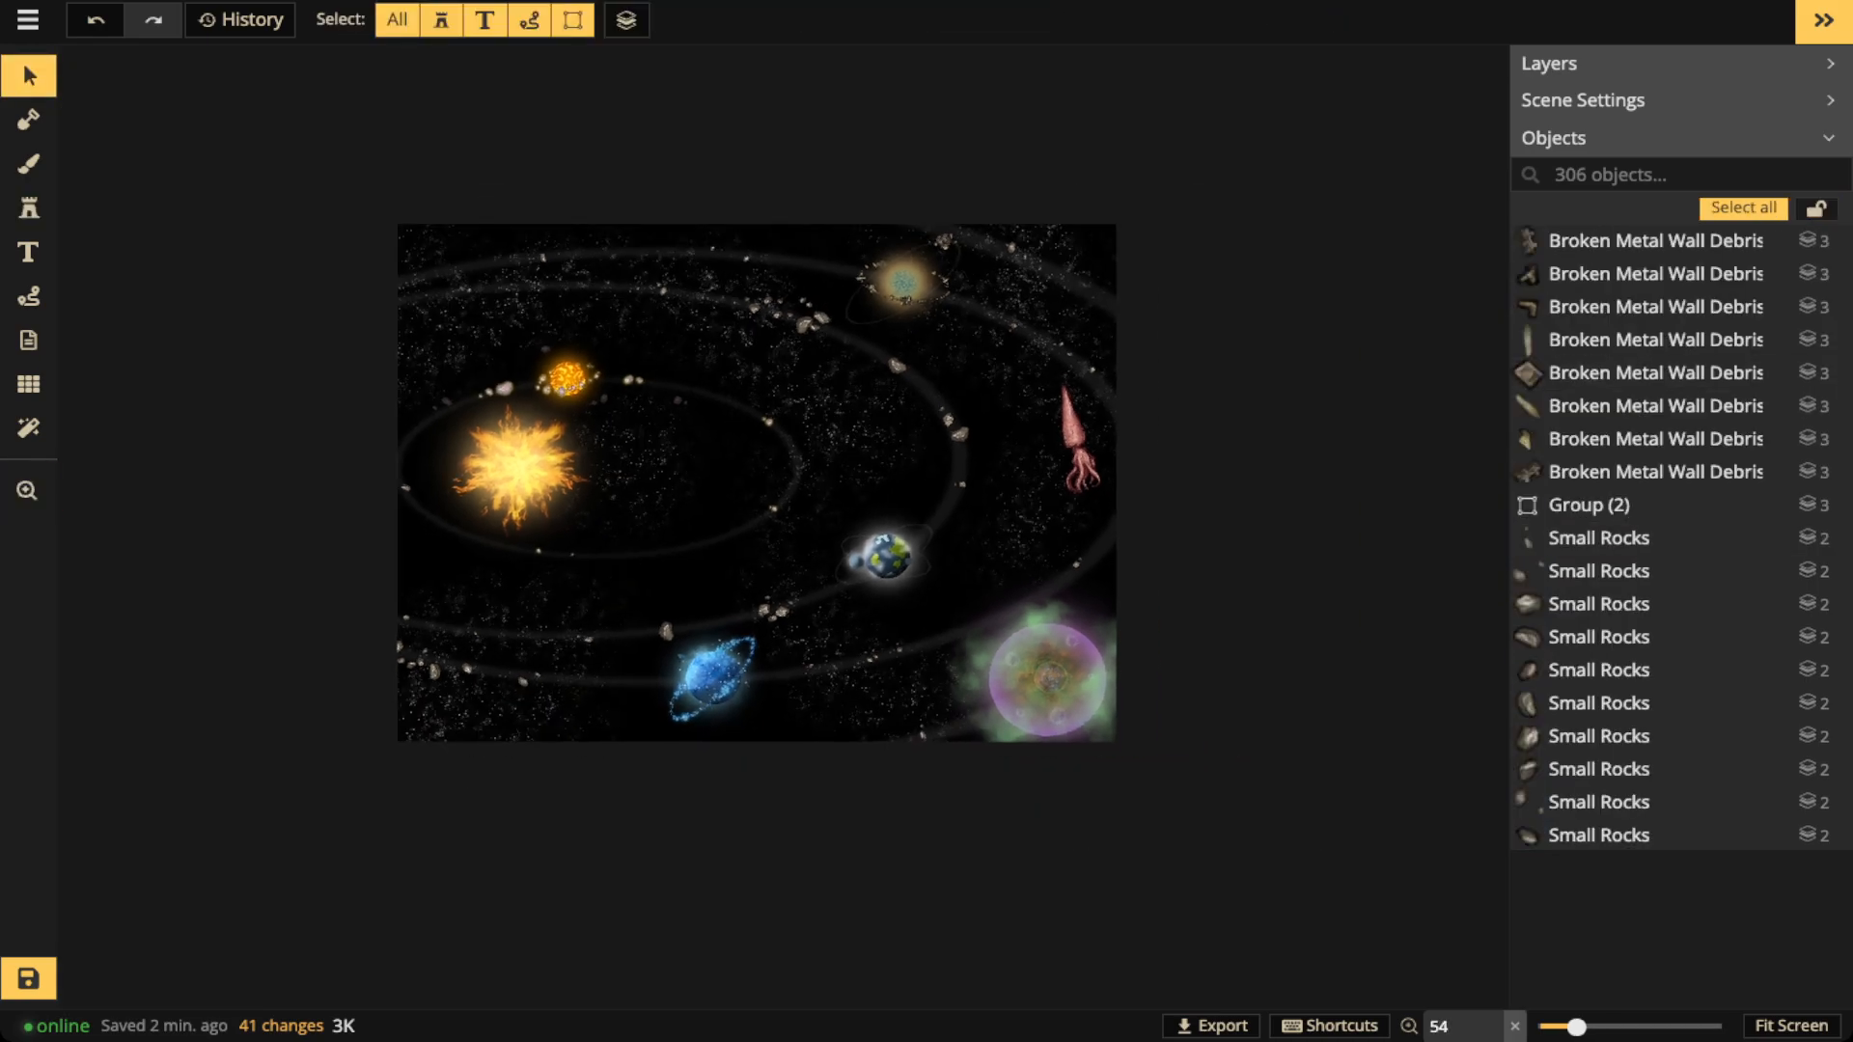
pyautogui.scroll(7, 798, 611)
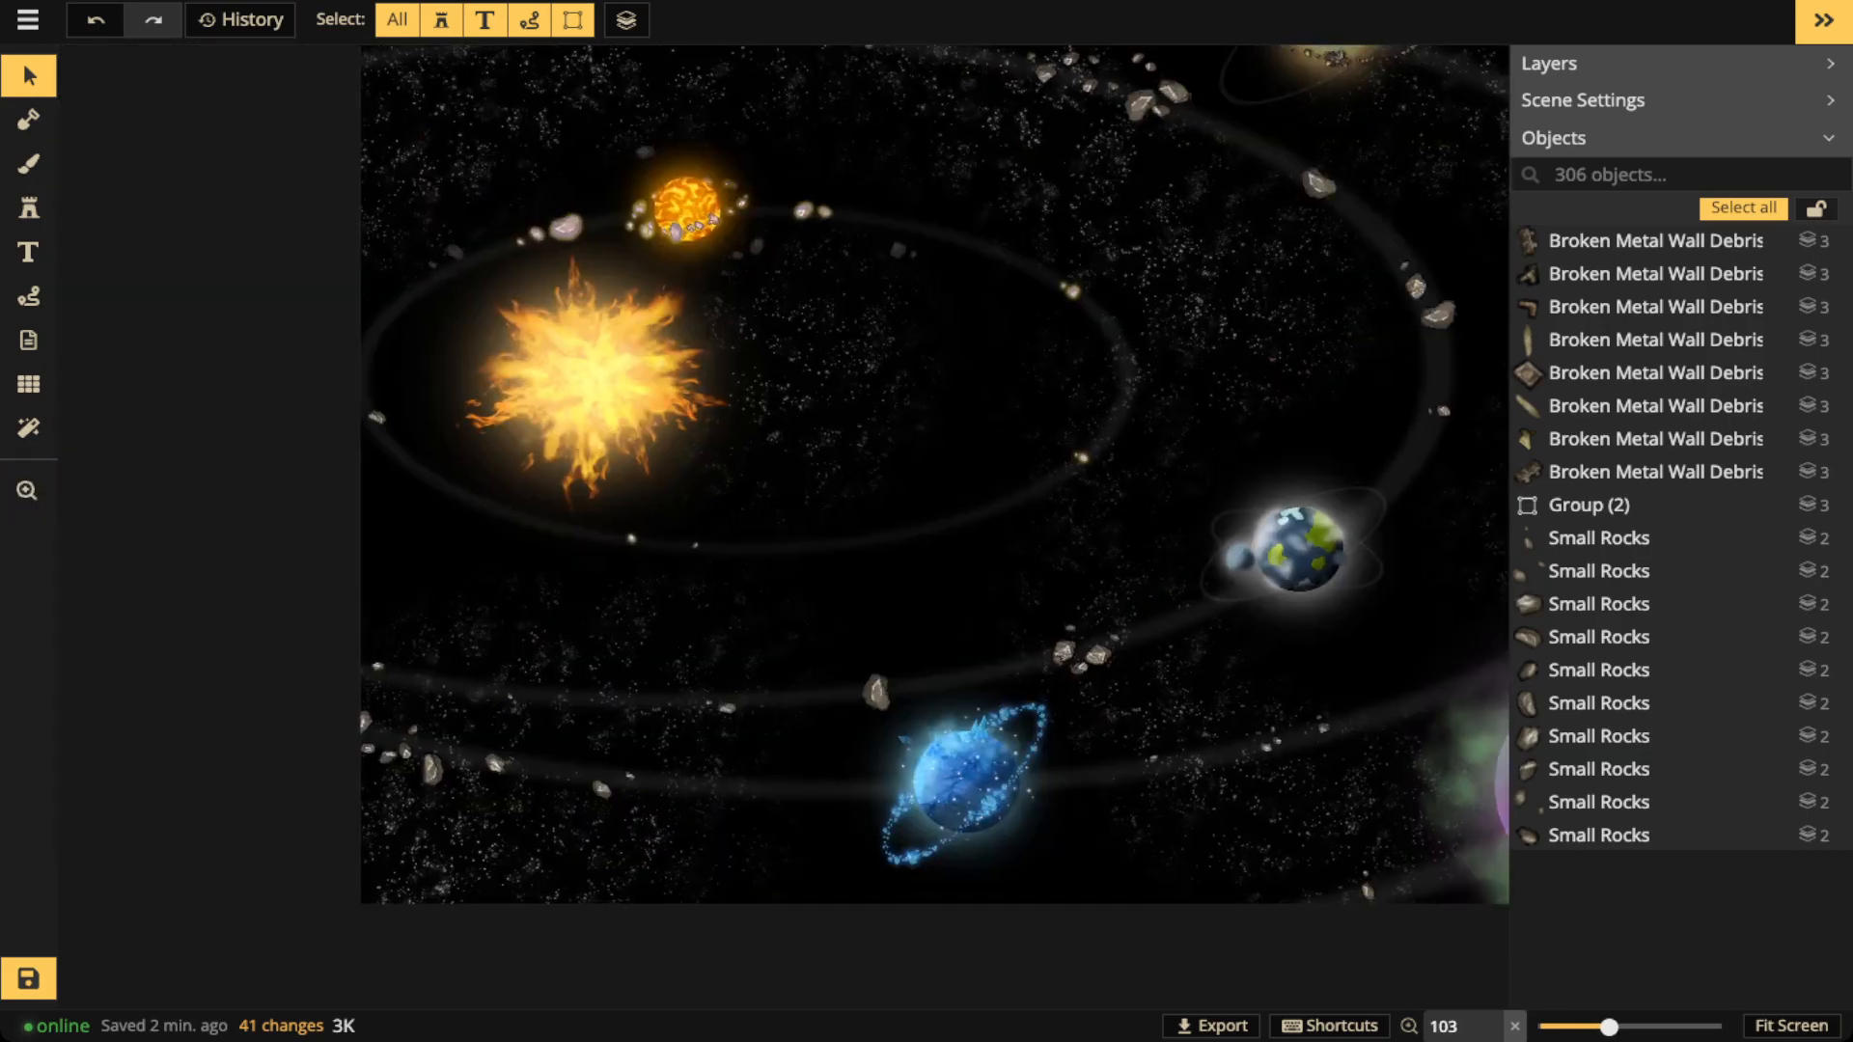
# Search the object list for SUN, clear the search and look through the full list for the sun object
pyautogui.scroll(8, 1641, 579)
pyautogui.click(1610, 174)
pyautogui.write('SUN')
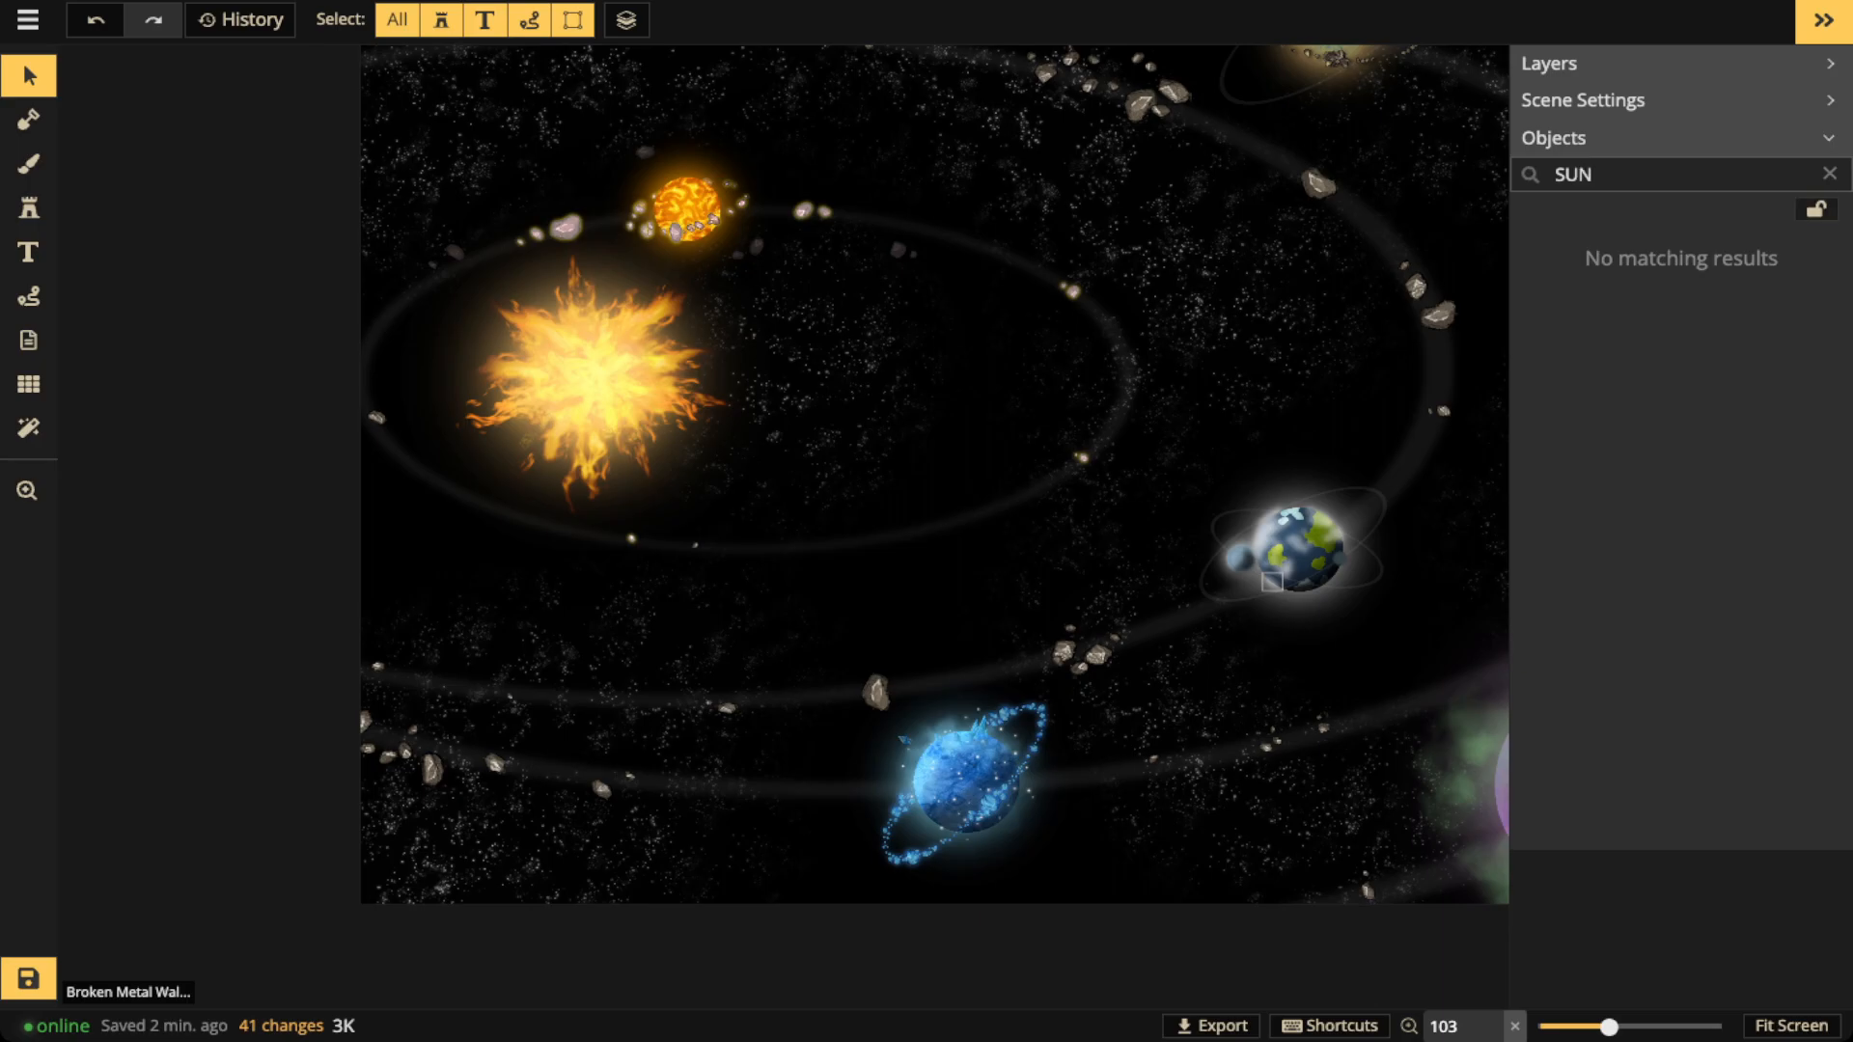
pyautogui.click(1829, 173)
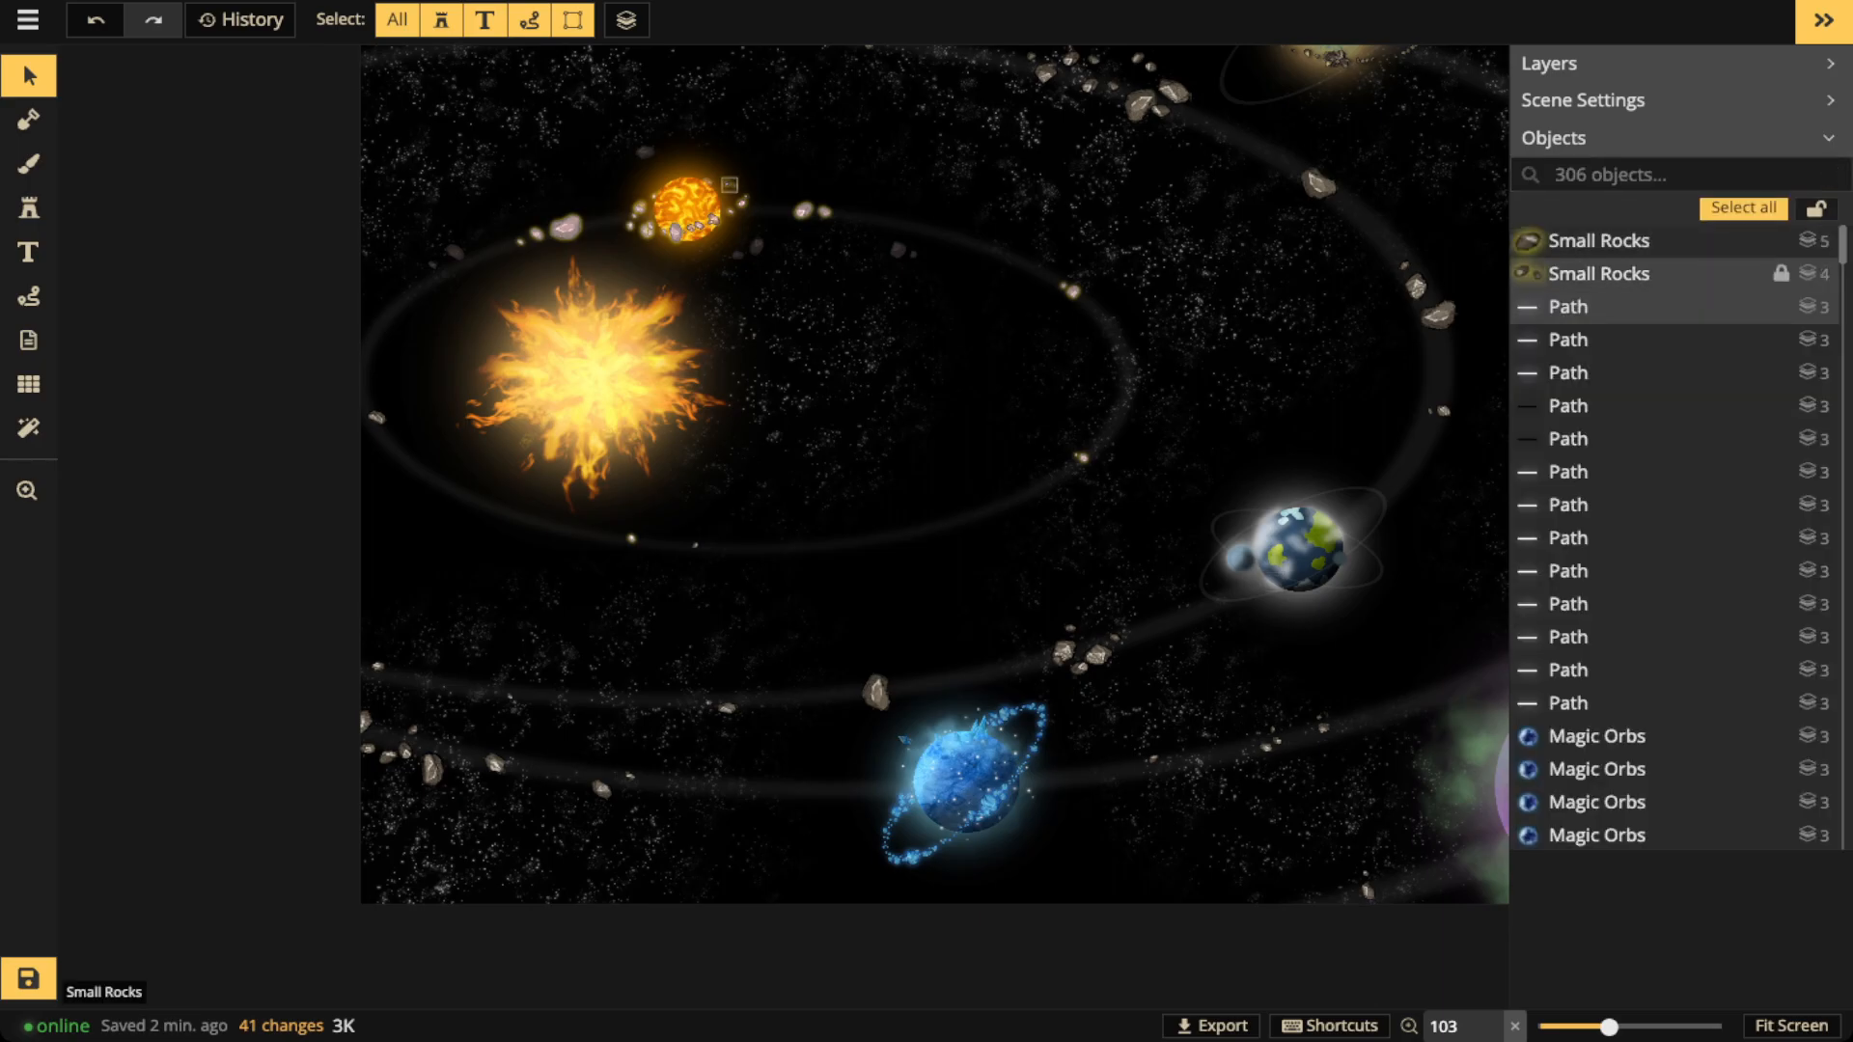
pyautogui.scroll(-8, 1680, 405)
pyautogui.scroll(8, 1679, 618)
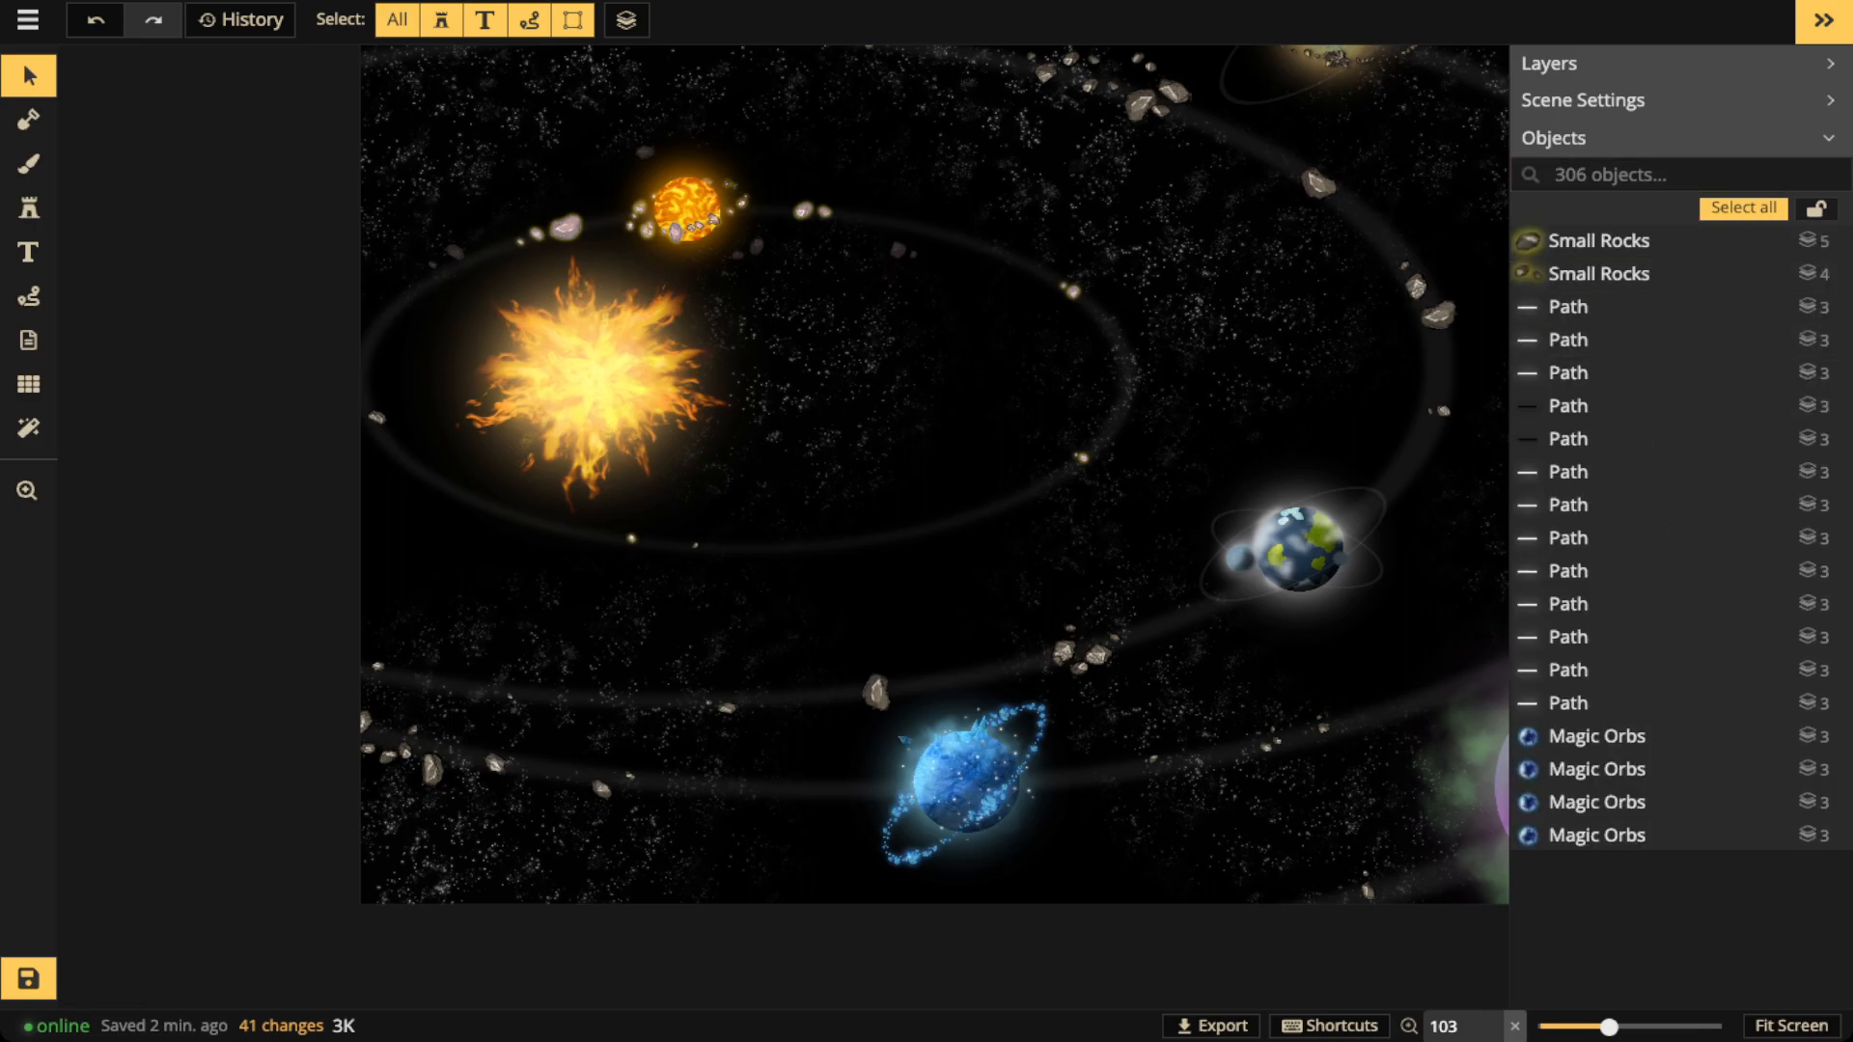
# Limit the selection to groups, enlarge the Star group and rotate it to 30 degrees
pyautogui.click(397, 20)
pyautogui.click(573, 20)
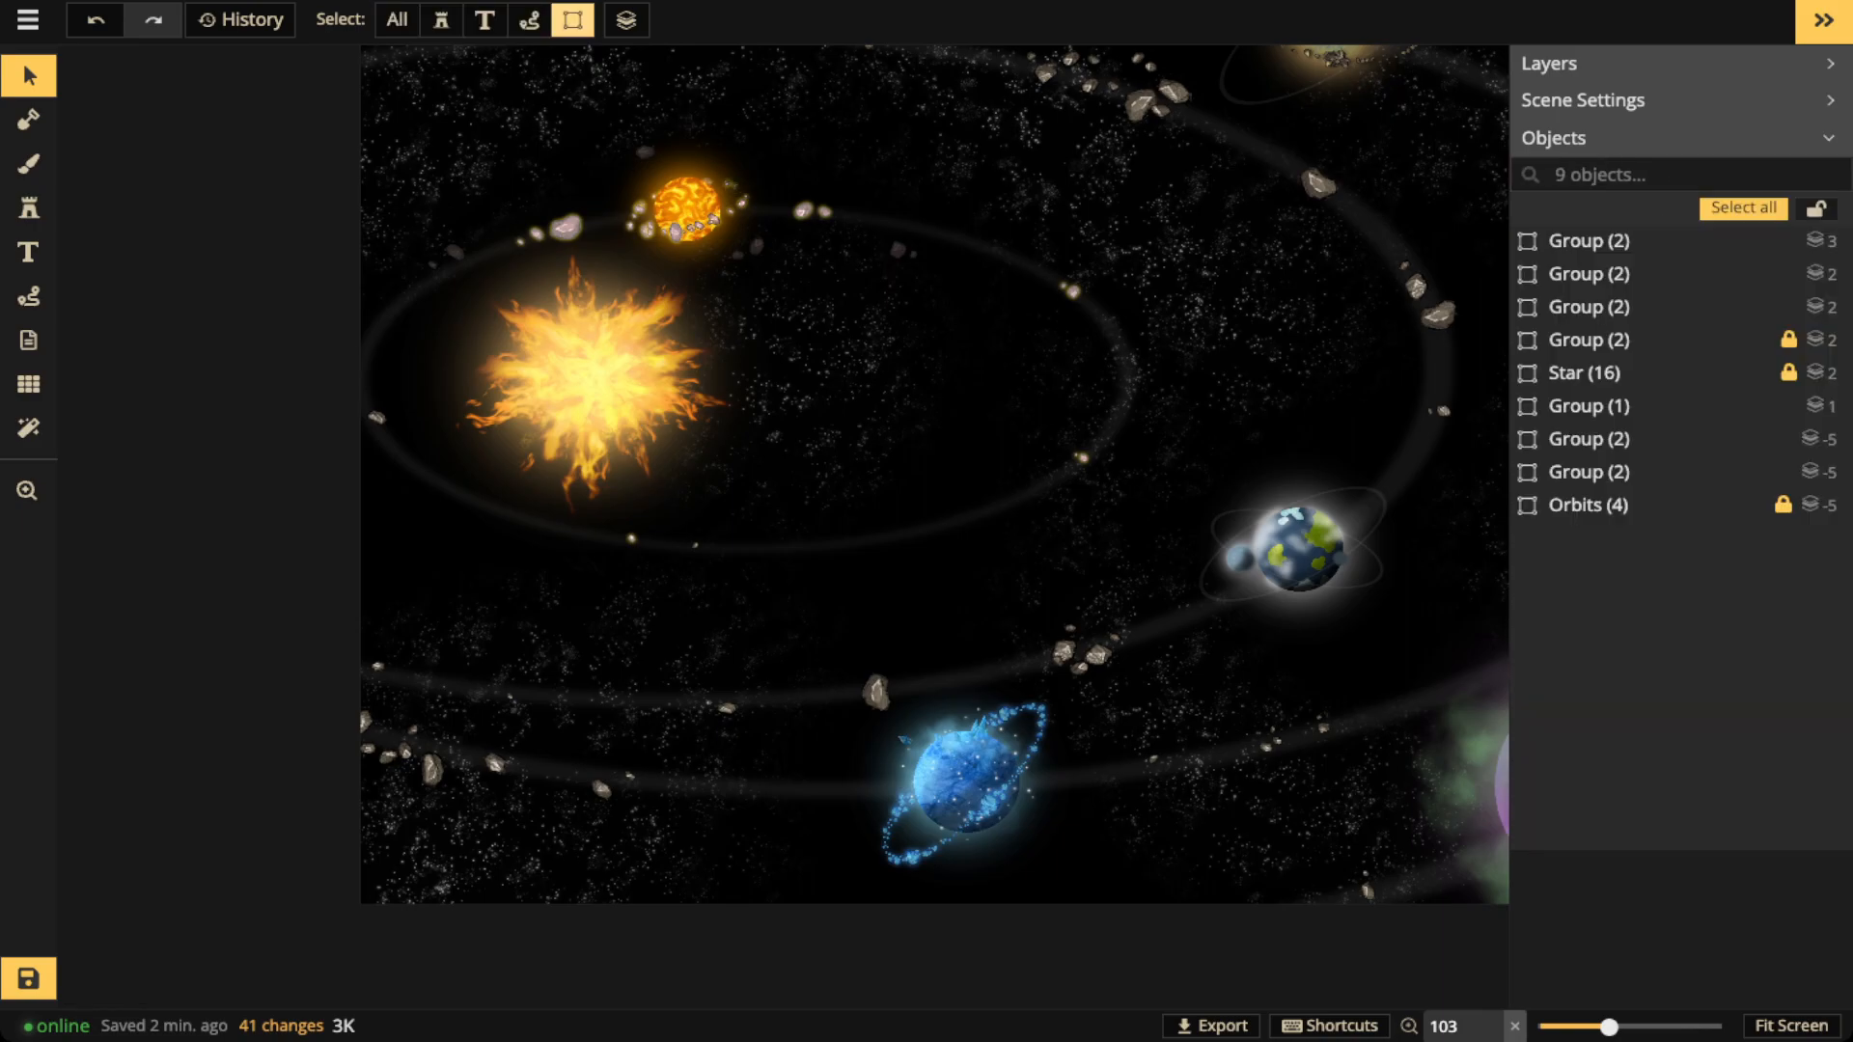
pyautogui.click(1585, 373)
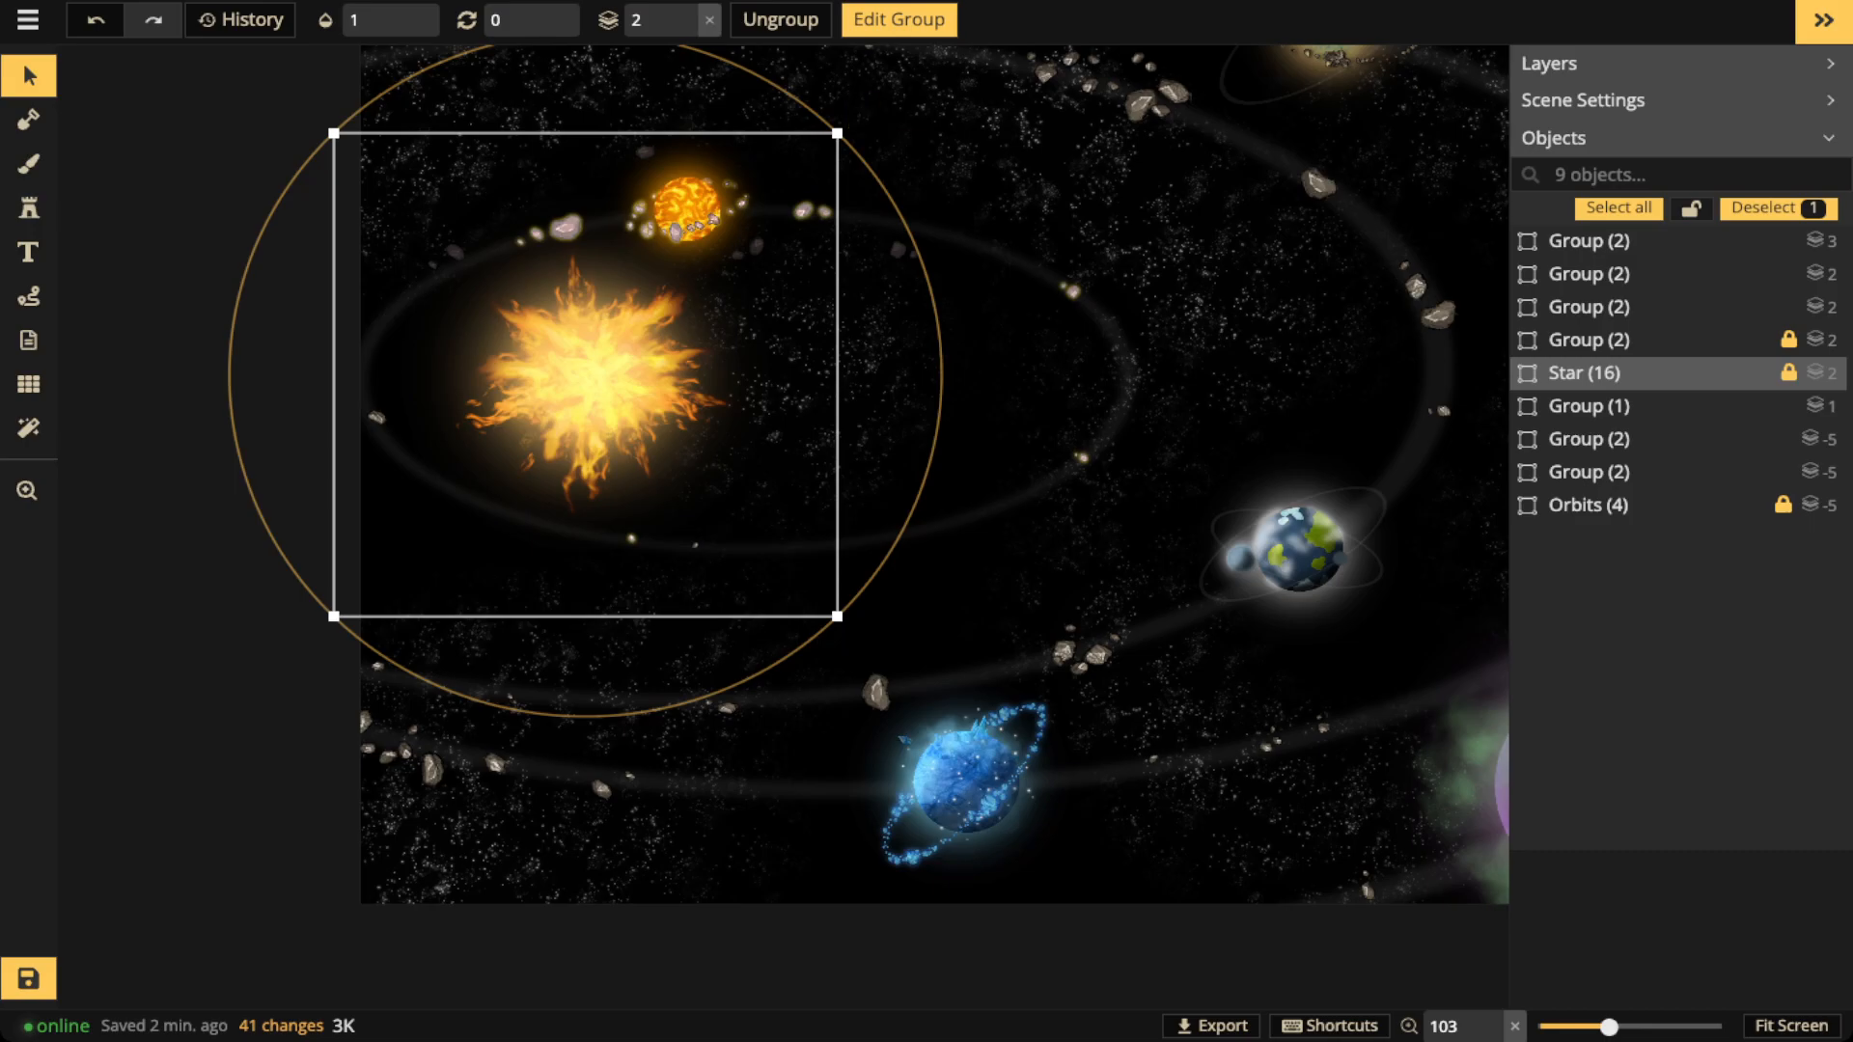
pyautogui.press(']')
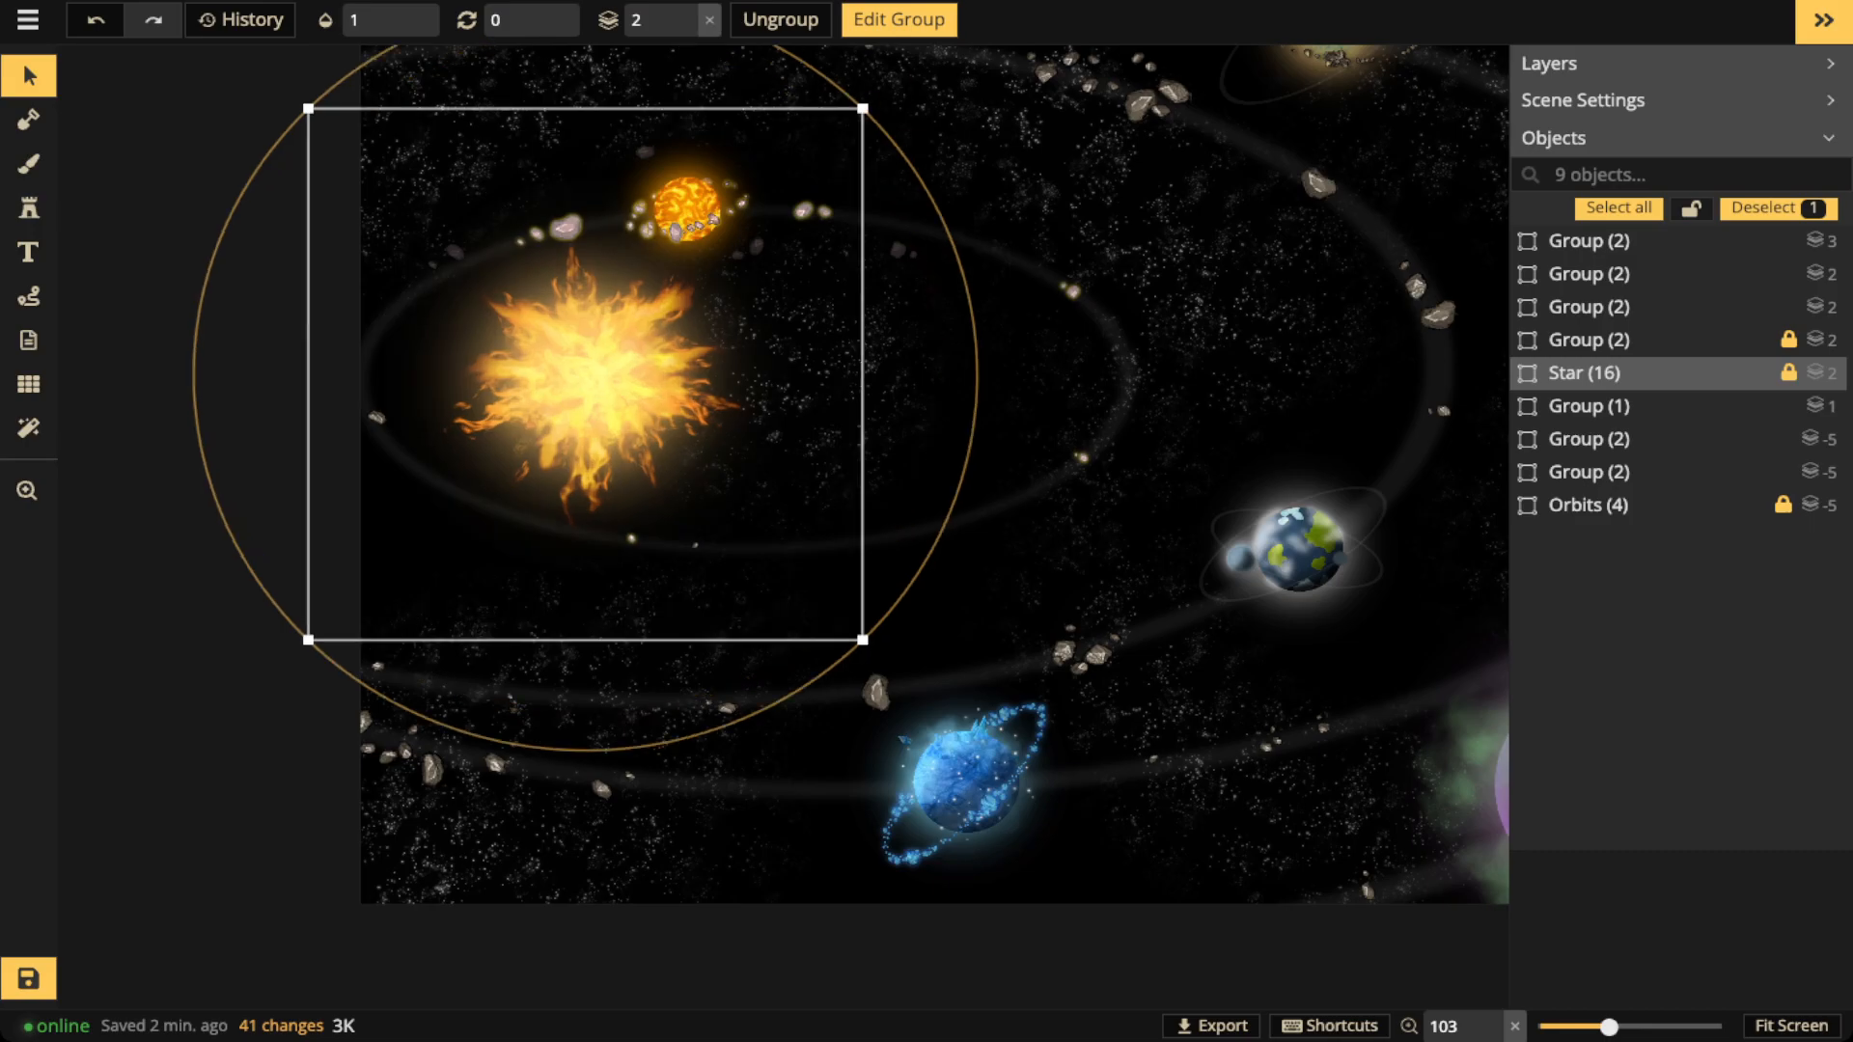
pyautogui.press('.')
pyautogui.press(']')
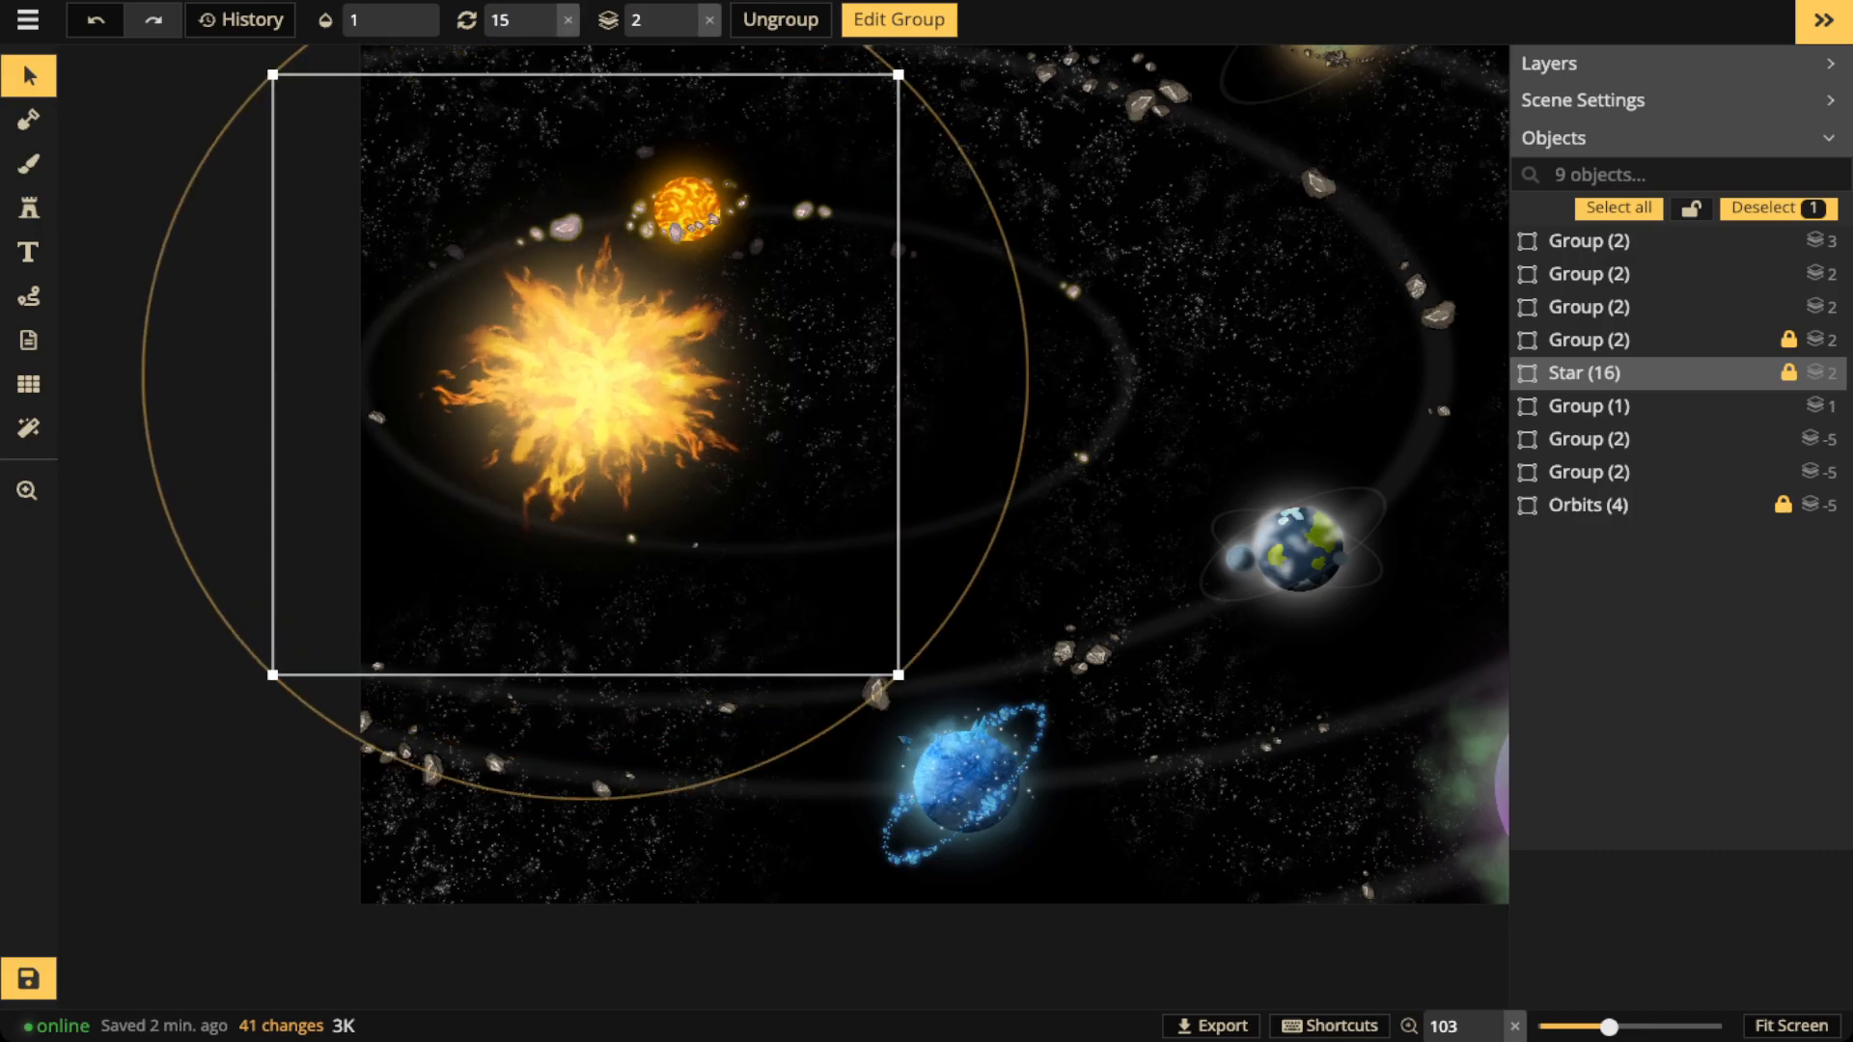
pyautogui.press('[')
pyautogui.press('.')
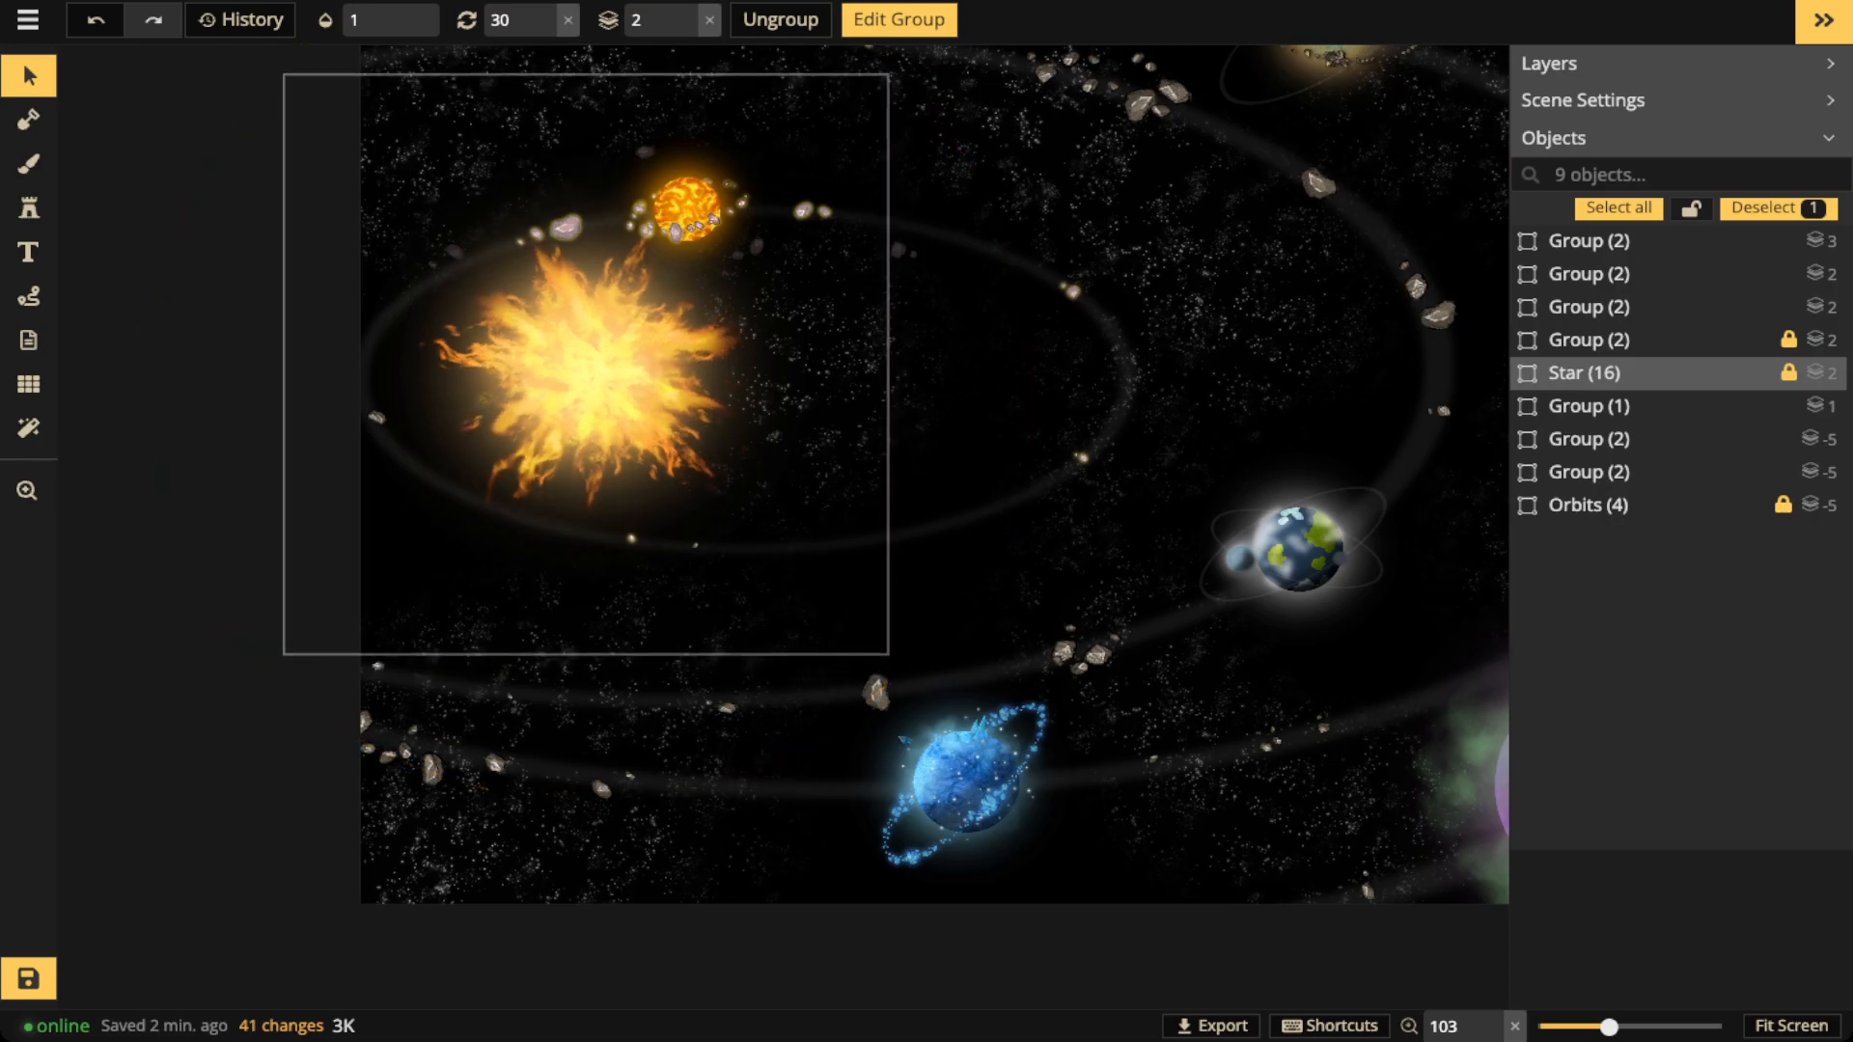
pyautogui.click(1179, 512)
# Allow selecting all object types, move the squid onto the second orbit's rocks, and set its size to 146 and rotation to 0
pyautogui.scroll(-3, 1189, 516)
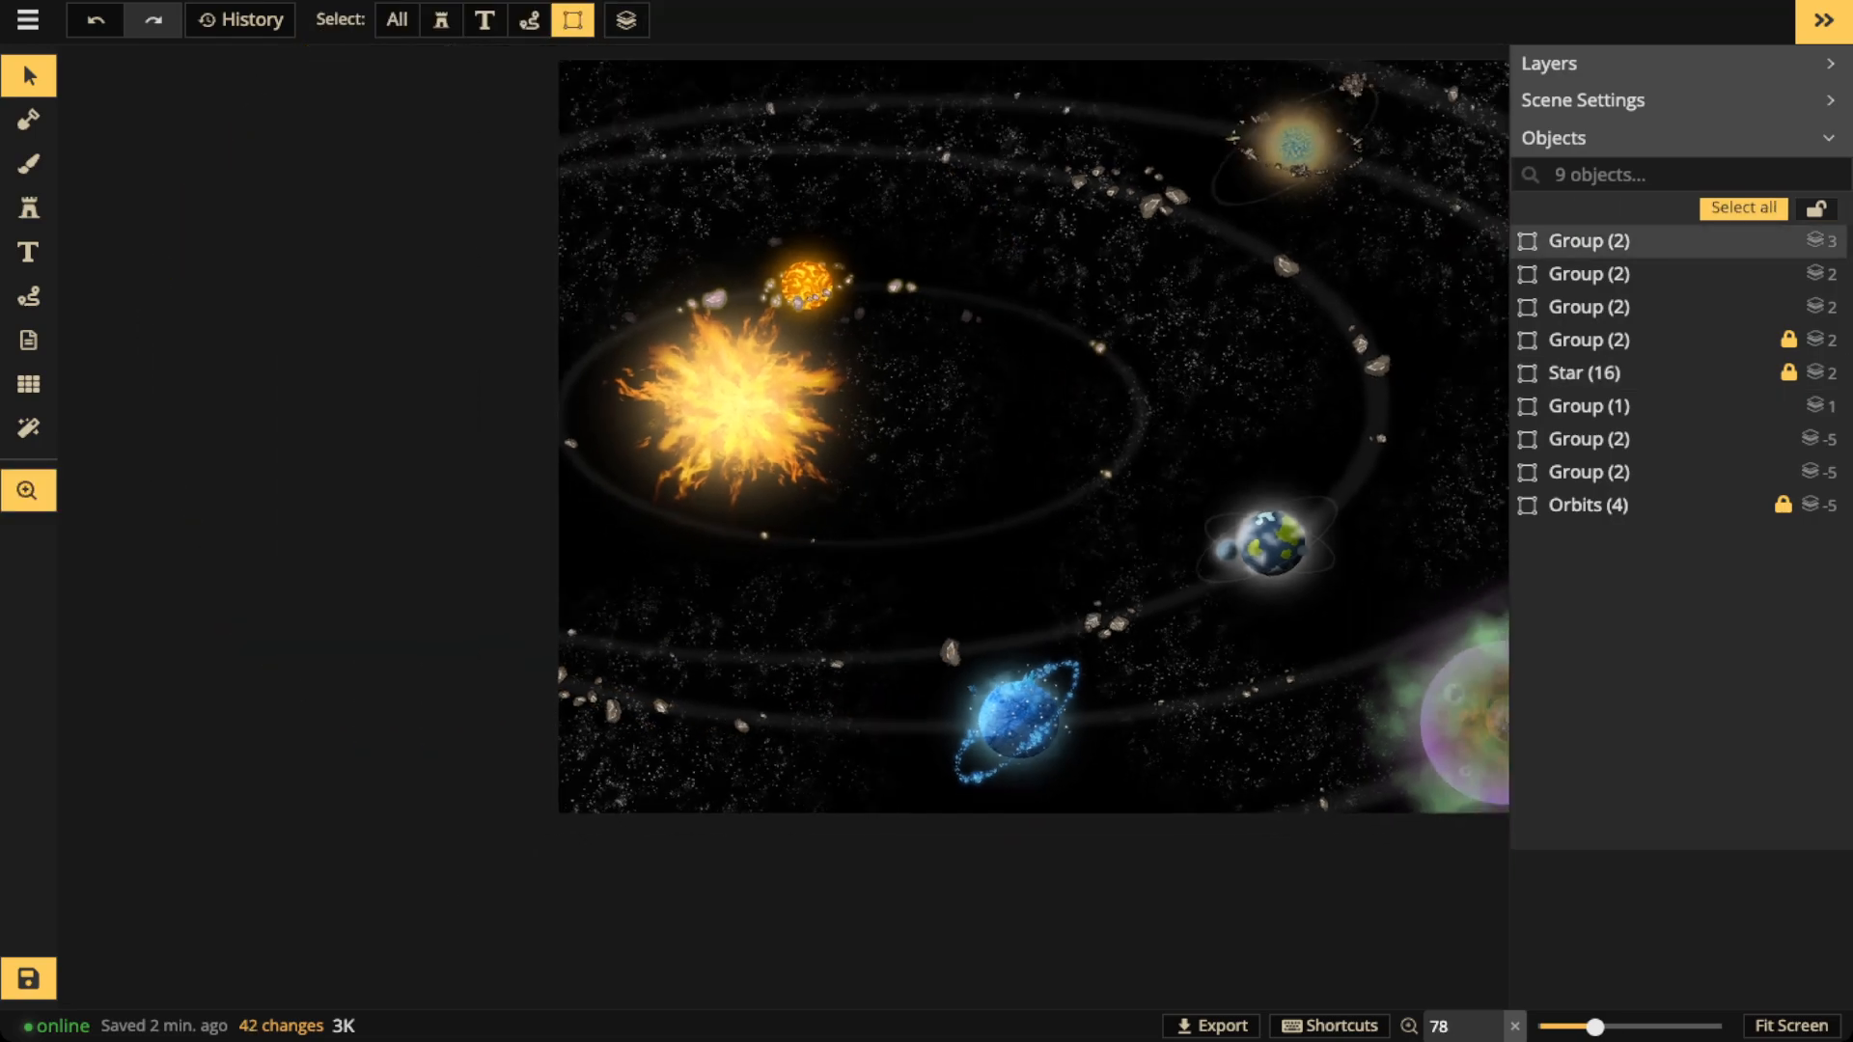
pyautogui.press('space')
pyautogui.moveTo(1189, 516); pyautogui.dragTo(895, 578)
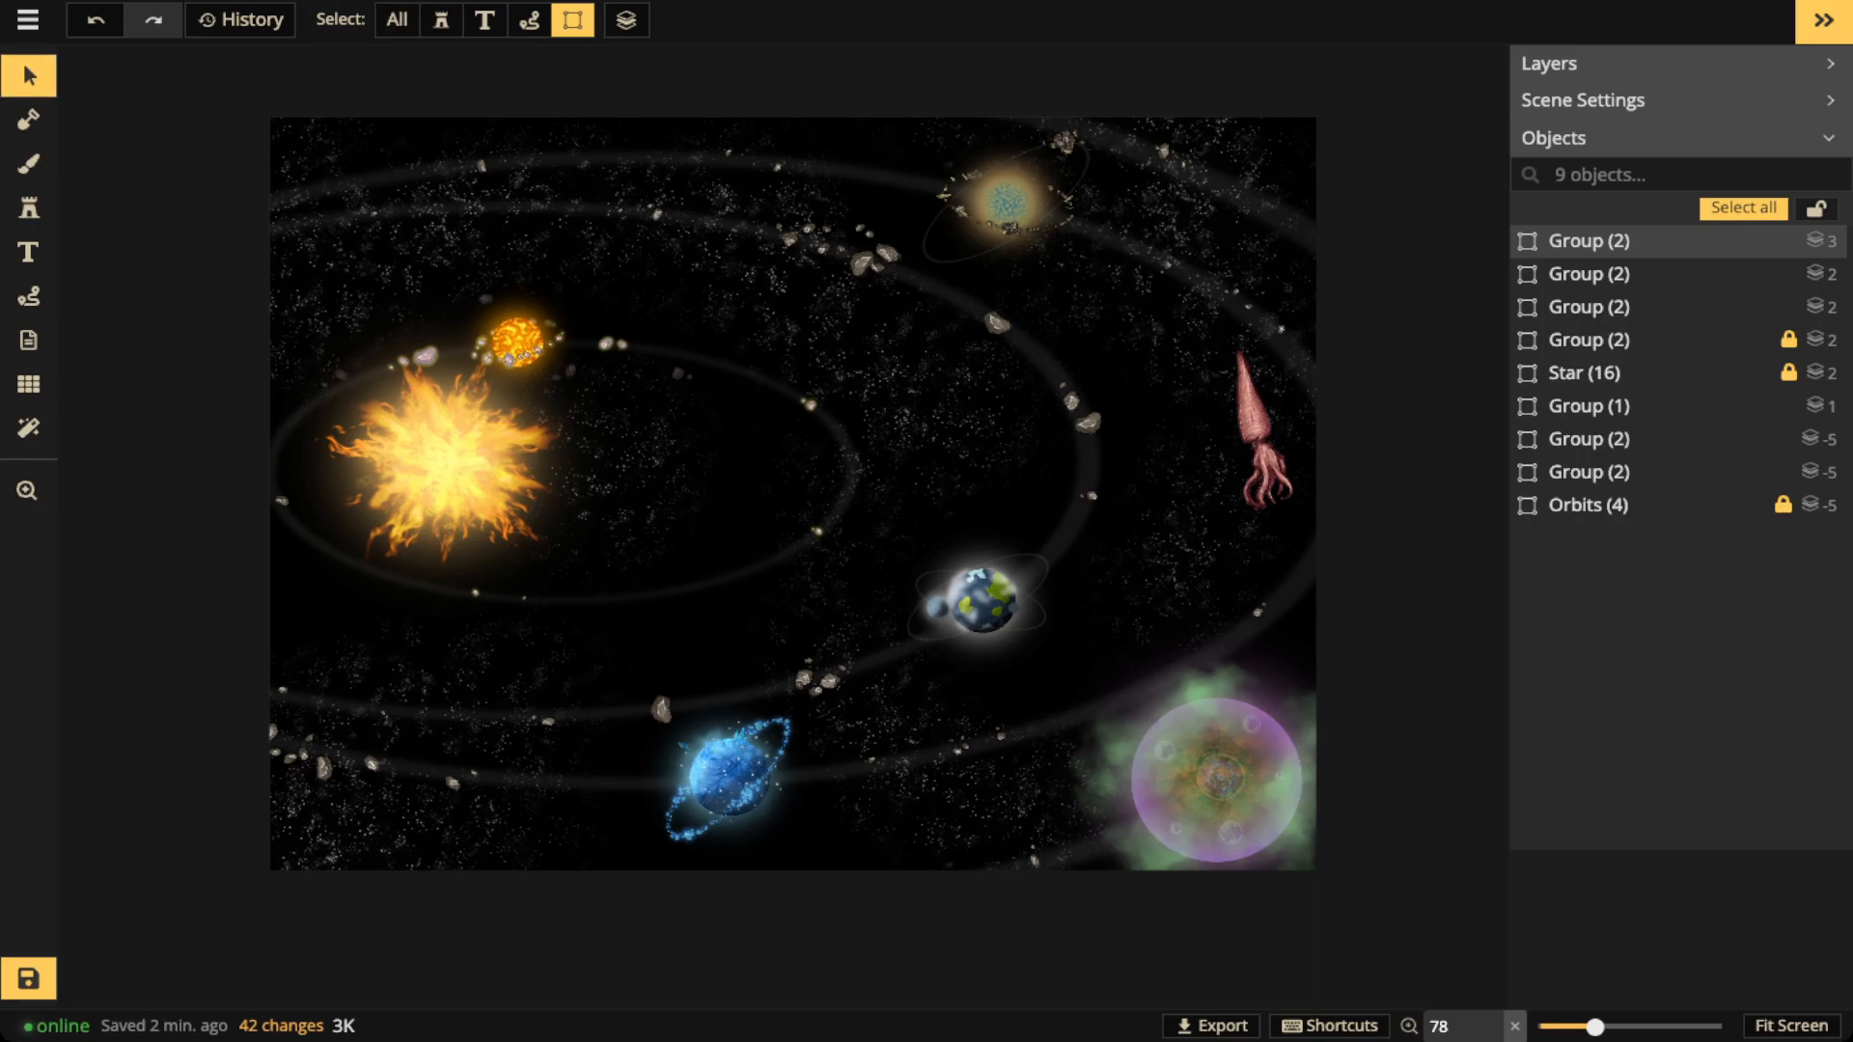
pyautogui.click(397, 19)
pyautogui.scroll(3, 1241, 489)
pyautogui.moveTo(1244, 477); pyautogui.dragTo(1004, 423)
pyautogui.scroll(3, 1000, 380)
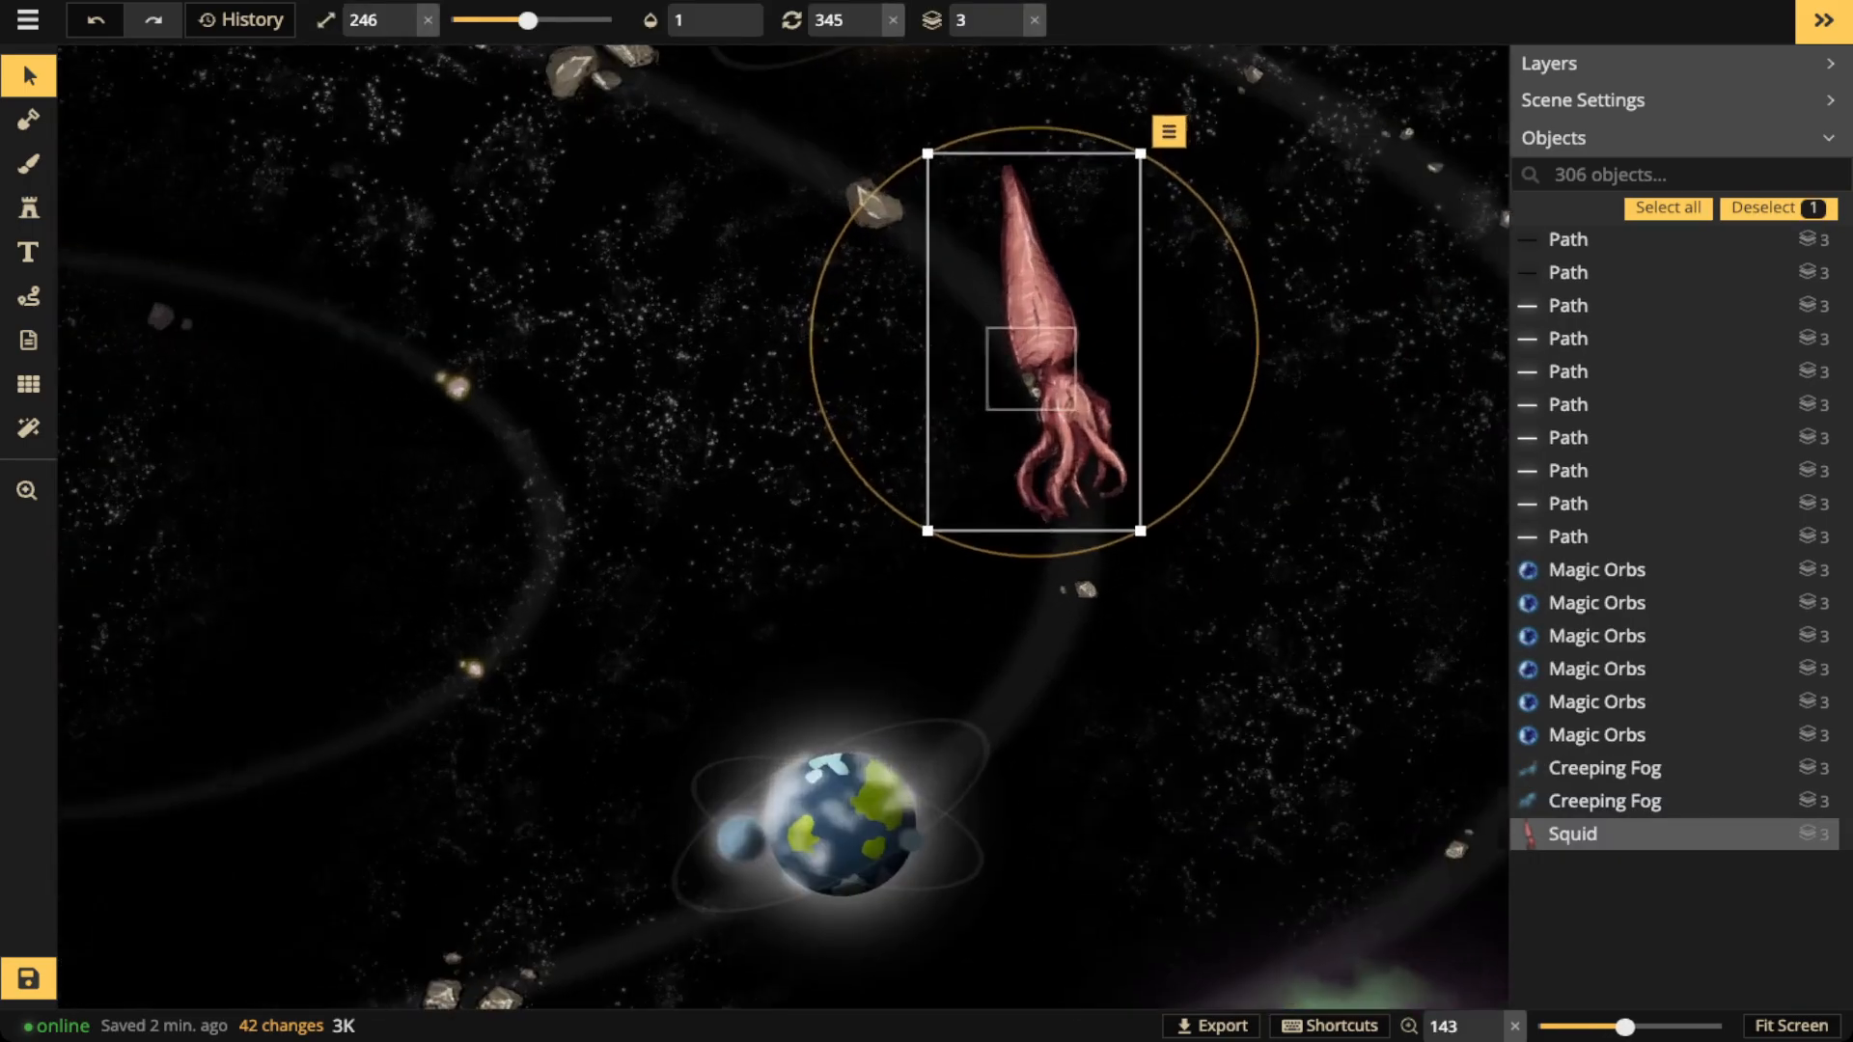
pyautogui.scroll(-10, 1013, 376)
pyautogui.scroll(5, 1013, 376)
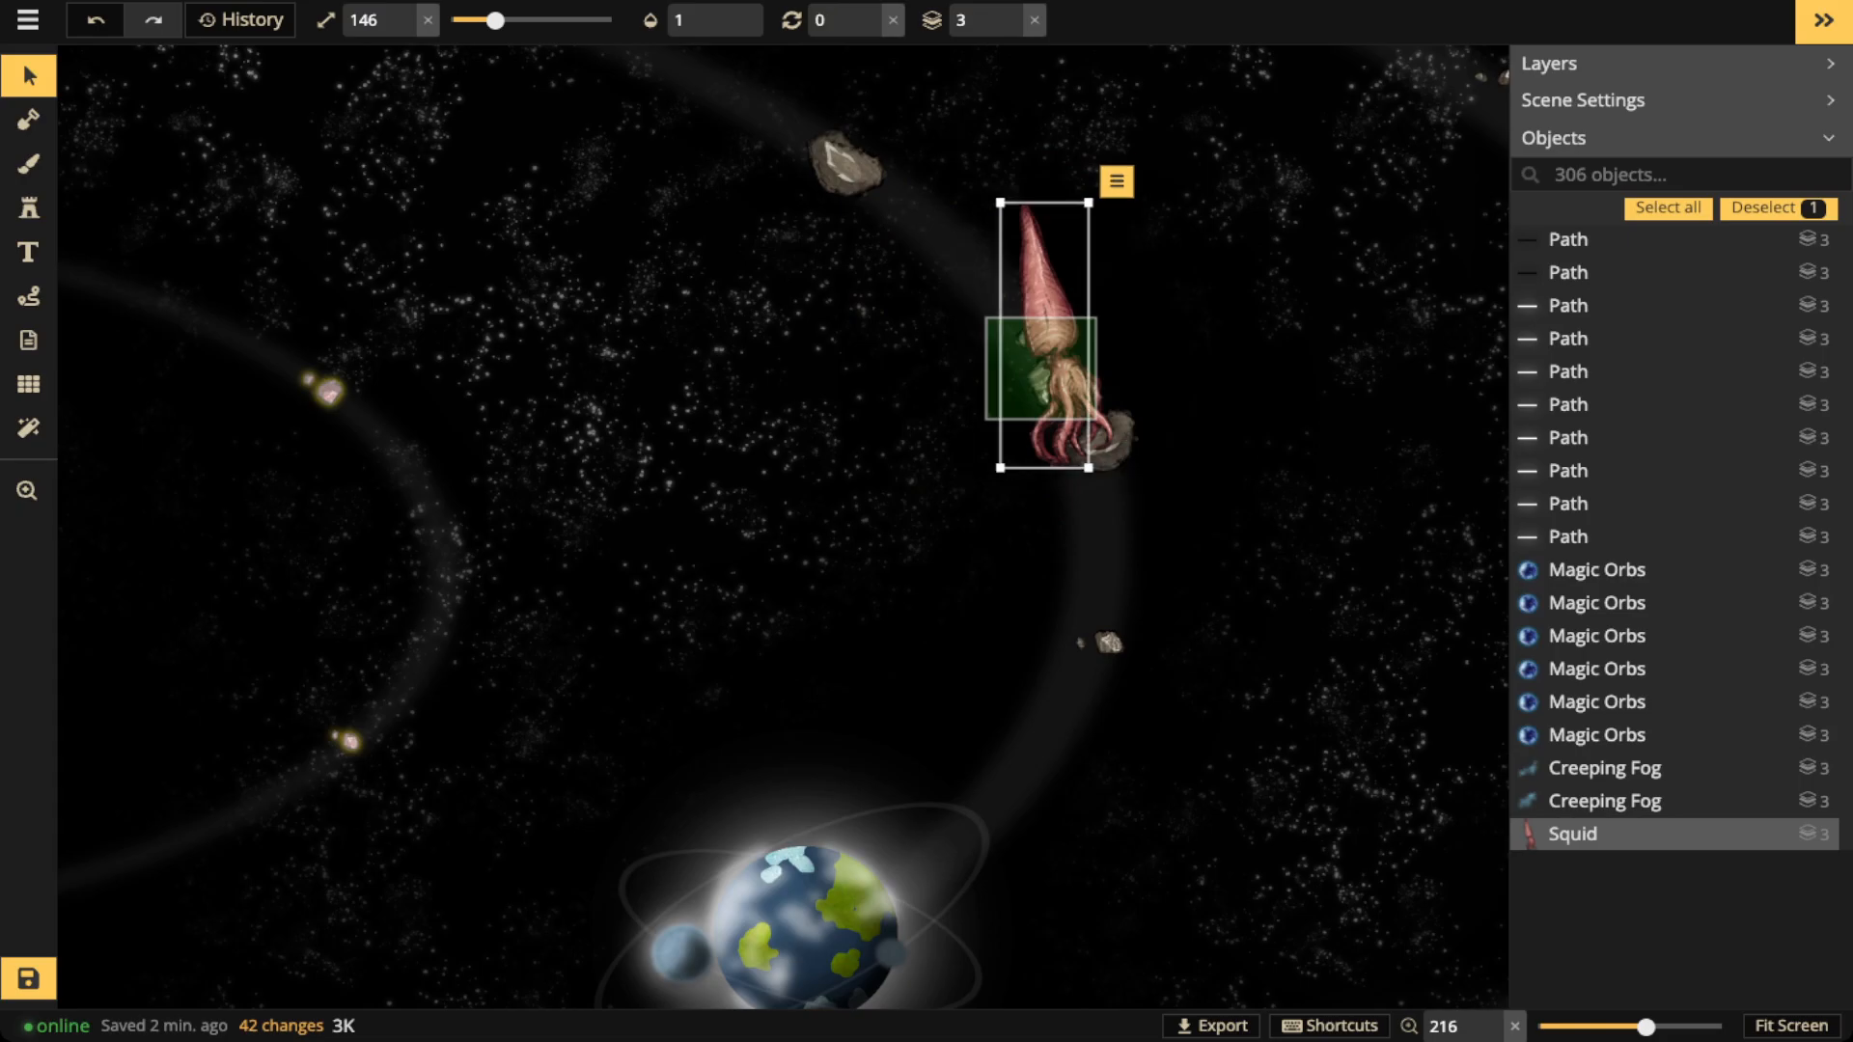
# Place the squid so its tentacles wrap around the single large rock on the second orbit, at size 174 and rotation 60
pyautogui.moveTo(1004, 371); pyautogui.dragTo(889, 146)
pyautogui.click(847, 166)
pyautogui.keyDown('shift'); pyautogui.click(965, 106); pyautogui.keyUp('shift')
pyautogui.scroll(3, 951, 145)
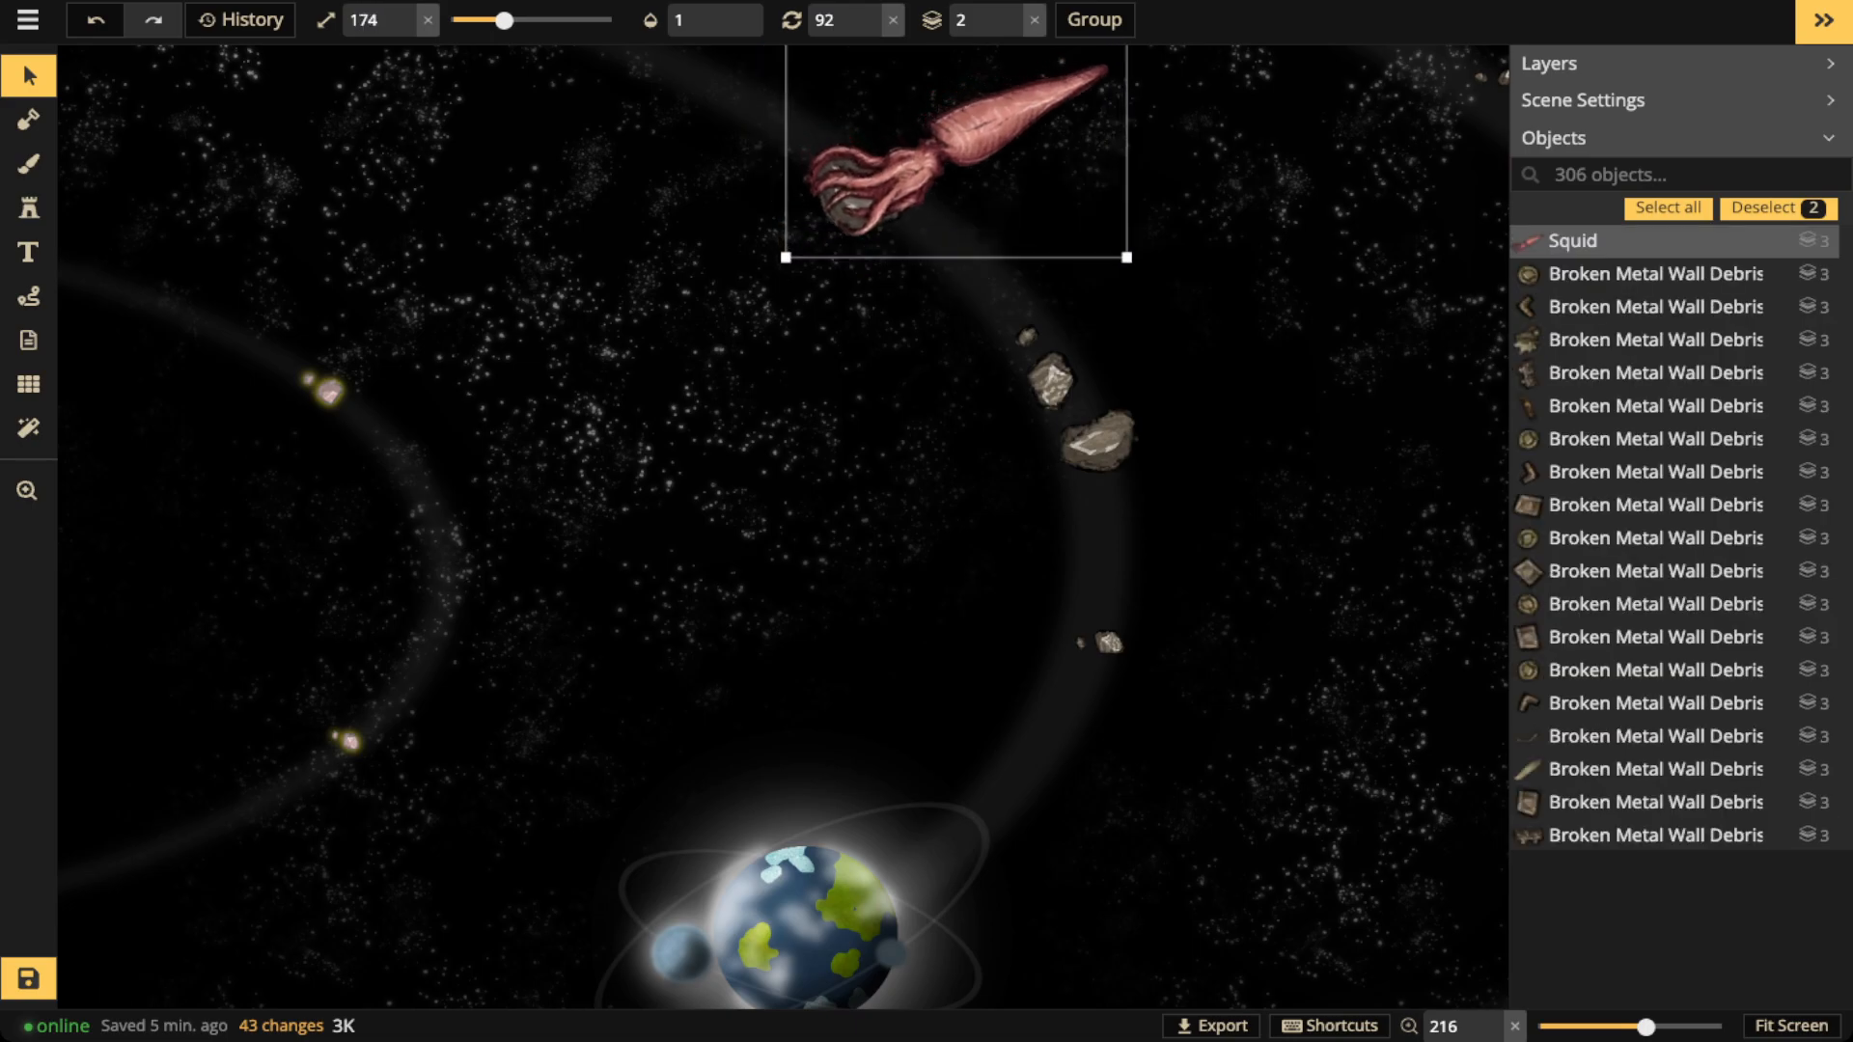
pyautogui.click(872, 197)
pyautogui.moveTo(871, 196); pyautogui.dragTo(869, 191)
pyautogui.click(1000, 147)
pyautogui.scroll(-5, 1000, 149)
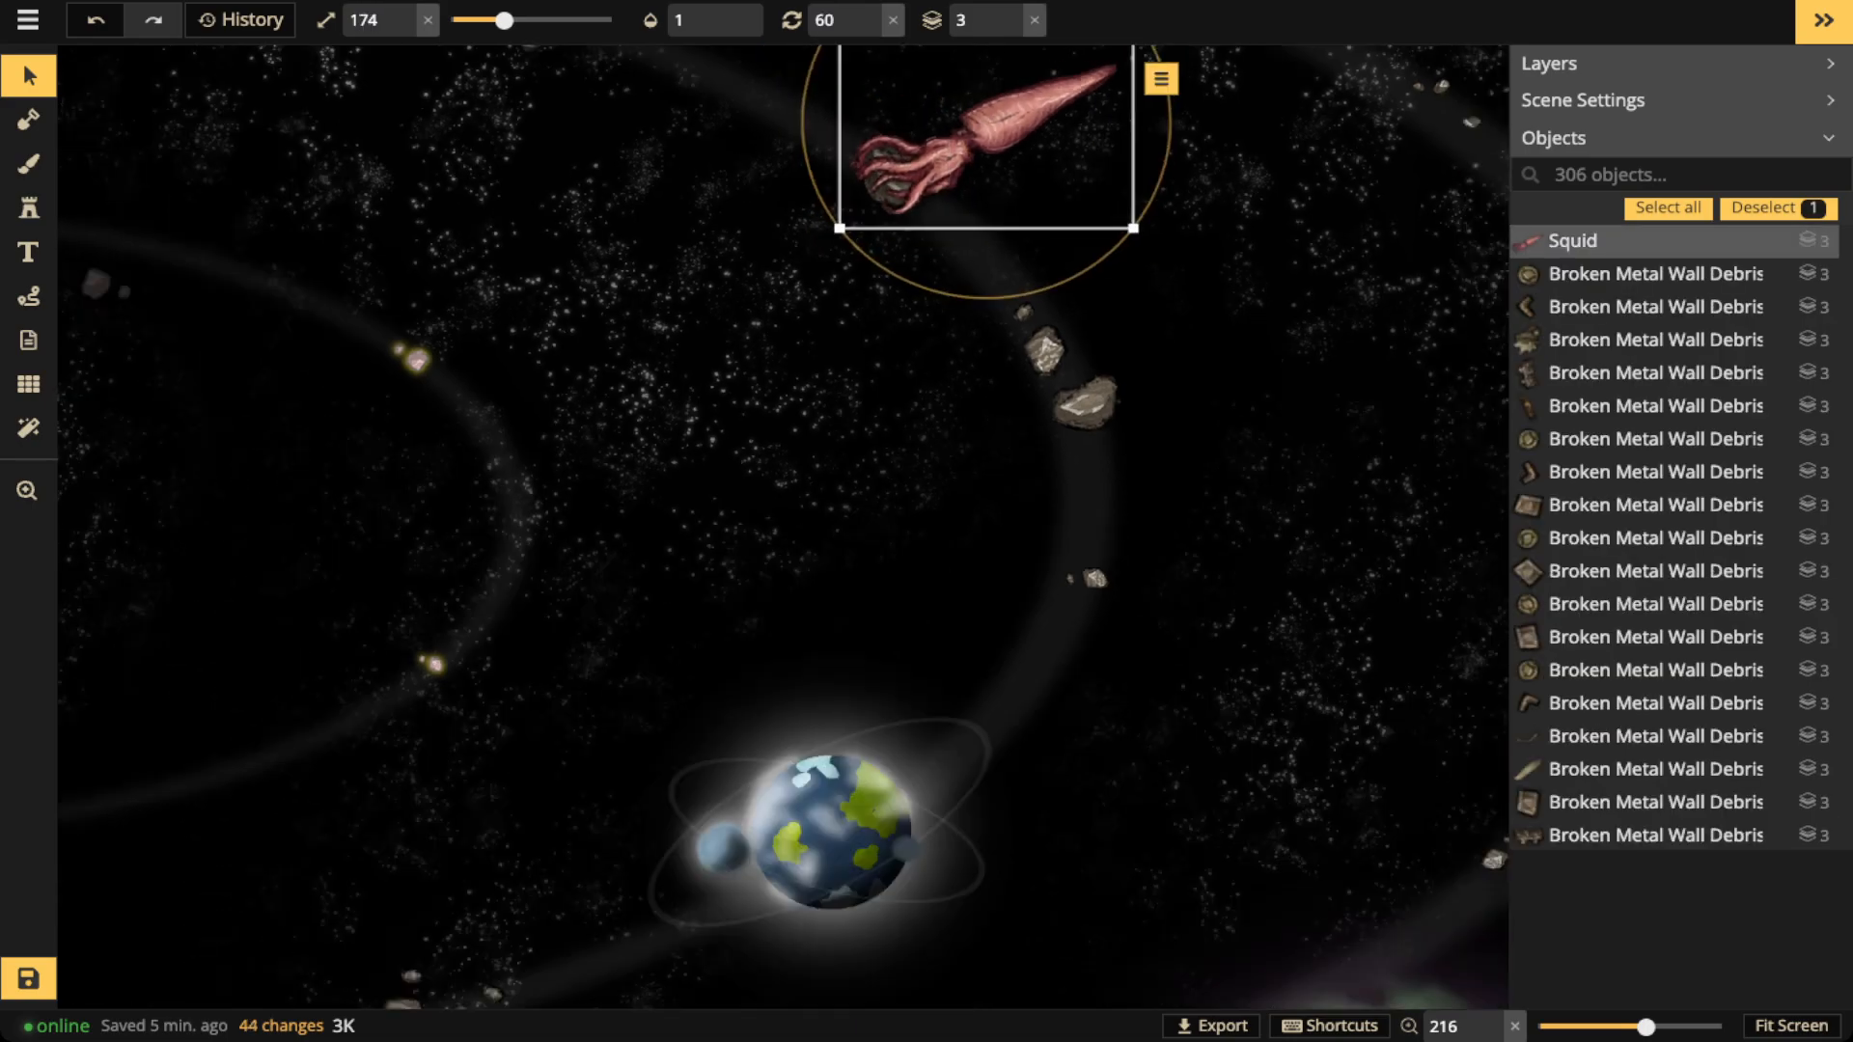
# Select the squid together with its rock, move both to the map's upper-left corner and rotate the squid to 337
pyautogui.moveTo(1000, 148); pyautogui.dragTo(1103, 428)
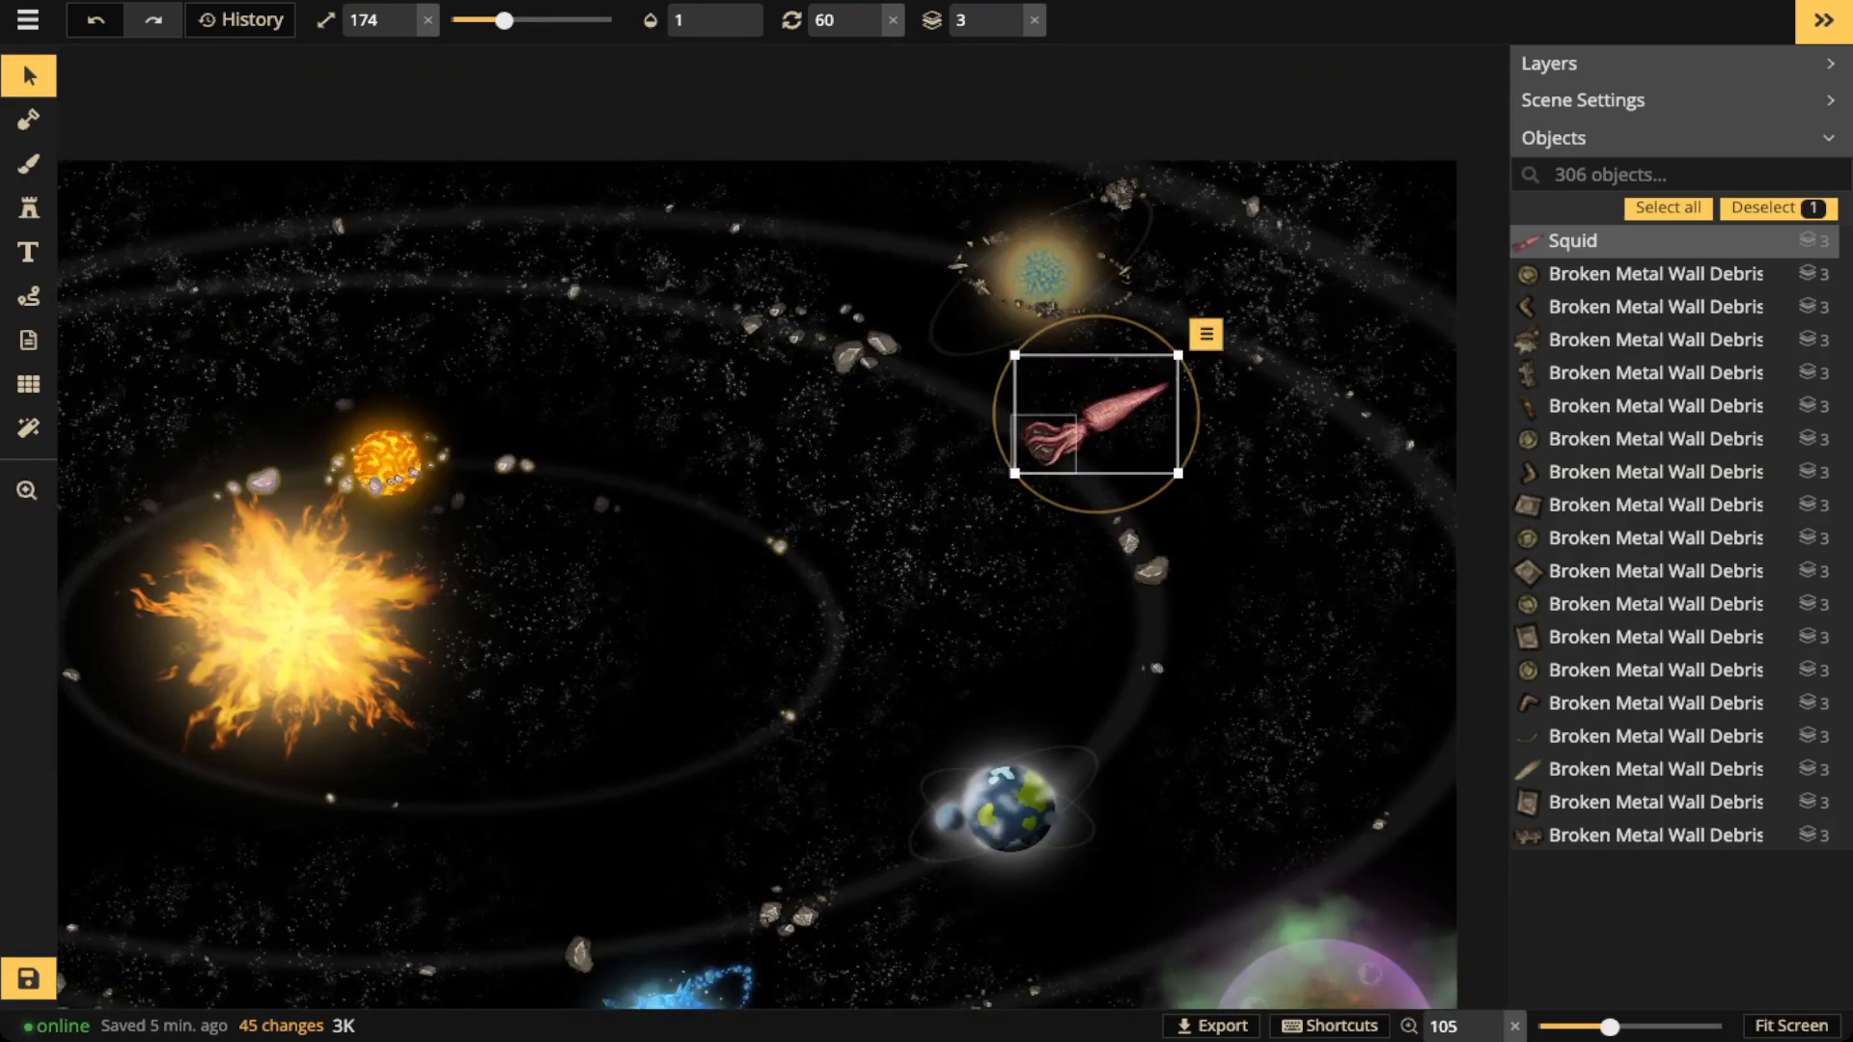
pyautogui.keyDown('shift'); pyautogui.click(1044, 446); pyautogui.keyUp('shift')
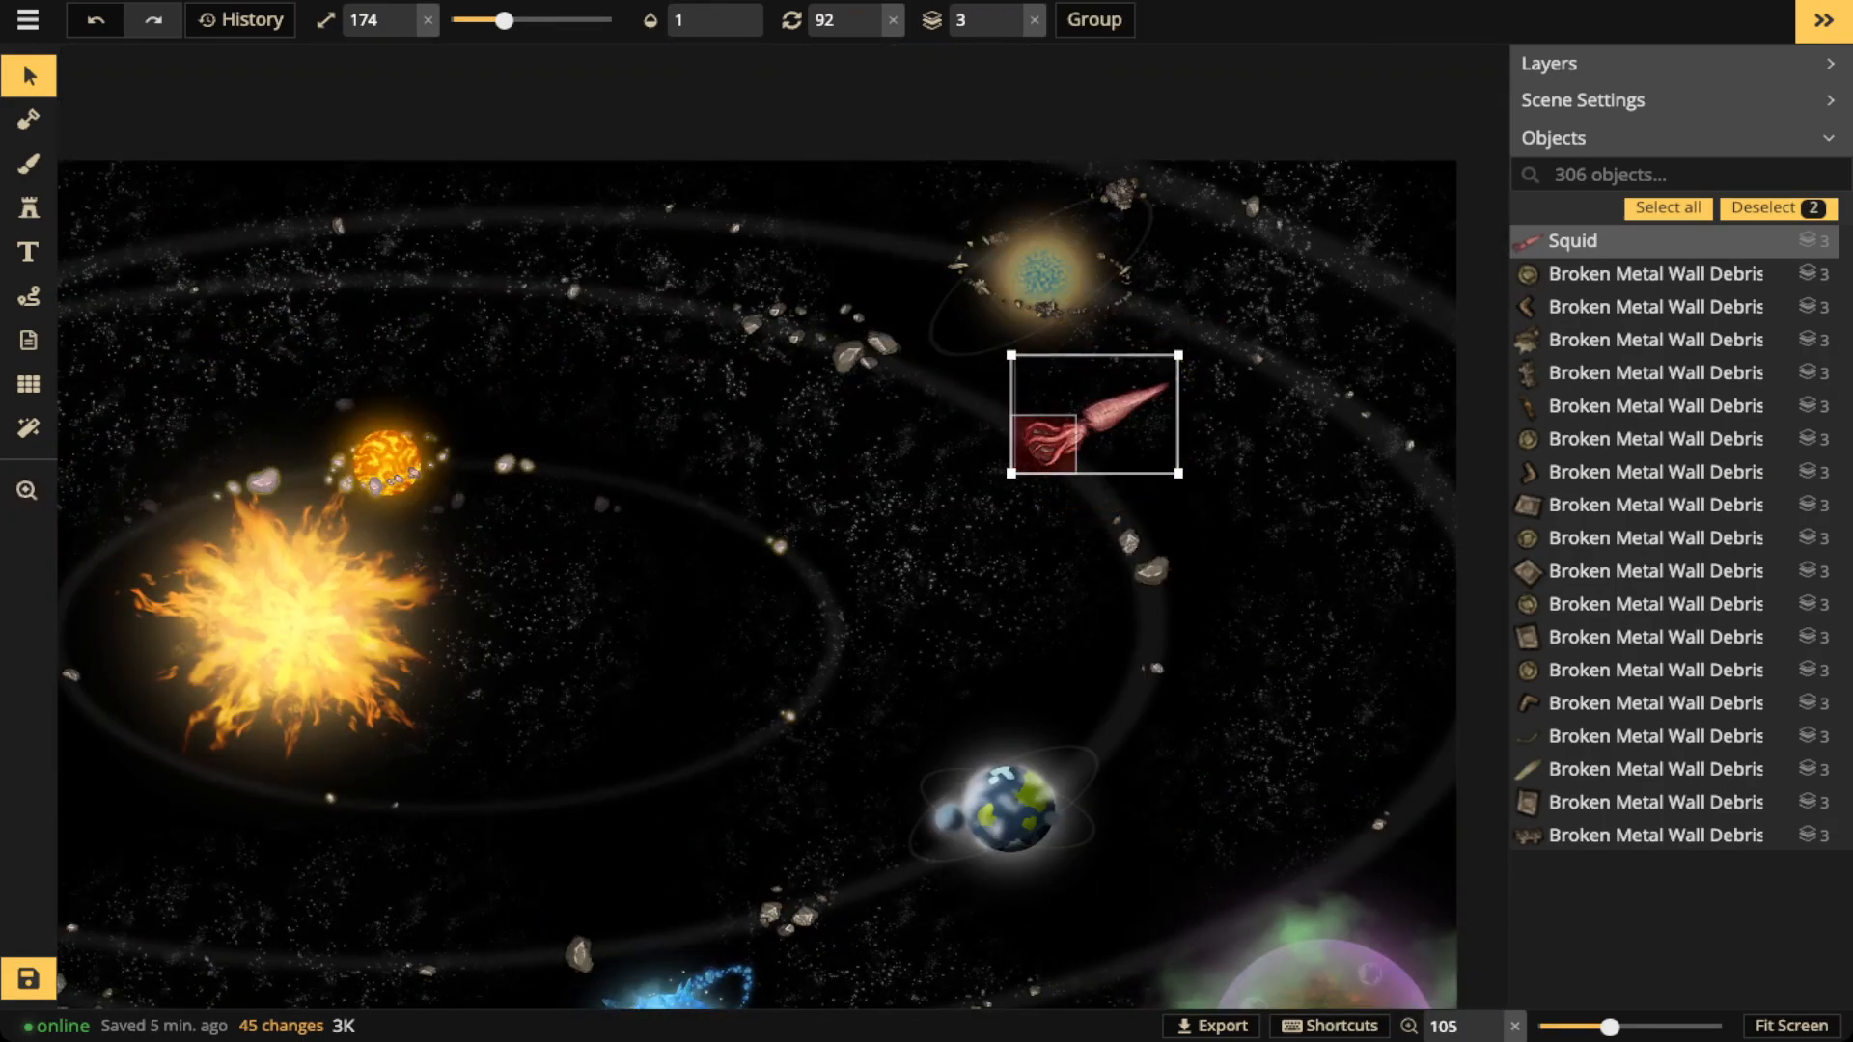
pyautogui.moveTo(1047, 444); pyautogui.dragTo(144, 258)
pyautogui.moveTo(144, 258); pyautogui.dragTo(499, 146)
pyautogui.moveTo(531, 254); pyautogui.dragTo(474, 256)
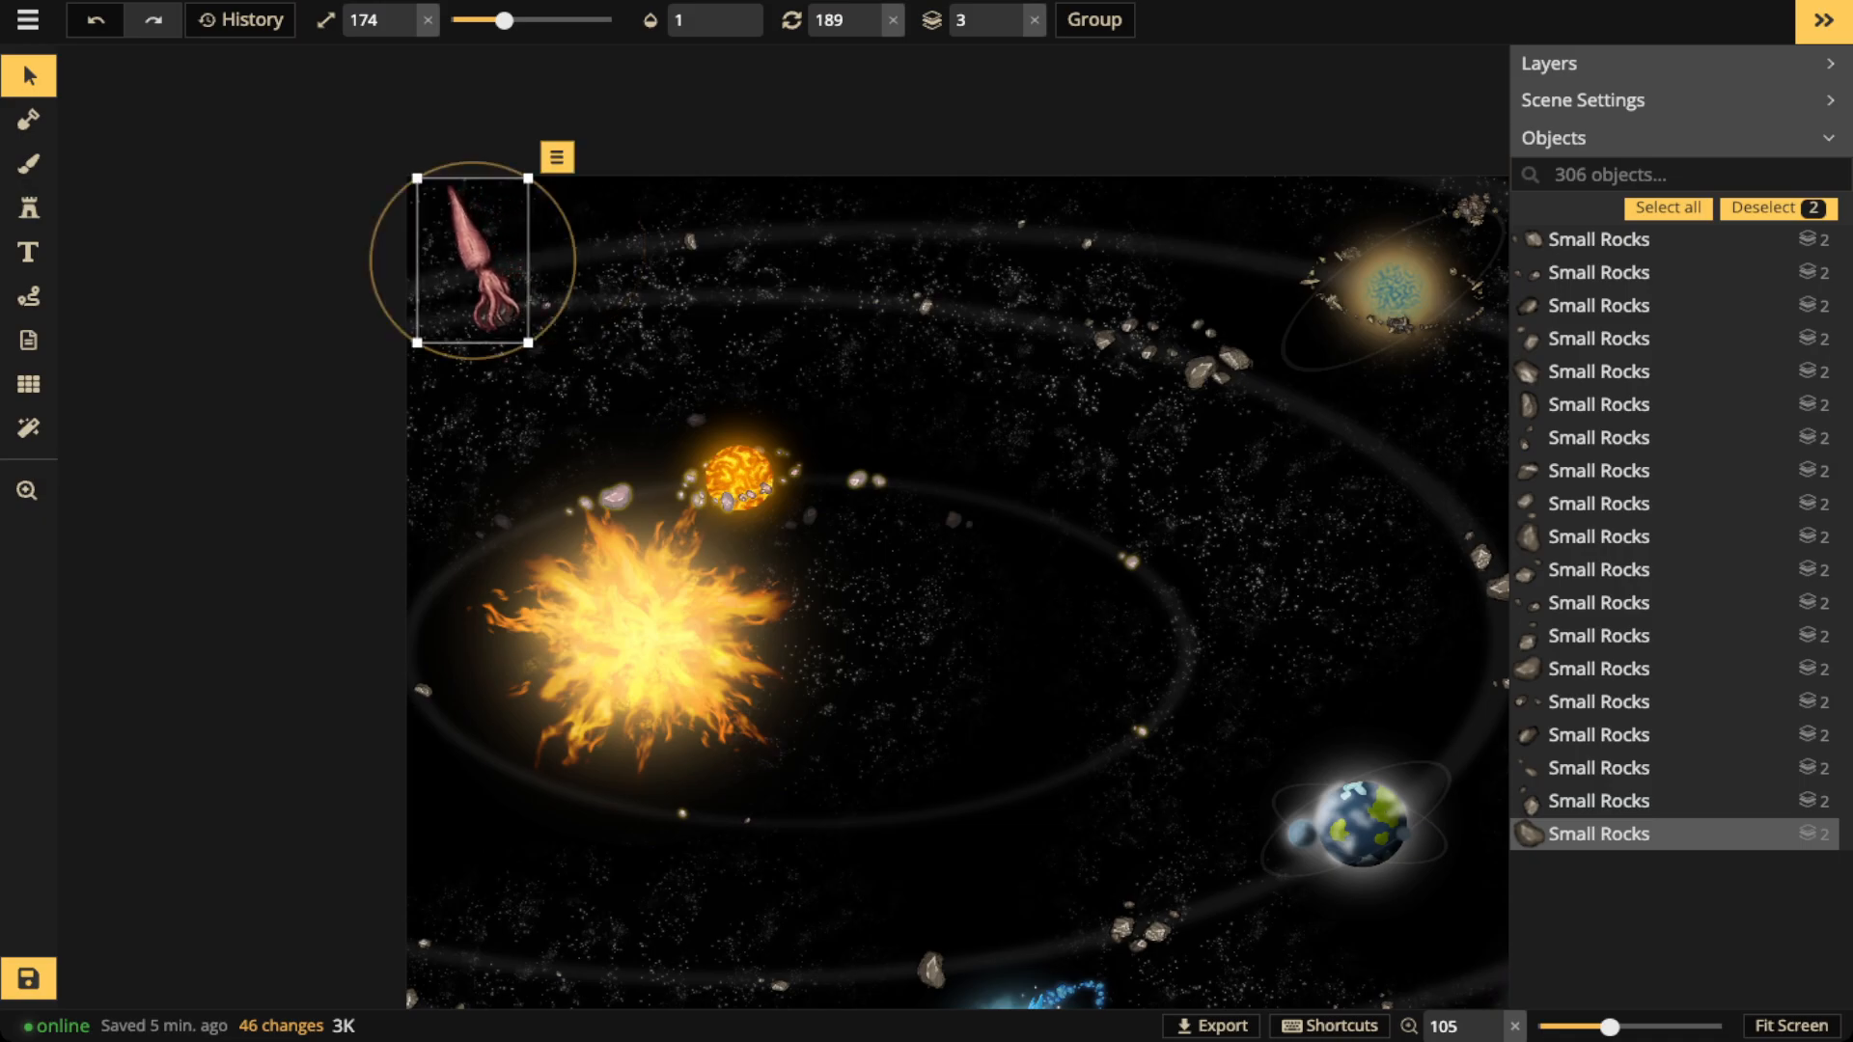
pyautogui.click(617, 279)
# Select only the squid, set its saturation to 200, and open its blend mode choices
pyautogui.click(475, 258)
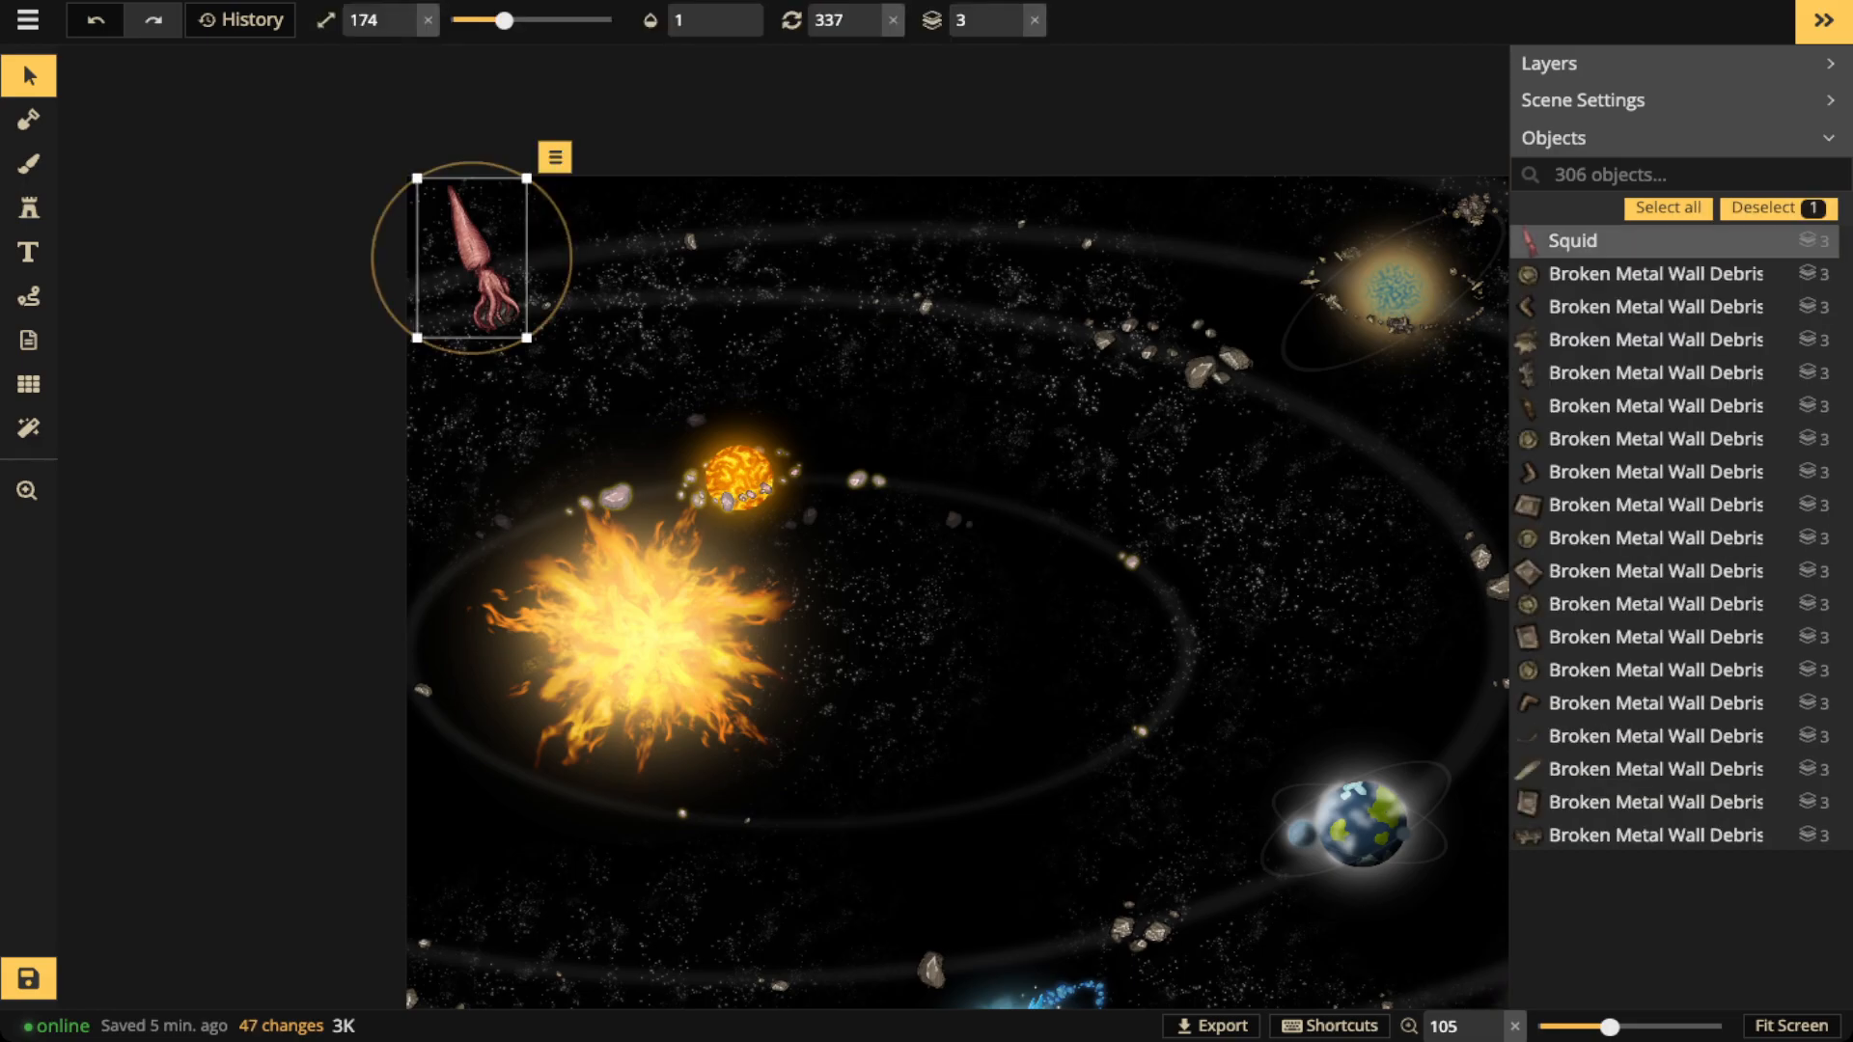
pyautogui.click(29, 77)
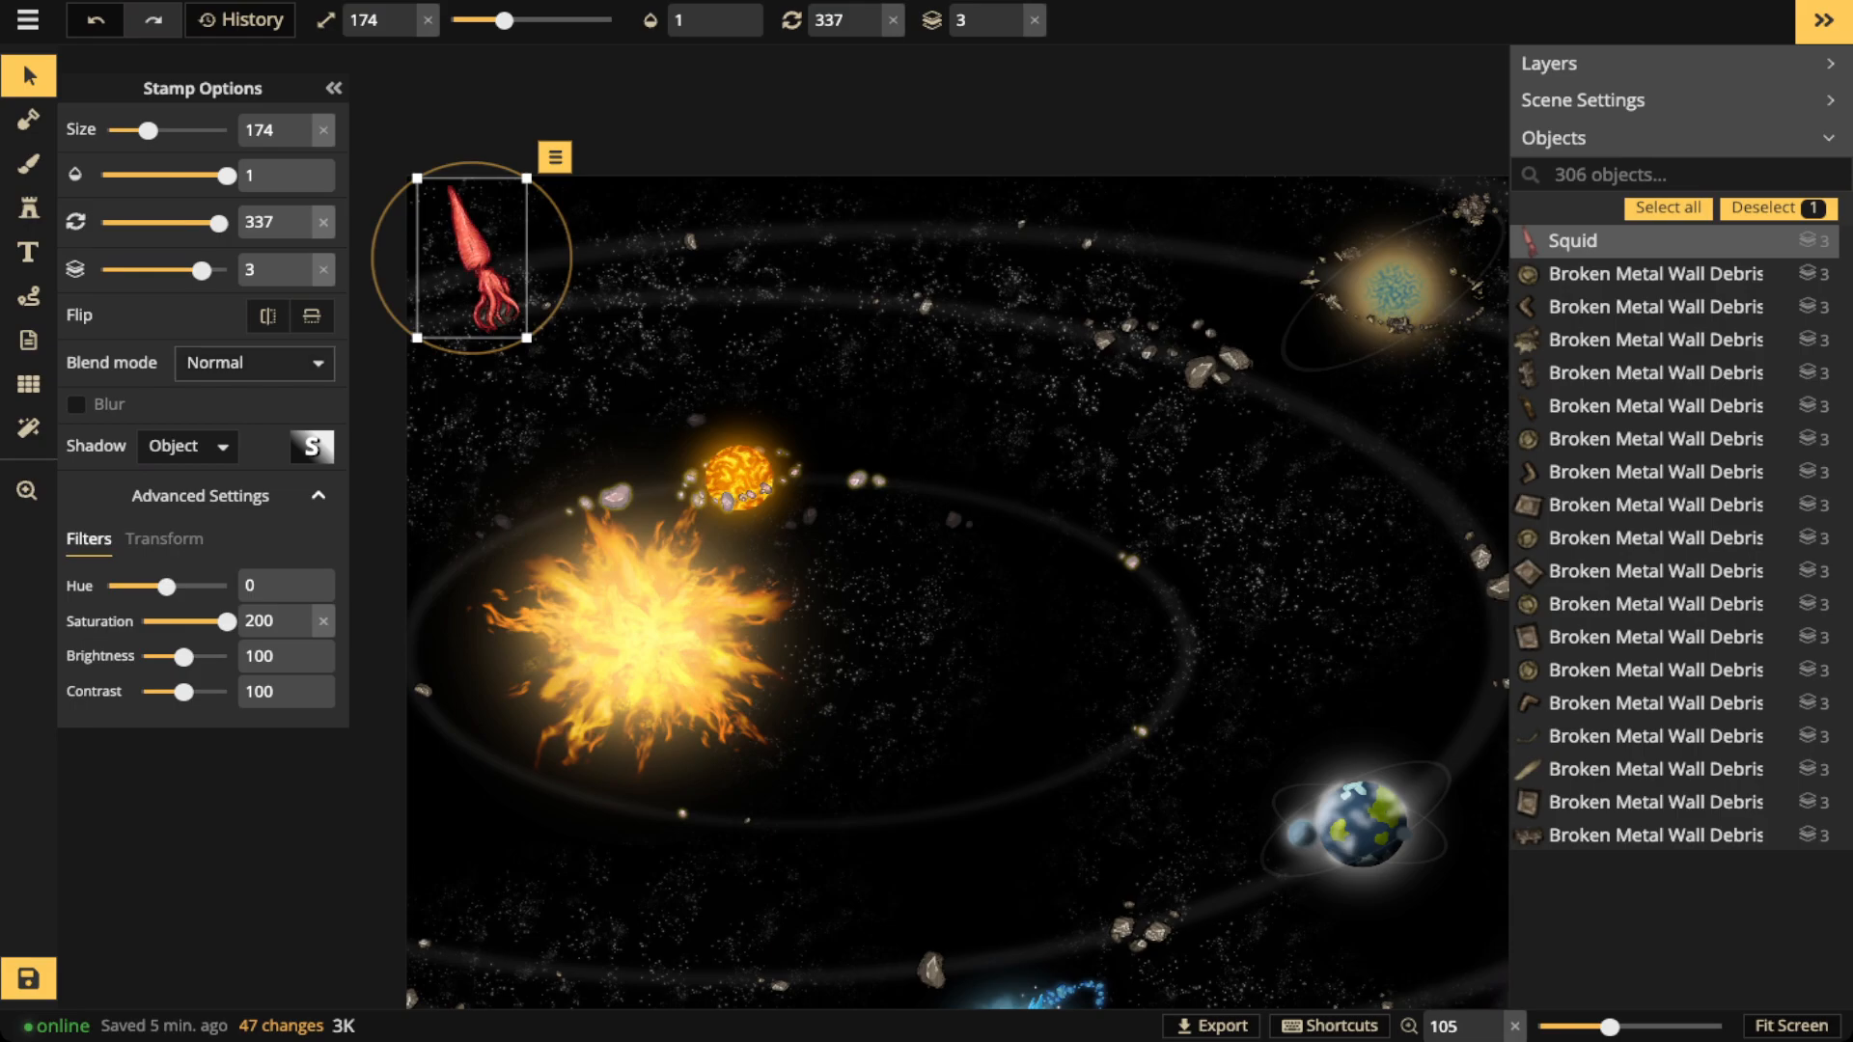
pyautogui.click(253, 363)
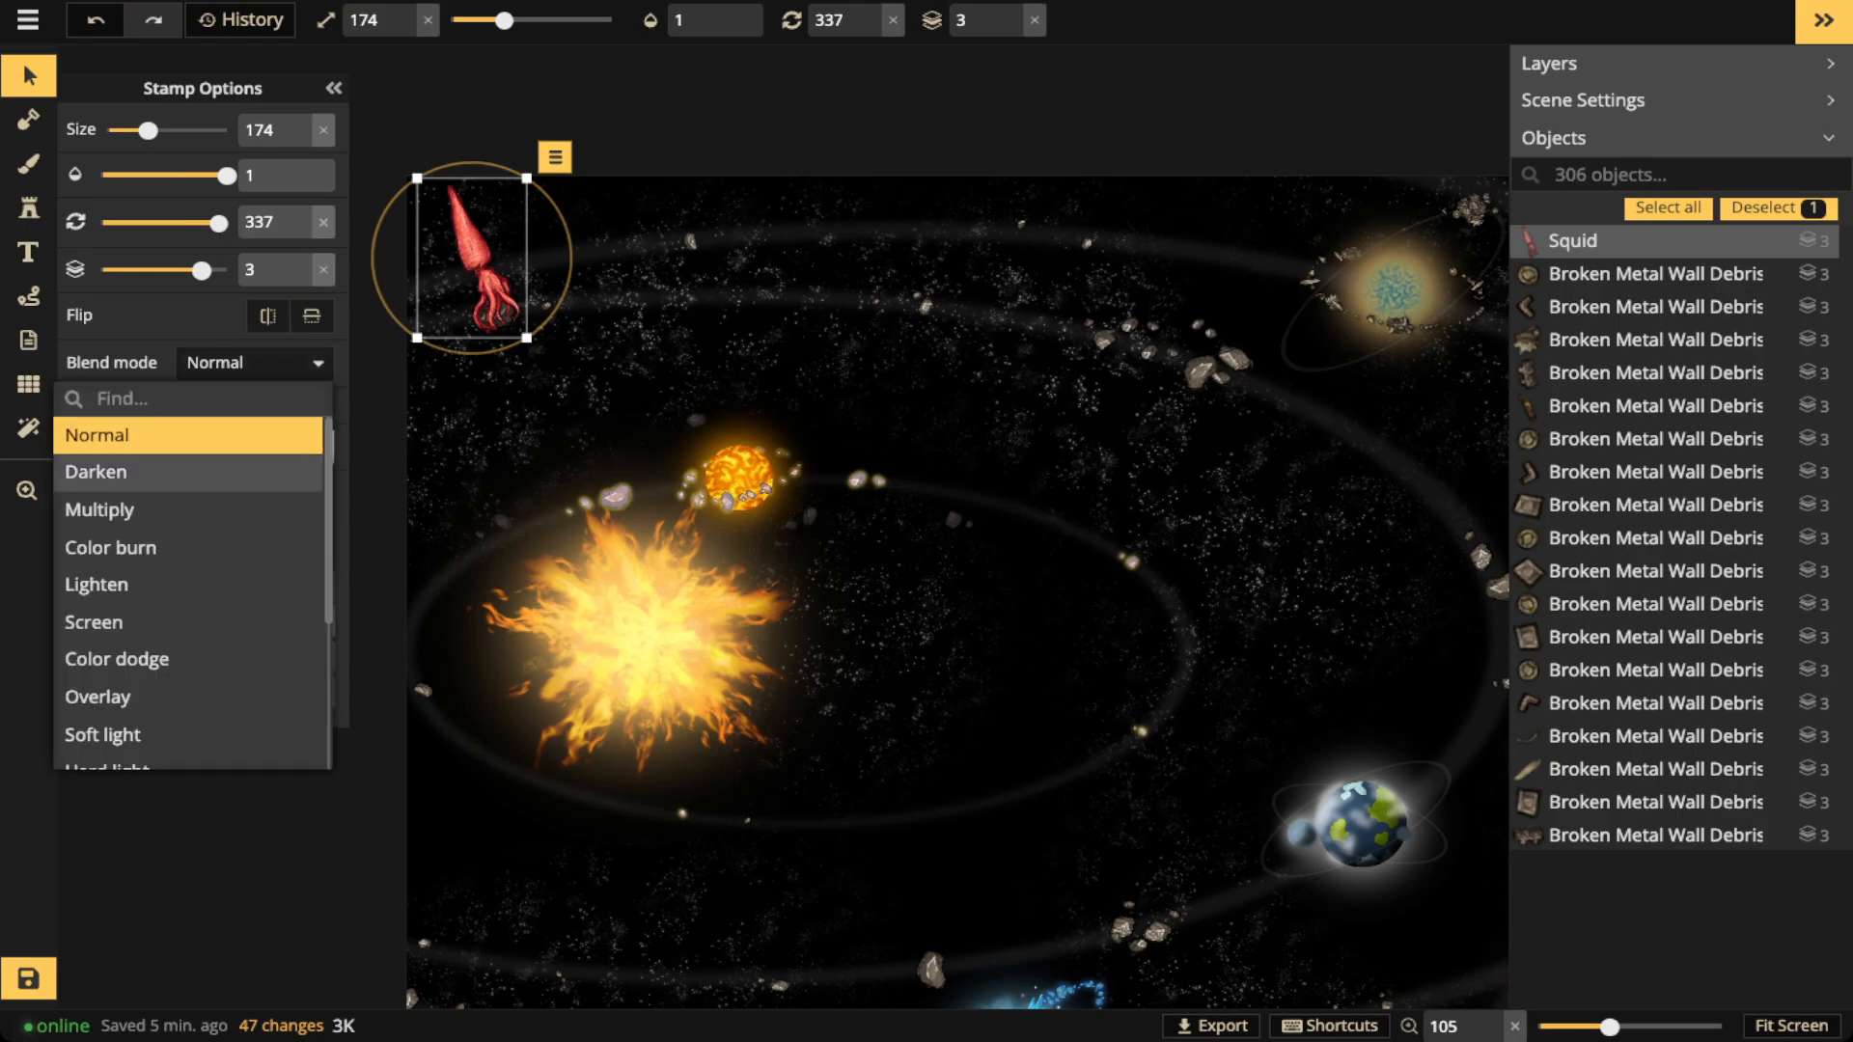
# Try out different blend modes on the squid, including Screen, Color dodge, Soft light, Difference, Exclusion, Darken and Color burn
pyautogui.press('Down')
pyautogui.press('Down')
pyautogui.press('Down')
pyautogui.press('Down')
pyautogui.press('Down')
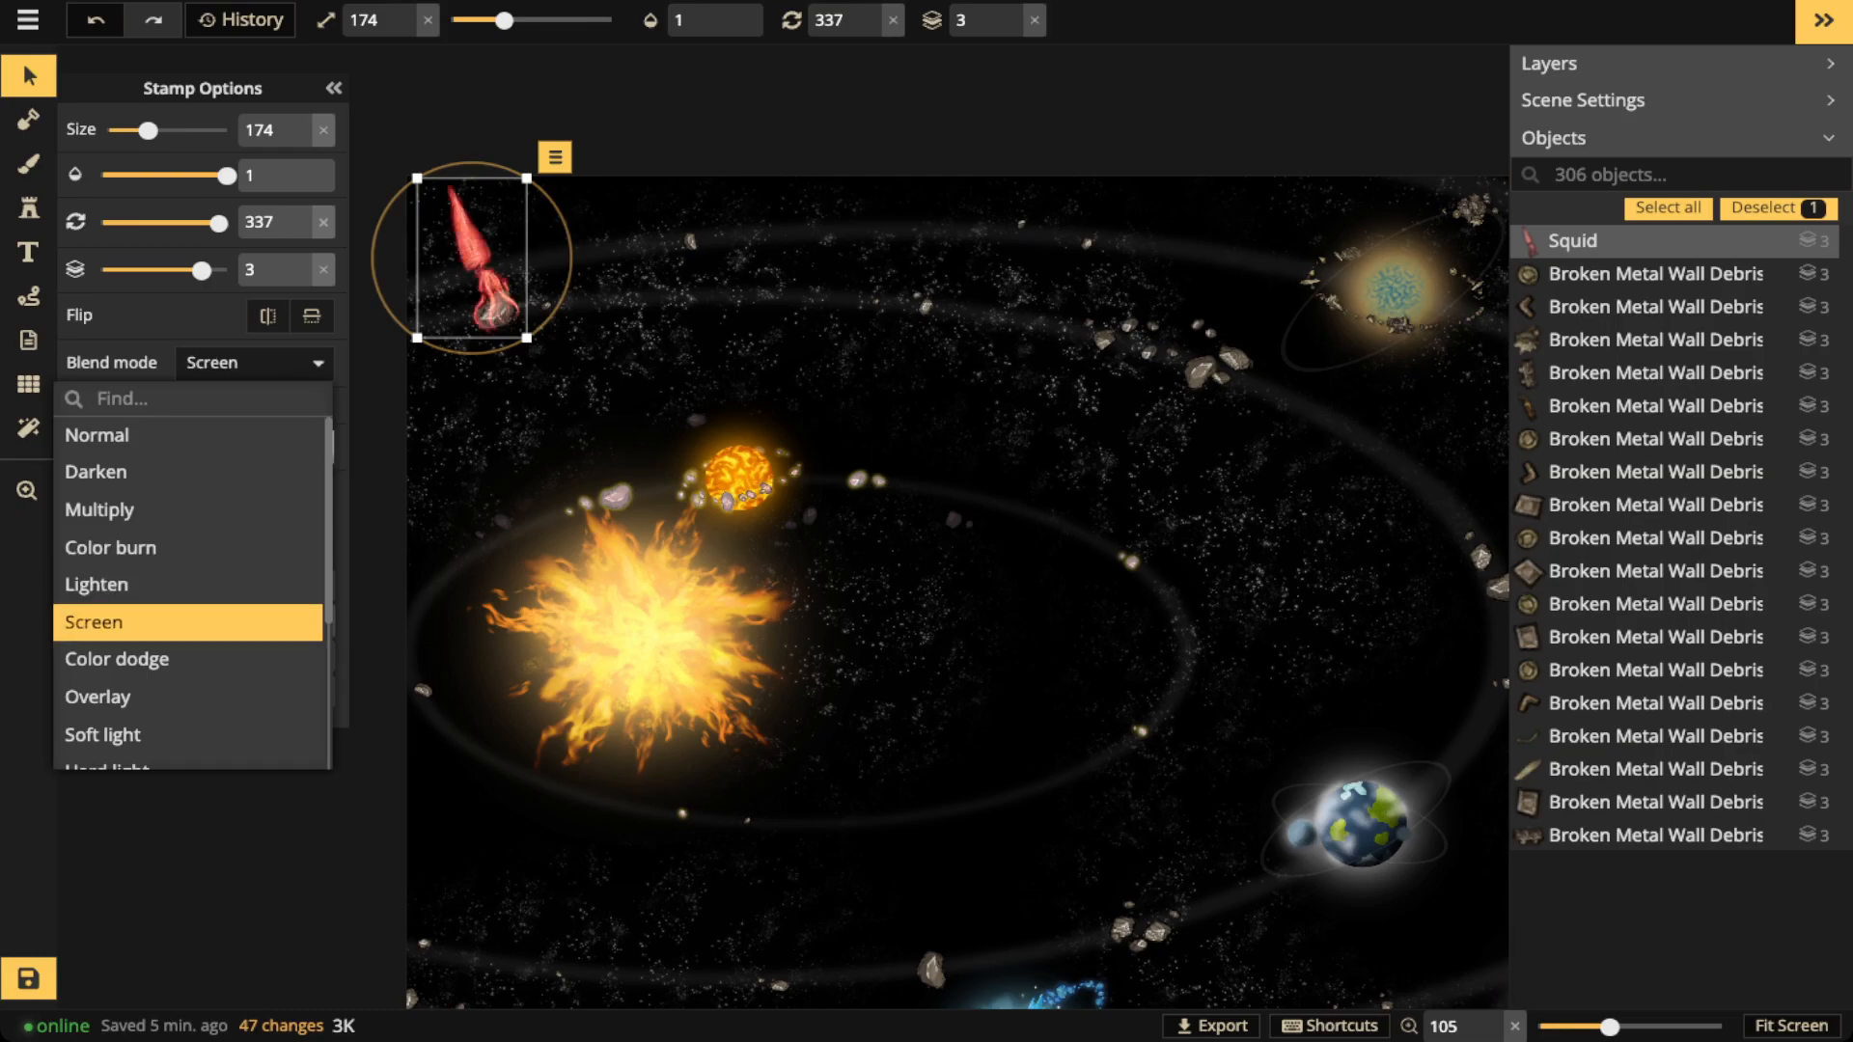
pyautogui.press('Down')
pyautogui.press('Down')
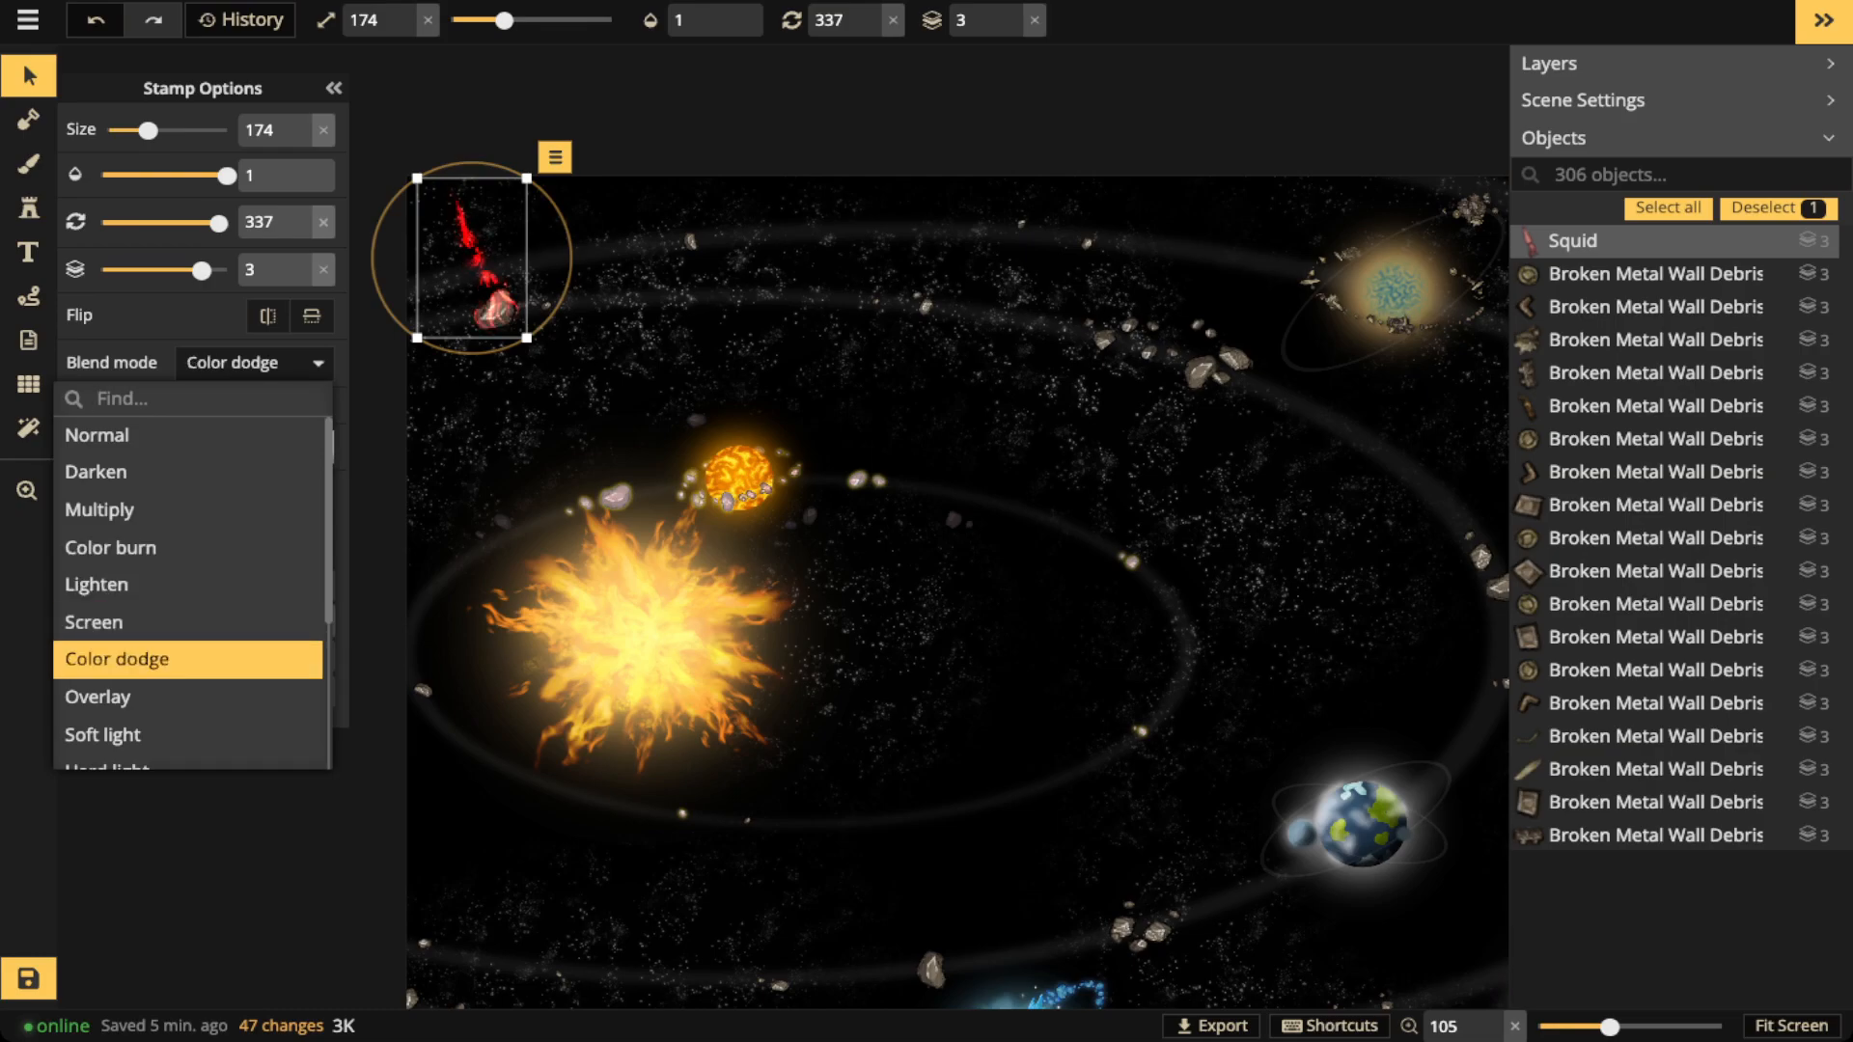
pyautogui.press('Down')
pyautogui.press('Down')
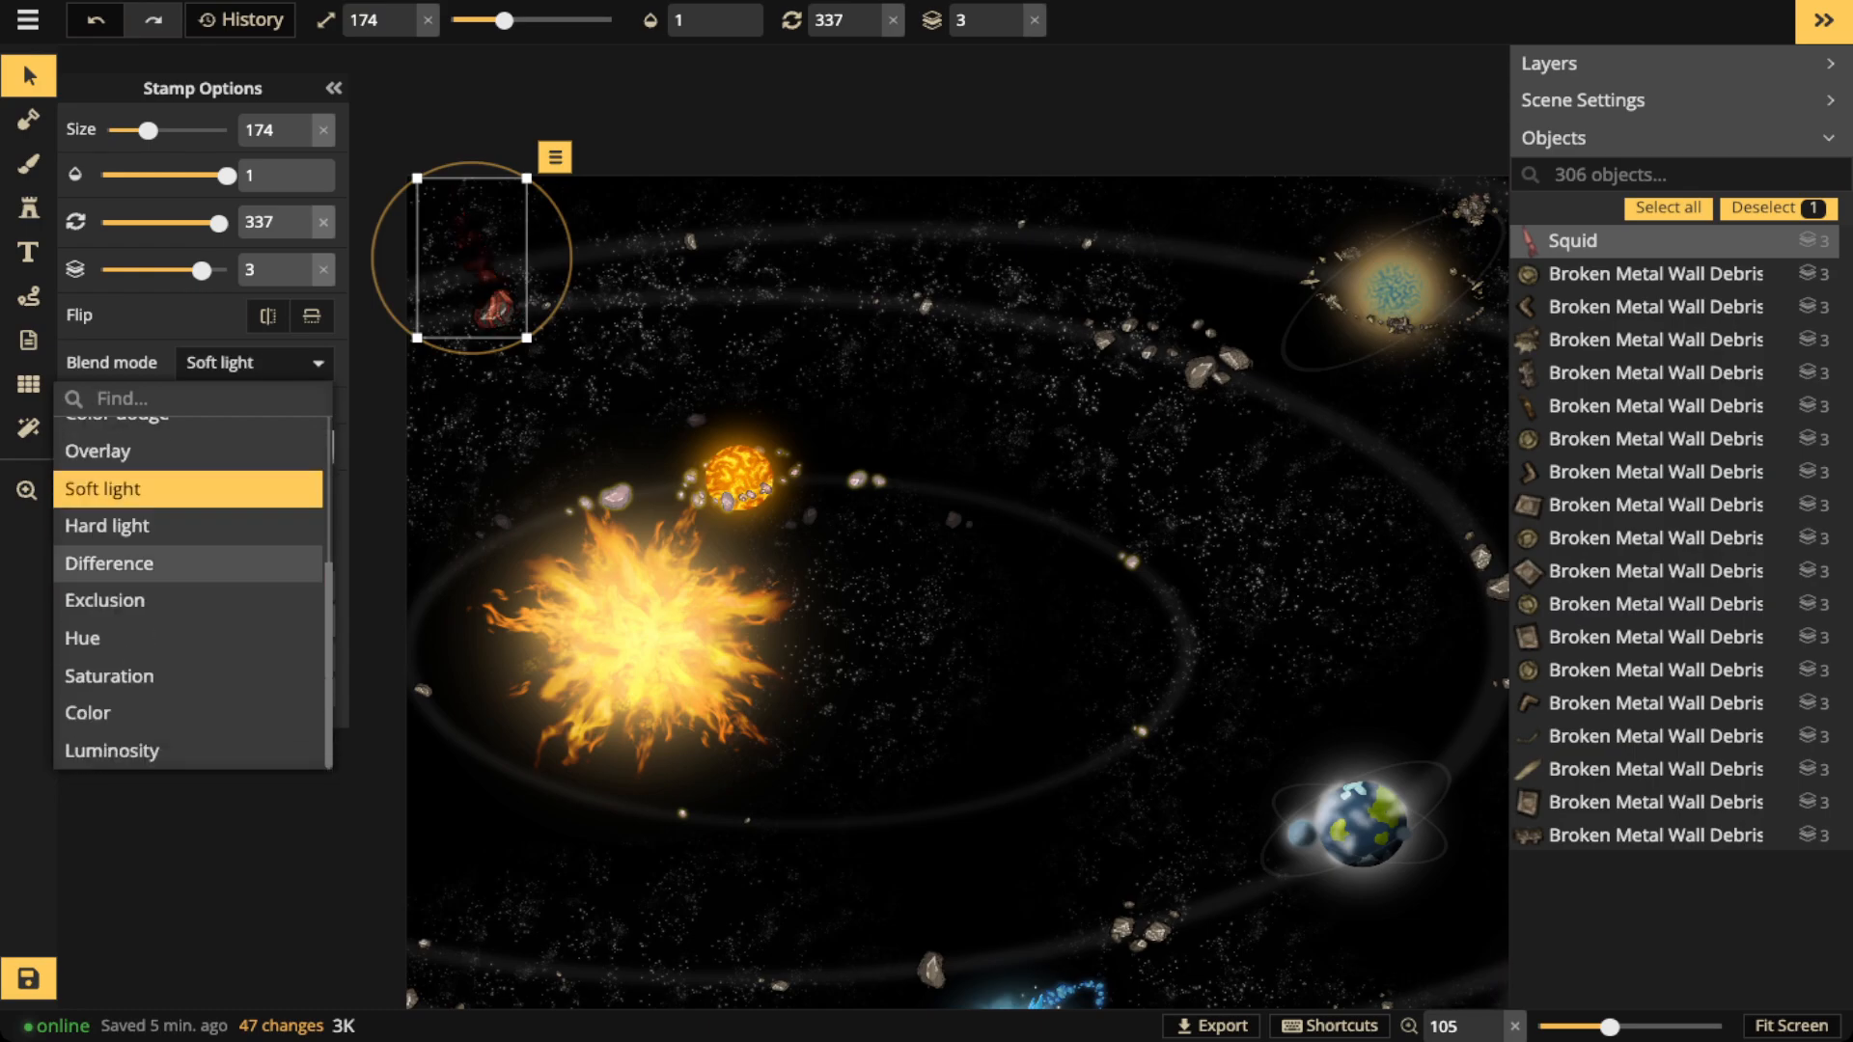
pyautogui.press('Down')
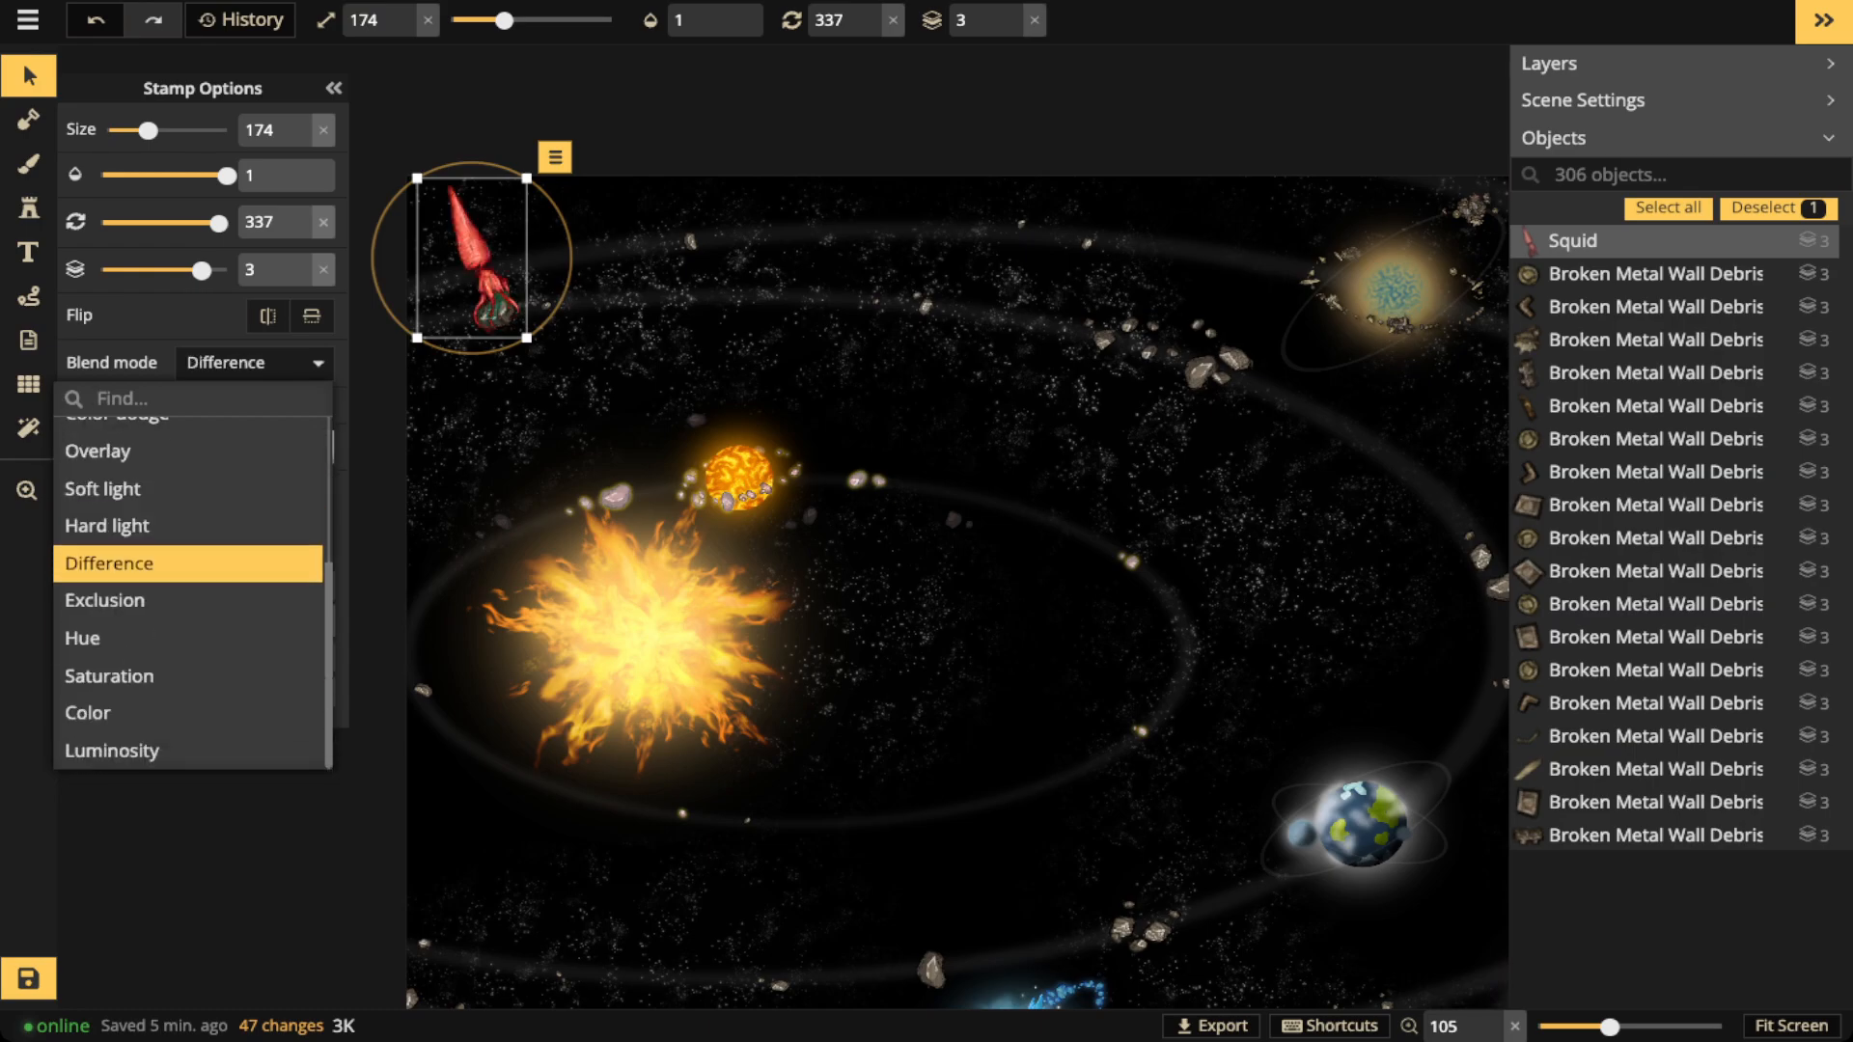
pyautogui.press('Down')
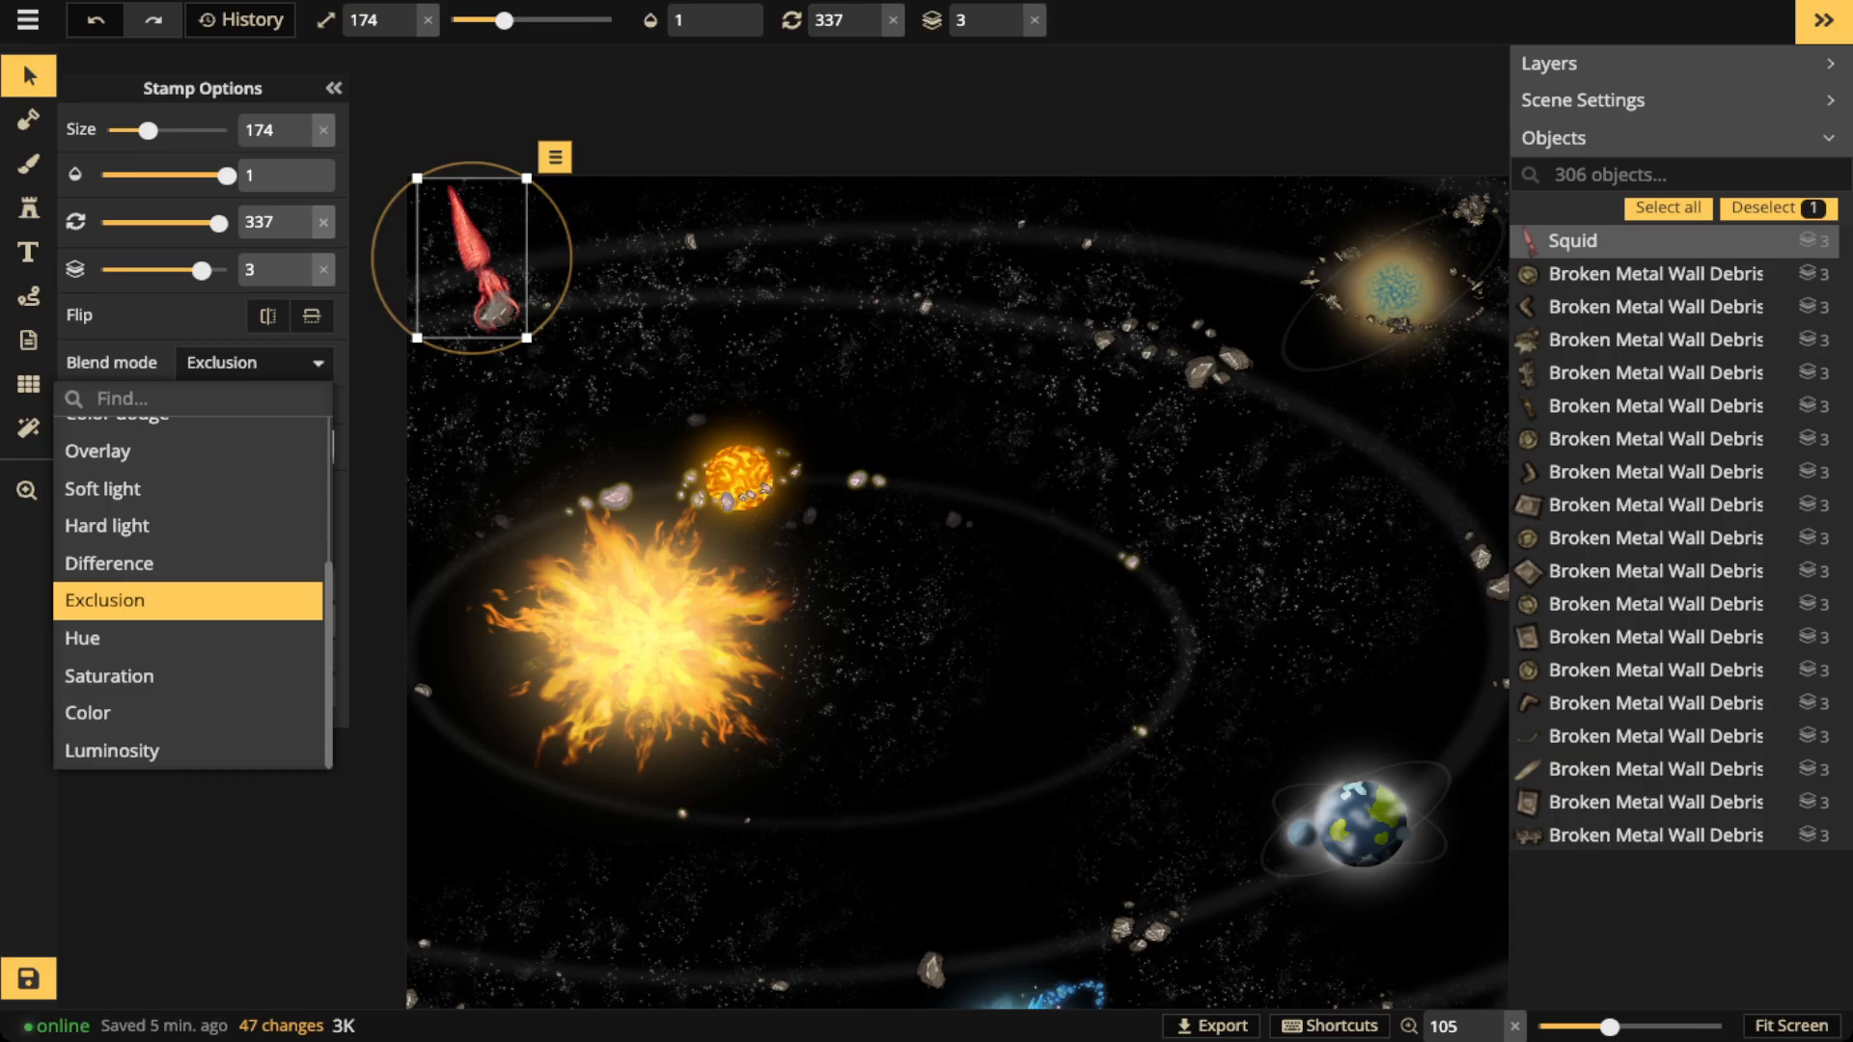
pyautogui.click(188, 638)
pyautogui.scroll(3, 188, 463)
pyautogui.click(188, 469)
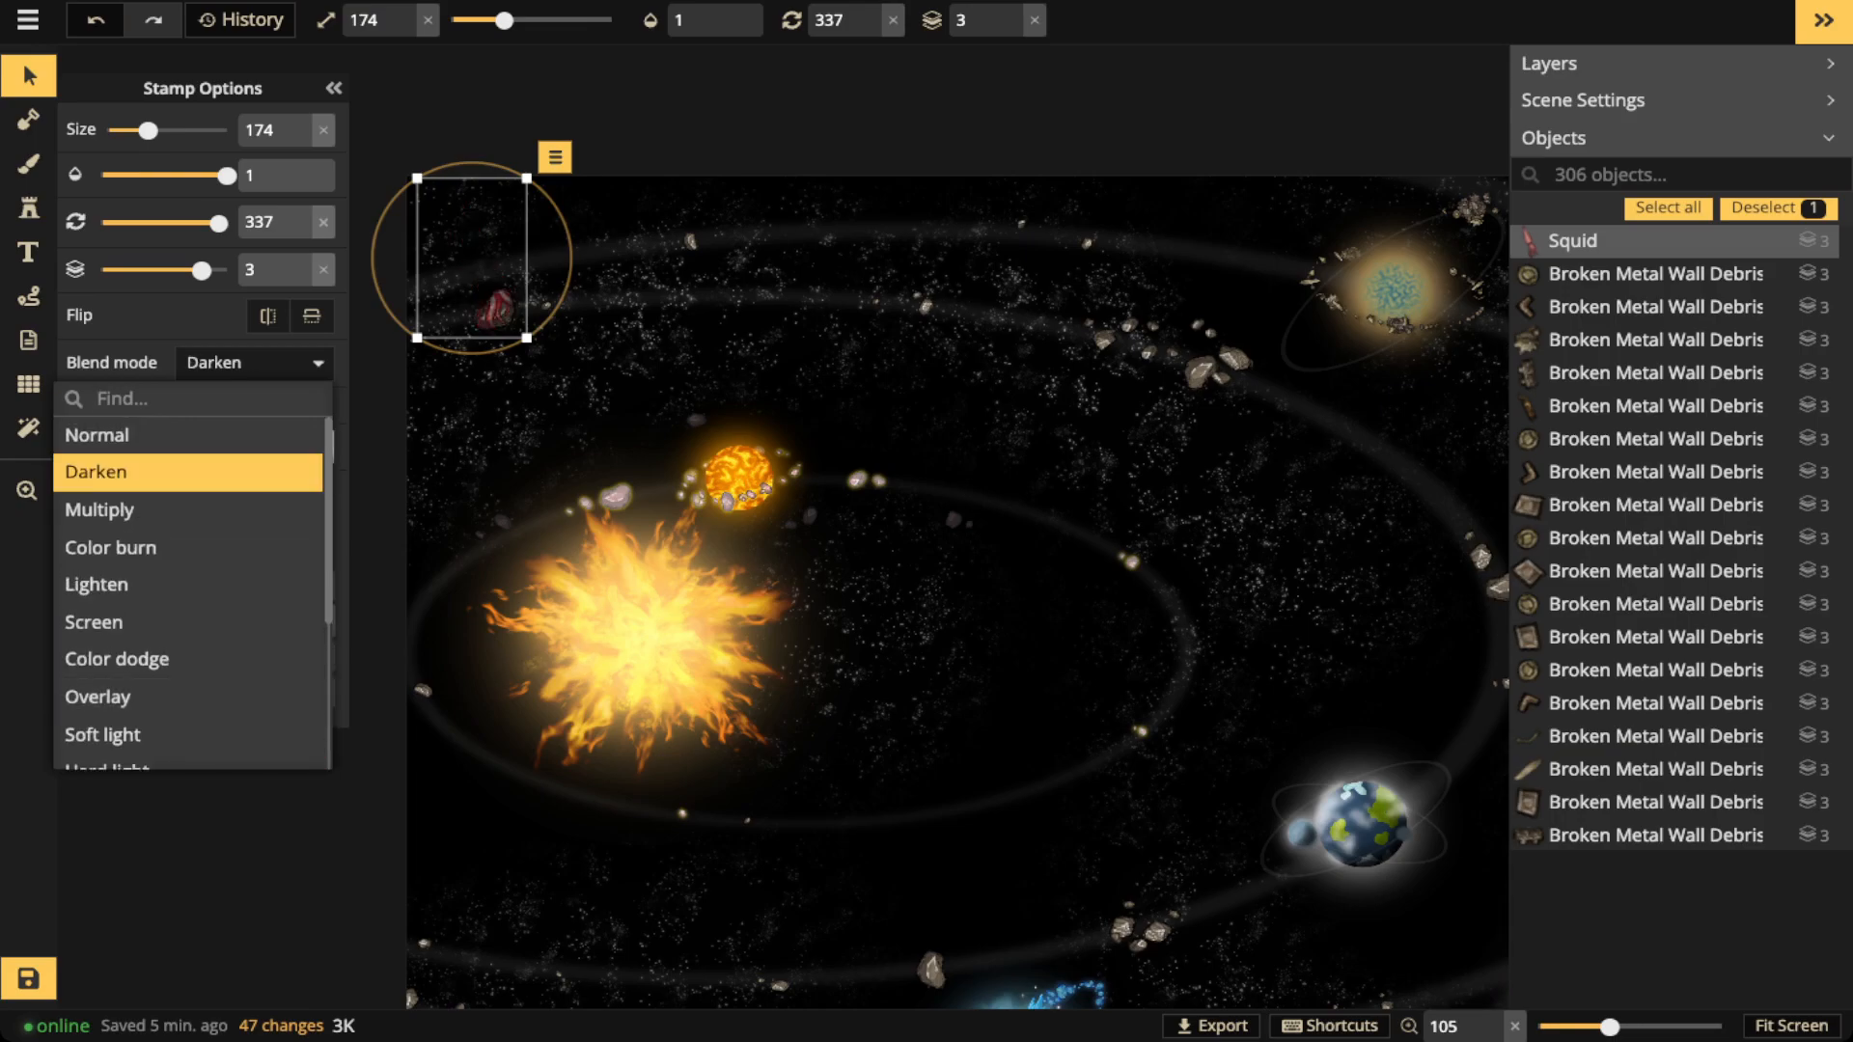
pyautogui.click(188, 509)
pyautogui.click(188, 548)
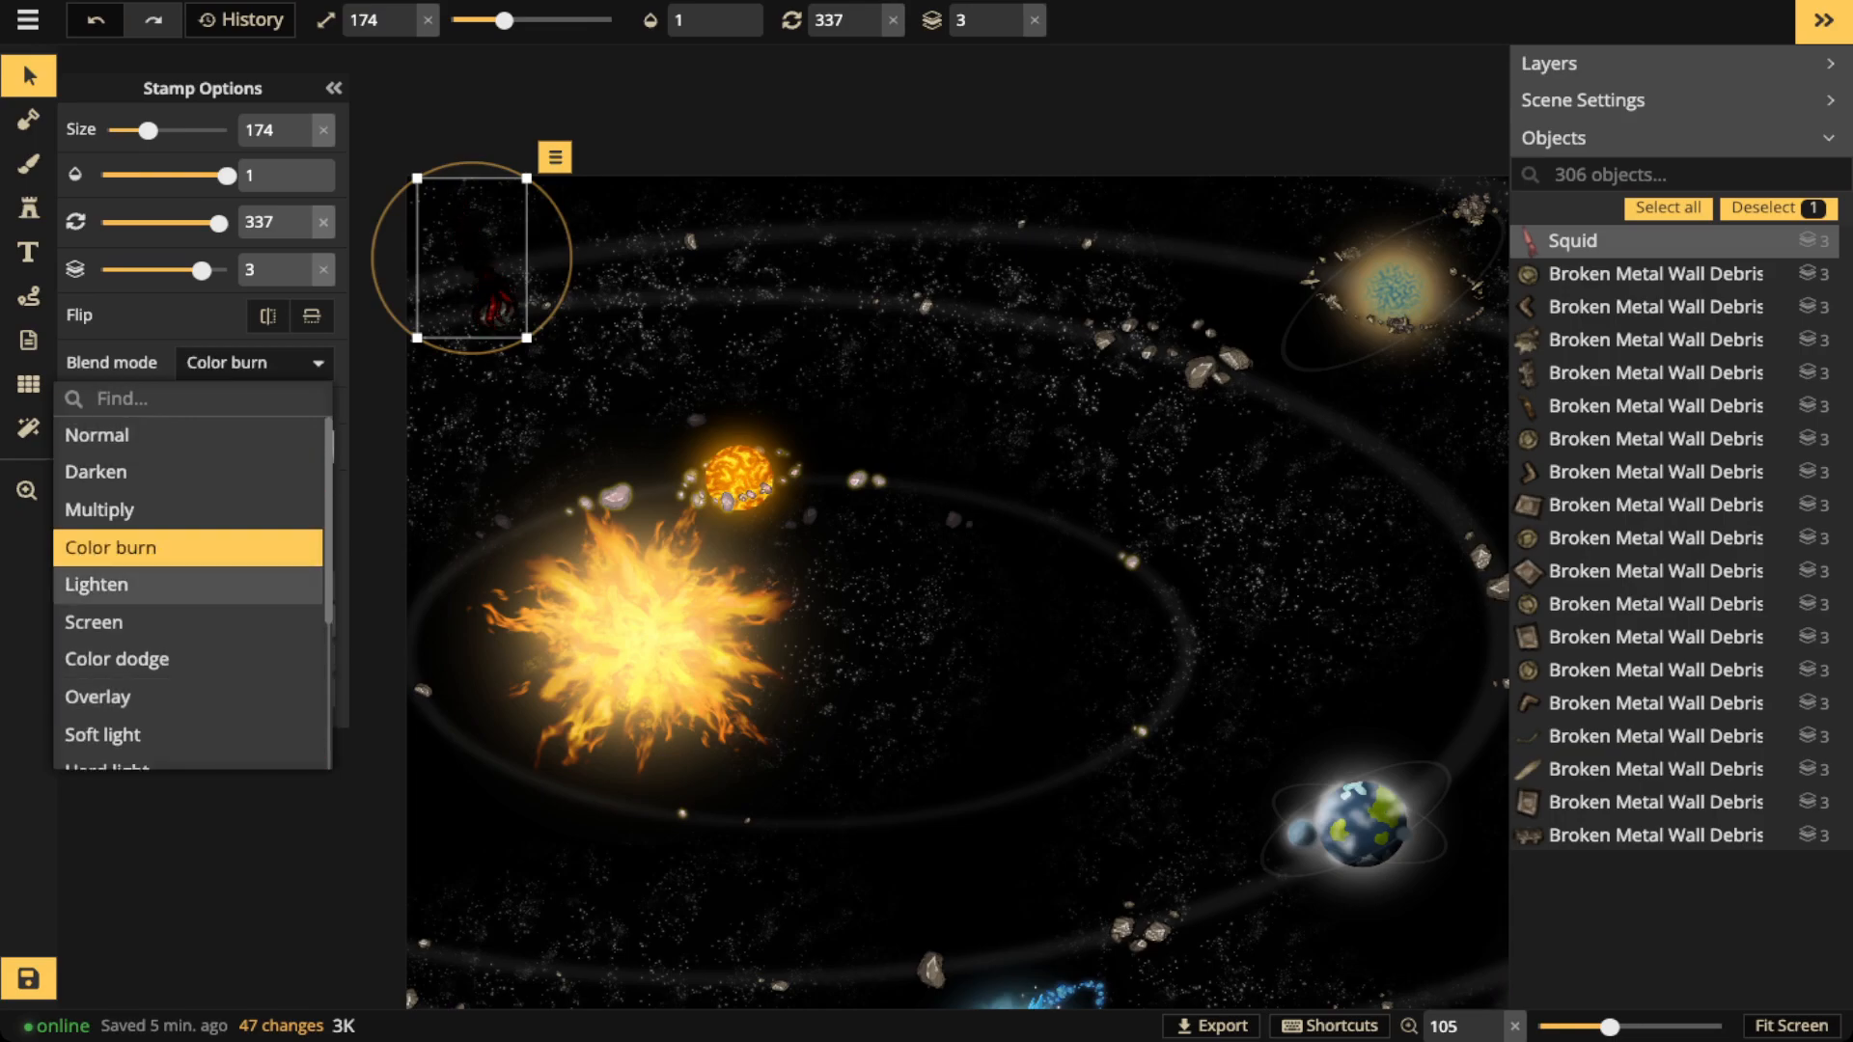
# Set the squid's blend mode to Lighten and its opacity to 0.78
pyautogui.click(188, 585)
pyautogui.click(511, 305)
pyautogui.scroll(4, 513, 305)
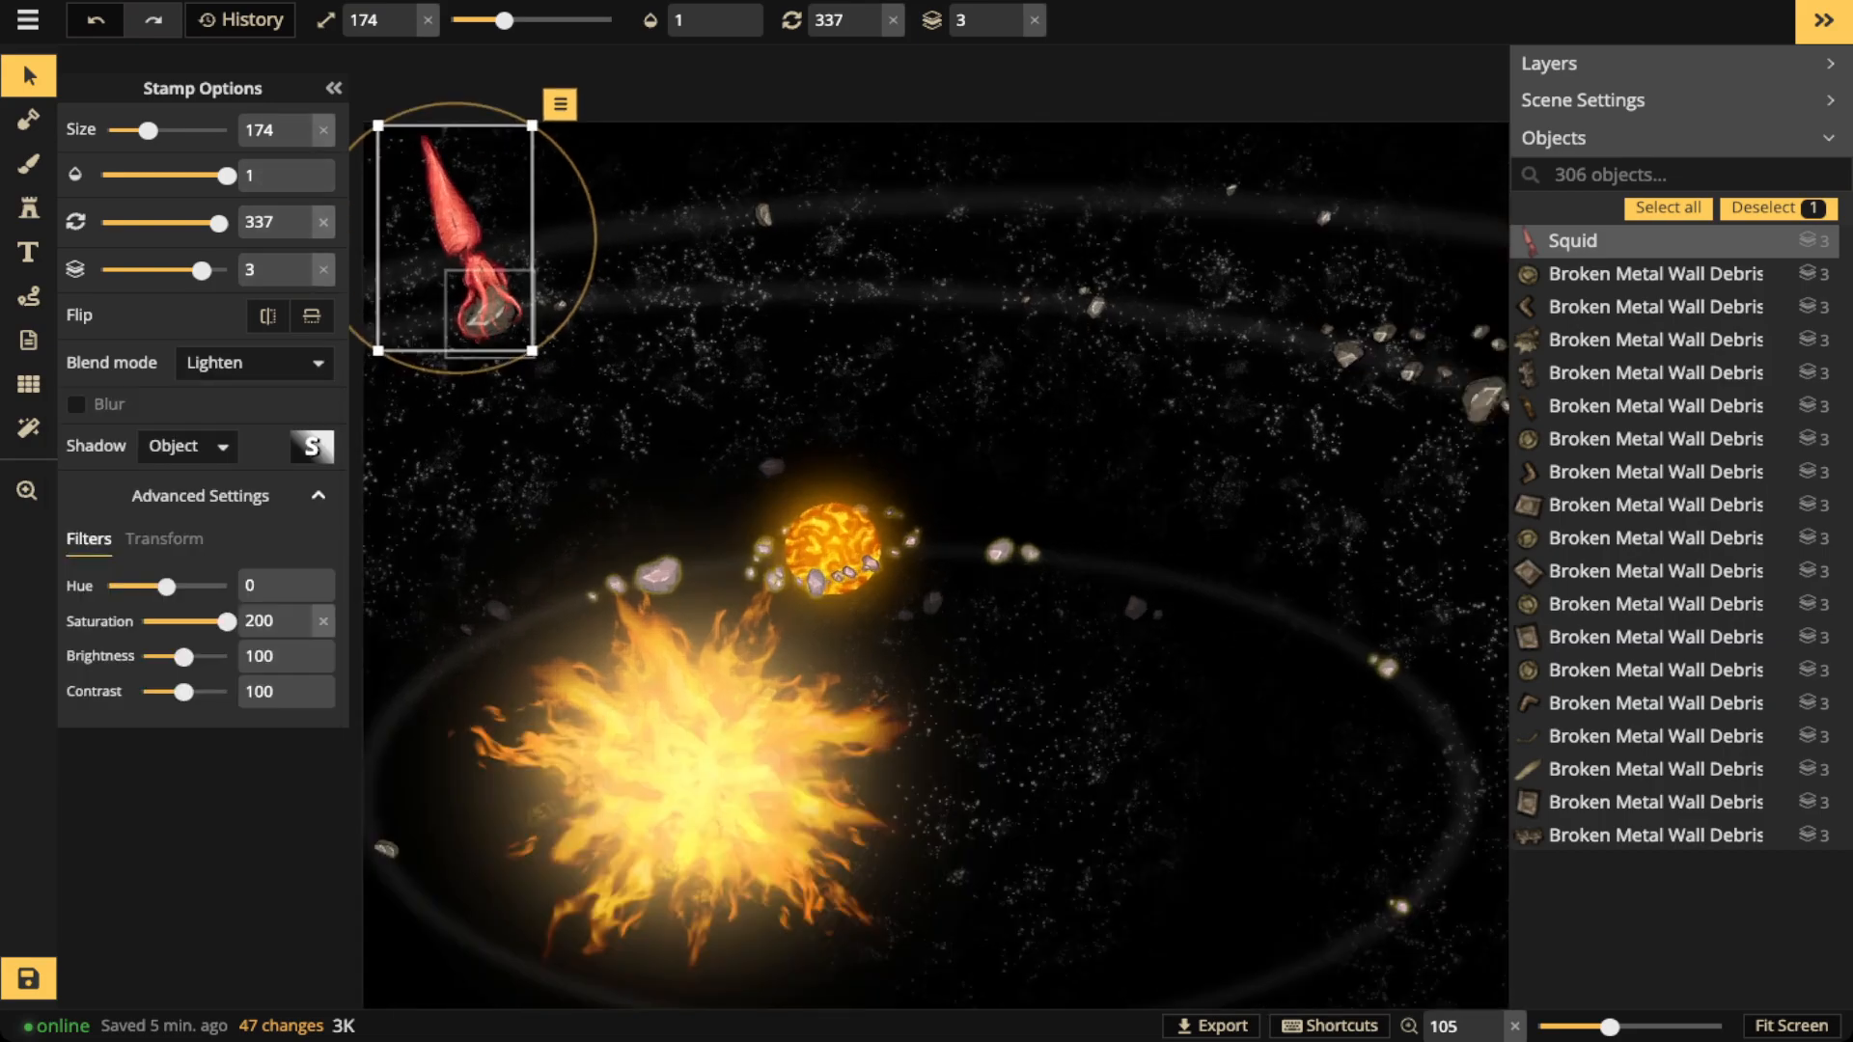
pyautogui.scroll(2, 452, 249)
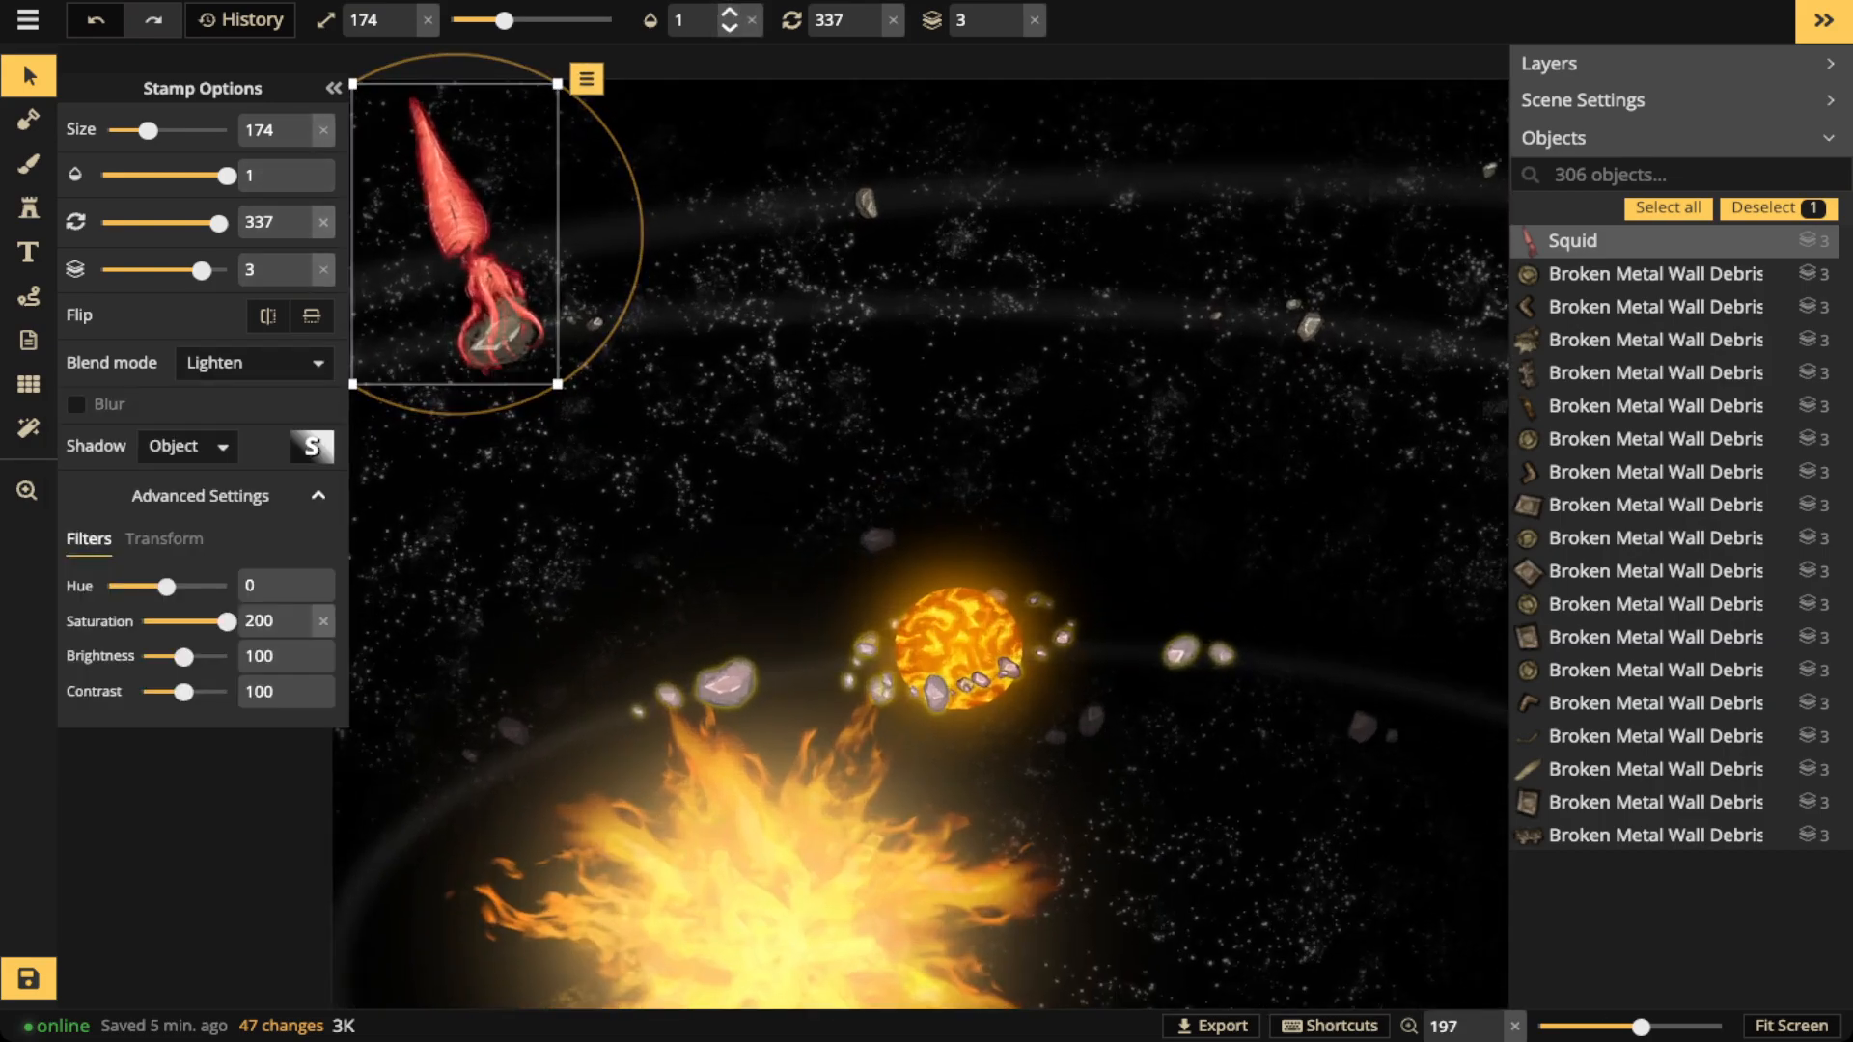
pyautogui.click(691, 21)
pyautogui.write('0.78')
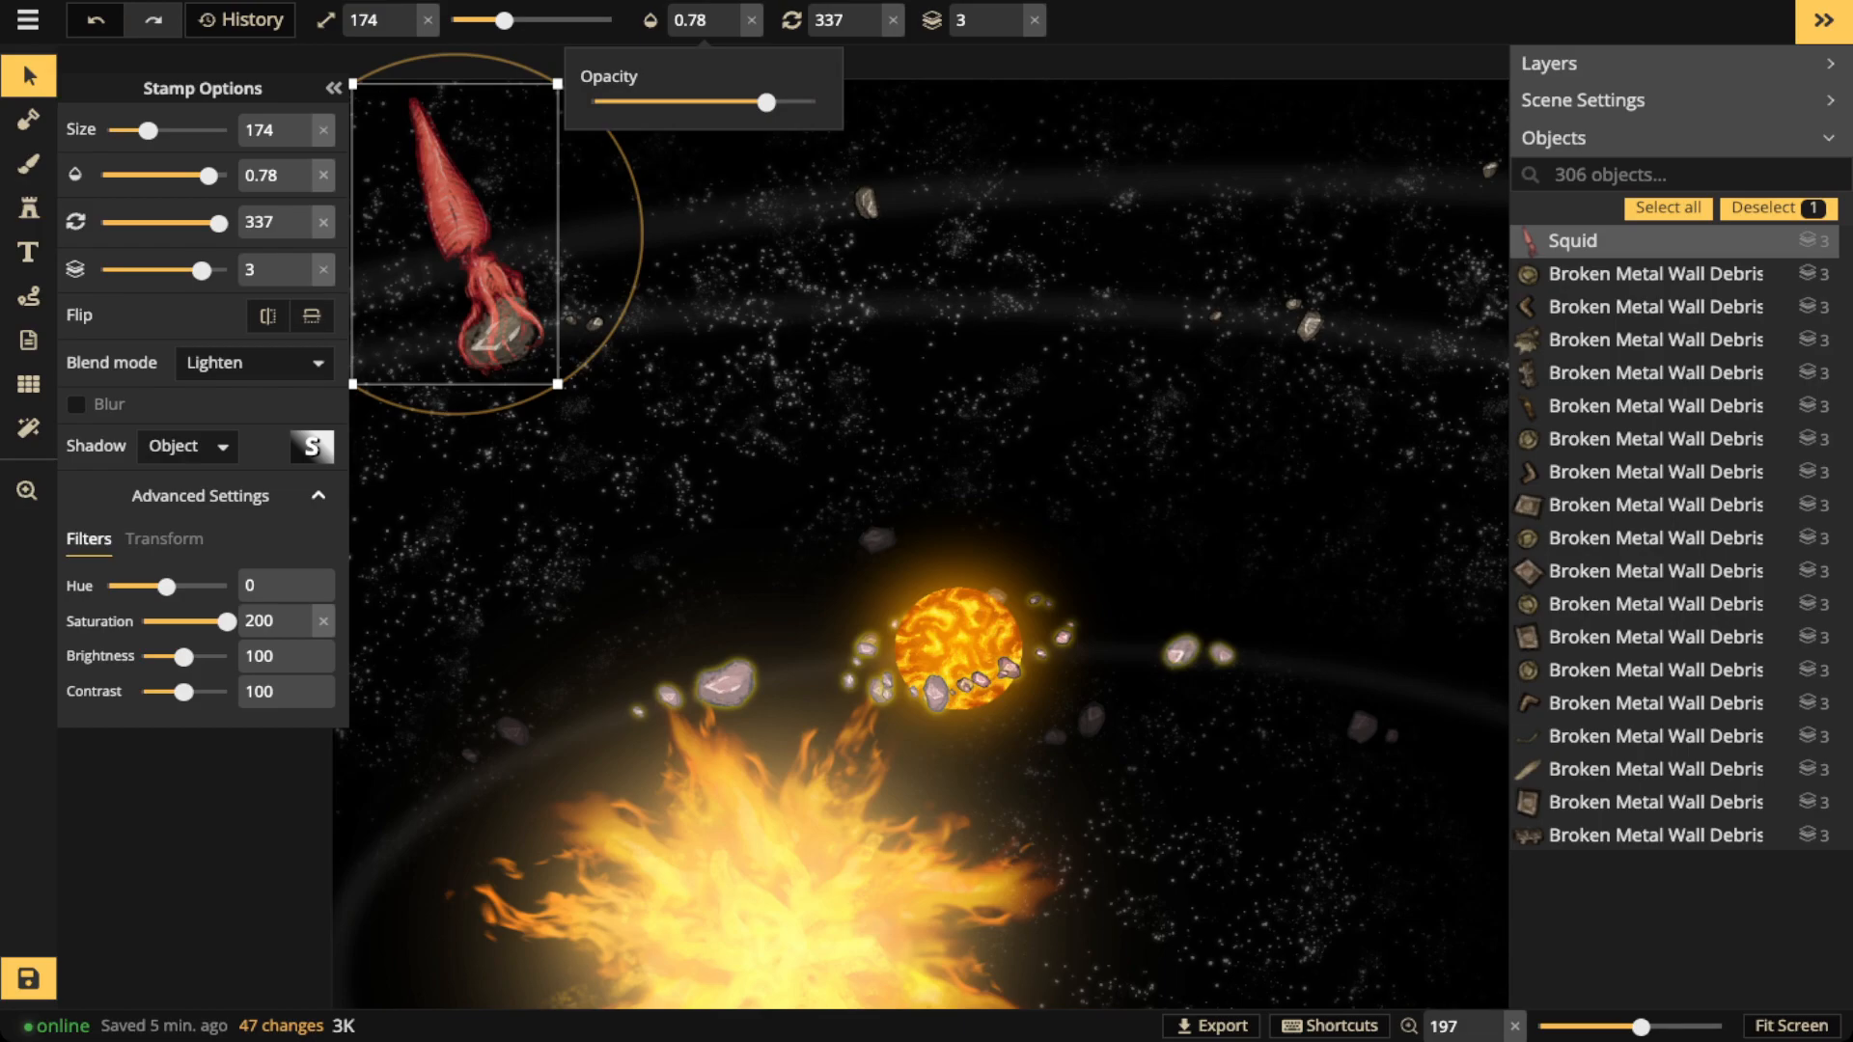
# Give the squid a red D0021B object shadow with blur 15.5 and horizontal and vertical offsets of 0
pyautogui.click(311, 447)
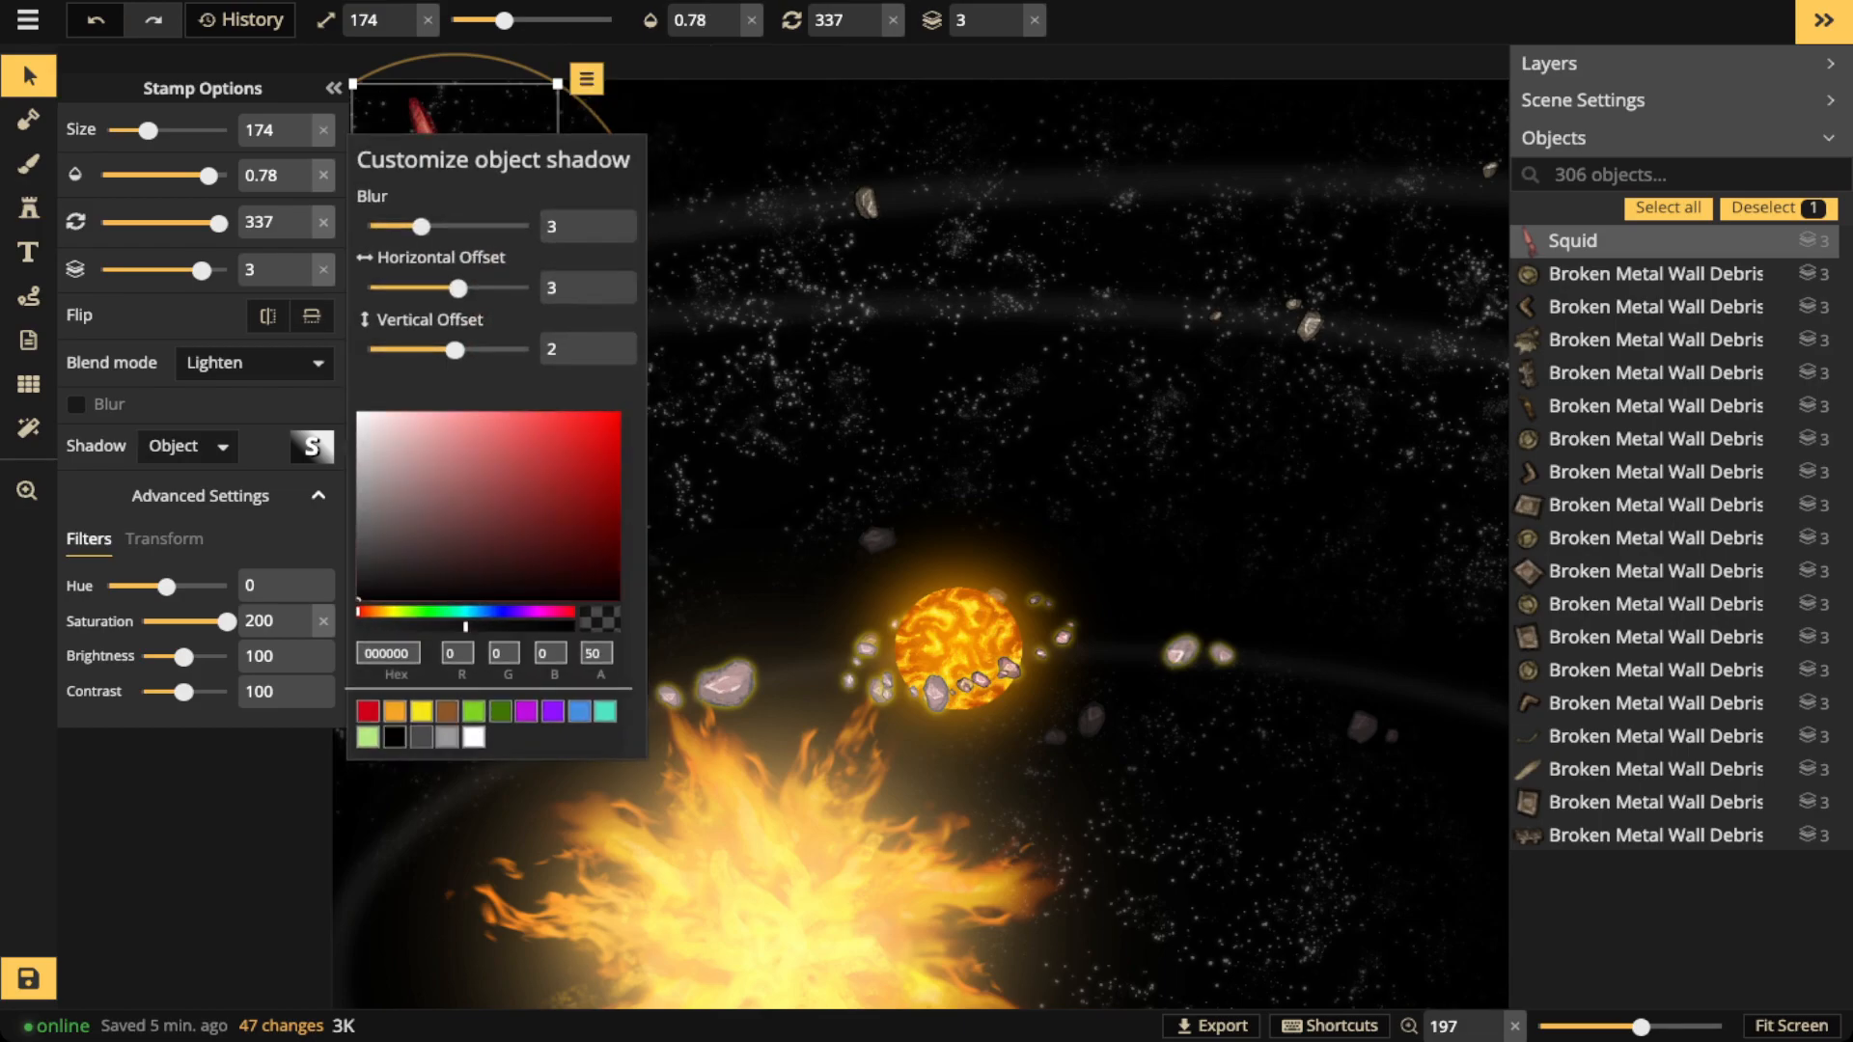
pyautogui.click(367, 711)
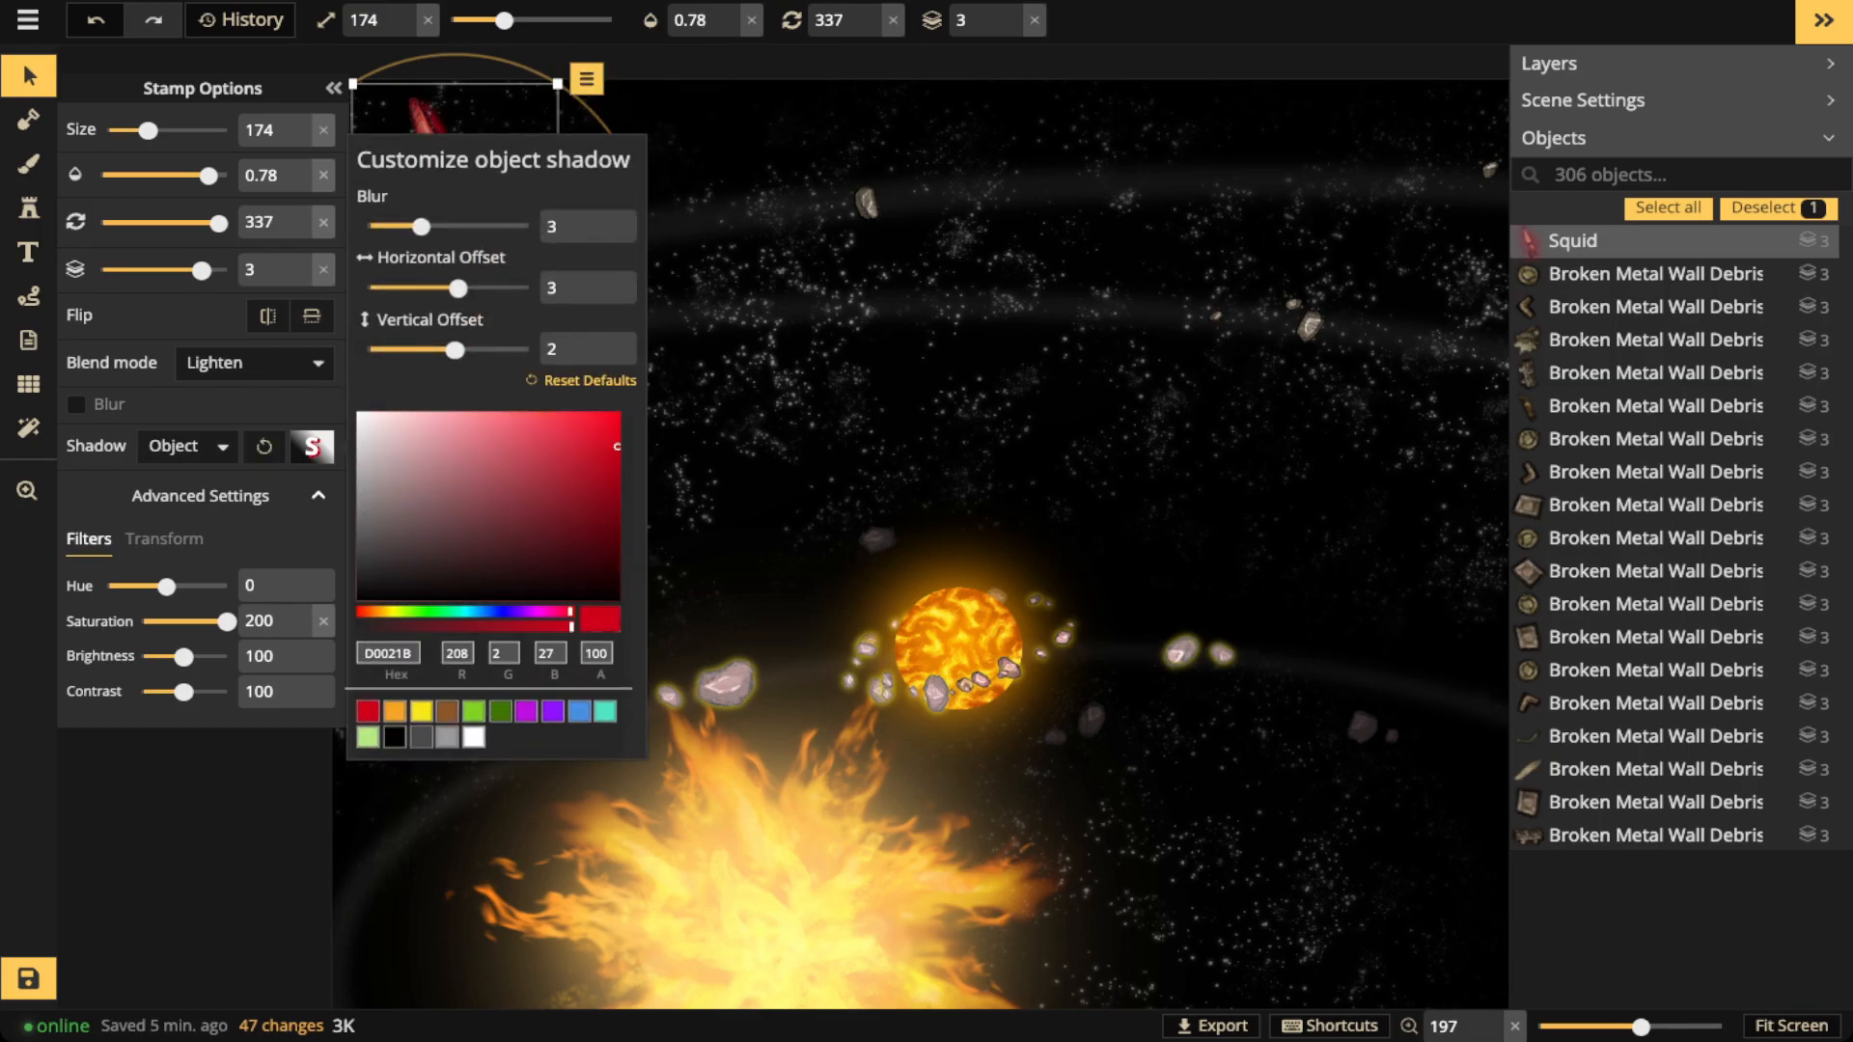
pyautogui.press('space')
pyautogui.click(714, 406)
pyautogui.press('space')
pyautogui.moveTo(714, 405); pyautogui.dragTo(1006, 396)
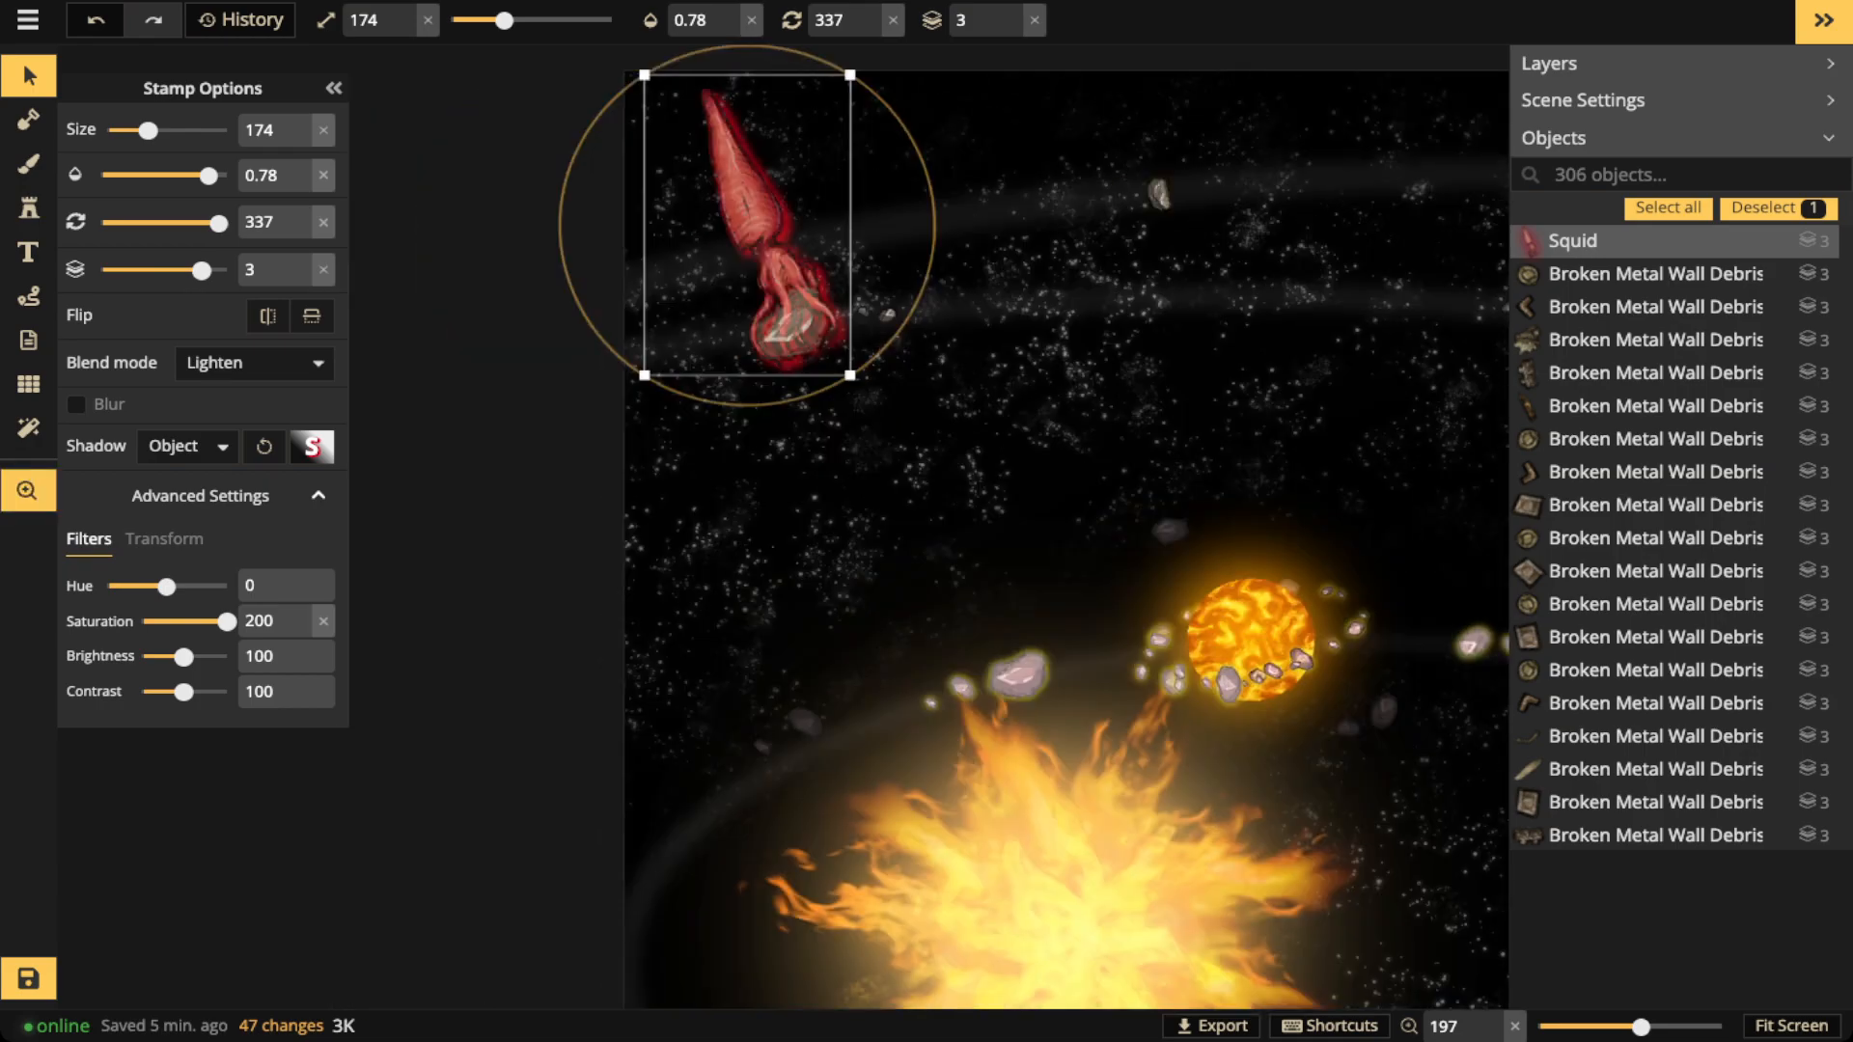
pyautogui.click(311, 446)
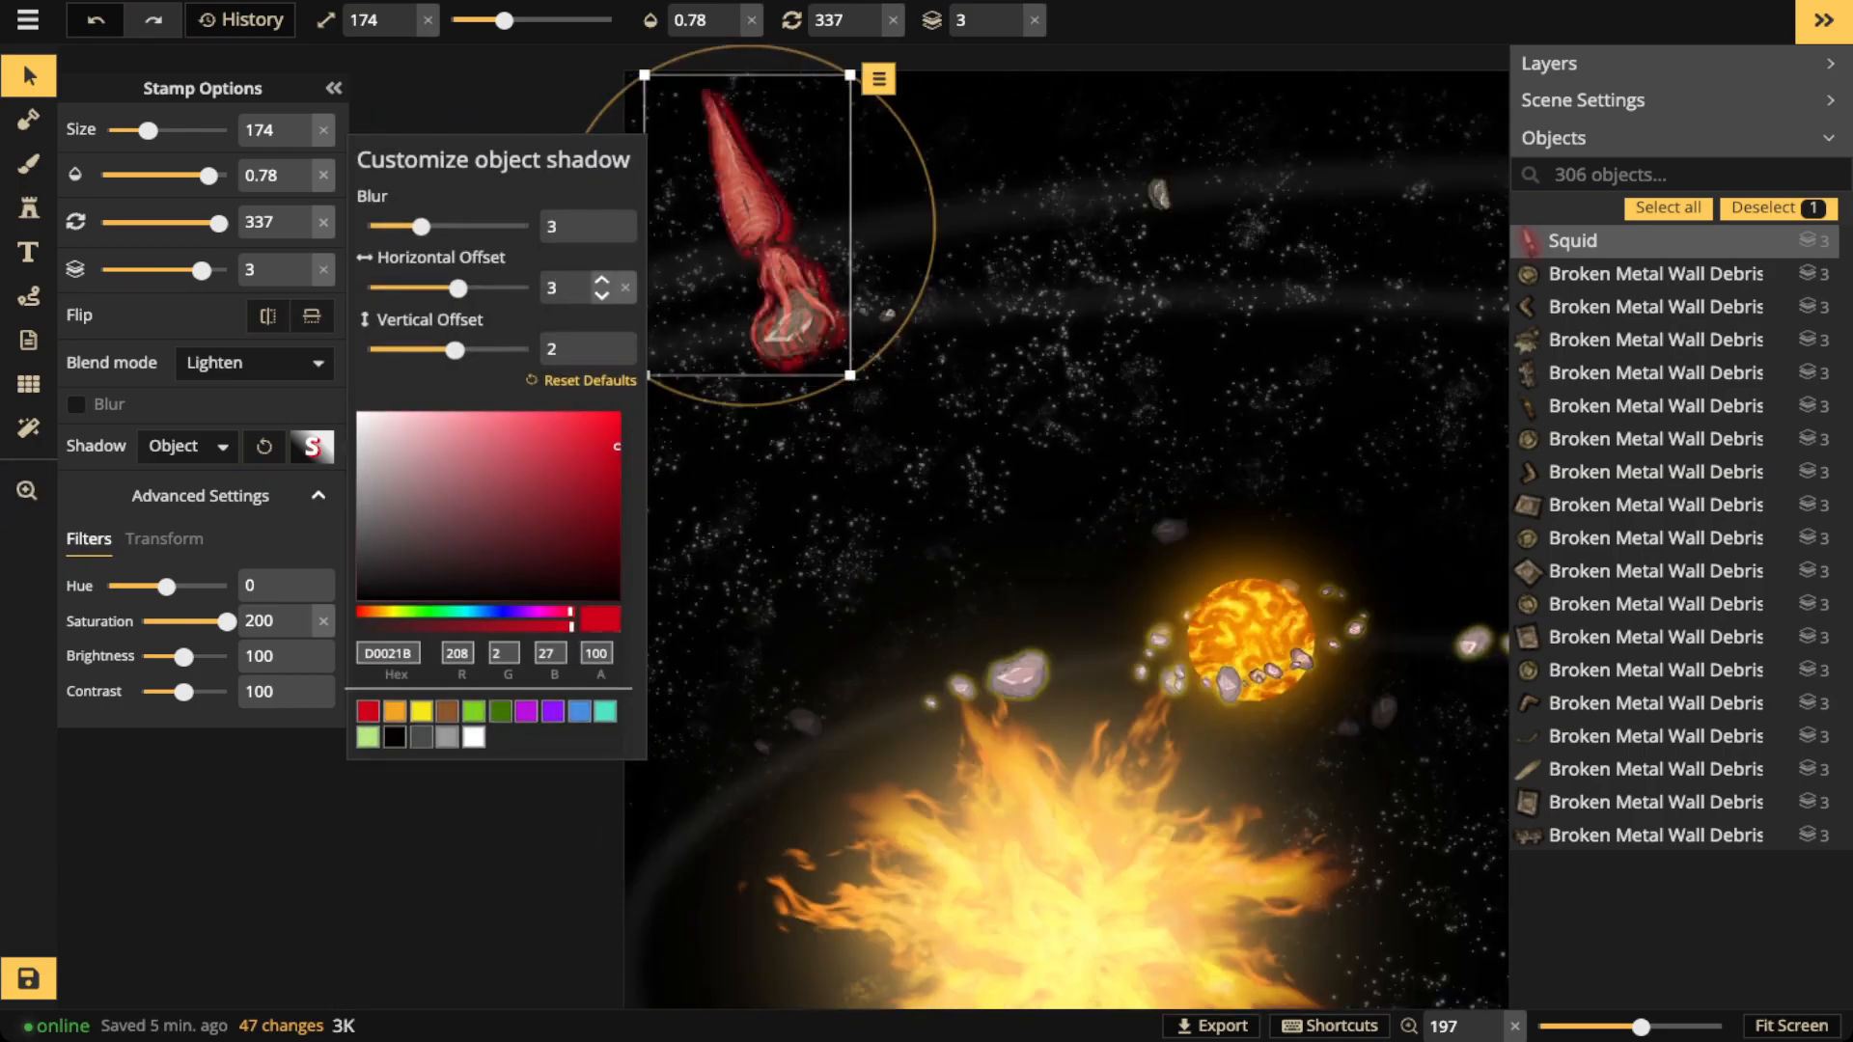
pyautogui.write('0')
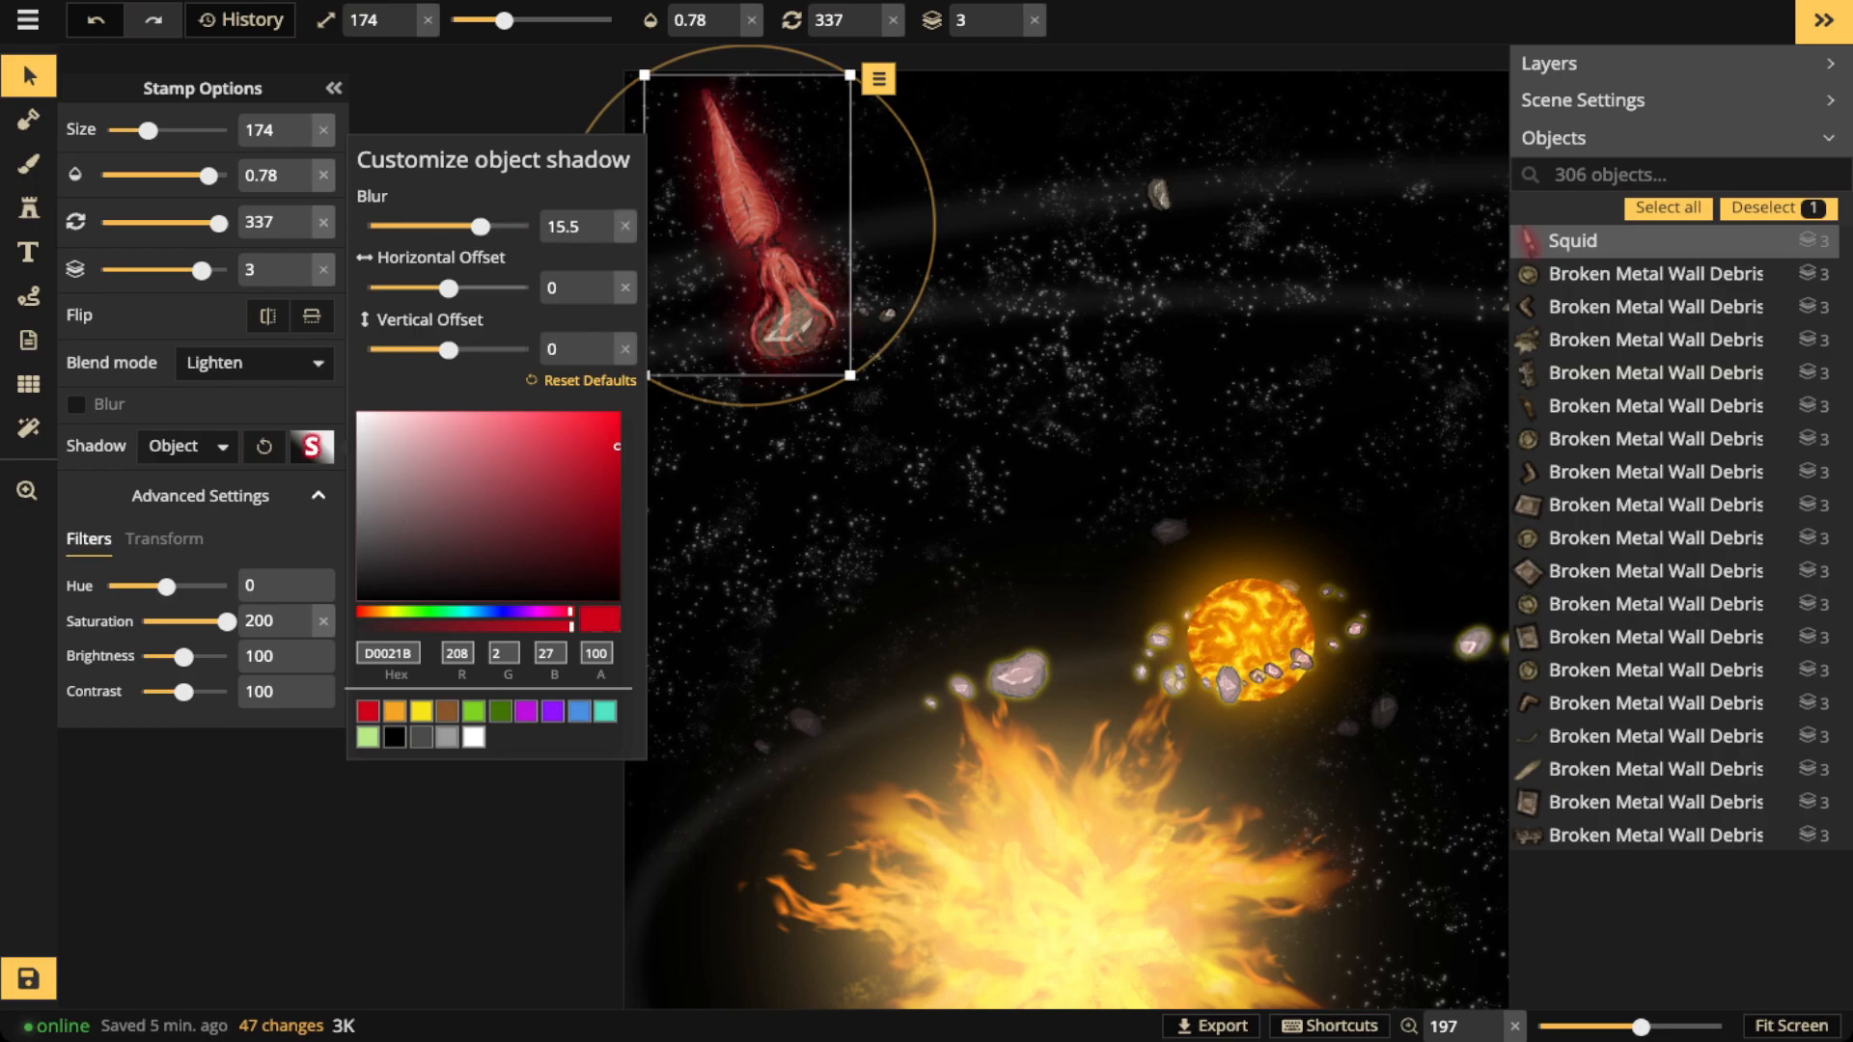
# Enable blur on the squid with a radius of 10.5 and clear the selection
pyautogui.click(76, 404)
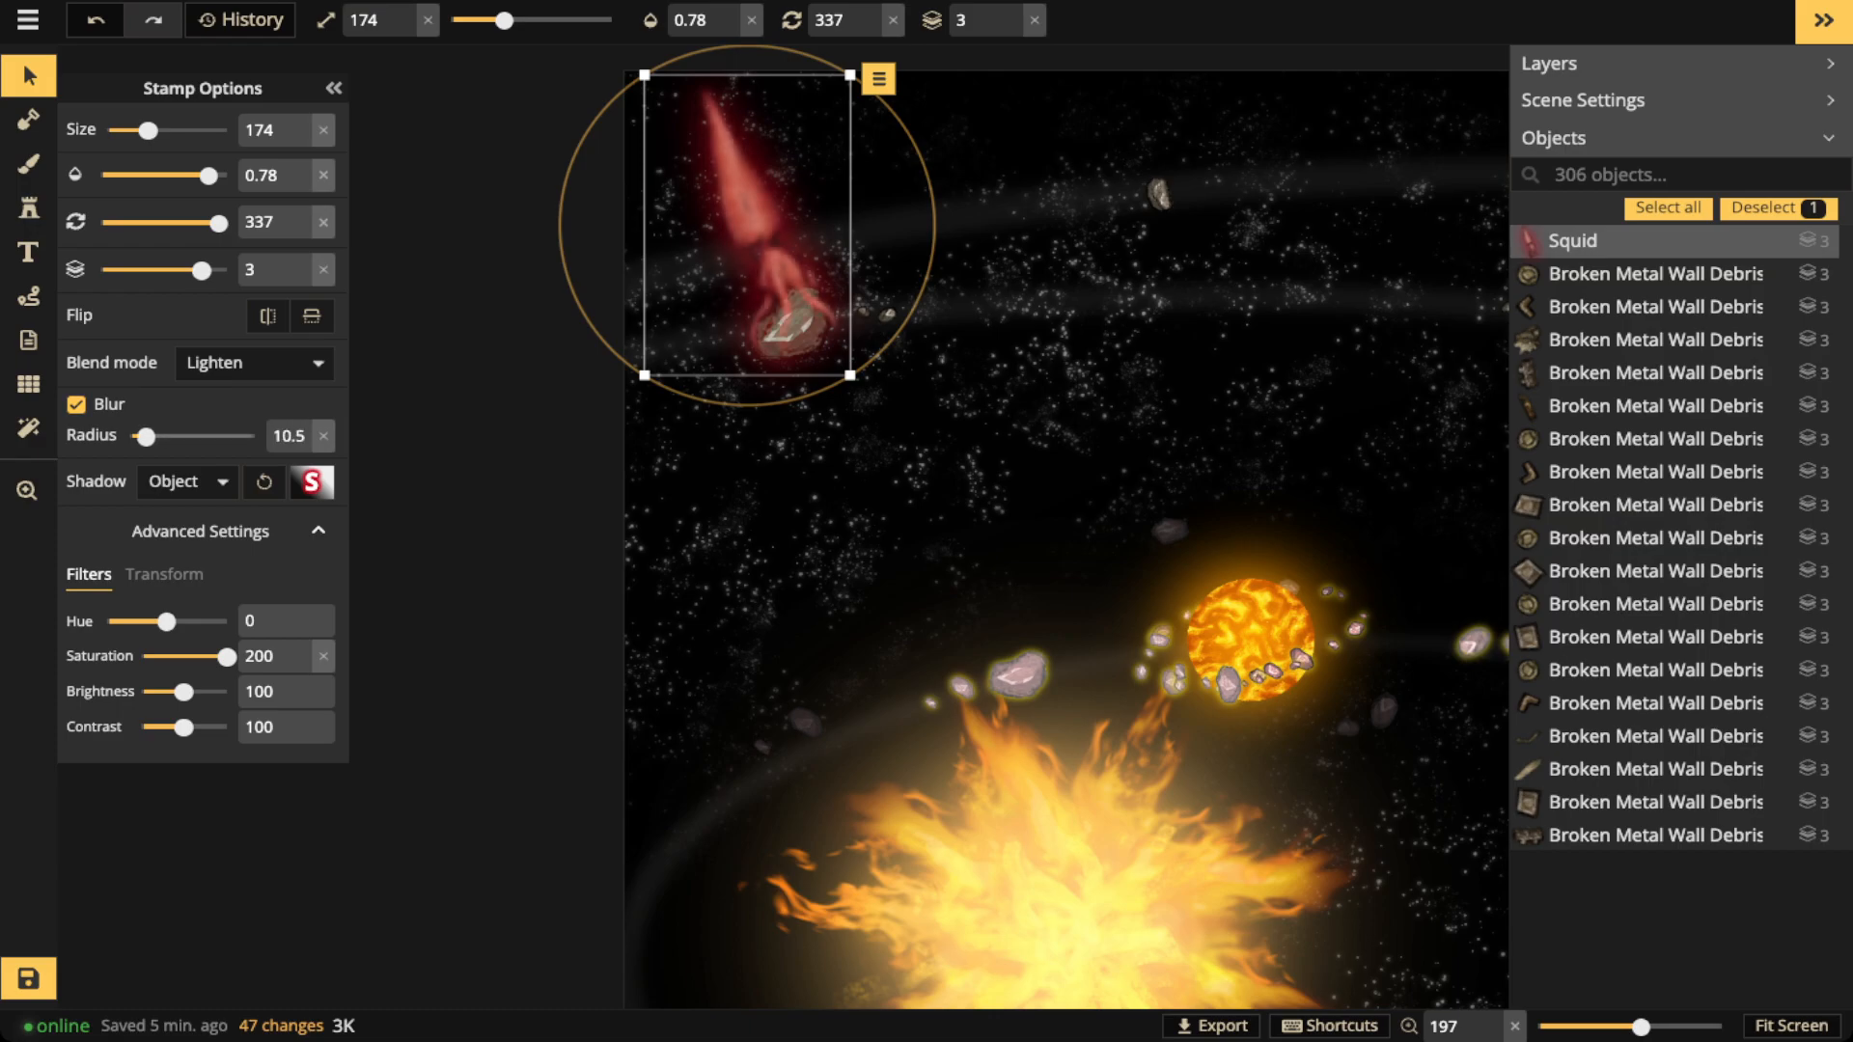
pyautogui.press('Escape')
pyautogui.click(26, 490)
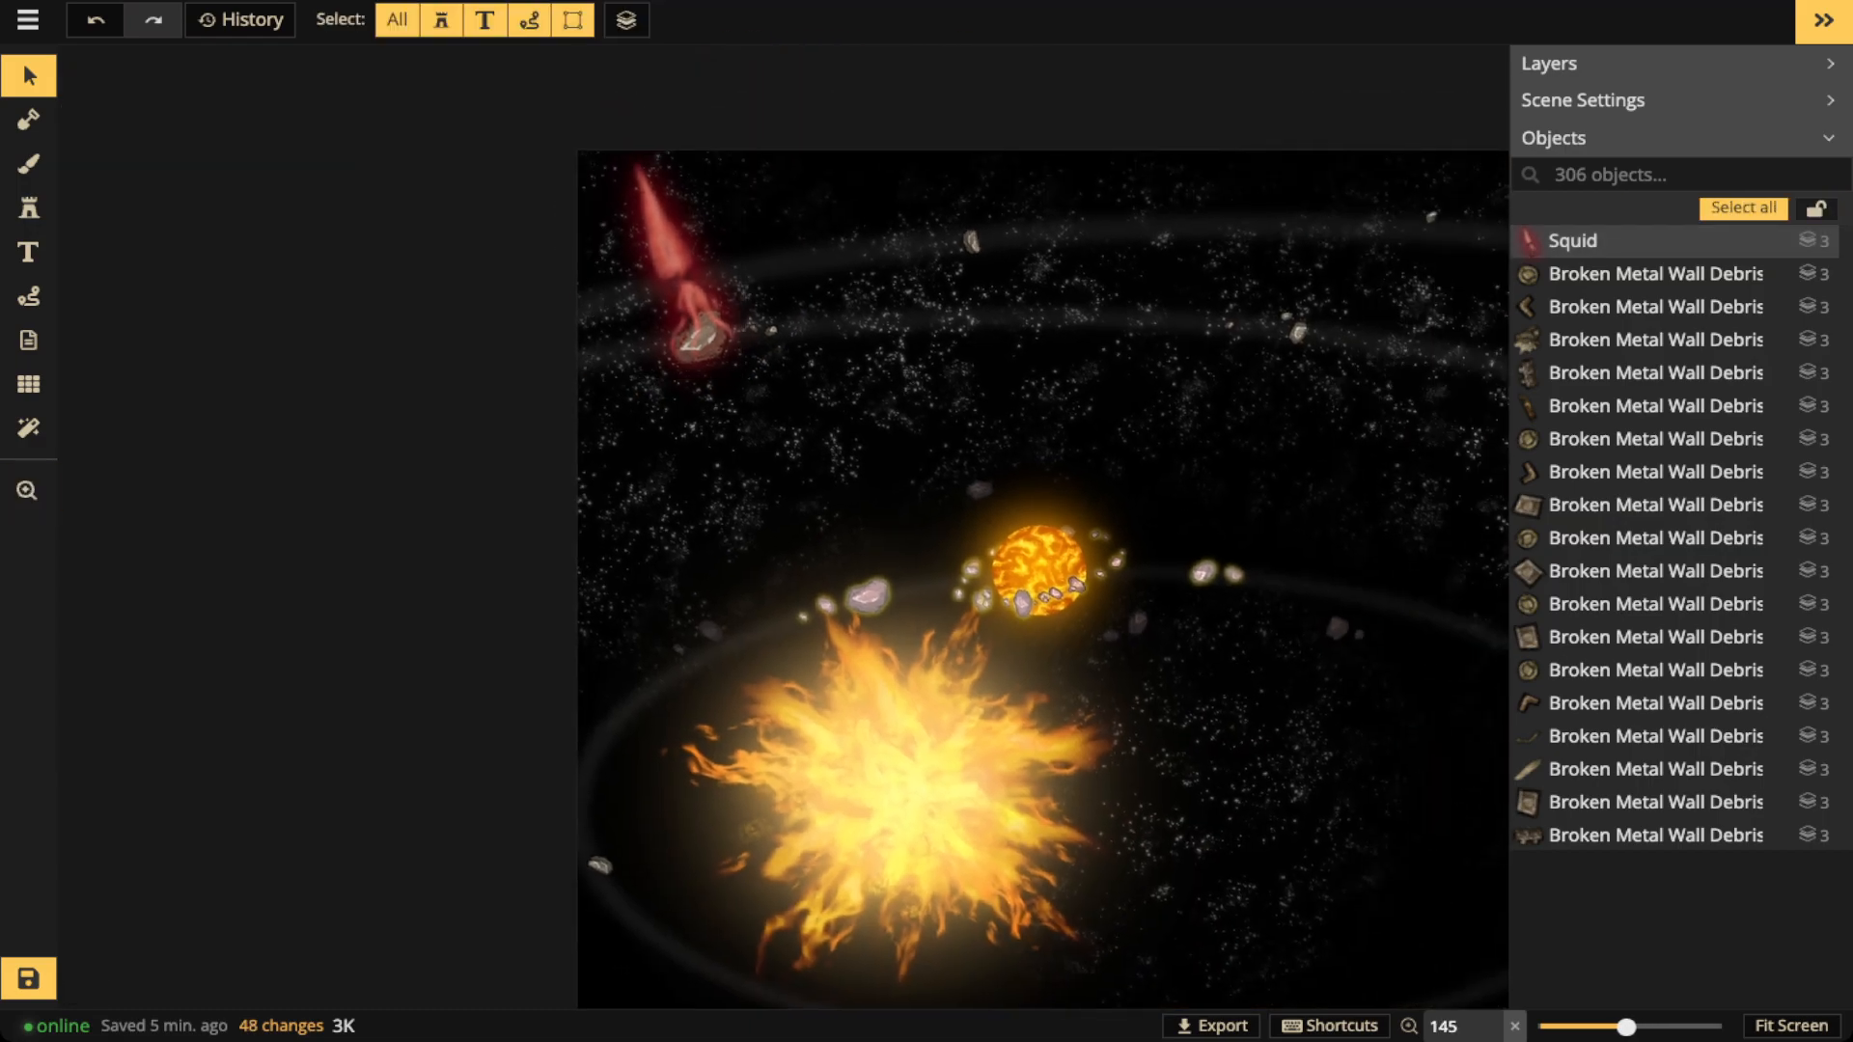
# Stamp one green Creeping Fog over the squid at size 234, opacity 0.78 and rotation 84
pyautogui.click(29, 209)
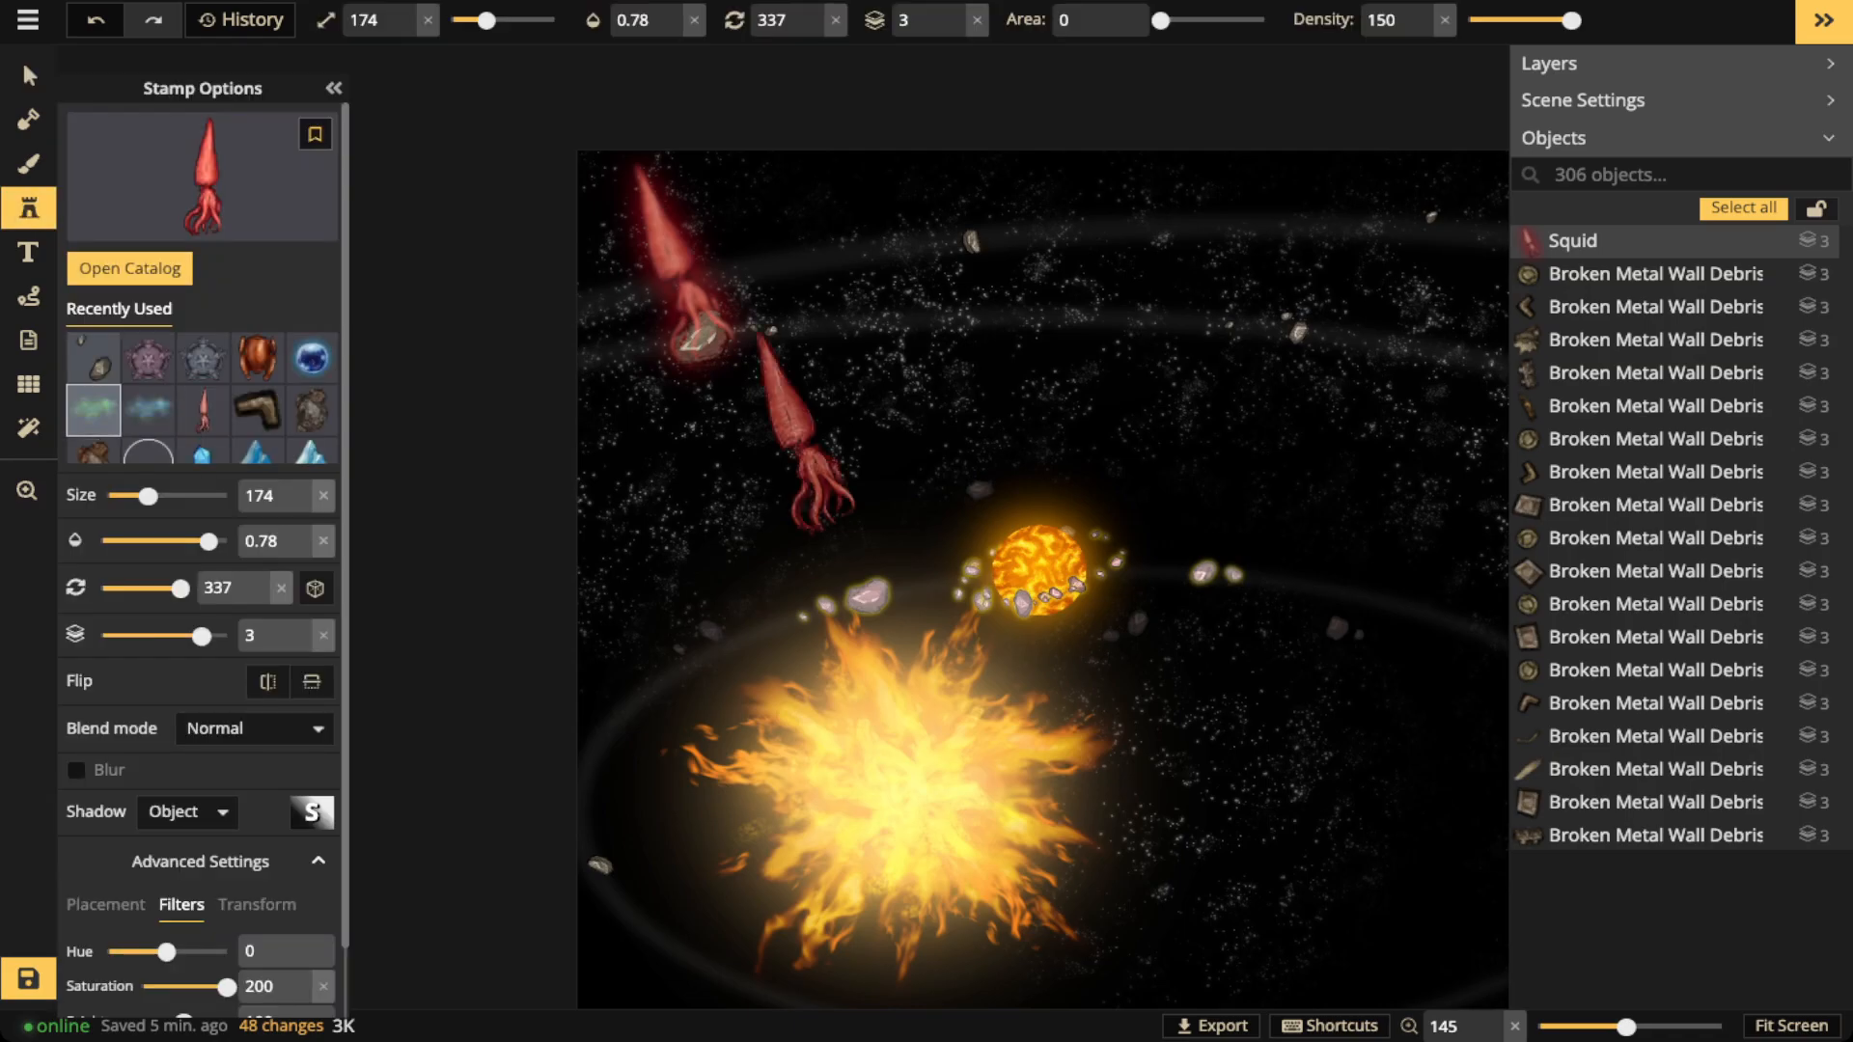
pyautogui.click(94, 411)
pyautogui.scroll(3, 731, 282)
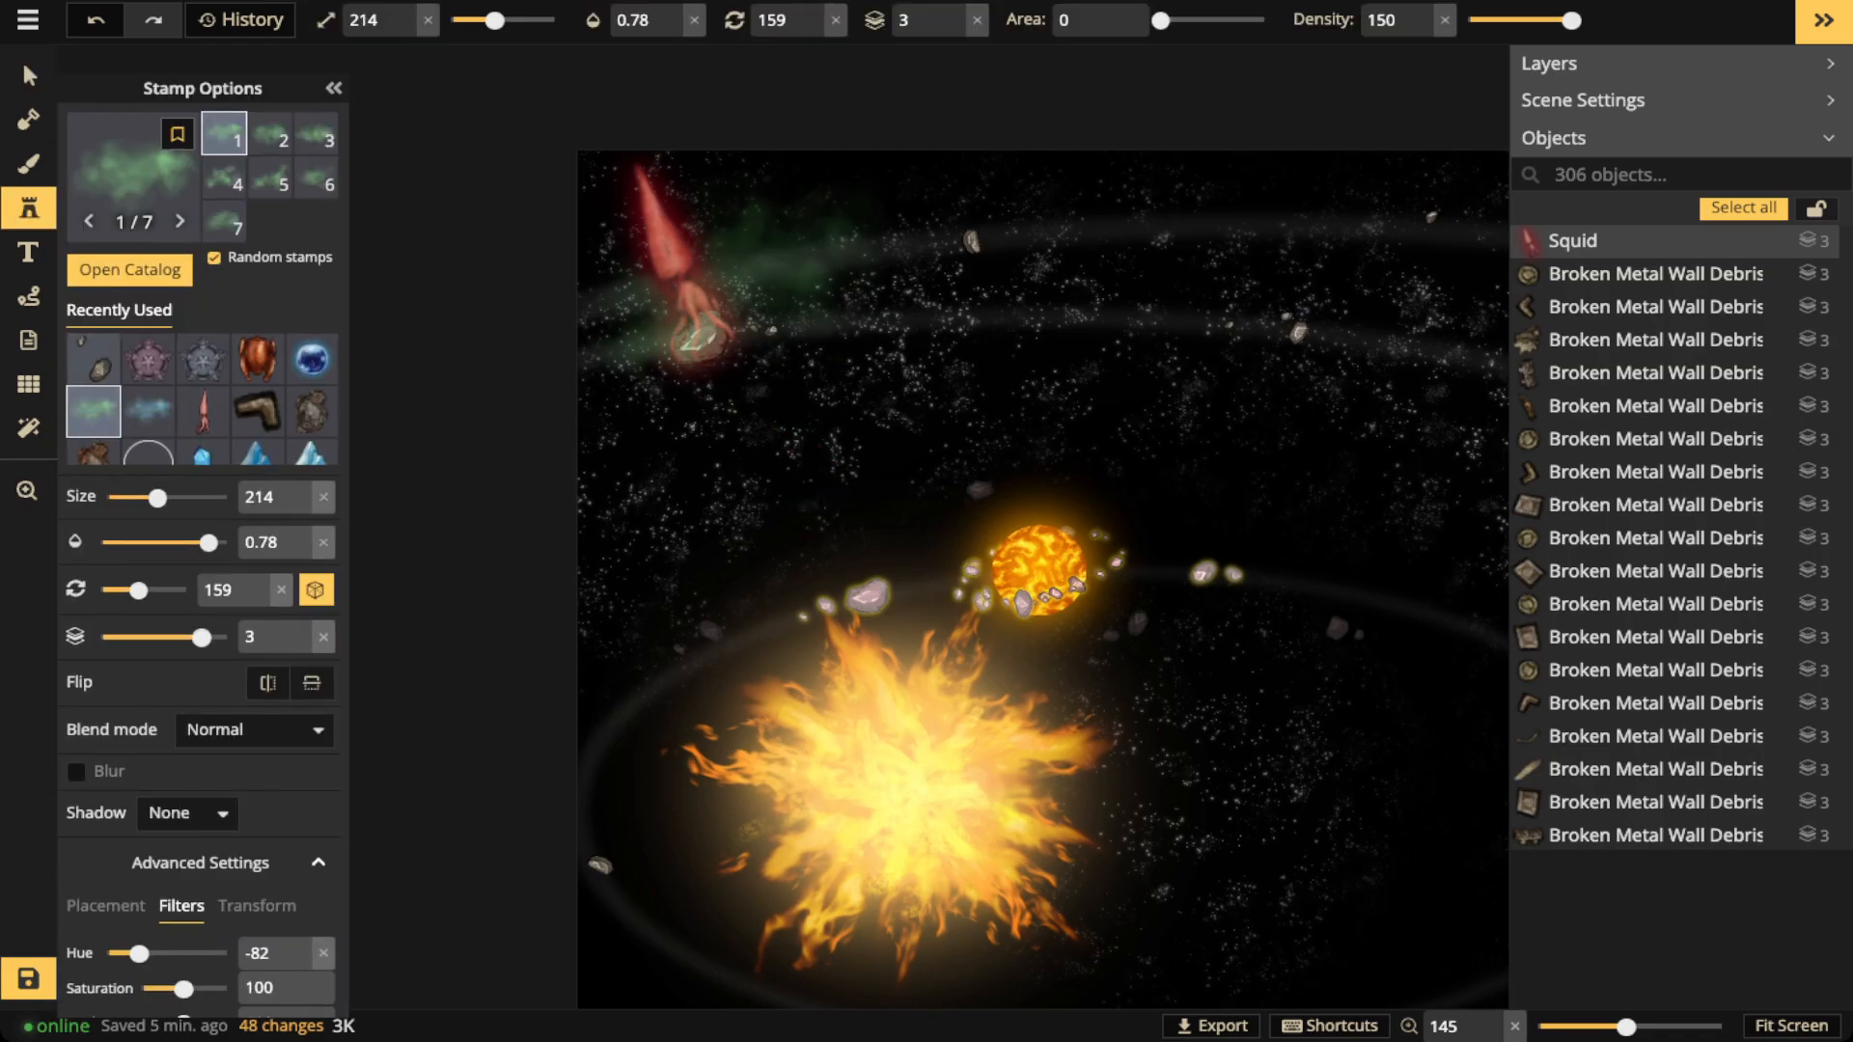
pyautogui.scroll(2, 690, 279)
pyautogui.scroll(-6, 690, 279)
pyautogui.scroll(1, 690, 279)
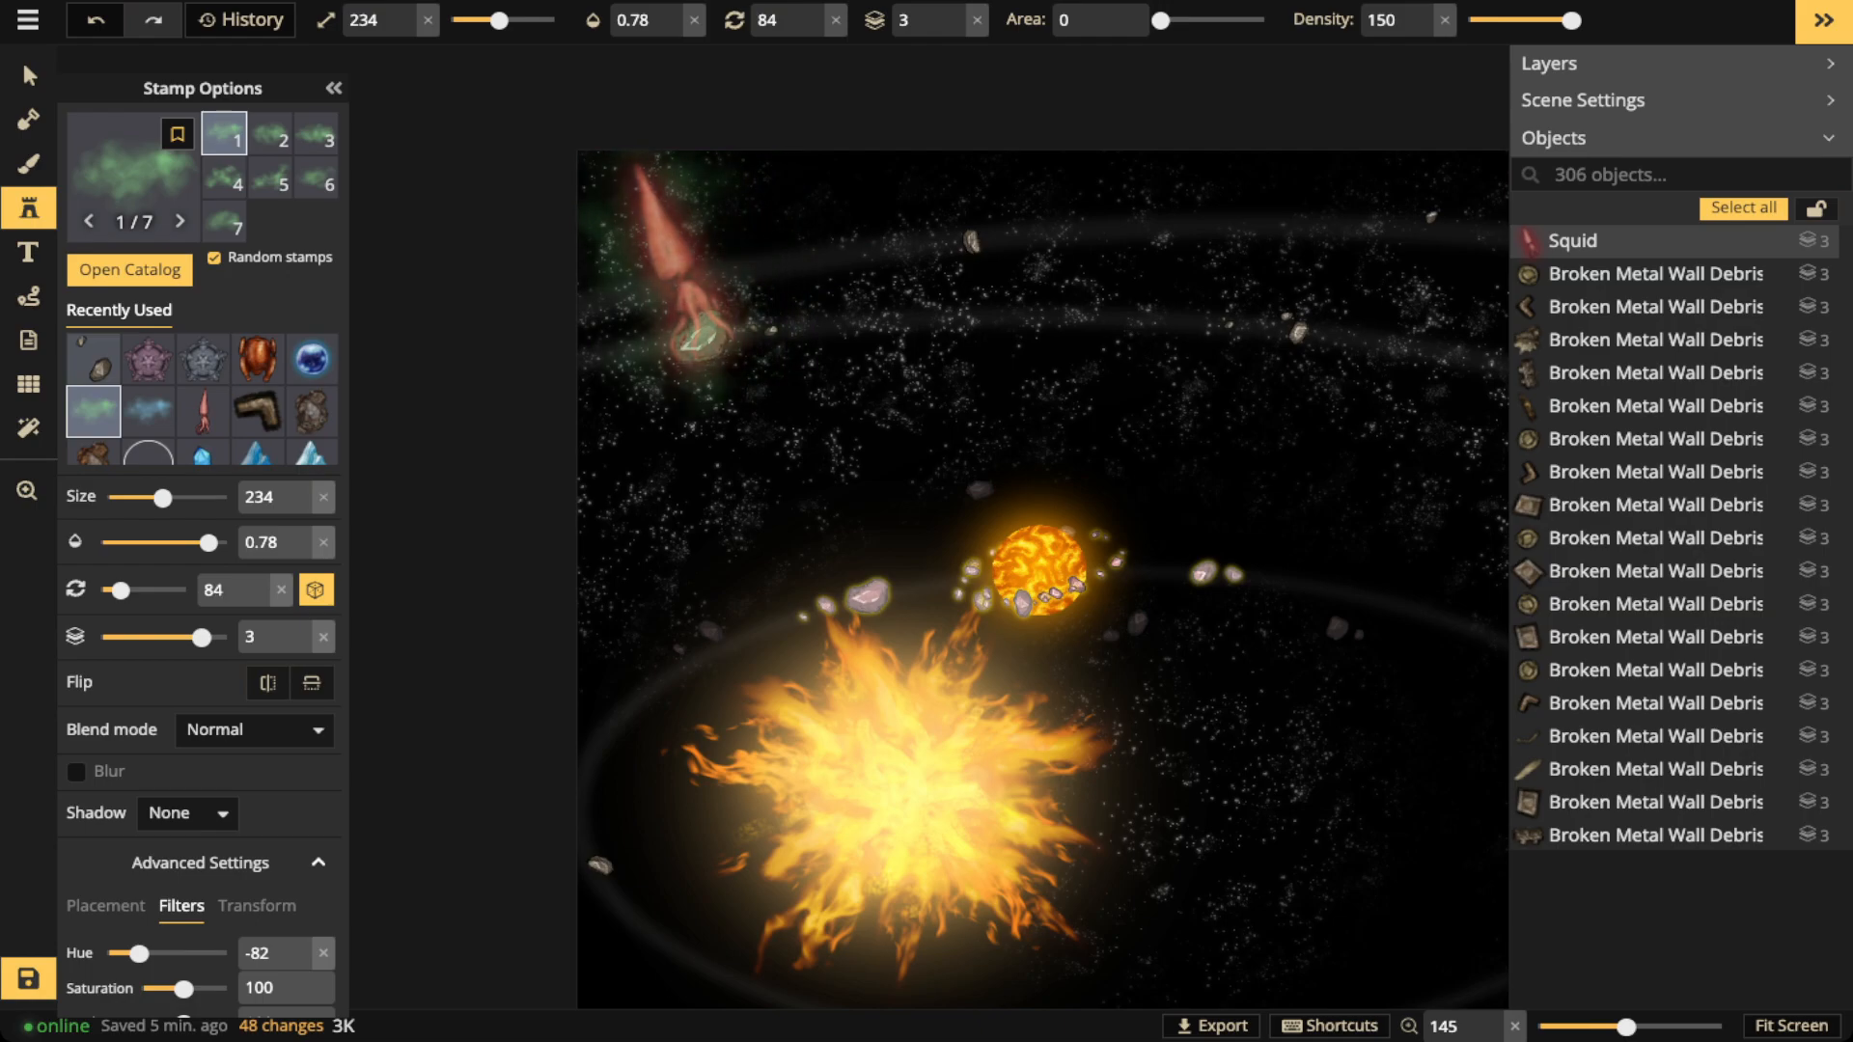
pyautogui.click(690, 279)
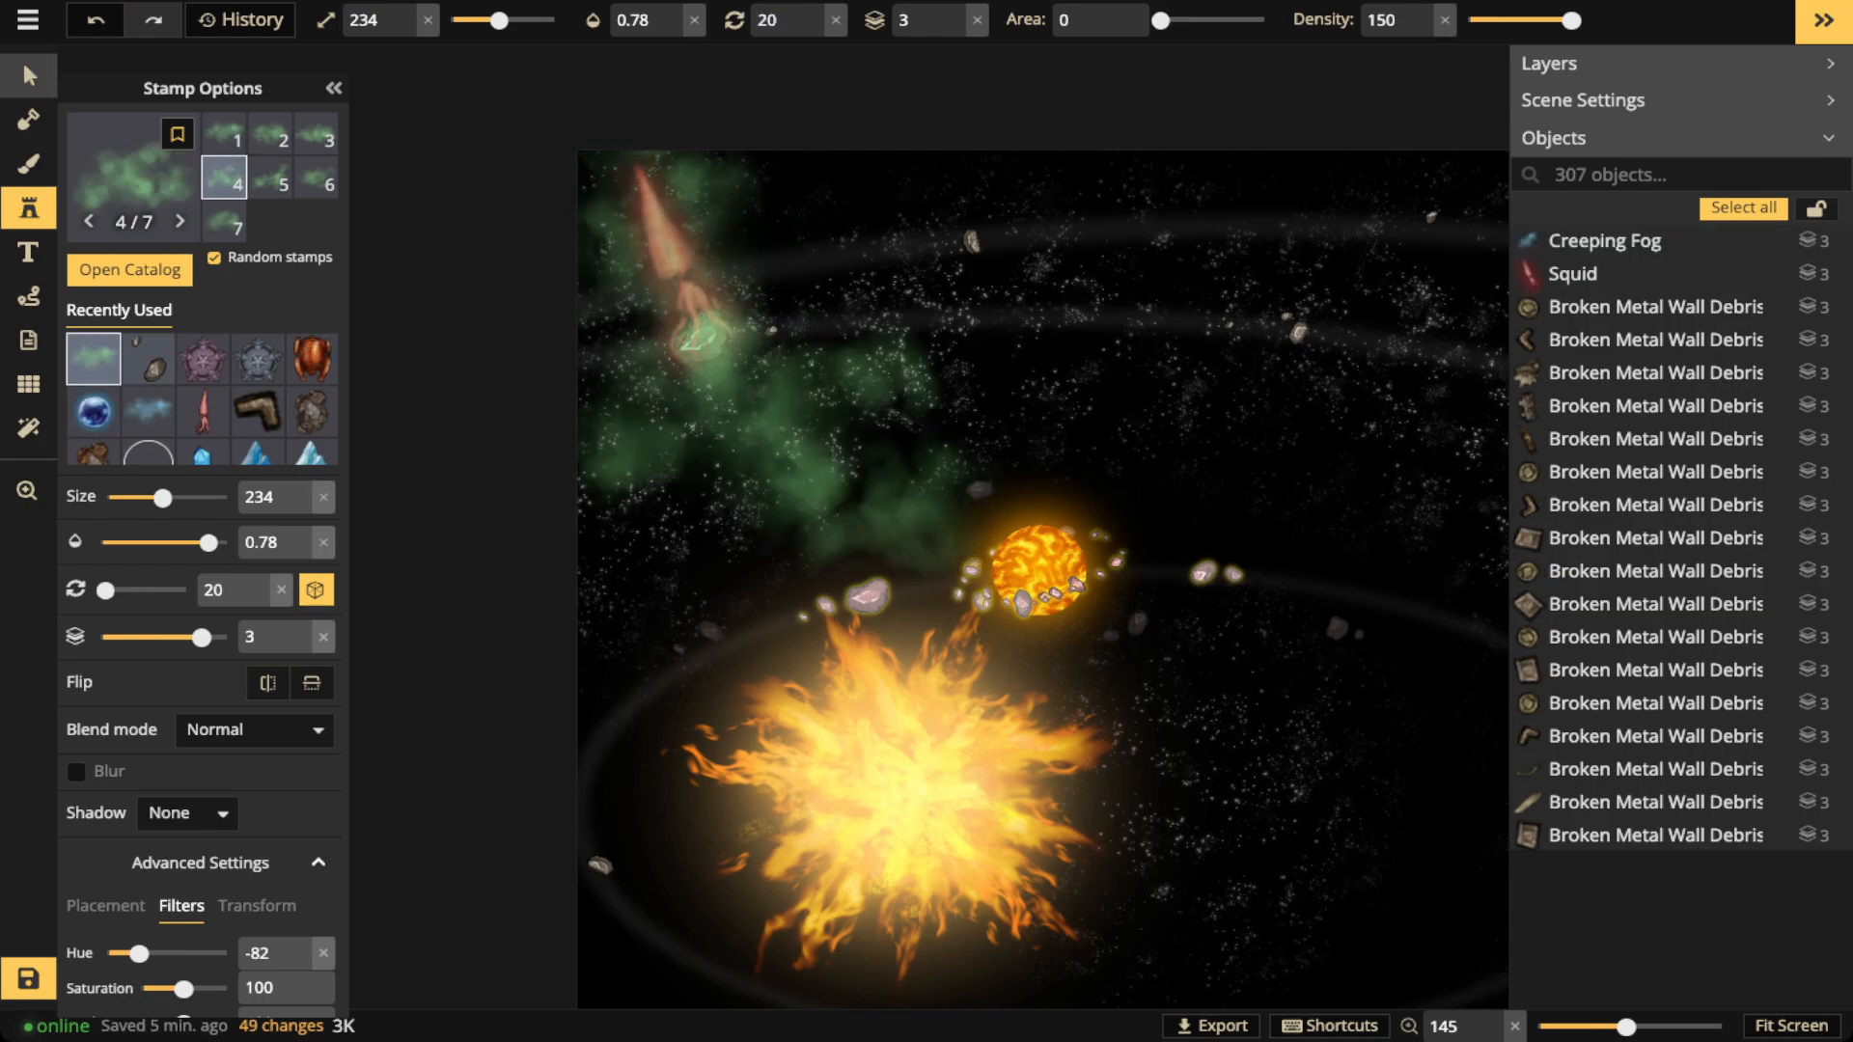
# Recolour the fog over the squid to hue 31, enlarge it to size 254, and deselect it
pyautogui.click(29, 76)
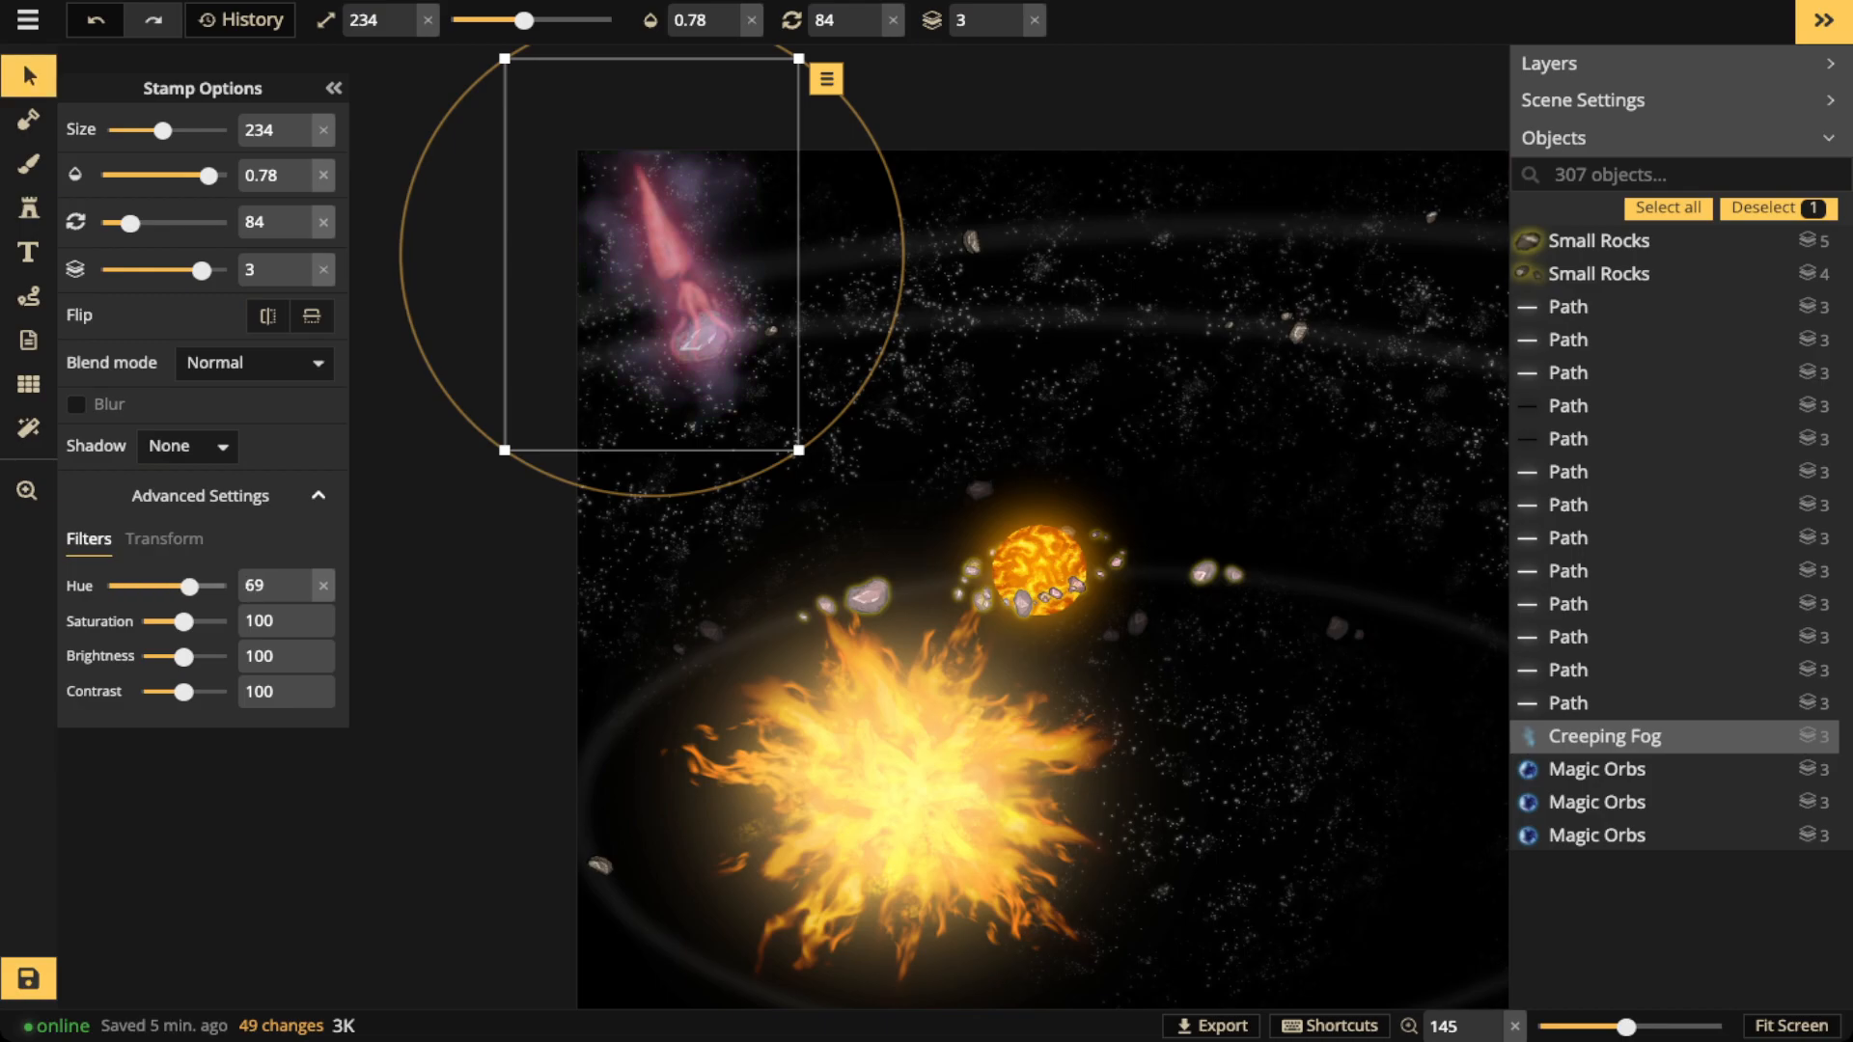
pyautogui.moveTo(178, 587); pyautogui.dragTo(177, 586)
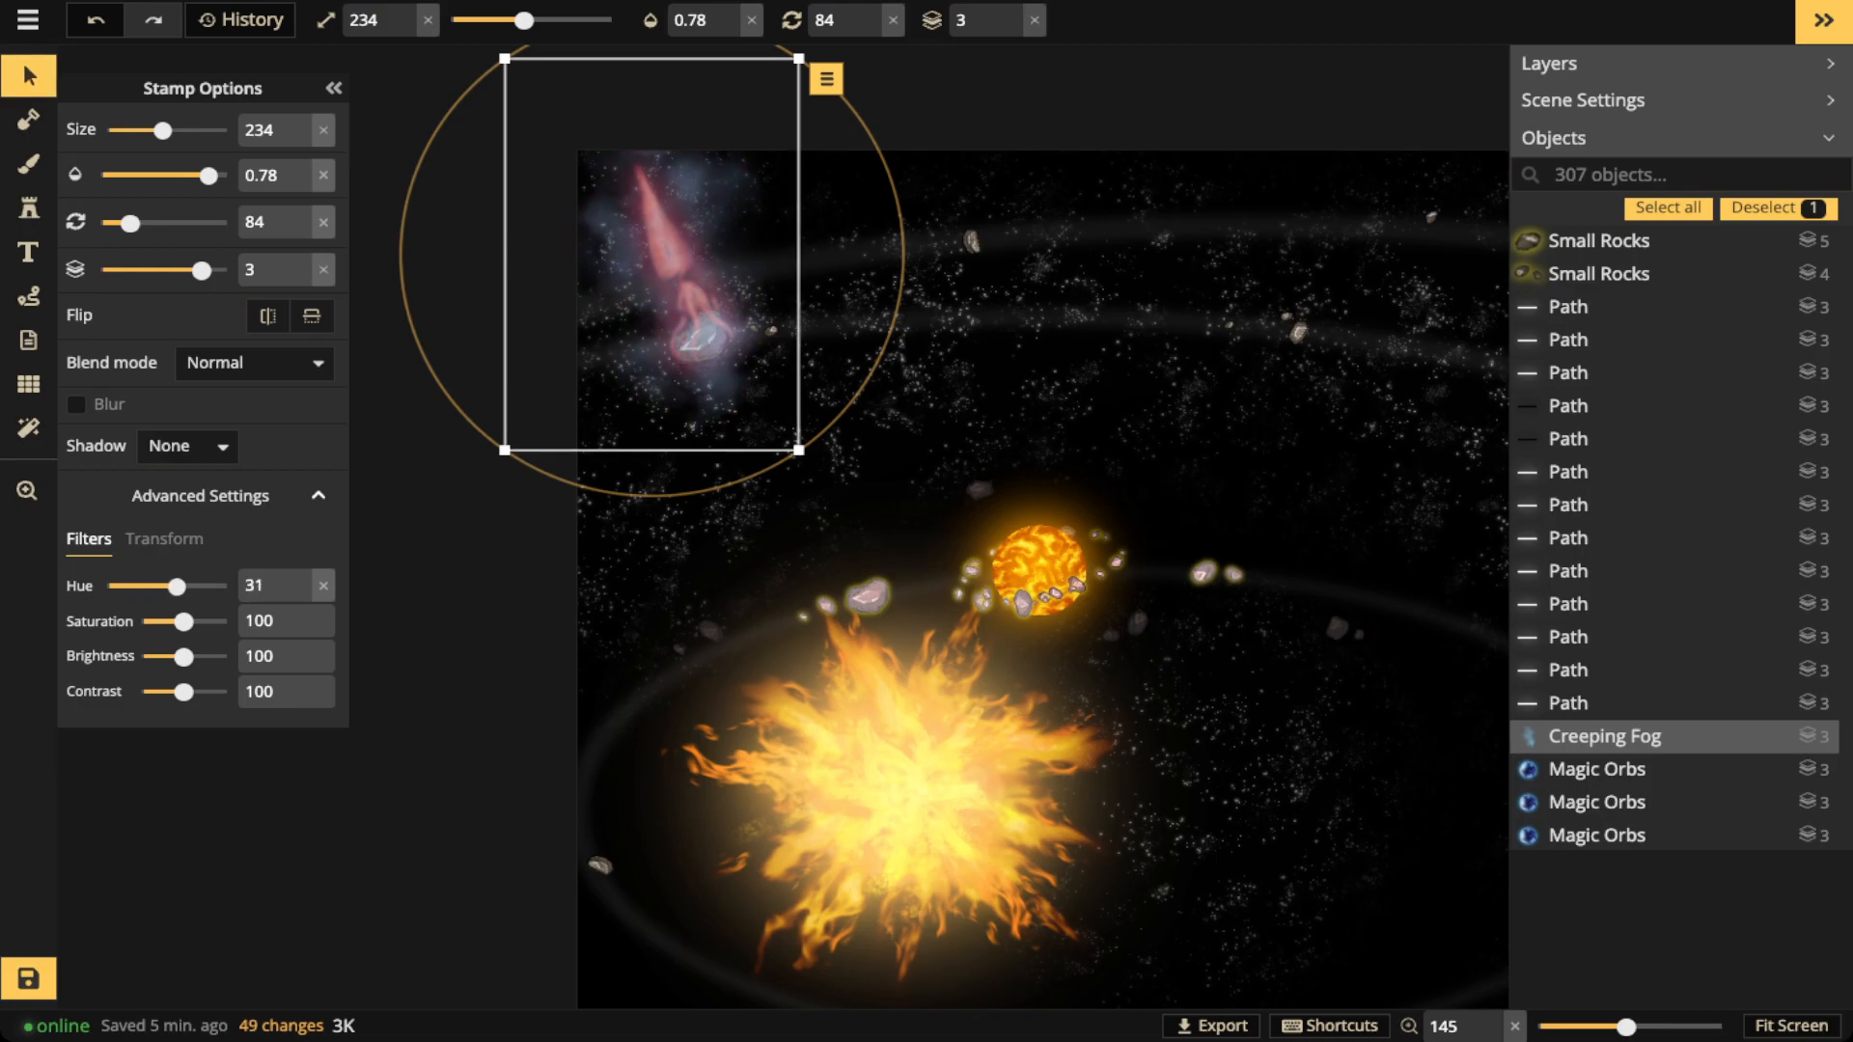
pyautogui.scroll(2, 680, 289)
pyautogui.moveTo(693, 303); pyautogui.dragTo(696, 299)
pyautogui.scroll(3, 700, 317)
pyautogui.scroll(3, 716, 366)
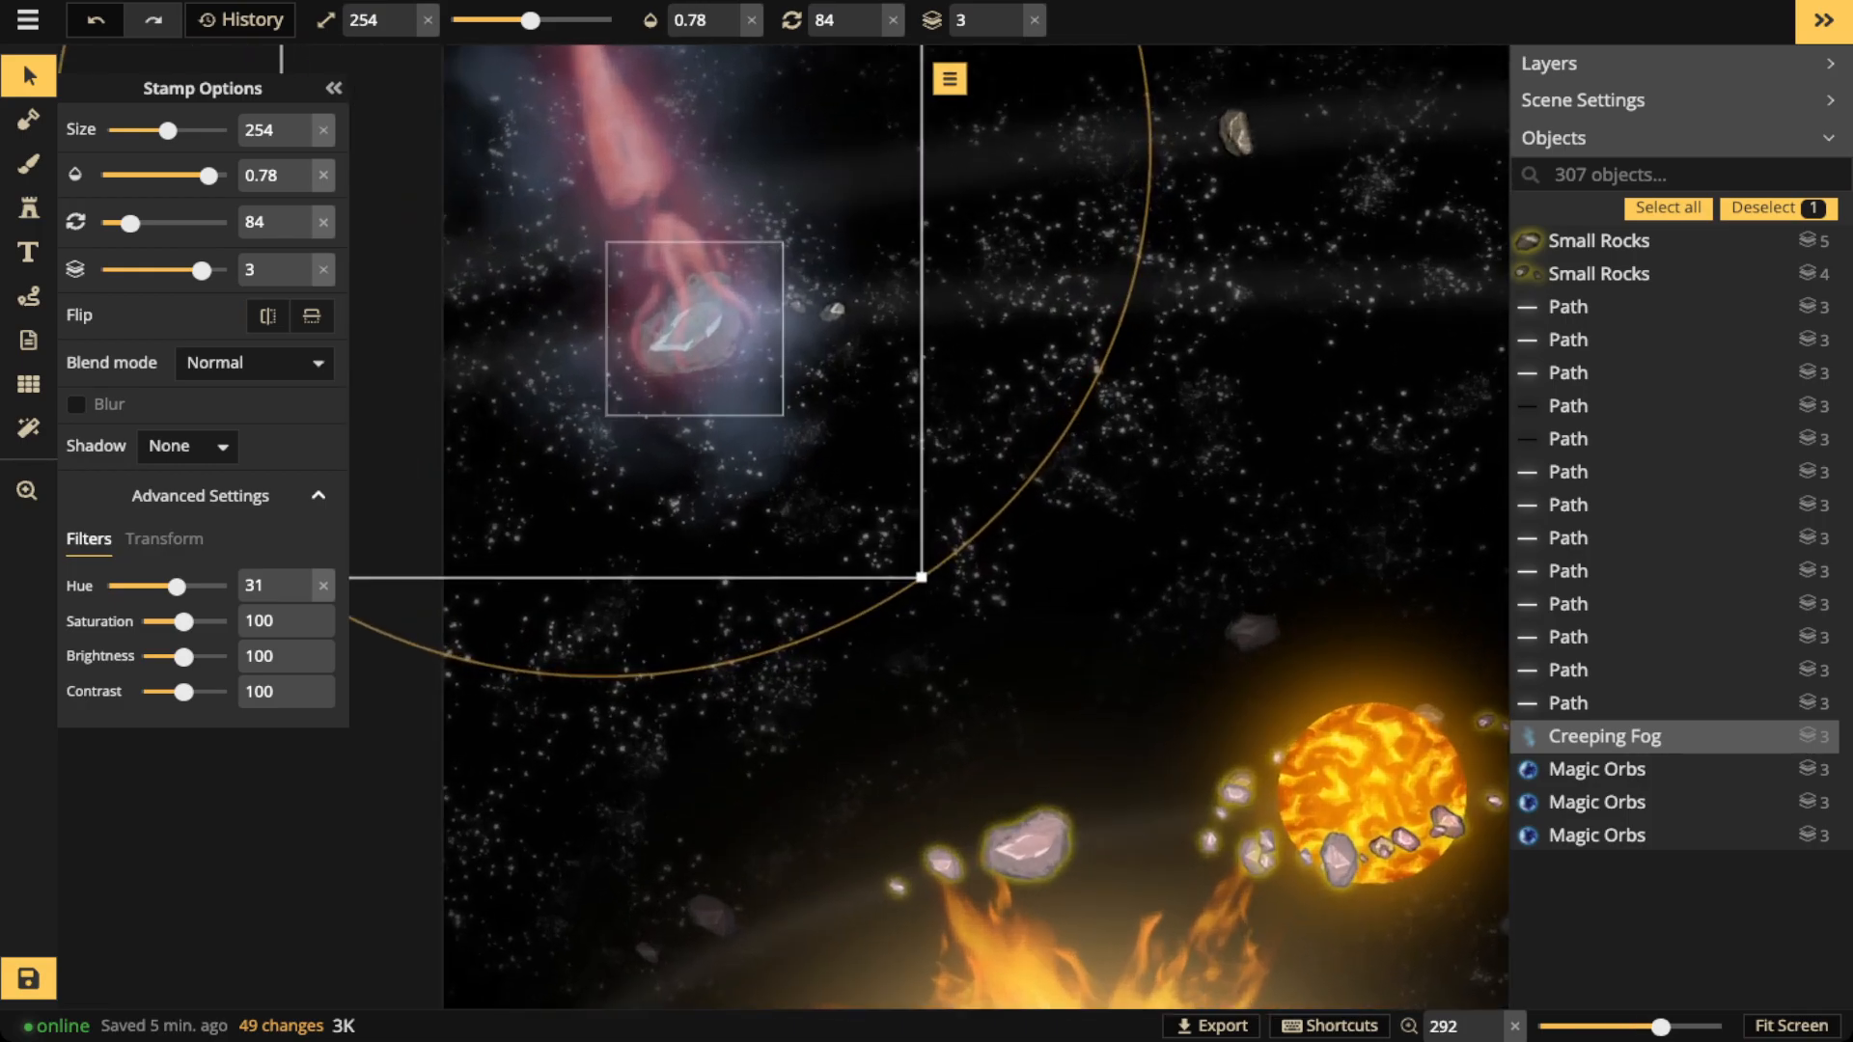
pyautogui.scroll(-3, 703, 249)
pyautogui.press('Escape')
# Examine the whole map, then the squid and its fog up close
pyautogui.scroll(-3, 703, 249)
pyautogui.moveTo(946, 238); pyautogui.dragTo(553, 184)
pyautogui.scroll(-3, 685, 243)
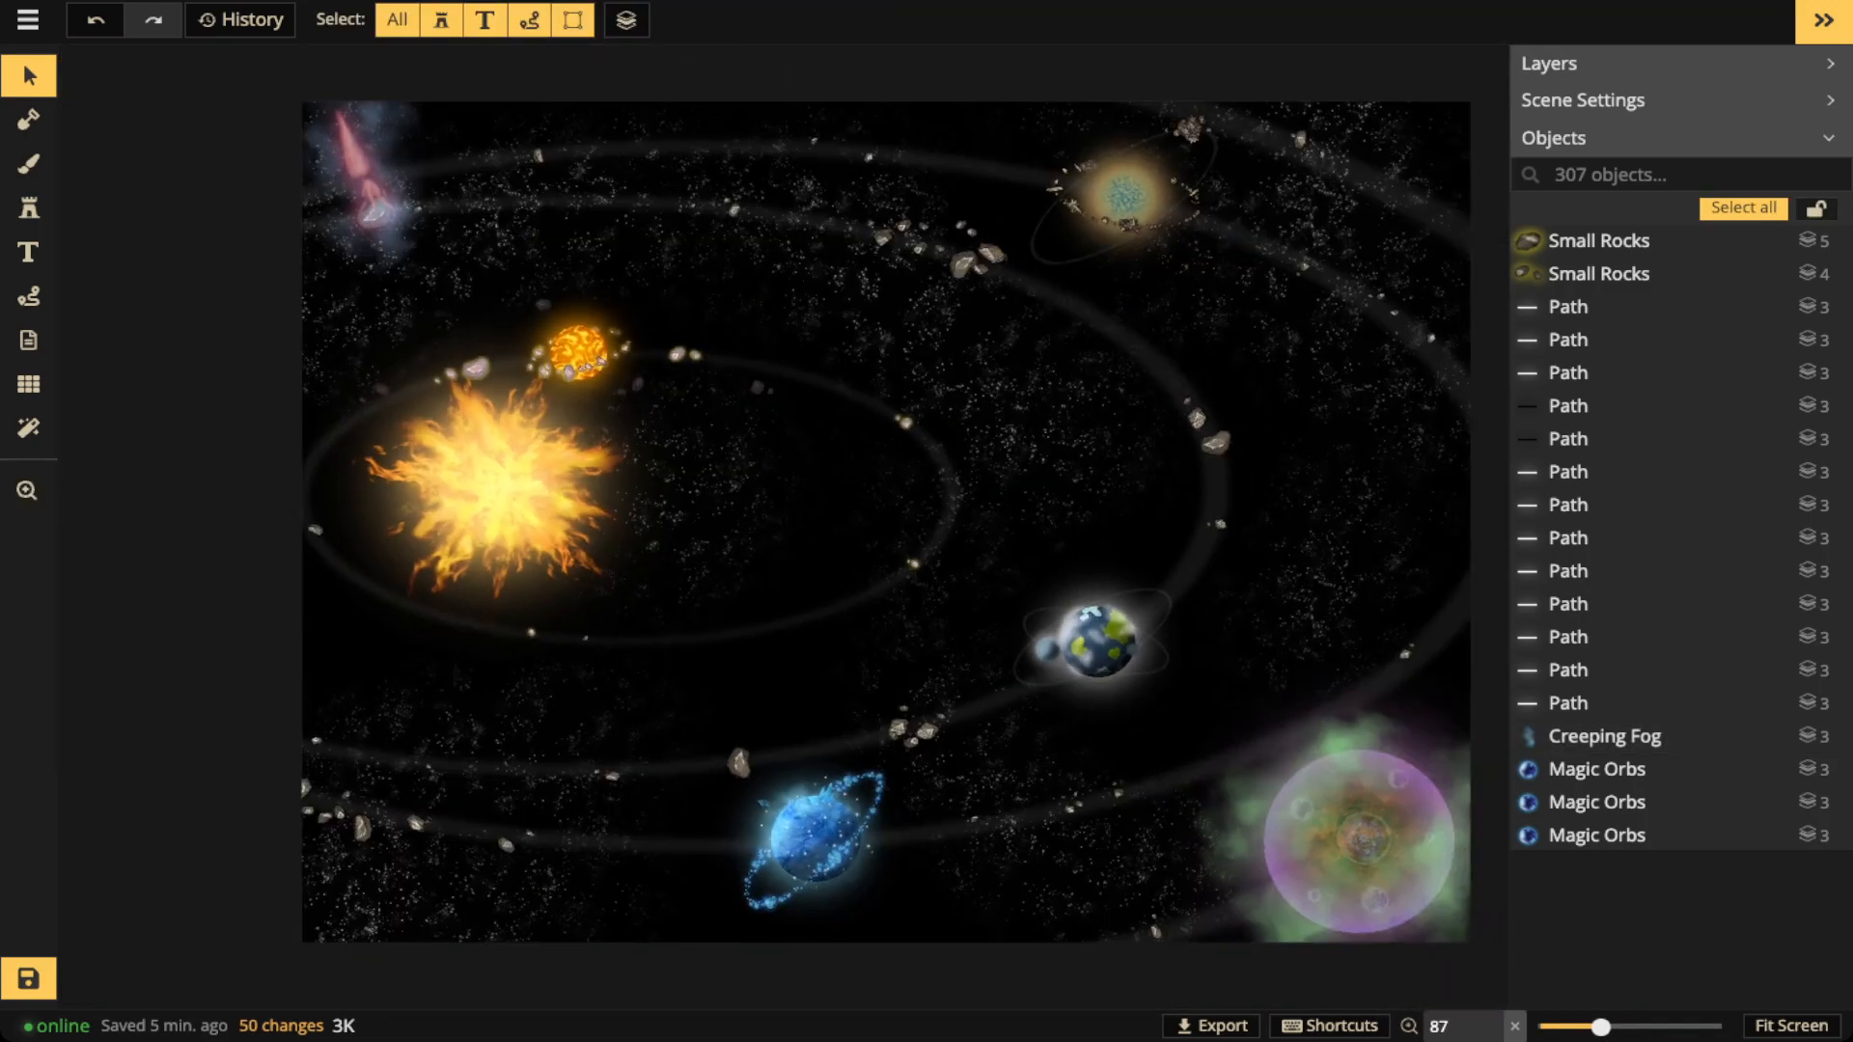
pyautogui.scroll(-1, 722, 275)
pyautogui.scroll(3, 371, 174)
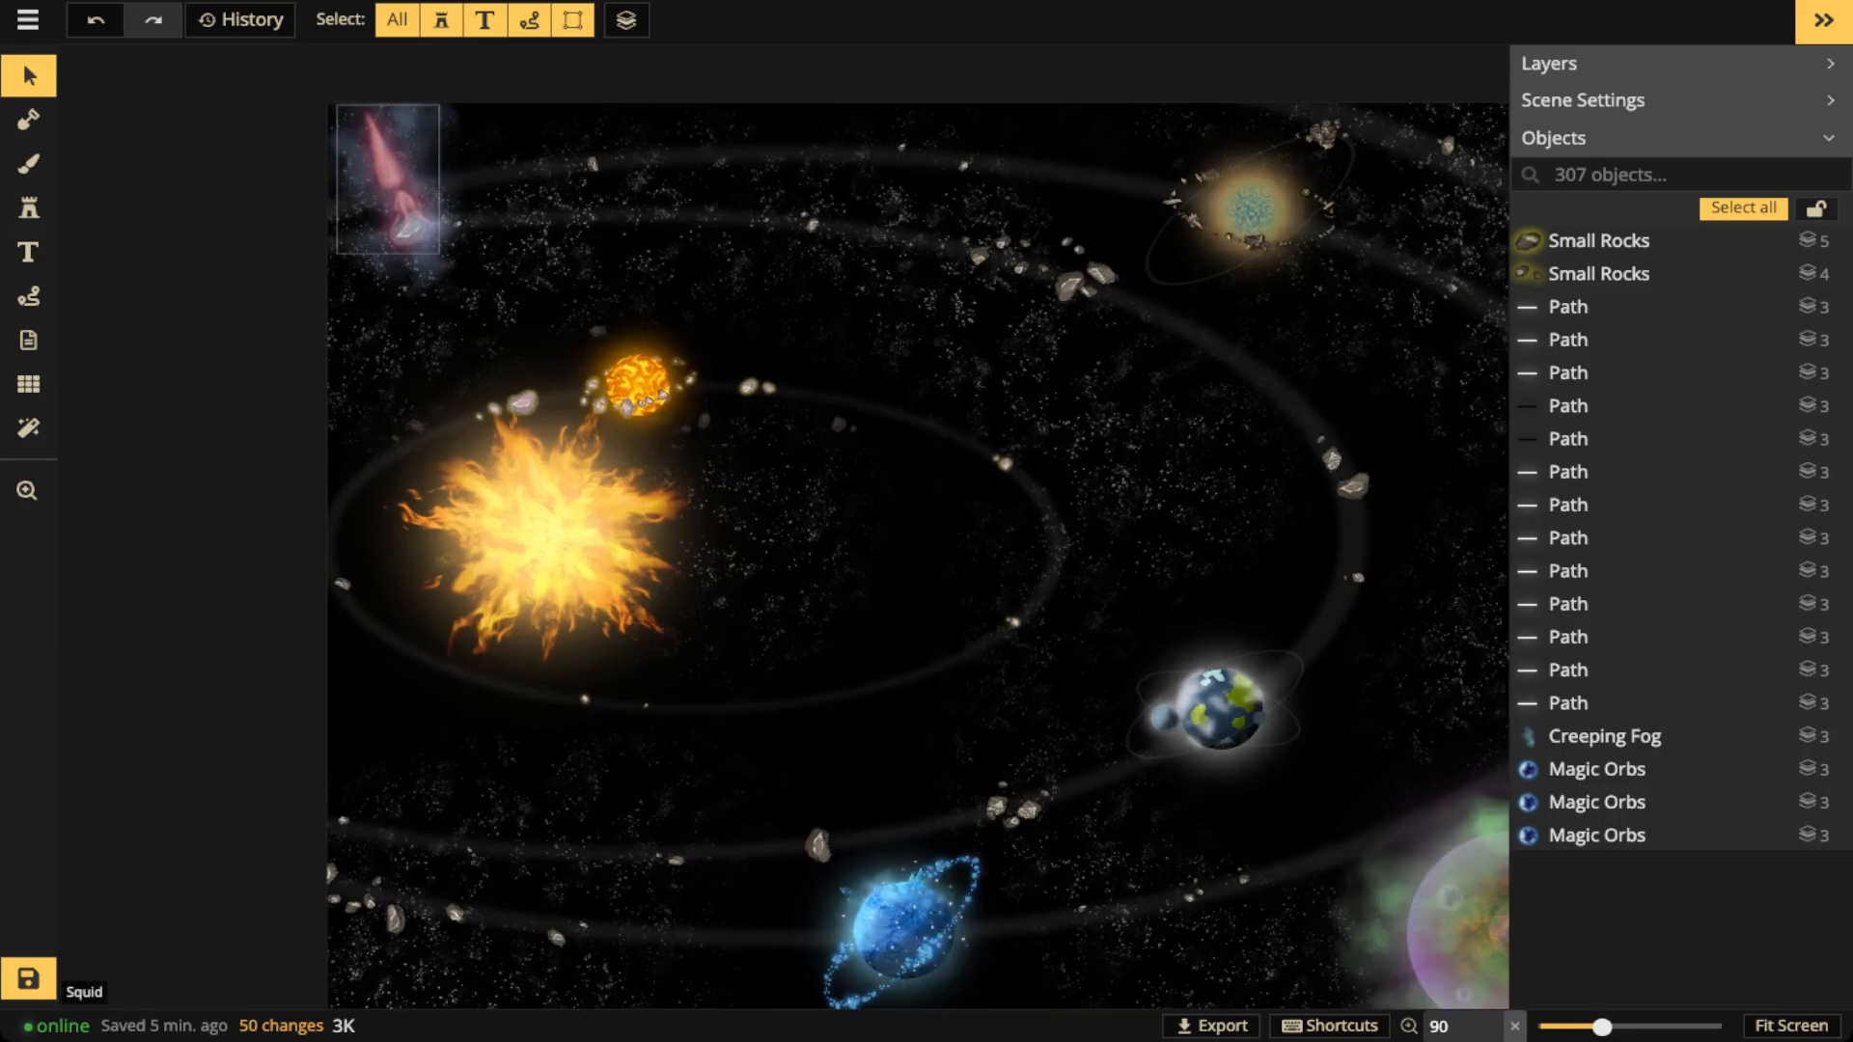
pyautogui.scroll(4, 386, 183)
pyautogui.moveTo(386, 183); pyautogui.dragTo(493, 212)
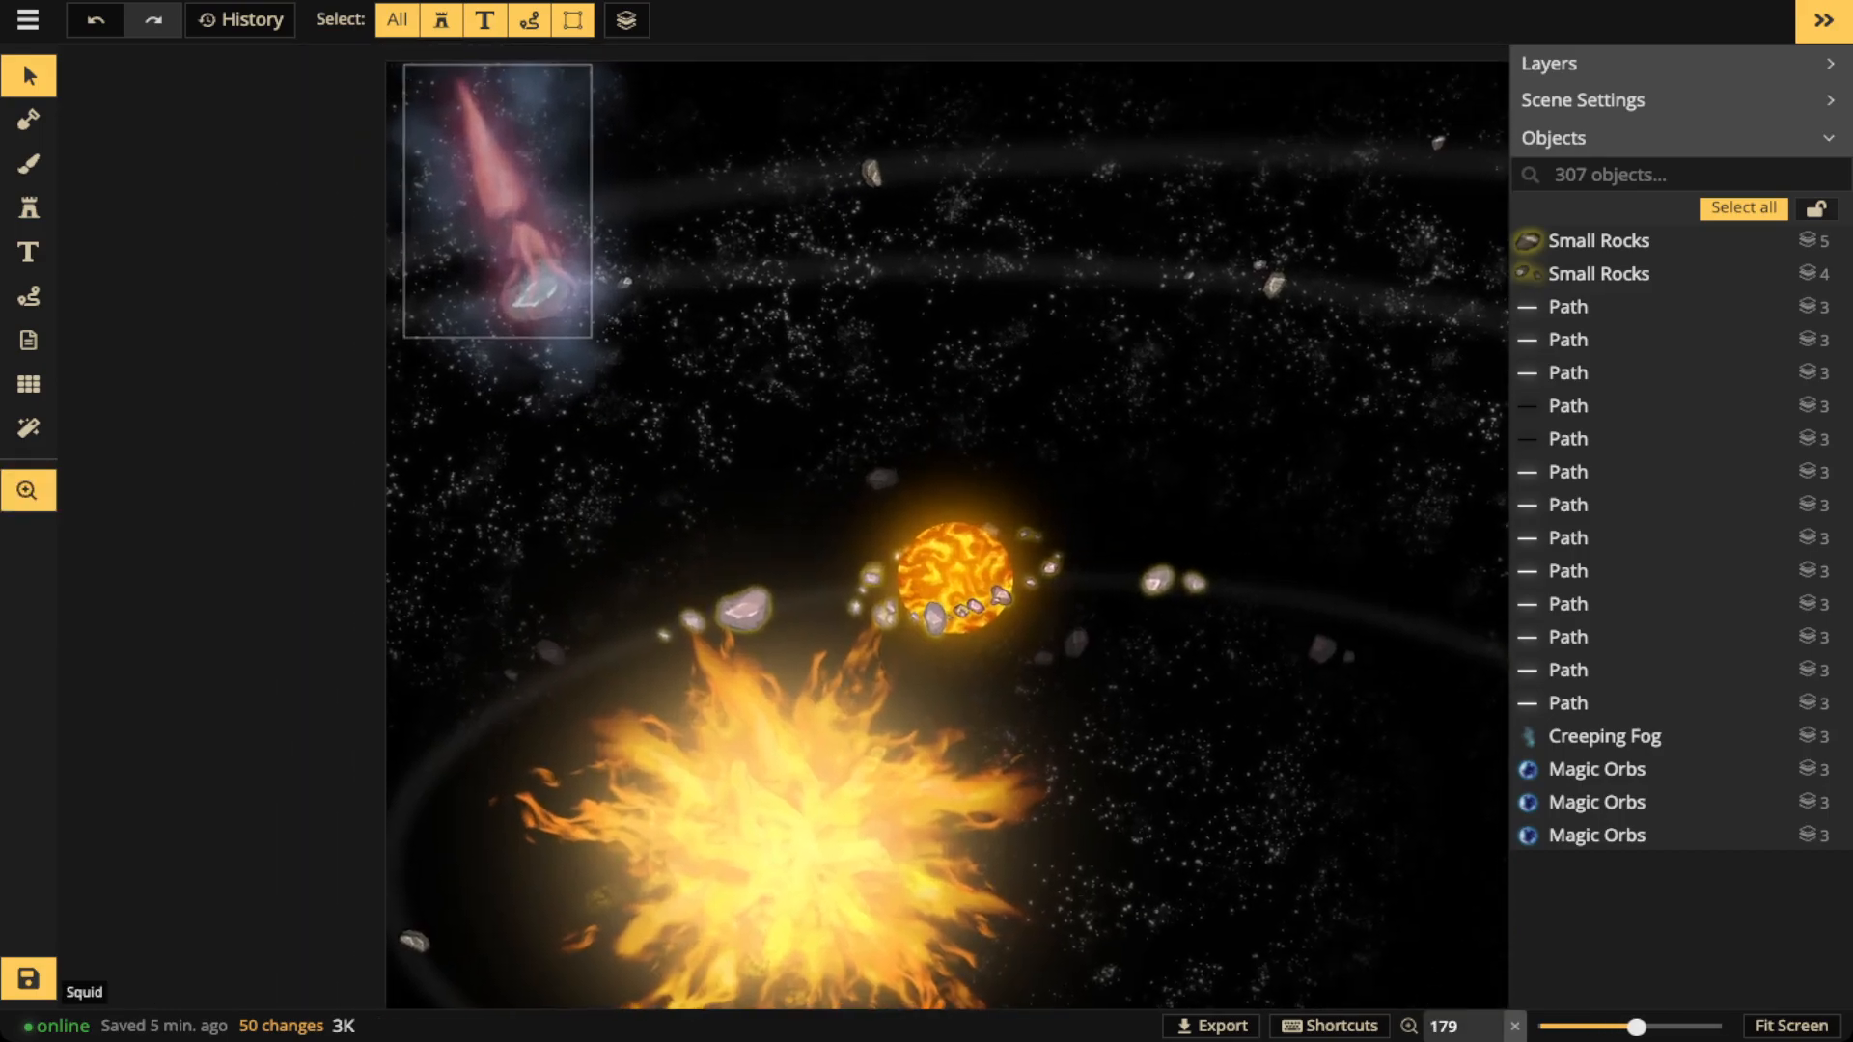
# Paint black on the background layer around the squid using a round brush of size 46 and softness 1
pyautogui.press('b')
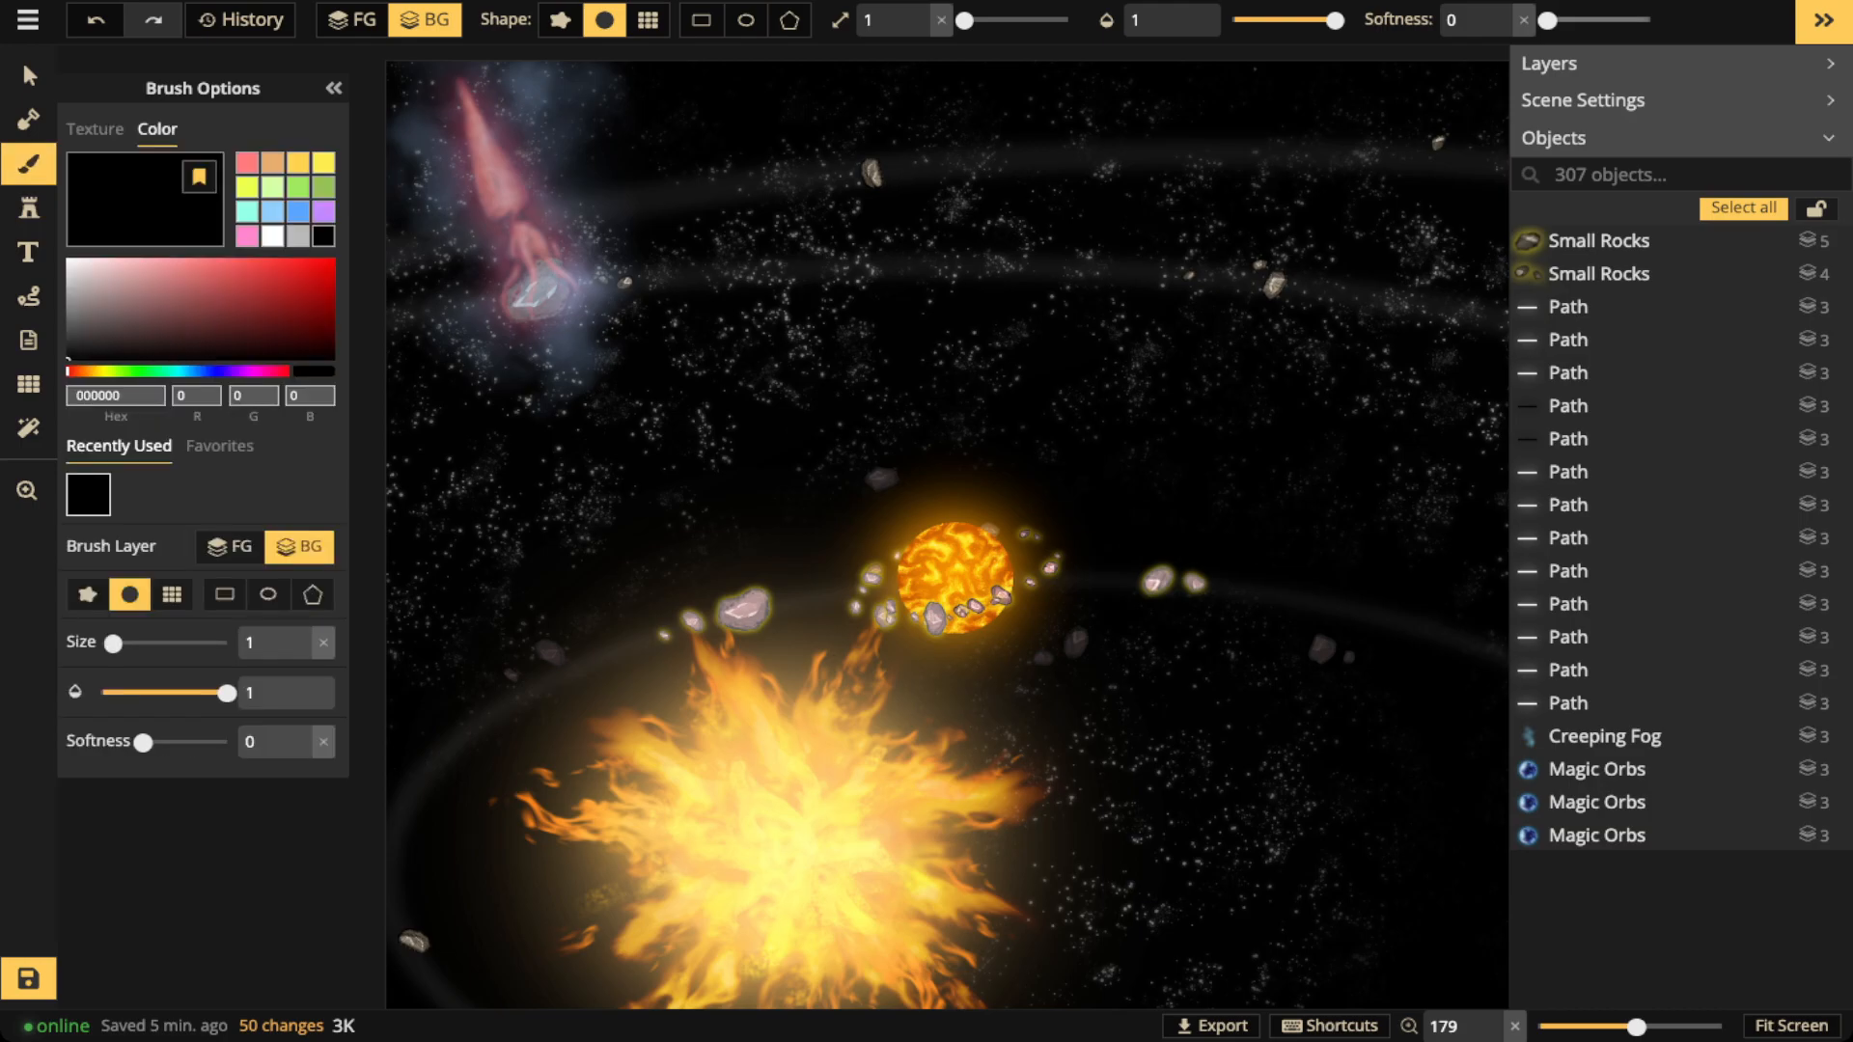
pyautogui.moveTo(1548, 21); pyautogui.dragTo(1650, 21)
pyautogui.moveTo(964, 20); pyautogui.dragTo(995, 20)
pyautogui.moveTo(682, 265); pyautogui.dragTo(1116, 282)
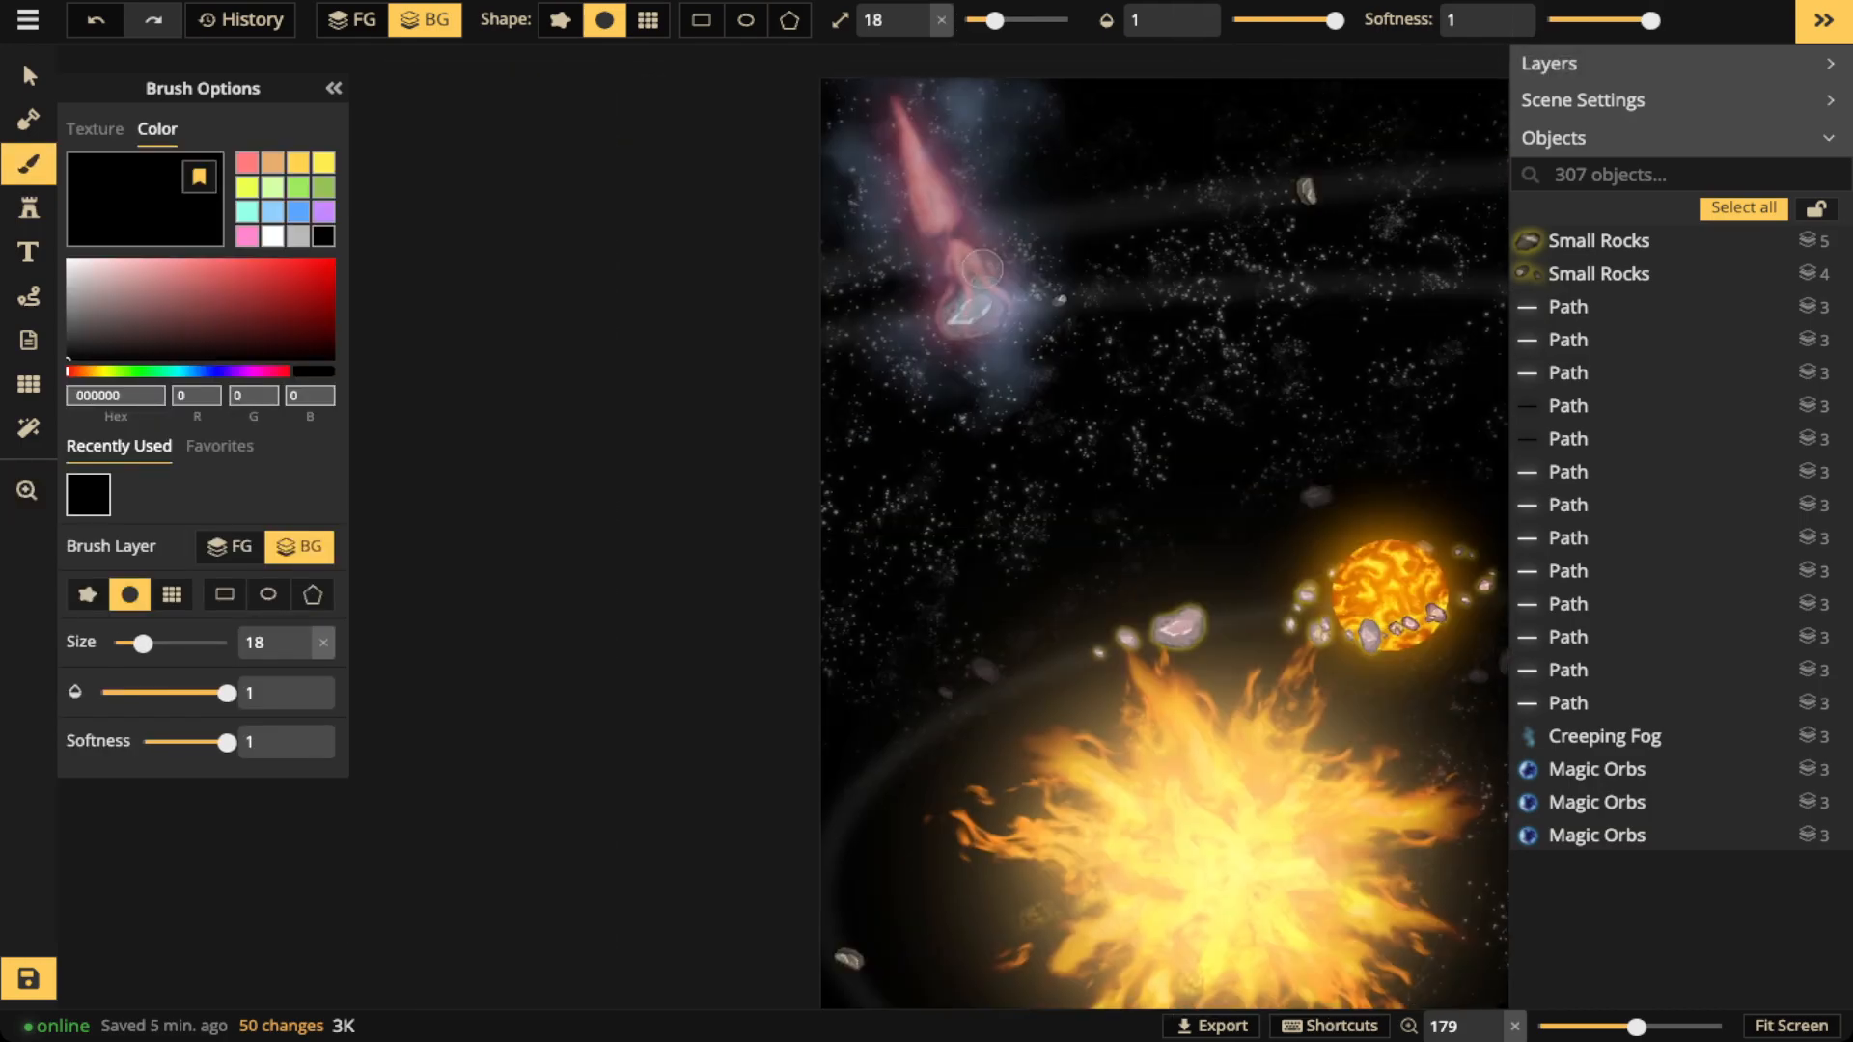
pyautogui.scroll(2, 992, 252)
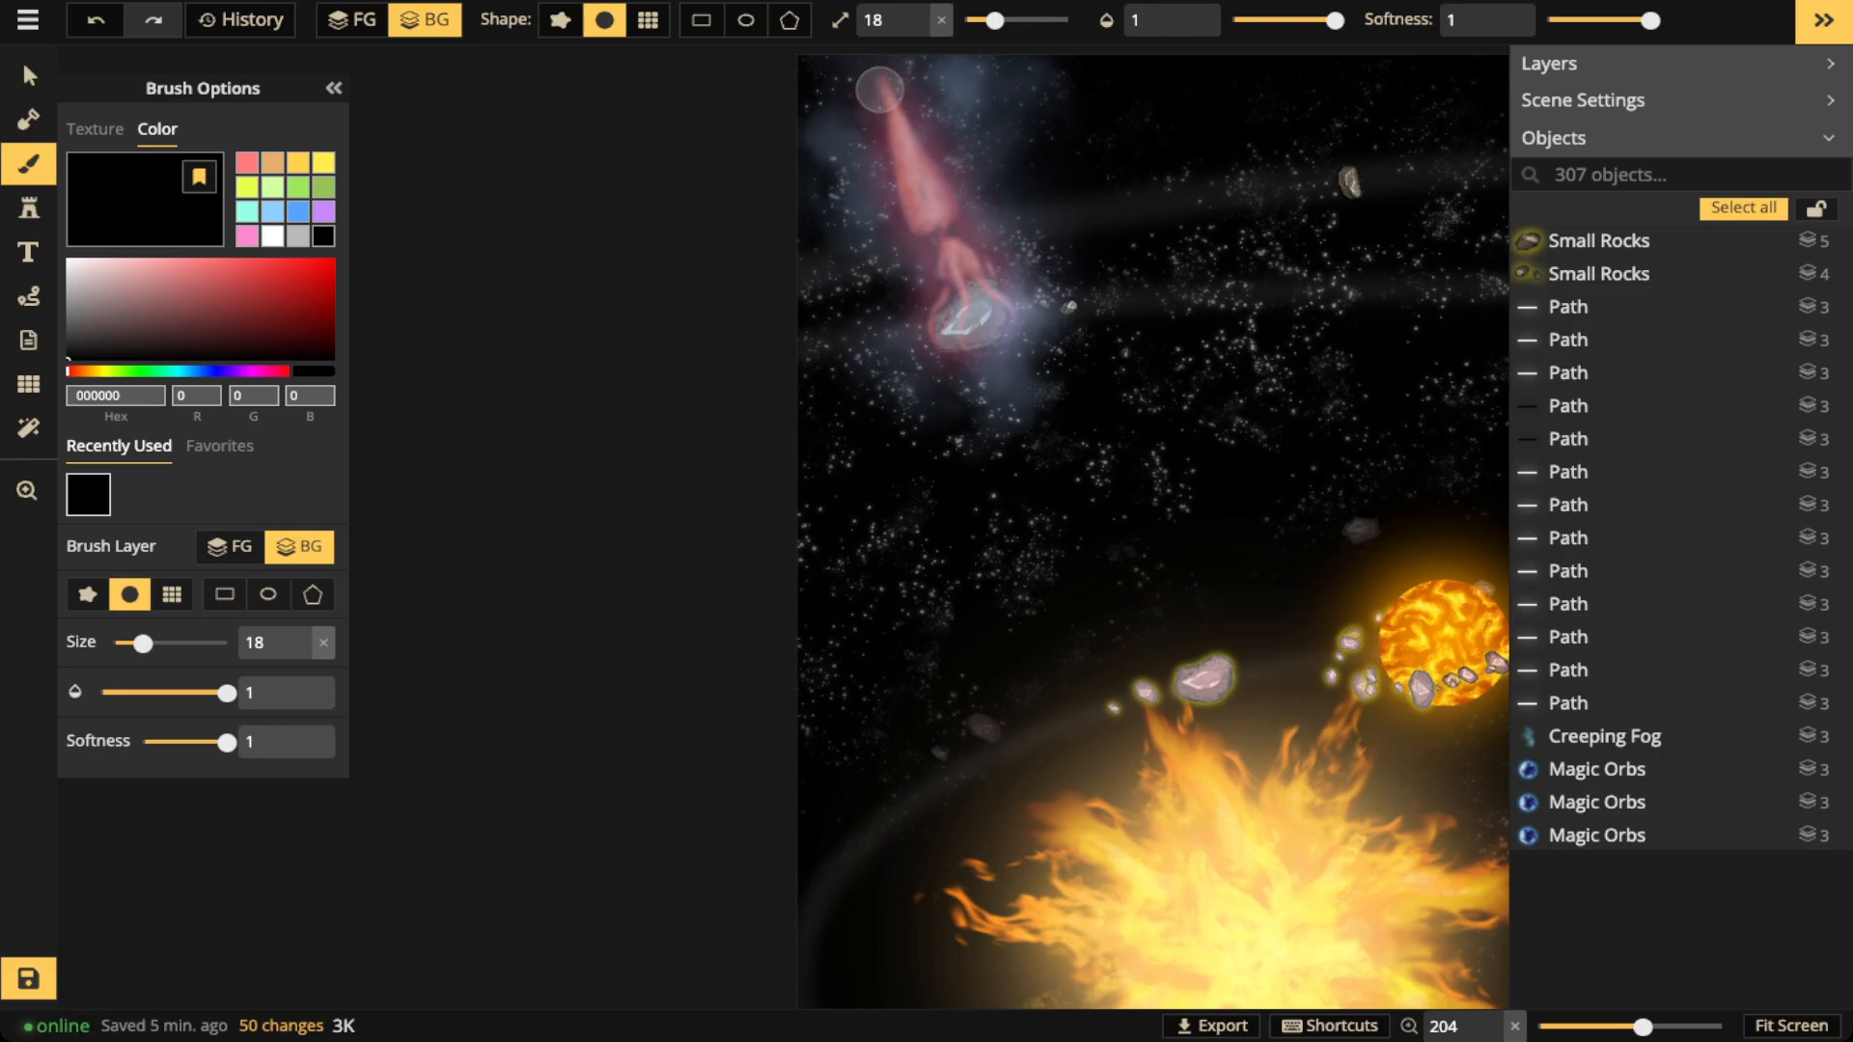
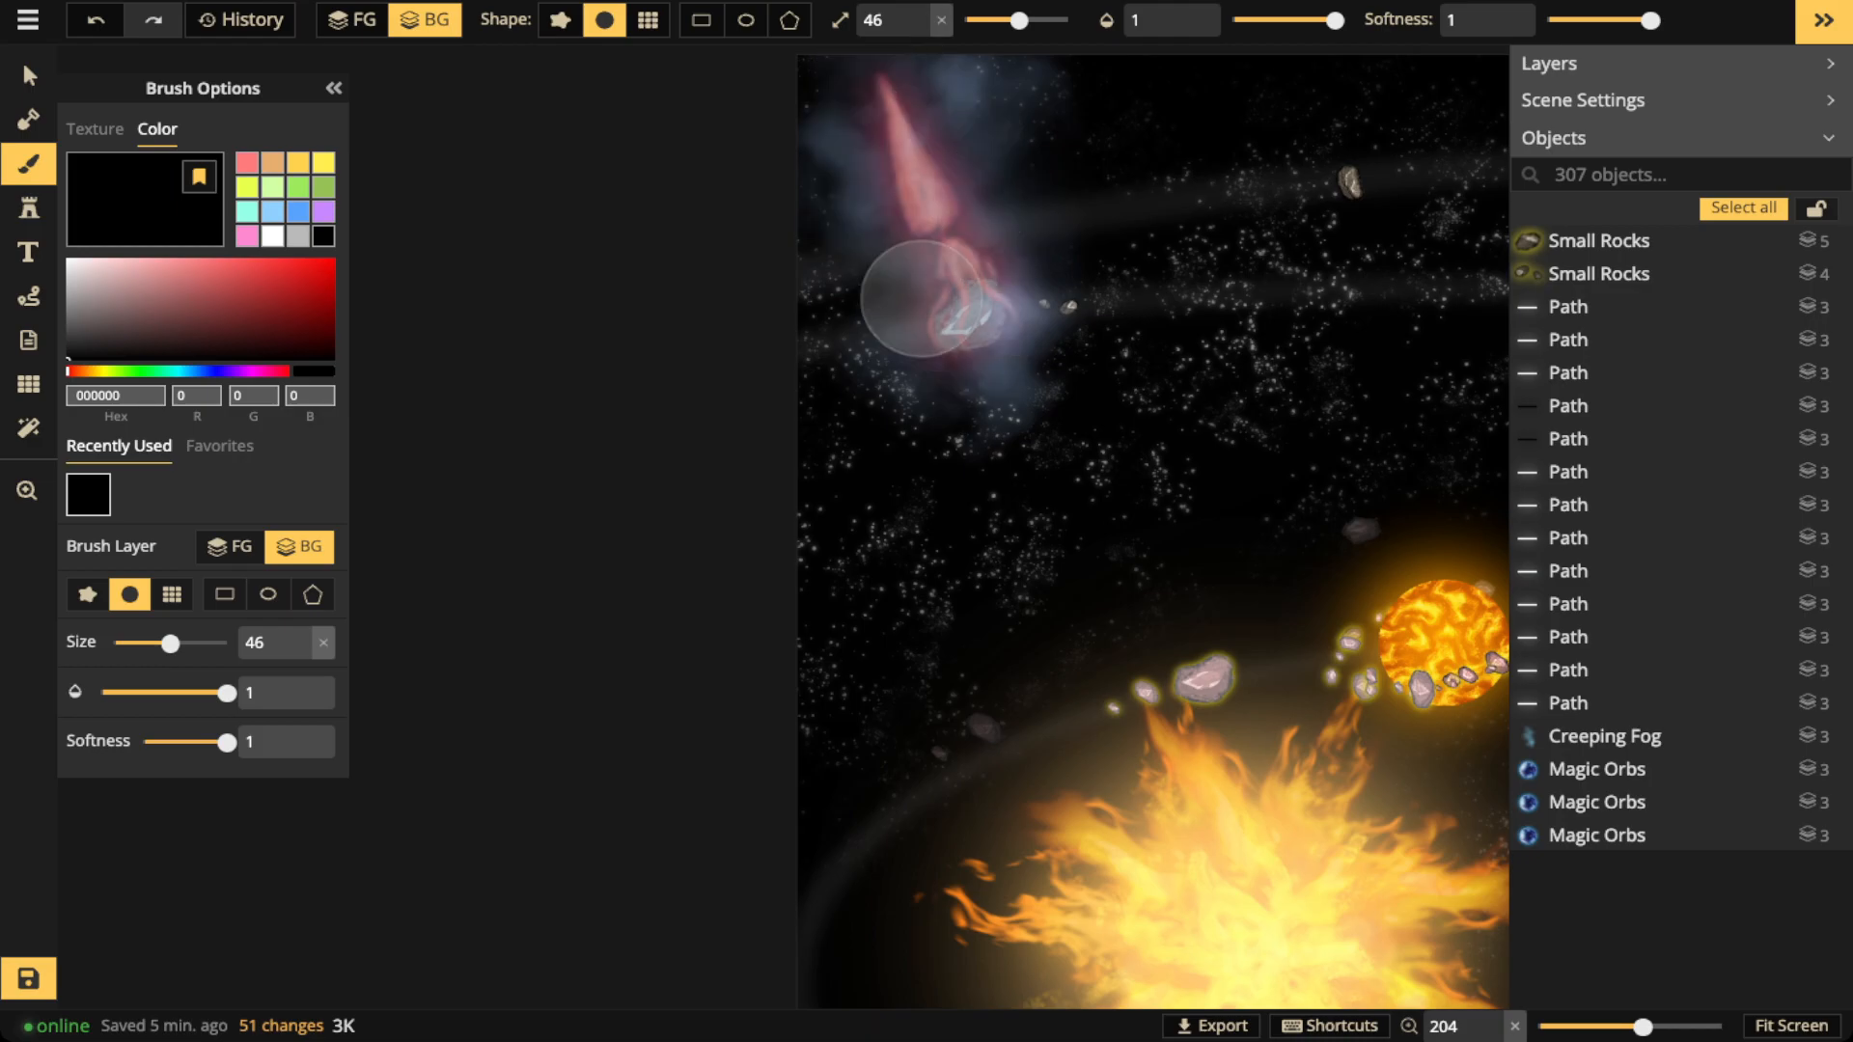
pyautogui.moveTo(1037, 305)
pyautogui.mouseDown()
pyautogui.moveTo(956, 356)
pyautogui.moveTo(899, 265)
pyautogui.moveTo(874, 99)
pyautogui.moveTo(897, 55)
pyautogui.mouseUp()
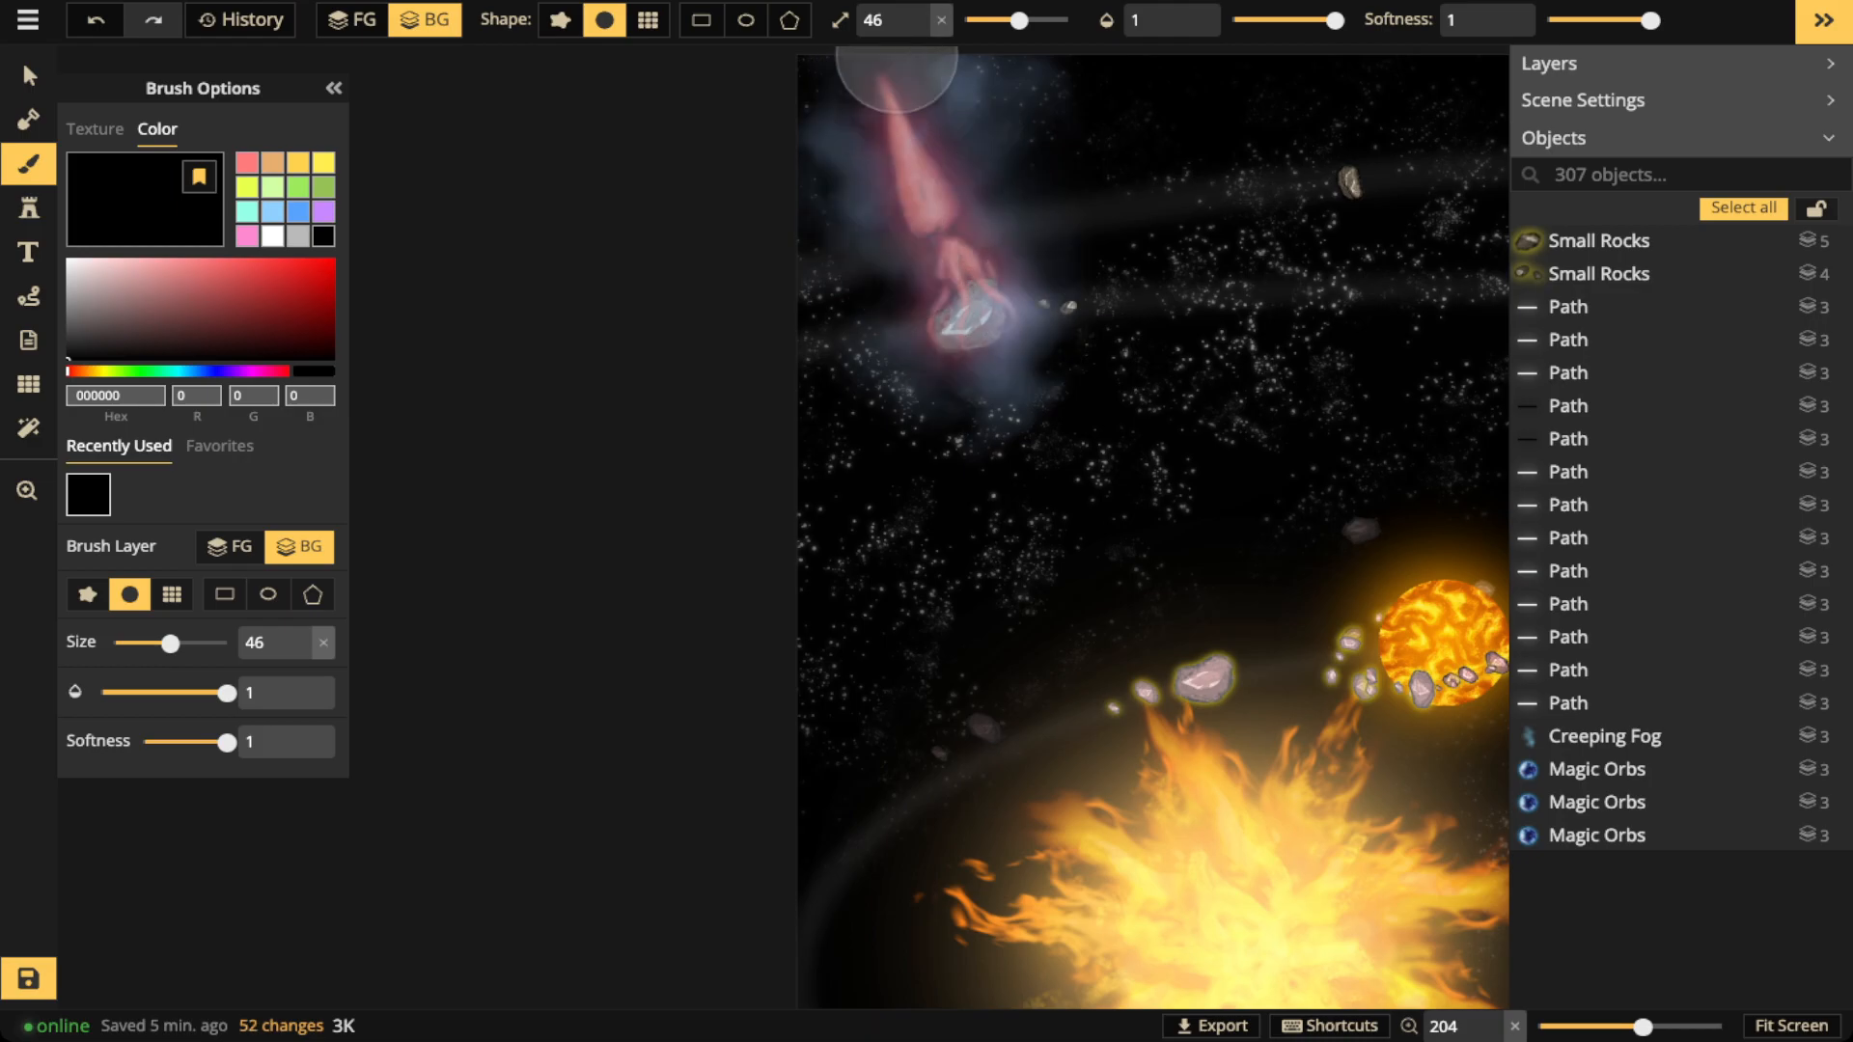
# Paint a black stroke on the background layer across the area around the debris-ringed teal planet
pyautogui.scroll(-4, 916, 62)
pyautogui.press('space')
pyautogui.moveTo(1415, 351); pyautogui.dragTo(919, 352)
pyautogui.moveTo(1208, 351); pyautogui.dragTo(1092, 316)
pyautogui.moveTo(1359, 628); pyautogui.dragTo(1258, 666)
pyautogui.moveTo(1185, 378); pyautogui.dragTo(1204, 459)
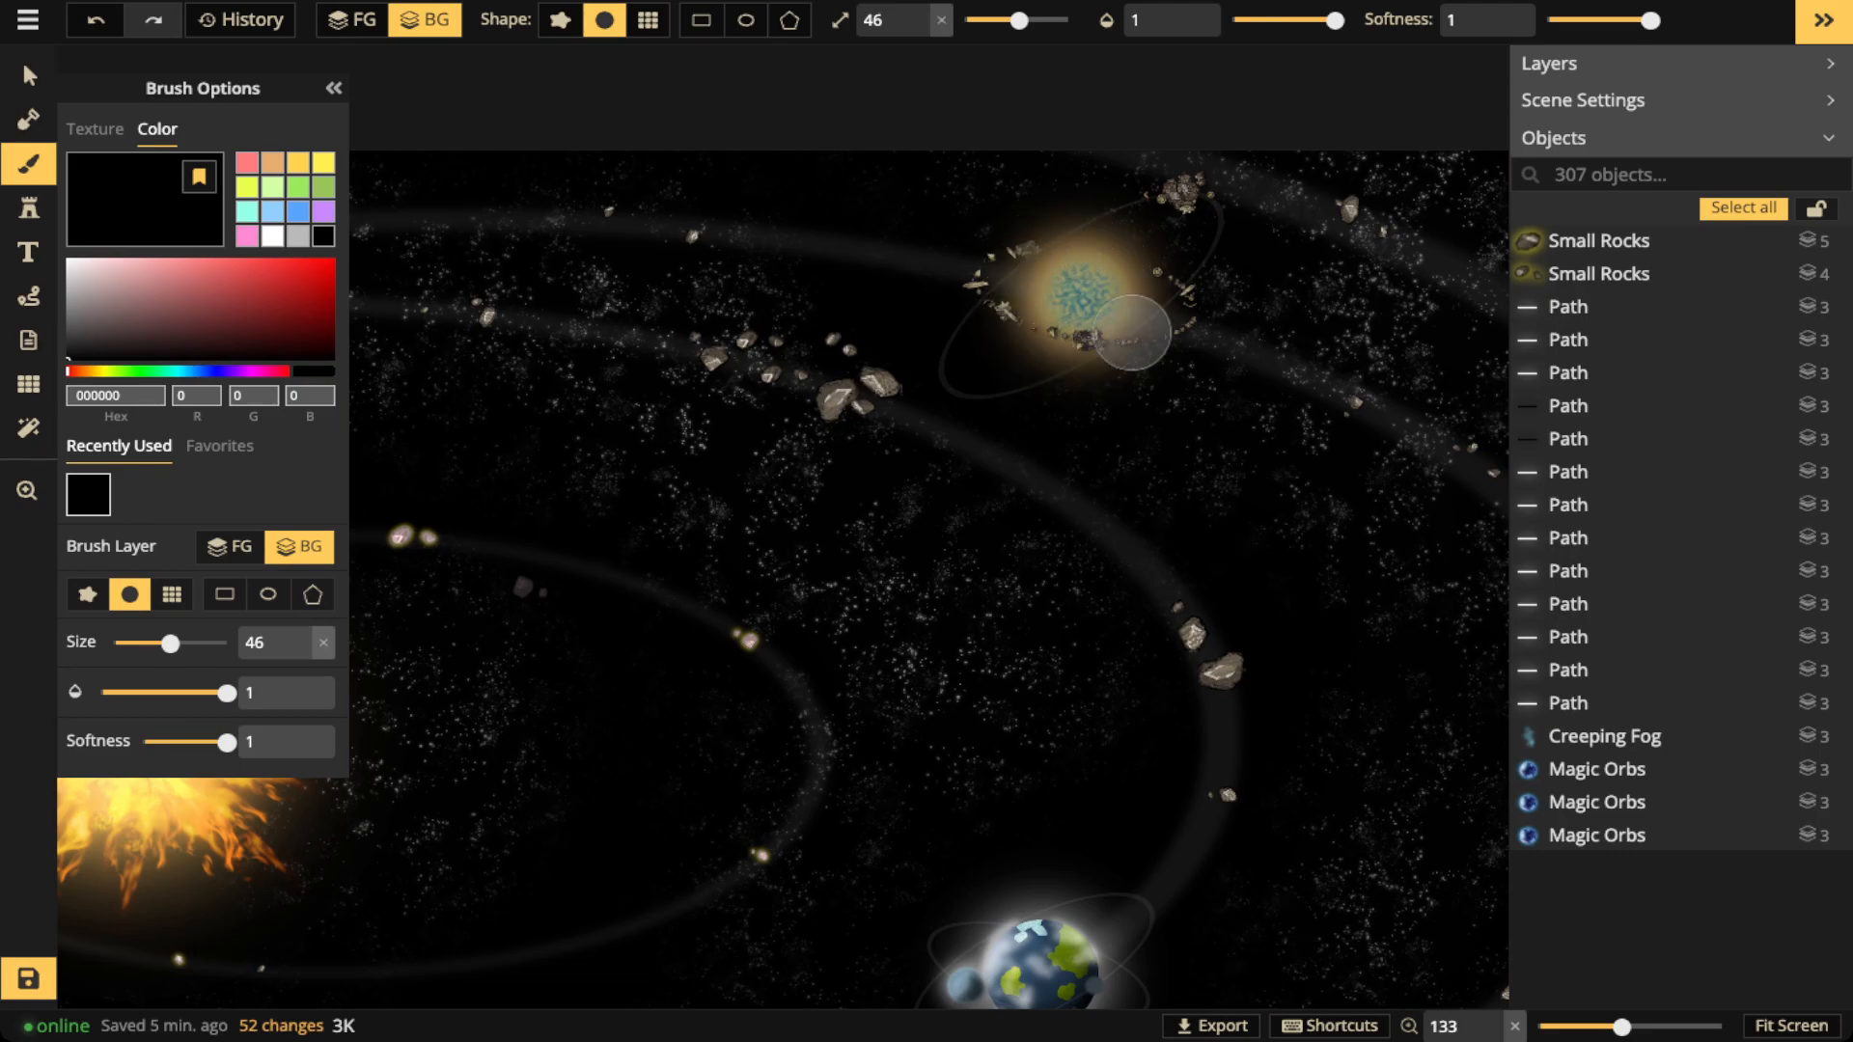
pyautogui.moveTo(975, 235)
pyautogui.mouseDown()
pyautogui.moveTo(1006, 544)
pyautogui.moveTo(1203, 375)
pyautogui.mouseUp()
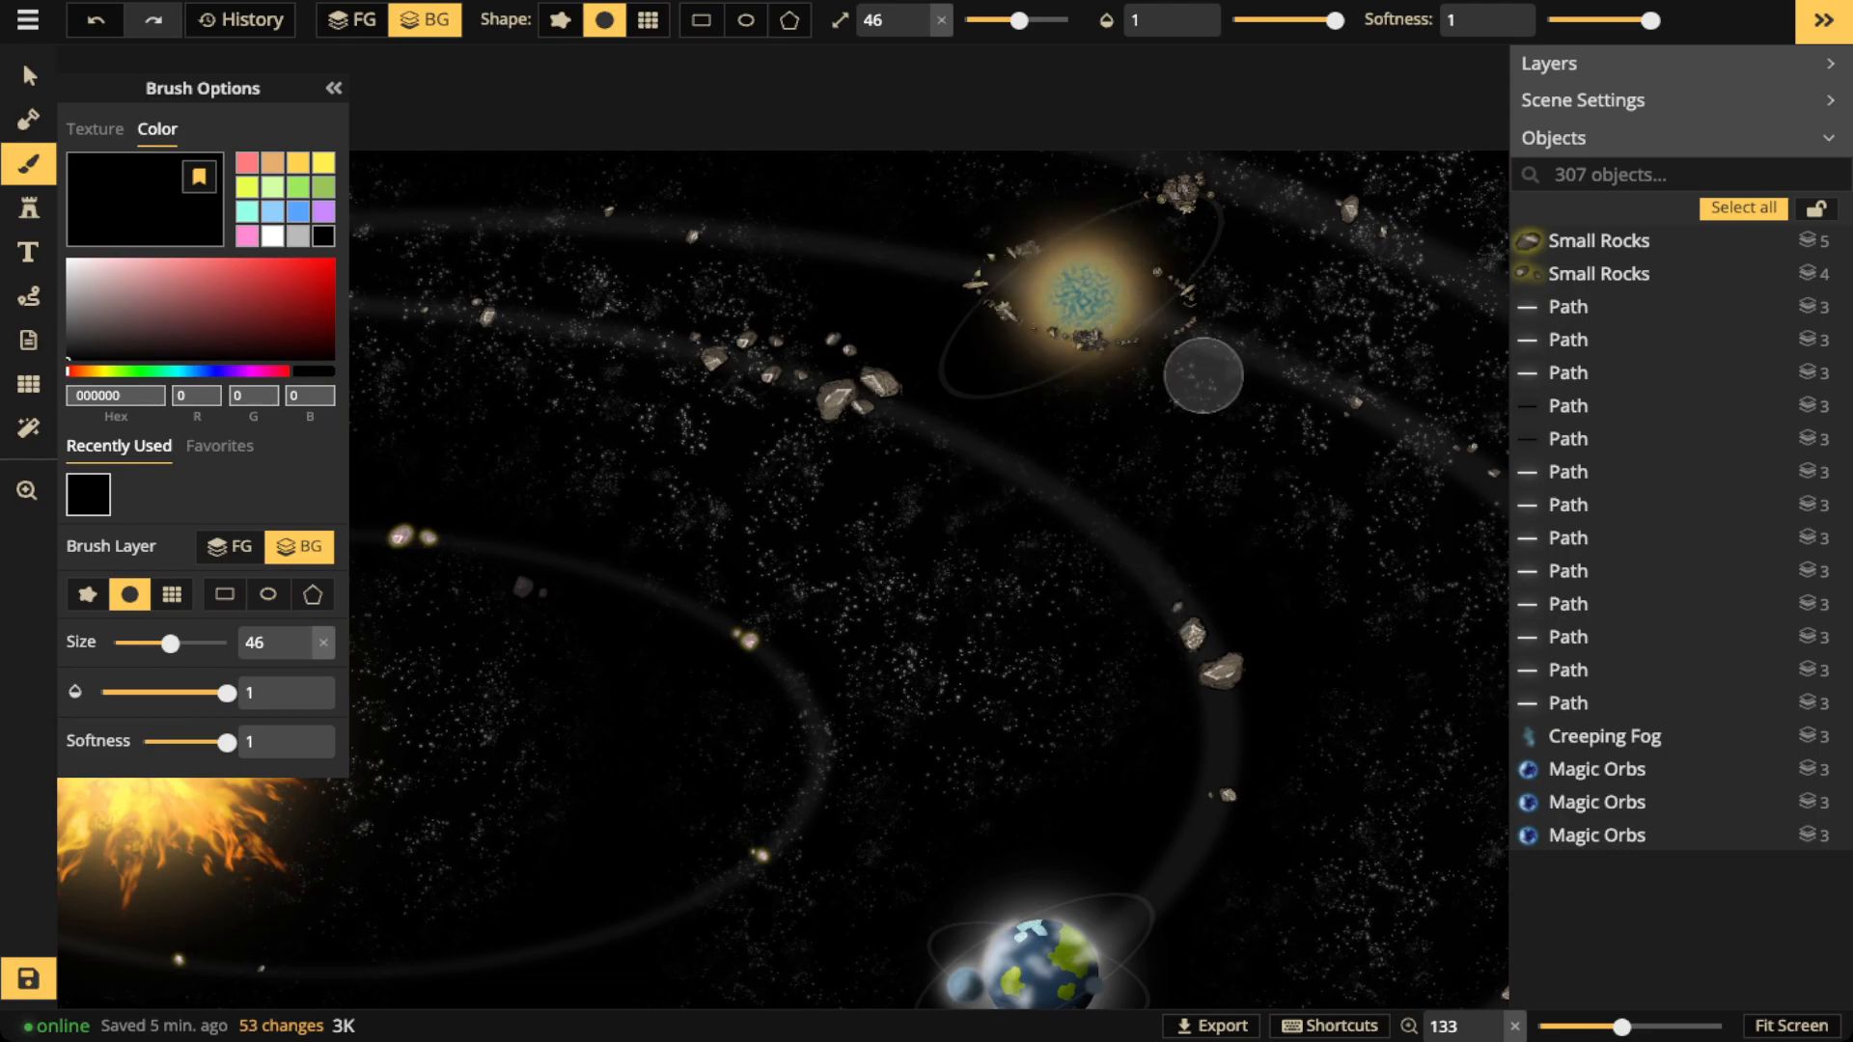
# Examine the map from the planets back to the star and the fog-covered squid
pyautogui.press('space')
pyautogui.moveTo(930, 536); pyautogui.dragTo(1097, 335)
pyautogui.moveTo(1065, 607); pyautogui.dragTo(1247, 366)
pyautogui.moveTo(1074, 574); pyautogui.dragTo(1140, 408)
pyautogui.moveTo(787, 293); pyautogui.dragTo(984, 603)
pyautogui.moveTo(666, 244)
pyautogui.mouseDown()
pyautogui.moveTo(748, 429)
pyautogui.moveTo(754, 519)
pyautogui.mouseUp()
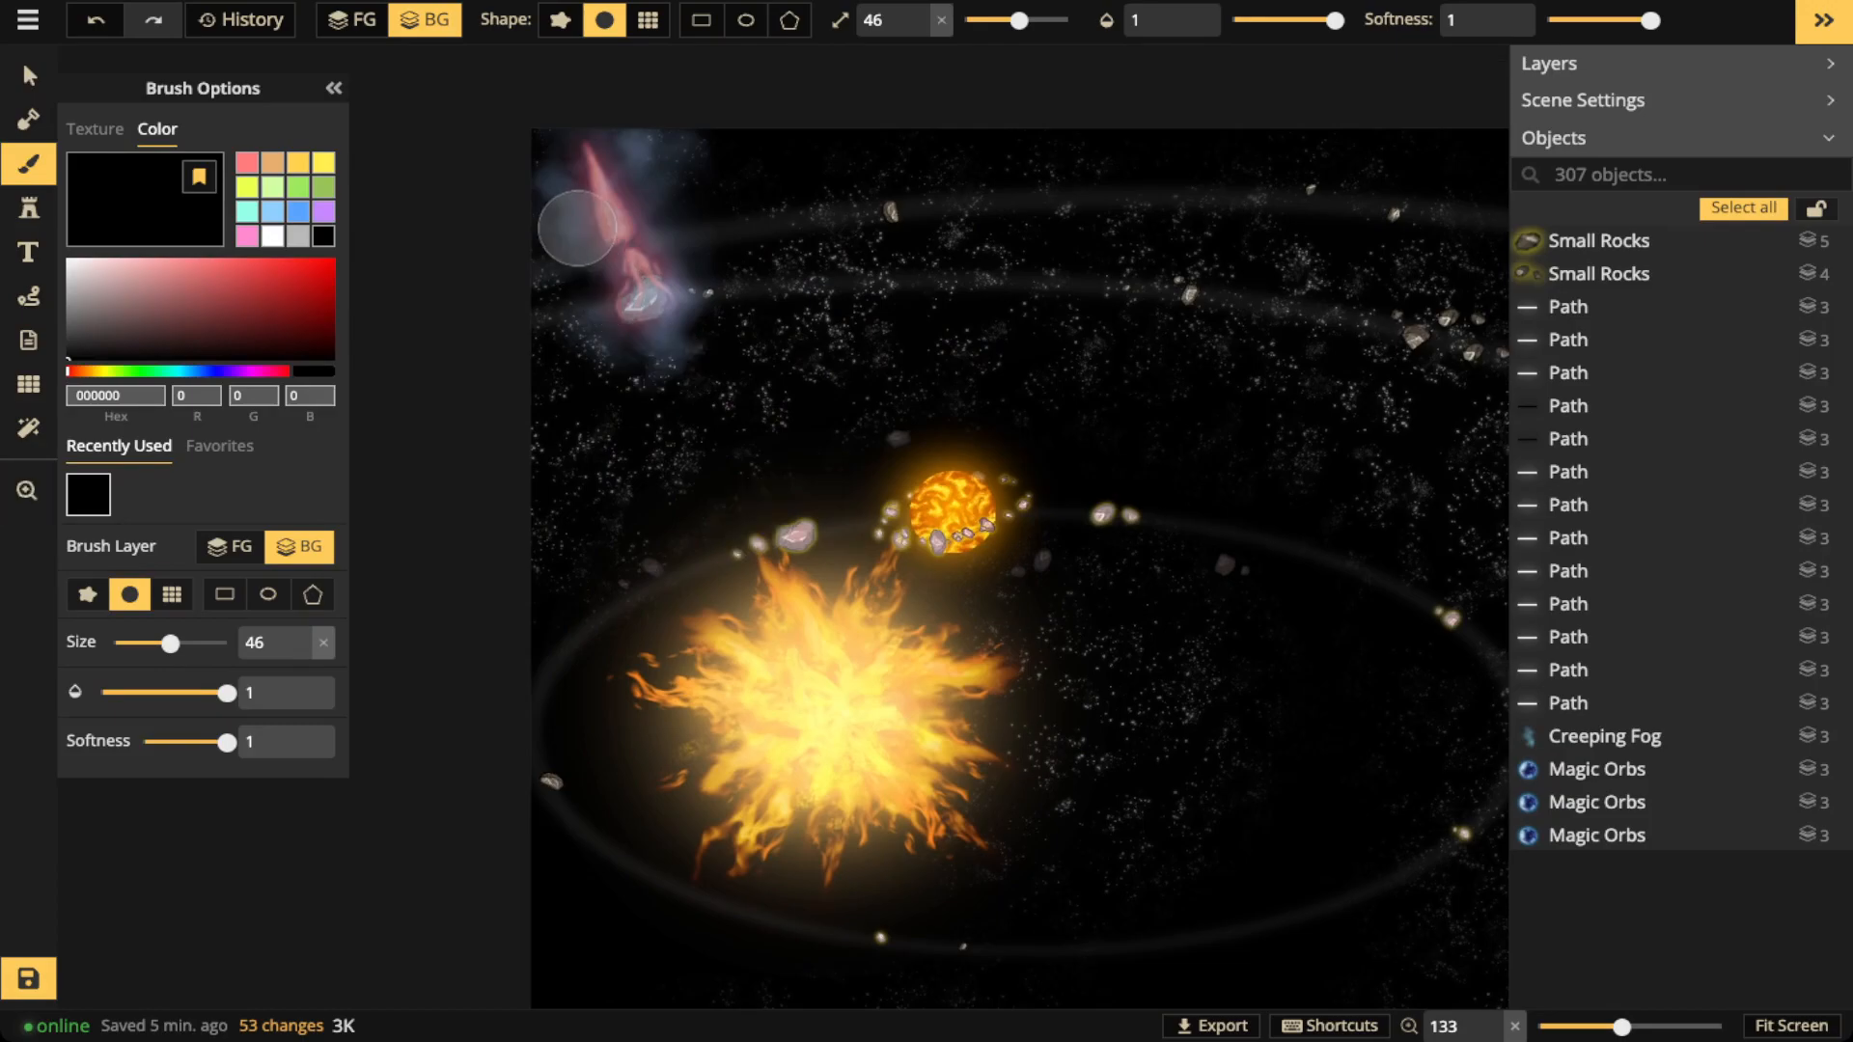
pyautogui.click(23, 62)
pyautogui.scroll(-4, 540, 308)
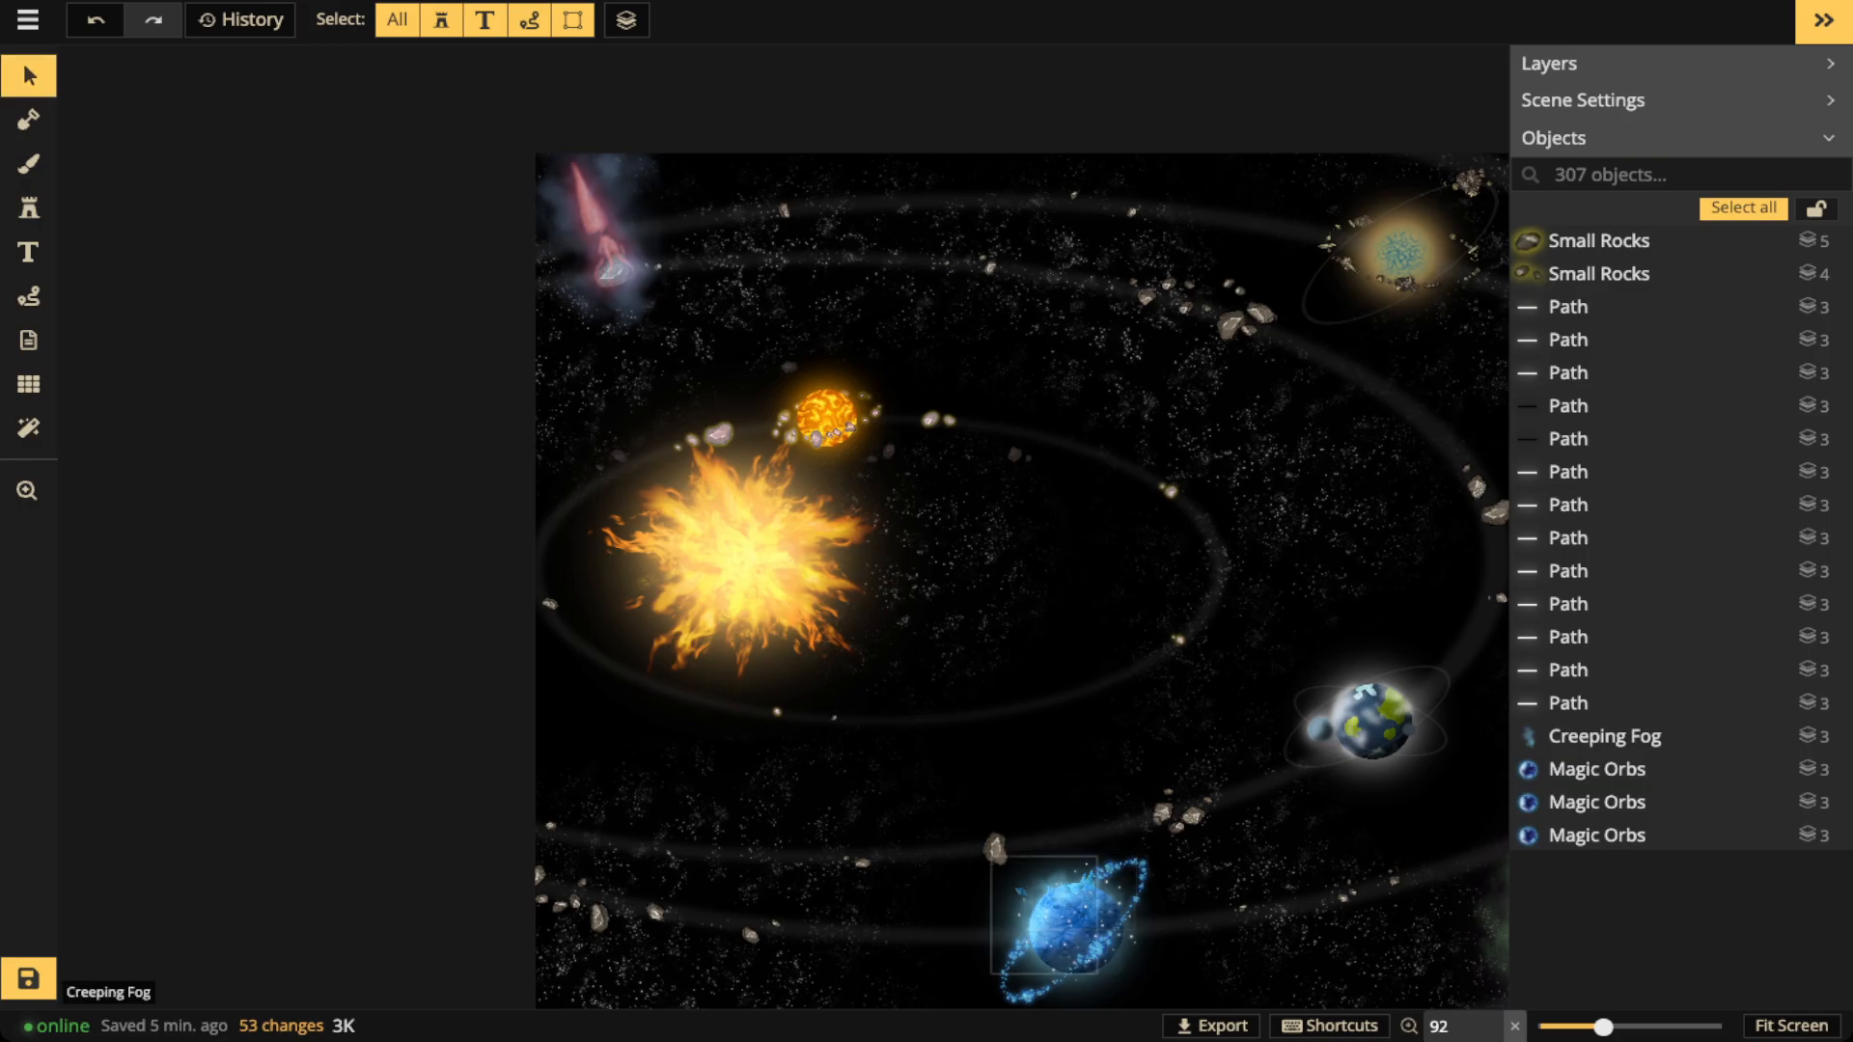
# Find the Sparks stamp by searching for SPARK and stamp it once over the squid at size 127 and rotation 338
pyautogui.click(1076, 902)
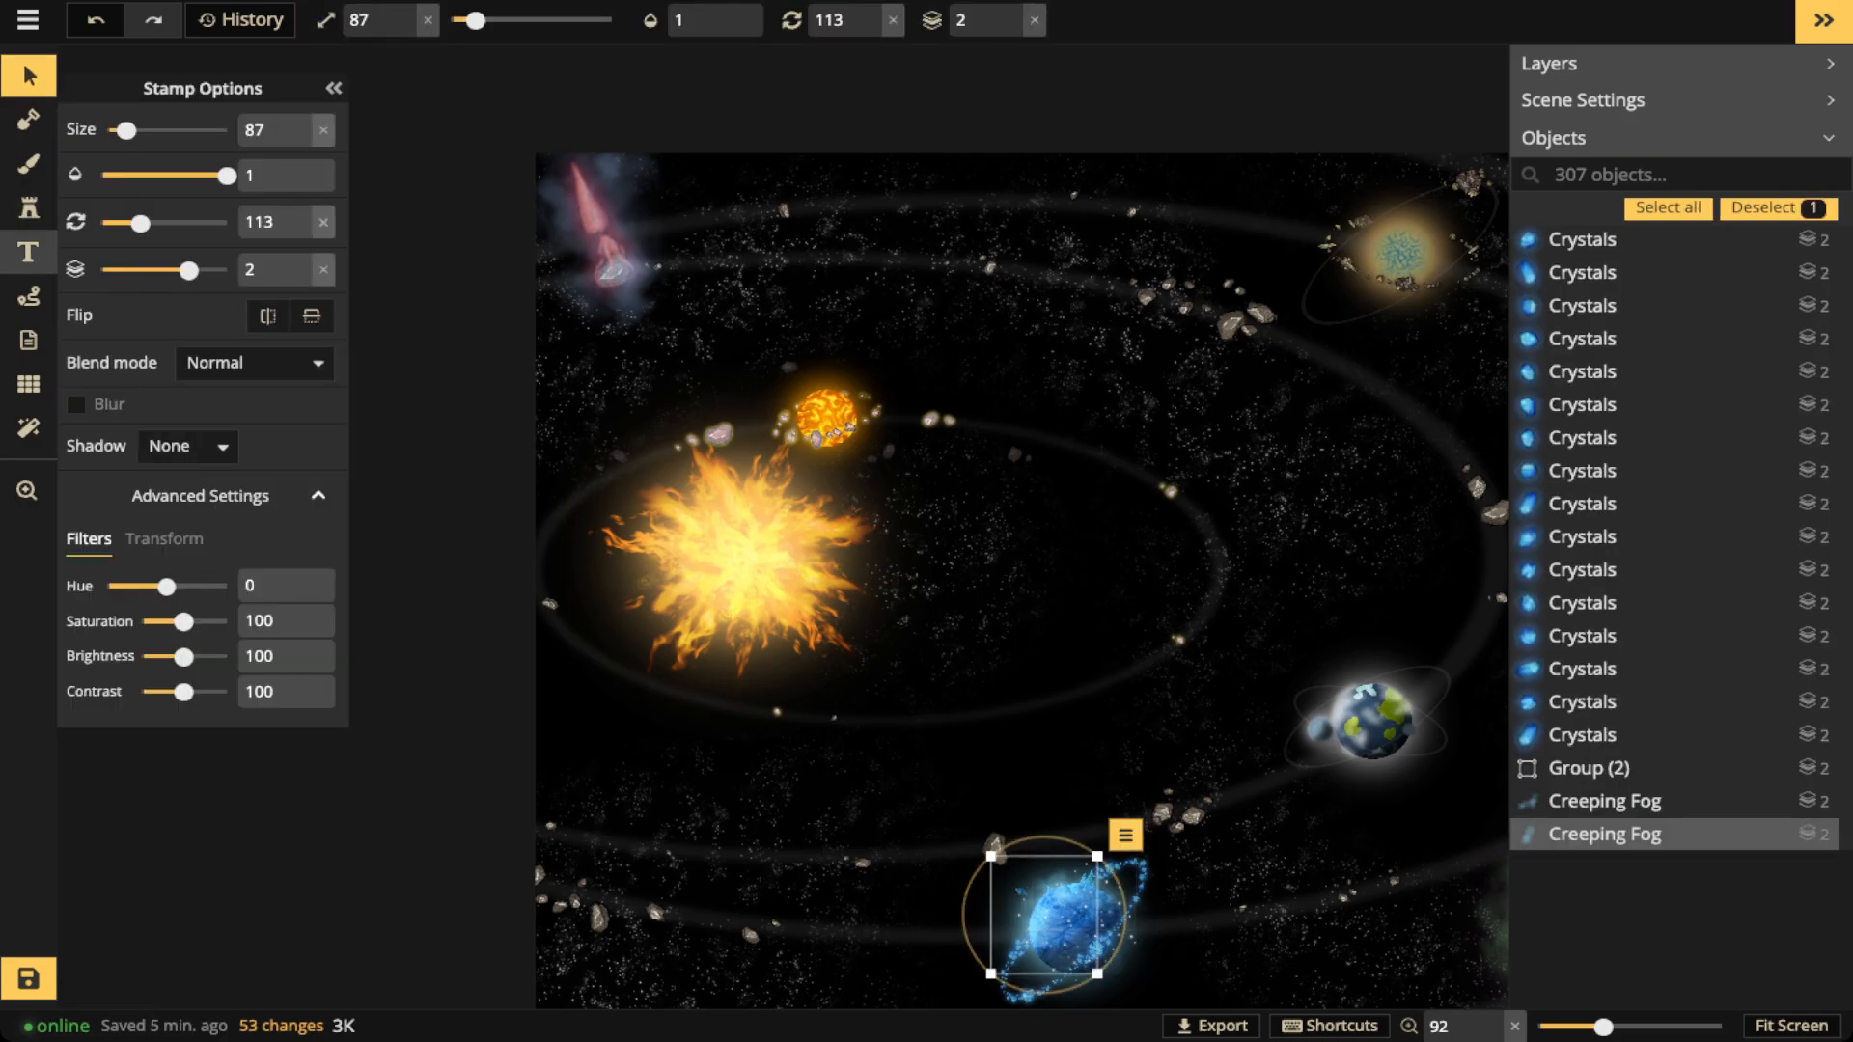
pyautogui.click(29, 209)
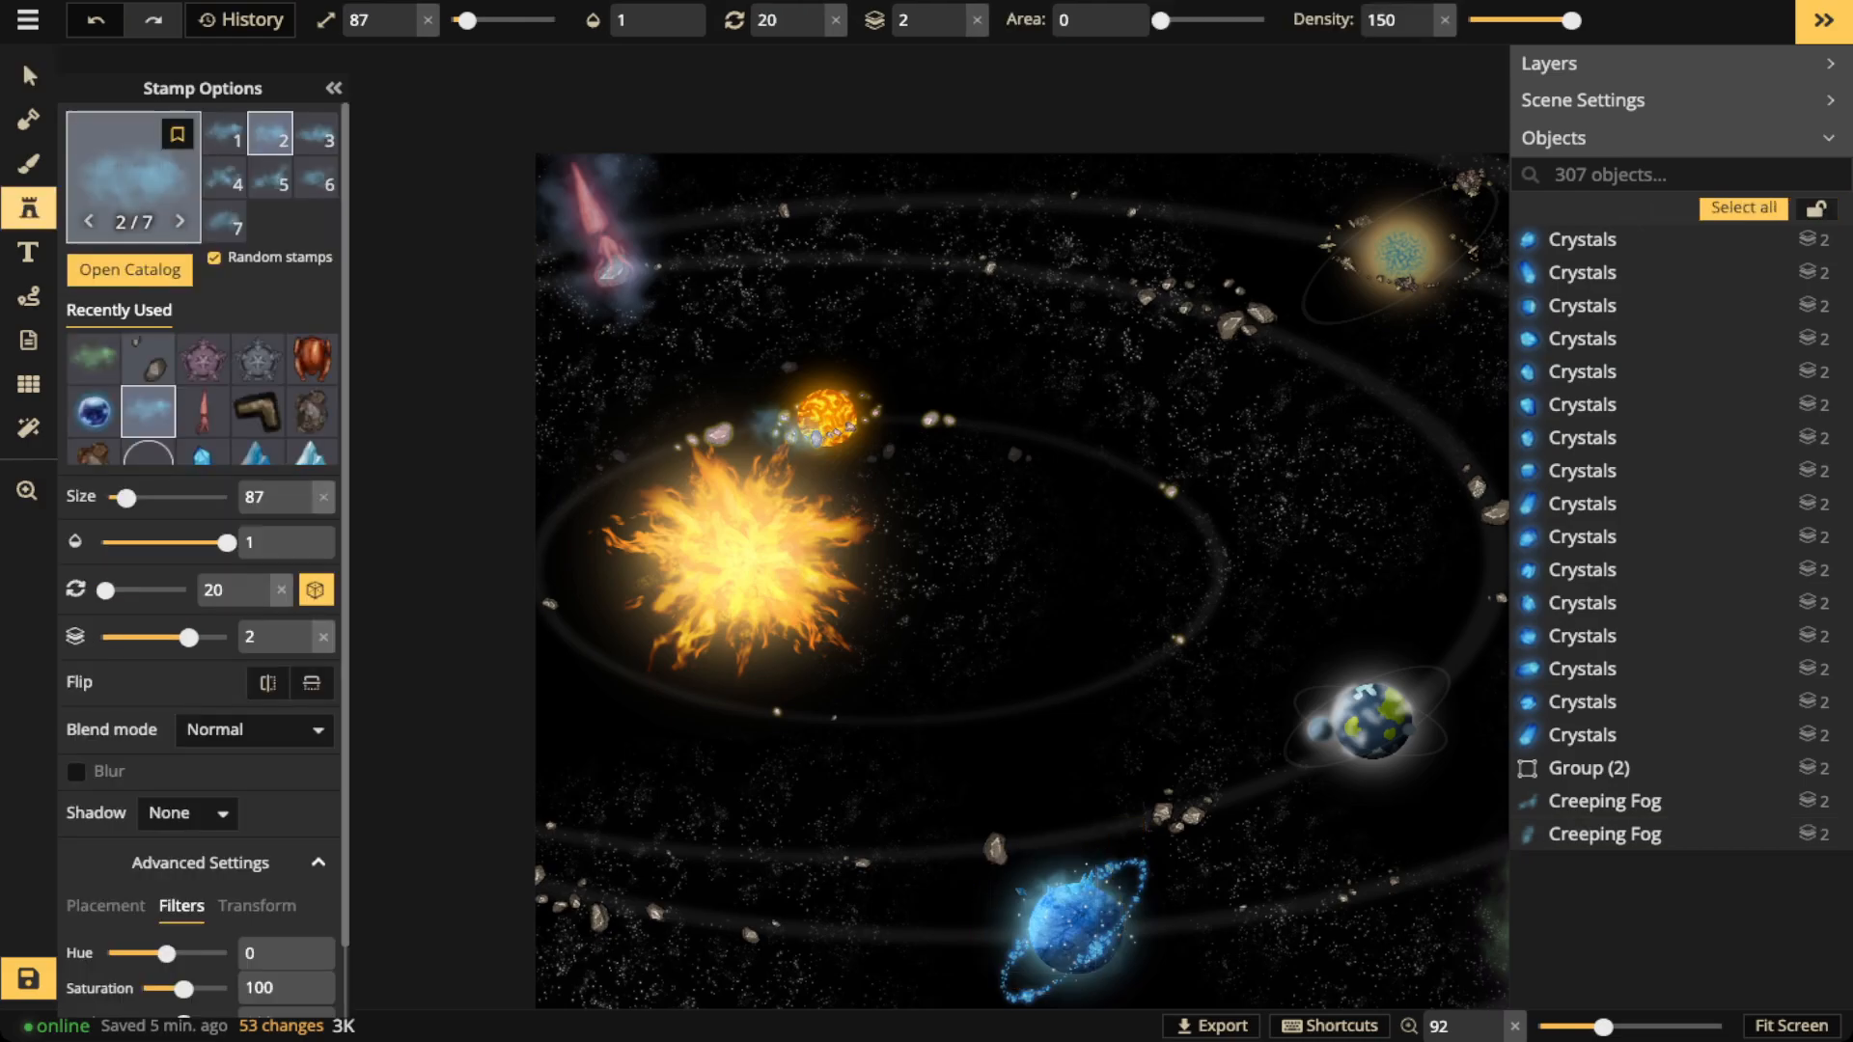
pyautogui.press('f')
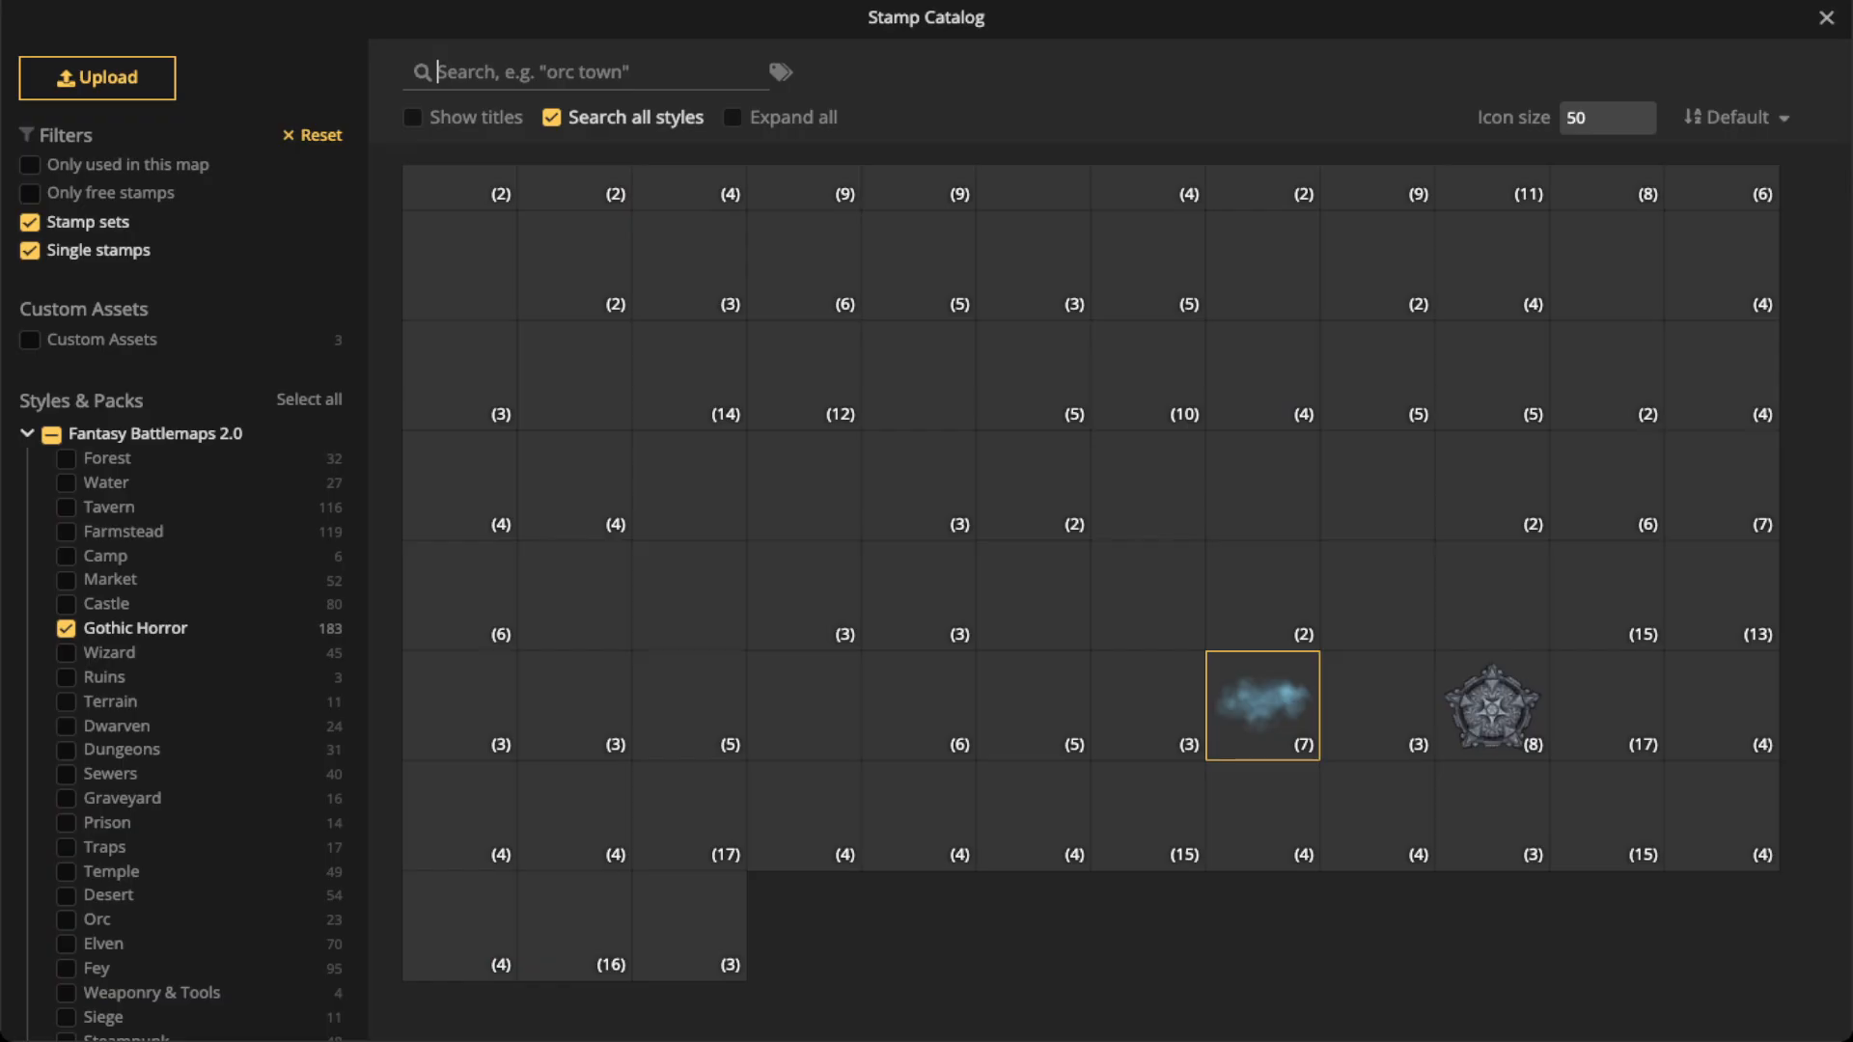
pyautogui.write('SPARK')
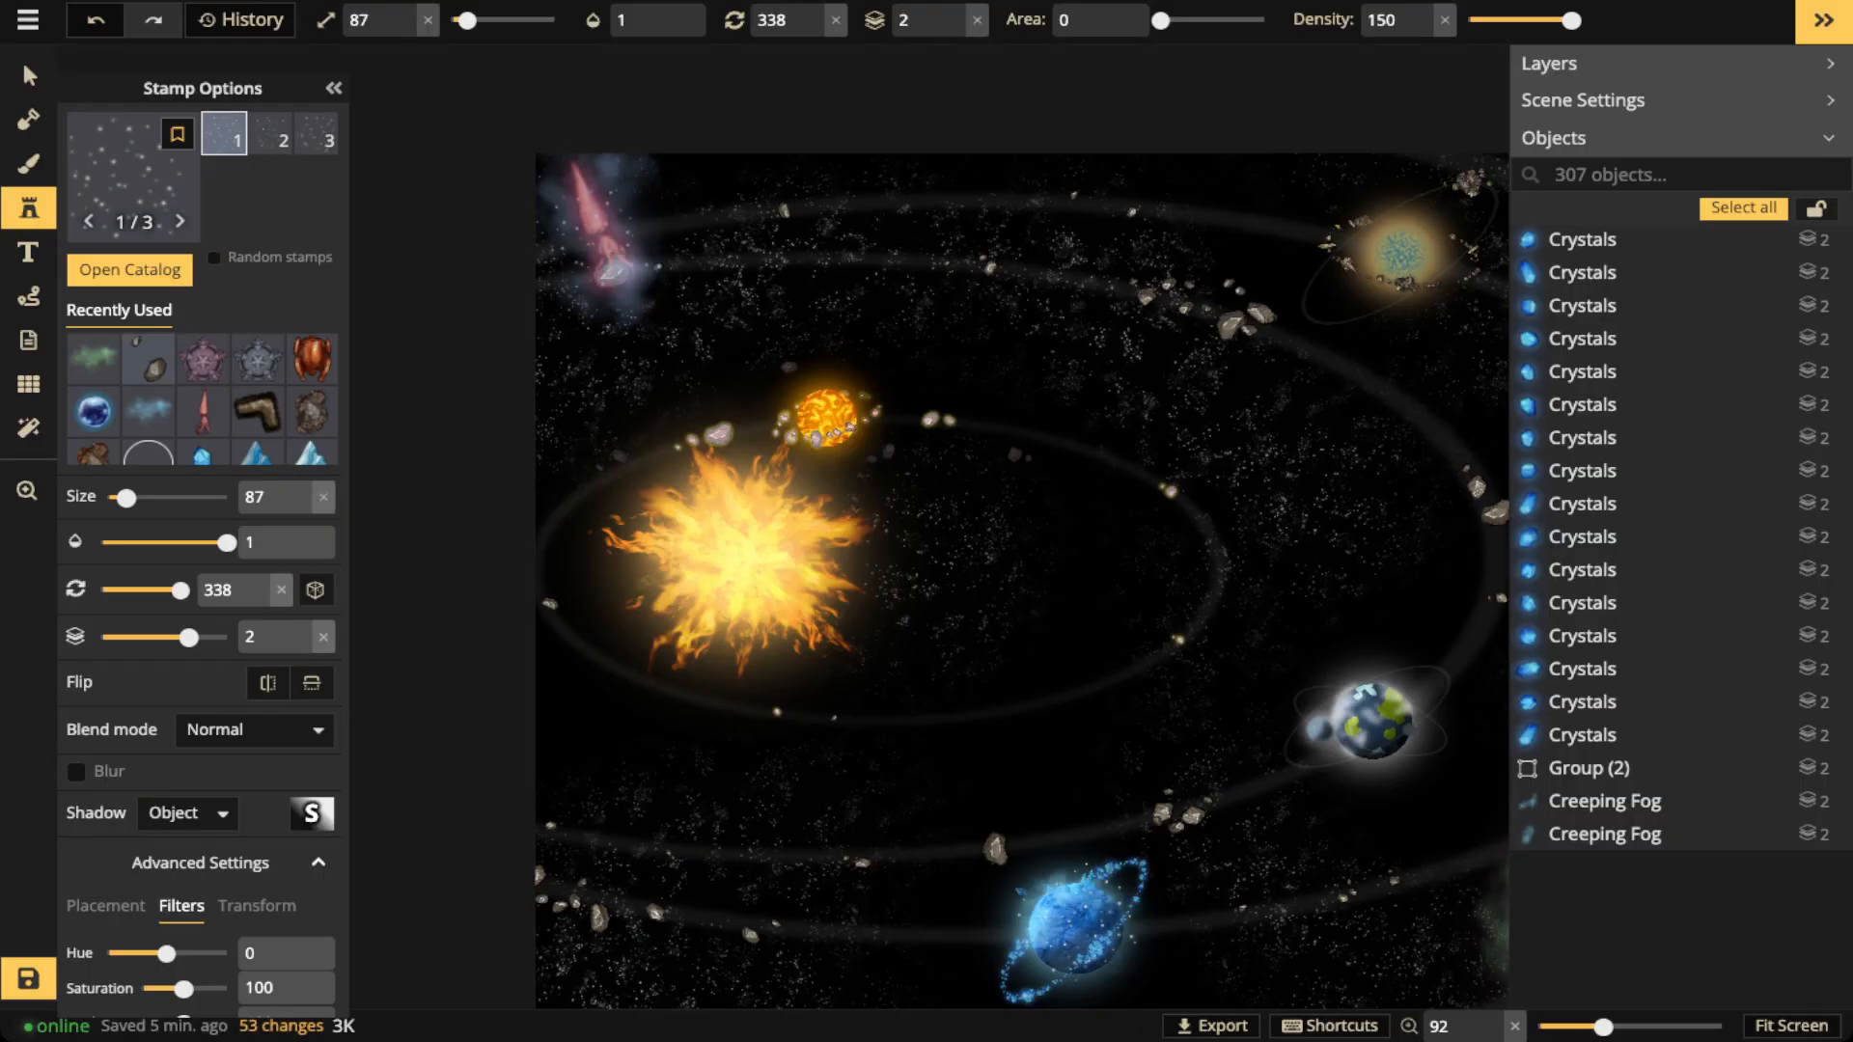
pyautogui.scroll(2, 603, 227)
pyautogui.scroll(2, 604, 227)
pyautogui.click(603, 226)
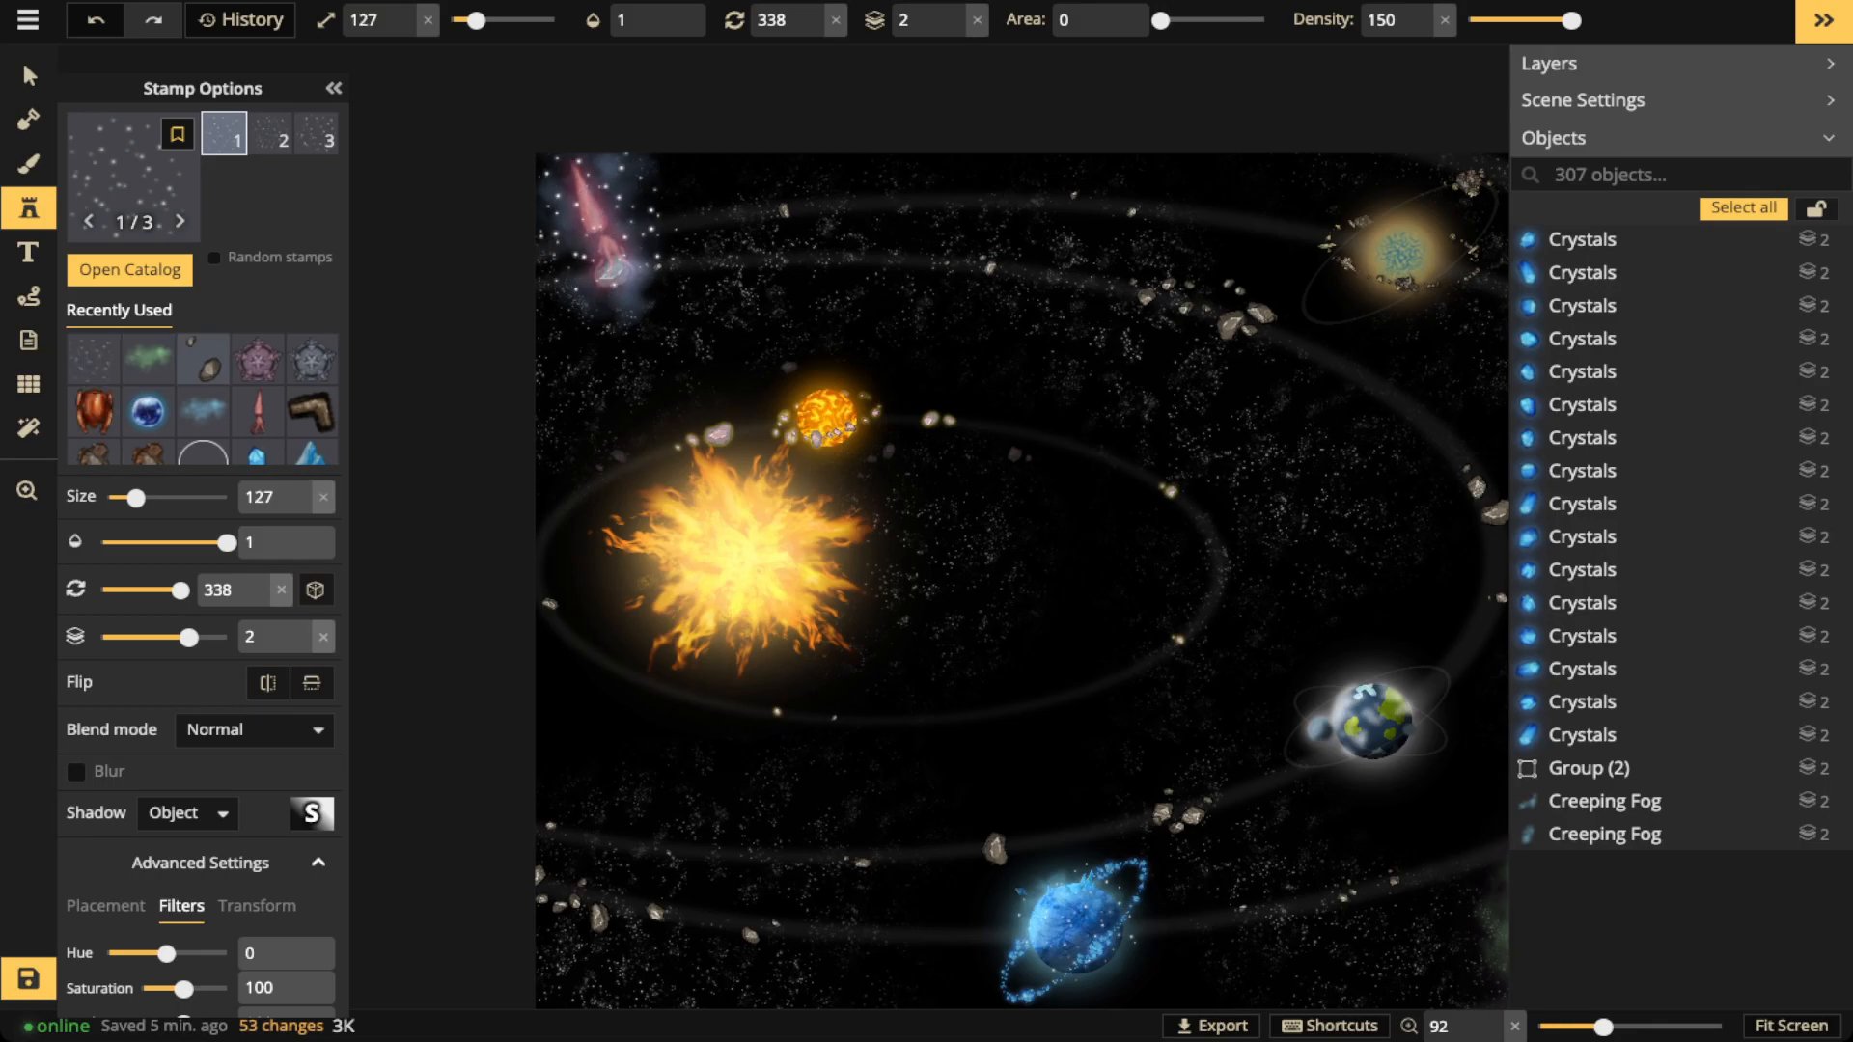
# Reduce the opacity of the sparks over the squid to 0.35 and deselect them
pyautogui.click(26, 70)
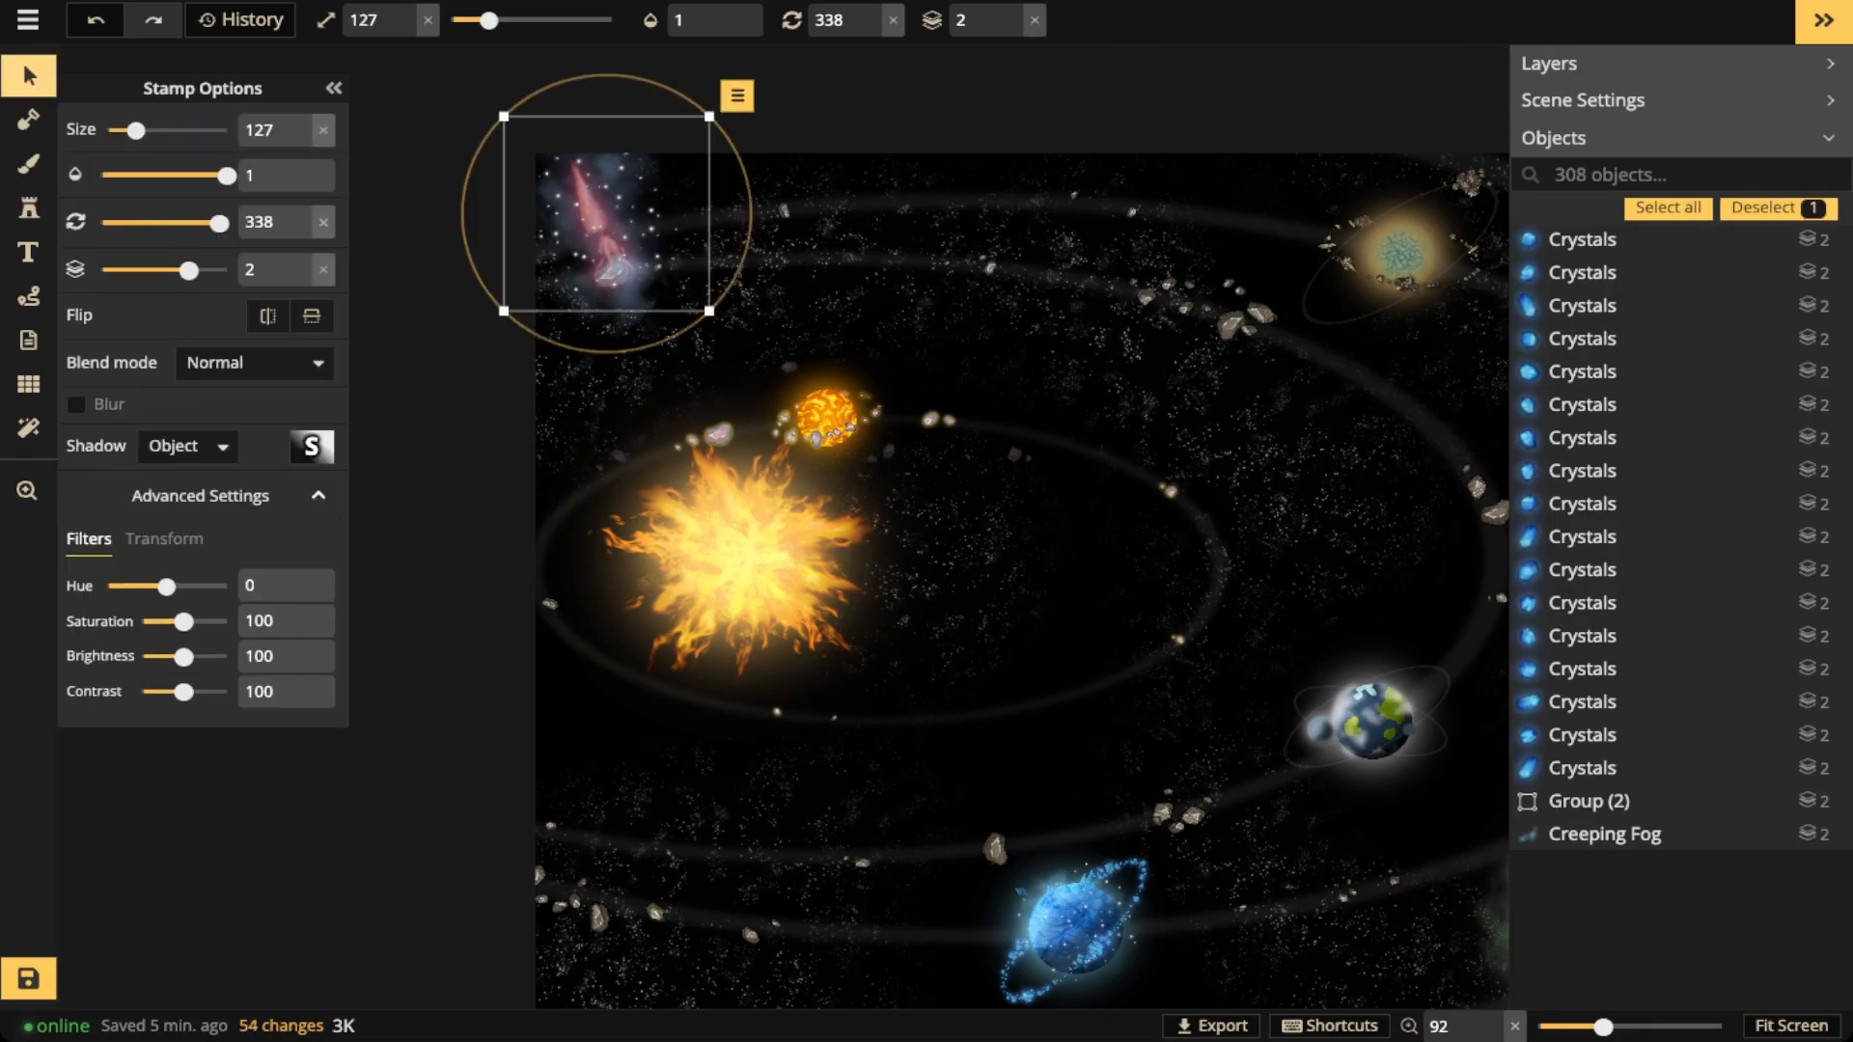
pyautogui.press('BackSpace')
pyautogui.write('0.46')
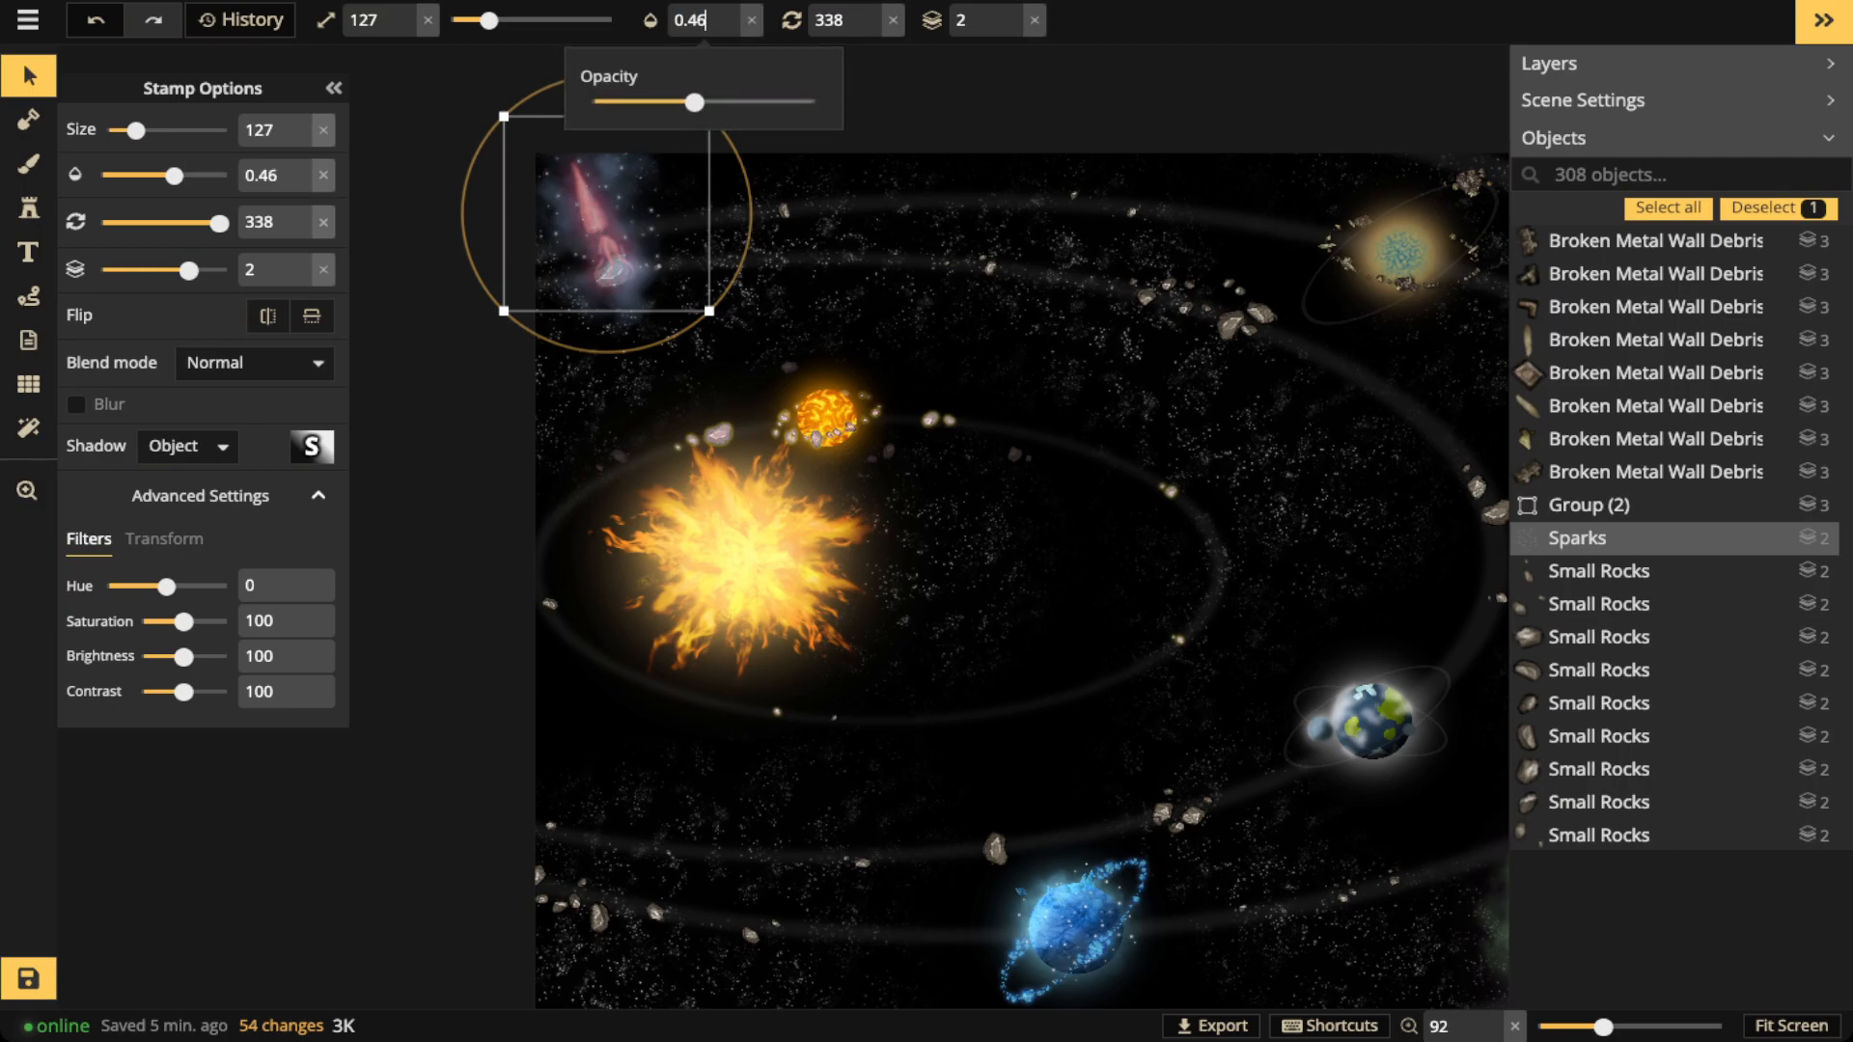
pyautogui.moveTo(695, 103); pyautogui.dragTo(671, 103)
pyautogui.click(29, 75)
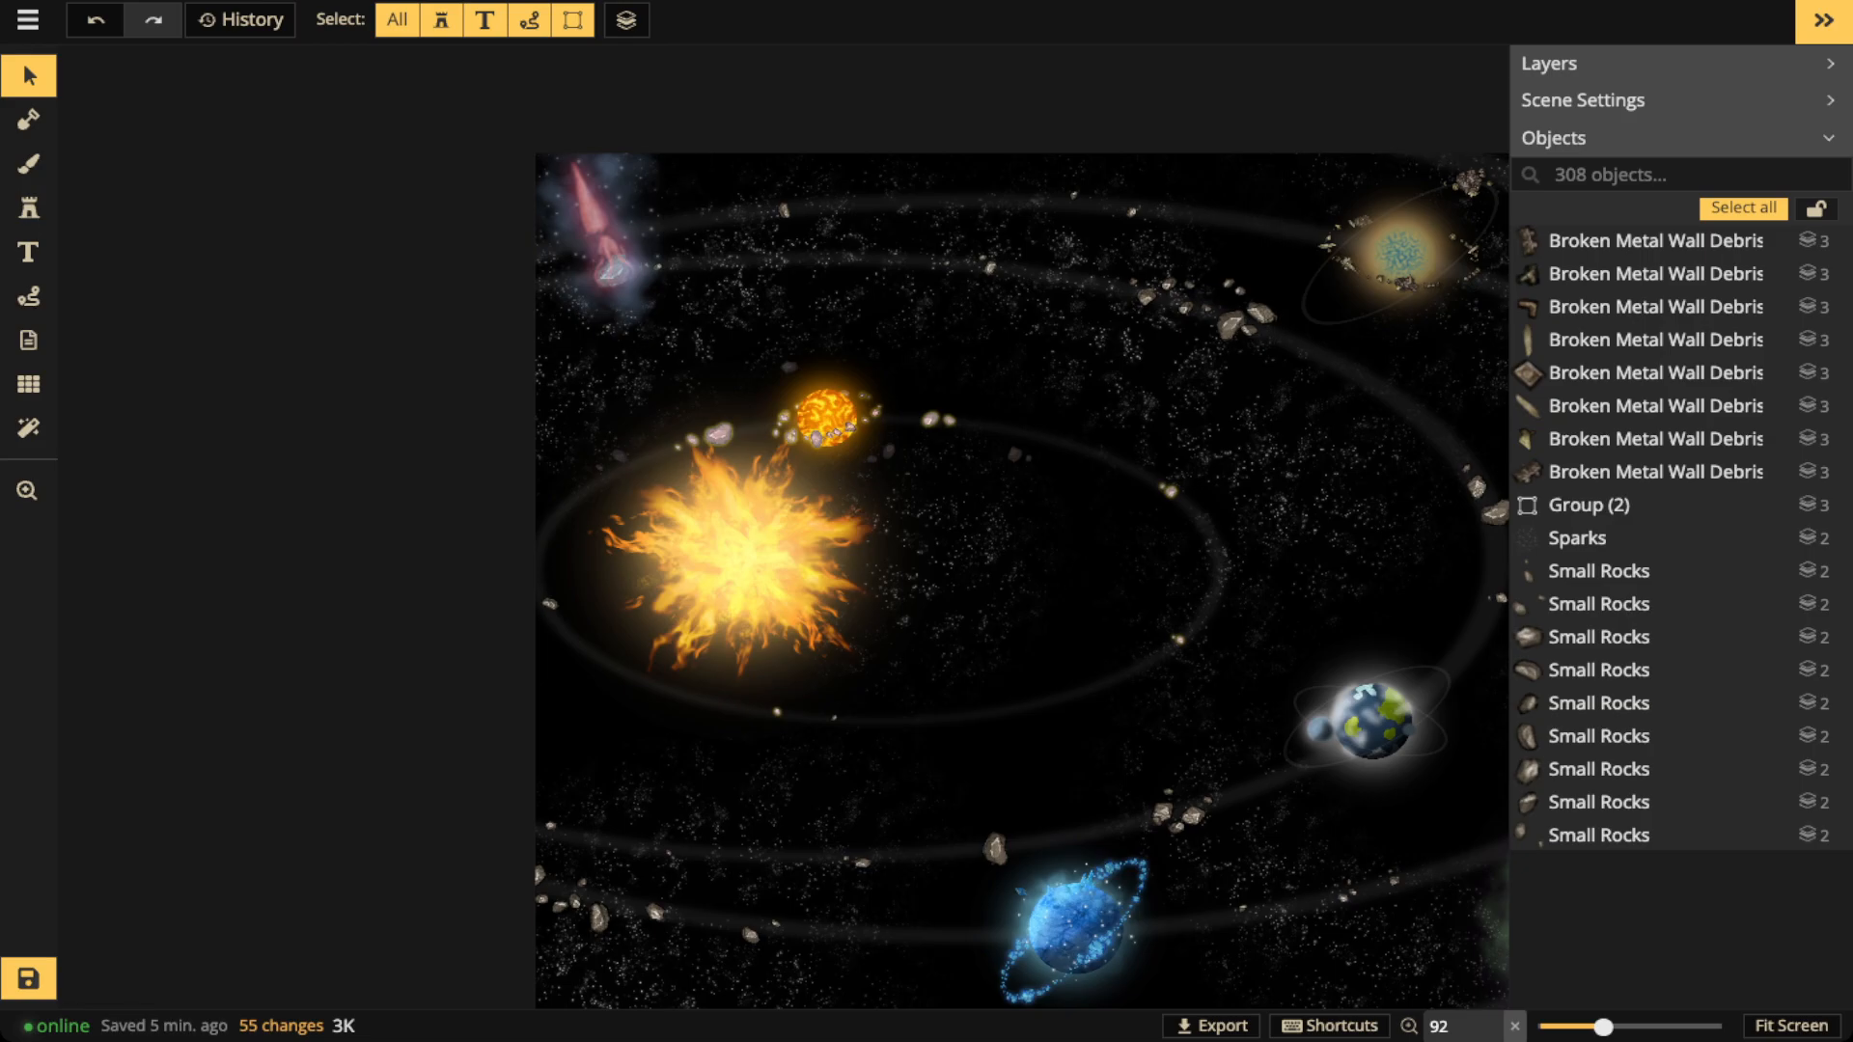
# Duplicate the squid's sparks, set the copy to size 177, rotation 23 and opacity 1, and move it onto the large star
pyautogui.press('space')
pyautogui.moveTo(1158, 483); pyautogui.dragTo(937, 508)
pyautogui.press('space')
pyautogui.moveTo(926, 675); pyautogui.dragTo(1133, 544)
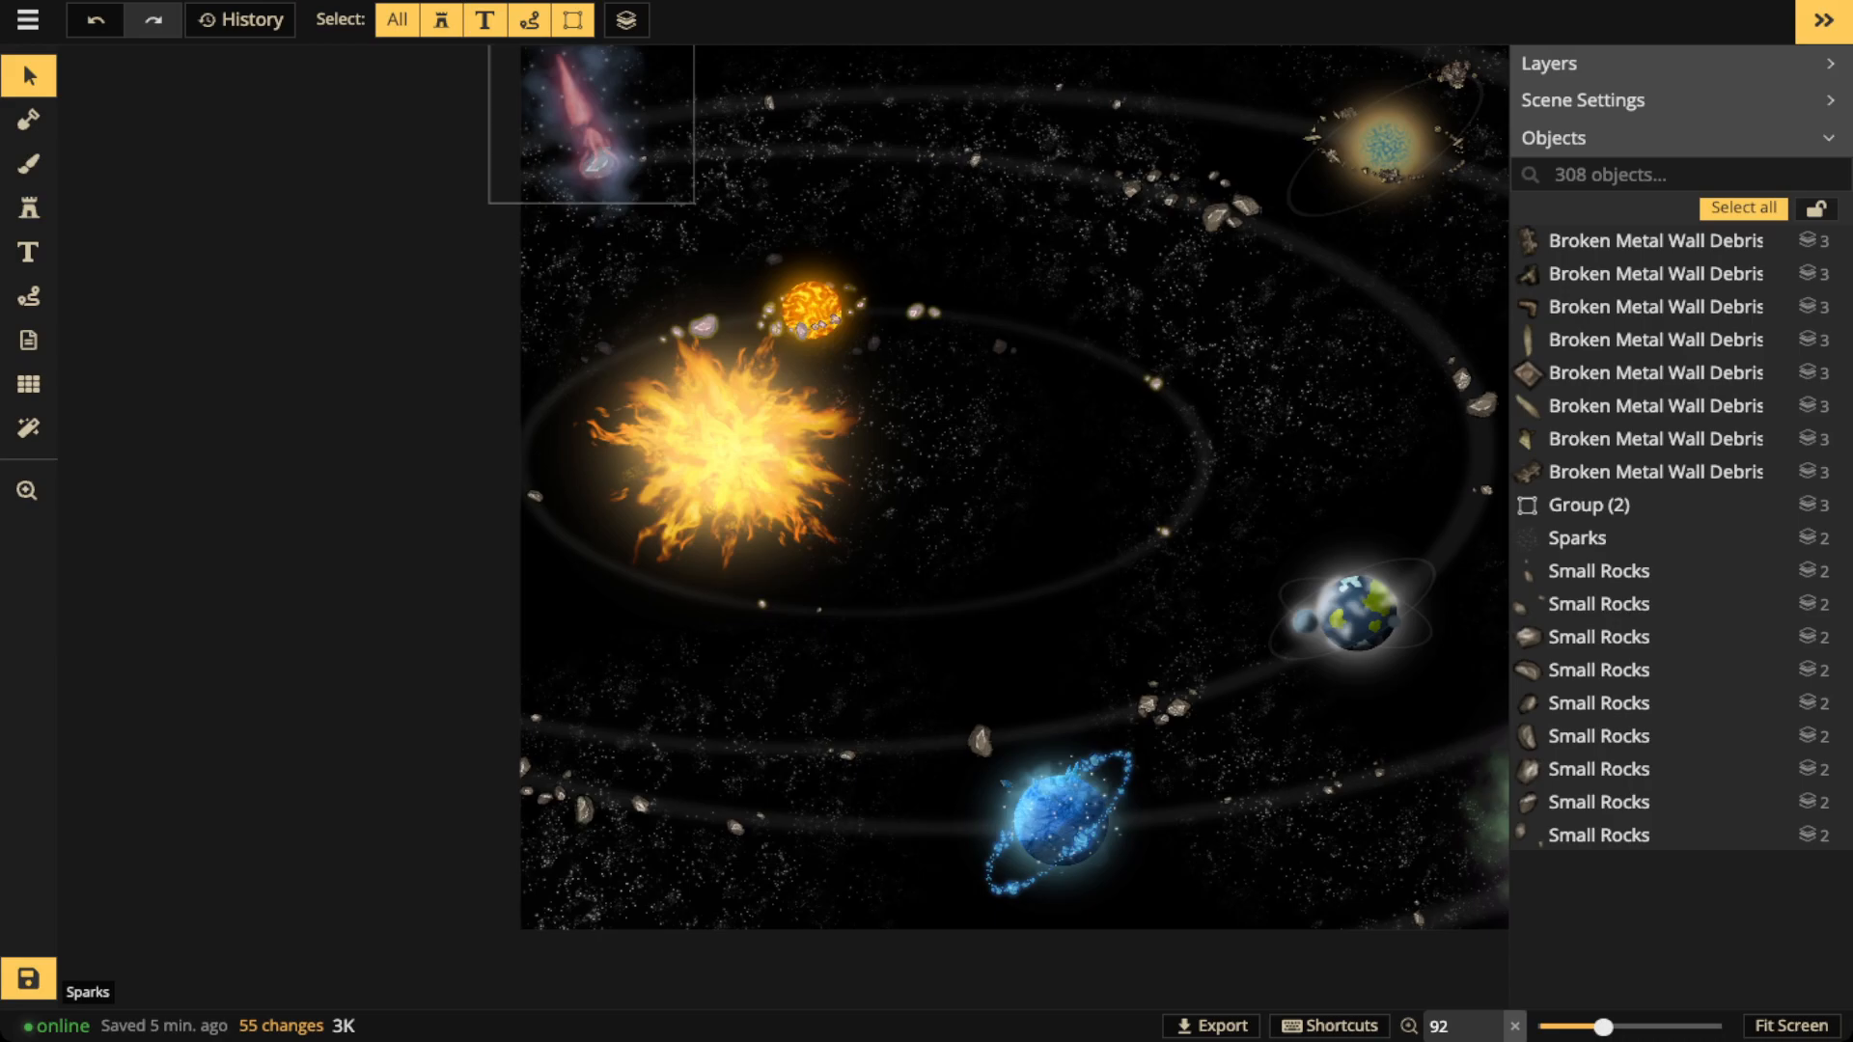
pyautogui.click(1602, 538)
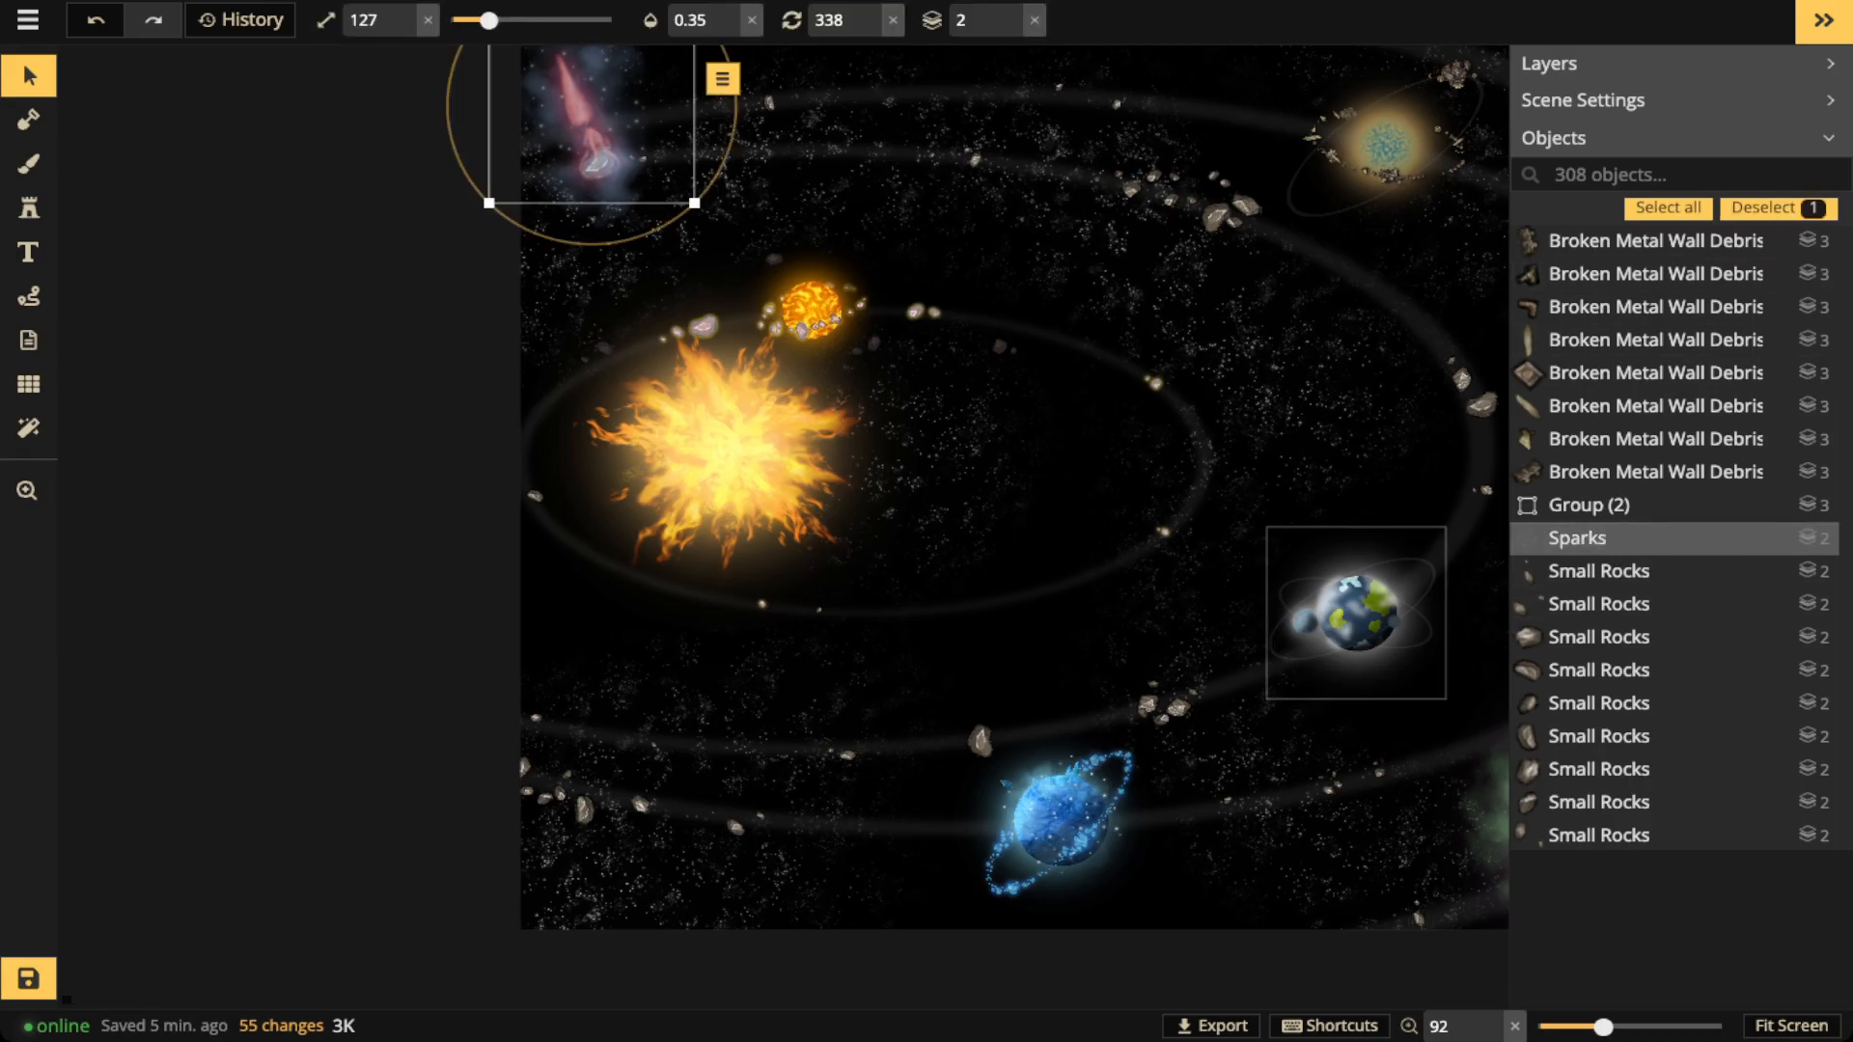
pyautogui.hotkey('ctrl', 'v')
pyautogui.press(']')
pyautogui.press('r')
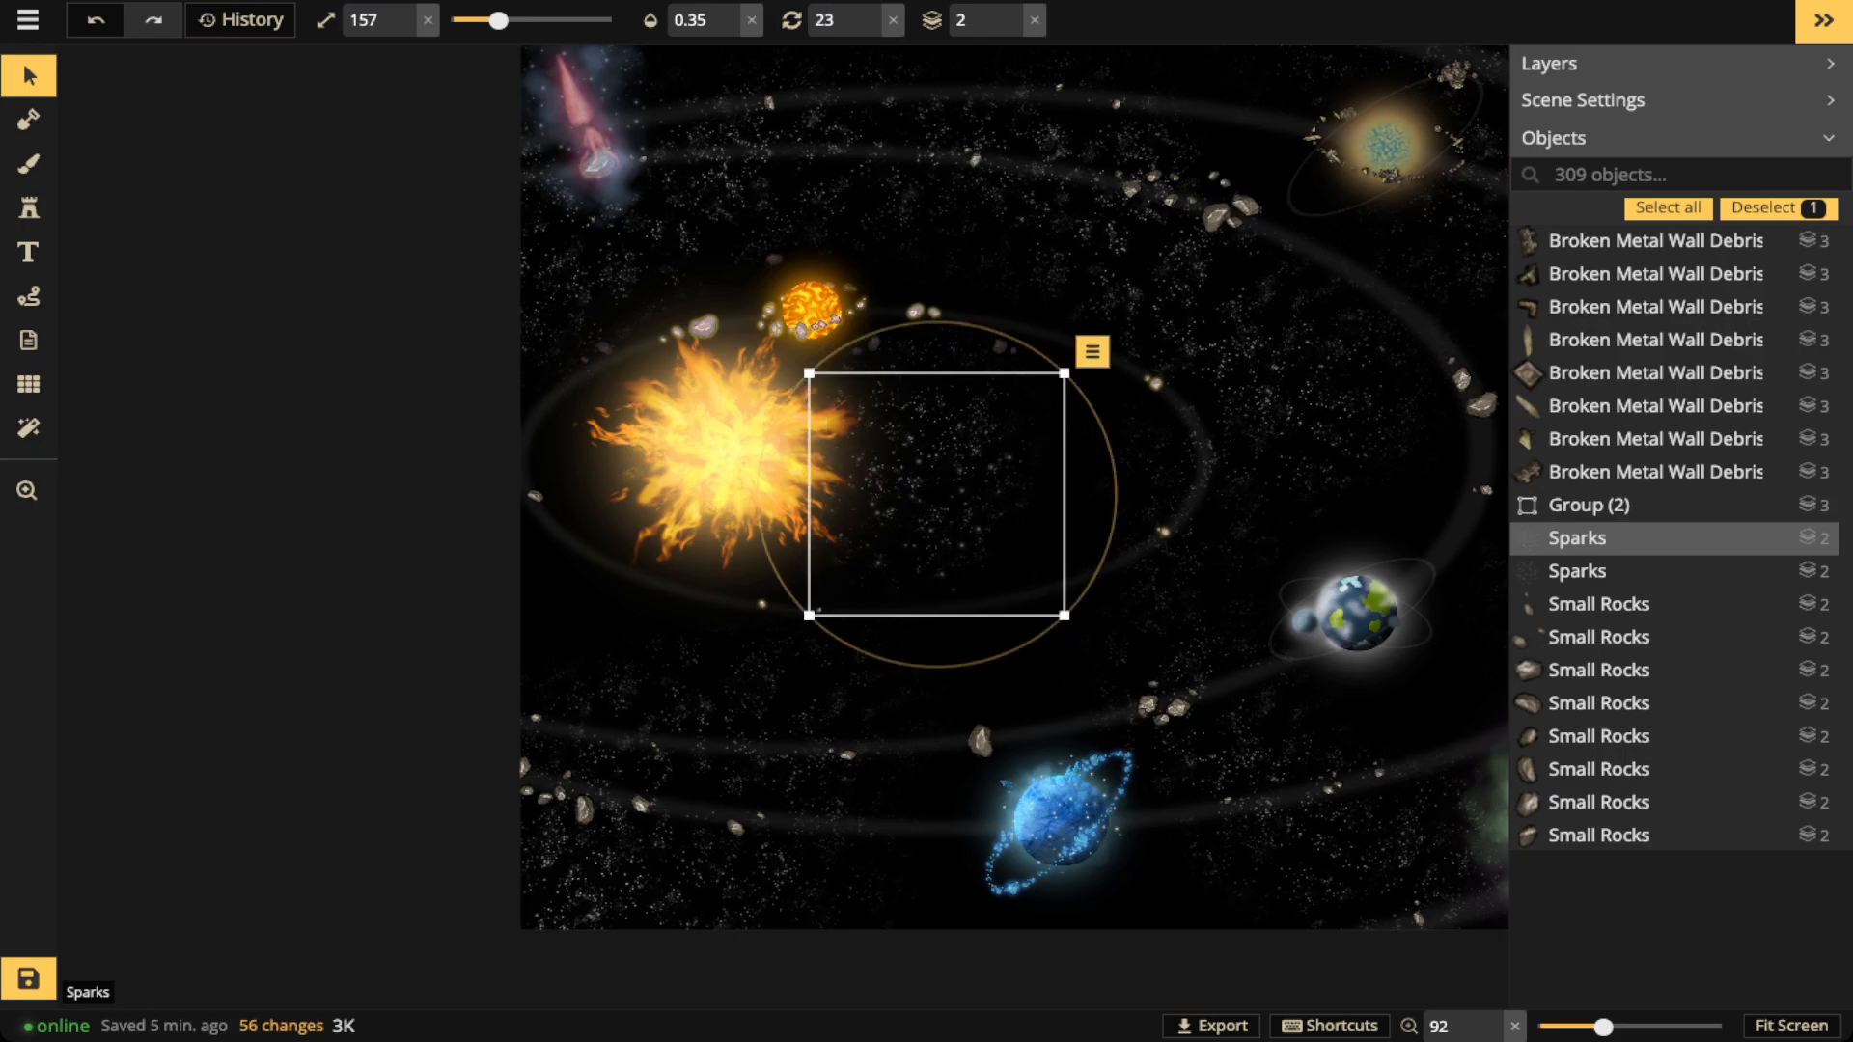
pyautogui.press(']')
pyautogui.press(']')
pyautogui.click(751, 21)
pyautogui.moveTo(936, 494); pyautogui.dragTo(741, 451)
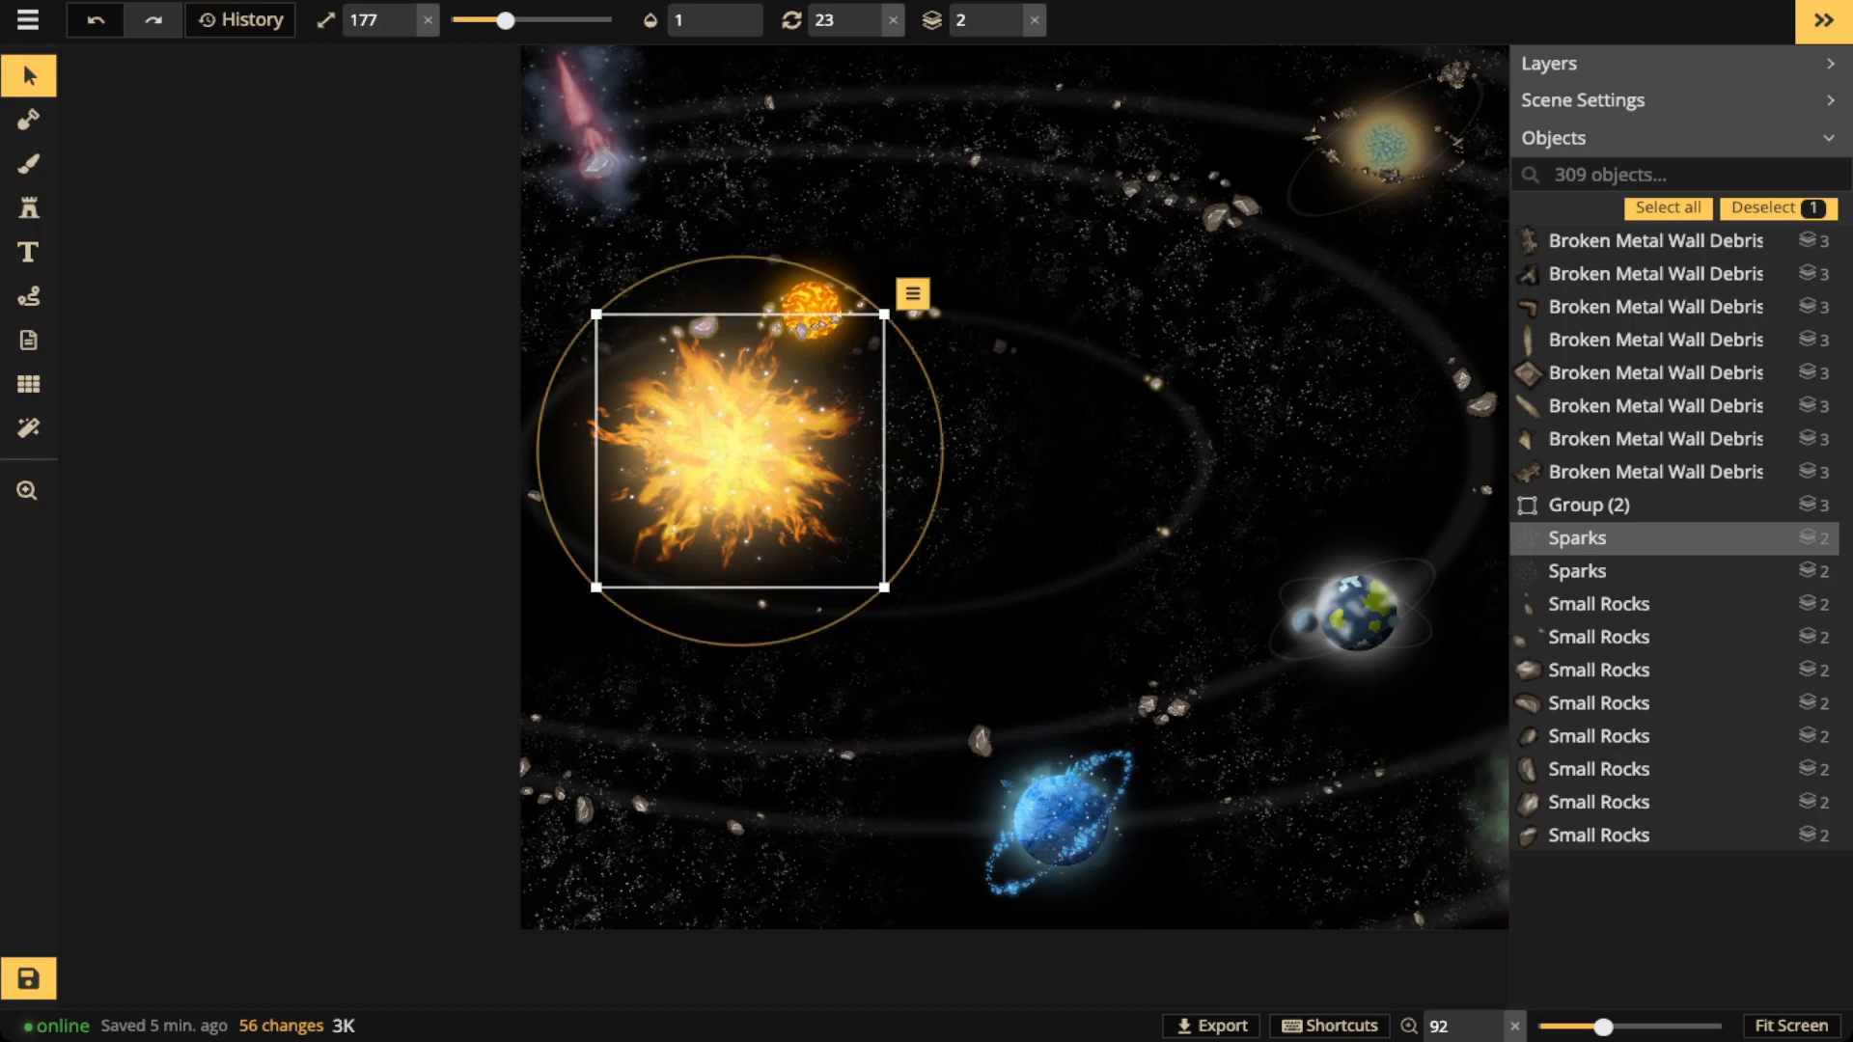
# Rotate the star's sparks to 68, reduce them to size 167, centre them on the star and deselect
pyautogui.press('r')
pyautogui.press('r')
pyautogui.press('r')
pyautogui.press('[')
pyautogui.moveTo(740, 450); pyautogui.dragTo(723, 470)
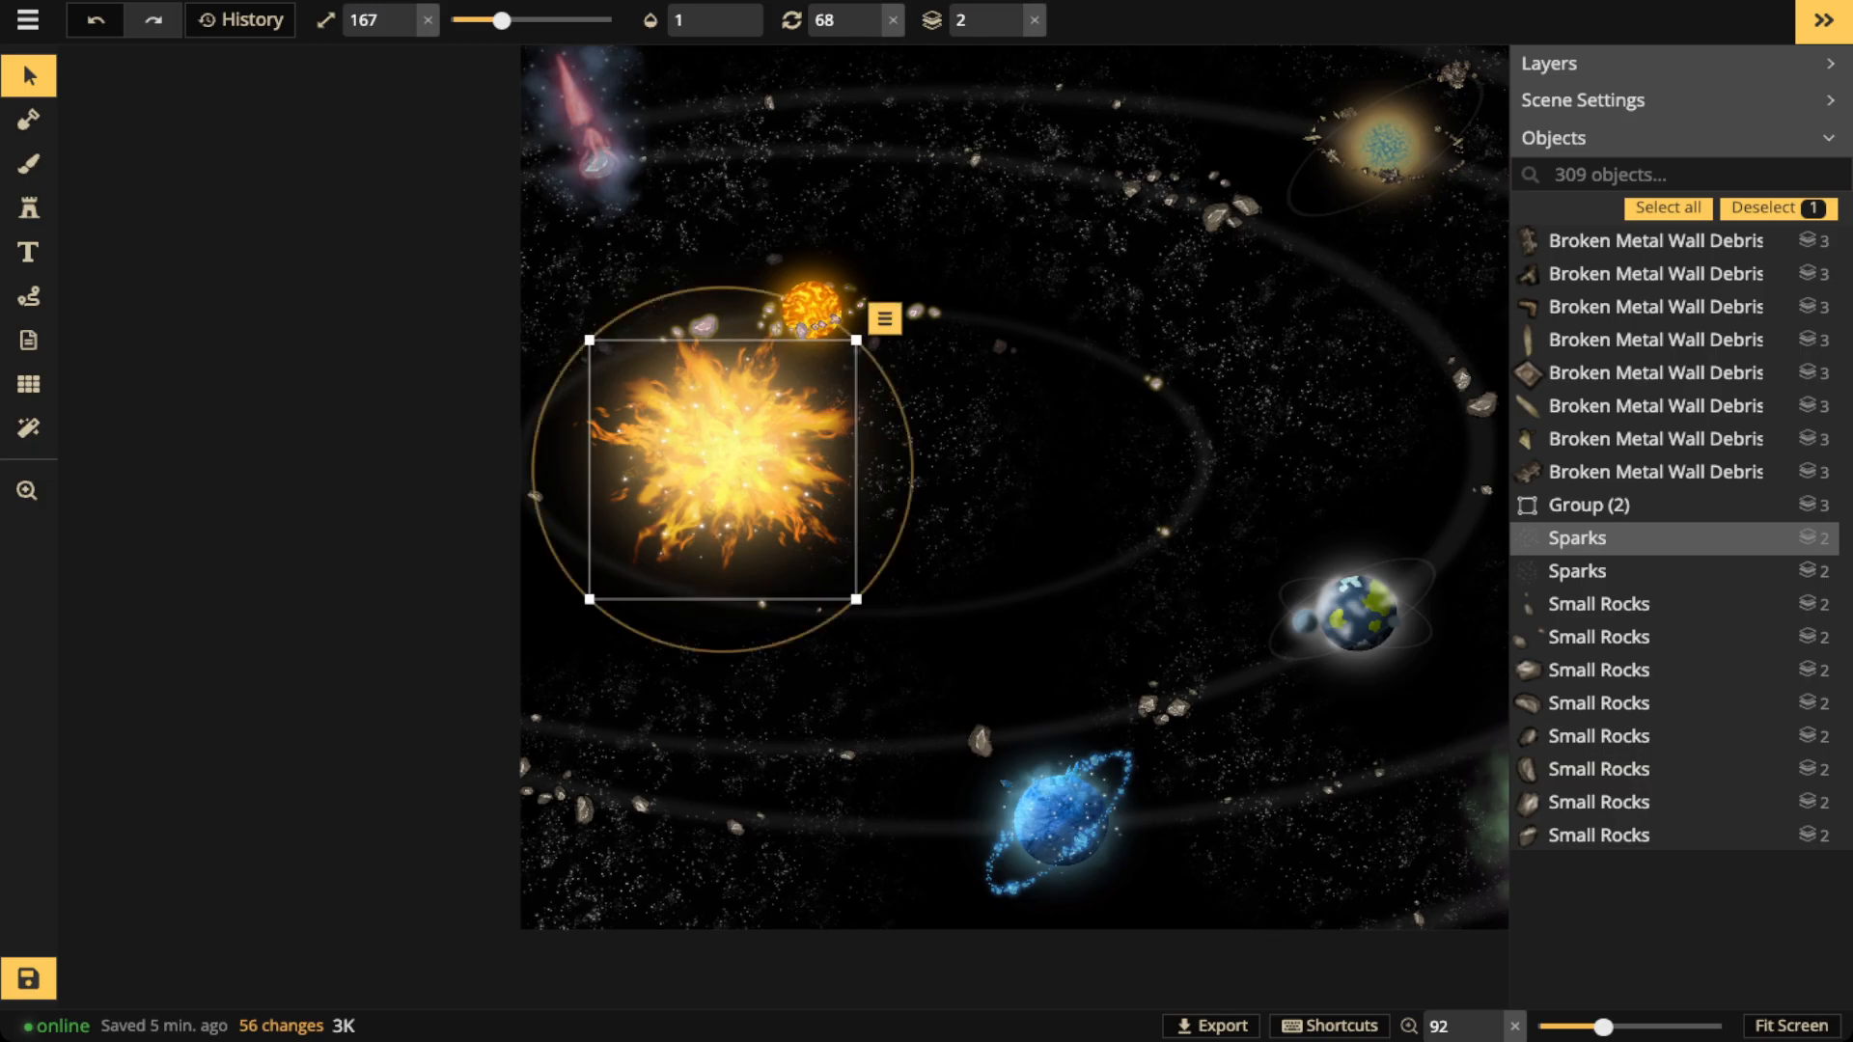
pyautogui.click(29, 75)
# Search the stamp catalog for WAVE and choose the Ship Waves stamp
pyautogui.scroll(-1, 1108, 395)
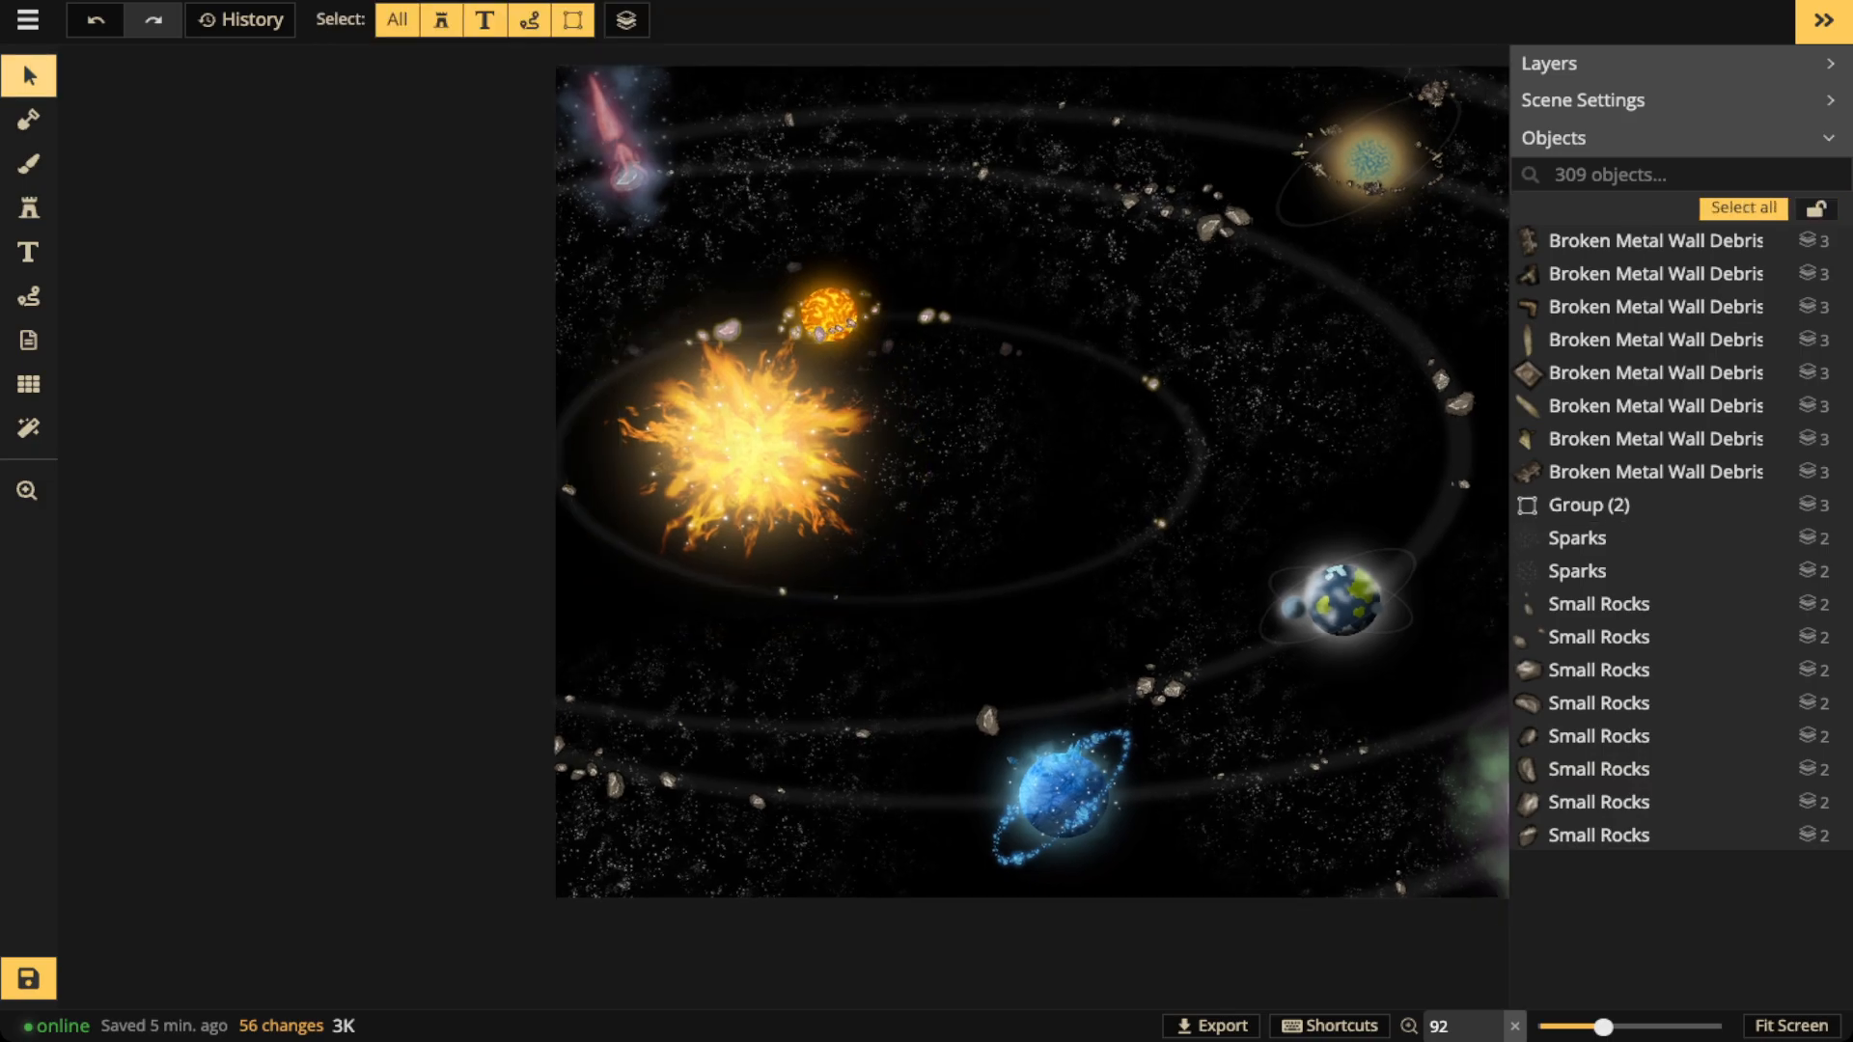
pyautogui.scroll(-1, 1107, 395)
pyautogui.moveTo(1108, 395); pyautogui.dragTo(847, 427)
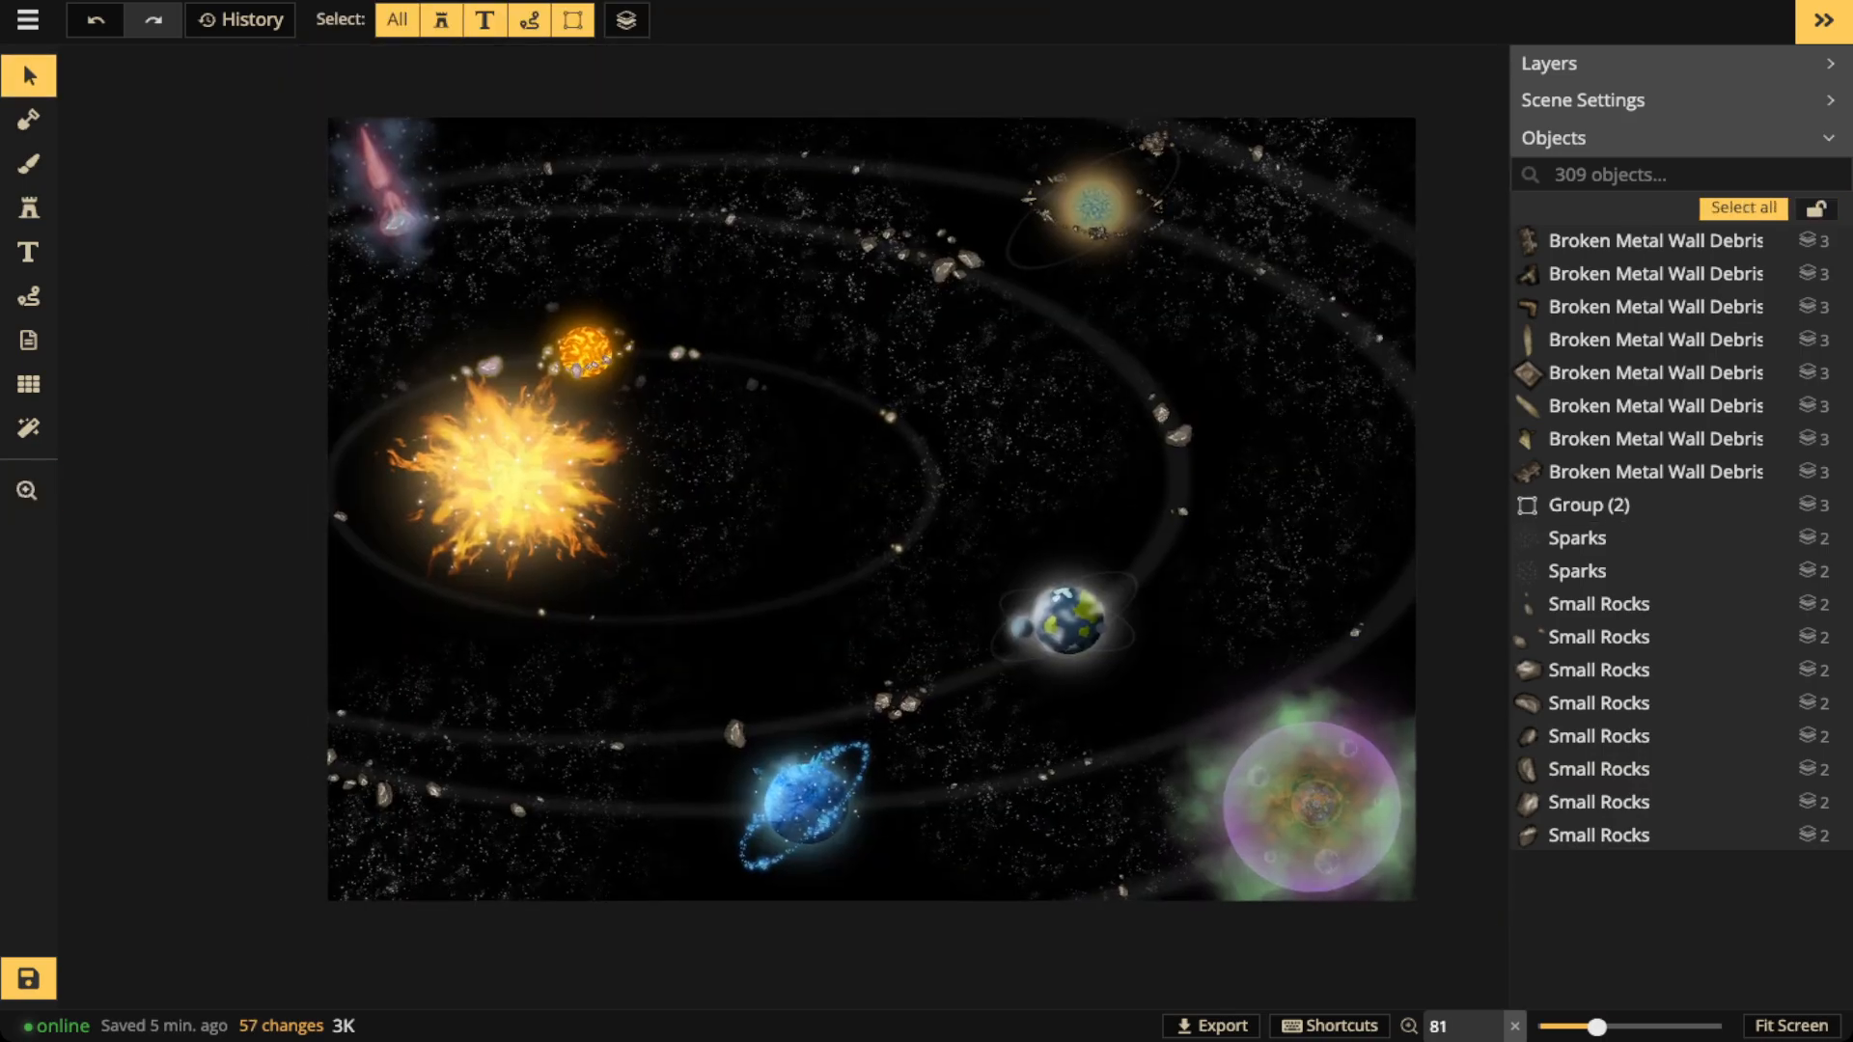
pyautogui.scroll(2, 73, 238)
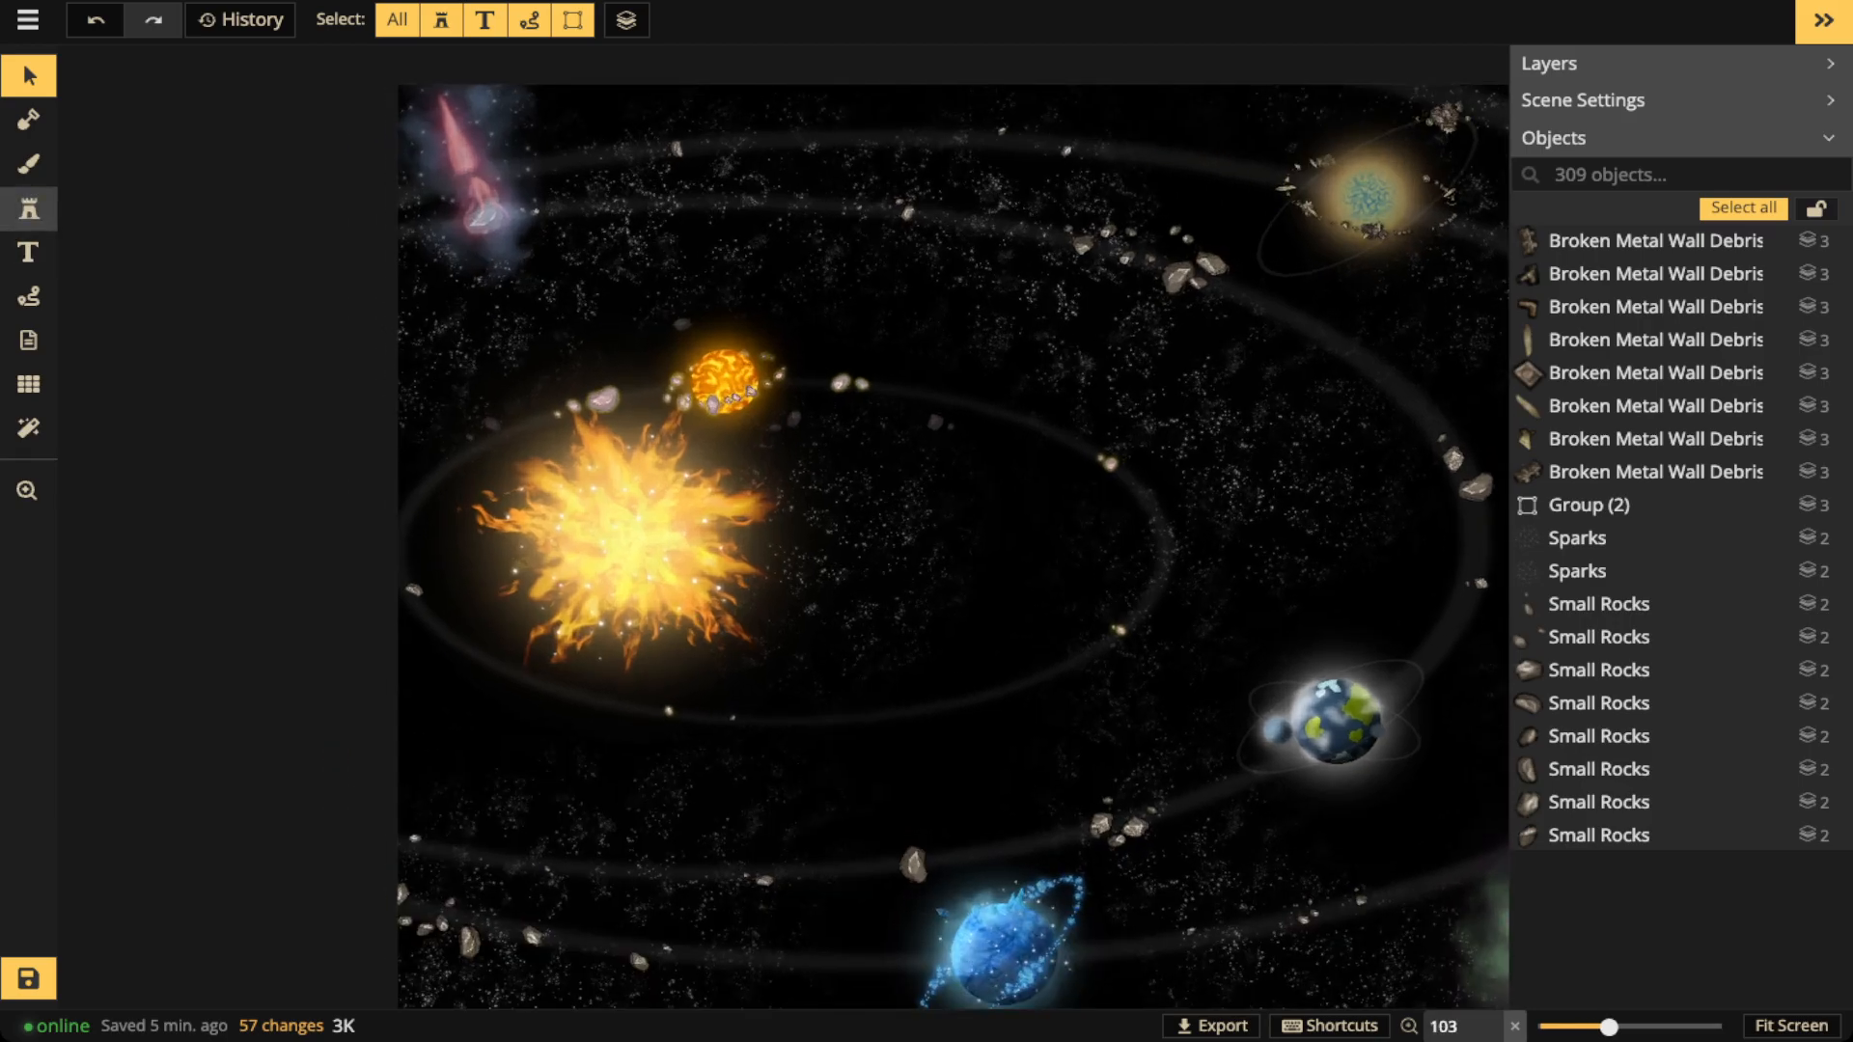
pyautogui.click(29, 208)
pyautogui.click(129, 269)
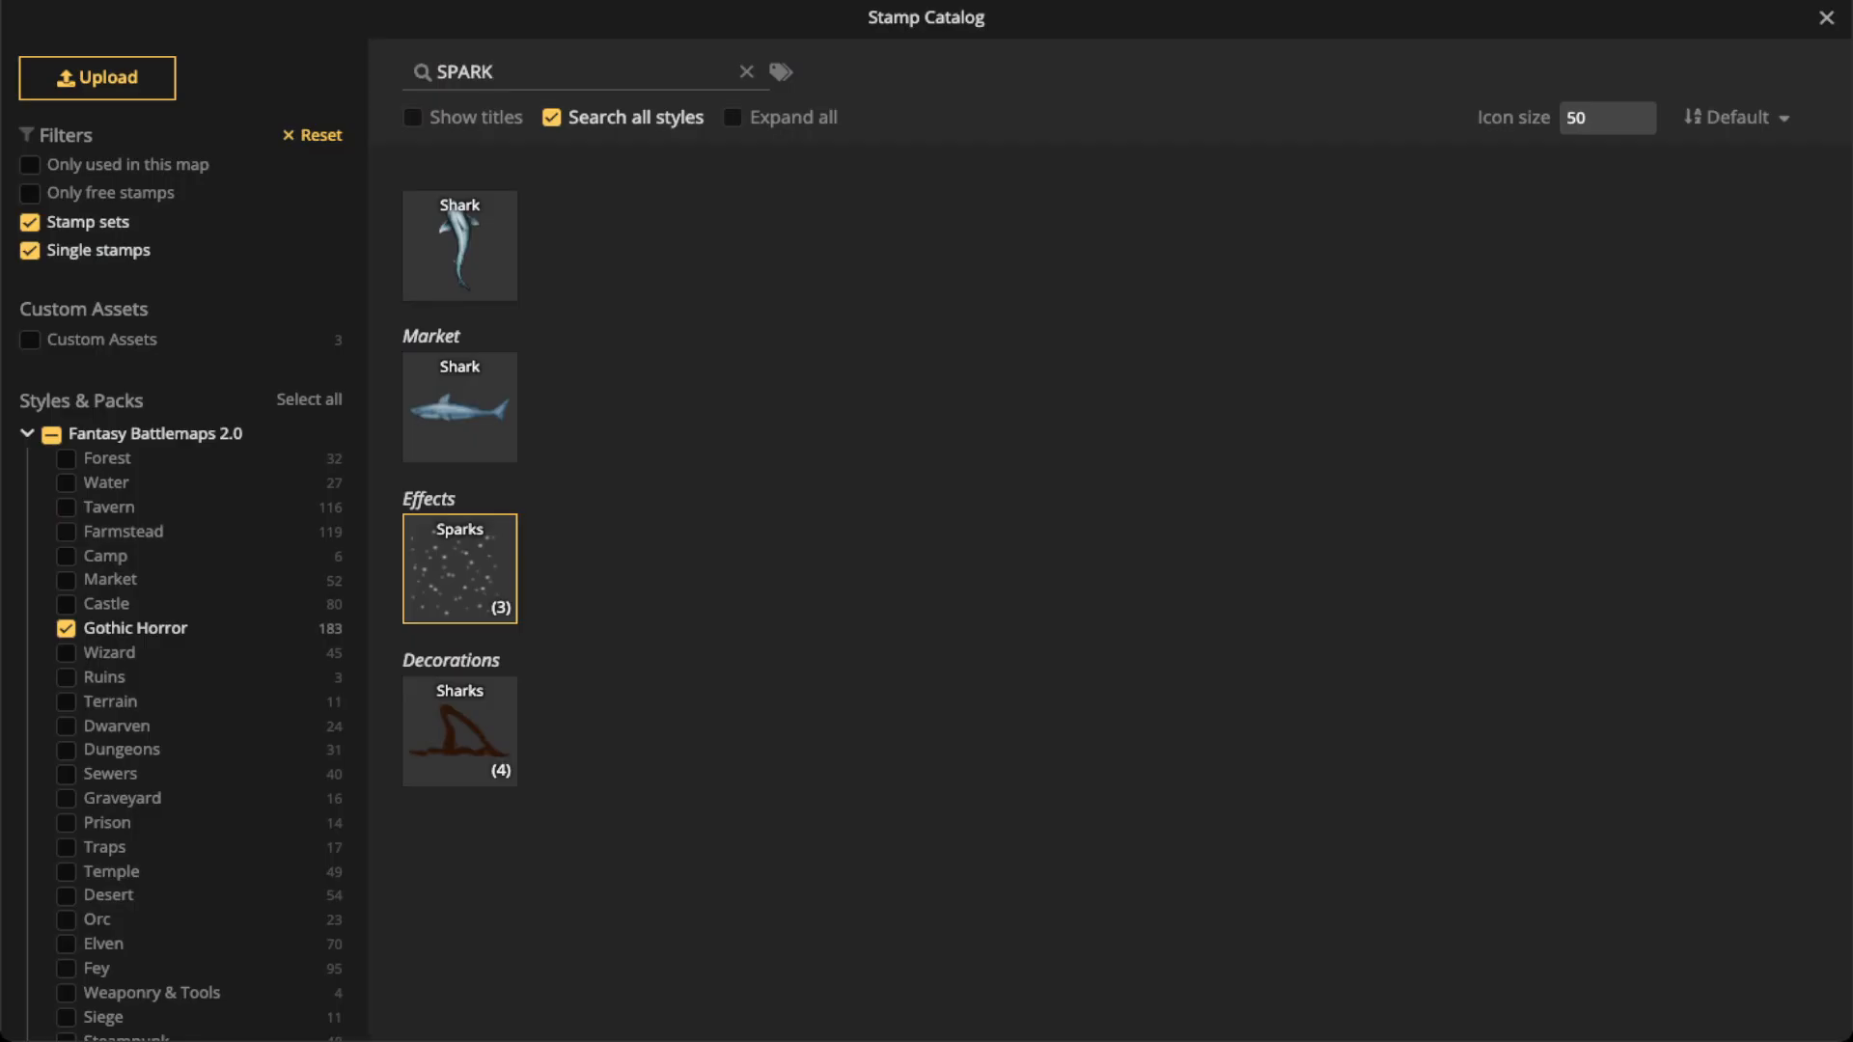
pyautogui.write('WAVE')
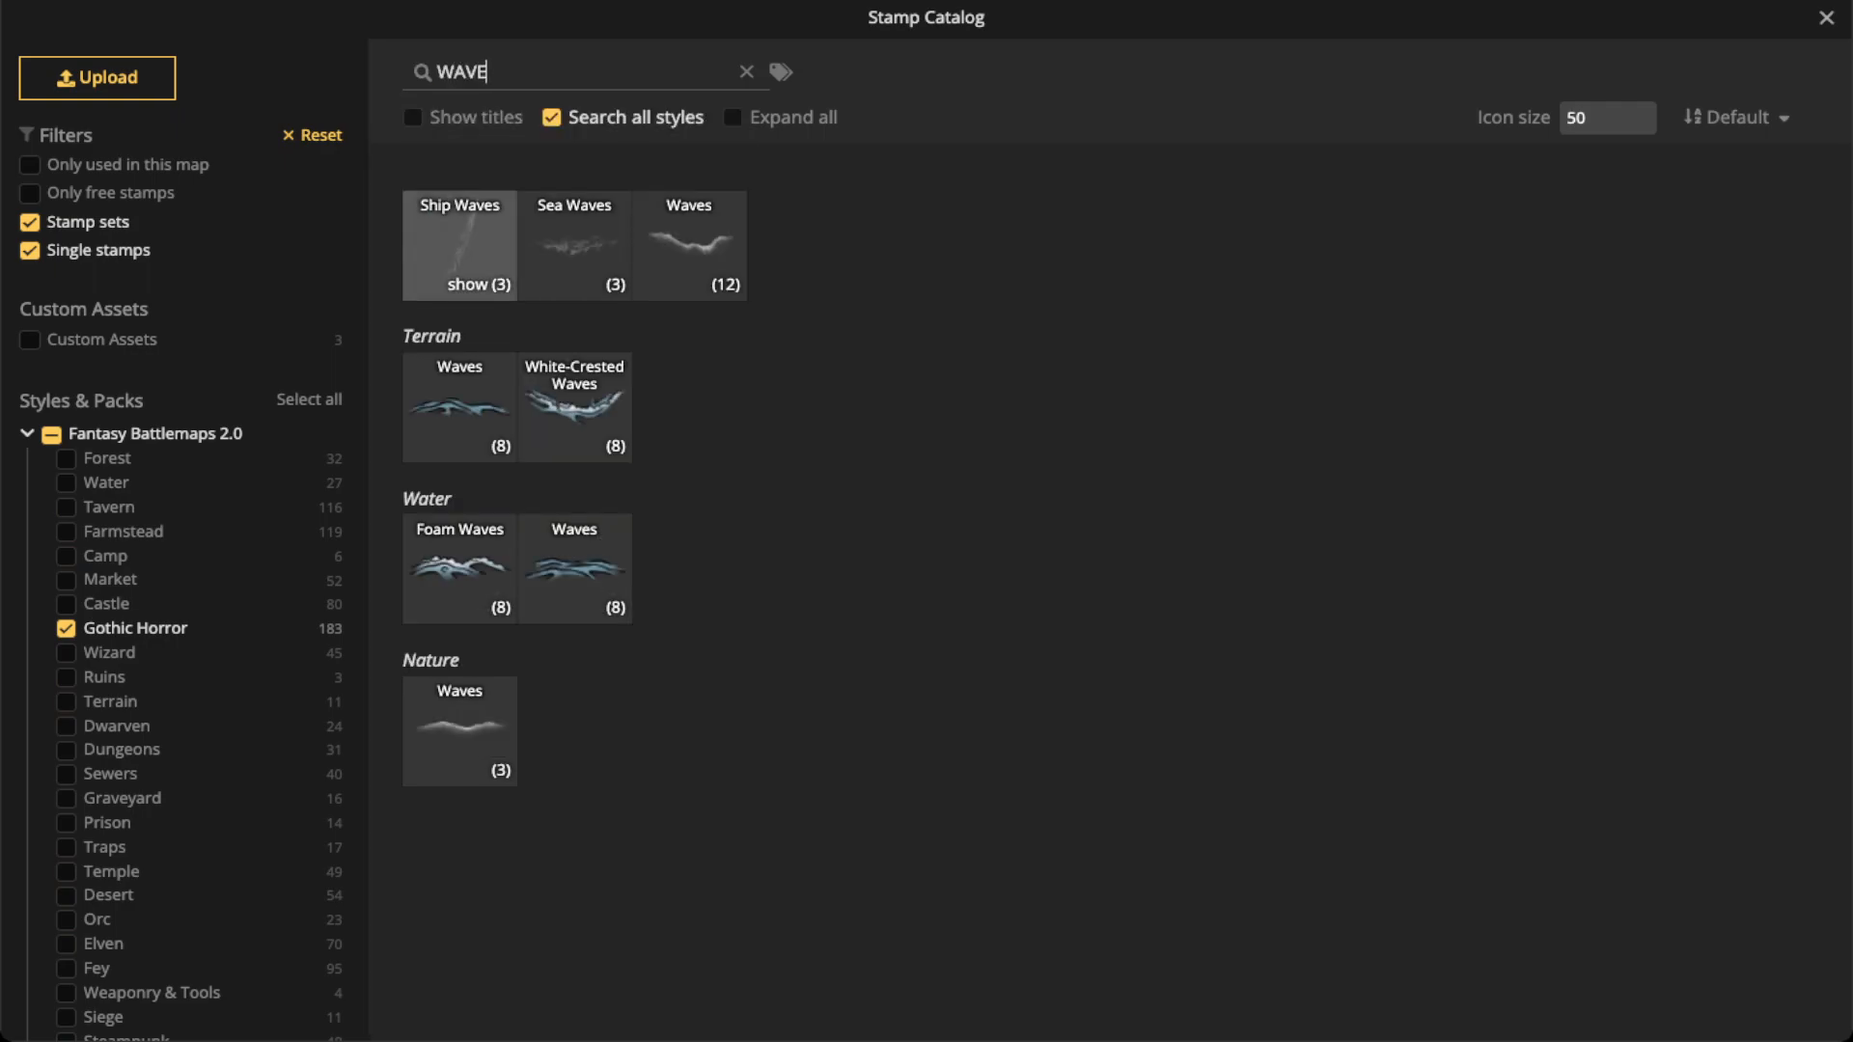
pyautogui.click(459, 245)
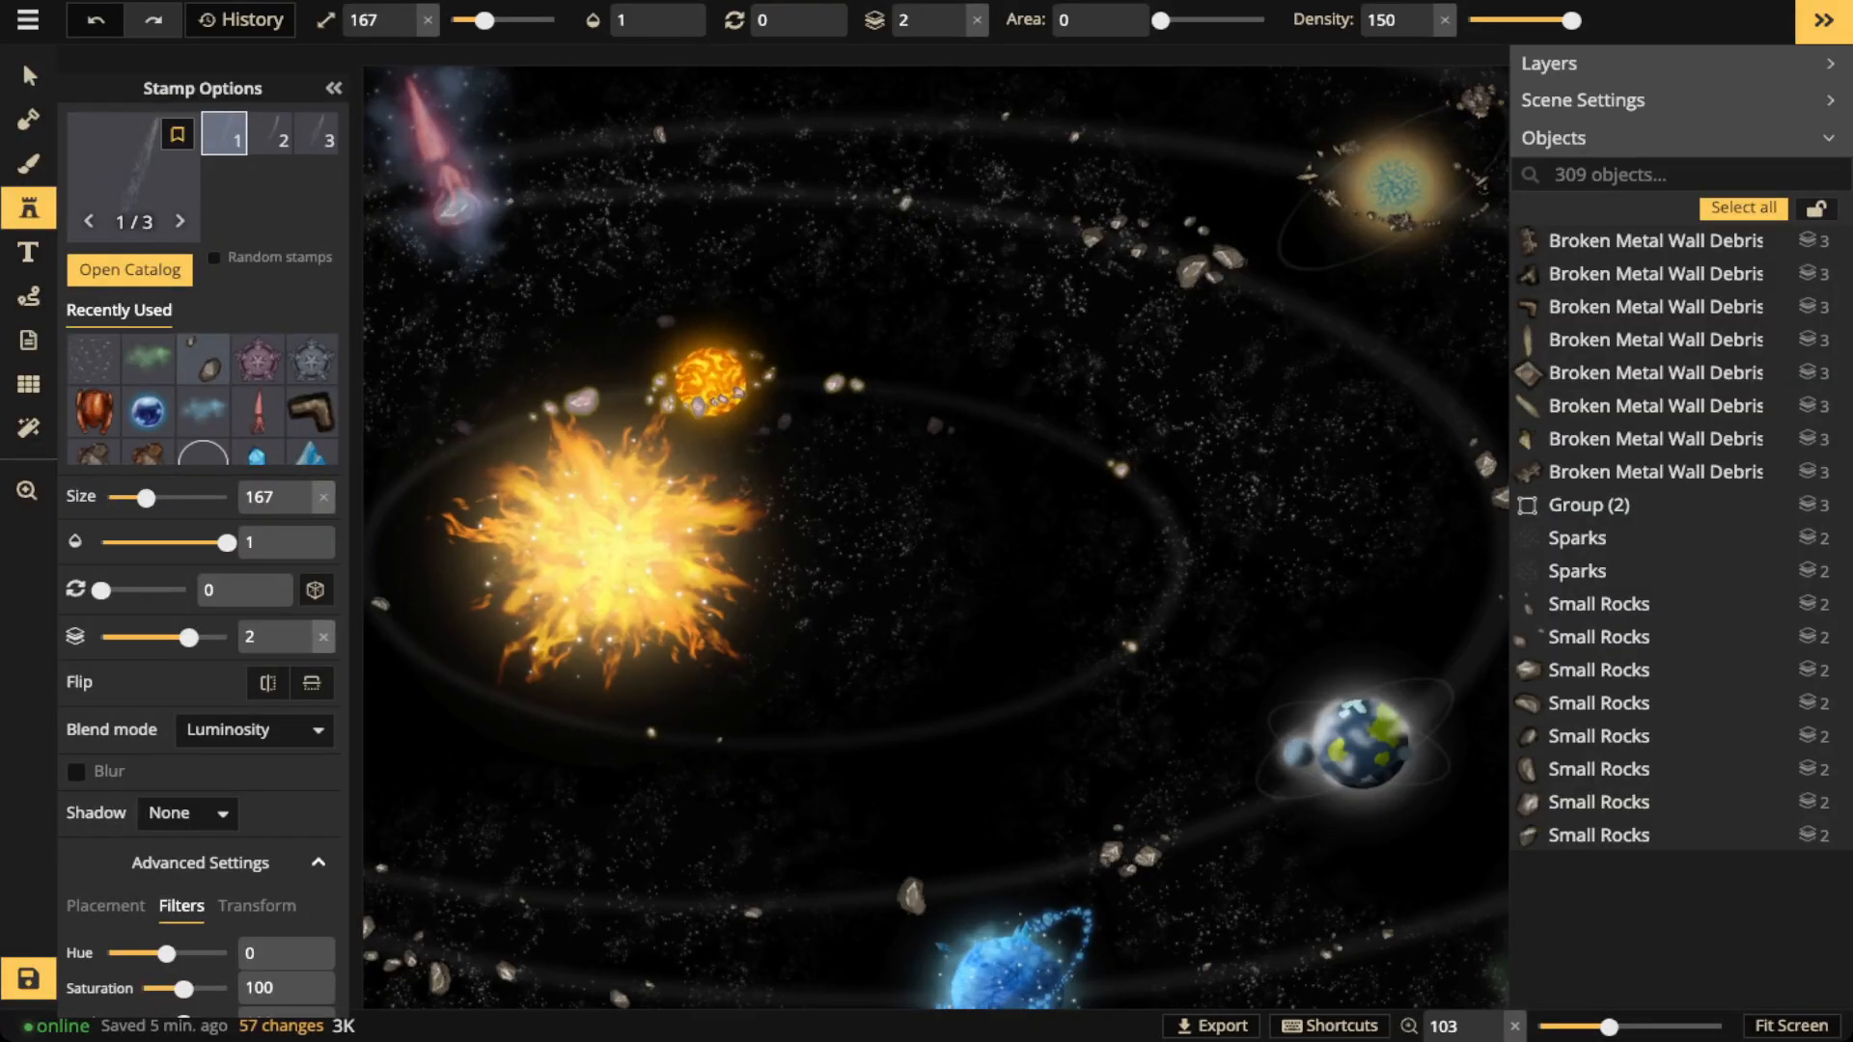
# Try out rotations for the Ship Waves stamp between the orbits, ending at 240
pyautogui.scroll(2, 1043, 363)
pyautogui.moveTo(1050, 328); pyautogui.dragTo(910, 352)
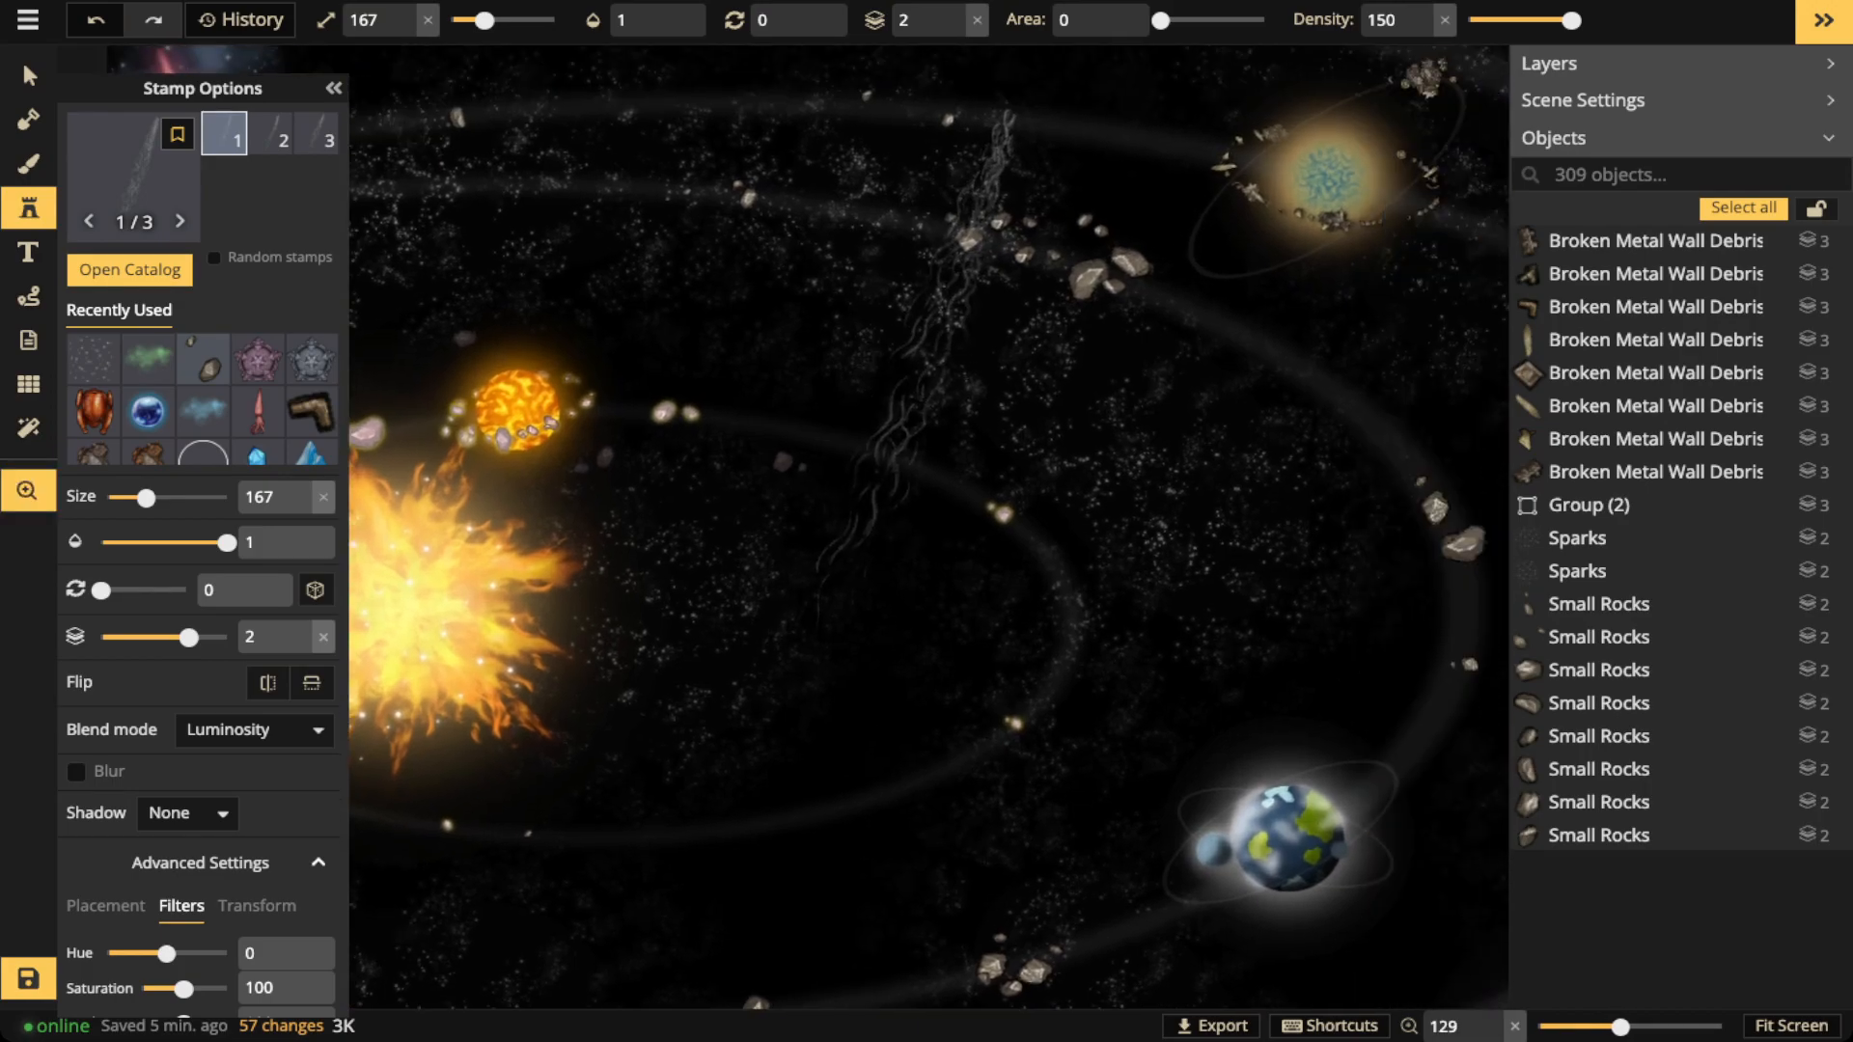
pyautogui.scroll(-7, 1177, 369)
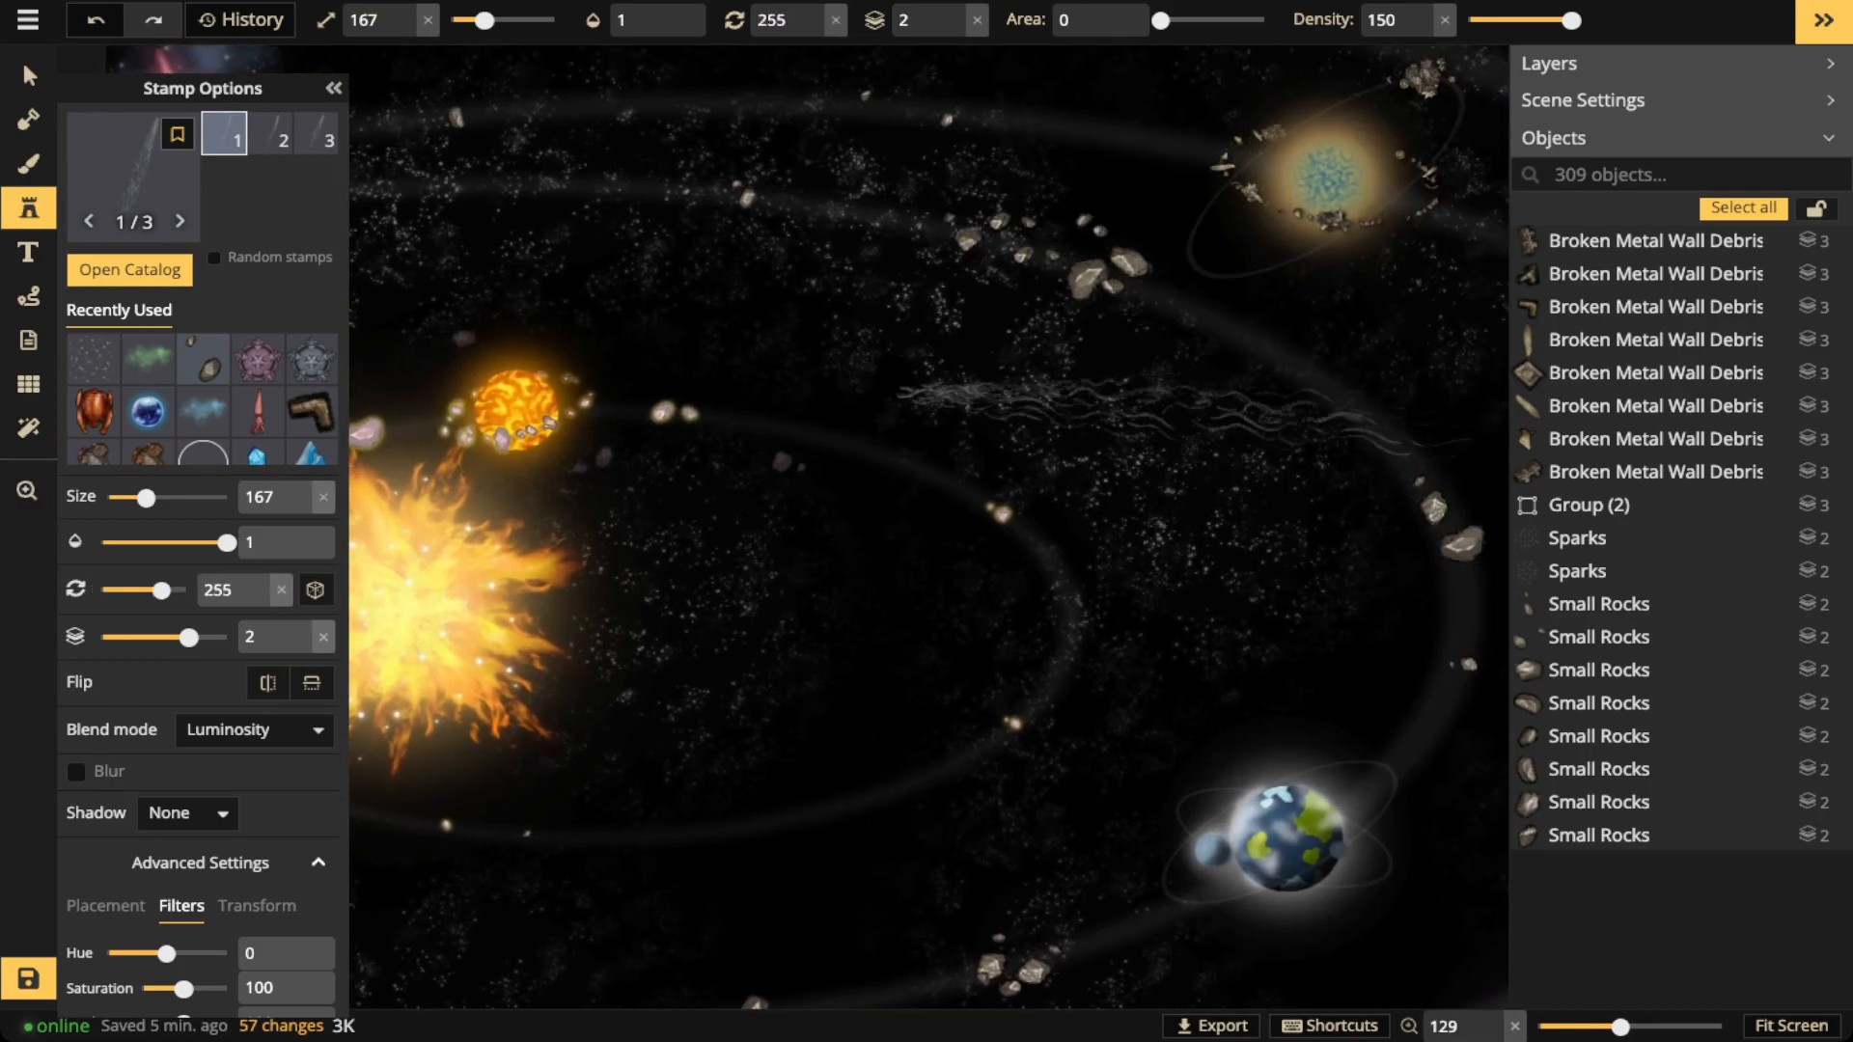
pyautogui.scroll(1, 1176, 422)
pyautogui.scroll(-1, 1175, 430)
pyautogui.moveTo(1176, 457); pyautogui.dragTo(1030, 289)
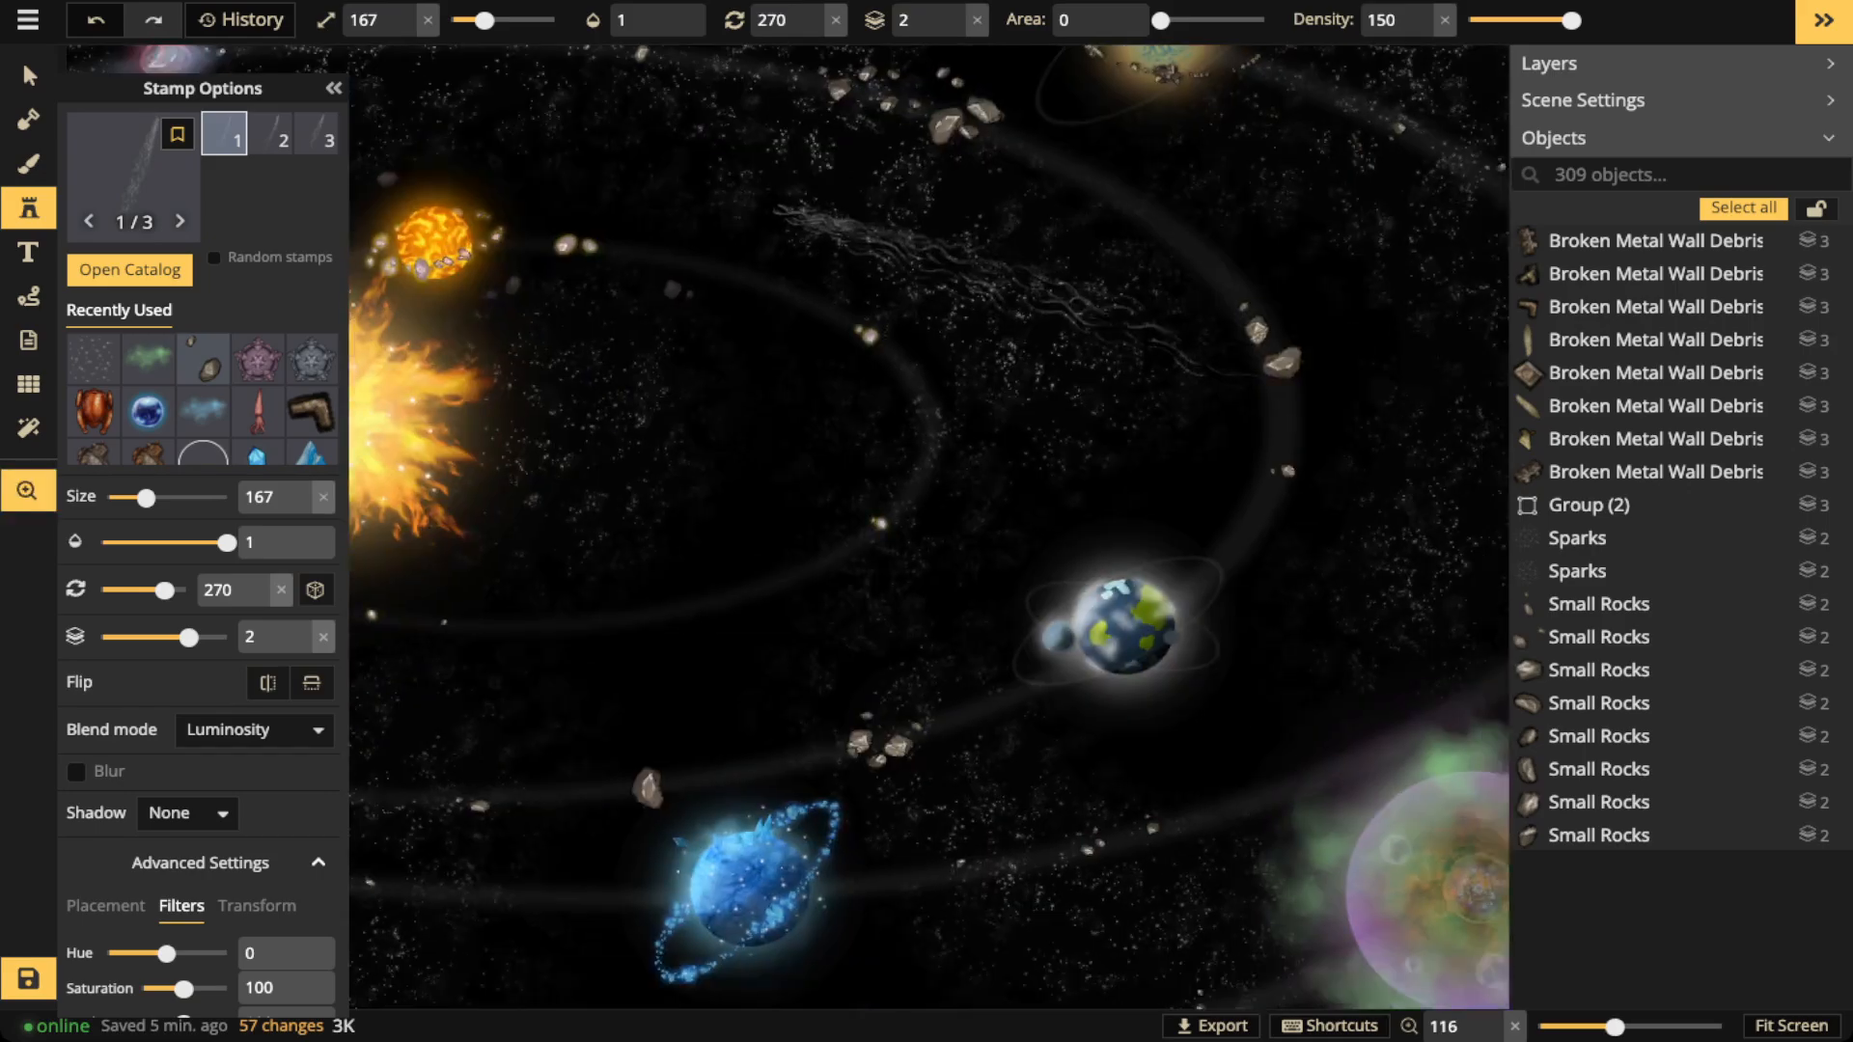
pyautogui.scroll(-2, 1129, 511)
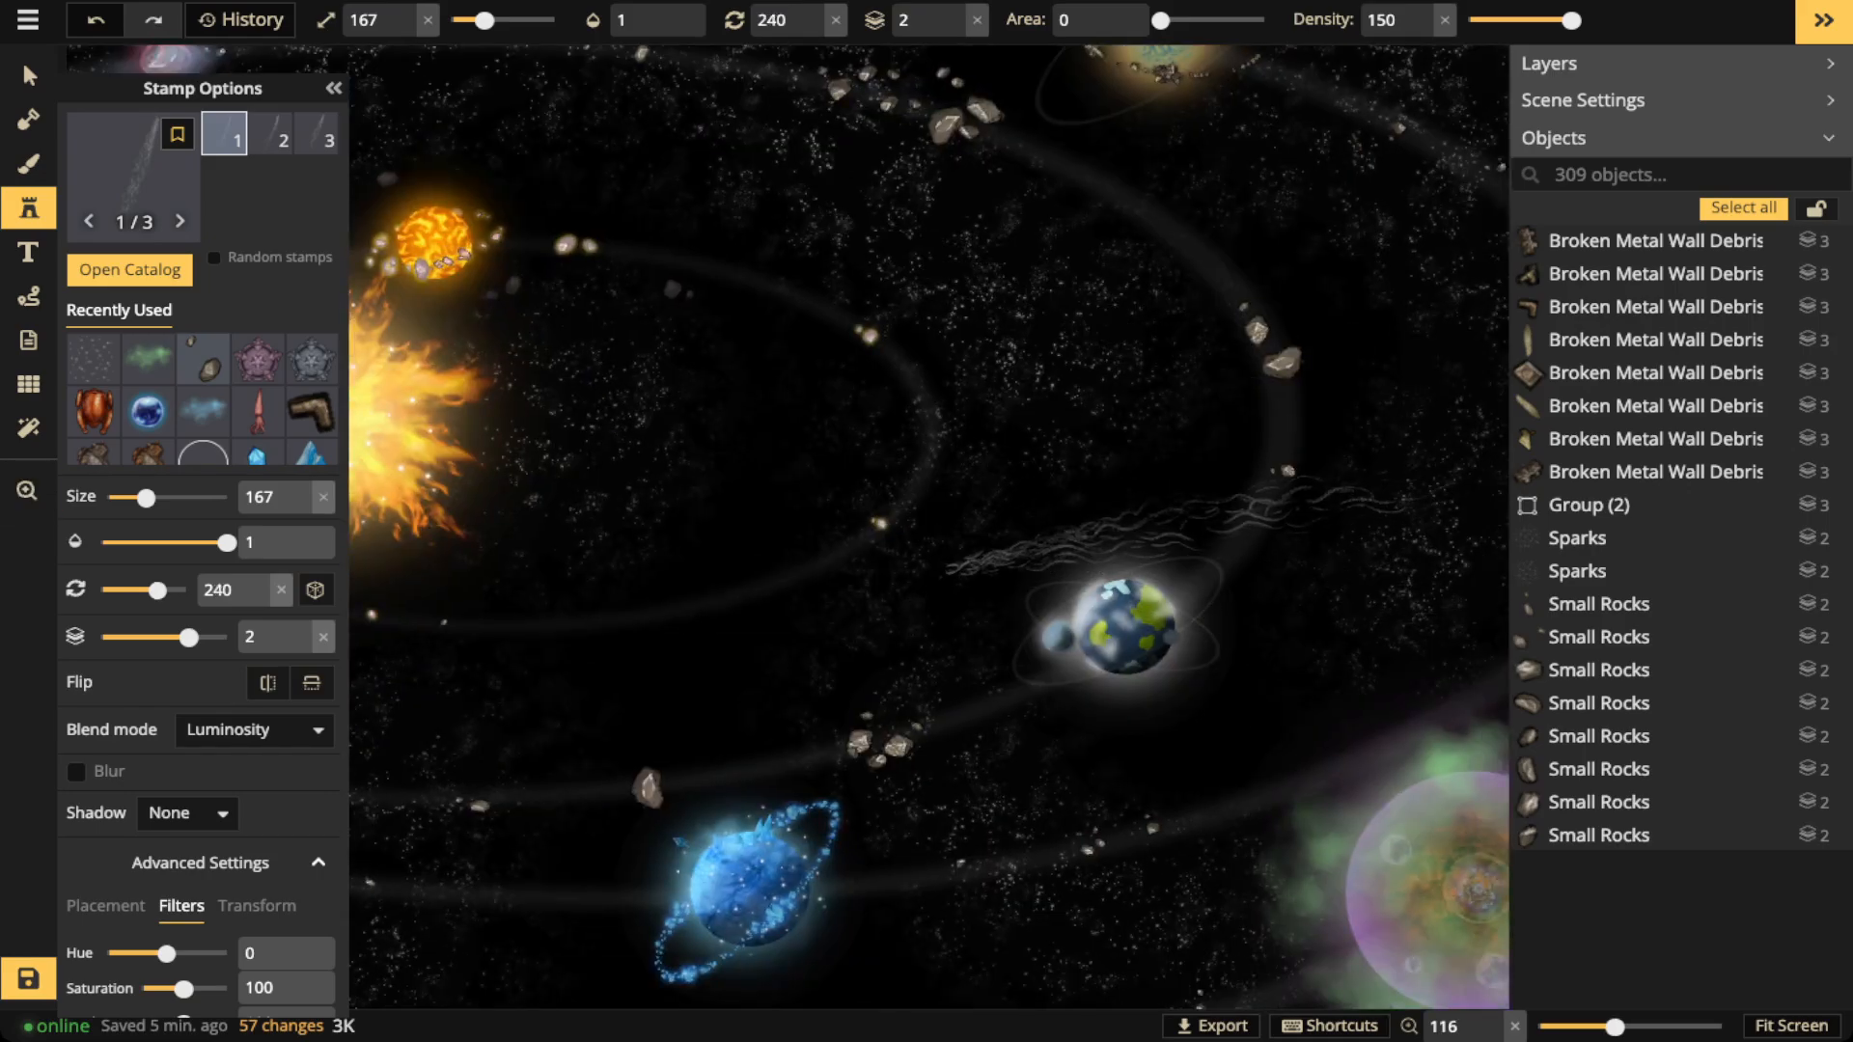
# Give the Ship Waves stamp an object shadow in white (FFFFFF) with a blur of 8.1
pyautogui.click(189, 813)
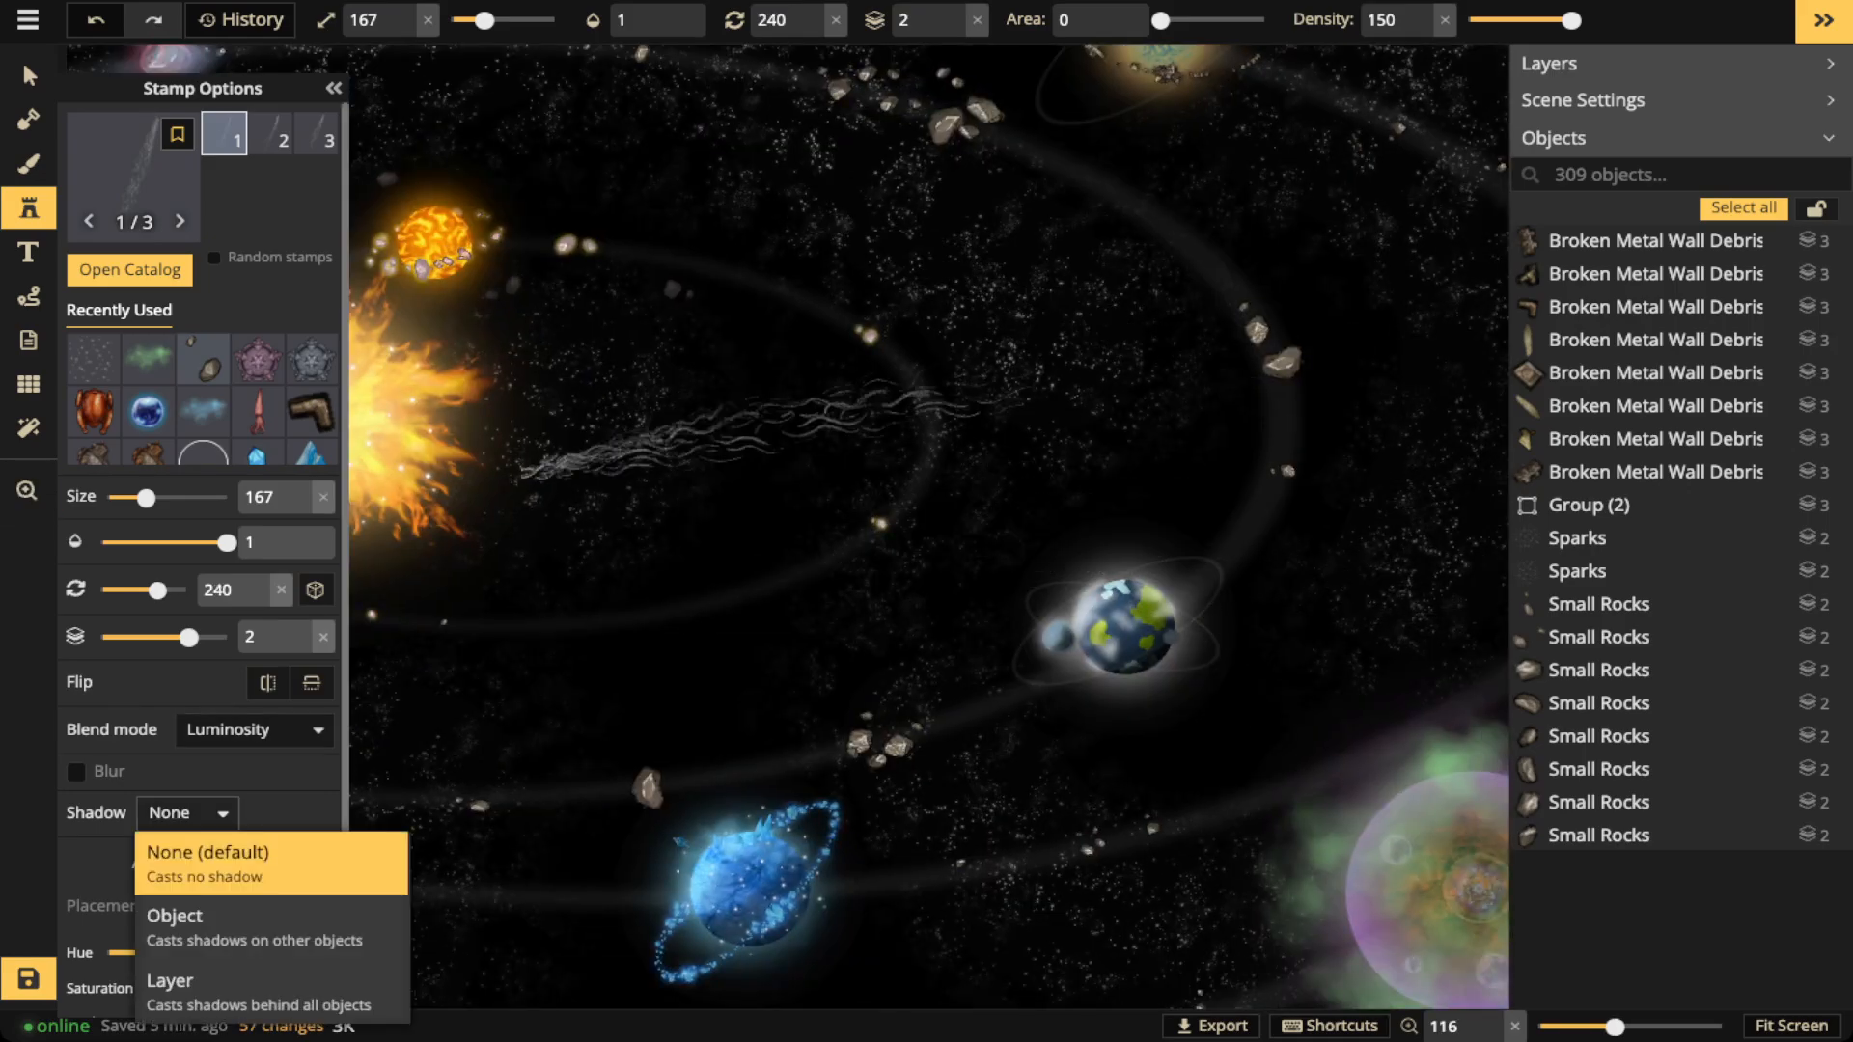
pyautogui.click(193, 926)
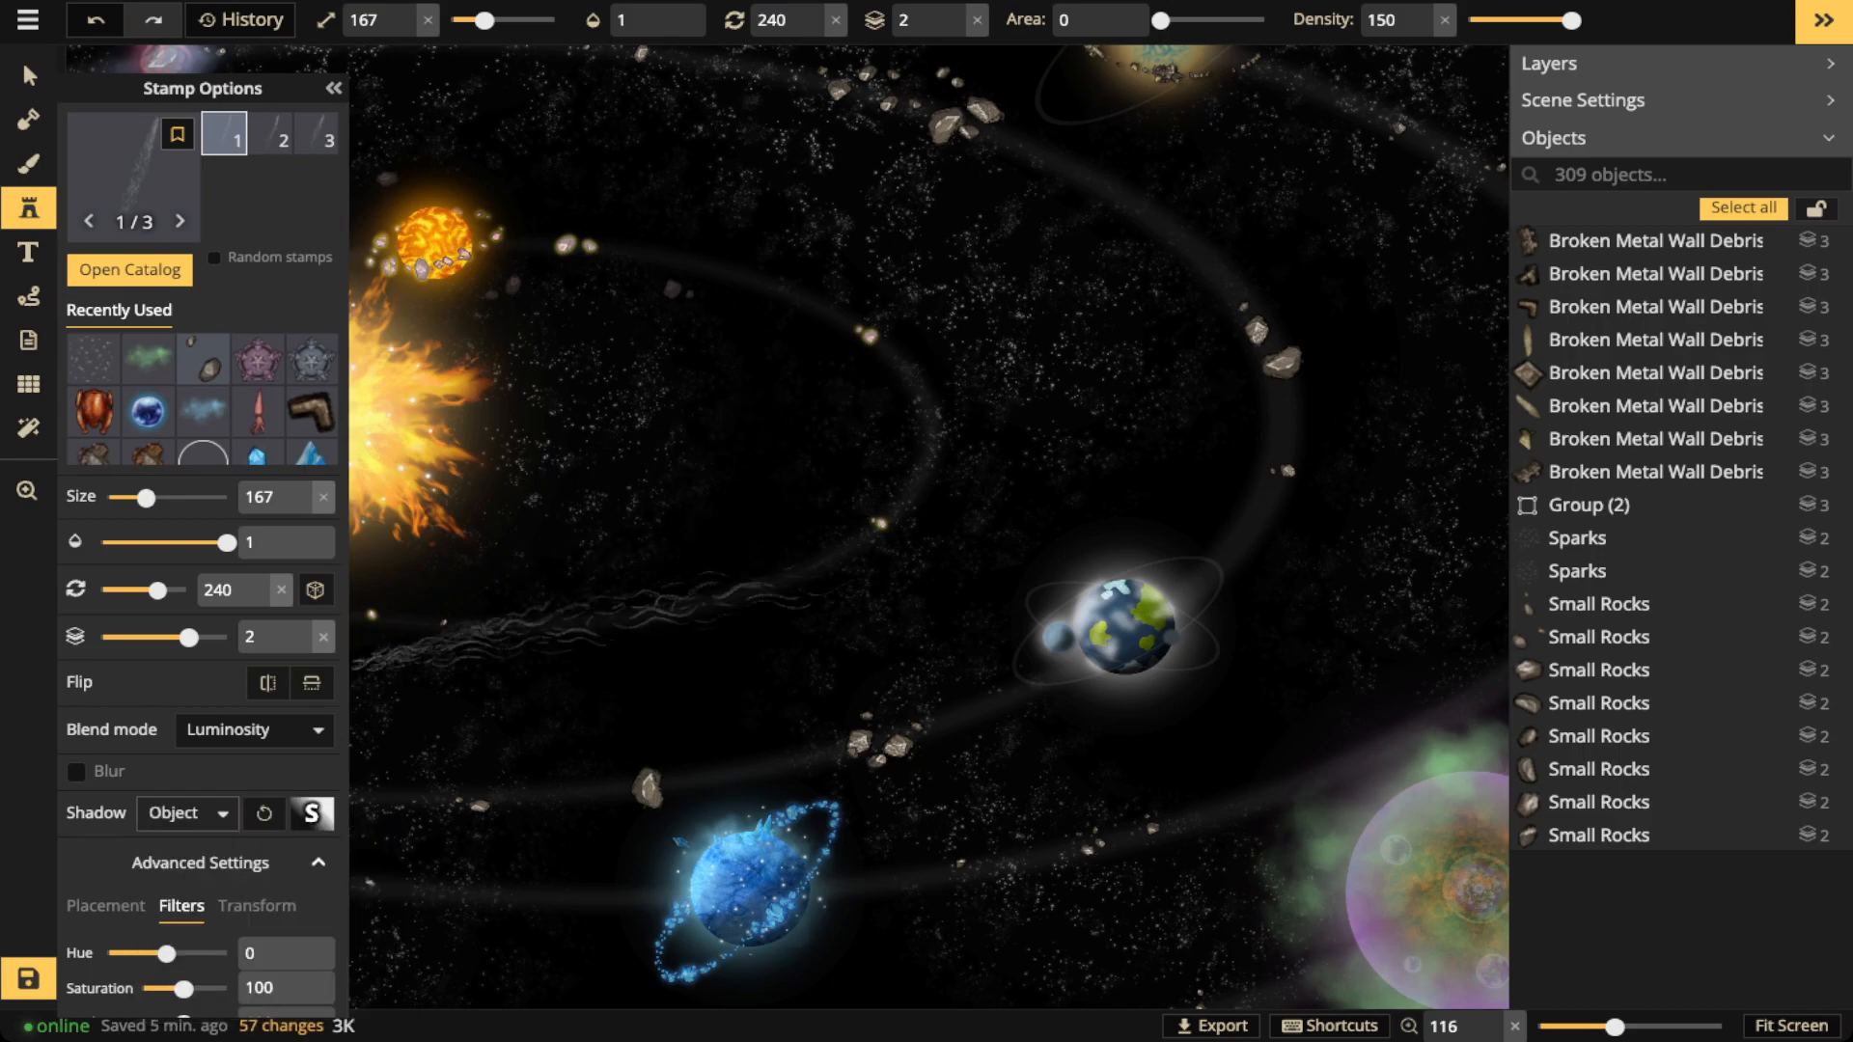
pyautogui.click(311, 813)
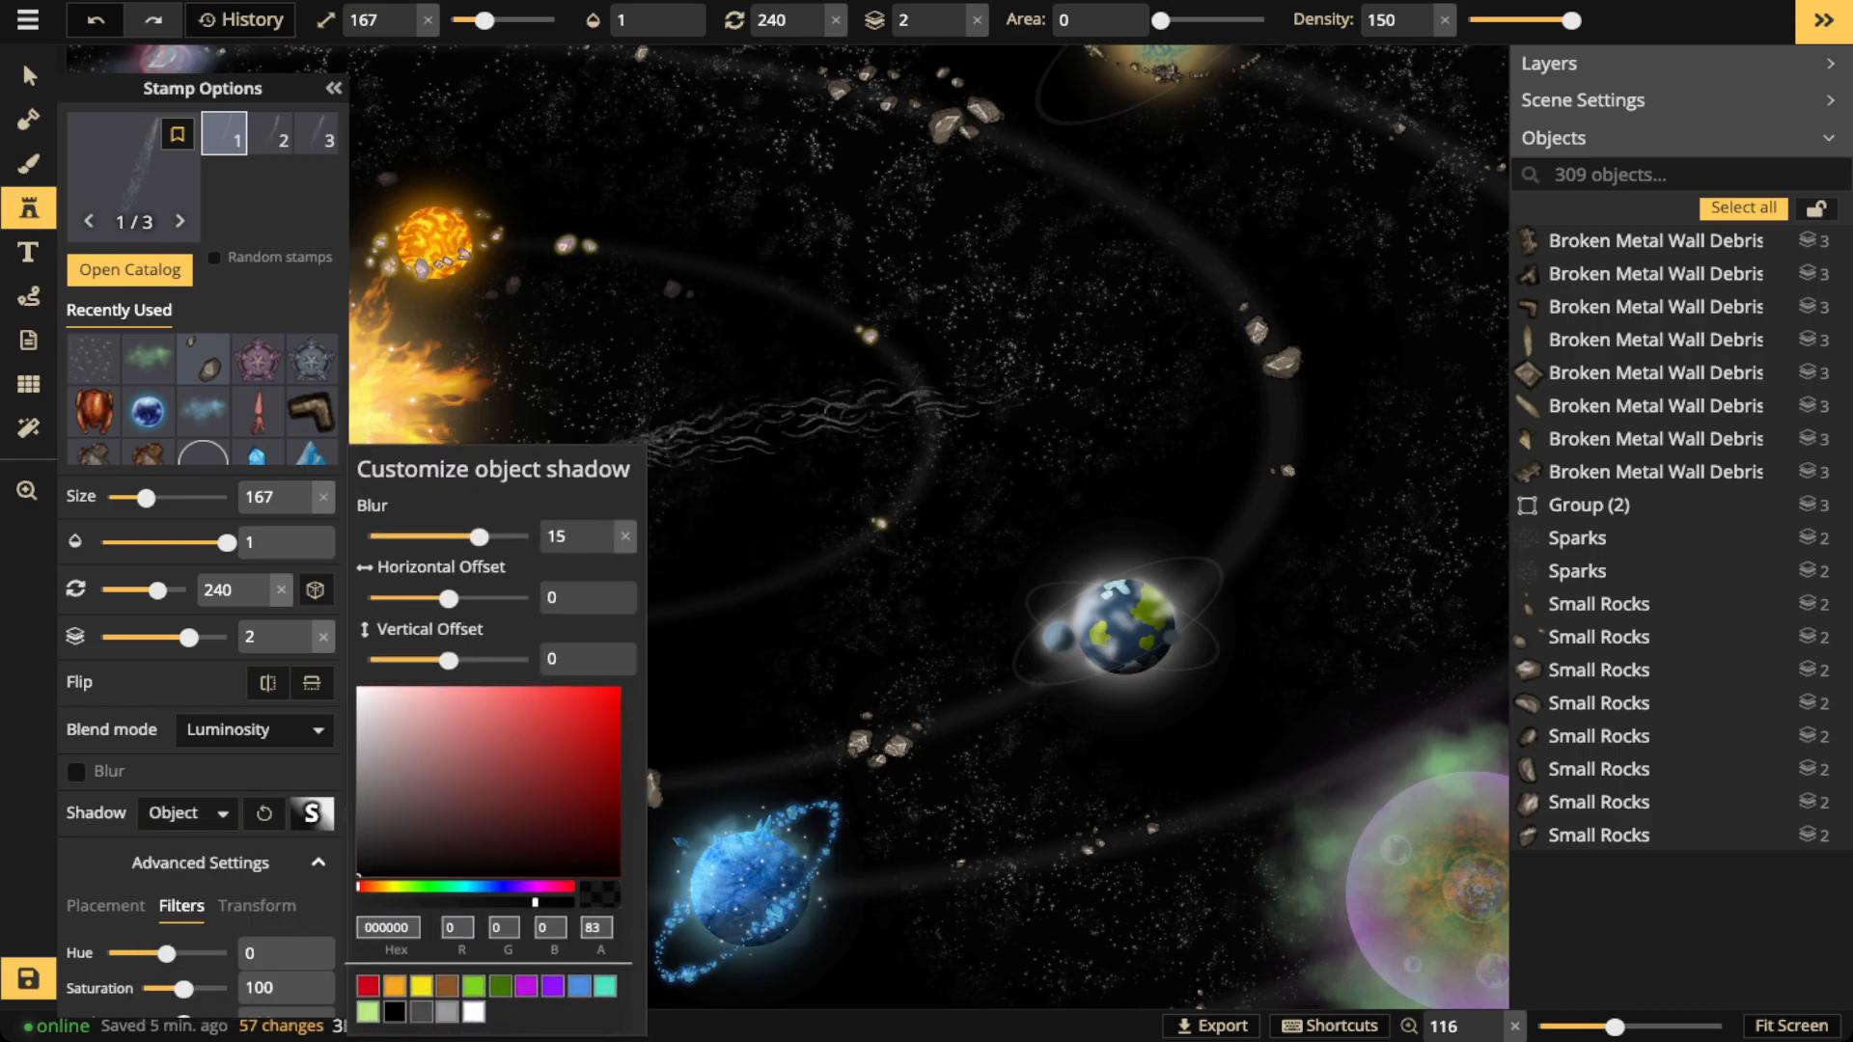
pyautogui.click(473, 1012)
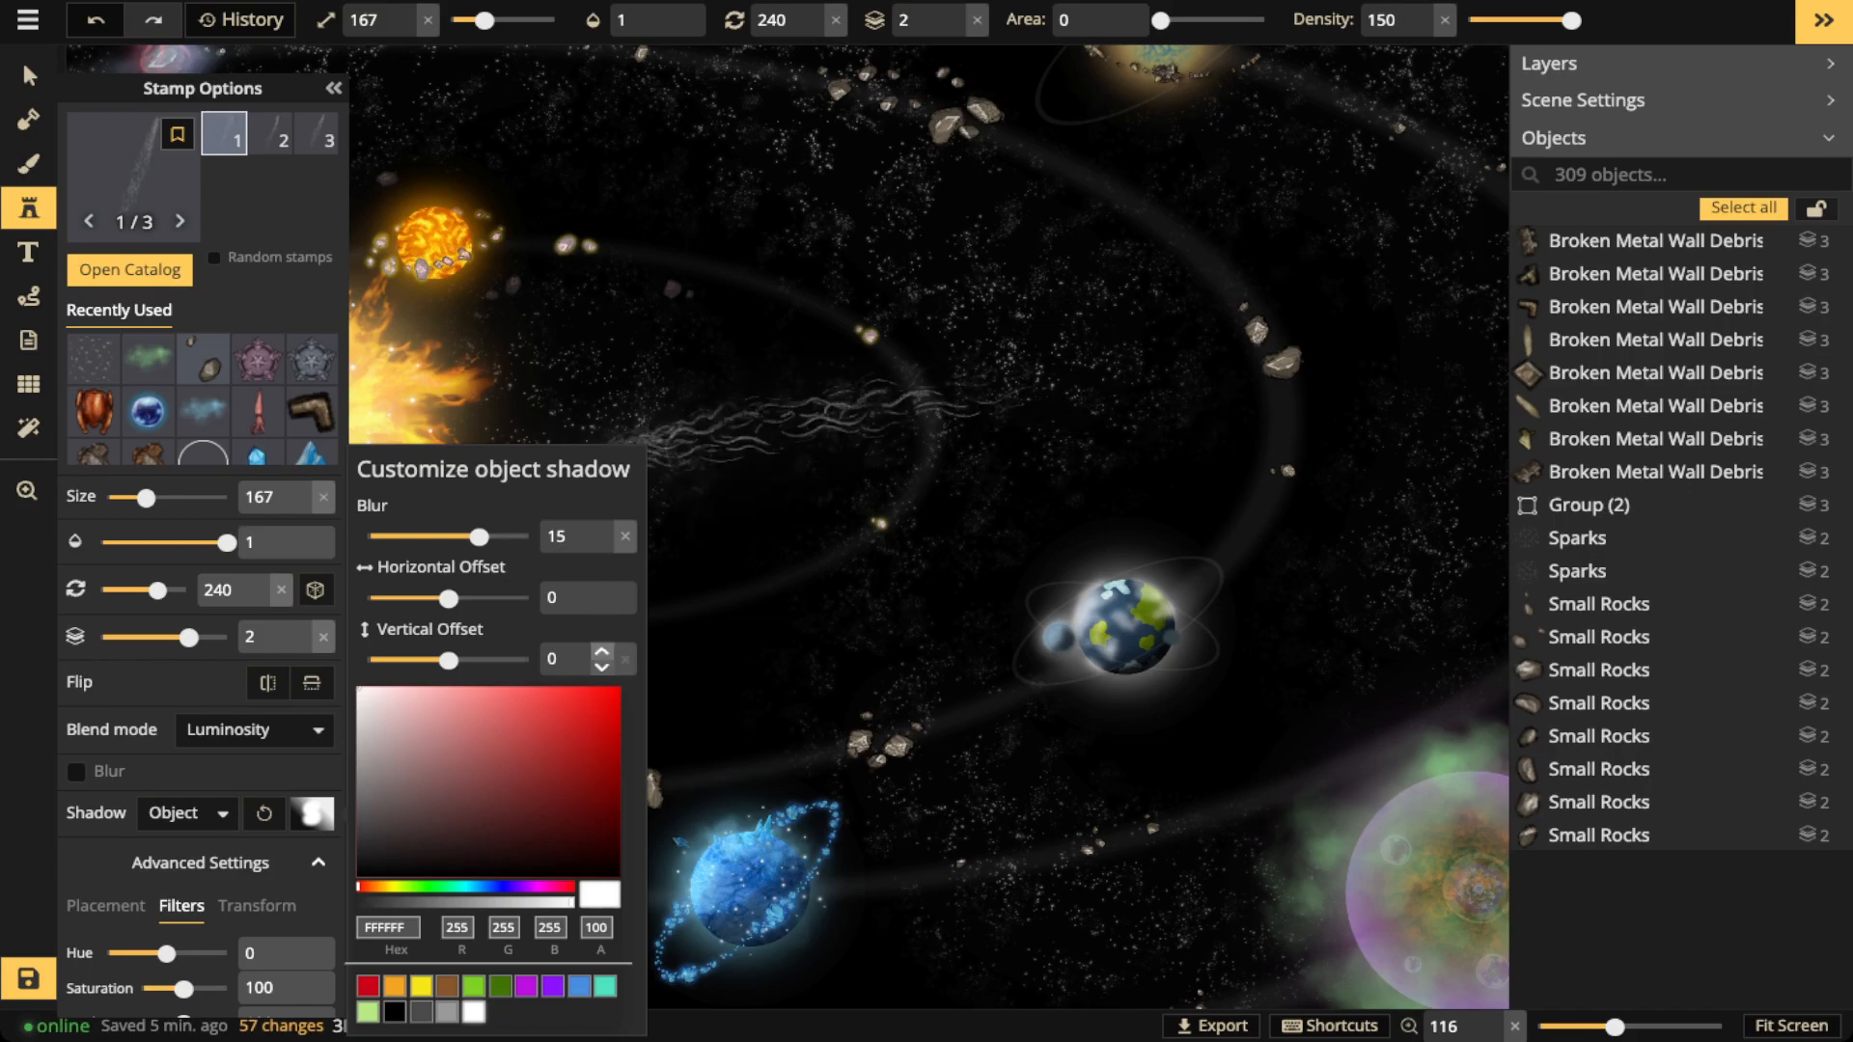
pyautogui.moveTo(479, 537); pyautogui.dragTo(455, 536)
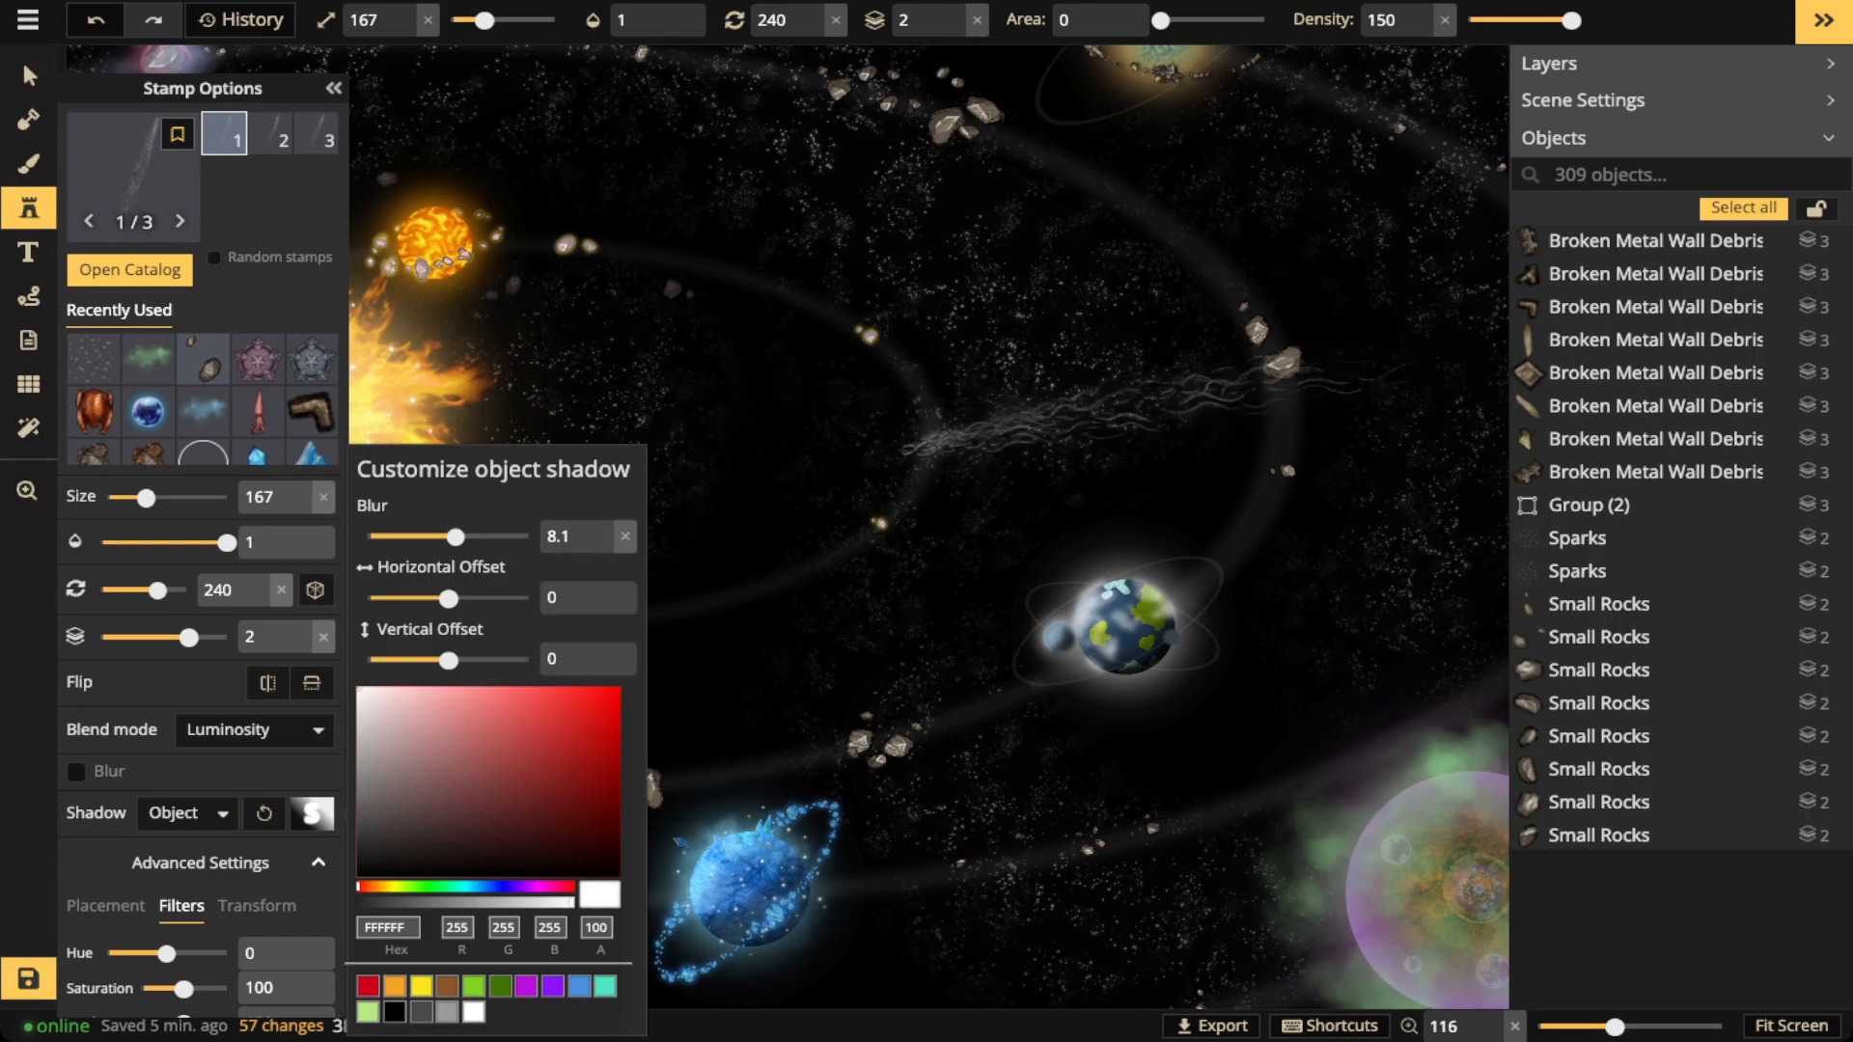
# Rotate the Ship Waves stamp to 270 and stamp it at size 167 across the orbit above the Earth-like planet
pyautogui.scroll(-2, 1031, 464)
pyautogui.press('space')
pyautogui.moveTo(994, 521); pyautogui.dragTo(843, 582)
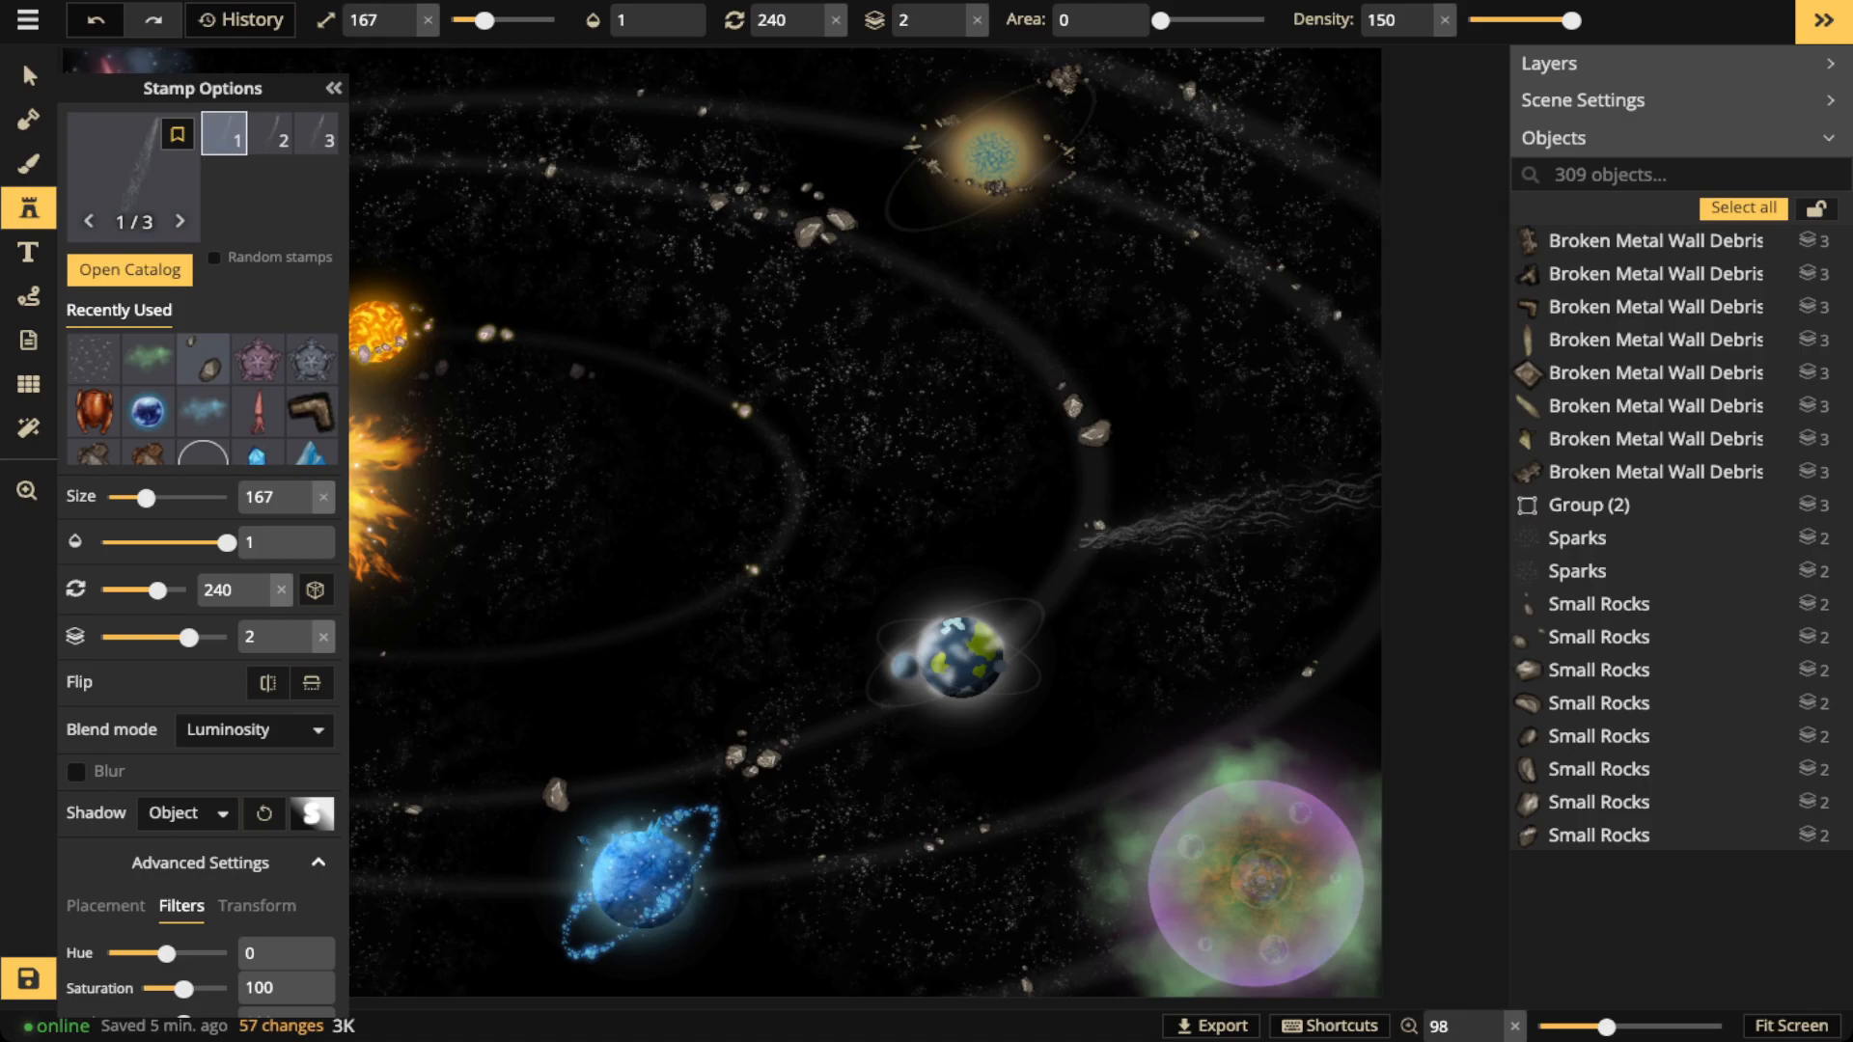
pyautogui.scroll(2, 1192, 497)
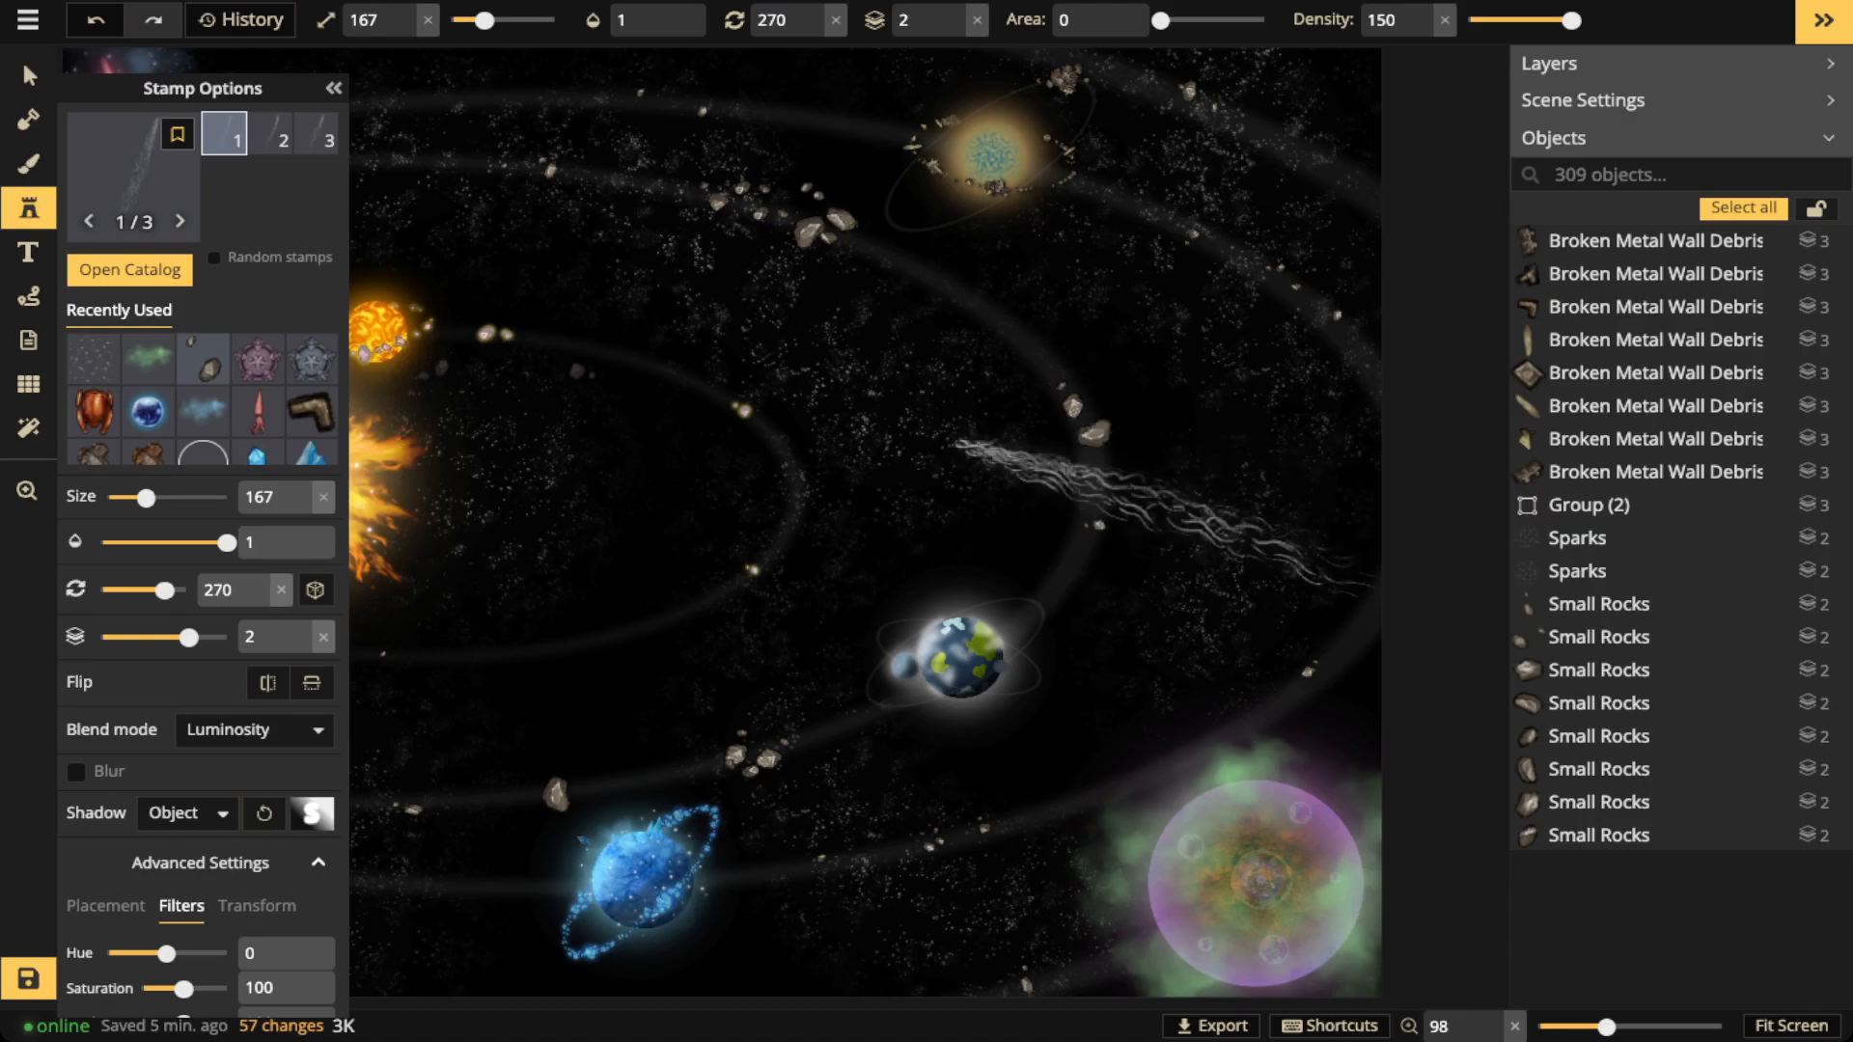
pyautogui.click(1153, 511)
pyautogui.click(762, 425)
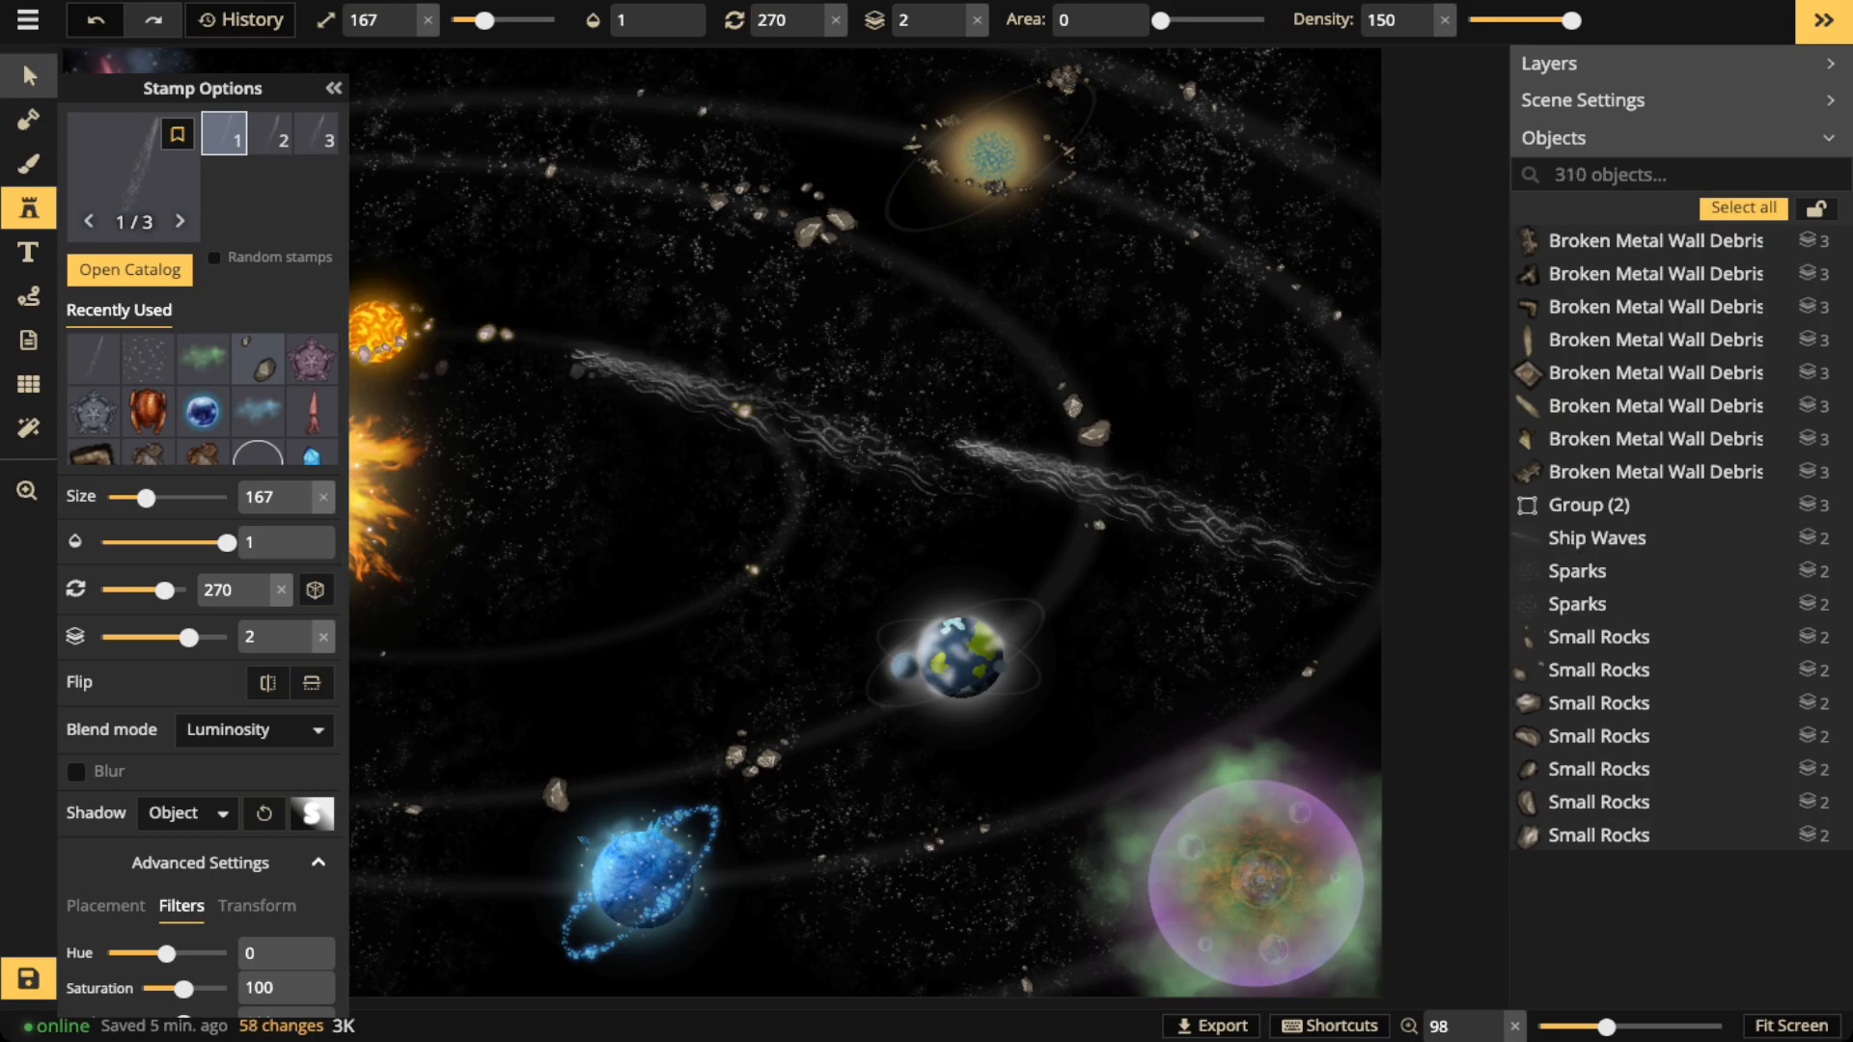
# Copy the small rock from the lower orbit and paste it beside the head of the Ship Waves trail
pyautogui.click(23, 64)
pyautogui.scroll(3, 743, 365)
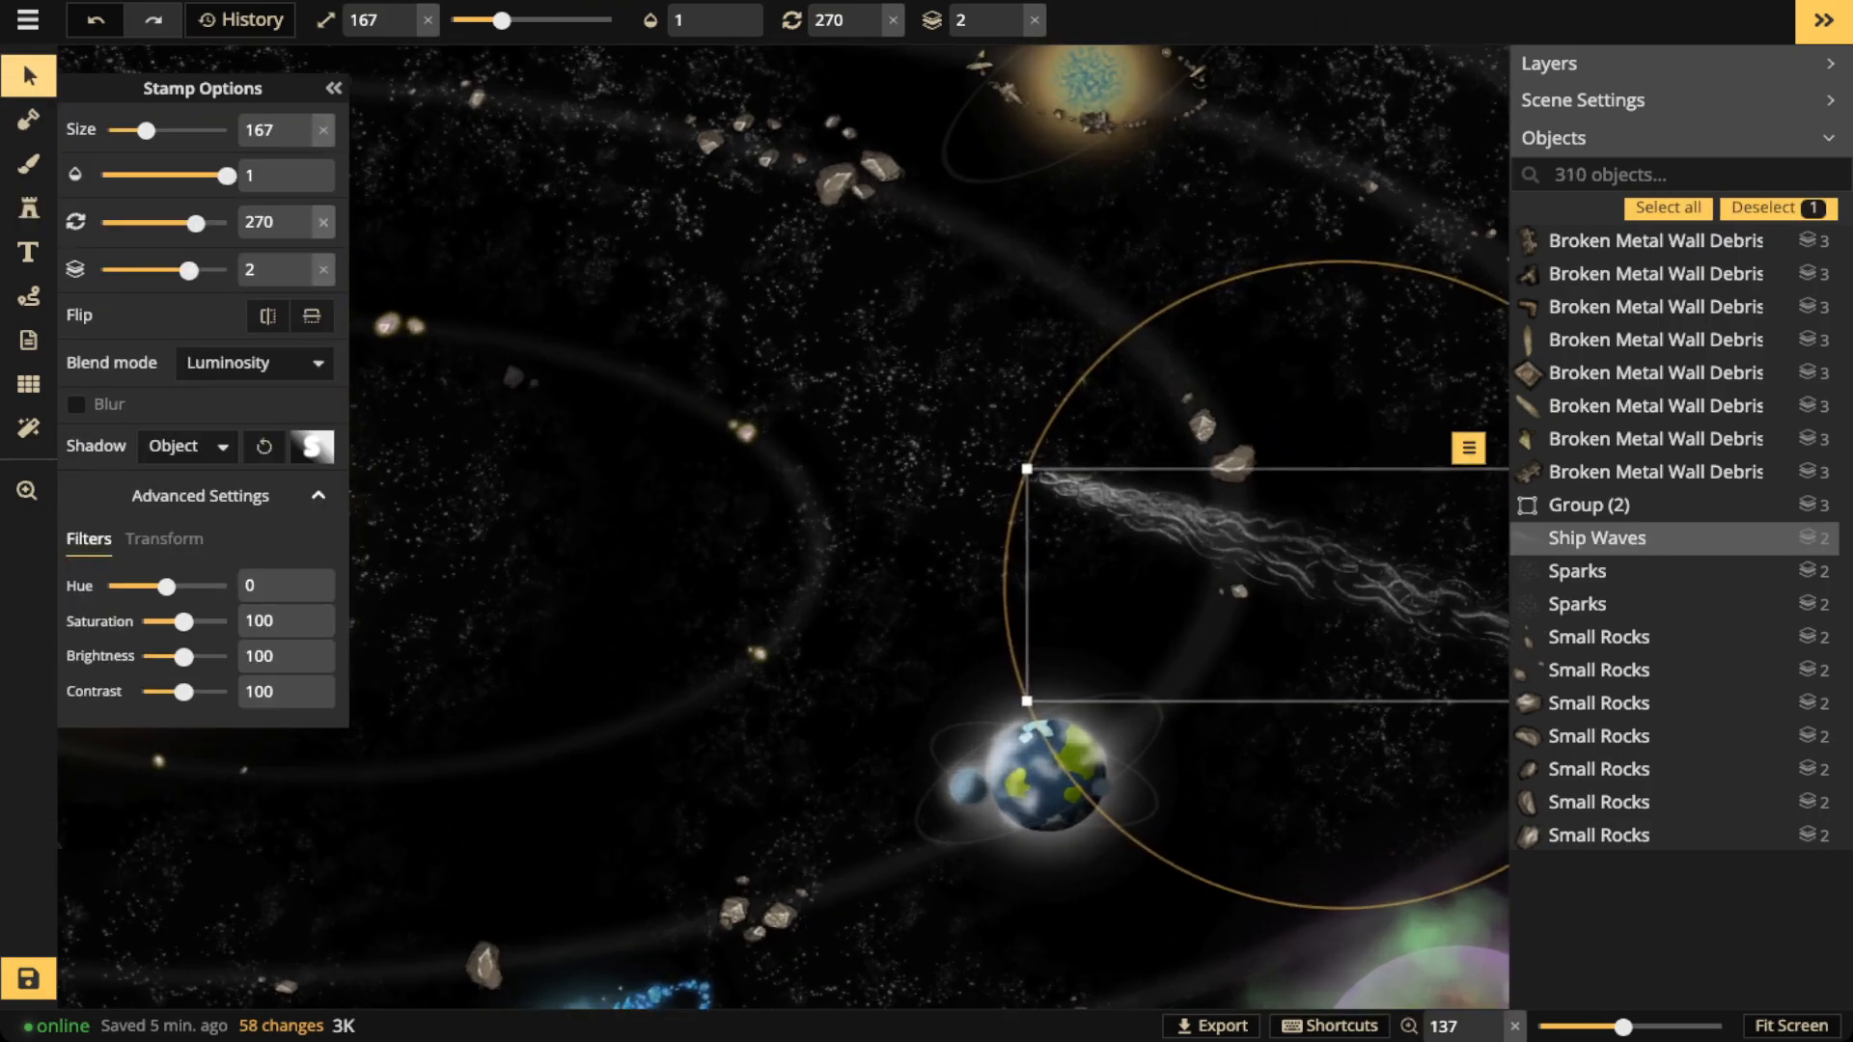
pyautogui.click(483, 965)
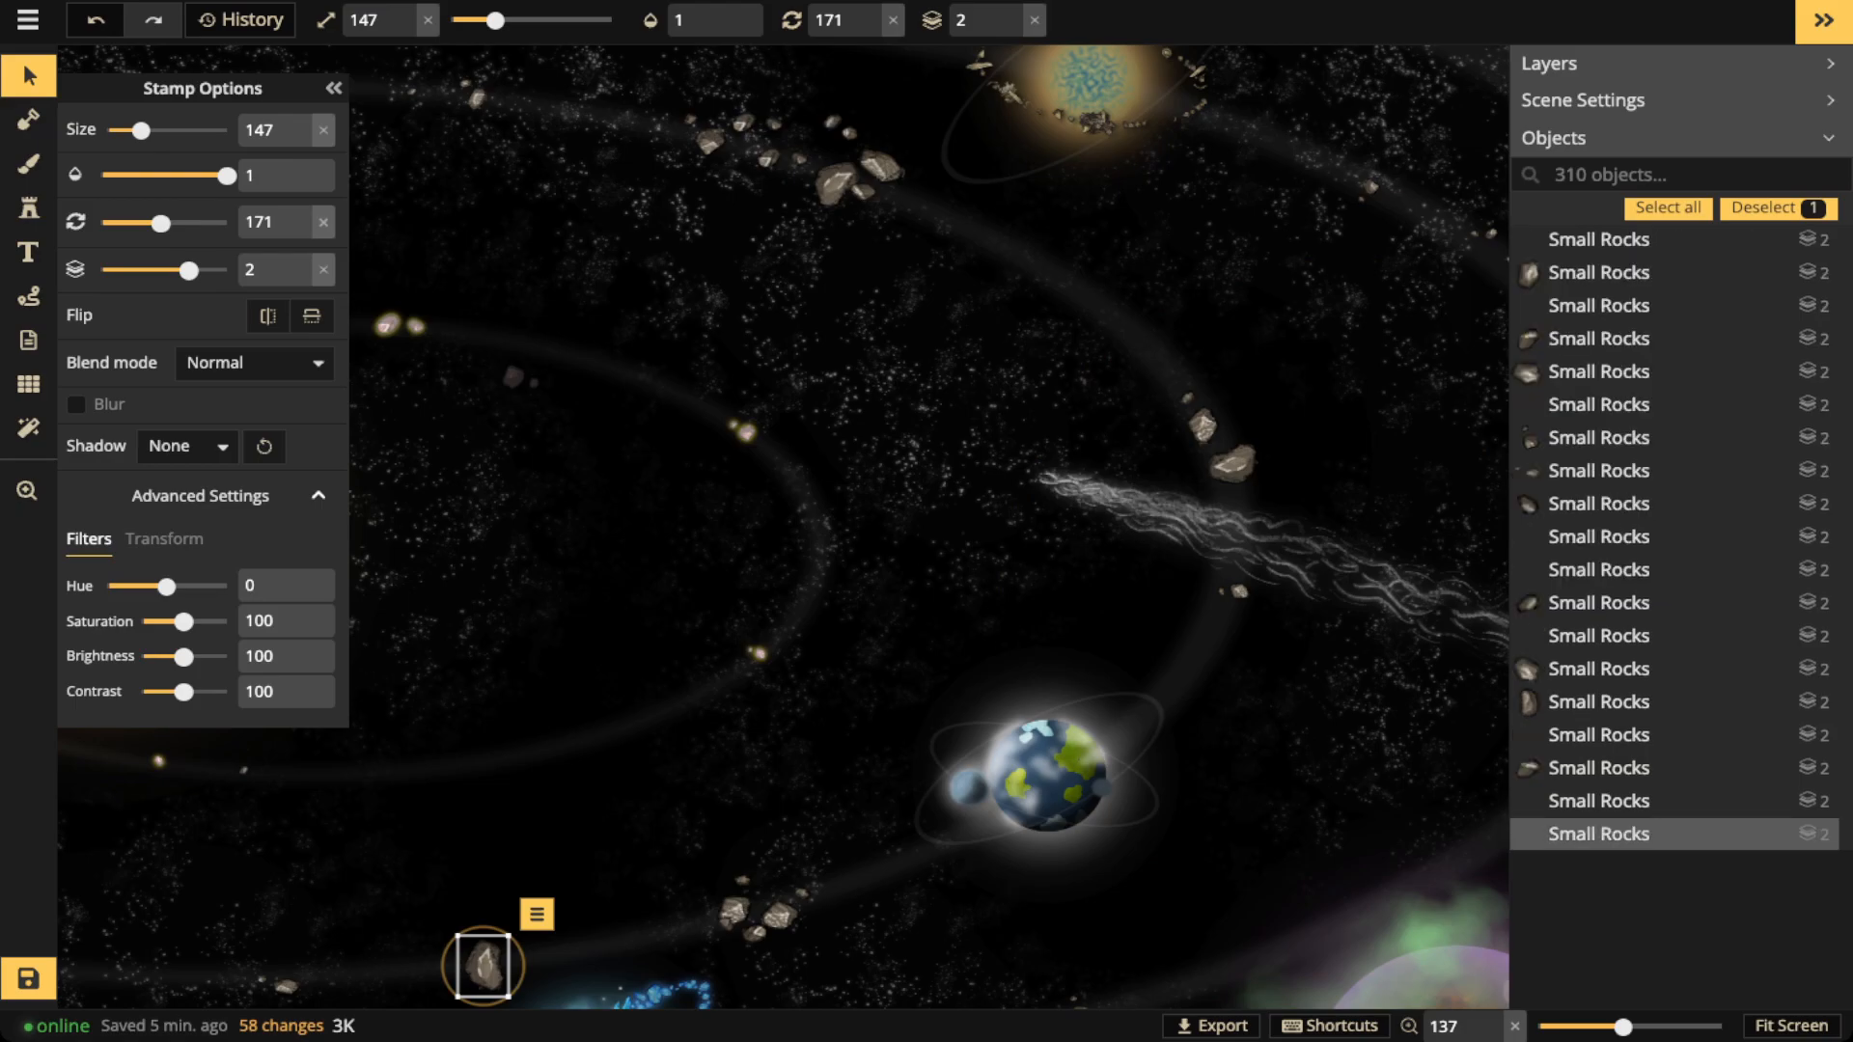
pyautogui.hotkey('ctrl', 'v')
pyautogui.scroll(2, 1023, 424)
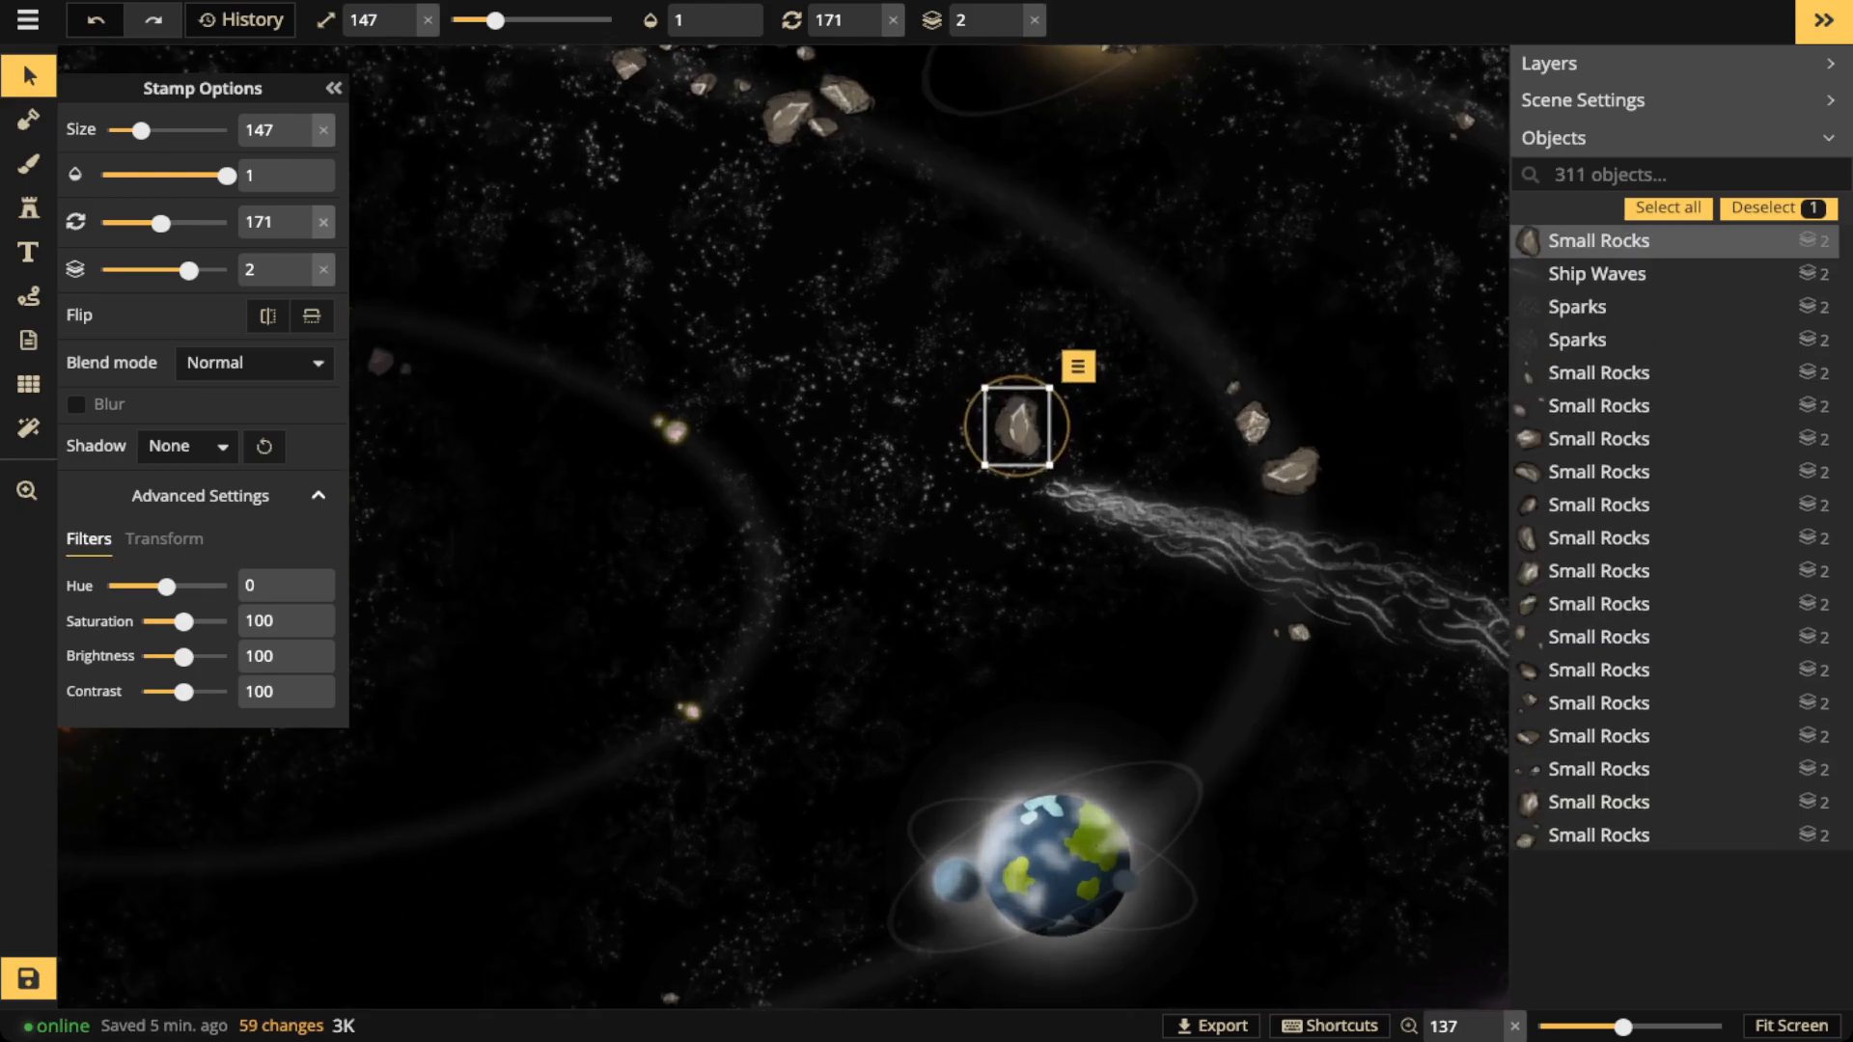
# Shrink the pasted rock to size 107, rotate it to 96 and place it at the head of the wave trail
pyautogui.scroll(-3, 1017, 425)
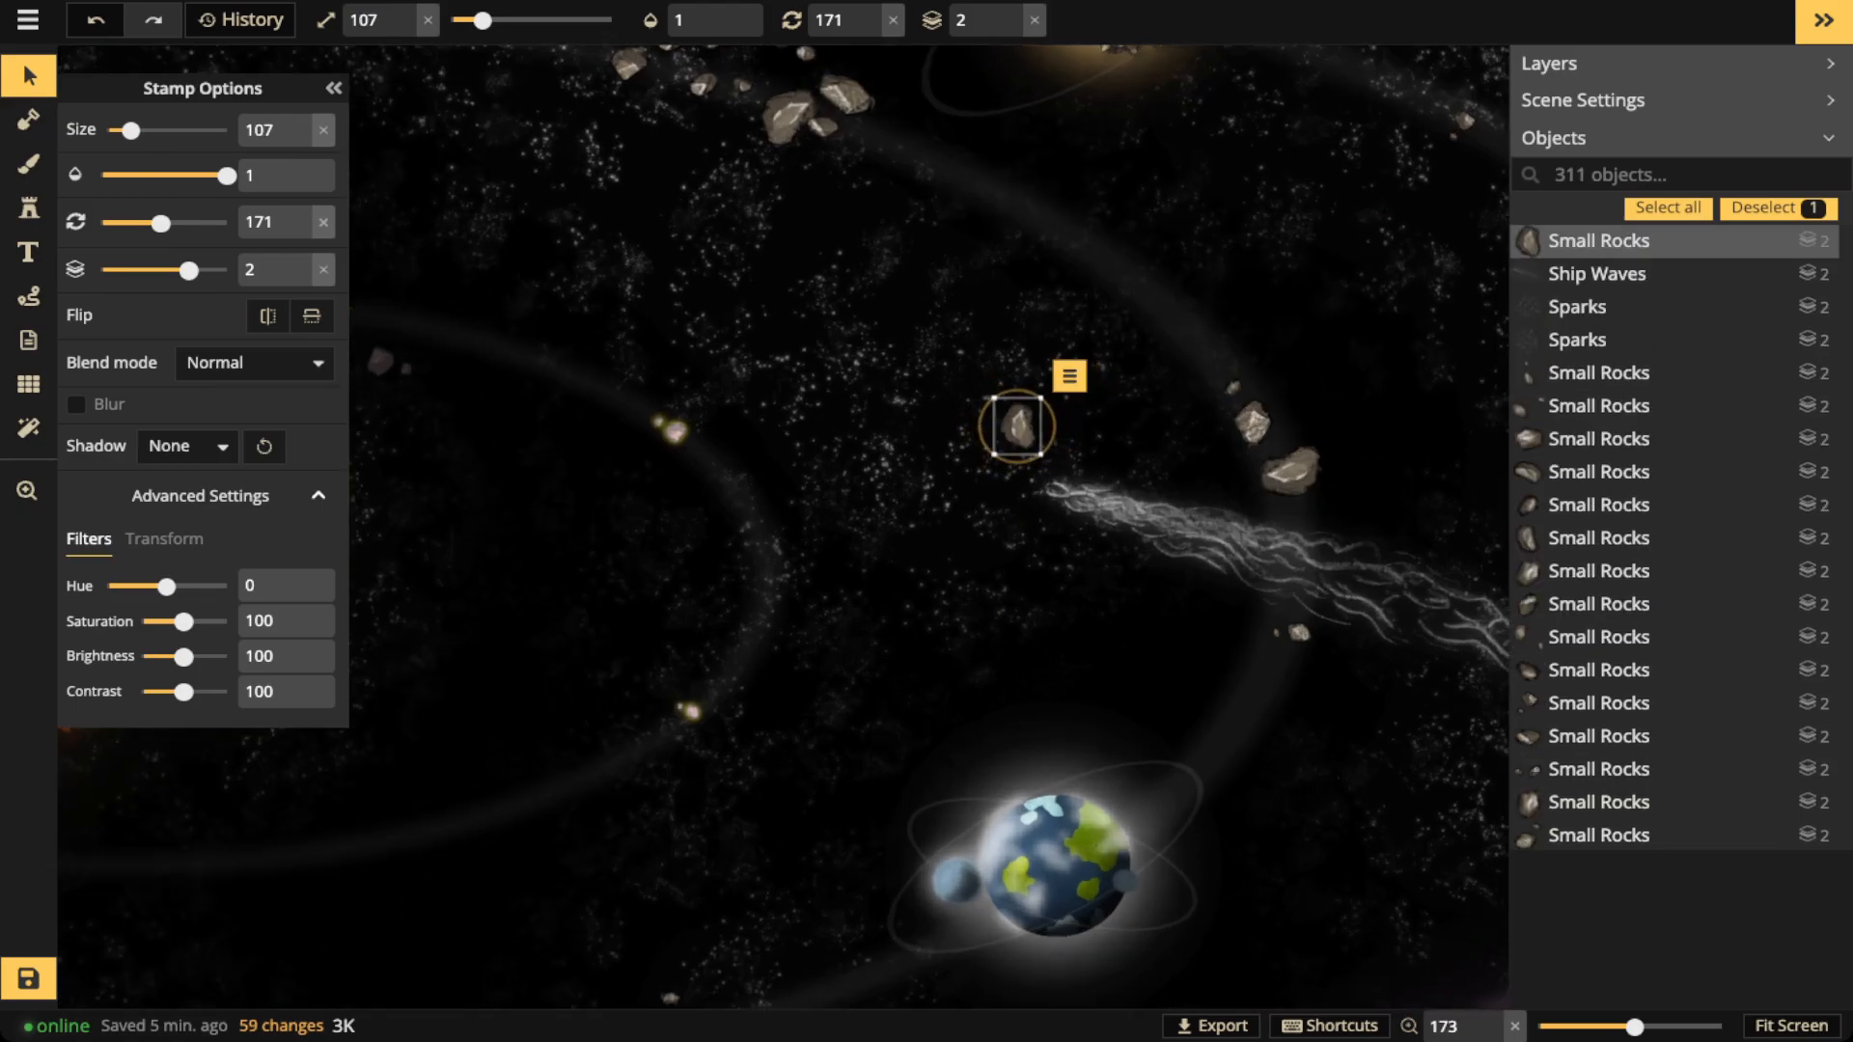
pyautogui.scroll(-5, 1017, 426)
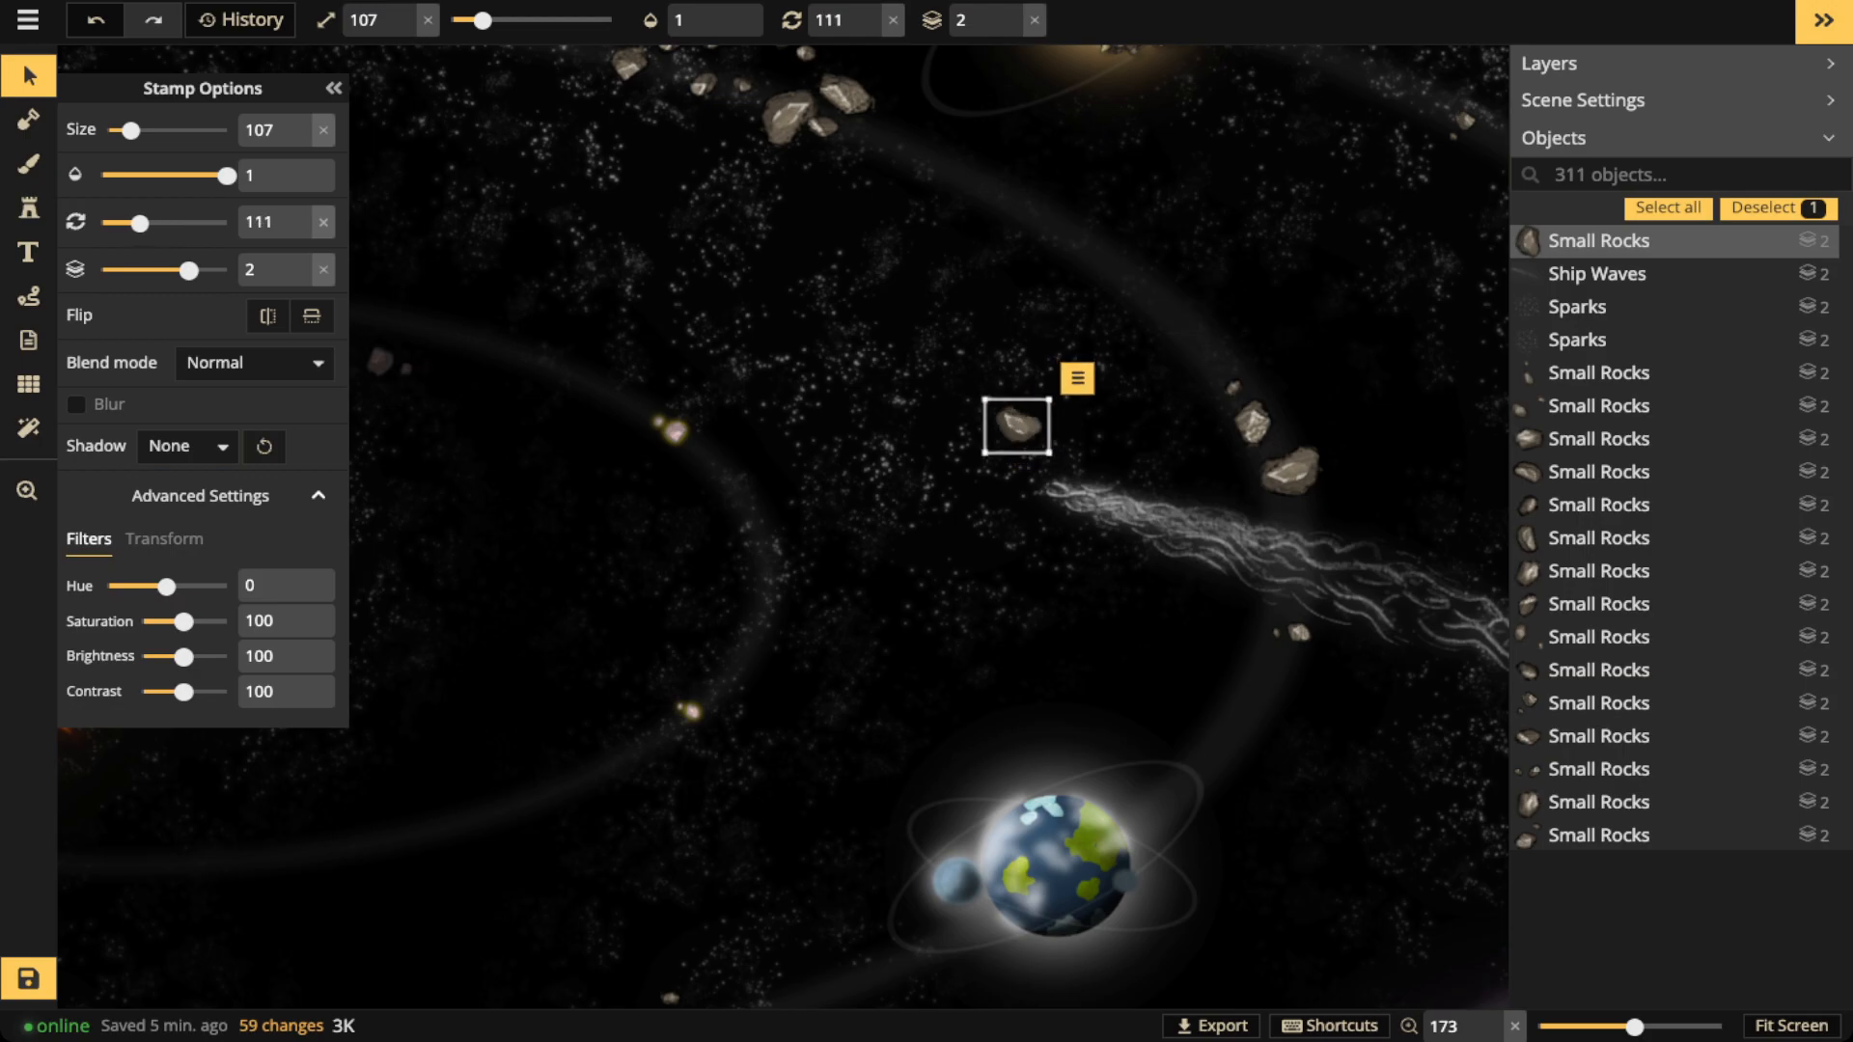
pyautogui.scroll(1, 1018, 426)
pyautogui.scroll(-1, 1017, 425)
pyautogui.moveTo(1017, 426); pyautogui.dragTo(1045, 490)
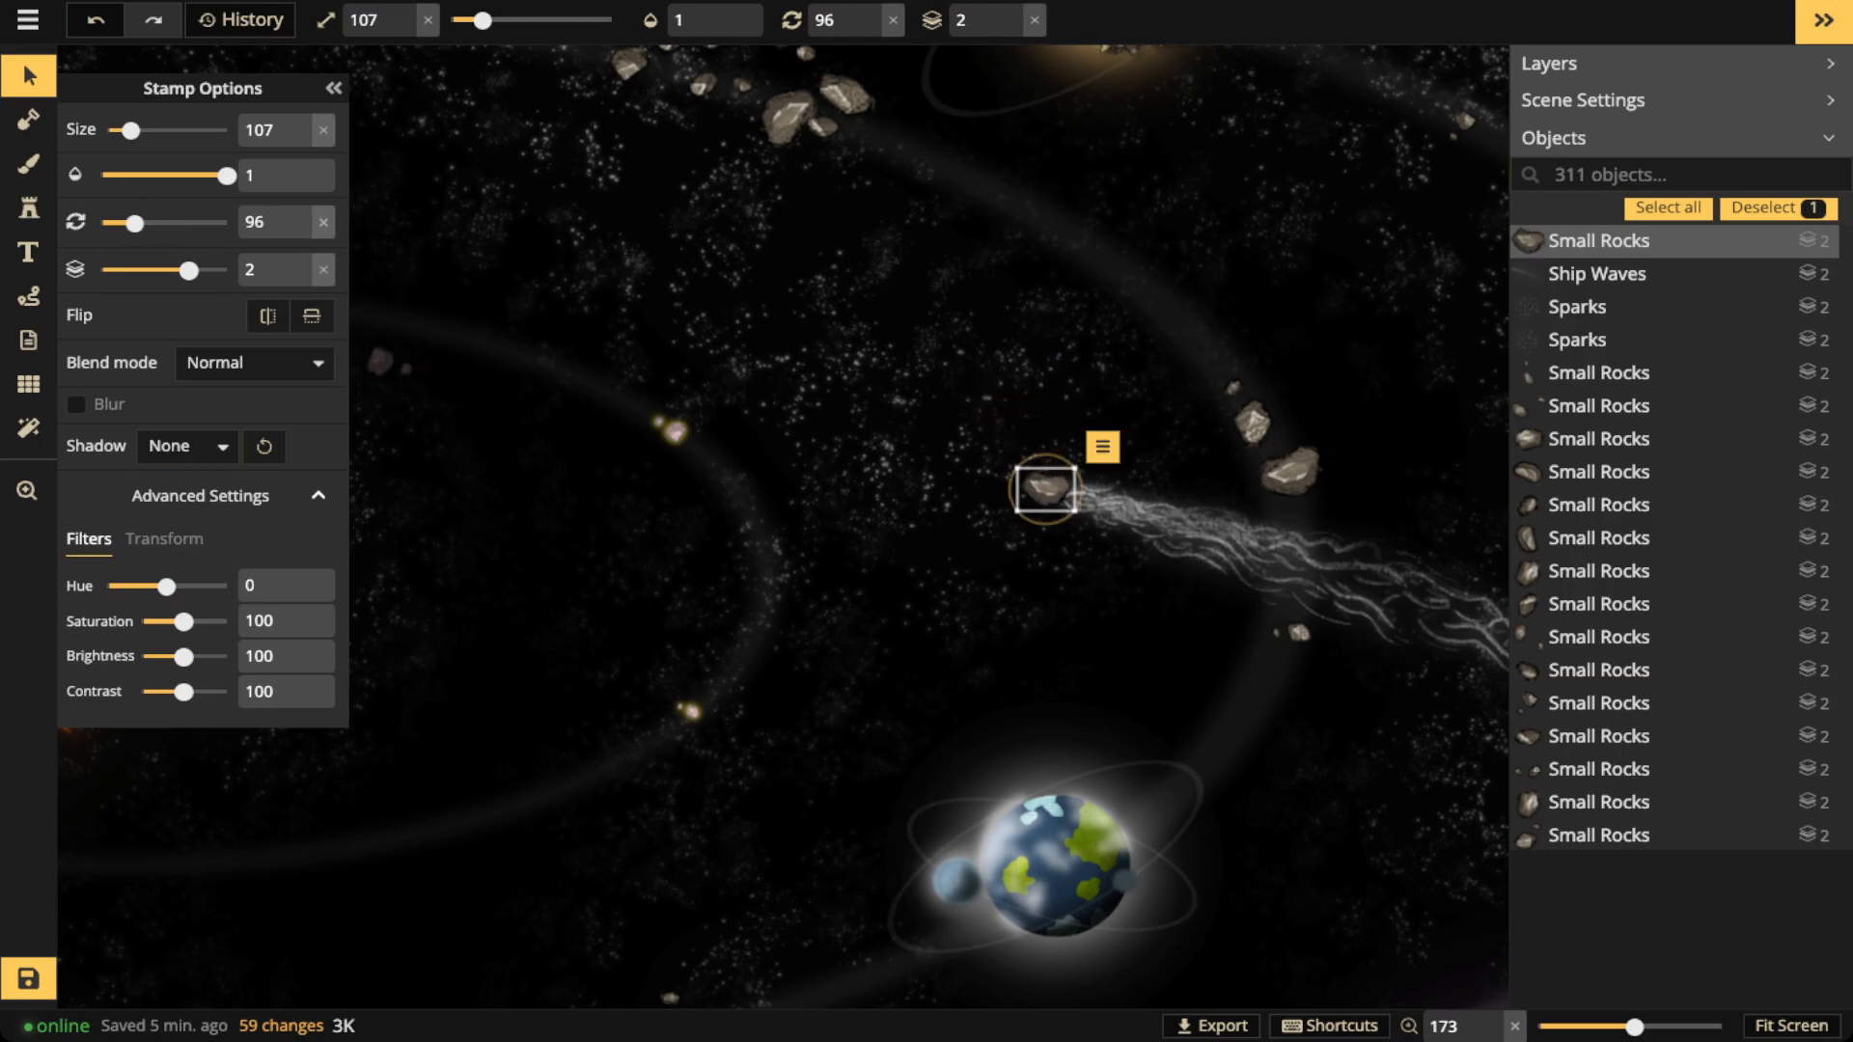
# Rotate the rock to 81, put it on layer 1 and nudge it into line with the trail's head
pyautogui.scroll(-1, 1045, 490)
pyautogui.scroll(-3, 1044, 486)
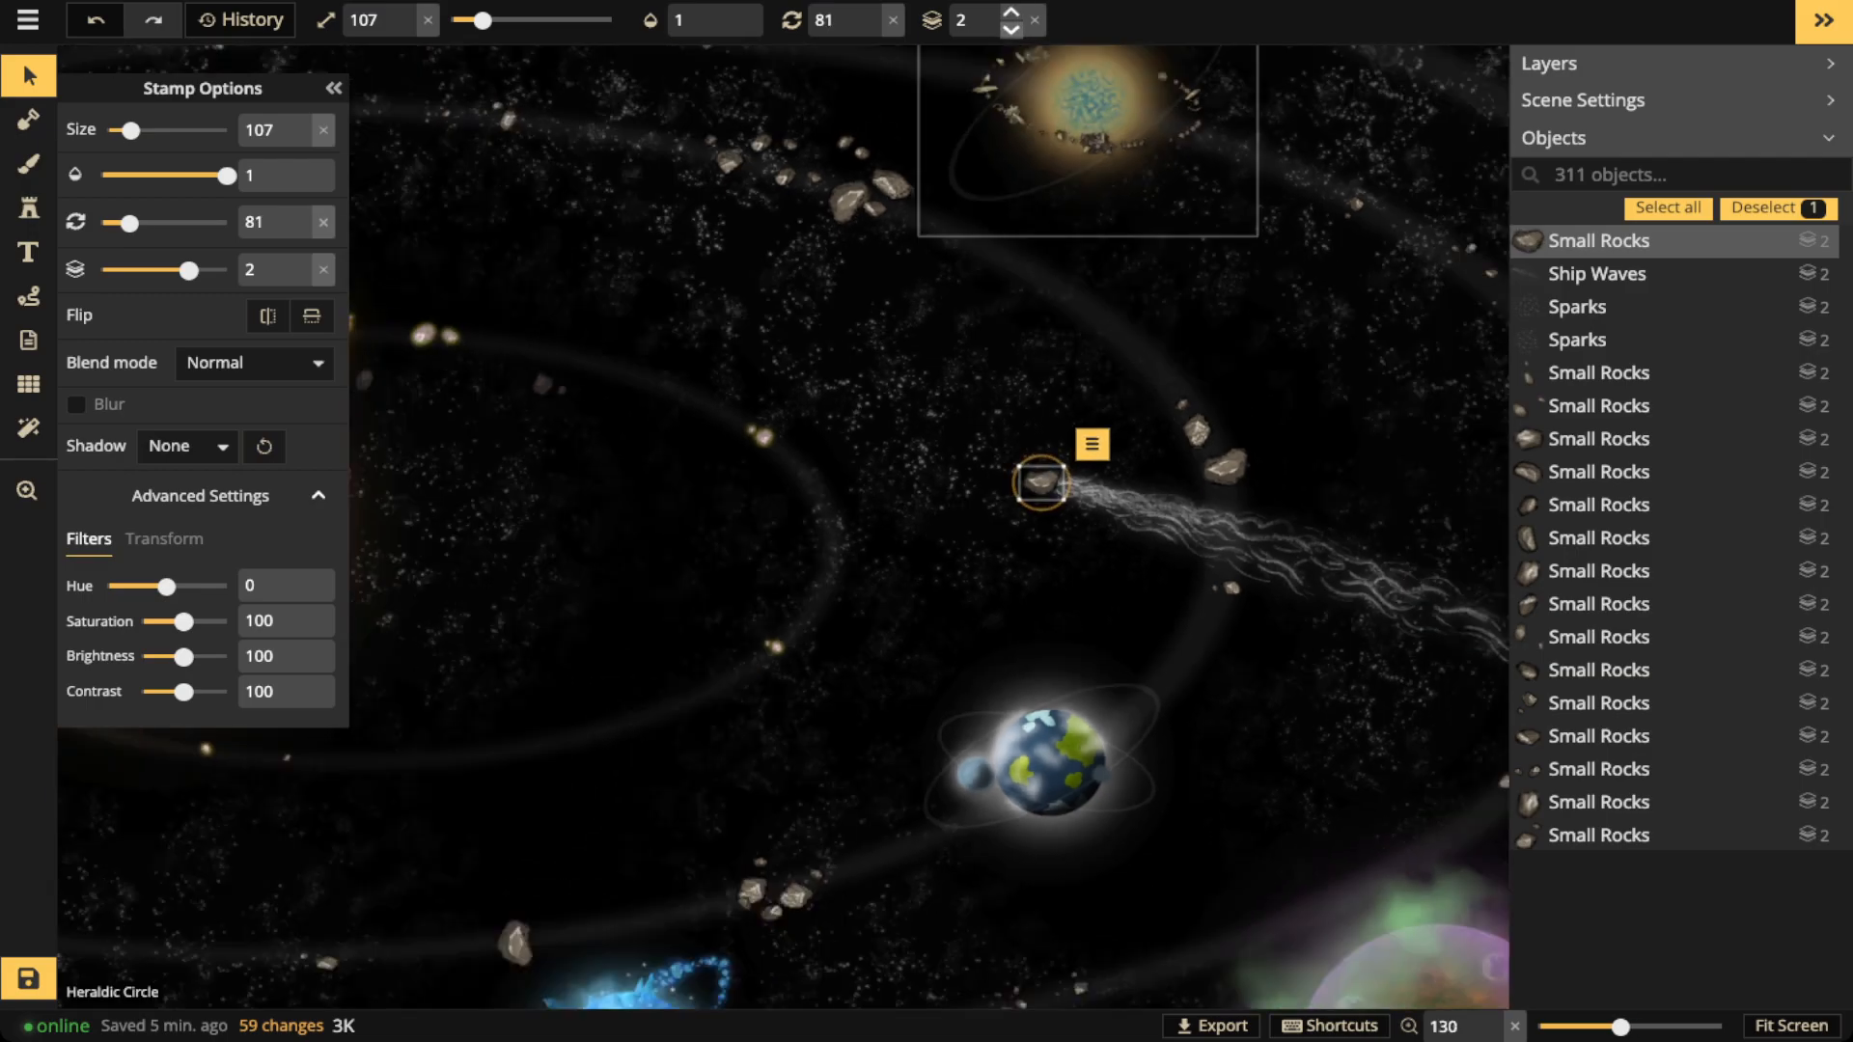
pyautogui.scroll(-1, 1004, 19)
pyautogui.scroll(2, 1040, 487)
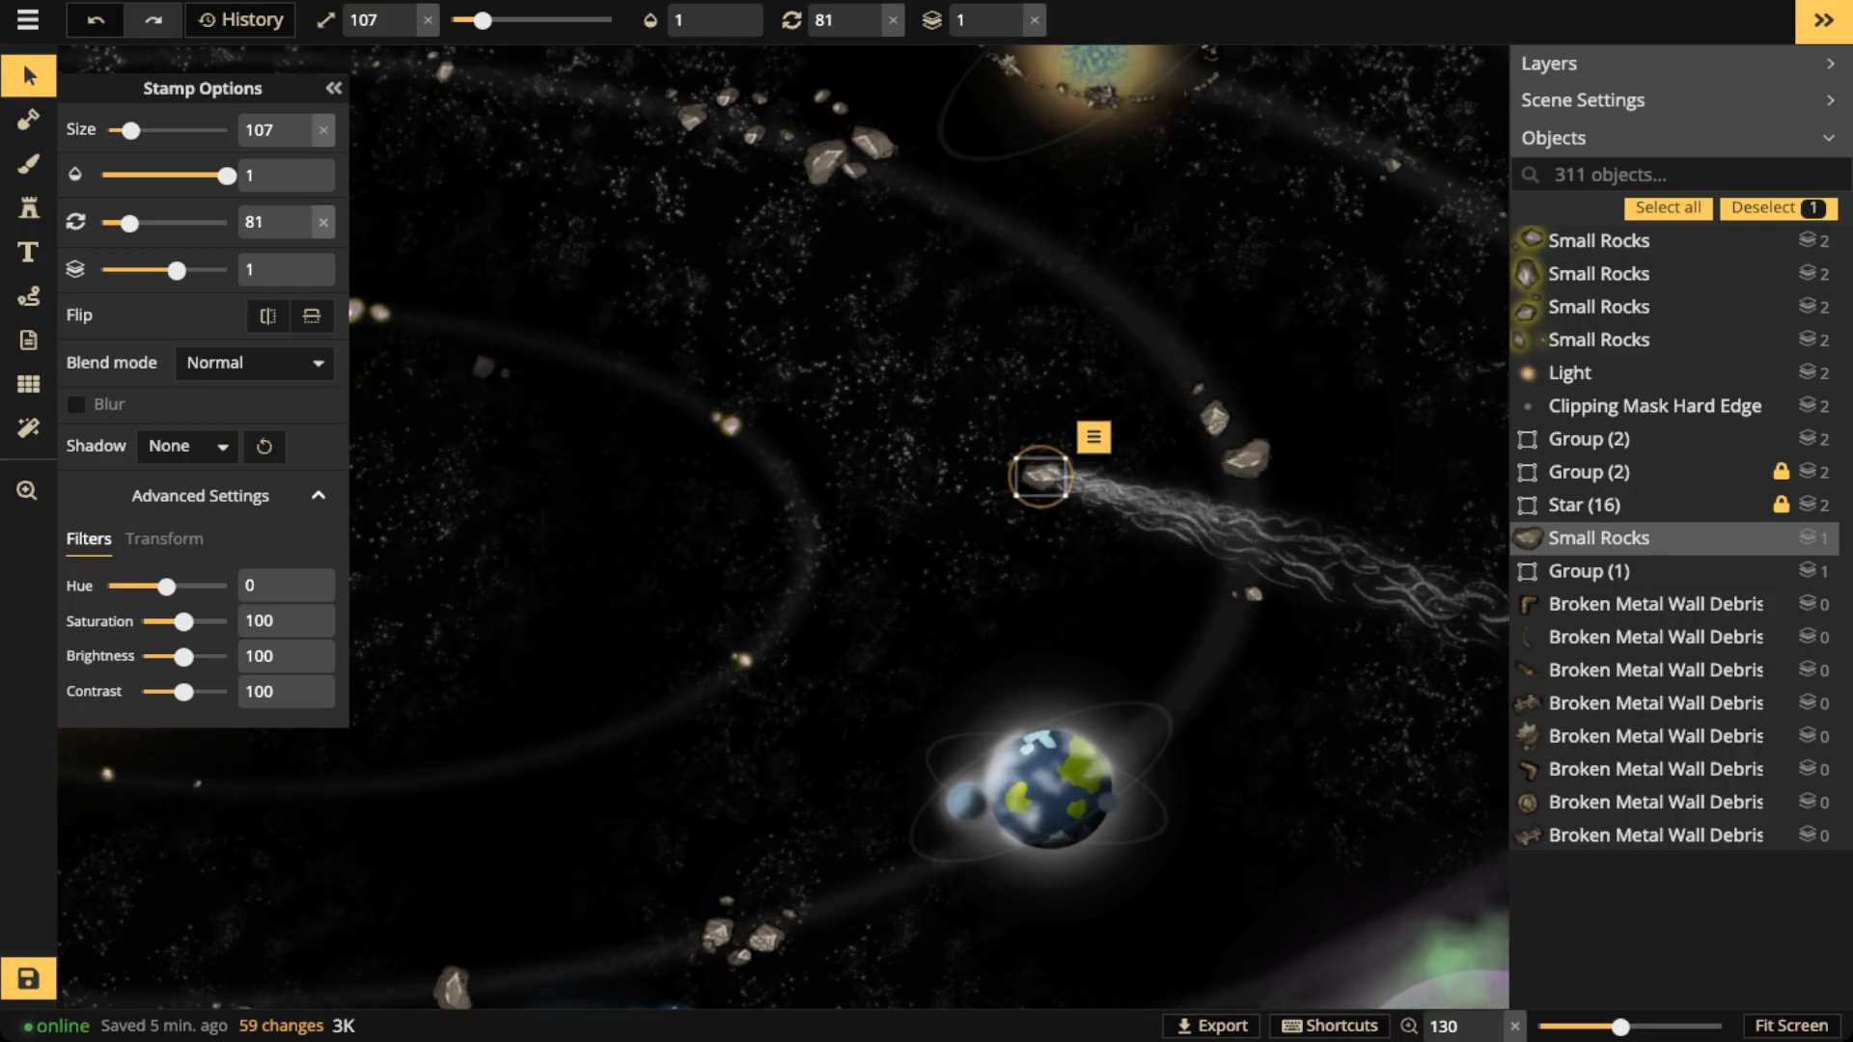
pyautogui.moveTo(1048, 475); pyautogui.dragTo(1040, 472)
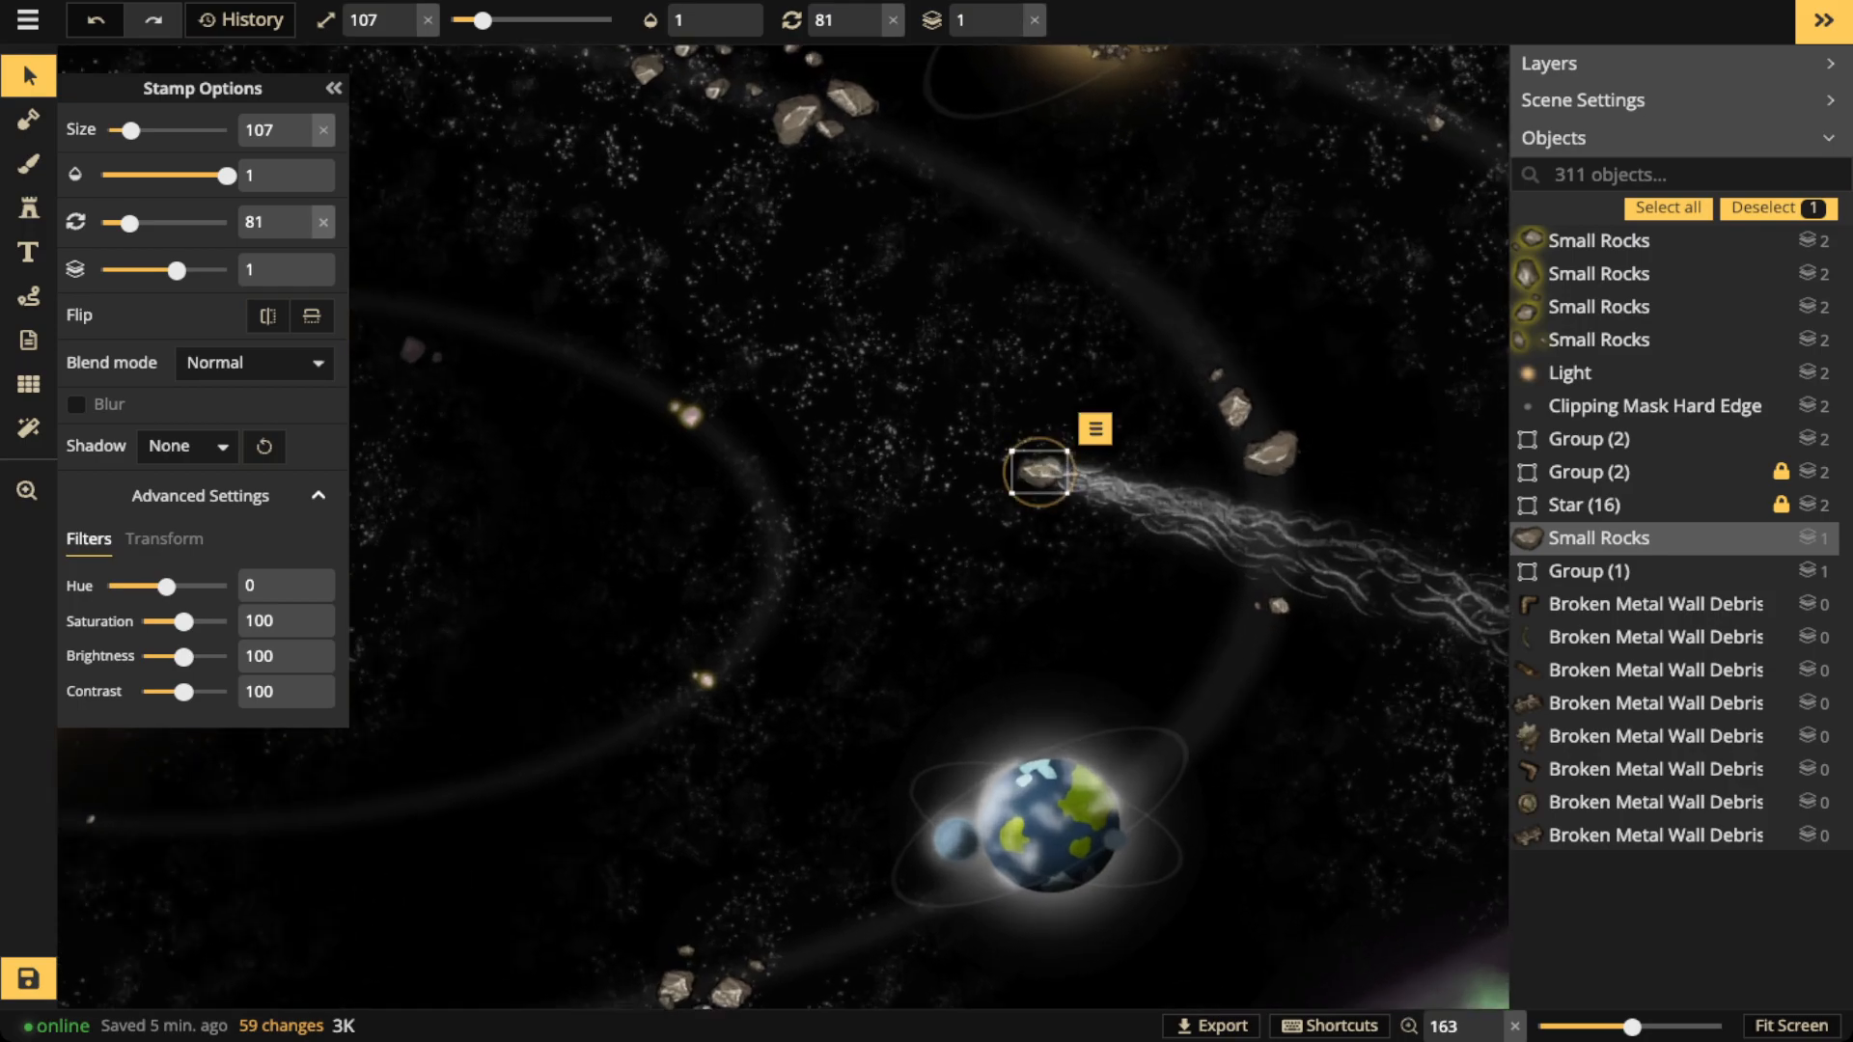
# Blur the rock with a radius of 16.5 and raise its brightness to 140
pyautogui.click(76, 405)
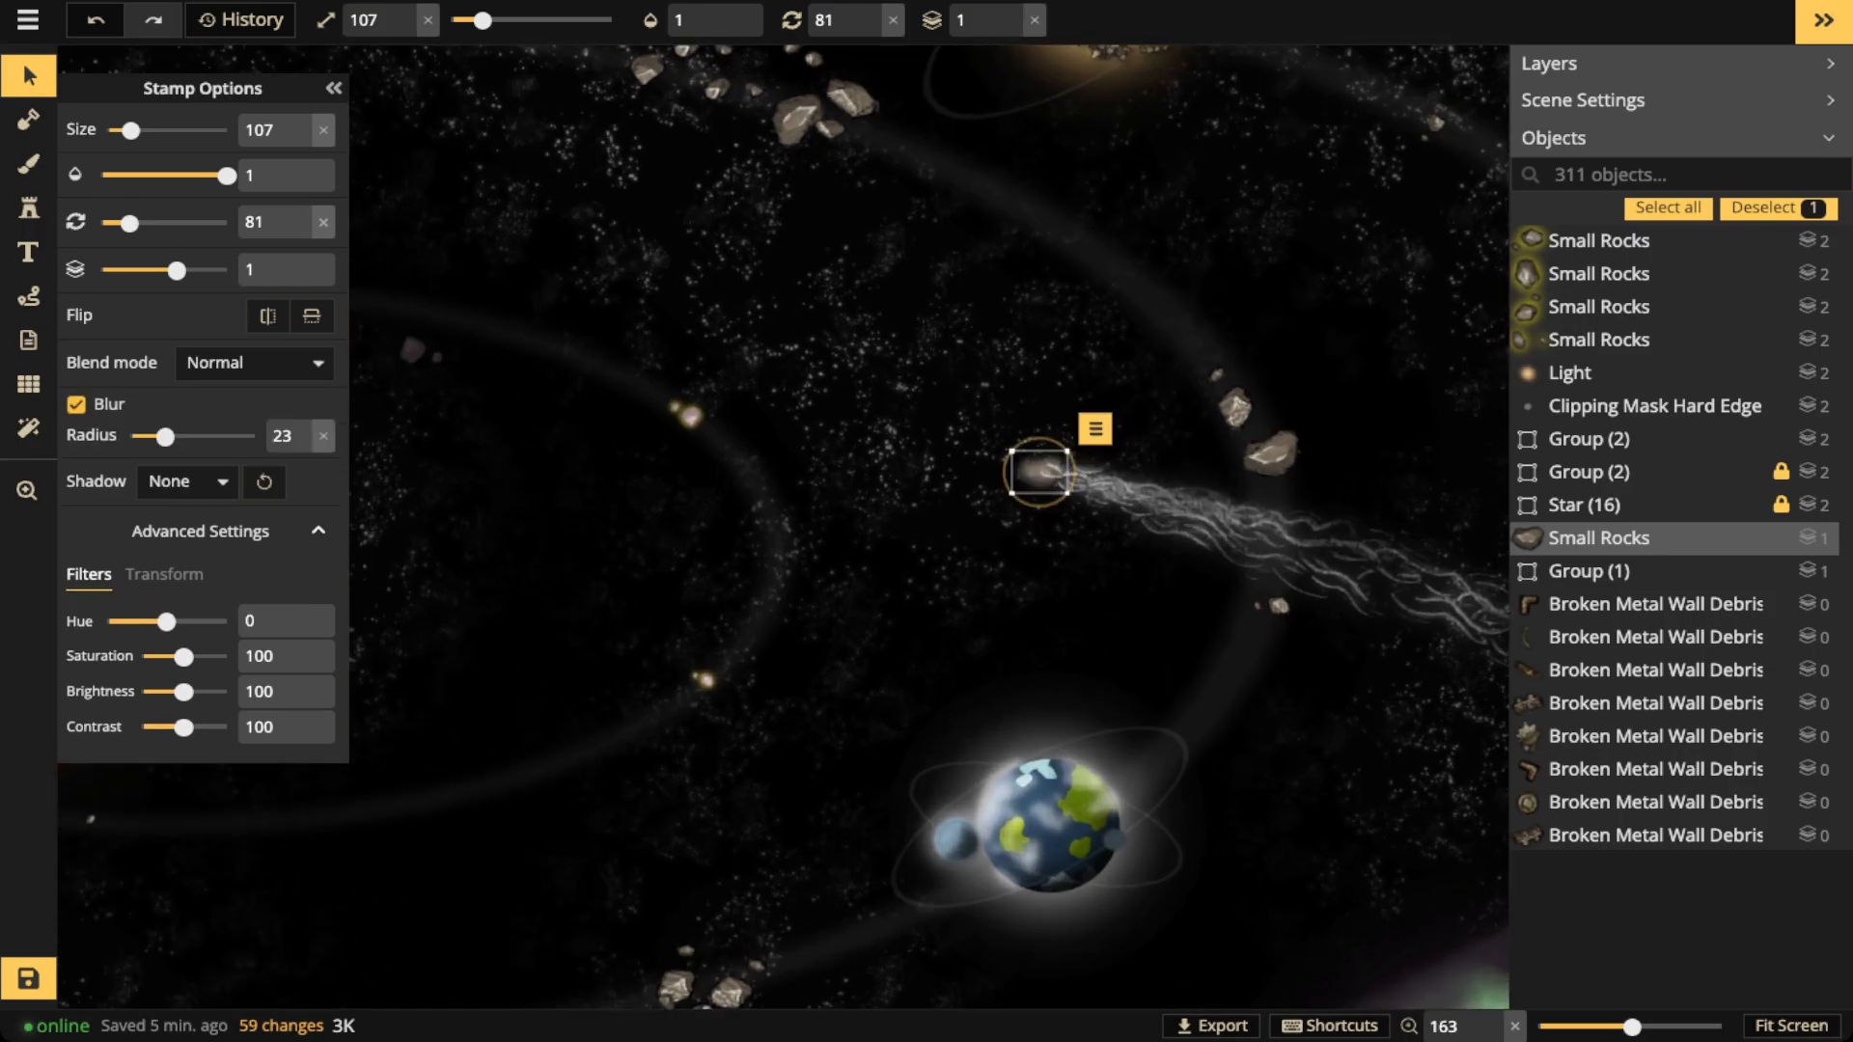
pyautogui.moveTo(165, 436); pyautogui.dragTo(155, 436)
pyautogui.moveTo(184, 692); pyautogui.dragTo(202, 692)
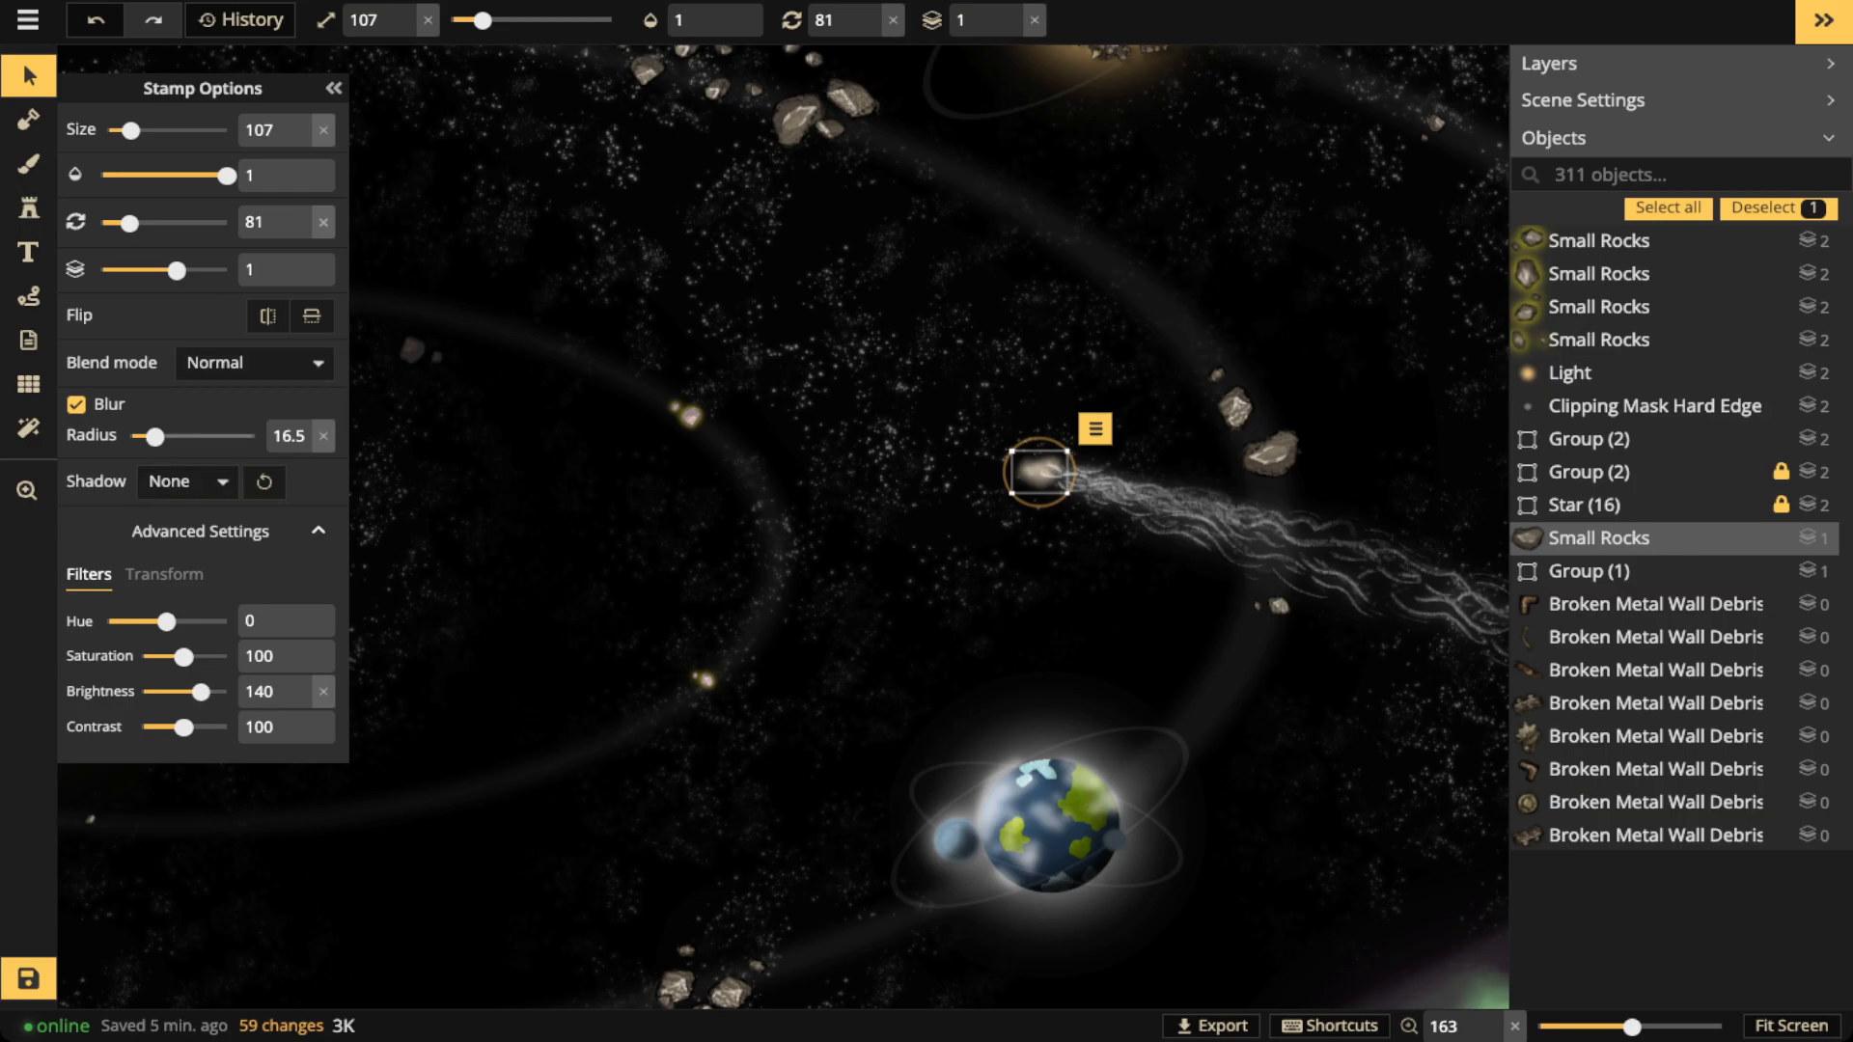
# Give the rock an object shadow in white (FFFFFF) with a blur of 14.6
pyautogui.click(189, 482)
pyautogui.click(183, 576)
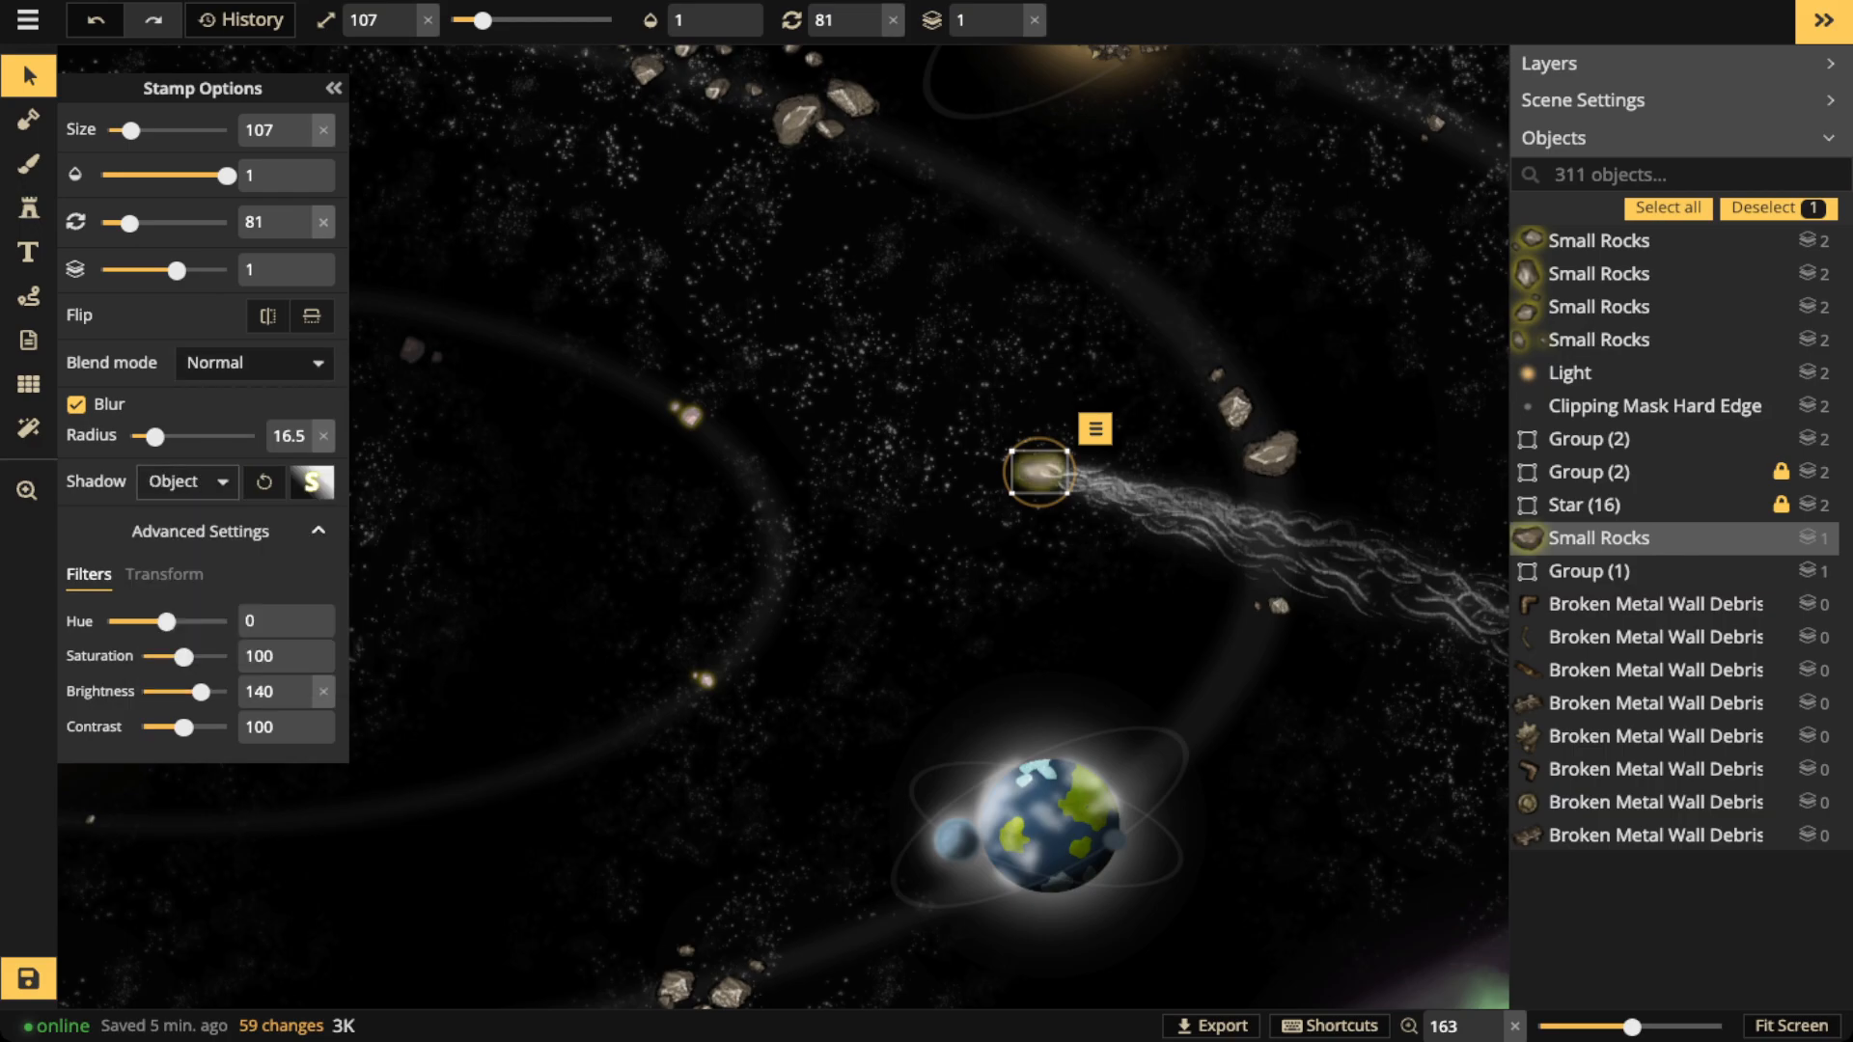
pyautogui.click(312, 482)
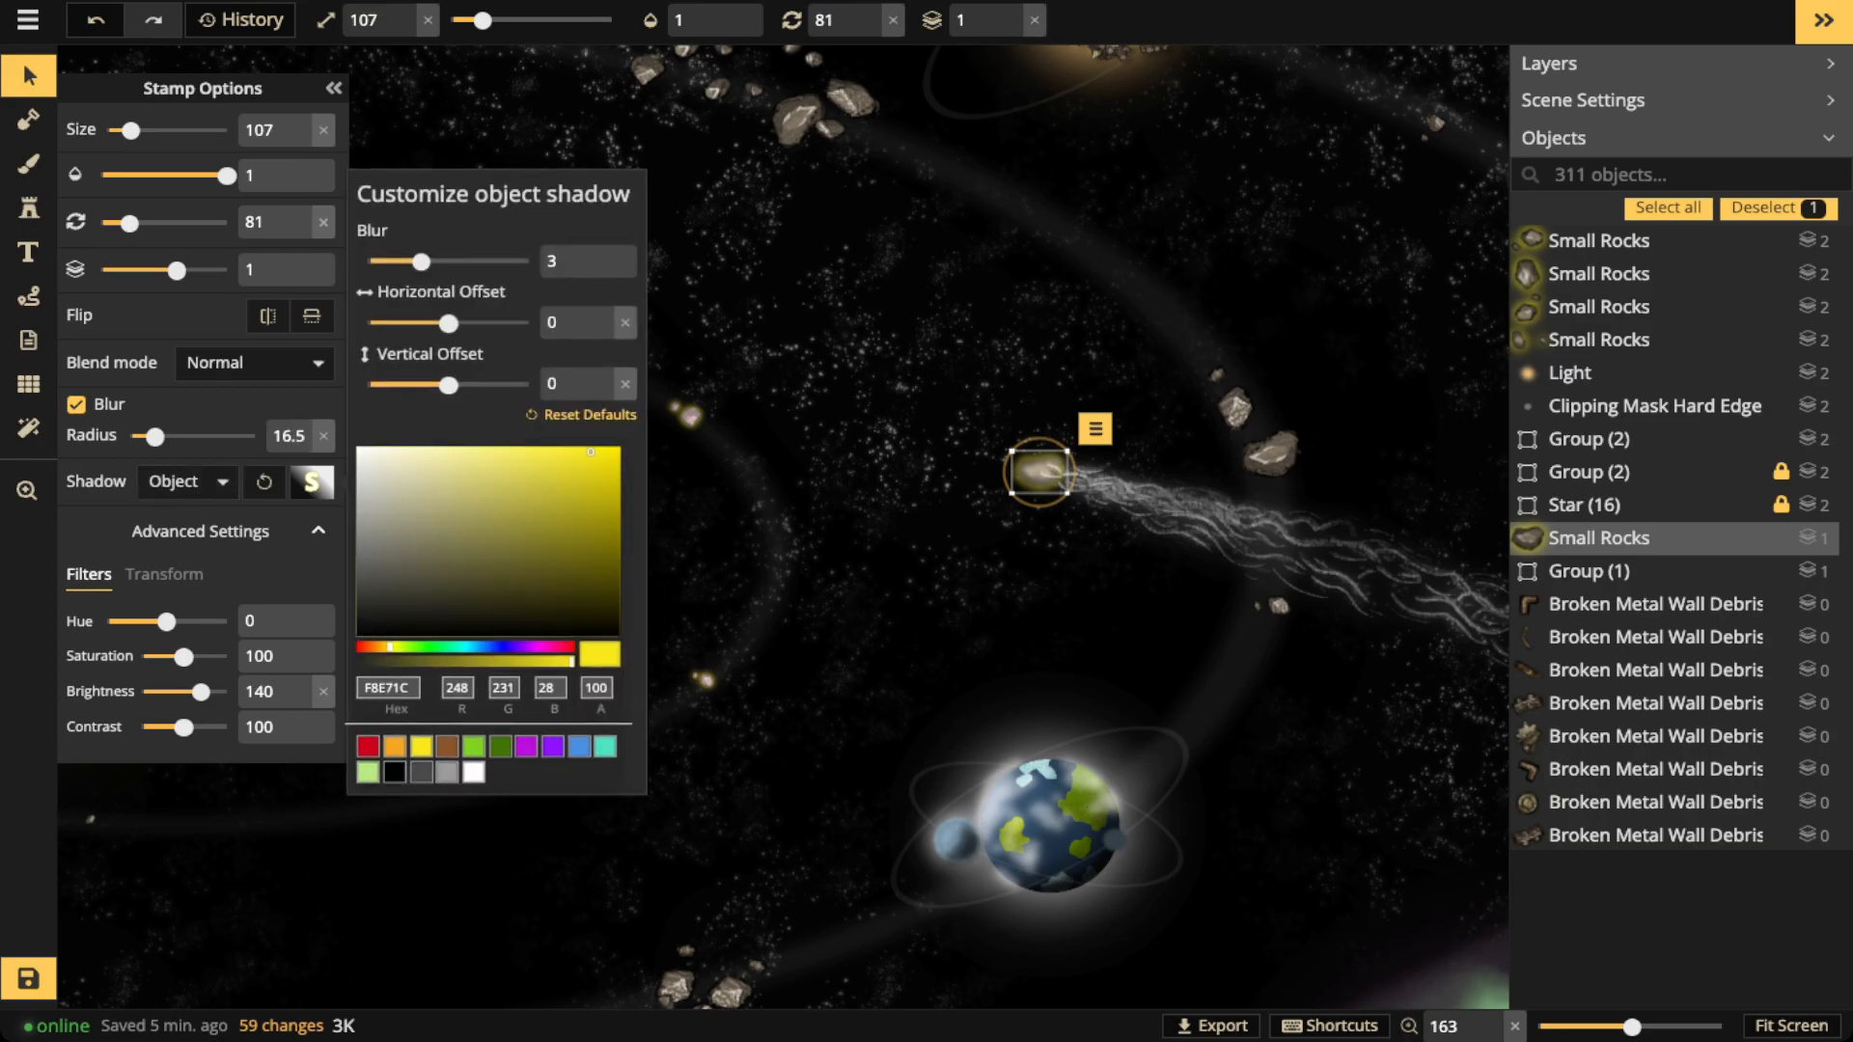
pyautogui.click(473, 772)
pyautogui.moveTo(421, 261); pyautogui.dragTo(477, 262)
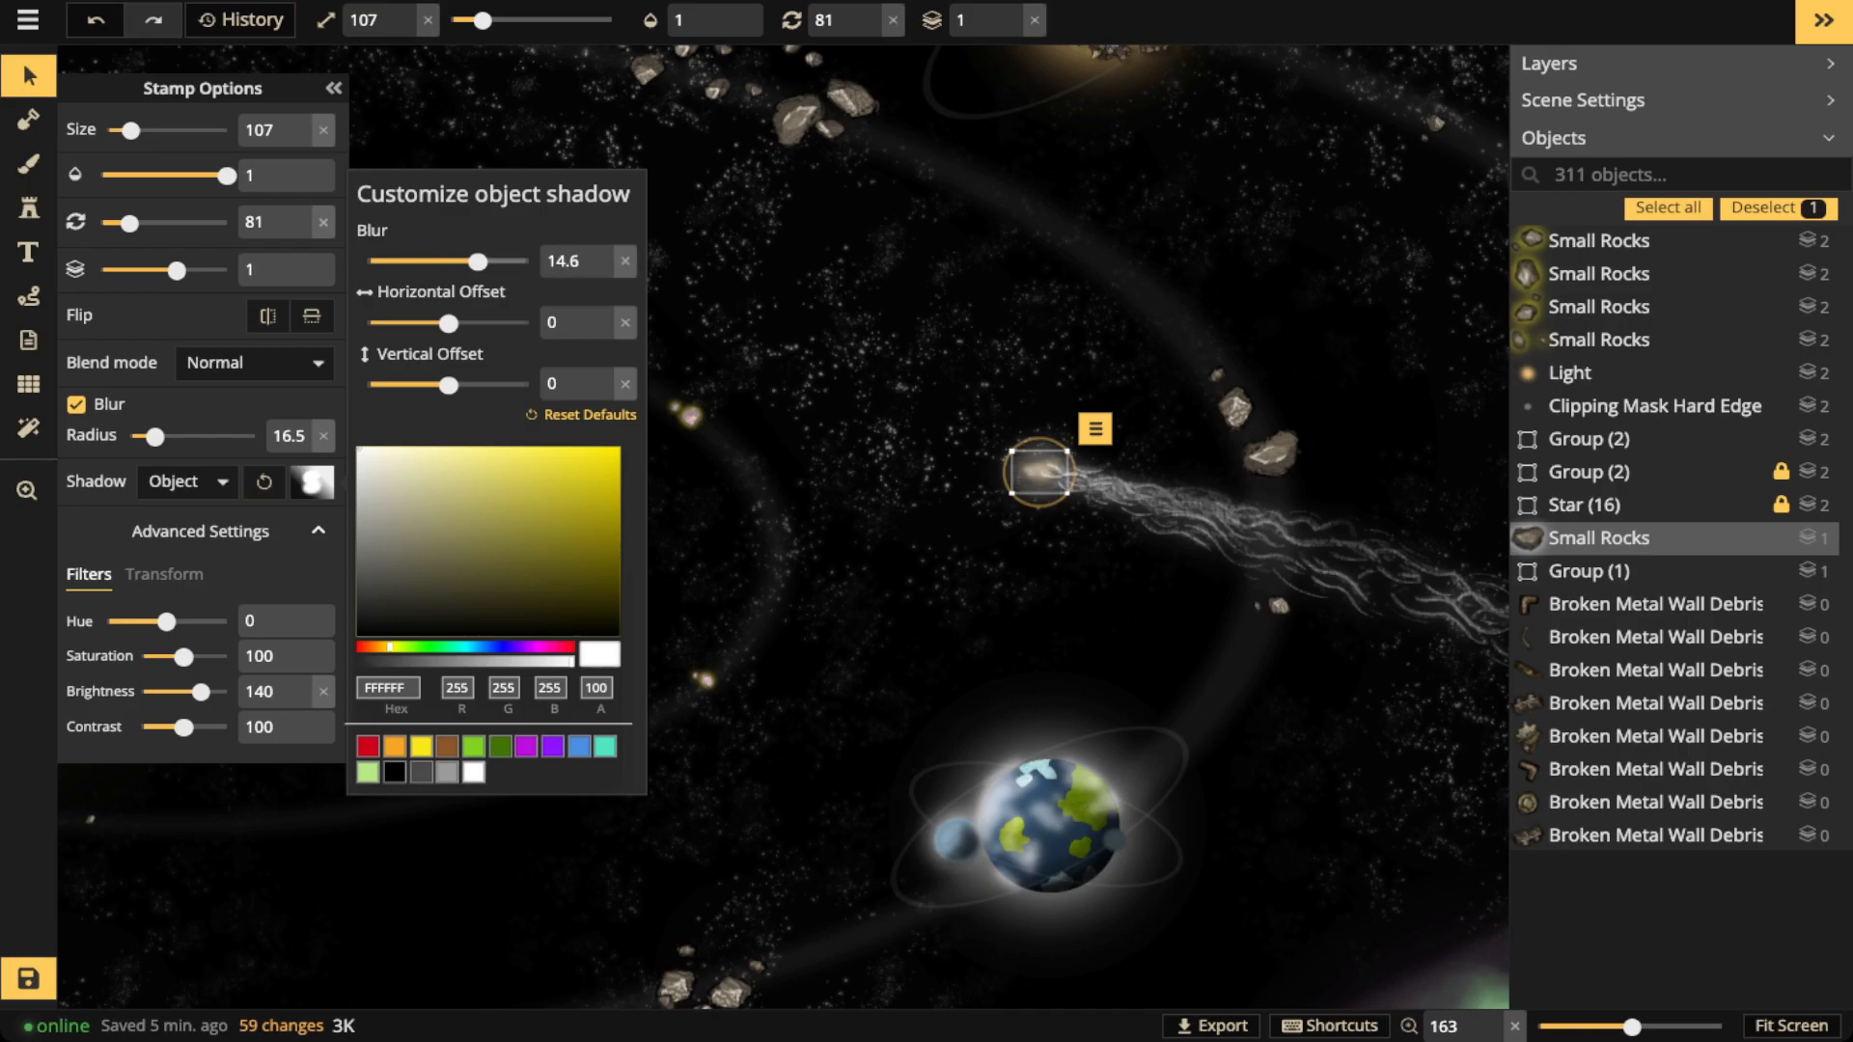
pyautogui.click(1034, 474)
pyautogui.scroll(-5, 1034, 473)
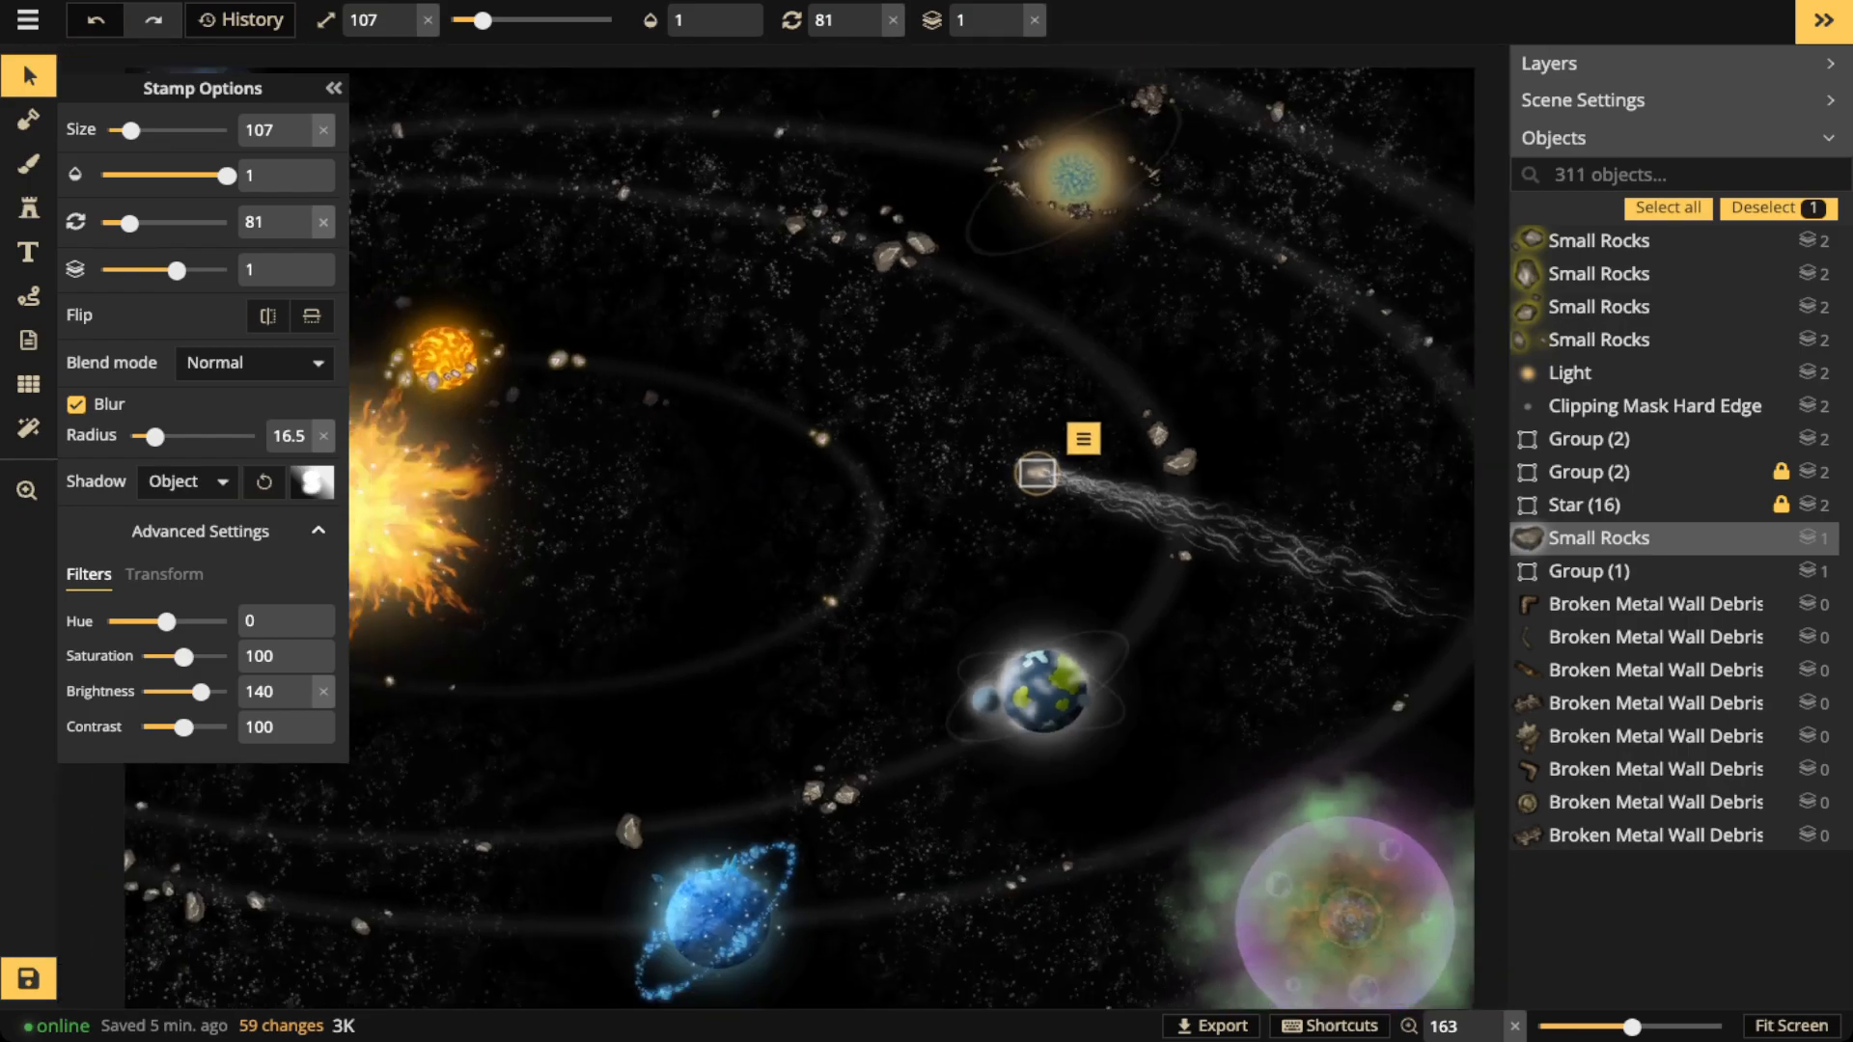
pyautogui.press('Escape')
# Set the Ship Waves trail's opacity to 0.62 and paste a copy of it over the original
pyautogui.click(1216, 531)
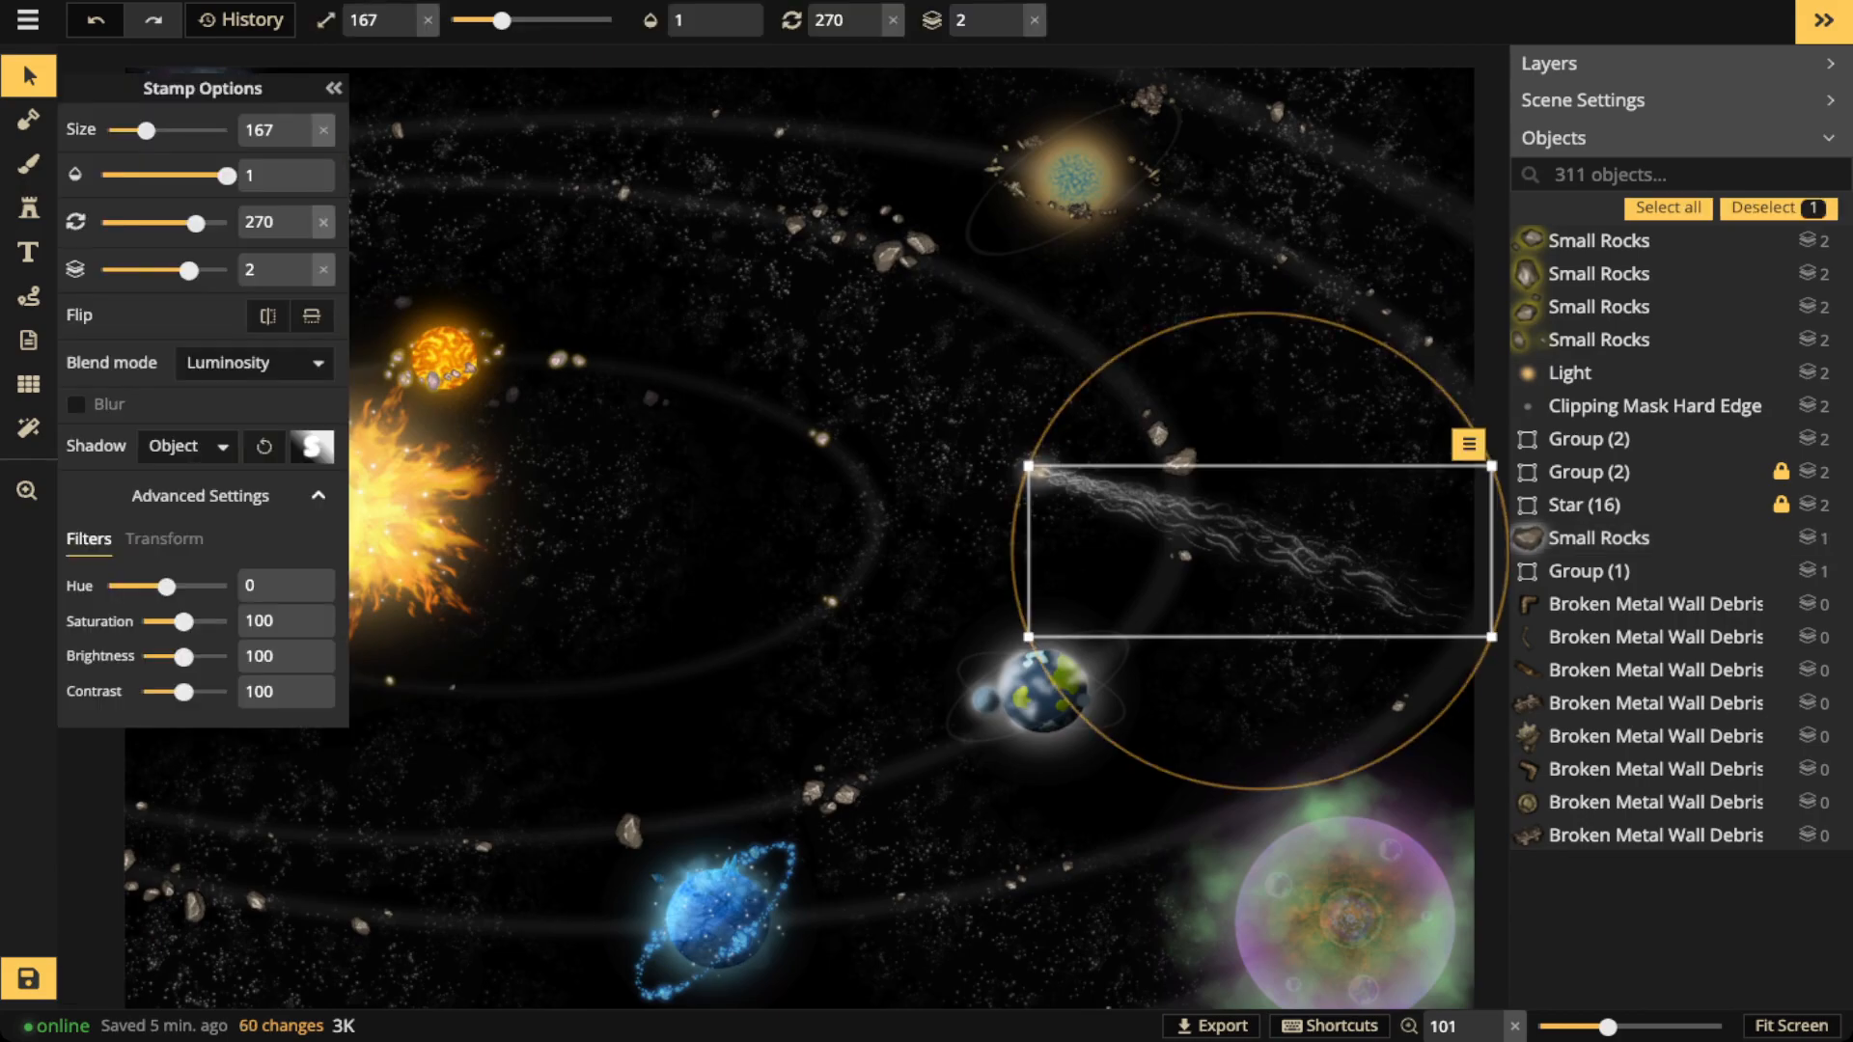
pyautogui.moveTo(226, 175); pyautogui.dragTo(193, 175)
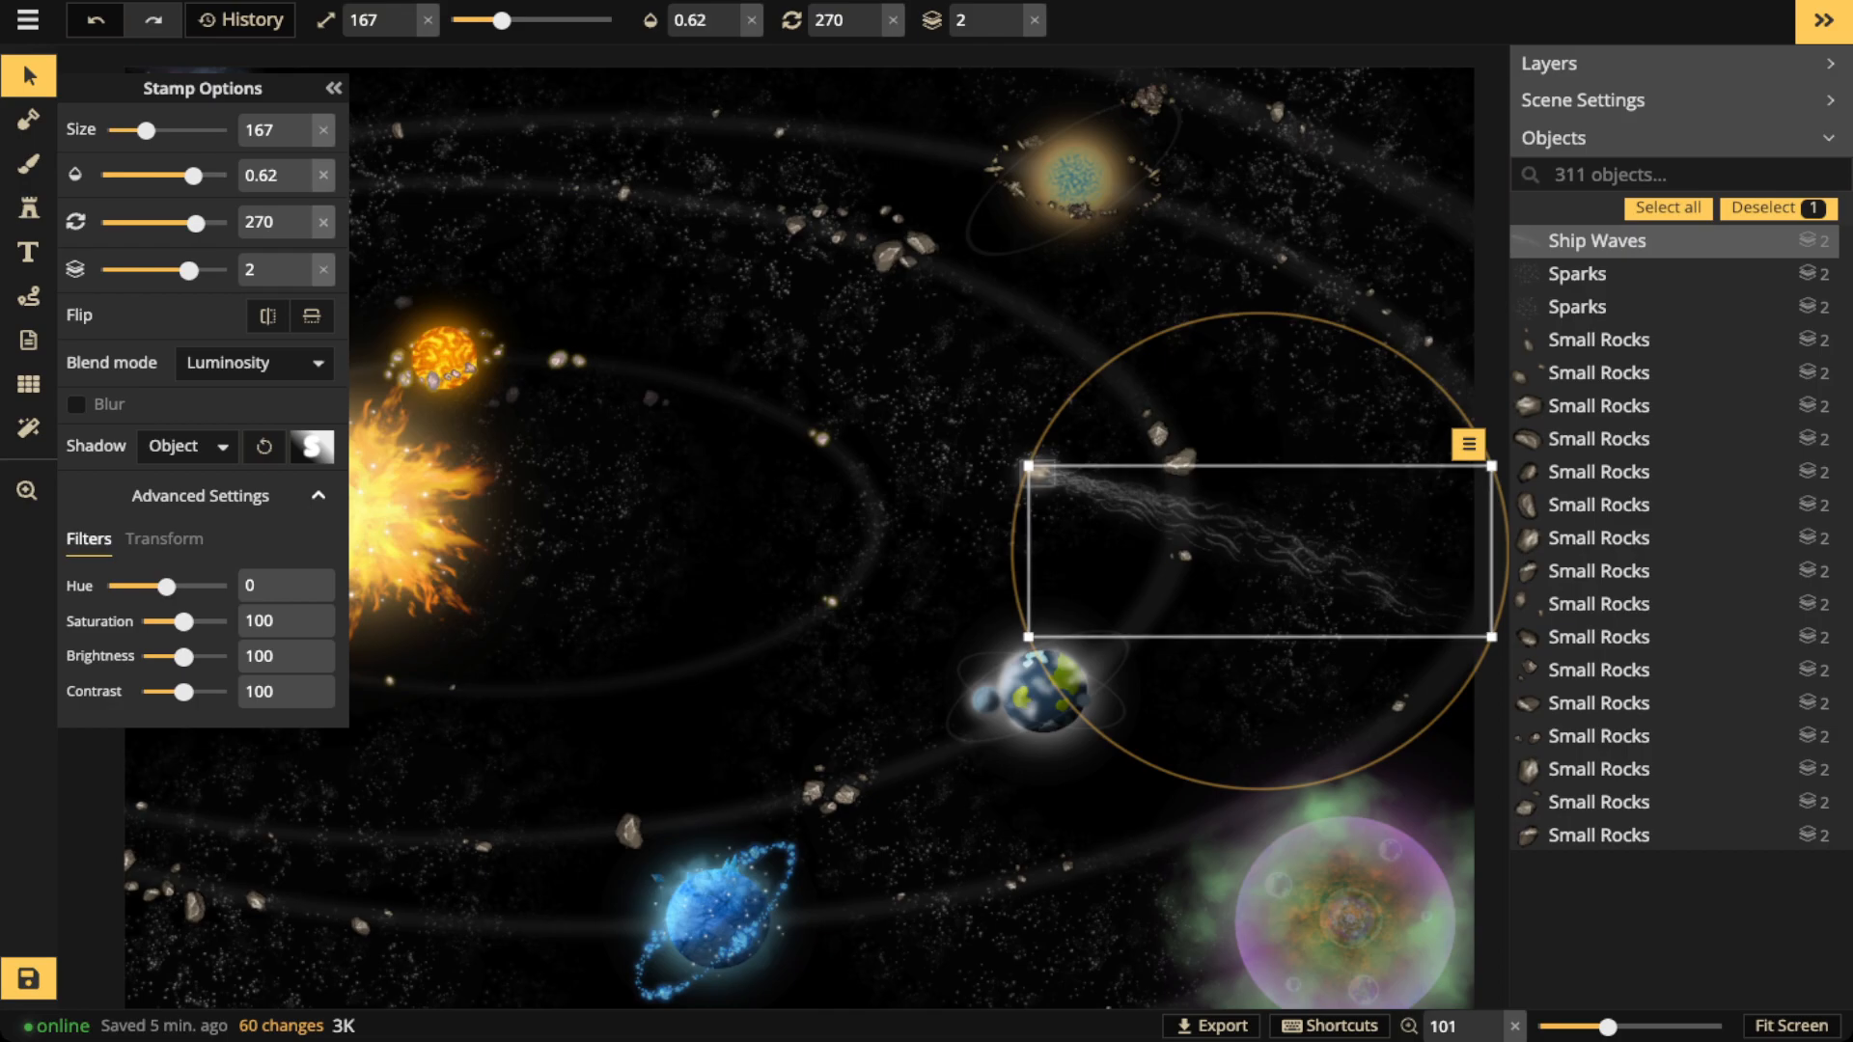
pyautogui.hotkey('ctrl', 'c')
pyautogui.hotkey('ctrl', 'v')
pyautogui.scroll(3, 1225, 534)
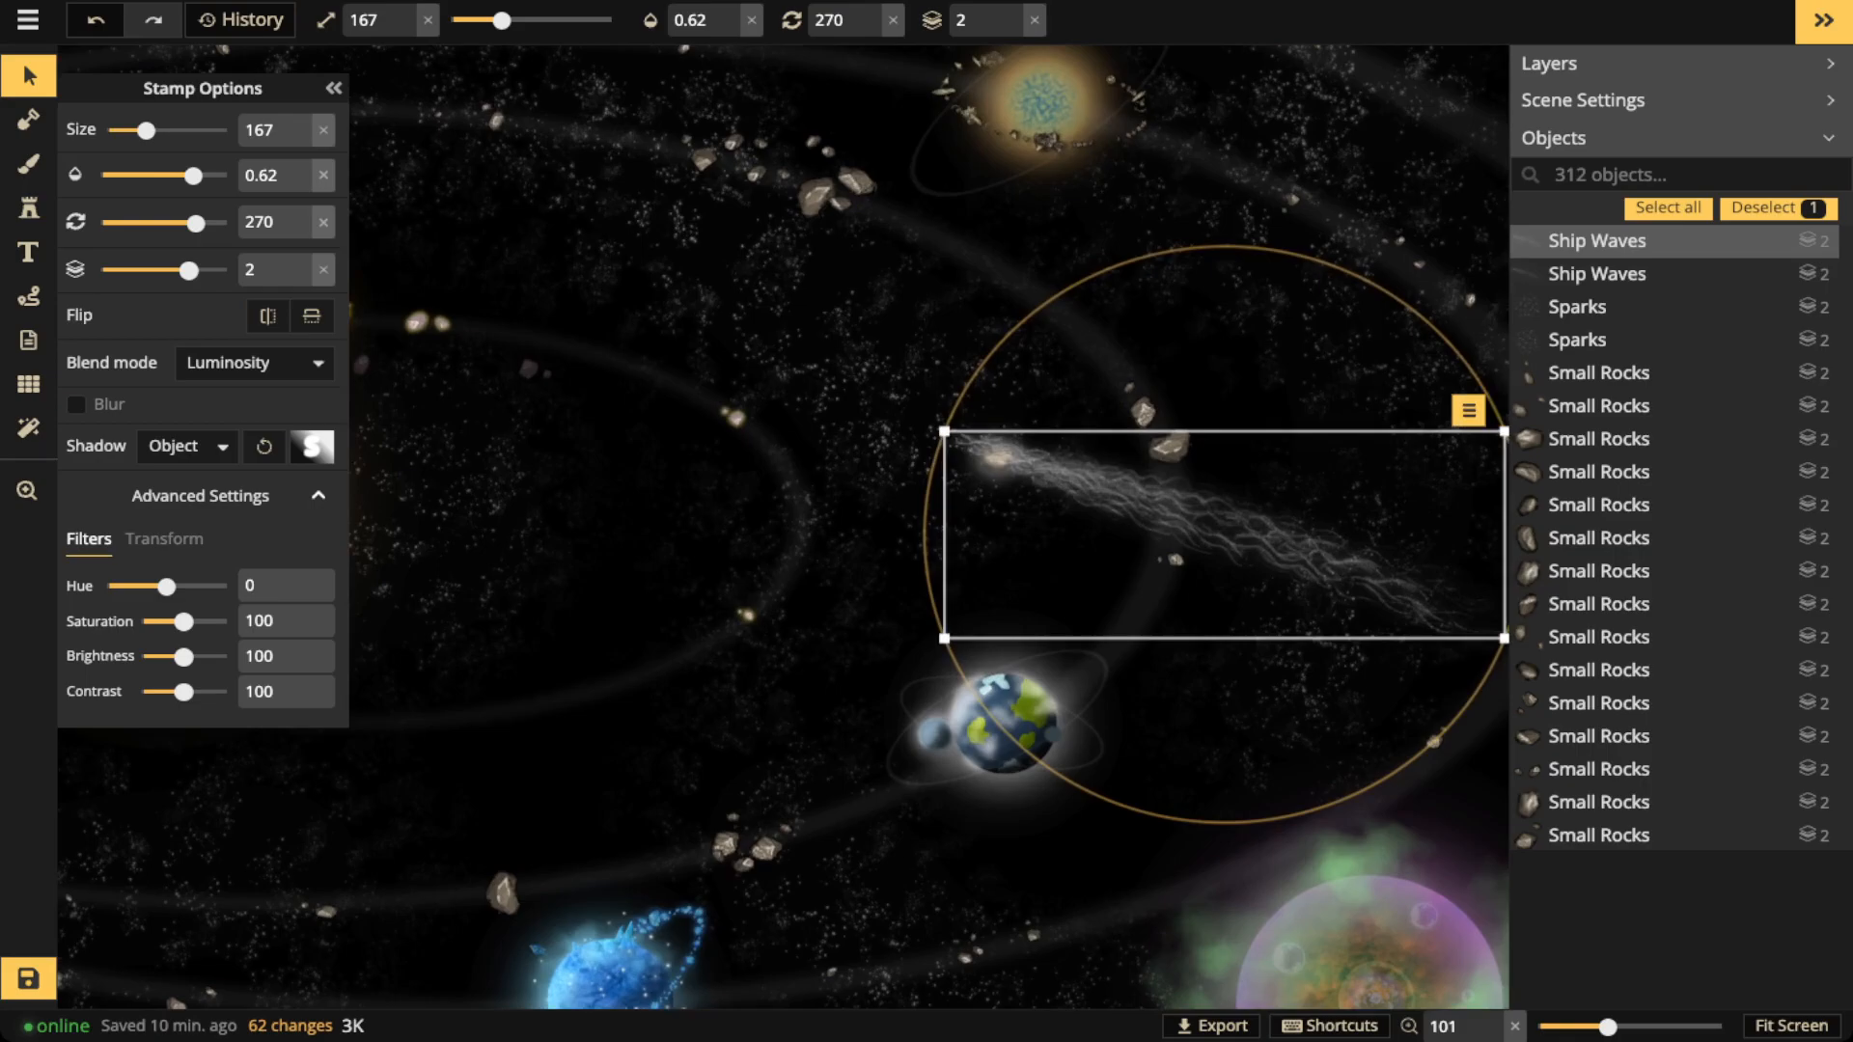
# Shrink the copied Ship Waves trail to size 67 and align its start with the glowing rock
pyautogui.scroll(4, 1155, 509)
pyautogui.press('[')
pyautogui.press('[')
pyautogui.press('[')
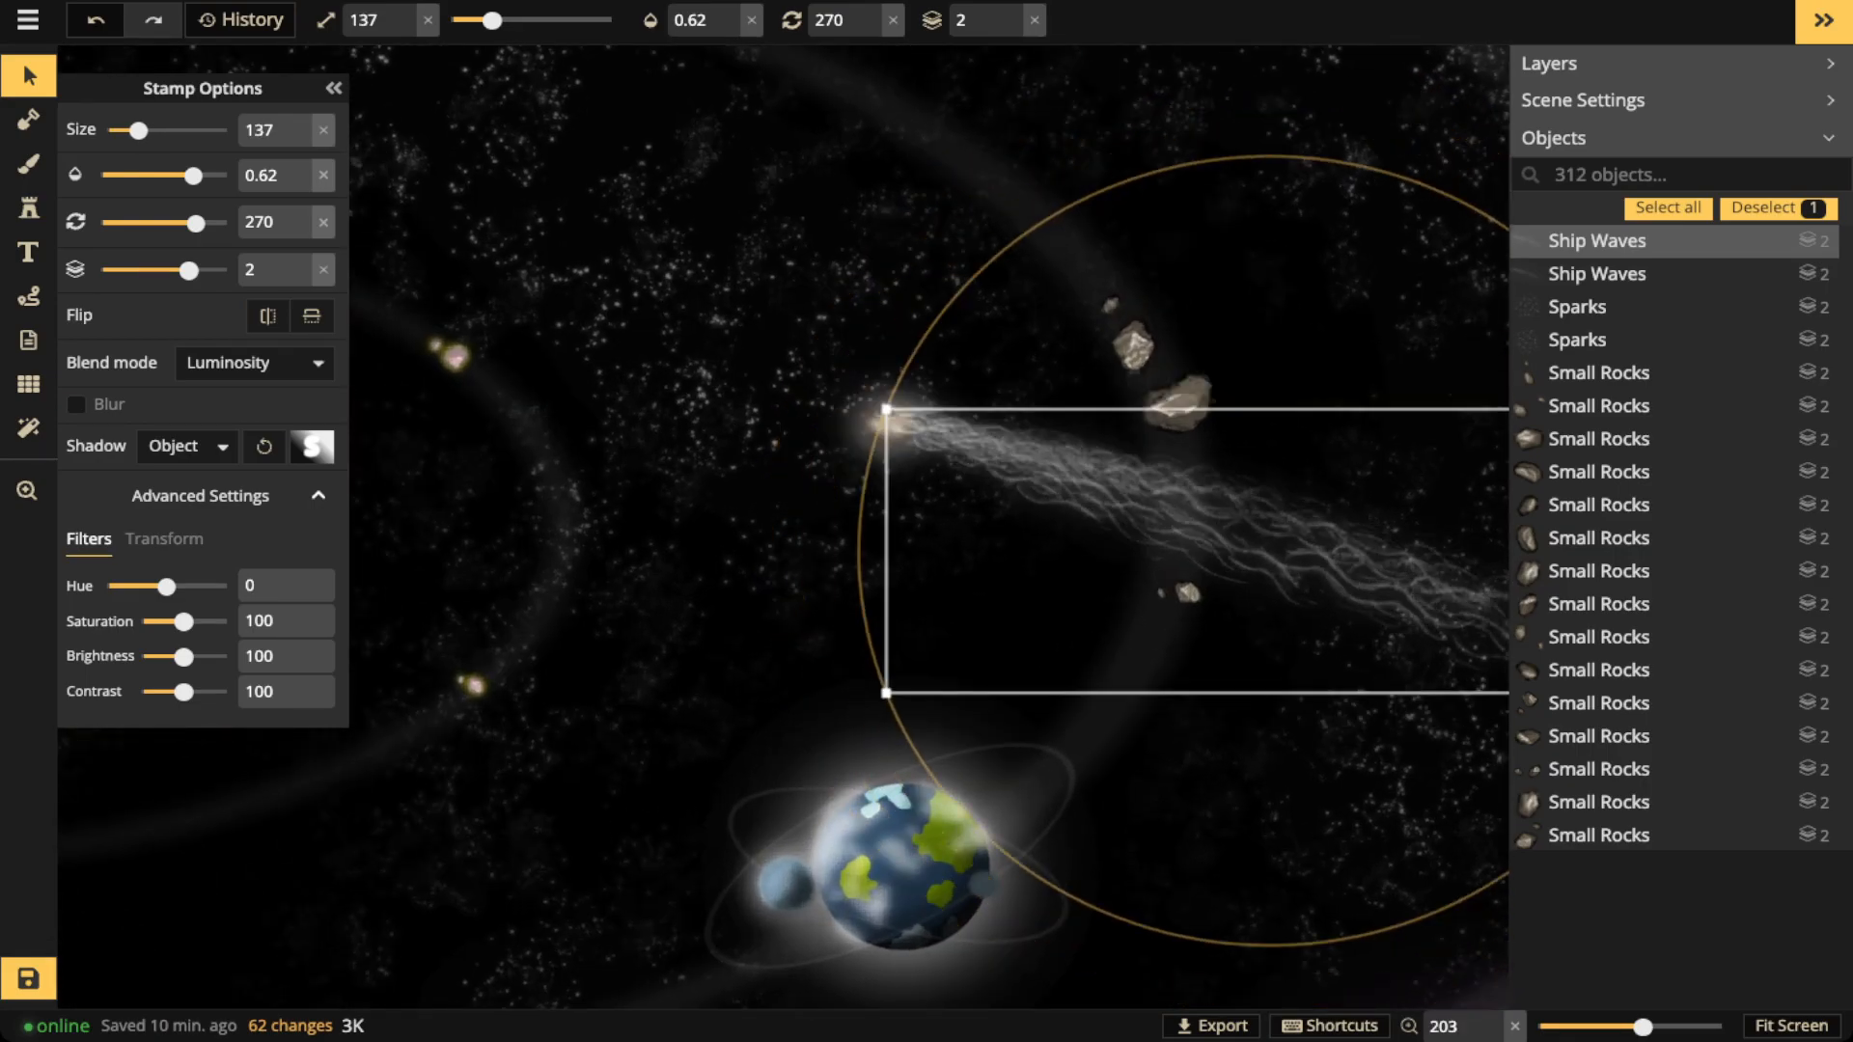
pyautogui.press('[')
pyautogui.press('[')
pyautogui.press('[')
pyautogui.press('[')
pyautogui.press('[')
pyautogui.press('[')
pyautogui.press('[')
pyautogui.moveTo(1269, 550); pyautogui.dragTo(1083, 495)
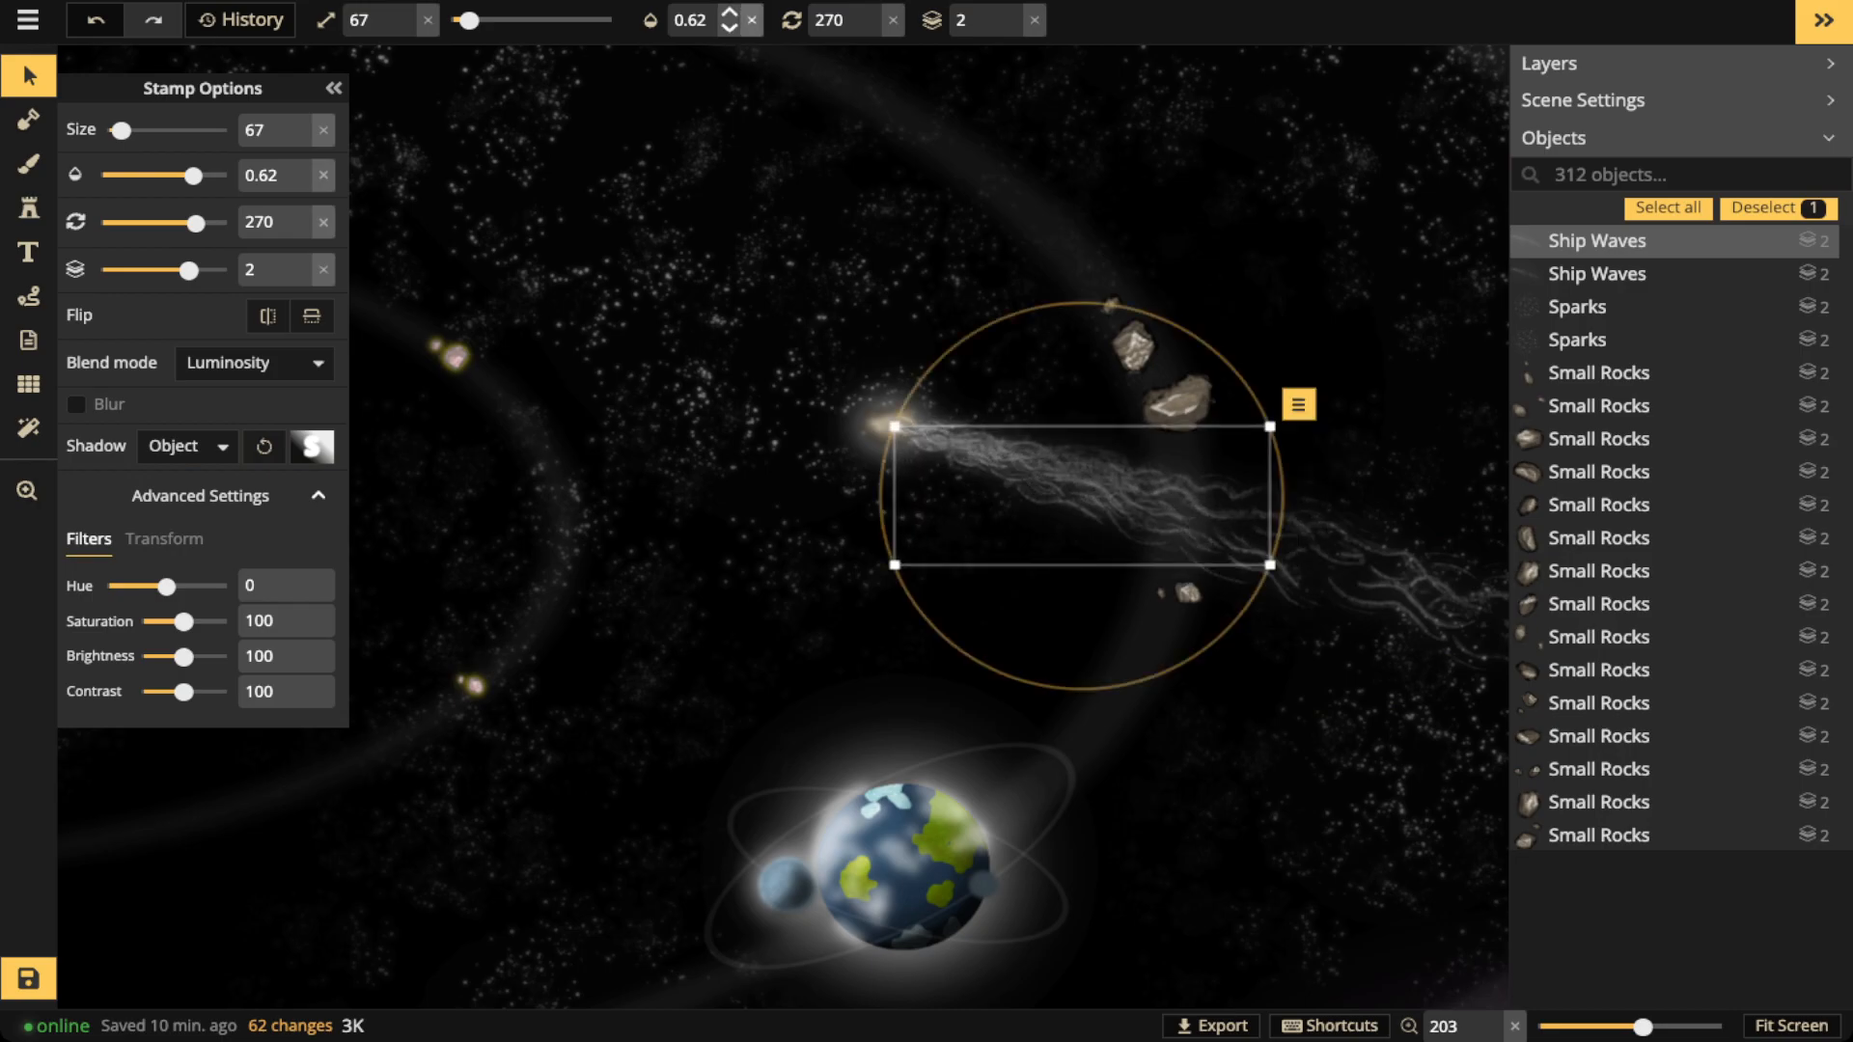
# Reset the smaller trail copy's opacity to 1 and deselect it
pyautogui.click(752, 20)
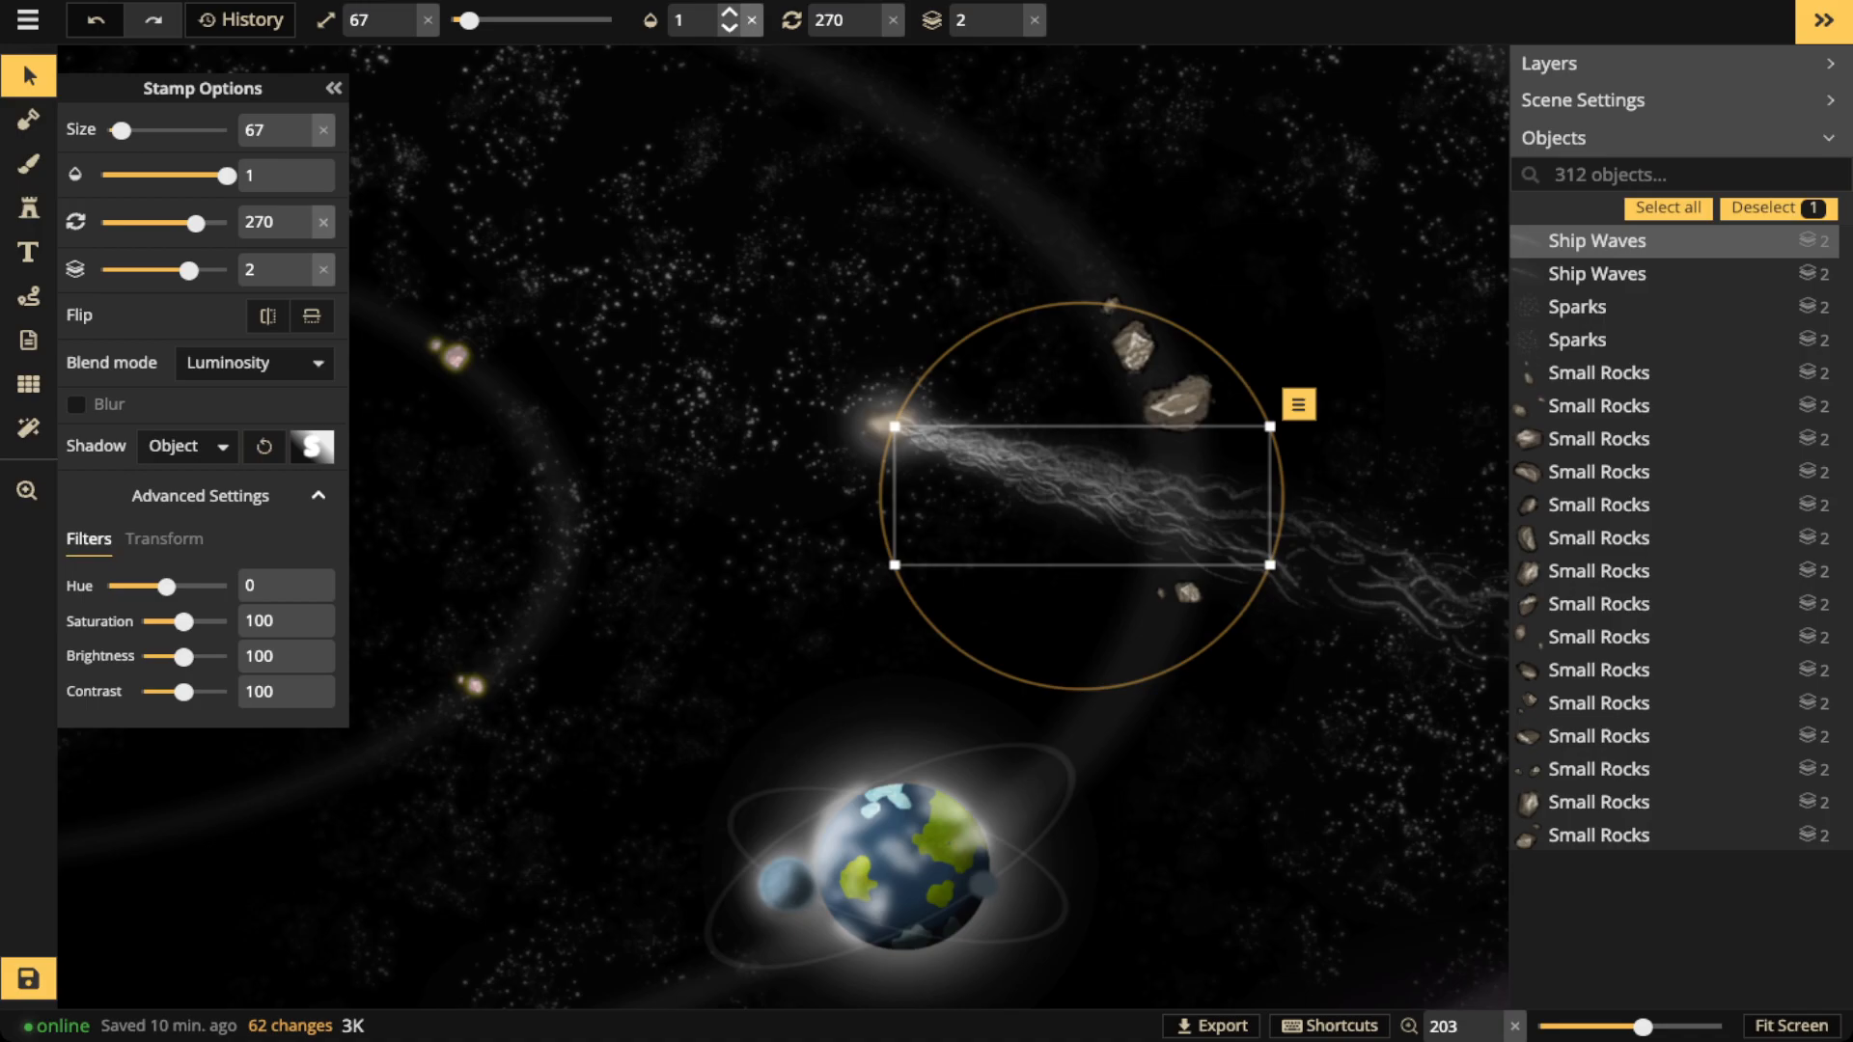
pyautogui.click(29, 76)
pyautogui.scroll(-2, 803, 582)
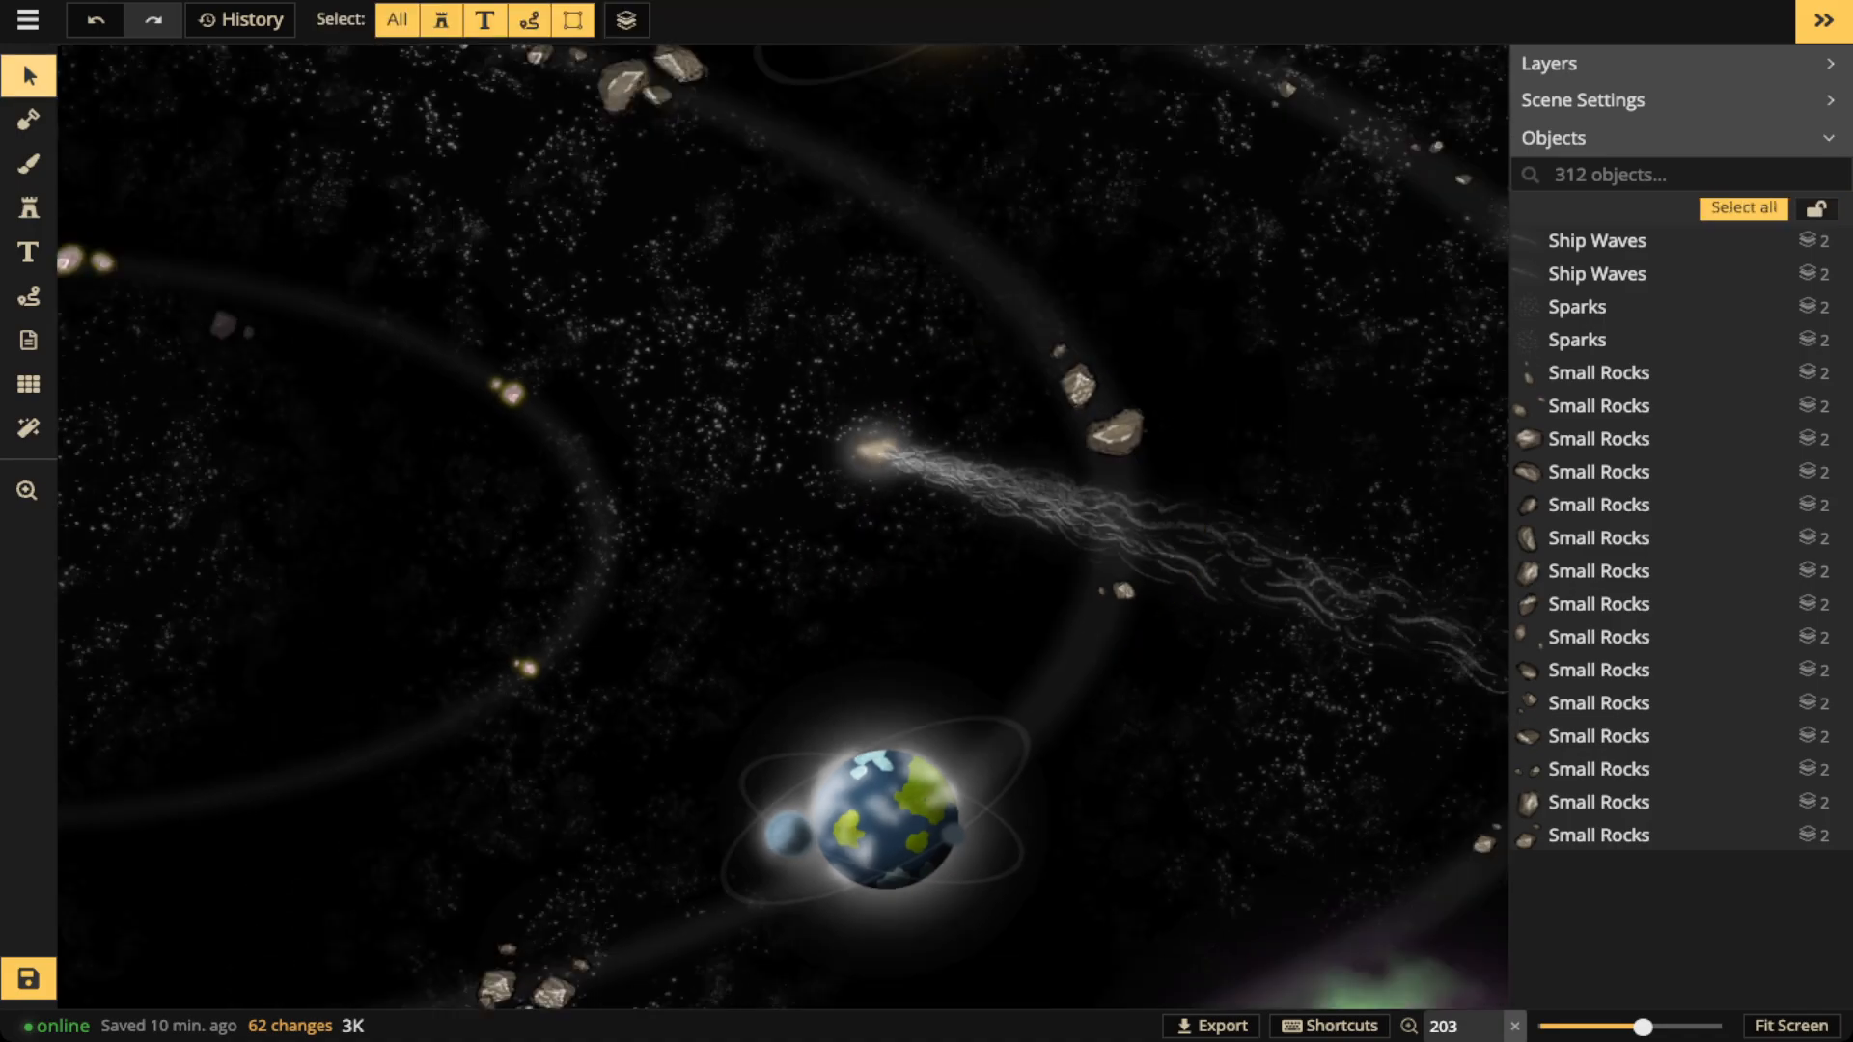
pyautogui.scroll(-5, 801, 579)
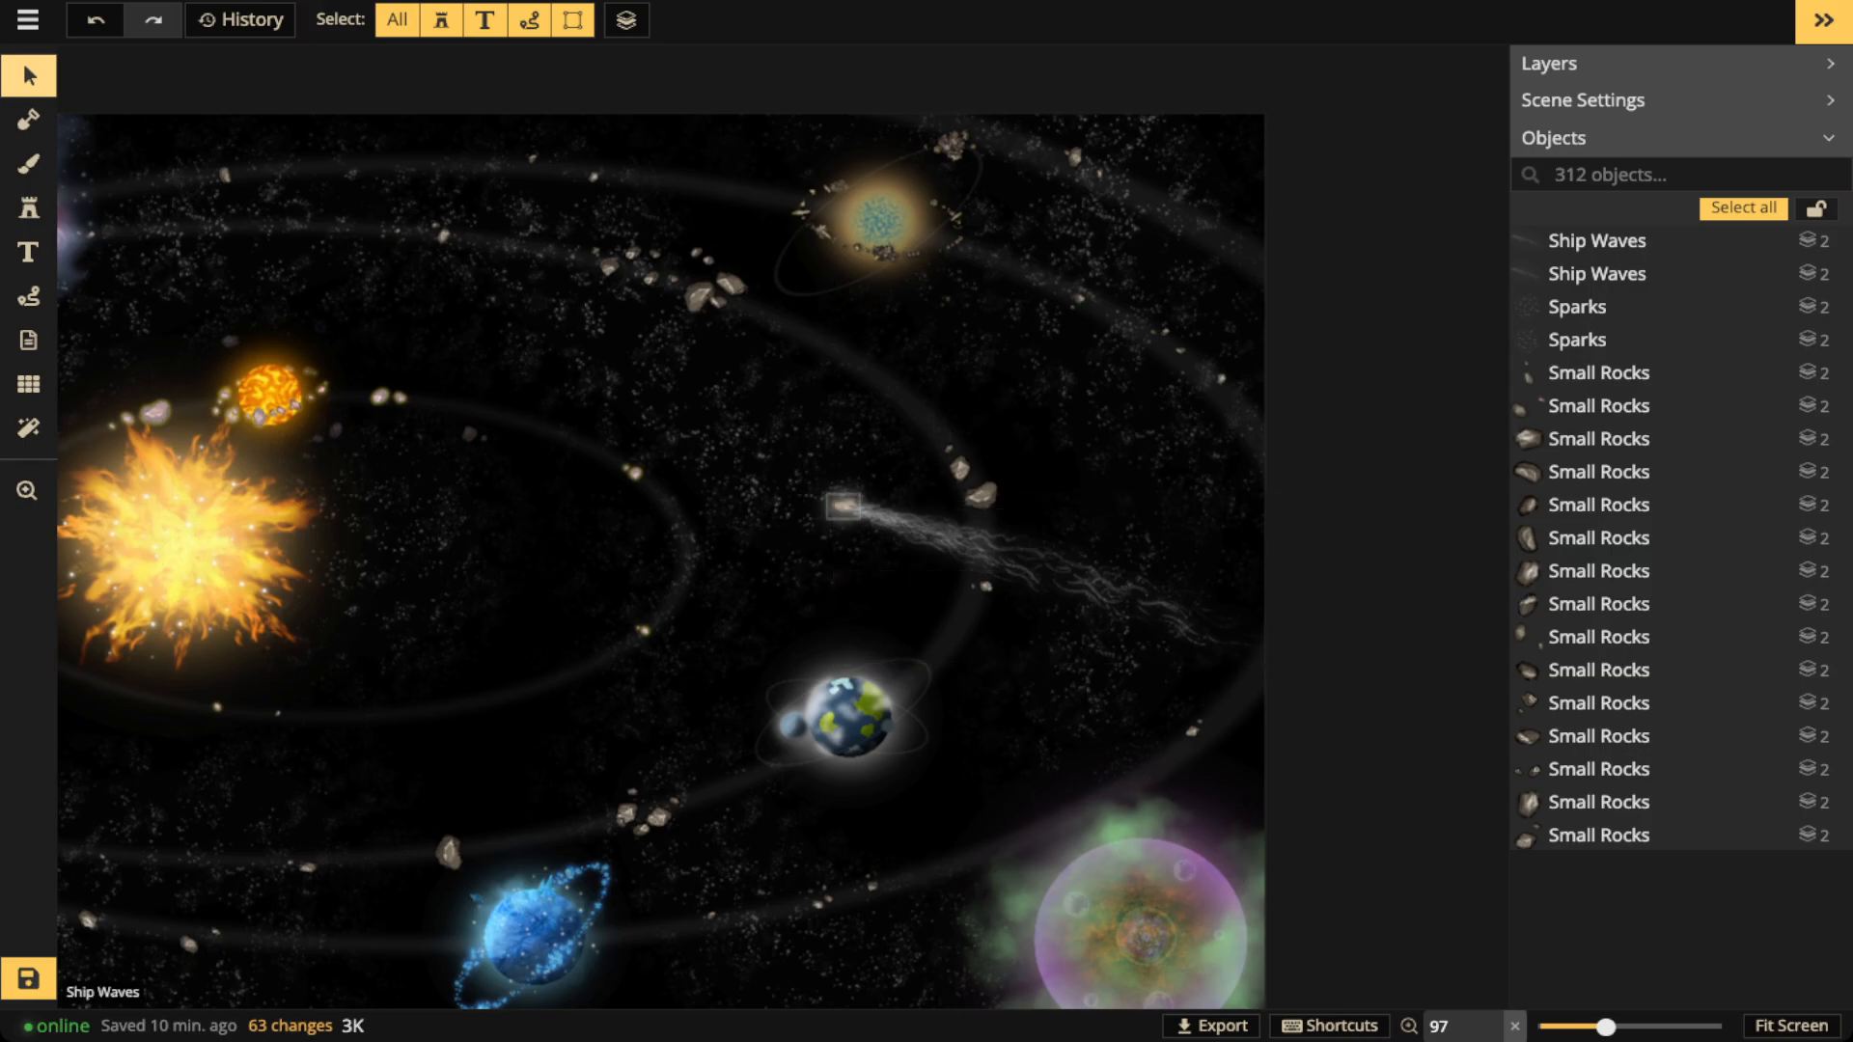
# Select the glowing rock together with both Ship Waves trails and group them into one comet
pyautogui.press('space')
pyautogui.moveTo(733, 541); pyautogui.dragTo(1093, 466)
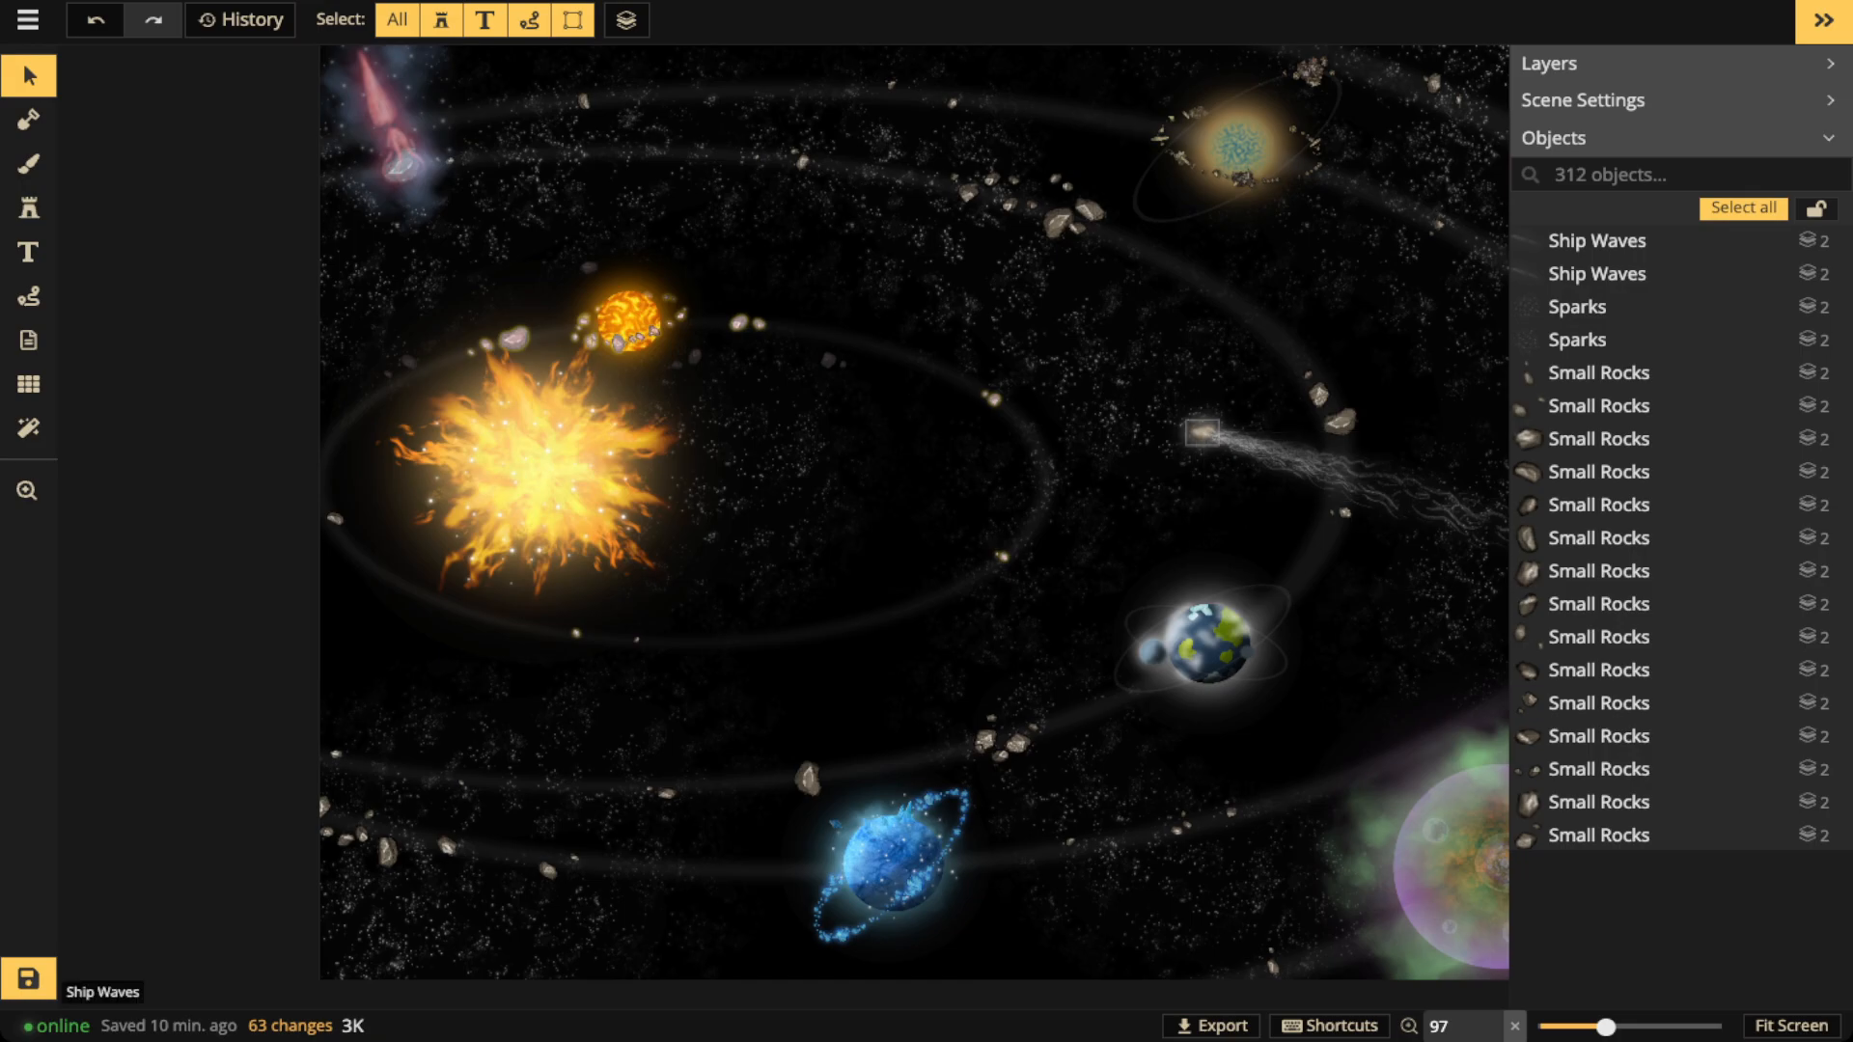
pyautogui.click(1202, 433)
pyautogui.moveTo(1168, 409); pyautogui.dragTo(1510, 600)
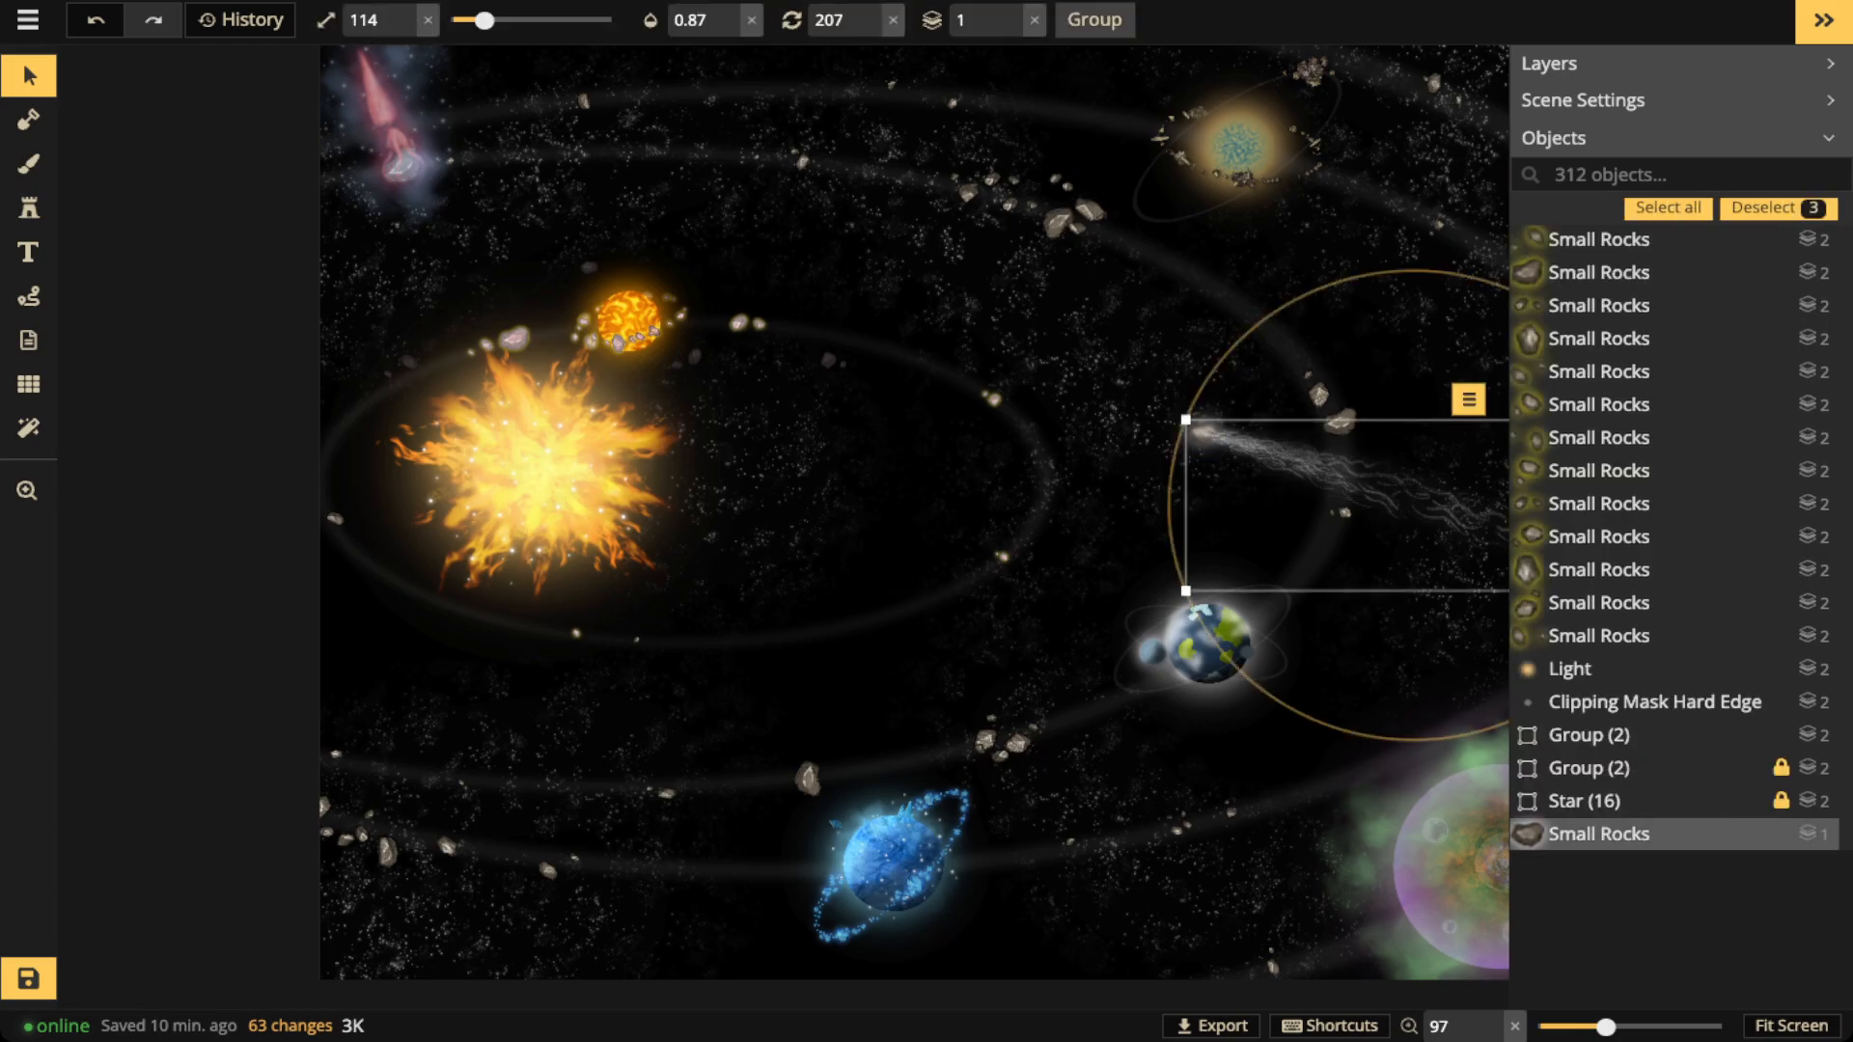
pyautogui.click(1094, 19)
# Rotate the comet group to 345 and shift it outward onto the orbit above the Earth-like planet
pyautogui.moveTo(1218, 487); pyautogui.dragTo(1293, 472)
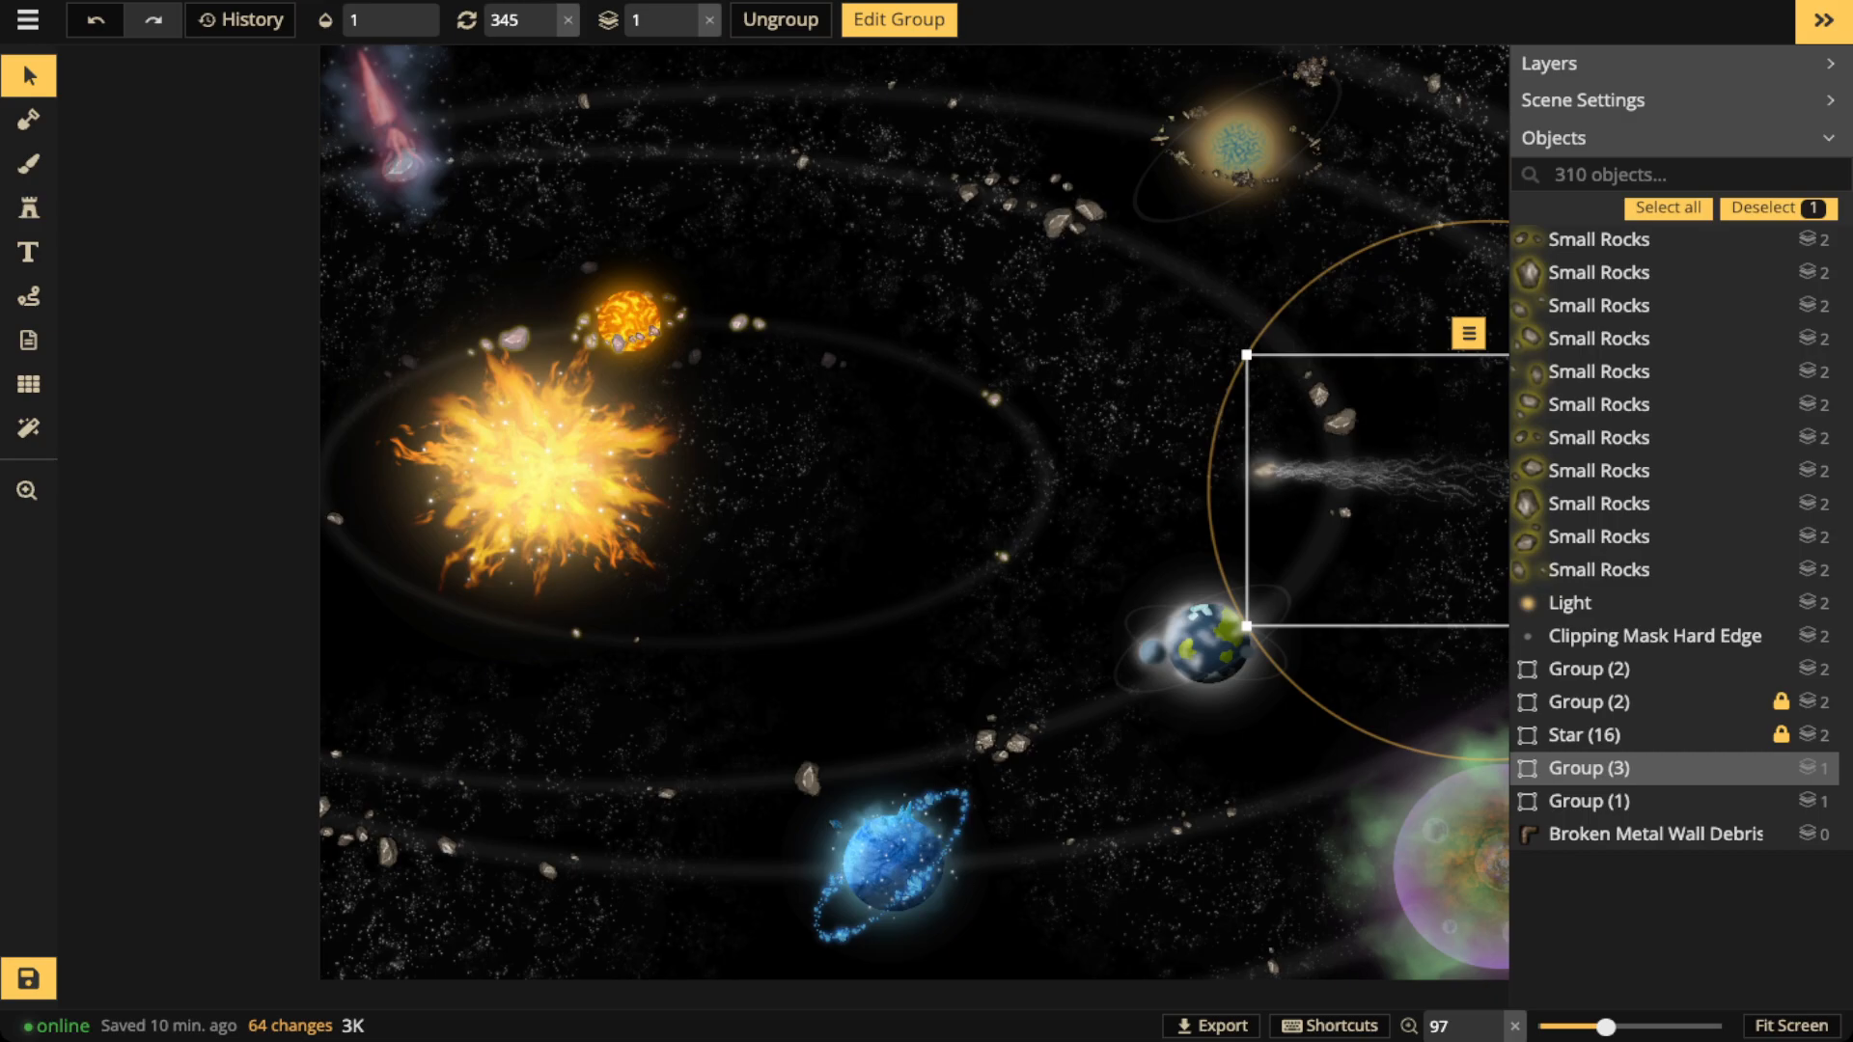
pyautogui.moveTo(1293, 471); pyautogui.dragTo(1315, 471)
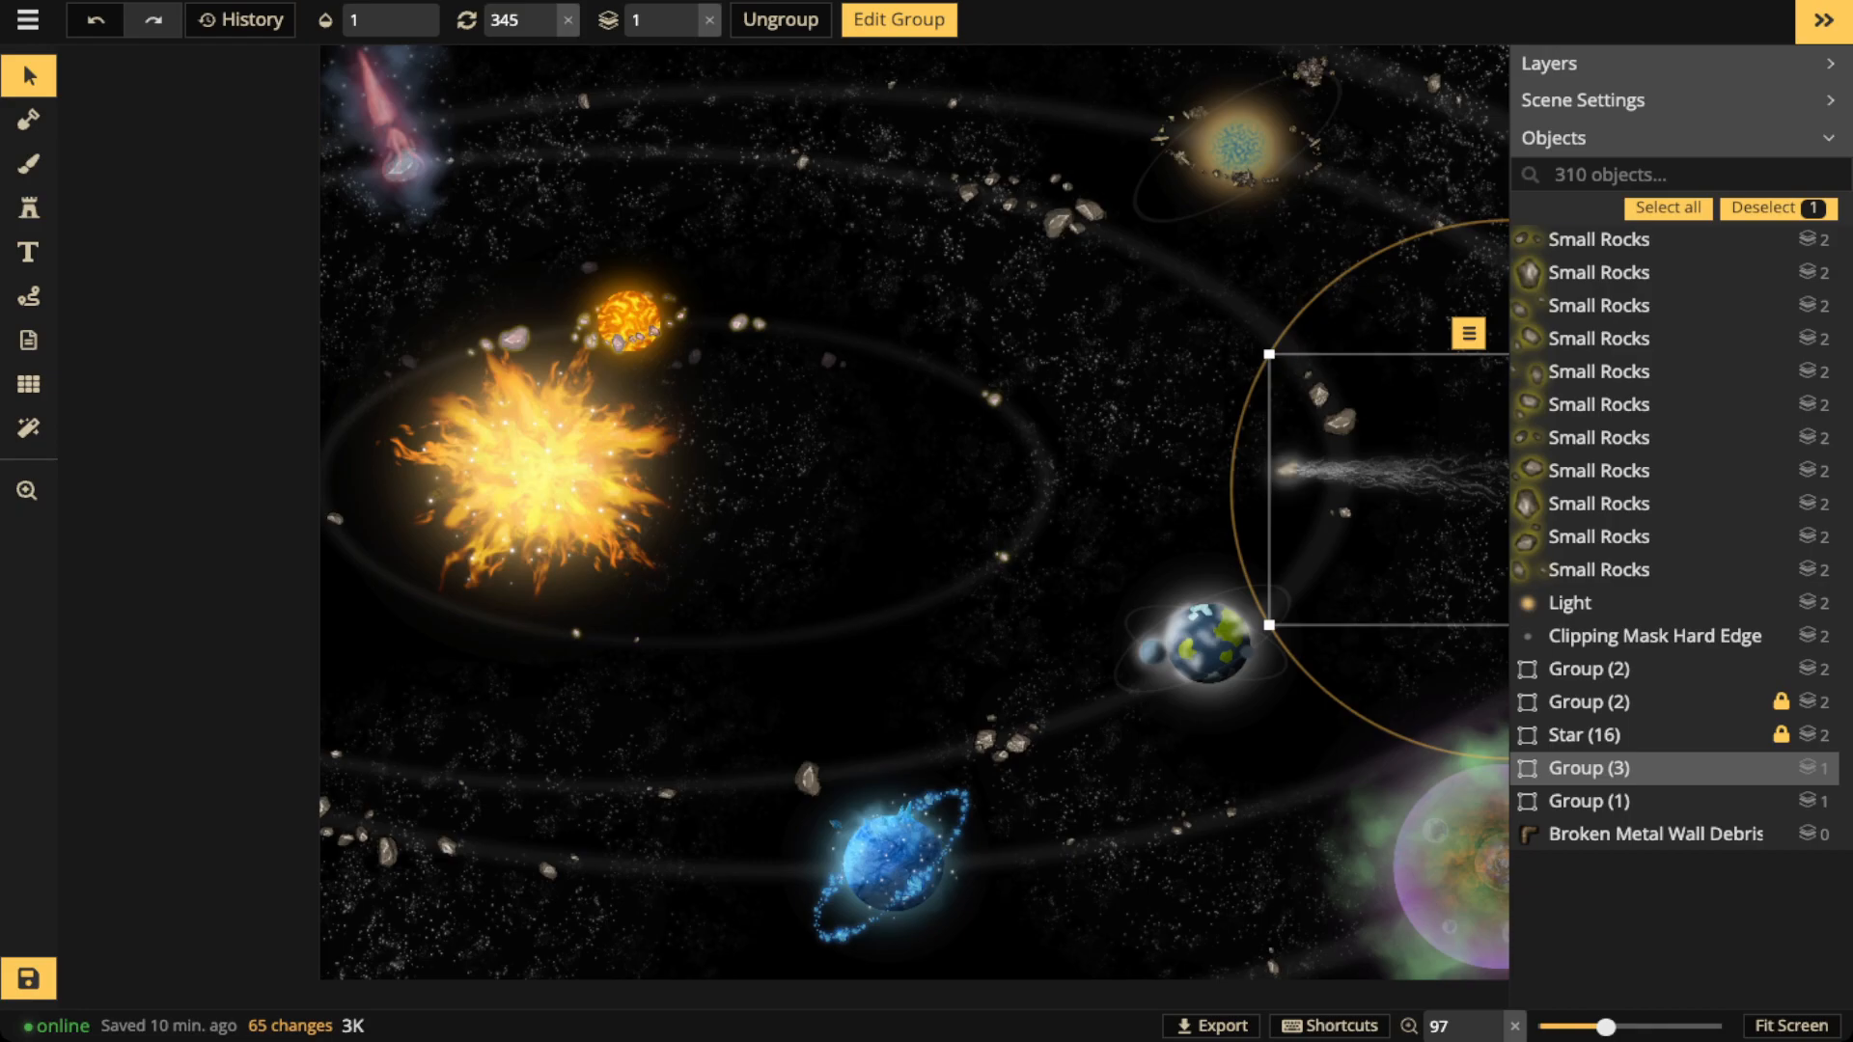
pyautogui.scroll(-3, 914, 512)
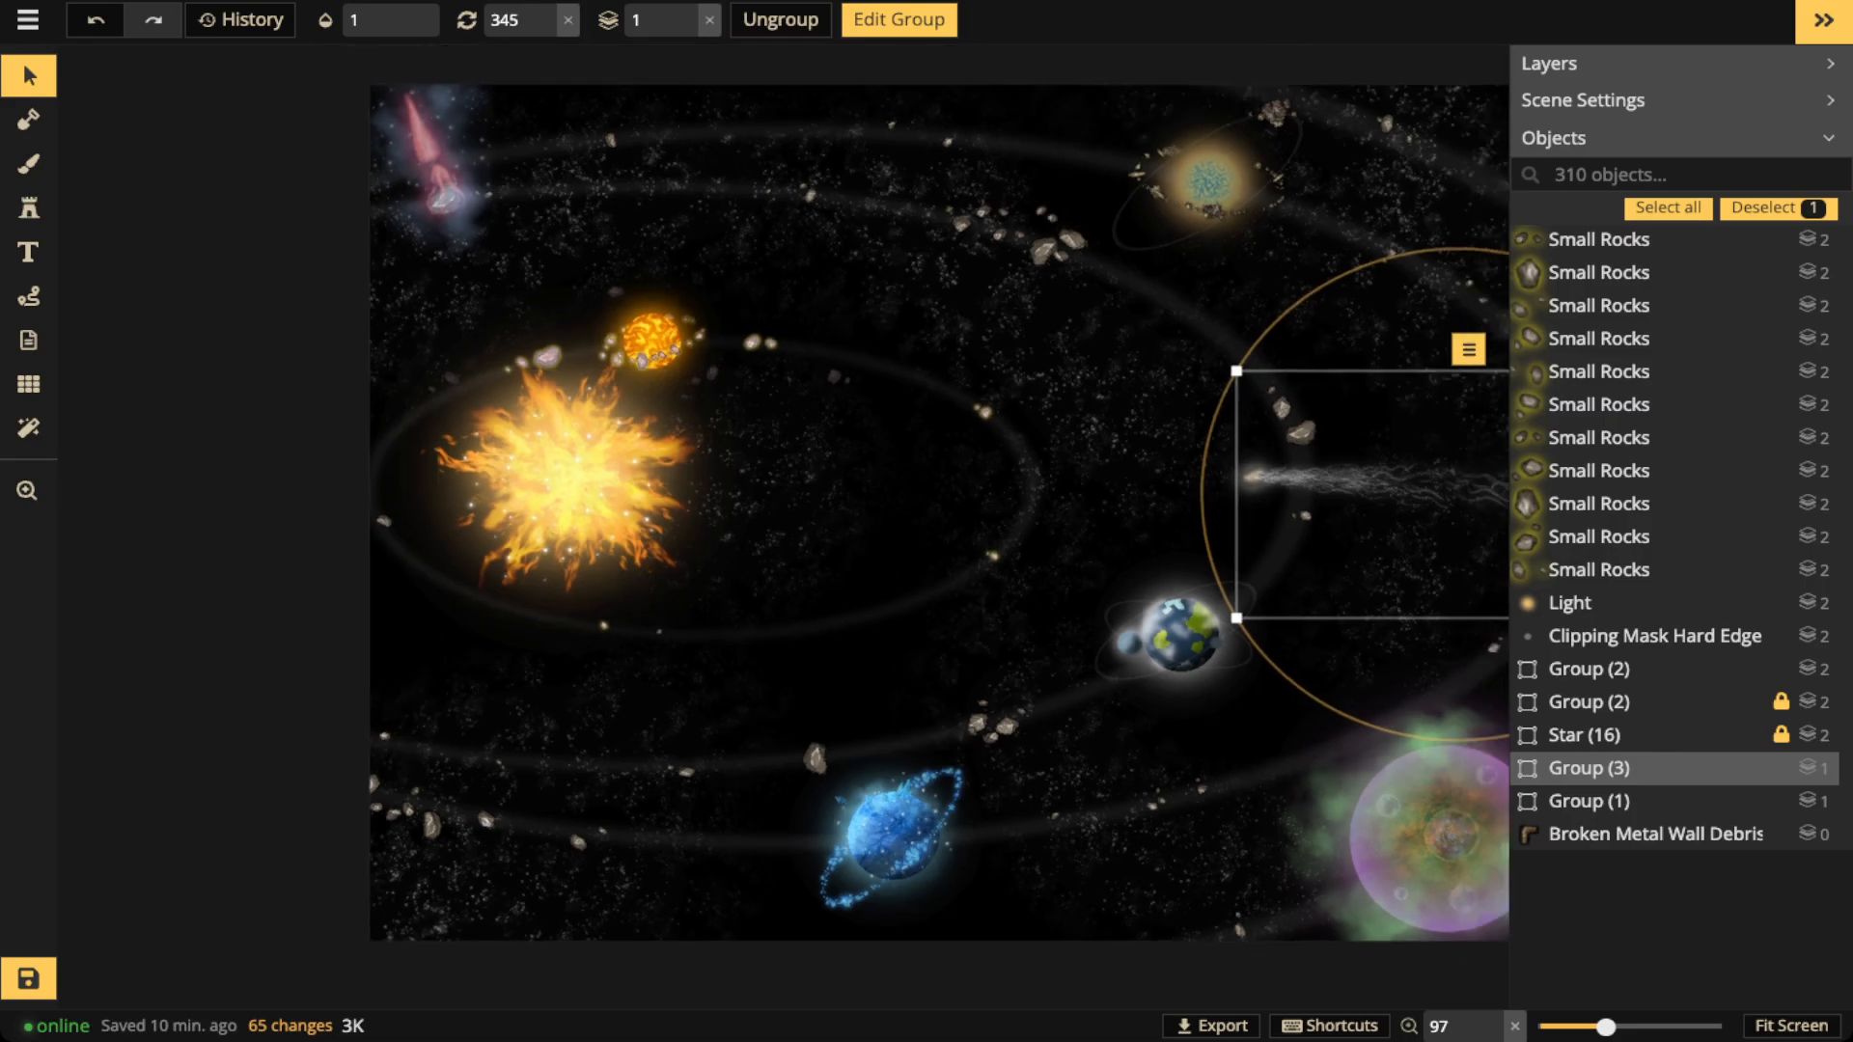
# Paste a copy of the comet group, shrink it and place it at the map's edge below the large comet
pyautogui.hotkey('ctrl', 'c')
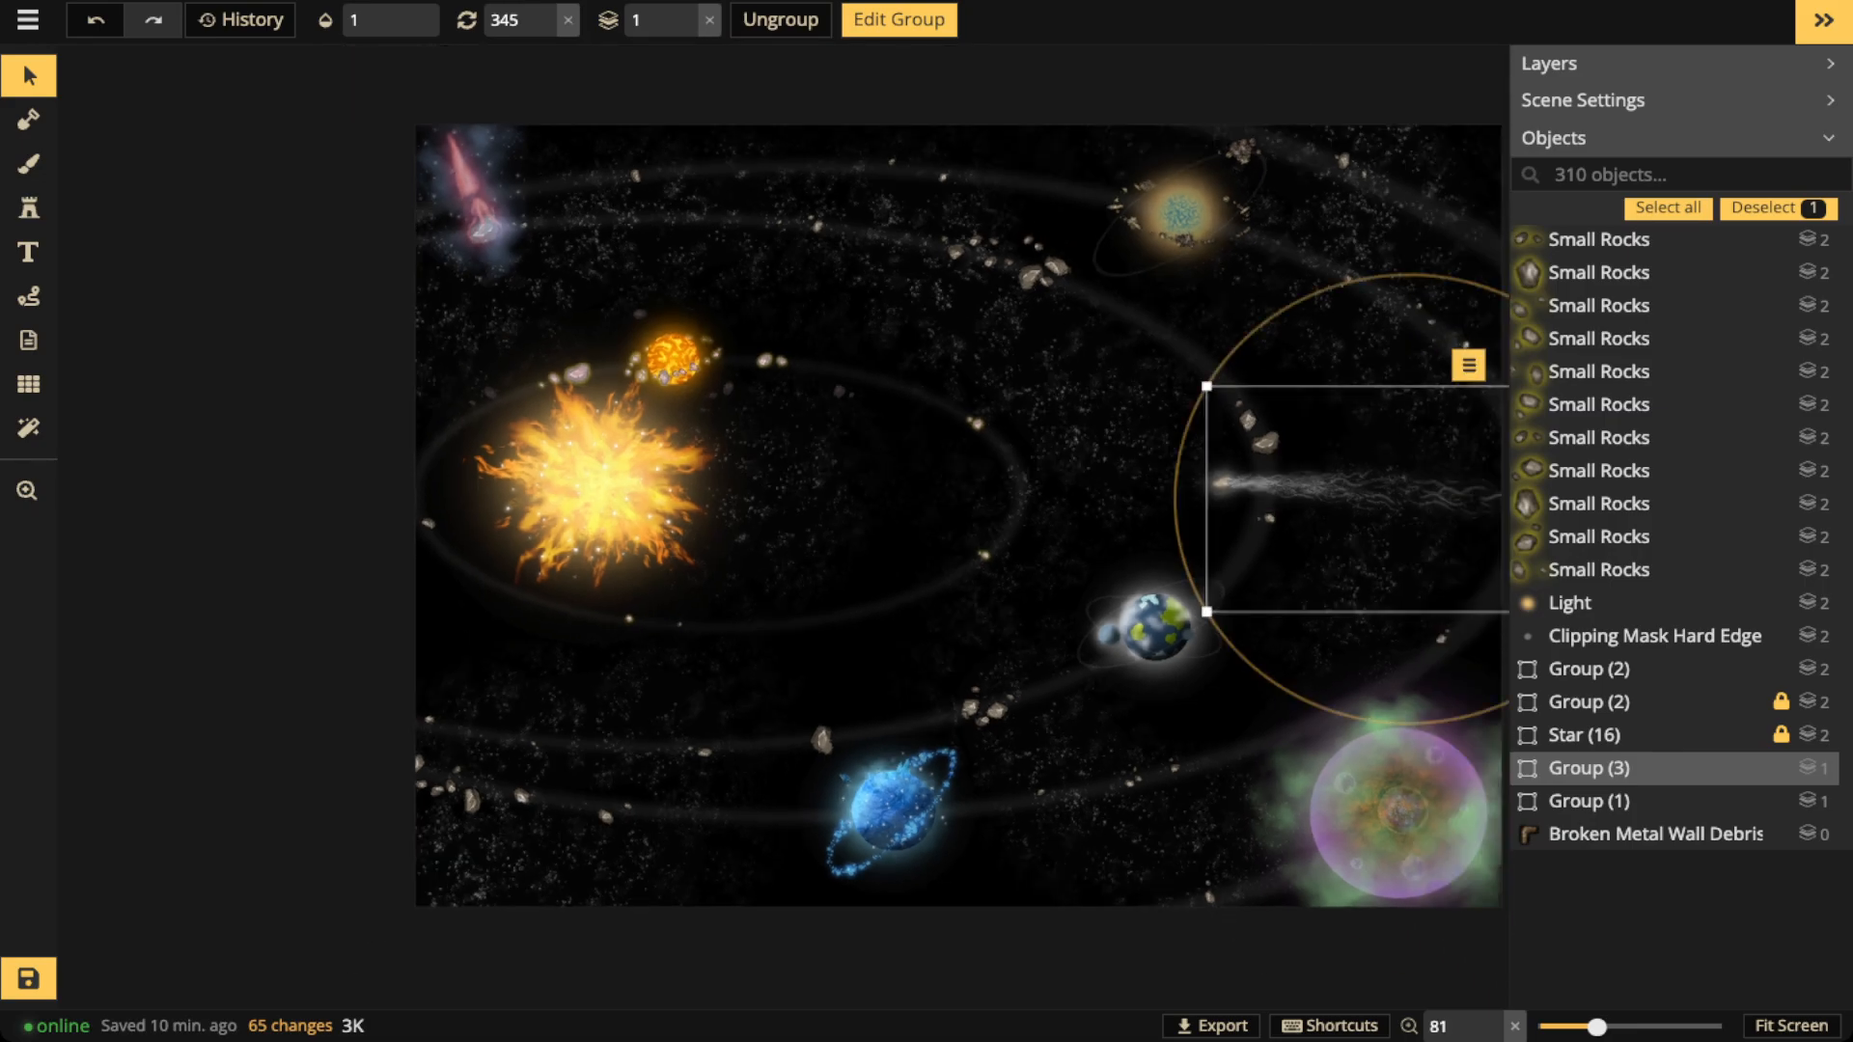
pyautogui.hotkey('ctrl', 'v')
pyautogui.scroll(-8, 1306, 338)
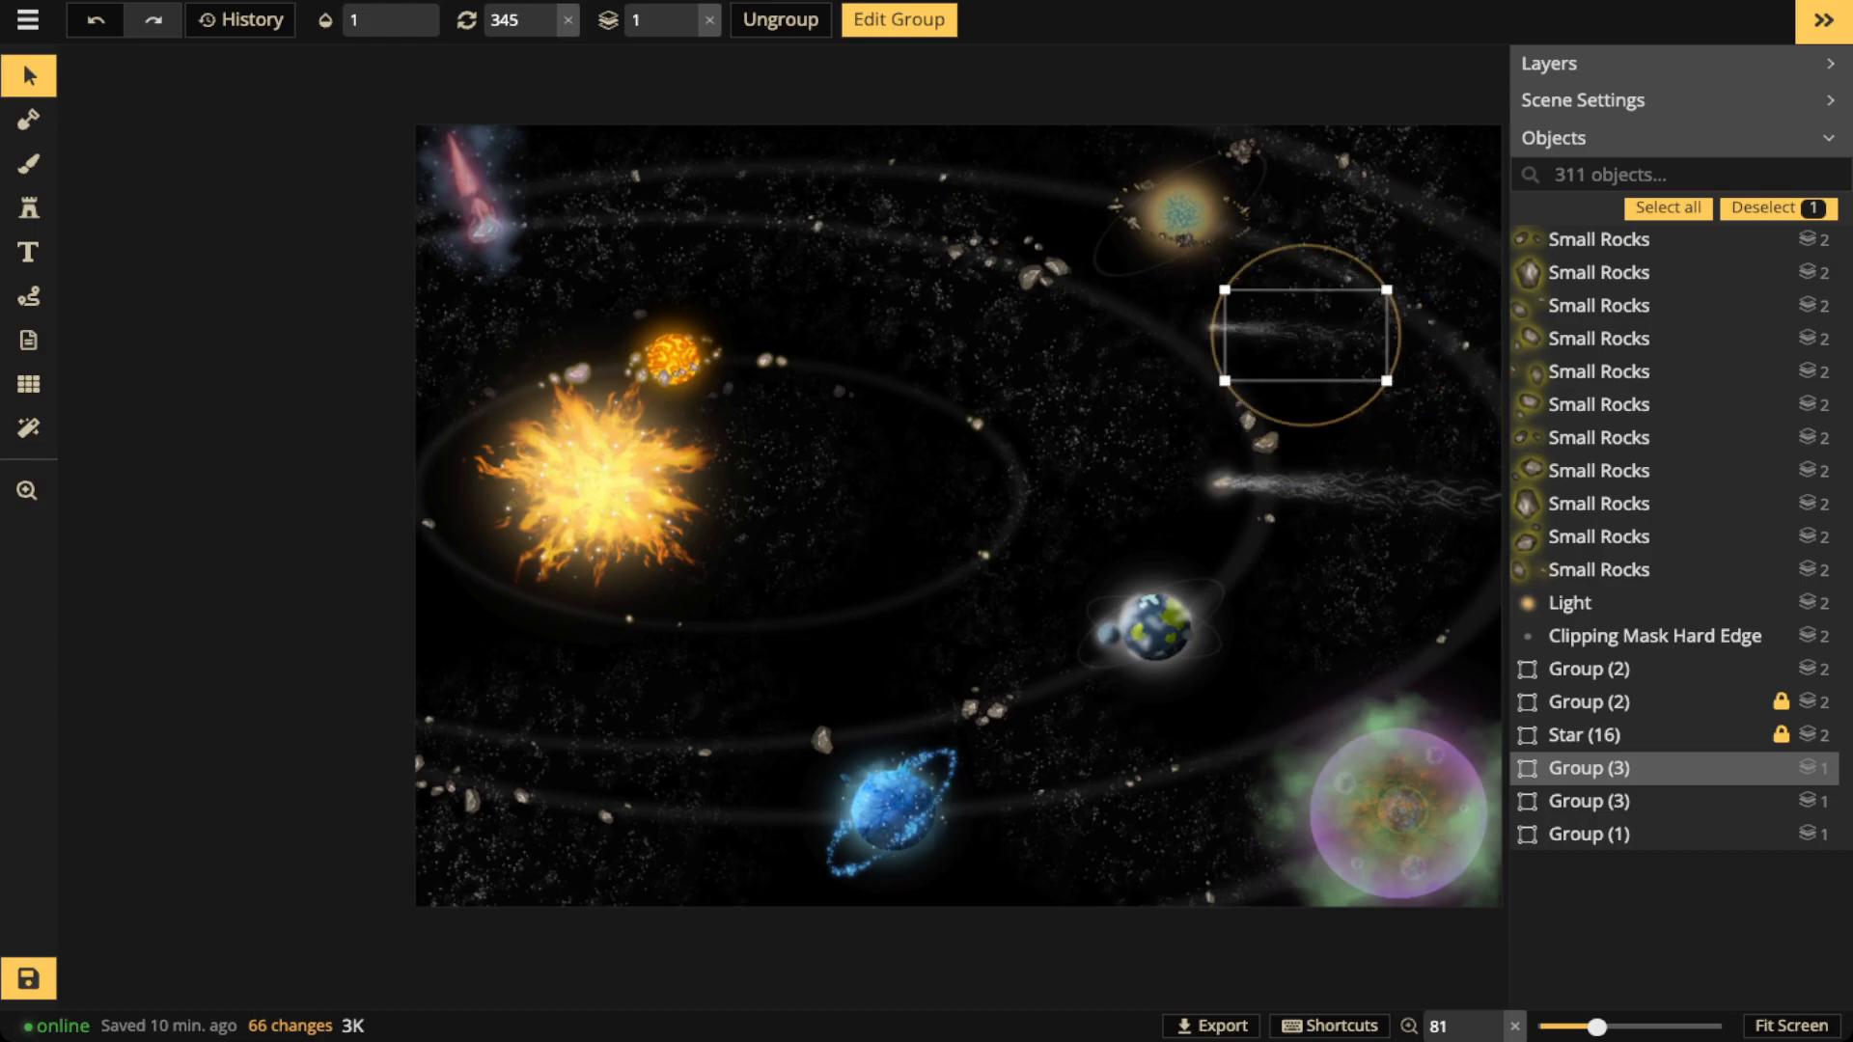
pyautogui.scroll(5, 1318, 357)
pyautogui.moveTo(1432, 252); pyautogui.dragTo(1112, 162)
pyautogui.moveTo(994, 242); pyautogui.dragTo(1226, 527)
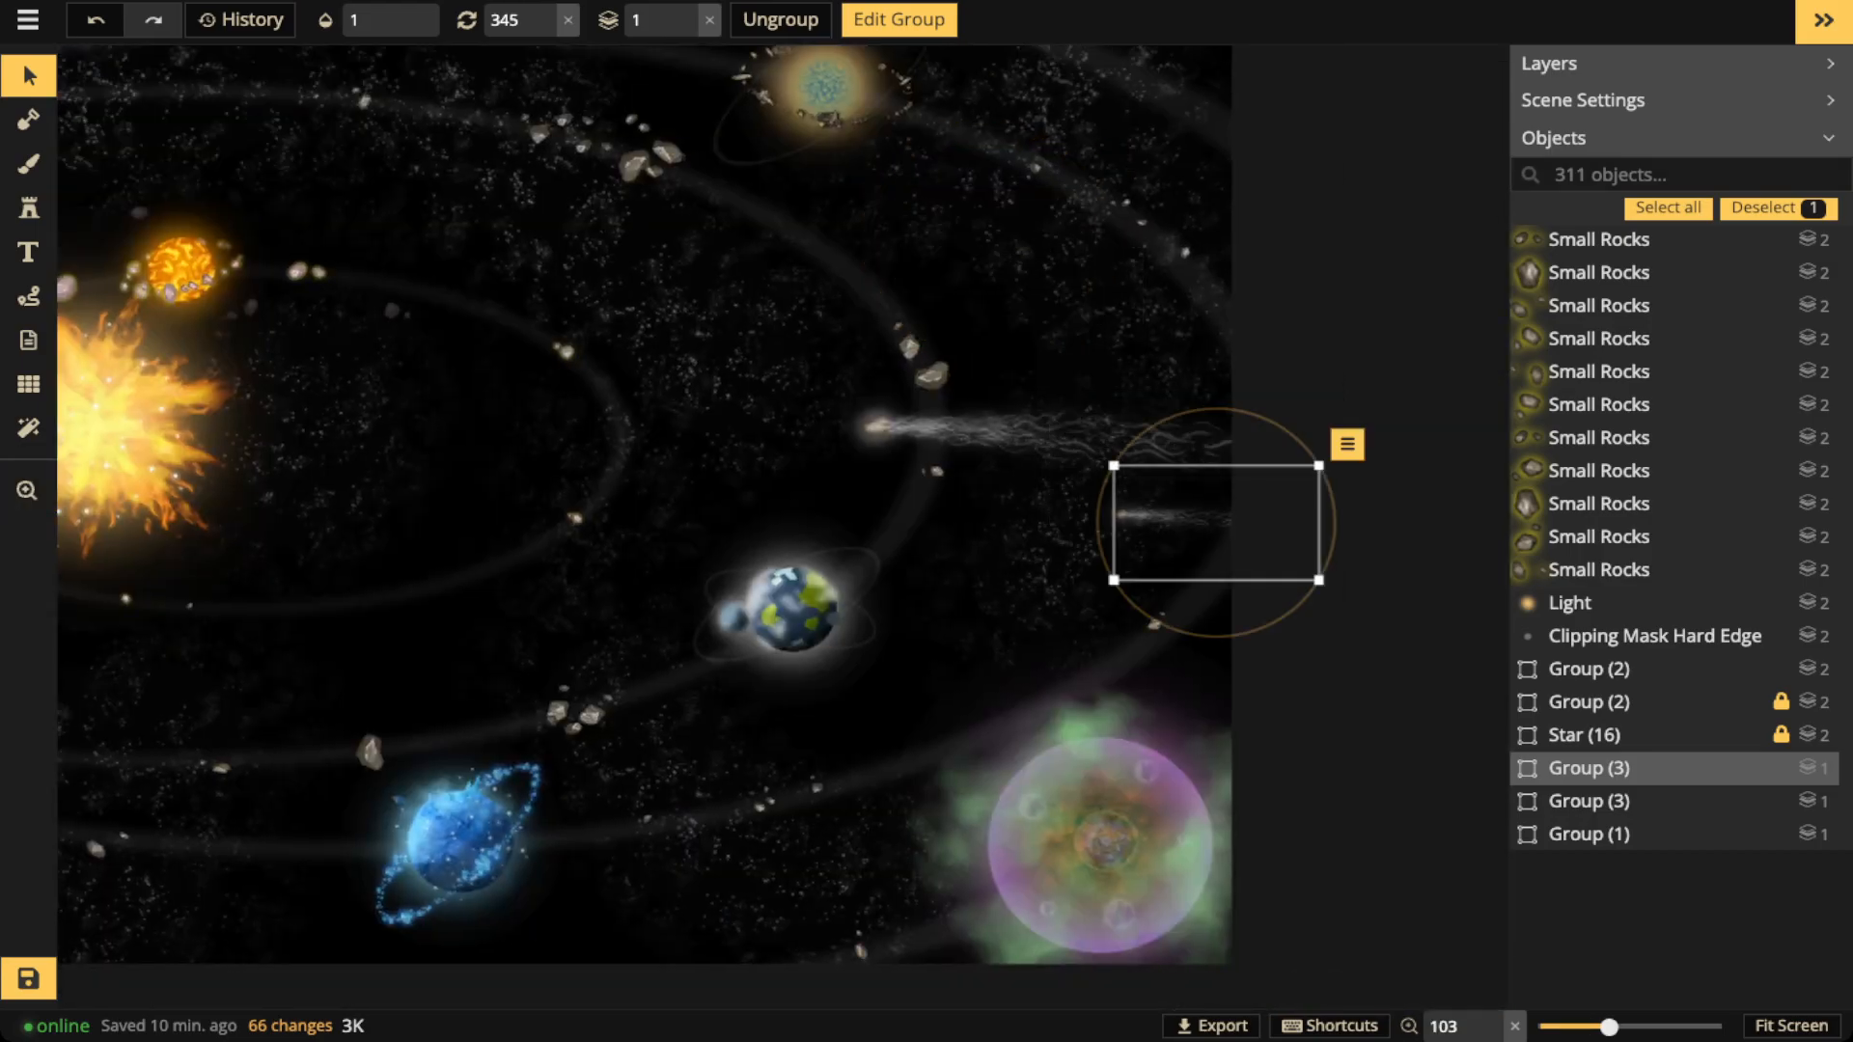
pyautogui.moveTo(1348, 443); pyautogui.dragTo(1351, 450)
# Paste another comet copy, rotate it to 348 and place it at medium size above the large comet
pyautogui.hotkey('ctrl', 'v')
pyautogui.moveTo(1237, 356); pyautogui.dragTo(1288, 381)
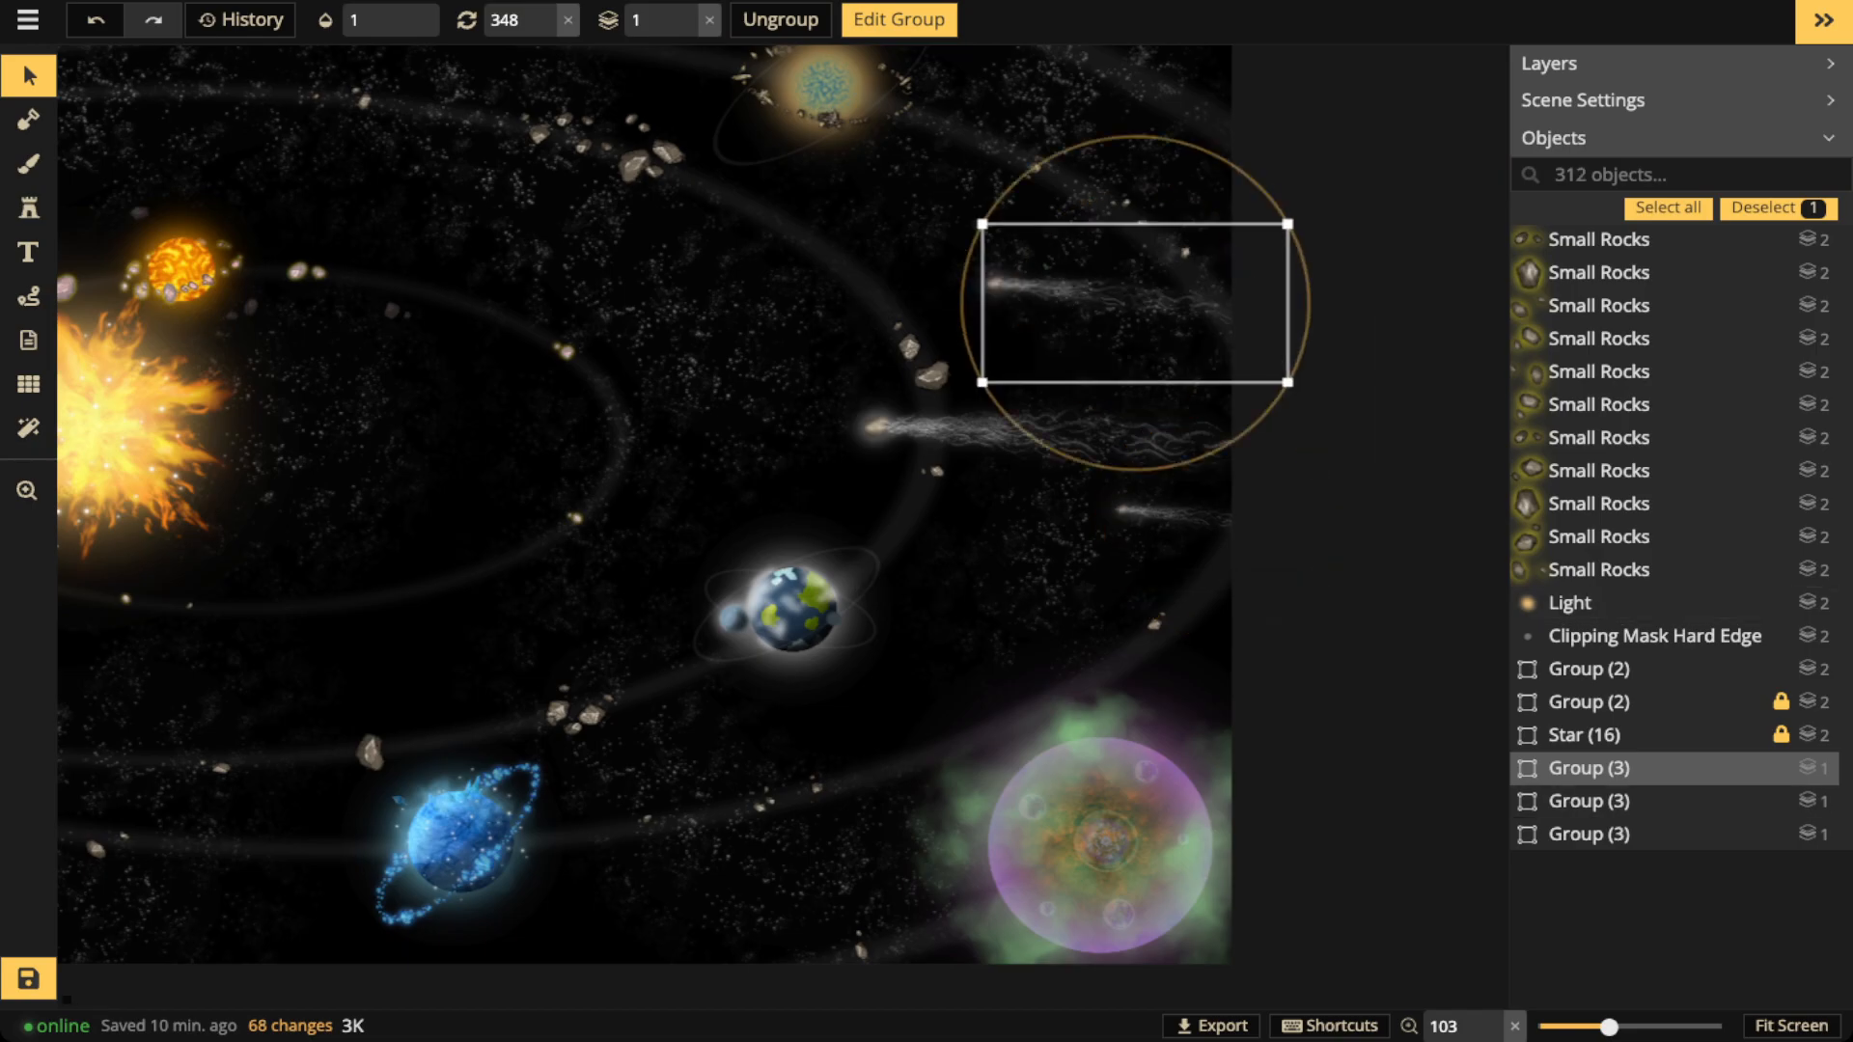
pyautogui.moveTo(1327, 302); pyautogui.dragTo(1320, 253)
pyautogui.moveTo(1159, 302); pyautogui.dragTo(981, 274)
pyautogui.moveTo(1128, 230); pyautogui.dragTo(1134, 275)
pyautogui.moveTo(1004, 275); pyautogui.dragTo(1181, 318)
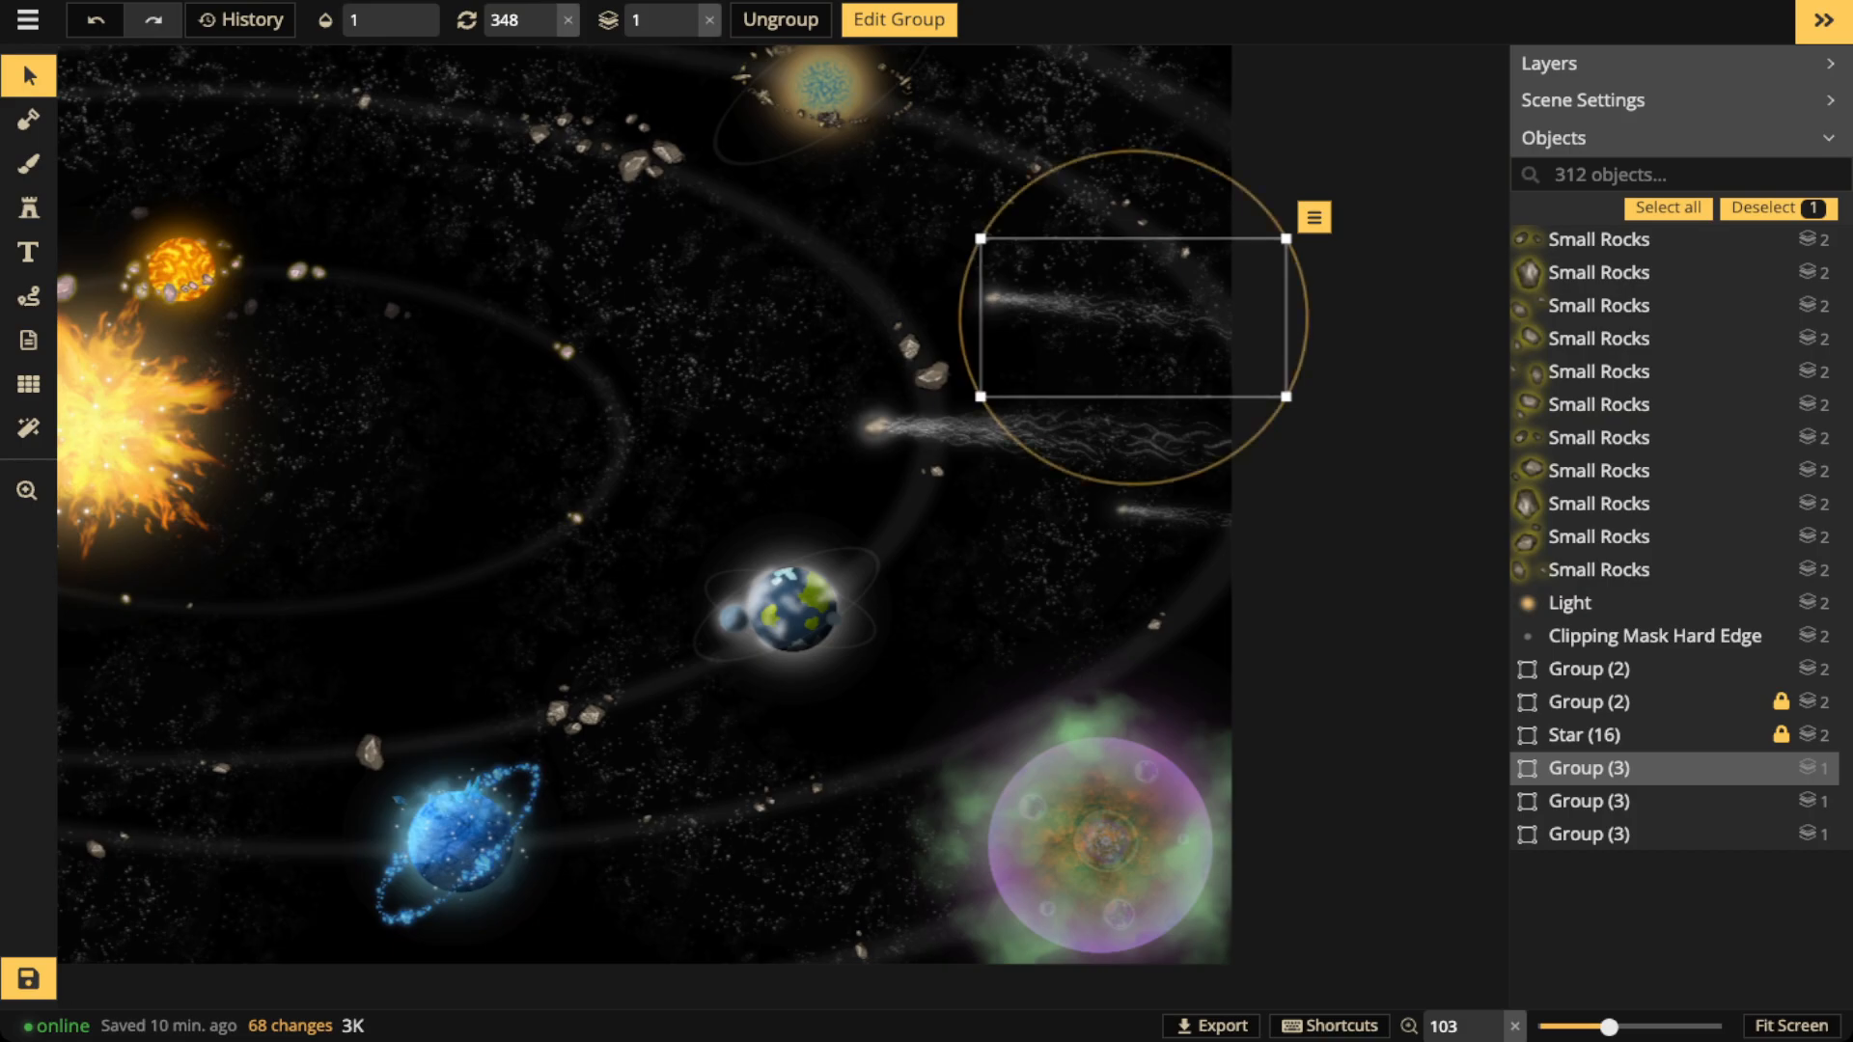
# Deselect the comet group and save the map
pyautogui.click(693, 318)
pyautogui.scroll(-3, 693, 318)
pyautogui.press('space')
pyautogui.moveTo(693, 319); pyautogui.dragTo(1084, 323)
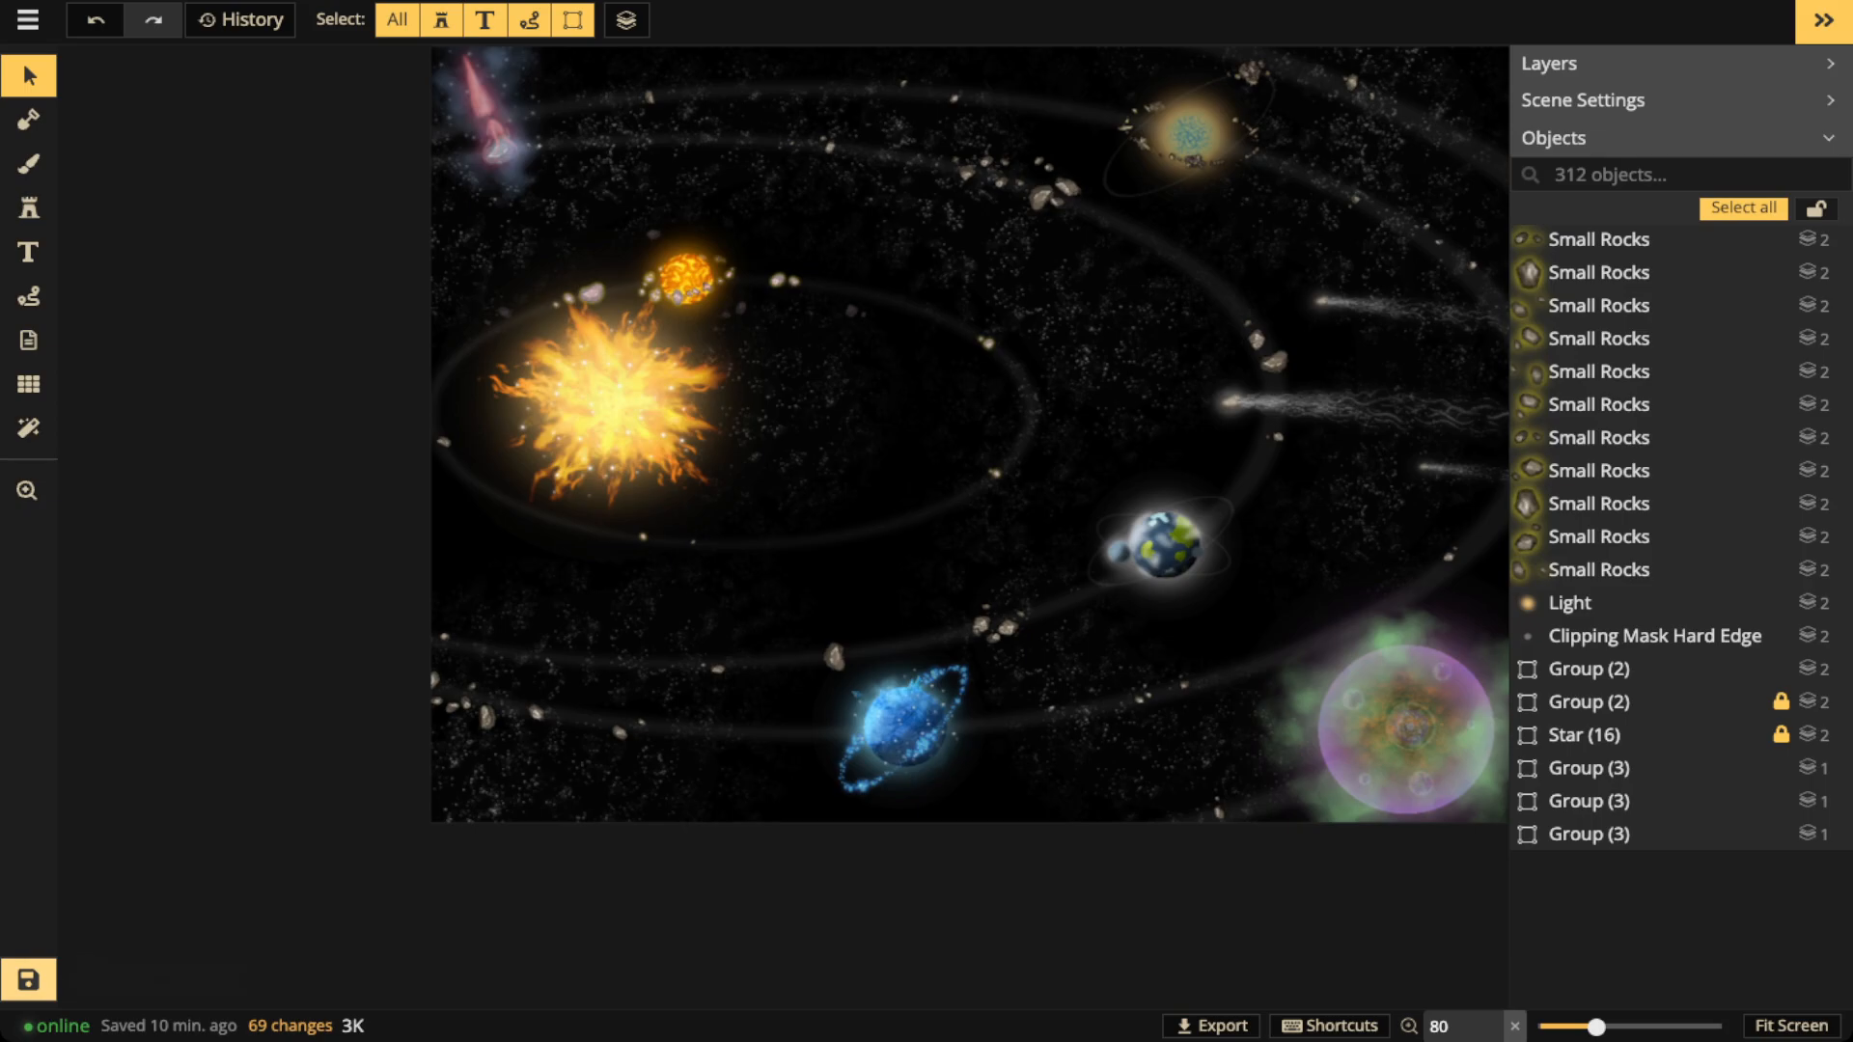
pyautogui.hotkey('ctrl', 's')
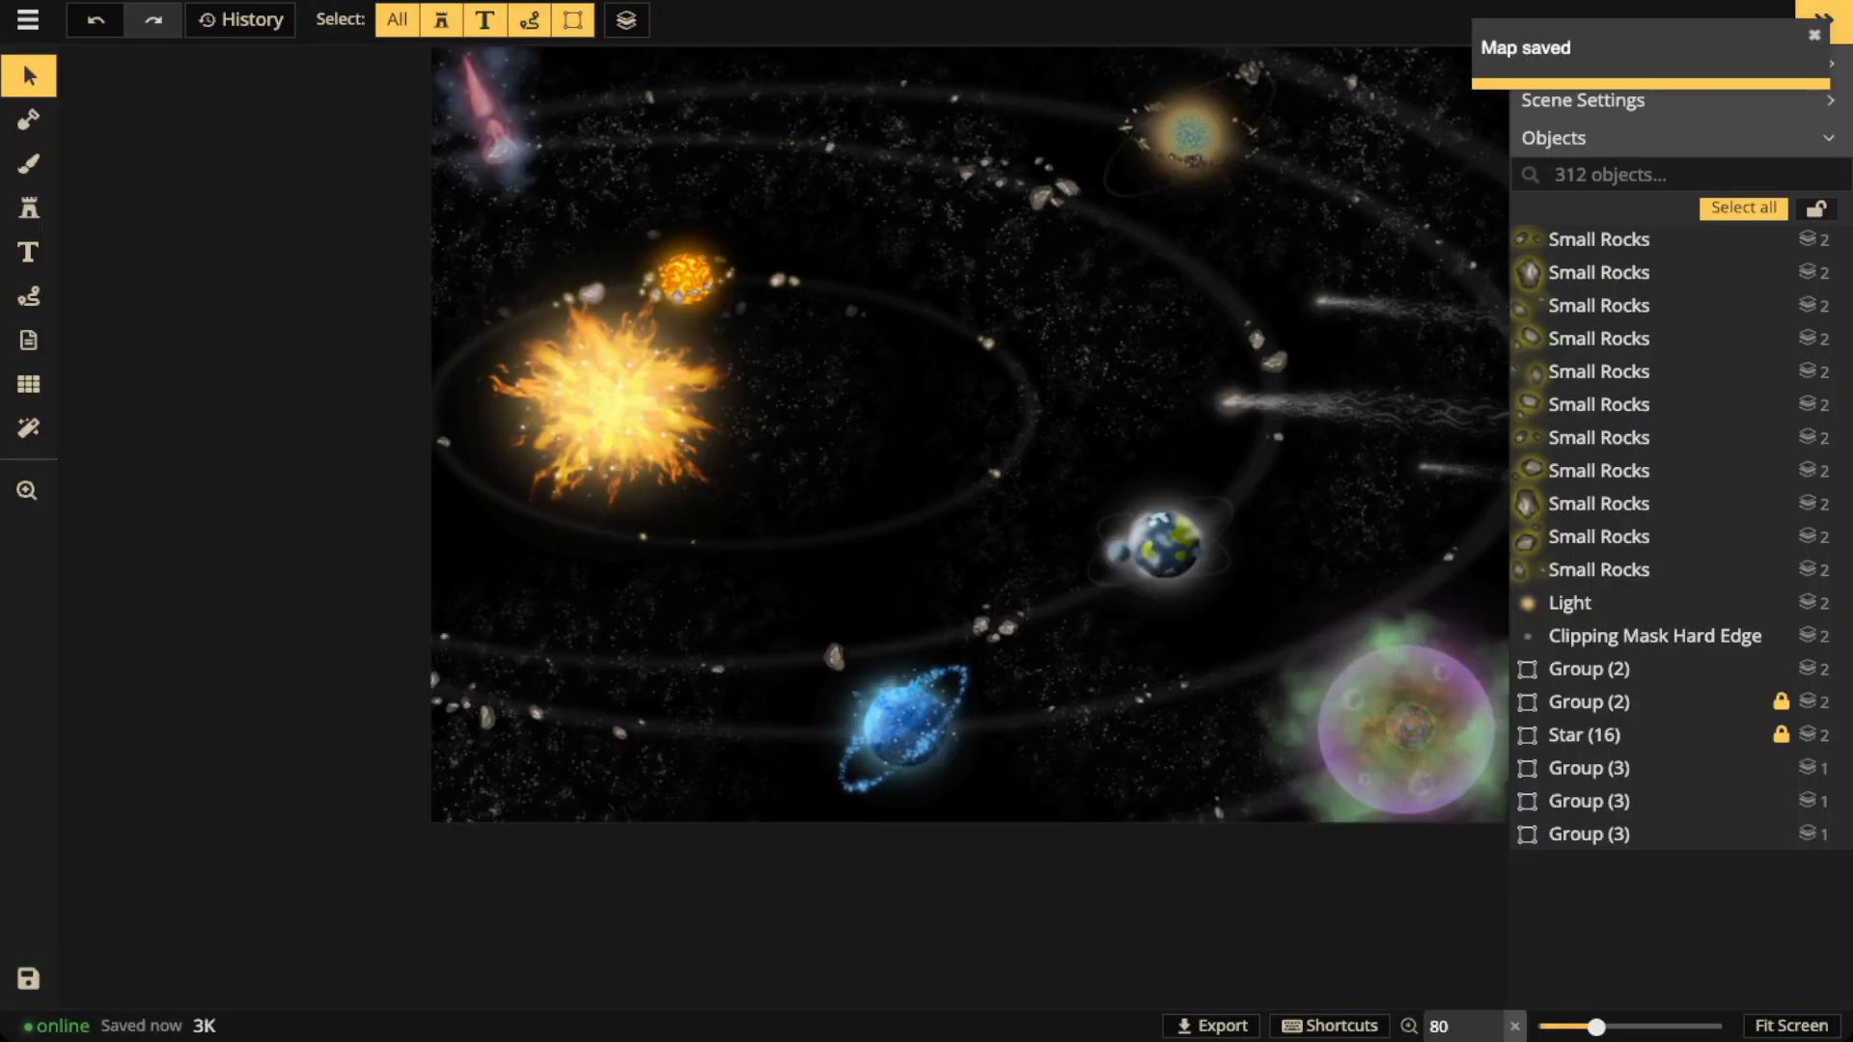
# Limit the stamp catalog to the Fantasy World style and place the Eagle illustration inside the inner orbit beside the star
pyautogui.scroll(5, 783, 485)
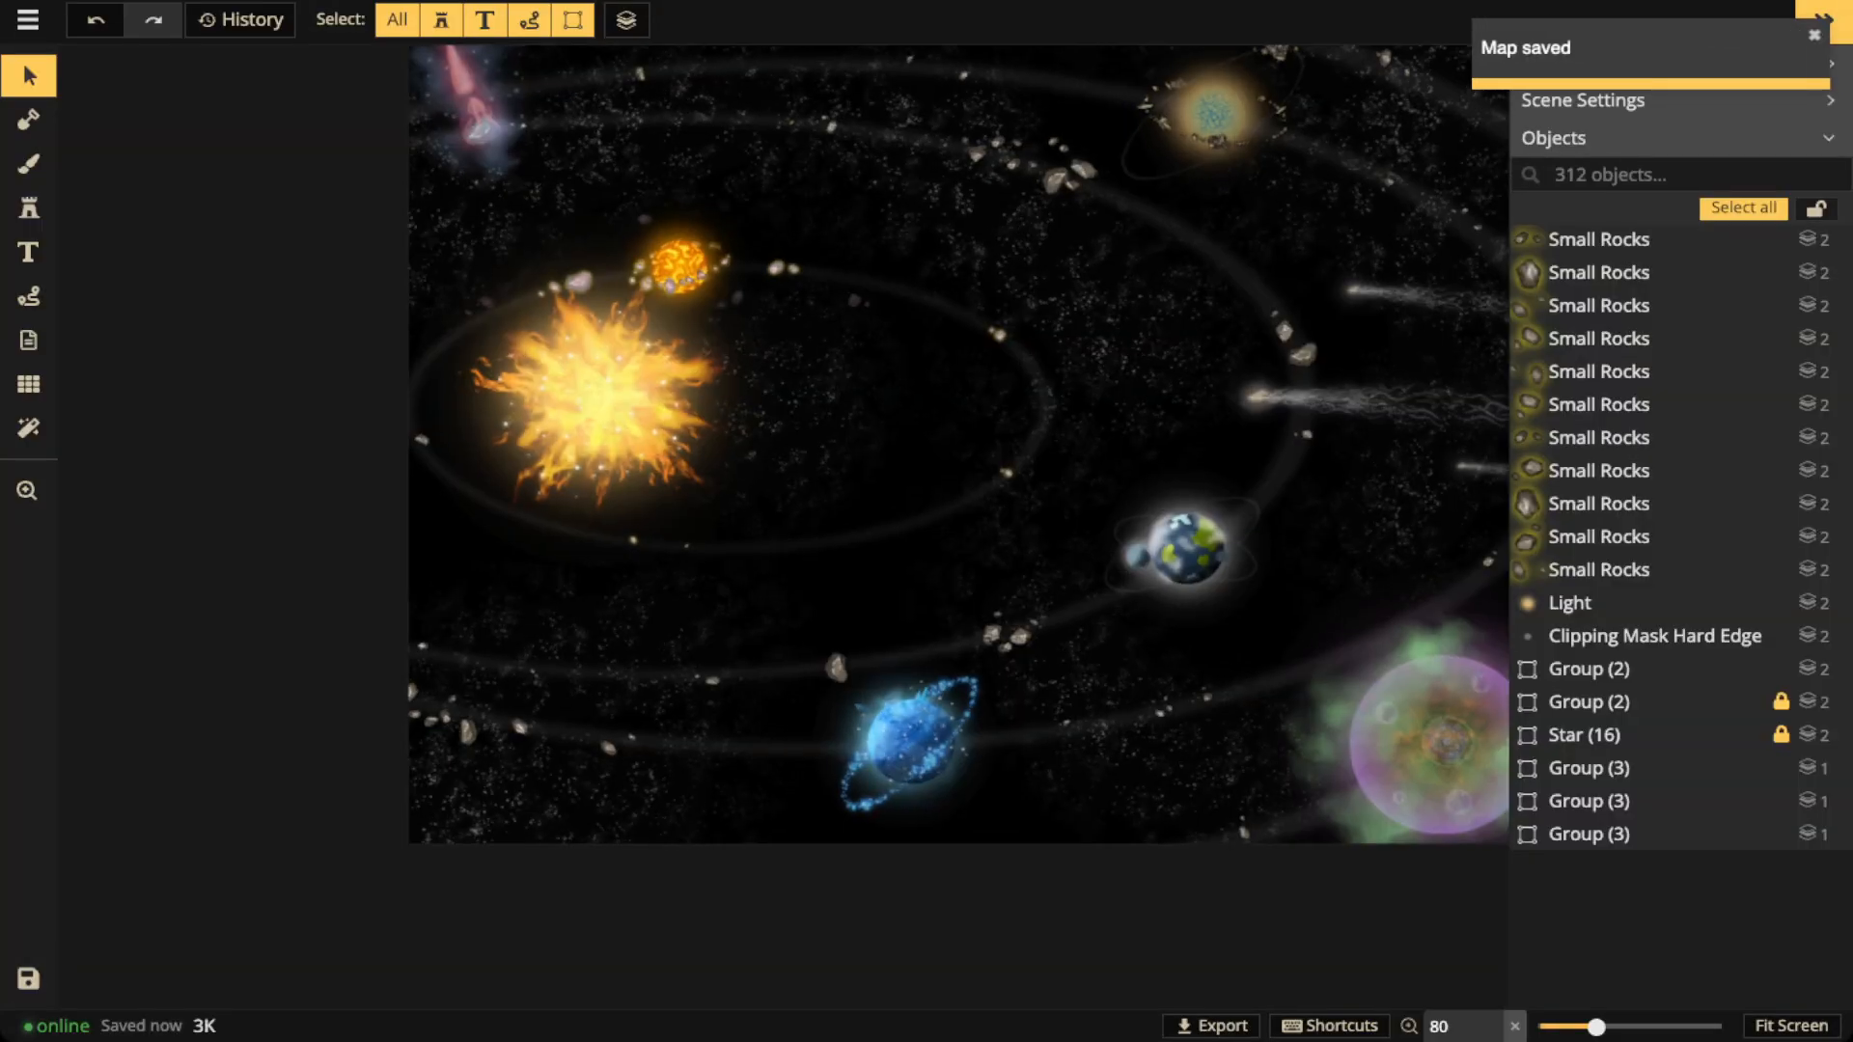
pyautogui.click(29, 208)
pyautogui.press('f')
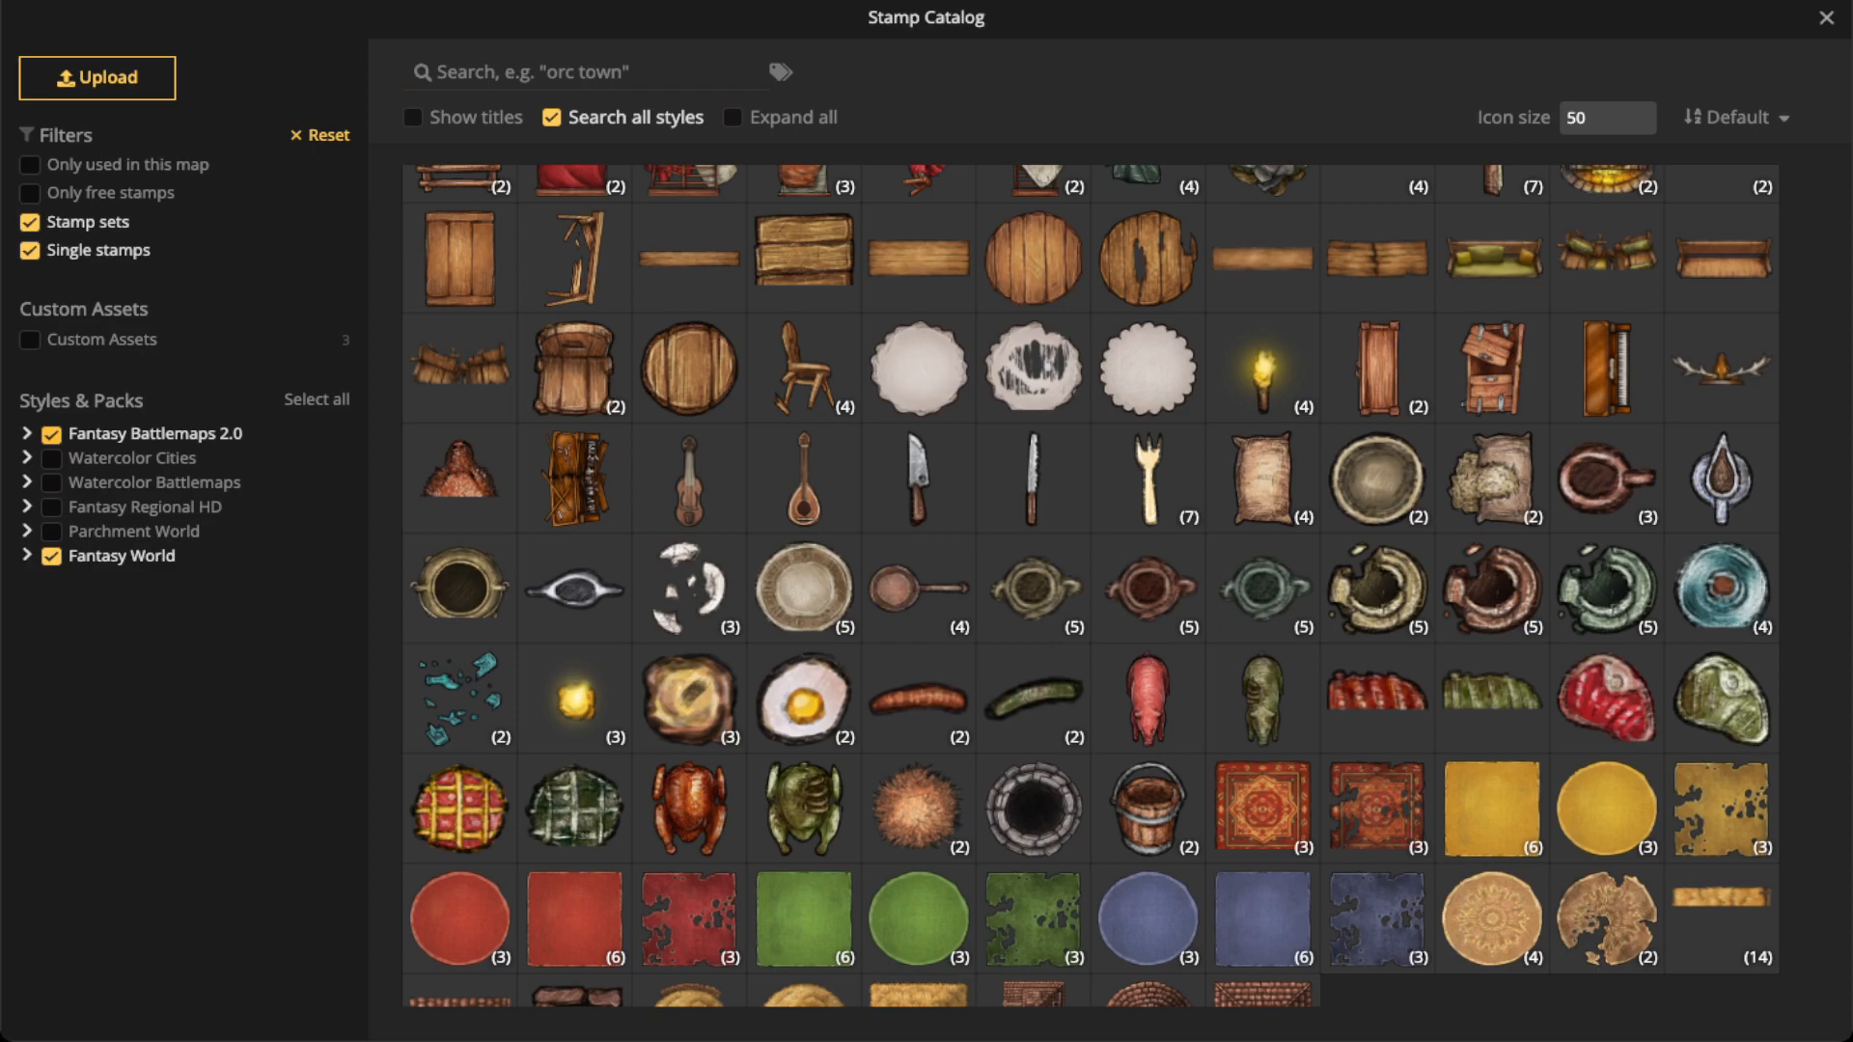
pyautogui.click(51, 436)
pyautogui.scroll(-2, 574, 628)
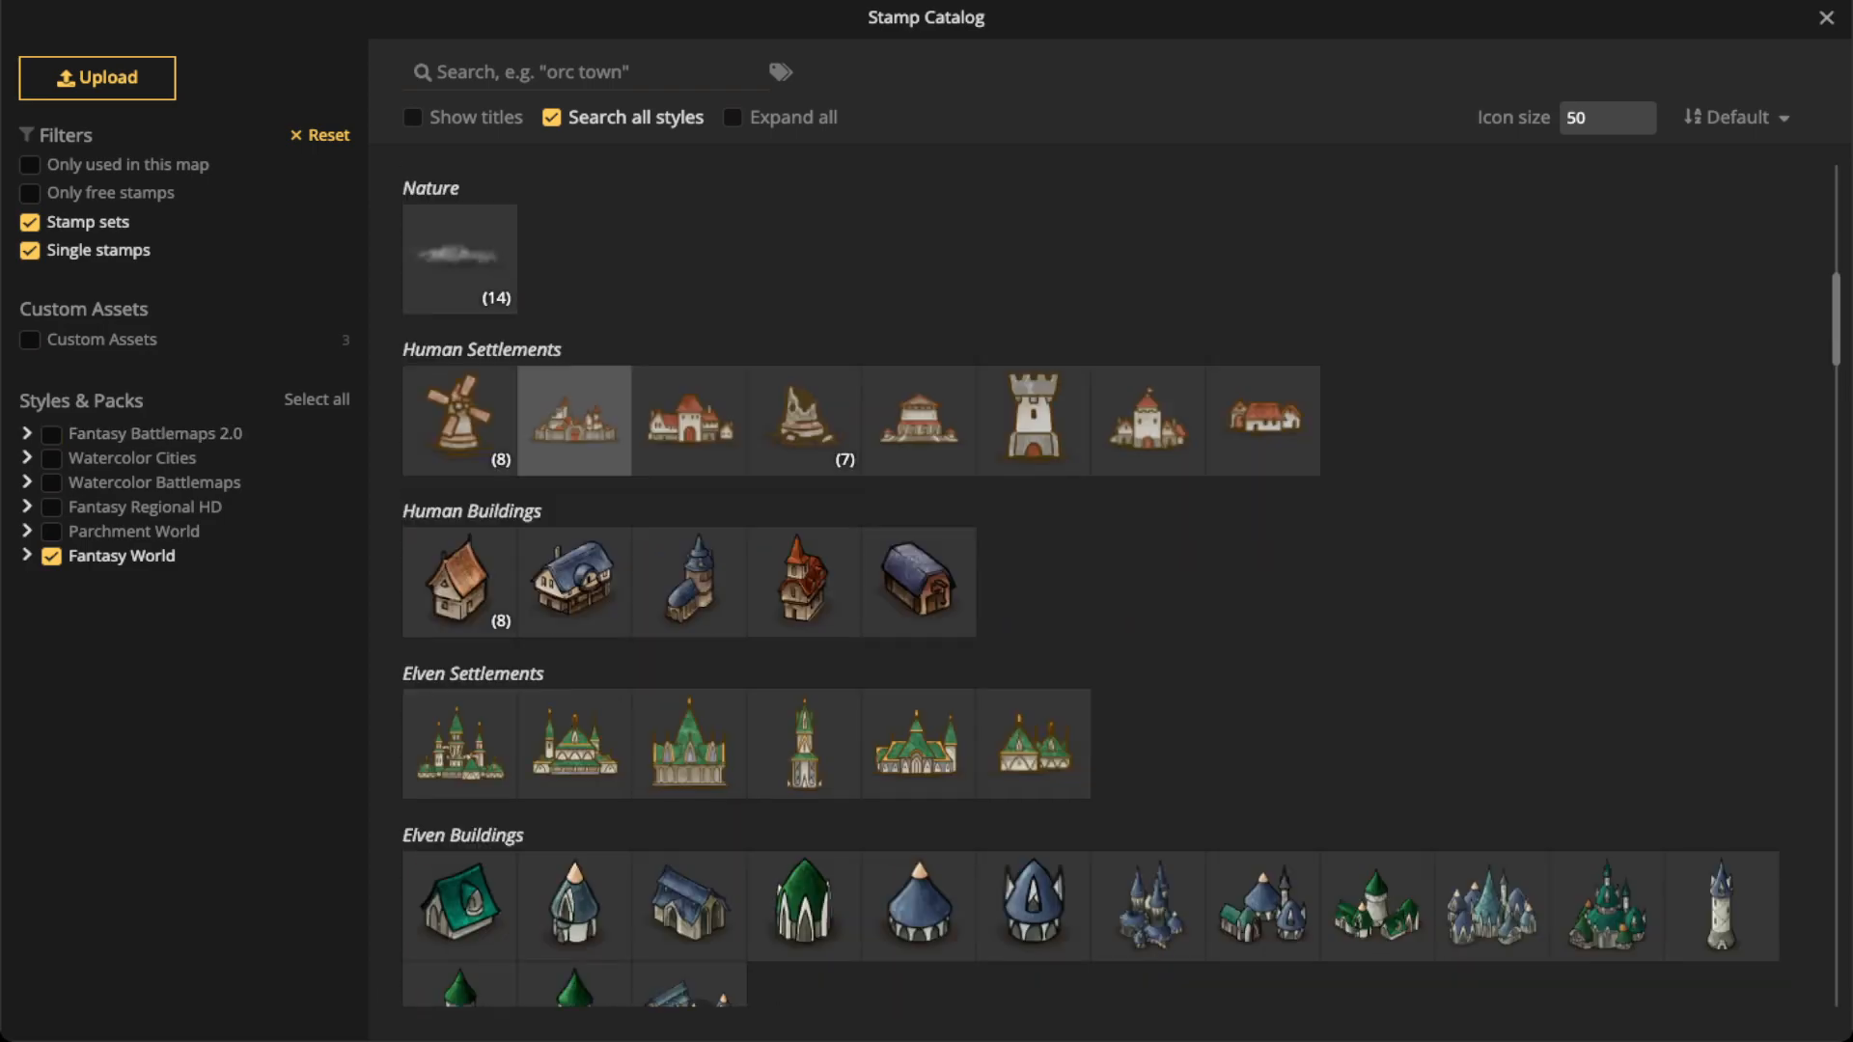
pyautogui.scroll(-10, 574, 420)
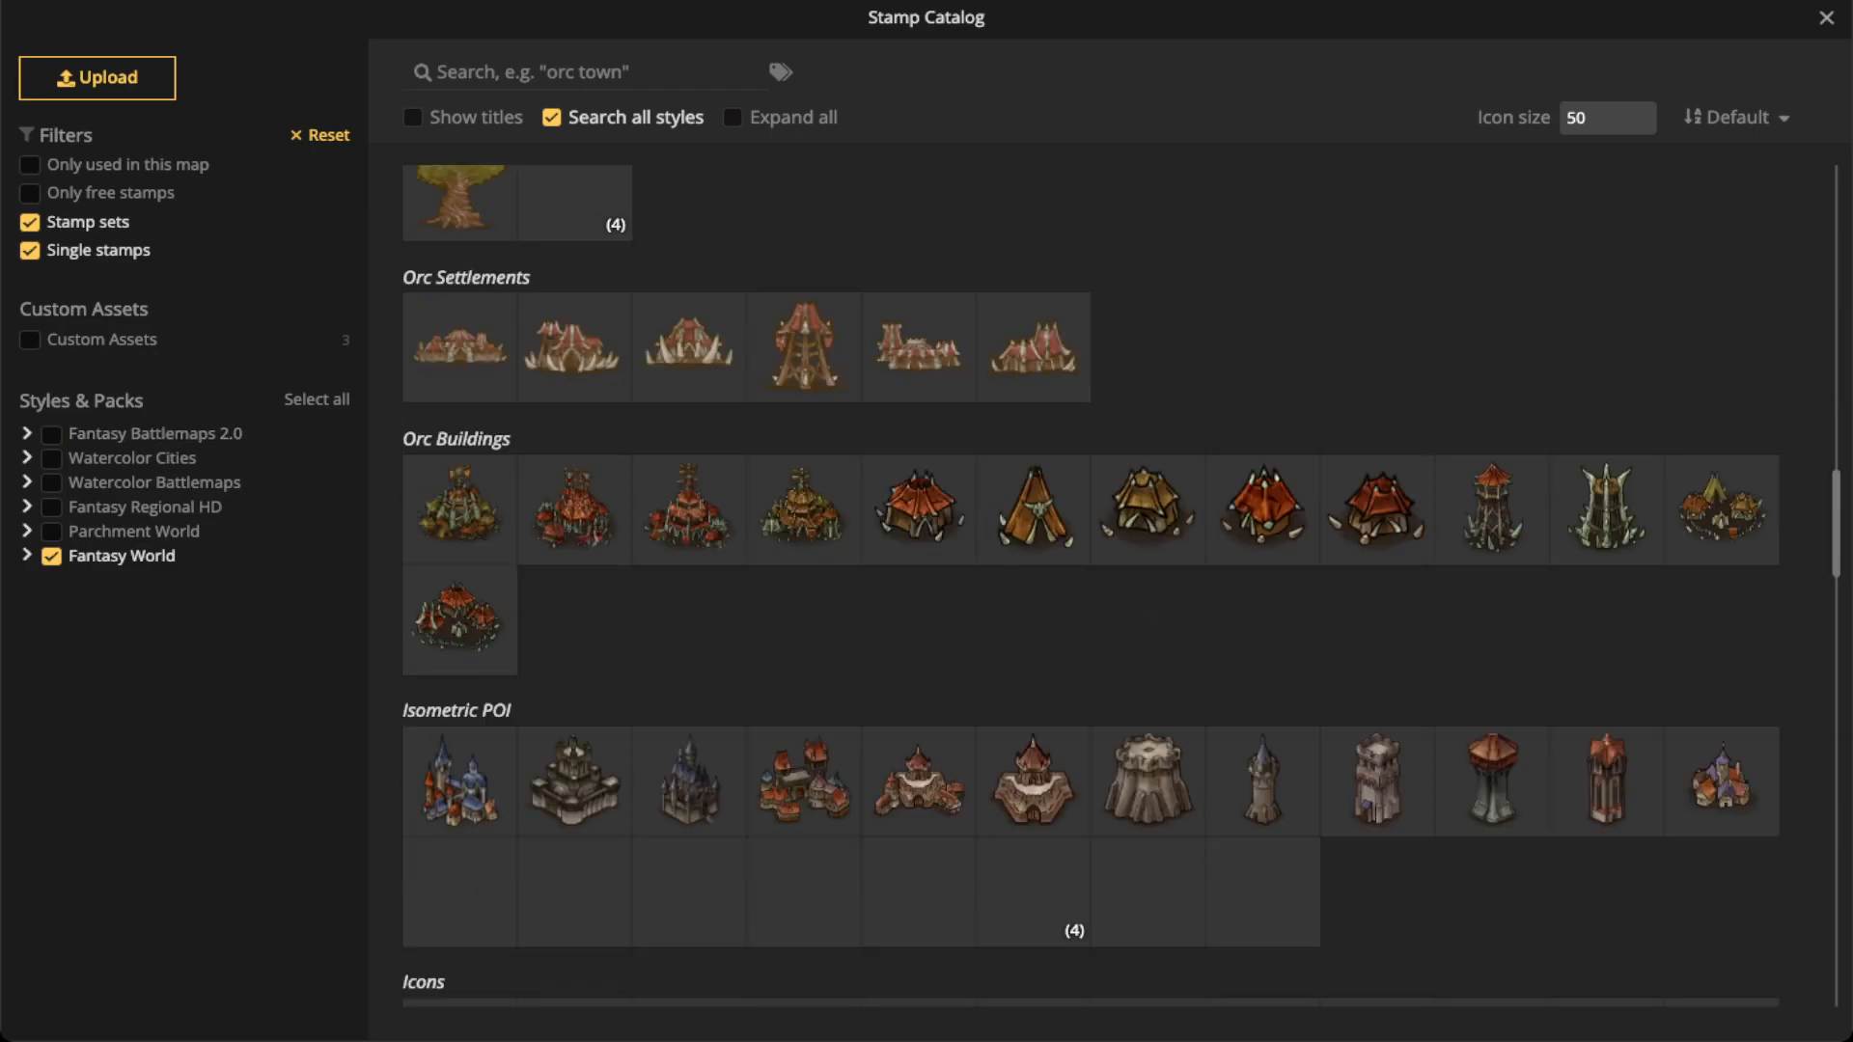
pyautogui.scroll(-10, 1091, 584)
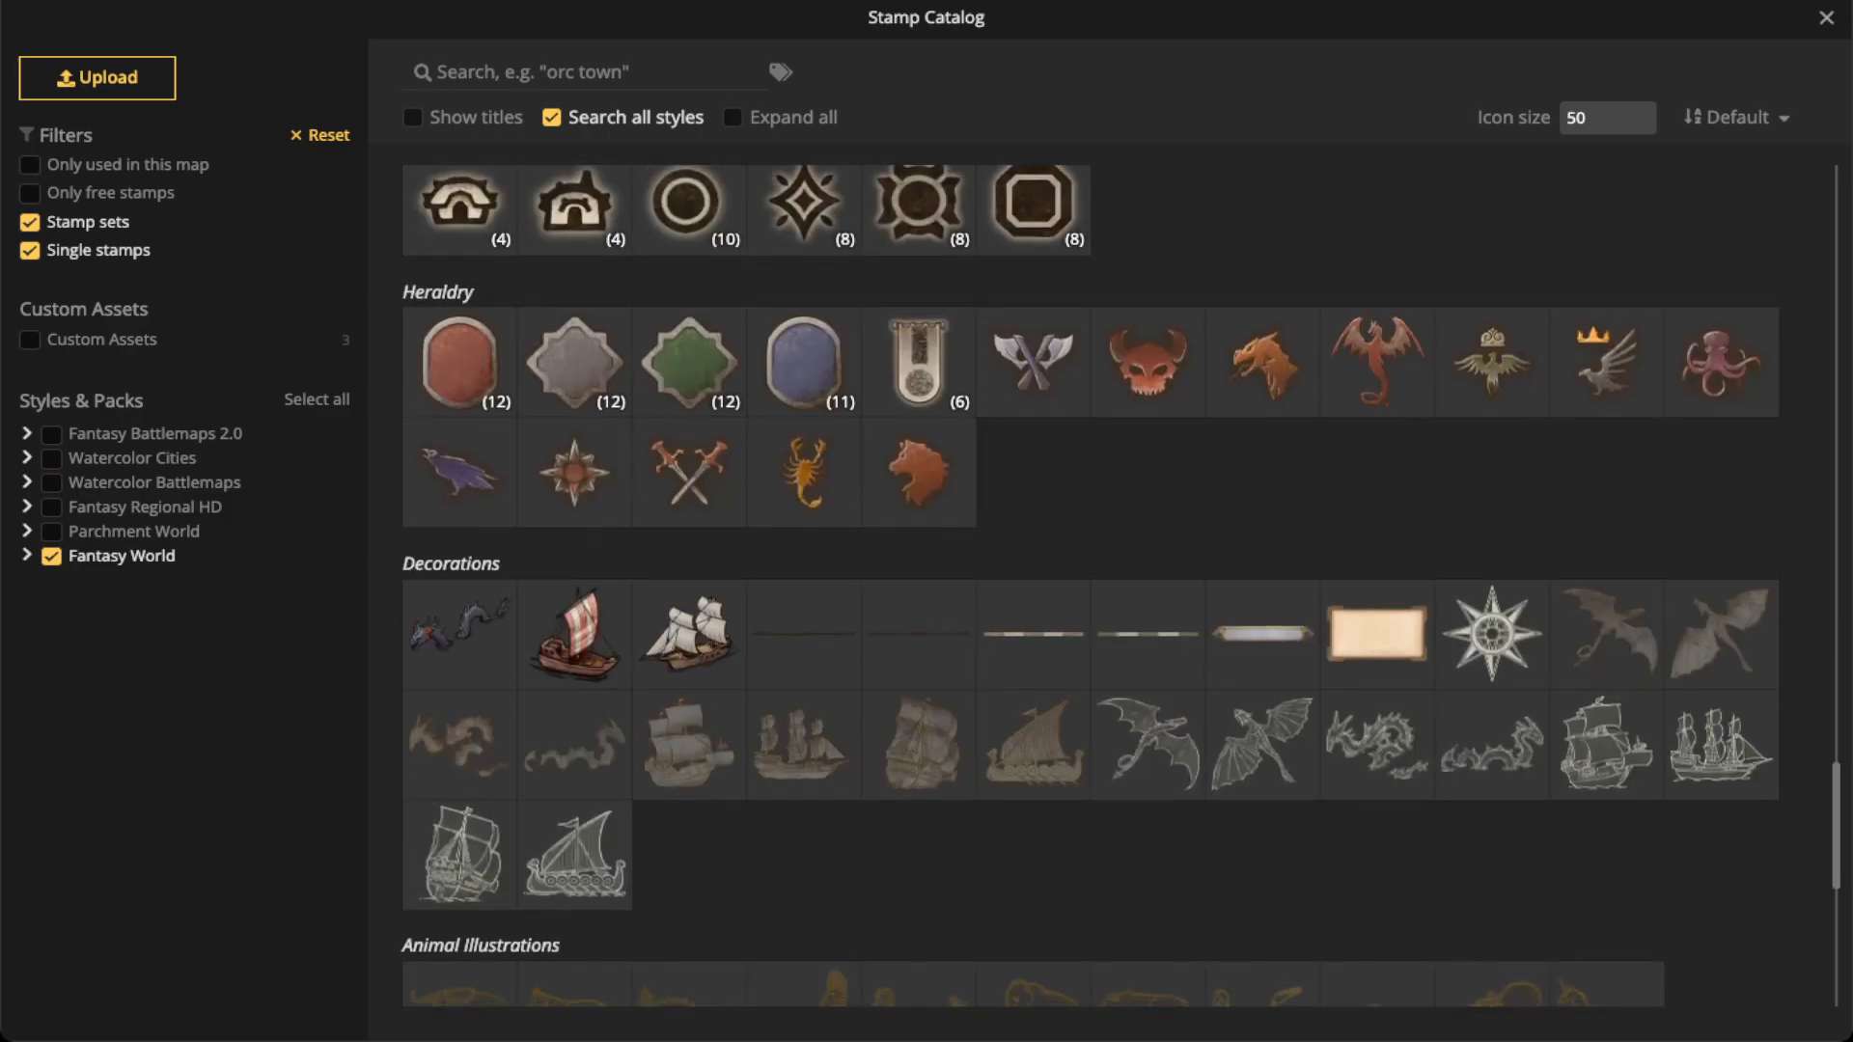
pyautogui.scroll(-5, 574, 540)
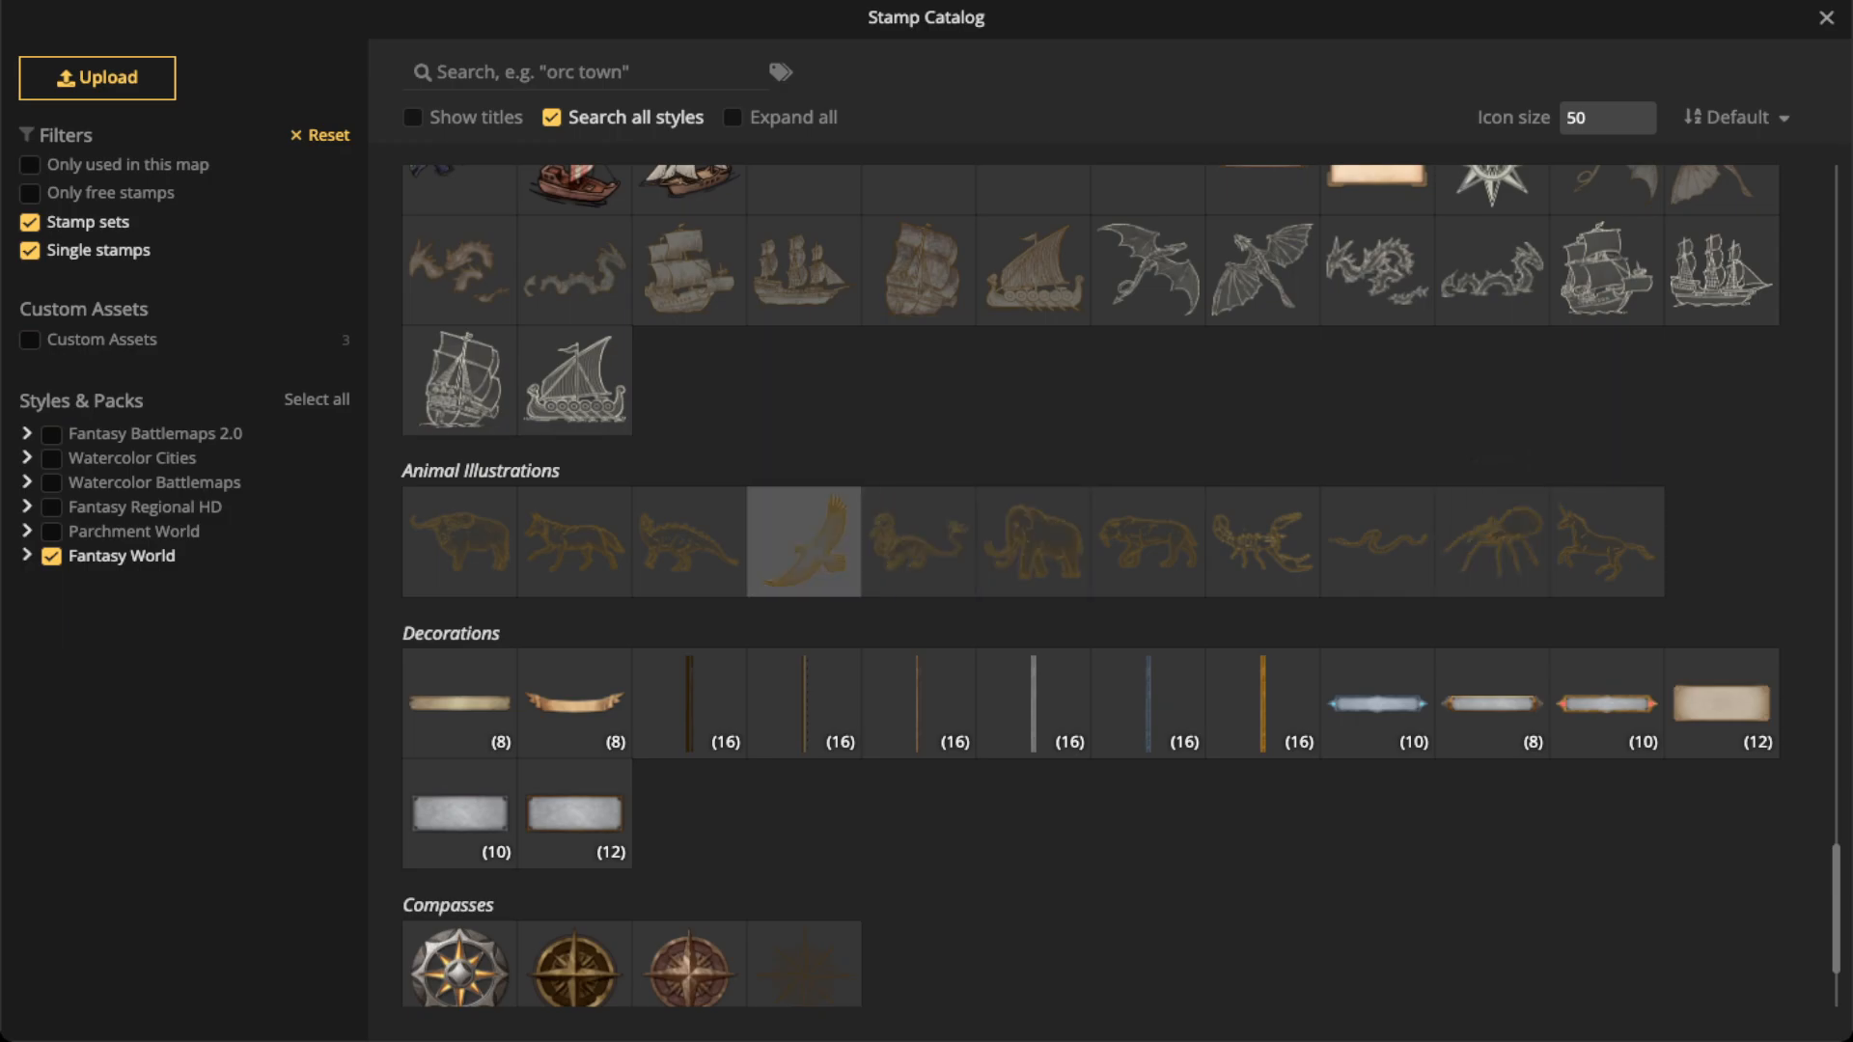
pyautogui.click(804, 541)
pyautogui.scroll(3, 894, 384)
pyautogui.click(875, 384)
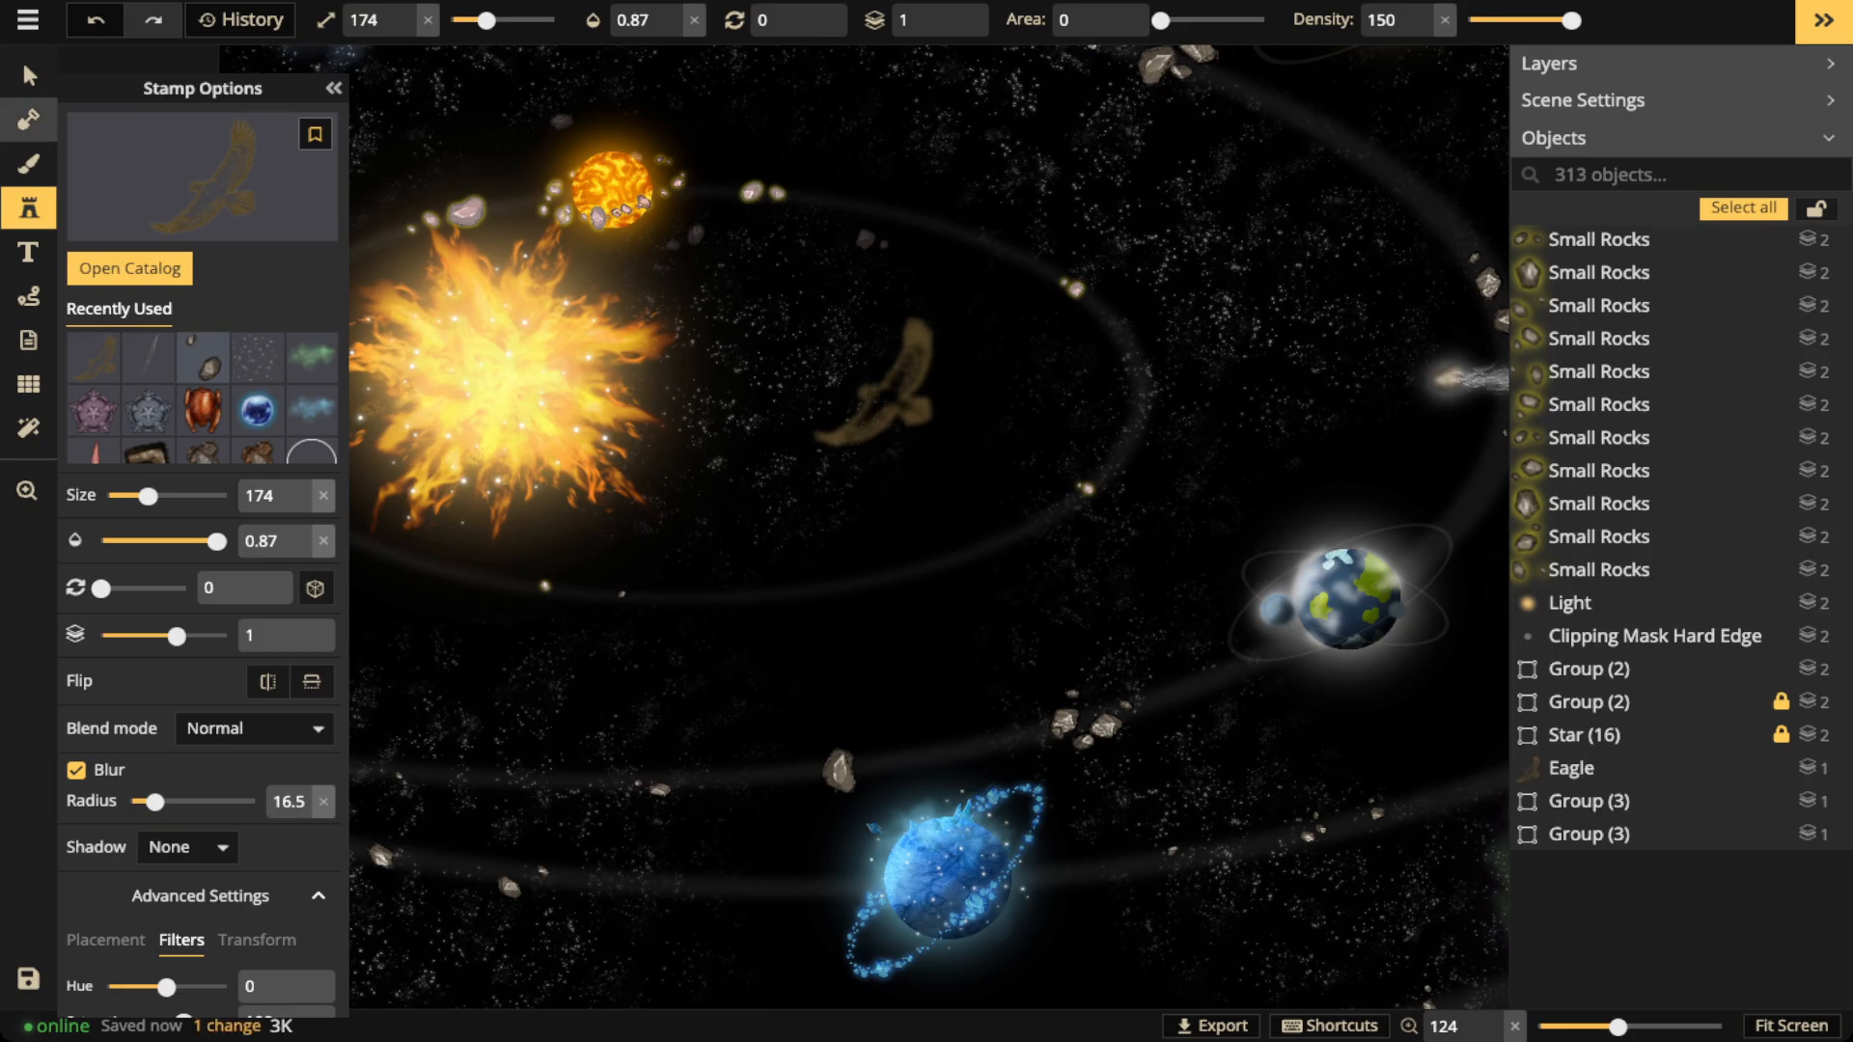
# Recolour the eagle with saturation 0, brightness 200 and contrast 0, and enlarge it to size 224
pyautogui.click(29, 75)
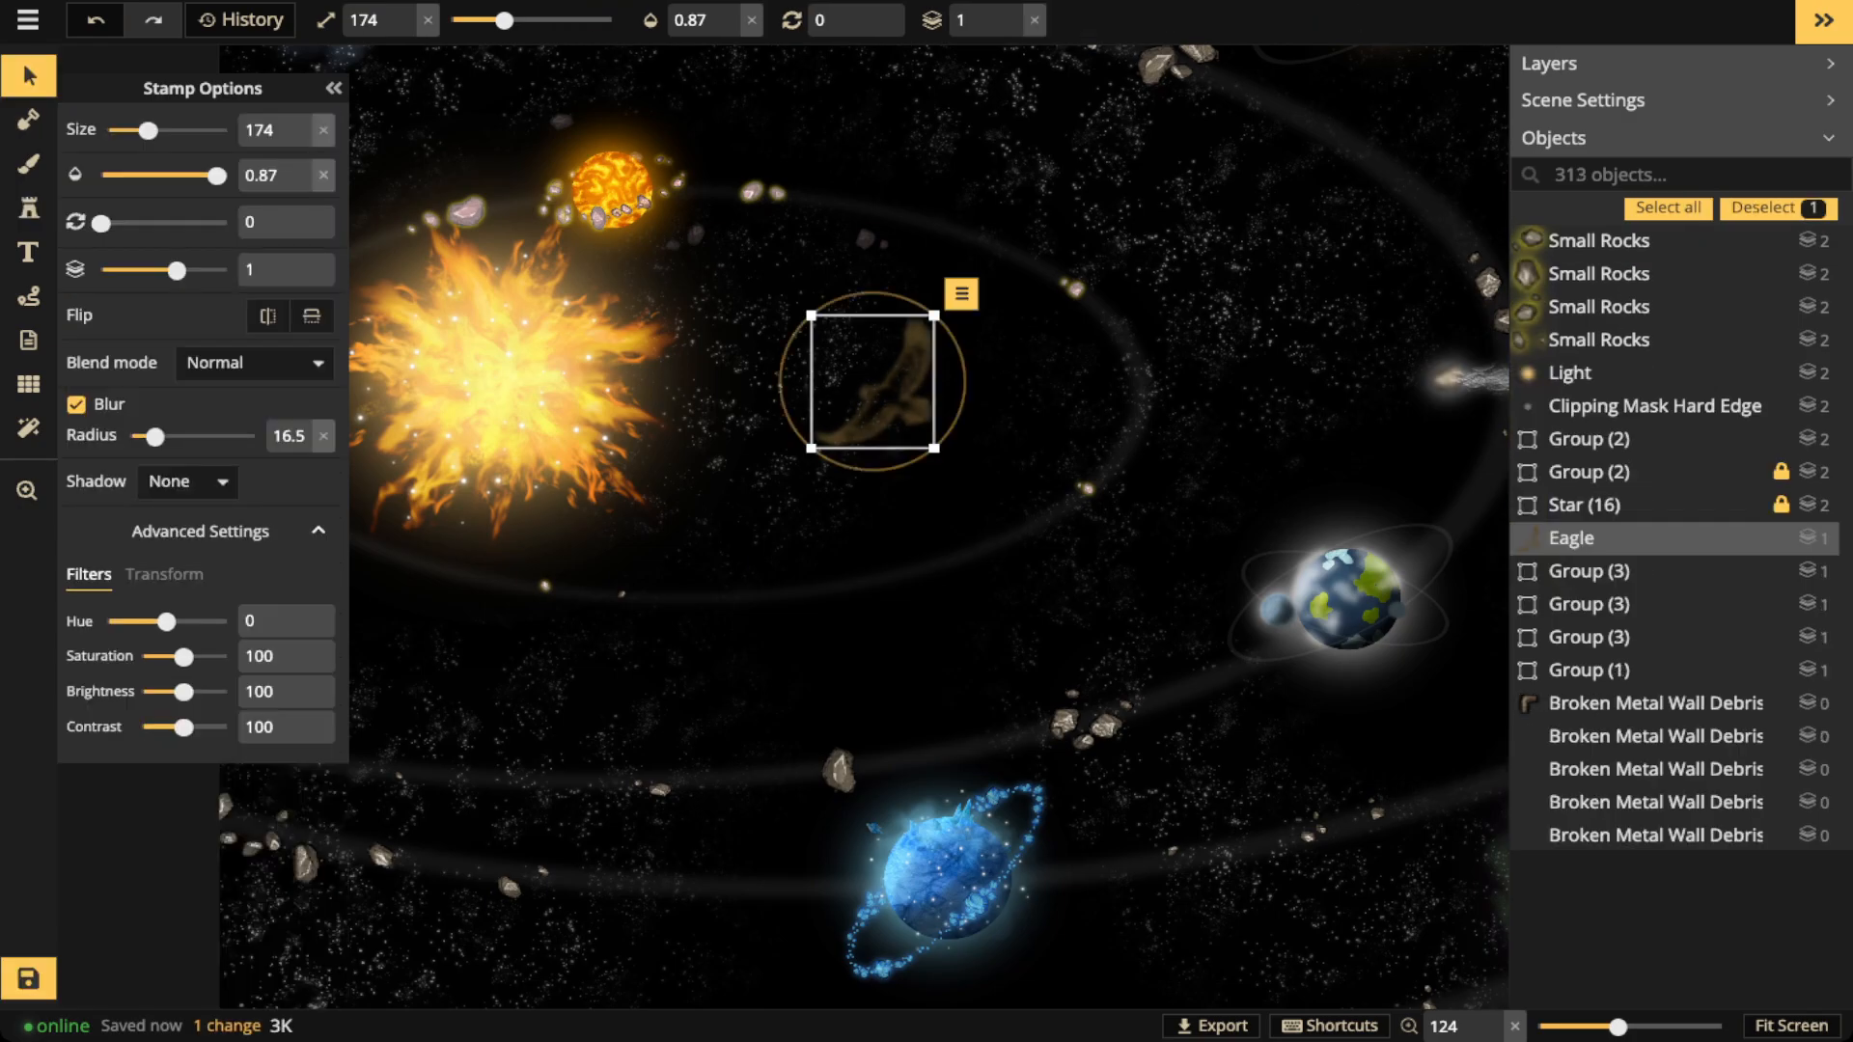
pyautogui.moveTo(183, 657); pyautogui.dragTo(141, 727)
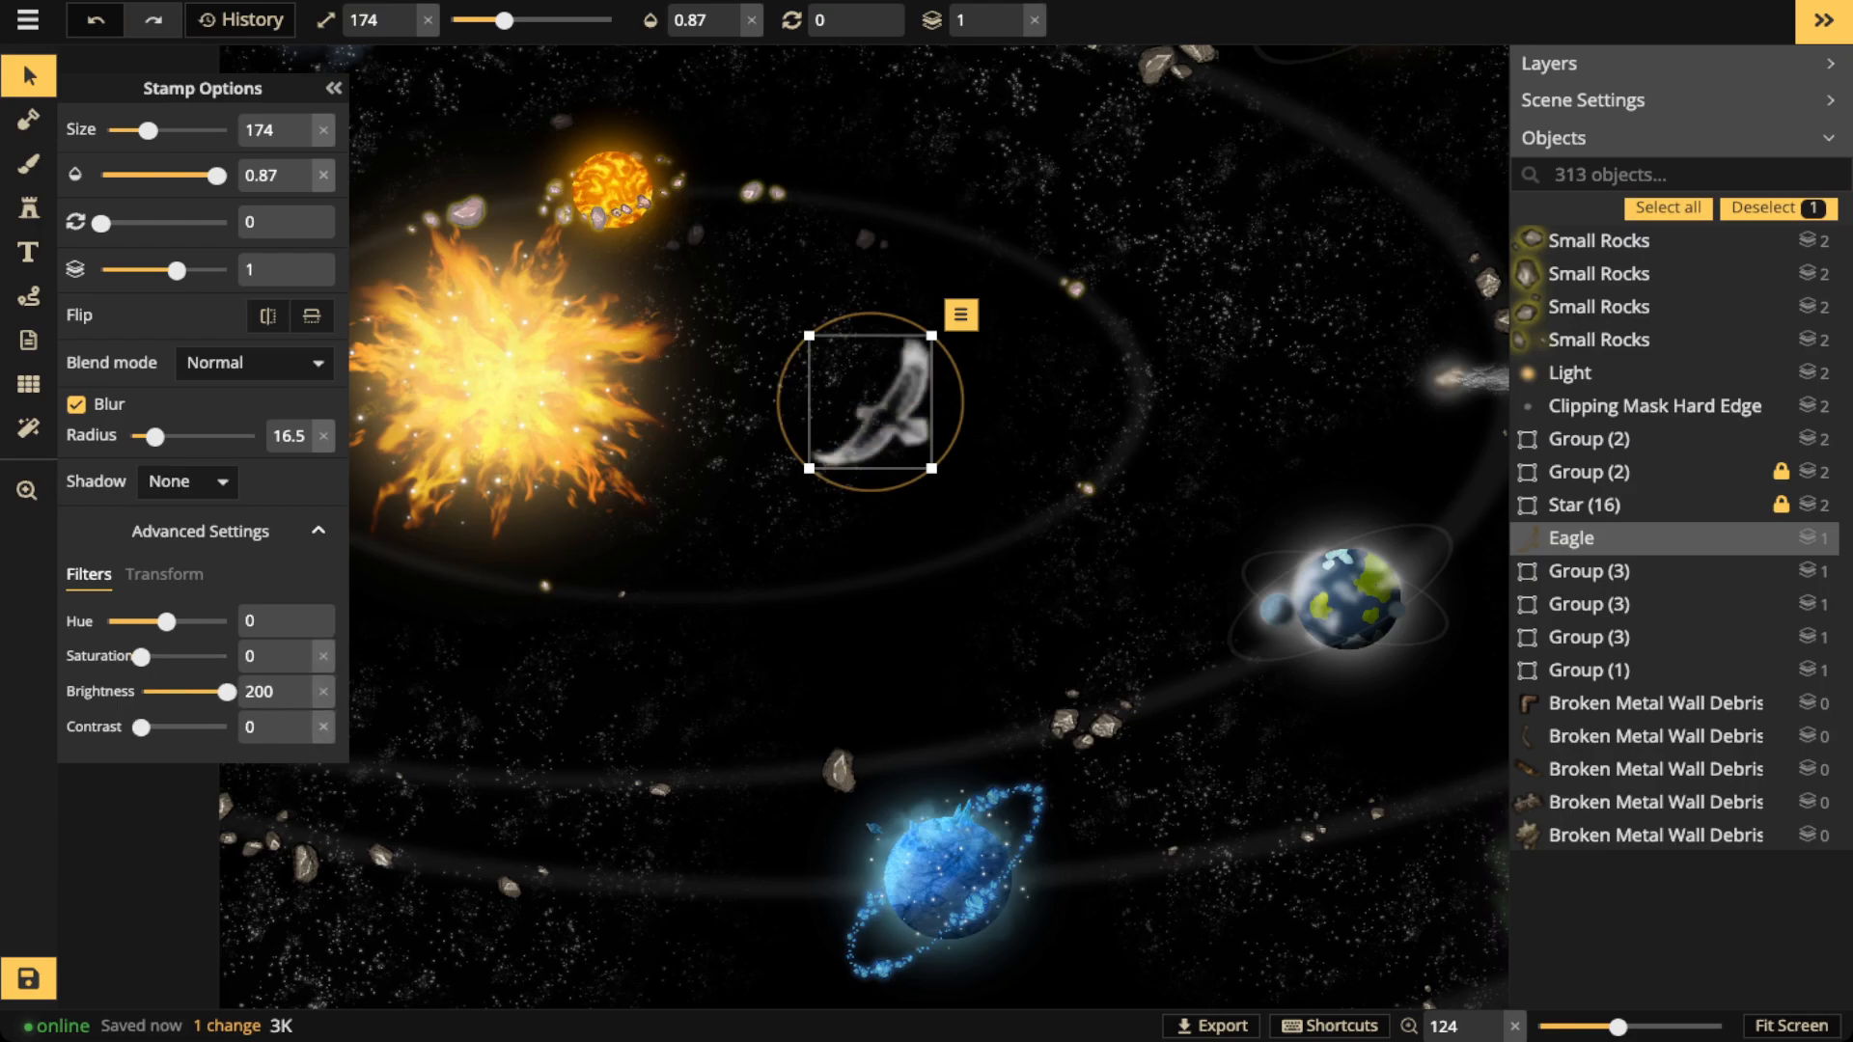
pyautogui.press(']')
pyautogui.press(']')
pyautogui.press(']')
pyautogui.press(']')
pyautogui.press(']')
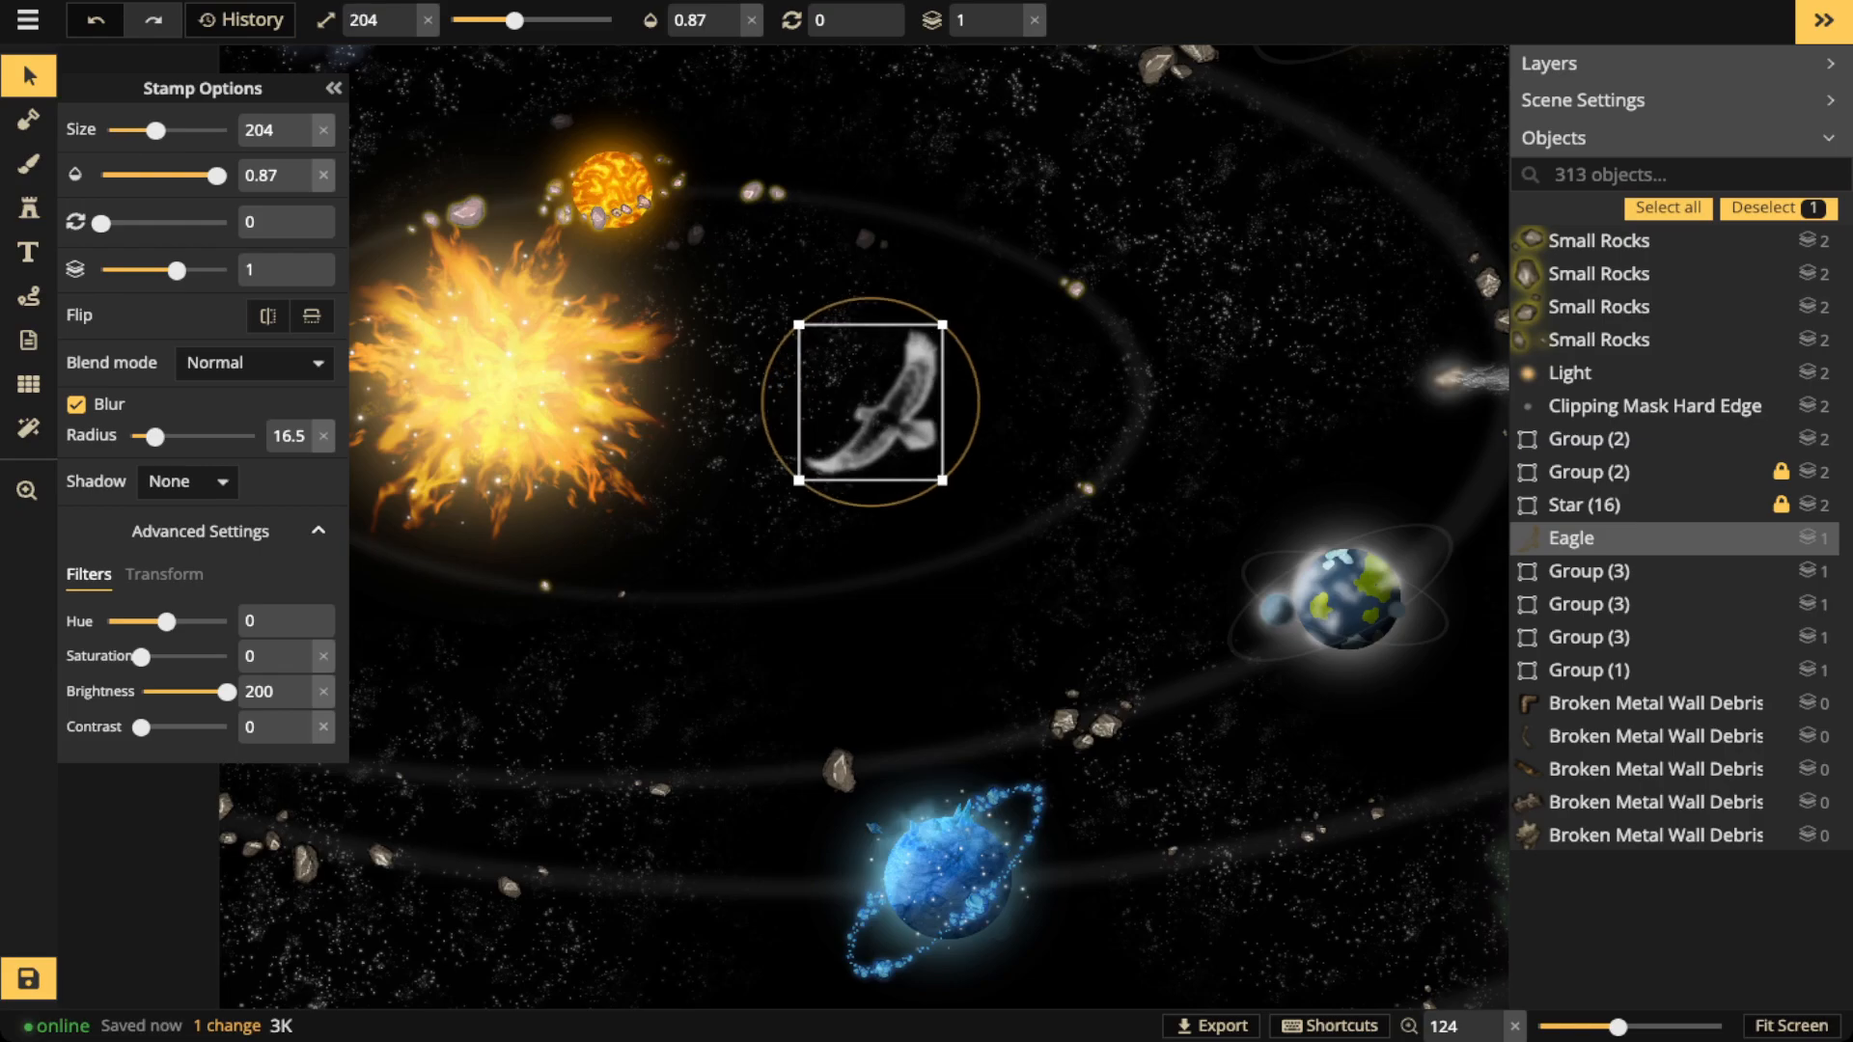
# Reduce the eagle's opacity to 0.23
pyautogui.click(697, 20)
pyautogui.click(690, 102)
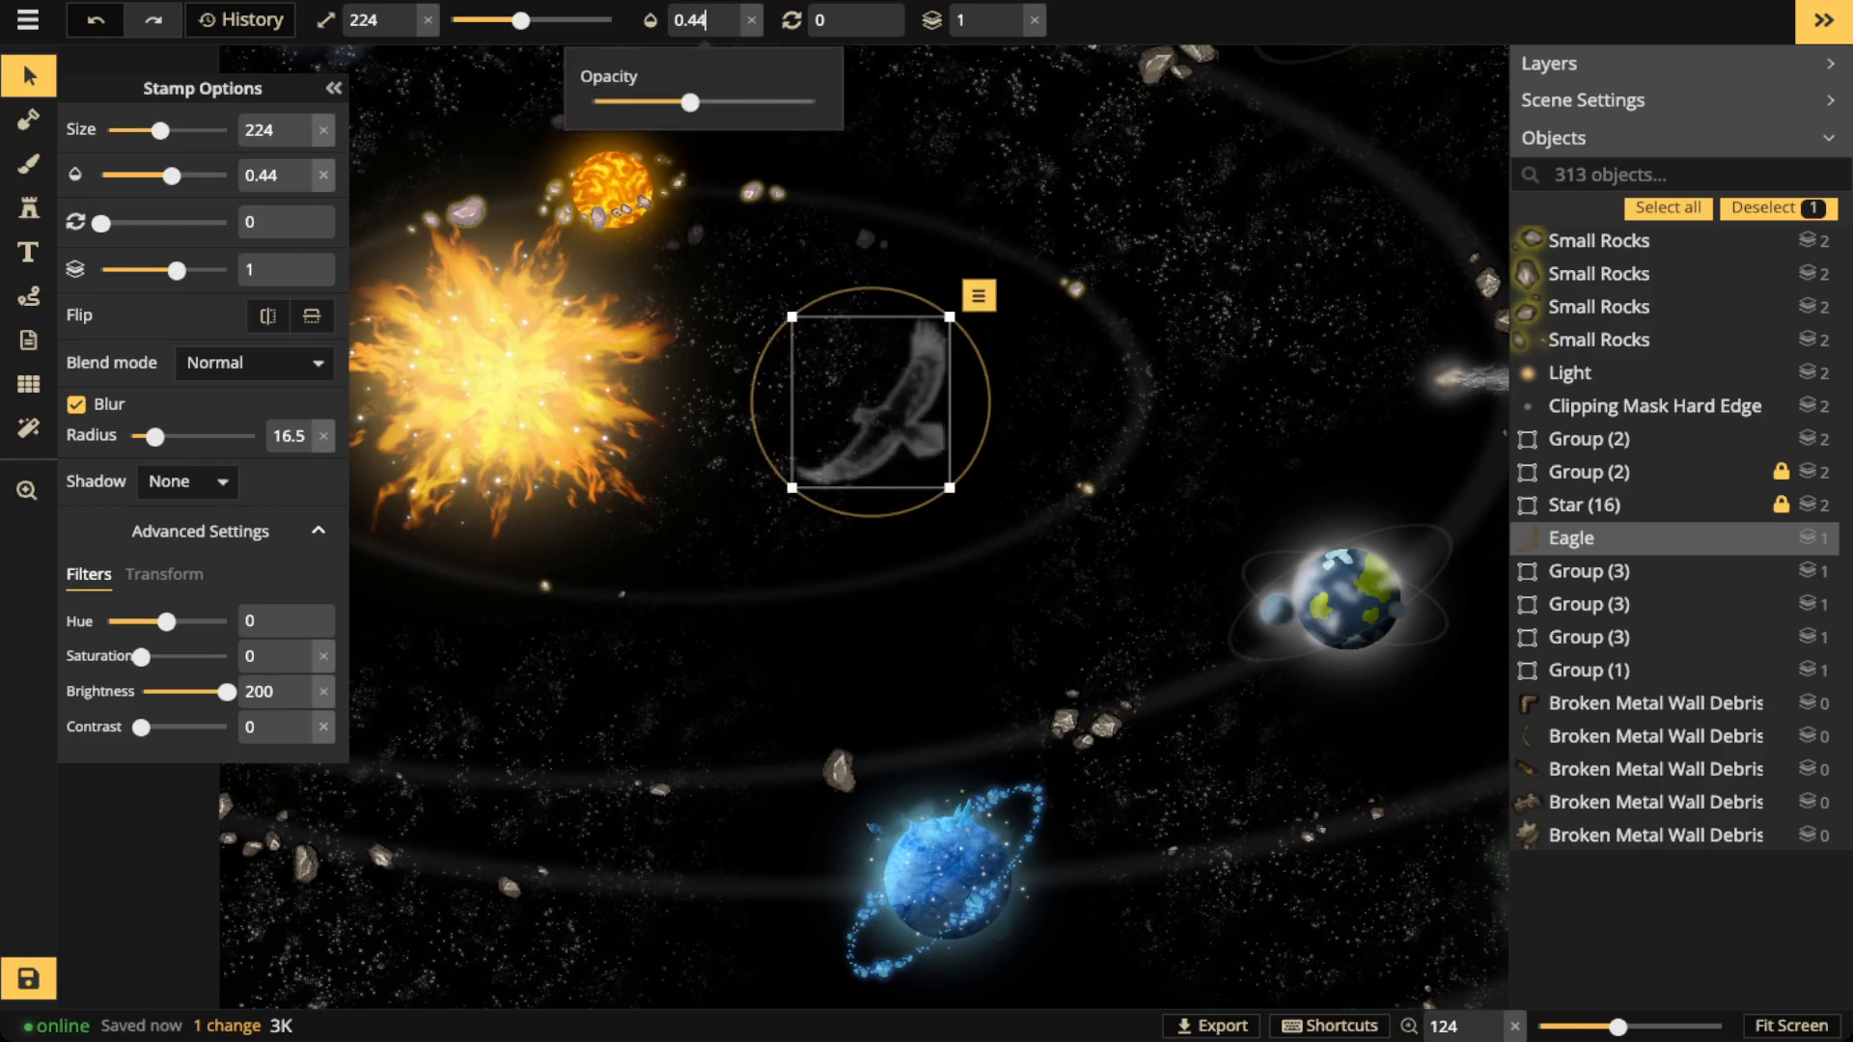
pyautogui.moveTo(690, 103); pyautogui.dragTo(643, 102)
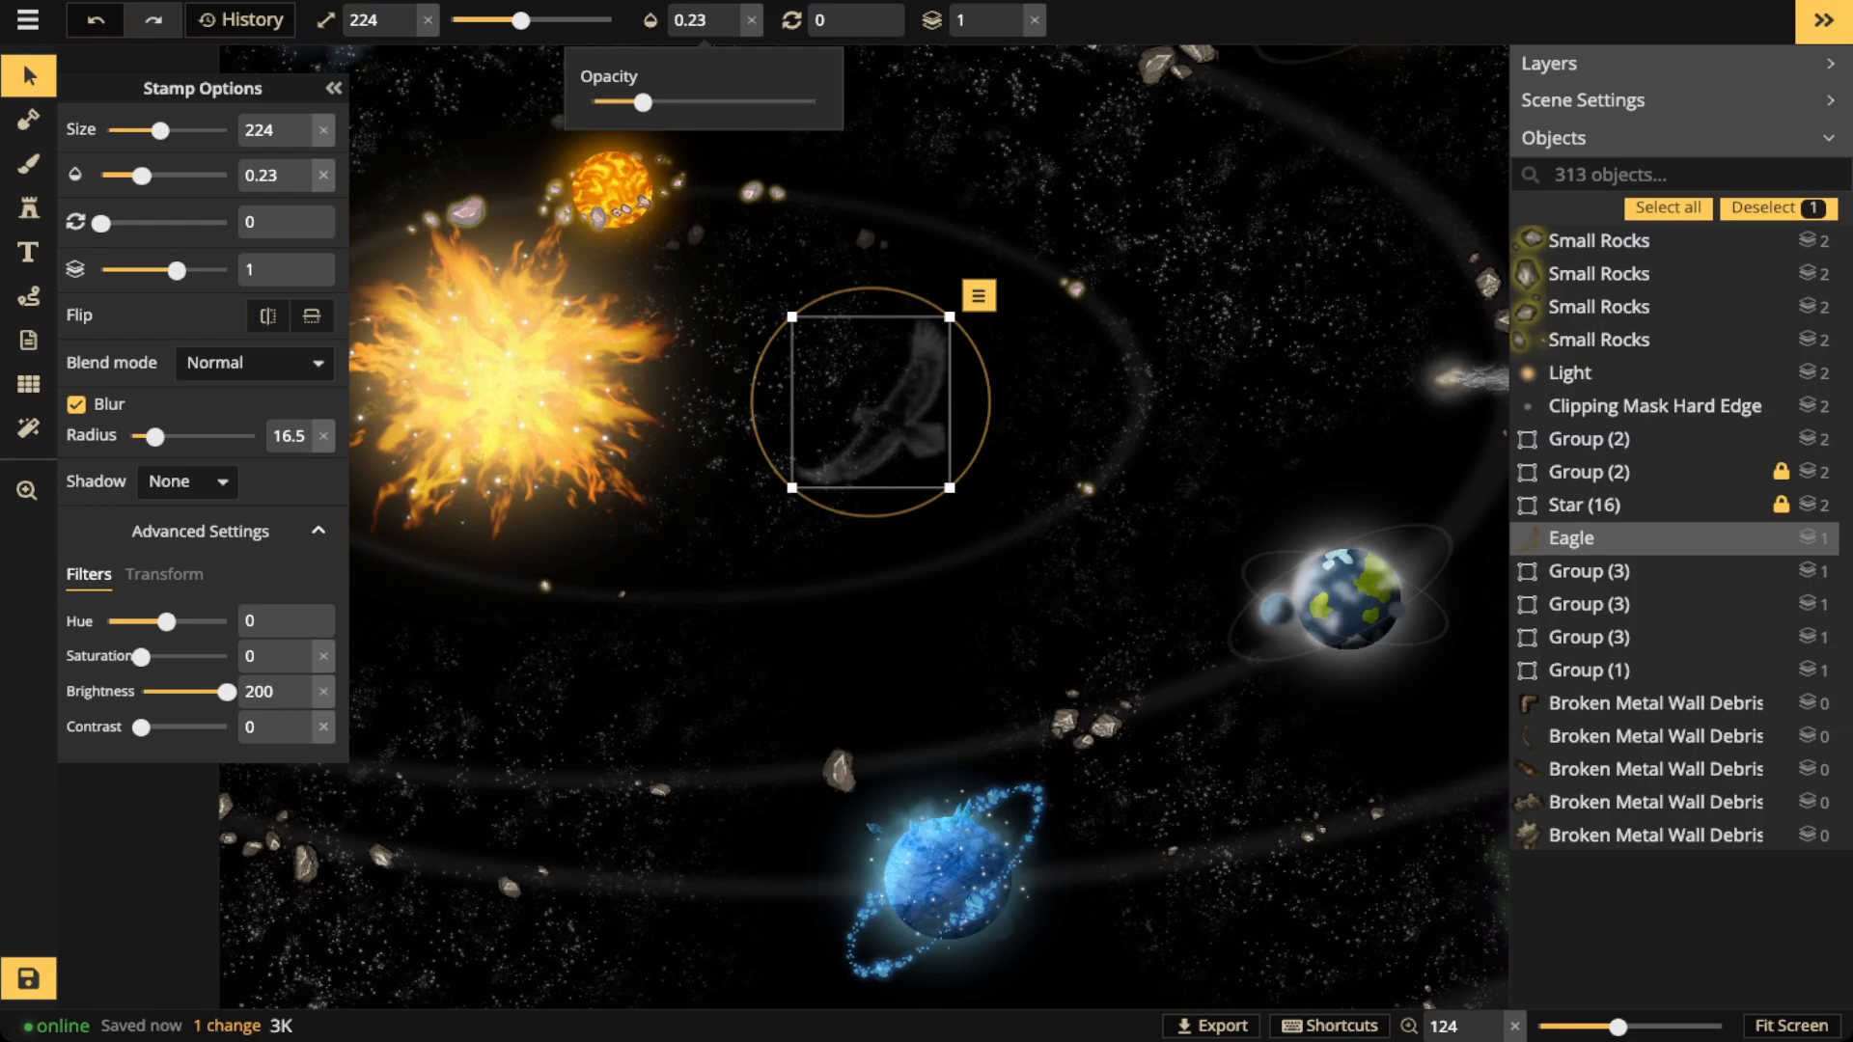
# Move the eagle a little away from the star within the inner orbit and rotate it to 45
pyautogui.moveTo(872, 402); pyautogui.dragTo(969, 485)
pyautogui.scroll(-3, 1214, 343)
pyautogui.moveTo(101, 222)
pyautogui.mouseDown()
pyautogui.moveTo(132, 222)
pyautogui.moveTo(116, 222)
pyautogui.mouseUp()
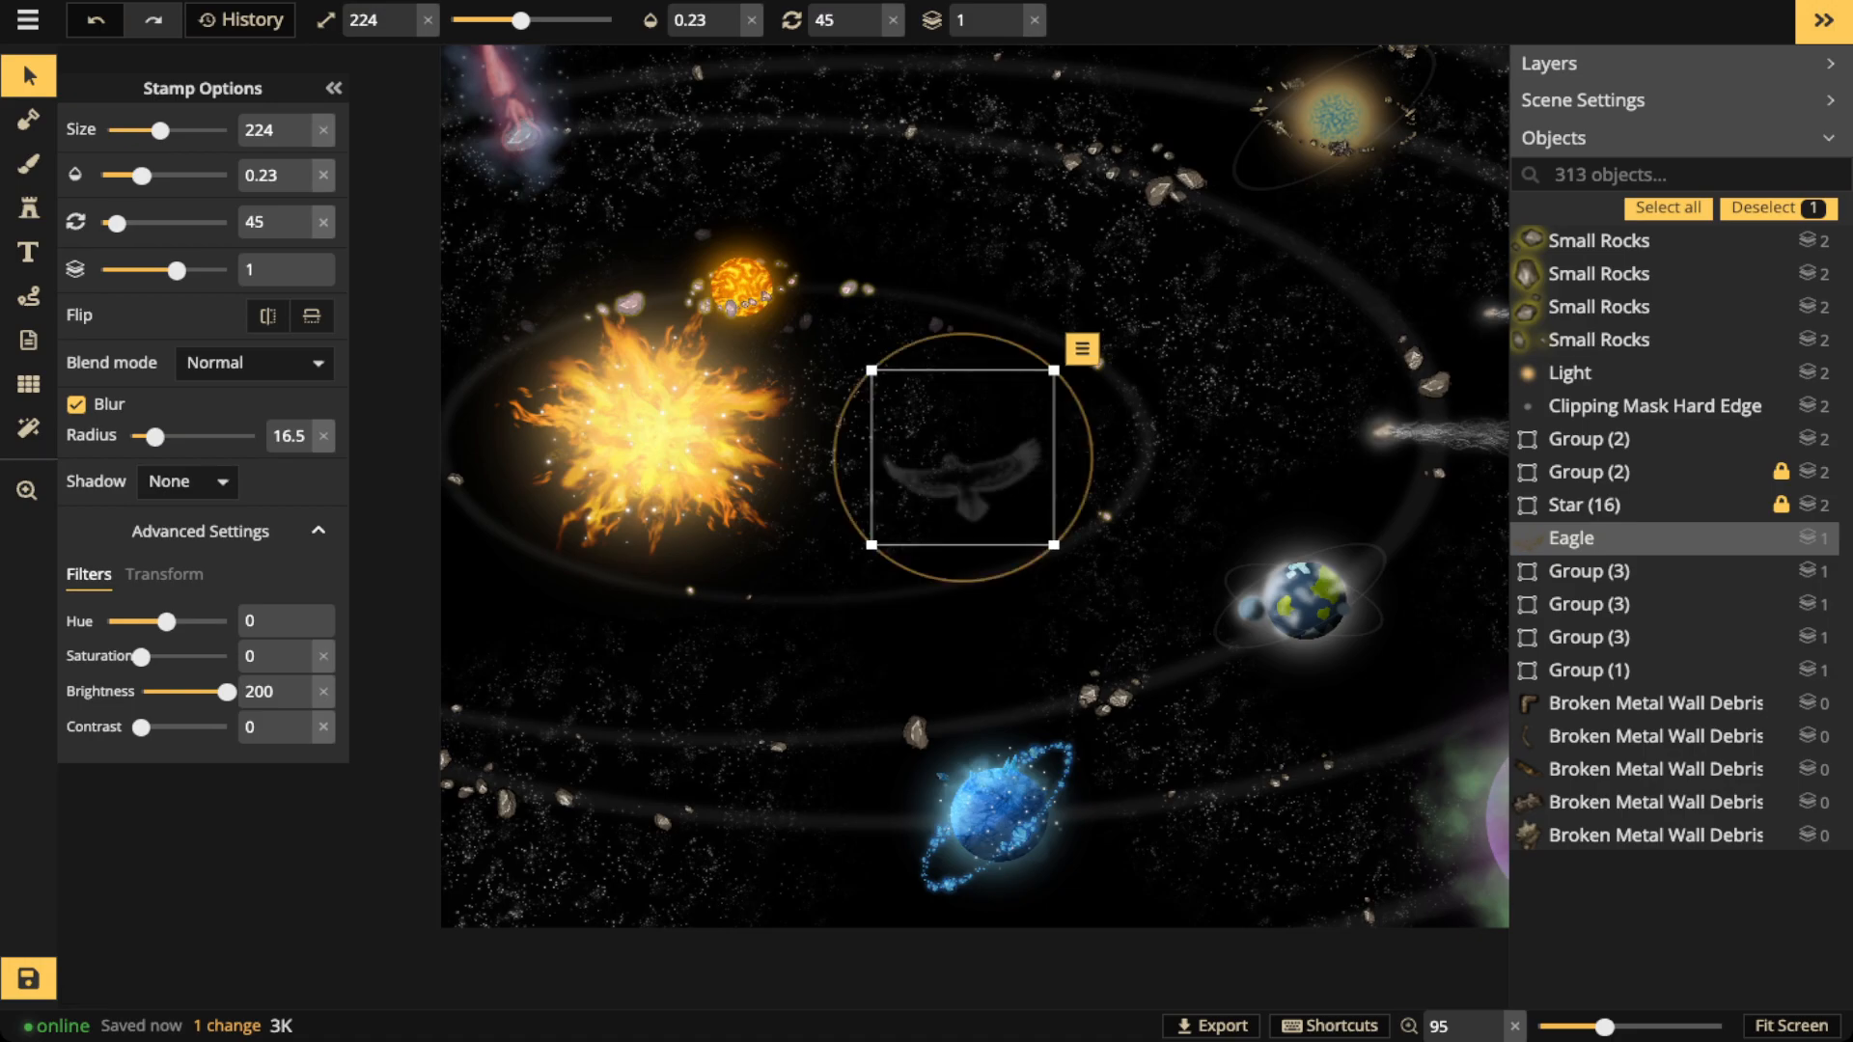
# Place a Coyote illustration at size 294 and rotation 45 between the inner orbit and the upper teal planet
pyautogui.click(29, 209)
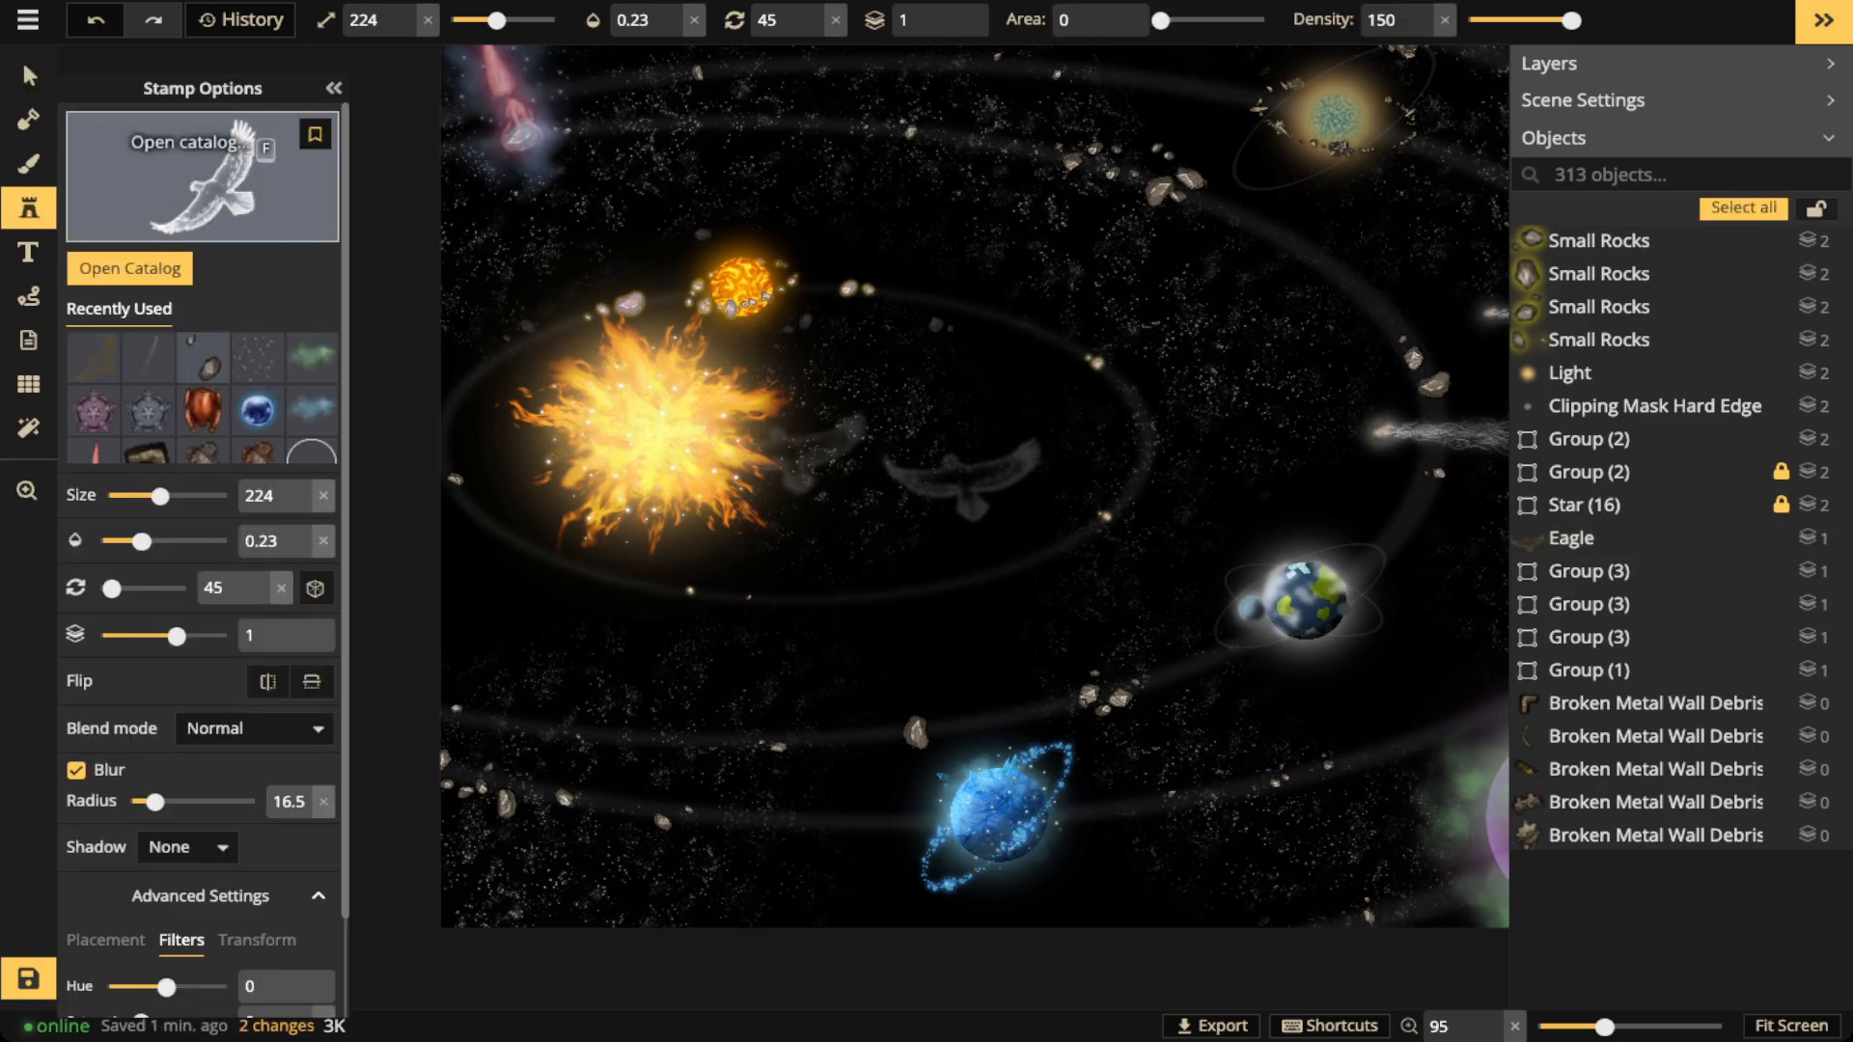
pyautogui.click(193, 183)
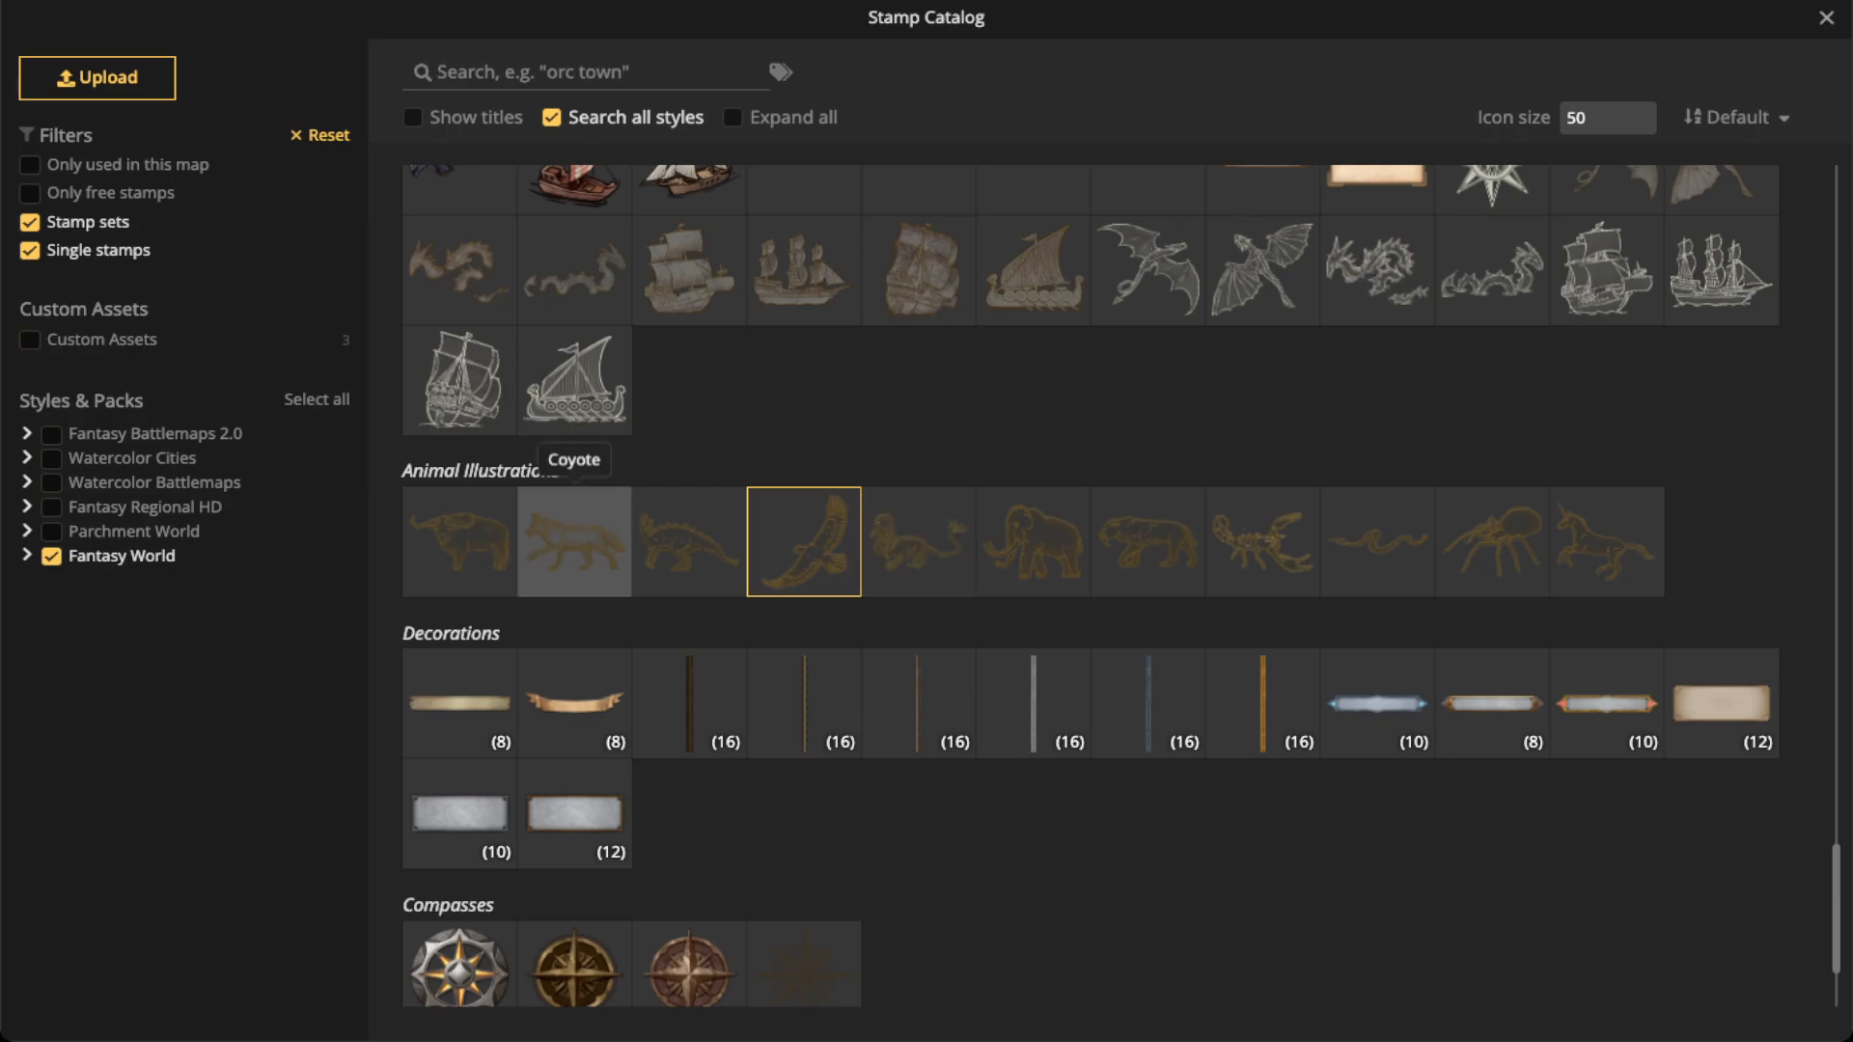
pyautogui.click(574, 541)
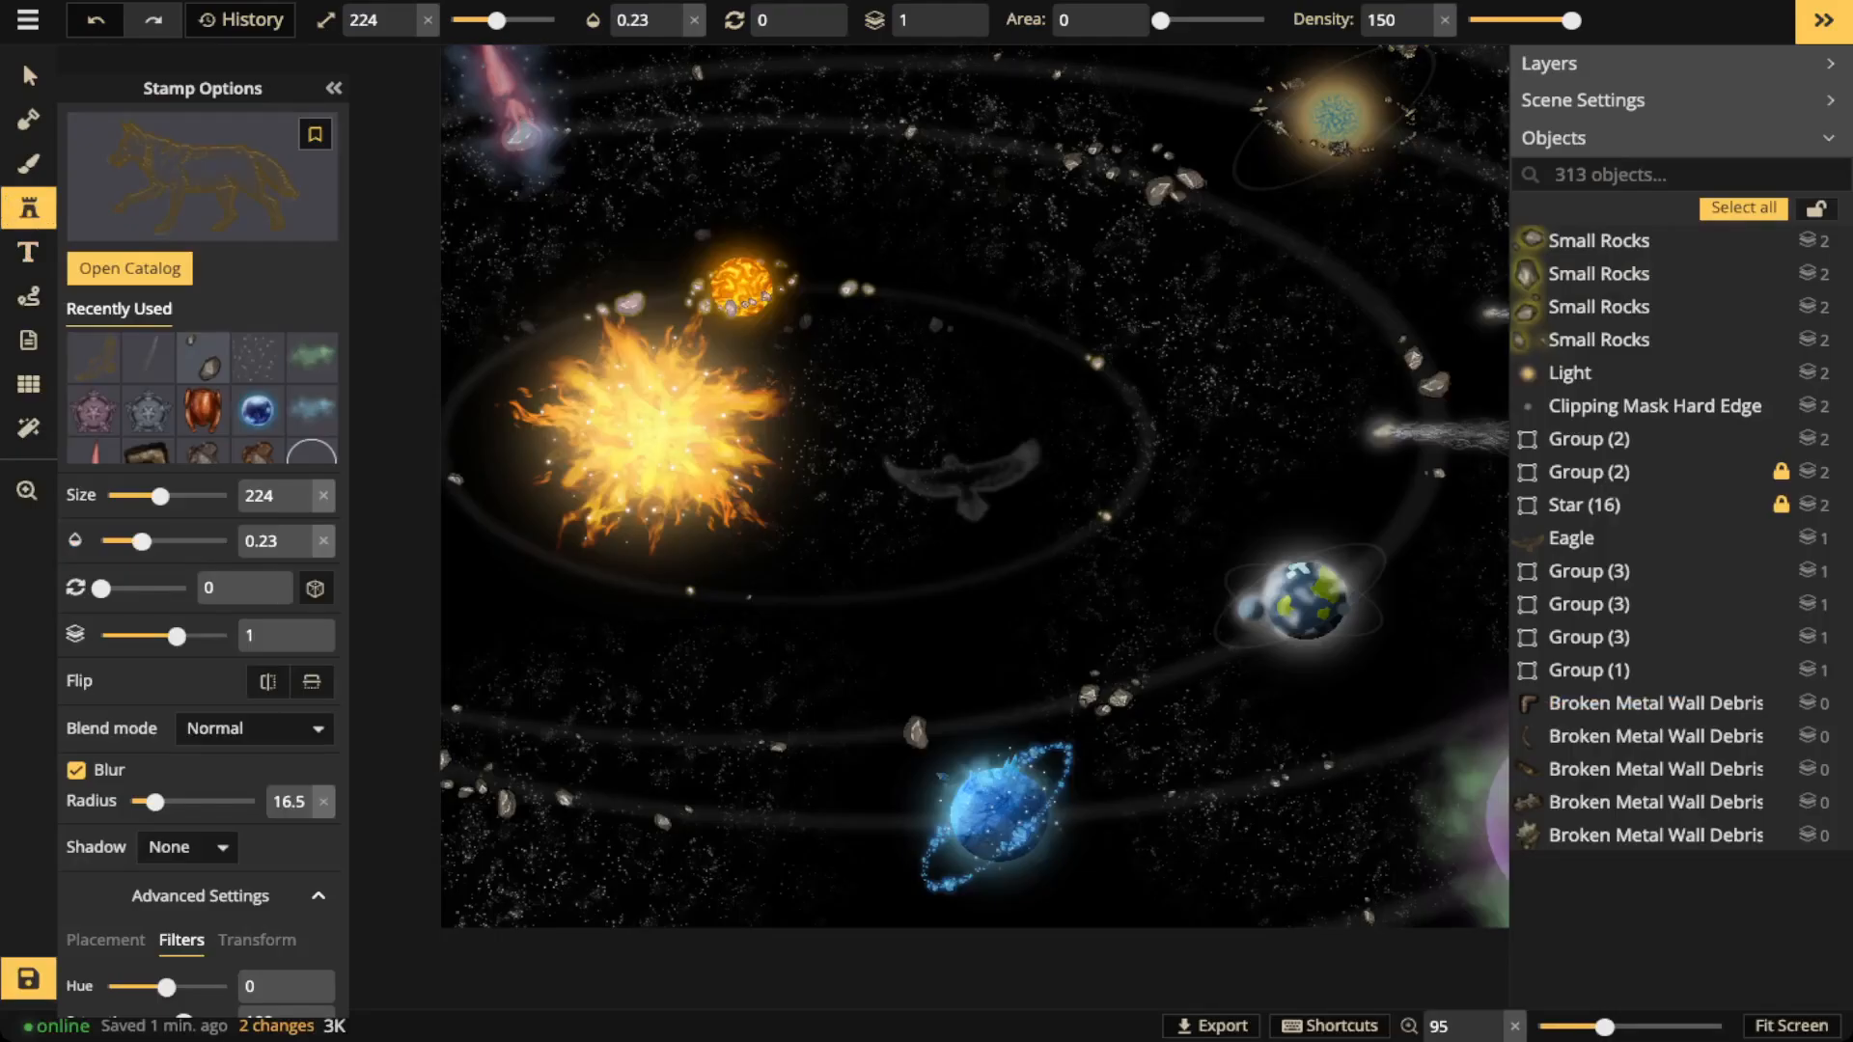
pyautogui.scroll(2, 1175, 272)
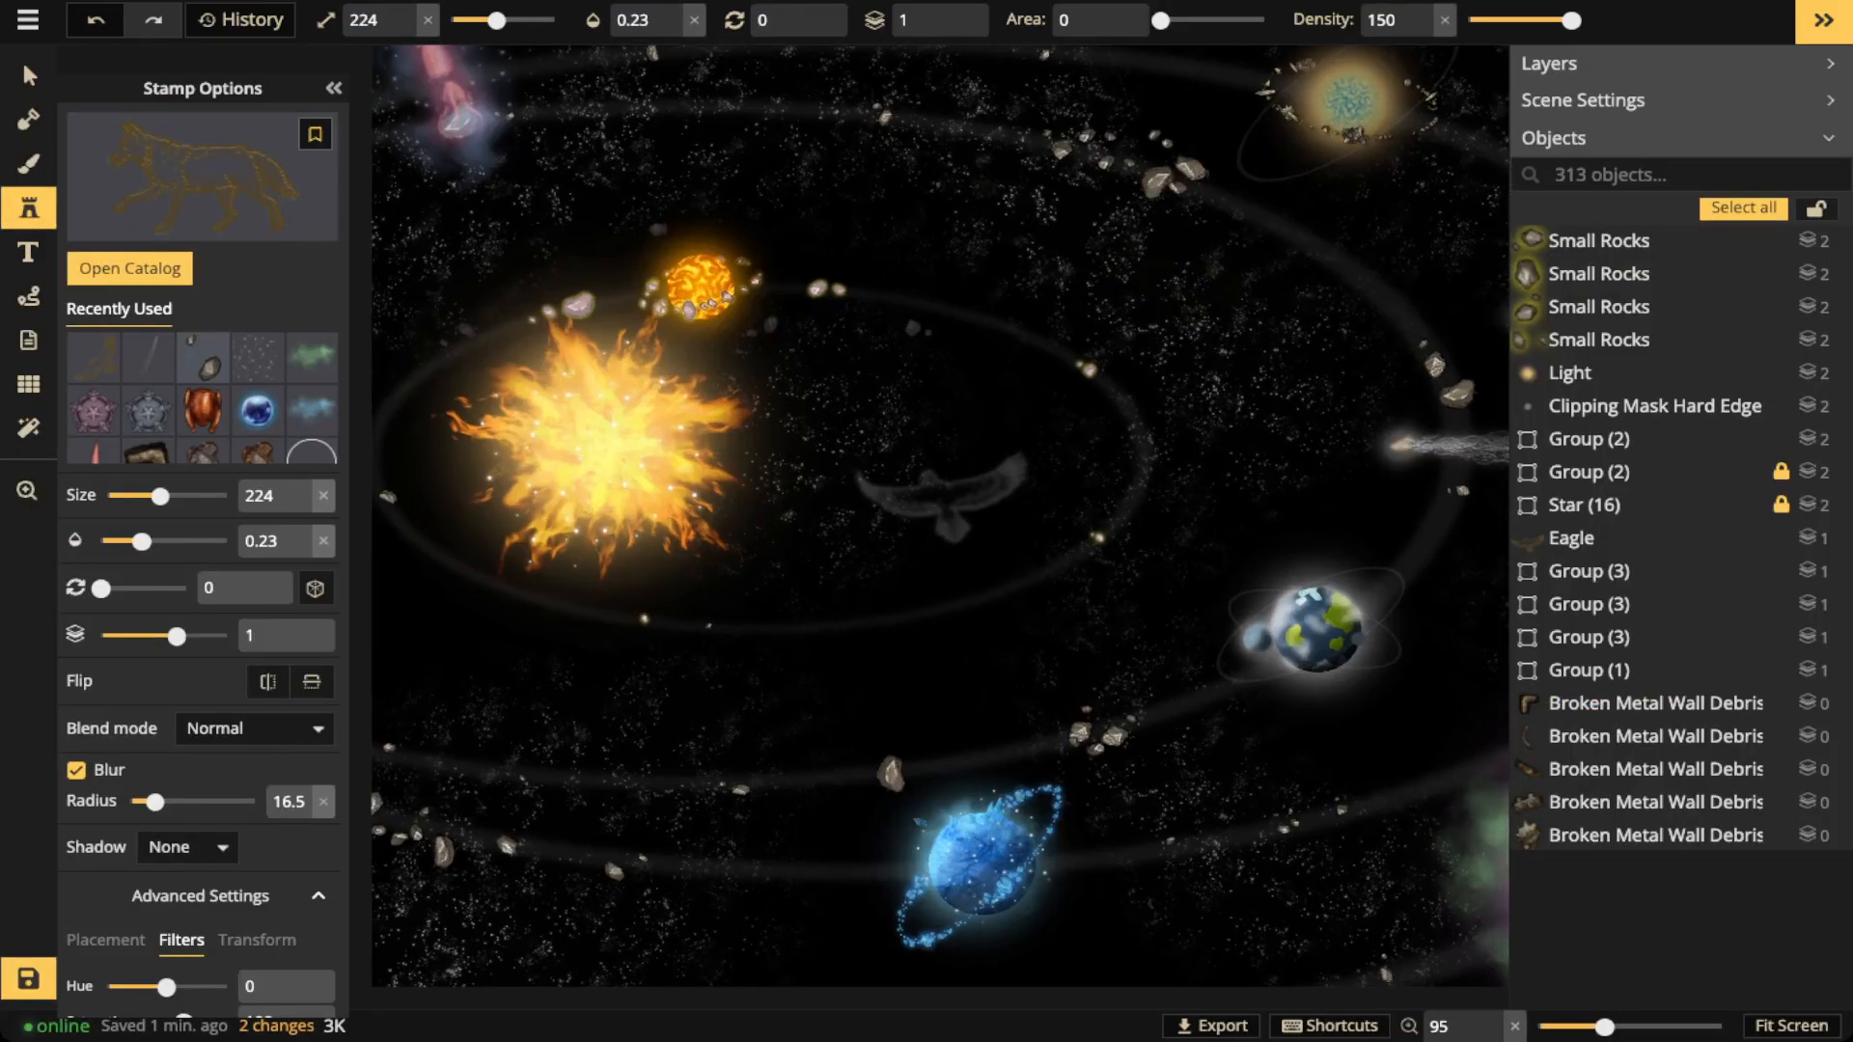
pyautogui.moveTo(1176, 272); pyautogui.dragTo(1044, 343)
pyautogui.scroll(1, 1044, 344)
pyautogui.scroll(6, 1062, 362)
pyautogui.click(1062, 363)
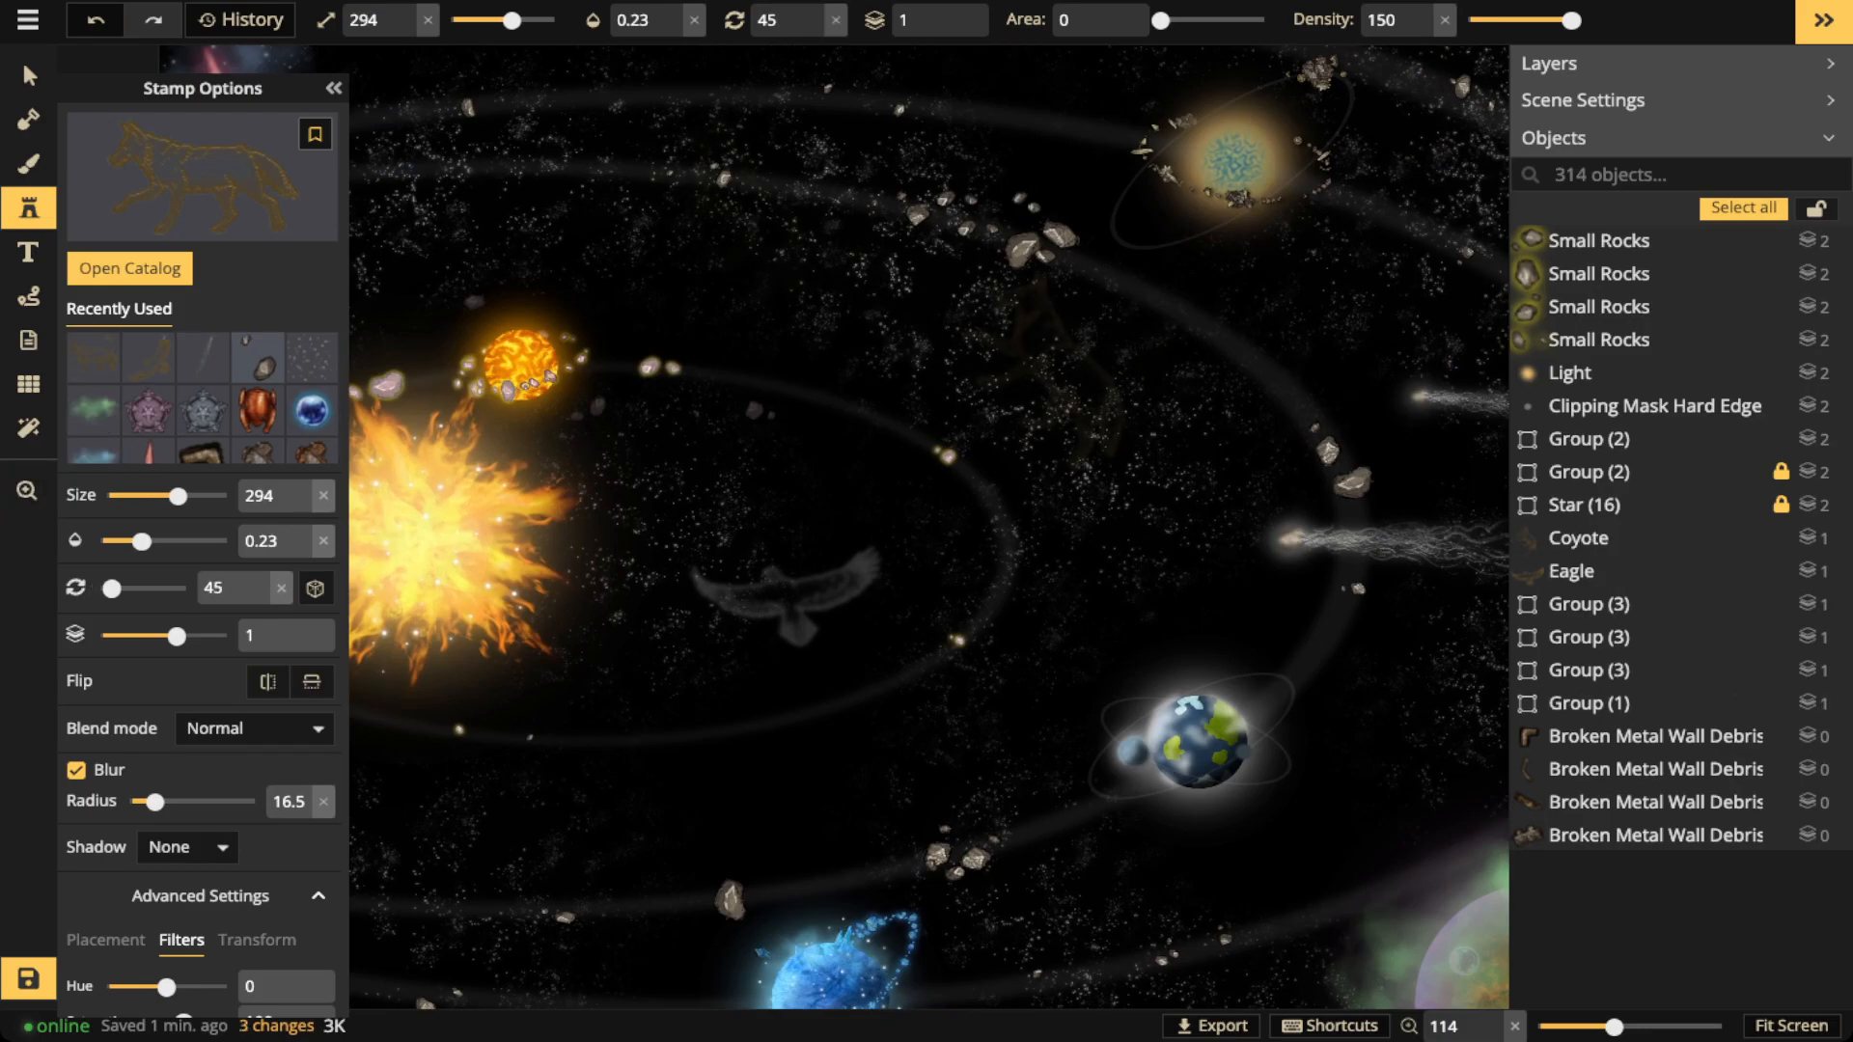
# Give the coyote saturation 0, brightness 200 and contrast 0, and move it beside the Earth-like planet above the purple planet, rotated to 330
pyautogui.click(21, 60)
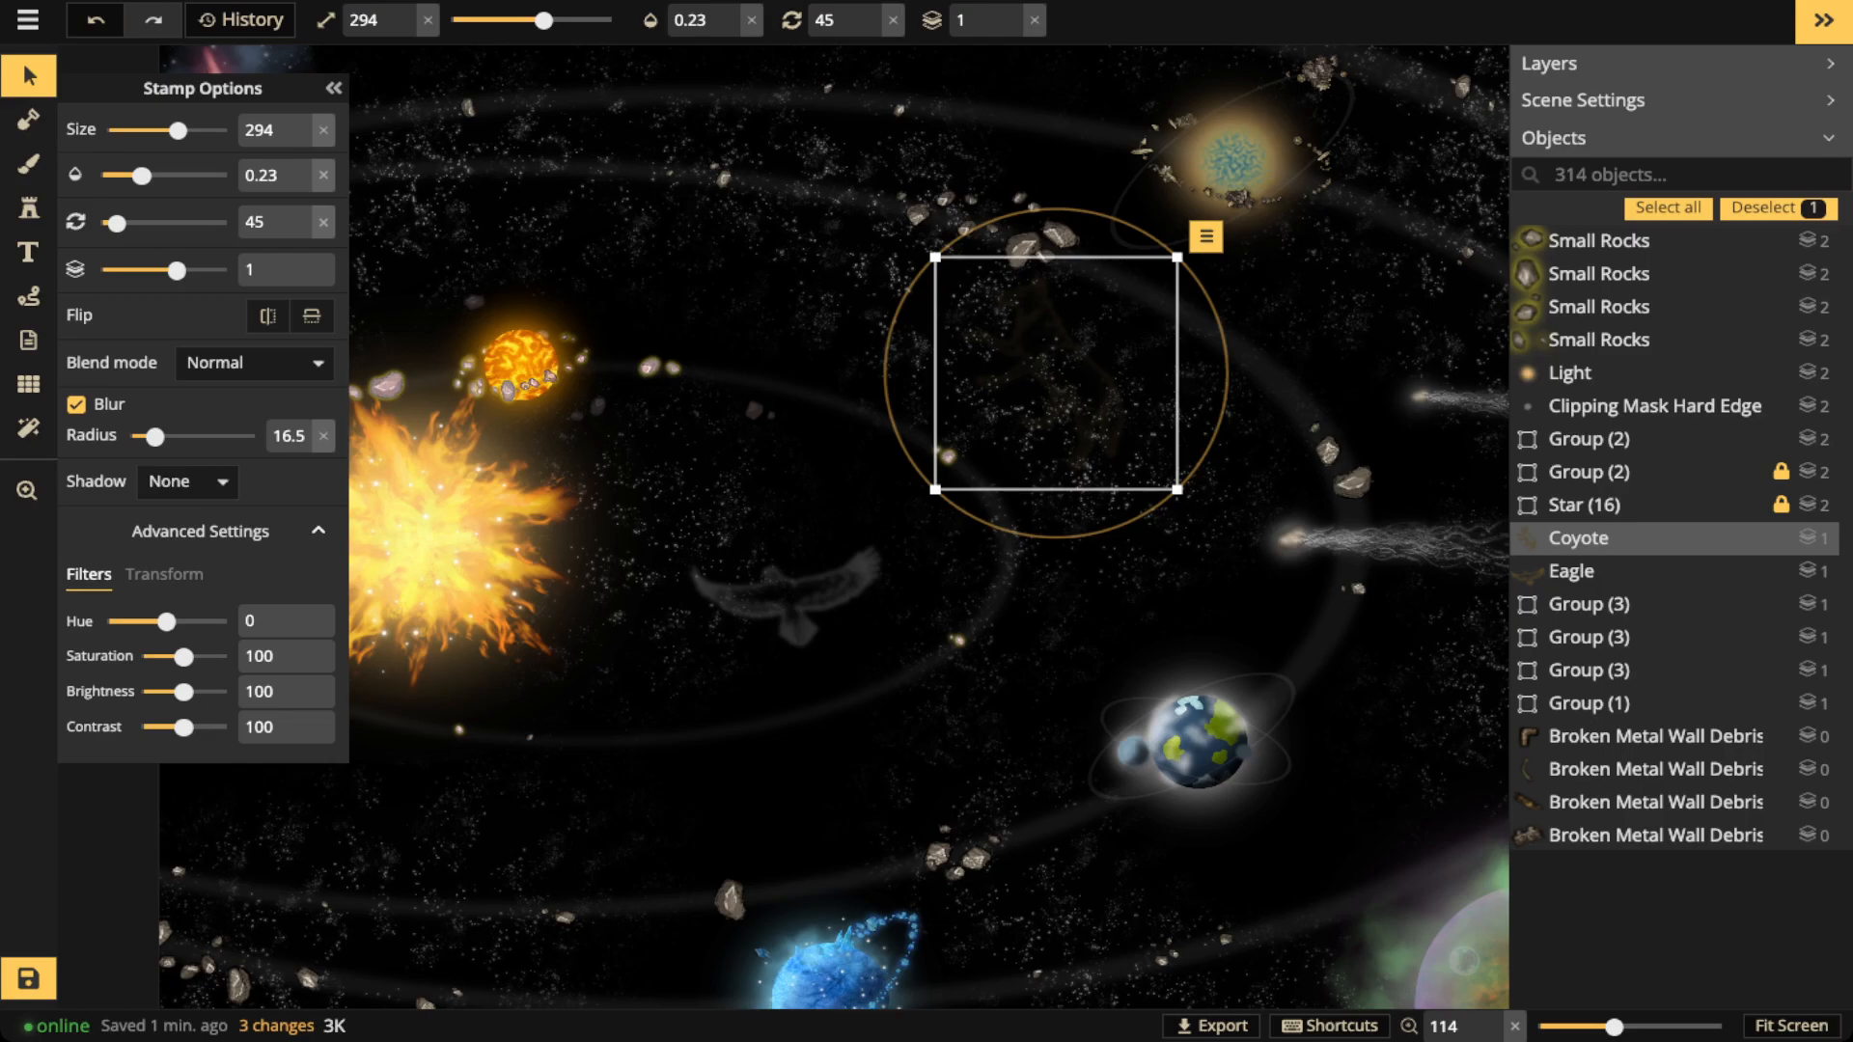
pyautogui.moveTo(179, 657); pyautogui.dragTo(140, 728)
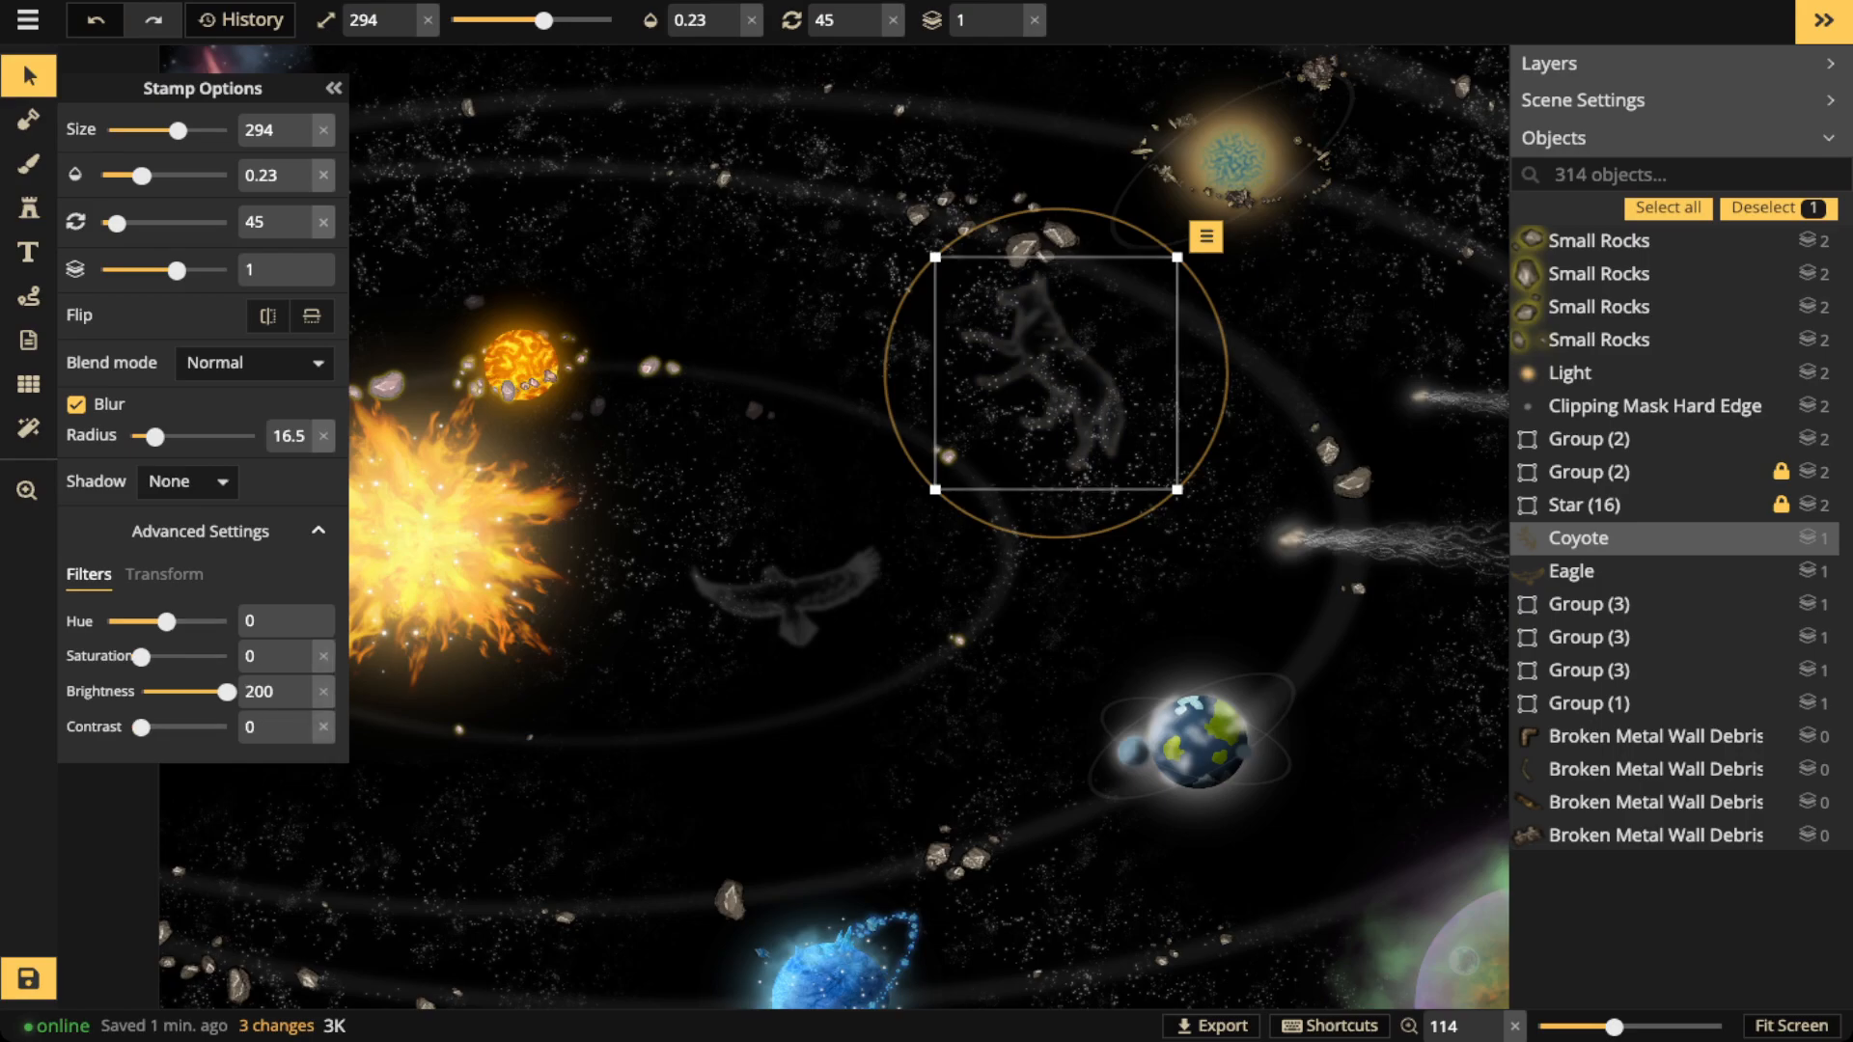
pyautogui.scroll(-2, 1056, 374)
pyautogui.moveTo(1057, 374); pyautogui.dragTo(976, 610)
pyautogui.scroll(-3, 929, 531)
pyautogui.moveTo(453, 434); pyautogui.dragTo(922, 436)
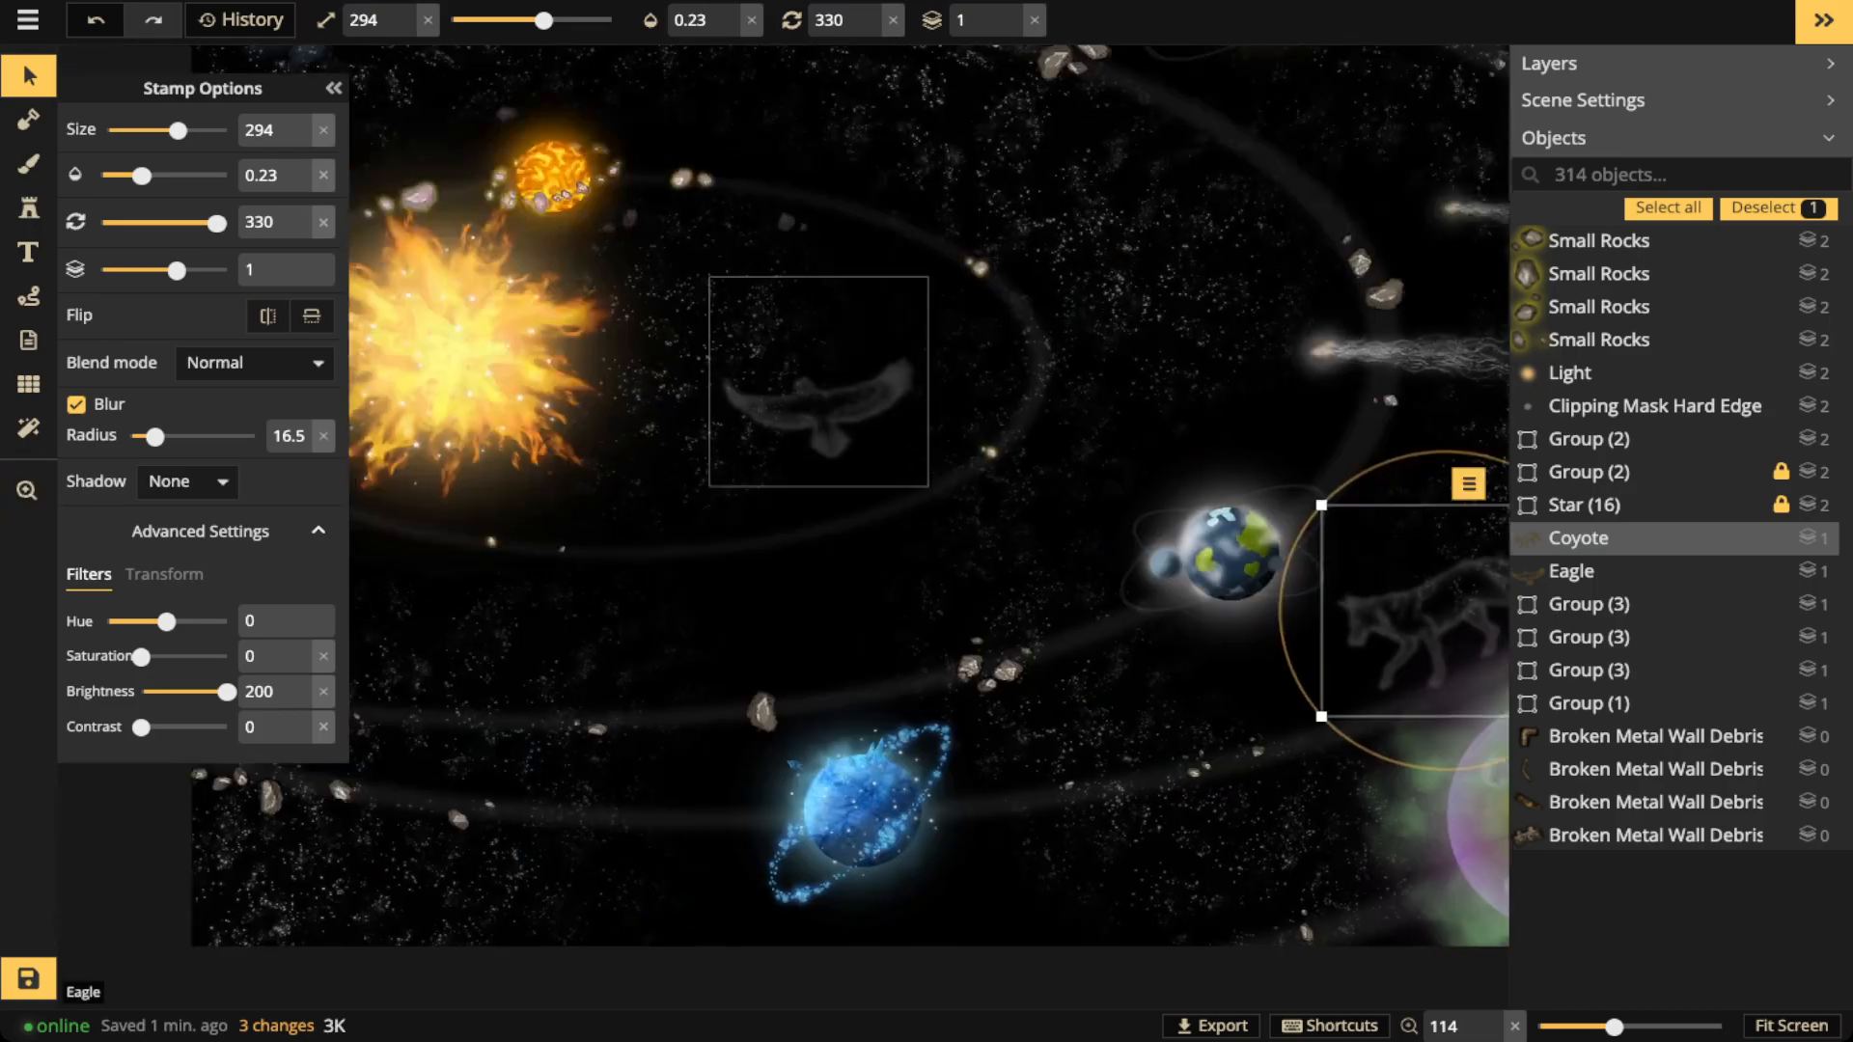
# Shift the eagle slightly closer to the star and lower within the inner orbit
pyautogui.moveTo(818, 410); pyautogui.dragTo(799, 431)
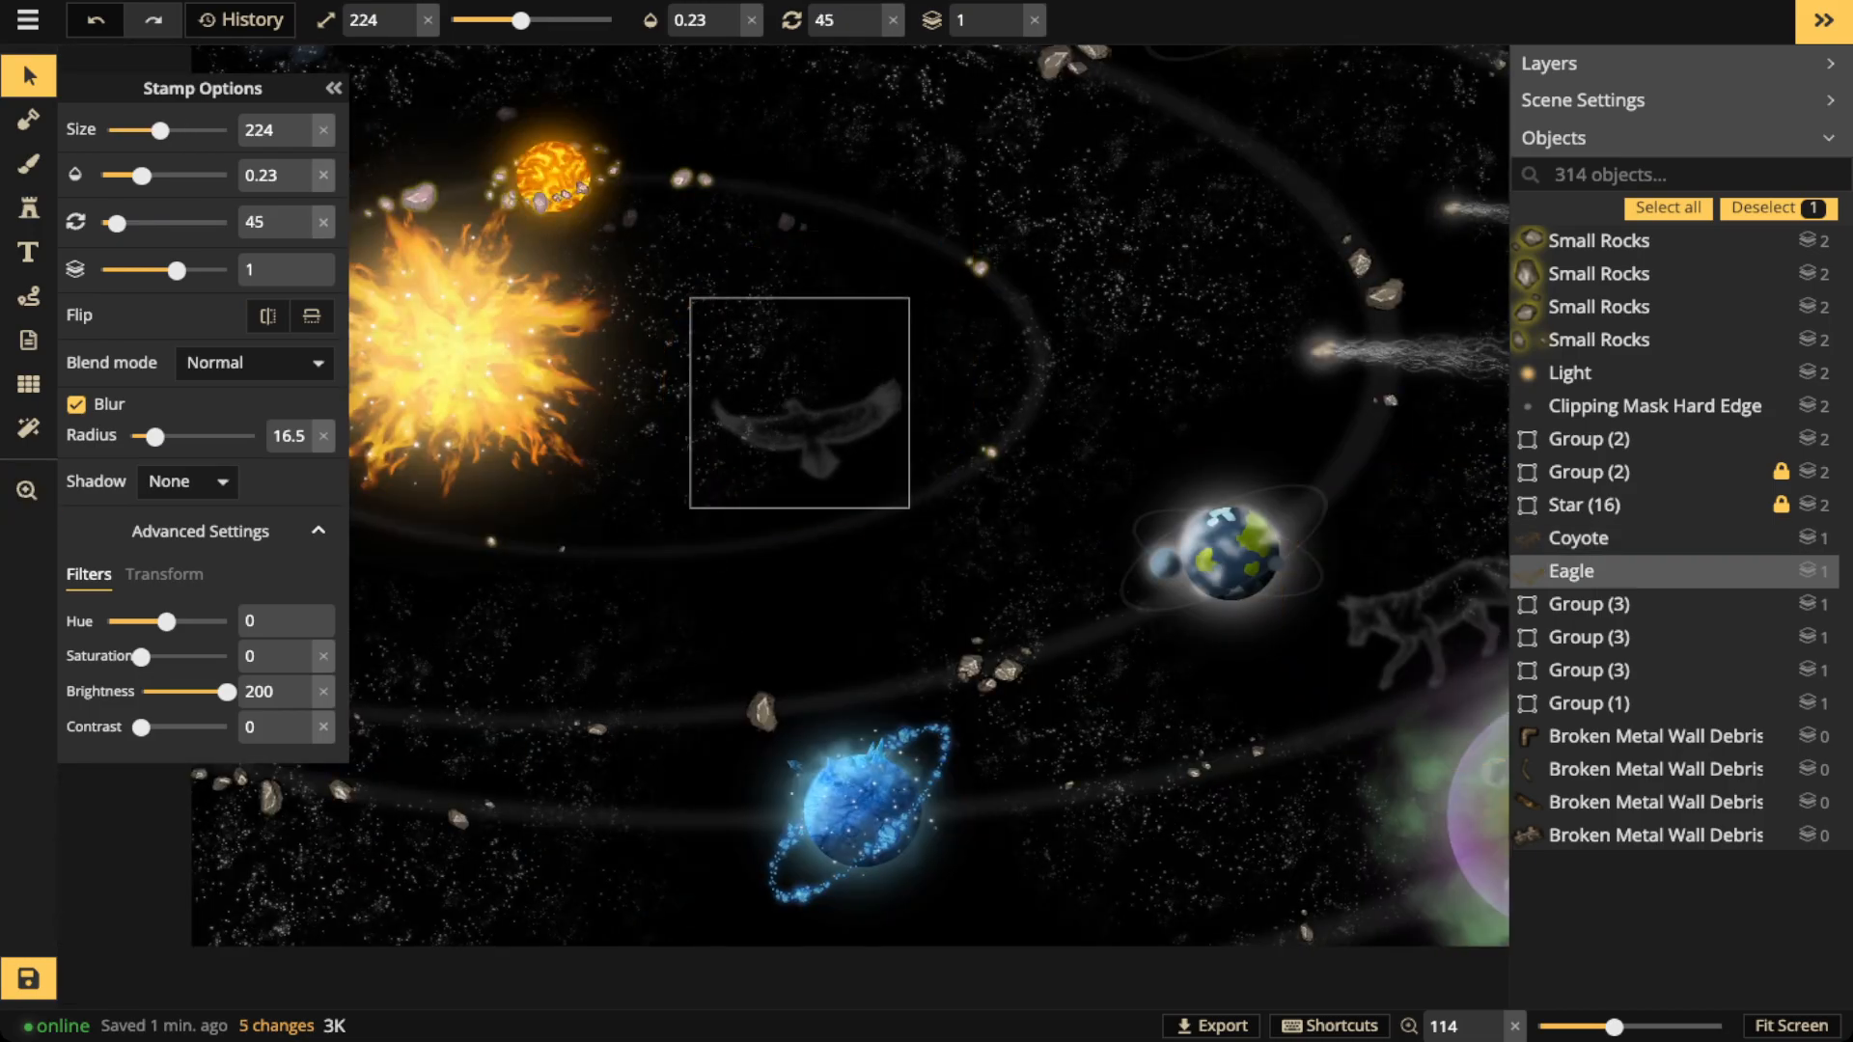
pyautogui.scroll(-2, 760, 334)
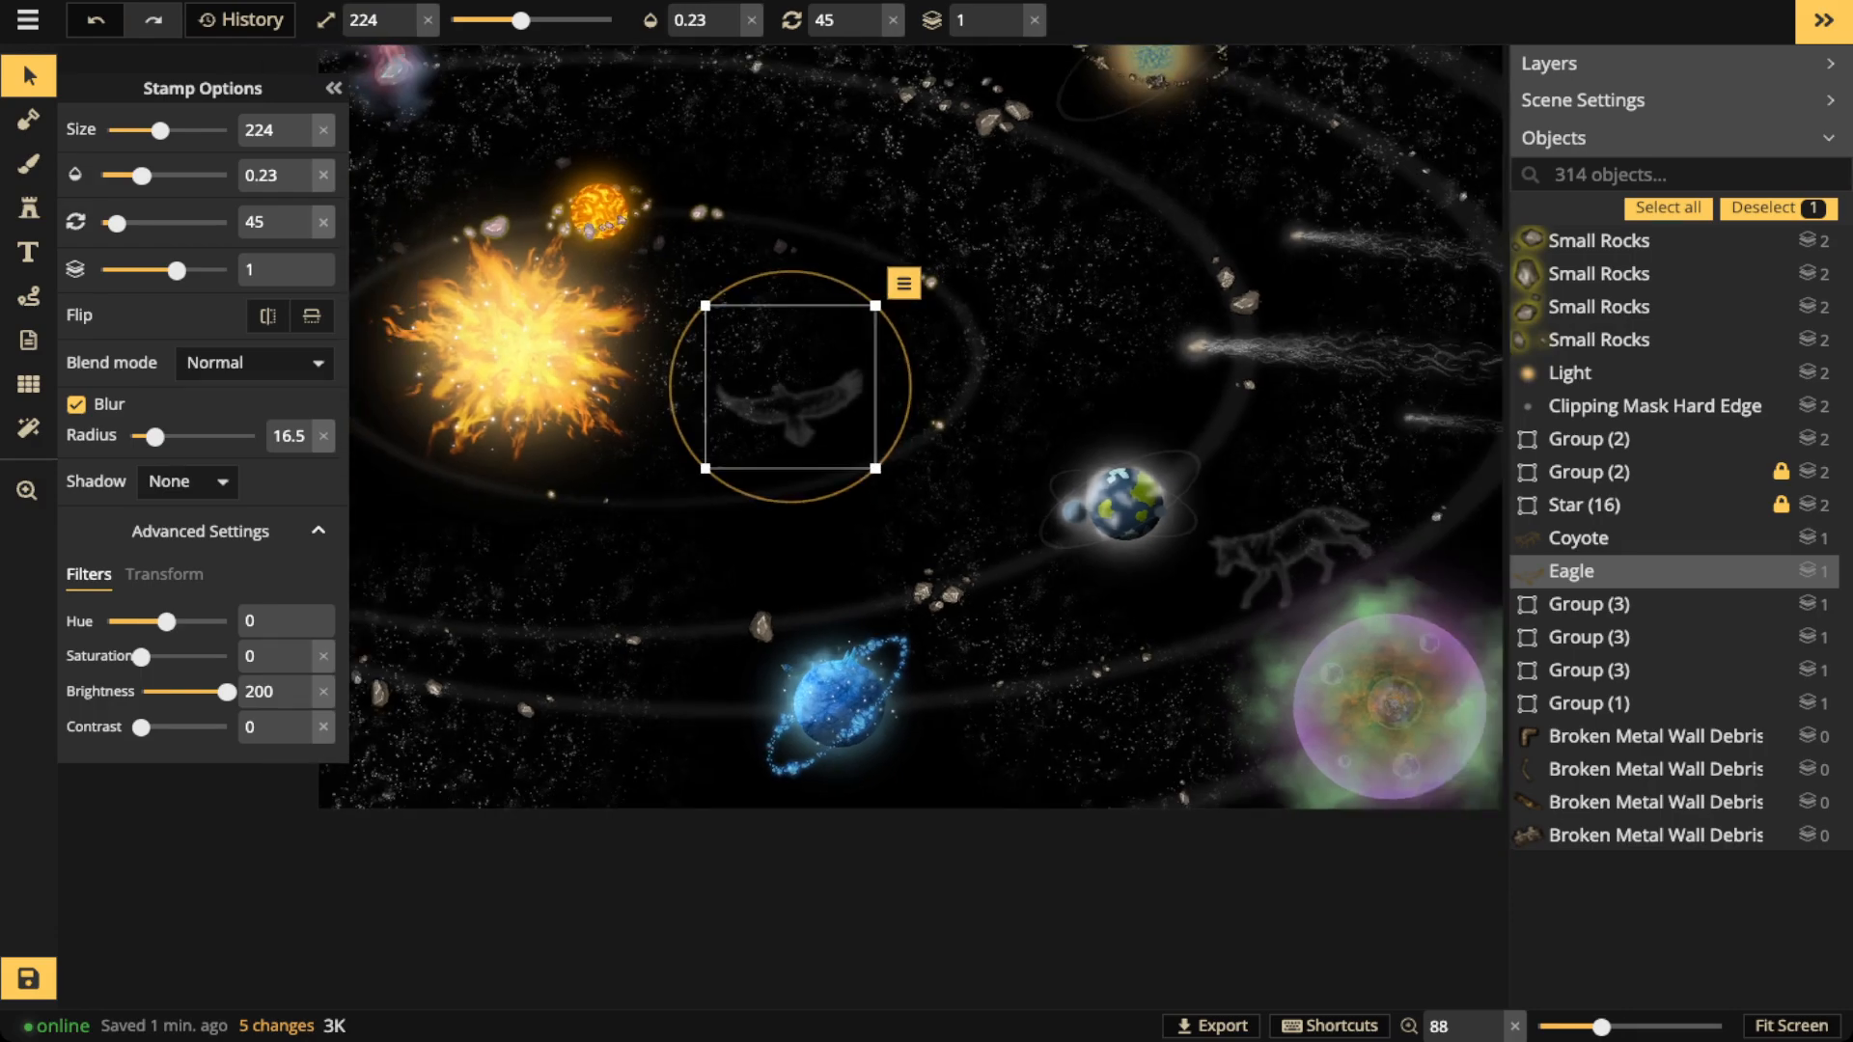
# Place a Snake illustration rotated to 315 above the star, near the squid
pyautogui.click(28, 208)
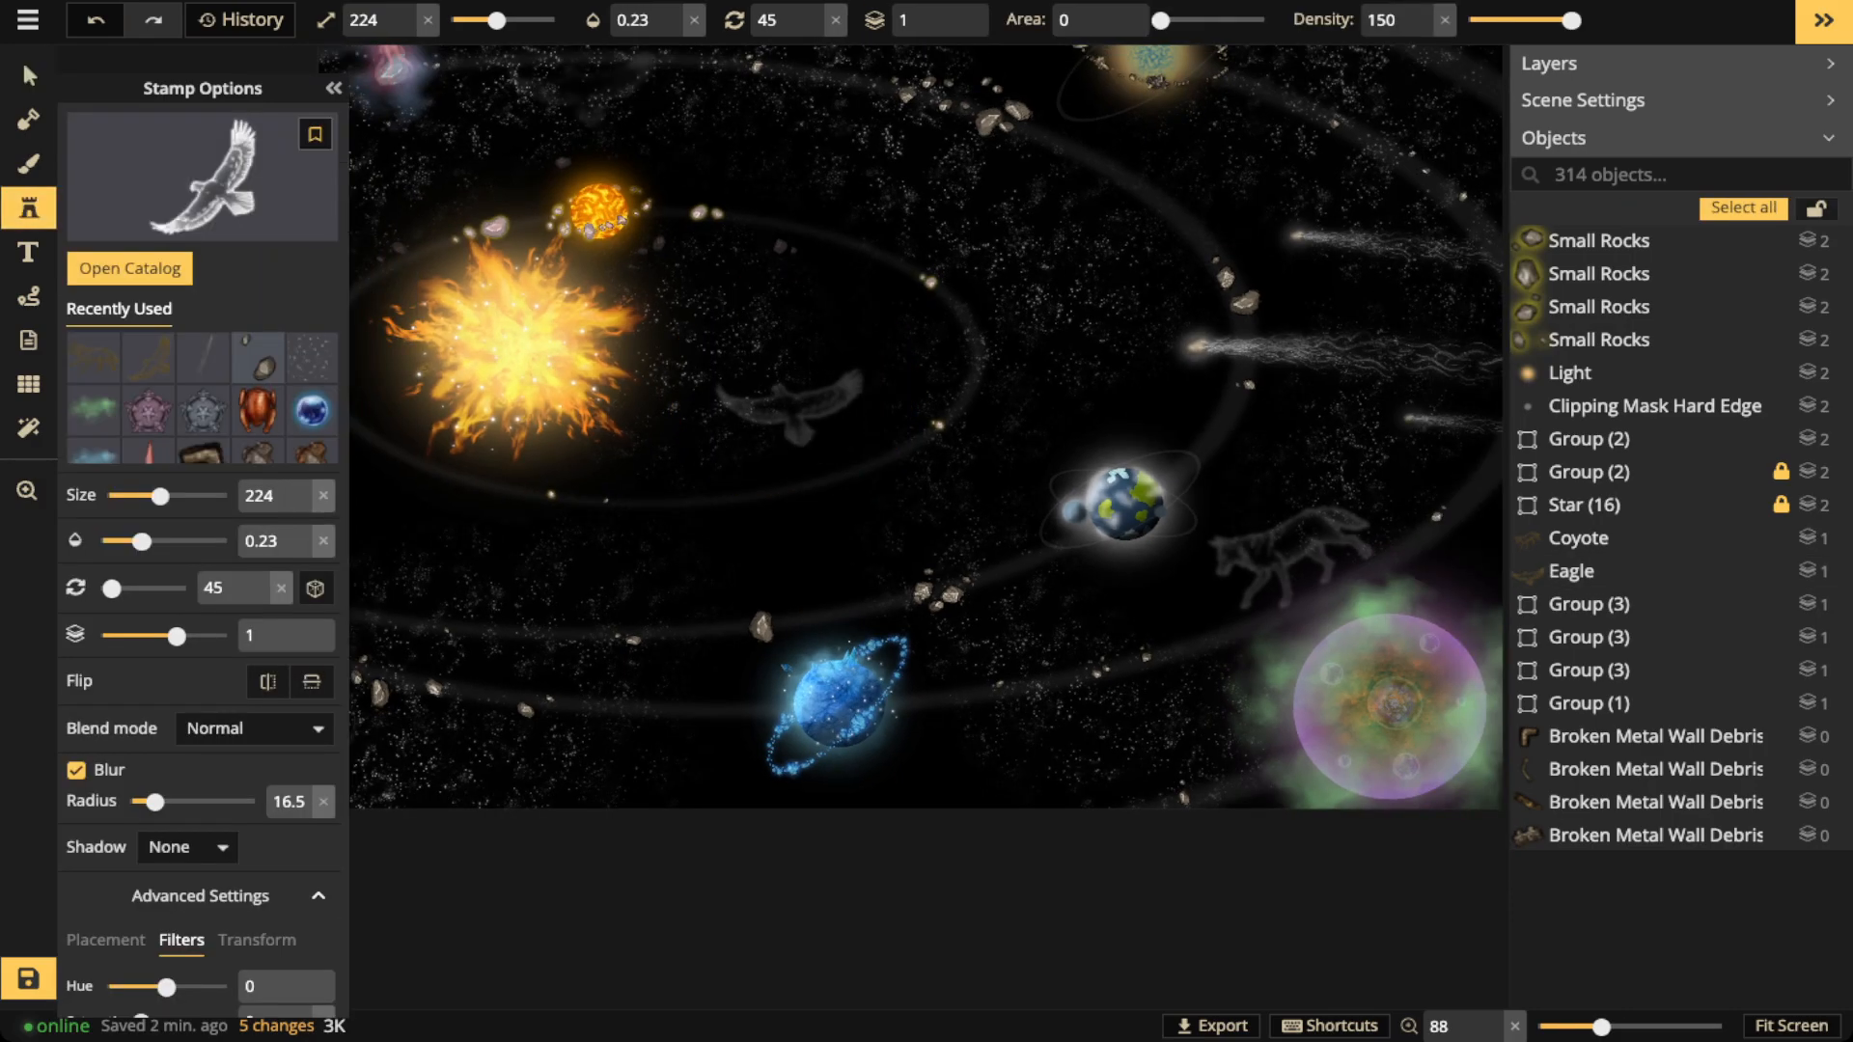
pyautogui.click(203, 177)
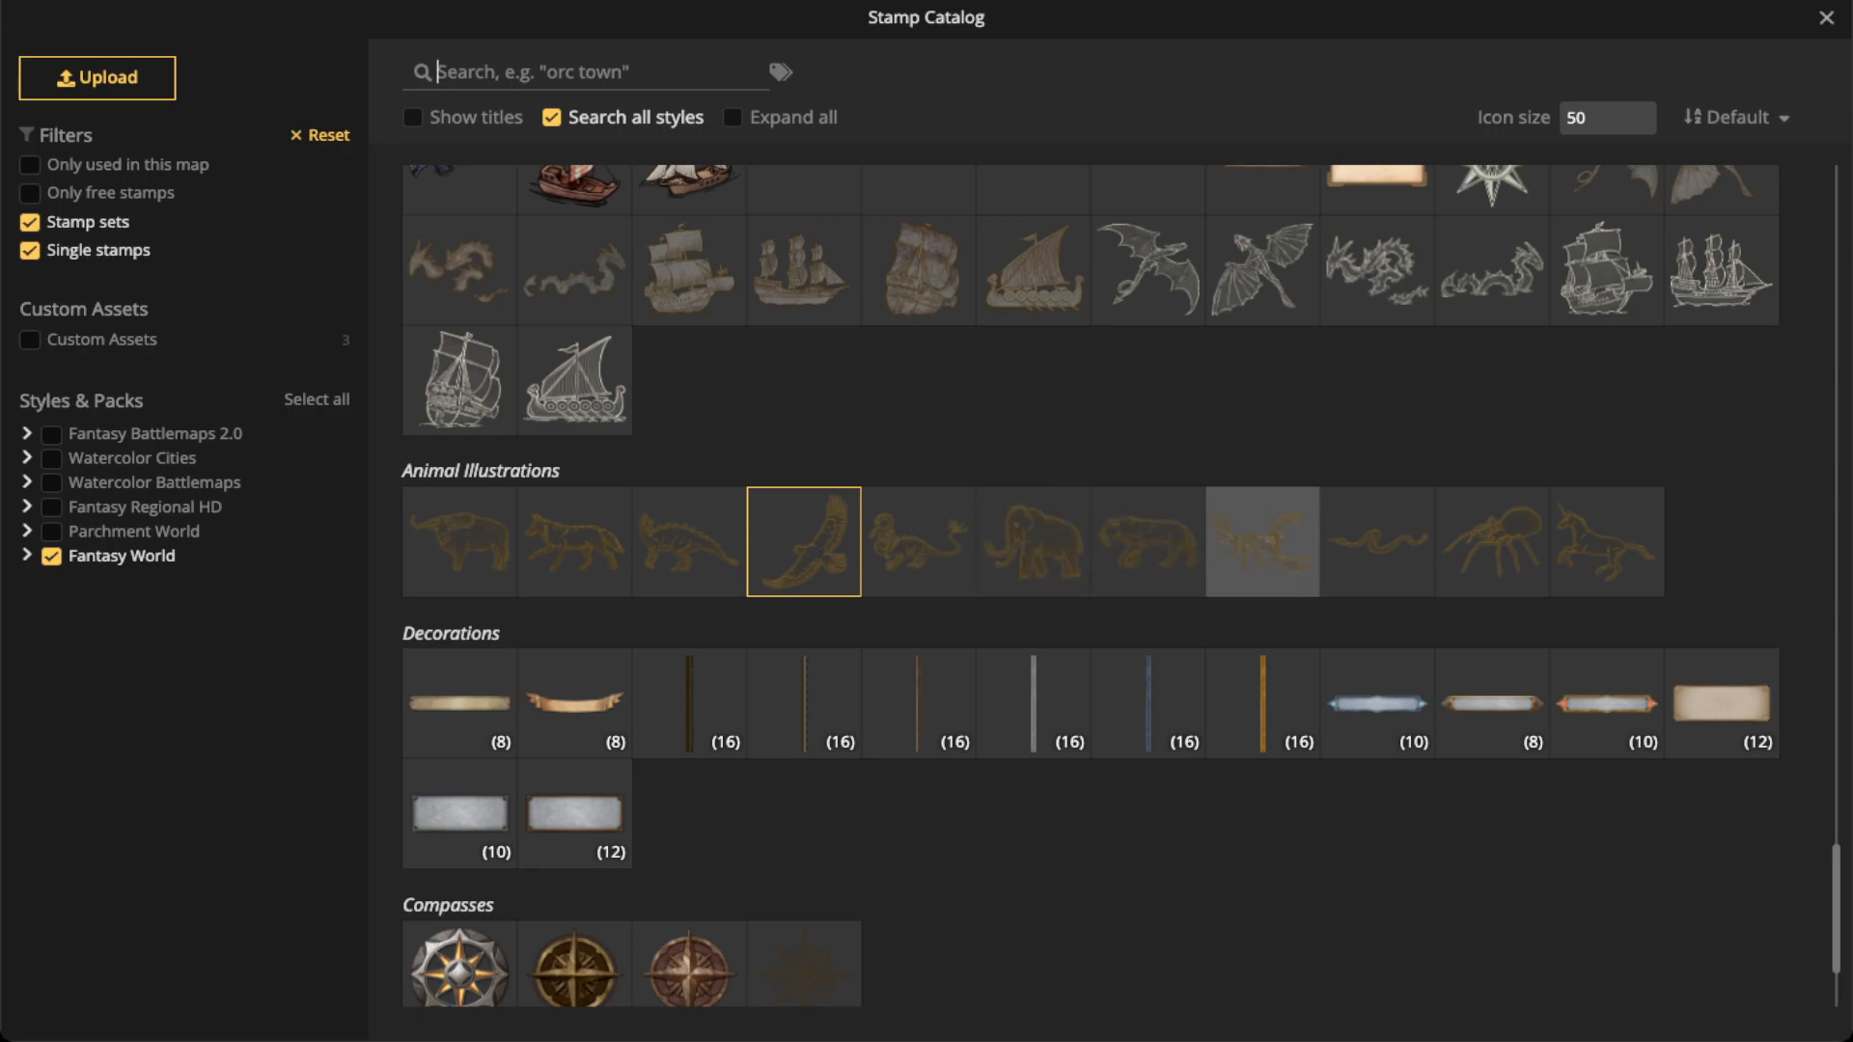
pyautogui.click(1376, 541)
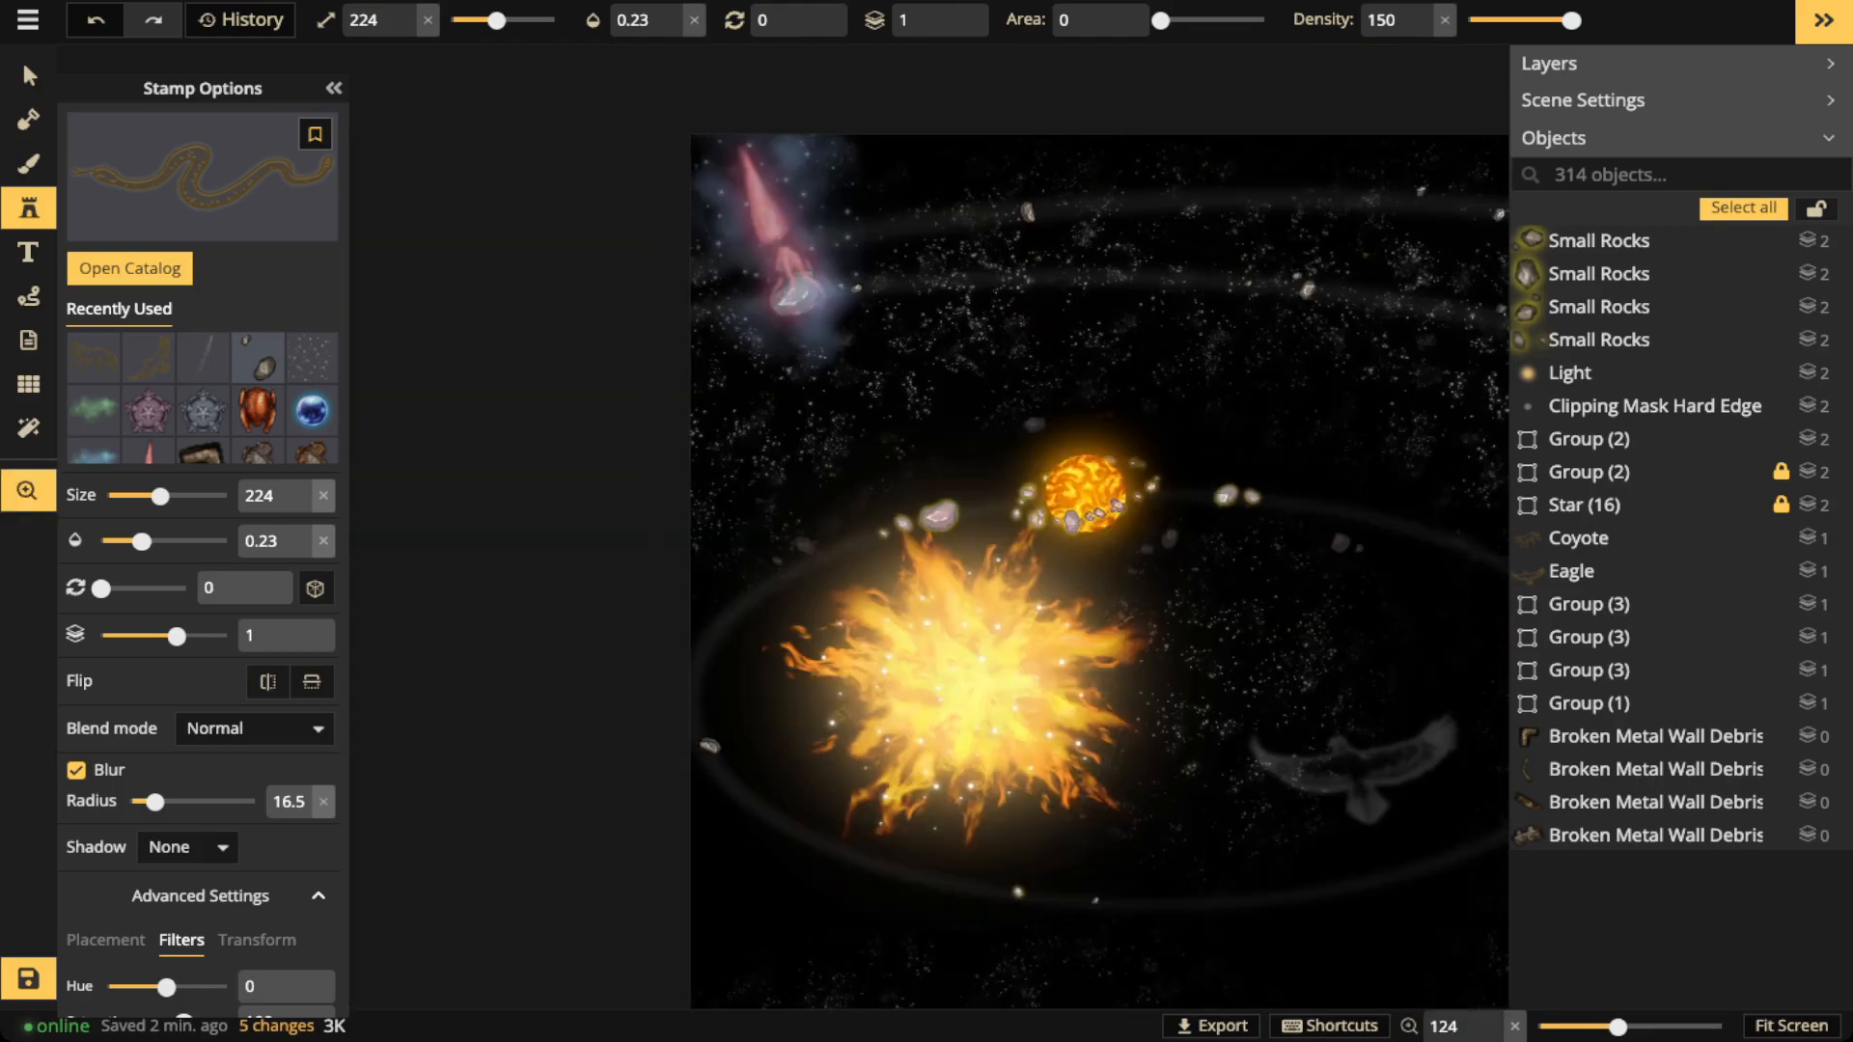
pyautogui.scroll(1, 971, 383)
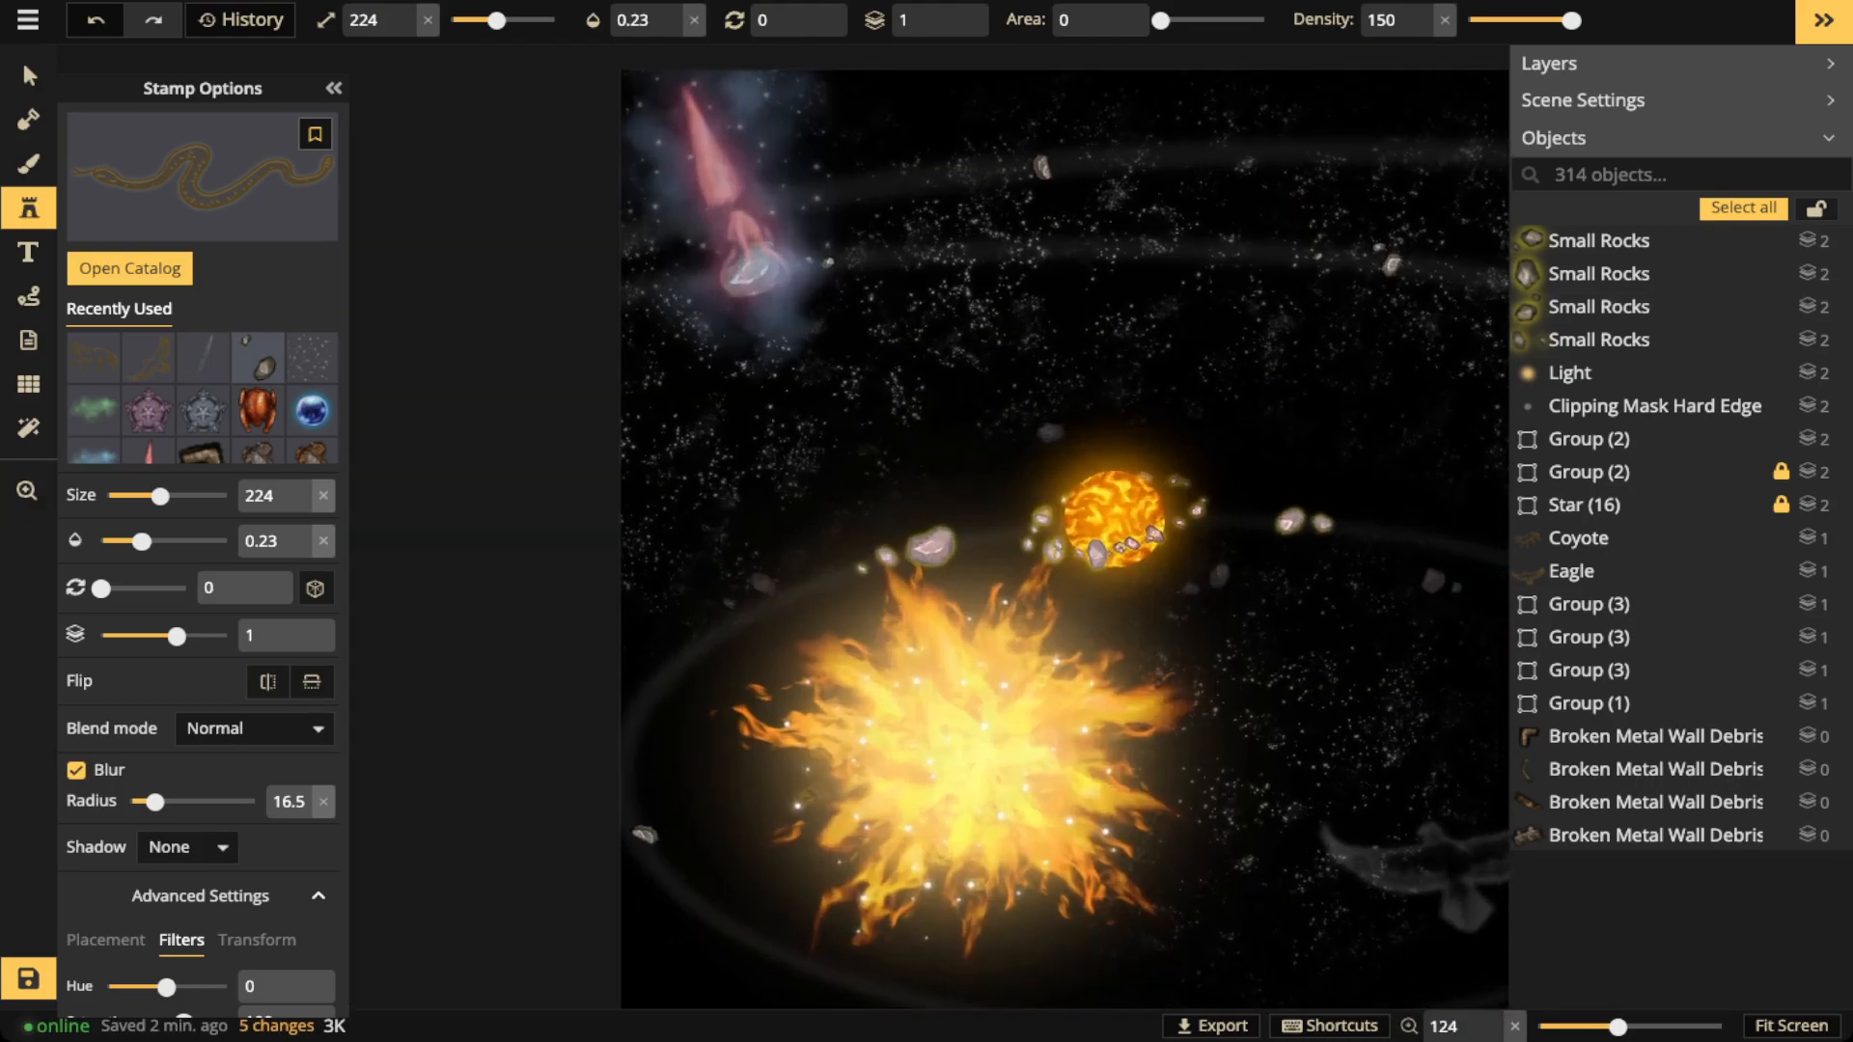
pyautogui.press('Left')
pyautogui.click(909, 410)
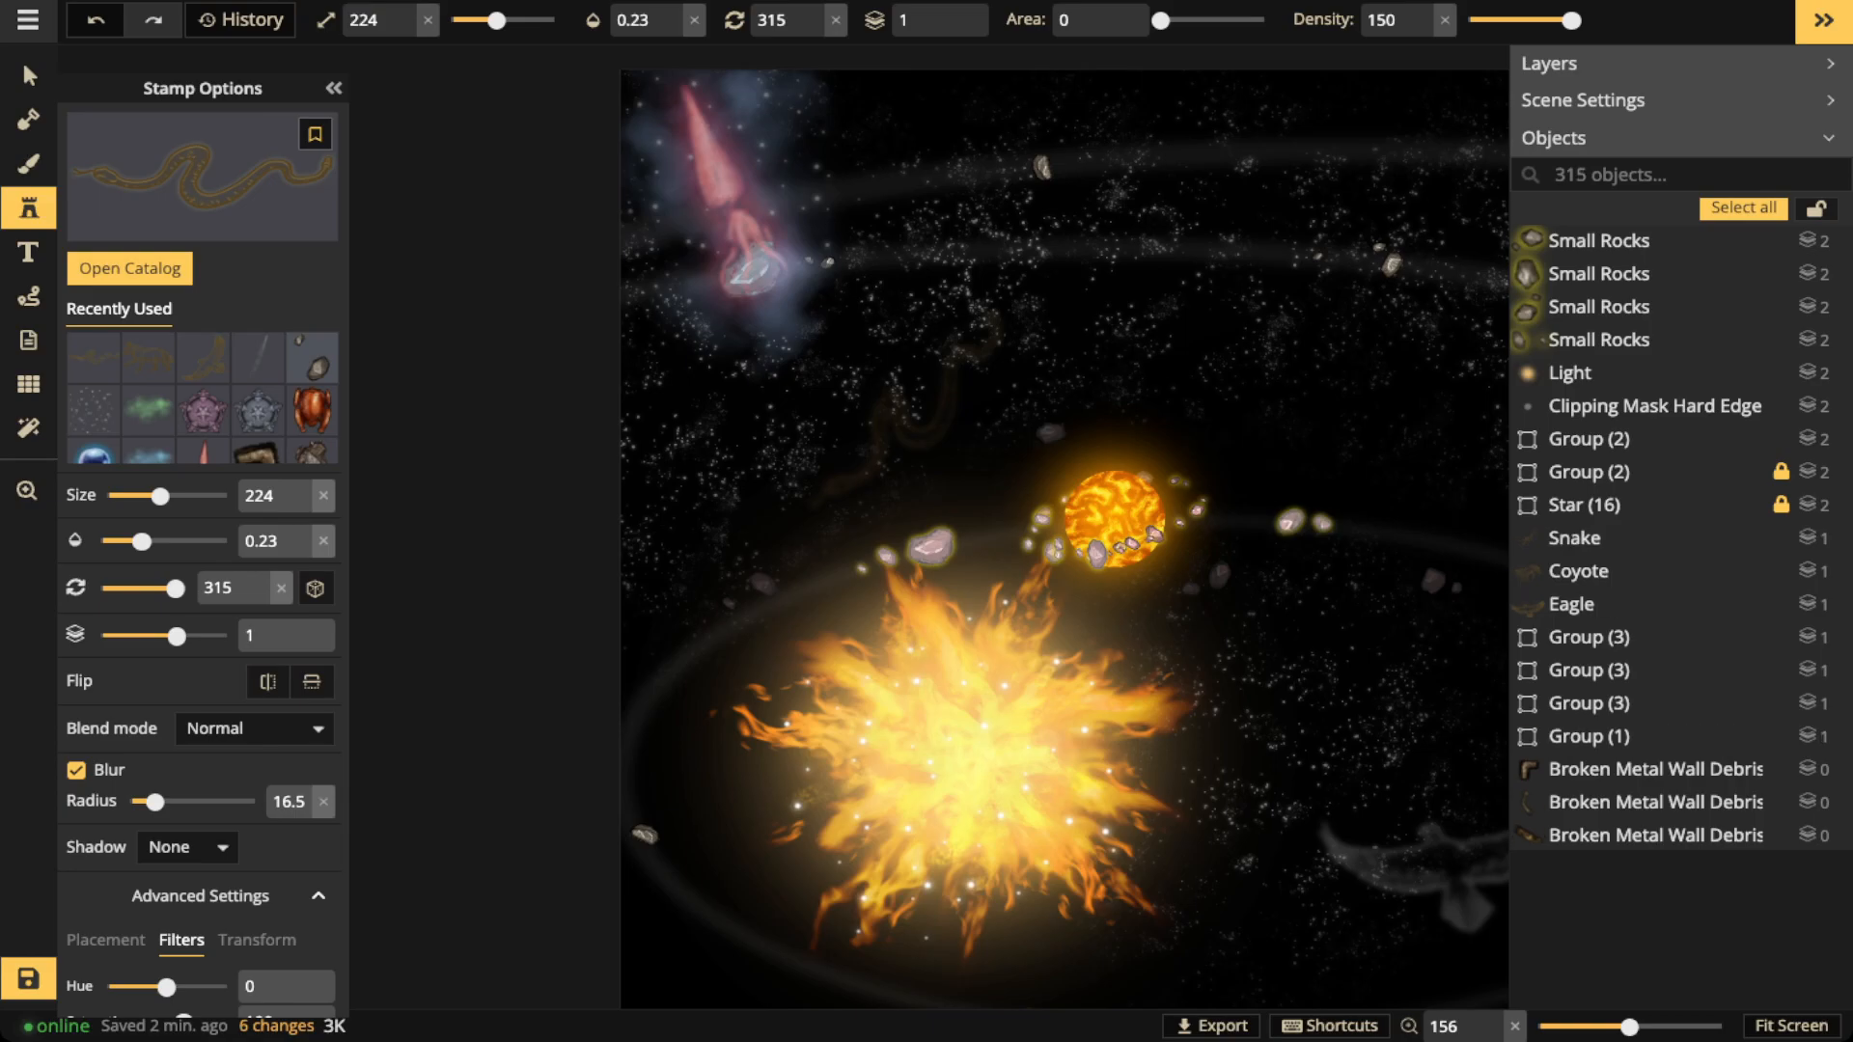
# Give the snake saturation 0, brightness 200 and contrast 0, and rotate it to 345 while adjusting its position above the star
pyautogui.click(23, 62)
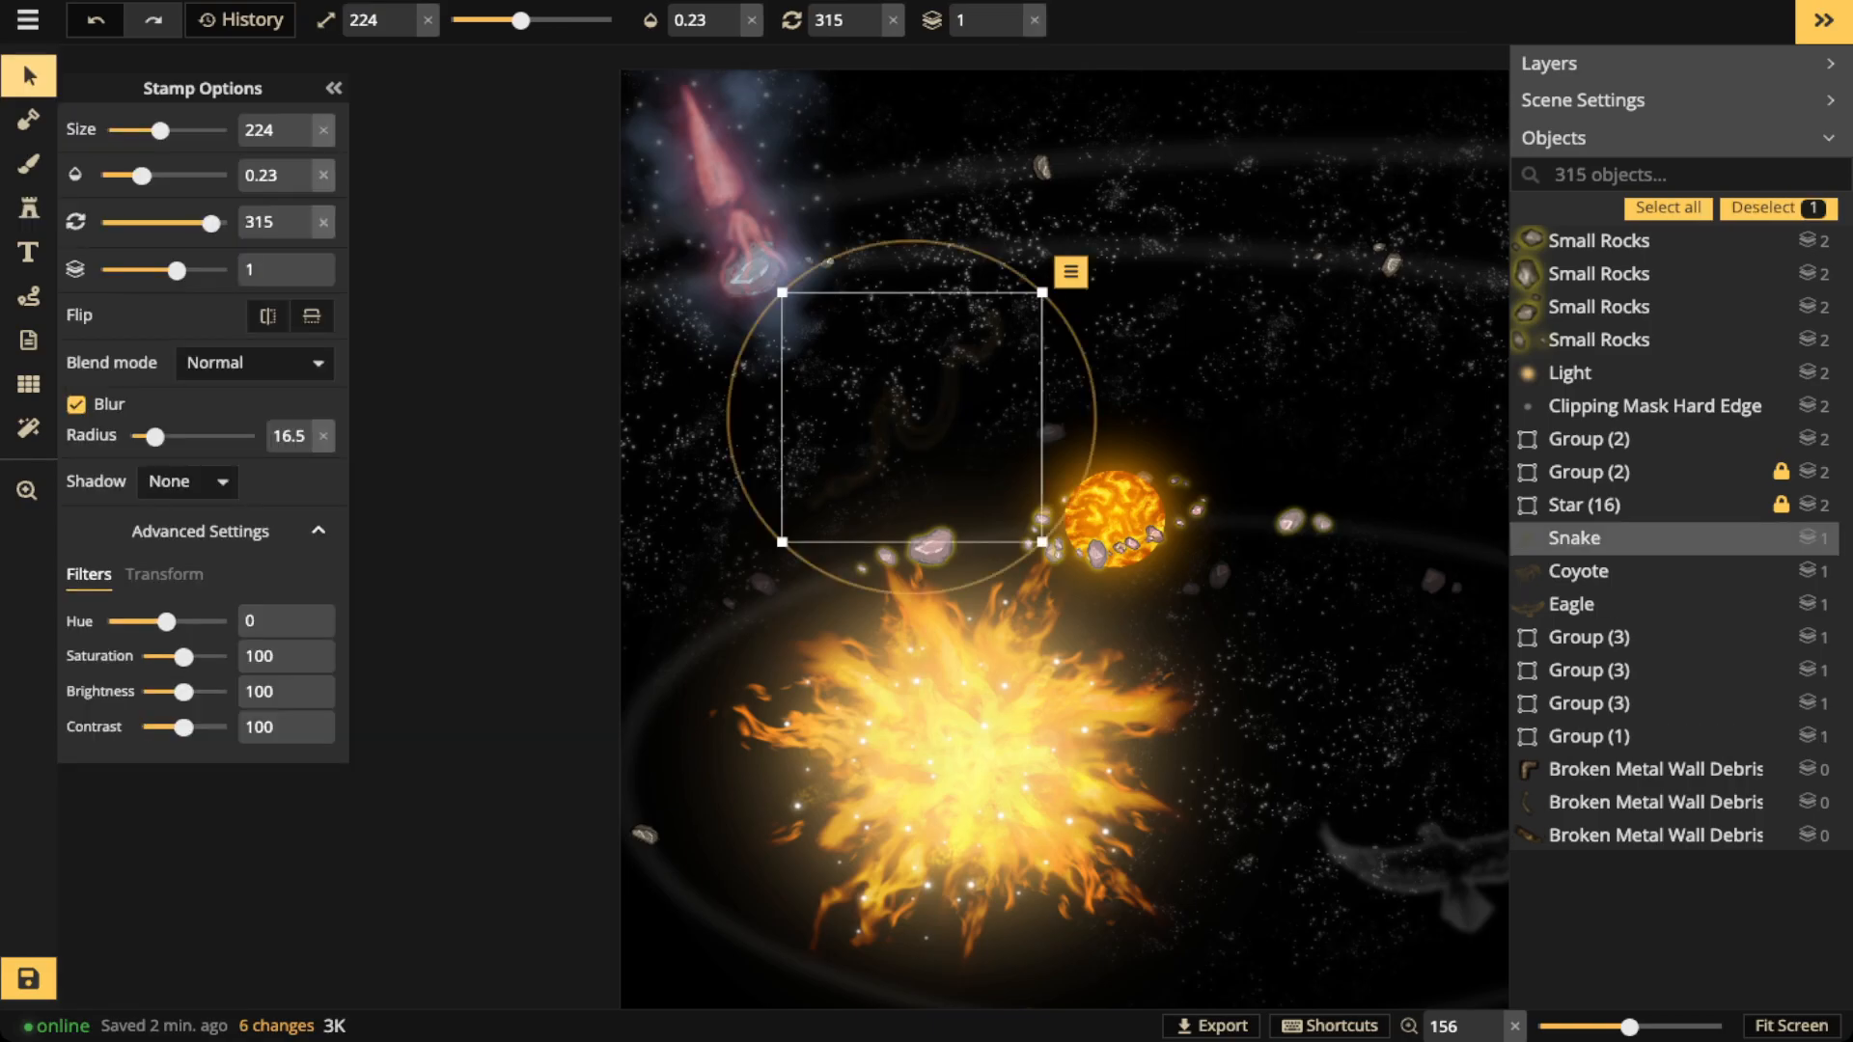
pyautogui.moveTo(184, 658); pyautogui.dragTo(139, 728)
pyautogui.press('Right')
pyautogui.press('Right')
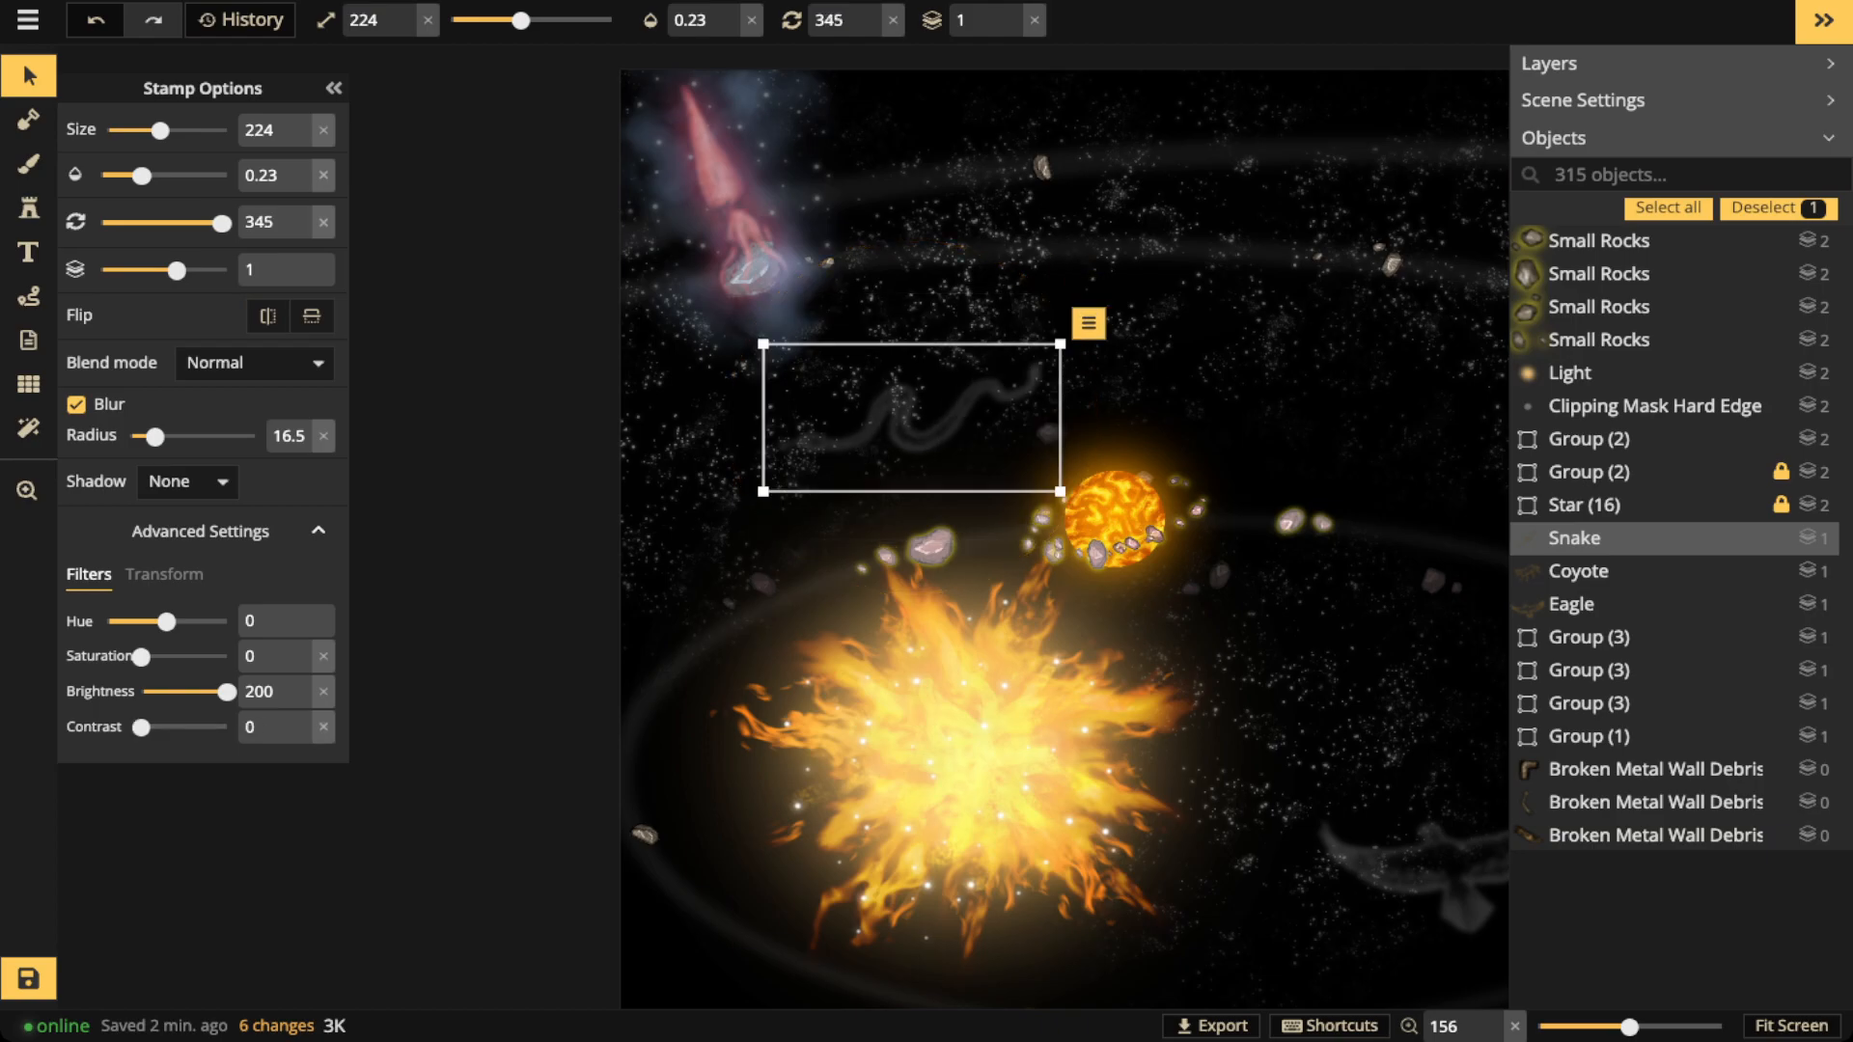
pyautogui.moveTo(912, 411); pyautogui.dragTo(628, 167)
pyautogui.scroll(-5, 959, 386)
# Place a White Serpent Illustration at size 224 and rotation 30 below the star, just outside the inner orbit
pyautogui.press('space')
pyautogui.press('s')
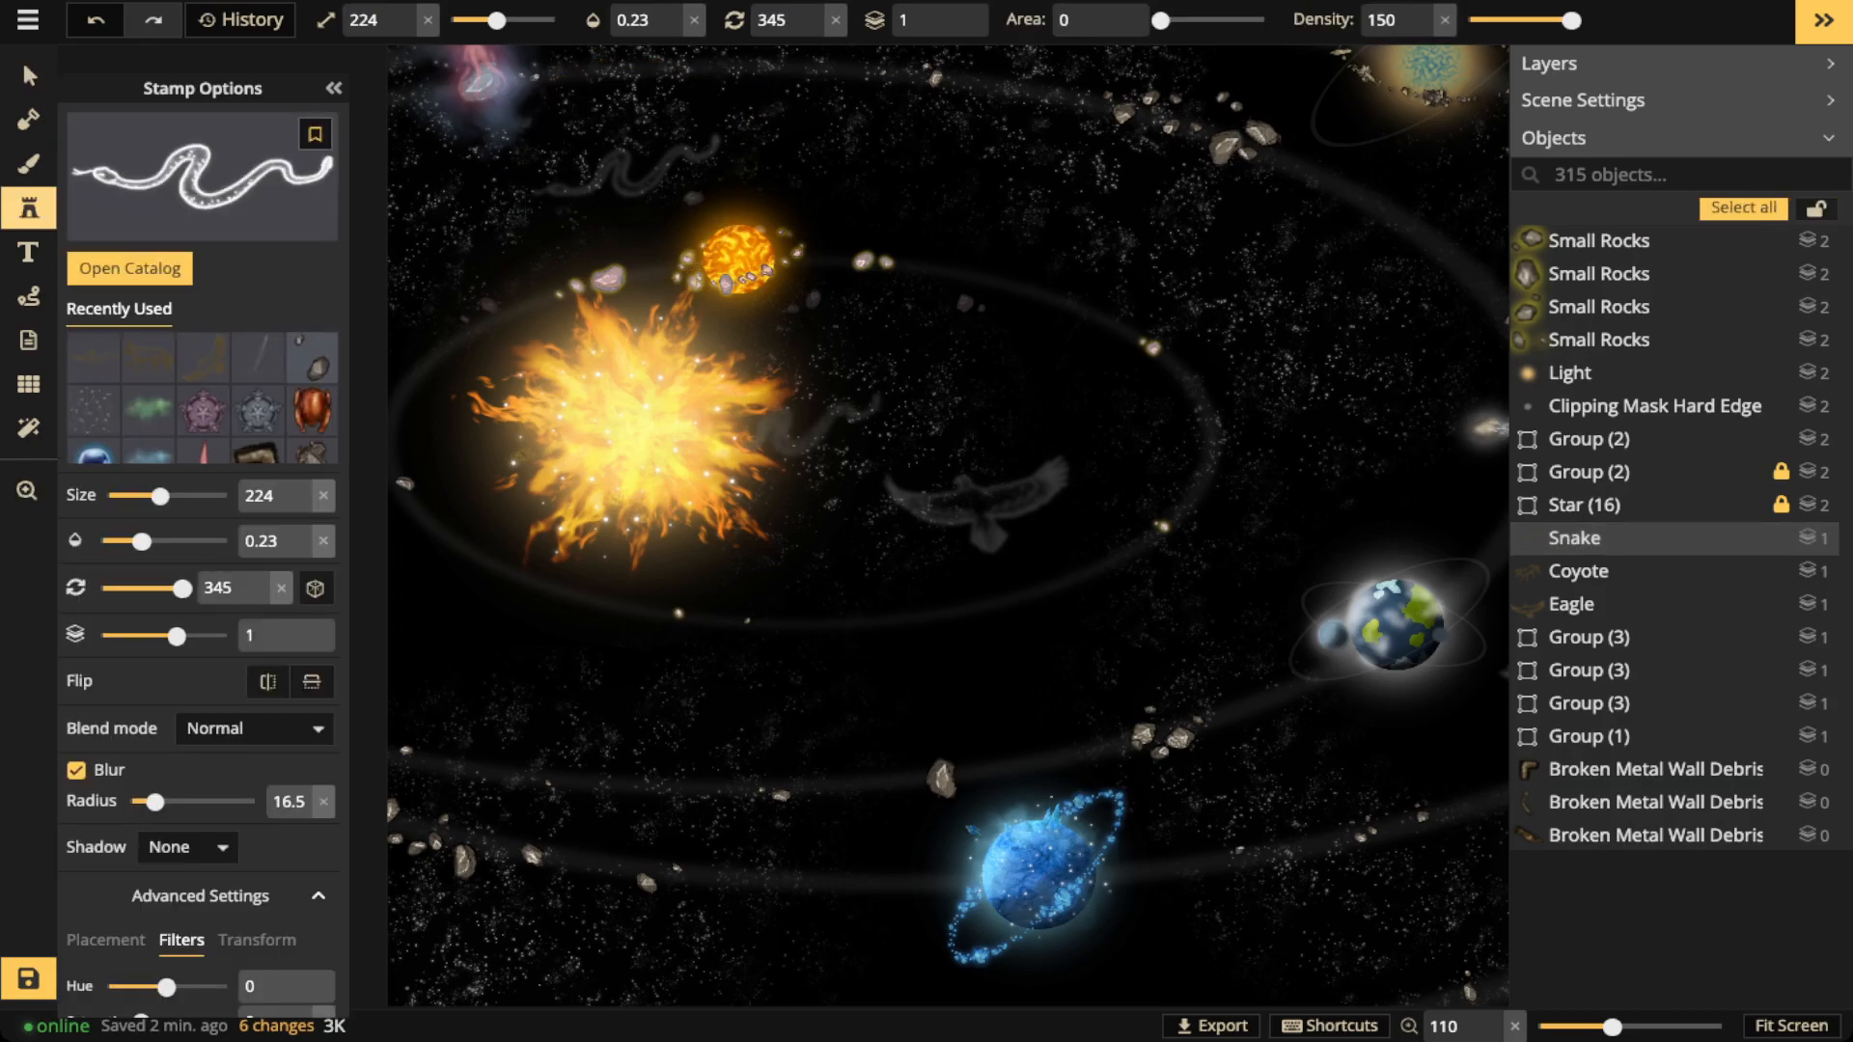
pyautogui.press('c')
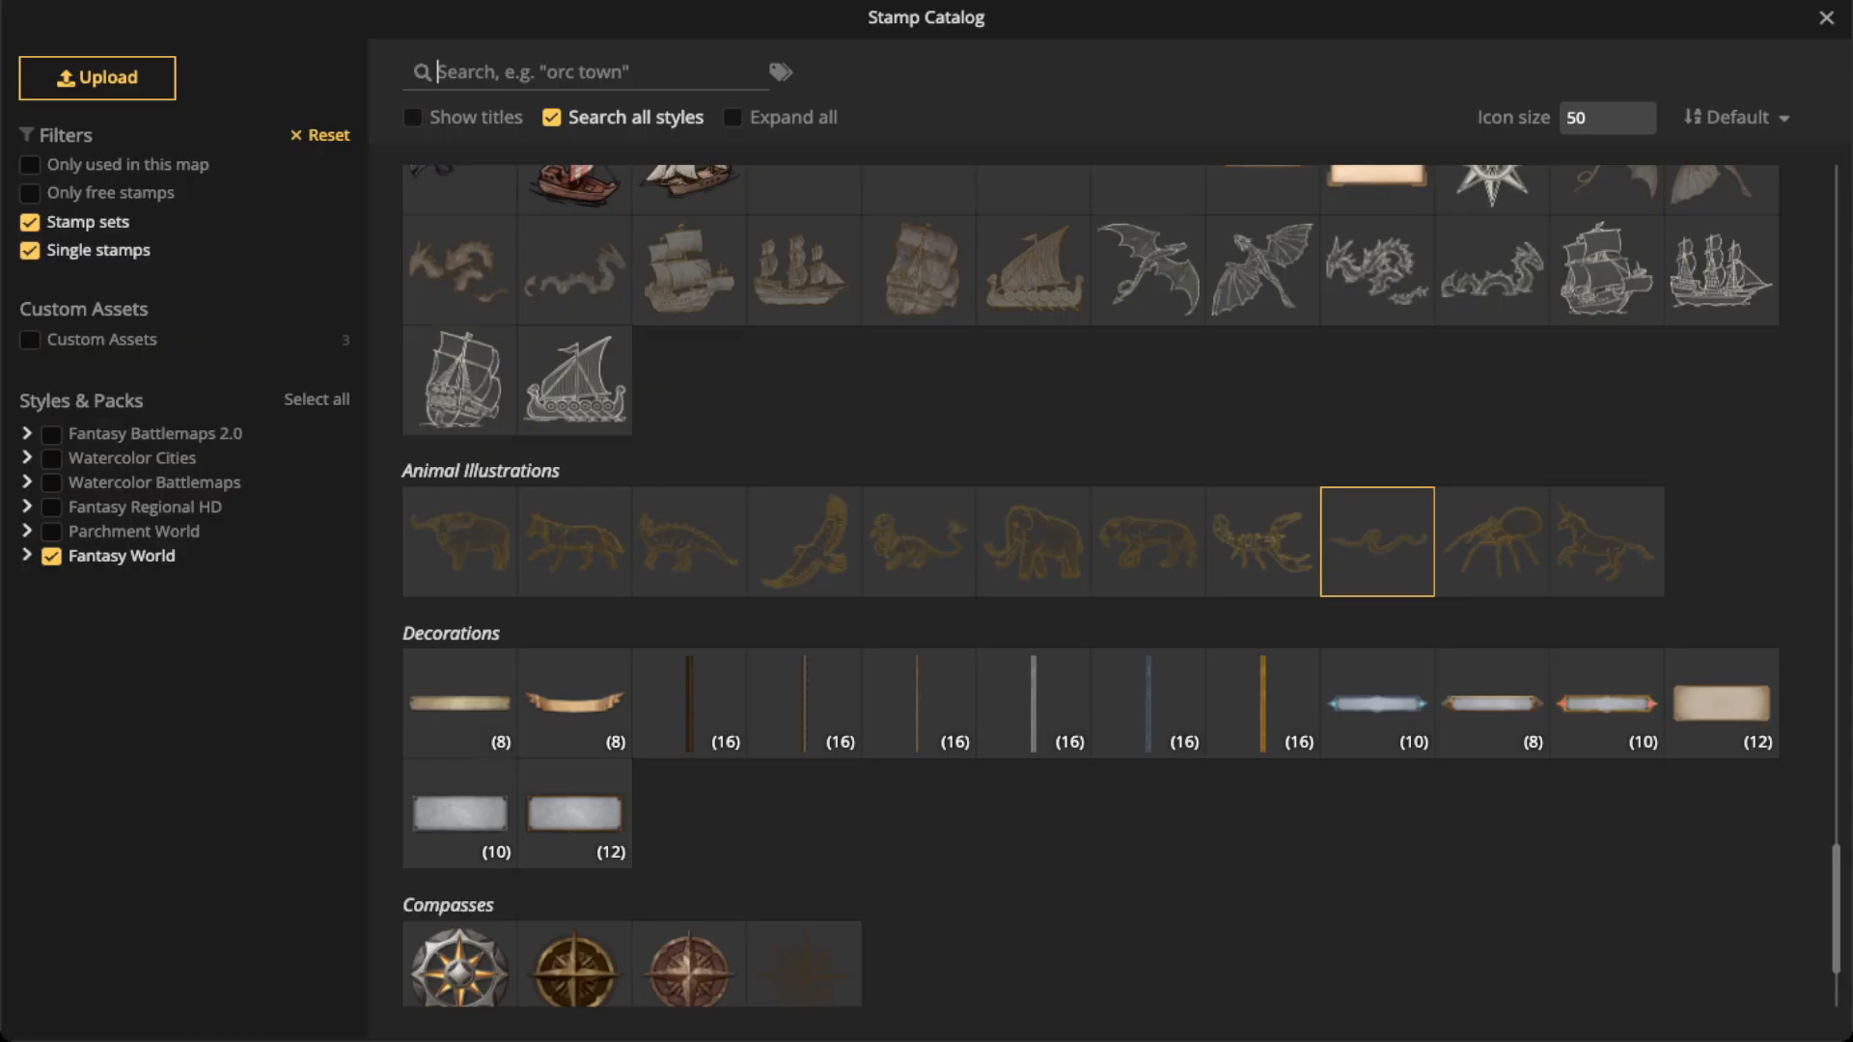
pyautogui.click(1492, 272)
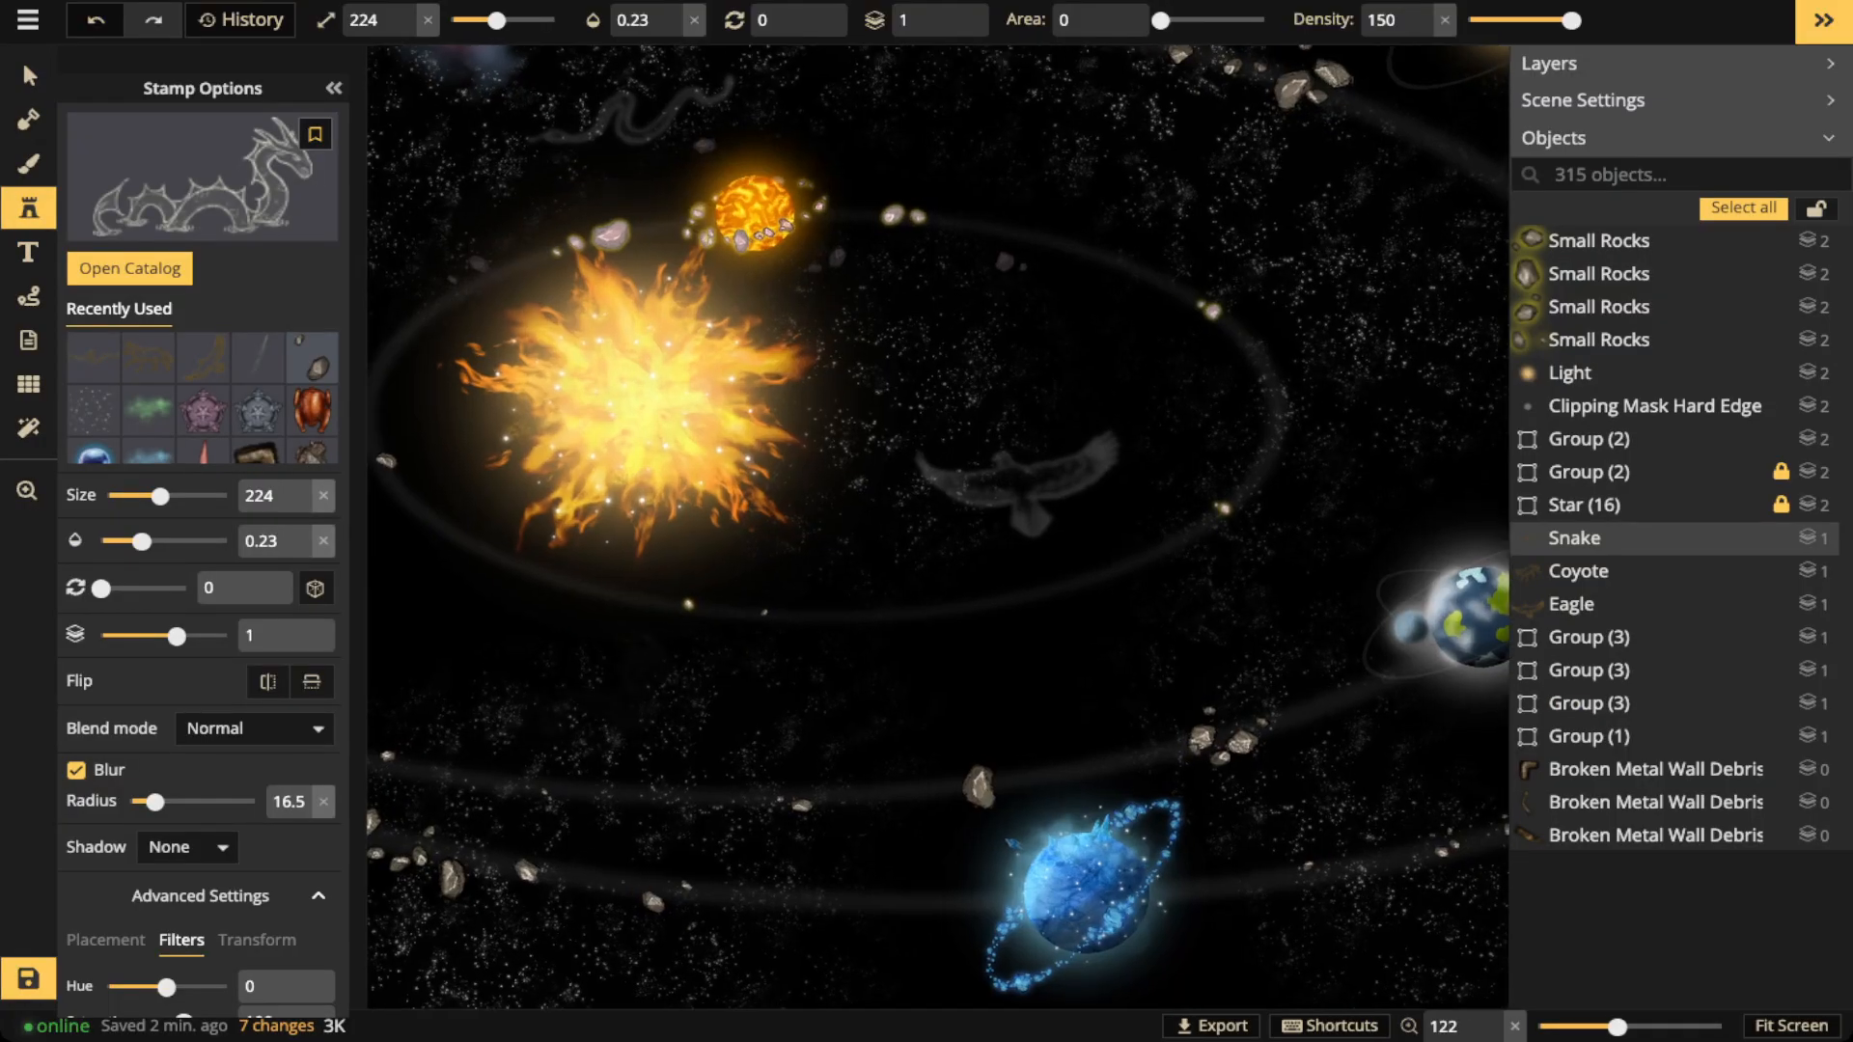
pyautogui.scroll(2, 695, 717)
pyautogui.click(695, 716)
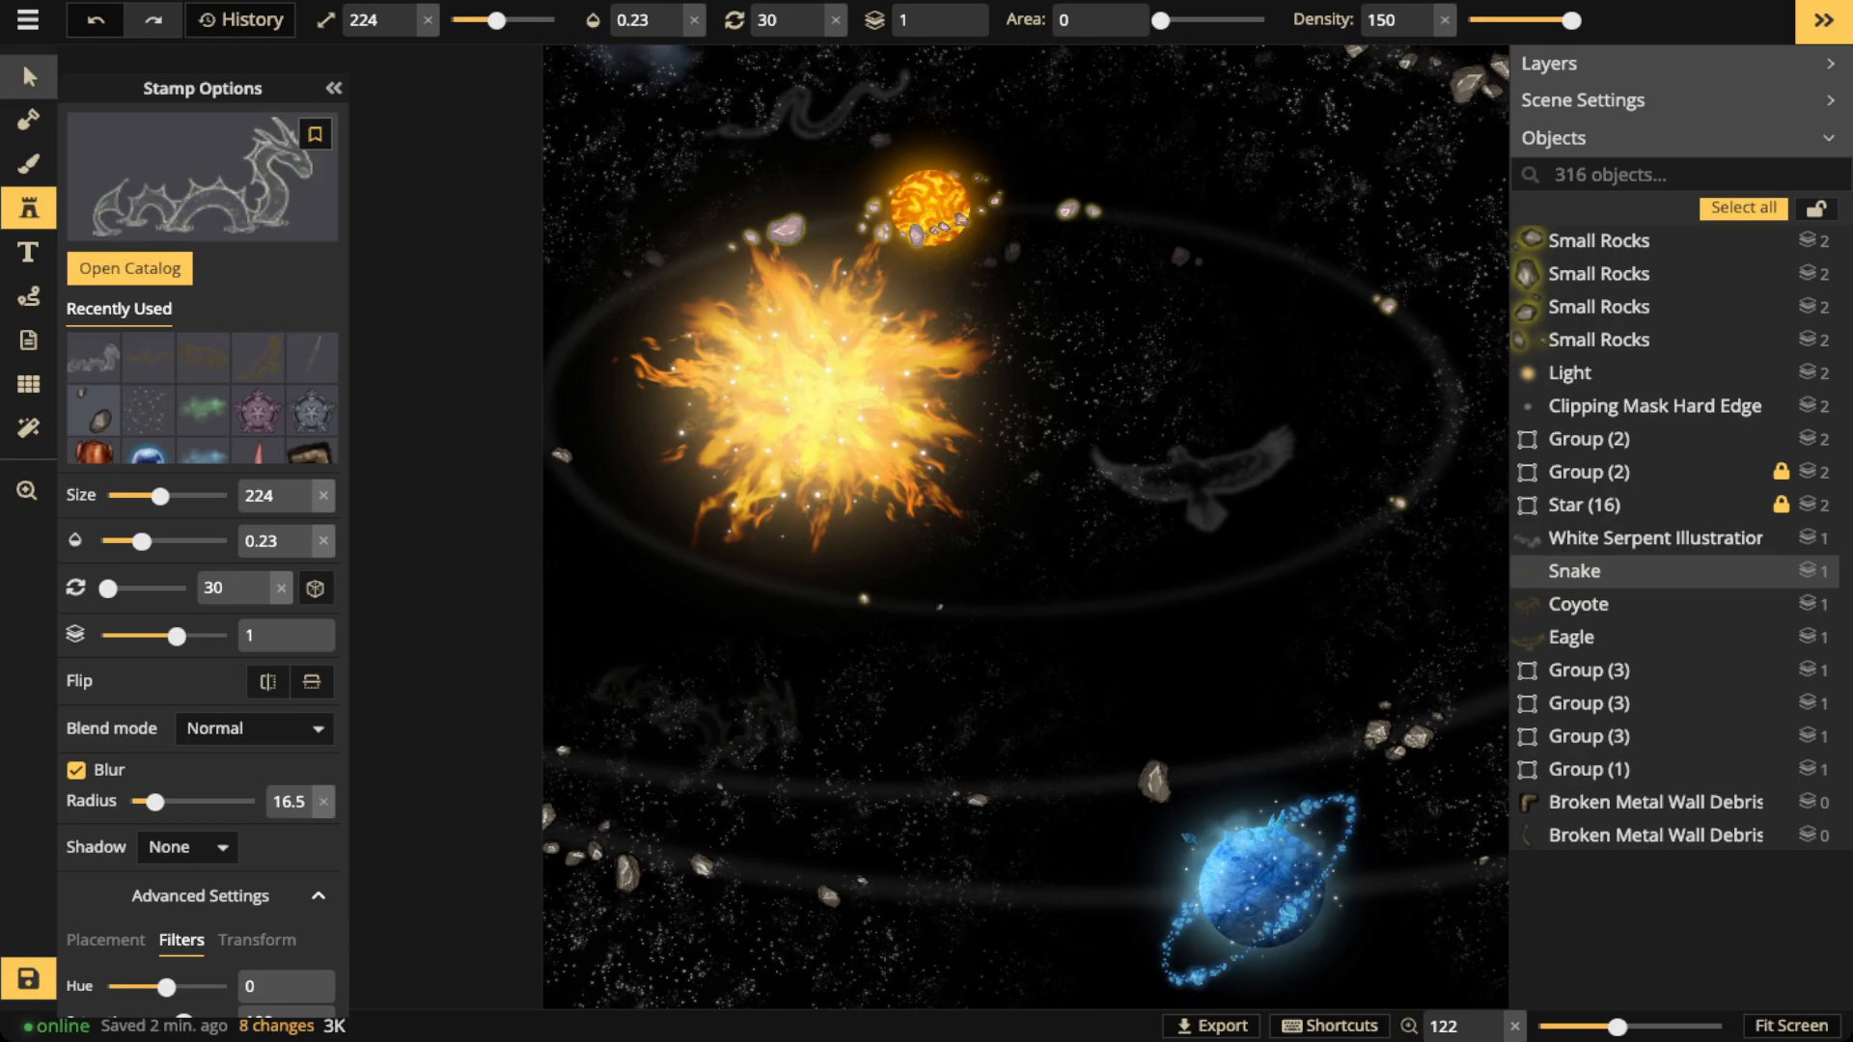
# Give the serpent saturation 0, brightness 200 and contrast 0, and rotate it to 15
pyautogui.press('v')
pyautogui.moveTo(183, 657); pyautogui.dragTo(141, 728)
pyautogui.scroll(-2, 704, 696)
pyautogui.scroll(6, 726, 713)
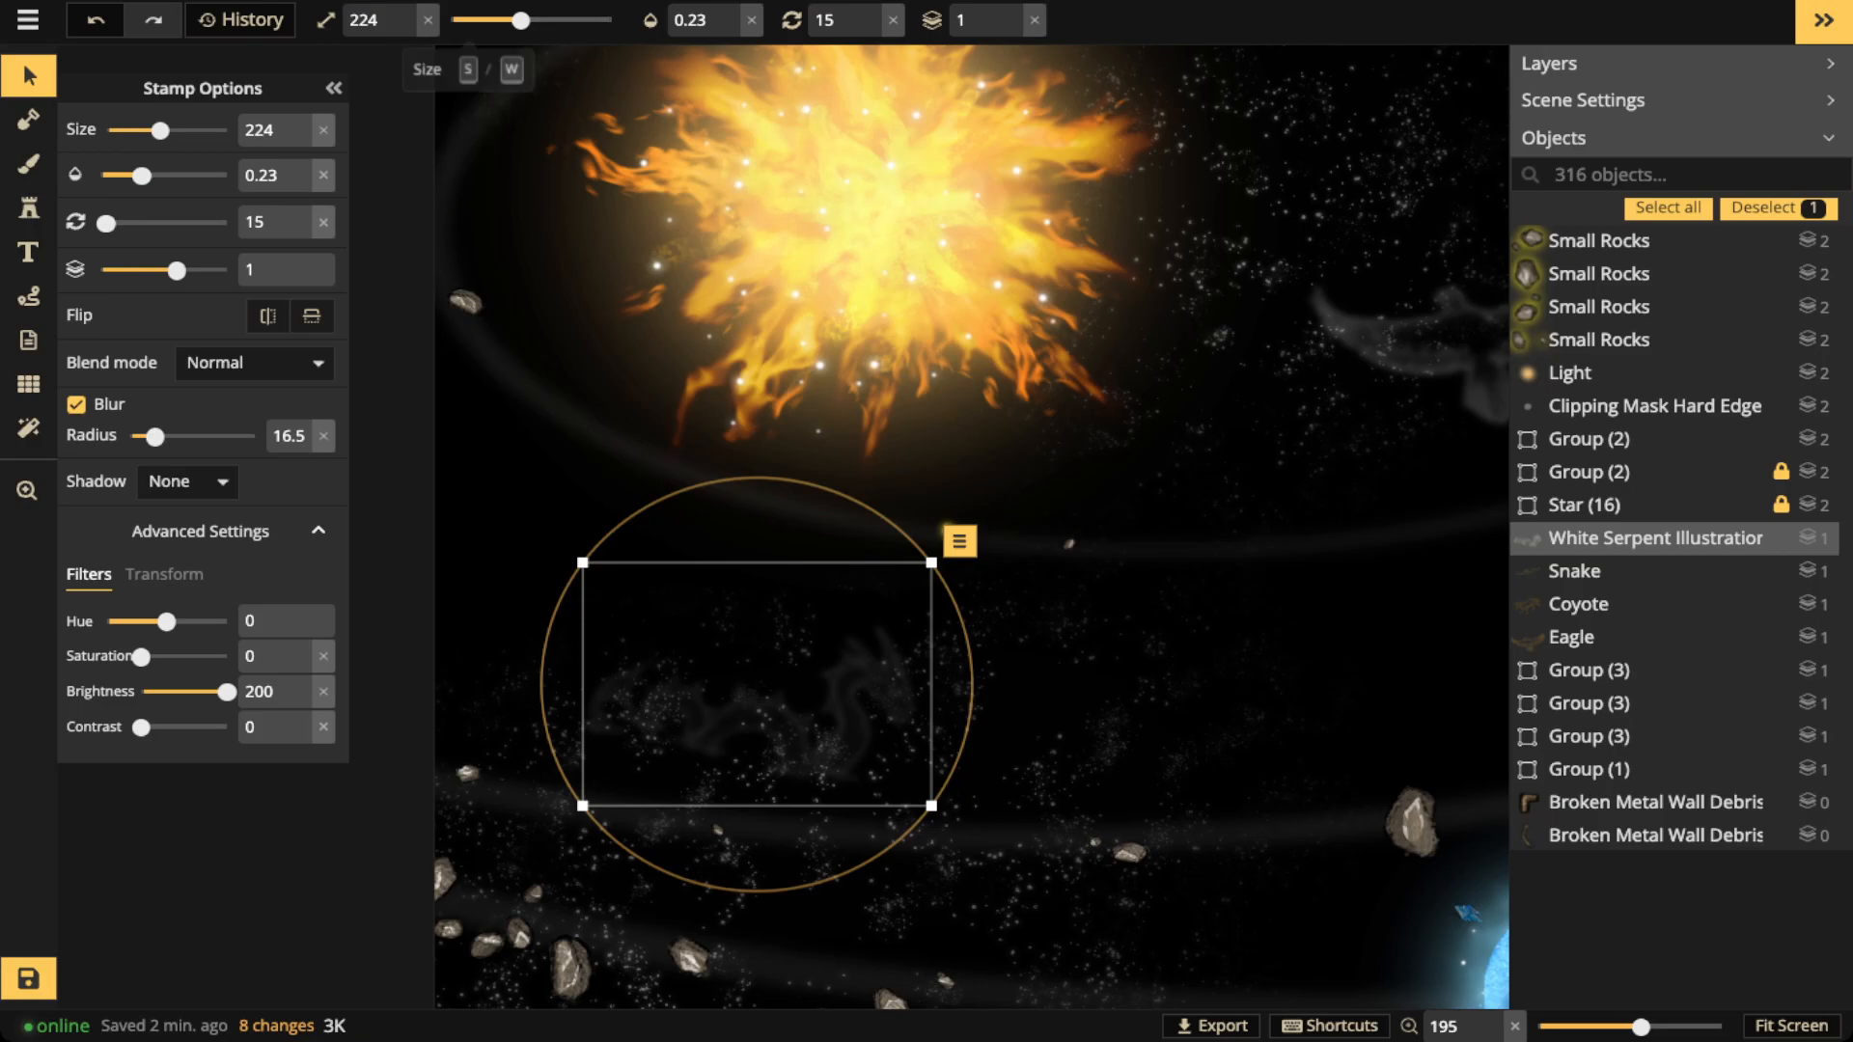
# Turn off the blur on the serpent, eagle, snake and coyote illustrations
pyautogui.moveTo(1331, 367); pyautogui.dragTo(894, 731)
pyautogui.click(1131, 409)
pyautogui.scroll(-3, 1131, 409)
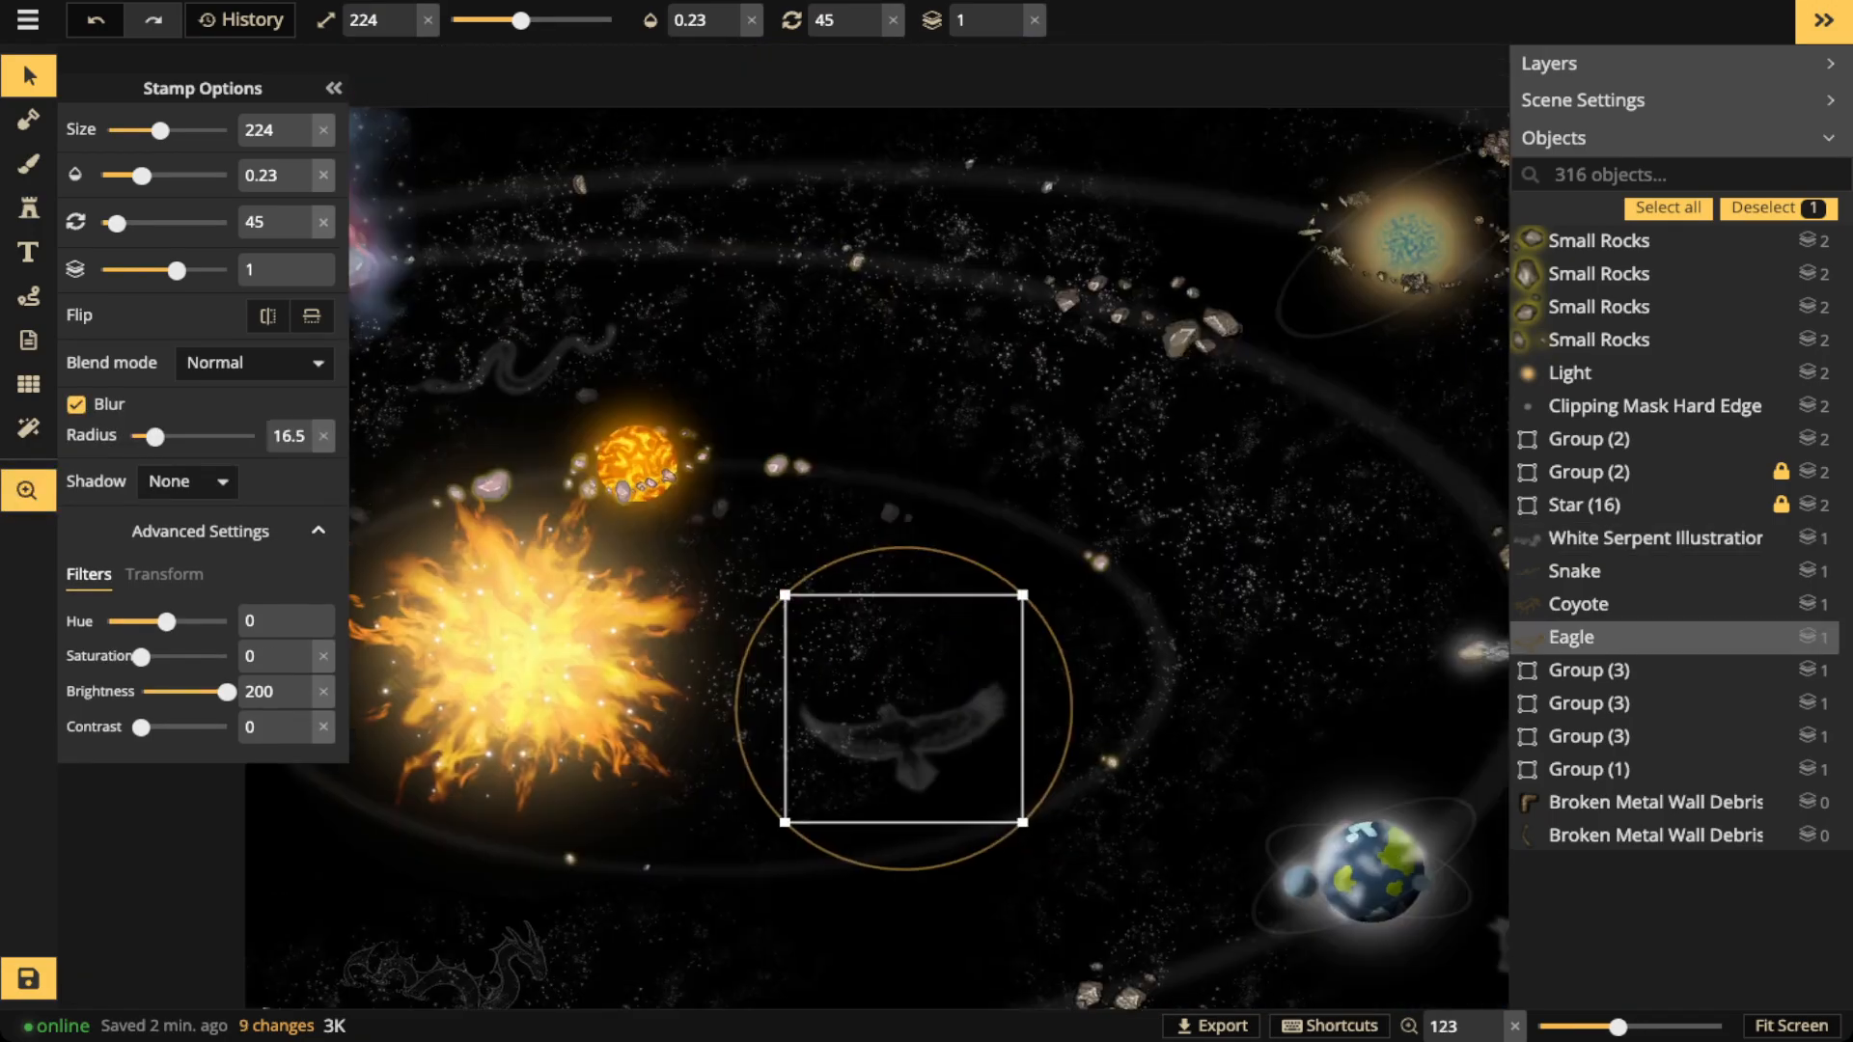
pyautogui.keyDown('shift'); pyautogui.click(517, 364); pyautogui.keyUp('shift')
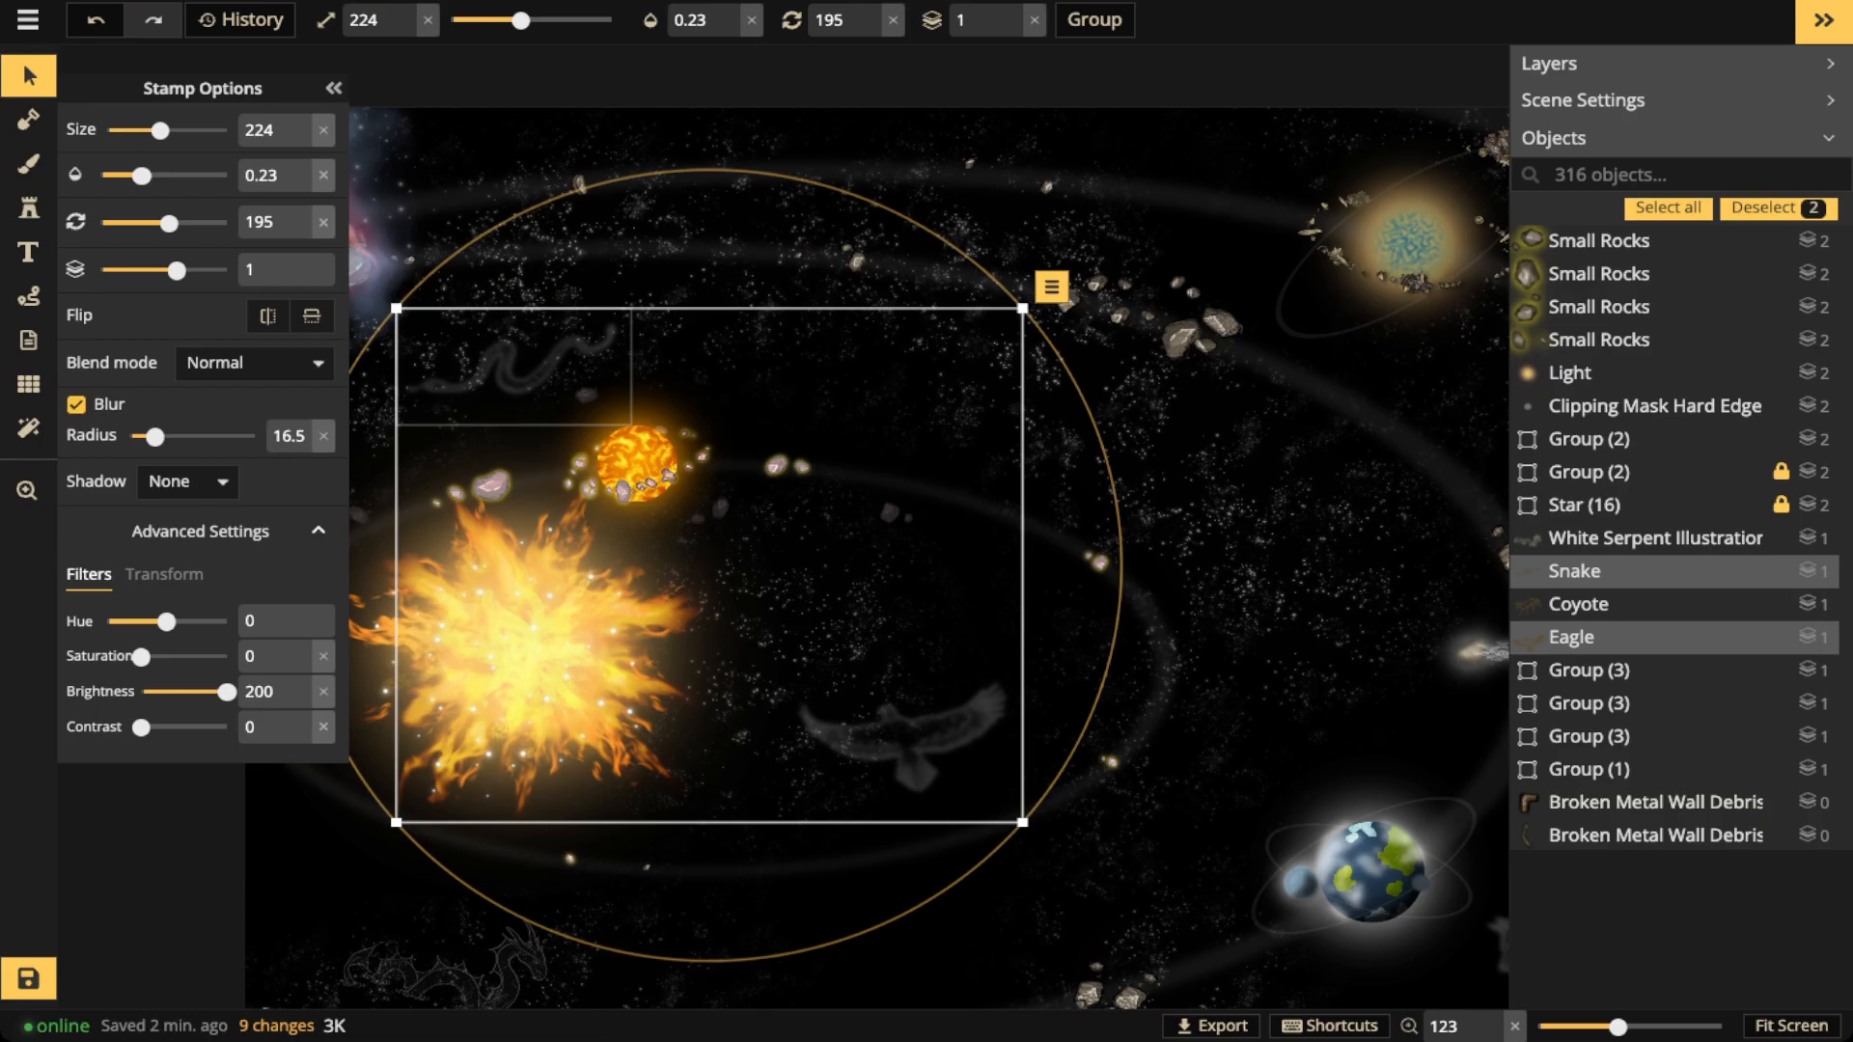
pyautogui.click(76, 404)
pyautogui.moveTo(1264, 676); pyautogui.dragTo(929, 636)
pyautogui.moveTo(1274, 676); pyautogui.dragTo(958, 585)
pyautogui.click(950, 806)
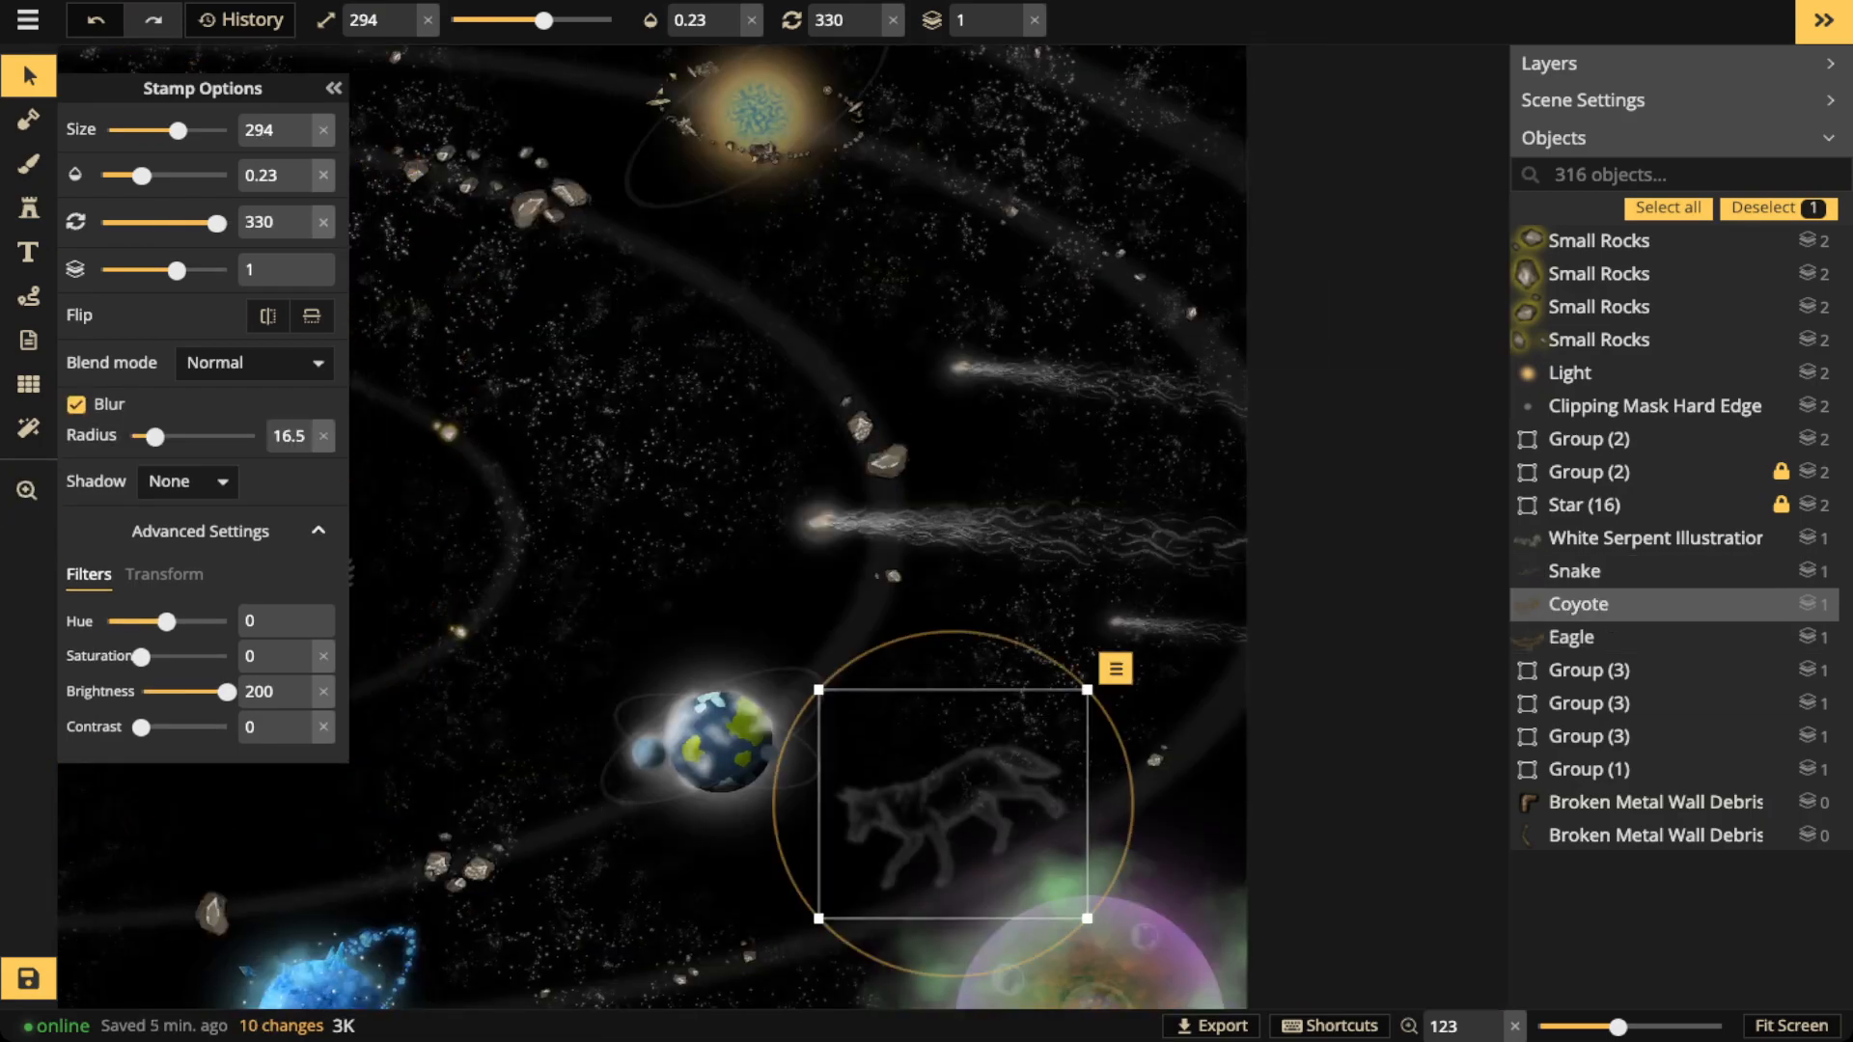
pyautogui.click(77, 404)
# Raise the opacity of the white serpent illustration below the star to 0.31
pyautogui.scroll(-3, 751, 516)
pyautogui.moveTo(401, 568); pyautogui.dragTo(1156, 397)
pyautogui.click(782, 575)
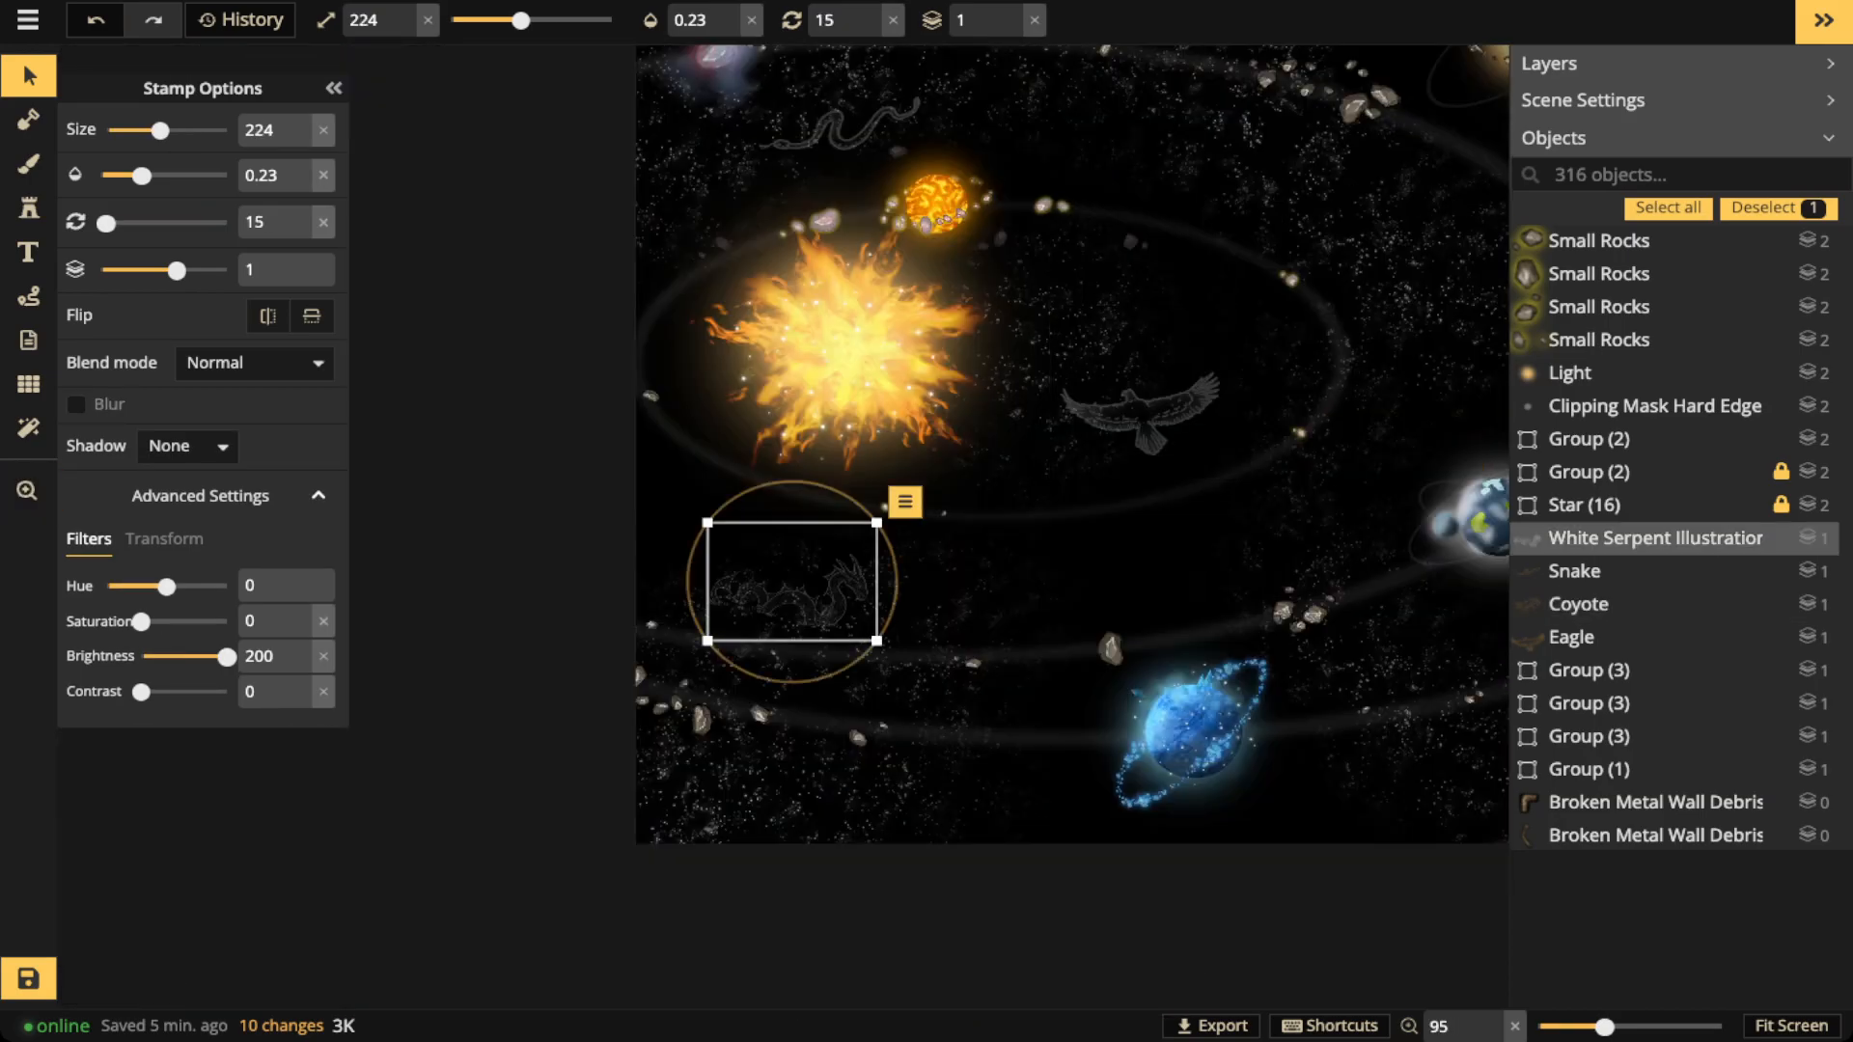
pyautogui.scroll(1, 782, 576)
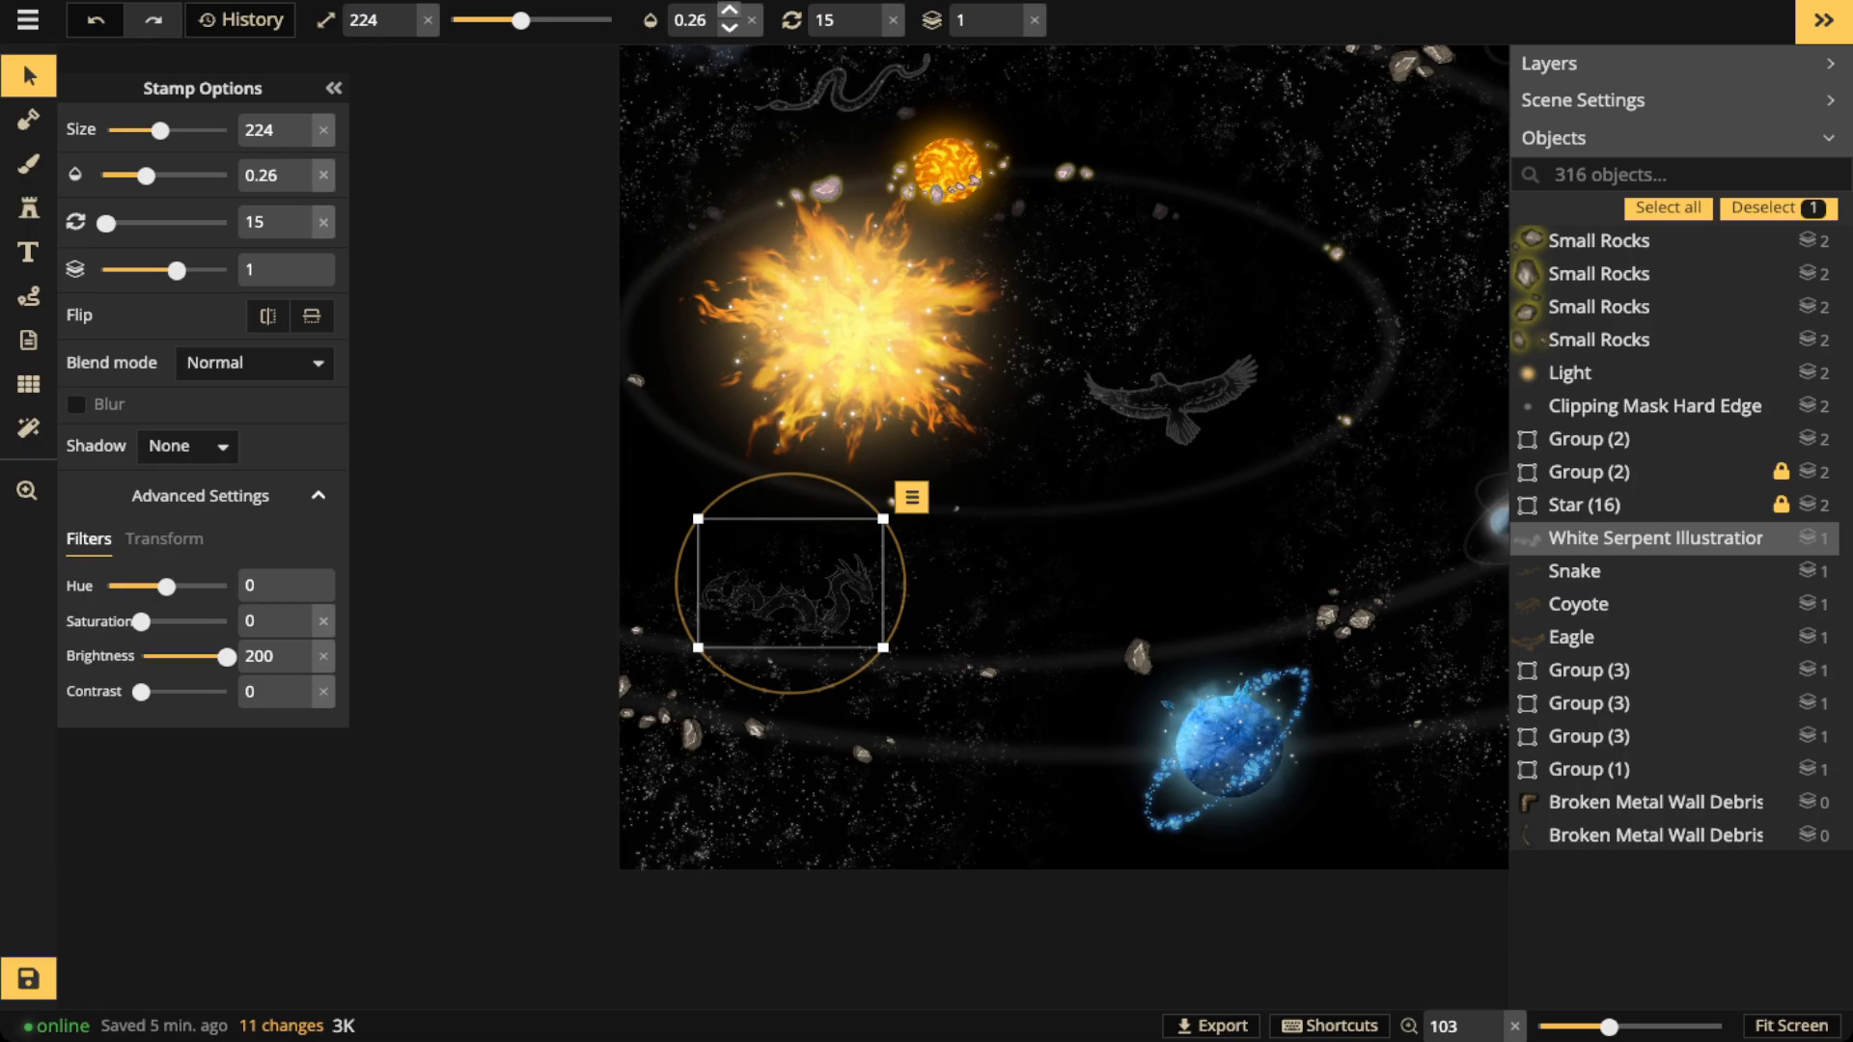
pyautogui.click(729, 10)
pyautogui.moveTo(791, 585); pyautogui.dragTo(567, 629)
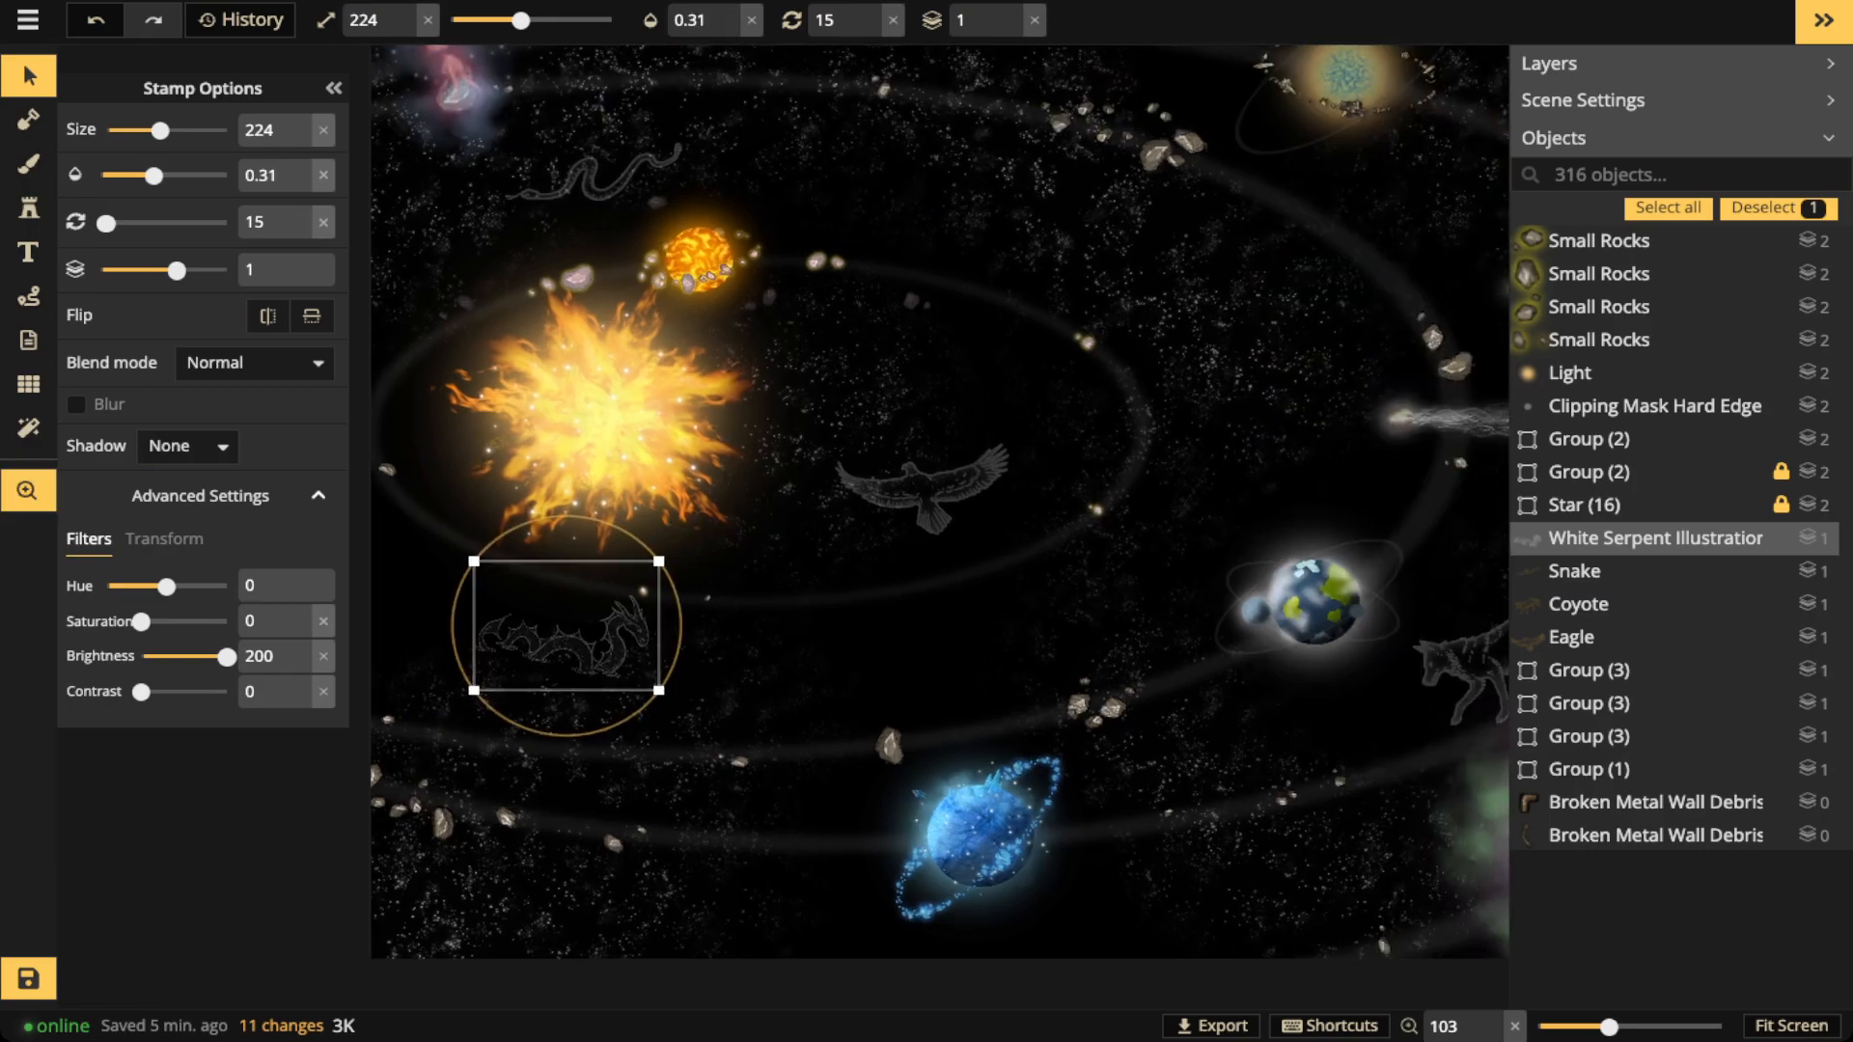
# Move the serpent slightly lower, toward the second orbit ring, and rotate it to 7
pyautogui.moveTo(1308, 594); pyautogui.dragTo(1216, 641)
pyautogui.moveTo(570, 603); pyautogui.dragTo(691, 469)
pyautogui.moveTo(598, 552); pyautogui.dragTo(692, 592)
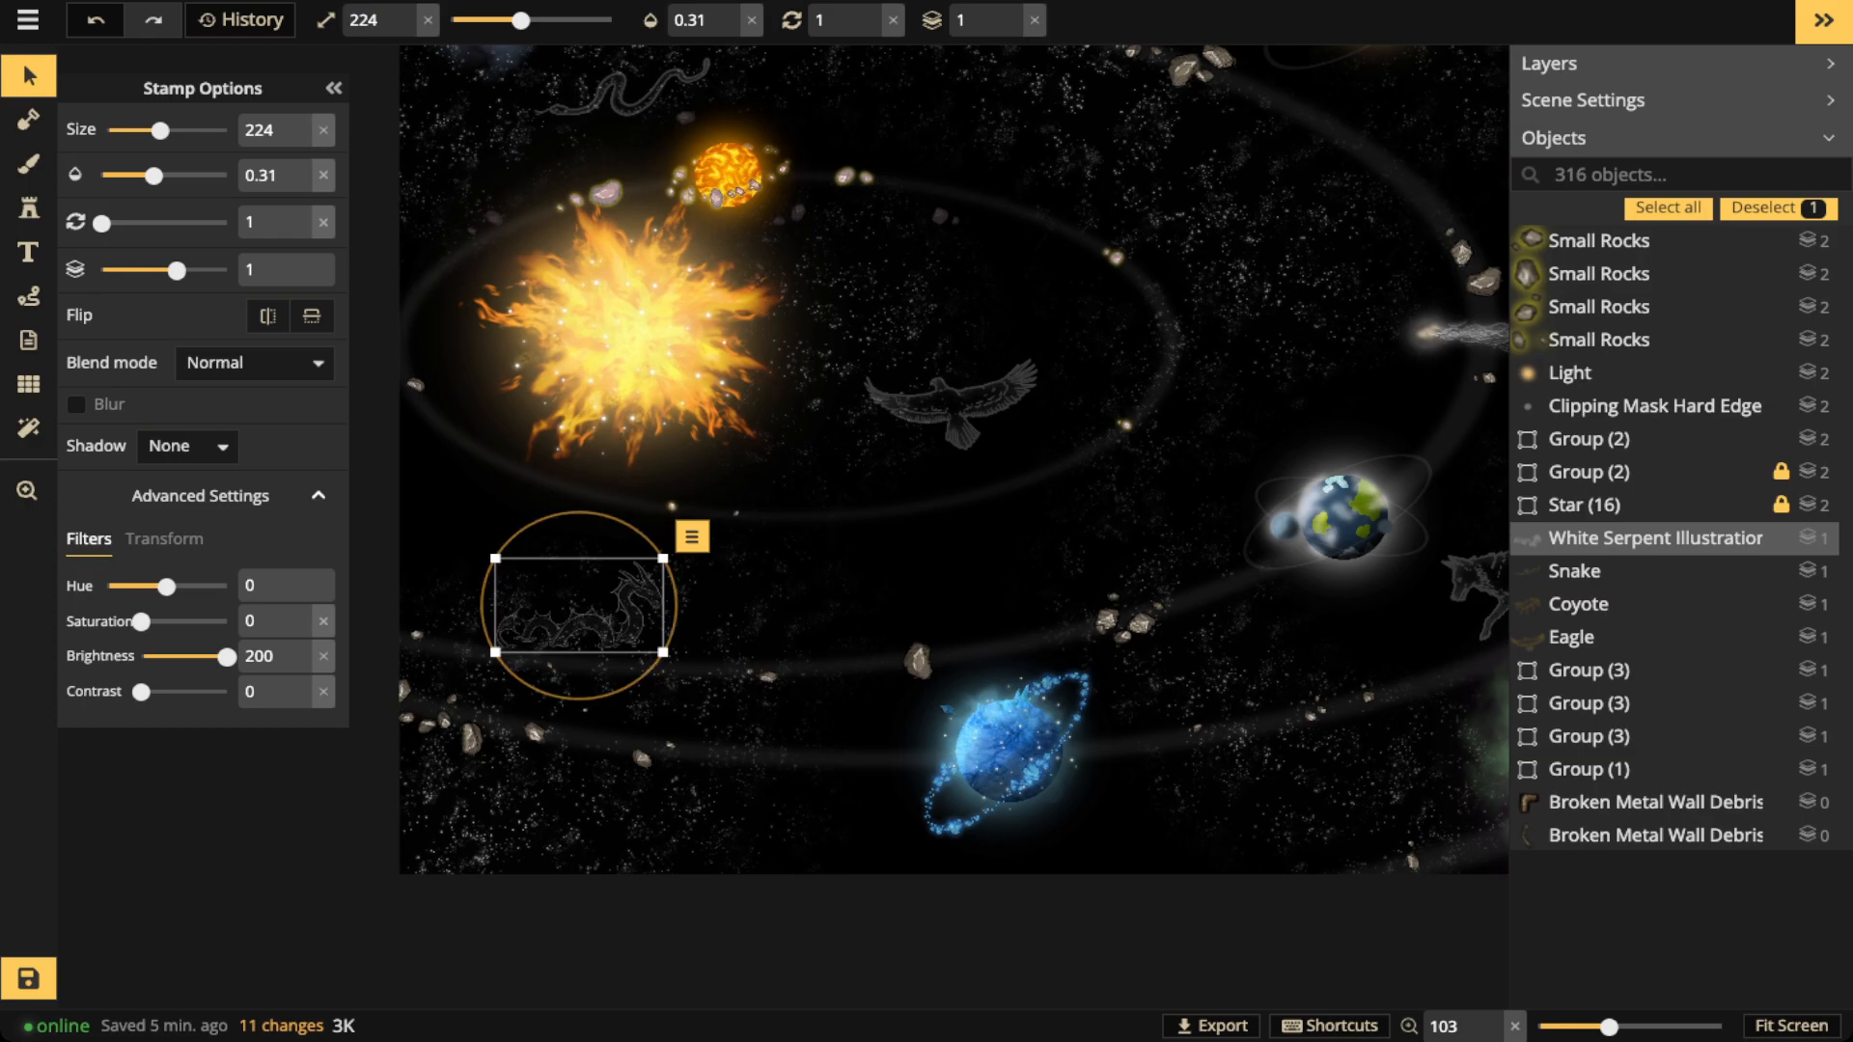
pyautogui.click(741, 591)
pyautogui.moveTo(598, 610); pyautogui.dragTo(672, 619)
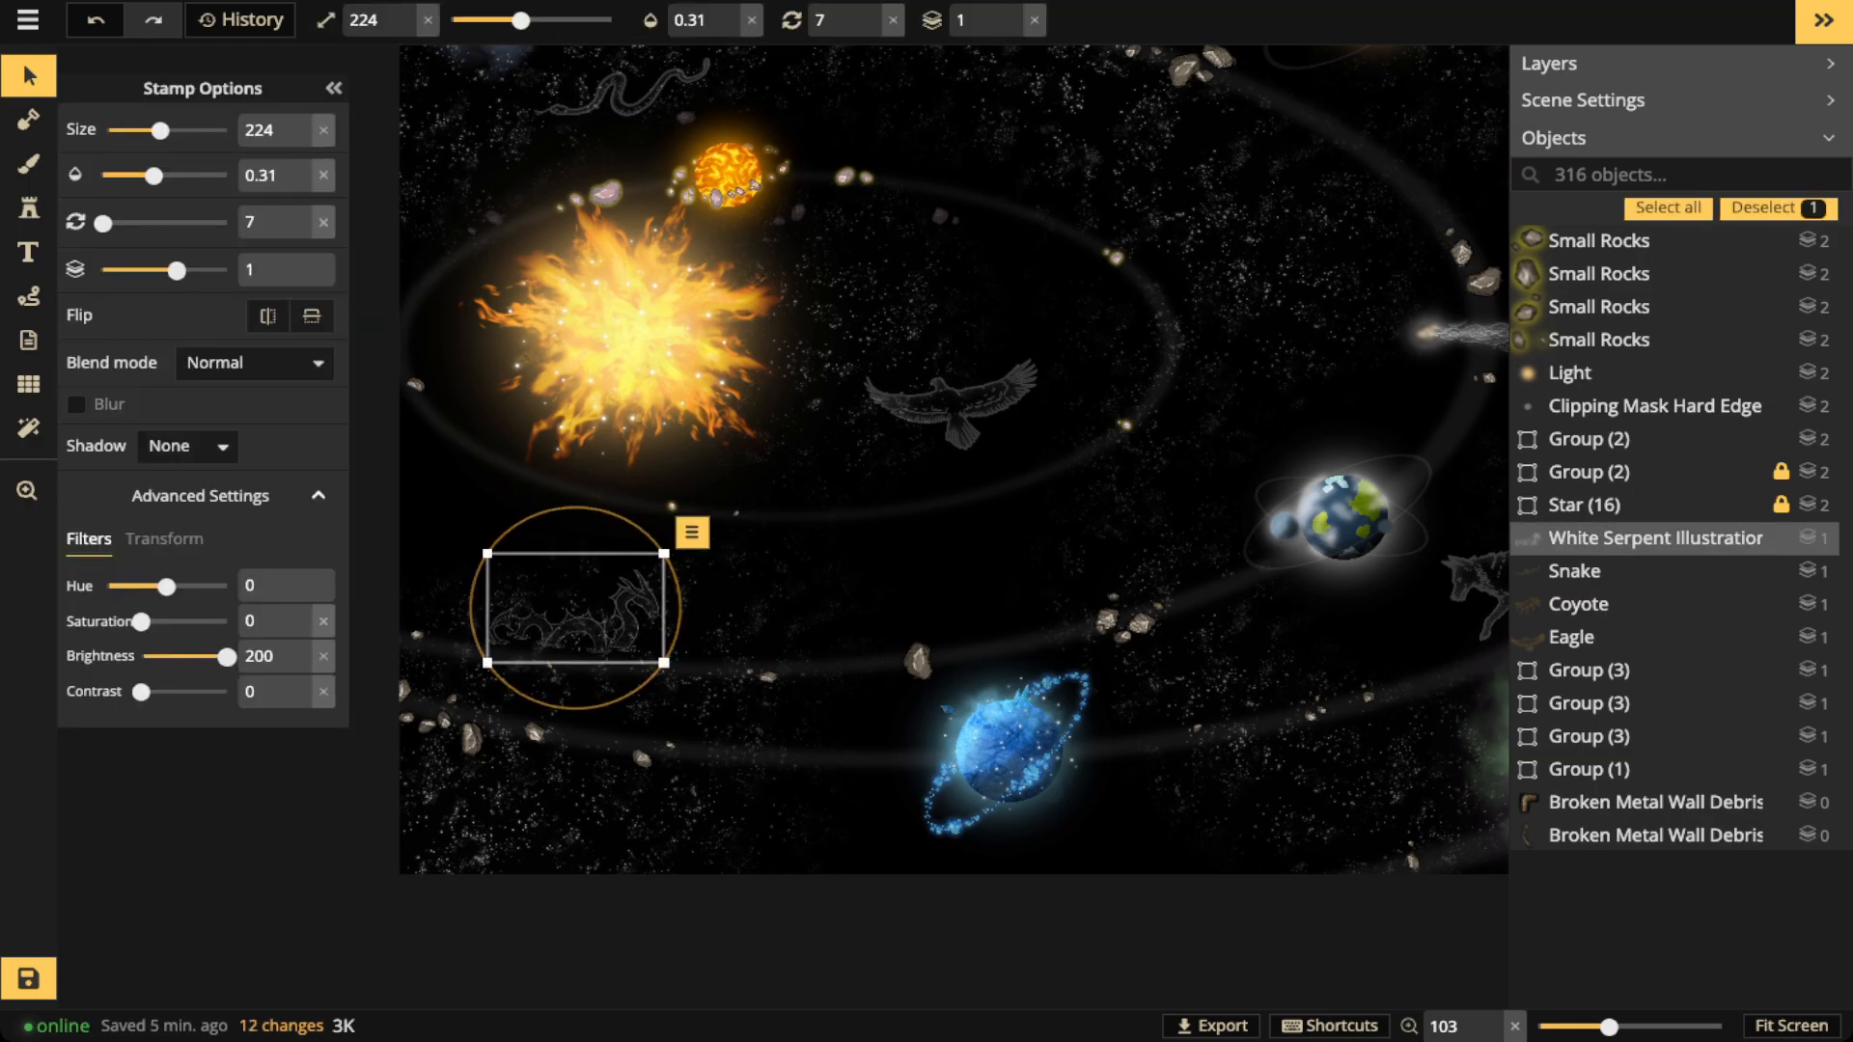
# Paint out the background stars behind the serpent, eagle, coyote and snake with a black round size 46 brush on the BG layer
pyautogui.click(28, 164)
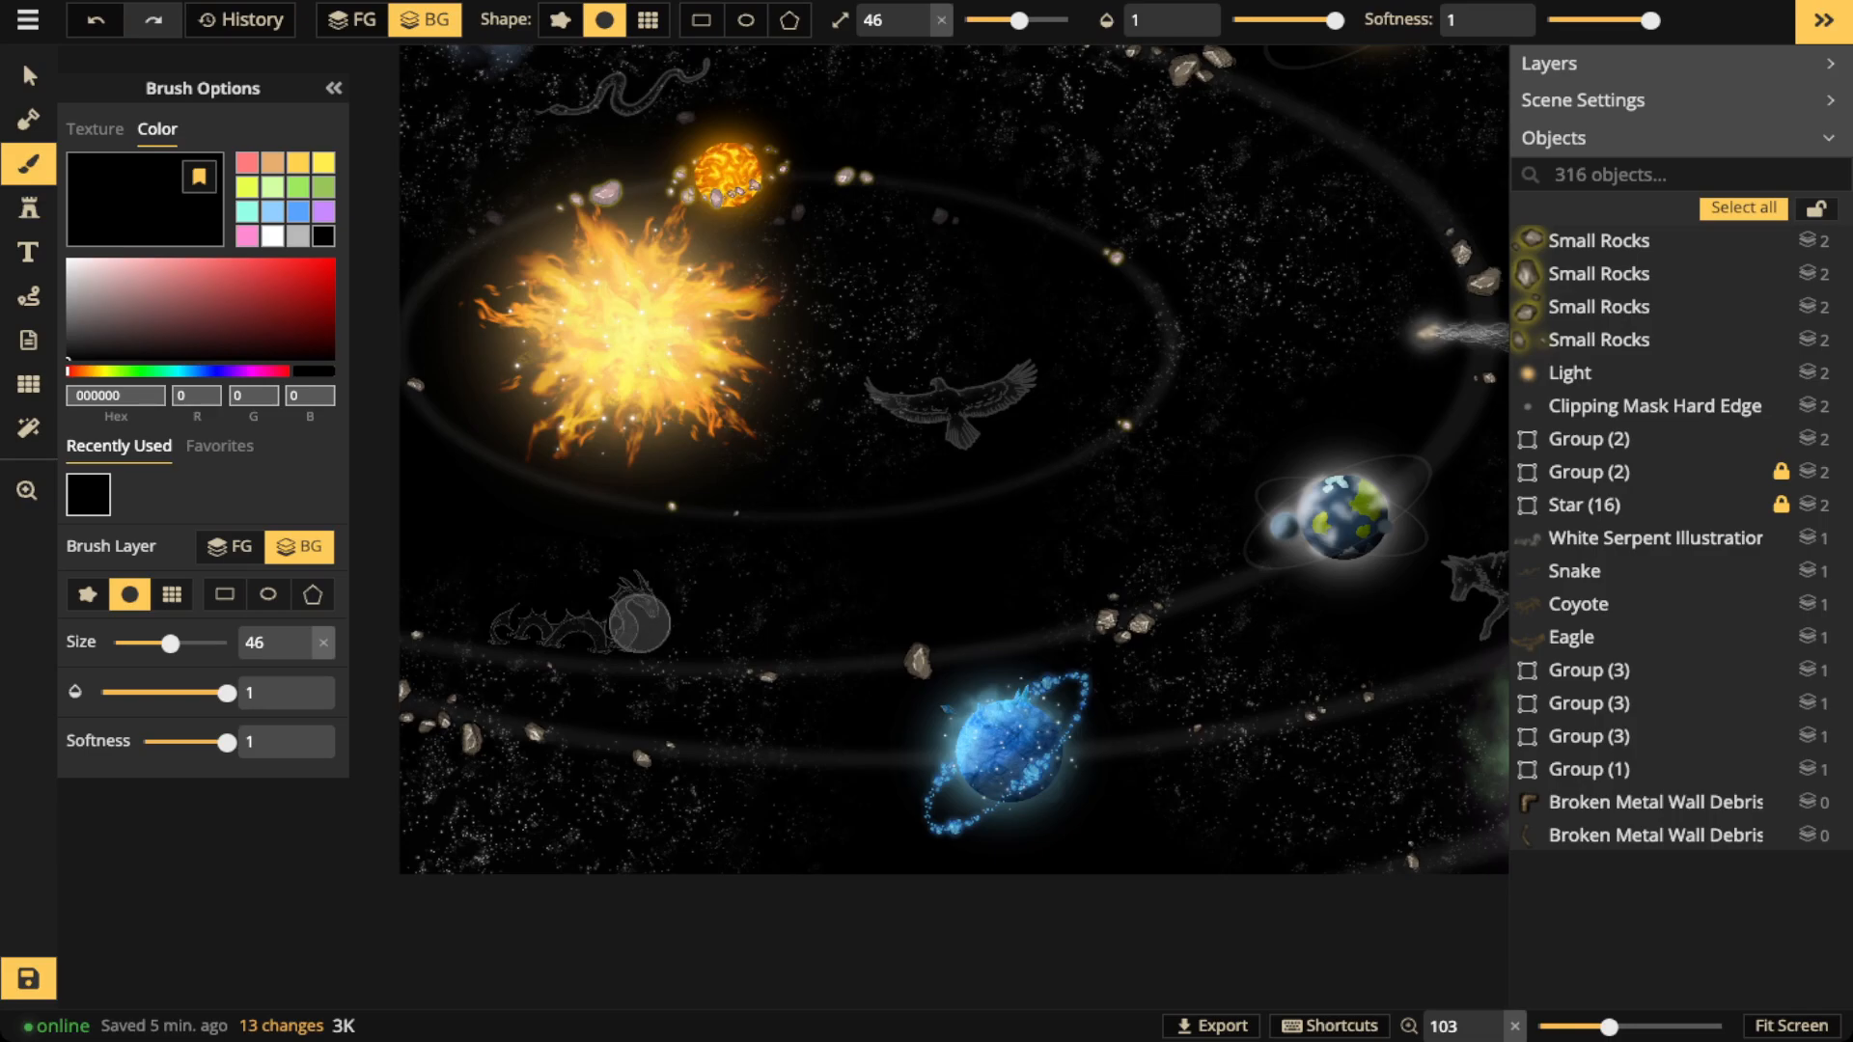
pyautogui.moveTo(530, 643)
pyautogui.mouseDown()
pyautogui.moveTo(640, 649)
pyautogui.moveTo(666, 584)
pyautogui.moveTo(600, 598)
pyautogui.mouseUp()
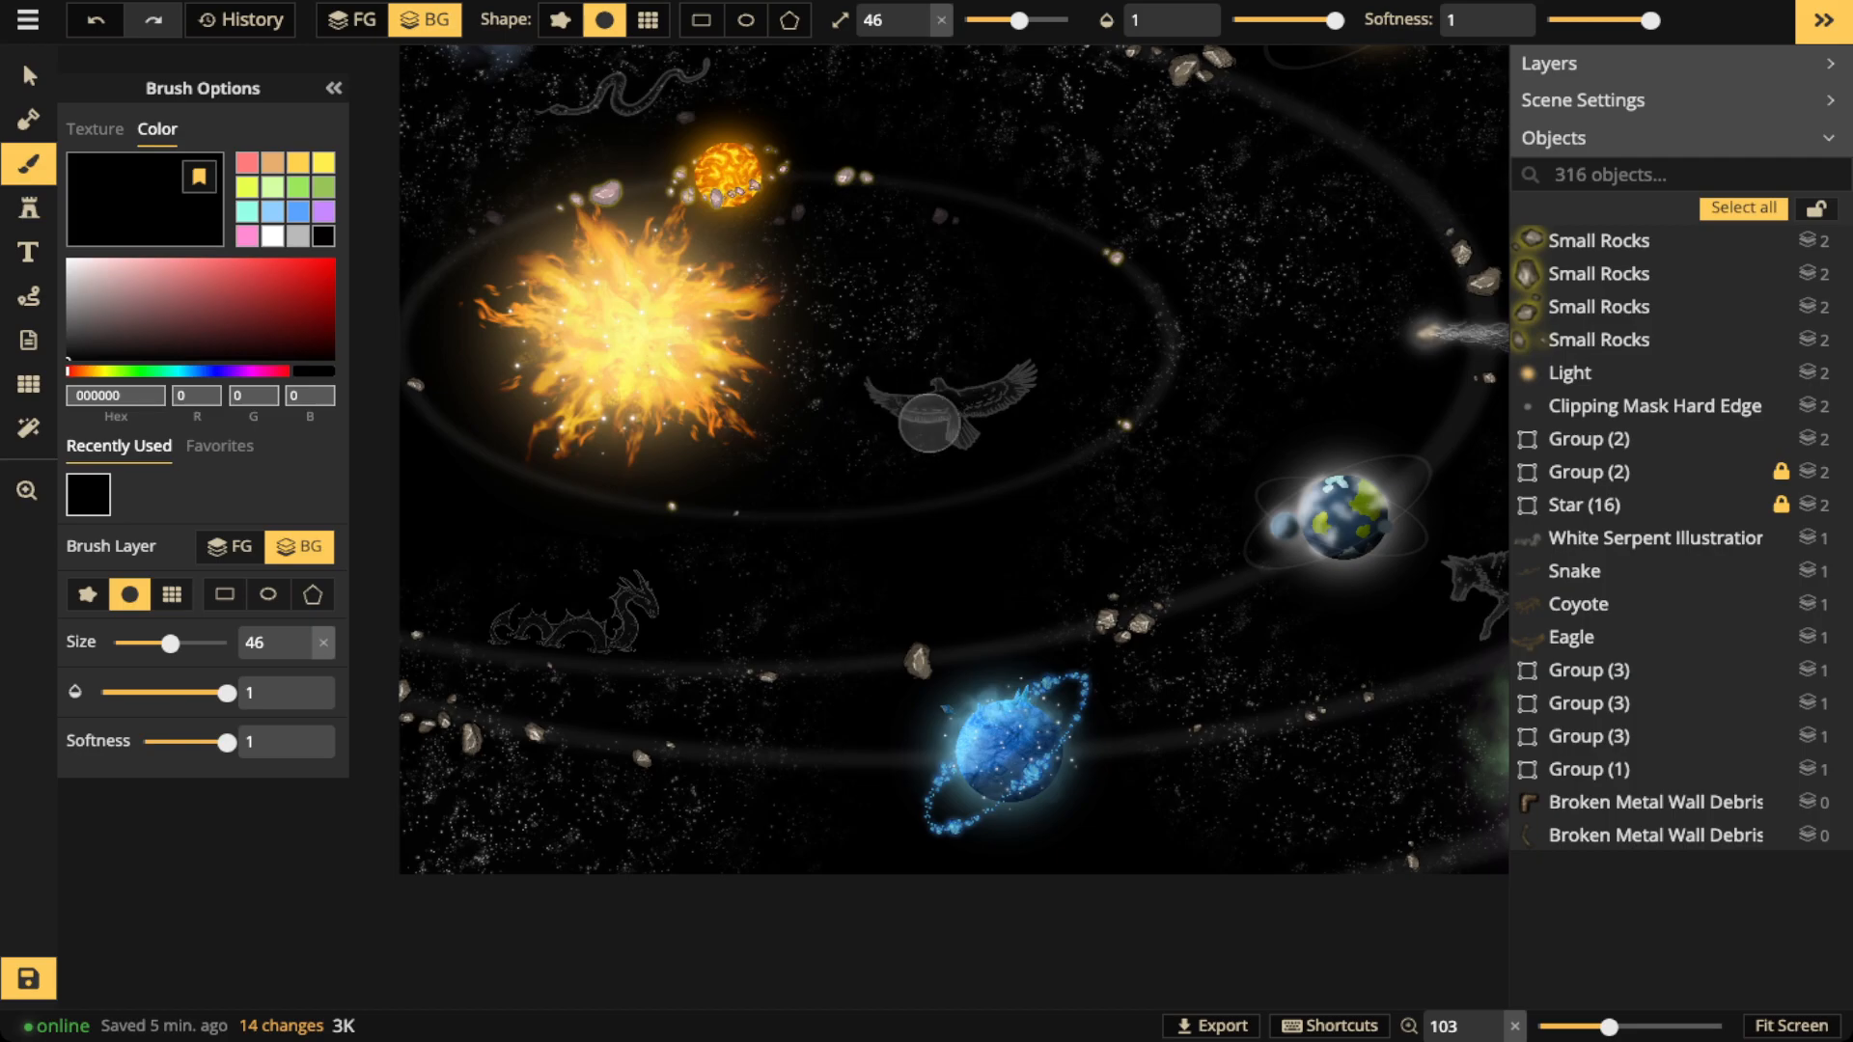
pyautogui.moveTo(939, 437)
pyautogui.mouseDown()
pyautogui.moveTo(917, 370)
pyautogui.moveTo(1014, 369)
pyautogui.moveTo(1018, 401)
pyautogui.moveTo(949, 435)
pyautogui.mouseUp()
pyautogui.moveTo(1350, 762); pyautogui.dragTo(1000, 704)
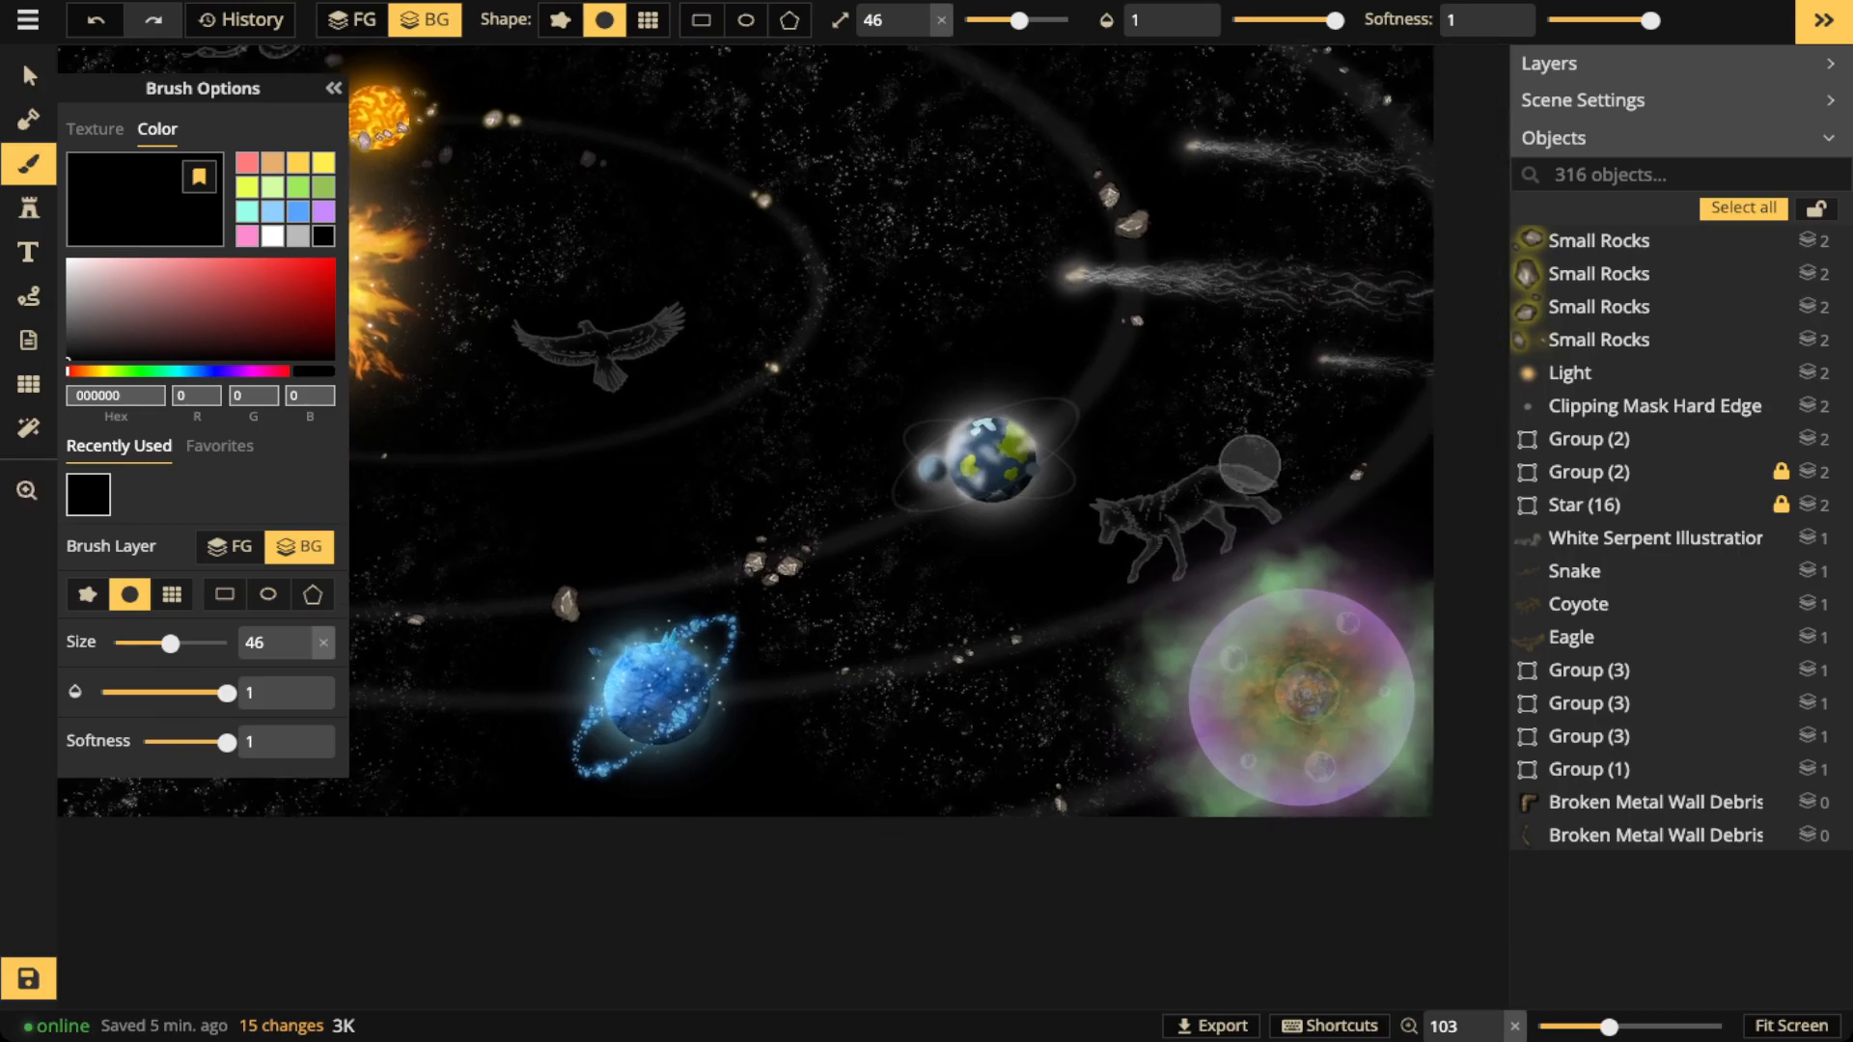
pyautogui.moveTo(560, 687)
pyautogui.mouseDown()
pyautogui.moveTo(1068, 640)
pyautogui.moveTo(1052, 893)
pyautogui.mouseUp()
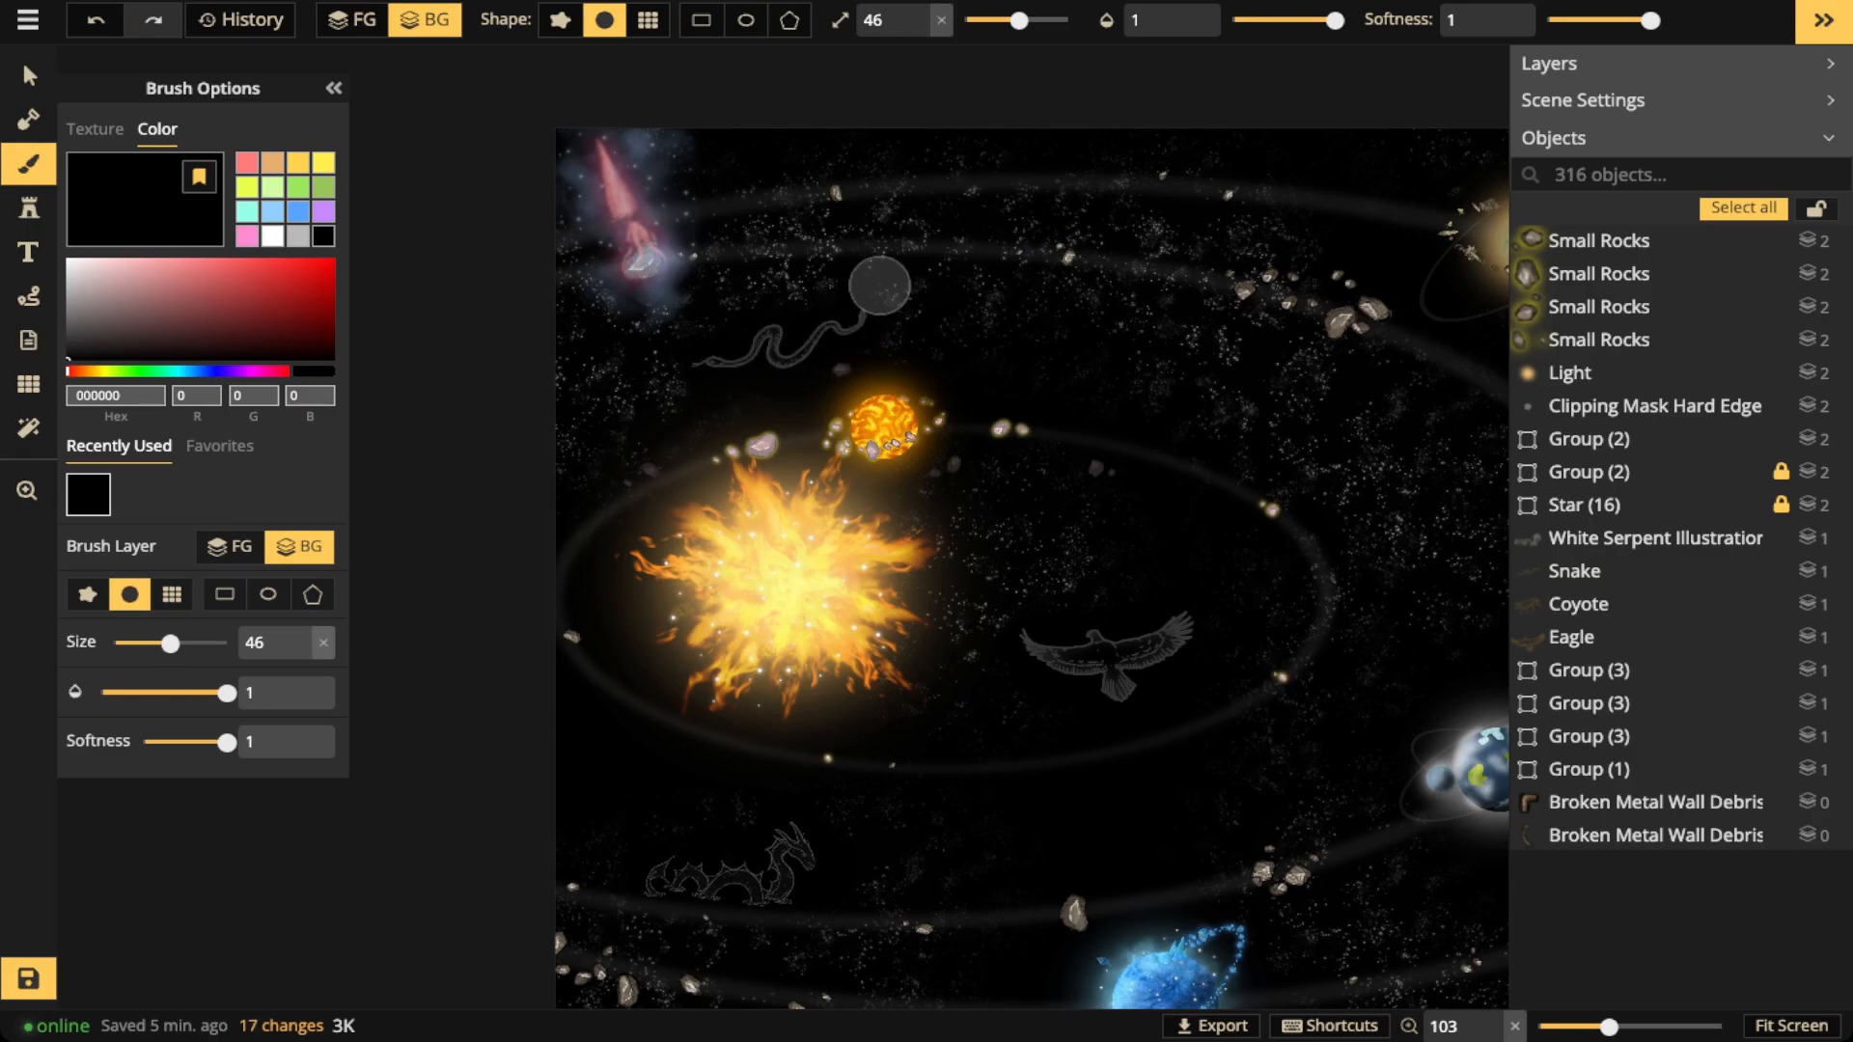
# Search the stamp catalog for LIGHT, switch the style filter from Fantasy World to Fantasy Battlemaps 2.0, and choose the Light effect stamp
pyautogui.press('s')
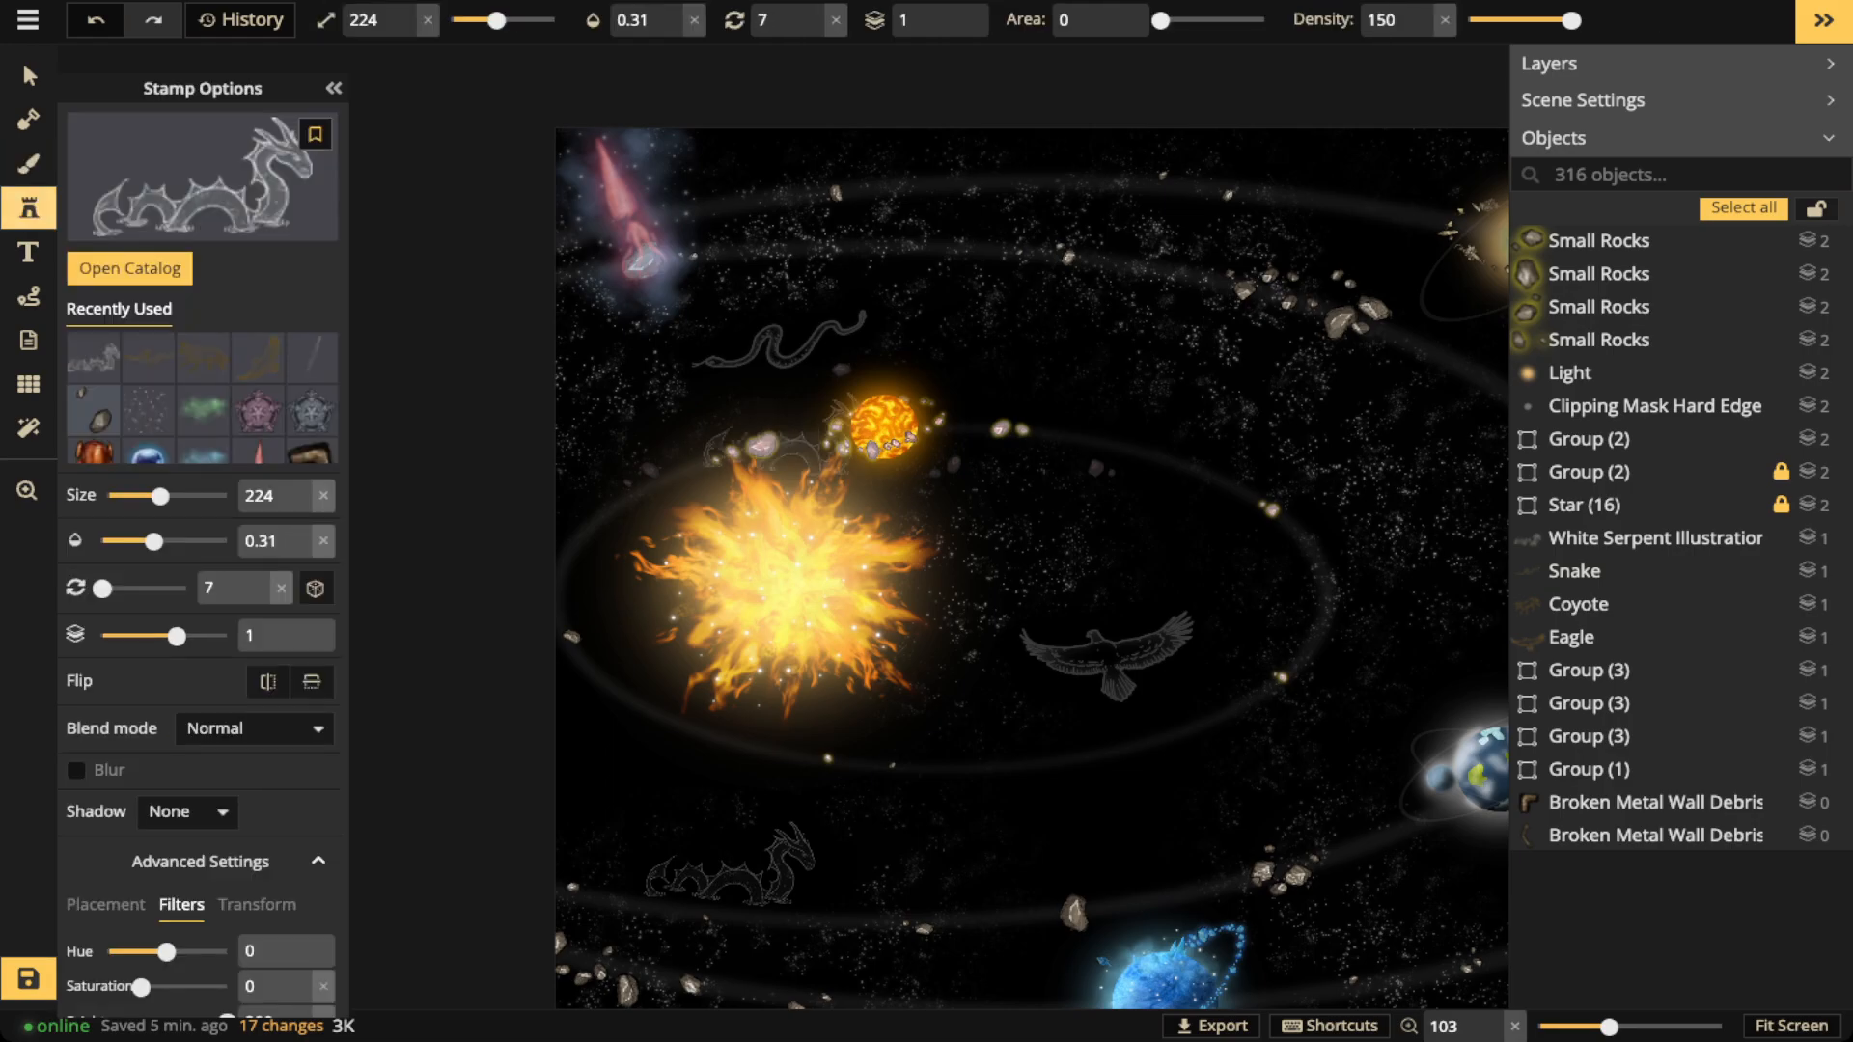
pyautogui.scroll(-2, 147, 372)
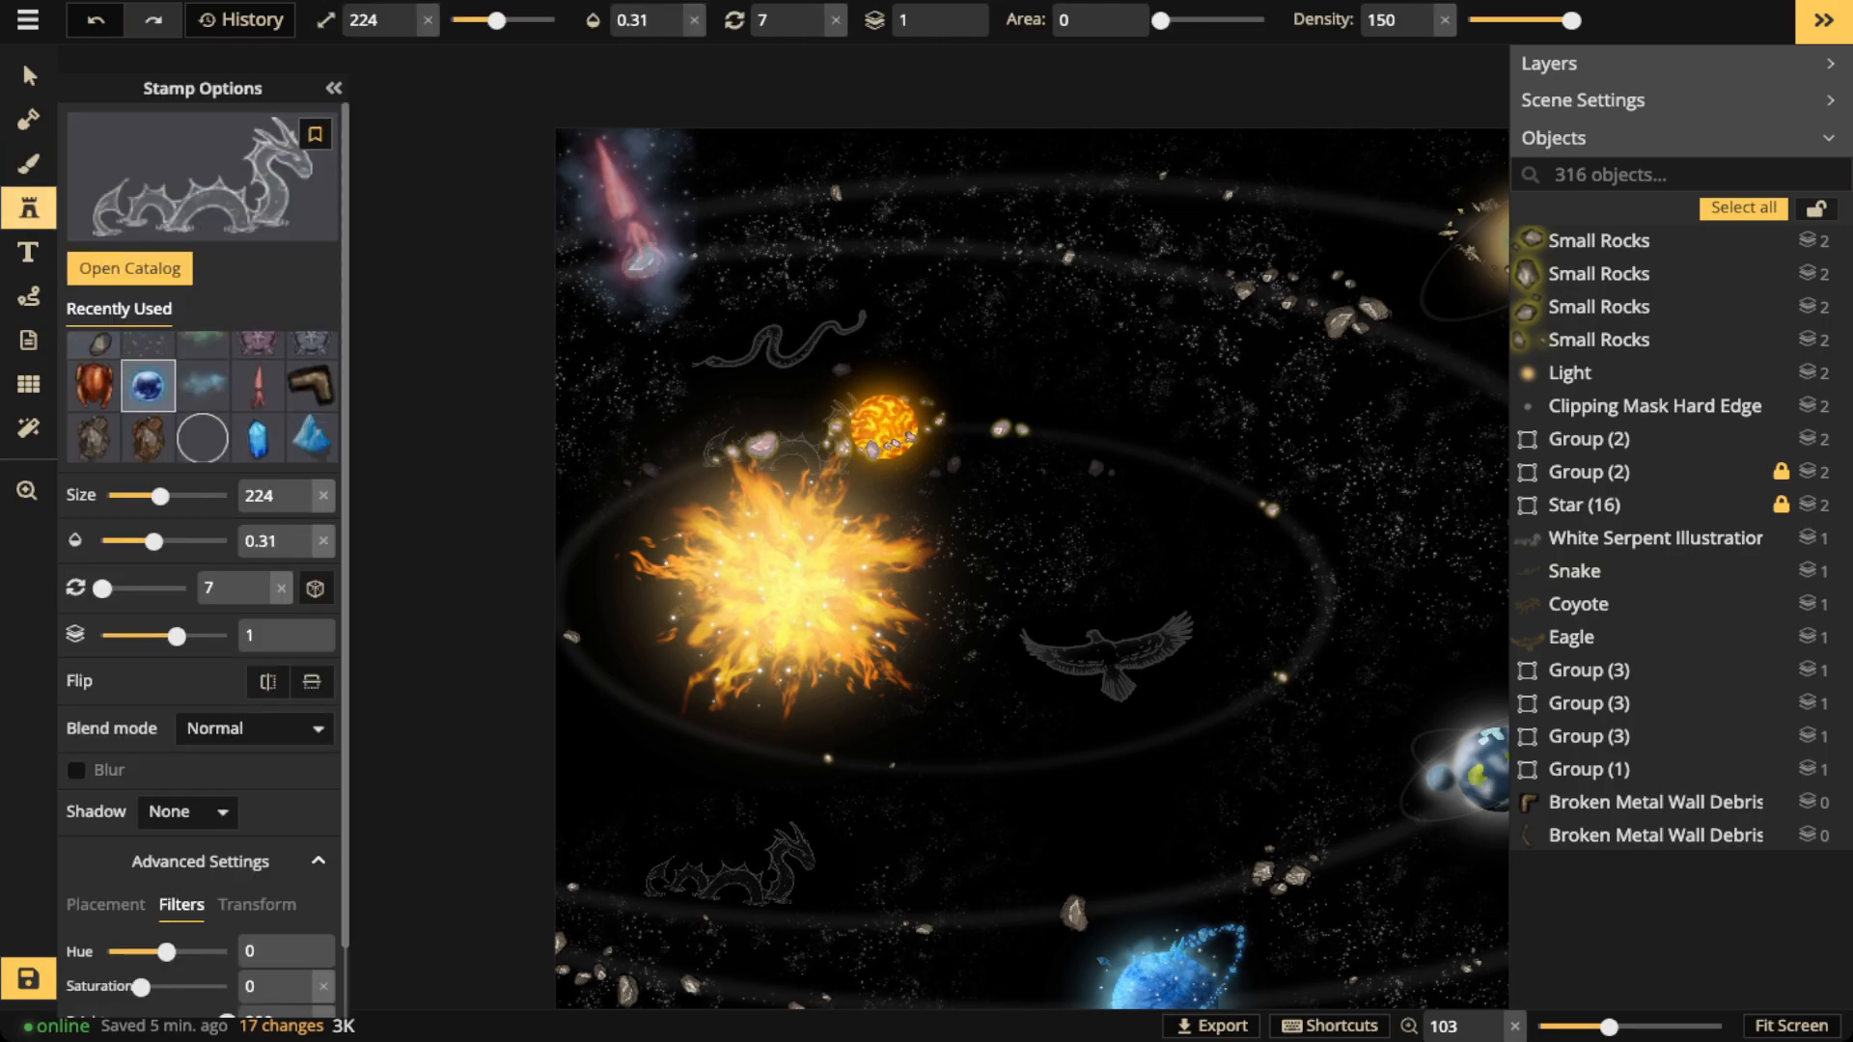
pyautogui.scroll(-1, 147, 371)
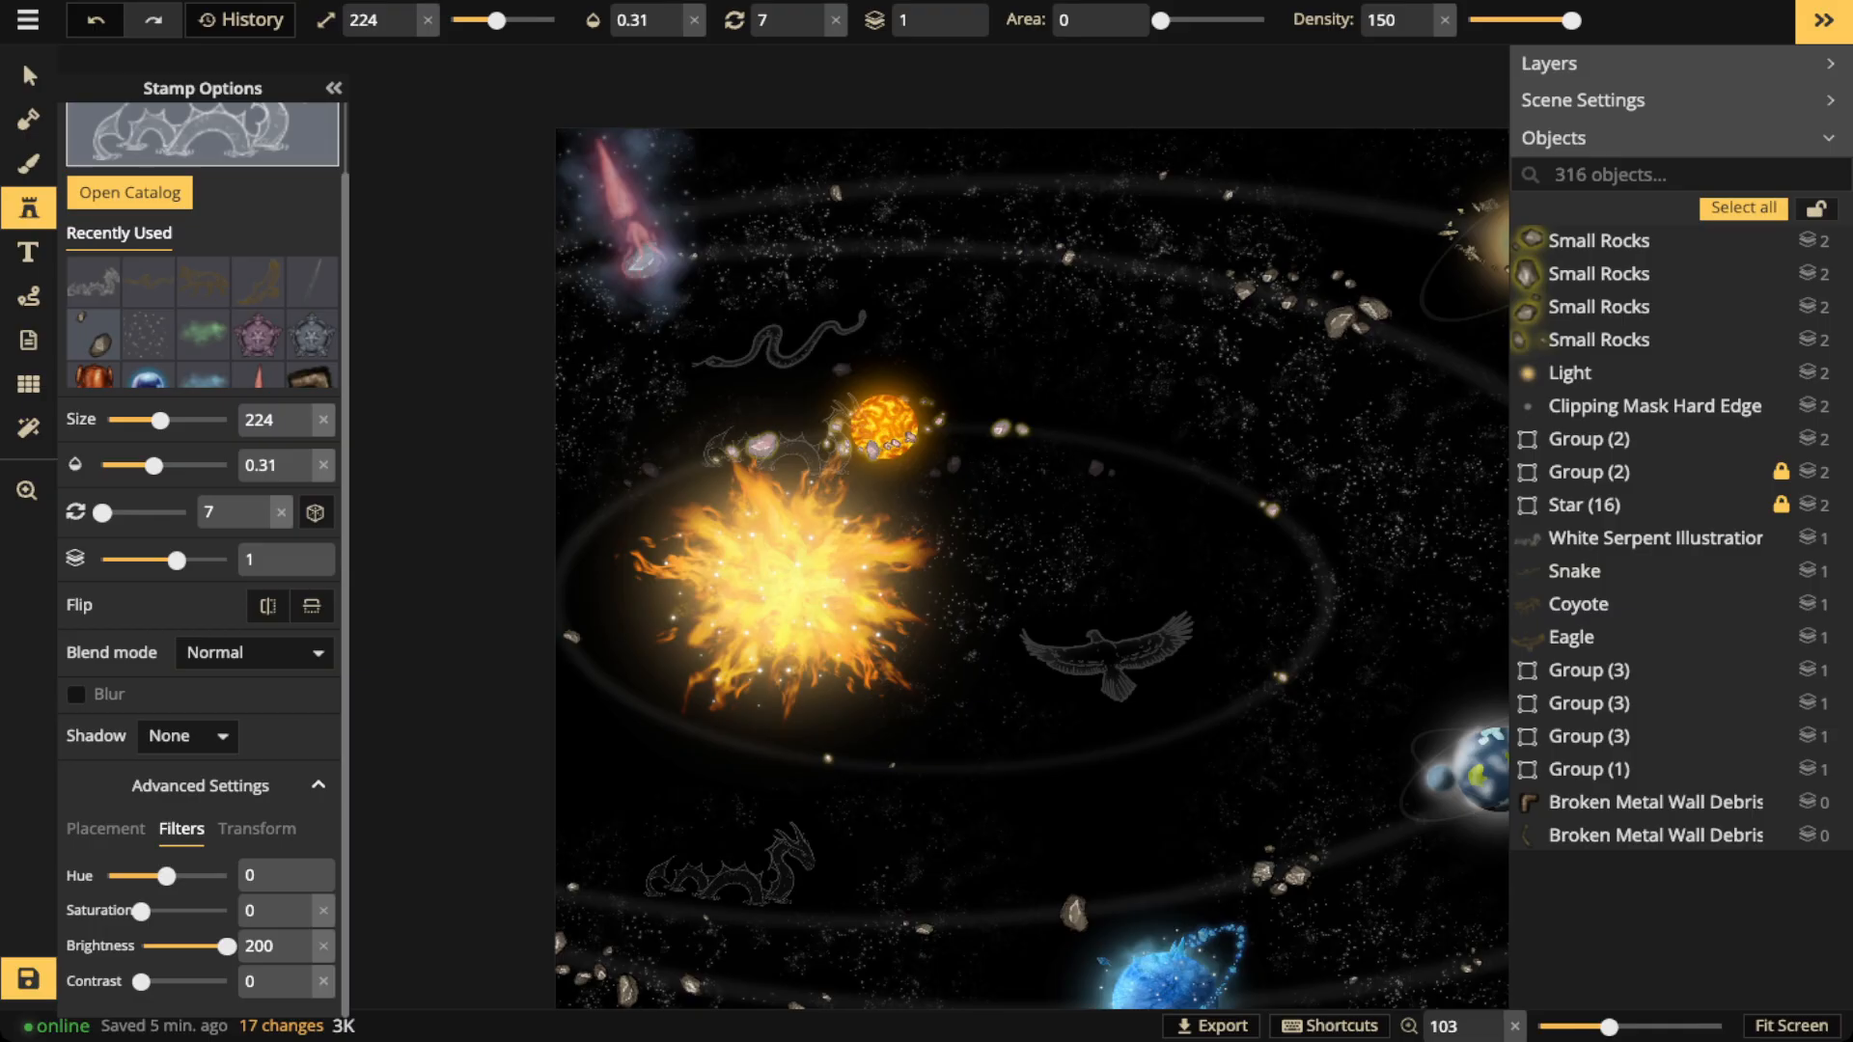
pyautogui.click(129, 192)
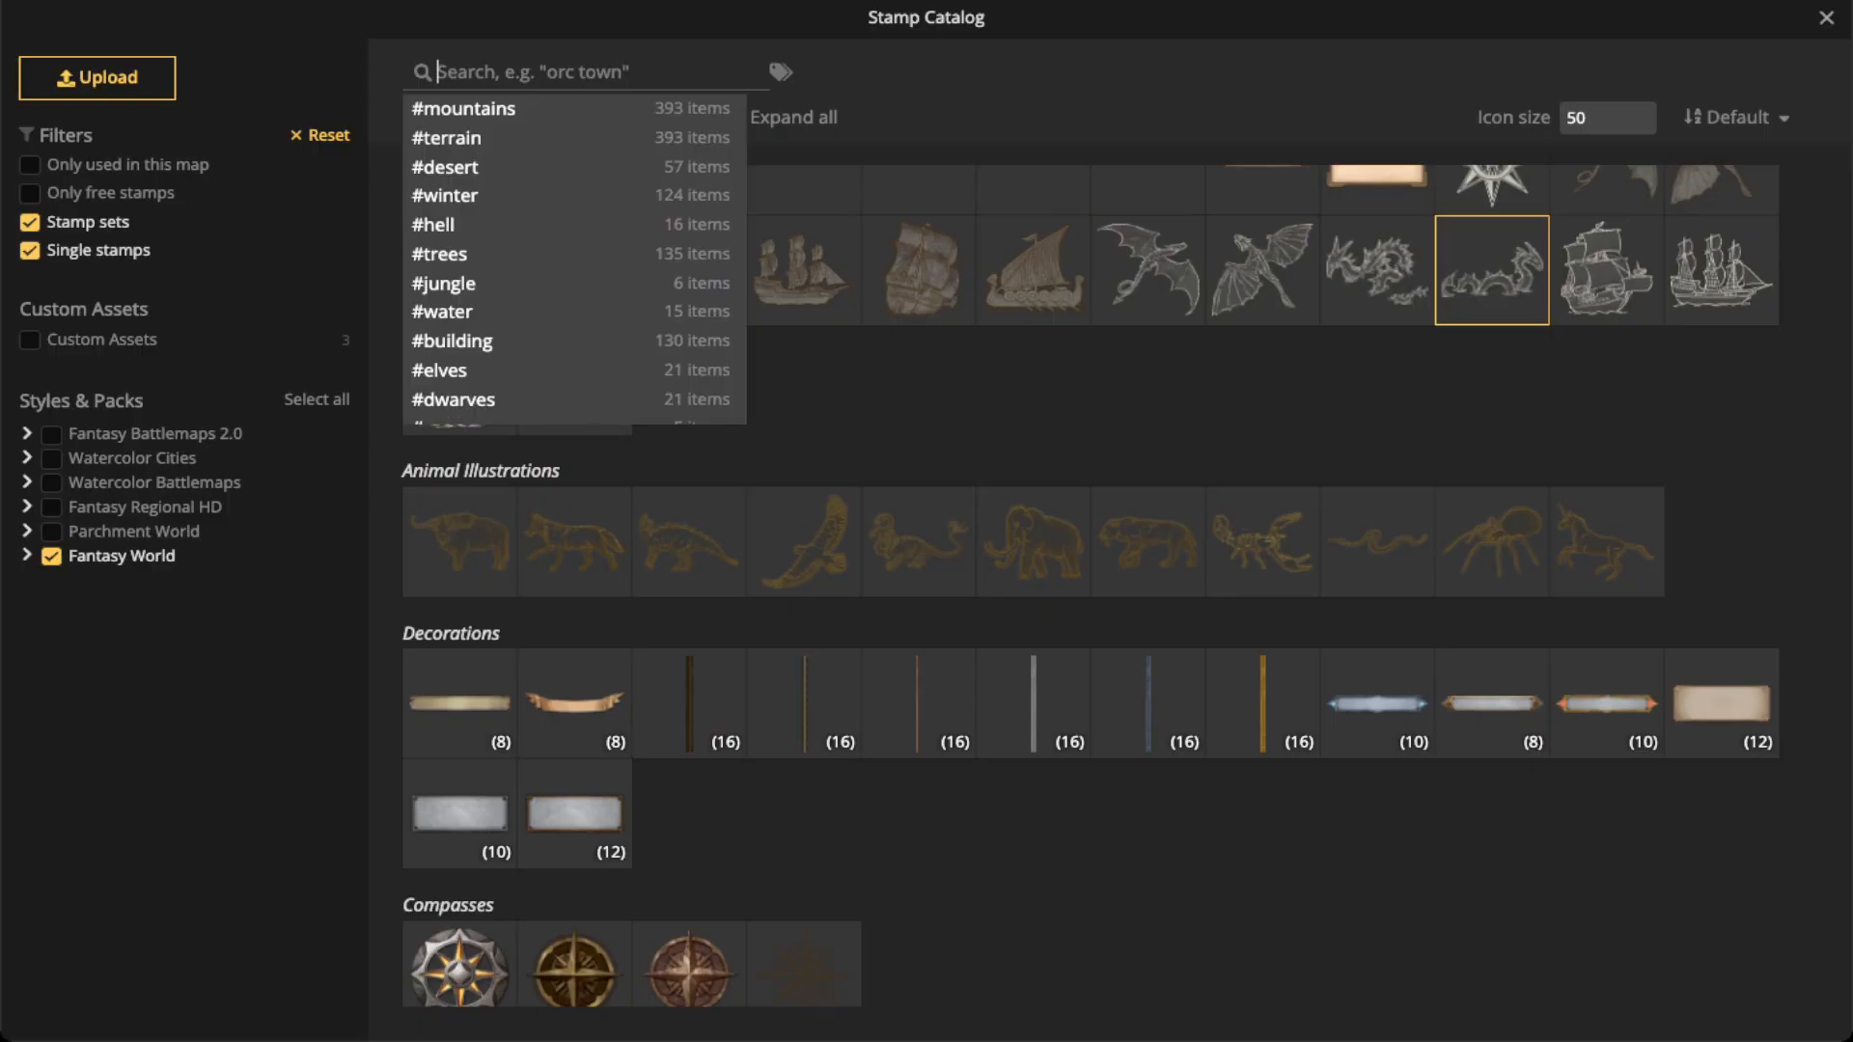
pyautogui.write('LIGHT')
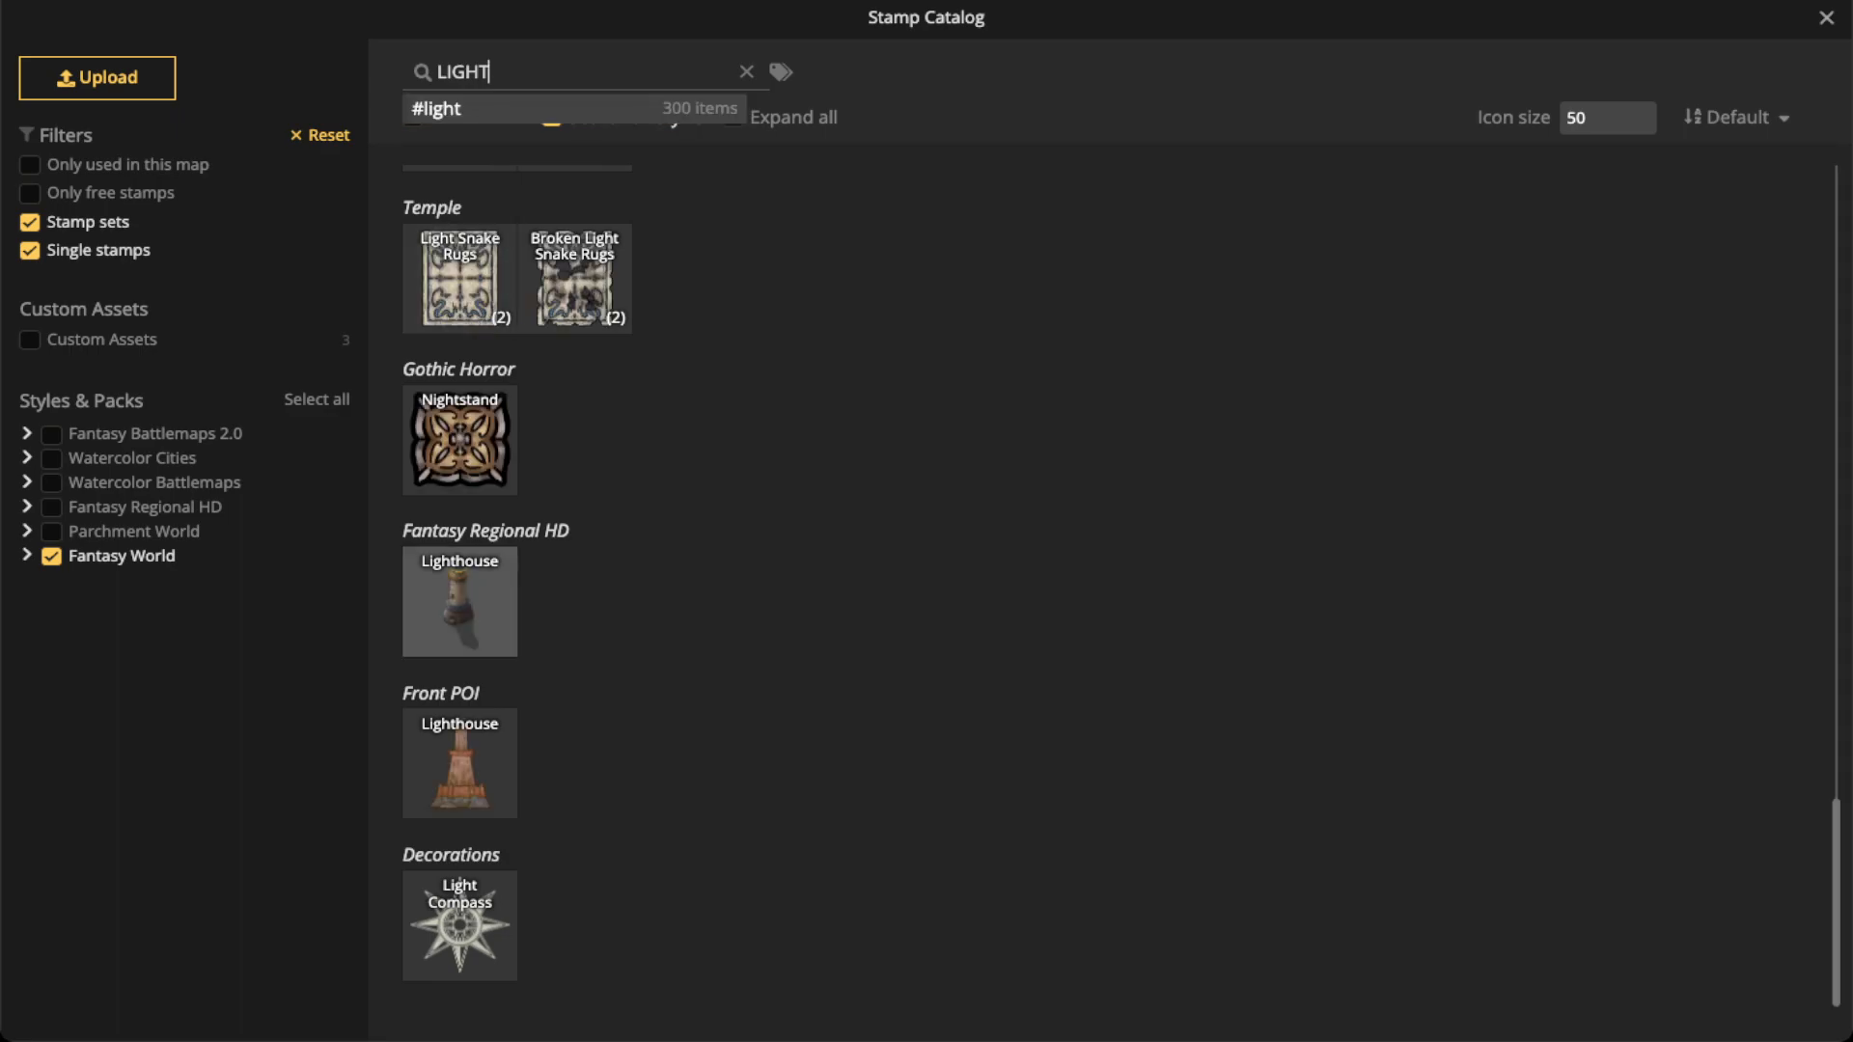
pyautogui.scroll(5, 459, 580)
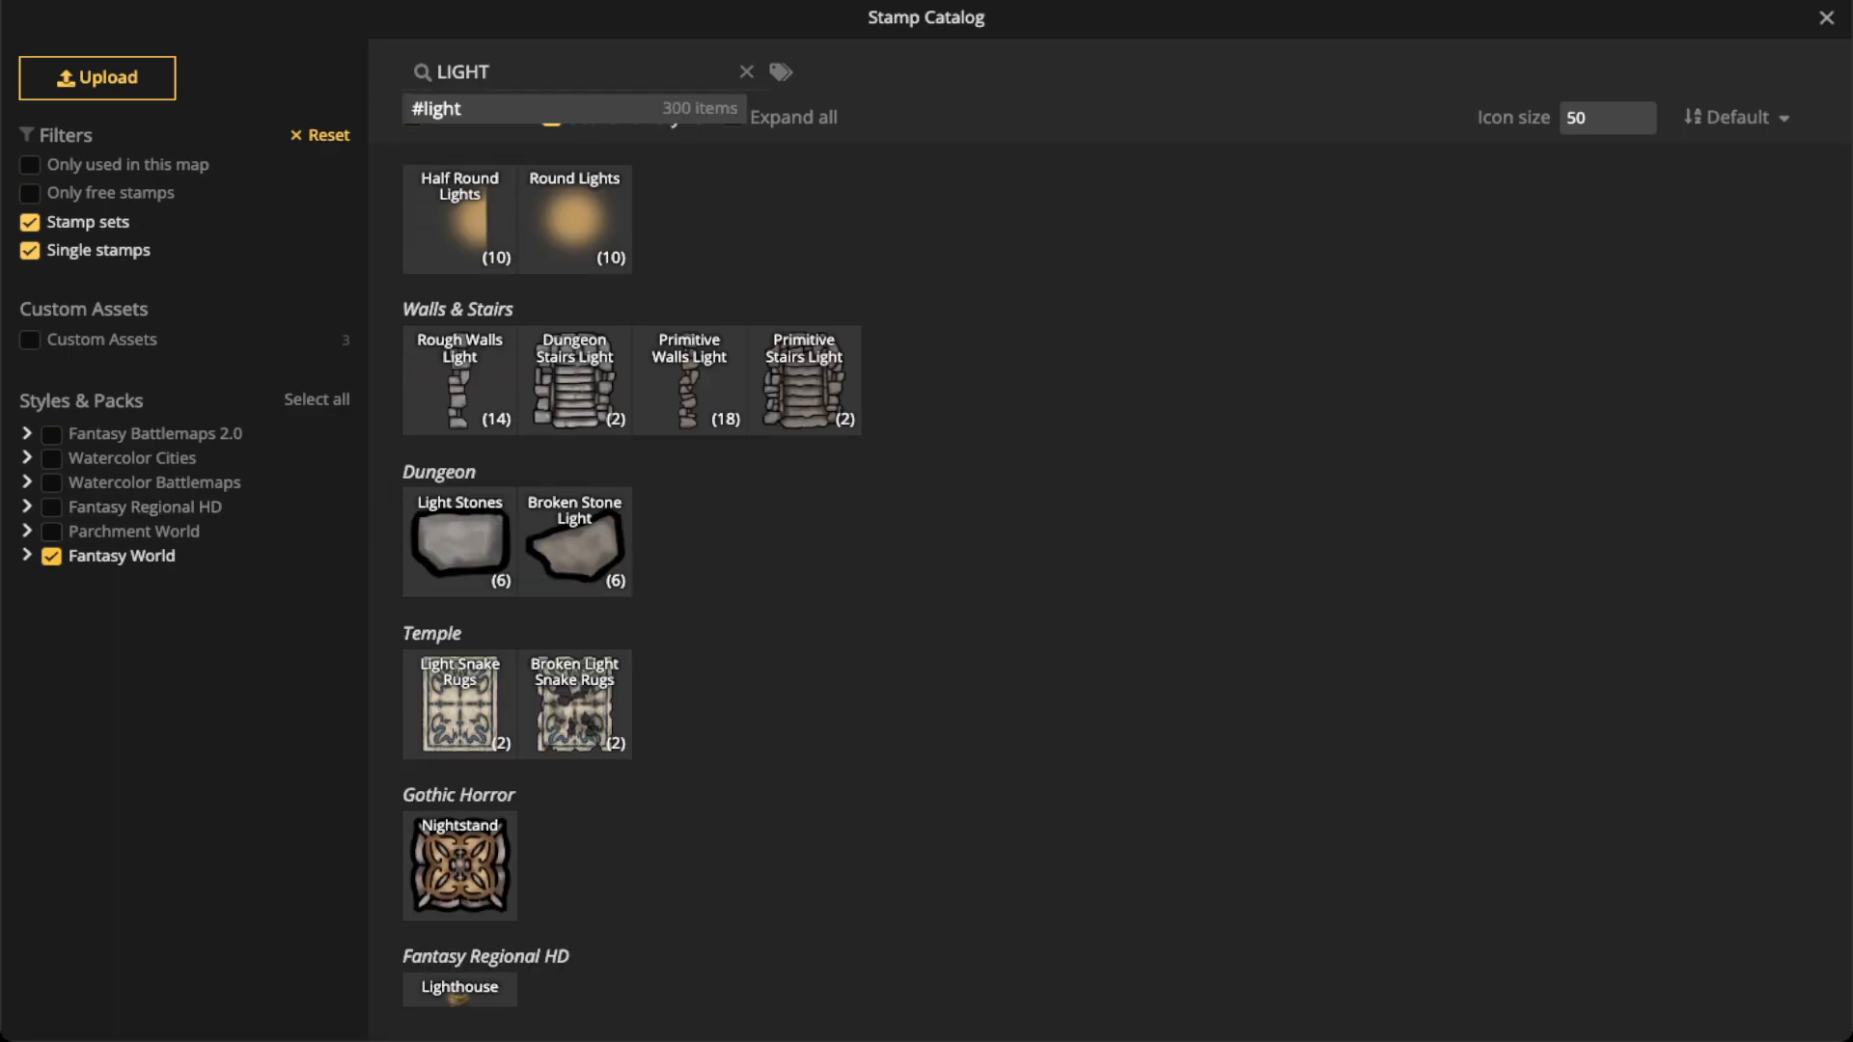
pyautogui.click(51, 557)
pyautogui.click(51, 435)
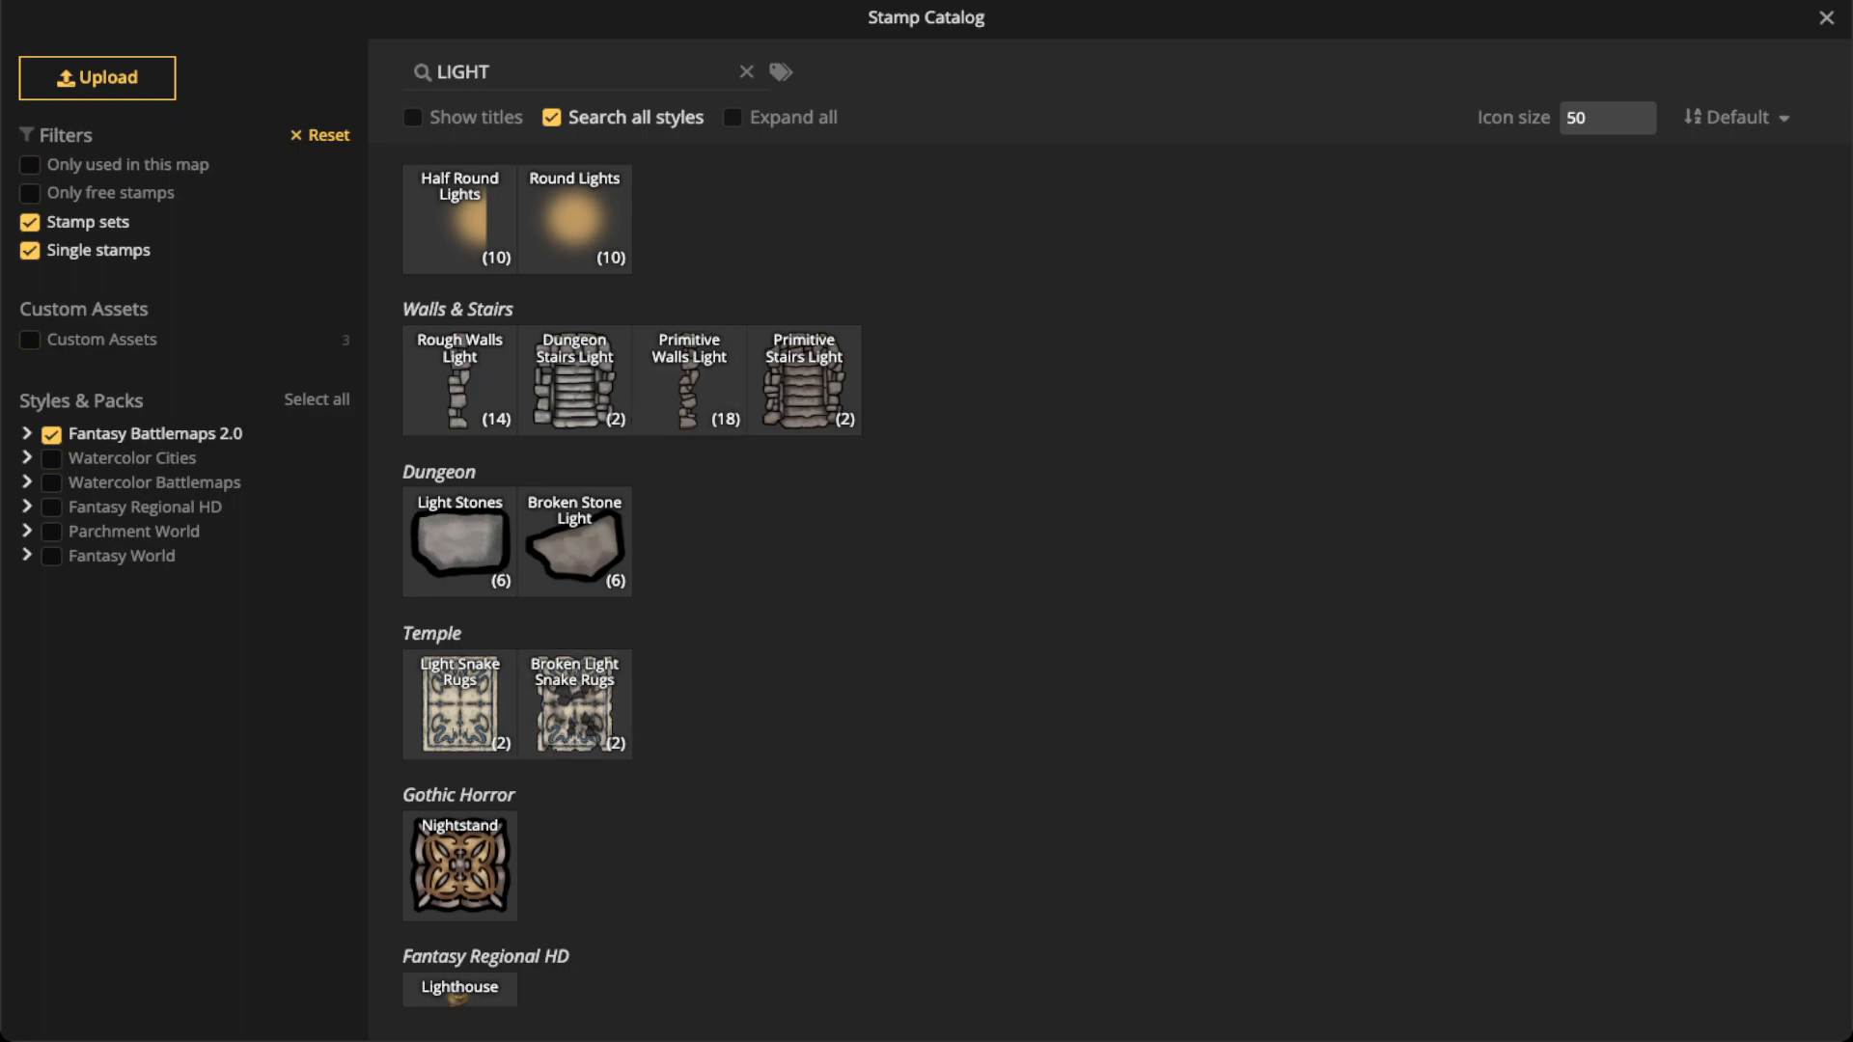
pyautogui.scroll(4, 1110, 579)
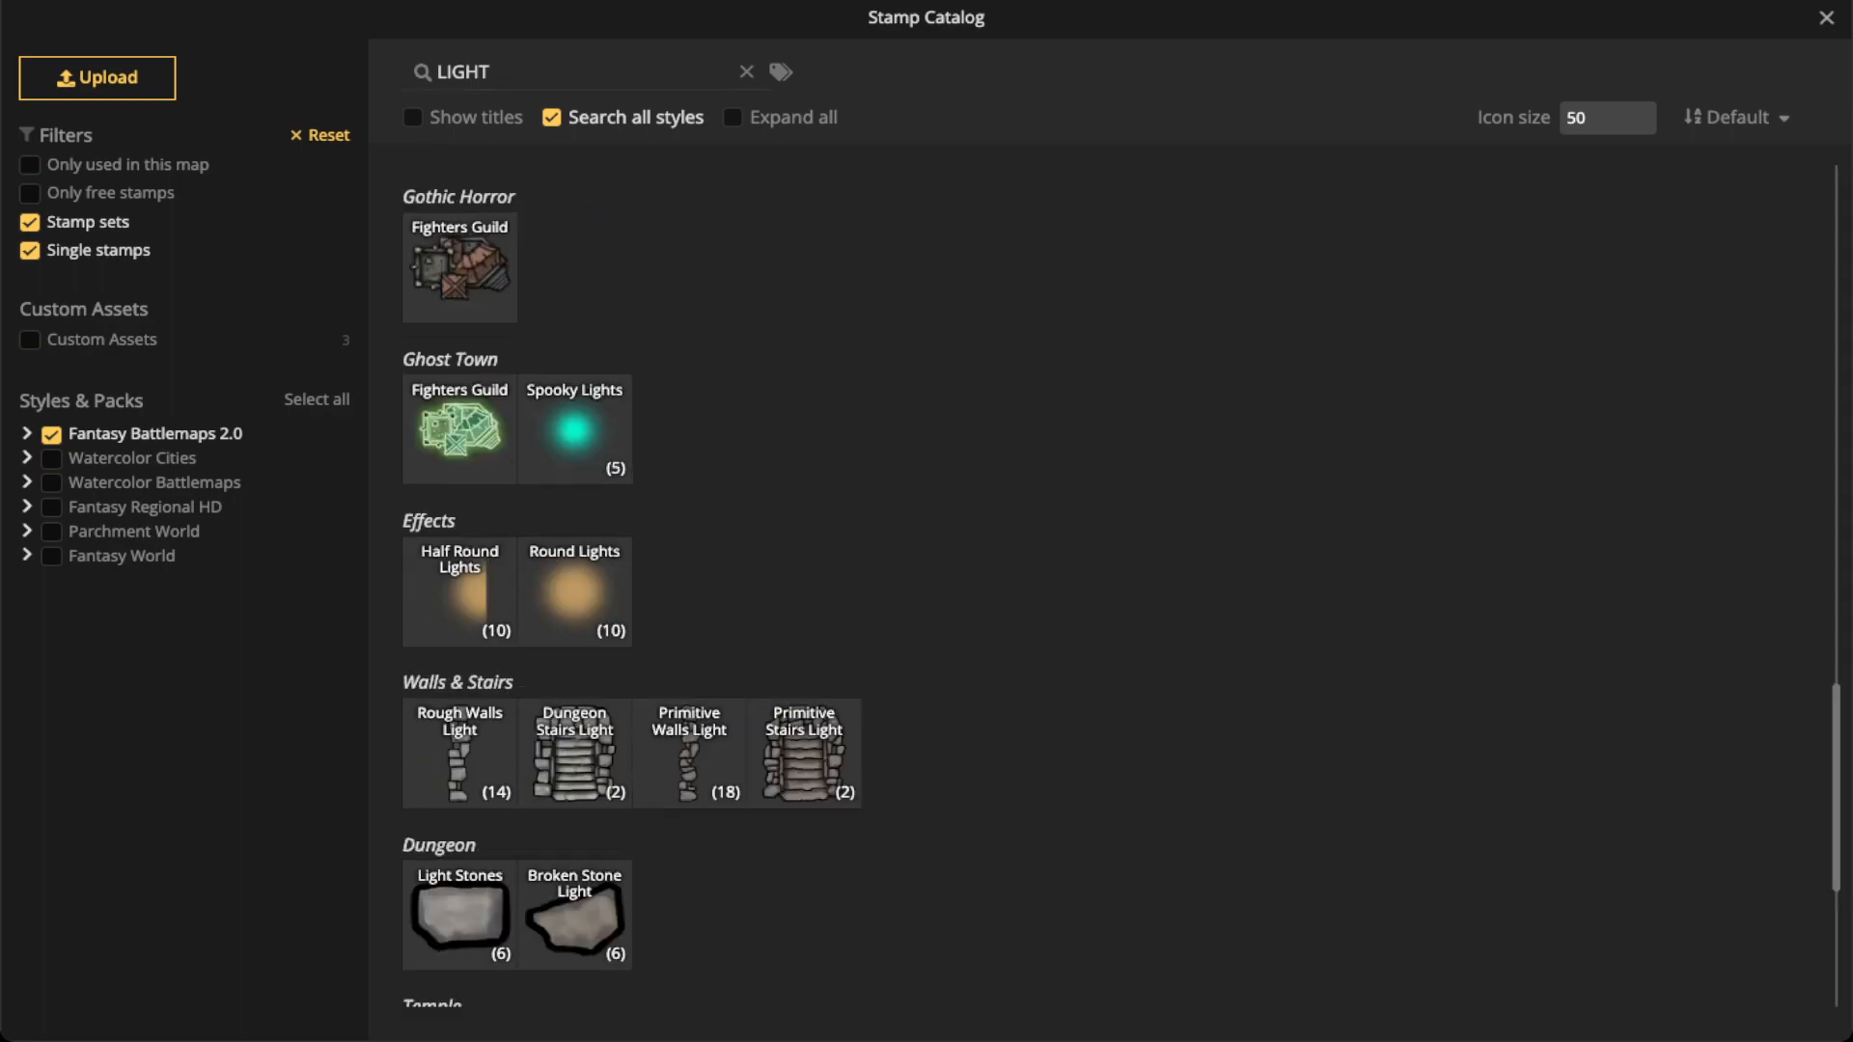
pyautogui.scroll(10, 734, 579)
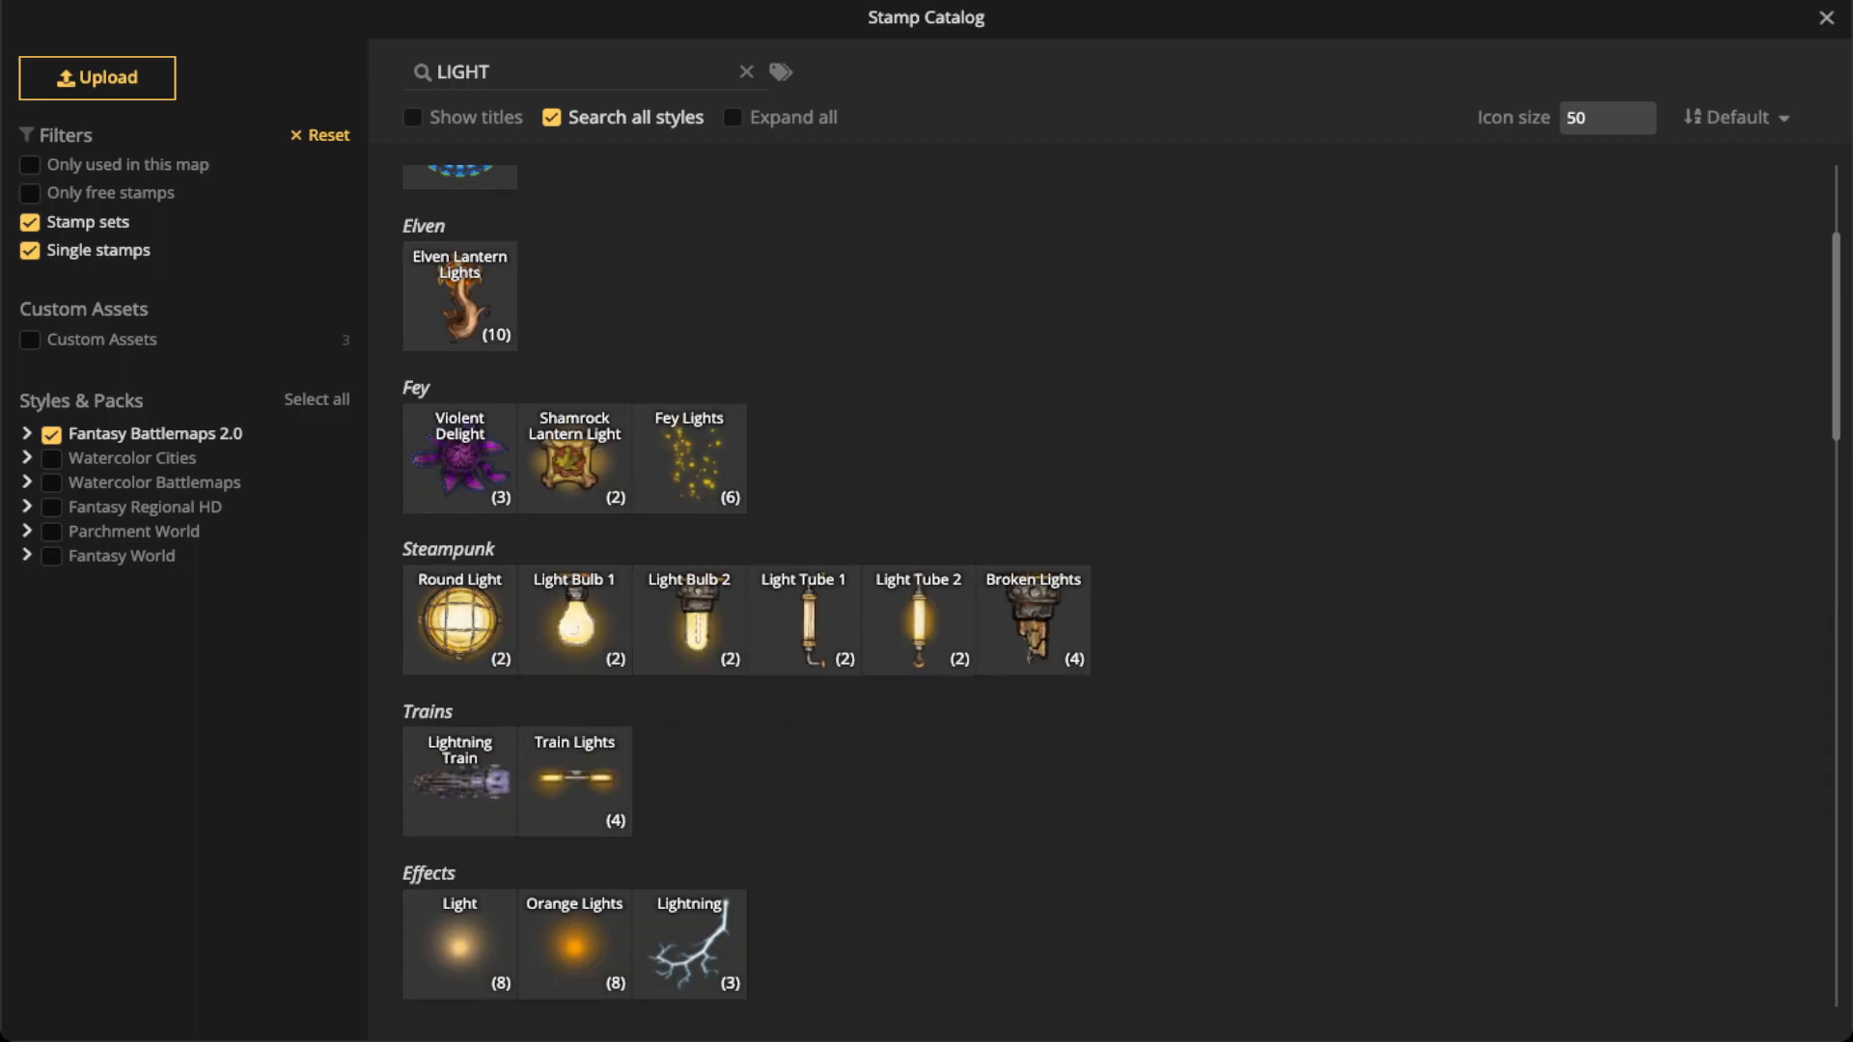
pyautogui.click(459, 944)
# Set the Light stamp's blend mode to Normal and place one at size 224 between the red comet and the star, beside the snake's tail
pyautogui.scroll(5, 661, 415)
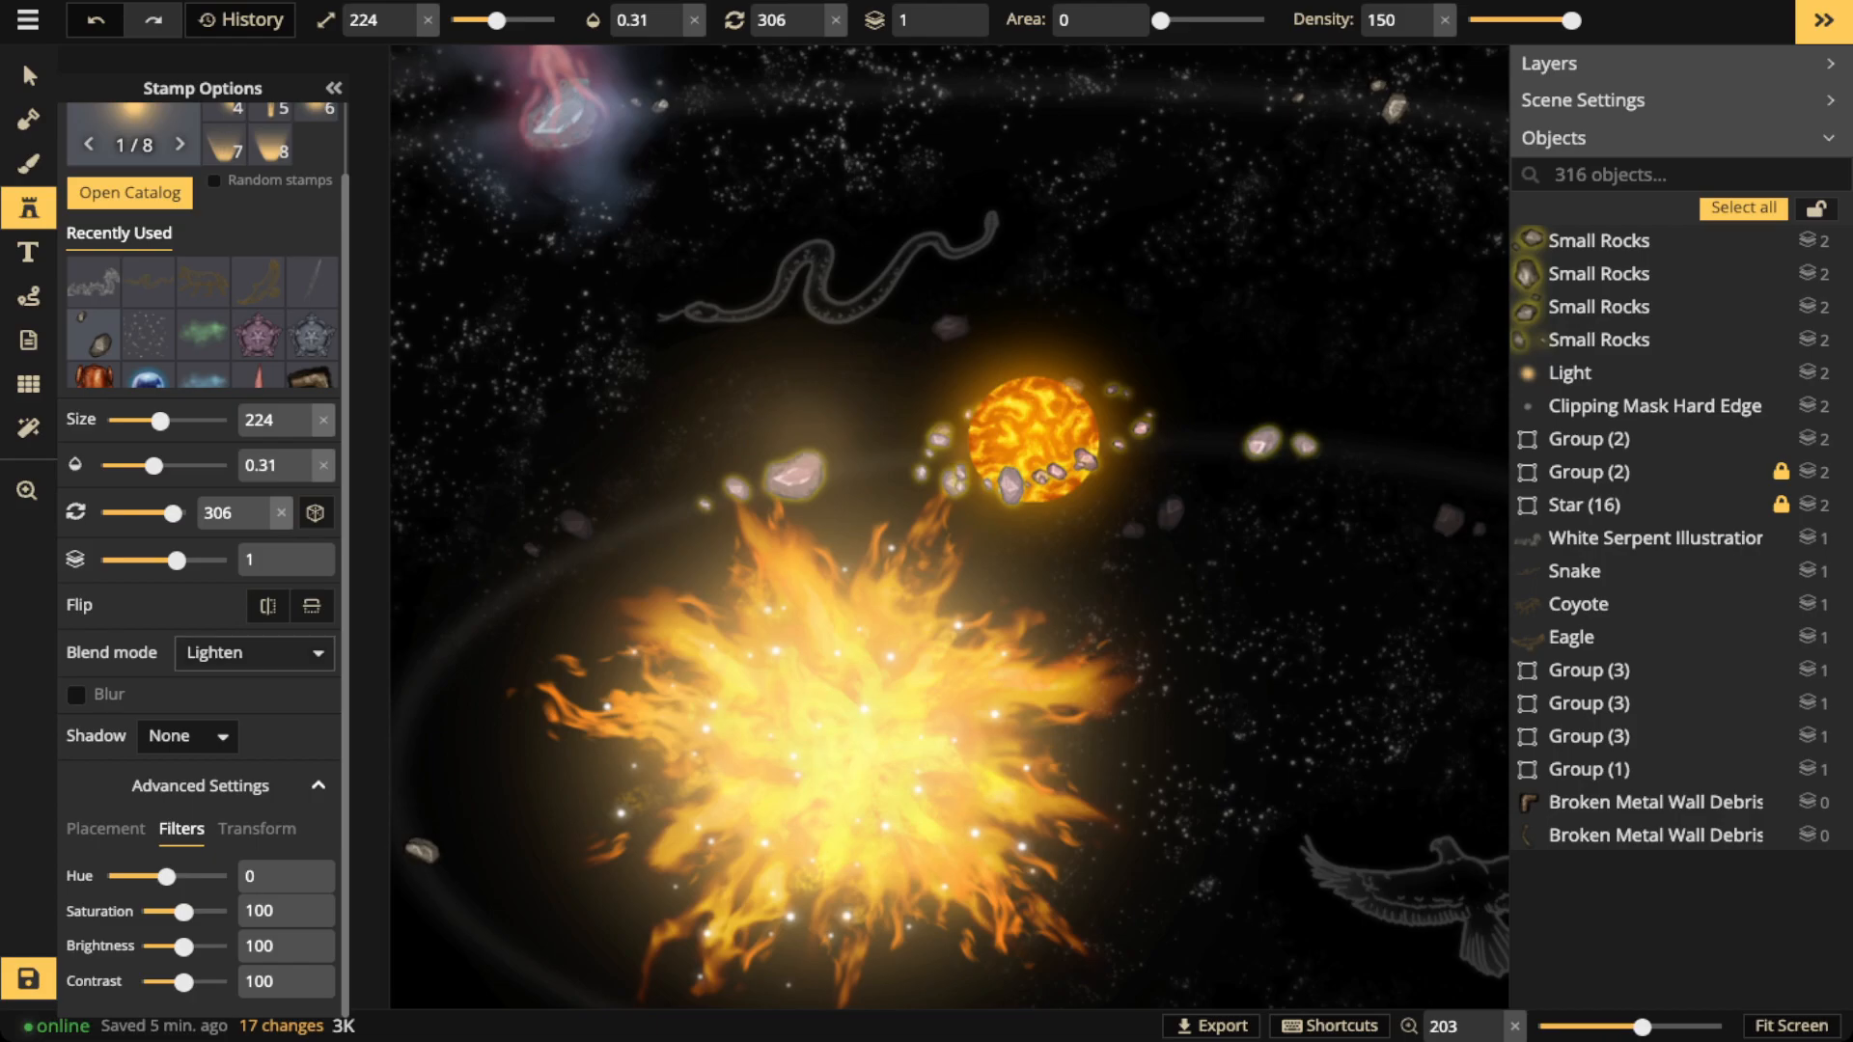
pyautogui.click(254, 654)
pyautogui.click(188, 304)
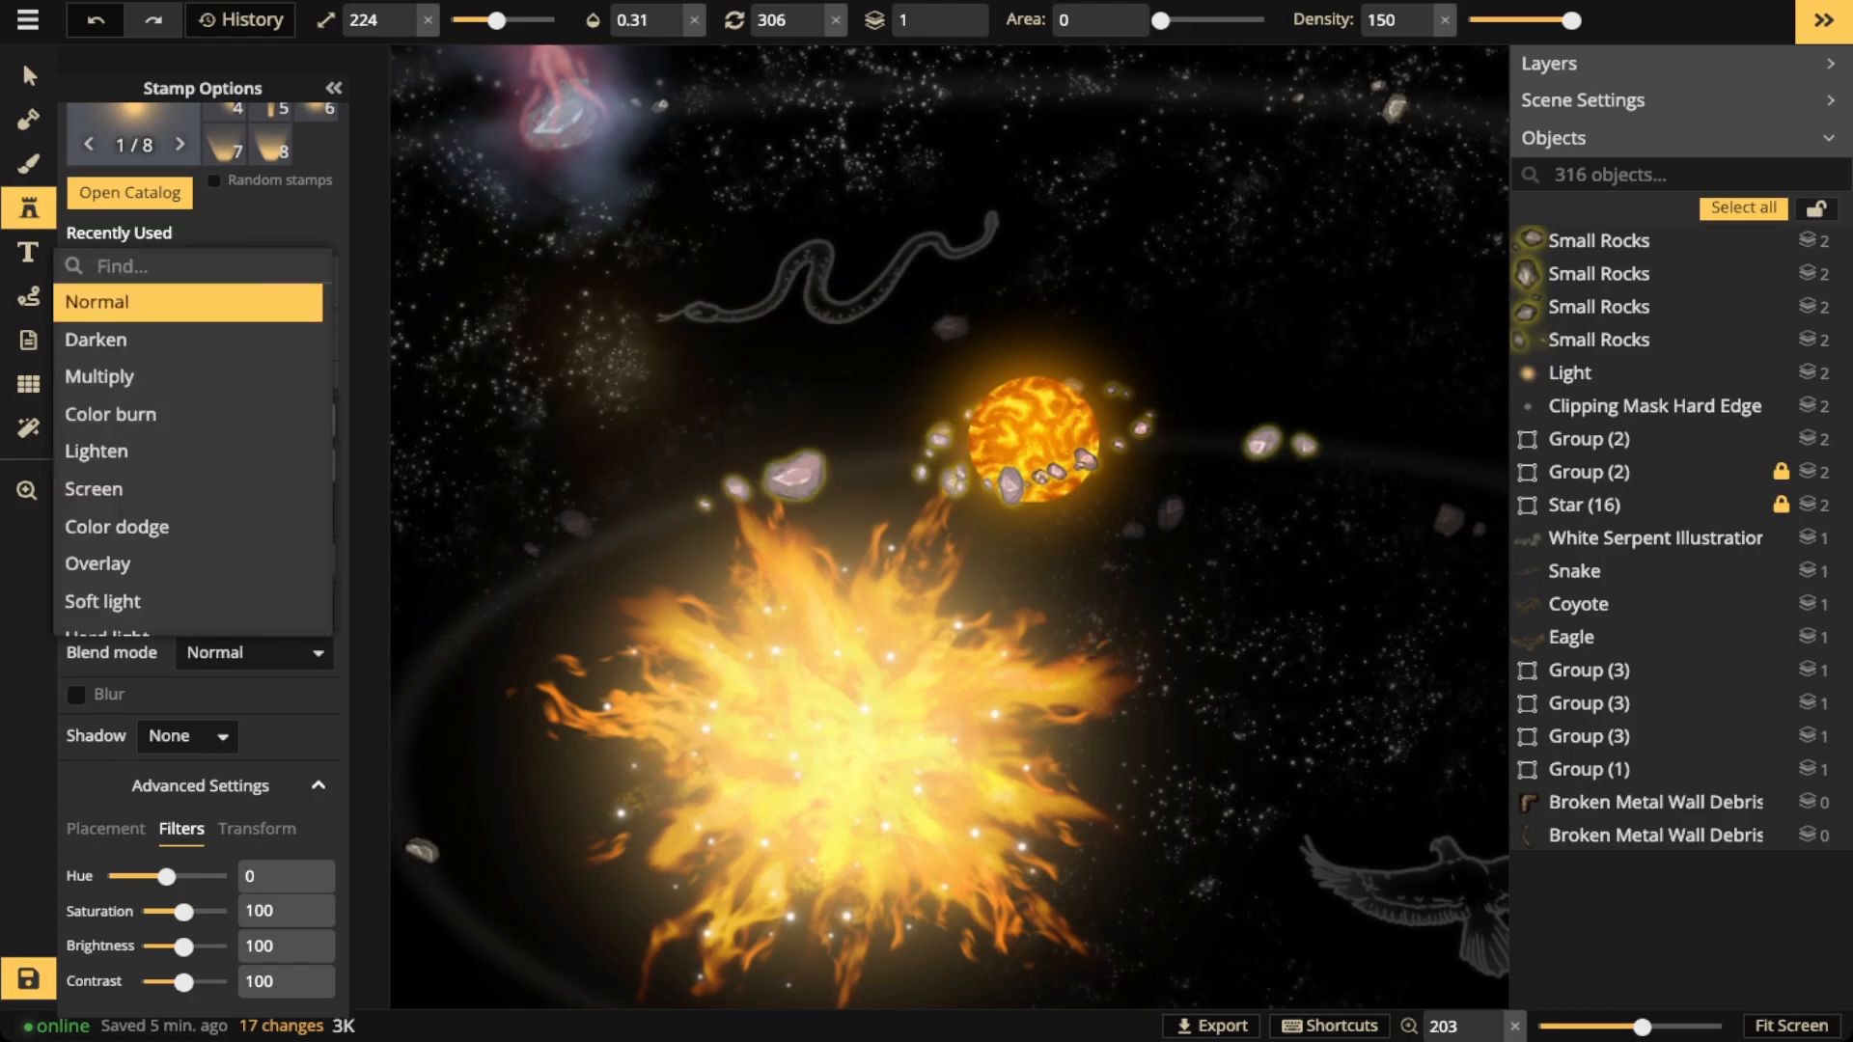
pyautogui.click(590, 408)
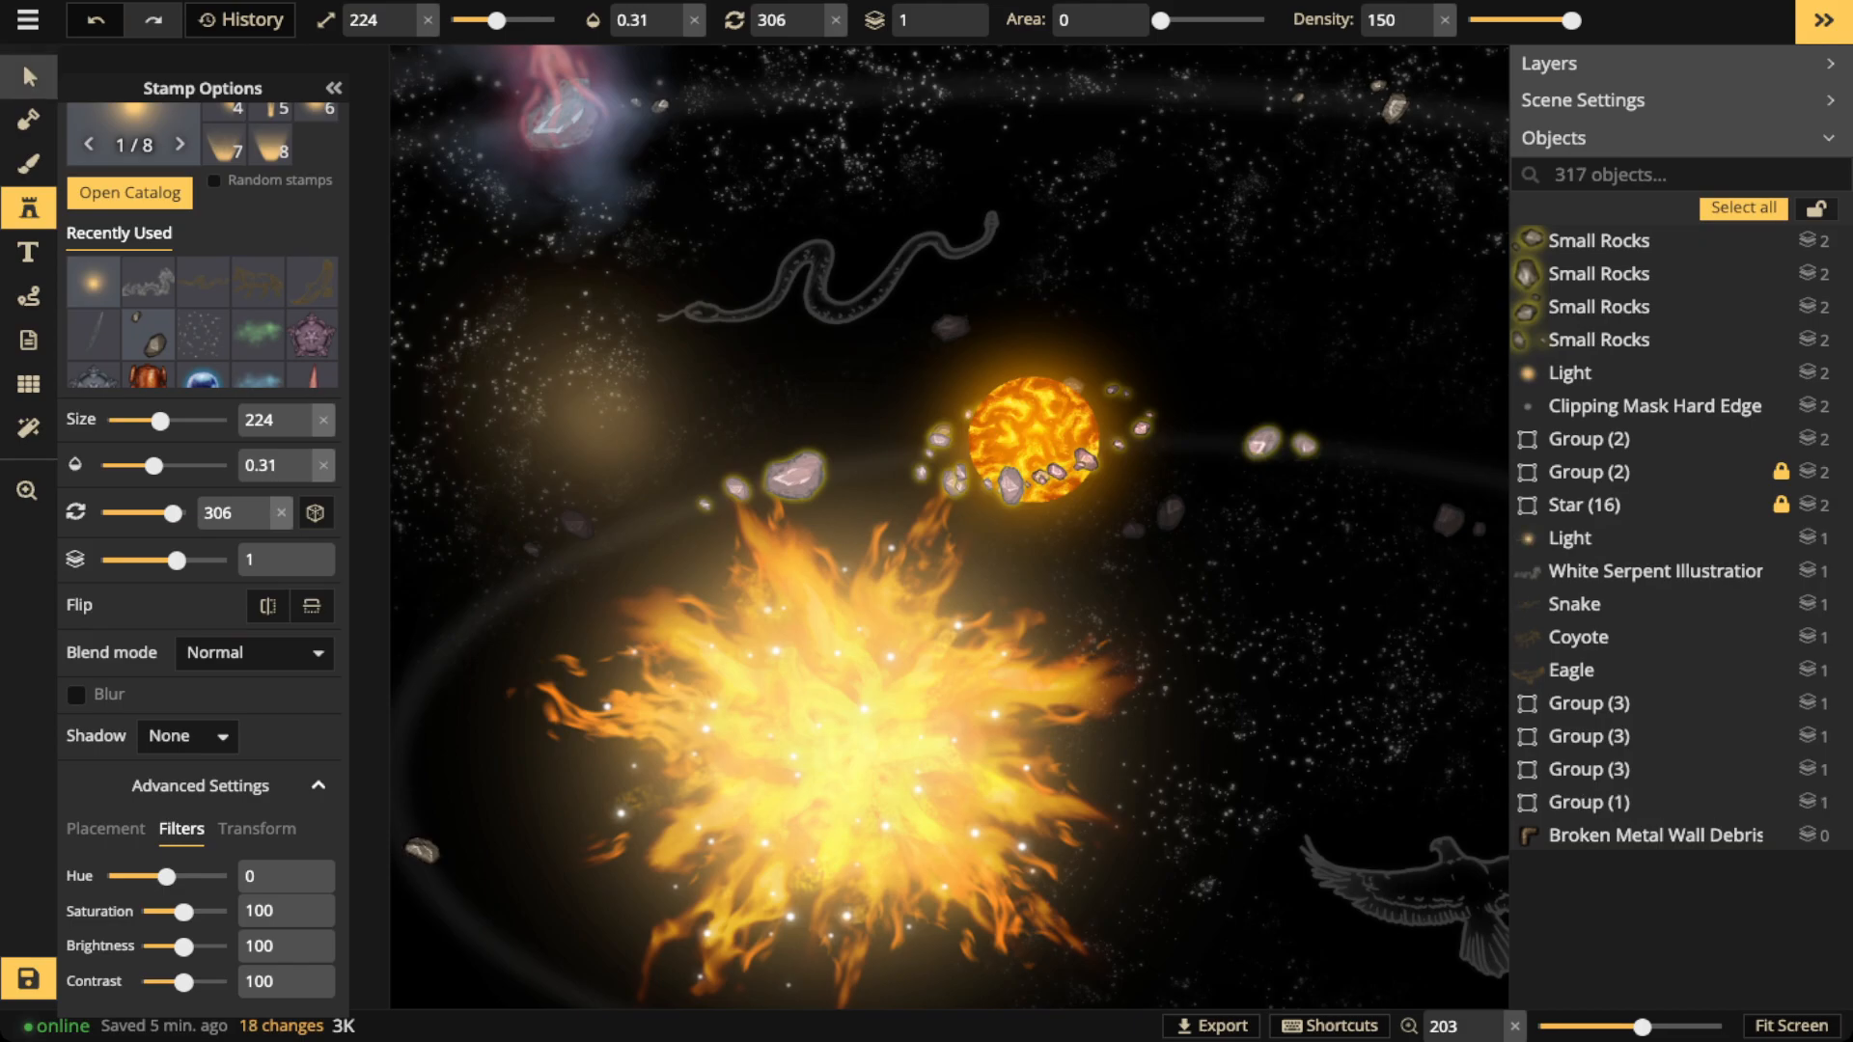
# Set the newly placed light's opacity to 1 and its saturation to 0
pyautogui.press('v')
pyautogui.click(691, 20)
pyautogui.write('1')
pyautogui.press('Return')
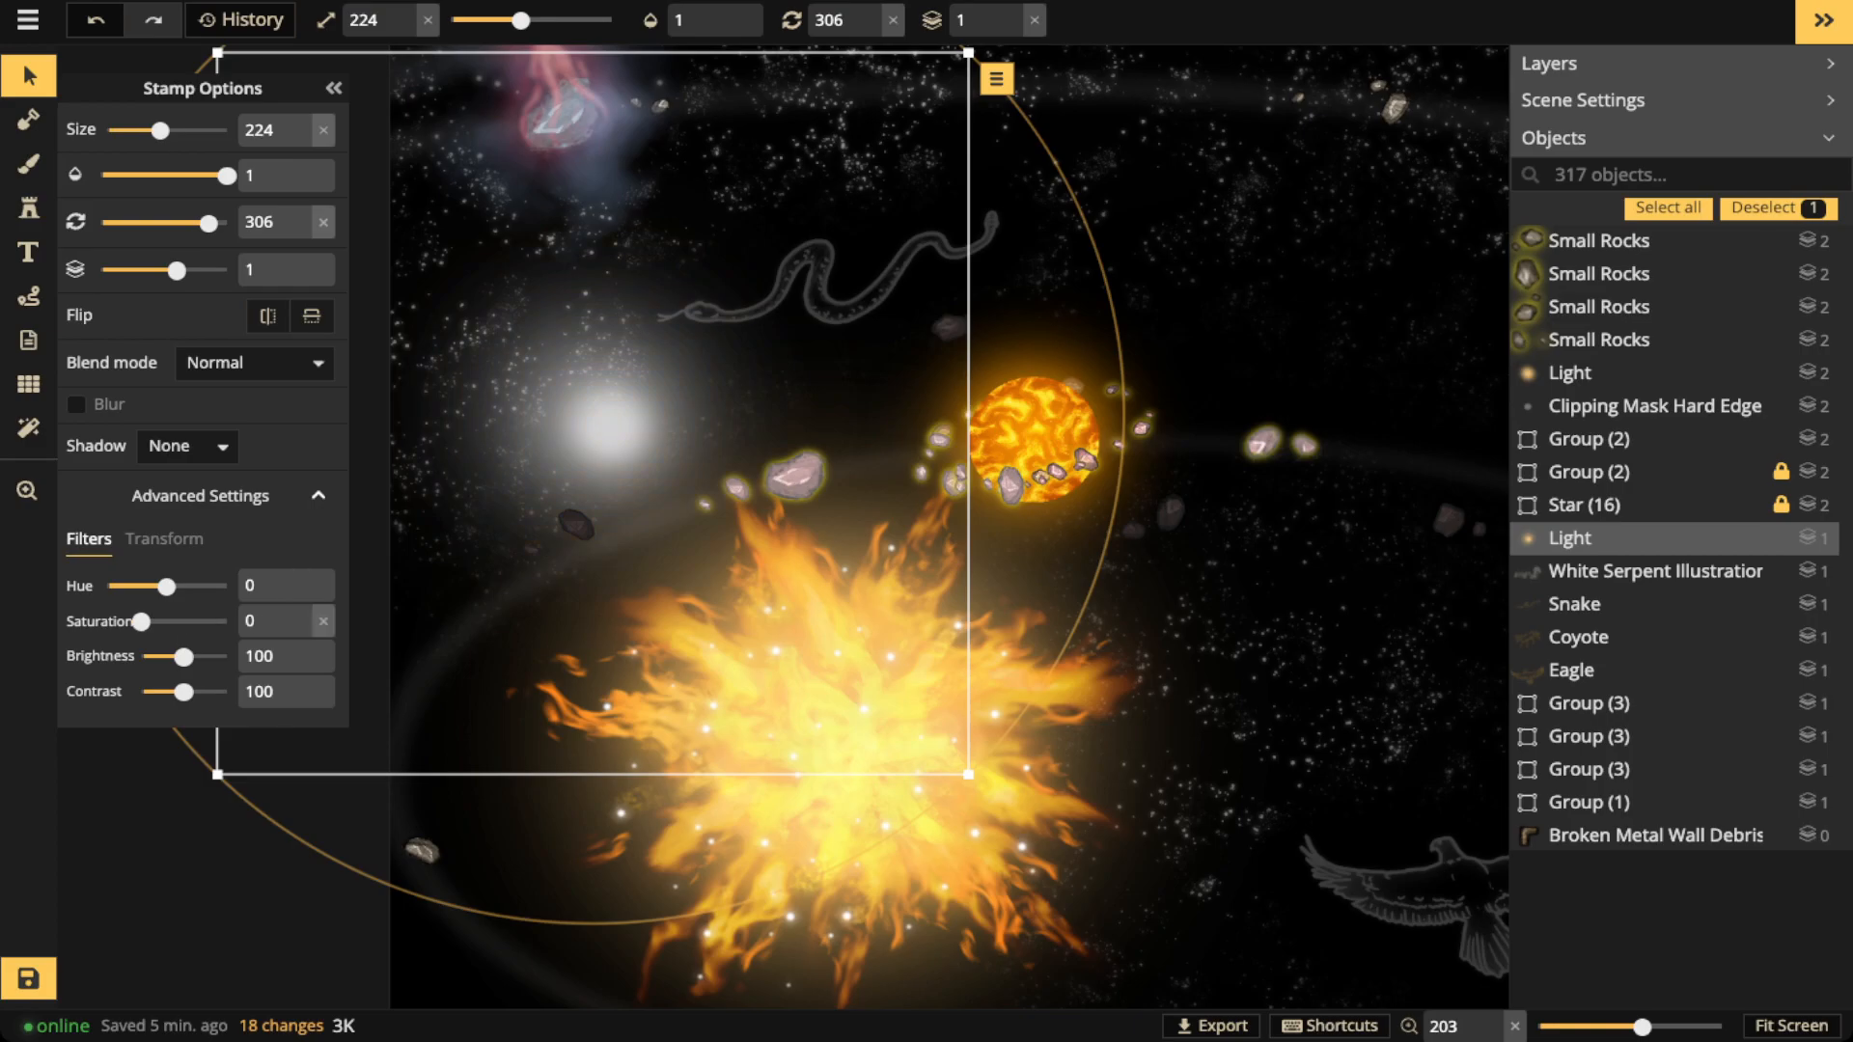
# Reduce the selected white light stamp to size 14
pyautogui.press('[')
pyautogui.press('[')
pyautogui.press('[')
pyautogui.press('[')
pyautogui.press('[')
pyautogui.press('[')
pyautogui.press('[')
pyautogui.press('[')
pyautogui.press('[')
pyautogui.press('[')
pyautogui.press('[')
pyautogui.press('[')
pyautogui.press('[')
pyautogui.press('[')
pyautogui.press('[')
pyautogui.press('[')
pyautogui.press('[')
pyautogui.press('[')
pyautogui.press('[')
pyautogui.press('[')
pyautogui.press('[')
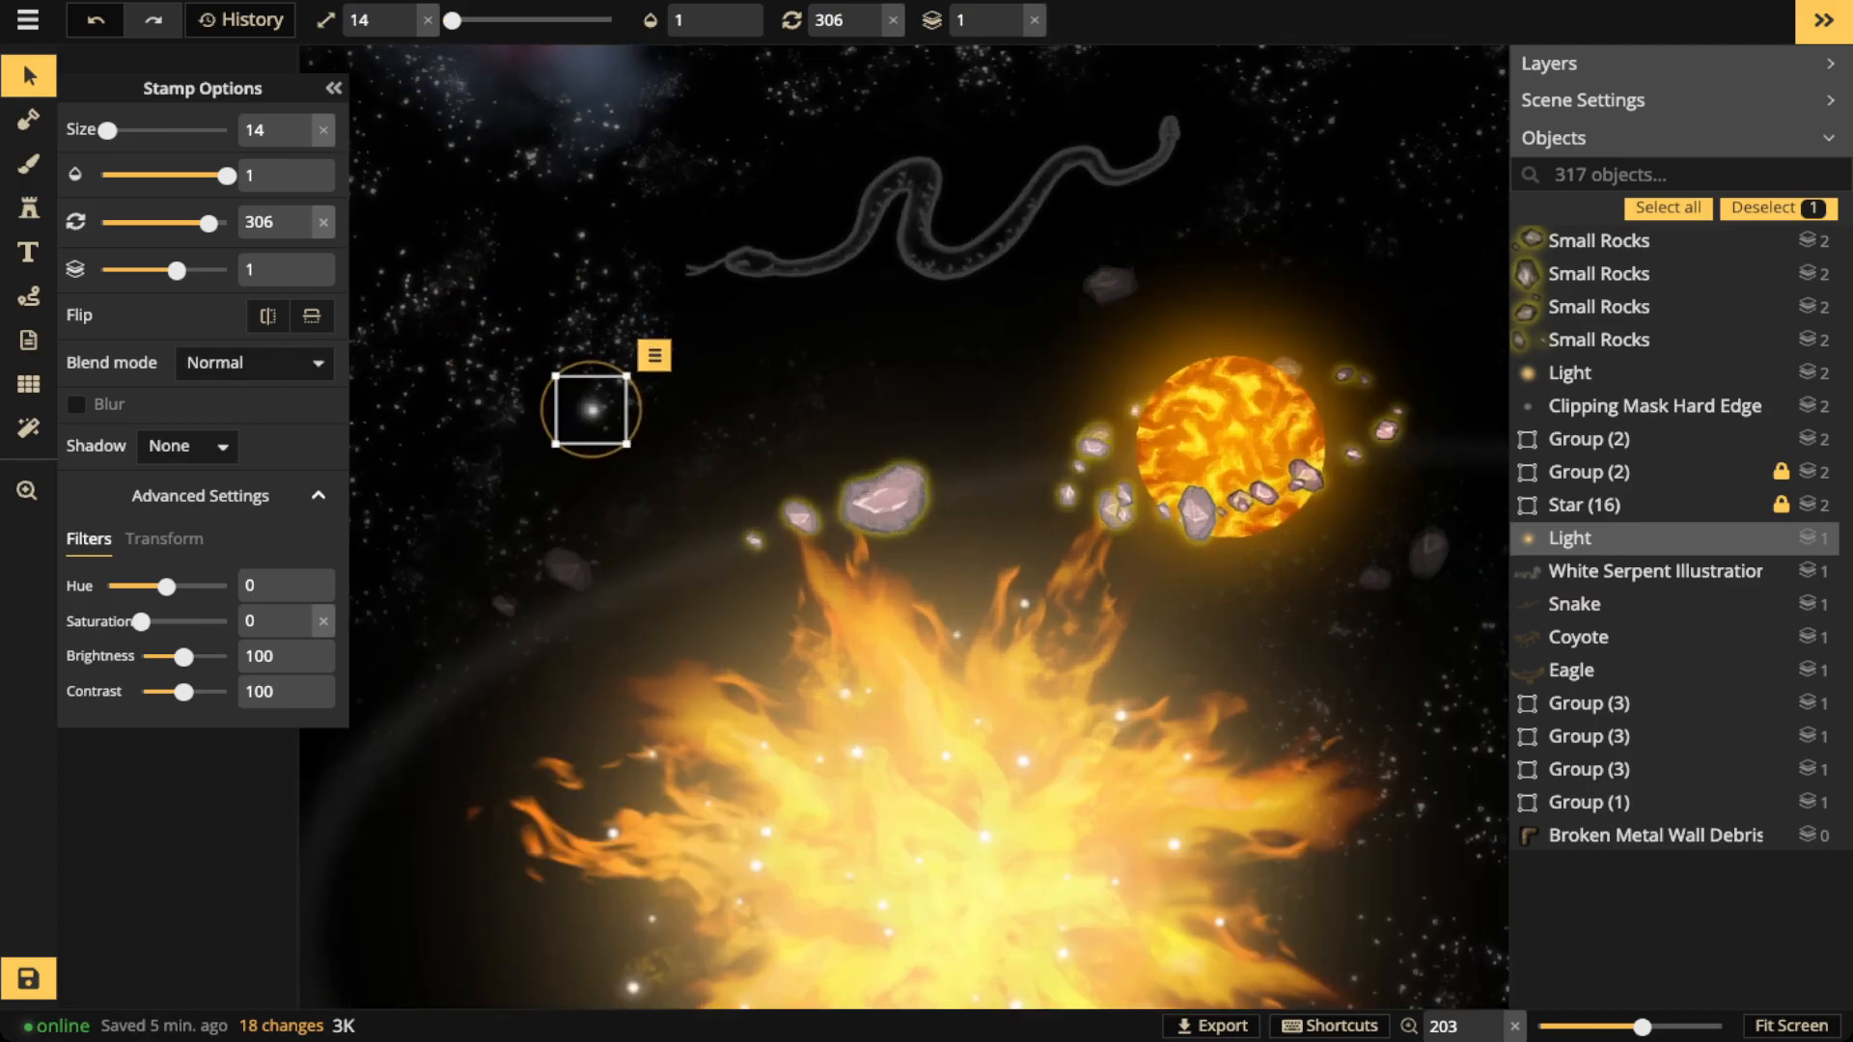
# Position the small light on the snake's head
pyautogui.scroll(5, 597, 416)
pyautogui.press('space')
pyautogui.moveTo(597, 417); pyautogui.dragTo(699, 537)
pyautogui.press('space')
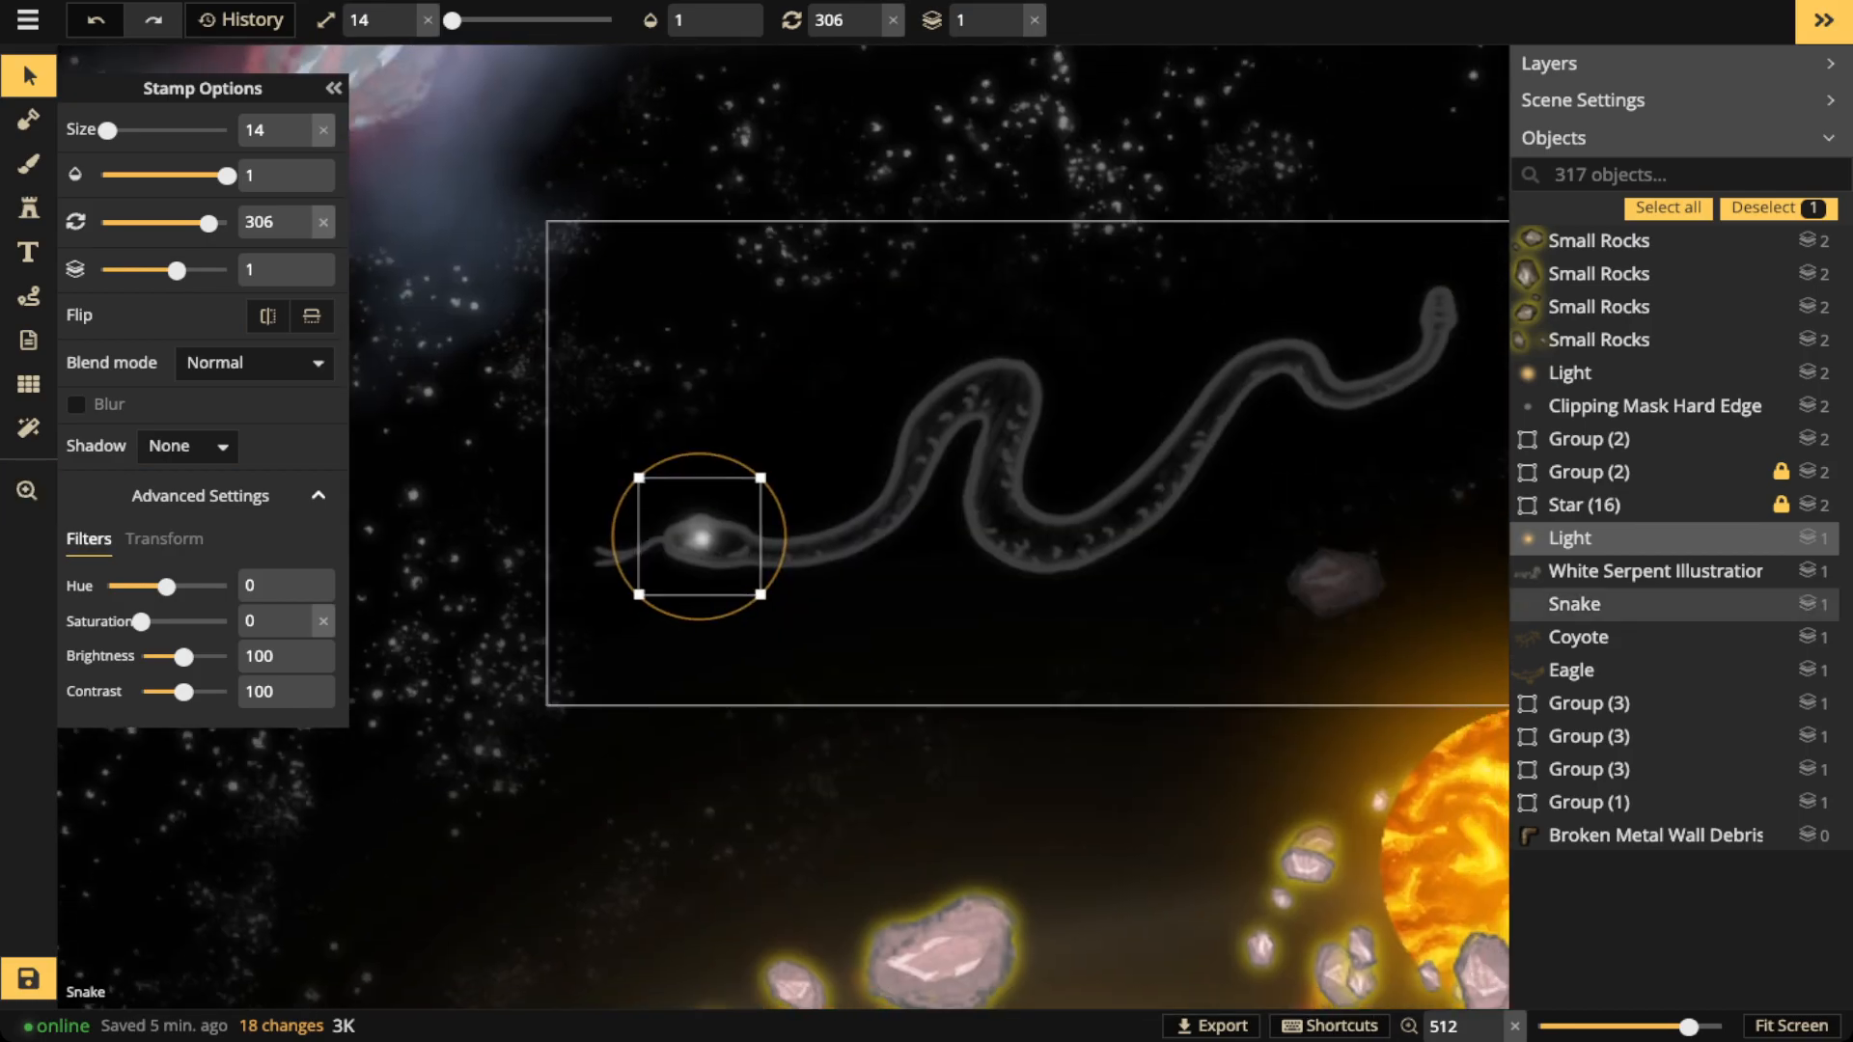
# Paste four copies of the light along the snake: on its upper bend, lower bend, second upper bend and tail tip
pyautogui.hotkey('ctrl', 'v')
pyautogui.moveTo(1077, 337); pyautogui.dragTo(1043, 548)
pyautogui.hotkey('ctrl', 'v')
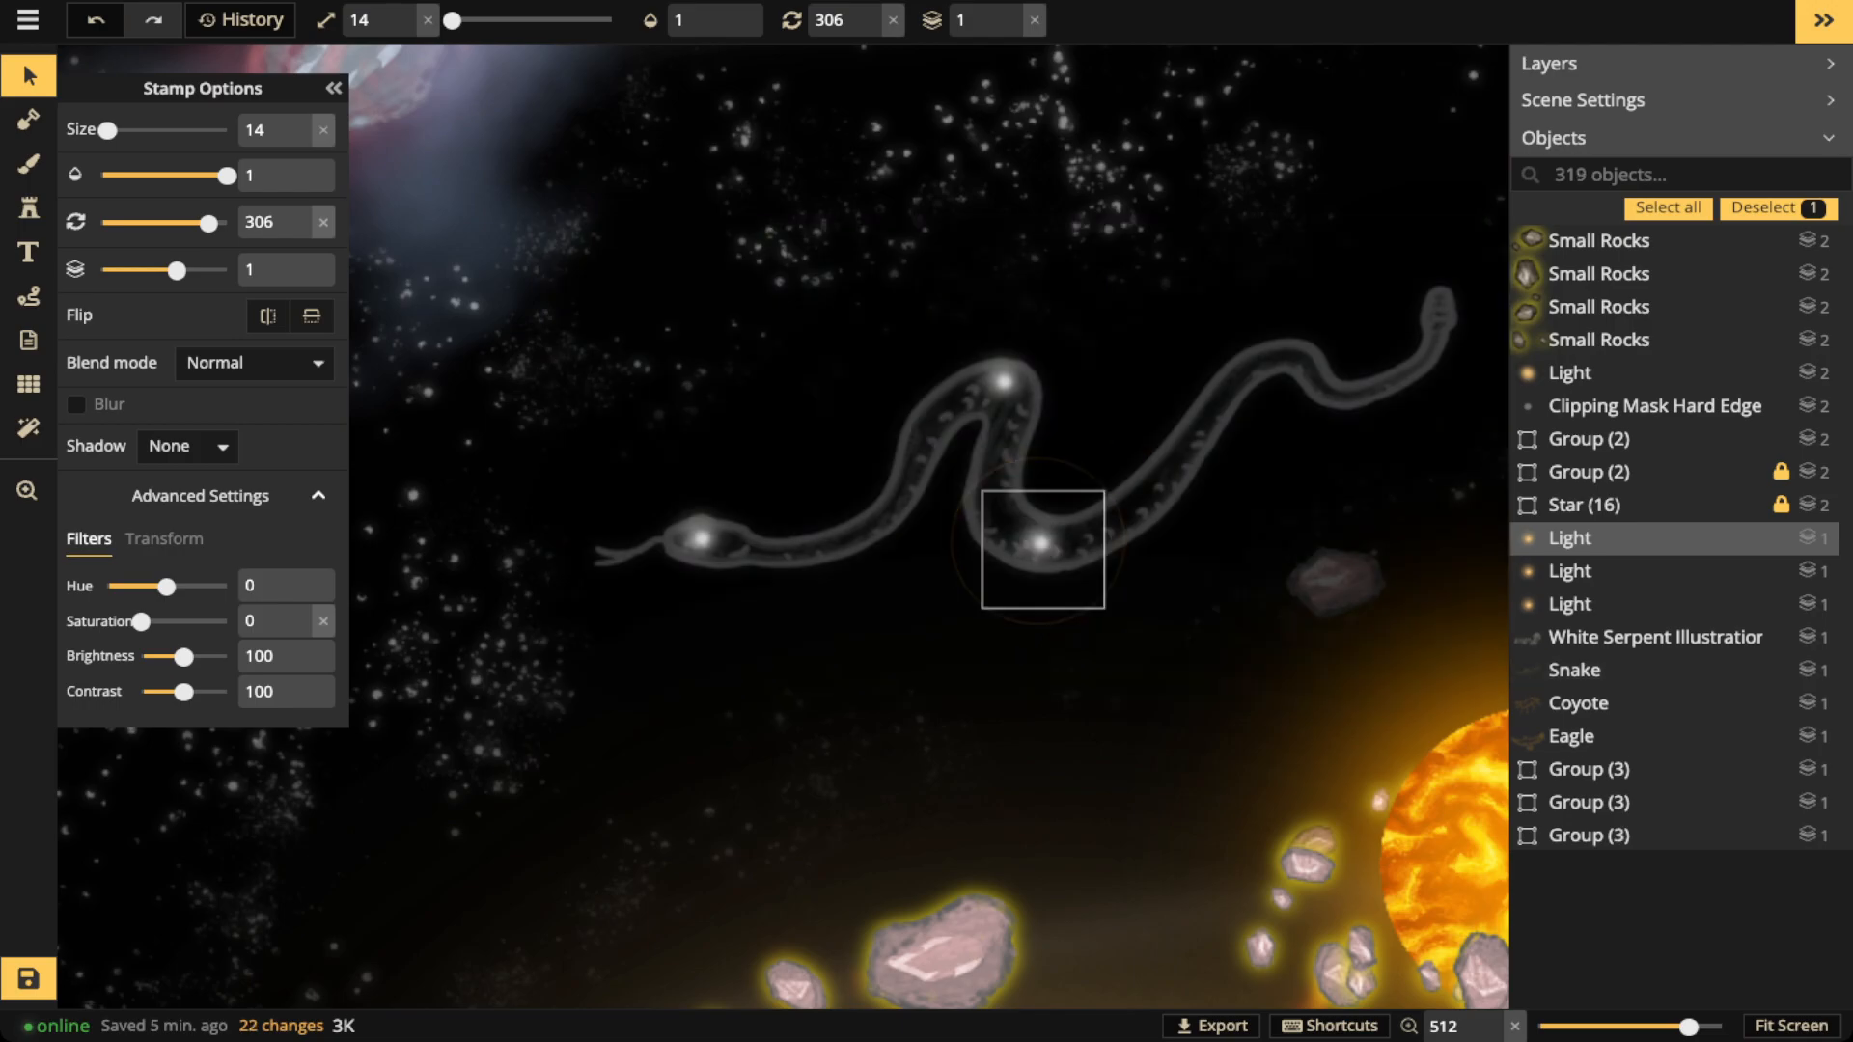
pyautogui.hotkey('ctrl', 'v')
pyautogui.moveTo(1284, 371); pyautogui.dragTo(1253, 366)
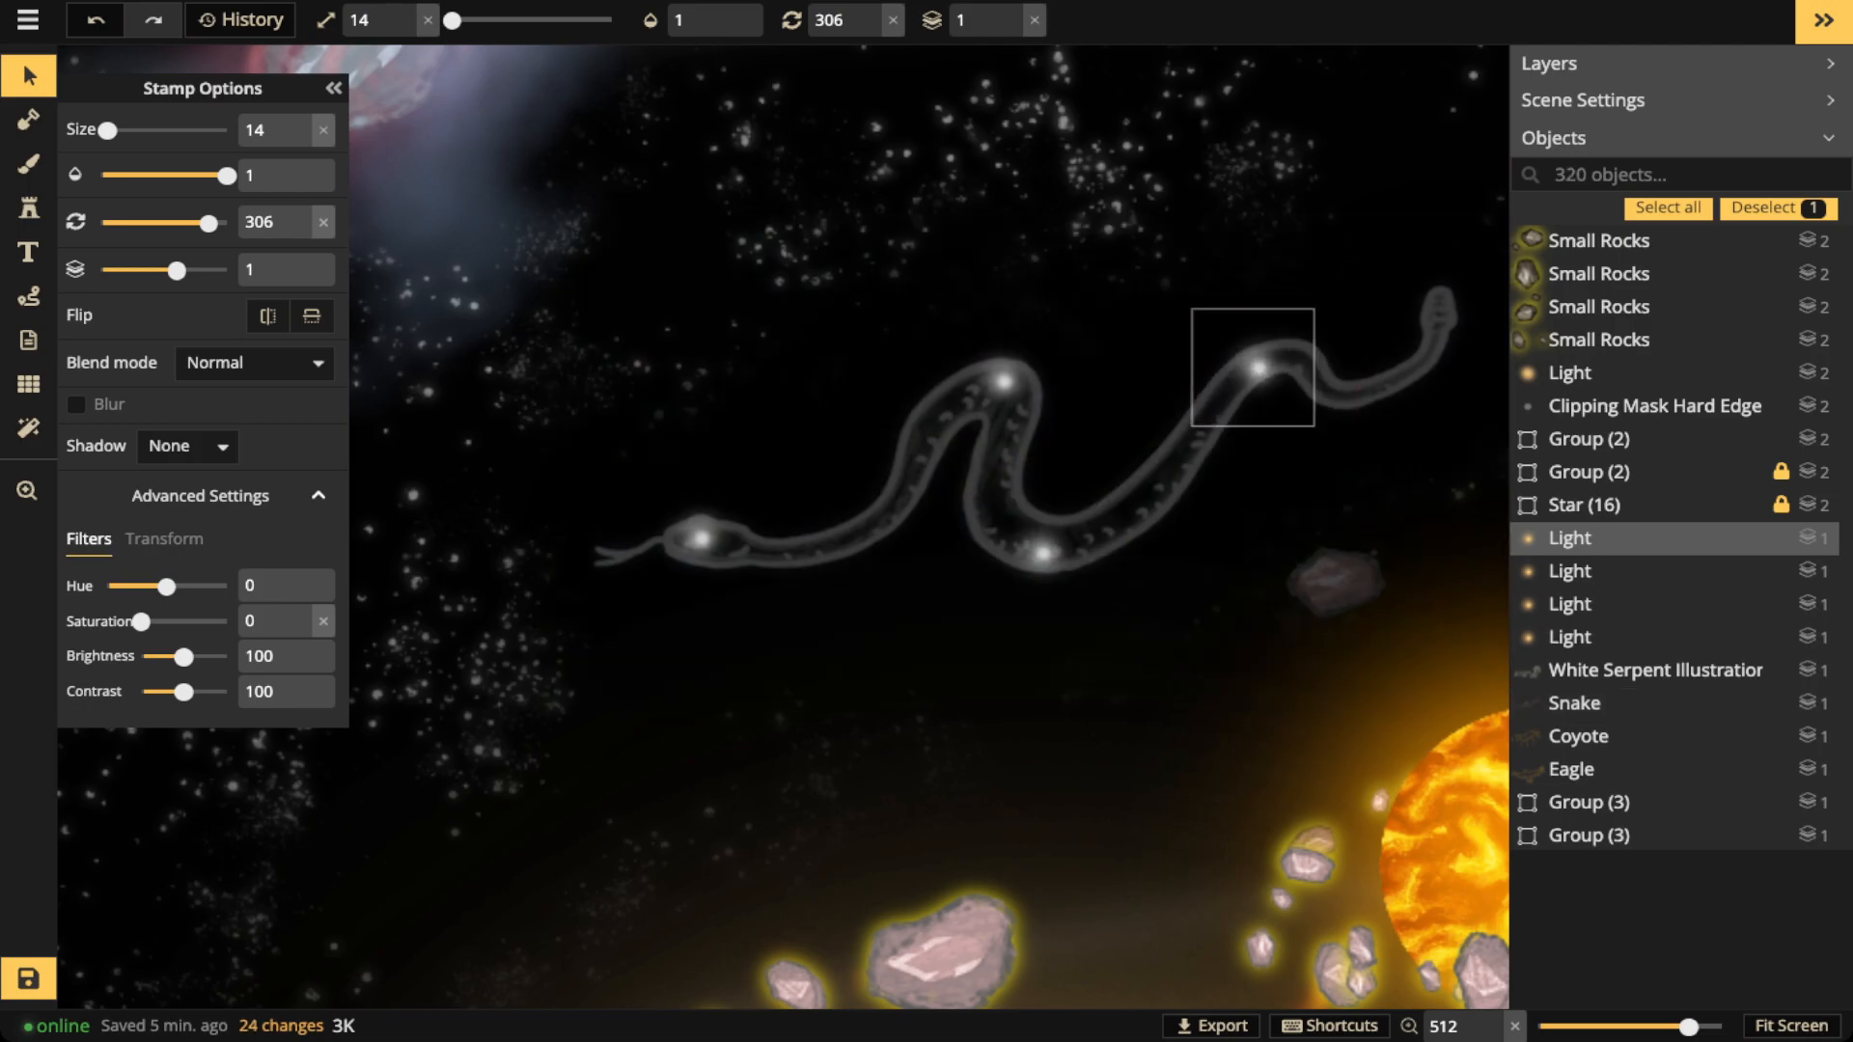
pyautogui.hotkey('ctrl', 'v')
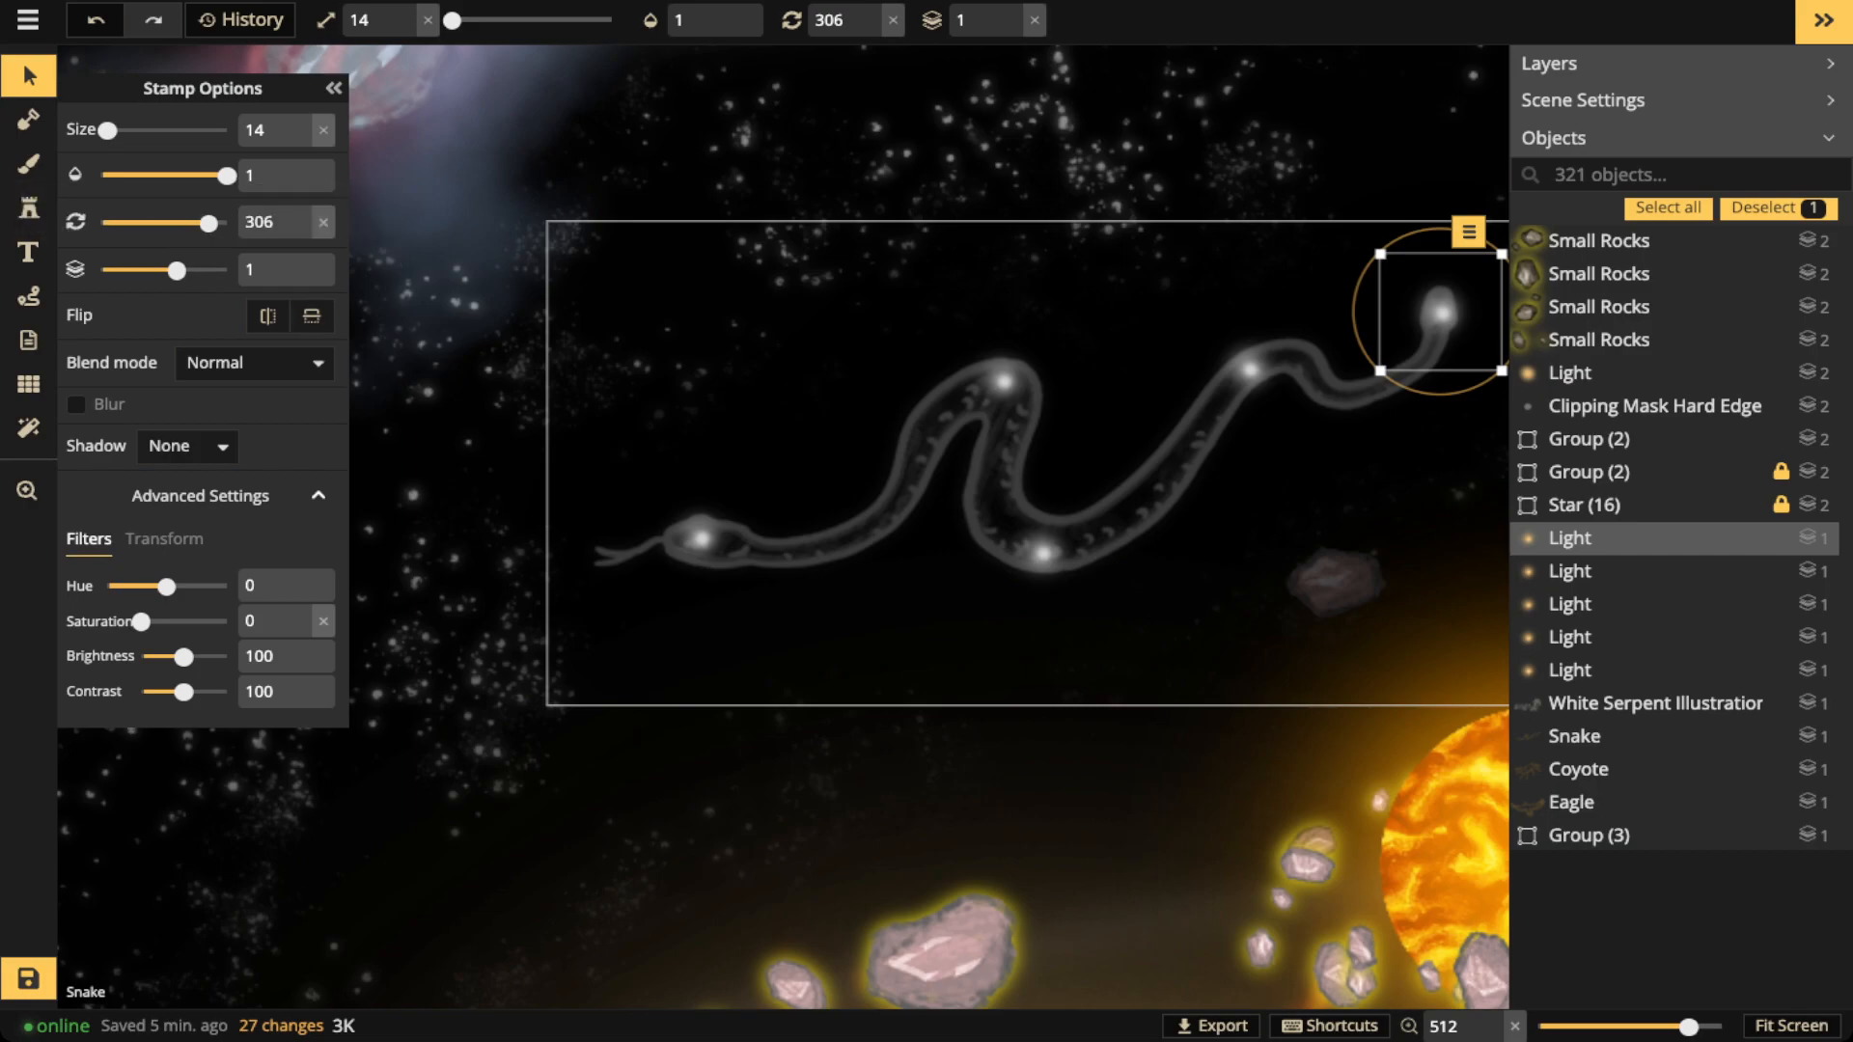
# Lower the opacity of the snake illustration to 0.09
pyautogui.click(873, 517)
pyautogui.moveTo(142, 175); pyautogui.dragTo(133, 174)
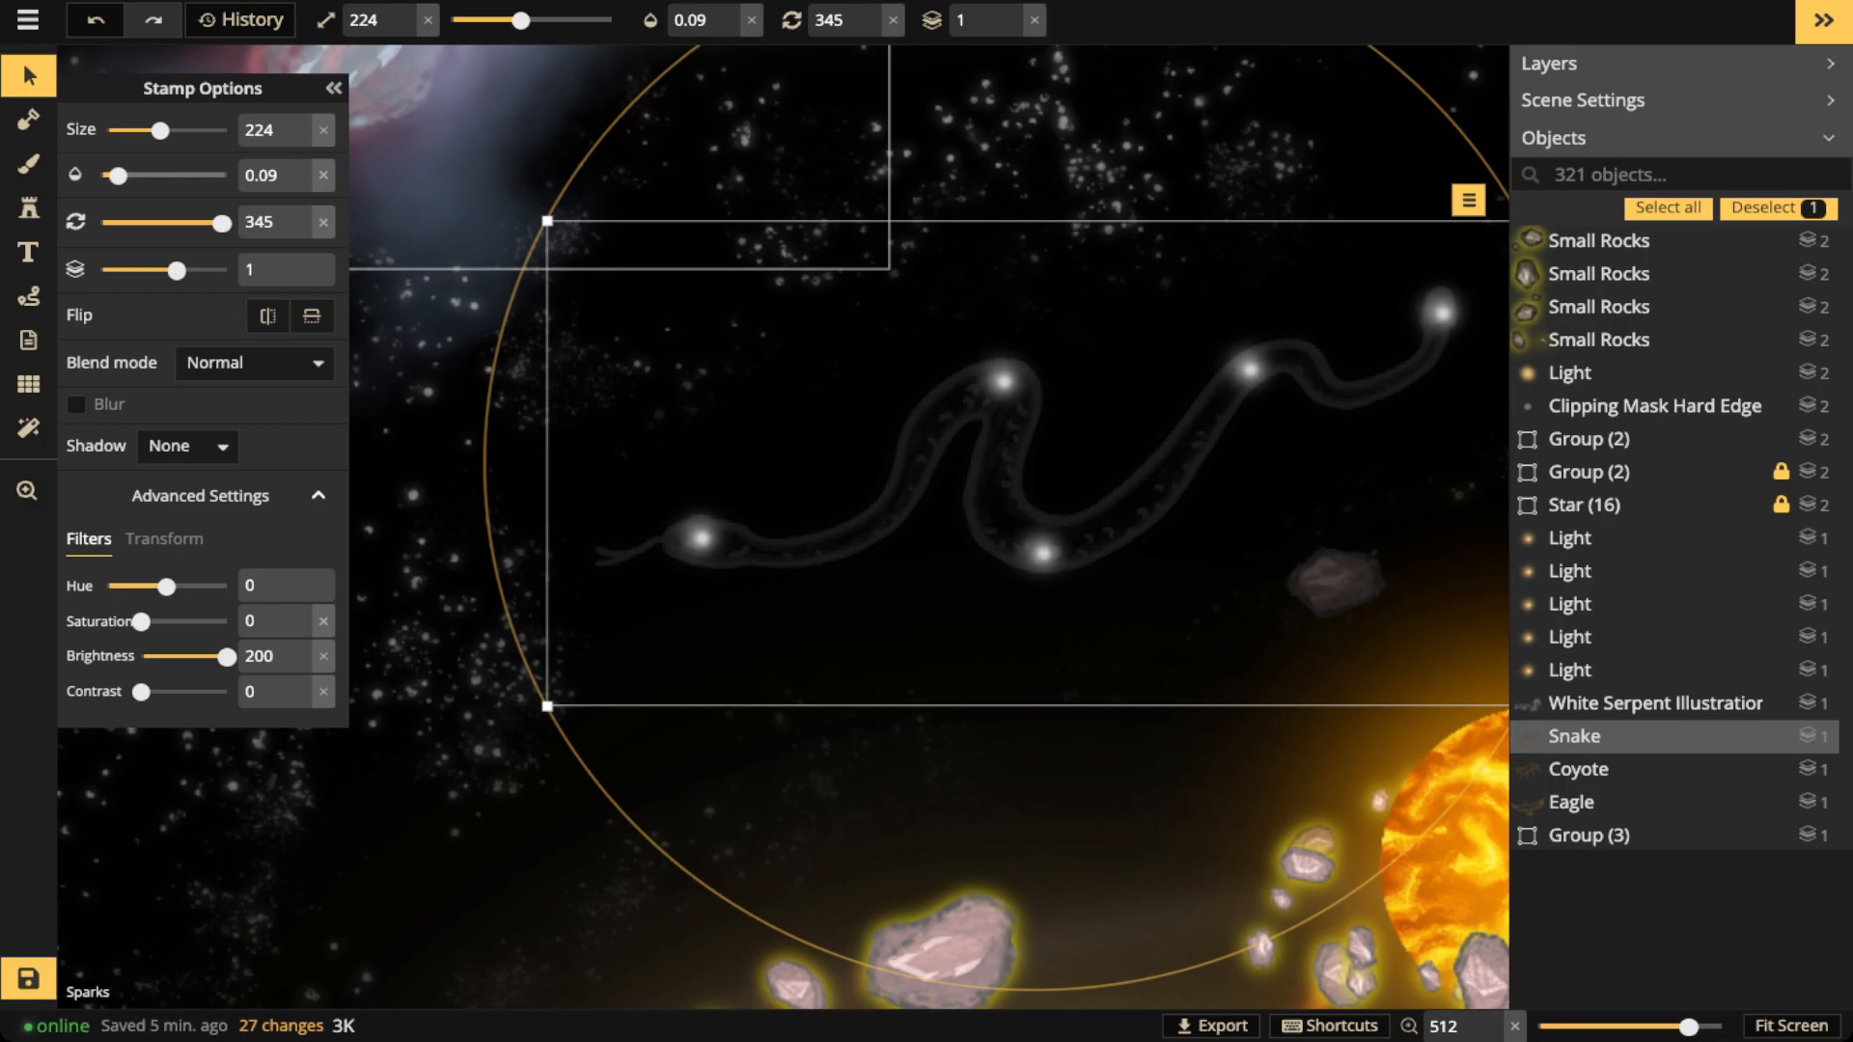
# Set the Path tool to Segments mode with a fully transparent shadow and 0.36 opacity
pyautogui.click(28, 295)
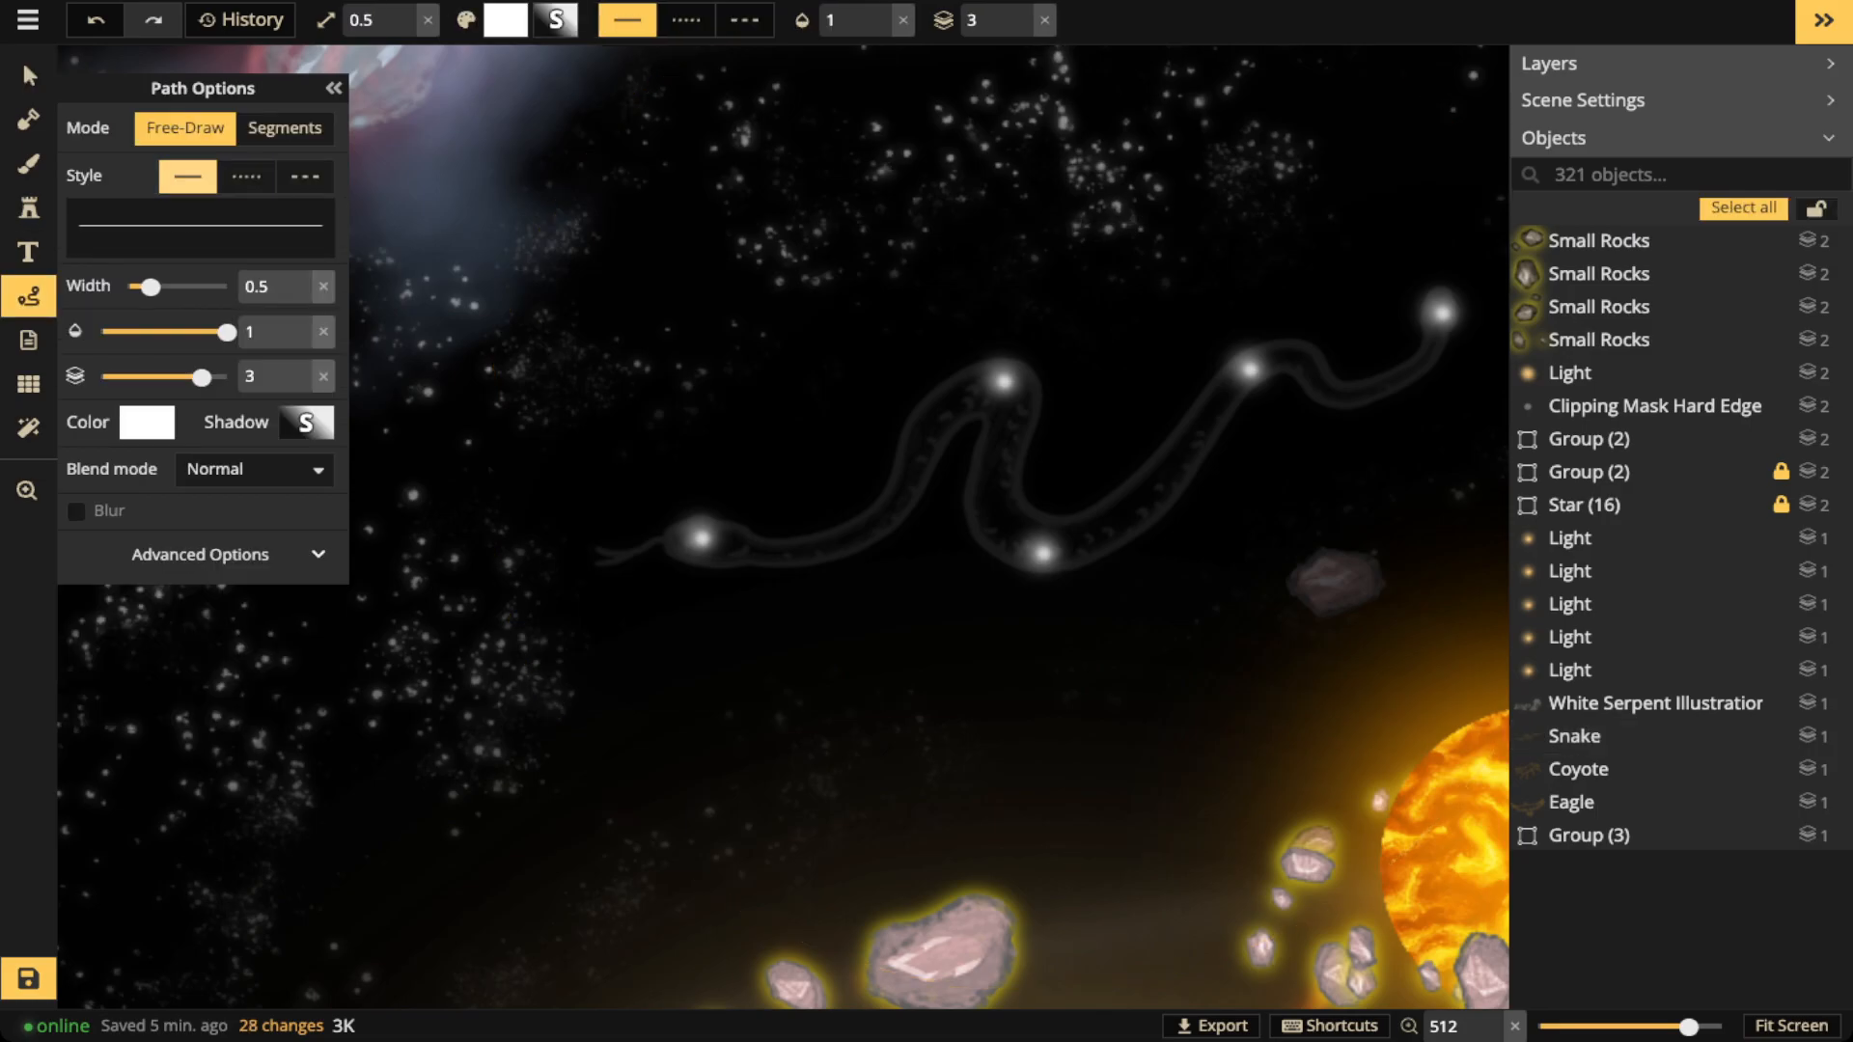
pyautogui.click(285, 128)
pyautogui.click(306, 422)
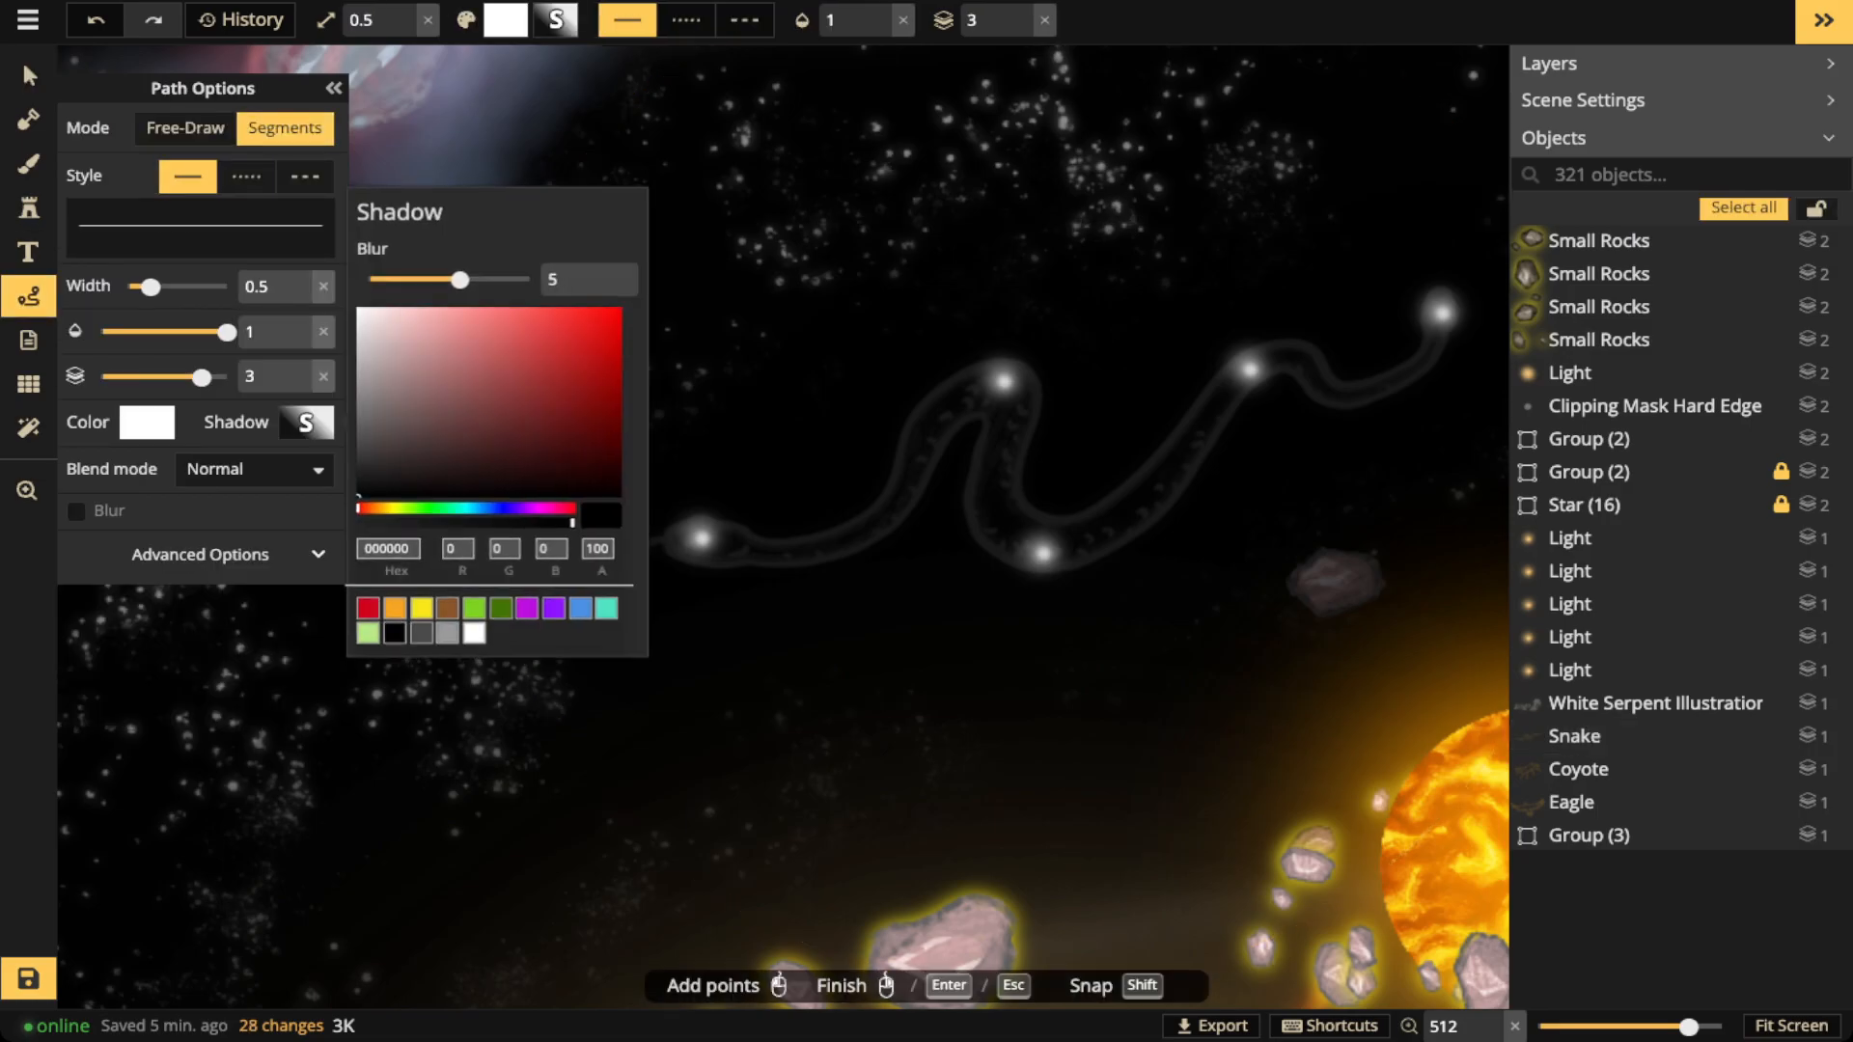
pyautogui.moveTo(571, 522); pyautogui.dragTo(358, 522)
pyautogui.moveTo(226, 332); pyautogui.dragTo(161, 332)
# Draw a short test segment below the snake and lower the path opacity to 0.2
pyautogui.click(698, 657)
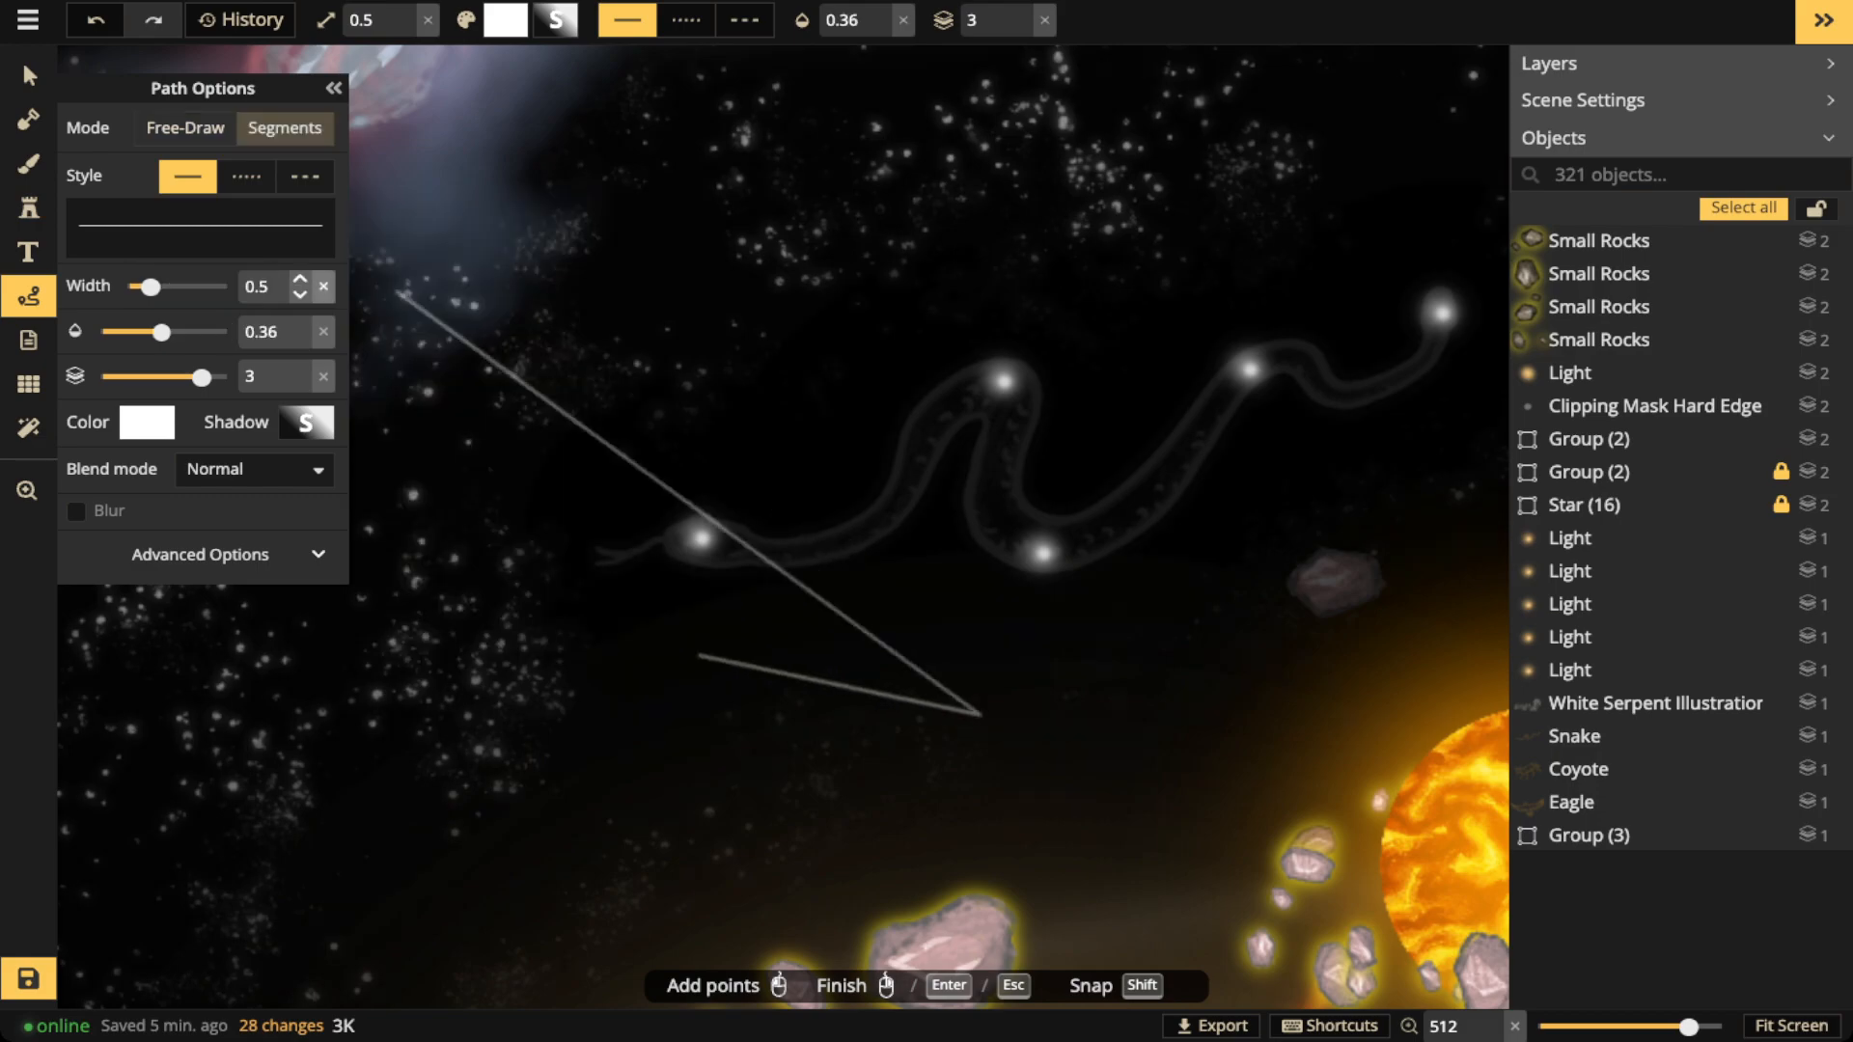
pyautogui.press('e')
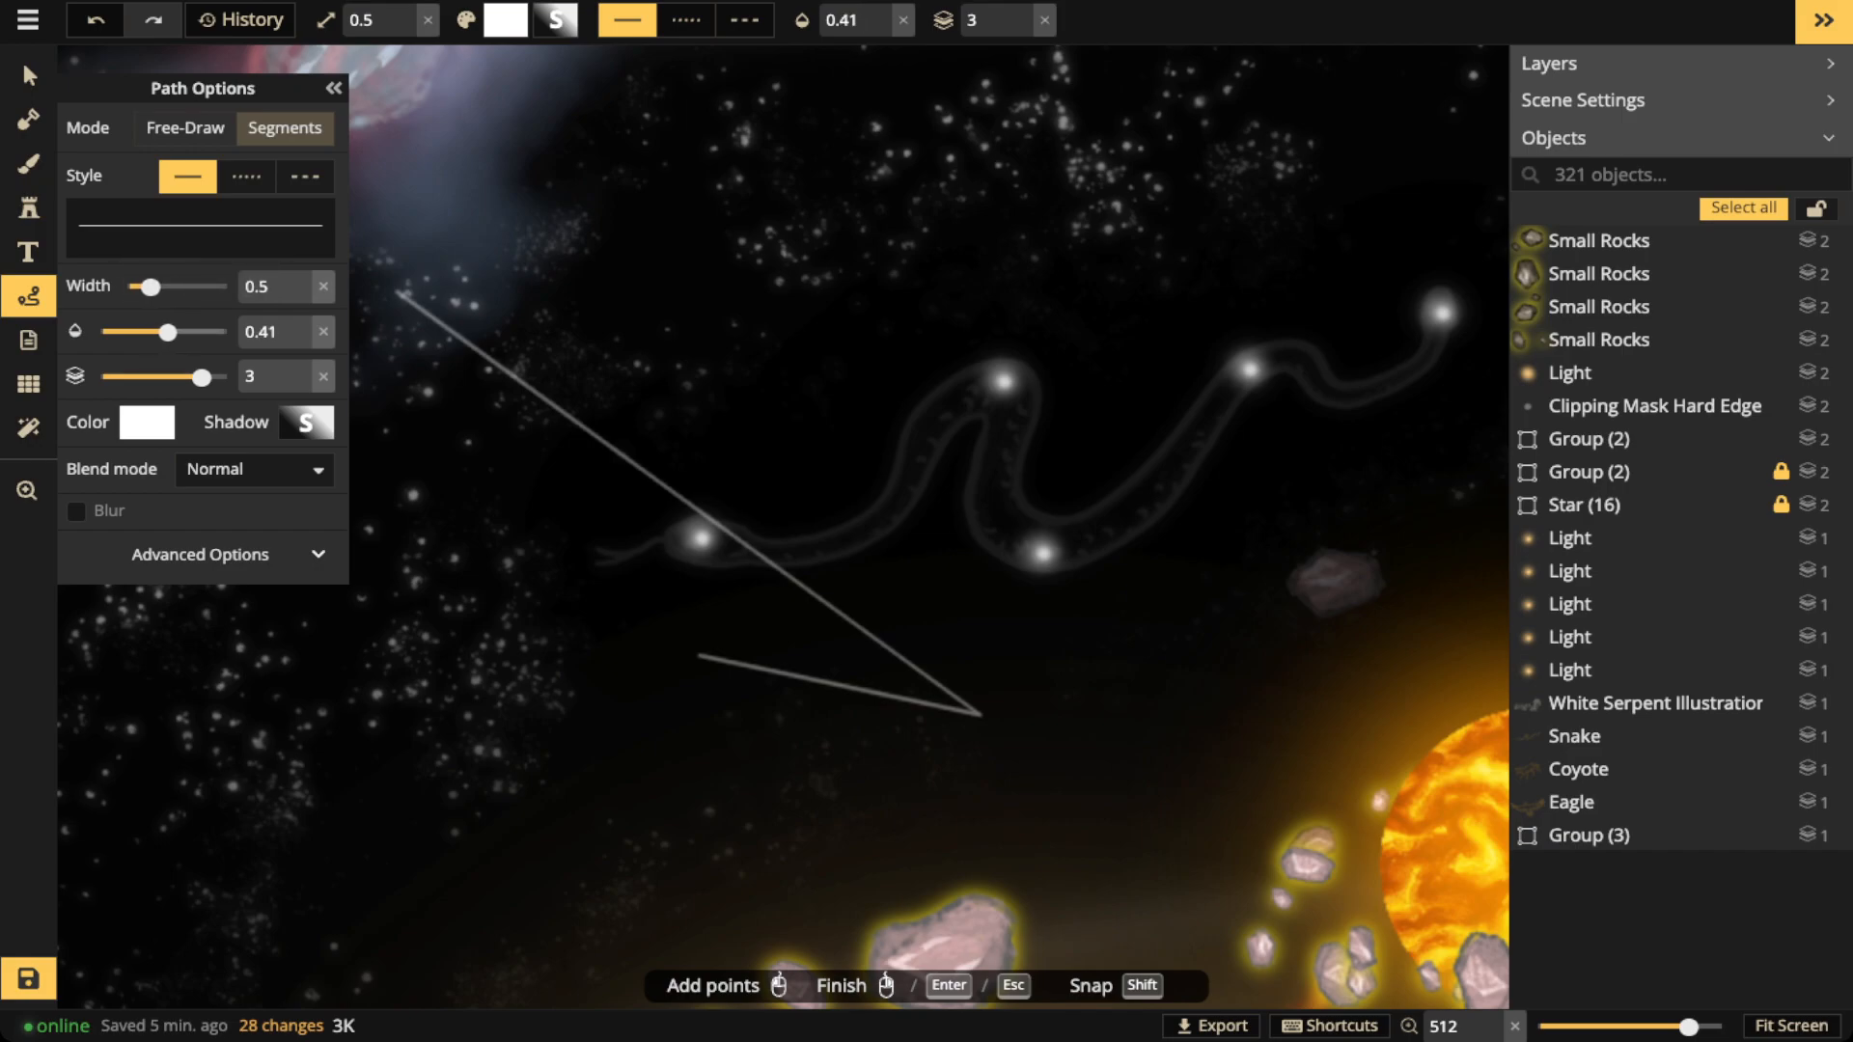
pyautogui.press('d')
pyautogui.press('d')
pyautogui.press('d')
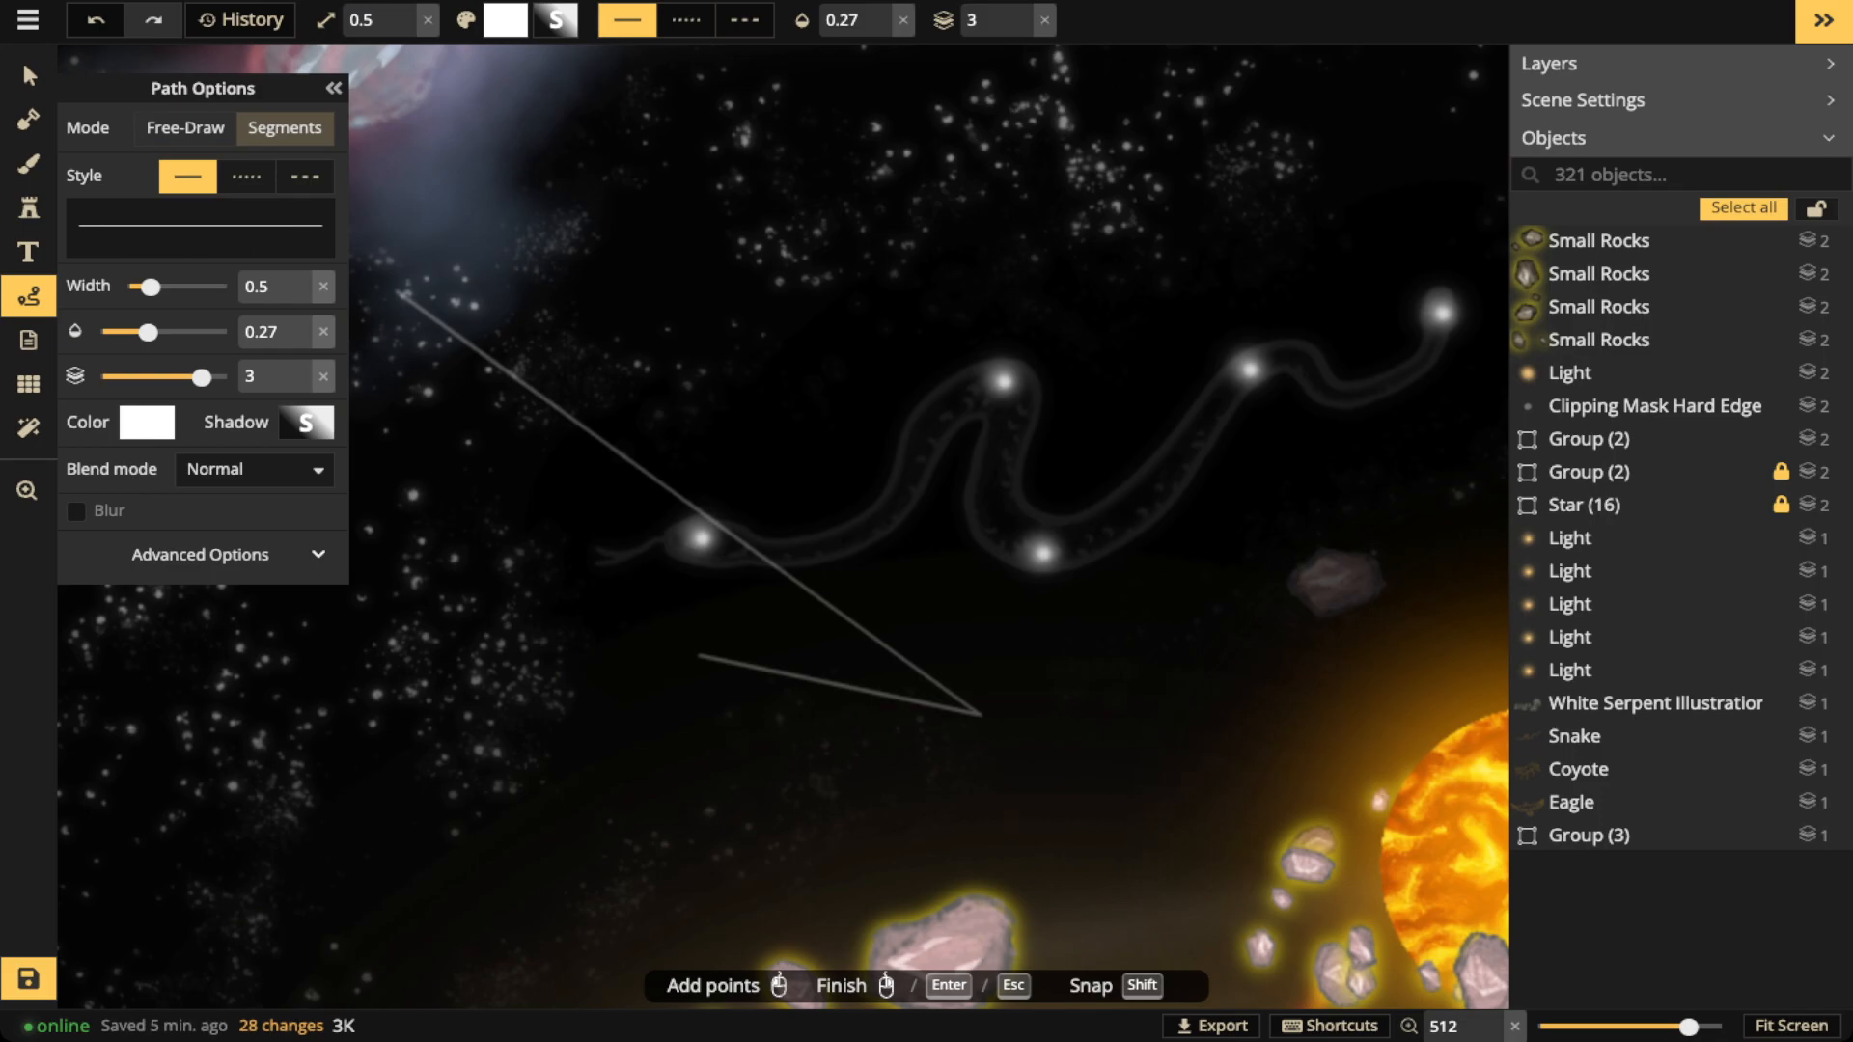
pyautogui.press('d')
pyautogui.press('d')
pyautogui.press('d')
pyautogui.press('d')
pyautogui.press('d')
pyautogui.press('d')
pyautogui.press('d')
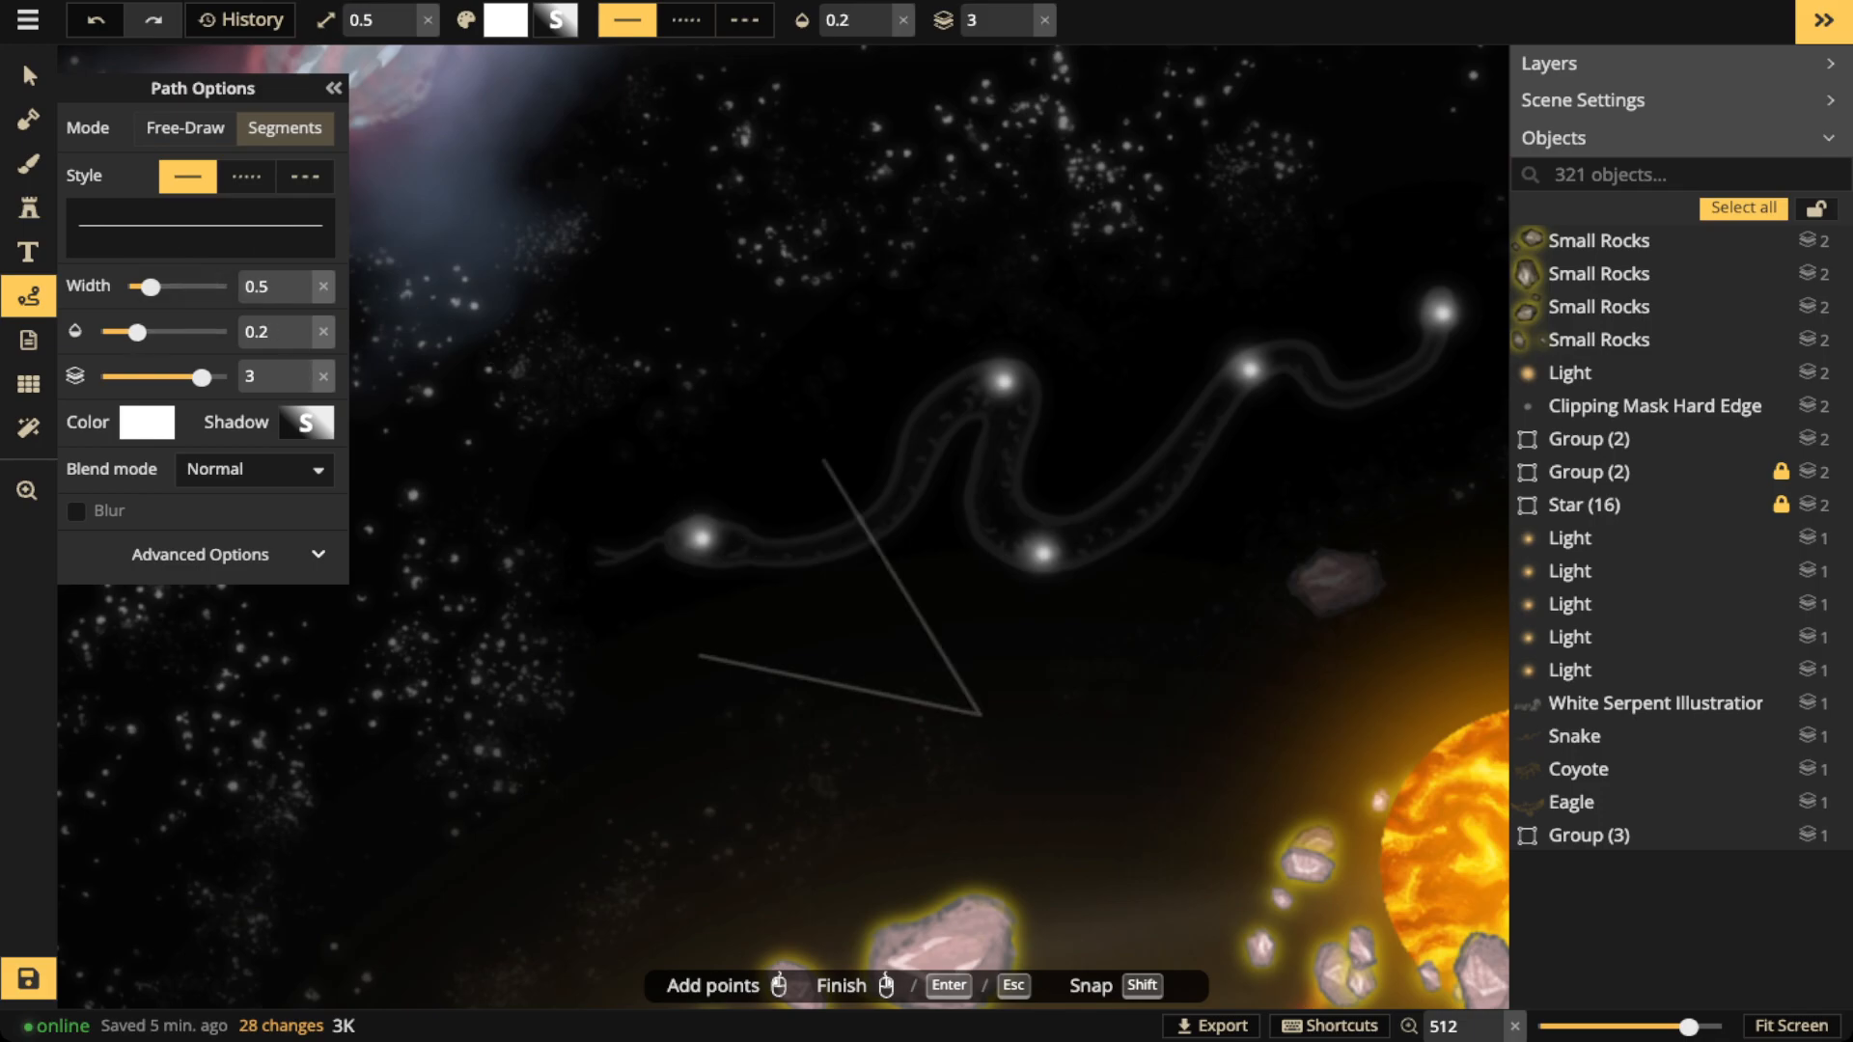
pyautogui.press('Return')
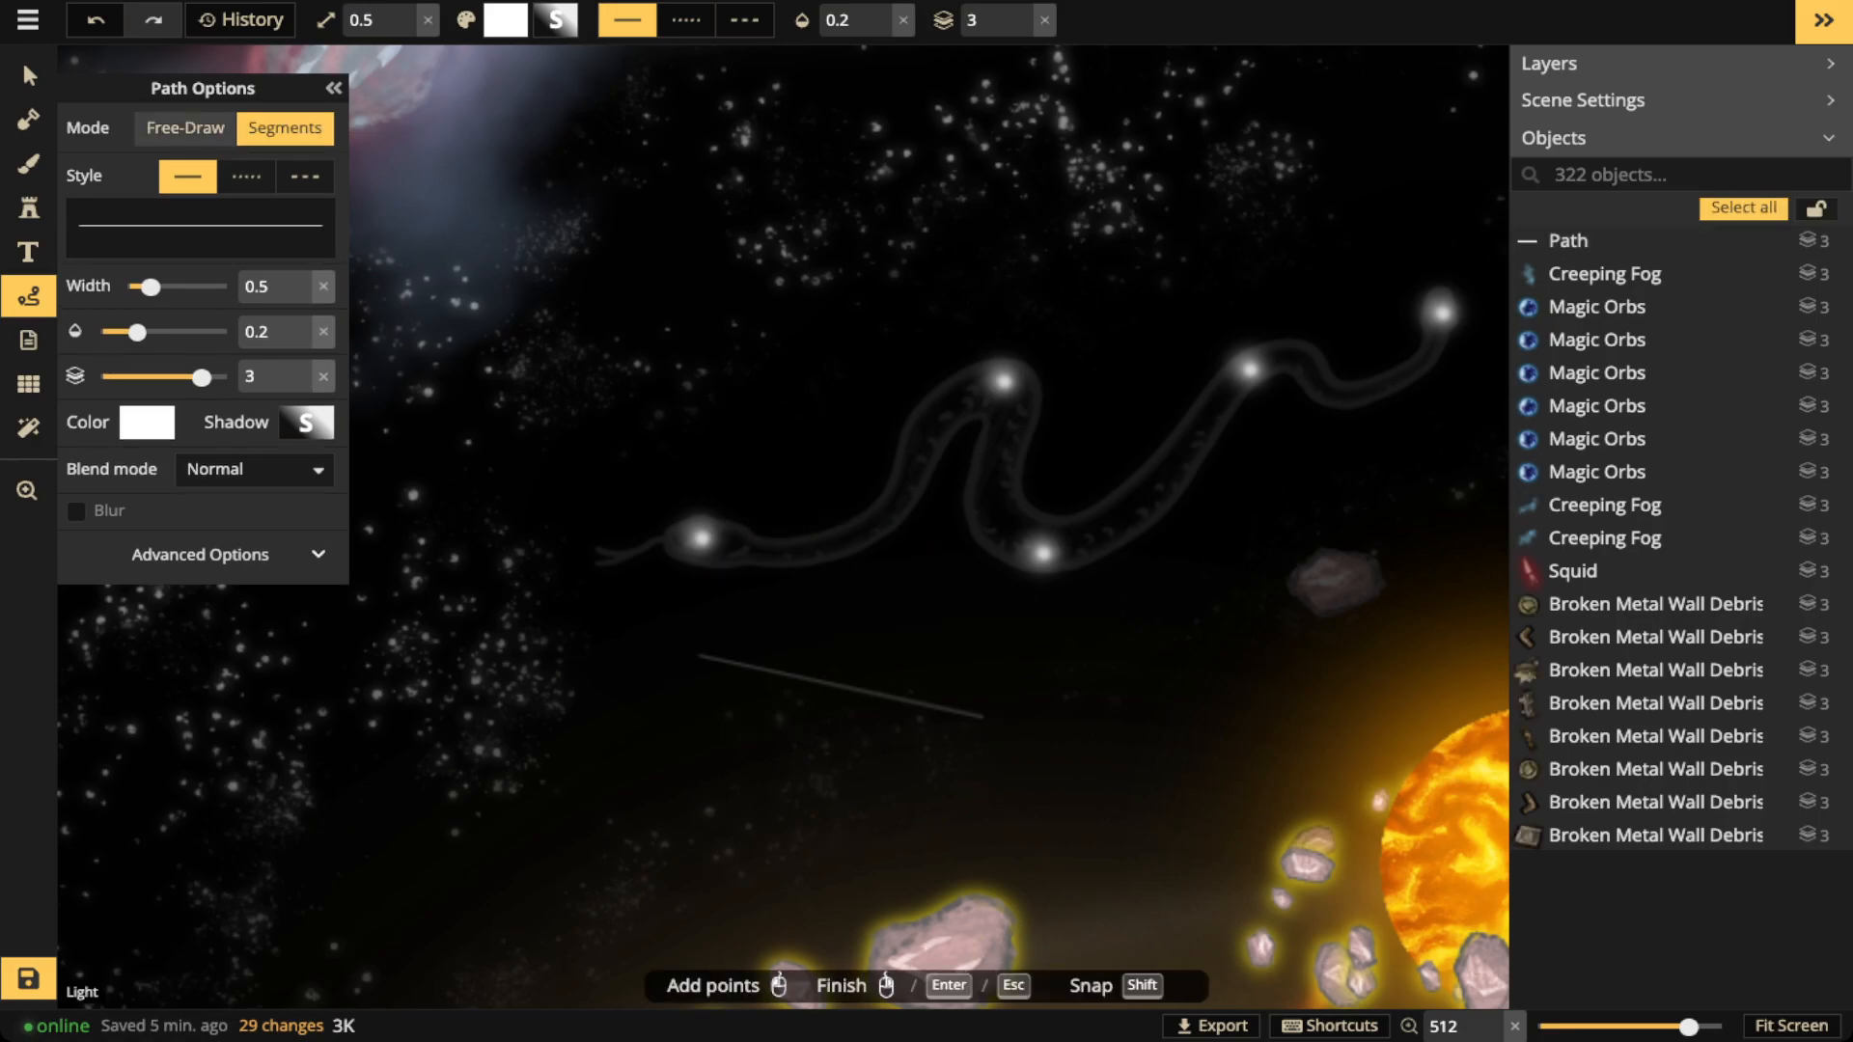
# Delete the test segment below the snake
pyautogui.click(21, 60)
pyautogui.click(839, 686)
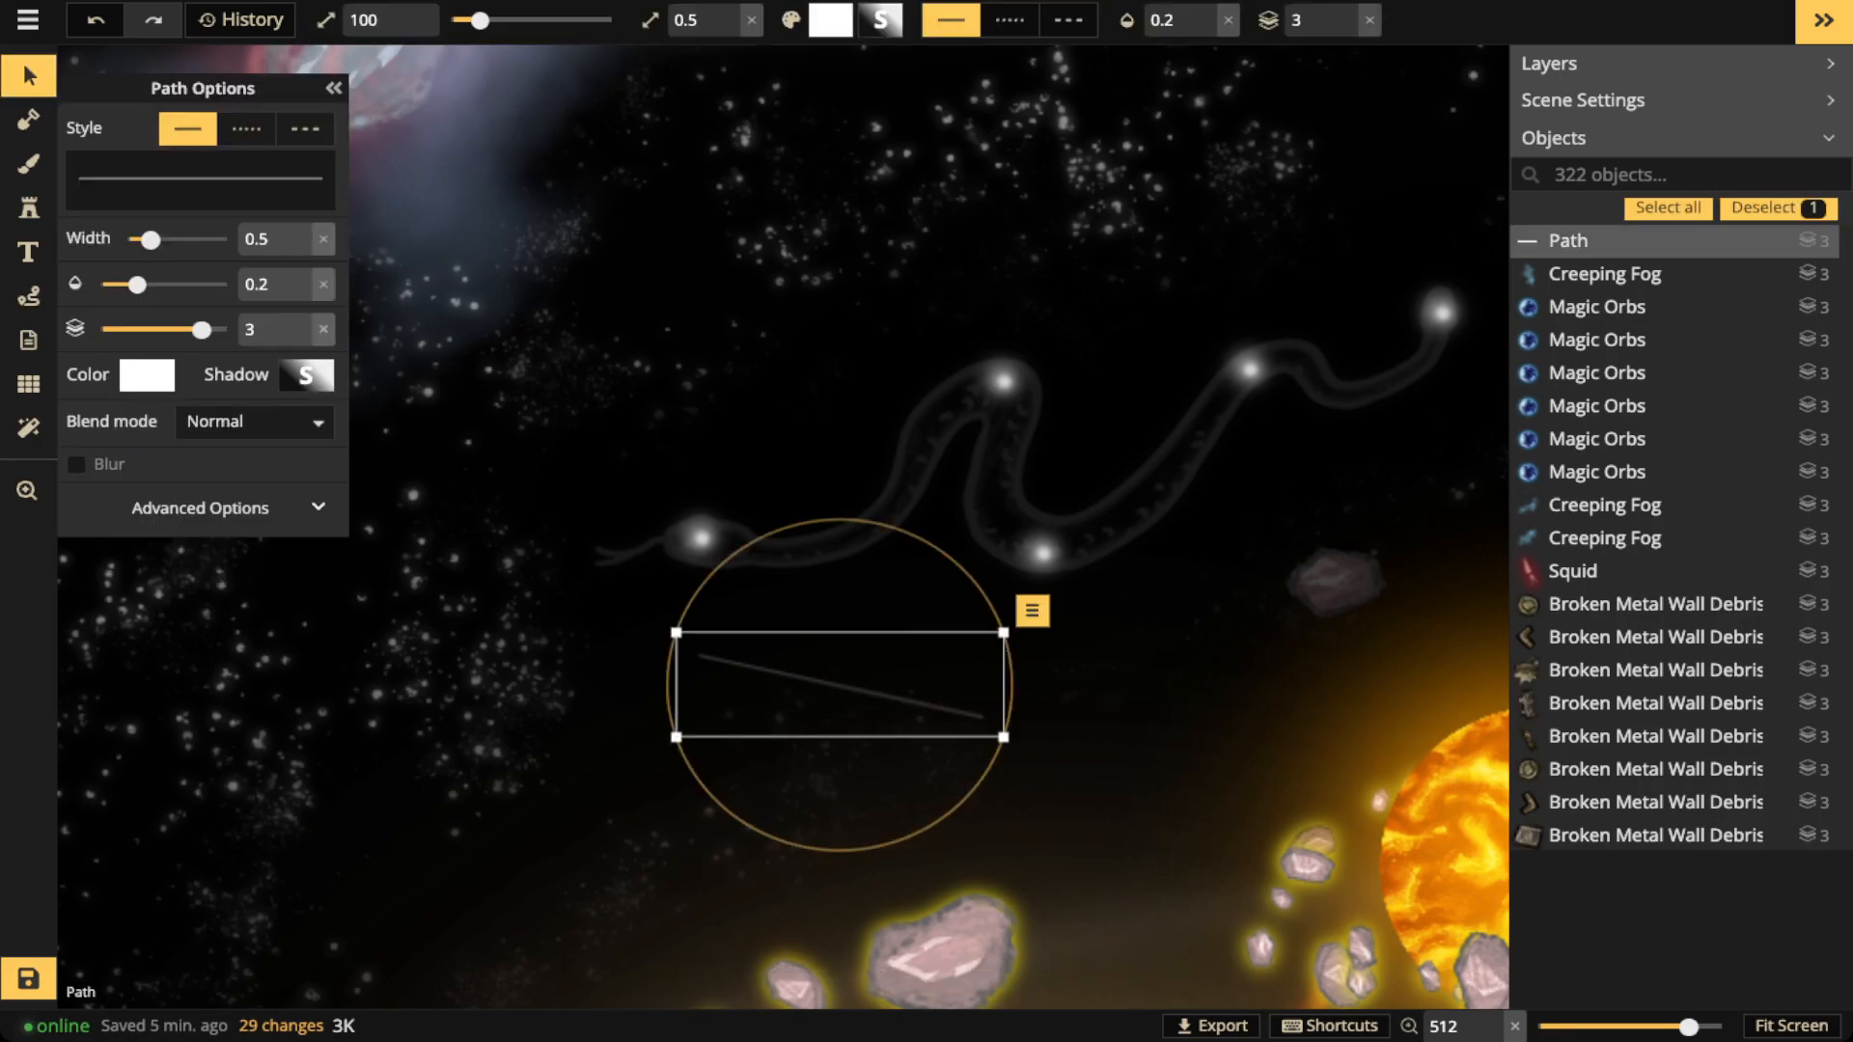
pyautogui.press('Delete')
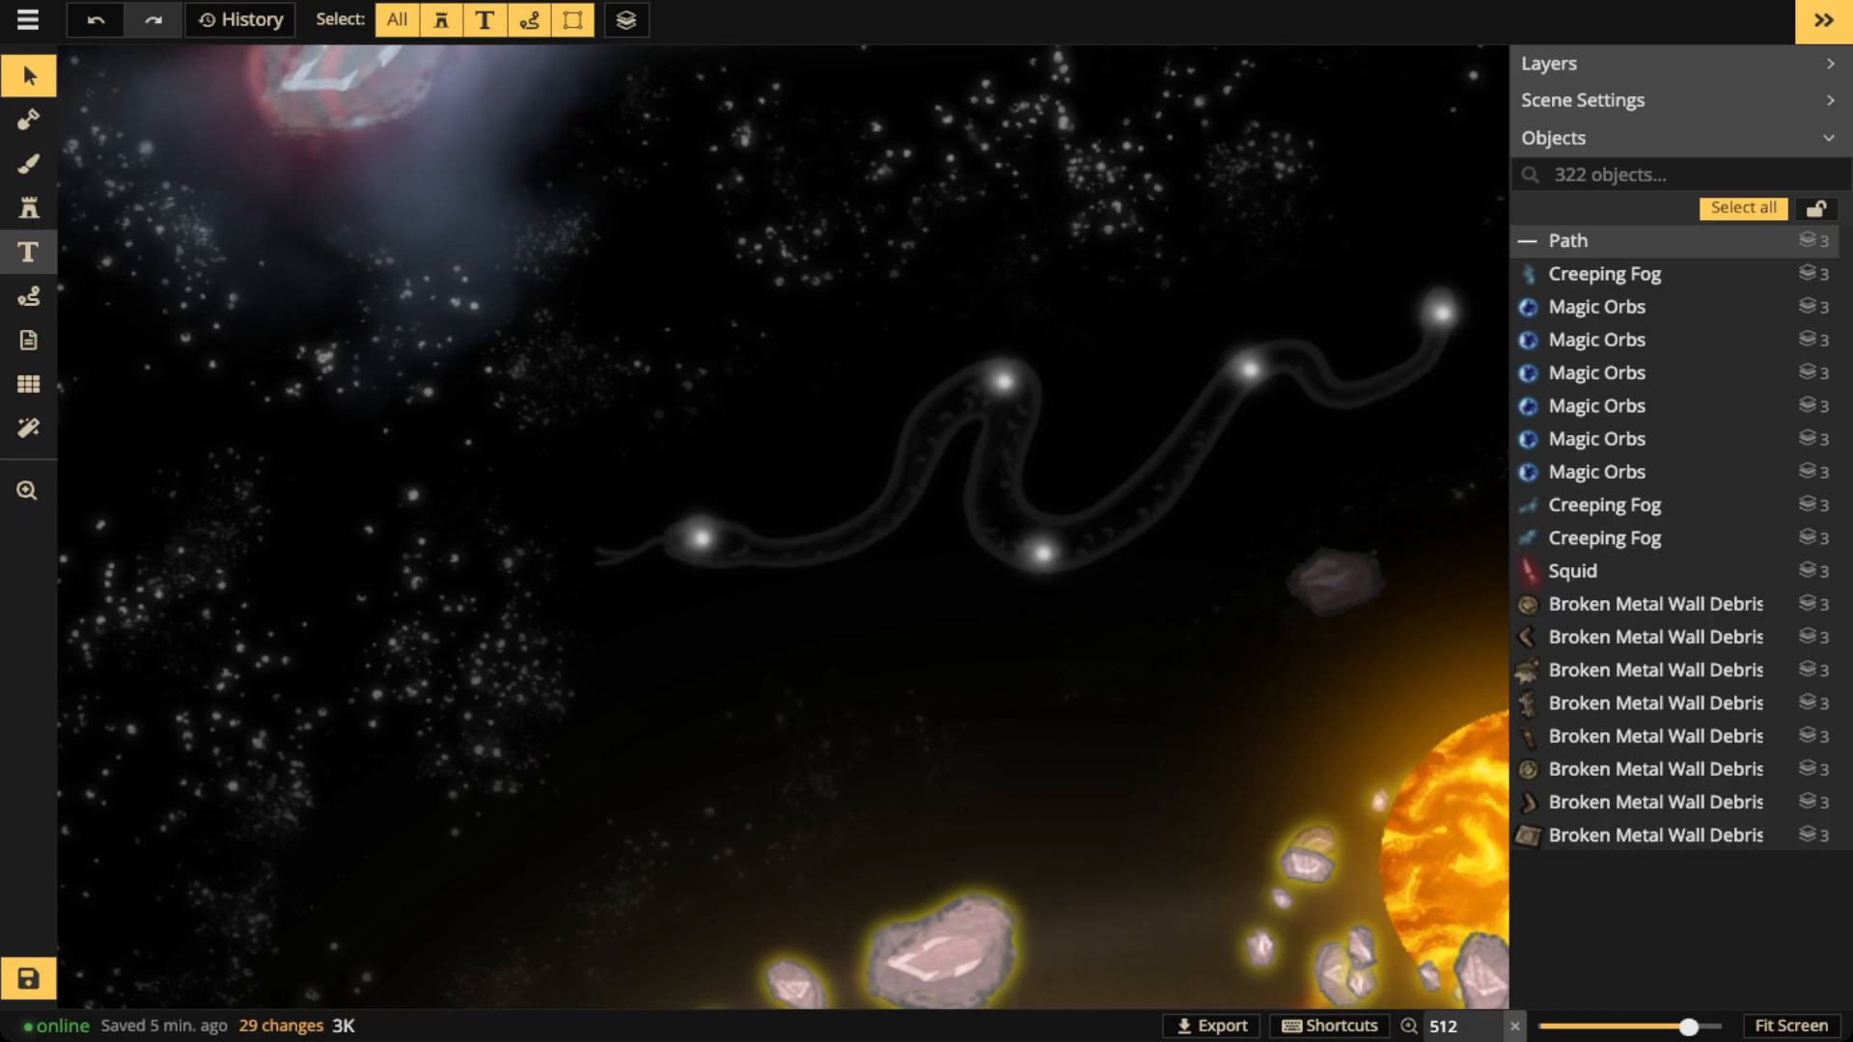
# Connect the five lights on the snake from head to tail tip with one segmented path
pyautogui.click(28, 296)
pyautogui.click(702, 538)
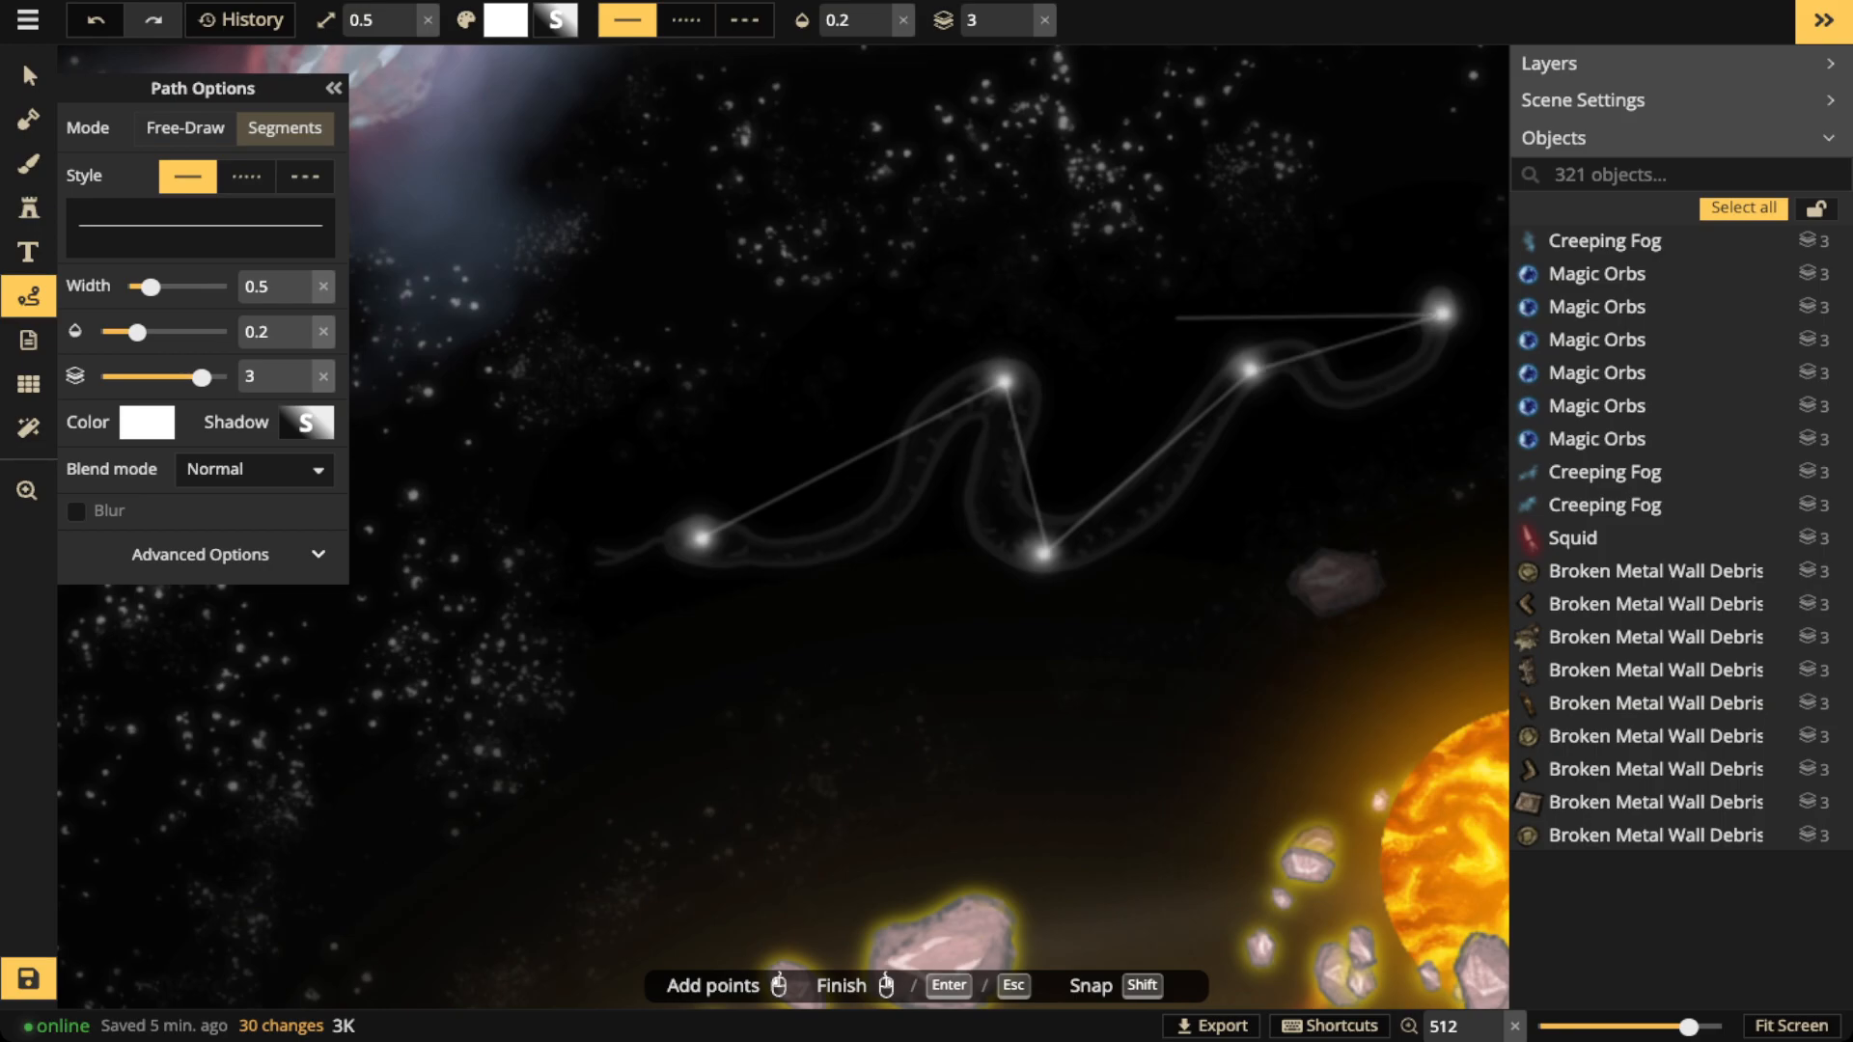
pyautogui.press('Return')
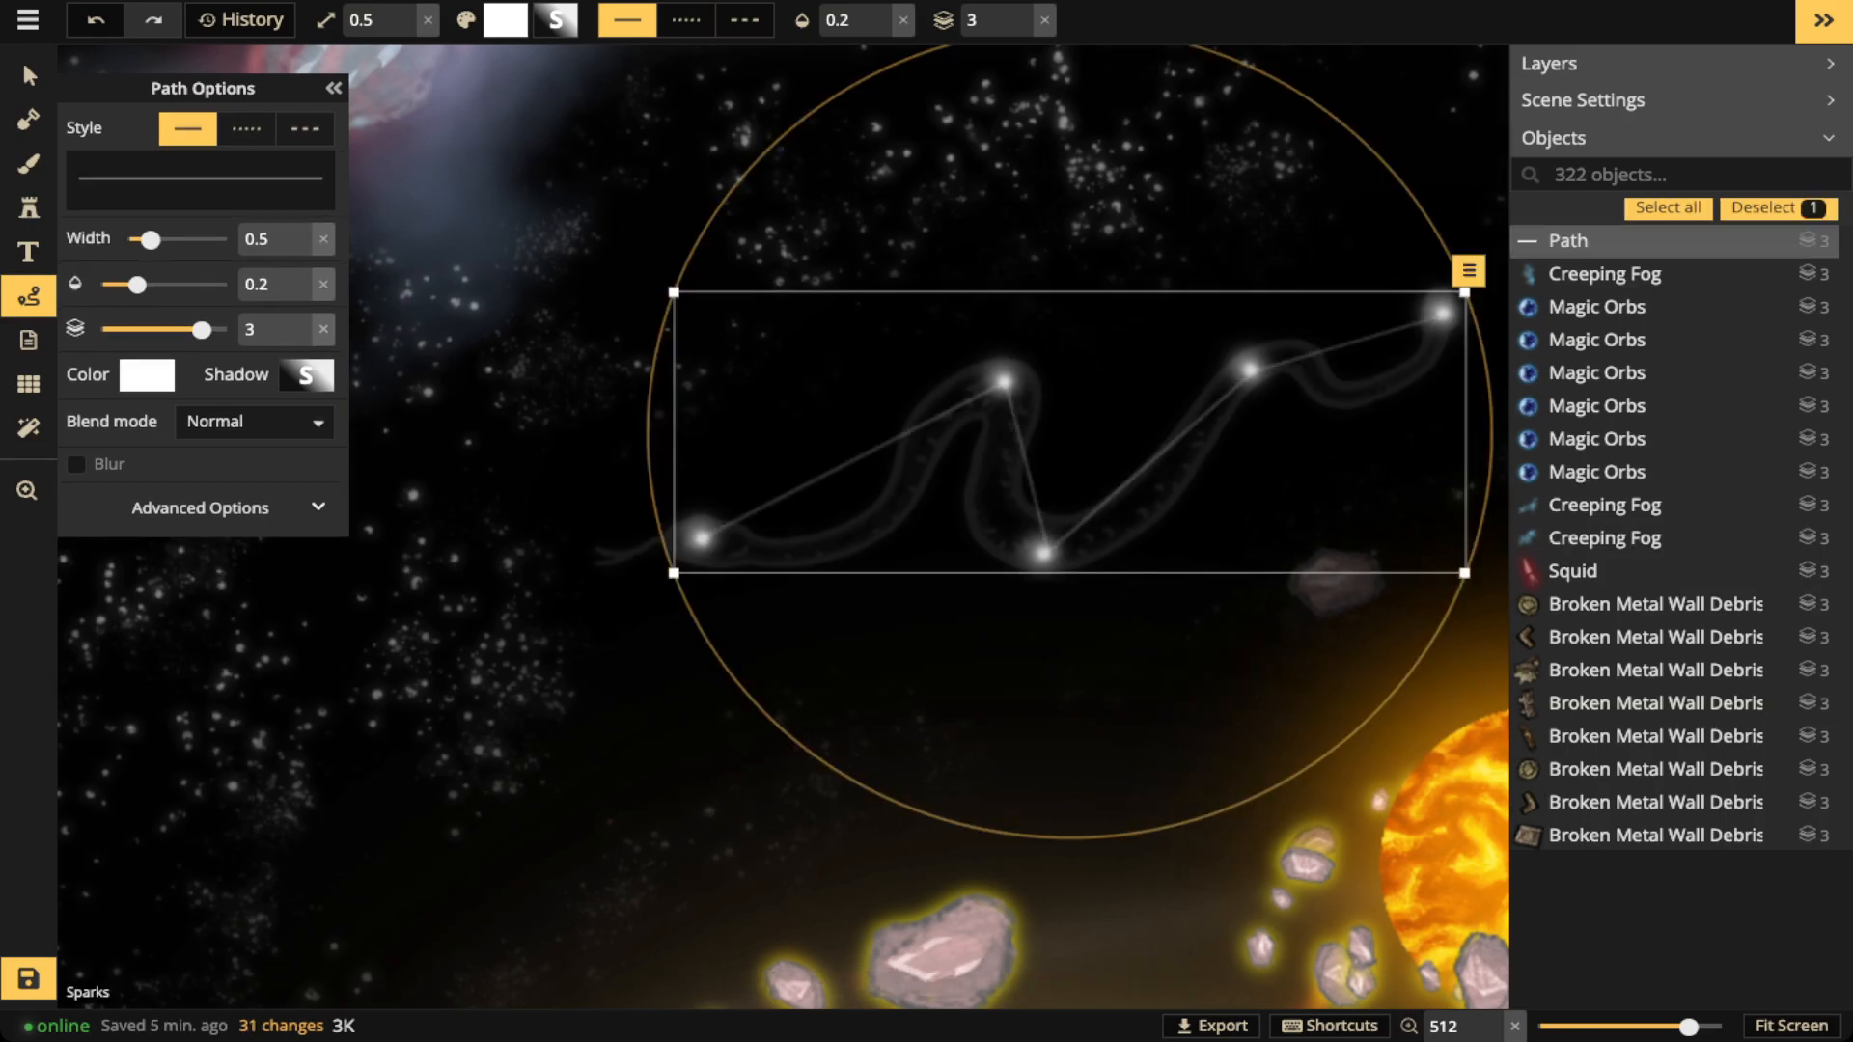
pyautogui.click(29, 76)
pyautogui.scroll(-5, 750, 516)
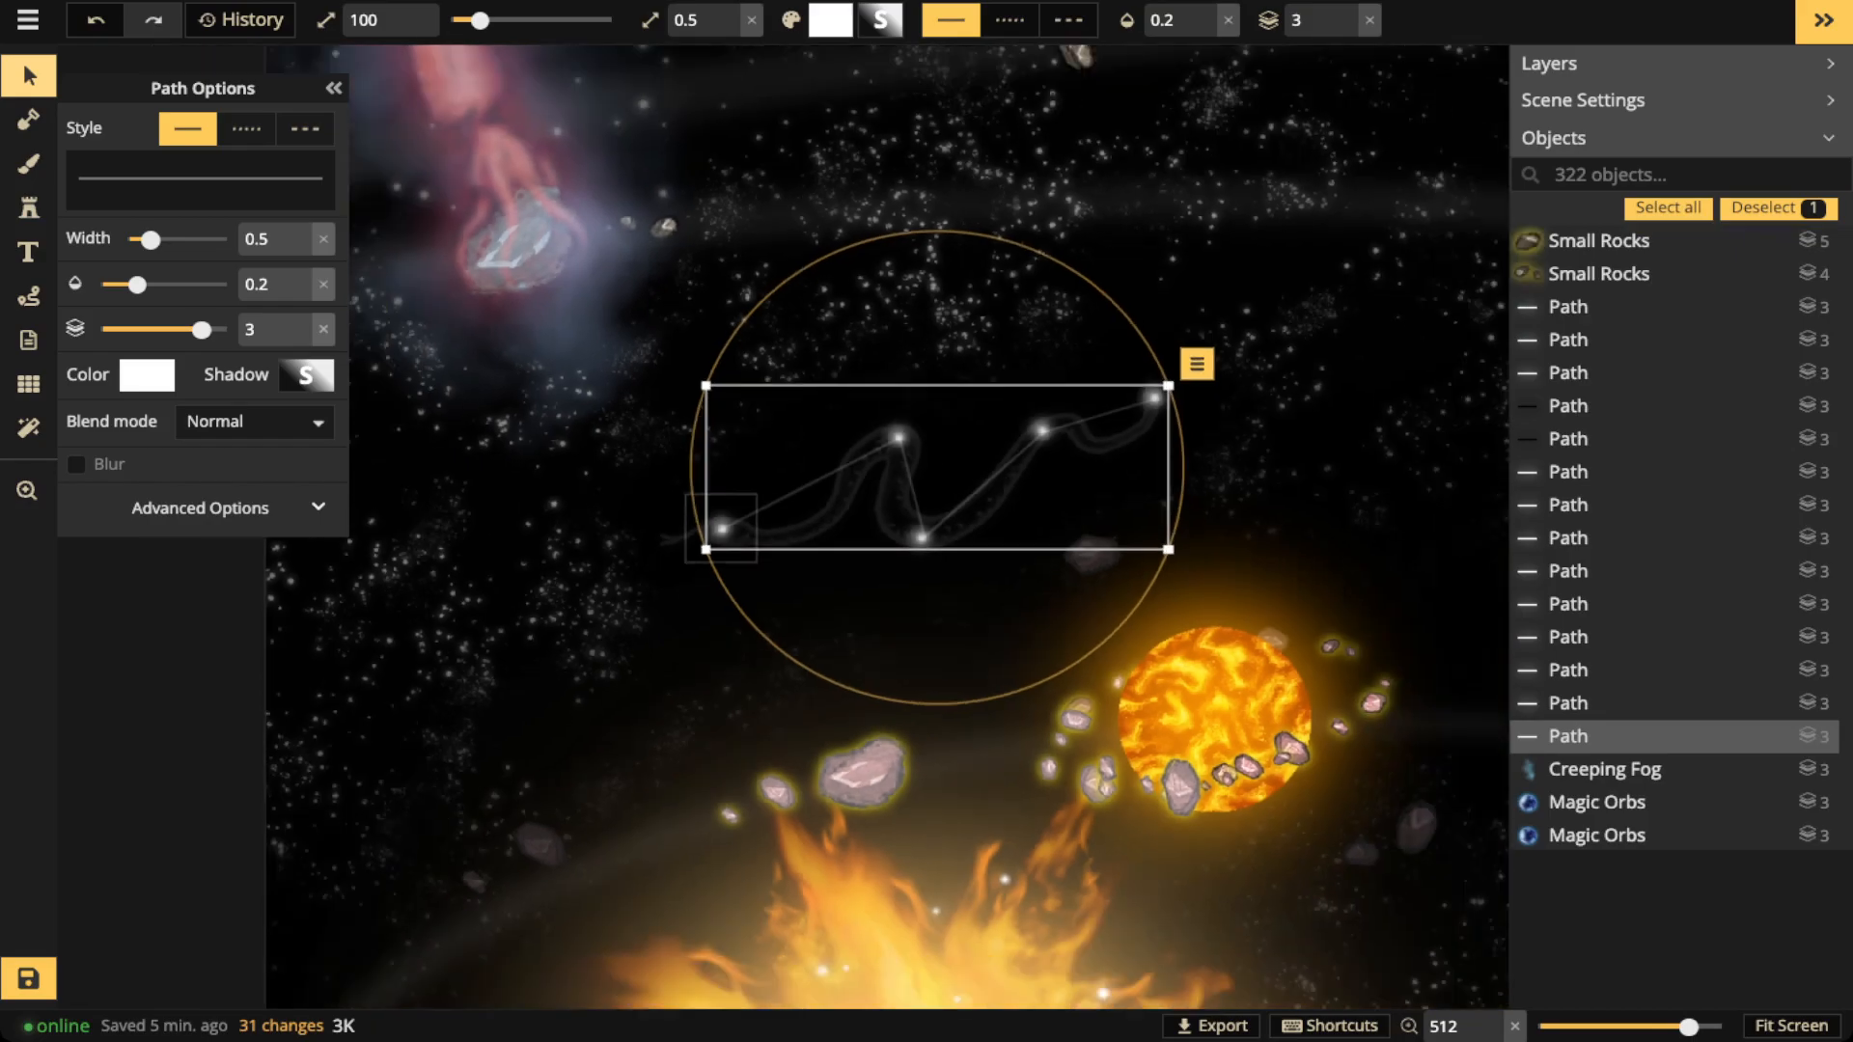
pyautogui.scroll(-2, 859, 512)
pyautogui.press('Escape')
# Paste five copies of the light onto the eagle: on its head, body, tail and both wings
pyautogui.press('space')
pyautogui.moveTo(859, 512); pyautogui.dragTo(557, 466)
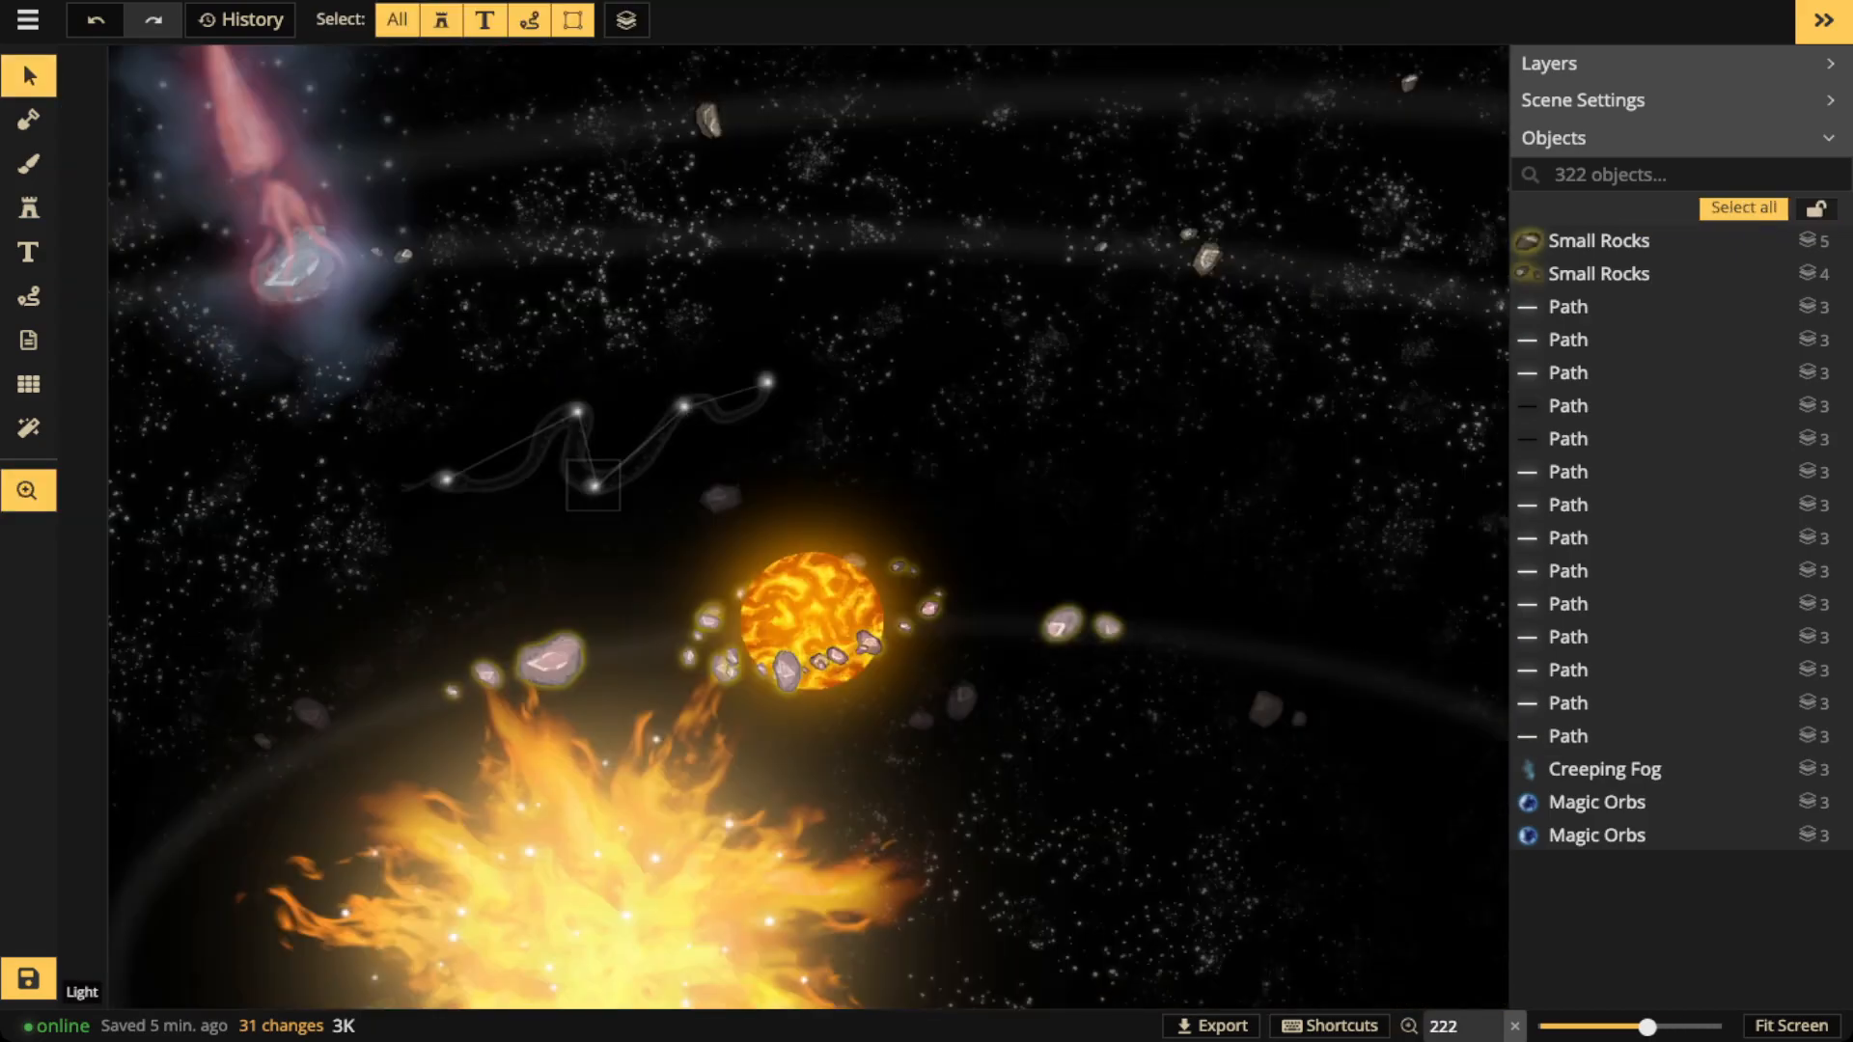
pyautogui.press('space')
pyautogui.moveTo(617, 801); pyautogui.dragTo(645, 619)
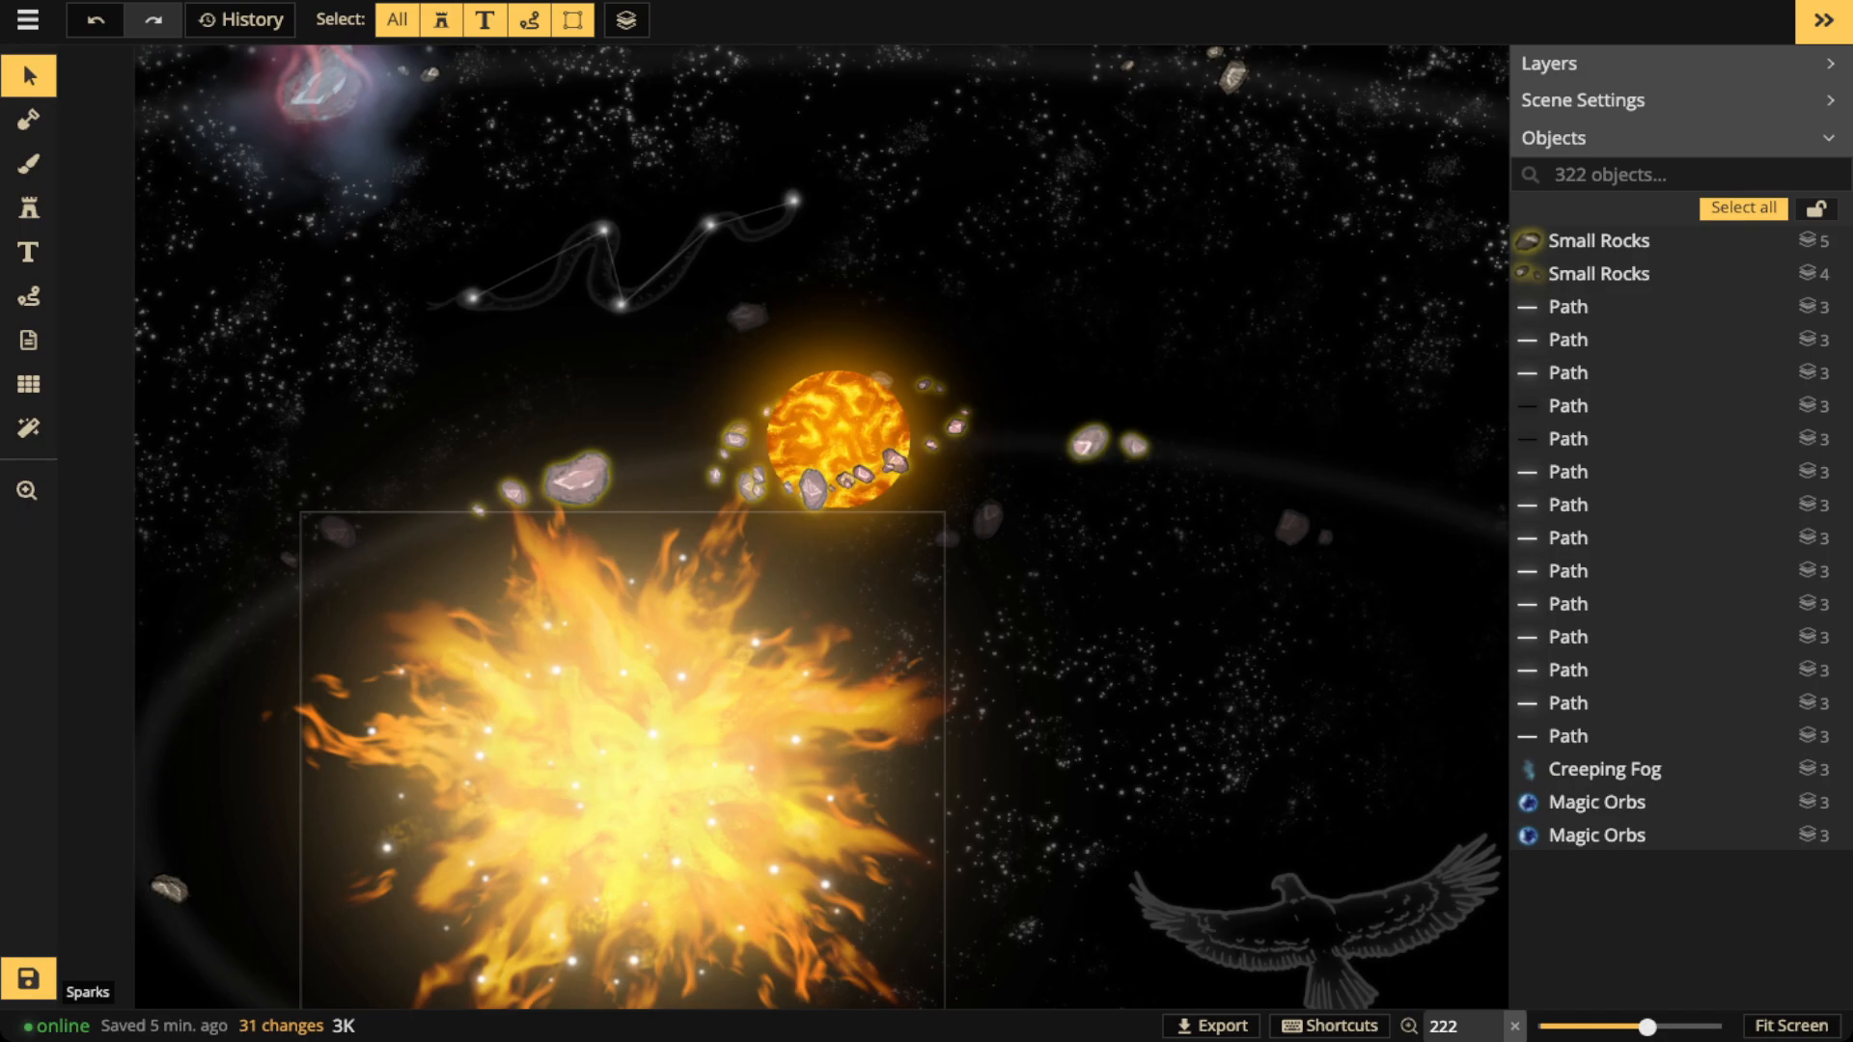
pyautogui.scroll(-3, 838, 439)
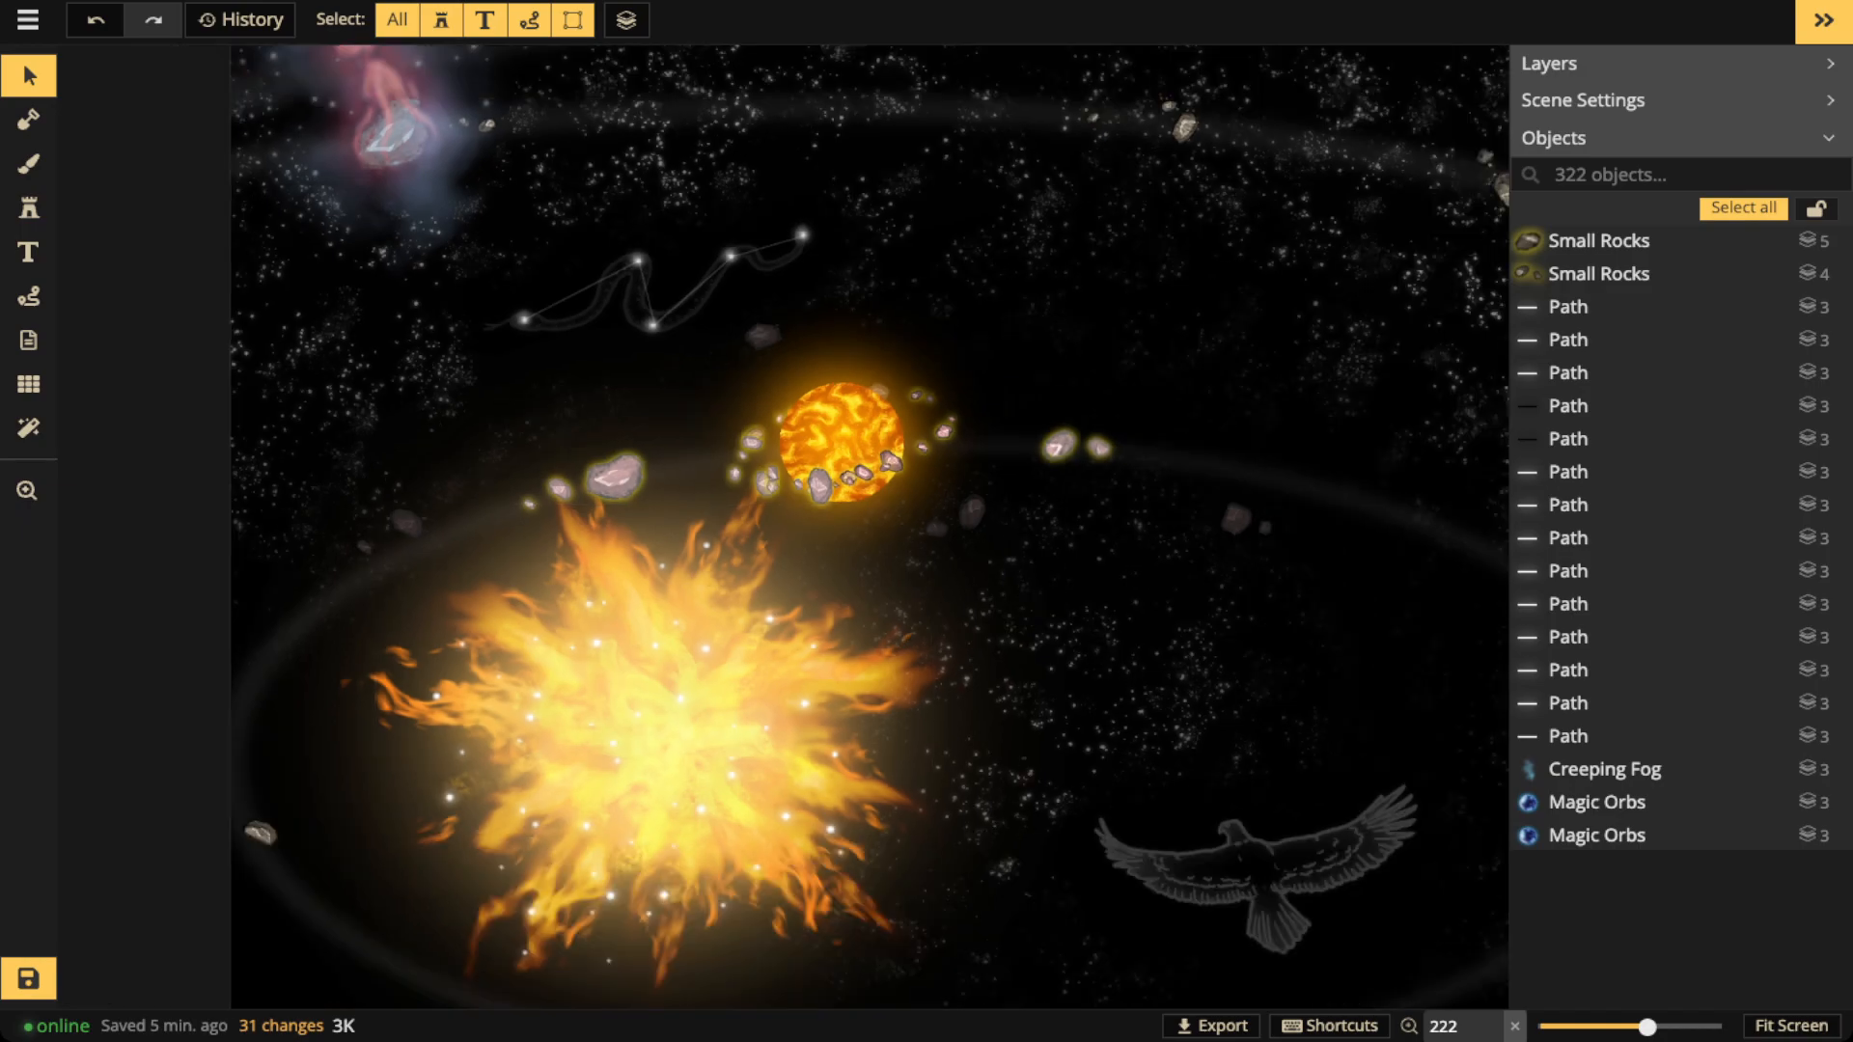
pyautogui.press('space')
pyautogui.moveTo(838, 439); pyautogui.dragTo(613, 159)
pyautogui.scroll(9, 859, 507)
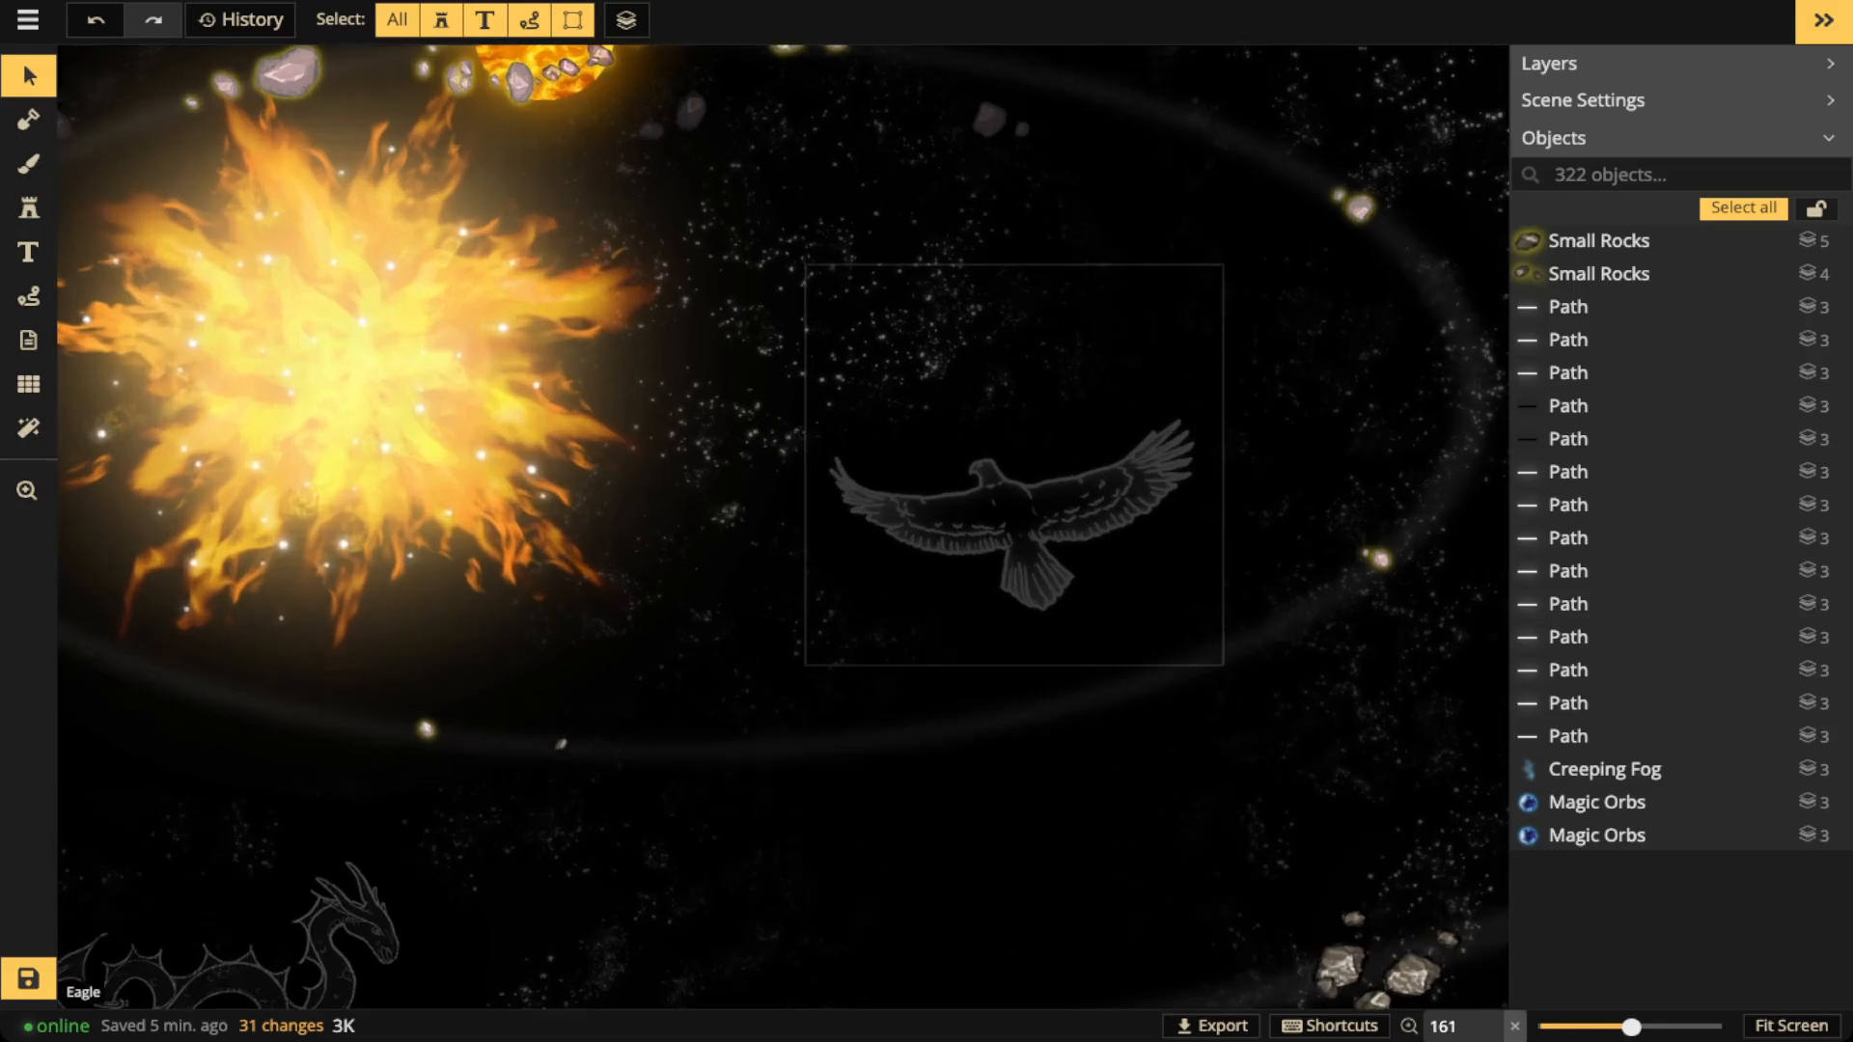
pyautogui.hotkey('ctrl', 'v')
pyautogui.moveTo(990, 487); pyautogui.dragTo(1121, 429)
pyautogui.hotkey('ctrl', 'v')
pyautogui.moveTo(1170, 500); pyautogui.dragTo(1174, 505)
pyautogui.hotkey('ctrl', 'v')
pyautogui.moveTo(1199, 659); pyautogui.dragTo(1220, 685)
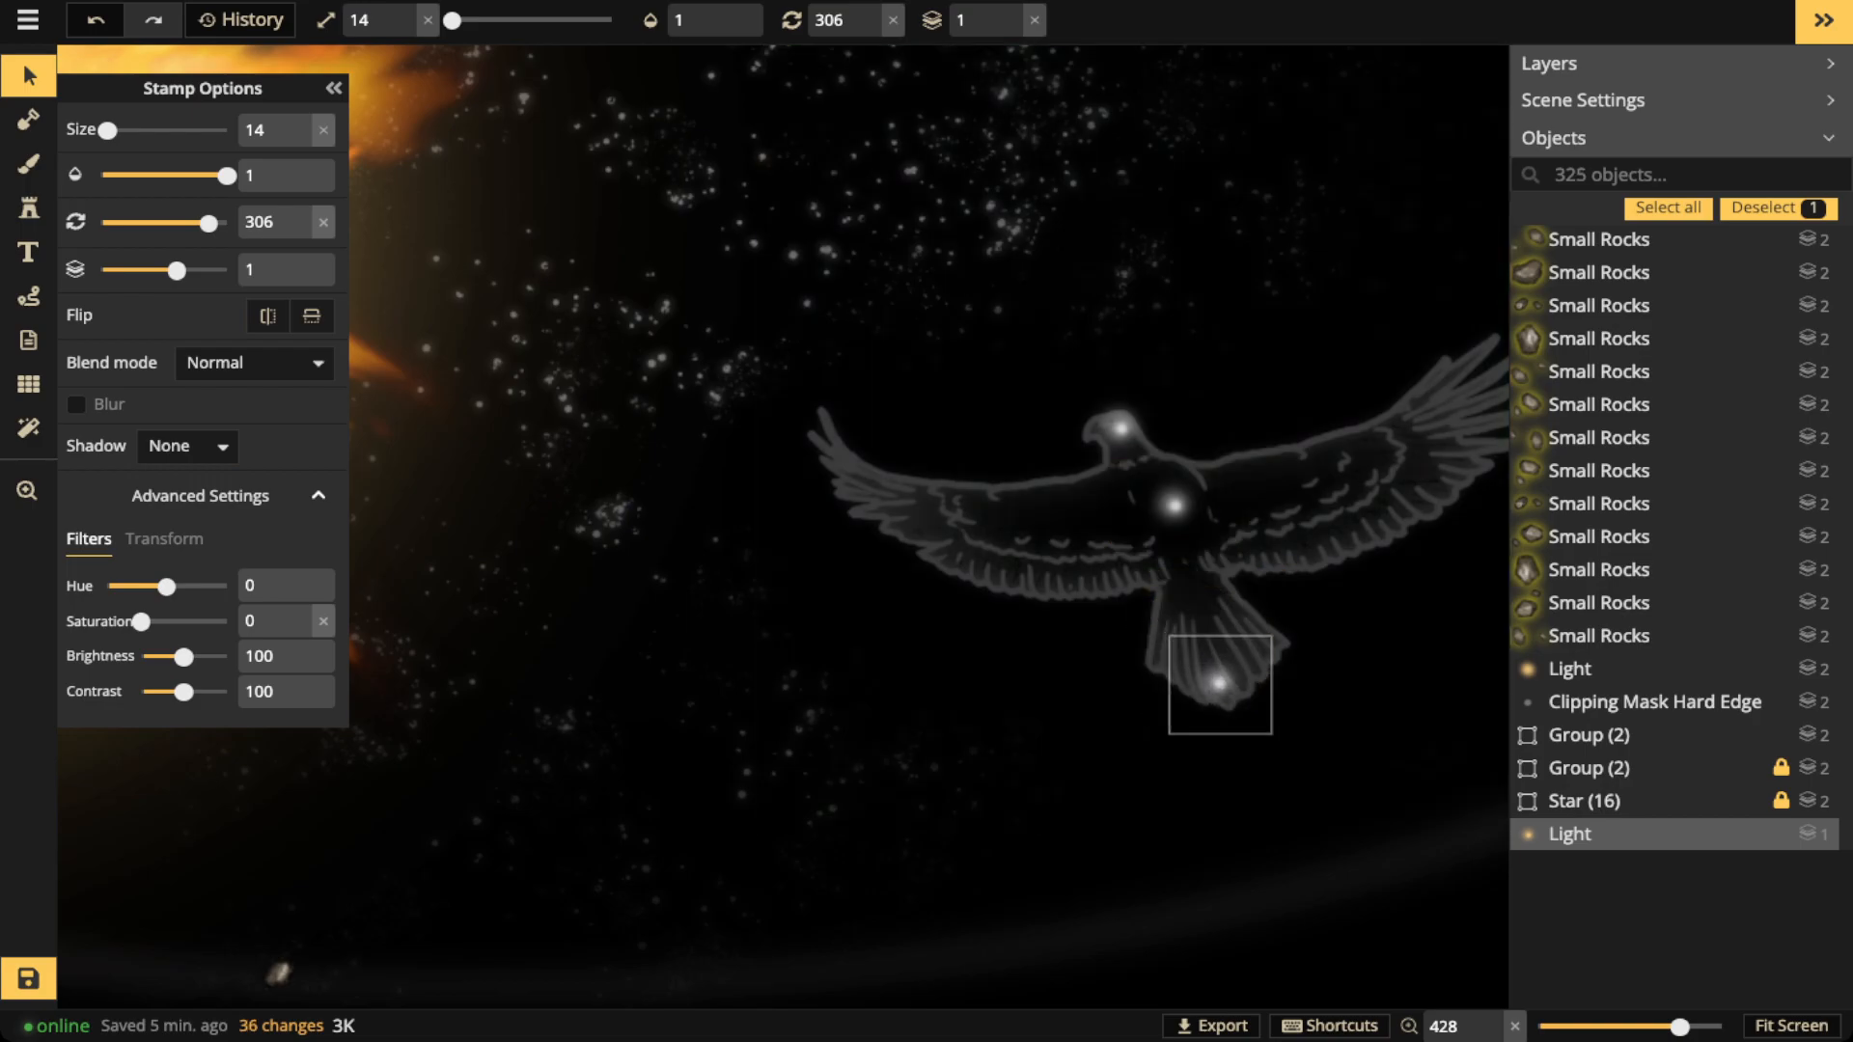
pyautogui.hotkey('ctrl', 'v')
pyautogui.hotkey('ctrl', 'v')
pyautogui.moveTo(1384, 478); pyautogui.dragTo(1427, 407)
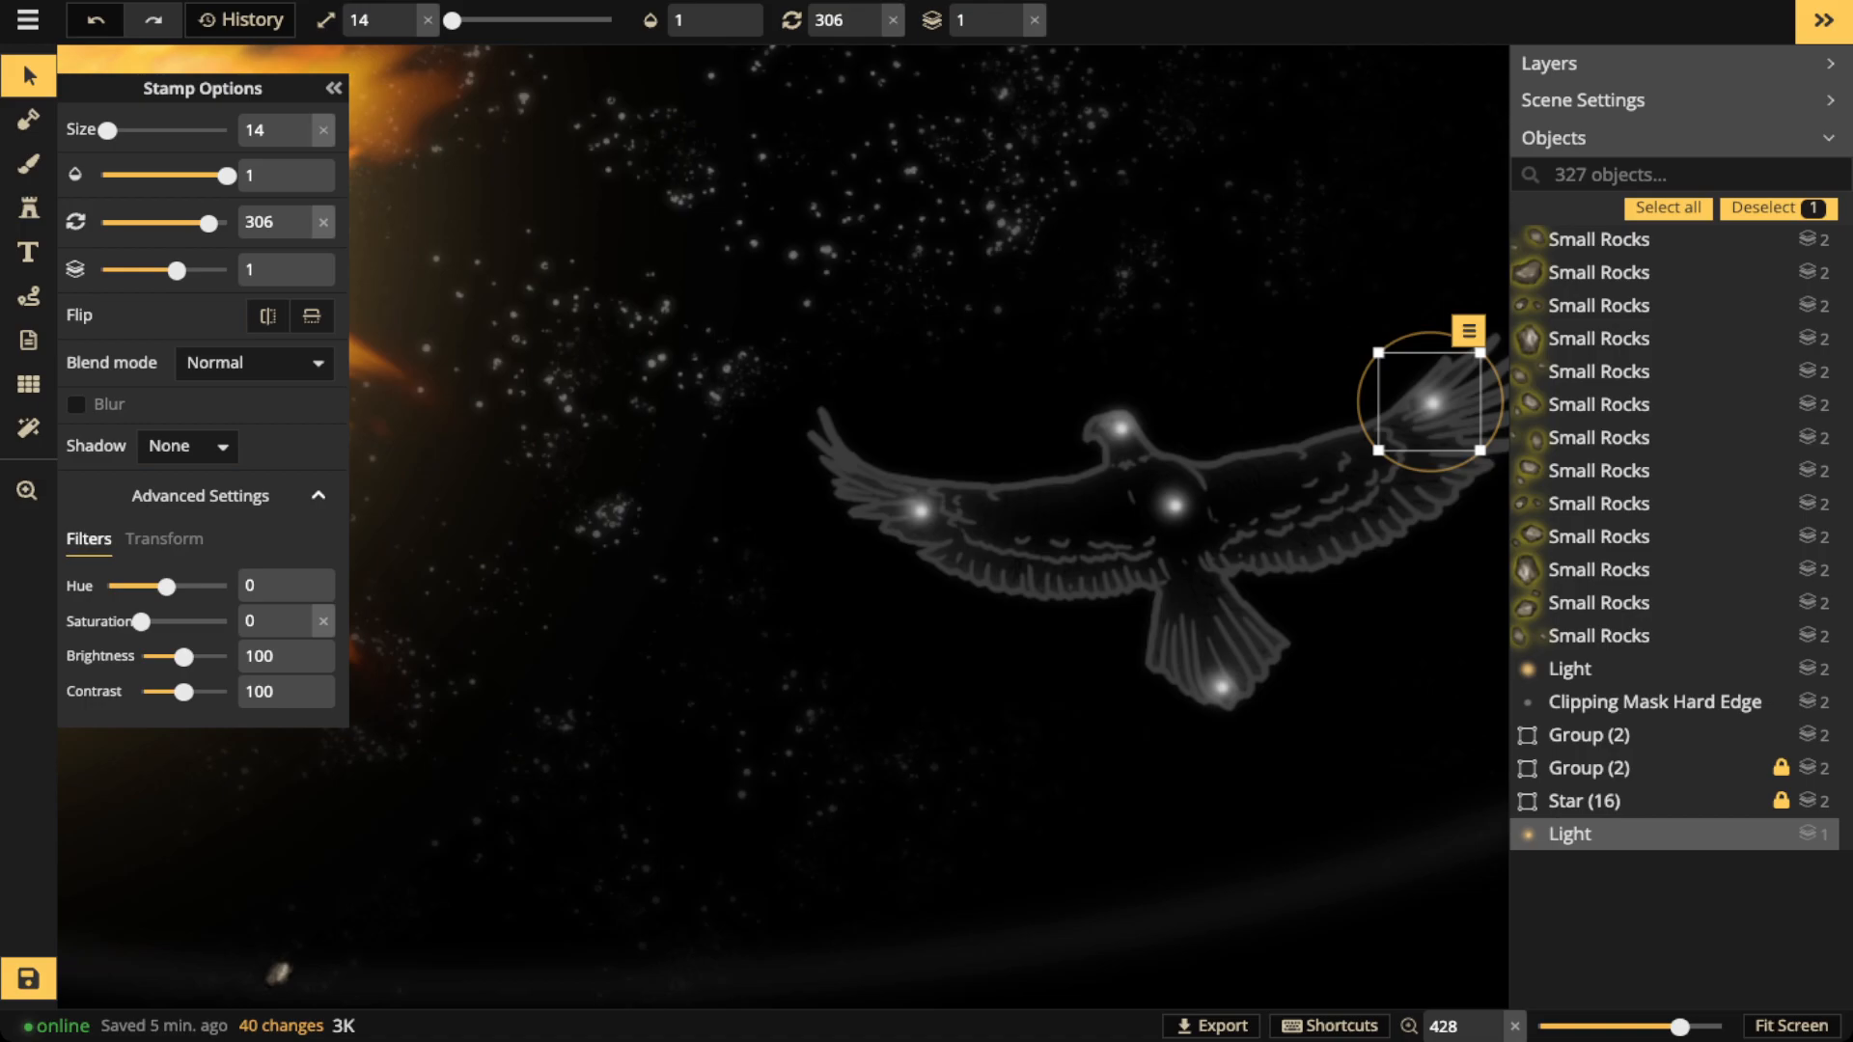
# Lower the opacity of the eagle illustration to 0.09
pyautogui.click(1039, 483)
pyautogui.scroll(-2, 1039, 483)
pyautogui.press('space')
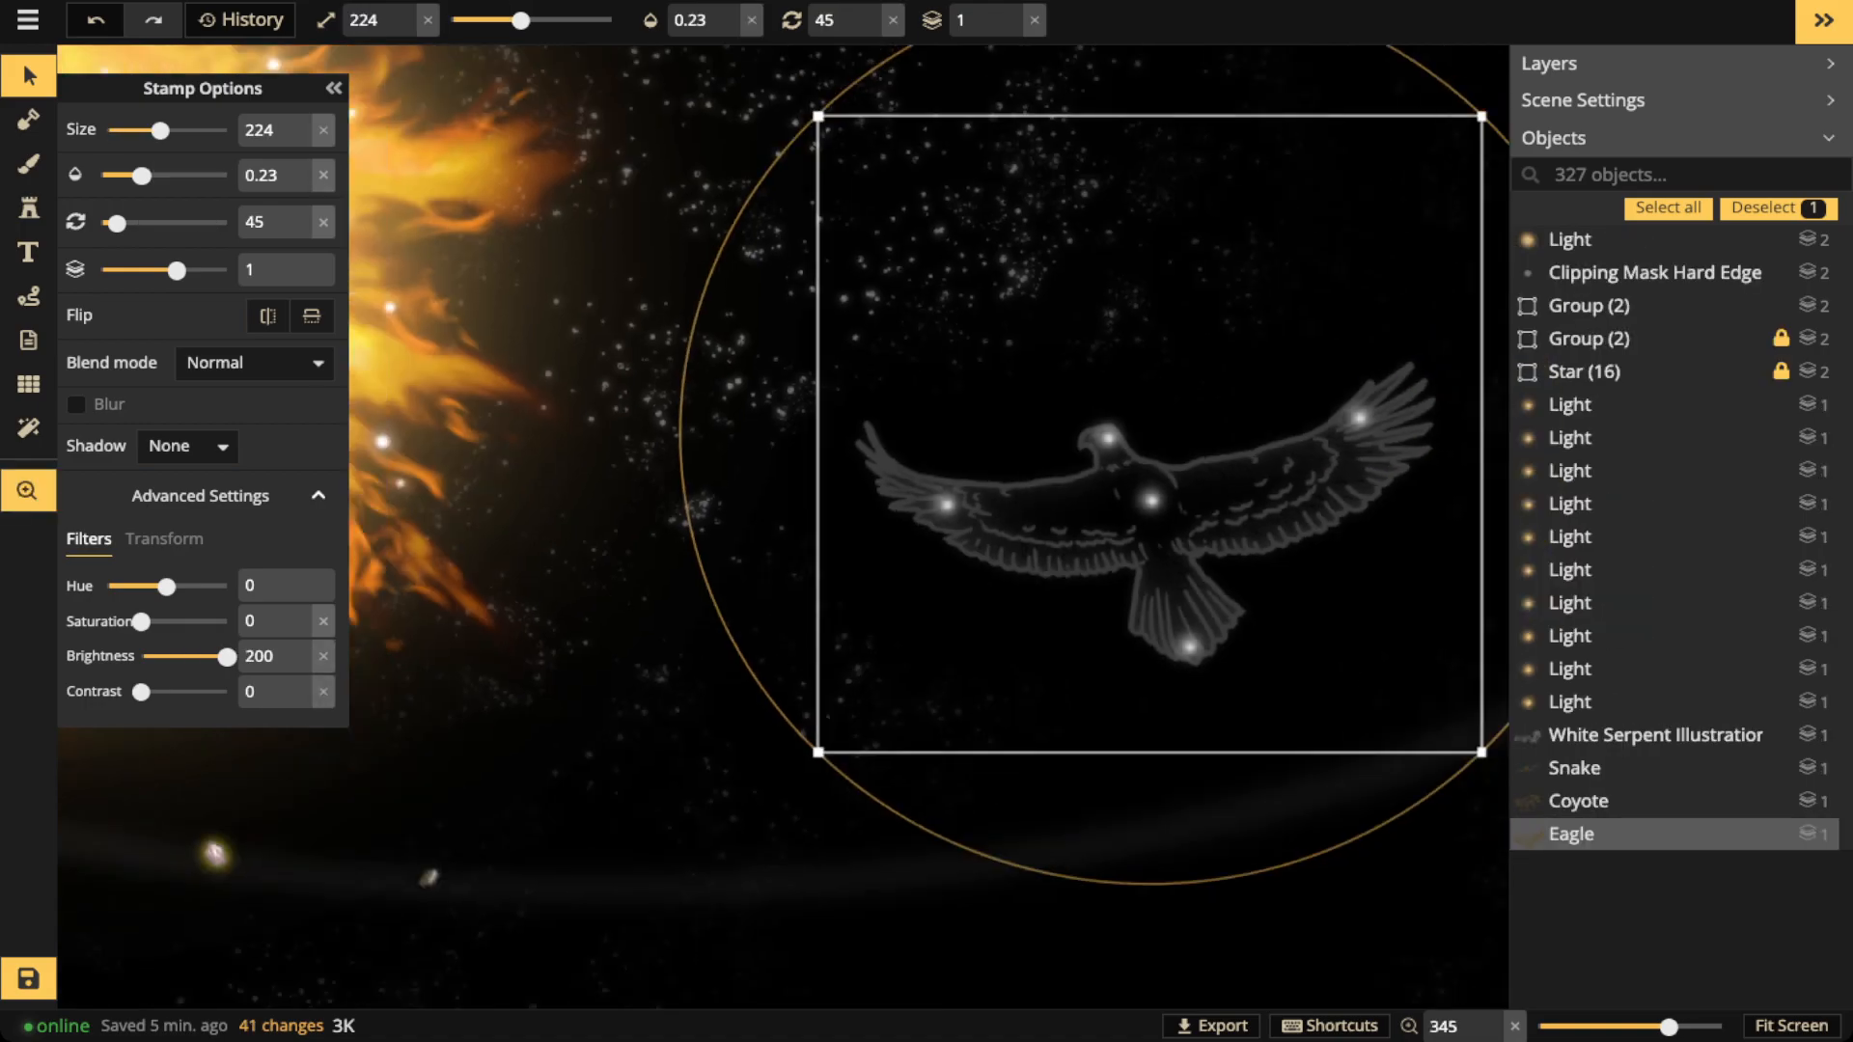
pyautogui.moveTo(1039, 484); pyautogui.dragTo(901, 482)
pyautogui.moveTo(142, 174); pyautogui.dragTo(125, 174)
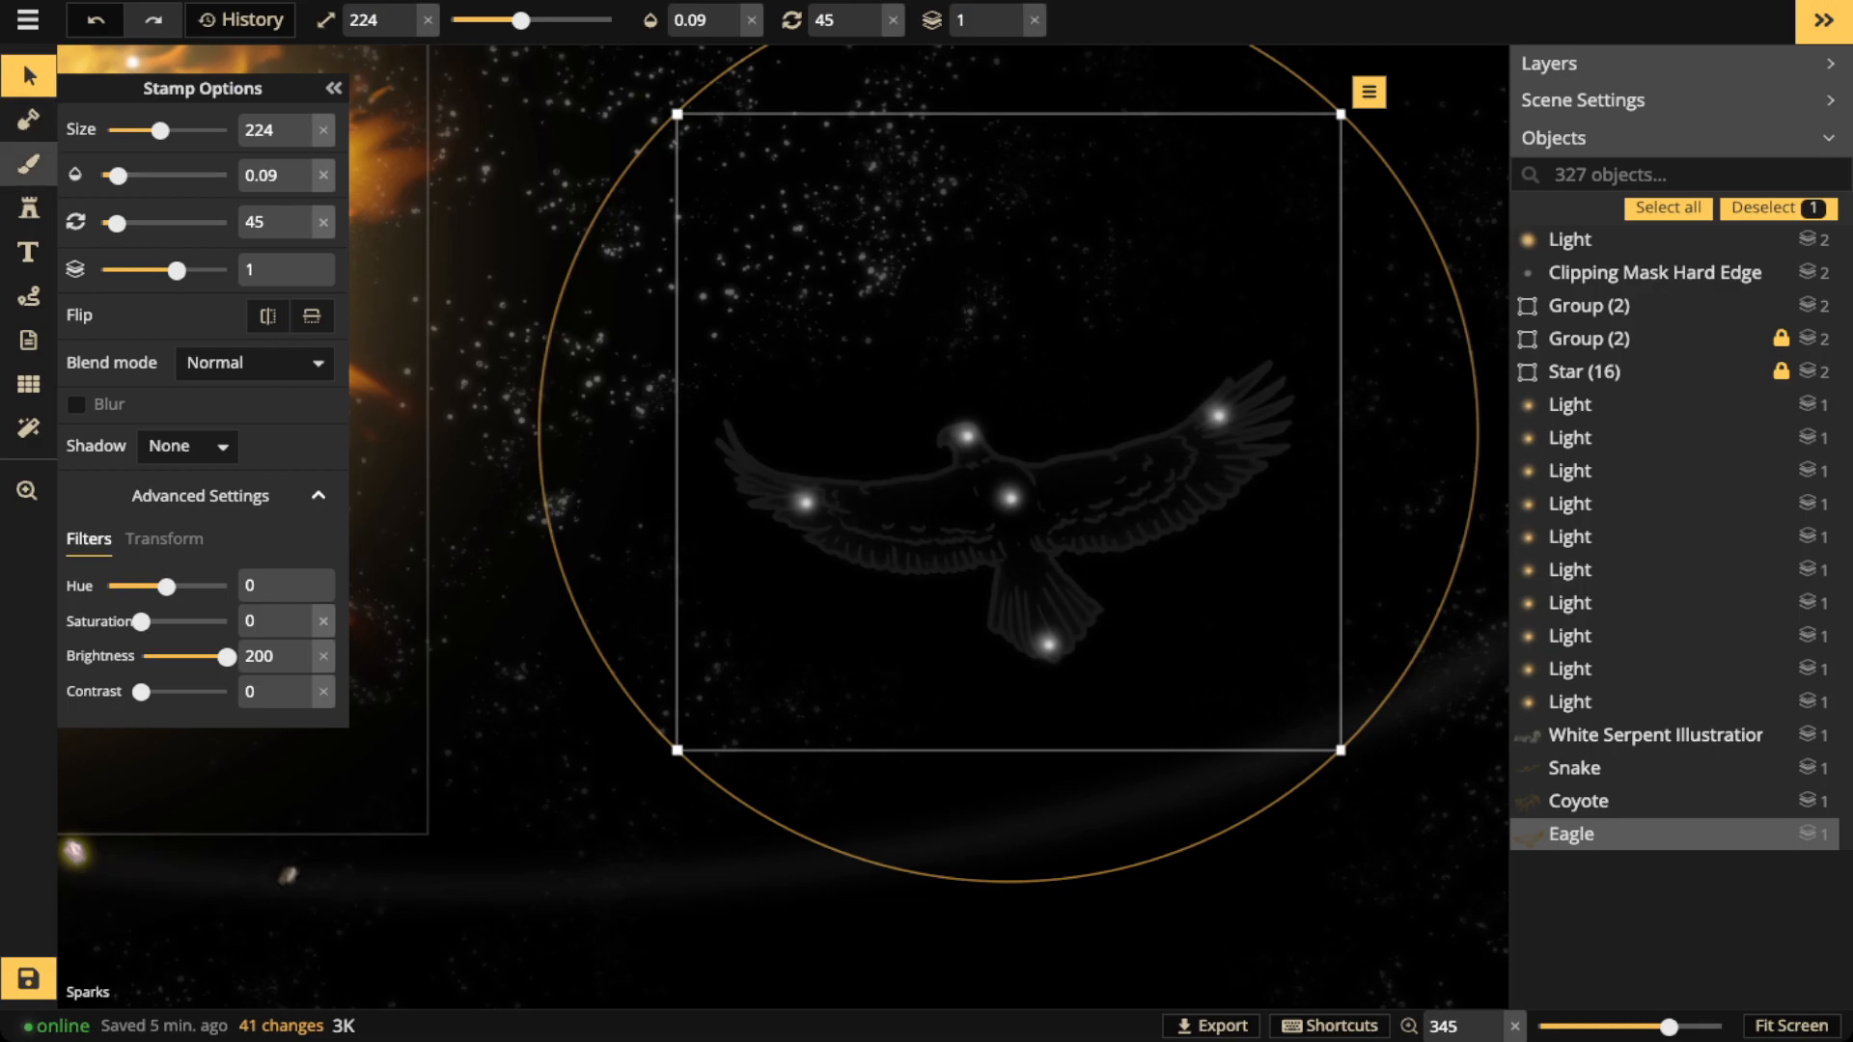
# Connect the eagle's lights with segmented paths running from the body light to both wings, the head and the tail
pyautogui.click(29, 296)
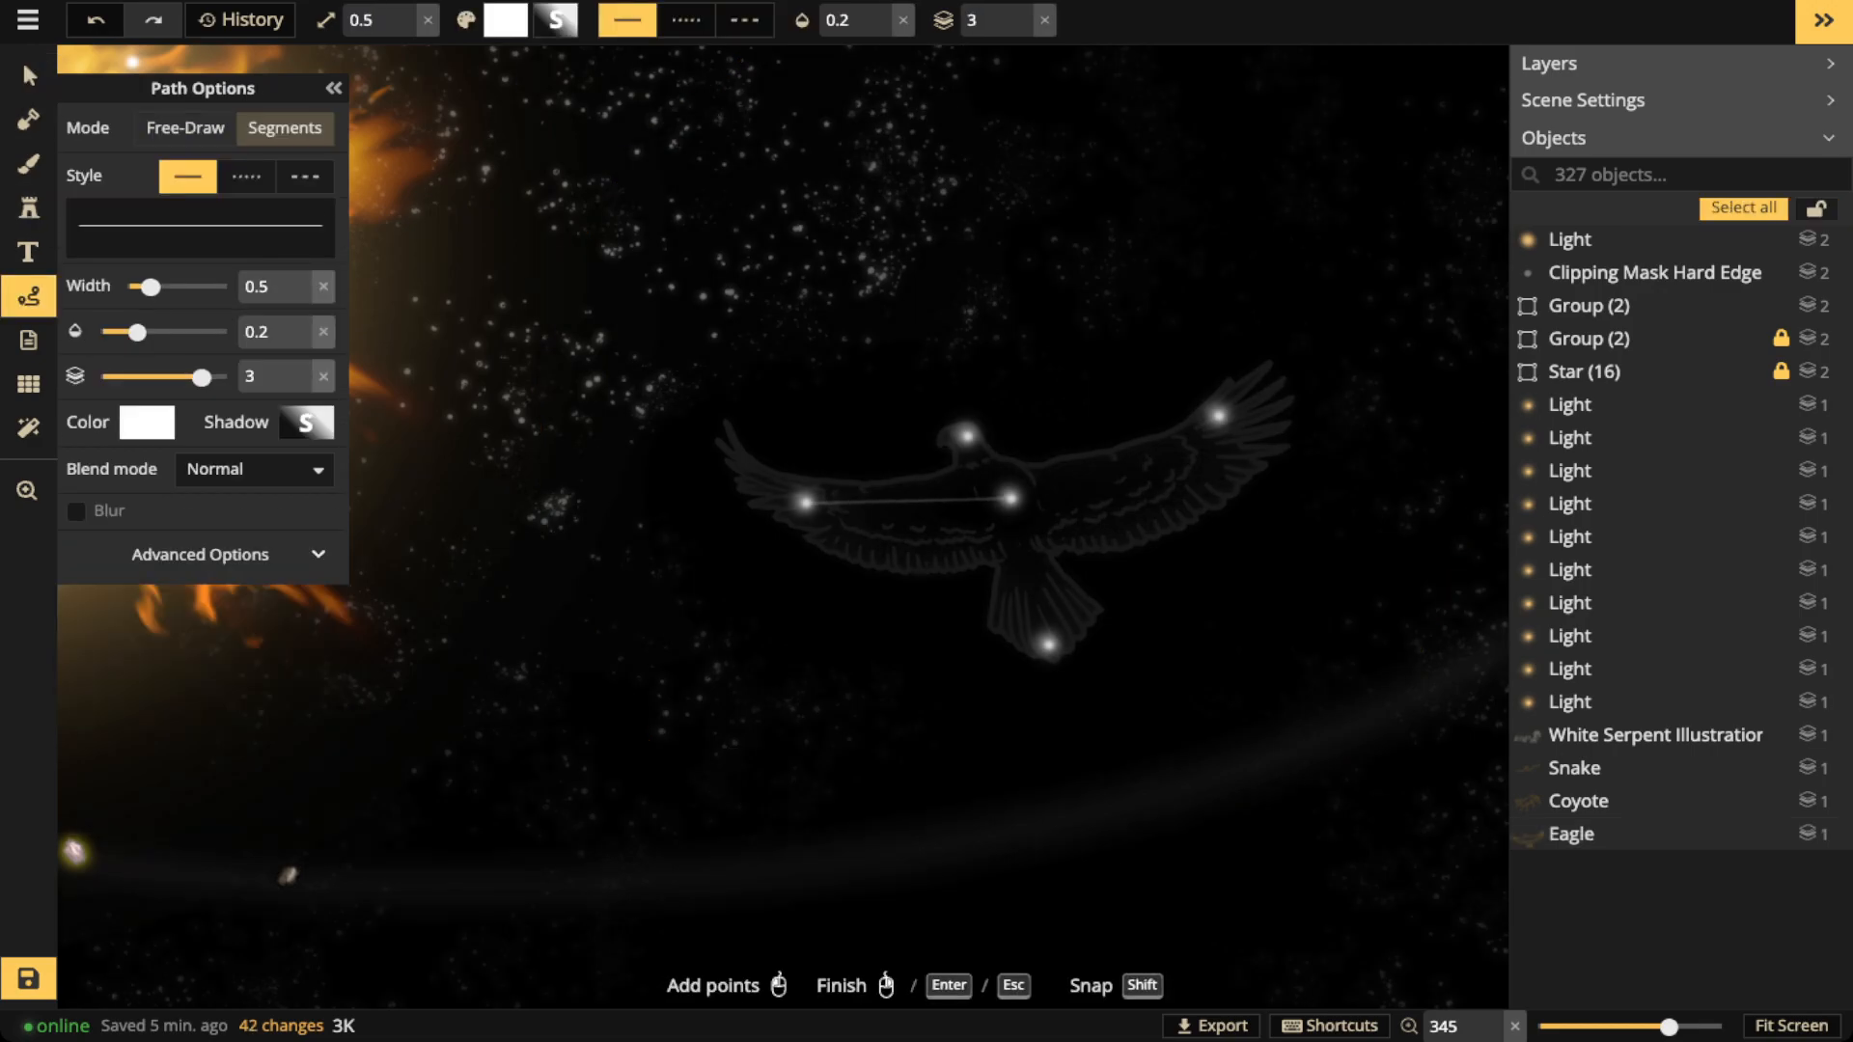
pyautogui.press('Return')
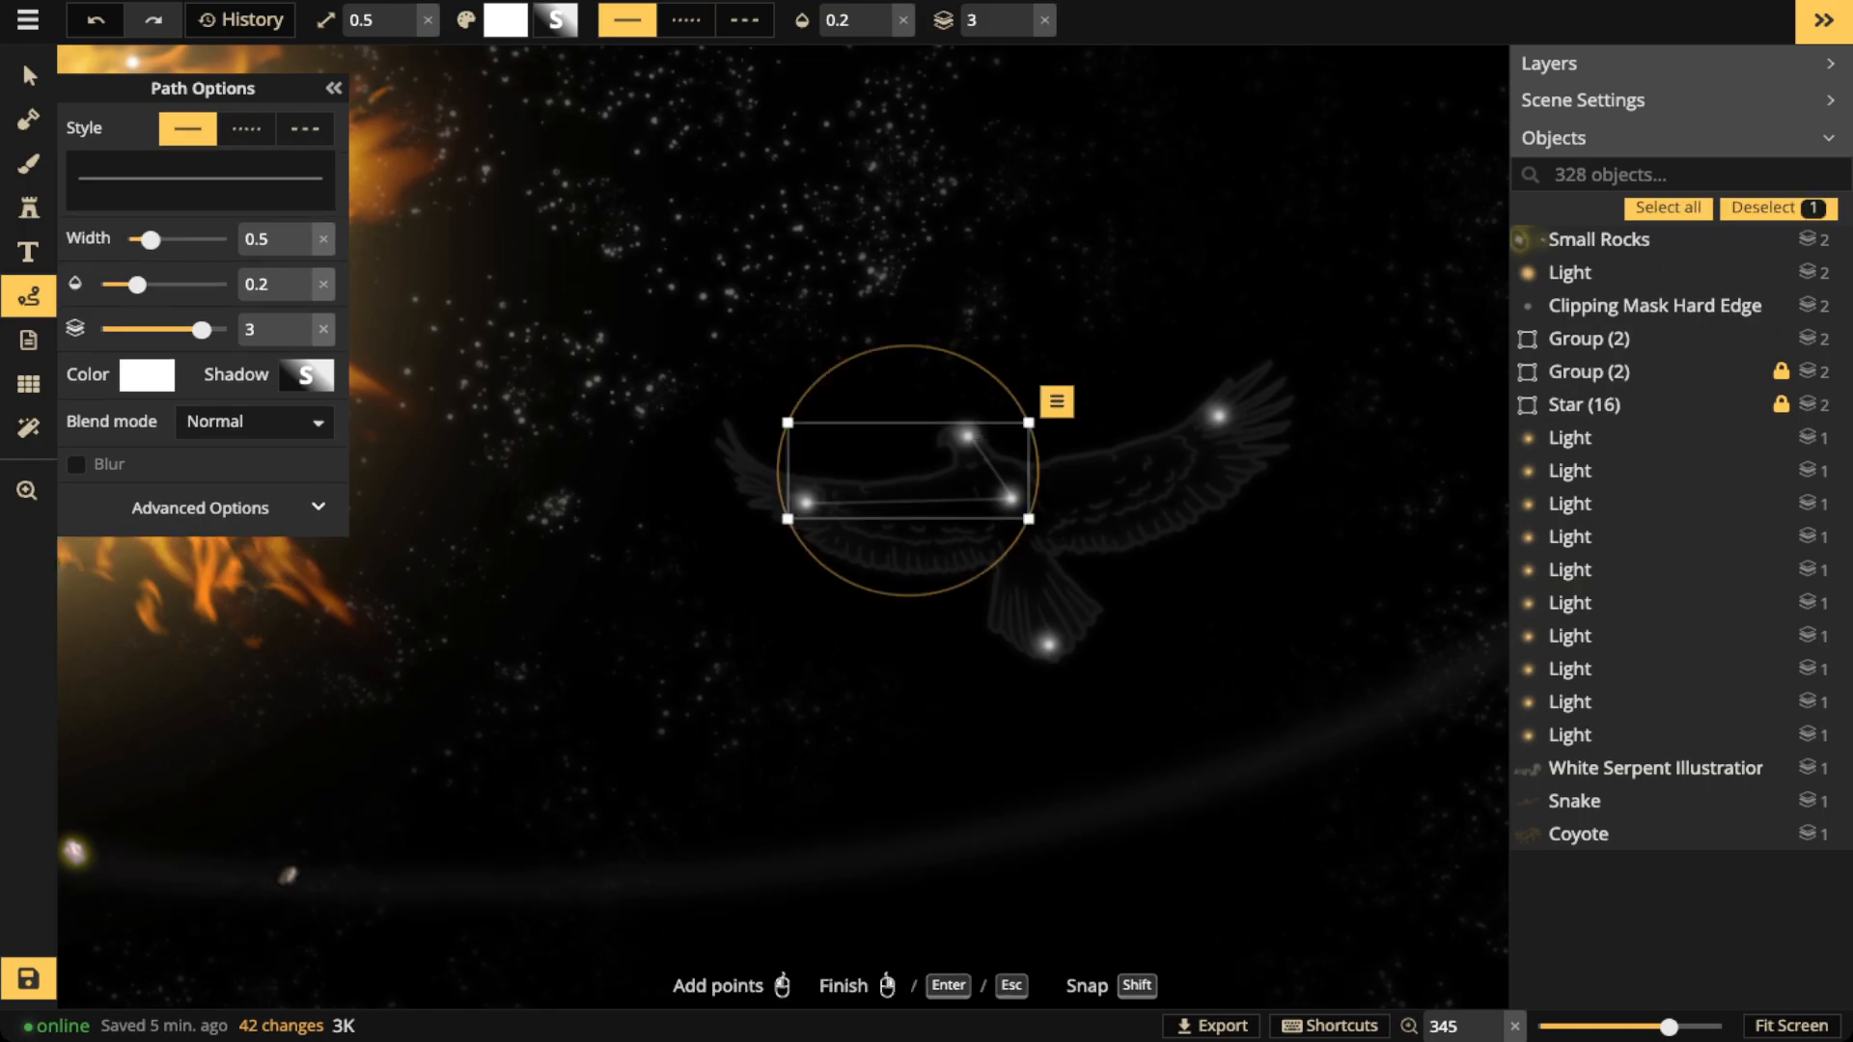
pyautogui.click(1011, 498)
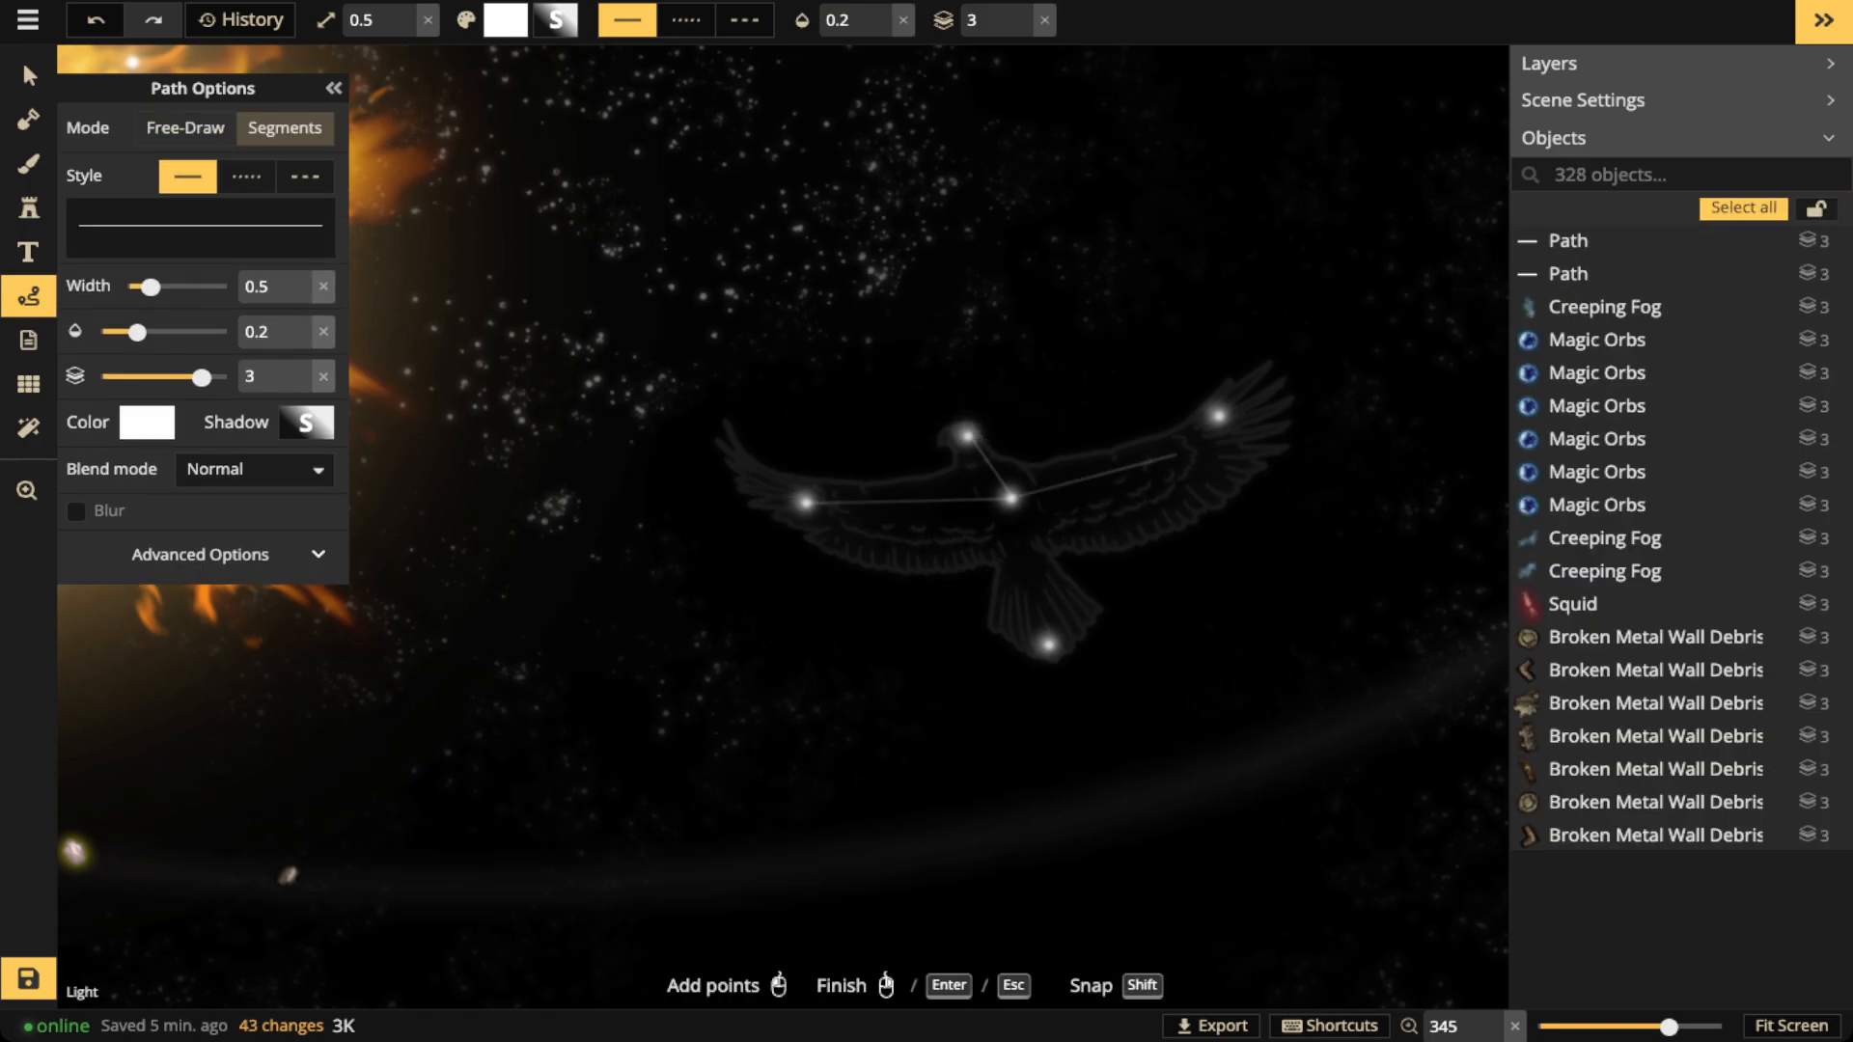
pyautogui.press('Escape')
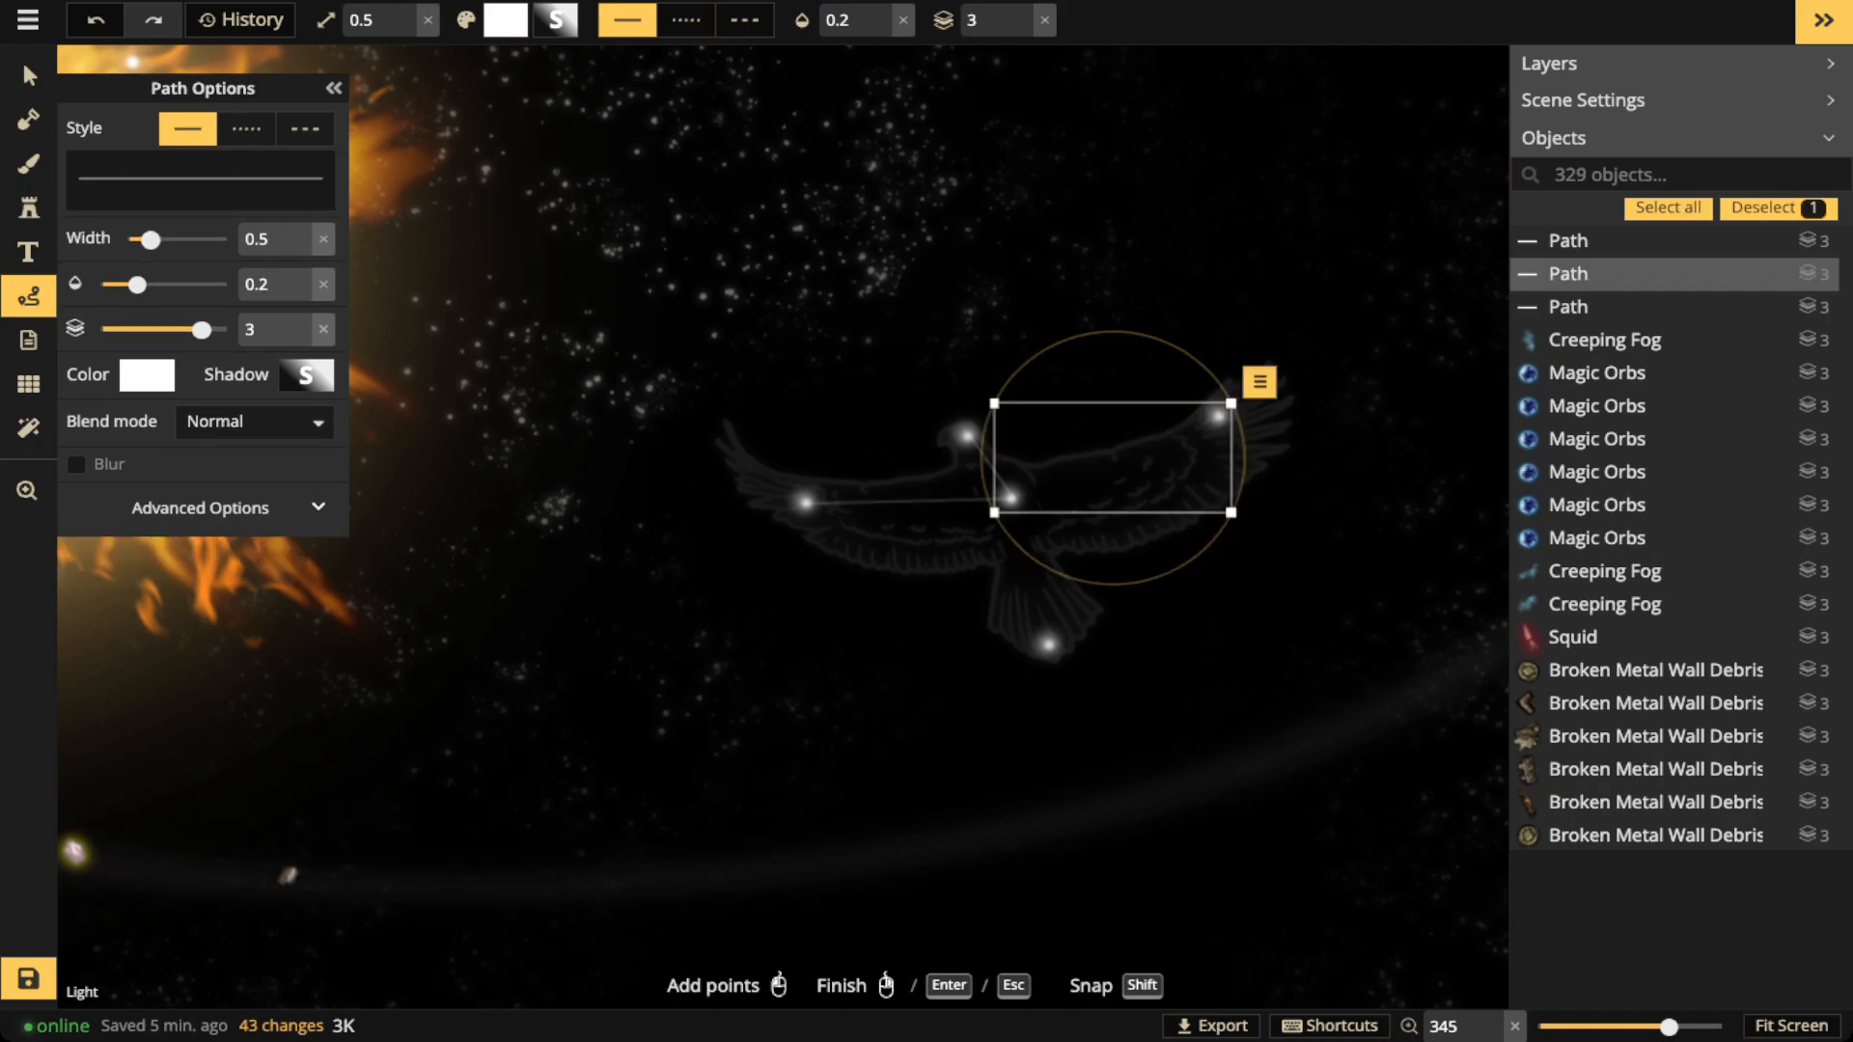
pyautogui.press('Escape')
pyautogui.click(1011, 498)
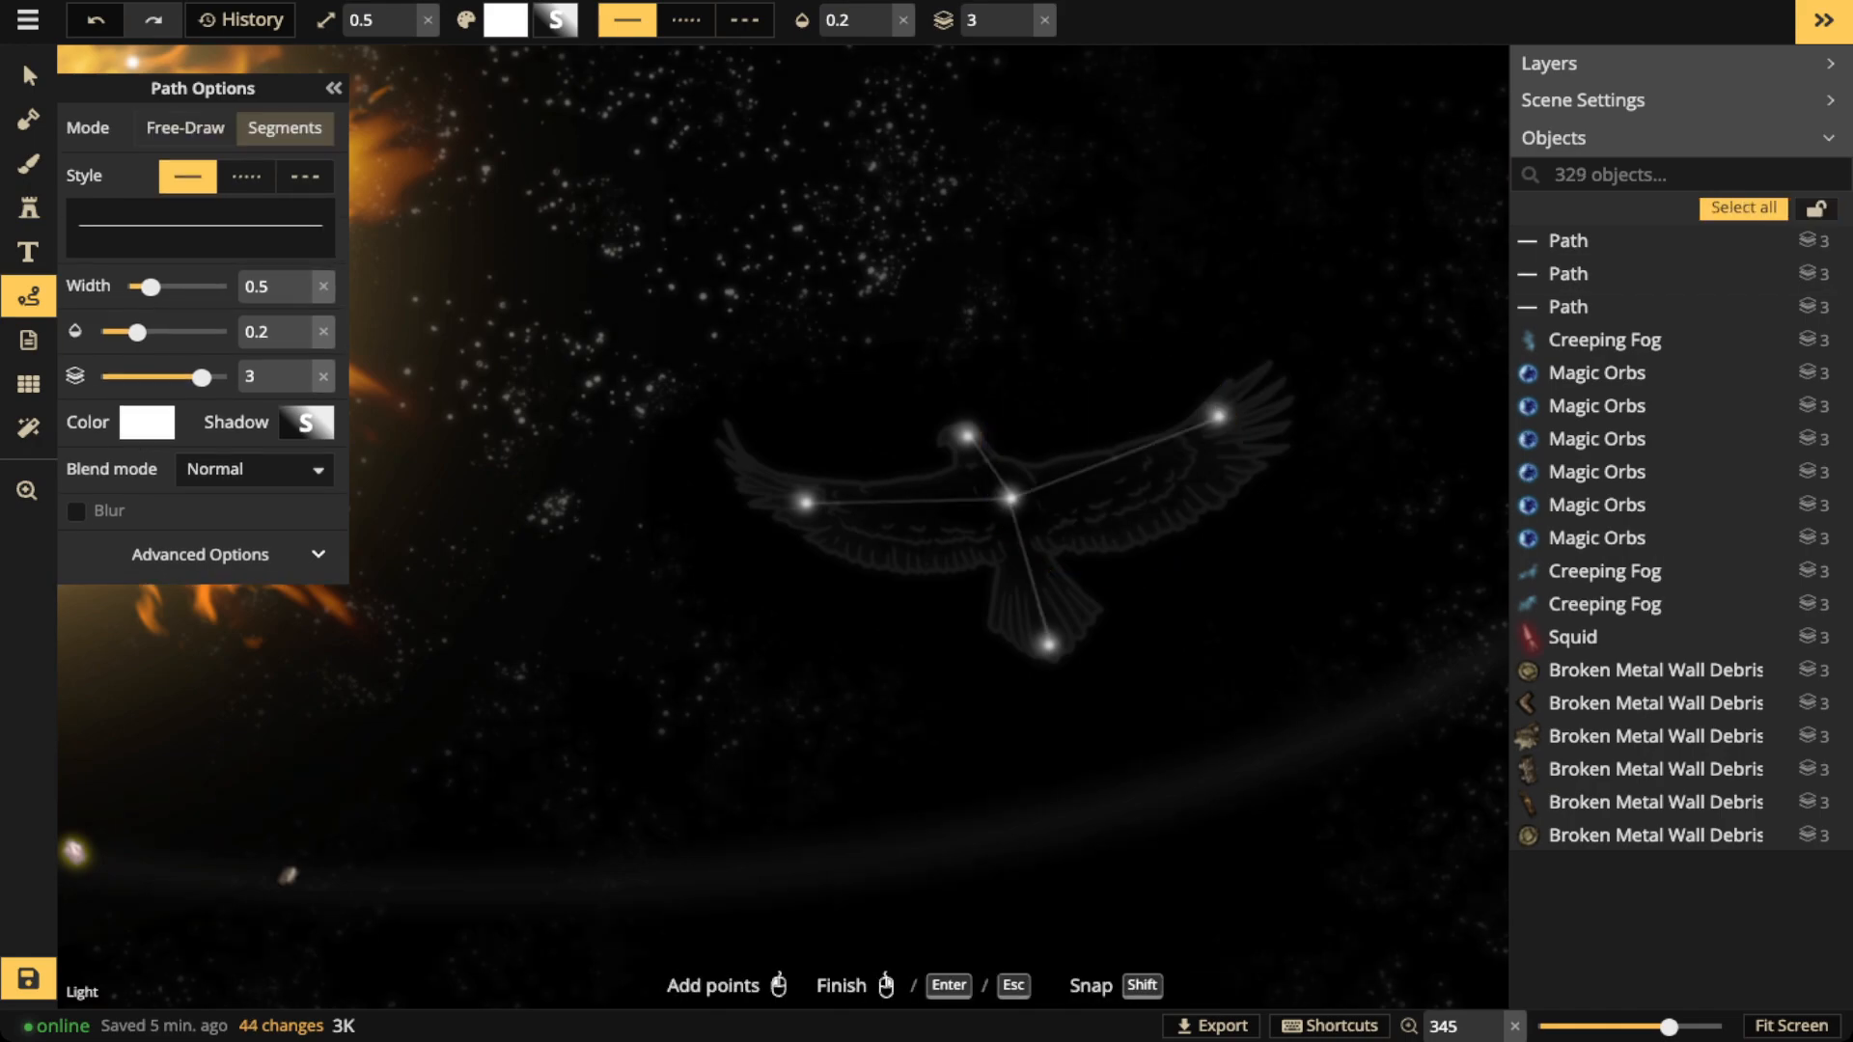
pyautogui.click(1049, 643)
pyautogui.click(29, 76)
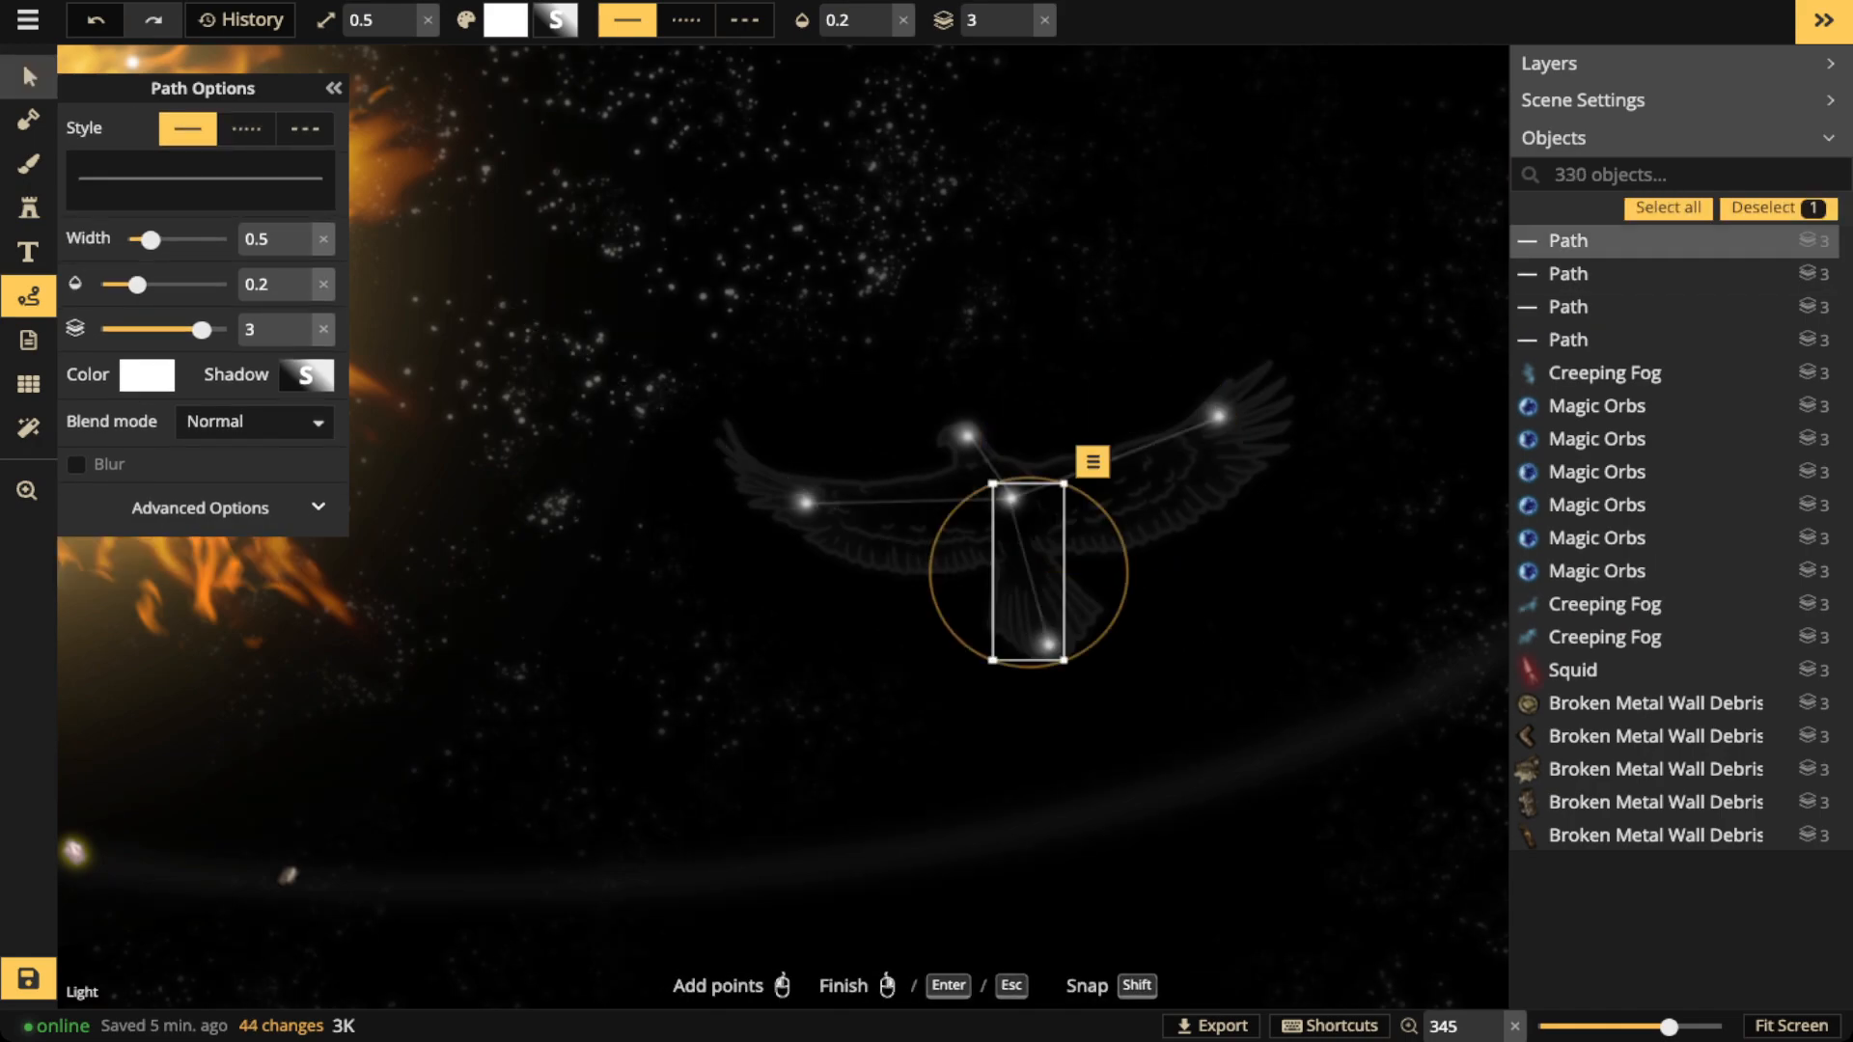
# Paste three extra lights onto the eagle: a size 10 one on the left wing, one beside the body light, and one above the tail light
pyautogui.press('b')
pyautogui.scroll(2, 989, 607)
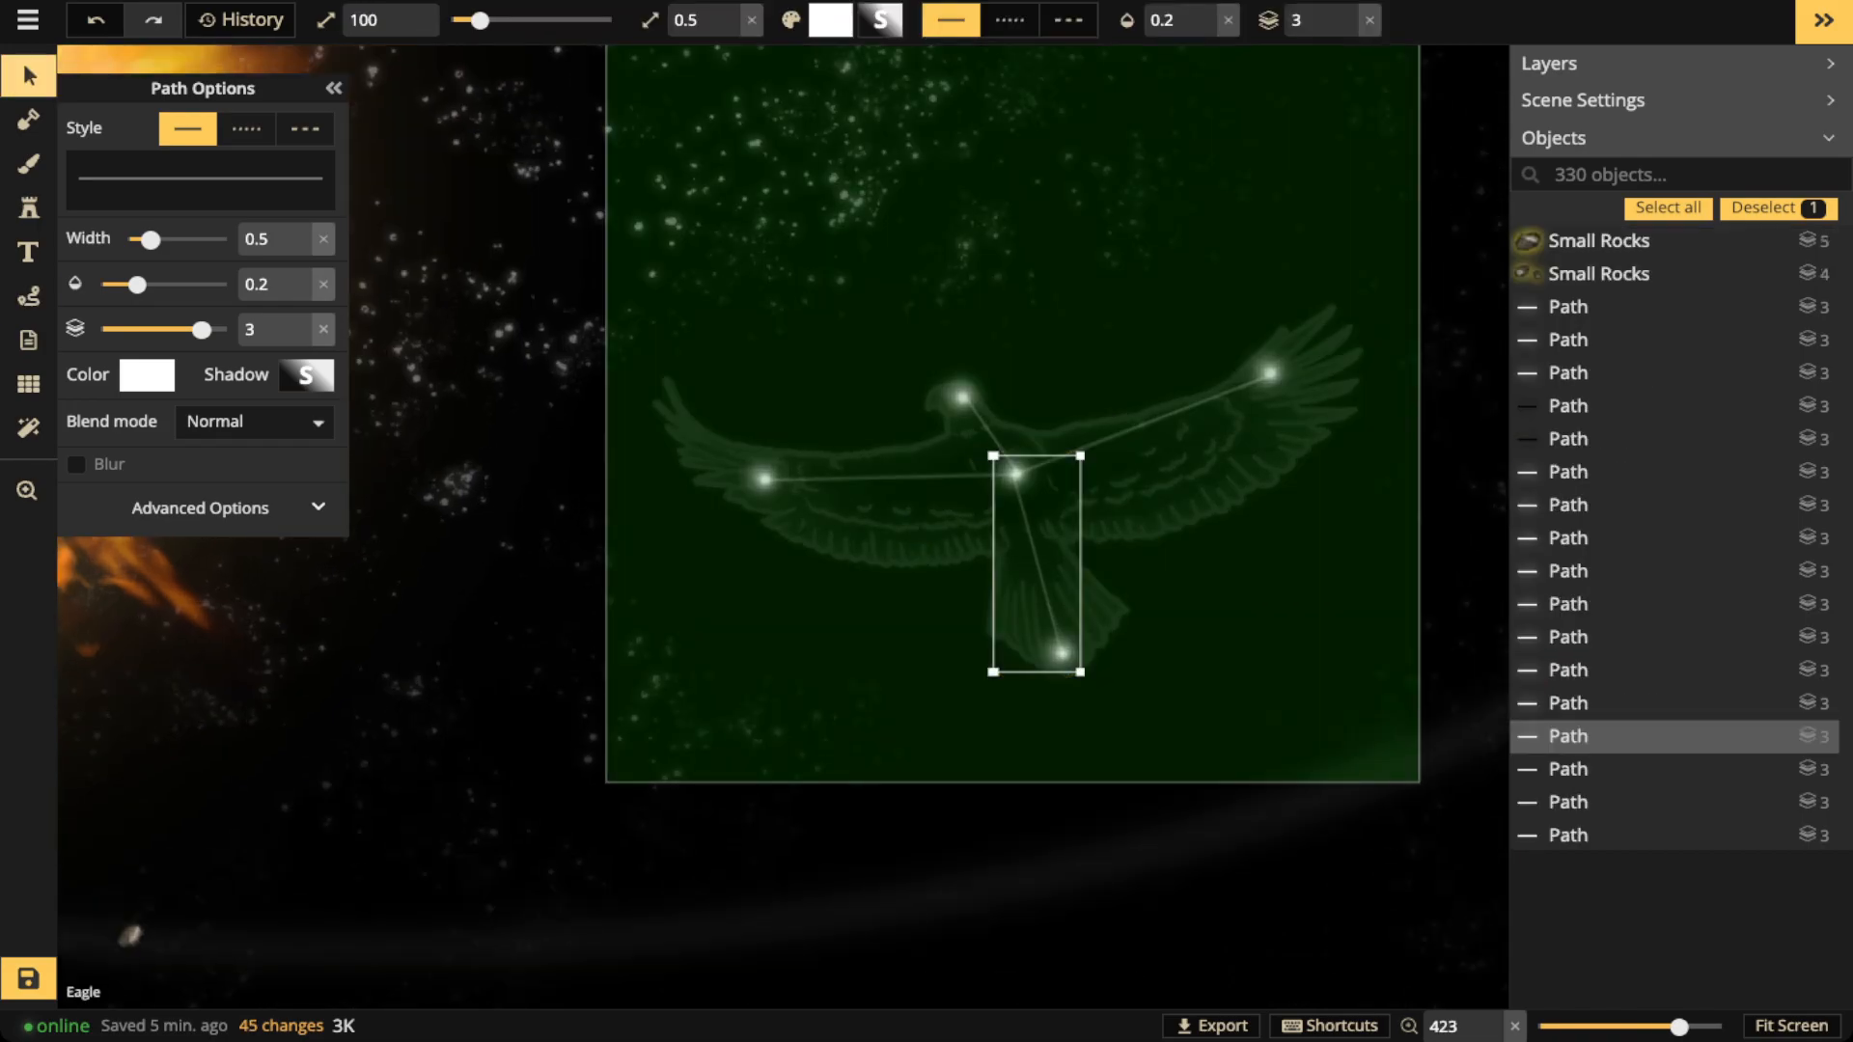
pyautogui.hotkey('ctrl', 'v')
pyautogui.moveTo(856, 638); pyautogui.dragTo(815, 486)
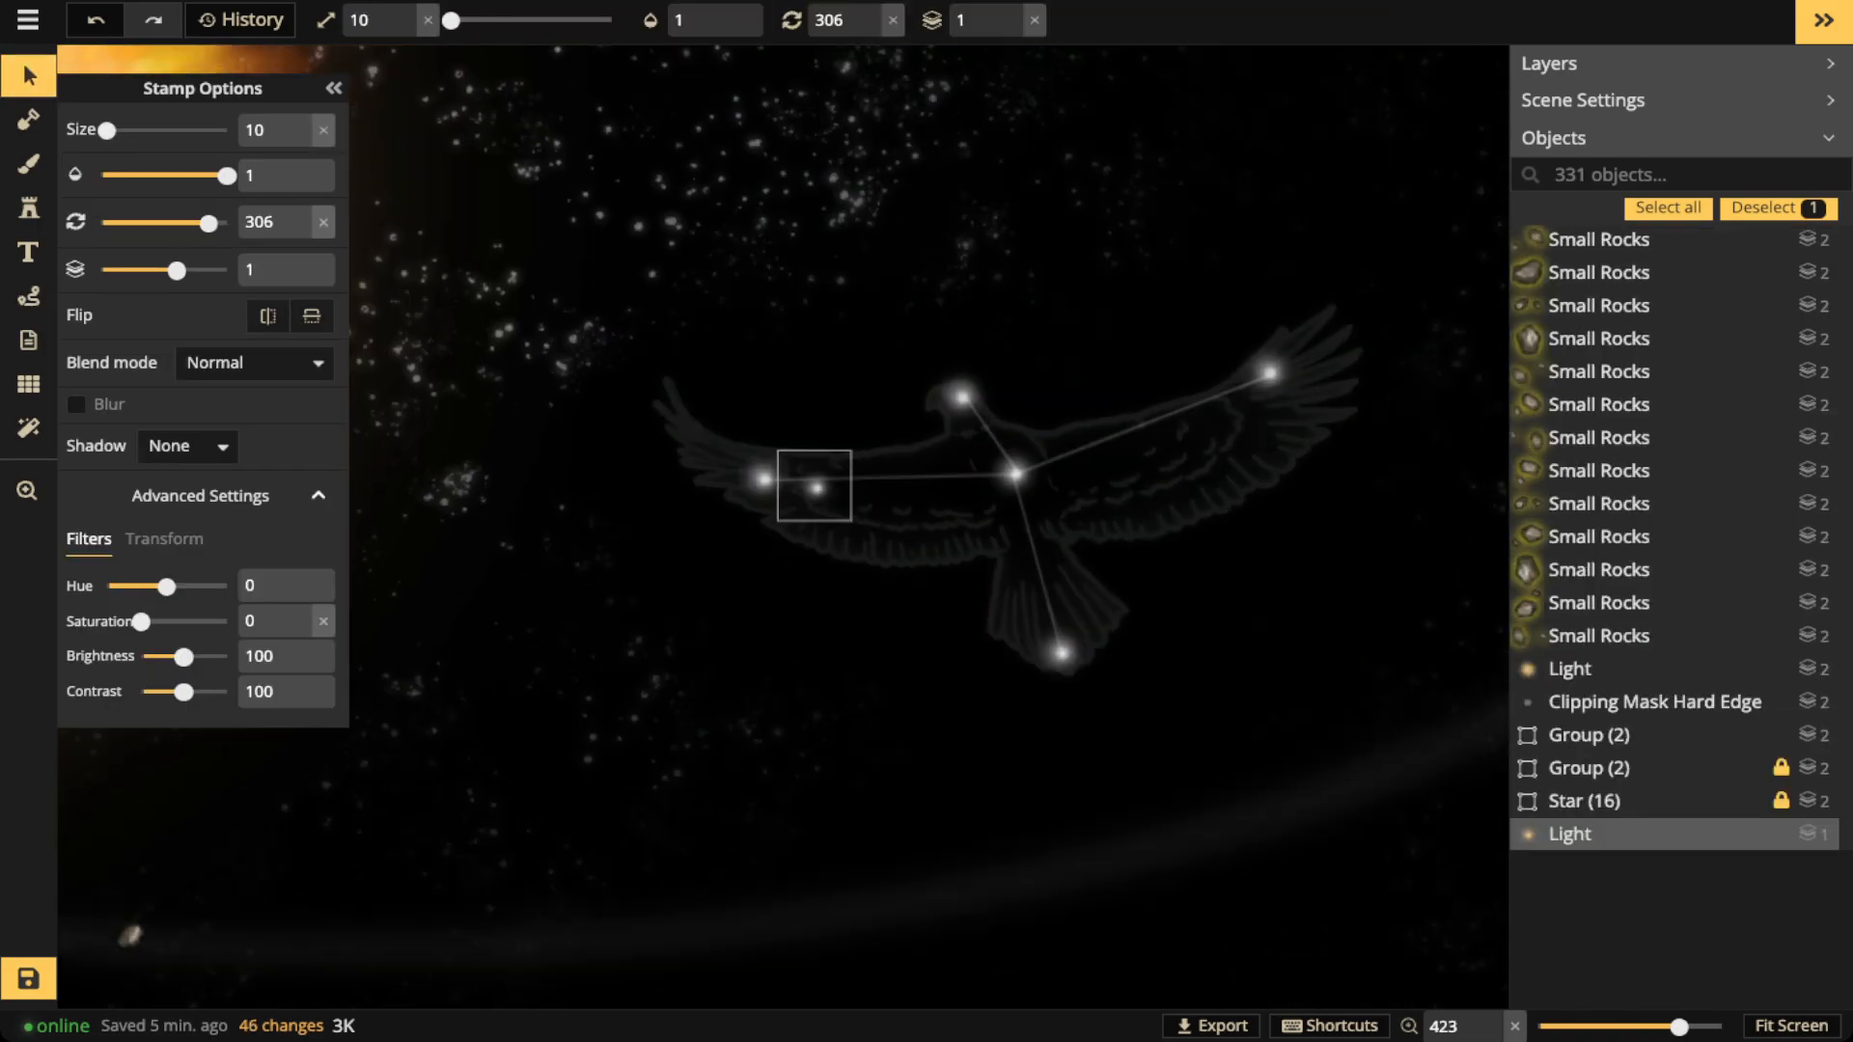
pyautogui.hotkey('ctrl', 'v')
pyautogui.moveTo(1145, 467); pyautogui.dragTo(1047, 450)
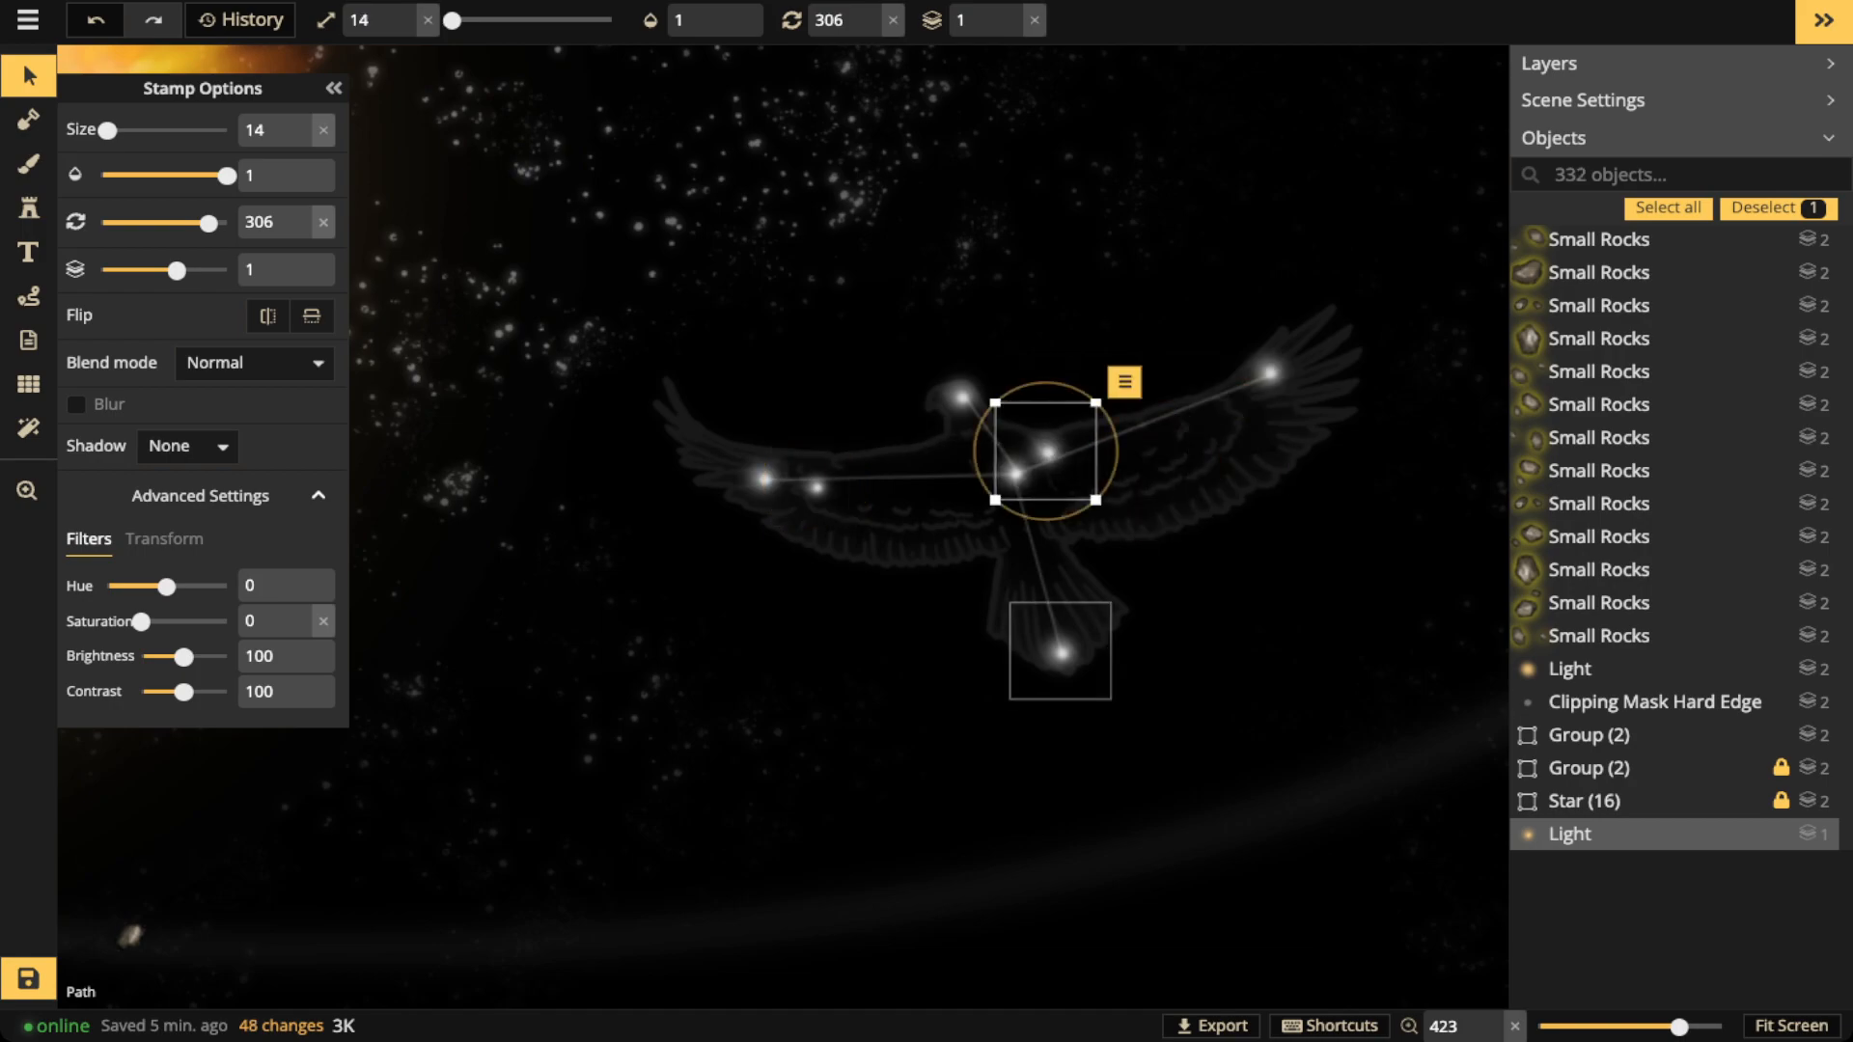
pyautogui.hotkey('ctrl', 'v')
pyautogui.moveTo(1055, 611); pyautogui.dragTo(1052, 618)
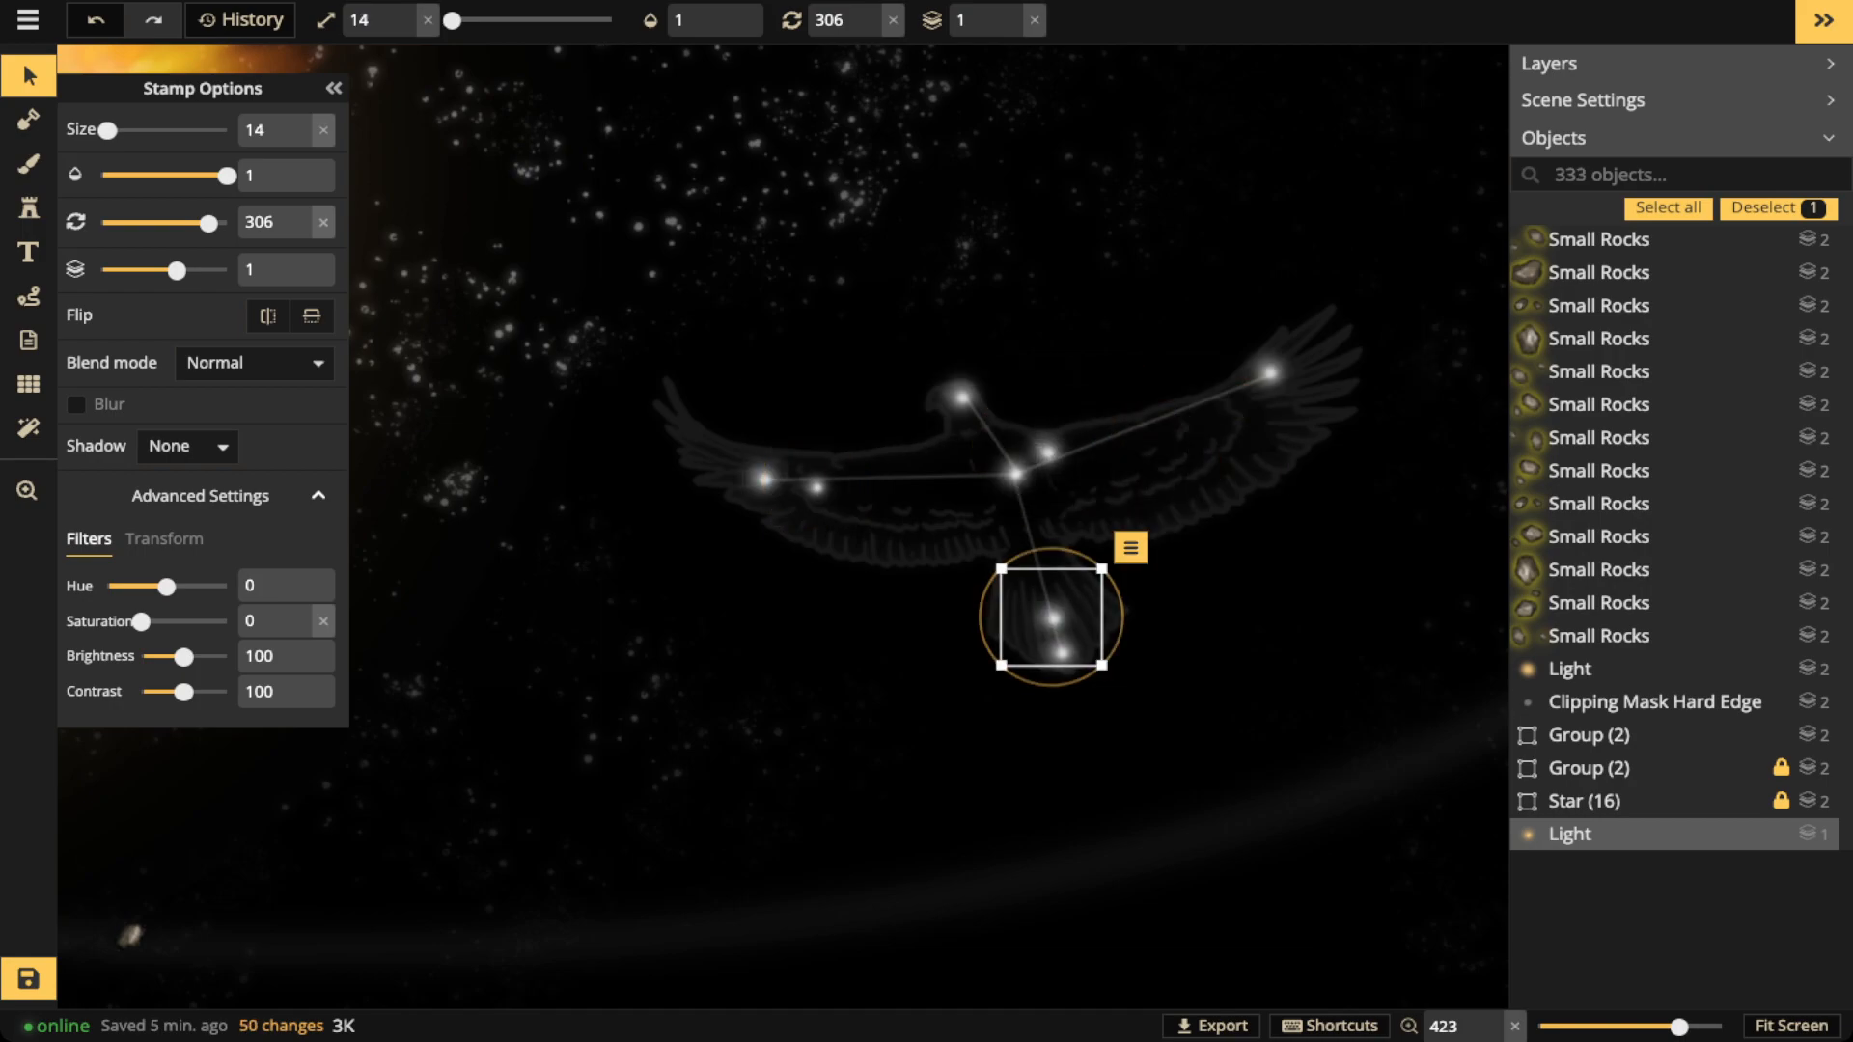
# Resize the eagle's extra tail light to 10 and extra body light to 12, and shift the extra body and wing lights onto the constellation lines
pyautogui.click(404, 27)
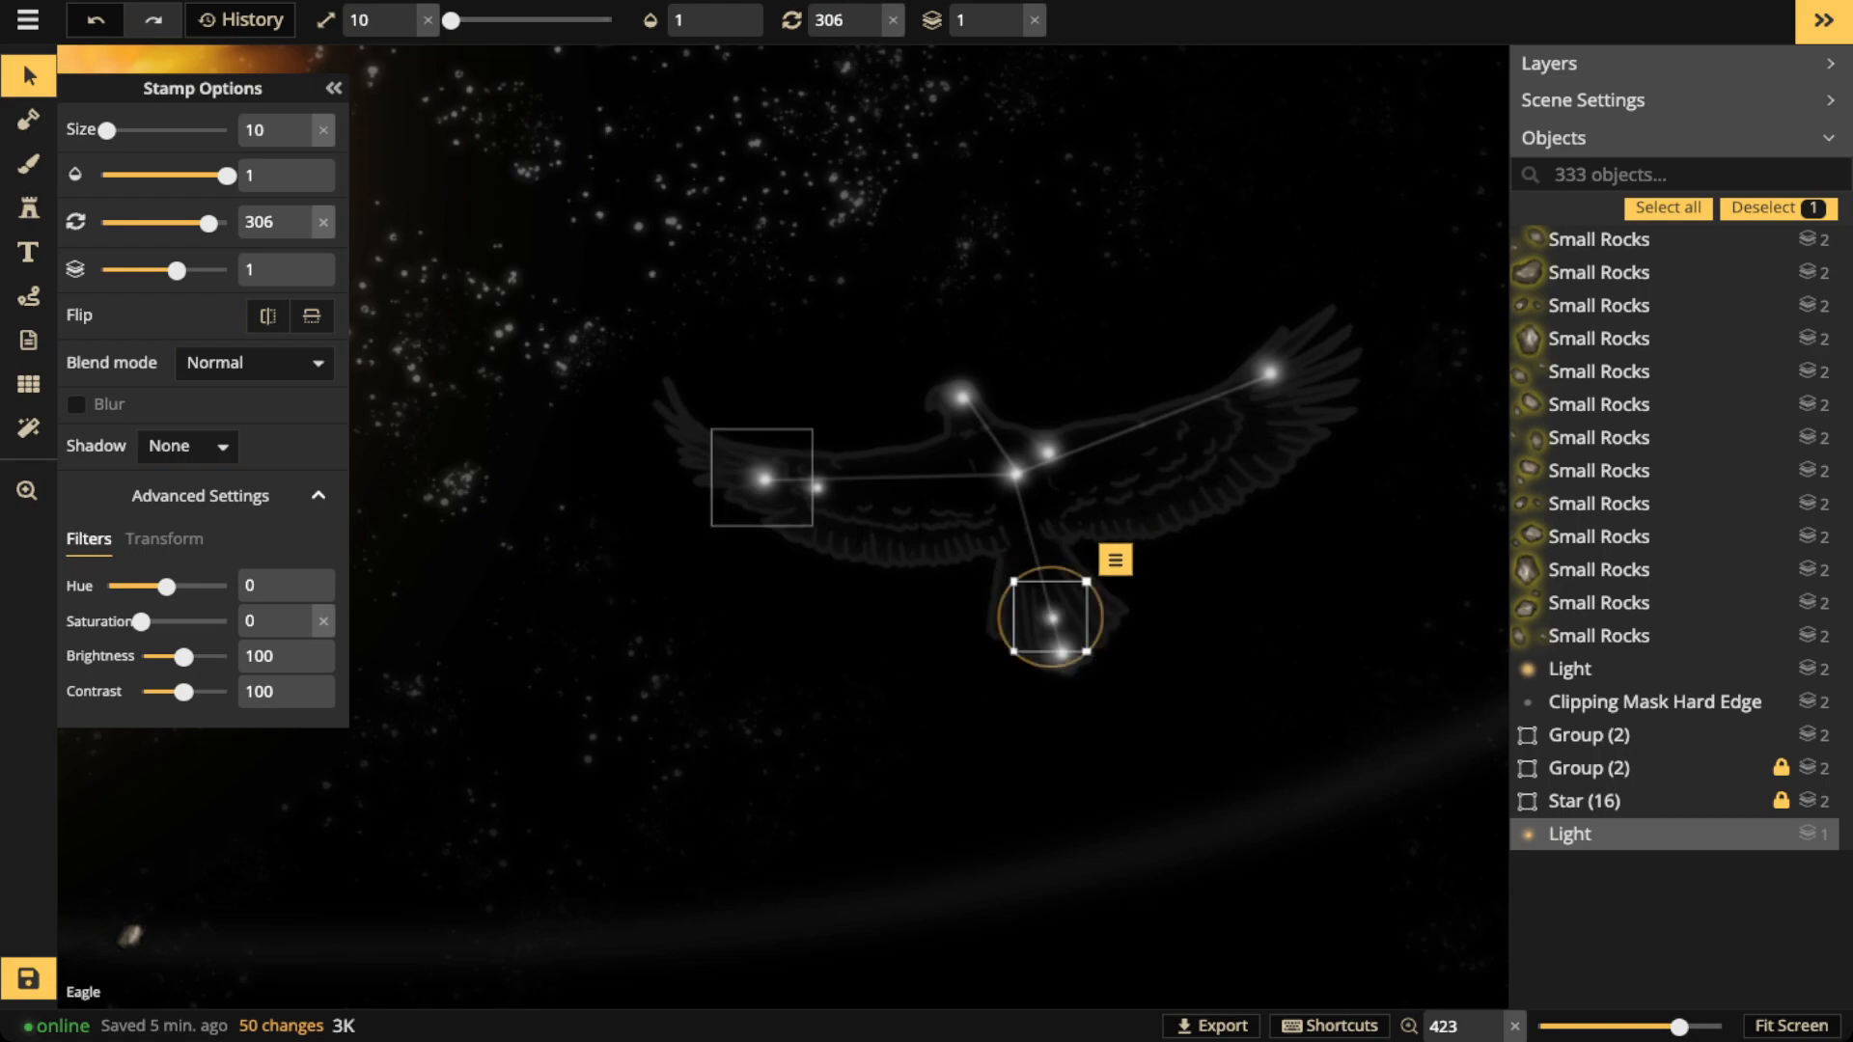
pyautogui.click(816, 488)
pyautogui.keyDown('shift'); pyautogui.click(1047, 451); pyautogui.keyUp('shift')
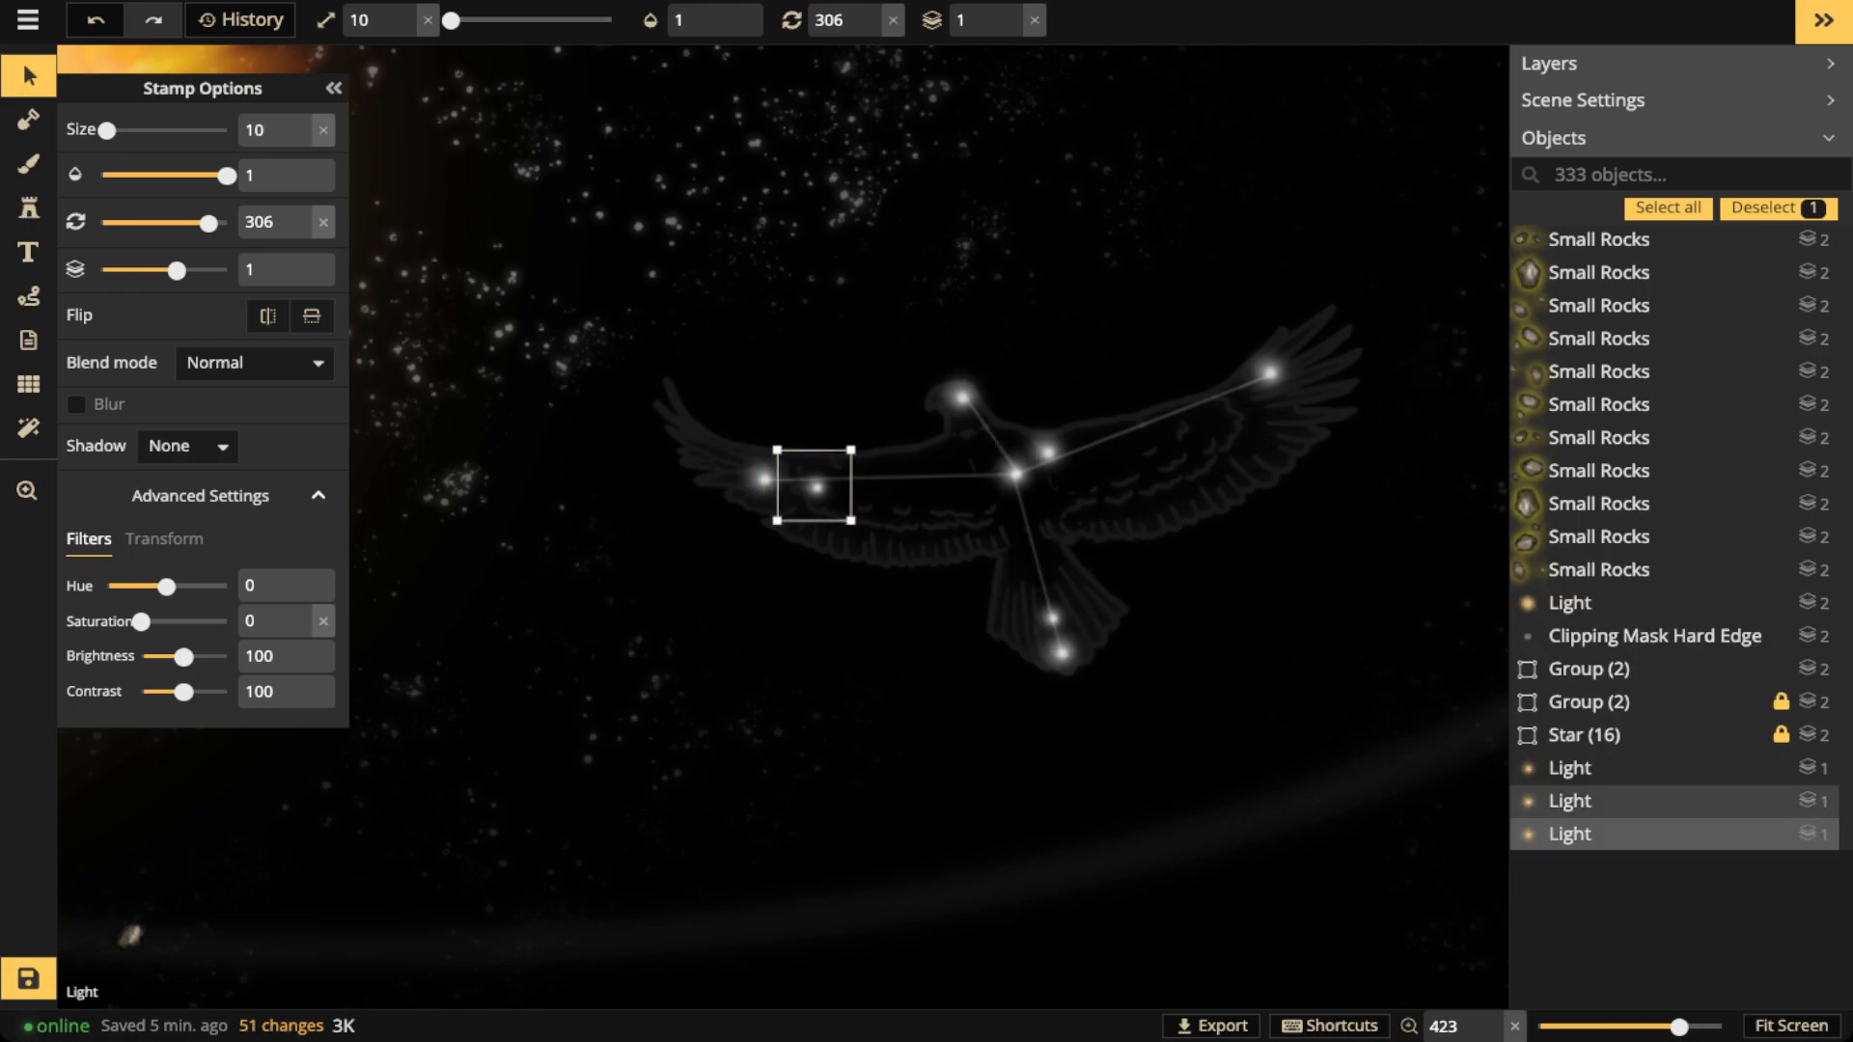
pyautogui.click(404, 27)
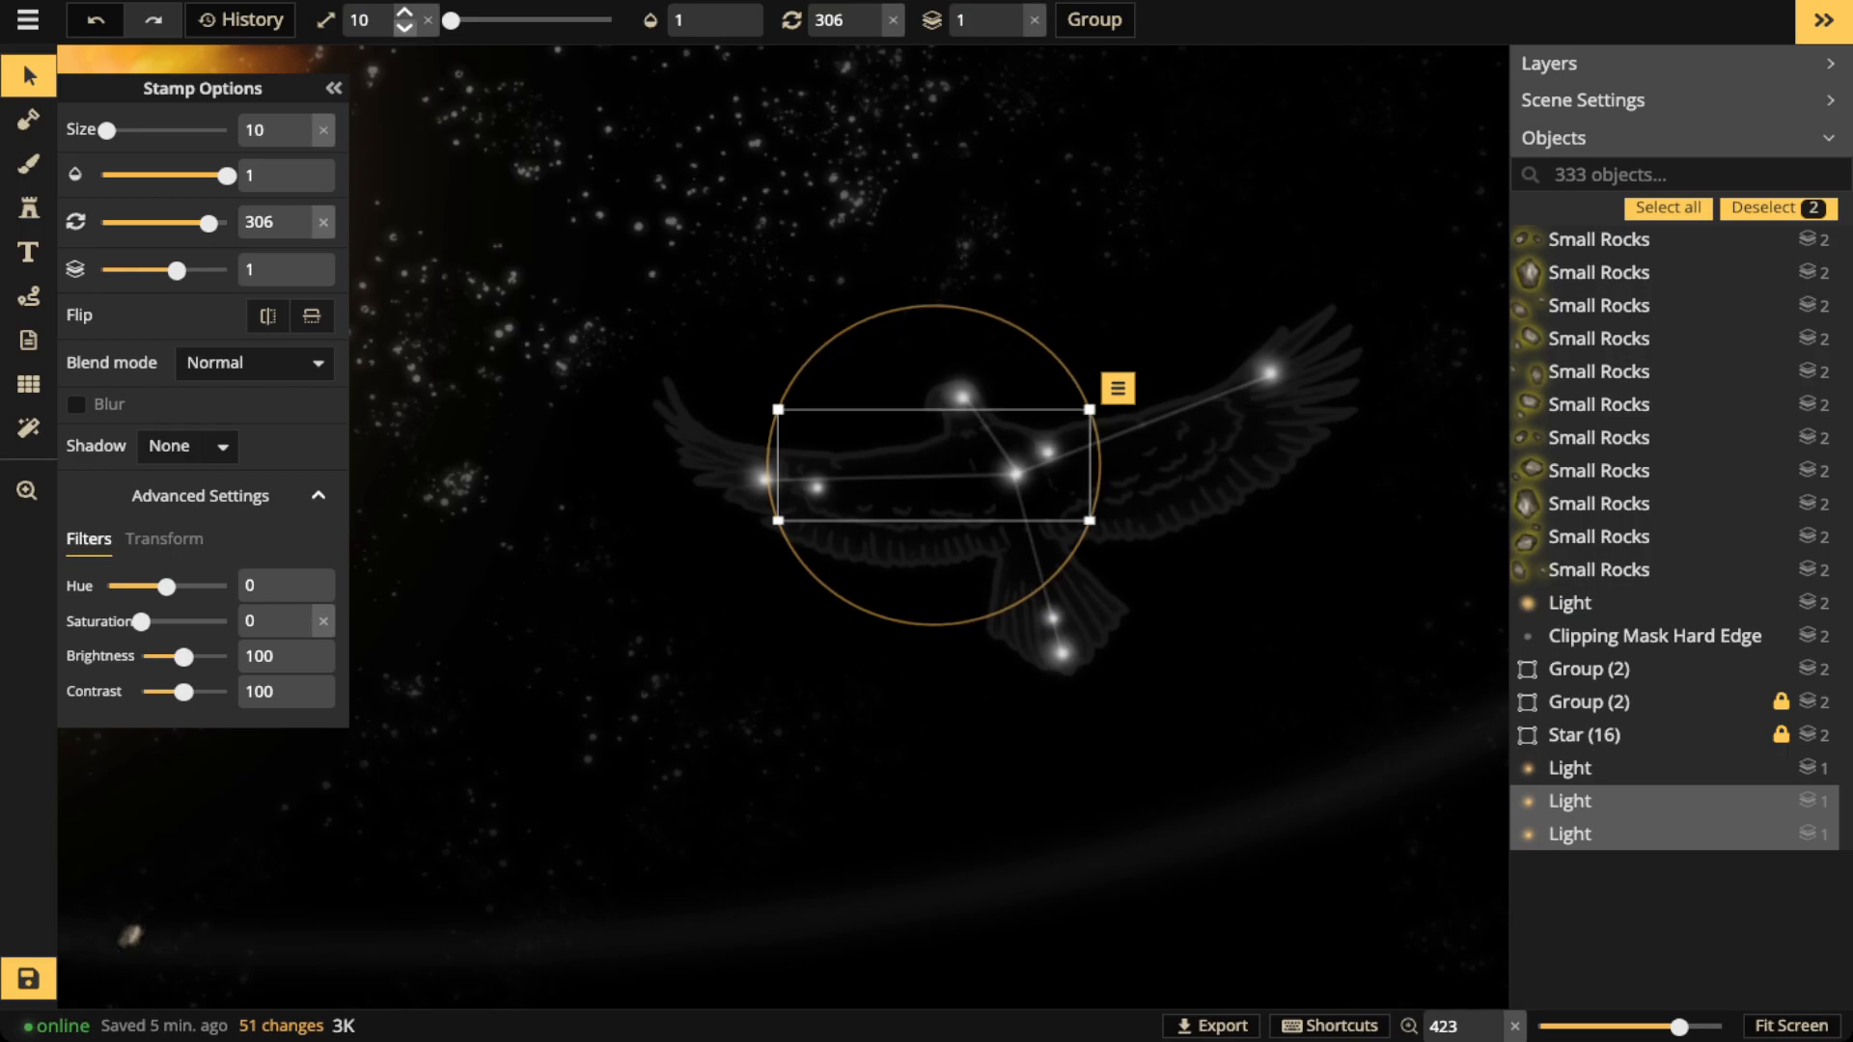
pyautogui.moveTo(1048, 451); pyautogui.dragTo(1043, 461)
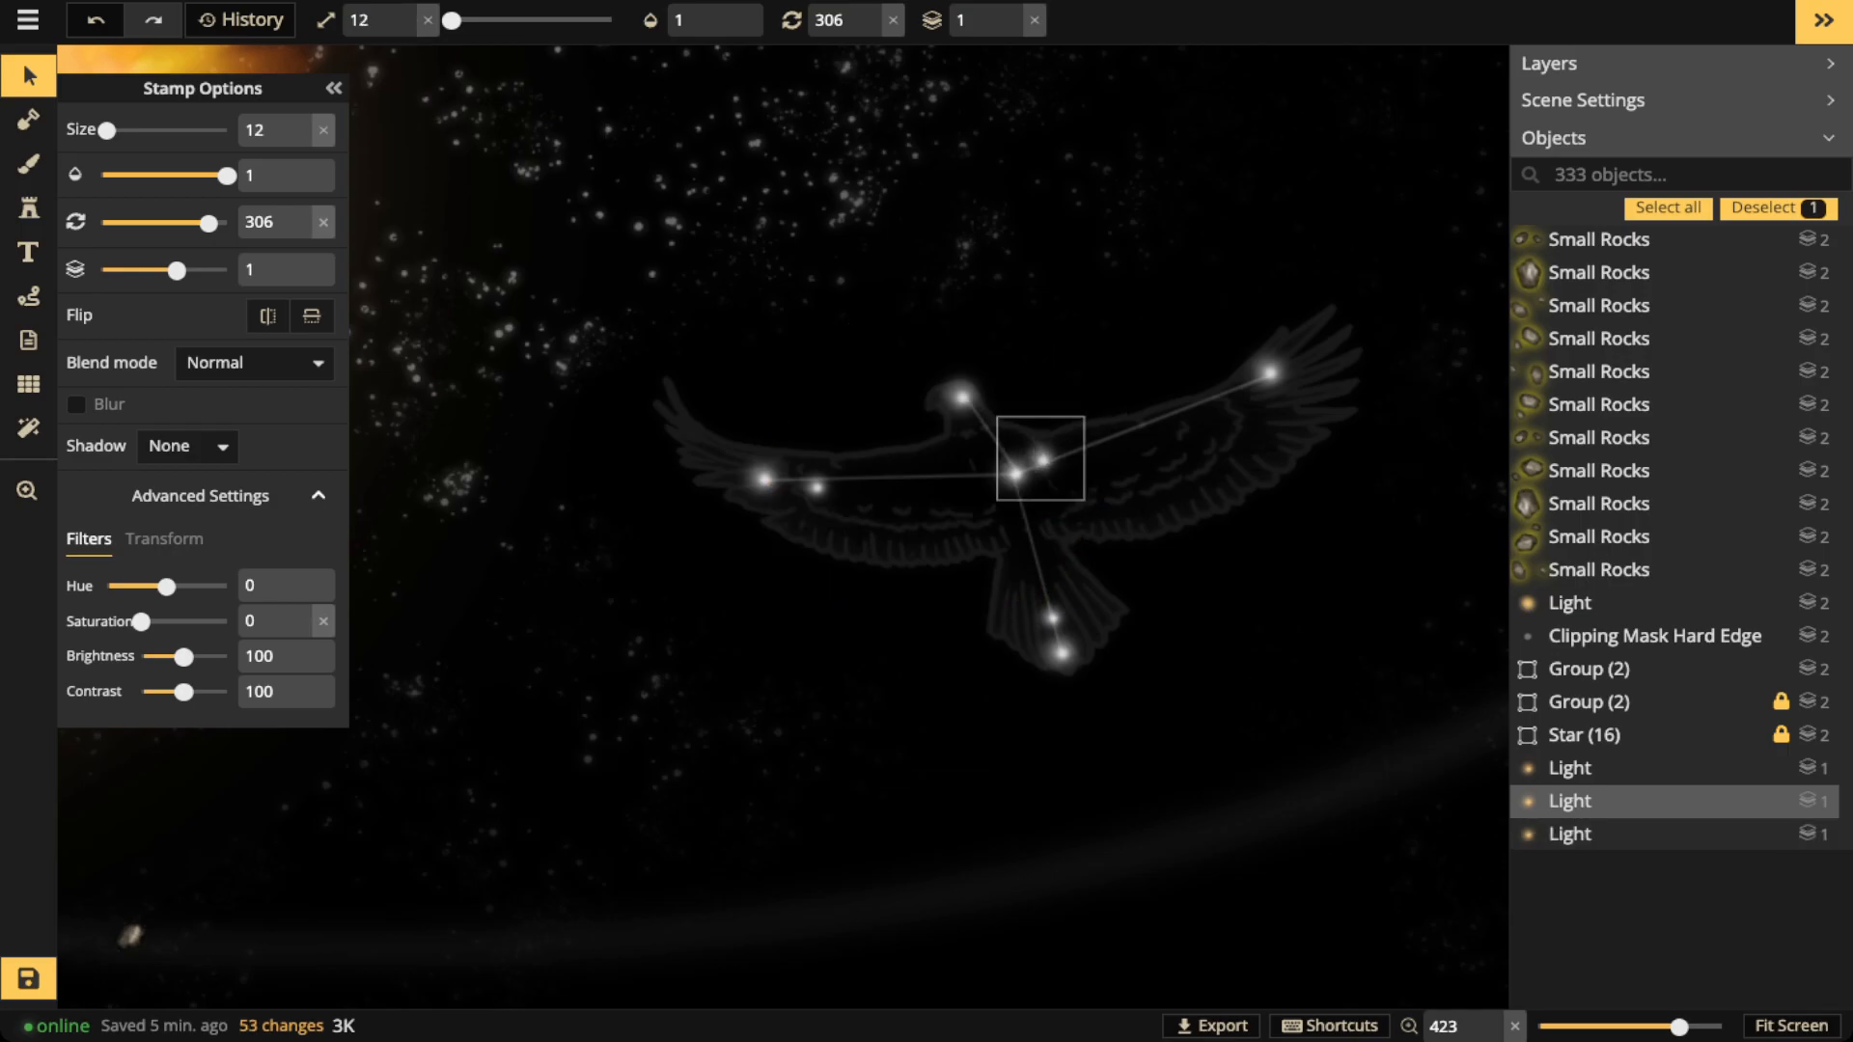
pyautogui.moveTo(817, 487); pyautogui.dragTo(865, 479)
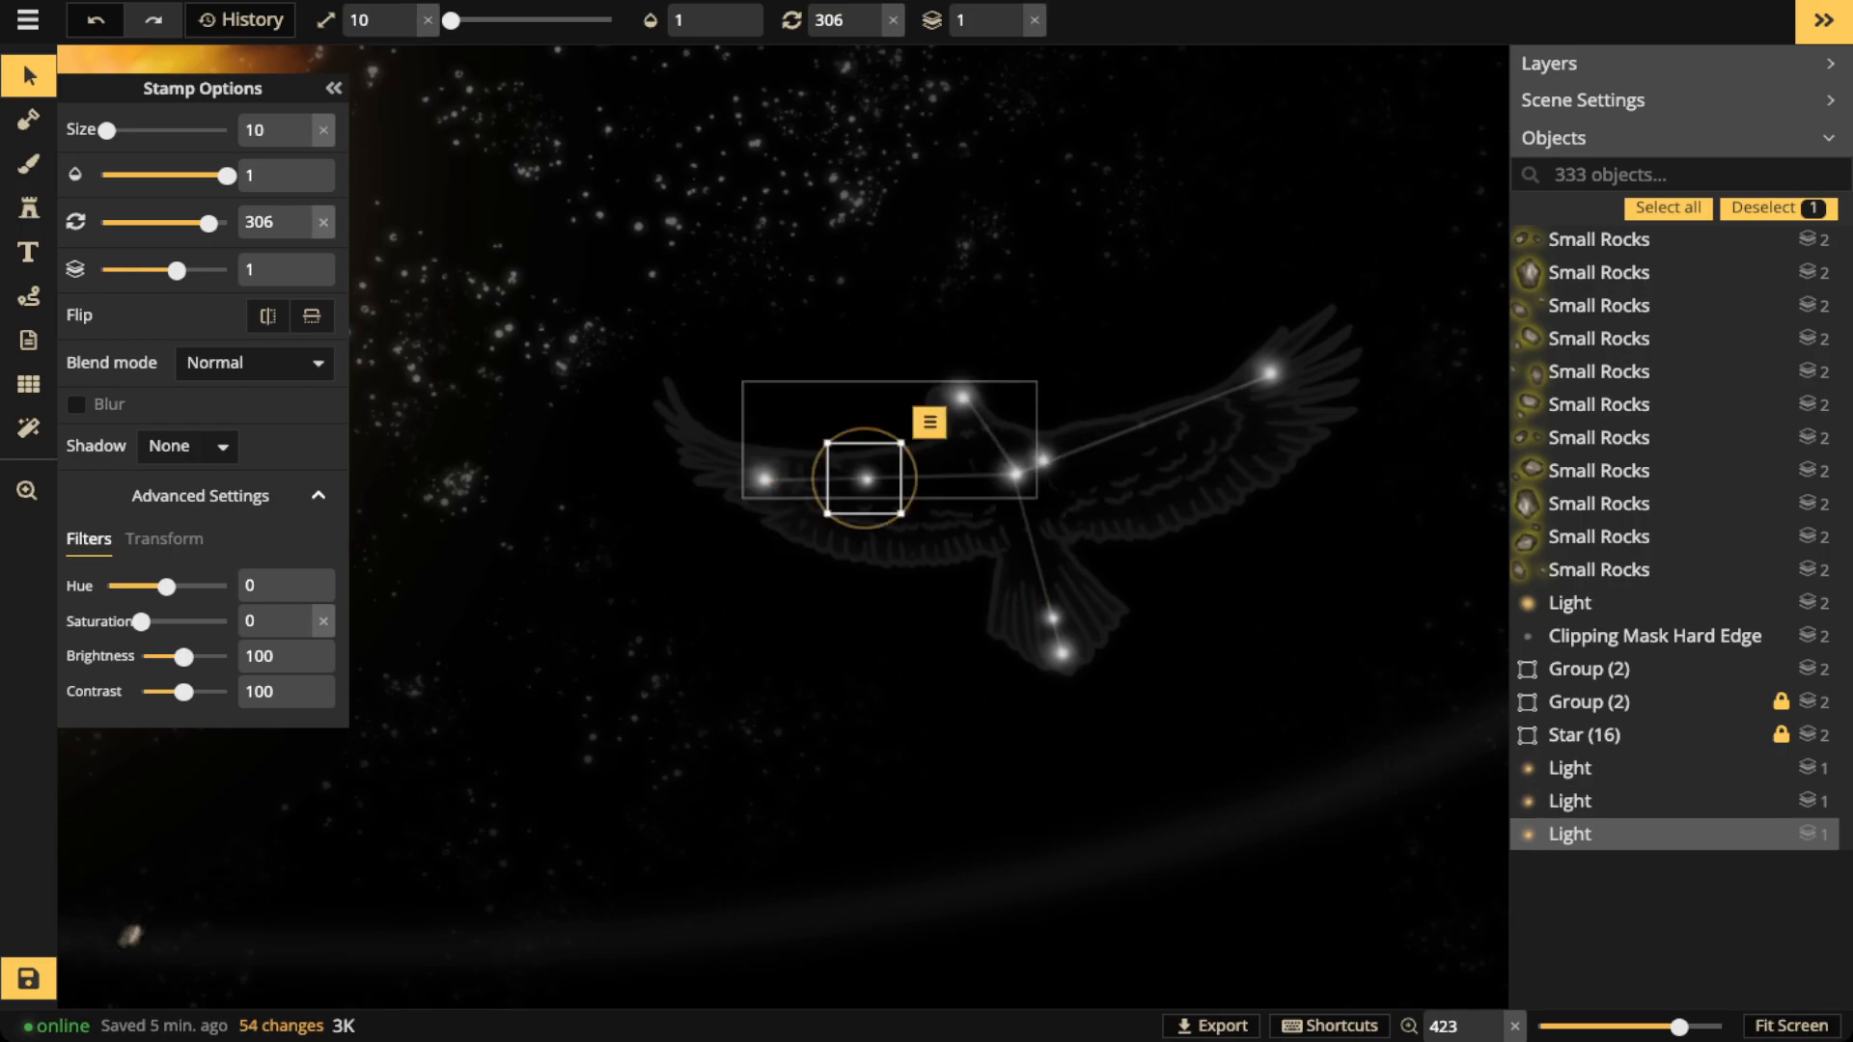
pyautogui.press('Escape')
# Paste three copies of the light at size 14 onto the serpent's snout, the top of its neck and the base of its neck
pyautogui.scroll(-4, 758, 370)
pyautogui.scroll(-6, 781, 378)
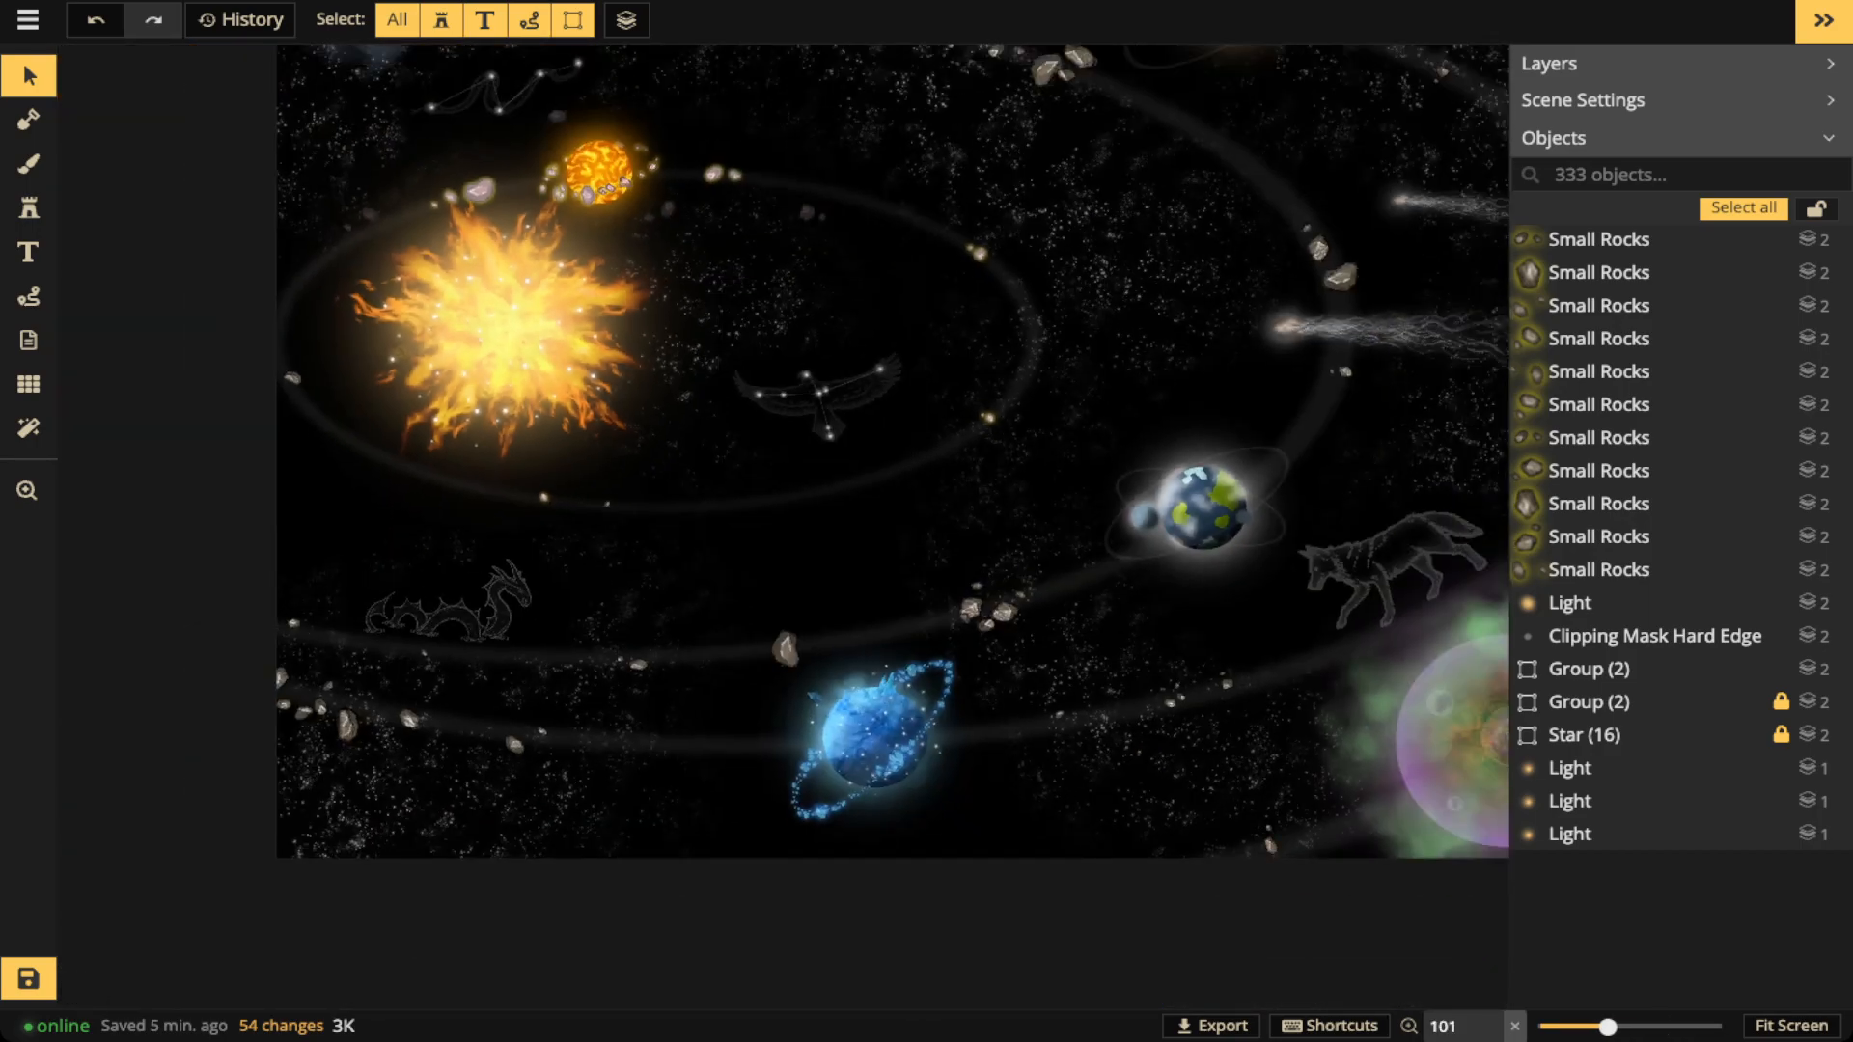
pyautogui.scroll(-2, 405, 377)
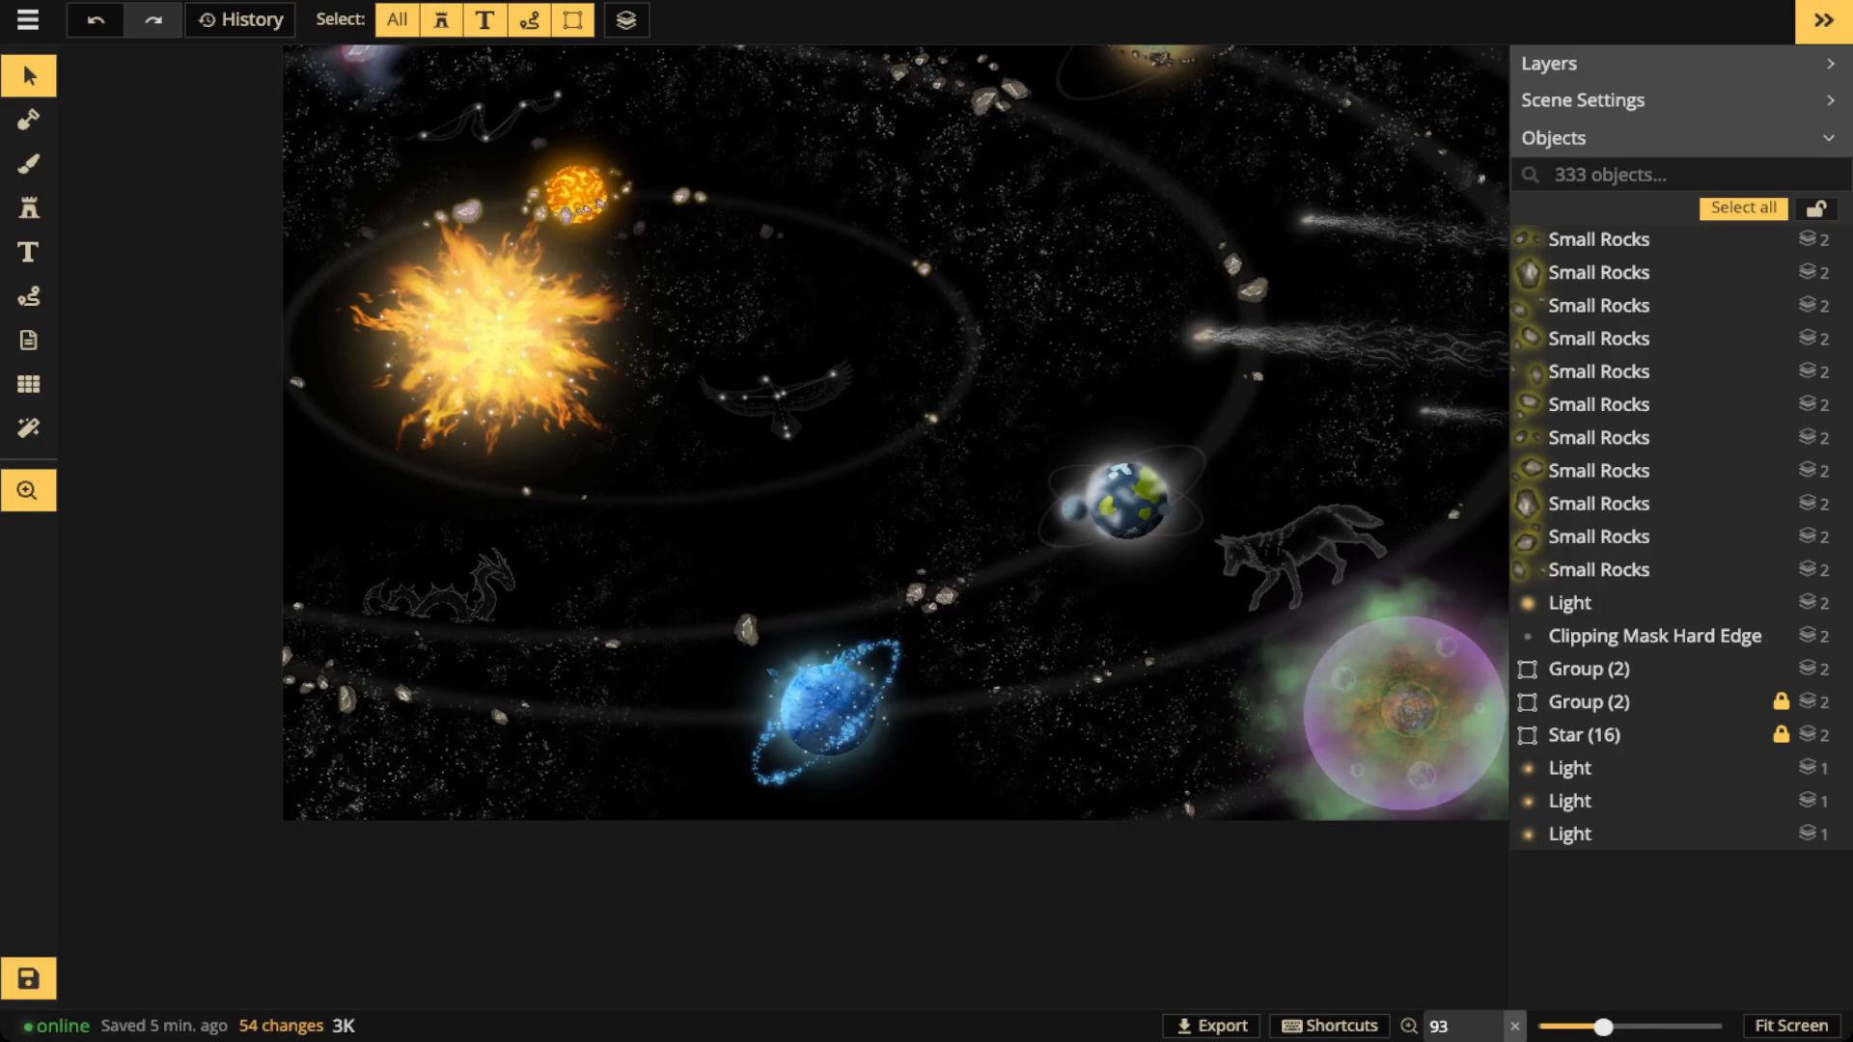
pyautogui.press('space')
pyautogui.moveTo(1284, 608); pyautogui.dragTo(1211, 751)
pyautogui.press('space')
pyautogui.moveTo(926, 618); pyautogui.dragTo(1277, 617)
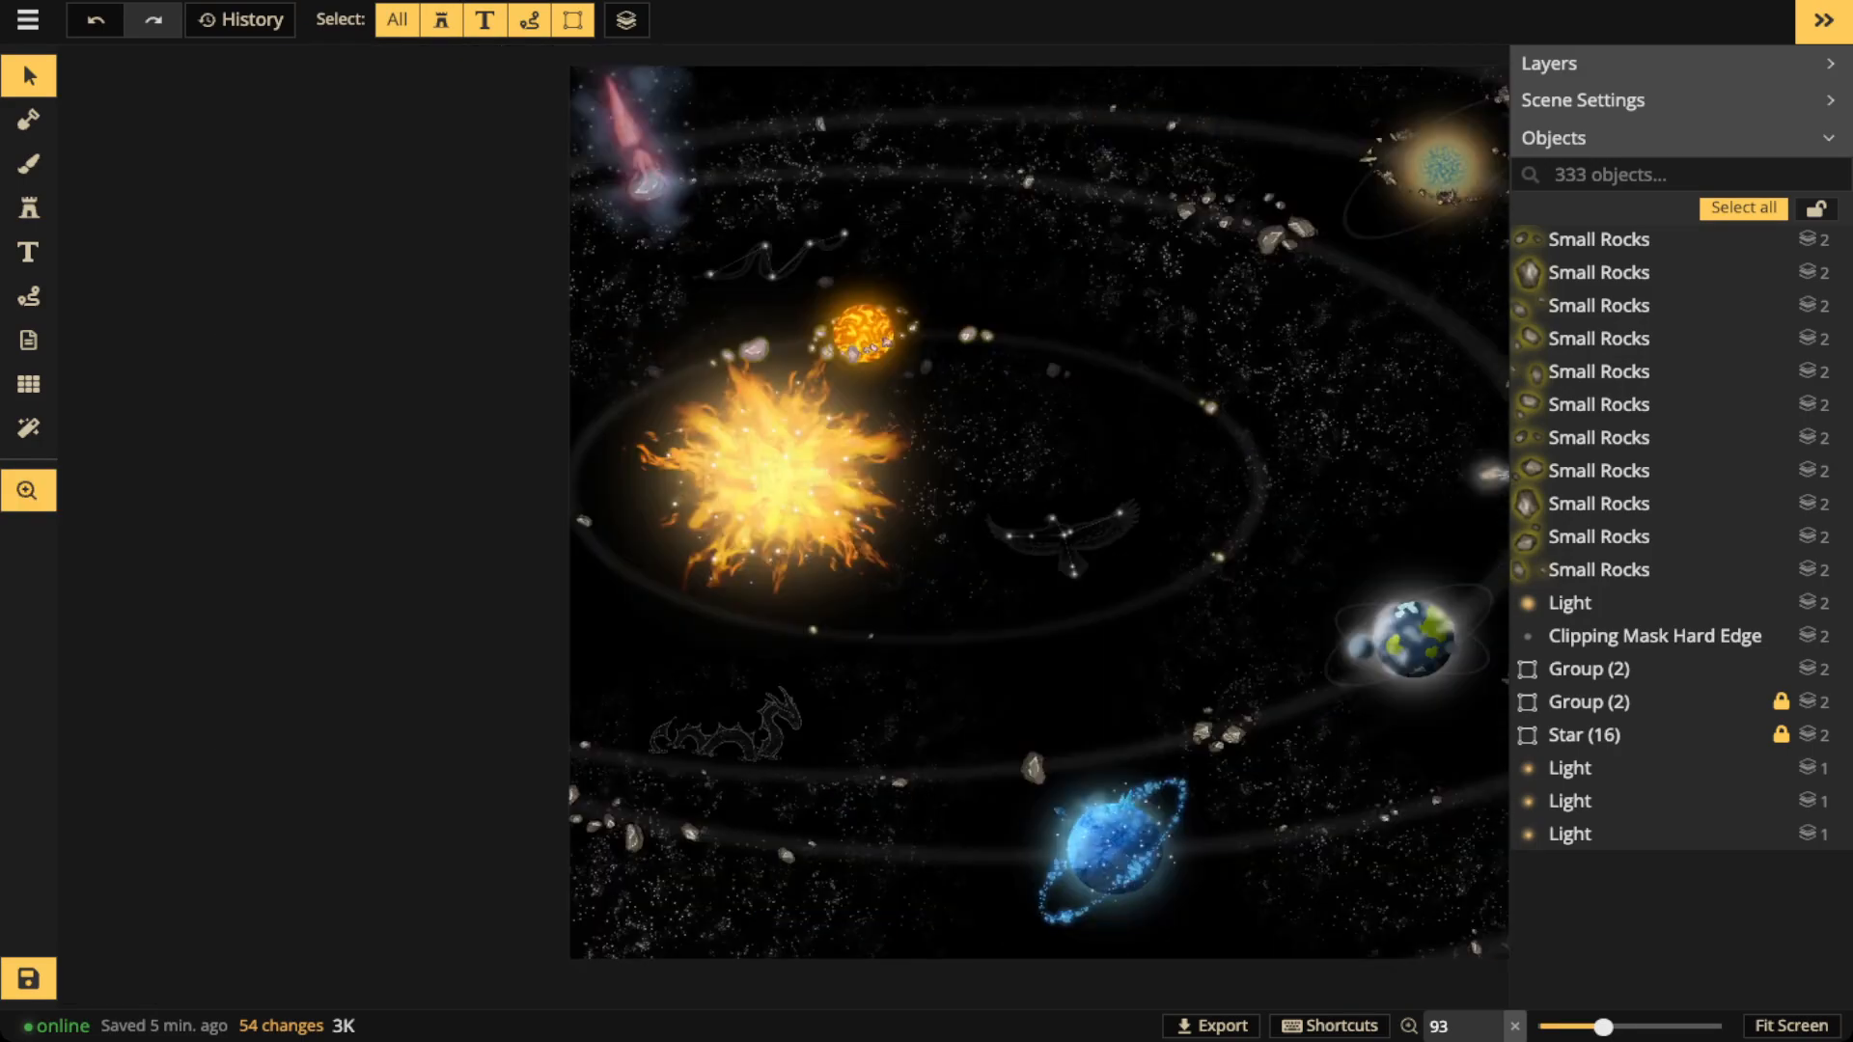
pyautogui.scroll(6, 791, 695)
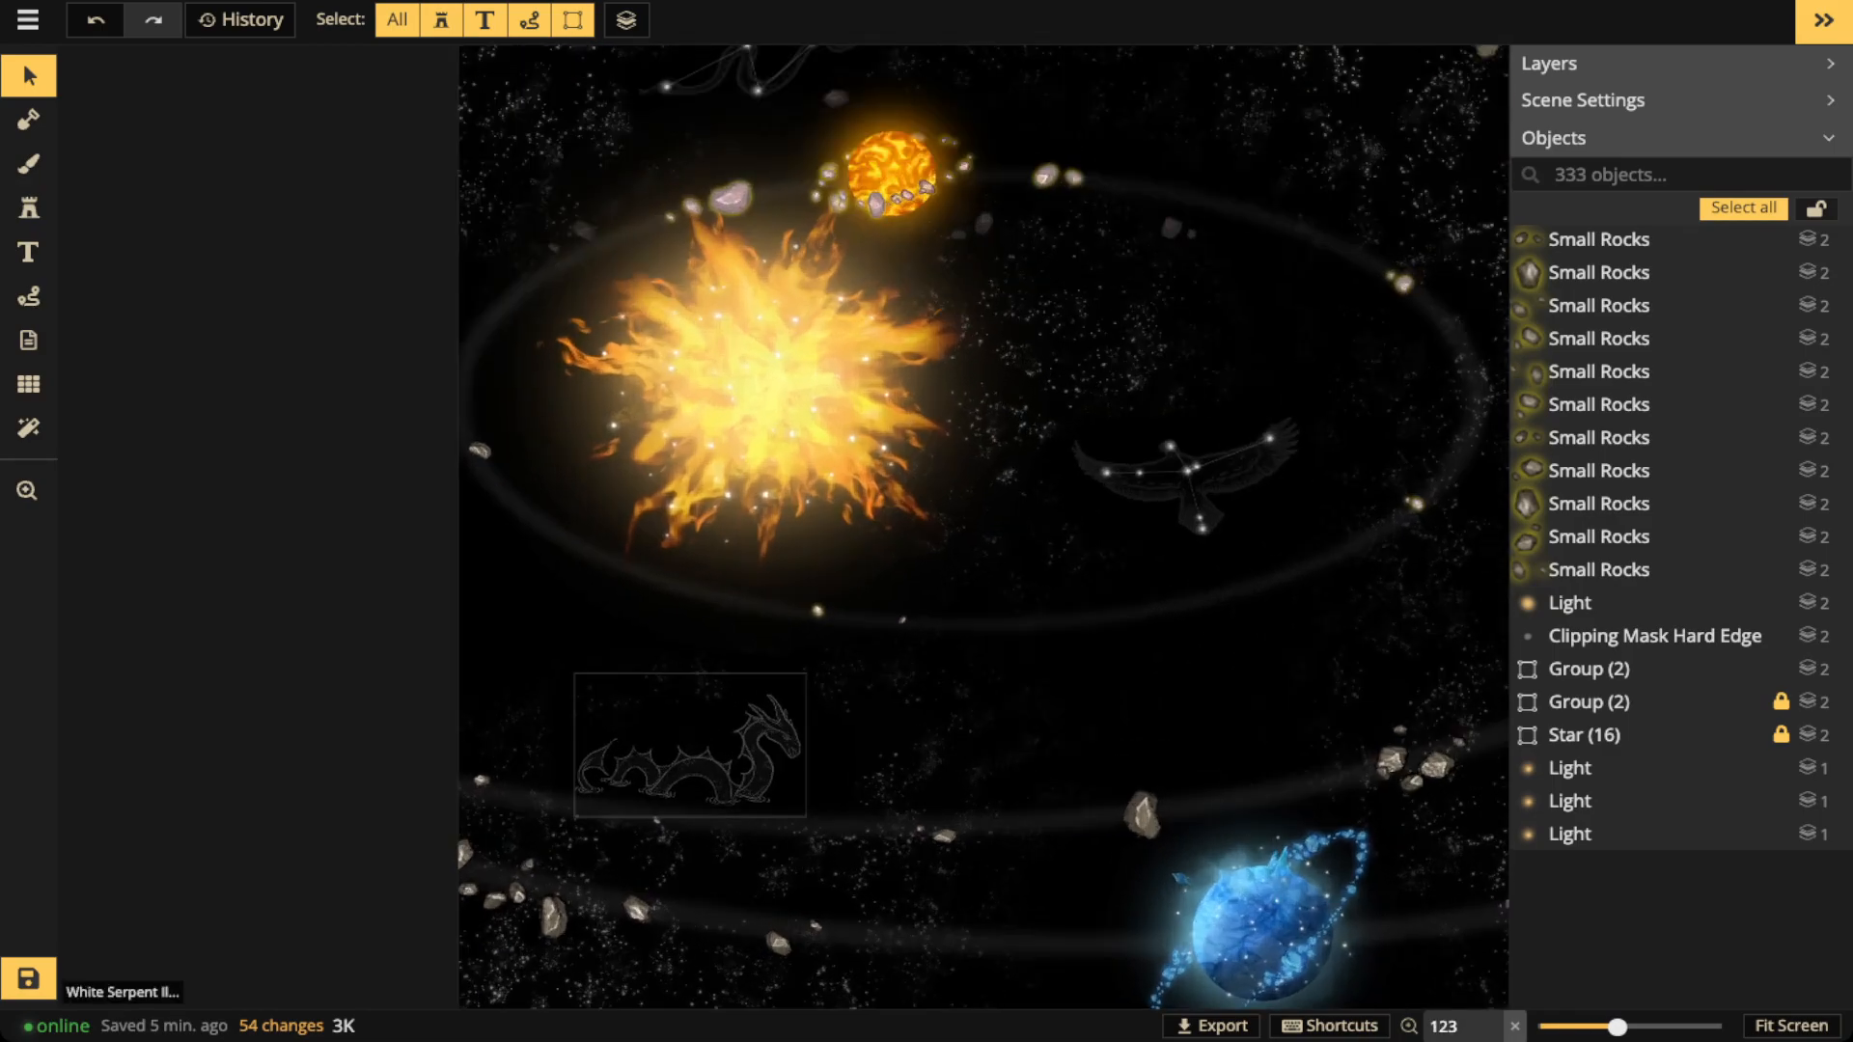
pyautogui.scroll(5, 762, 724)
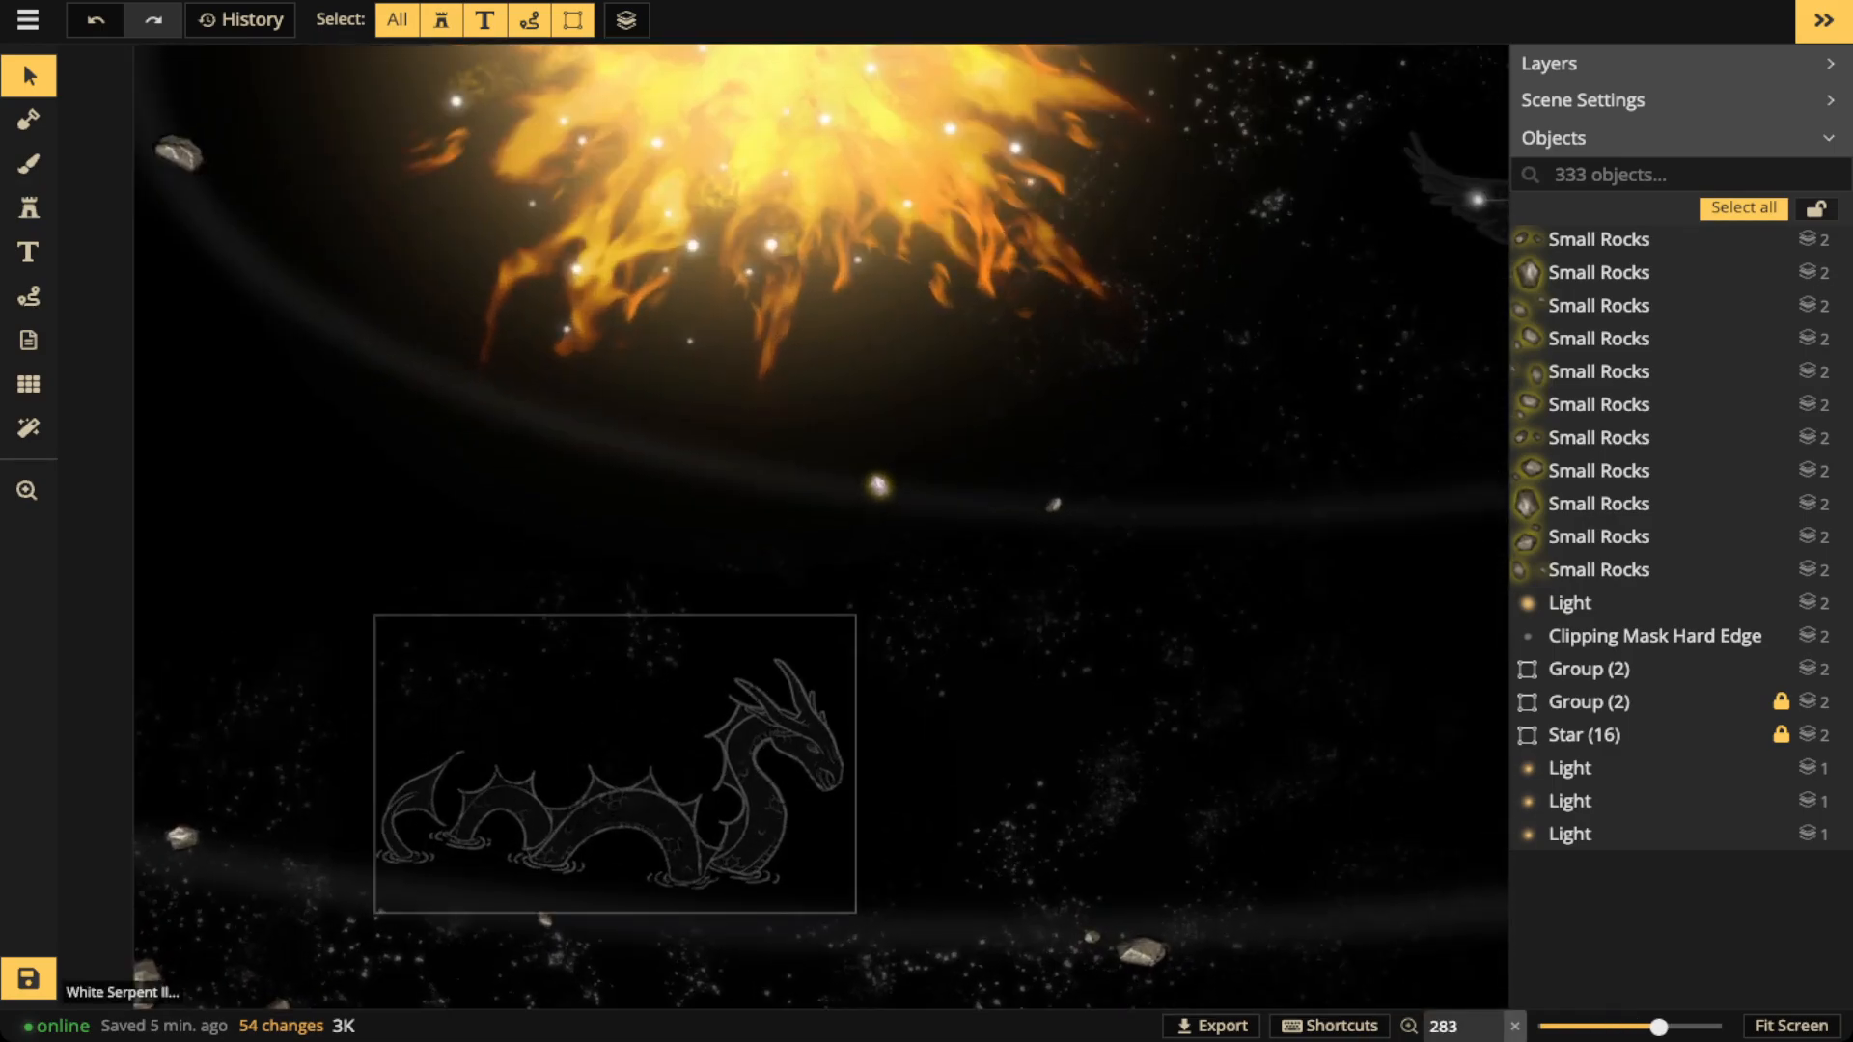
pyautogui.hotkey('ctrl', 'v')
pyautogui.scroll(2, 830, 724)
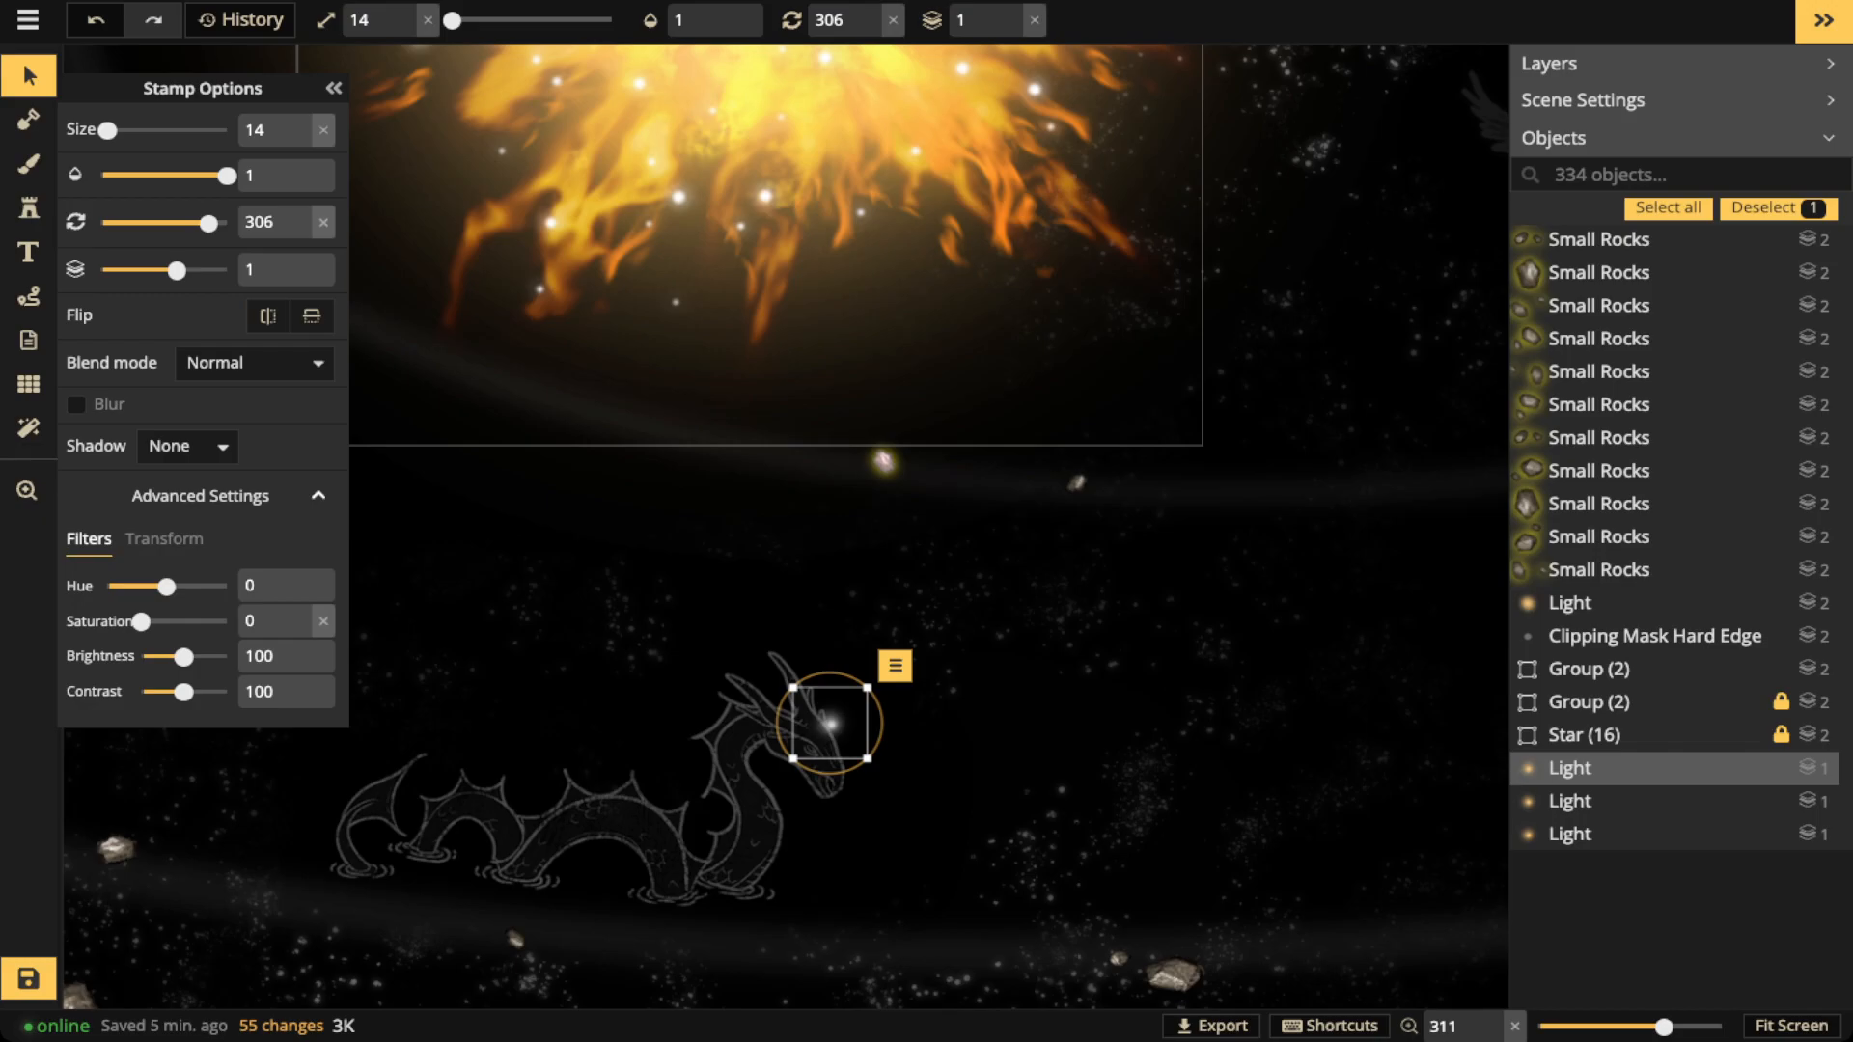
pyautogui.scroll(4, 497, 867)
pyautogui.moveTo(972, 663); pyautogui.dragTo(968, 743)
pyautogui.hotkey('ctrl', 'v')
pyautogui.hotkey('ctrl', 'v')
pyautogui.moveTo(840, 876)
pyautogui.mouseDown()
pyautogui.moveTo(675, 786)
pyautogui.moveTo(856, 849)
pyautogui.moveTo(855, 871)
pyautogui.mouseUp()
# Paste four more lights onto the serpent: three where its coils meet the water and one near the tail tip
pyautogui.hotkey('ctrl', 'v')
pyautogui.hotkey('ctrl', 'v')
pyautogui.hotkey('ctrl', 'v')
pyautogui.moveTo(537, 873); pyautogui.dragTo(397, 830)
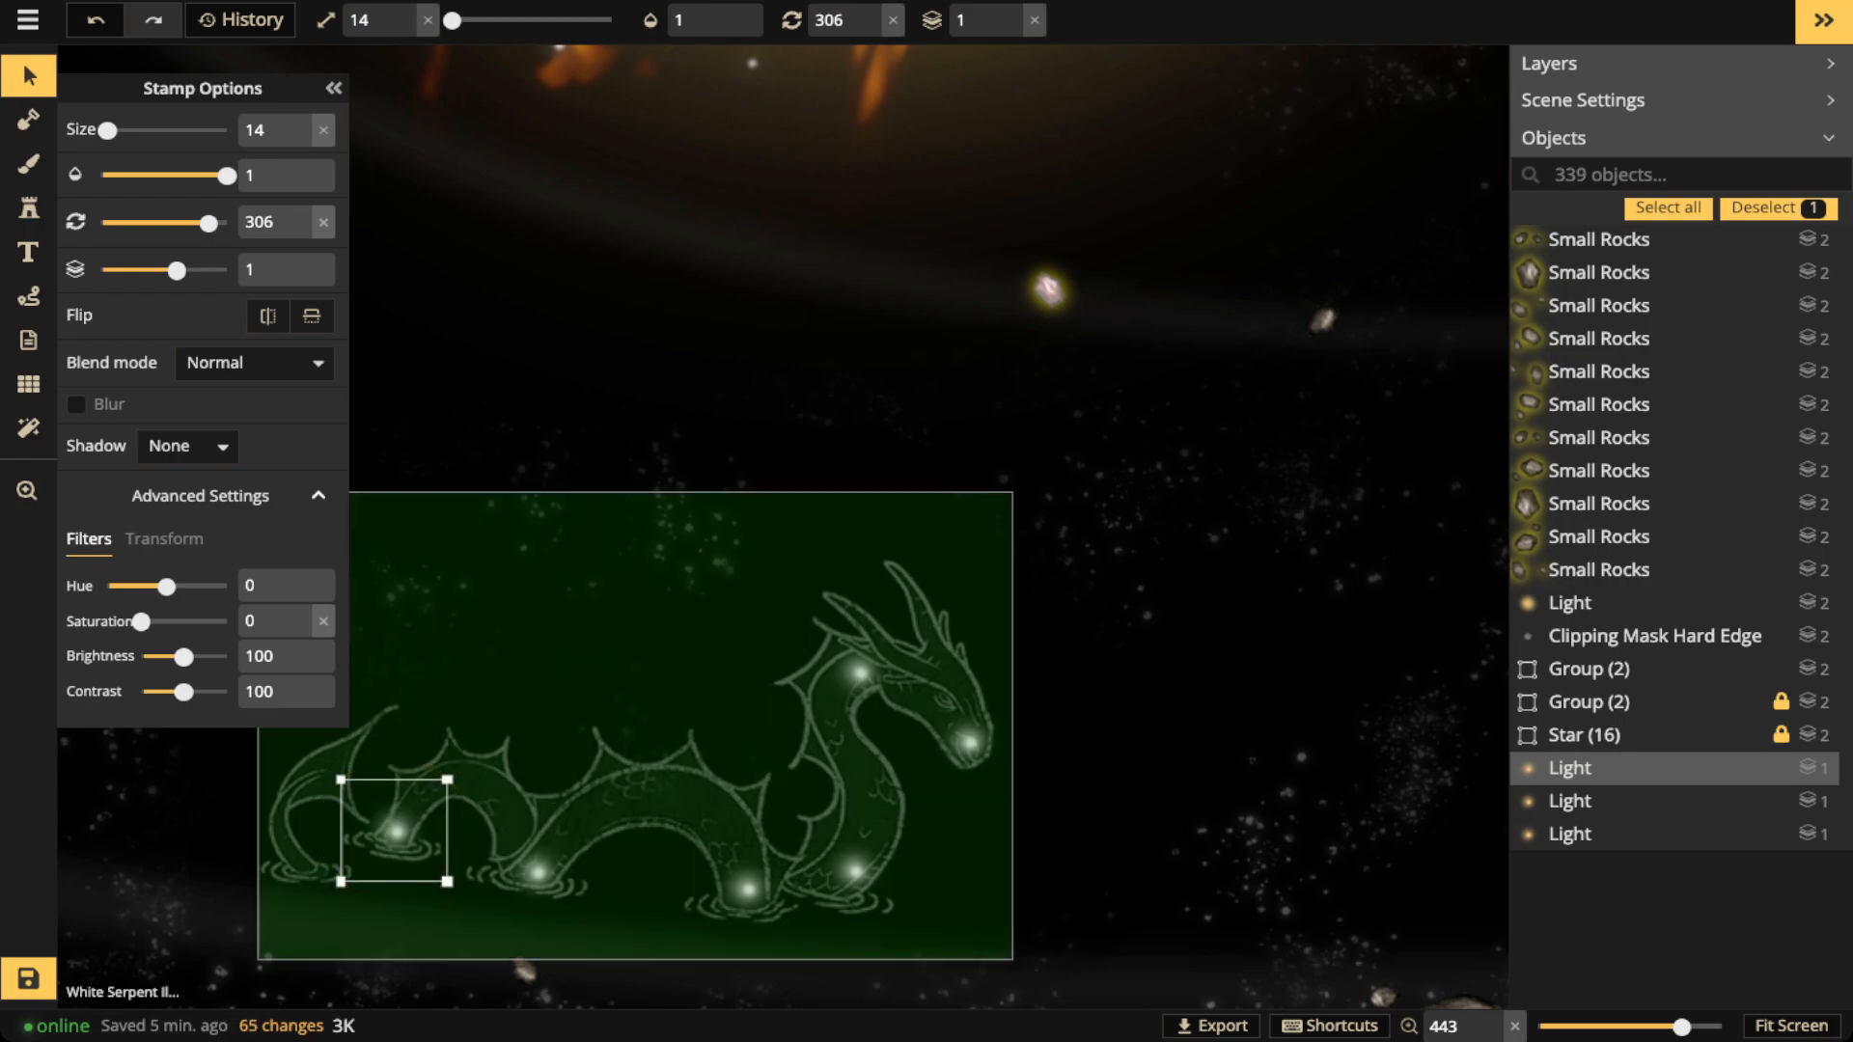
pyautogui.hotkey('ctrl', 'v')
# Paste four smaller lights of size 10 onto the serpent's brow, the middle of its neck and the tops of its two coils
pyautogui.hotkey('ctrl', 'v')
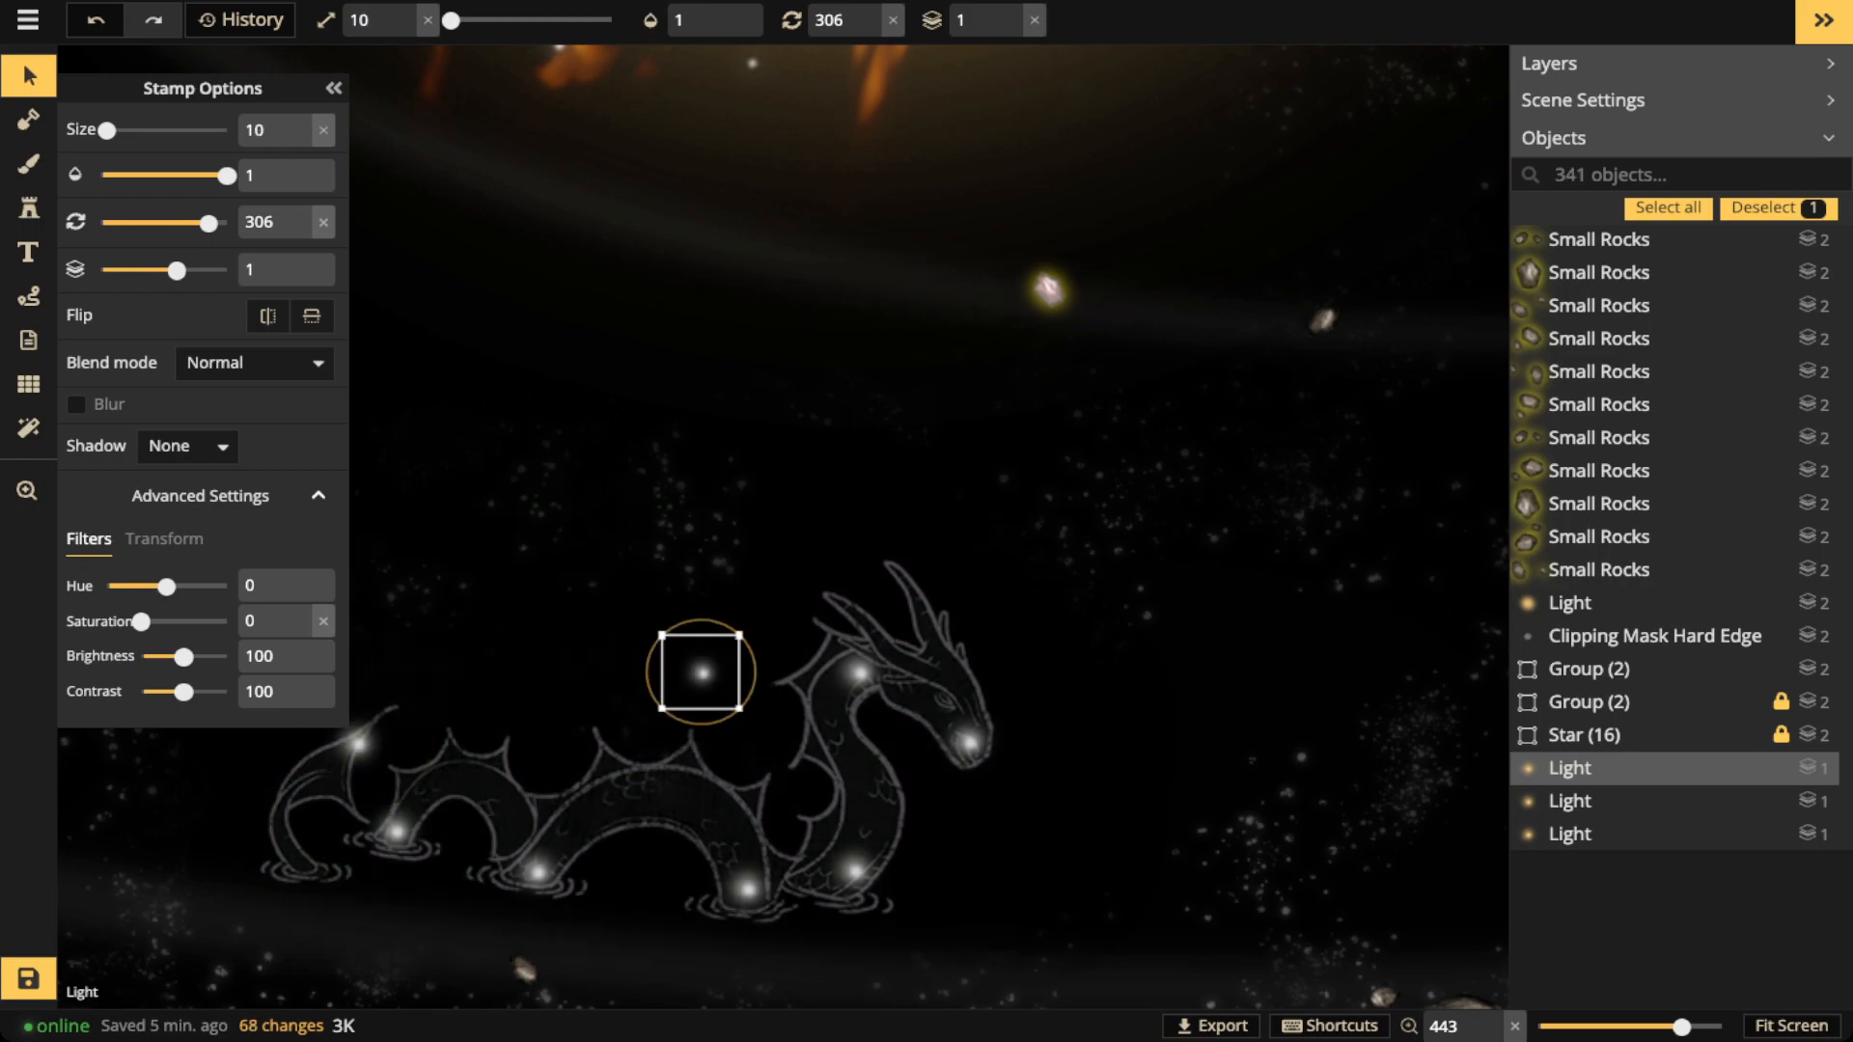
pyautogui.moveTo(702, 672); pyautogui.dragTo(937, 676)
pyautogui.hotkey('ctrl', 'v')
pyautogui.hotkey('ctrl', 'v')
pyautogui.hotkey('ctrl', 'v')
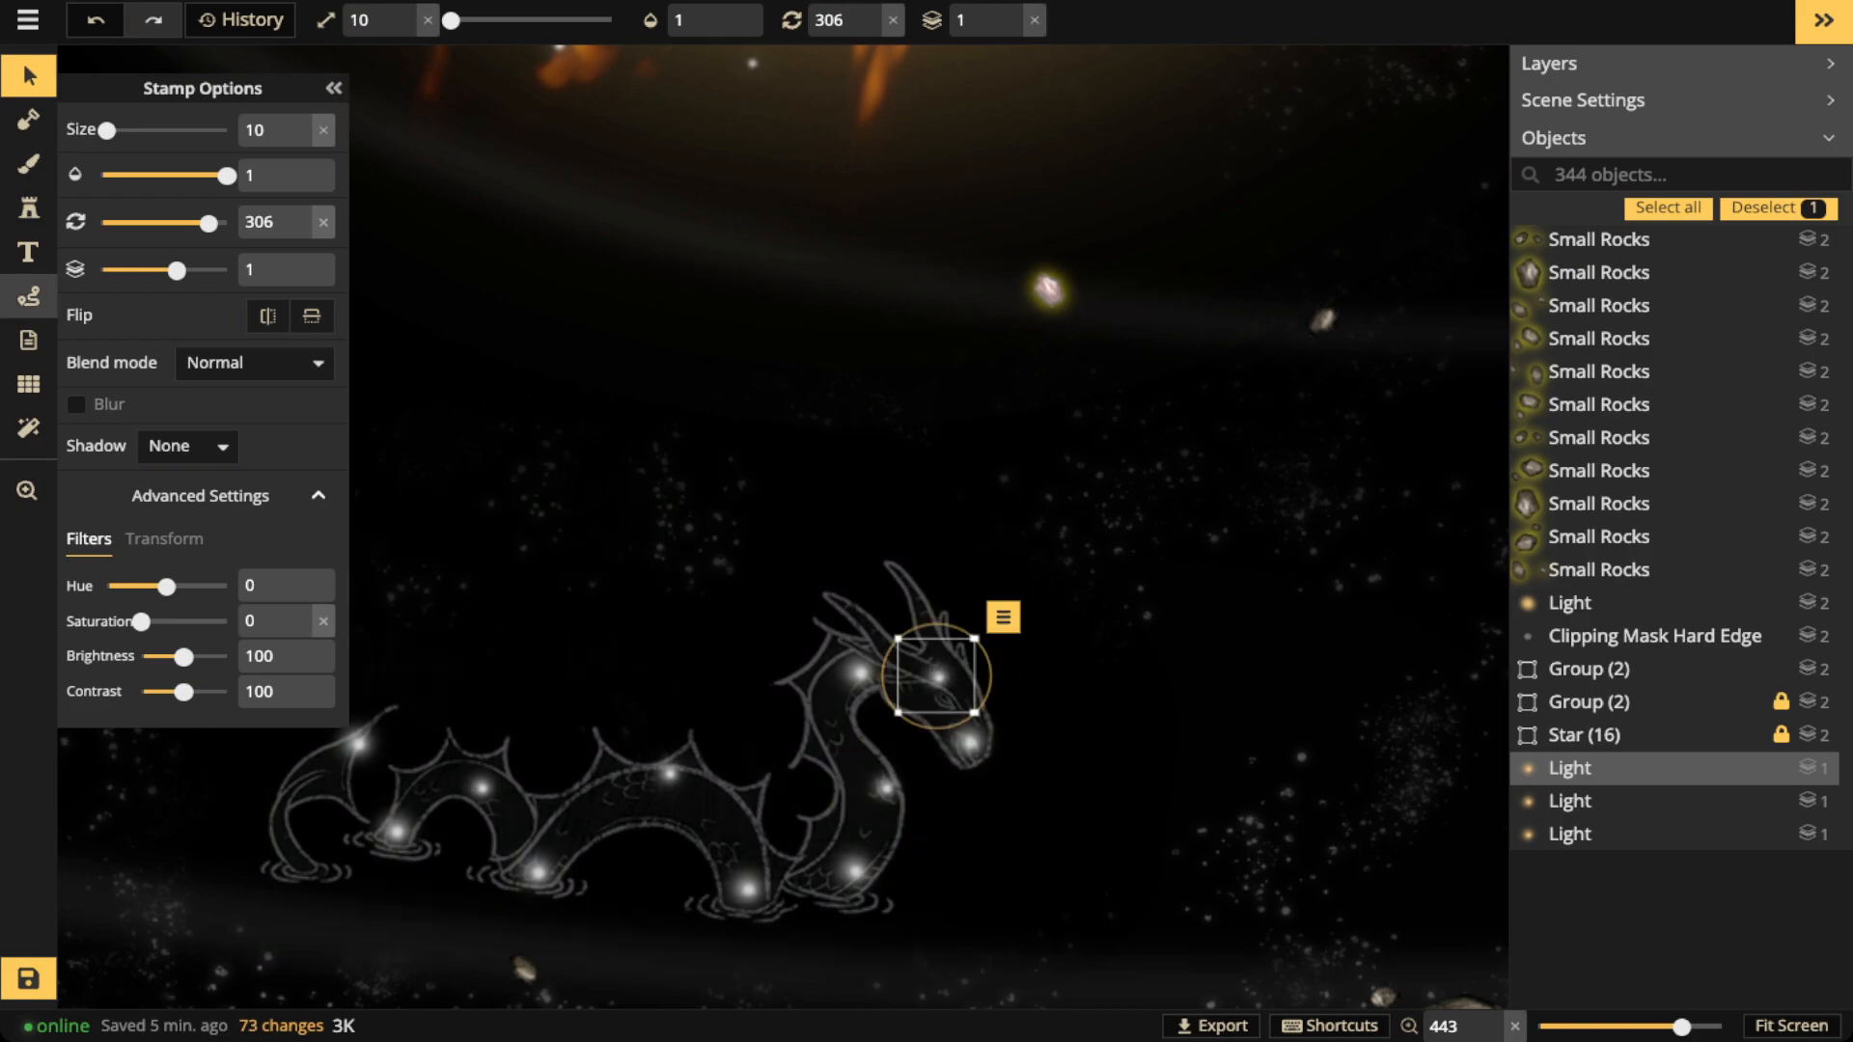
# Connect the serpent's lights from snout to tail with one segmented path and lower the serpent illustration's opacity to 0.14
pyautogui.click(29, 297)
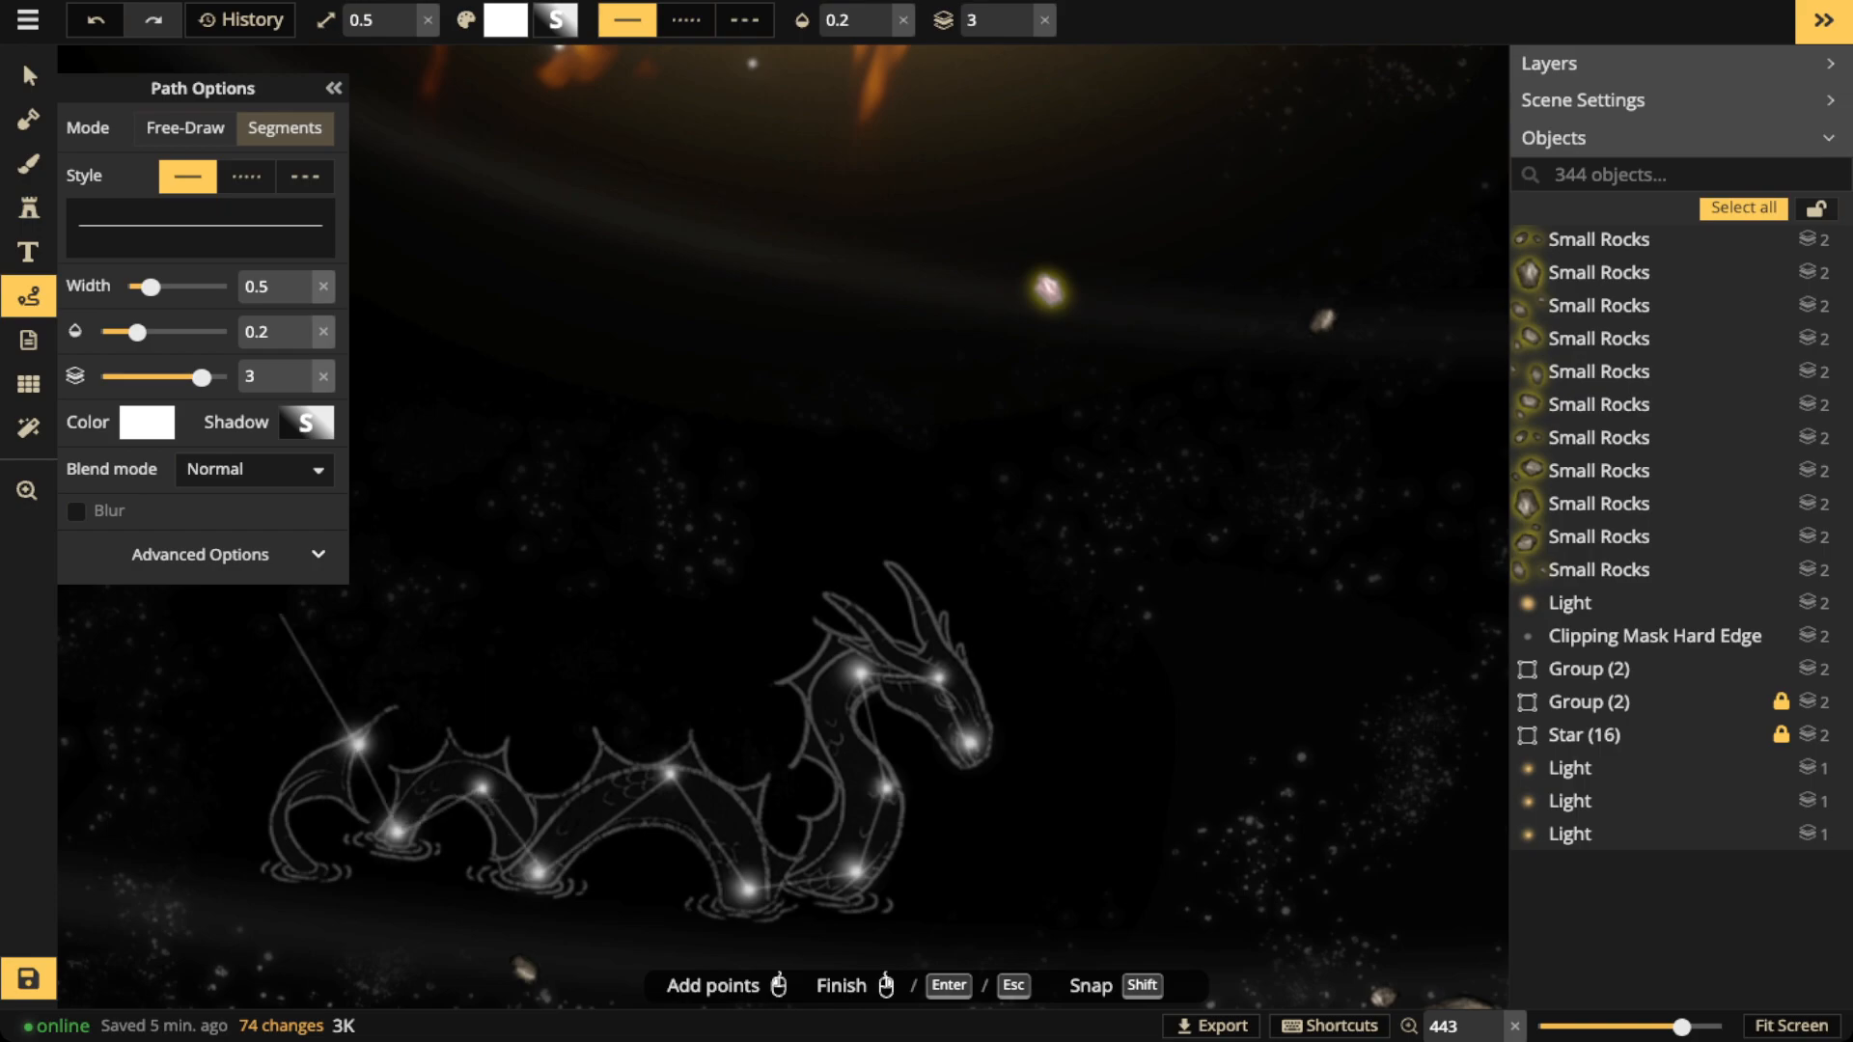
pyautogui.press('Return')
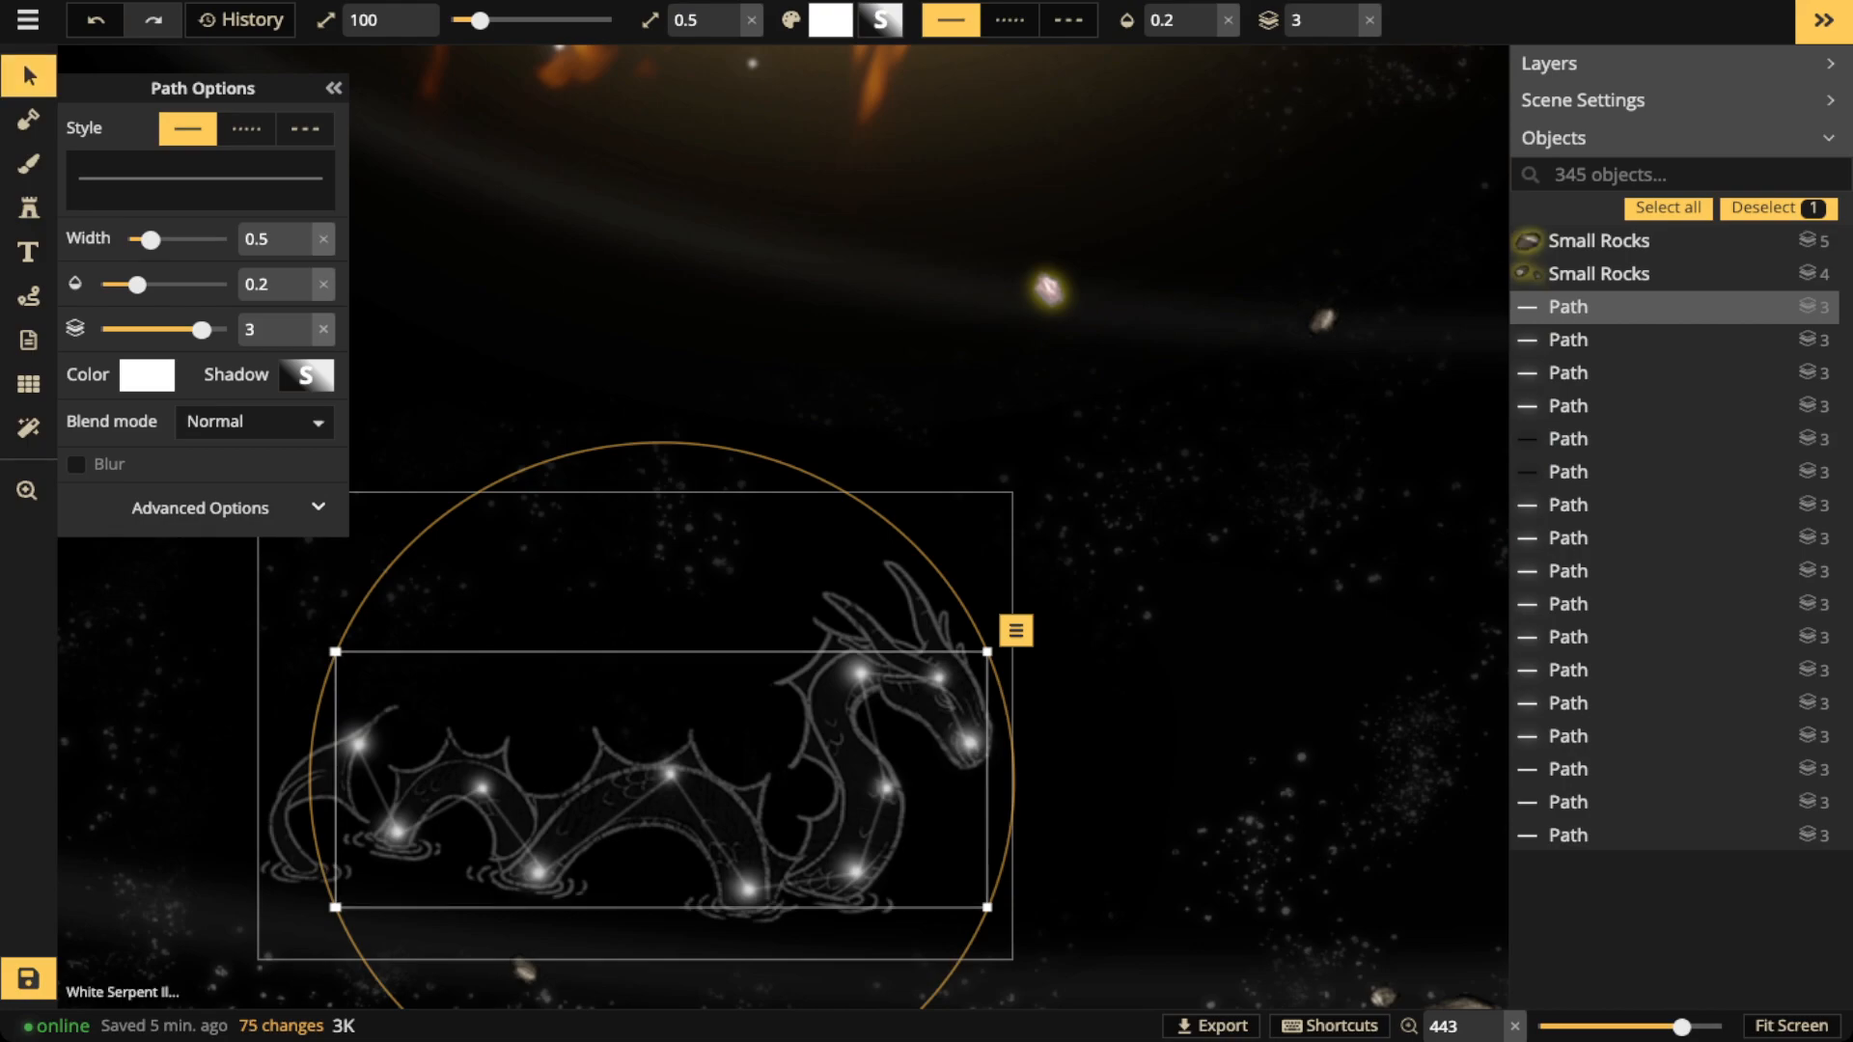
pyautogui.click(635, 726)
pyautogui.moveTo(146, 175); pyautogui.dragTo(130, 175)
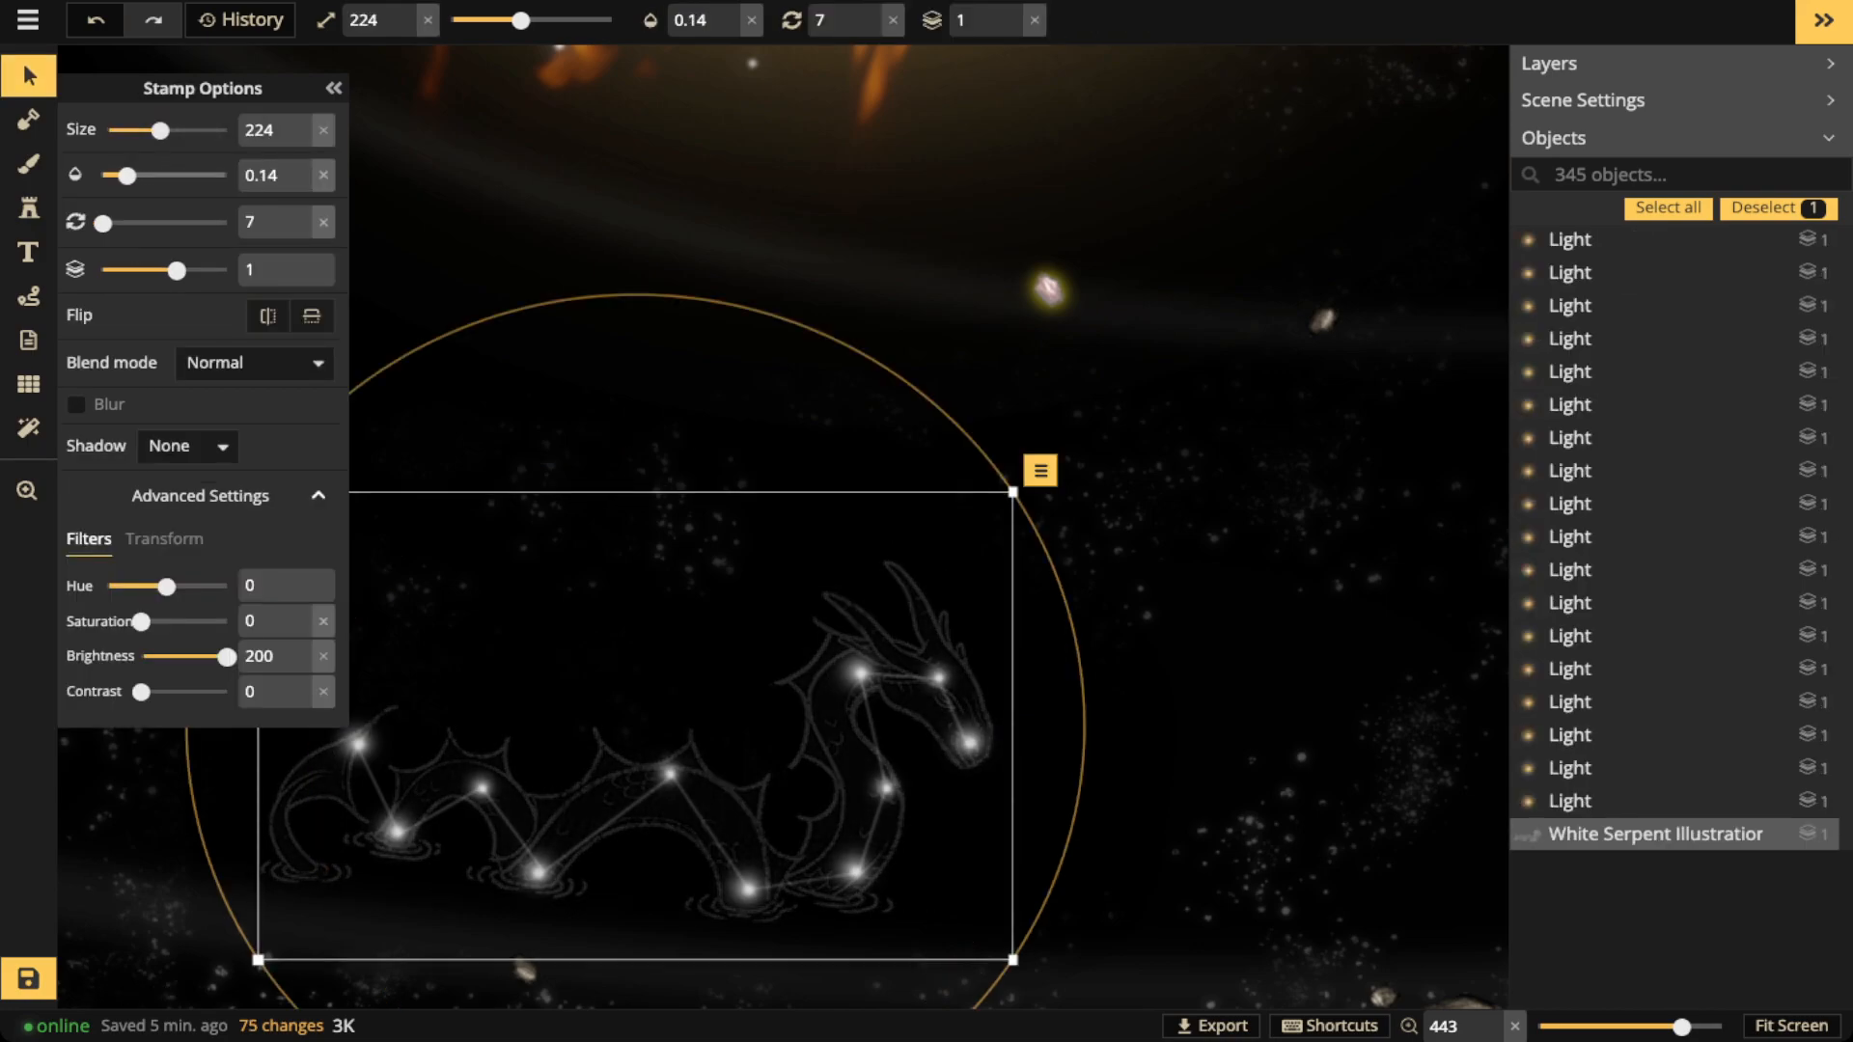
pyautogui.press('Escape')
# Paste five size 10 lights onto the coyote: on its muzzle, forehead, chest, front shoulder and rump
pyautogui.scroll(-10, 279, 86)
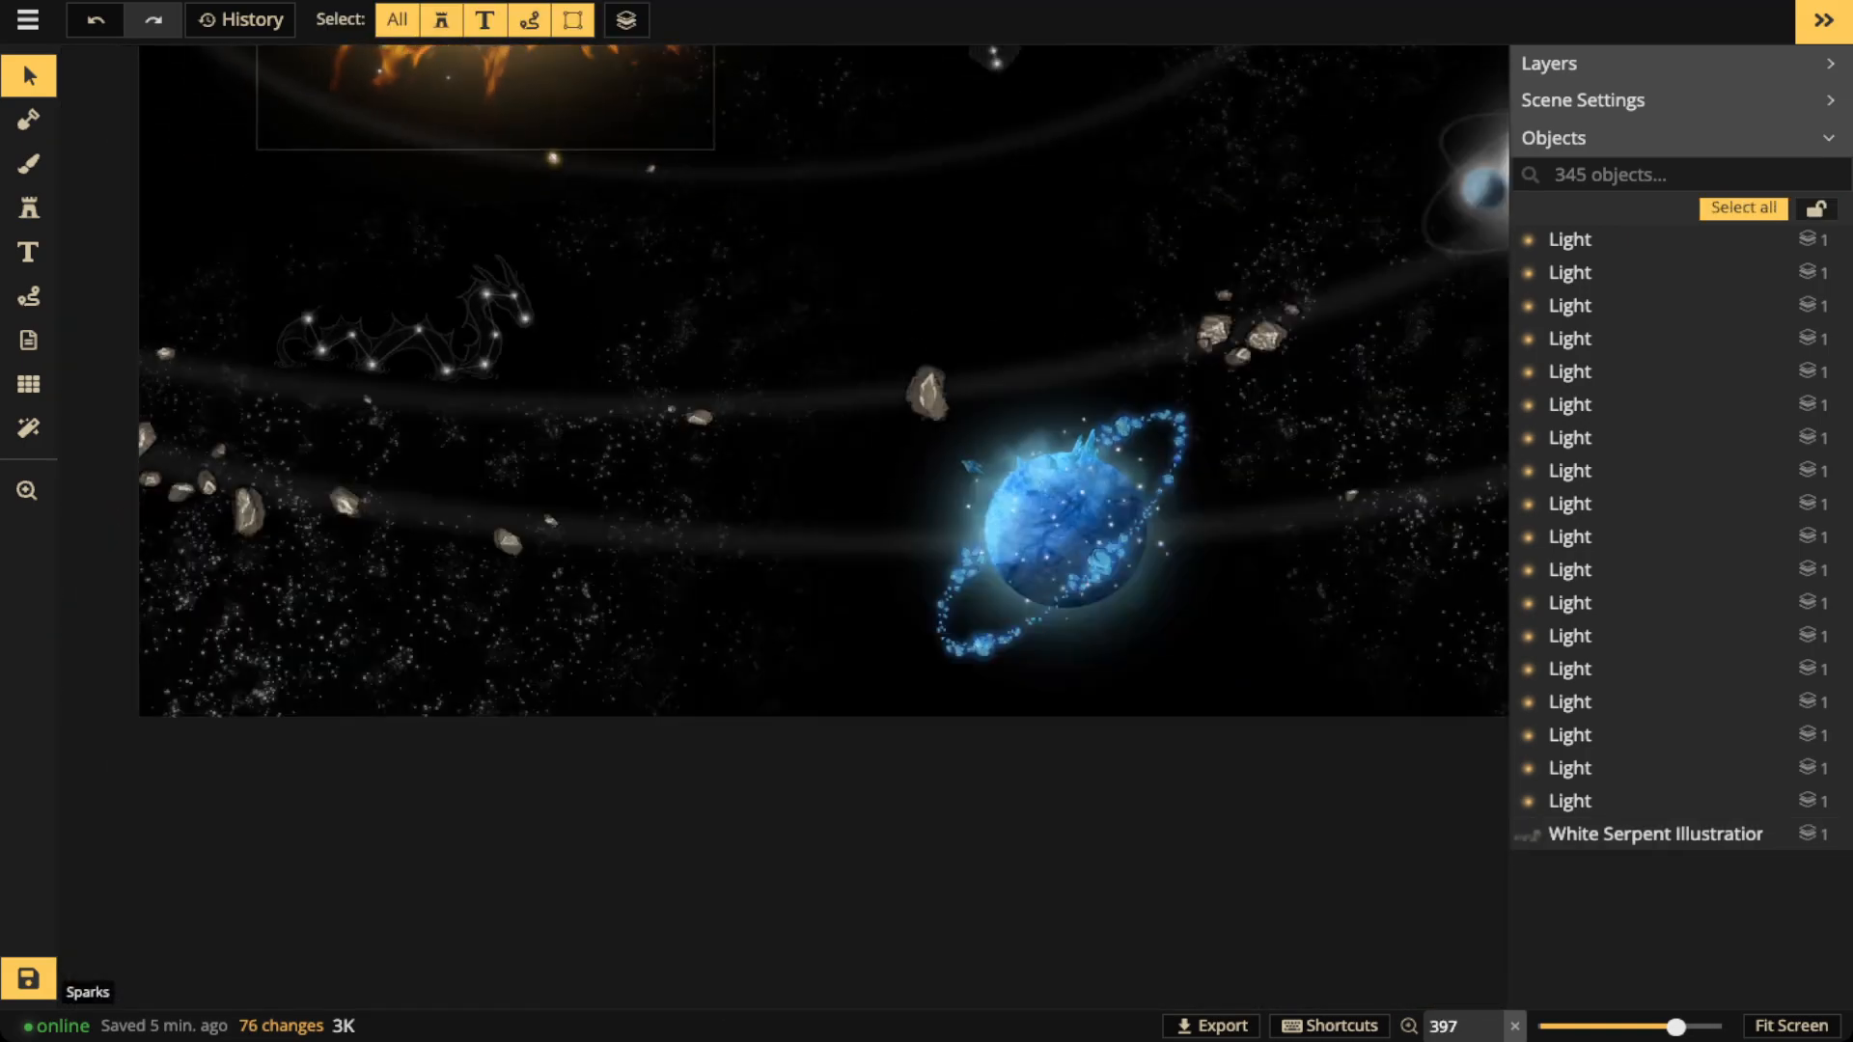
pyautogui.press('space')
pyautogui.press('space')
pyautogui.moveTo(734, 280); pyautogui.dragTo(672, 596)
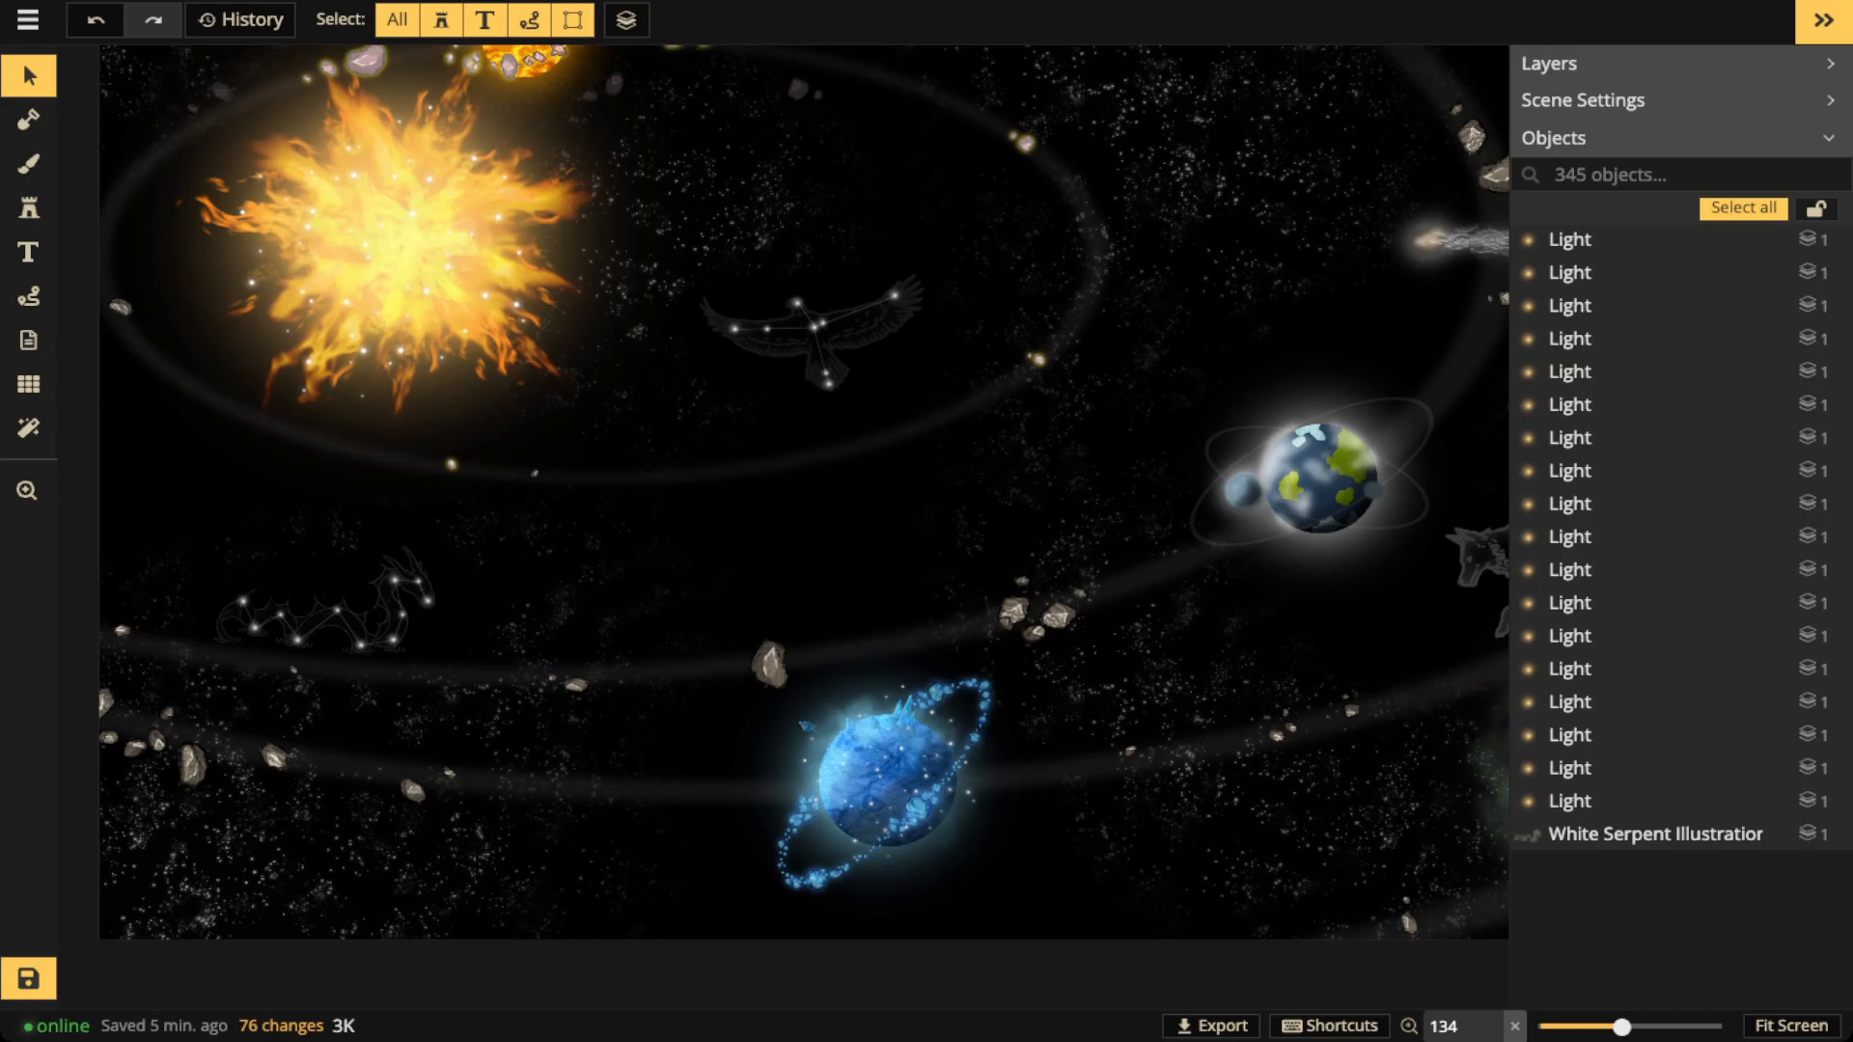
pyautogui.scroll(3, 776, 541)
pyautogui.press('space')
pyautogui.moveTo(1158, 425); pyautogui.dragTo(225, 618)
pyautogui.scroll(6, 926, 717)
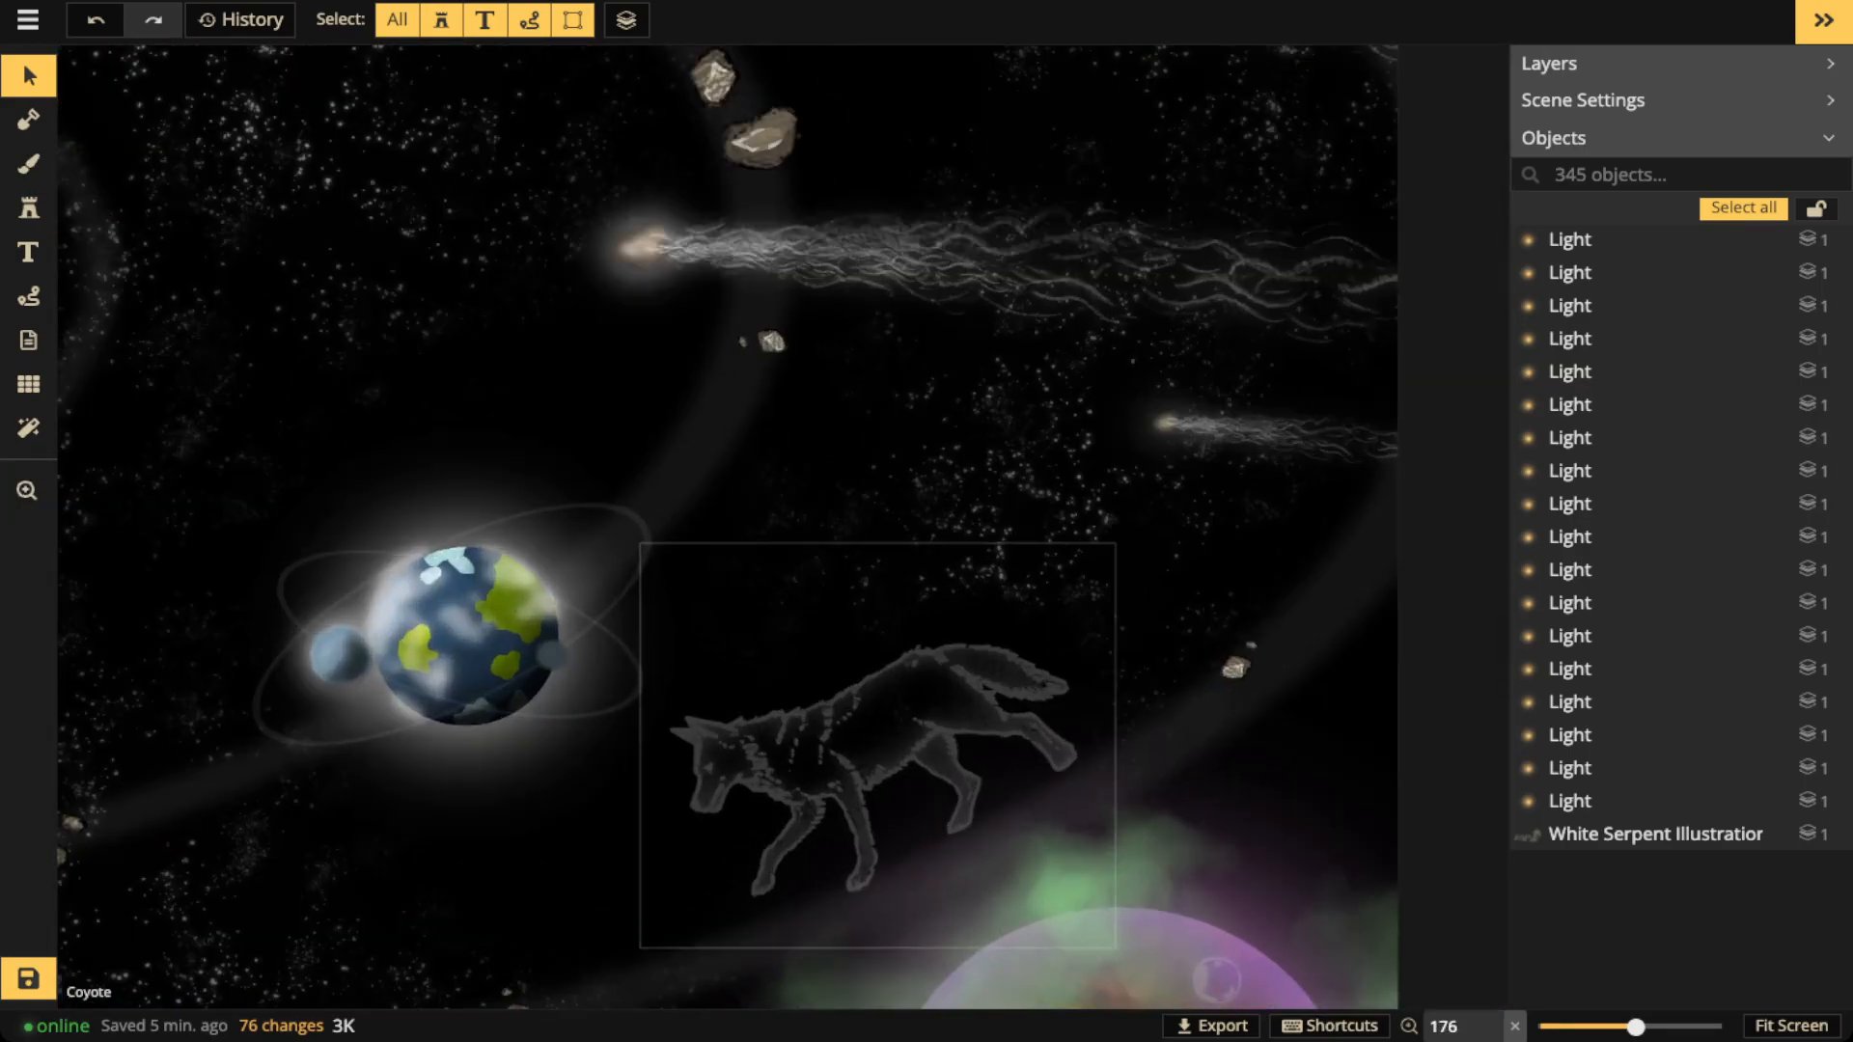
pyautogui.hotkey('ctrl', 'v')
pyautogui.moveTo(874, 698); pyautogui.dragTo(590, 842)
pyautogui.hotkey('ctrl', 'v')
pyautogui.moveTo(643, 770); pyautogui.dragTo(606, 758)
pyautogui.hotkey('ctrl', 'v')
pyautogui.moveTo(785, 757); pyautogui.dragTo(729, 846)
pyautogui.hotkey('ctrl', 'v')
pyautogui.hotkey('ctrl', 'v')
pyautogui.moveTo(932, 673); pyautogui.dragTo(913, 625)
# Paste another light, enlarge it to size 14 and place it on the coyote's upper back behind the neck
pyautogui.hotkey('ctrl', 'v')
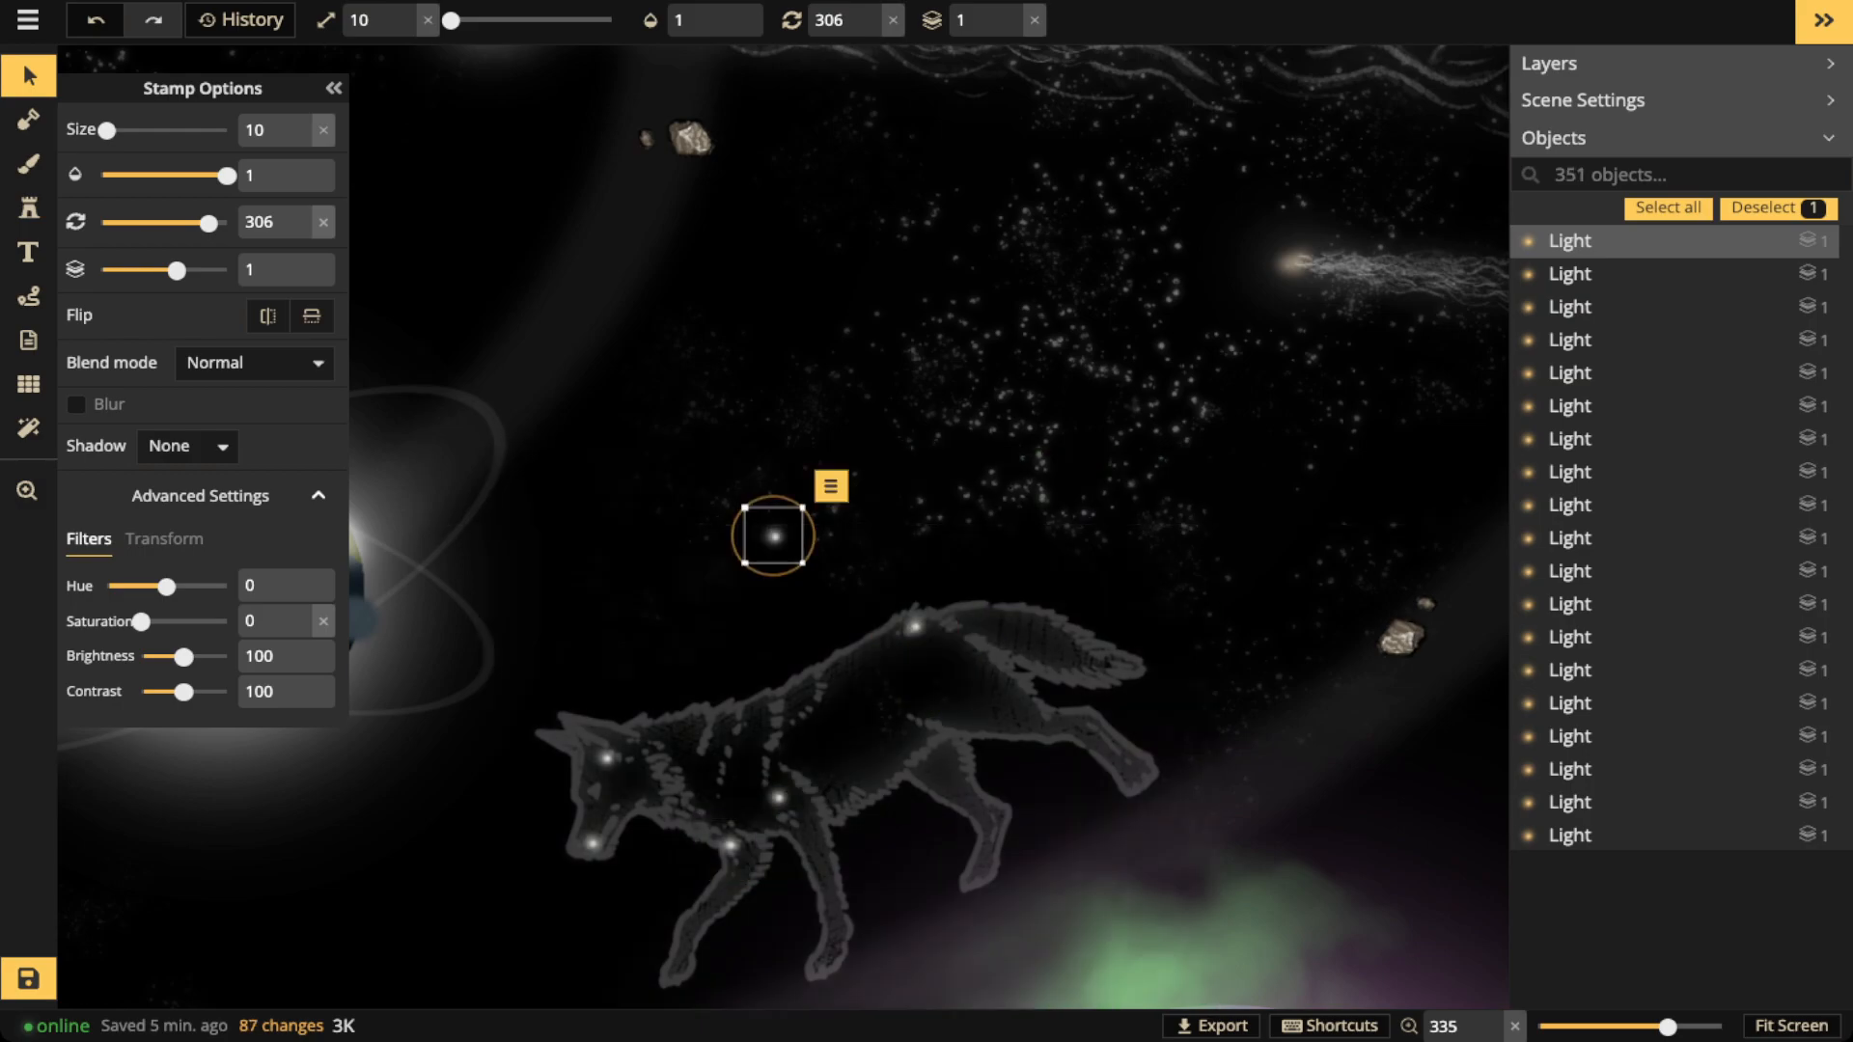
pyautogui.click(405, 9)
pyautogui.click(404, 10)
pyautogui.click(404, 10)
pyautogui.click(404, 10)
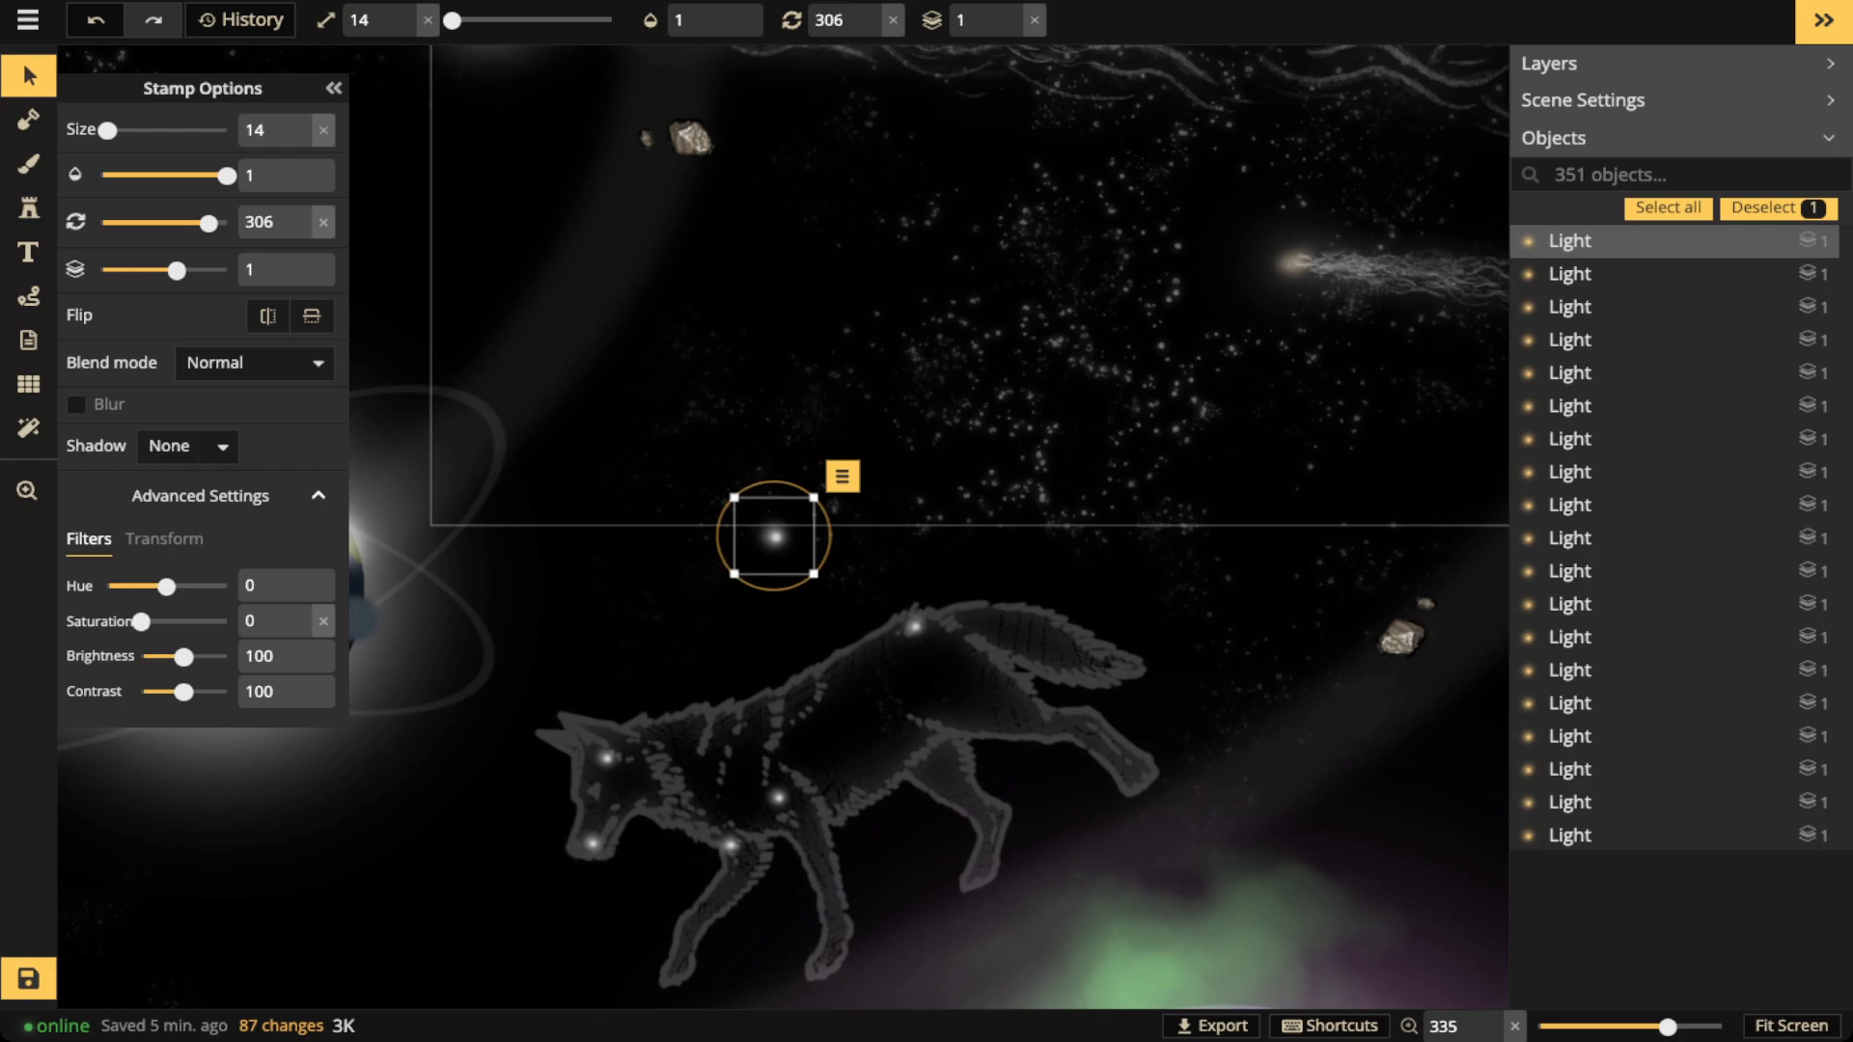
pyautogui.moveTo(774, 536); pyautogui.dragTo(746, 724)
# Paste three copies of the size 14 light onto the coyote's two hind paws and its leading front paw
pyautogui.hotkey('ctrl', 'c')
pyautogui.hotkey('ctrl', 'v')
pyautogui.moveTo(1091, 714); pyautogui.dragTo(1127, 775)
pyautogui.hotkey('ctrl', 'c')
pyautogui.hotkey('ctrl', 'v')
pyautogui.moveTo(977, 879); pyautogui.dragTo(678, 965)
pyautogui.hotkey('ctrl', 'c')
pyautogui.hotkey('ctrl', 'v')
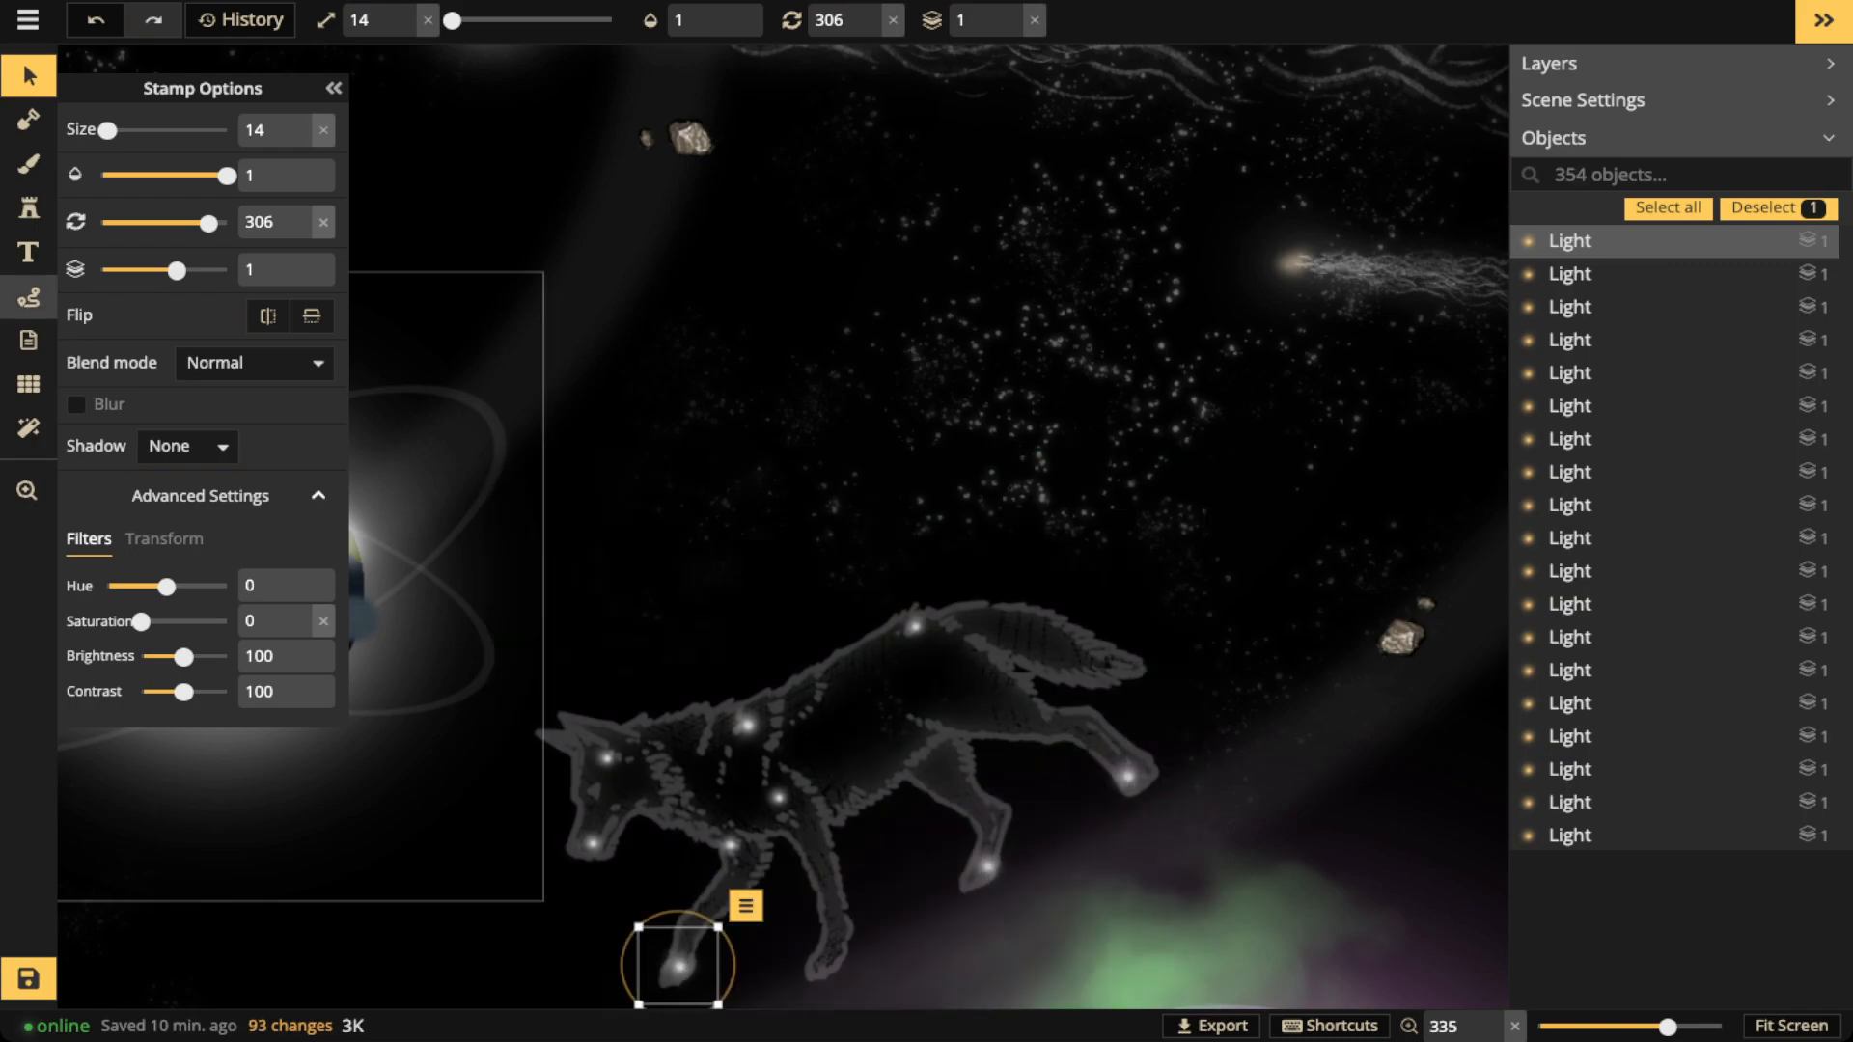
# Connect the coyote's muzzle, forehead and chest lights with a segmented path, and link the chest light to the front paw light
pyautogui.click(28, 297)
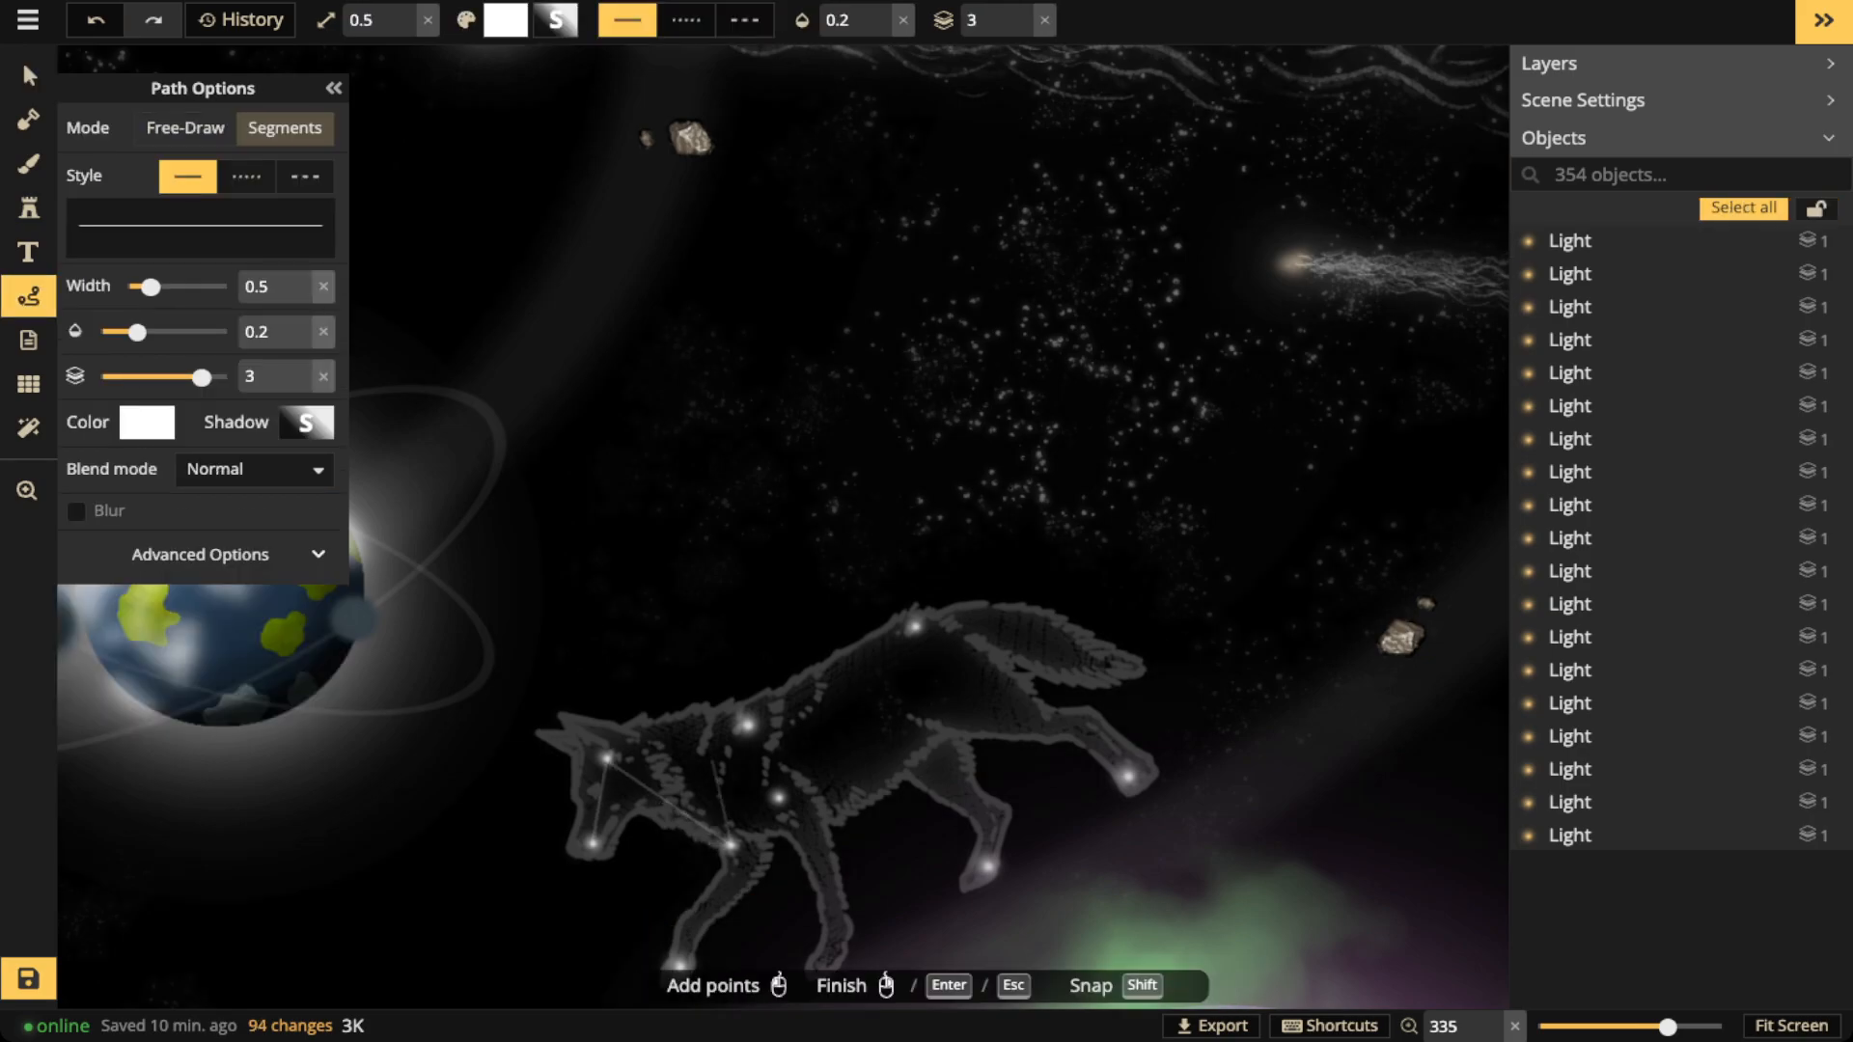
pyautogui.press('Return')
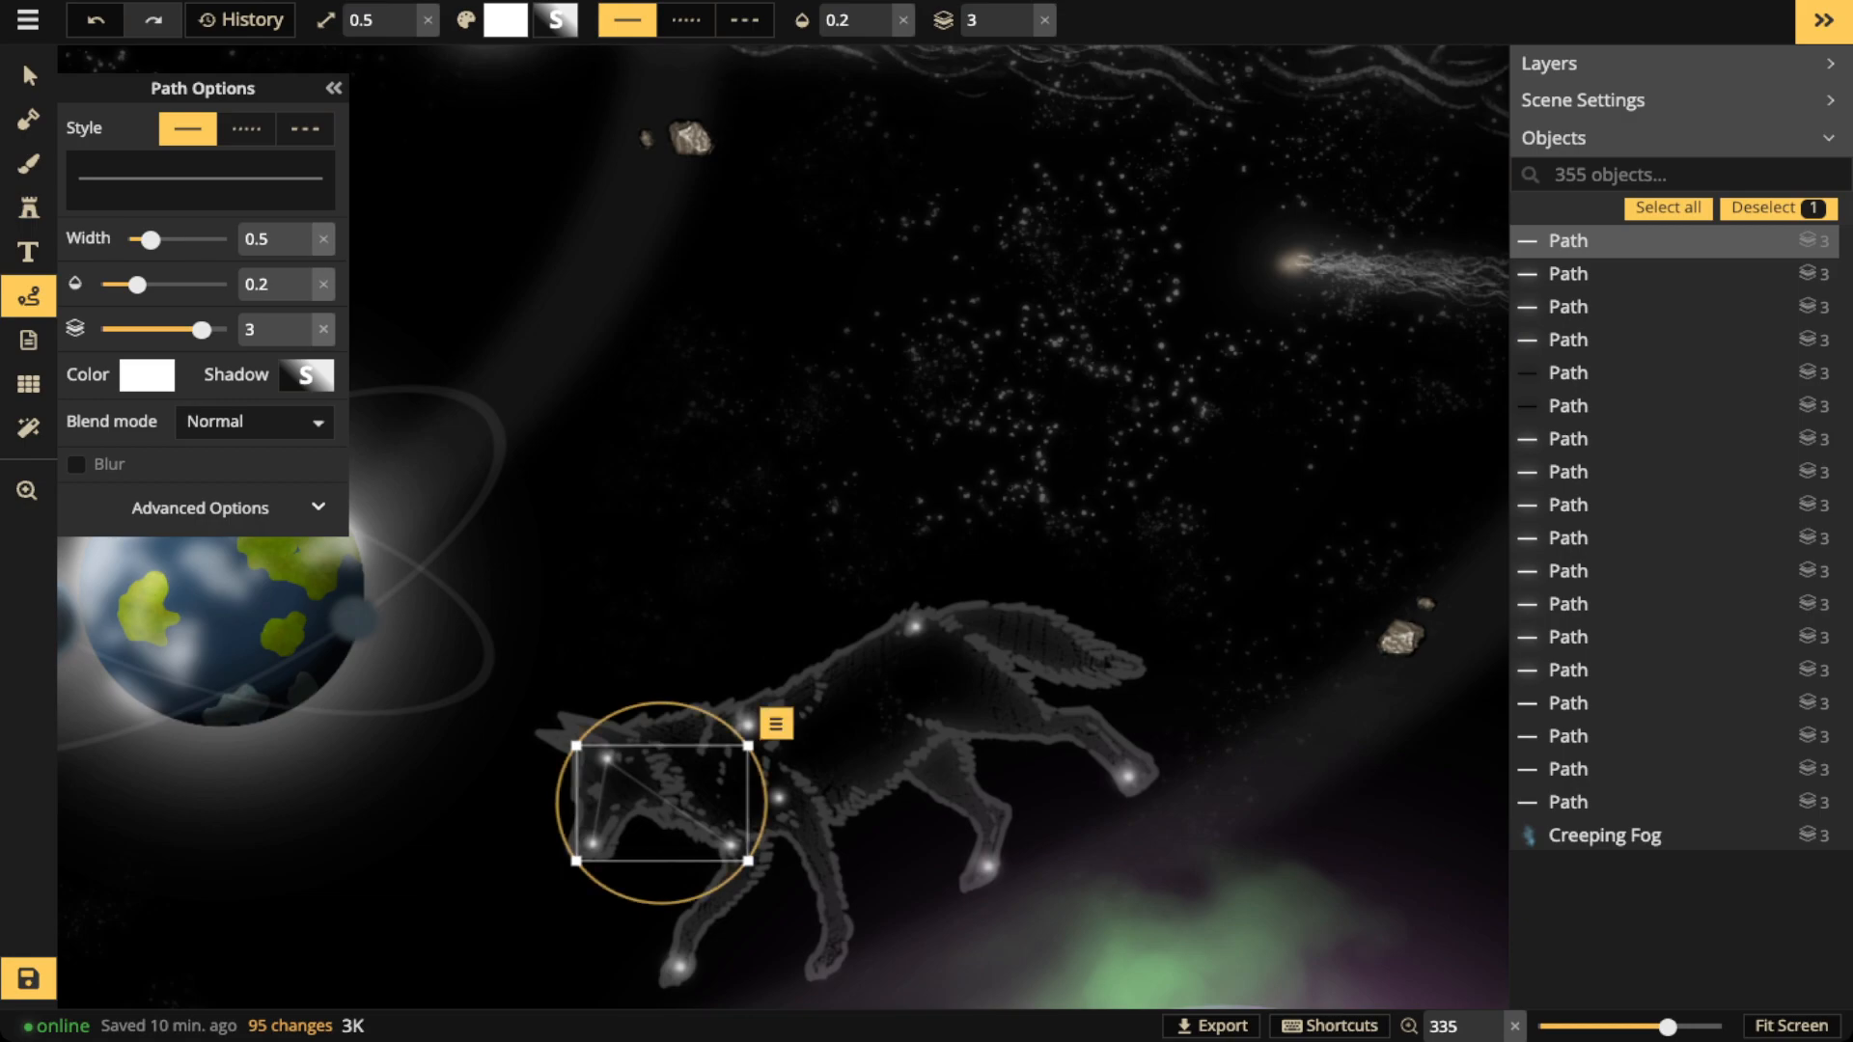
pyautogui.press('Escape')
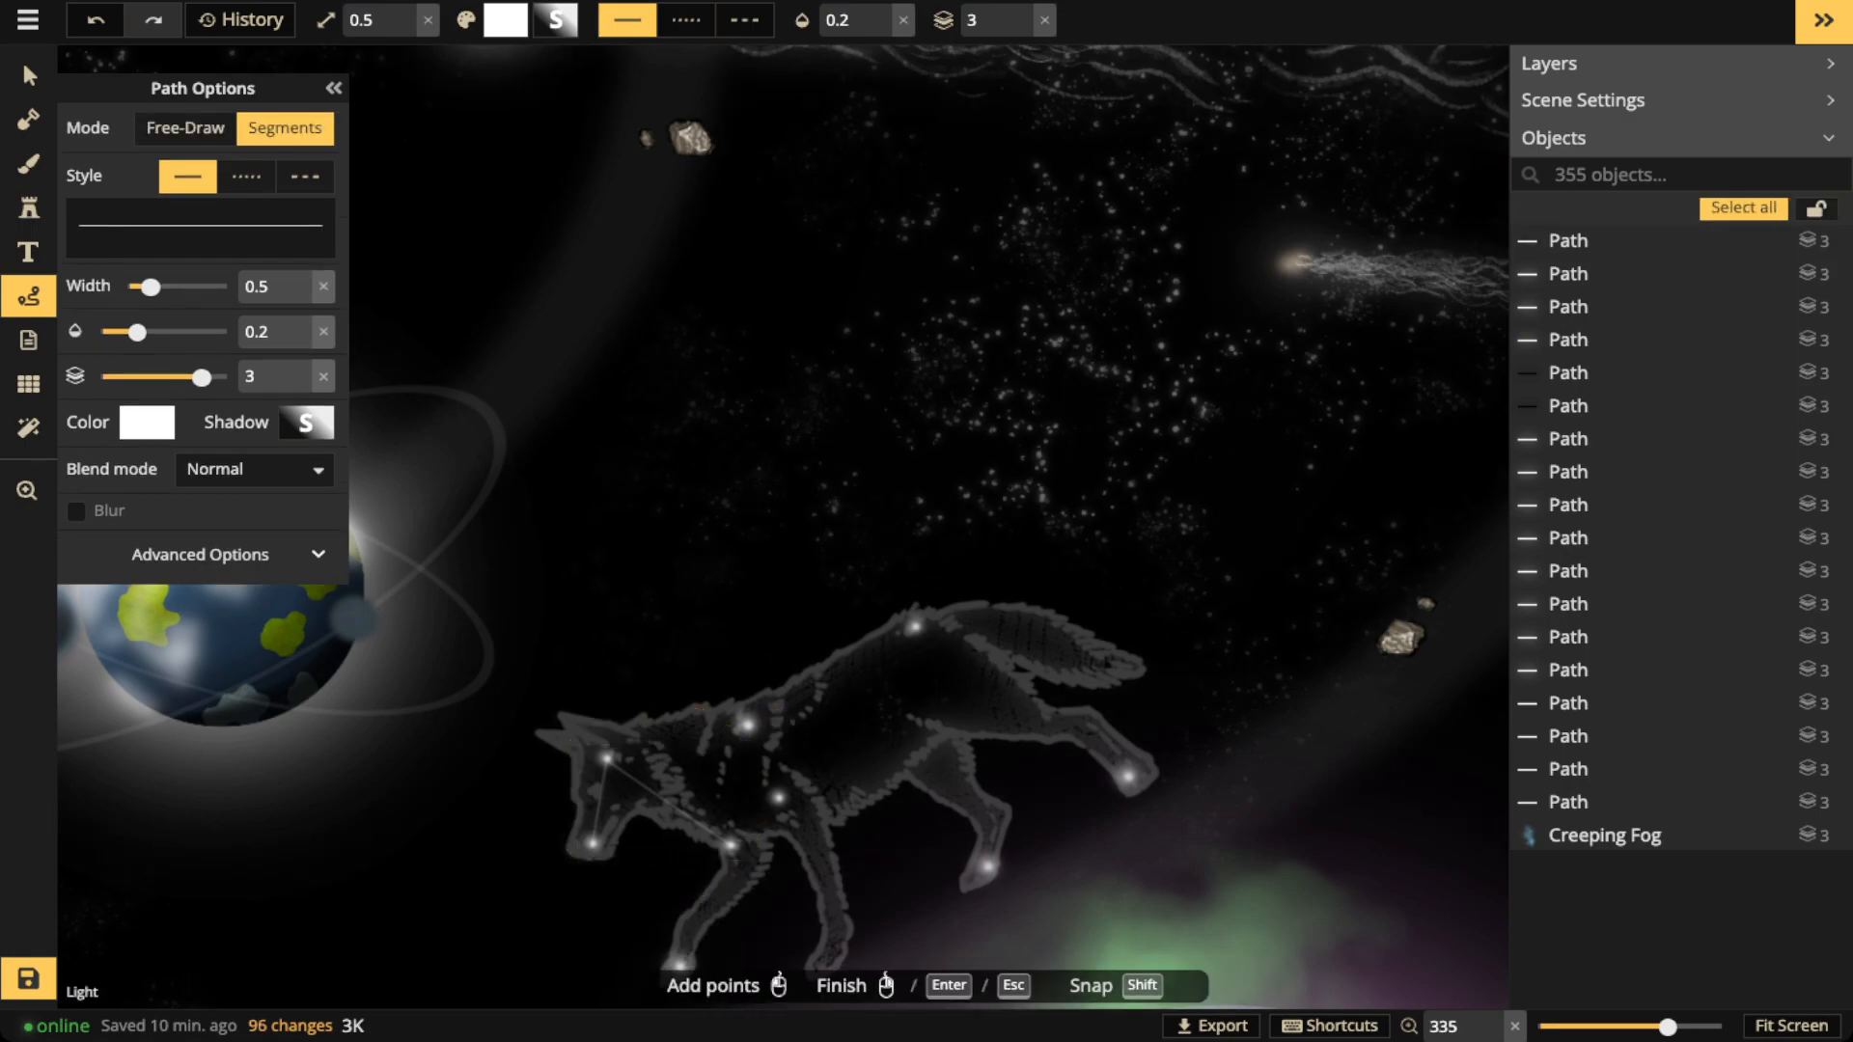
pyautogui.click(730, 846)
pyautogui.press('Escape')
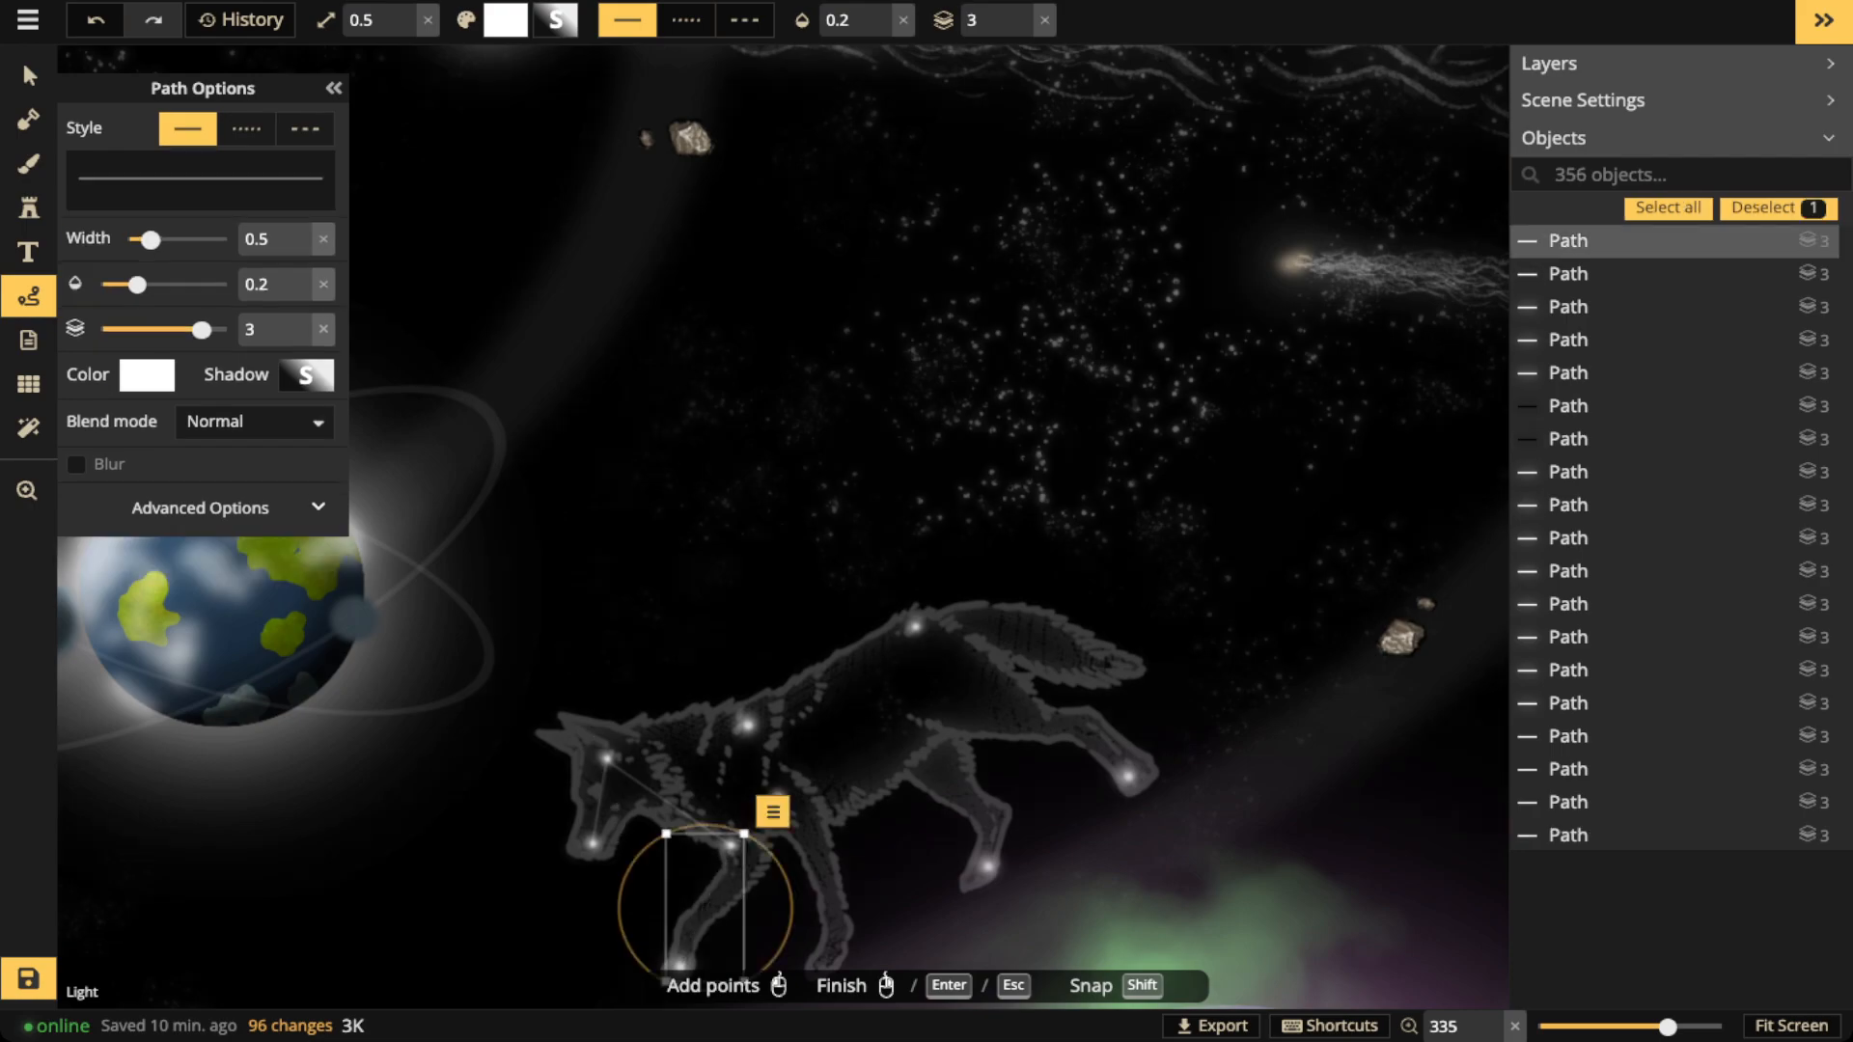
pyautogui.press('Escape')
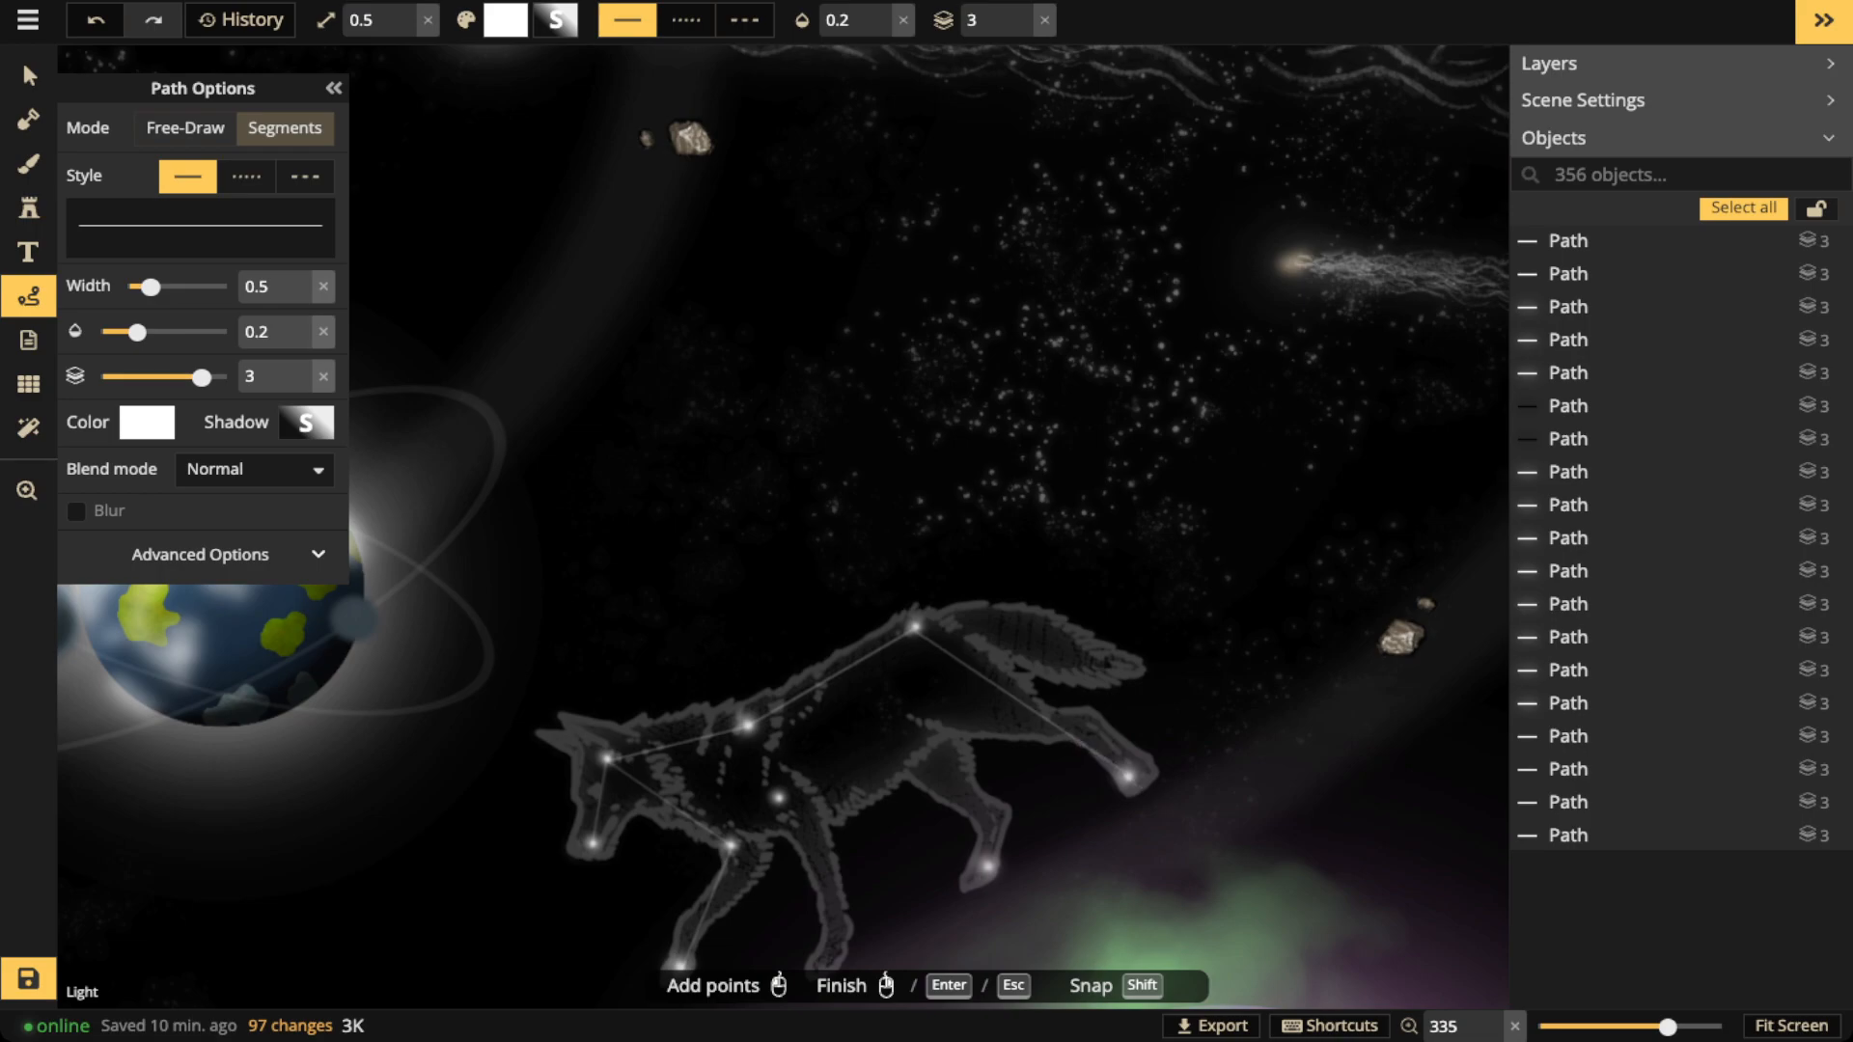
# Connect the coyote's forehead light through the upper back and rump to the rearmost hind paw, and link the rump to the other hind paw
pyautogui.press('Escape')
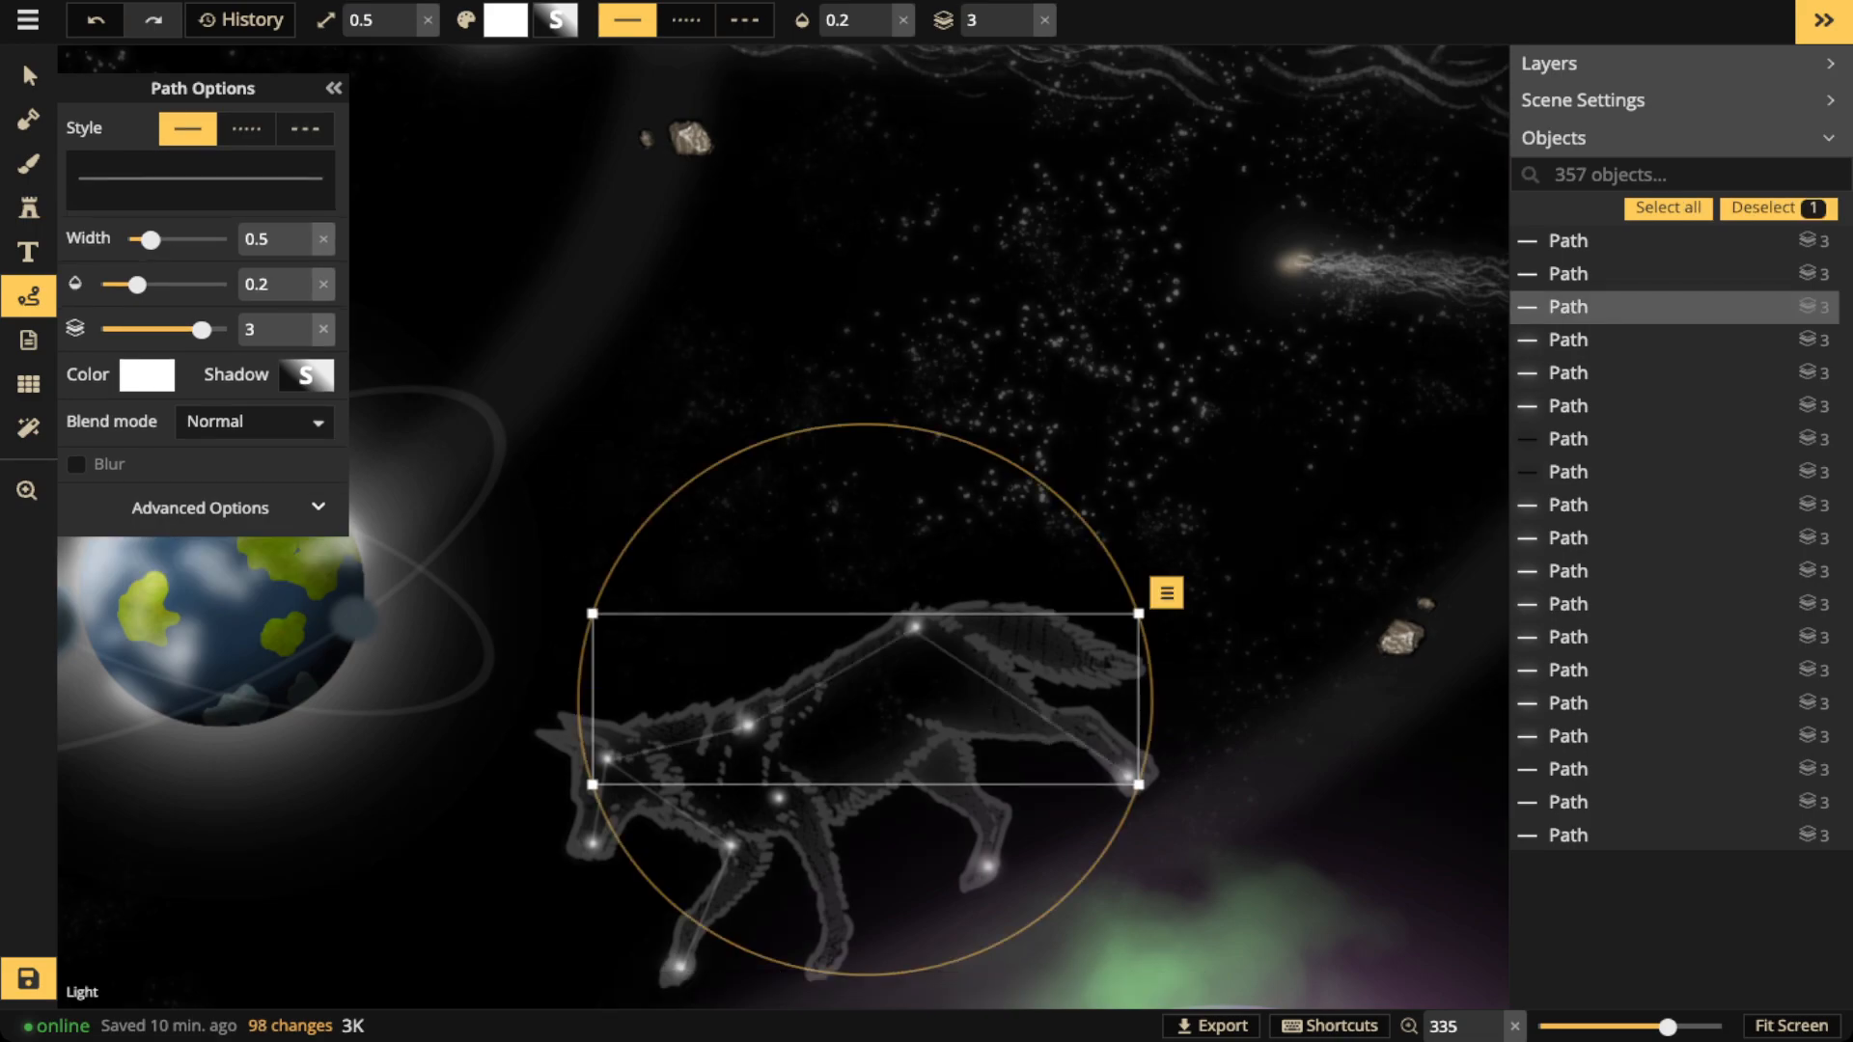
pyautogui.press('Escape')
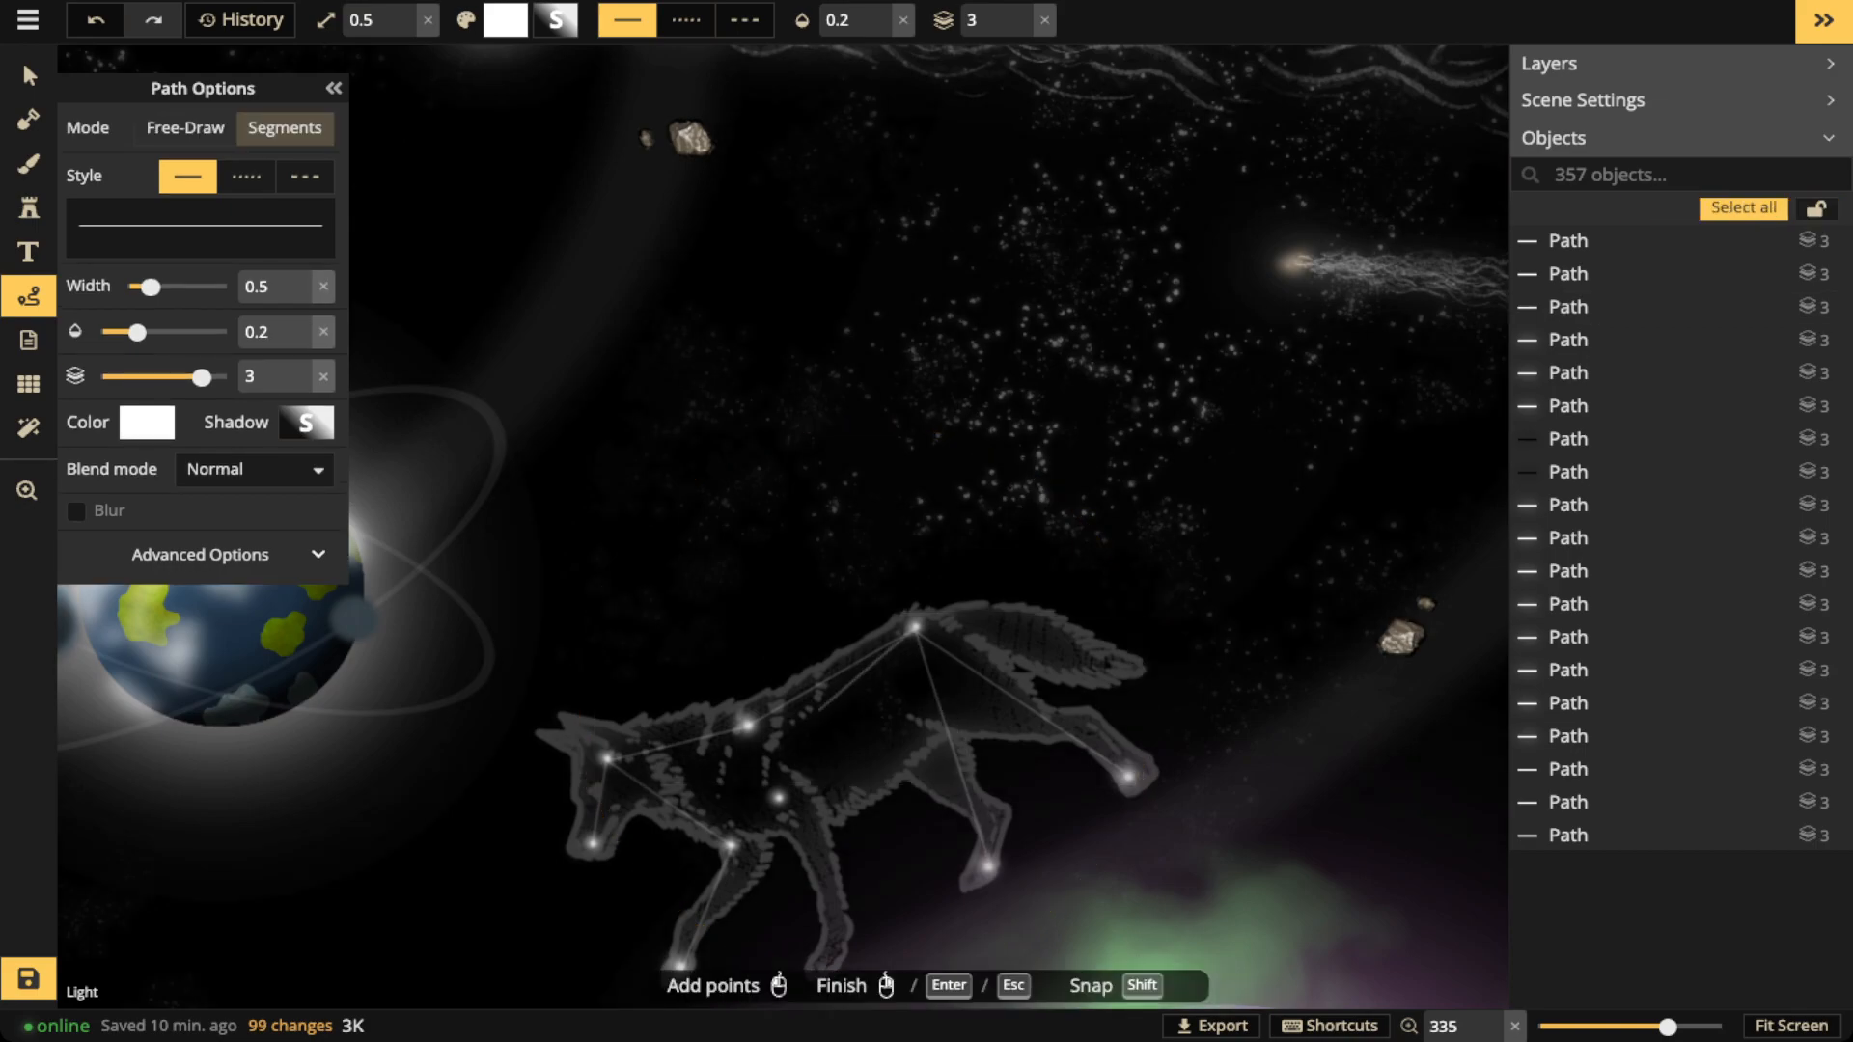
pyautogui.press('Escape')
pyautogui.press('Escape')
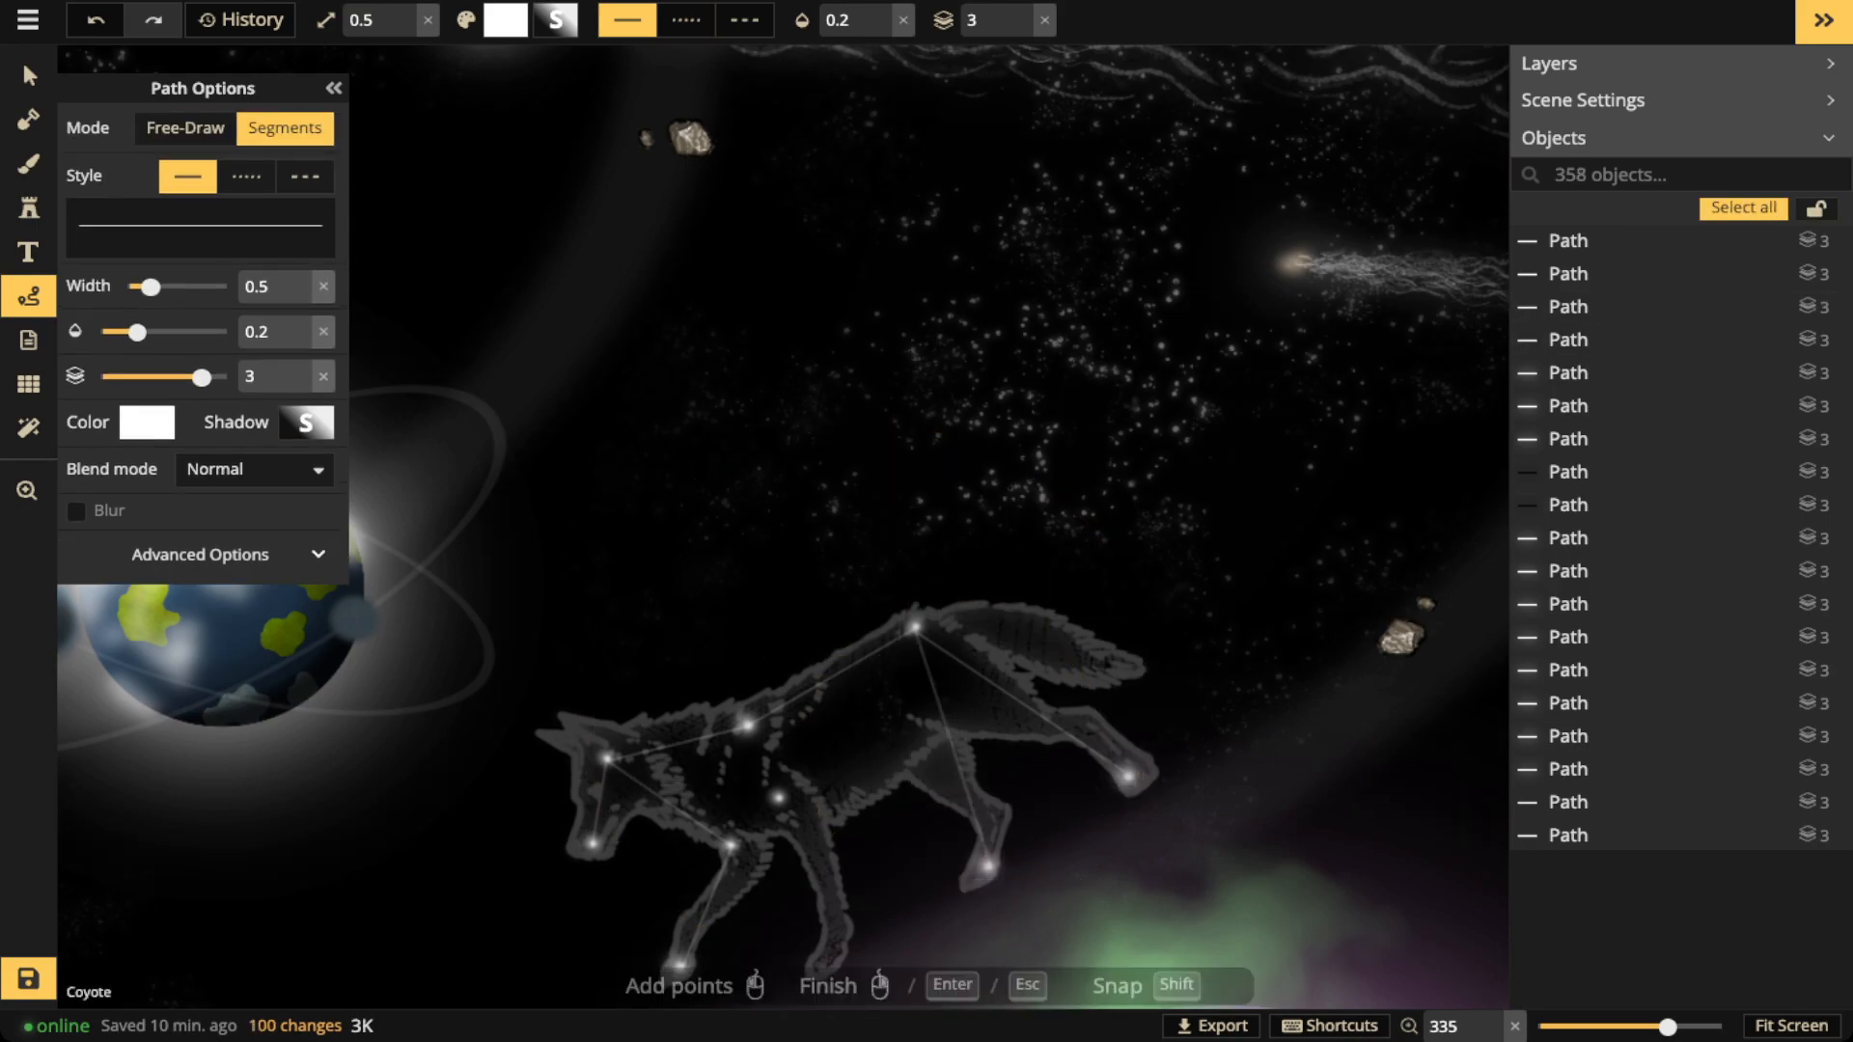
# Link the coyote's upper back light to the shoulder light with a segmented path
pyautogui.click(746, 724)
pyautogui.press('Escape')
pyautogui.scroll(-2, 635, 536)
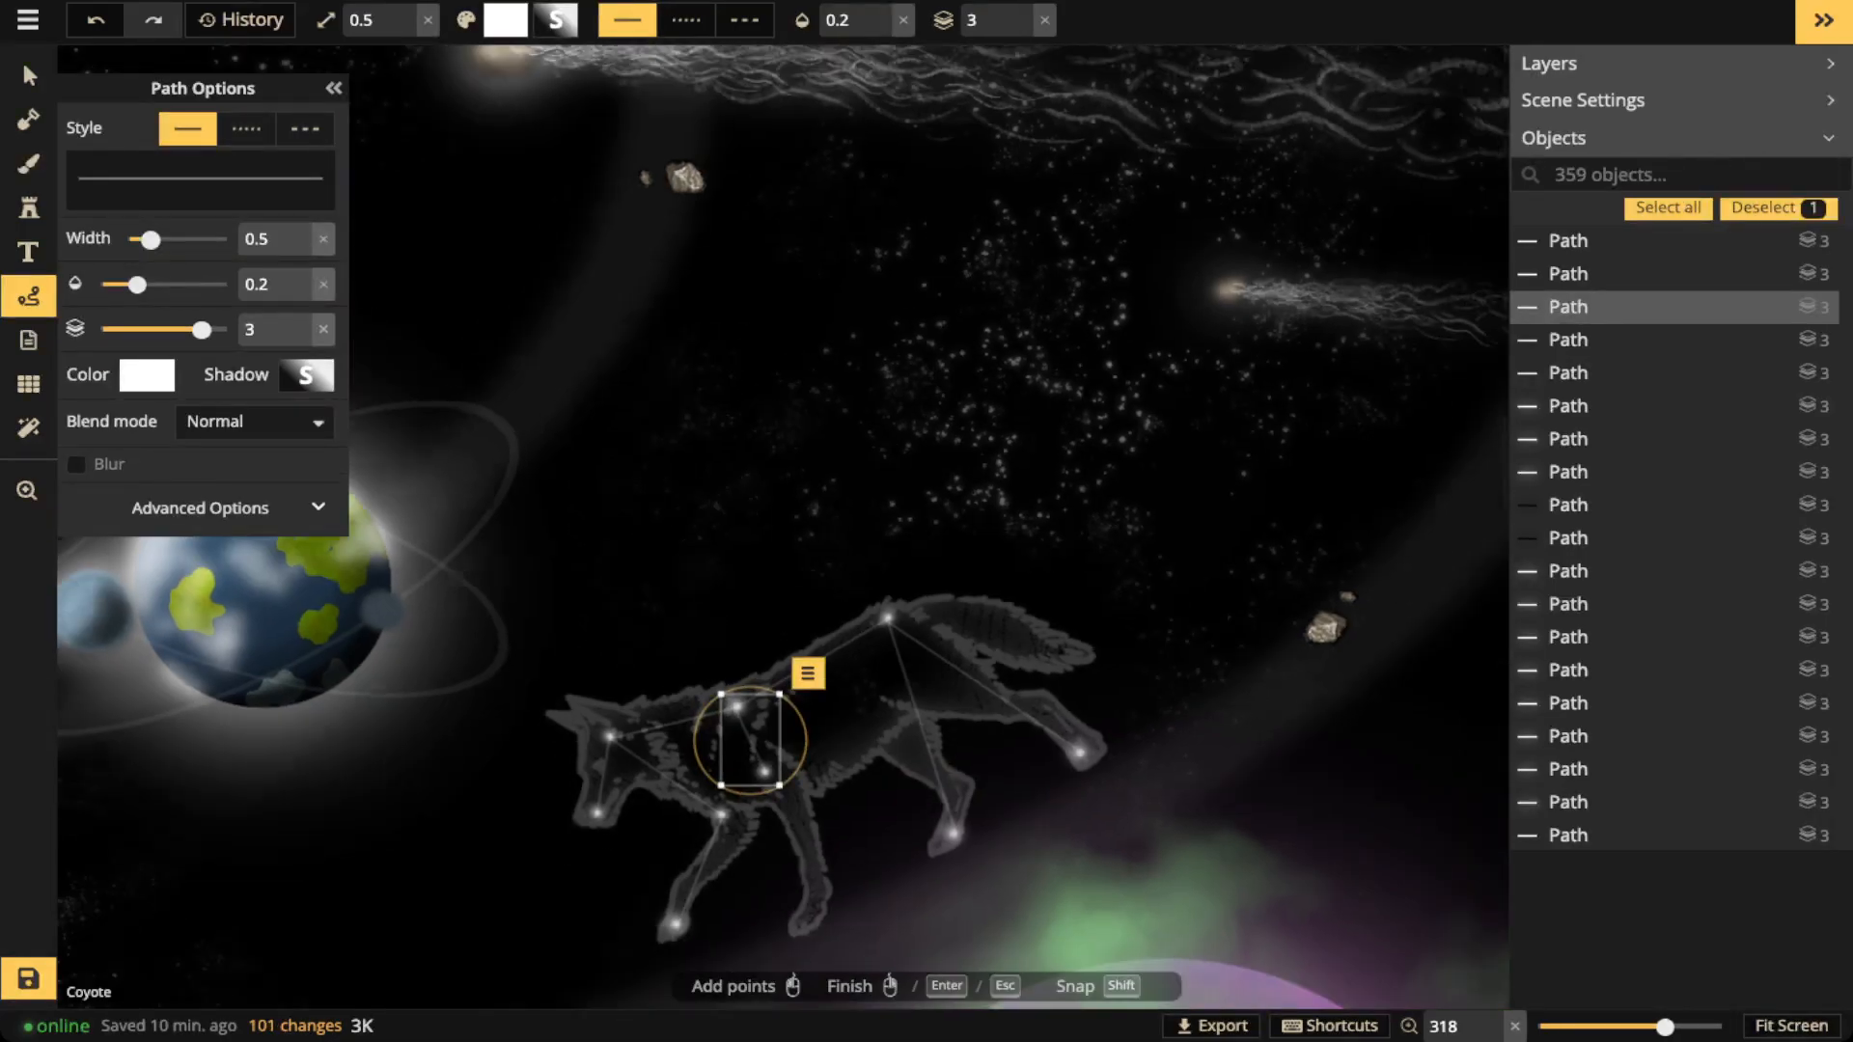
pyautogui.press('Escape')
# Dim the coyote illustration to an opacity of 0.08
pyautogui.click(29, 76)
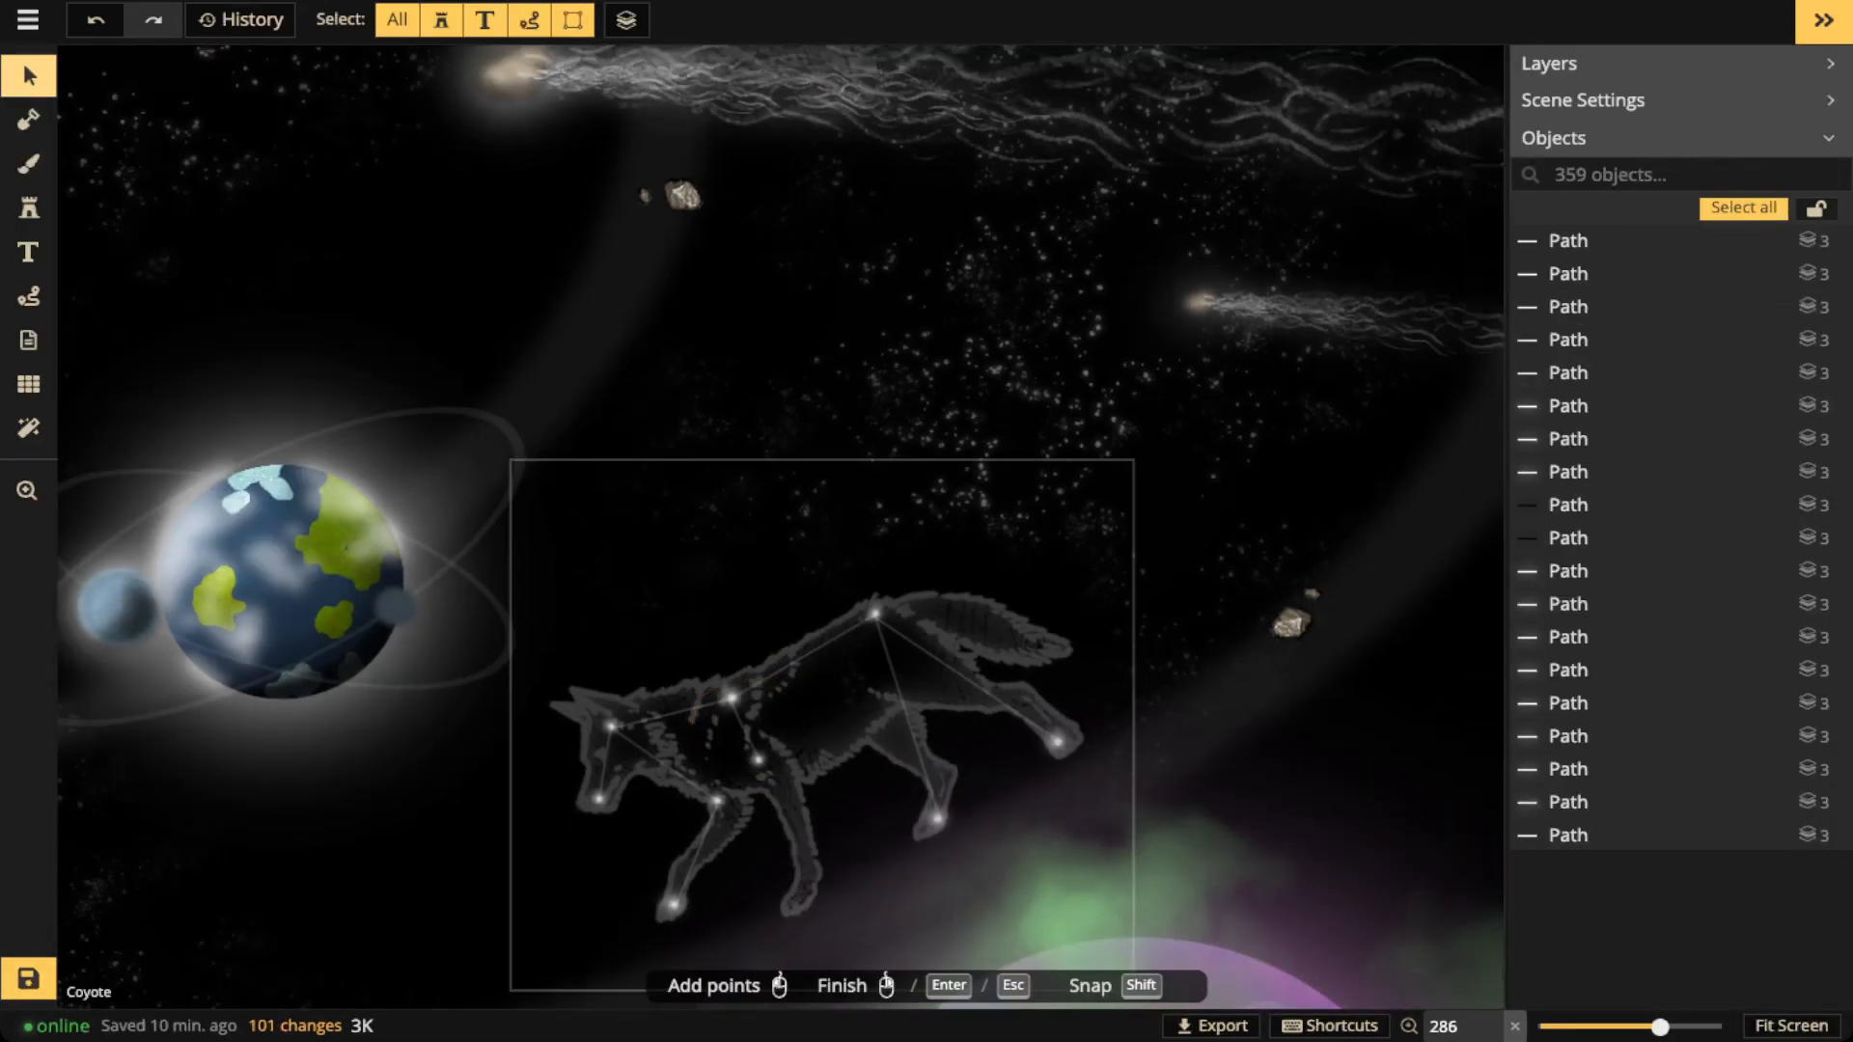
pyautogui.click(803, 657)
pyautogui.click(821, 734)
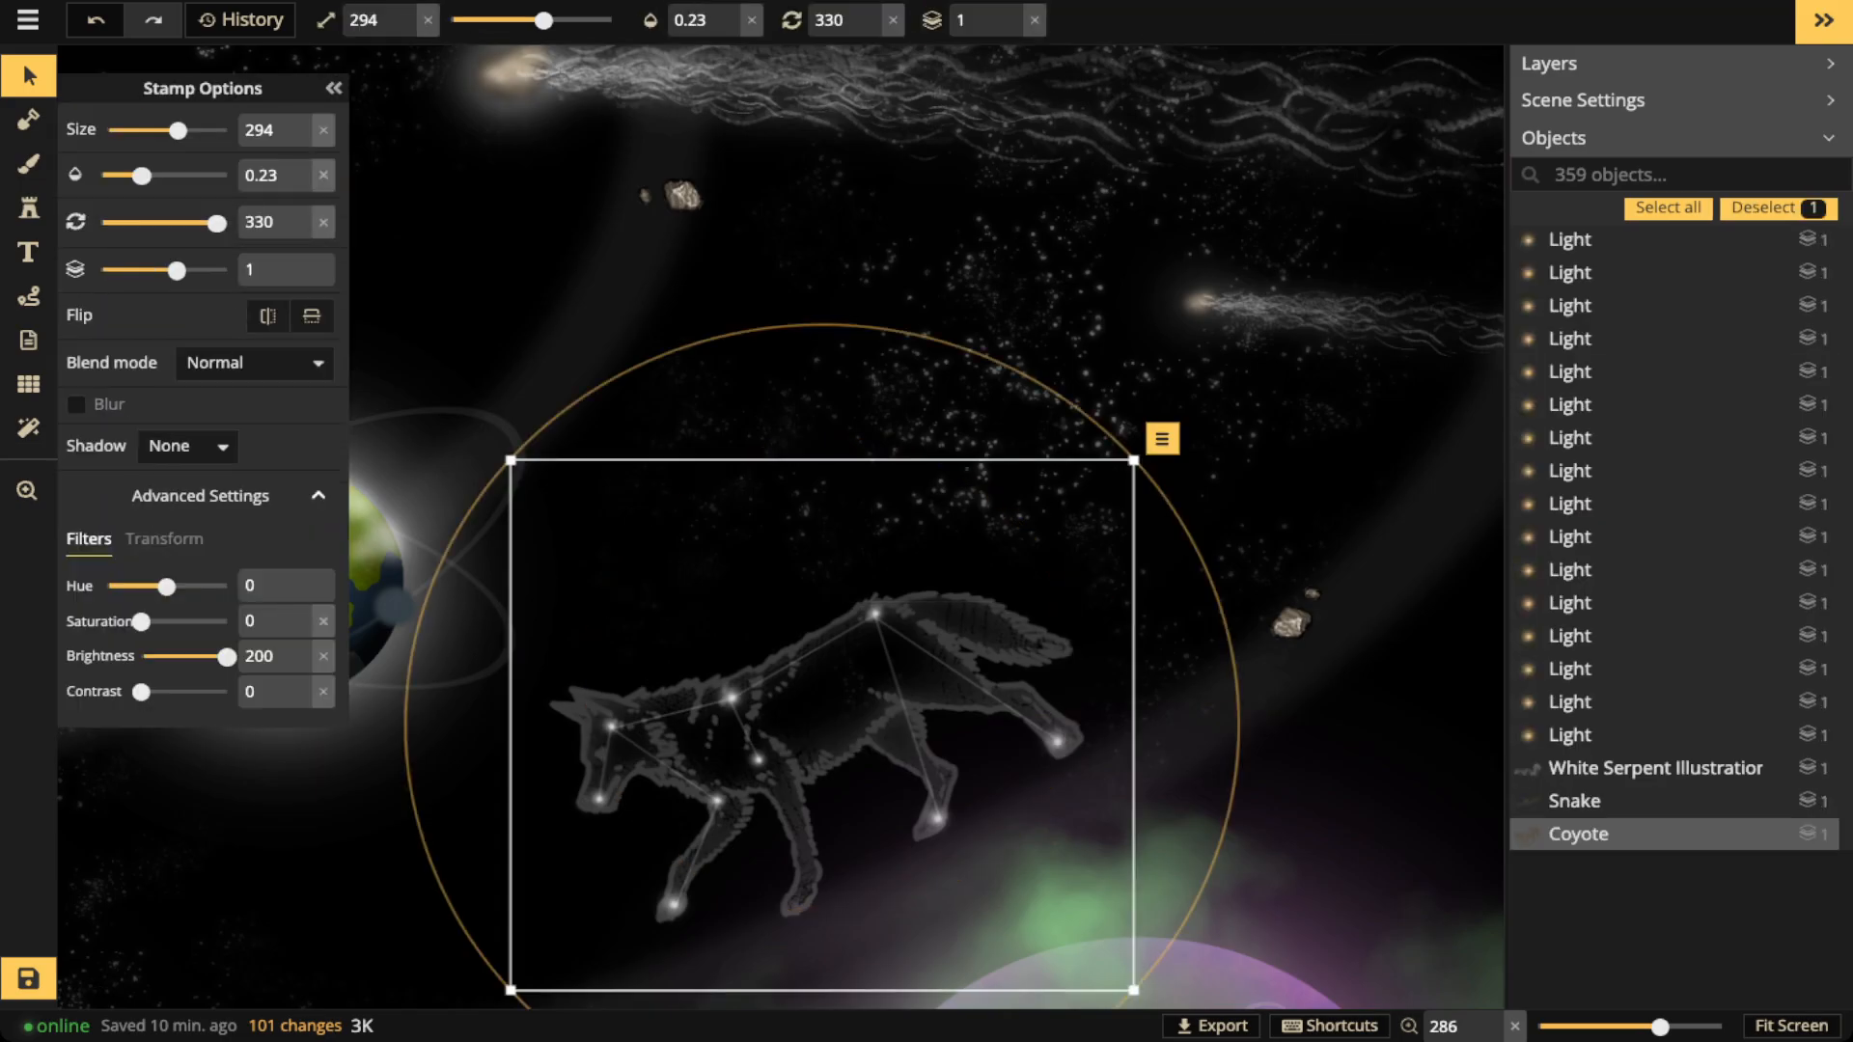
pyautogui.moveTo(140, 175); pyautogui.dragTo(127, 176)
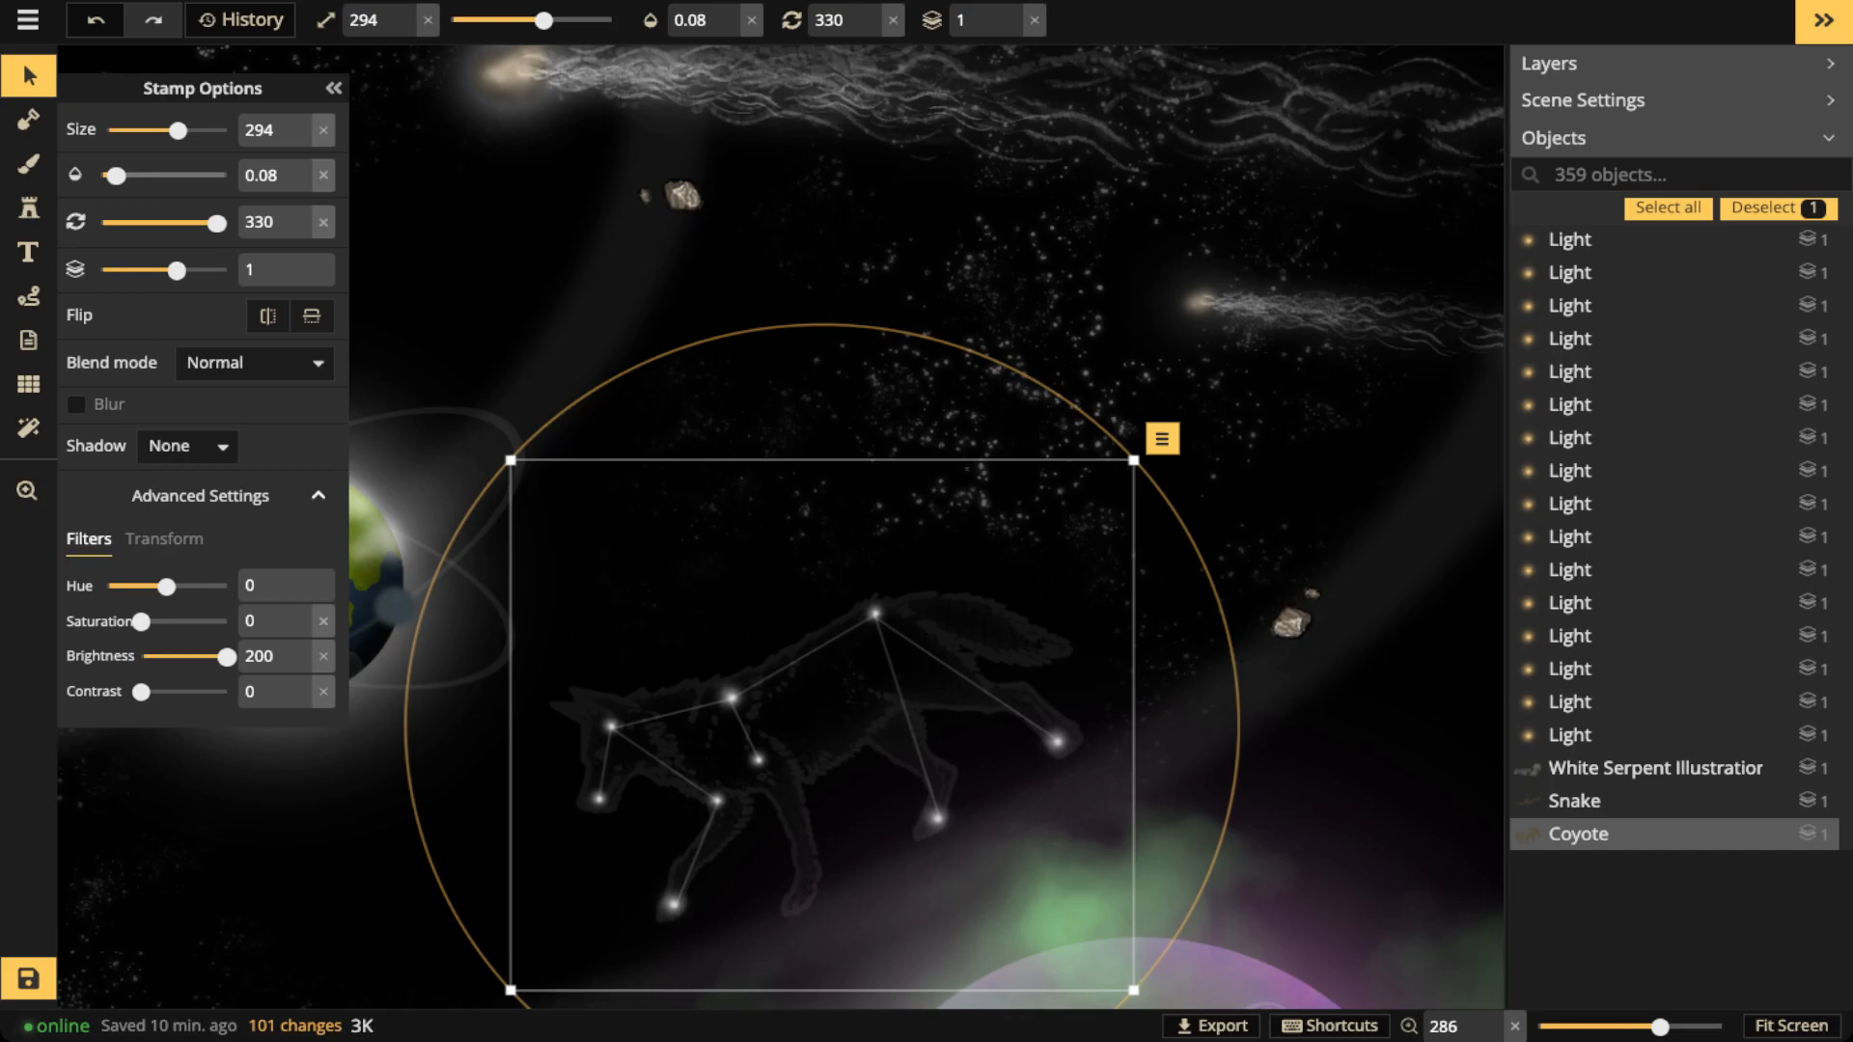
pyautogui.press('Escape')
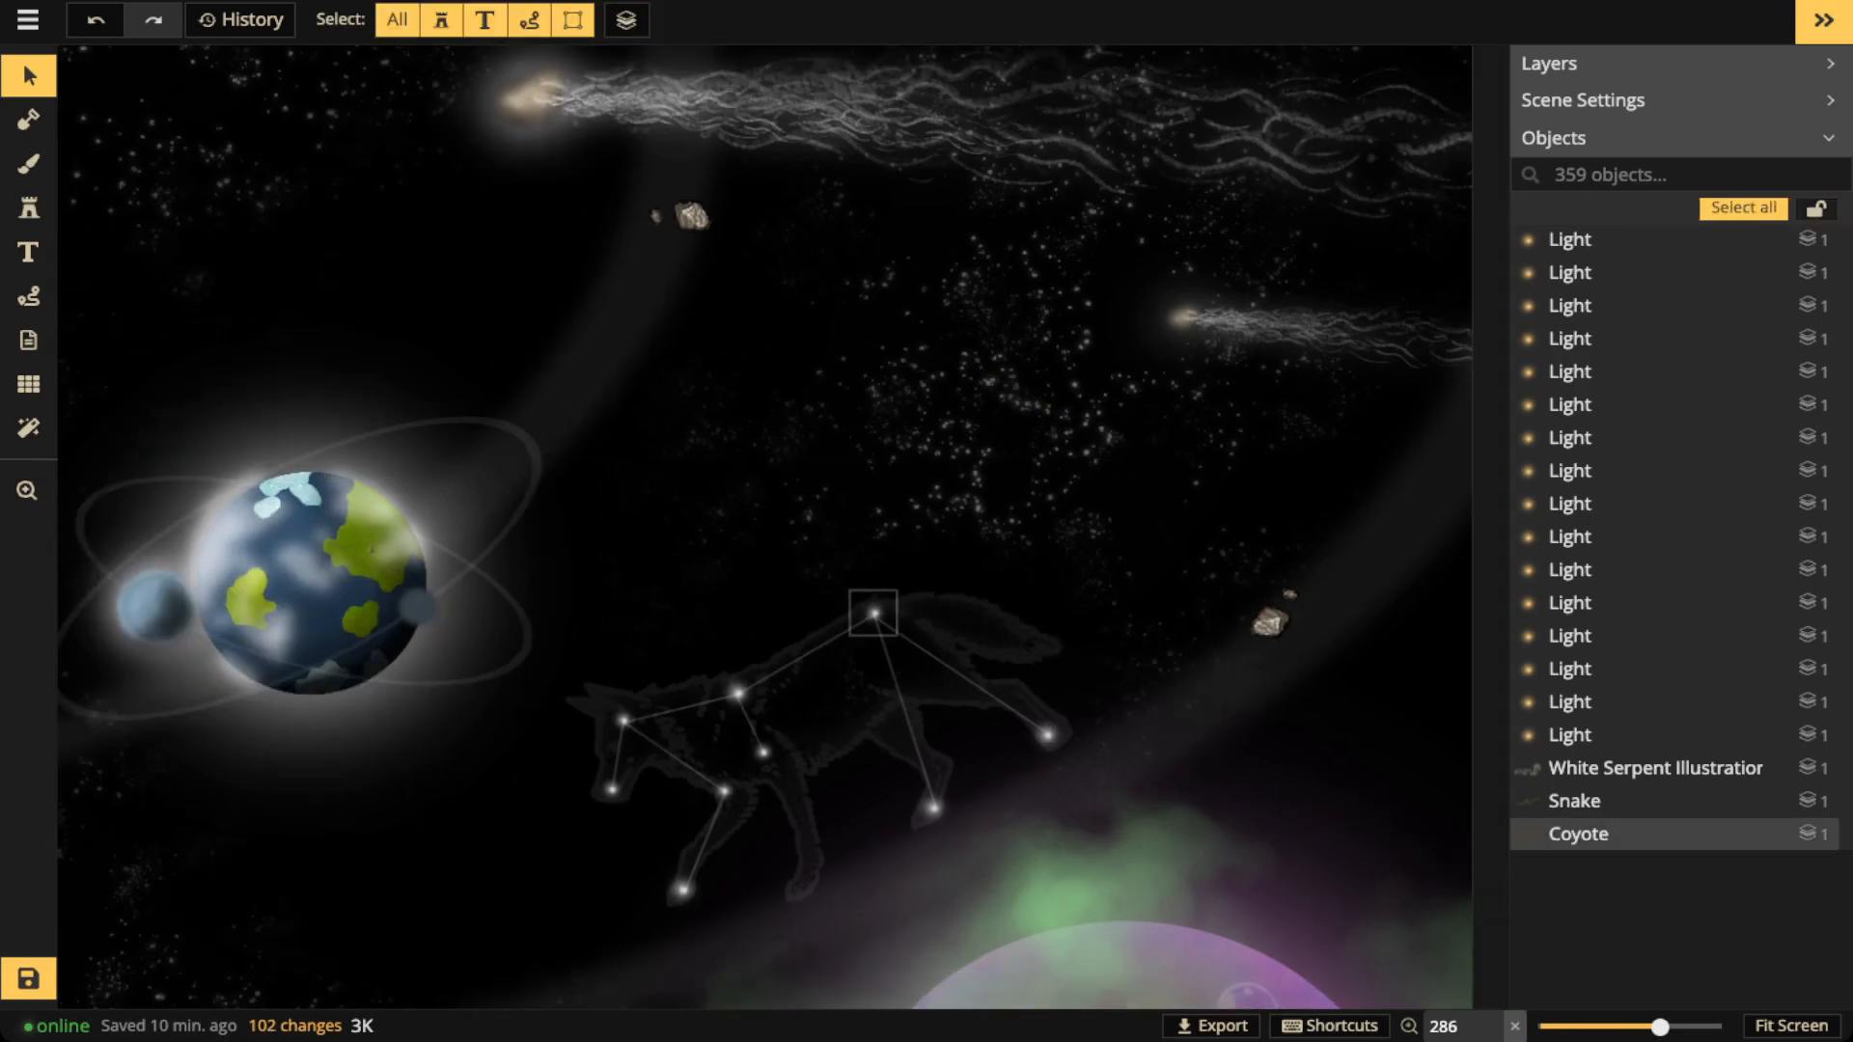
# Save the map
pyautogui.scroll(-10, 874, 613)
pyautogui.moveTo(874, 613); pyautogui.dragTo(1317, 621)
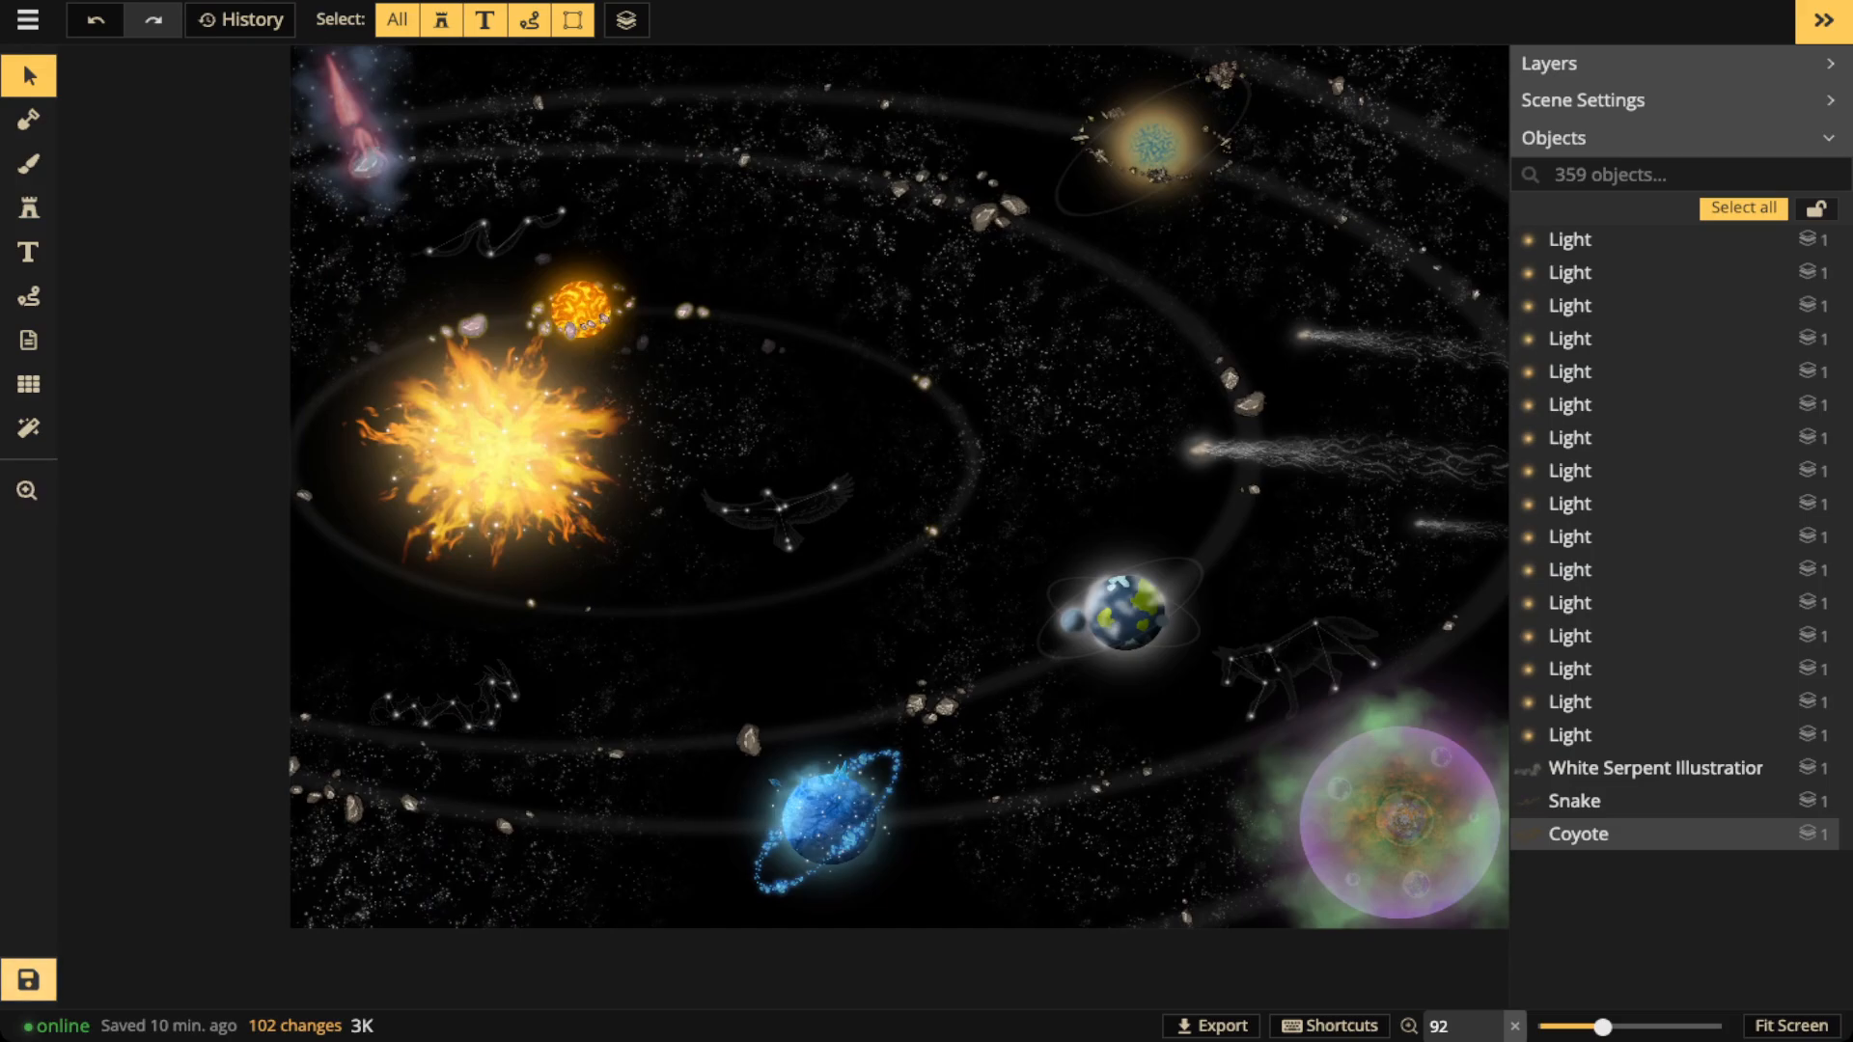
pyautogui.hotkey('ctrl', 's')
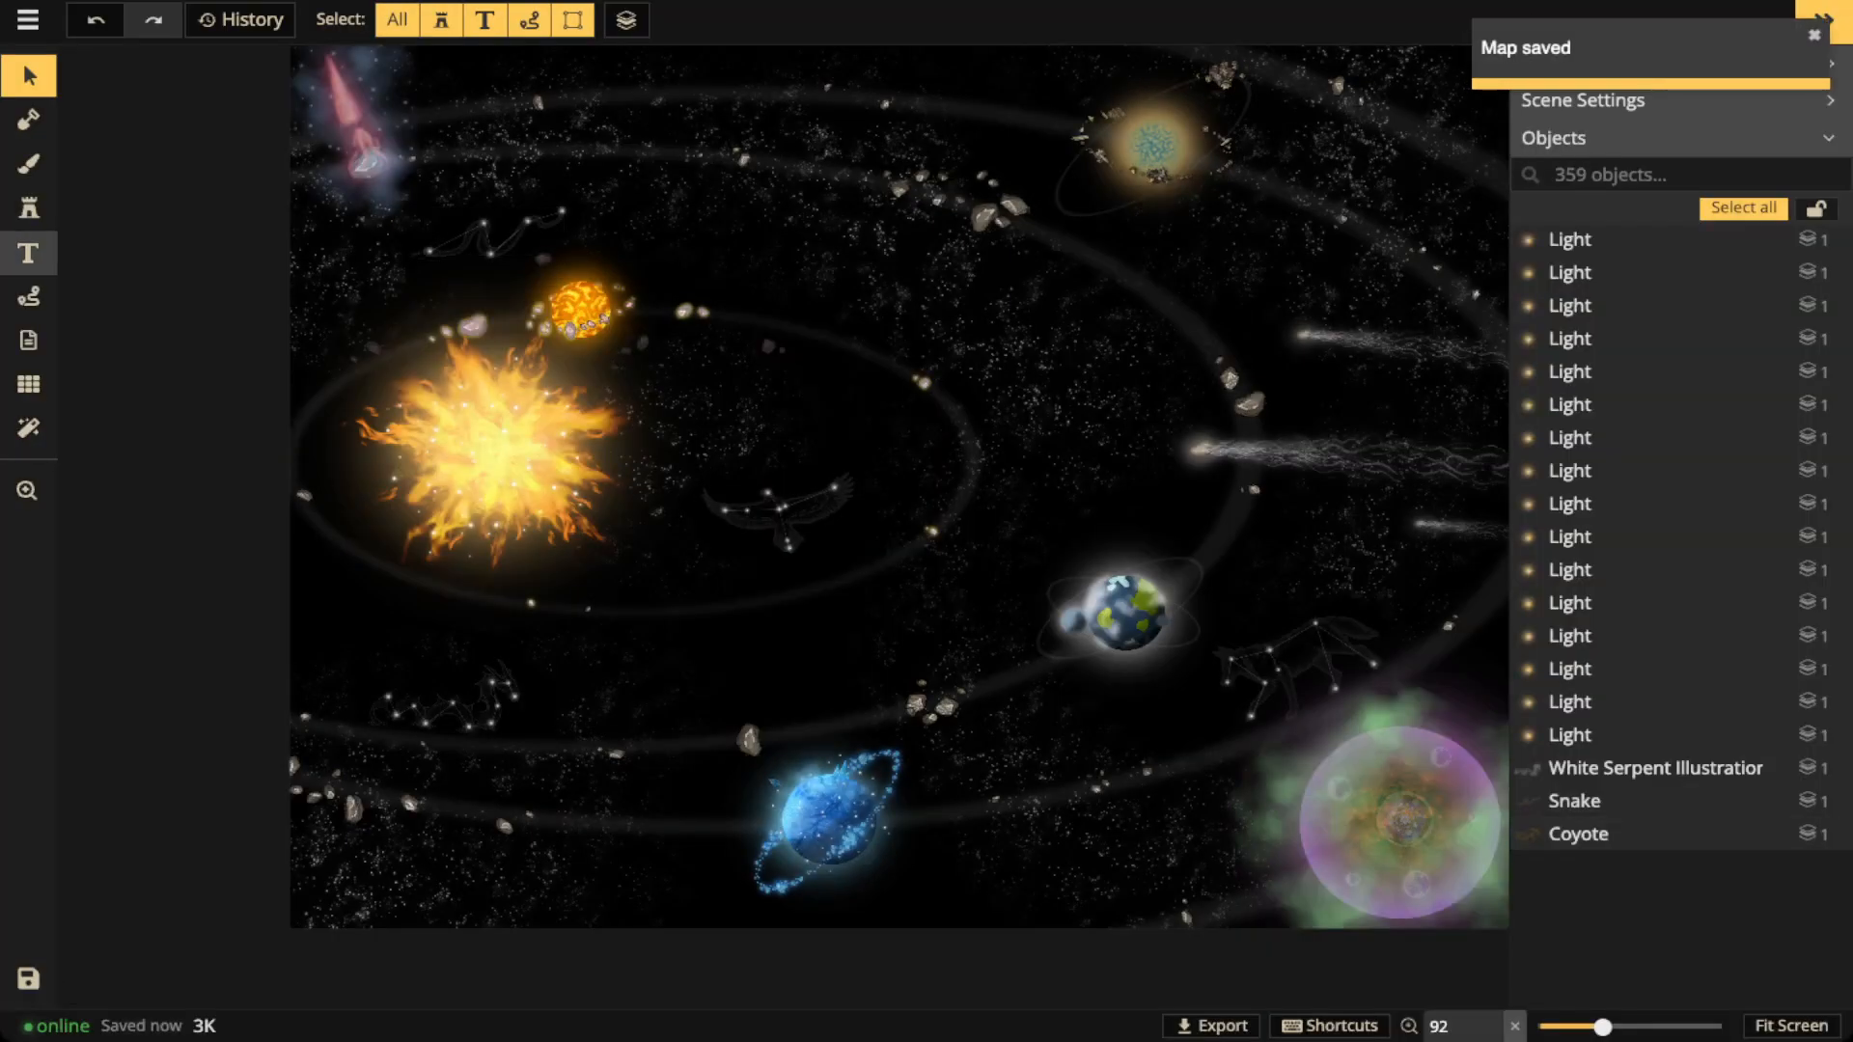
pyautogui.click(28, 253)
pyautogui.scroll(2, 449, 565)
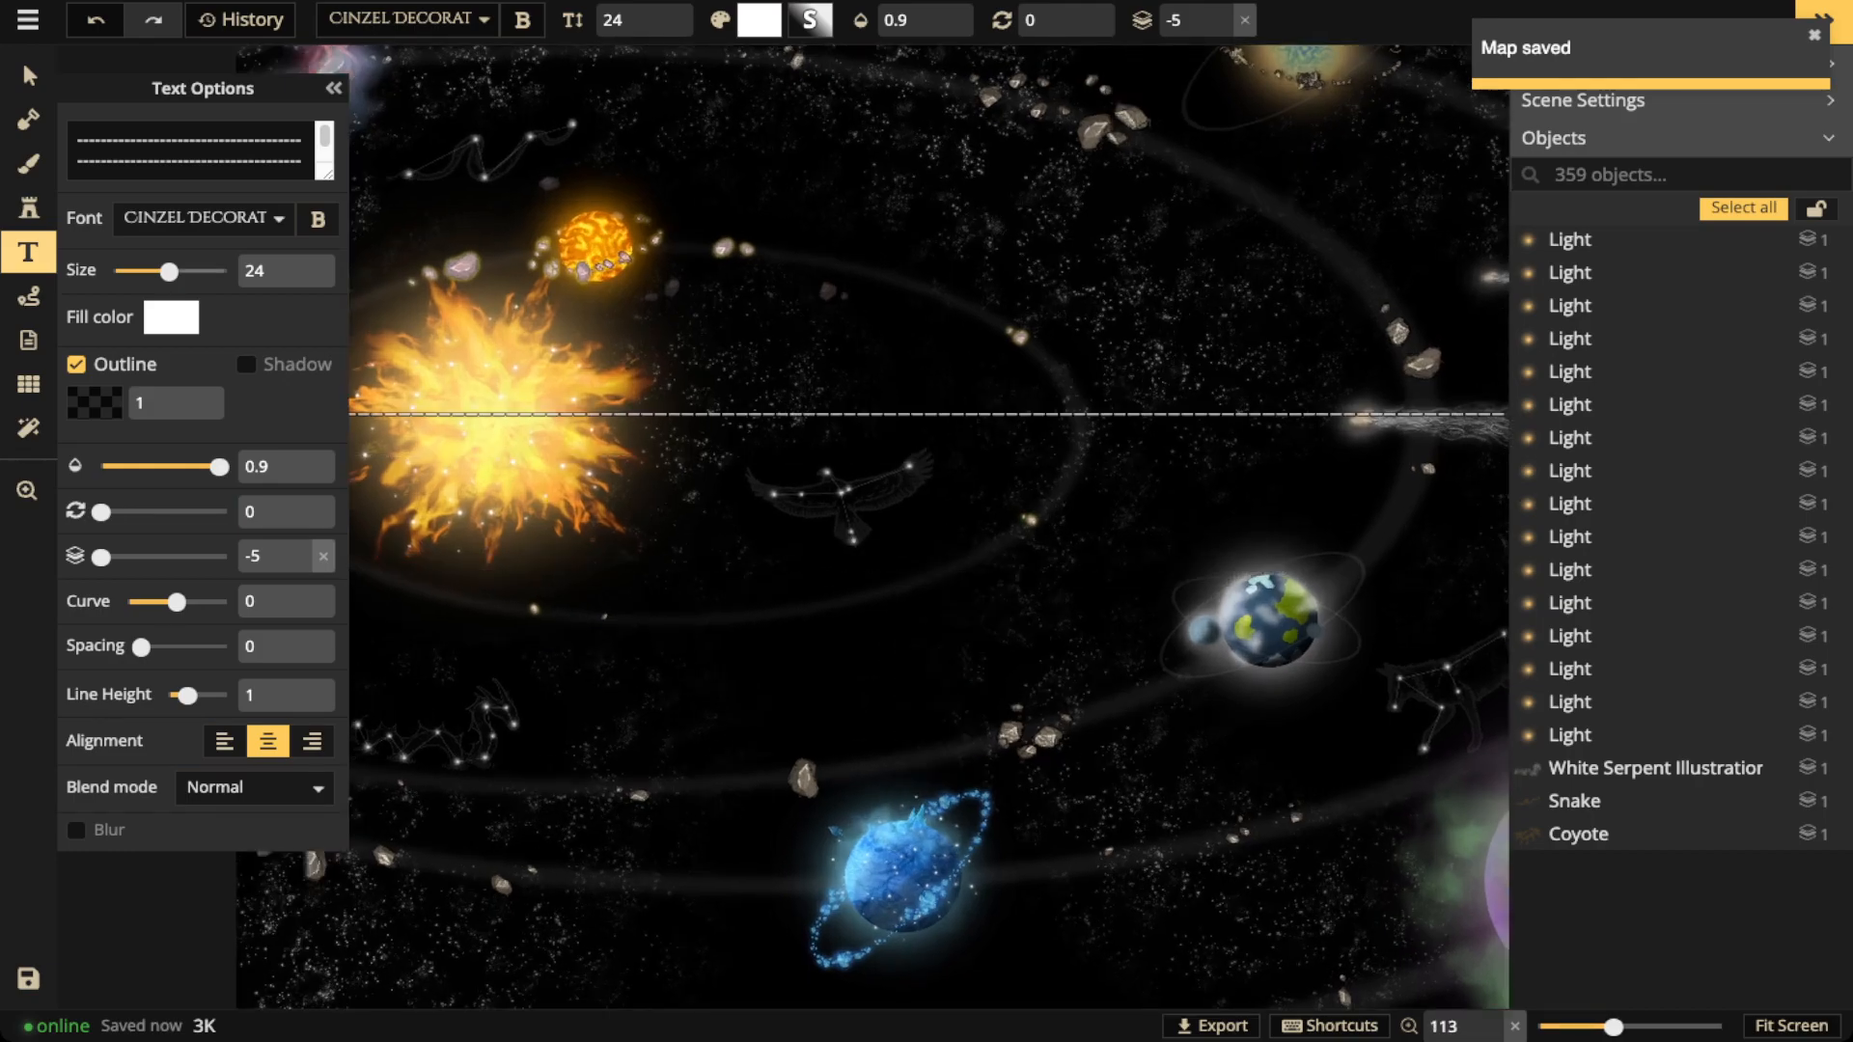
pyautogui.click(673, 614)
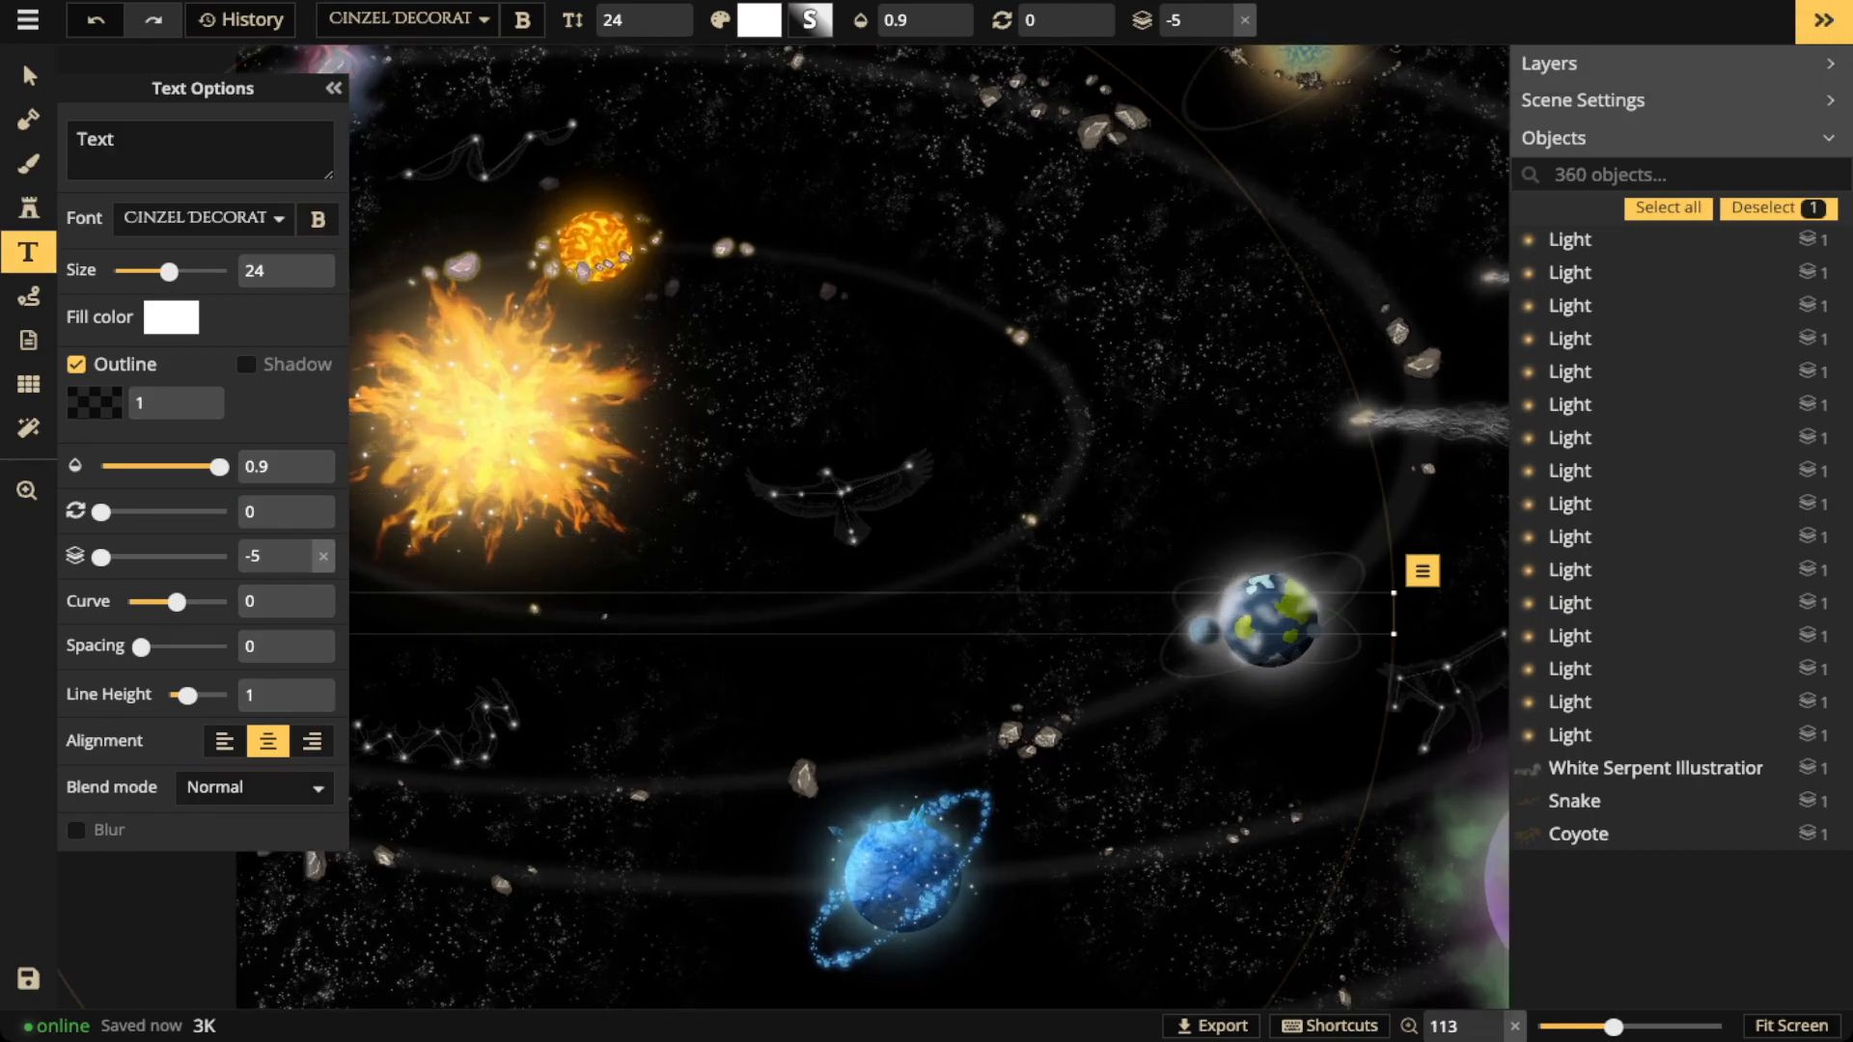
pyautogui.press('n')
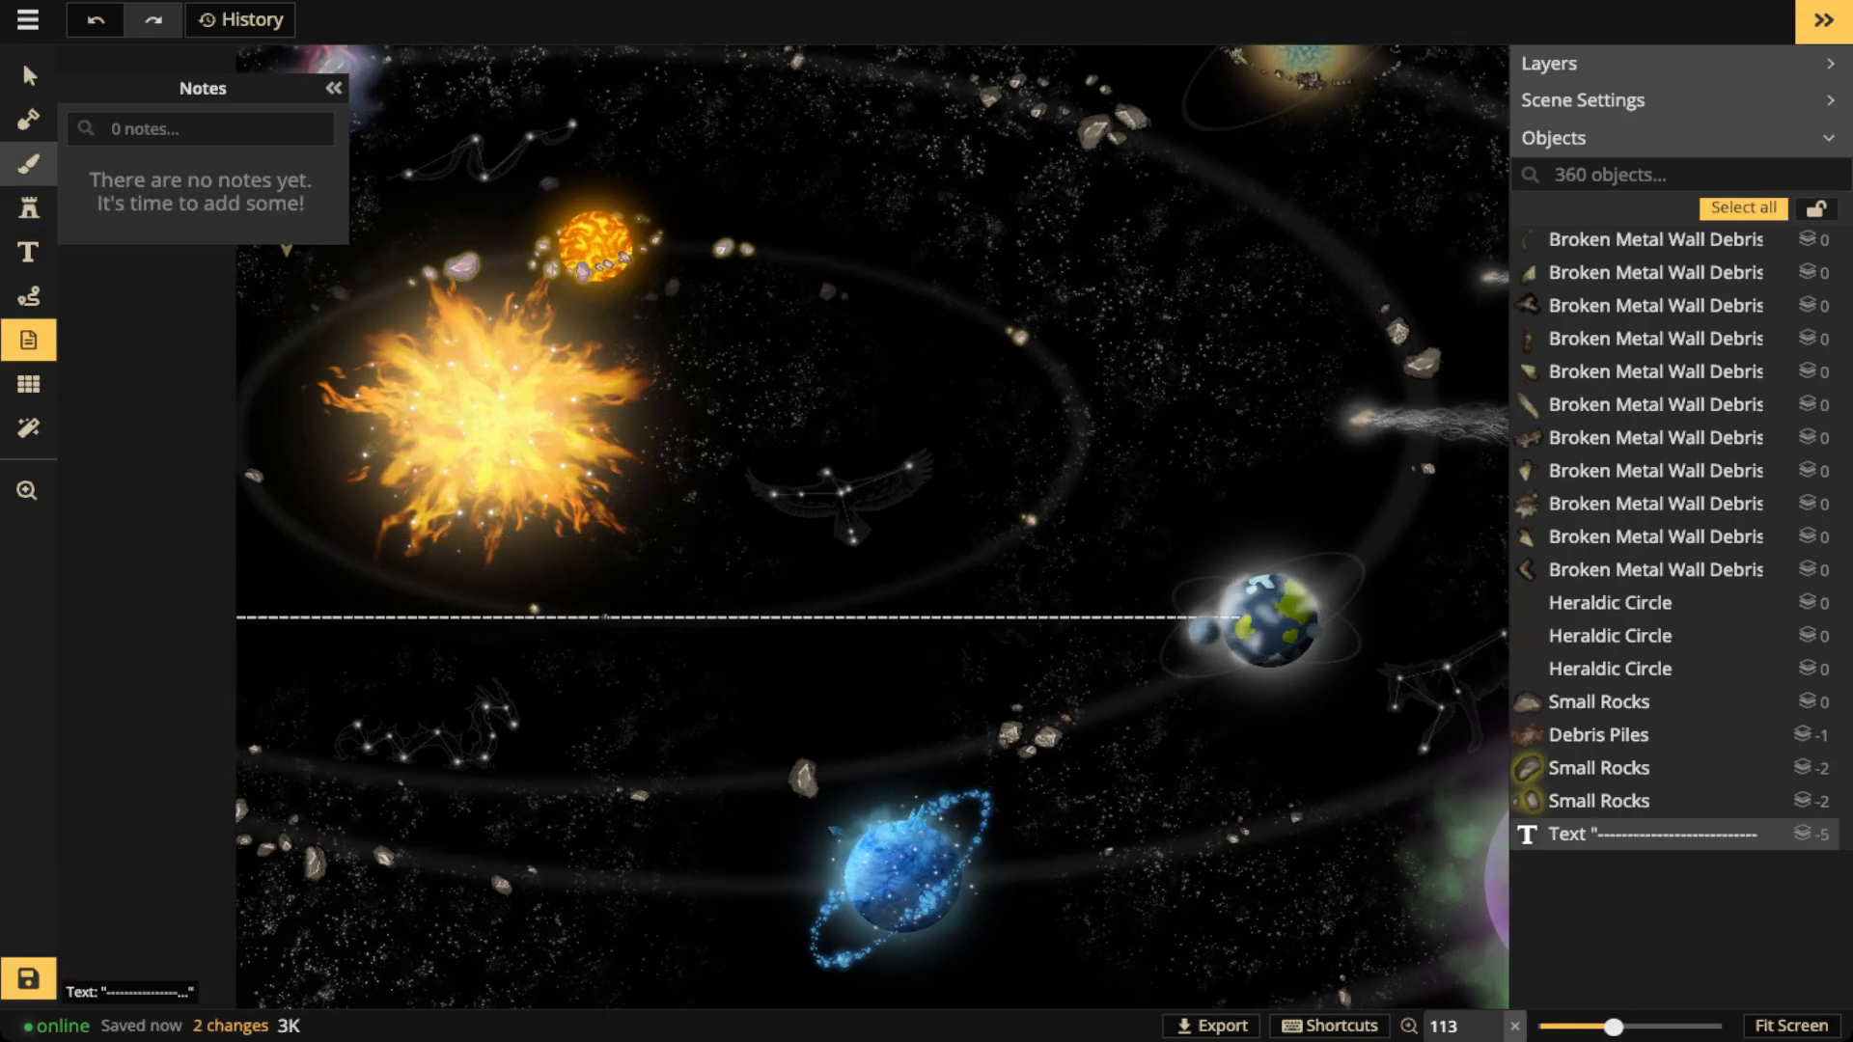
pyautogui.click(28, 253)
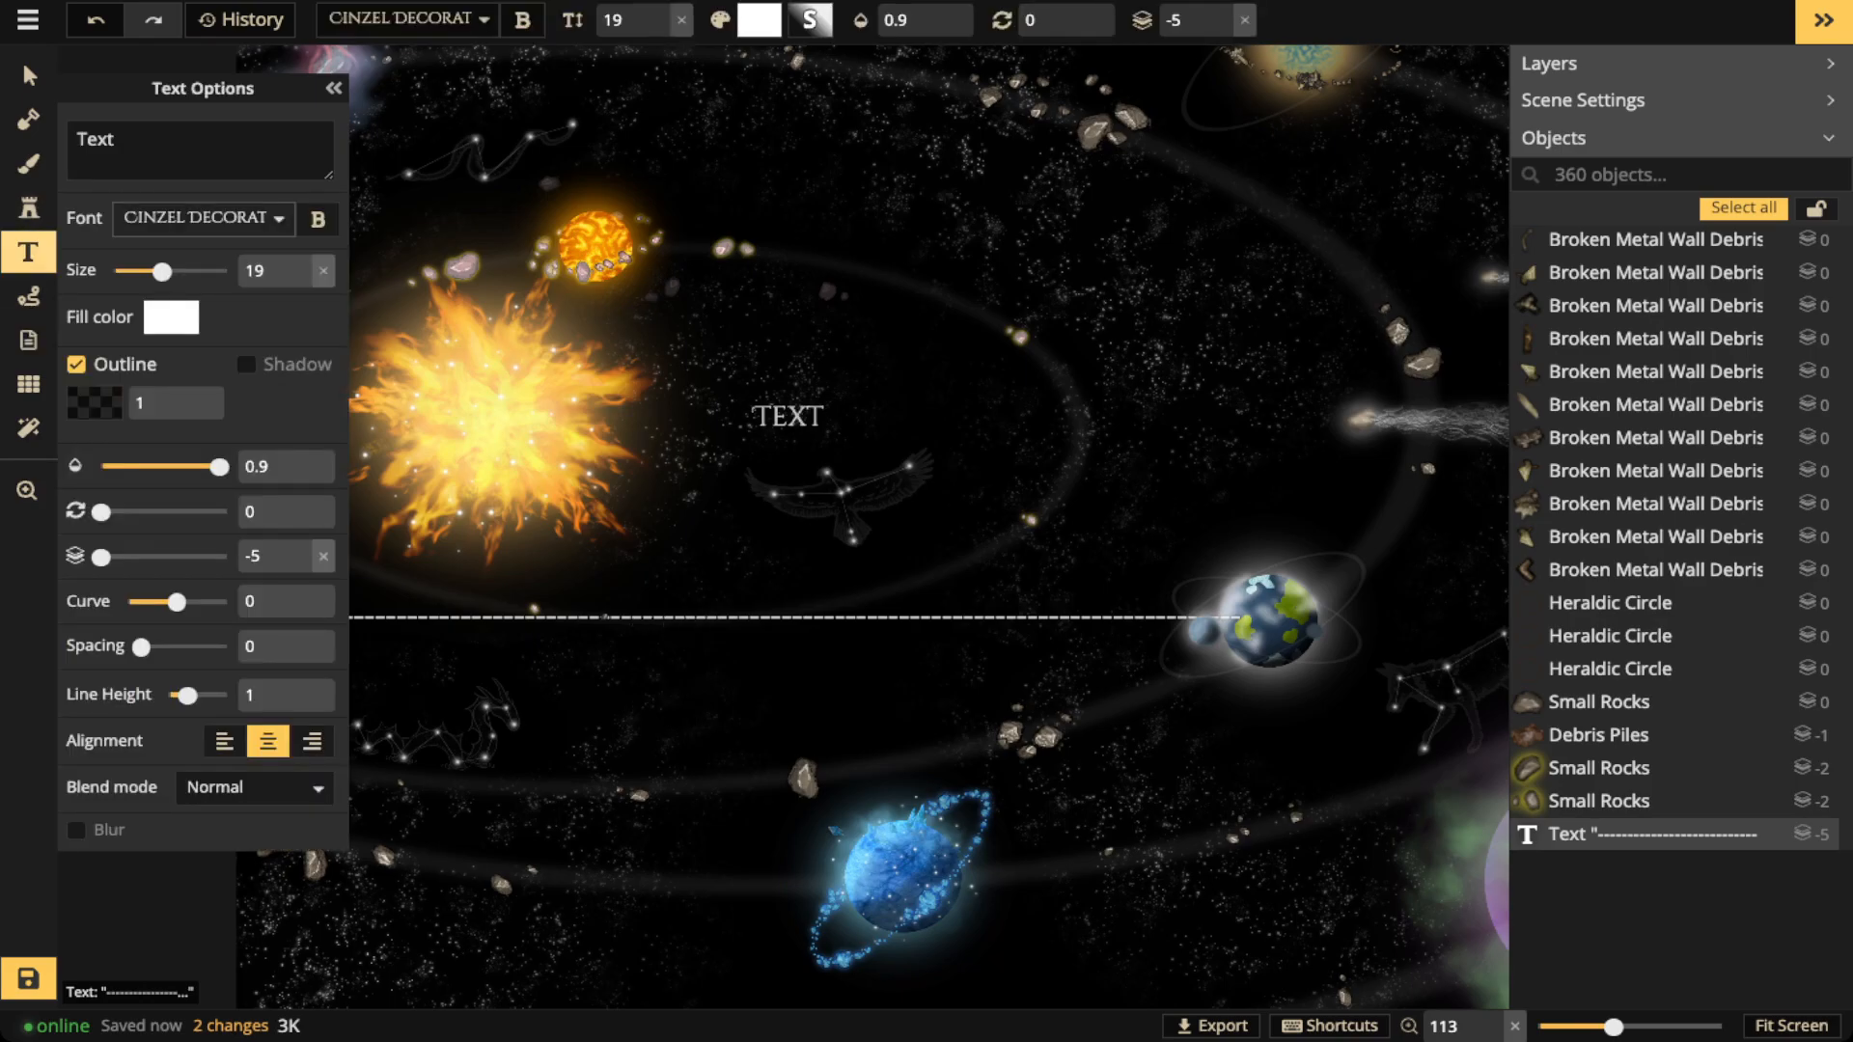
pyautogui.press('v')
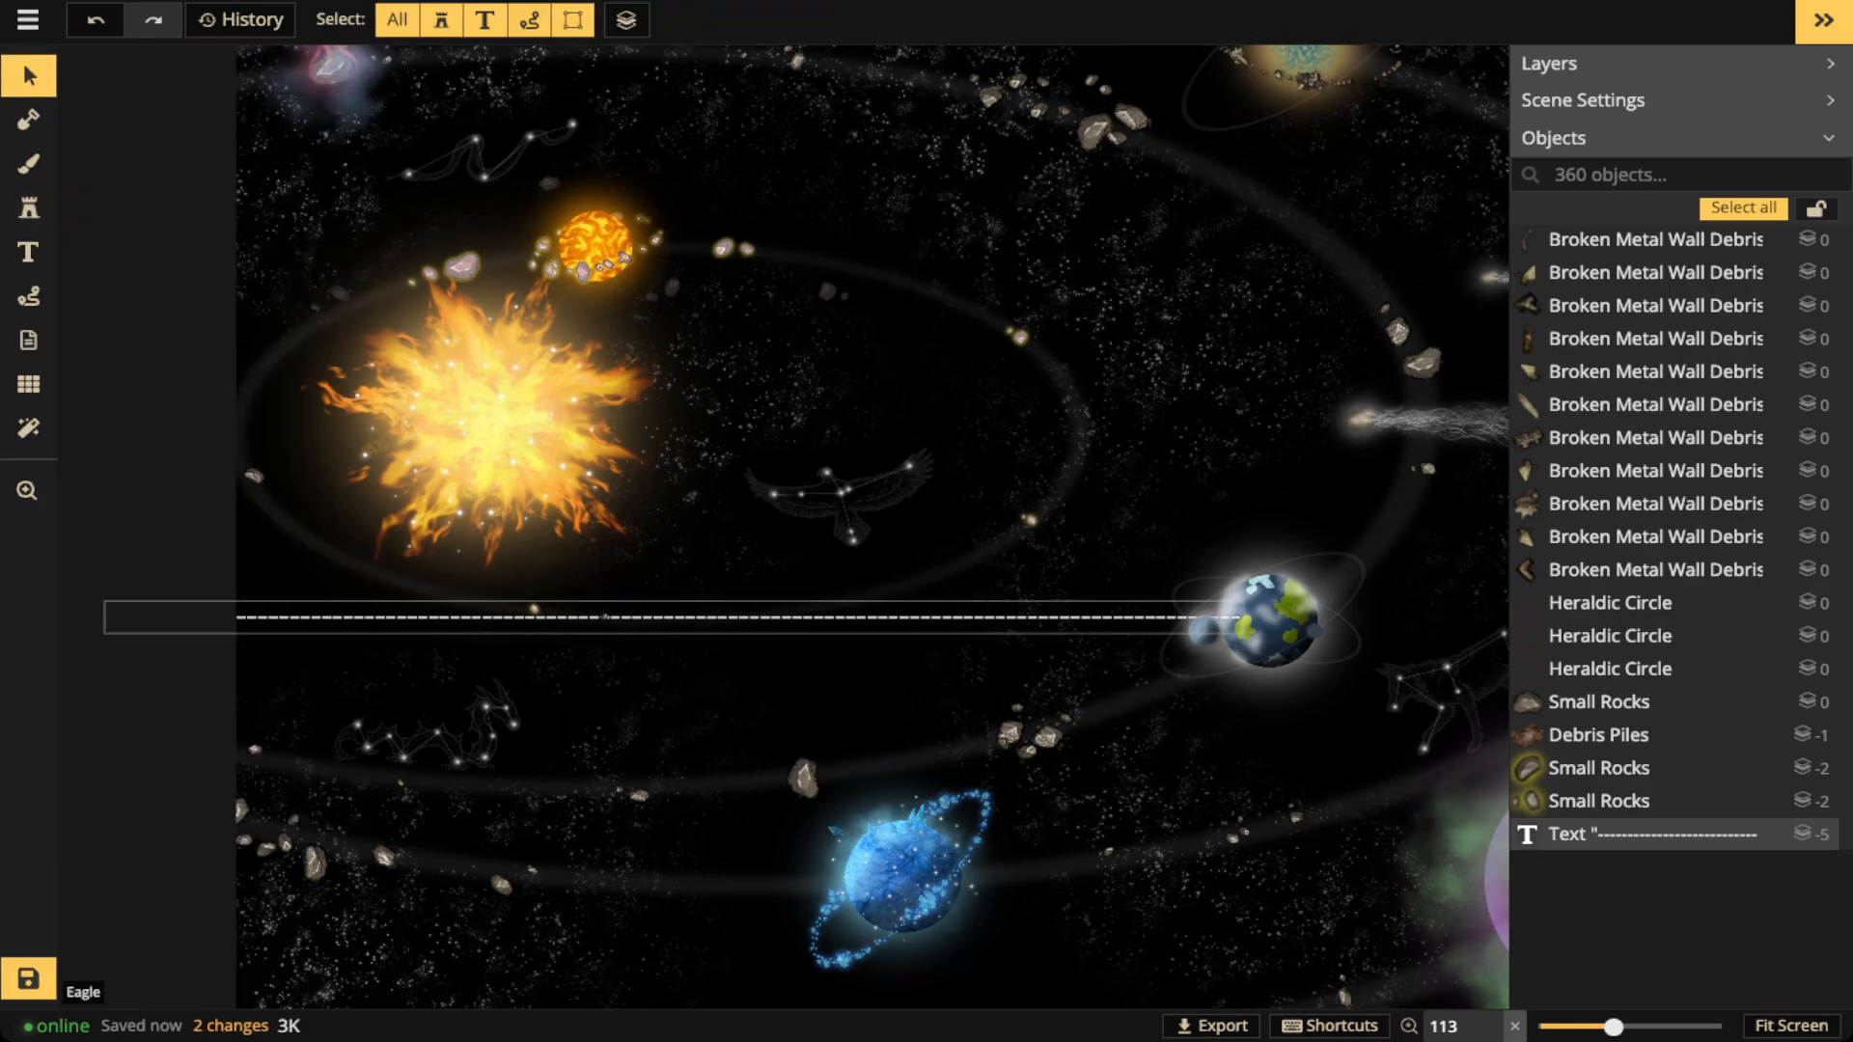
pyautogui.click(1640, 834)
pyautogui.press('Delete')
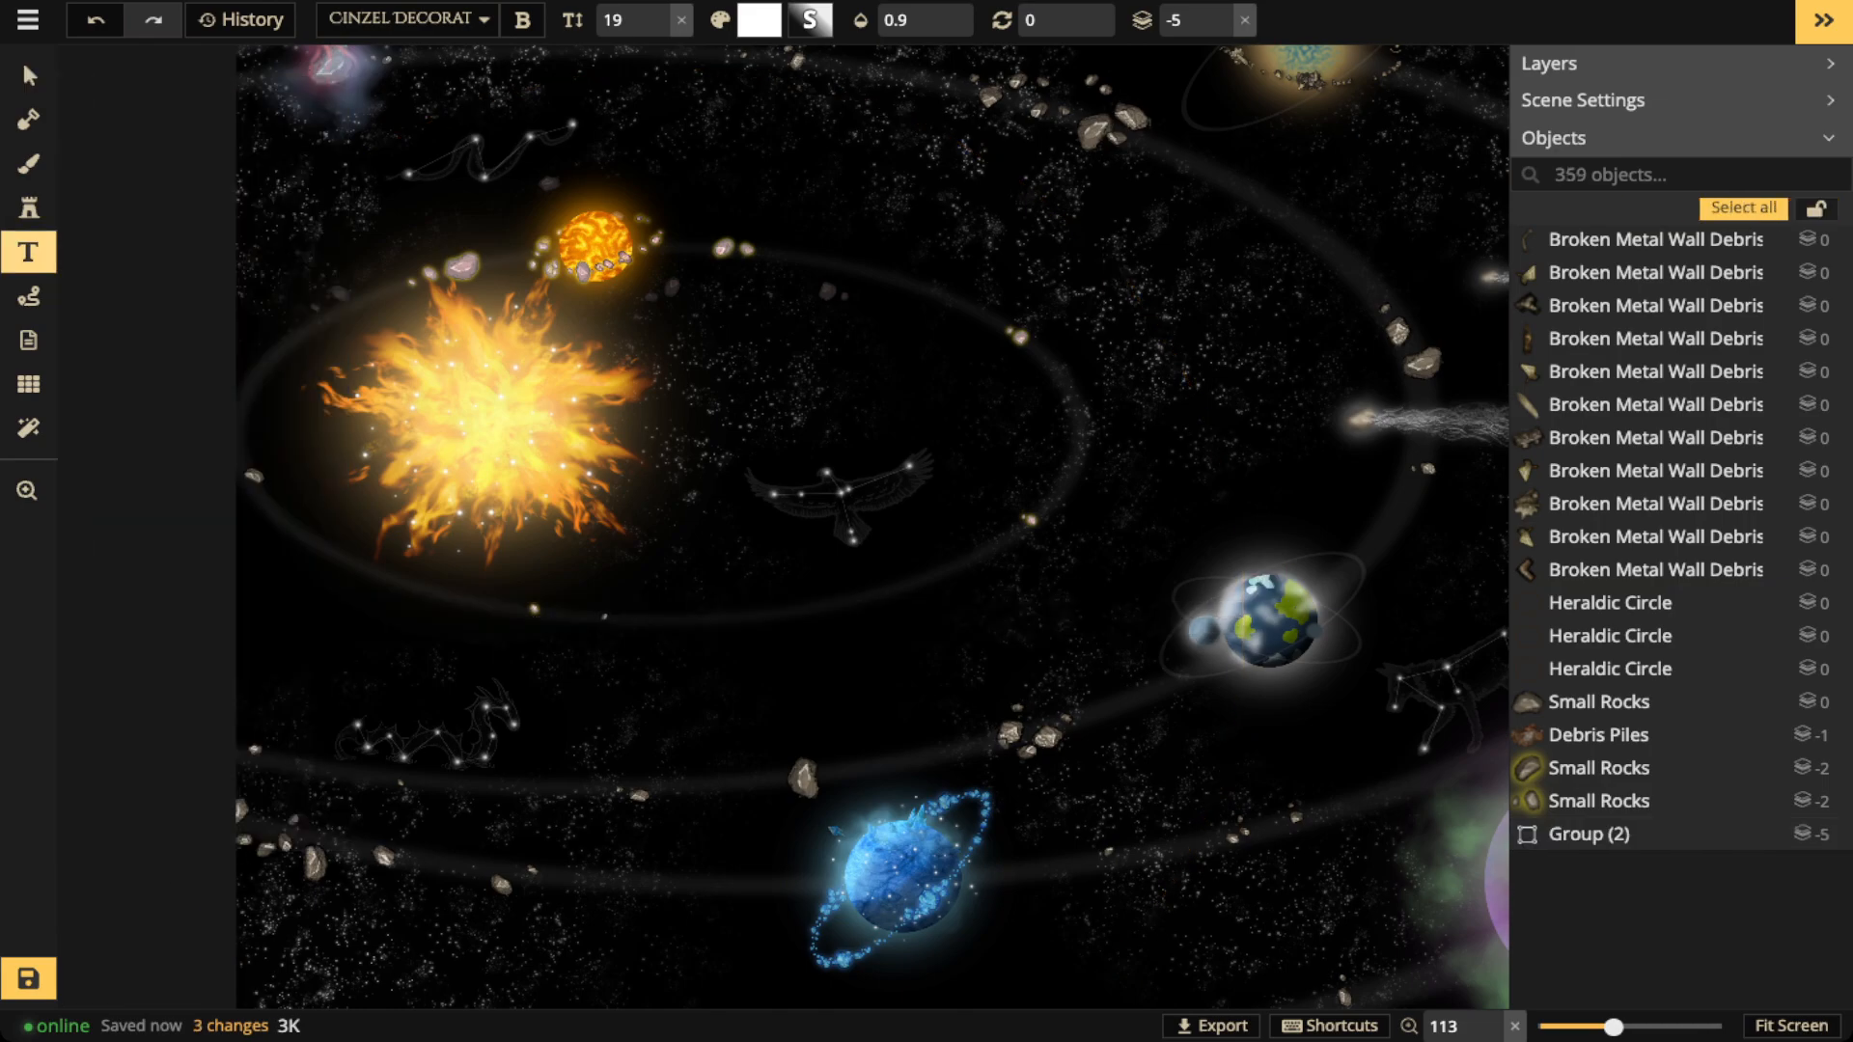
# Add a size 14 text label in the empty space above the blue ringed planet and make it read "SOL"
pyautogui.click(783, 654)
pyautogui.press('s')
pyautogui.press('n')
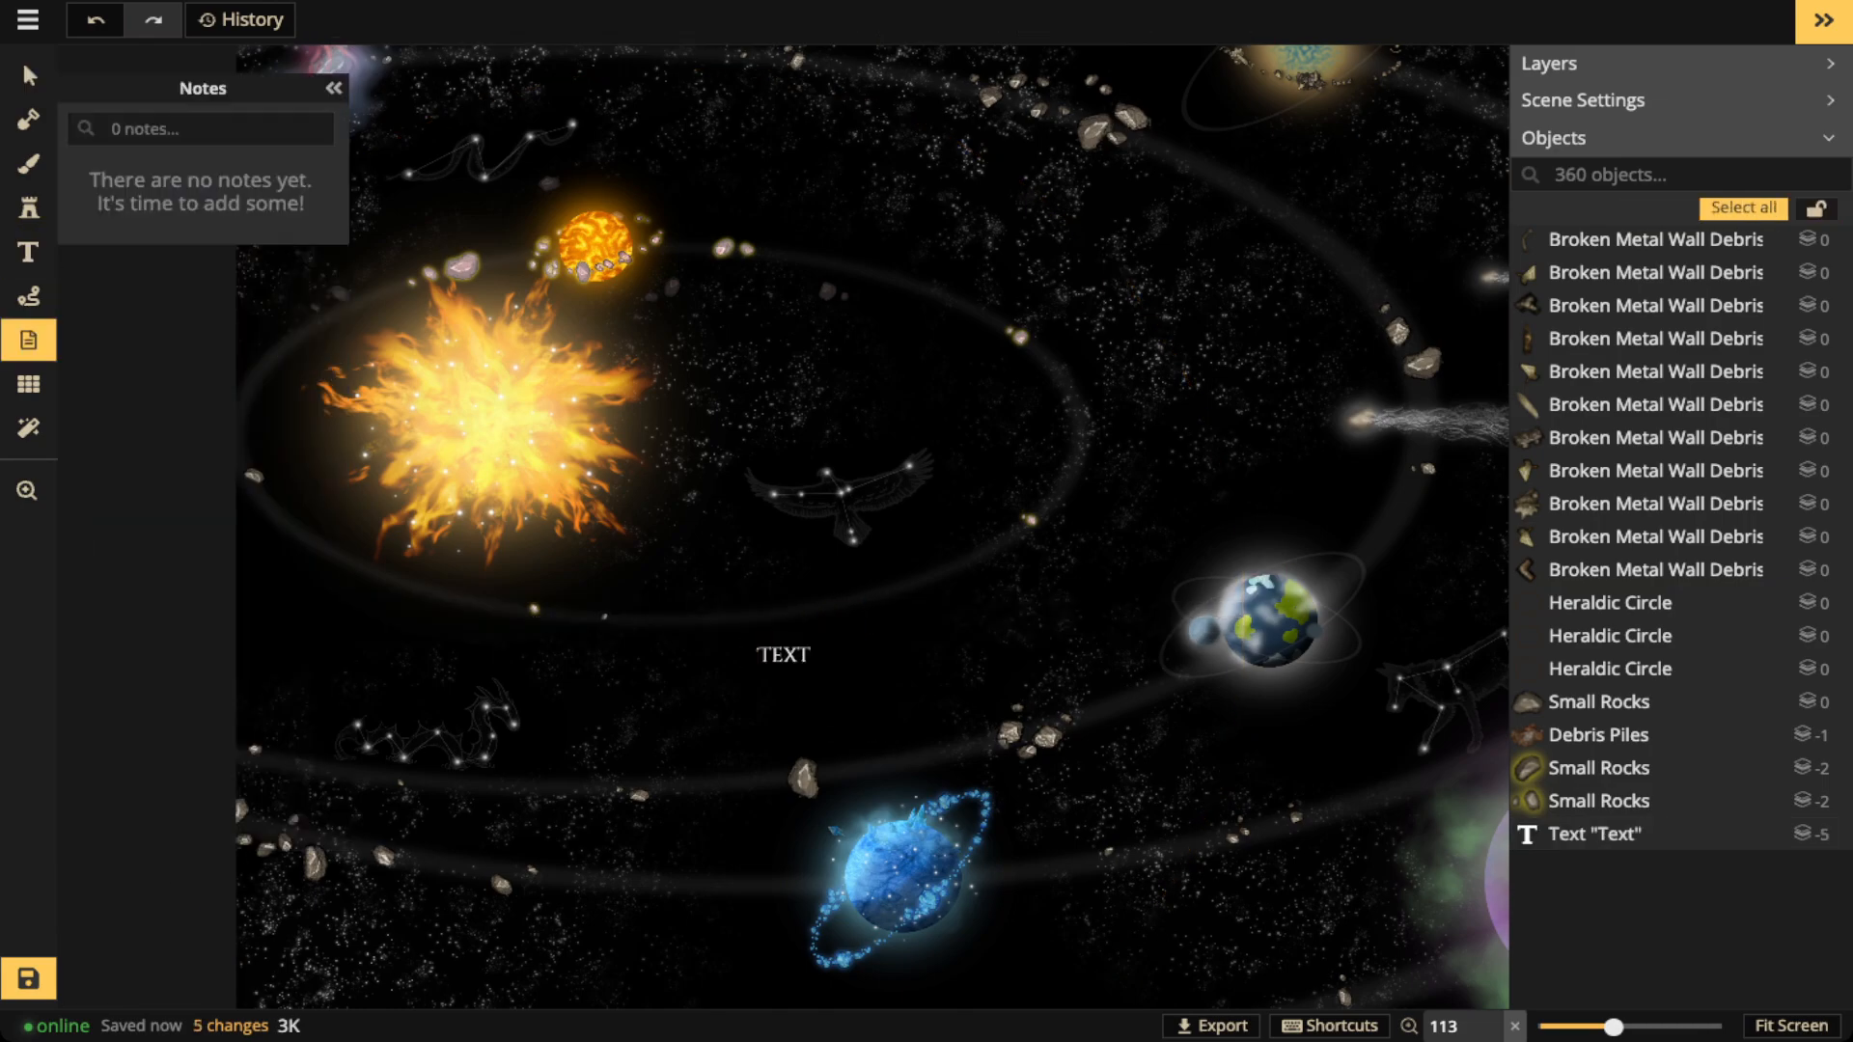
pyautogui.click(29, 77)
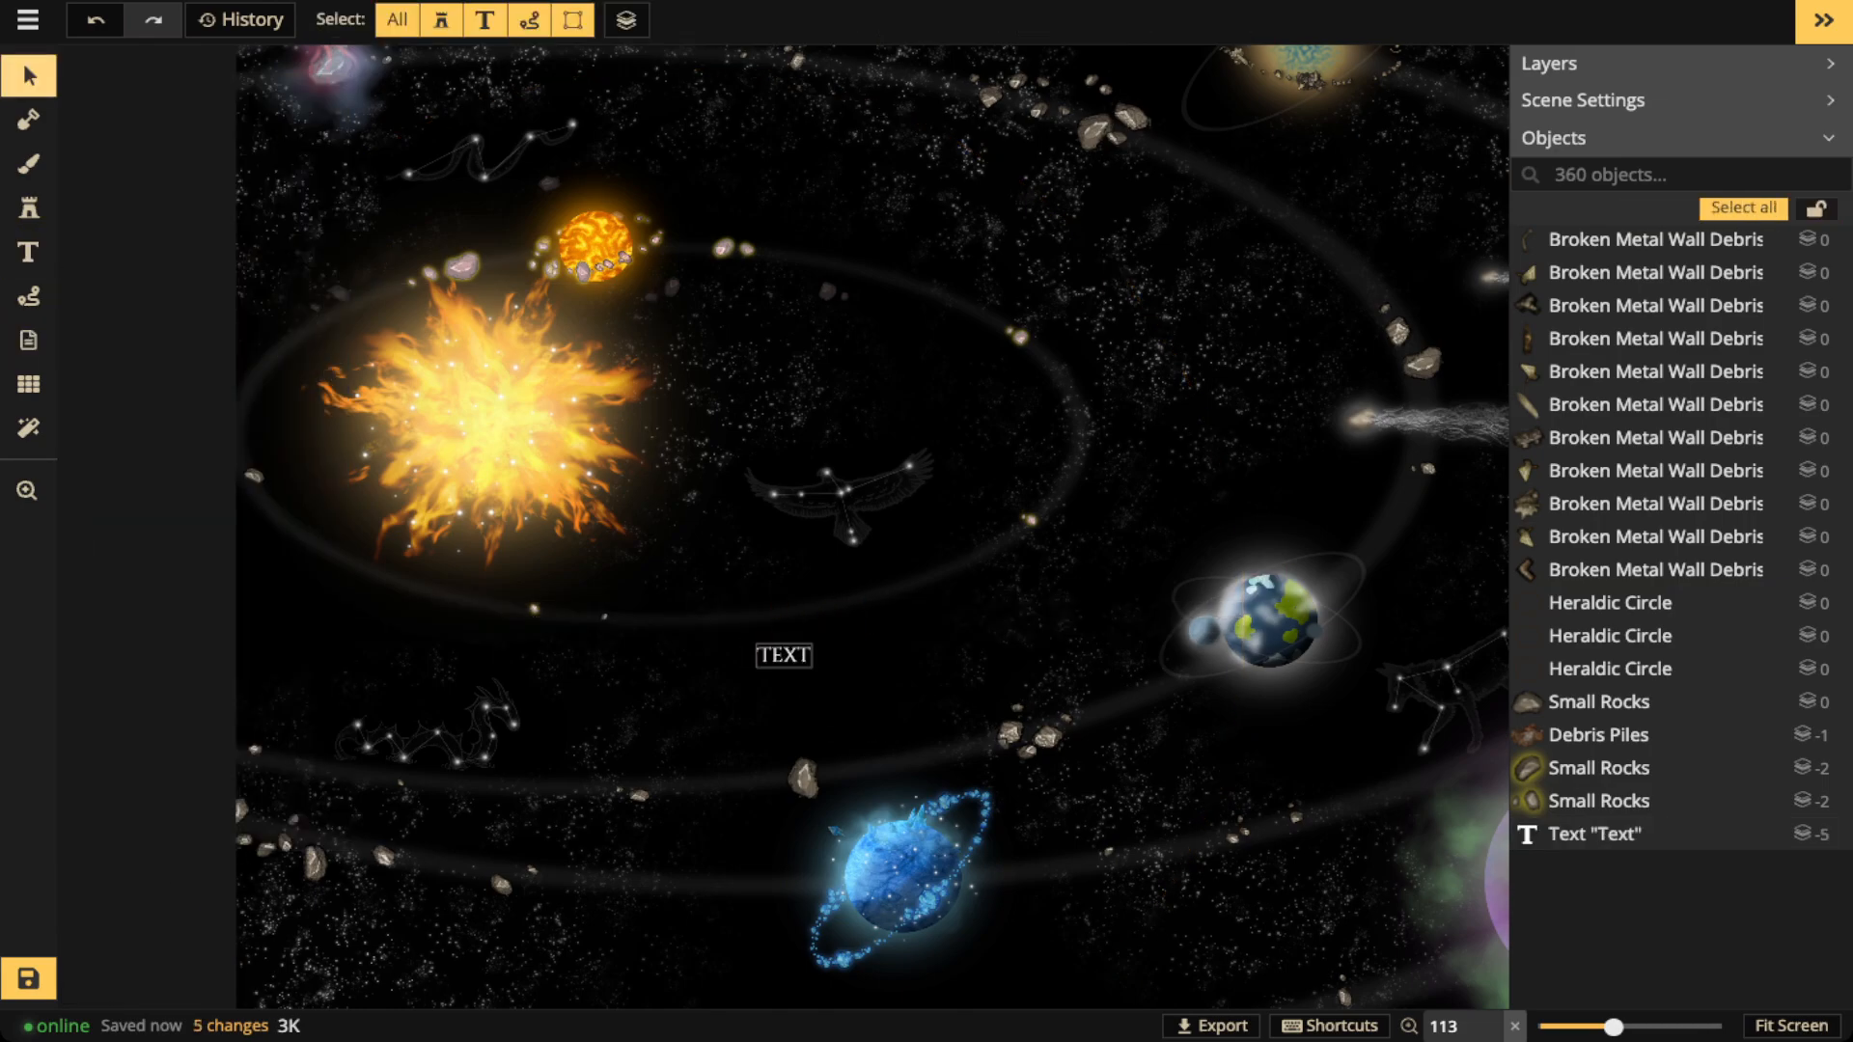
pyautogui.click(784, 655)
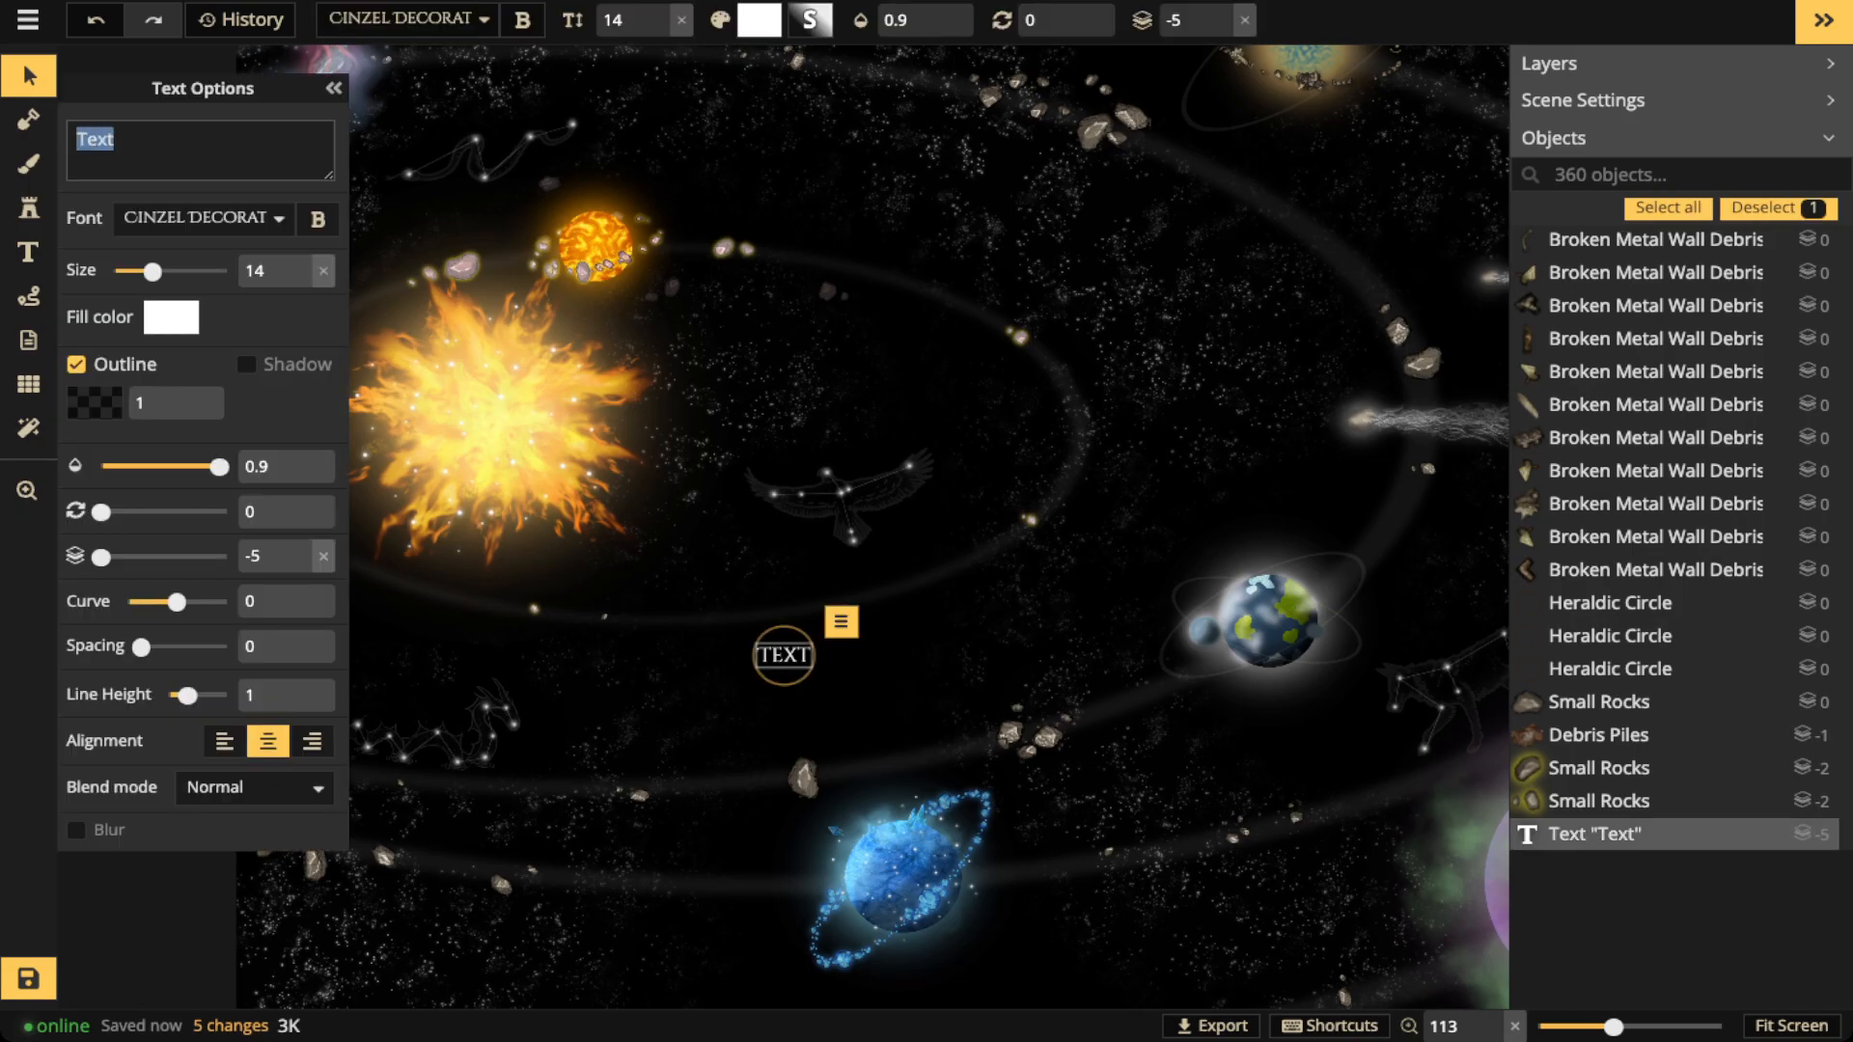
pyautogui.write('SOL')
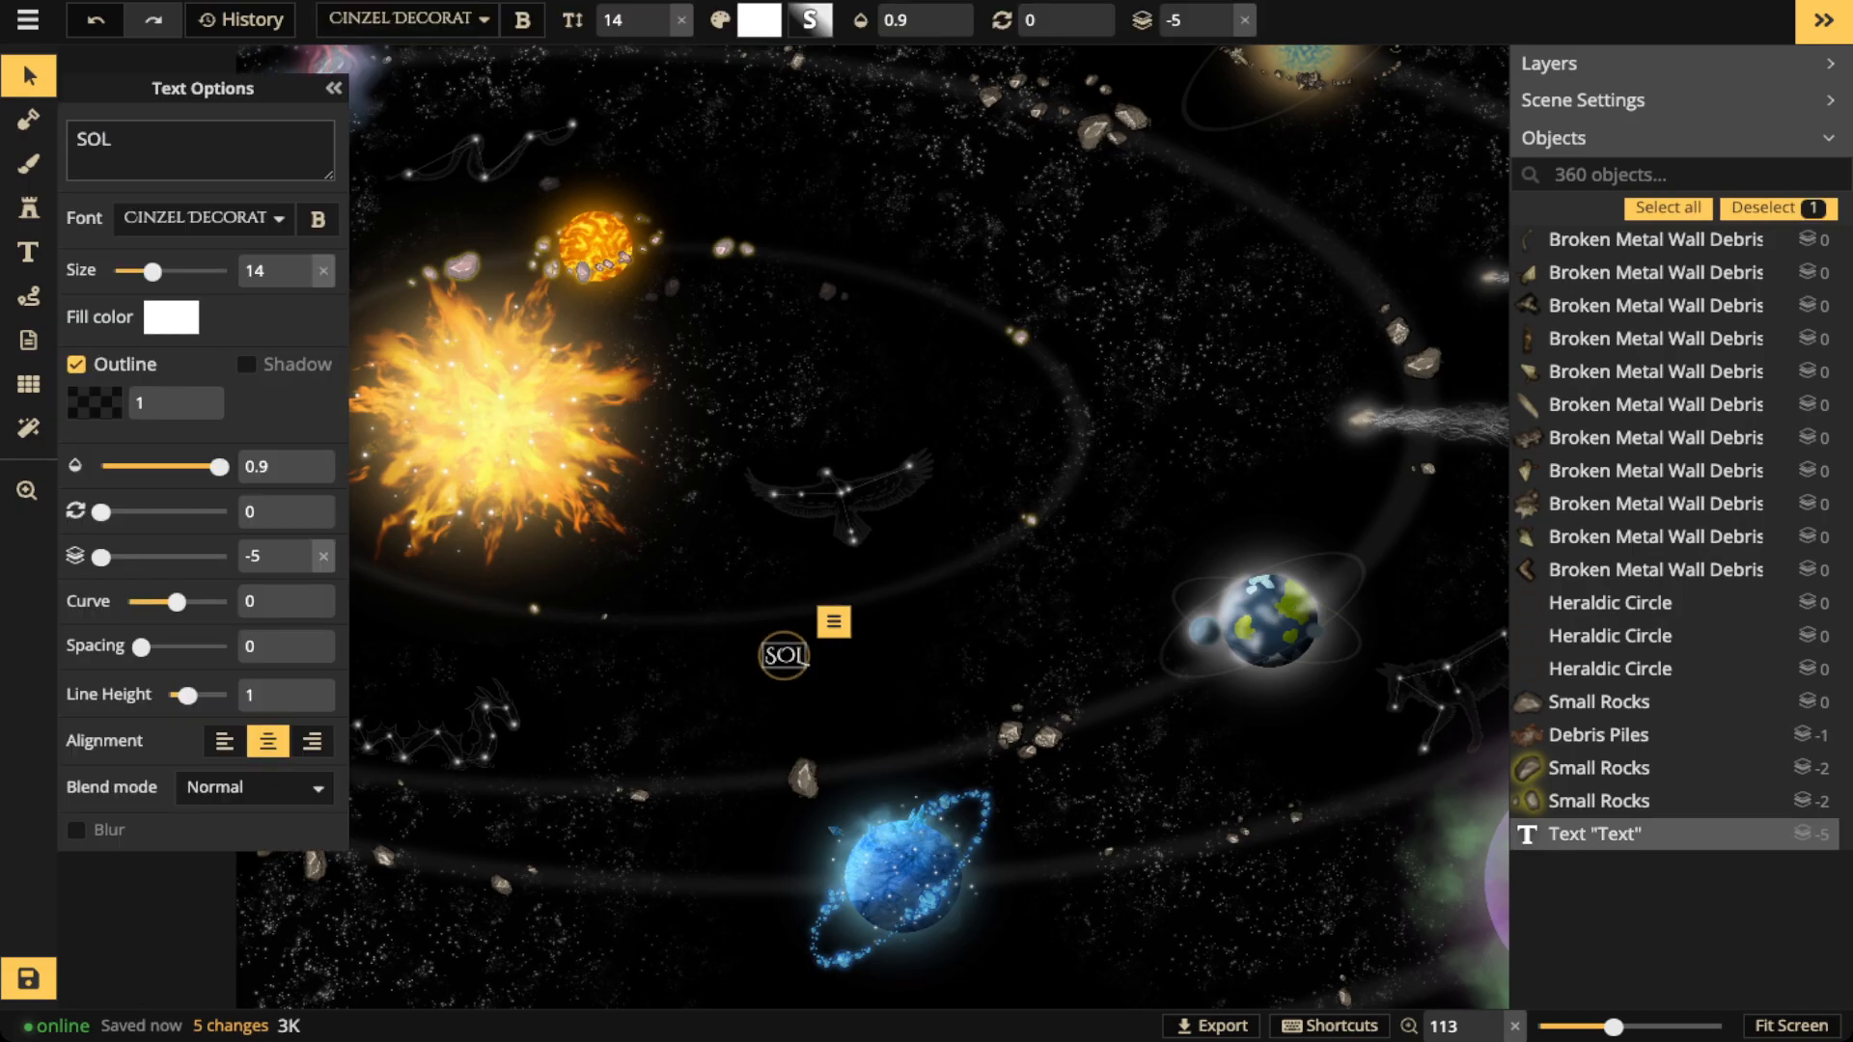
# Enlarge the "SOL" label to size 30, reset its rotation to 0 and place it just below the sun
pyautogui.click(29, 77)
pyautogui.scroll(2, 933, 702)
pyautogui.moveTo(786, 658); pyautogui.dragTo(863, 692)
pyautogui.scroll(1, 785, 662)
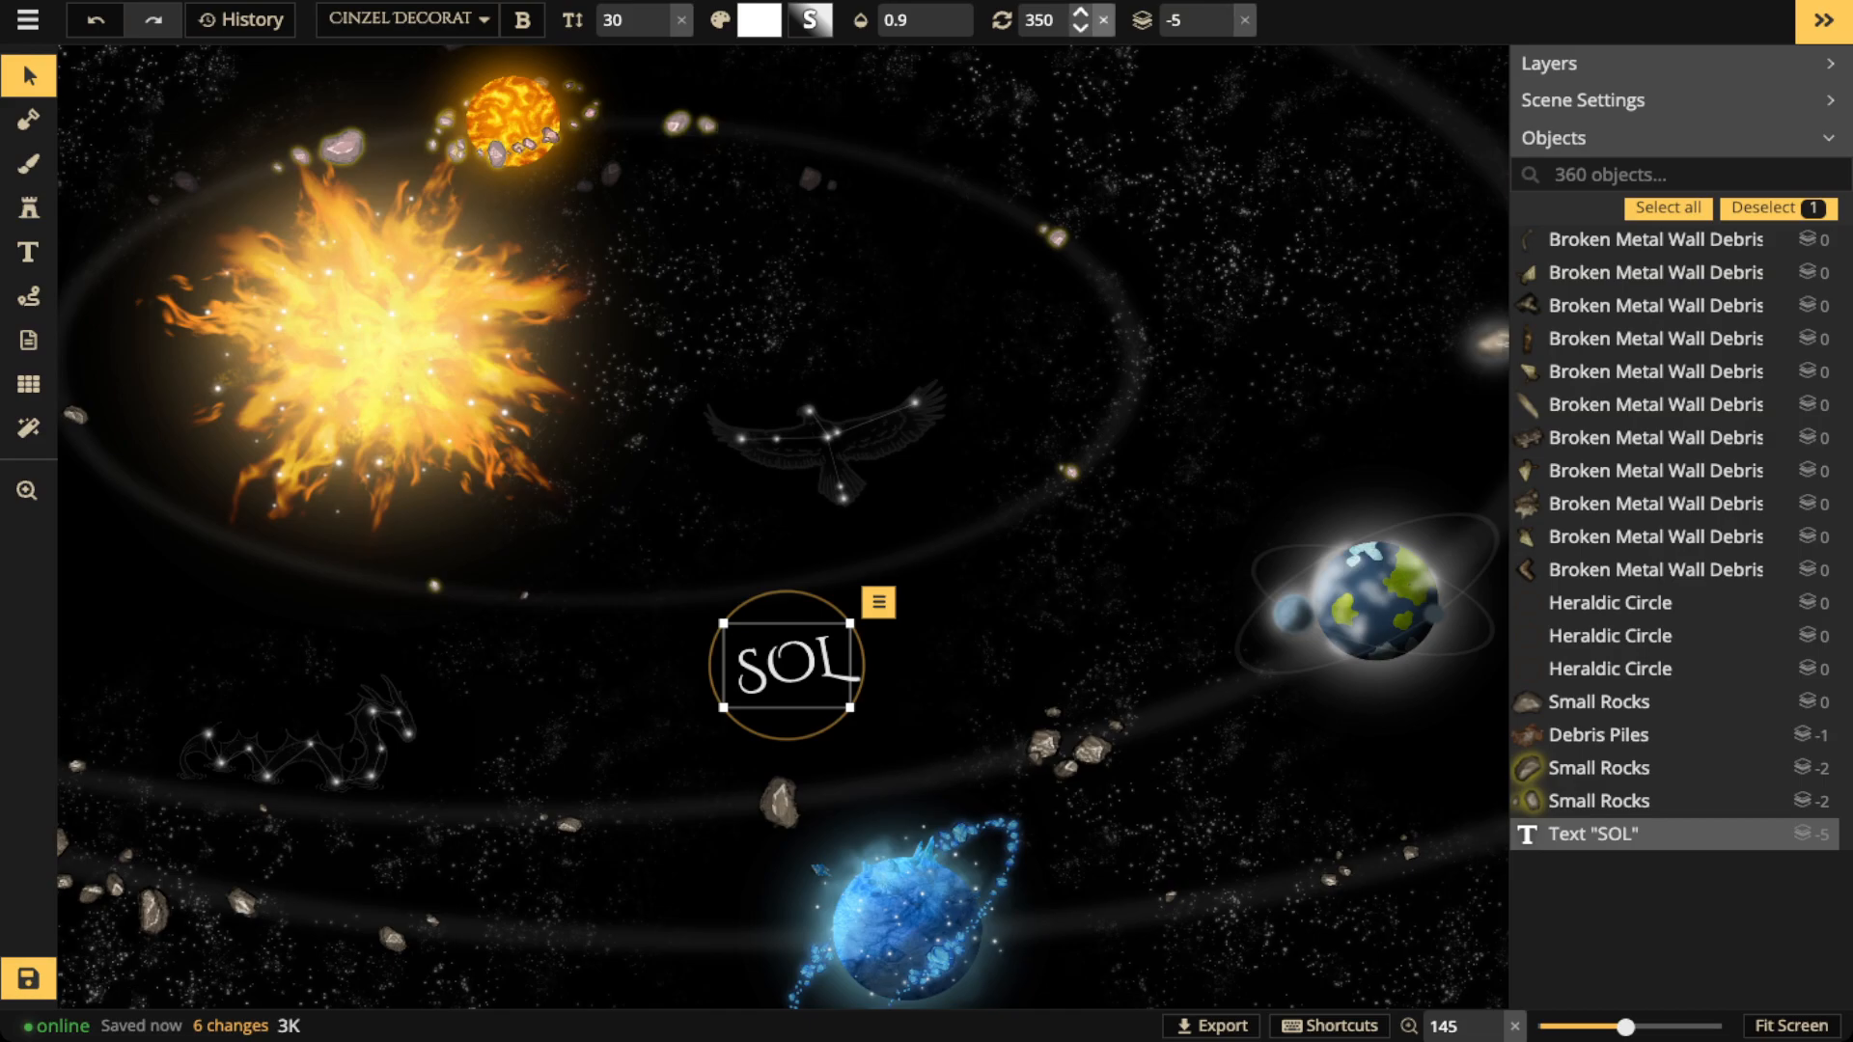
pyautogui.click(1104, 21)
pyautogui.moveTo(787, 664); pyautogui.dragTo(304, 568)
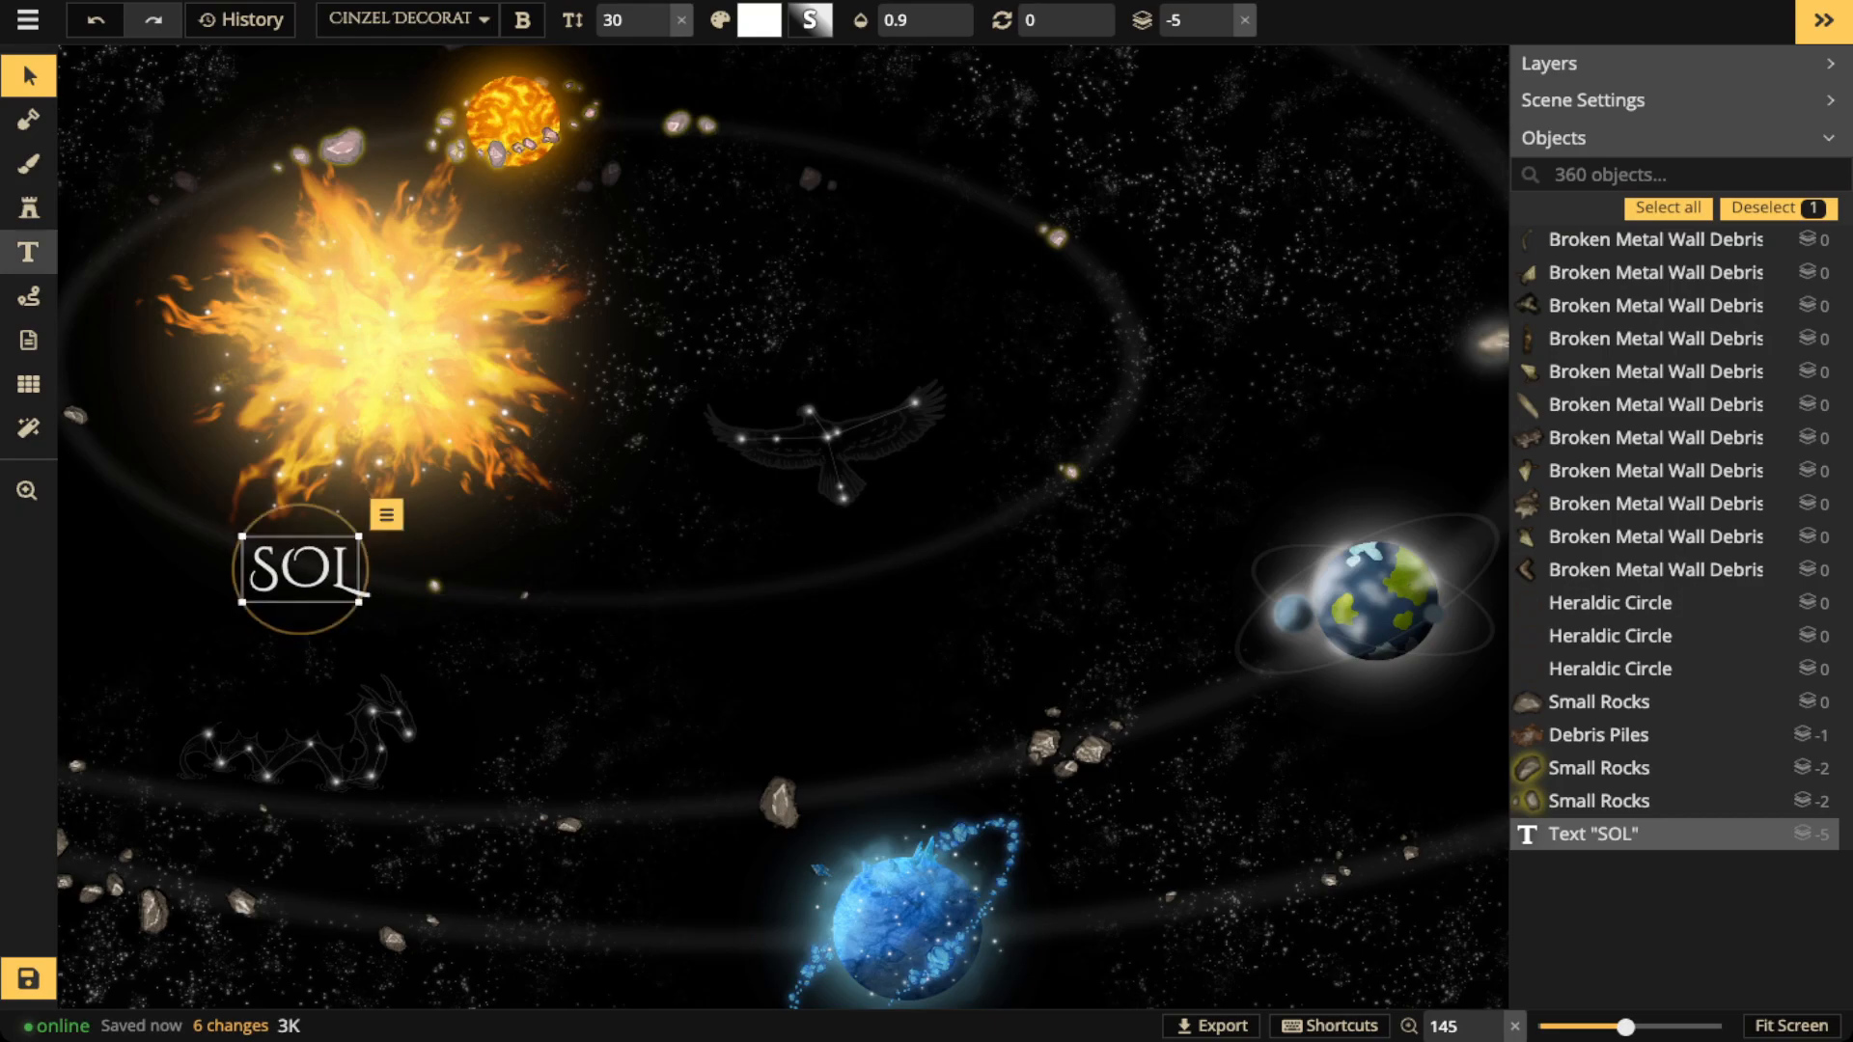
# Add a size 20 text label reading "Igneus" above the small fiery planet next to the sun
pyautogui.click(28, 252)
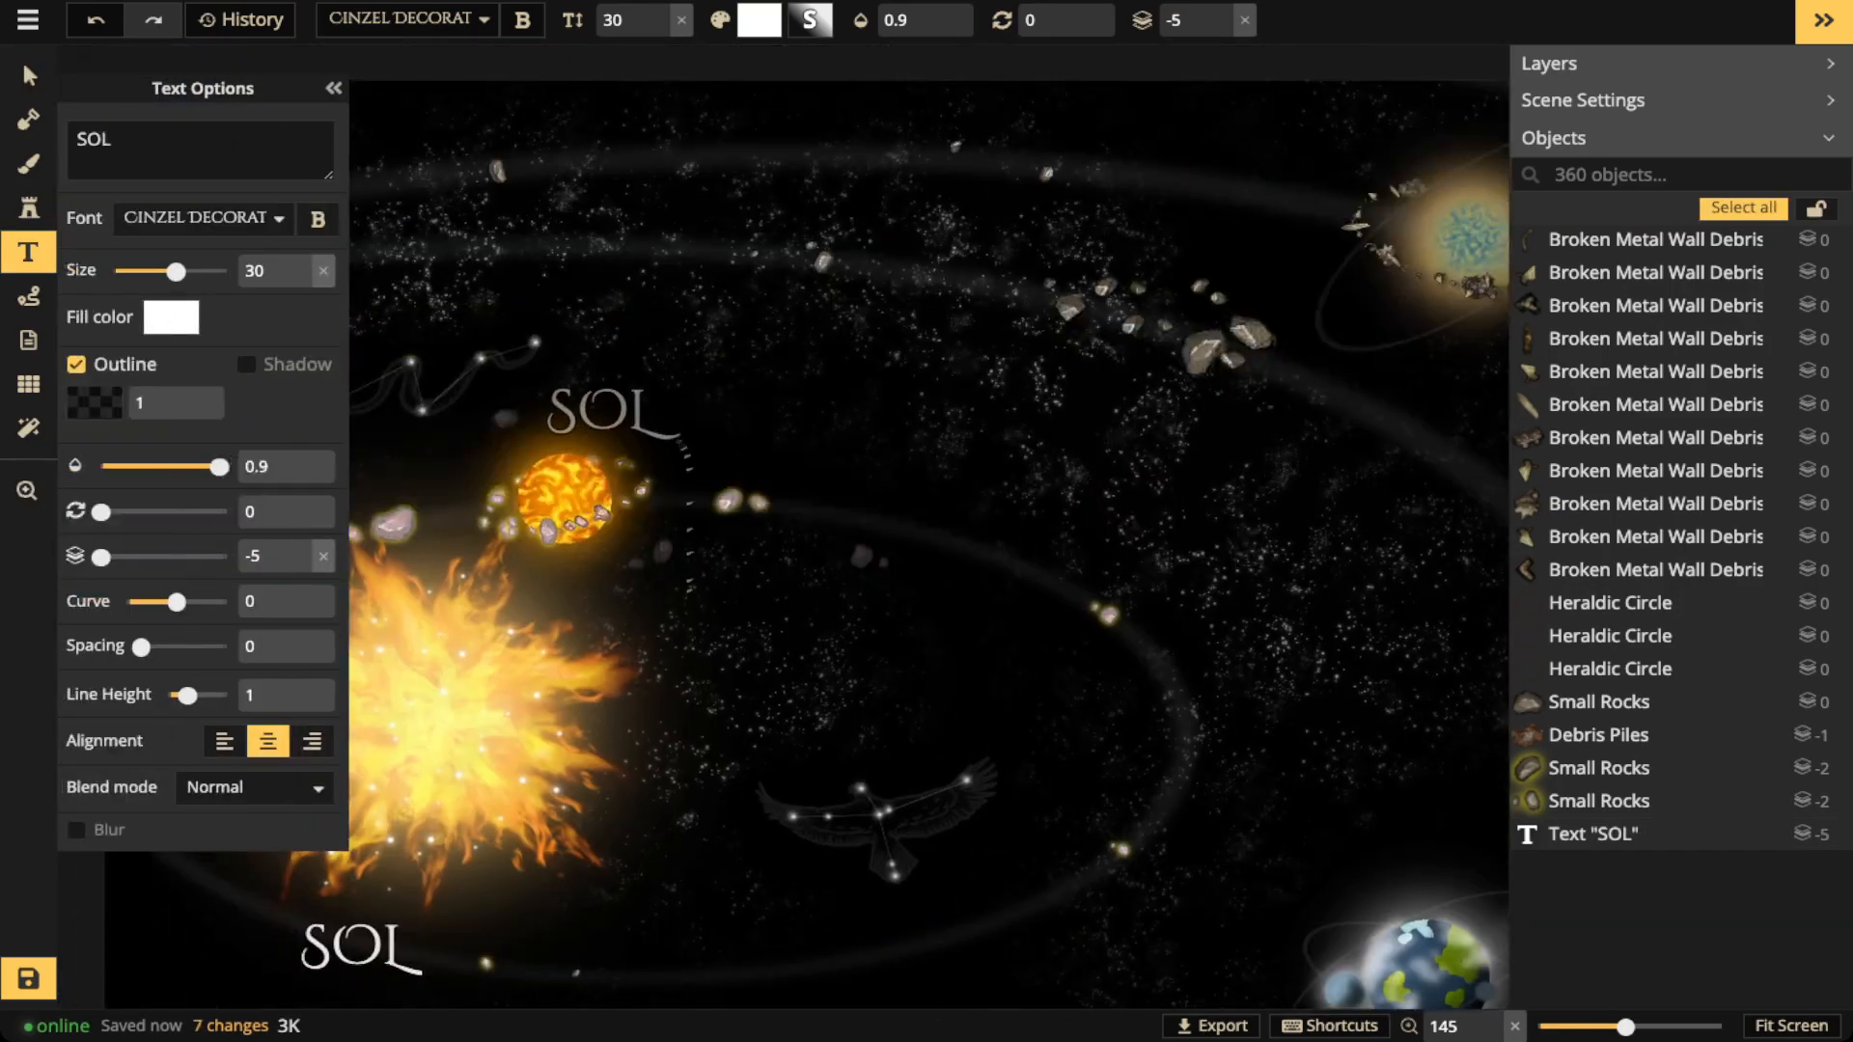
pyautogui.press('[')
pyautogui.press('[')
pyautogui.press(']')
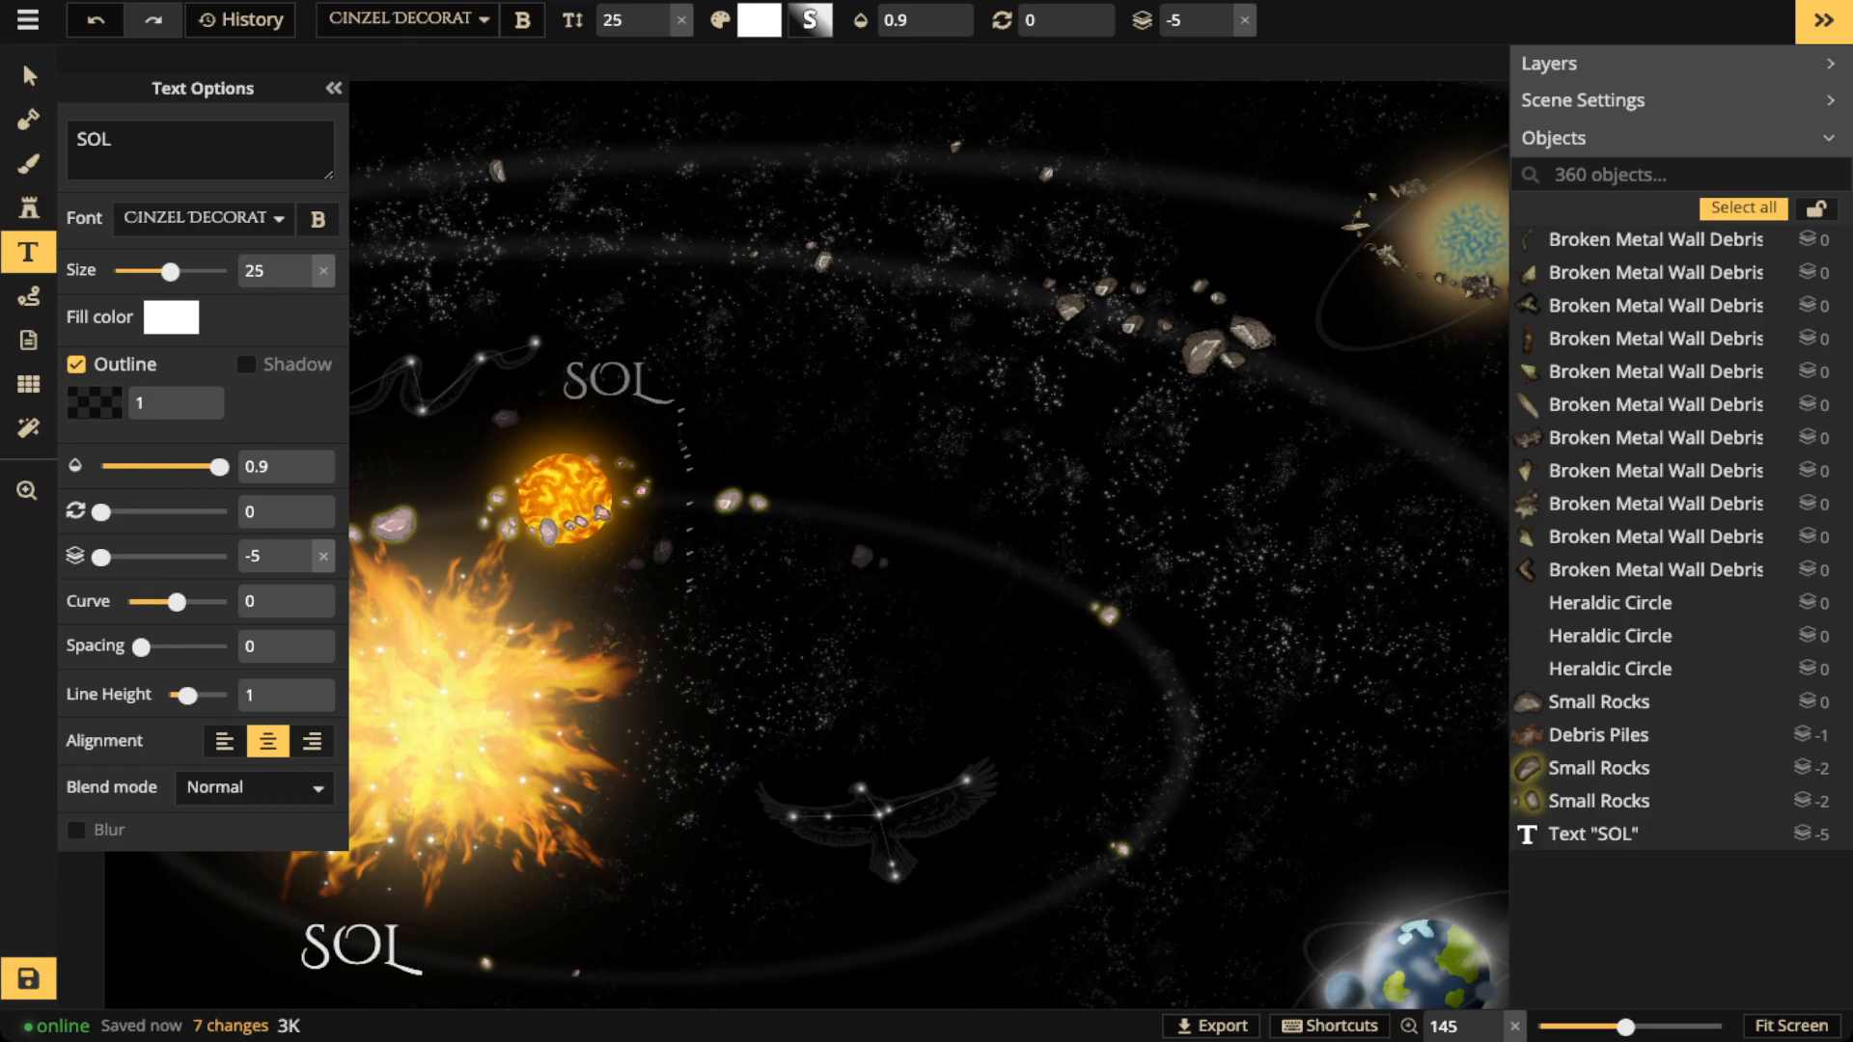
pyautogui.click(610, 386)
pyautogui.write('I')
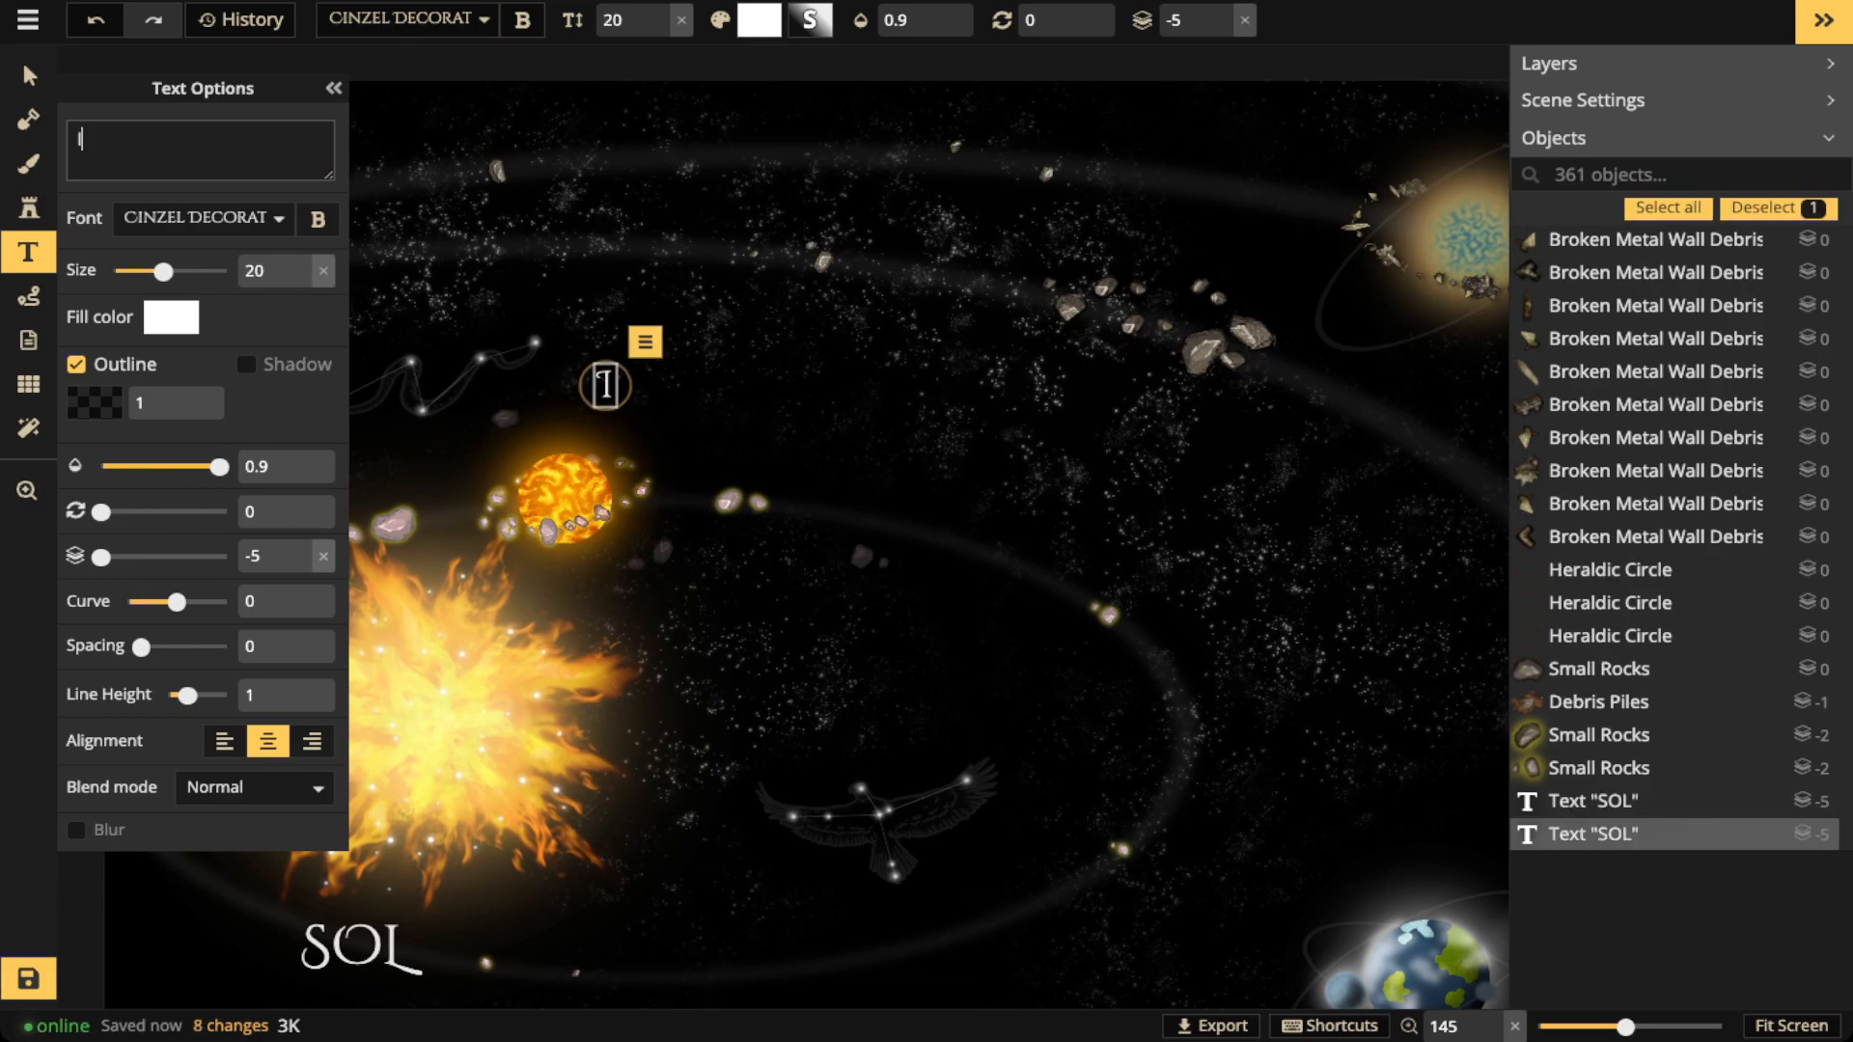
pyautogui.write('GNEUS')
pyautogui.press('BackSpace')
pyautogui.press('BackSpace')
pyautogui.press('BackSpace')
pyautogui.press('BackSpace')
pyautogui.press('BackSpace')
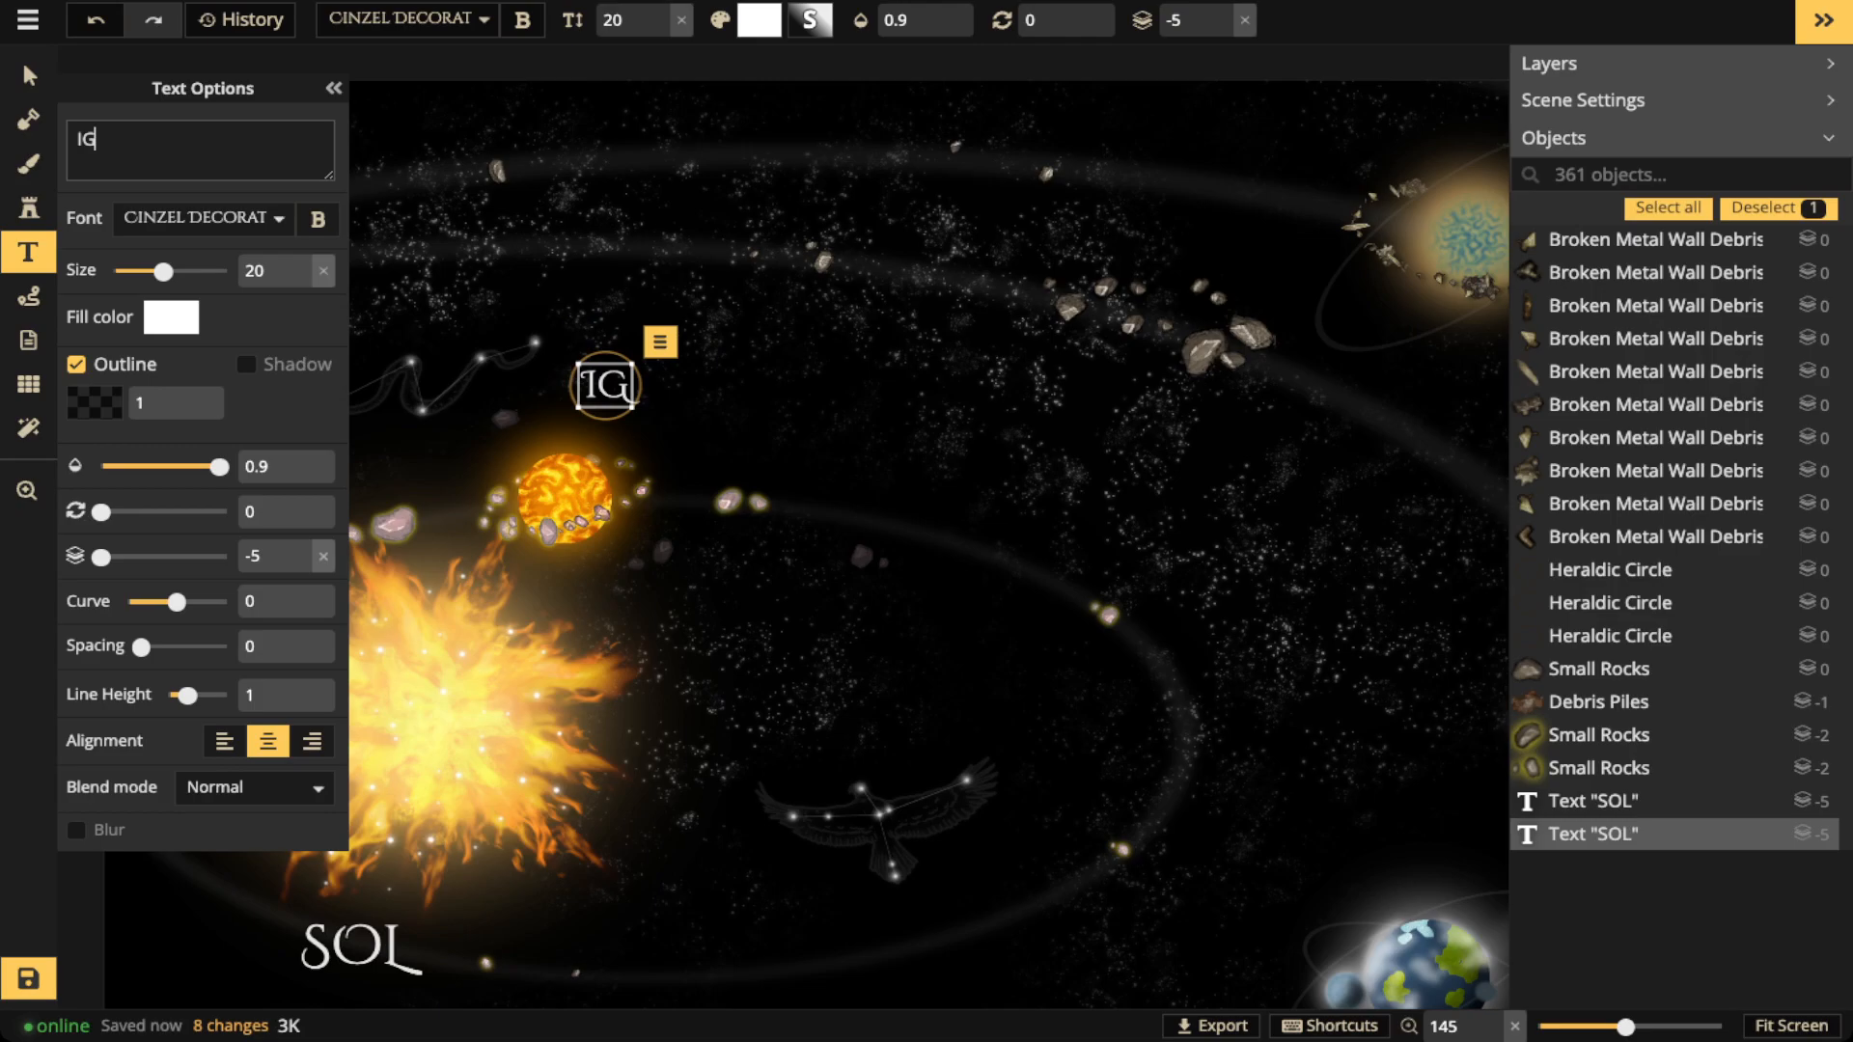
pyautogui.write('g')
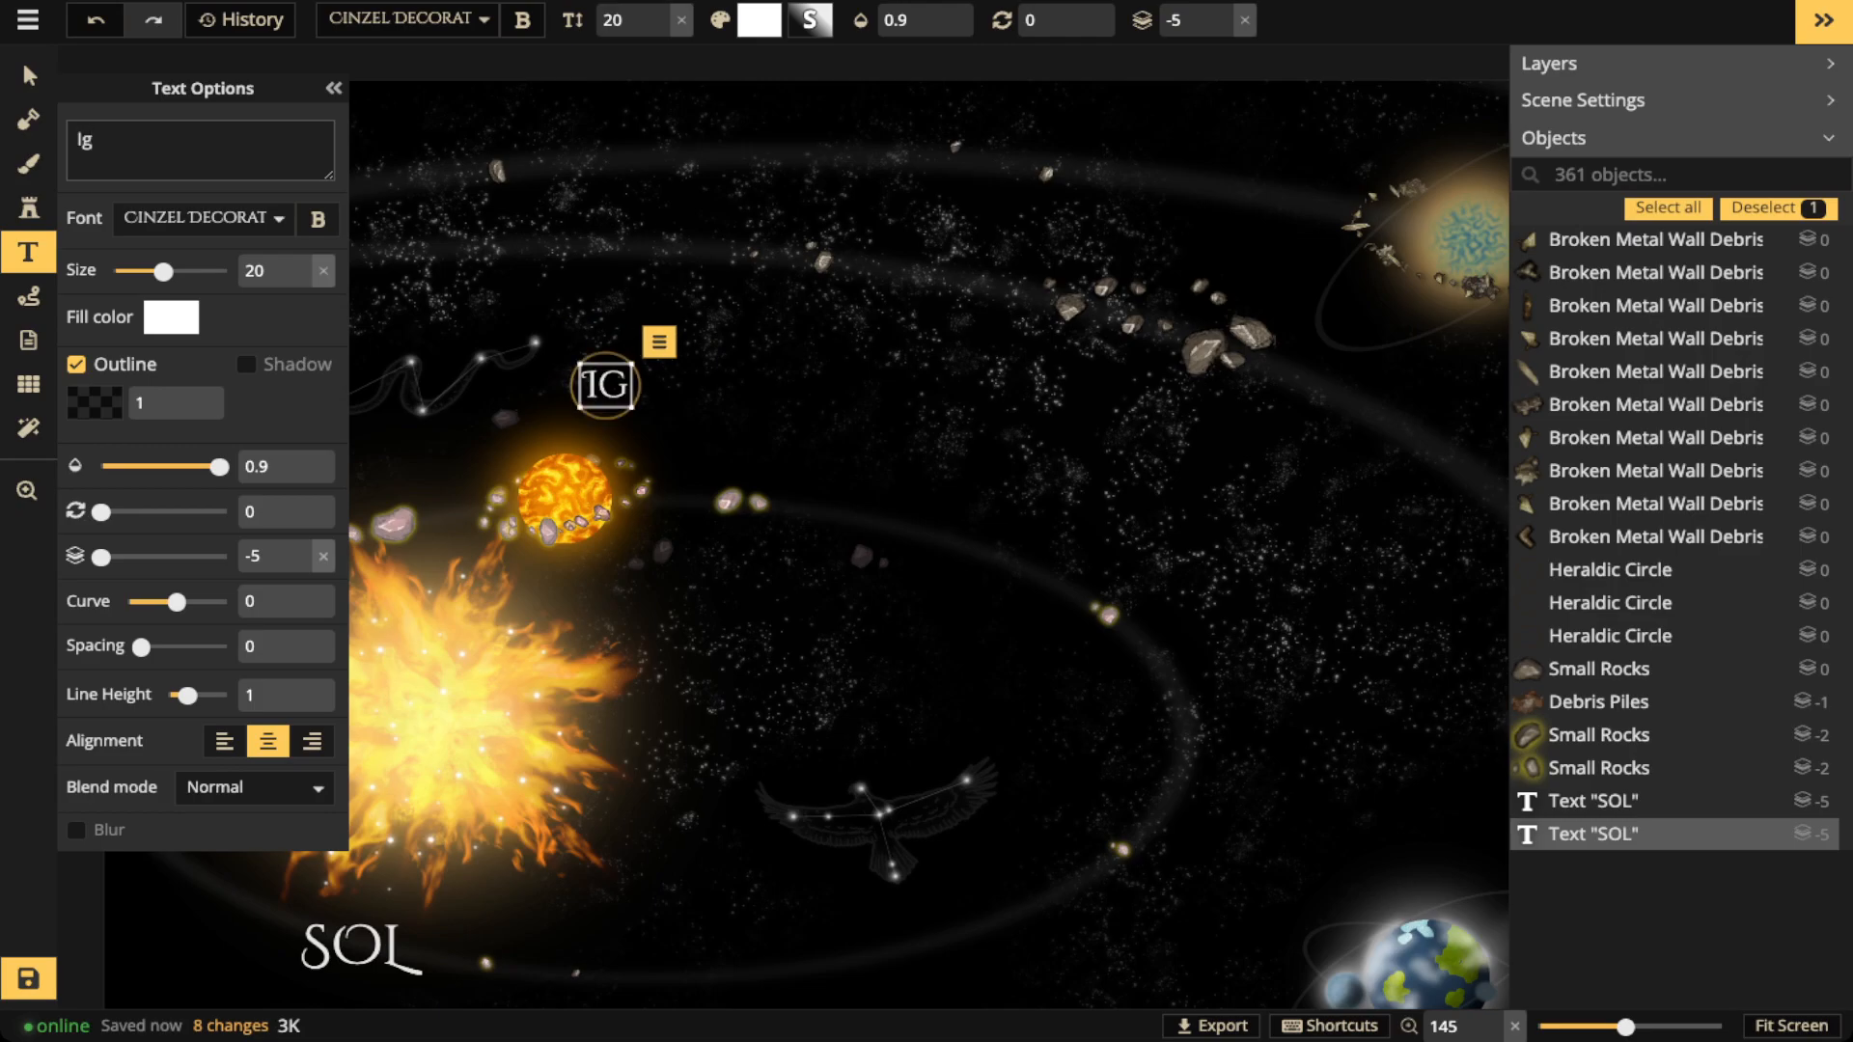
pyautogui.write('nu')
pyautogui.press('BackSpace')
pyautogui.write('e')
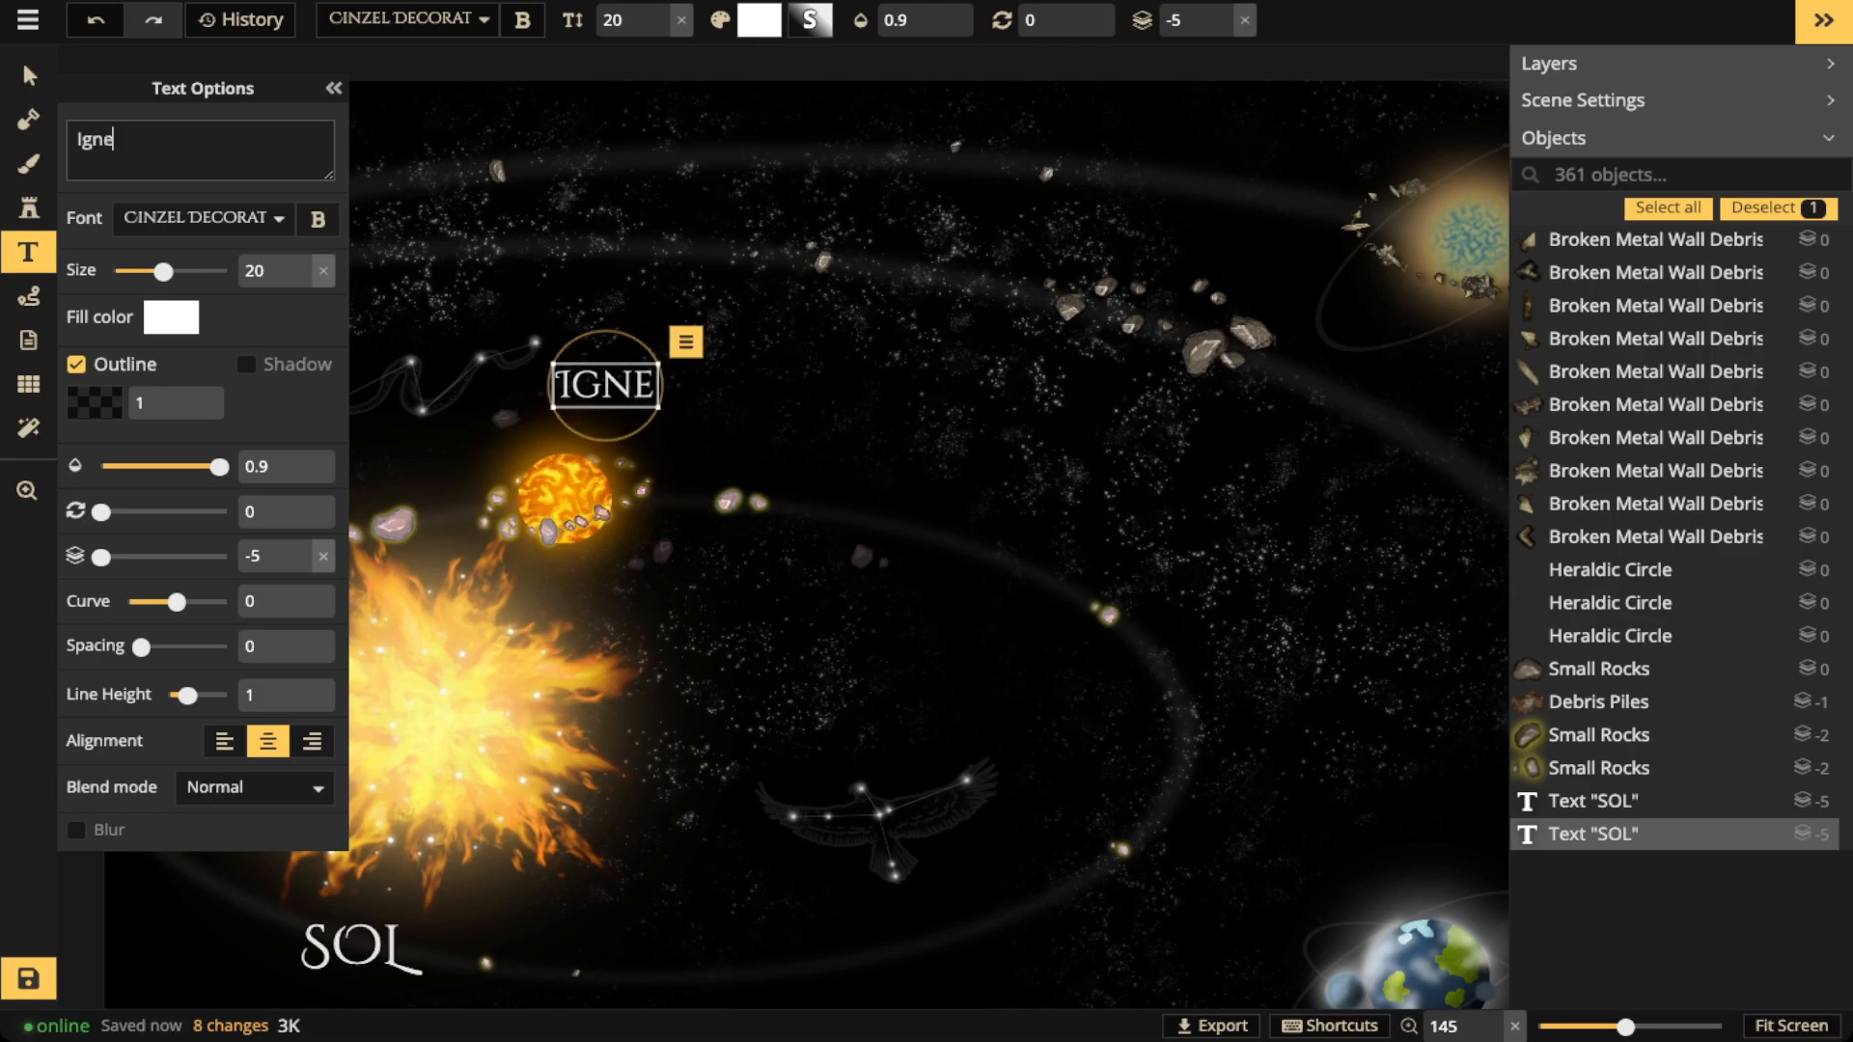
pyautogui.write('us')
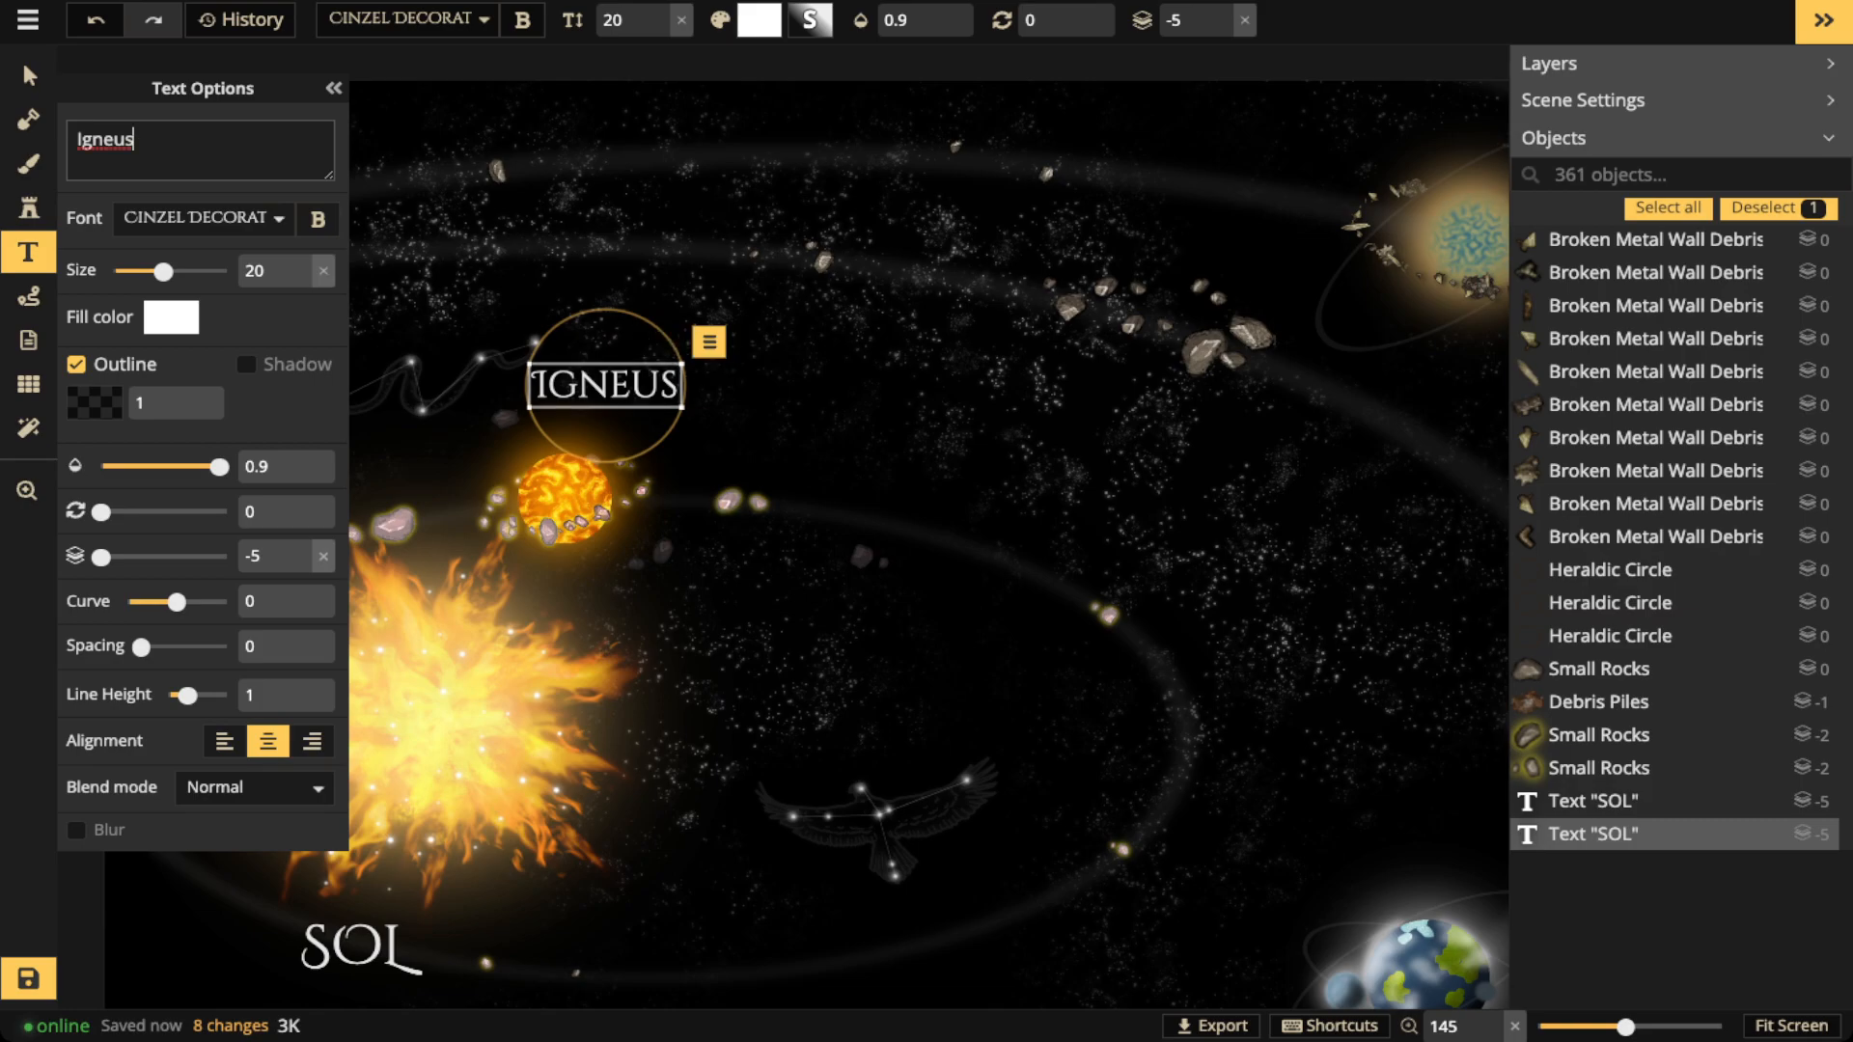
# Reduce the "Igneus" label to size 15 and move it close above the fiery planet
pyautogui.moveTo(163, 272); pyautogui.dragTo(162, 272)
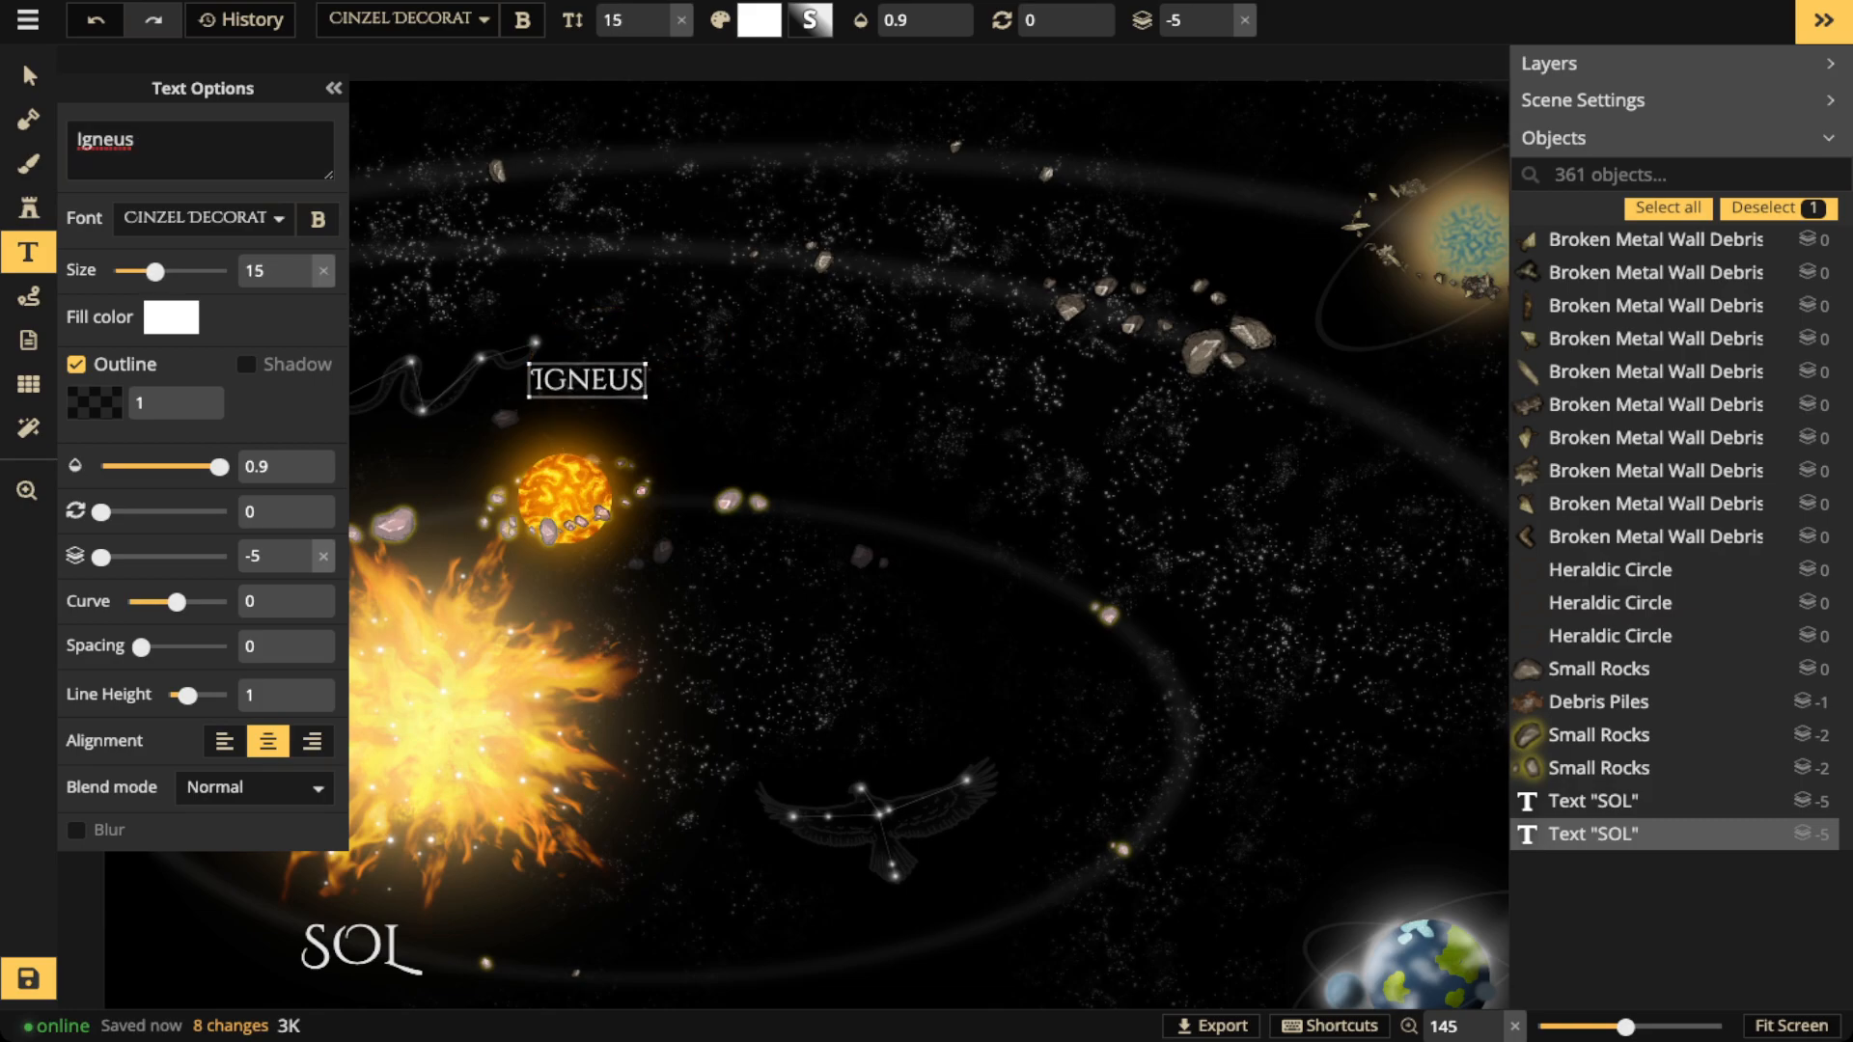
pyautogui.moveTo(587, 381); pyautogui.dragTo(616, 425)
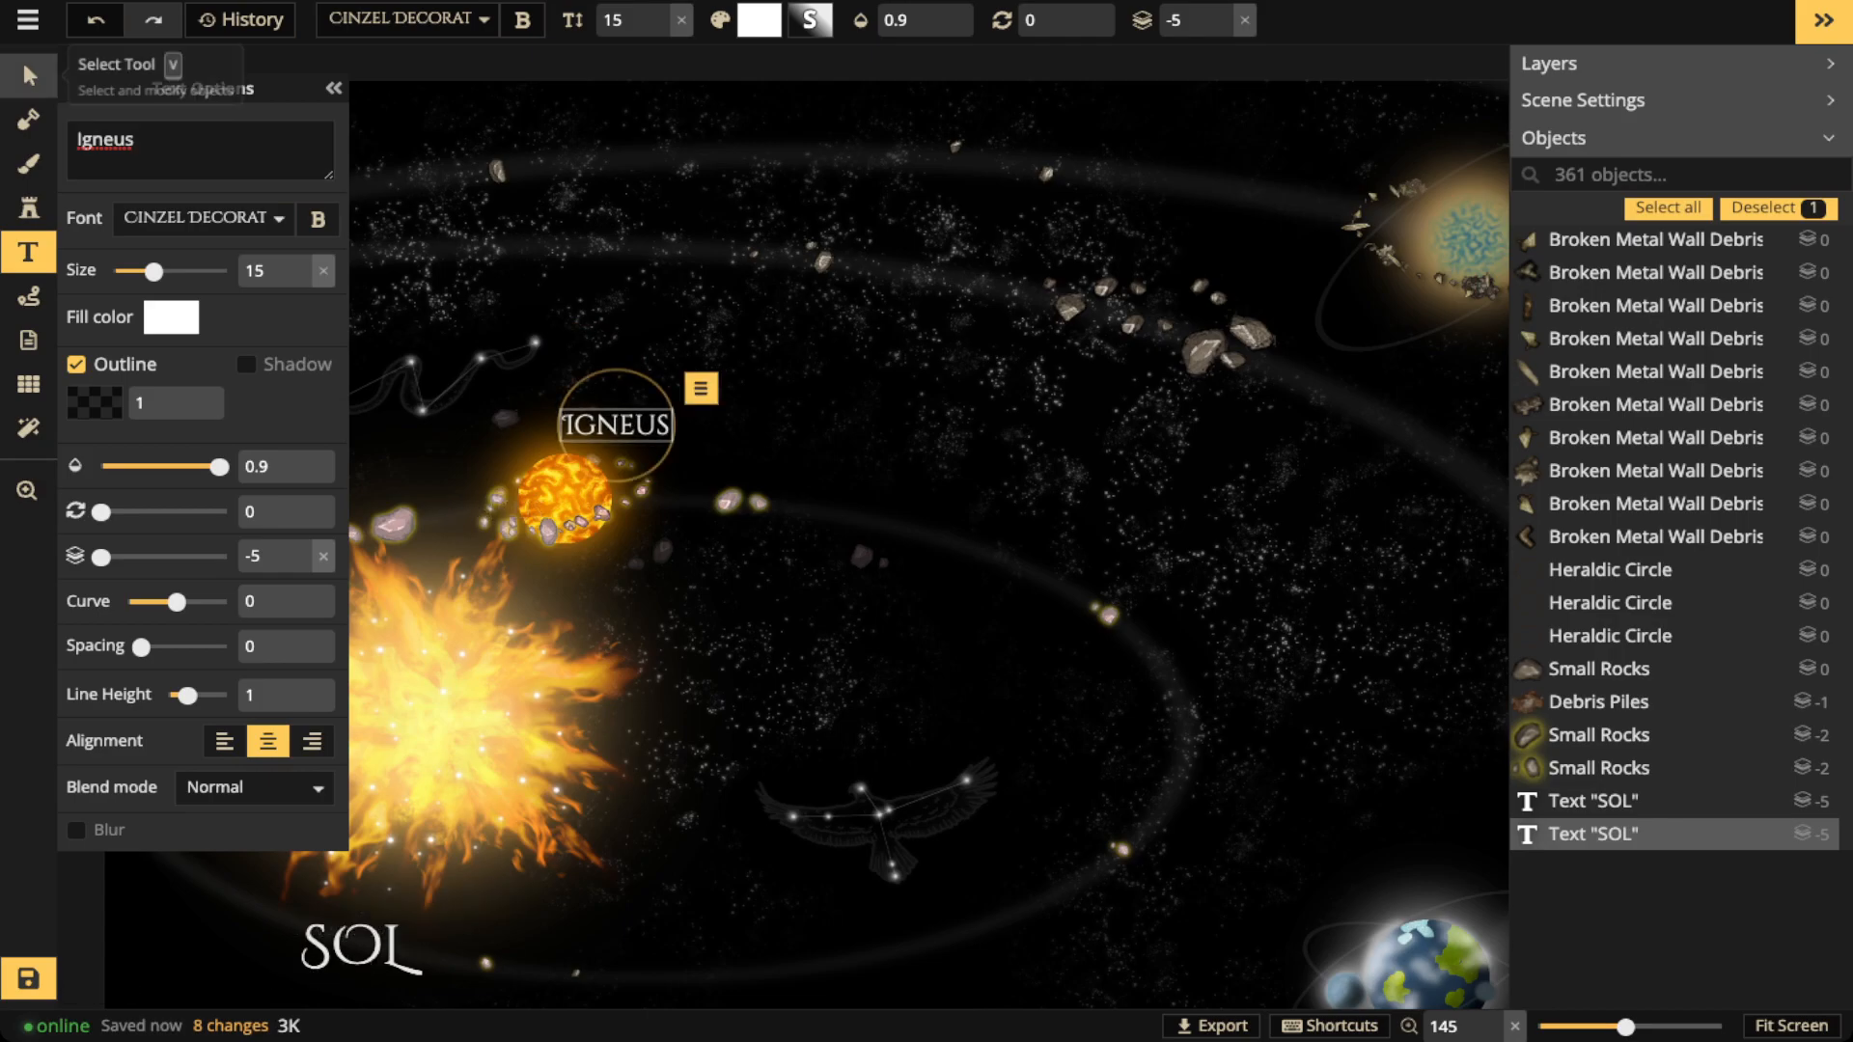
pyautogui.click(28, 75)
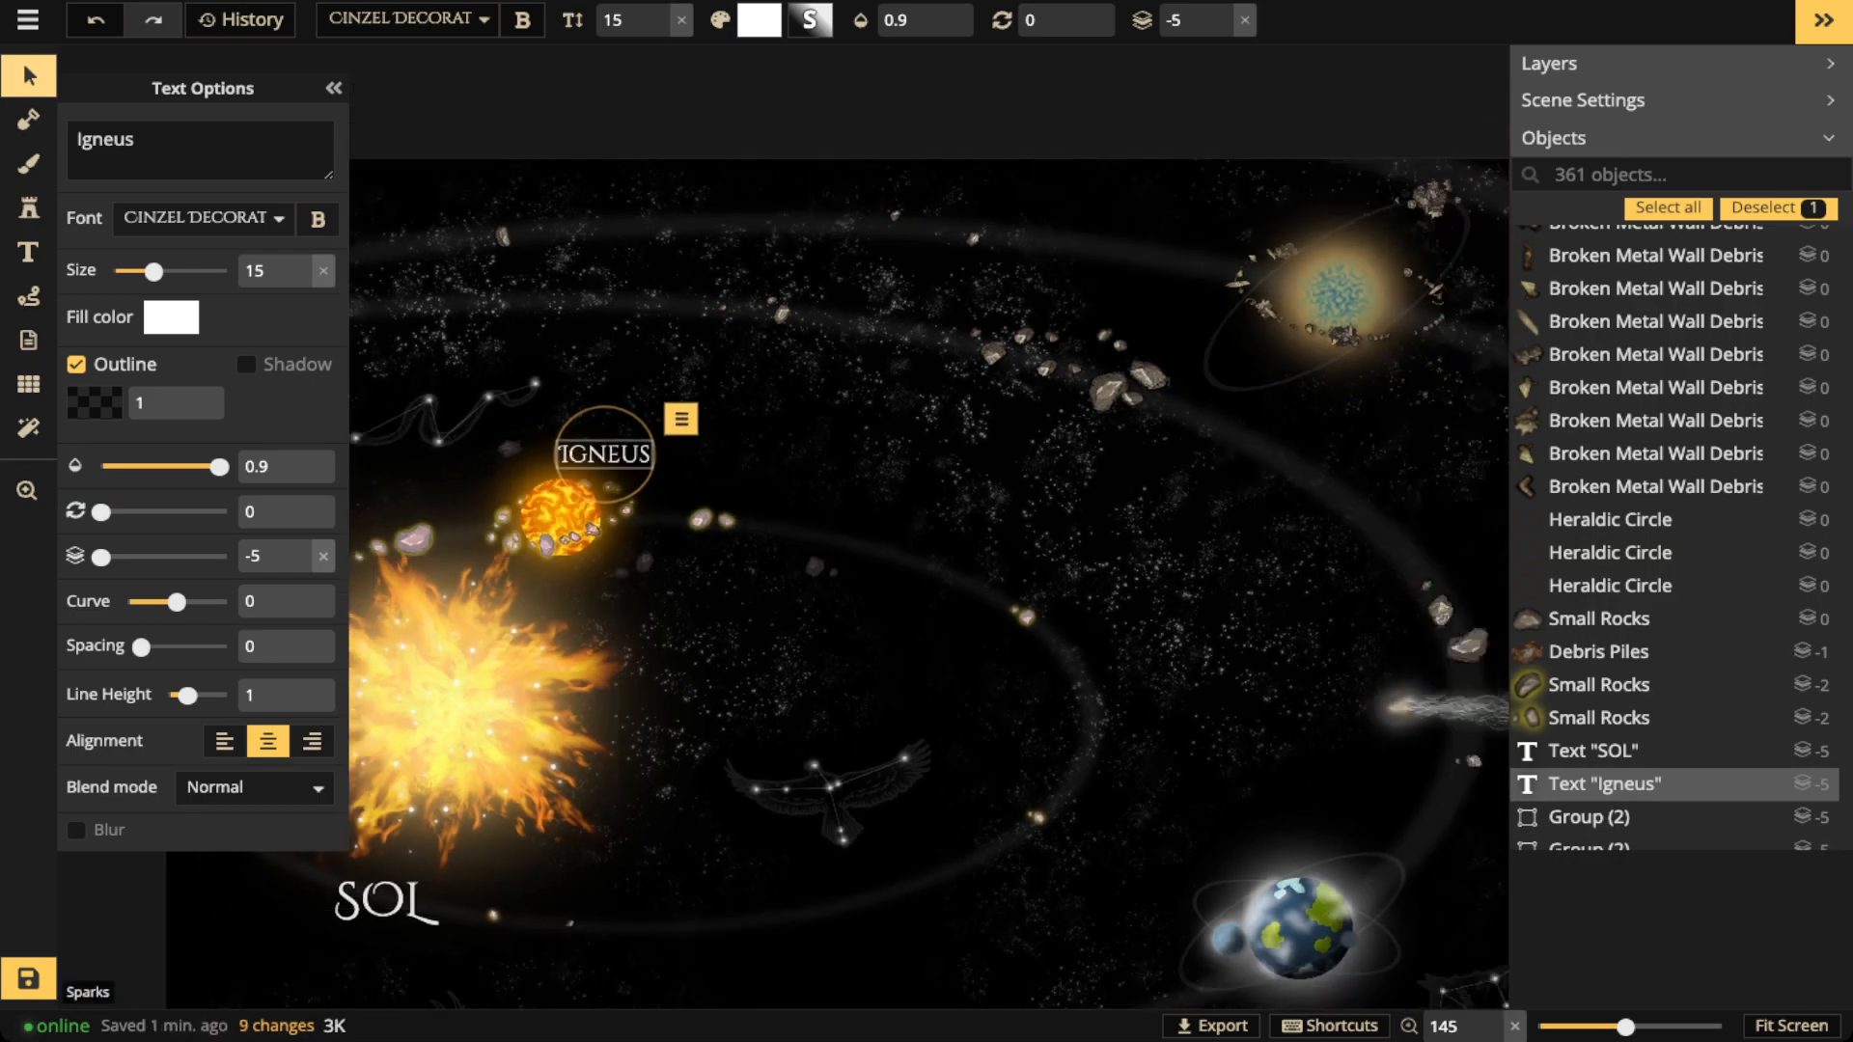
# Give the "SOL" label a black outline with a width of 1.6
pyautogui.scroll(-2, 738, 749)
pyautogui.click(739, 749)
pyautogui.moveTo(738, 748); pyautogui.dragTo(818, 664)
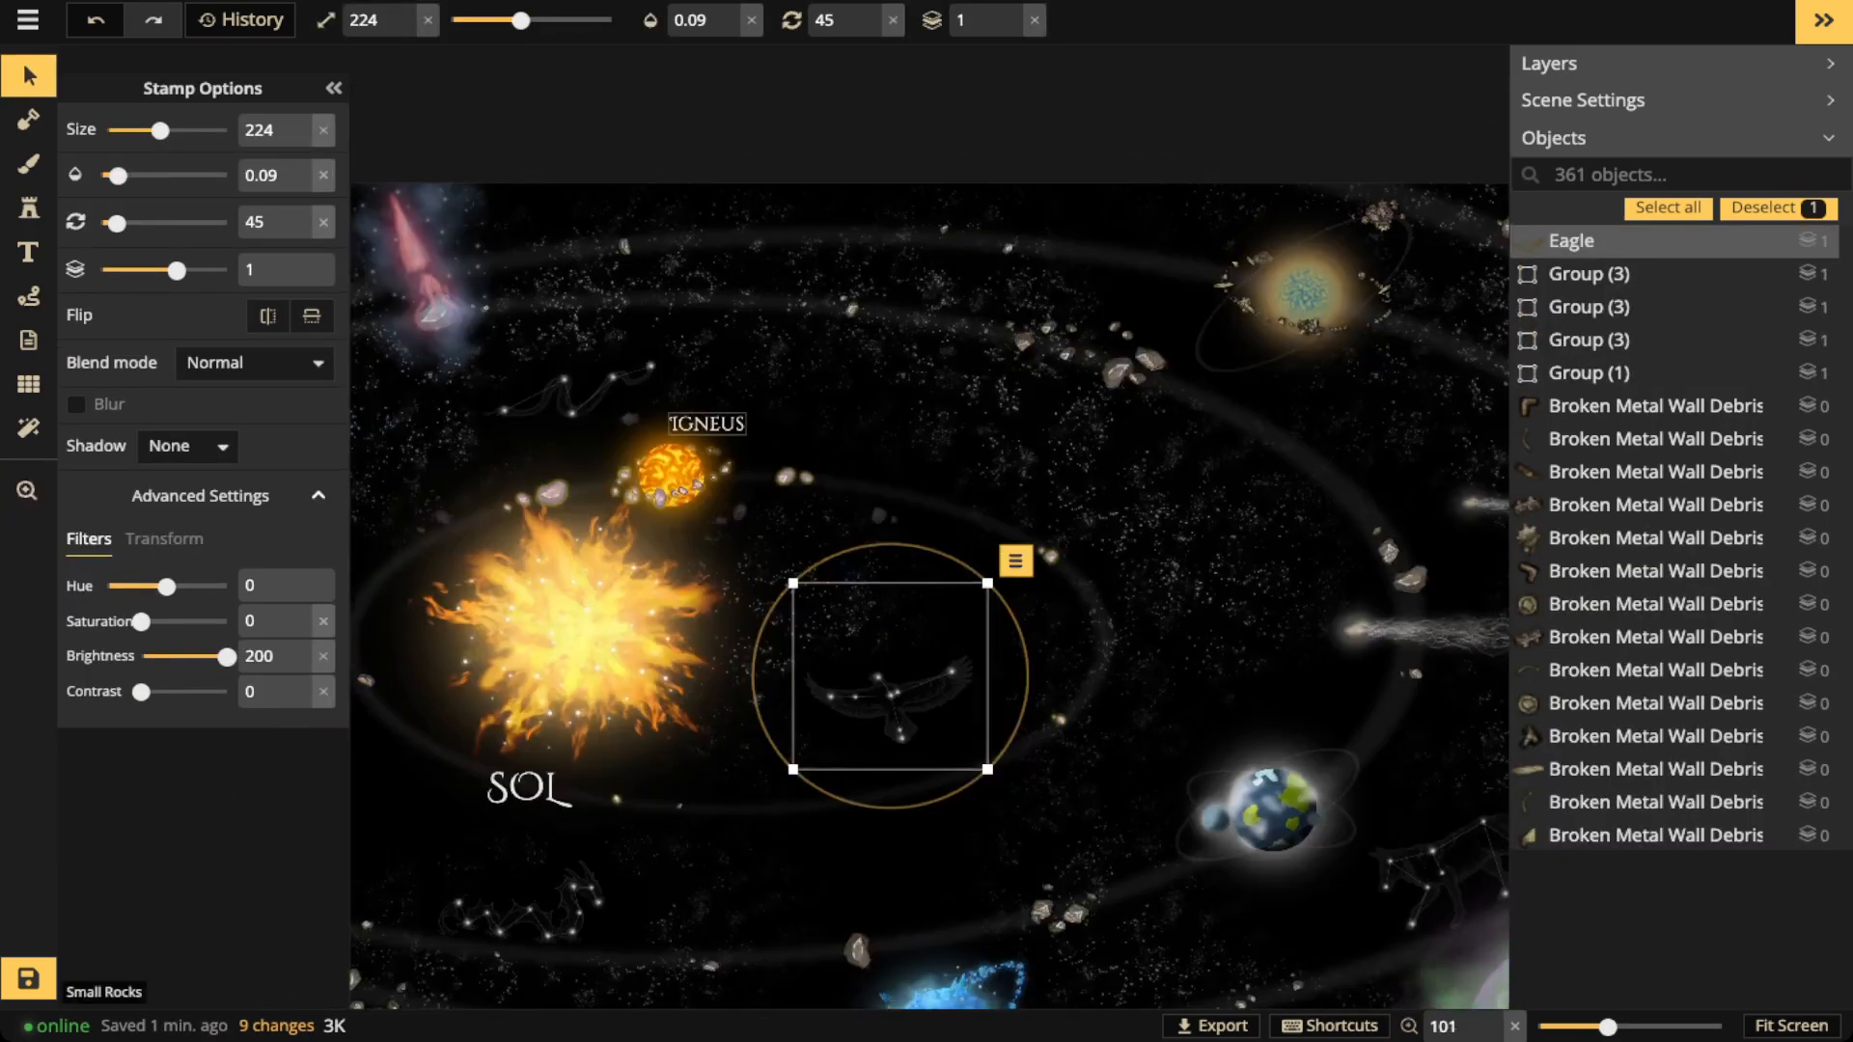
pyautogui.click(541, 789)
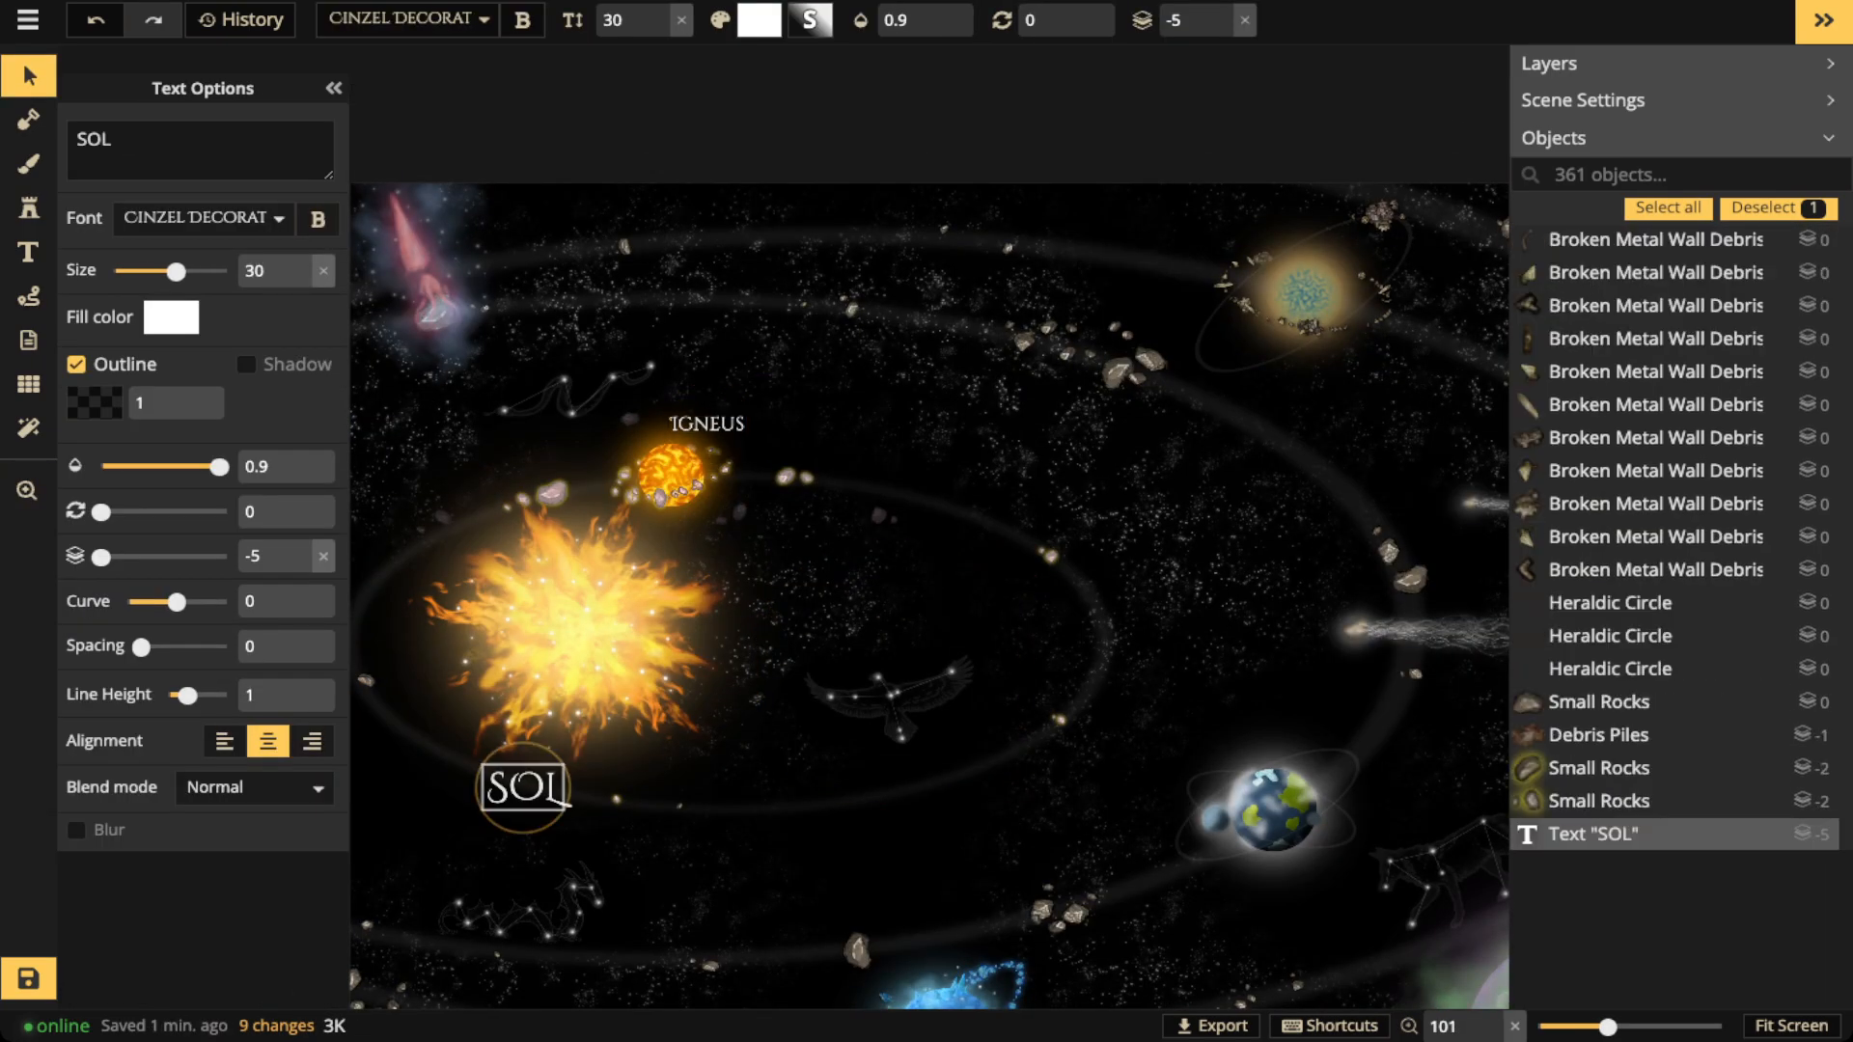
pyautogui.scroll(3, 546, 788)
pyautogui.scroll(4, 541, 786)
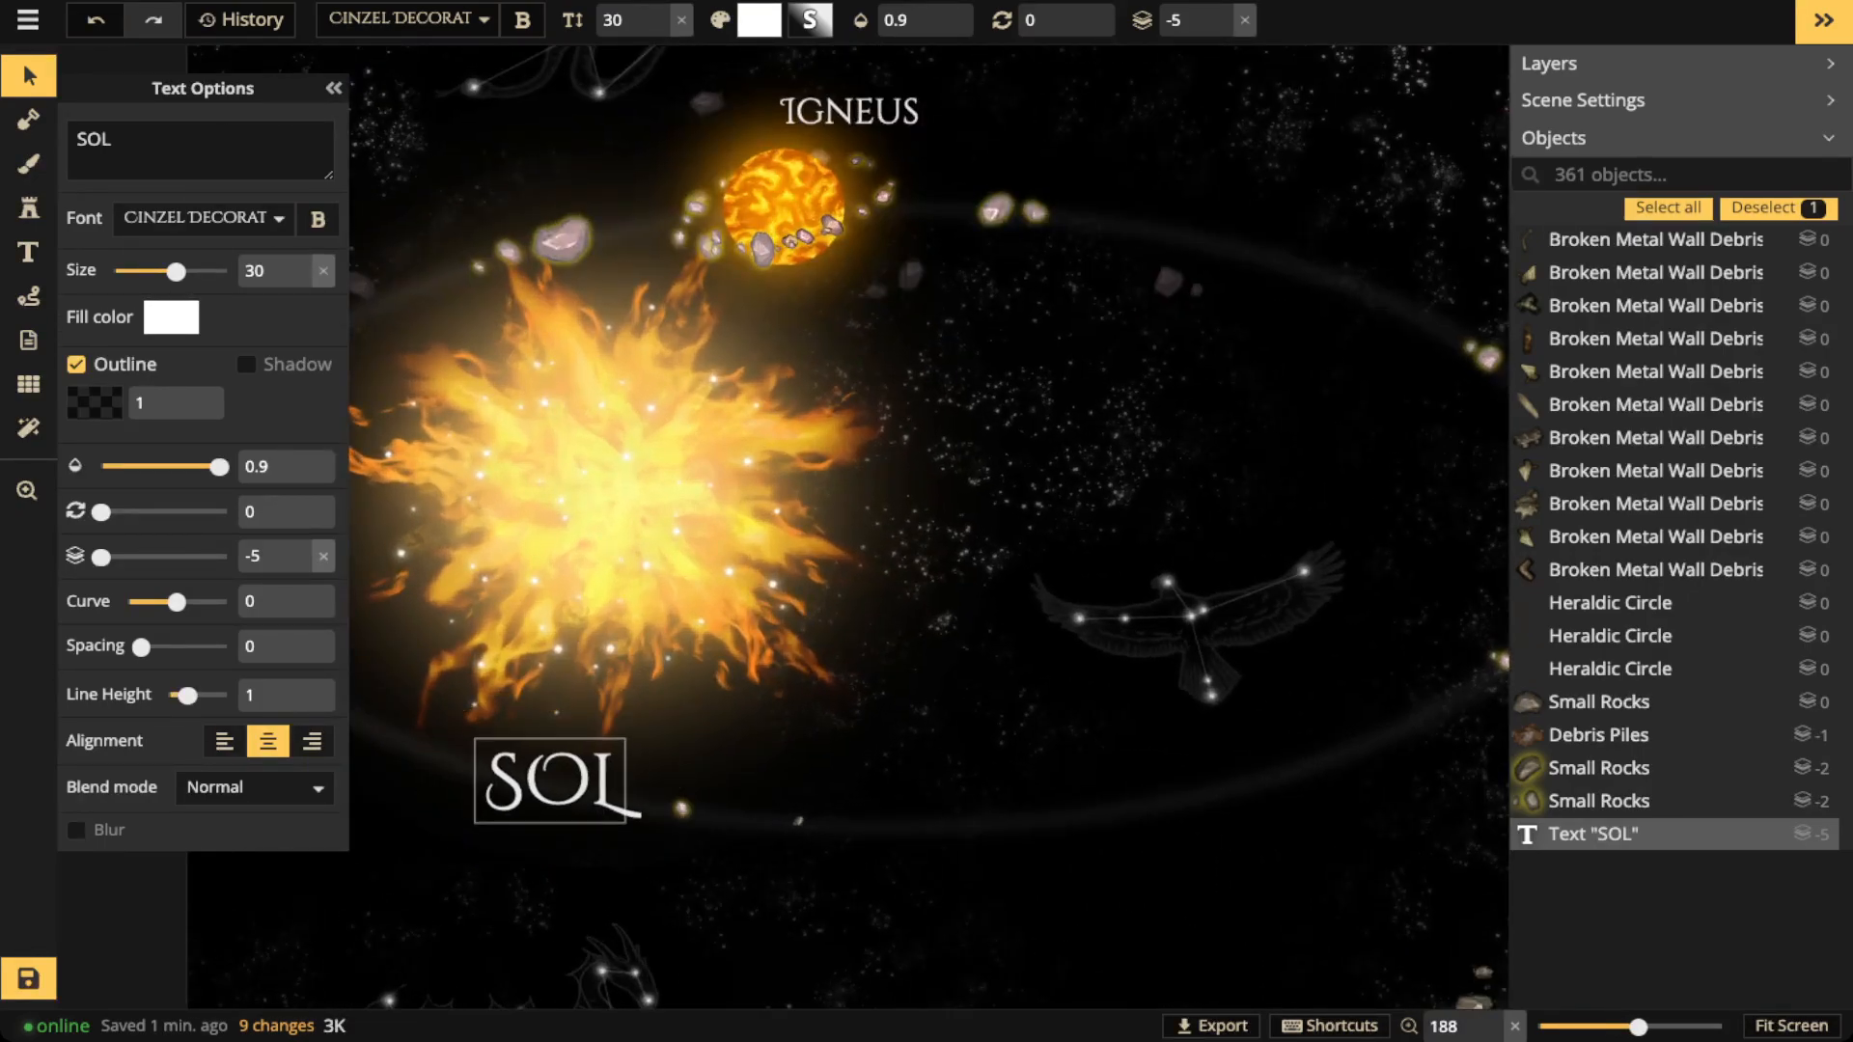
pyautogui.click(93, 402)
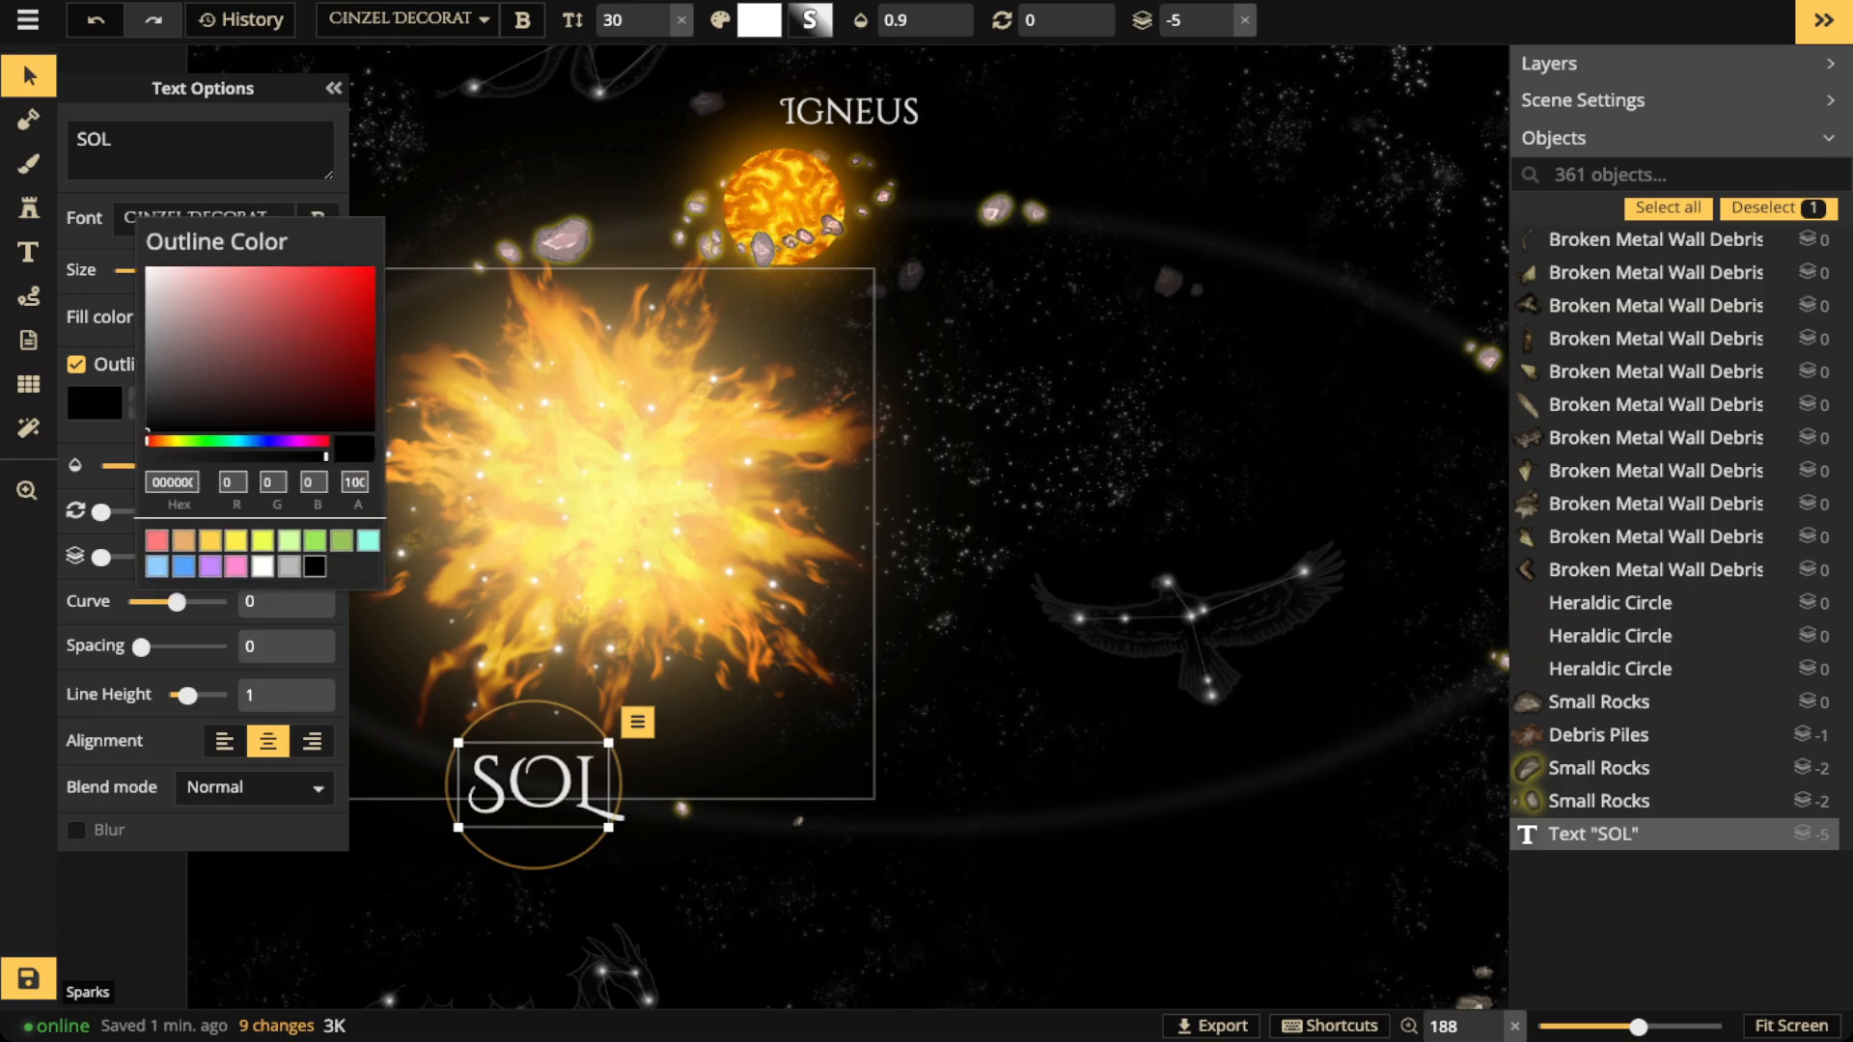
pyautogui.click(94, 403)
pyautogui.click(190, 394)
pyautogui.click(190, 394)
pyautogui.click(190, 394)
# Move the "SOL" label onto the lower middle of the sun and raise it to layer 3
pyautogui.moveTo(533, 784); pyautogui.dragTo(577, 591)
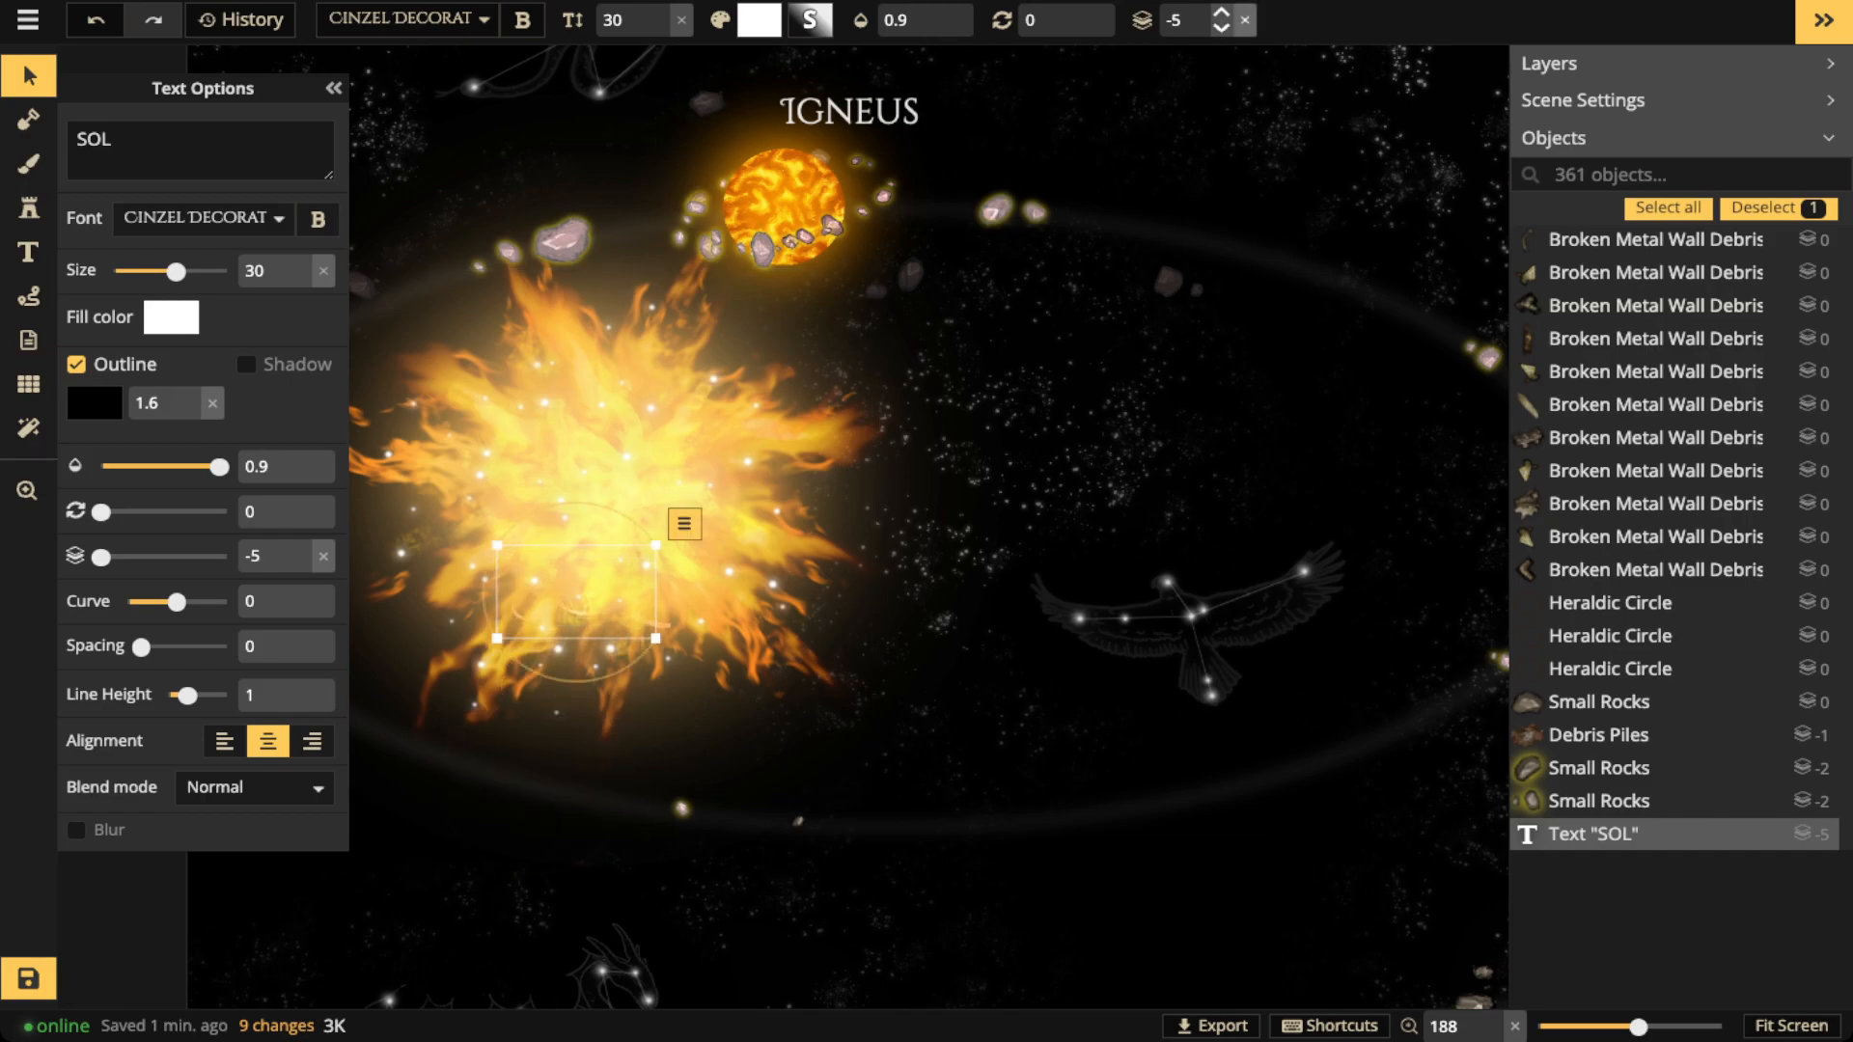
pyautogui.click(1245, 20)
pyautogui.moveTo(577, 592); pyautogui.dragTo(586, 573)
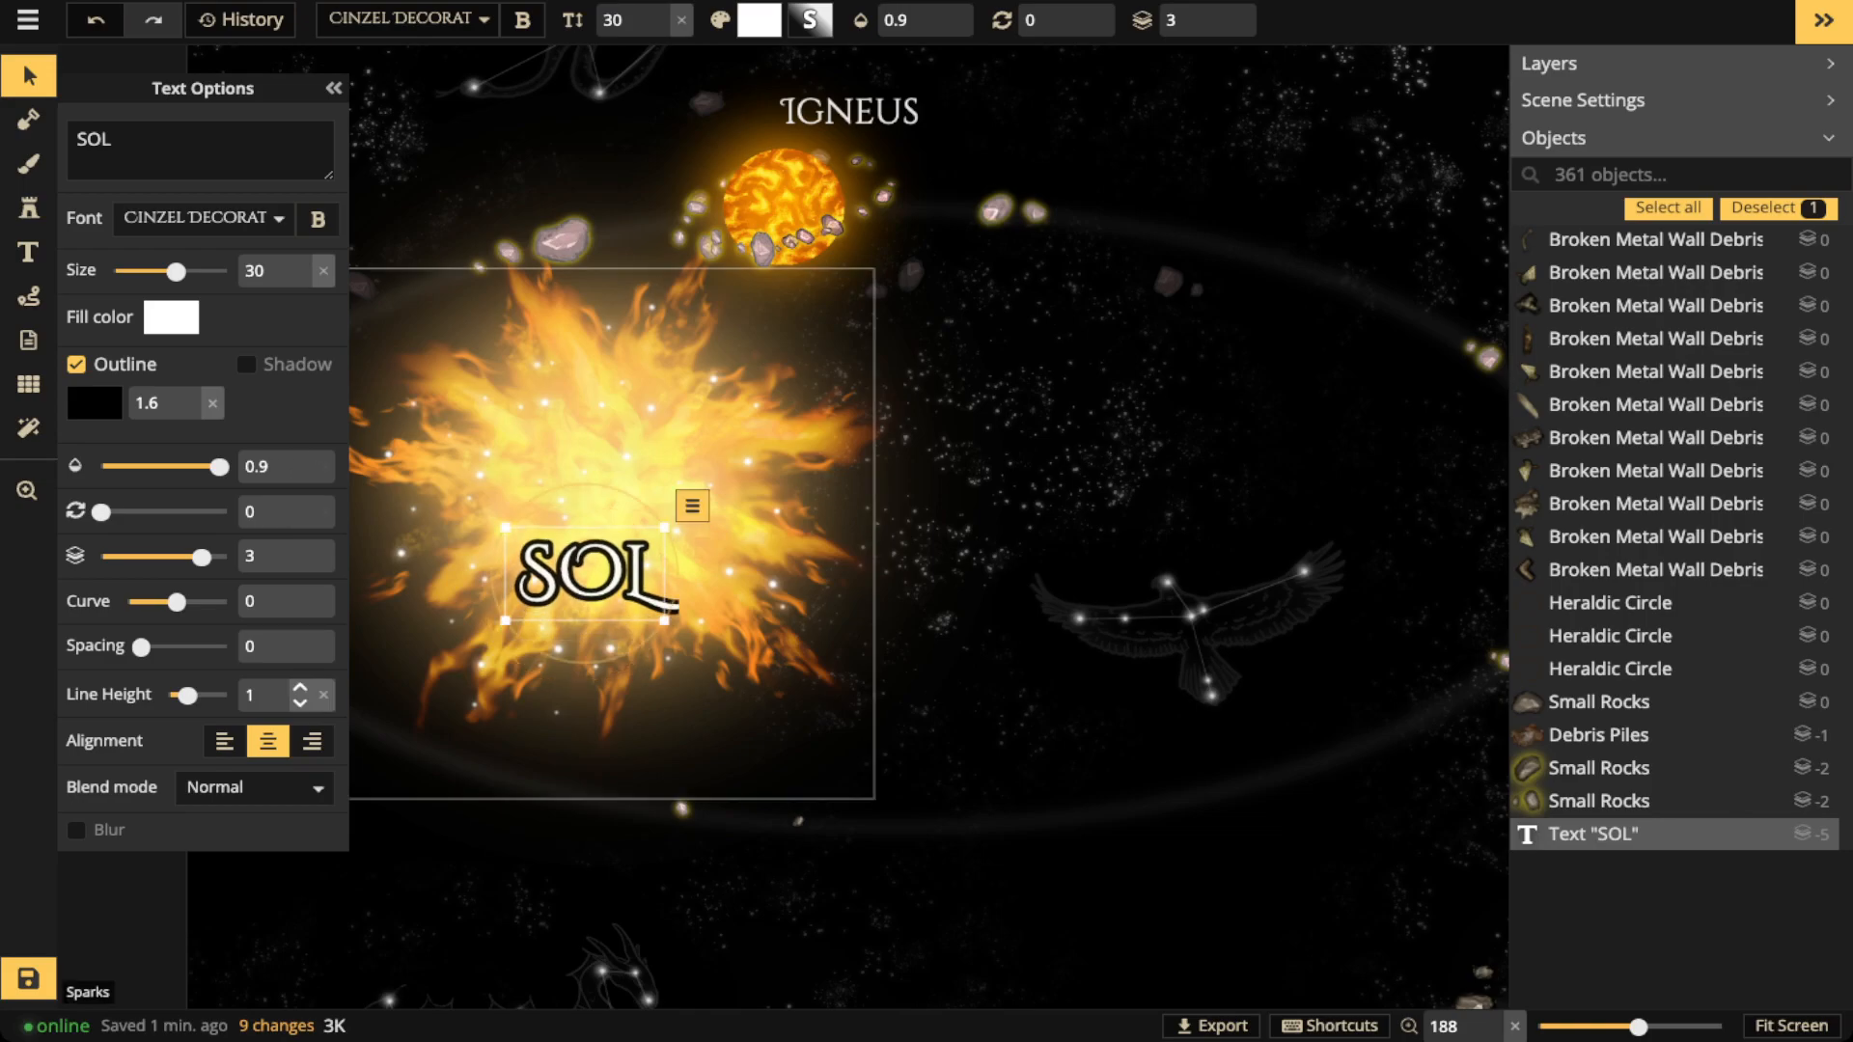
# Increase the "SOL" label's outline width to 3 and move the label off the sun, just below its lower left flames
pyautogui.click(190, 395)
pyautogui.click(190, 395)
pyautogui.click(190, 394)
pyautogui.click(190, 395)
pyautogui.click(190, 394)
pyautogui.click(190, 394)
pyautogui.click(191, 395)
pyautogui.click(190, 395)
pyautogui.moveTo(586, 575); pyautogui.dragTo(496, 780)
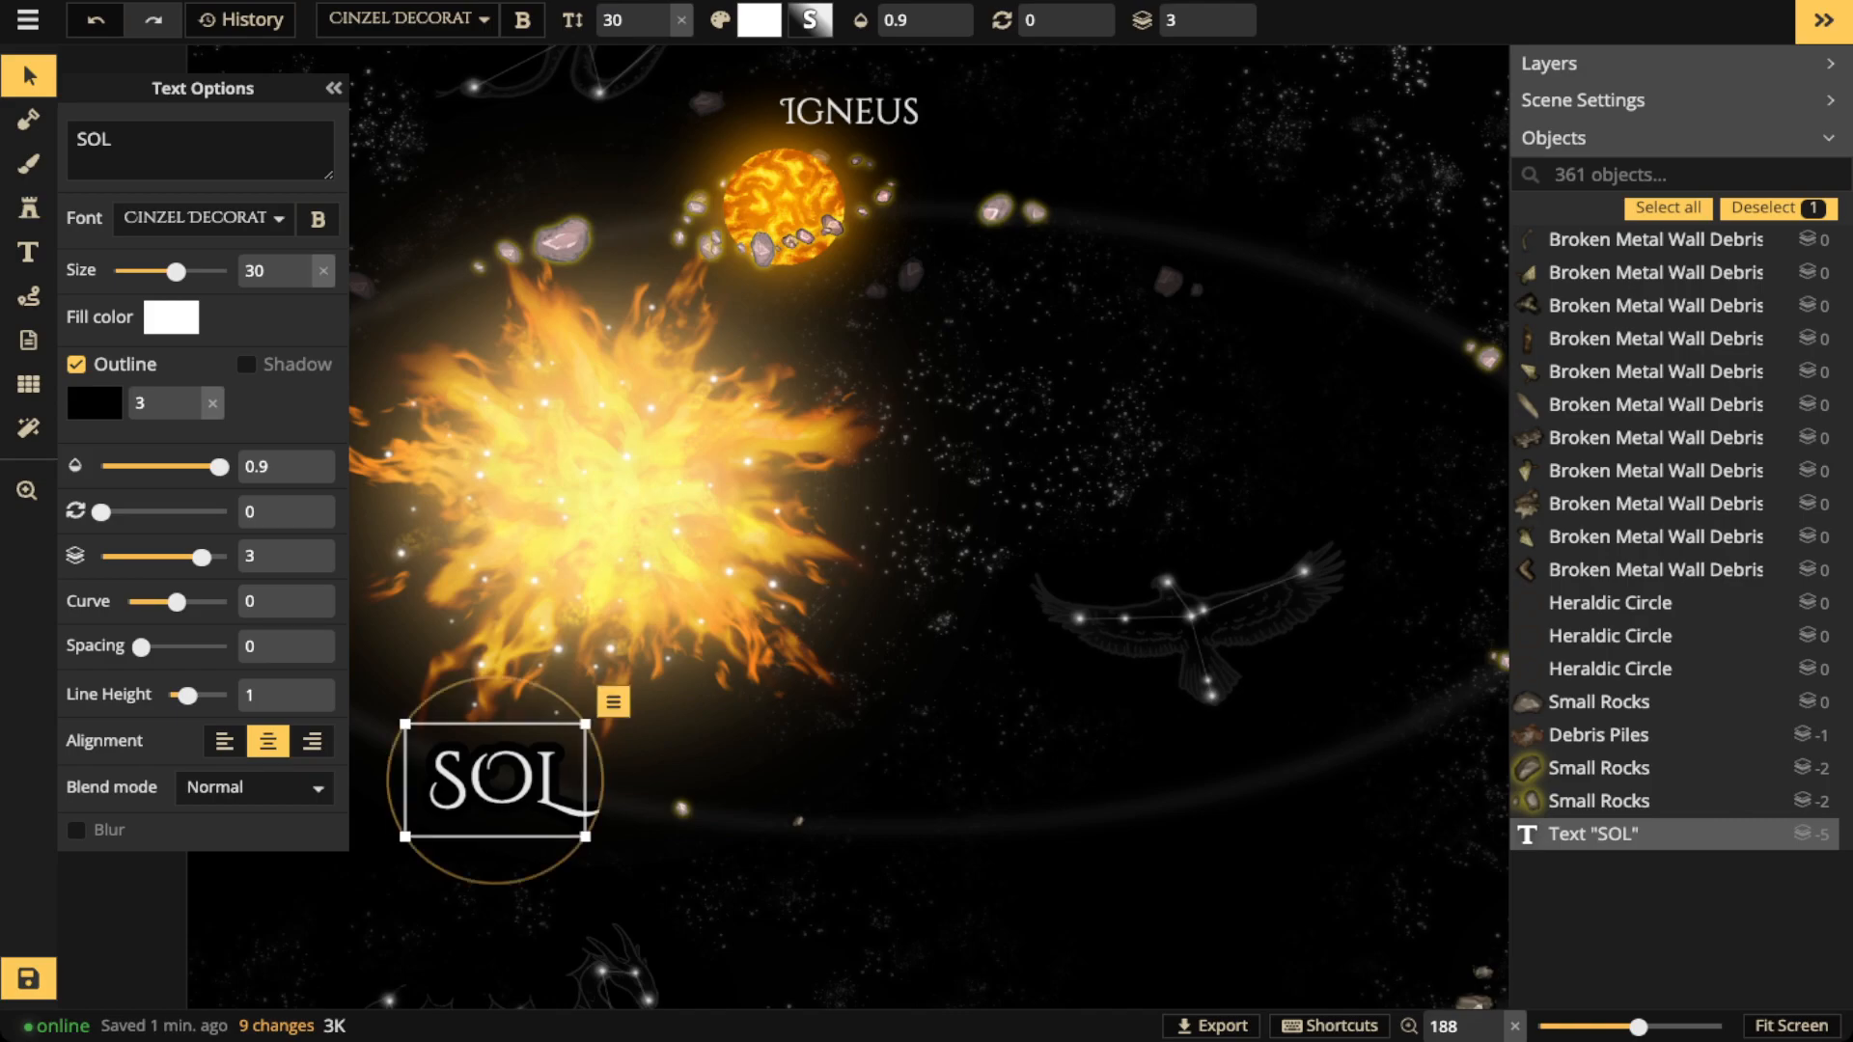
pyautogui.scroll(-4, 753, 786)
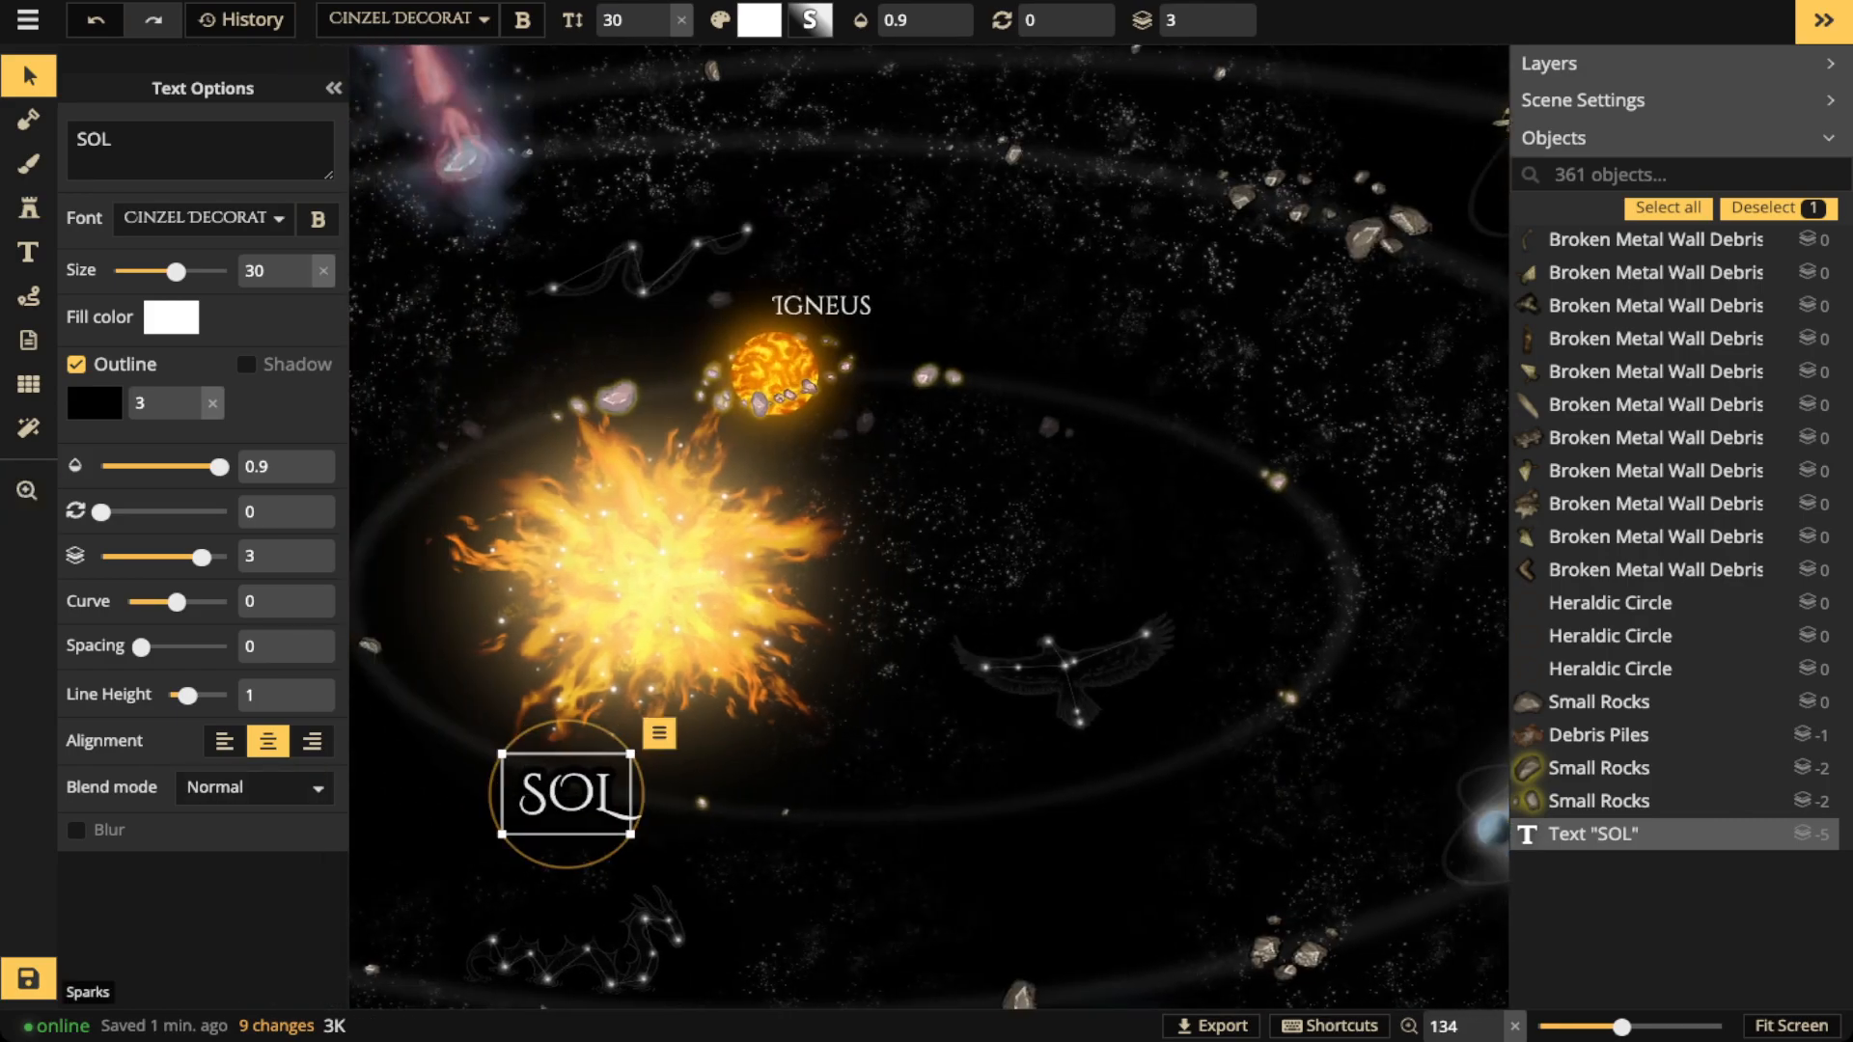
pyautogui.moveTo(566, 793); pyautogui.dragTo(587, 778)
pyautogui.scroll(5, 584, 792)
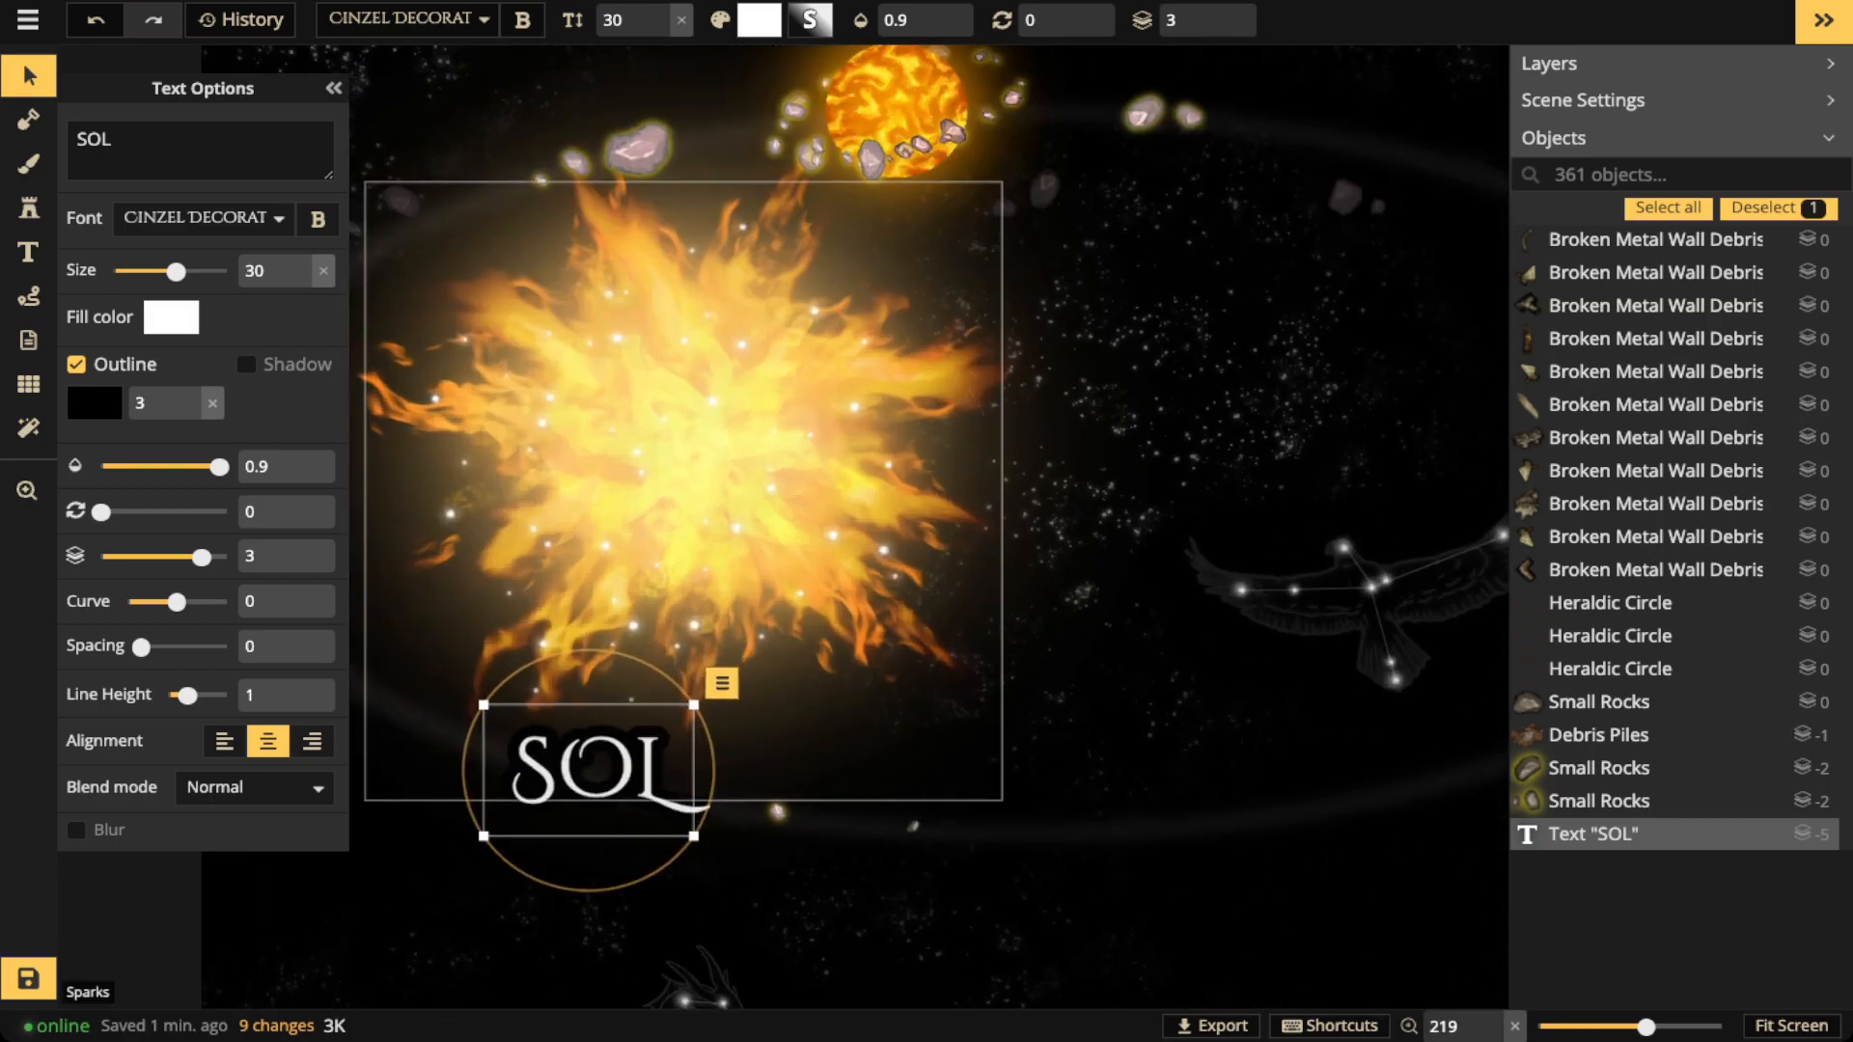
# Reduce the "SOL" label's outline width and nudge the label slightly further below the sun
pyautogui.tripleClick(191, 415)
pyautogui.tripleClick(190, 414)
pyautogui.tripleClick(190, 414)
pyautogui.doubleClick(190, 414)
pyautogui.tripleClick(190, 414)
pyautogui.doubleClick(190, 414)
pyautogui.doubleClick(190, 414)
pyautogui.moveTo(588, 771); pyautogui.dragTo(583, 794)
pyautogui.press('Escape')
# Reuse the "Igneus" label's style to add a size 15 text label reading "Terran" just above the Earth-like planet
pyautogui.scroll(-2, 852, 267)
pyautogui.moveTo(852, 266); pyautogui.dragTo(574, 555)
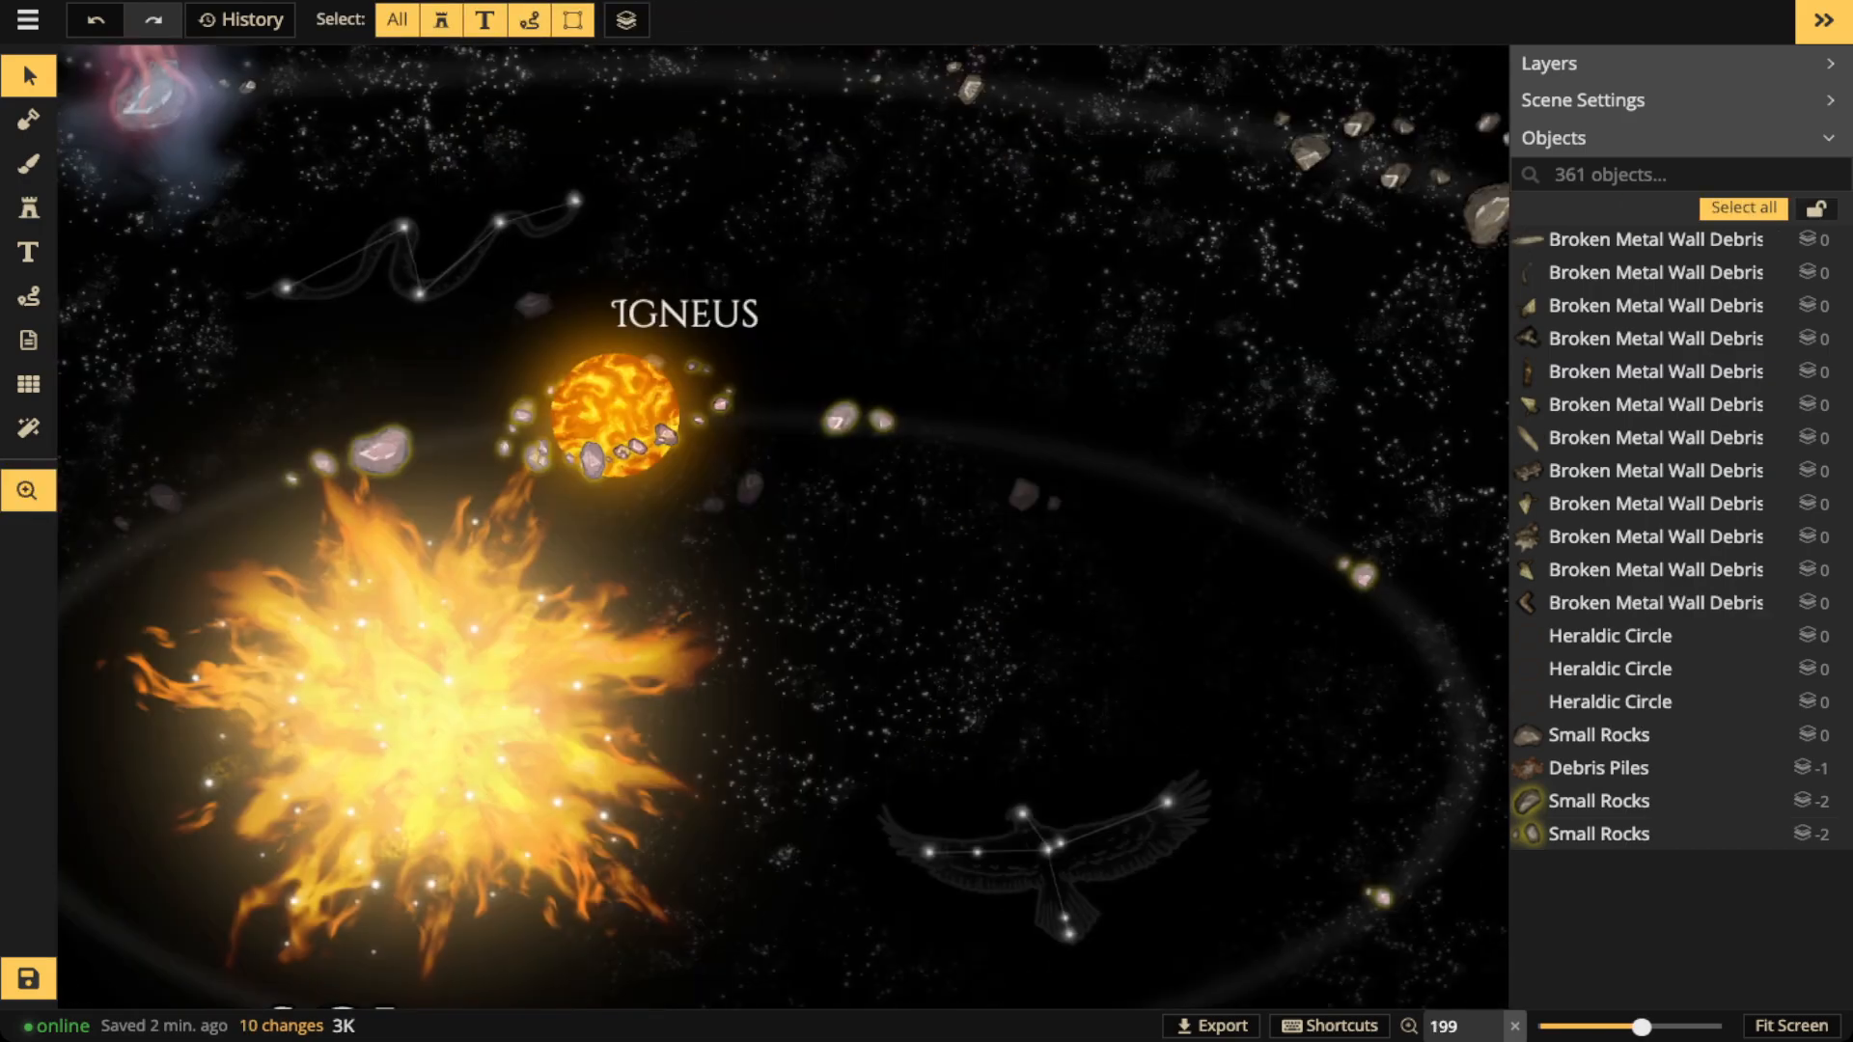
pyautogui.click(685, 315)
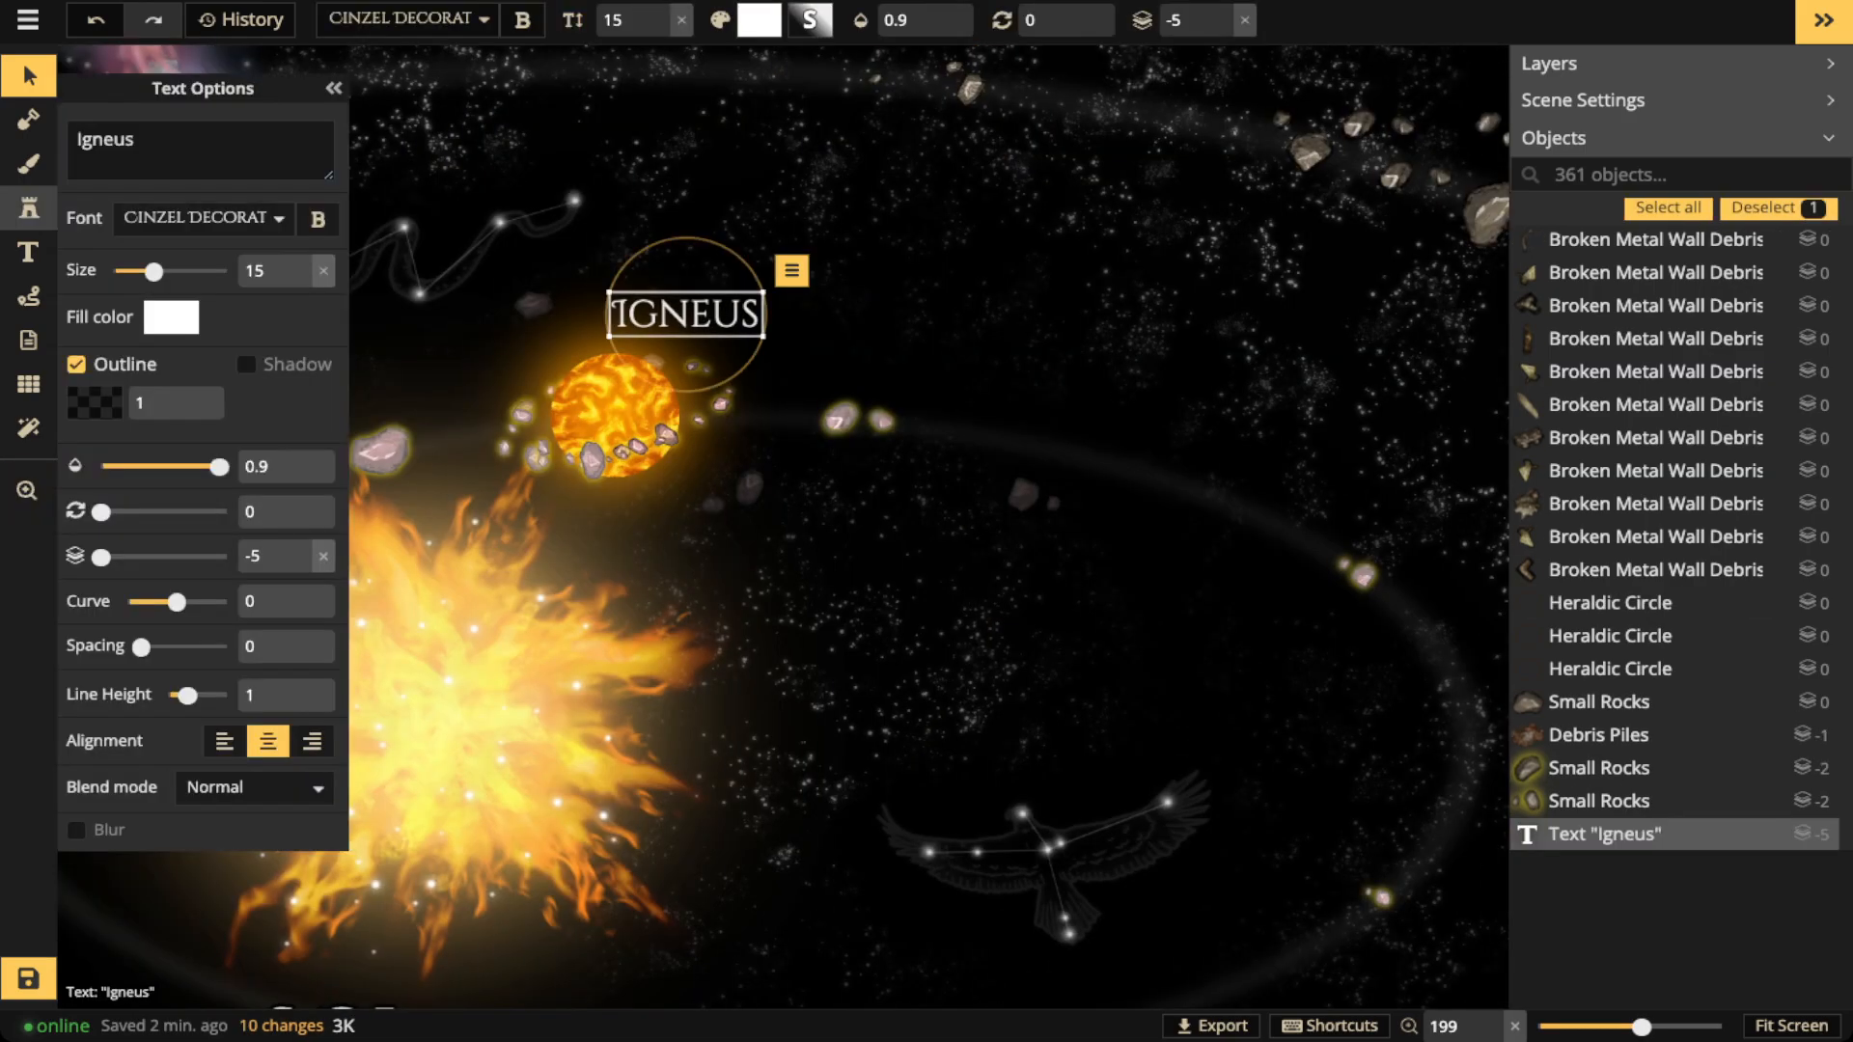
pyautogui.click(28, 208)
pyautogui.click(28, 253)
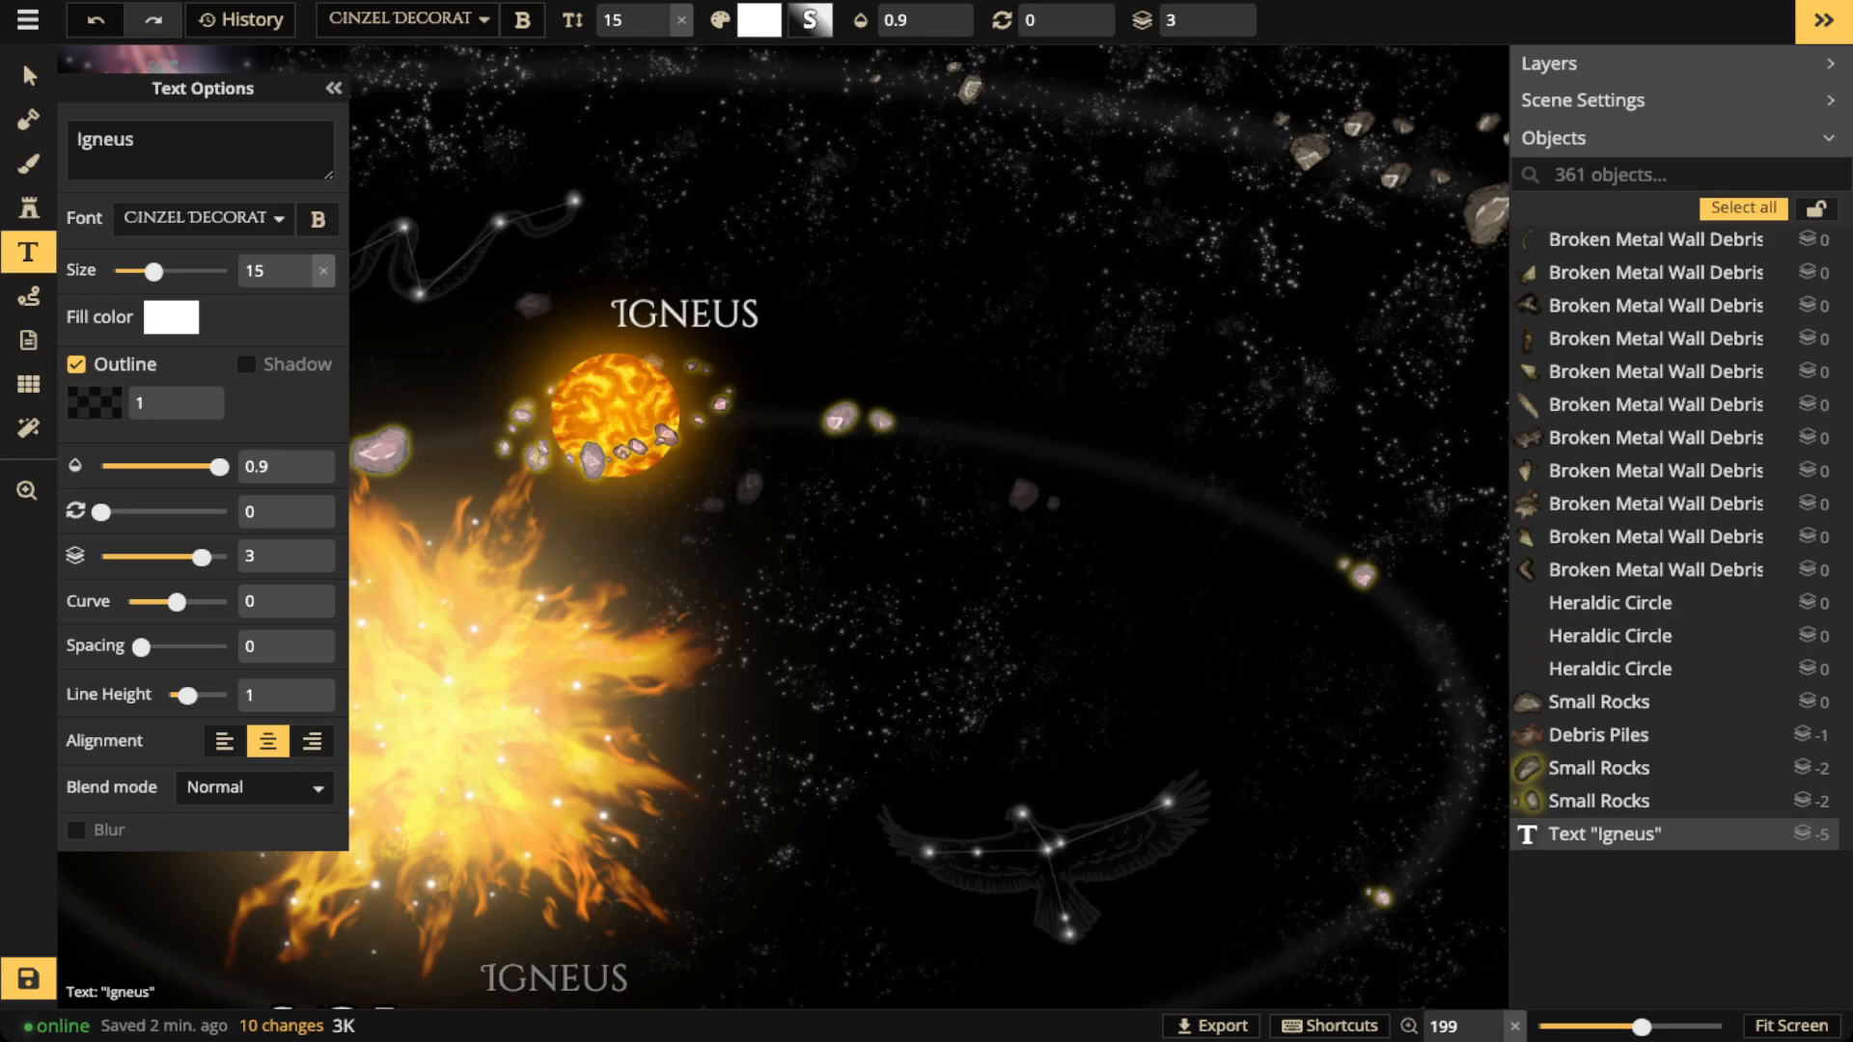
pyautogui.press('space')
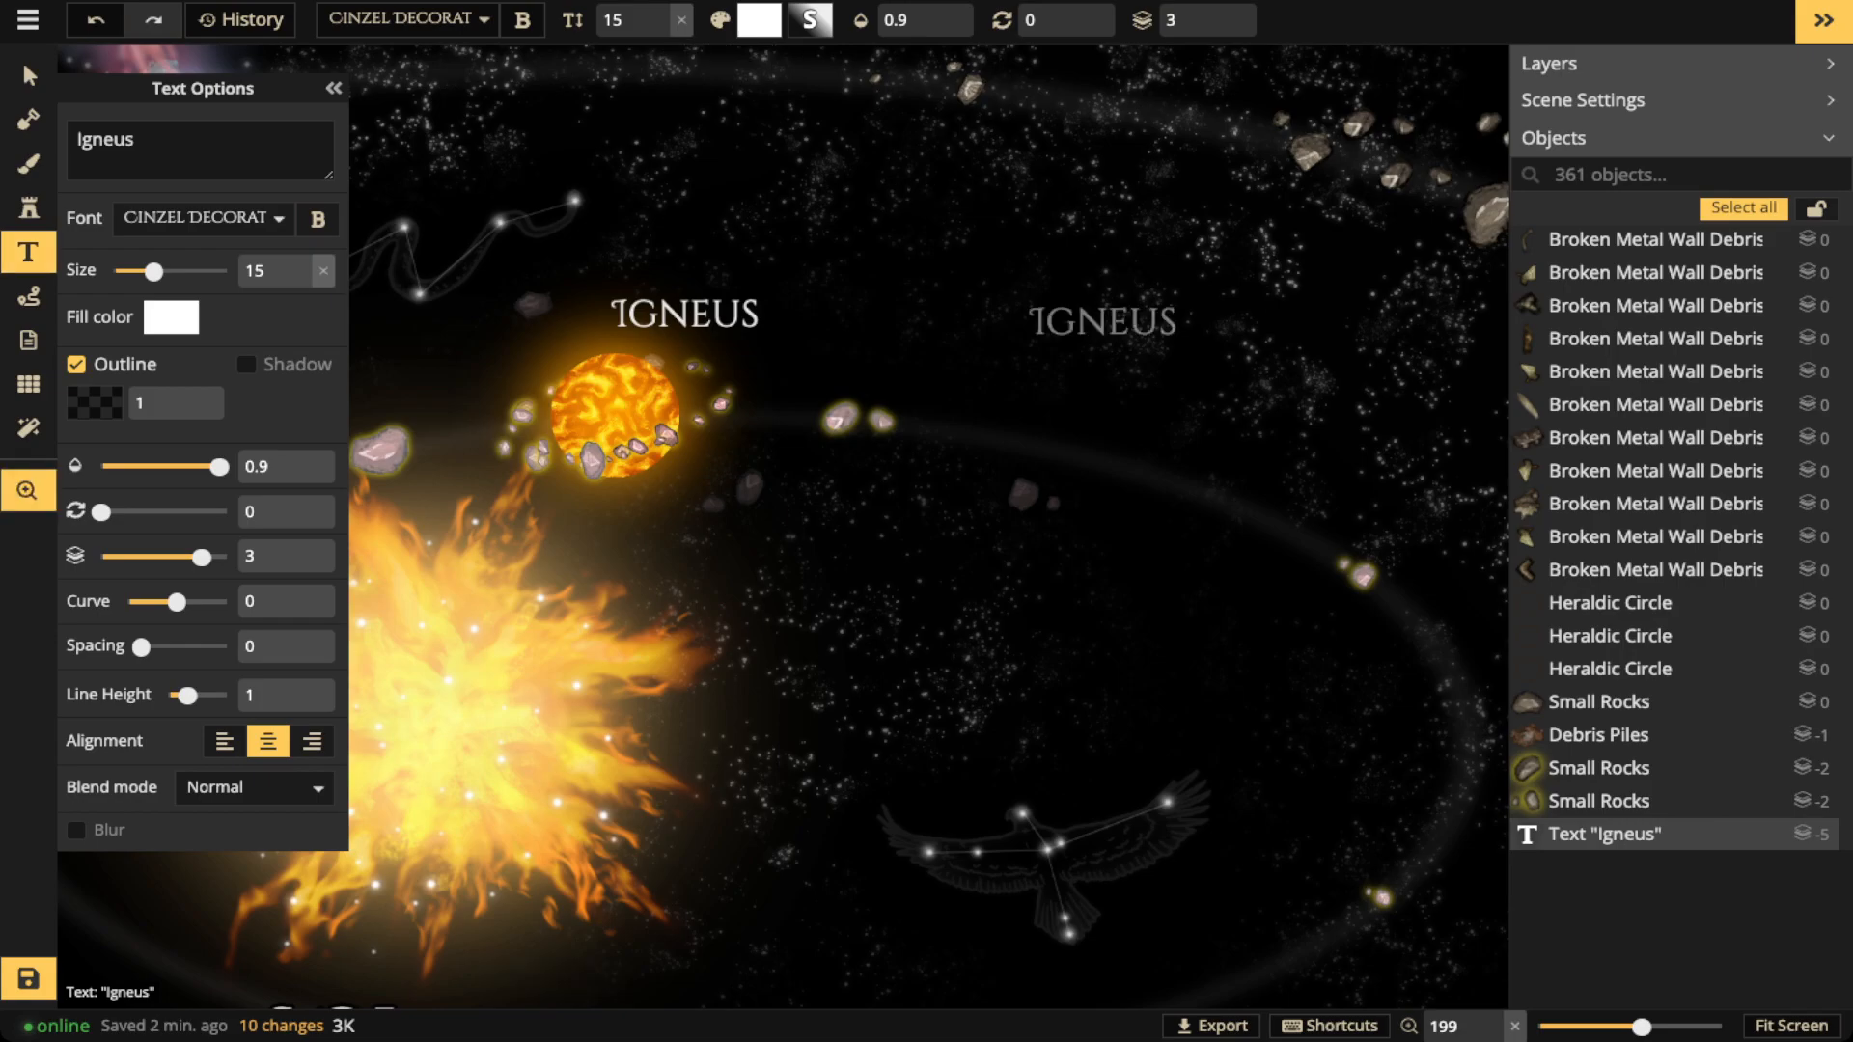
pyautogui.moveTo(1203, 453); pyautogui.dragTo(943, 245)
pyautogui.moveTo(1093, 345); pyautogui.dragTo(959, 302)
pyautogui.moveTo(1159, 462); pyautogui.dragTo(680, 404)
pyautogui.click(888, 622)
pyautogui.write('Terran')
pyautogui.moveTo(892, 624); pyautogui.dragTo(908, 629)
pyautogui.click(611, 725)
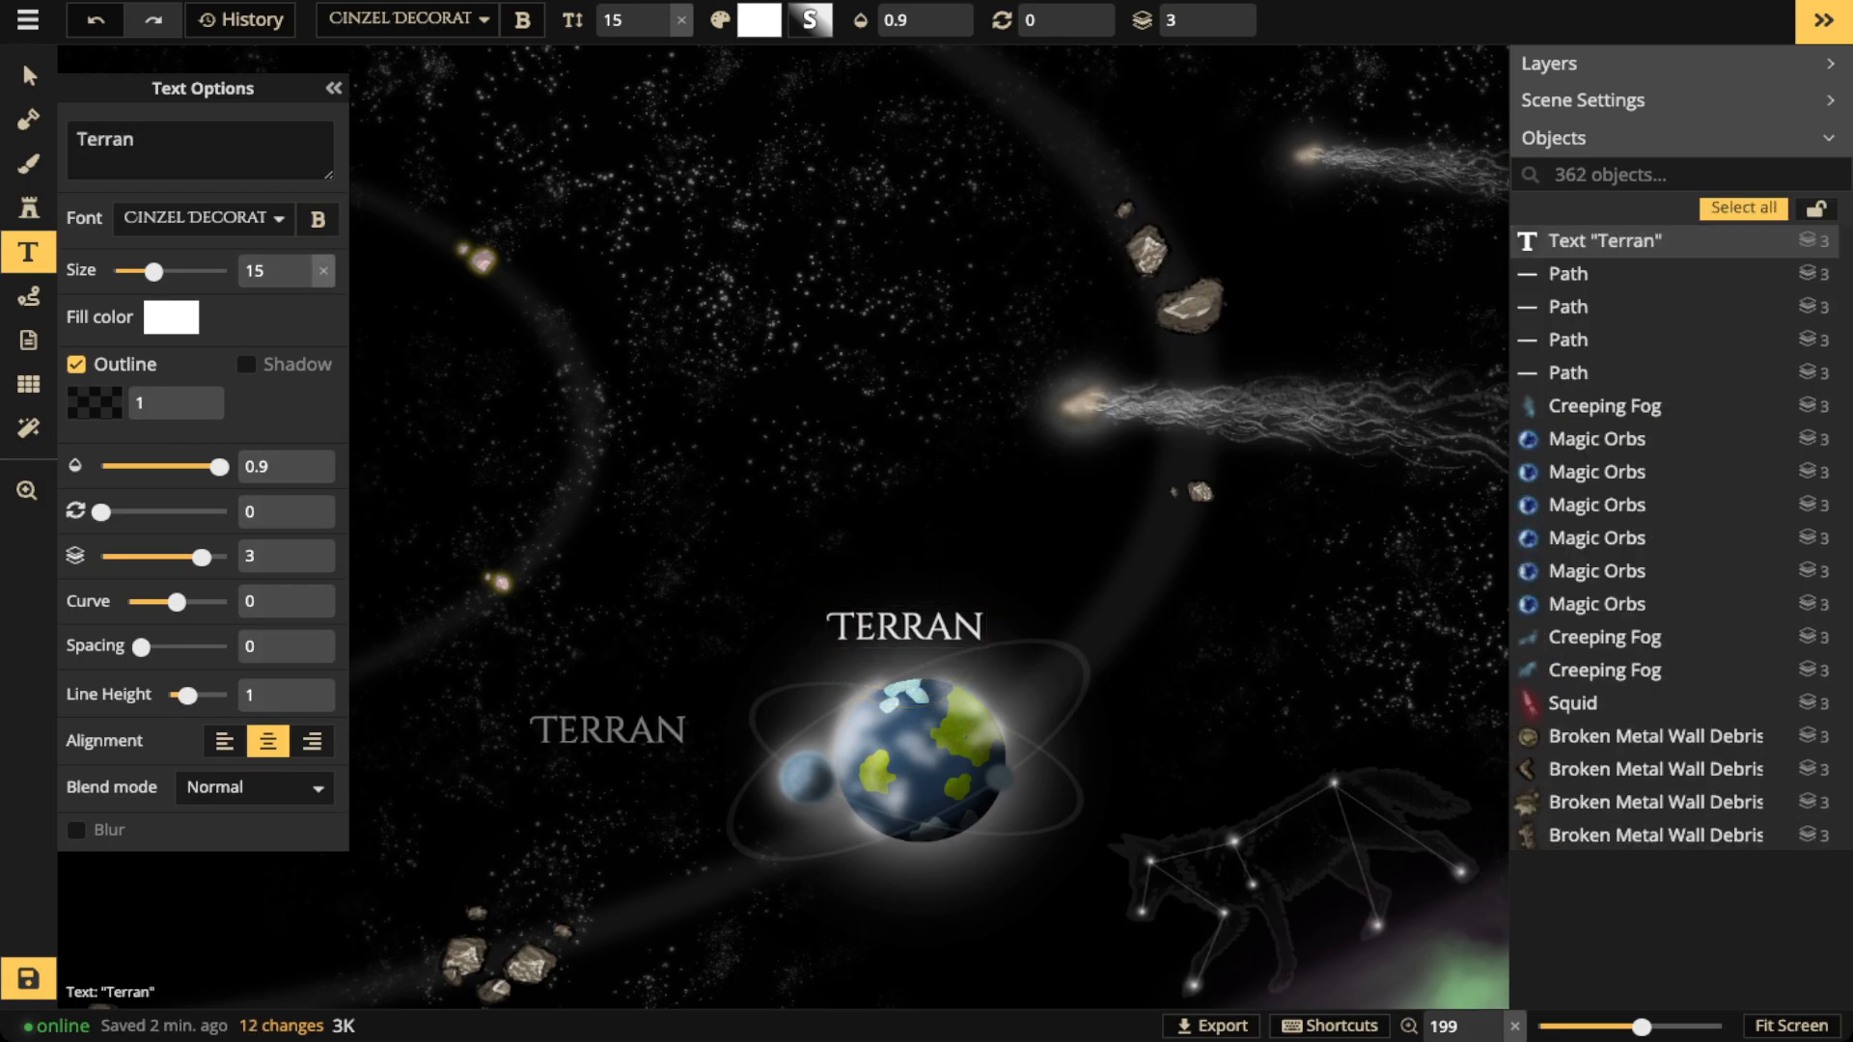
# Add a size 15 text label reading "Glacius" close to the lower right of the blue ice planet
pyautogui.moveTo(607, 732); pyautogui.dragTo(869, 462)
pyautogui.moveTo(641, 708); pyautogui.dragTo(875, 445)
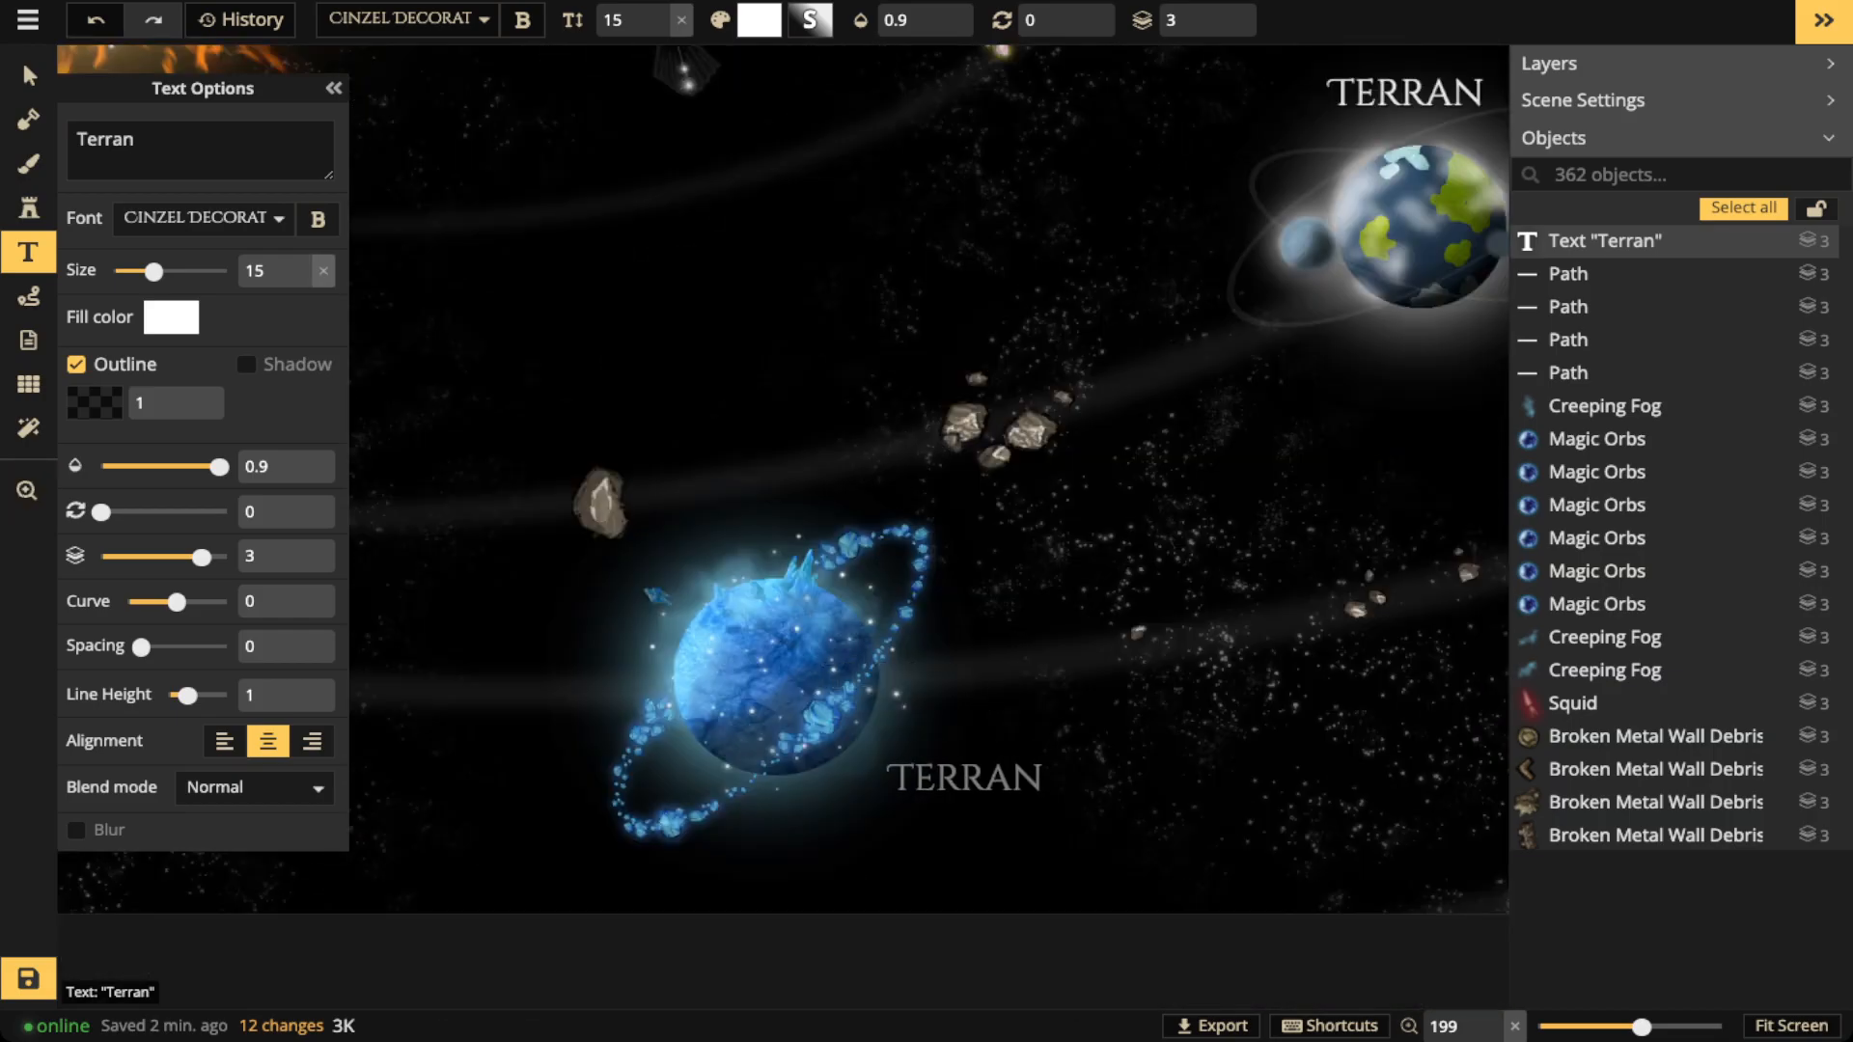
pyautogui.click(956, 782)
pyautogui.write('glad')
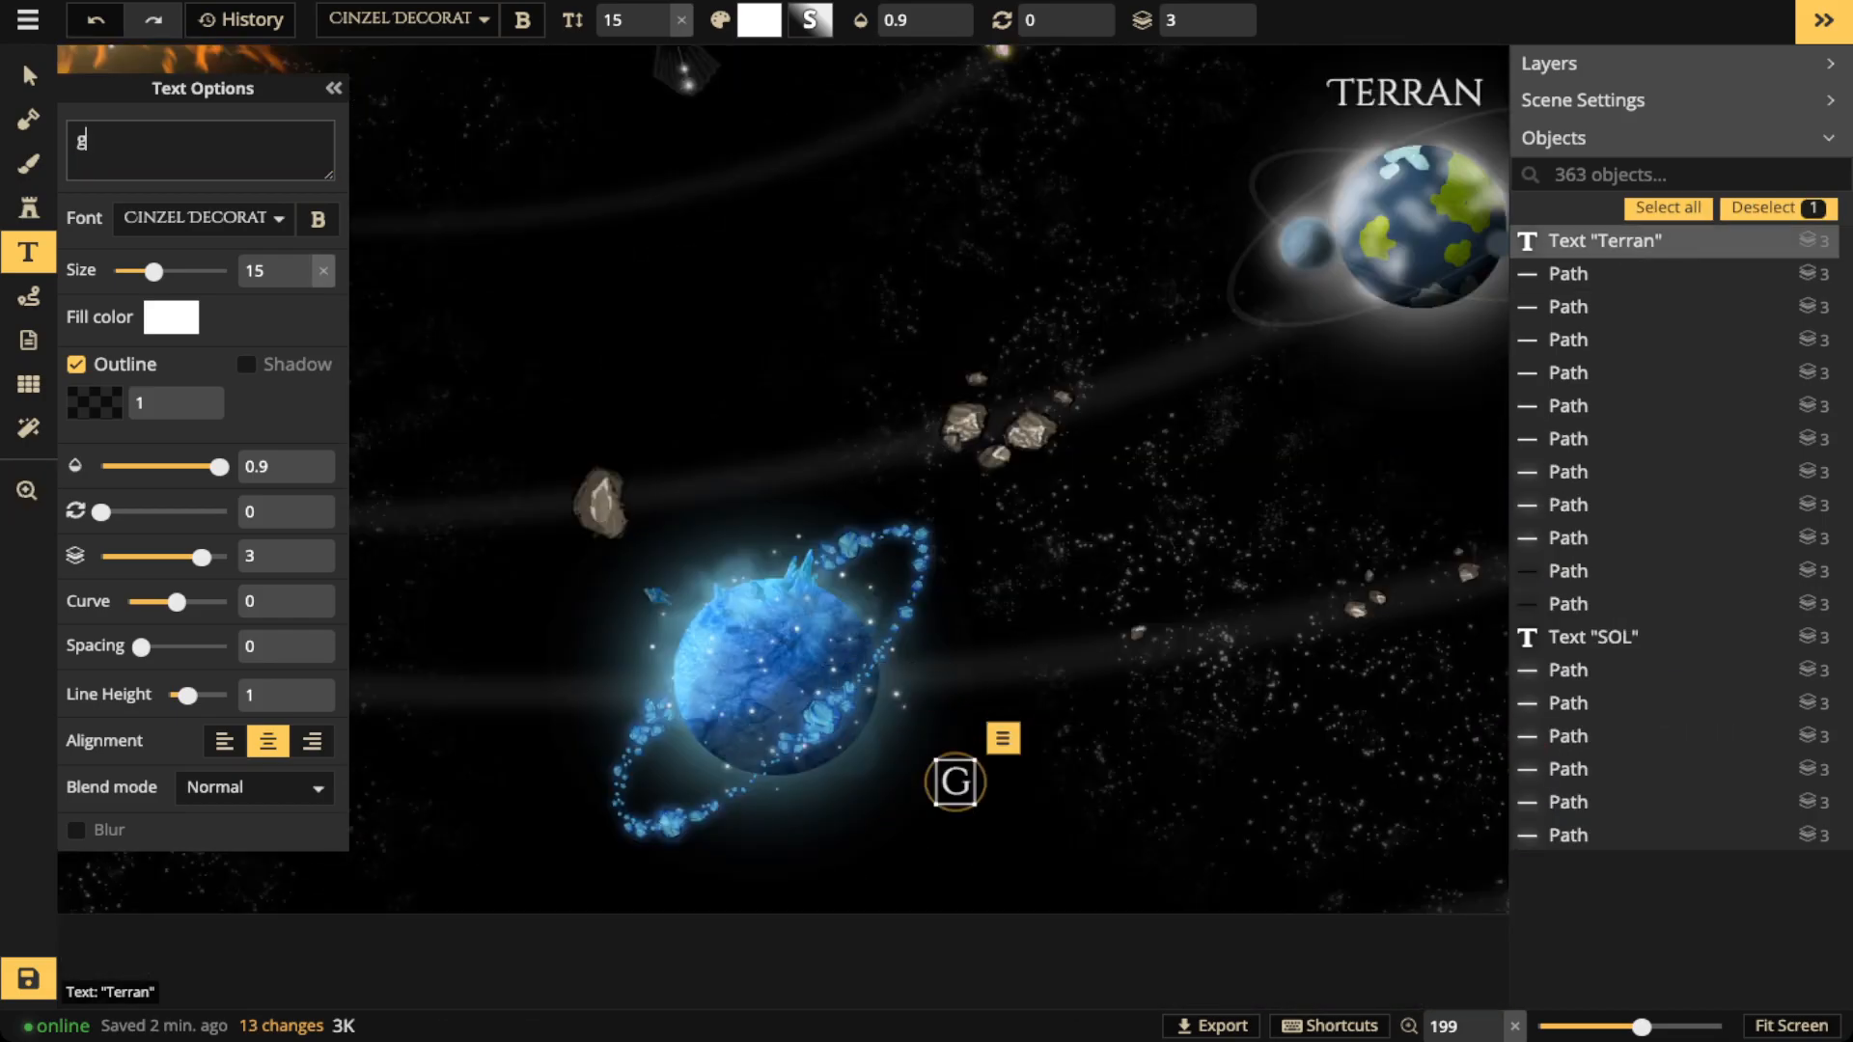
pyautogui.press('BackSpace')
pyautogui.press('BackSpace')
pyautogui.press('BackSpace')
pyautogui.press('BackSpace')
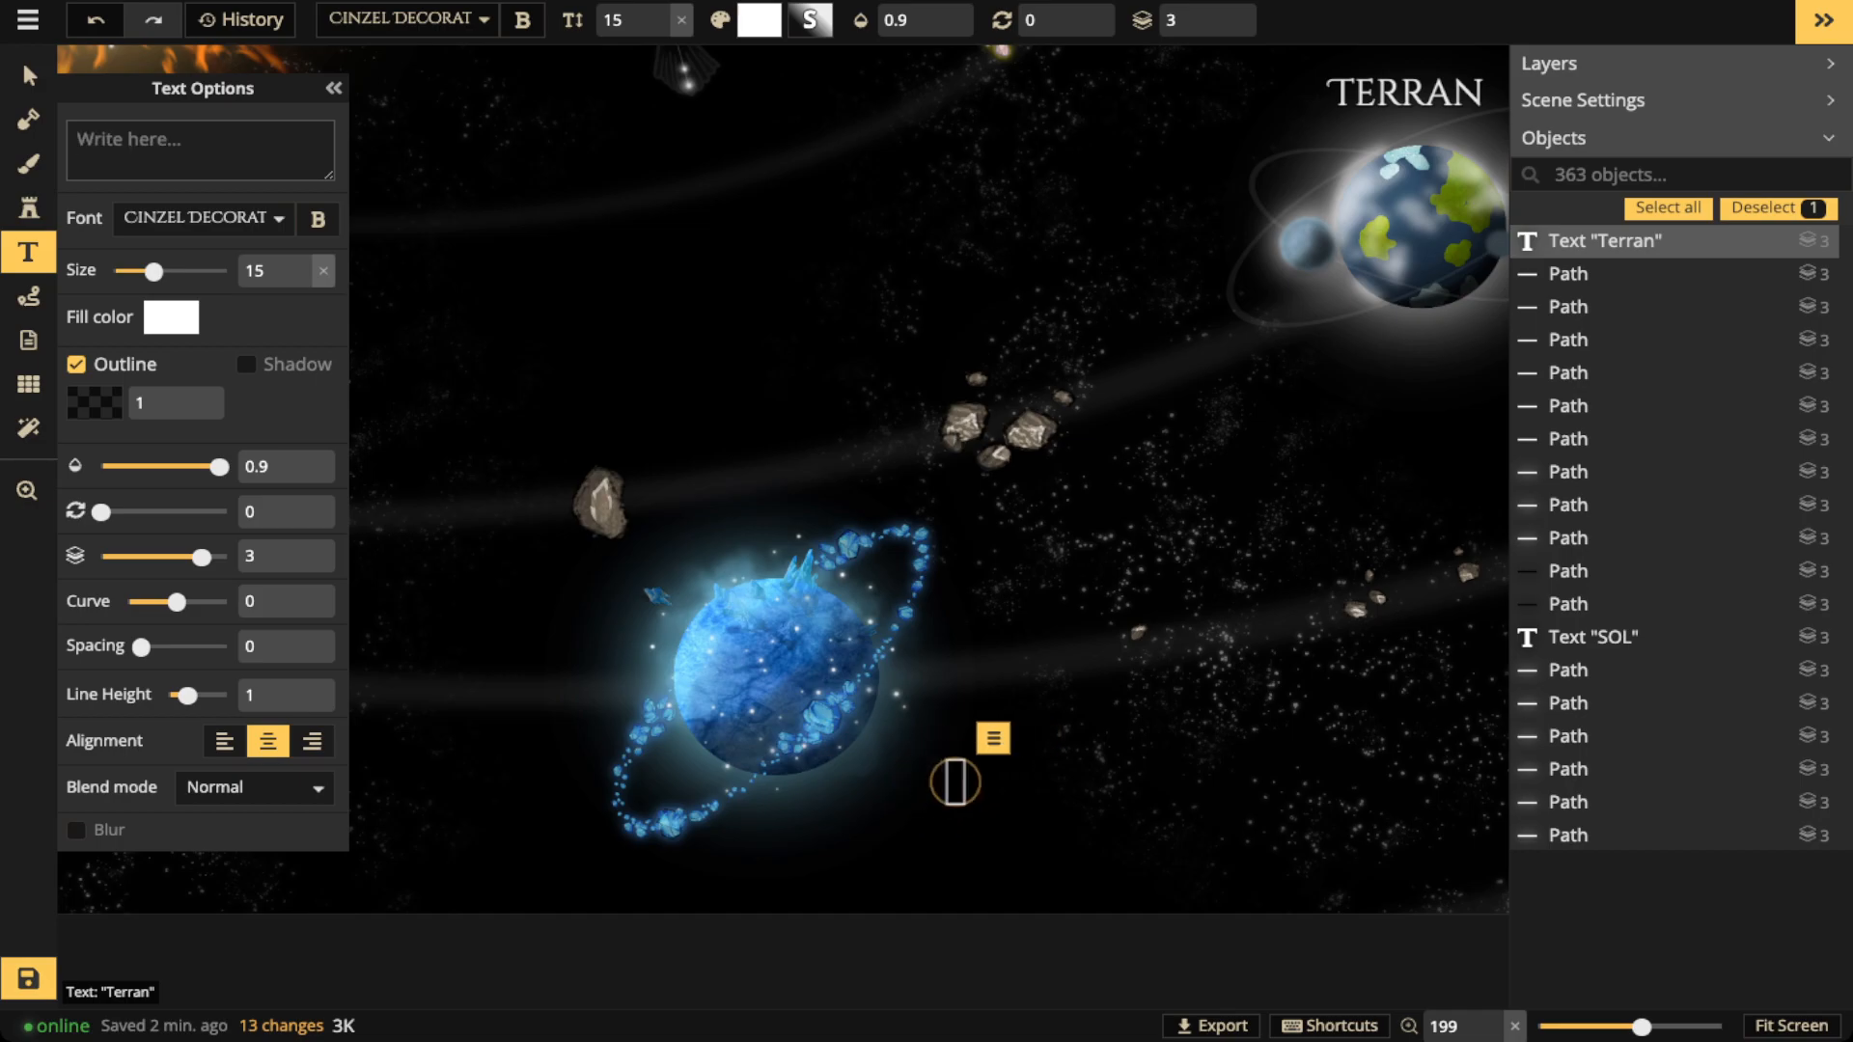
pyautogui.write('Glacius')
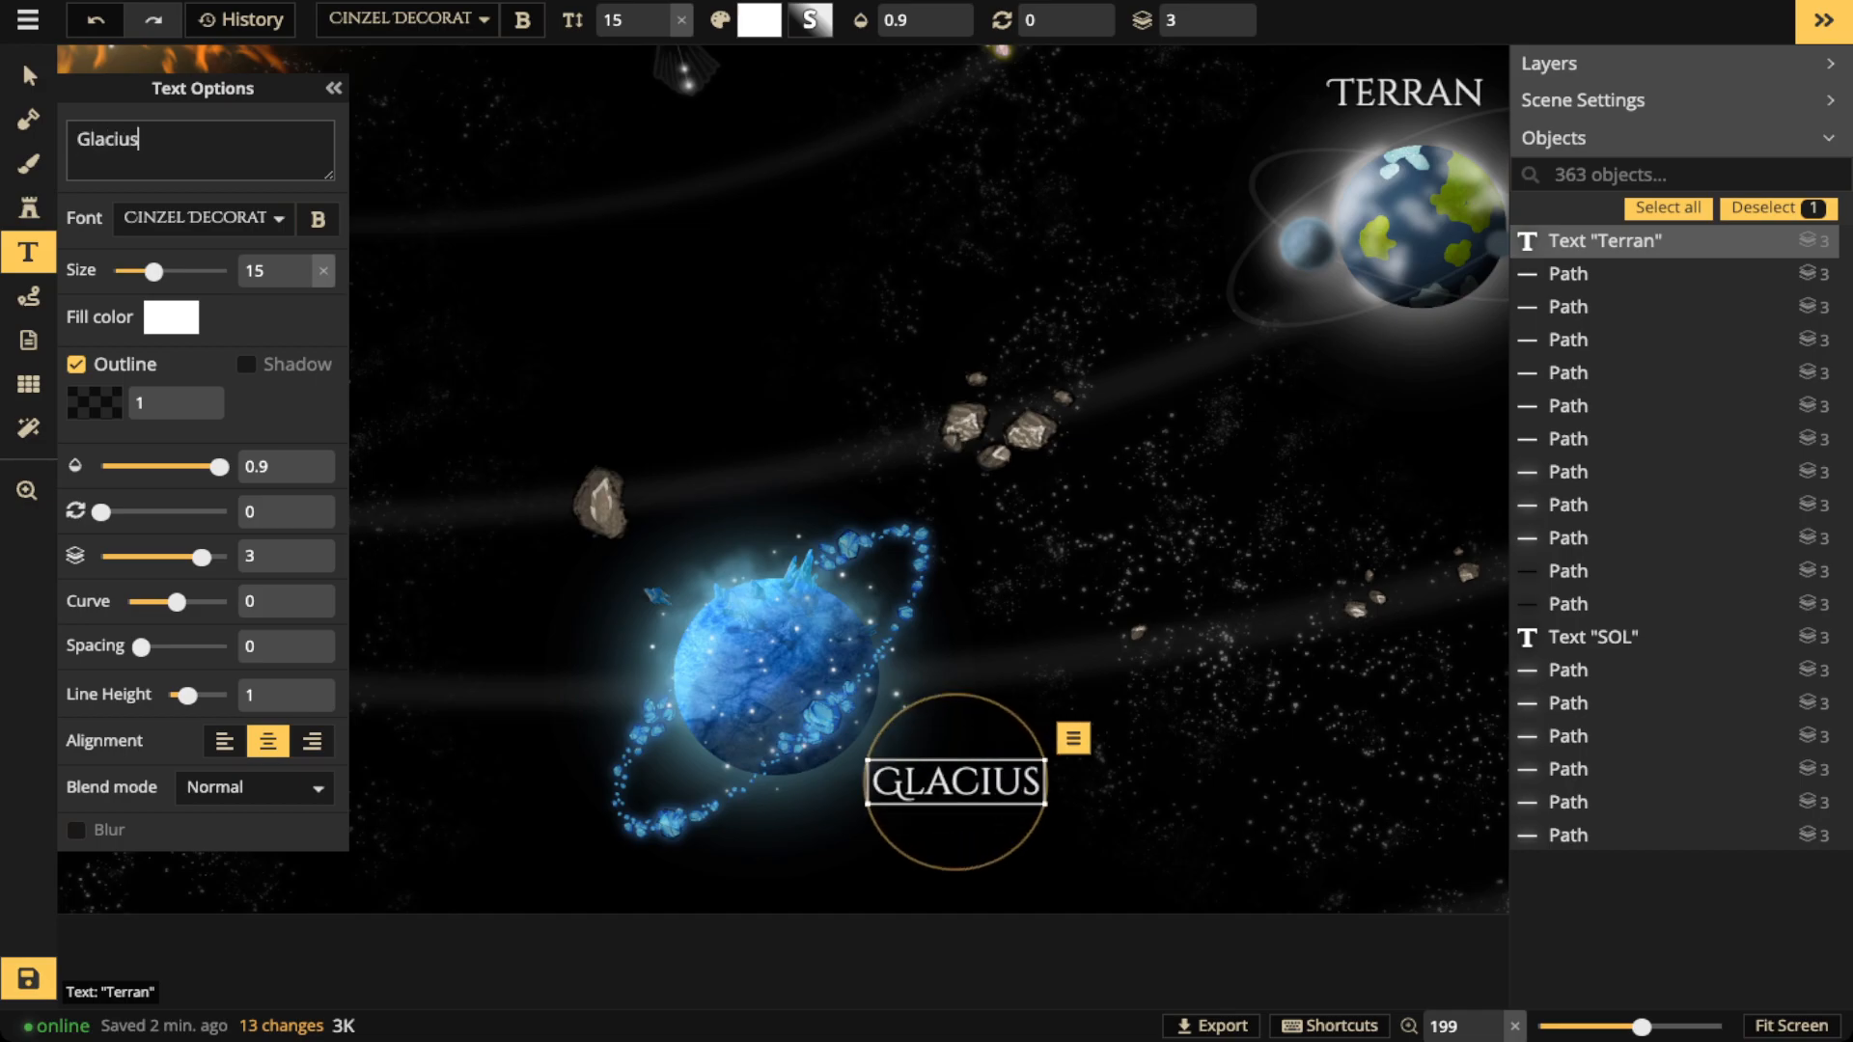
pyautogui.moveTo(955, 783); pyautogui.dragTo(943, 790)
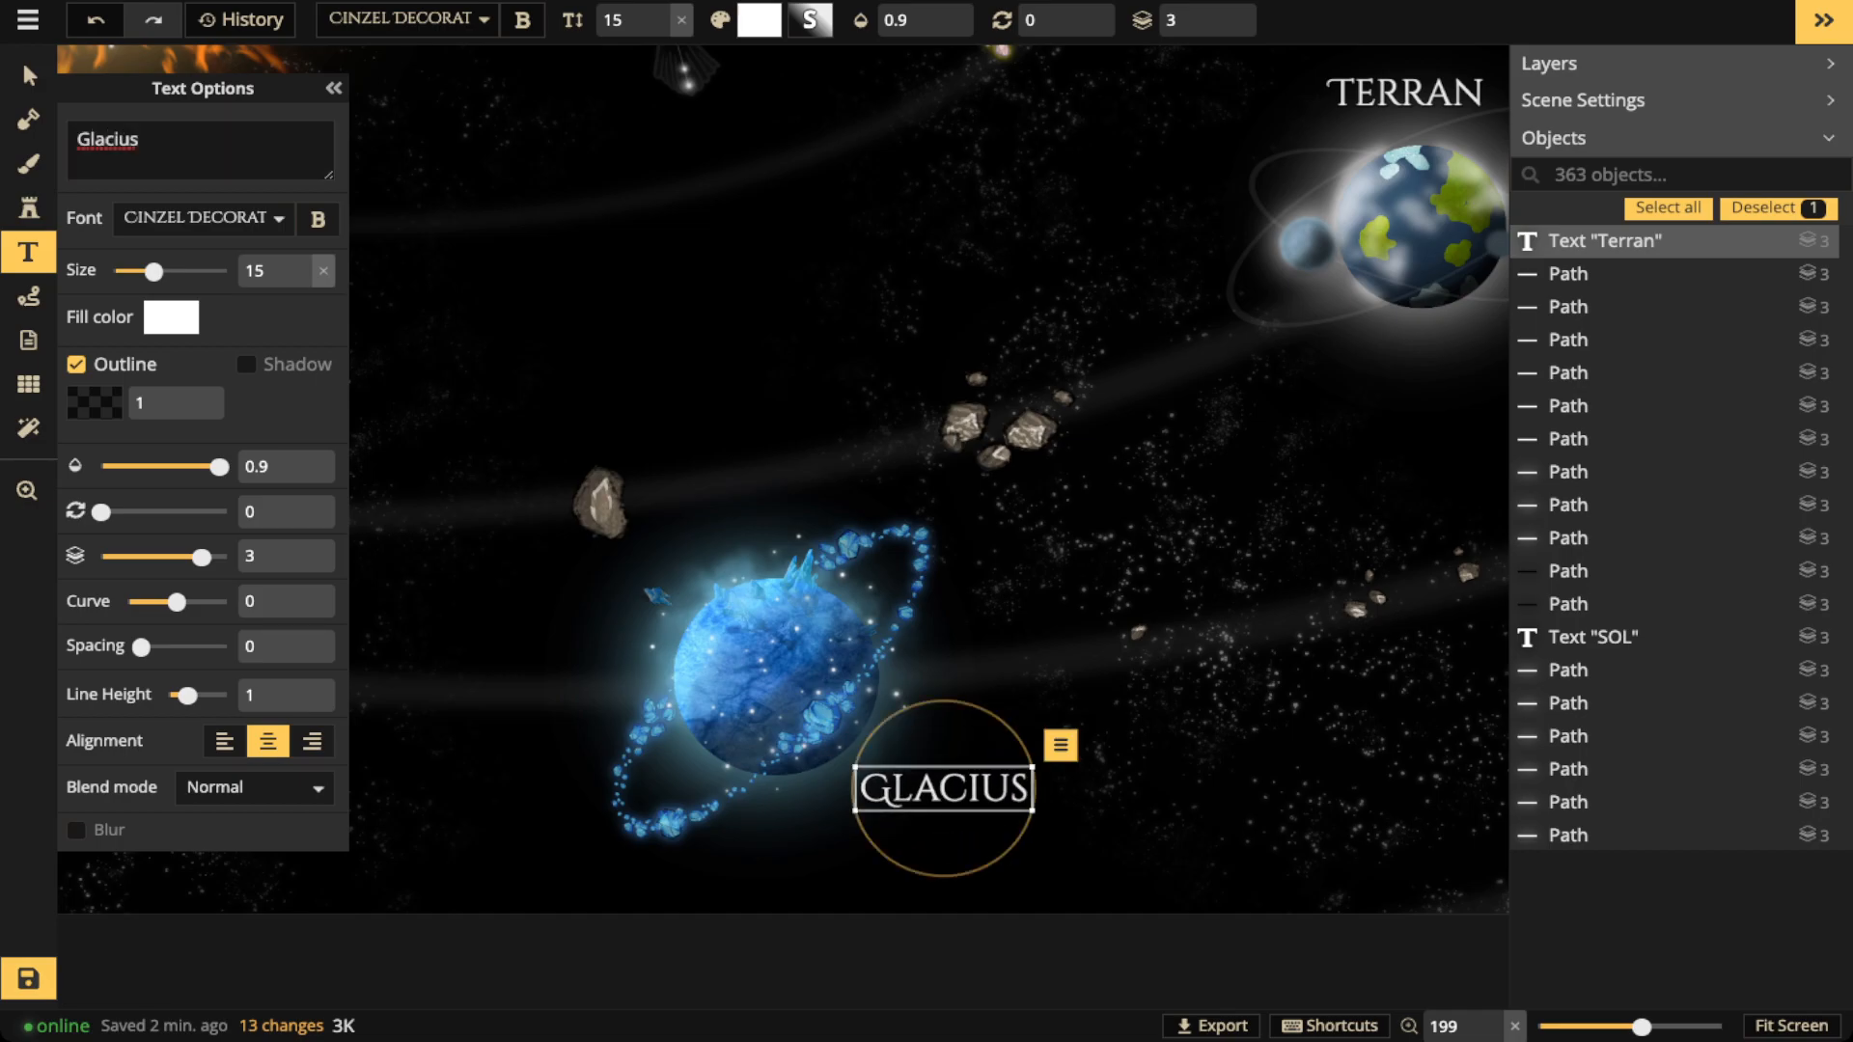
pyautogui.click(722, 318)
# Add a size 15 text label reading "Gaseous" at the upper right edge of the purple and green gas planet
pyautogui.scroll(-3, 724, 319)
pyautogui.press('space')
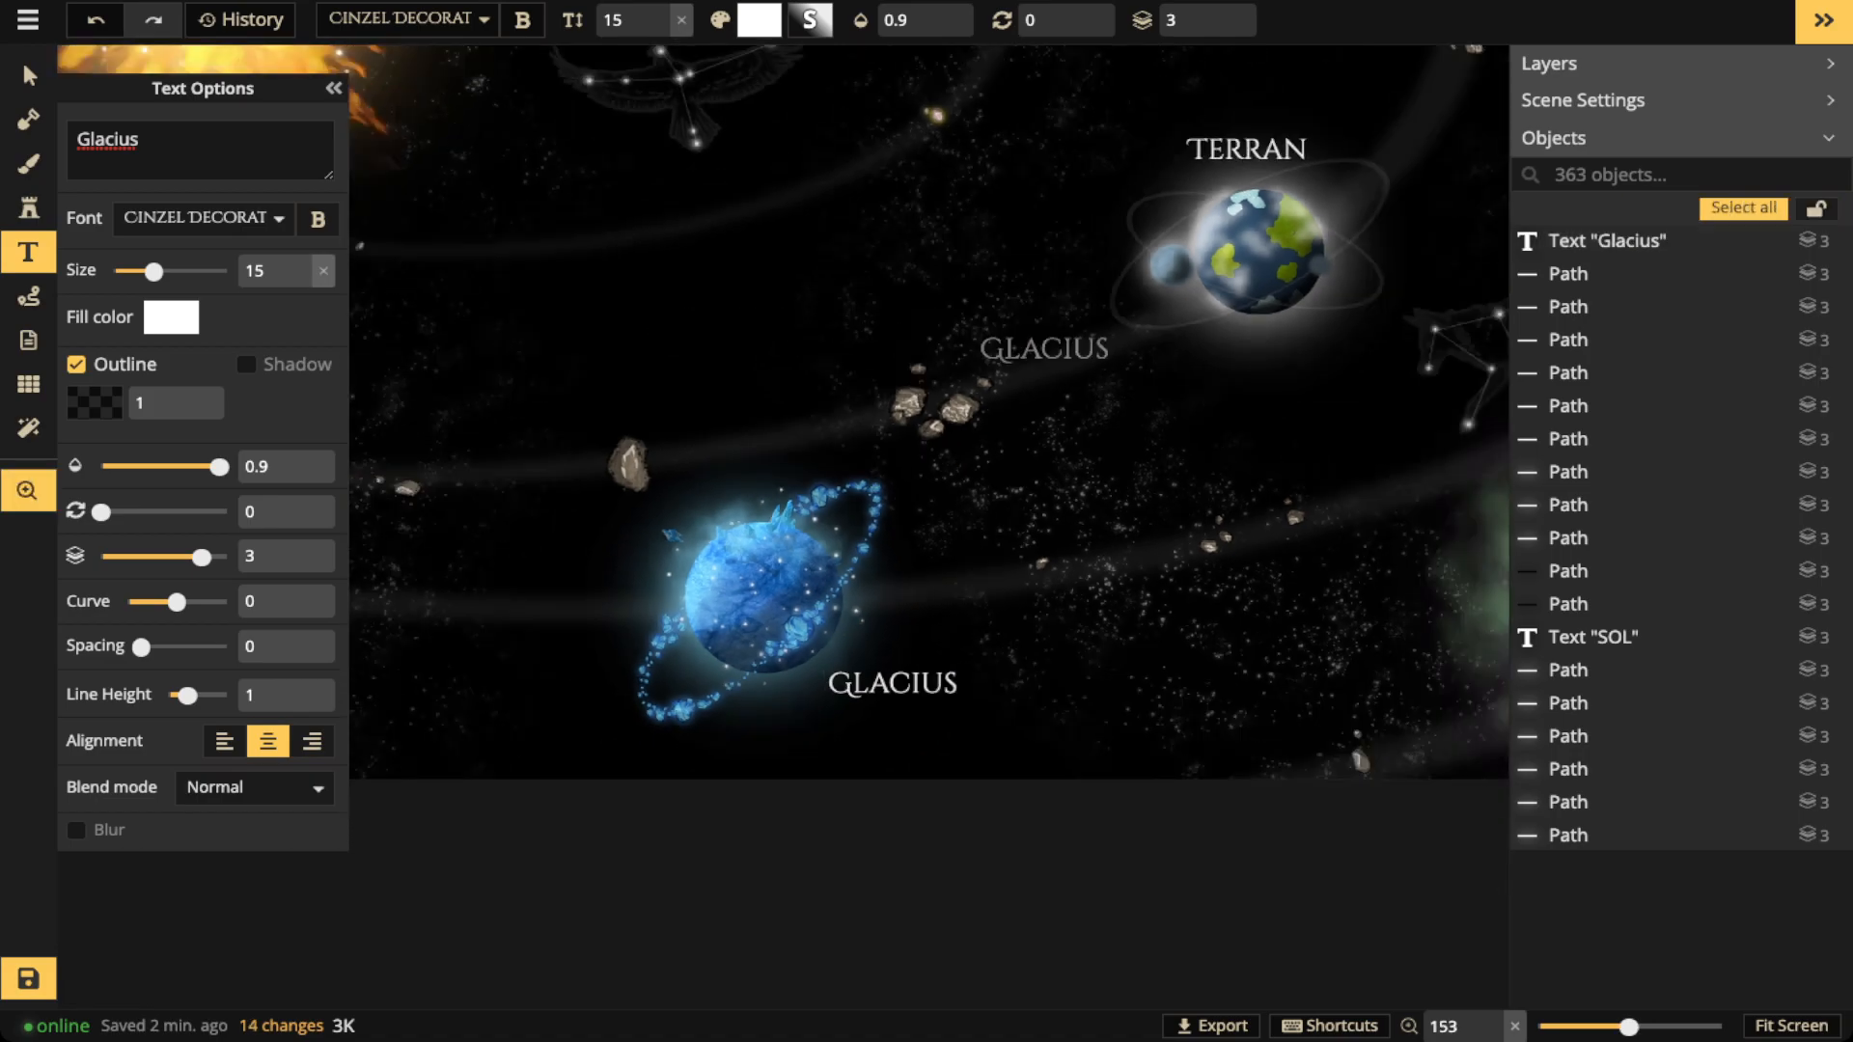
pyautogui.moveTo(1092, 355); pyautogui.dragTo(728, 467)
pyautogui.moveTo(1177, 454); pyautogui.dragTo(757, 484)
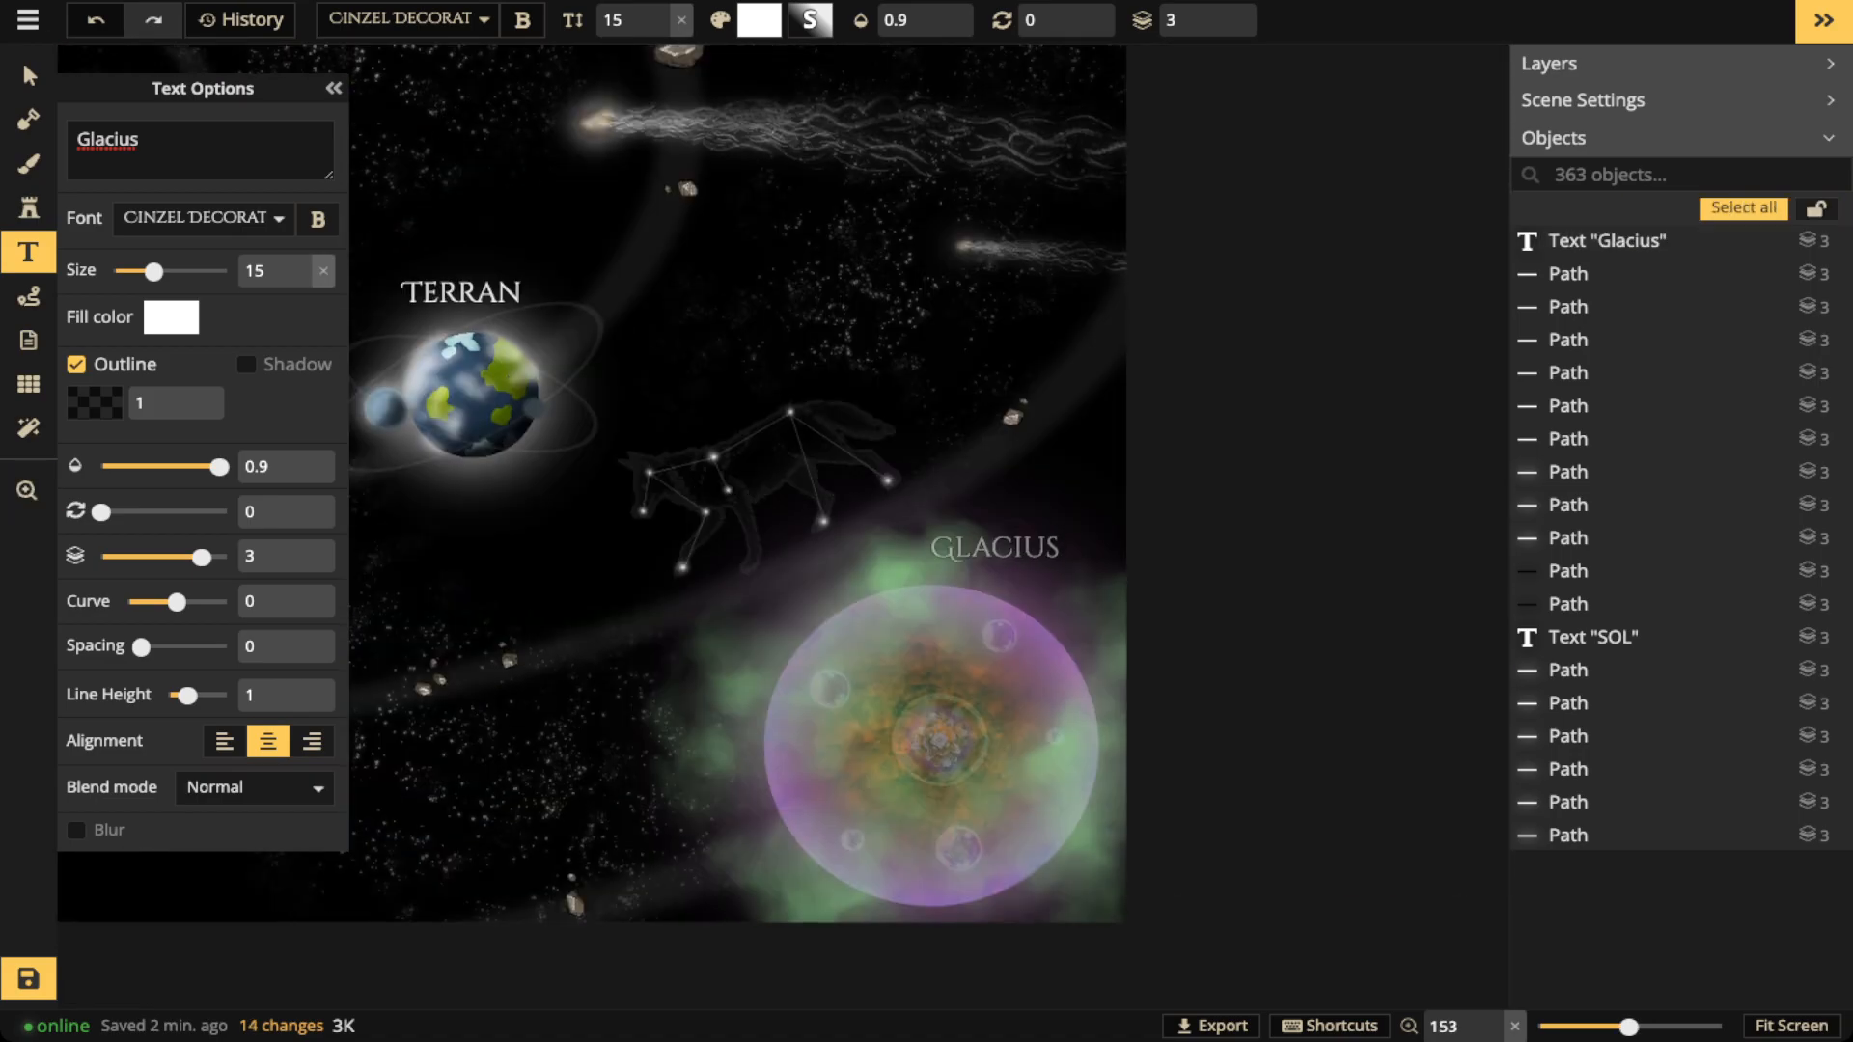
pyautogui.click(1011, 550)
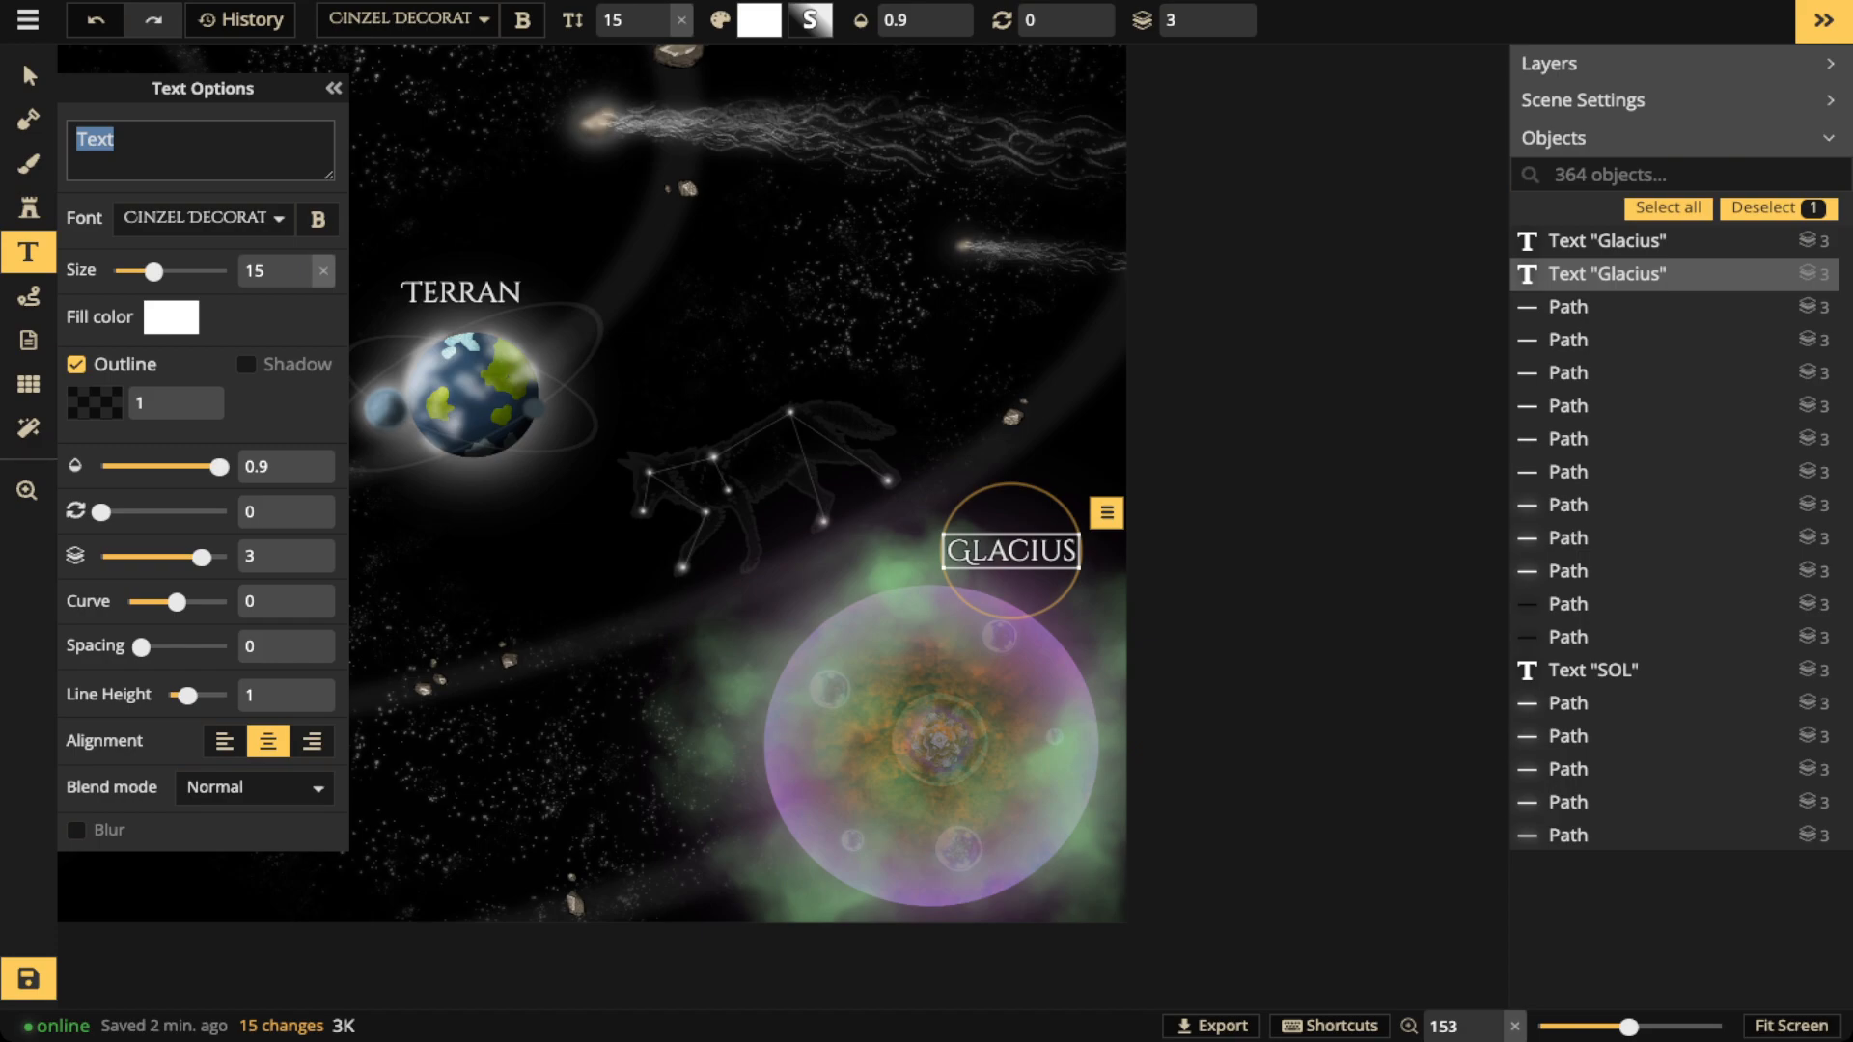
pyautogui.write('Gaseous')
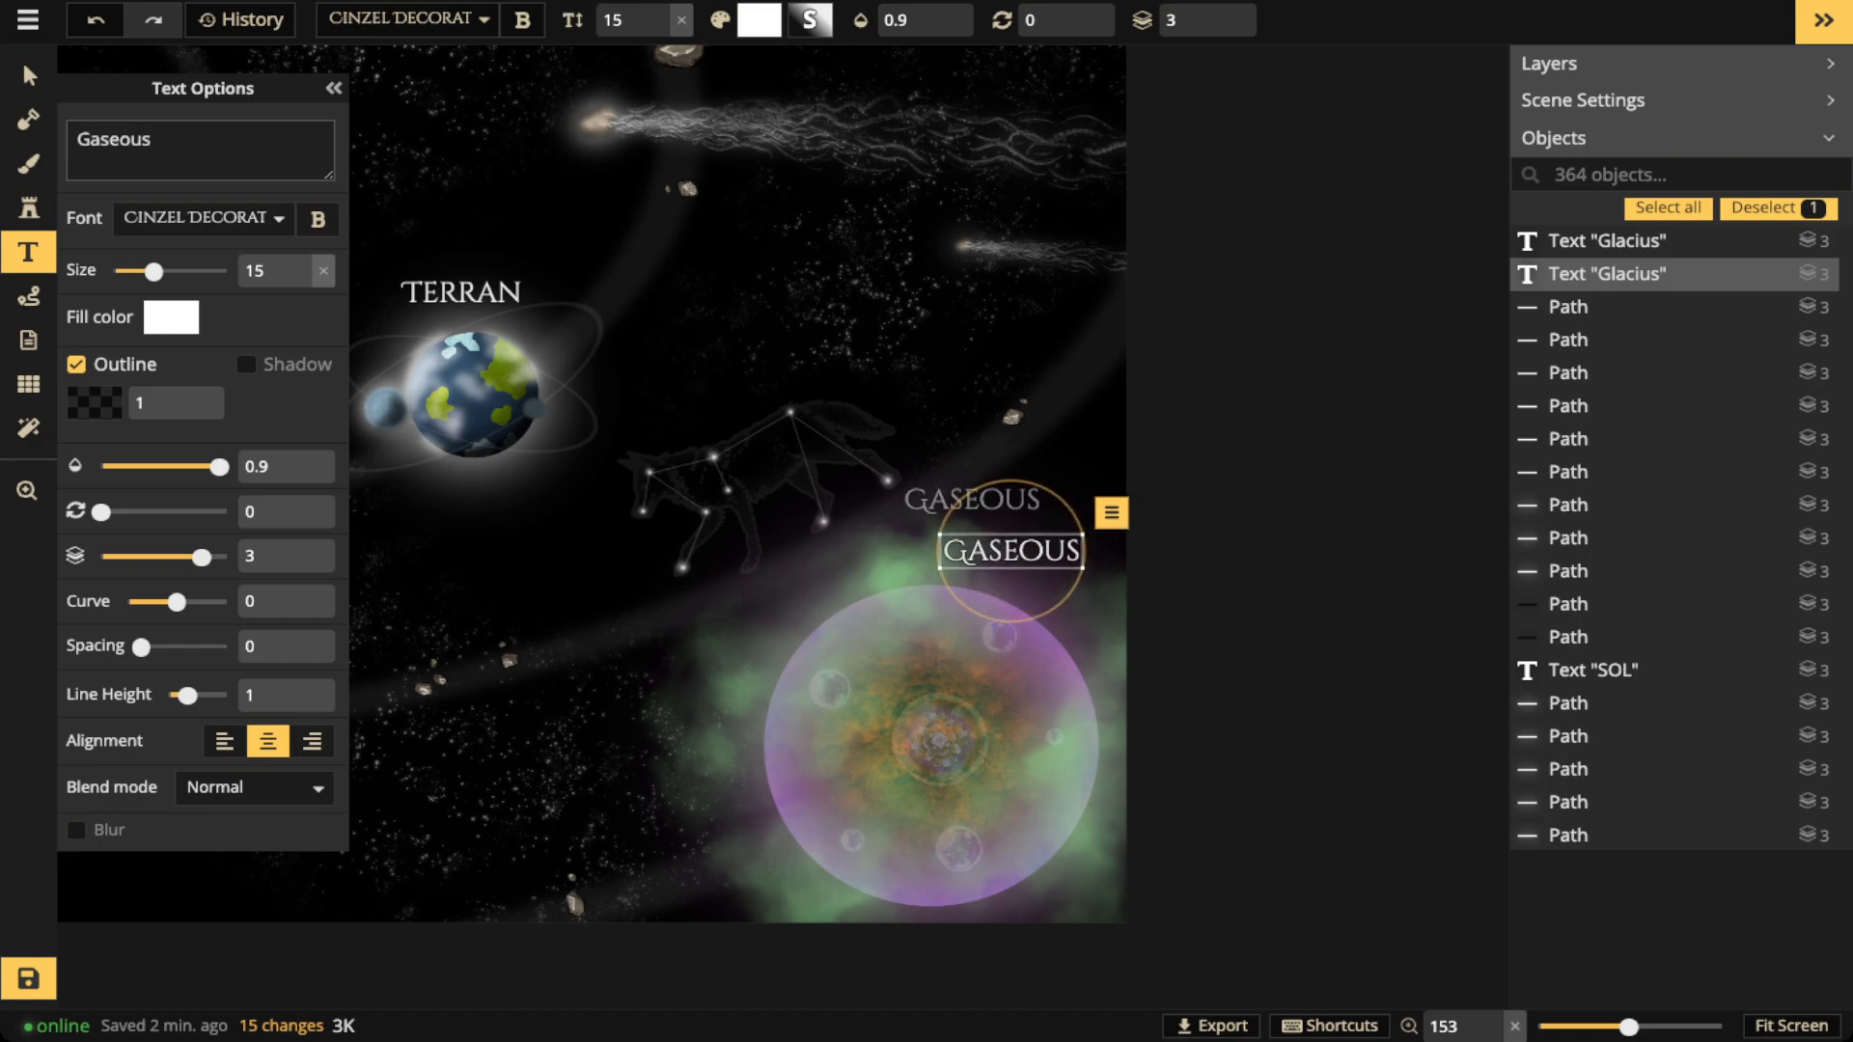
pyautogui.moveTo(1007, 550); pyautogui.dragTo(1017, 562)
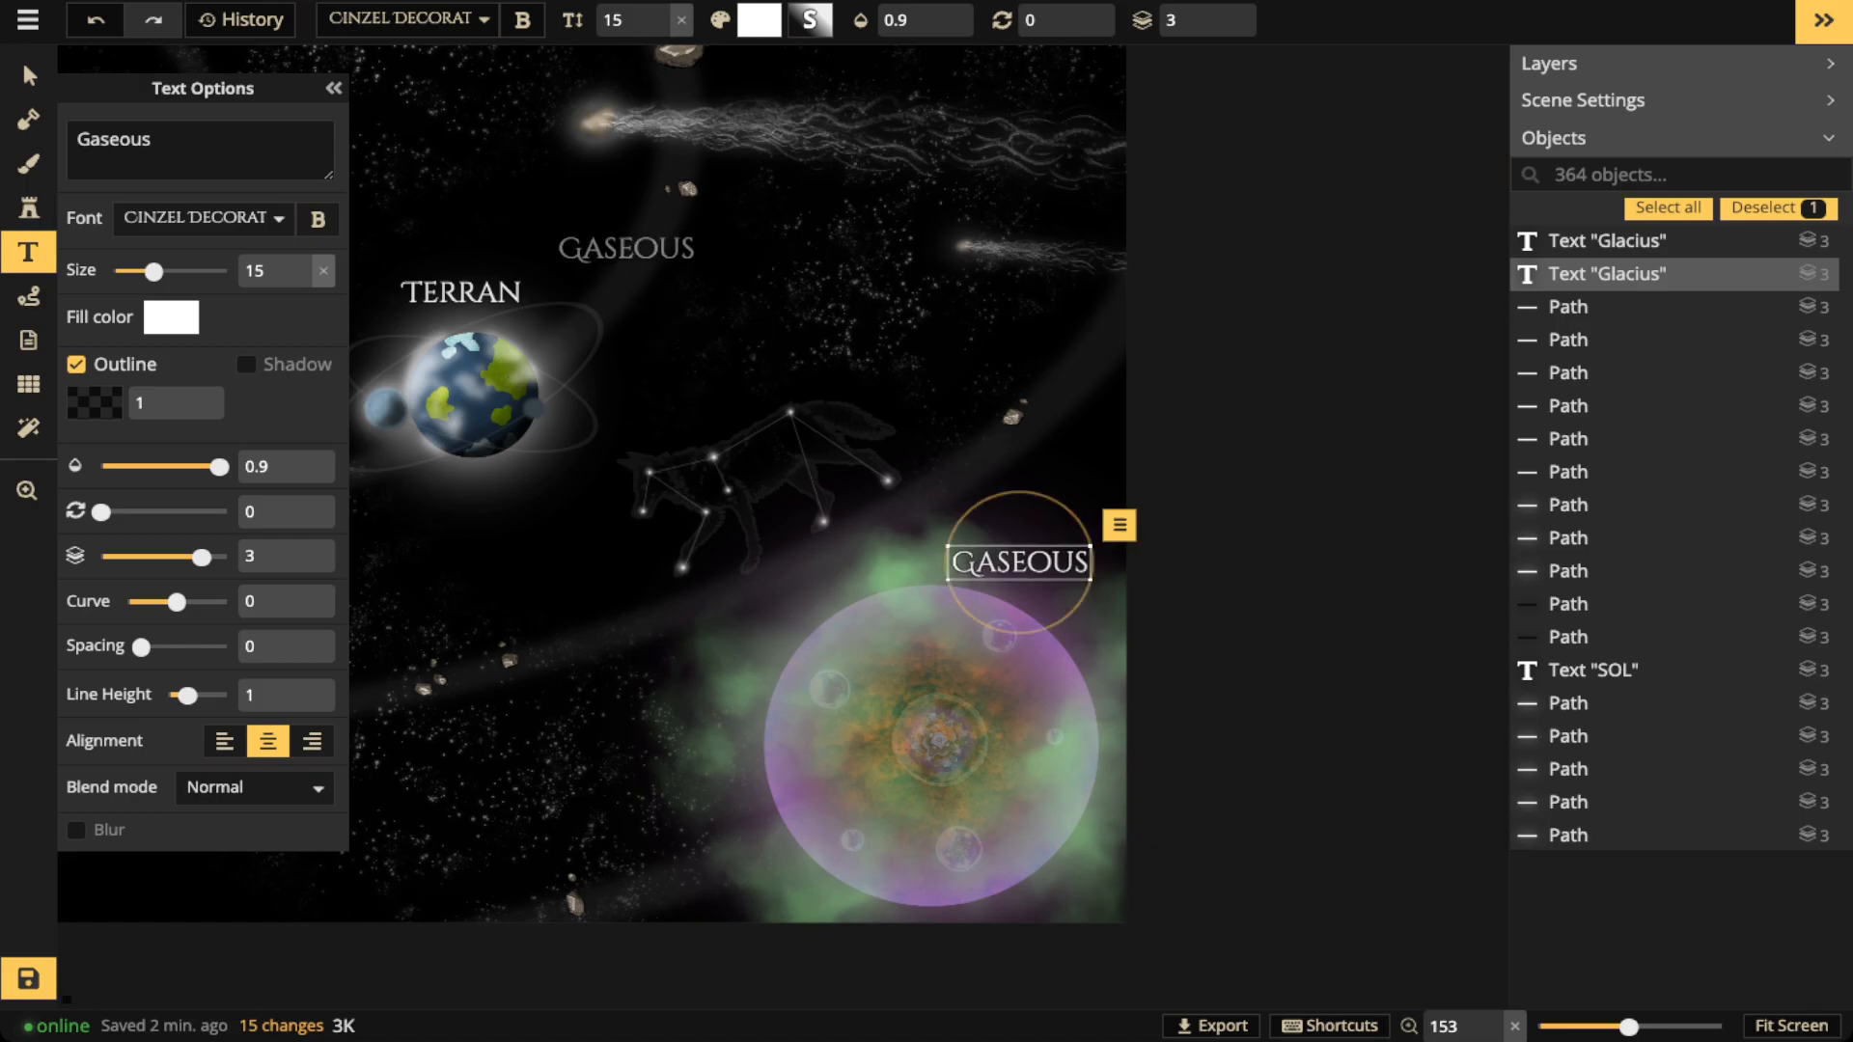
pyautogui.click(626, 249)
# Add a size 15 text label reading "Giger" to the lower right of the glowing planet with the debris ring
pyautogui.scroll(-1, 751, 261)
pyautogui.press('space')
pyautogui.moveTo(751, 253); pyautogui.dragTo(807, 570)
pyautogui.moveTo(765, 388); pyautogui.dragTo(758, 509)
pyautogui.scroll(2, 785, 434)
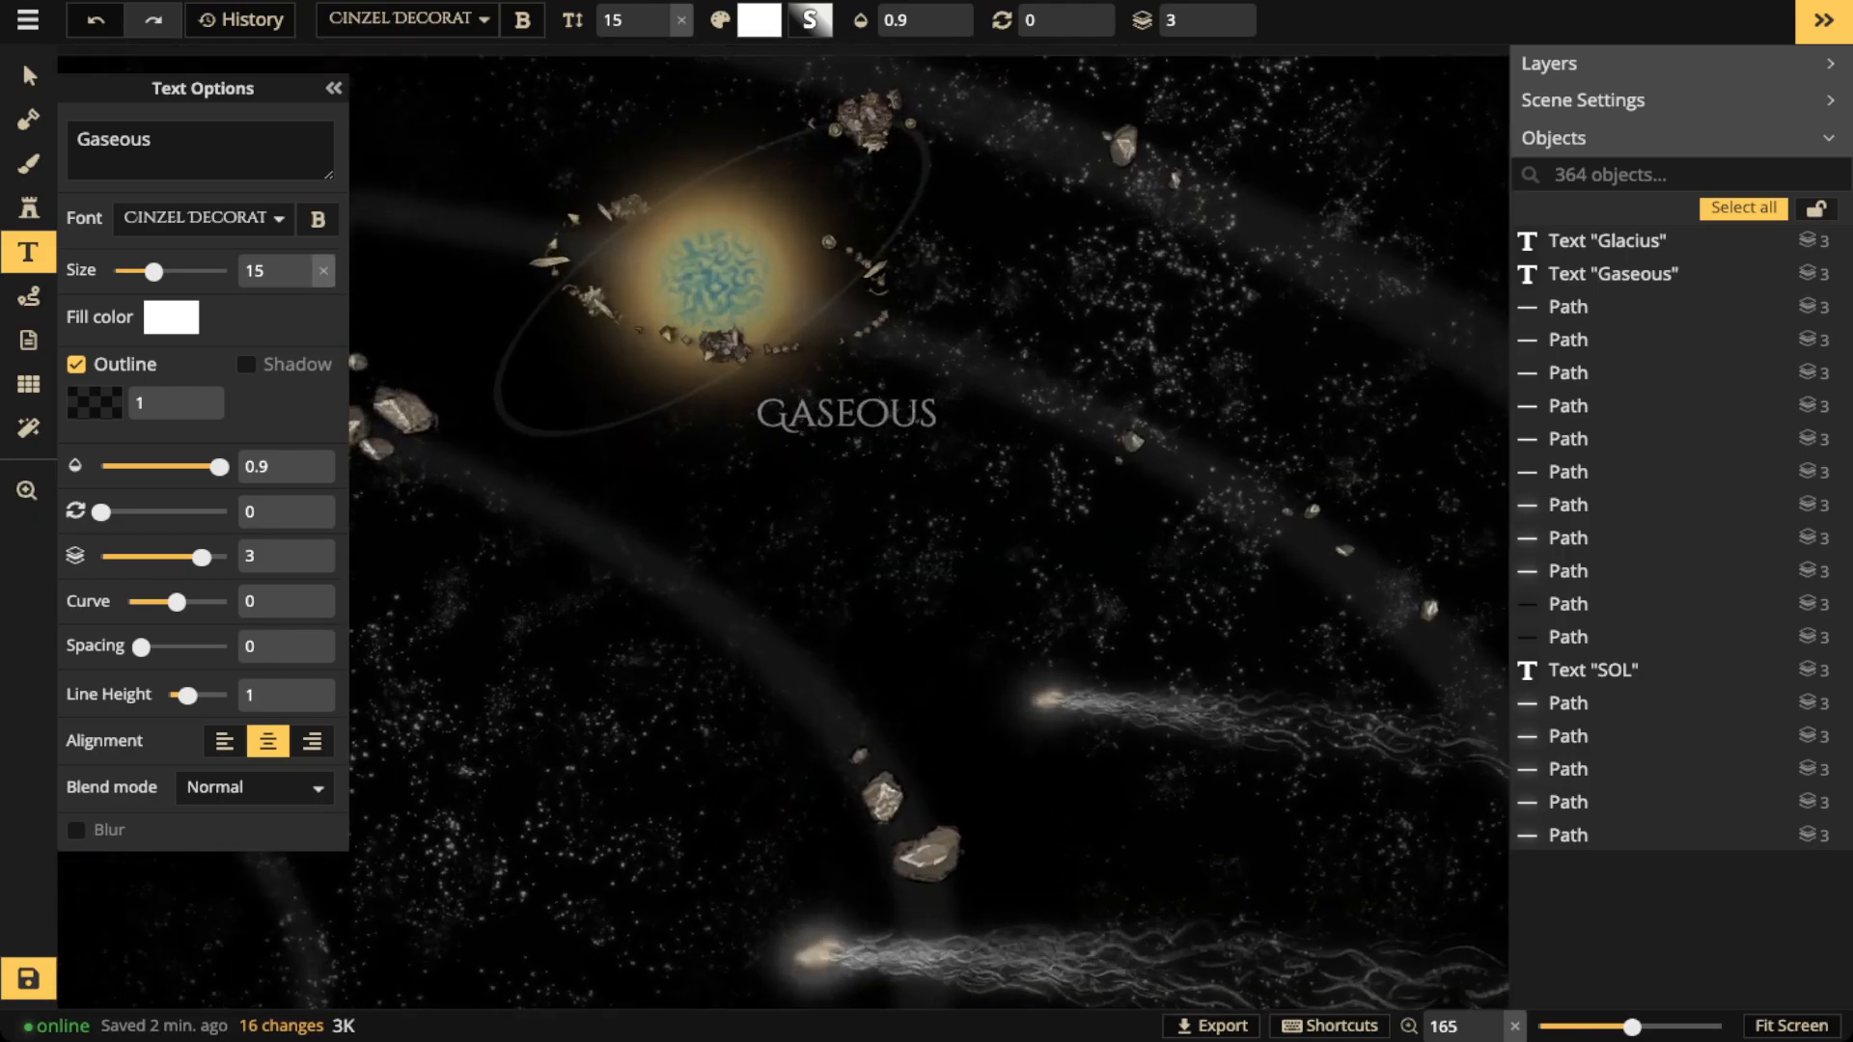
pyautogui.scroll(2, 847, 410)
pyautogui.click(850, 403)
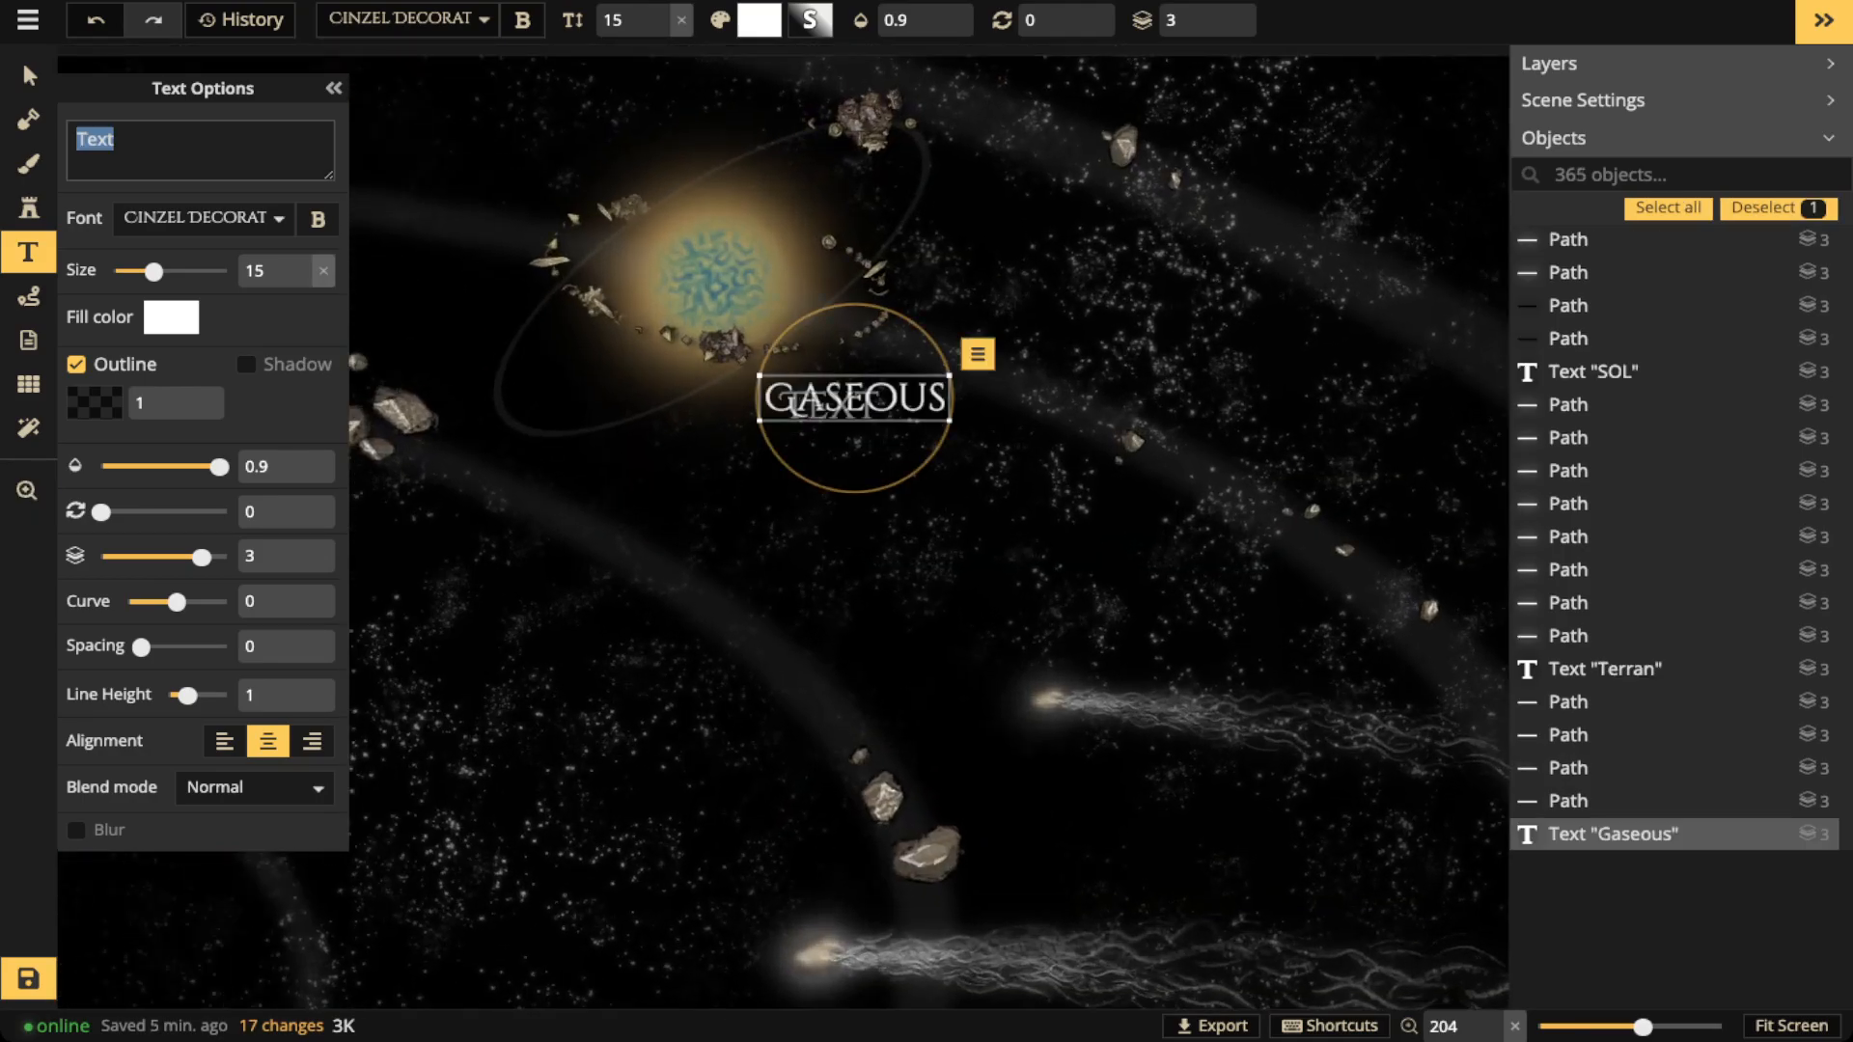
pyautogui.write('Glger')
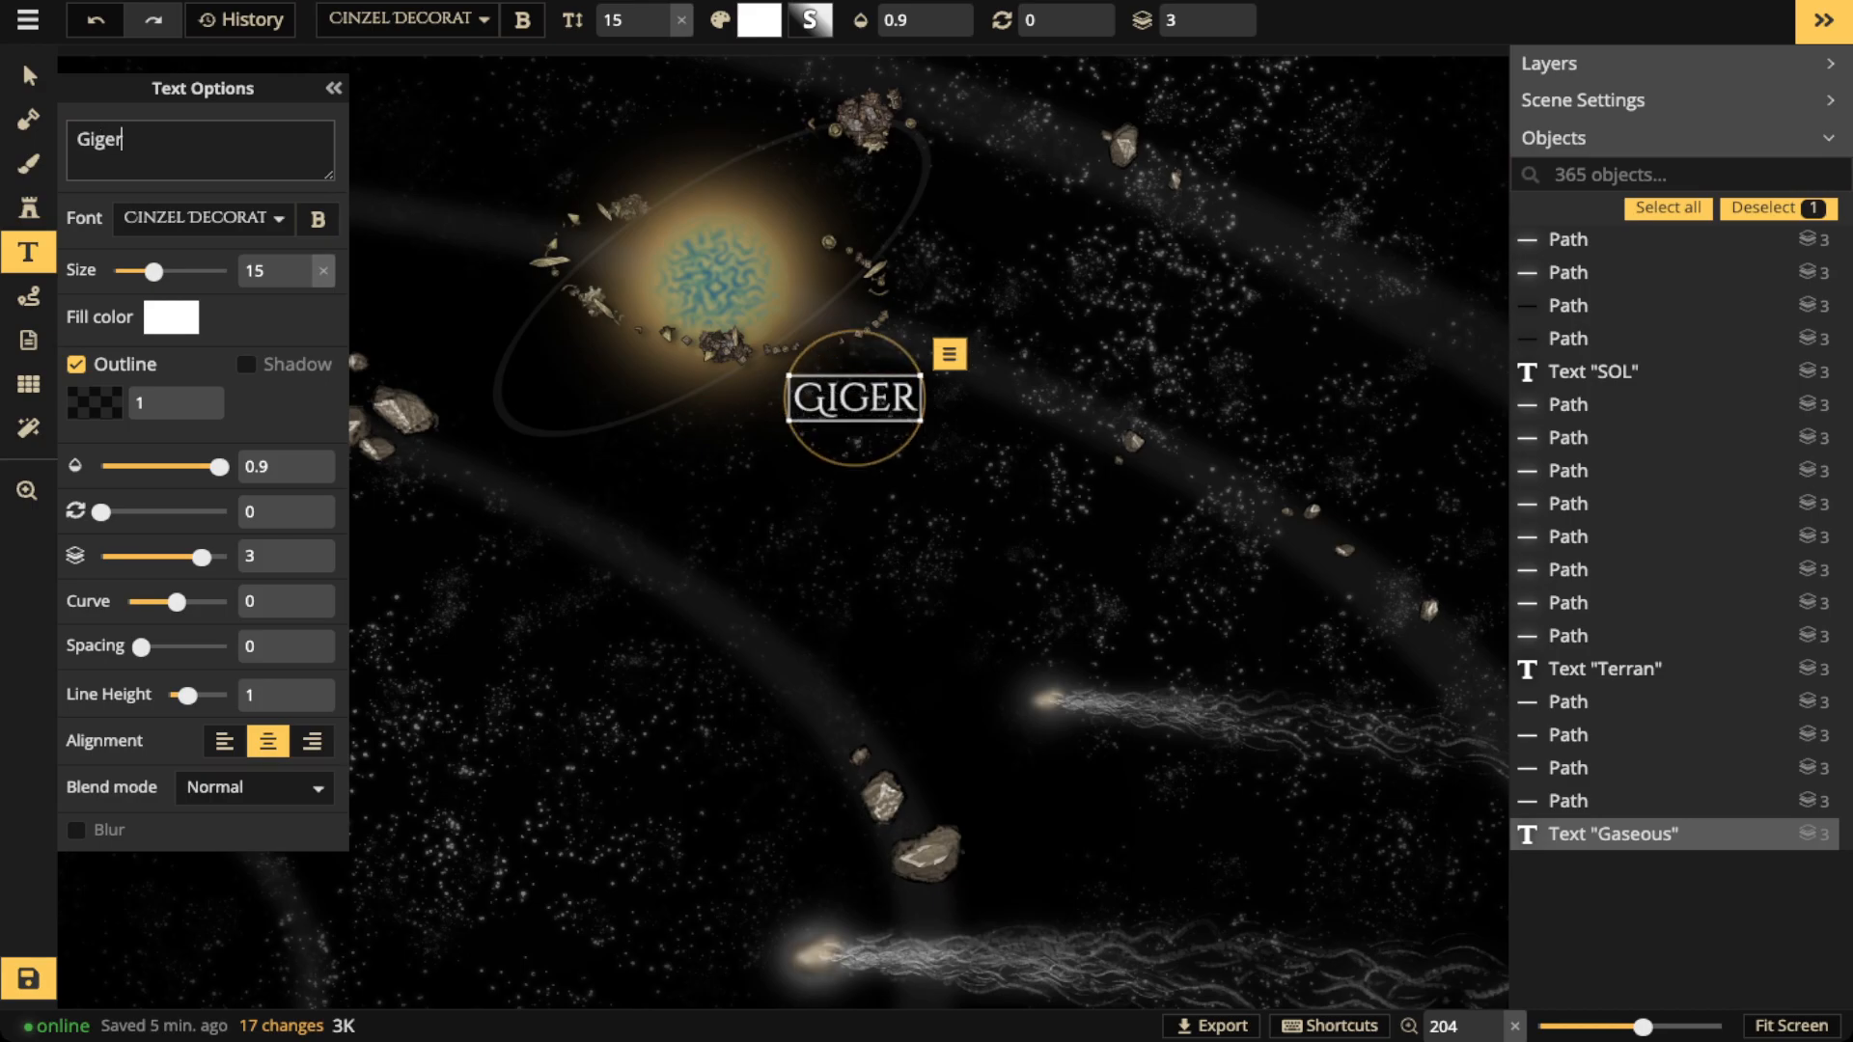
pyautogui.press('Escape')
pyautogui.moveTo(854, 396); pyautogui.dragTo(855, 390)
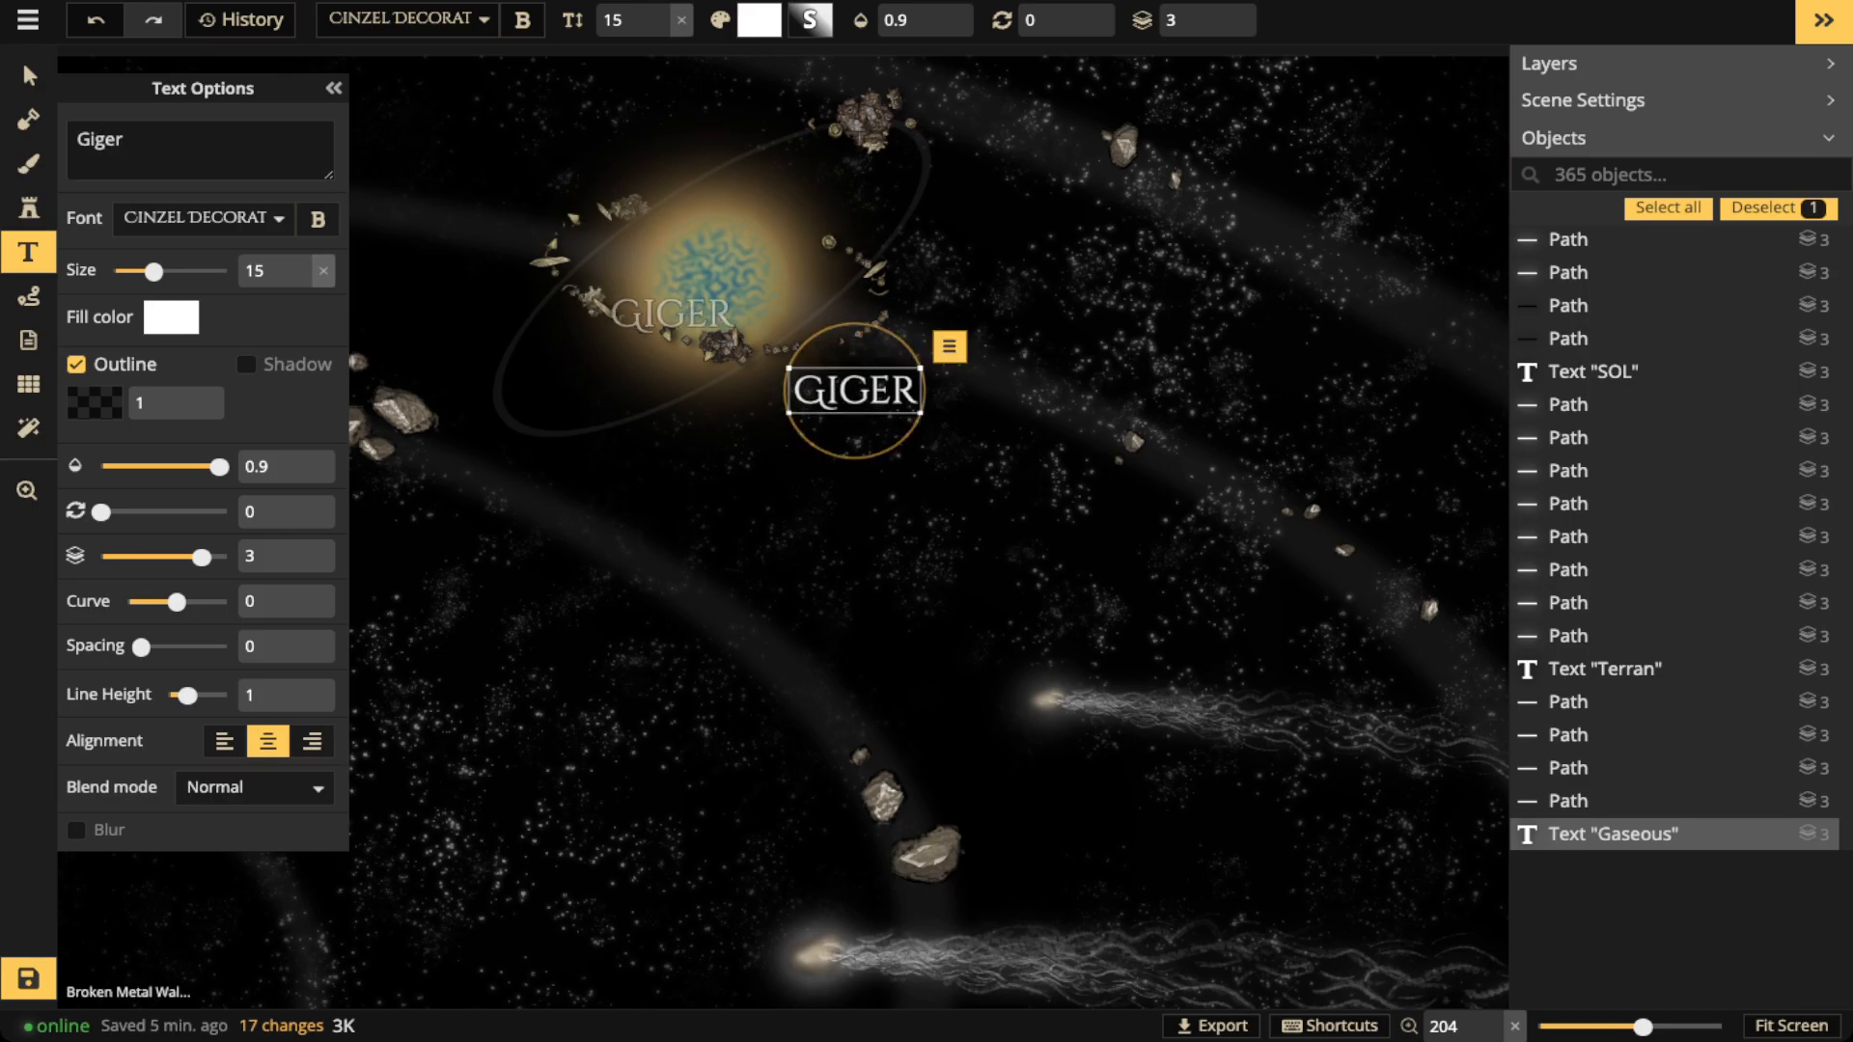
pyautogui.click(664, 314)
# Review the placement and size of the sun and planet labels across the whole map
pyautogui.scroll(-2, 663, 314)
pyautogui.scroll(-3, 628, 331)
pyautogui.moveTo(616, 458); pyautogui.dragTo(1008, 292)
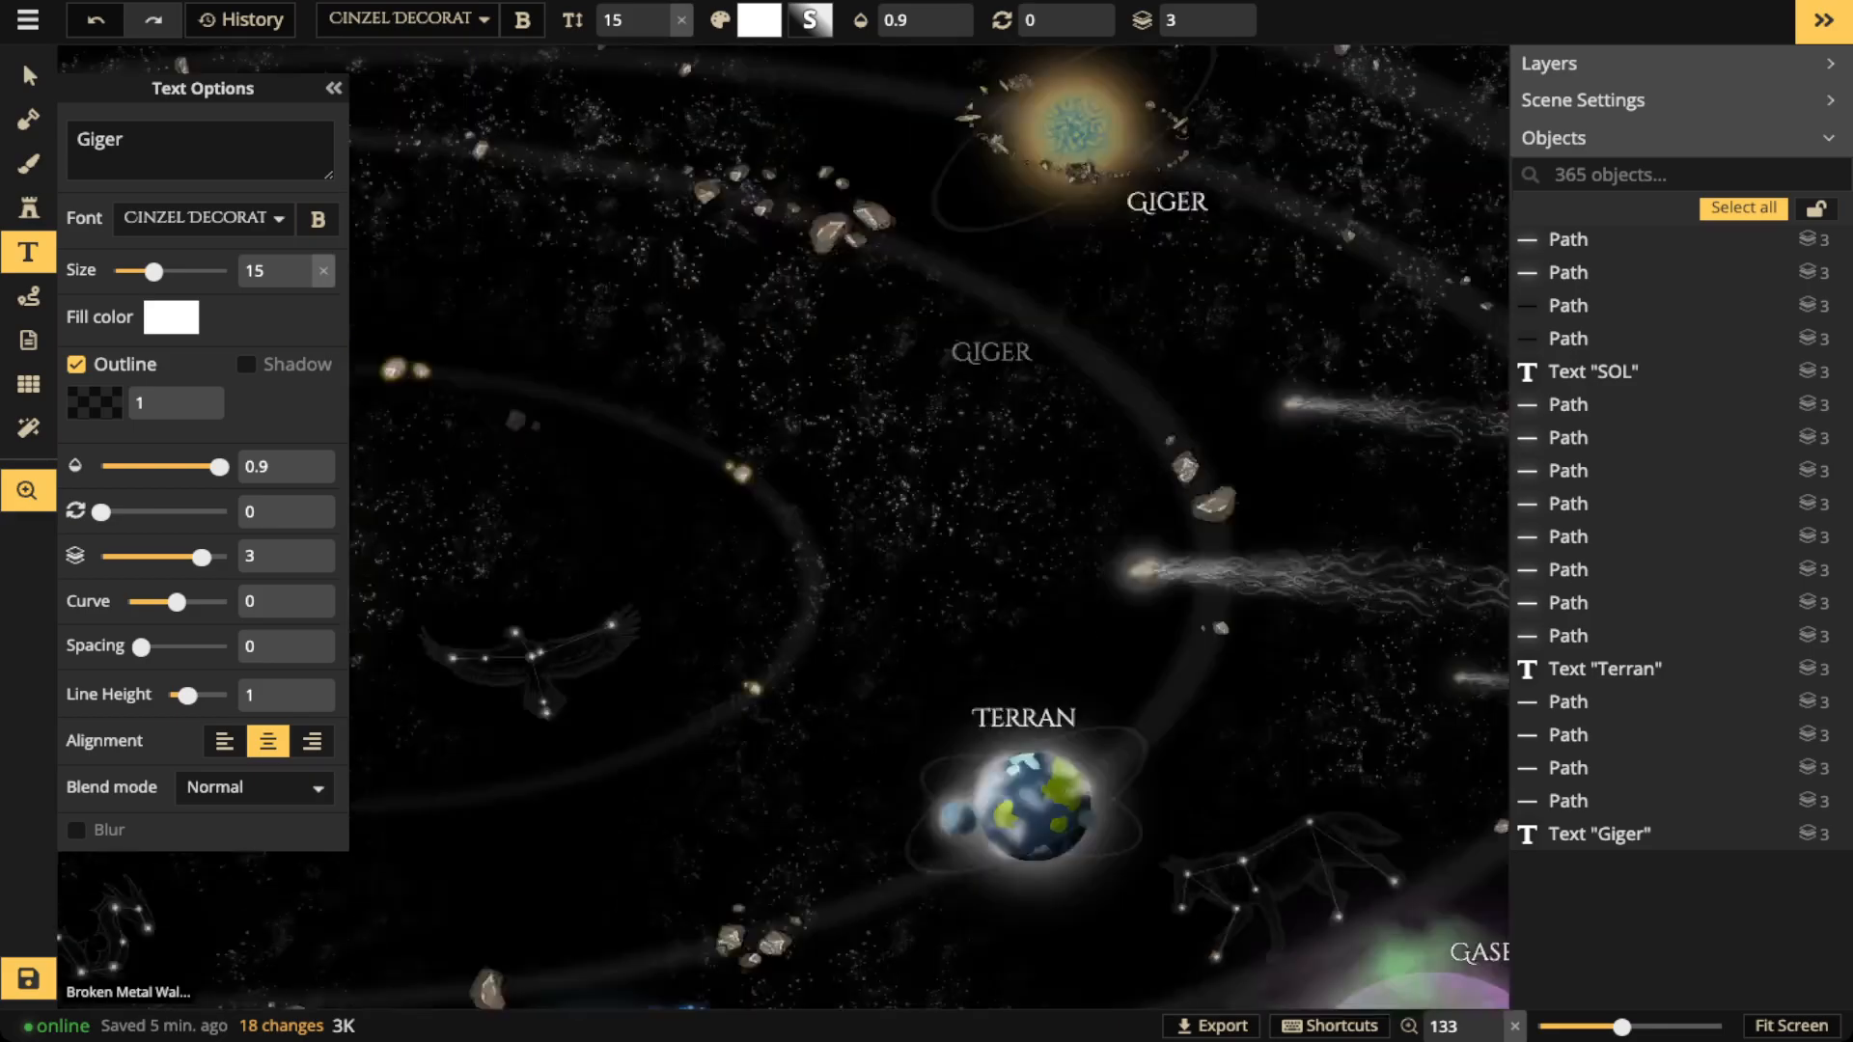
pyautogui.scroll(-1, 765, 436)
pyautogui.scroll(-3, 765, 436)
pyautogui.scroll(-1, 870, 518)
pyautogui.moveTo(692, 591); pyautogui.dragTo(794, 515)
pyautogui.scroll(-2, 795, 514)
pyautogui.moveTo(734, 457); pyautogui.dragTo(912, 526)
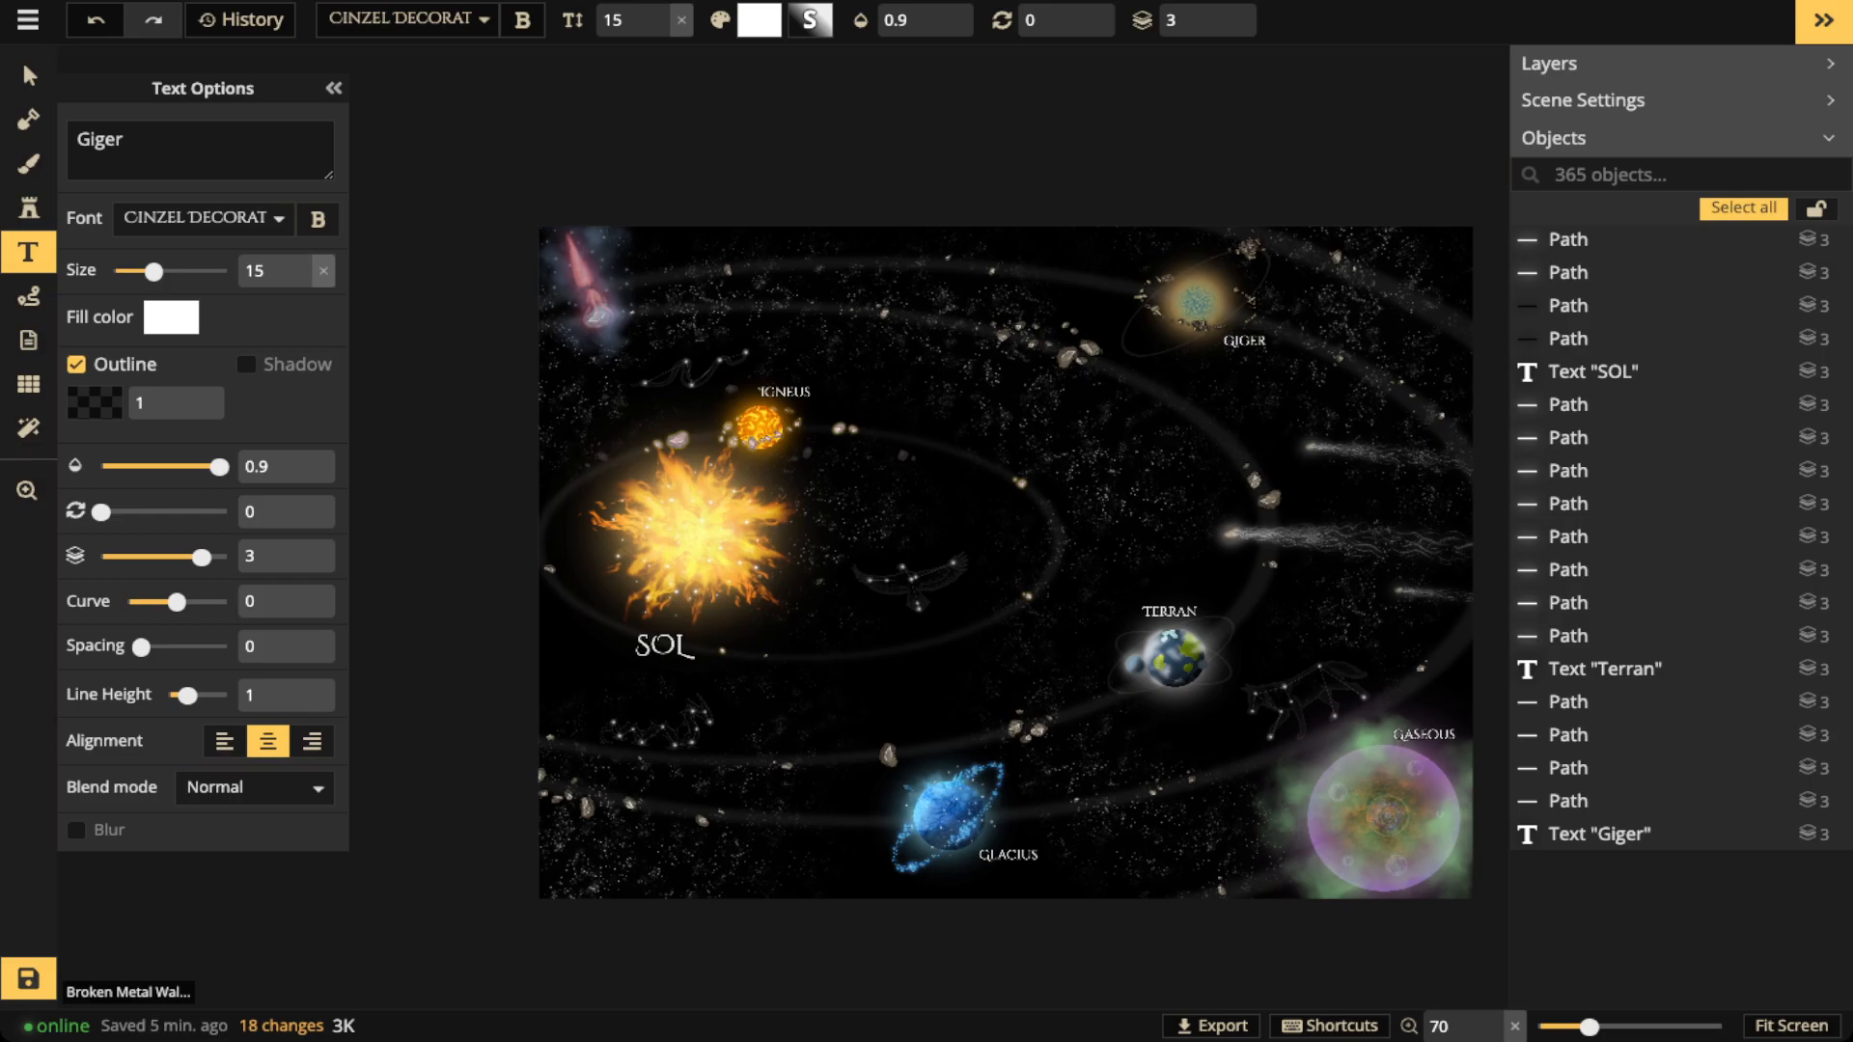
# Add a size 10 text label reading "Gasamaru" beside the red comet's tail
pyautogui.scroll(5, 750, 531)
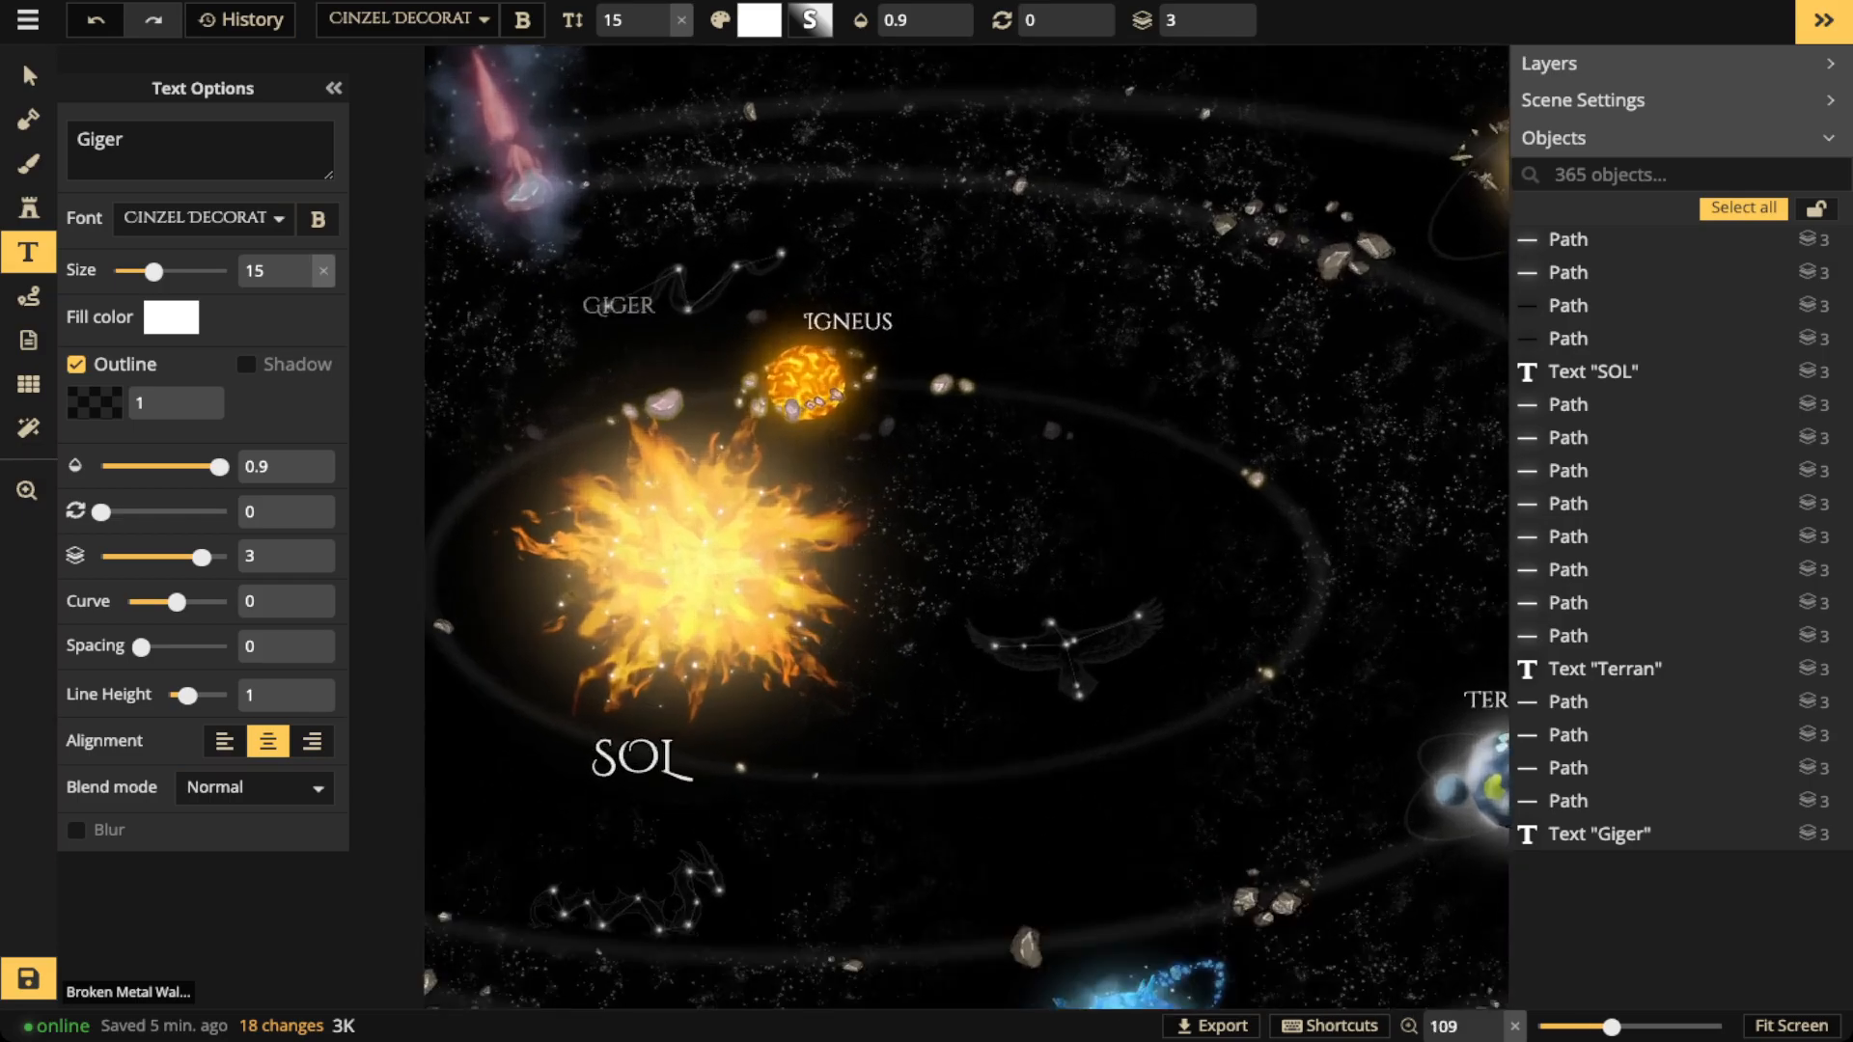
pyautogui.scroll(5, 643, 501)
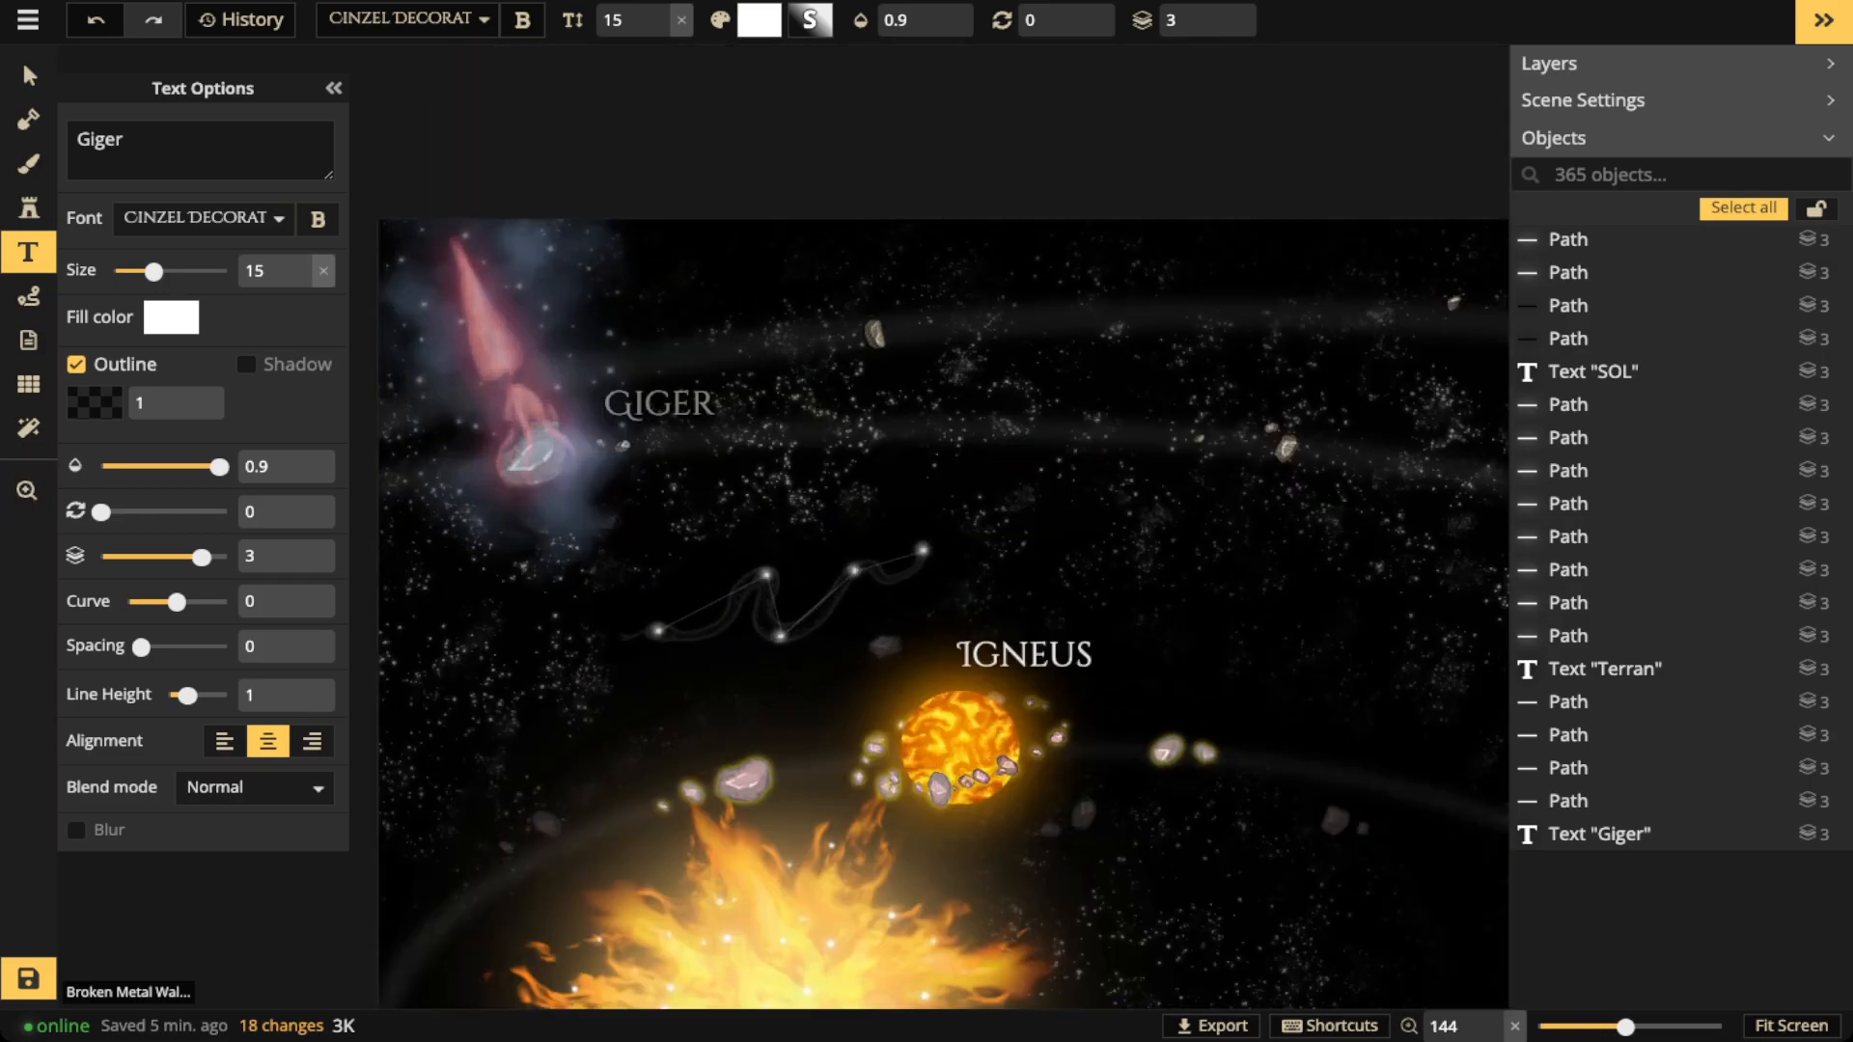
pyautogui.scroll(-3, 574, 300)
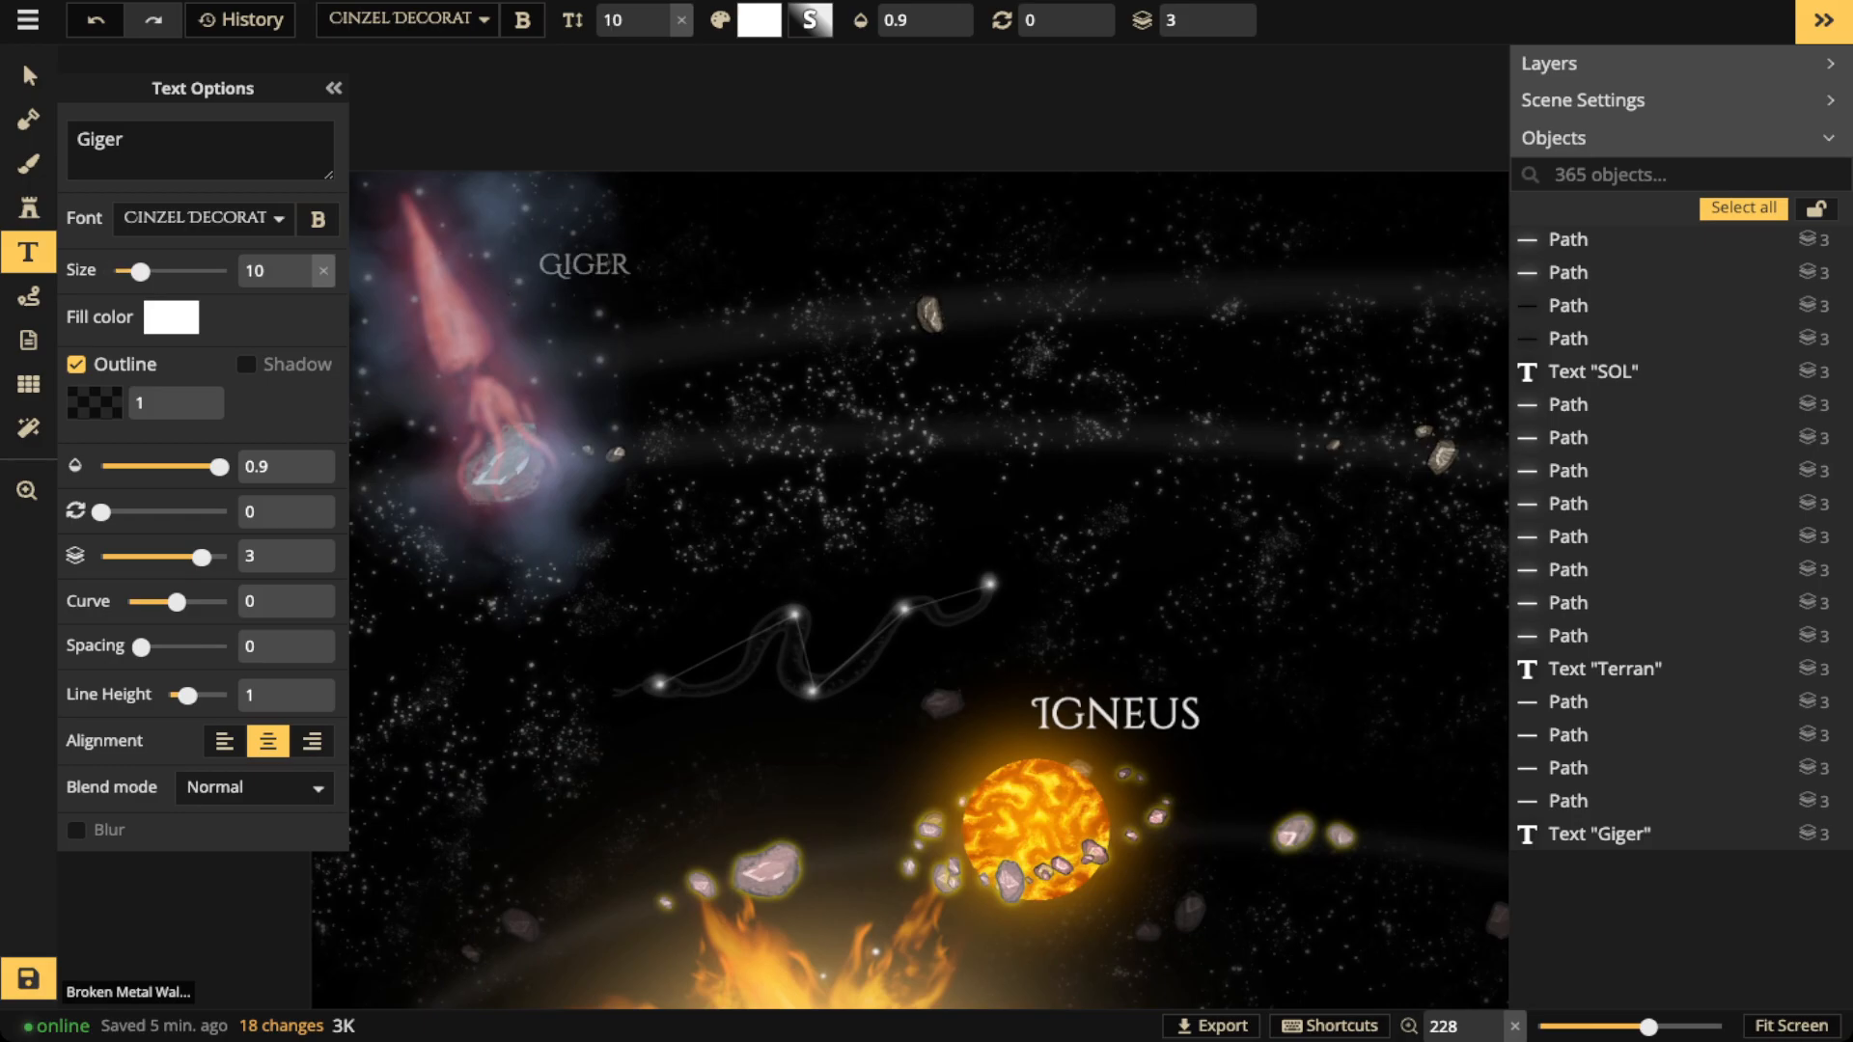
pyautogui.click(583, 264)
pyautogui.write('Gas')
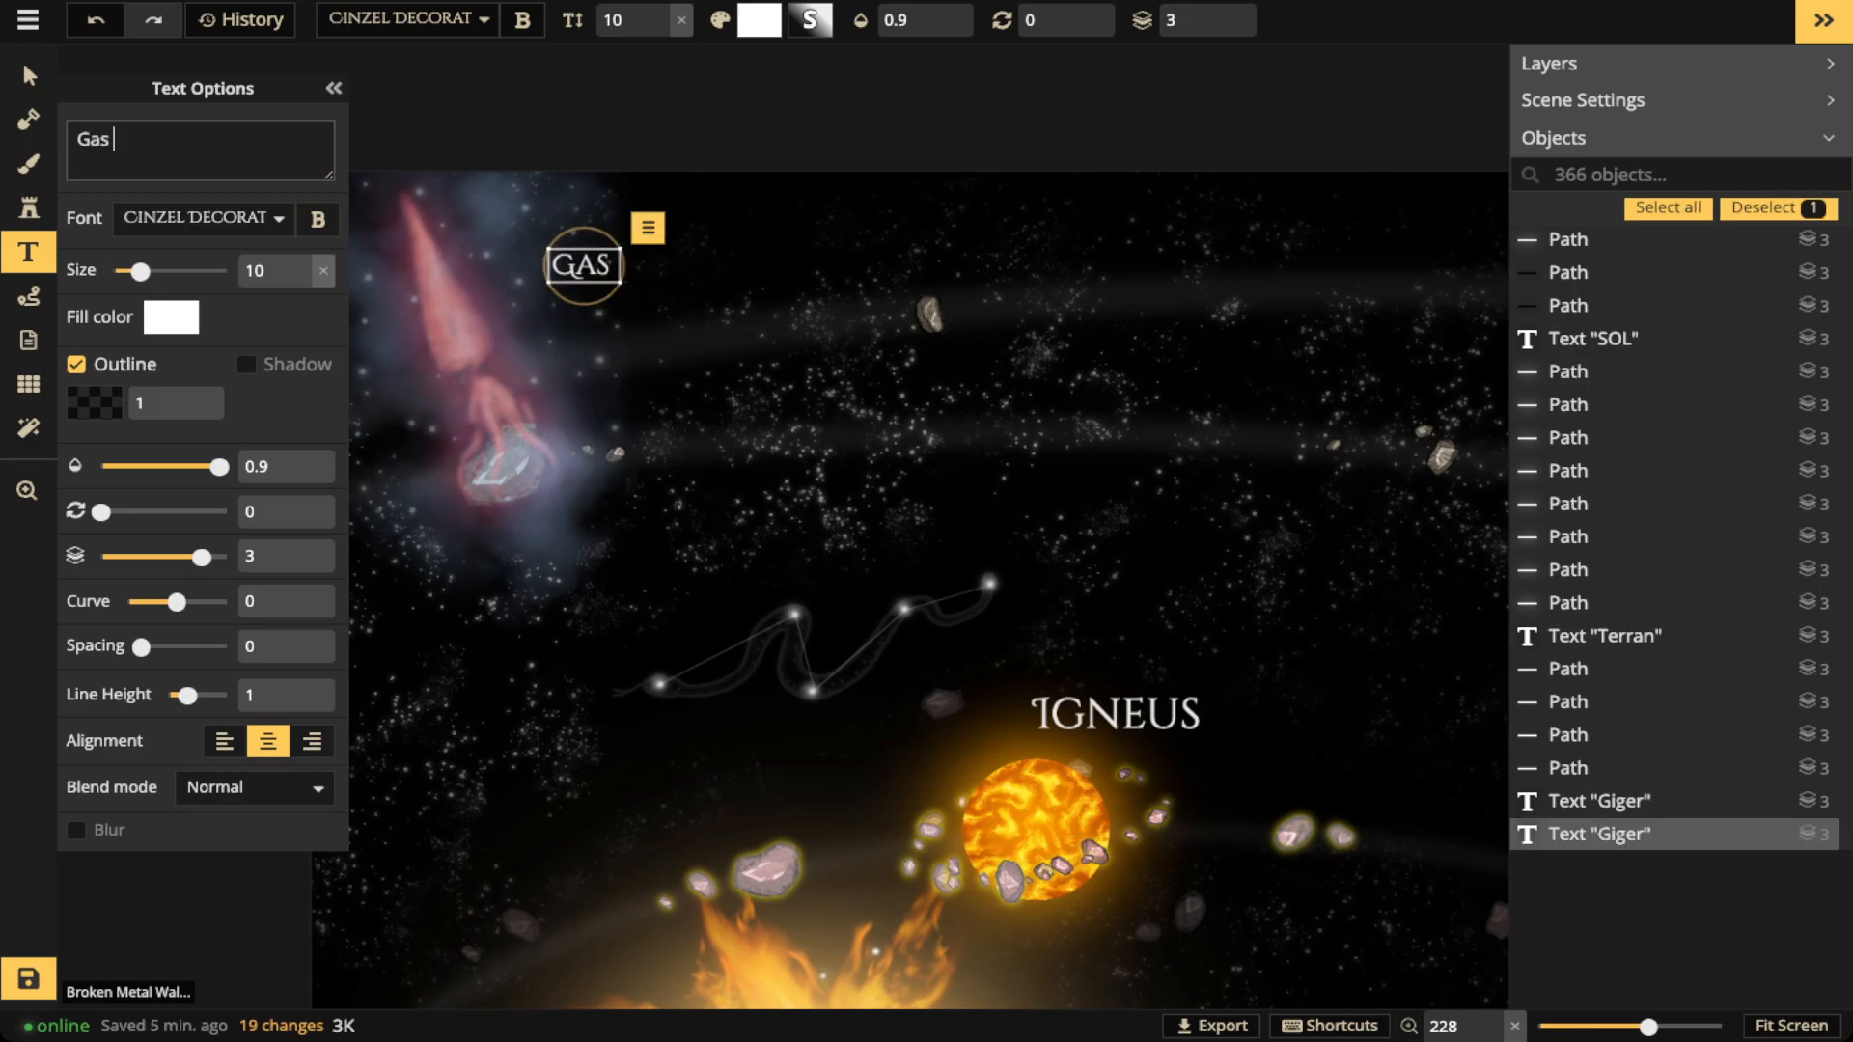
pyautogui.press('Return')
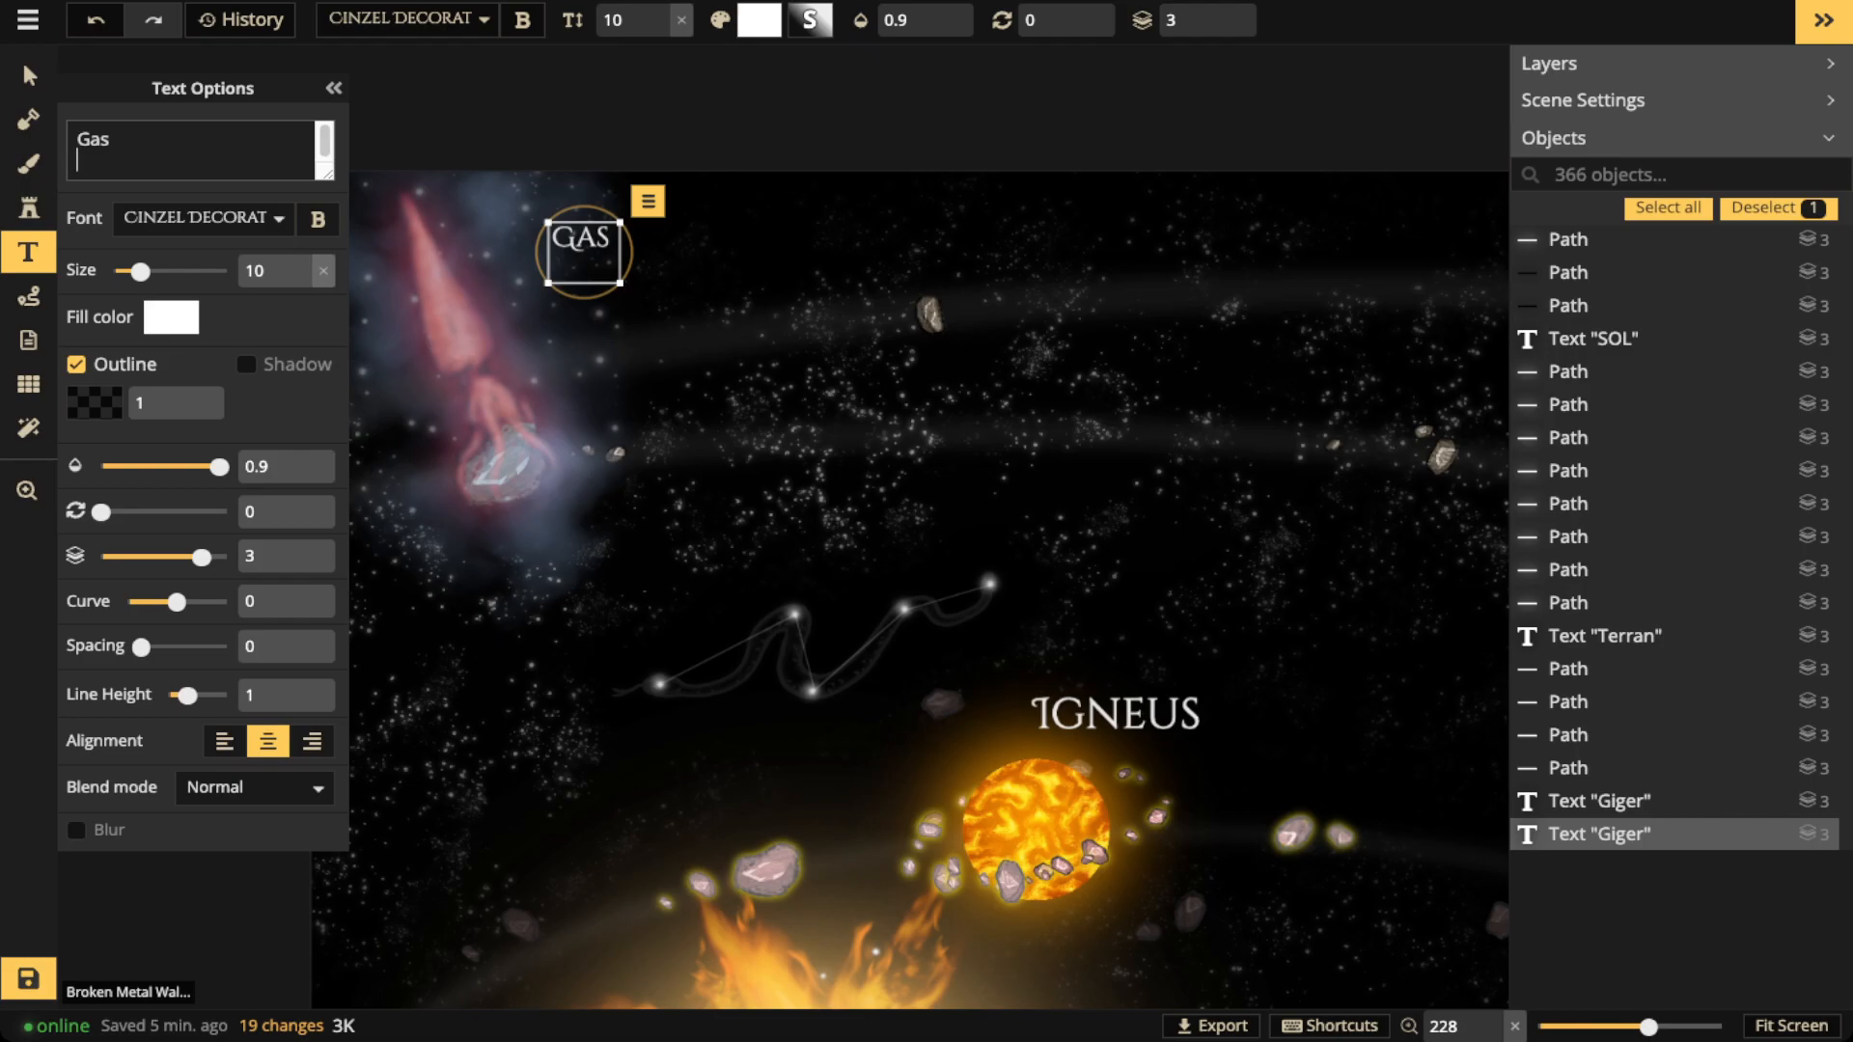
pyautogui.press('BackSpace')
pyautogui.write('mario')
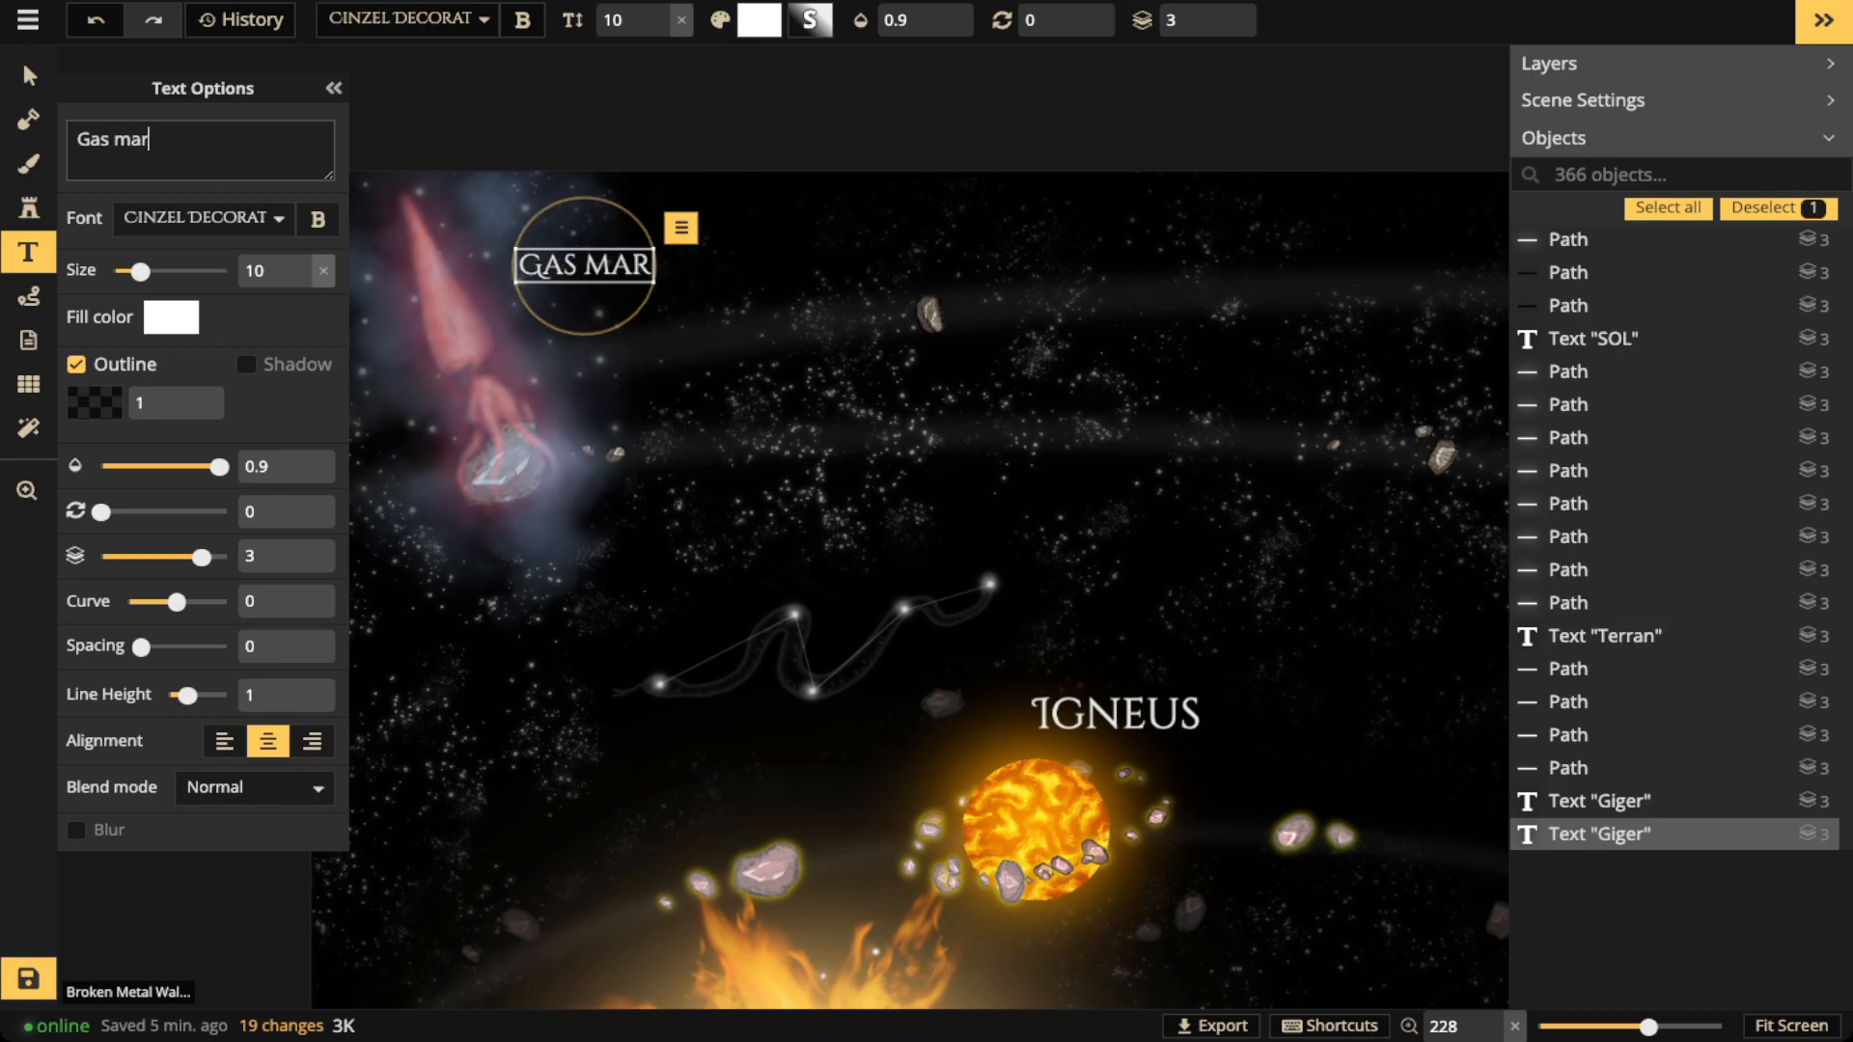
pyautogui.press('BackSpace')
pyautogui.press('BackSpace')
pyautogui.press('BackSpace')
pyautogui.press('BackSpace')
pyautogui.press('BackSpace')
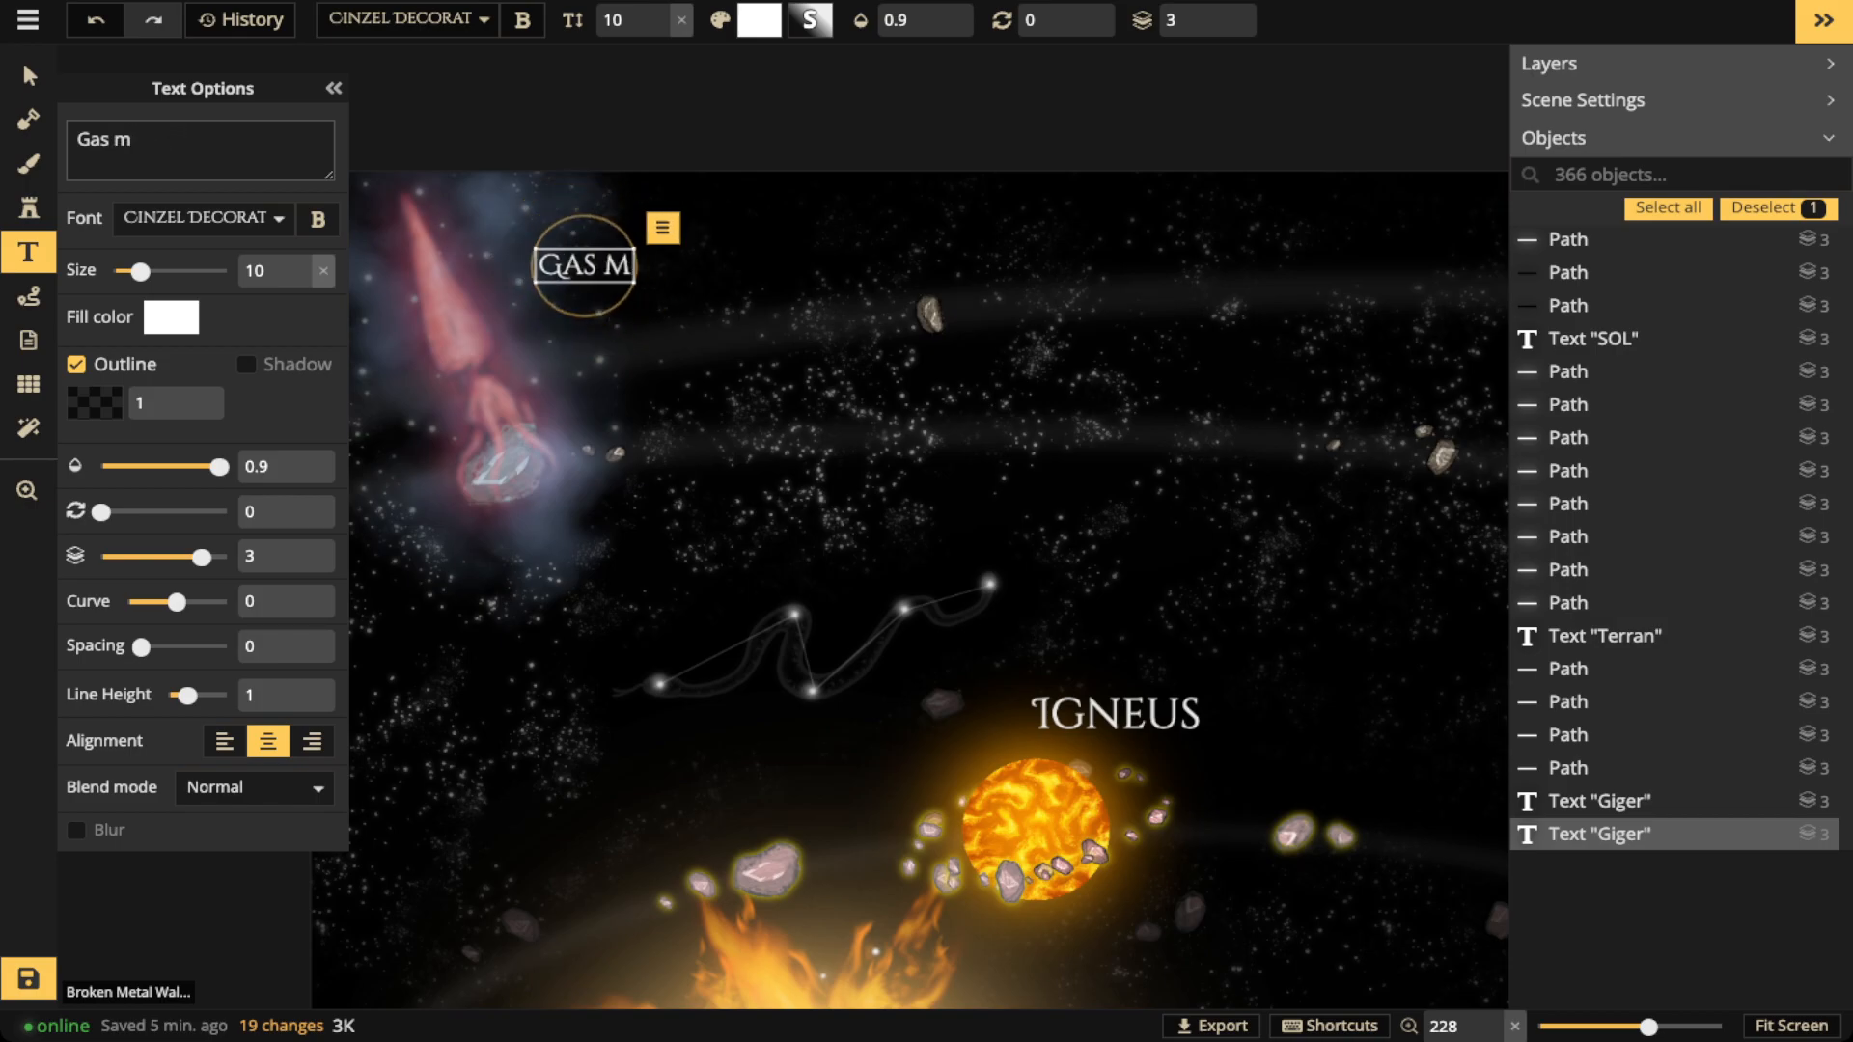
pyautogui.write('amaru')
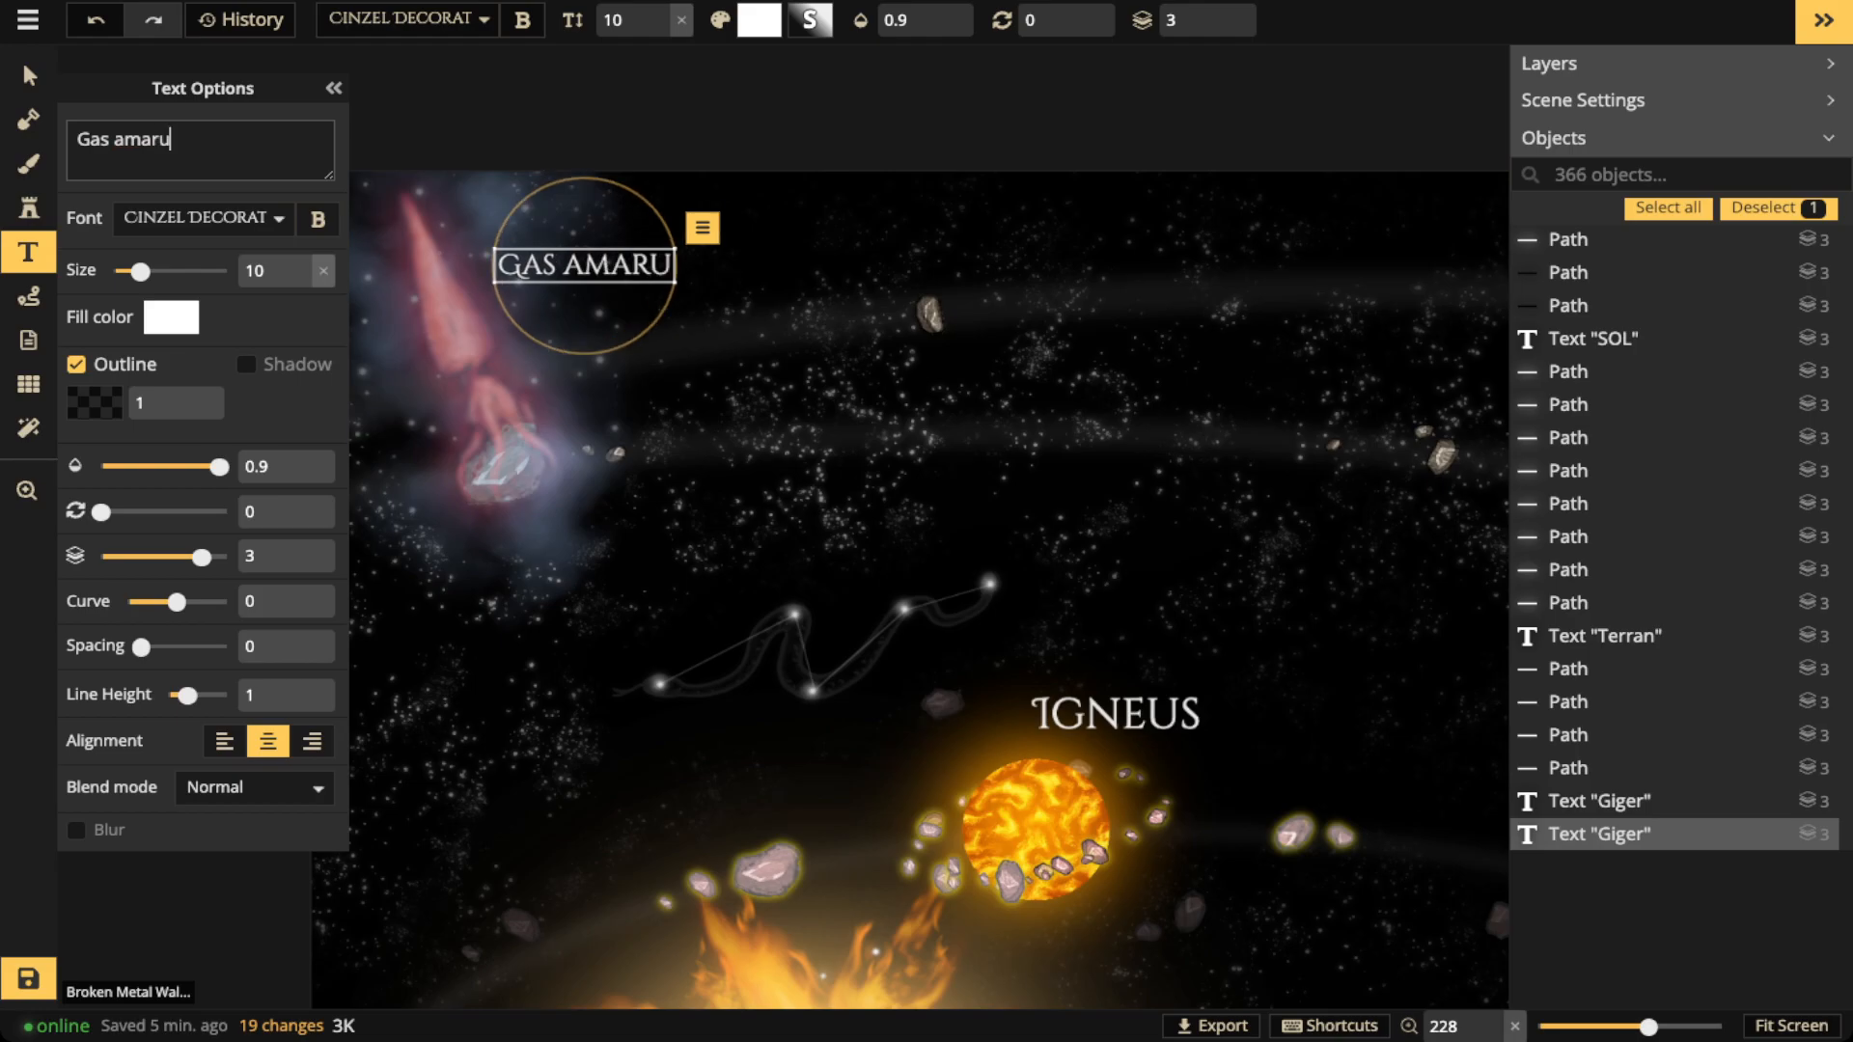
pyautogui.hotkey('ctrl', 'Left')
pyautogui.press('BackSpace')
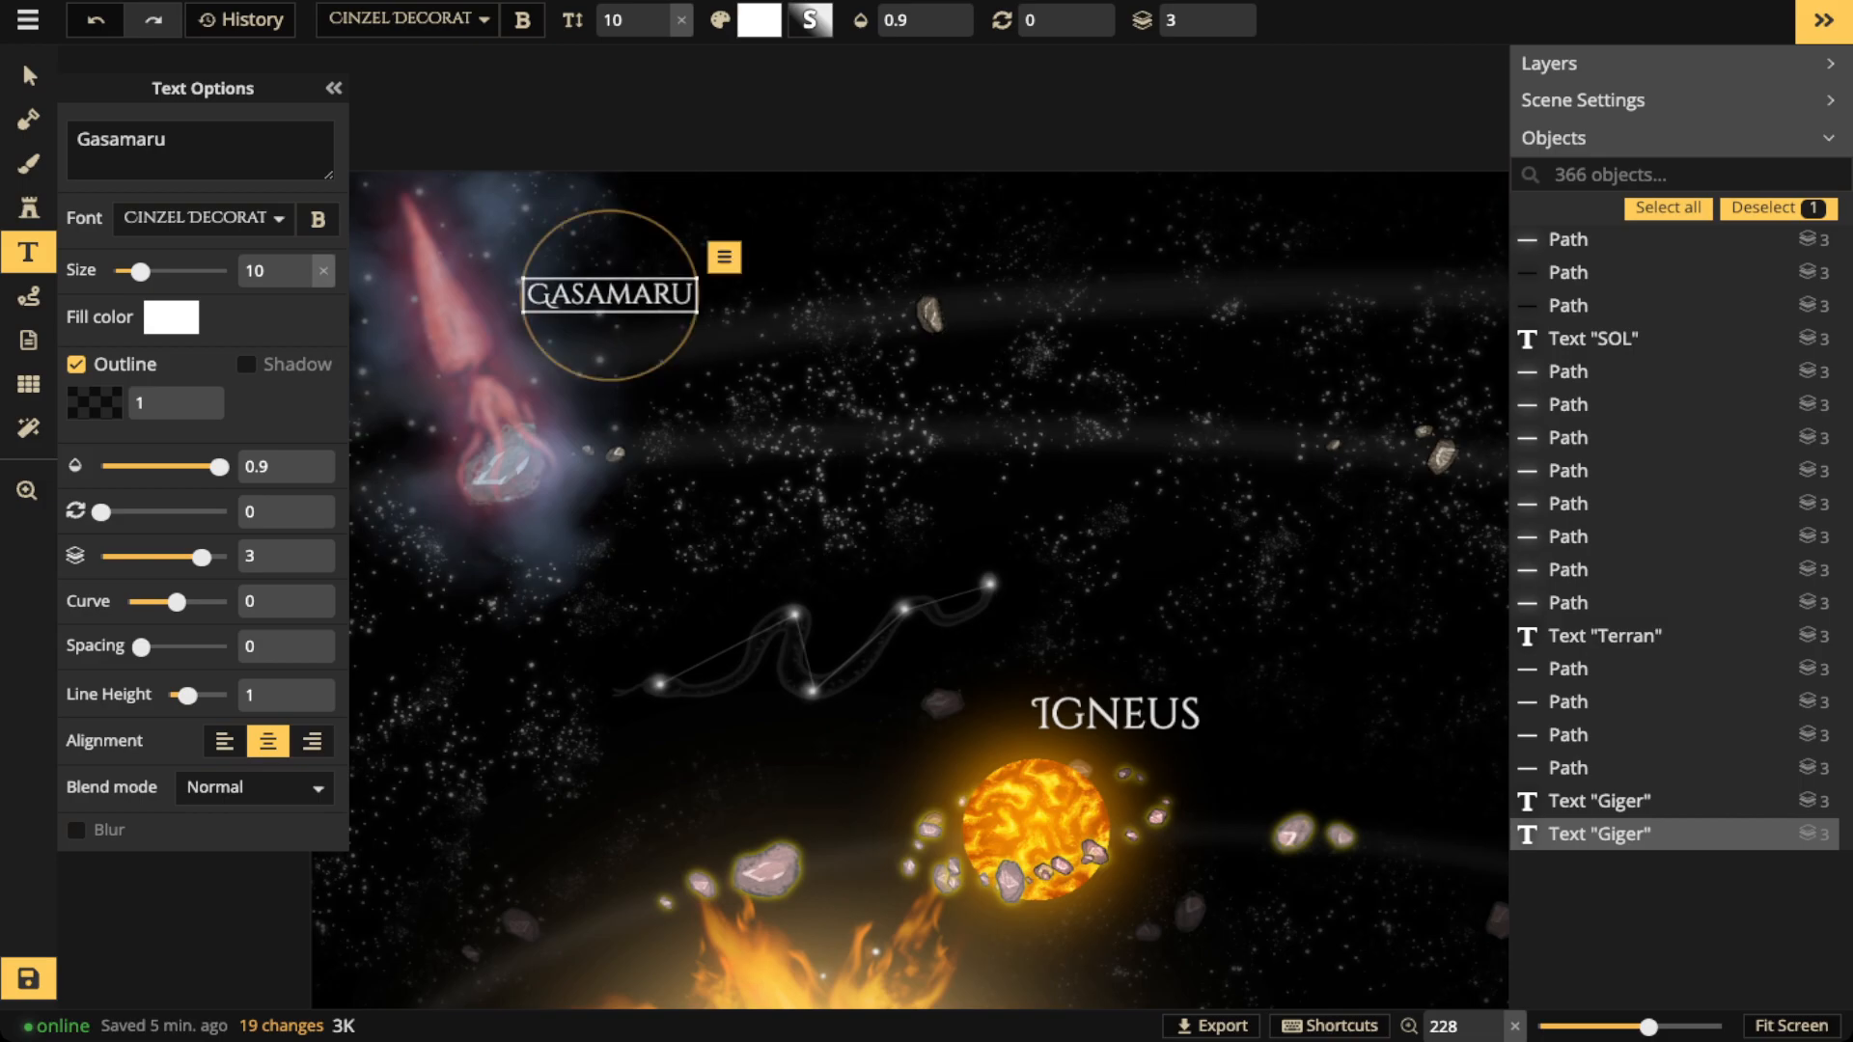
# Reduce the "Gasamaru" label to size 6 and shift it slightly closer to the comet
pyautogui.scroll(1, 689, 314)
pyautogui.scroll(-2, 689, 314)
pyautogui.scroll(-2, 570, 290)
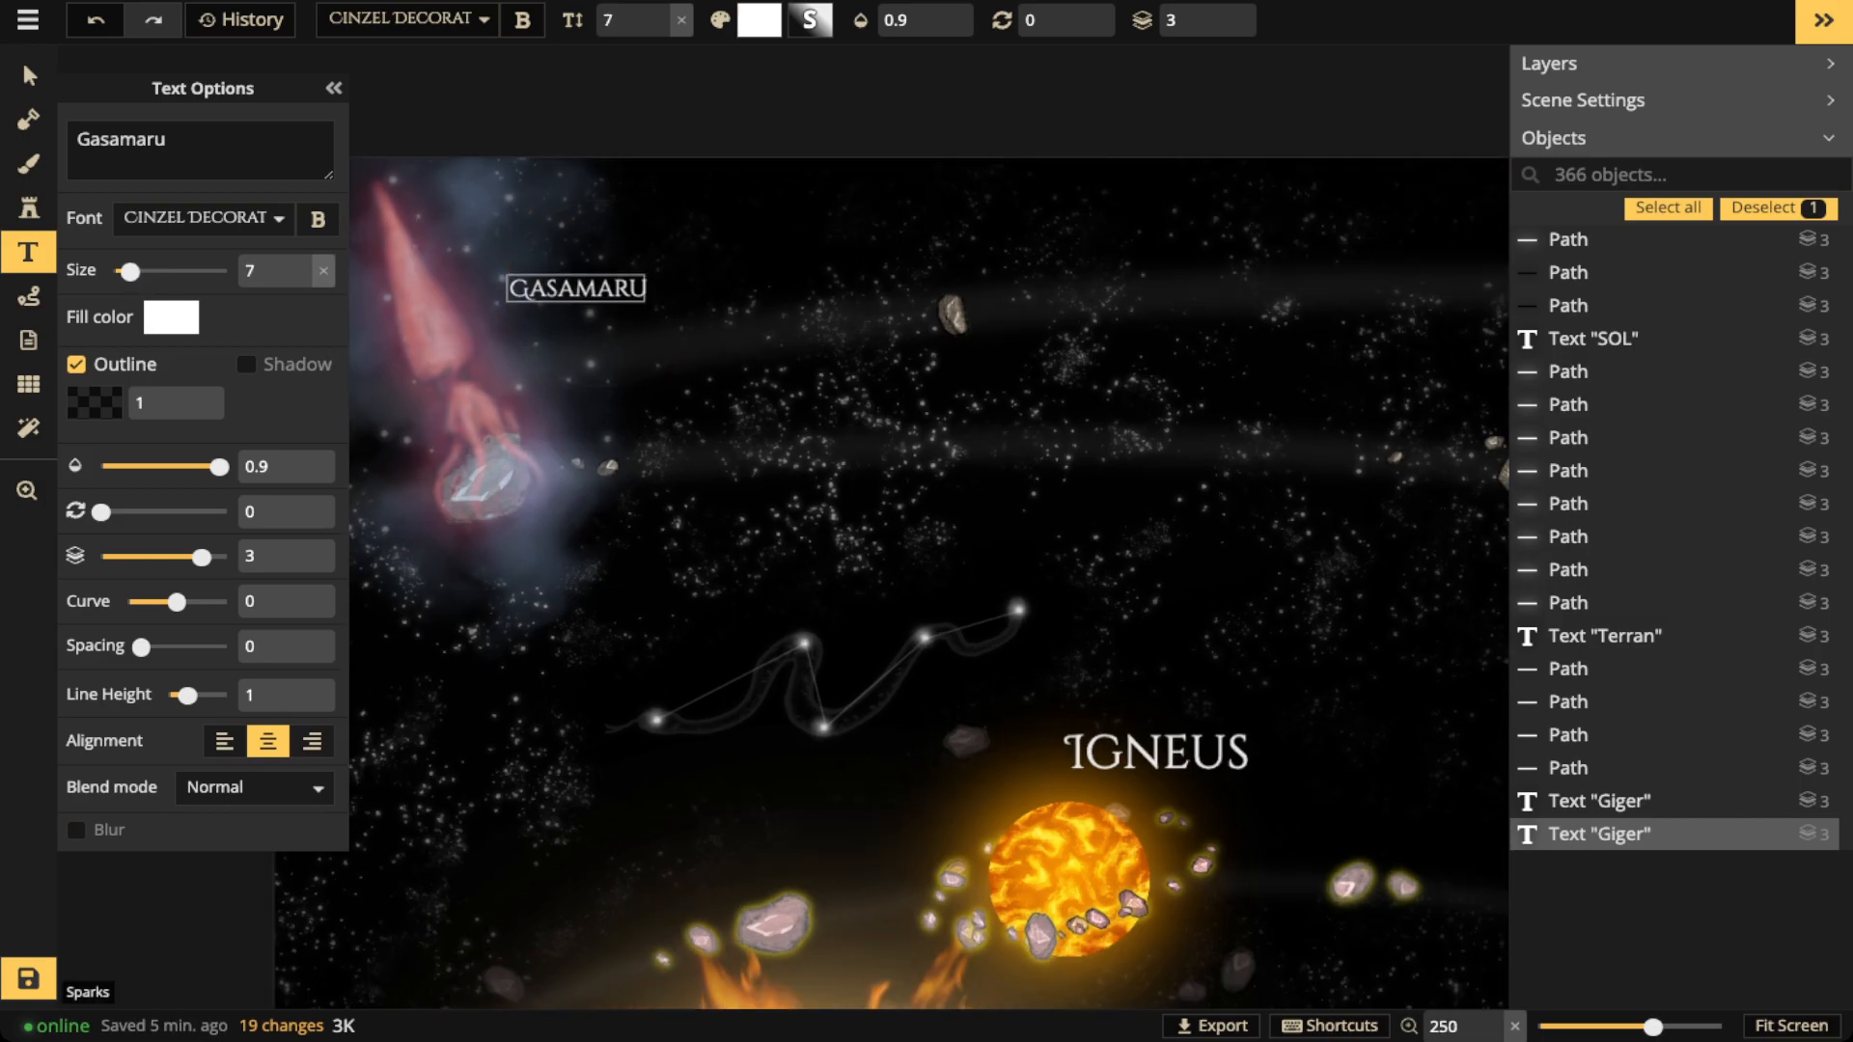
pyautogui.moveTo(560, 290); pyautogui.dragTo(555, 290)
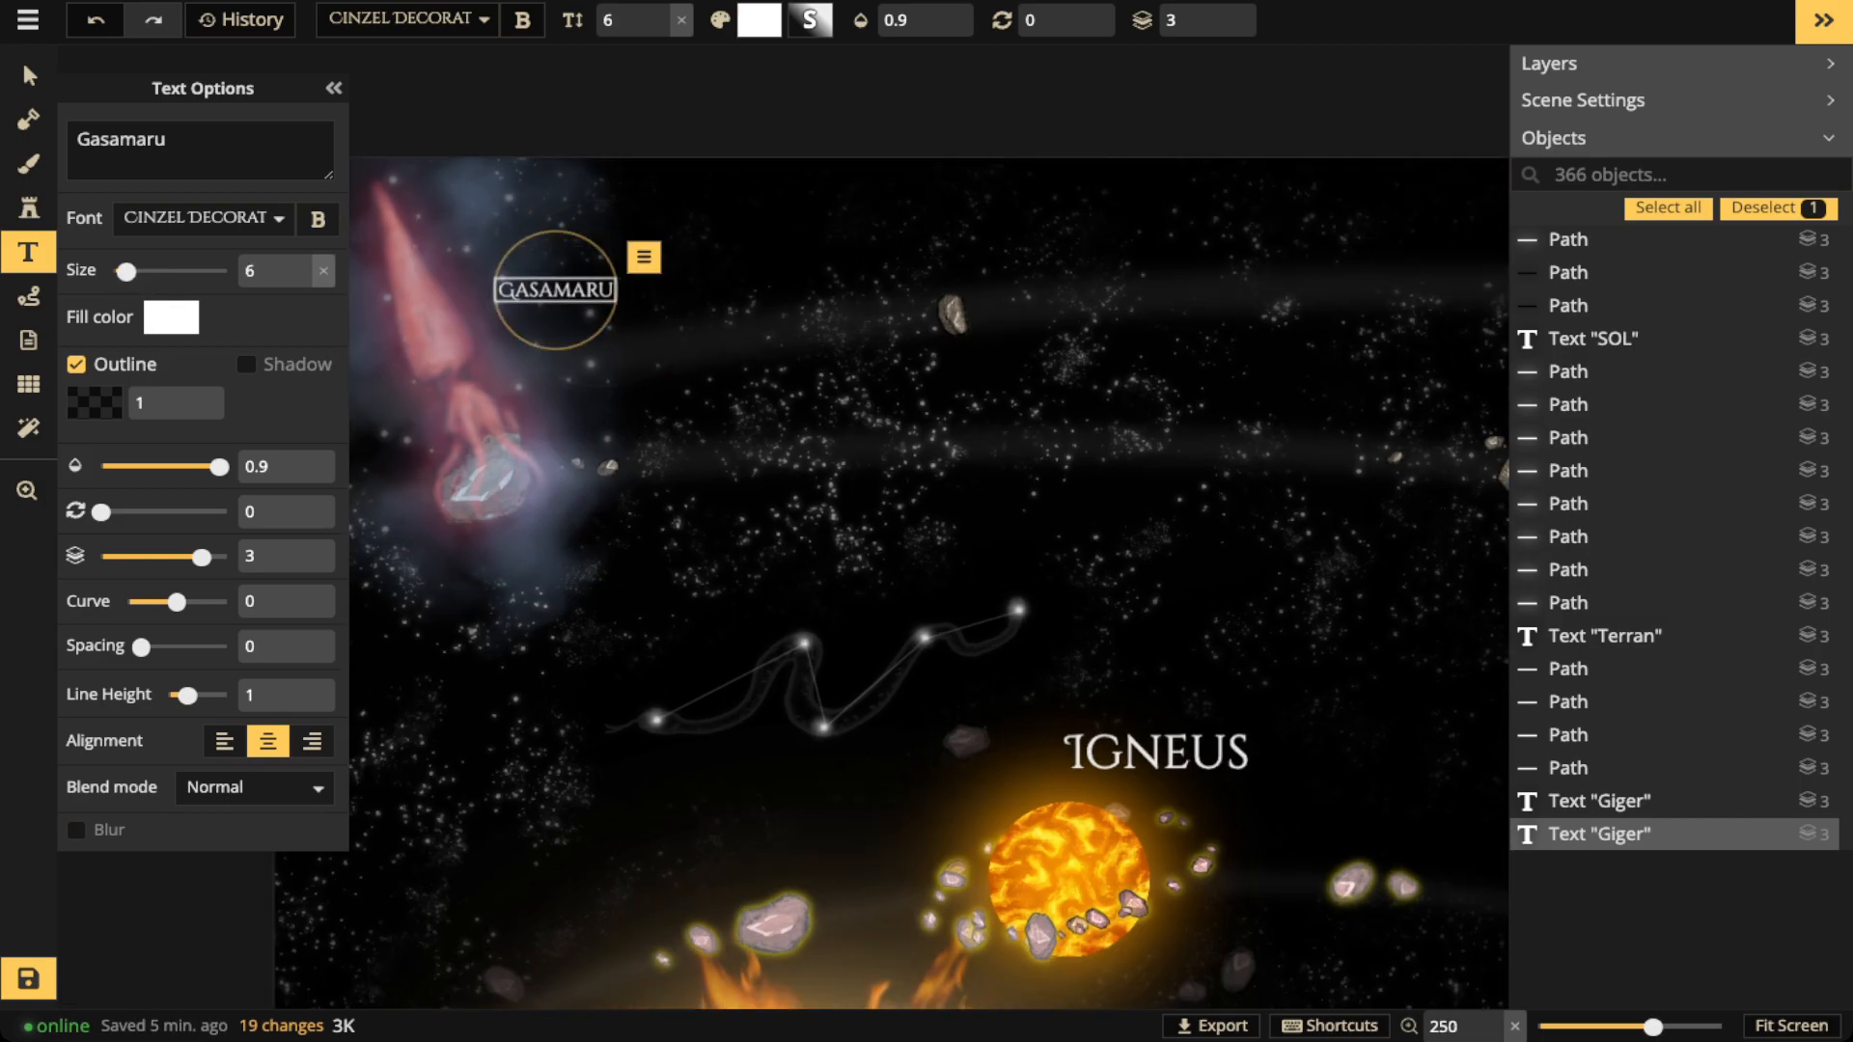
# Add a size 6 text label reading "Haley" just above the head of the largest white comet
pyautogui.click(621, 397)
pyautogui.scroll(-3, 621, 397)
pyautogui.press('space')
pyautogui.moveTo(1183, 600); pyautogui.dragTo(760, 535)
pyautogui.moveTo(1193, 685); pyautogui.dragTo(831, 567)
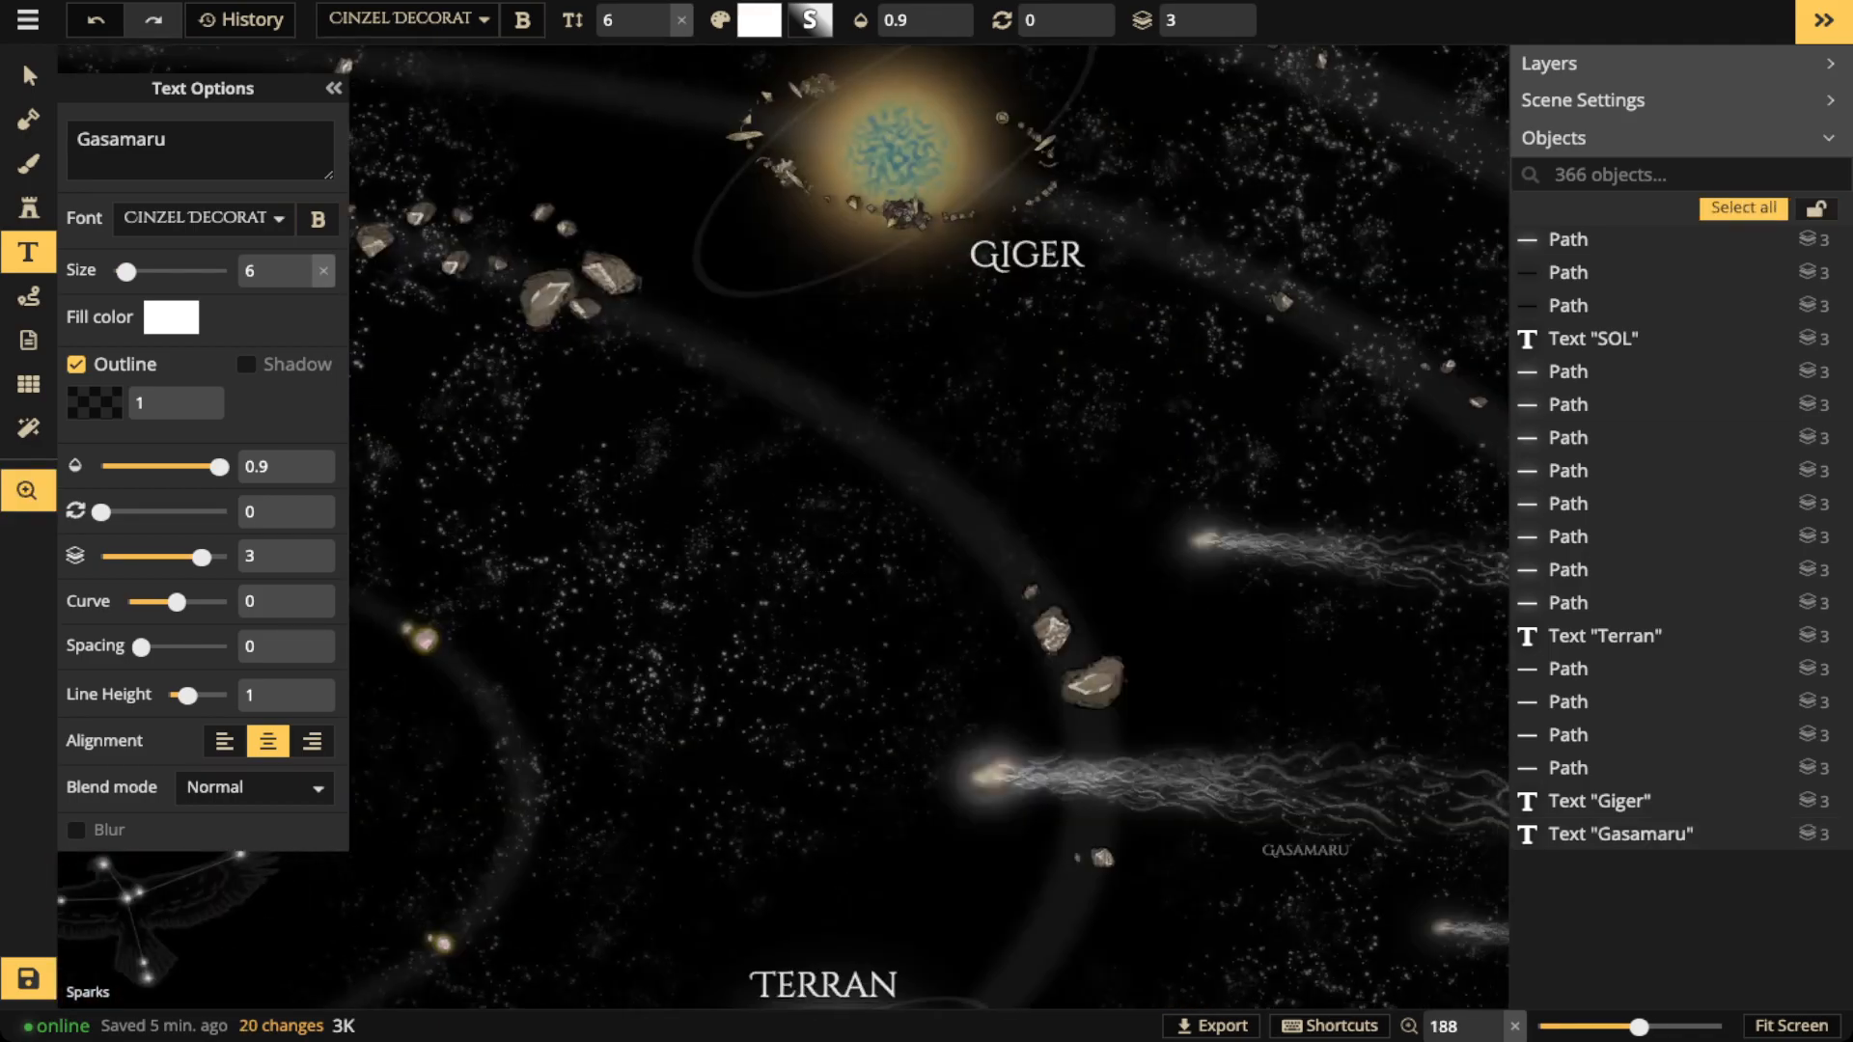
pyautogui.moveTo(1323, 860); pyautogui.dragTo(1018, 654)
pyautogui.scroll(3, 784, 521)
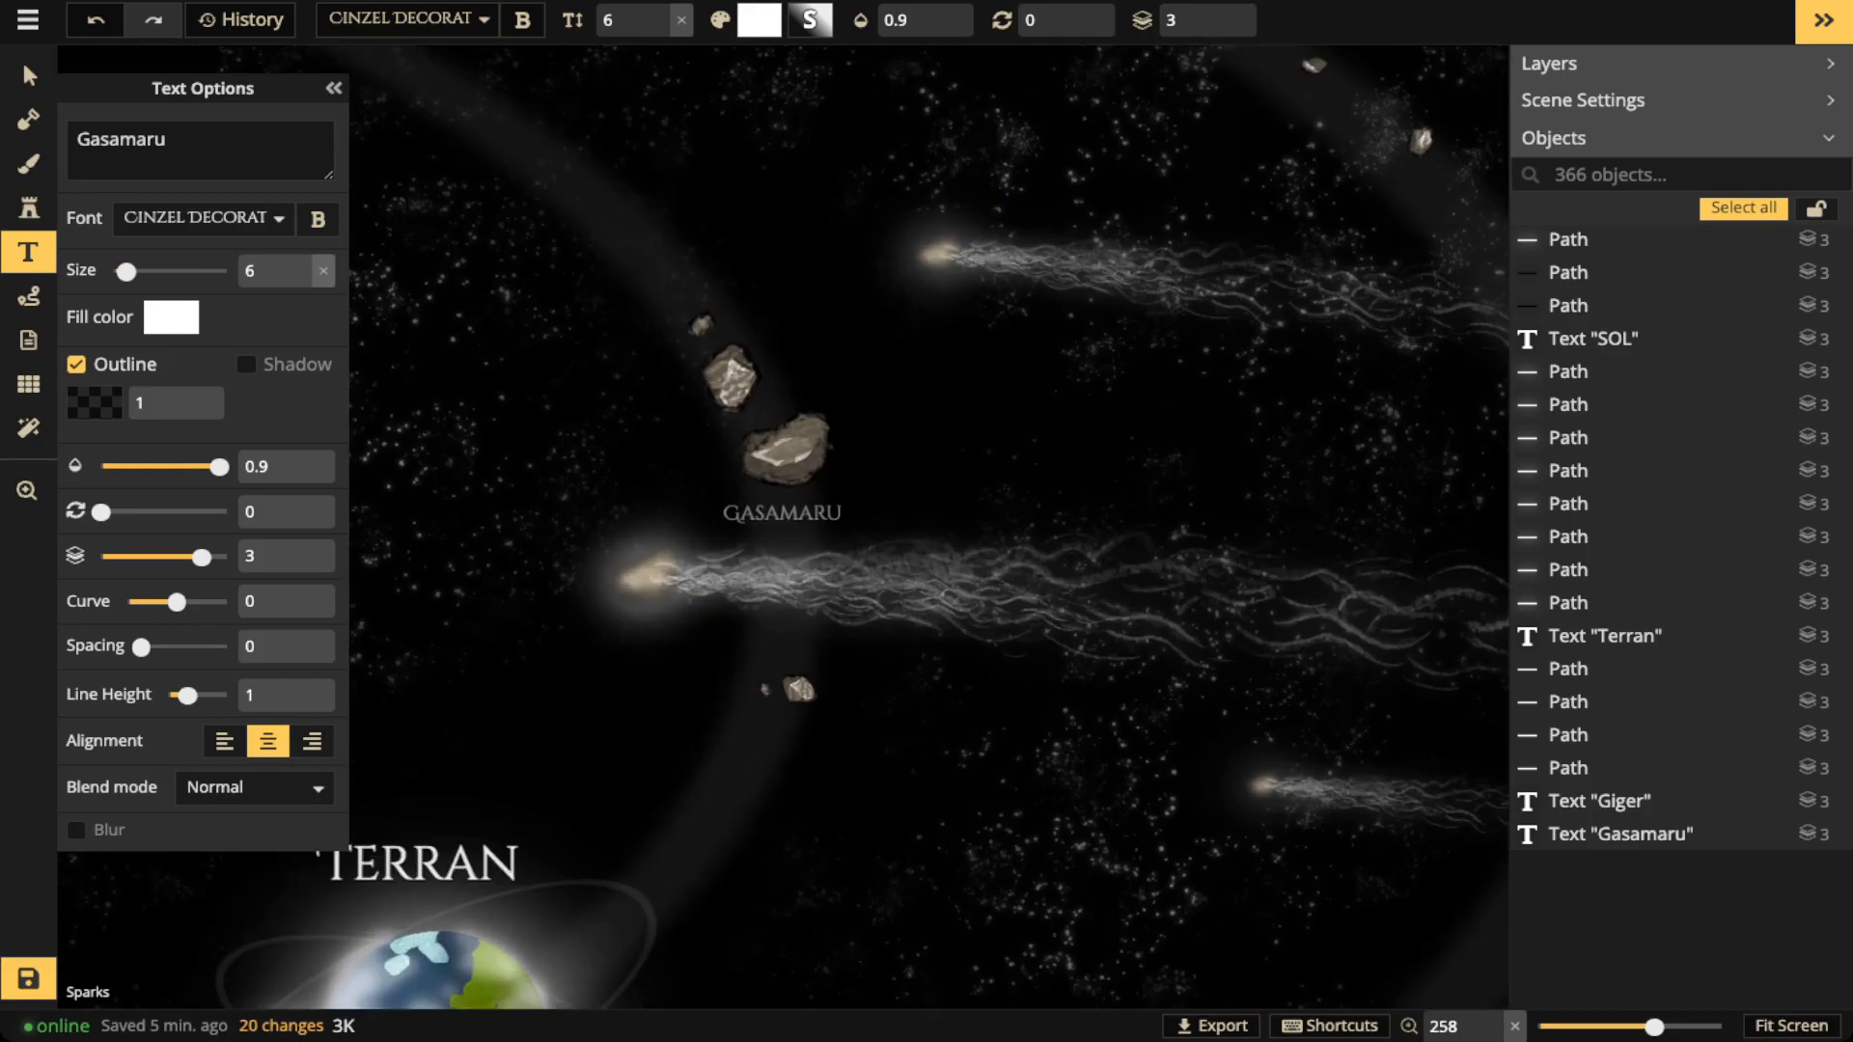
pyautogui.click(788, 514)
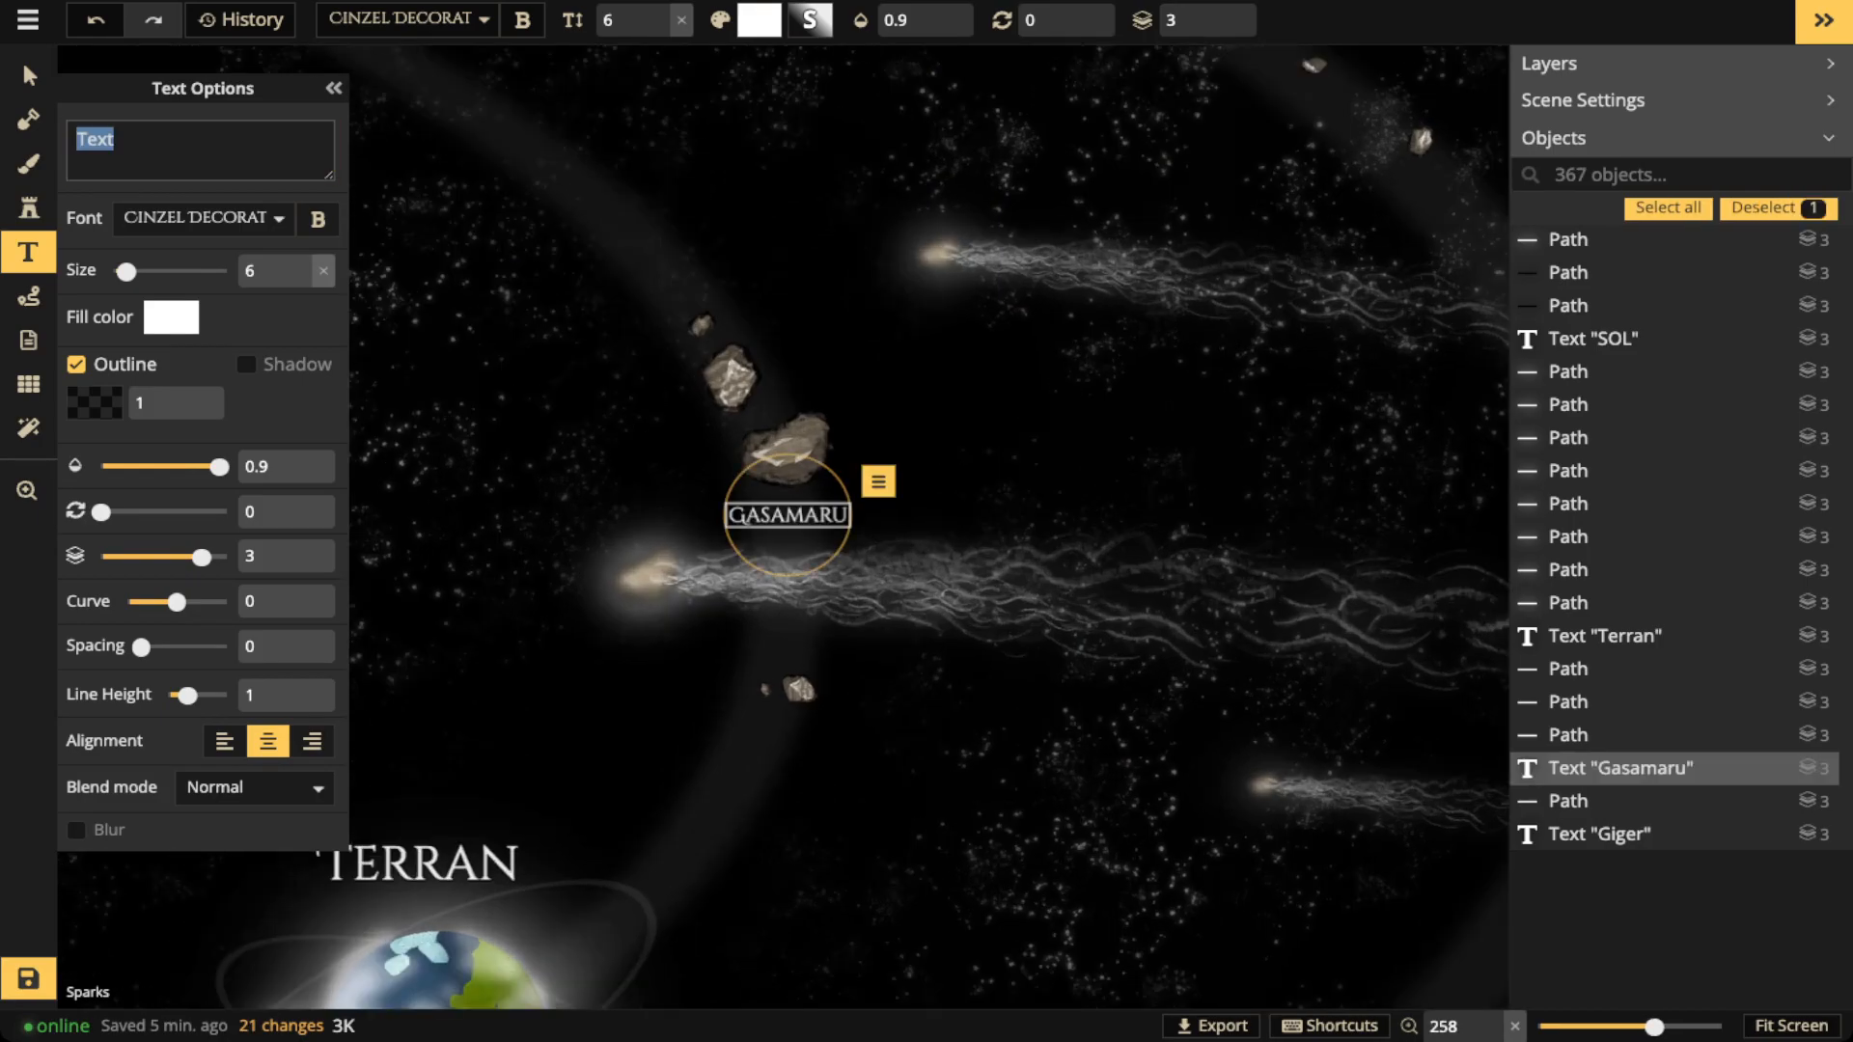
pyautogui.write('Hae')
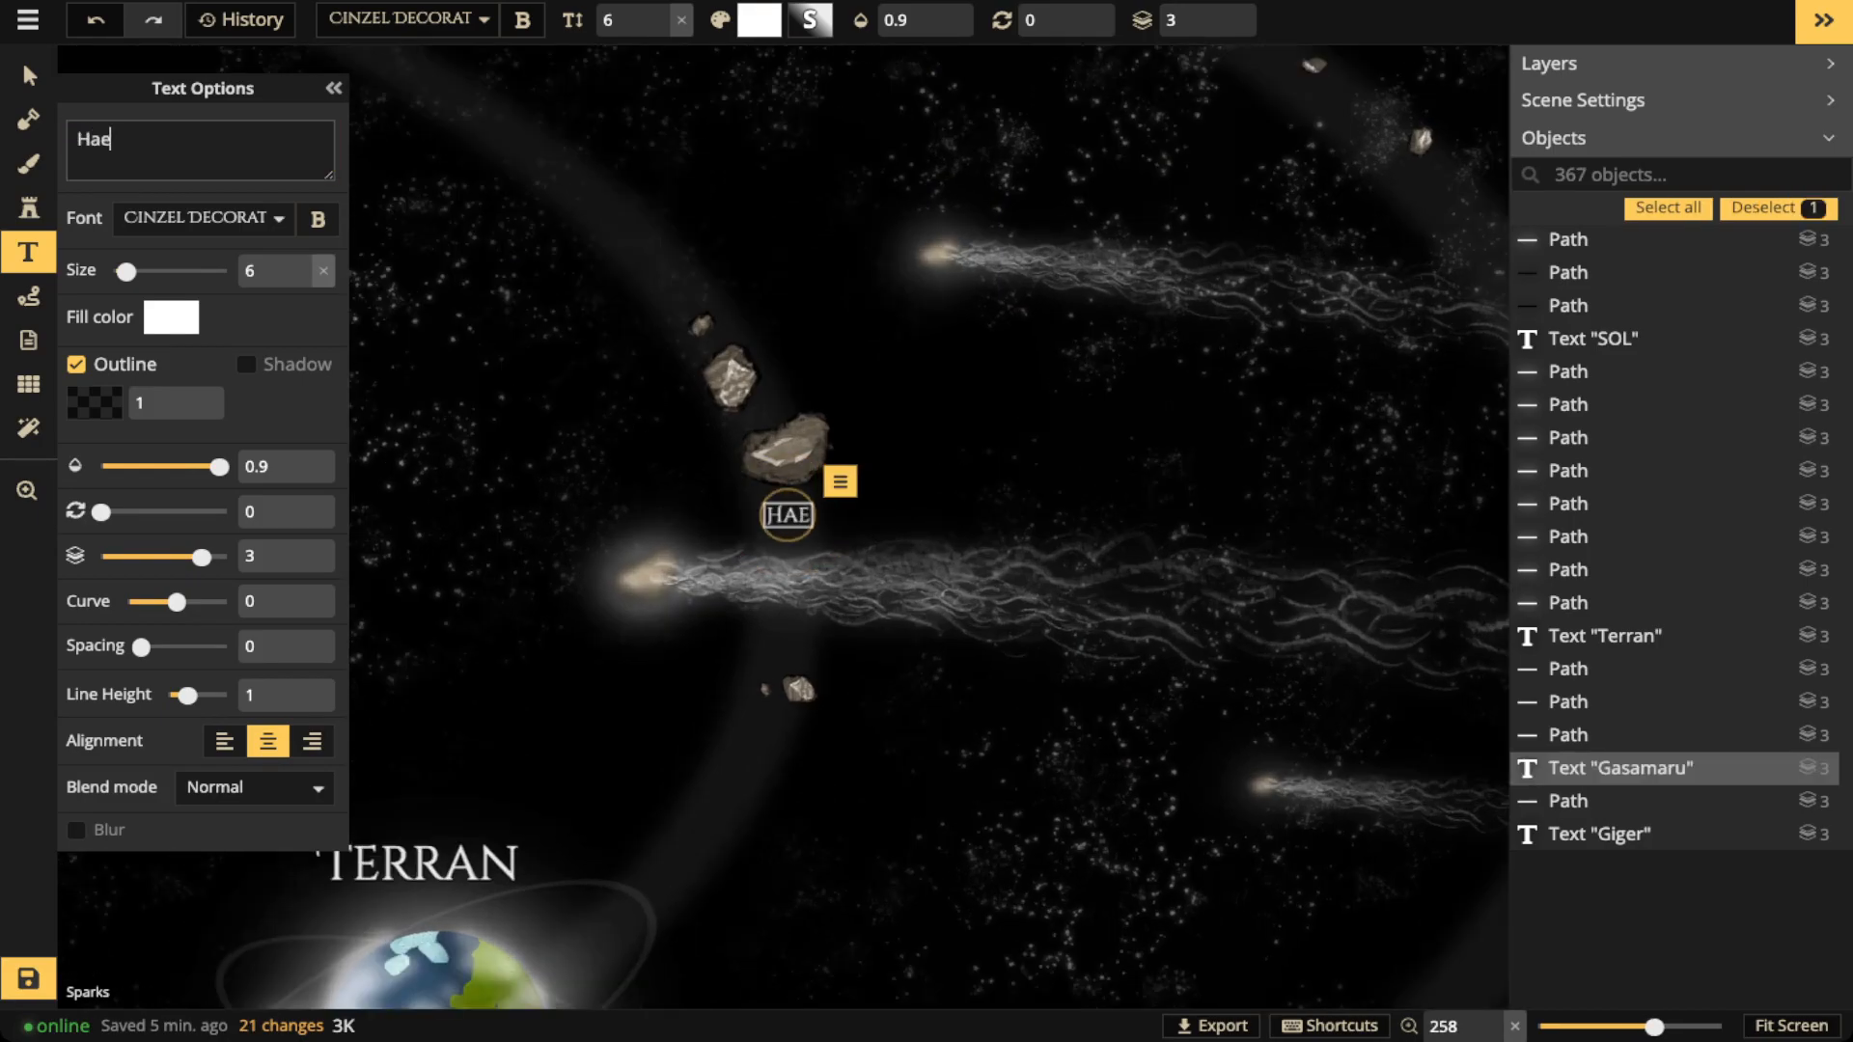
pyautogui.write('ly')
pyautogui.press('BackSpace')
pyautogui.press('BackSpace')
pyautogui.press('BackSpace')
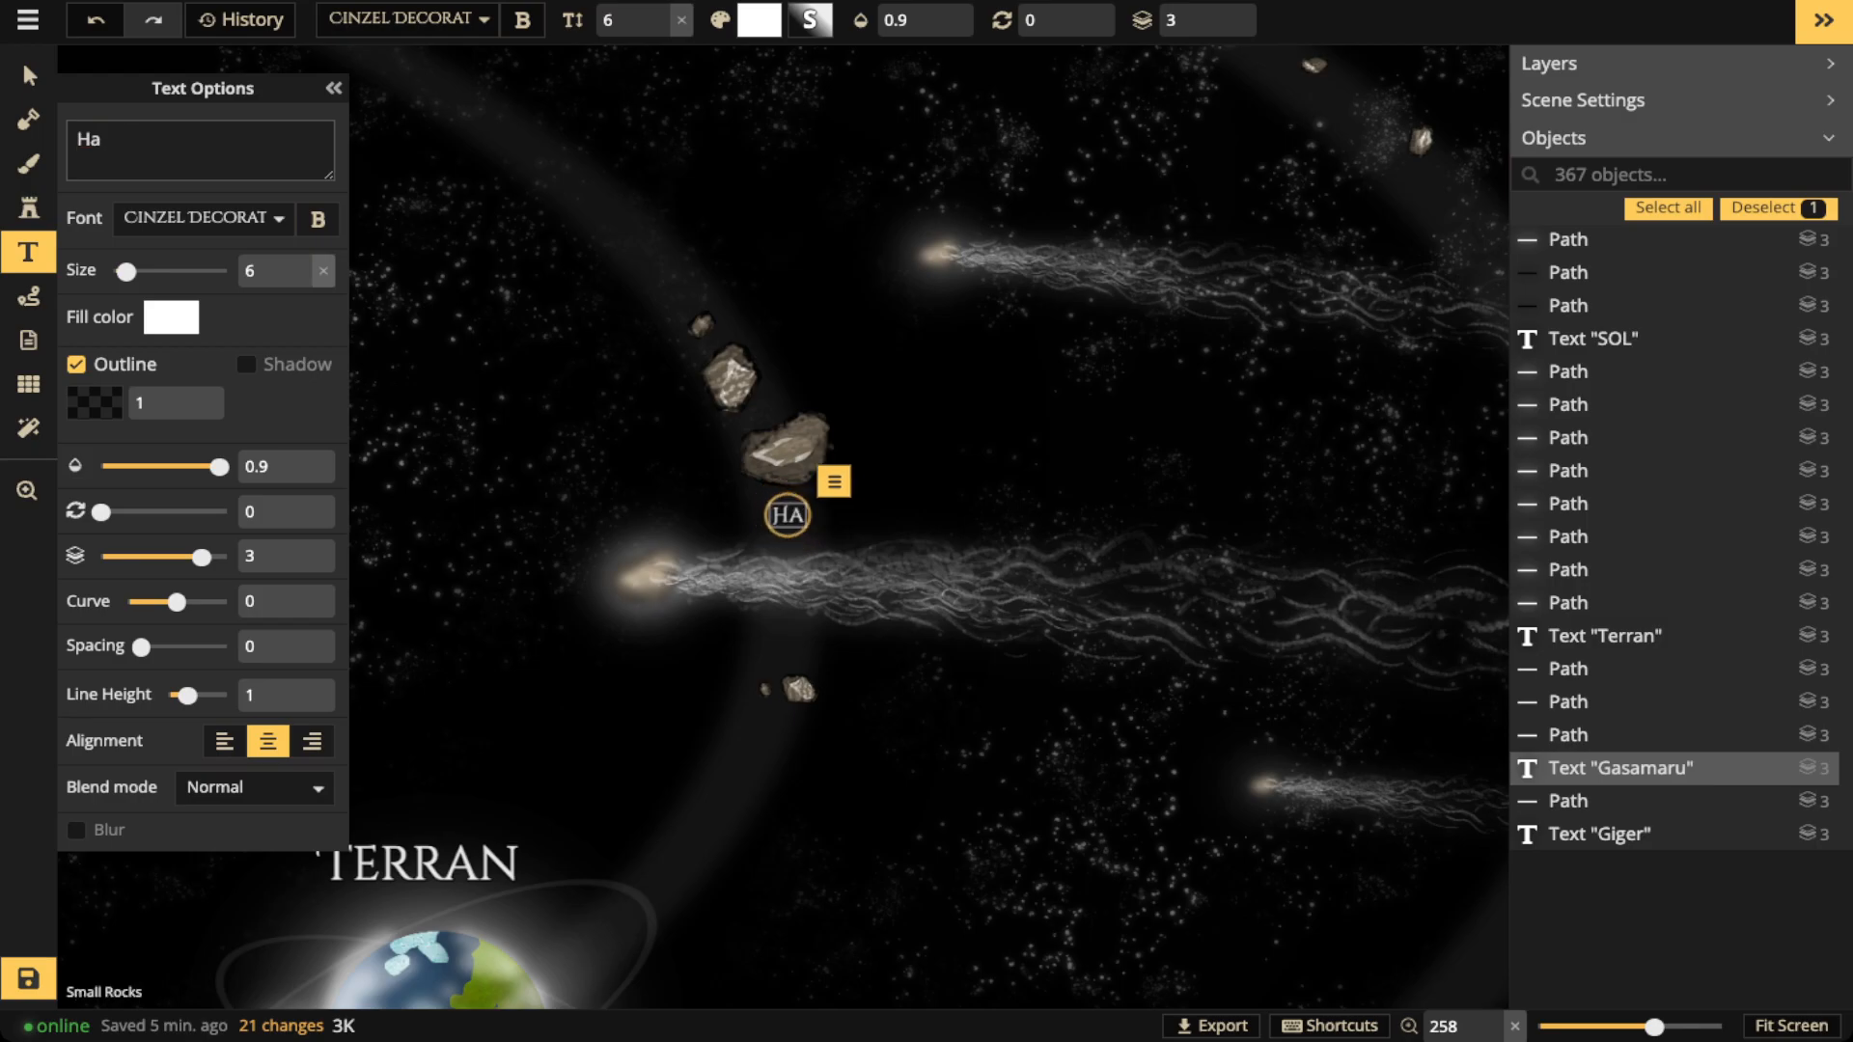
pyautogui.write('ley')
pyautogui.moveTo(787, 515); pyautogui.dragTo(697, 519)
# Add a two-line text label reading "Razzle Dazzle" above the head of the small comet north of Haley
pyautogui.click(907, 243)
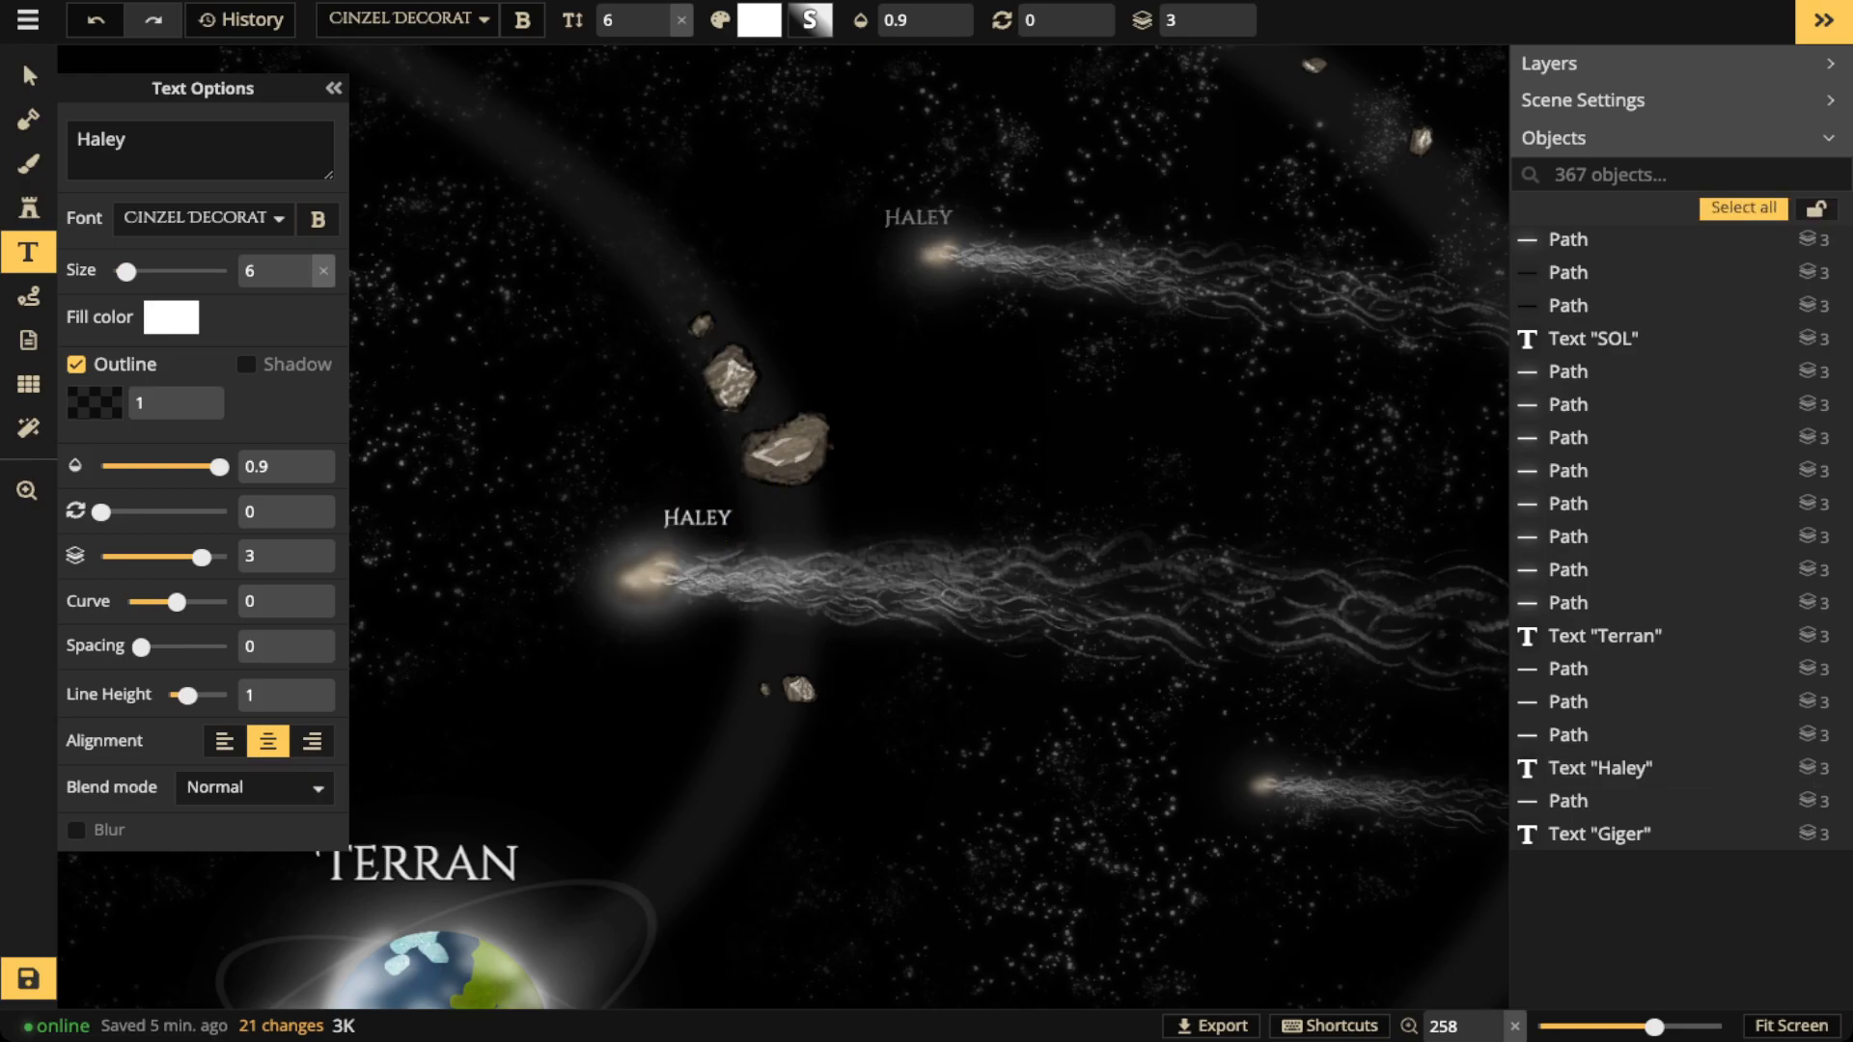
pyautogui.write('Razzle')
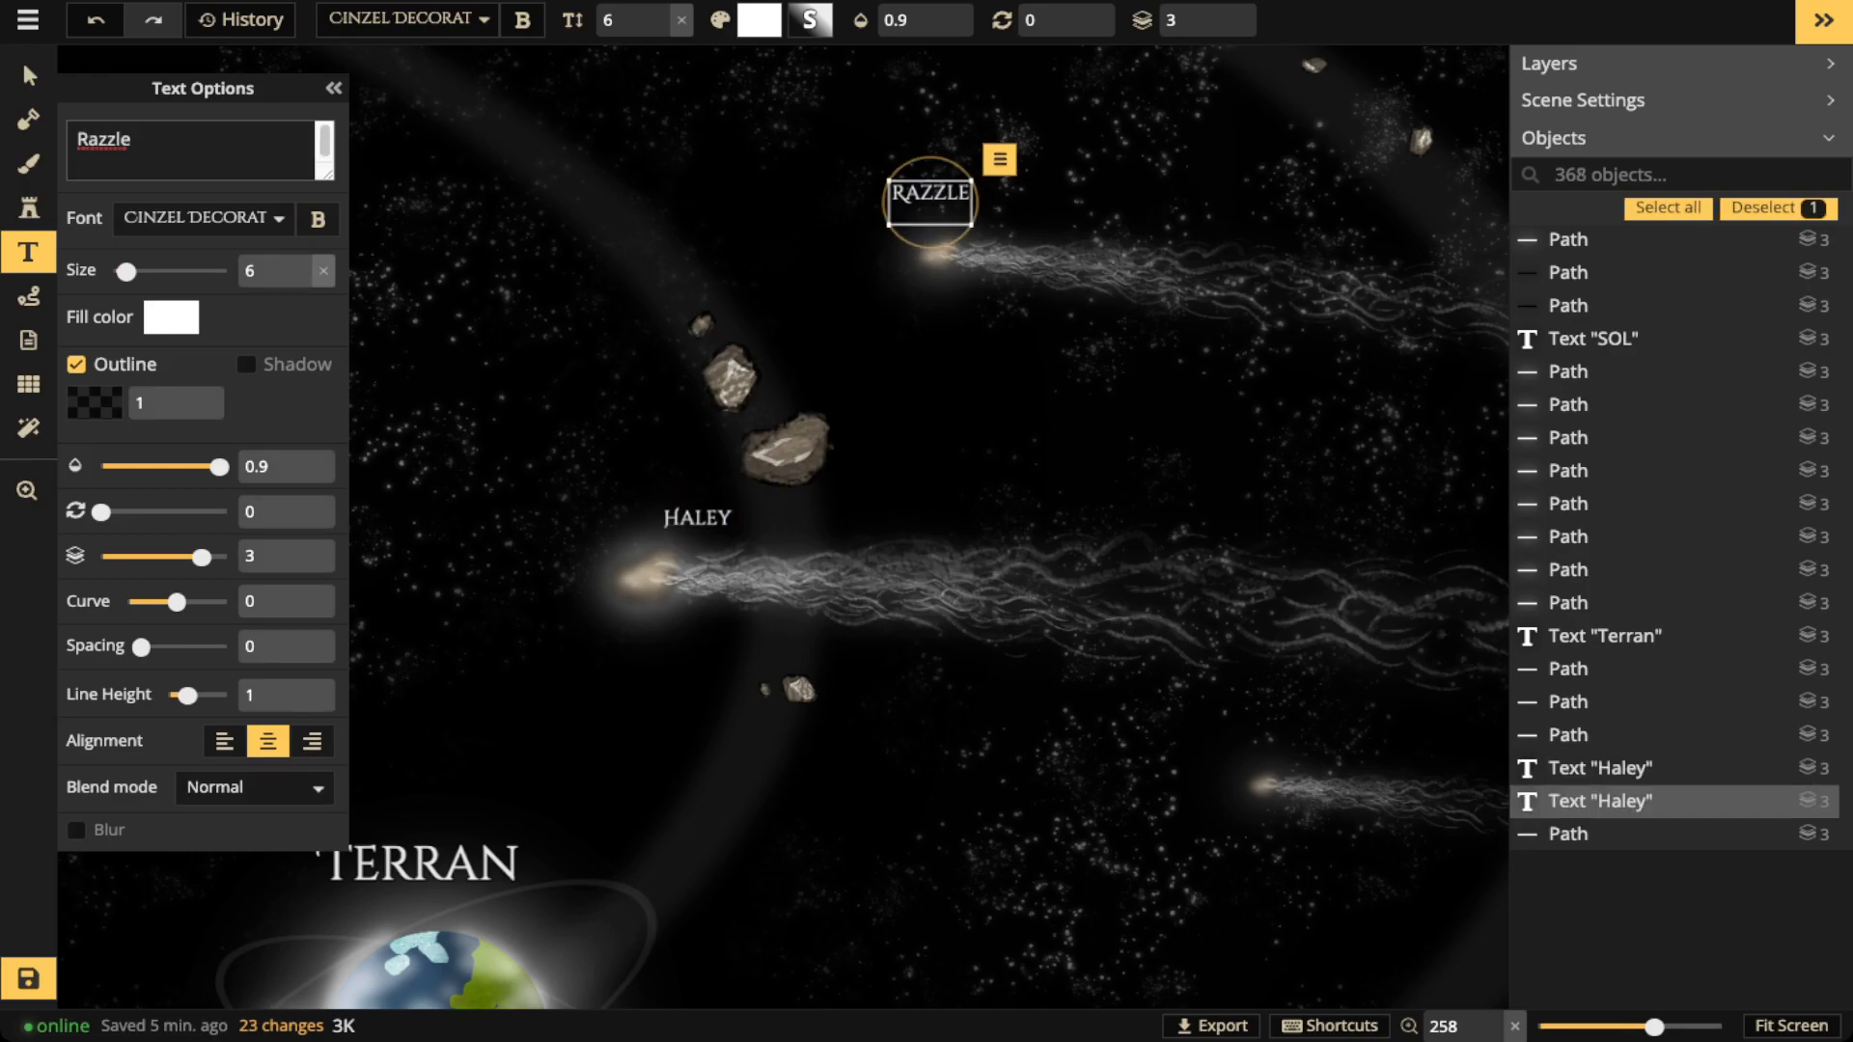
pyautogui.press('Return')
pyautogui.write('Dazzle')
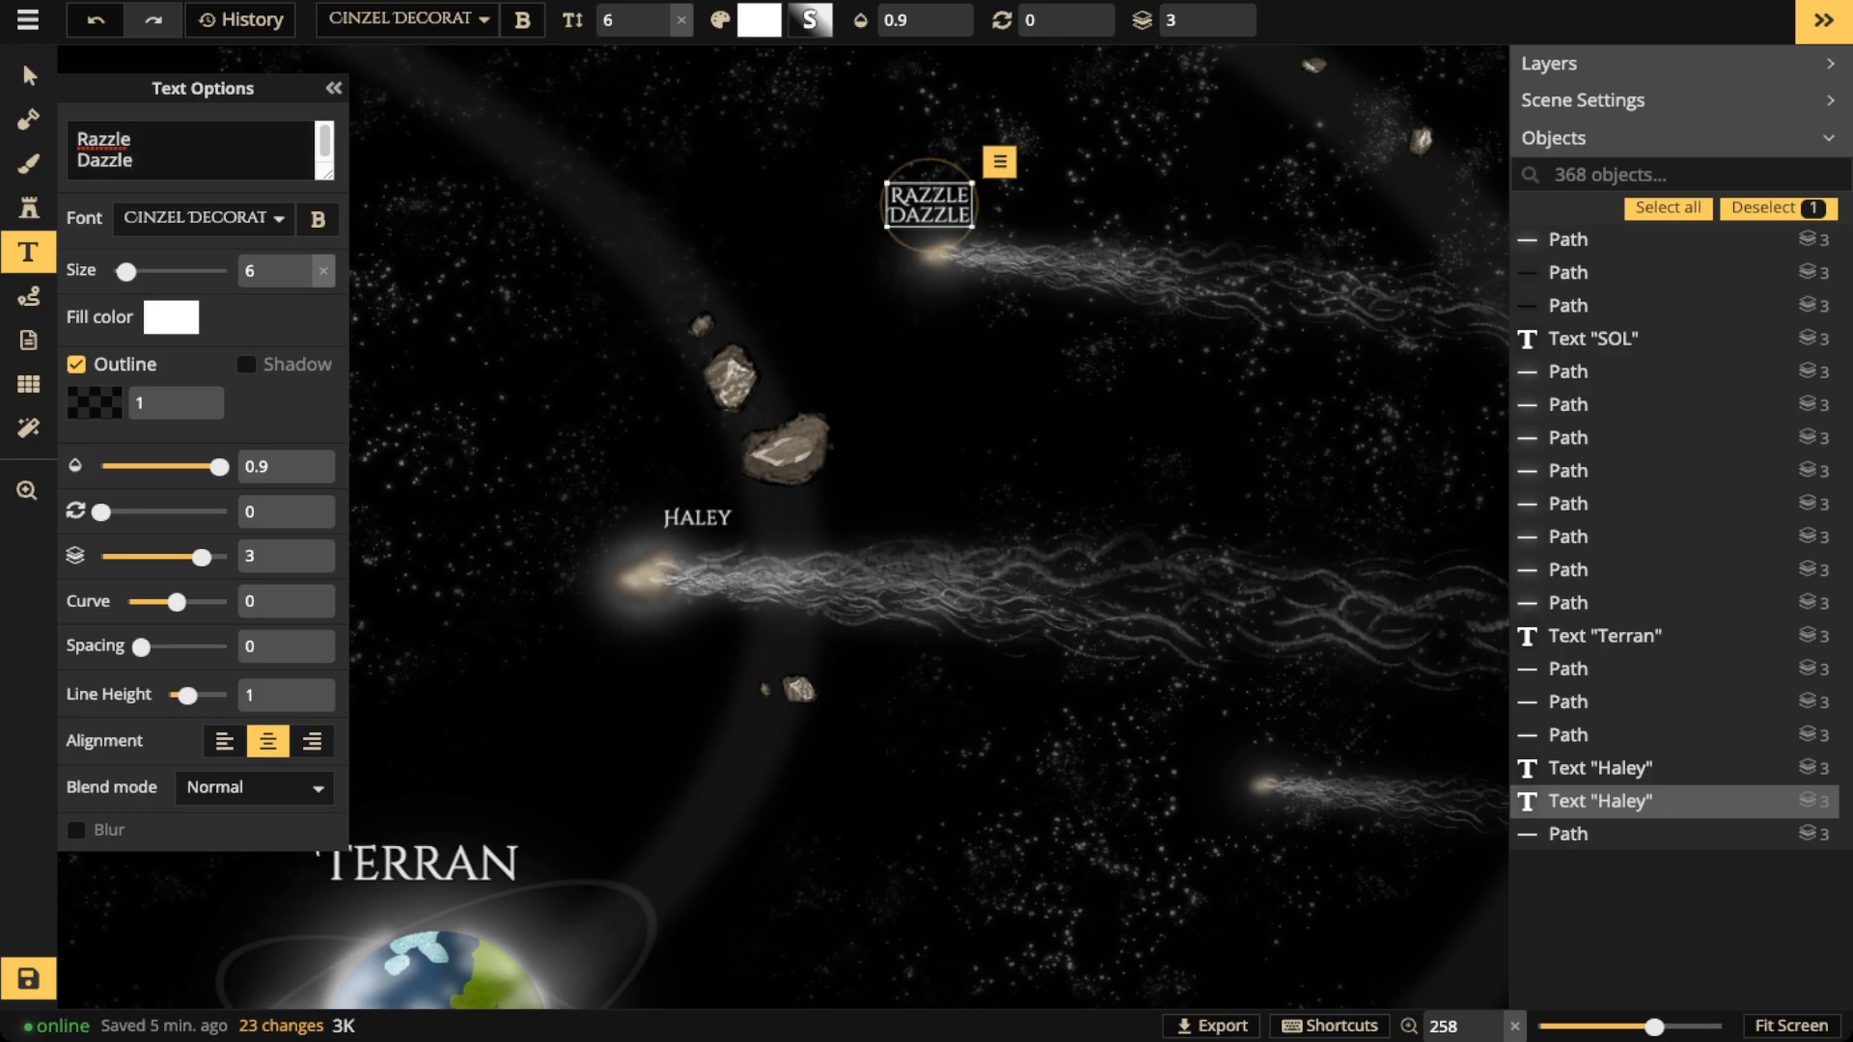
# Add a text label reading "Julis" above the head of the small comet southeast of Haley
pyautogui.click(1272, 737)
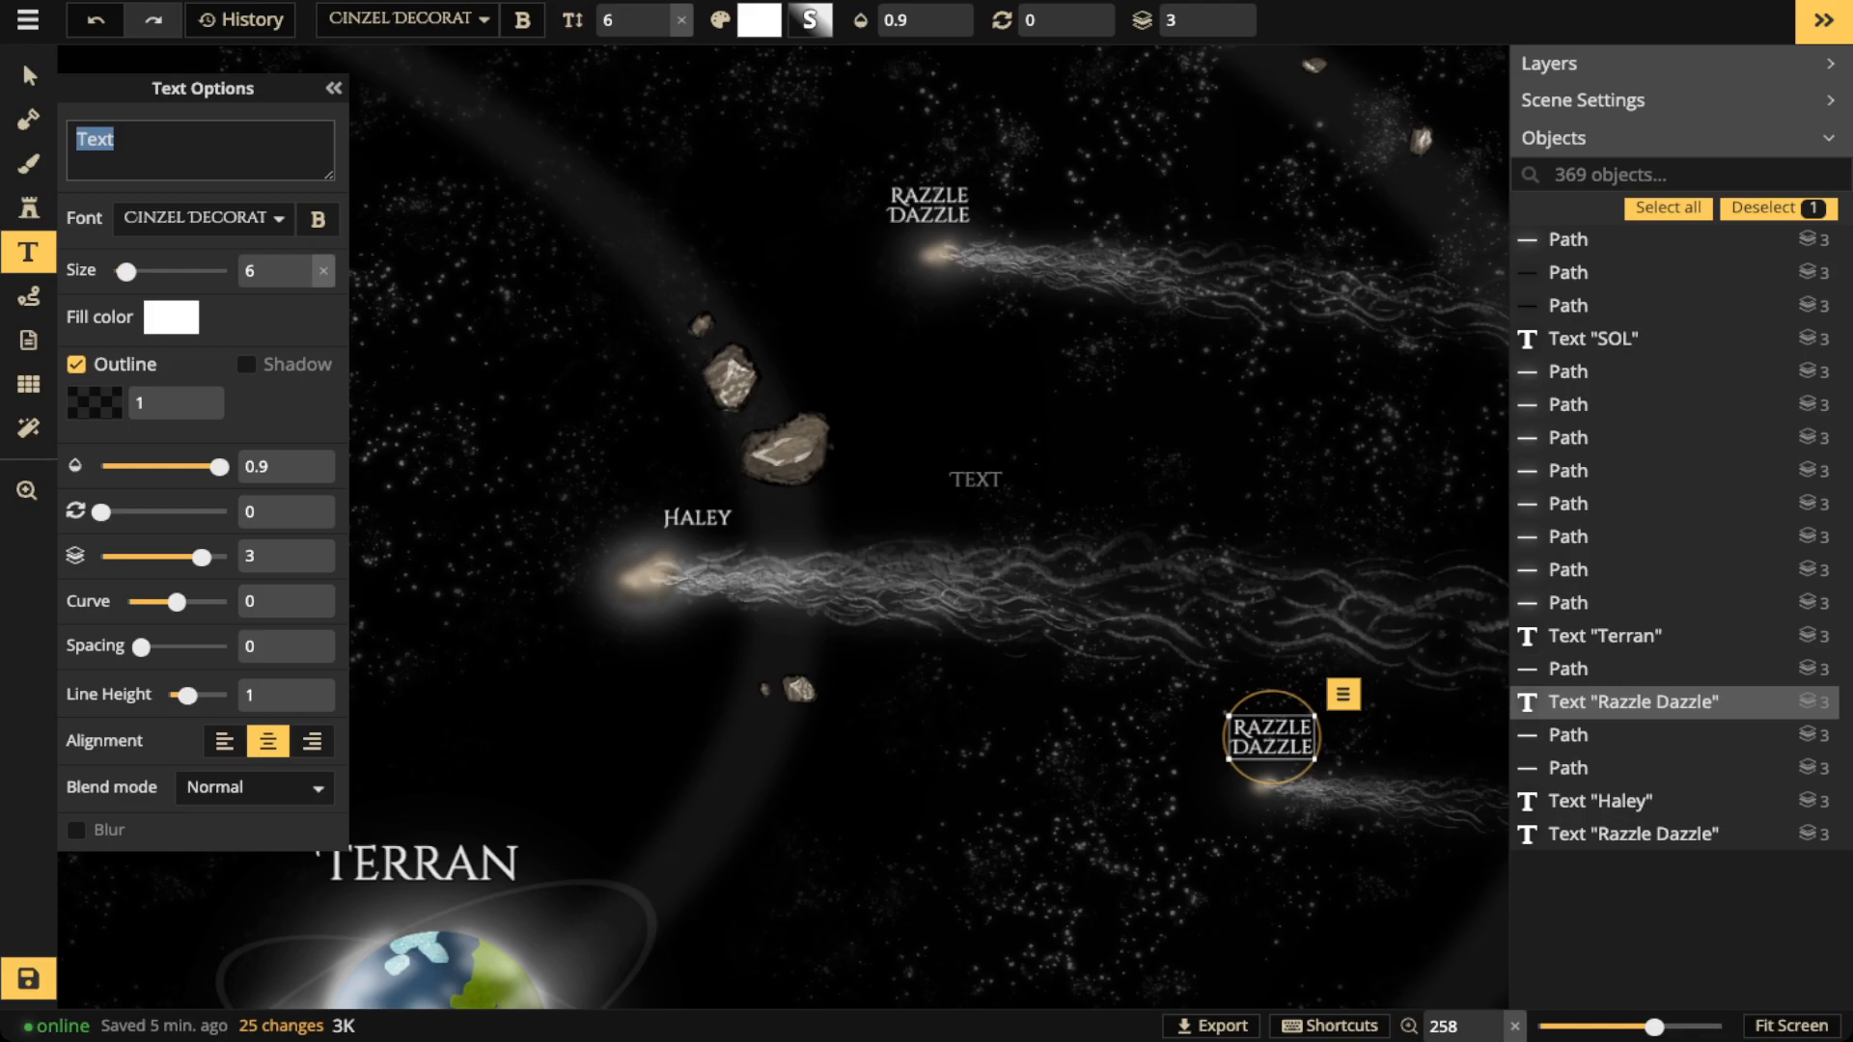
pyautogui.write('Julis')
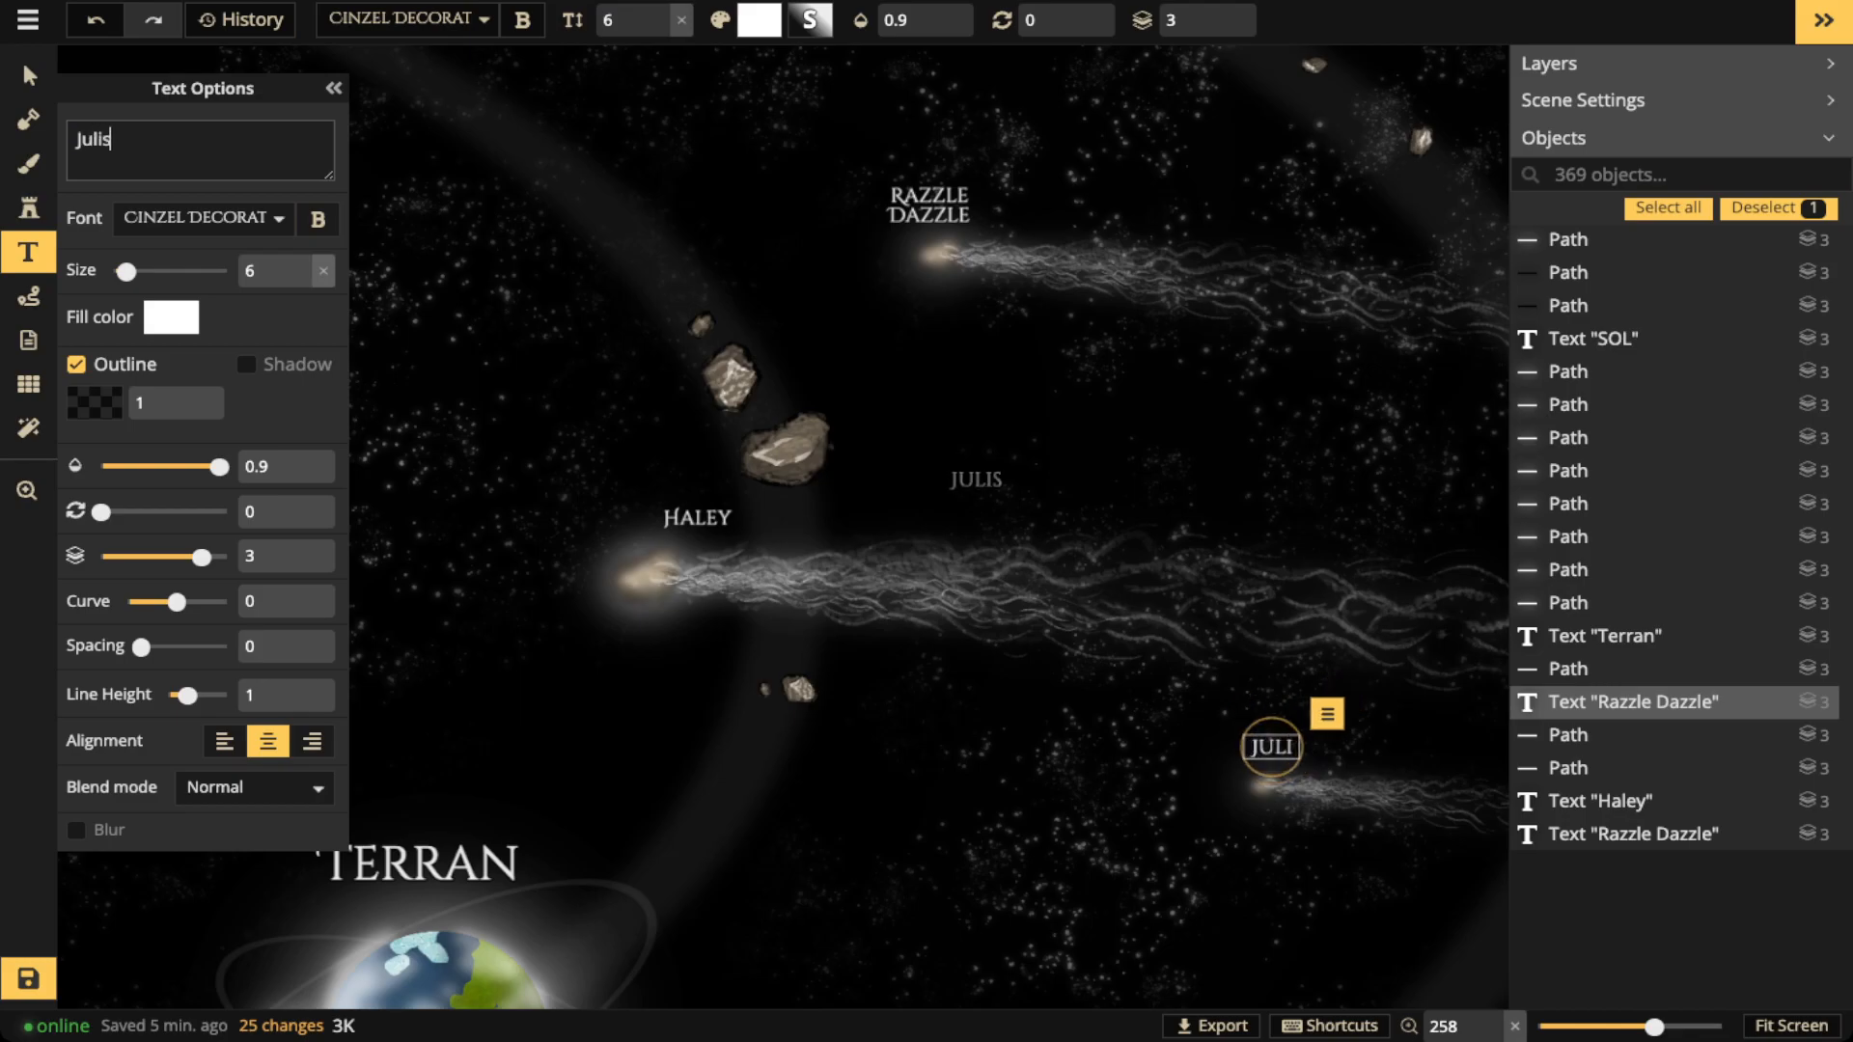
pyautogui.moveTo(1272, 747); pyautogui.dragTo(1267, 749)
# Review the comet labels and the remaining unlabelled features across the whole map
pyautogui.click(29, 76)
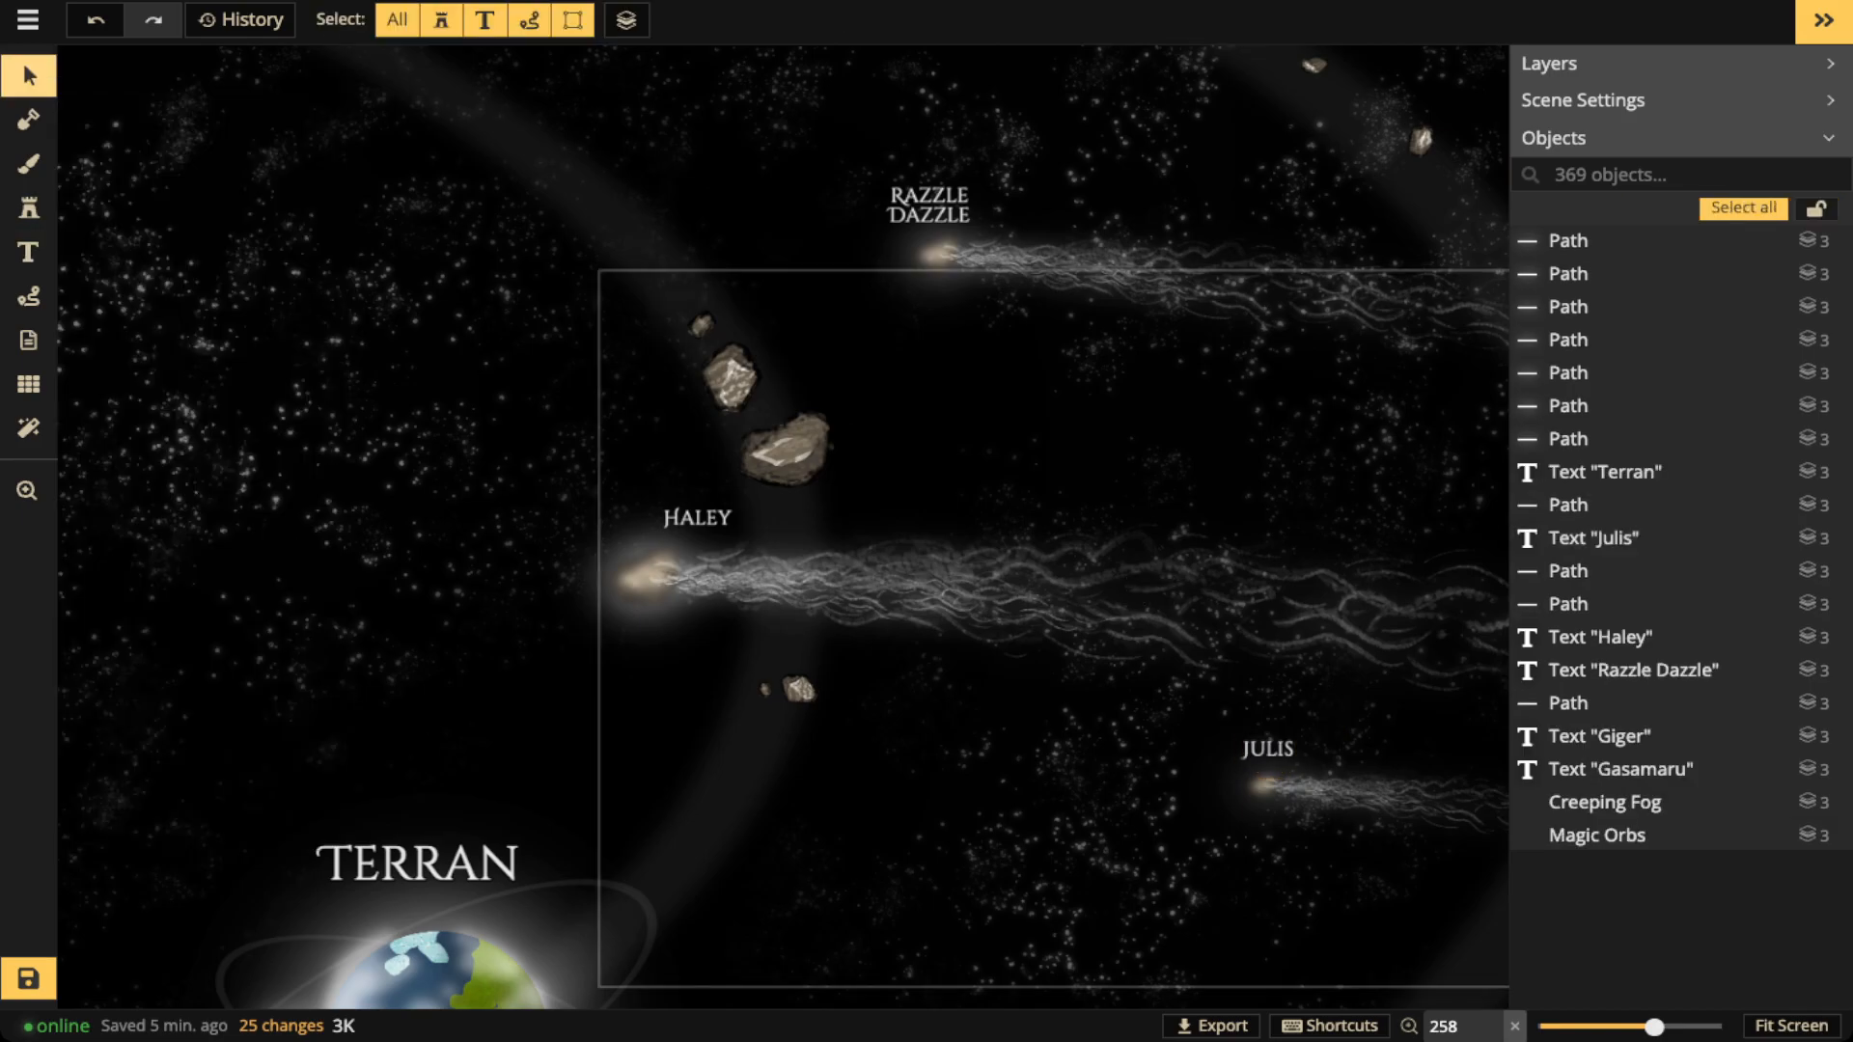
pyautogui.scroll(-5, 826, 676)
pyautogui.moveTo(825, 676); pyautogui.dragTo(1197, 635)
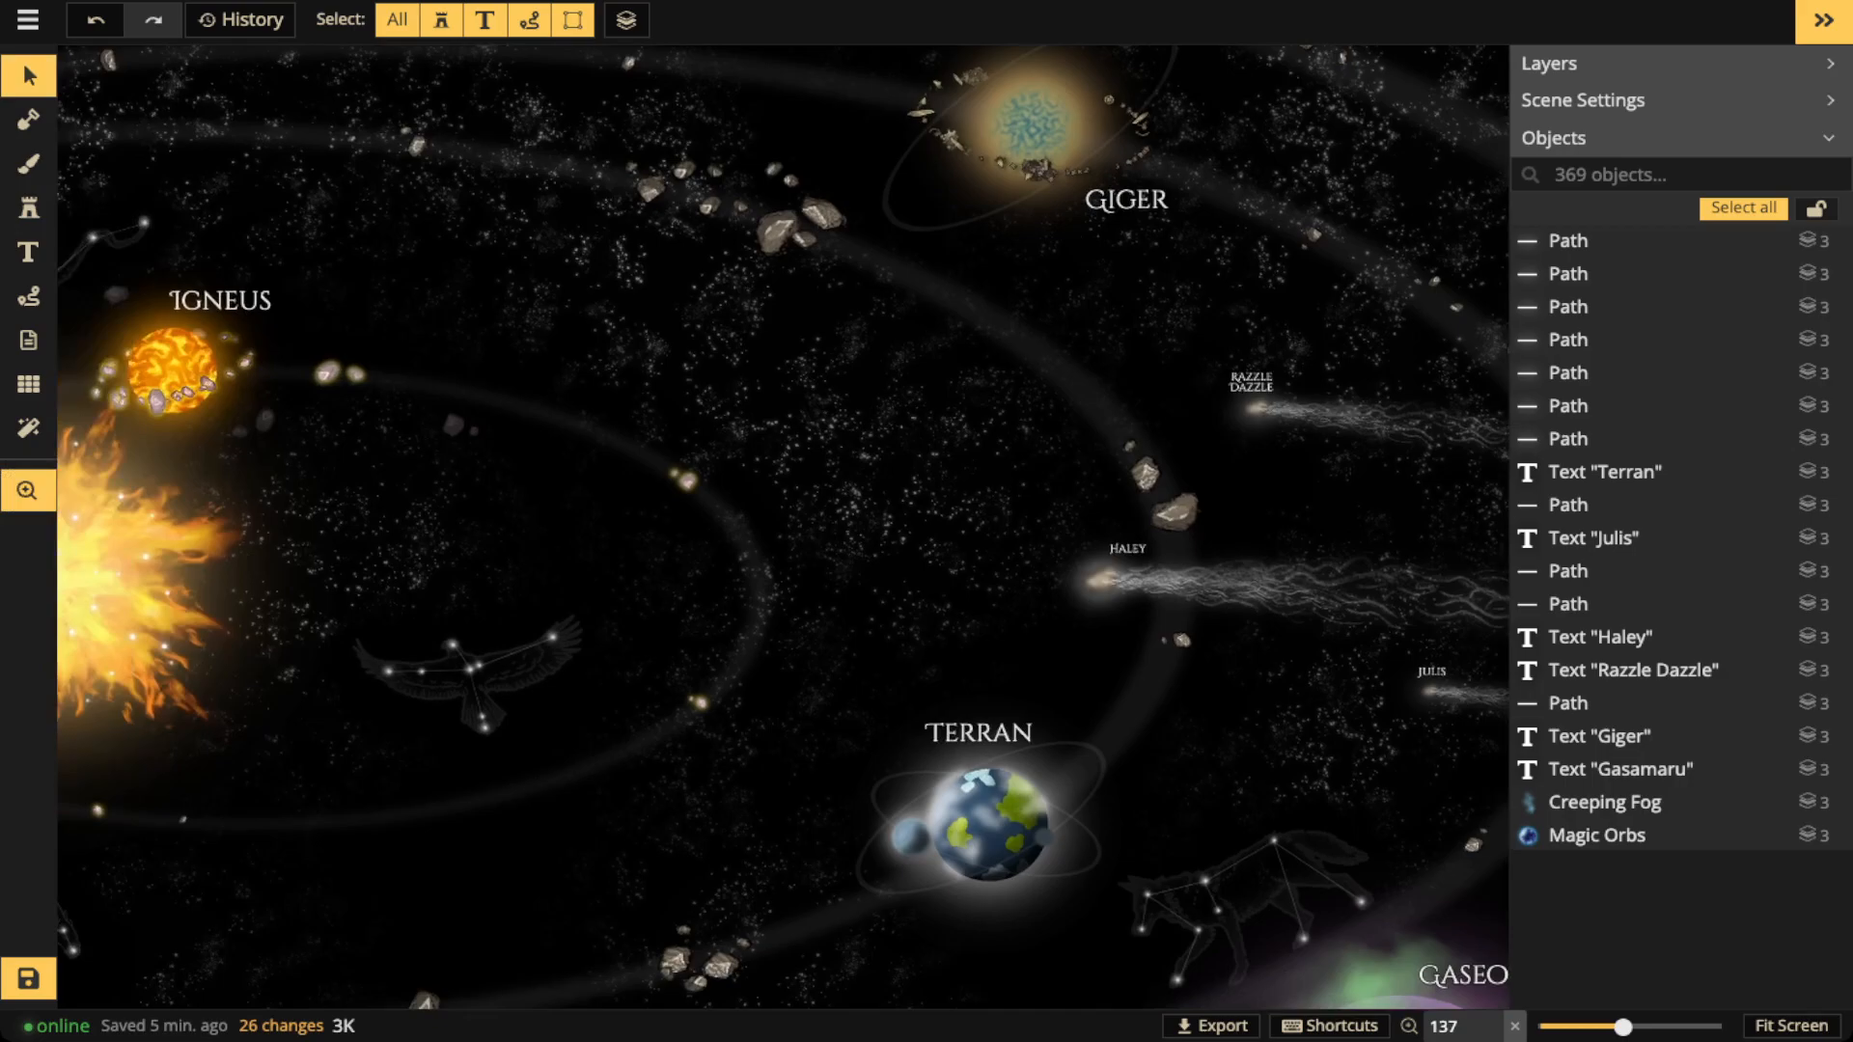
pyautogui.scroll(-4, 815, 630)
pyautogui.moveTo(816, 630); pyautogui.dragTo(944, 569)
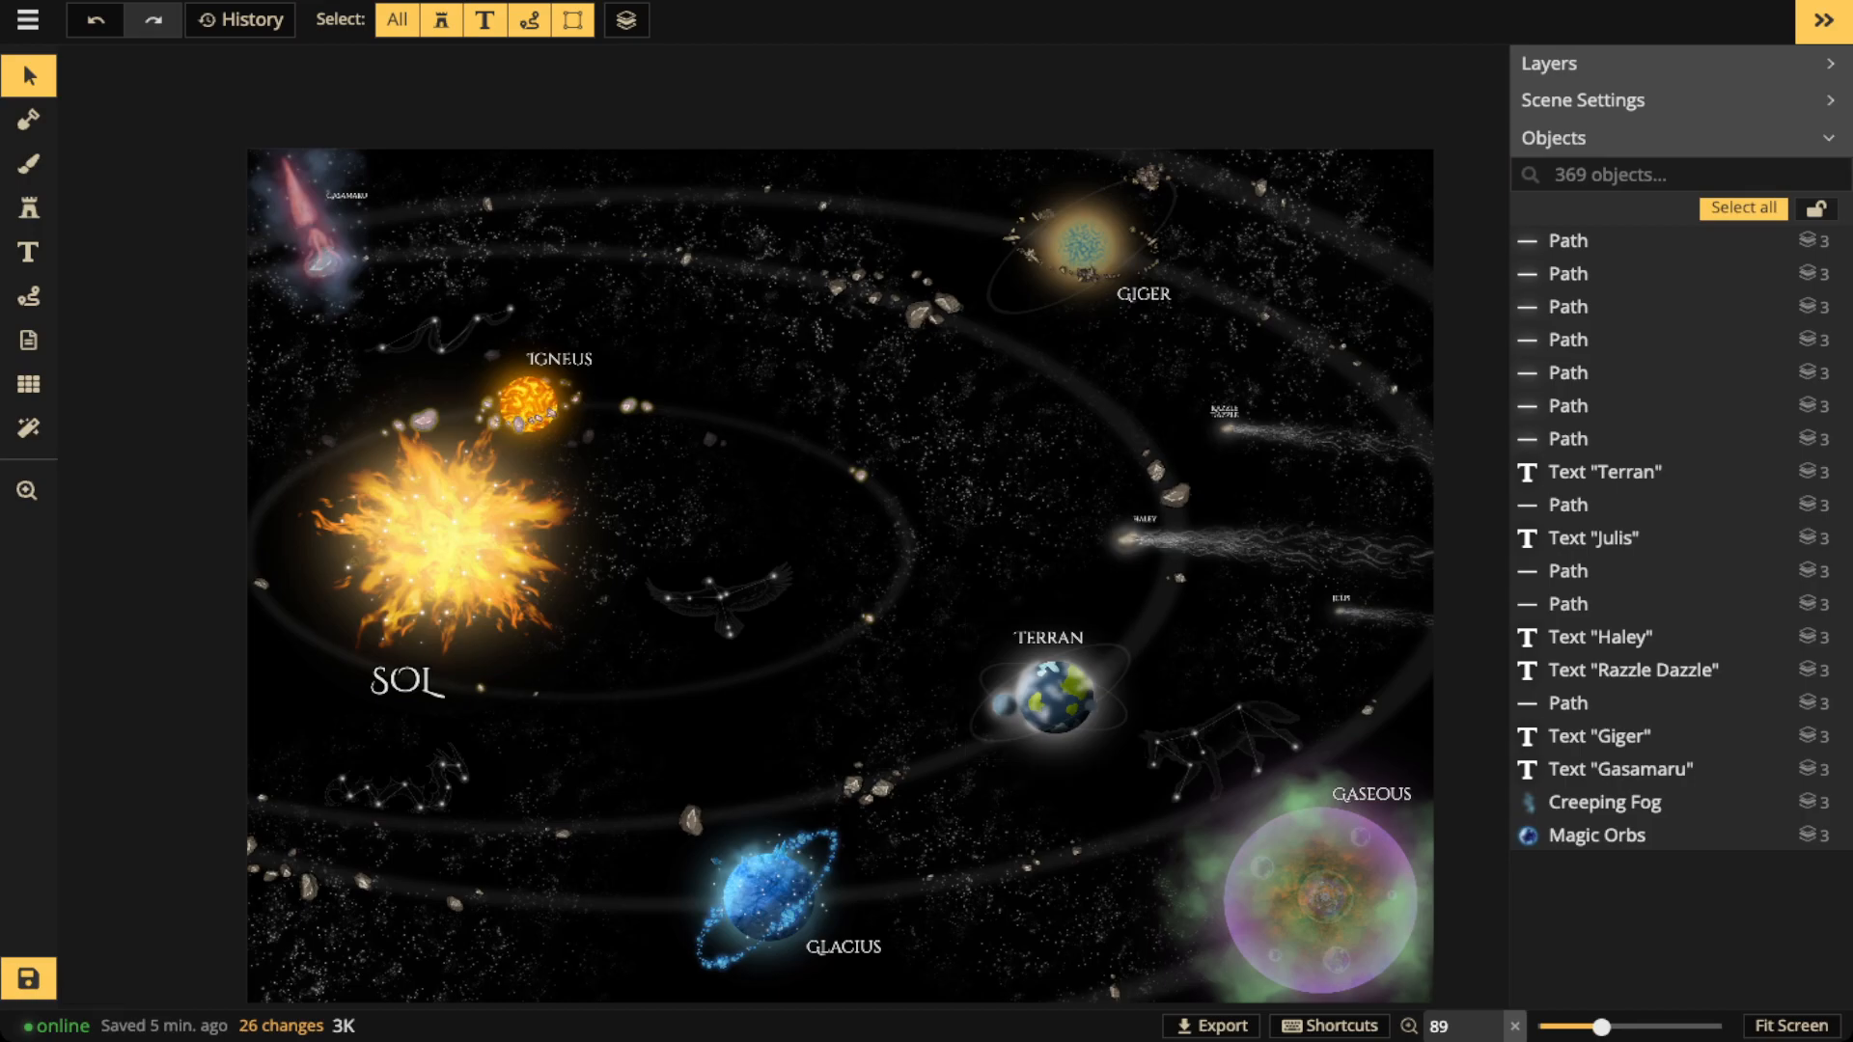
pyautogui.scroll(1, 895, 470)
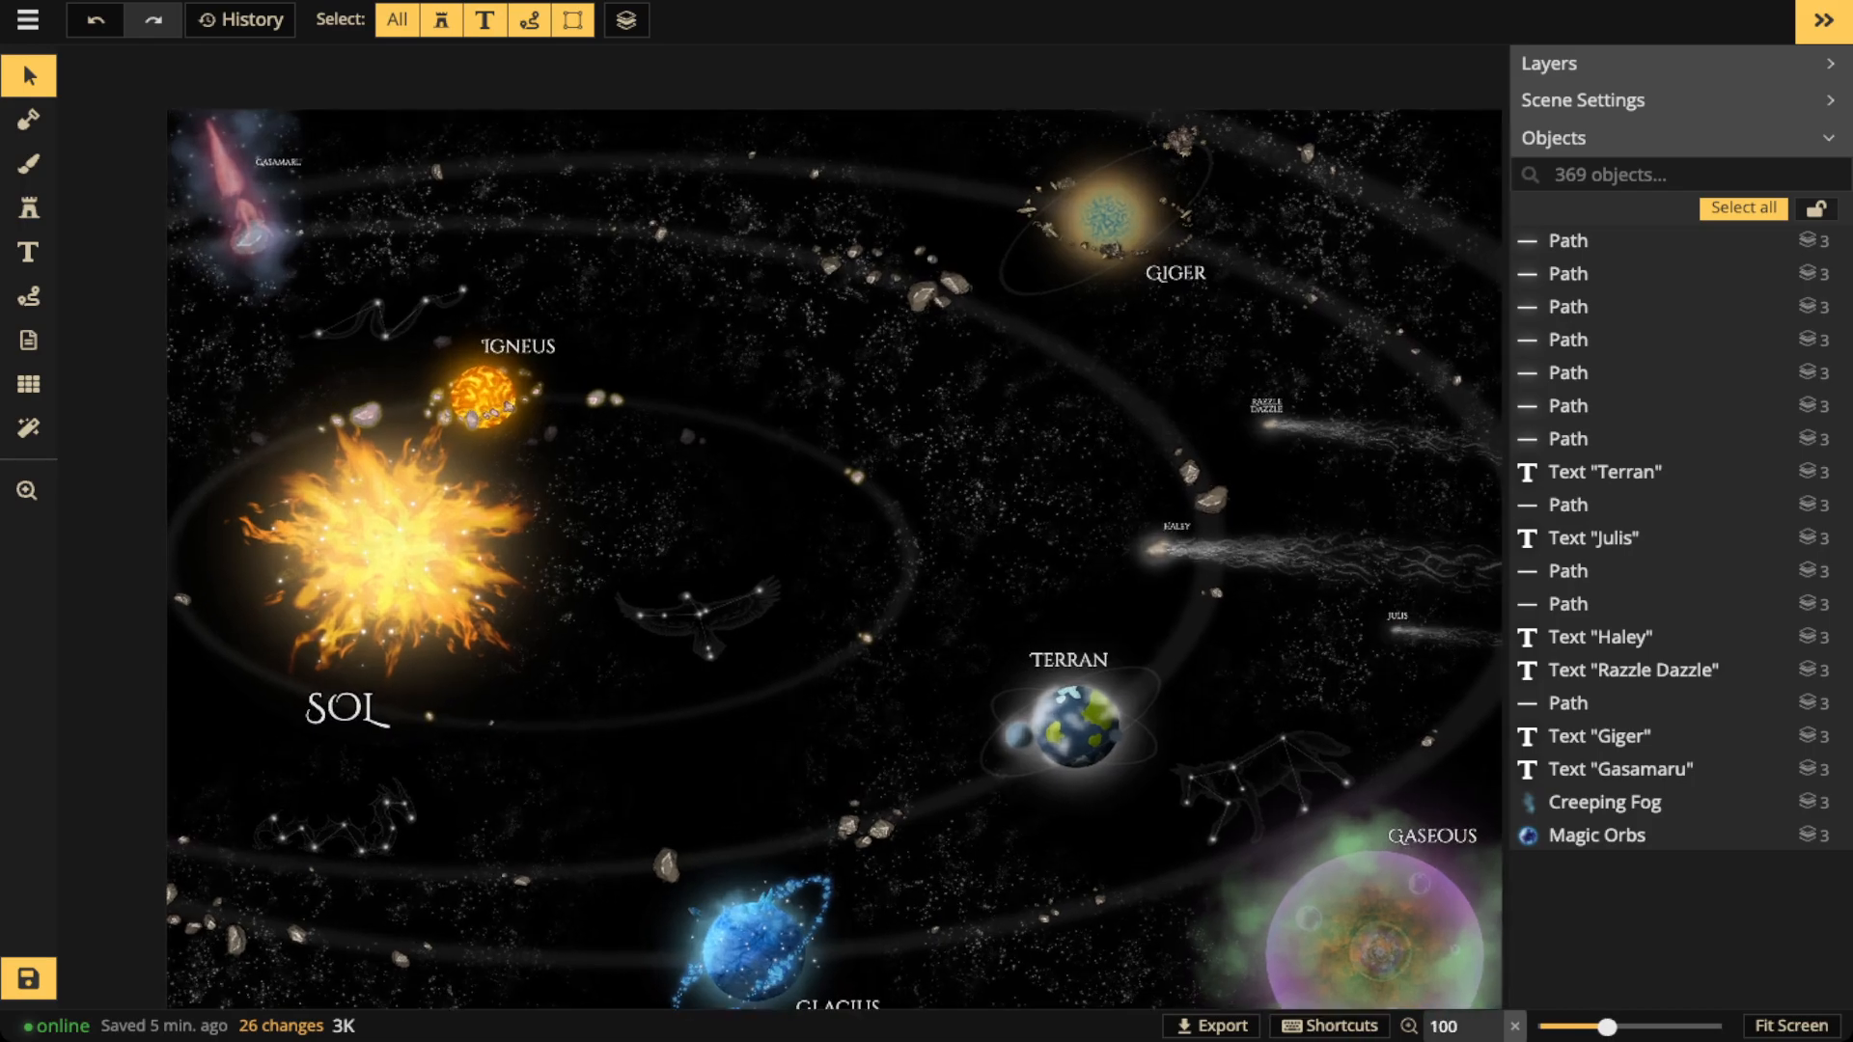
pyautogui.scroll(3, 915, 278)
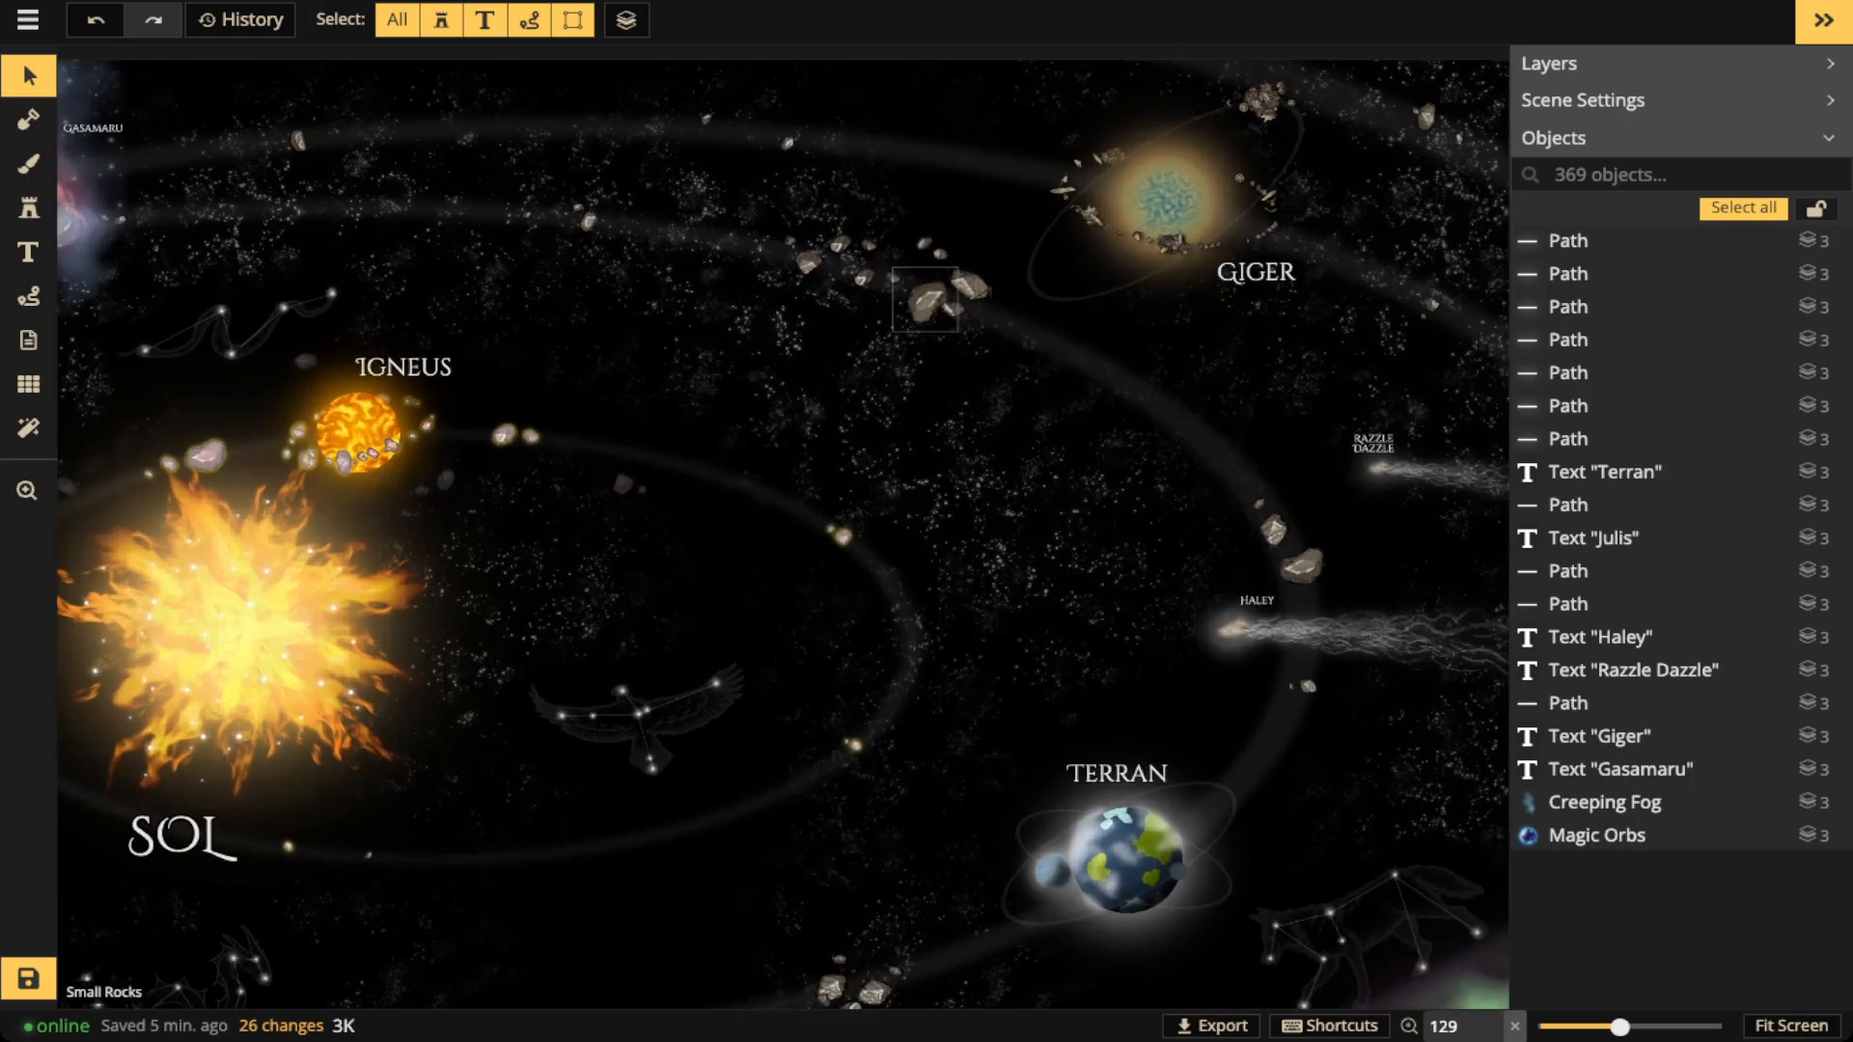
# Stamp more size 147 Small Rocks along the orbit ring between Igneus and Giger to form a dense asteroid belt
pyautogui.click(925, 295)
pyautogui.click(28, 209)
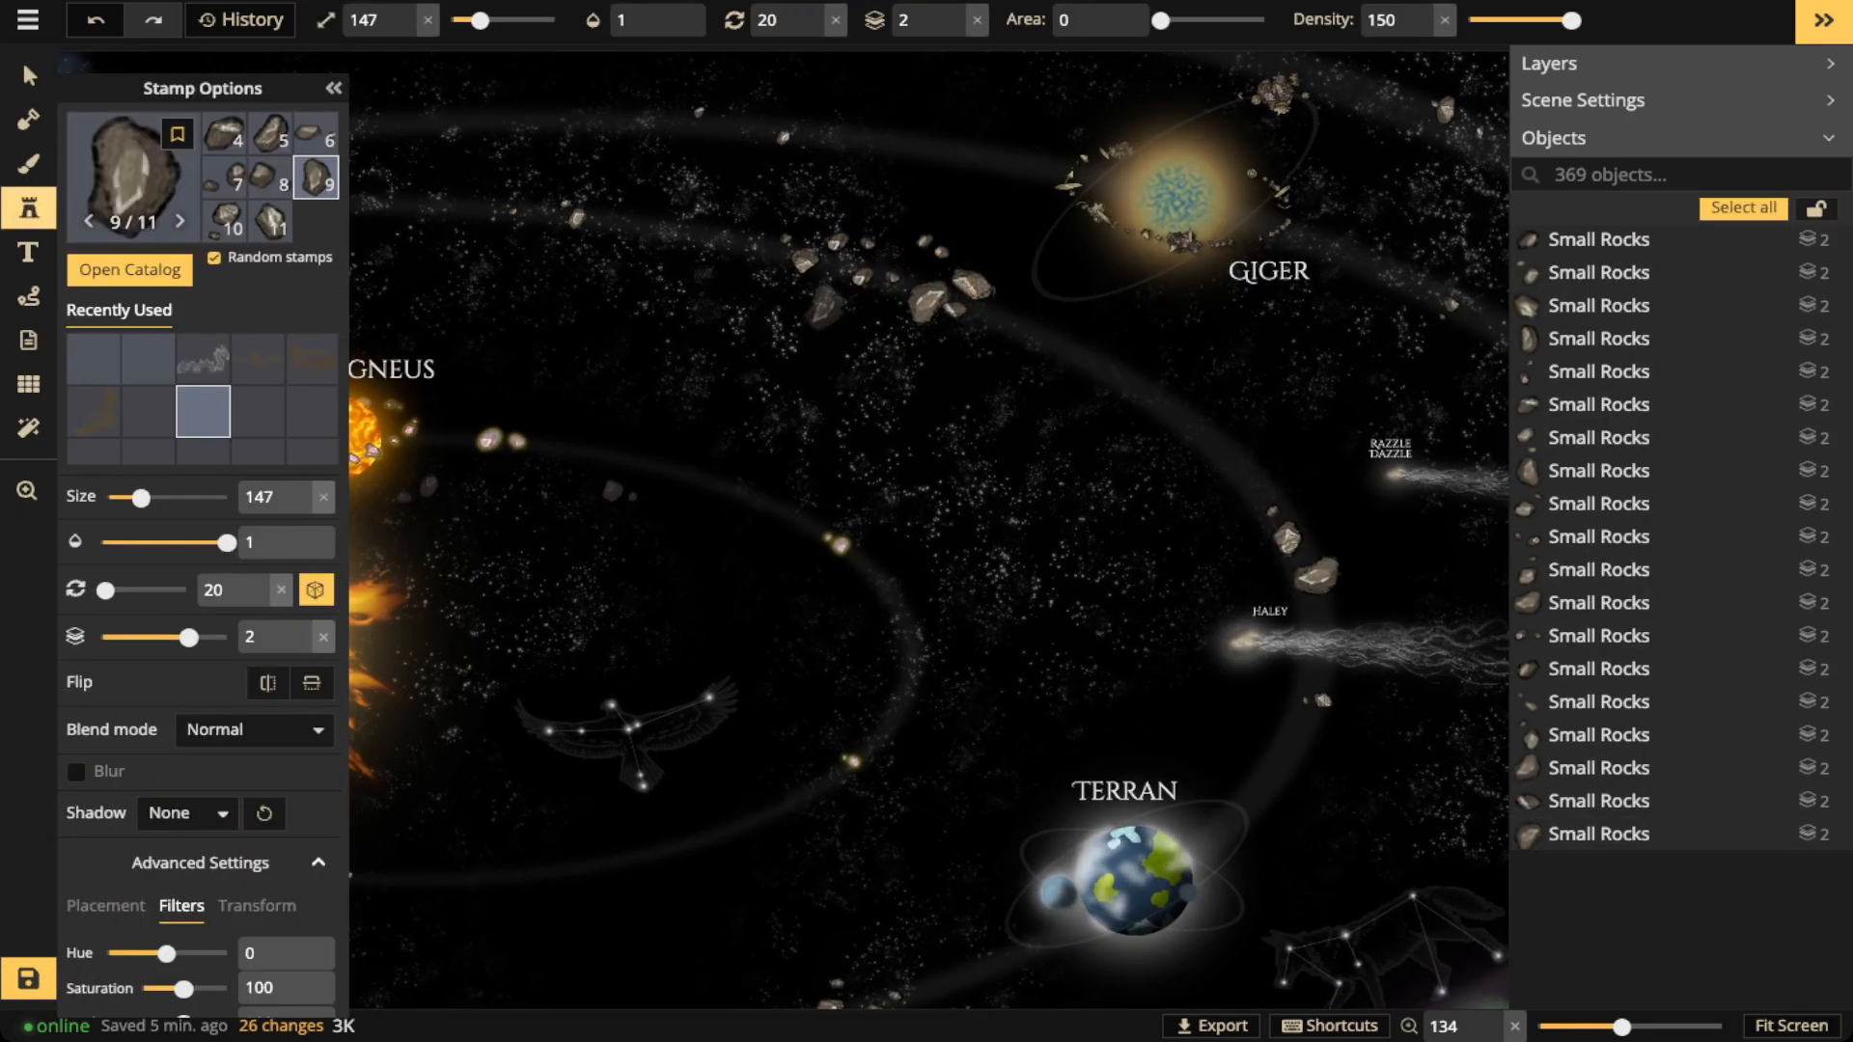
pyautogui.click(977, 317)
pyautogui.click(1035, 337)
pyautogui.click(1038, 341)
pyautogui.click(1057, 343)
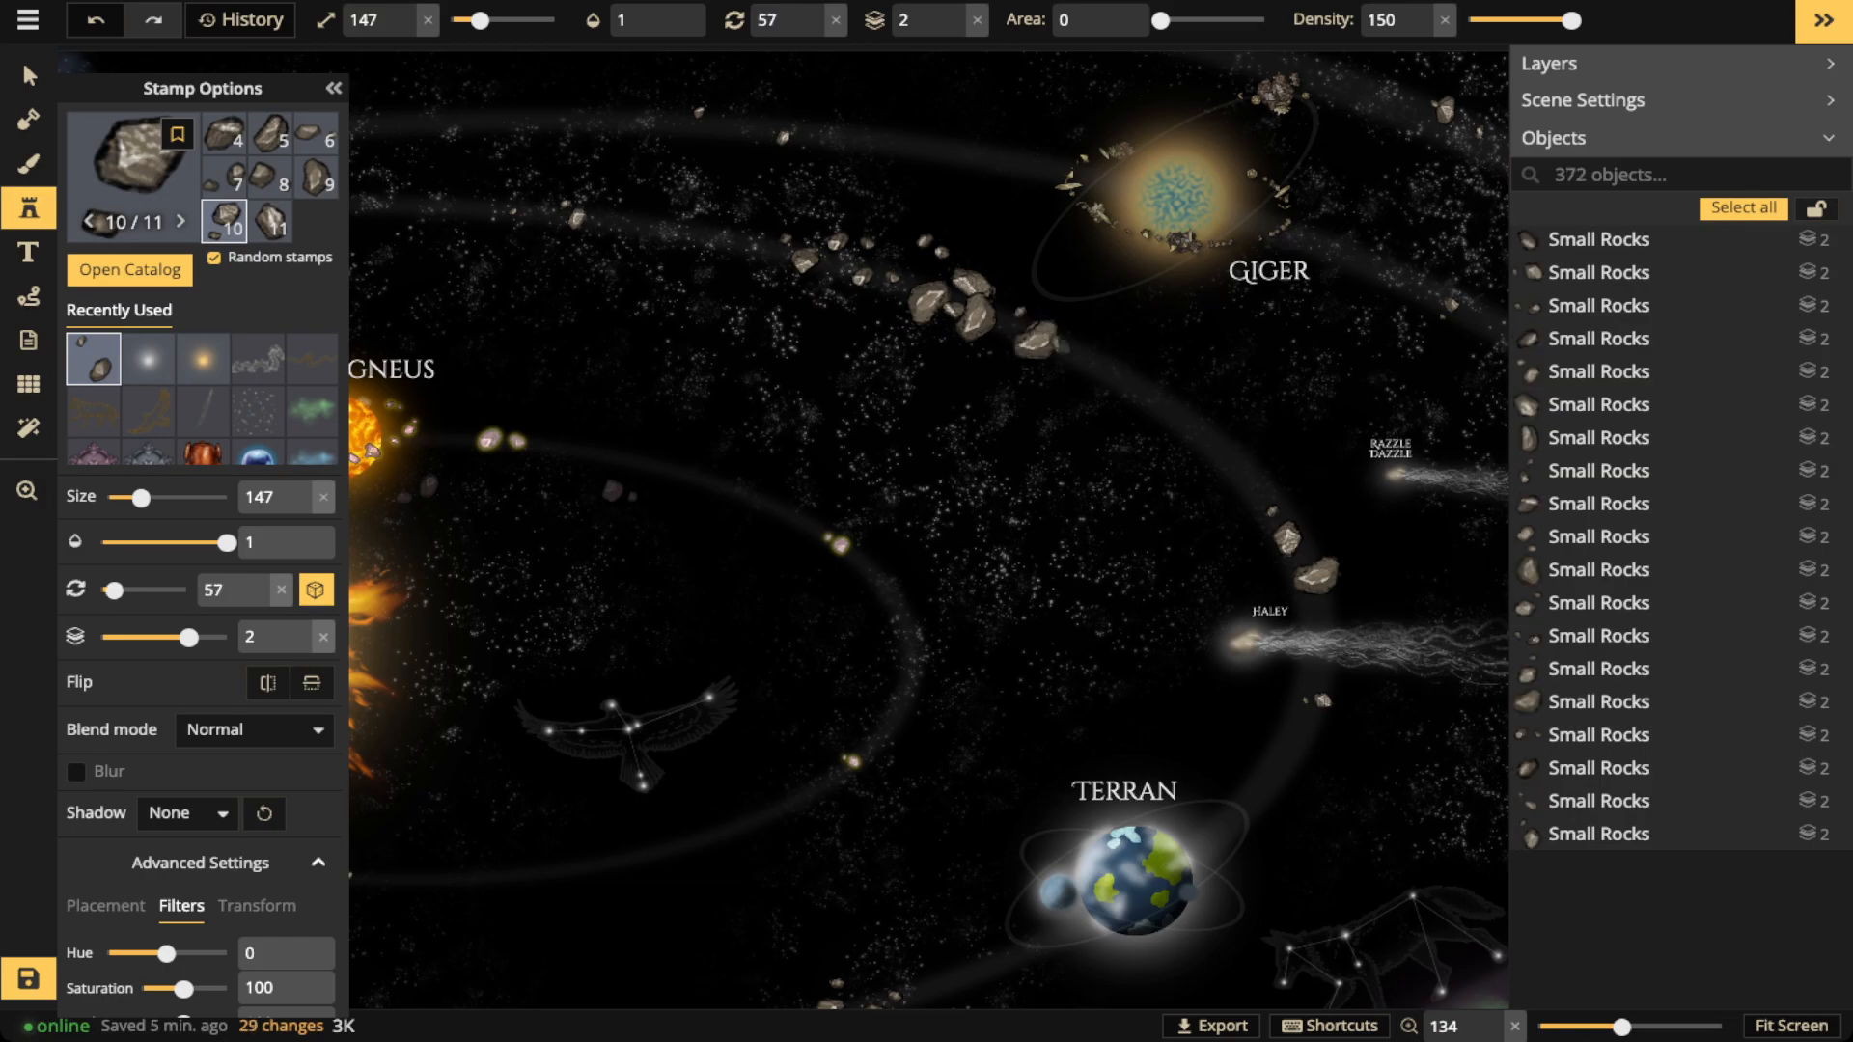
pyautogui.click(1063, 350)
pyautogui.click(1096, 370)
pyautogui.click(1166, 394)
pyautogui.click(1166, 407)
pyautogui.click(1171, 409)
pyautogui.click(1194, 397)
pyautogui.click(1200, 432)
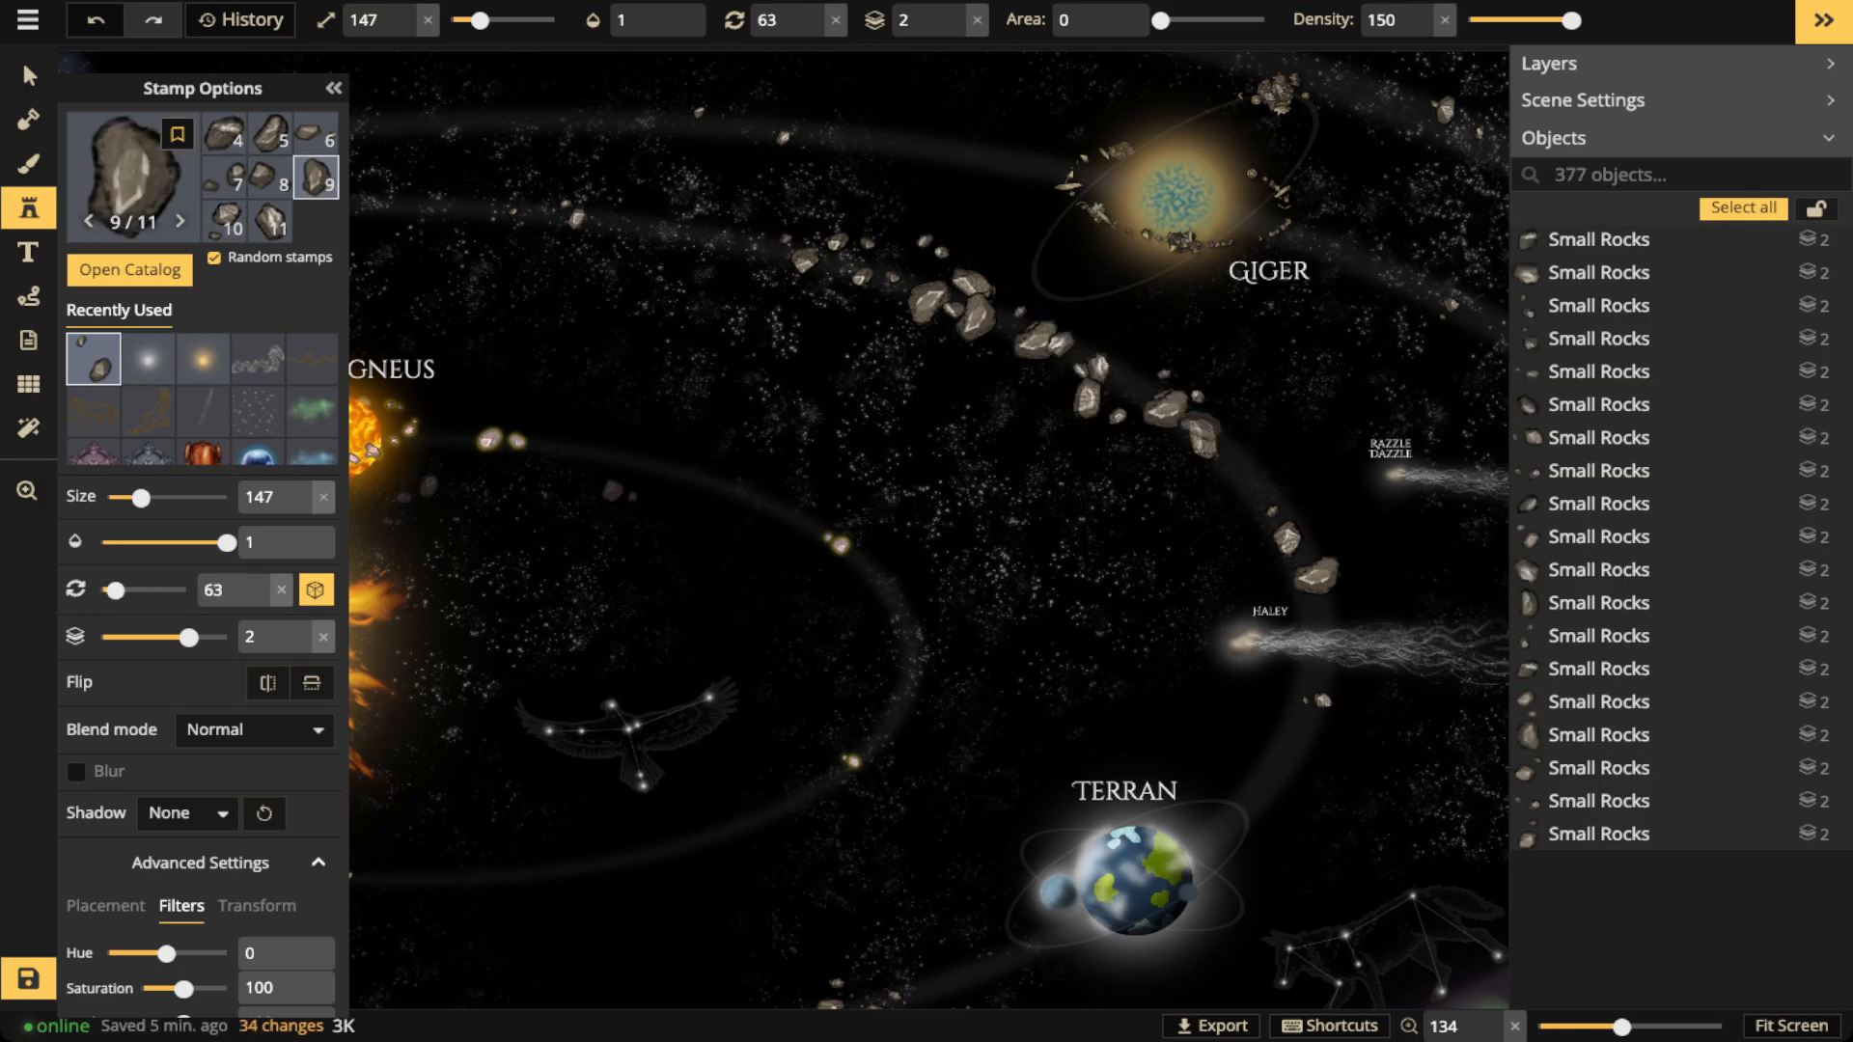
pyautogui.click(1201, 438)
pyautogui.click(960, 282)
pyautogui.click(904, 282)
pyautogui.click(878, 254)
pyautogui.click(857, 258)
pyautogui.click(825, 255)
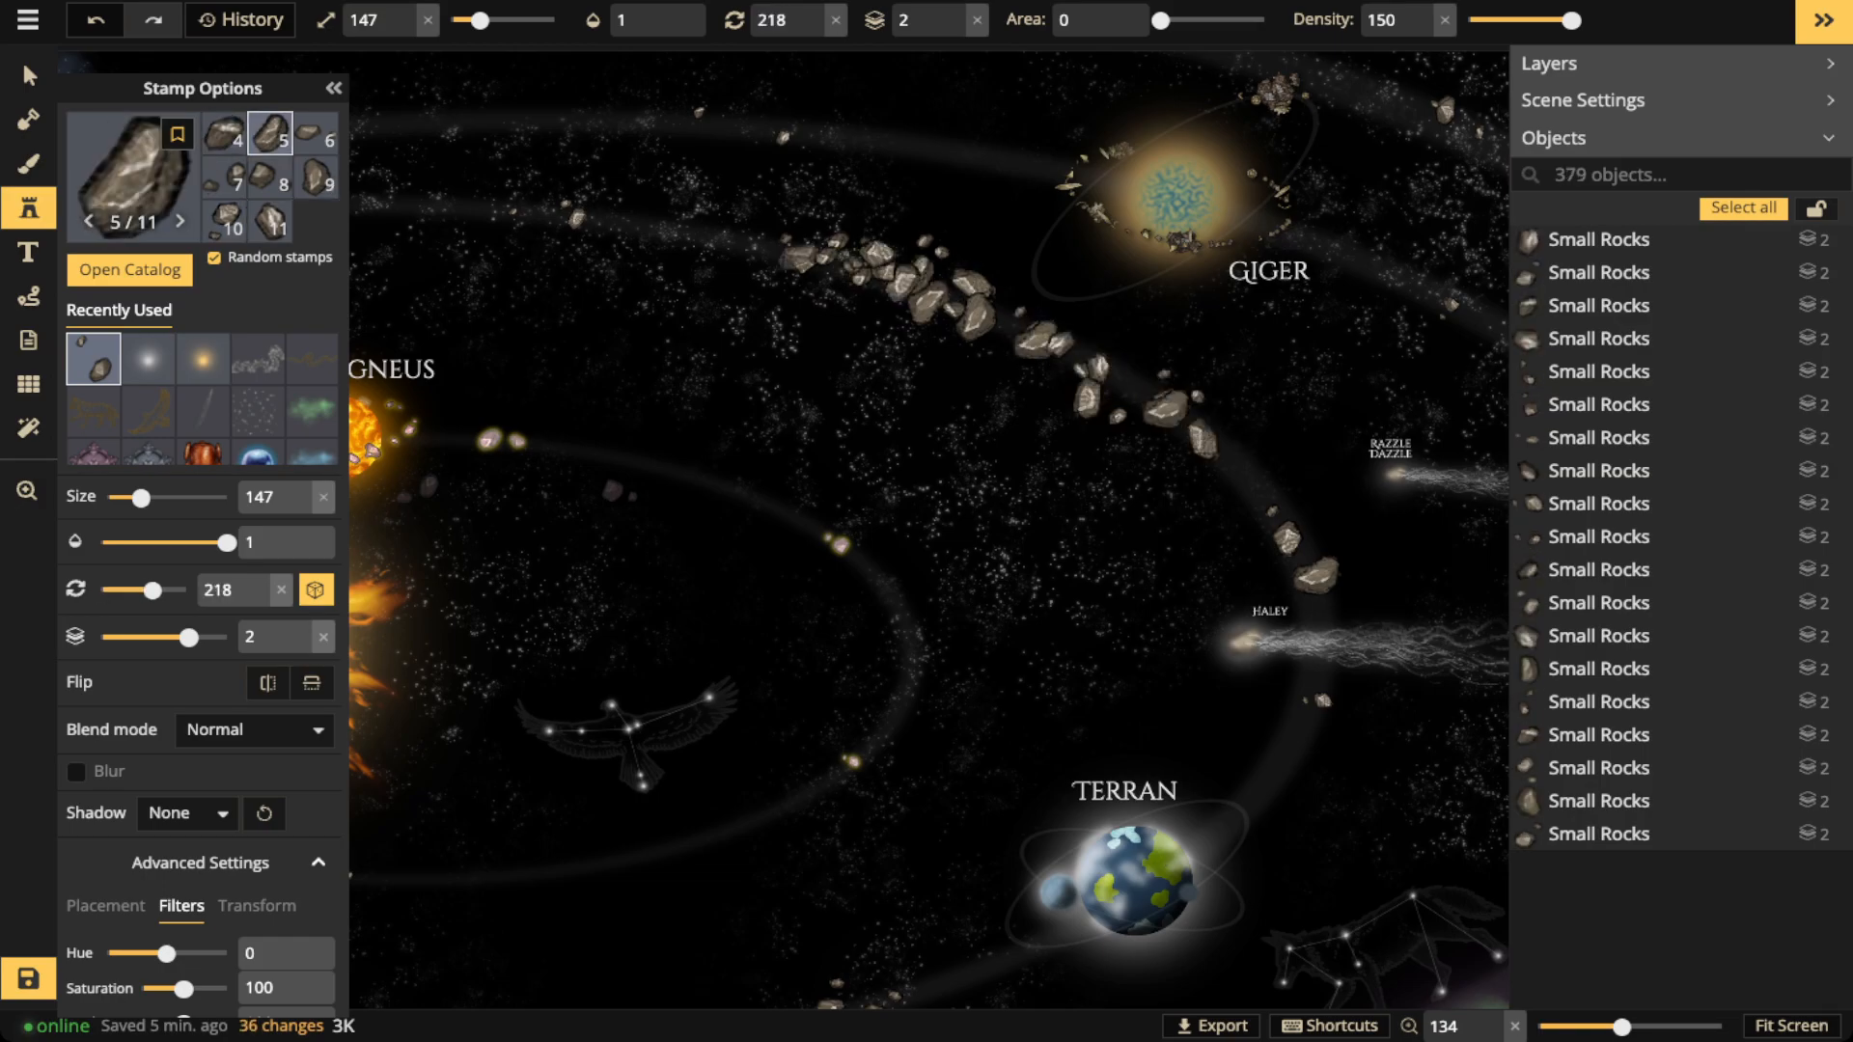
pyautogui.click(792, 252)
pyautogui.click(750, 234)
pyautogui.click(691, 245)
pyautogui.click(1110, 383)
pyautogui.click(1121, 413)
pyautogui.click(1143, 419)
pyautogui.click(1168, 479)
pyautogui.click(1202, 446)
pyautogui.click(1203, 481)
pyautogui.click(1222, 464)
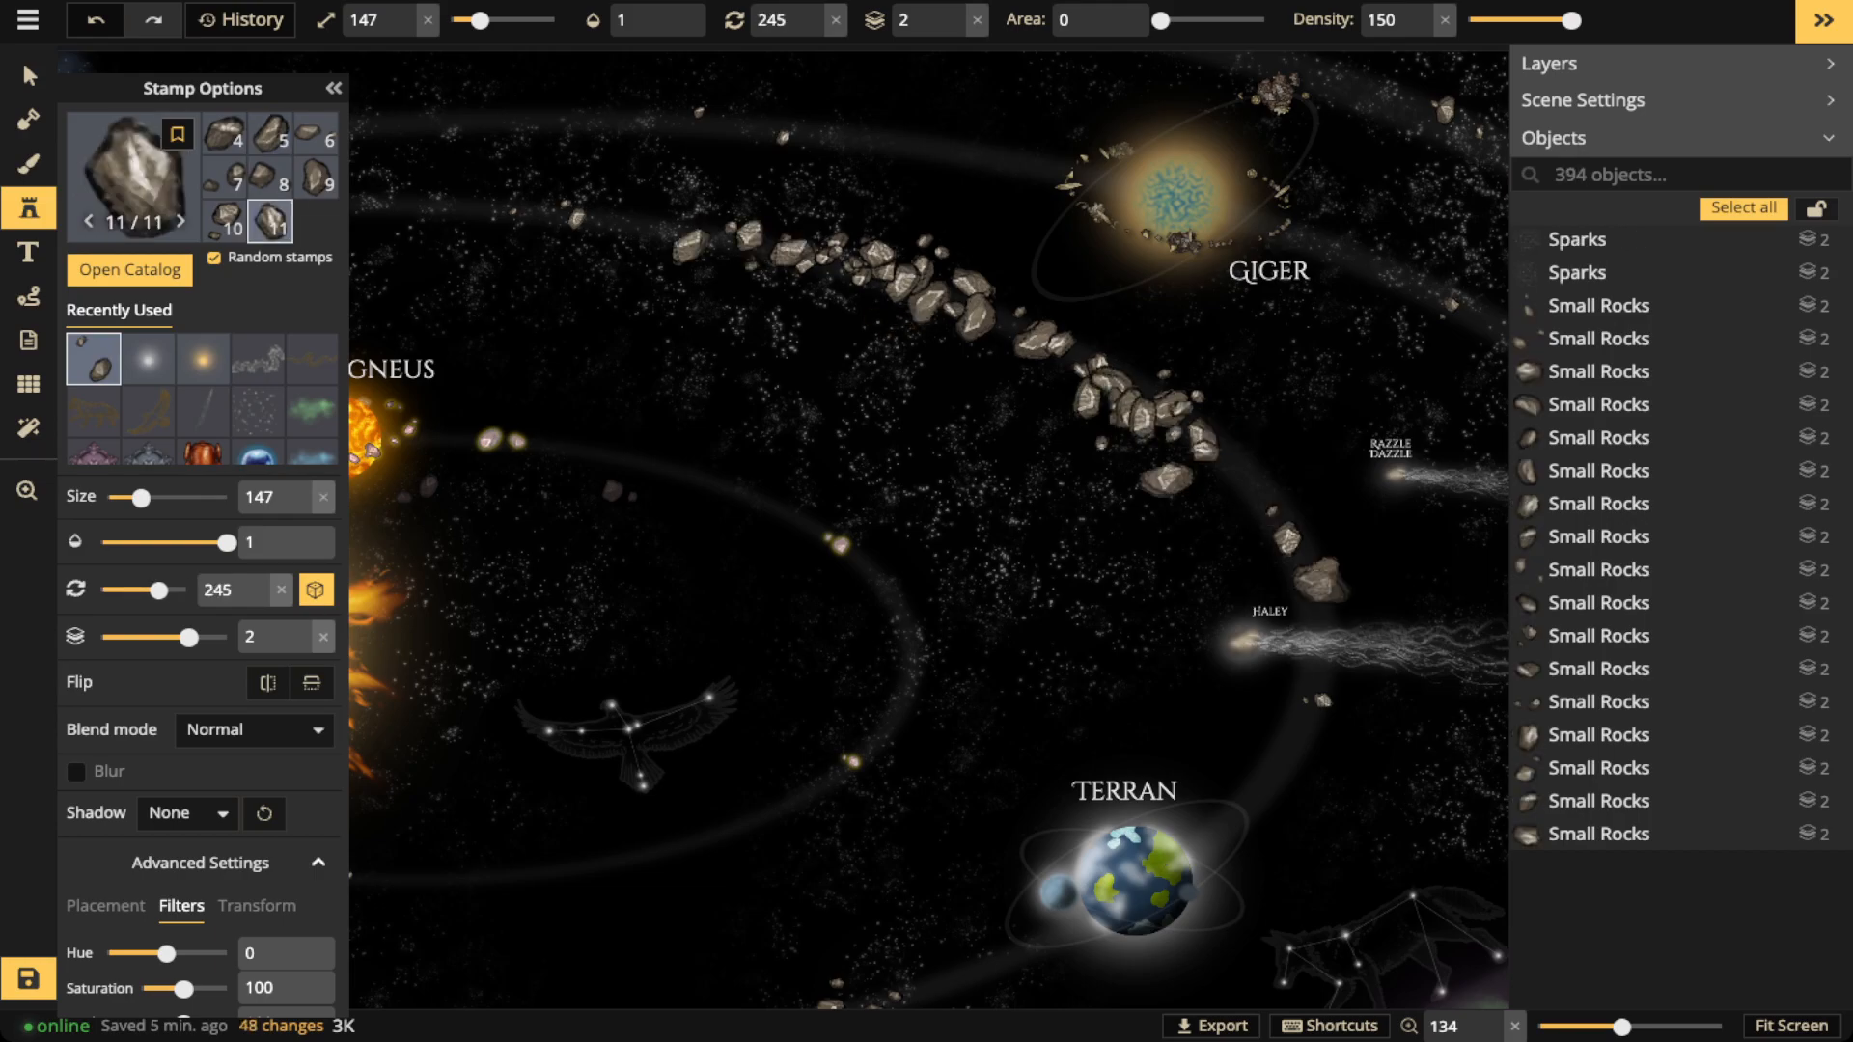
pyautogui.click(1317, 579)
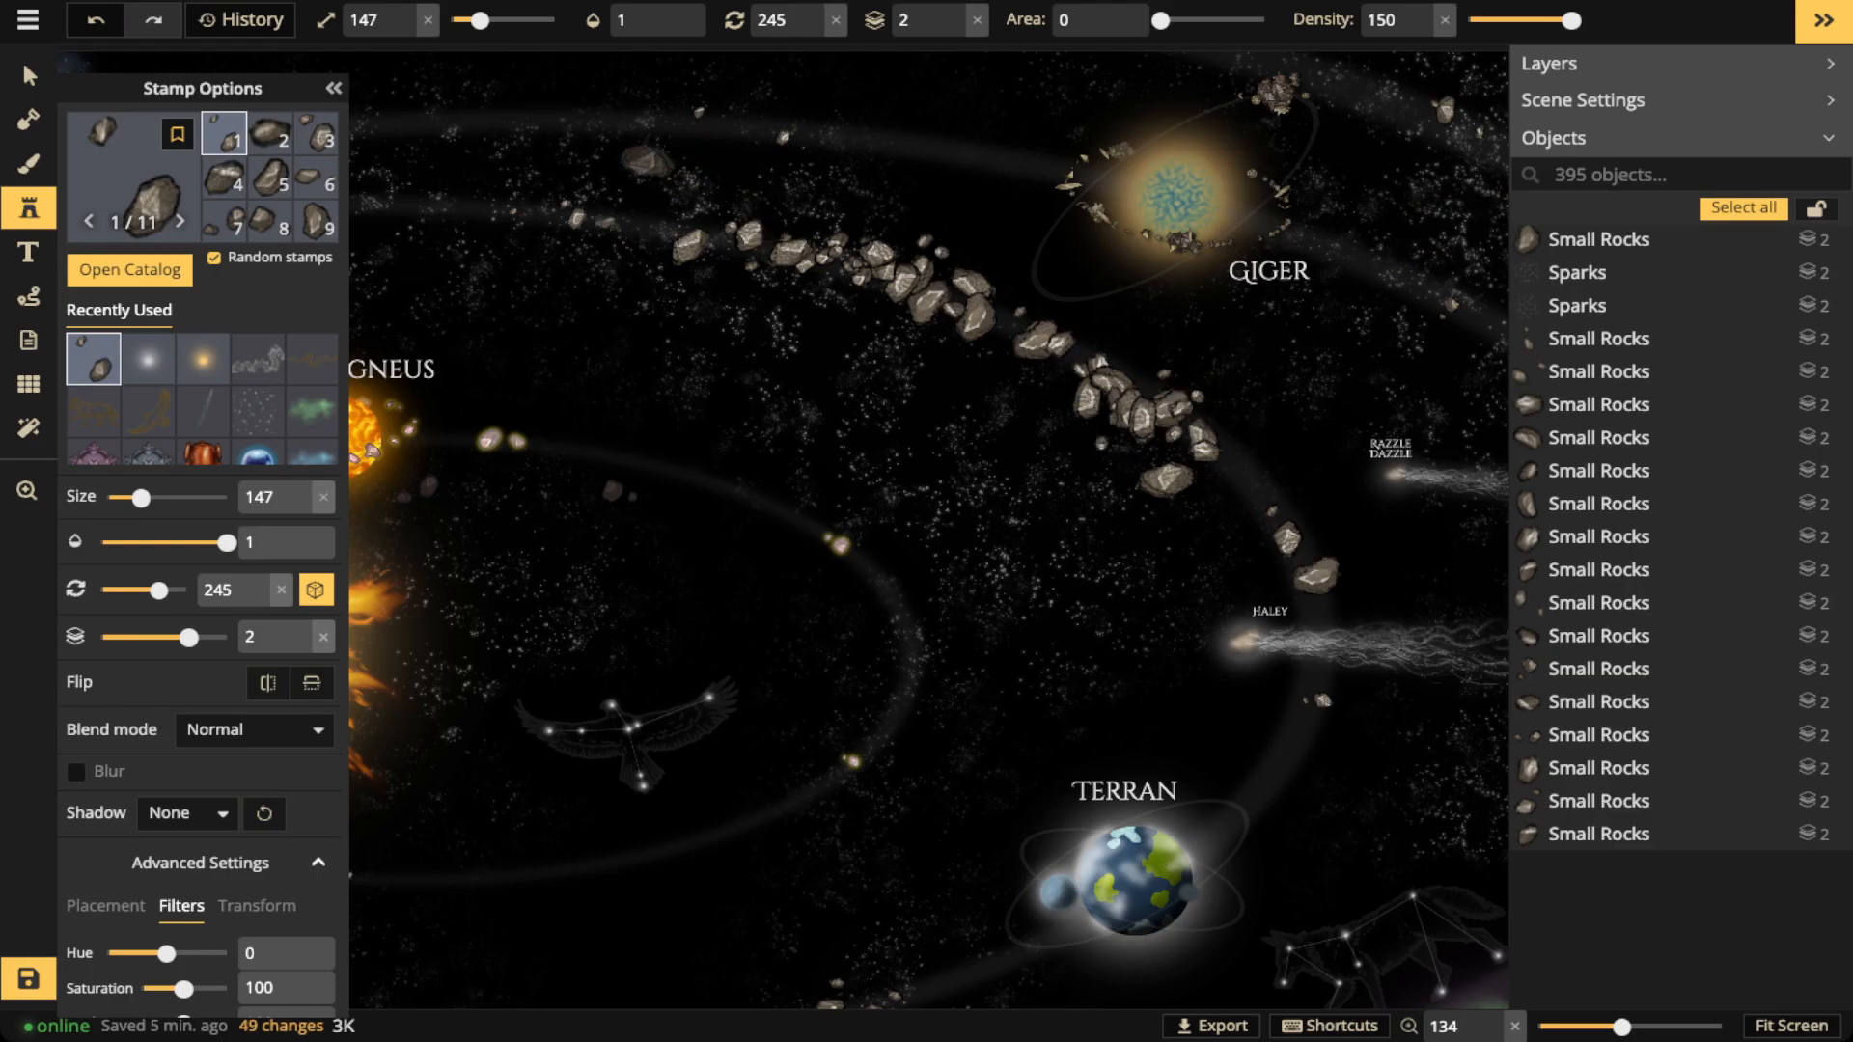
# Place a new size 16 text label in the empty space below the asteroid belt
pyautogui.click(28, 252)
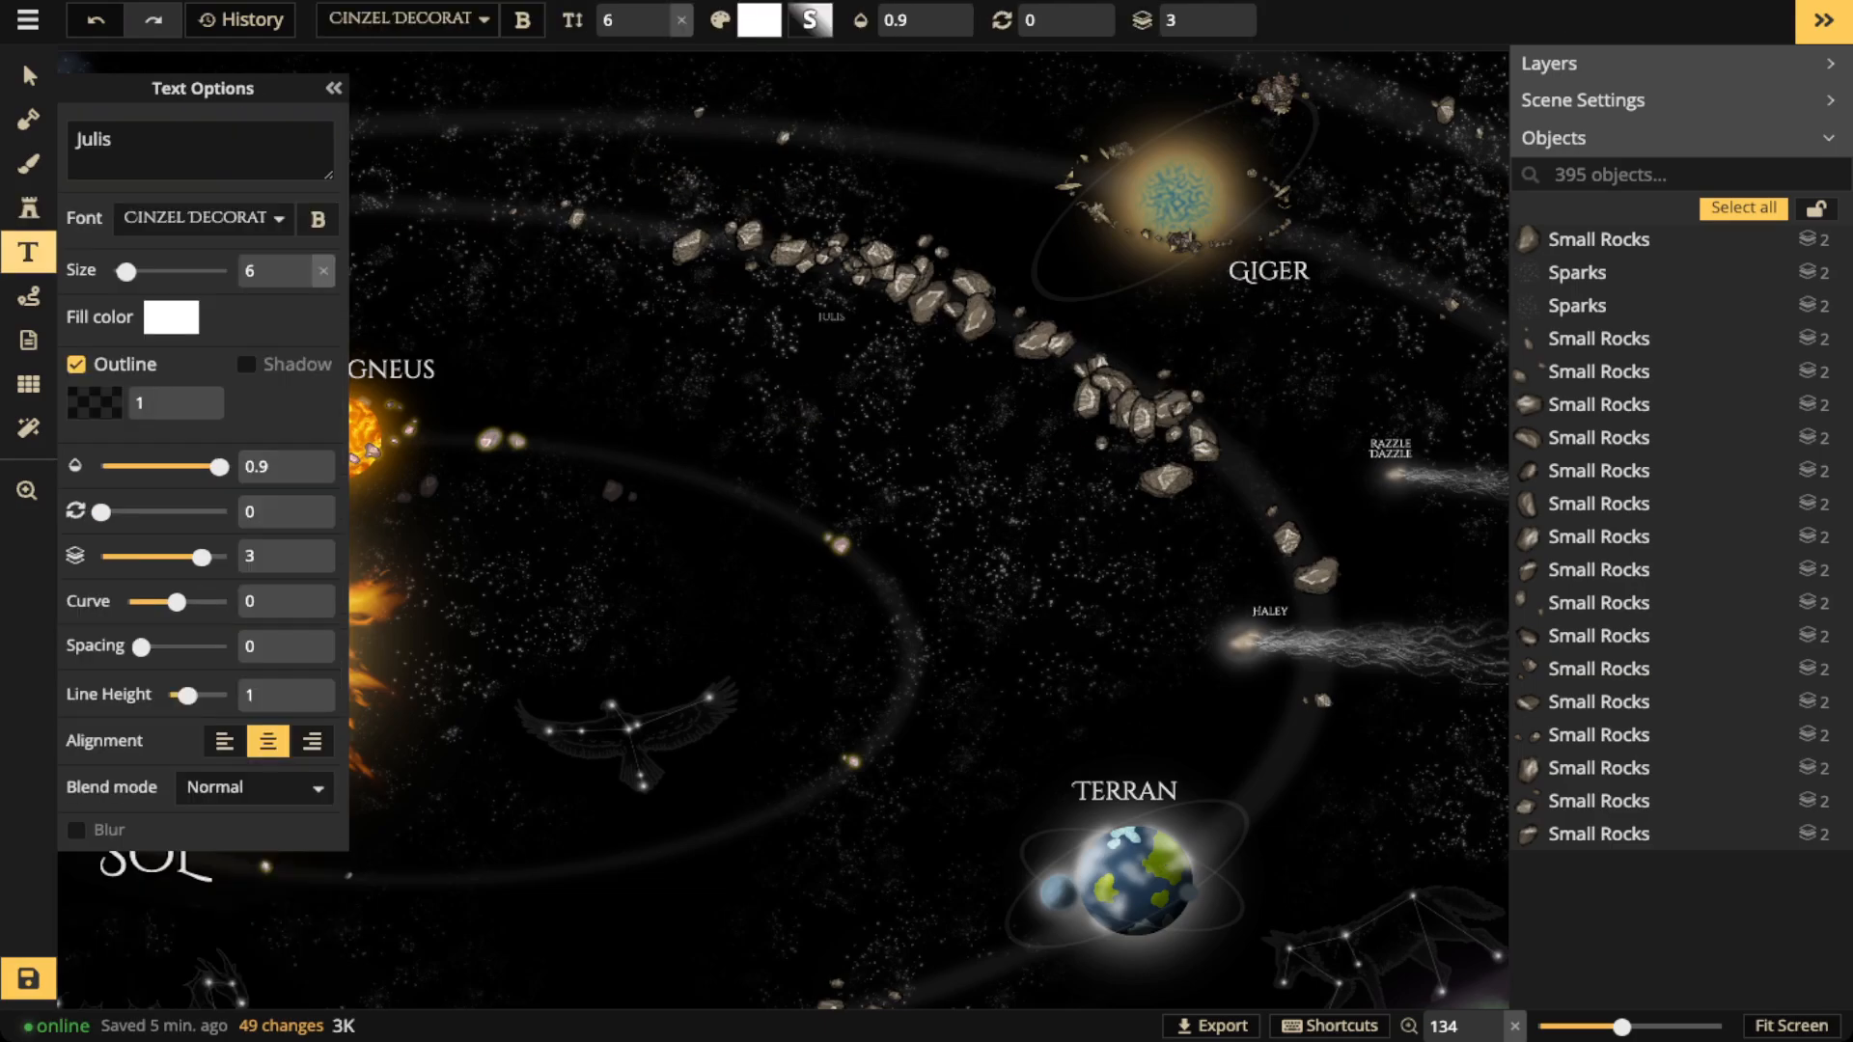
pyautogui.scroll(10, 862, 378)
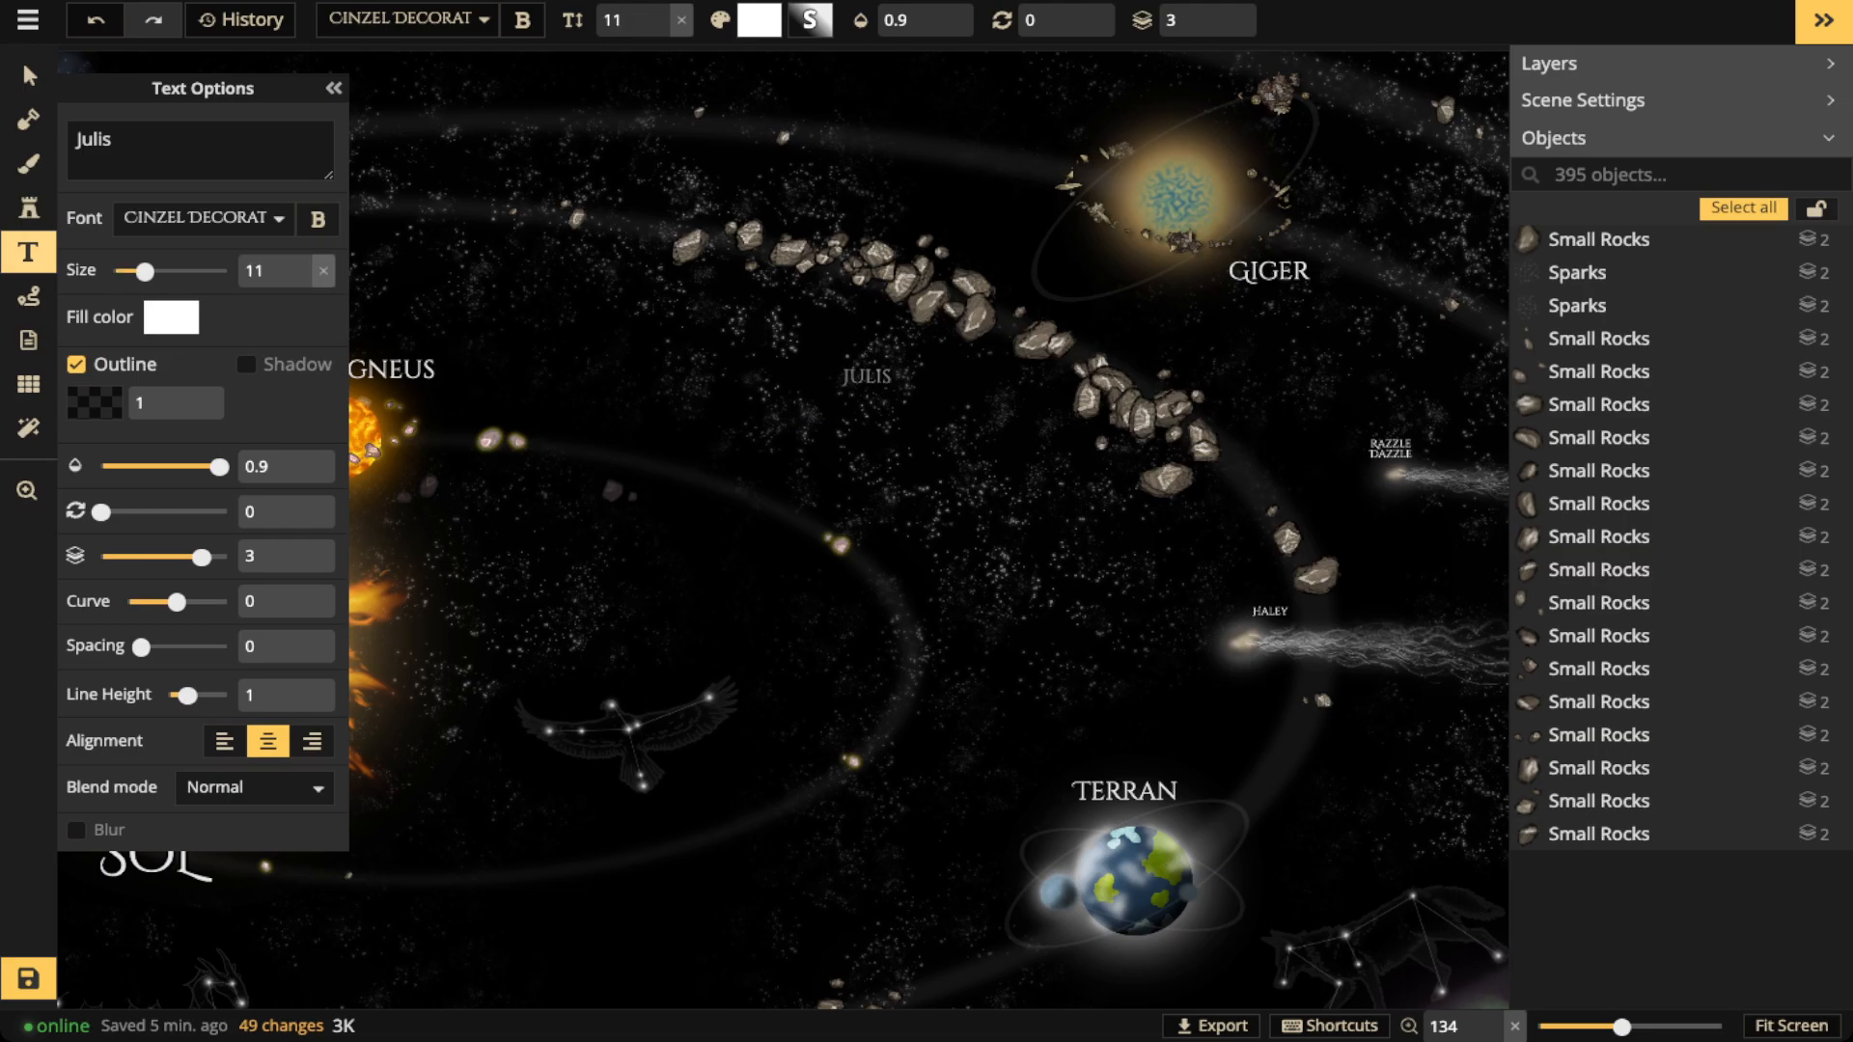
pyautogui.click(859, 378)
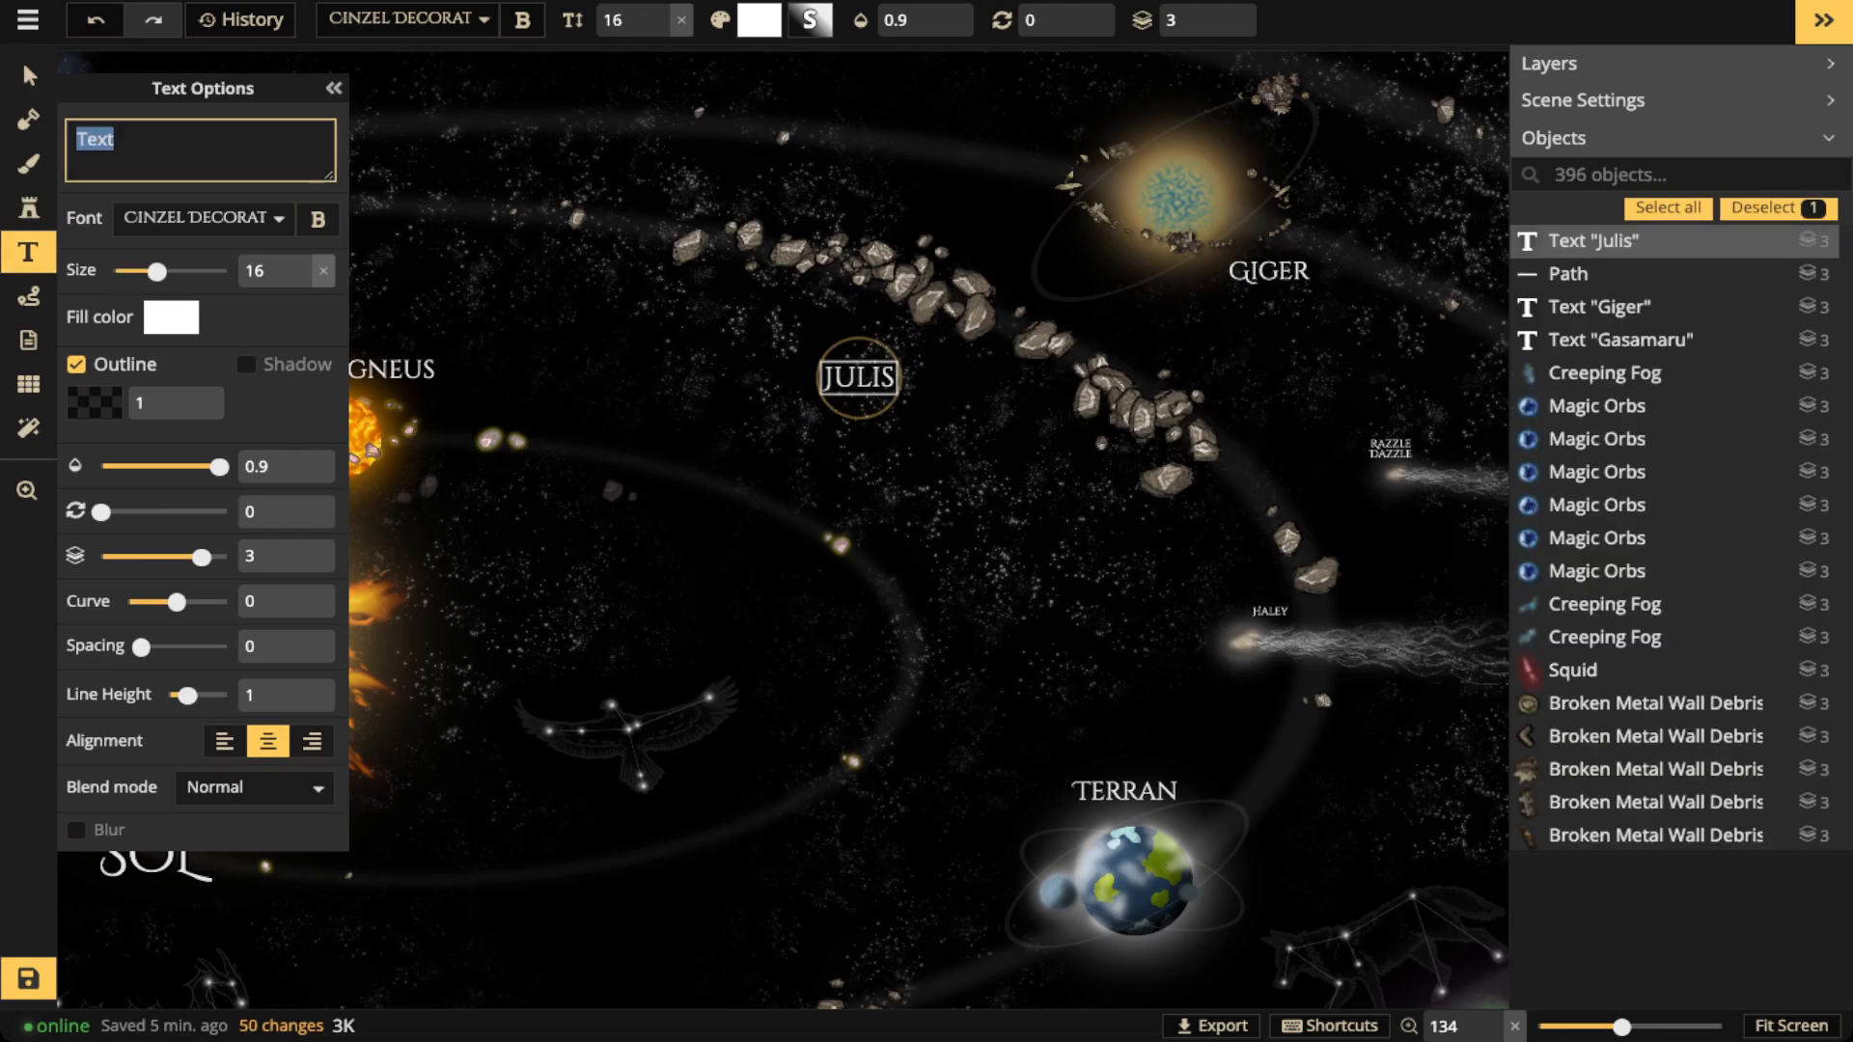
pyautogui.write('Asteroi')
pyautogui.press('BackSpace')
pyautogui.press('BackSpace')
pyautogui.press('BackSpace')
pyautogui.press('BackSpace')
pyautogui.press('BackSpace')
pyautogui.press('BackSpace')
pyautogui.press('BackSpace')
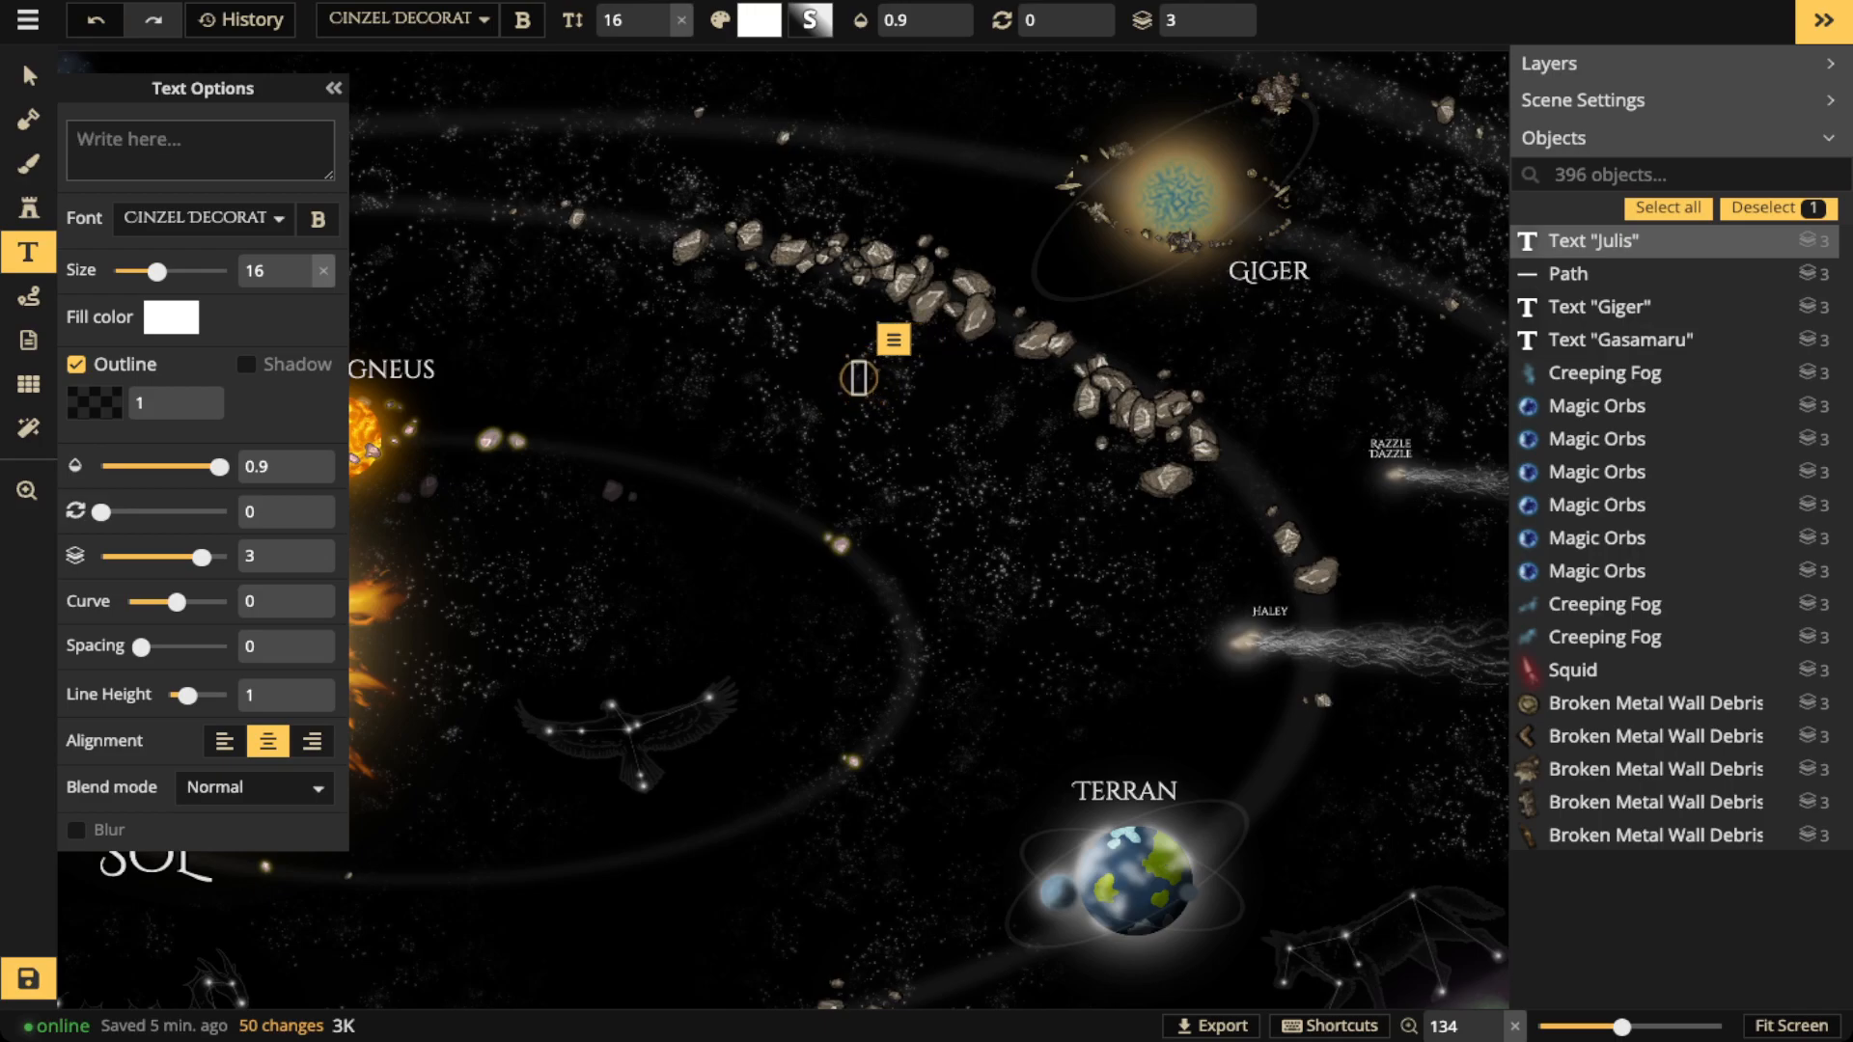
# Enter "Hercules Belt" as the text of the new label
pyautogui.write('Hercules')
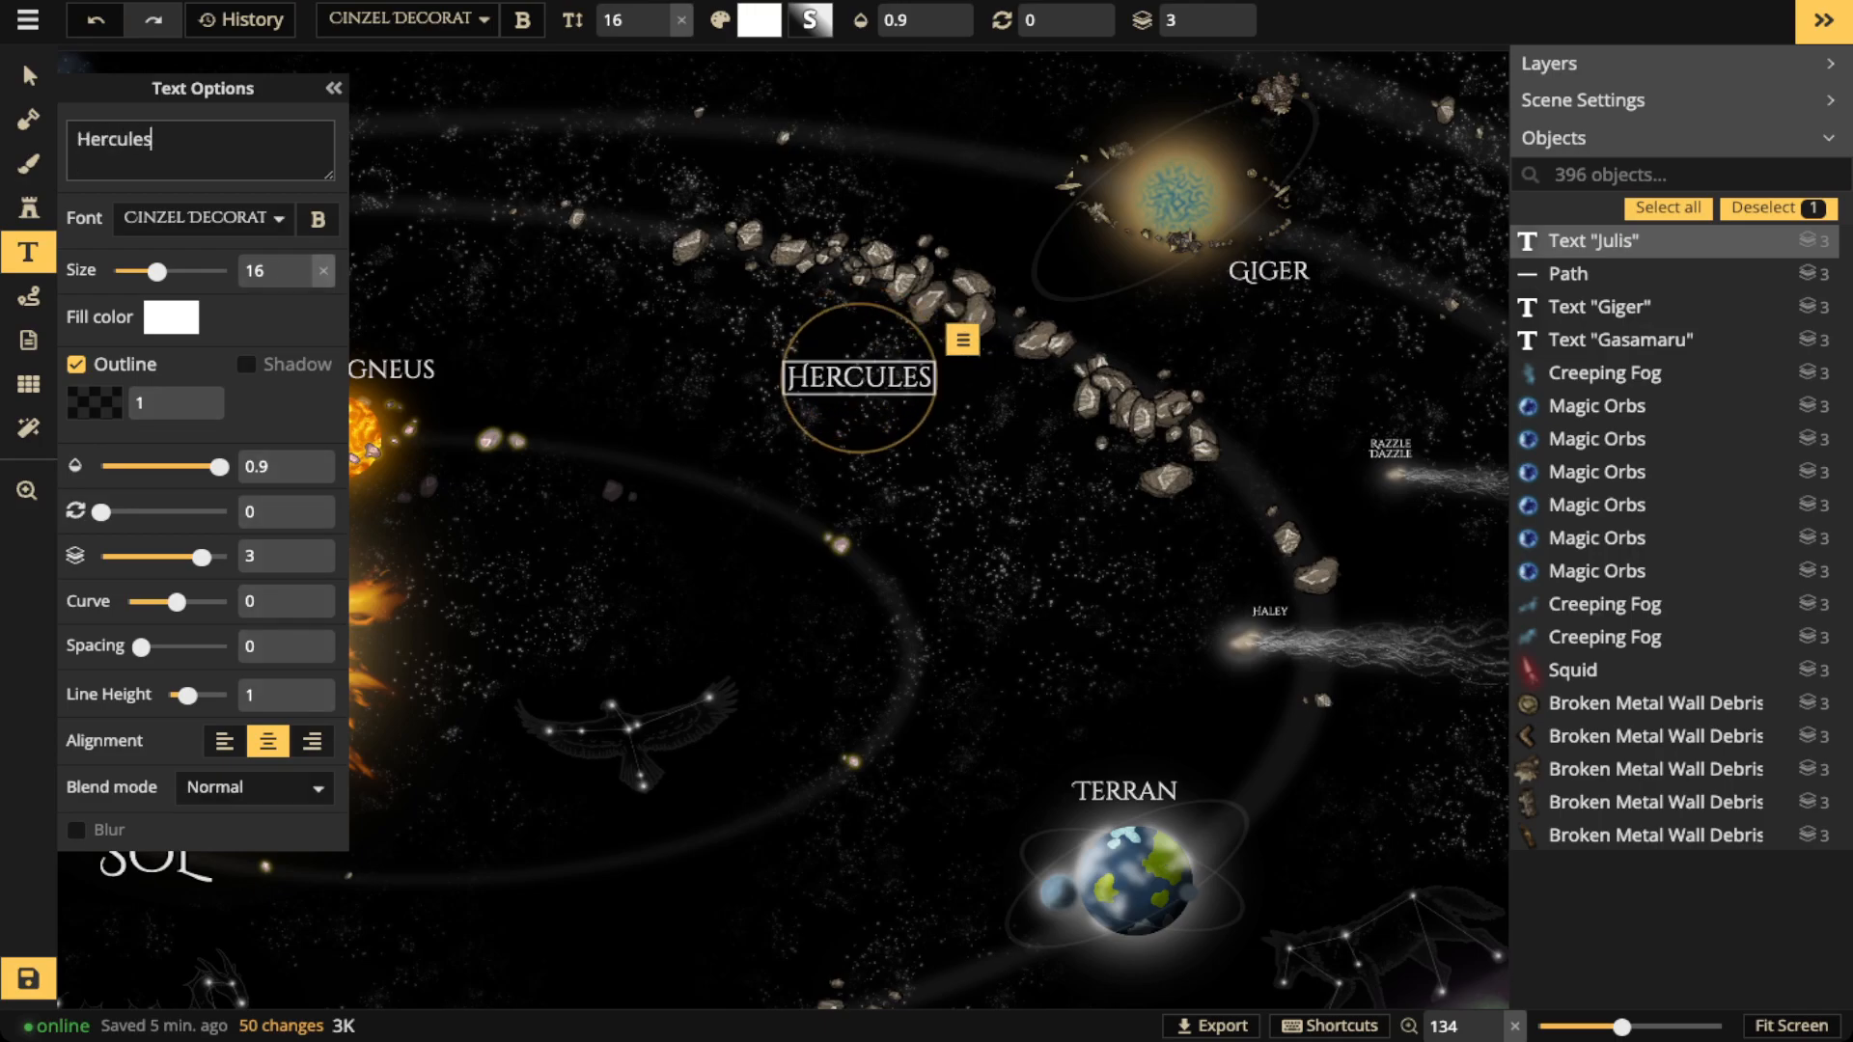
pyautogui.write(' Bely')
pyautogui.press('BackSpace')
pyautogui.press('BackSpace')
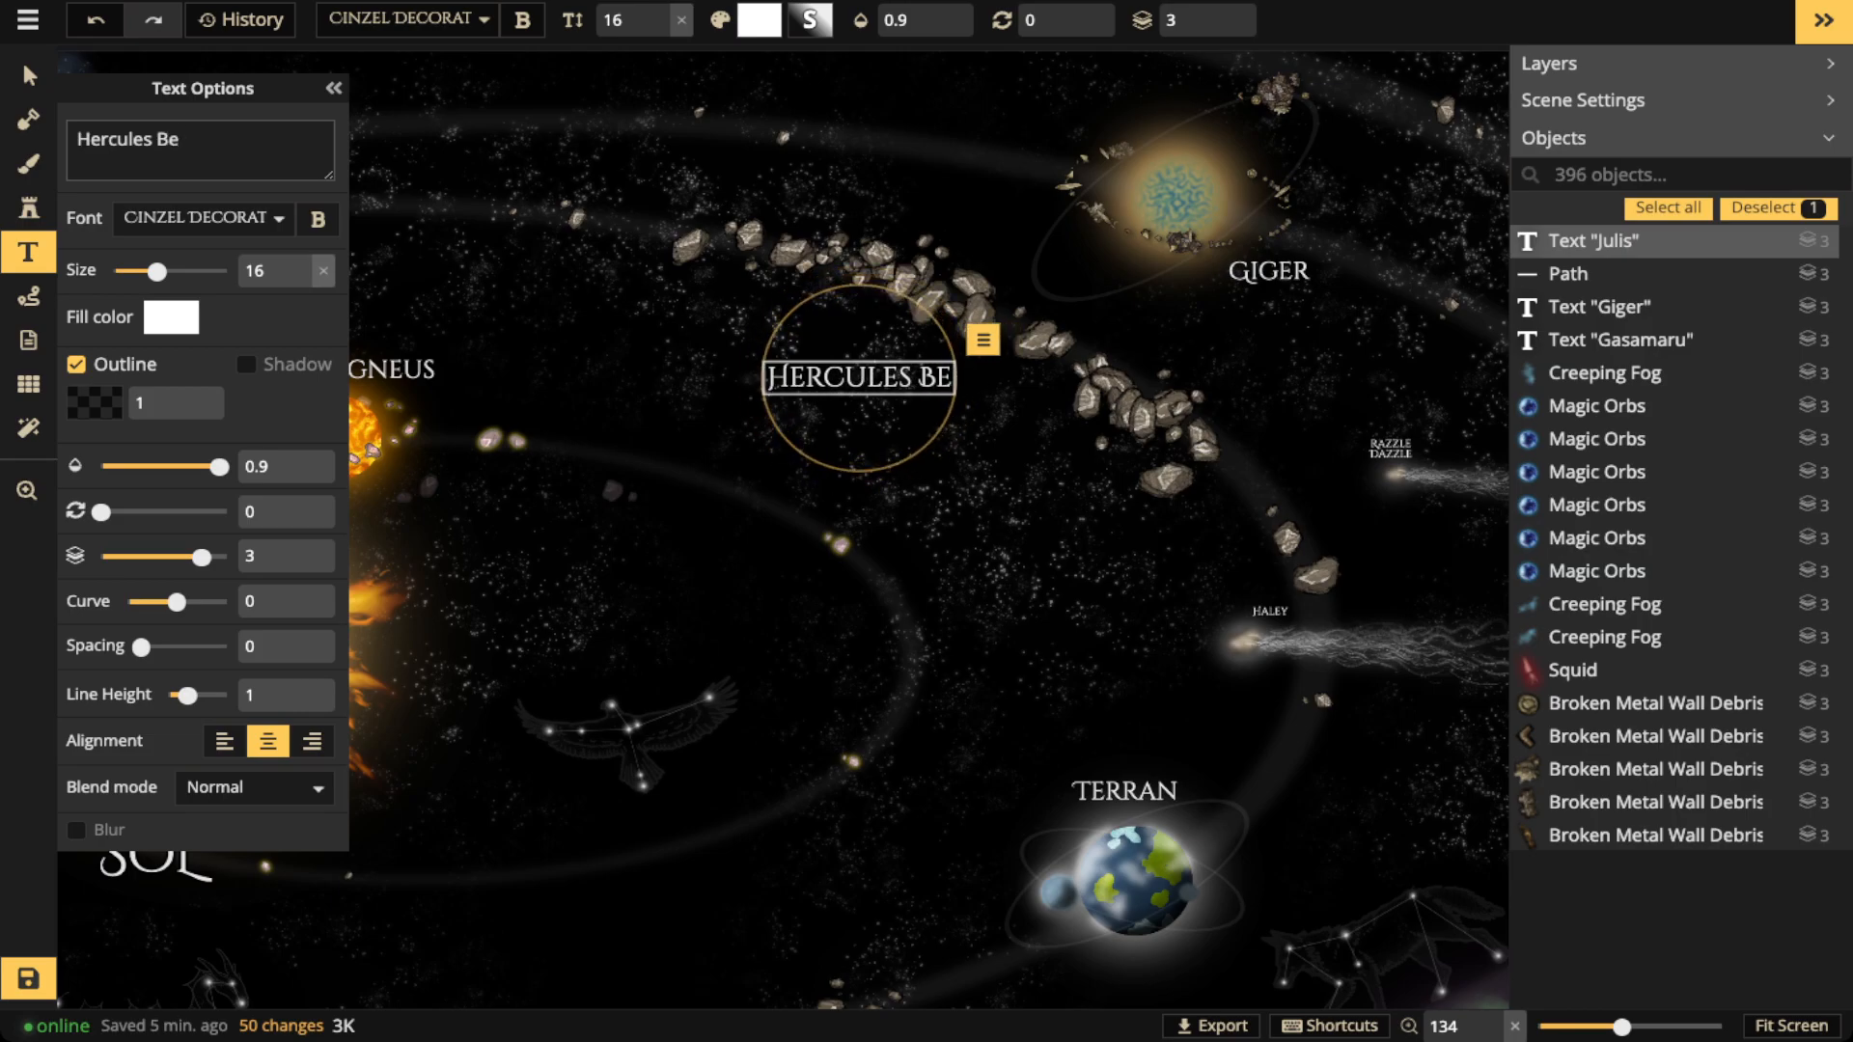
pyautogui.write('lt')
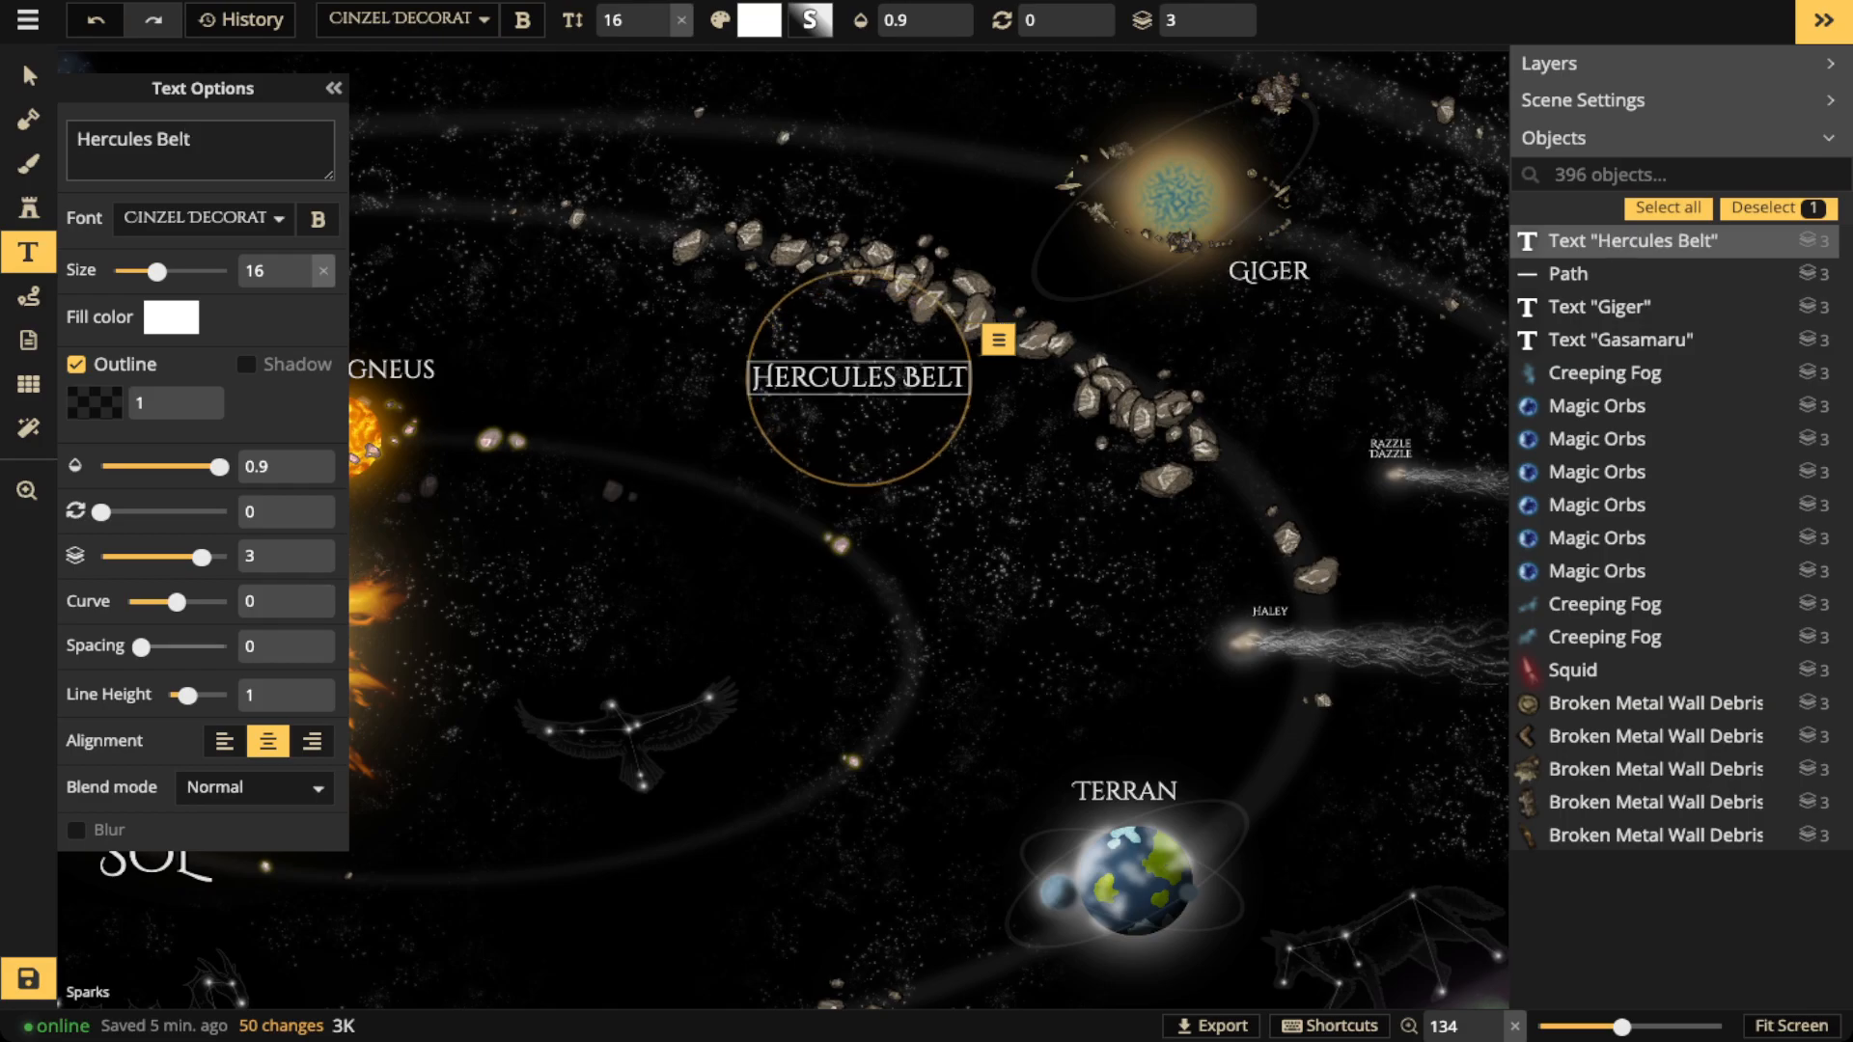
# Set the "Hercules Belt" label's spacing to 2, curve to 6 and rotation to 30, and move it along the belt's underside
pyautogui.click(300, 639)
pyautogui.click(300, 639)
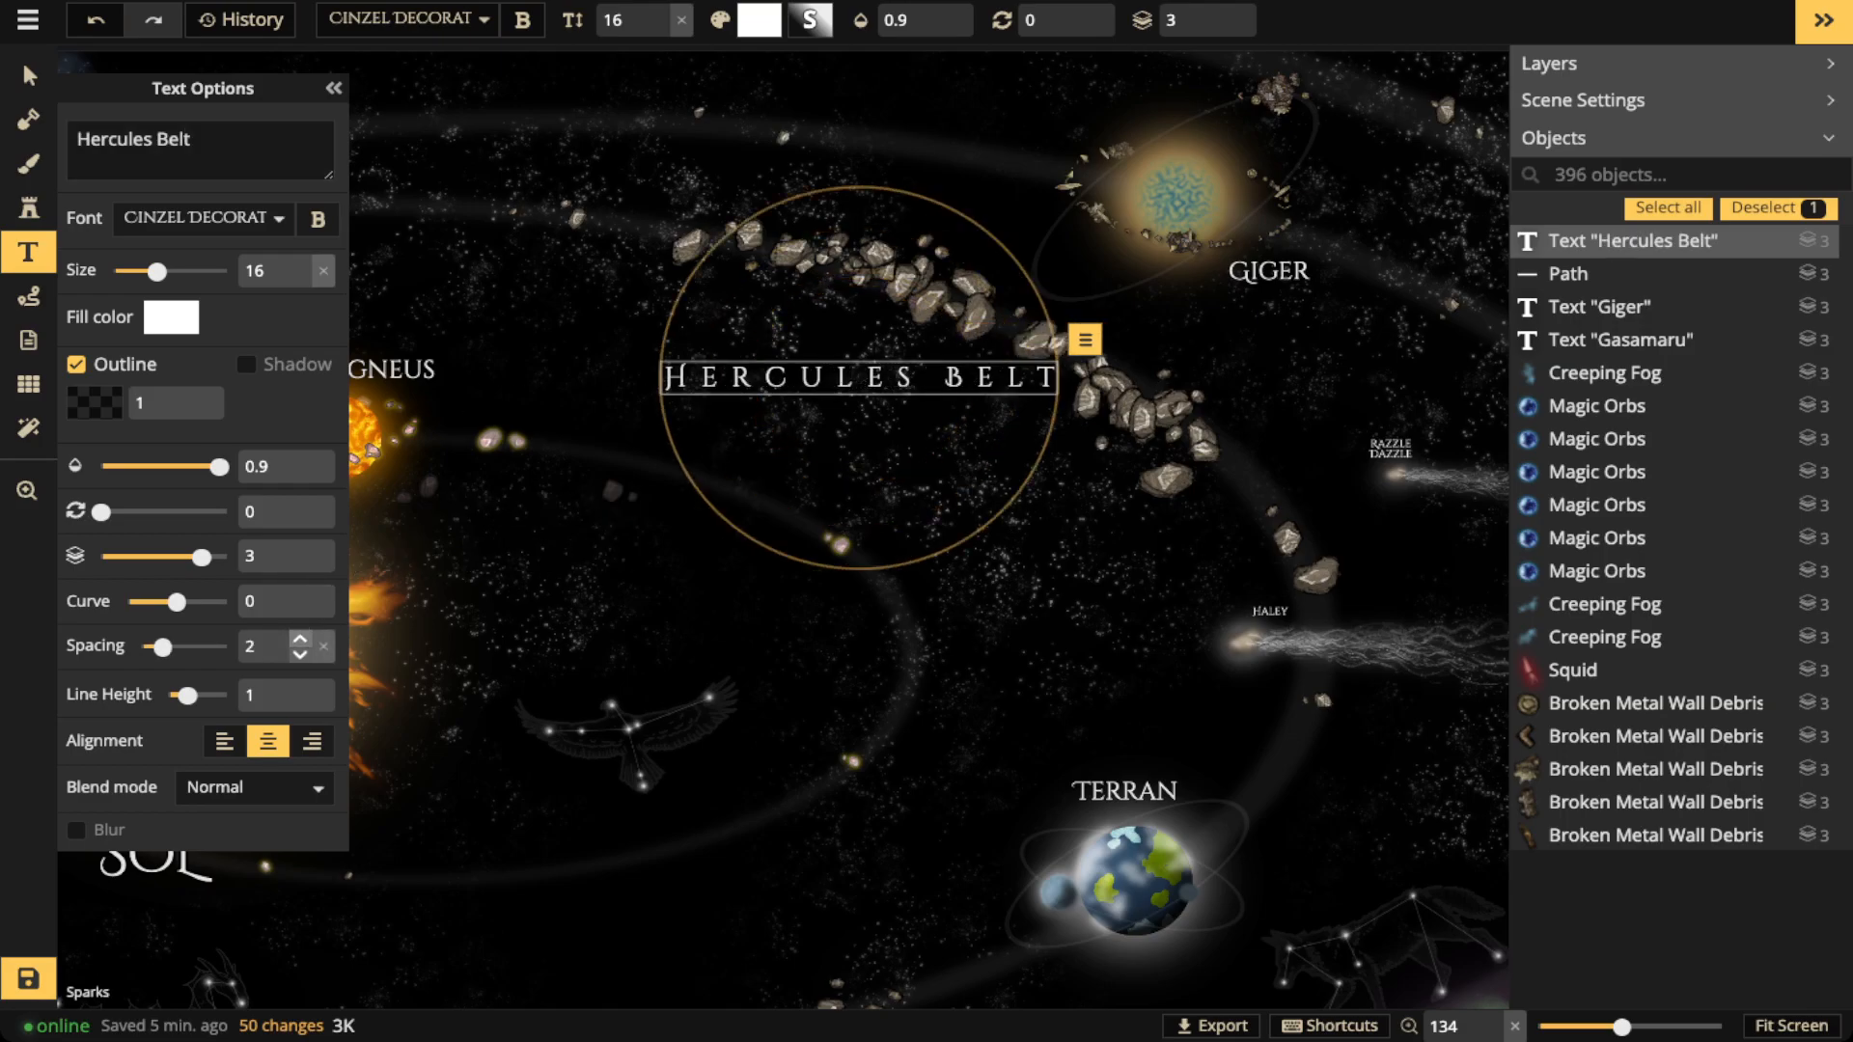
pyautogui.click(301, 610)
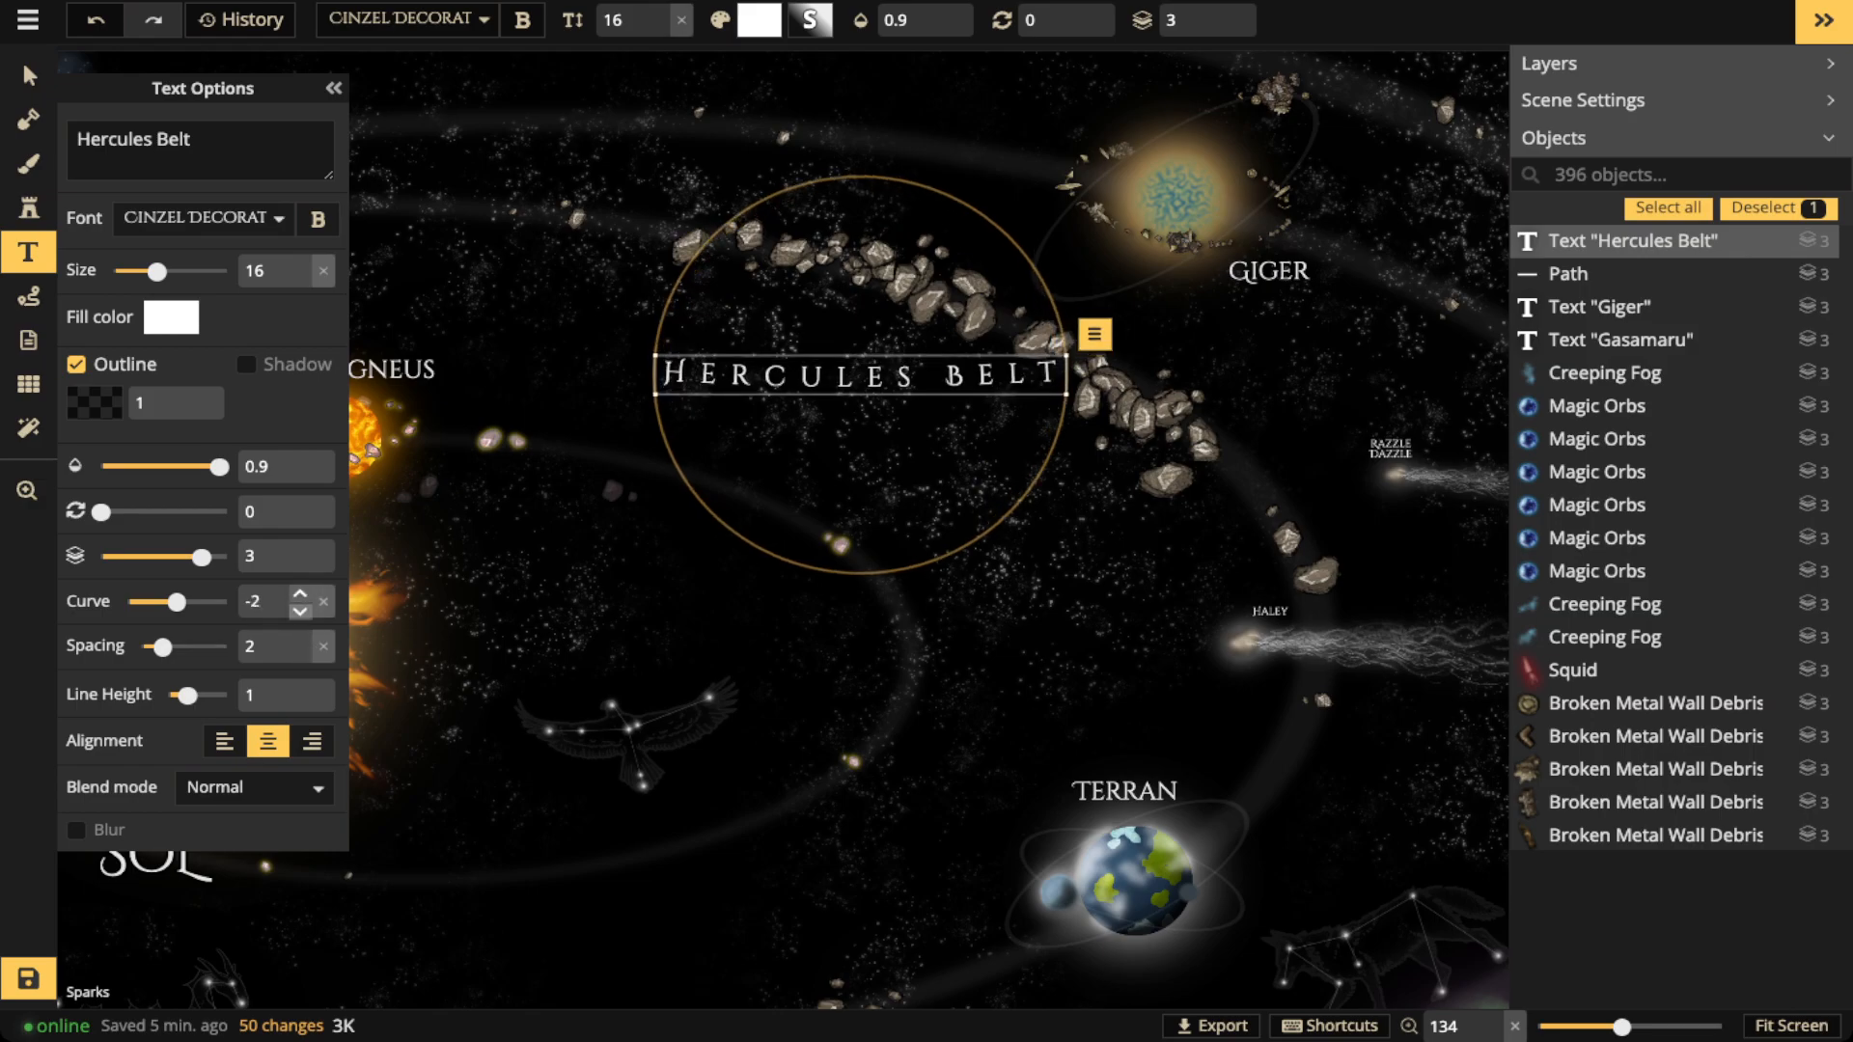
pyautogui.click(300, 591)
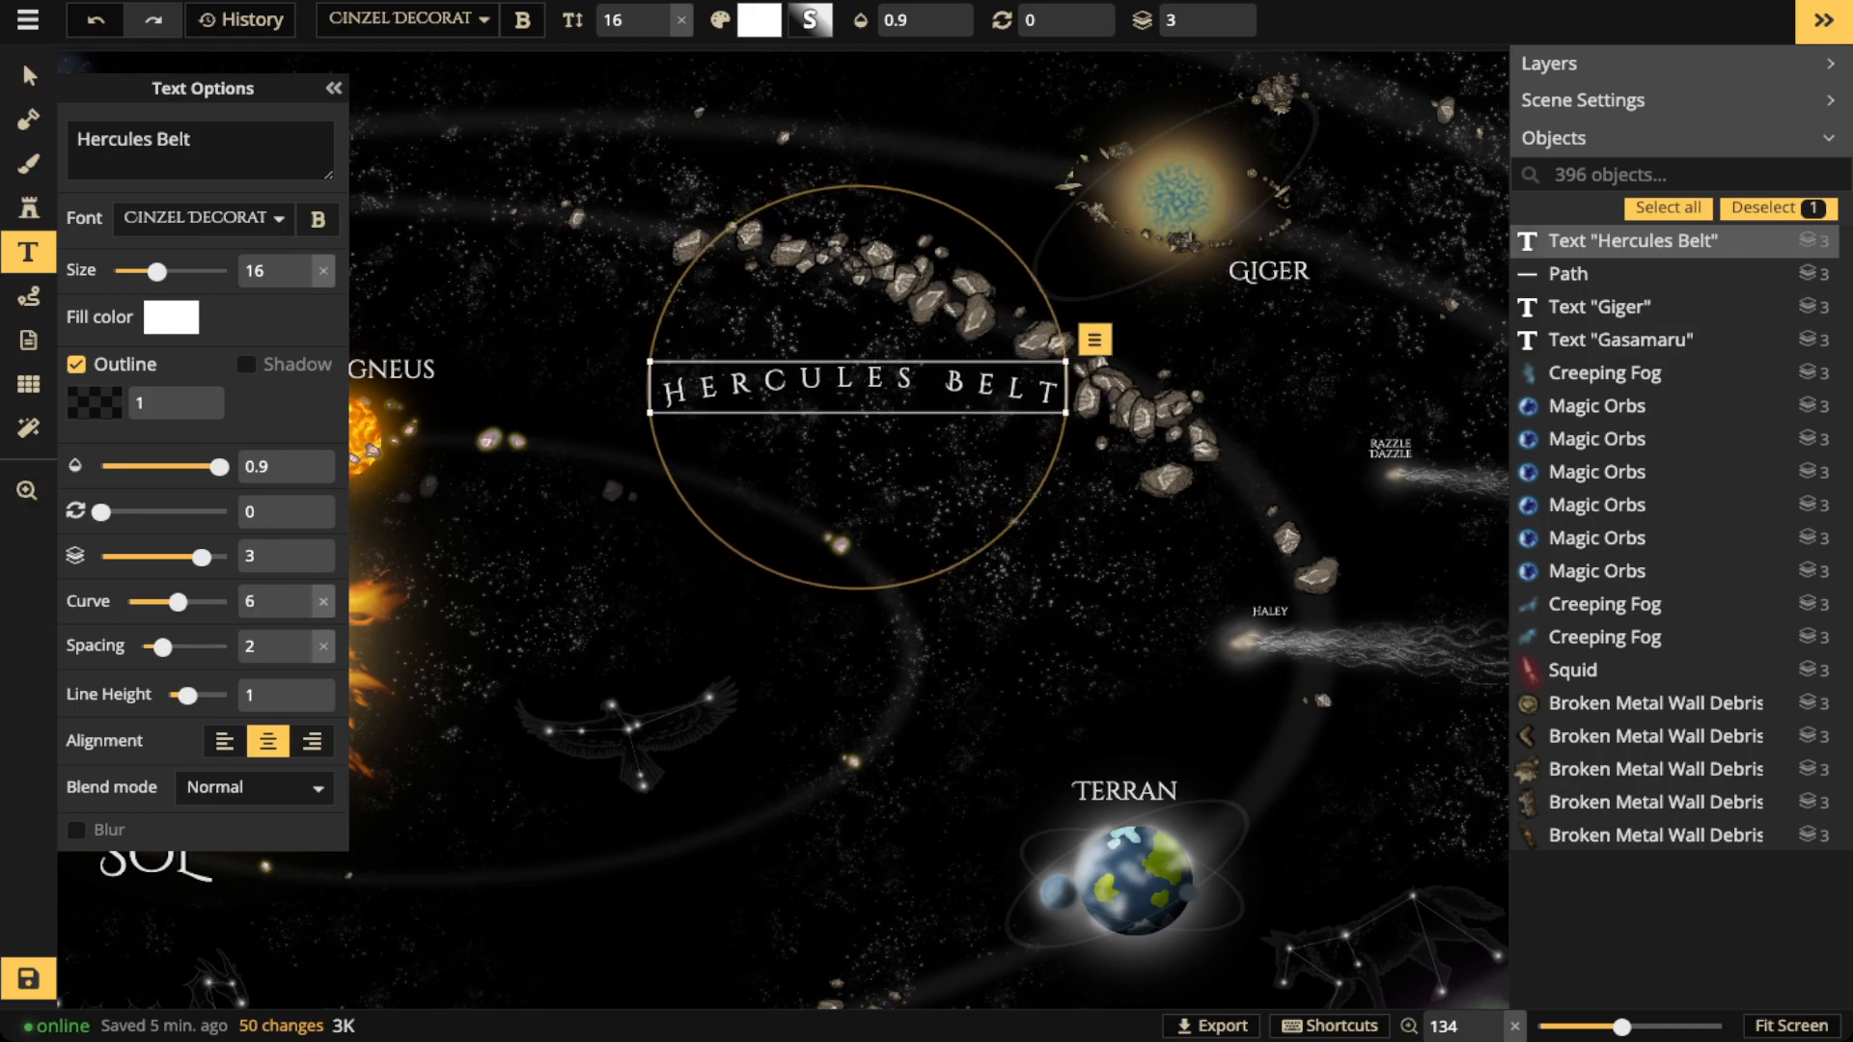
pyautogui.moveTo(101, 512); pyautogui.dragTo(111, 512)
pyautogui.moveTo(857, 386); pyautogui.dragTo(971, 368)
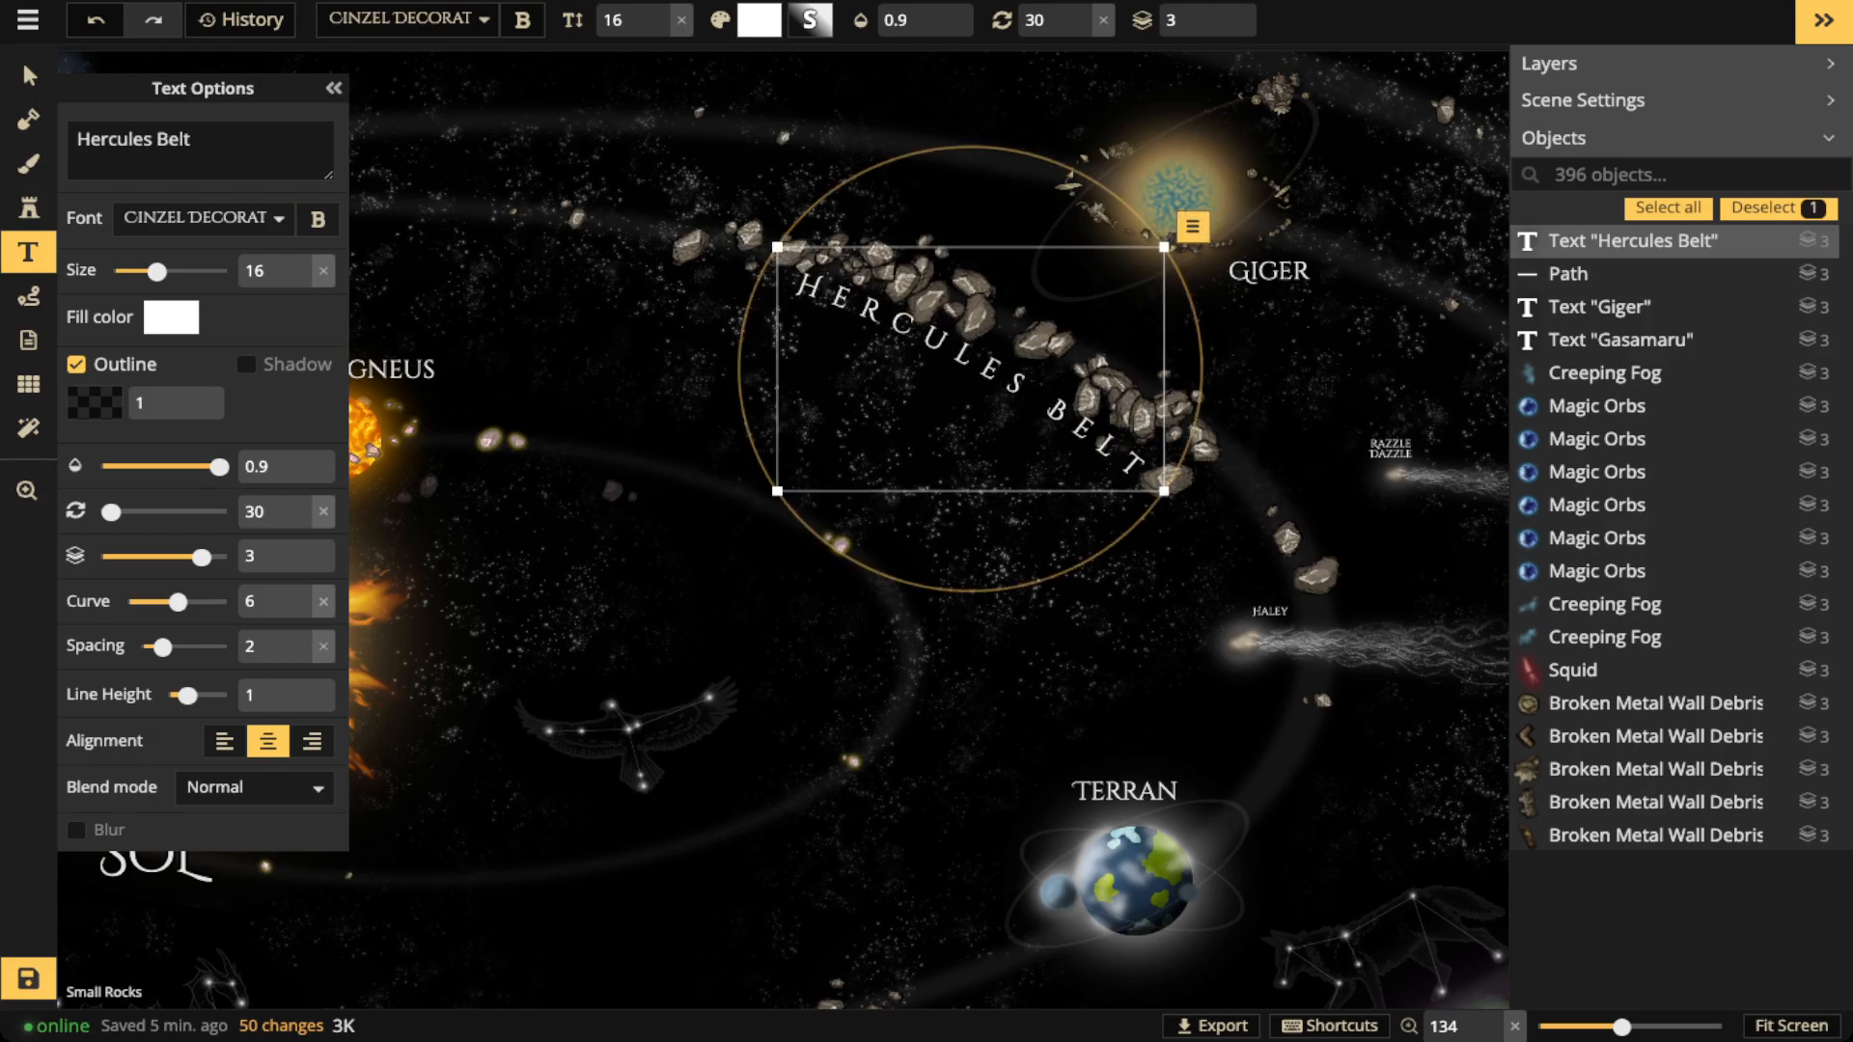
# Give the "Hercules Belt" label a solid black outline of width 4.5 and nudge it closer to the rocks
pyautogui.click(94, 403)
pyautogui.moveTo(278, 457); pyautogui.dragTo(328, 457)
pyautogui.click(95, 403)
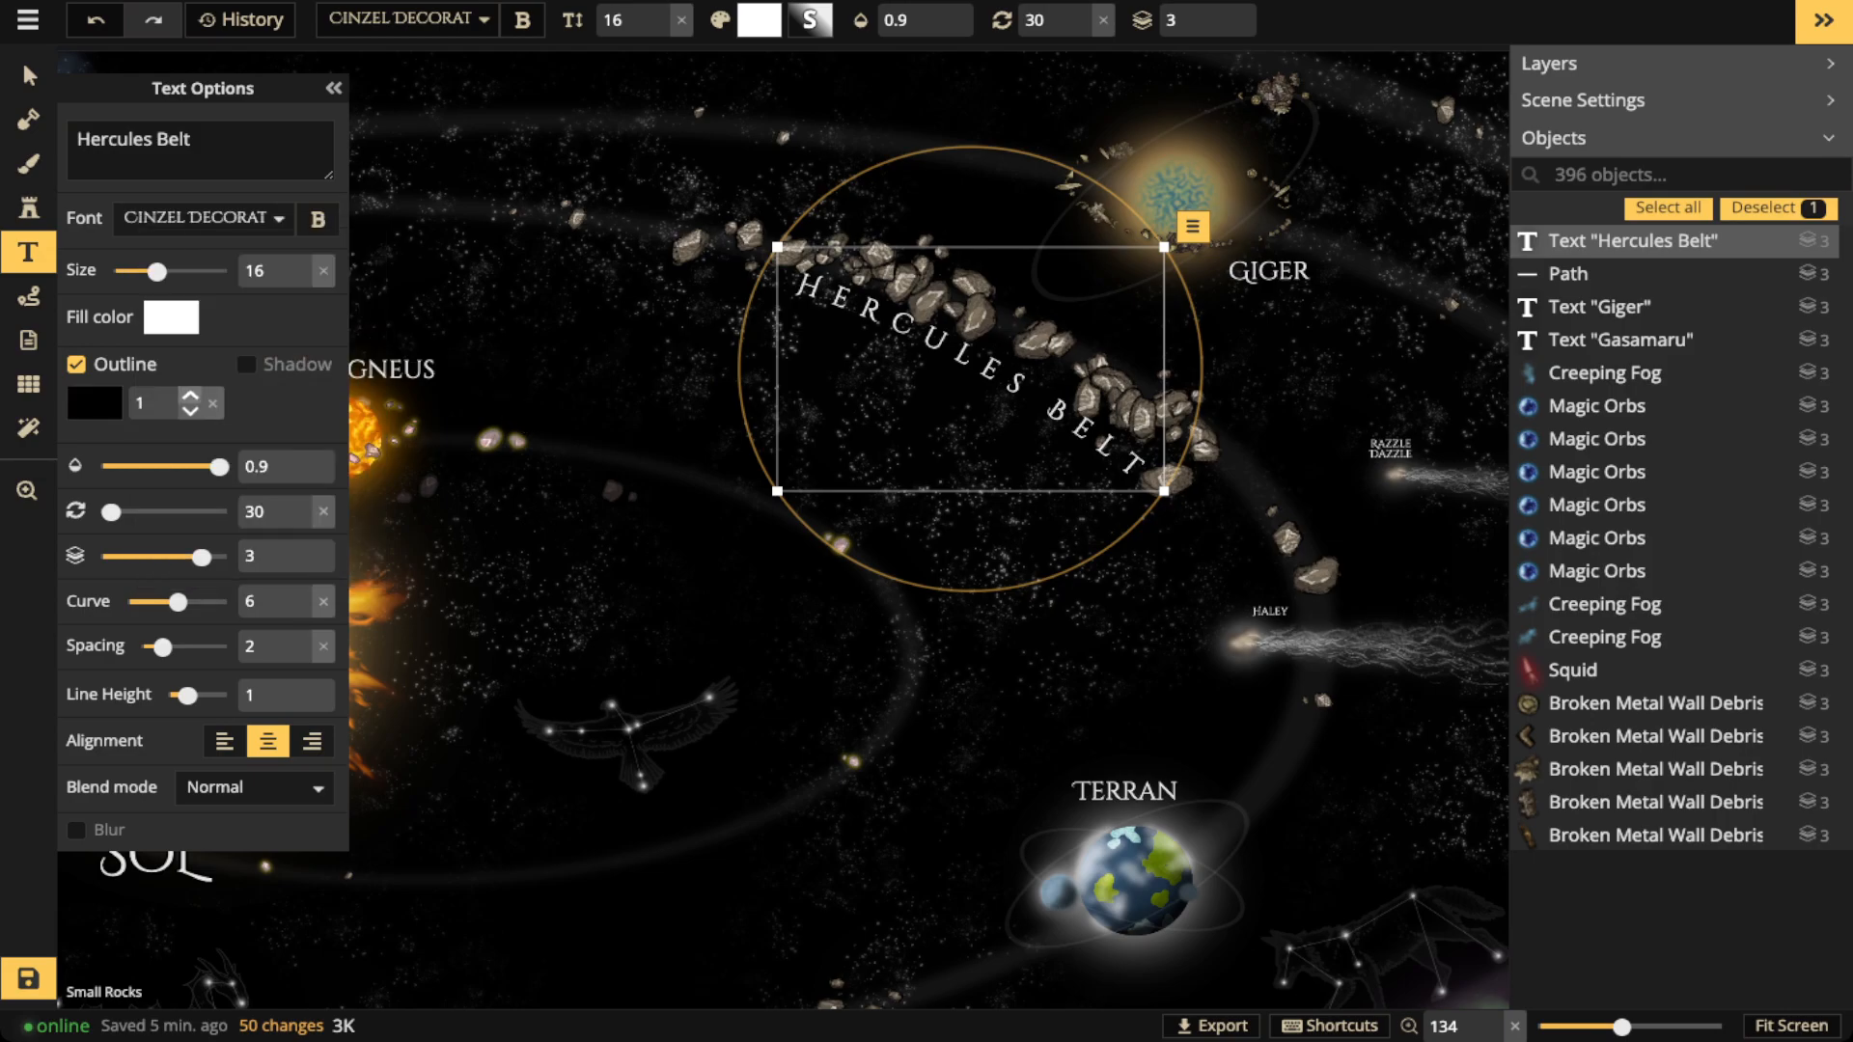
pyautogui.click(190, 394)
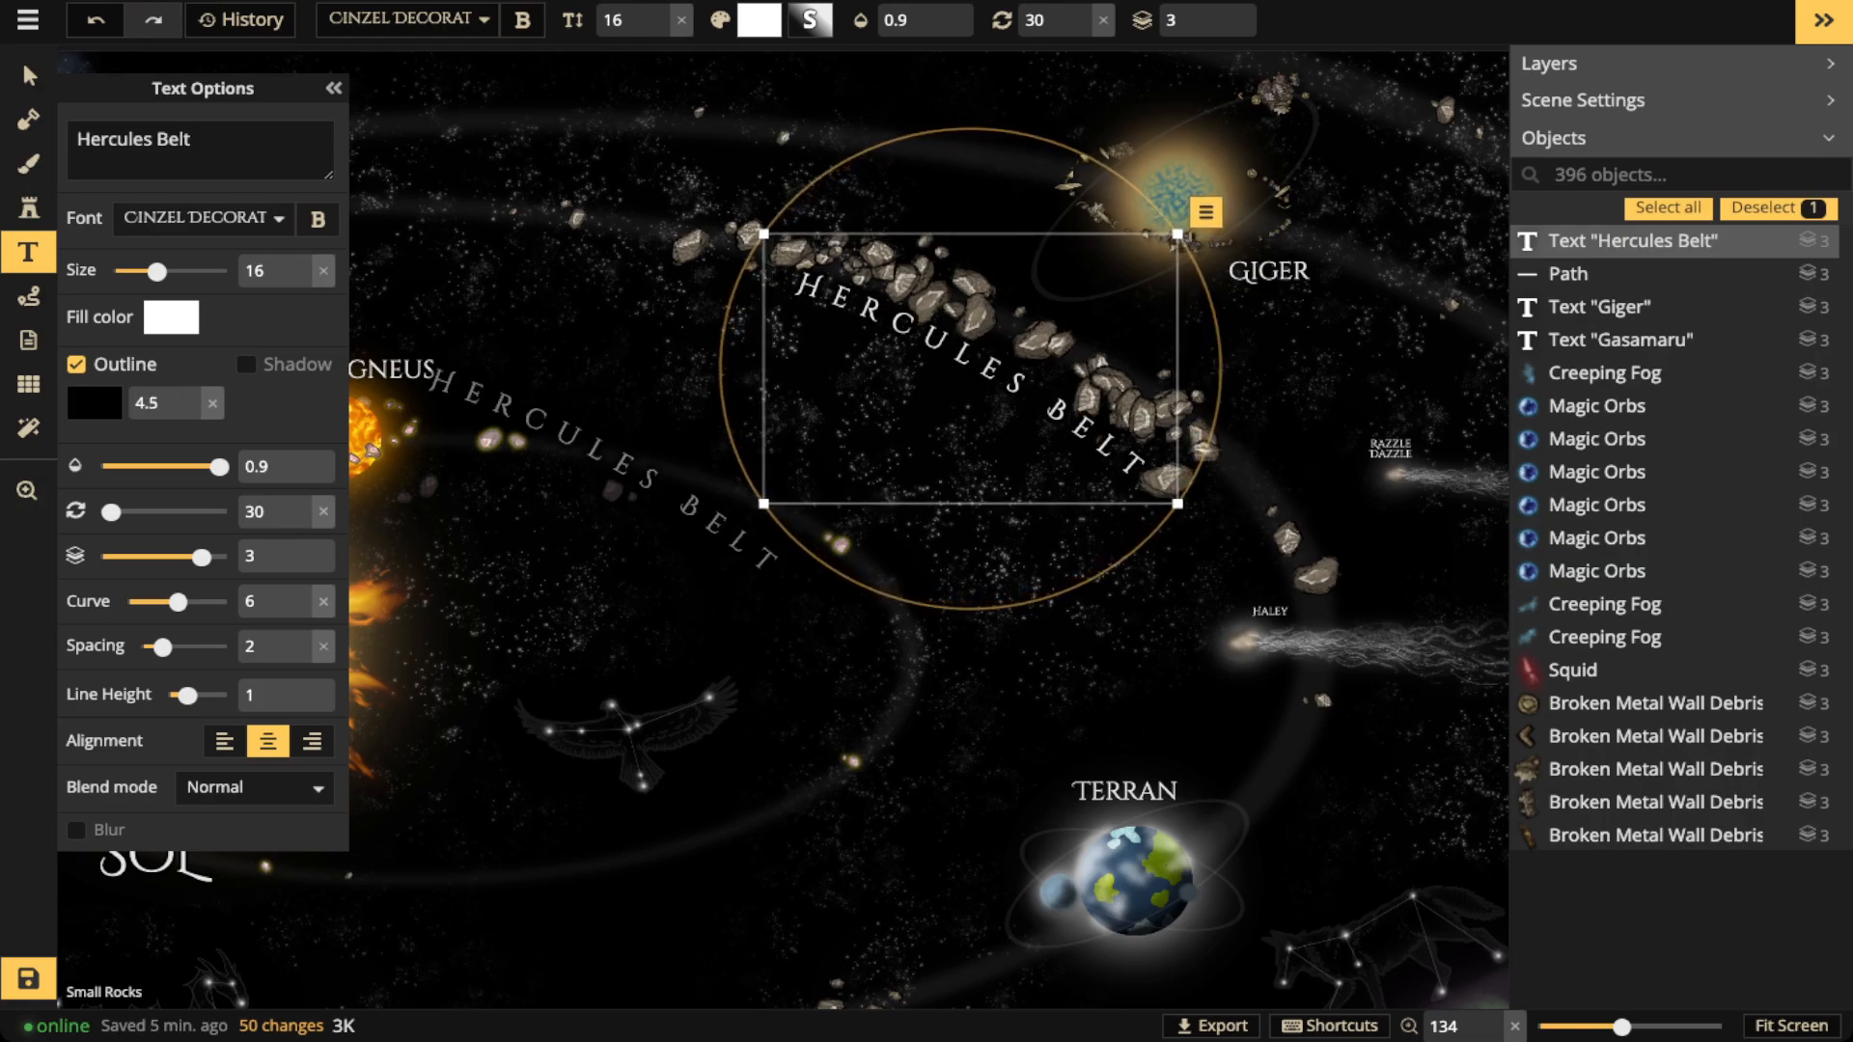
pyautogui.scroll(4, 930, 411)
pyautogui.moveTo(930, 411); pyautogui.dragTo(925, 404)
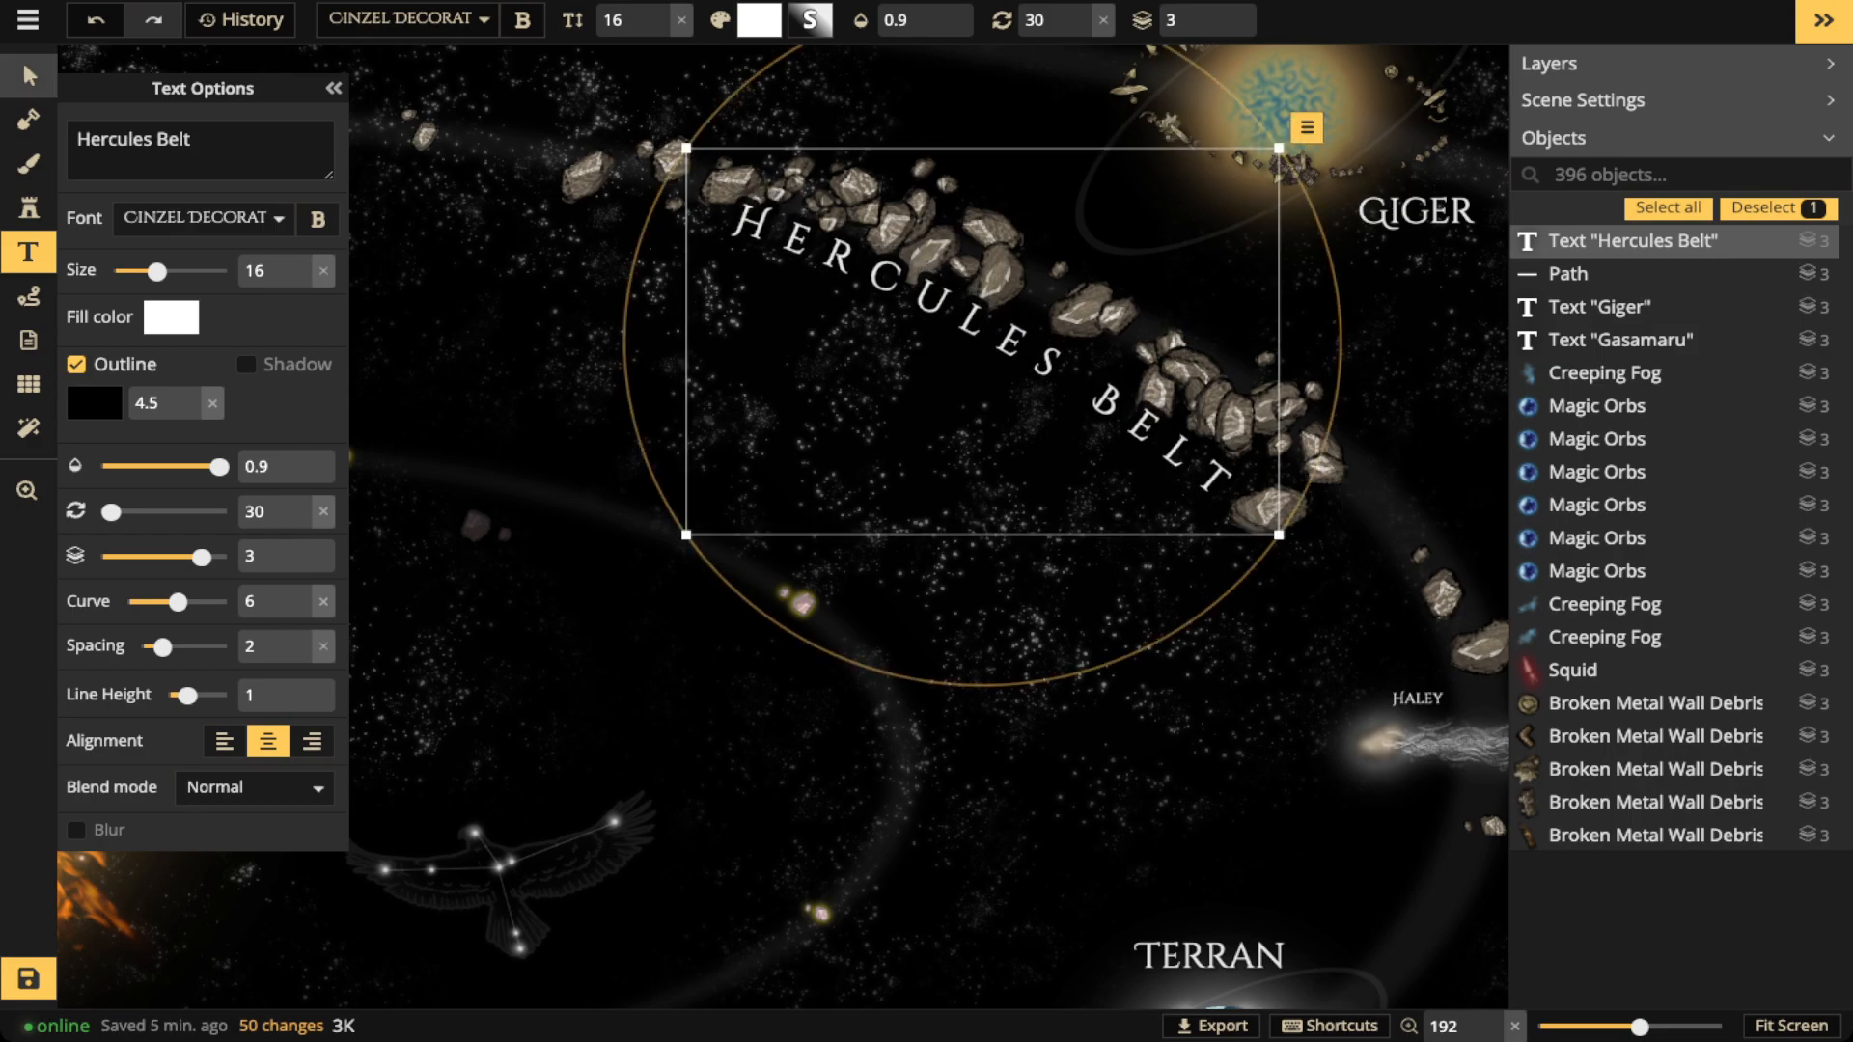
# Set the curve of the "Hercules Belt" label to 9 so it follows the asteroid belt more closely
pyautogui.click(28, 75)
pyautogui.scroll(-8, 595, 455)
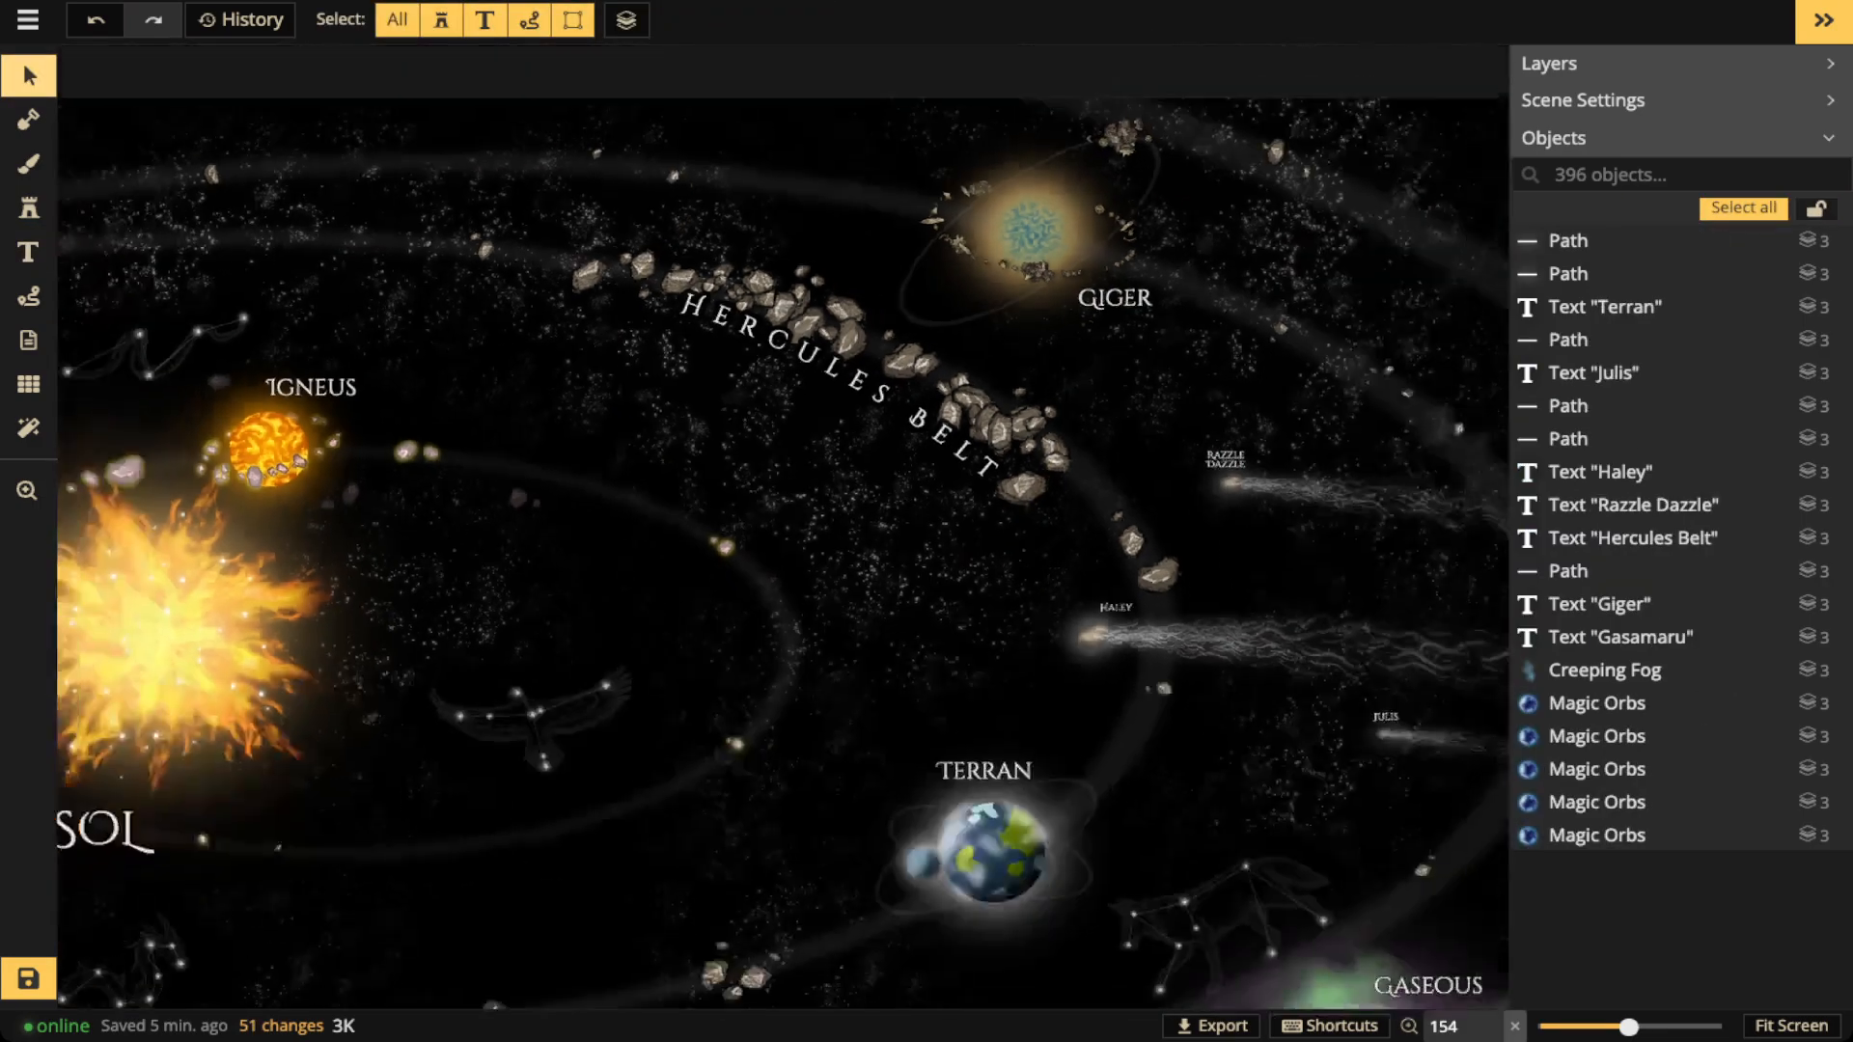
pyautogui.click(788, 388)
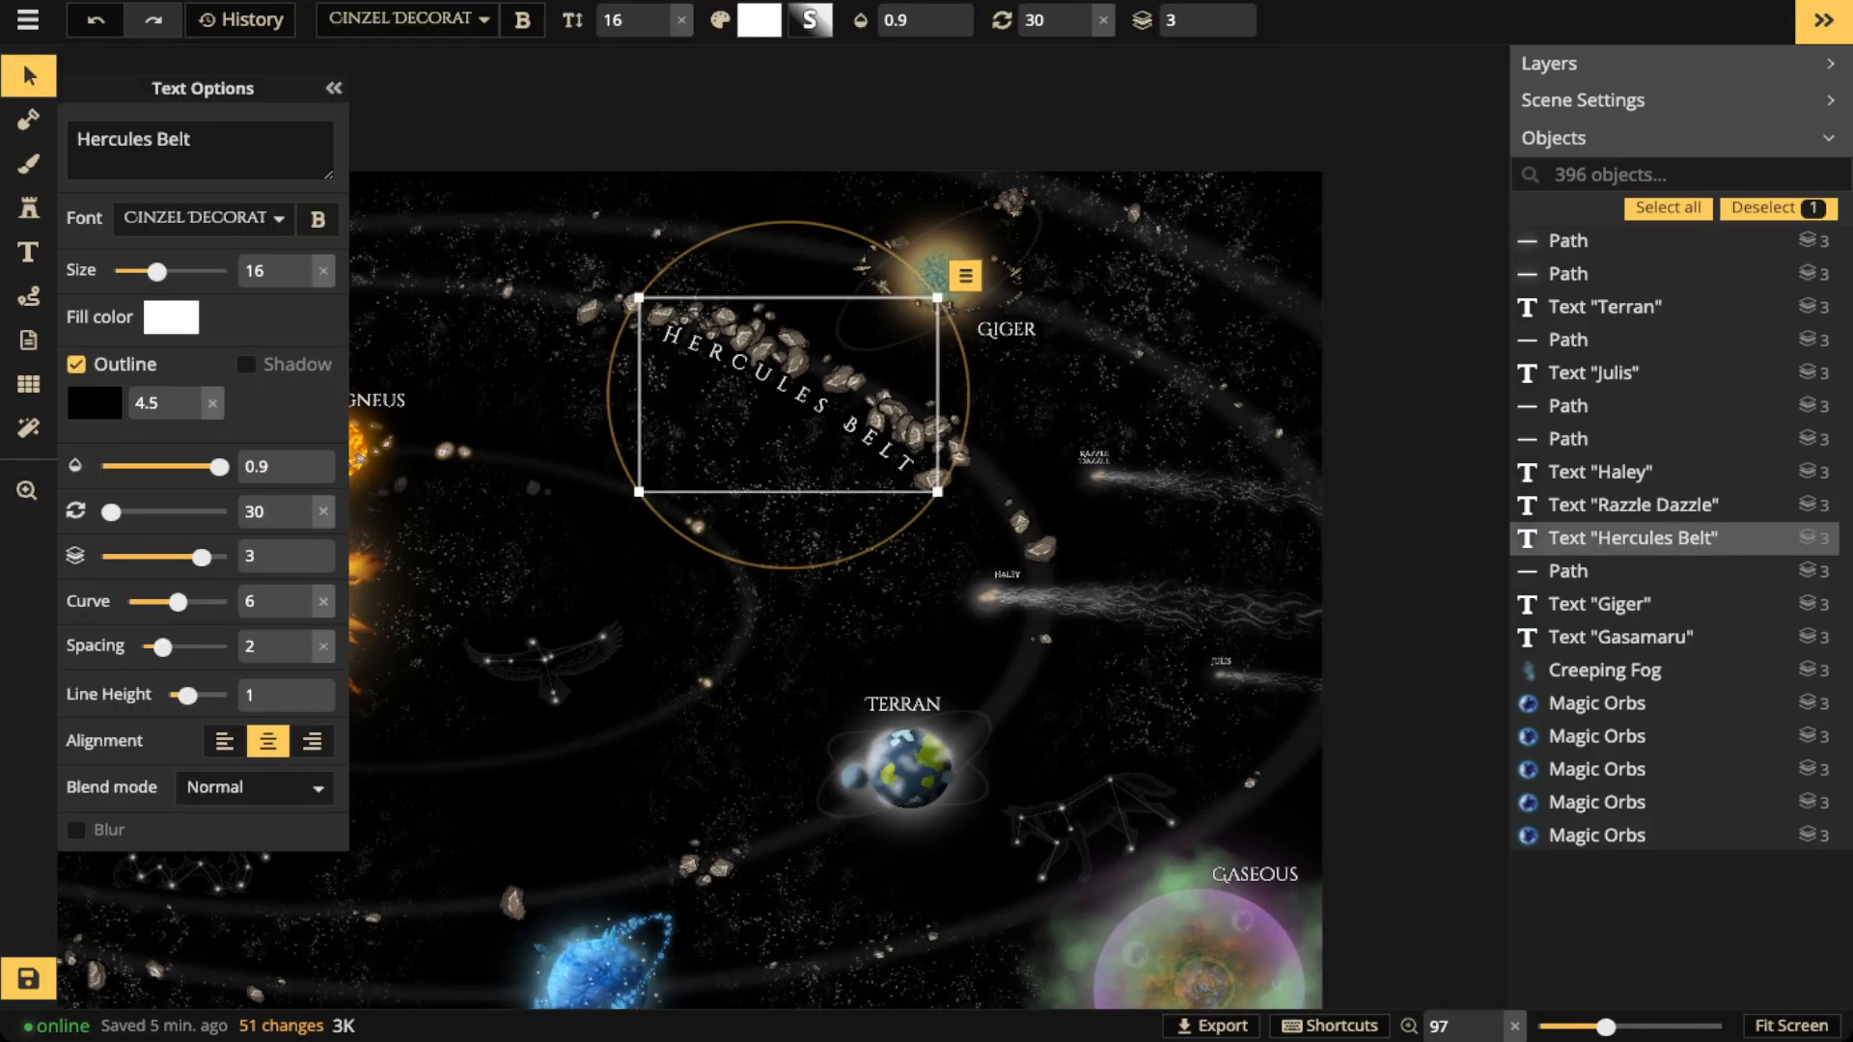
pyautogui.click(300, 609)
pyautogui.click(300, 593)
pyautogui.click(300, 592)
pyautogui.click(300, 593)
pyautogui.click(300, 592)
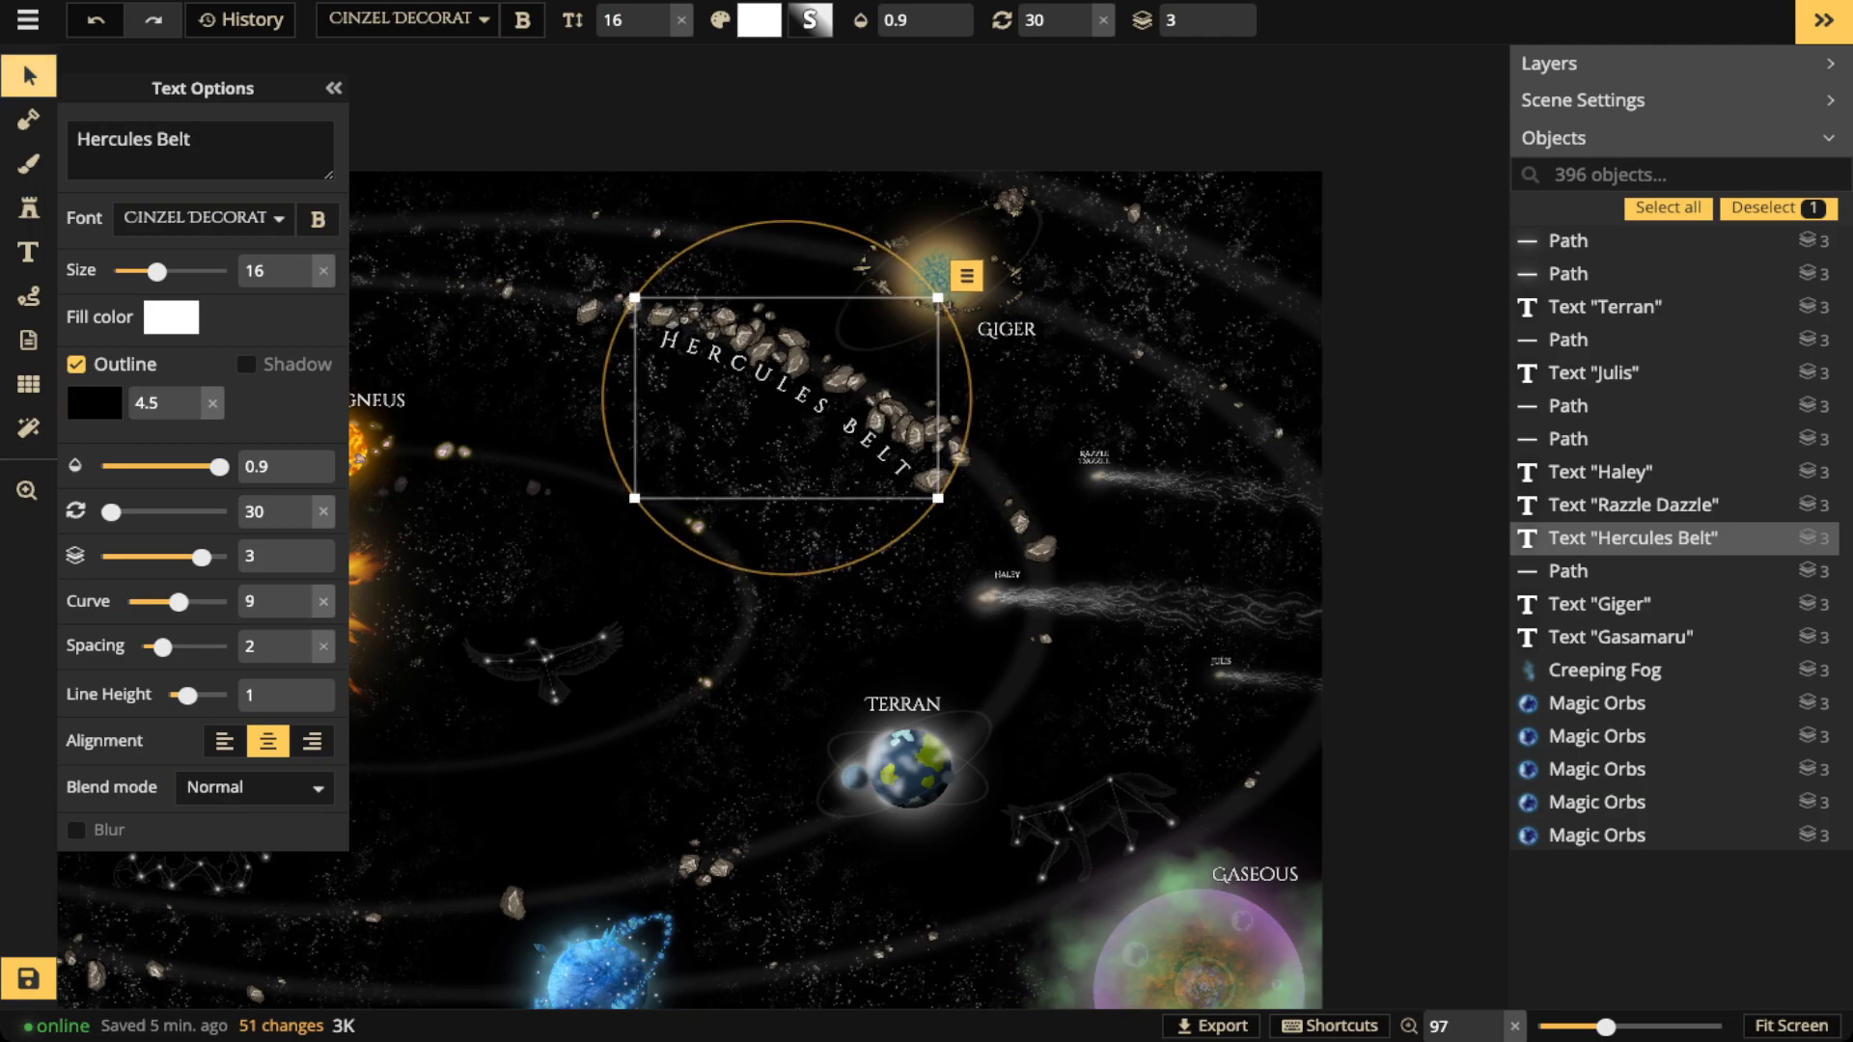
pyautogui.click(29, 75)
pyautogui.click(442, 465)
pyautogui.scroll(-5, 442, 465)
pyautogui.moveTo(666, 434); pyautogui.dragTo(824, 411)
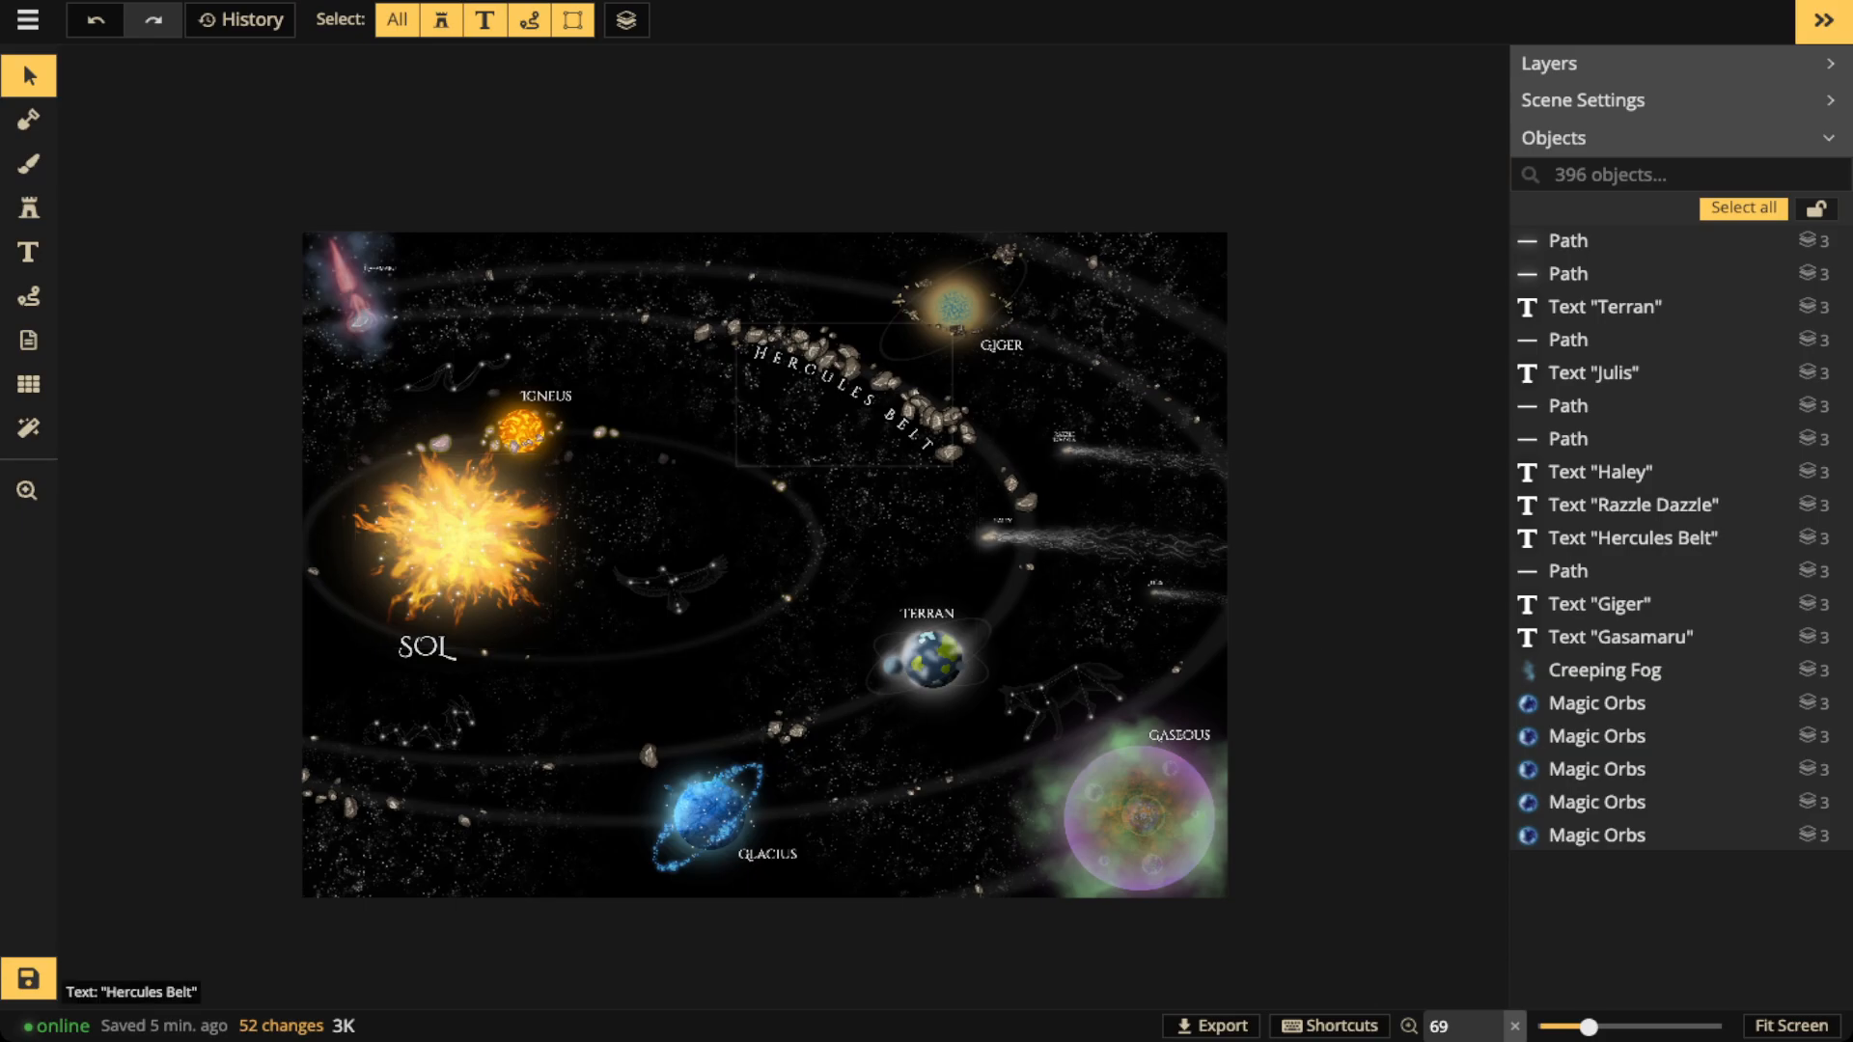
# Change the asteroid belt label's text from "Hercules Belt" to "Thor's Belt"
pyautogui.click(830, 382)
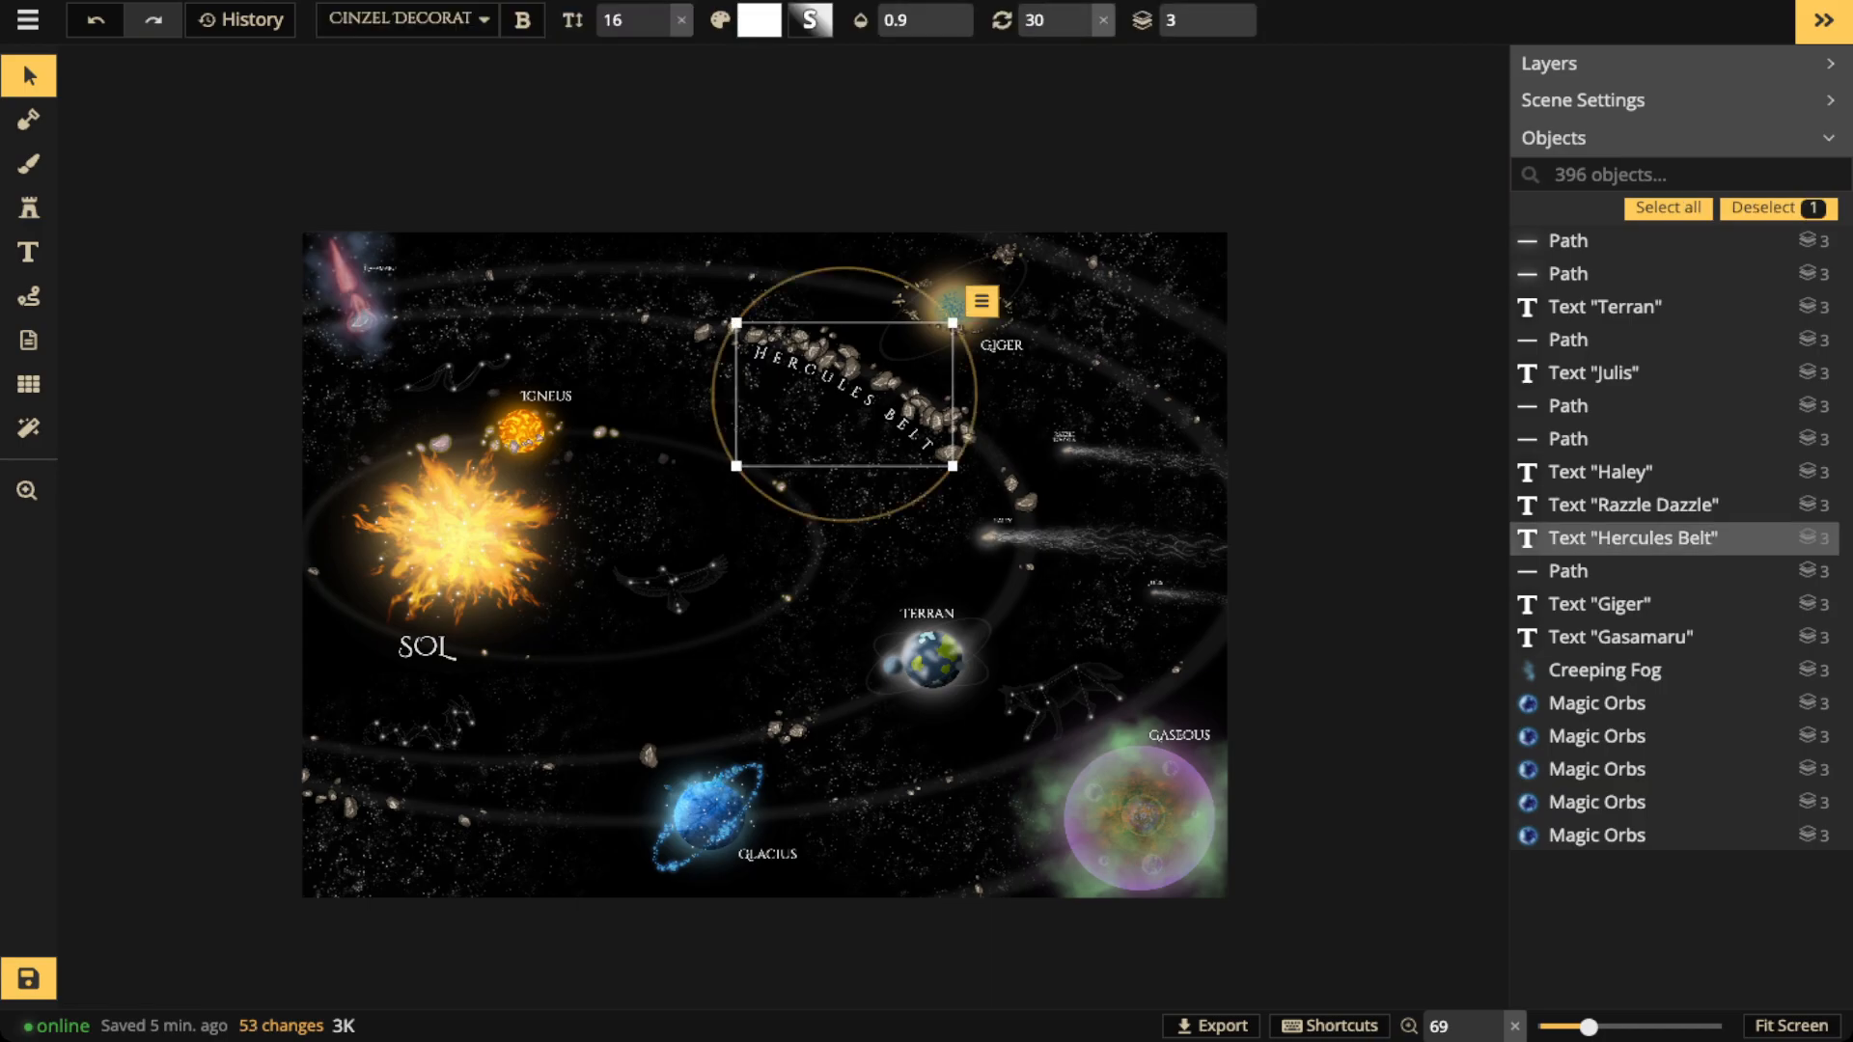
pyautogui.scroll(3, 835, 473)
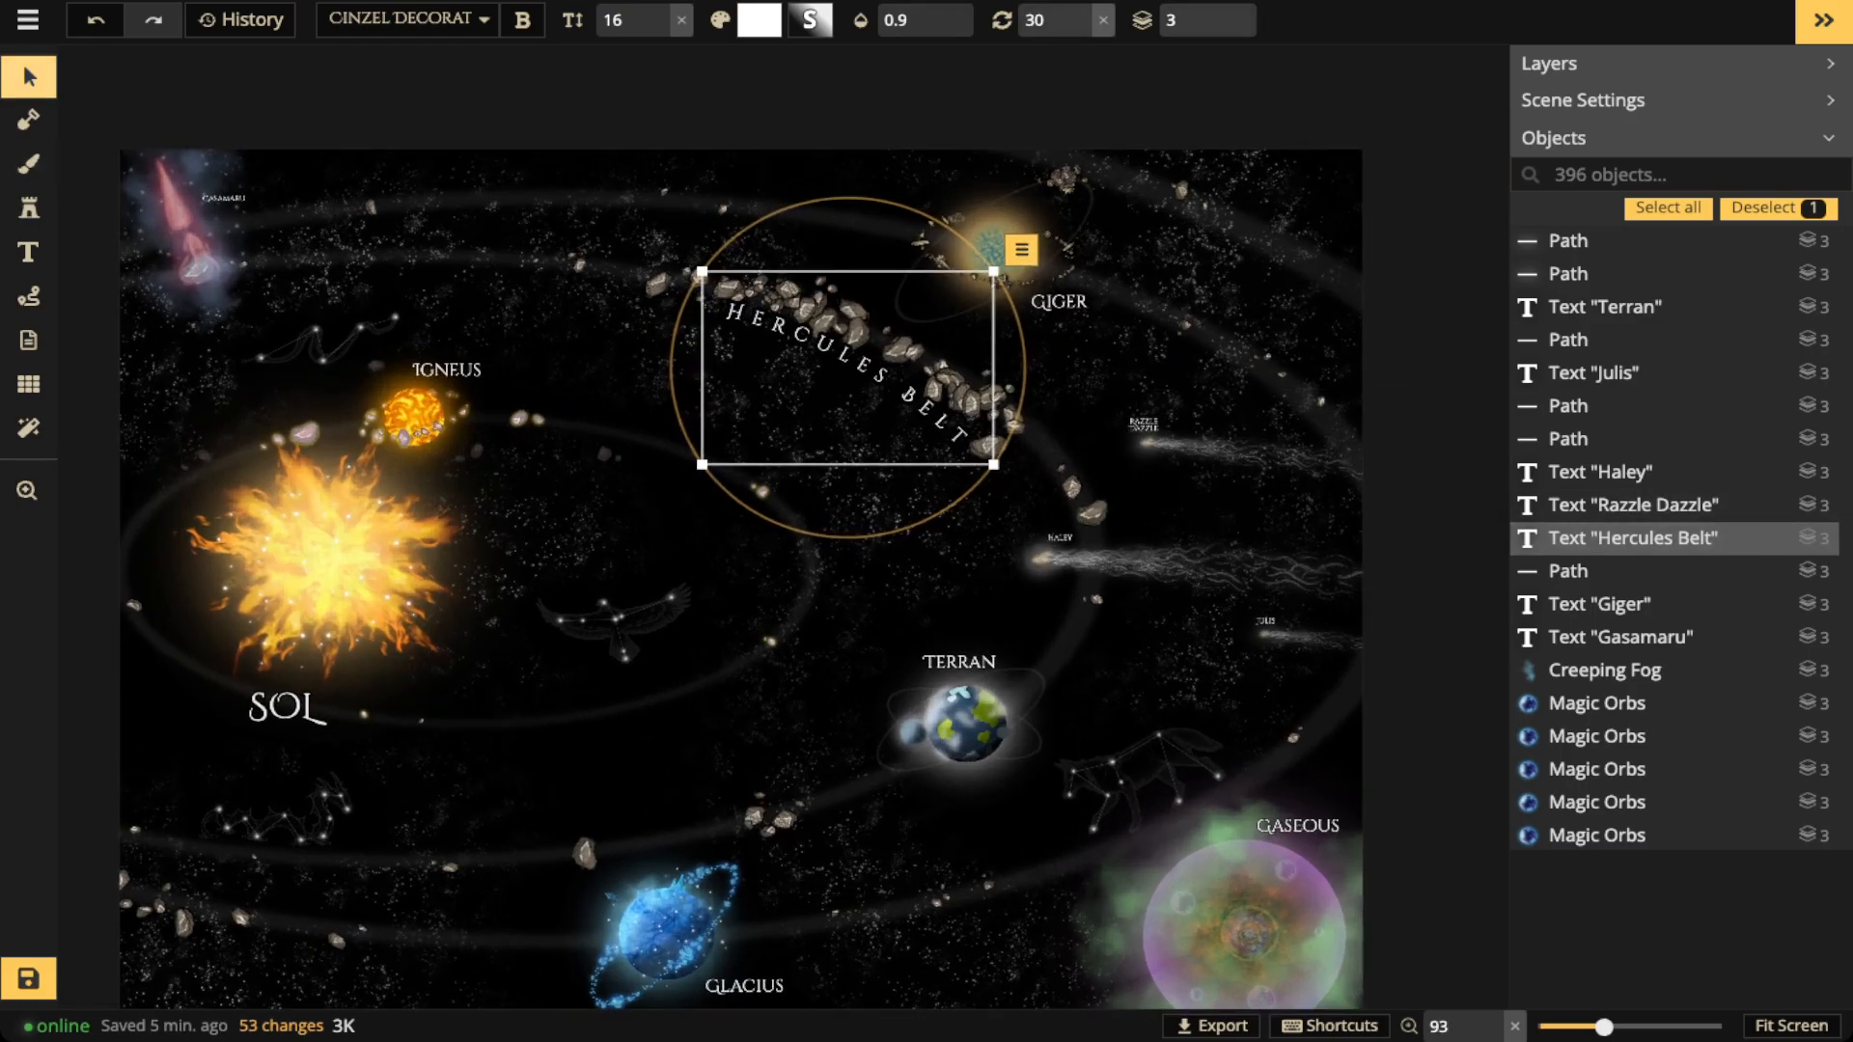
pyautogui.click(29, 76)
pyautogui.moveTo(154, 140); pyautogui.dragTo(39, 159)
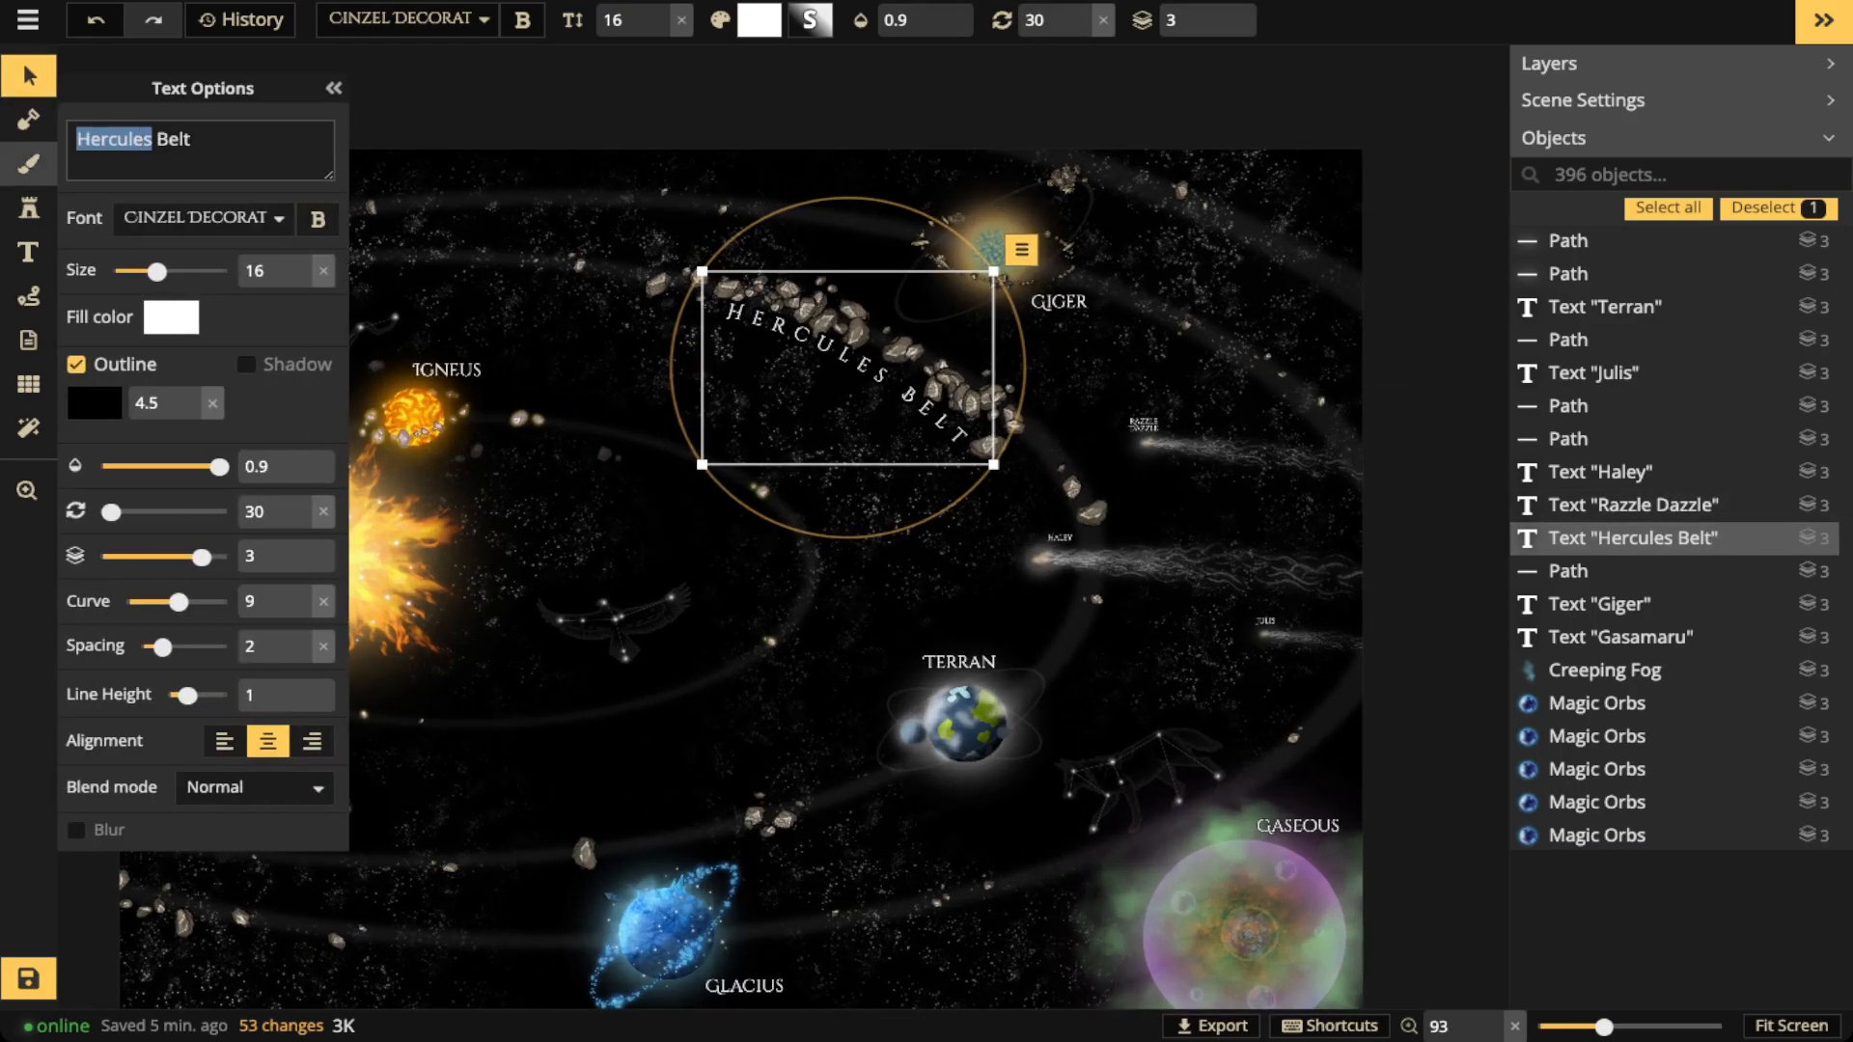
pyautogui.write("Thor's")
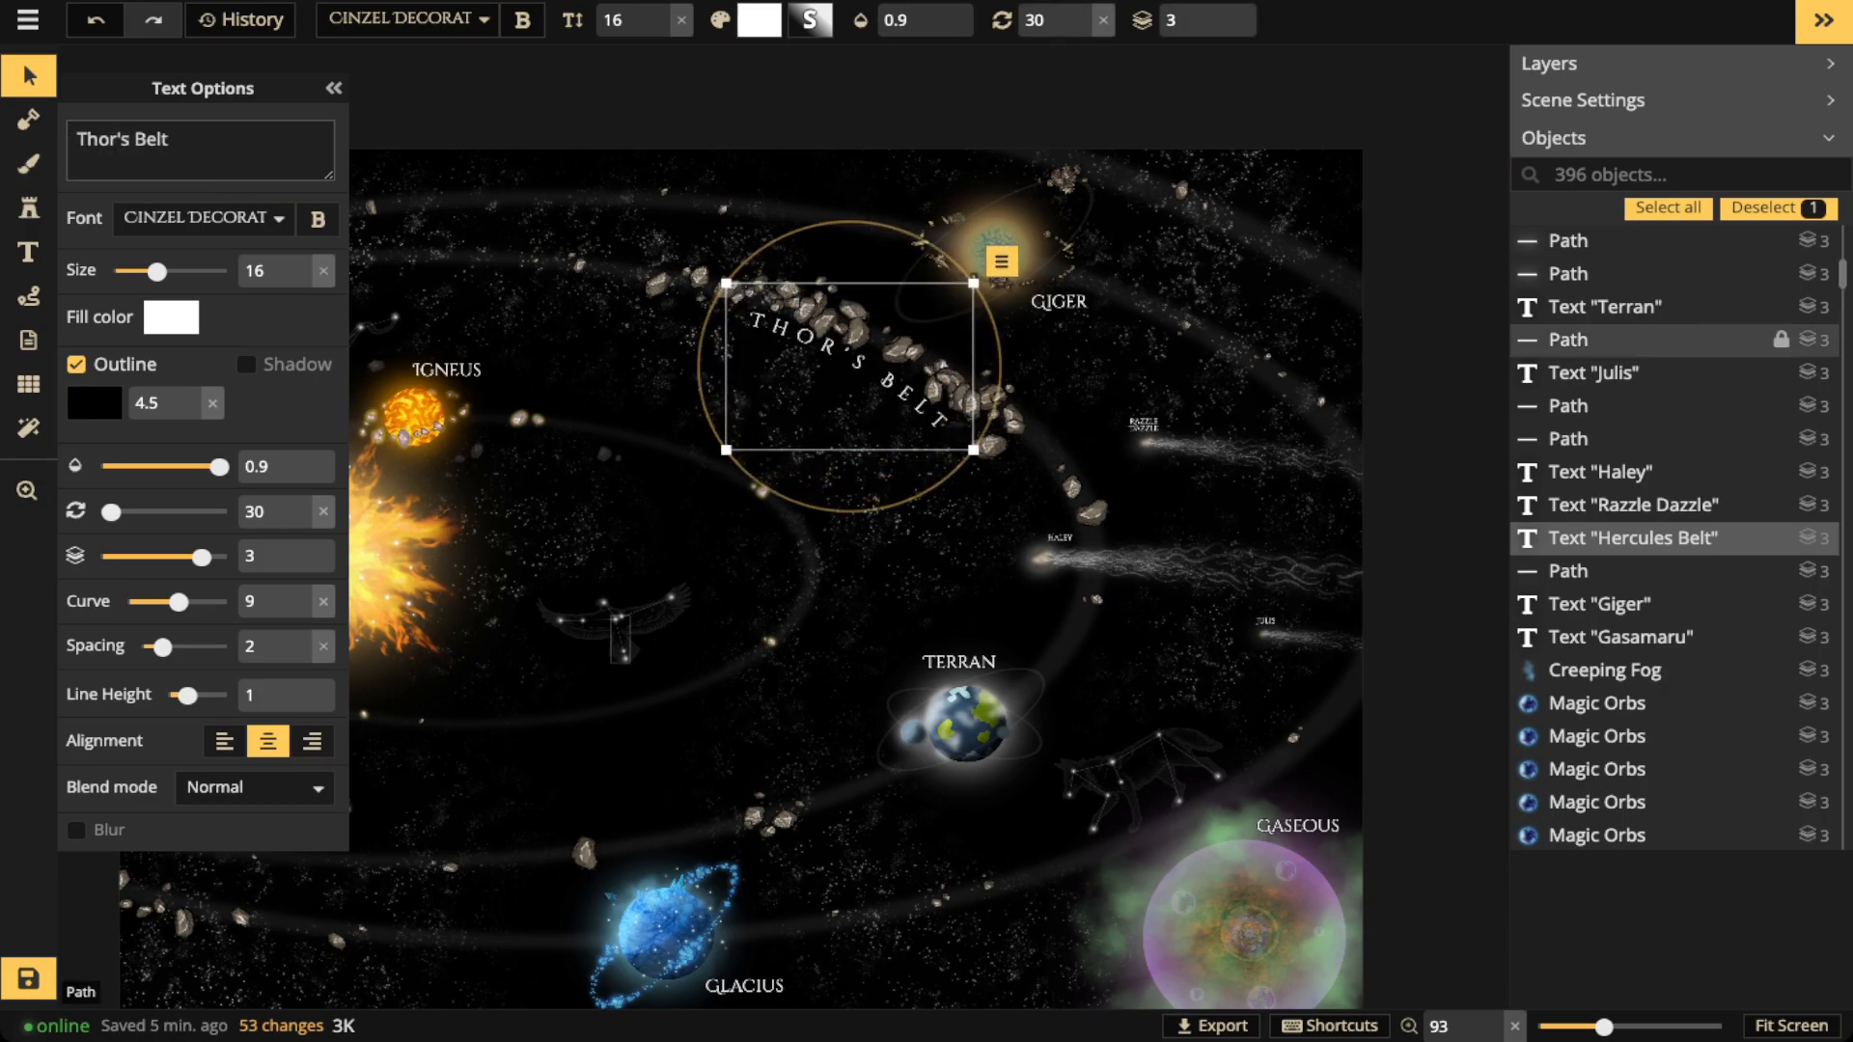
pyautogui.click(28, 75)
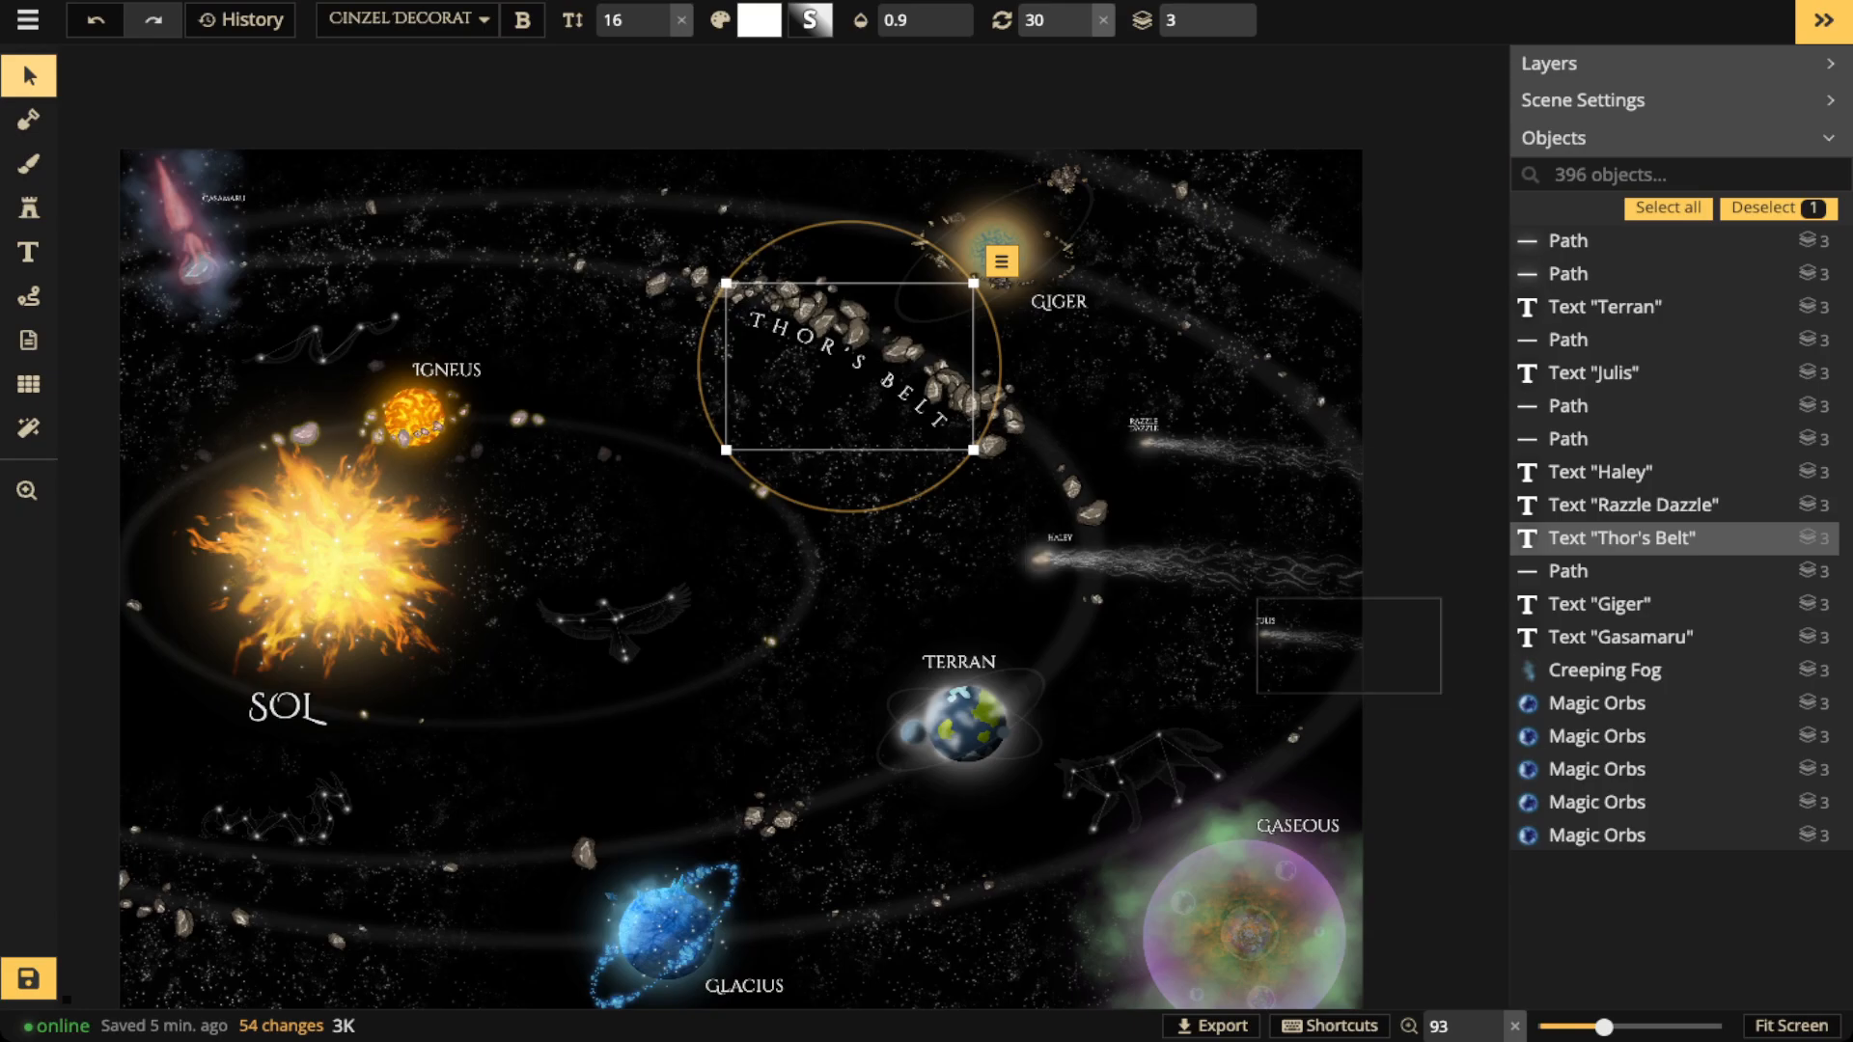
# Set the size of the "Julis" comet label to 5
pyautogui.scroll(2, 1256, 610)
pyautogui.scroll(9, 1267, 623)
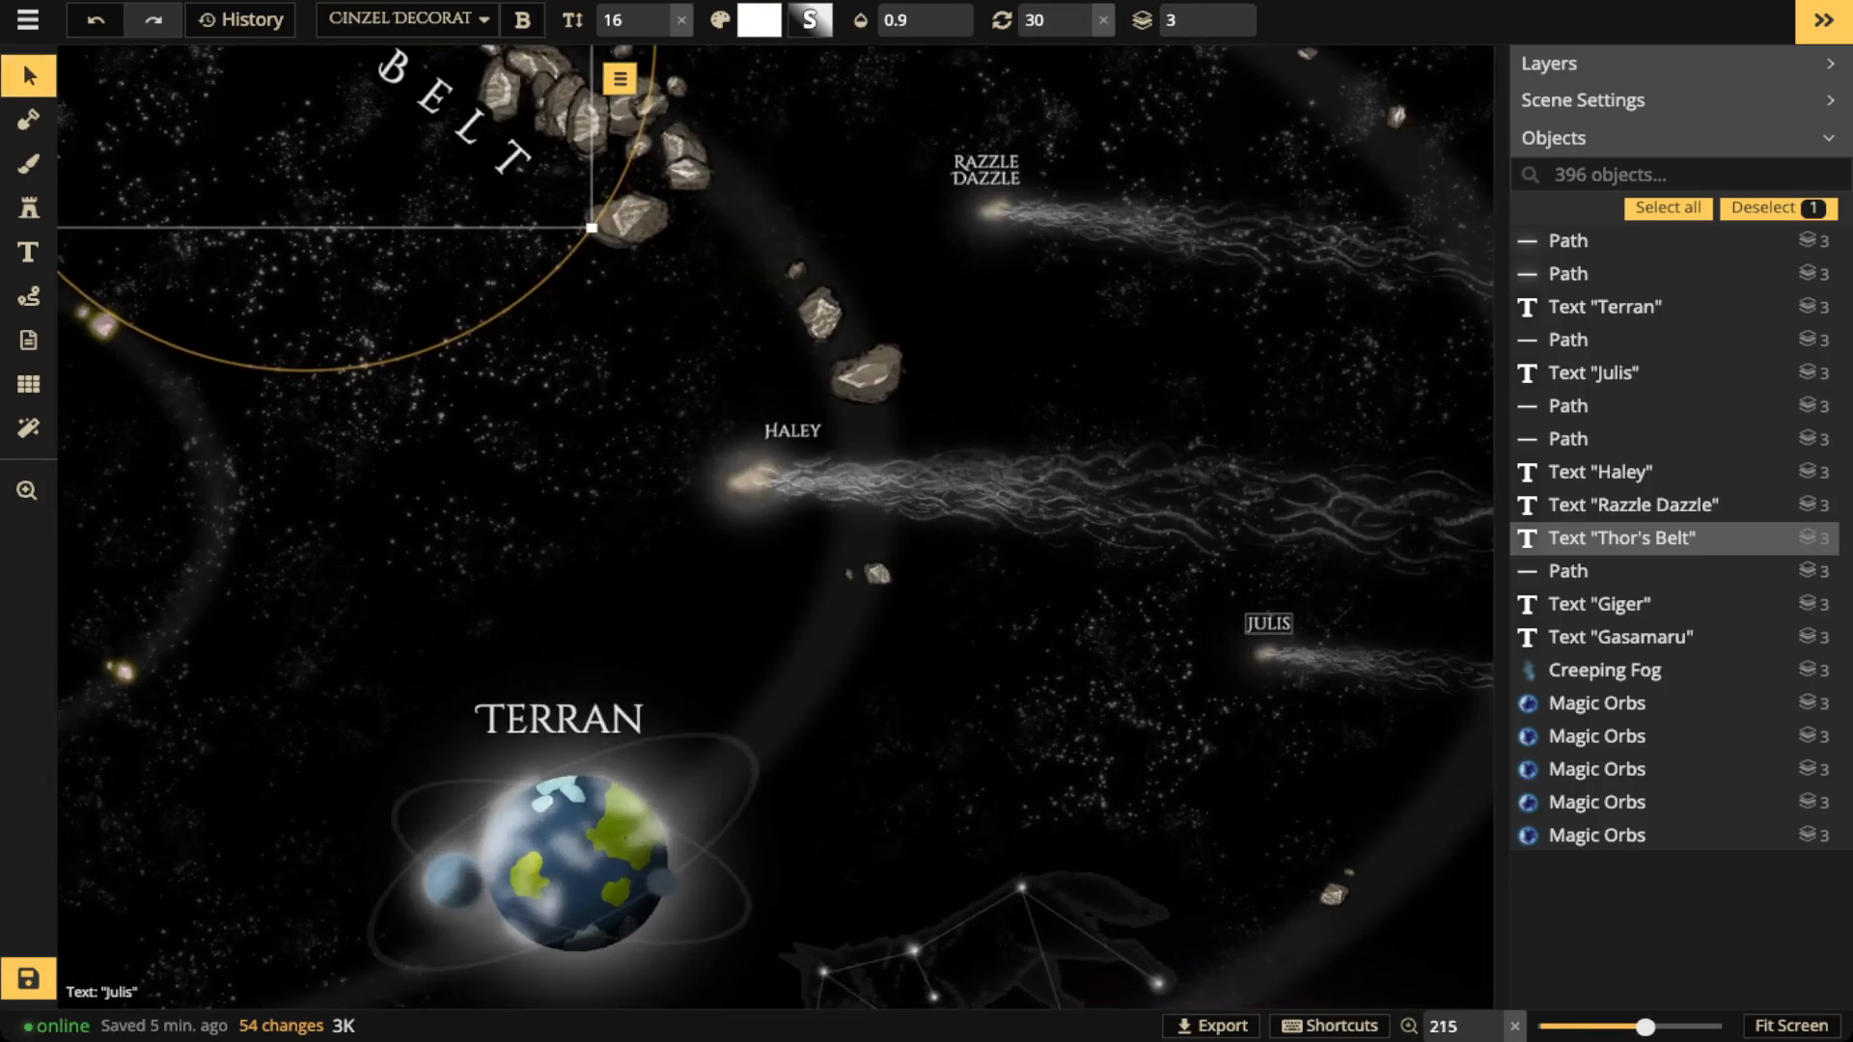
pyautogui.click(1267, 623)
pyautogui.scroll(1, 912, 20)
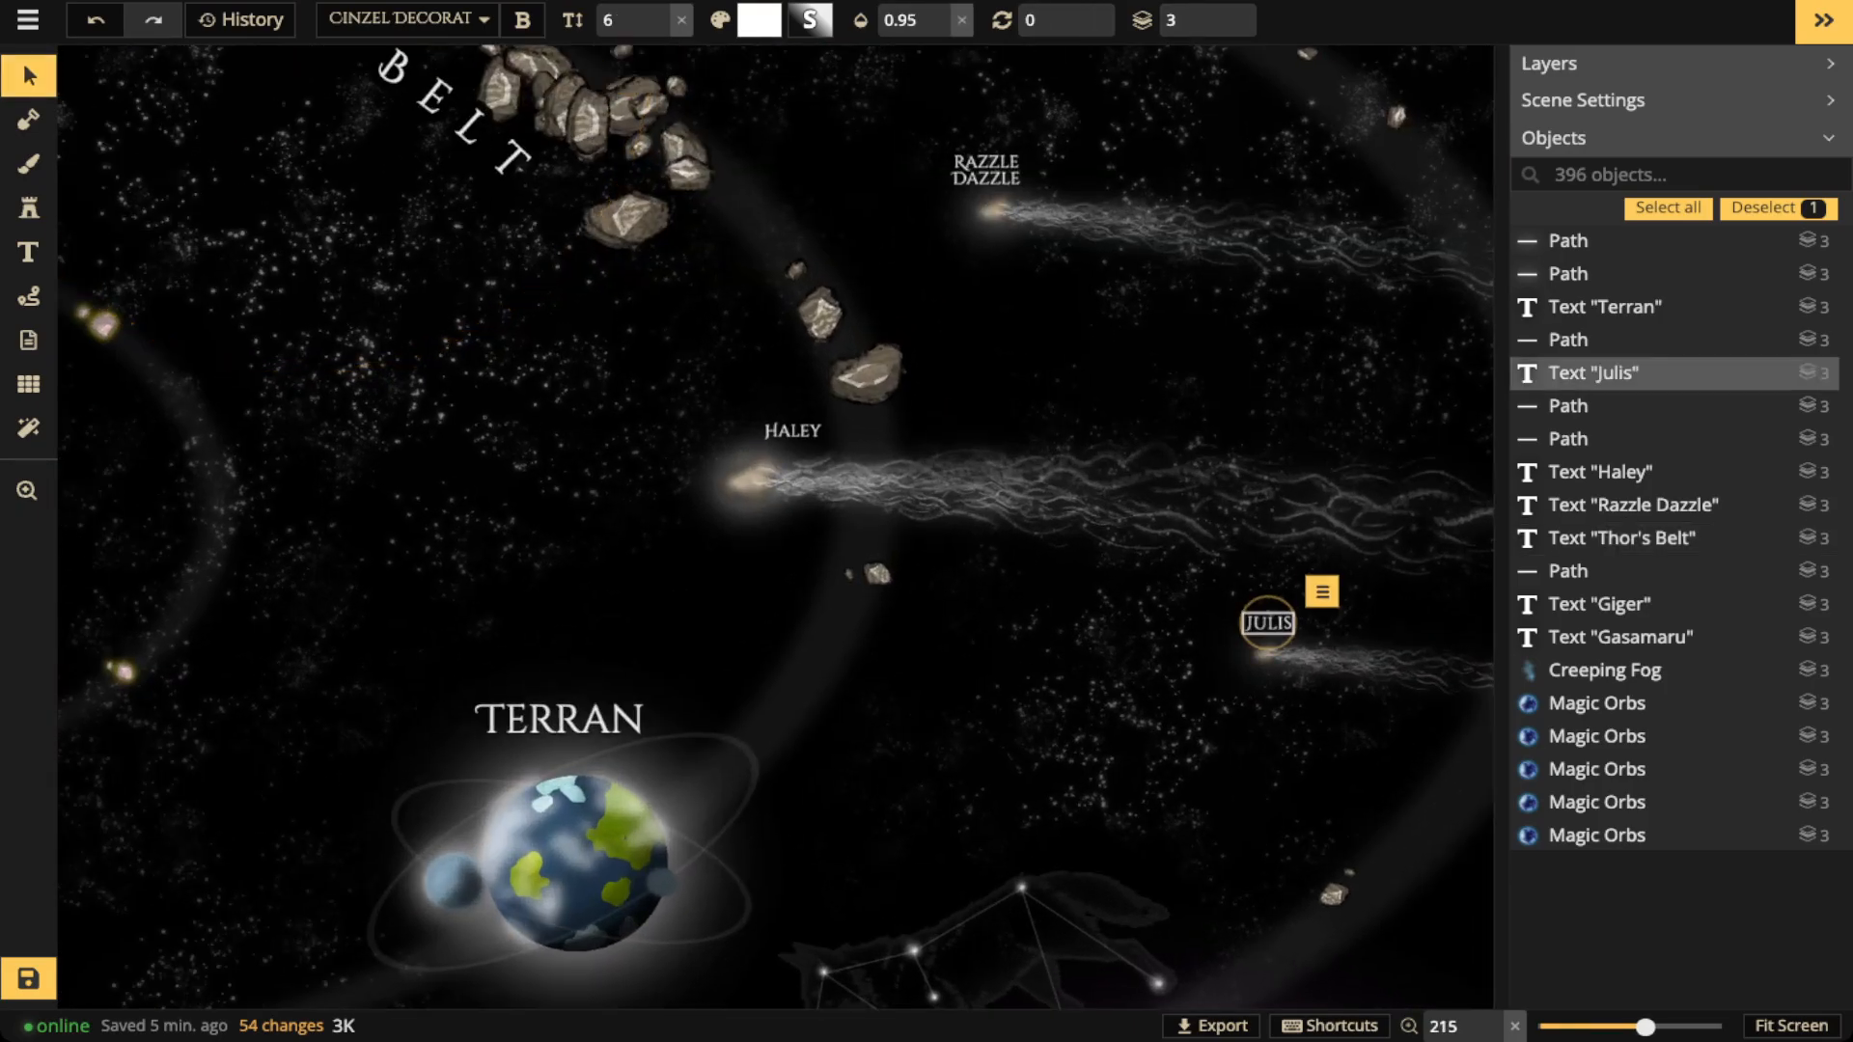
pyautogui.scroll(-1, 632, 20)
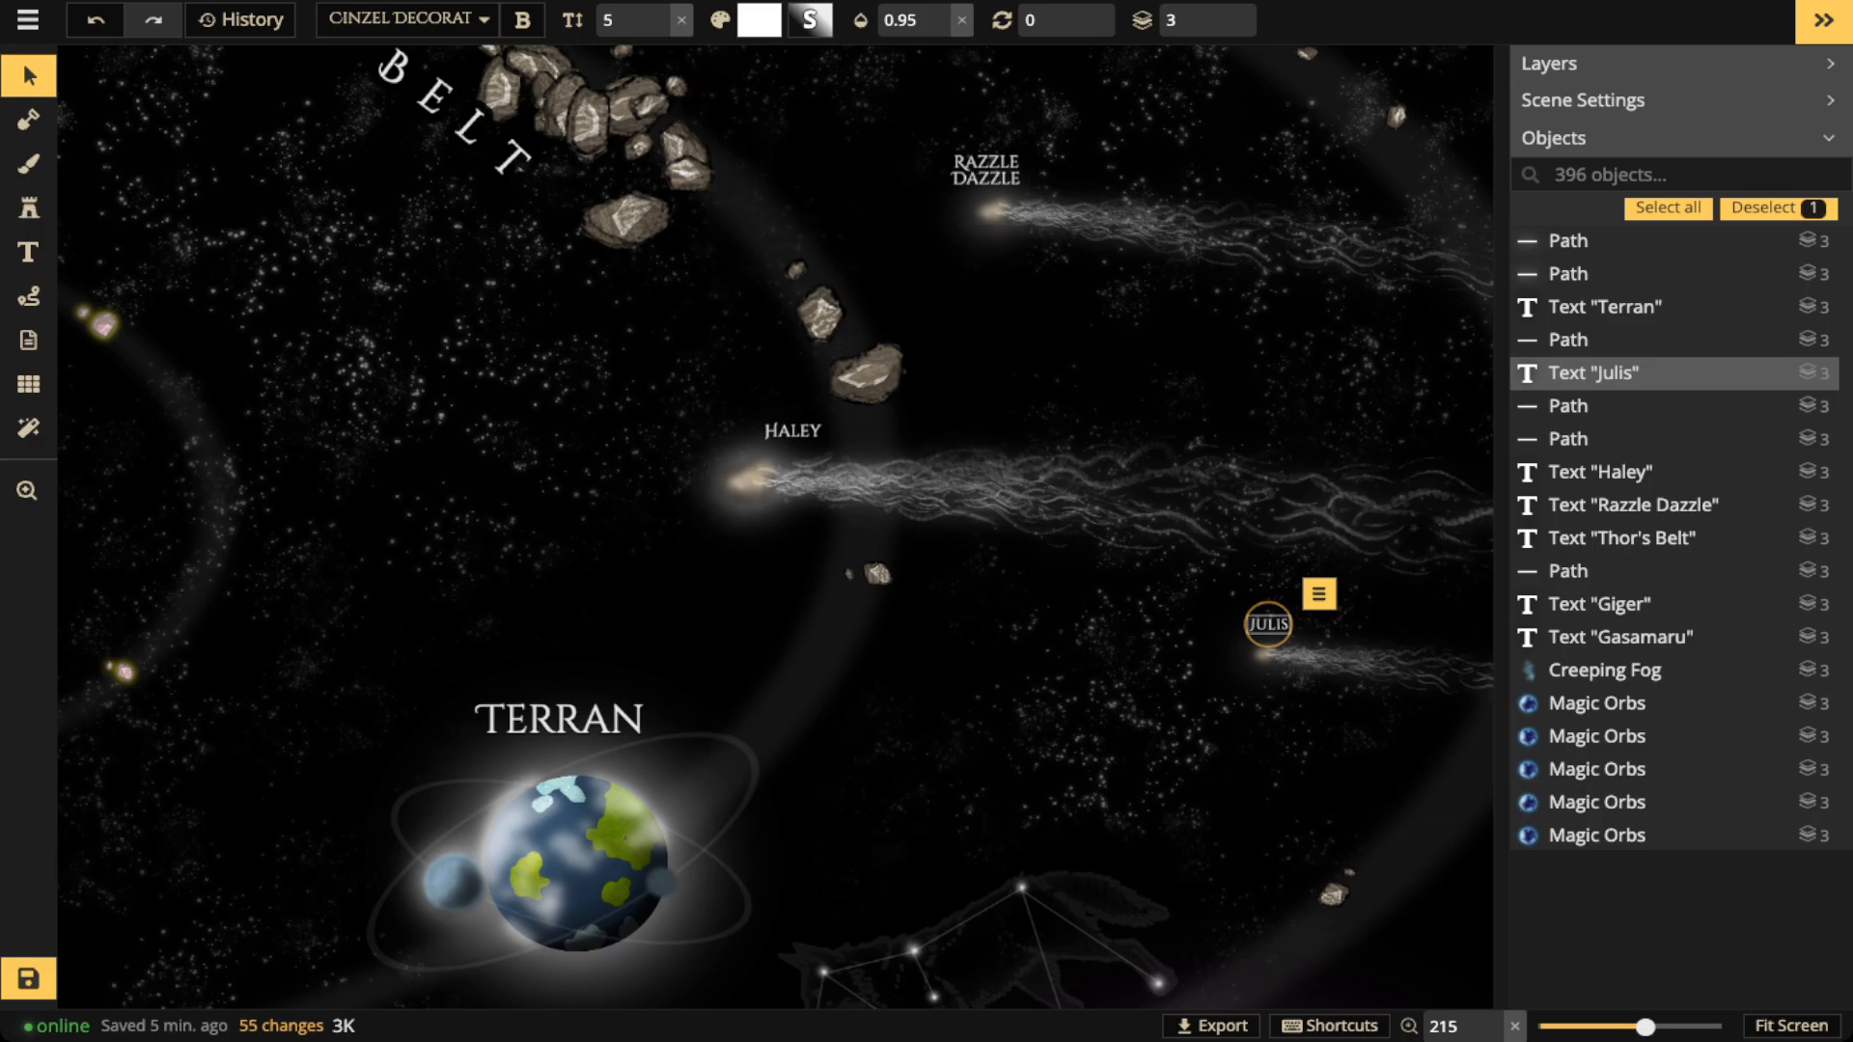
# Replace the "Julis" comet label's text with "Maleus"
pyautogui.click(29, 76)
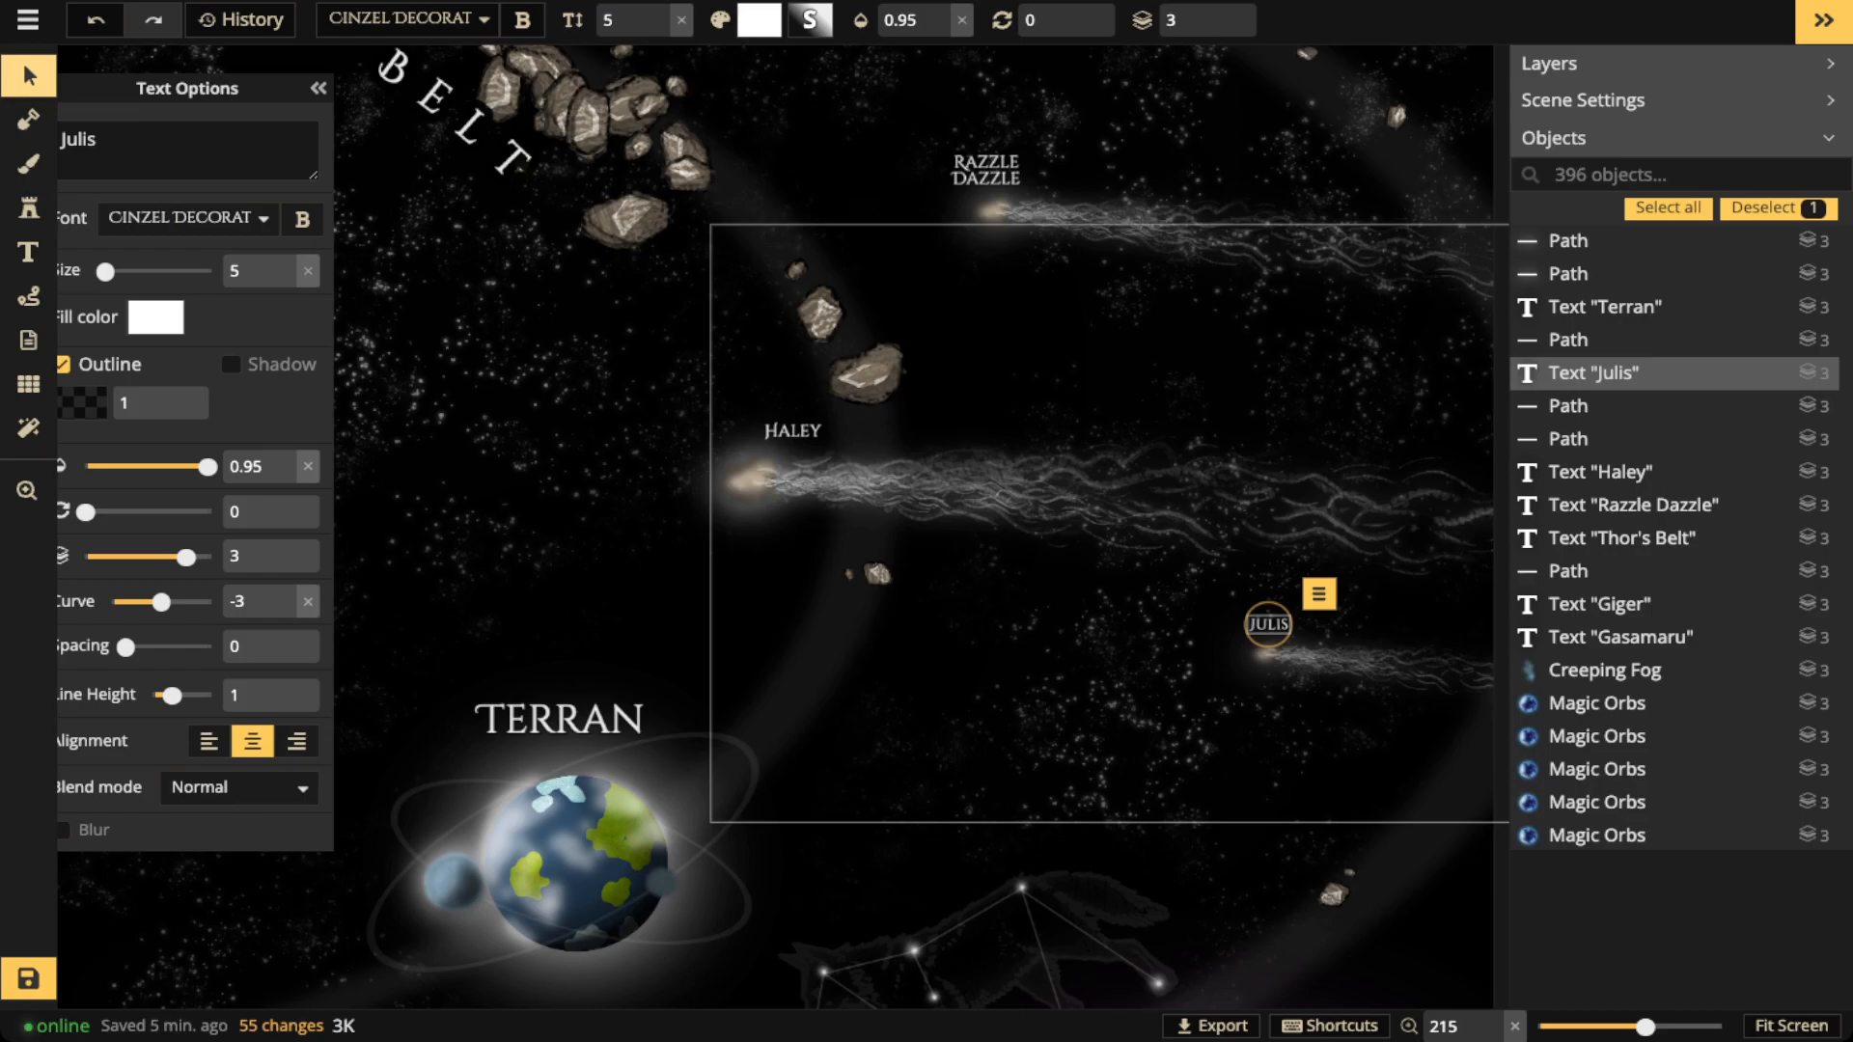
pyautogui.hotkey('shift', 'Left')
pyautogui.hotkey('shift', 'Left')
pyautogui.hotkey('shift', 'Left')
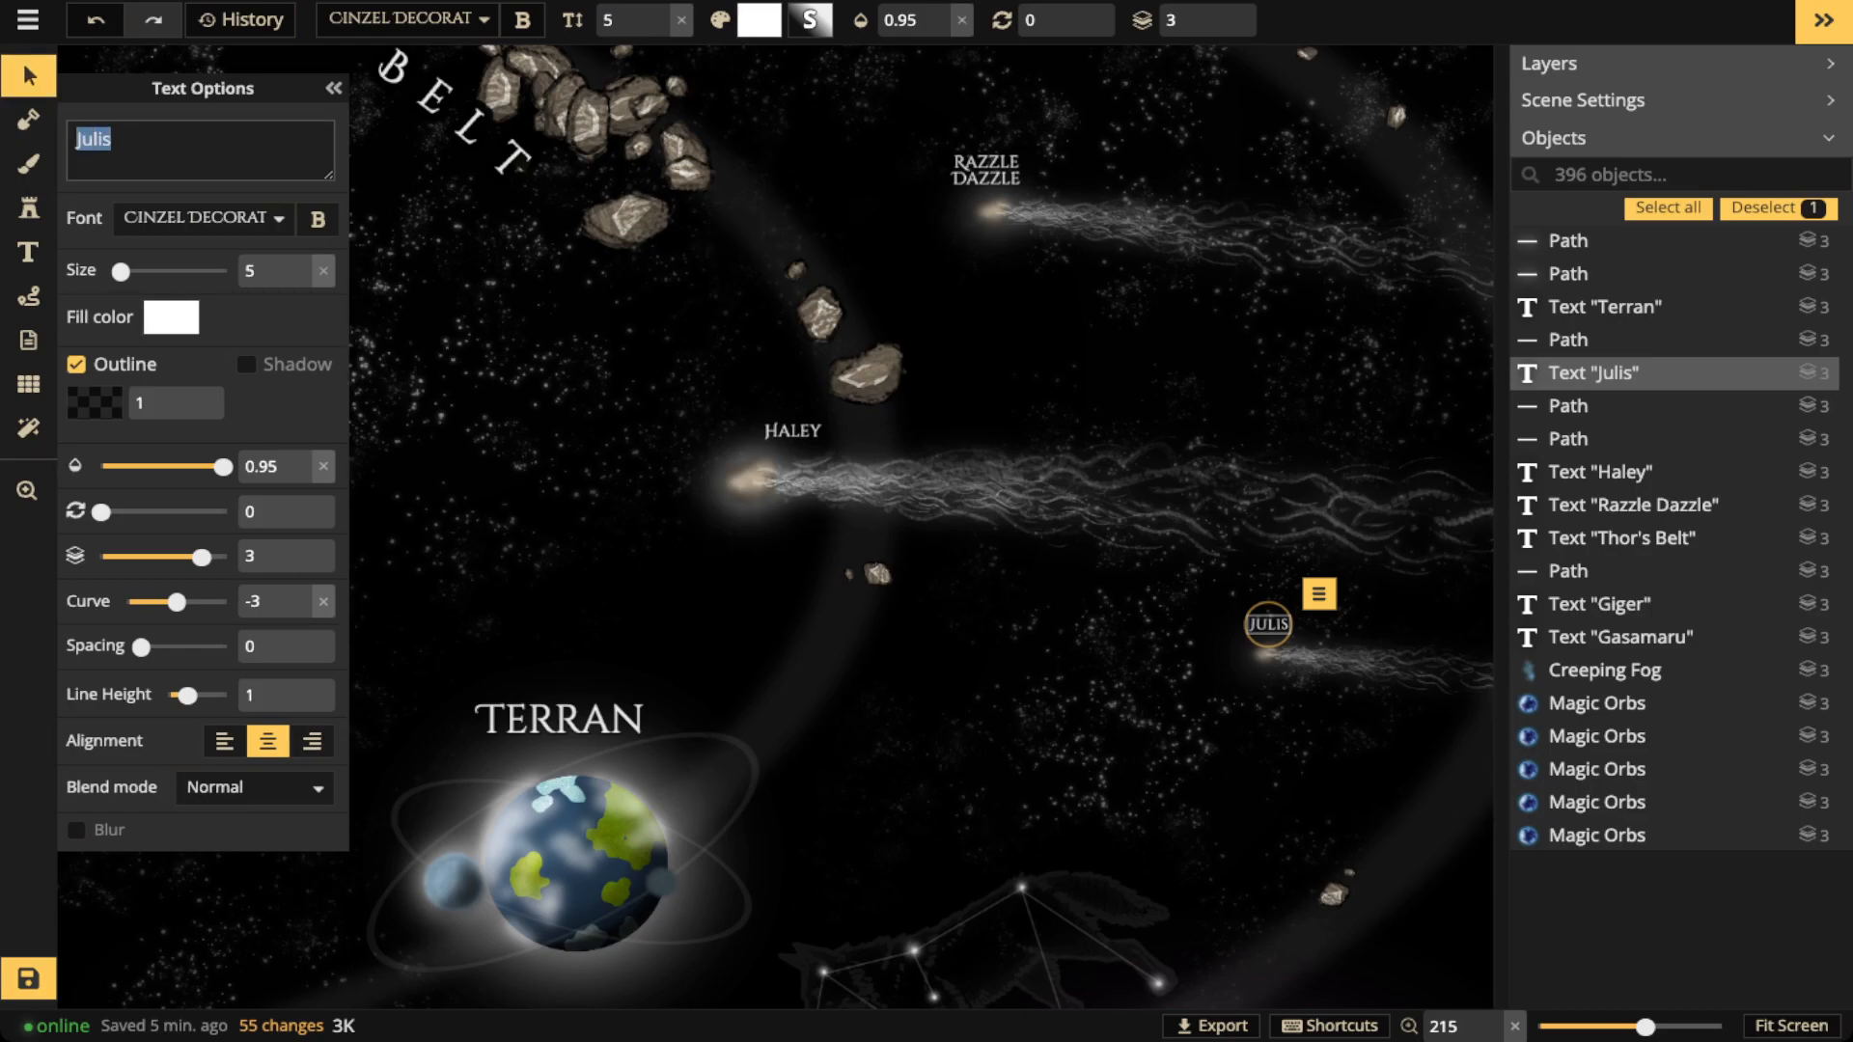
pyautogui.write('Maleous')
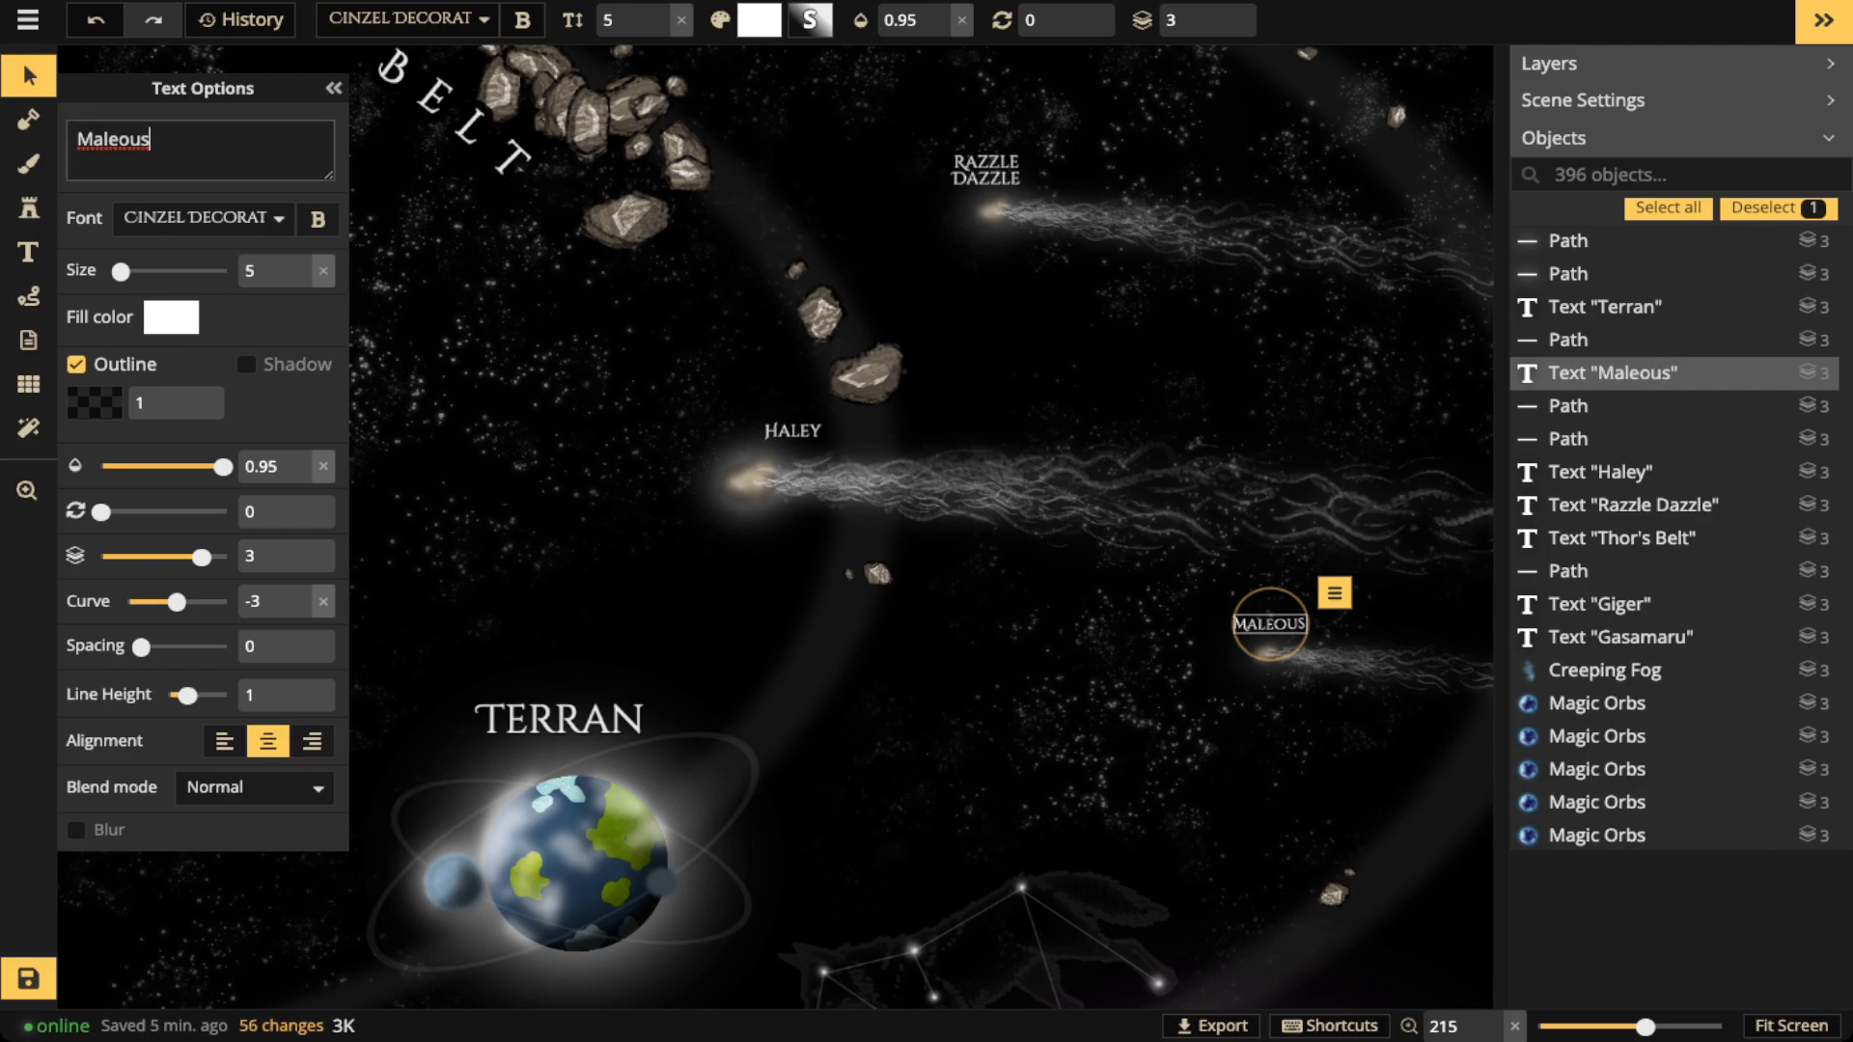
pyautogui.press('BackSpace')
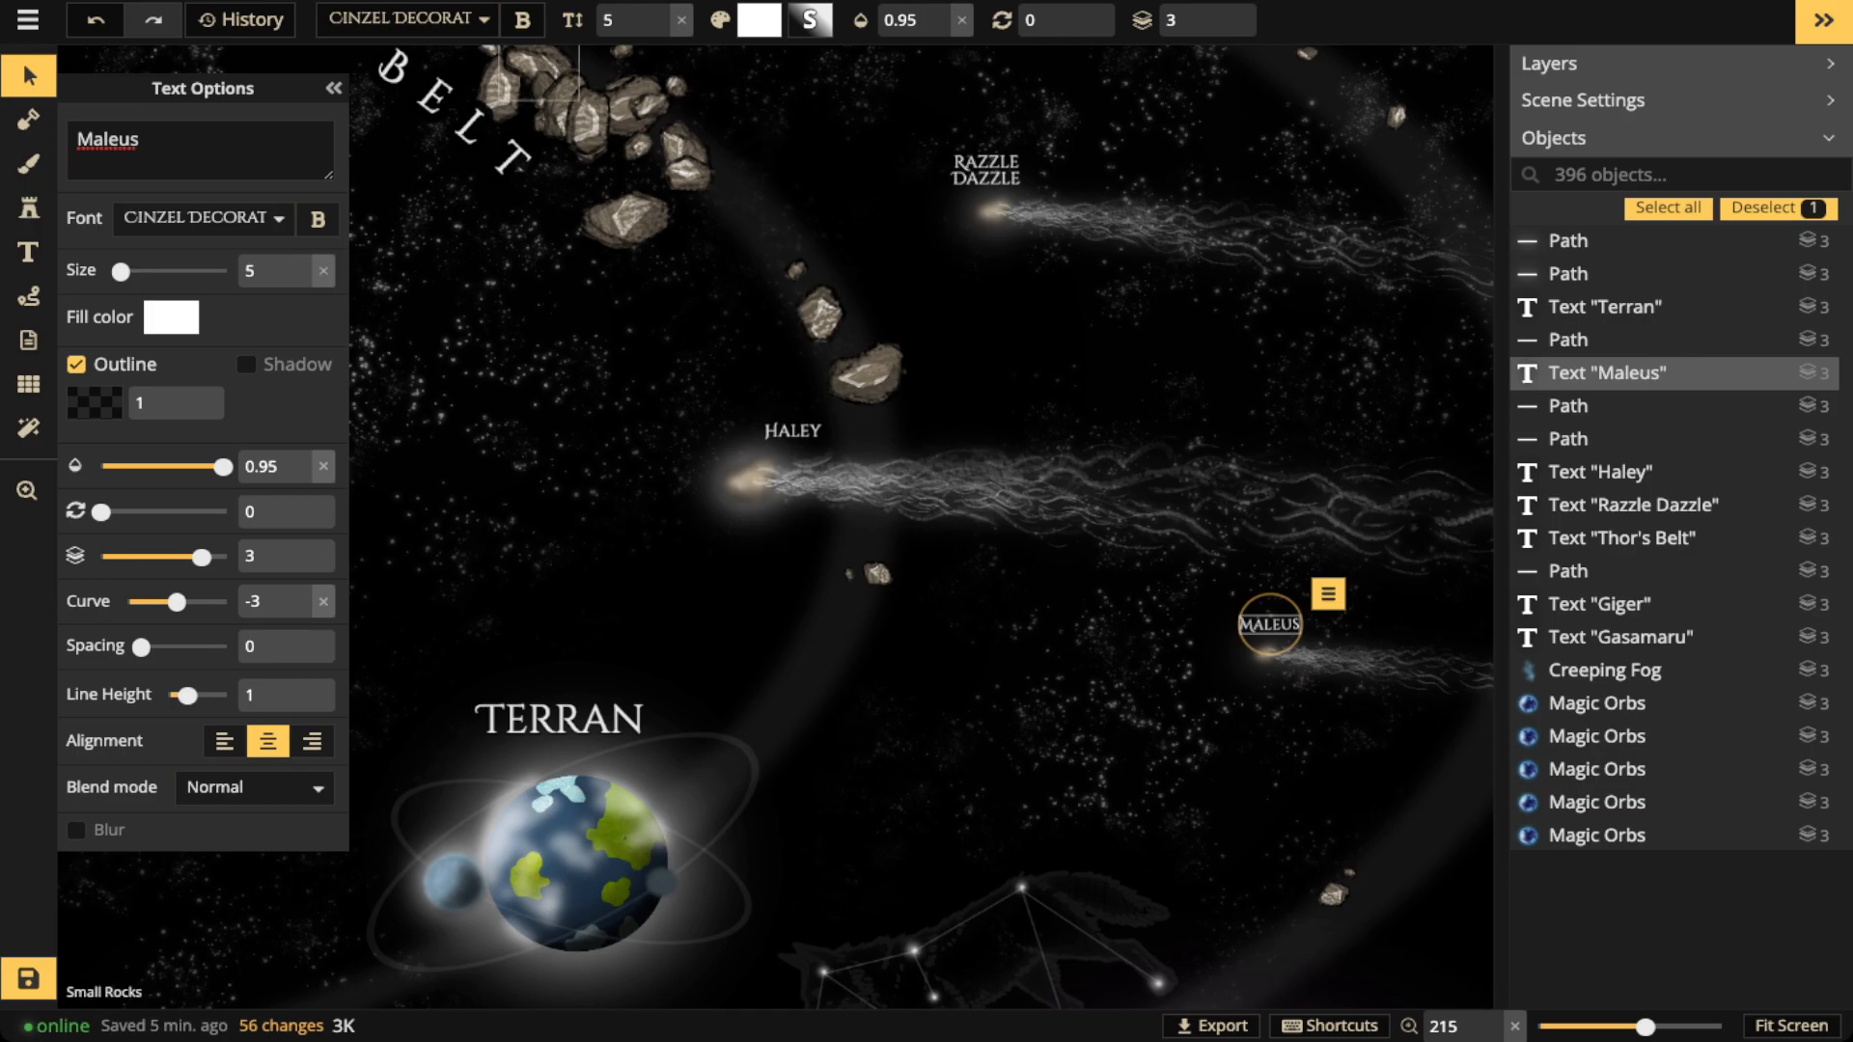
pyautogui.click(334, 88)
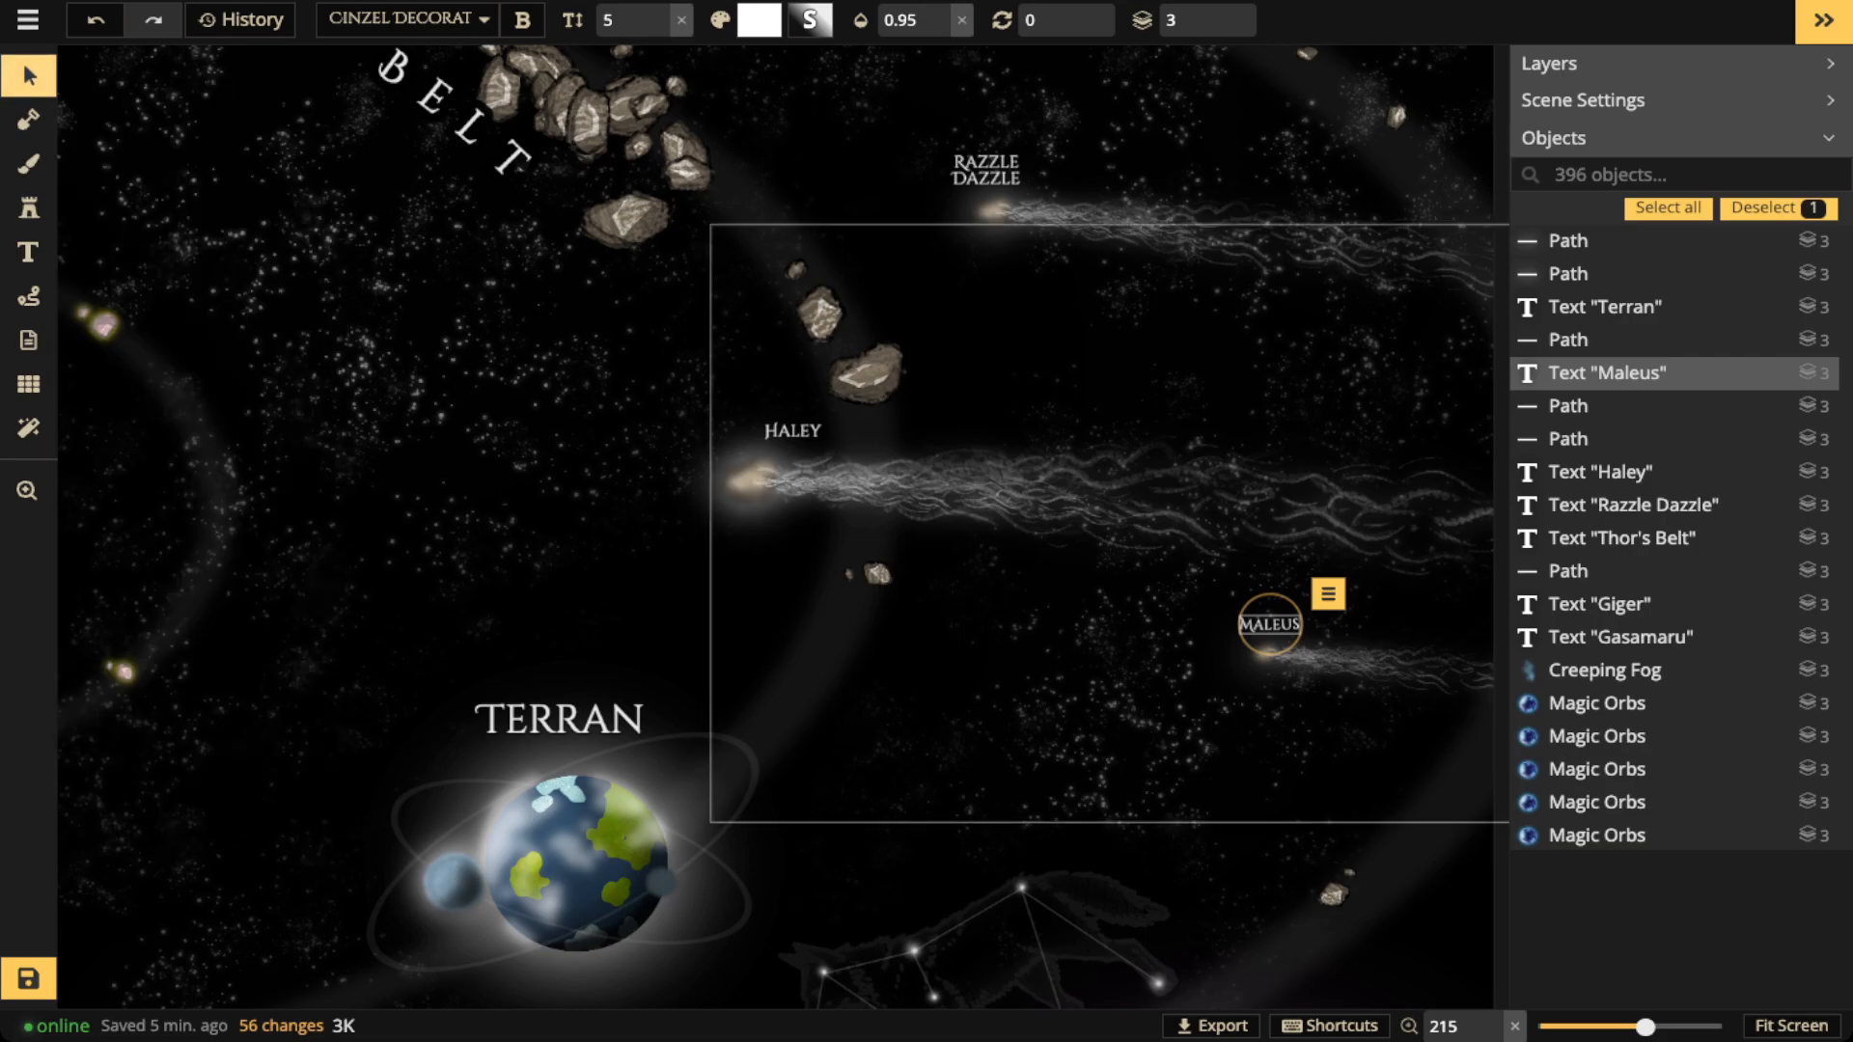
# Save the labelled map
pyautogui.click(1038, 598)
pyautogui.scroll(-5, 1039, 598)
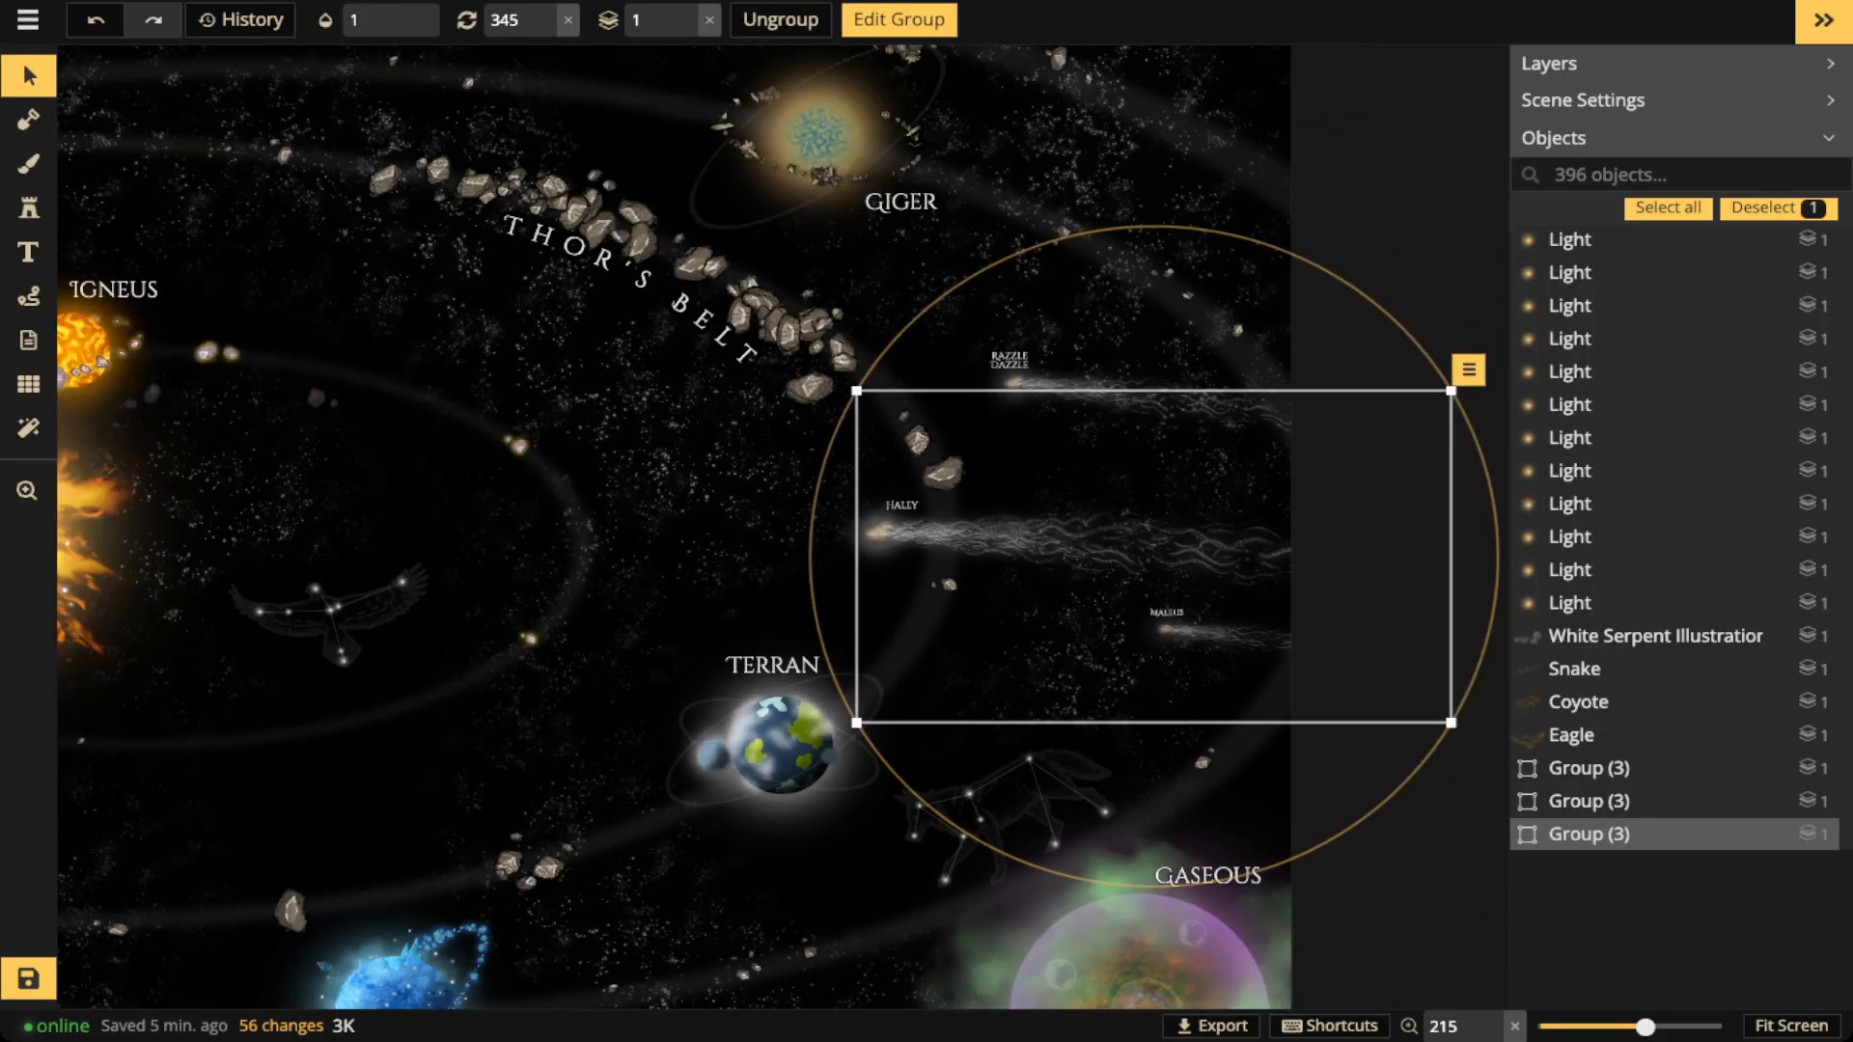
pyautogui.scroll(-5, 1155, 505)
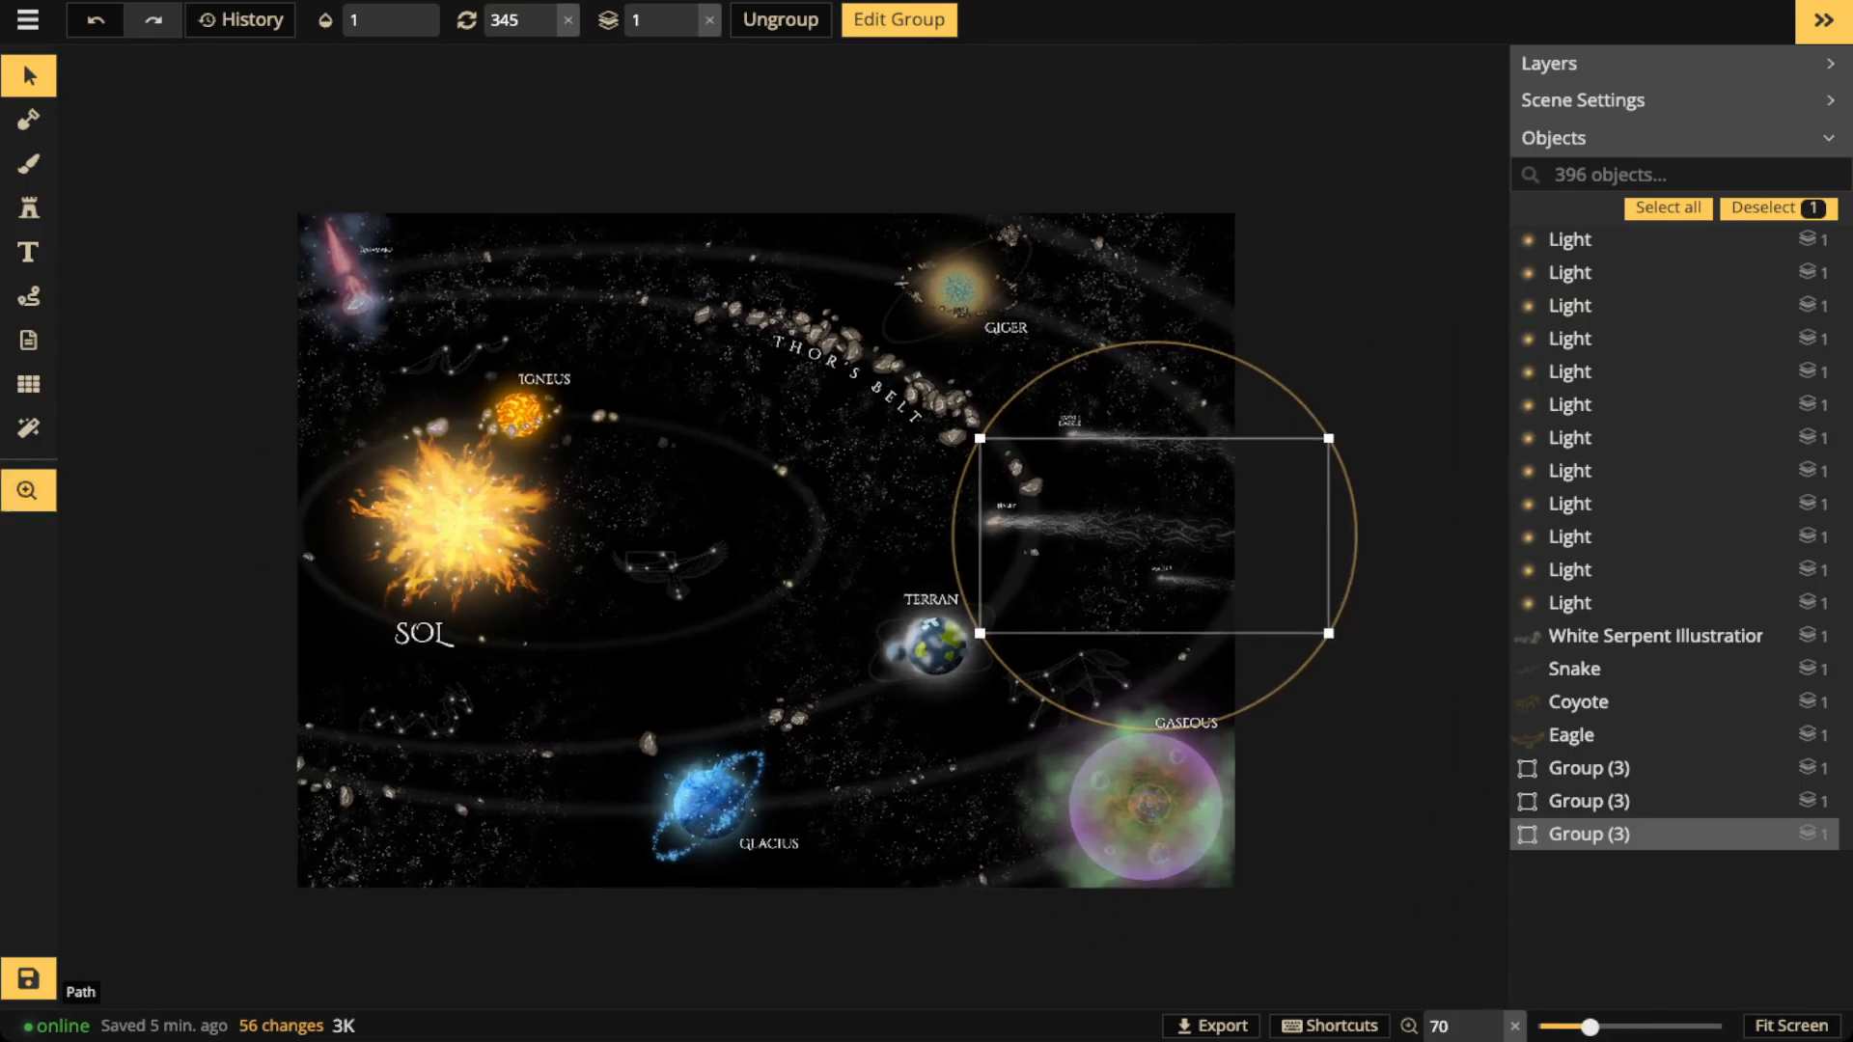
pyautogui.click(28, 979)
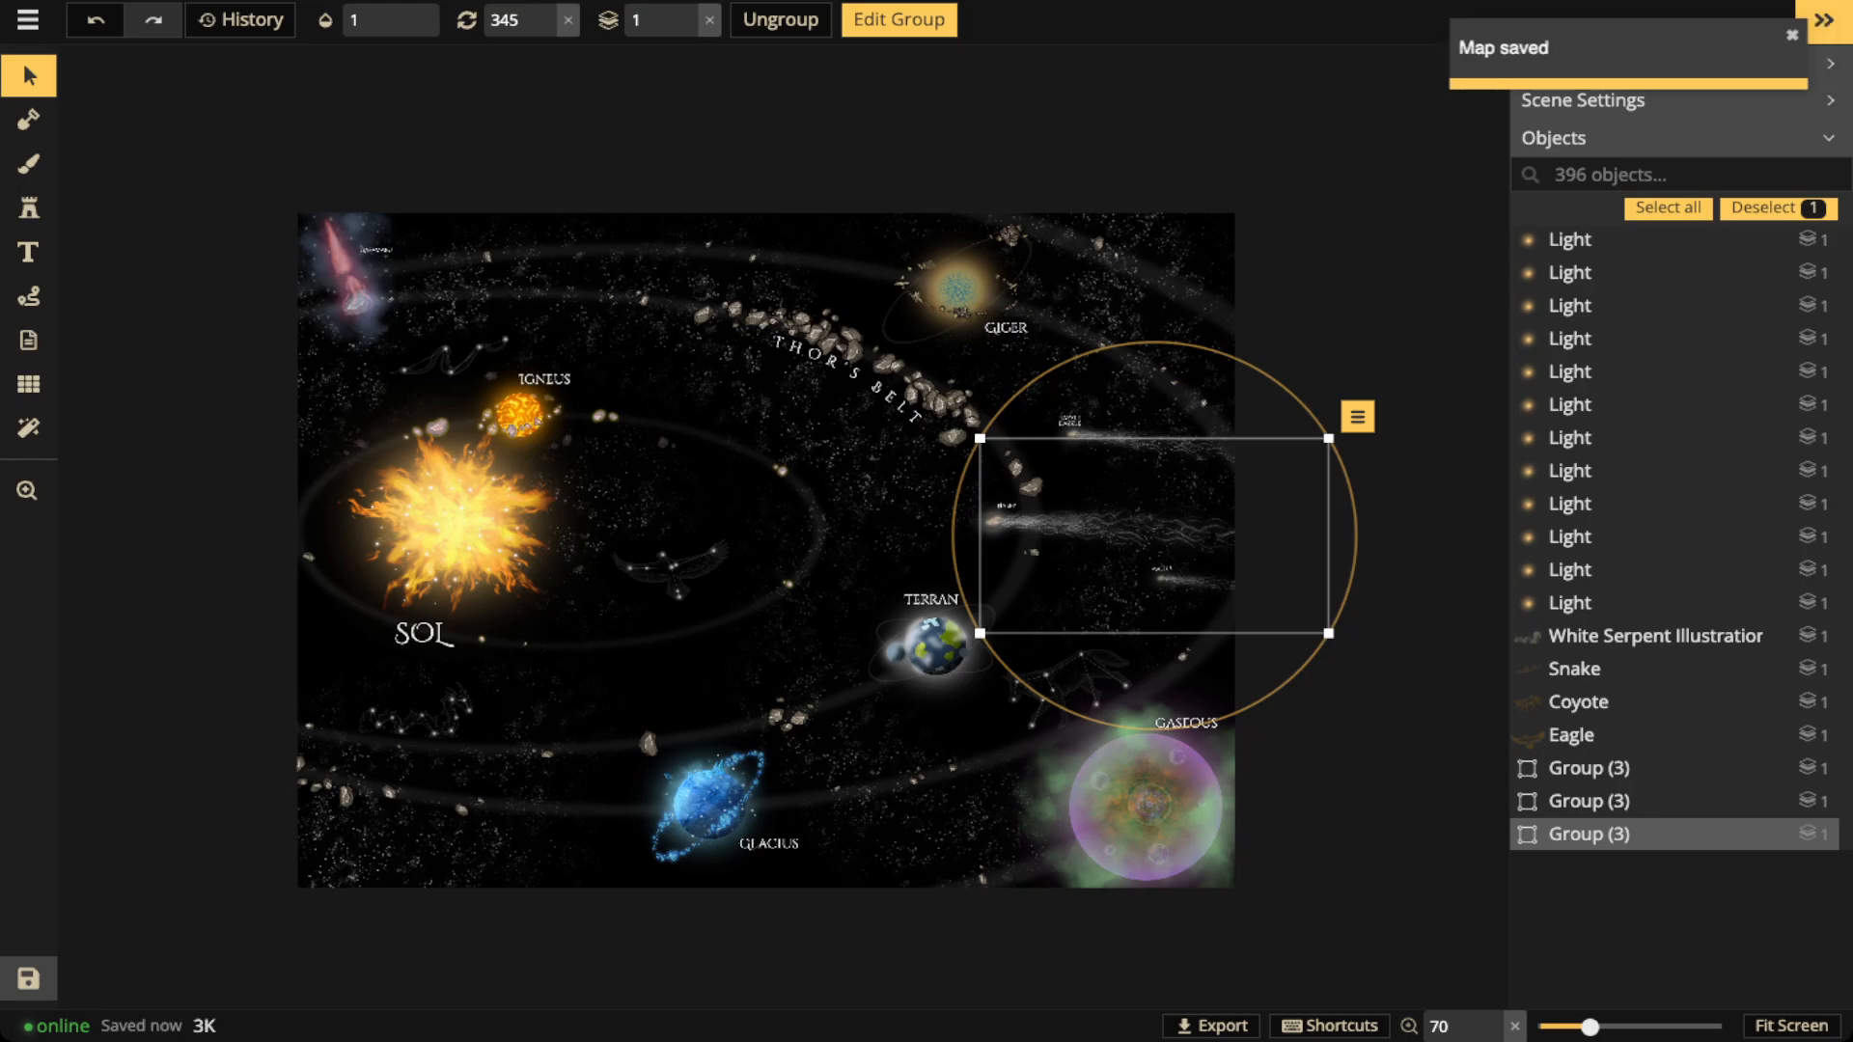
# Add a Clarity color filter to the map and set its opacity to 0.67
pyautogui.click(29, 429)
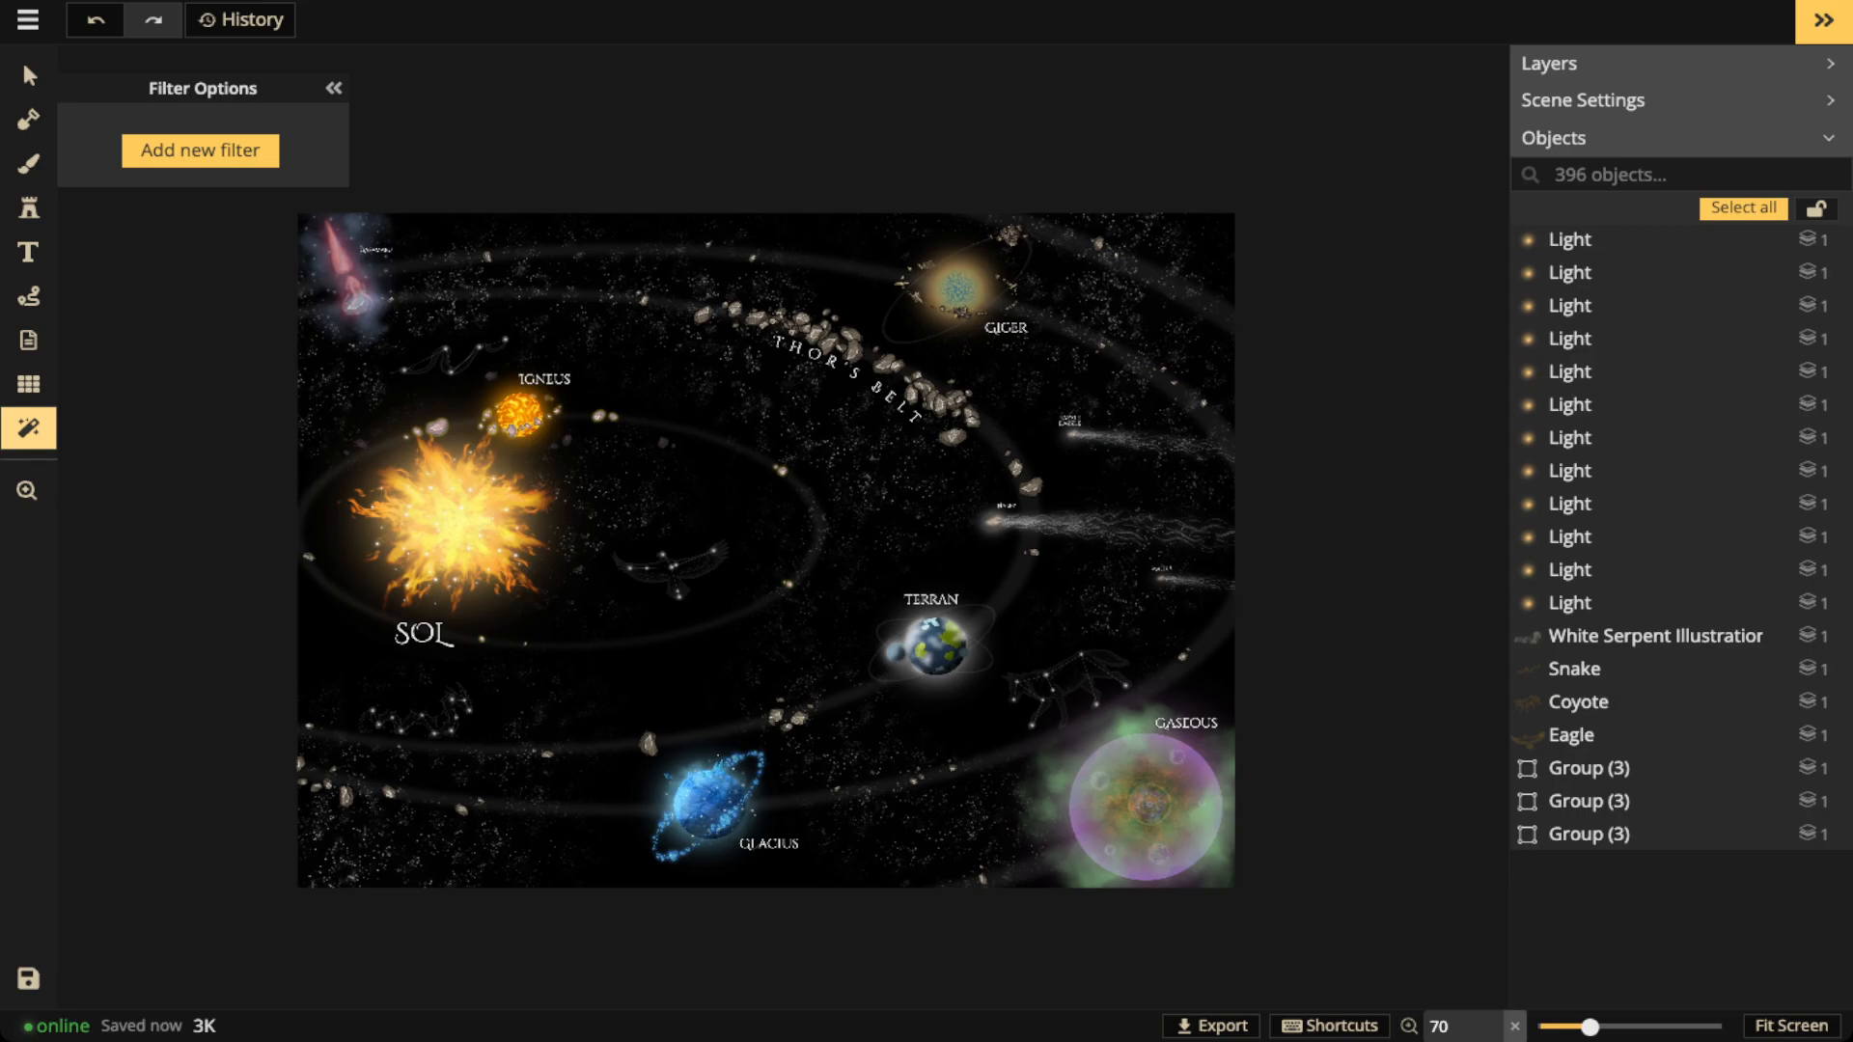
pyautogui.press('space')
pyautogui.moveTo(483, 463); pyautogui.dragTo(715, 425)
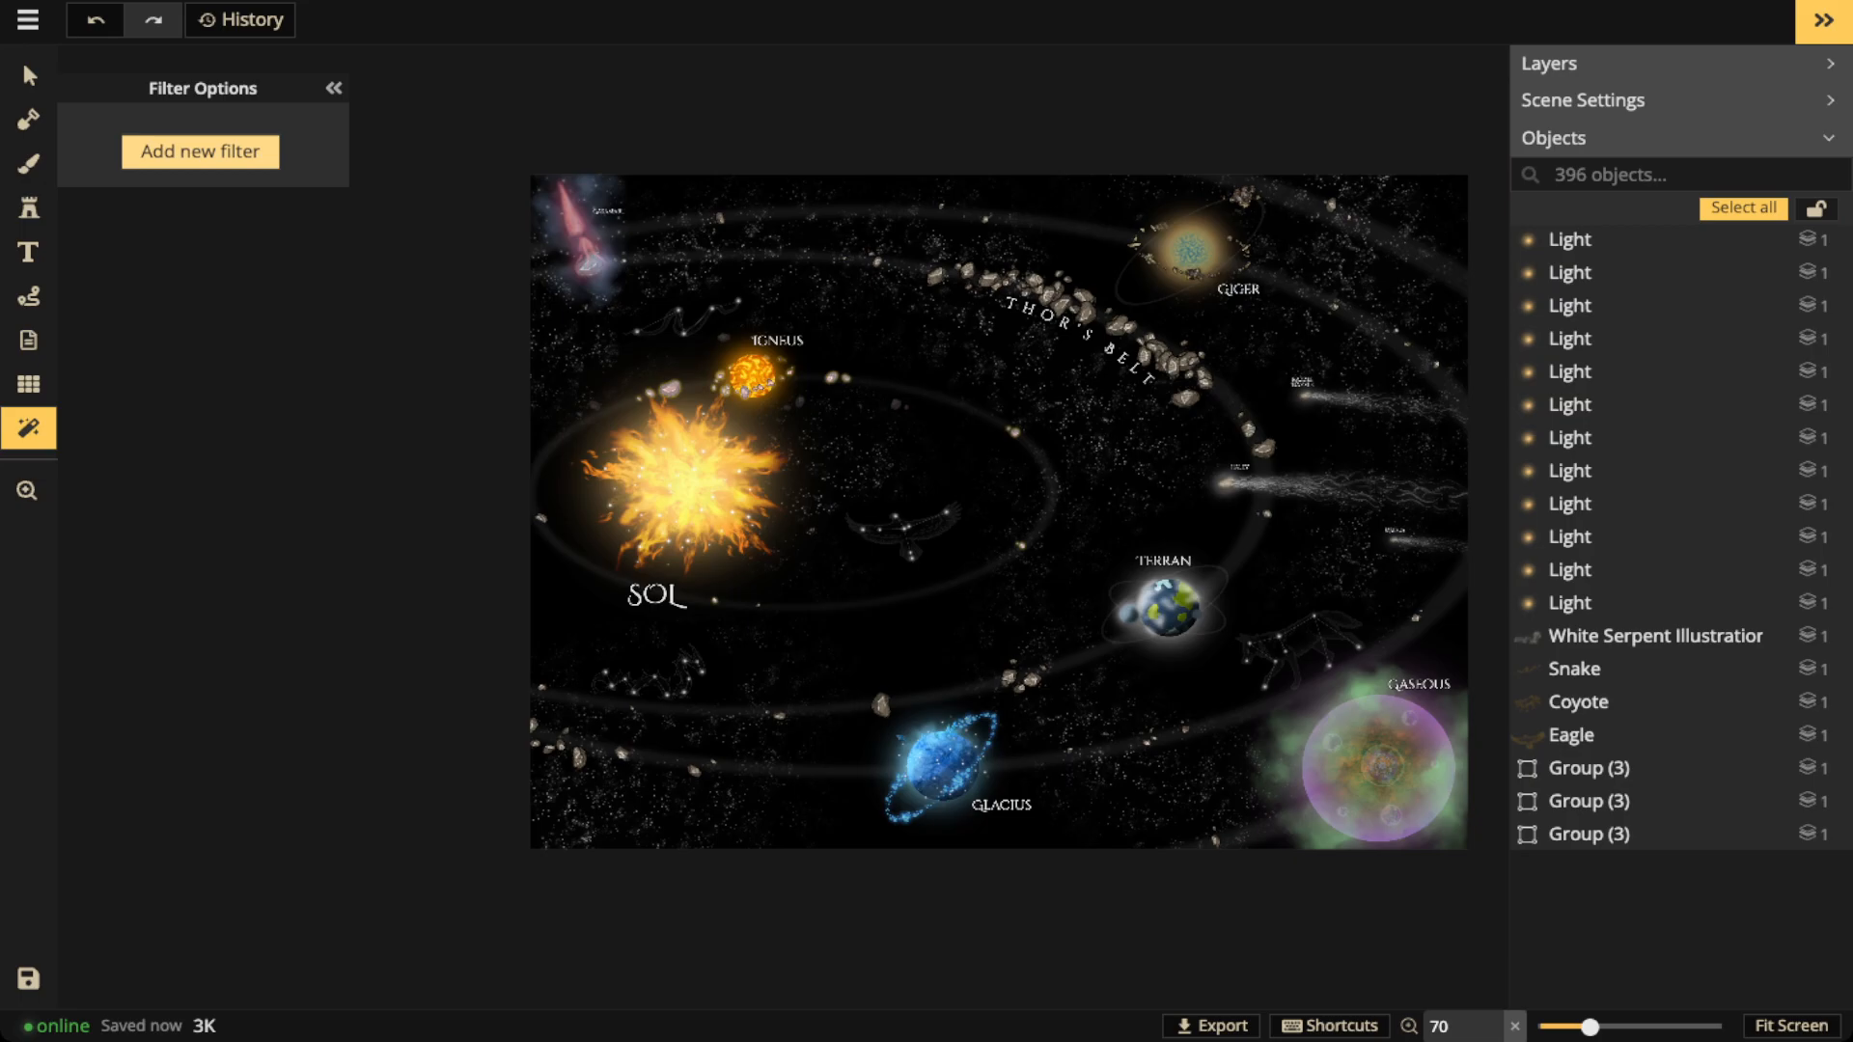
pyautogui.click(201, 152)
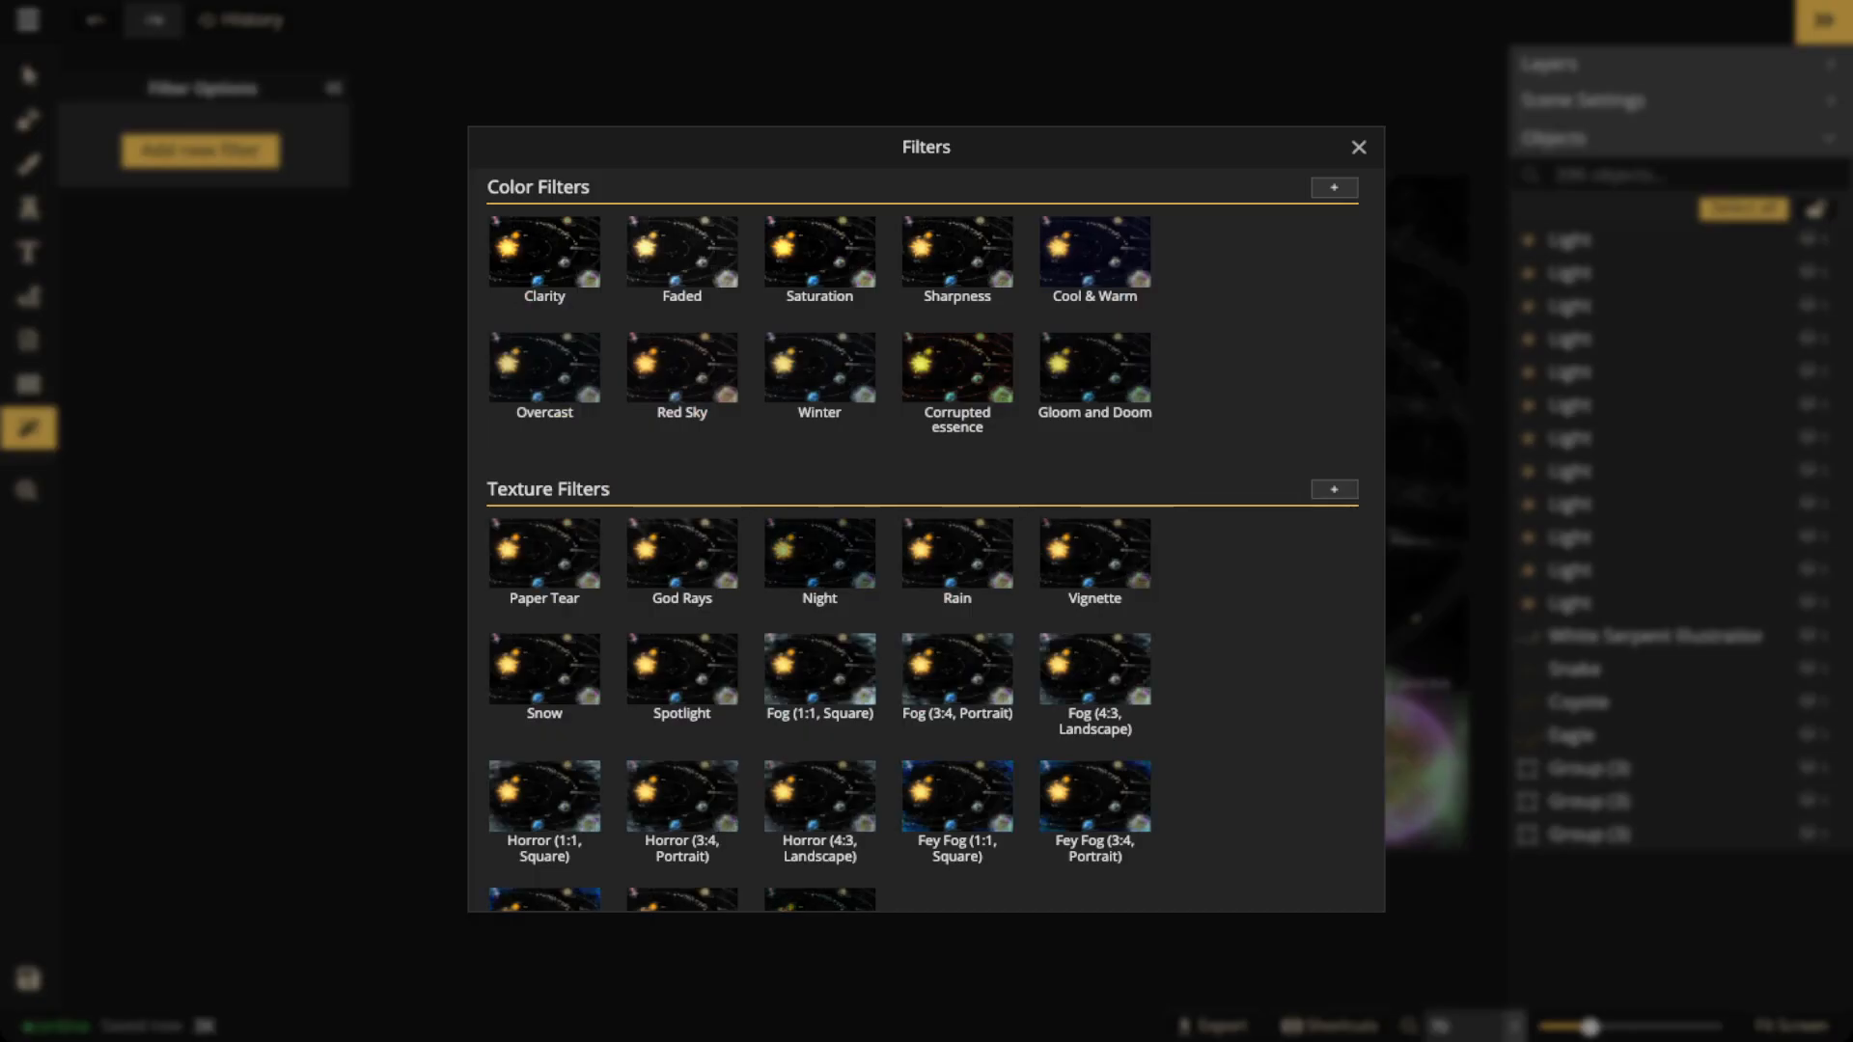
pyautogui.click(543, 251)
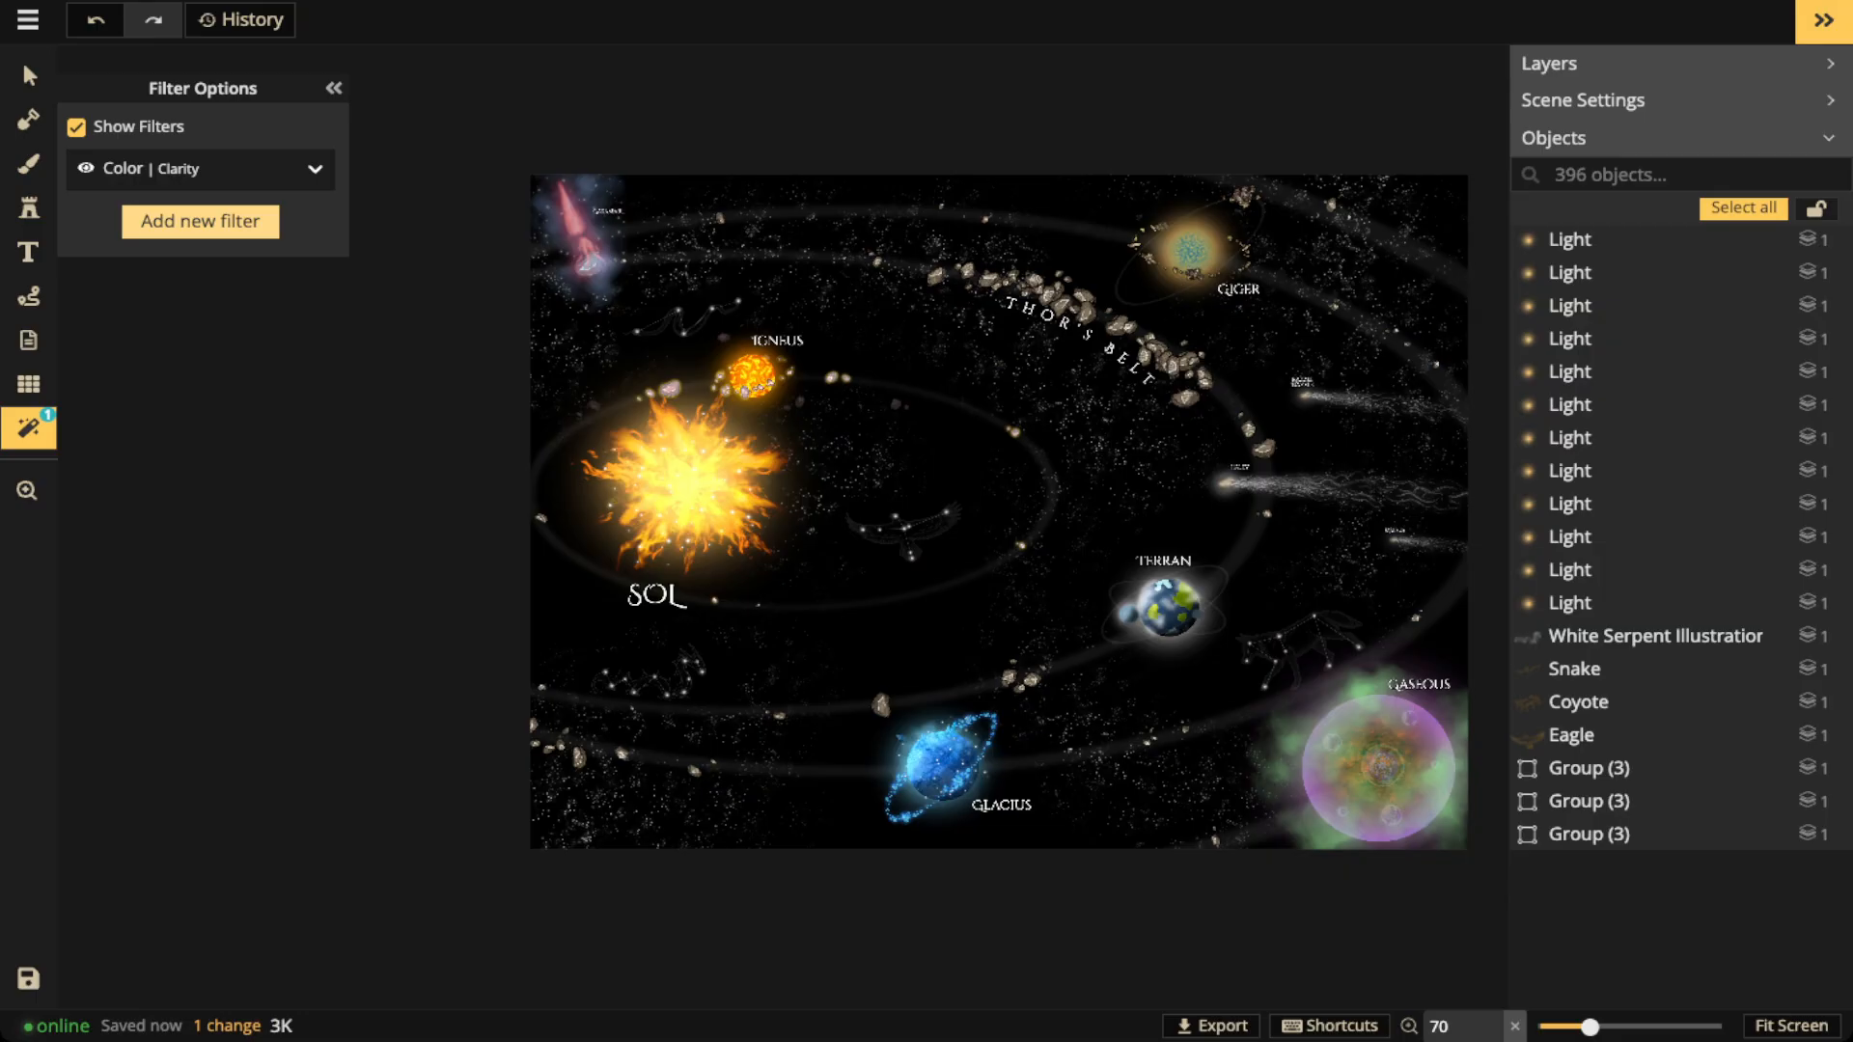
pyautogui.click(314, 169)
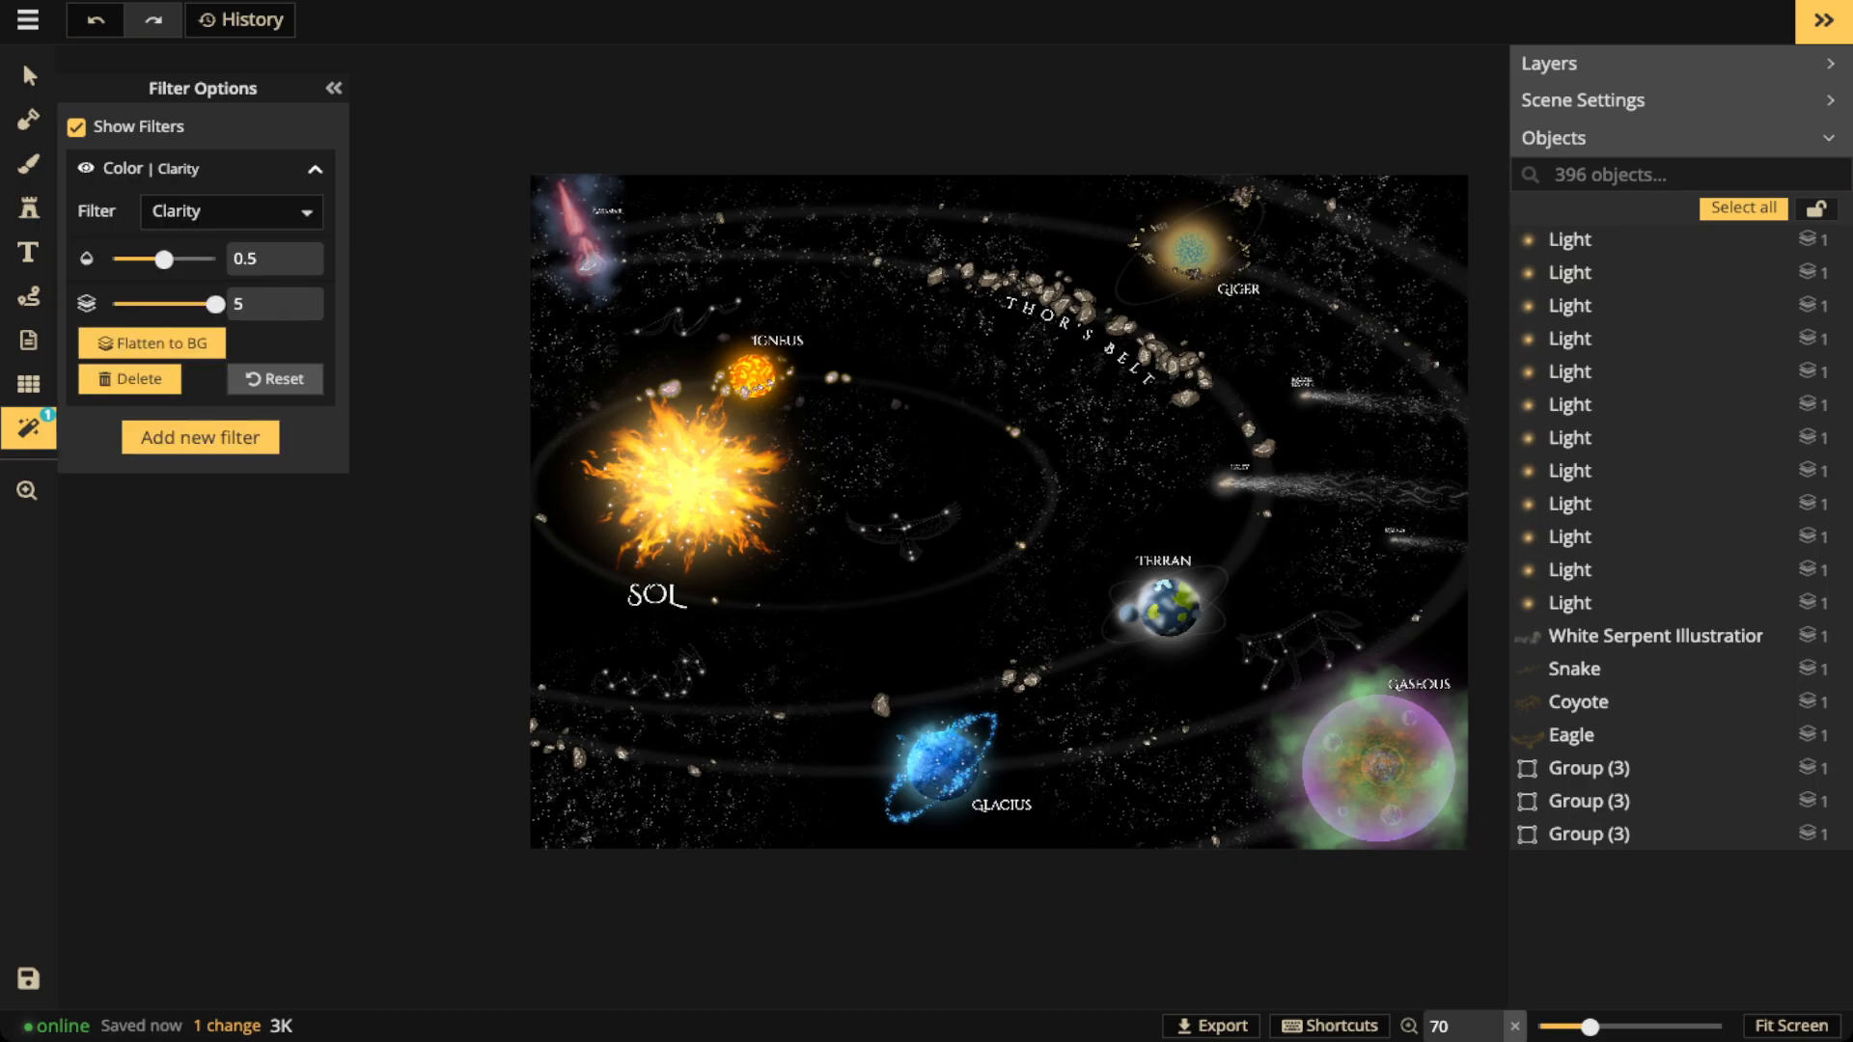
pyautogui.moveTo(164, 259); pyautogui.dragTo(181, 259)
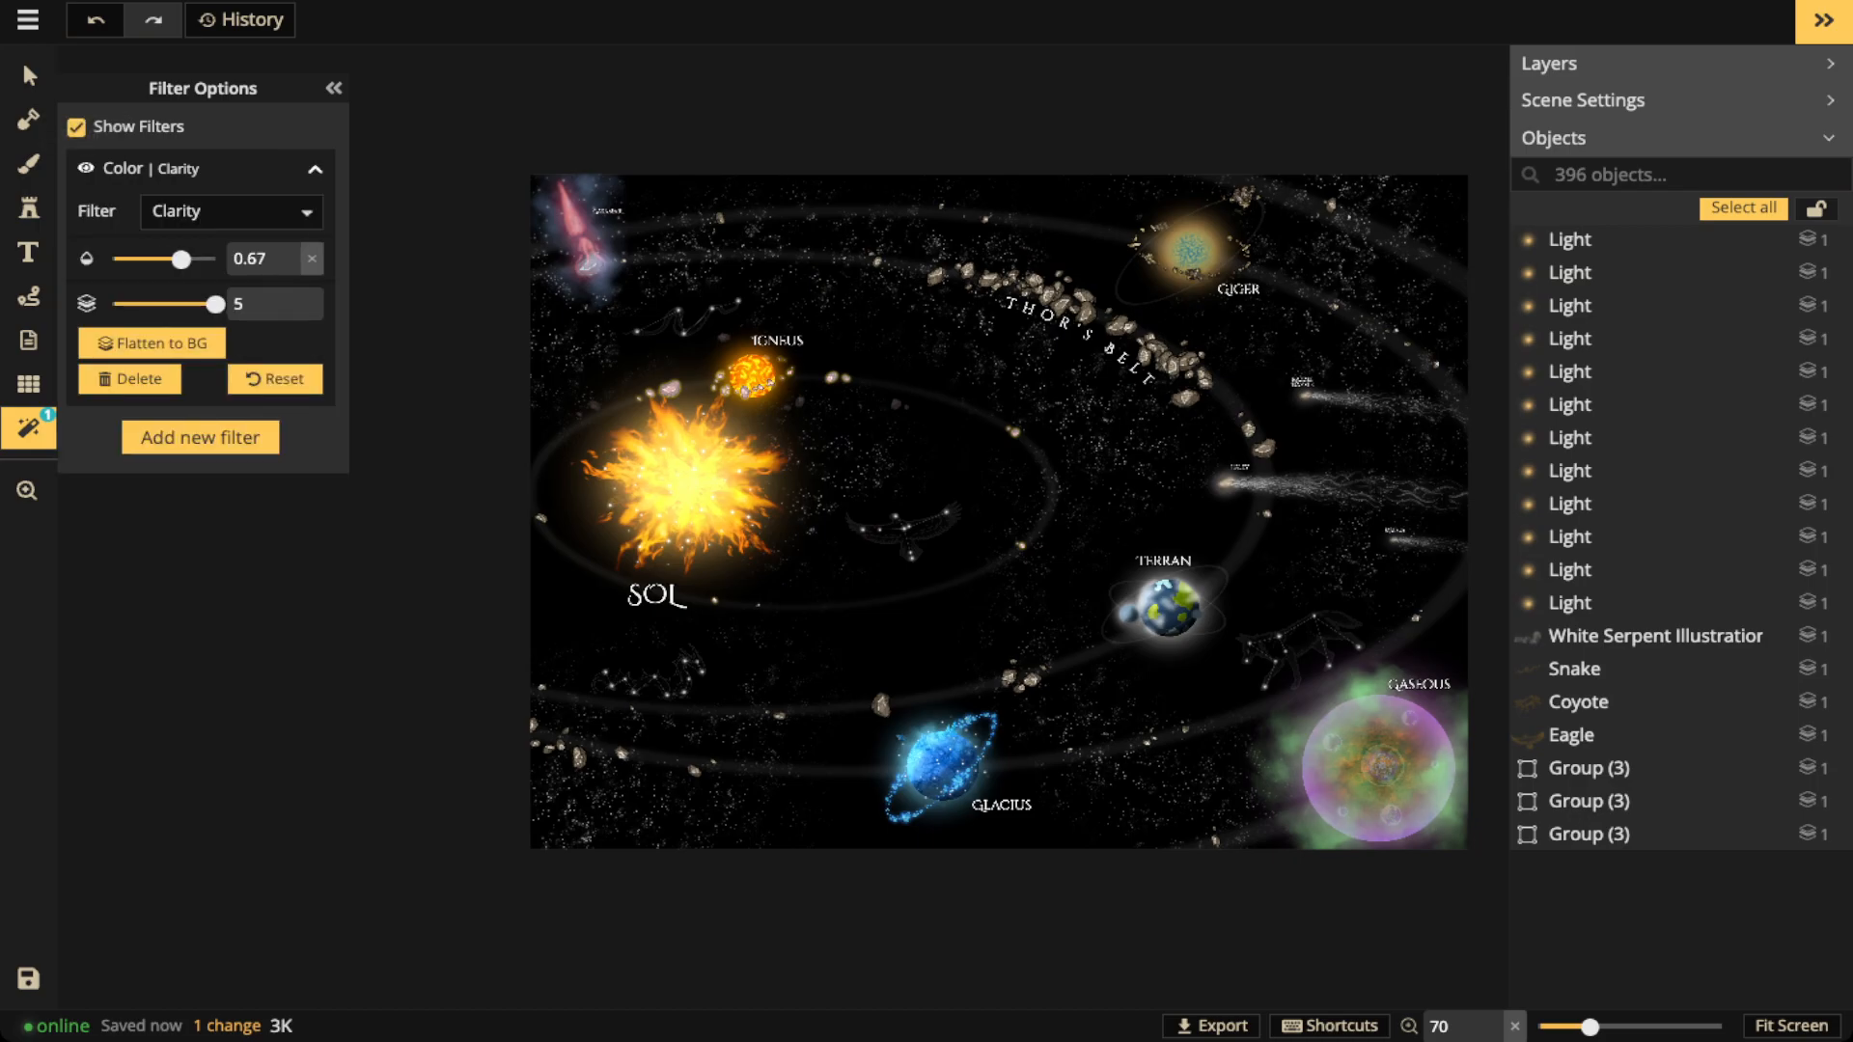
# Compare the map with and without the Clarity filter, and set the filter's opacity to 0.88
pyautogui.click(86, 168)
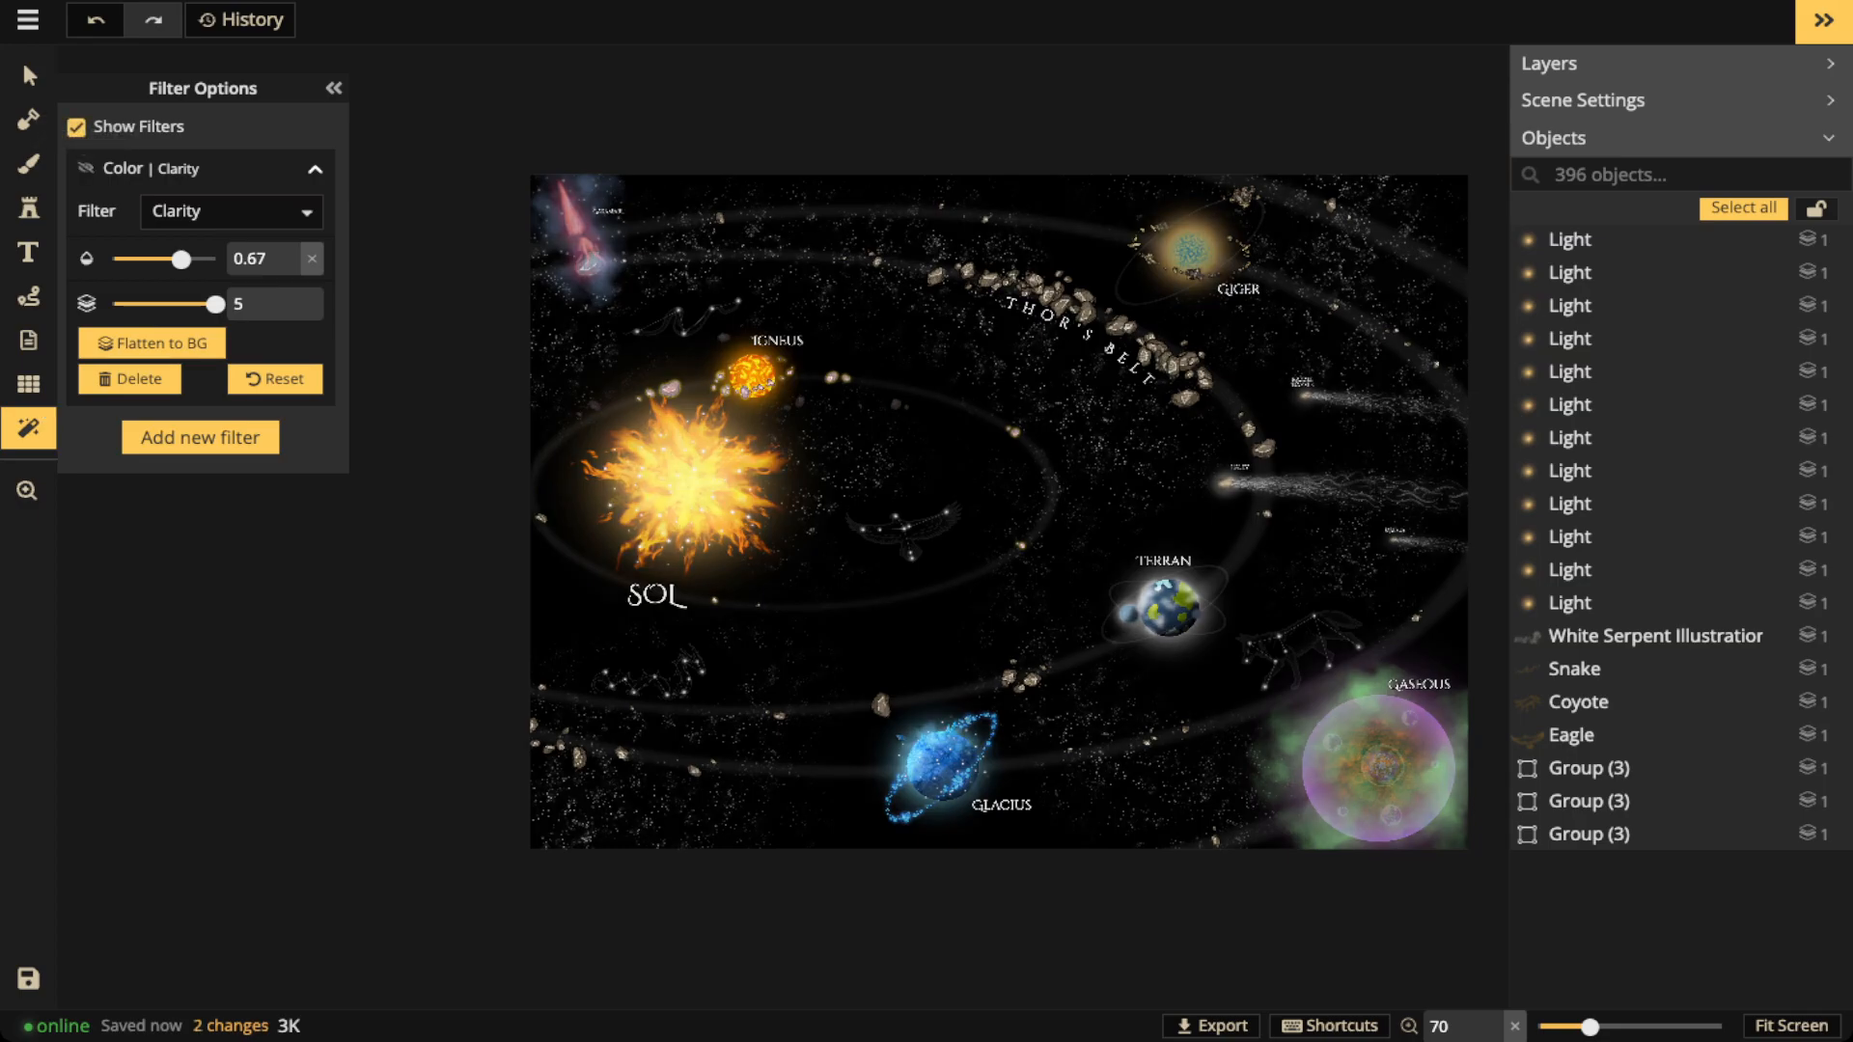
pyautogui.click(86, 168)
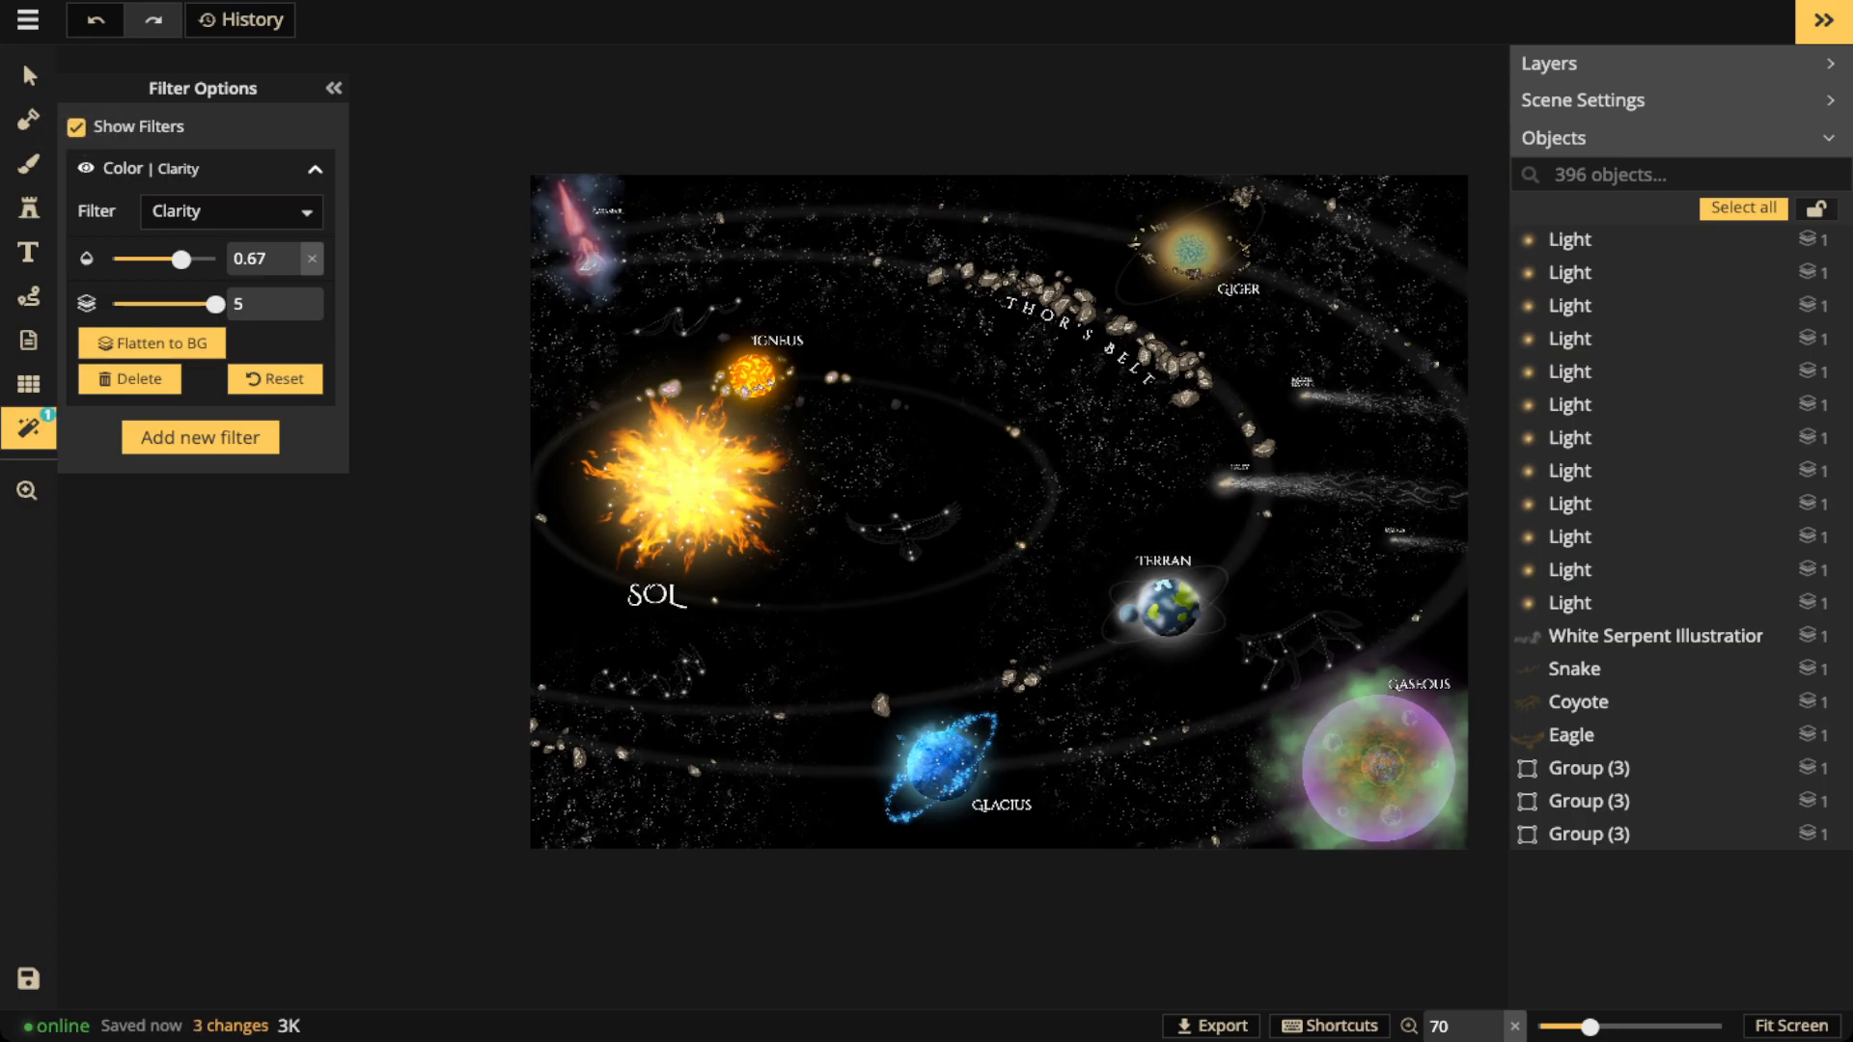
pyautogui.click(86, 168)
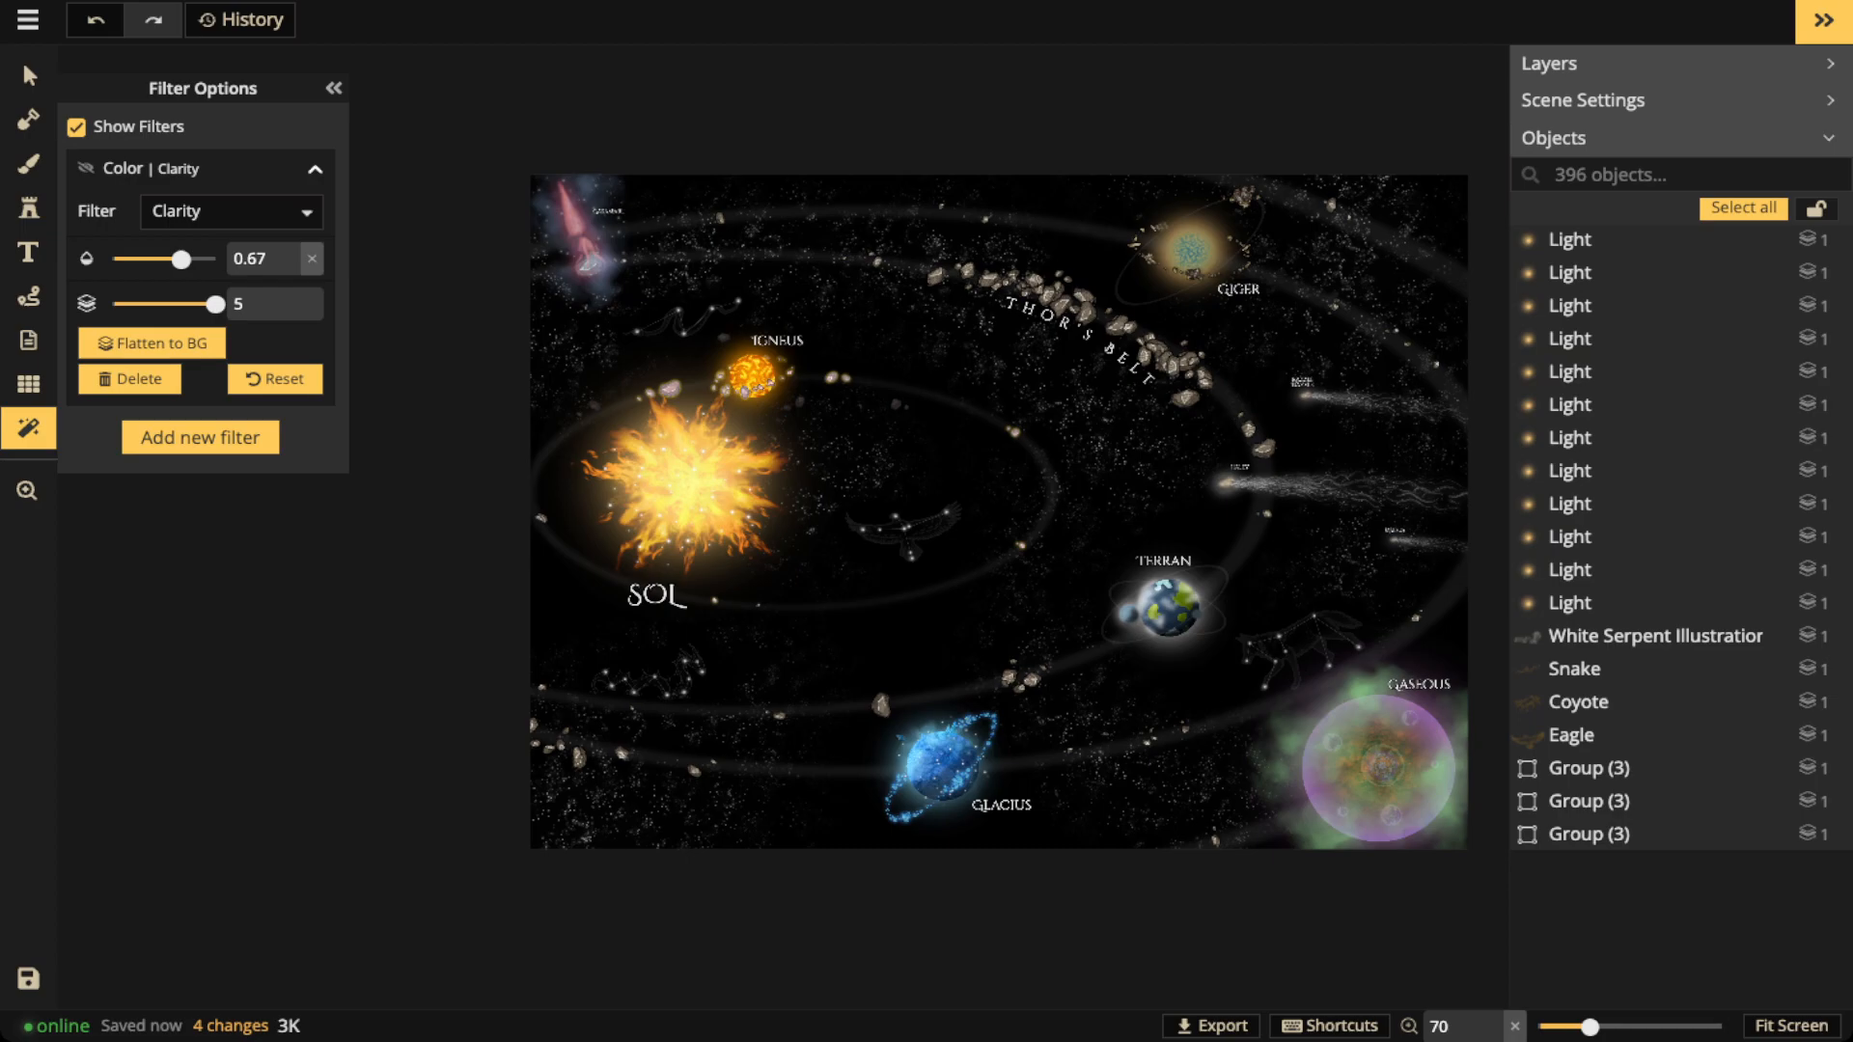
pyautogui.click(86, 168)
pyautogui.click(203, 259)
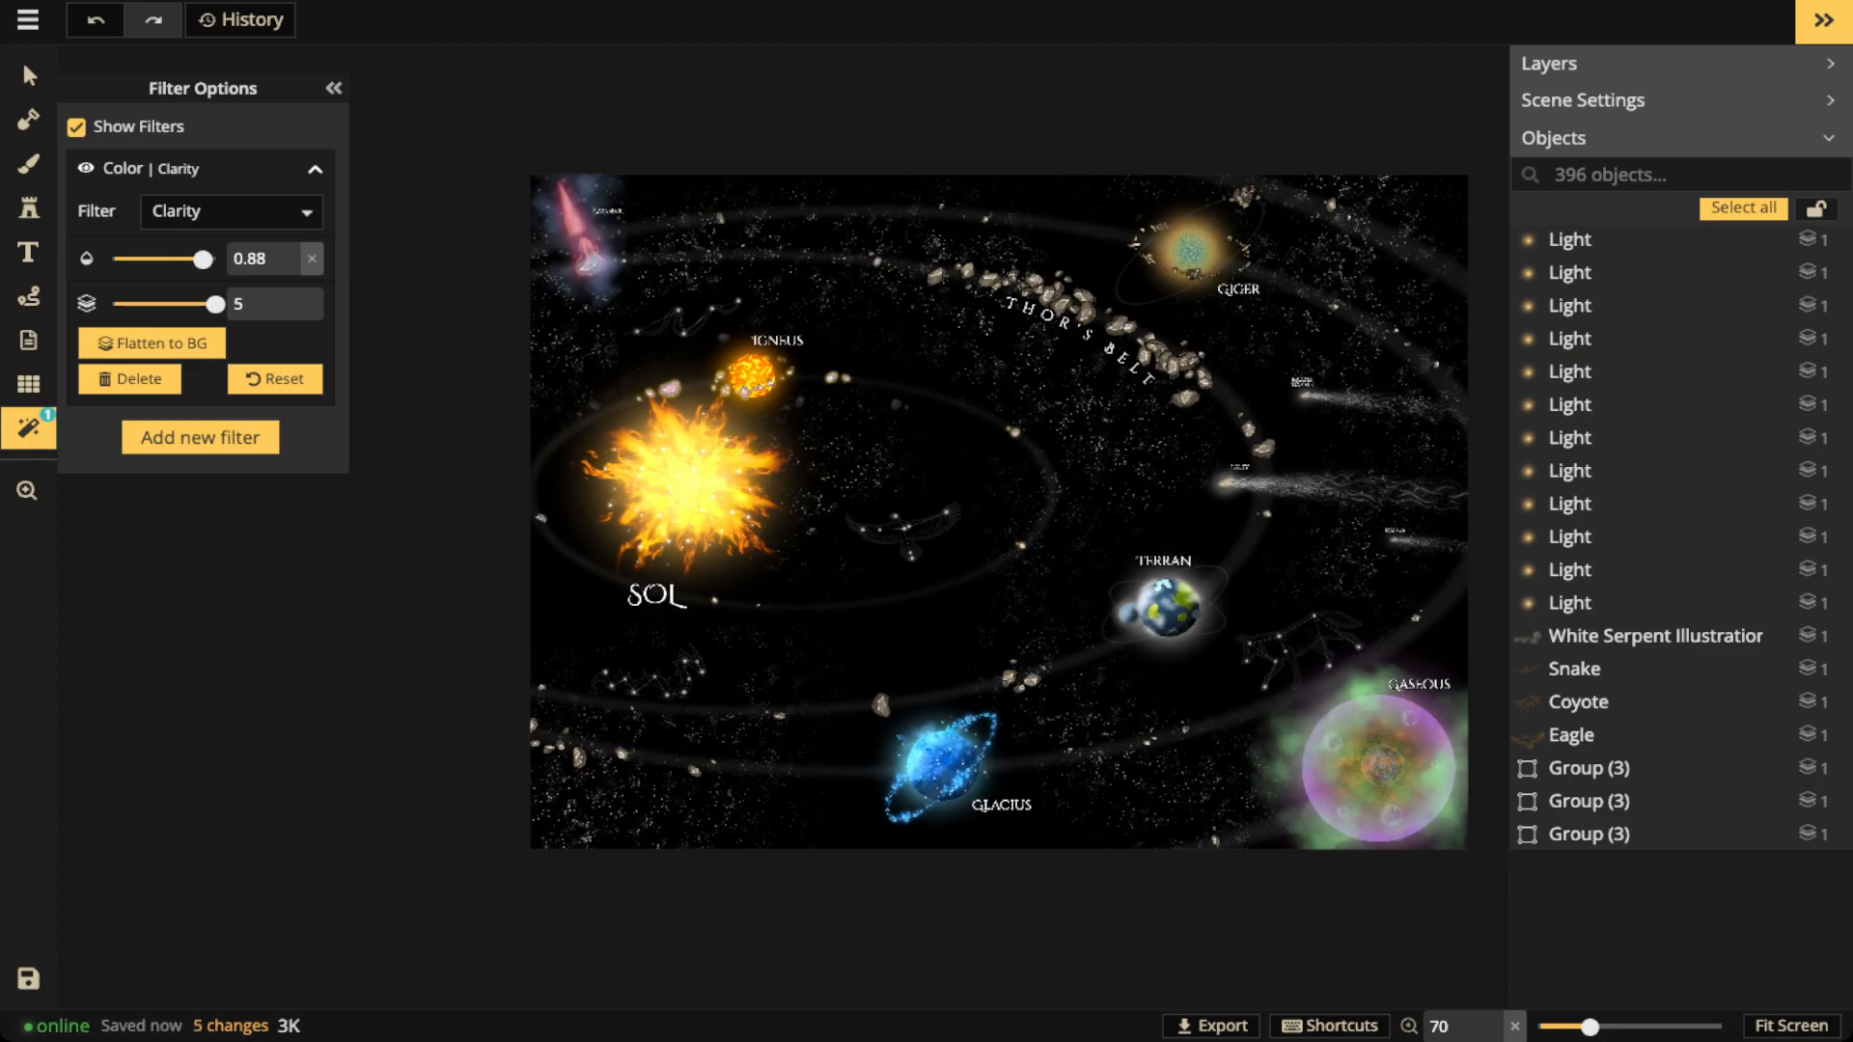
# Examine the belt, comets, planets and sun up close with the Clarity filter applied
pyautogui.scroll(5, 791, 406)
pyautogui.scroll(4, 680, 413)
pyautogui.moveTo(917, 464); pyautogui.dragTo(439, 449)
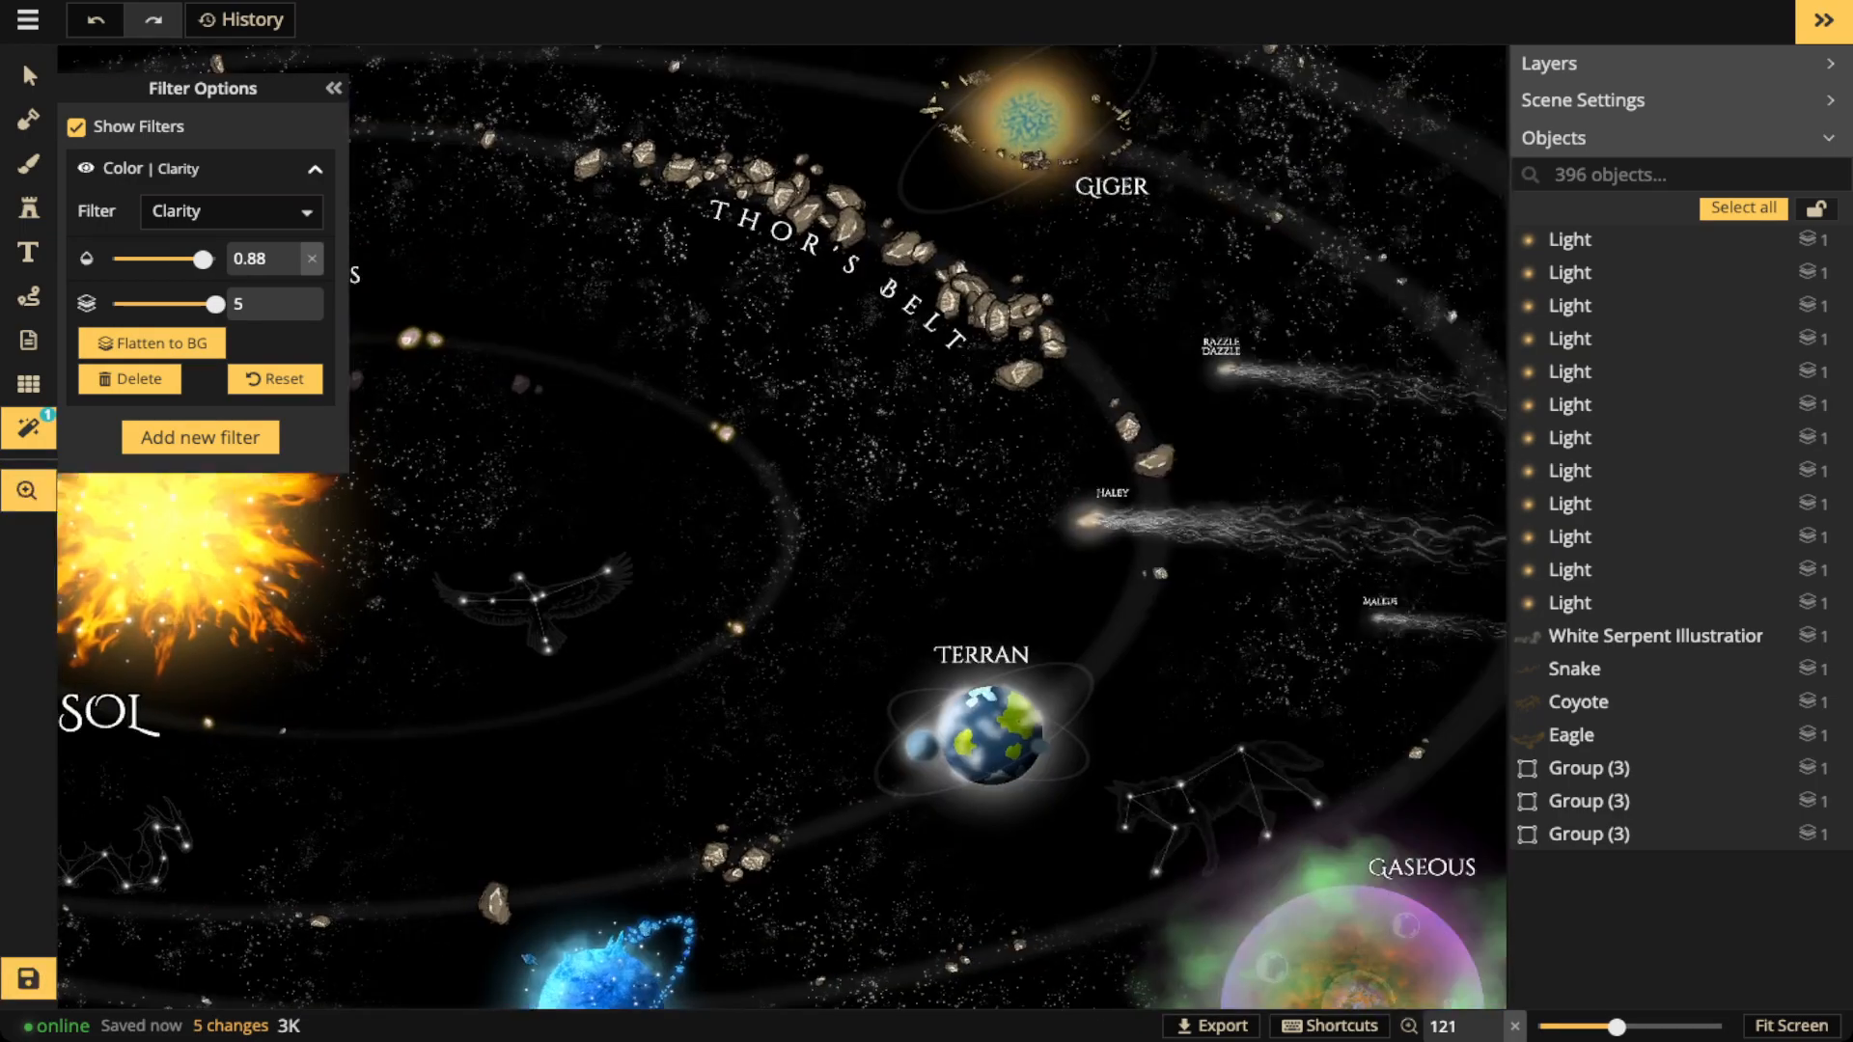
pyautogui.moveTo(695, 666); pyautogui.dragTo(781, 414)
pyautogui.moveTo(516, 564); pyautogui.dragTo(936, 707)
pyautogui.scroll(-5, 926, 706)
pyautogui.scroll(-2, 946, 560)
pyautogui.moveTo(1245, 574); pyautogui.dragTo(1050, 566)
# Add a Vignette texture filter to the map and set its opacity to 1
pyautogui.click(200, 438)
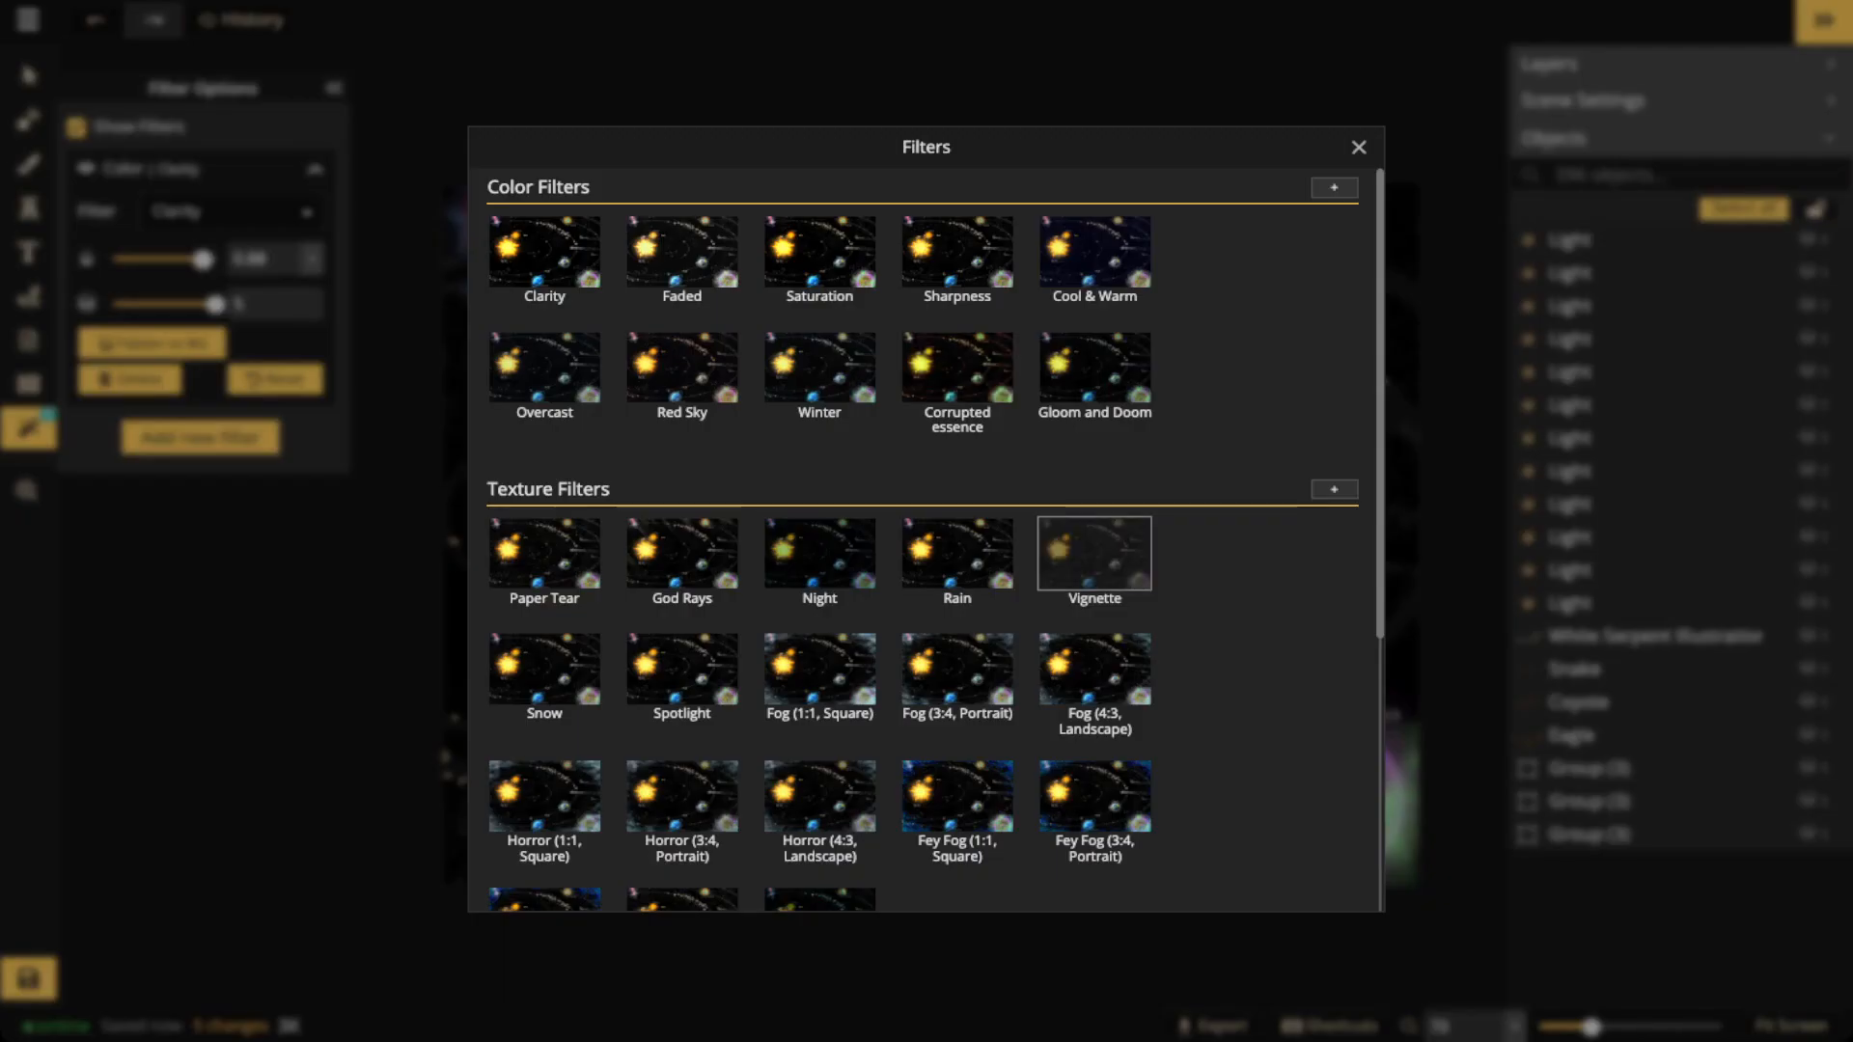
pyautogui.click(1094, 553)
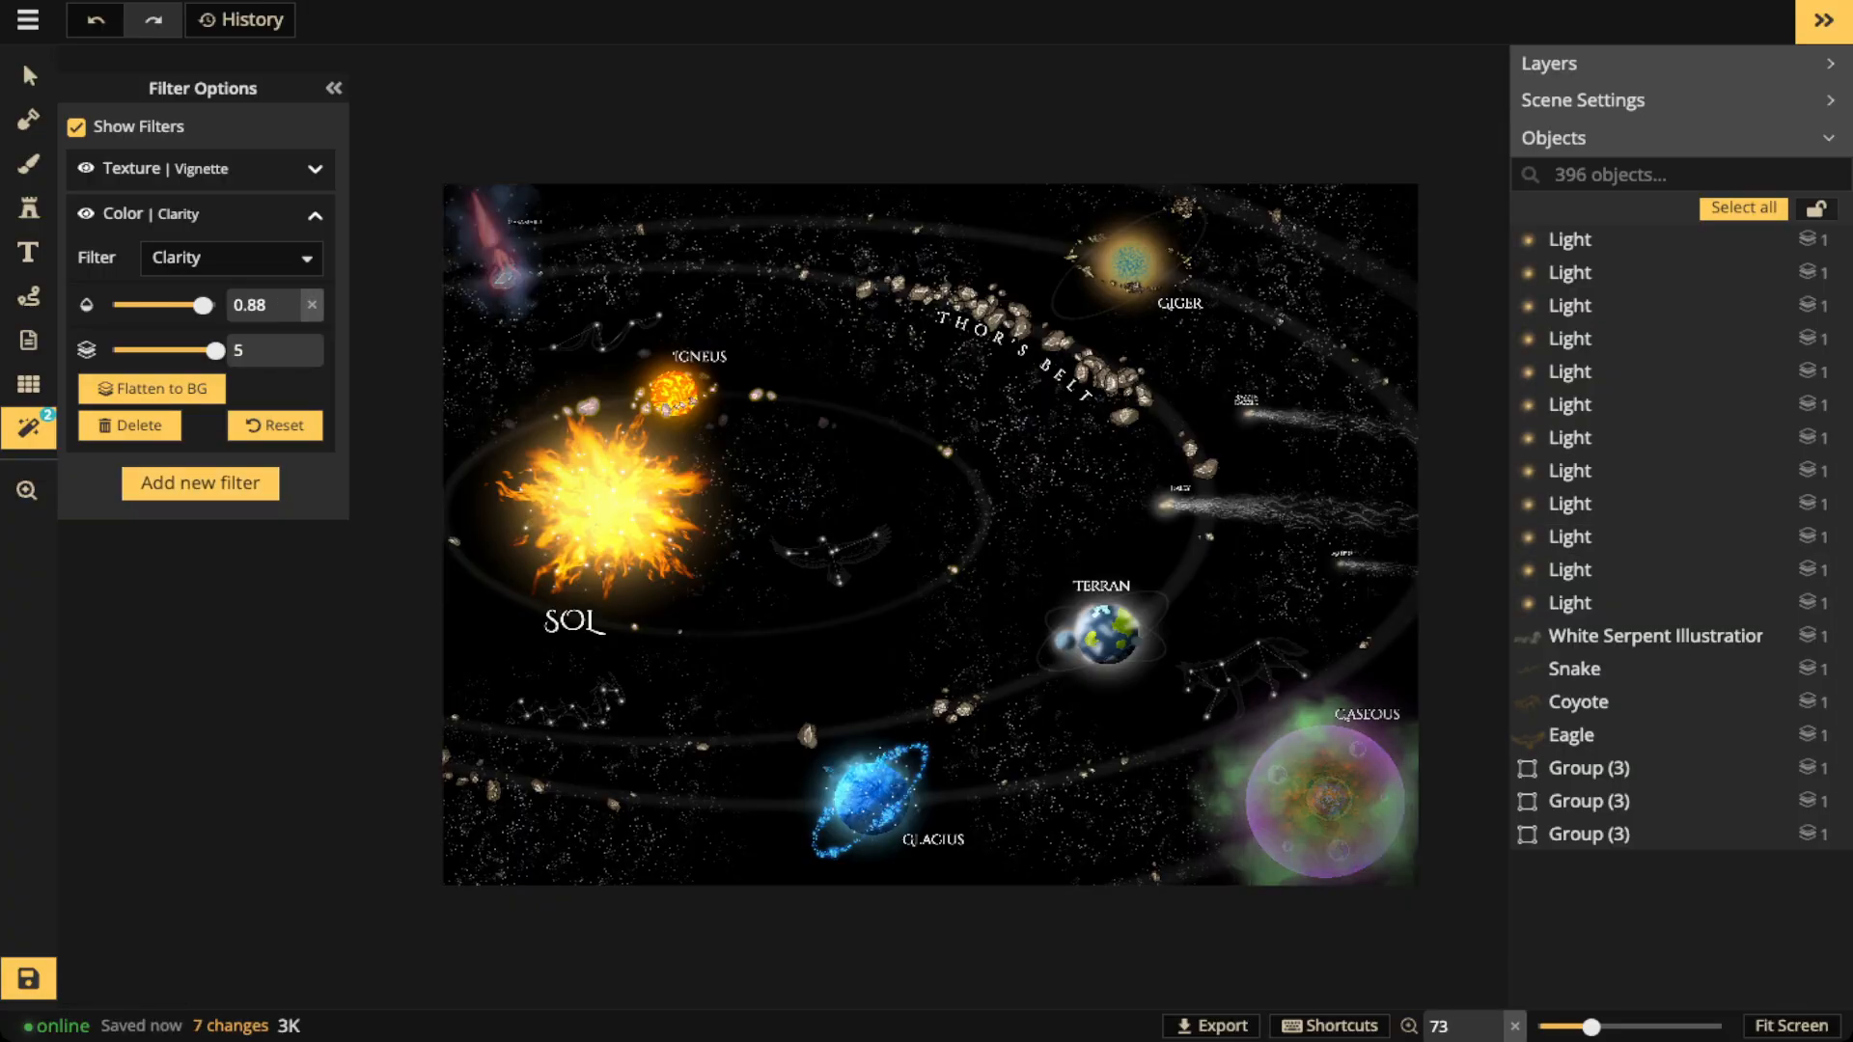
pyautogui.click(315, 169)
pyautogui.moveTo(163, 408); pyautogui.dragTo(216, 408)
pyautogui.scroll(-3, 1313, 661)
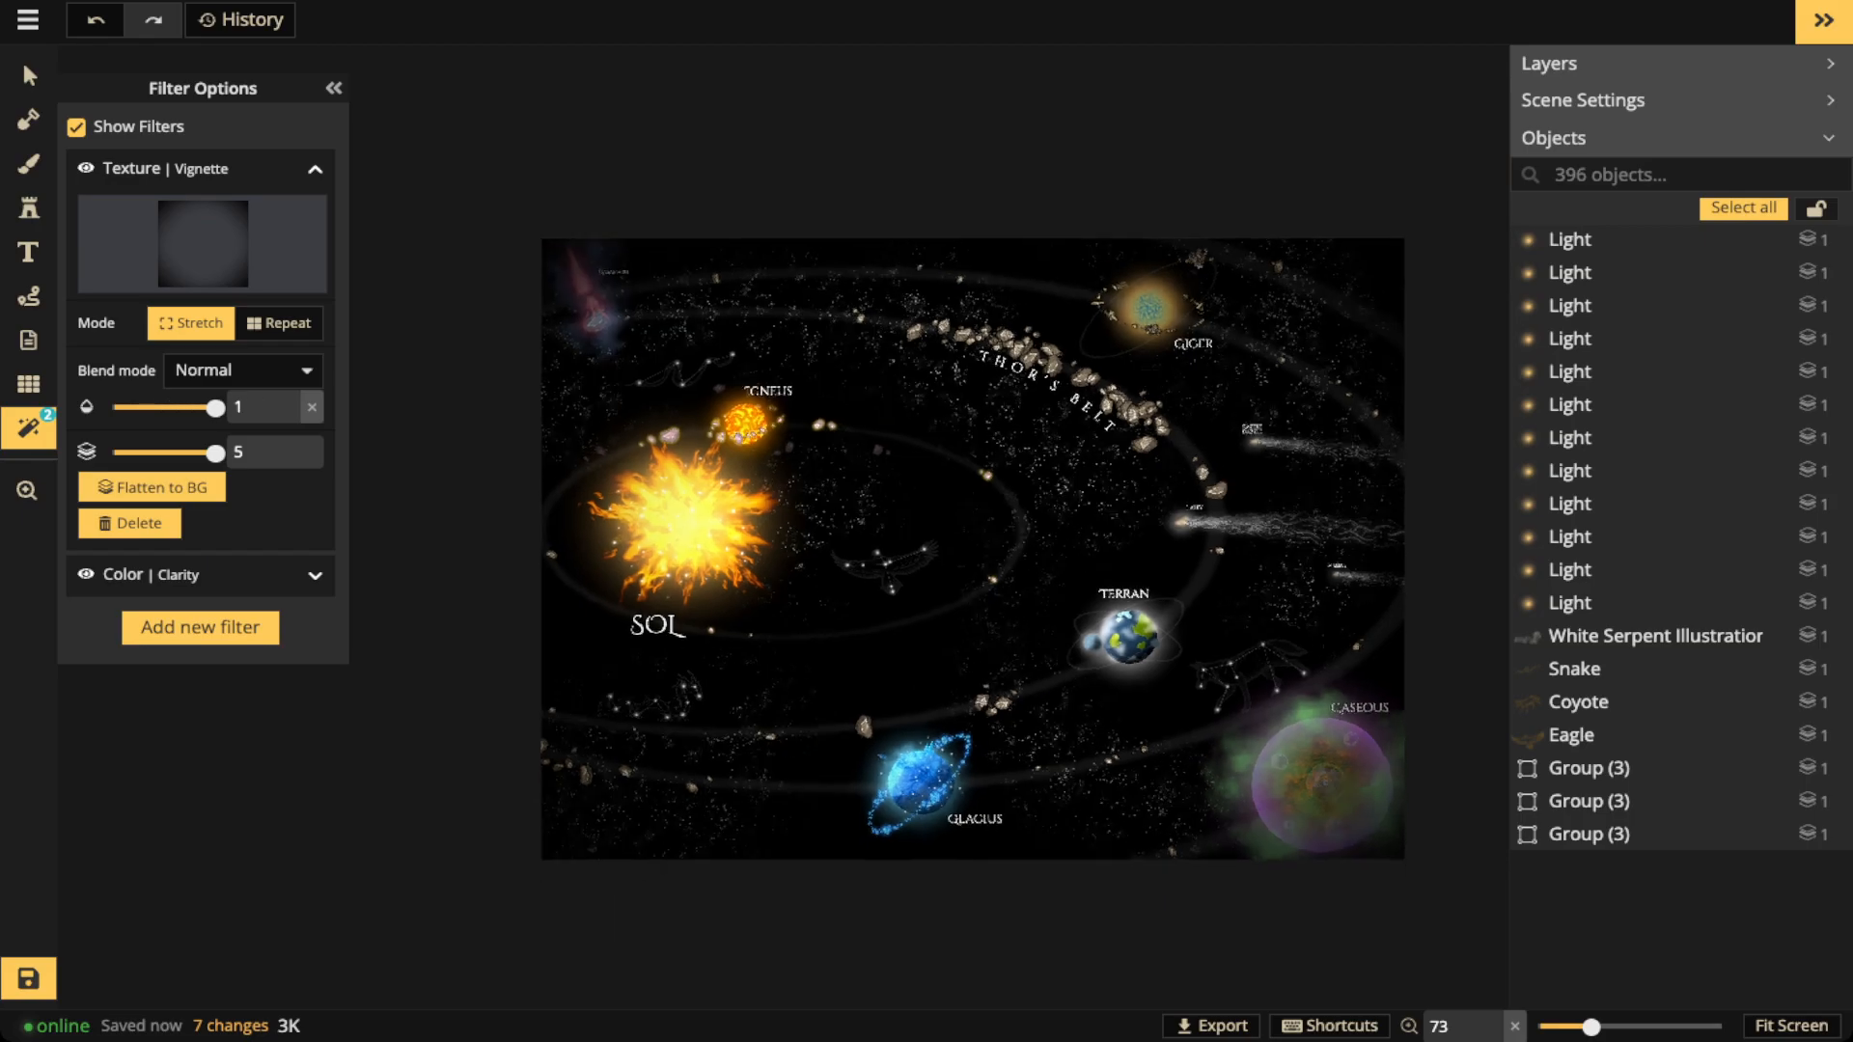
pyautogui.moveTo(1312, 661); pyautogui.dragTo(1309, 595)
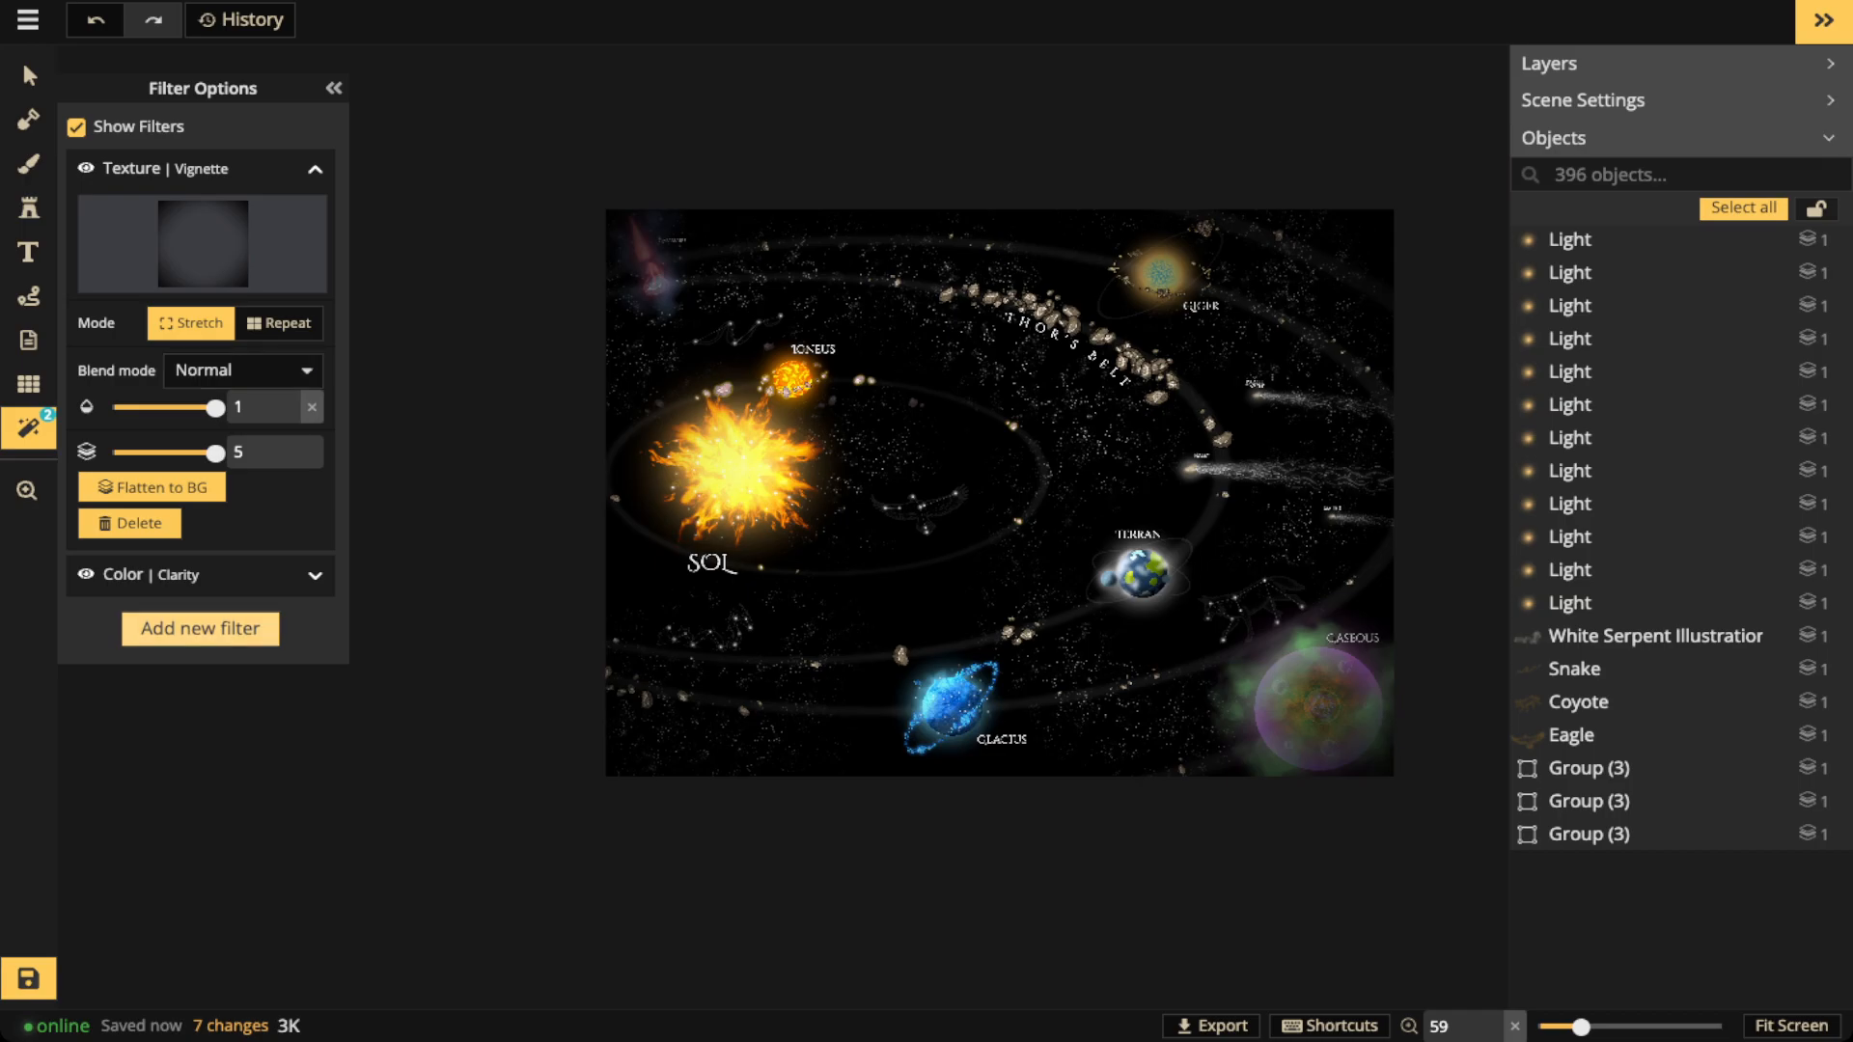
# Add a custom color filter to the map and set its filter type to Saturation
pyautogui.click(199, 628)
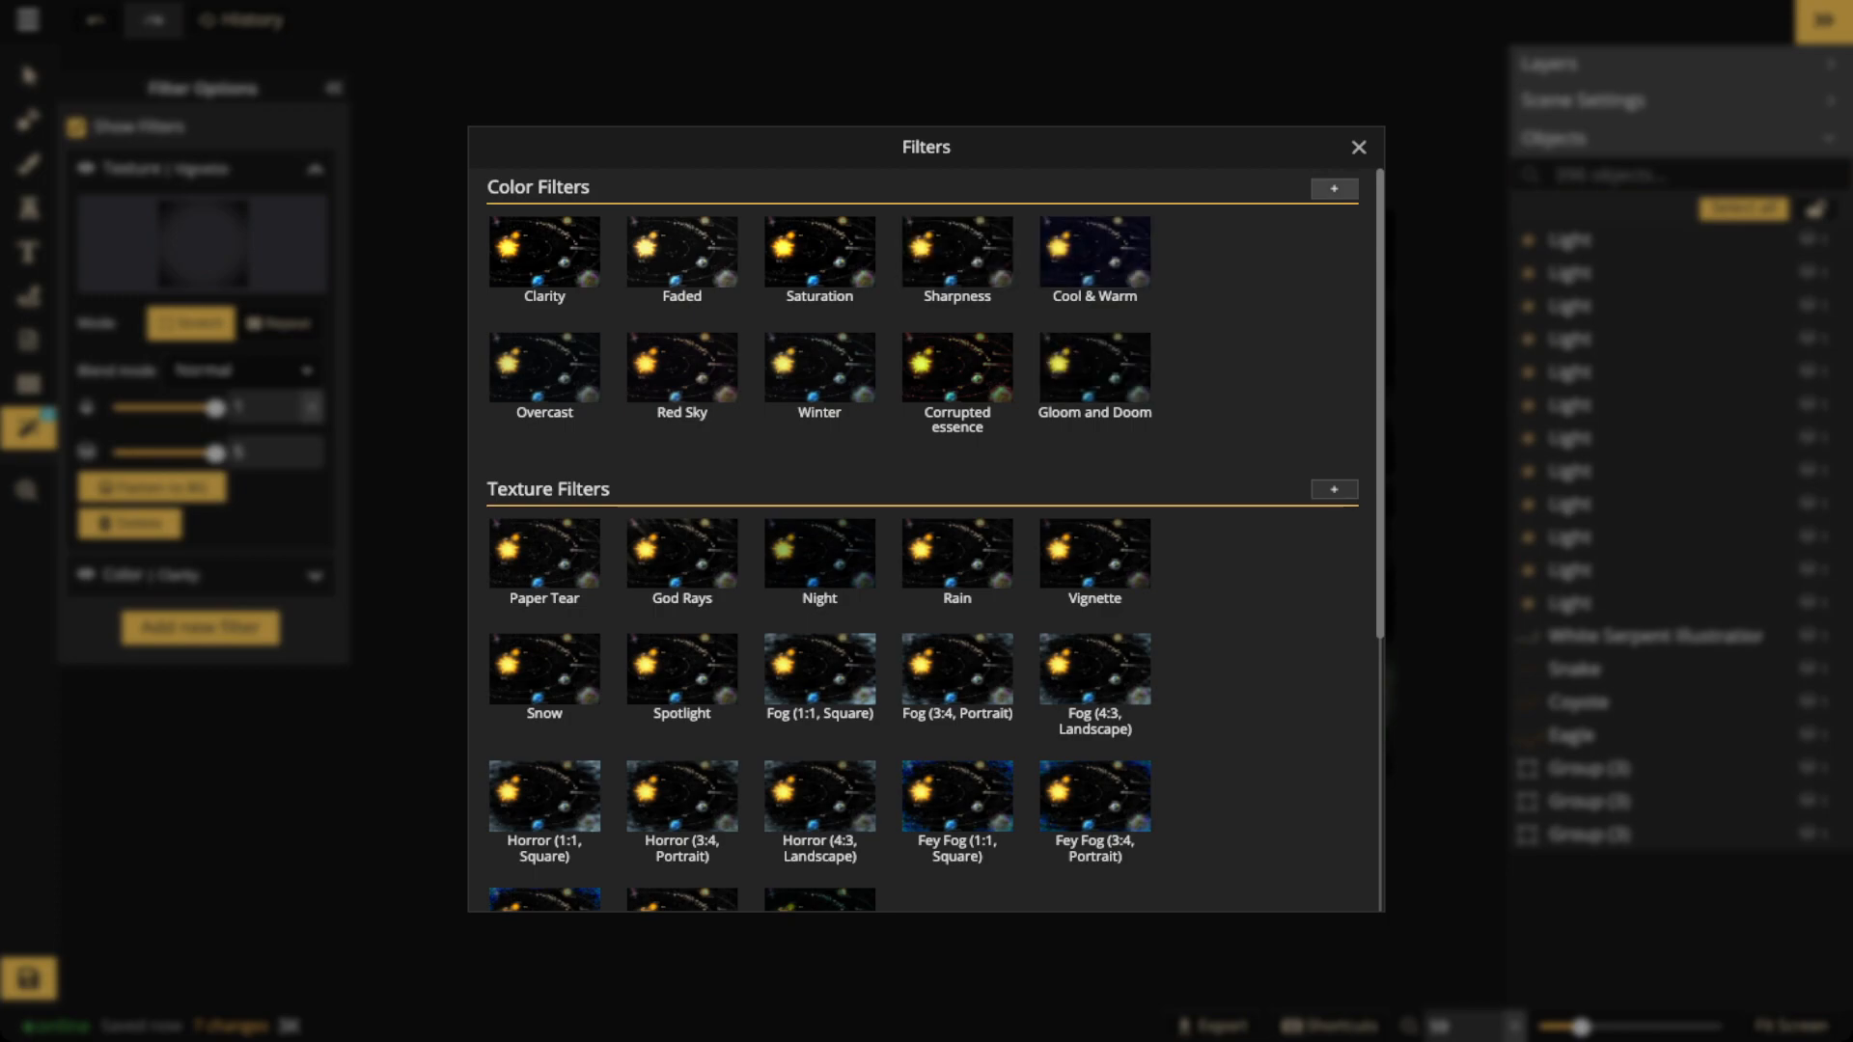
pyautogui.click(1333, 189)
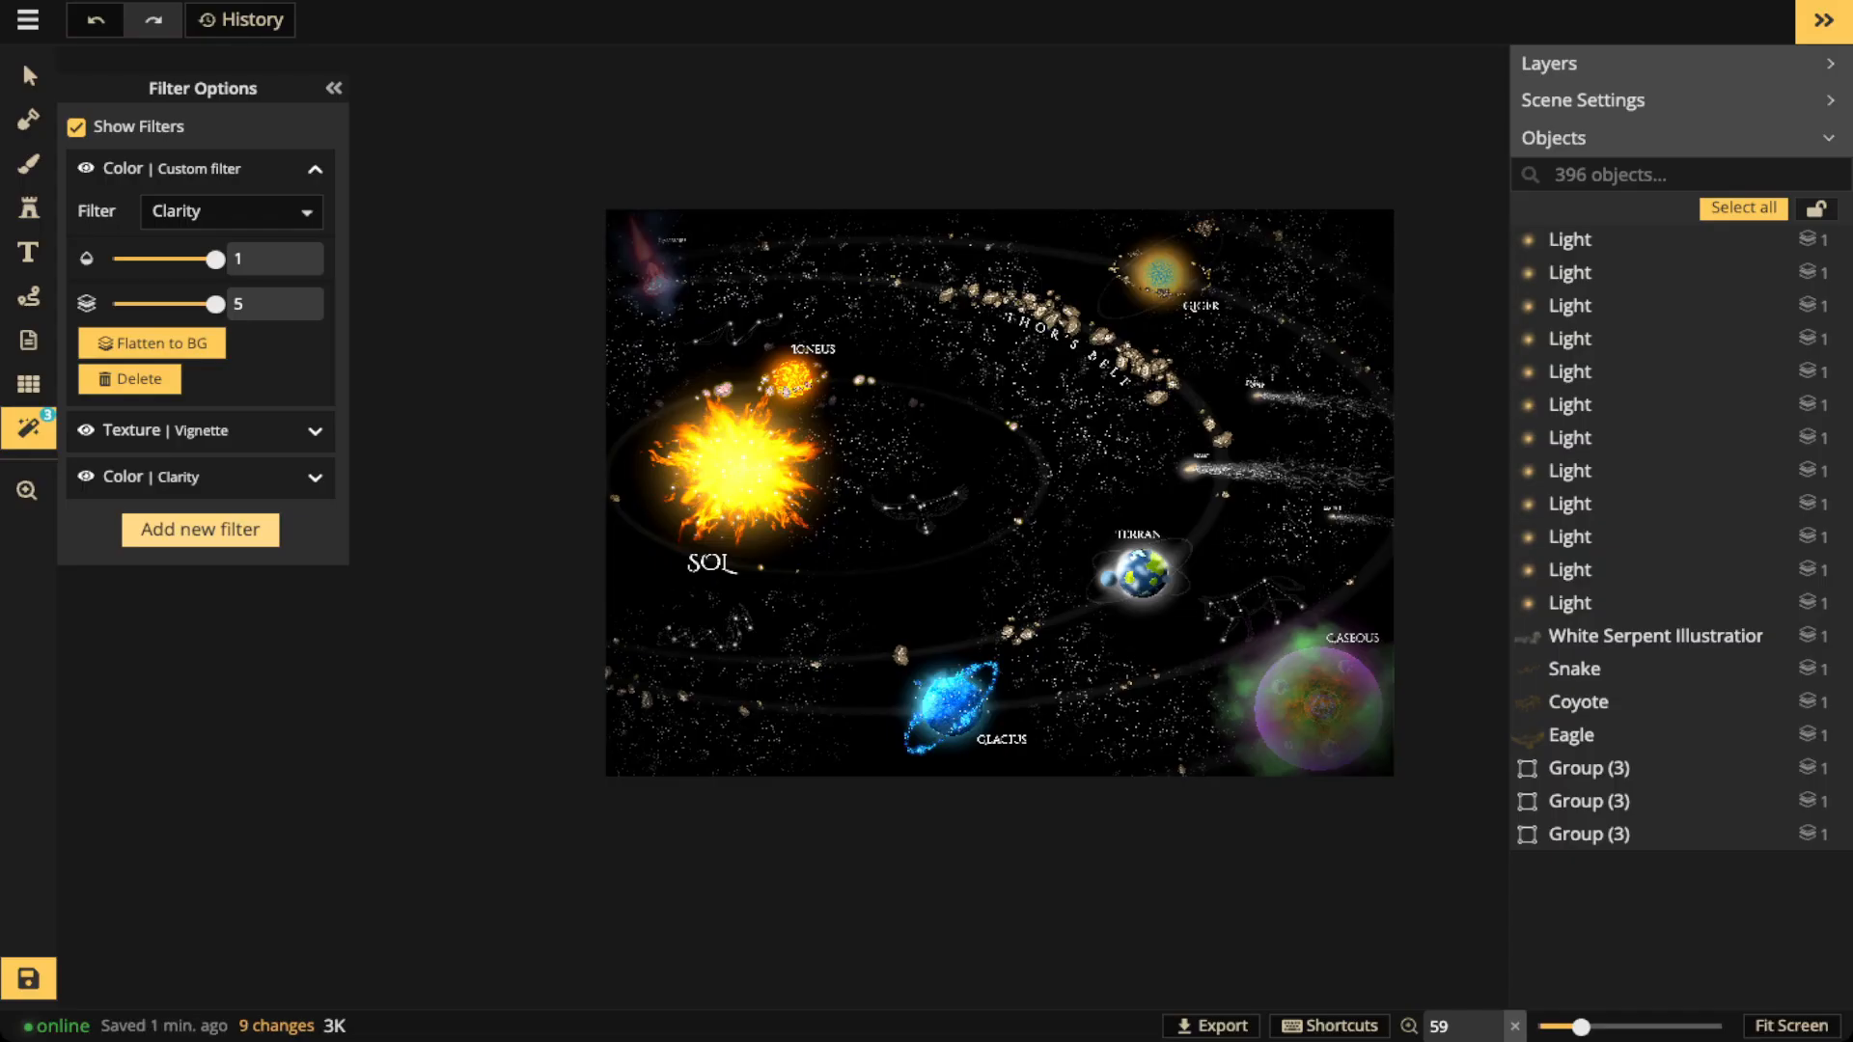
pyautogui.click(231, 211)
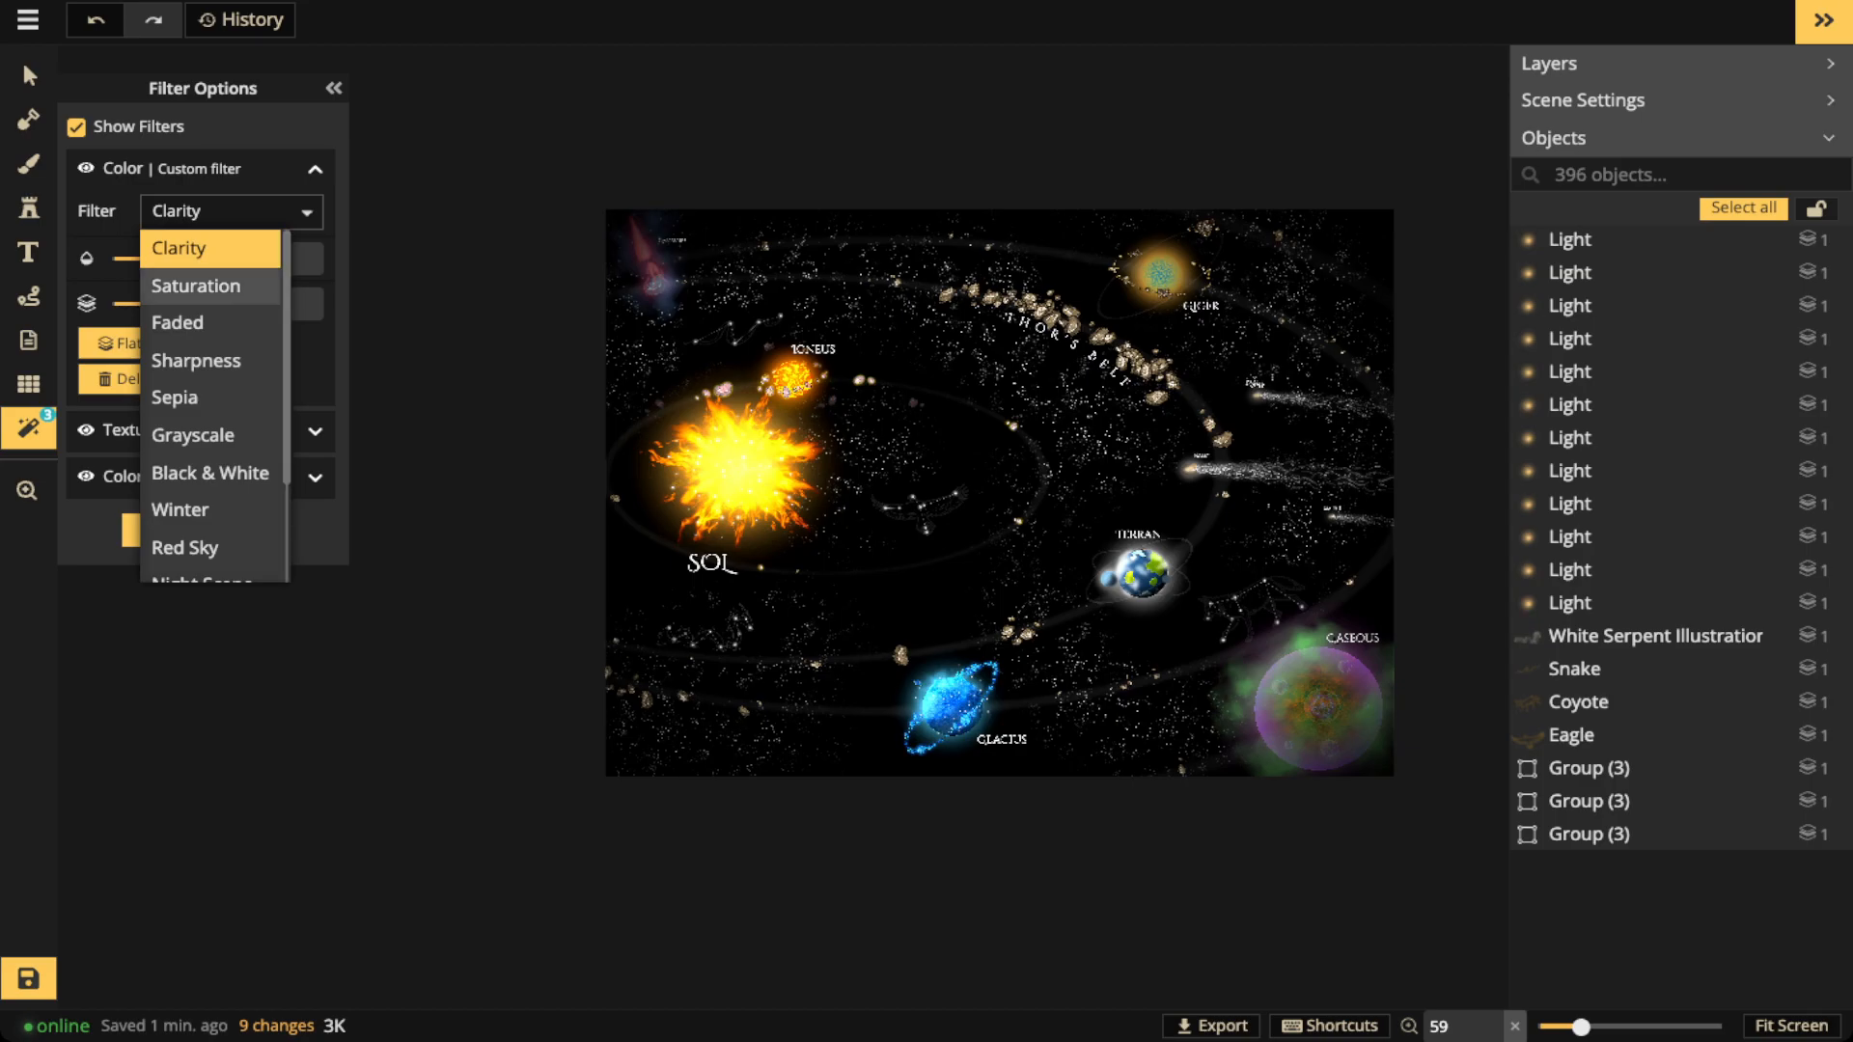
pyautogui.click(211, 287)
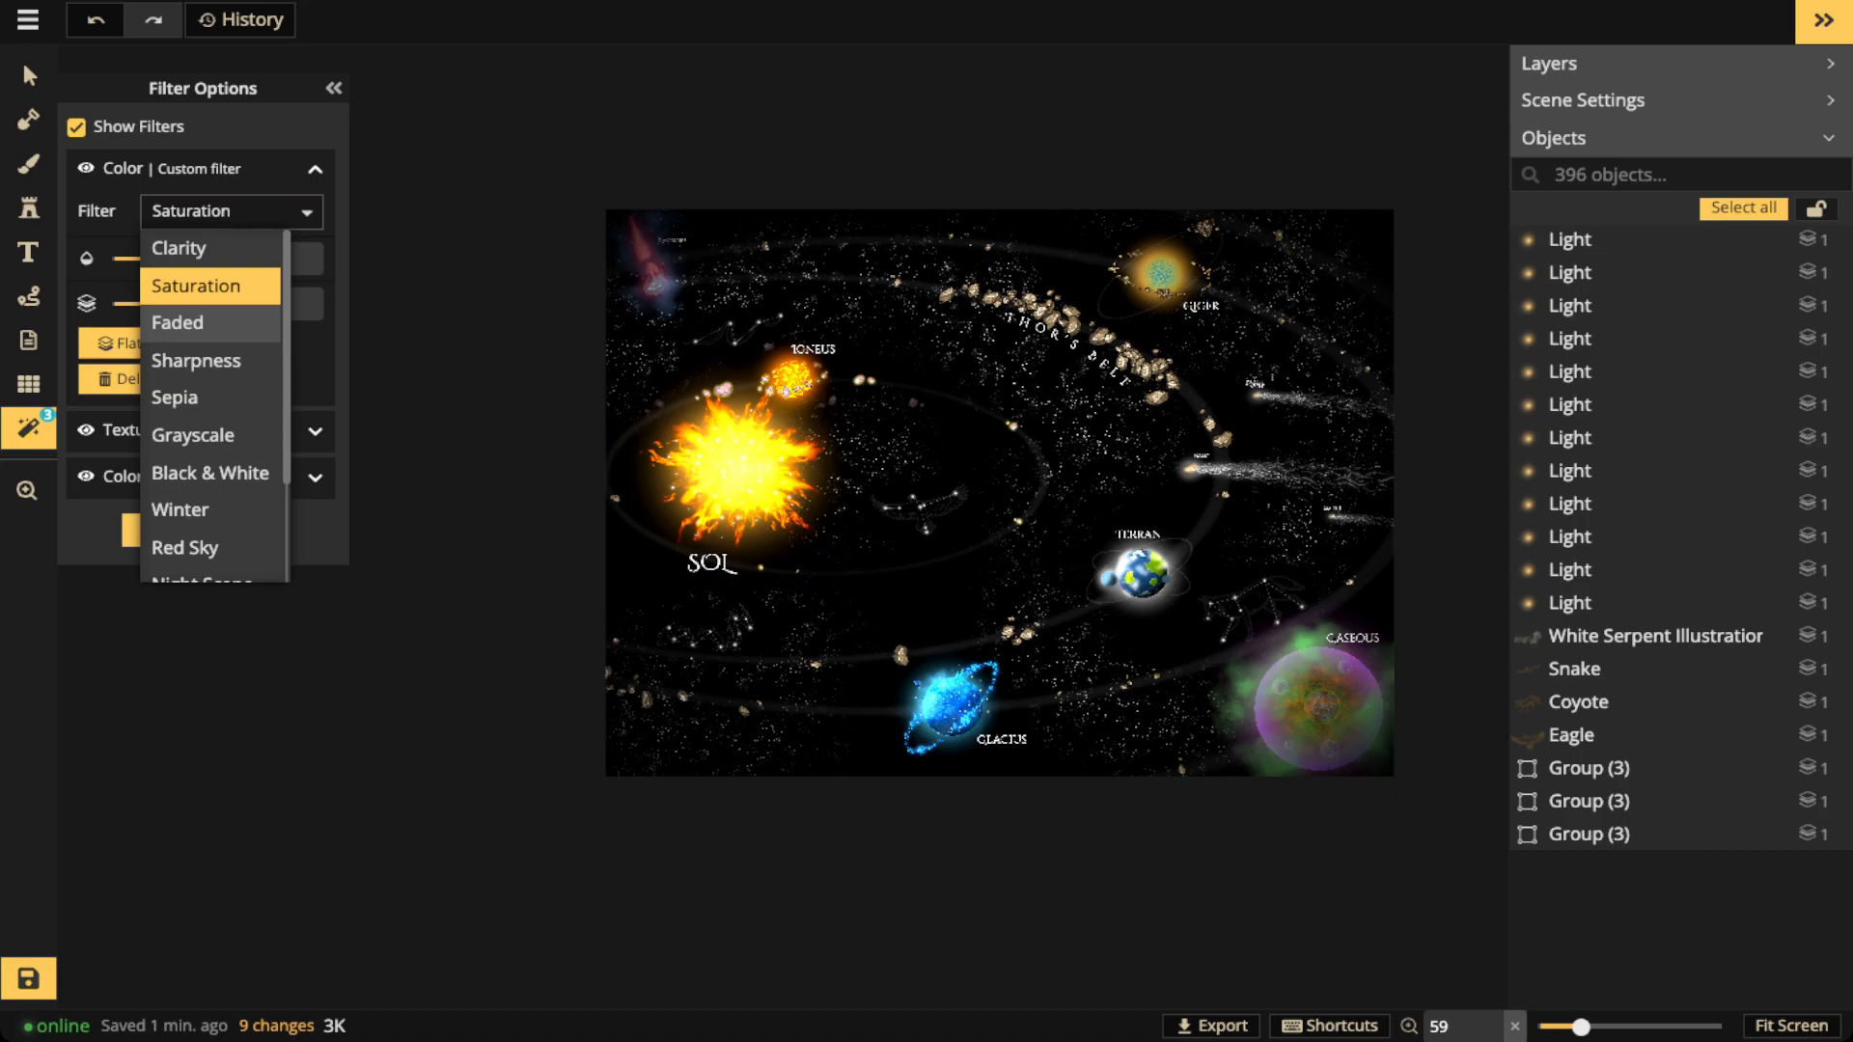
# Try the Faded type on the custom color filter and view the whole map
pyautogui.click(211, 323)
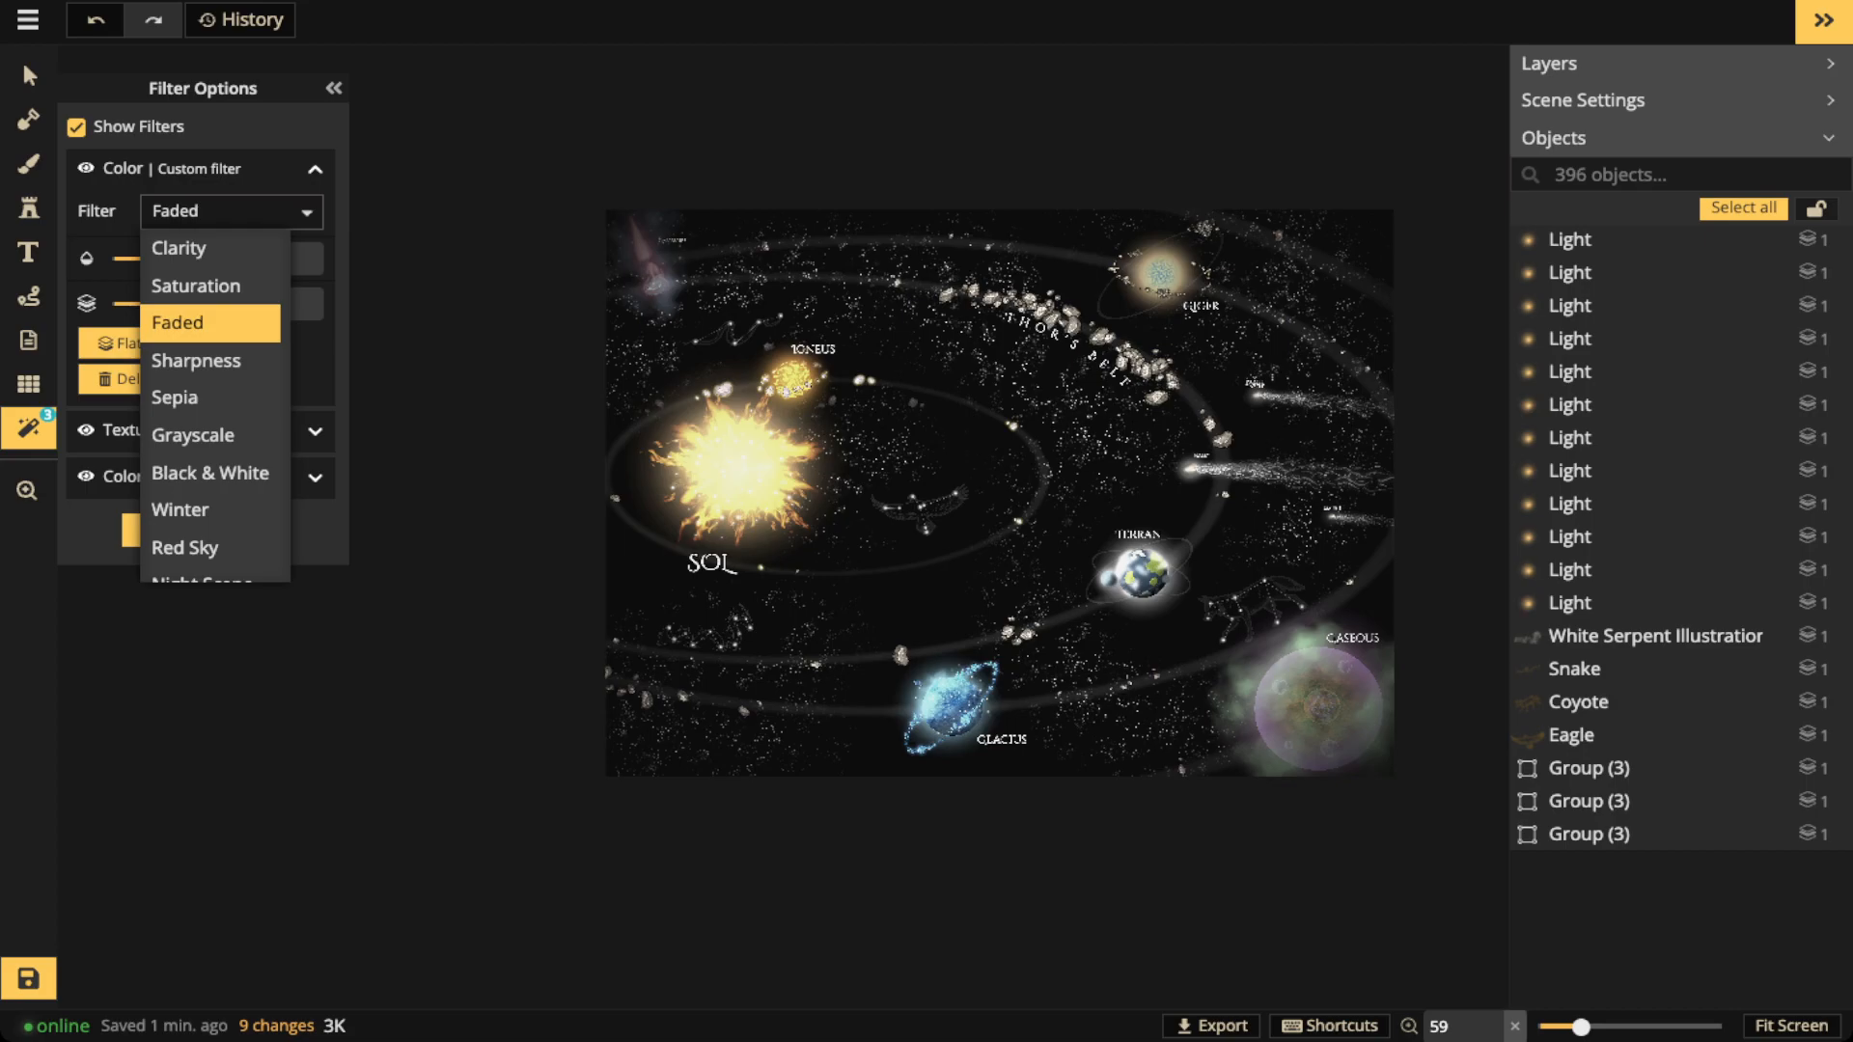
pyautogui.click(1101, 572)
pyautogui.scroll(1, 1101, 573)
pyautogui.moveTo(1100, 573); pyautogui.dragTo(1054, 569)
# Try the Sharpness type on the custom color filter and inspect the sun and Igneus up close
pyautogui.click(232, 211)
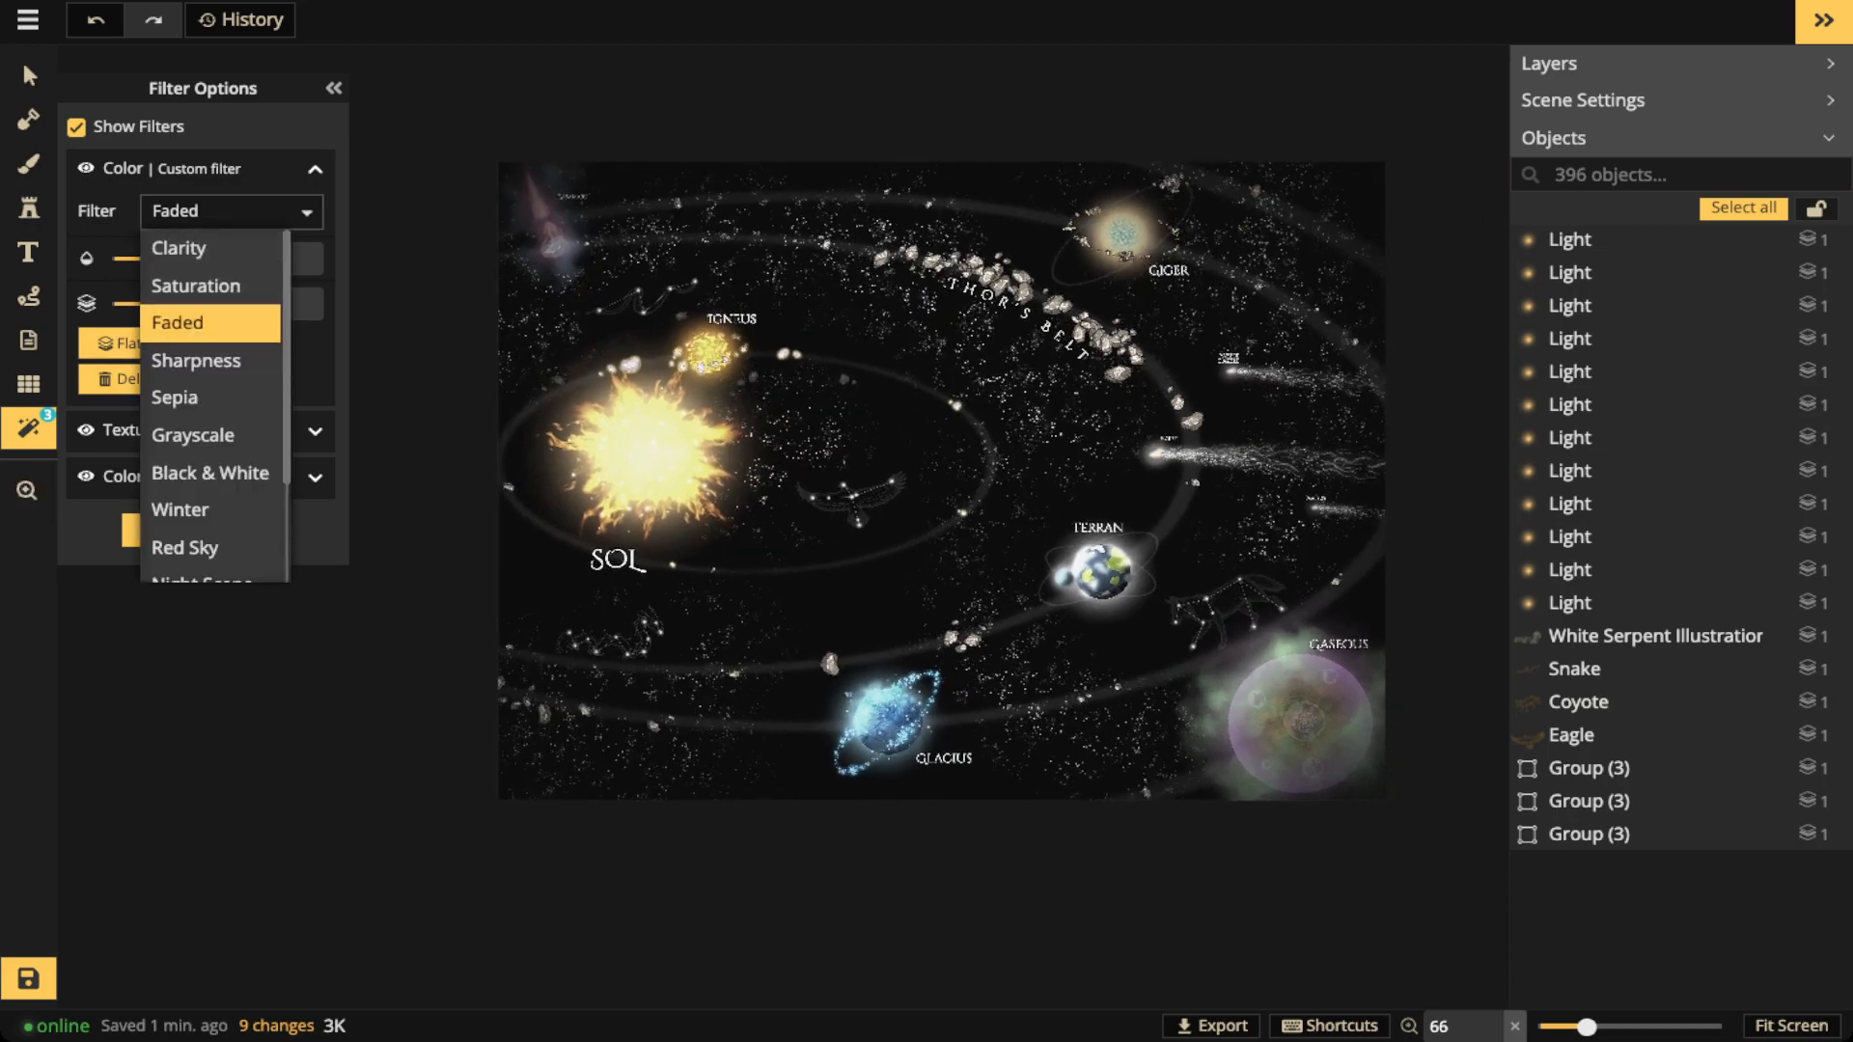
pyautogui.click(209, 361)
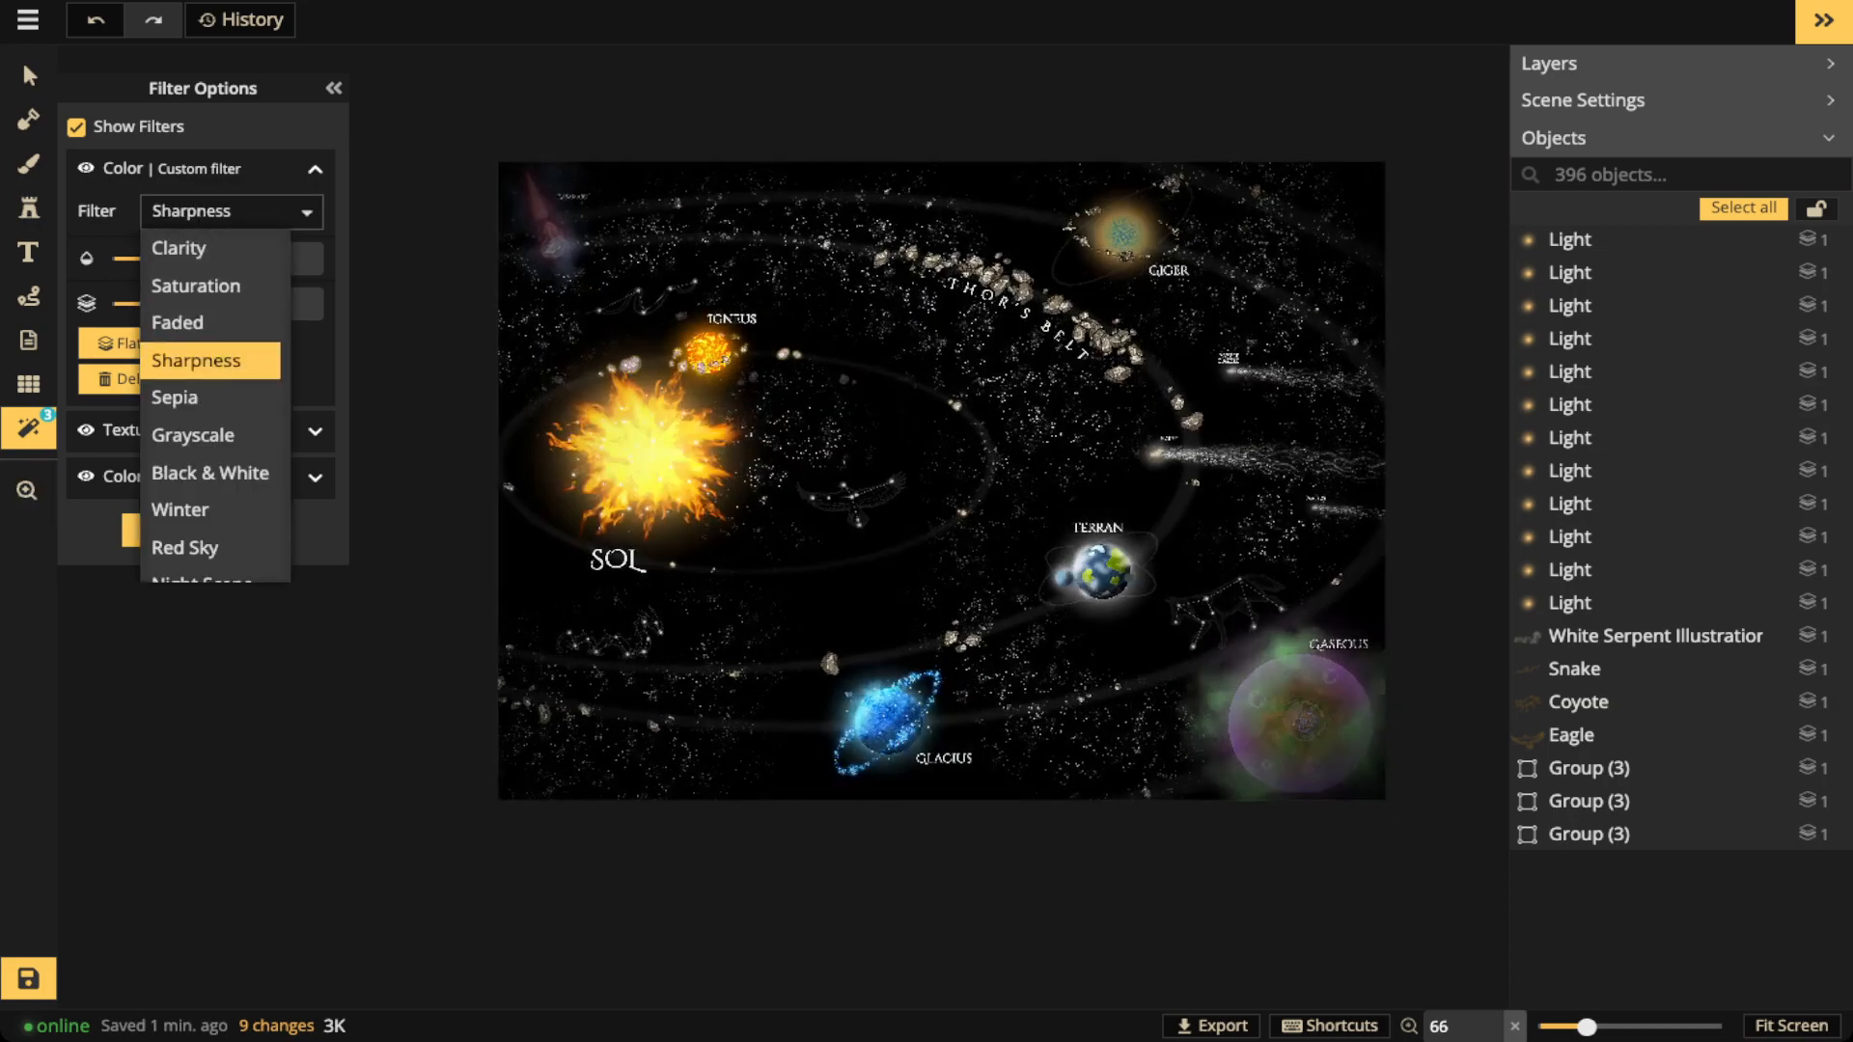
pyautogui.click(820, 463)
pyautogui.scroll(5, 821, 463)
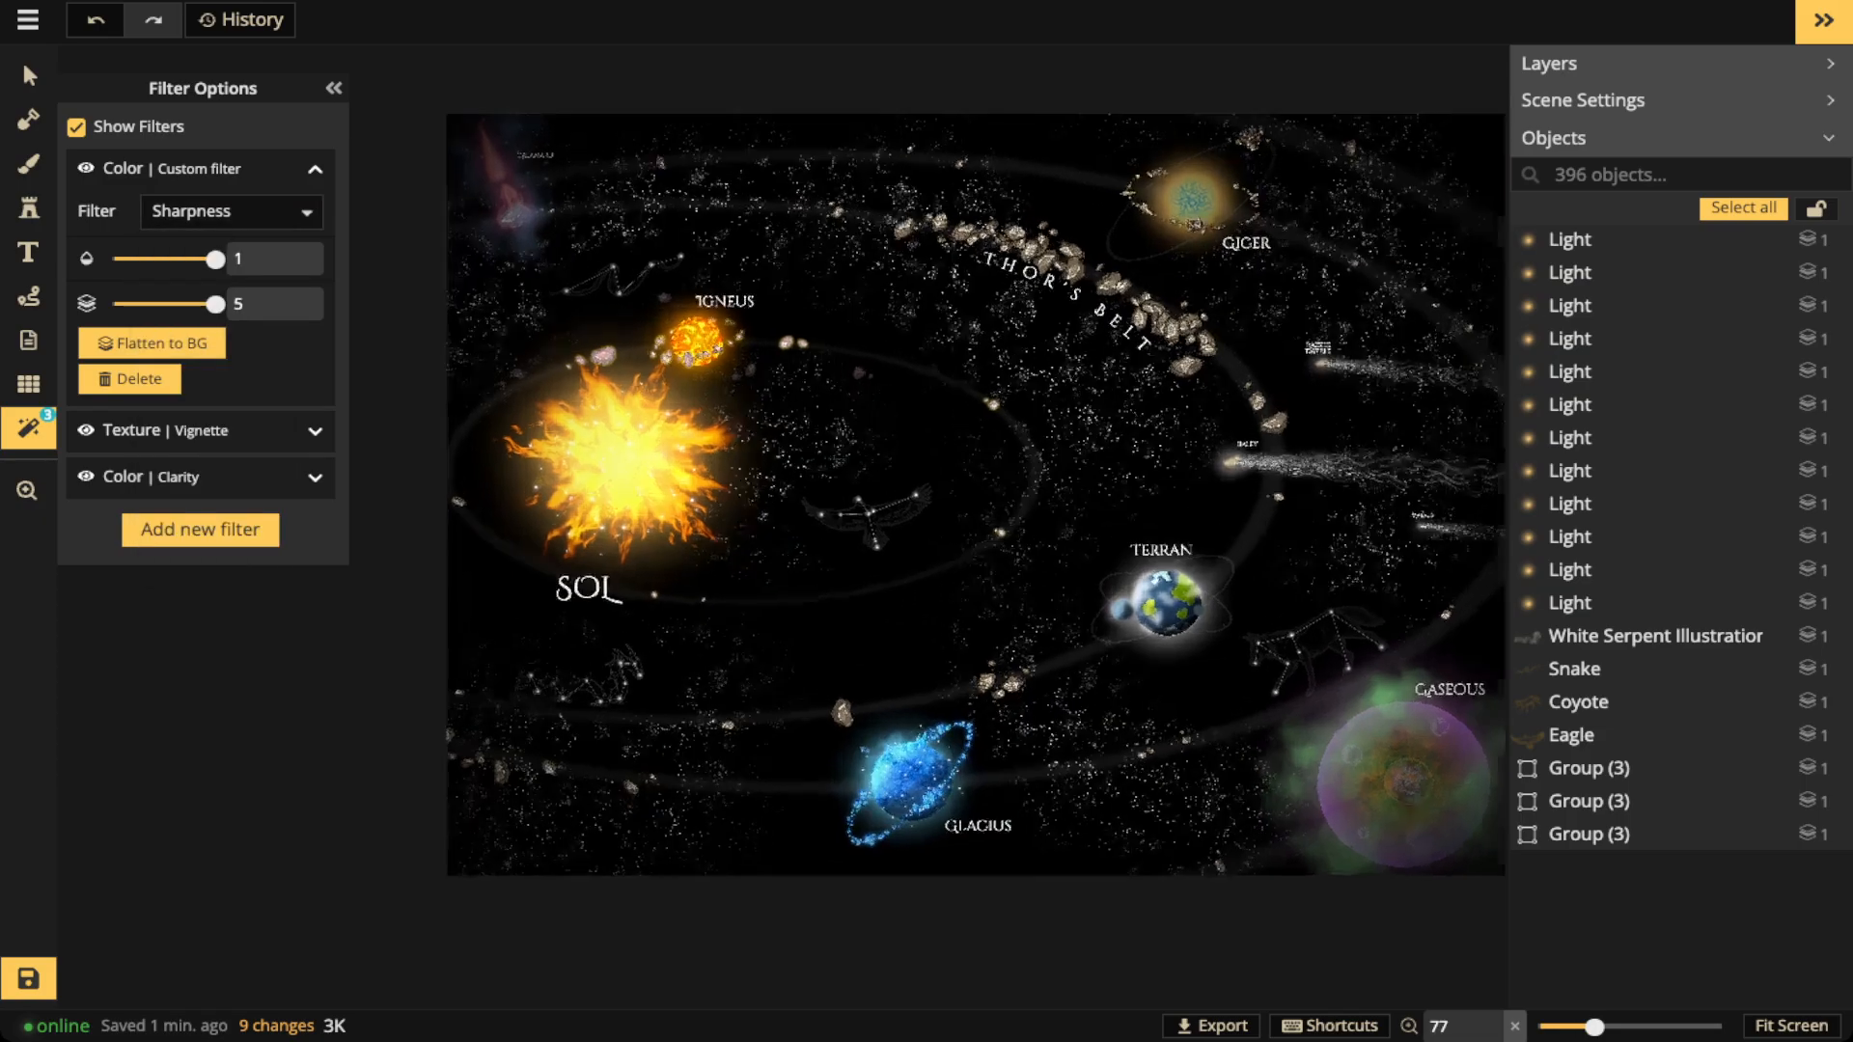
pyautogui.scroll(10, 704, 341)
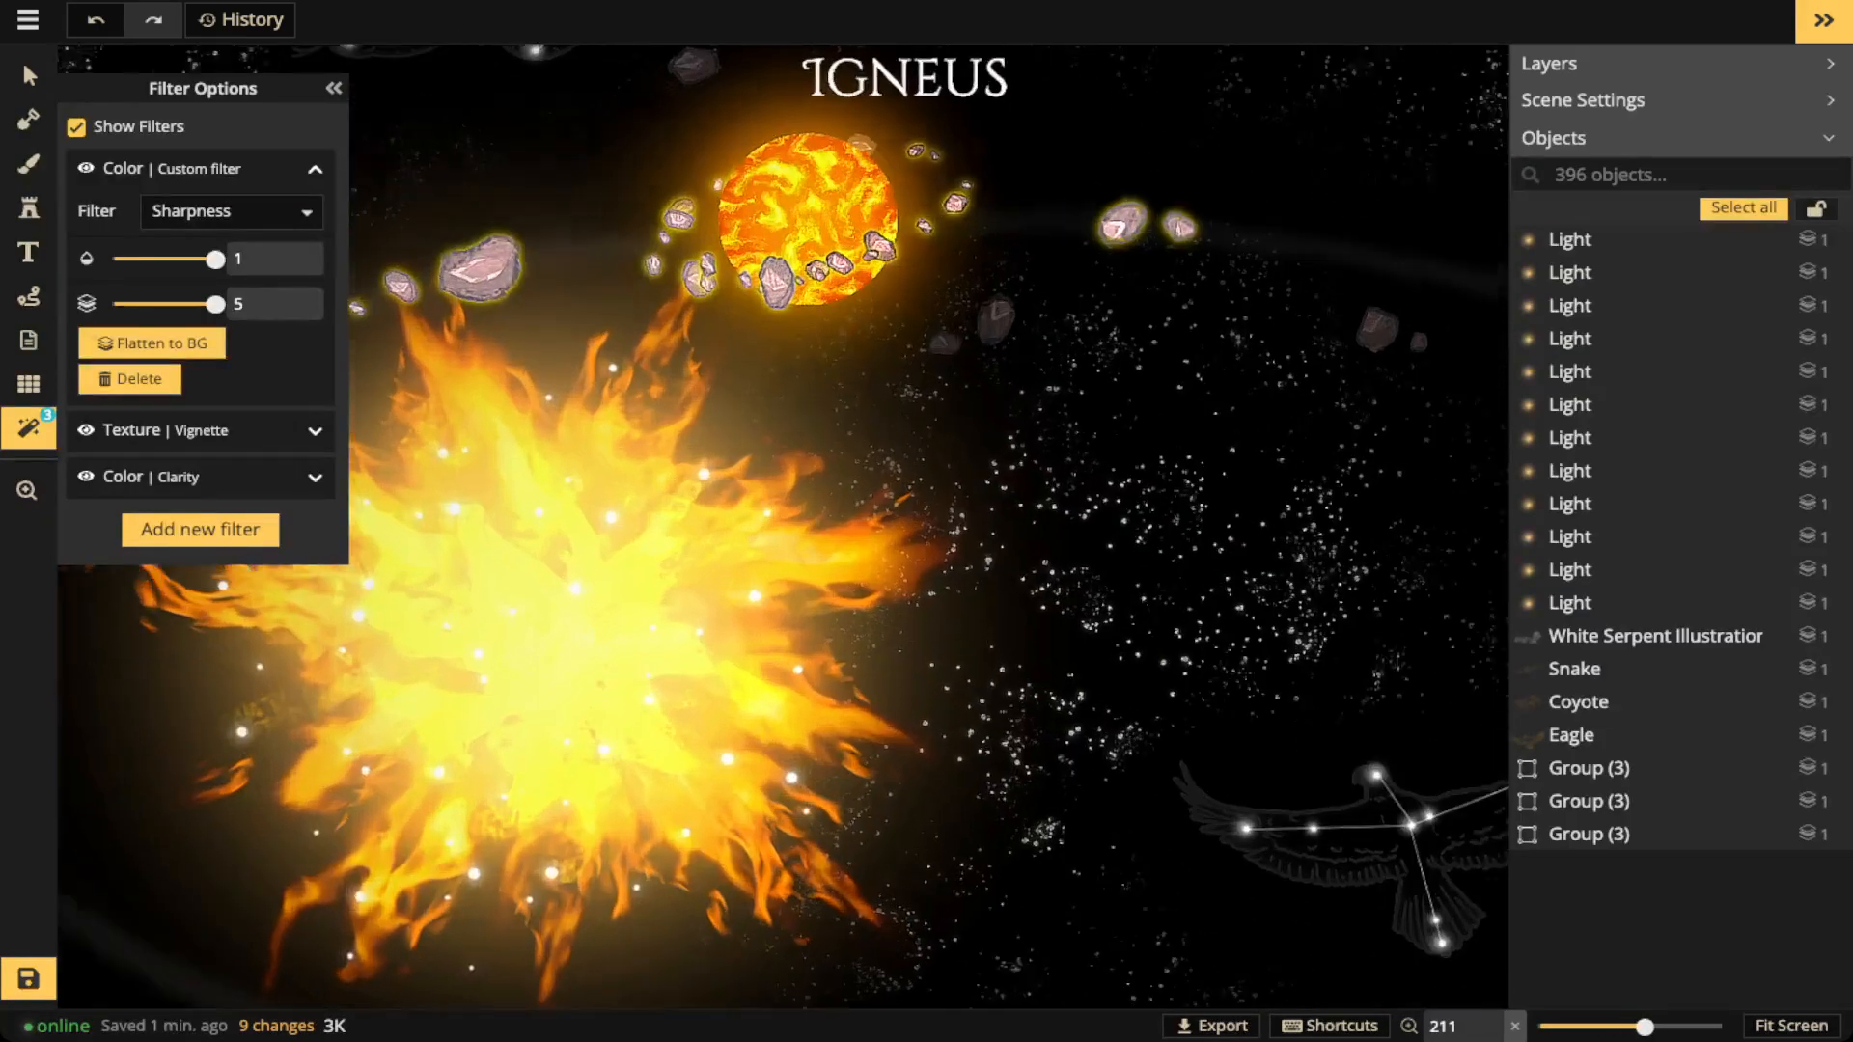
pyautogui.scroll(-2, 736, 199)
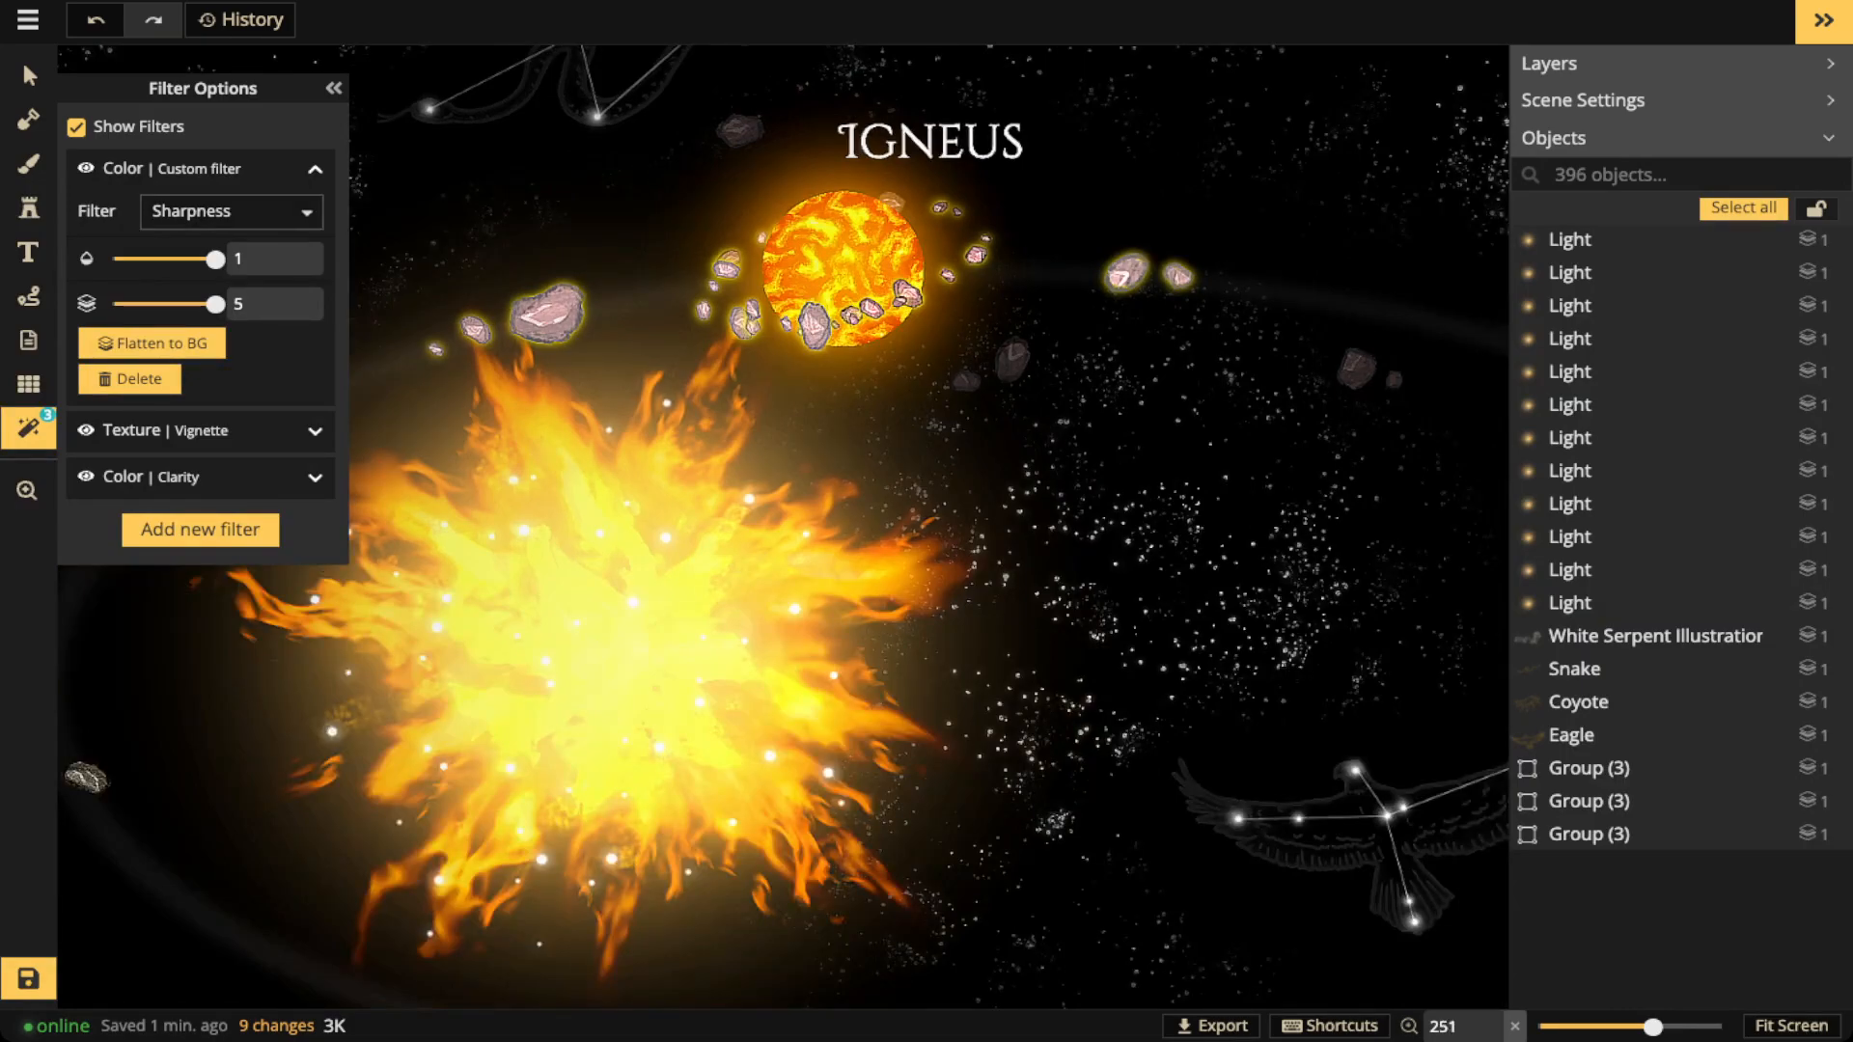
pyautogui.scroll(-5, 469, 275)
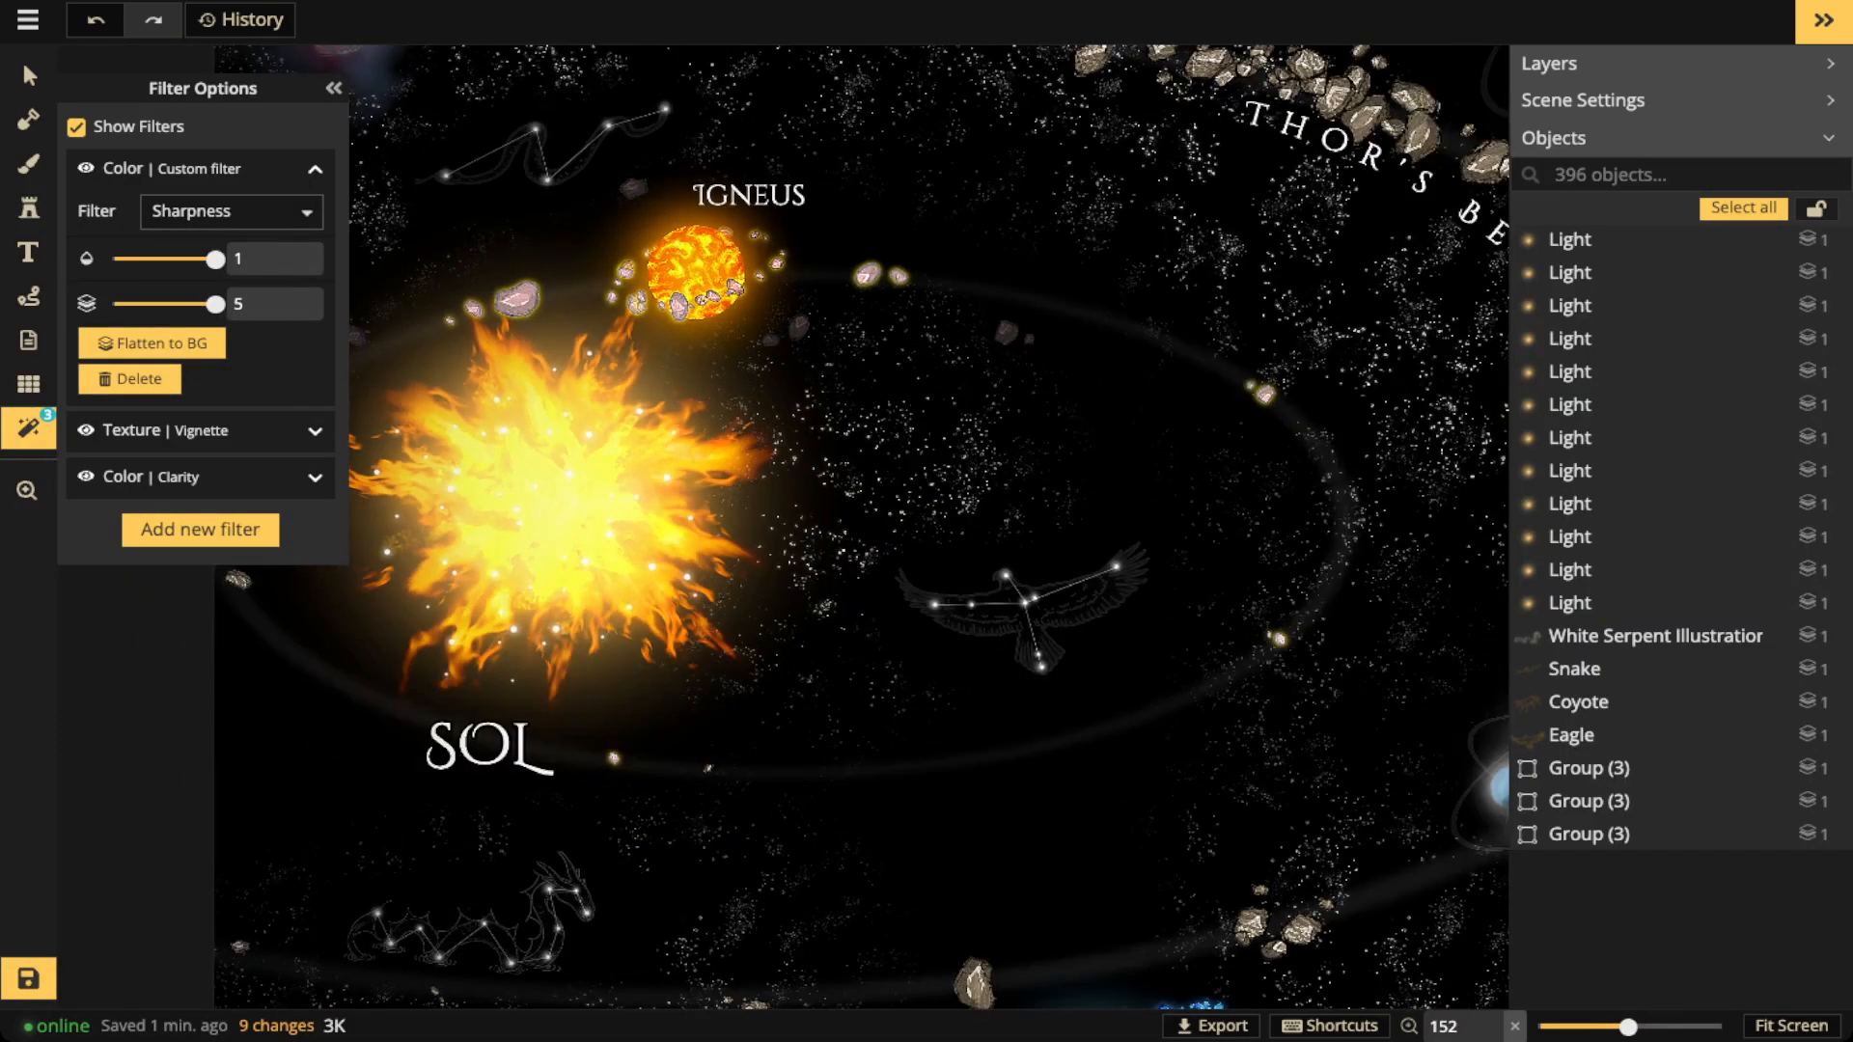
# Try the Sepia type on the custom color filter and view the whole map with it
pyautogui.click(261, 211)
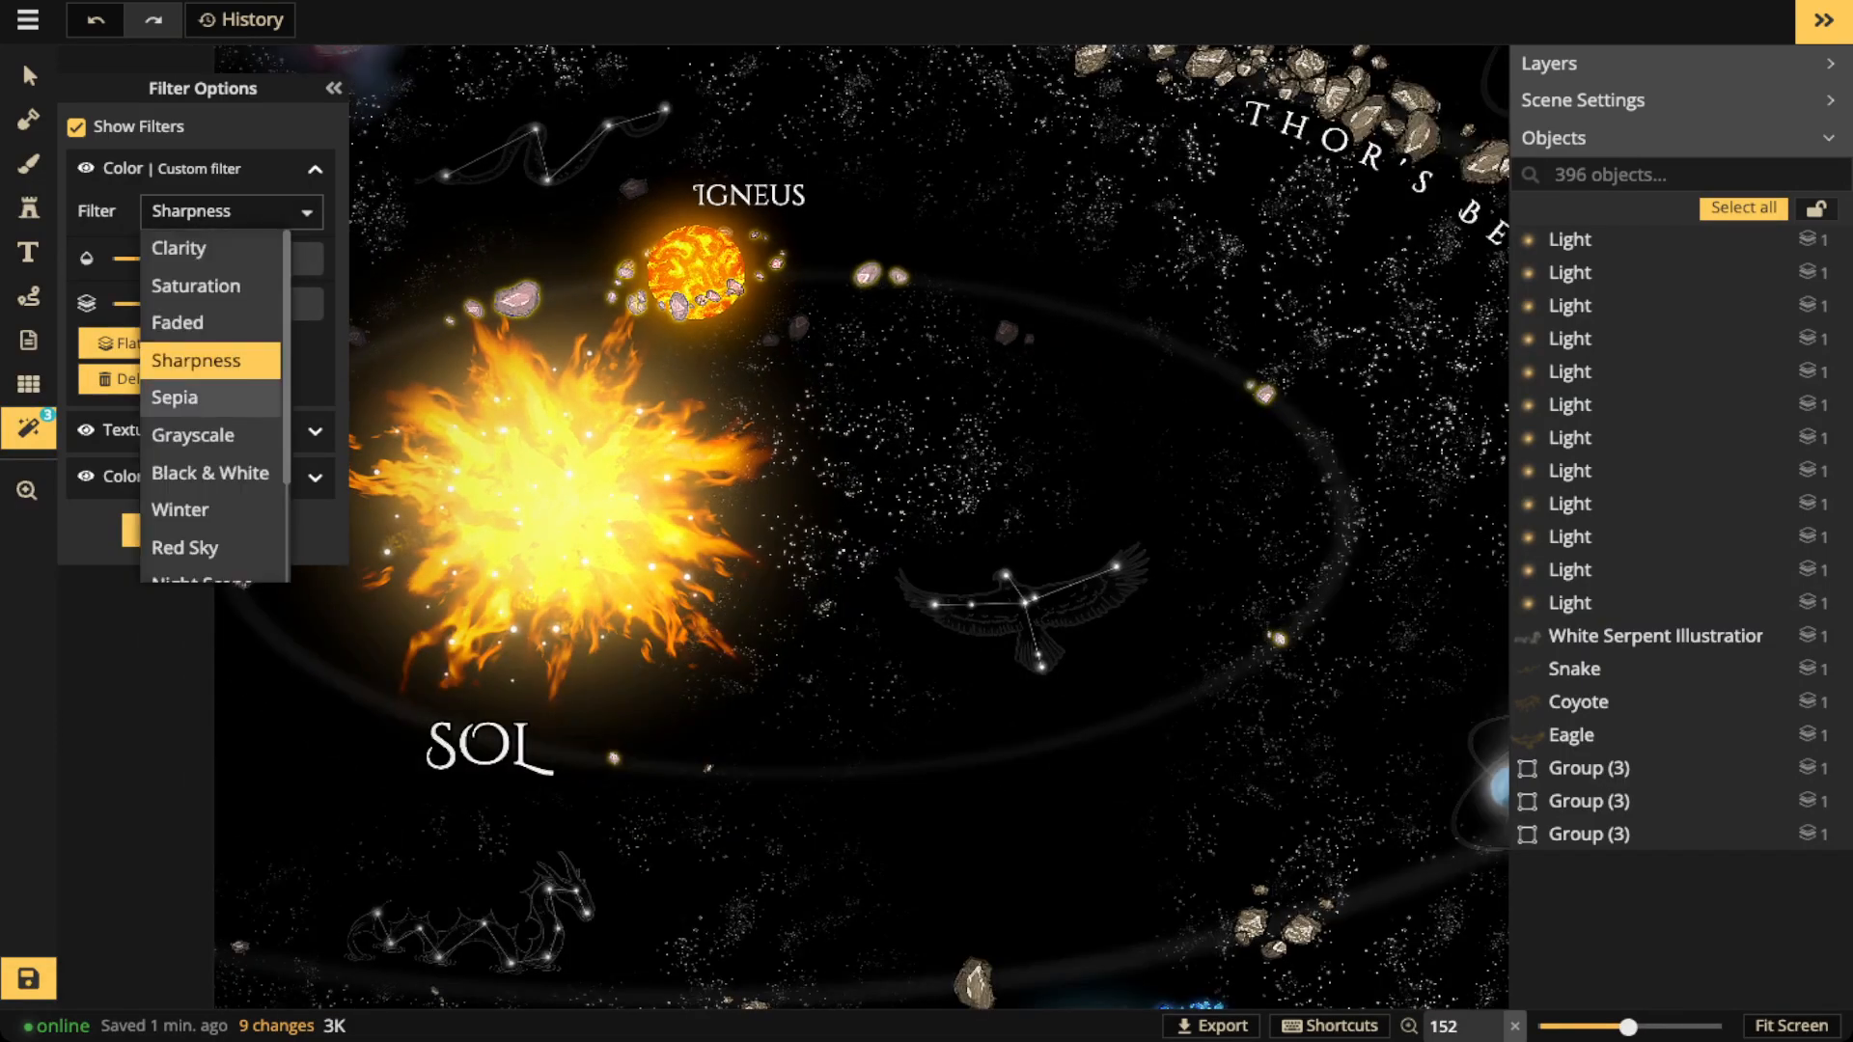
pyautogui.click(210, 397)
pyautogui.click(1156, 312)
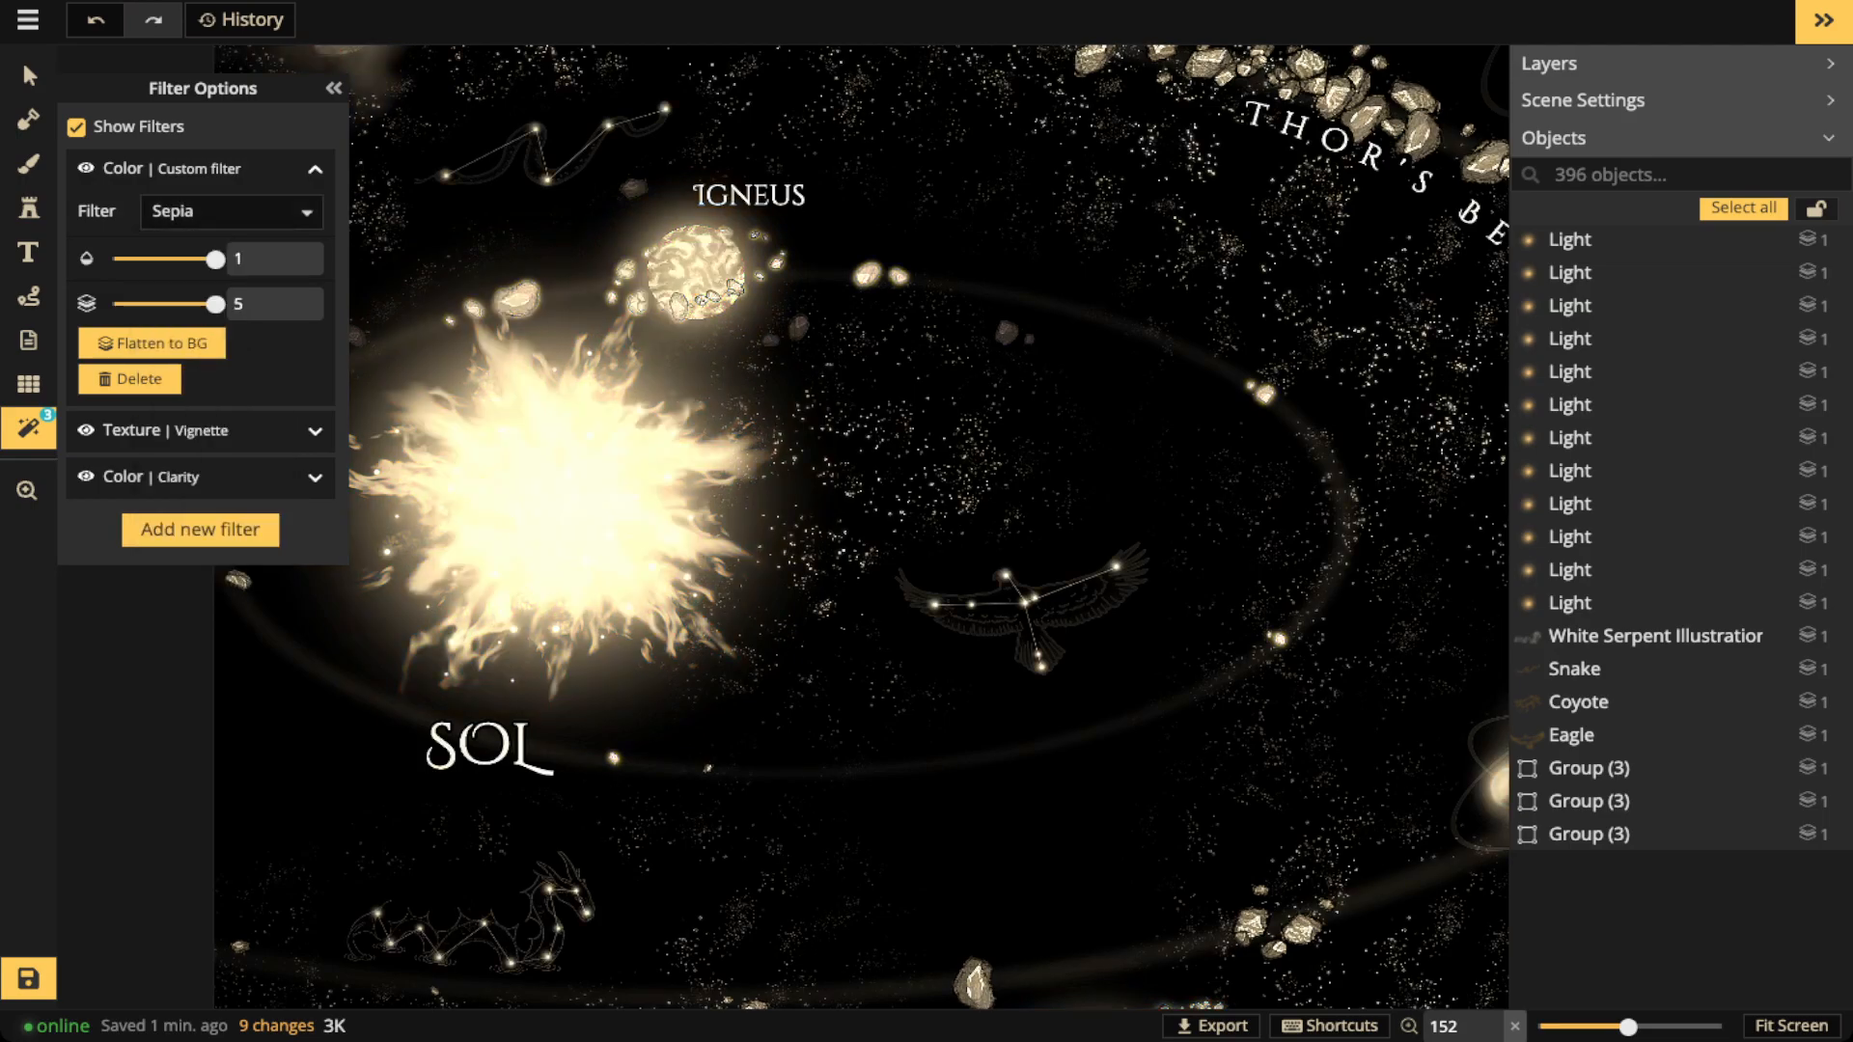
pyautogui.scroll(-8, 1157, 312)
pyautogui.press('space')
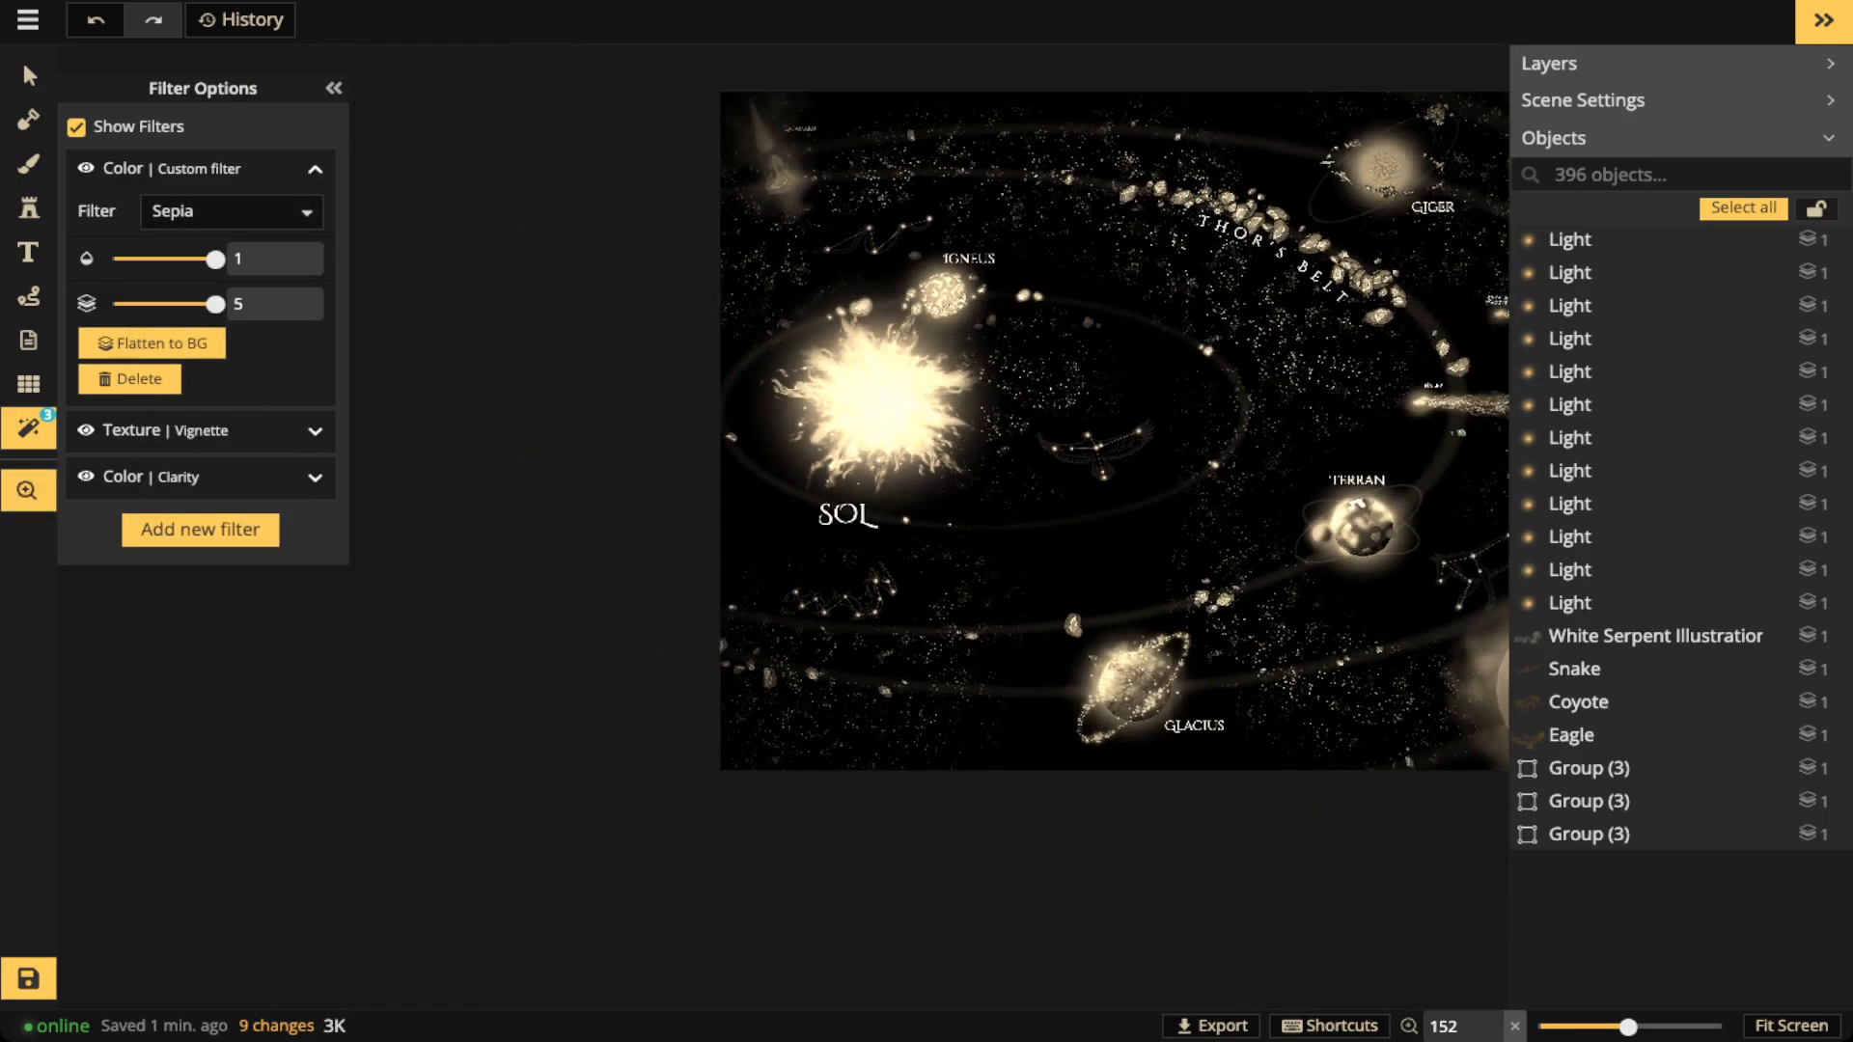
pyautogui.moveTo(1156, 312); pyautogui.dragTo(861, 355)
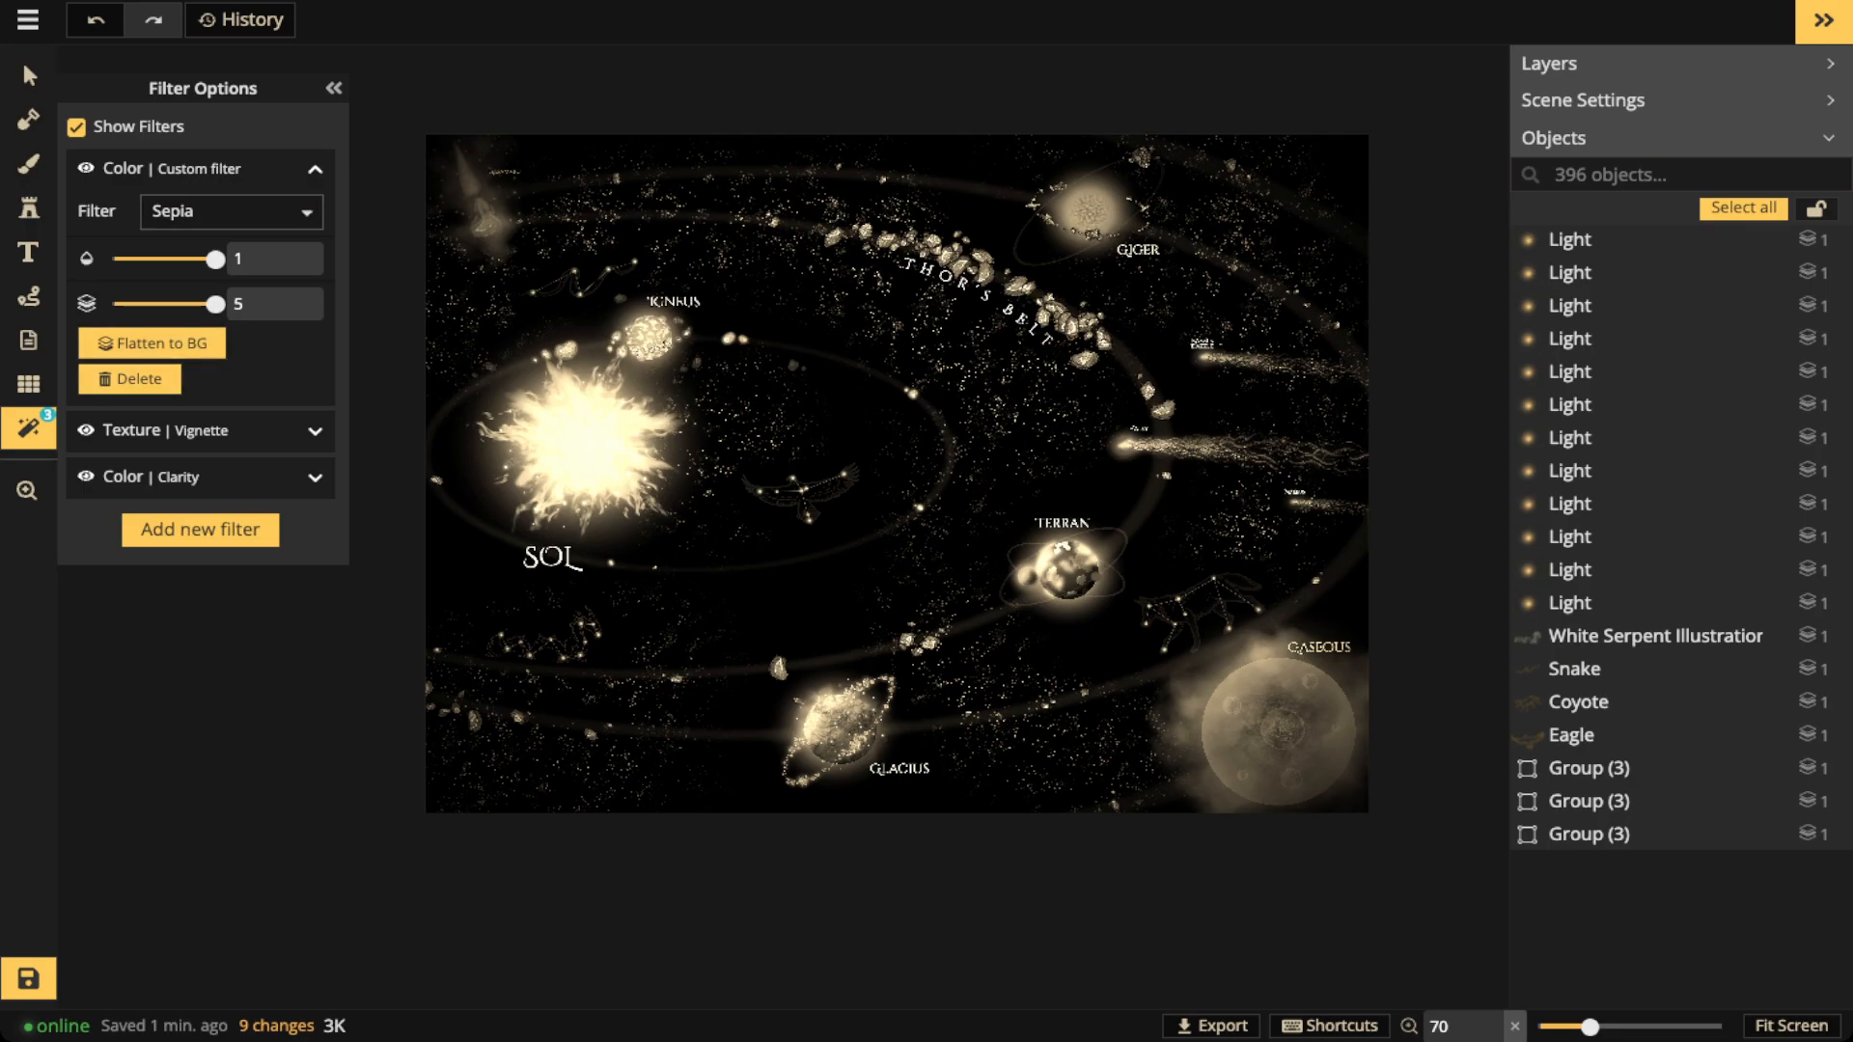
# Preview the map with the custom color filter set to Grayscale and to Black & White
pyautogui.click(231, 211)
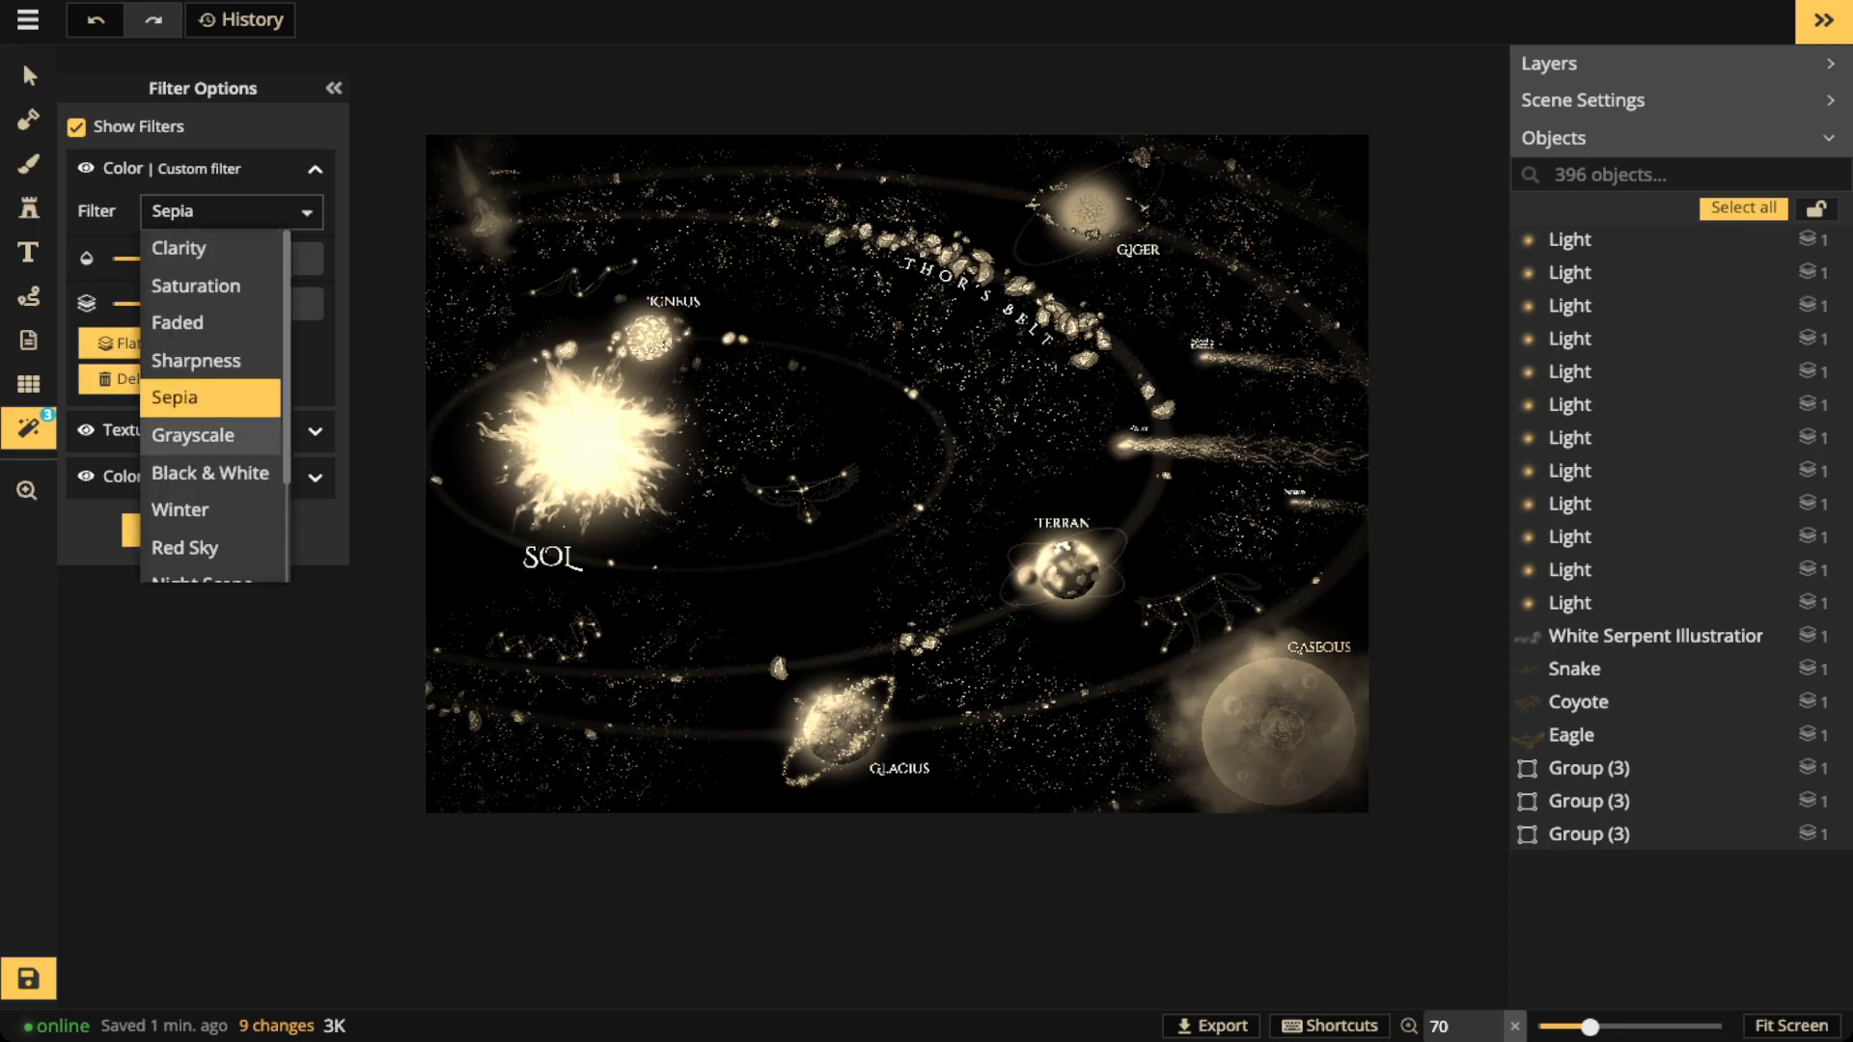
pyautogui.click(193, 435)
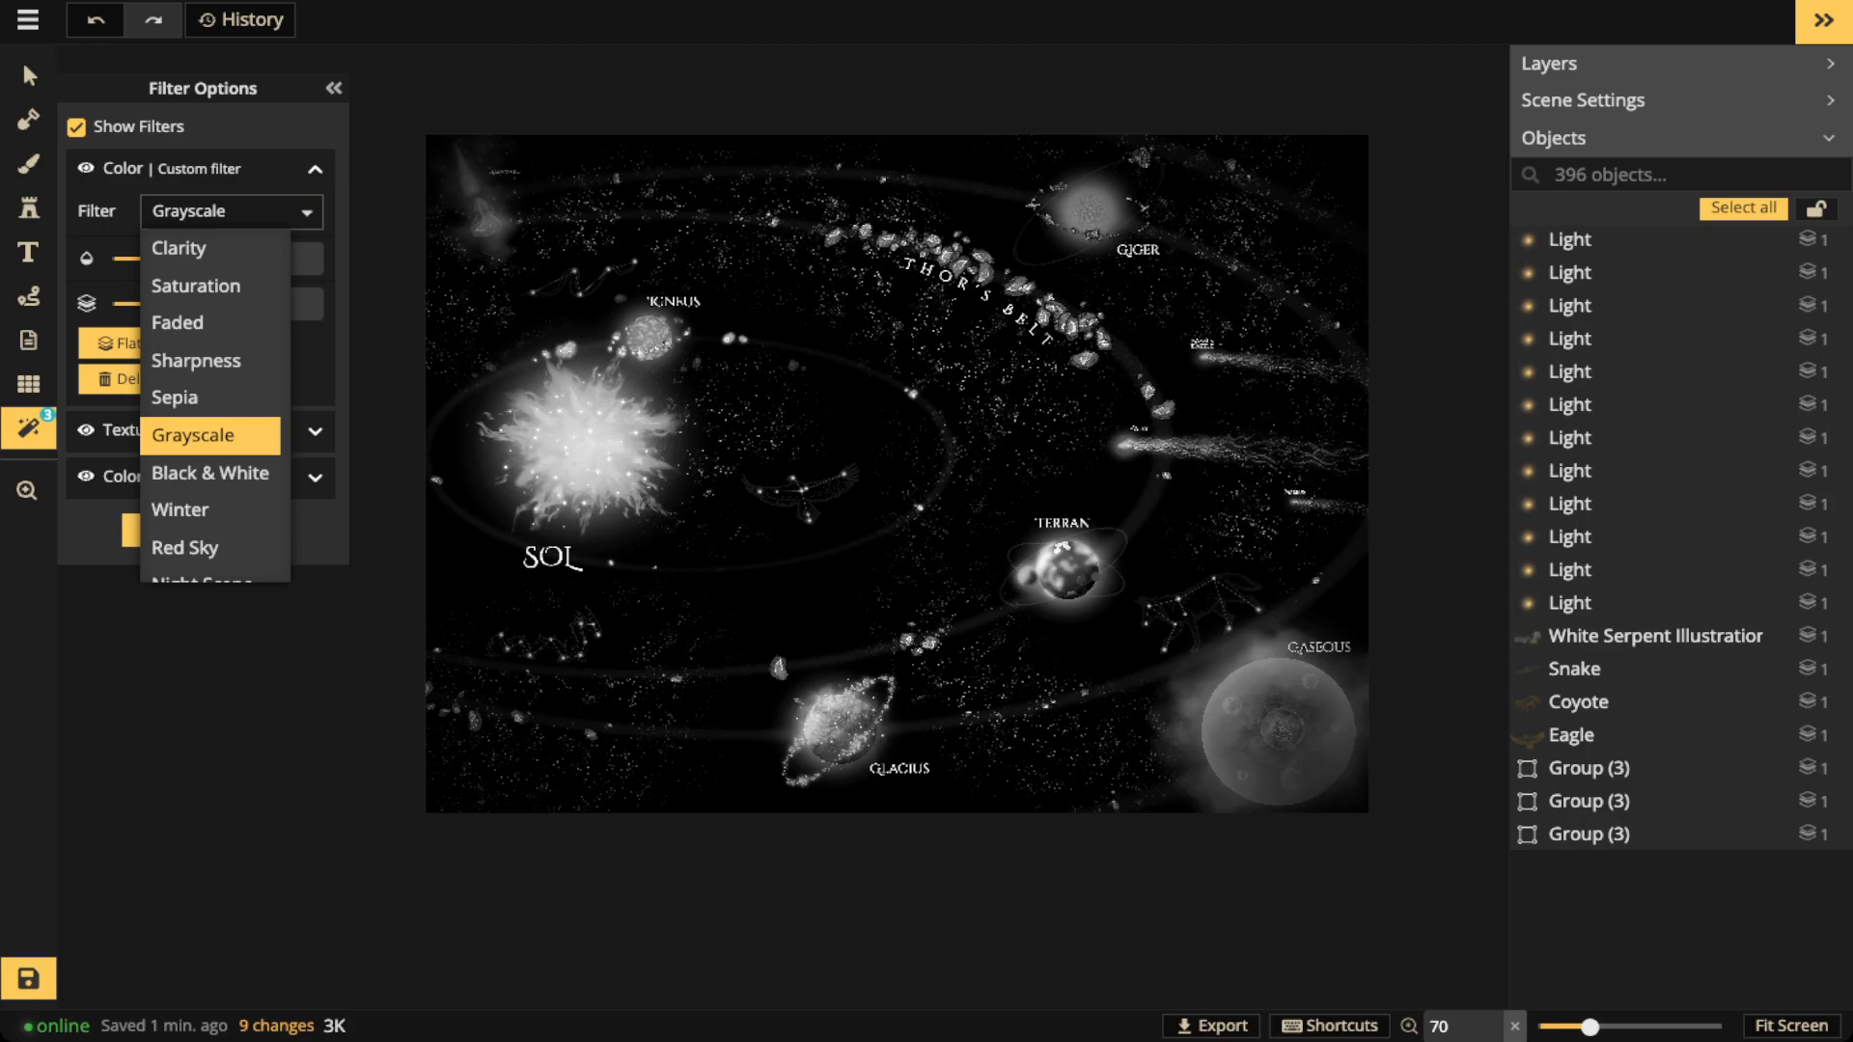
pyautogui.click(209, 473)
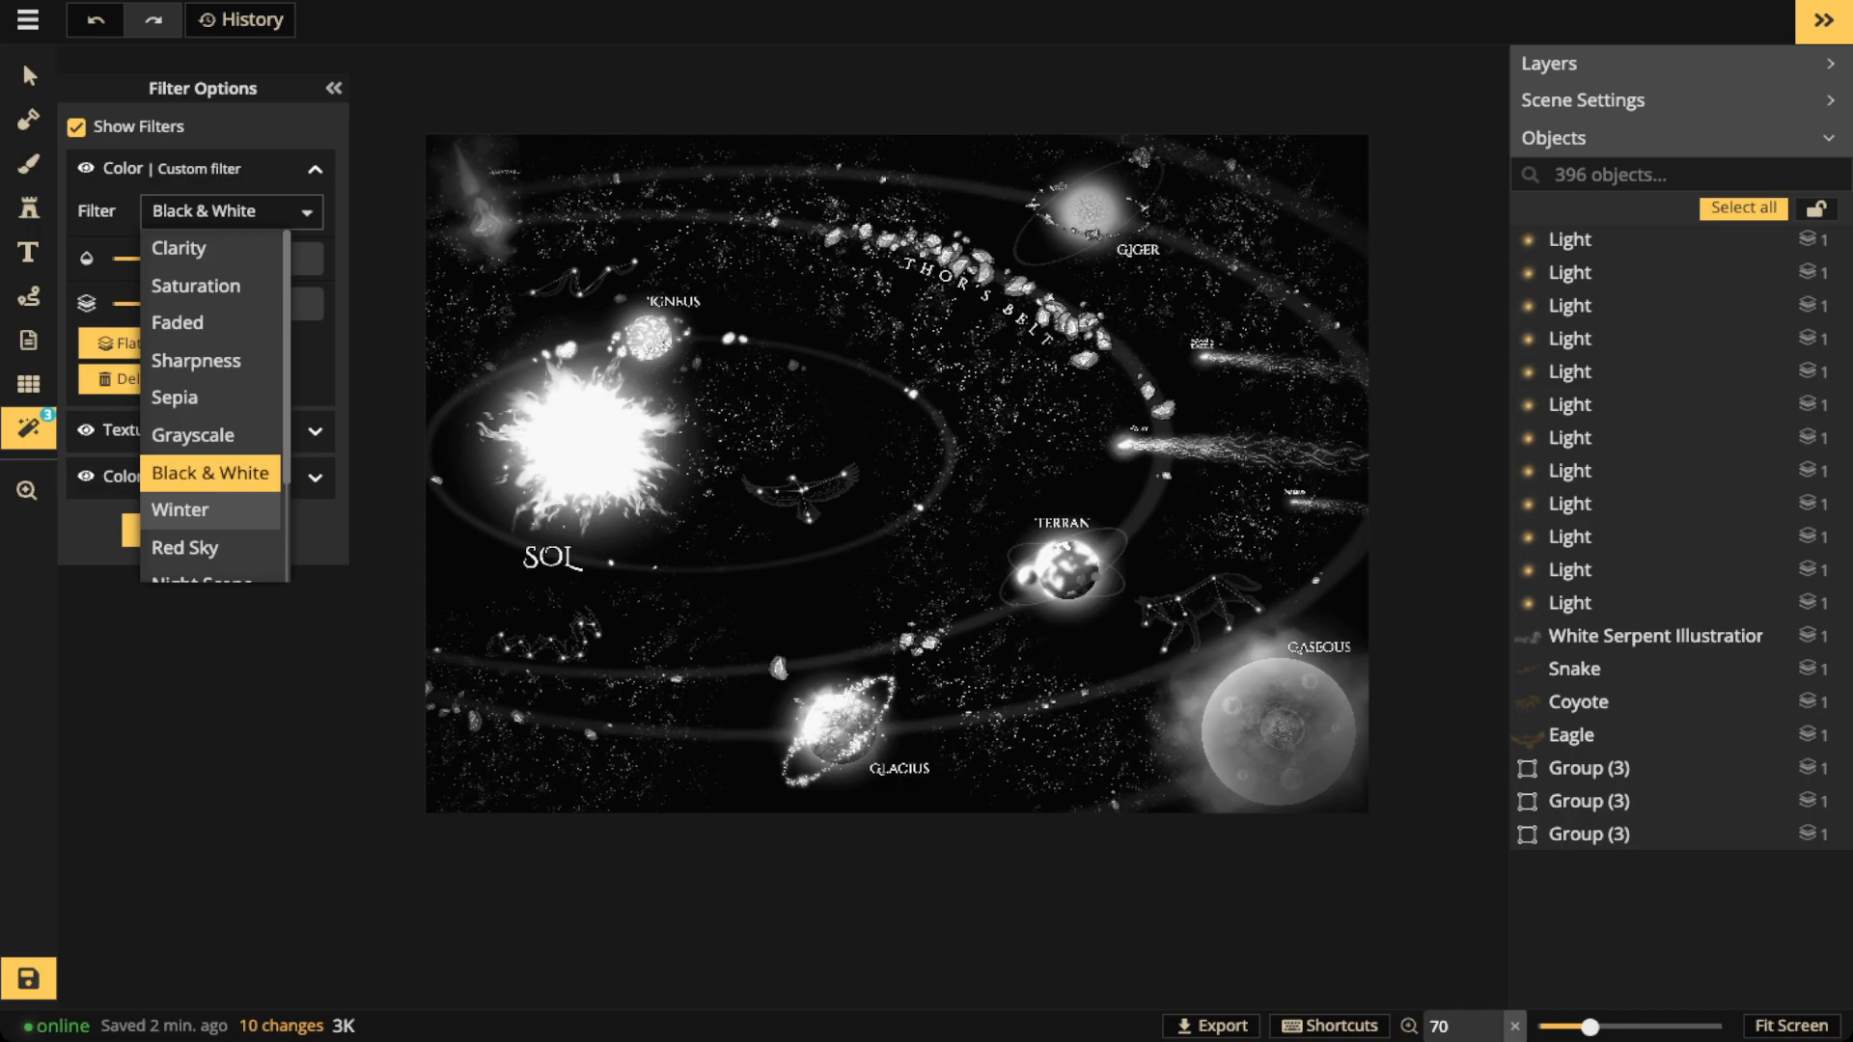
# Try the Winter type on the custom color filter and compare the map with the filter hidden and shown
pyautogui.click(209, 510)
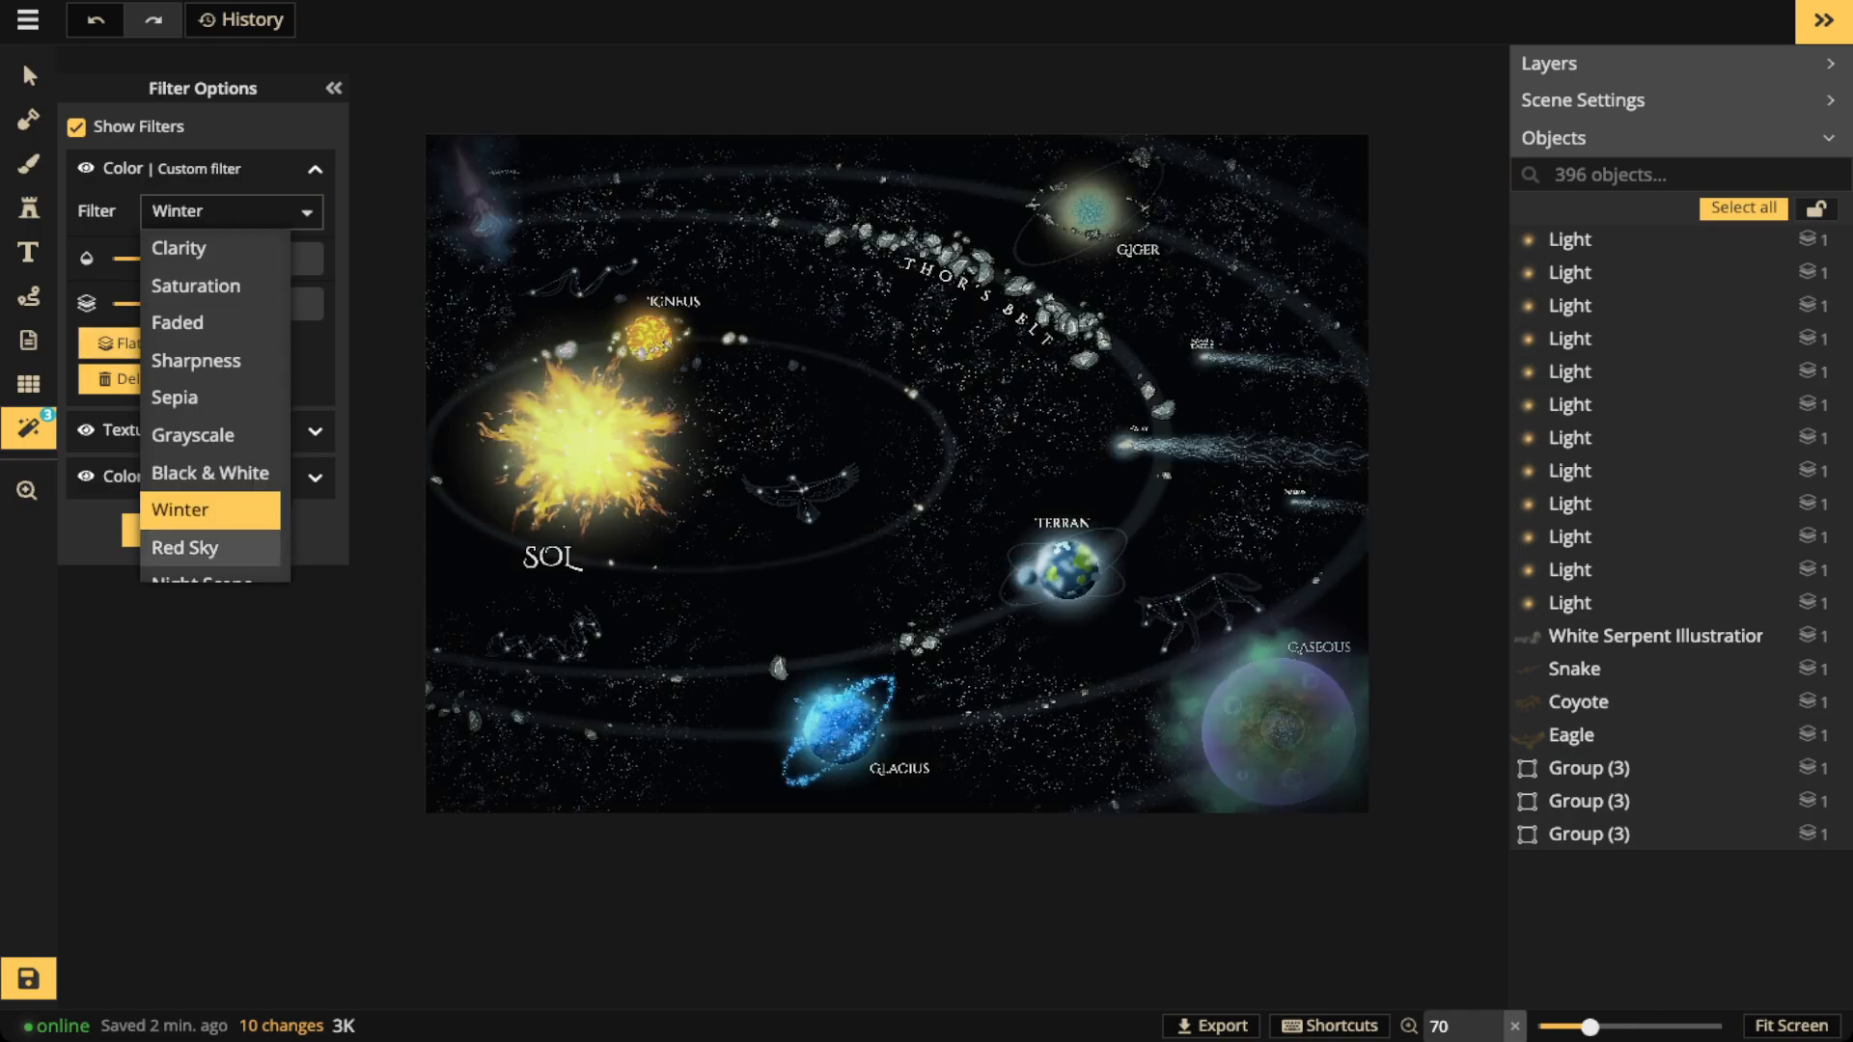
pyautogui.press('Escape')
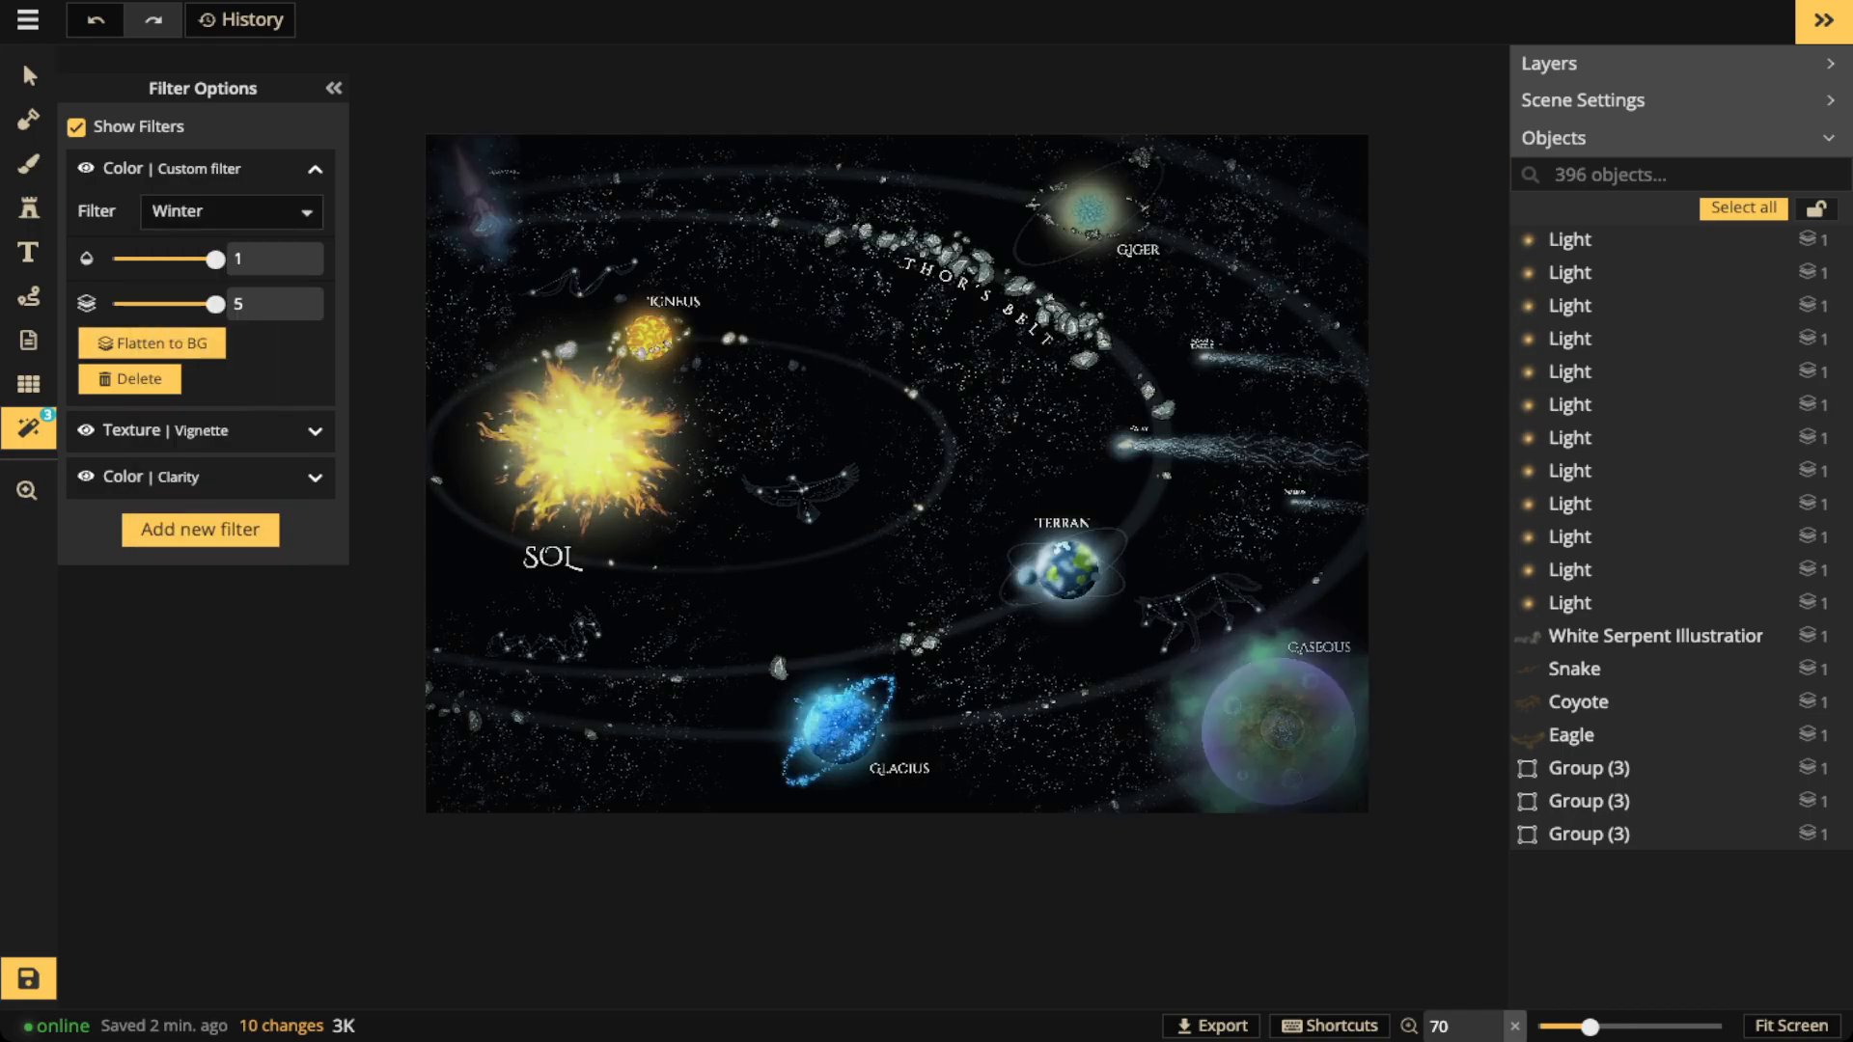
pyautogui.scroll(5, 976, 655)
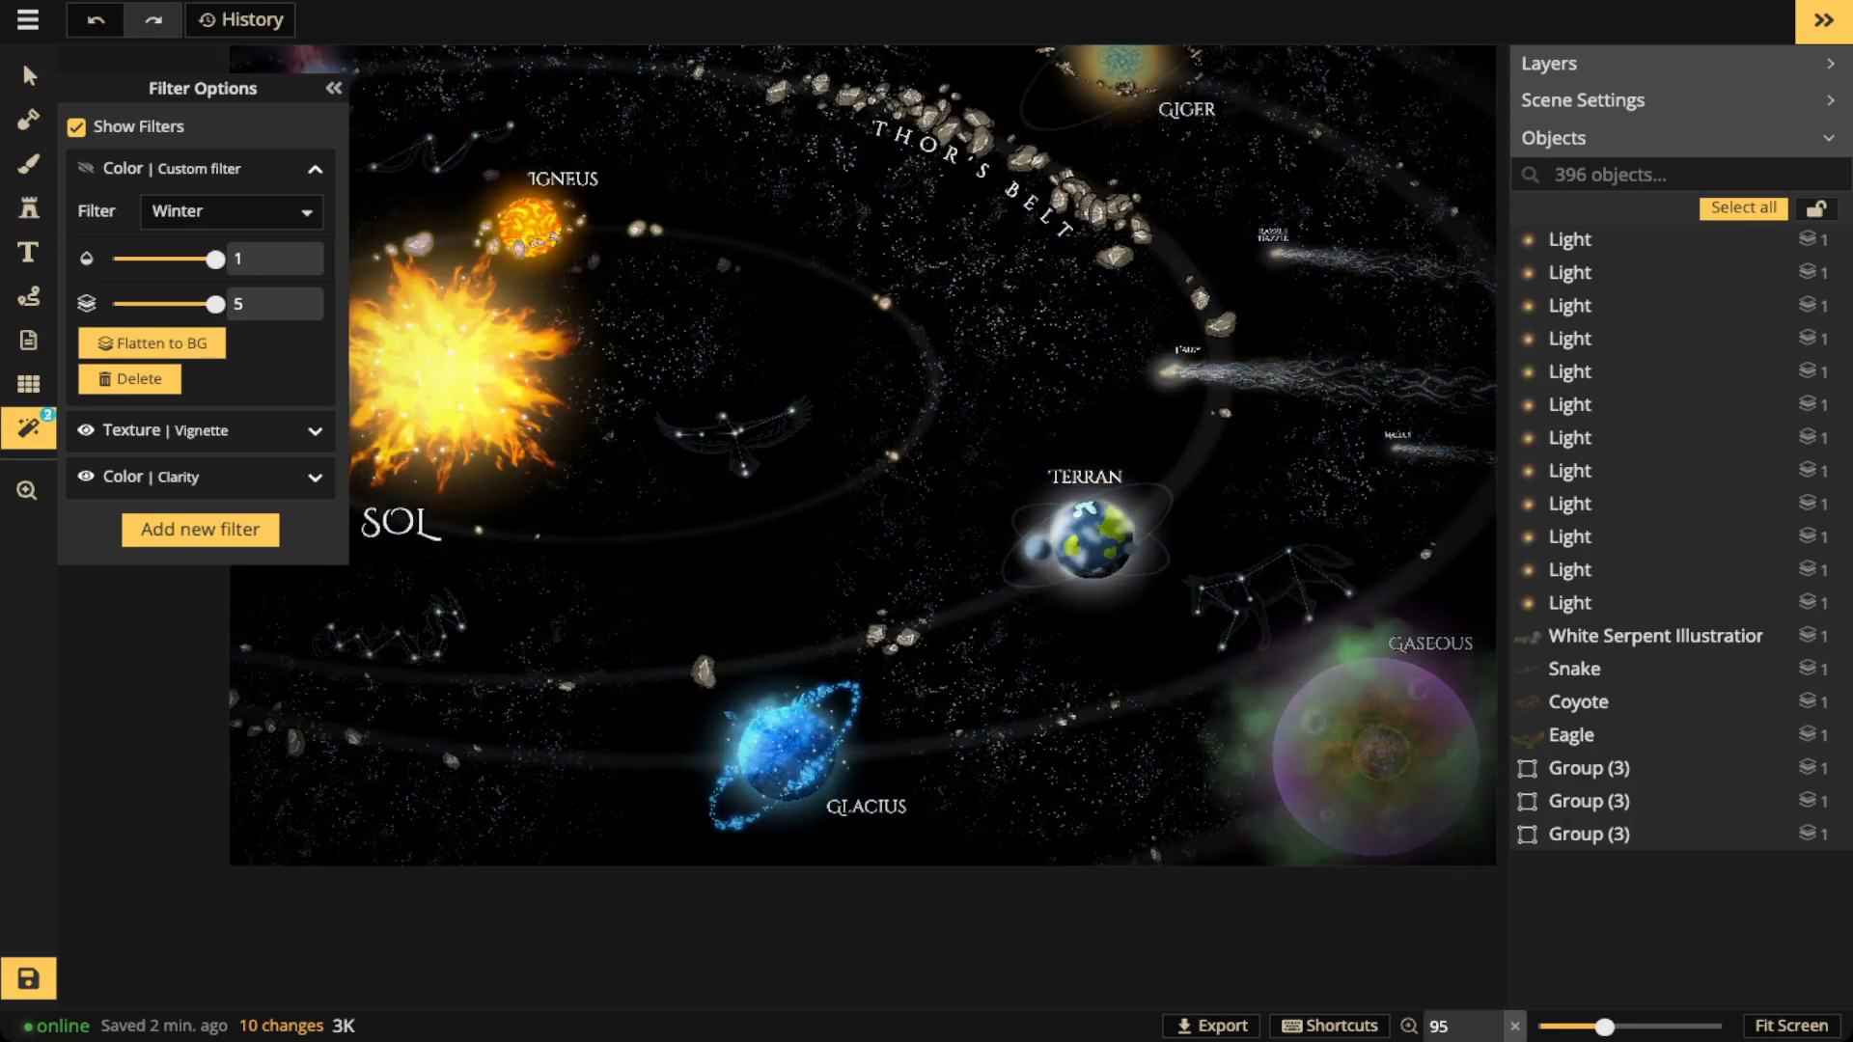
pyautogui.click(86, 168)
pyautogui.click(86, 168)
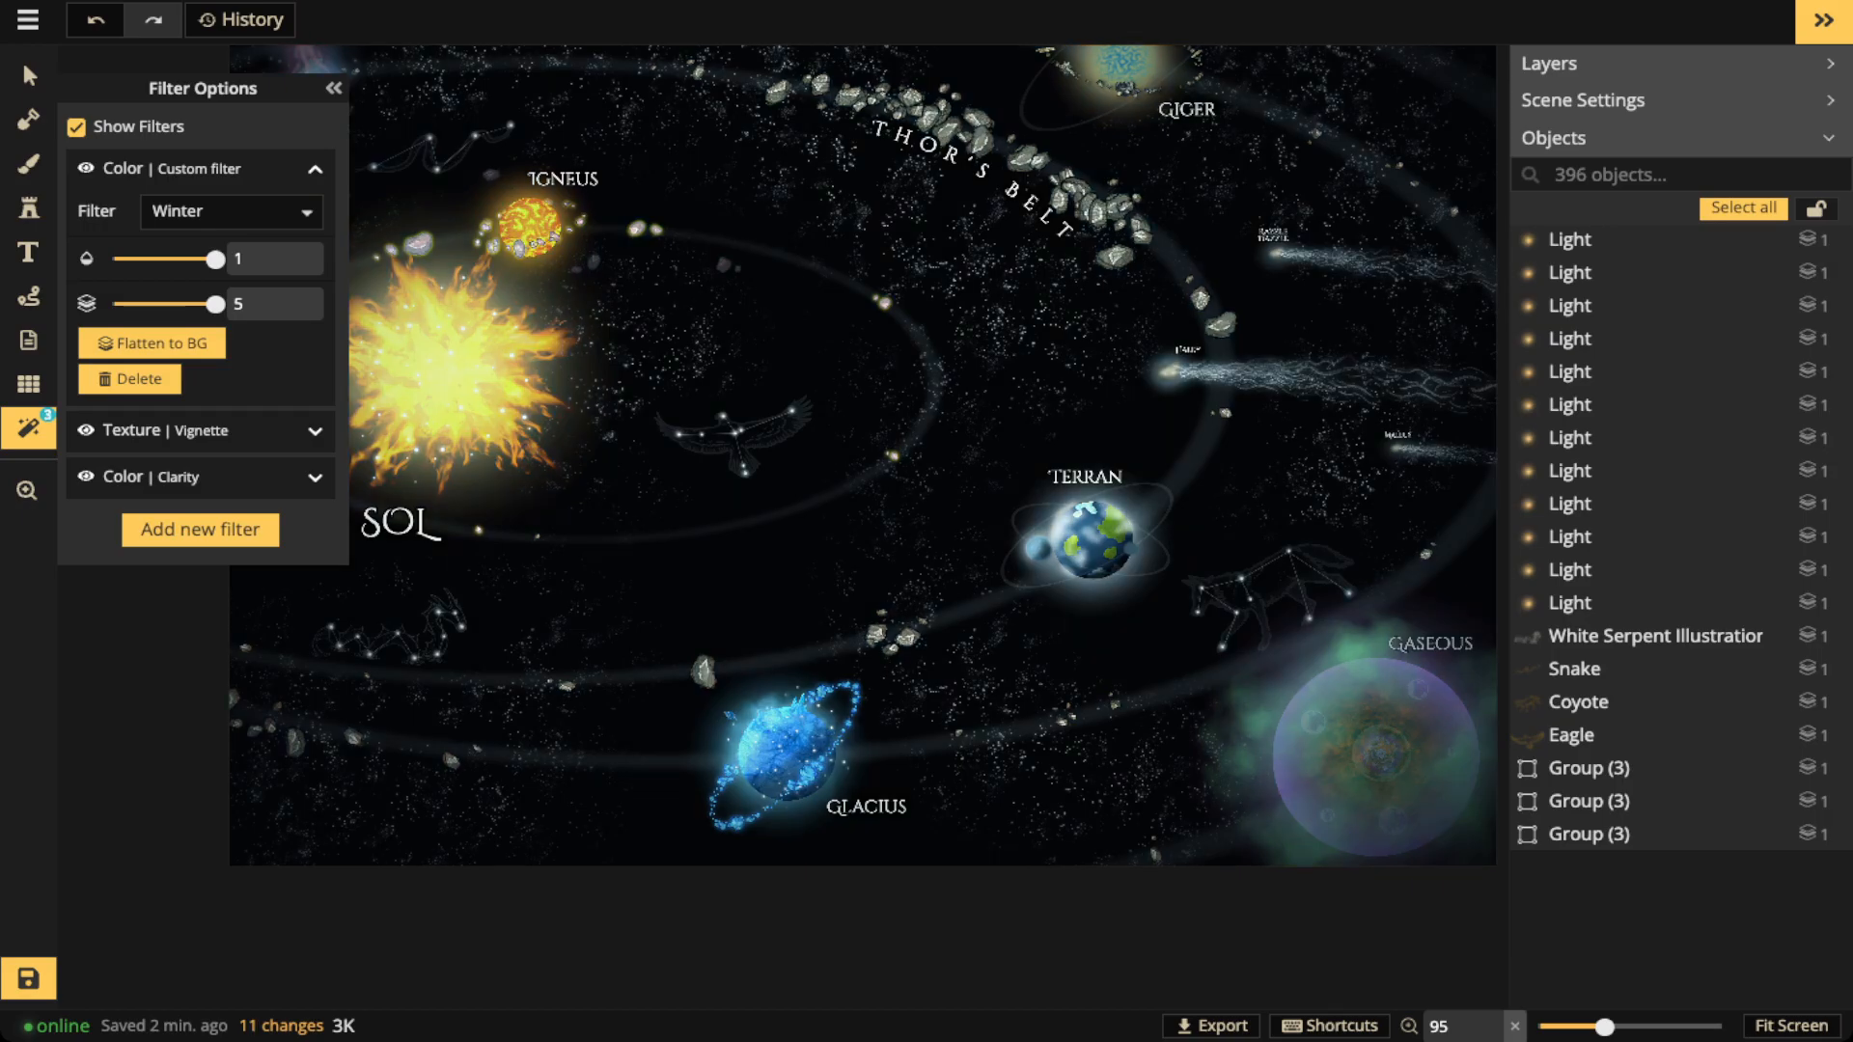
# Try the Red Sky type on the custom color filter and view the sun's surroundings with it
pyautogui.scroll(-3, 609, 402)
pyautogui.press('space')
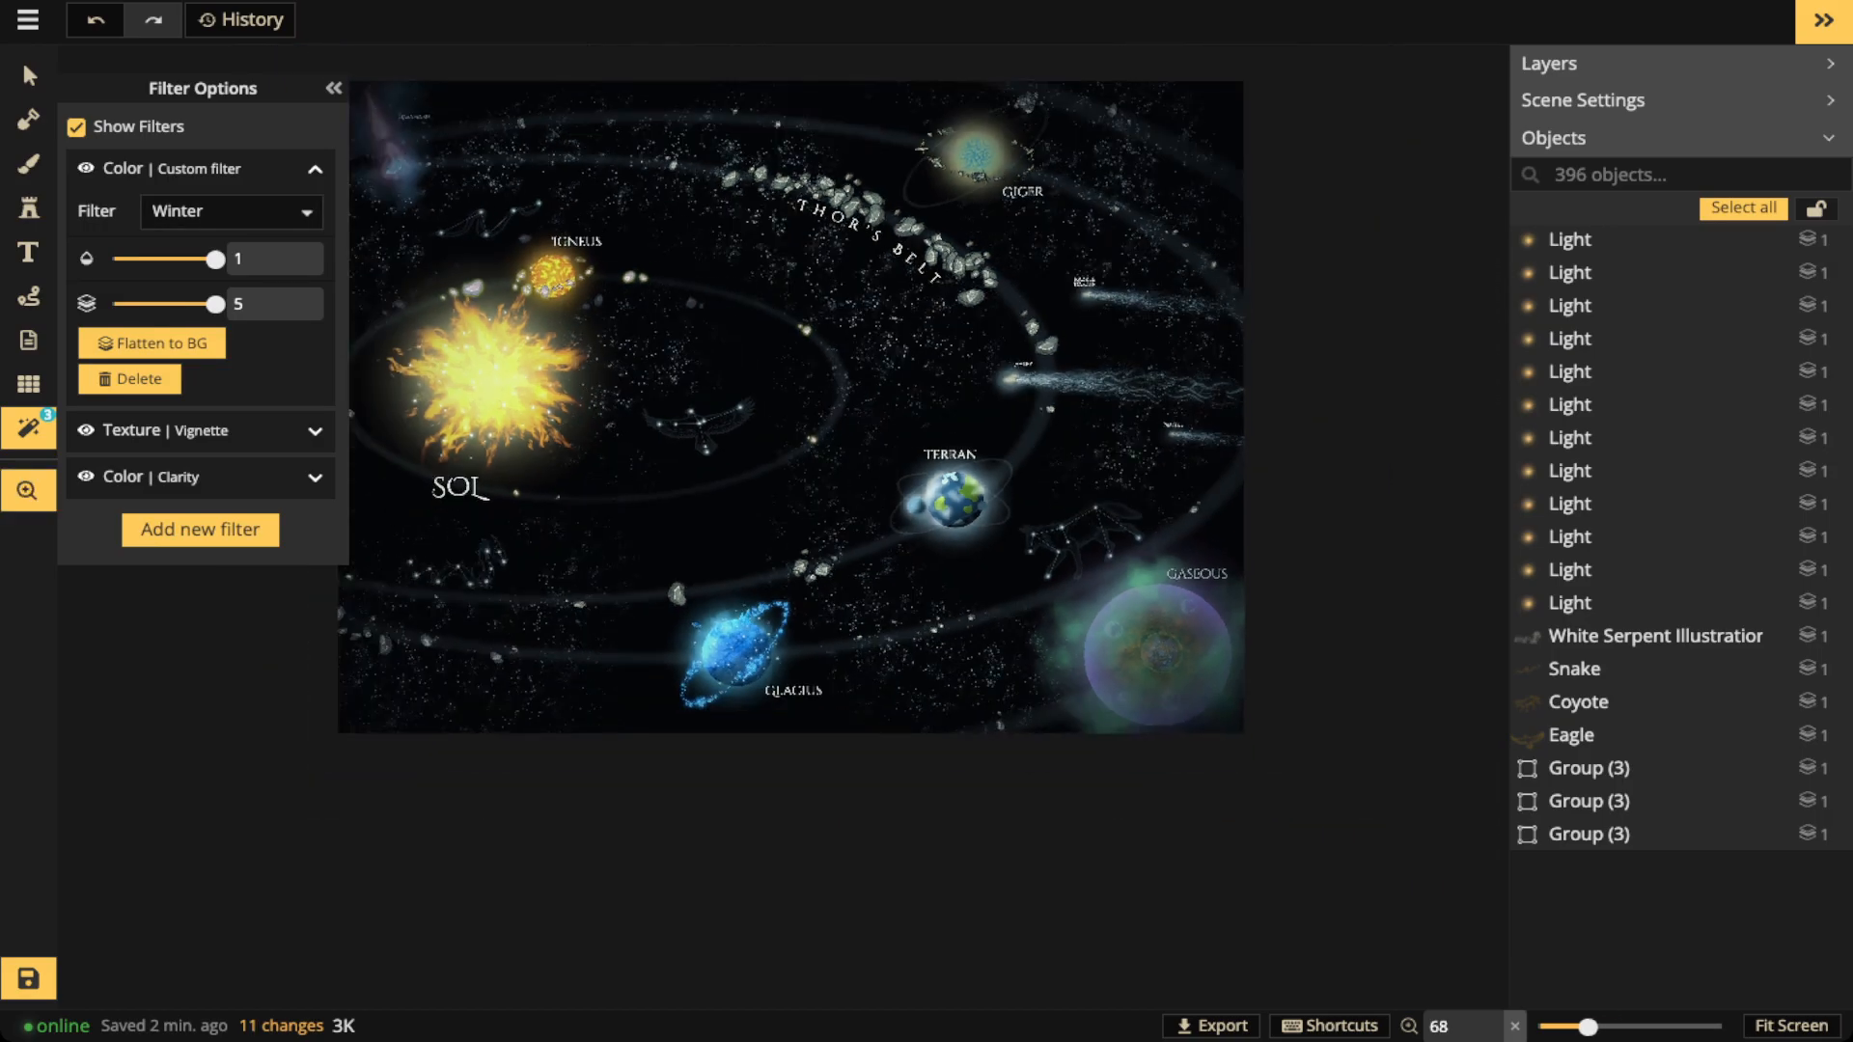
pyautogui.moveTo(609, 401); pyautogui.dragTo(652, 434)
pyautogui.click(231, 210)
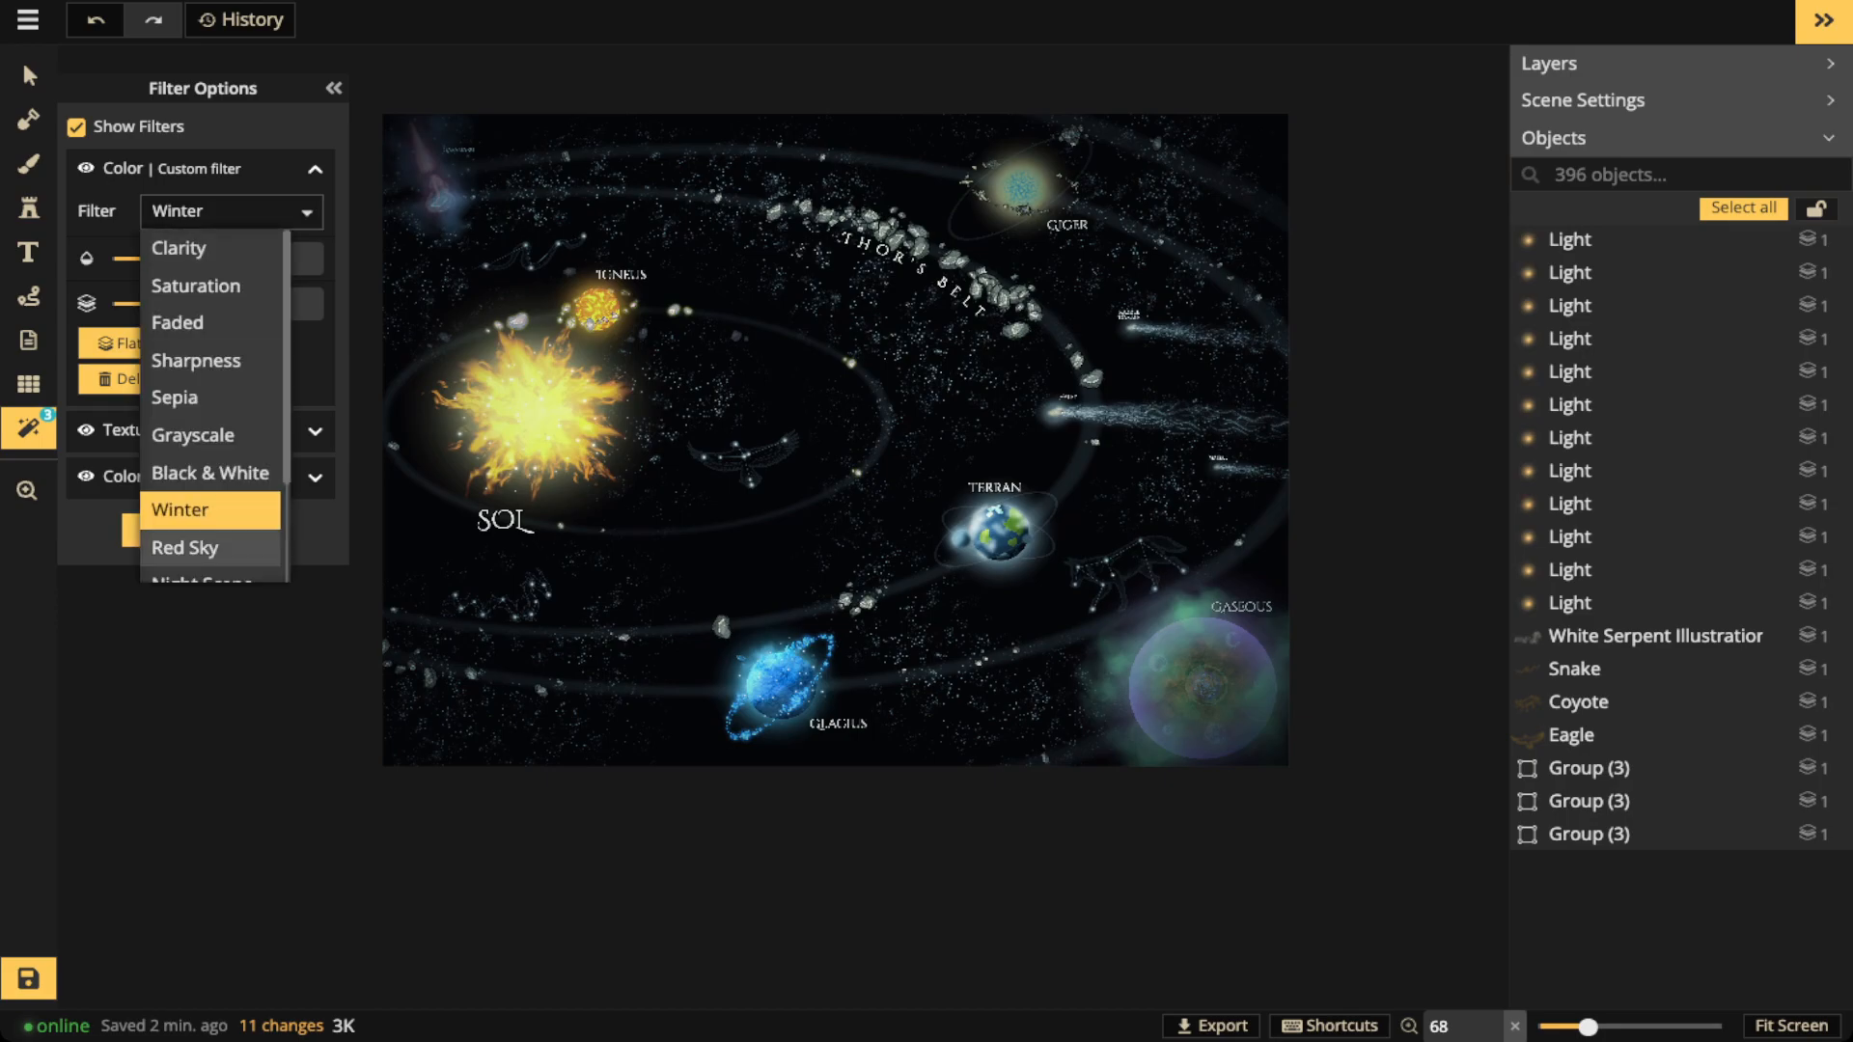
pyautogui.press('Down')
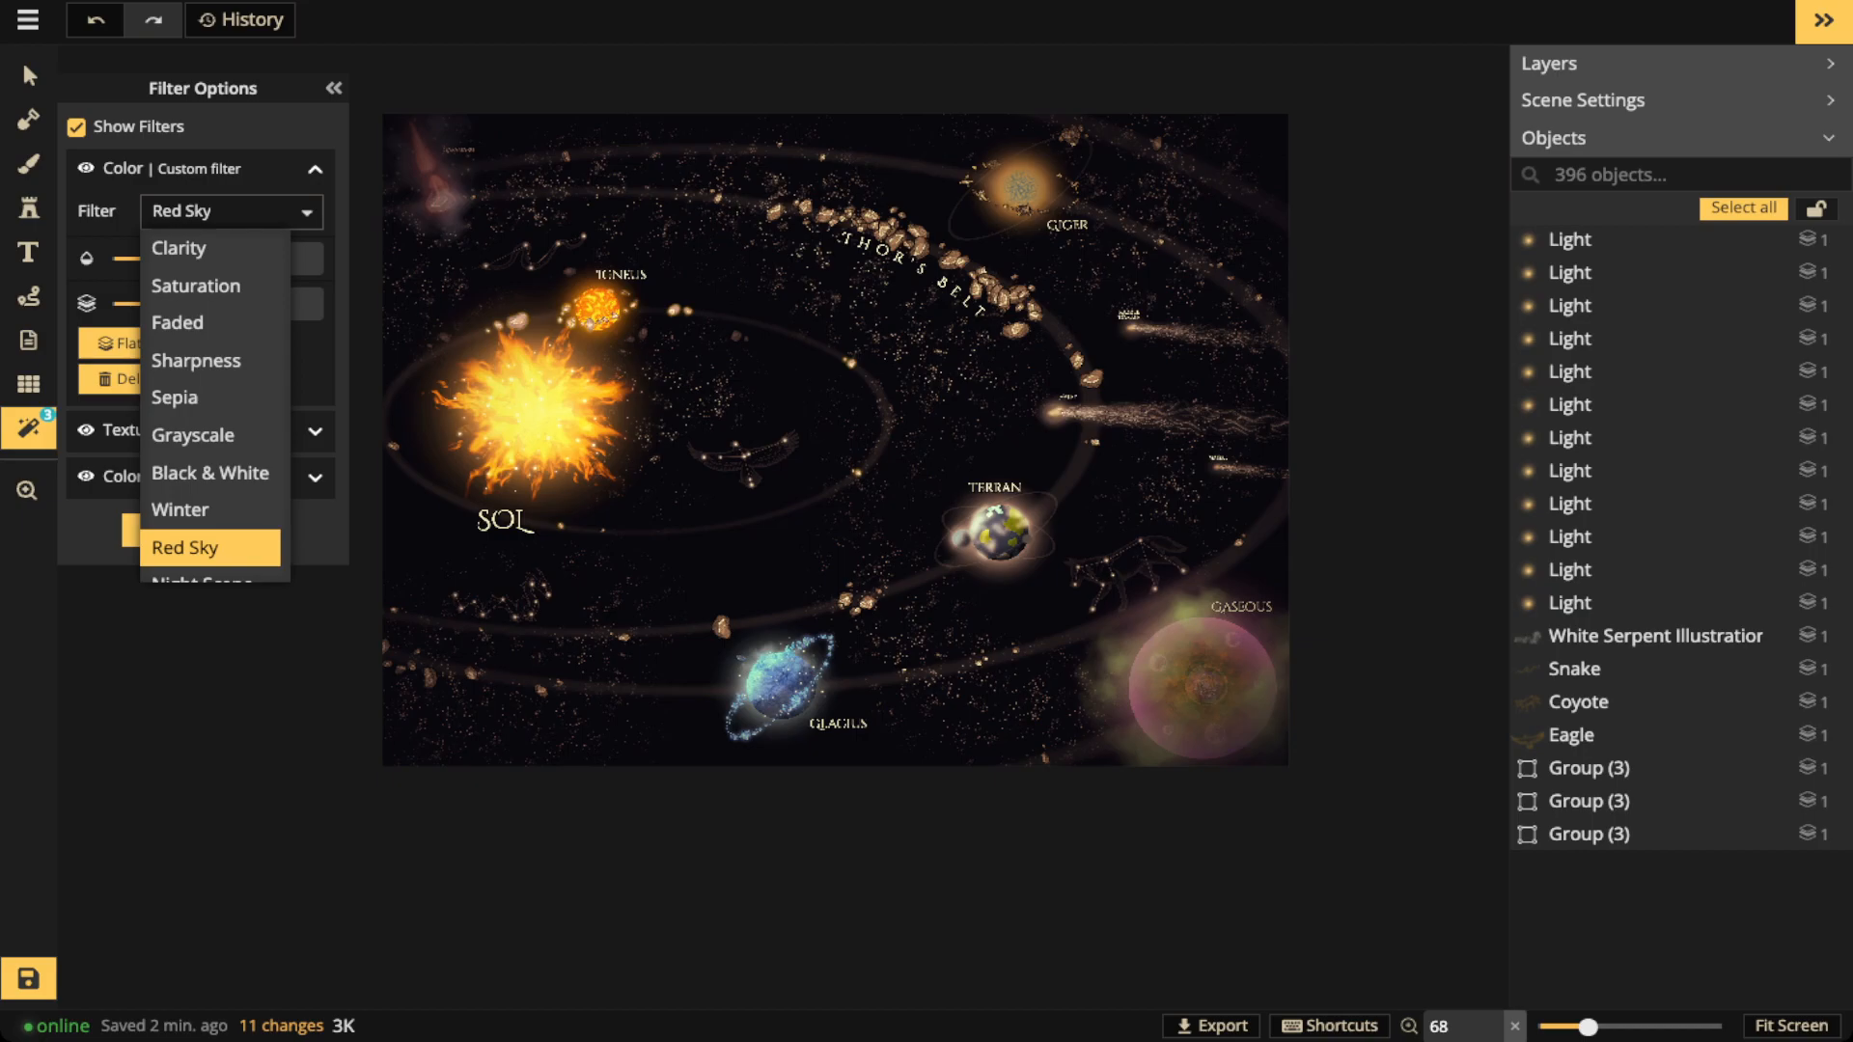
pyautogui.click(557, 394)
pyautogui.scroll(5, 556, 394)
pyautogui.moveTo(557, 393); pyautogui.dragTo(702, 457)
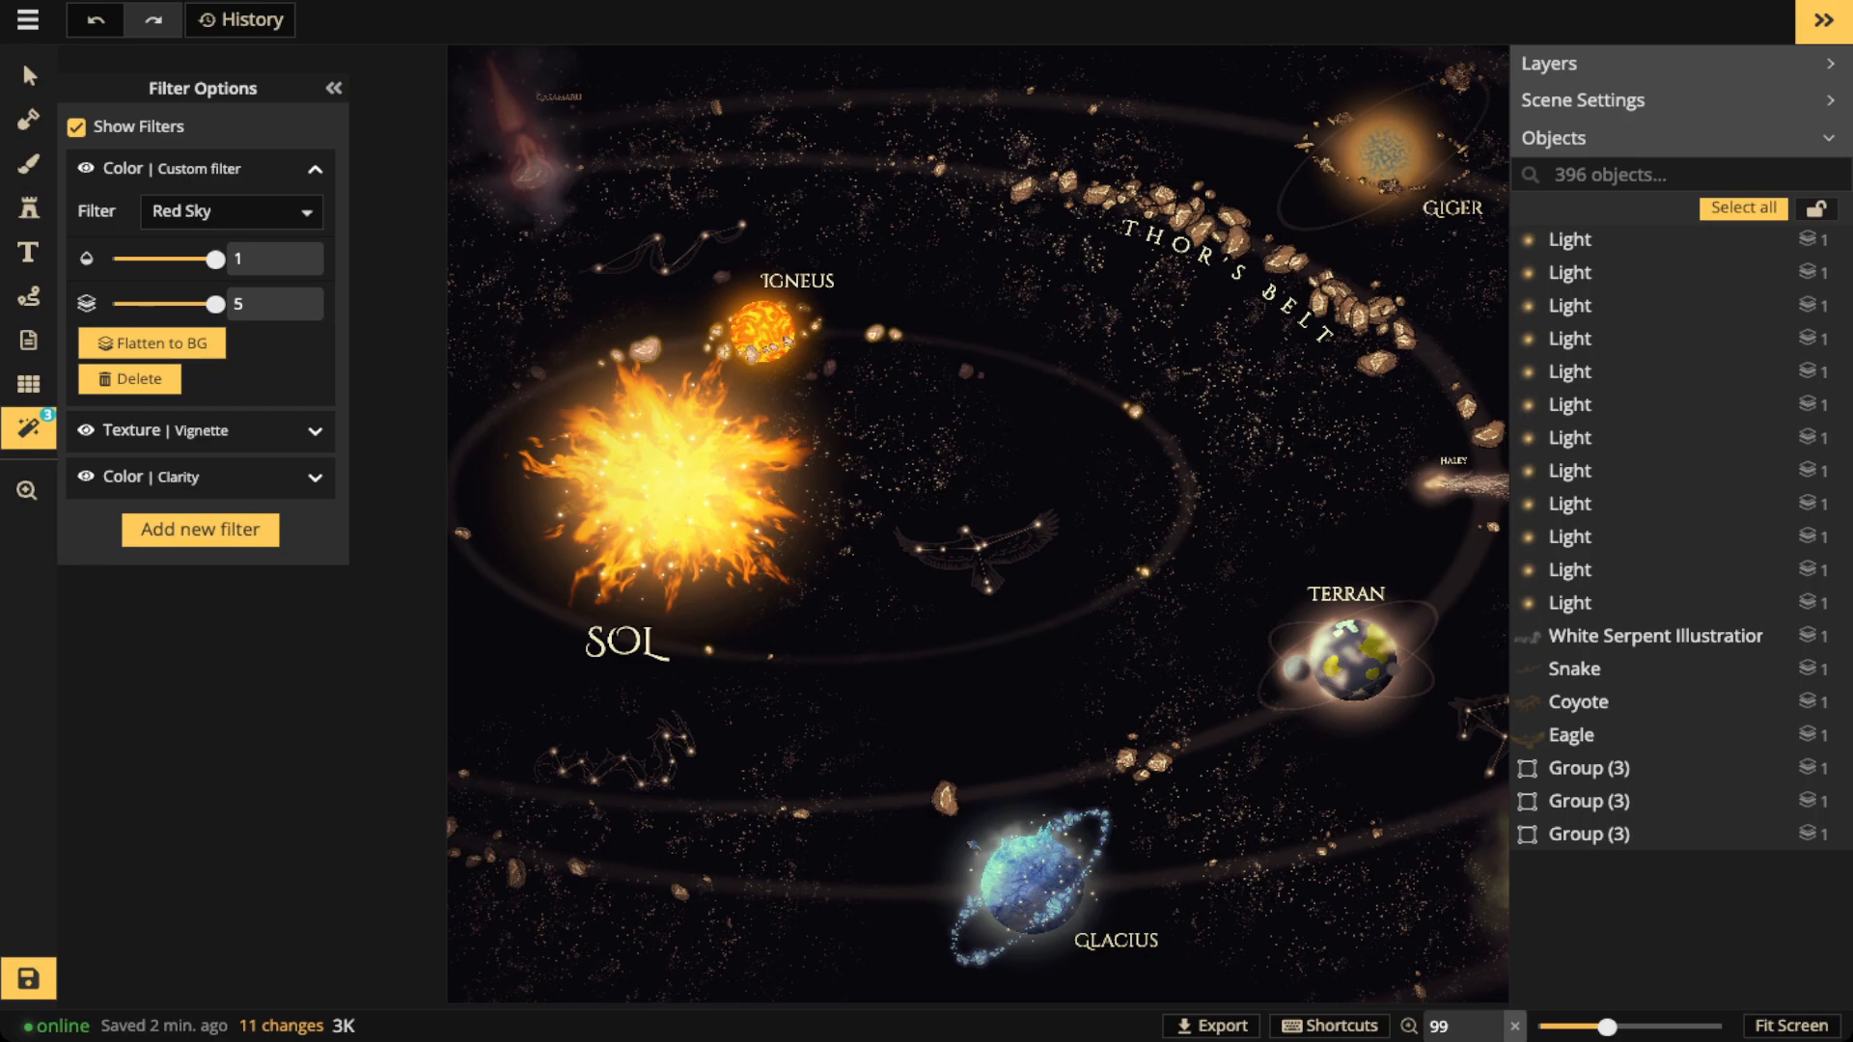
# Examine Glacius, Terran, Thor's Belt and Giger up close with the Red Sky filter applied
pyautogui.scroll(5, 1361, 994)
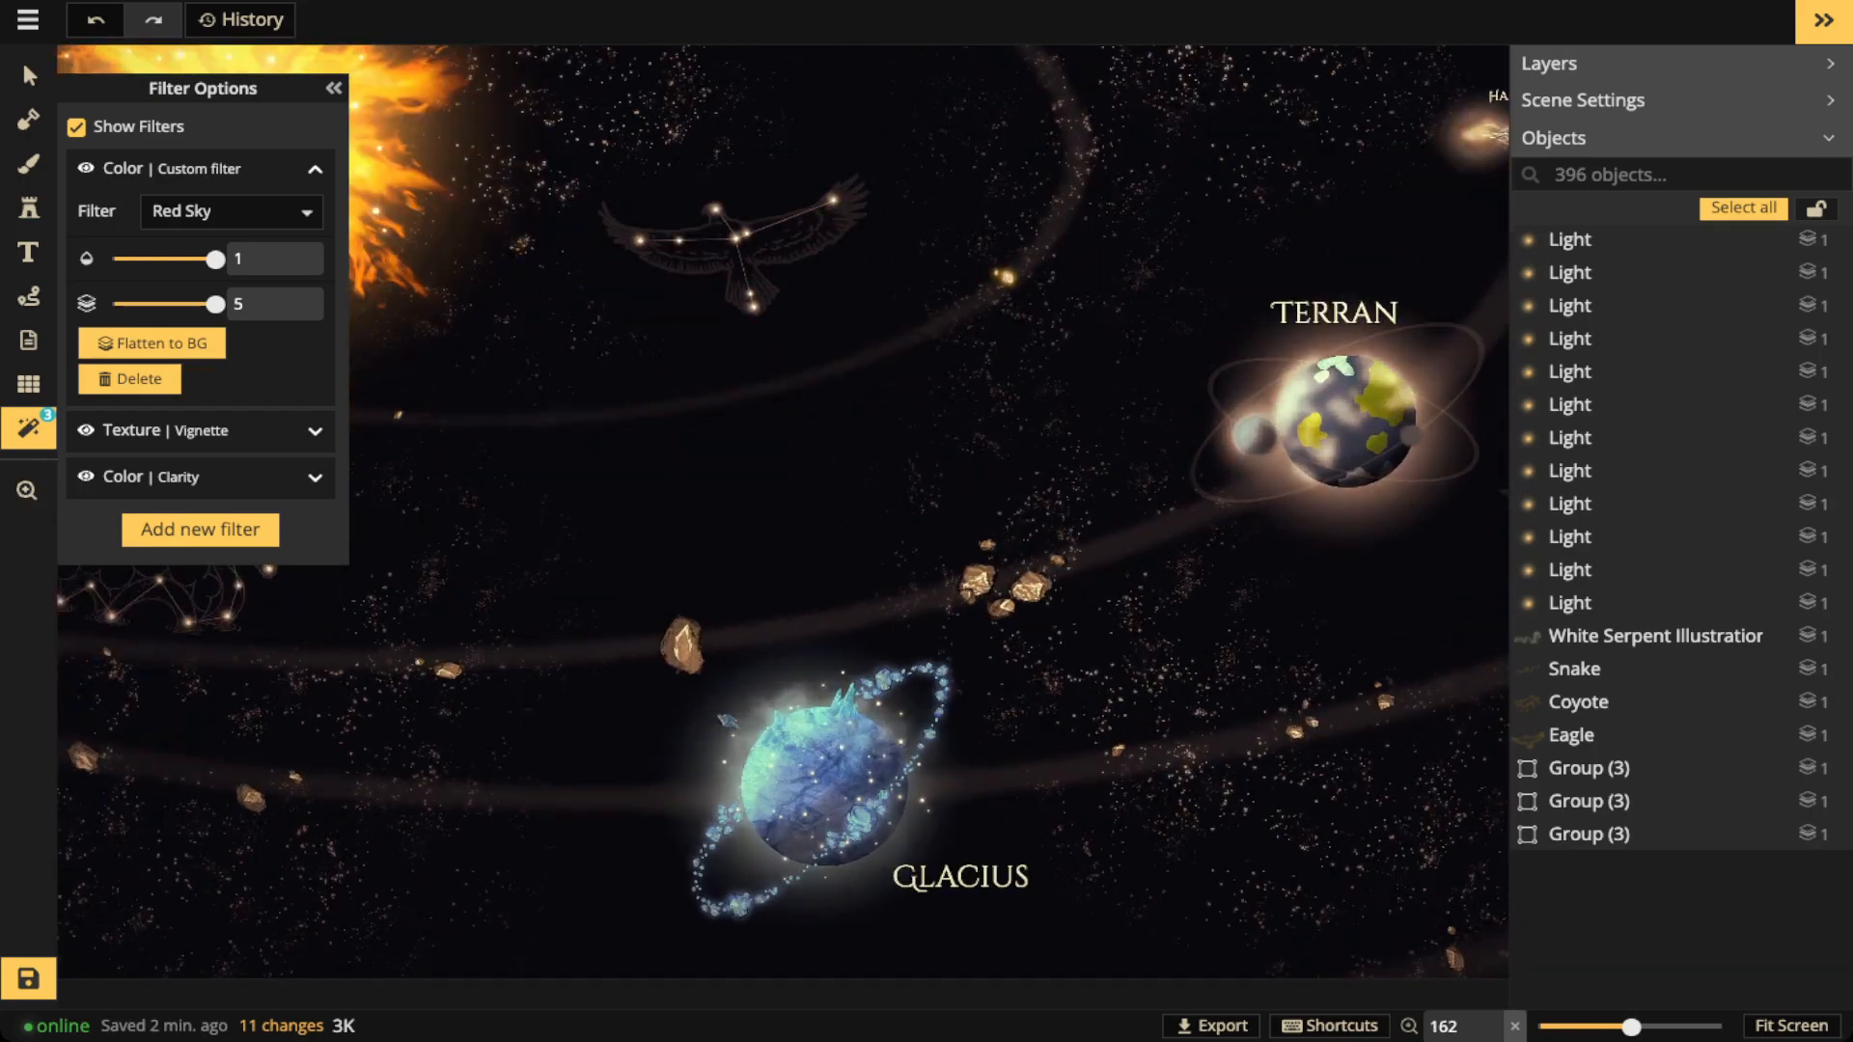
pyautogui.press('space')
pyautogui.moveTo(1213, 500); pyautogui.dragTo(738, 542)
pyautogui.scroll(2, 738, 543)
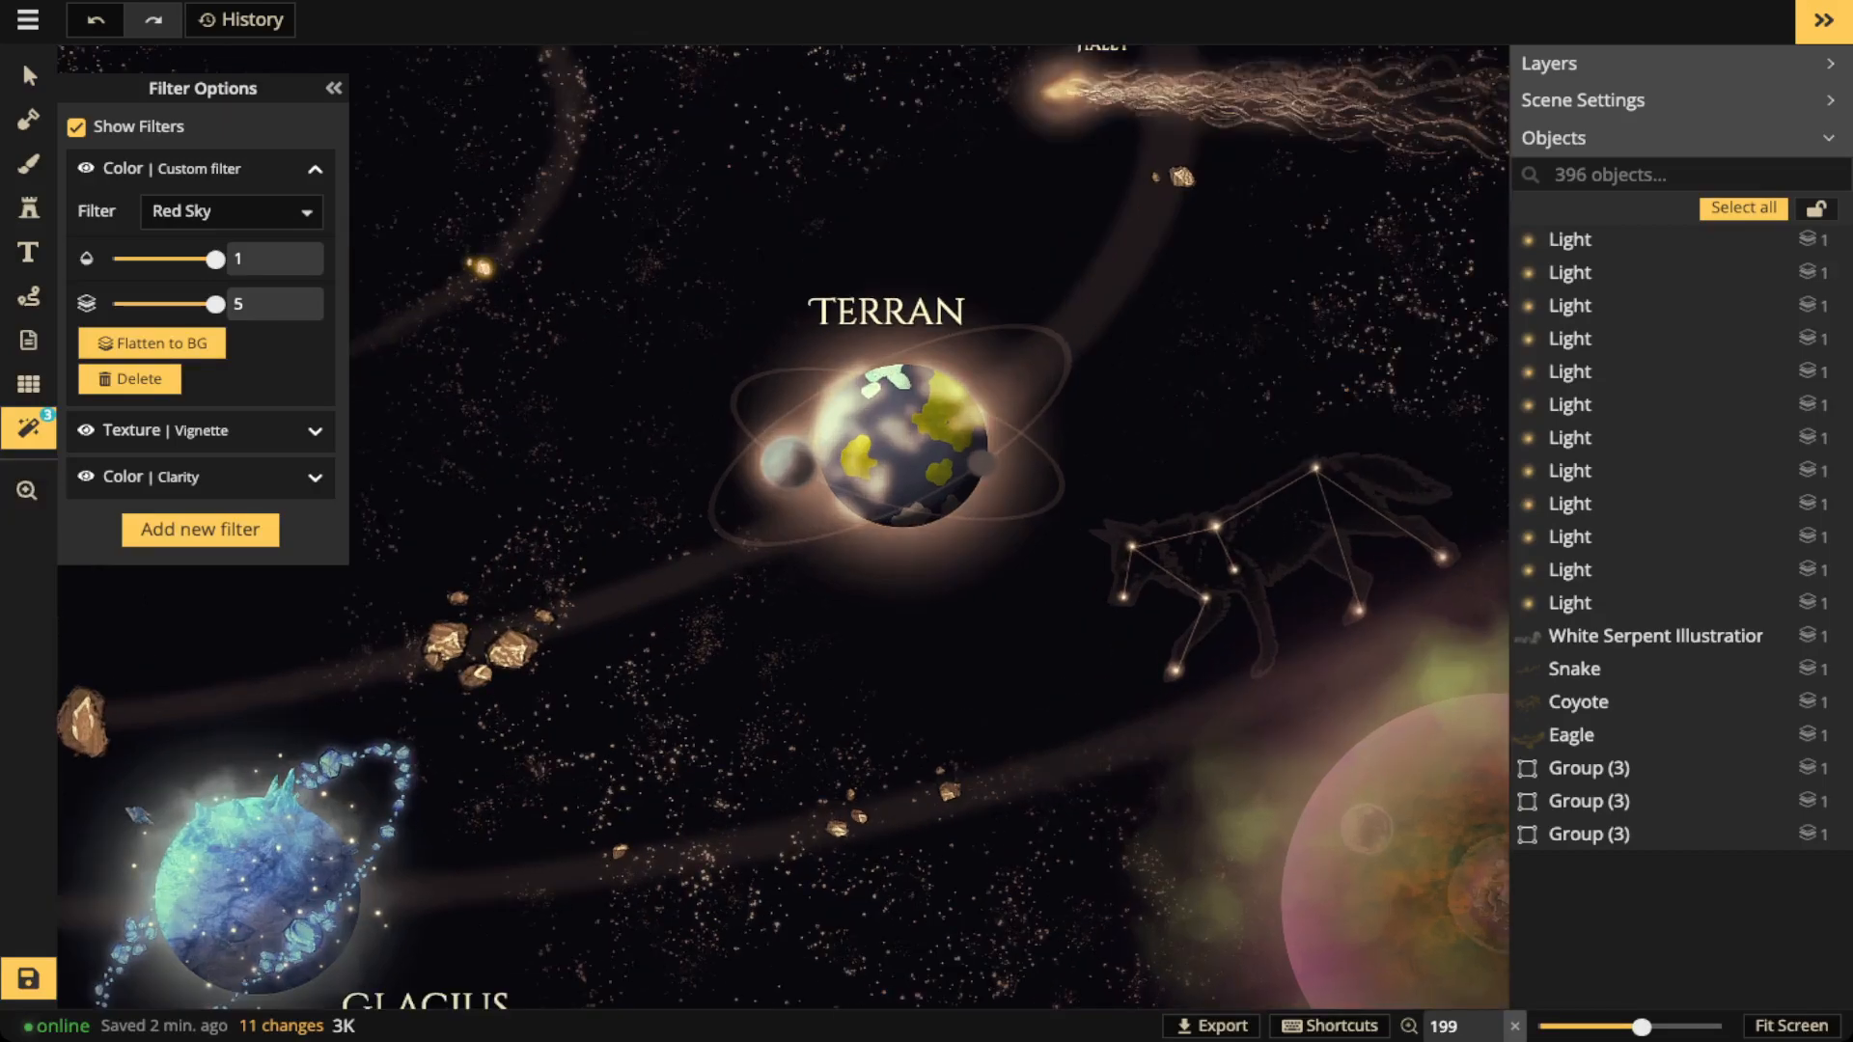
pyautogui.press('space')
pyautogui.moveTo(1149, 367); pyautogui.dragTo(1018, 941)
pyautogui.press('space')
pyautogui.moveTo(792, 434); pyautogui.dragTo(981, 753)
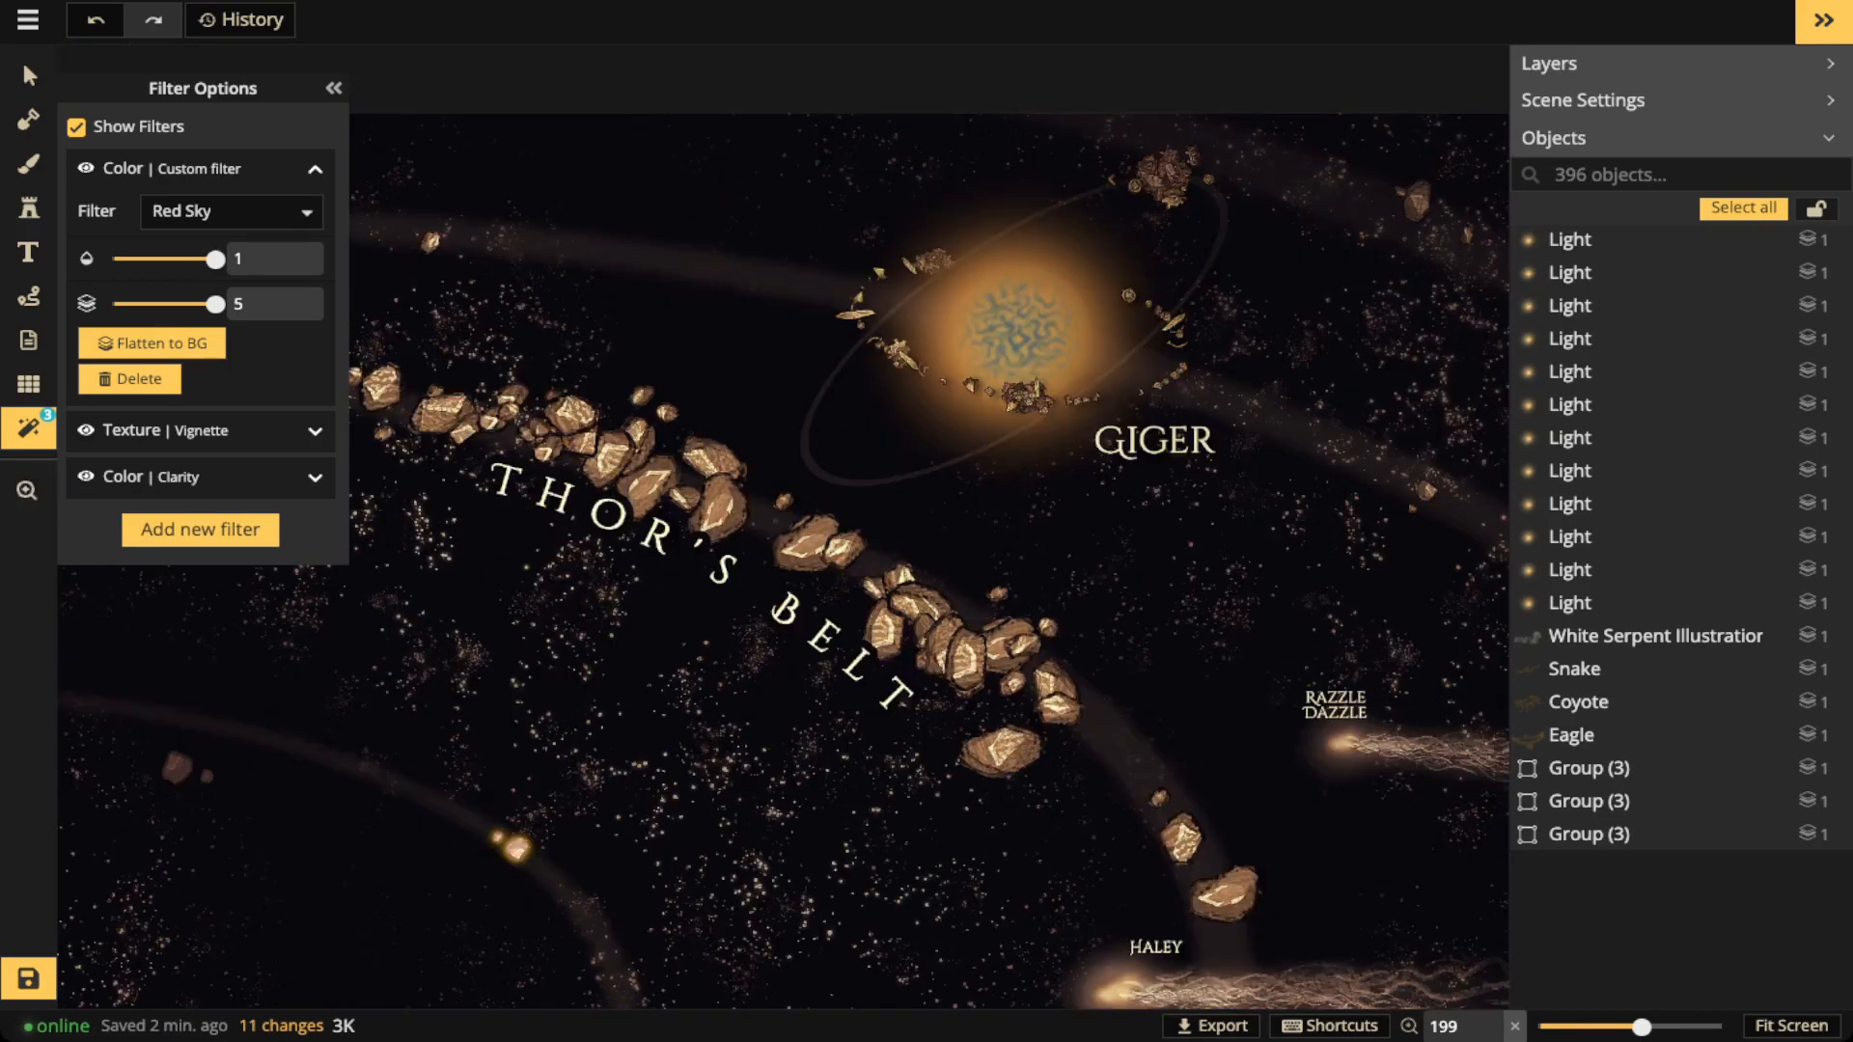
pyautogui.scroll(-5, 783, 527)
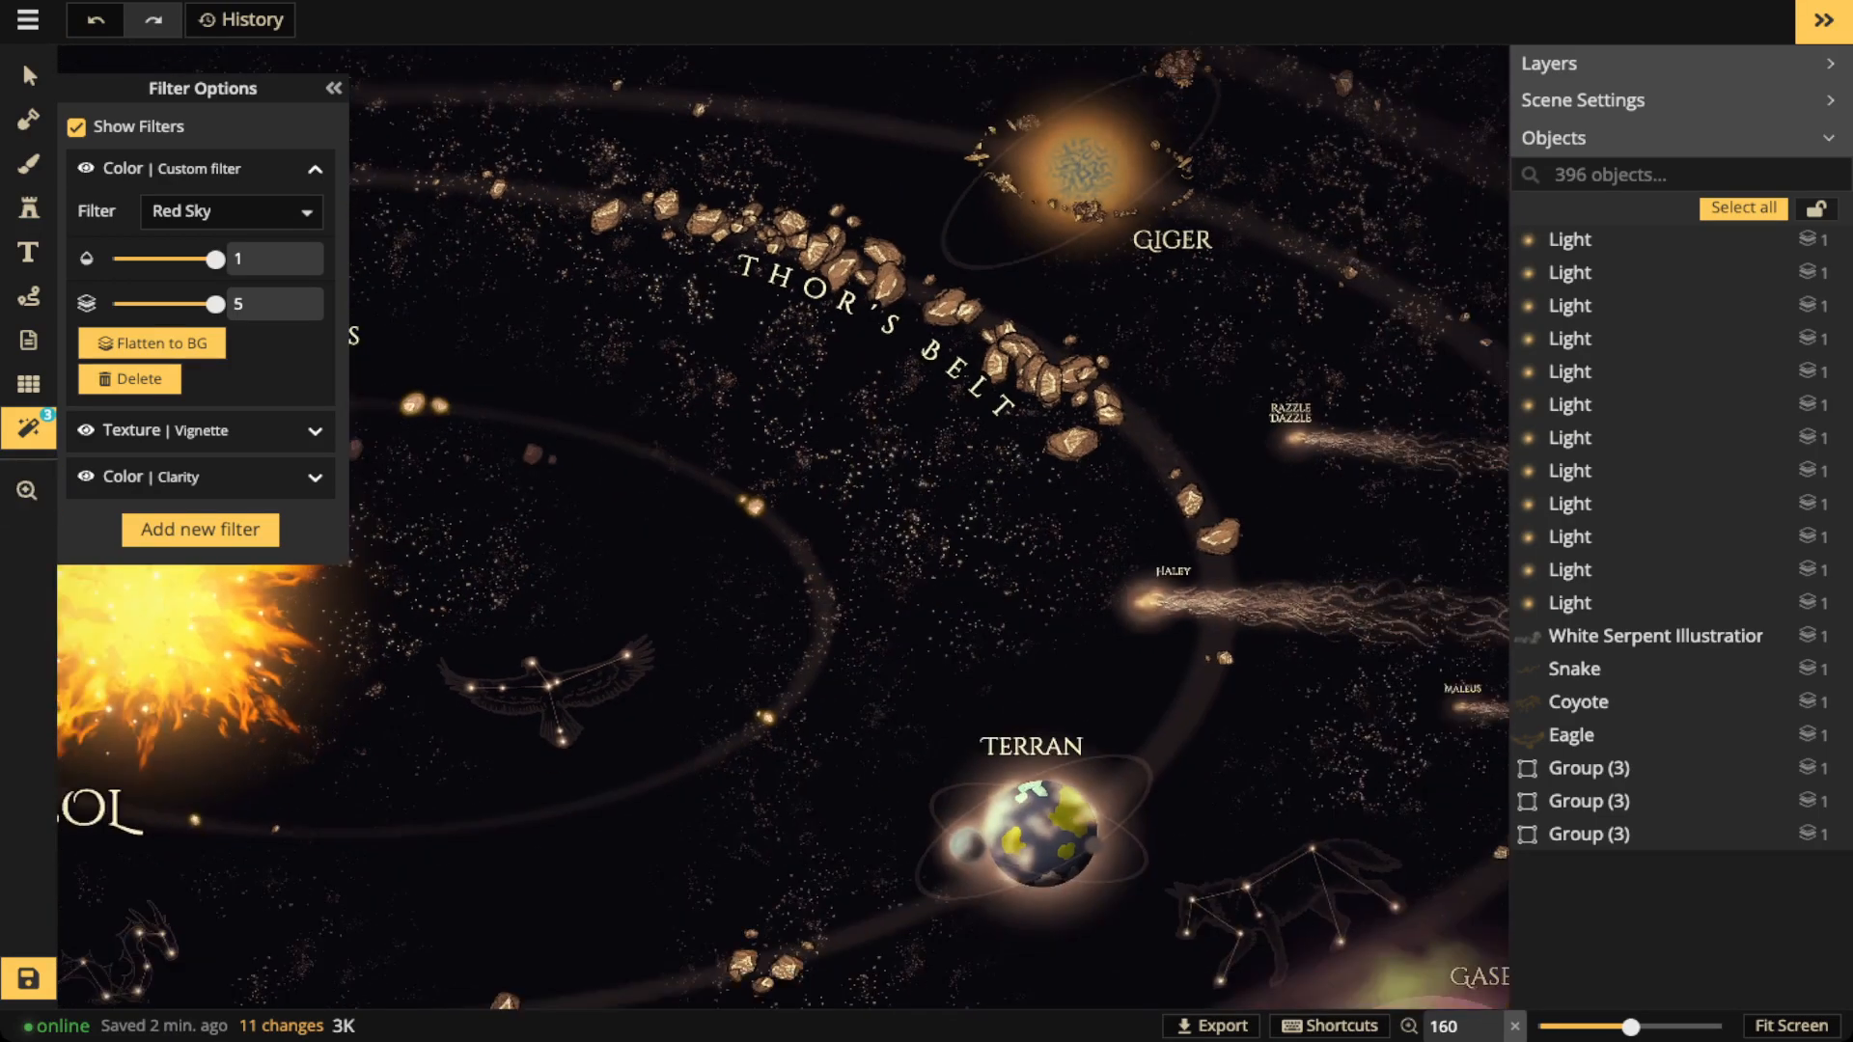
pyautogui.scroll(-4, 783, 527)
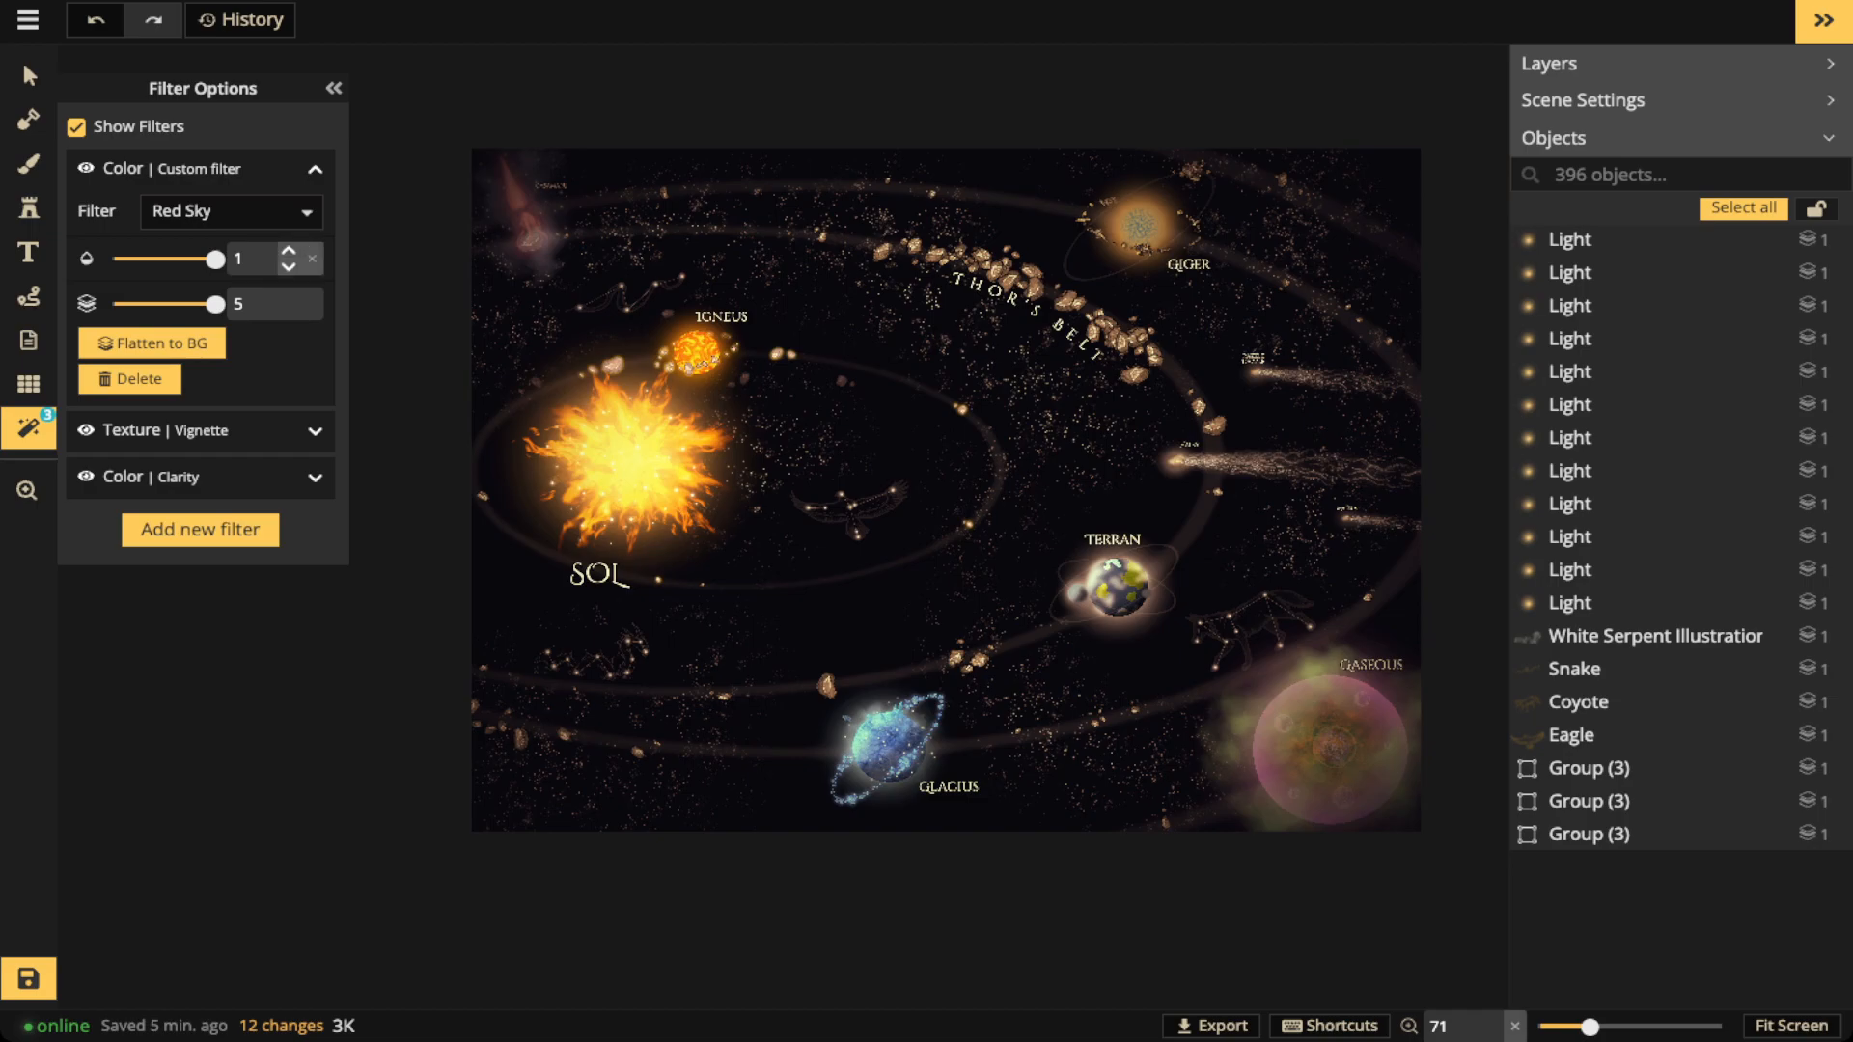
# Preview the Night Scene and Overcast types on the custom color filter, and set it to Parchment
pyautogui.click(232, 213)
pyautogui.scroll(-3, 212, 405)
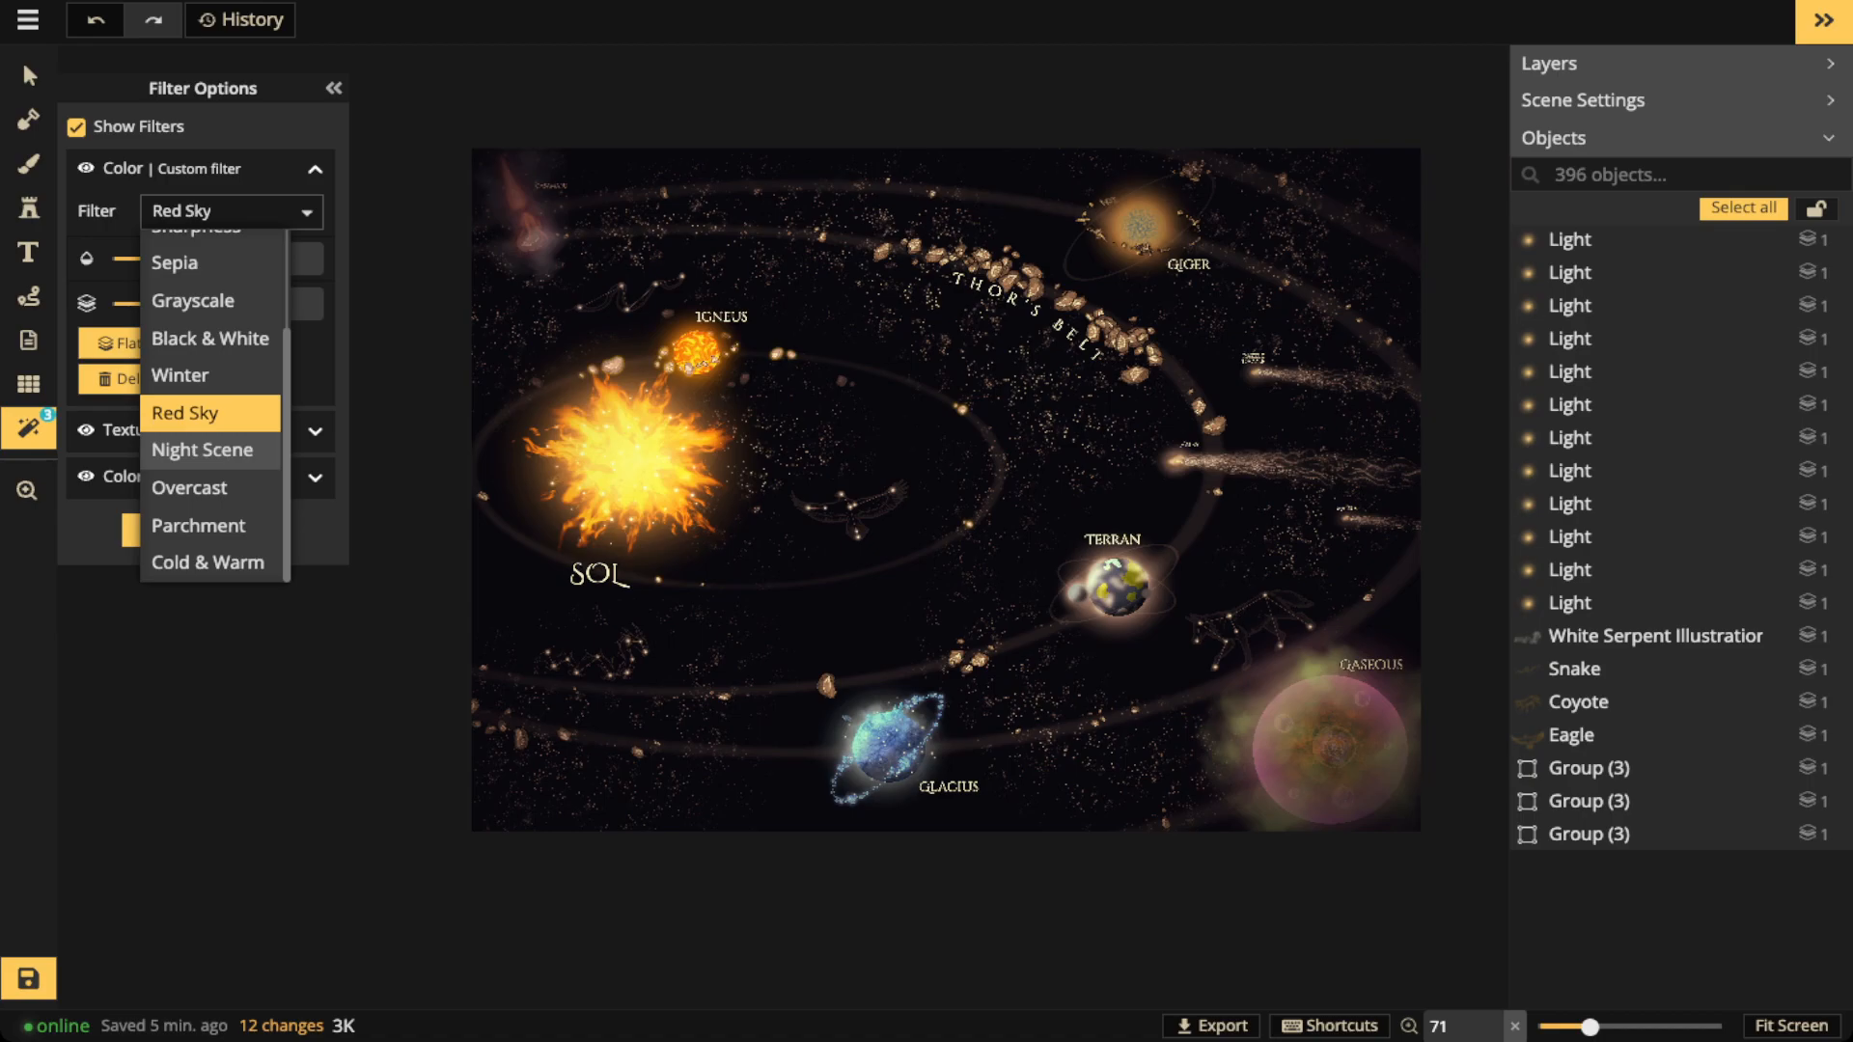
pyautogui.click(210, 451)
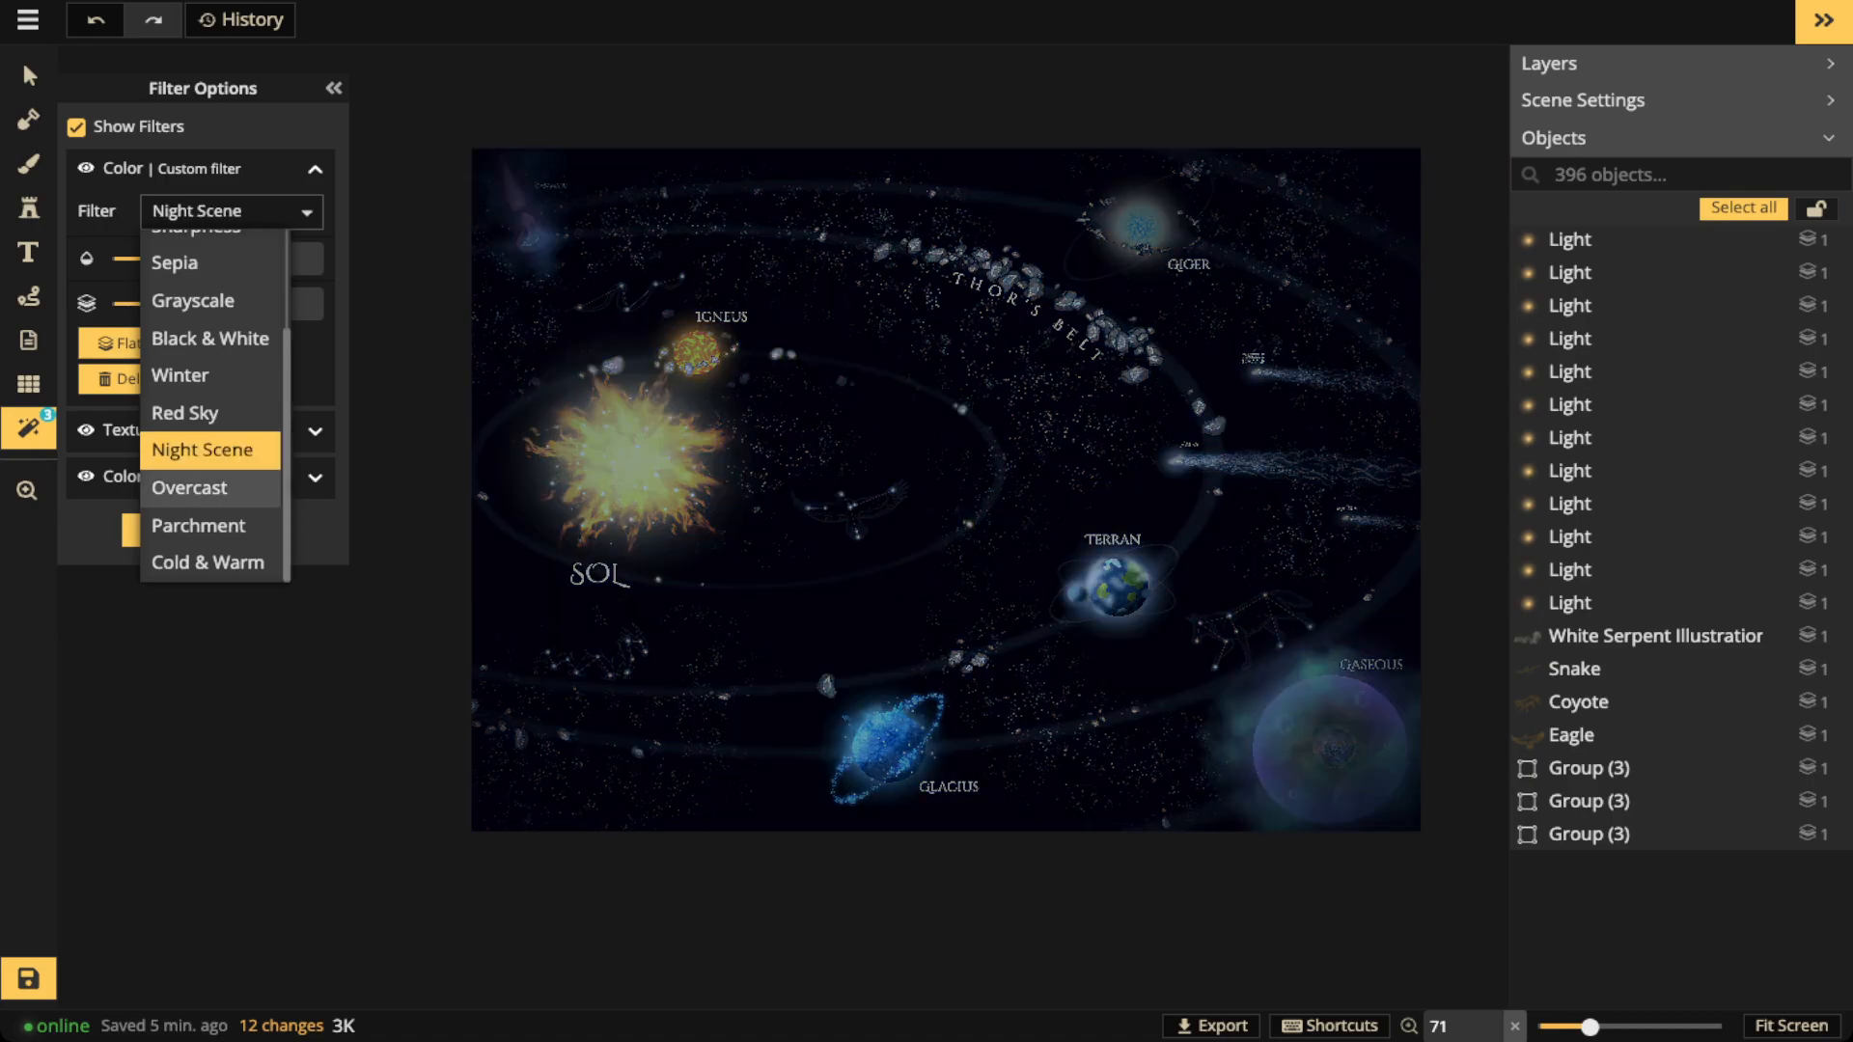
pyautogui.click(211, 487)
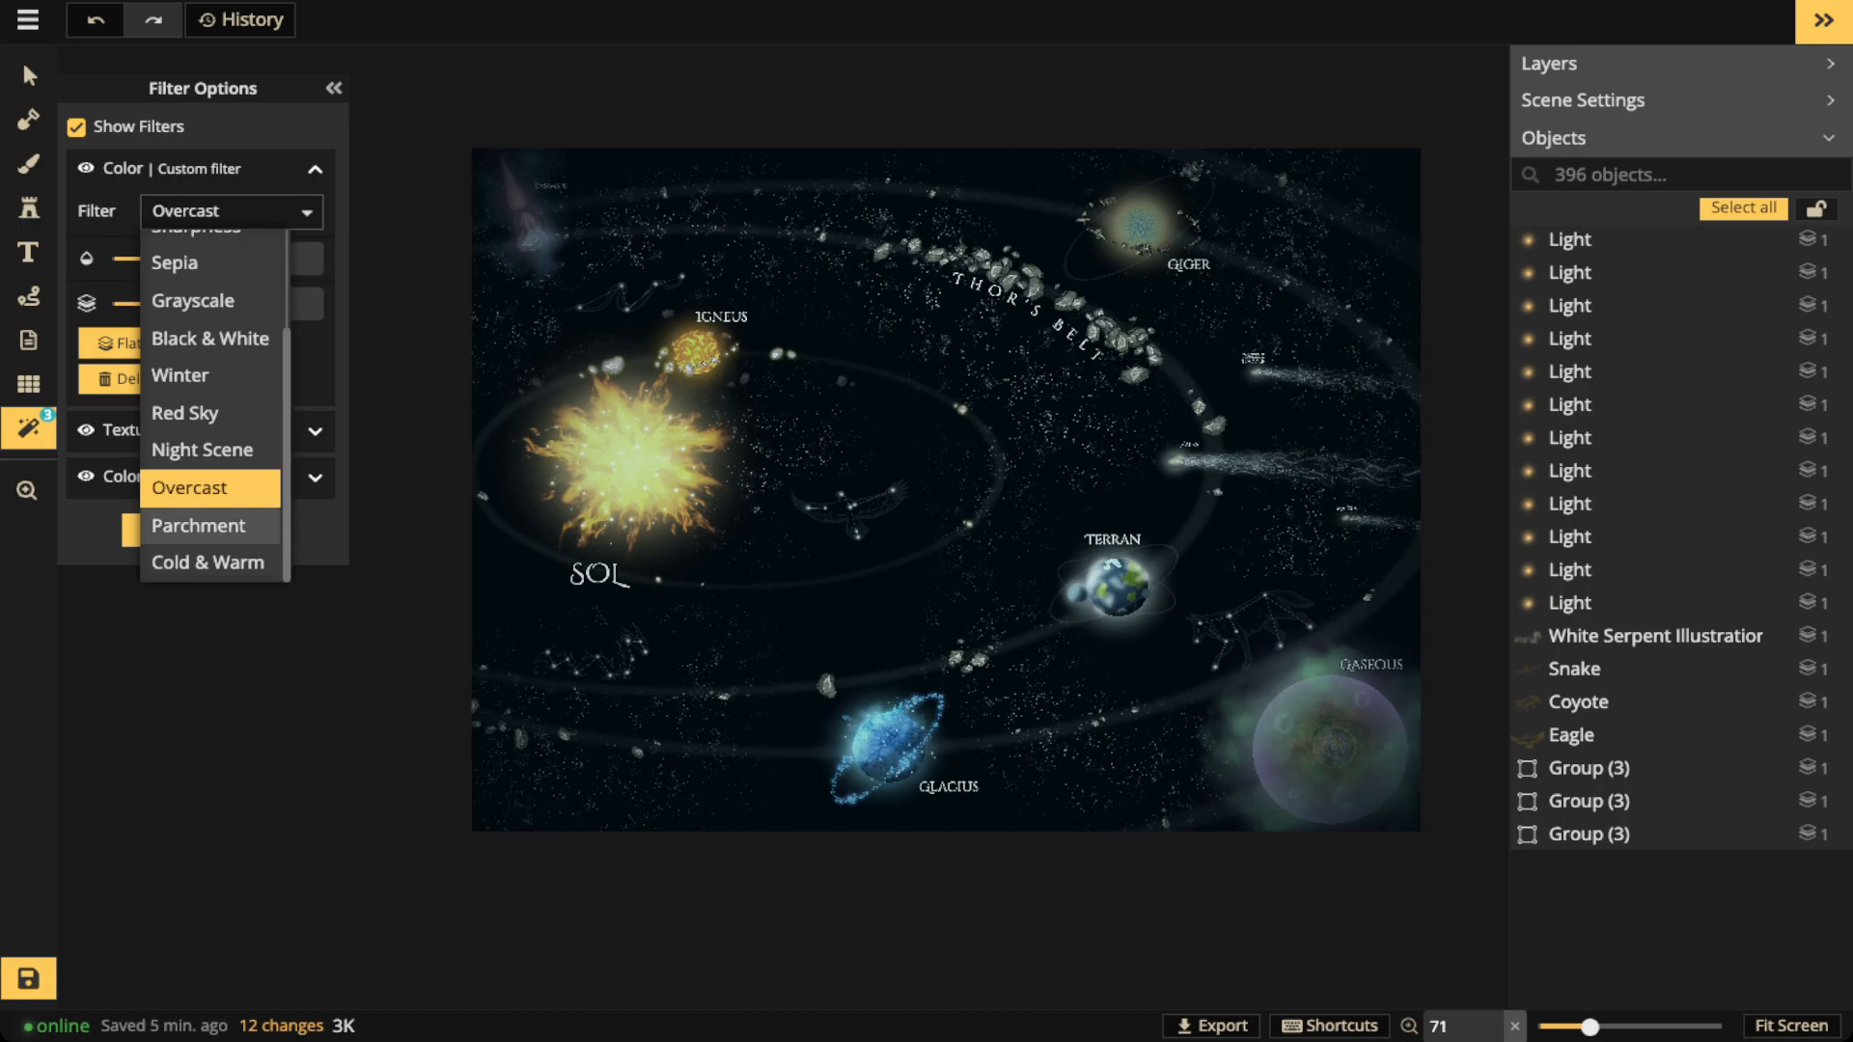
pyautogui.click(210, 525)
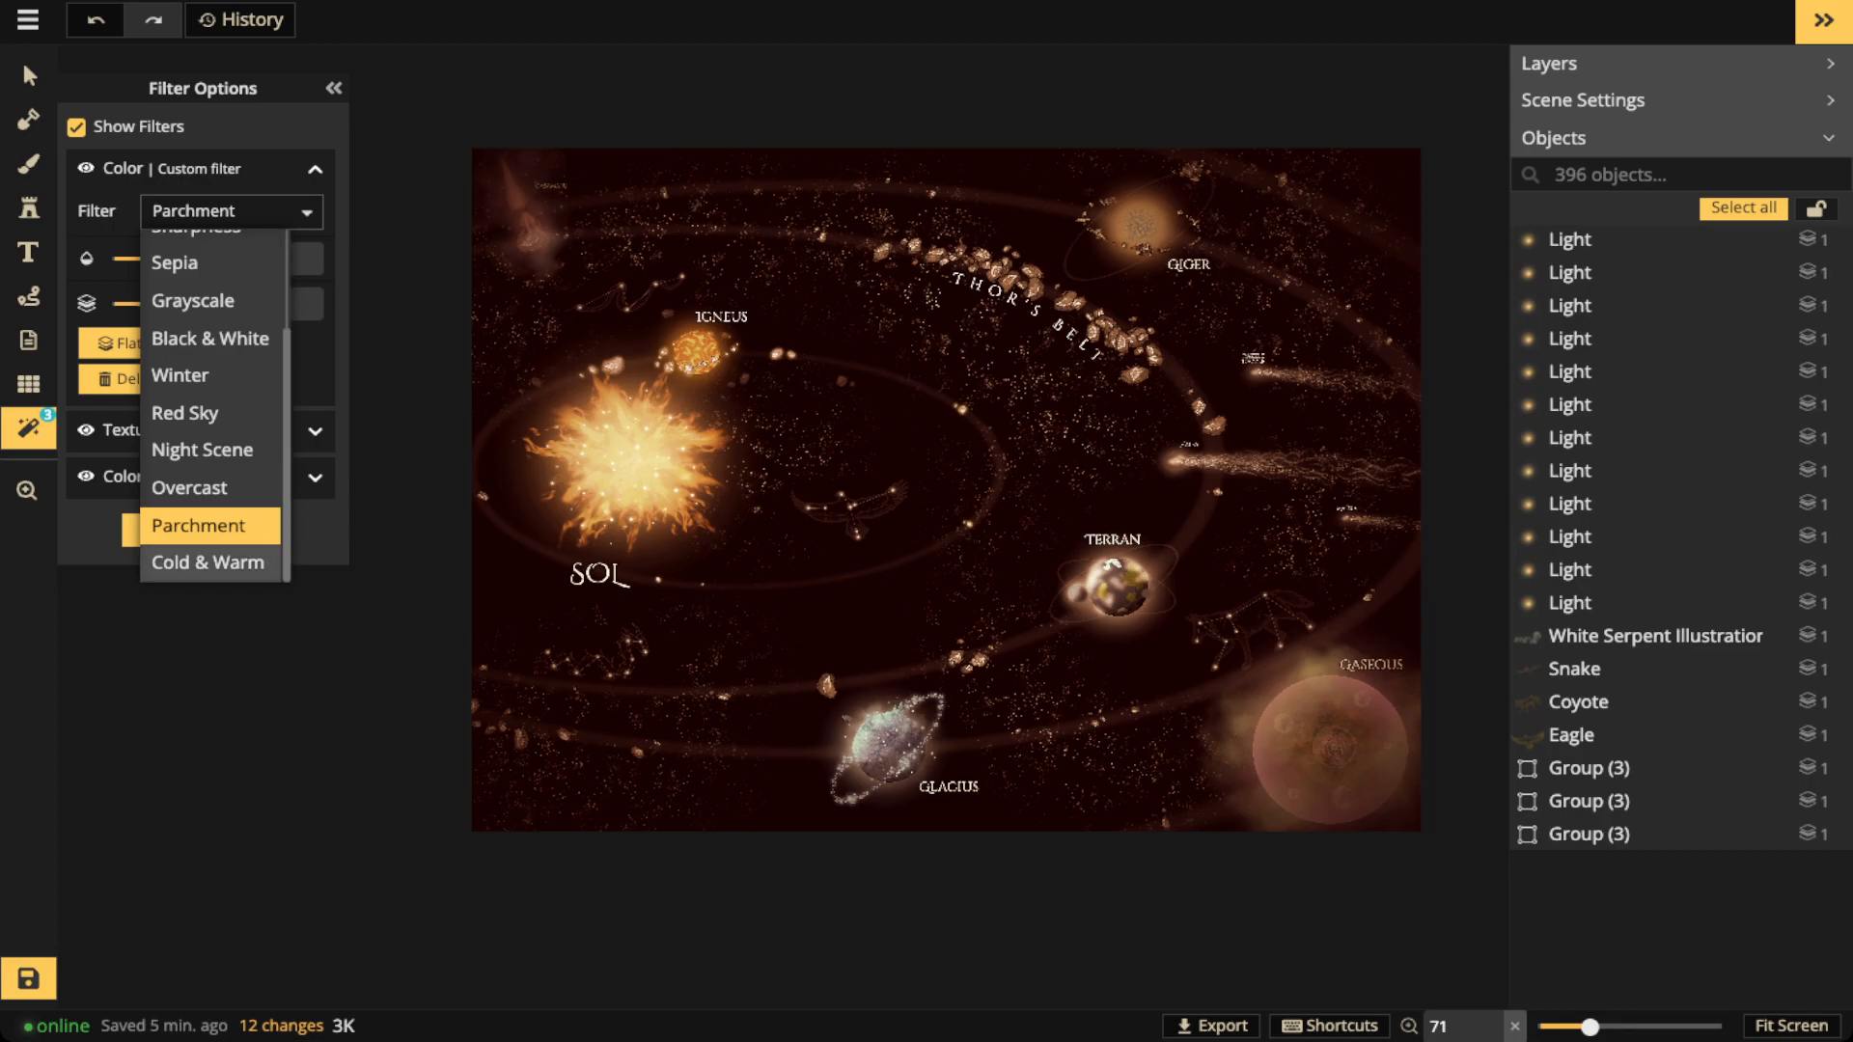
# Set the custom color filter's type to Cold & Warm and look over the planets and the sun with it
pyautogui.press('Down')
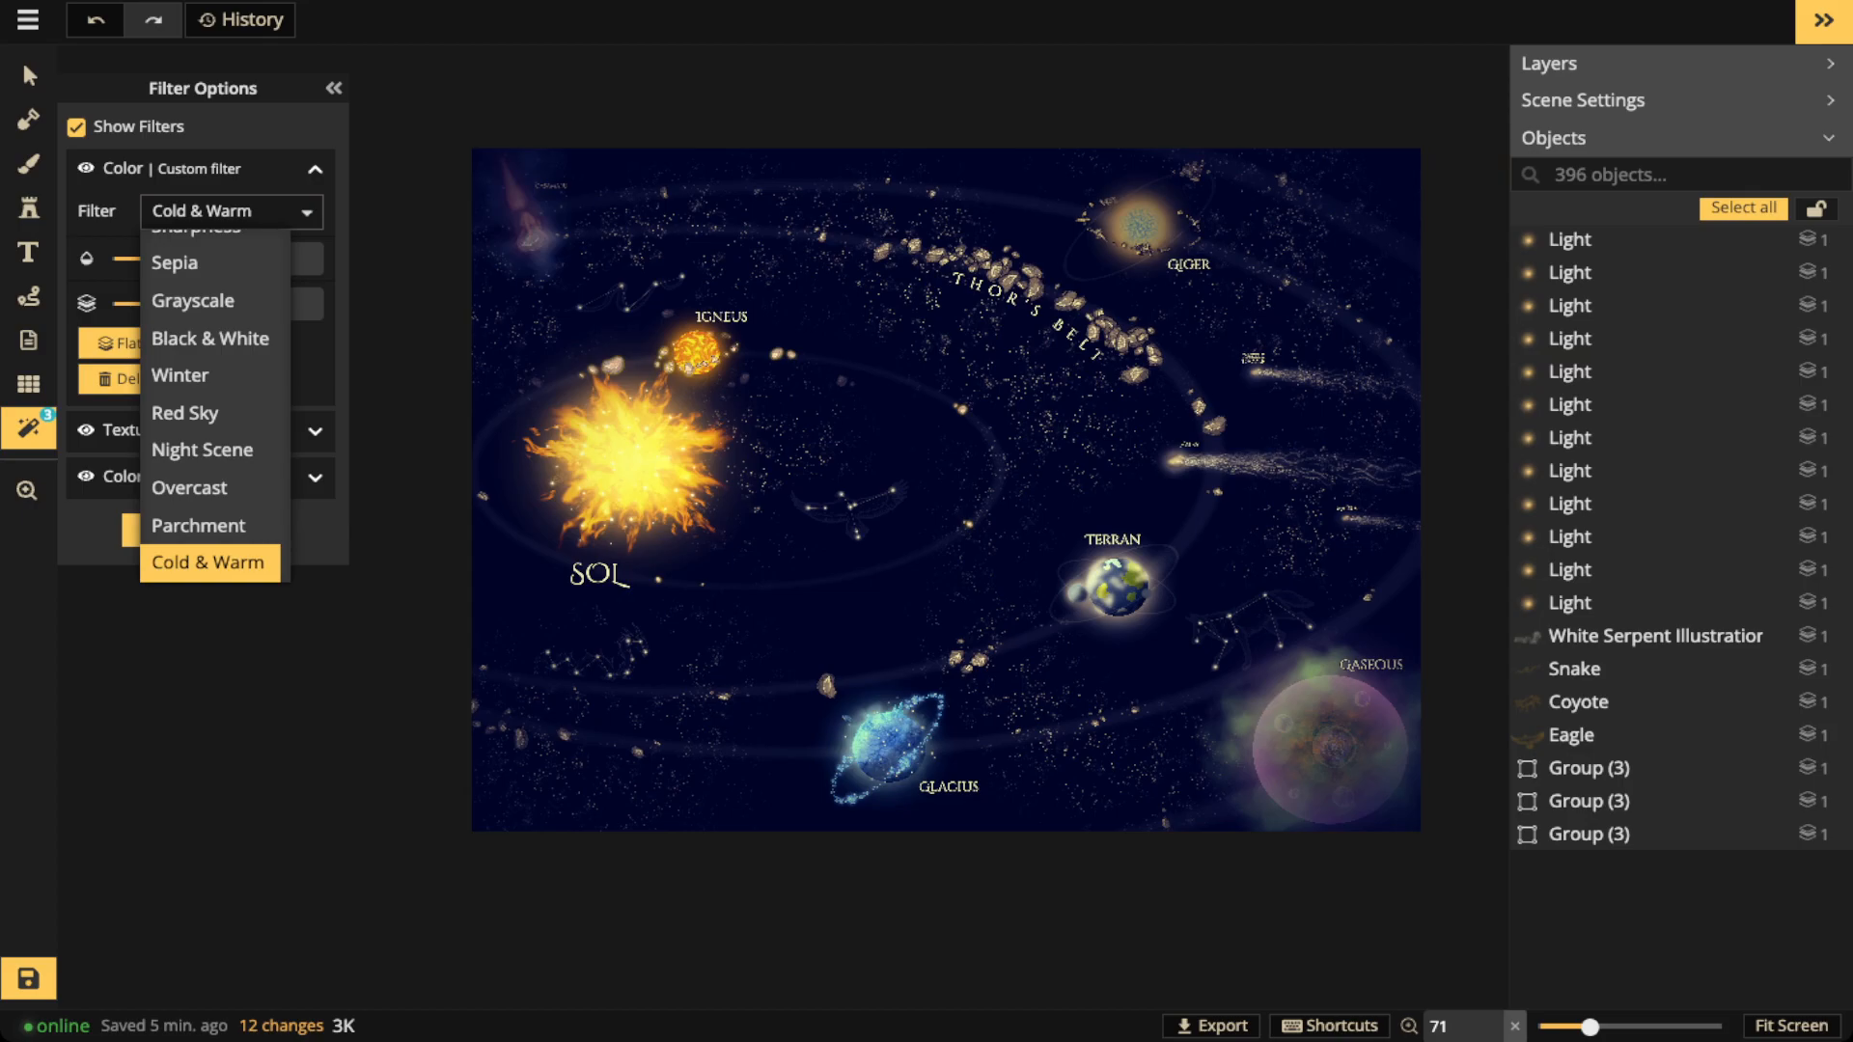
pyautogui.press('Return')
pyautogui.scroll(3, 887, 479)
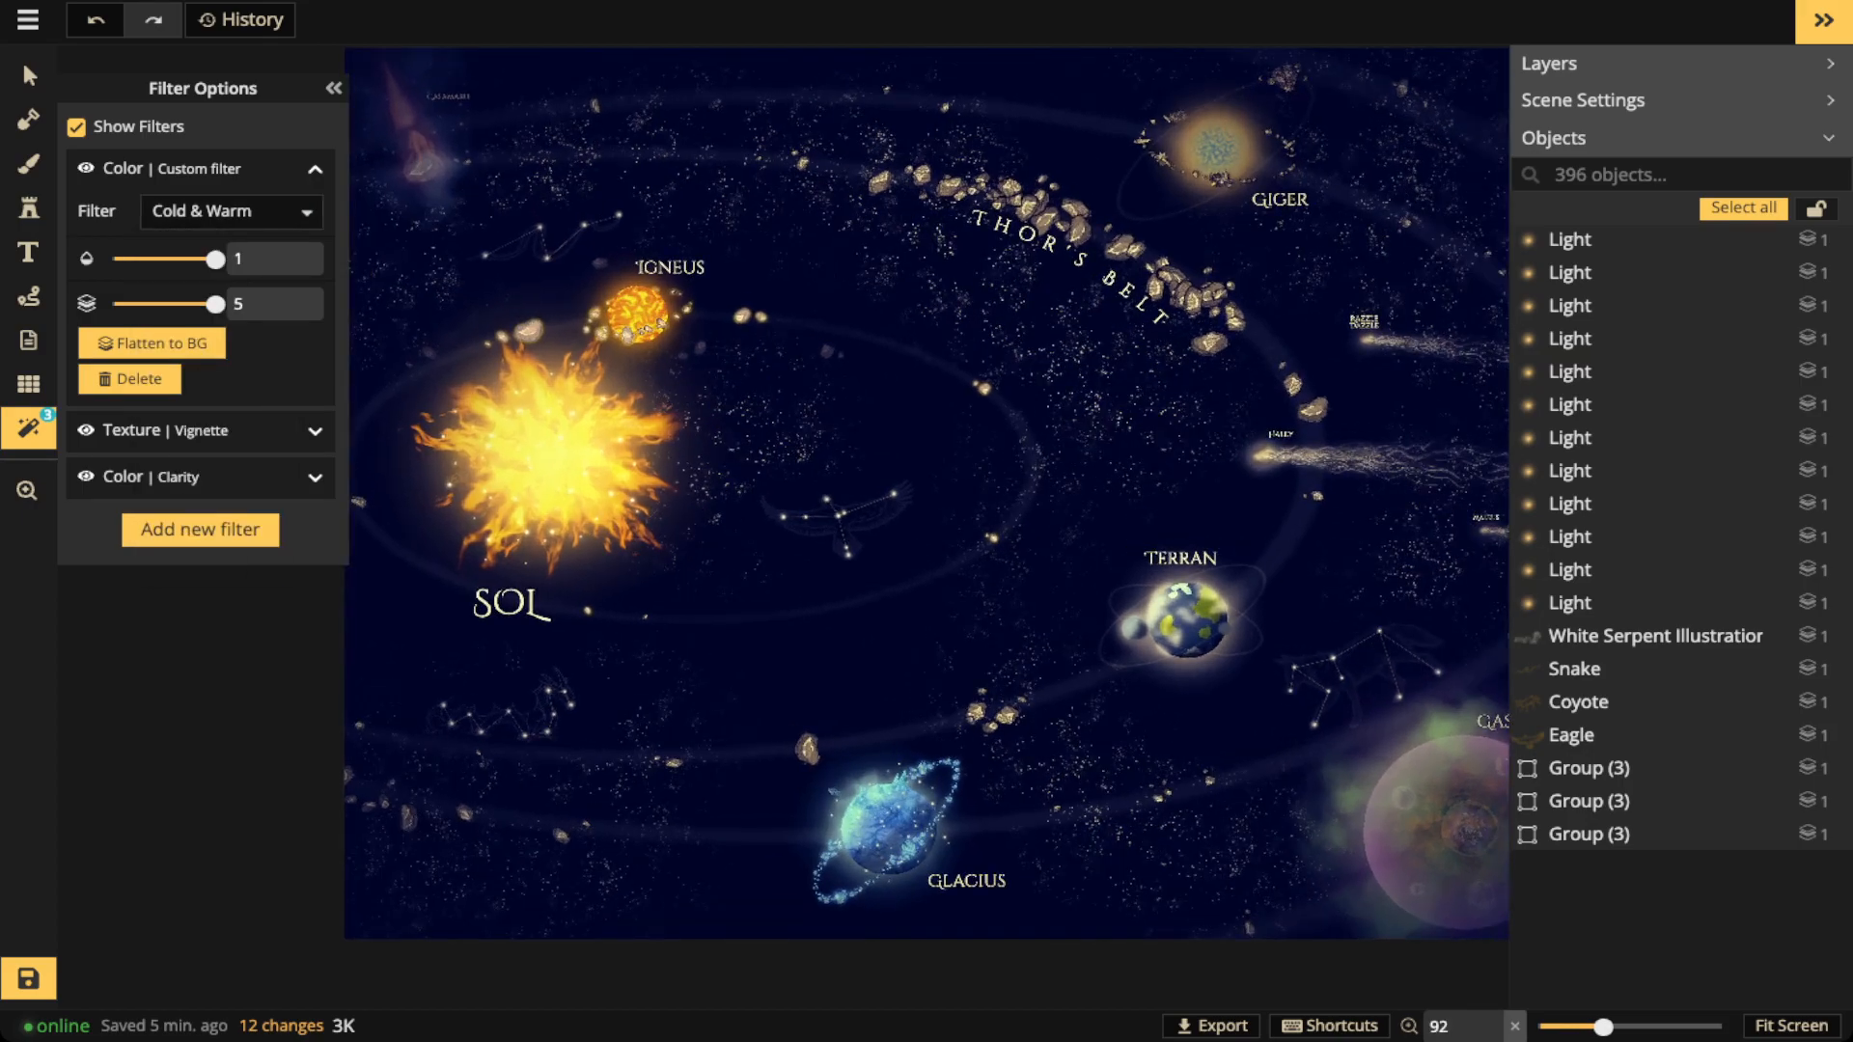
pyautogui.press('space')
pyautogui.moveTo(1013, 541); pyautogui.dragTo(695, 444)
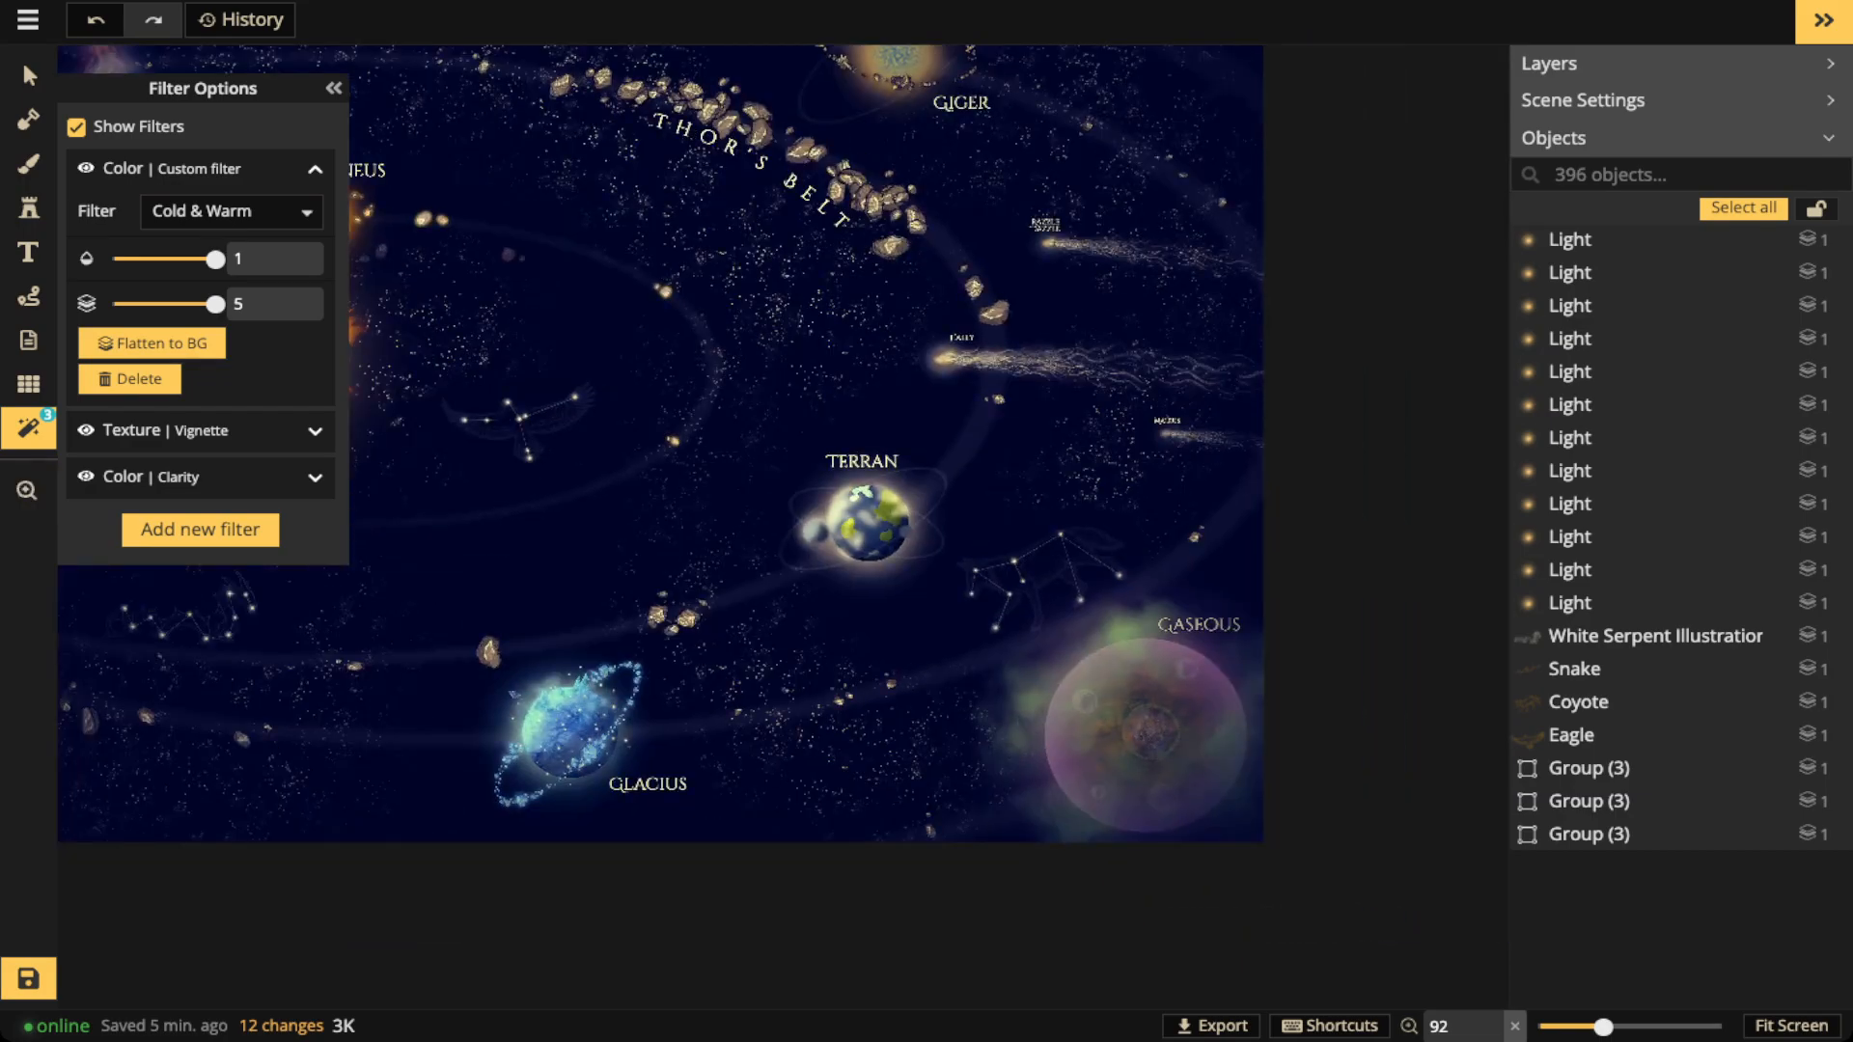
pyautogui.press('space')
pyautogui.moveTo(753, 464); pyautogui.dragTo(1004, 458)
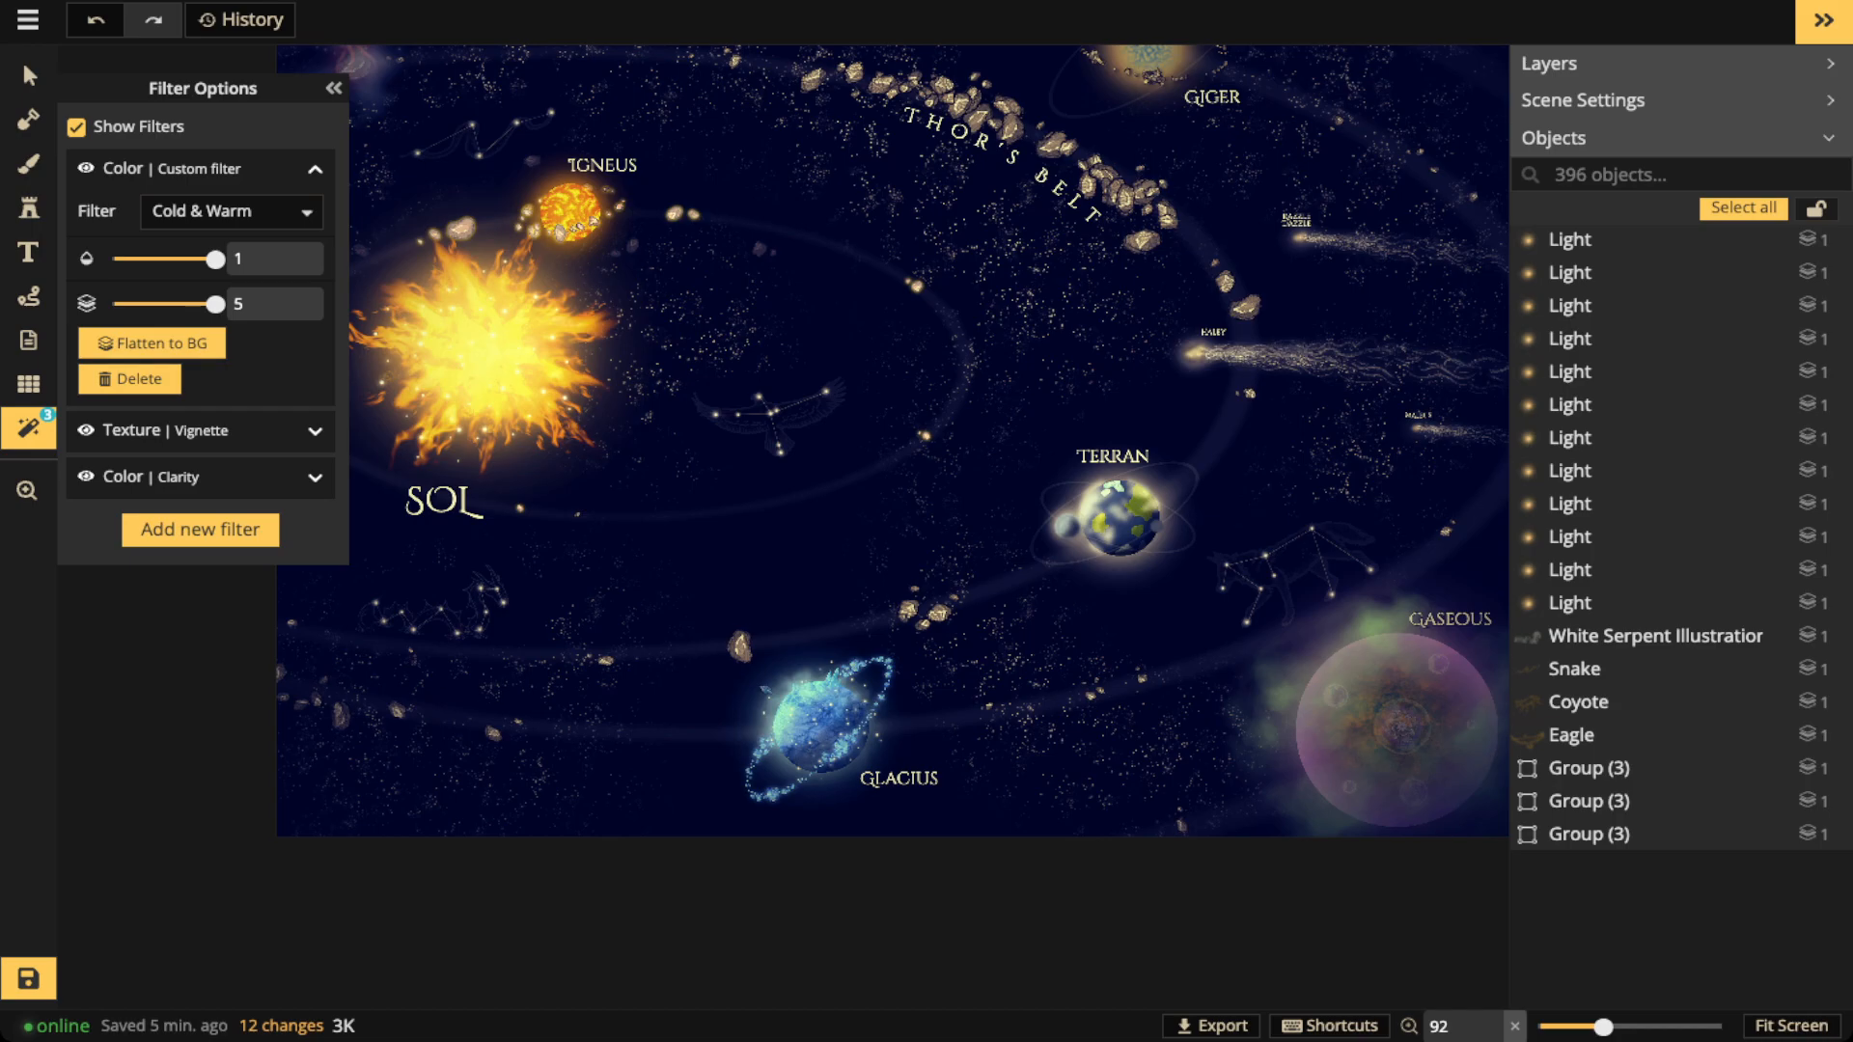
pyautogui.scroll(-3, 710, 429)
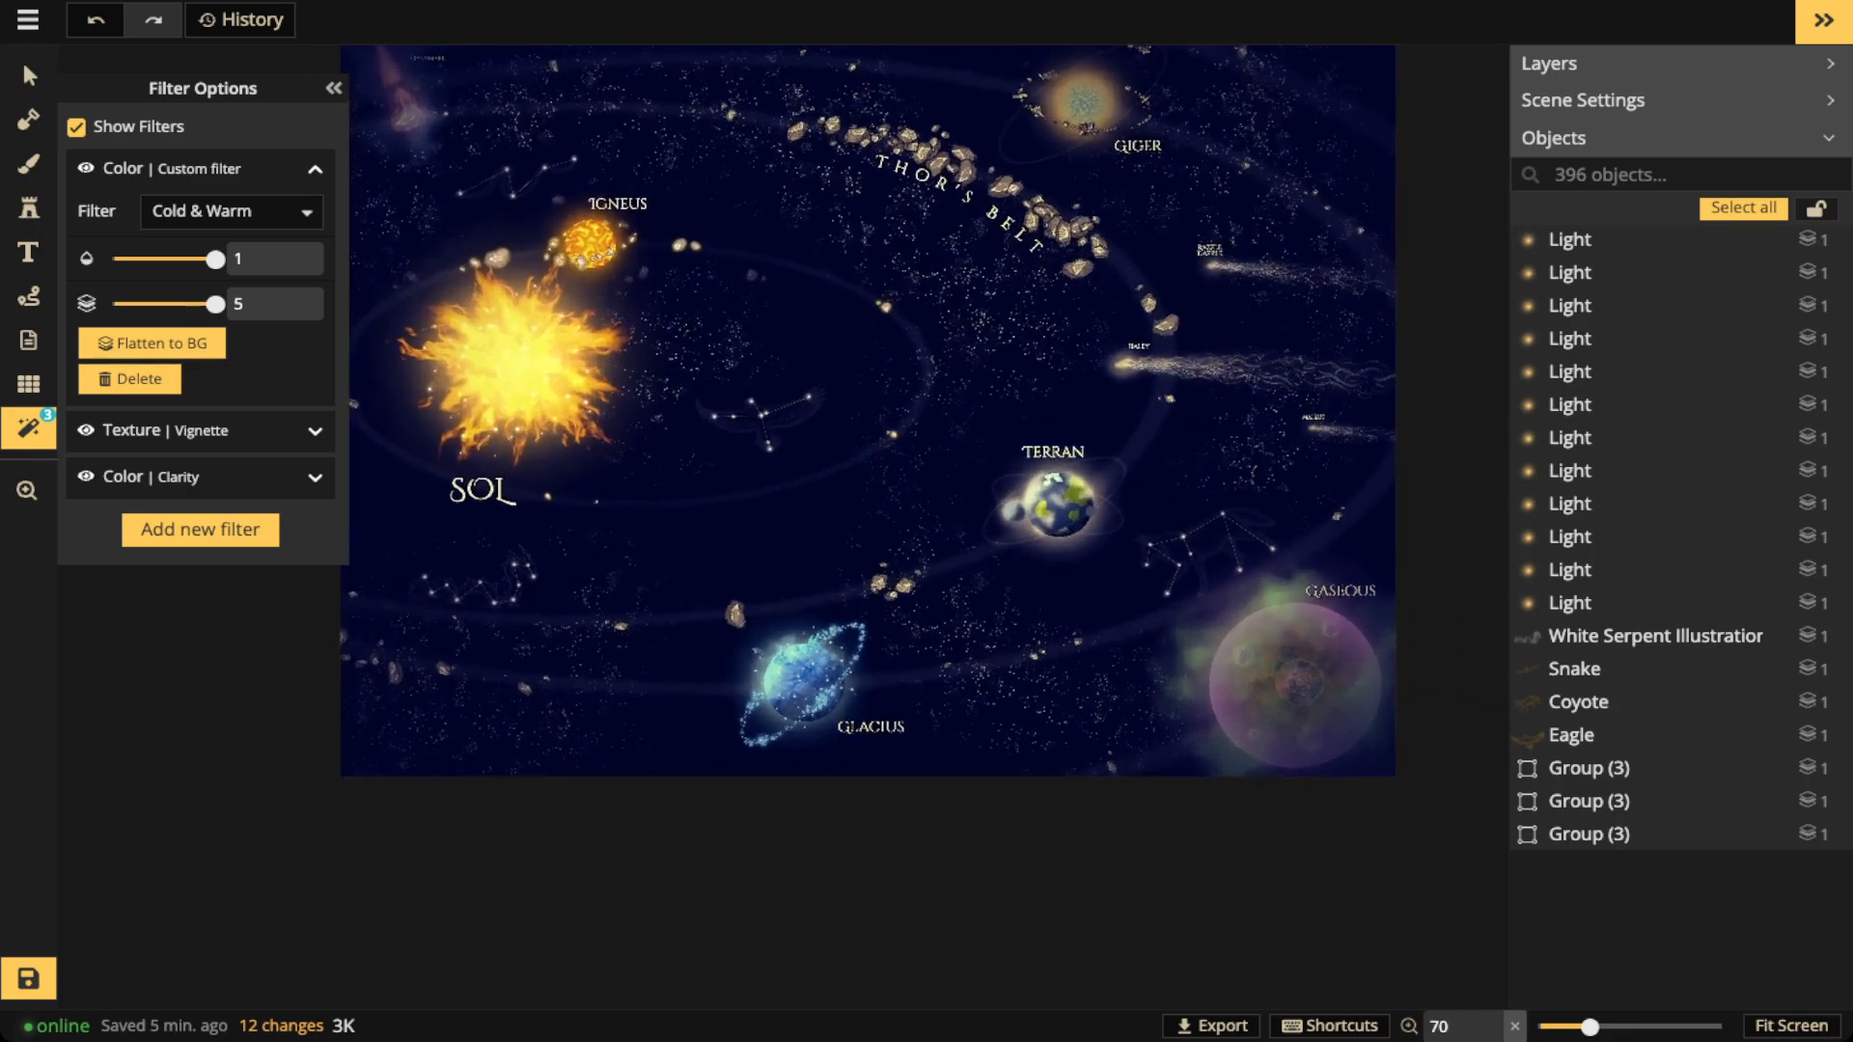
pyautogui.scroll(3, 868, 430)
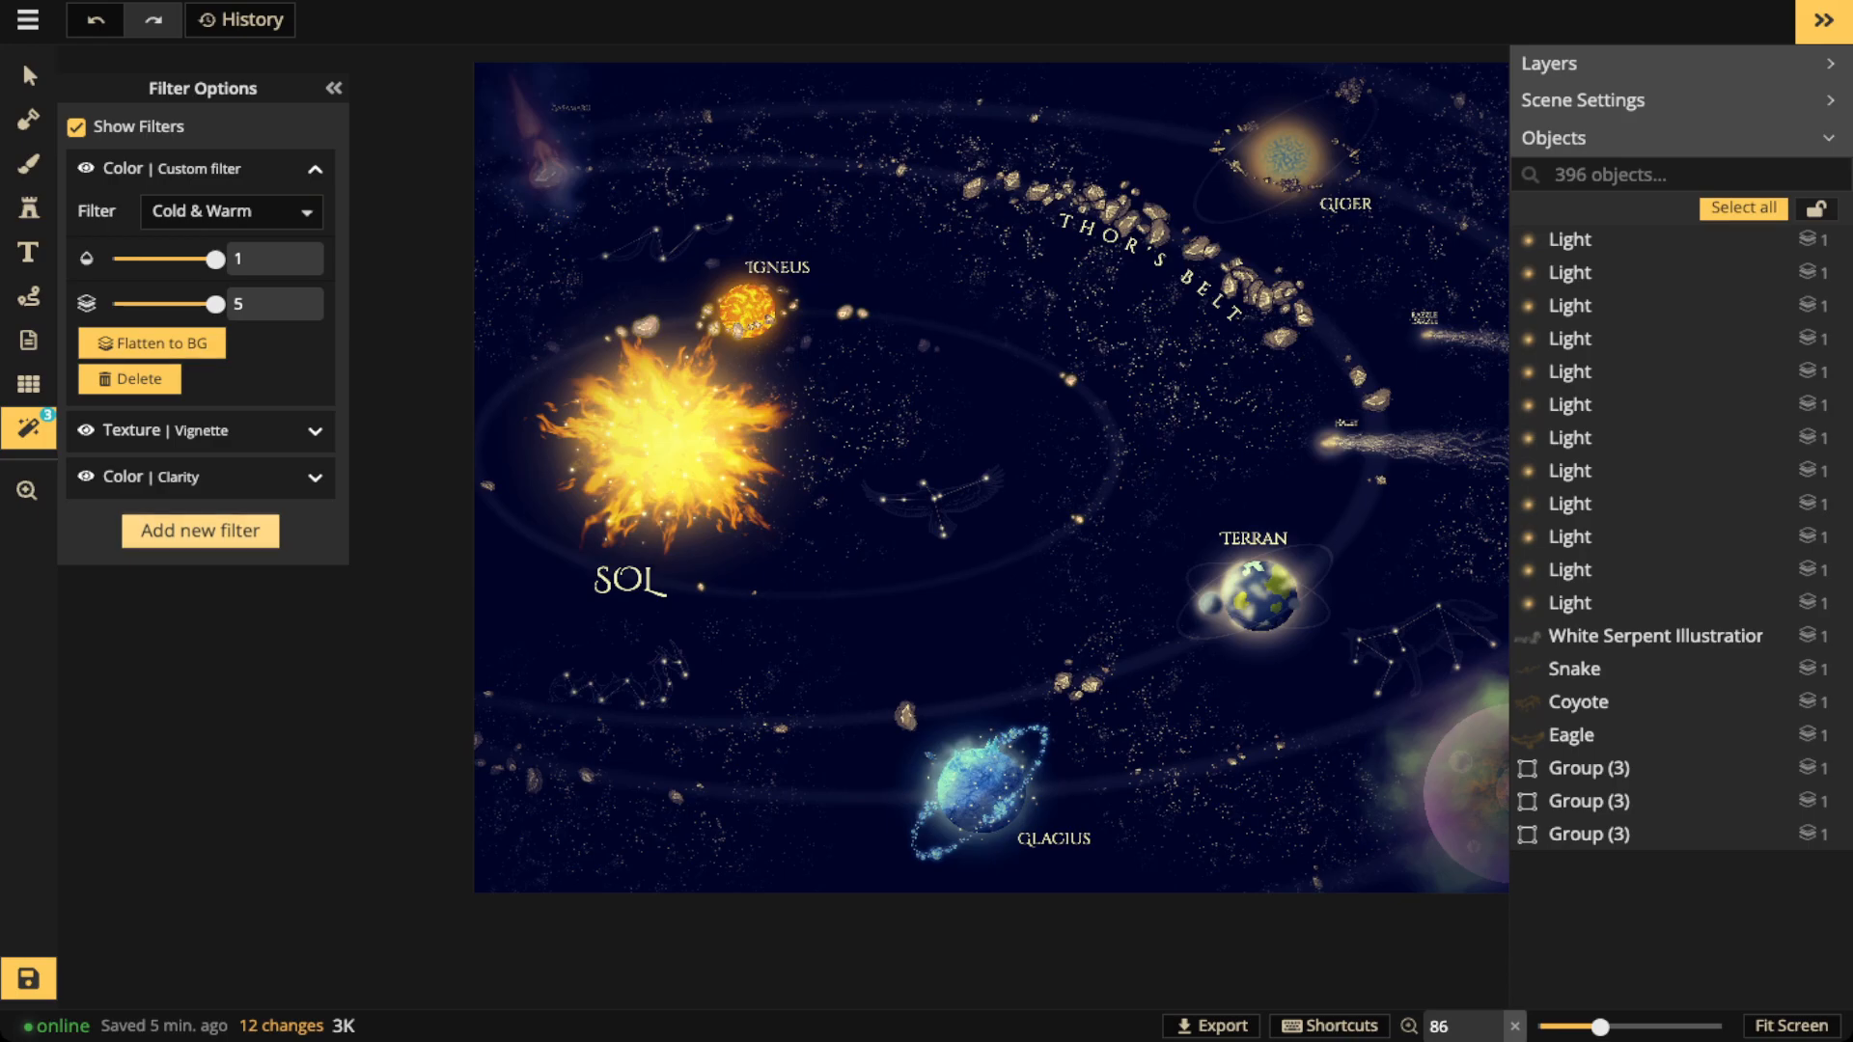
# Add the preset Red Sky color filter on top of the Cold & Warm filter and view the sun's surroundings
pyautogui.click(200, 530)
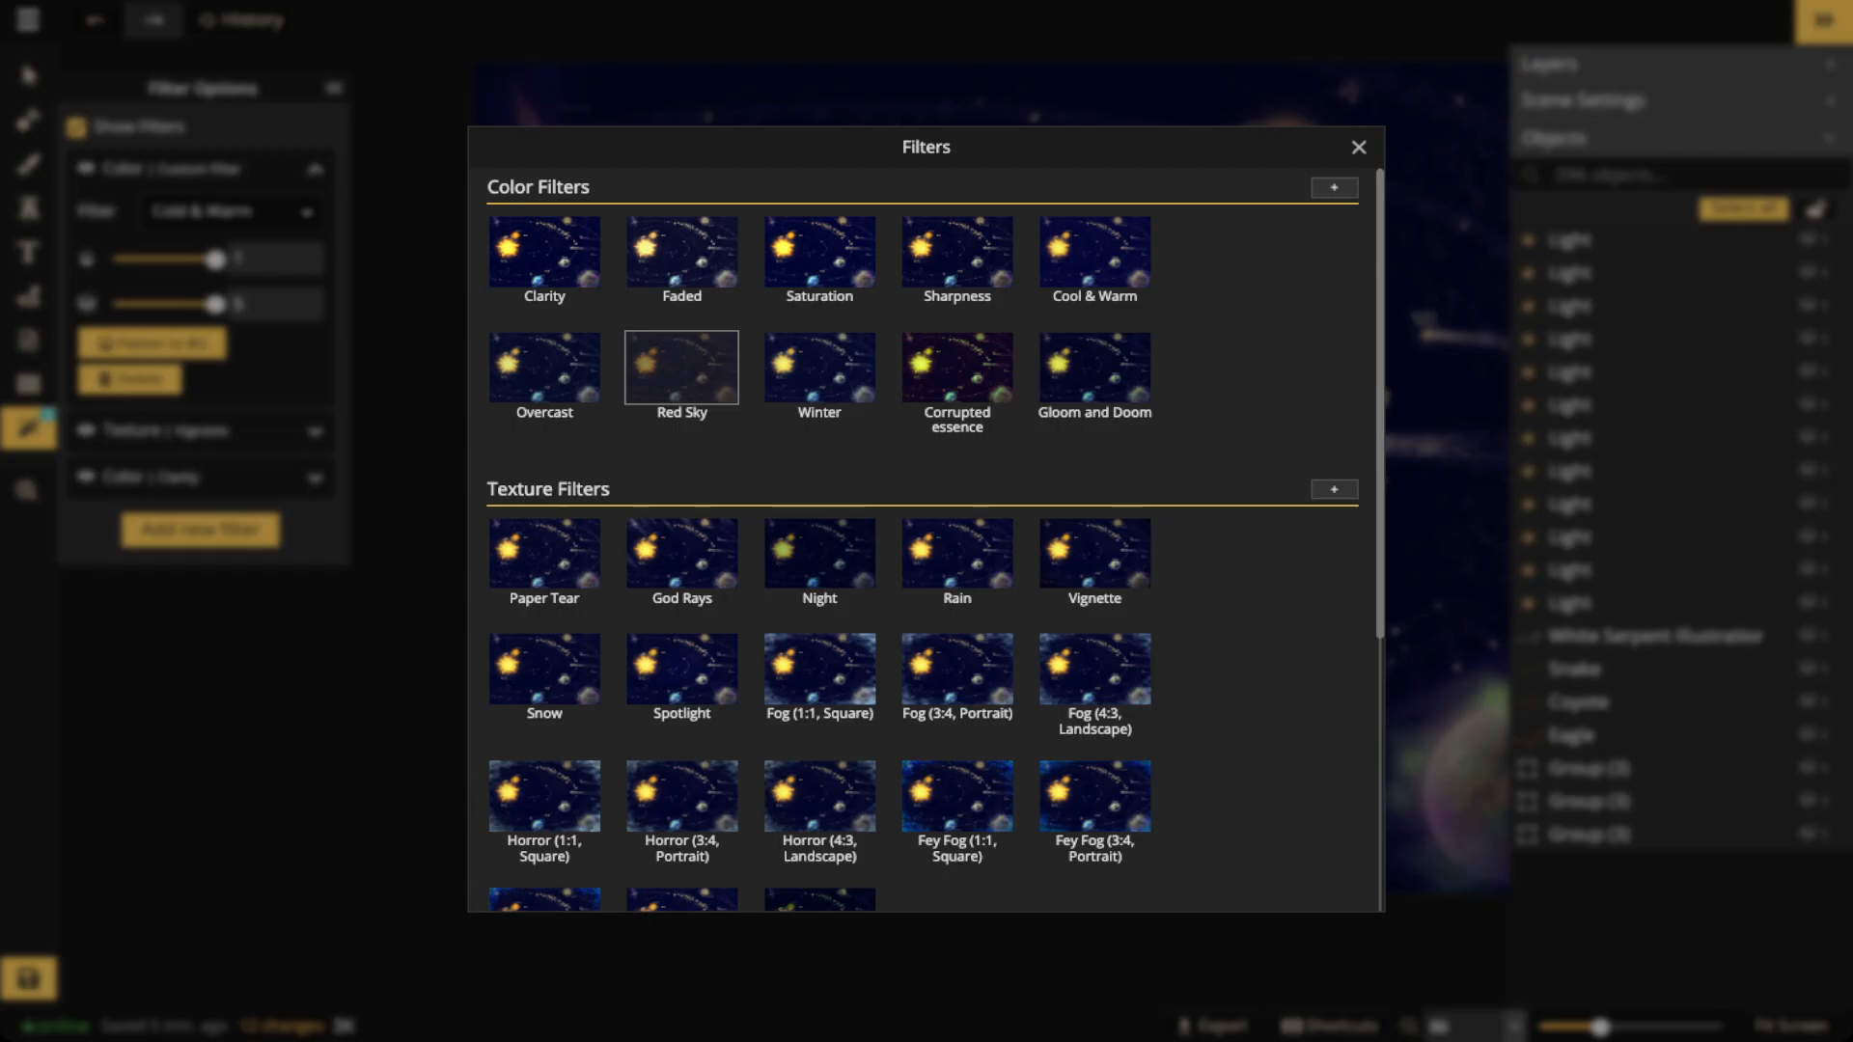
pyautogui.click(681, 367)
pyautogui.scroll(5, 1092, 323)
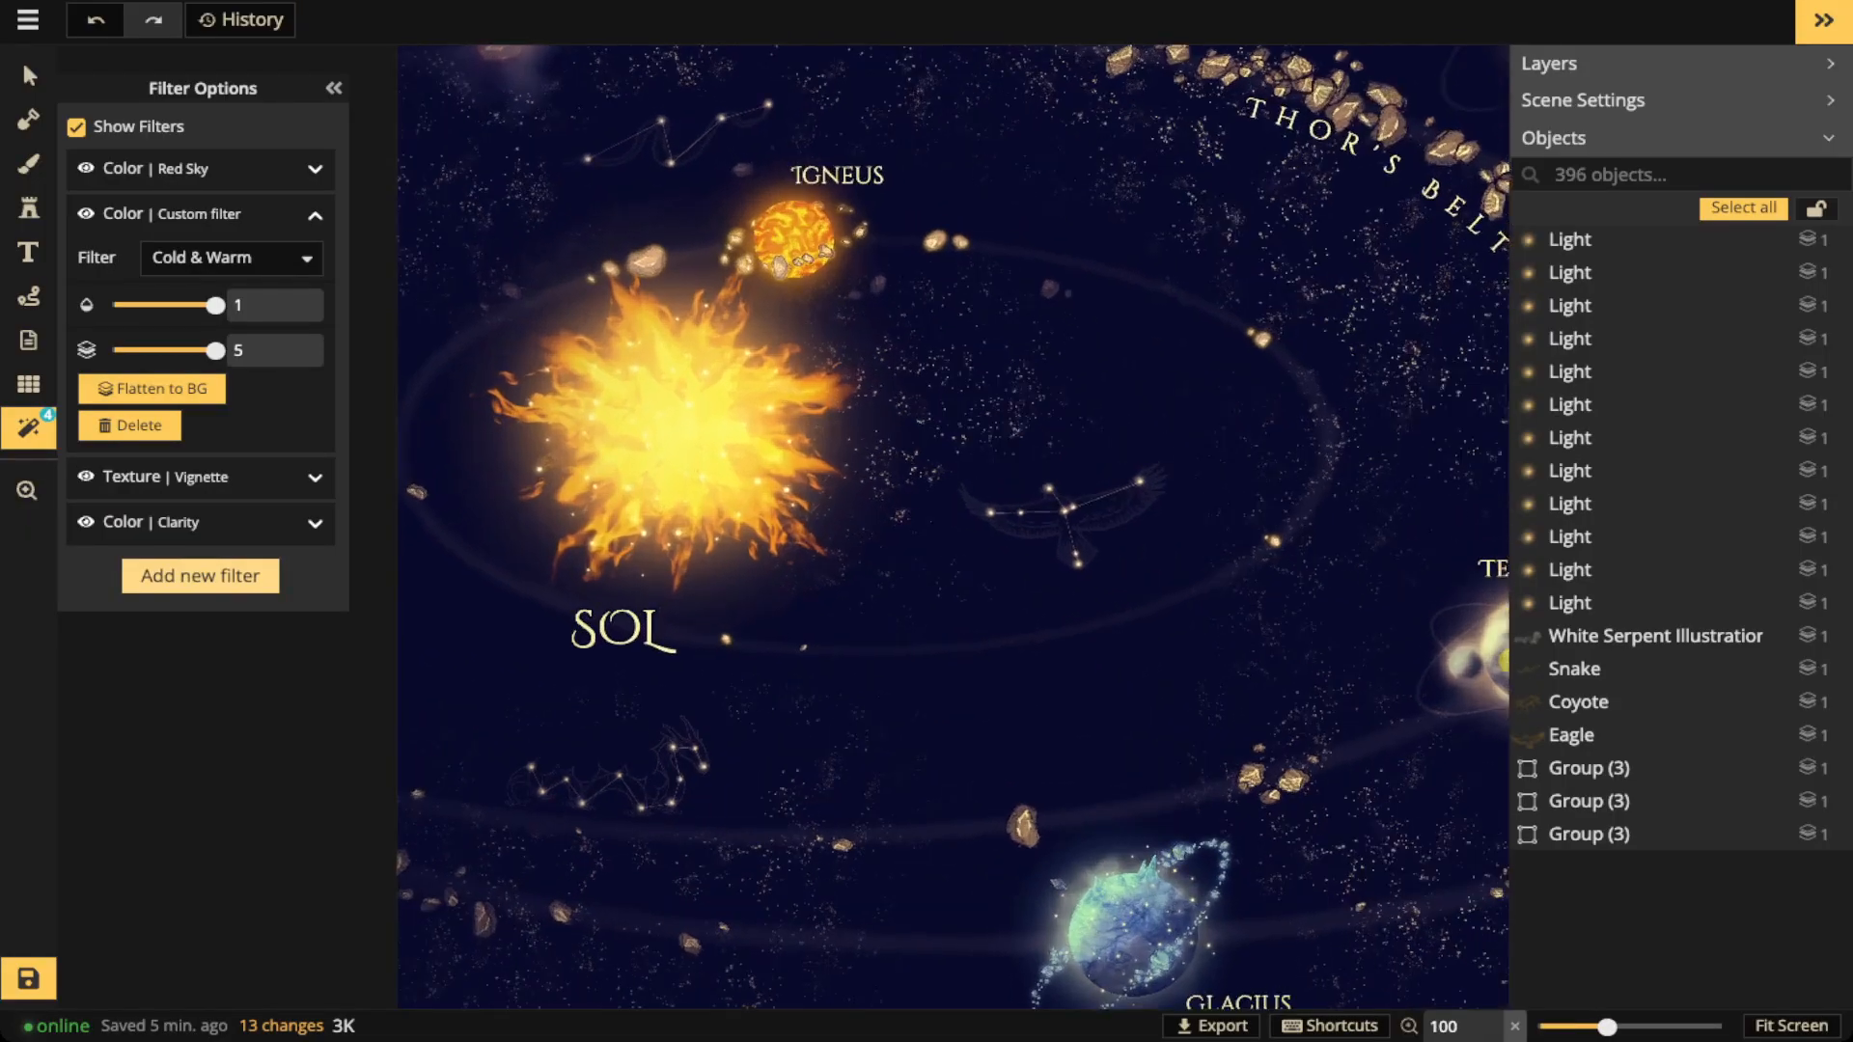
pyautogui.moveTo(1091, 324); pyautogui.dragTo(1405, 261)
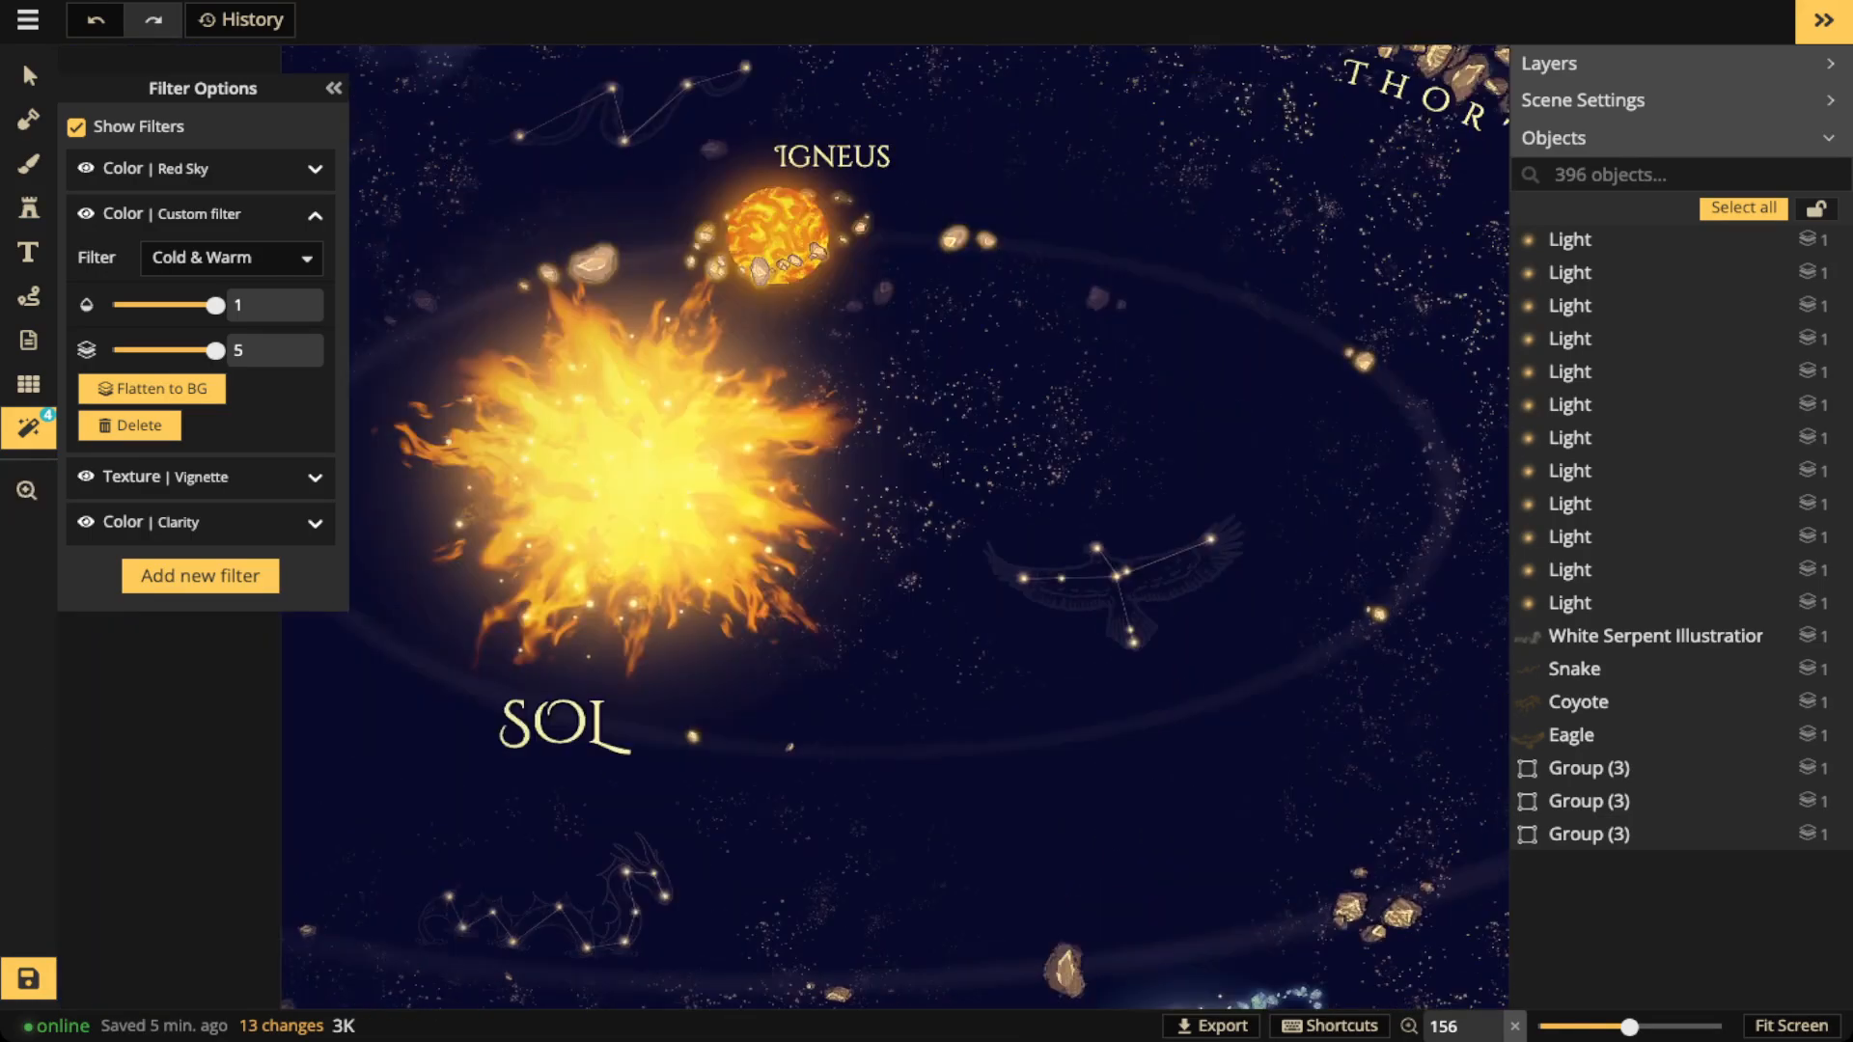
pyautogui.scroll(-1, 396, 465)
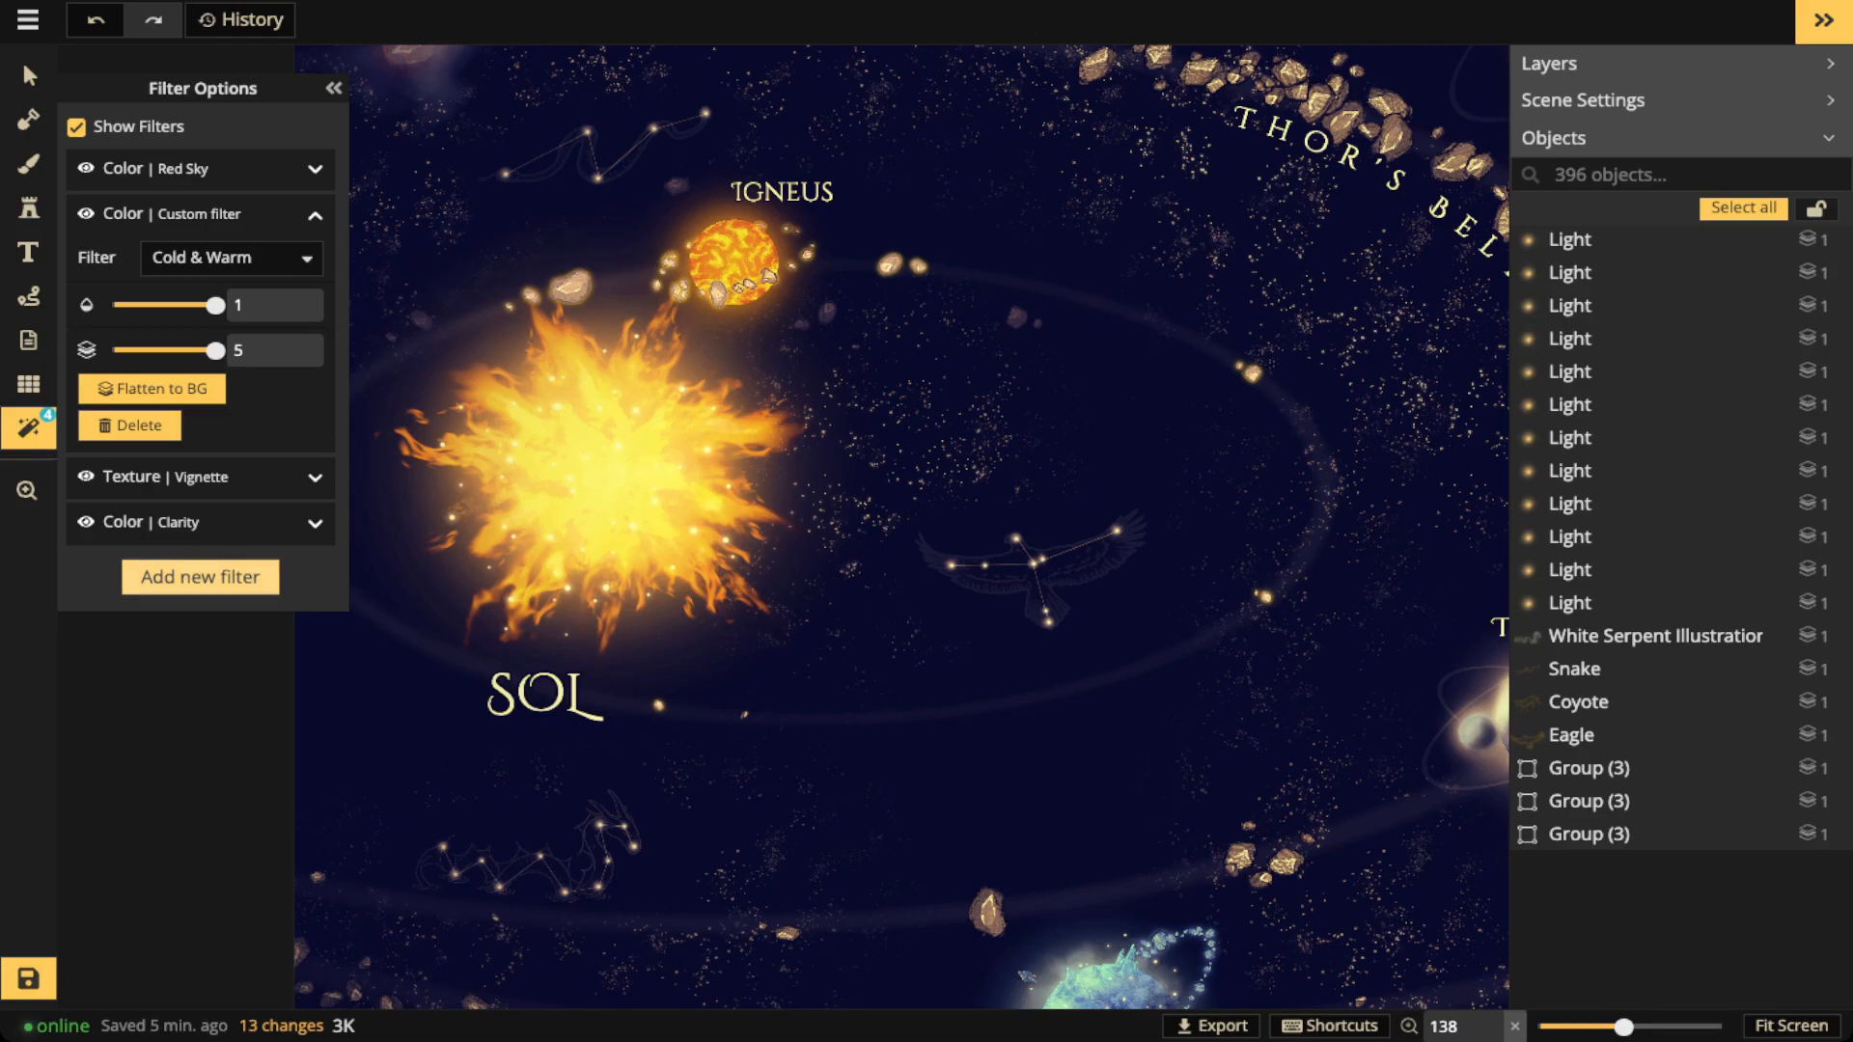
# Add a custom texture filter using the mottled gray texture from the Parchment World pack
pyautogui.click(201, 577)
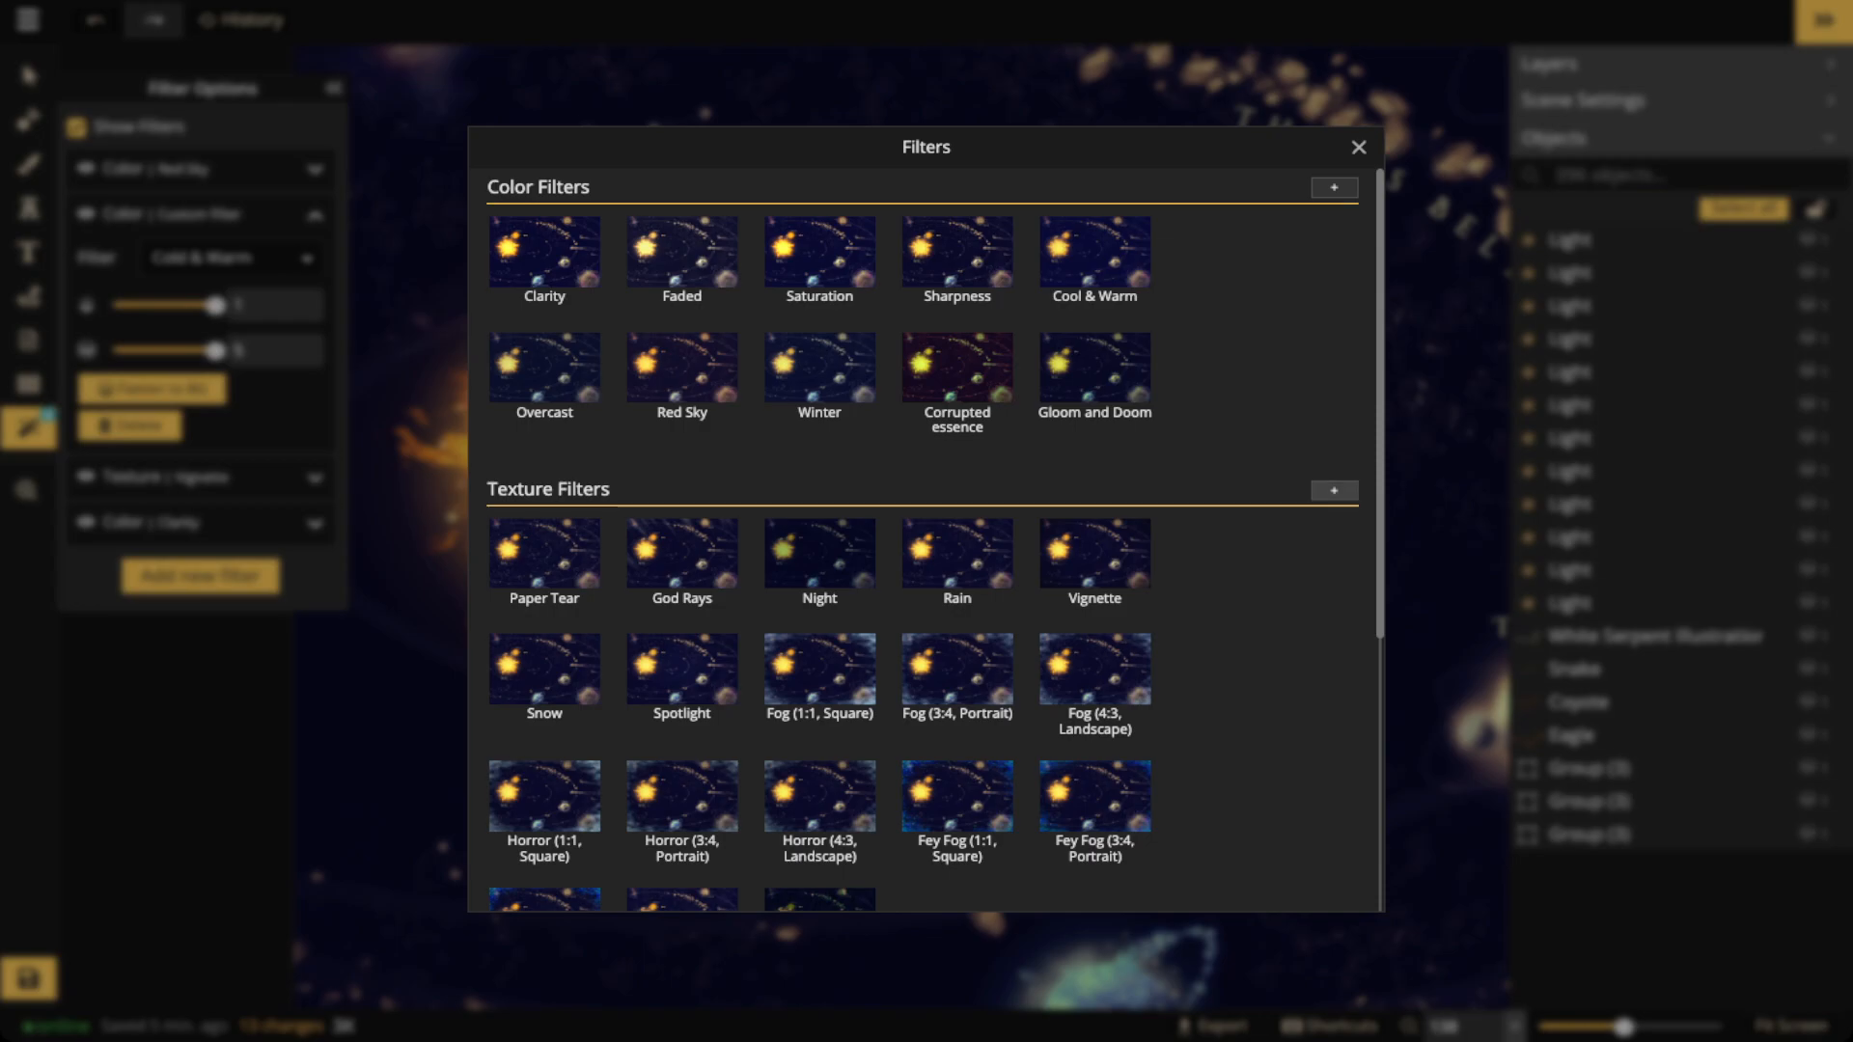
pyautogui.click(1334, 490)
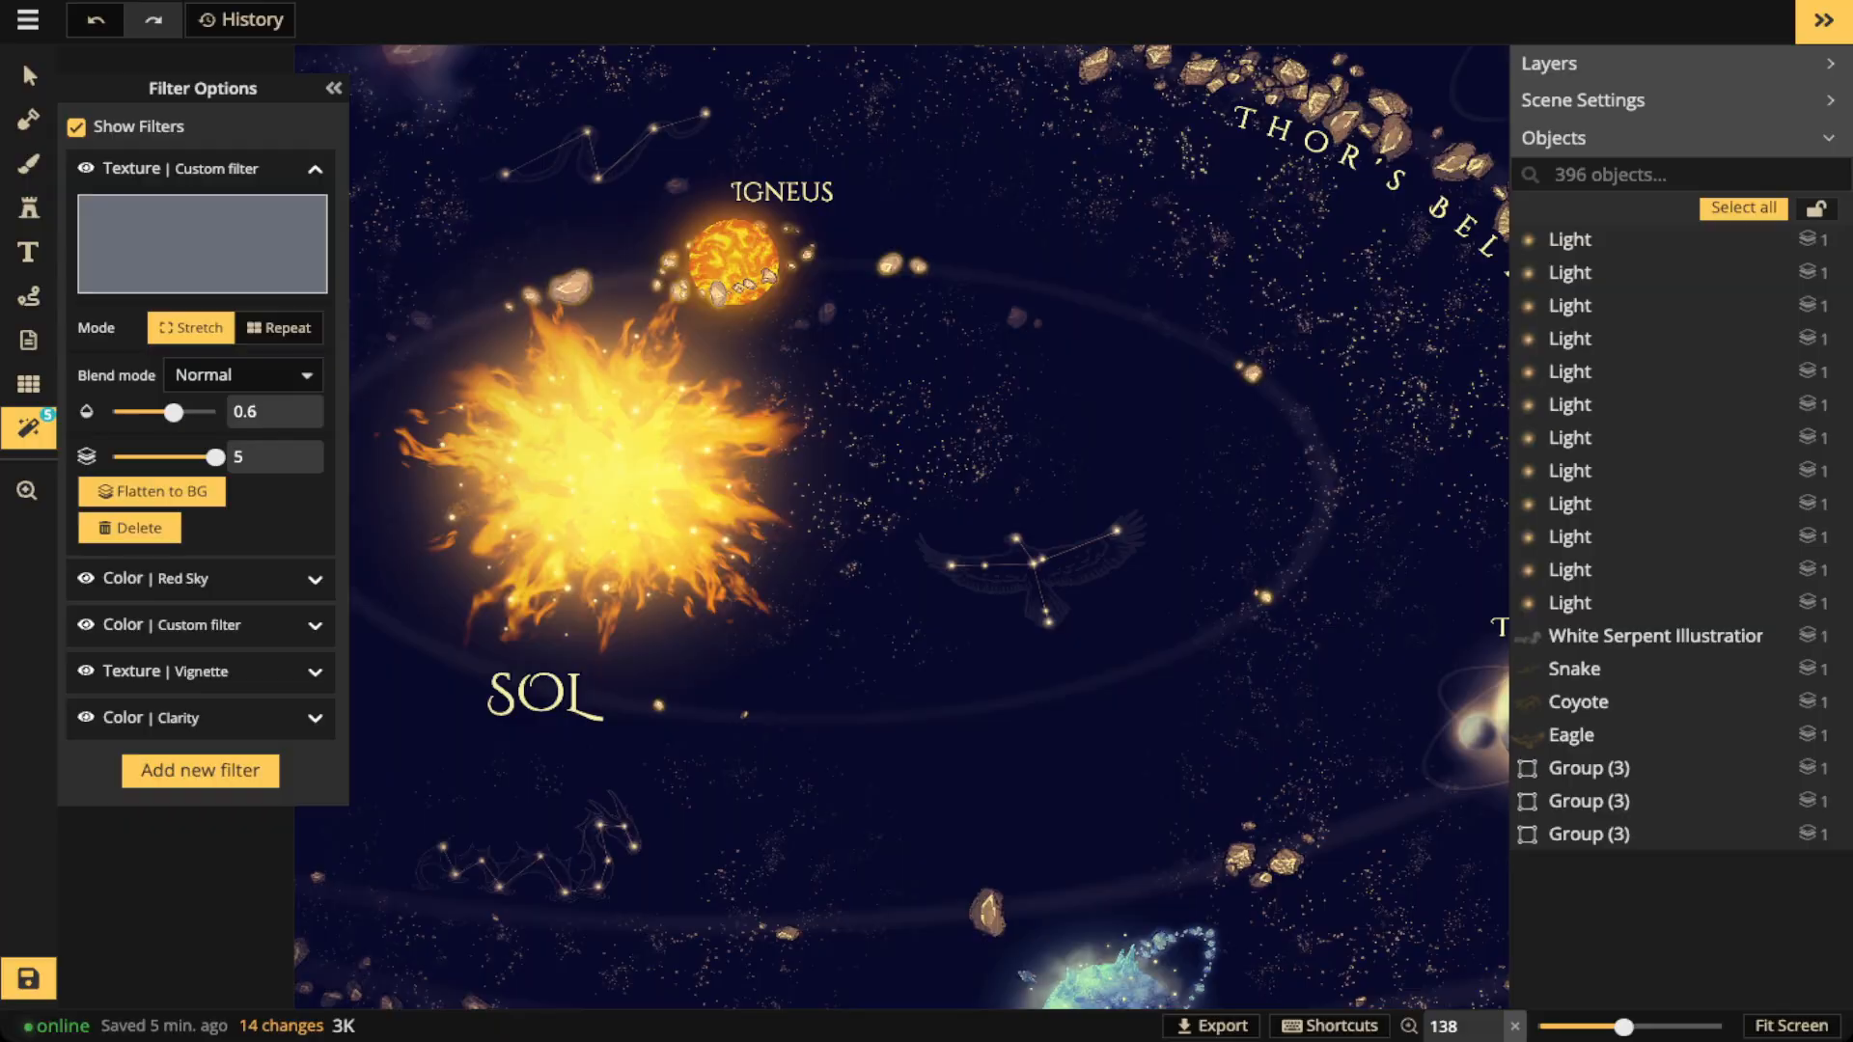
pyautogui.click(198, 253)
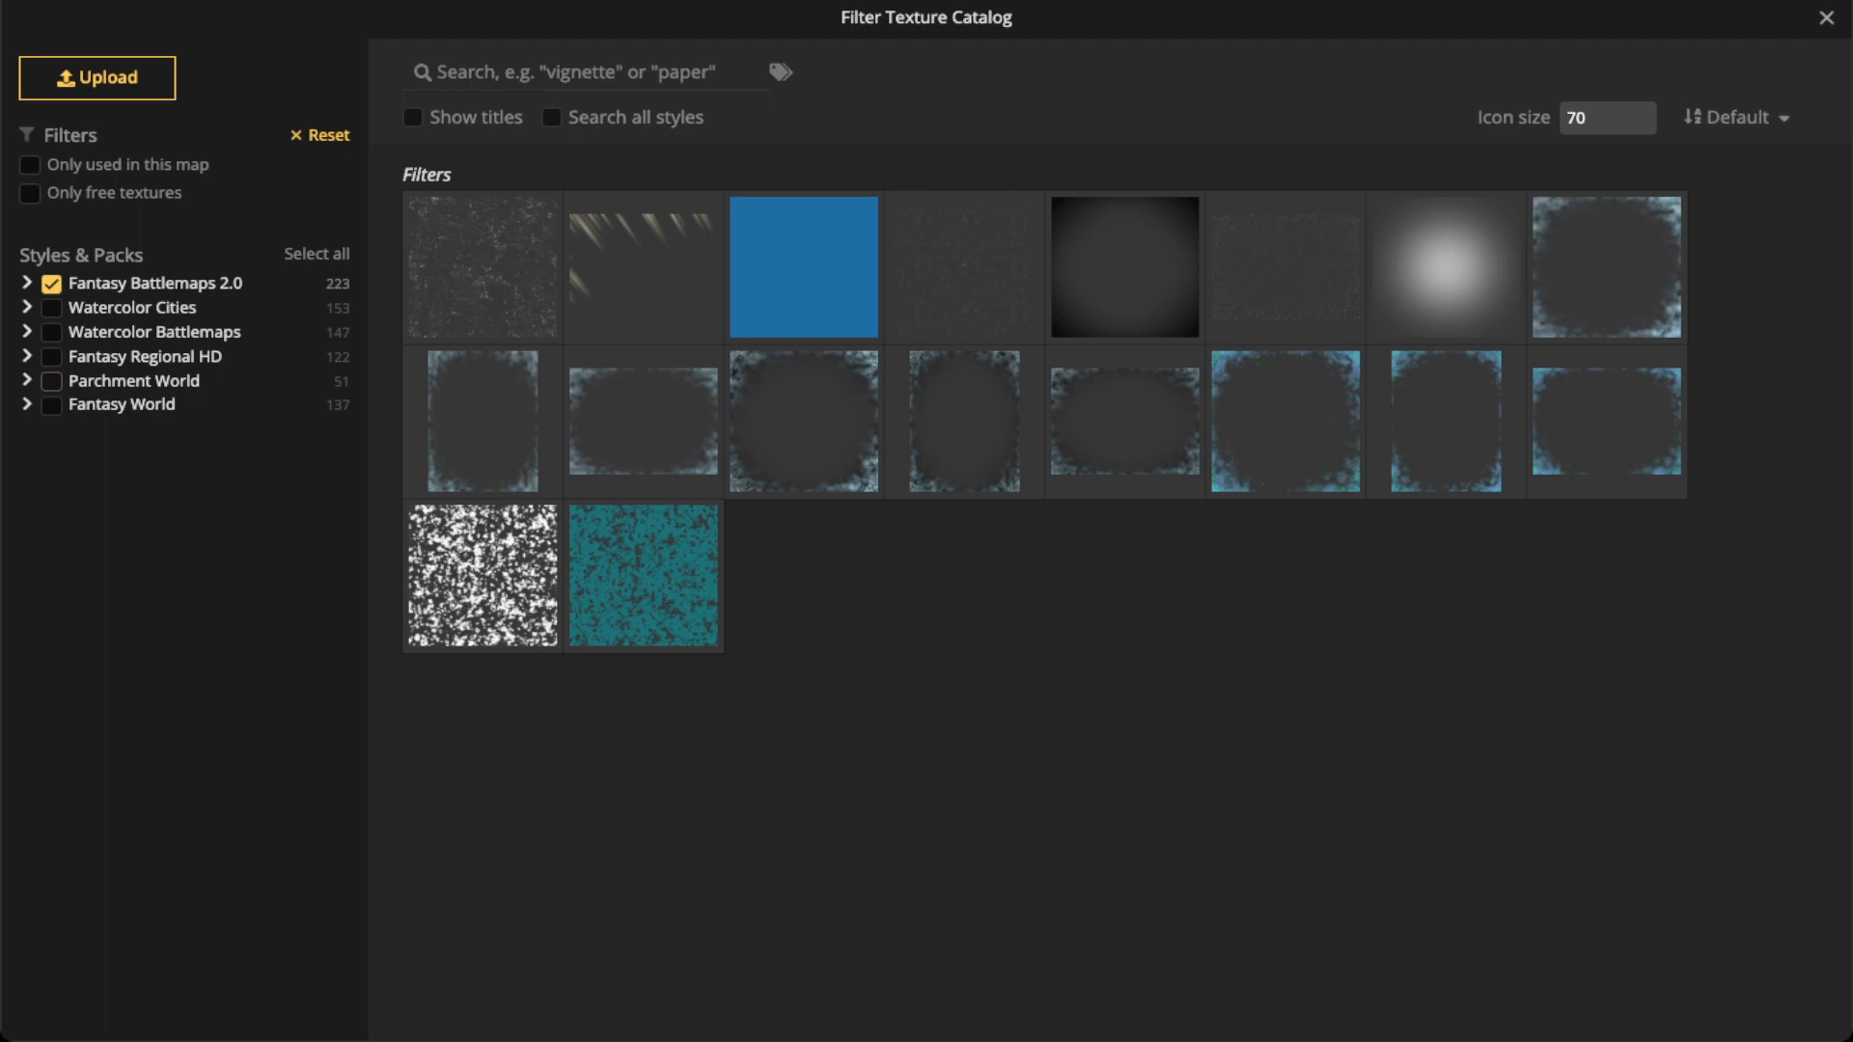
pyautogui.click(52, 381)
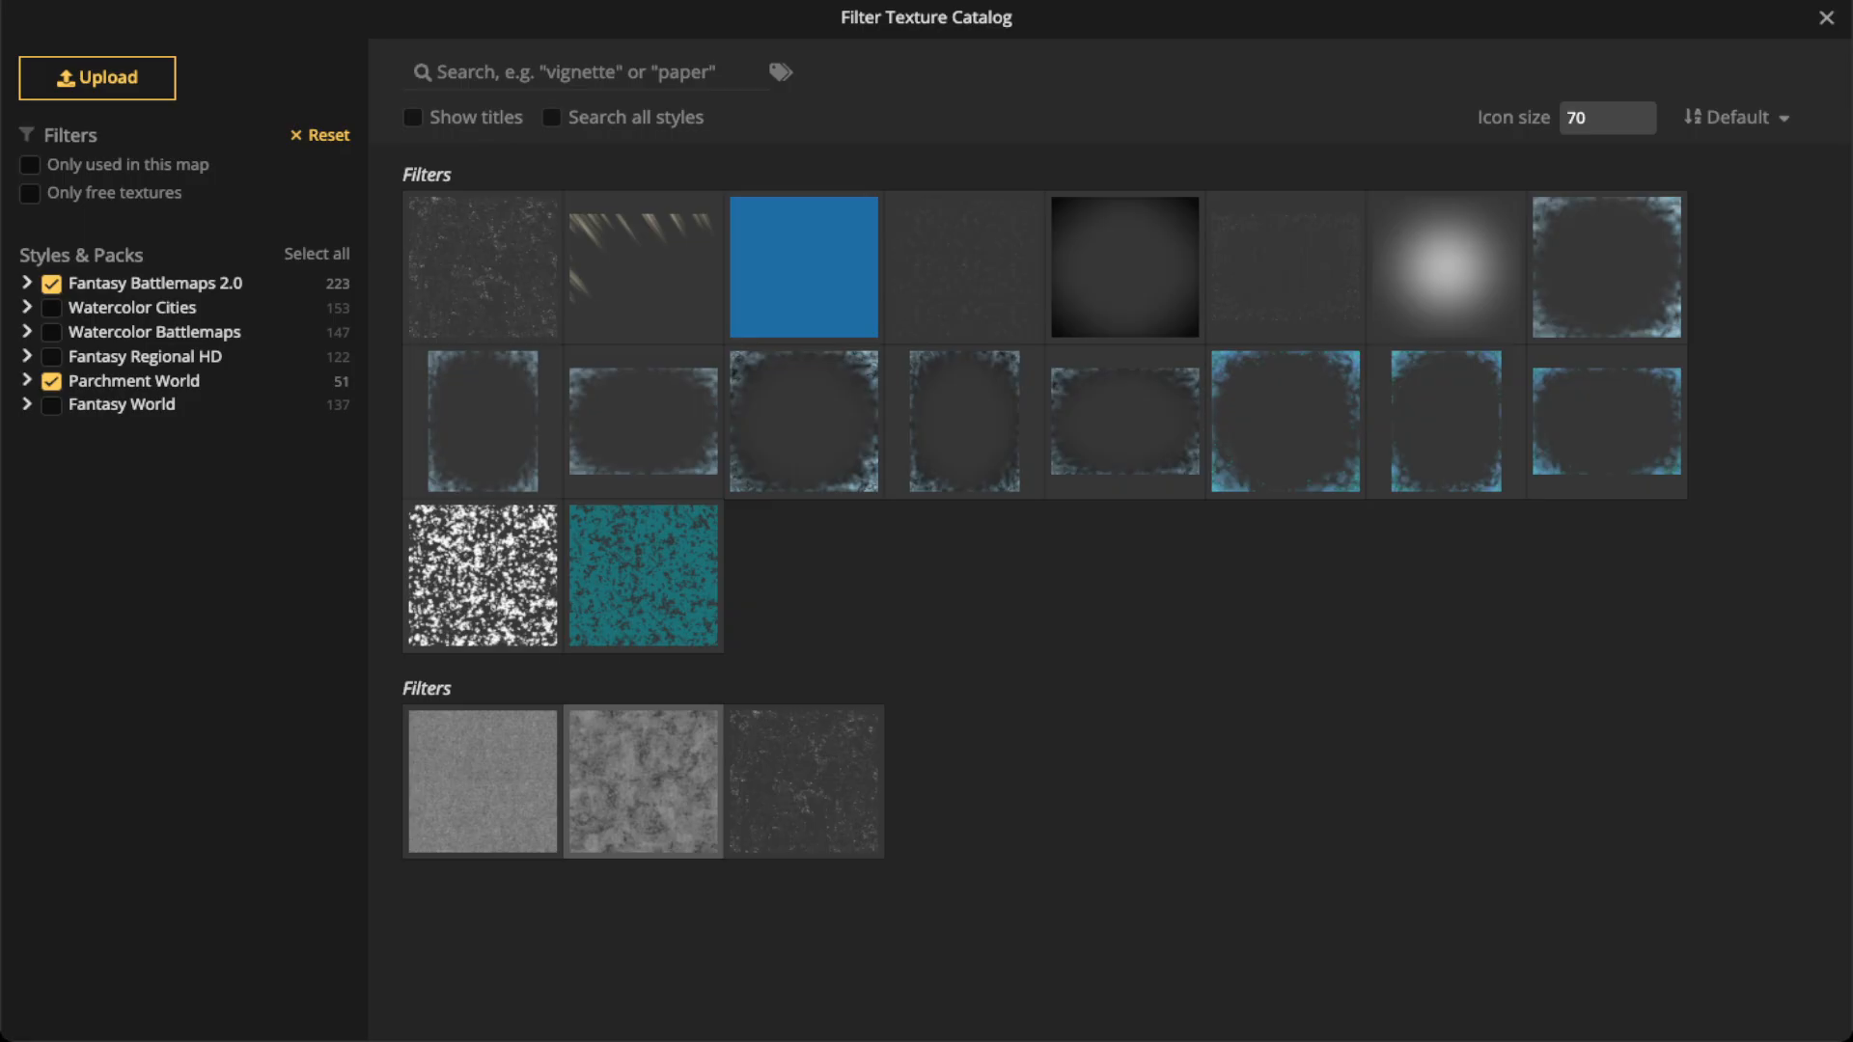
pyautogui.click(643, 781)
pyautogui.scroll(-4, 679, 482)
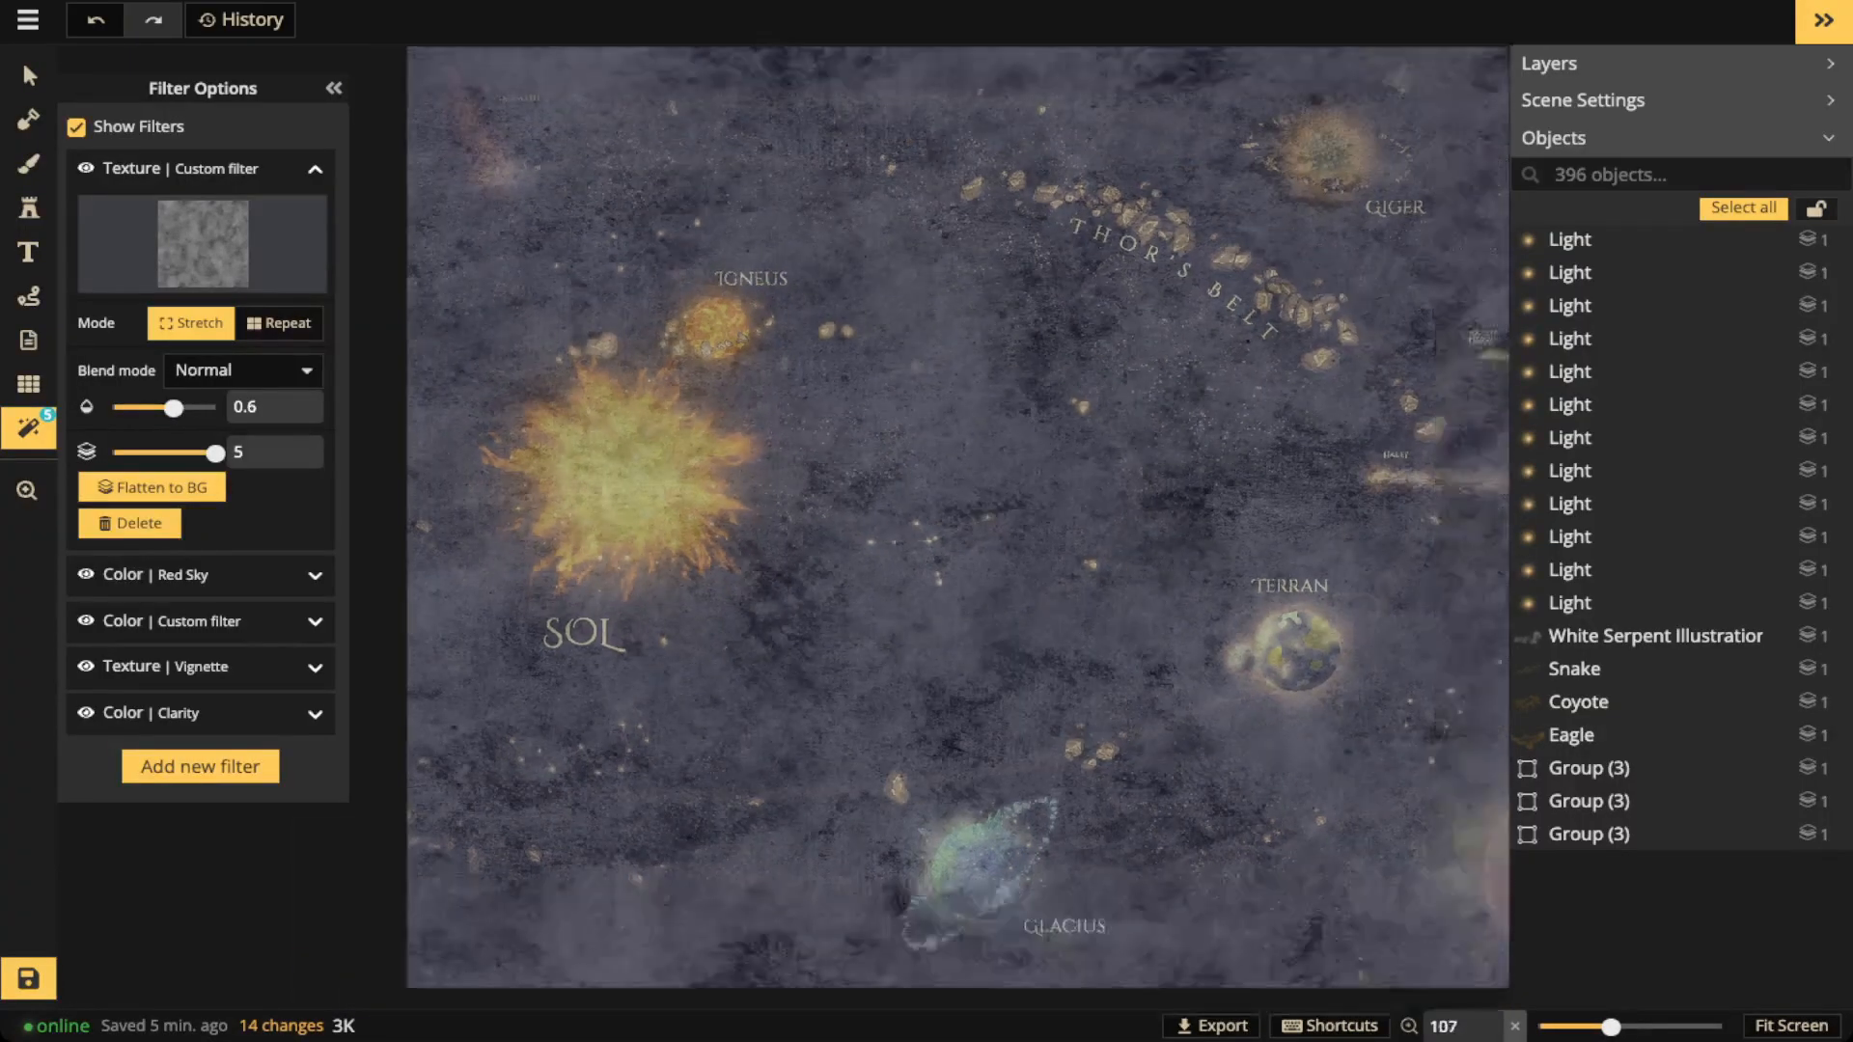
pyautogui.scroll(-1, 682, 486)
# Set the custom texture filter's blend mode to Overlay and its opacity to 1
pyautogui.click(243, 371)
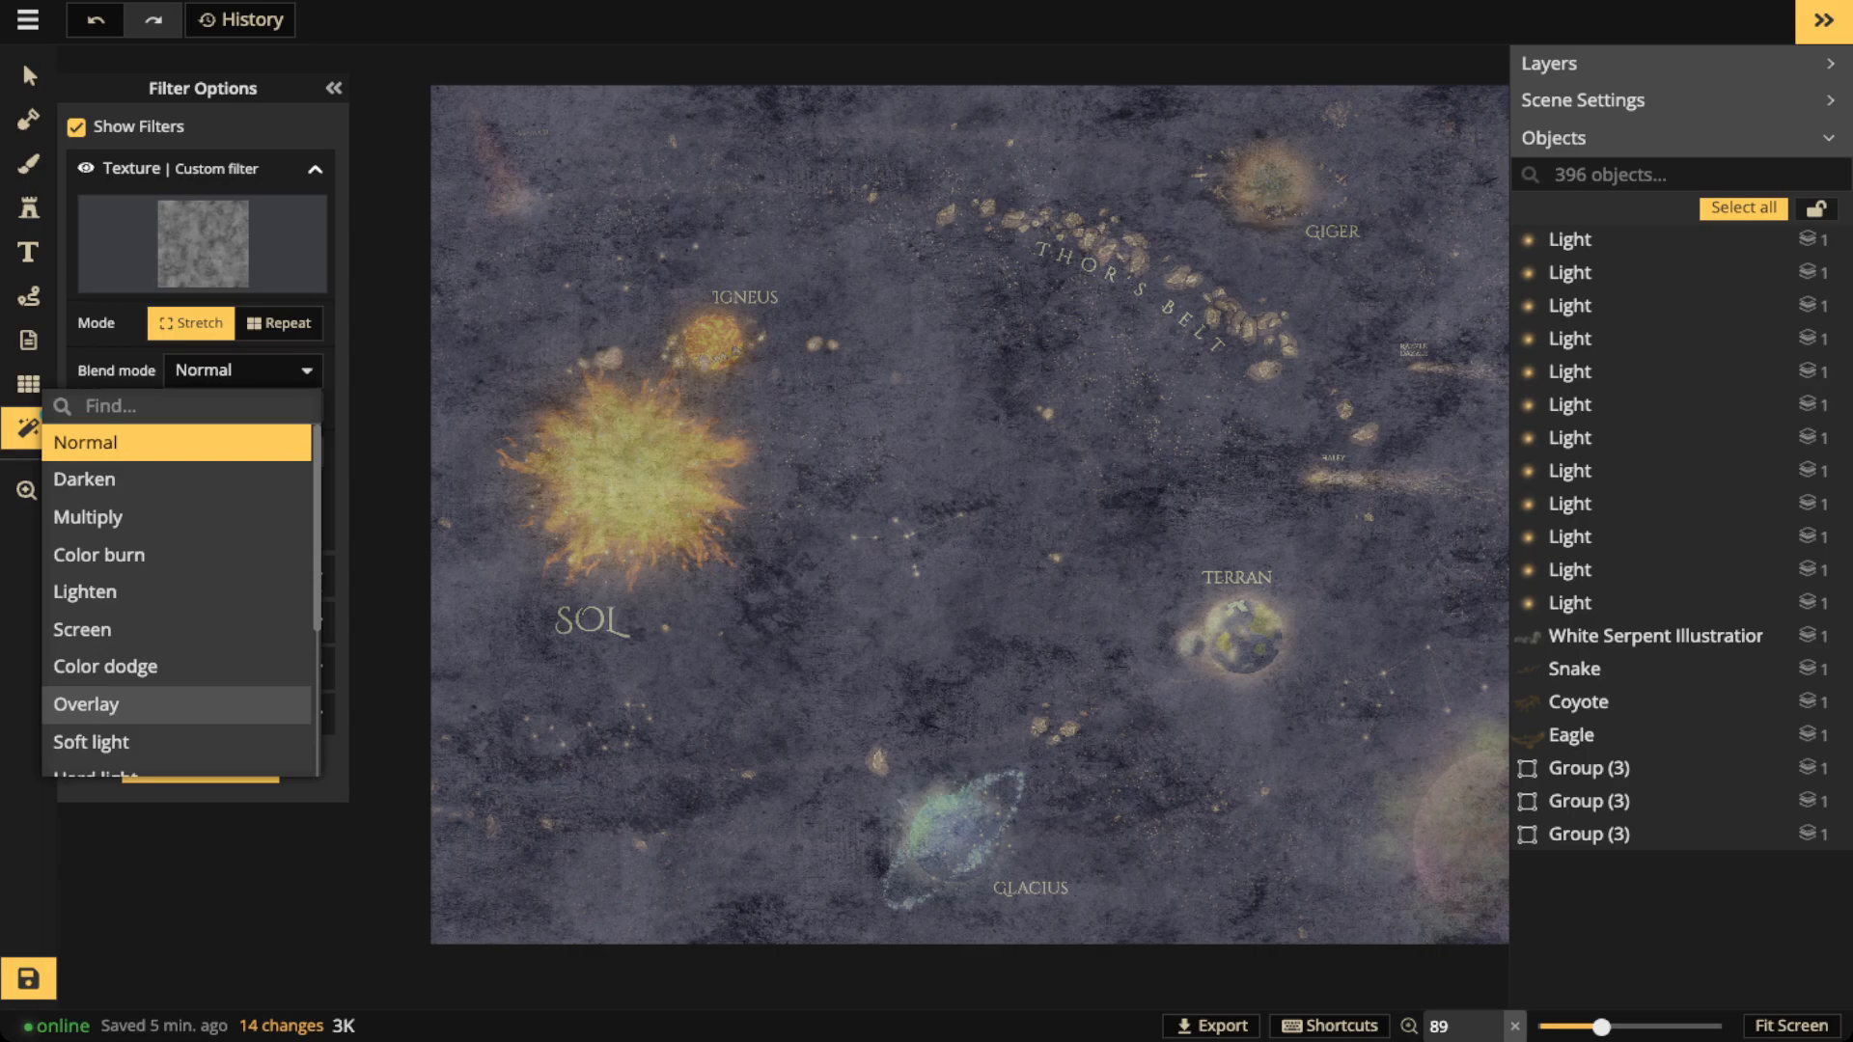
pyautogui.click(85, 704)
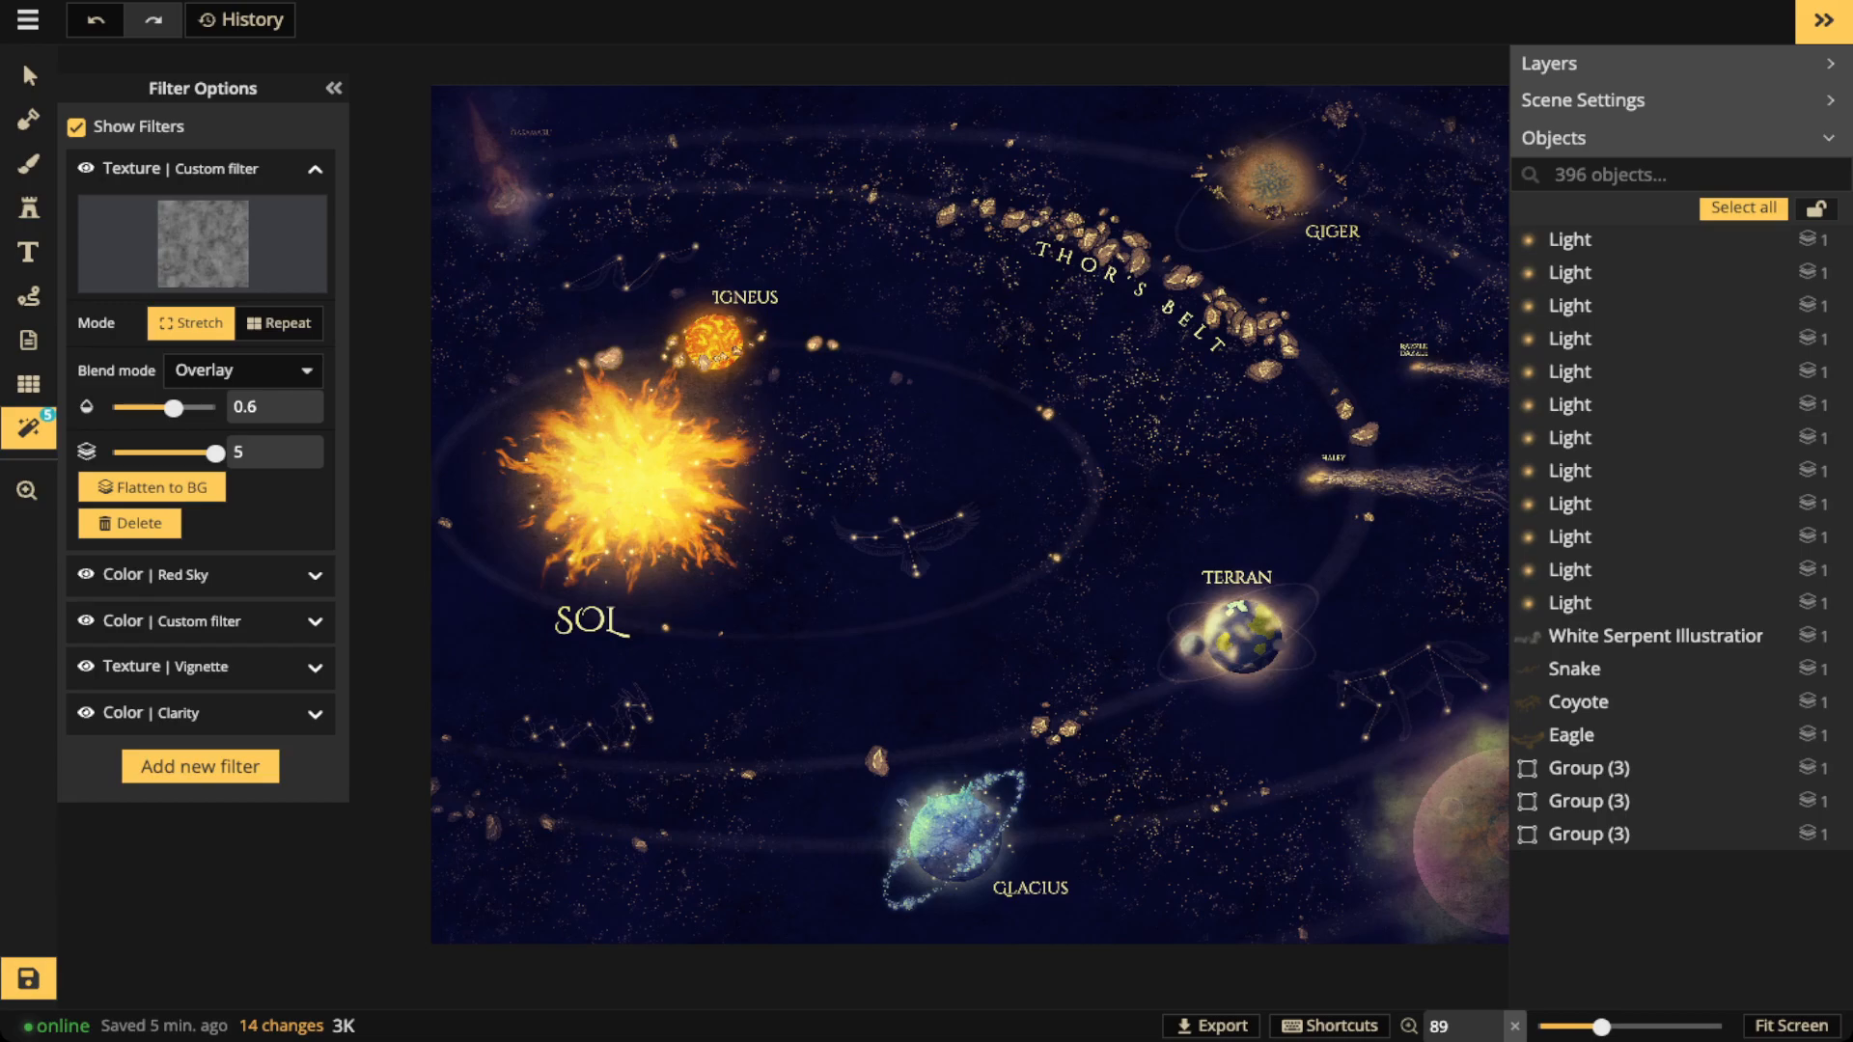
pyautogui.moveTo(174, 408); pyautogui.dragTo(215, 408)
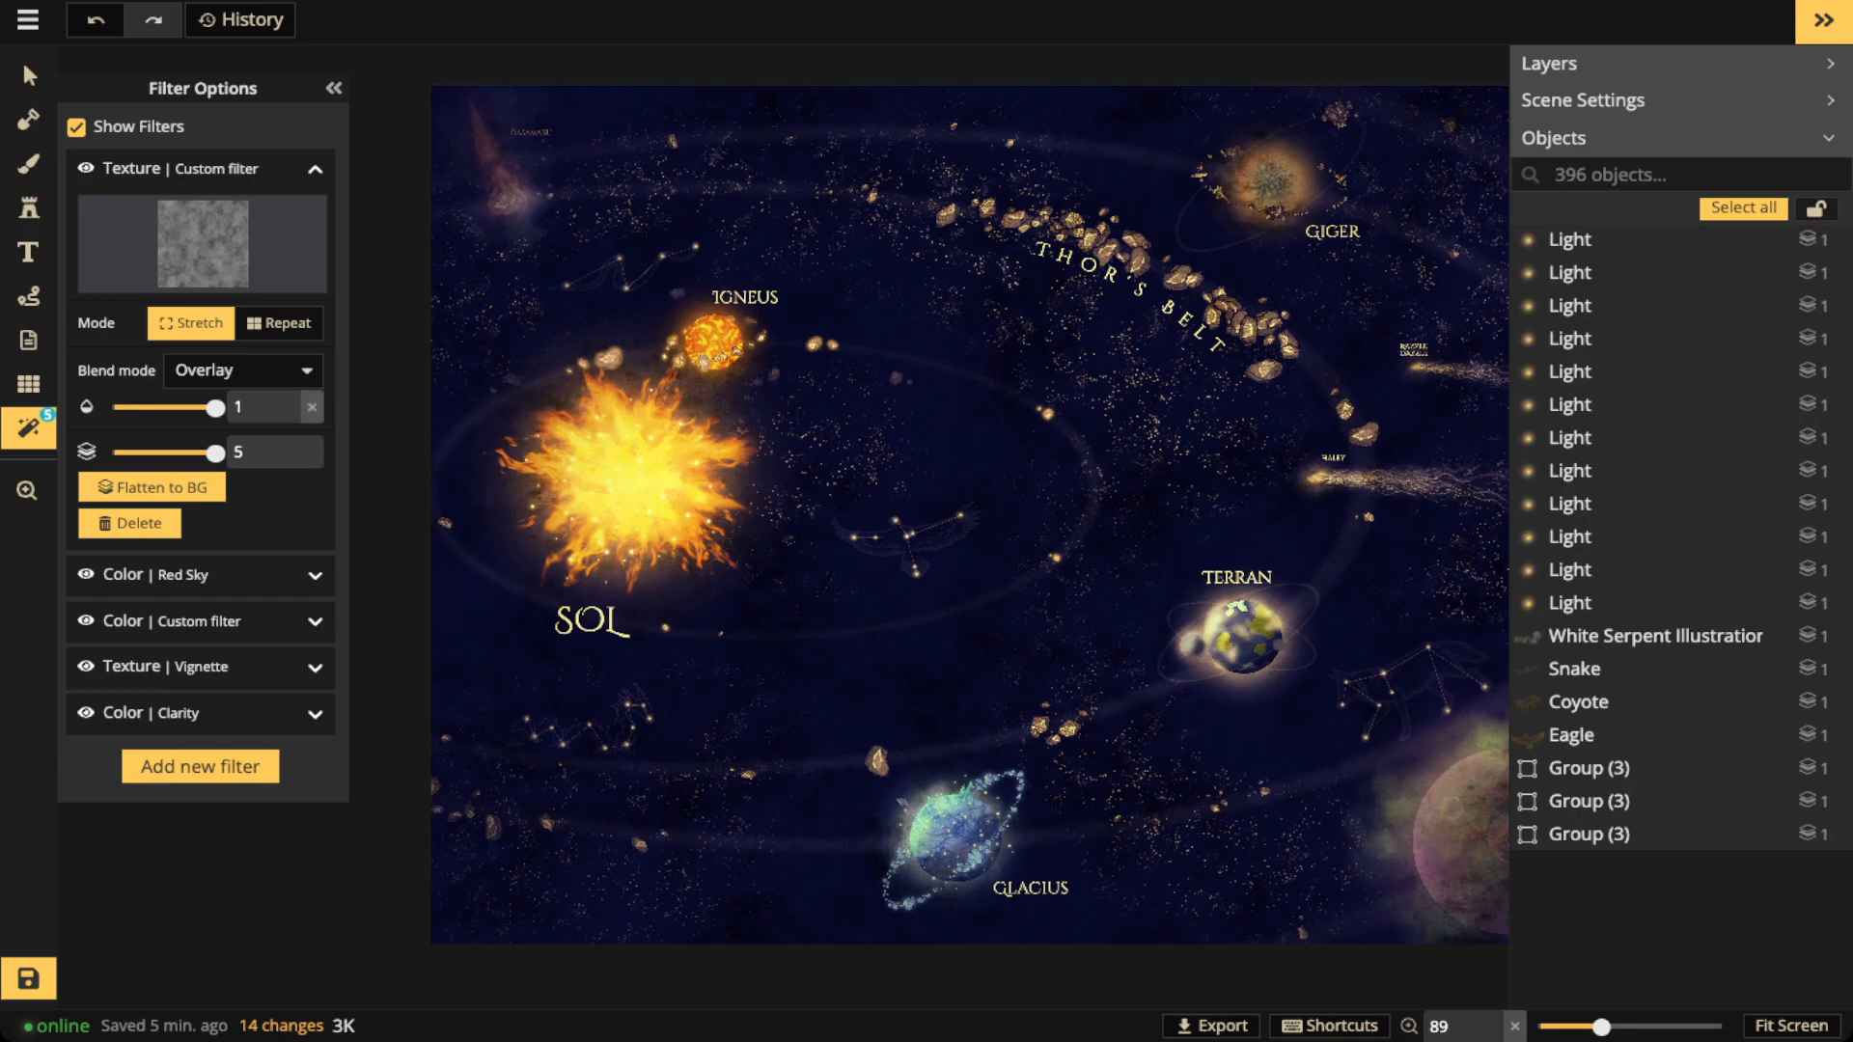
# Try the custom texture filter on layer -5, inspect Terran and Gaseous, and reset the filter to layer 5
pyautogui.moveTo(215, 453); pyautogui.dragTo(112, 453)
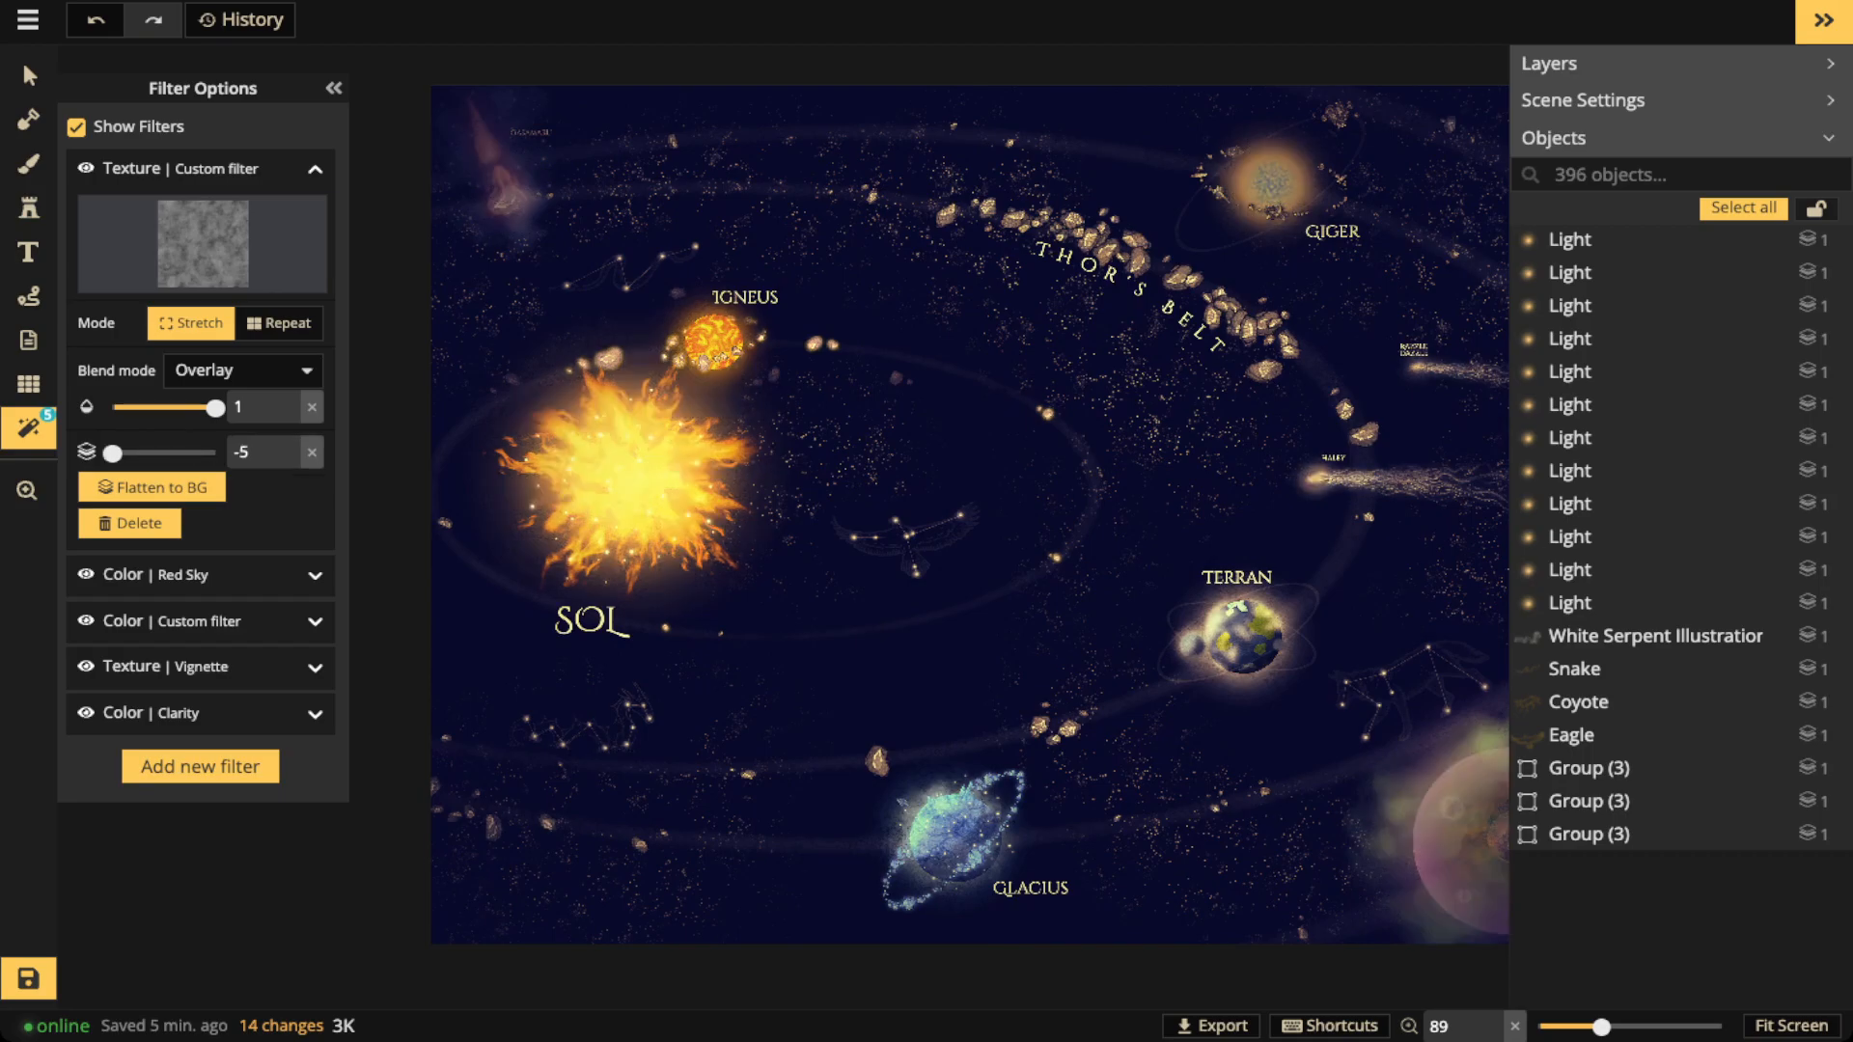
pyautogui.scroll(5, 1133, 599)
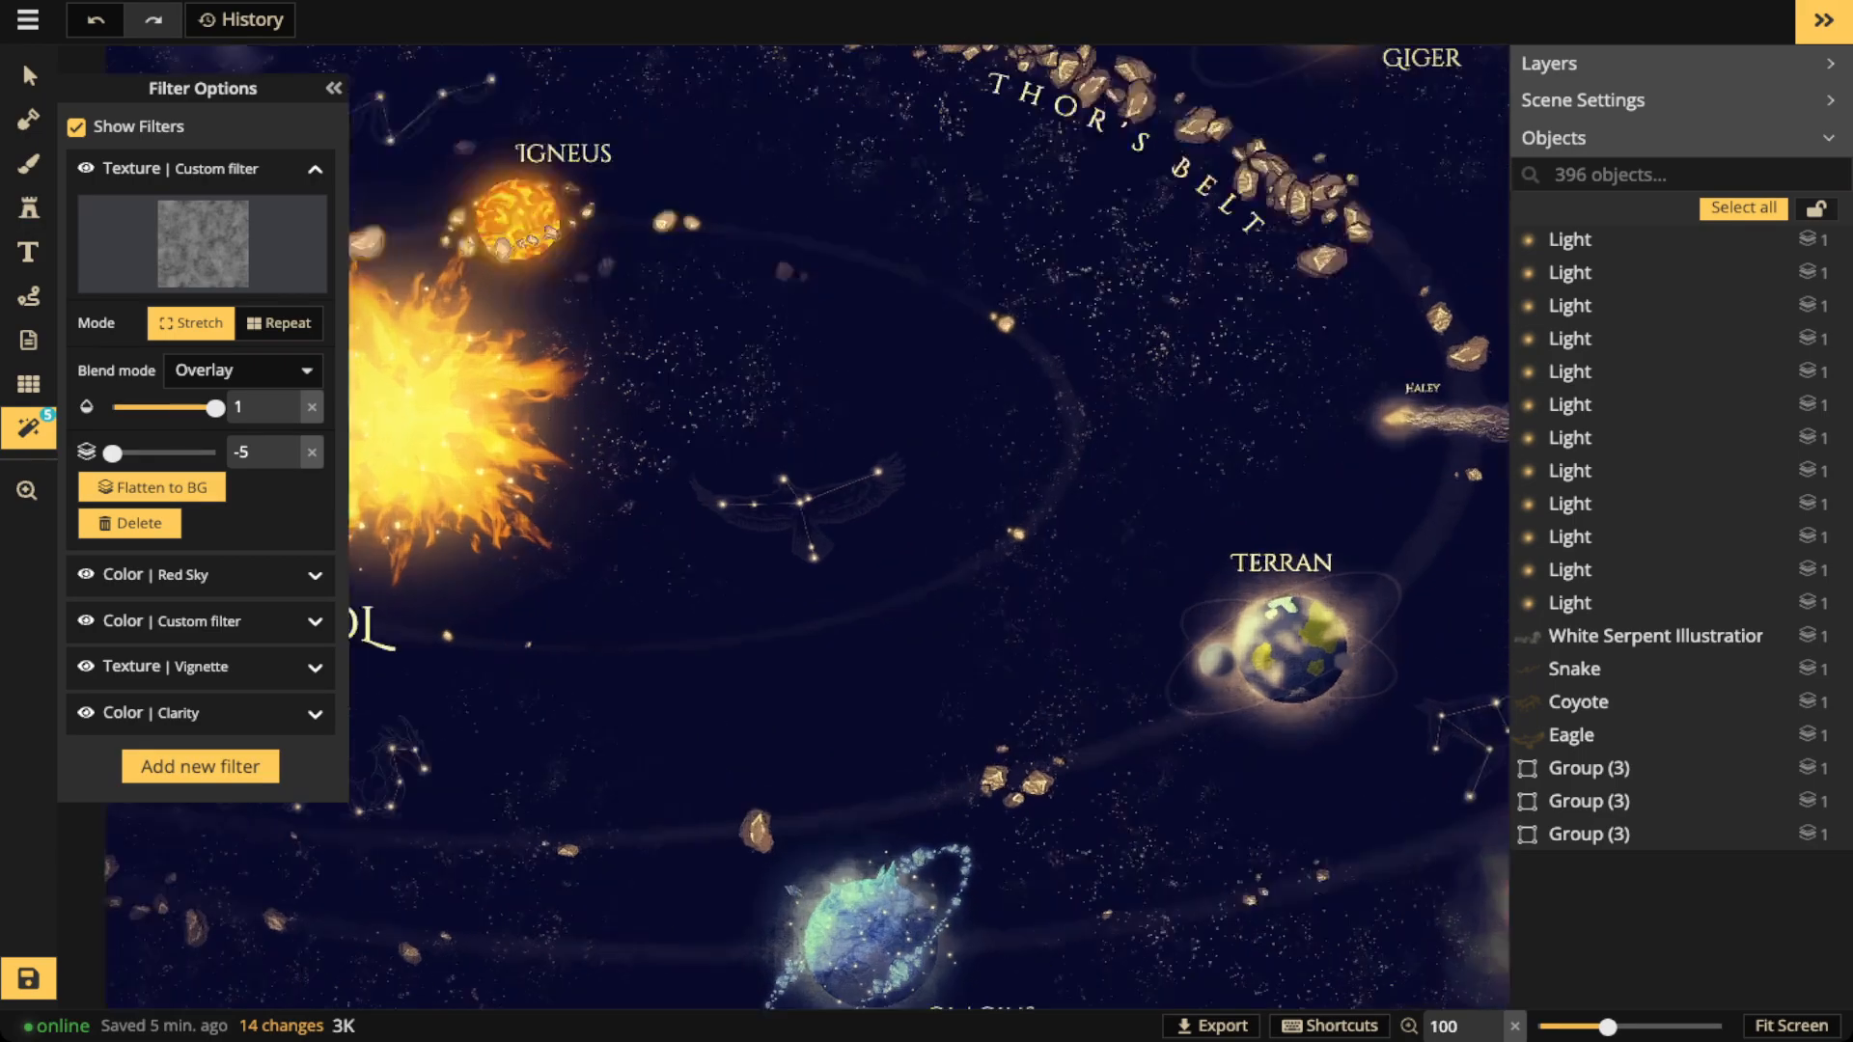
pyautogui.moveTo(1133, 599); pyautogui.dragTo(721, 536)
pyautogui.moveTo(1014, 675); pyautogui.dragTo(742, 454)
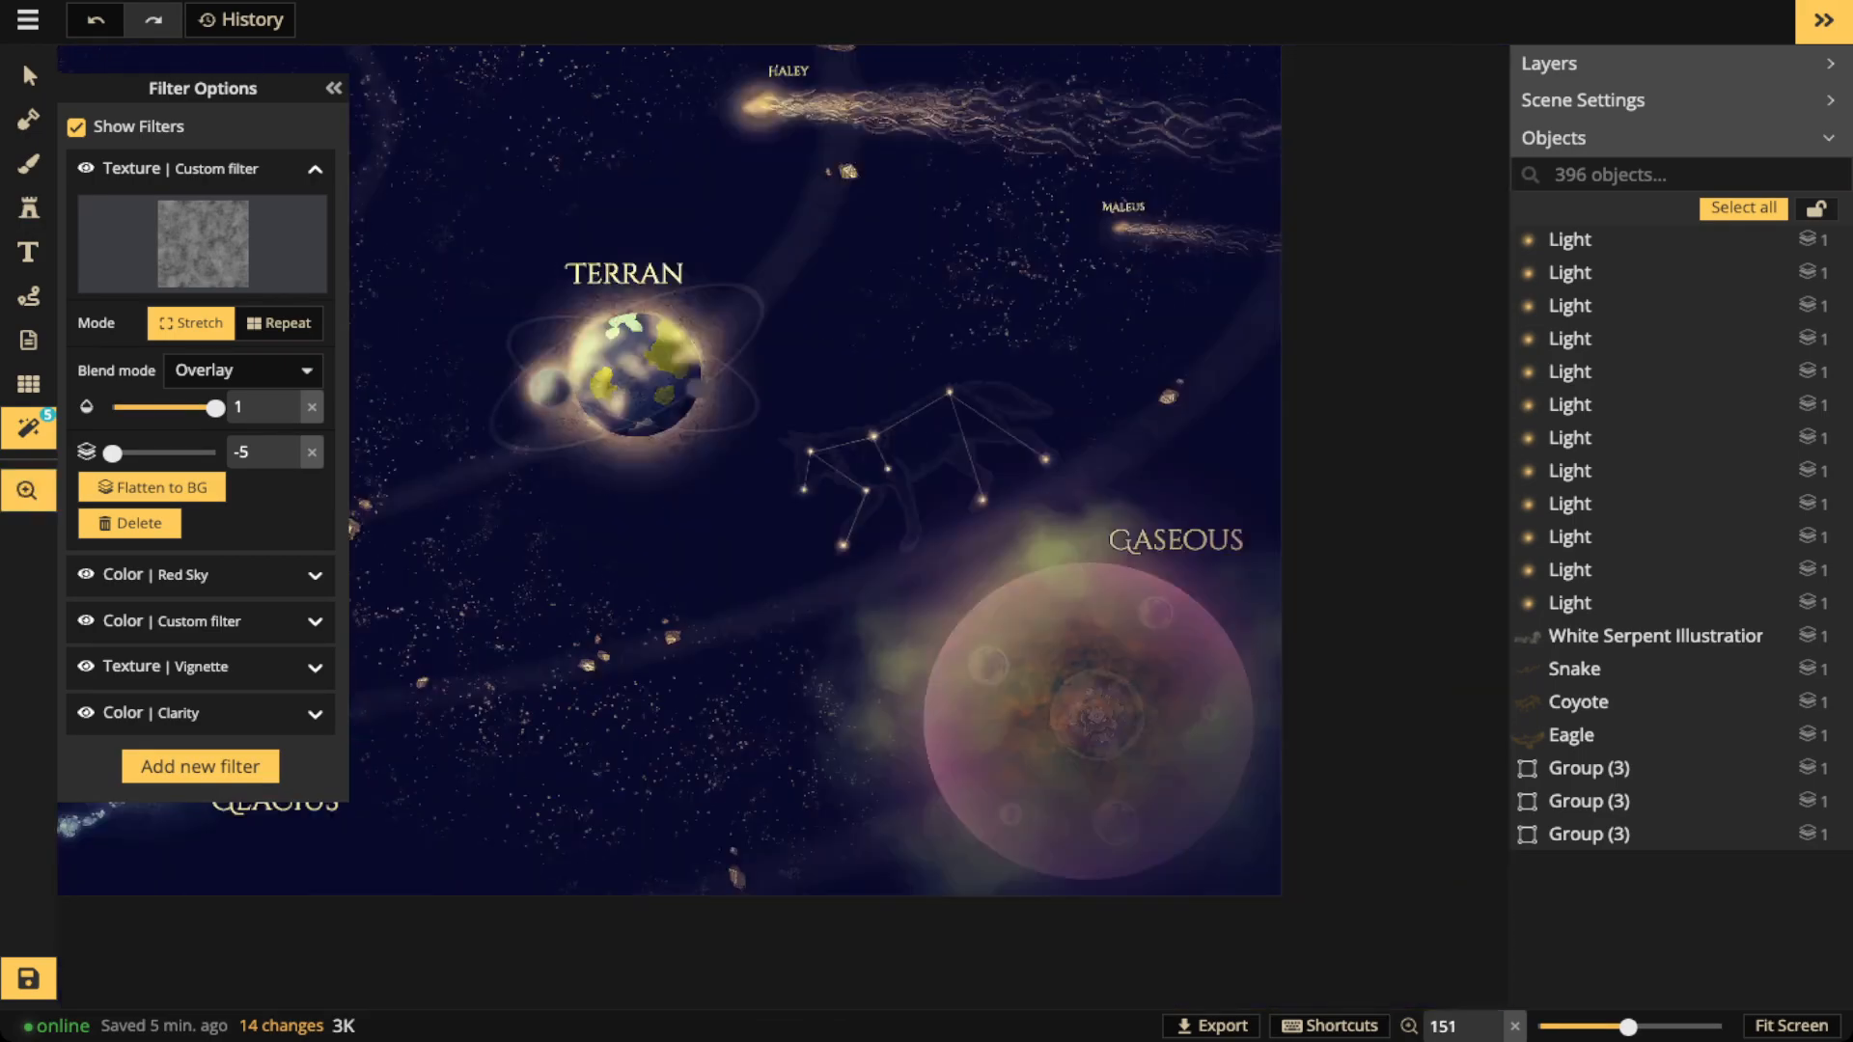
pyautogui.scroll(-6, 637, 376)
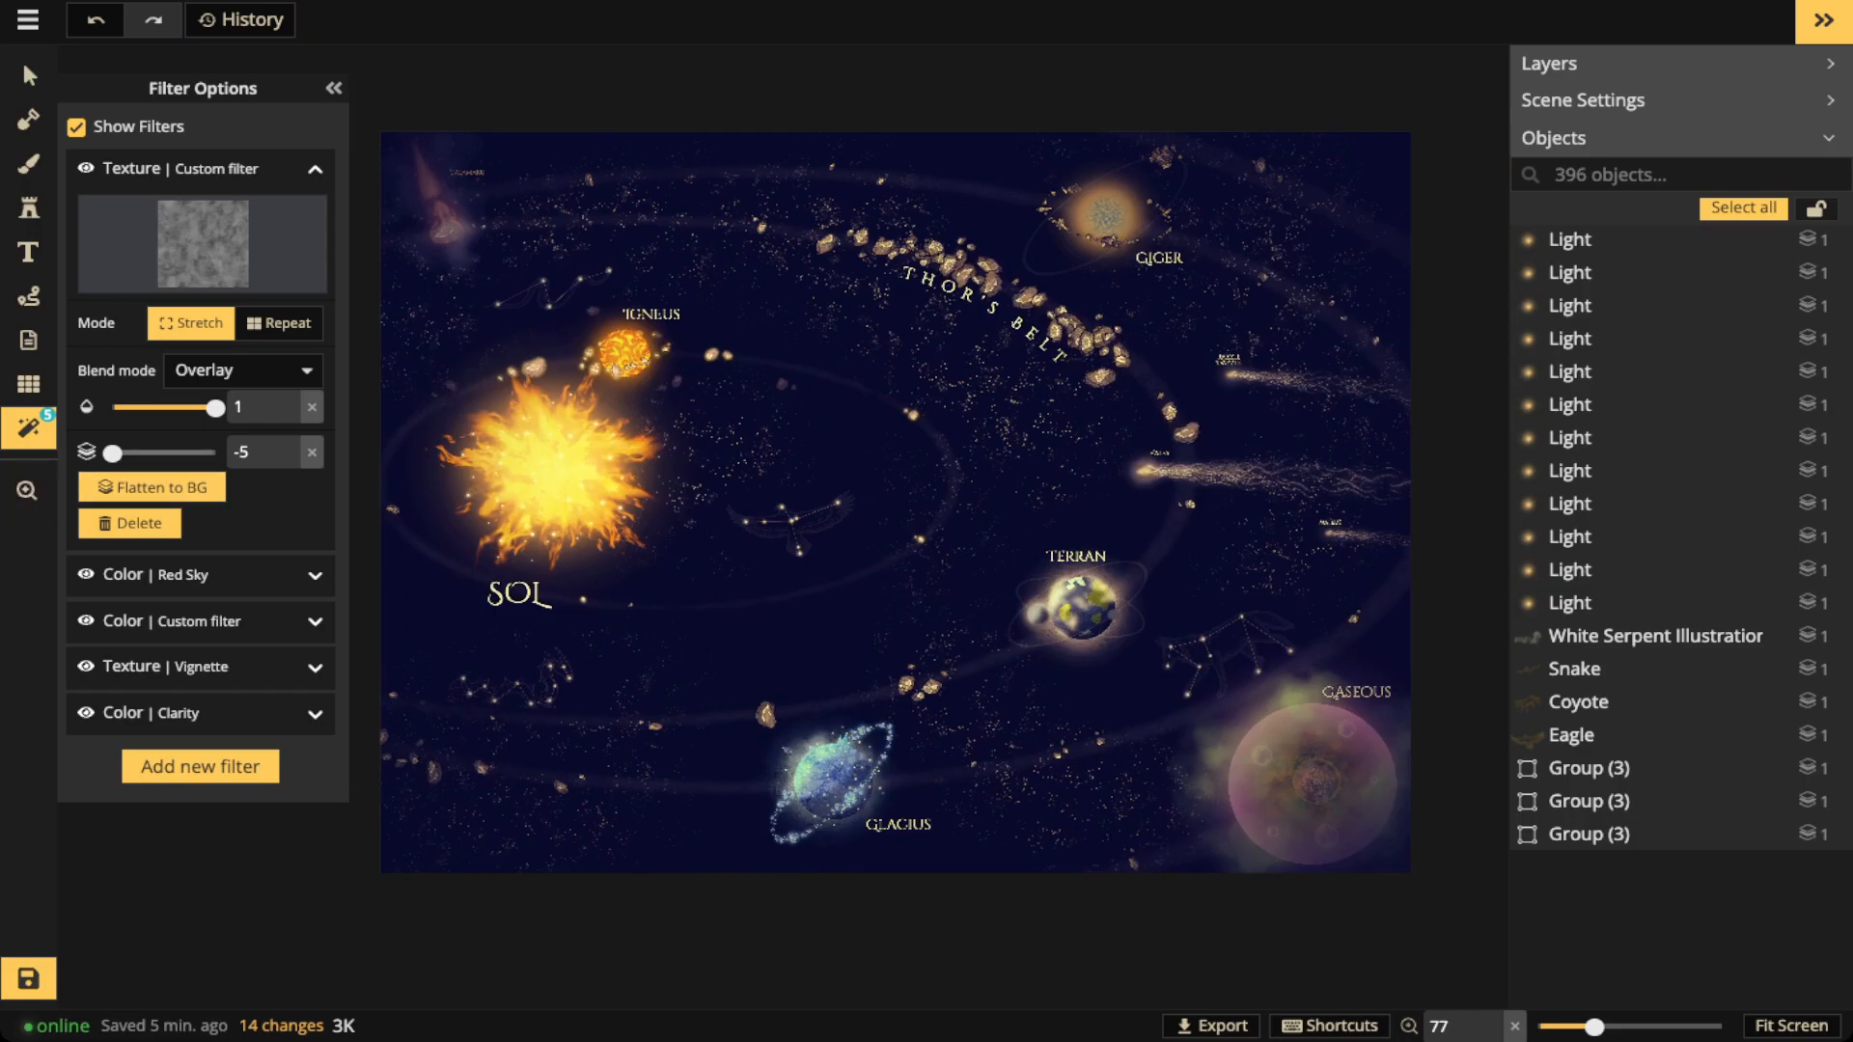
pyautogui.moveTo(113, 453); pyautogui.dragTo(133, 454)
pyautogui.click(311, 453)
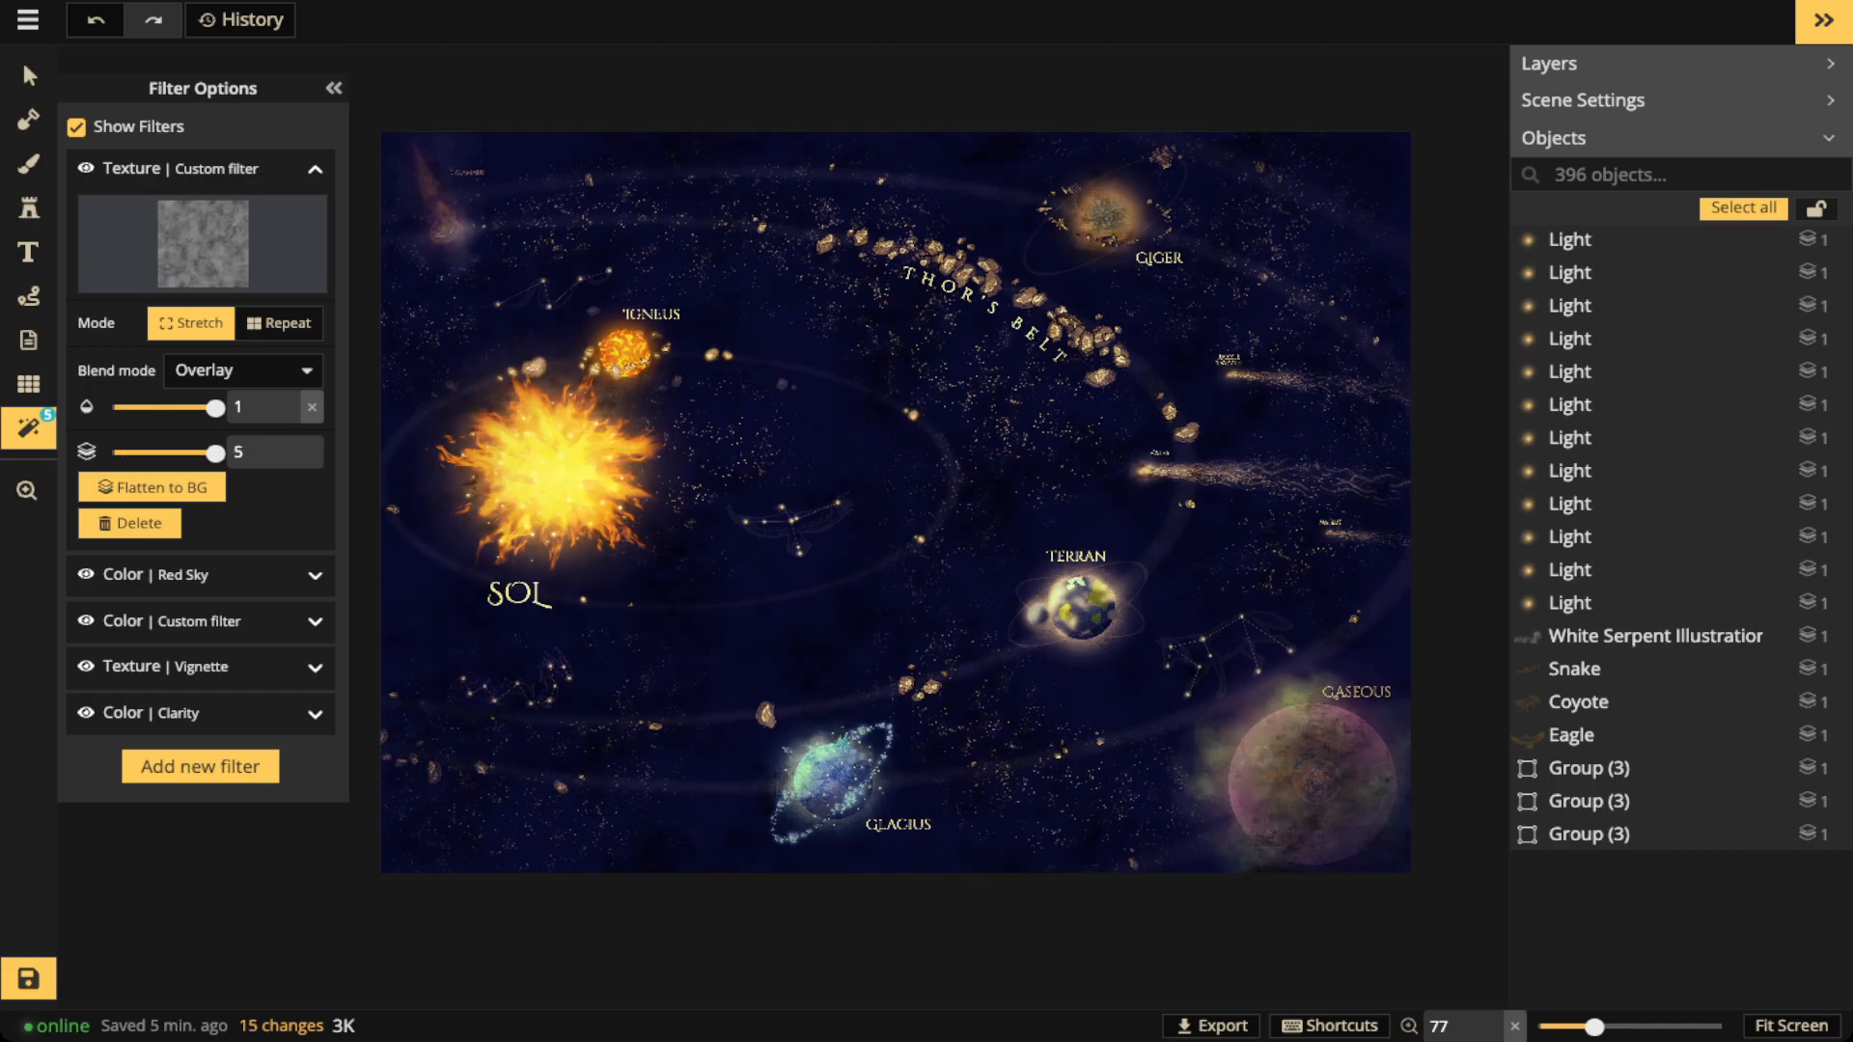
# Compare the sun up close with the custom texture filter hidden and shown
pyautogui.scroll(5, 570, 472)
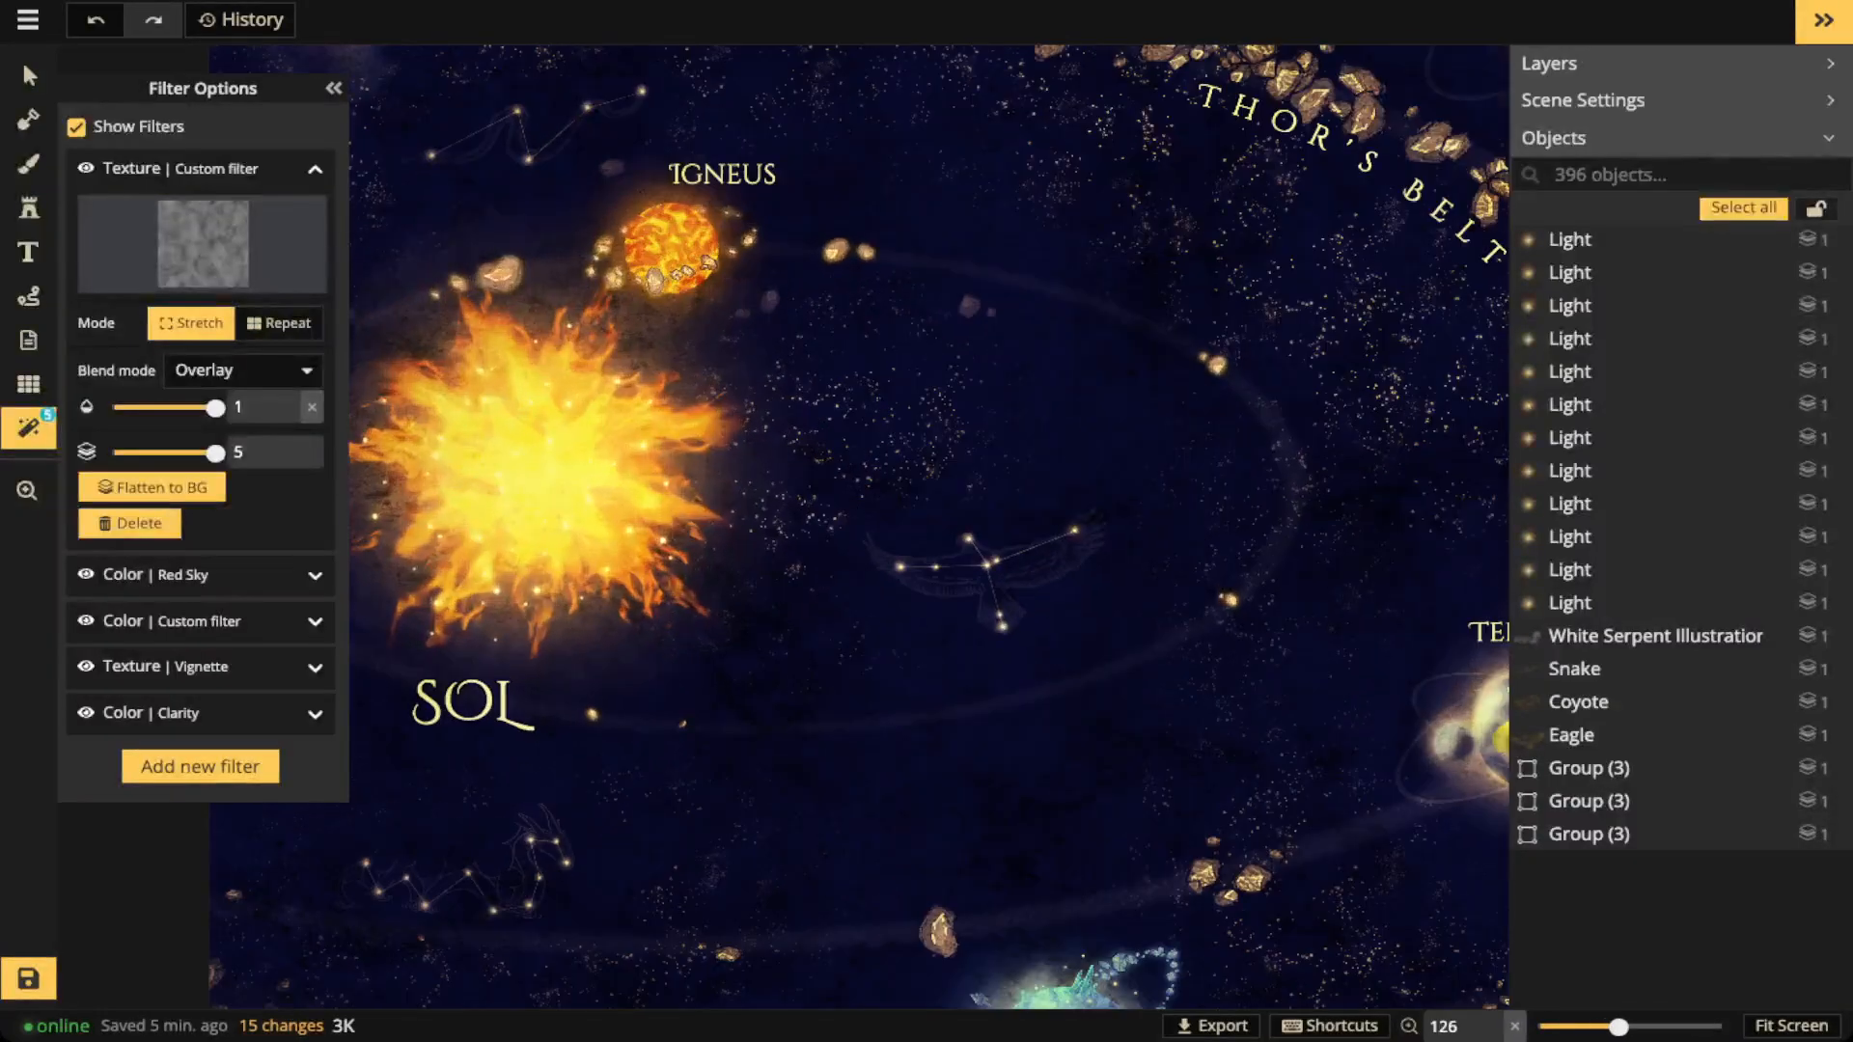
pyautogui.scroll(6, 569, 472)
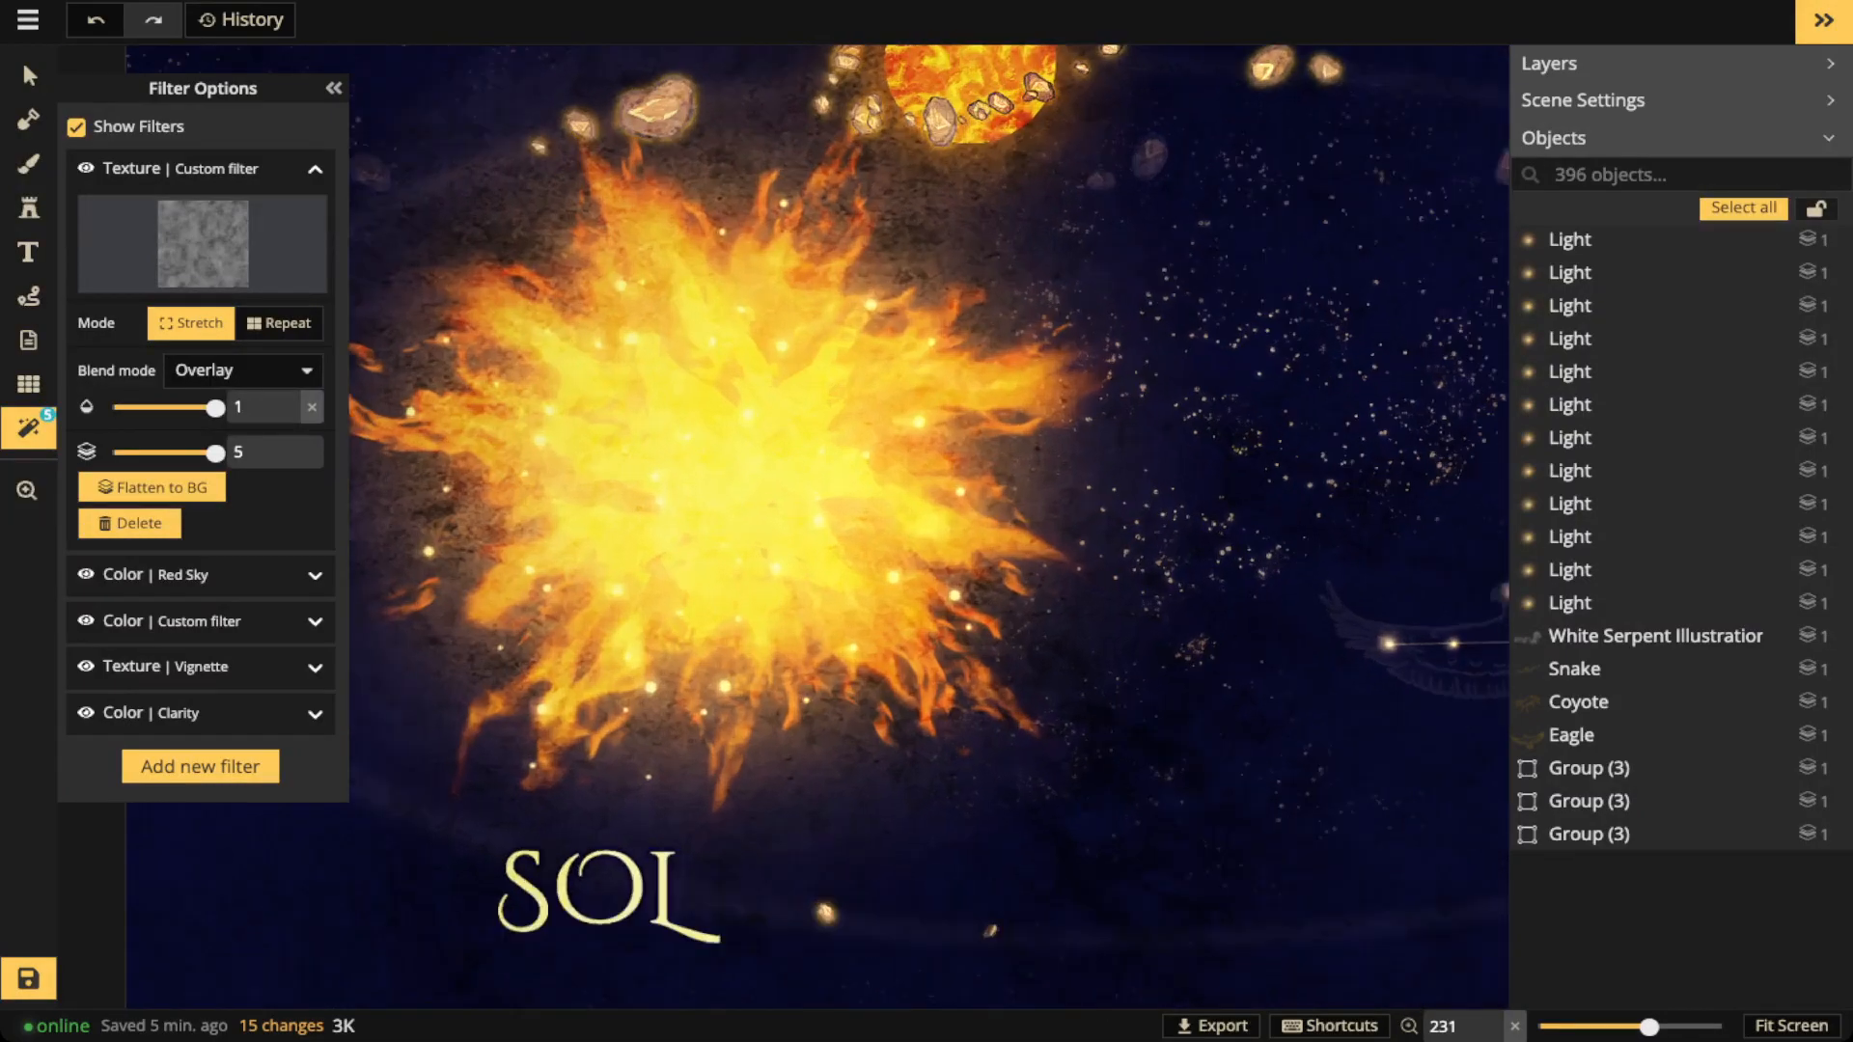
pyautogui.scroll(3, 569, 472)
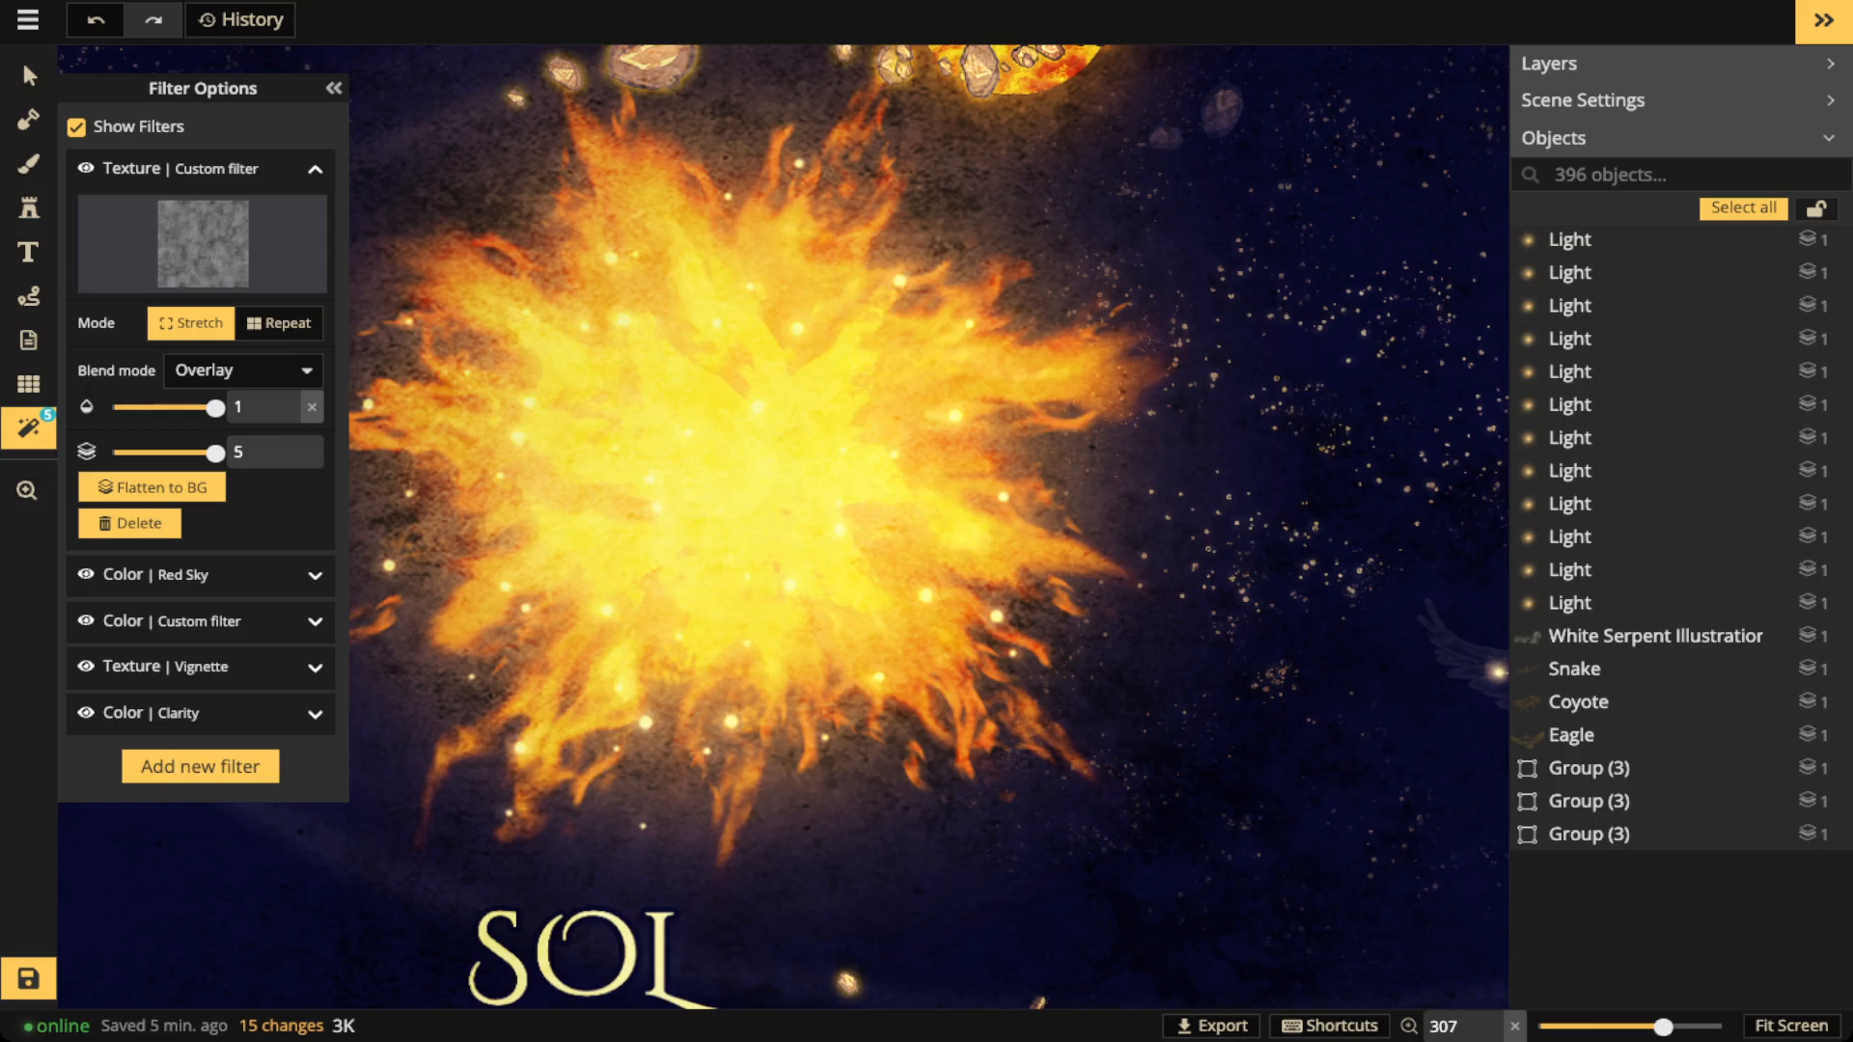
pyautogui.click(86, 169)
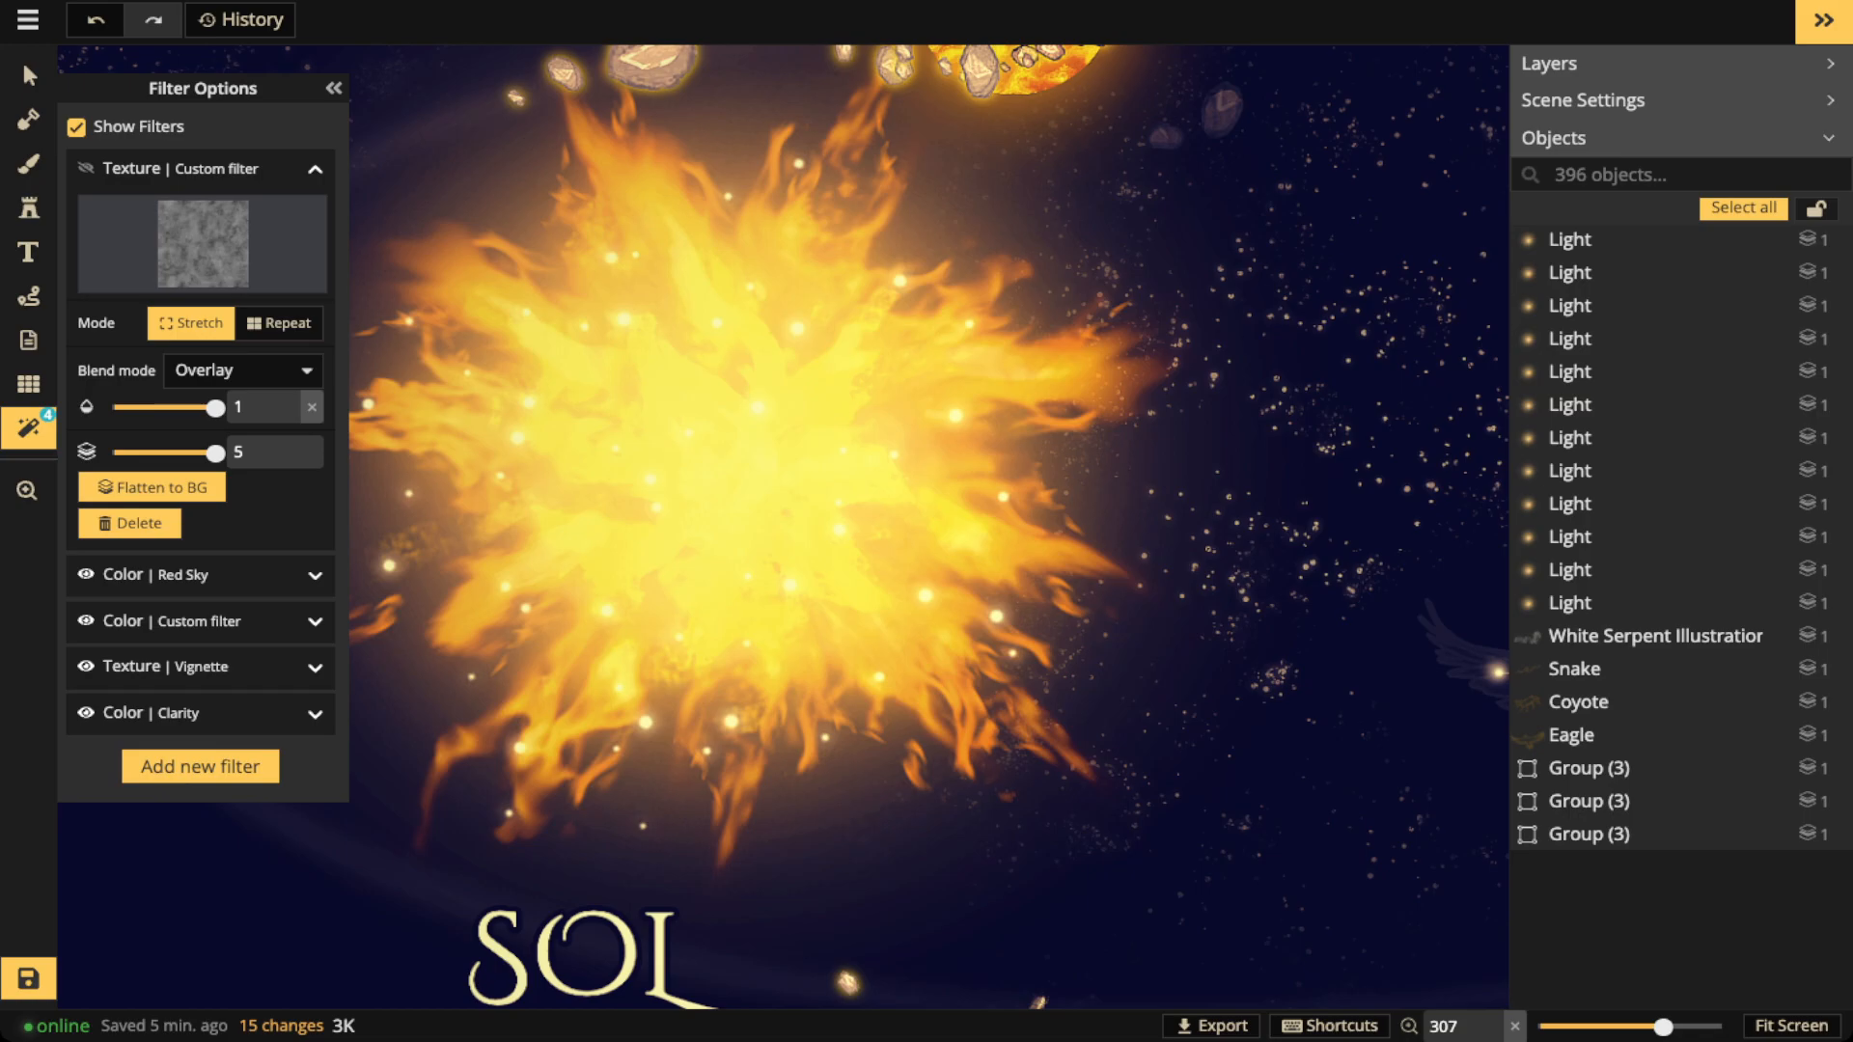
pyautogui.click(86, 169)
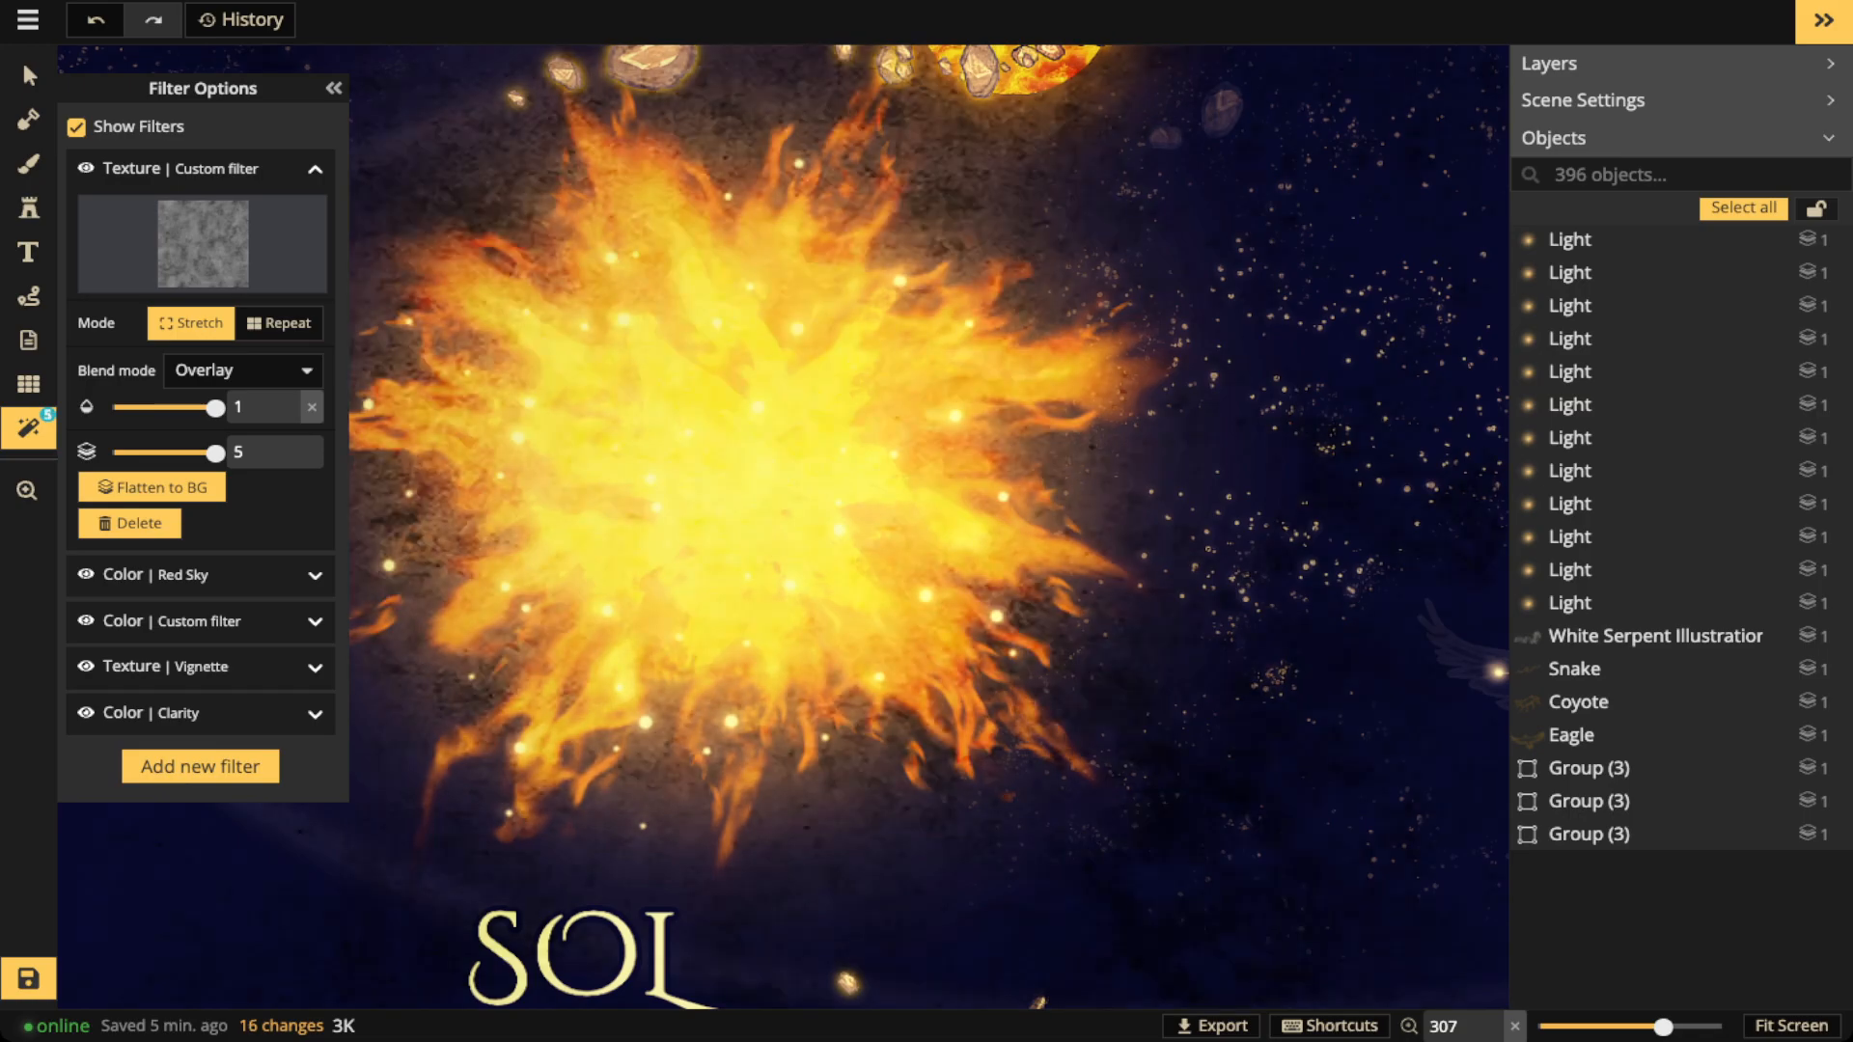
# Examine Igneus, Thor's Belt and Giger up close with the overlay texture applied
pyautogui.scroll(-5, 810, 415)
pyautogui.moveTo(1007, 120); pyautogui.dragTo(756, 483)
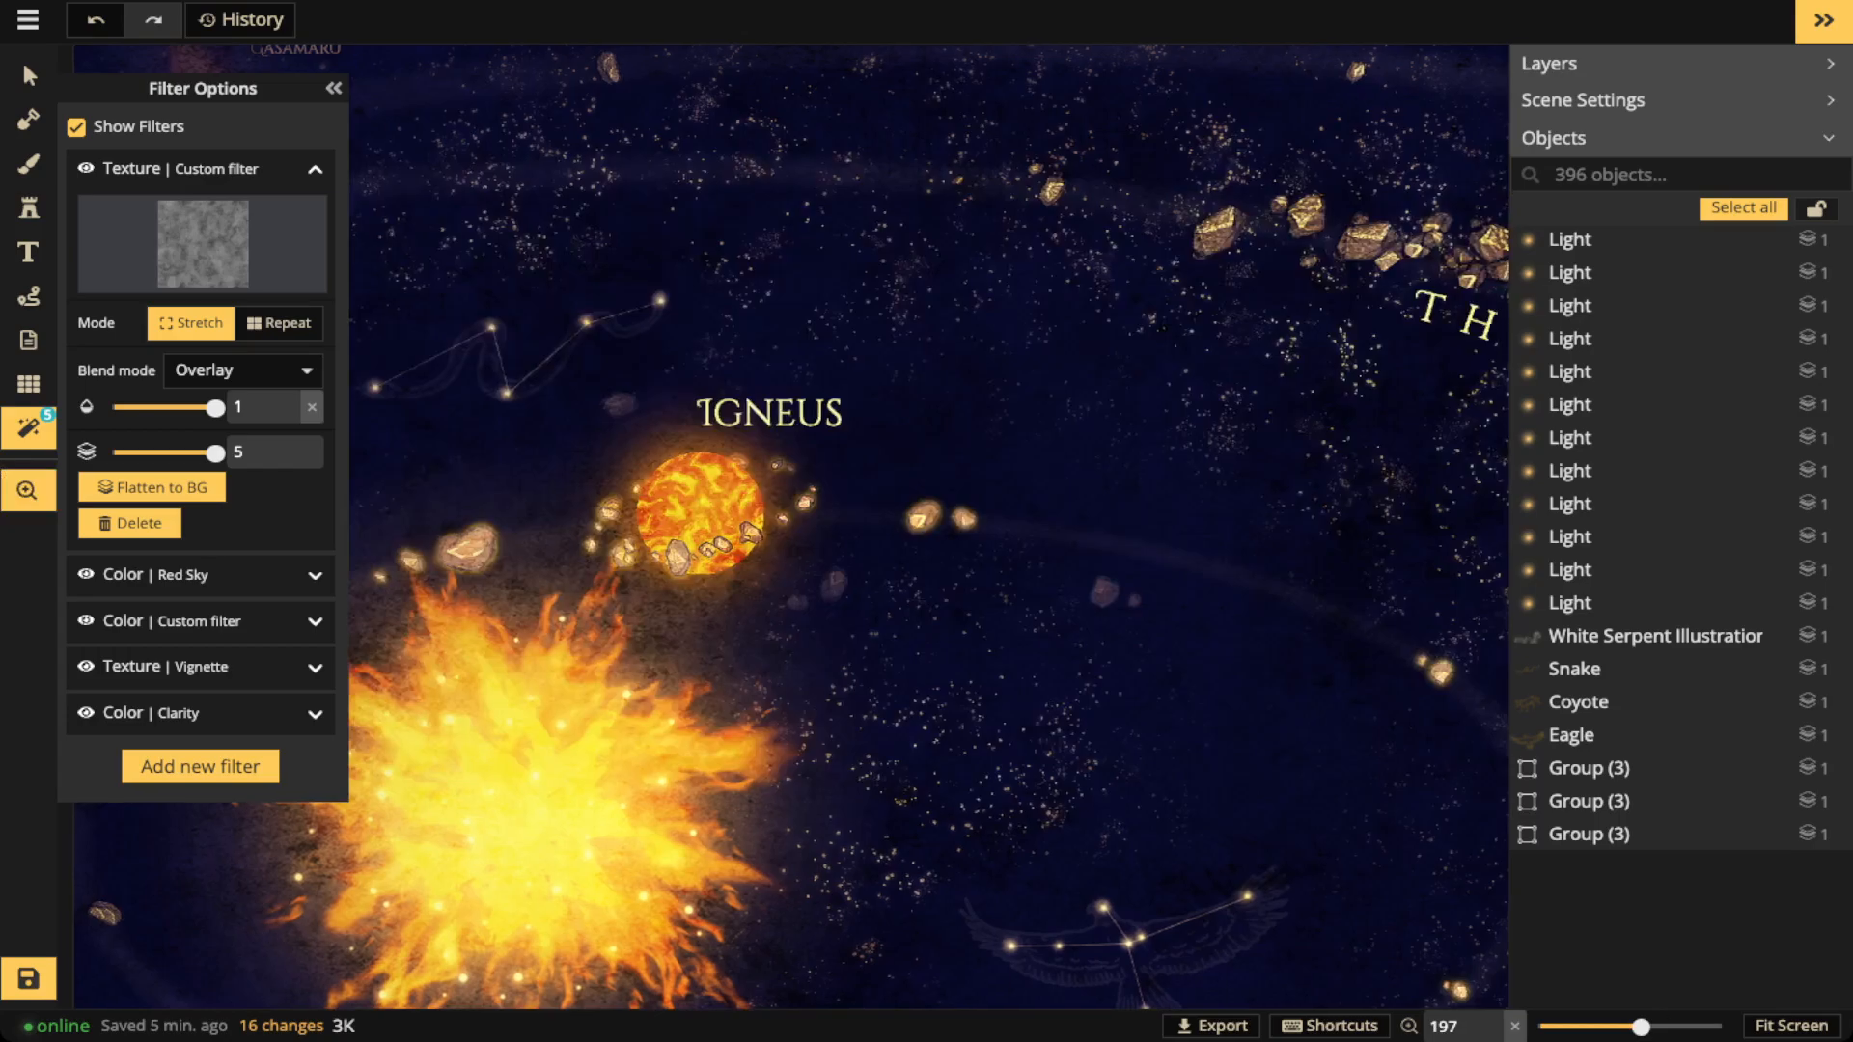
pyautogui.scroll(4, 756, 482)
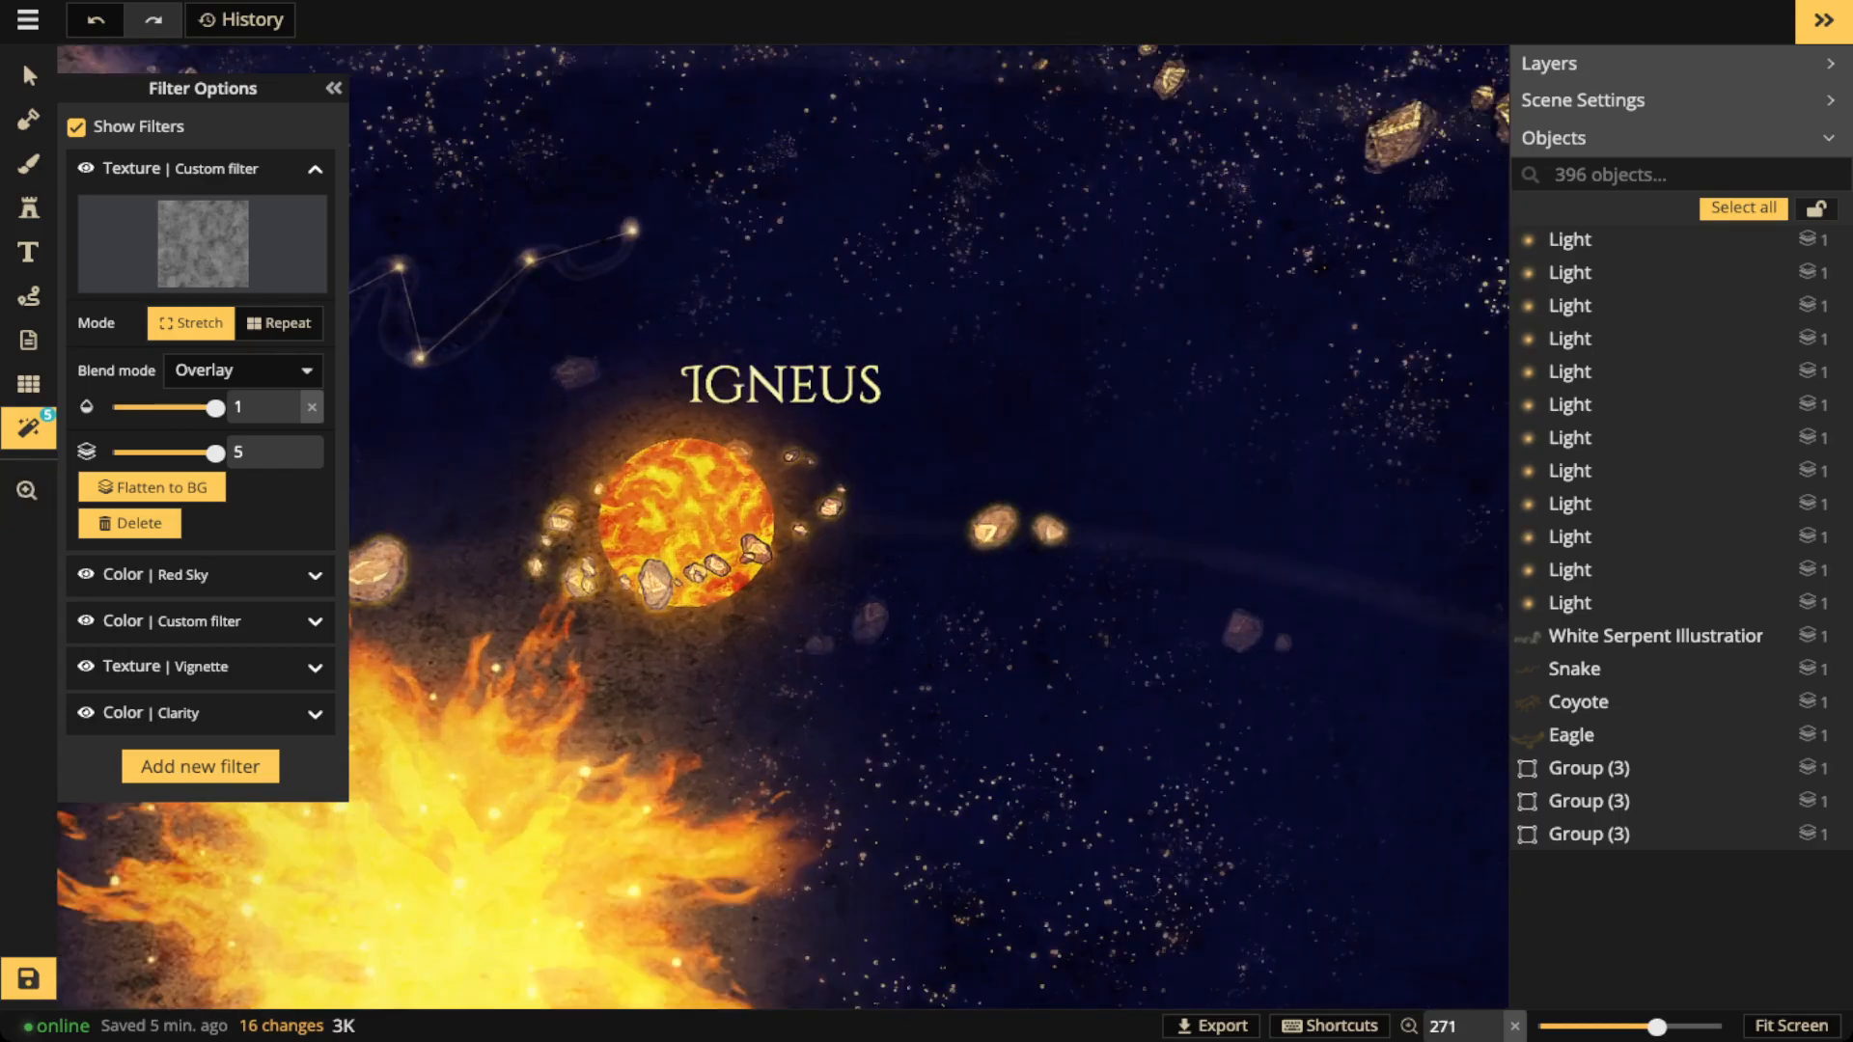
pyautogui.moveTo(1284, 279); pyautogui.dragTo(481, 596)
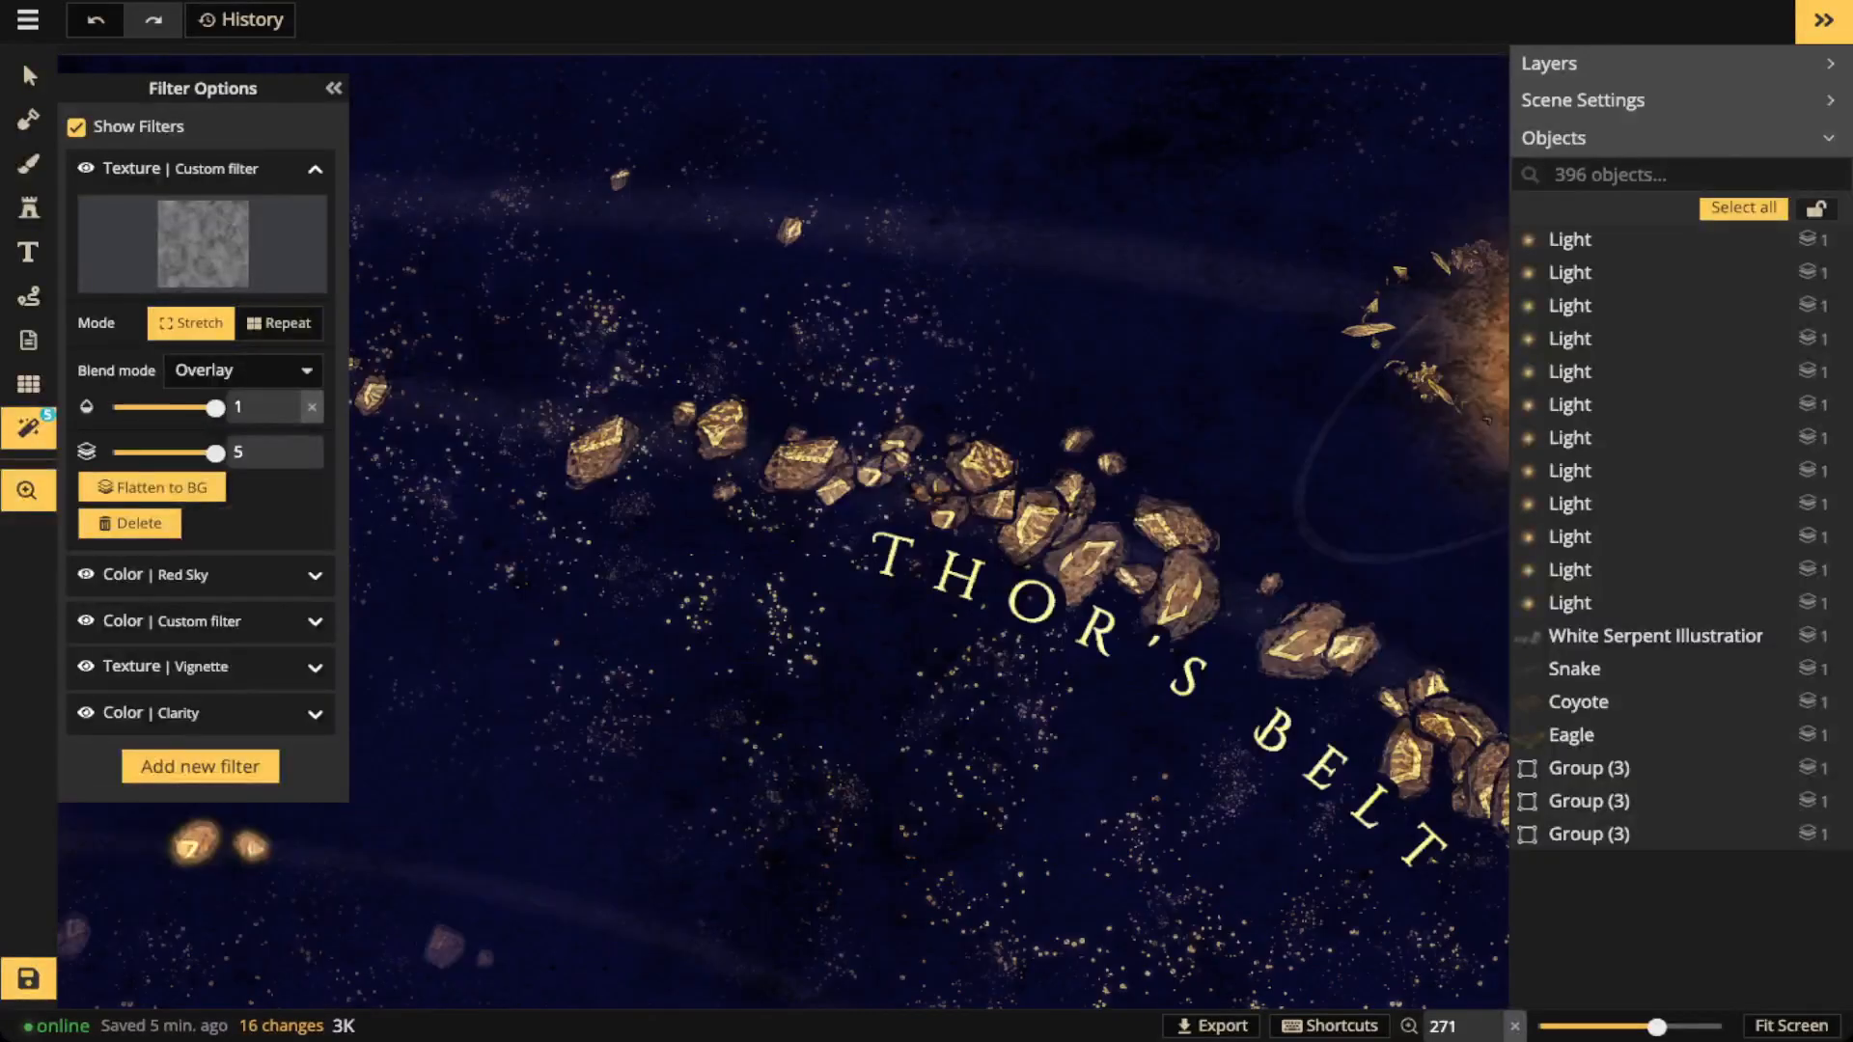
pyautogui.moveTo(1149, 540); pyautogui.dragTo(698, 454)
pyautogui.moveTo(1160, 348); pyautogui.dragTo(1008, 552)
pyautogui.scroll(4, 1009, 552)
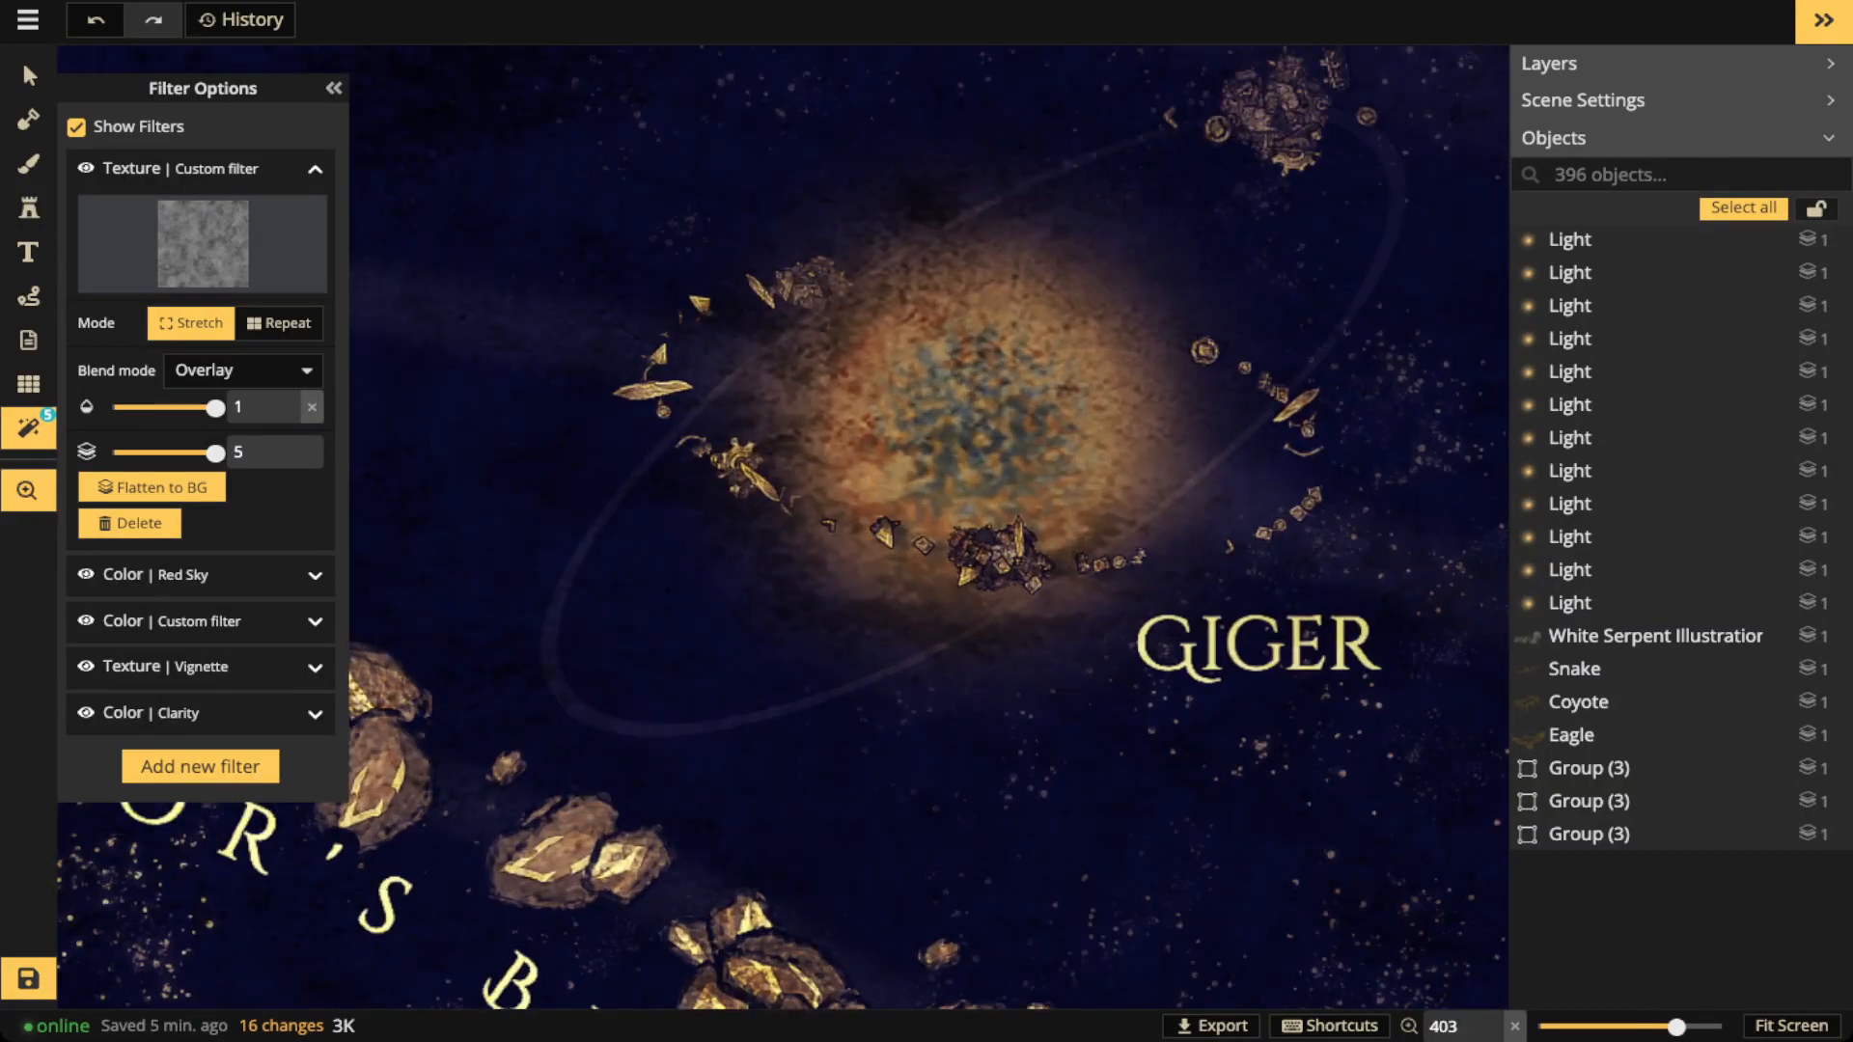
# Examine Terran up close with the overlay texture, and return to a wider view around the sun
pyautogui.moveTo(1042, 618); pyautogui.dragTo(627, 299)
pyautogui.moveTo(1110, 772); pyautogui.dragTo(654, 212)
pyautogui.moveTo(772, 849); pyautogui.dragTo(917, 225)
pyautogui.moveTo(579, 772); pyautogui.dragTo(1373, 253)
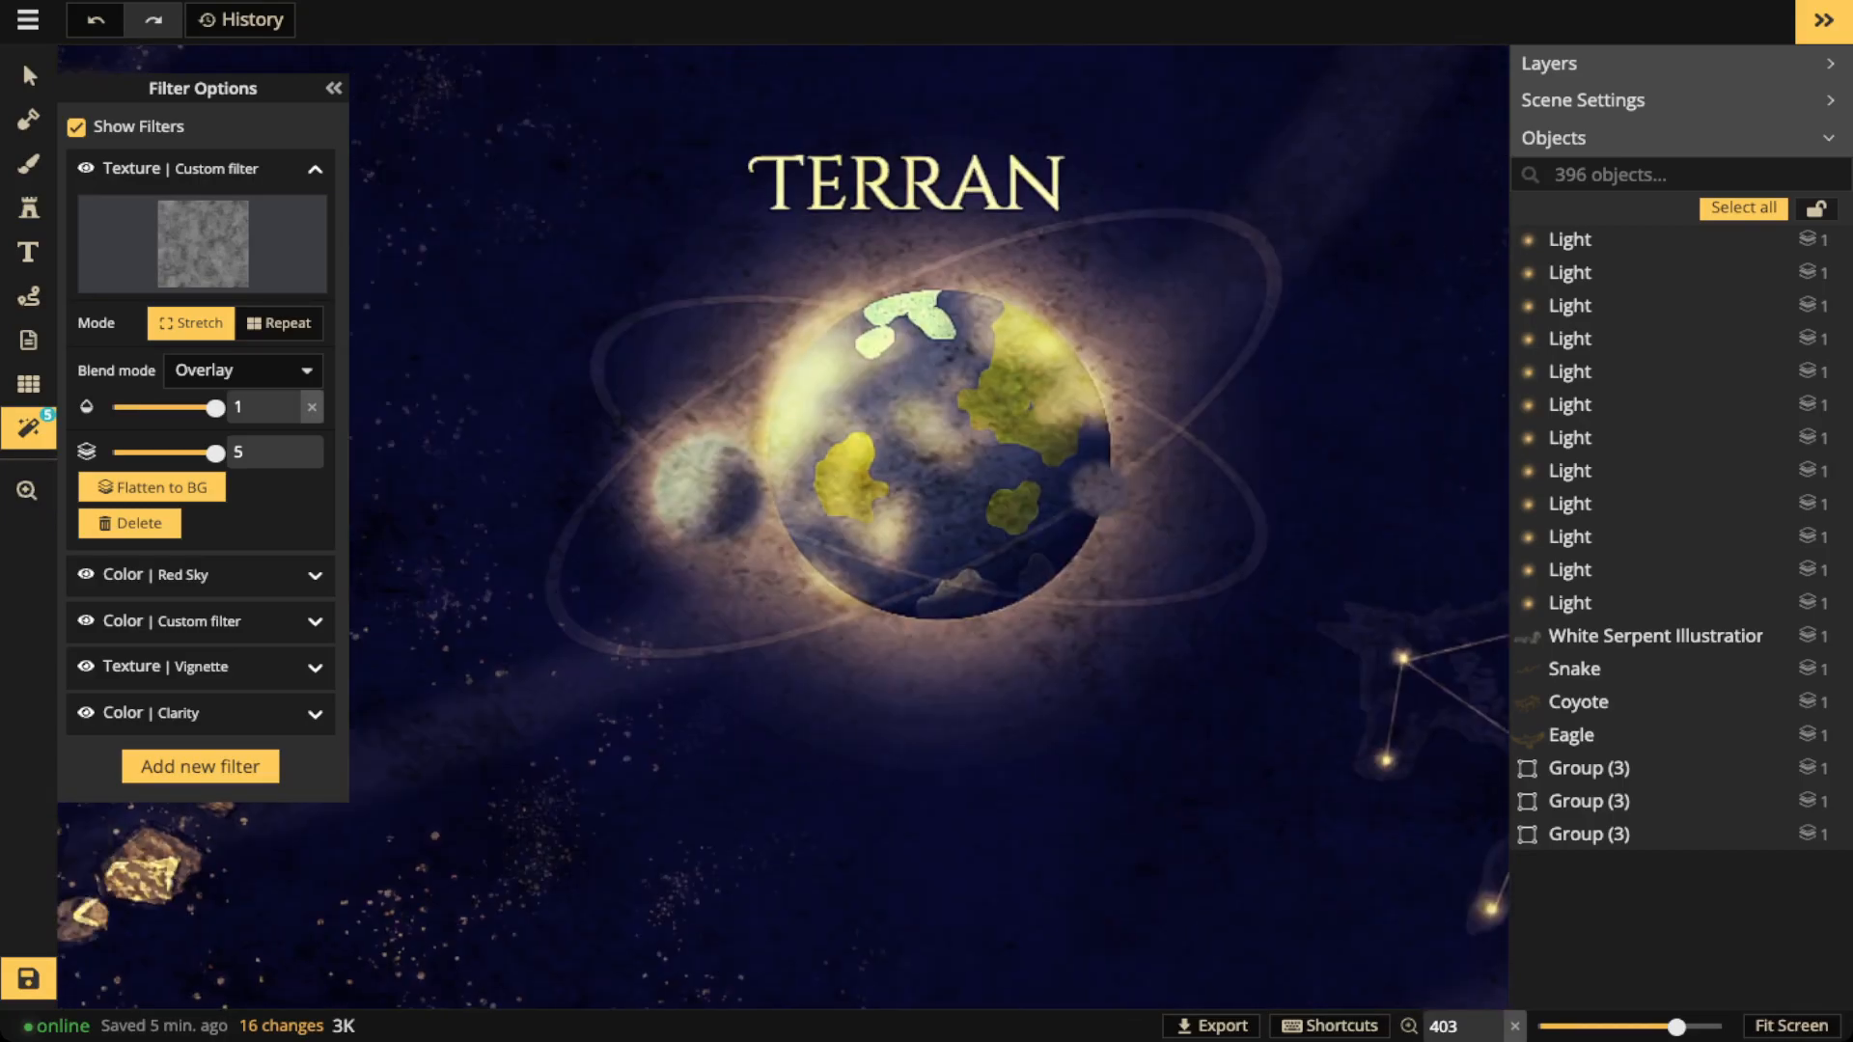
pyautogui.scroll(-10, 901, 725)
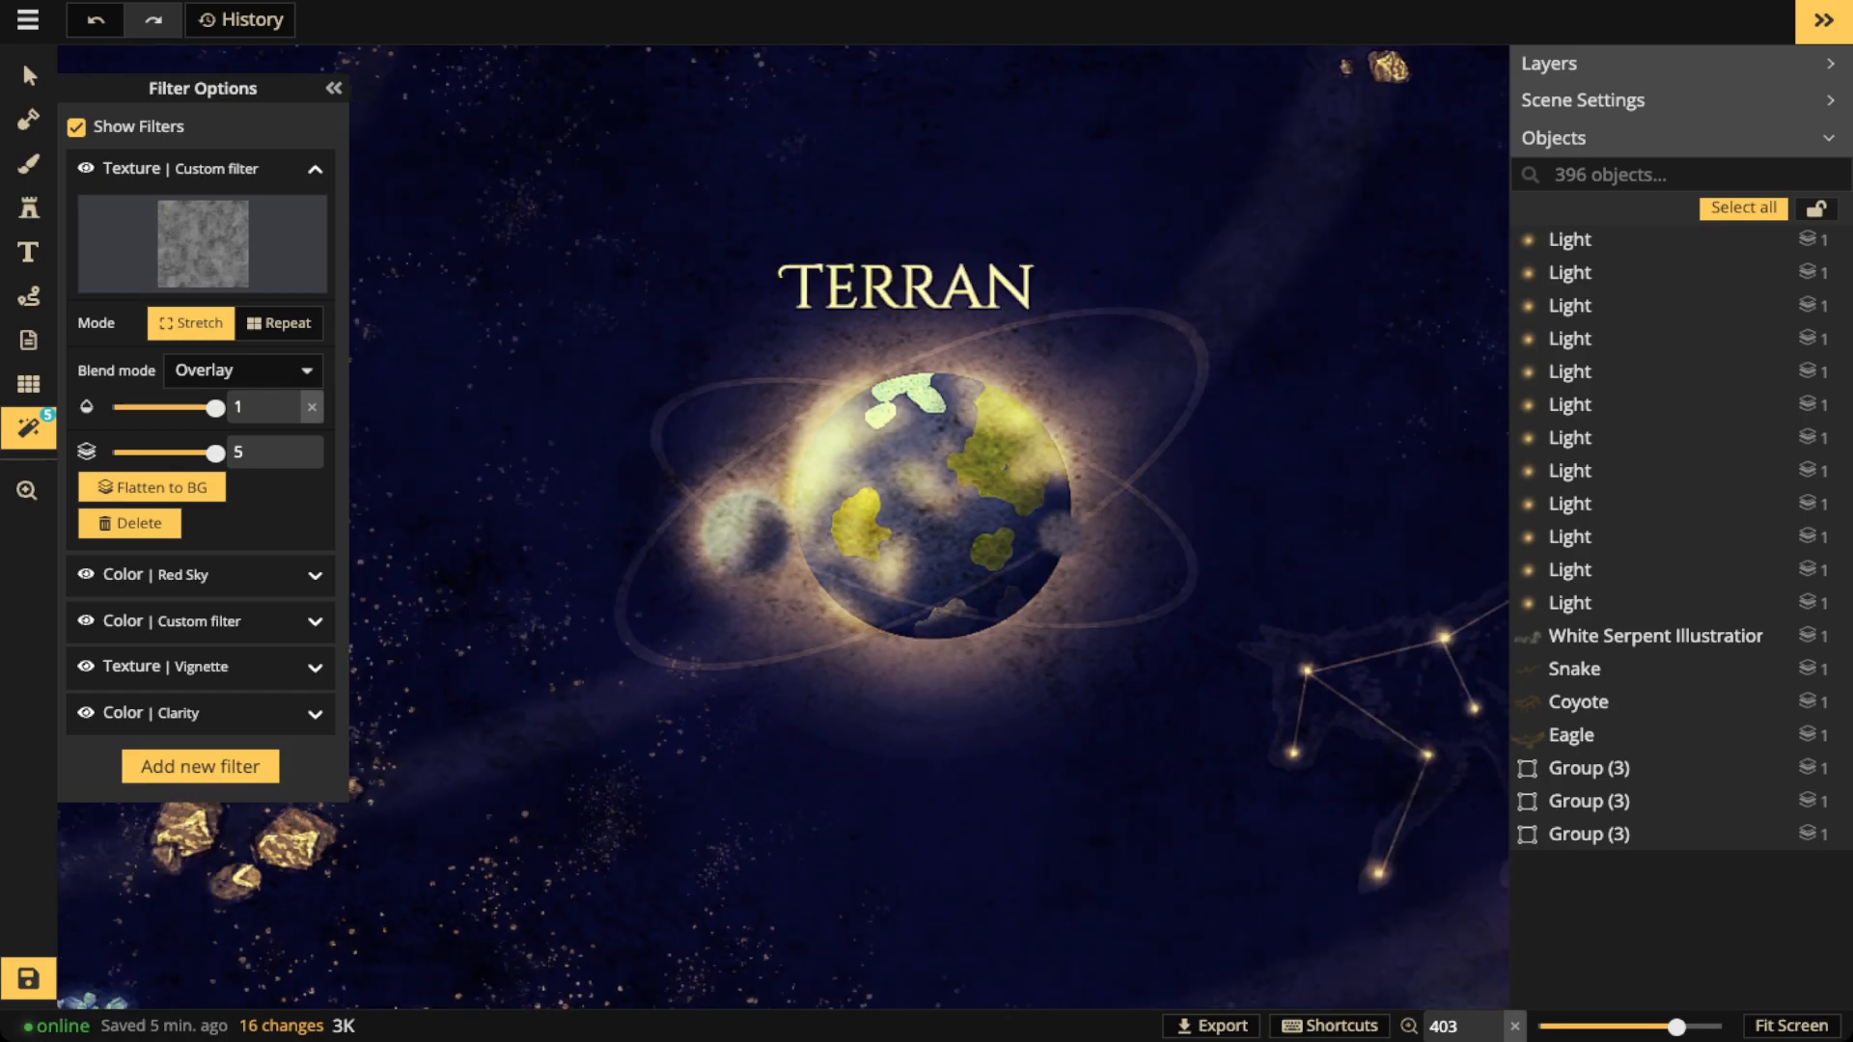
pyautogui.moveTo(868, 675); pyautogui.dragTo(1374, 677)
pyautogui.scroll(3, 807, 497)
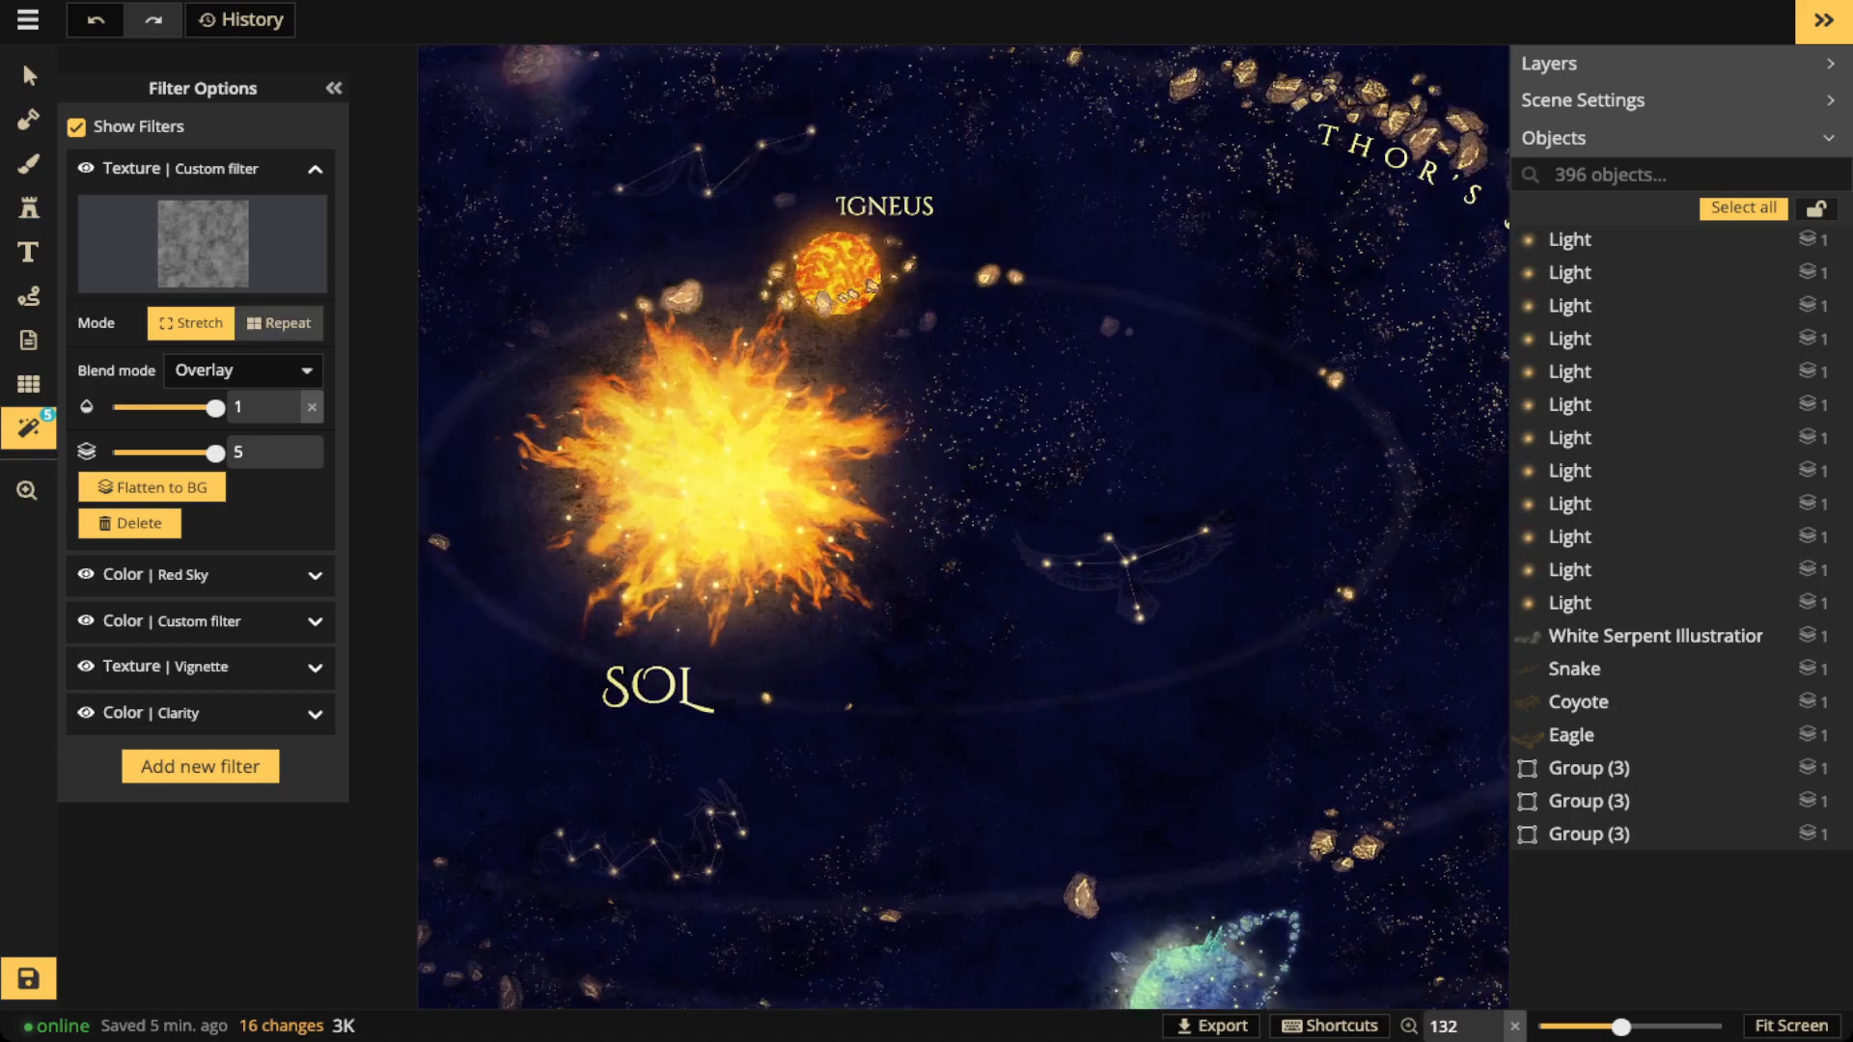
# Switch the custom texture filter's mode to Repeat at size 100 and check its effect on the sun up close
pyautogui.click(279, 322)
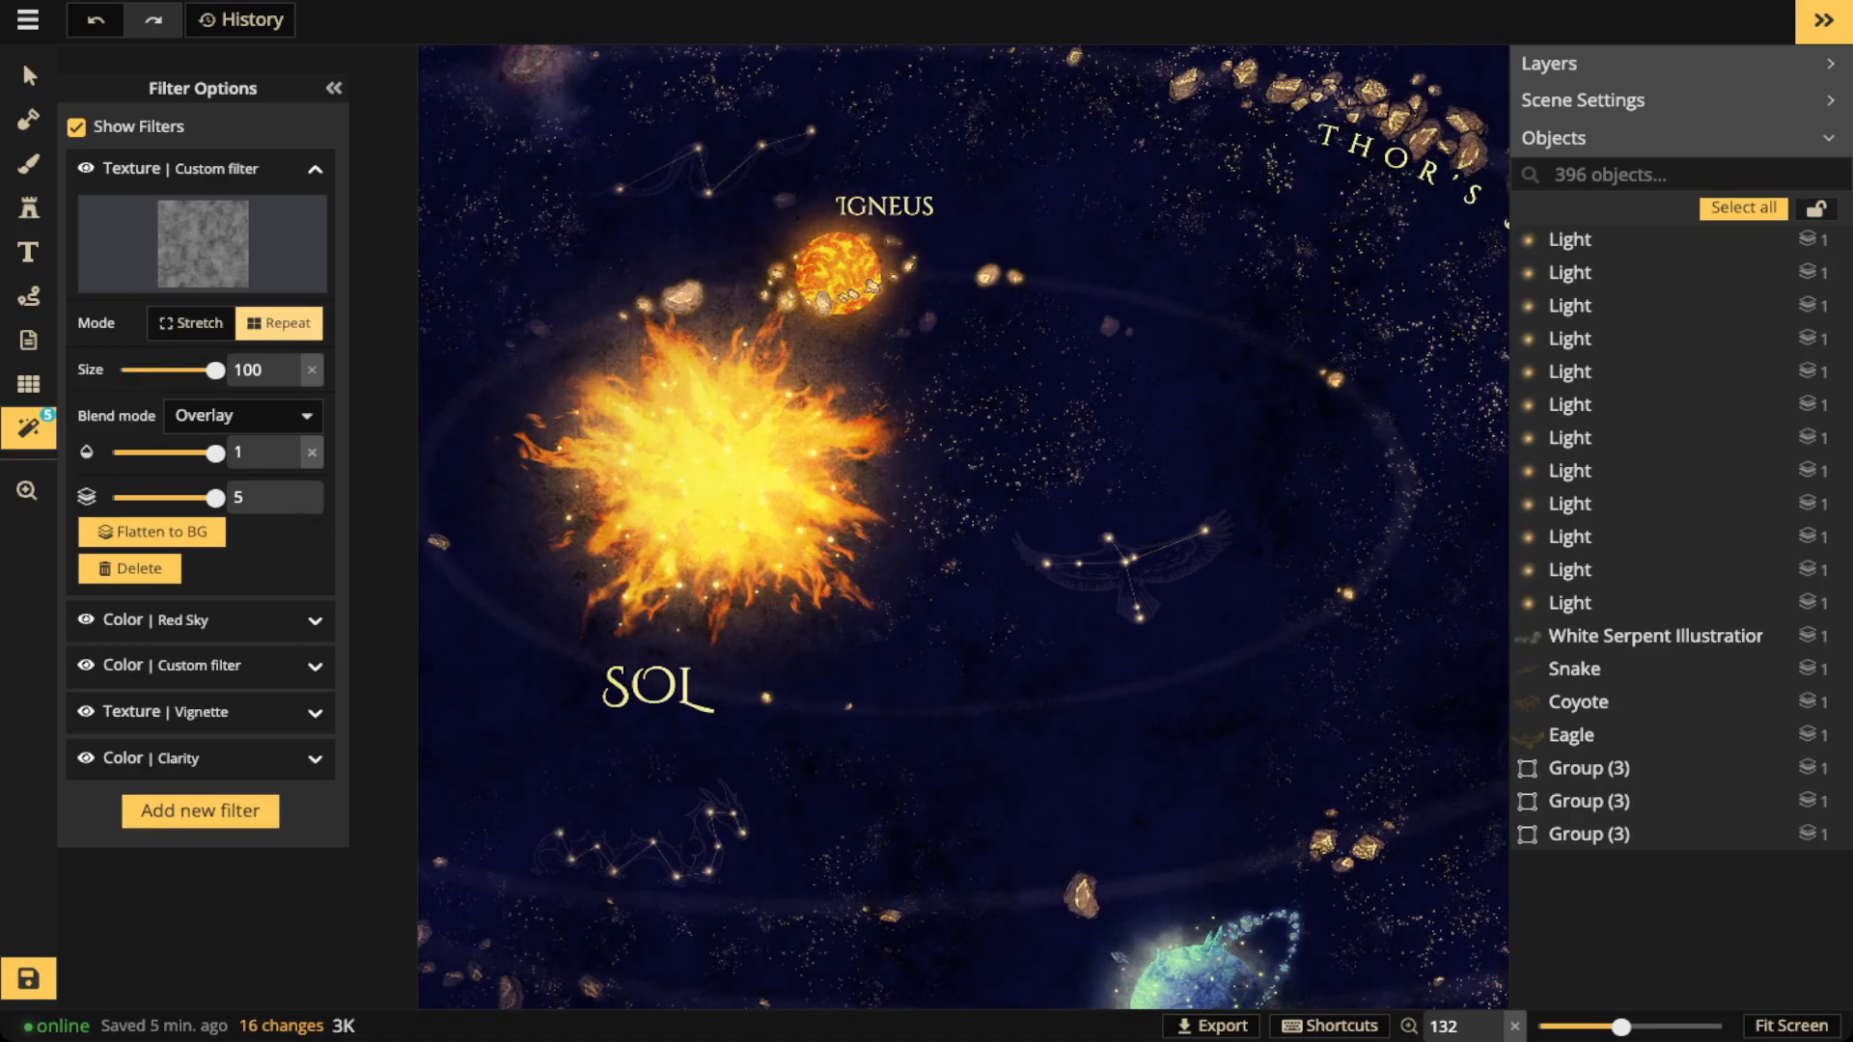
pyautogui.scroll(6, 656, 394)
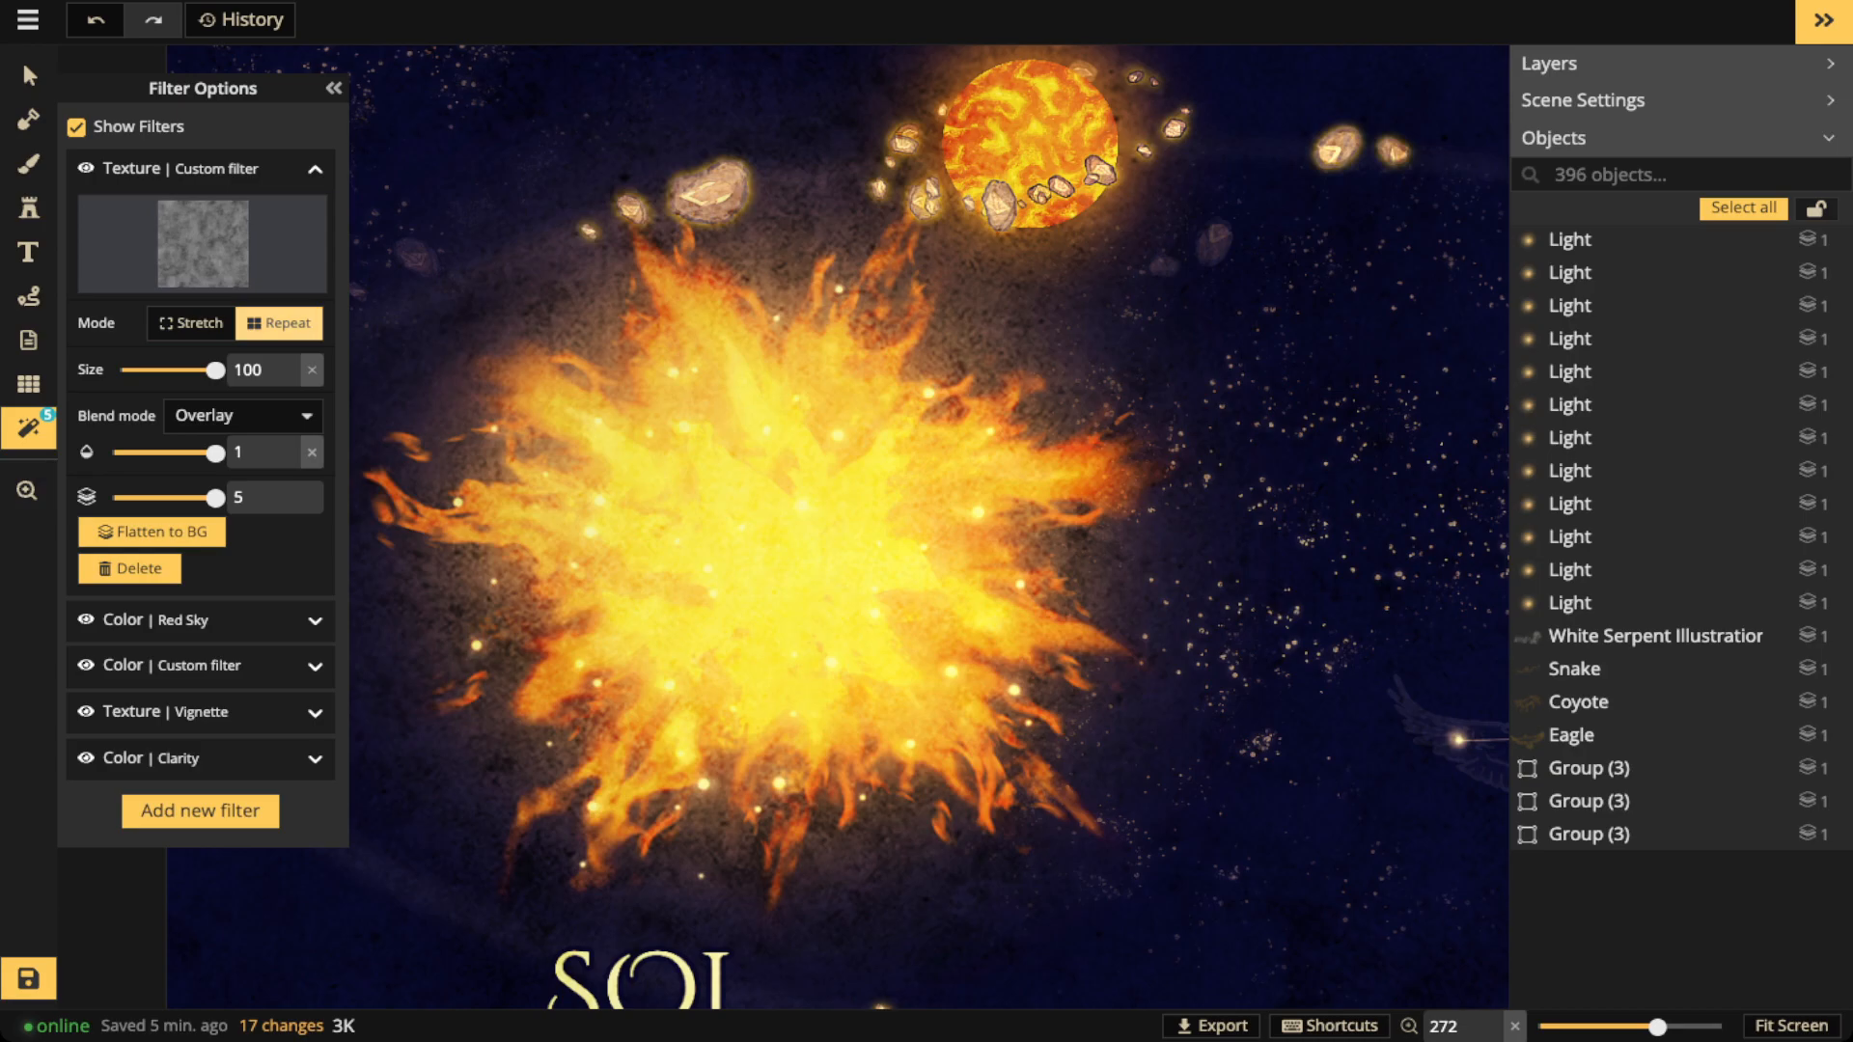
pyautogui.click(201, 620)
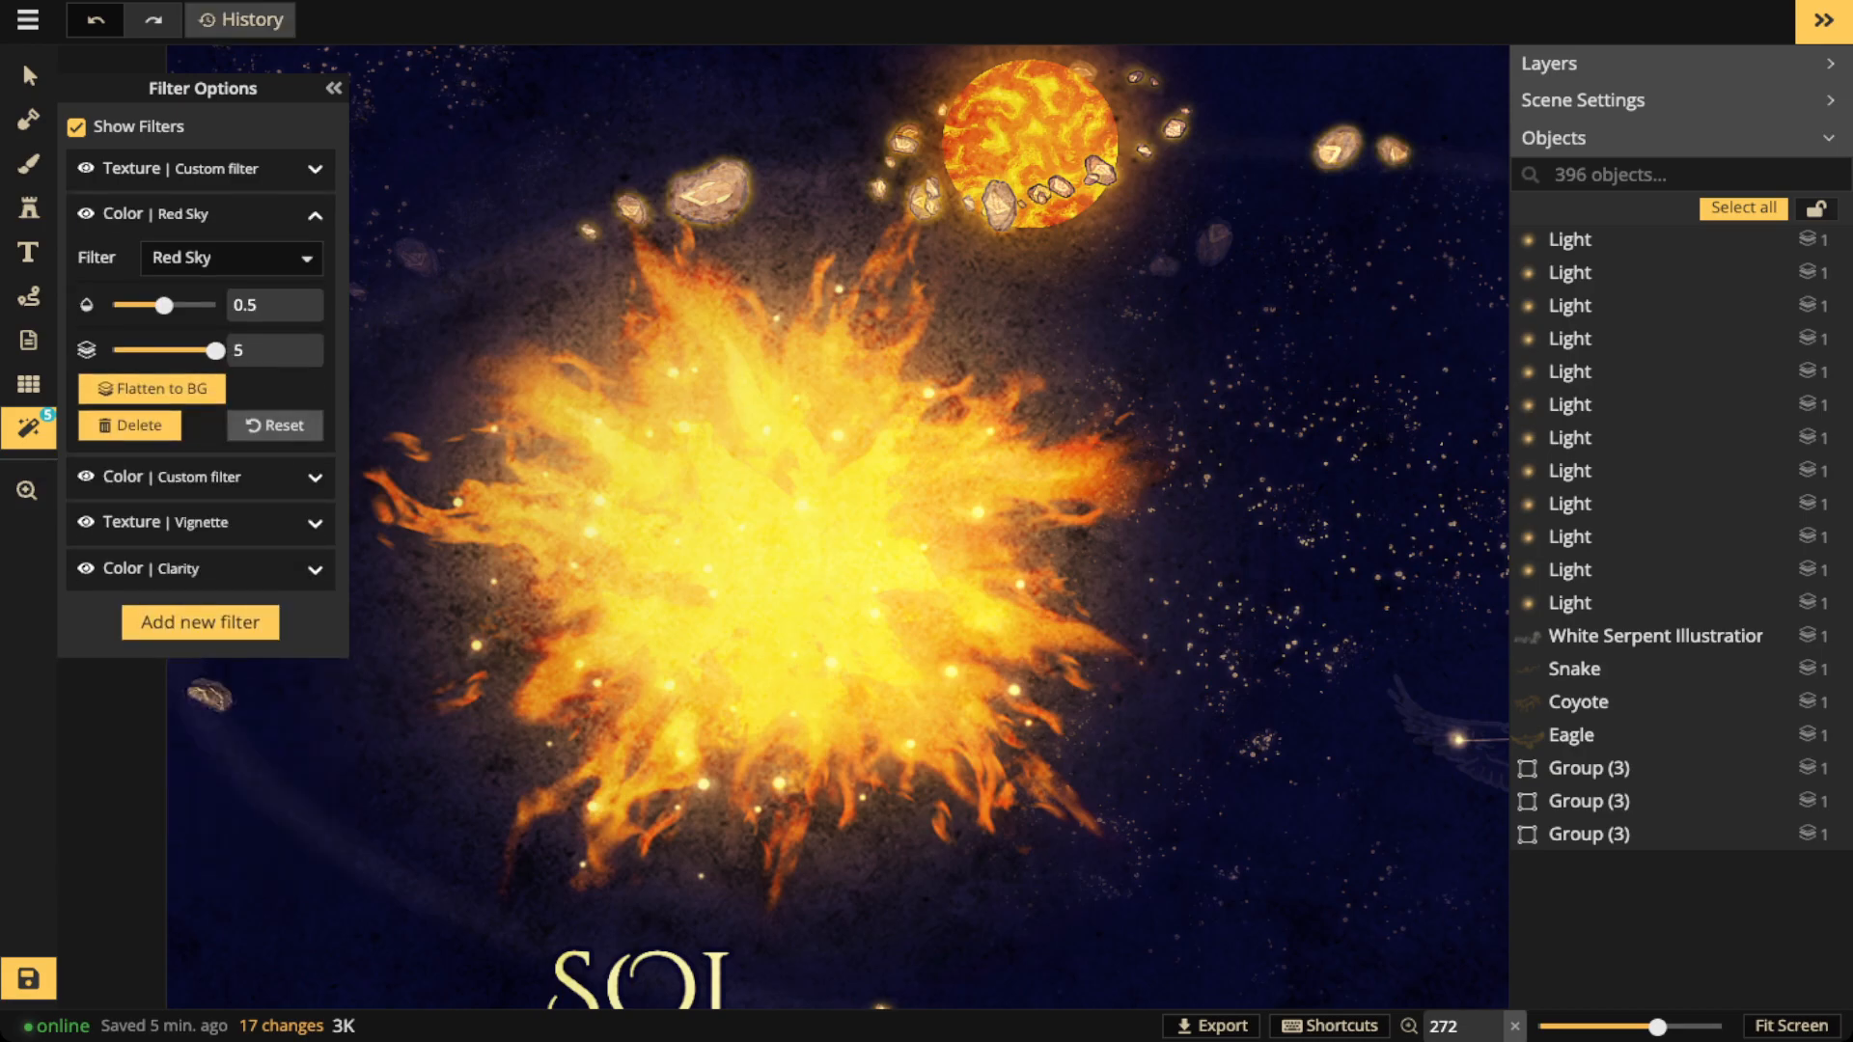
pyautogui.click(29, 77)
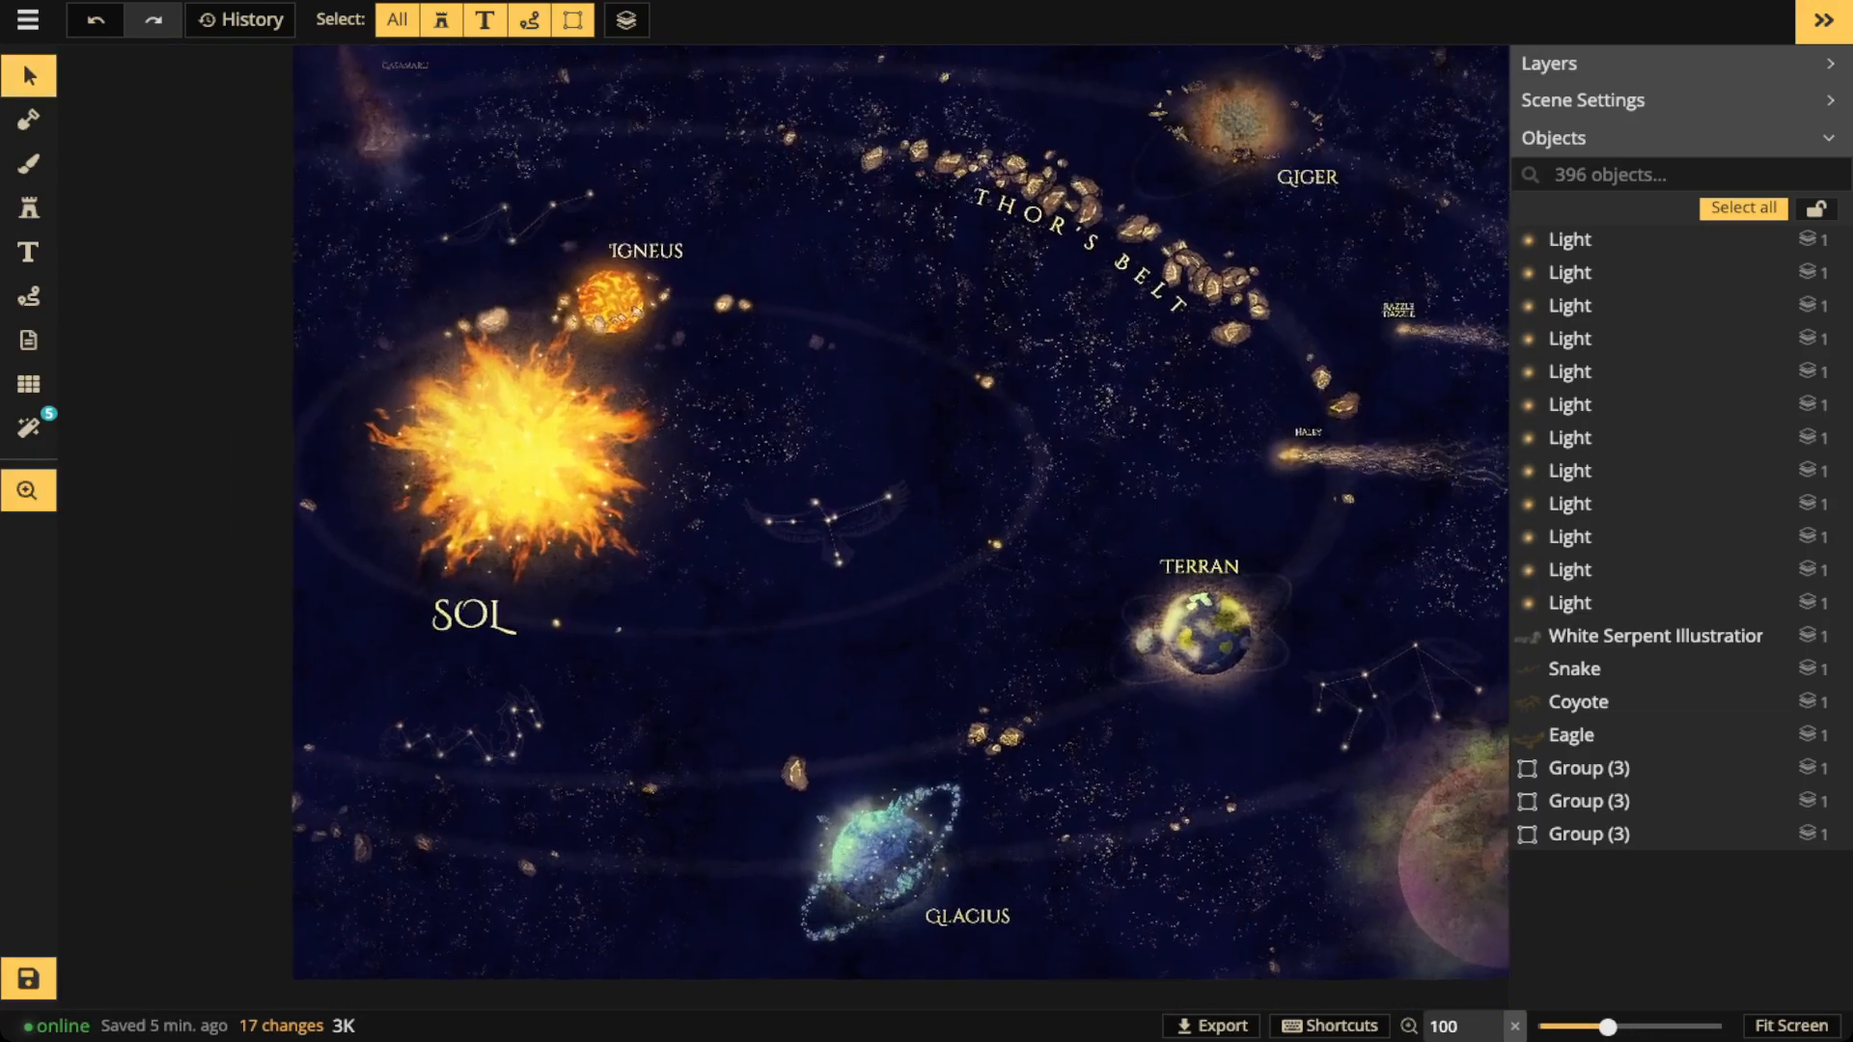
# Place the sixth light stamp variant at size 500 in the open space between Sol and Terran
pyautogui.click(29, 208)
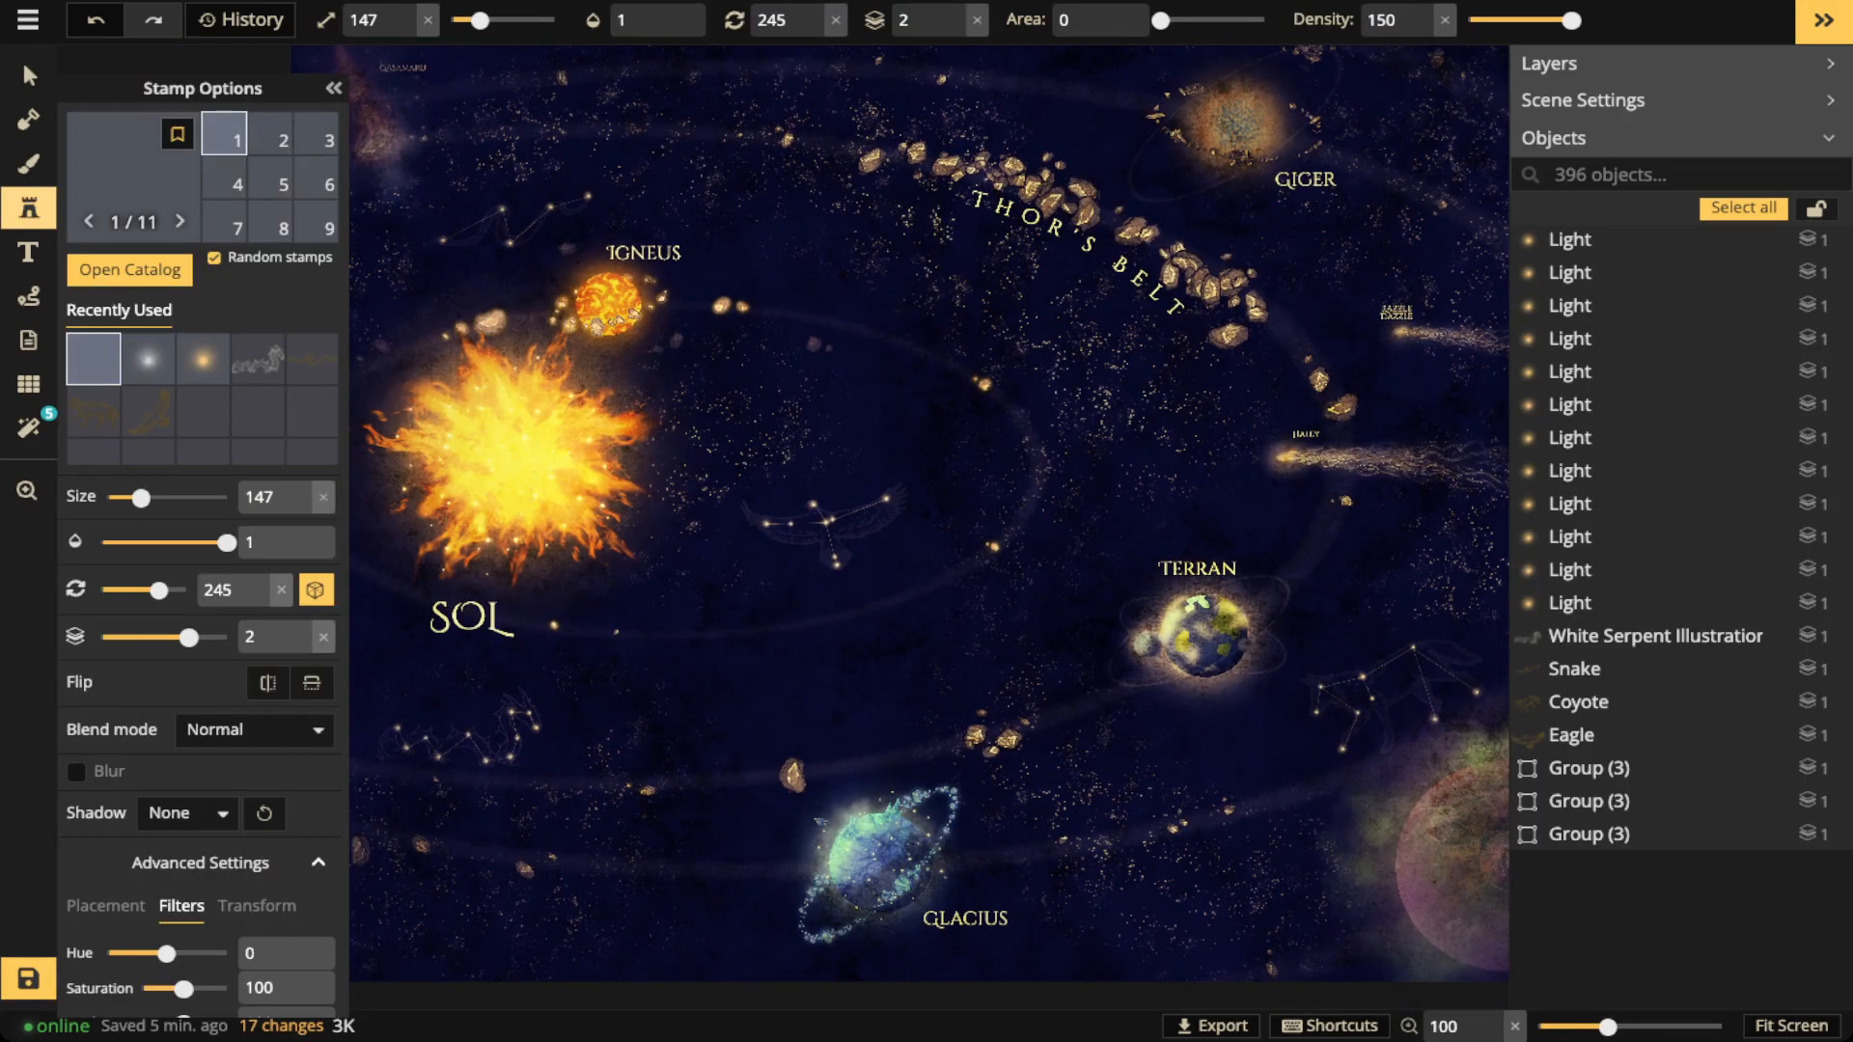
pyautogui.click(203, 359)
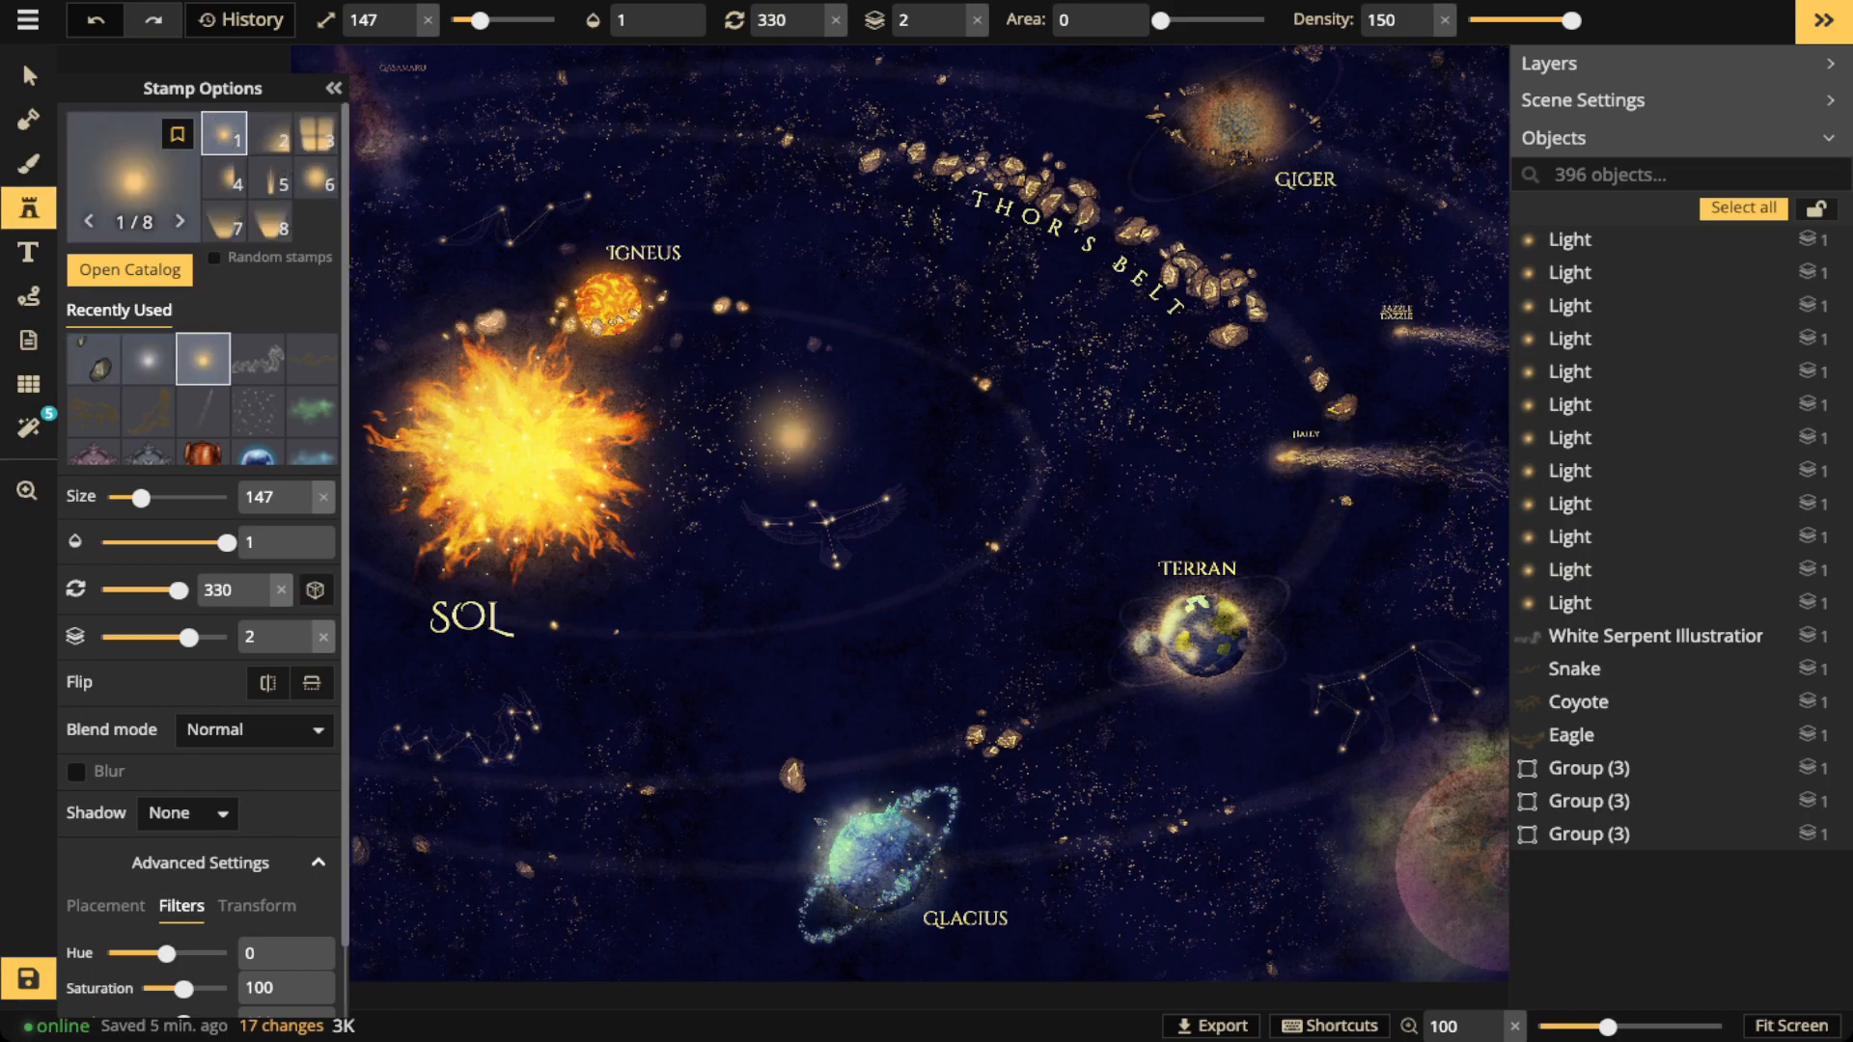
pyautogui.click(317, 133)
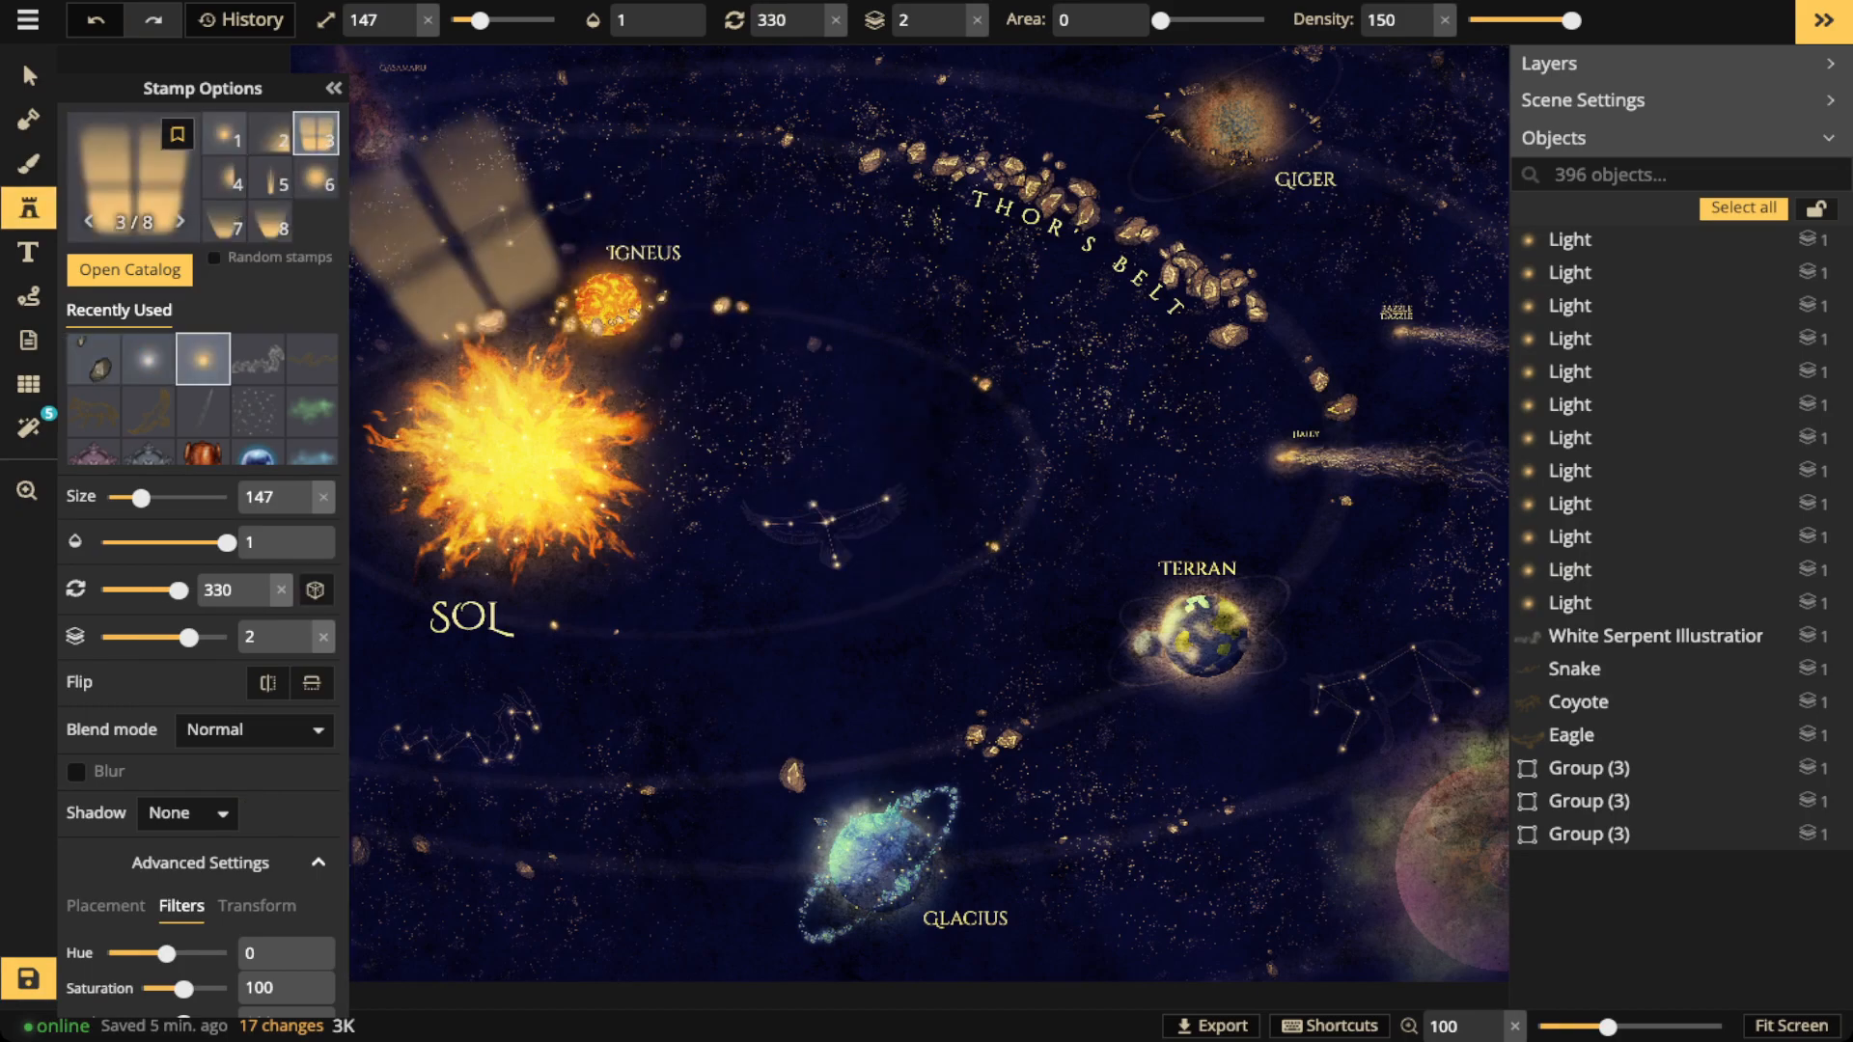
pyautogui.click(317, 177)
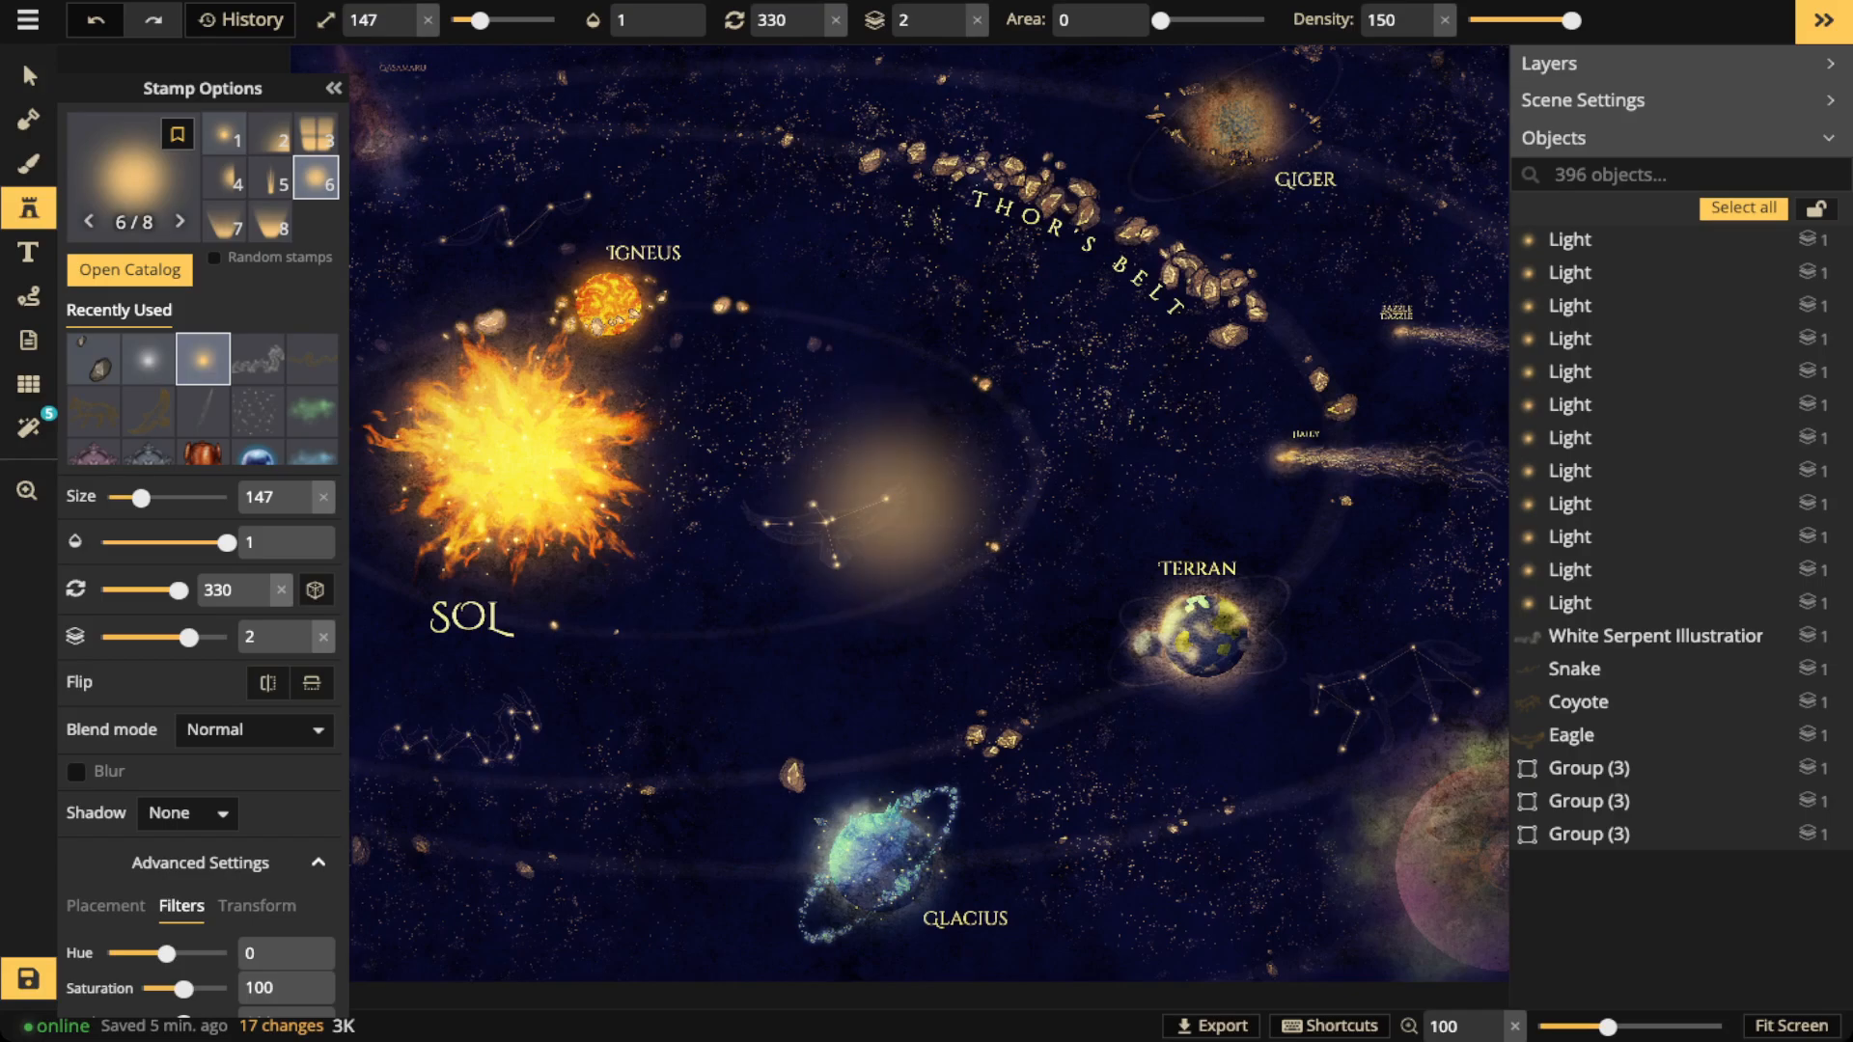
pyautogui.scroll(4, 895, 507)
pyautogui.scroll(7, 888, 504)
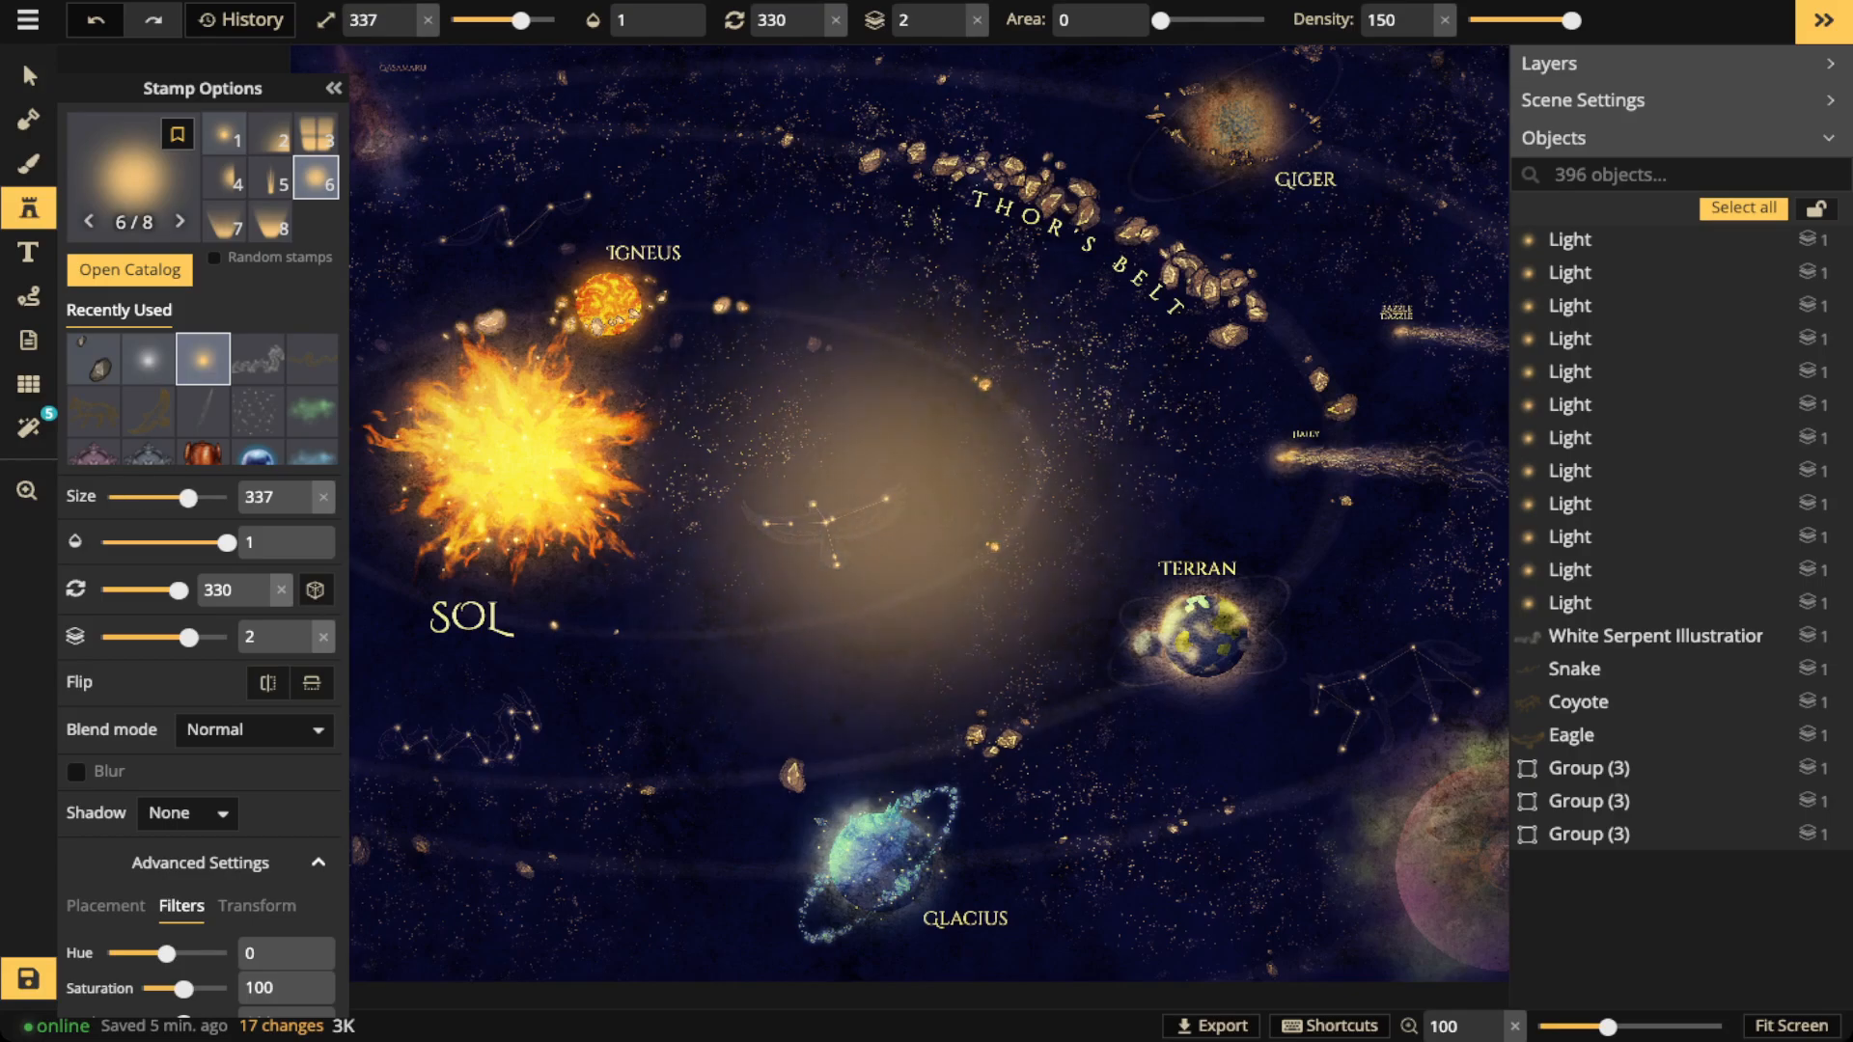
pyautogui.scroll(4, 888, 504)
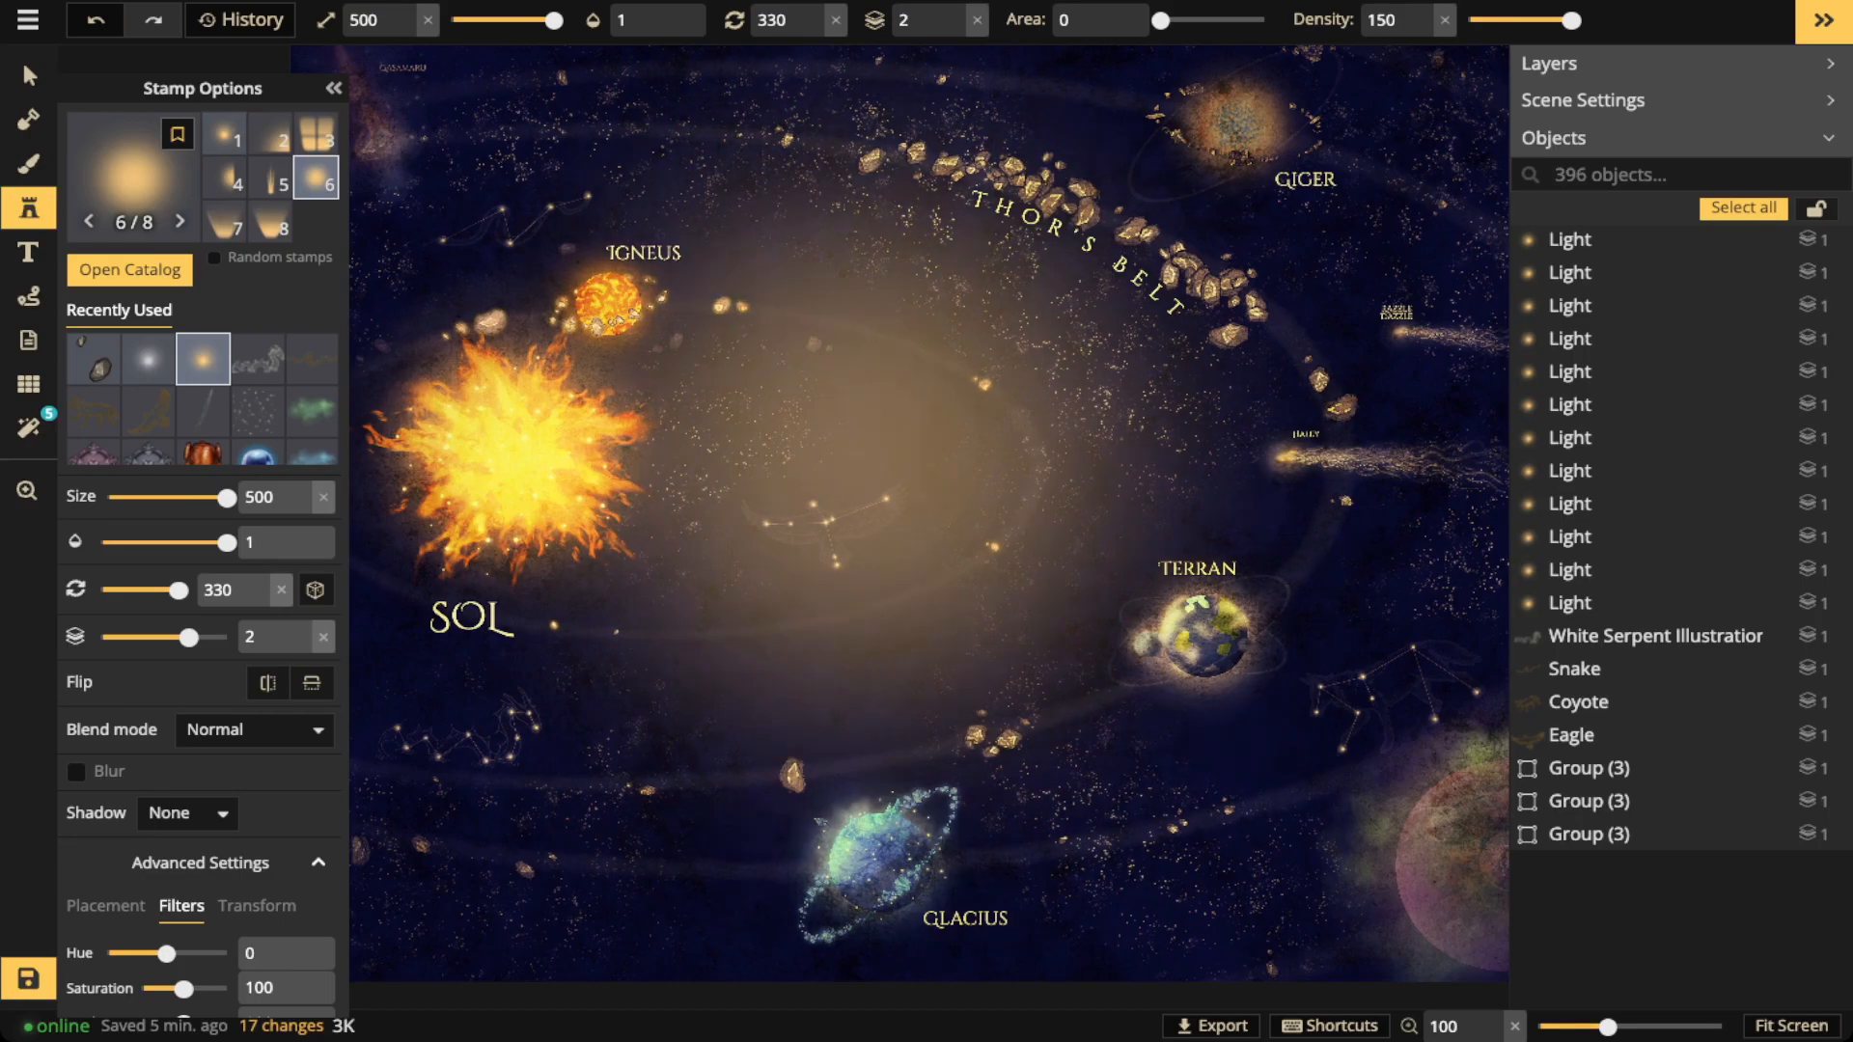
pyautogui.click(868, 458)
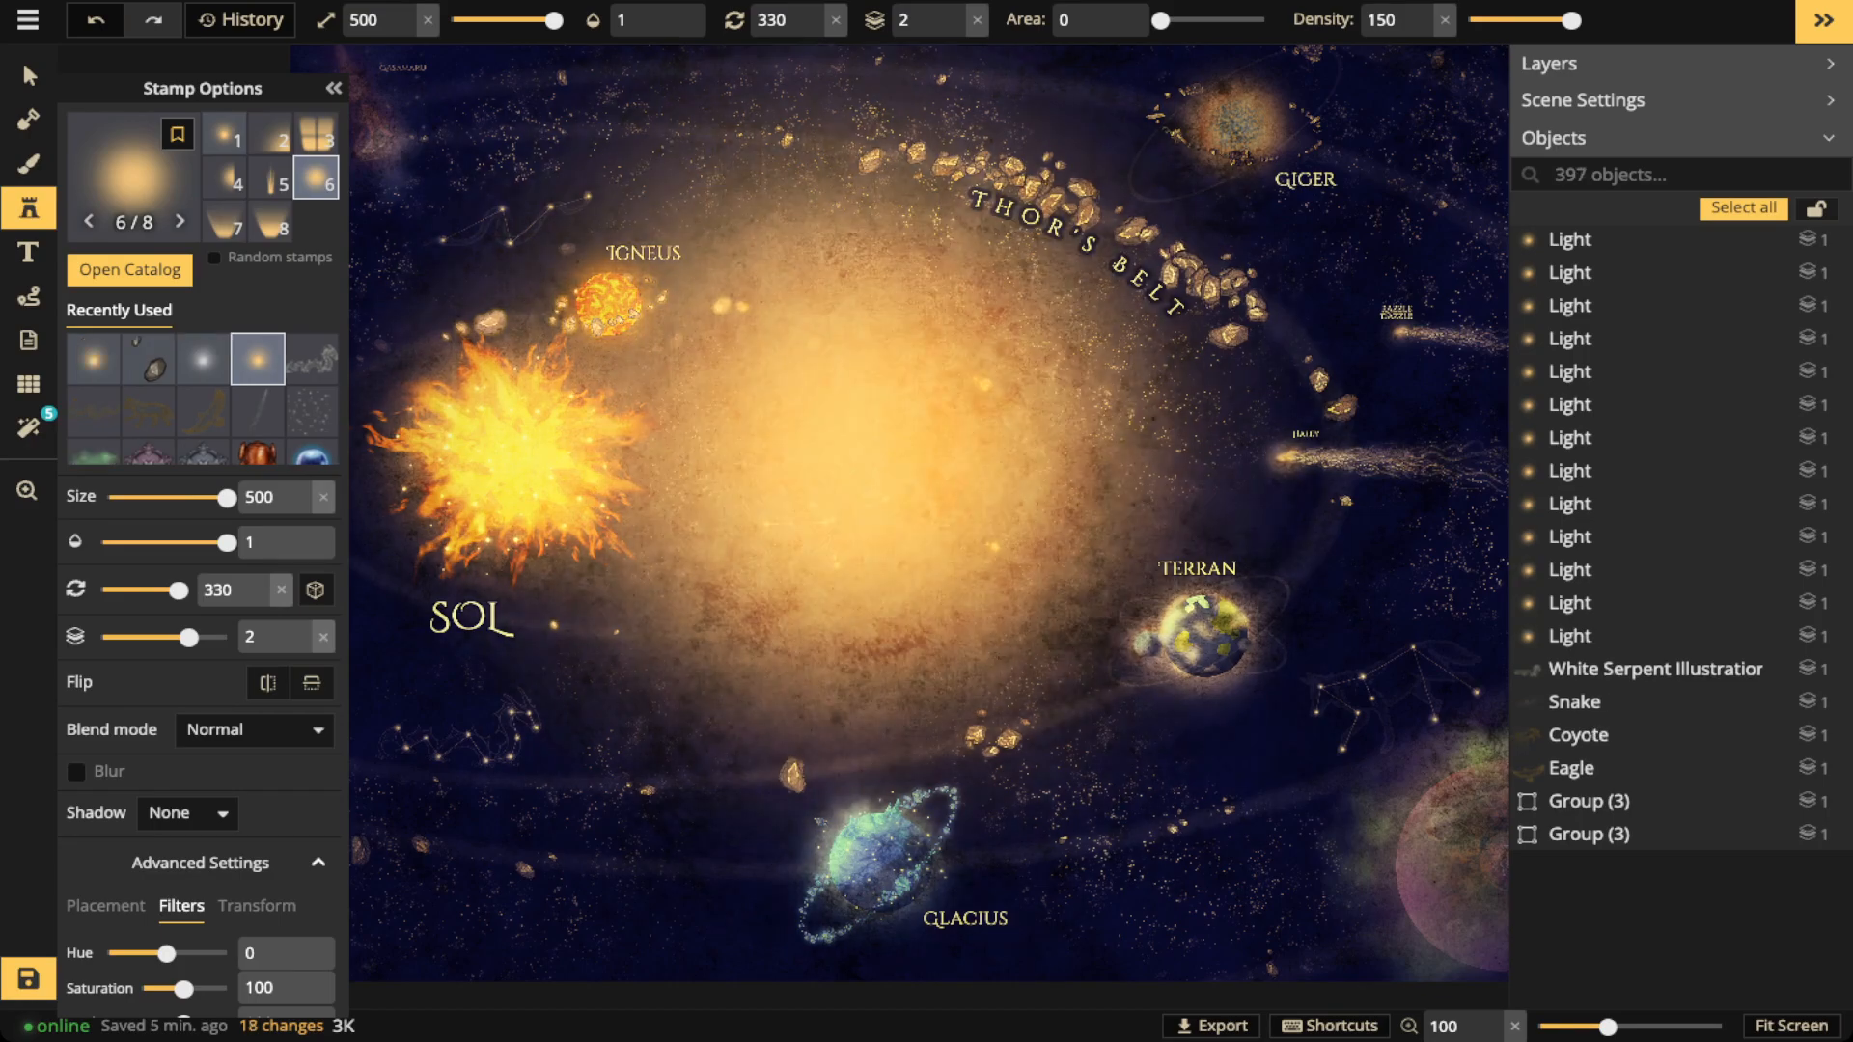
# Select the large light stamp between Sol and Terran and set its opacity to 0.39
pyautogui.rightClick(869, 454)
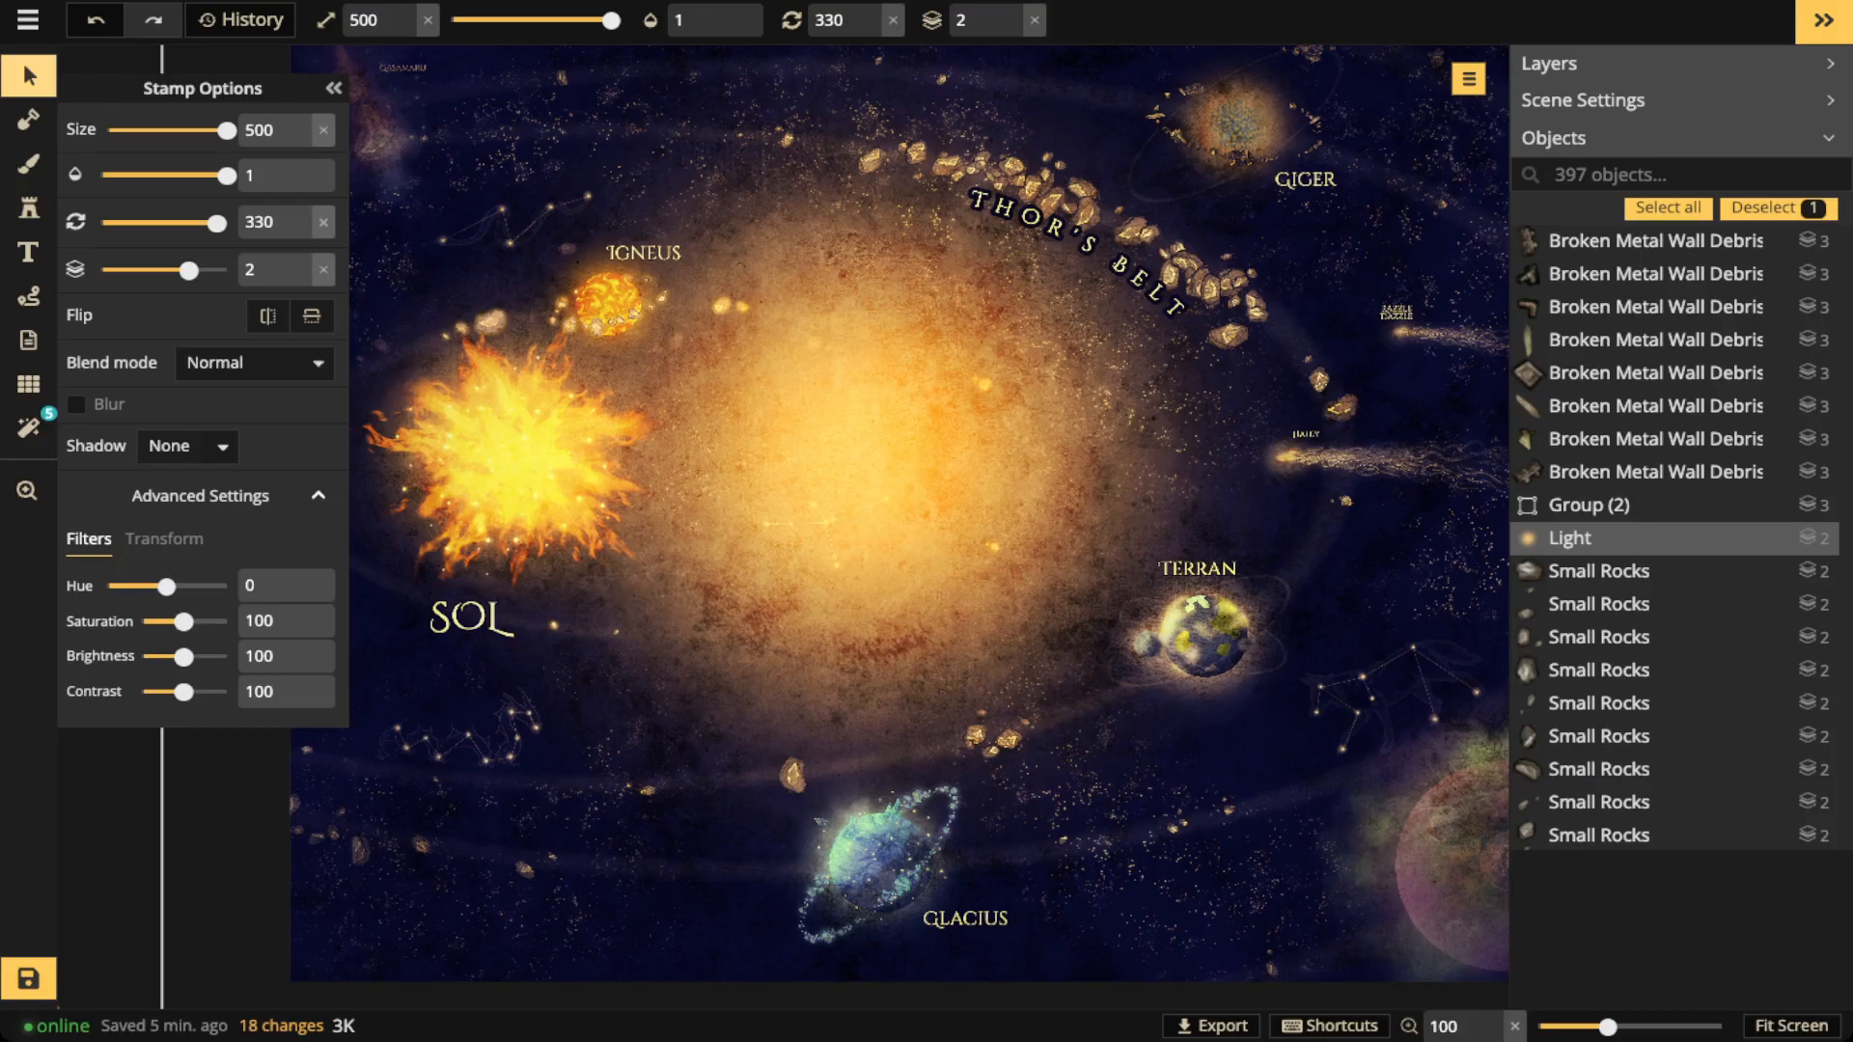
pyautogui.scroll(-8, 848, 555)
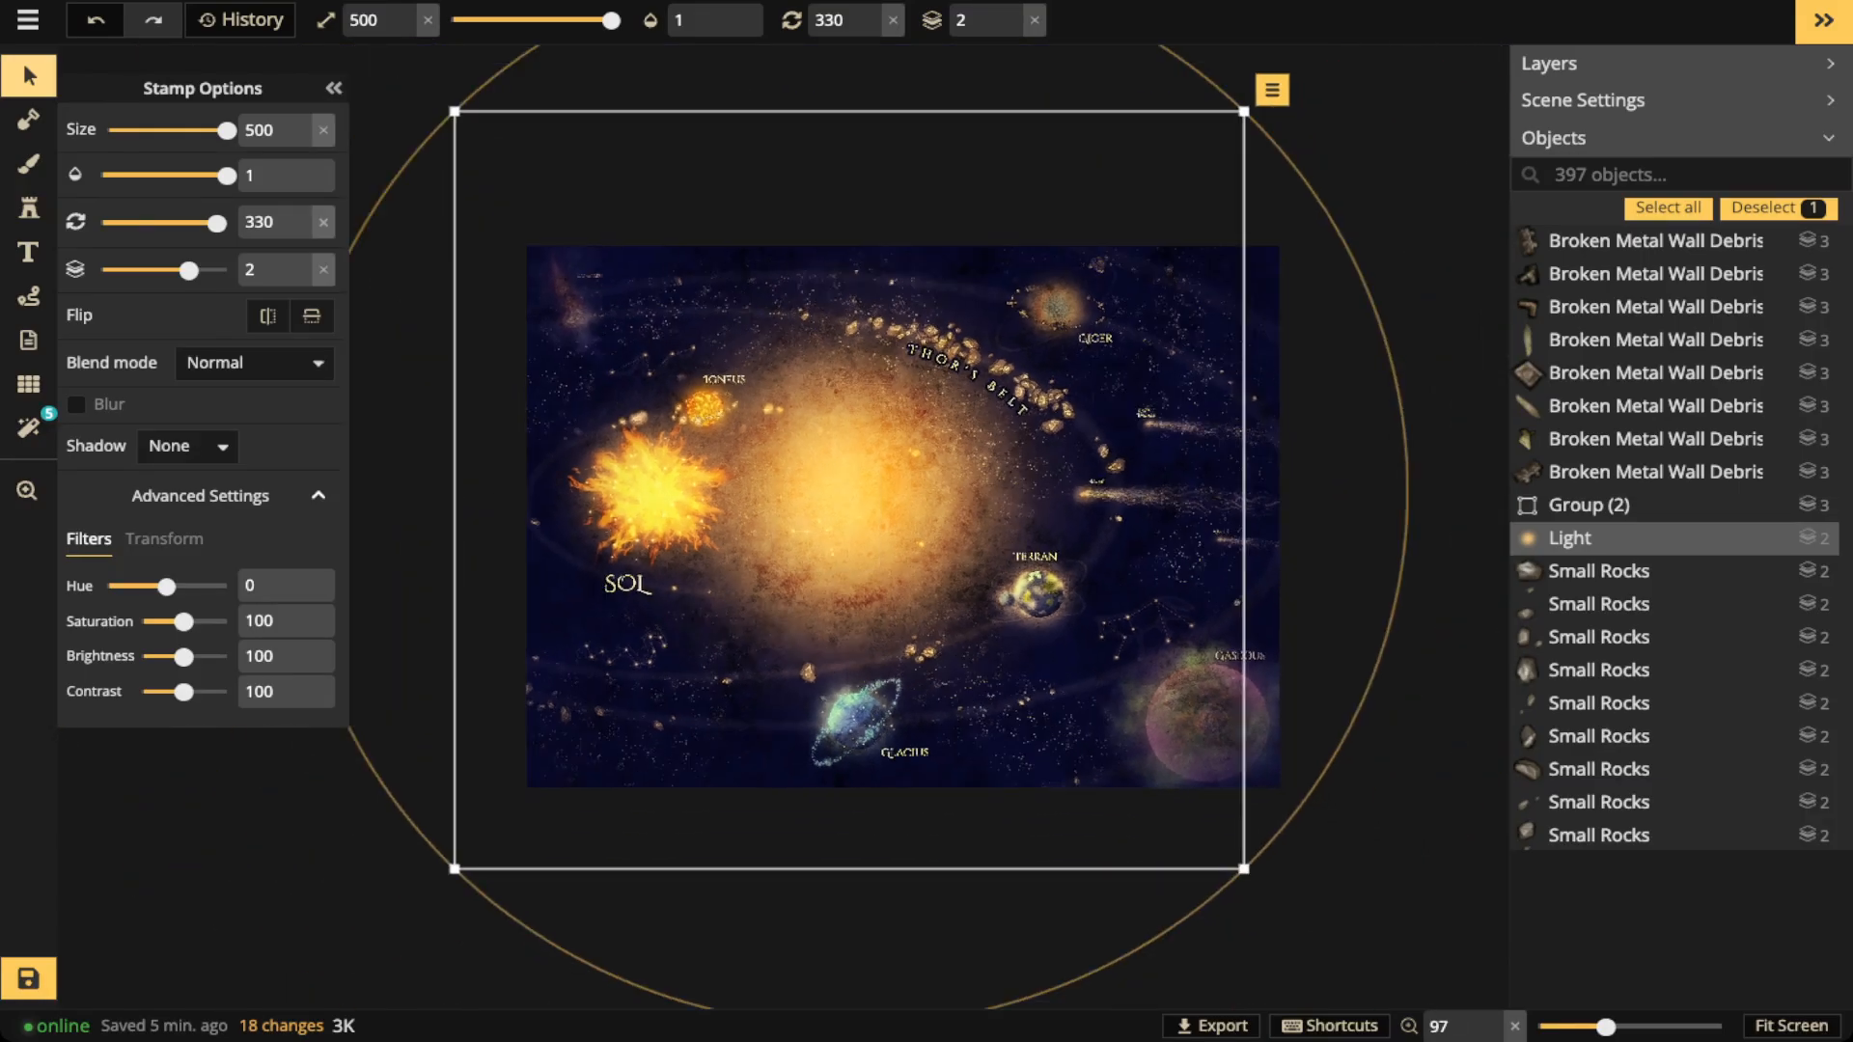
pyautogui.moveTo(1194, 830); pyautogui.dragTo(1305, 935)
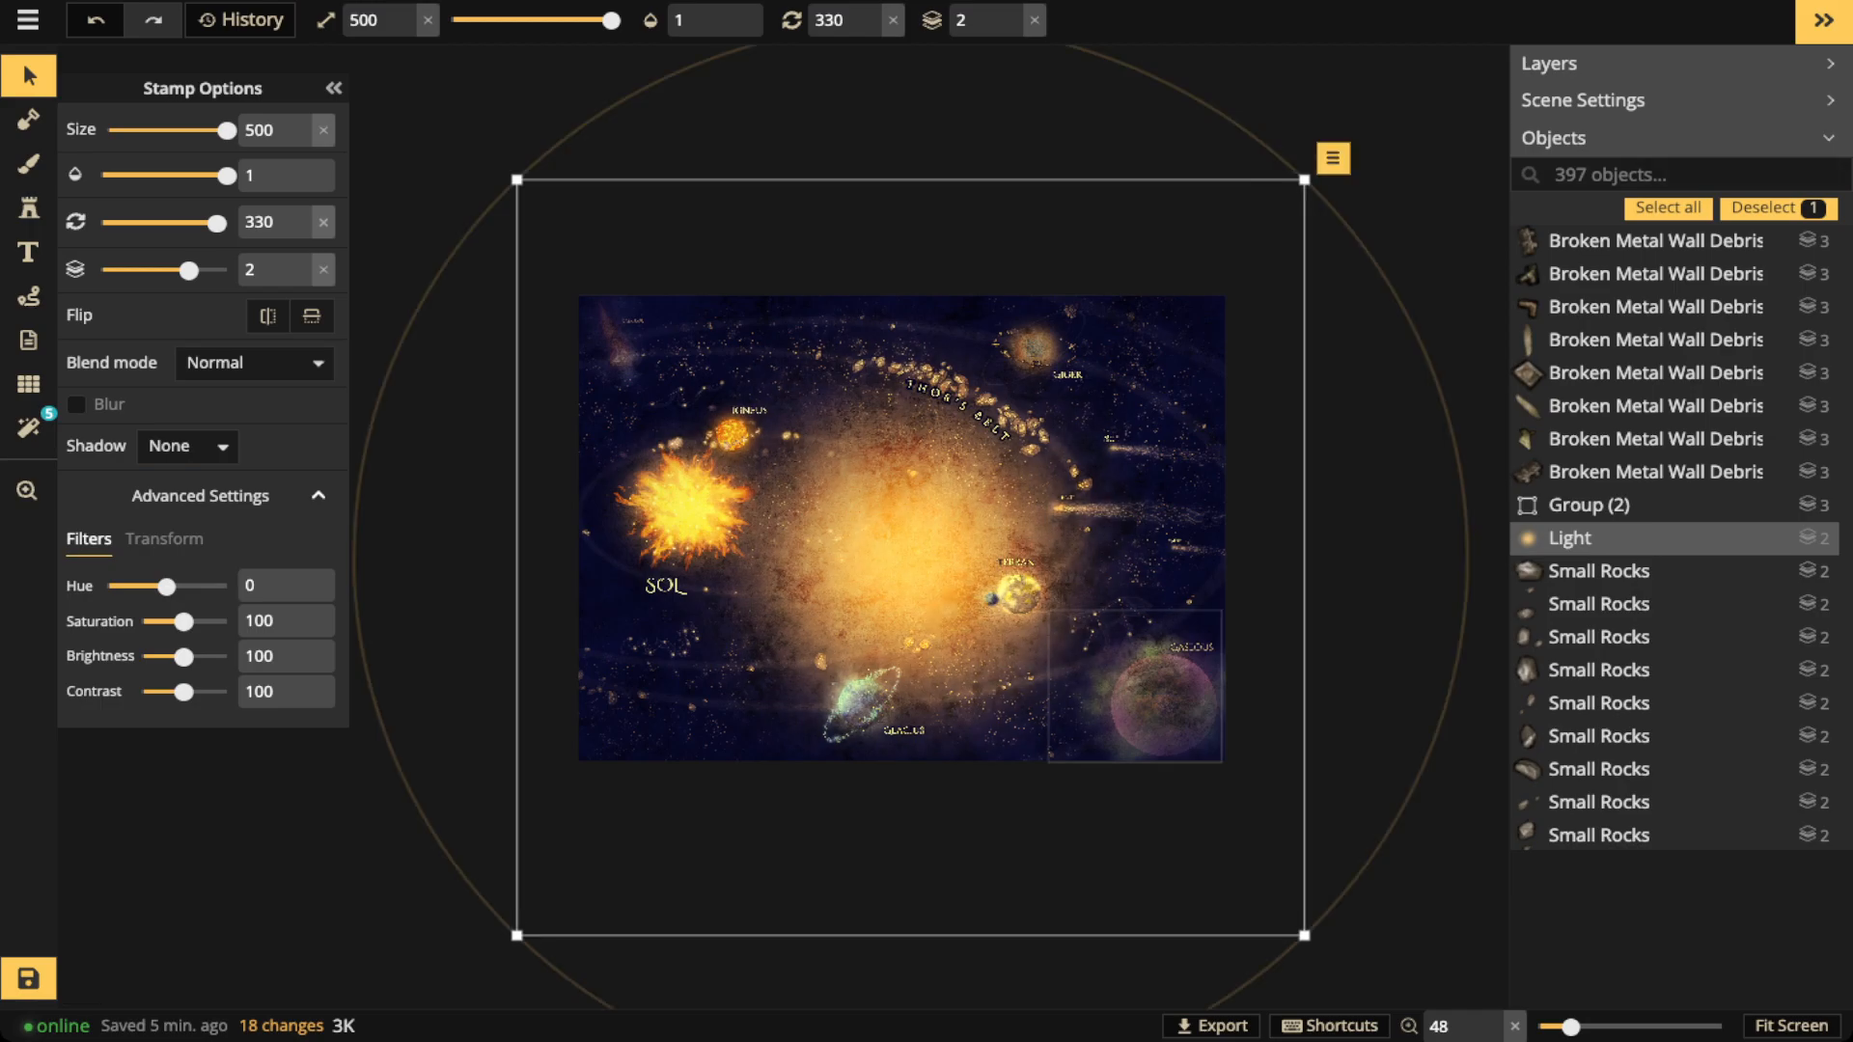
pyautogui.click(680, 19)
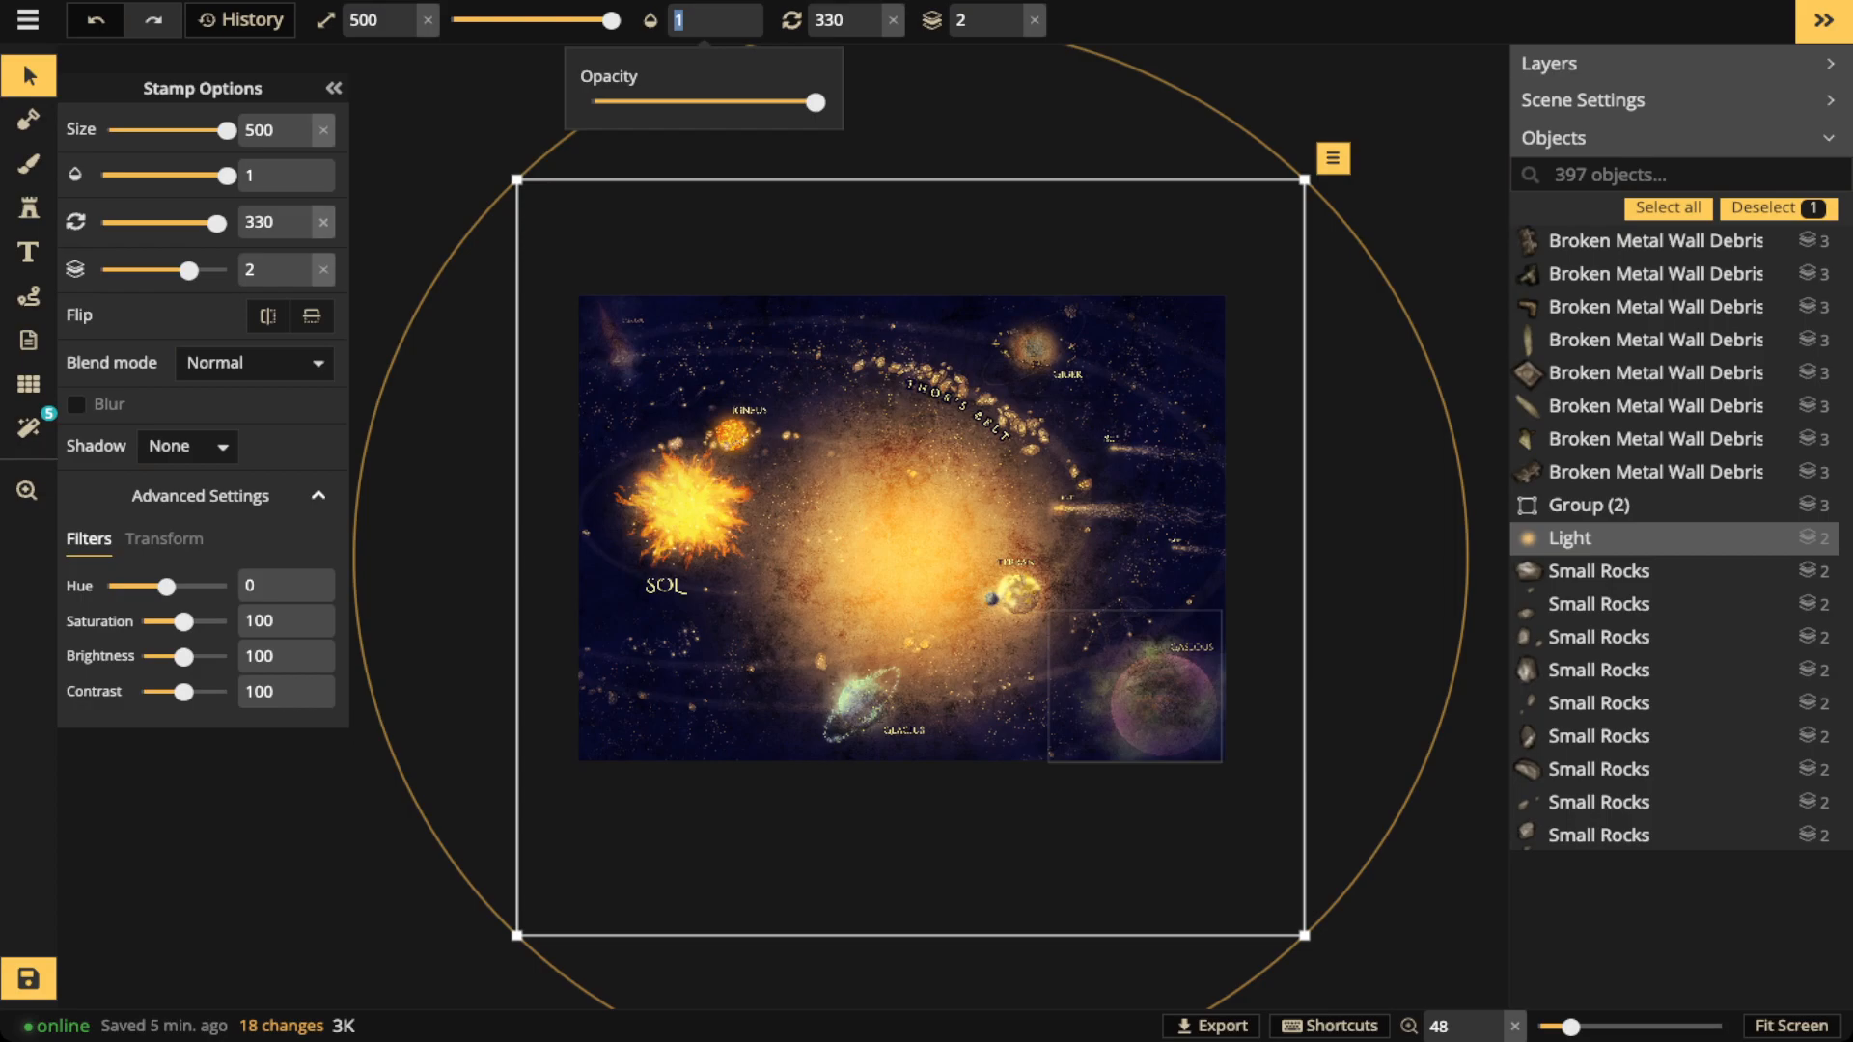
pyautogui.write('0.39')
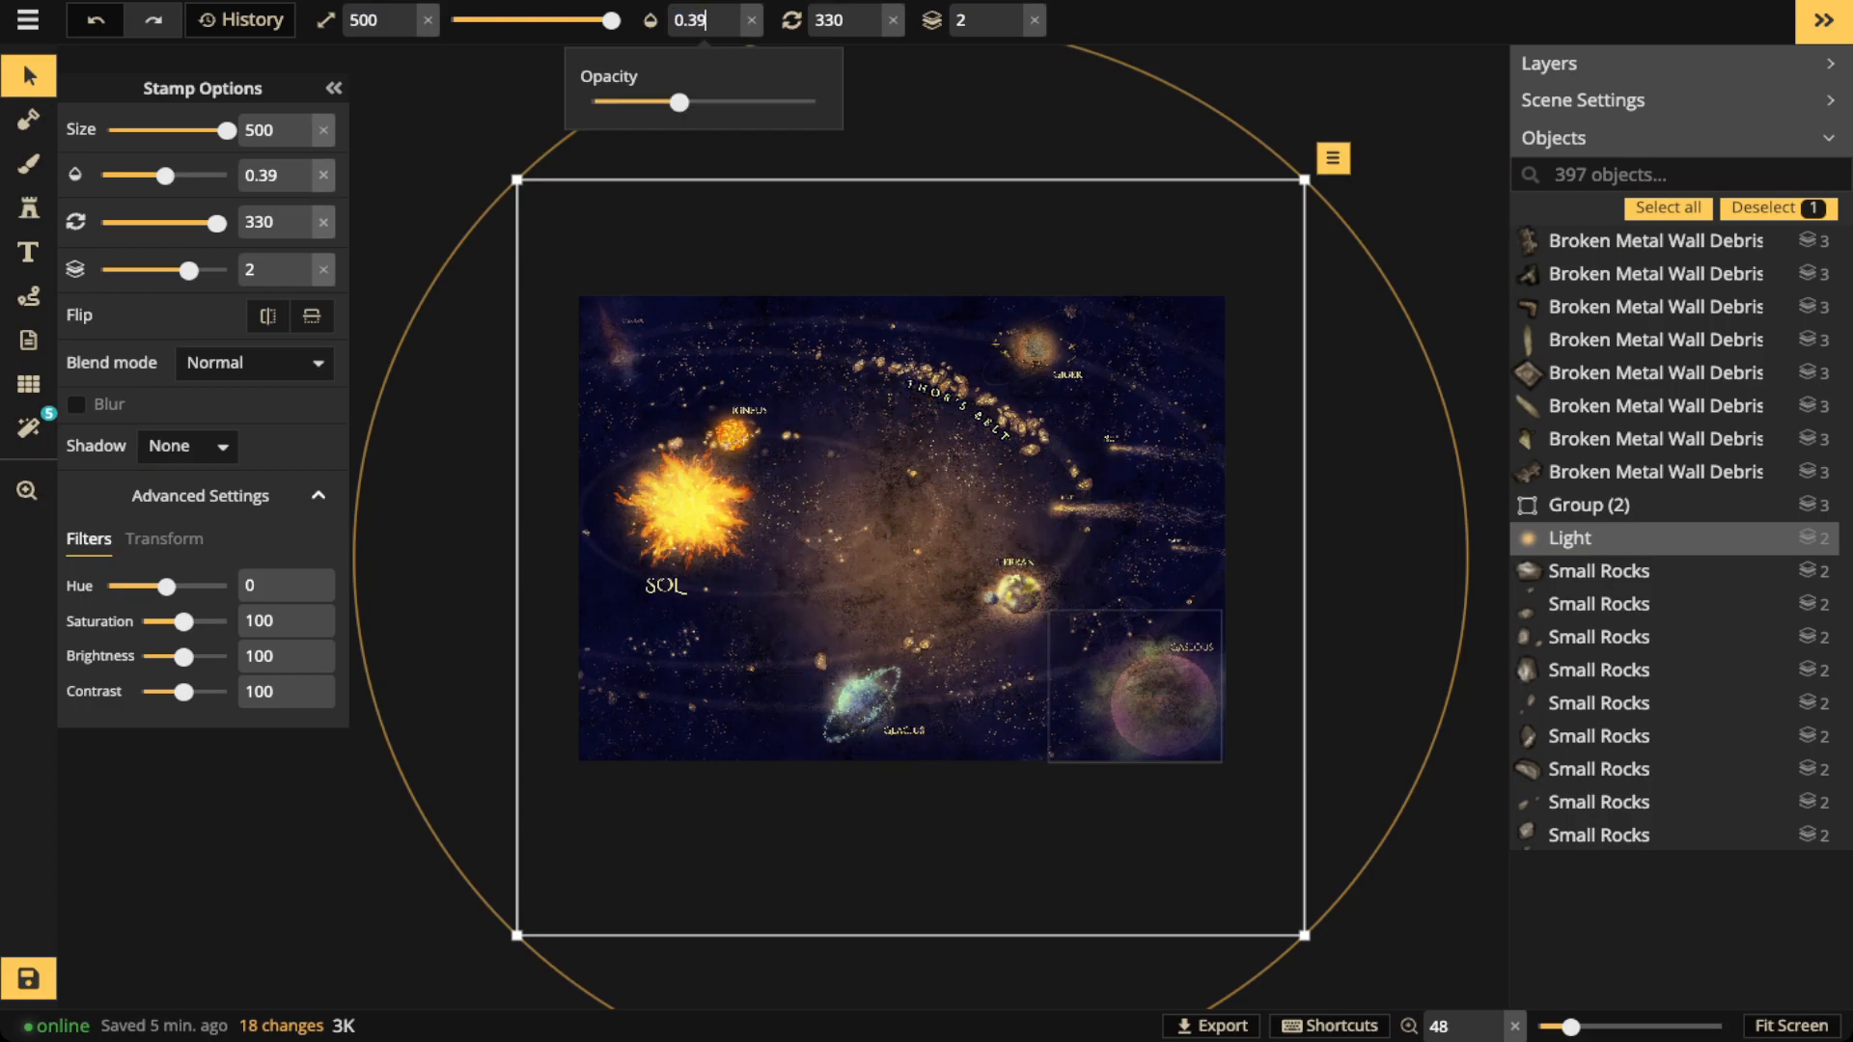
pyautogui.press('Return')
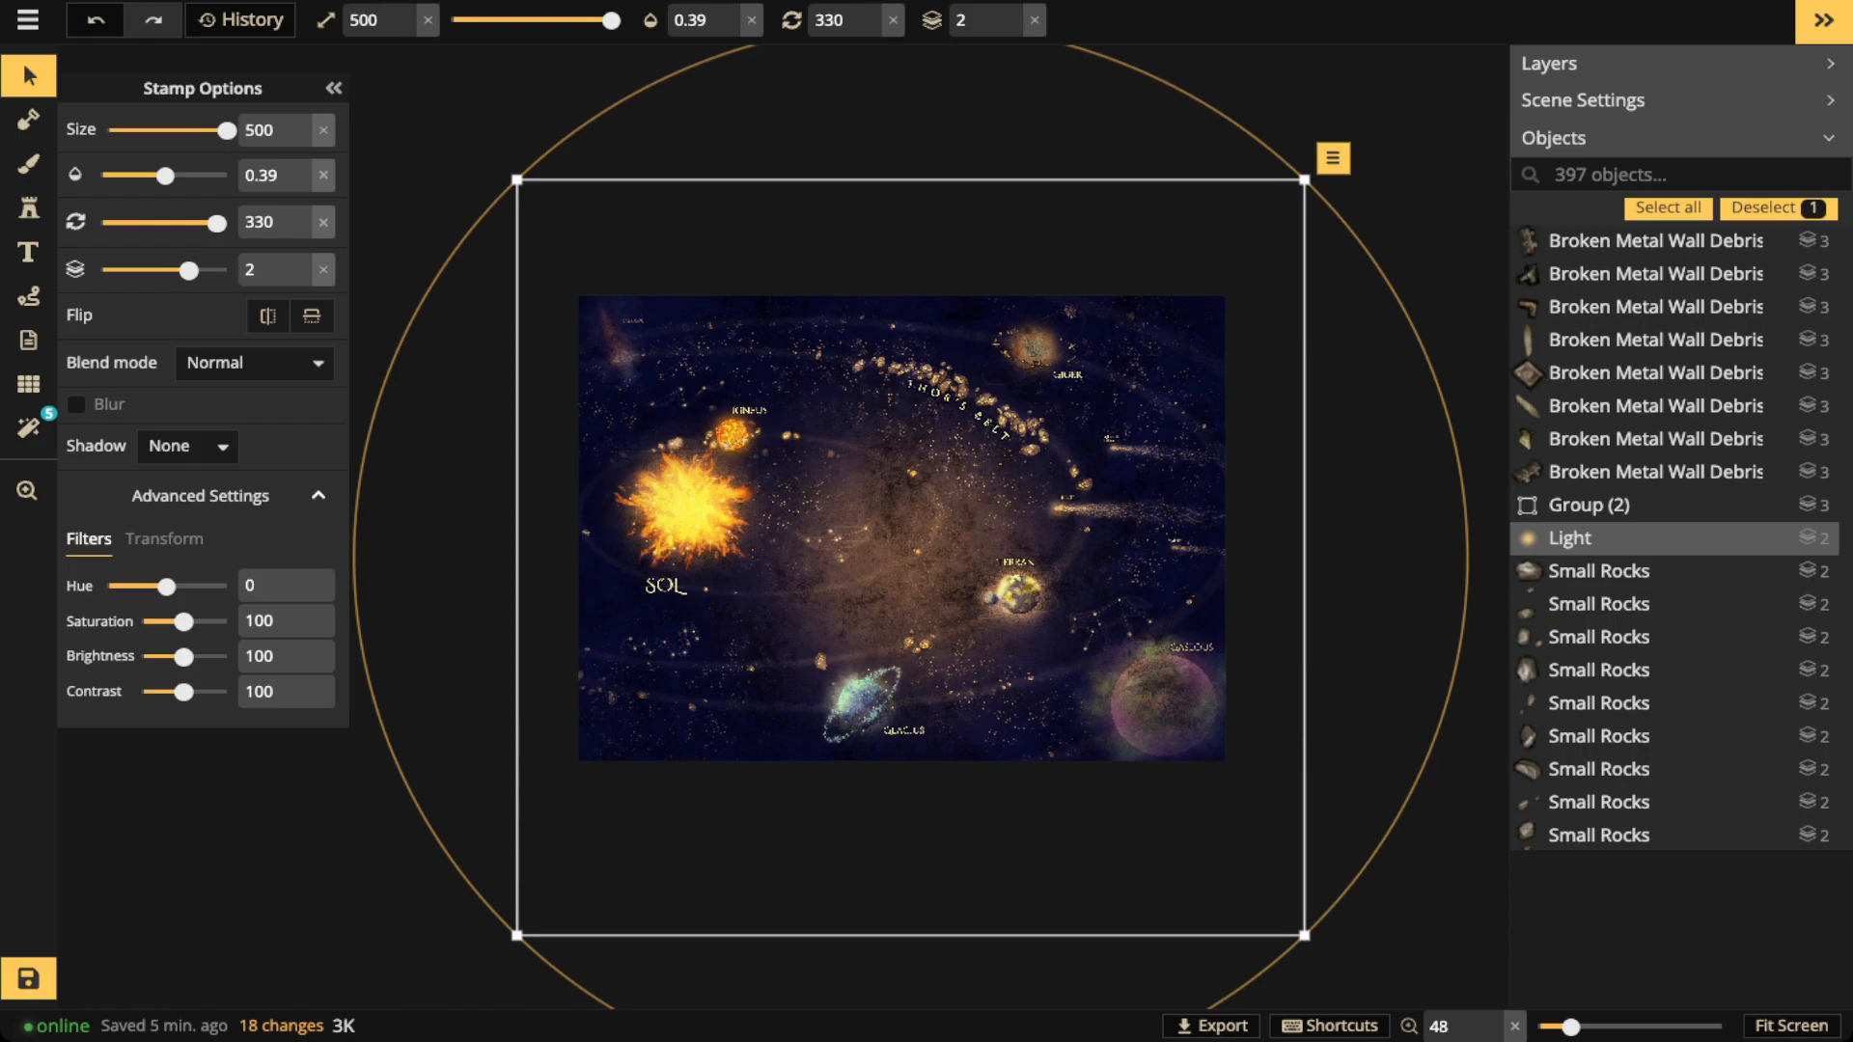
# Center the large light glow on the sun, deselect it, and save the map
pyautogui.moveTo(842, 537); pyautogui.dragTo(651, 488)
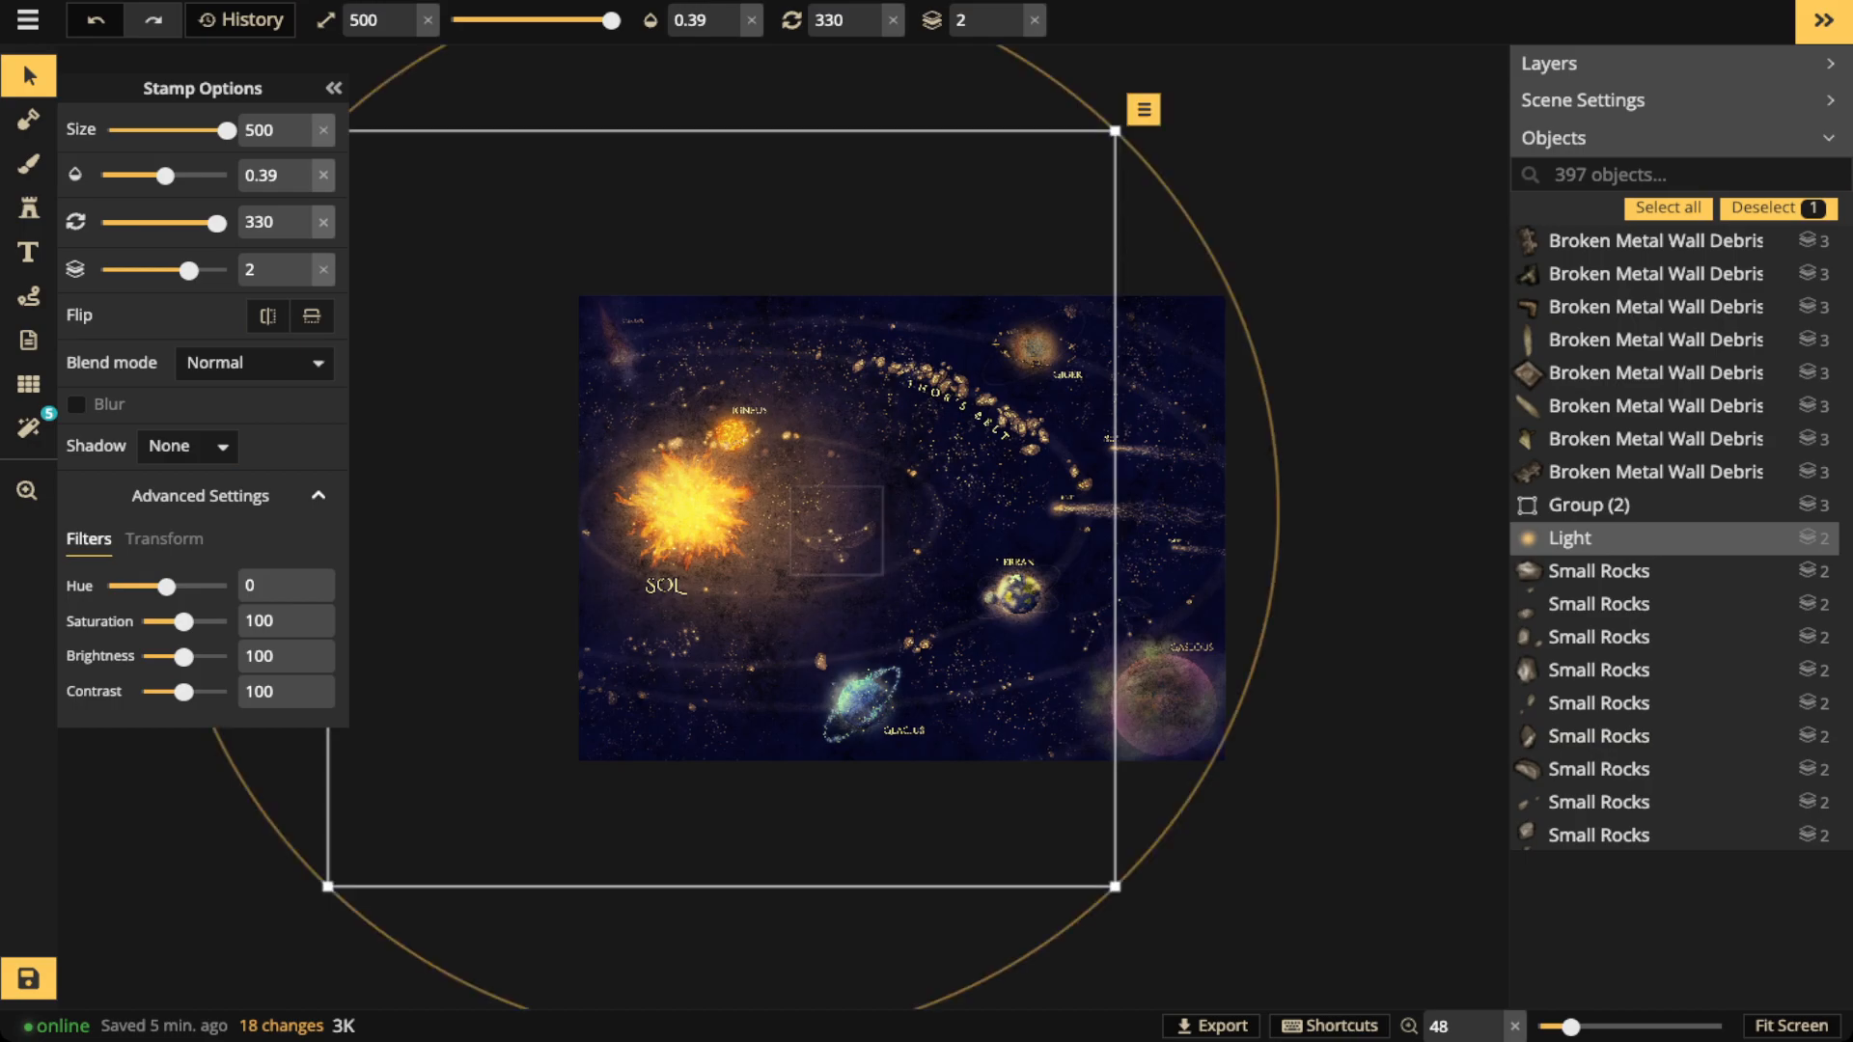
pyautogui.scroll(2, 762, 519)
pyautogui.moveTo(709, 507)
pyautogui.mouseDown()
pyautogui.moveTo(668, 507)
pyautogui.moveTo(699, 489)
pyautogui.mouseUp()
pyautogui.press('Escape')
pyautogui.scroll(-5, 640, 403)
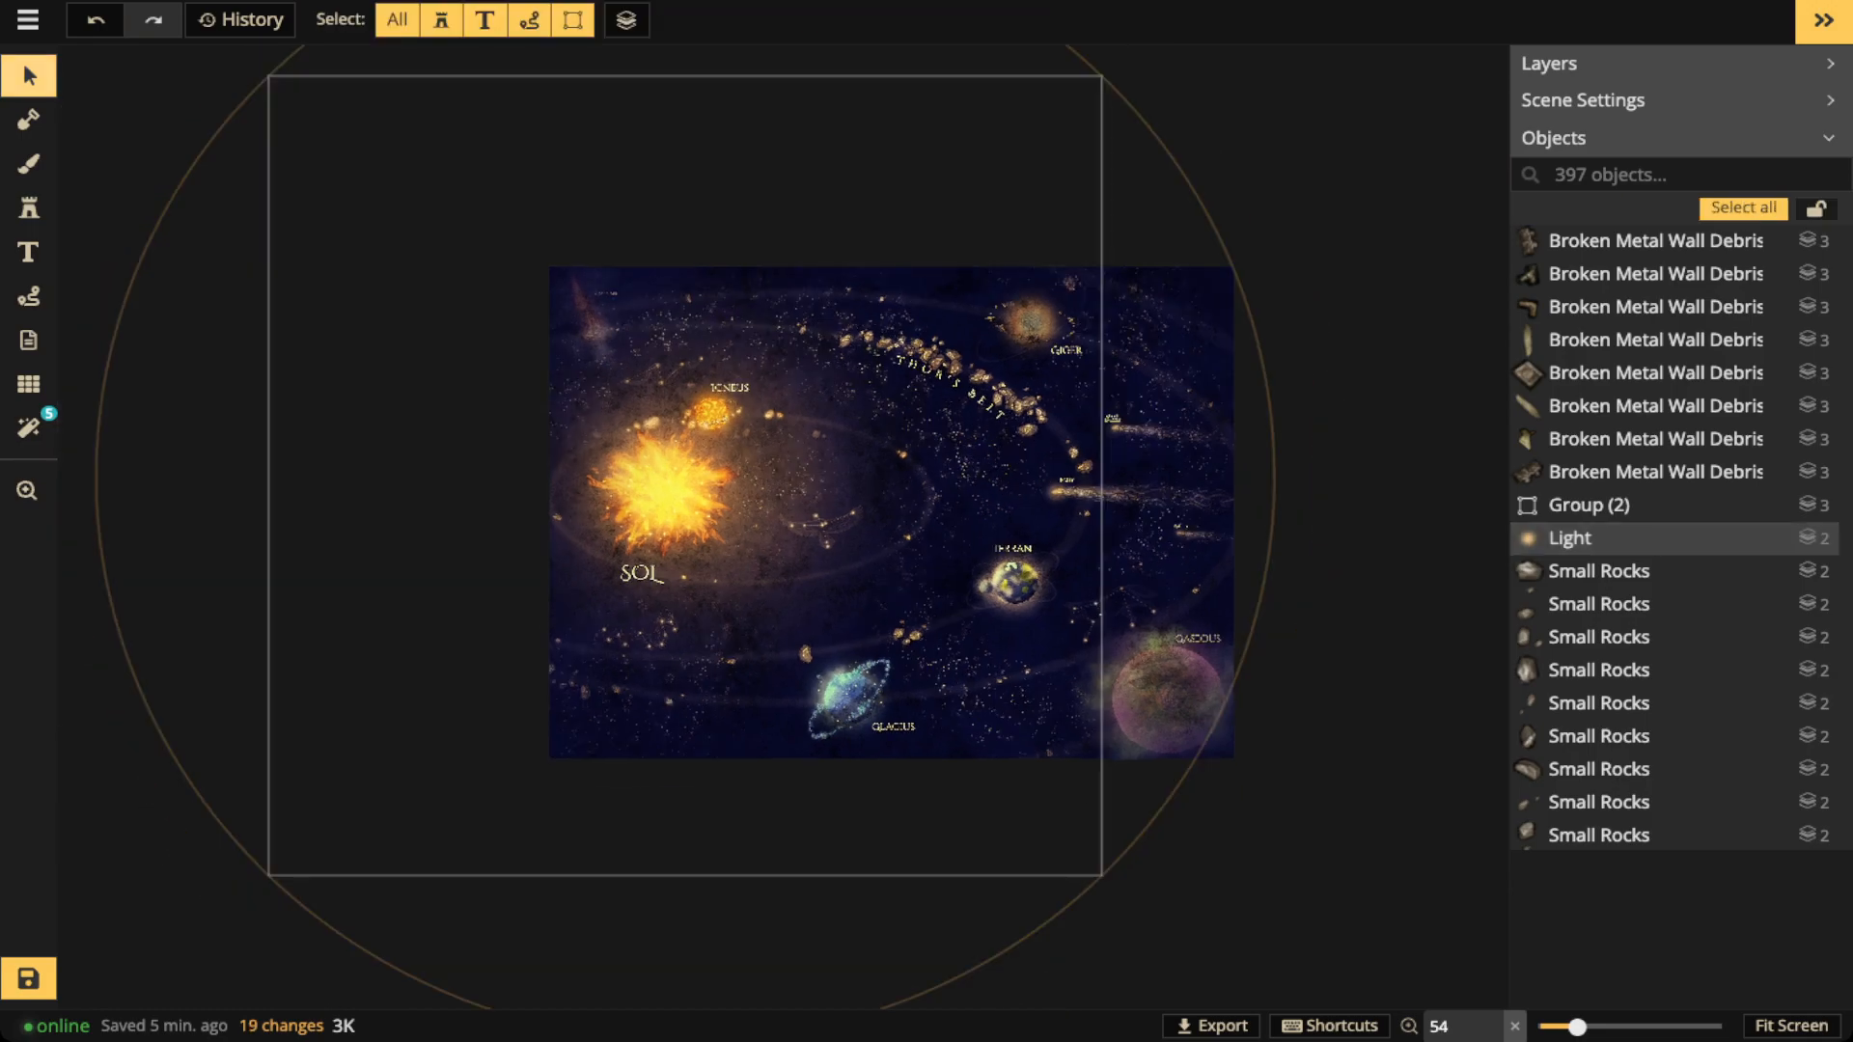
pyautogui.scroll(-1, 741, 440)
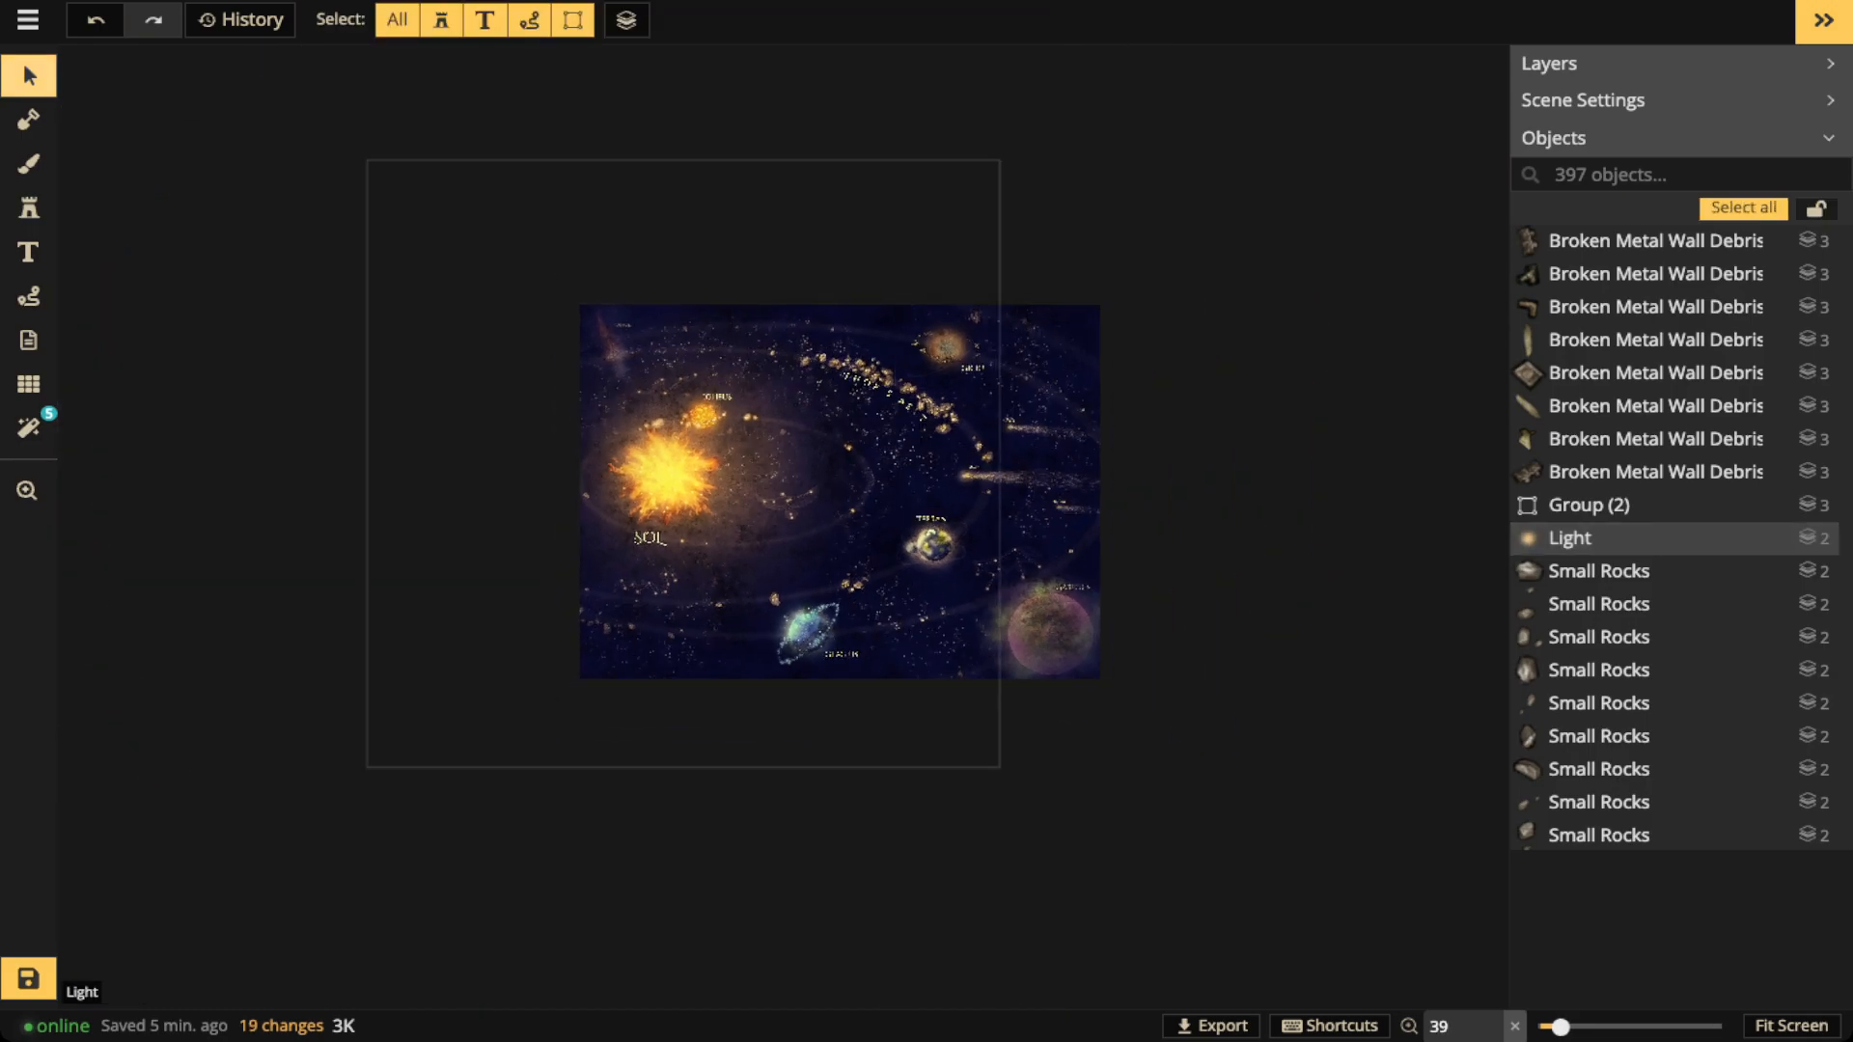
pyautogui.click(1570, 538)
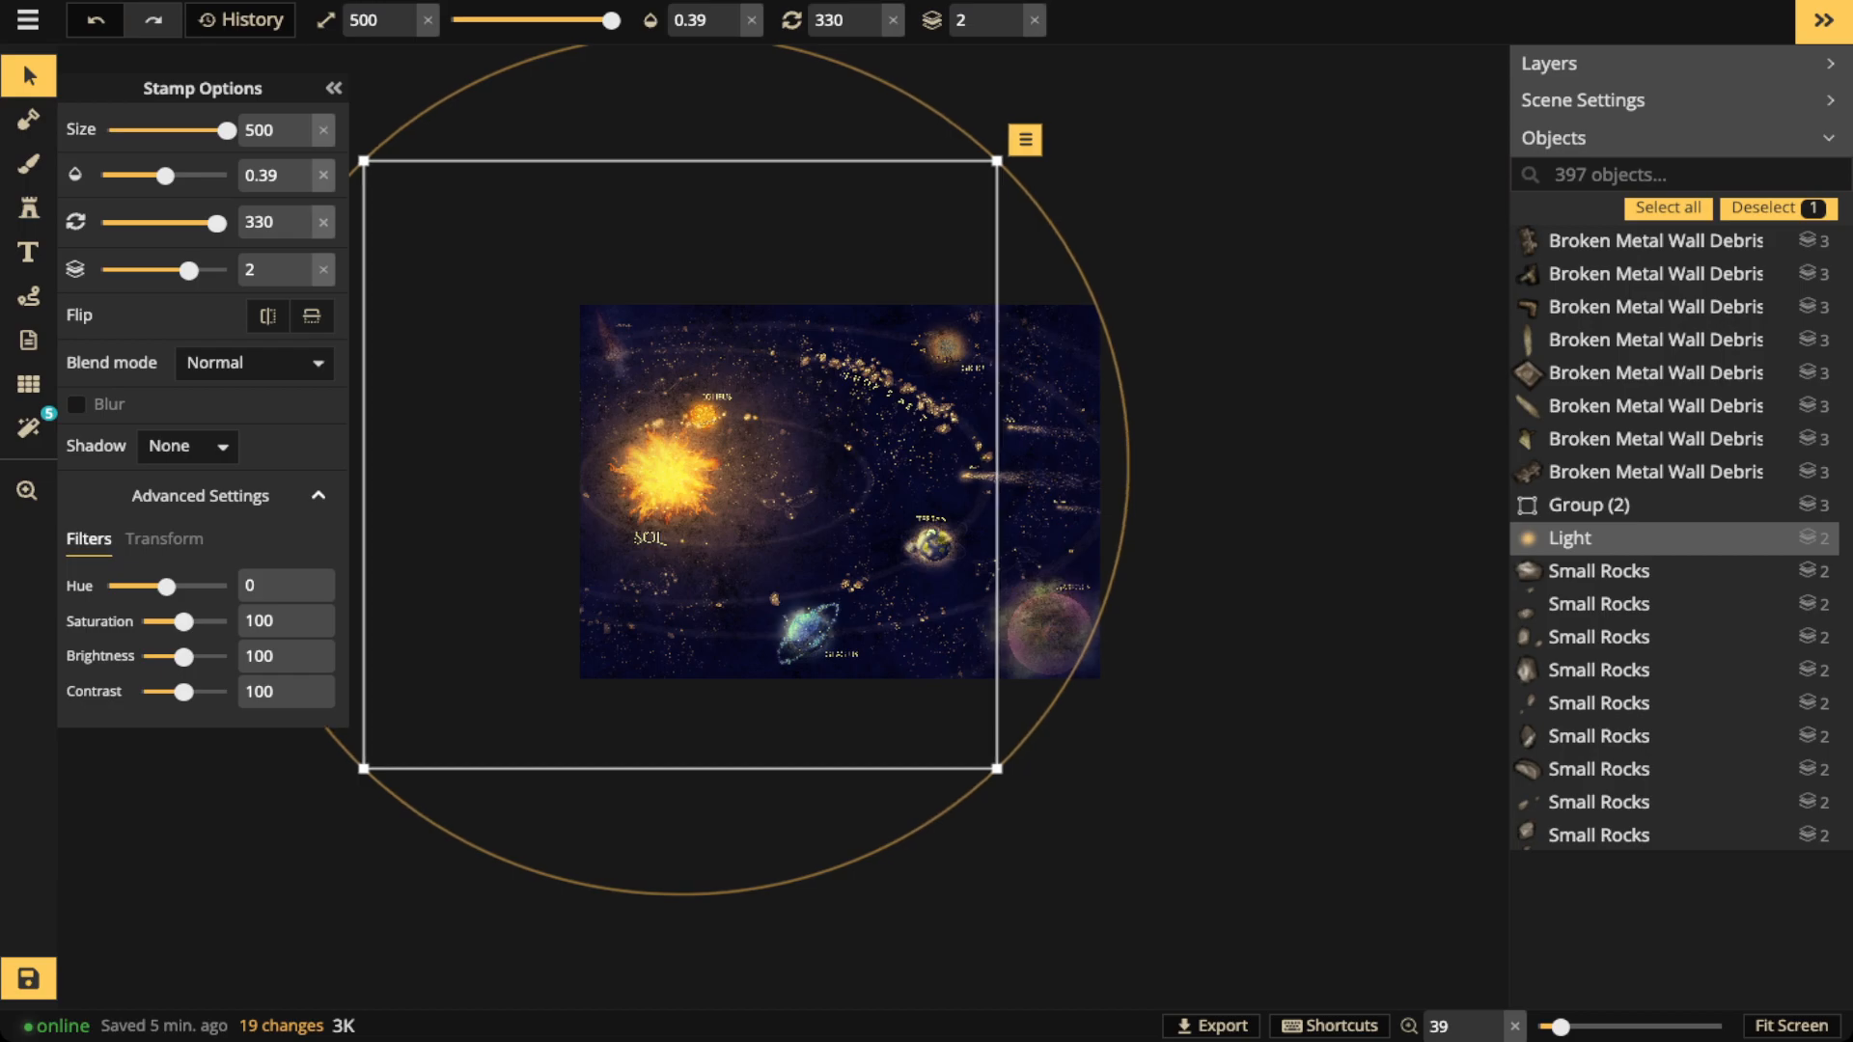
pyautogui.press('Escape')
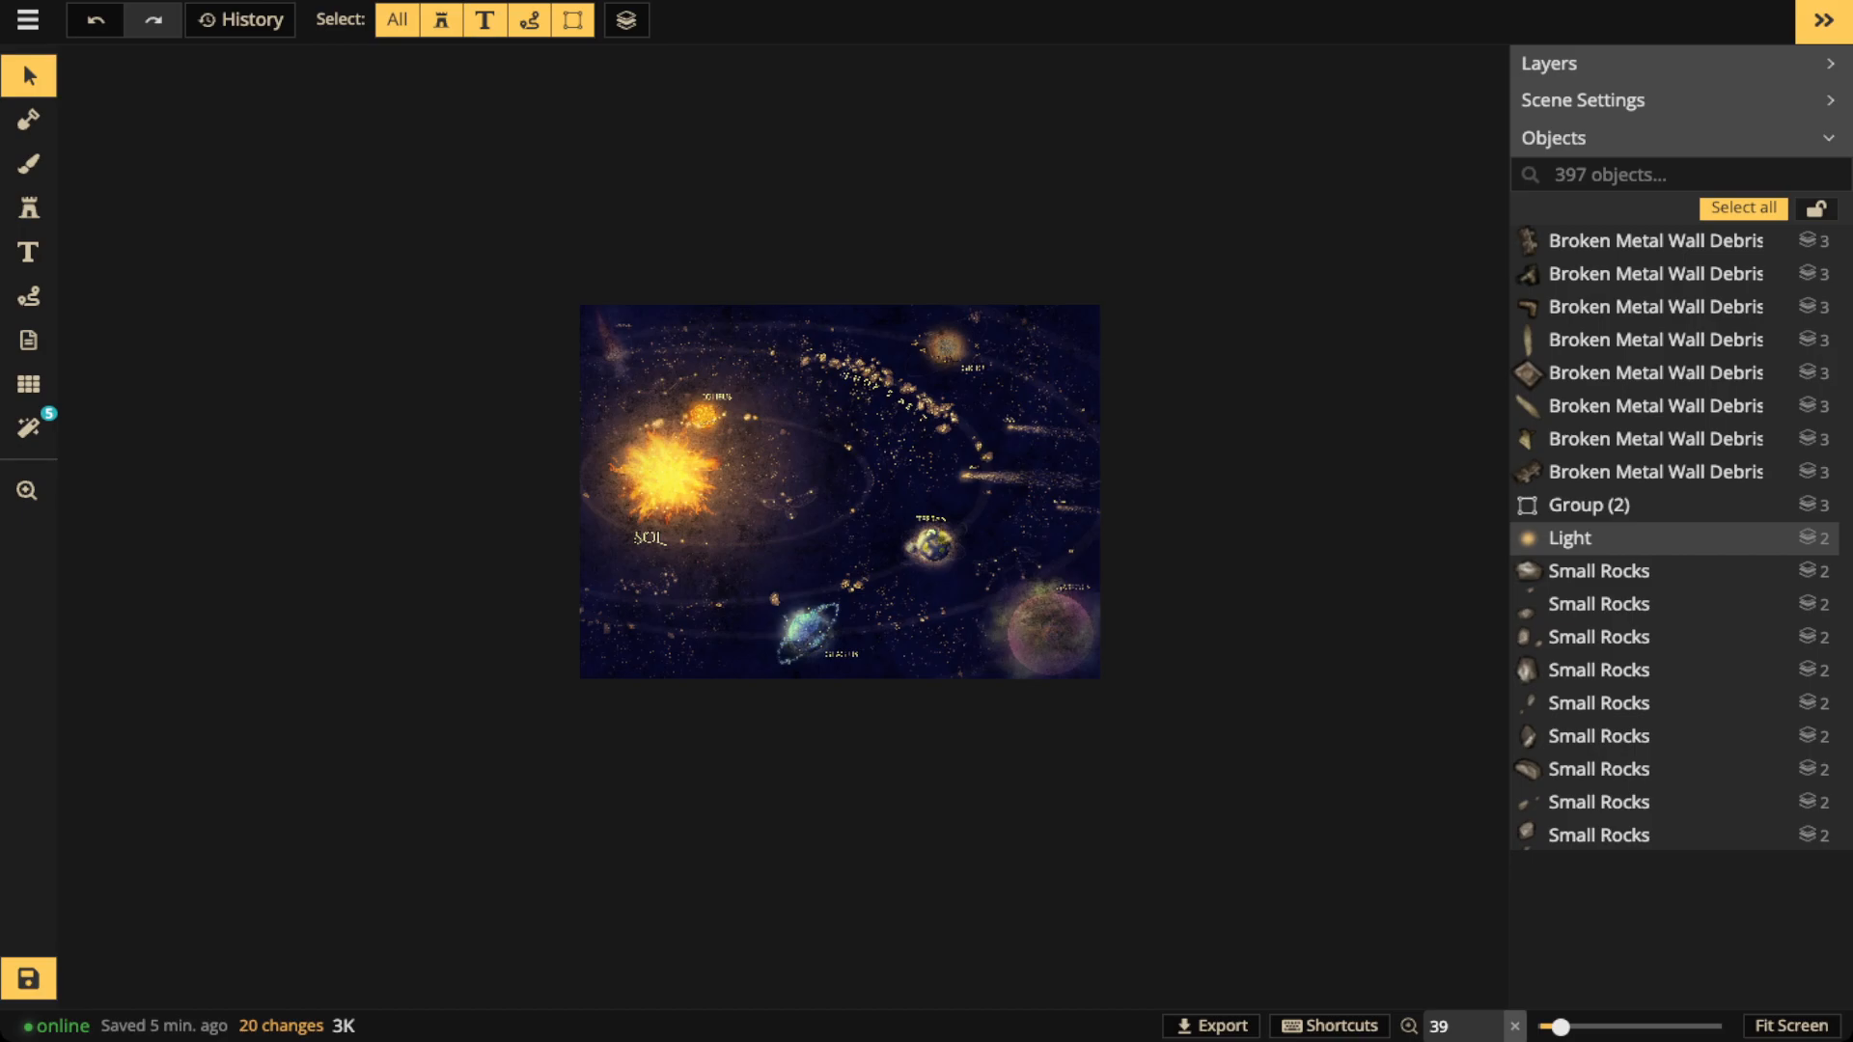
pyautogui.scroll(2, 660, 509)
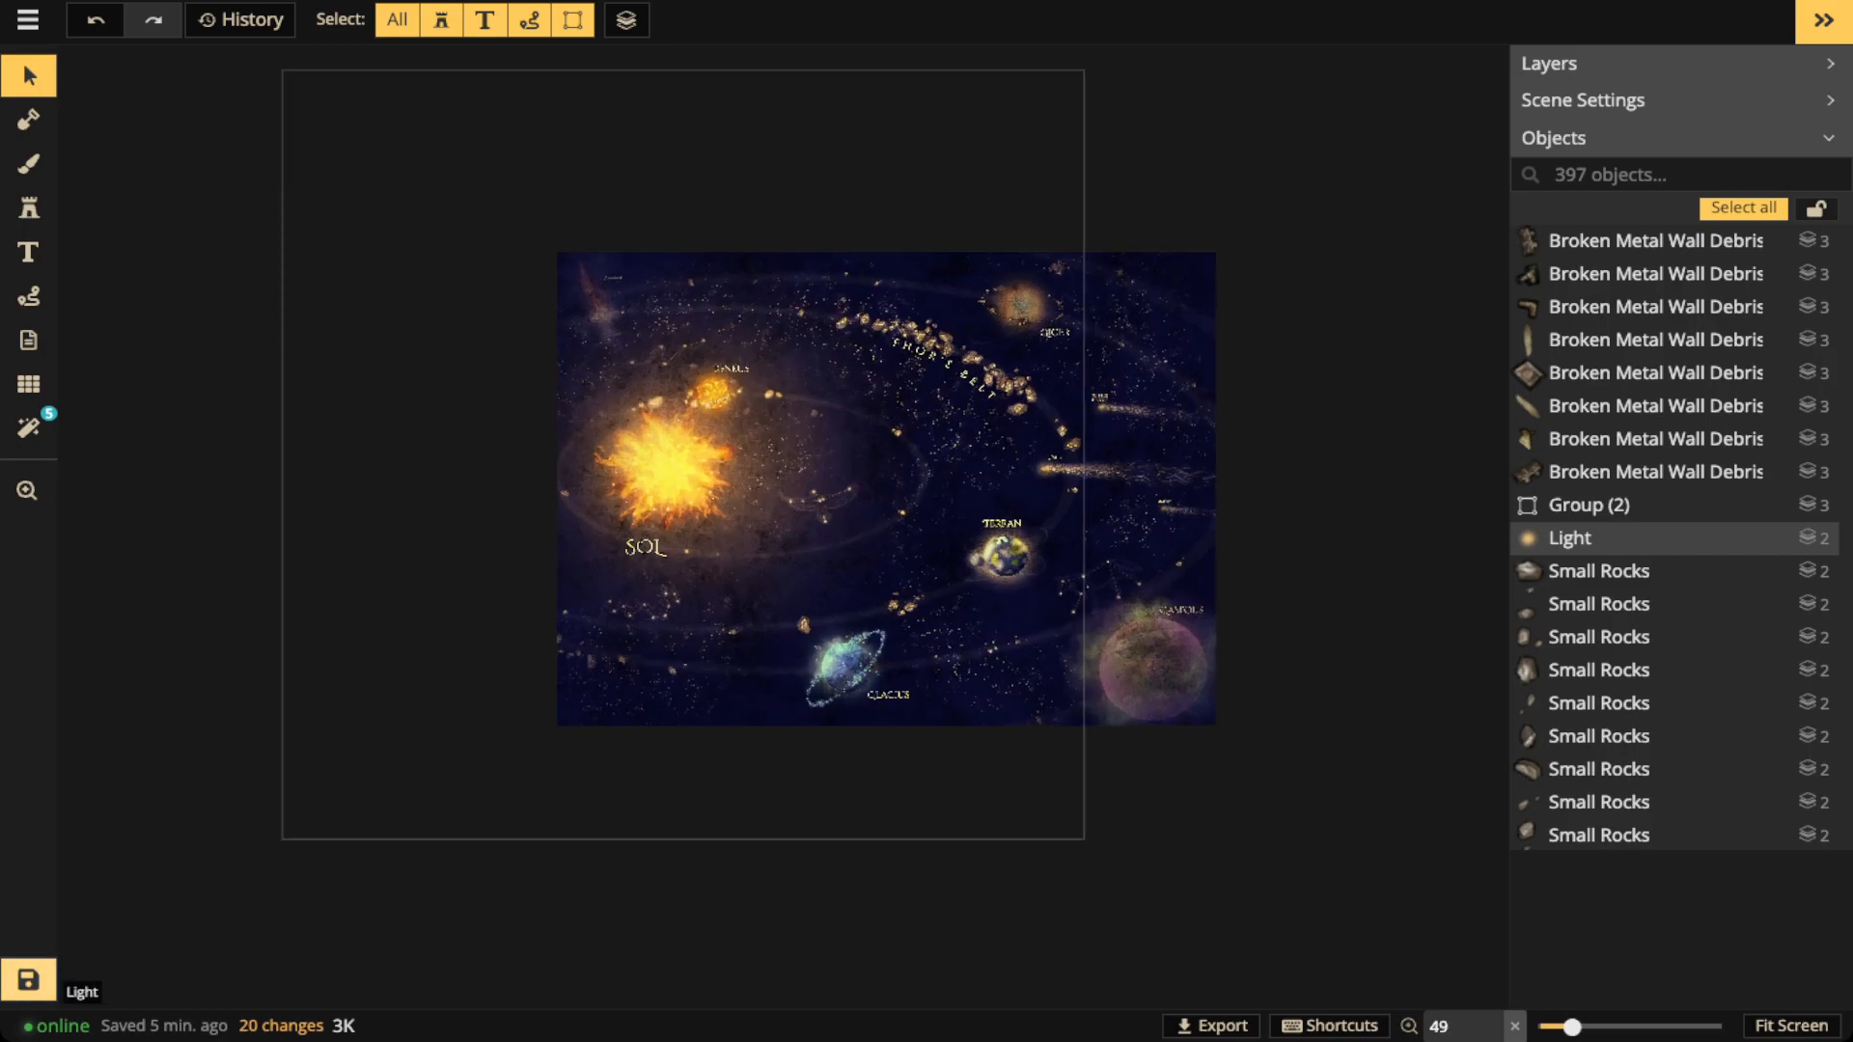
pyautogui.hotkey('ctrl', 's')
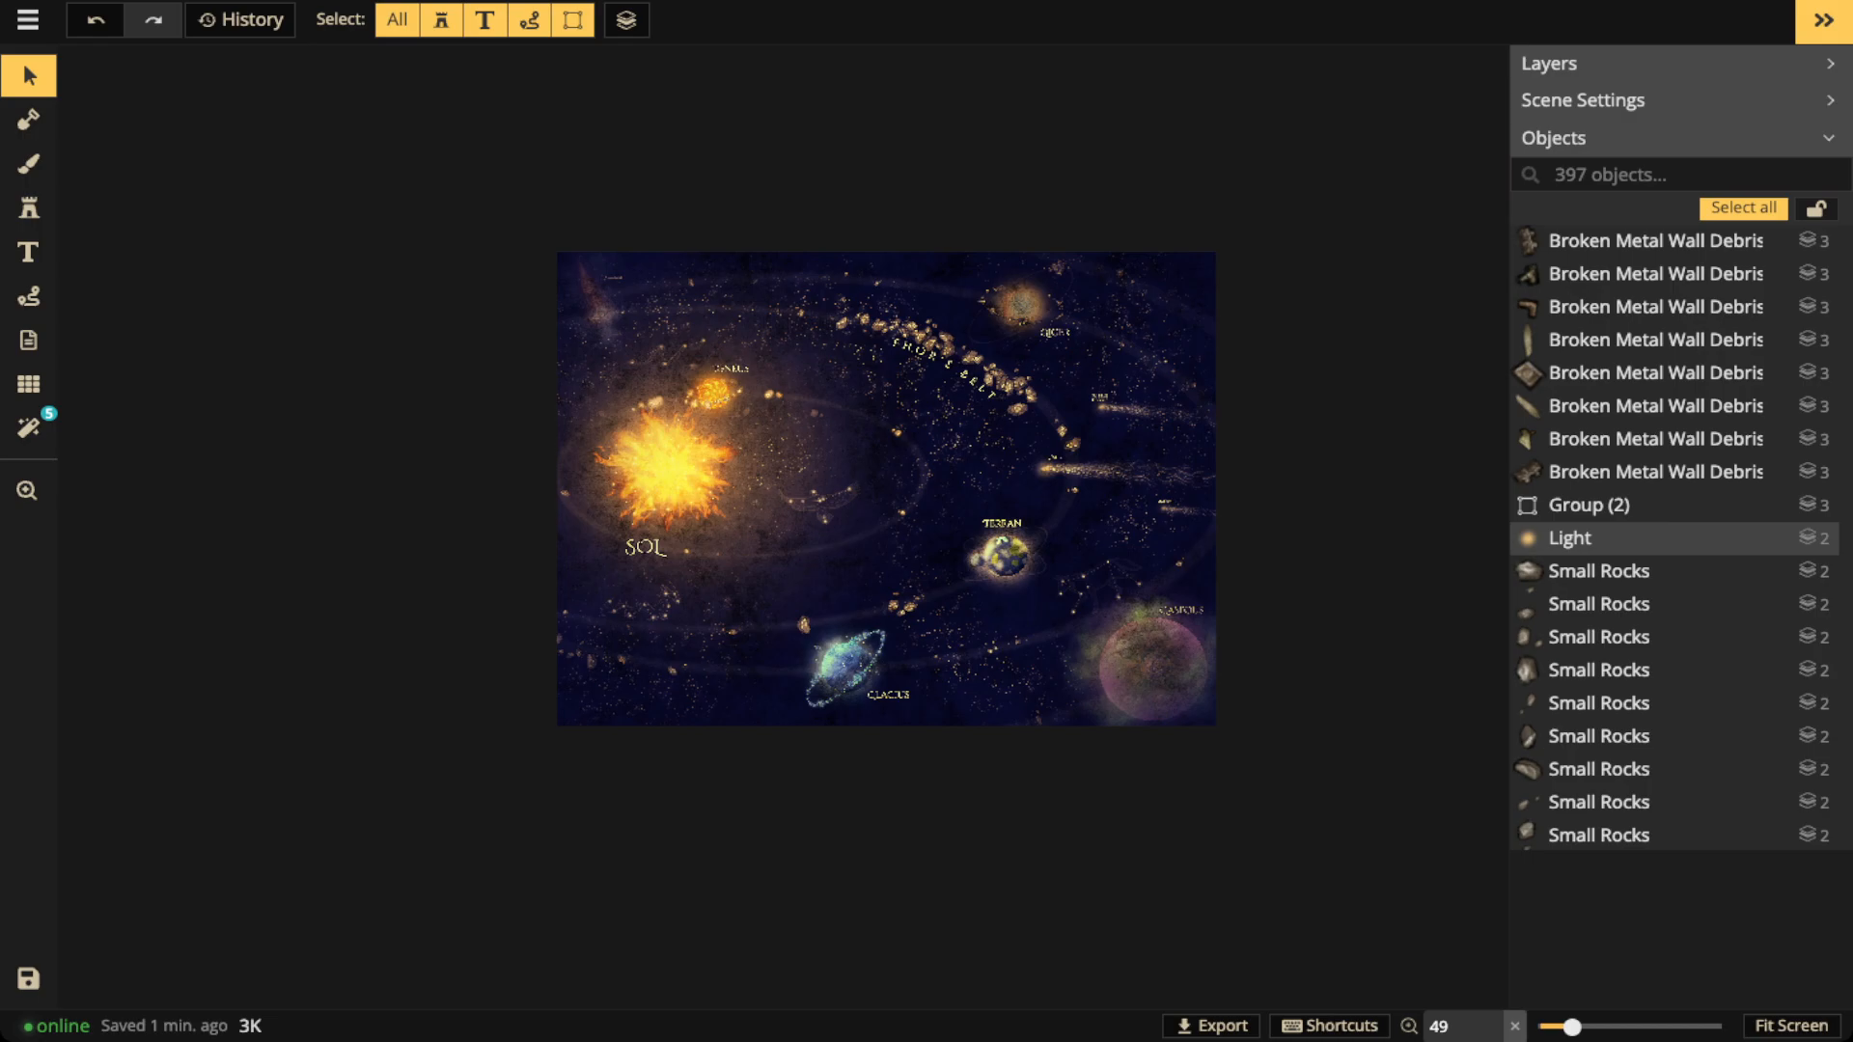
# Look over the map with the new glow around the sun, from Sol across to Gaseous
pyautogui.scroll(5, 621, 487)
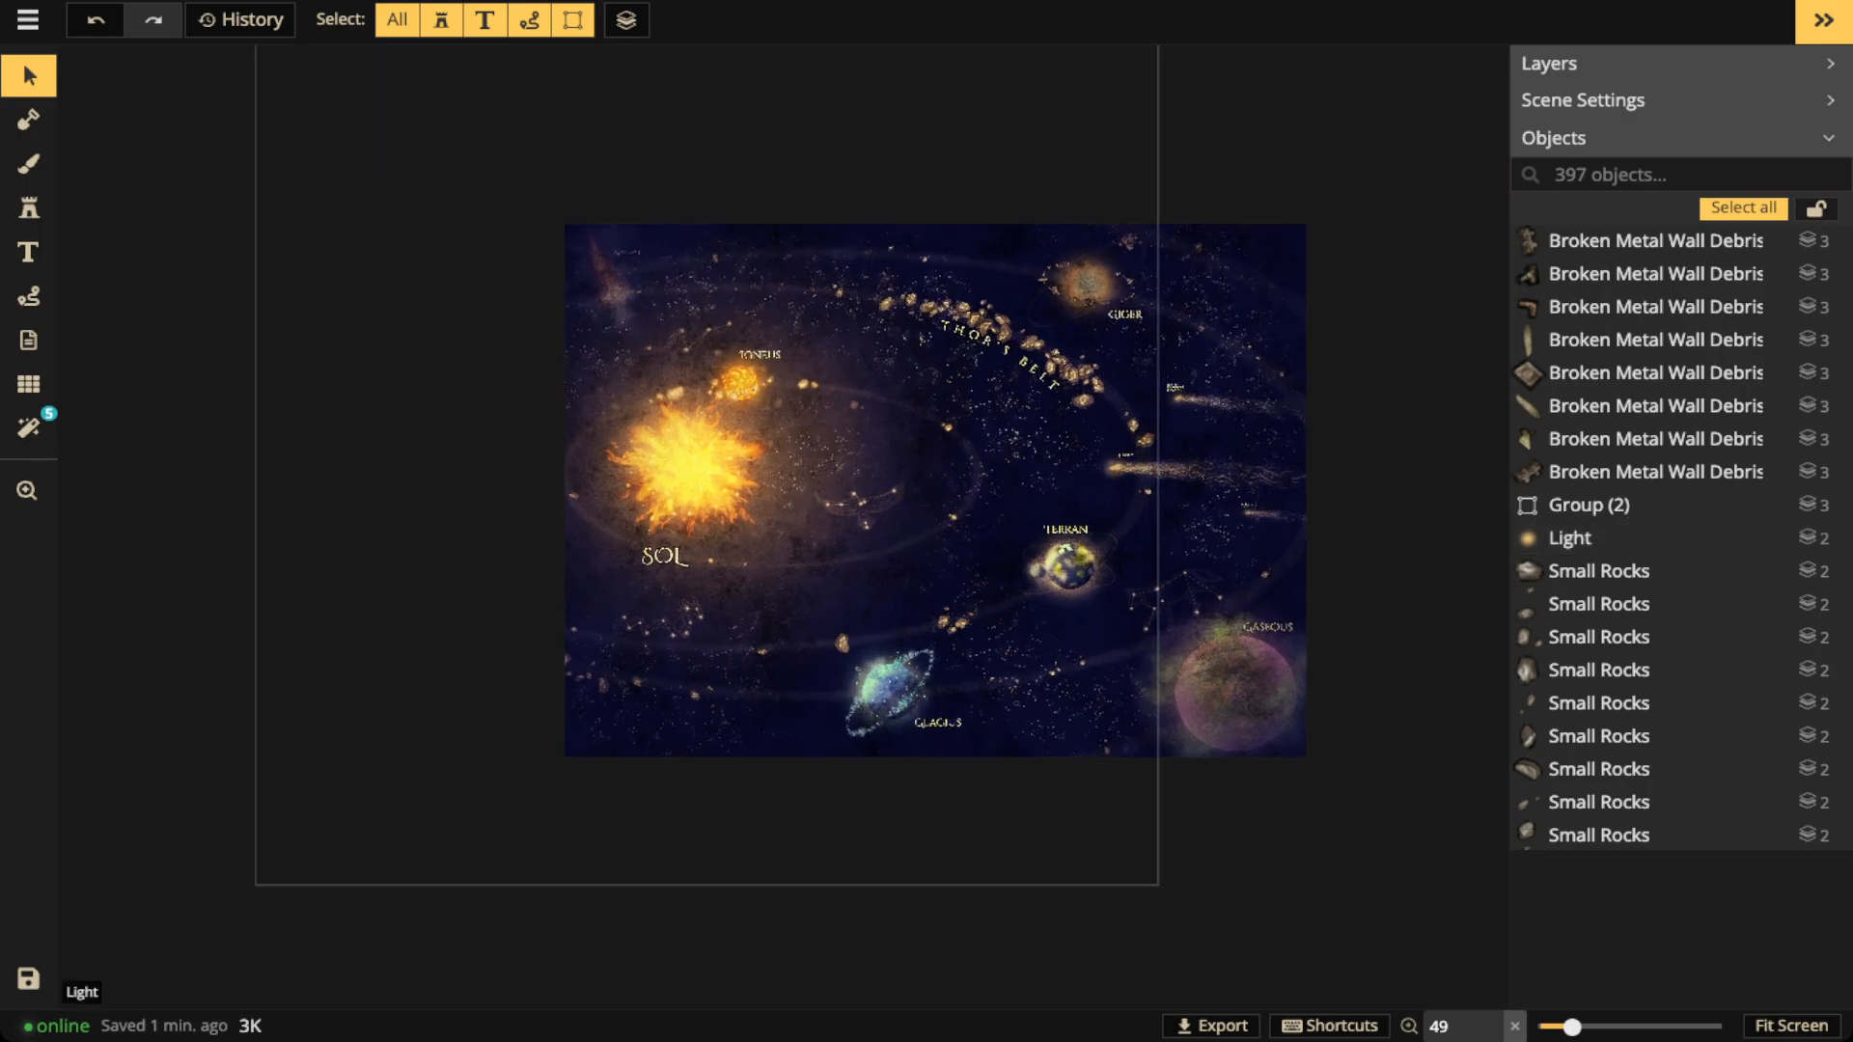
pyautogui.scroll(5, 784, 521)
pyautogui.press('space')
pyautogui.moveTo(965, 521); pyautogui.dragTo(619, 531)
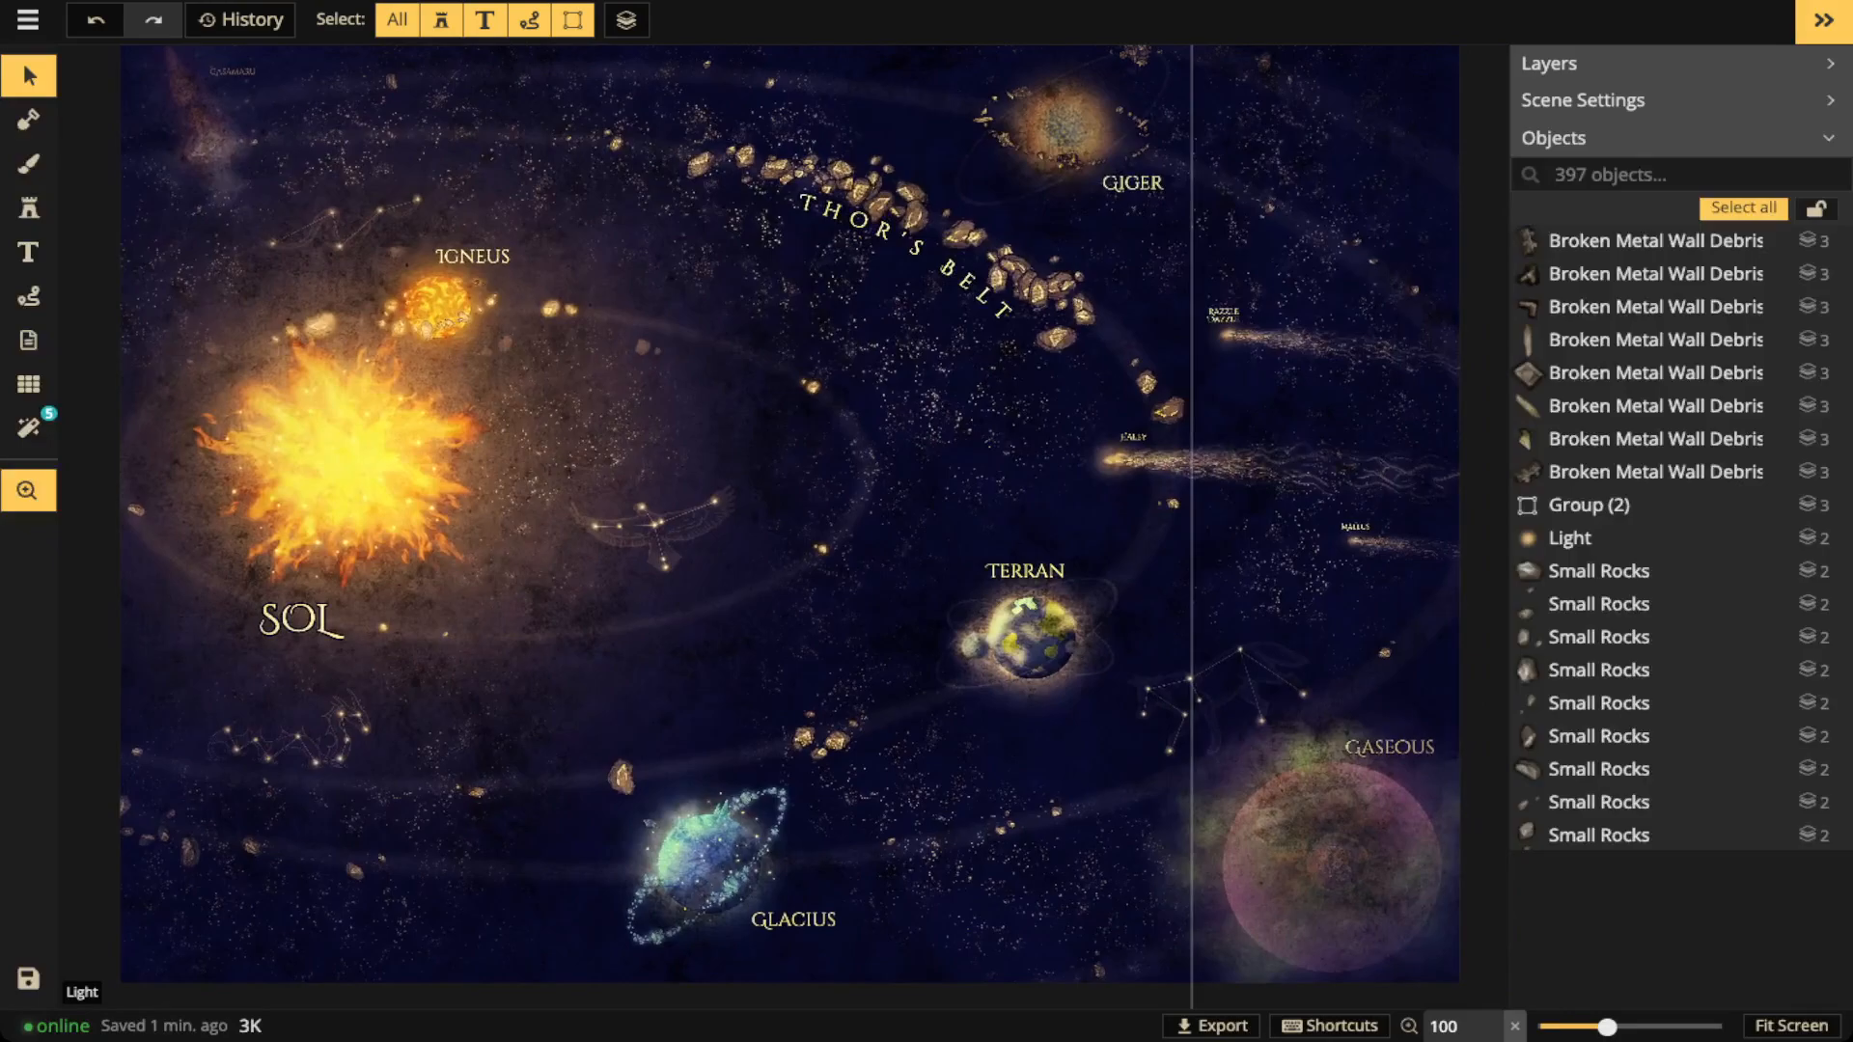
pyautogui.scroll(-2, 784, 521)
pyautogui.moveTo(784, 522); pyautogui.dragTo(737, 521)
pyautogui.scroll(-2, 832, 442)
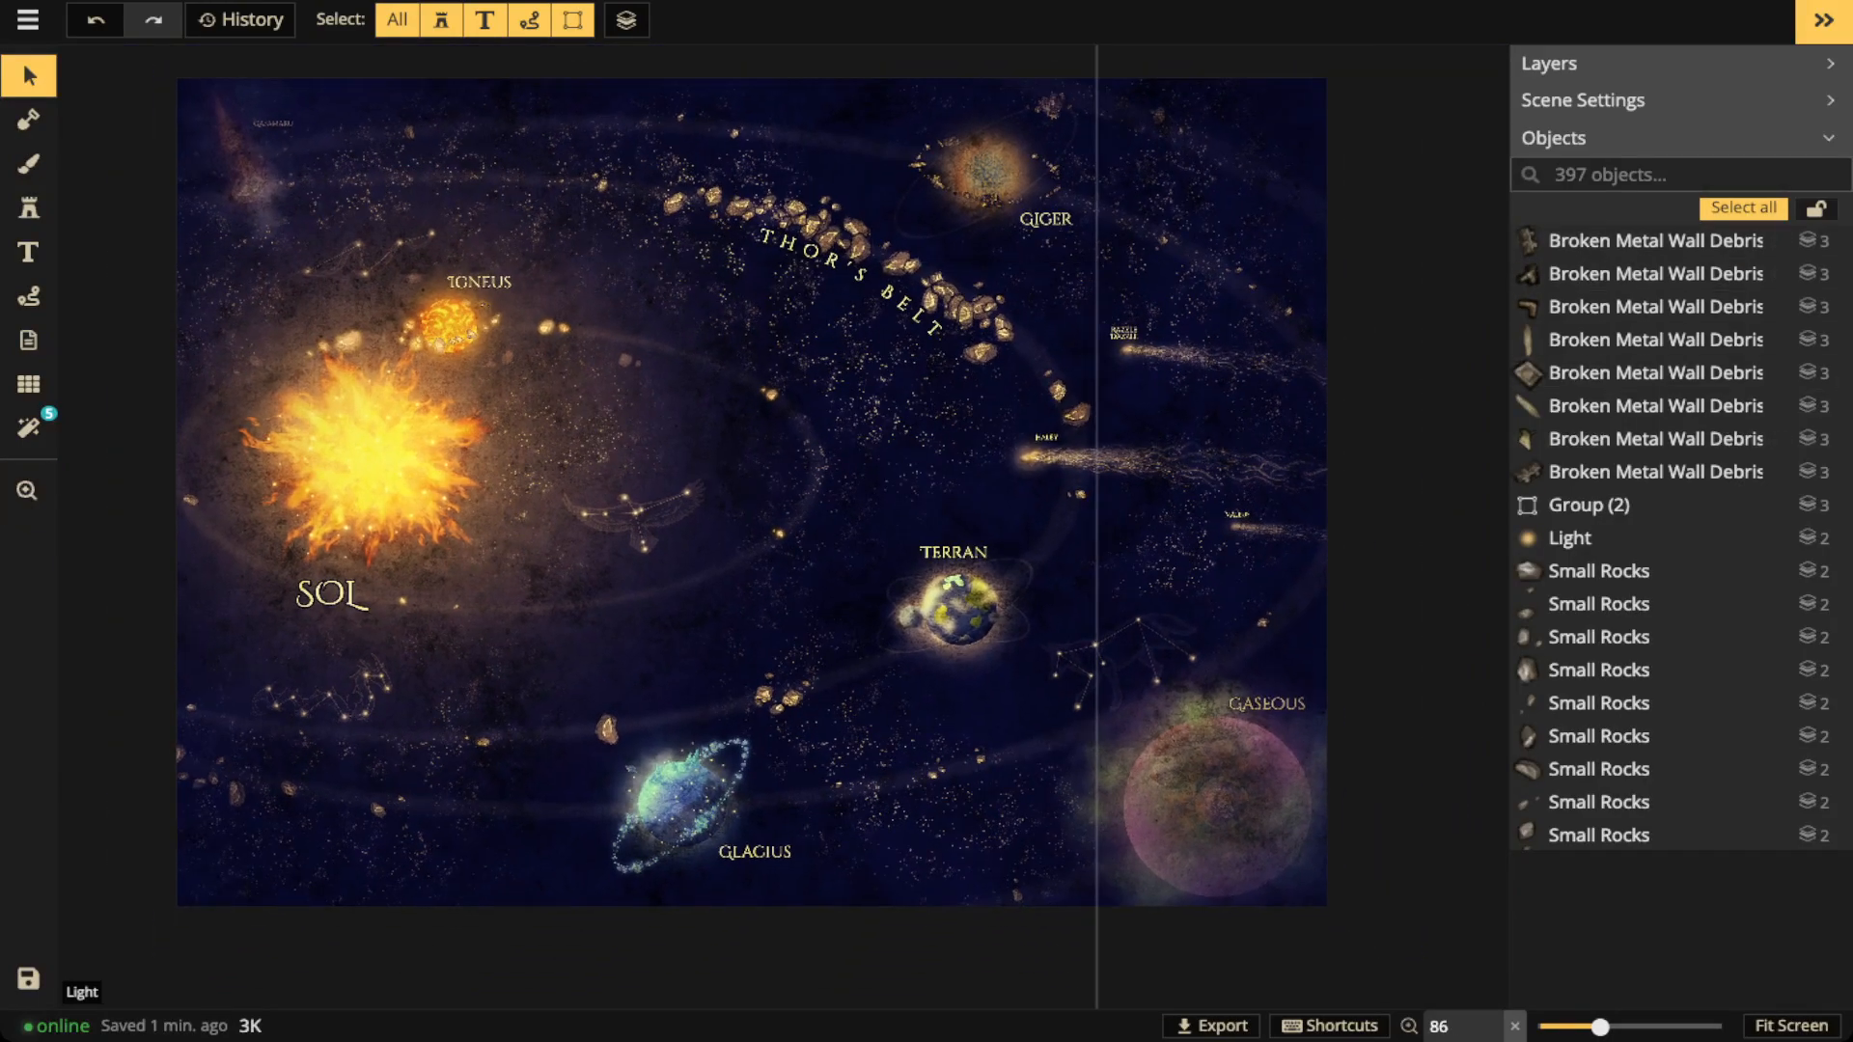
# Select all the text labels on the map and raise them to layer 5
pyautogui.click(397, 19)
pyautogui.click(484, 19)
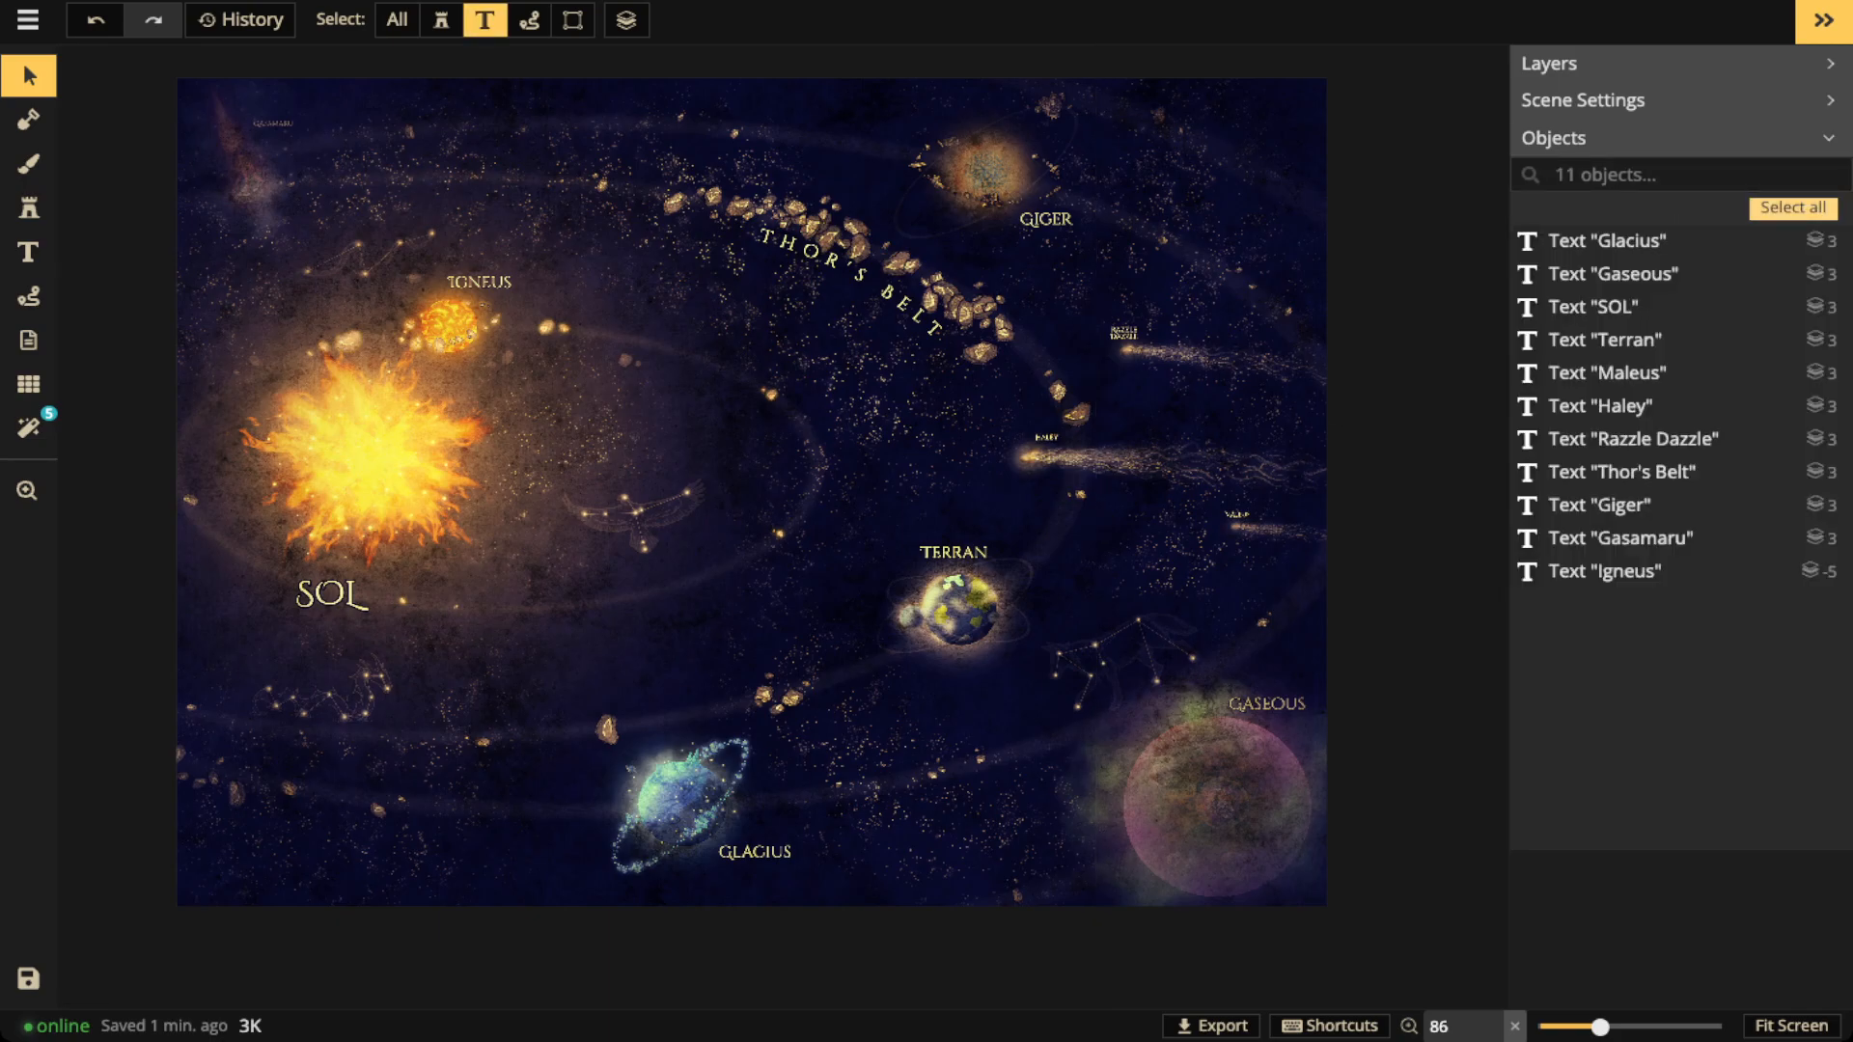
pyautogui.click(1793, 208)
pyautogui.click(1222, 9)
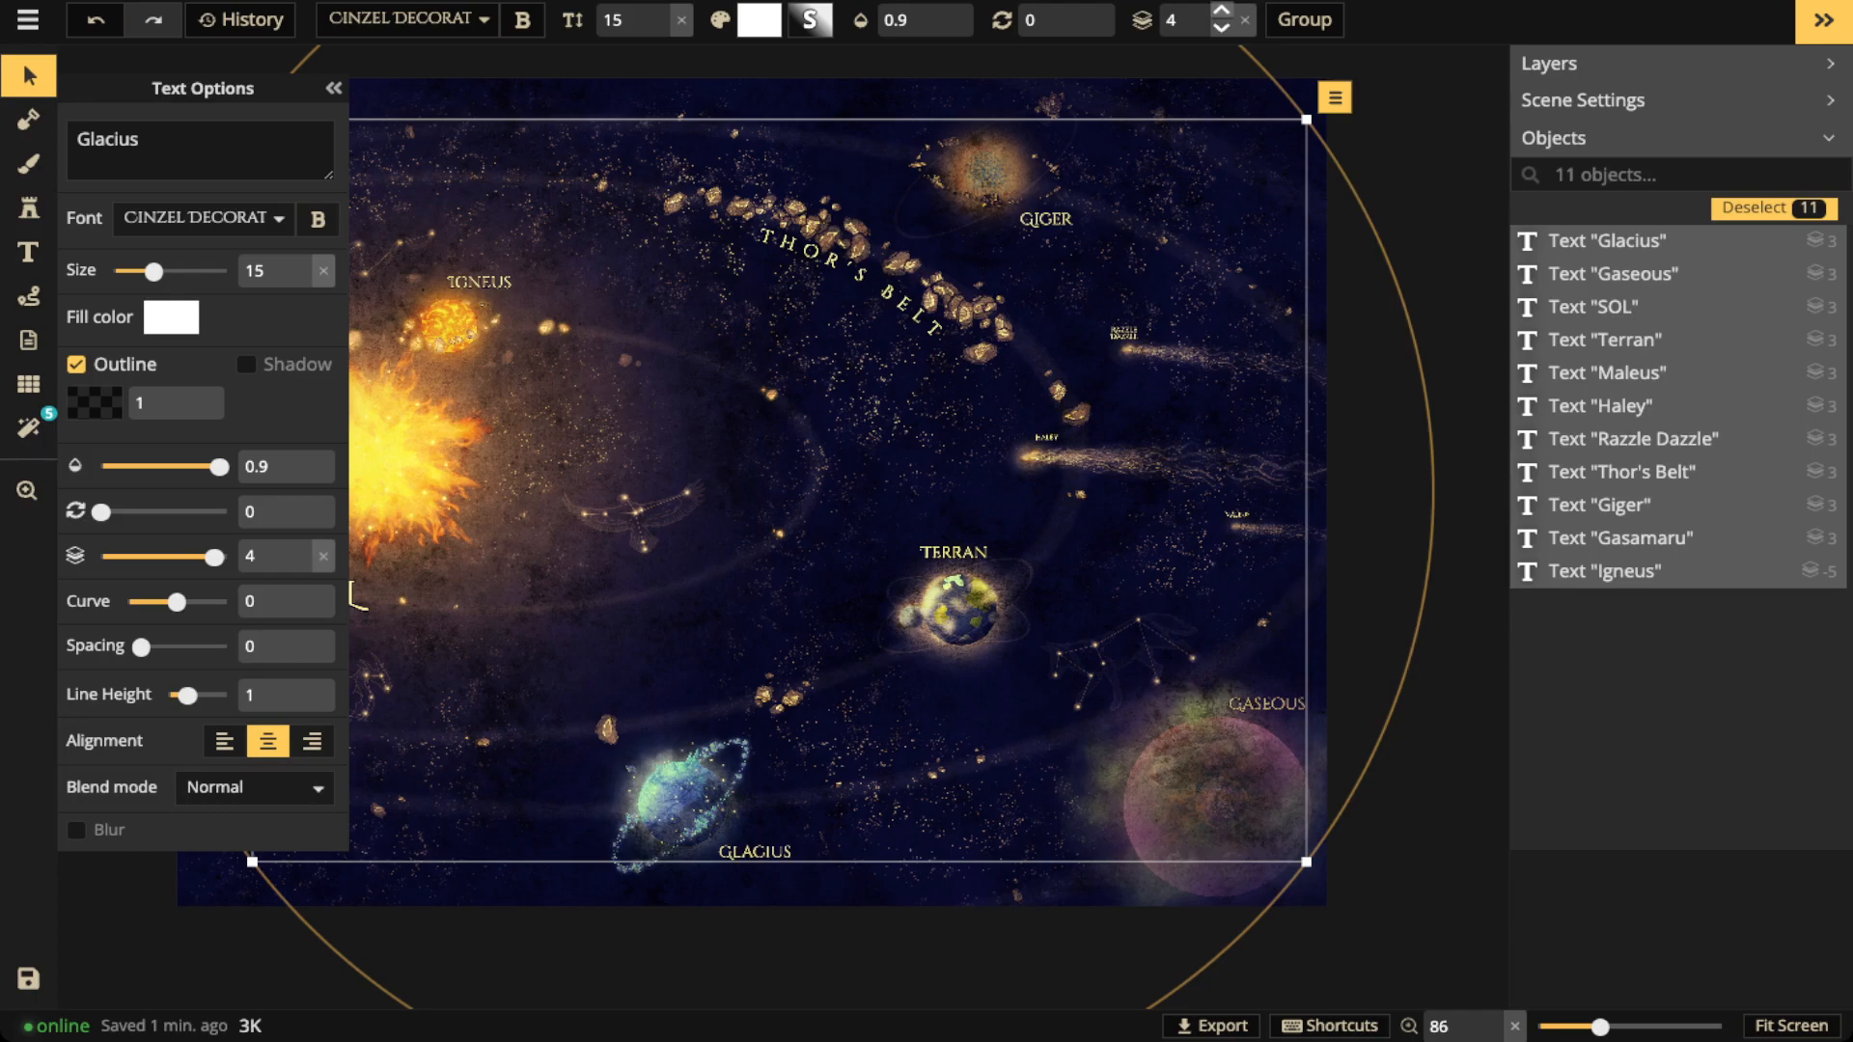
pyautogui.click(1222, 9)
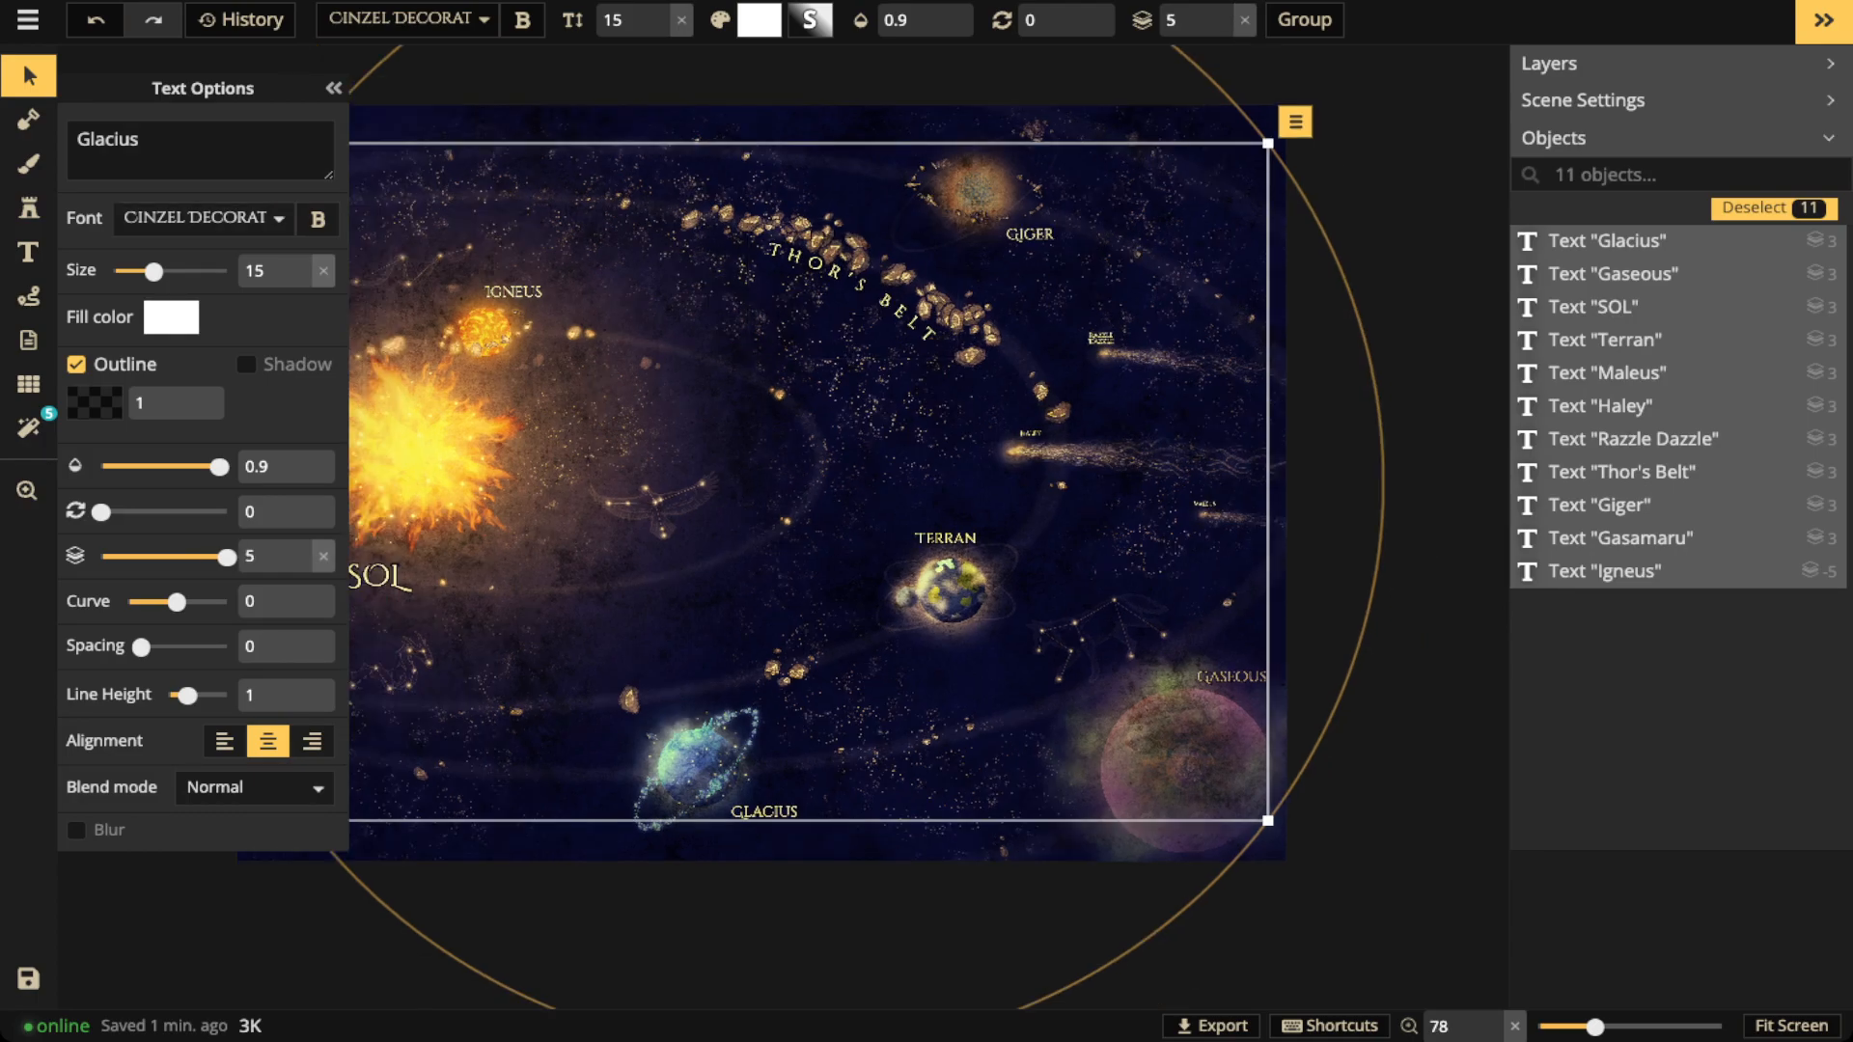
pyautogui.press('Escape')
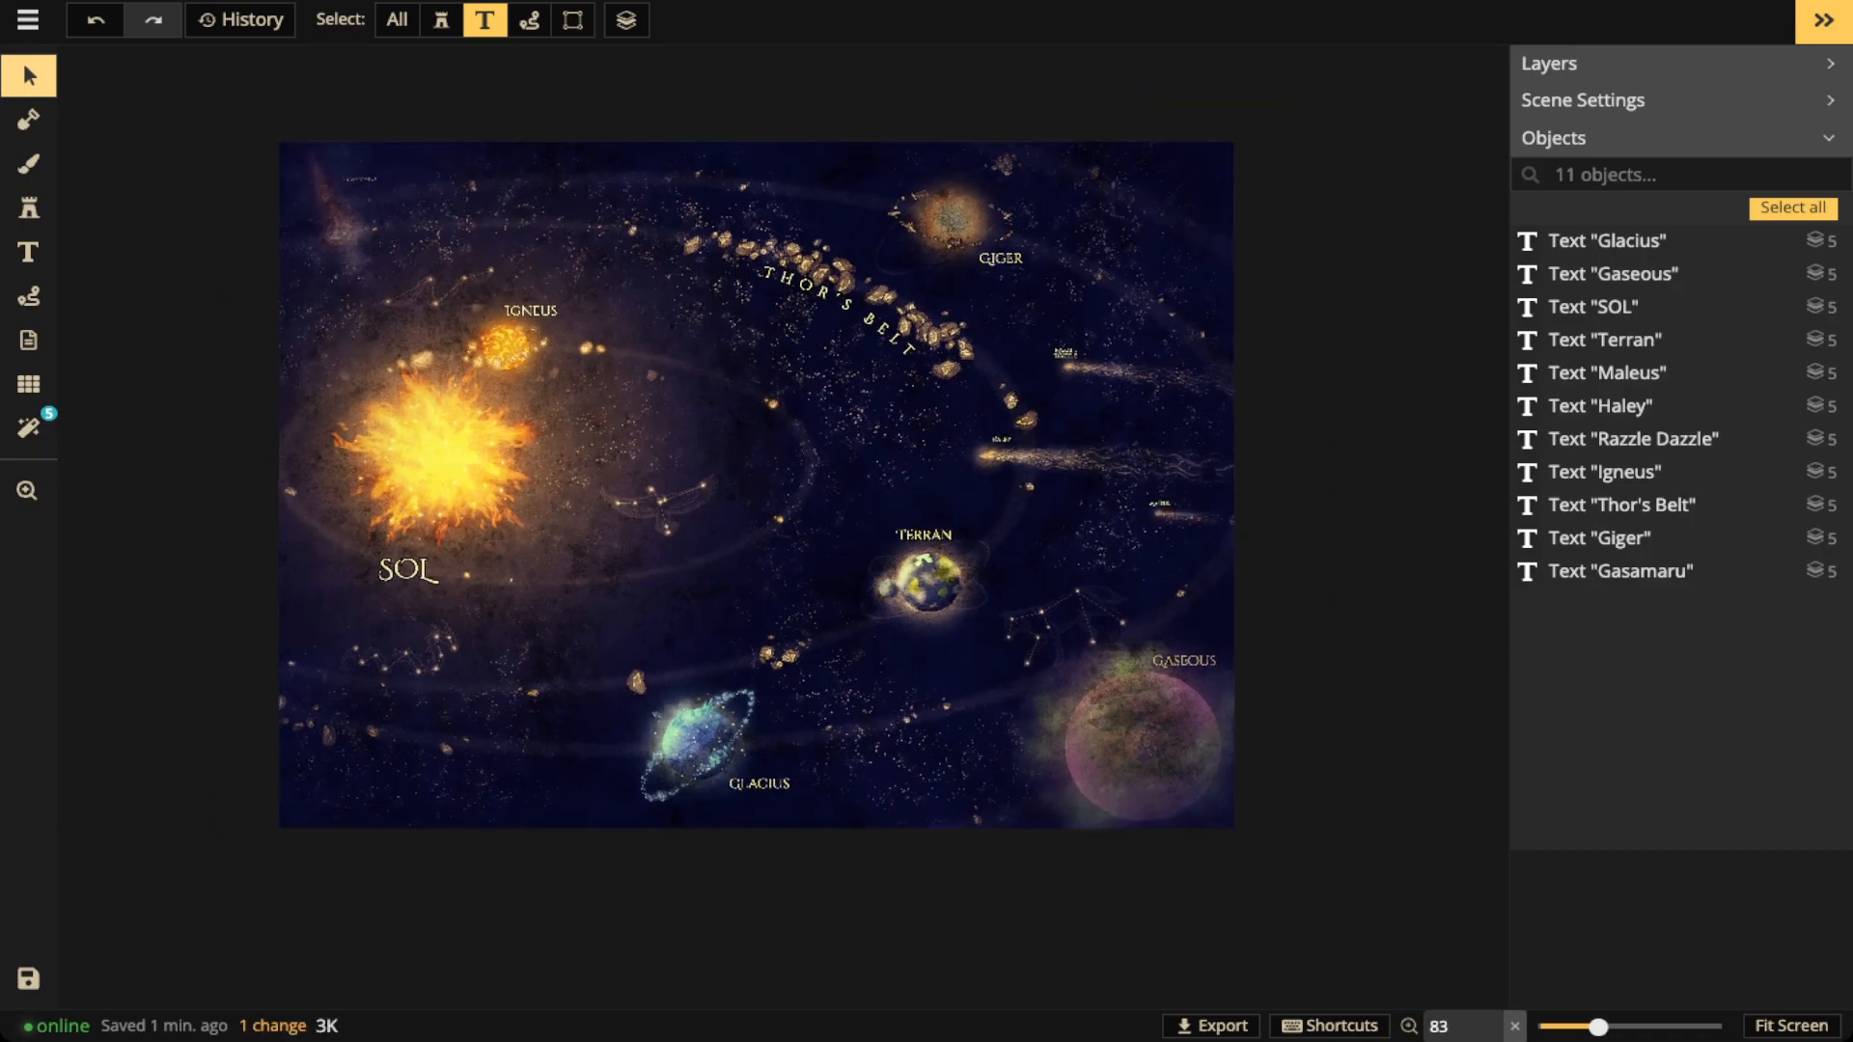
# Examine the raised text labels up close around the sun, Terran, the comets and Glacius
pyautogui.scroll(7, 660, 508)
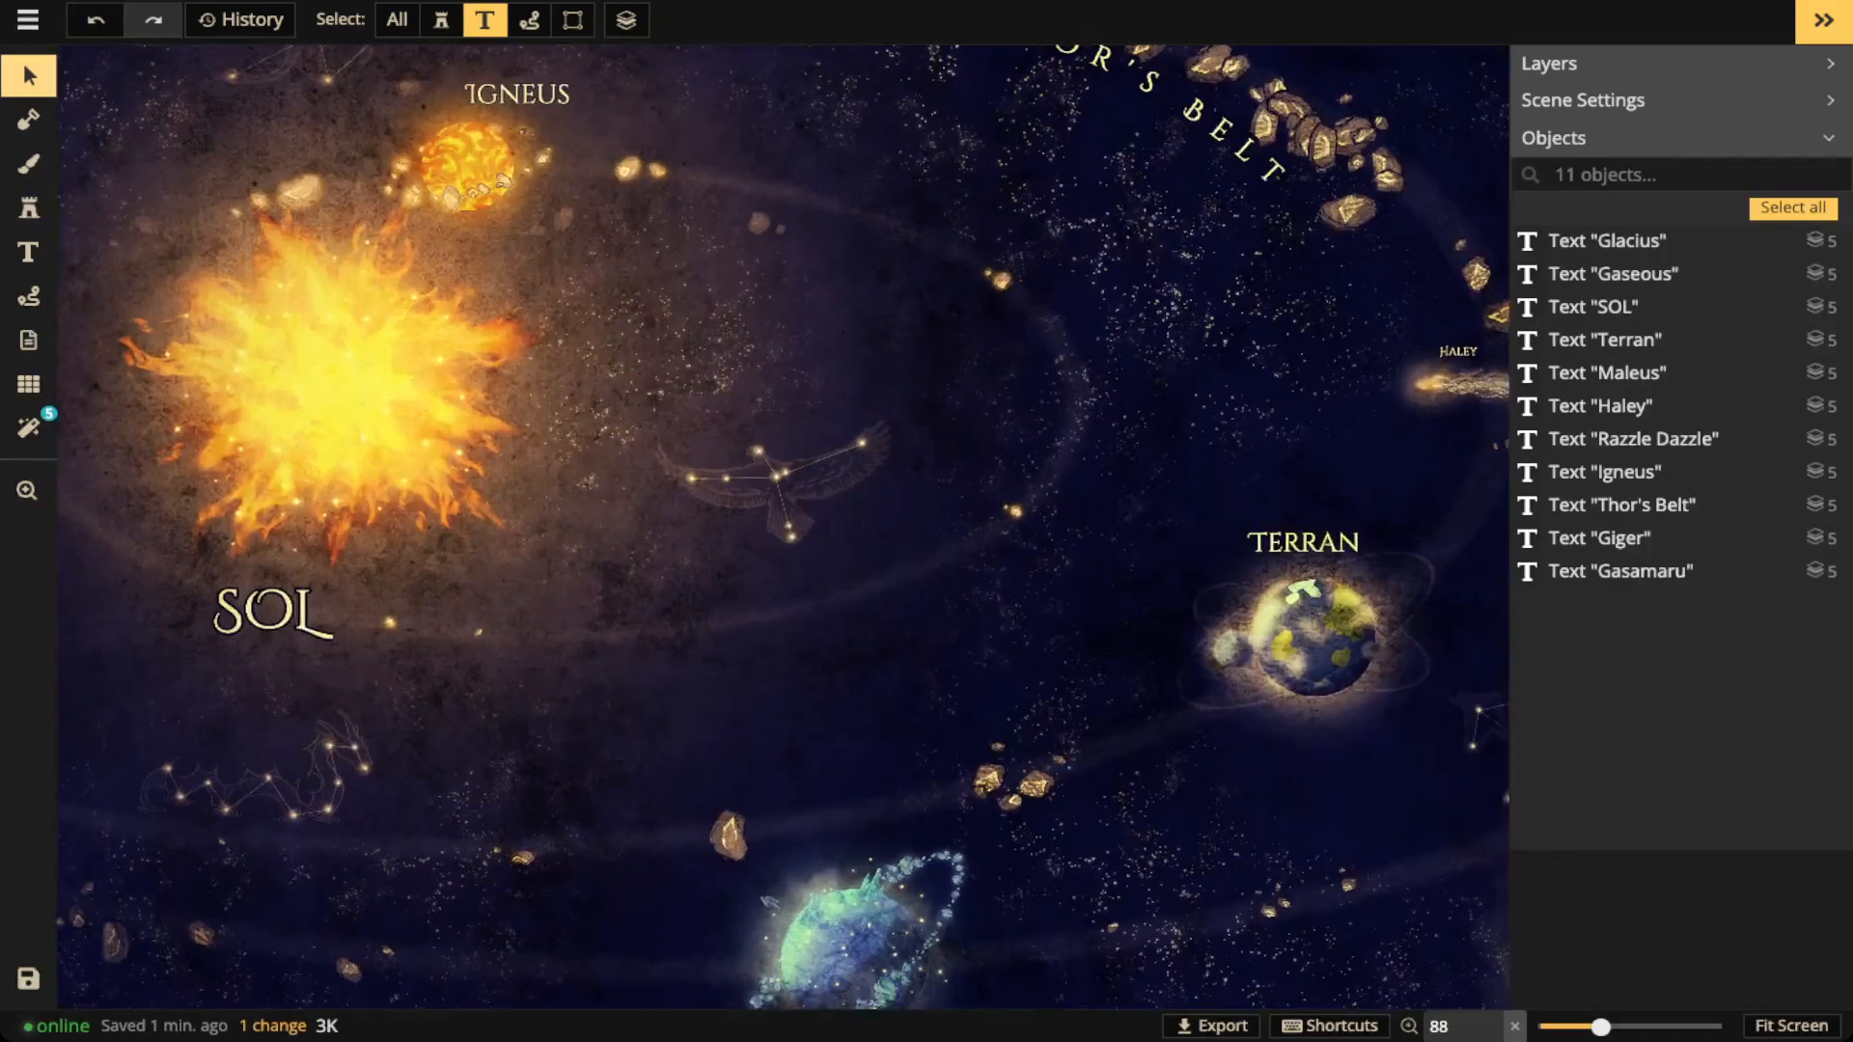
pyautogui.moveTo(482, 568); pyautogui.dragTo(182, 524)
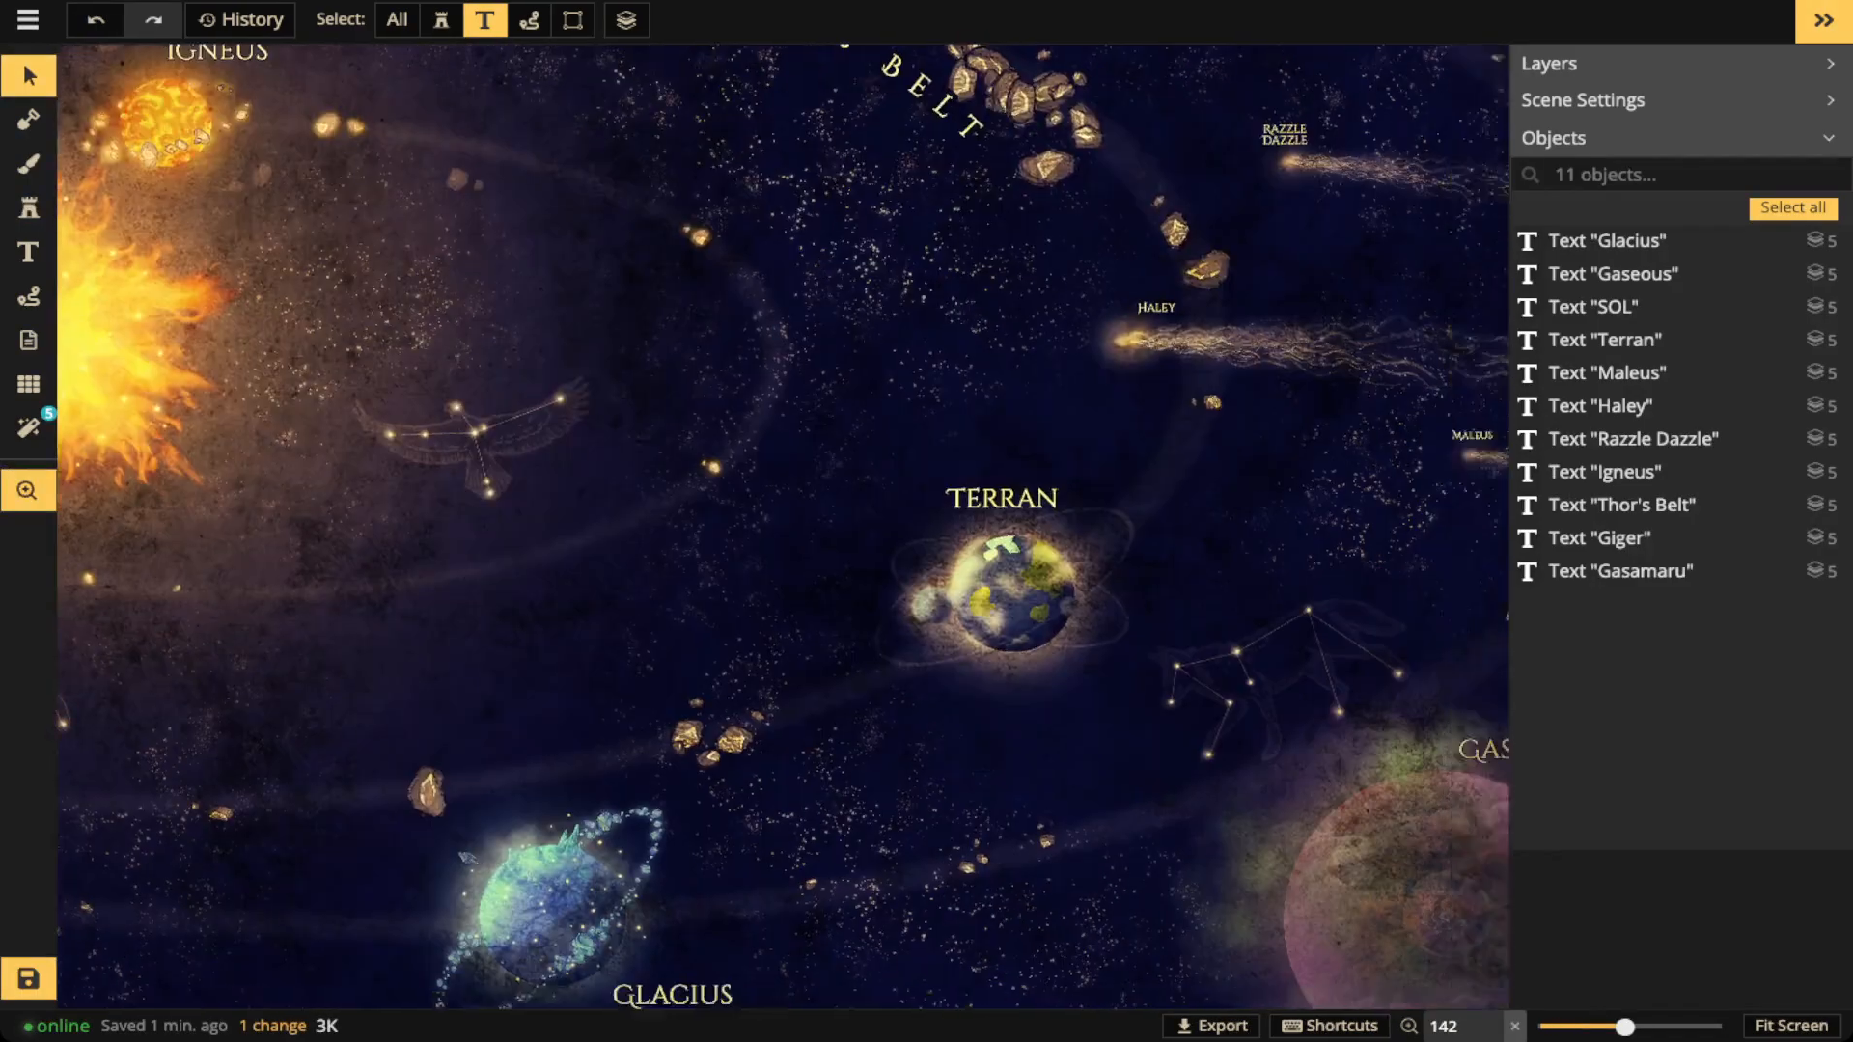
pyautogui.moveTo(618, 541); pyautogui.dragTo(1138, 412)
pyautogui.moveTo(617, 463); pyautogui.dragTo(784, 886)
pyautogui.moveTo(966, 483); pyautogui.dragTo(261, 504)
pyautogui.moveTo(965, 579); pyautogui.dragTo(669, 492)
pyautogui.scroll(5, 980, 389)
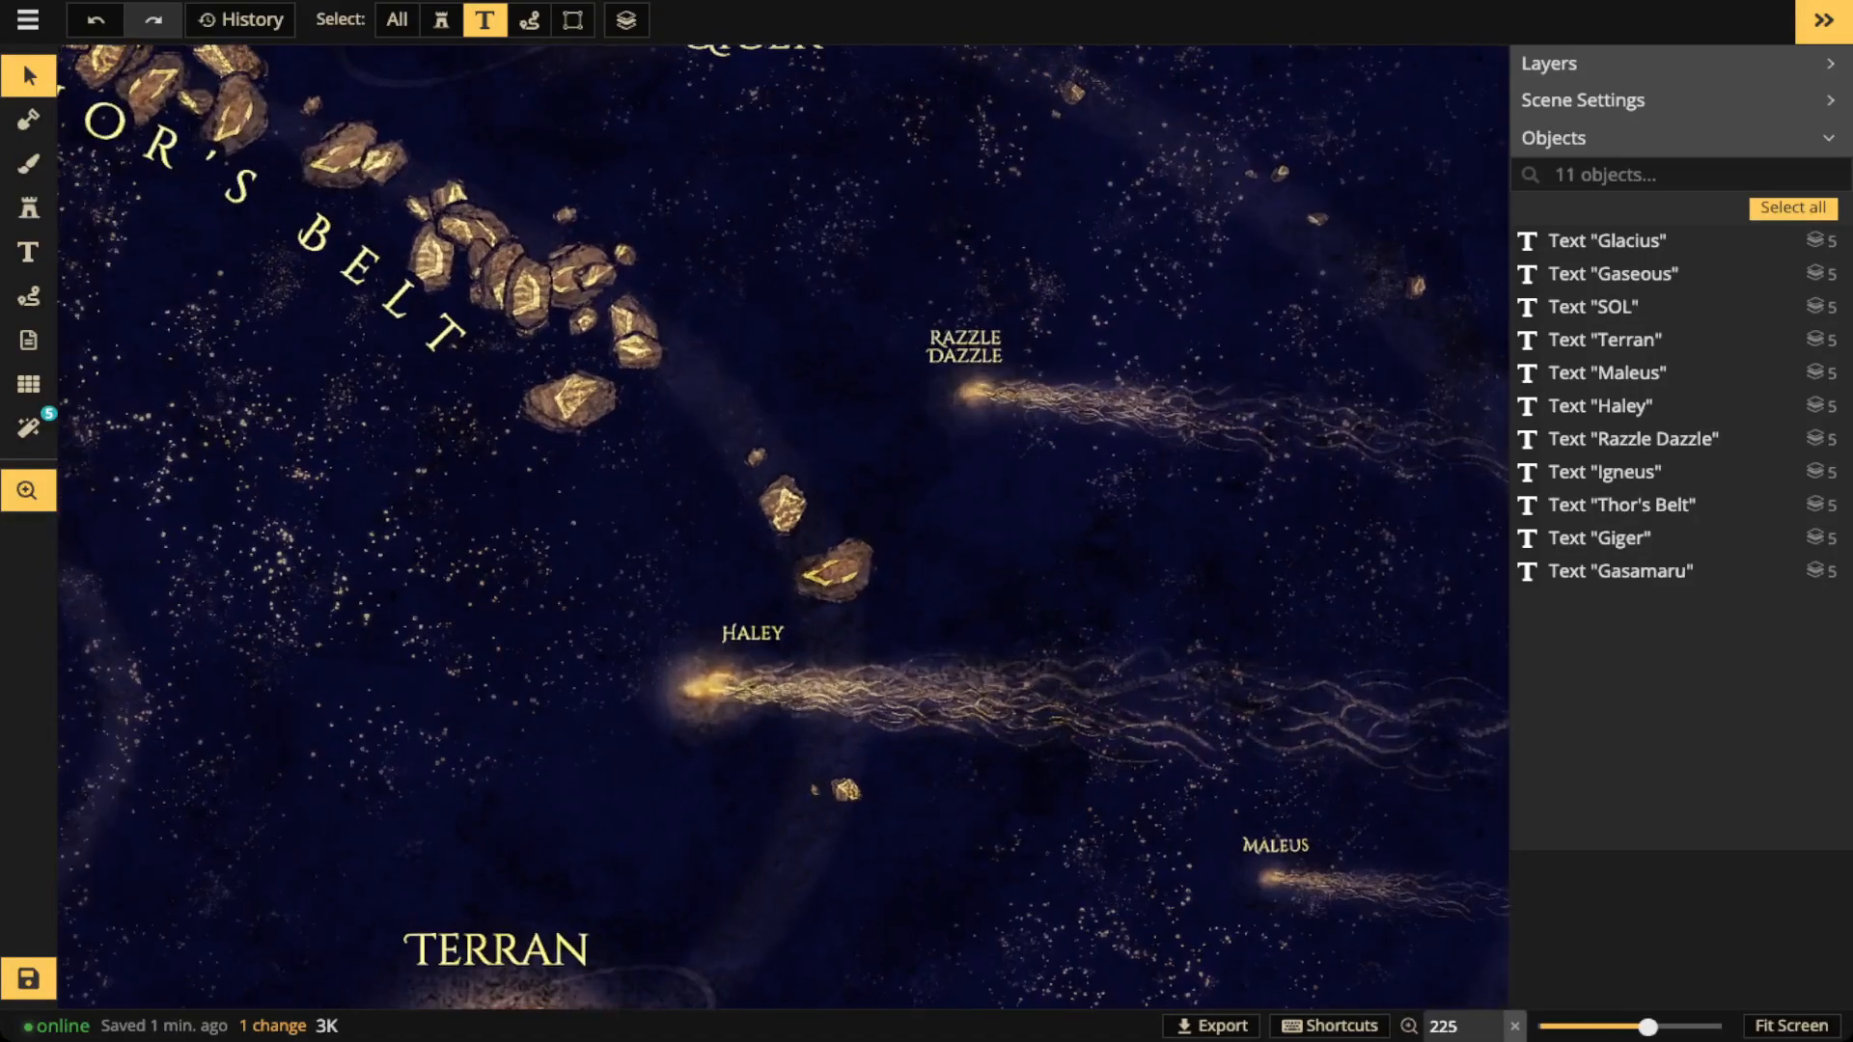
pyautogui.moveTo(676, 772); pyautogui.dragTo(873, 204)
pyautogui.moveTo(1061, 724); pyautogui.dragTo(587, 236)
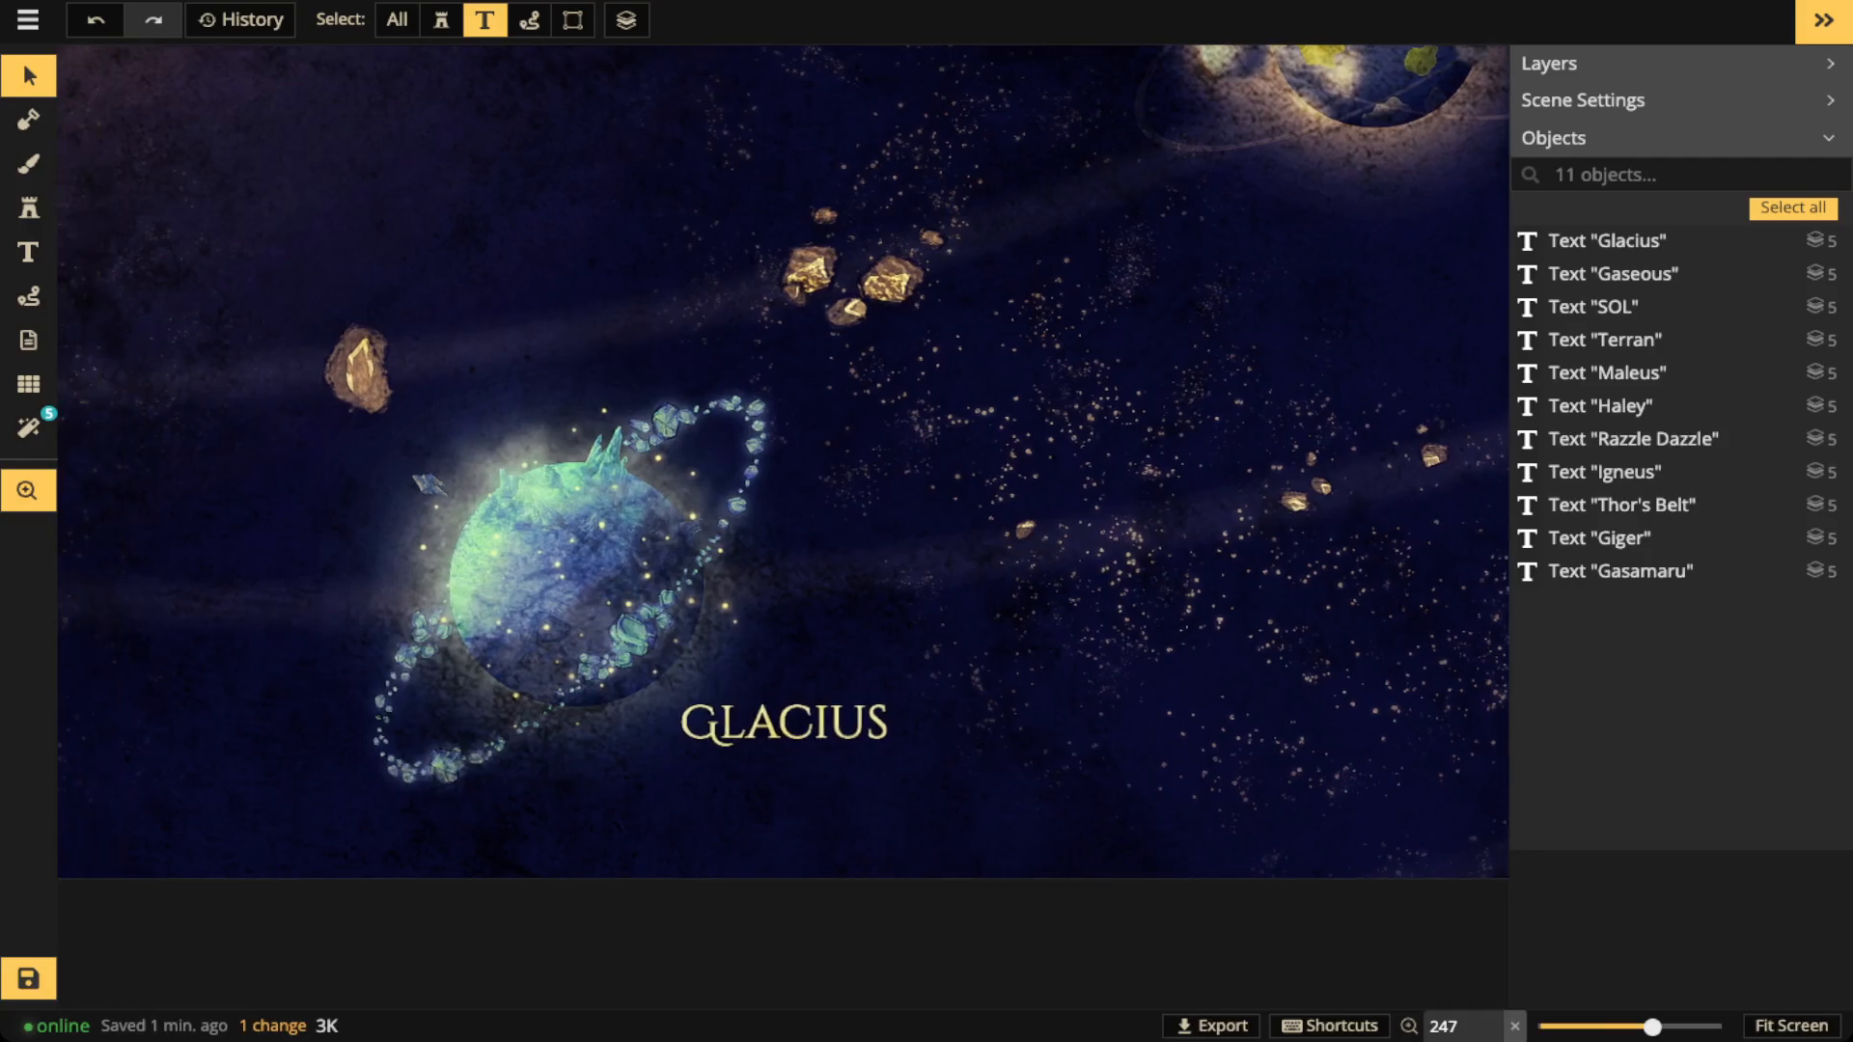
# Bring the whole map from Sol to Gaseous into view and save it
pyautogui.scroll(-5, 791, 521)
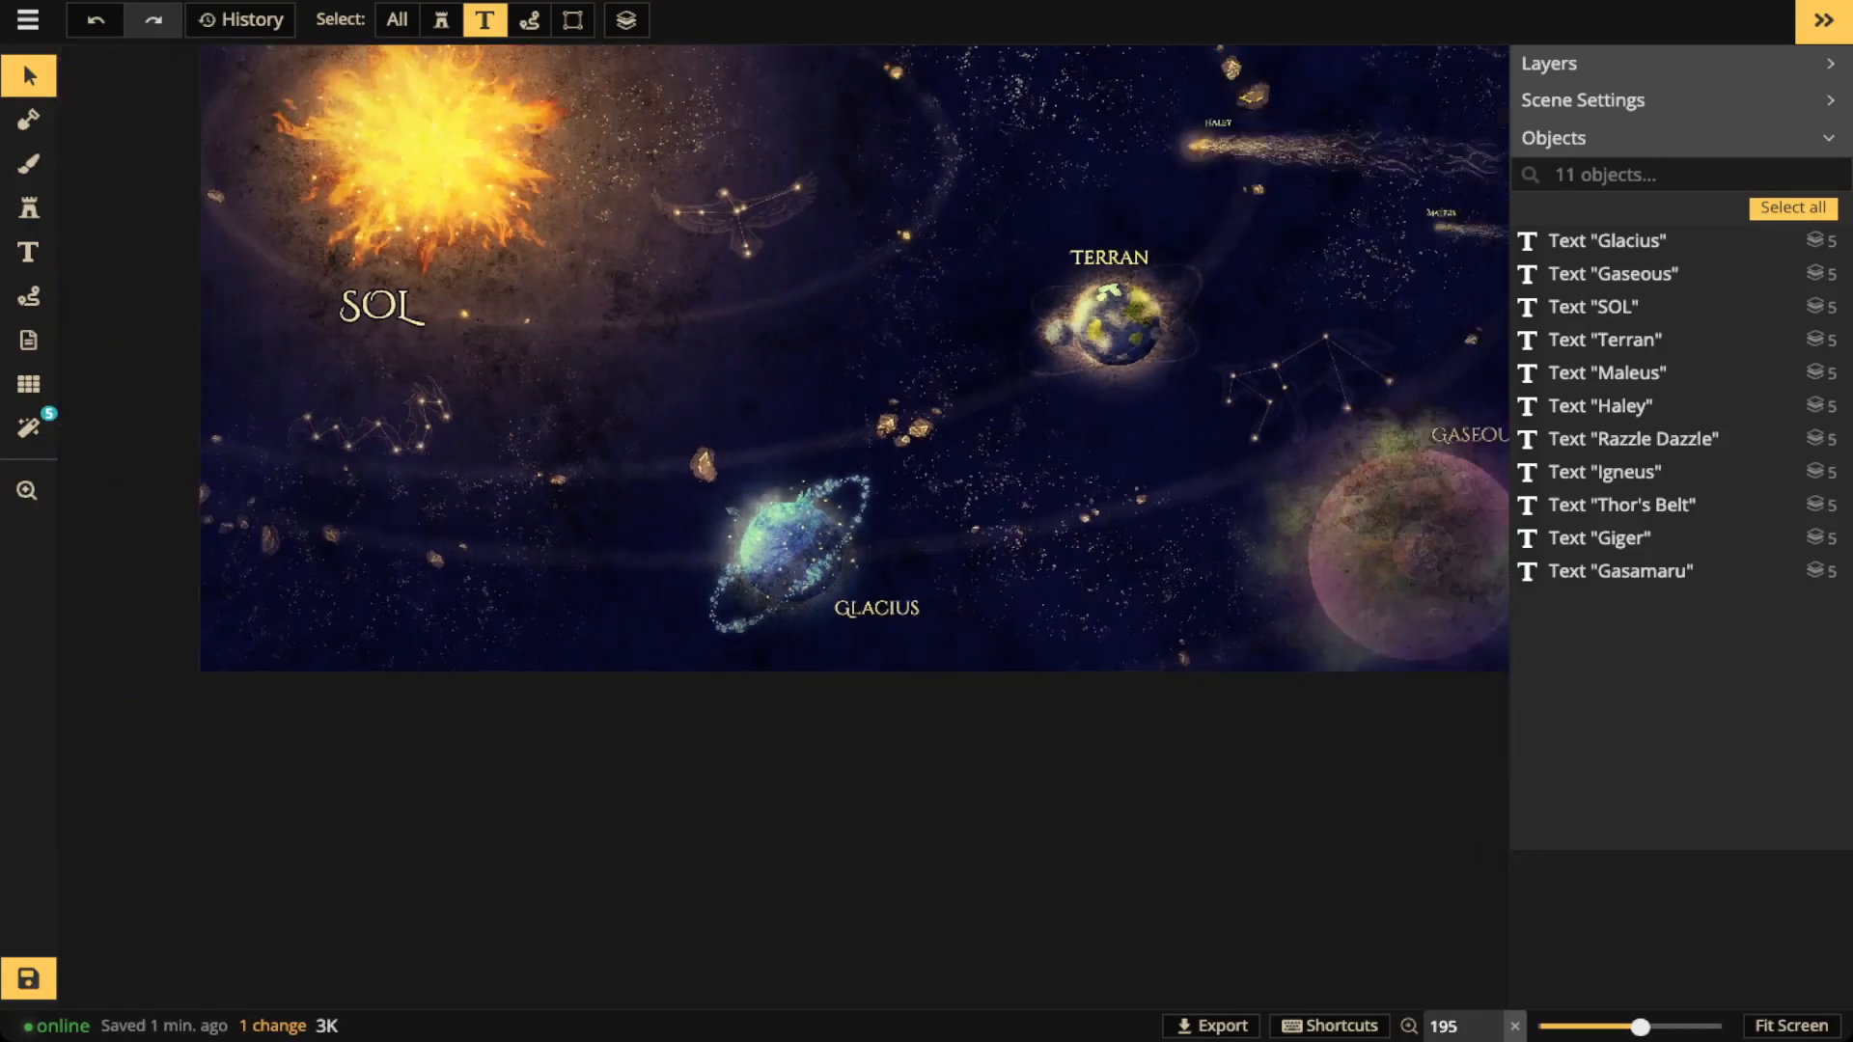
pyautogui.moveTo(909, 320); pyautogui.dragTo(814, 605)
pyautogui.scroll(1, 774, 579)
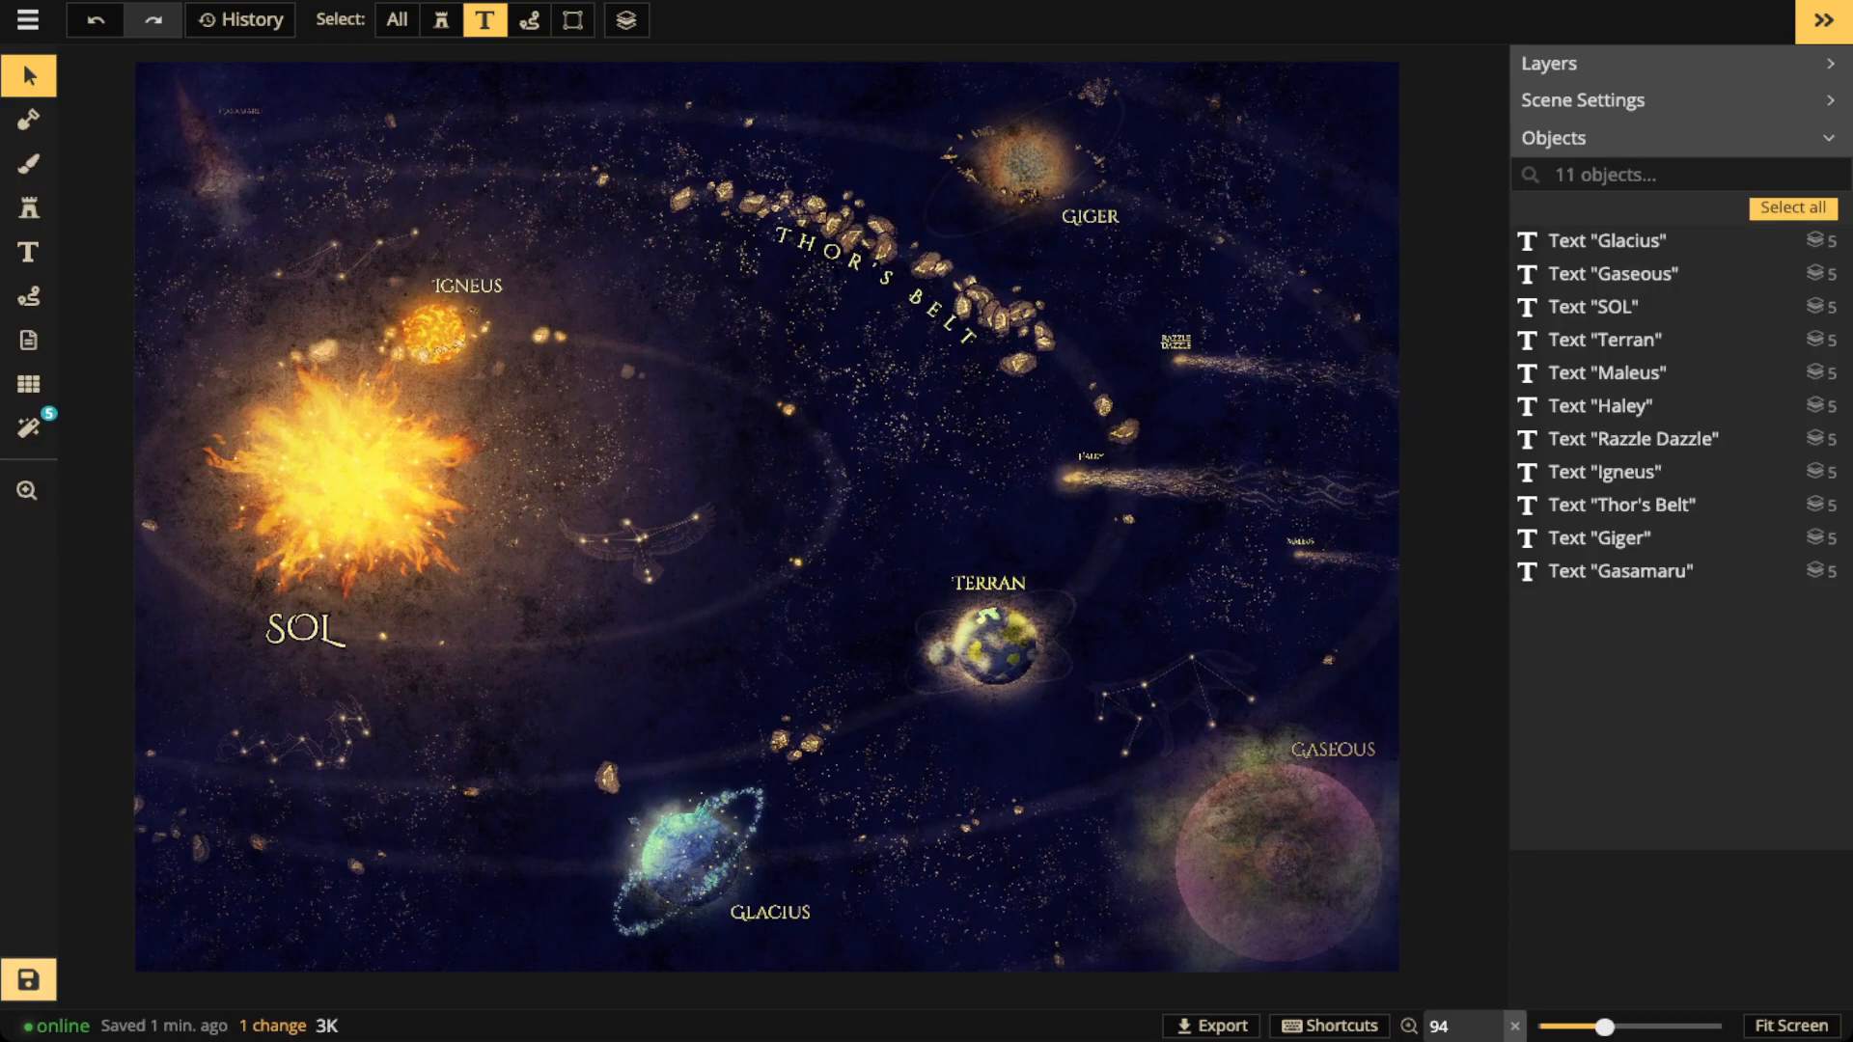
pyautogui.hotkey('ctrl', 's')
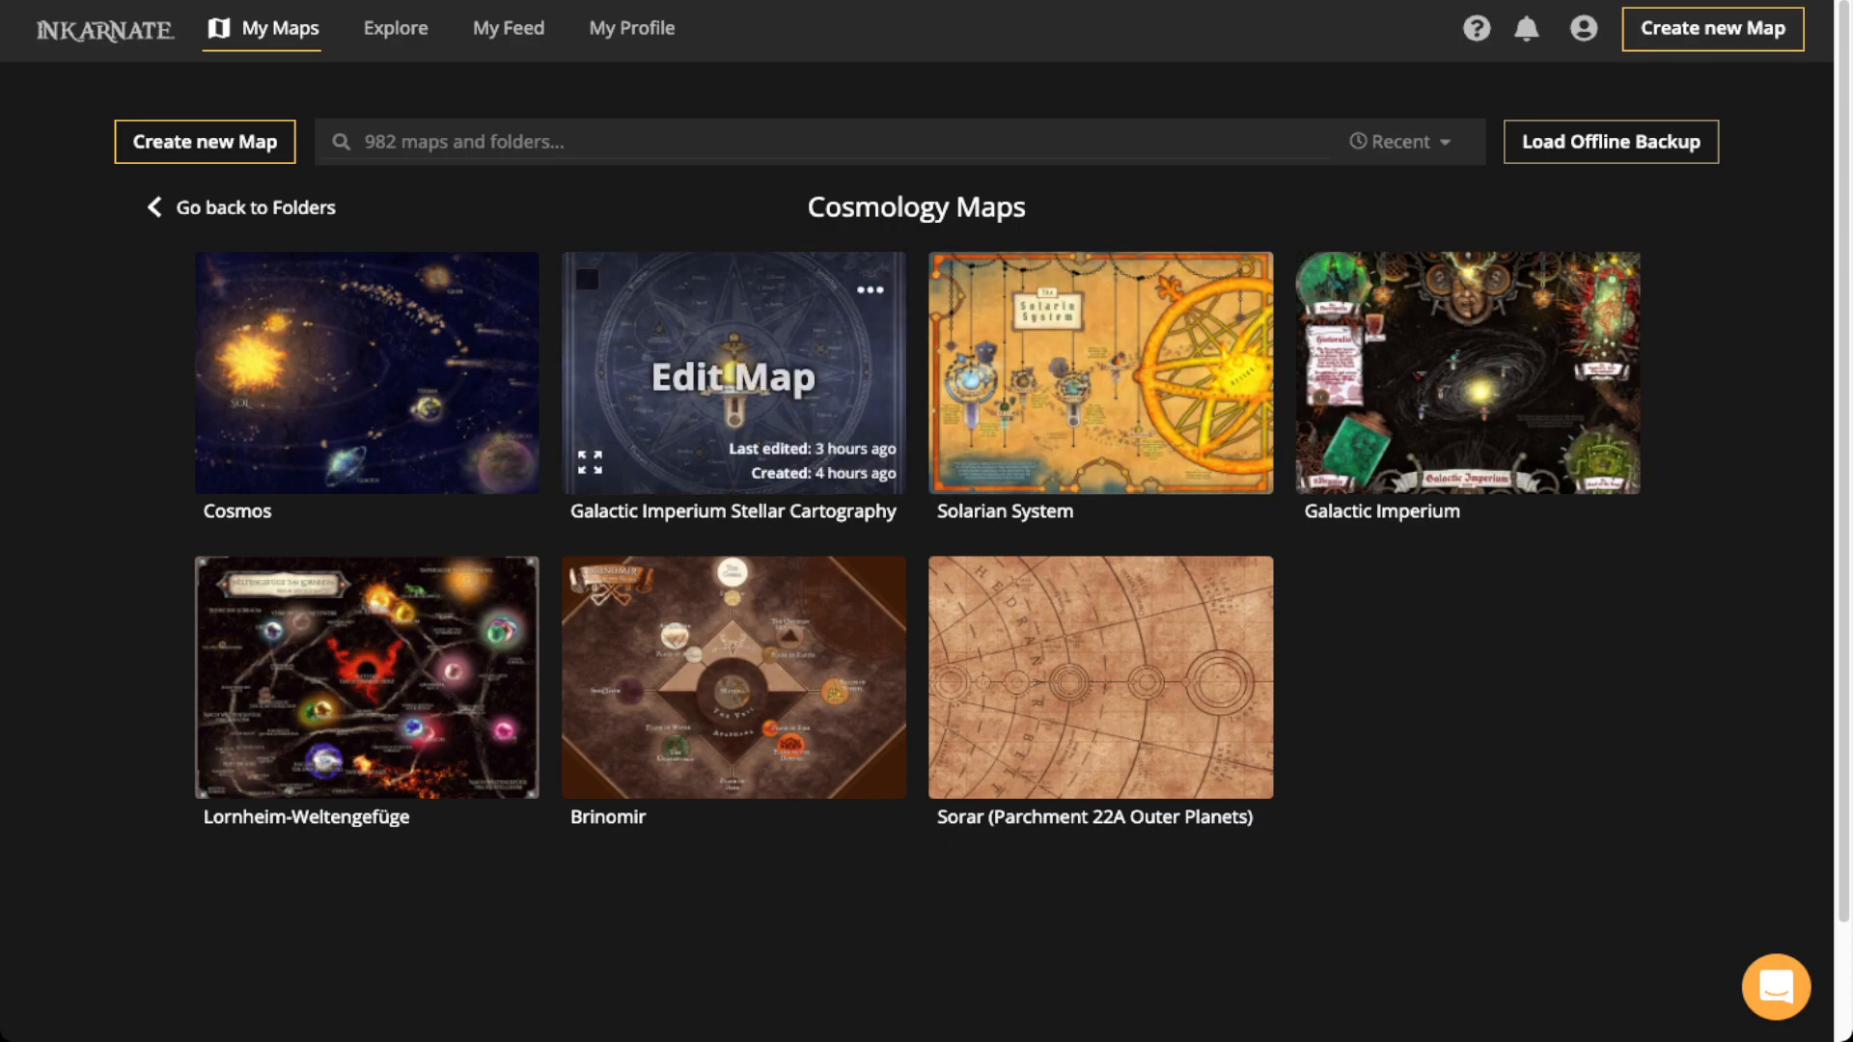
# View the Galactic Imperium Stellar Cartography, Solarian System and Galactic Imperium maps in the Cosmology Maps folder, ending back at the overview
pyautogui.moveTo(733, 376)
pyautogui.click(734, 415)
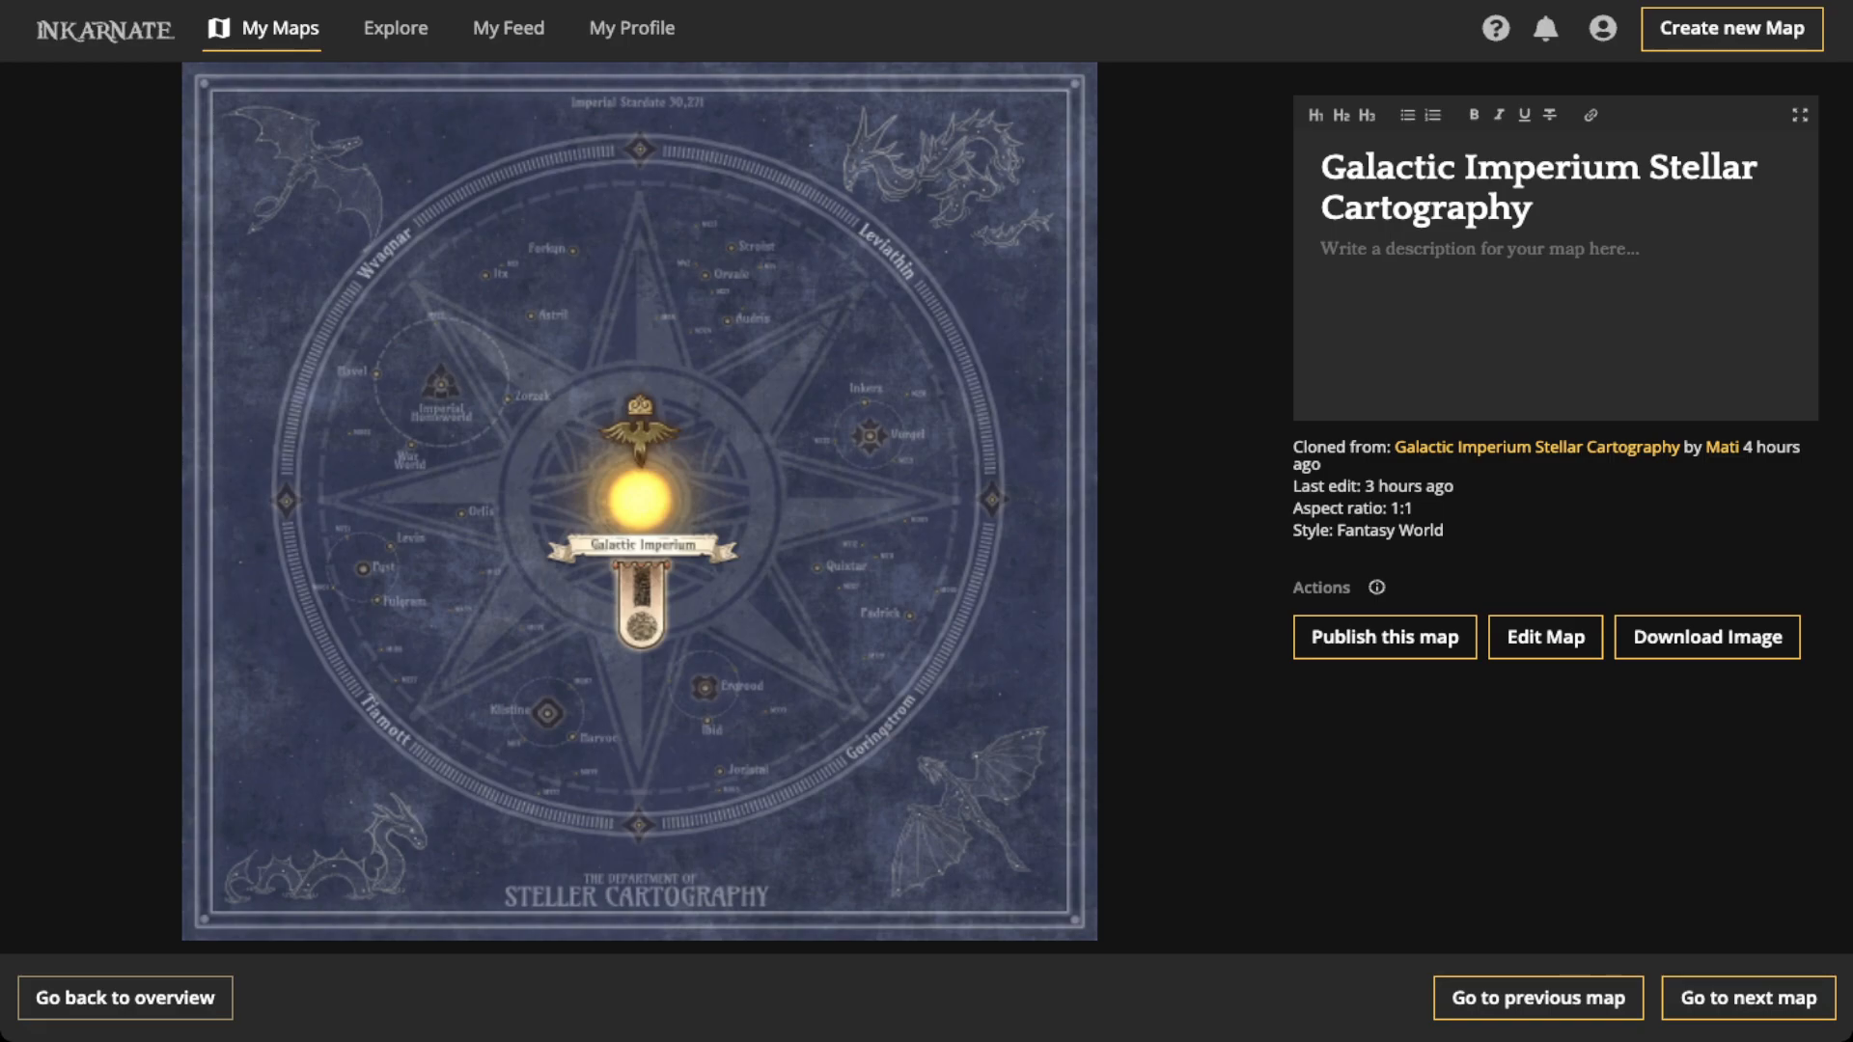
pyautogui.press('Right')
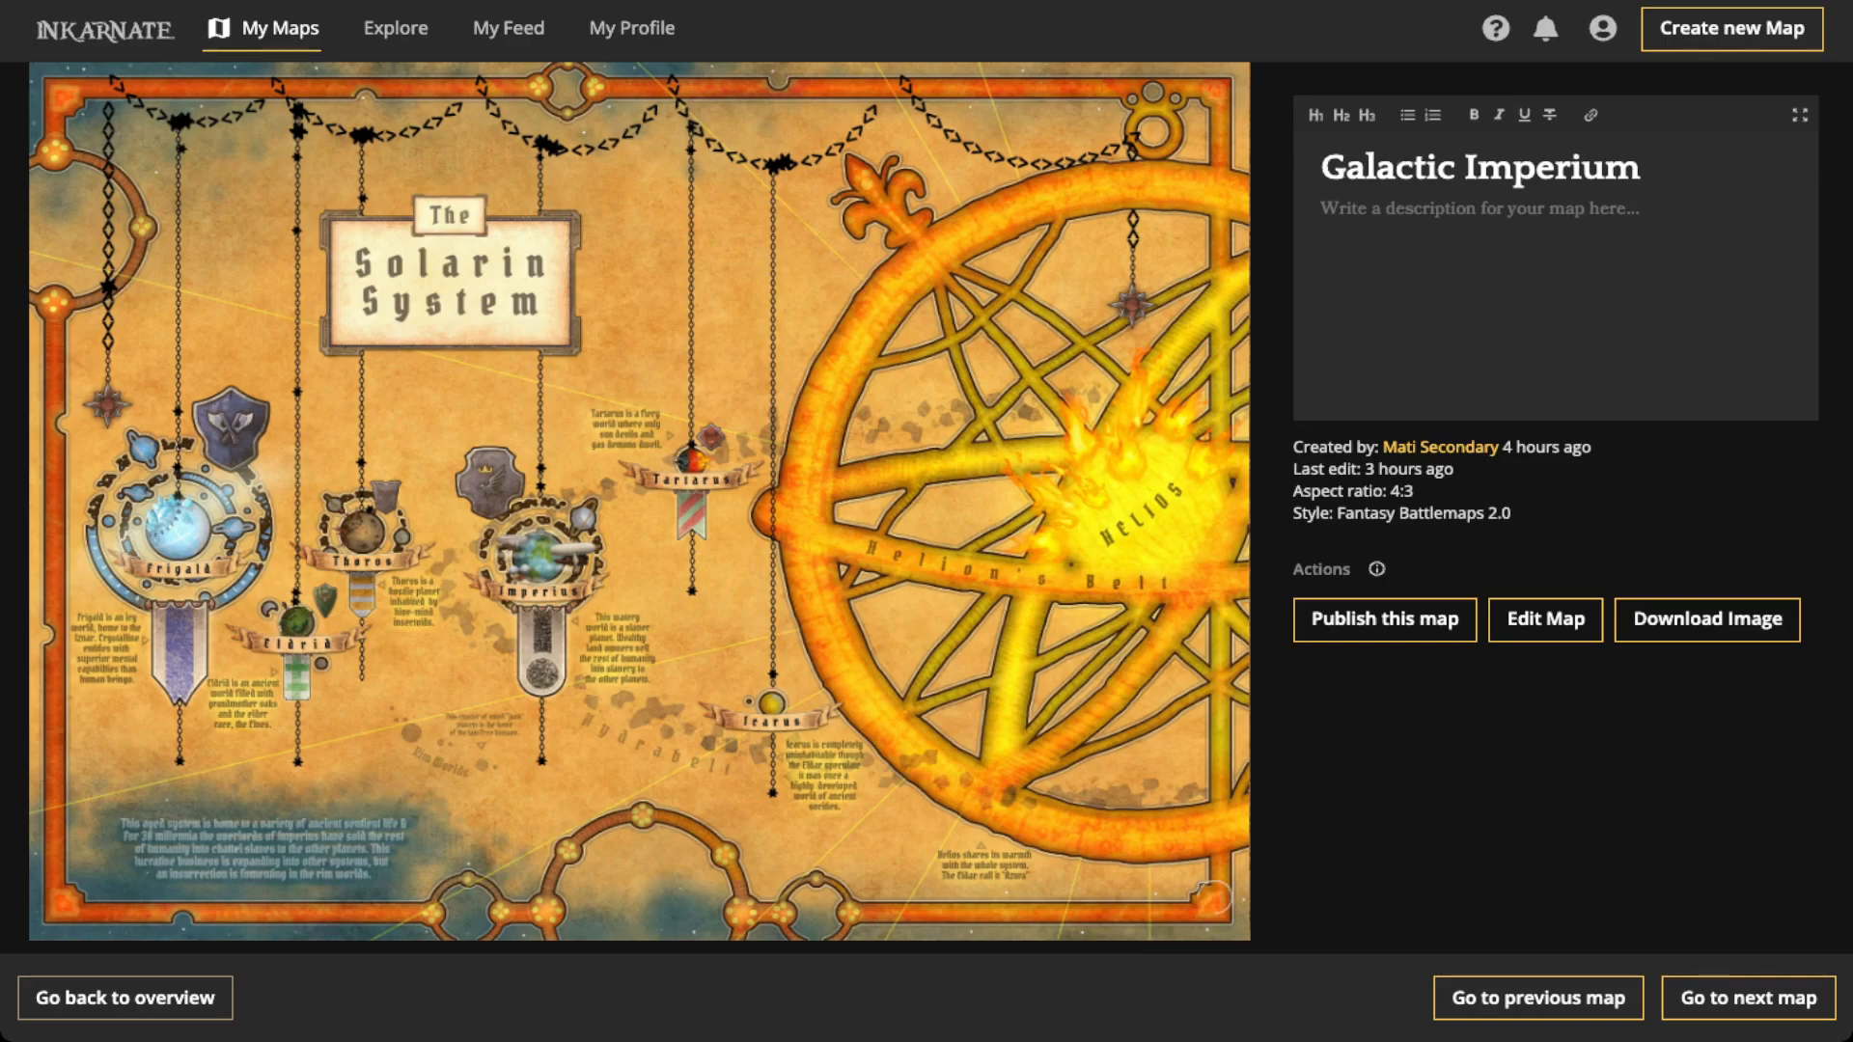
pyautogui.press('Right')
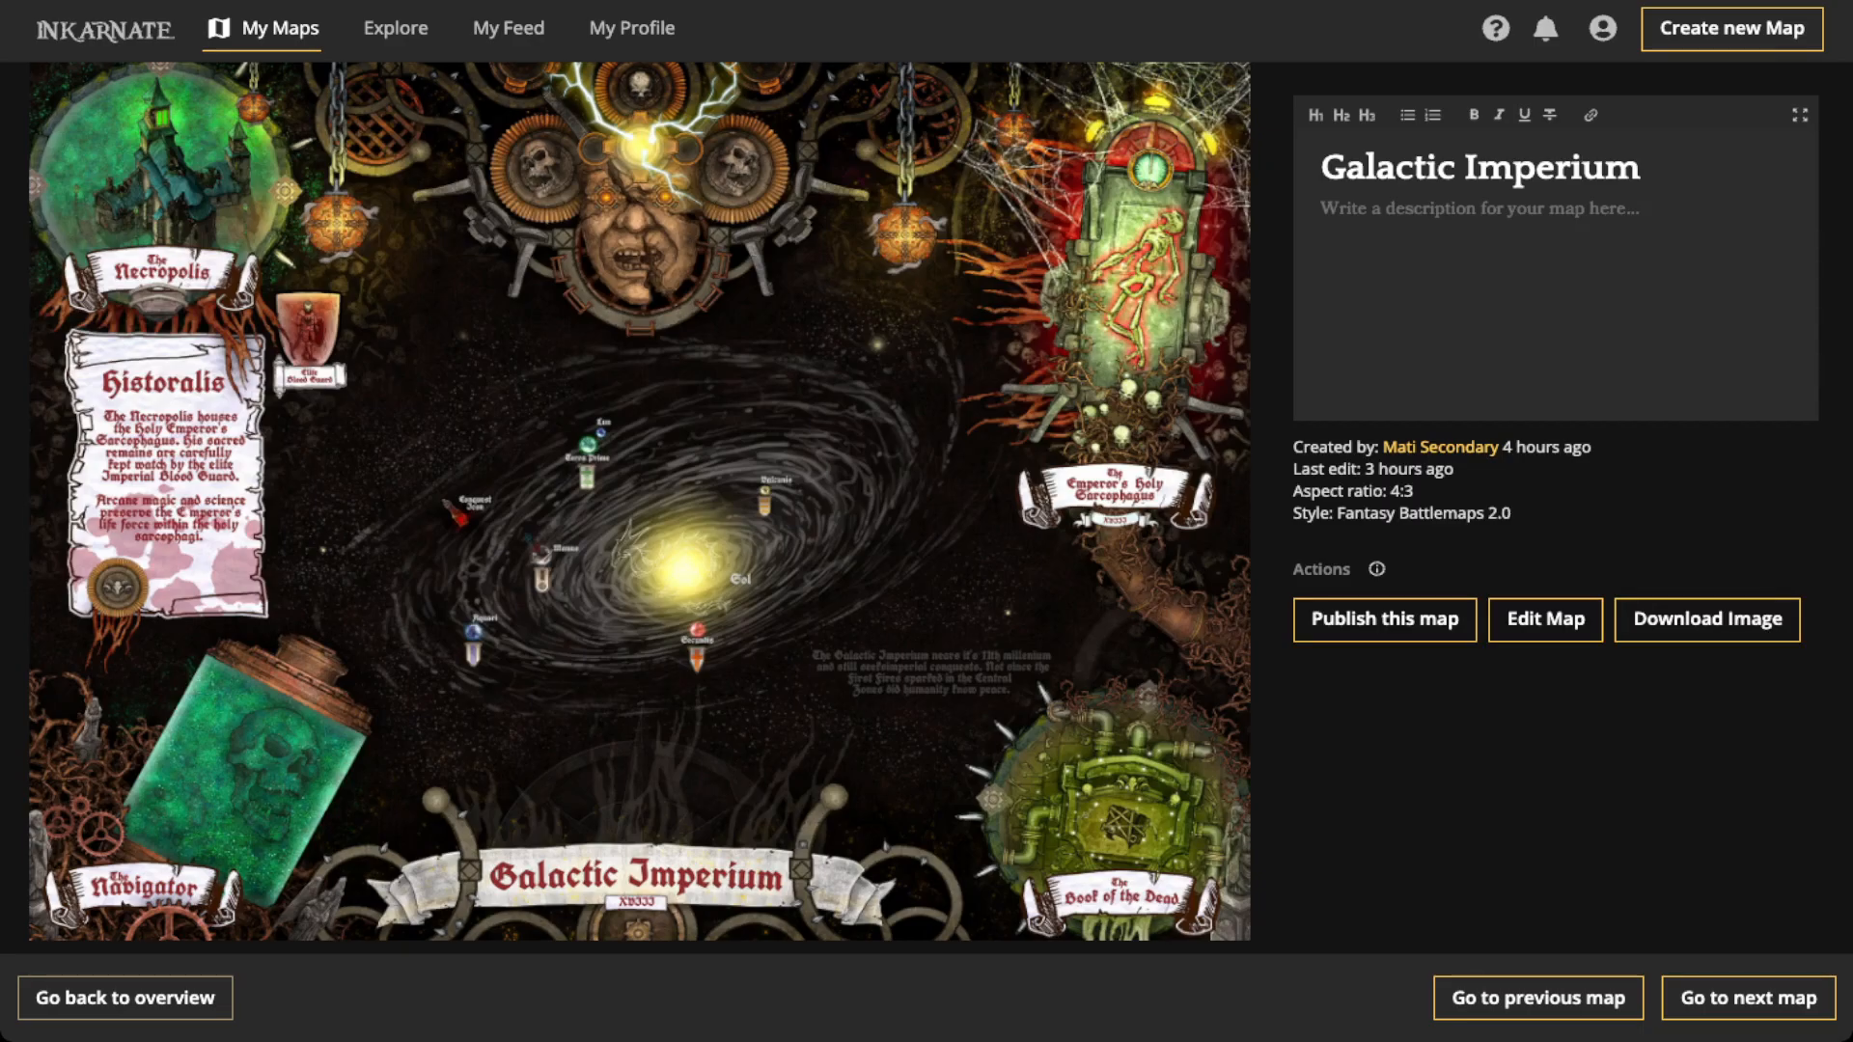
pyautogui.click(125, 998)
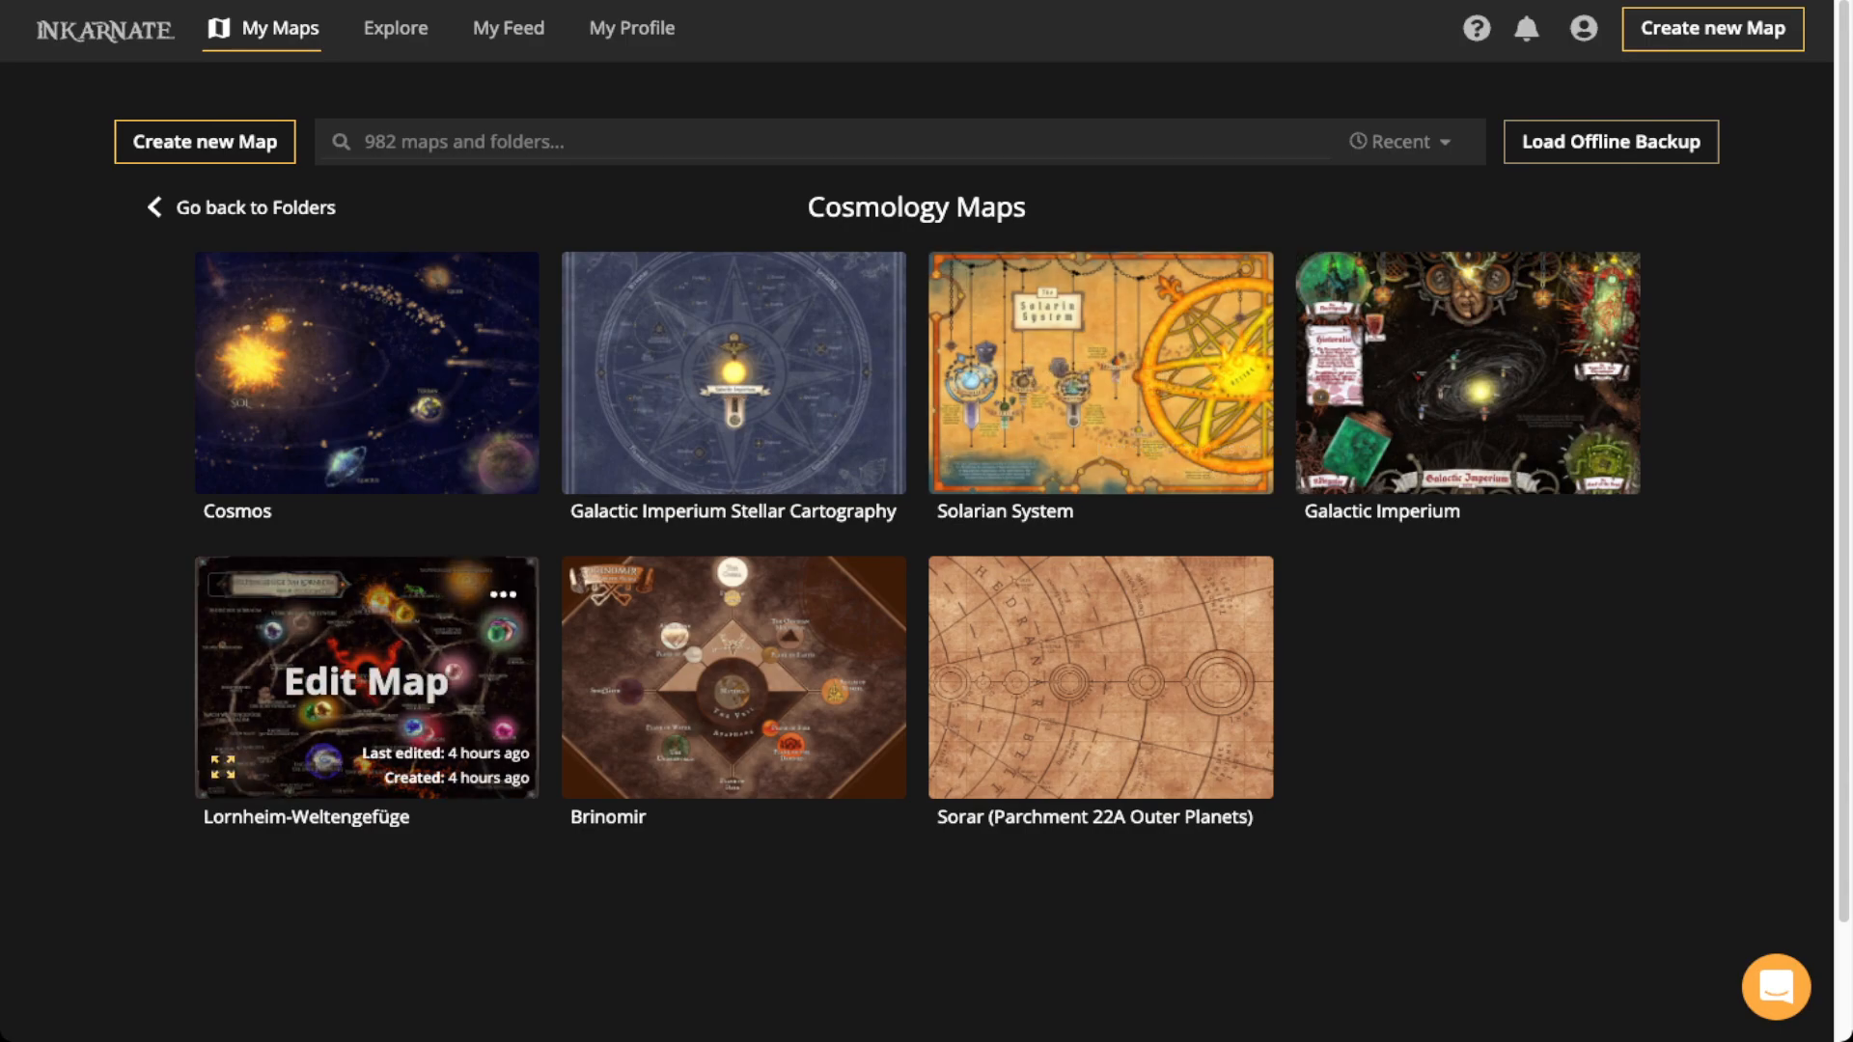
# View the Lornheim-Weltengefüge, Brinomir and Sorar (Parchment 22A Outer Planets) maps one by one, returning to the overview after each
pyautogui.click(367, 627)
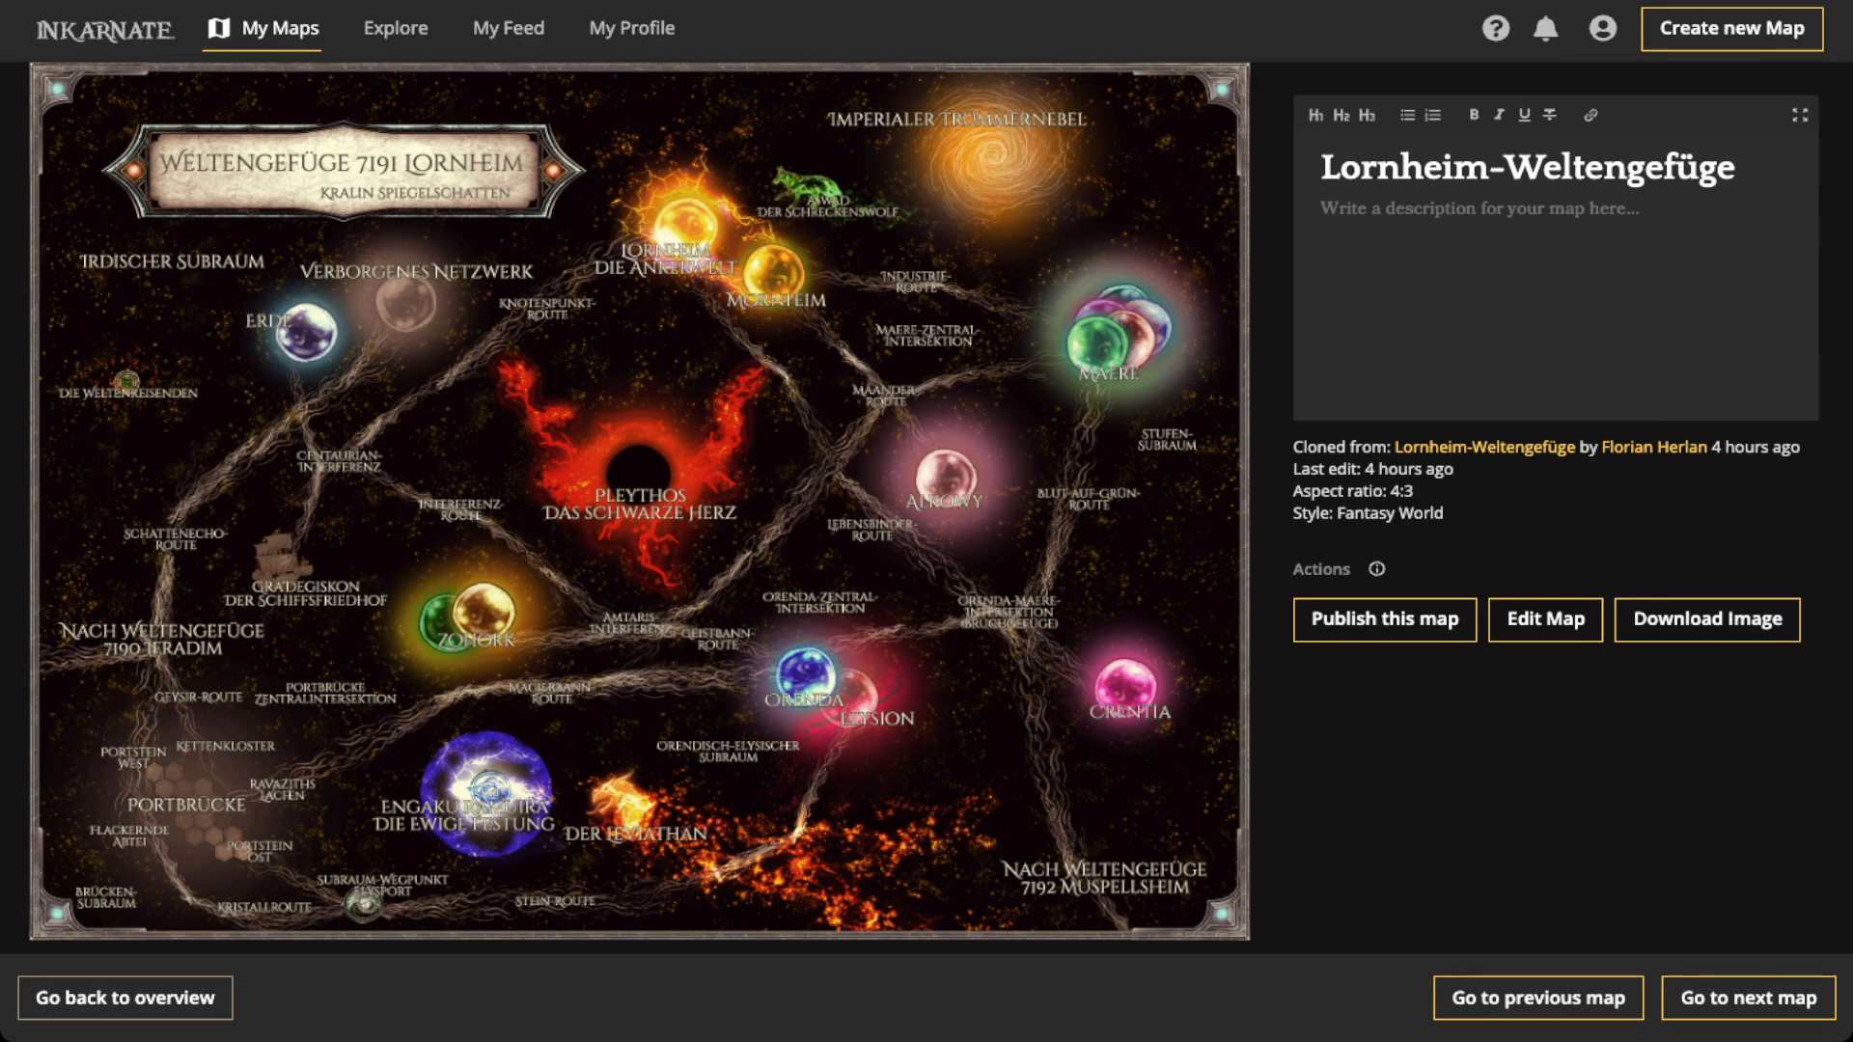
pyautogui.click(126, 998)
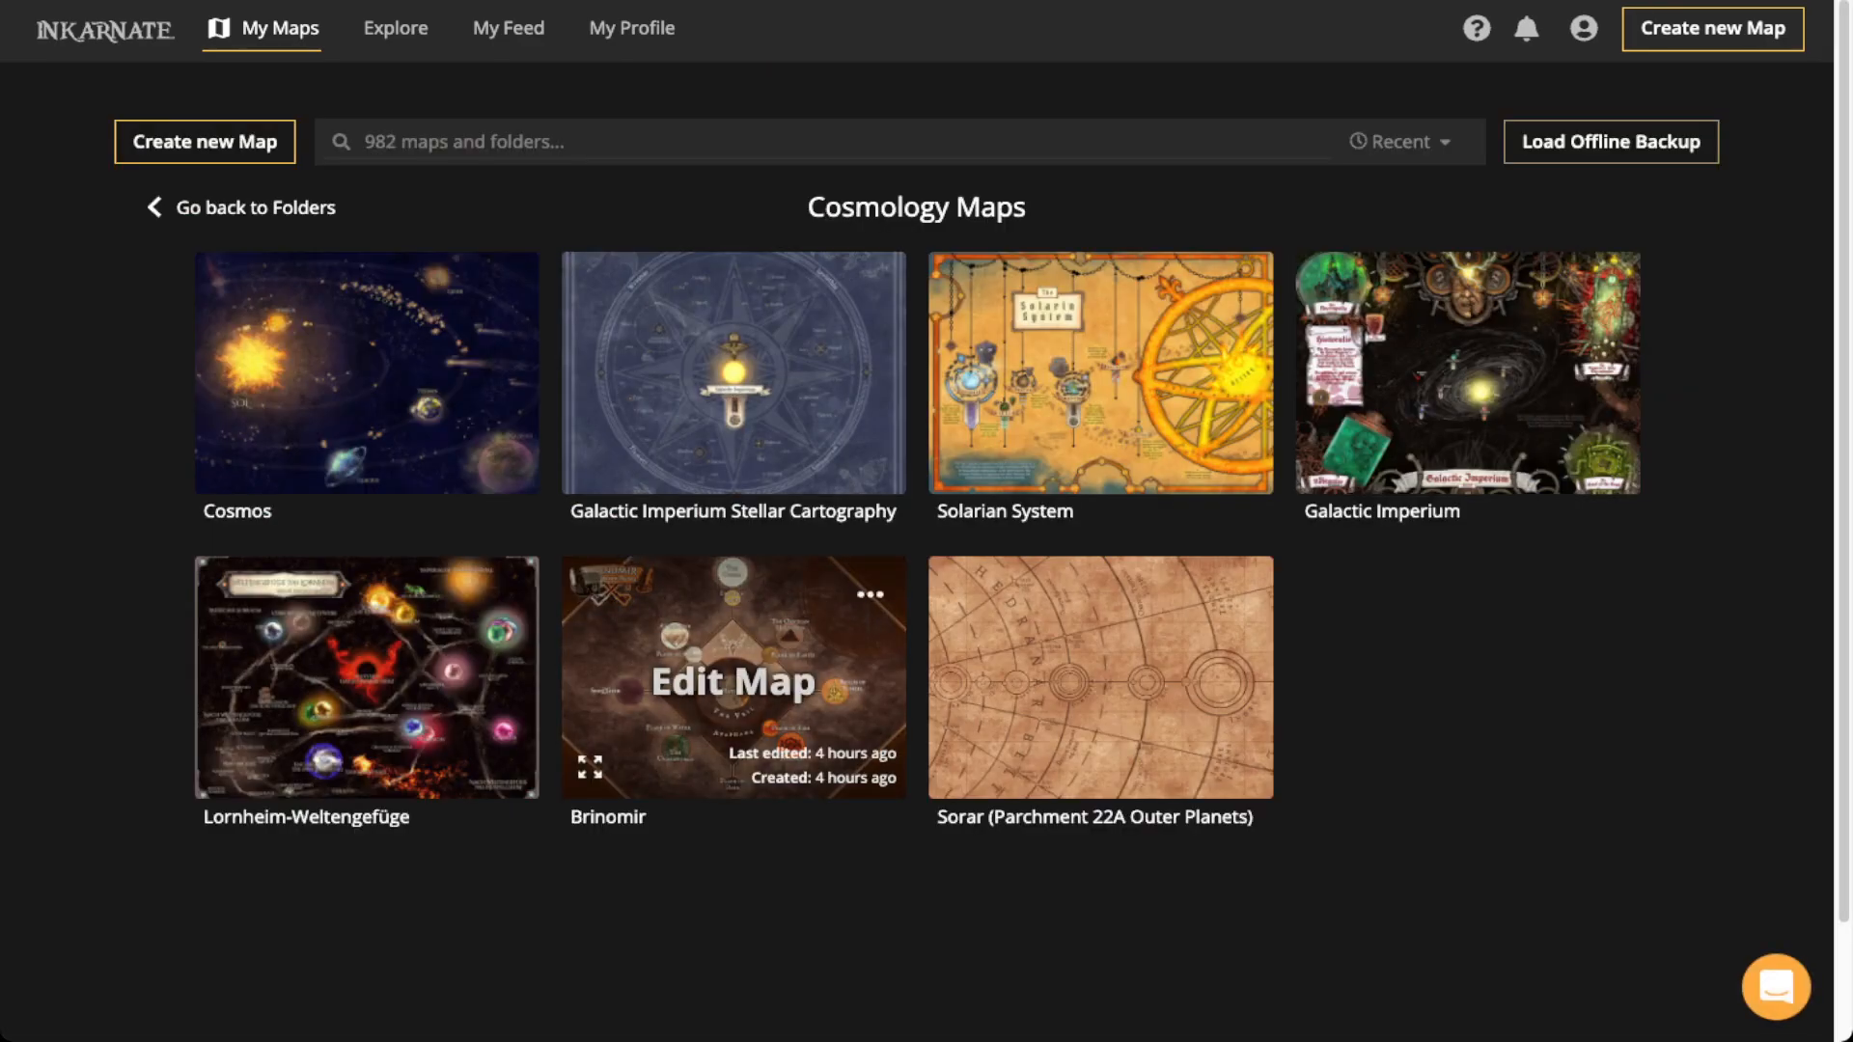
pyautogui.click(590, 767)
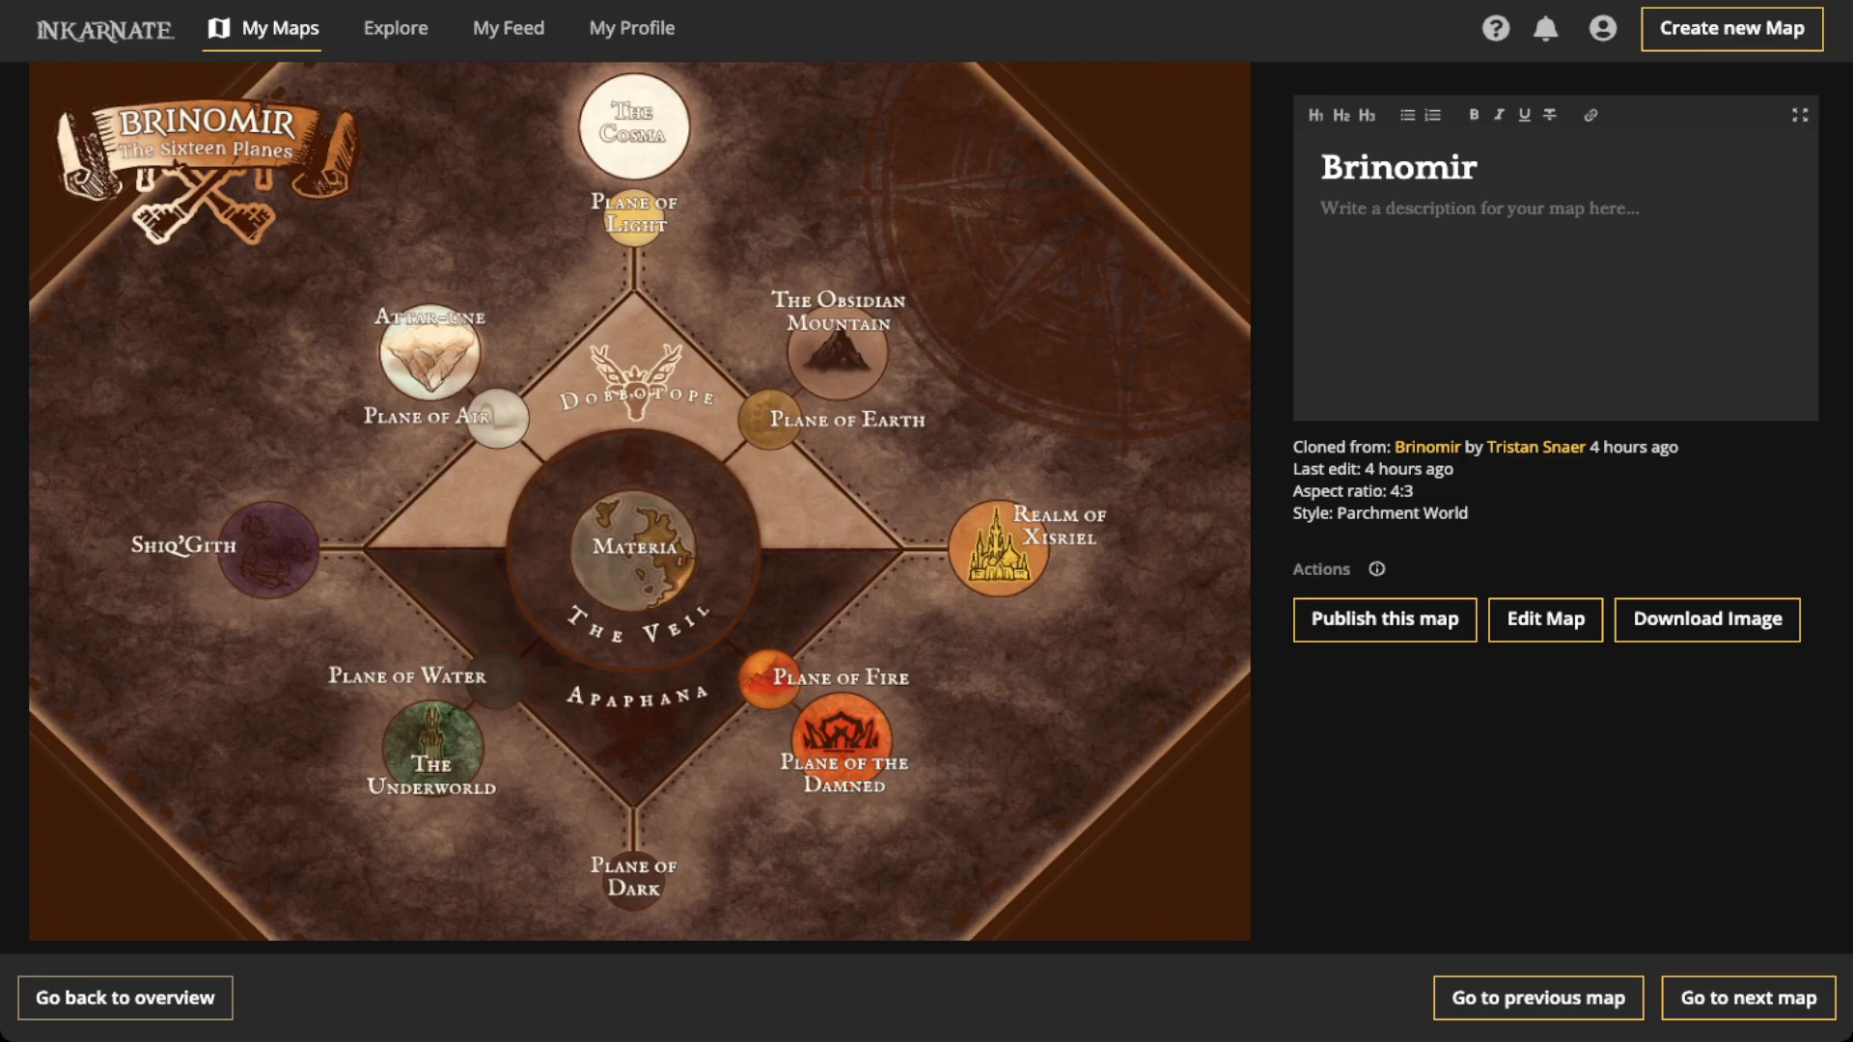
pyautogui.press('Escape')
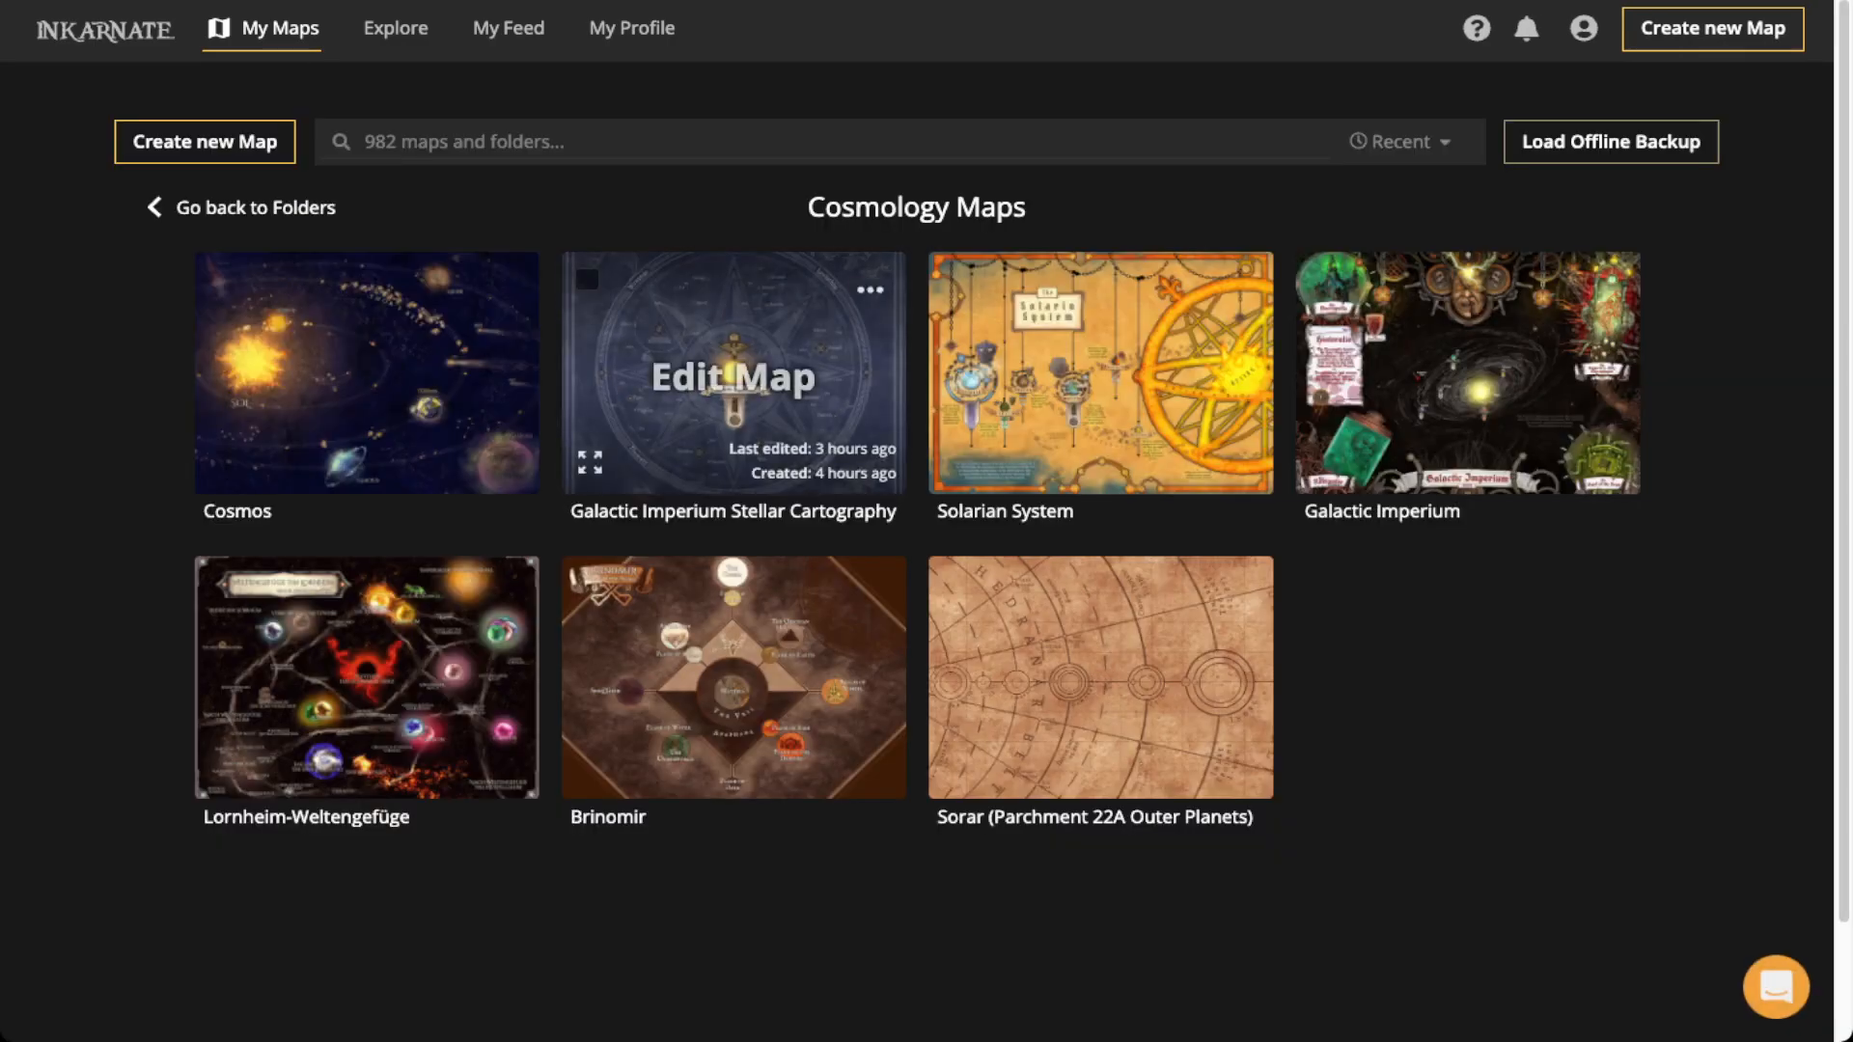
pyautogui.click(1100, 628)
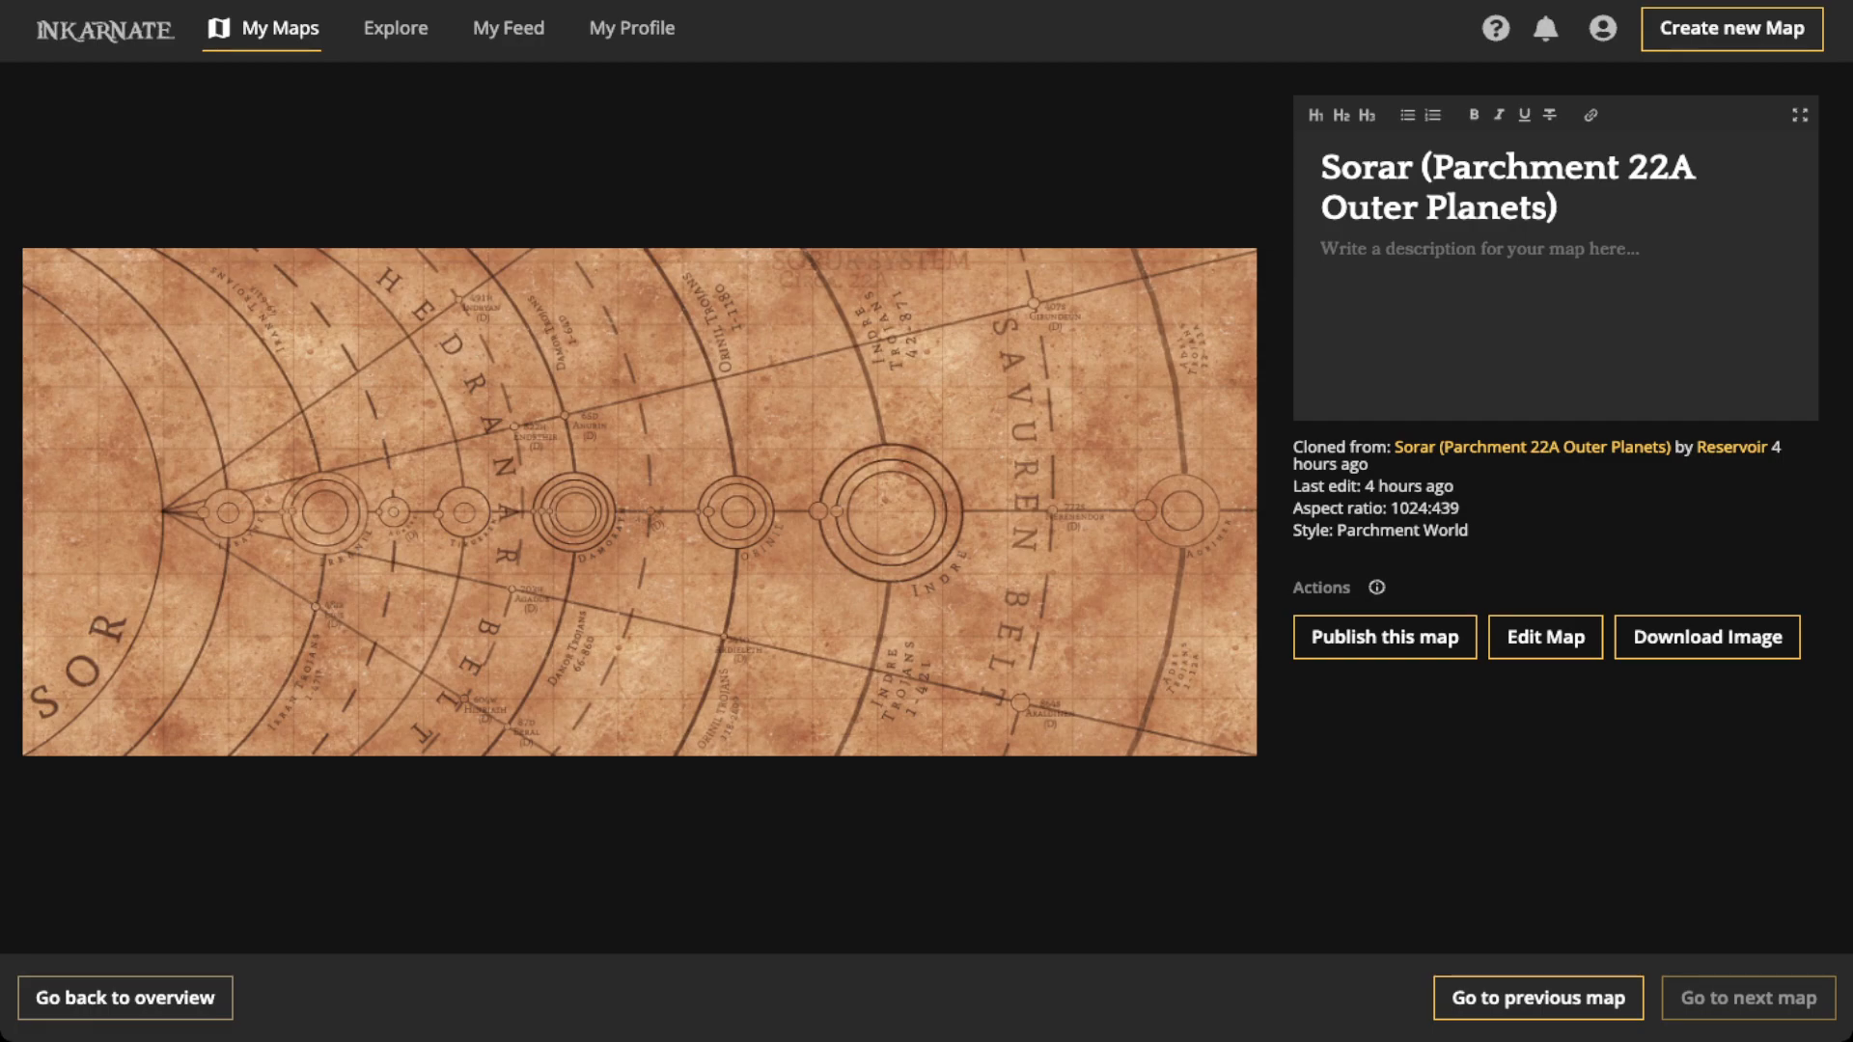
pyautogui.click(126, 998)
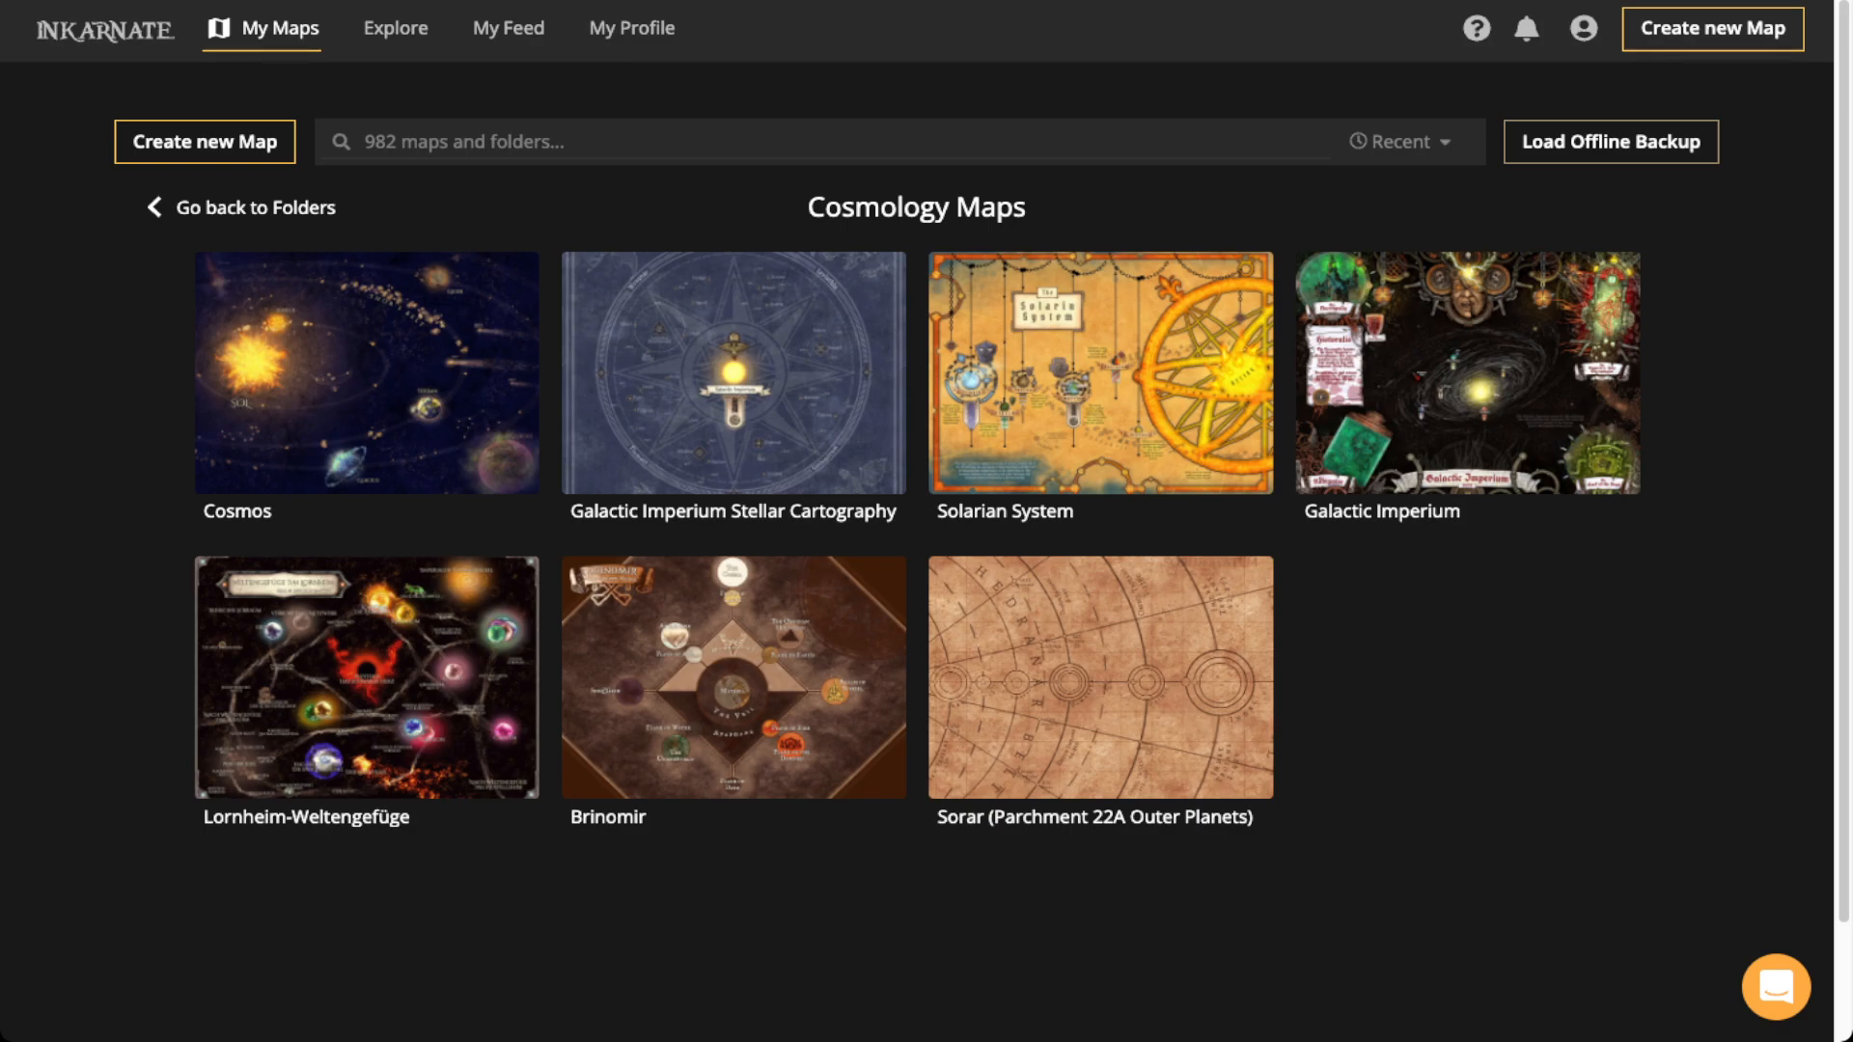
# Look again at the Solarian System and Galactic Imperium maps in full preview, closing each one
pyautogui.click(1100, 377)
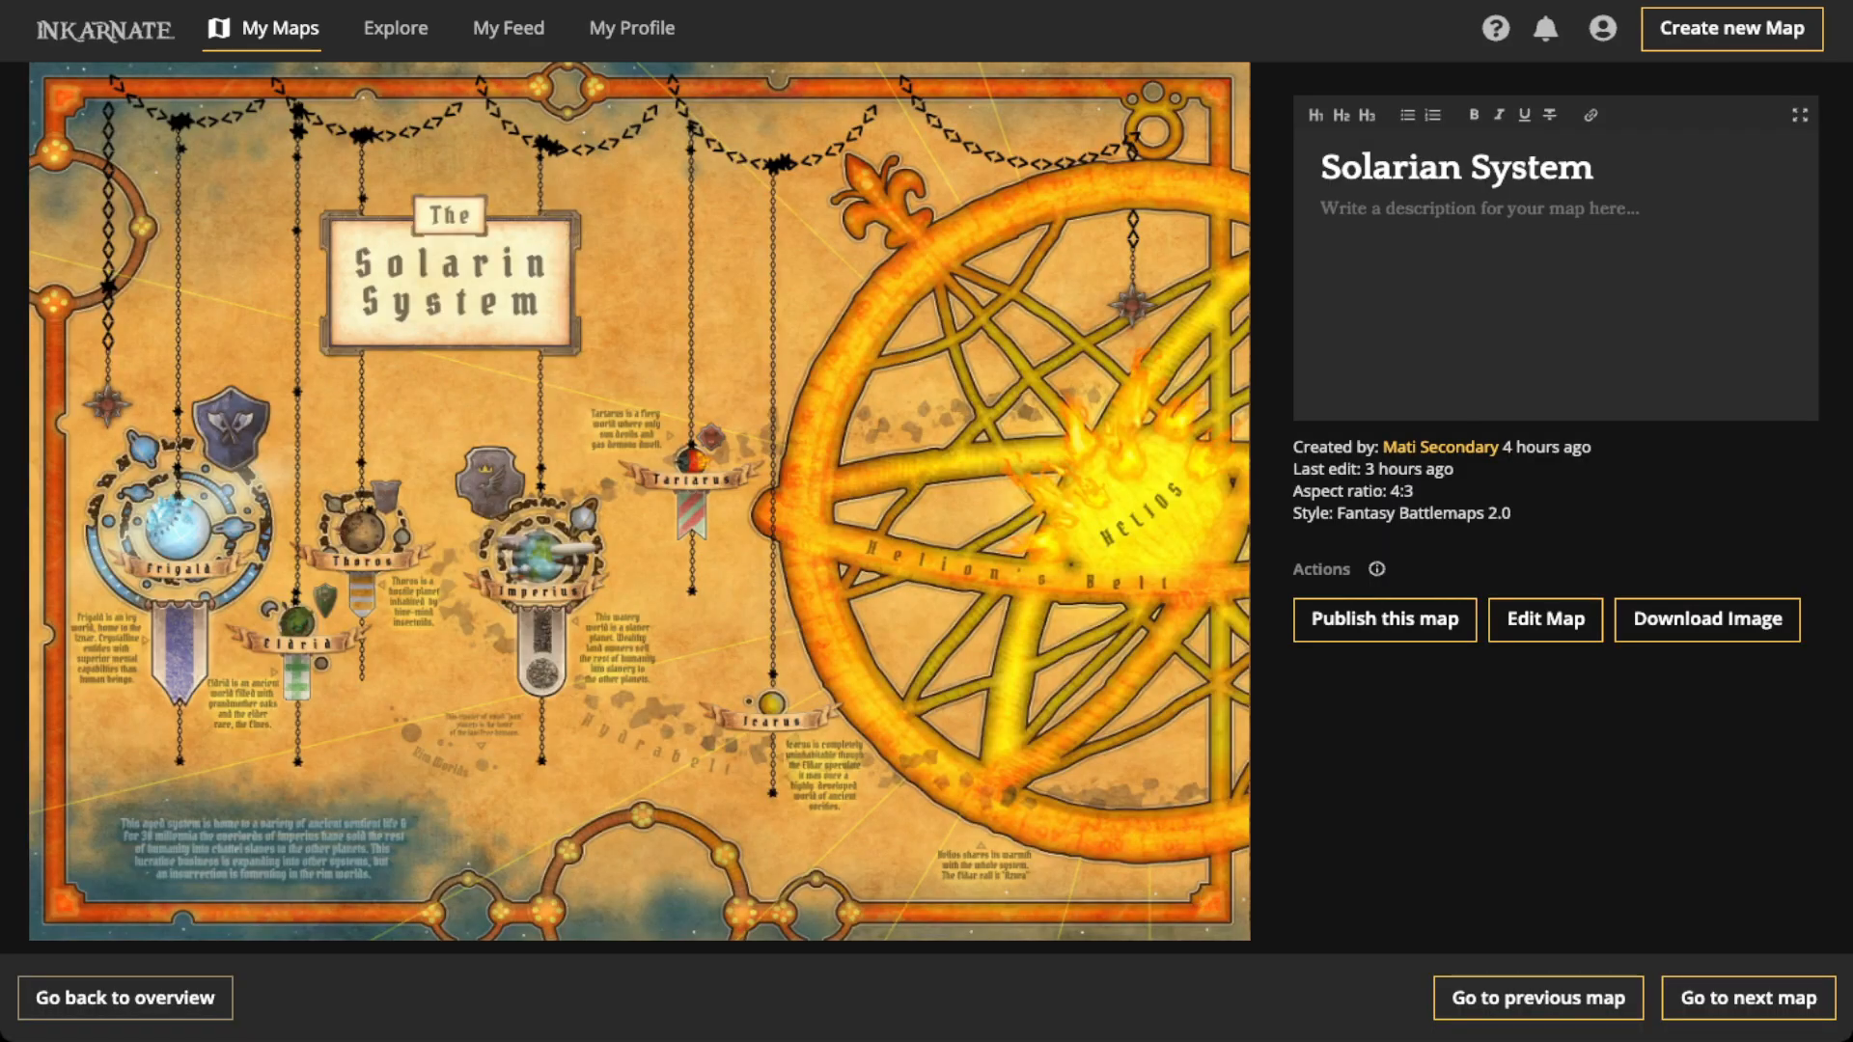
pyautogui.press('Escape')
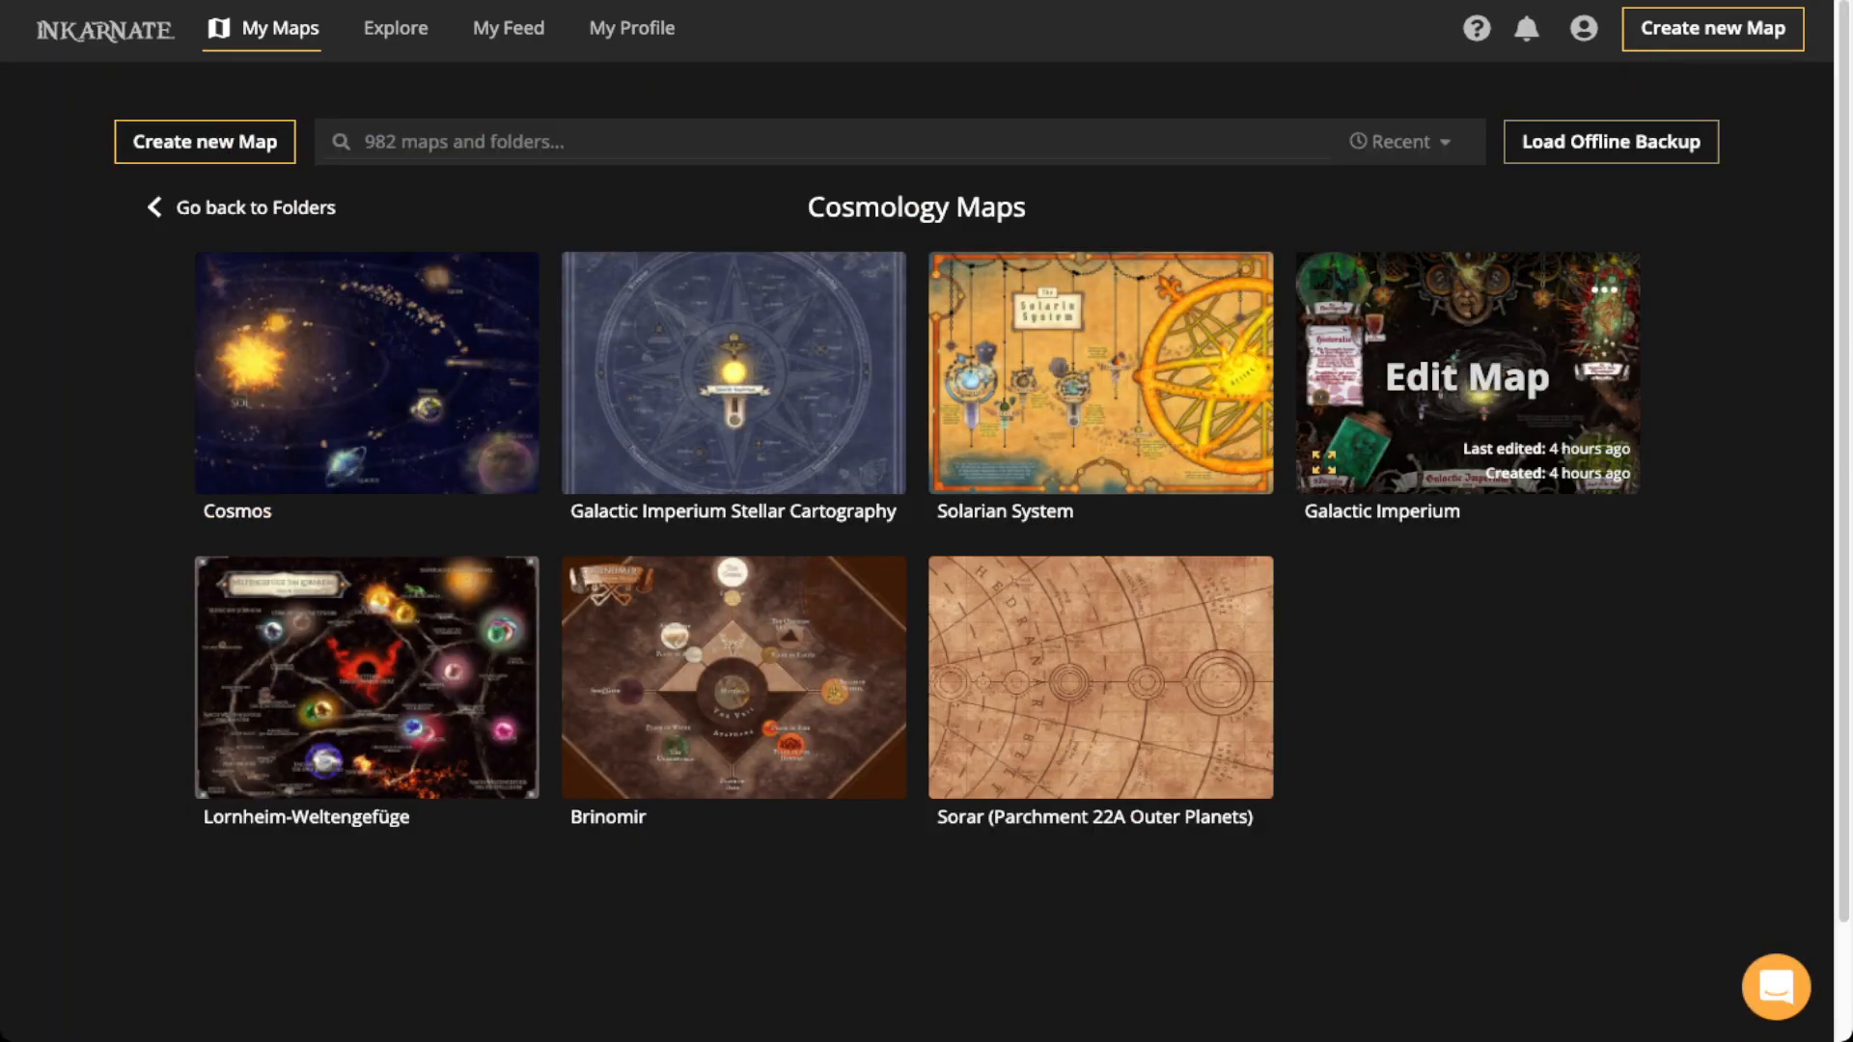
pyautogui.click(1467, 376)
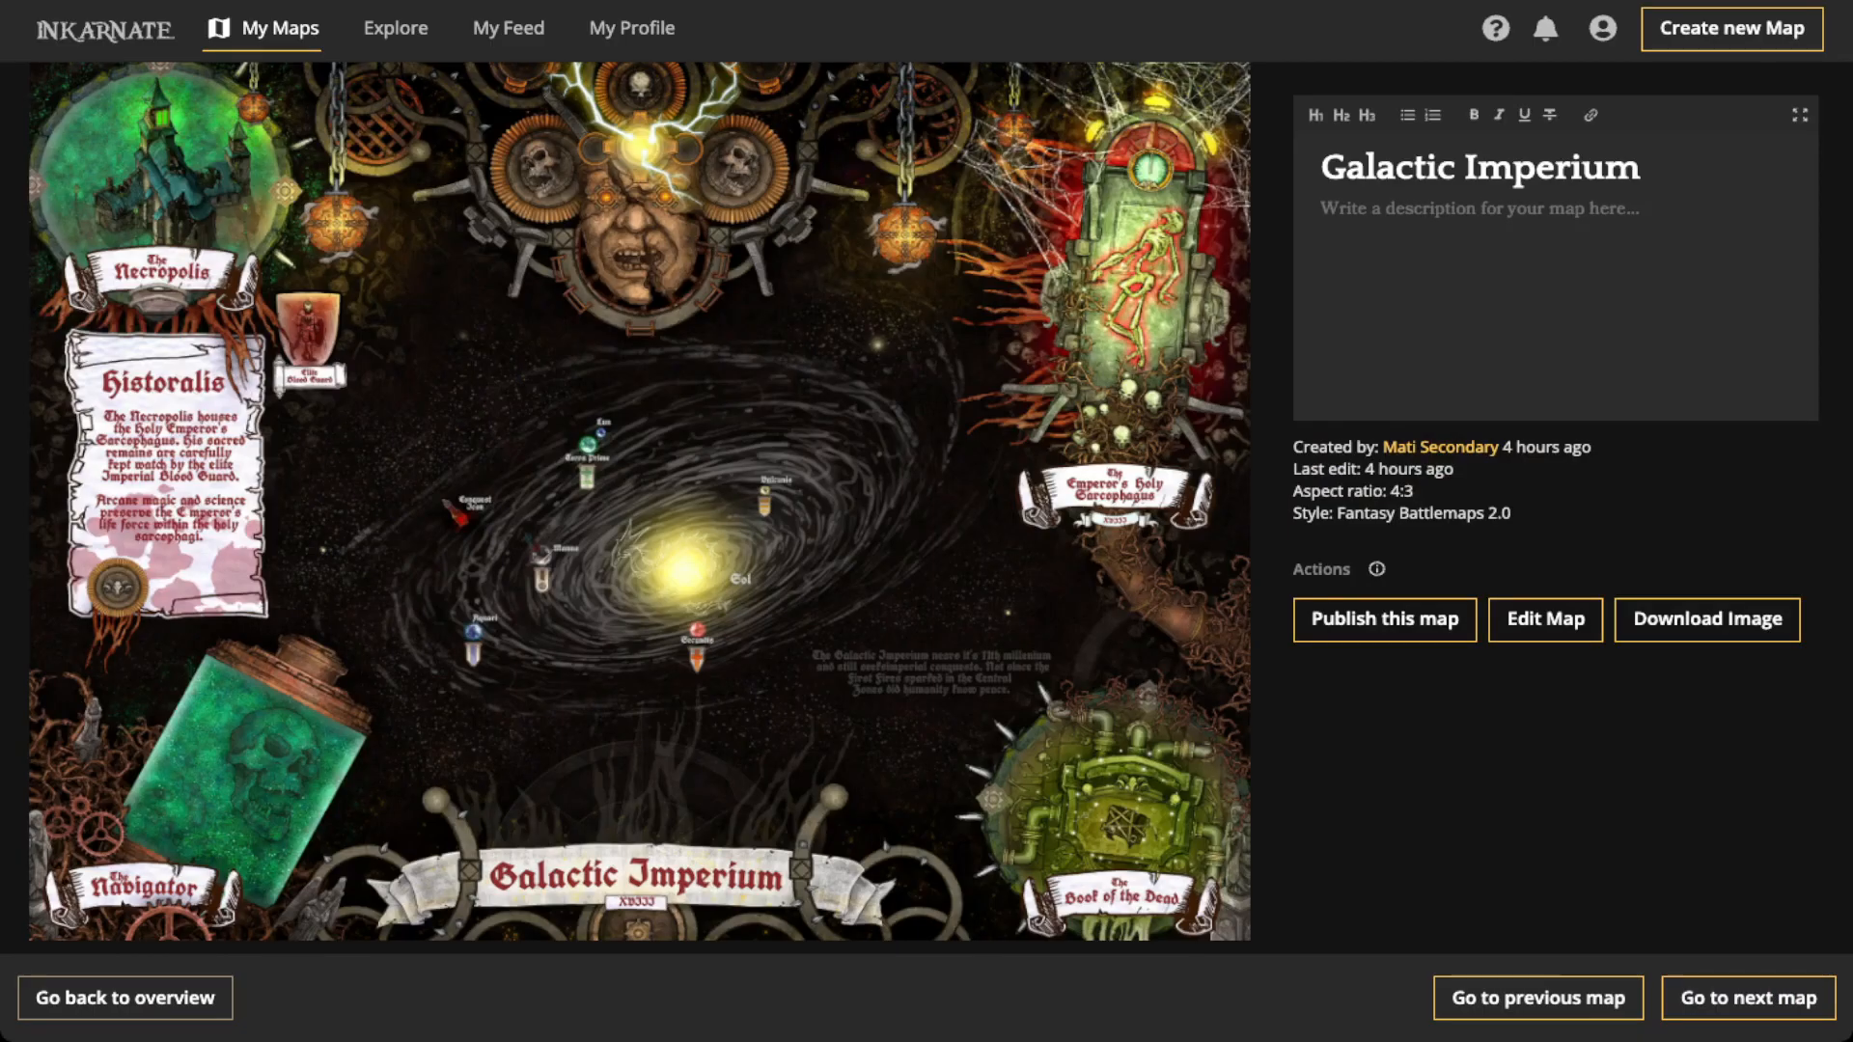
pyautogui.press('Escape')
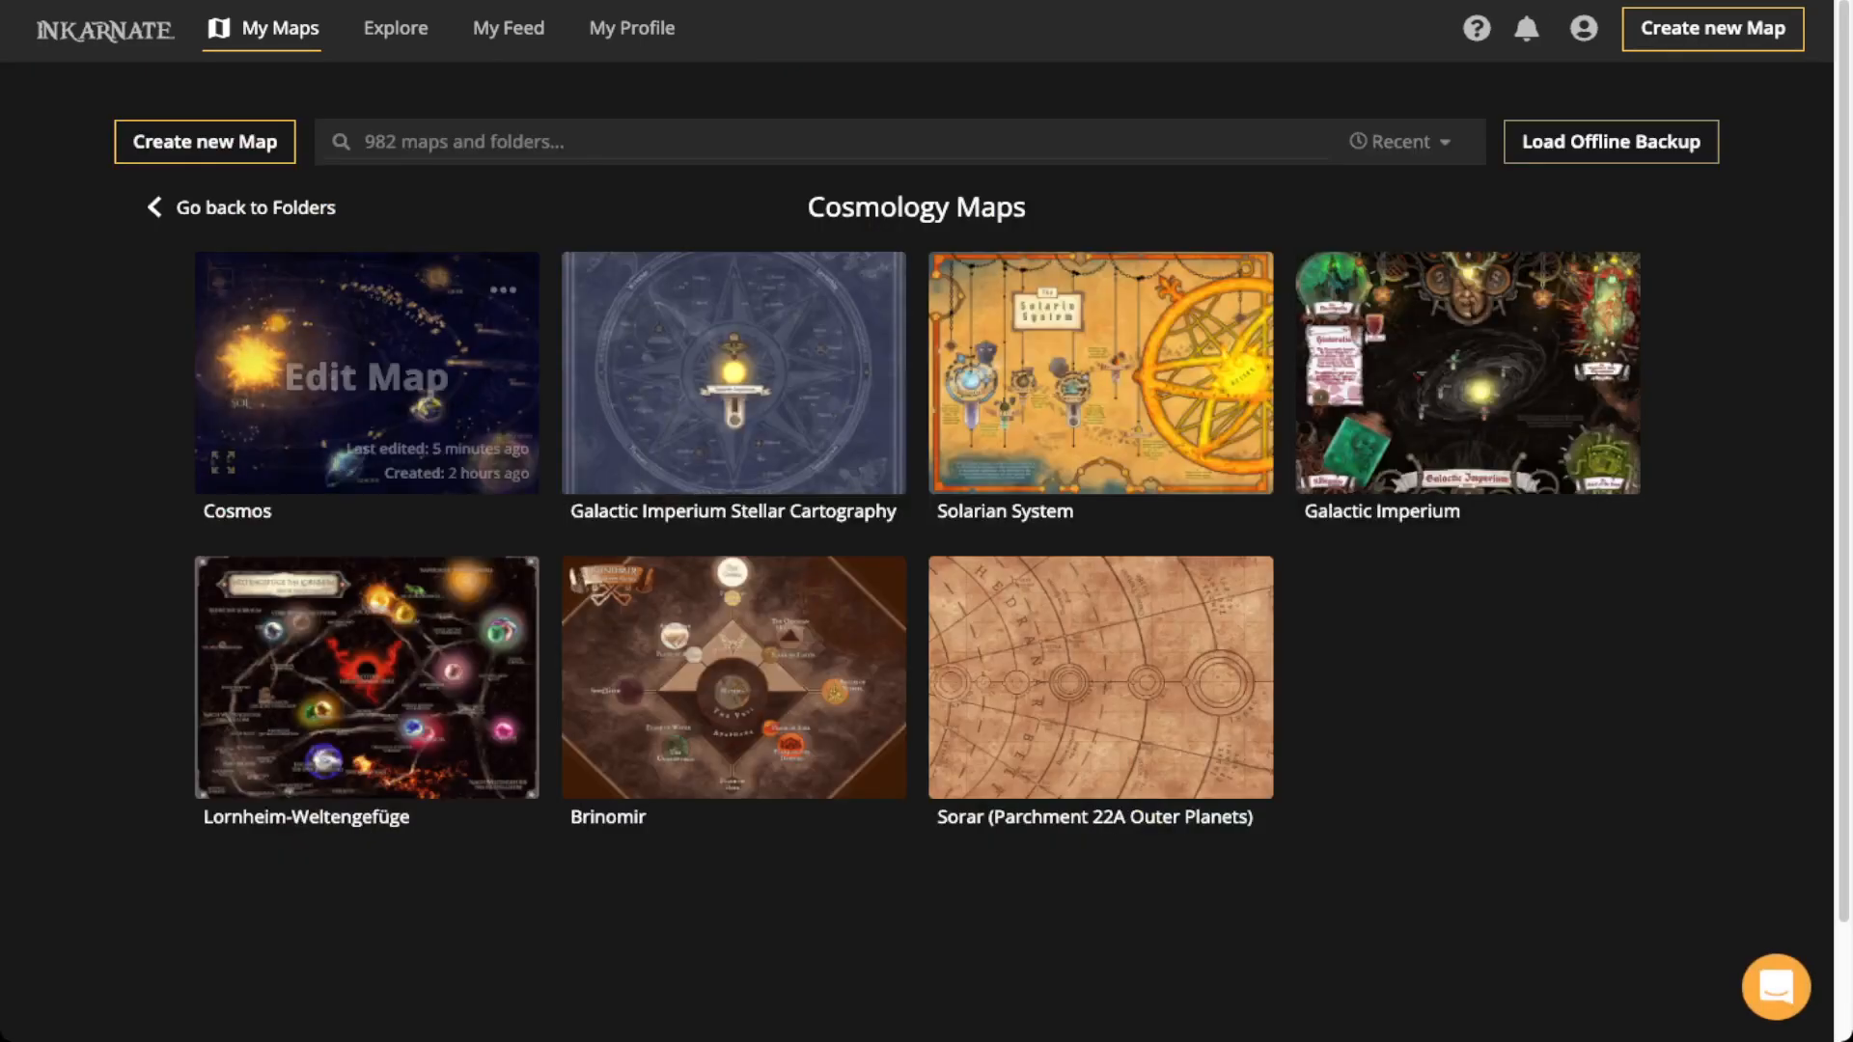
# Preview the finished Cosmos map and compare it with the Galactic Imperium Stellar Cartography map, closing both previews
pyautogui.click(364, 367)
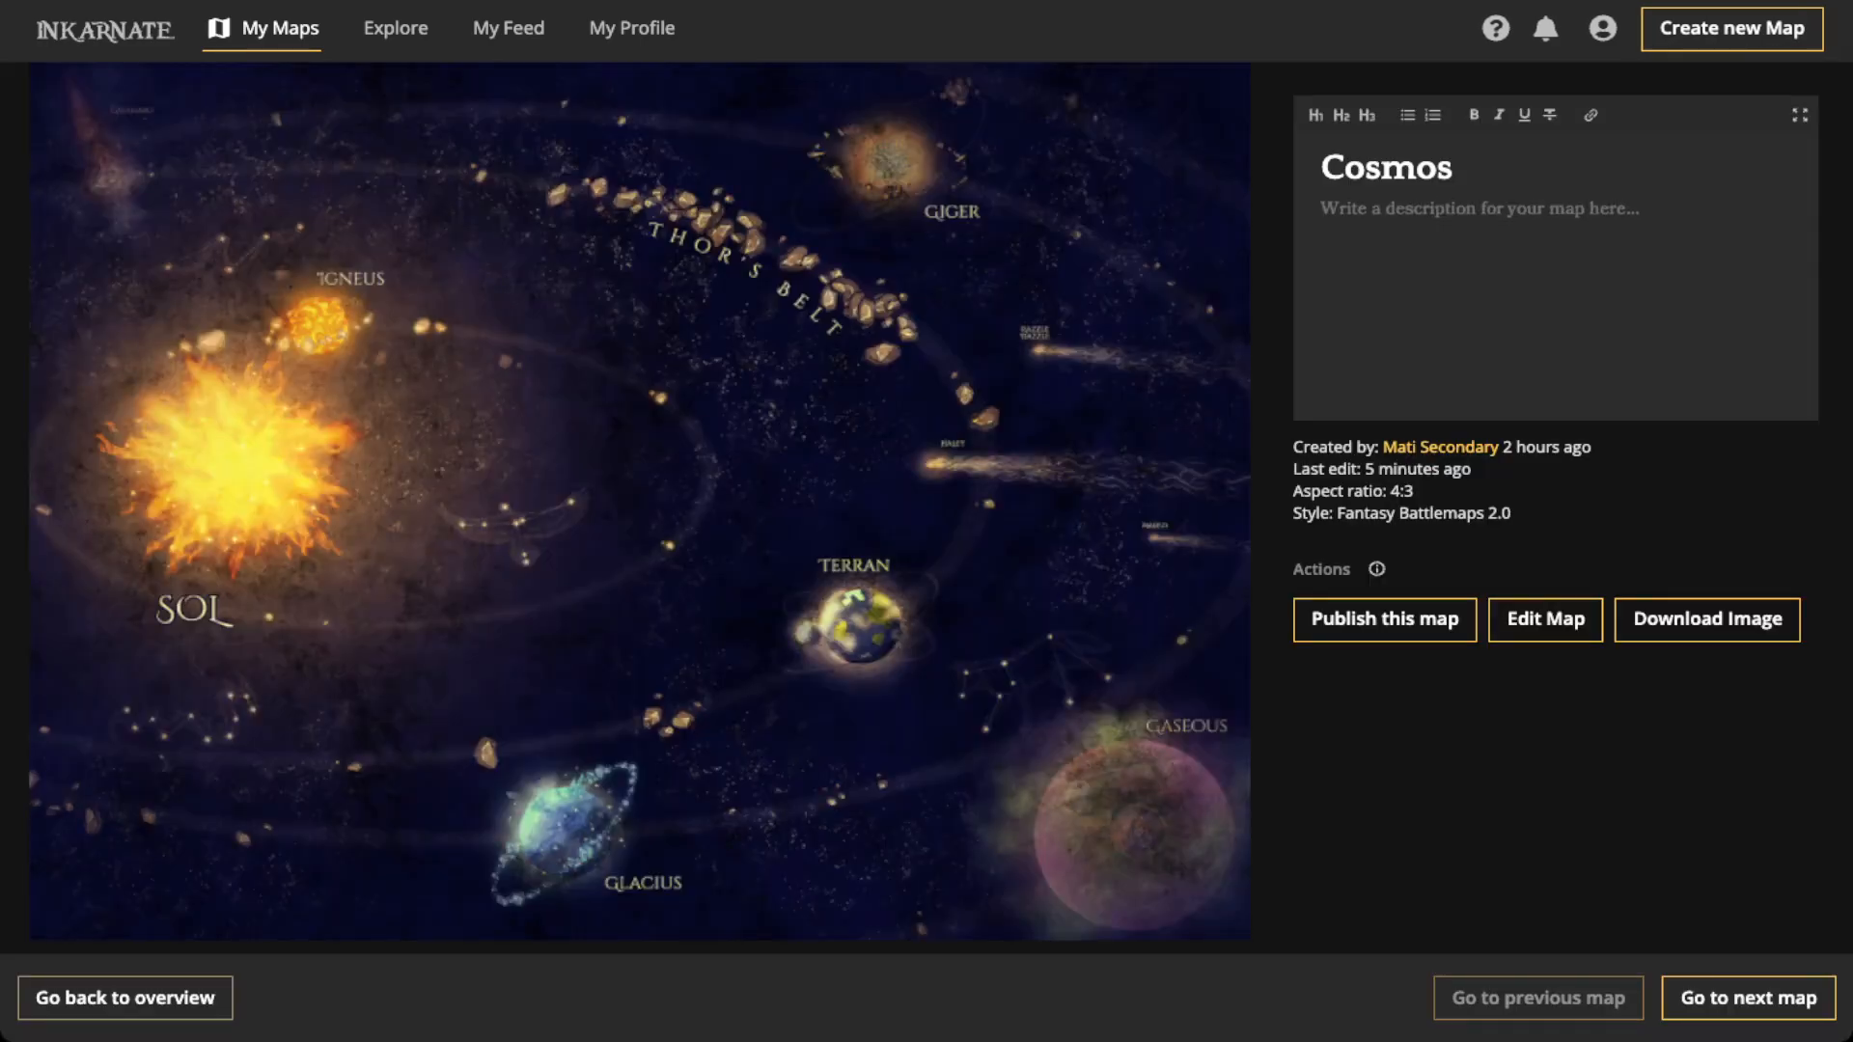
pyautogui.press('Escape')
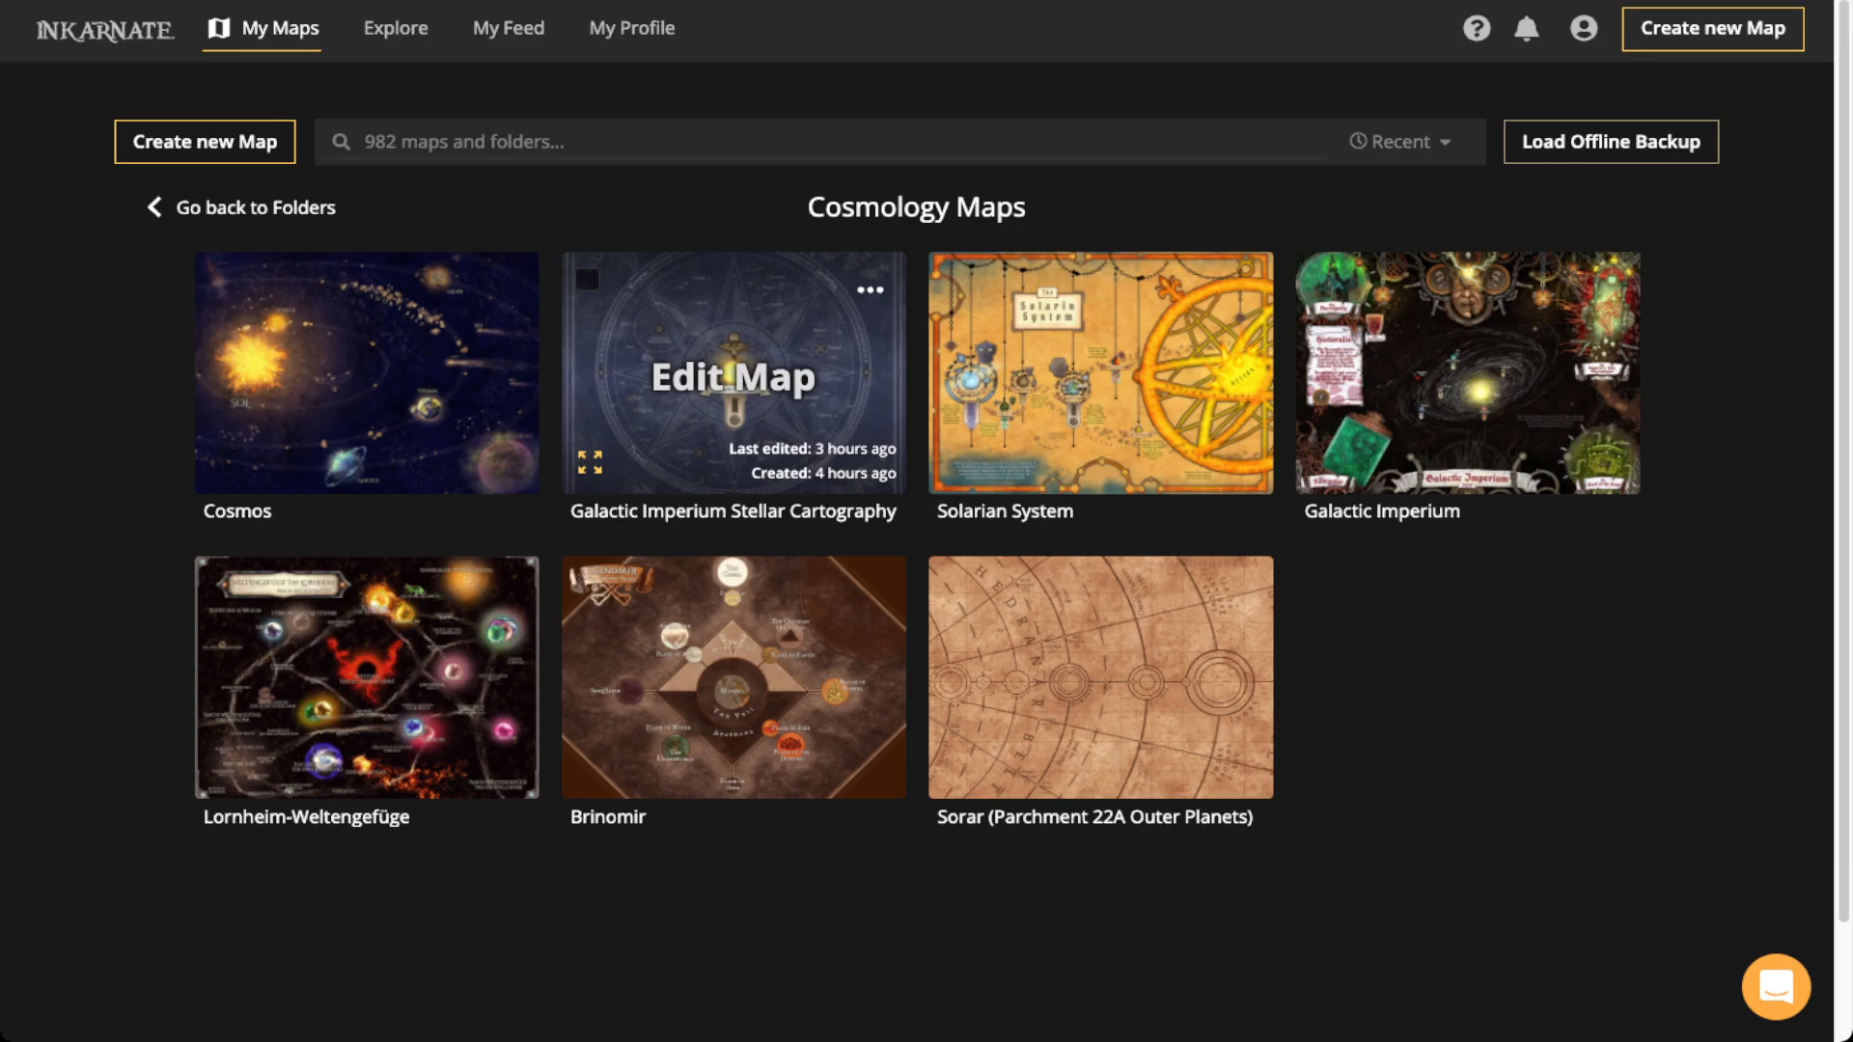
pyautogui.click(590, 461)
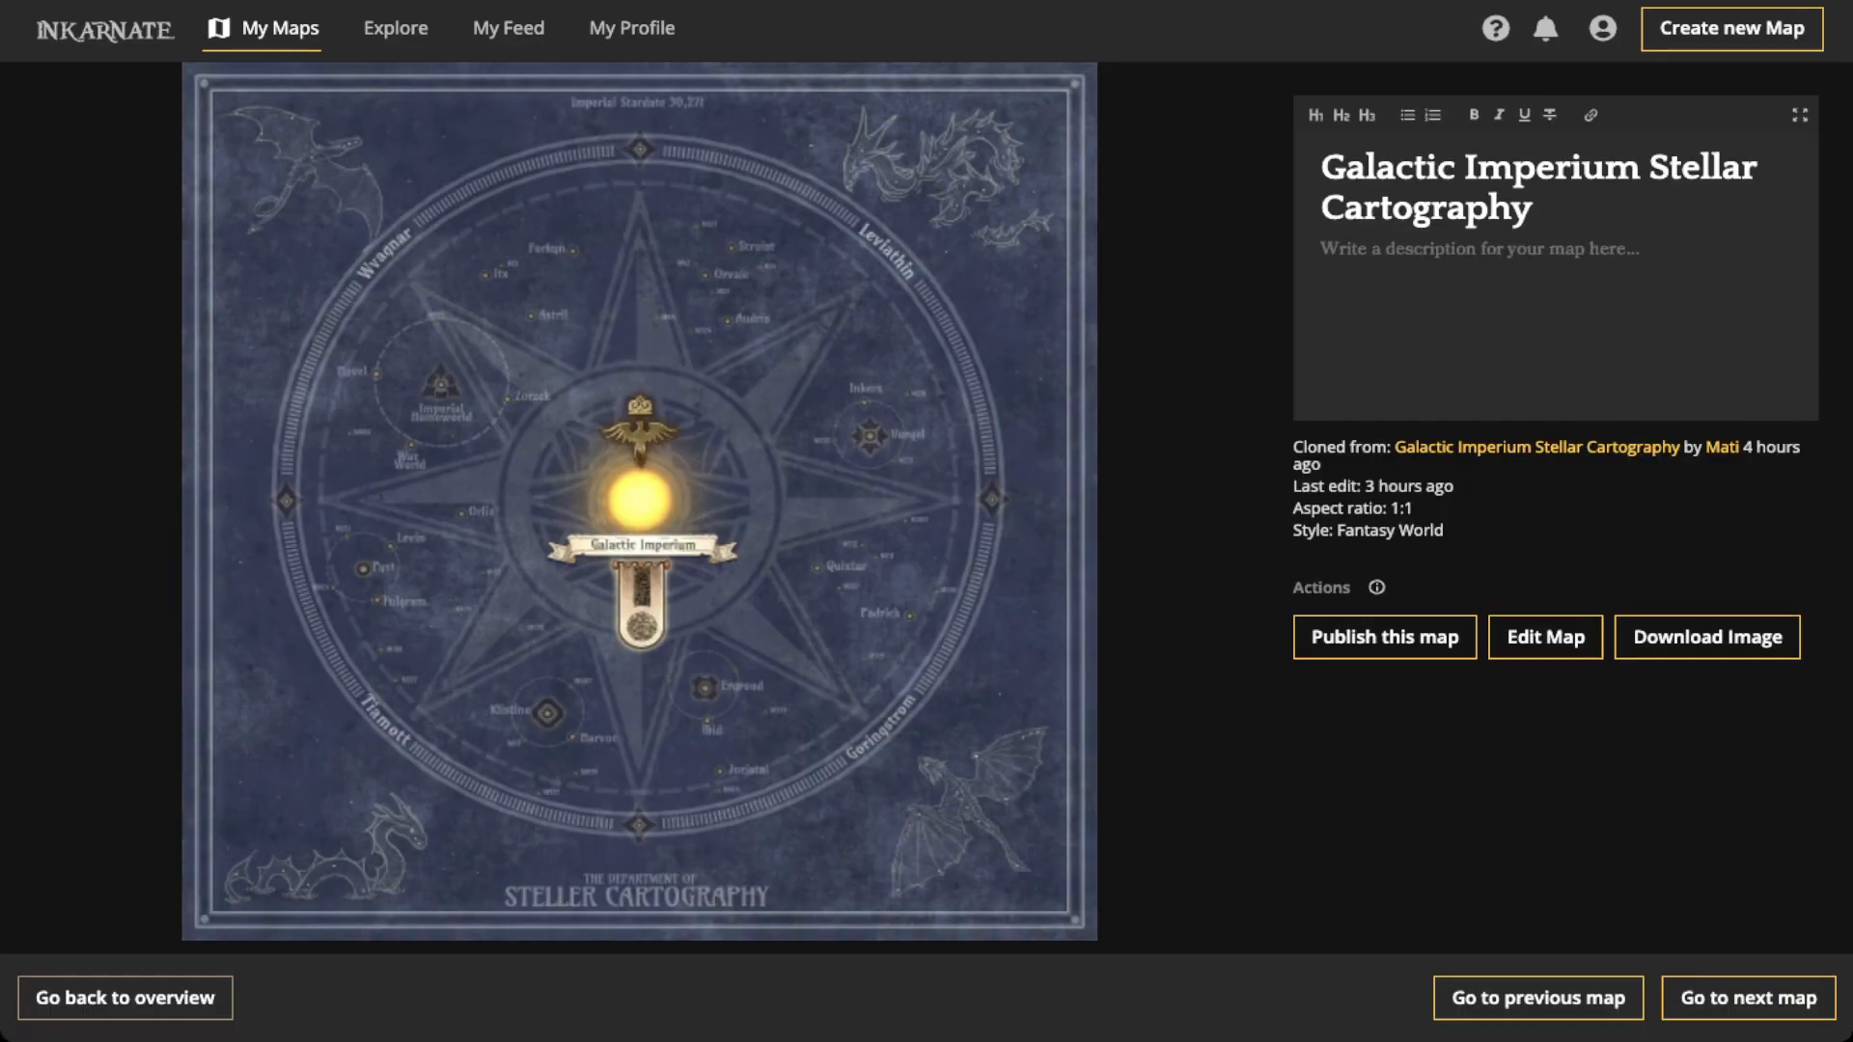
pyautogui.press('Escape')
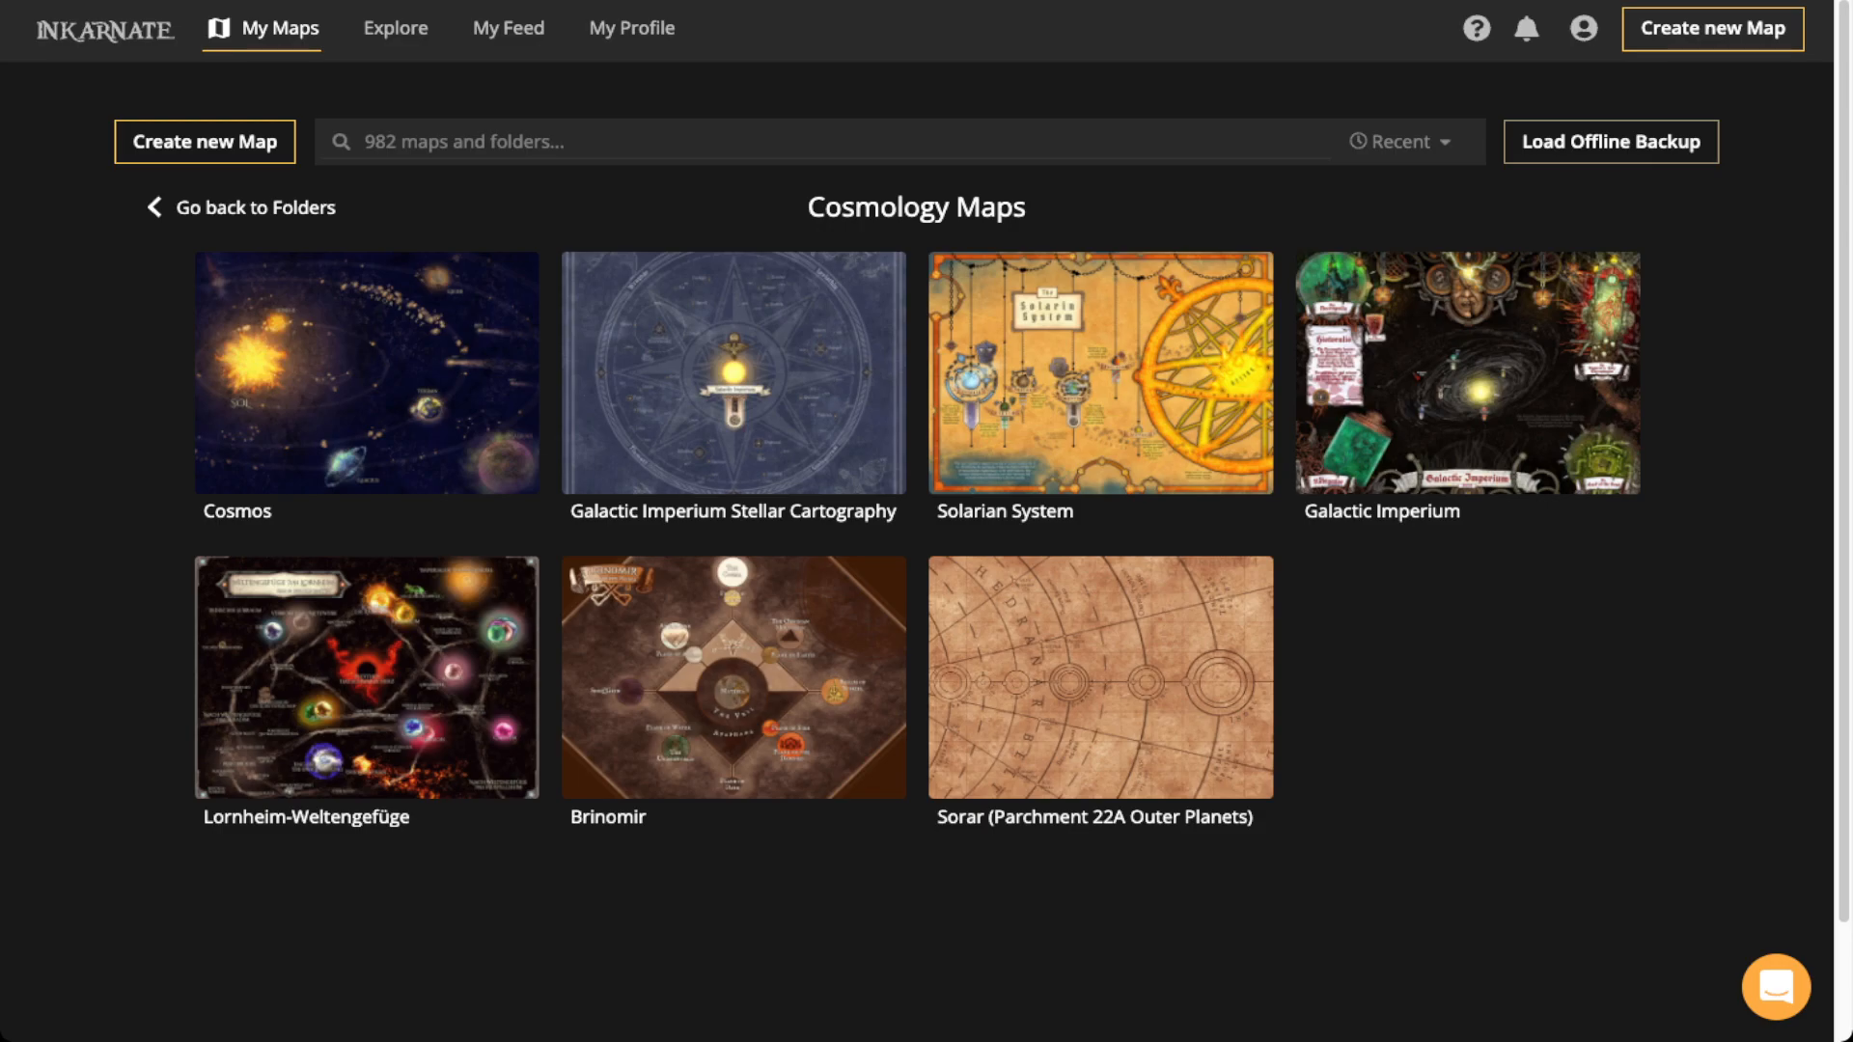
# Open the full preview of the Cosmos map from the Cosmology Maps folder
pyautogui.moveTo(1101, 377)
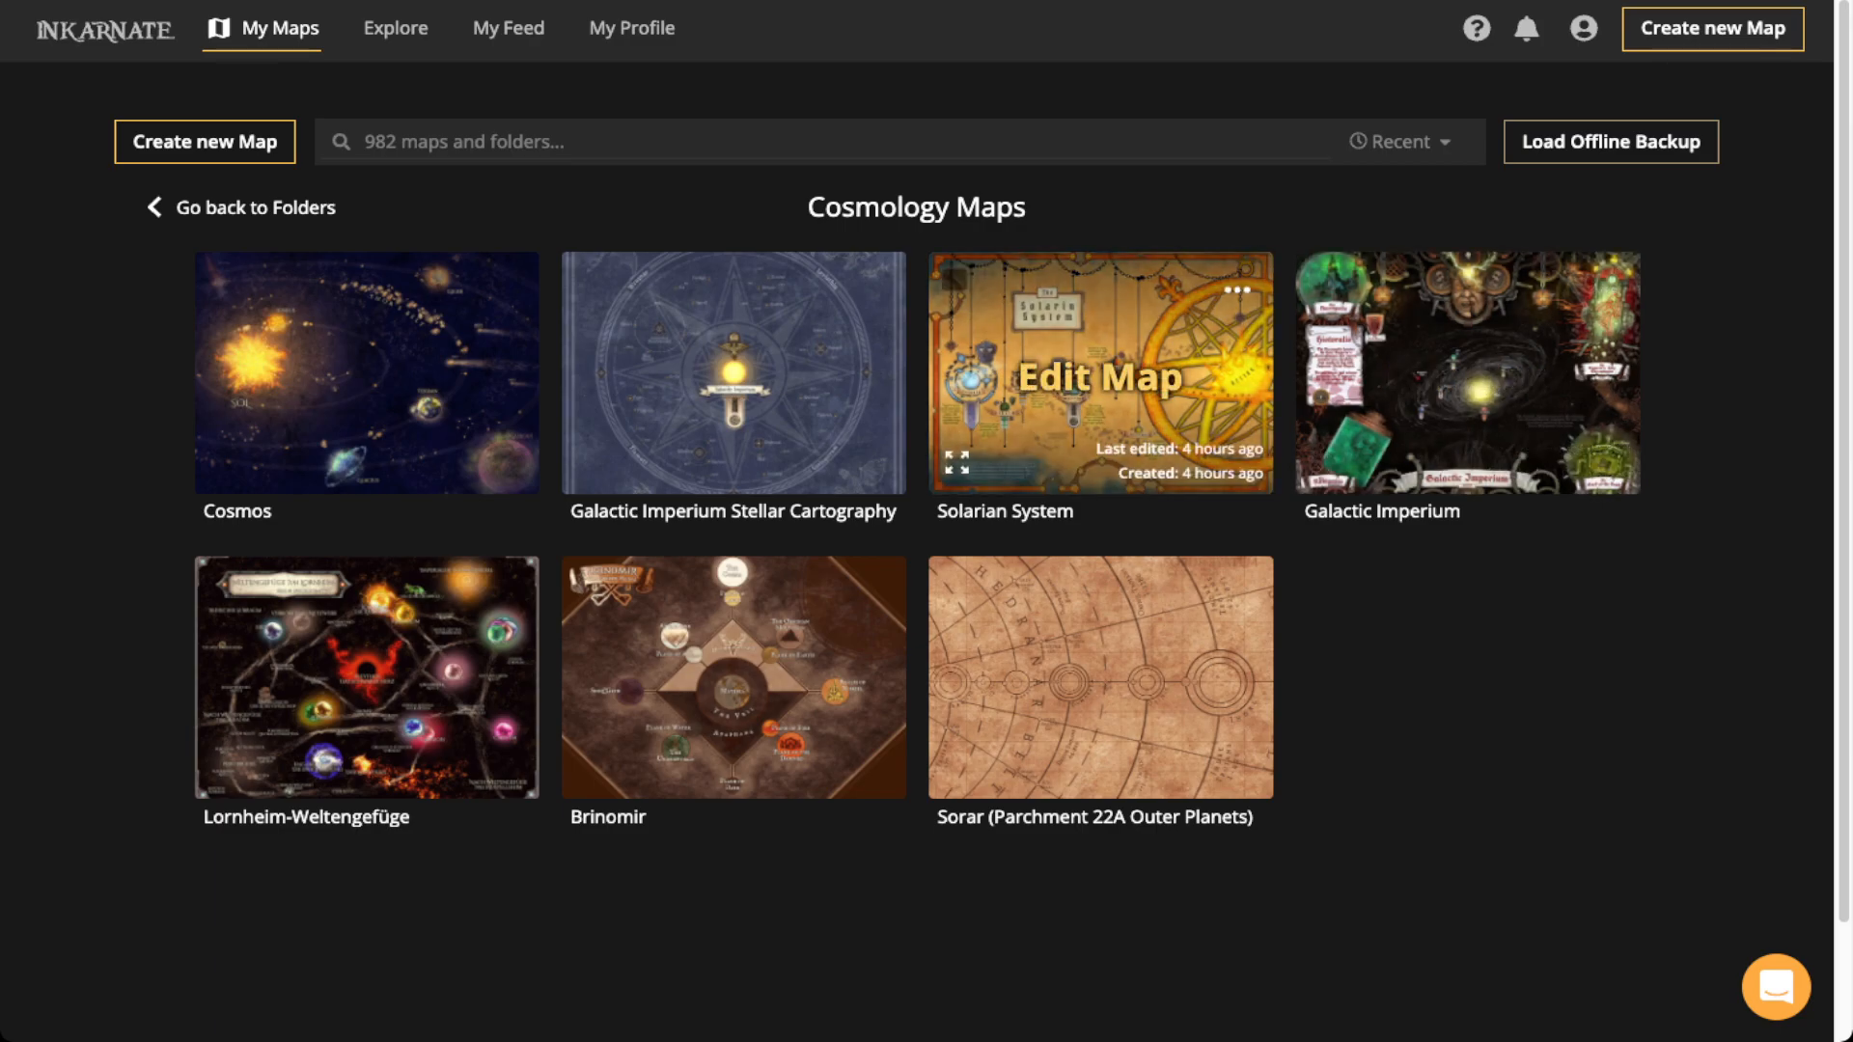
pyautogui.moveTo(1100, 676)
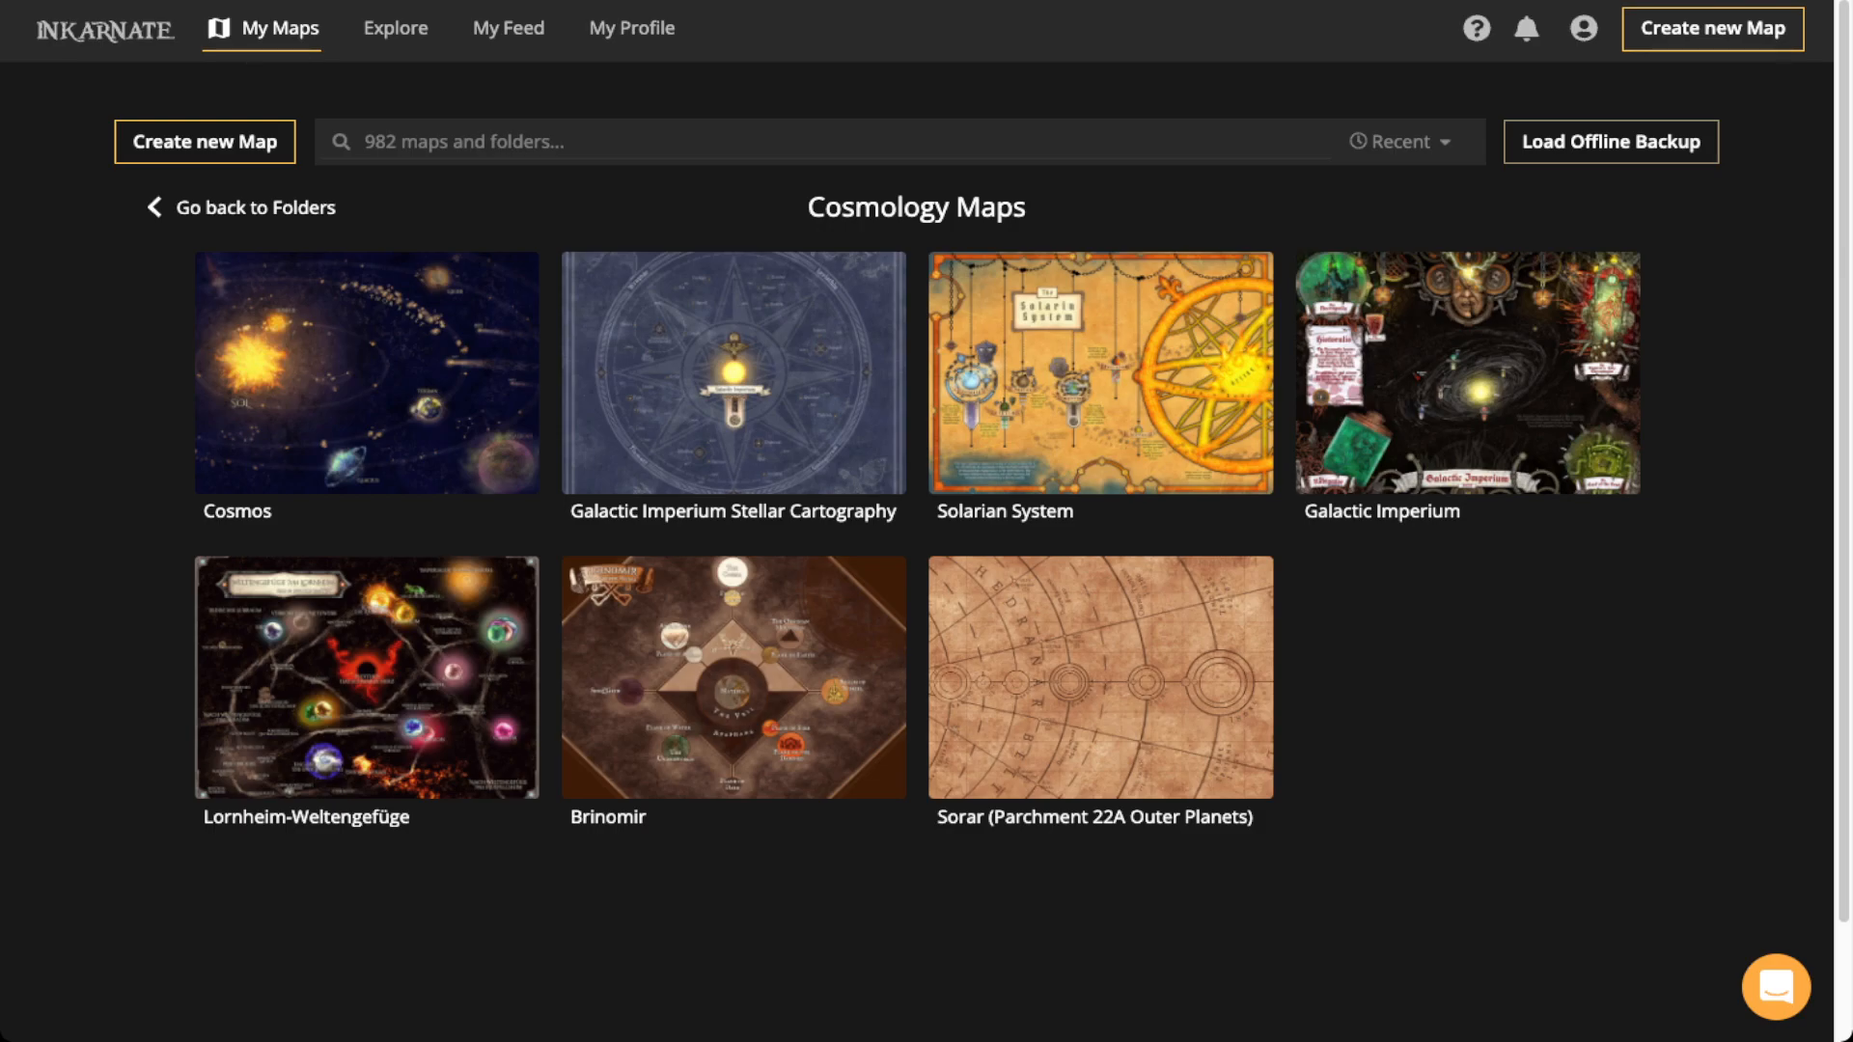
pyautogui.moveTo(367, 374)
pyautogui.click(223, 461)
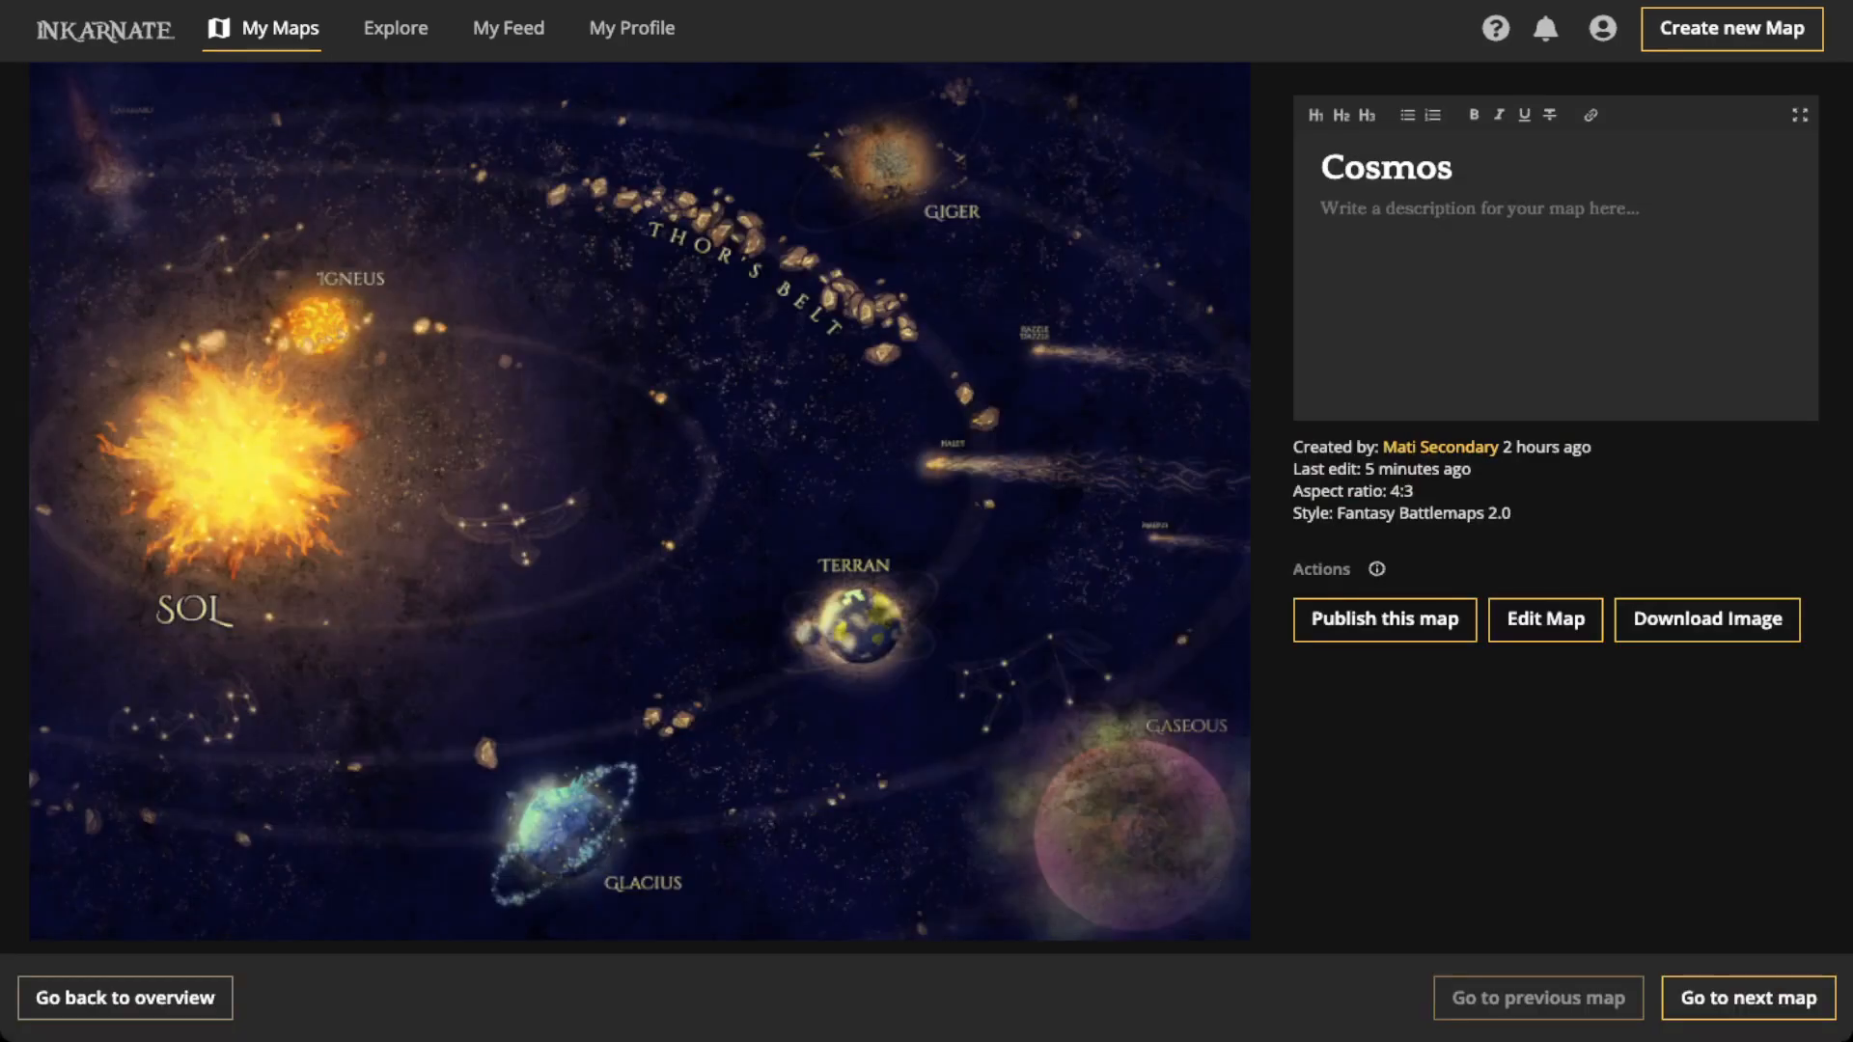